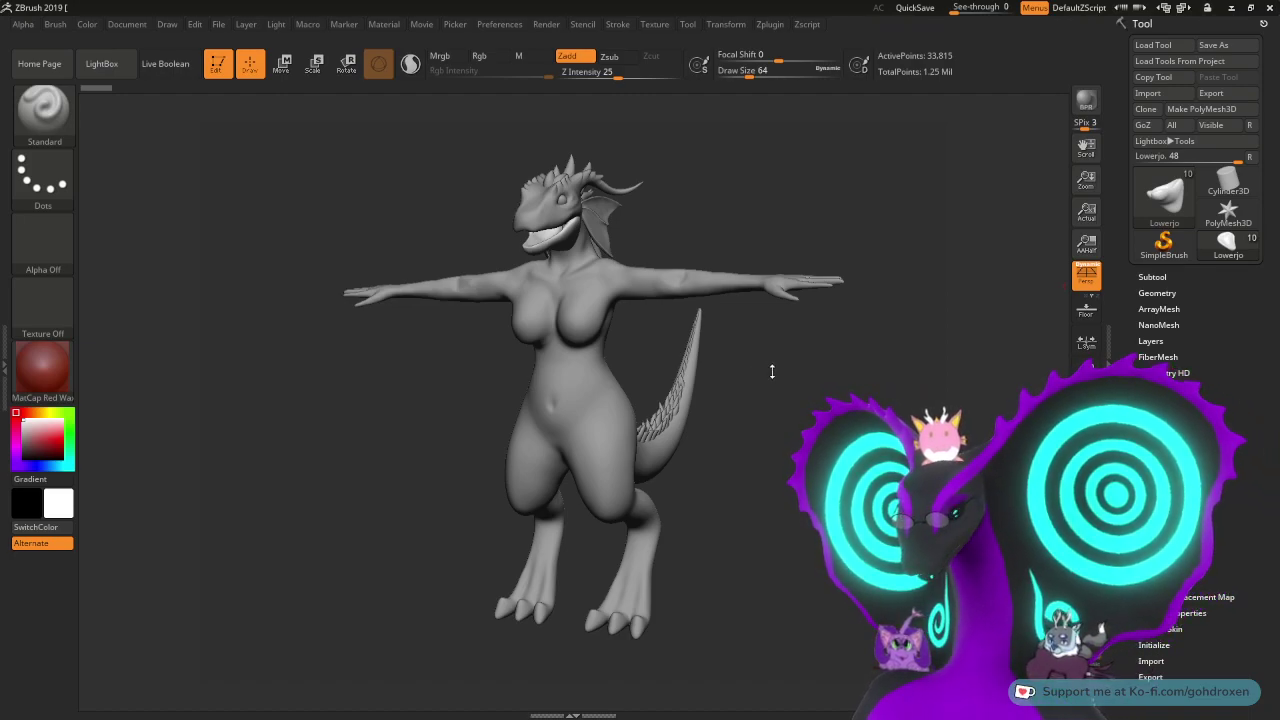
- Examine the dragon sculpt from the front and side, ending on a side close-up of its head
{"action": "left_click_drag", "start_coordinate": [769, 370], "coordinate": [694, 490]}
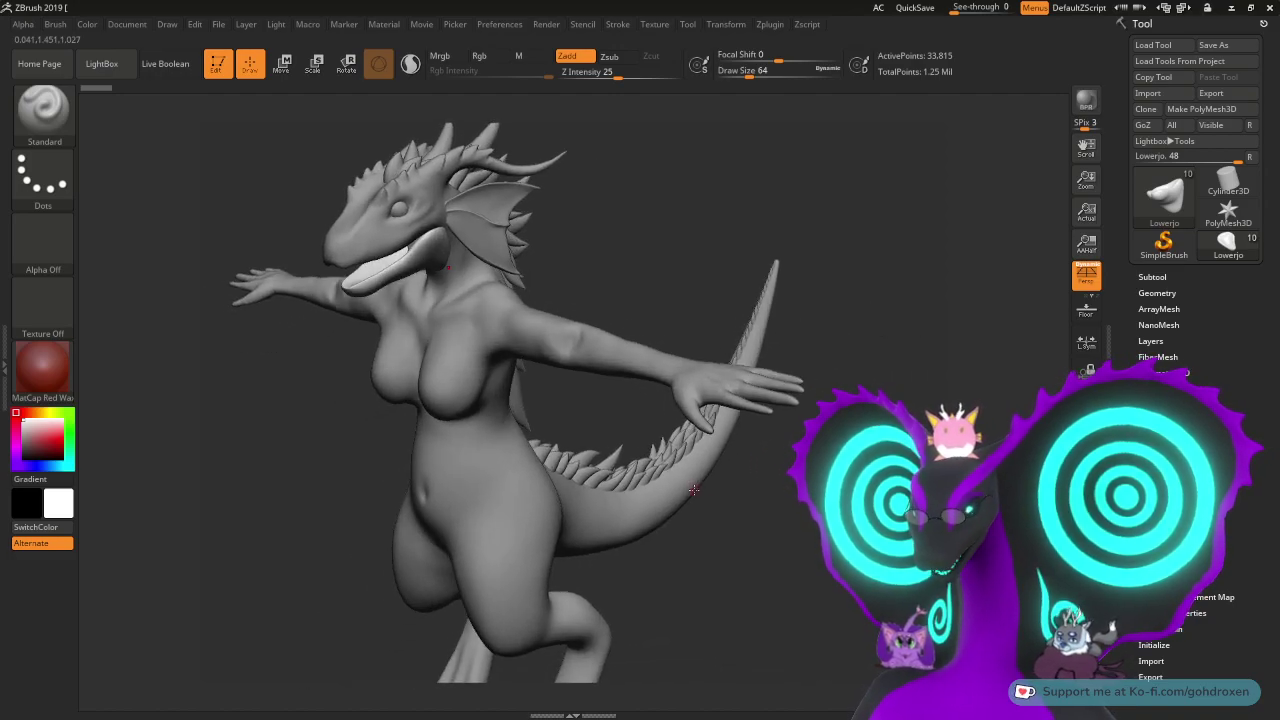
{"action": "left_click_drag", "start_coordinate": [790, 513], "coordinate": [835, 583]}
{"action": "left_click_drag", "start_coordinate": [840, 294], "coordinate": [820, 251]}
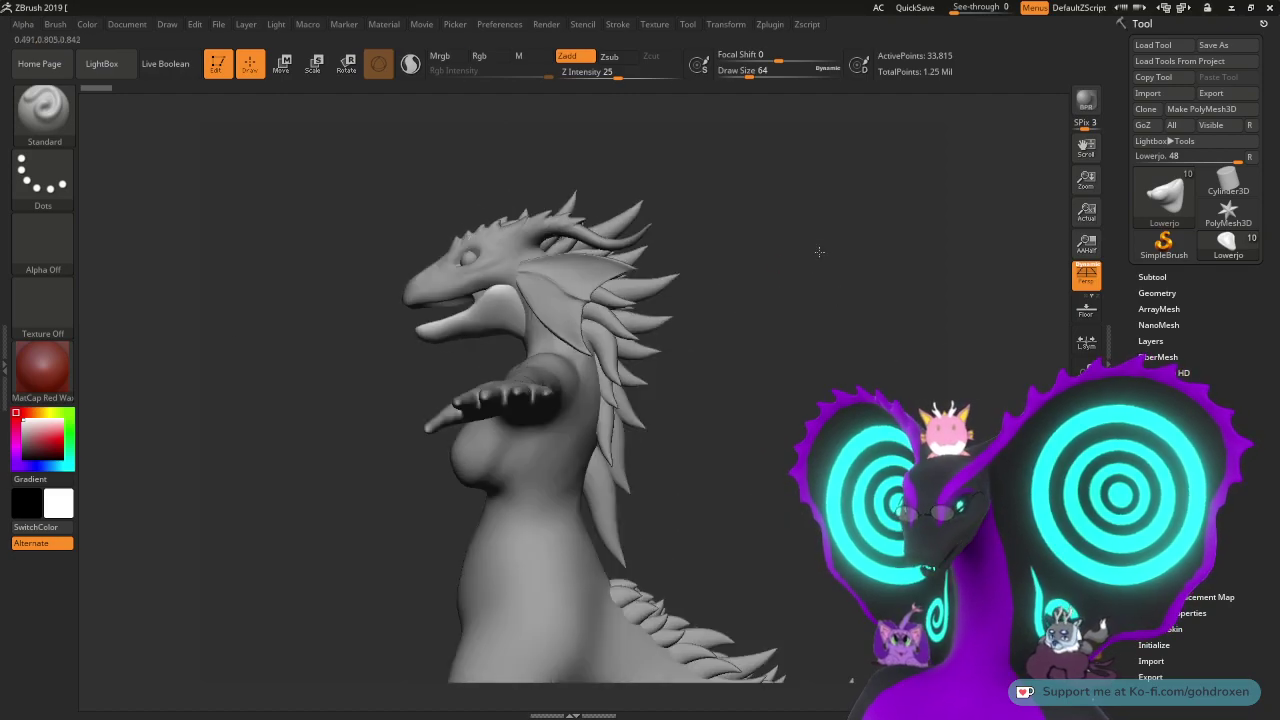
{"action": "left_click_drag", "start_coordinate": [771, 322], "coordinate": [870, 500]}
{"action": "left_click_drag", "start_coordinate": [329, 203], "coordinate": [279, 237]}
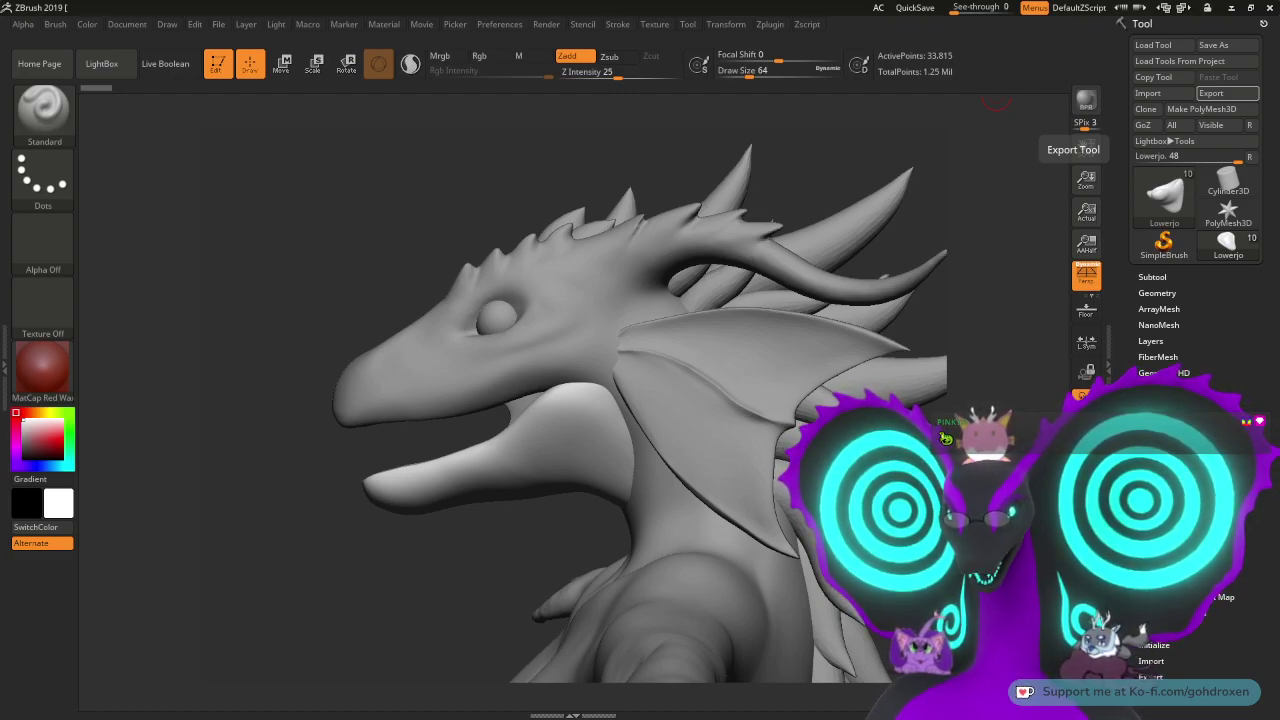
- Bring the reference board over the model and survey its dragon artwork and anatomy charts
{"action": "right_click_drag", "start_coordinate": [1279, 200], "coordinate": [911, 216]}
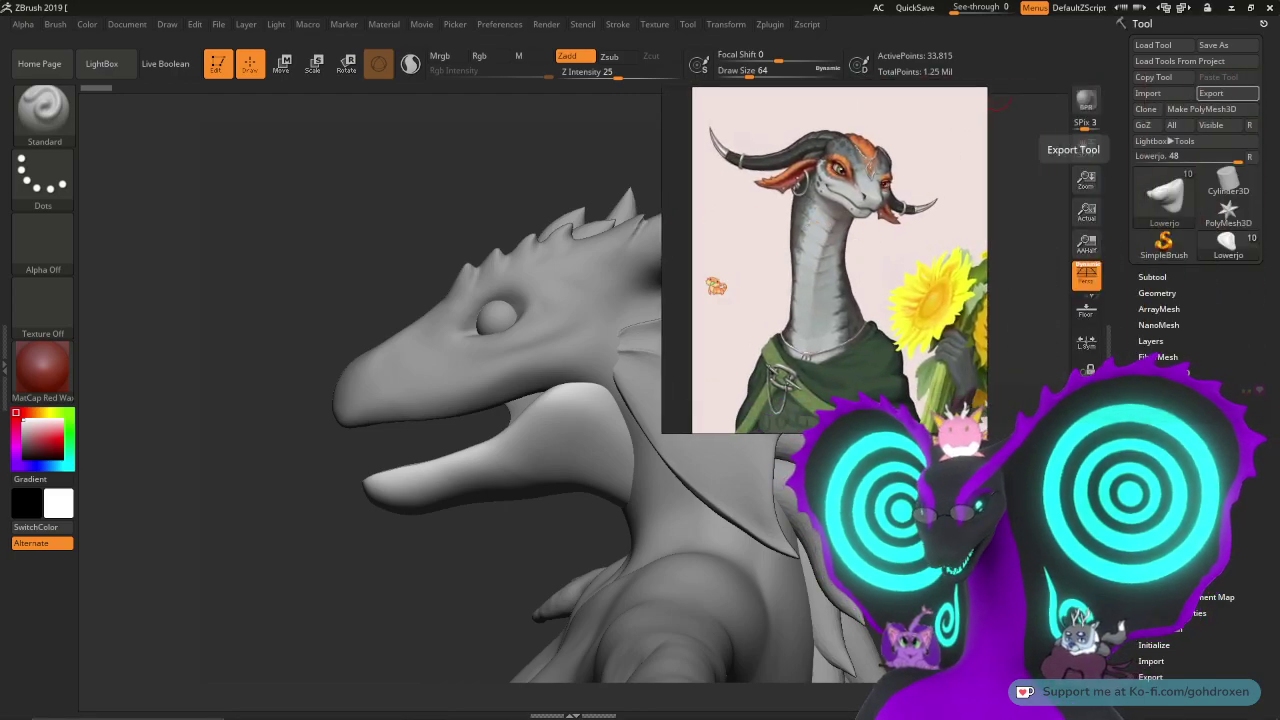
{"action": "scroll", "coordinate": [905, 205], "scroll_direction": "down", "scroll_amount": 5}
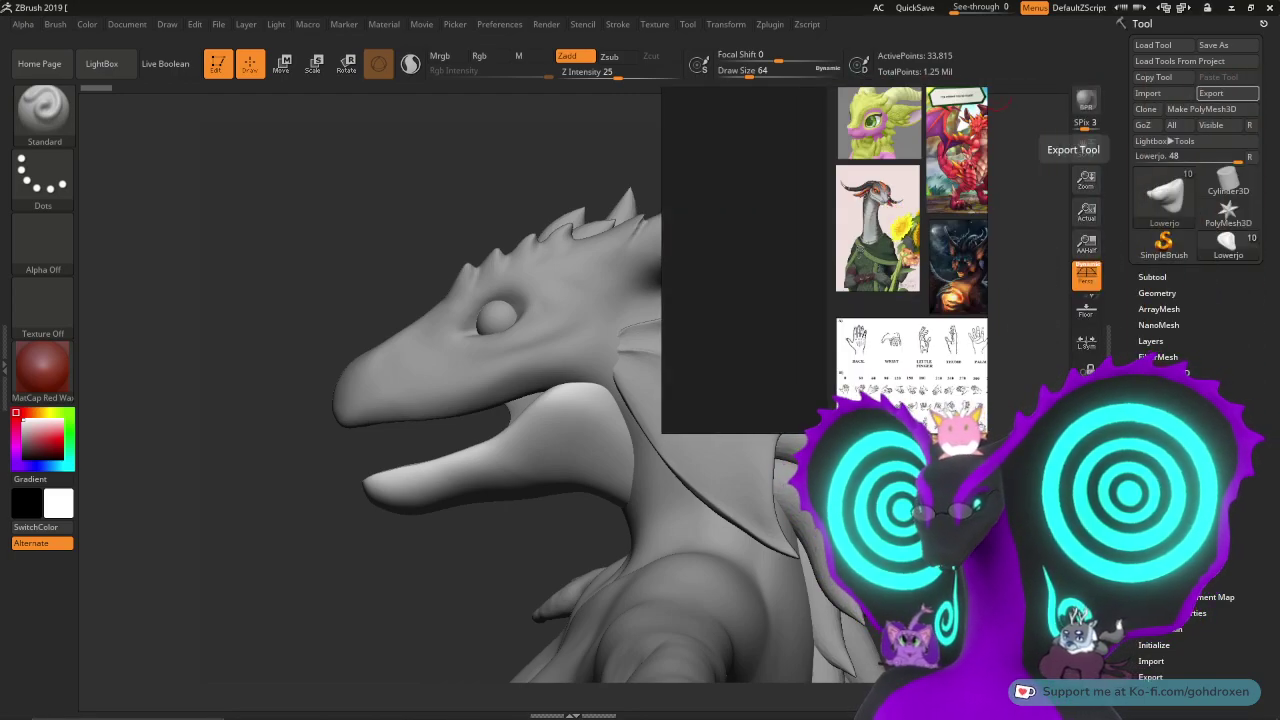
{"action": "scroll", "coordinate": [829, 300], "scroll_direction": "down", "scroll_amount": 3}
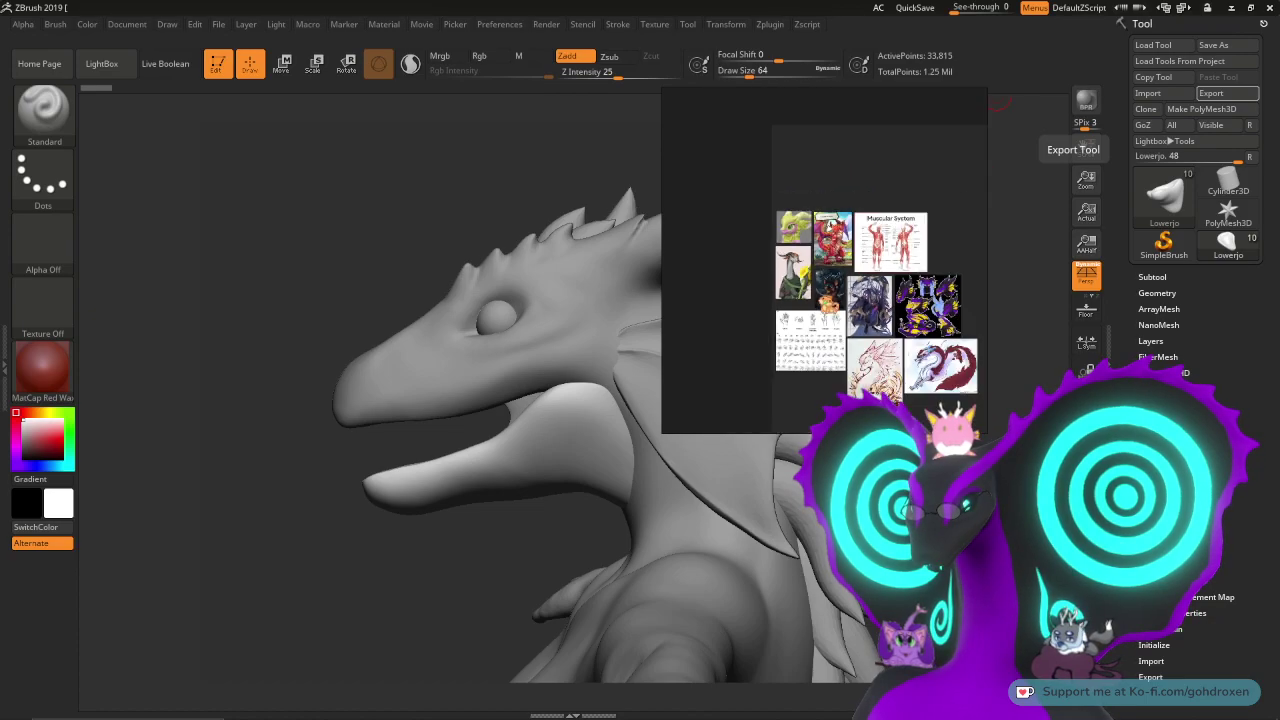
{"action": "scroll", "coordinate": [805, 290], "scroll_direction": "up", "scroll_amount": 2}
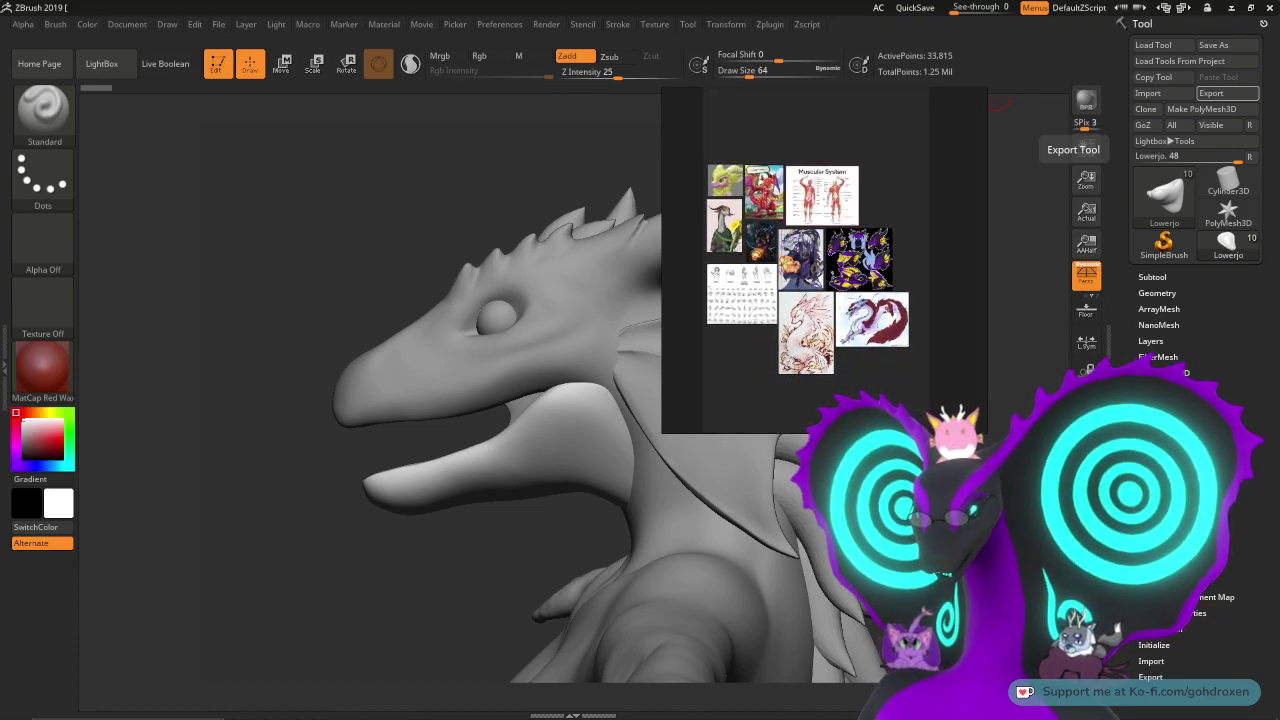
{"action": "scroll", "coordinate": [805, 290], "scroll_direction": "up", "scroll_amount": 2}
{"action": "scroll", "coordinate": [777, 250], "scroll_direction": "up", "scroll_amount": 8}
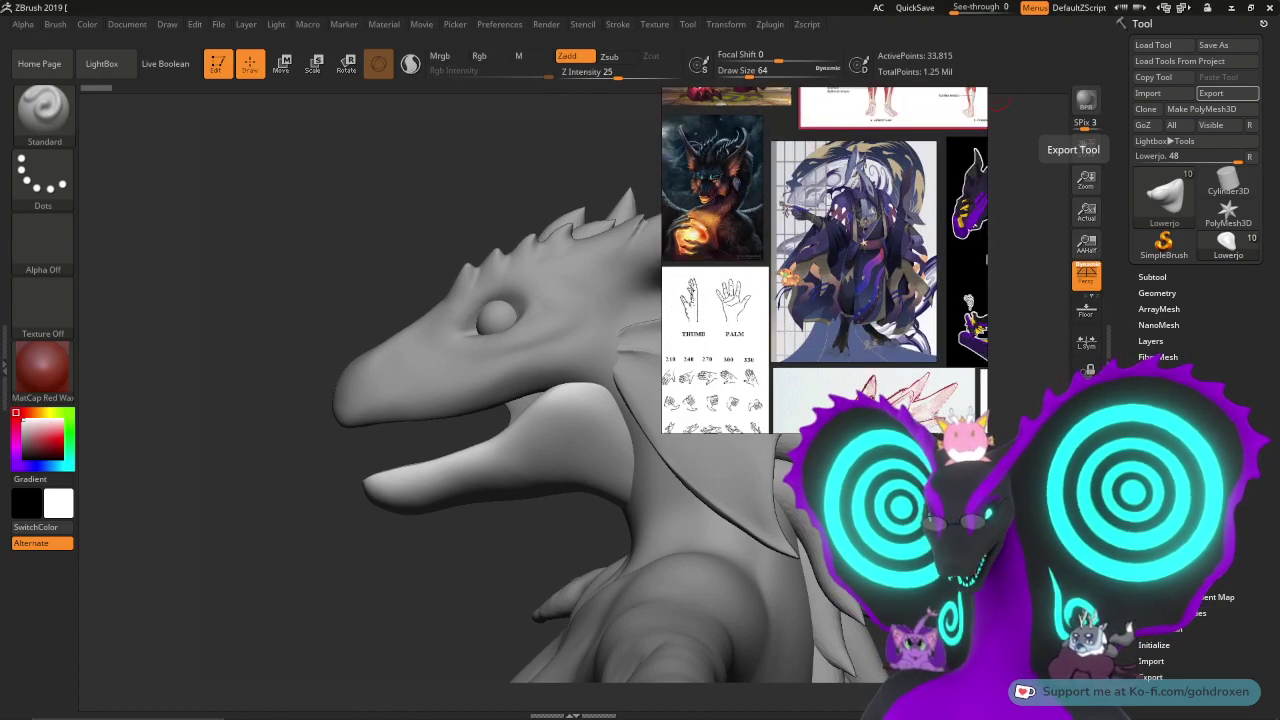
- Examine the red winged dragon illustration and its neighbouring artwork on the reference board
{"action": "scroll", "coordinate": [832, 277], "scroll_direction": "down", "scroll_amount": 1}
{"action": "middle_click_drag", "start_coordinate": [799, 165], "coordinate": [825, 275]}
{"action": "scroll", "coordinate": [824, 275], "scroll_direction": "up", "scroll_amount": 5}
{"action": "middle_click_drag", "start_coordinate": [817, 194], "coordinate": [854, 340]}
{"action": "middle_click_drag", "start_coordinate": [783, 140], "coordinate": [825, 330]}
{"action": "scroll", "coordinate": [790, 322], "scroll_direction": "down", "scroll_amount": 3}
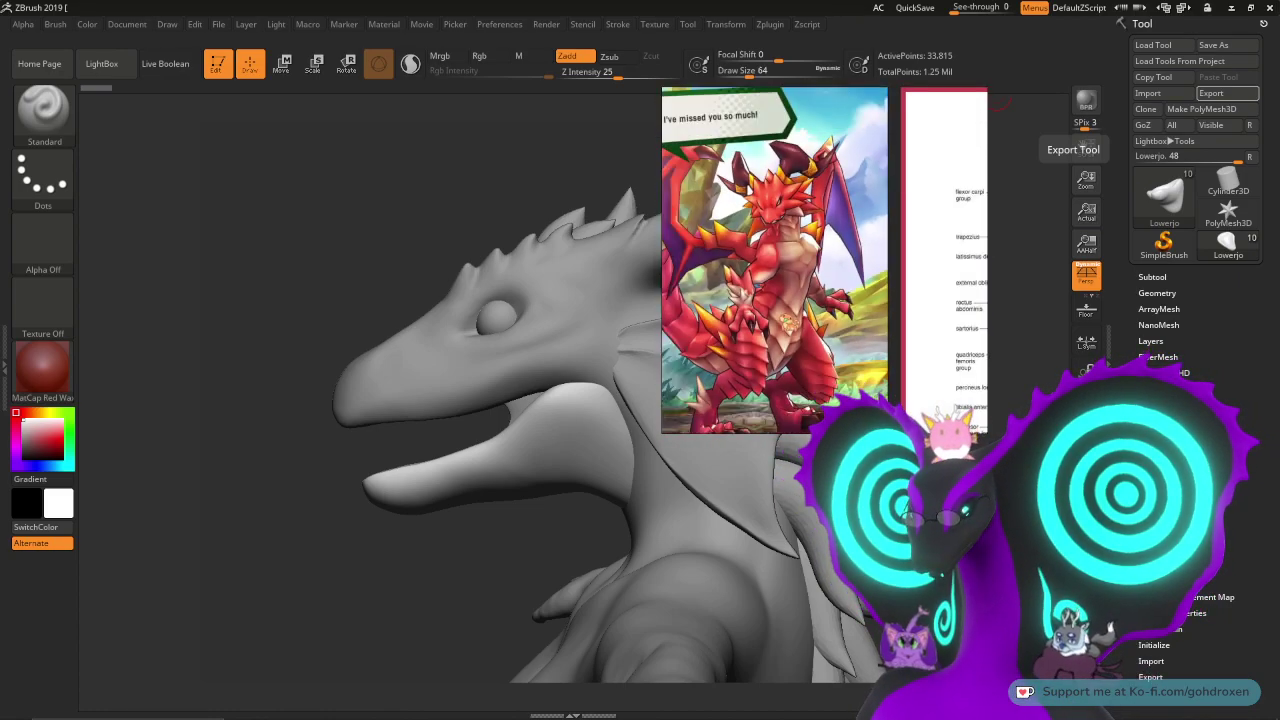
{"action": "scroll", "coordinate": [795, 342], "scroll_direction": "up", "scroll_amount": 3}
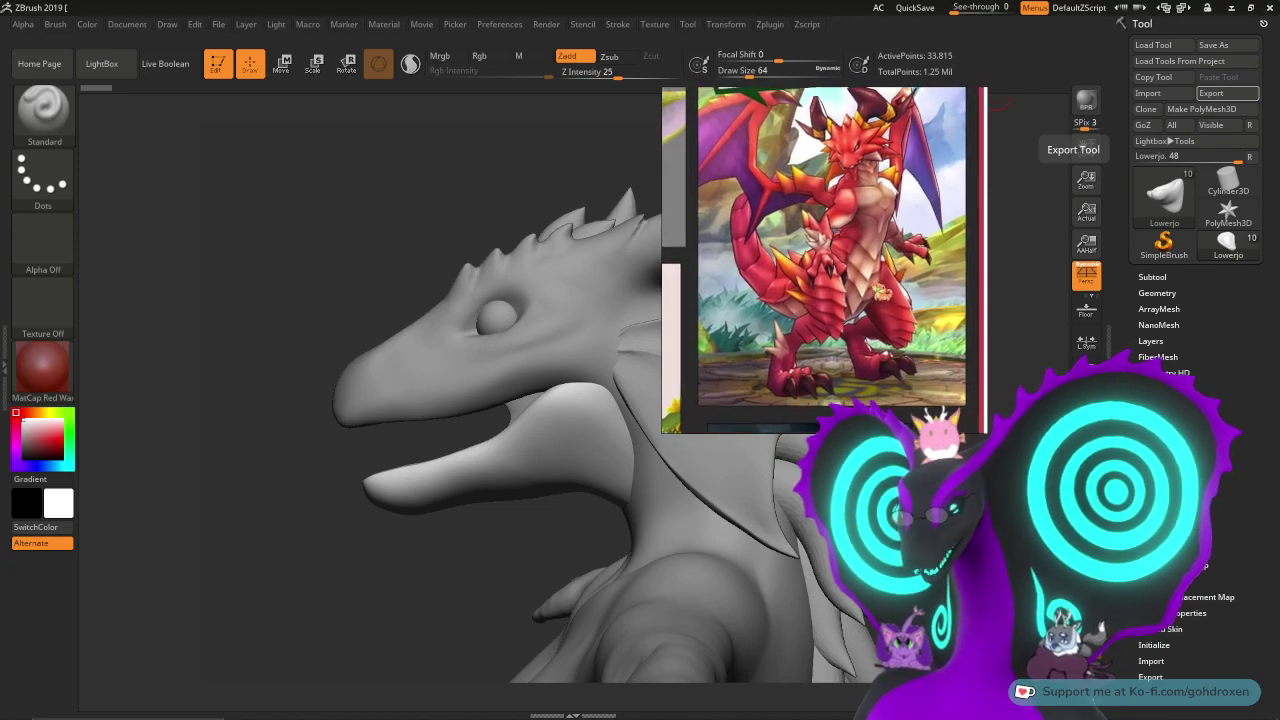
{"action": "scroll", "coordinate": [800, 330], "scroll_direction": "down", "scroll_amount": 3}
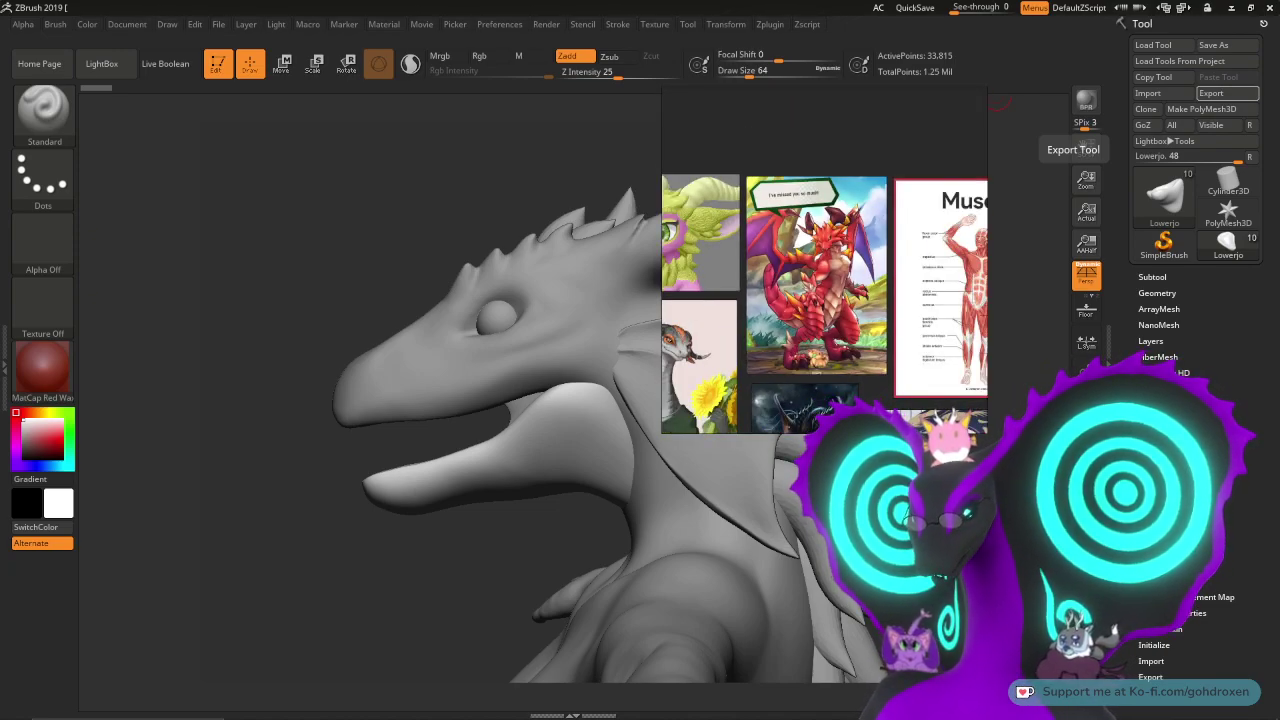
{"action": "scroll", "coordinate": [836, 352], "scroll_direction": "down", "scroll_amount": 2}
{"action": "middle_click_drag", "start_coordinate": [836, 359], "coordinate": [897, 292]}
{"action": "scroll", "coordinate": [825, 352], "scroll_direction": "up", "scroll_amount": 6}
{"action": "middle_click_drag", "start_coordinate": [666, 242], "coordinate": [813, 354]}
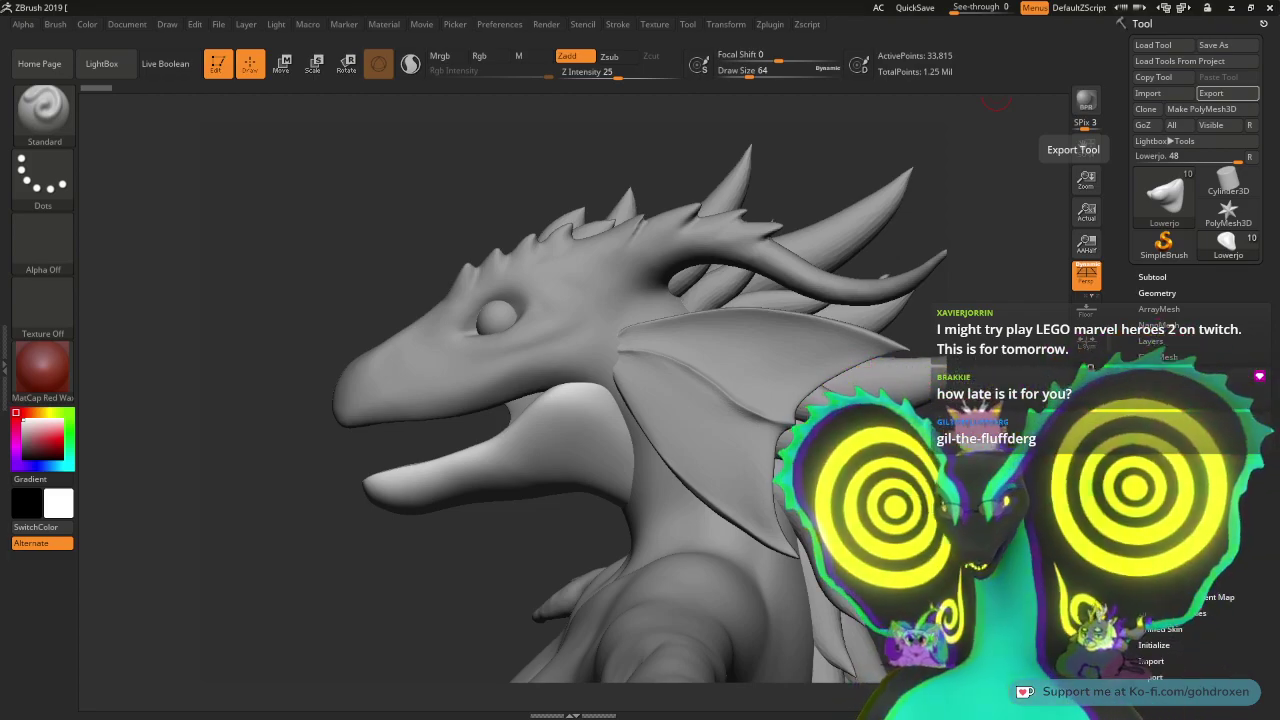
- Switch to the web browser and open the YouTube home page
{"action": "key", "text": "alt+Tab"}
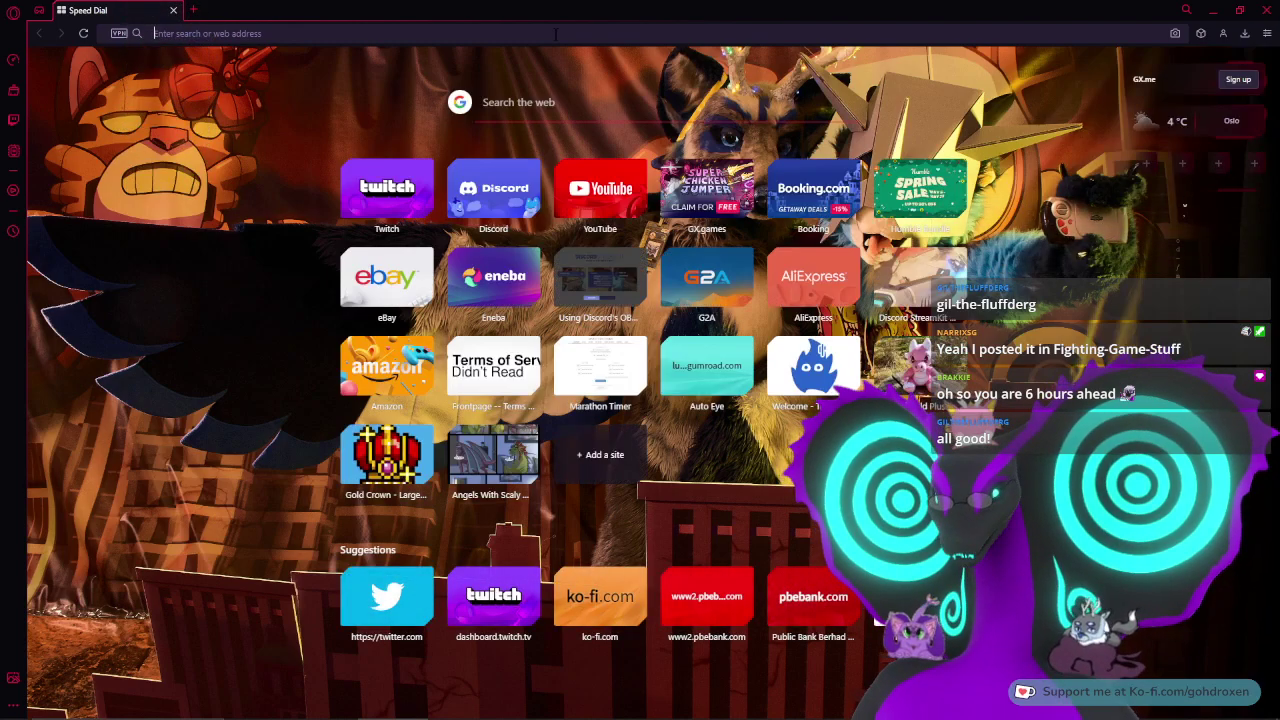
{"action": "type", "text": "y"}
{"action": "key", "text": "Return"}
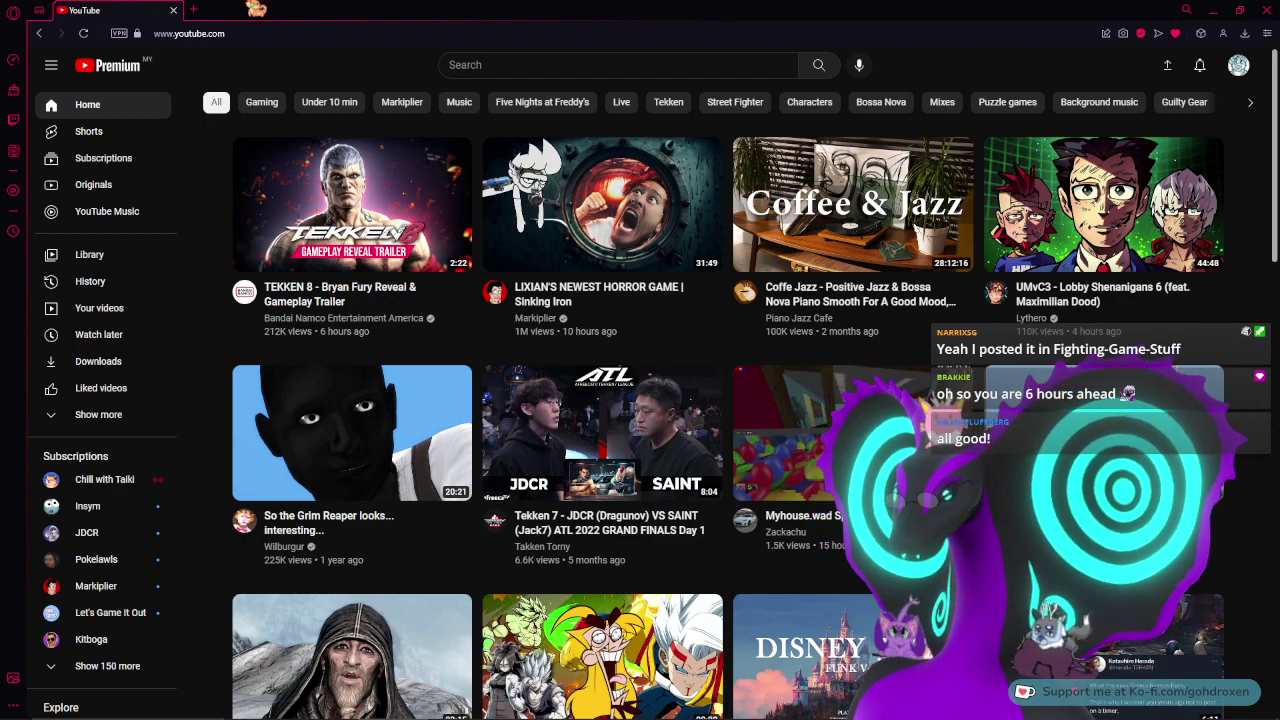
{"action": "mouse_move", "coordinate": [343, 176]}
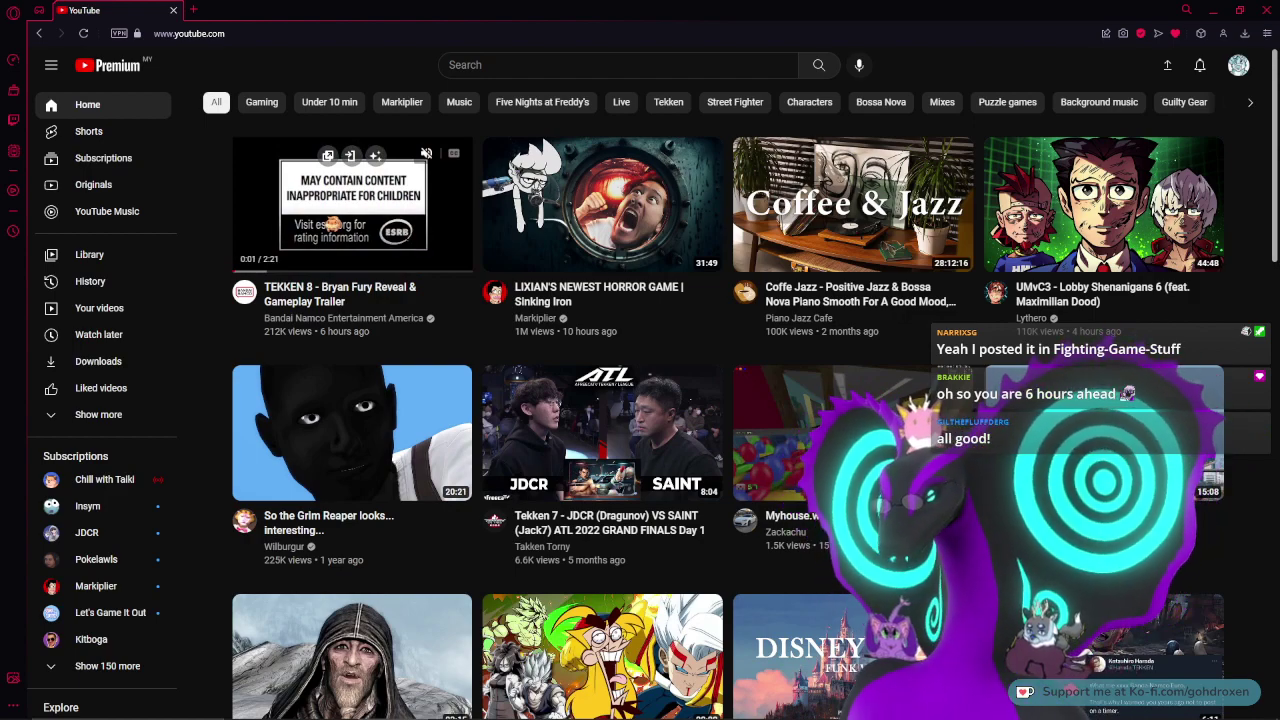
{"action": "left_click", "coordinate": [337, 211]}
{"action": "left_click", "coordinate": [429, 279]}
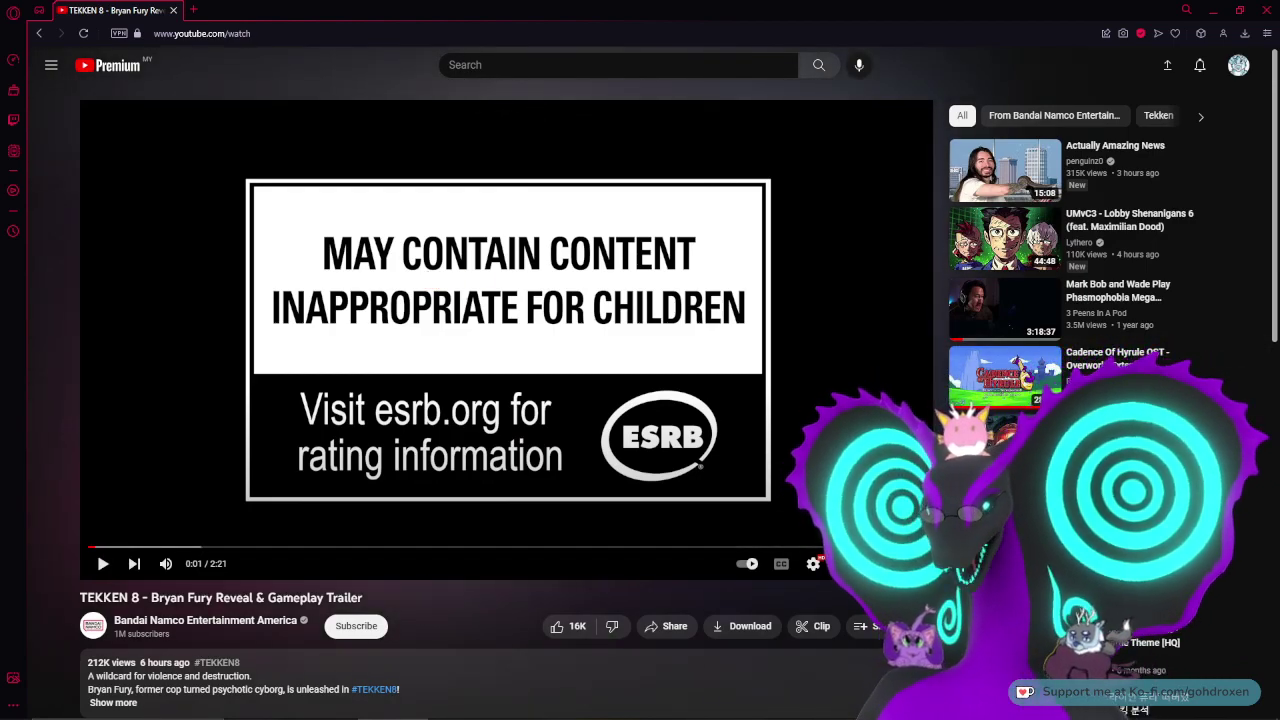
{"action": "key", "text": "f"}
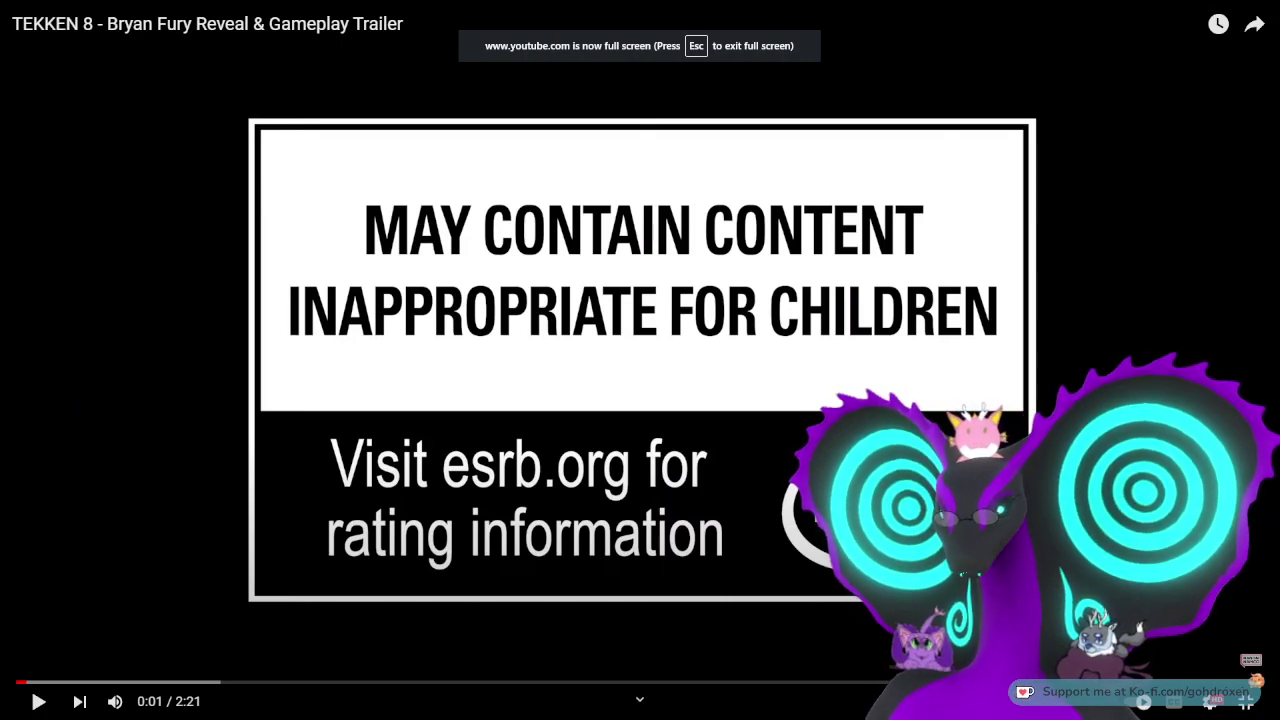
{"action": "left_click", "coordinate": [1246, 701]}
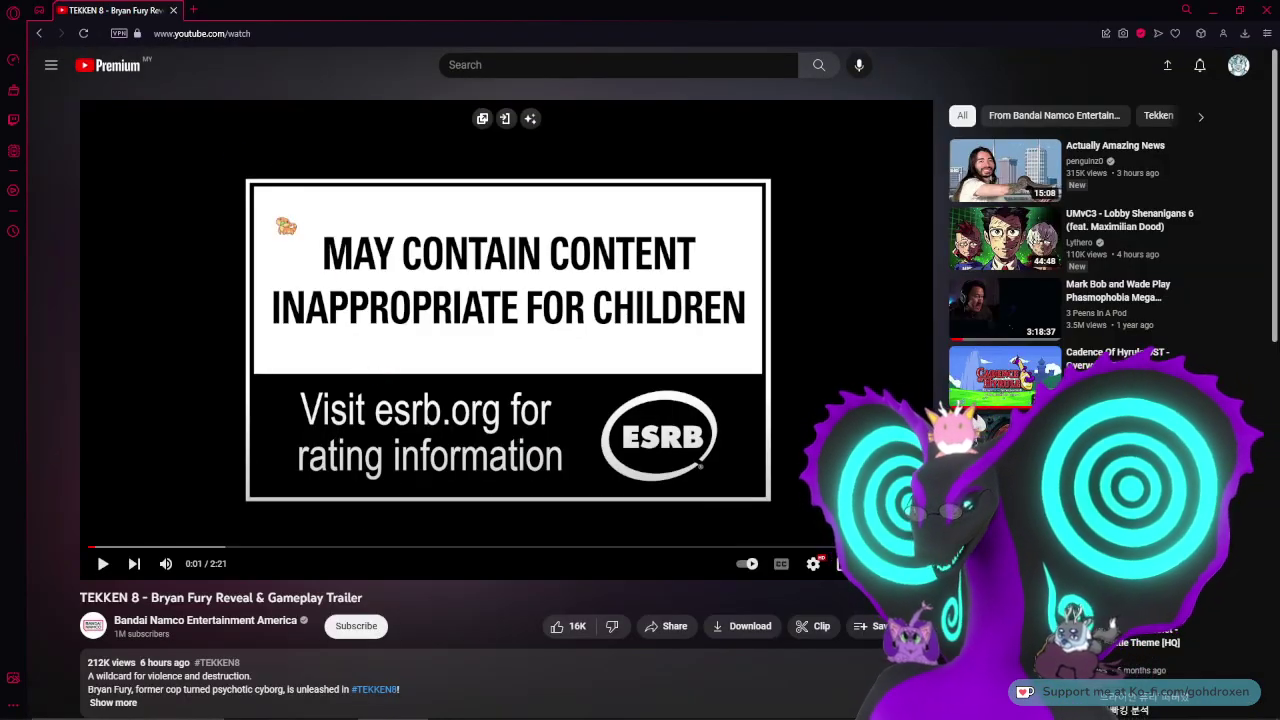
{"action": "left_click", "coordinate": [40, 33]}
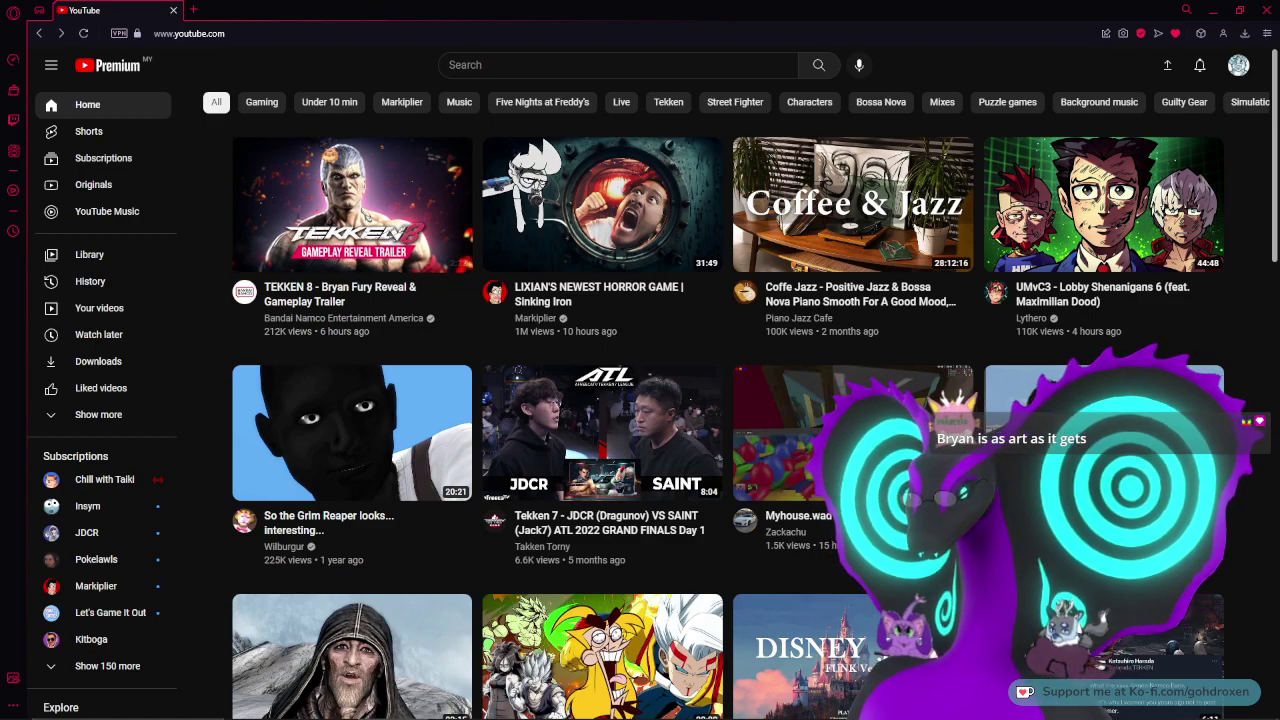
- Watch the "TEKKEN 8 - Bryan Fury Reveal & Gameplay Trailer" in full screen and pause it at 2:16
{"action": "left_click", "coordinate": [332, 188]}
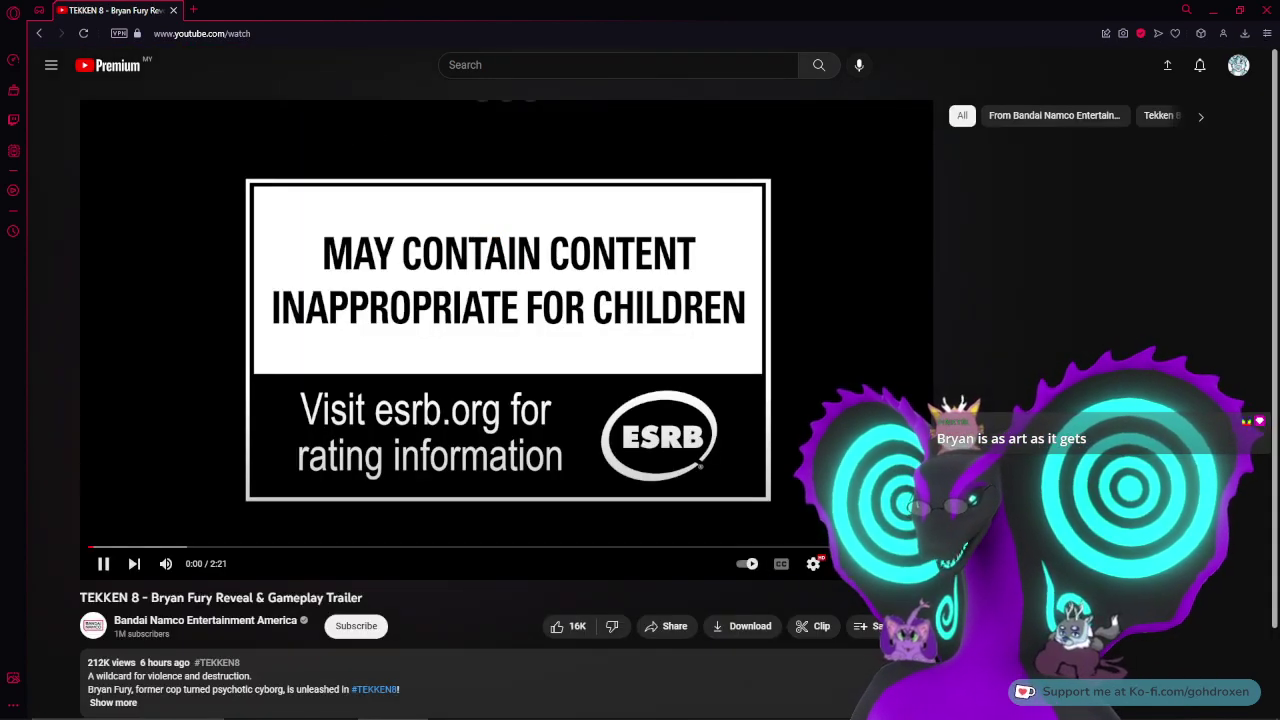
{"action": "key", "text": "f"}
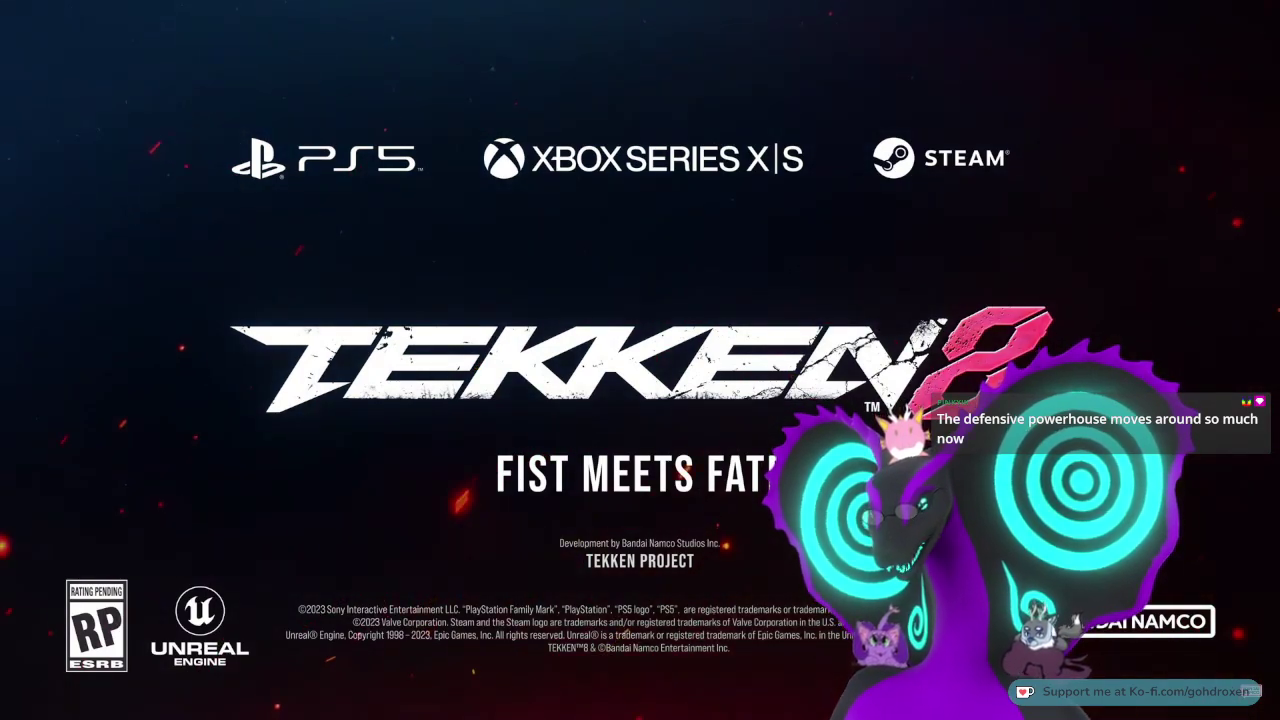
{"action": "mouse_move", "coordinate": [1047, 330]}
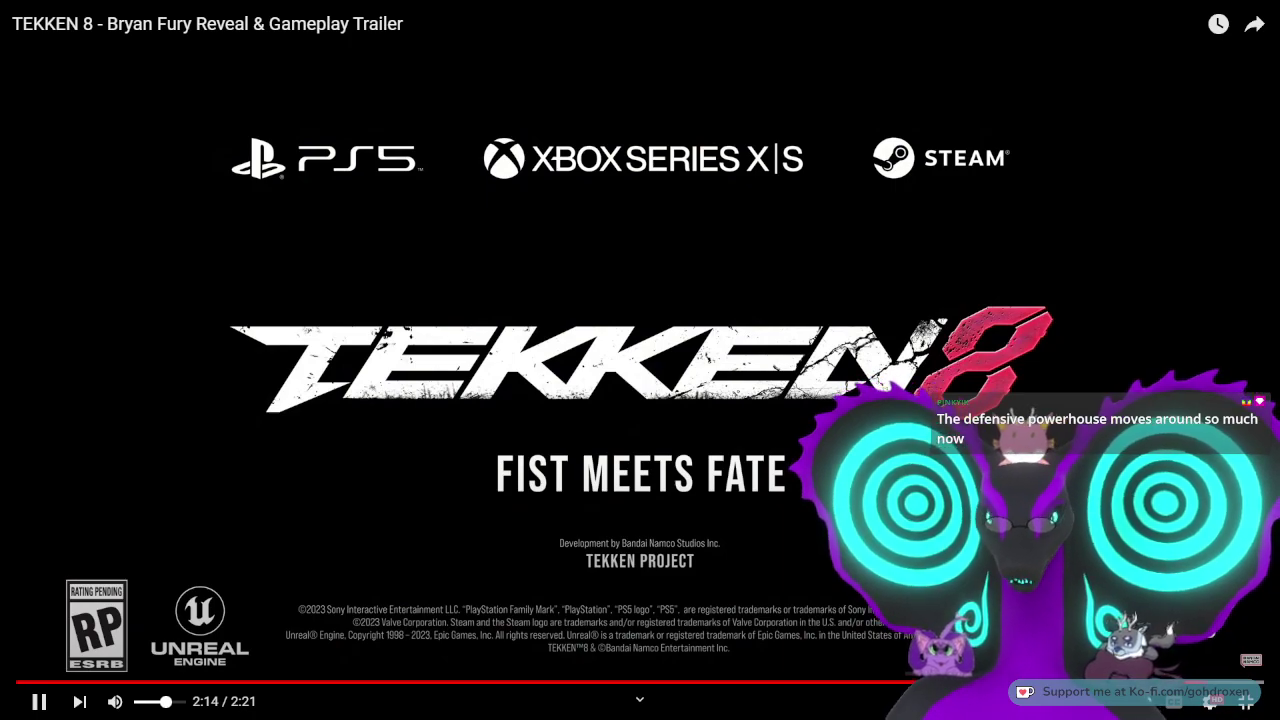
{"action": "key", "text": "space"}
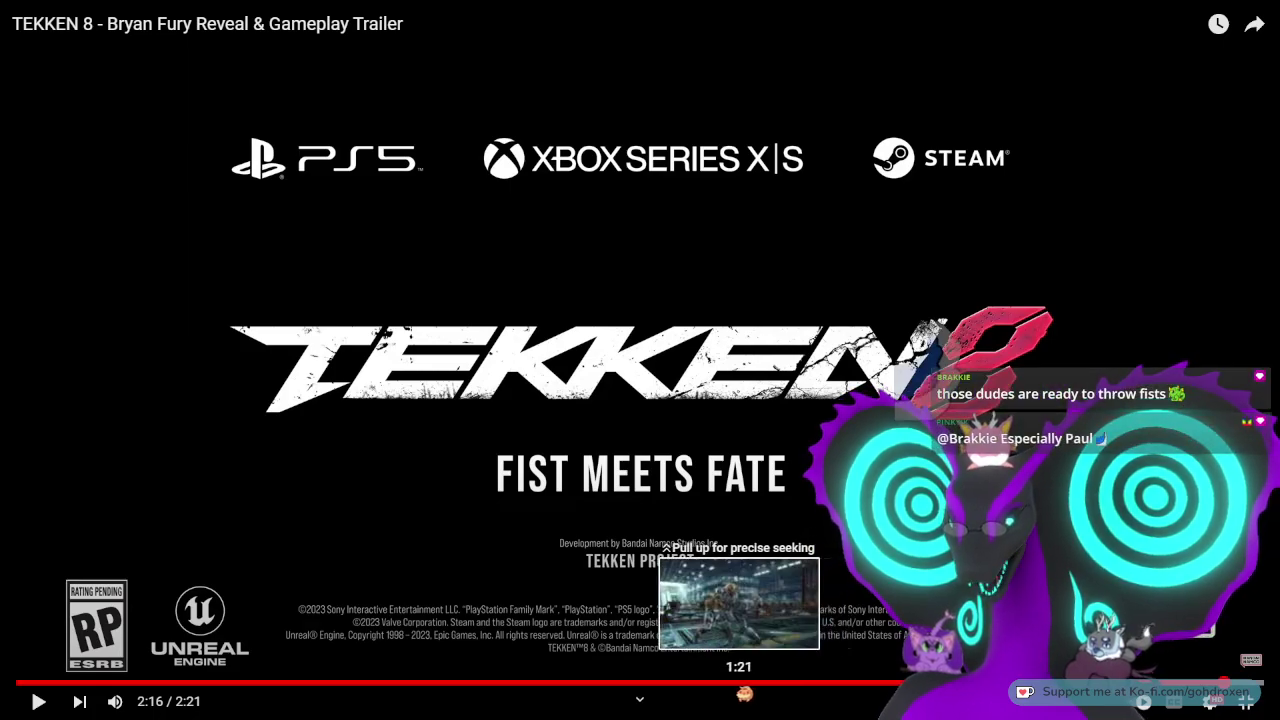
- Replay the trailer's warehouse fight from 1:20 and pause it at 1:22
{"action": "left_click", "coordinate": [740, 683]}
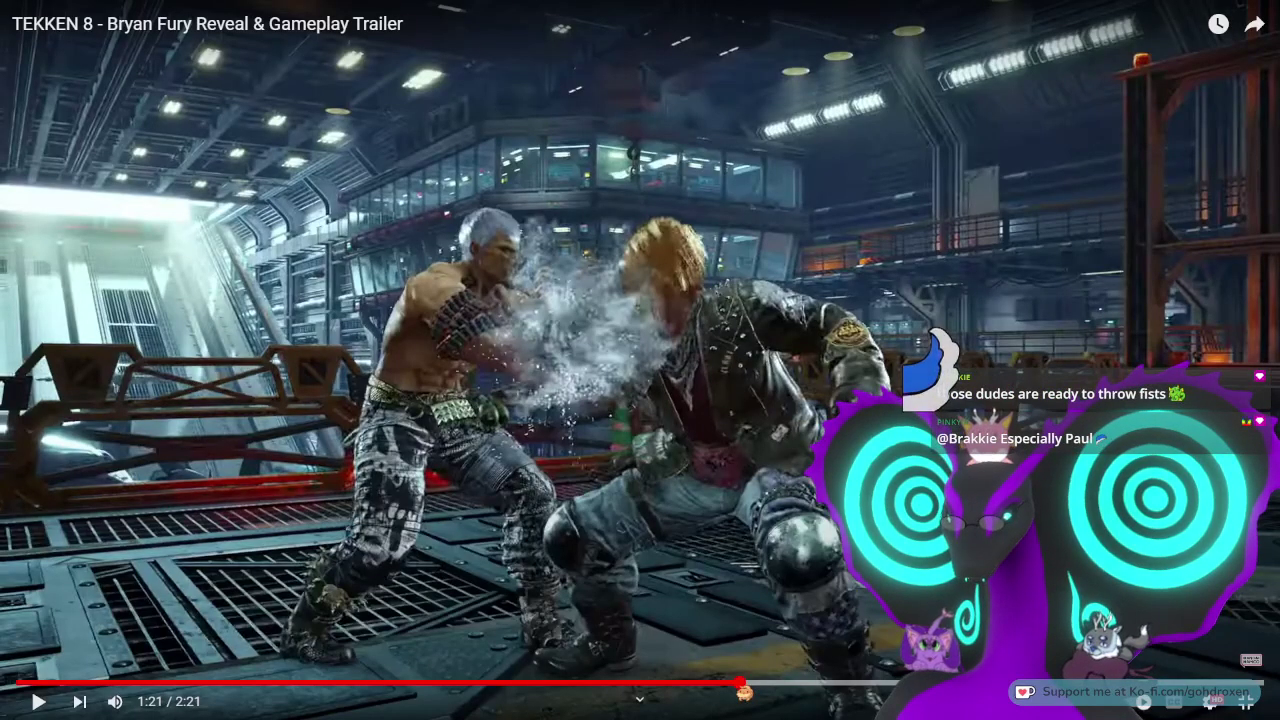
{"action": "left_click", "coordinate": [726, 683]}
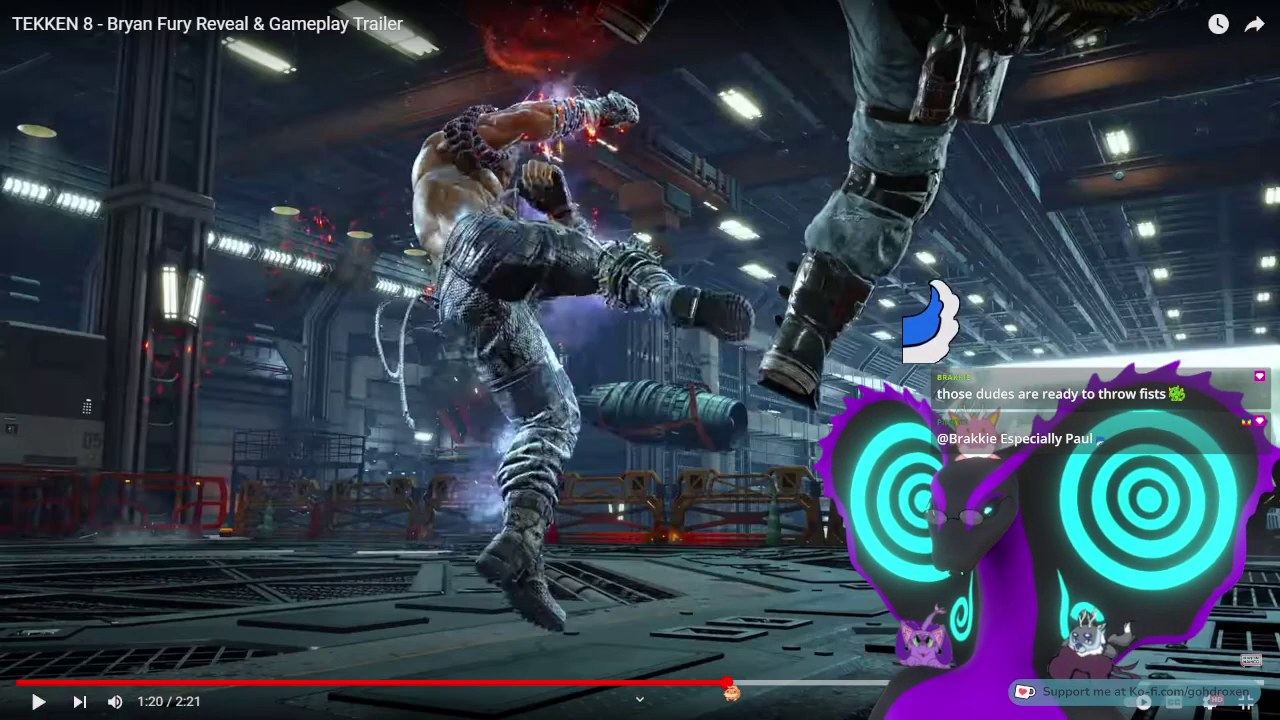
{"action": "left_click", "coordinate": [790, 510]}
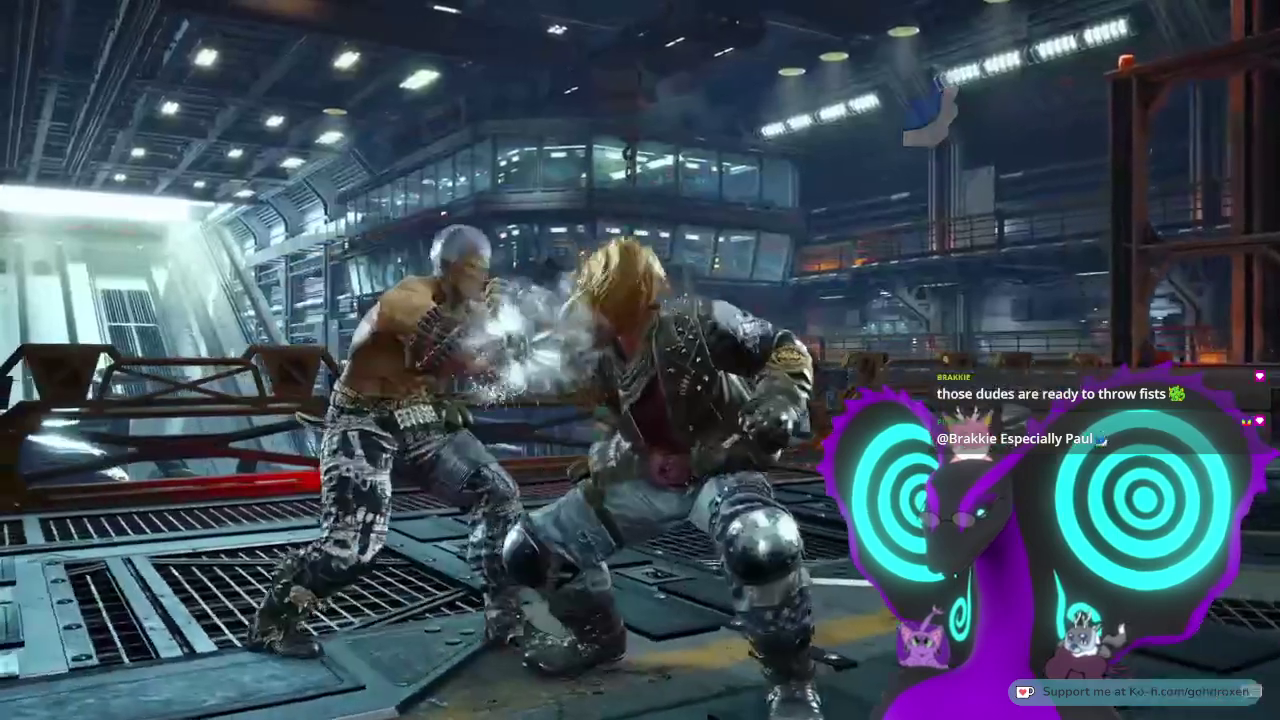
{"action": "key", "text": "space"}
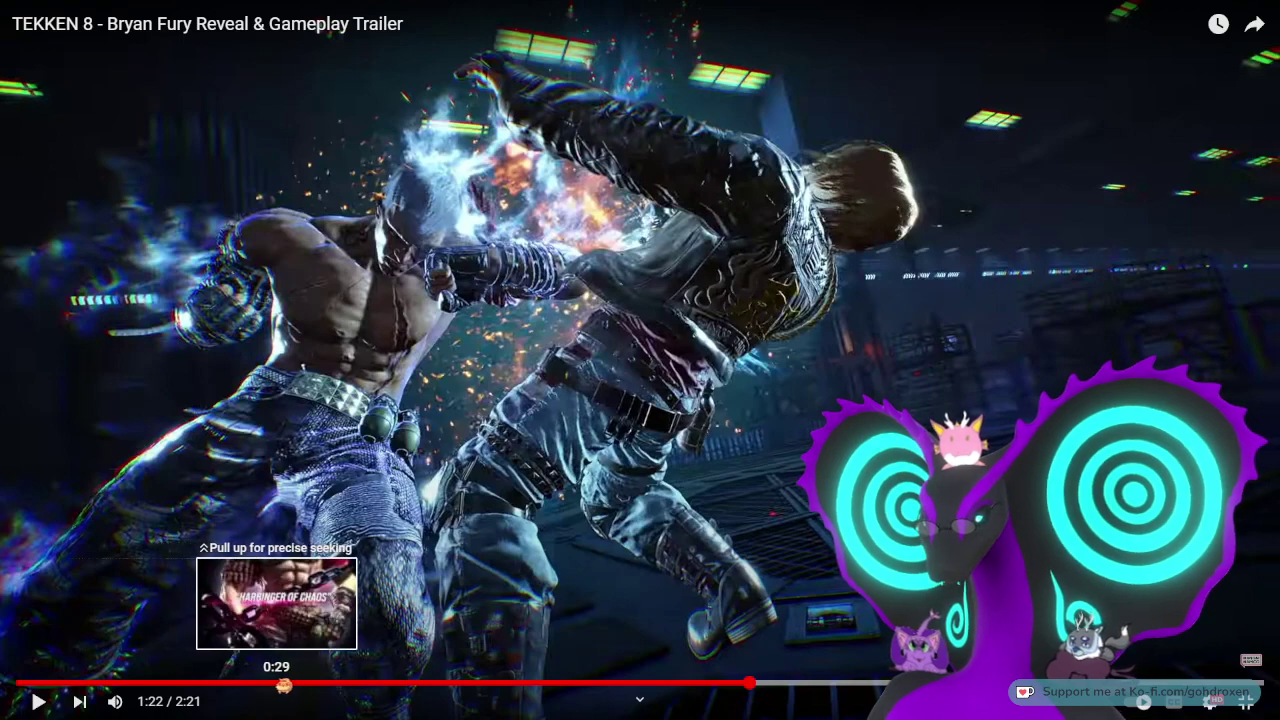
- Seek the paused trailer back to the "Harbinger of Chaos" title, ending on Bryan's portrait at 0:31
{"action": "left_click", "coordinate": [299, 683]}
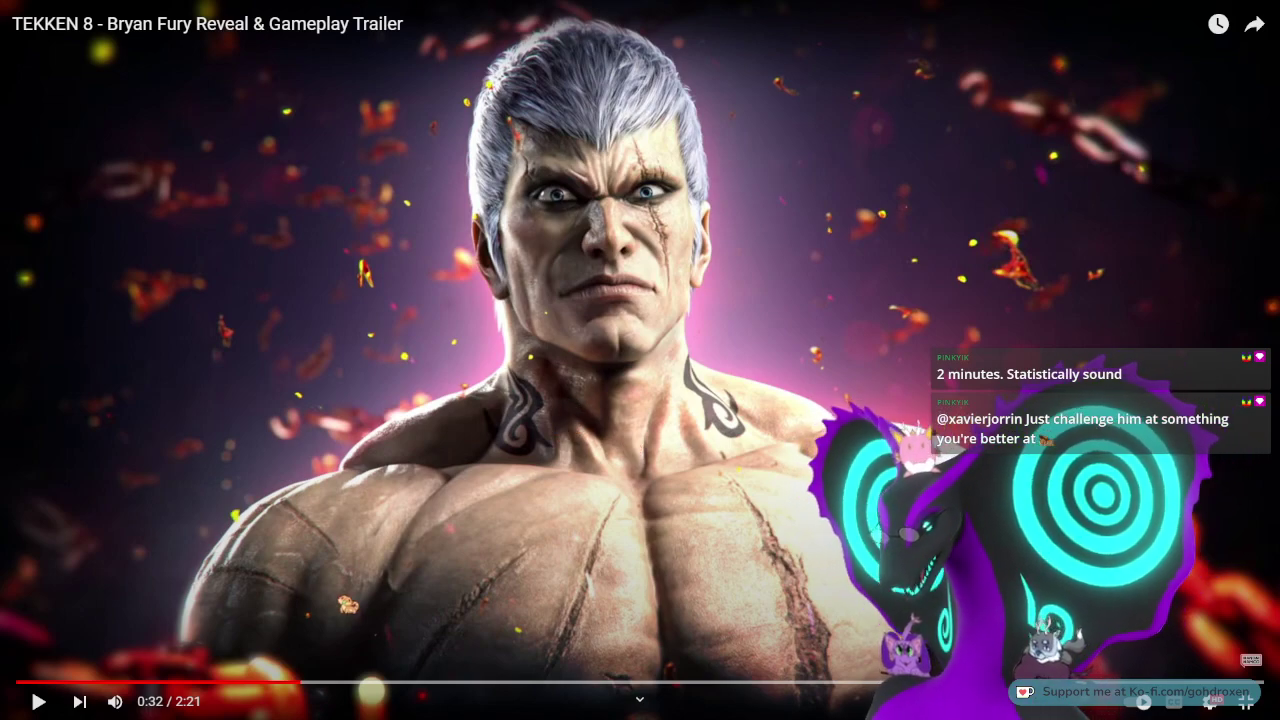
{"action": "left_click_drag", "start_coordinate": [292, 684], "coordinate": [287, 688]}
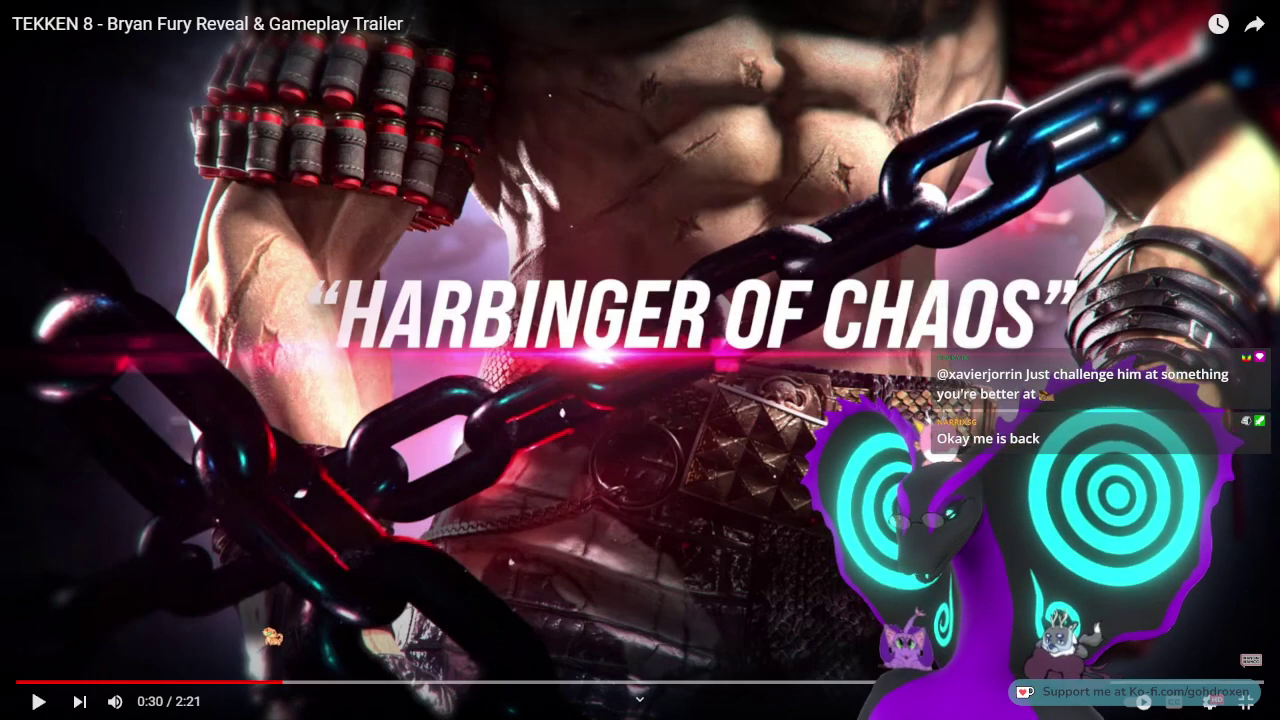
{"action": "left_click_drag", "start_coordinate": [292, 688], "coordinate": [300, 684]}
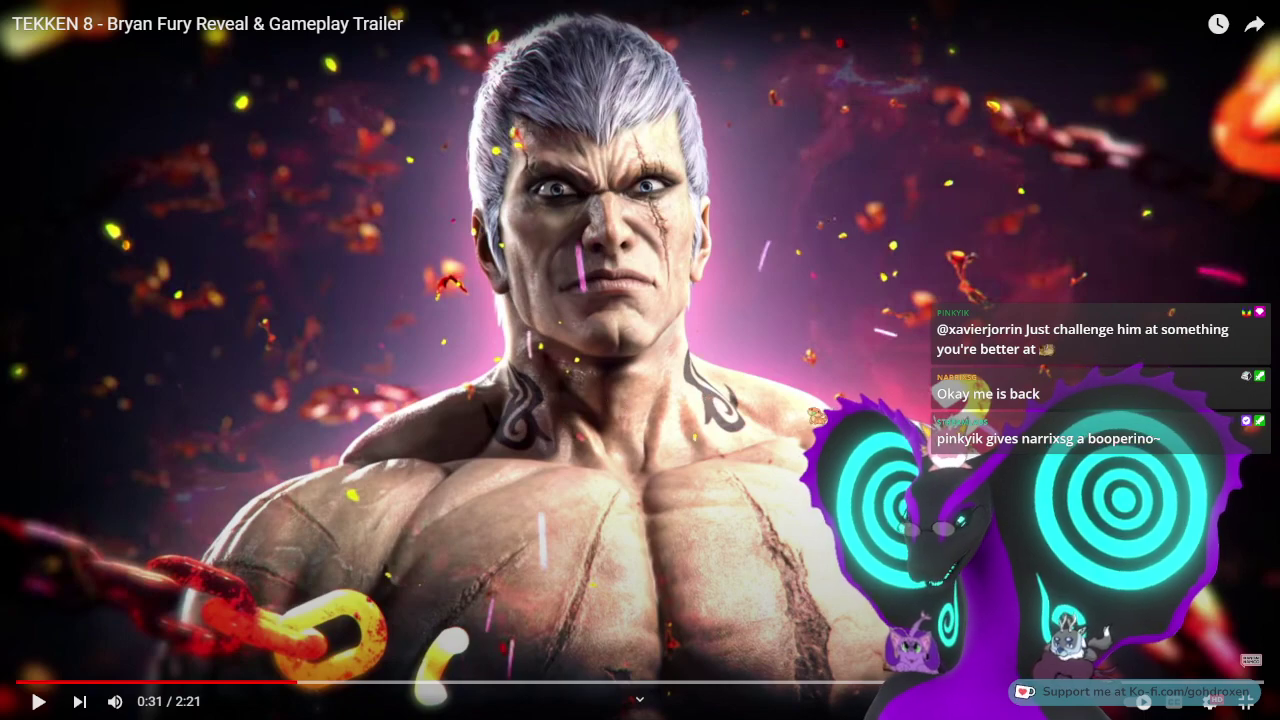
- Lower the video's volume and play the trailer on from 0:31, with a pause at 0:36 on Bryan's name card
{"action": "left_click", "coordinate": [158, 703]}
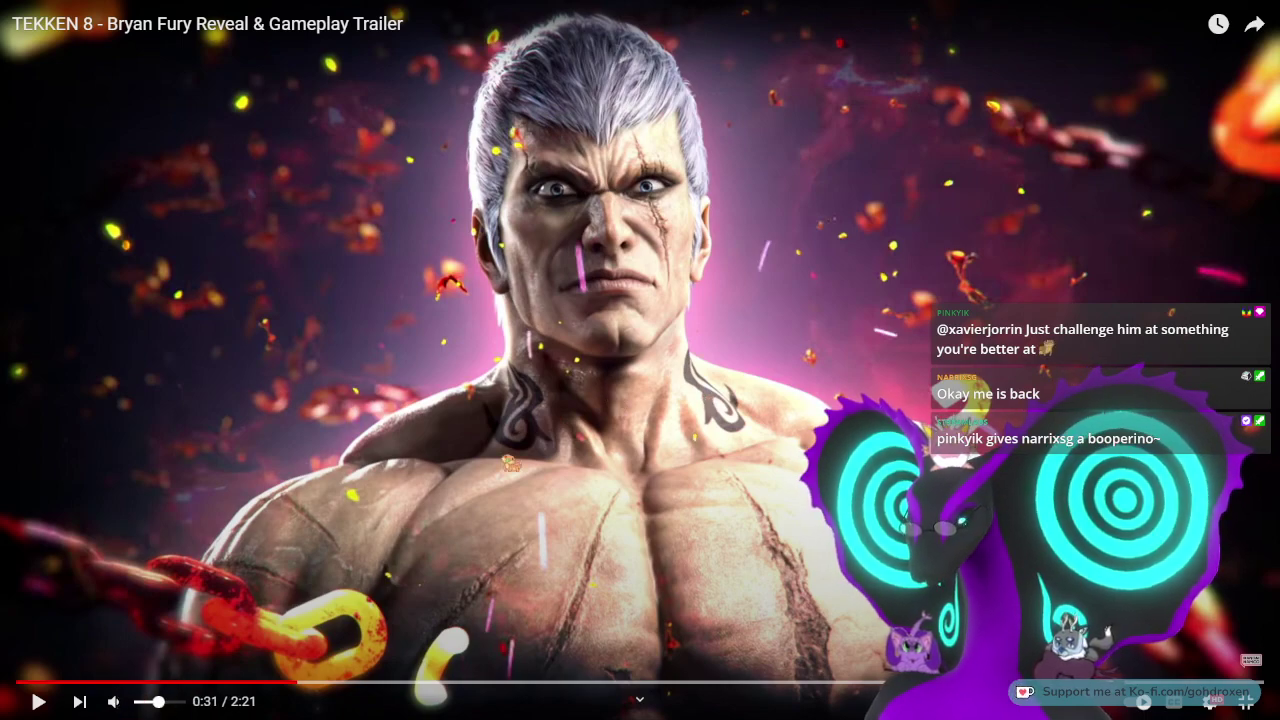
{"action": "left_click", "coordinate": [428, 570]}
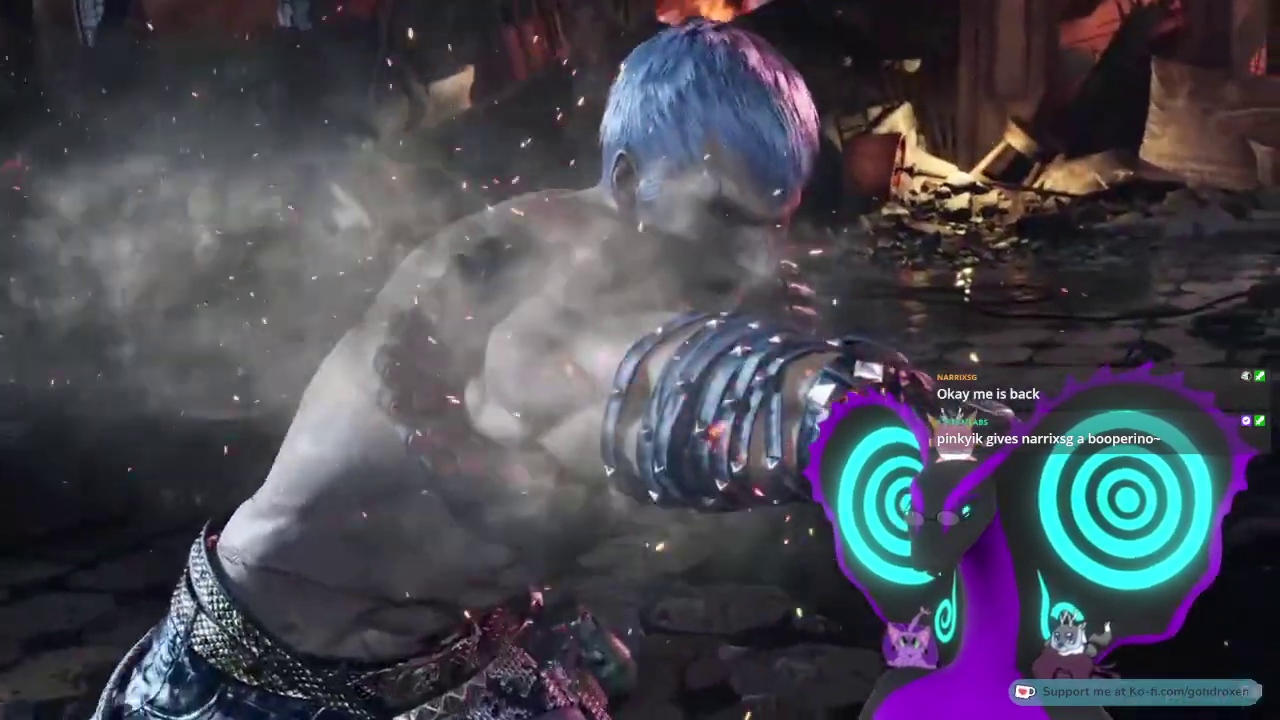
{"action": "left_click", "coordinate": [971, 350]}
{"action": "key", "text": "space"}
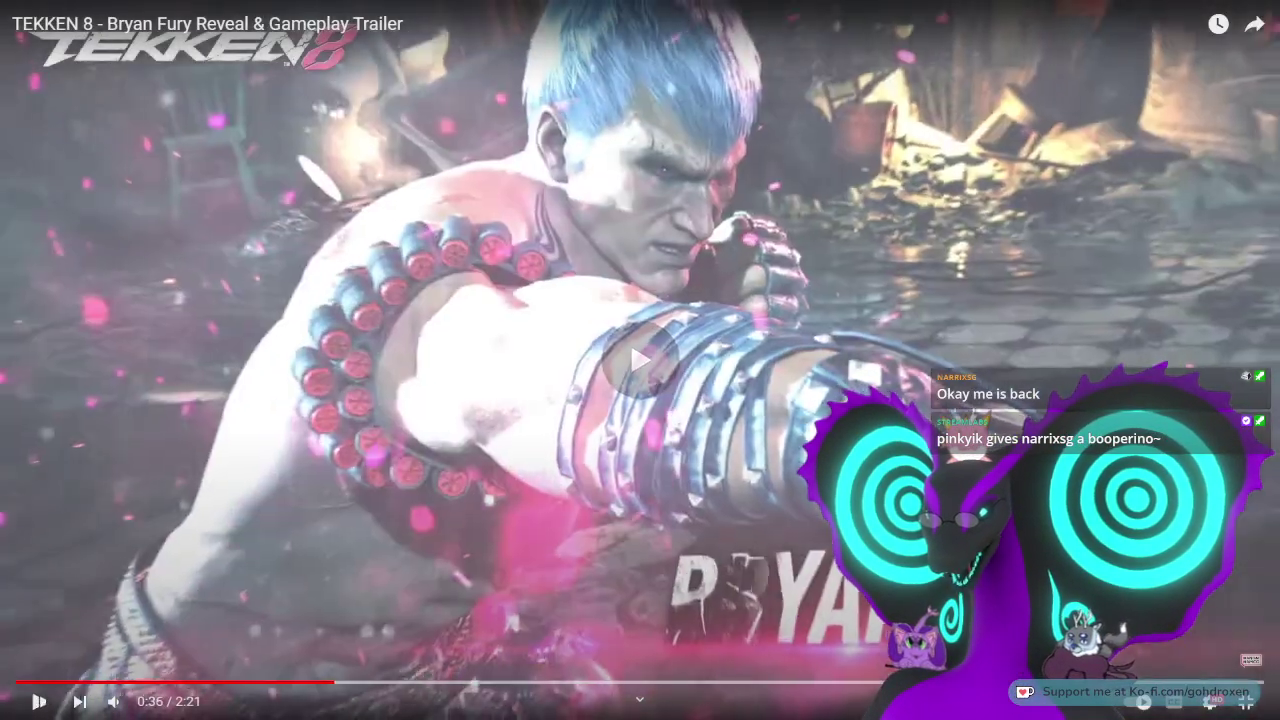
{"action": "key", "text": "space"}
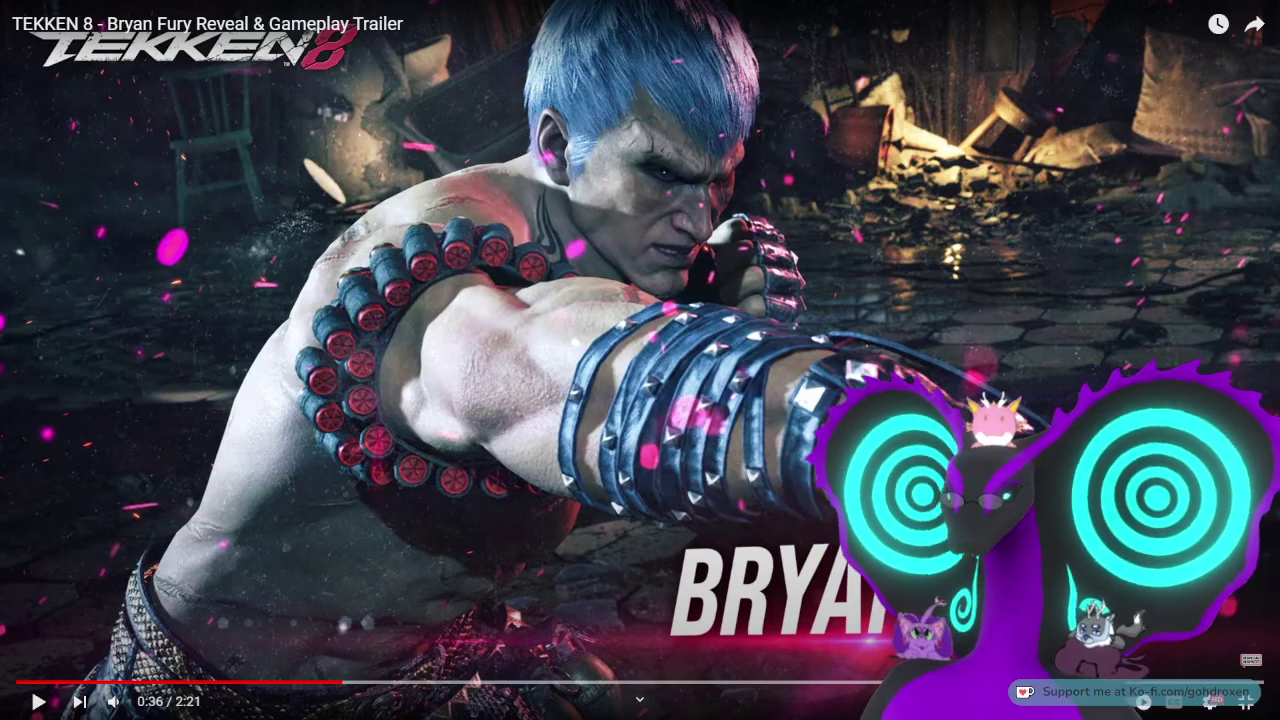
{"action": "key", "text": "space"}
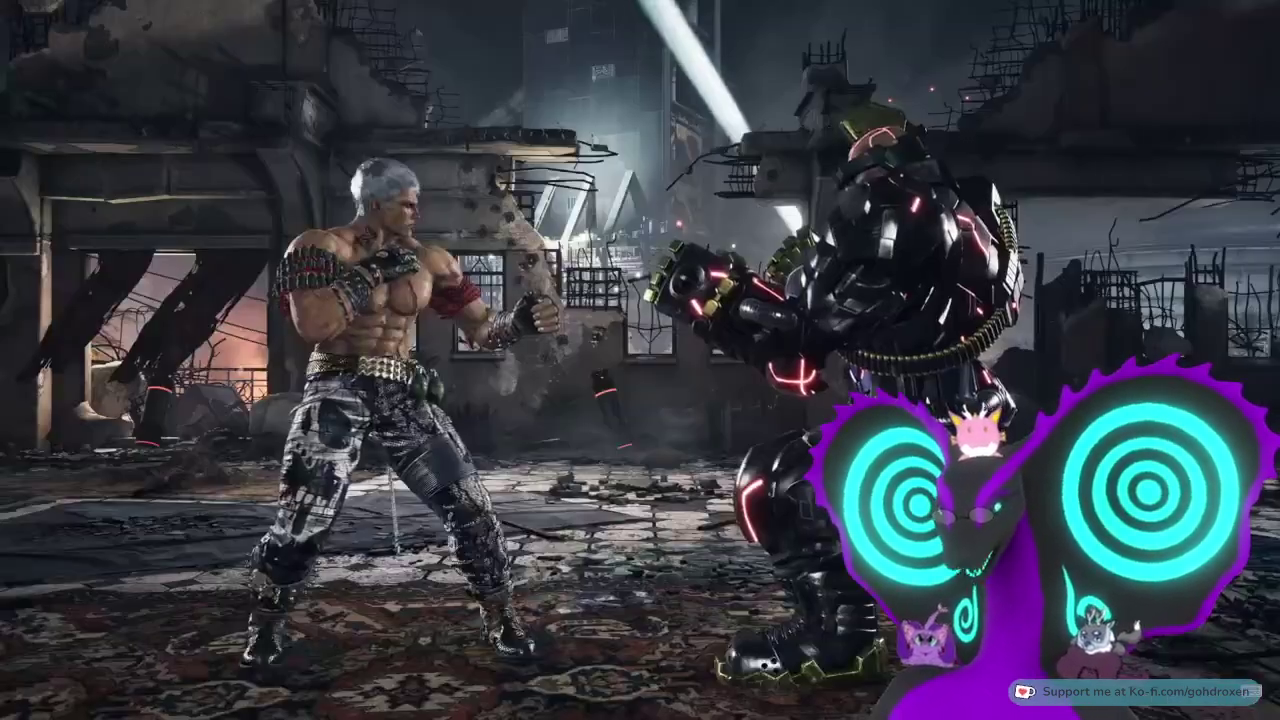
- Pause the trailer, replay it from Bryan's name card at 0:39, and pause it at 0:41
{"action": "key", "text": "space"}
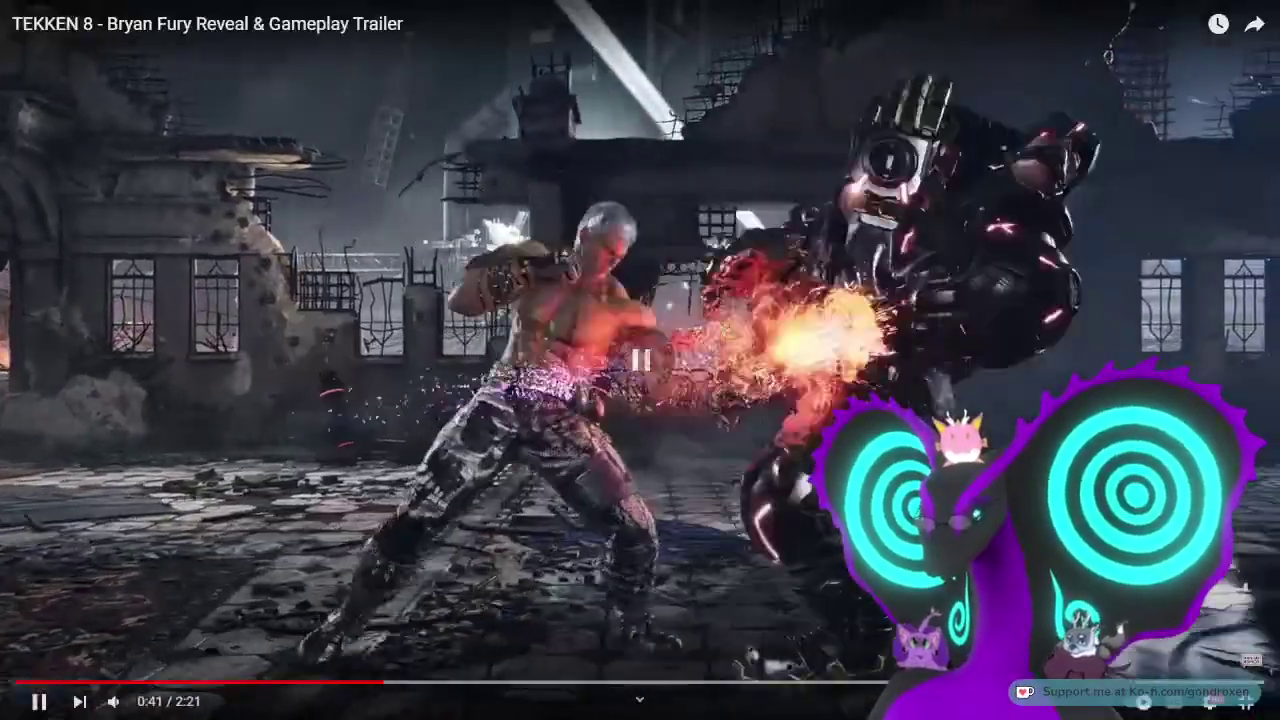
{"action": "left_click_drag", "start_coordinate": [378, 684], "coordinate": [368, 688]}
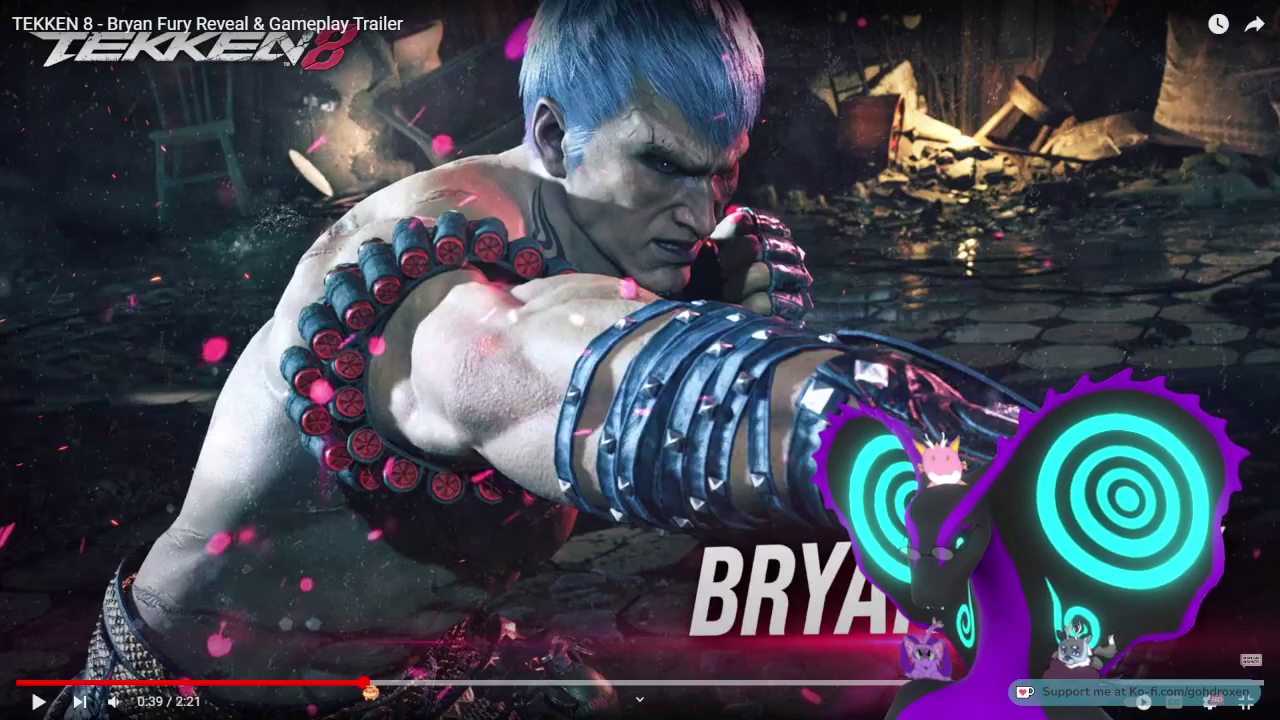
{"action": "left_click", "coordinate": [38, 701]}
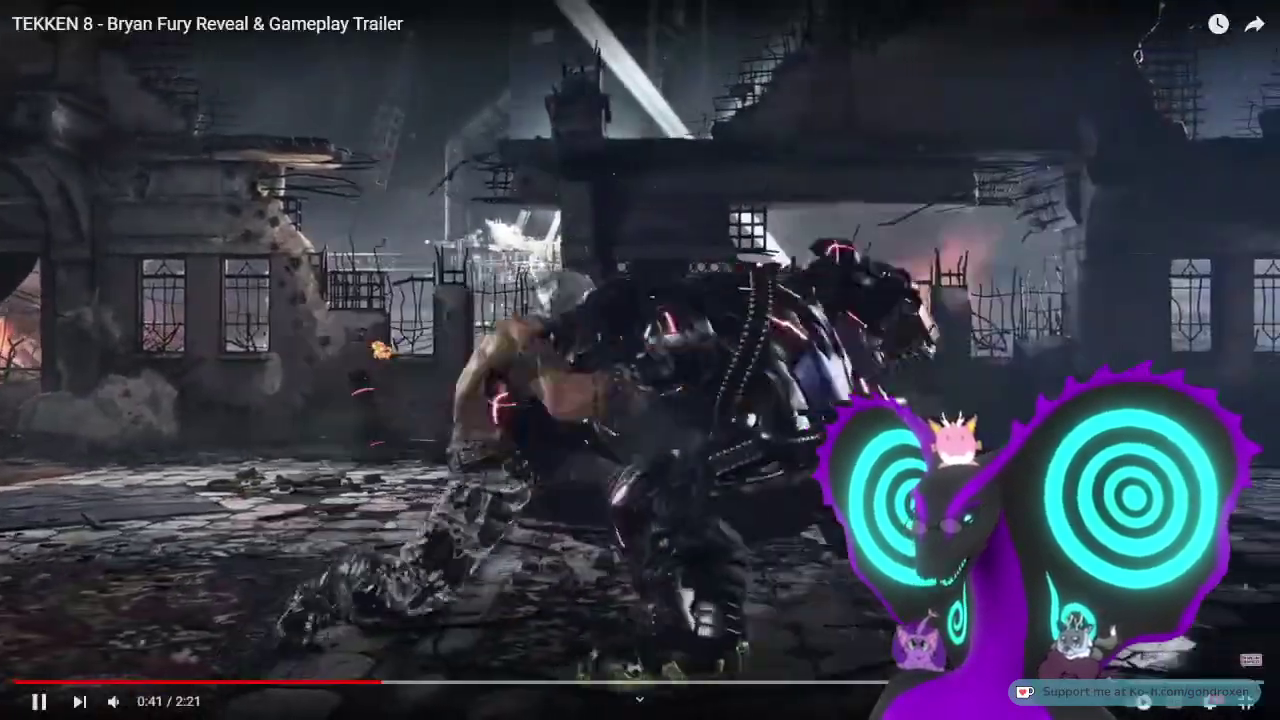
{"action": "key", "text": "k"}
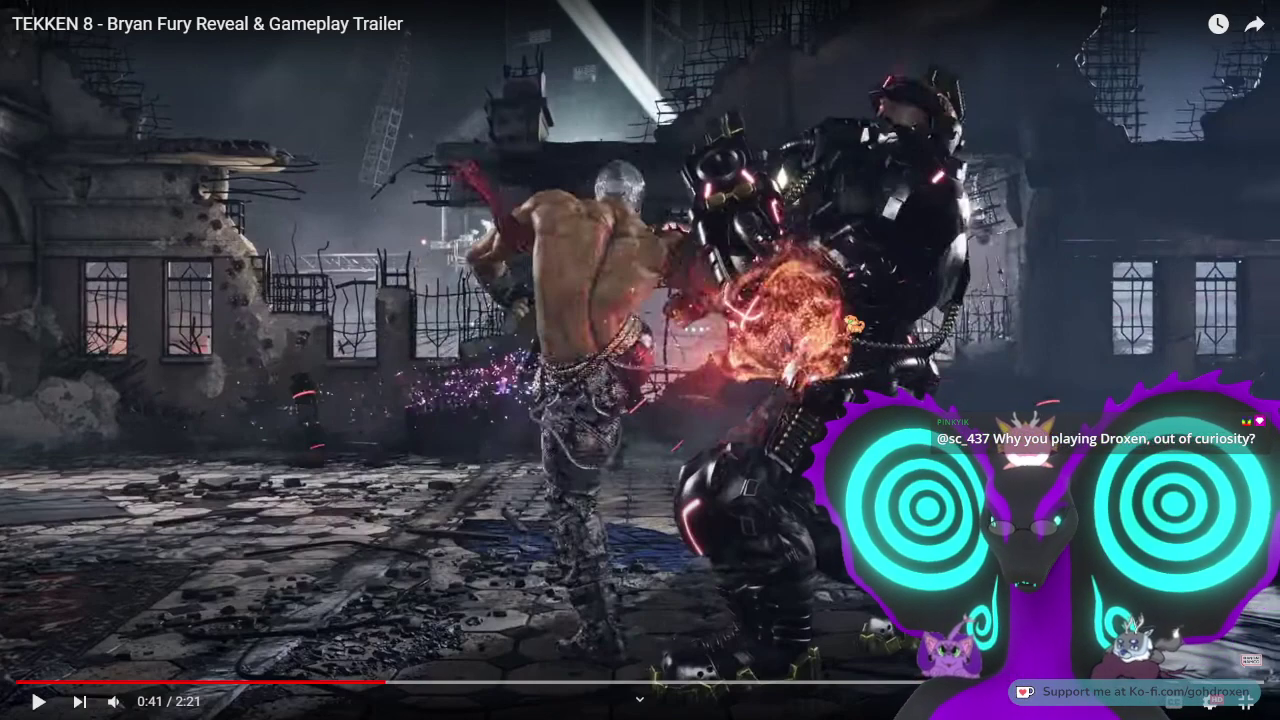
- Play the fight on from 0:41 in short stretches, pausing it at 0:45, 0:46, 0:47 and 0:56
{"action": "key", "text": "space"}
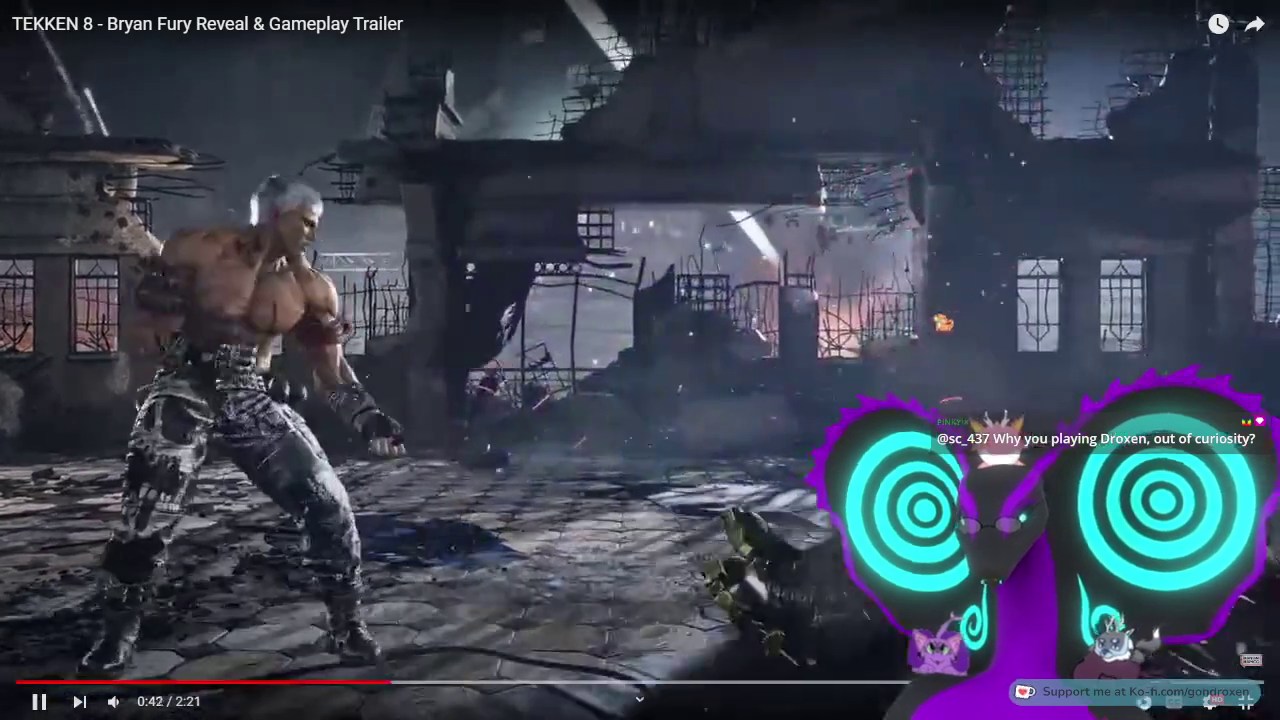
{"action": "key", "text": "space"}
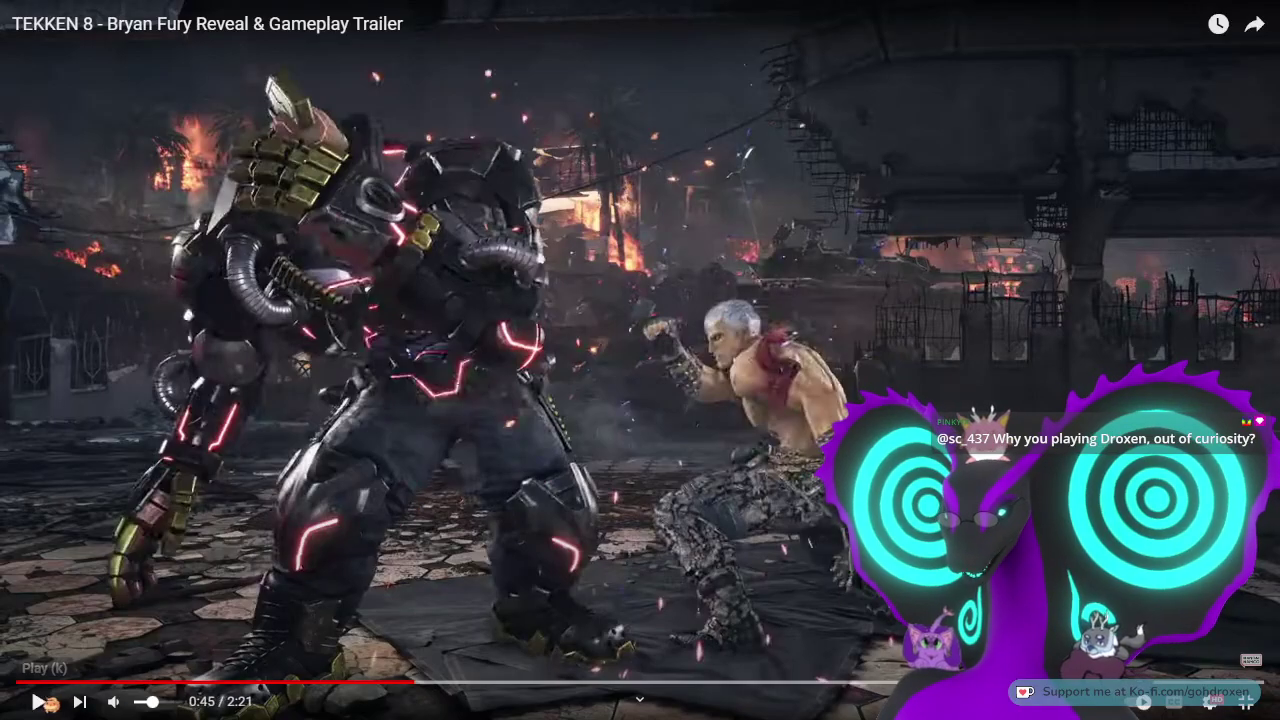
{"action": "left_click", "coordinate": [38, 702]}
{"action": "left_click", "coordinate": [36, 702]}
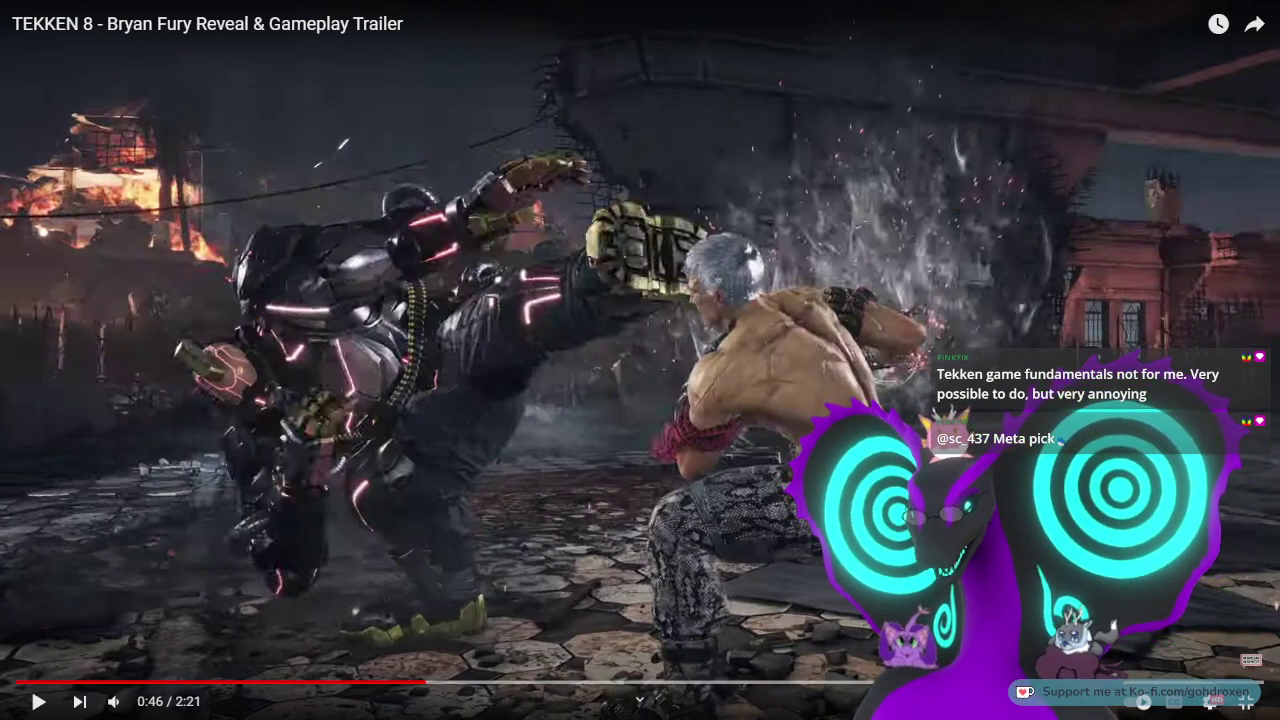
{"action": "key", "text": "space"}
{"action": "key", "text": "space"}
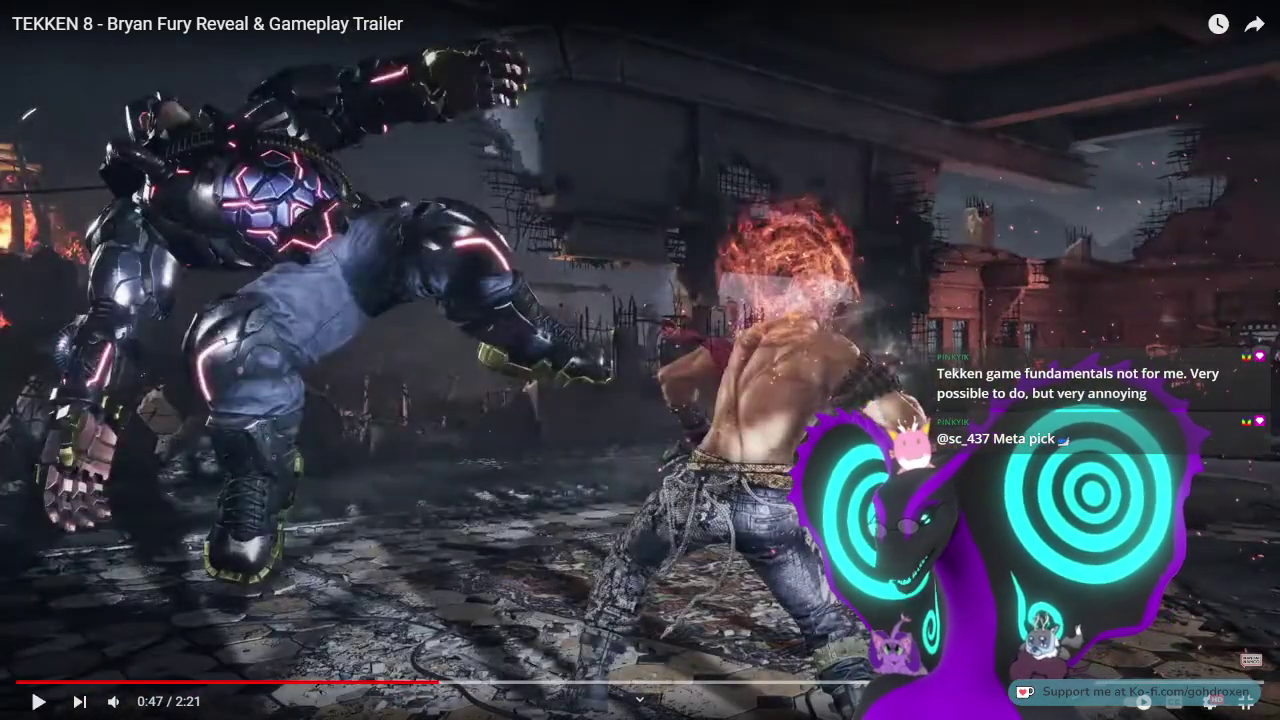
{"action": "key", "text": "space"}
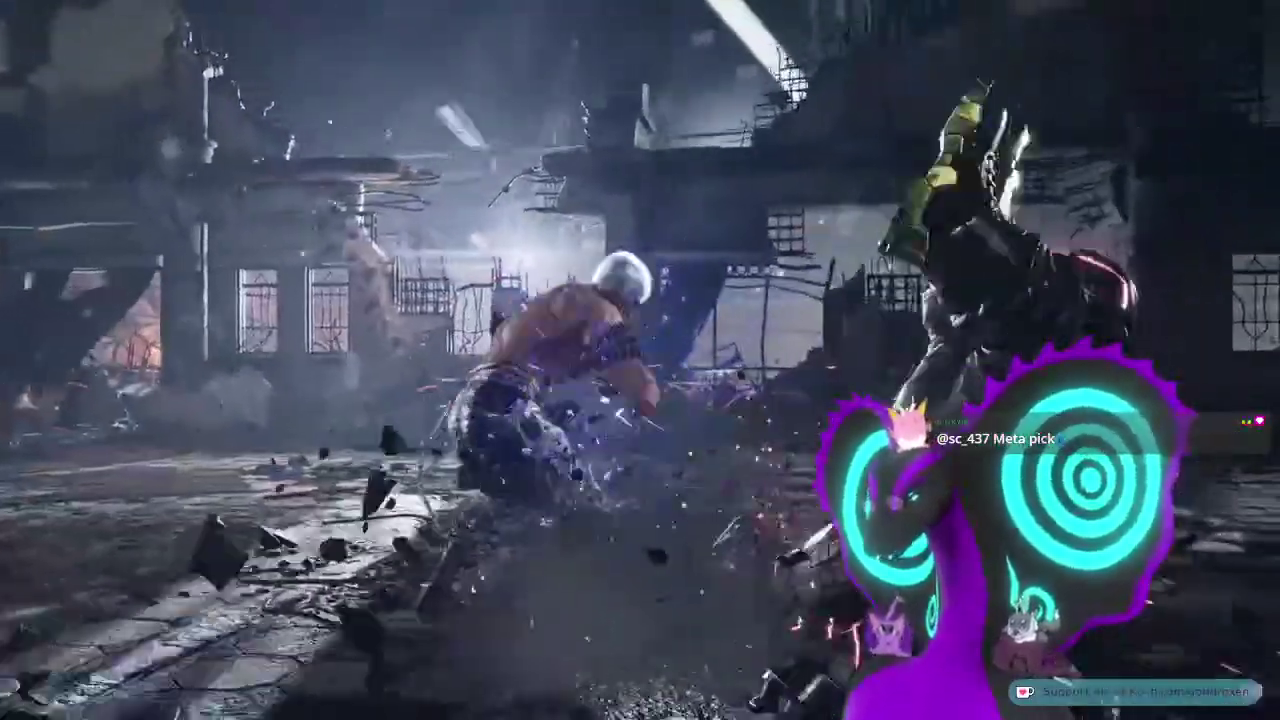
{"action": "key", "text": "space"}
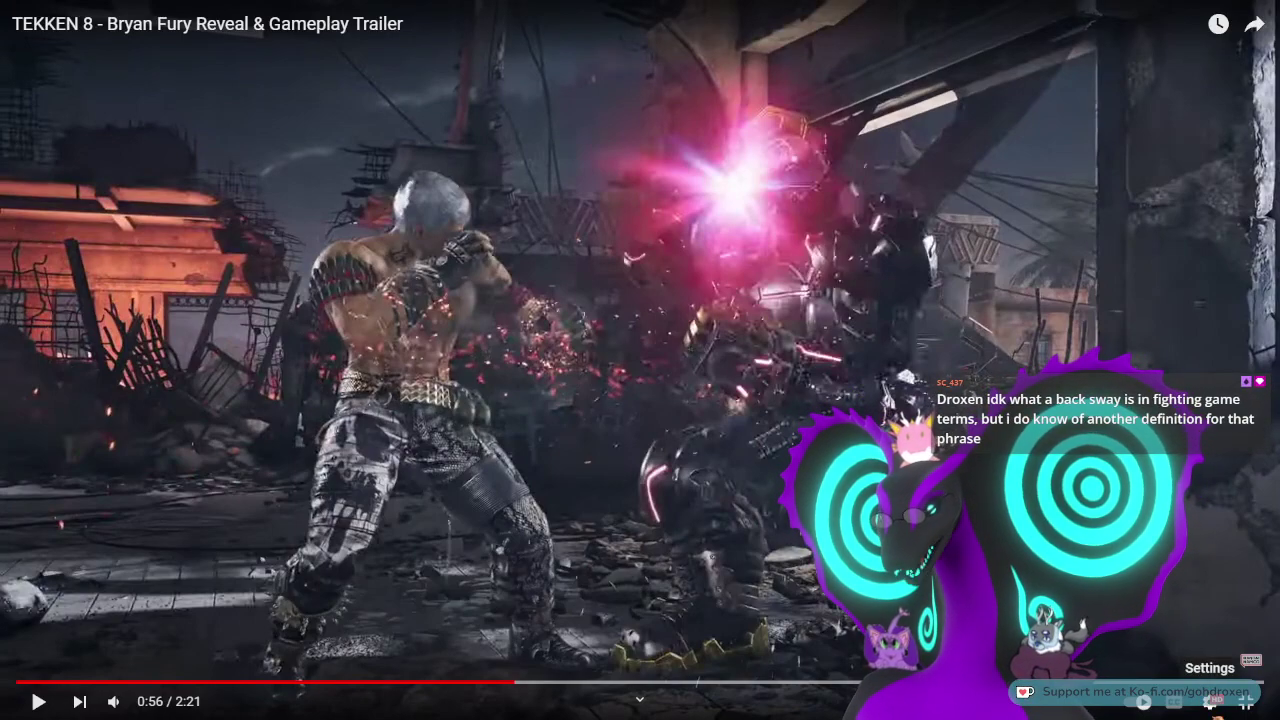
- Slow down the trailer's playback speed and mute its sound
{"action": "left_click", "coordinate": [1210, 701]}
{"action": "left_click", "coordinate": [1180, 651]}
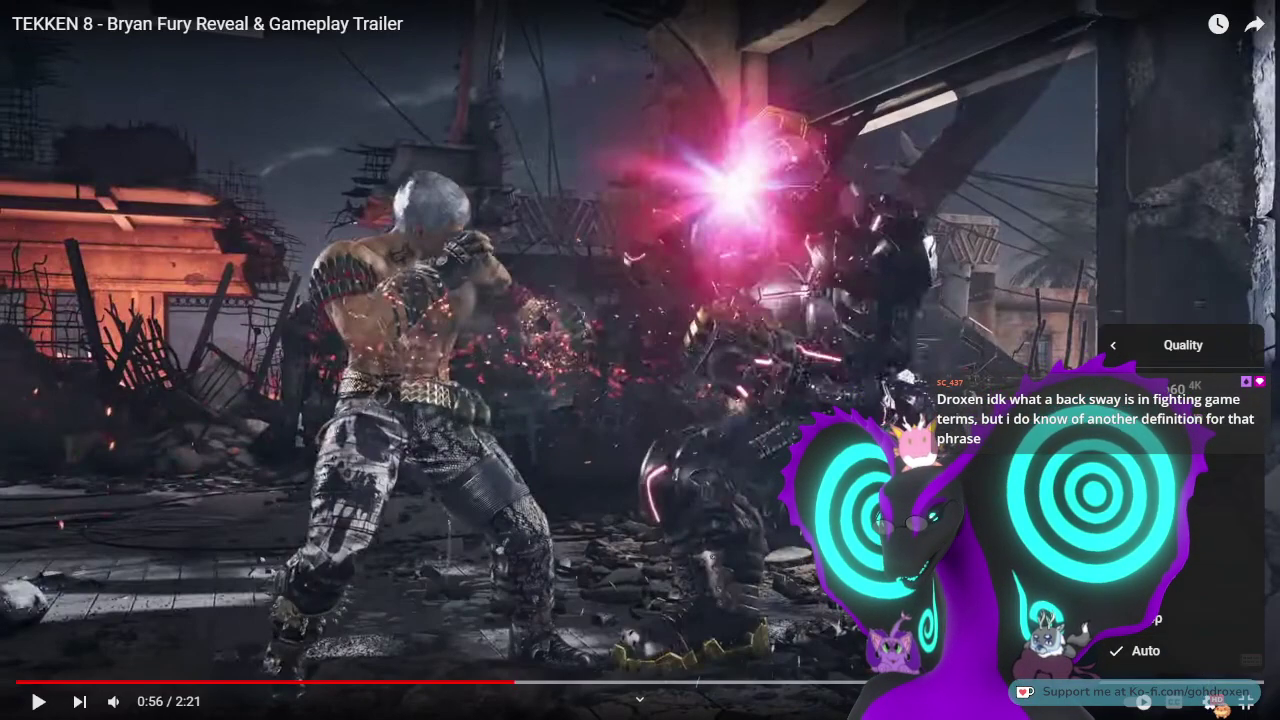
{"action": "left_click", "coordinate": [1230, 340]}
{"action": "left_click", "coordinate": [1205, 618]}
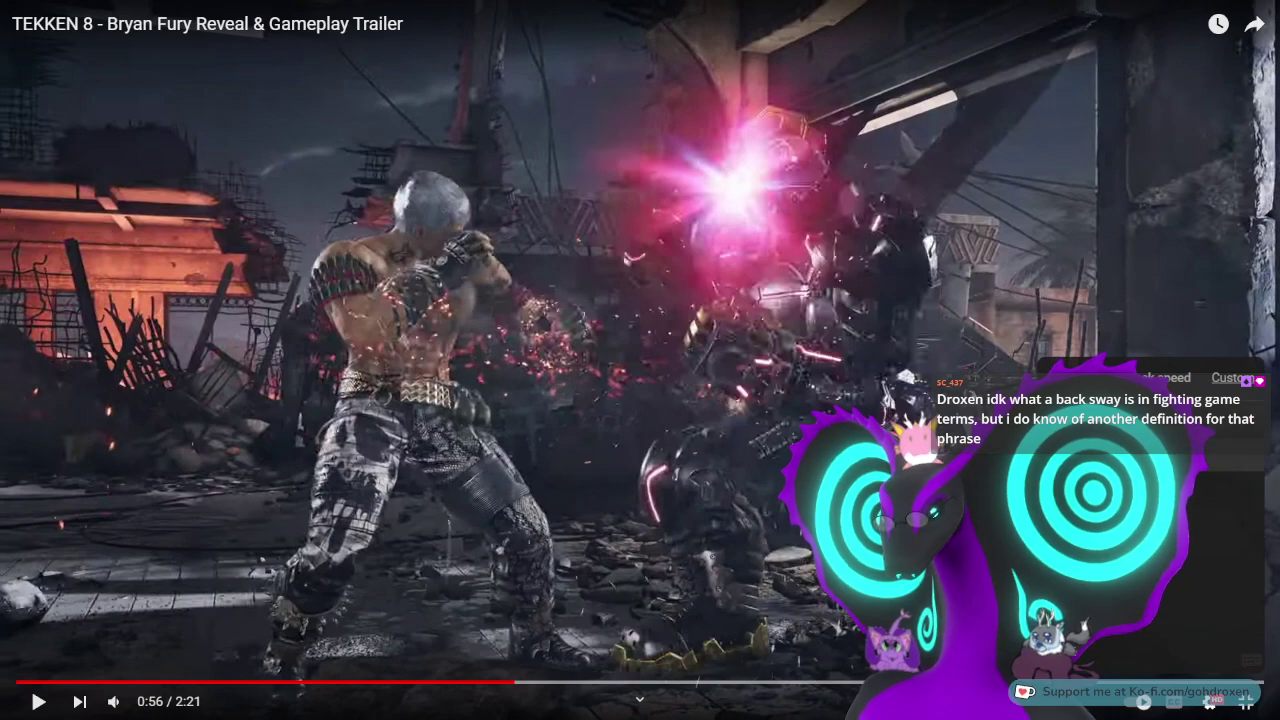
{"action": "left_click", "coordinate": [1190, 452]}
{"action": "left_click", "coordinate": [117, 701]}
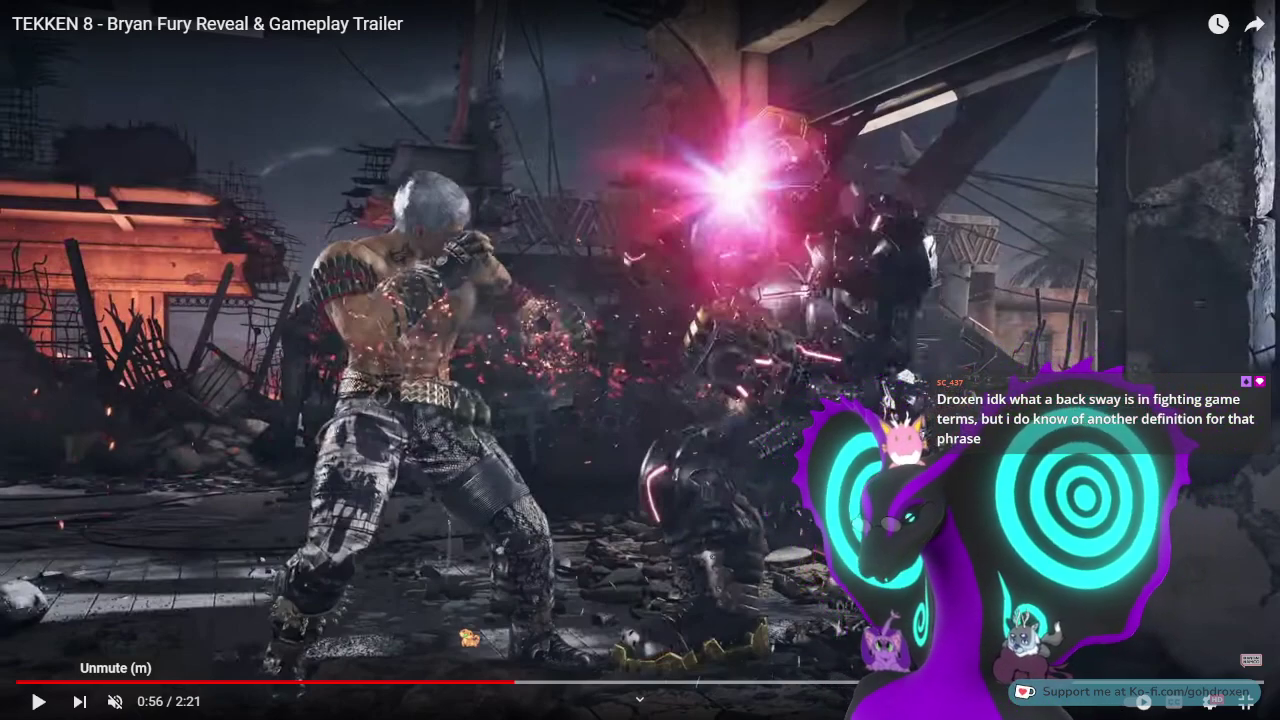
- Replay the fight in slow motion, pausing at 0:55, and rewind to watch it again up to 0:57
{"action": "left_click", "coordinate": [450, 684]}
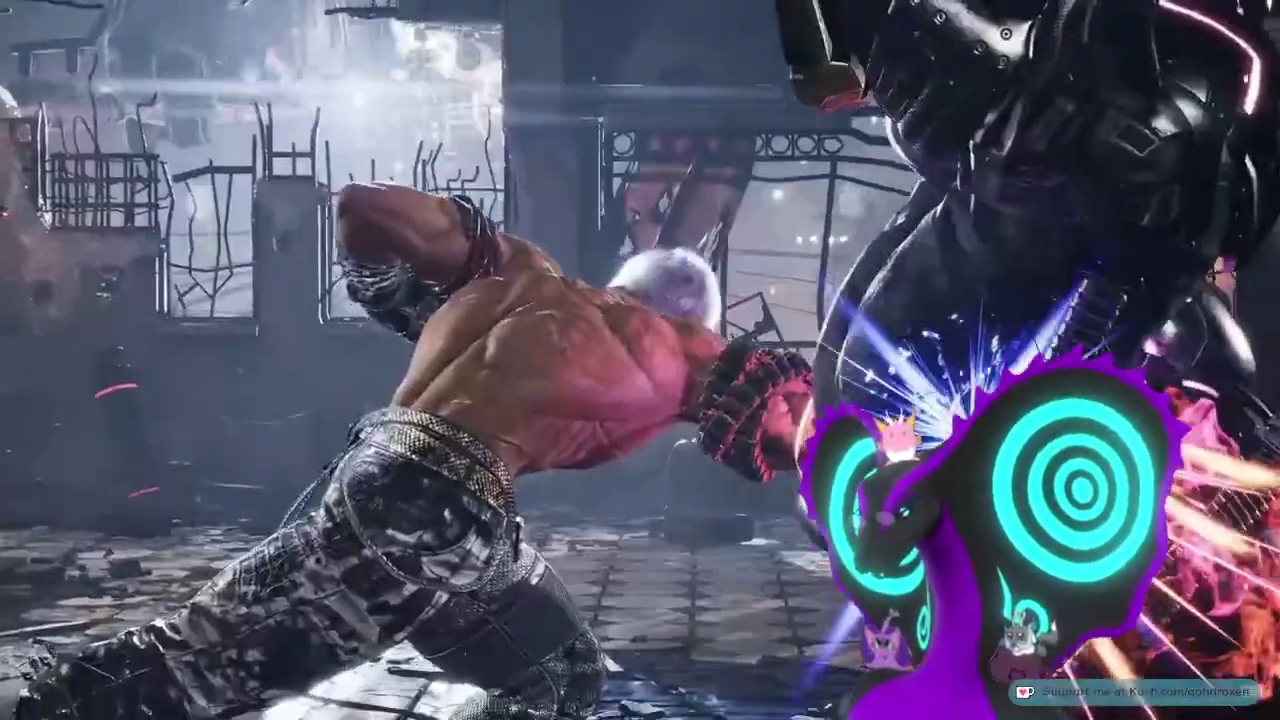
{"action": "key", "text": "space"}
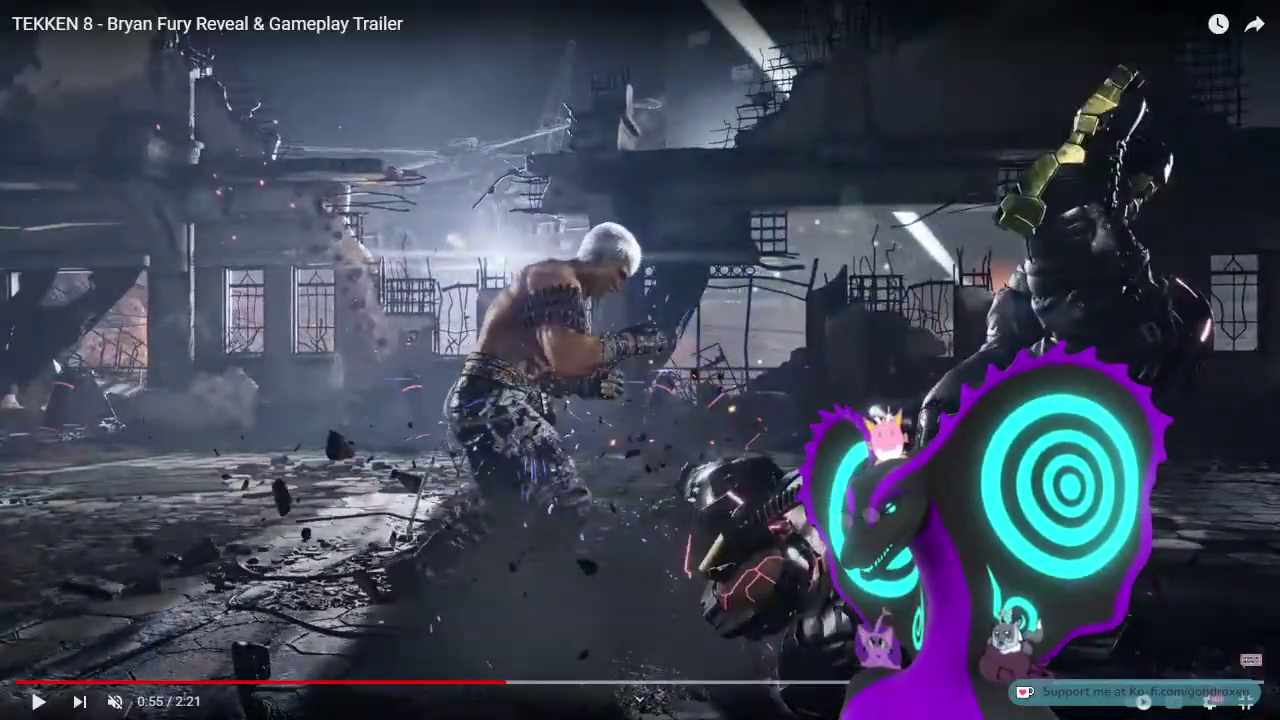
{"action": "key", "text": "Left"}
{"action": "key", "text": "Left"}
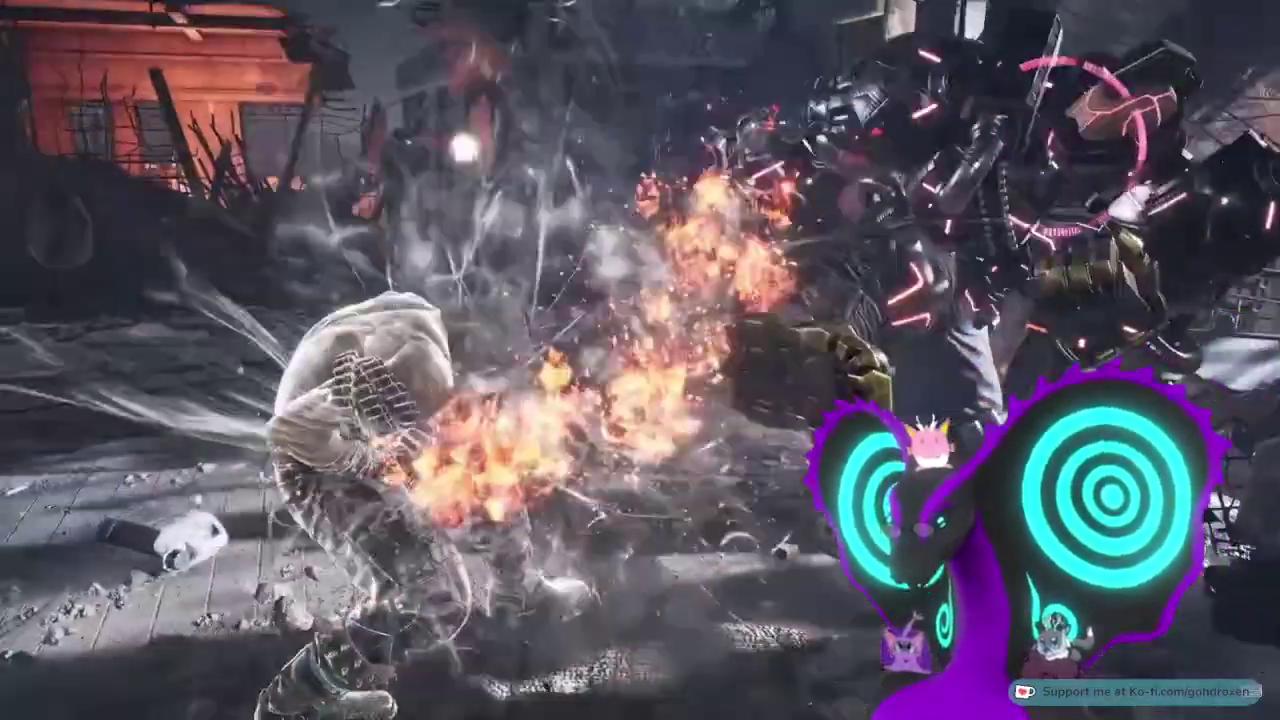
{"action": "key", "text": "space"}
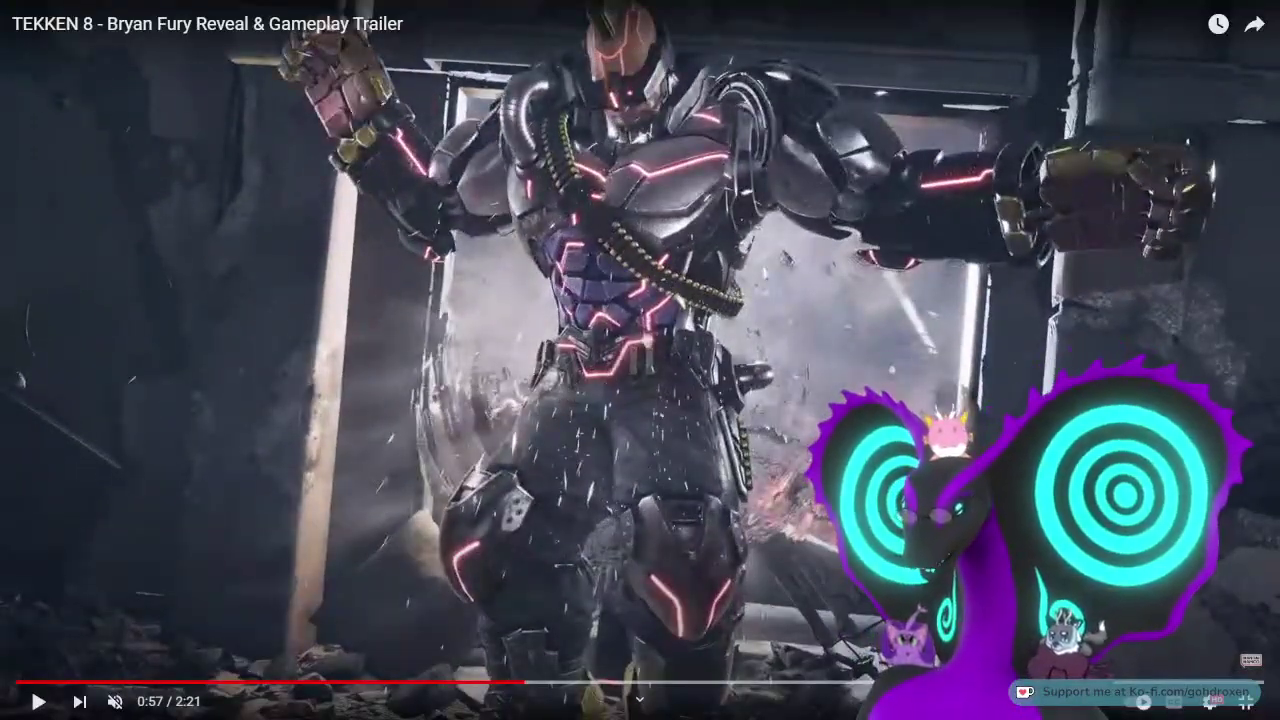
- Play on to 0:58, jump back a few seconds, and replay the trailer up to Bryan's fiery hit at 0:56
{"action": "key", "text": "space"}
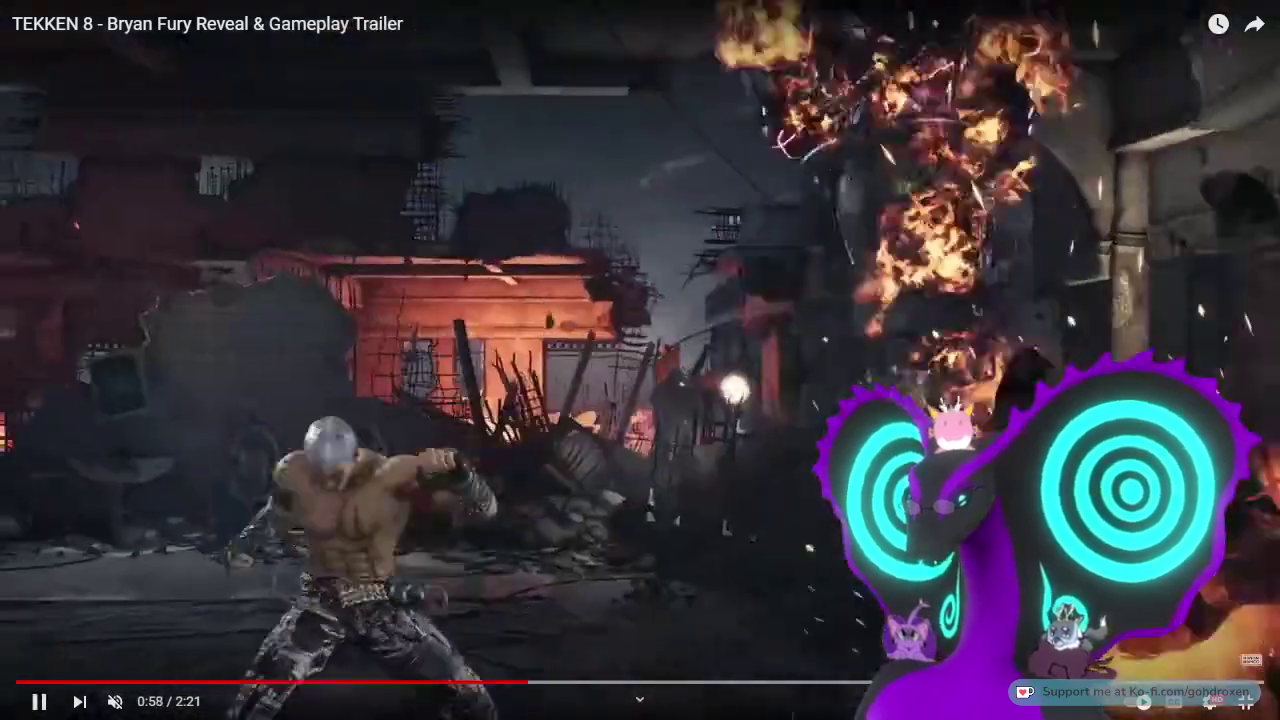
{"action": "key", "text": "space"}
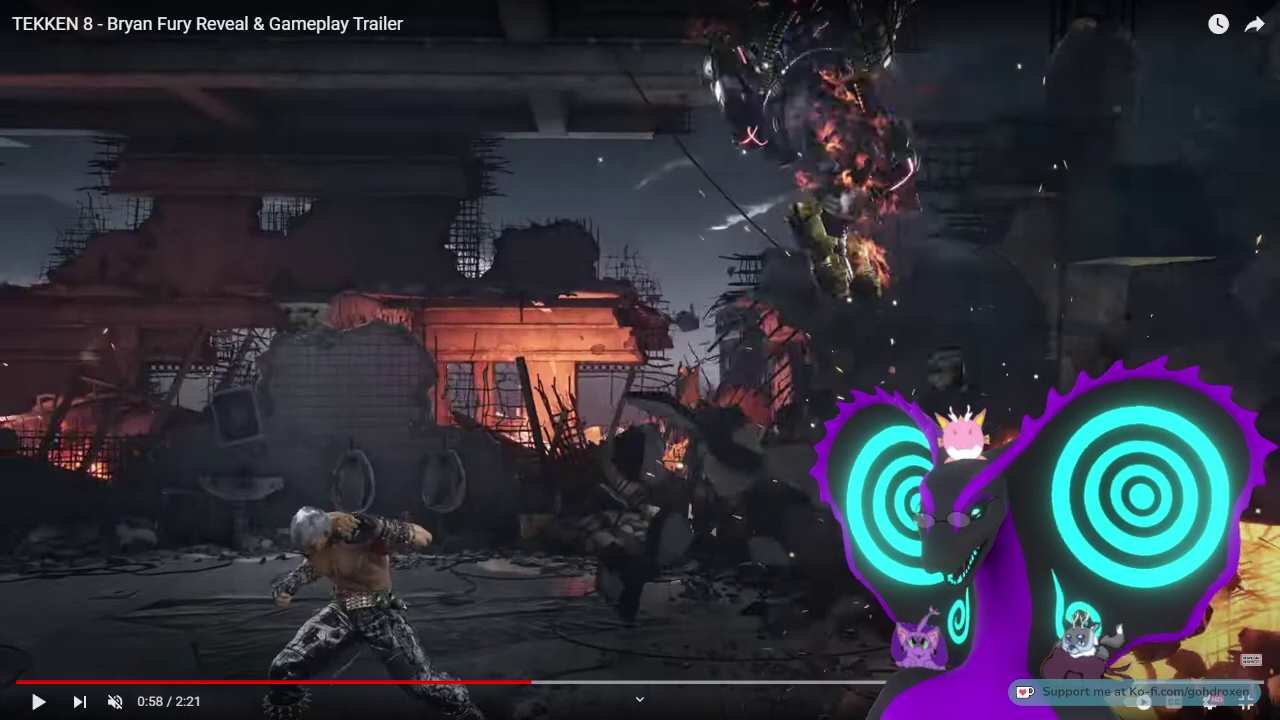
{"action": "key", "text": "Left"}
{"action": "key", "text": "space"}
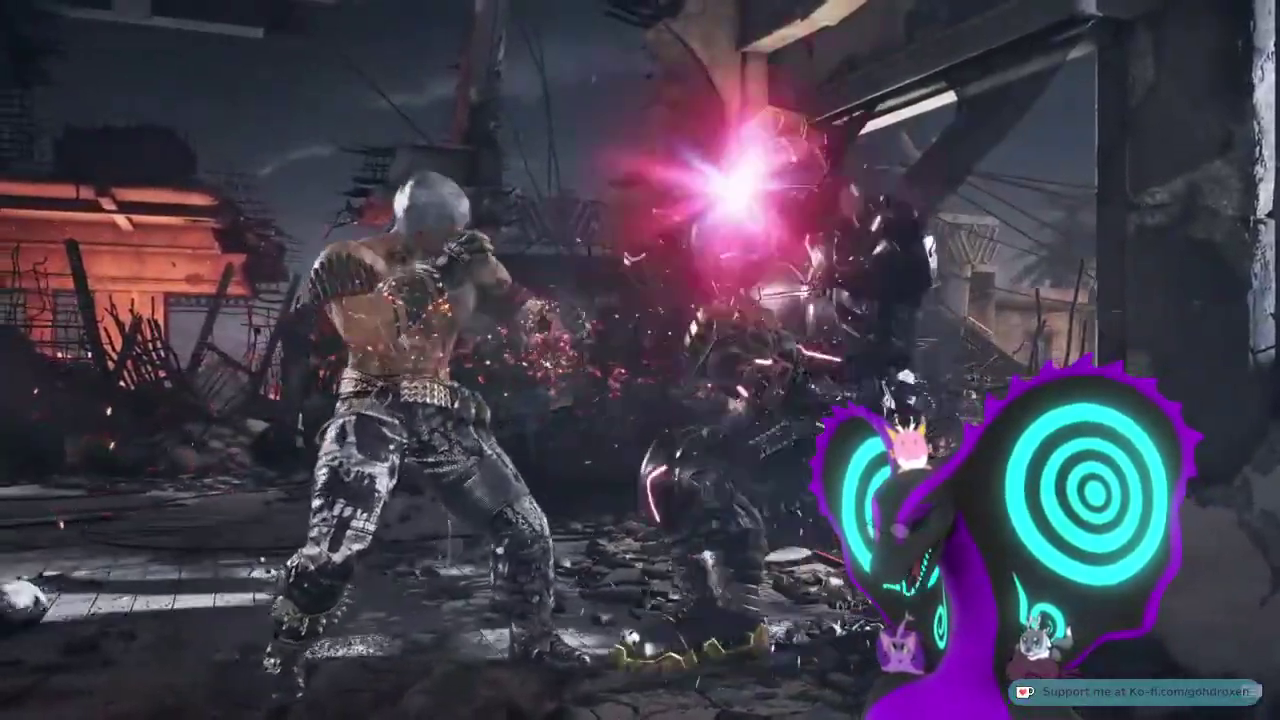
{"action": "key", "text": "space"}
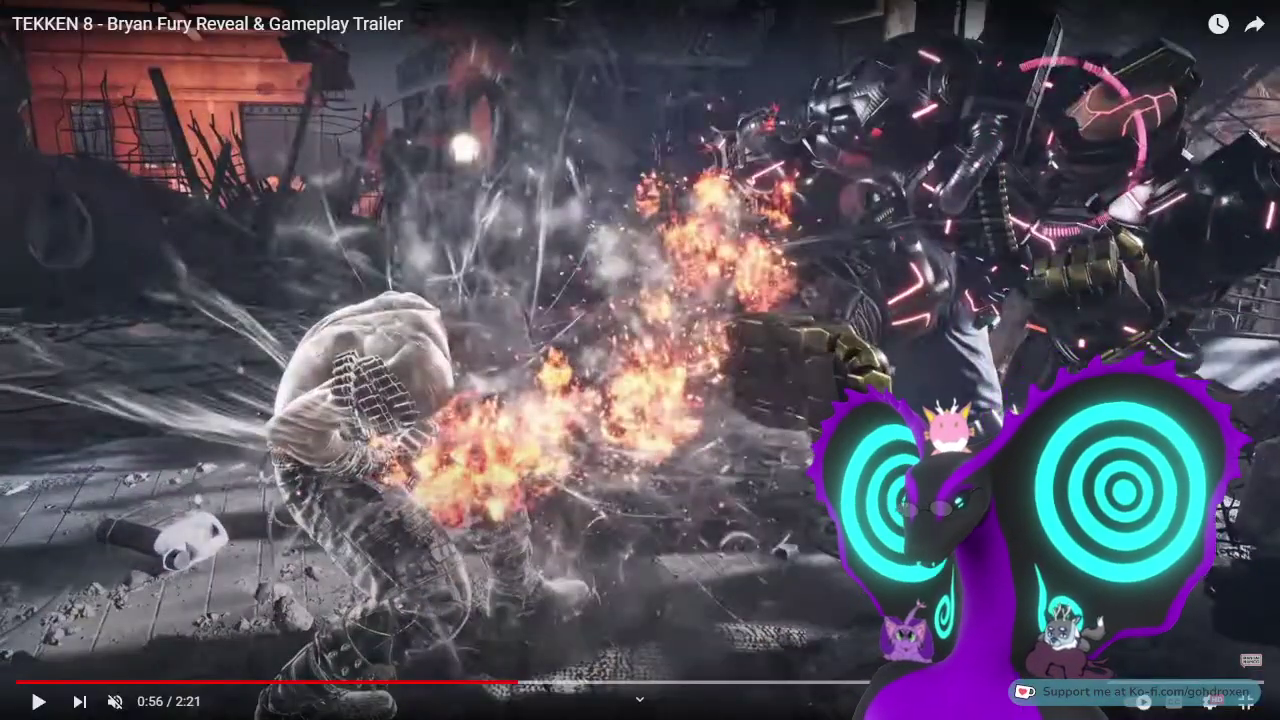
- Play the trailer on from 0:56, with pauses at 1:03, 1:42 and on Bryan holding the minigun at 1:56
{"action": "key", "text": "space"}
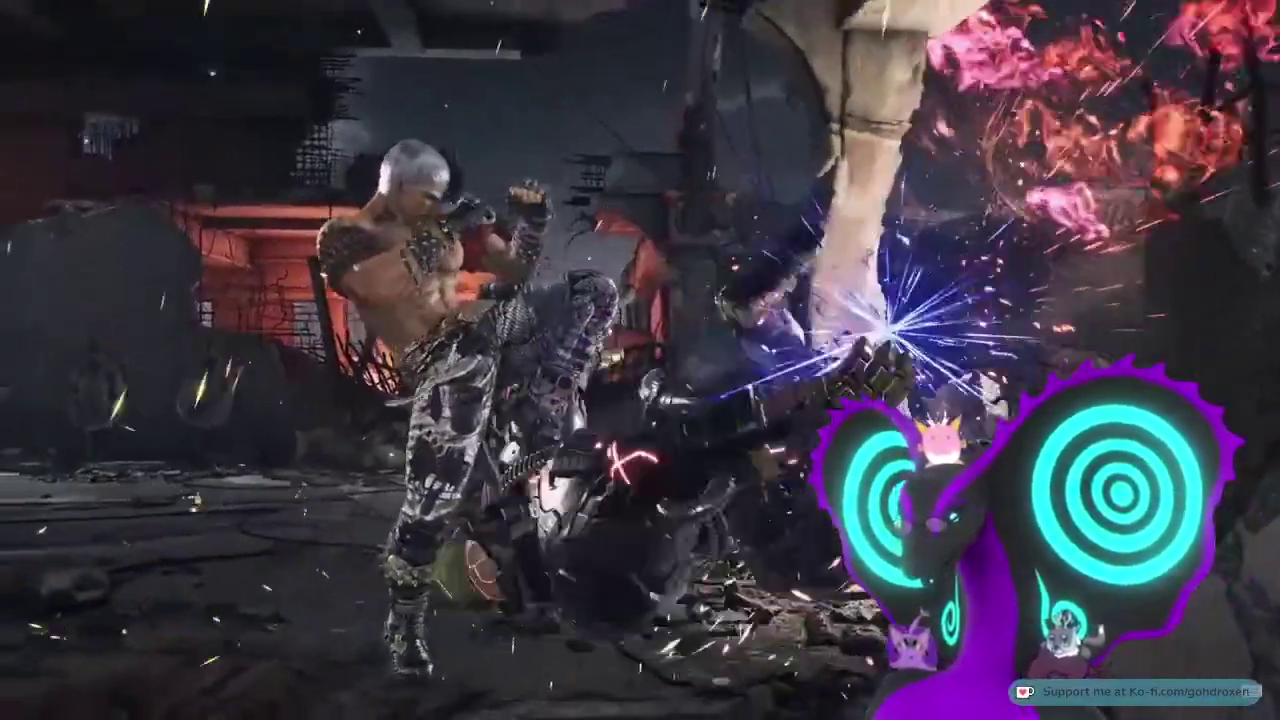
{"action": "key", "text": "space"}
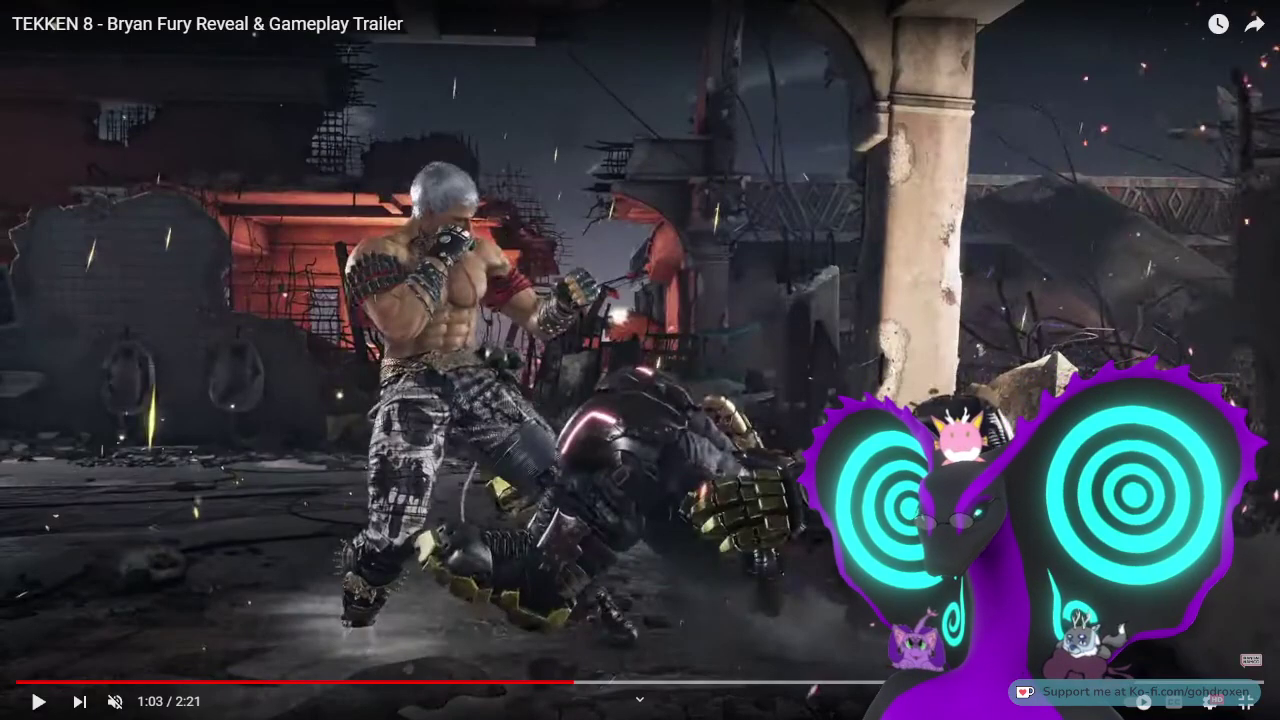
{"action": "key", "text": "space"}
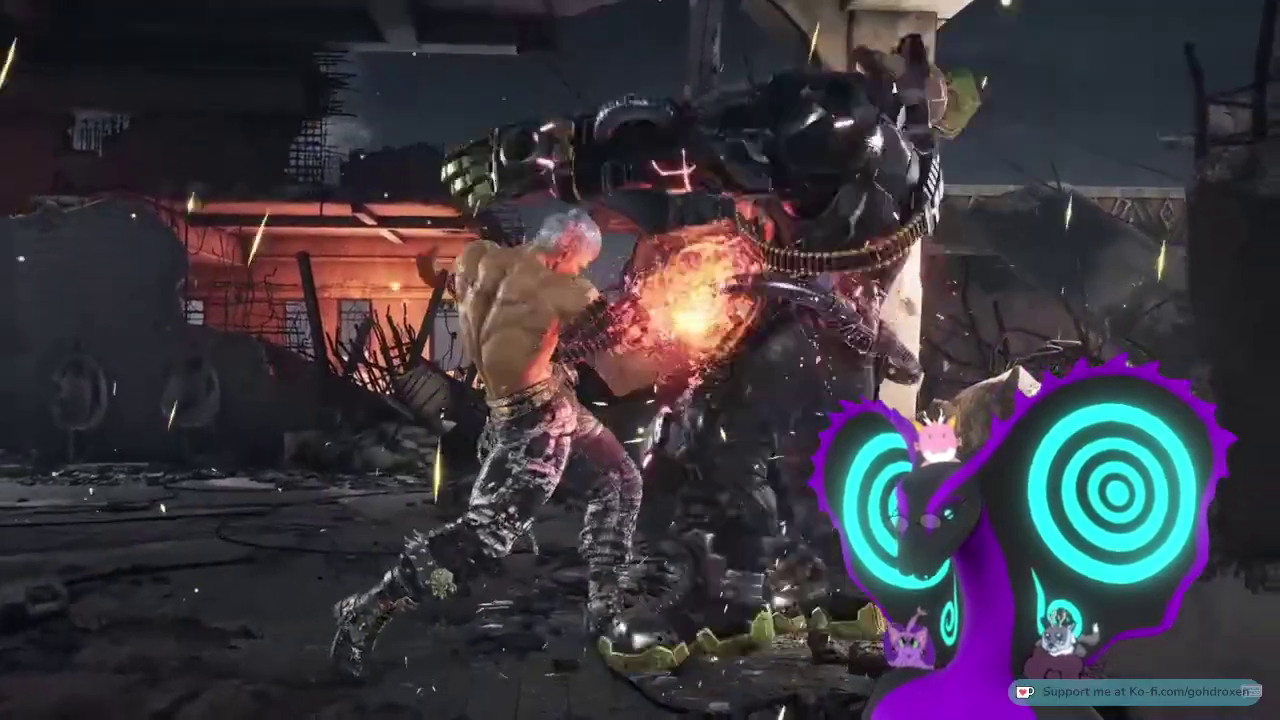
{"action": "key", "text": "space"}
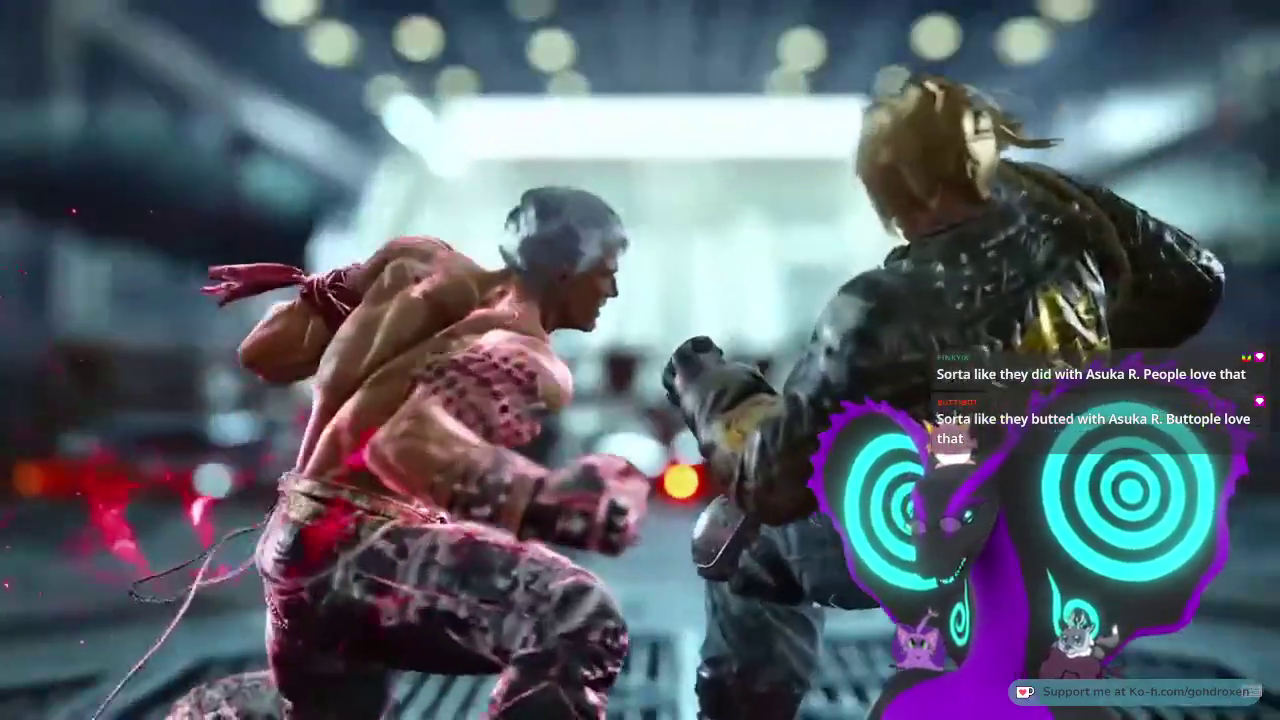
{"action": "key", "text": "space"}
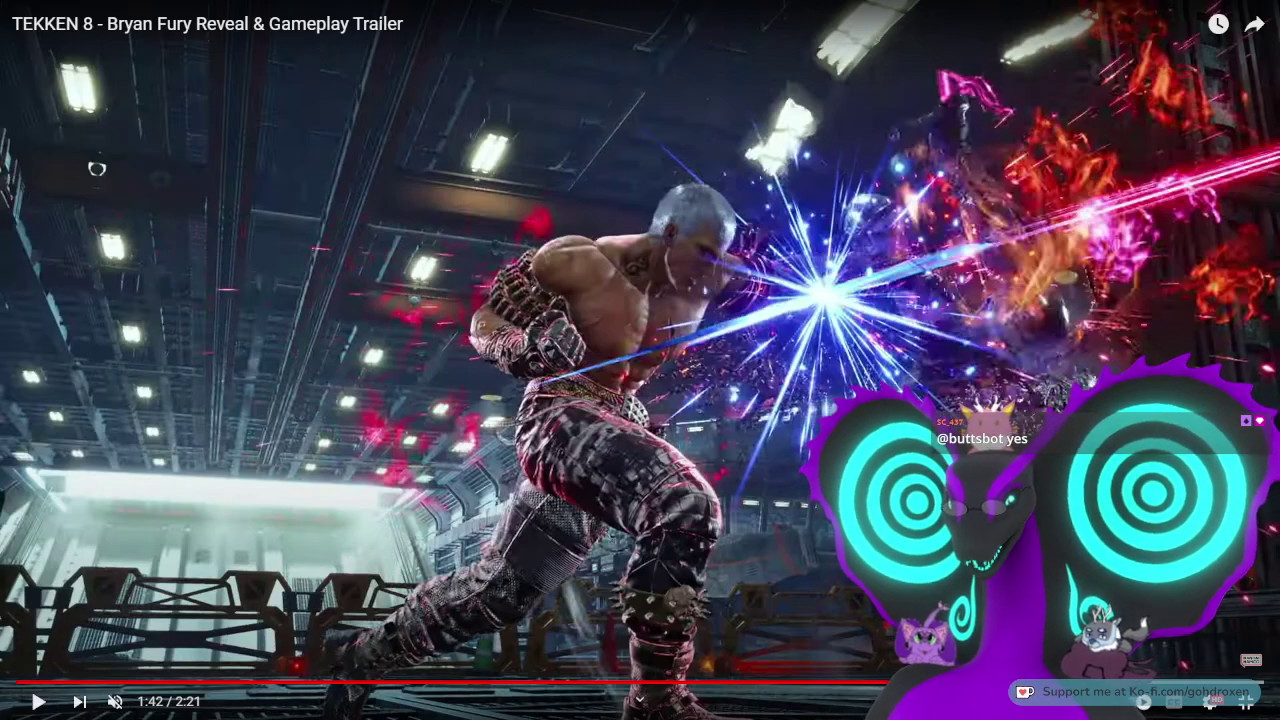
{"action": "key", "text": "k"}
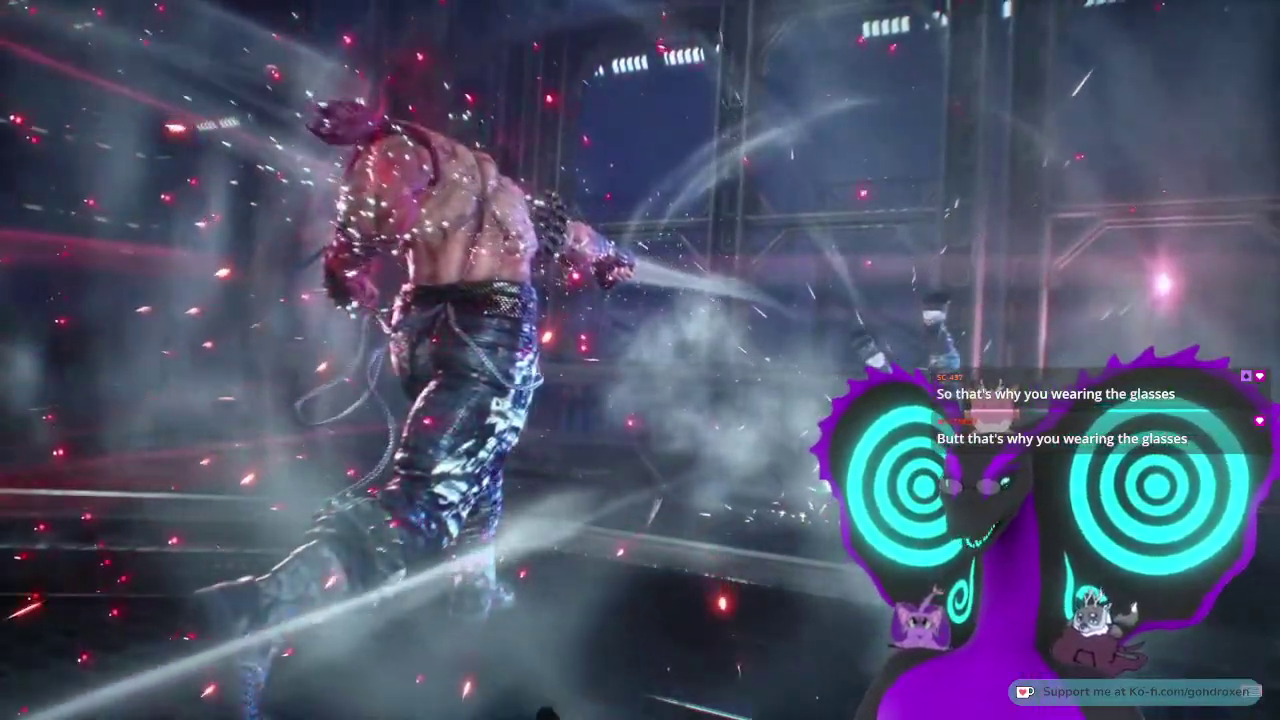
{"action": "key", "text": "space"}
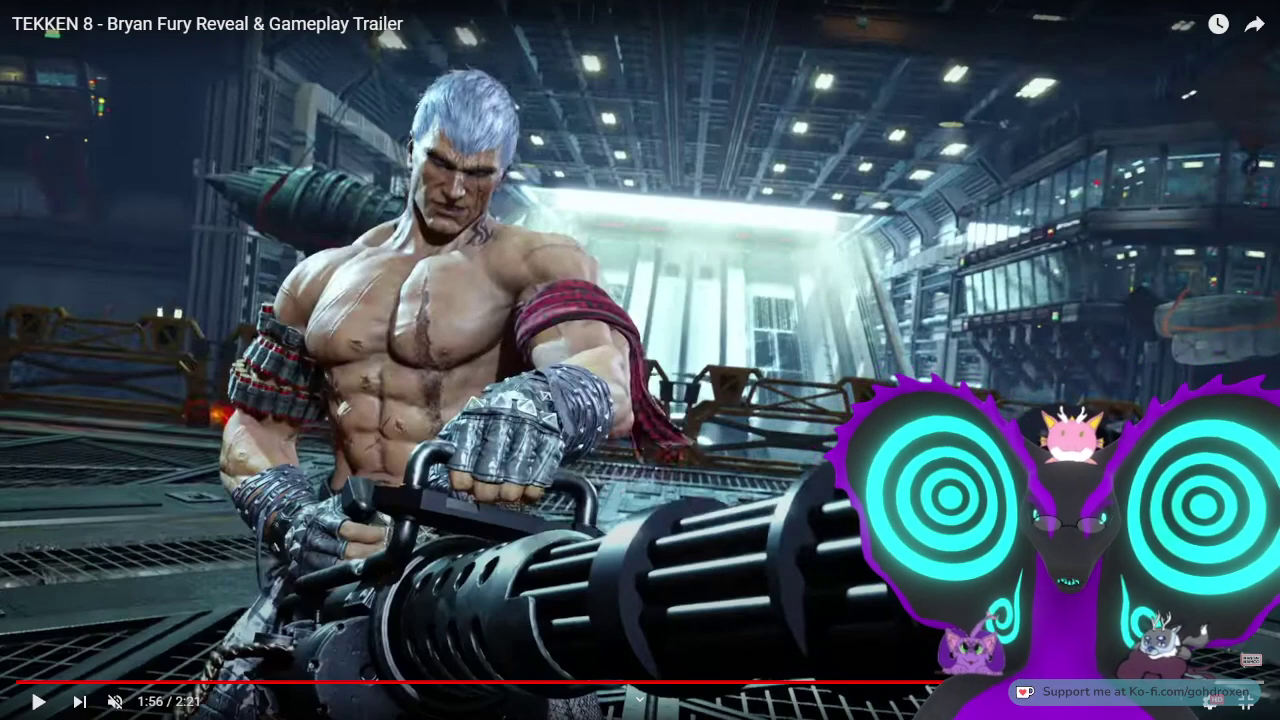
- Rewind the trailer ten seconds to 1:46 and play it until the TEKKEN 8 logo screen, pausing at 2:08
{"action": "key", "text": "Left"}
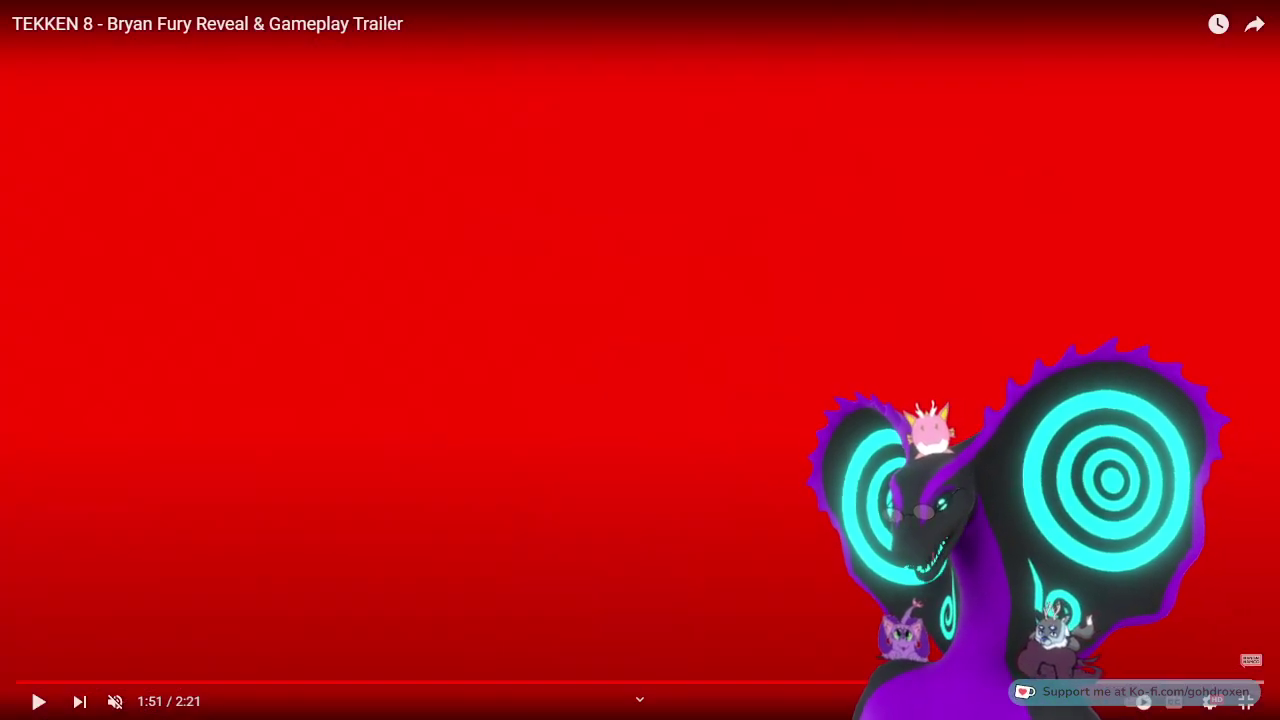
{"action": "key", "text": "Left"}
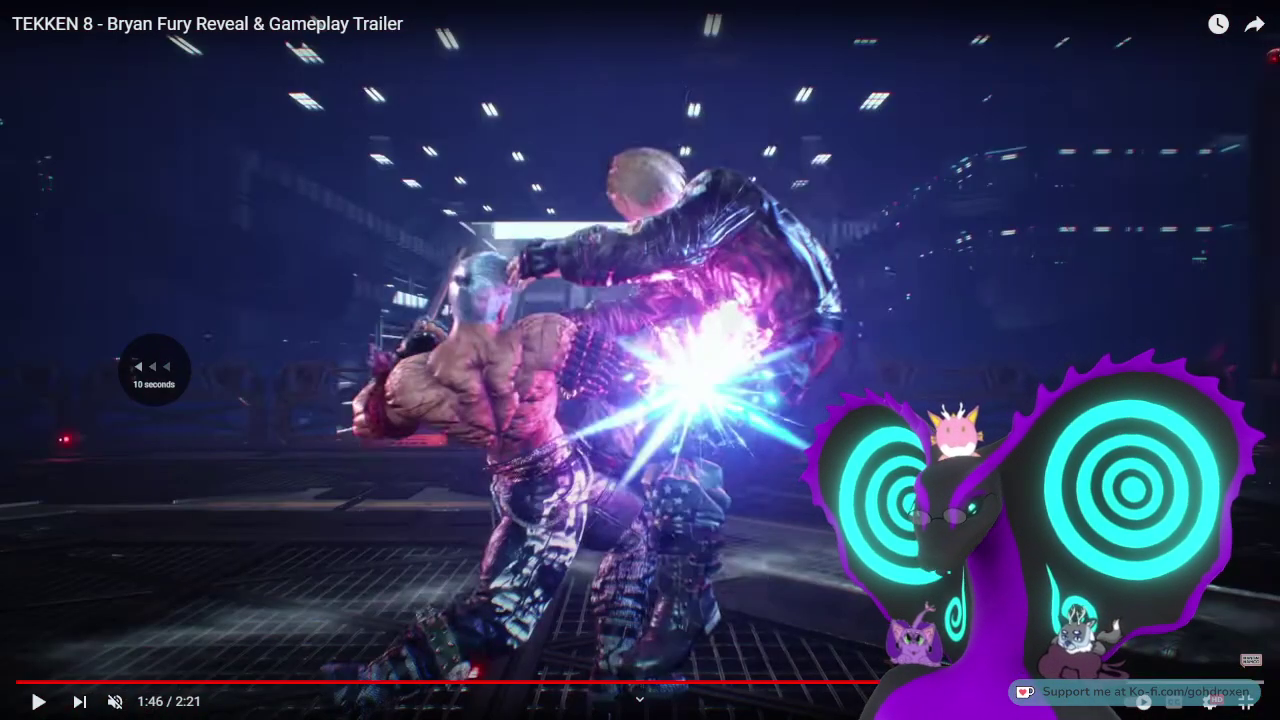
{"action": "key", "text": "space"}
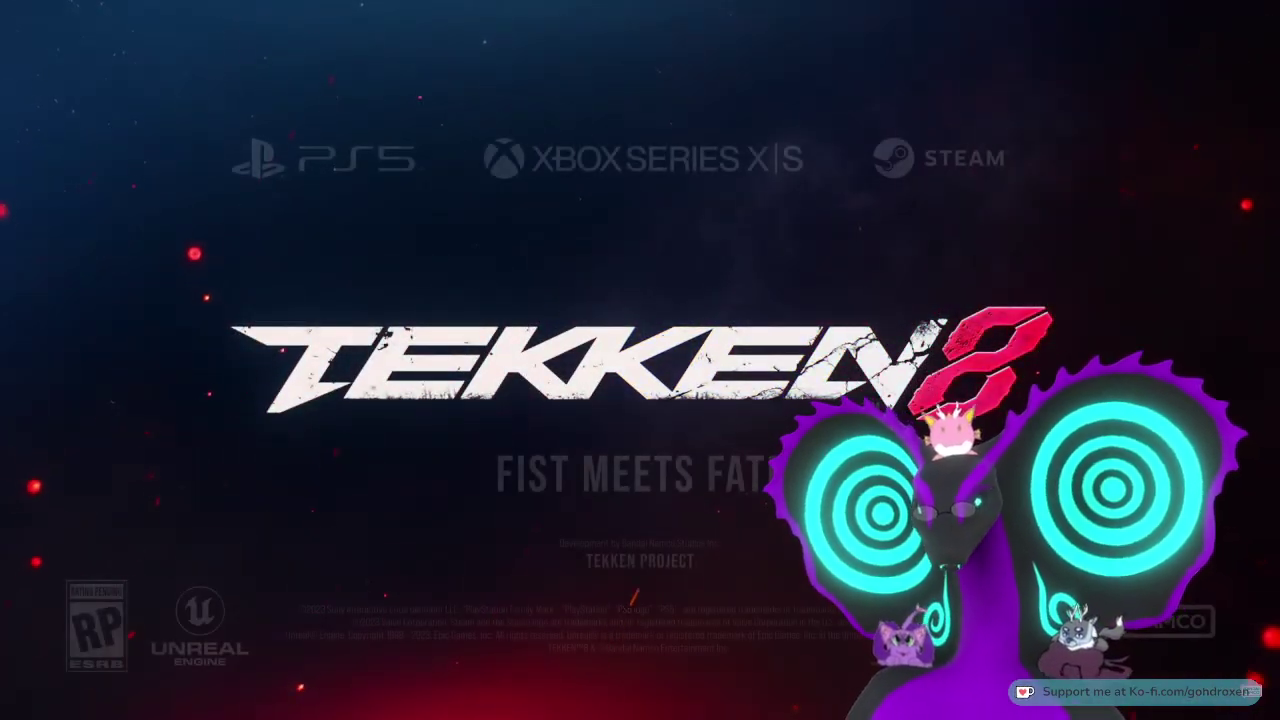
{"action": "left_click", "coordinate": [740, 160]}
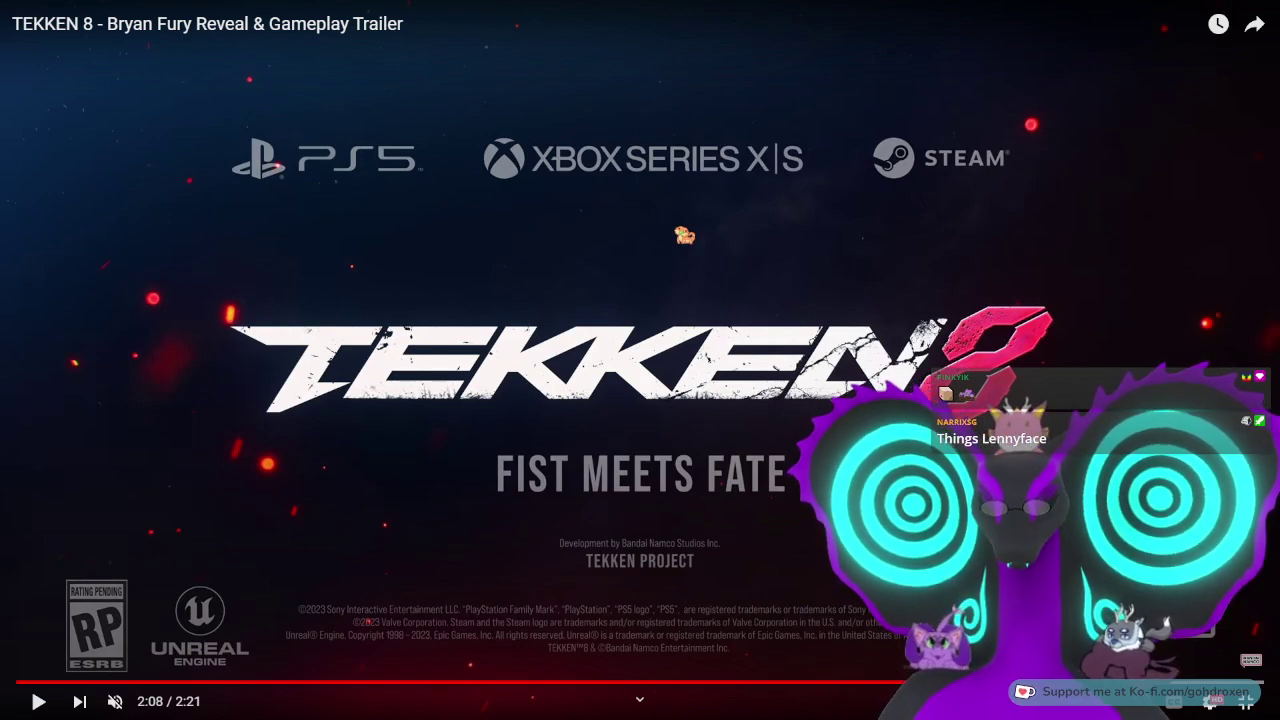
- Leave full screen and bring the trailer's comments into view
{"action": "left_click", "coordinate": [1245, 702]}
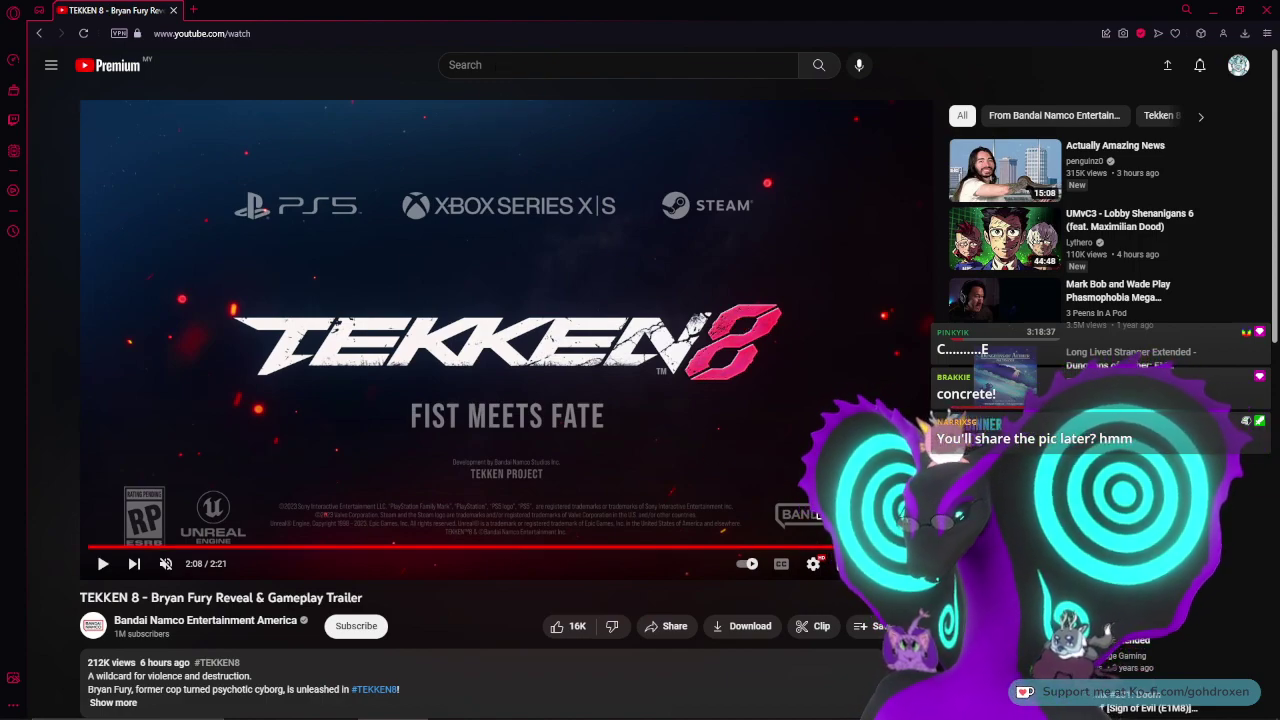
{"action": "scroll", "coordinate": [511, 708], "scroll_direction": "down", "scroll_amount": 1}
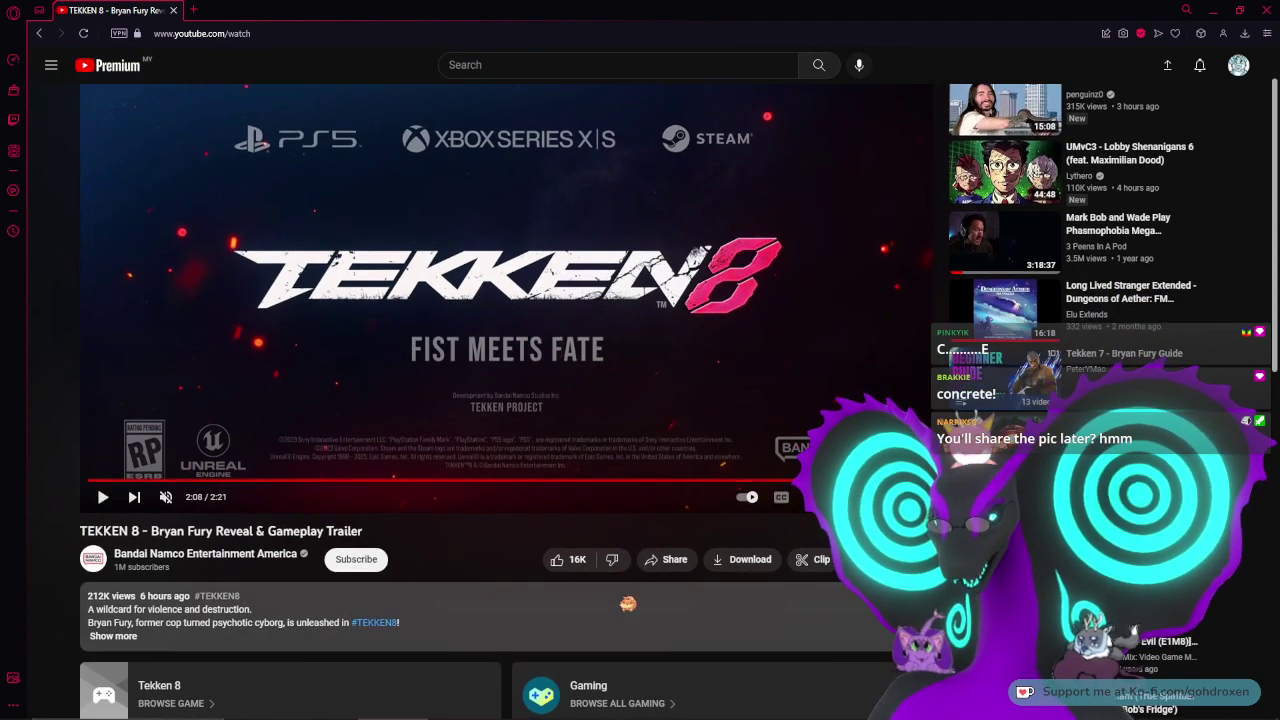
{"action": "scroll", "coordinate": [511, 708], "scroll_direction": "down", "scroll_amount": 2}
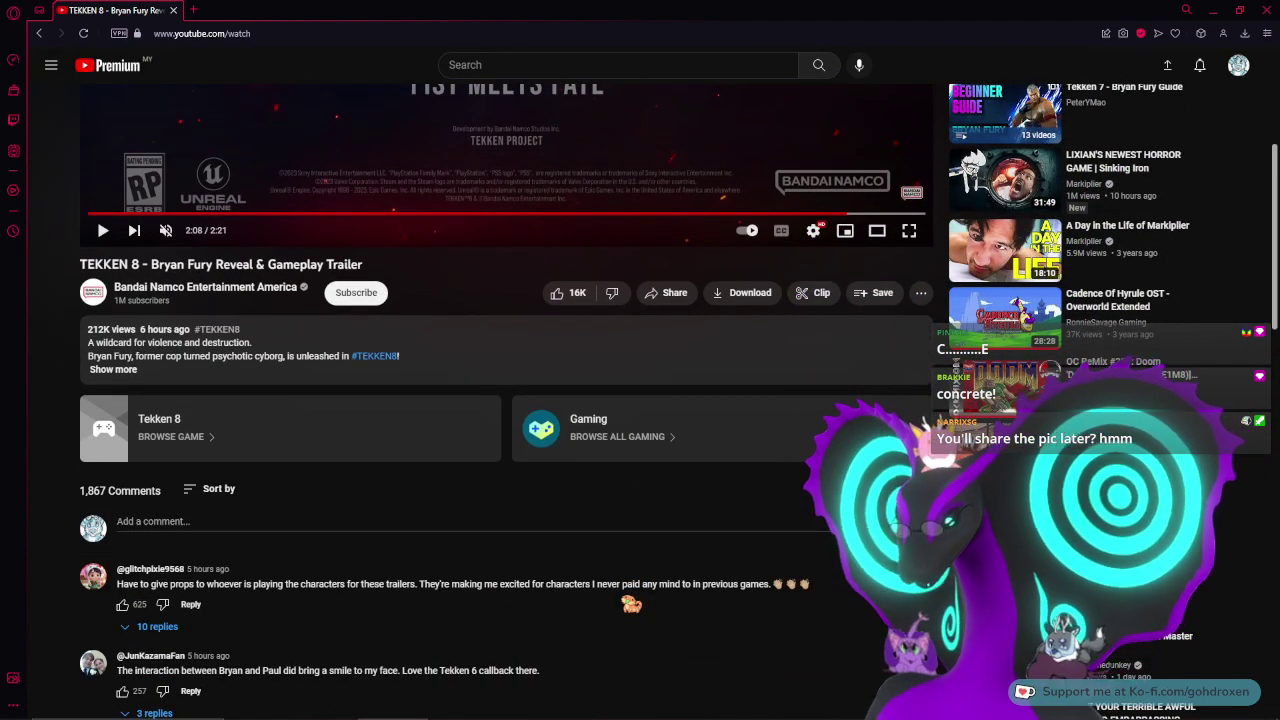
- Skim the trailer's comments and move the playback position to 0:21, on the close-up of Bryan
{"action": "scroll", "coordinate": [511, 708], "scroll_direction": "down", "scroll_amount": 1}
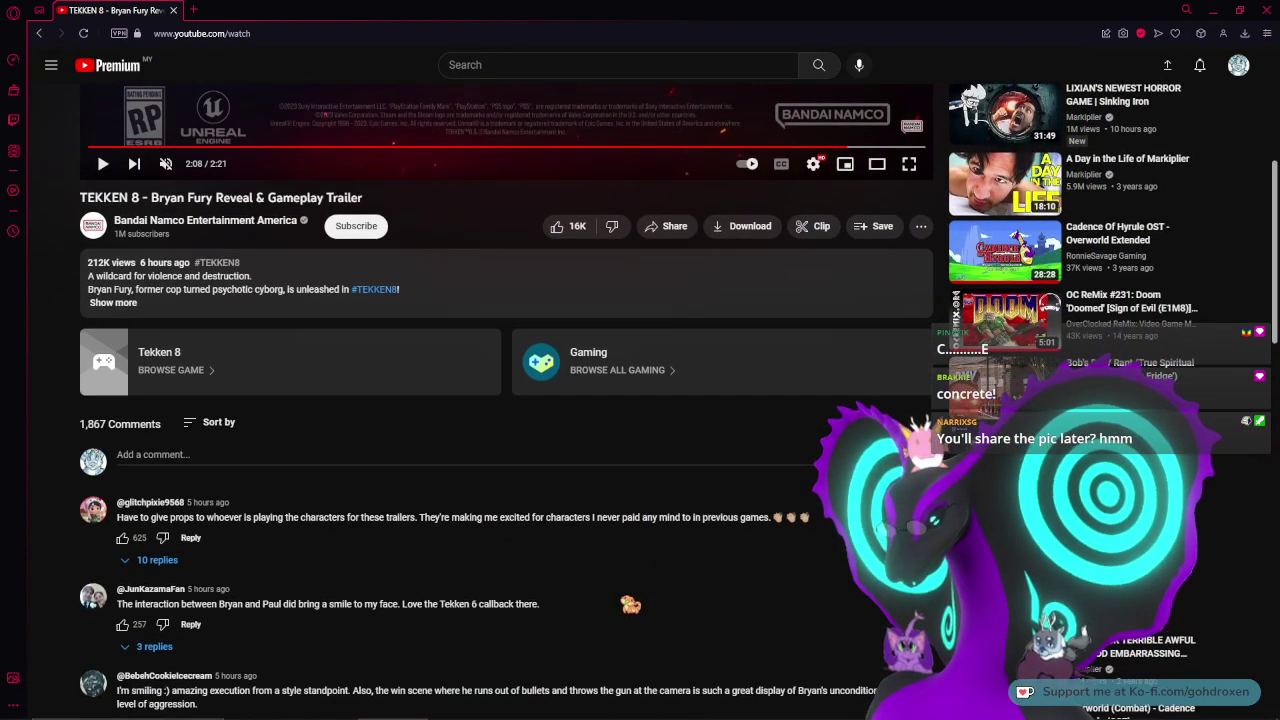
{"action": "scroll", "coordinate": [511, 400], "scroll_direction": "up", "scroll_amount": 3}
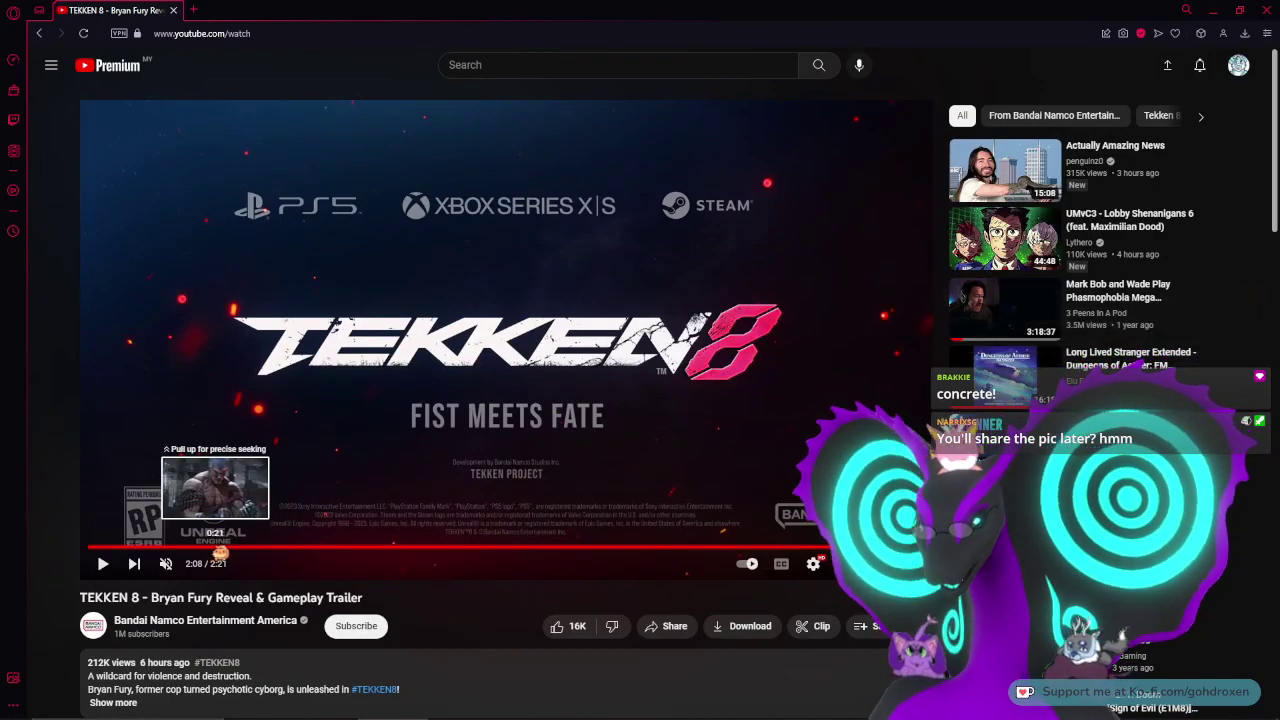
{"action": "left_click", "coordinate": [217, 552]}
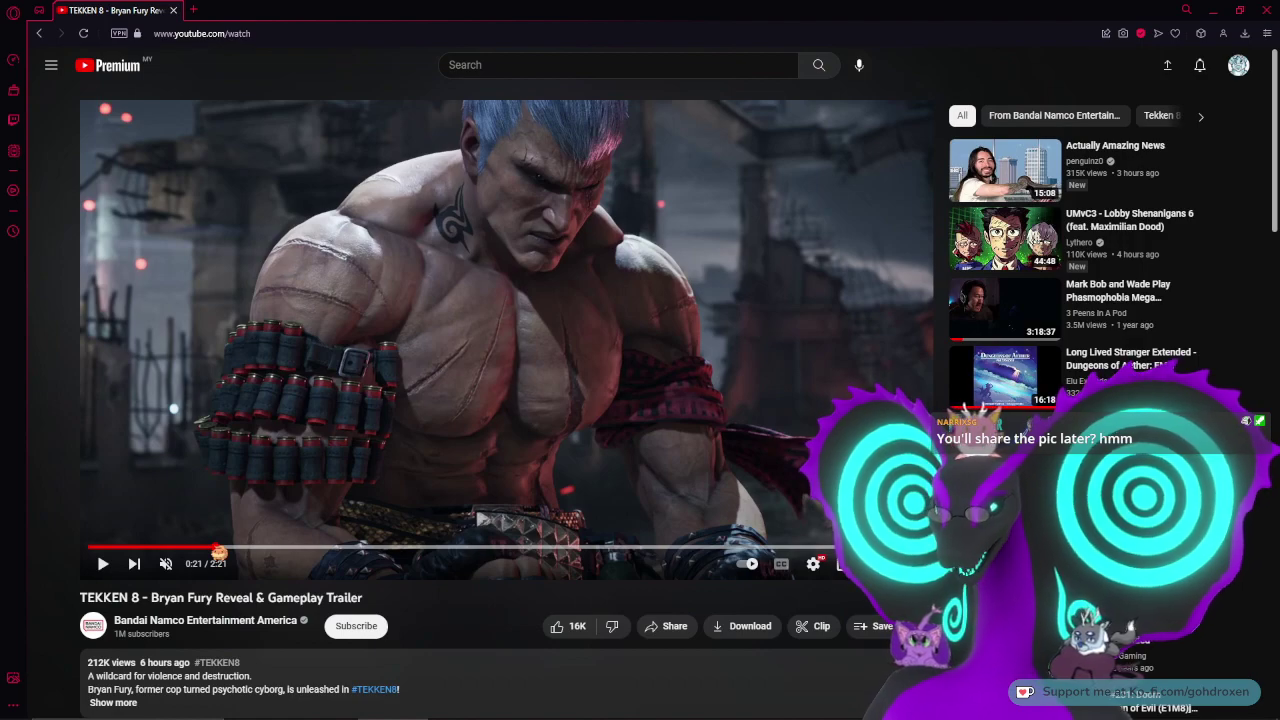
{"action": "left_click_drag", "start_coordinate": [212, 553], "coordinate": [213, 553]}
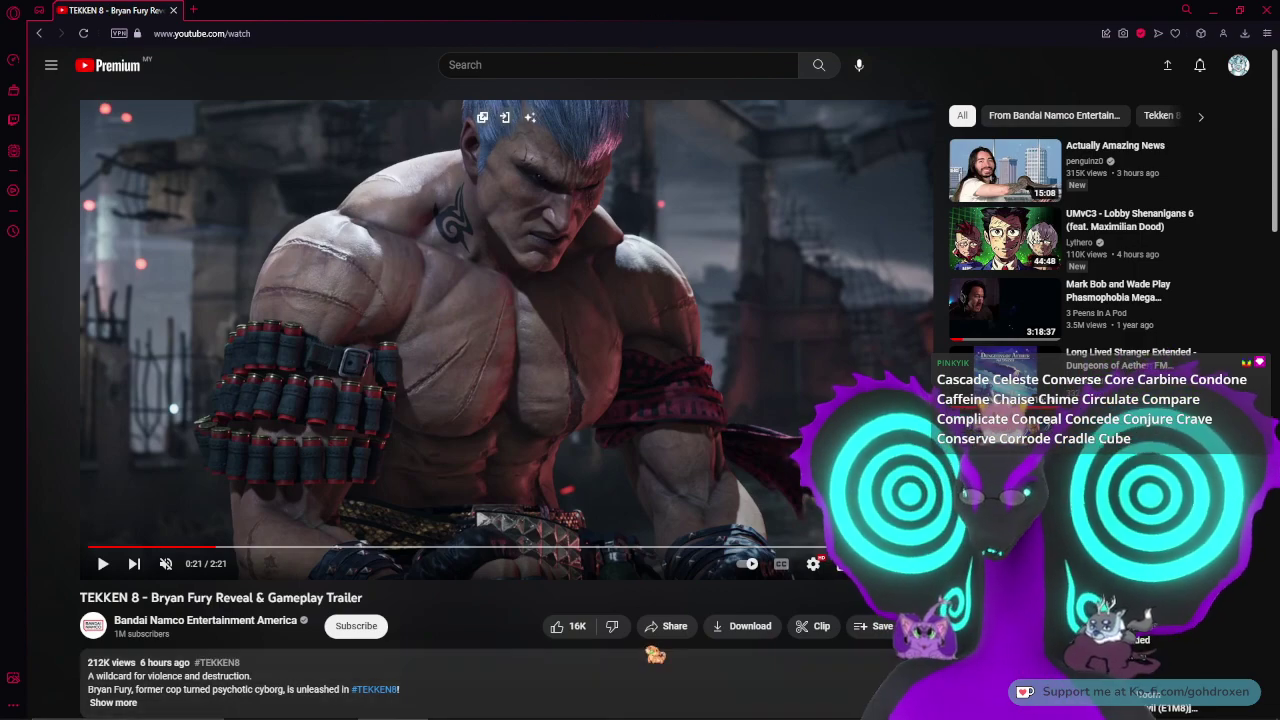
- Look at the Street Fighter 6 page in the Steam library, put it away, and close the browser to return to ZBrush
{"action": "left_click", "coordinate": [498, 698]}
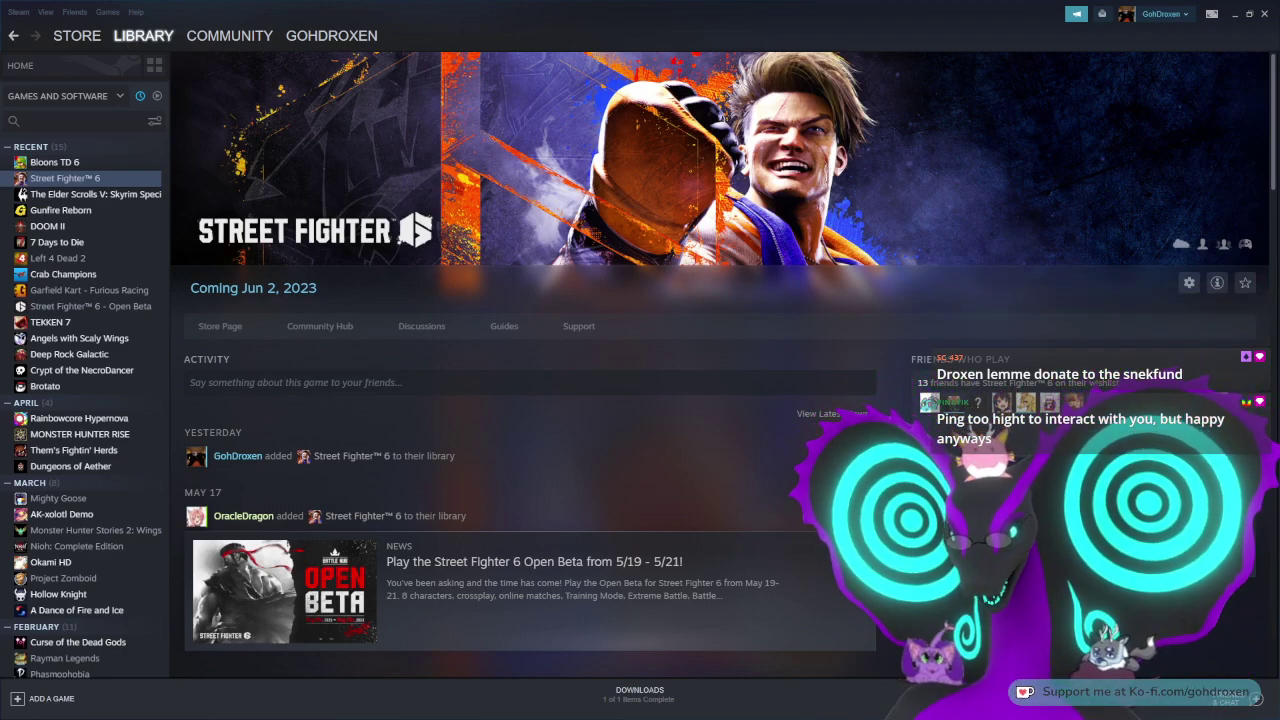
{"action": "left_click", "coordinate": [1235, 15]}
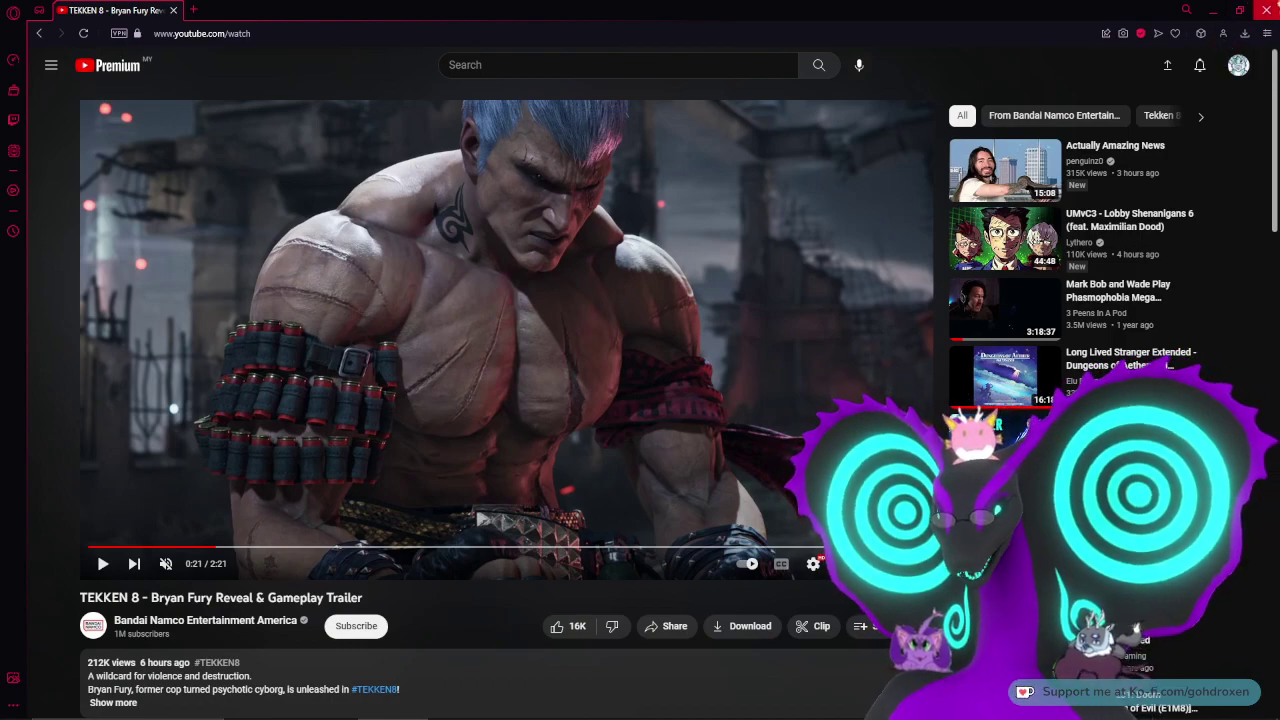
{"action": "left_click", "coordinate": [1268, 9]}
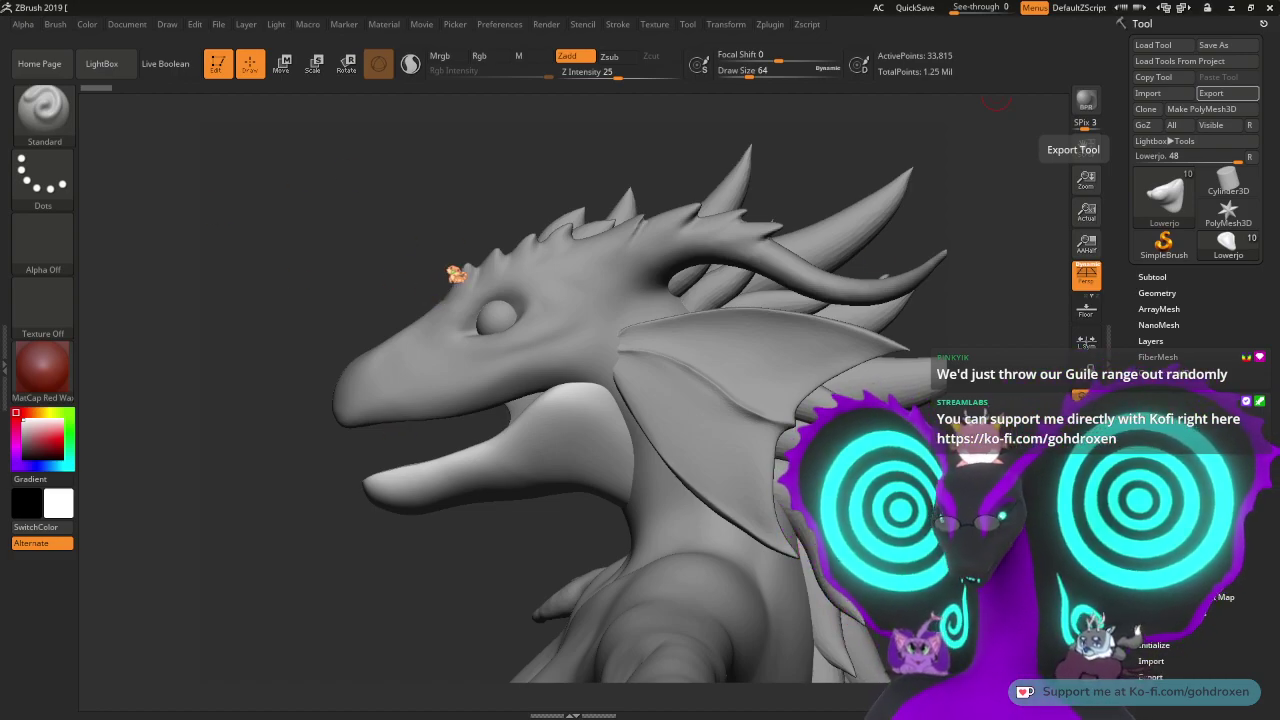
- Make the dragon's body the active subtool and expand the subtool list
{"action": "left_click", "coordinate": [565, 316], "text": "alt"}
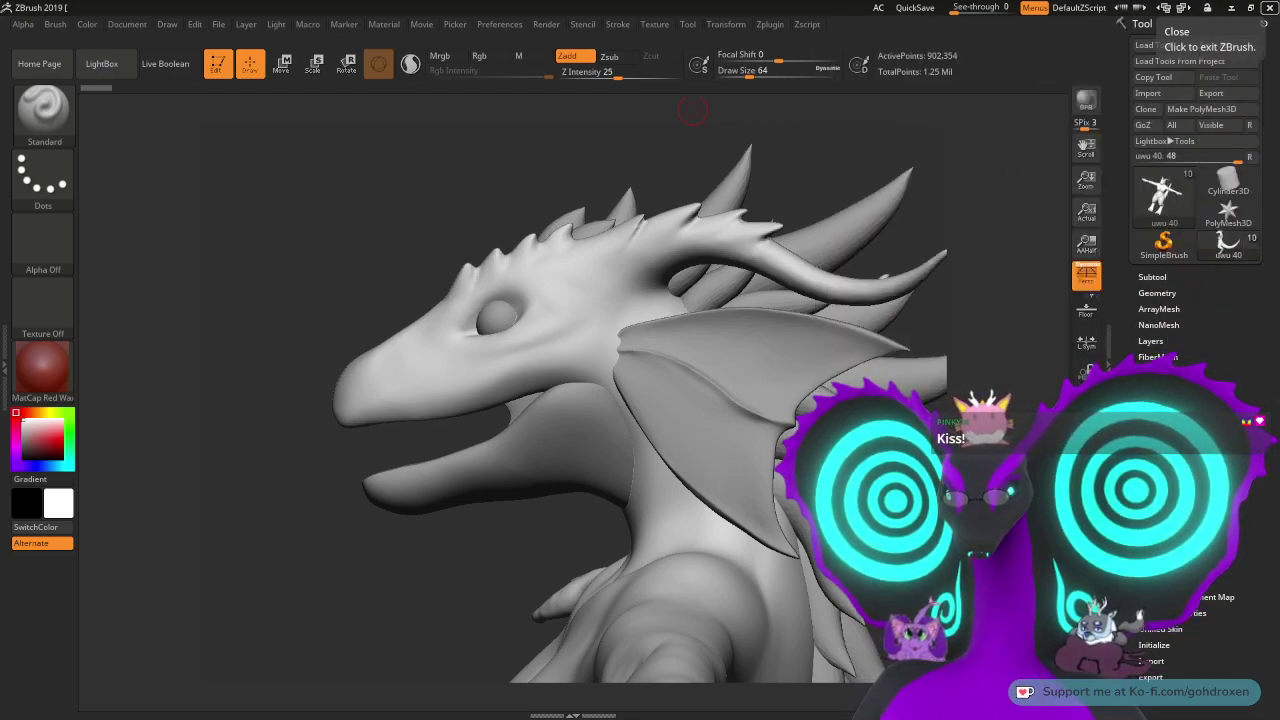
{"action": "left_click_drag", "start_coordinate": [298, 248], "coordinate": [460, 272]}
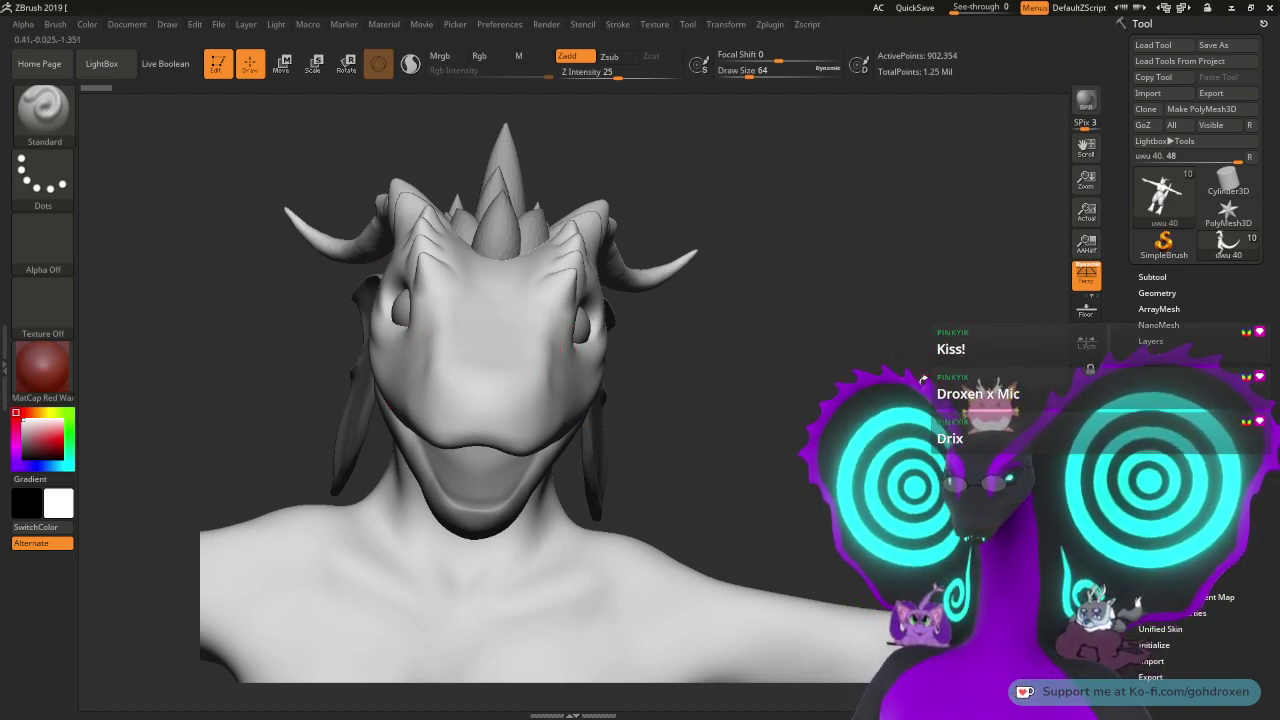
{"action": "left_click_drag", "start_coordinate": [694, 397], "coordinate": [688, 393]}
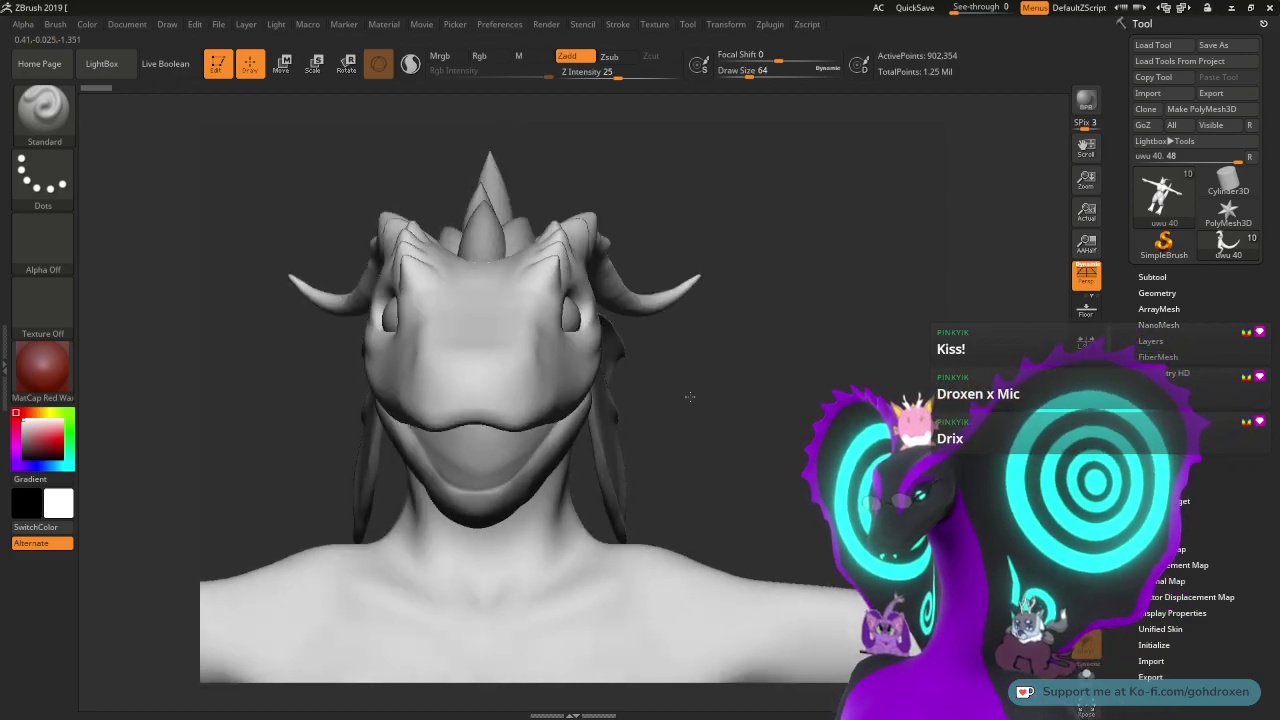
{"action": "mouse_move", "coordinate": [777, 452]}
{"action": "left_mouse_down", "text": "alt"}
{"action": "mouse_move", "coordinate": [765, 312]}
{"action": "mouse_move", "coordinate": [789, 289]}
{"action": "mouse_move", "coordinate": [806, 410]}
{"action": "left_mouse_up", "text": "alt"}
{"action": "left_click_drag", "start_coordinate": [795, 347], "coordinate": [800, 367], "text": "alt"}
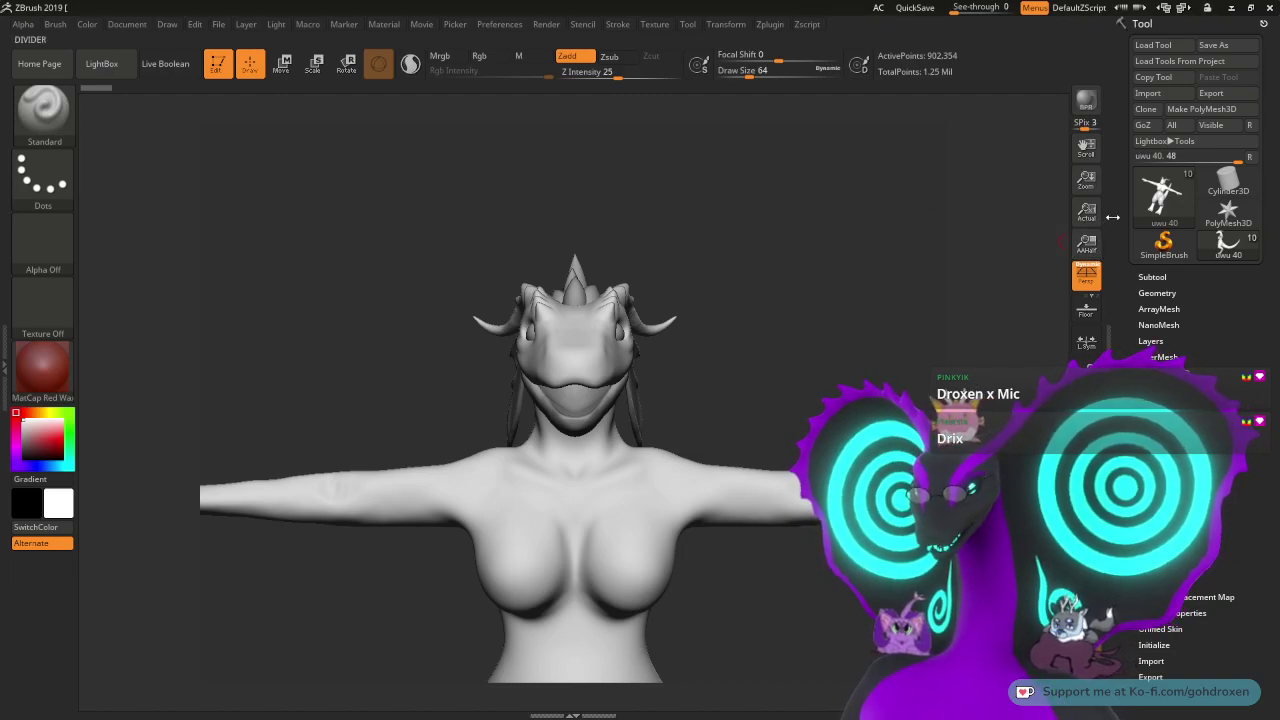
{"action": "left_click", "coordinate": [1152, 277]}
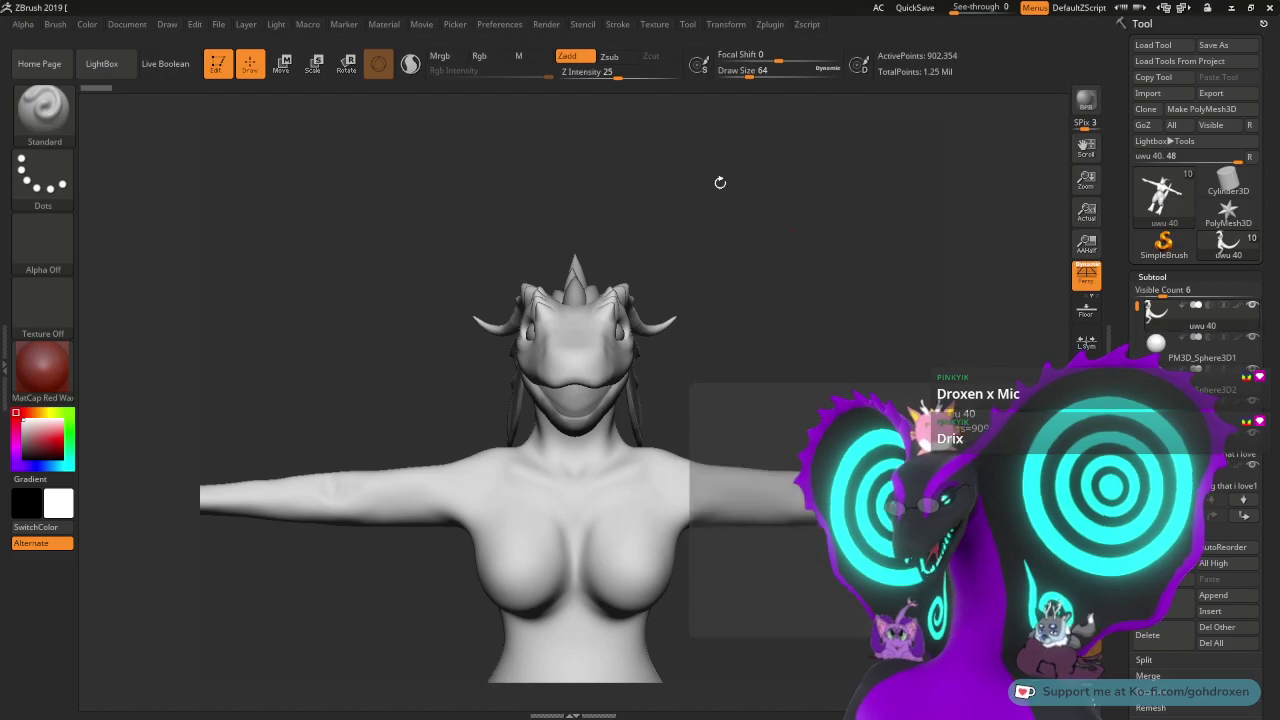
- Pre-process the active body subtool with Decimation Master
{"action": "left_click", "coordinate": [730, 26]}
{"action": "left_click", "coordinate": [771, 26]}
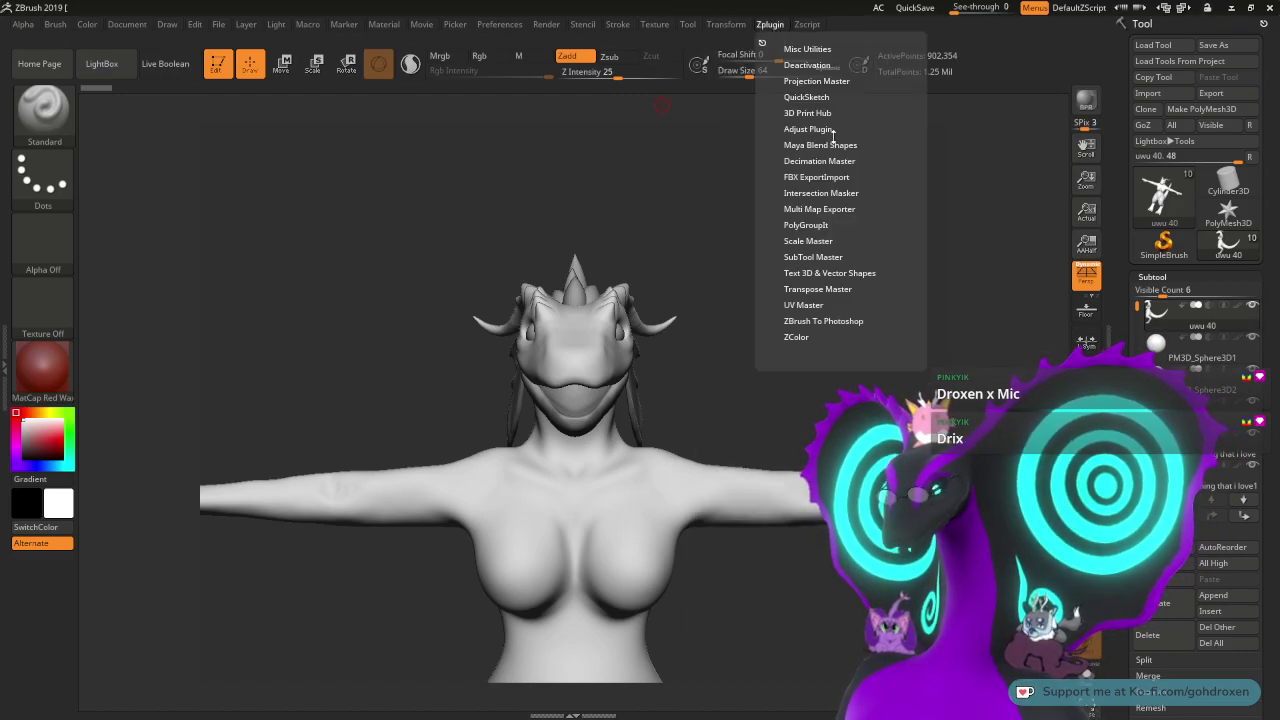
{"action": "left_click", "coordinate": [820, 160]}
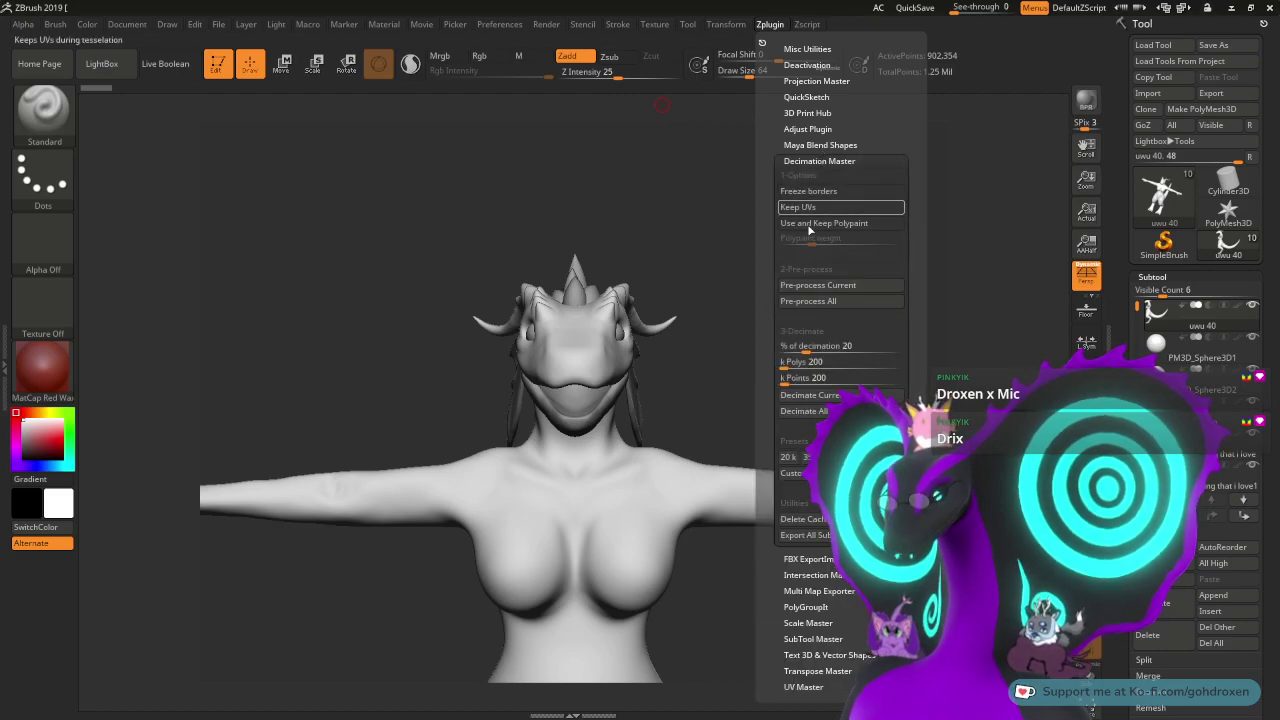
{"action": "left_click", "coordinate": [829, 286]}
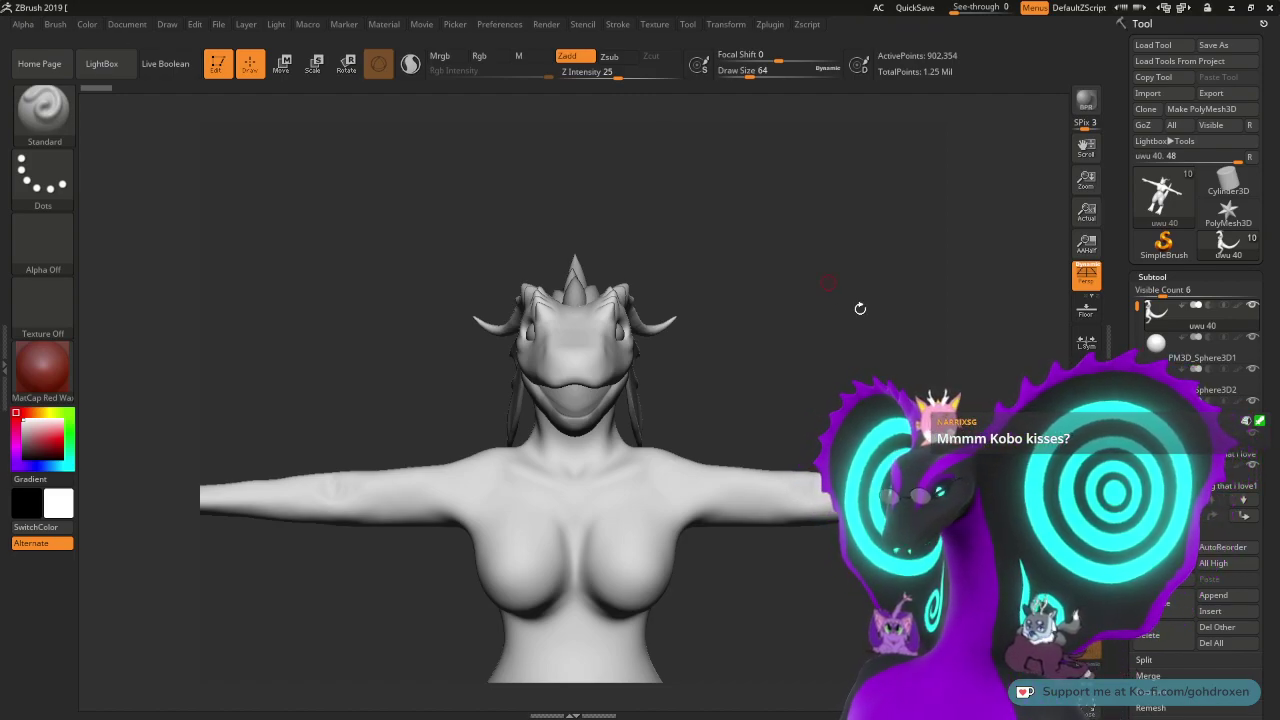
- Set the decimation target to 500 k polys and decimate the body subtool
{"action": "left_click", "coordinate": [769, 24]}
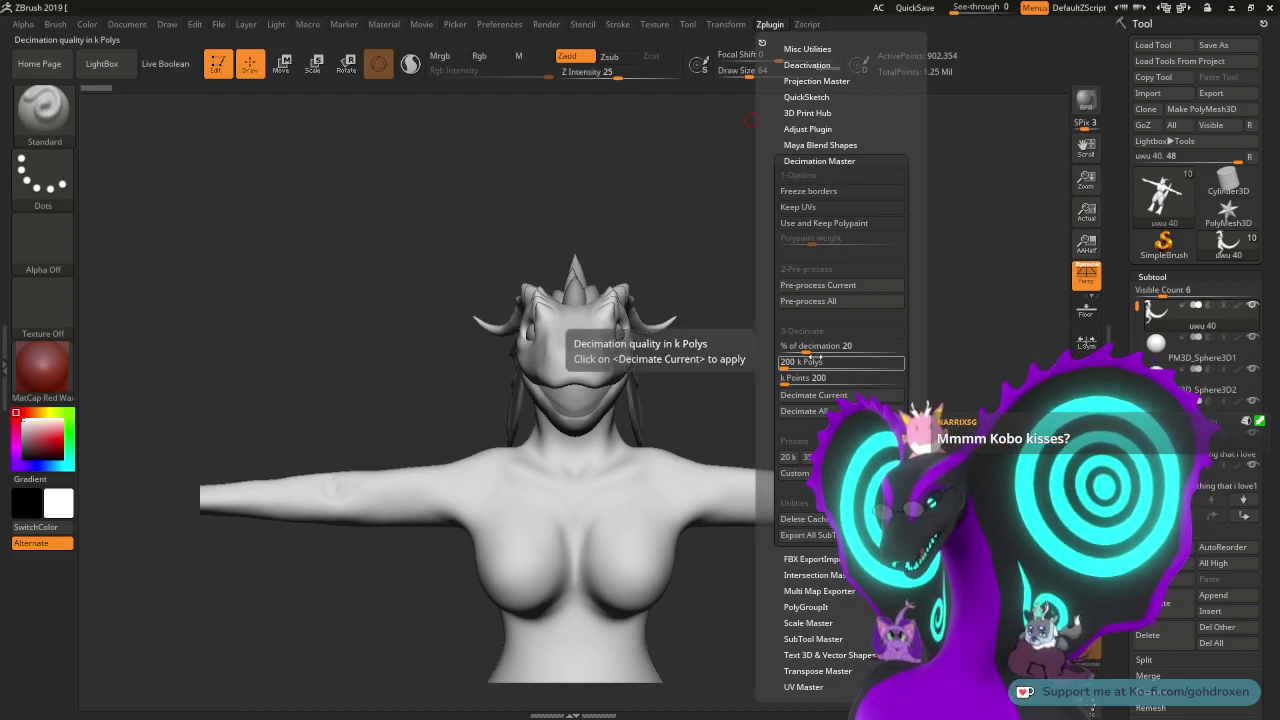
{"action": "left_click_drag", "start_coordinate": [805, 348], "coordinate": [816, 361]}
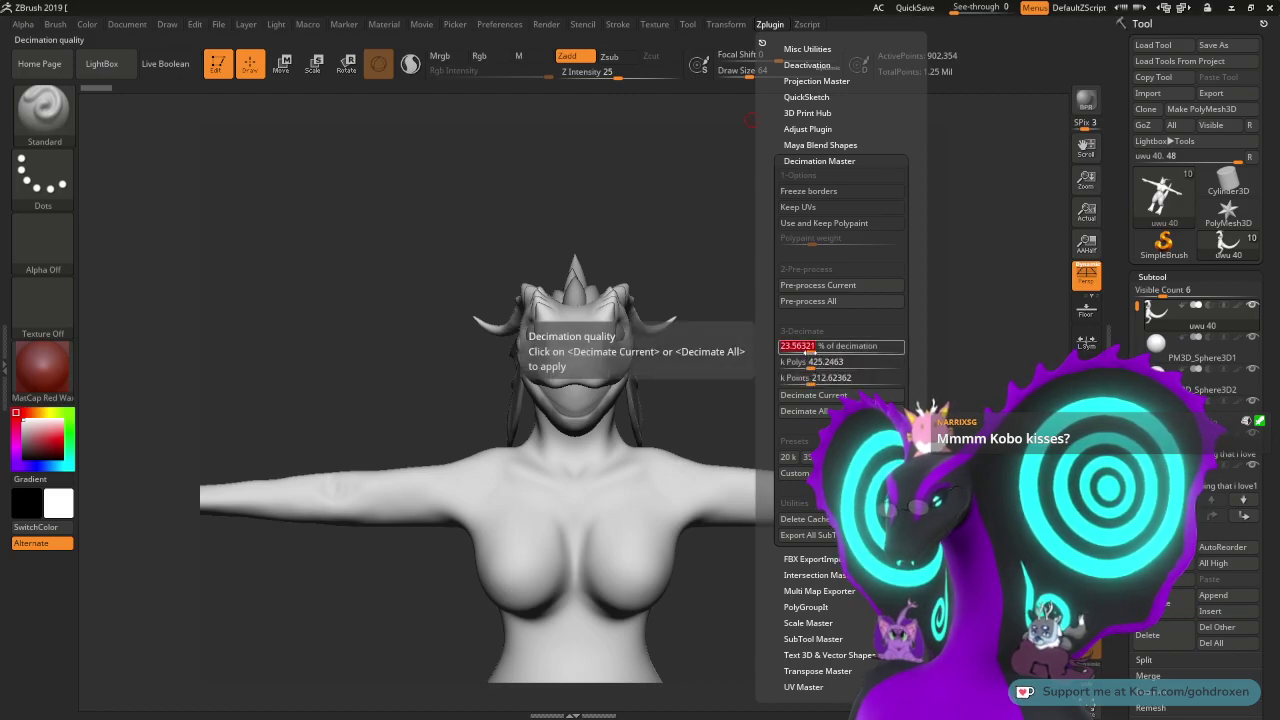
{"action": "left_click_drag", "start_coordinate": [812, 362], "coordinate": [840, 362]}
{"action": "left_click", "coordinate": [841, 362]}
{"action": "type", "text": "500"}
{"action": "key", "text": "Return"}
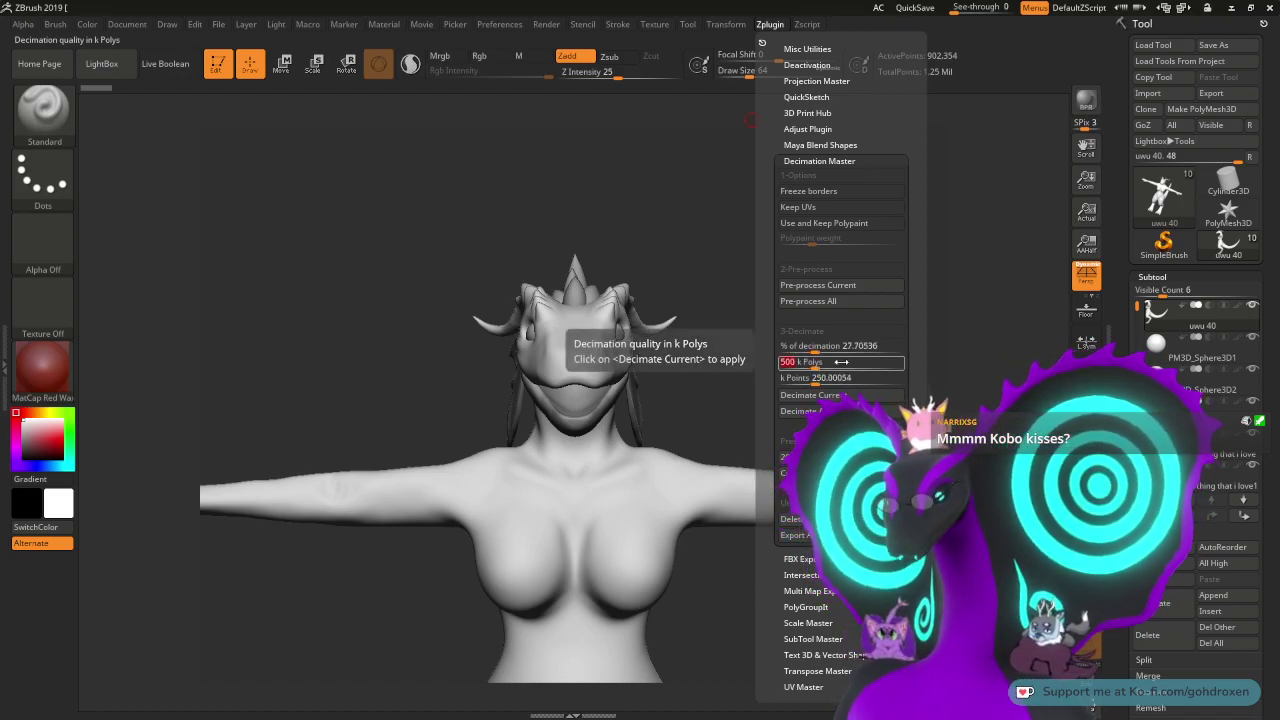
{"action": "left_click", "coordinate": [817, 400]}
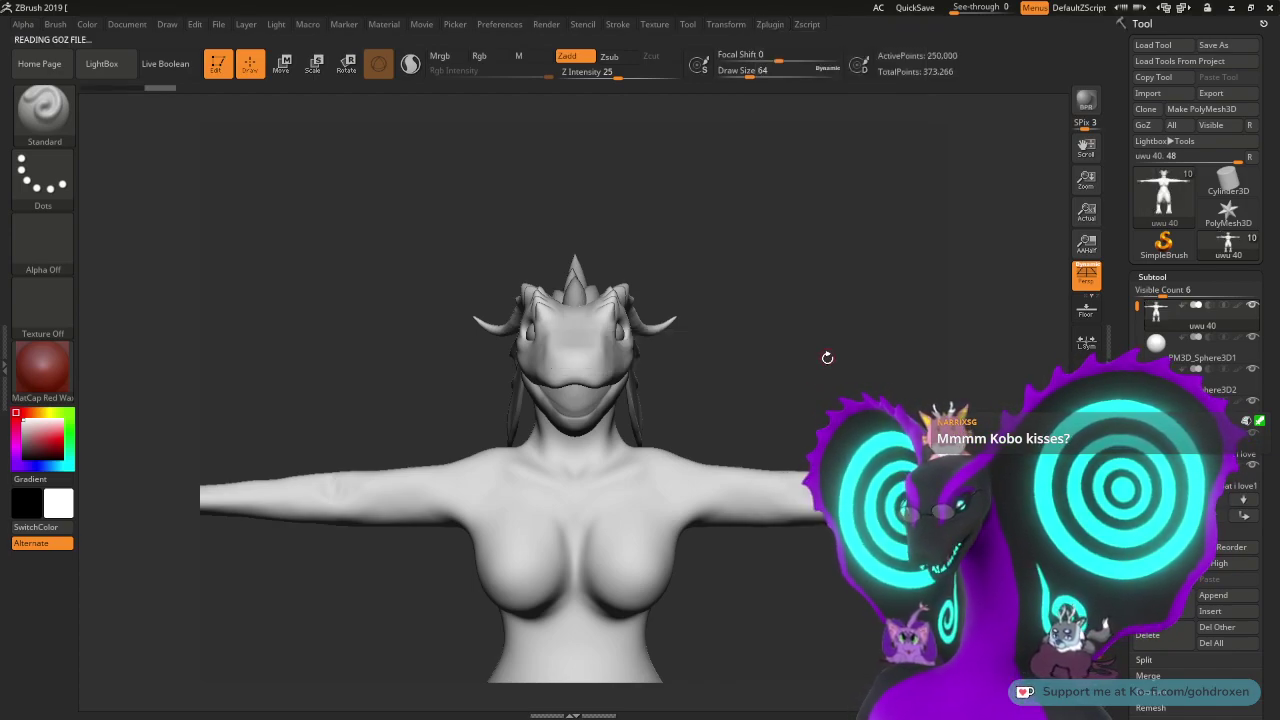
- Examine the decimated body from the front and side, and inspect the head up close
{"action": "left_click_drag", "start_coordinate": [823, 366], "coordinate": [804, 403]}
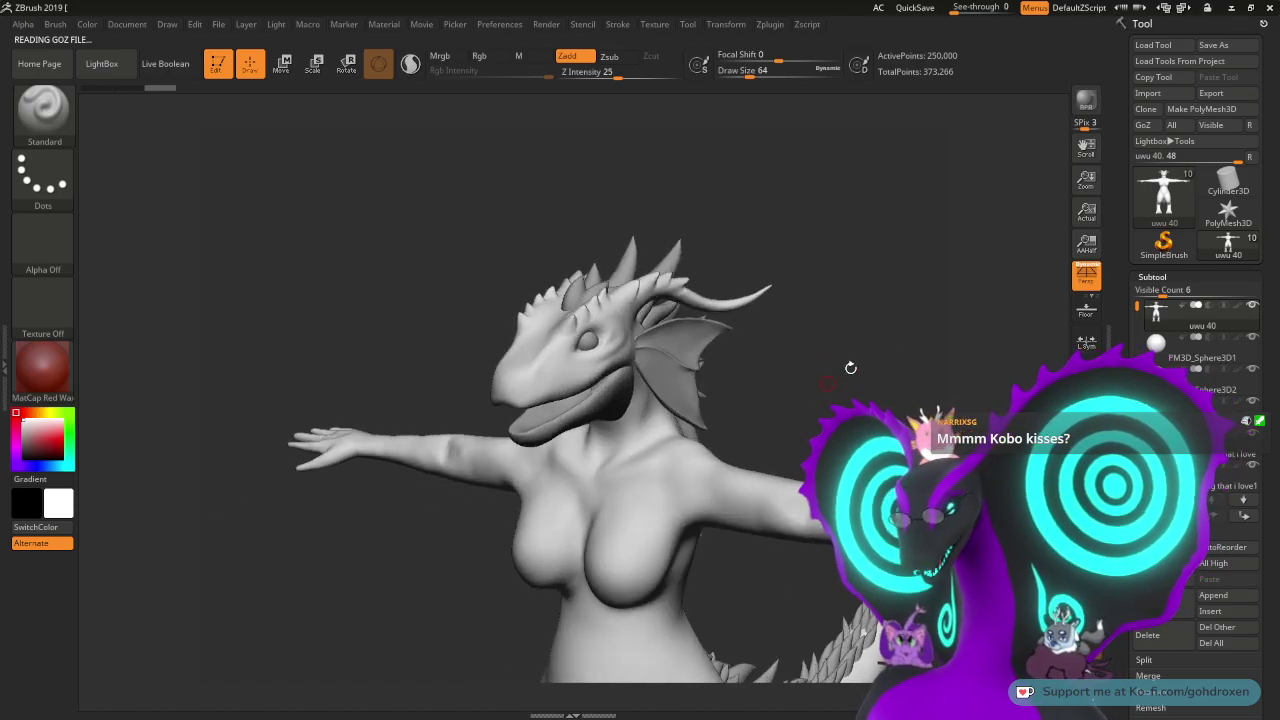
{"action": "mouse_move", "coordinate": [885, 398]}
{"action": "left_mouse_down"}
{"action": "mouse_move", "coordinate": [870, 402]}
{"action": "mouse_move", "coordinate": [892, 386]}
{"action": "left_mouse_up"}
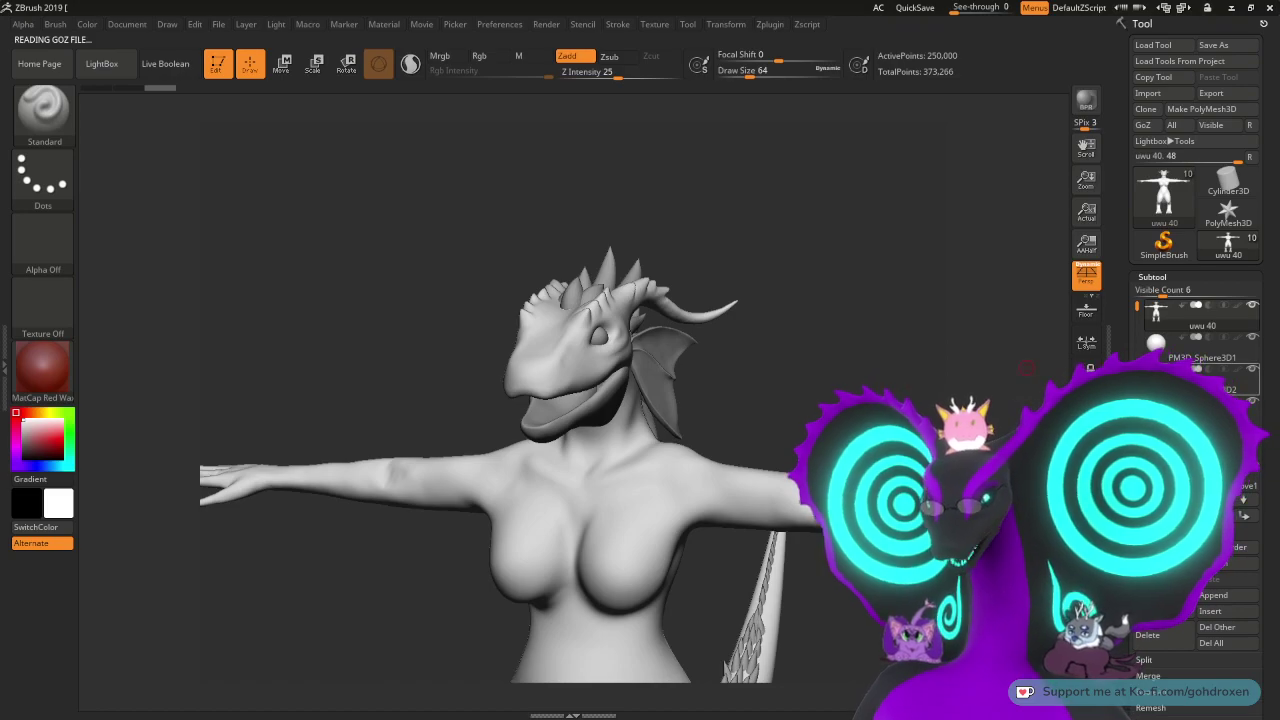
{"action": "mouse_move", "coordinate": [1158, 308]}
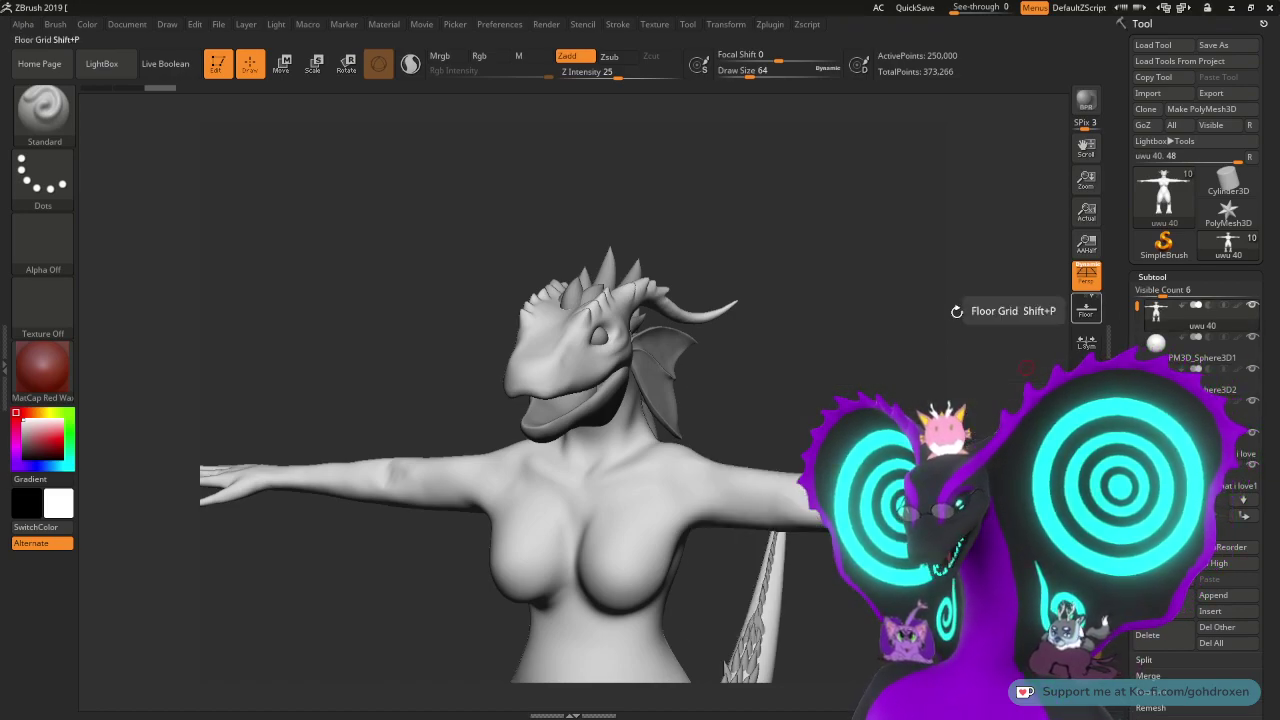
{"action": "left_click_drag", "start_coordinate": [1018, 309], "coordinate": [837, 370]}
{"action": "left_click_drag", "start_coordinate": [839, 389], "coordinate": [846, 480], "text": "alt"}
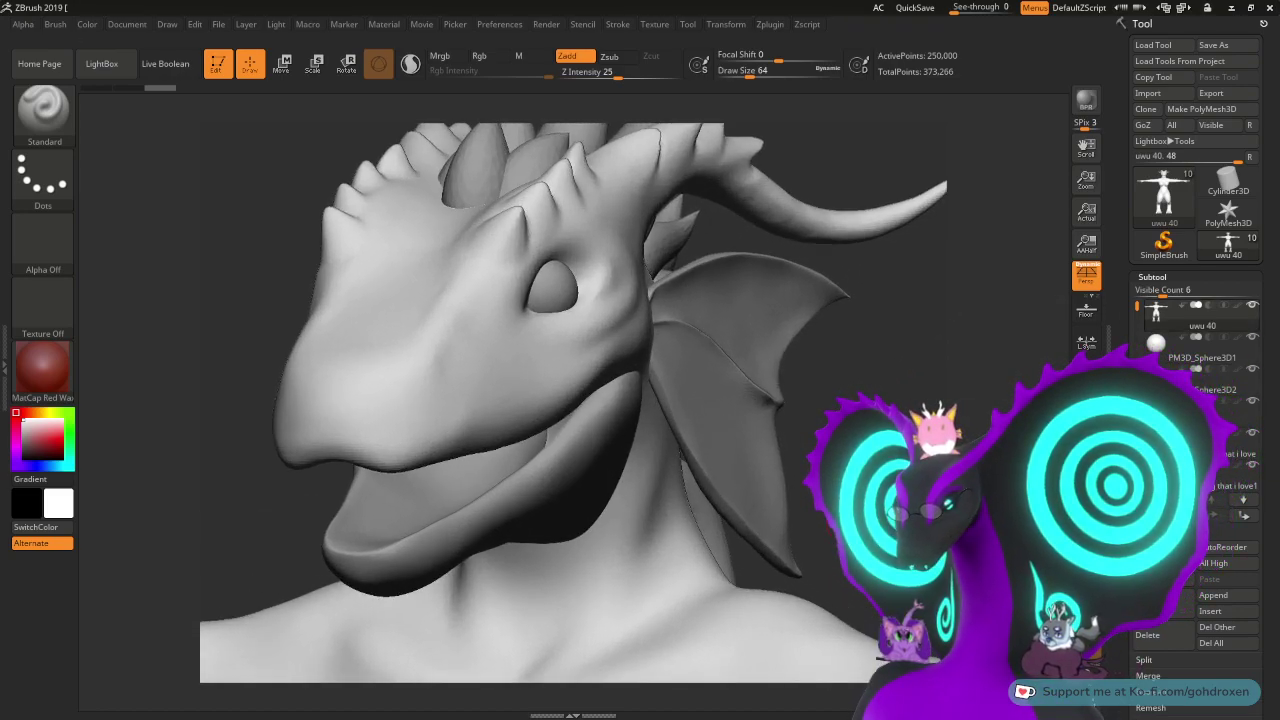
{"action": "right_click_drag", "start_coordinate": [268, 286], "coordinate": [330, 292]}
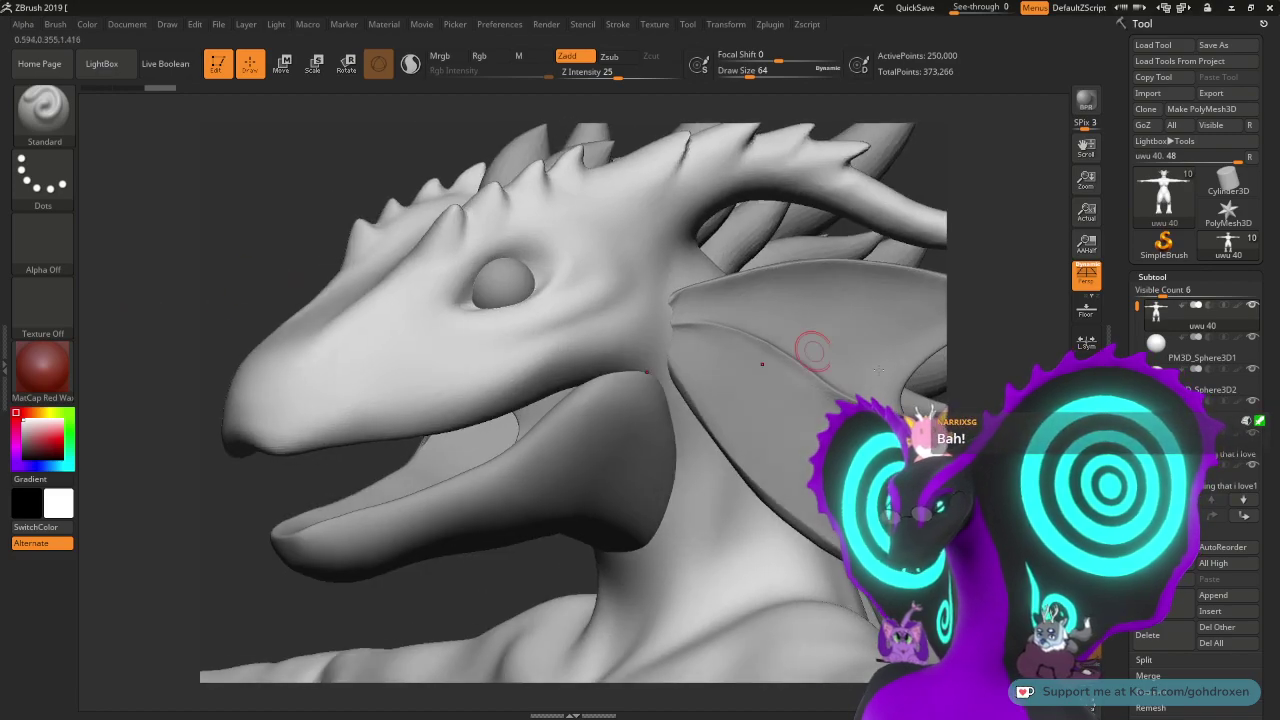
- Turn on the polyframe display and examine the decimated mesh around the eyes, snout and jaw from both sides
{"action": "key", "text": "shift+f"}
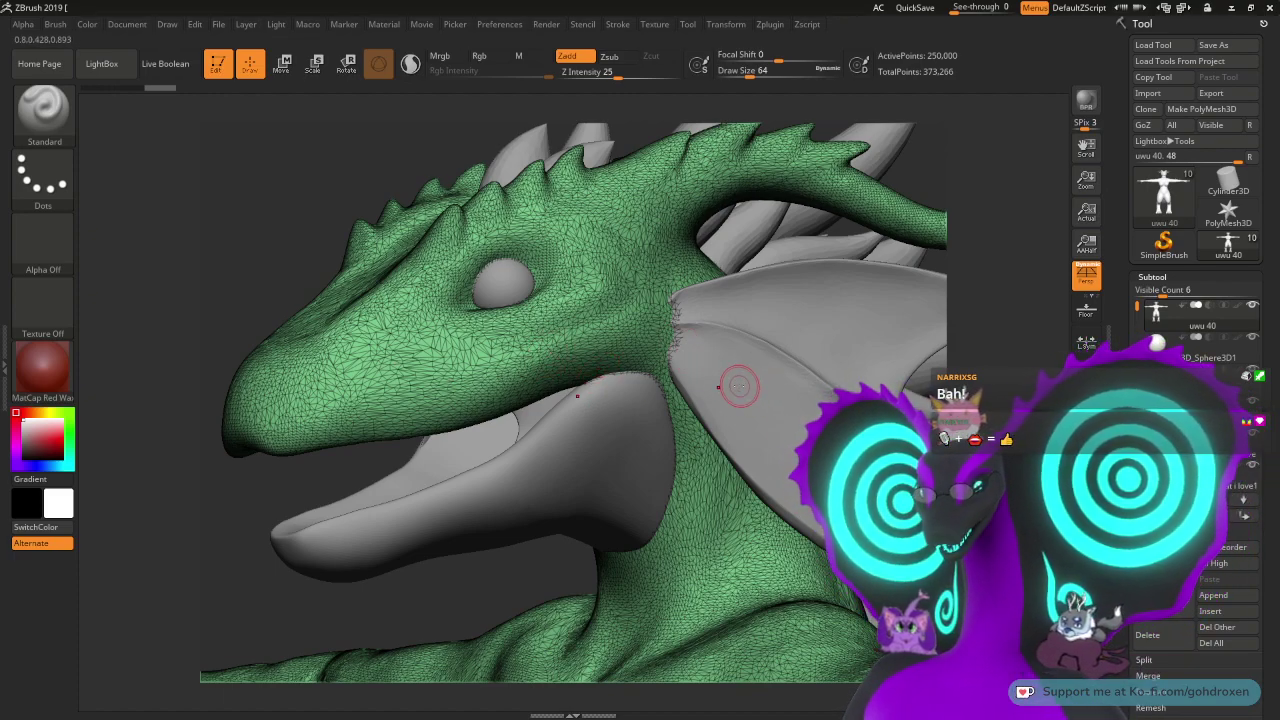
{"action": "mouse_move", "coordinate": [209, 189]}
{"action": "left_mouse_down"}
{"action": "mouse_move", "coordinate": [250, 460]}
{"action": "mouse_move", "coordinate": [240, 350]}
{"action": "mouse_move", "coordinate": [270, 290]}
{"action": "left_mouse_up"}
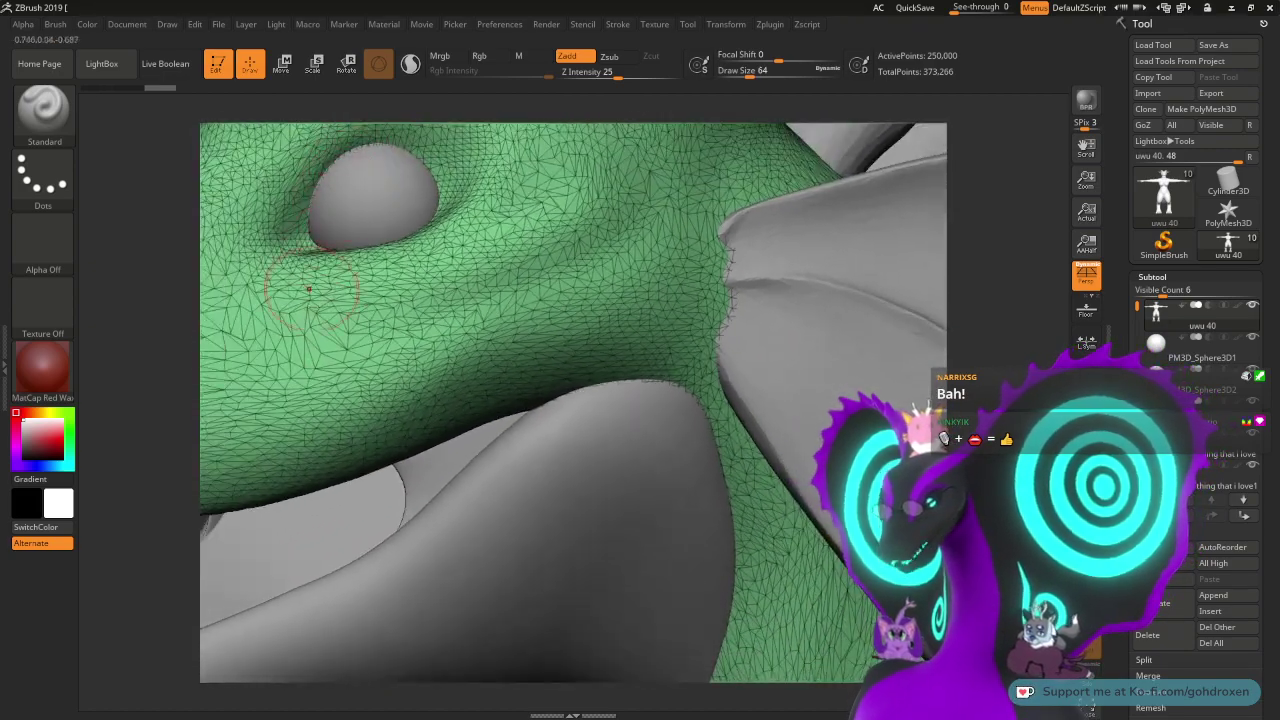
{"action": "mouse_move", "coordinate": [985, 345]}
{"action": "left_mouse_down", "text": "alt"}
{"action": "mouse_move", "coordinate": [1026, 283]}
{"action": "mouse_move", "coordinate": [1015, 321]}
{"action": "mouse_move", "coordinate": [1045, 352]}
{"action": "left_mouse_up", "text": "alt"}
{"action": "left_click_drag", "start_coordinate": [244, 198], "coordinate": [365, 262]}
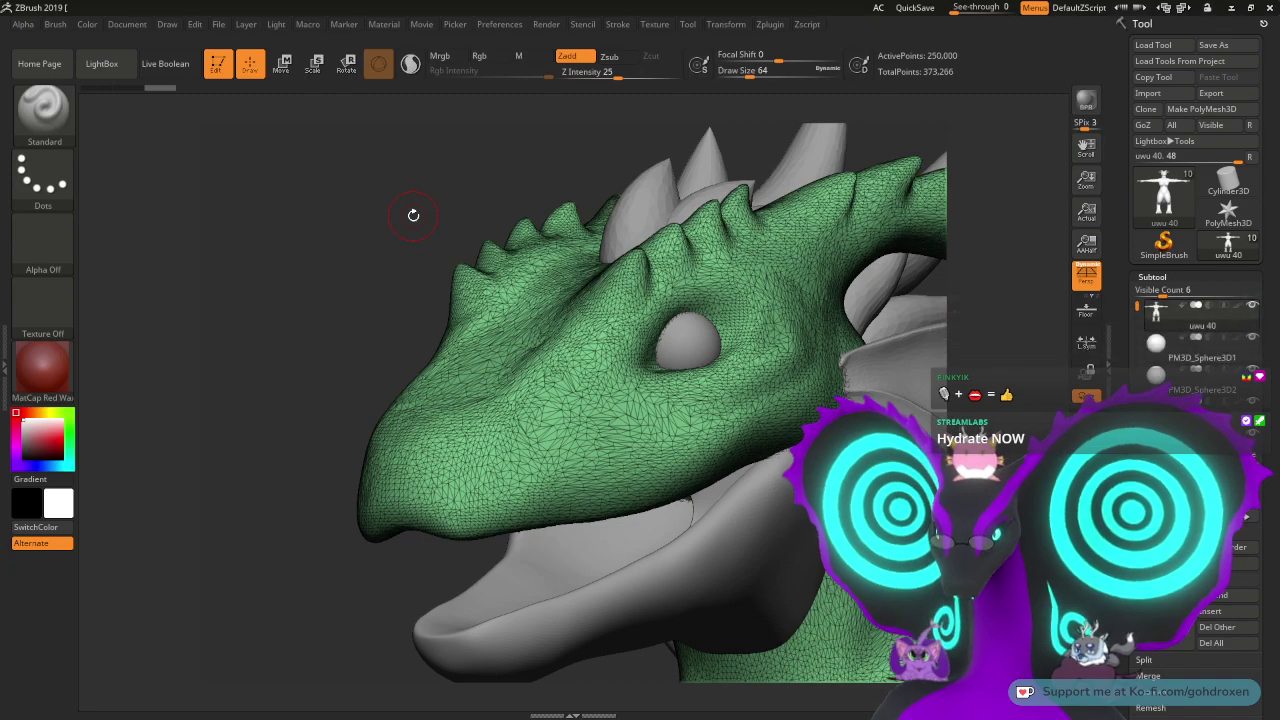
{"action": "left_click_drag", "start_coordinate": [1279, 84], "coordinate": [253, 110]}
{"action": "left_click_drag", "start_coordinate": [458, 243], "coordinate": [301, 305]}
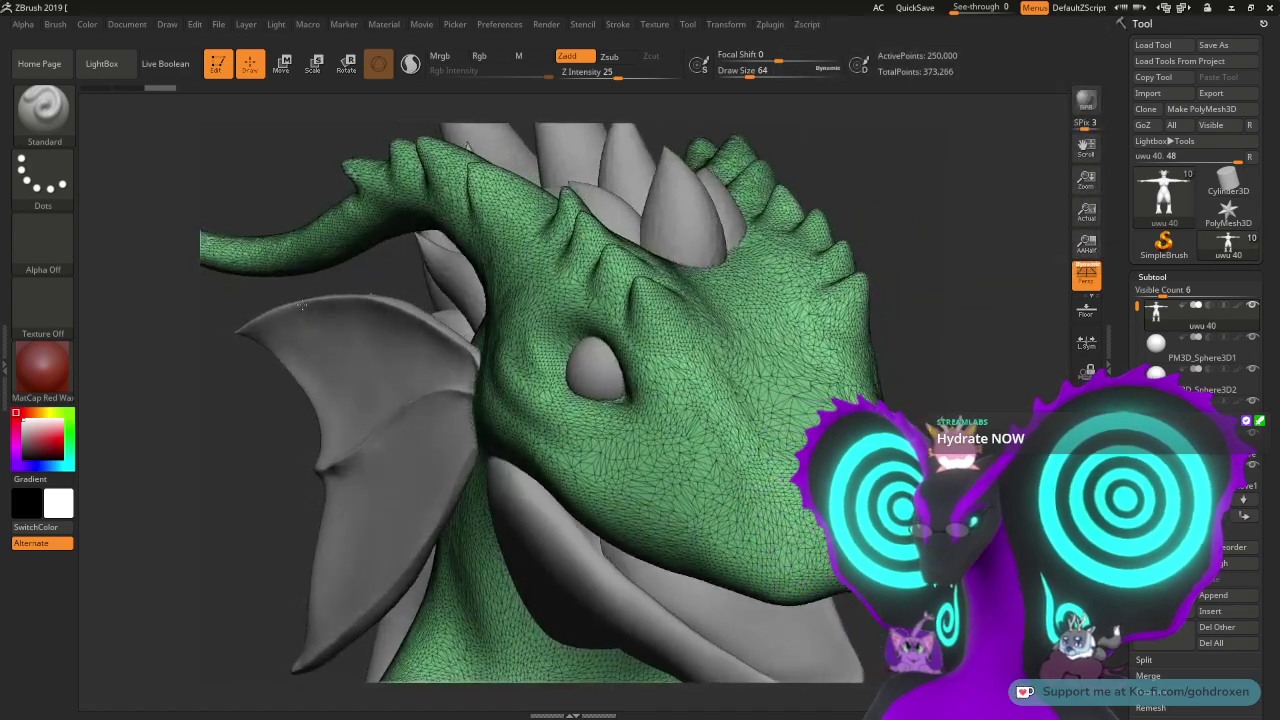
{"action": "left_click_drag", "start_coordinate": [213, 350], "coordinate": [269, 384]}
- Bring up the horned dragon reference artwork beside the head, compare the two, and clear the artwork away
{"action": "key", "text": "alt+Tab"}
{"action": "left_click_drag", "start_coordinate": [577, 253], "coordinate": [343, 321]}
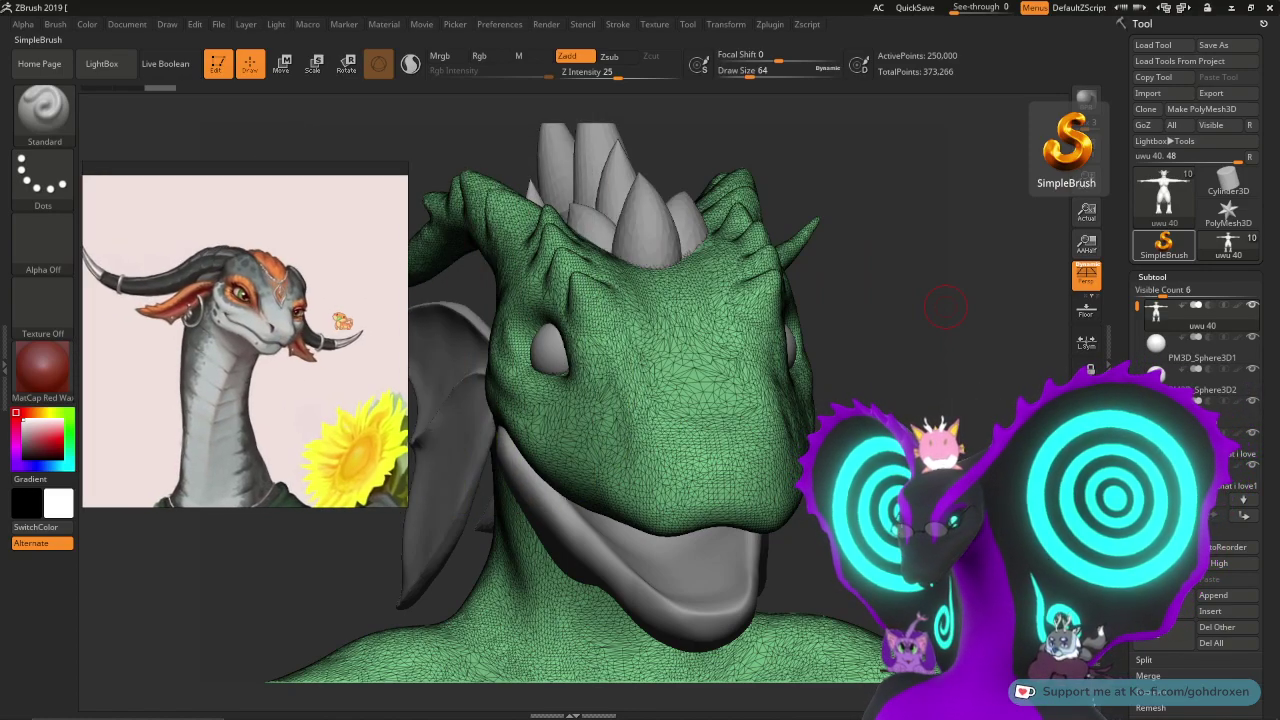
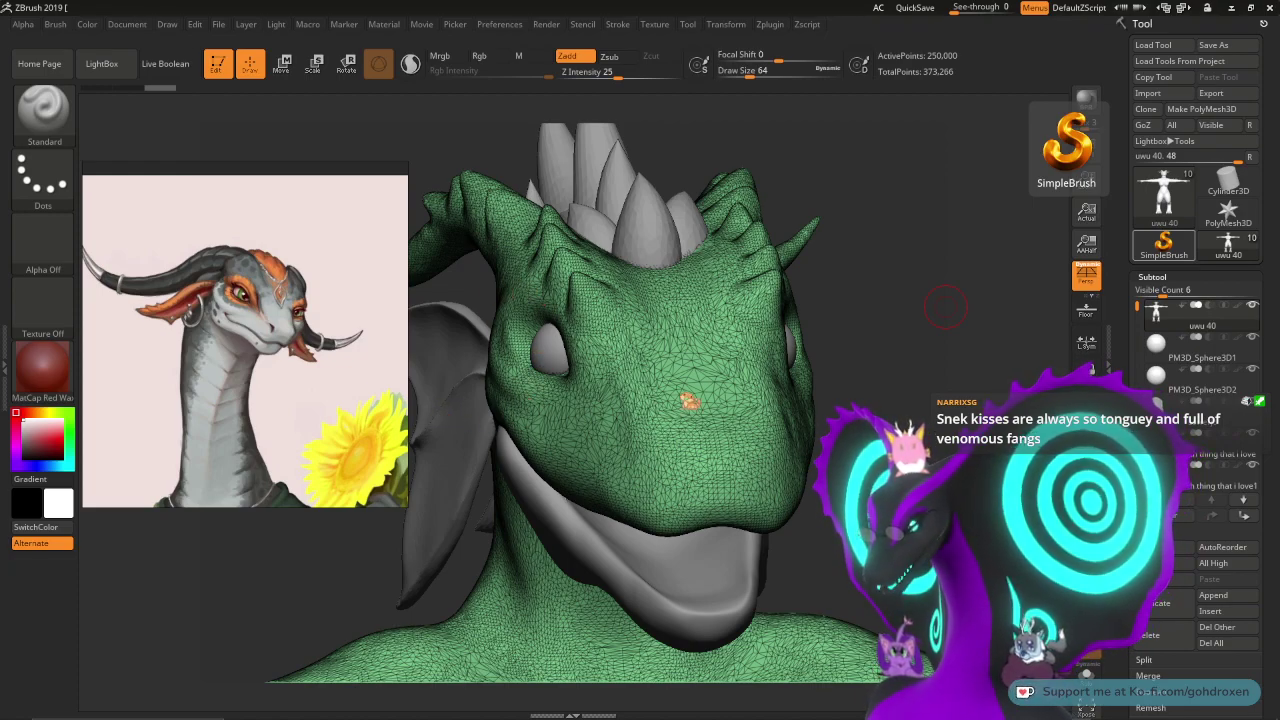
{"action": "right_click_drag", "start_coordinate": [236, 366], "coordinate": [1279, 257]}
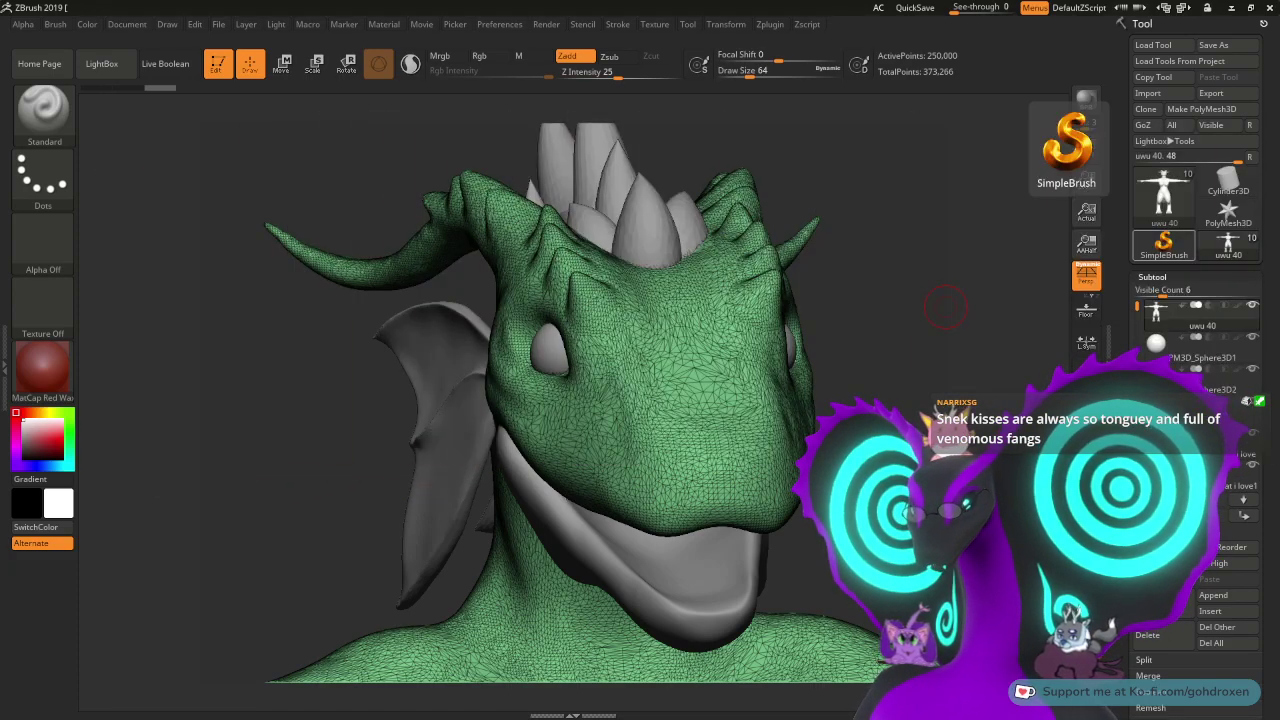
- Move the lower jaw subtool directly beneath the body in the subtool order and make the body active again
{"action": "mouse_move", "coordinate": [945, 307]}
{"action": "left_mouse_down"}
{"action": "mouse_move", "coordinate": [1035, 262]}
{"action": "mouse_move", "coordinate": [945, 285]}
{"action": "mouse_move", "coordinate": [1040, 262]}
{"action": "left_mouse_up"}
{"action": "left_click", "coordinate": [652, 503], "text": "alt"}
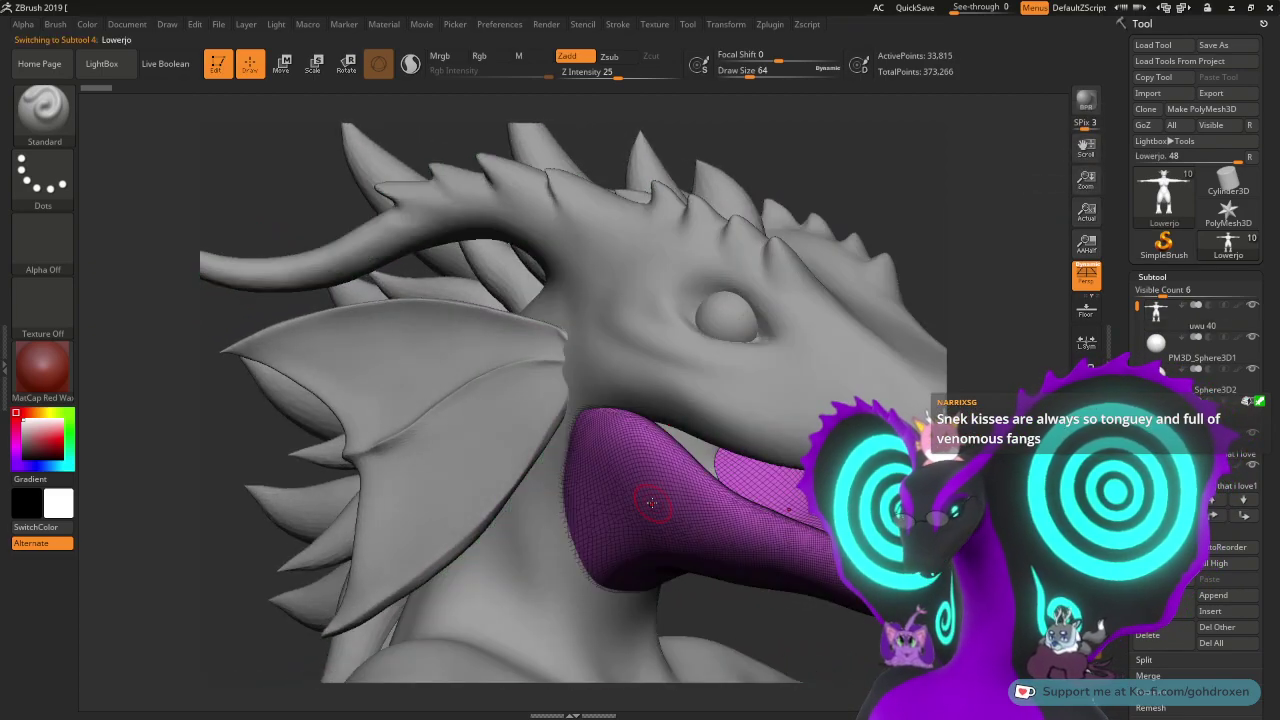
{"action": "mouse_move", "coordinate": [1180, 410]}
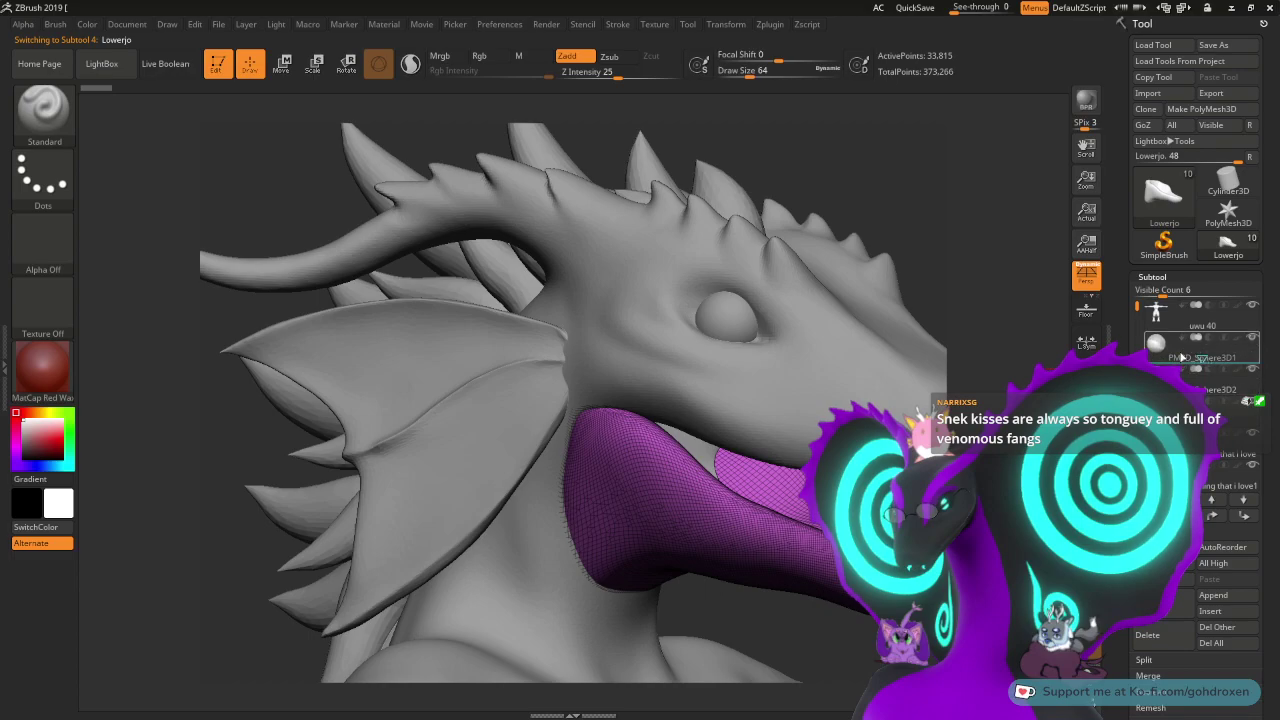
{"action": "left_click", "coordinate": [1166, 315]}
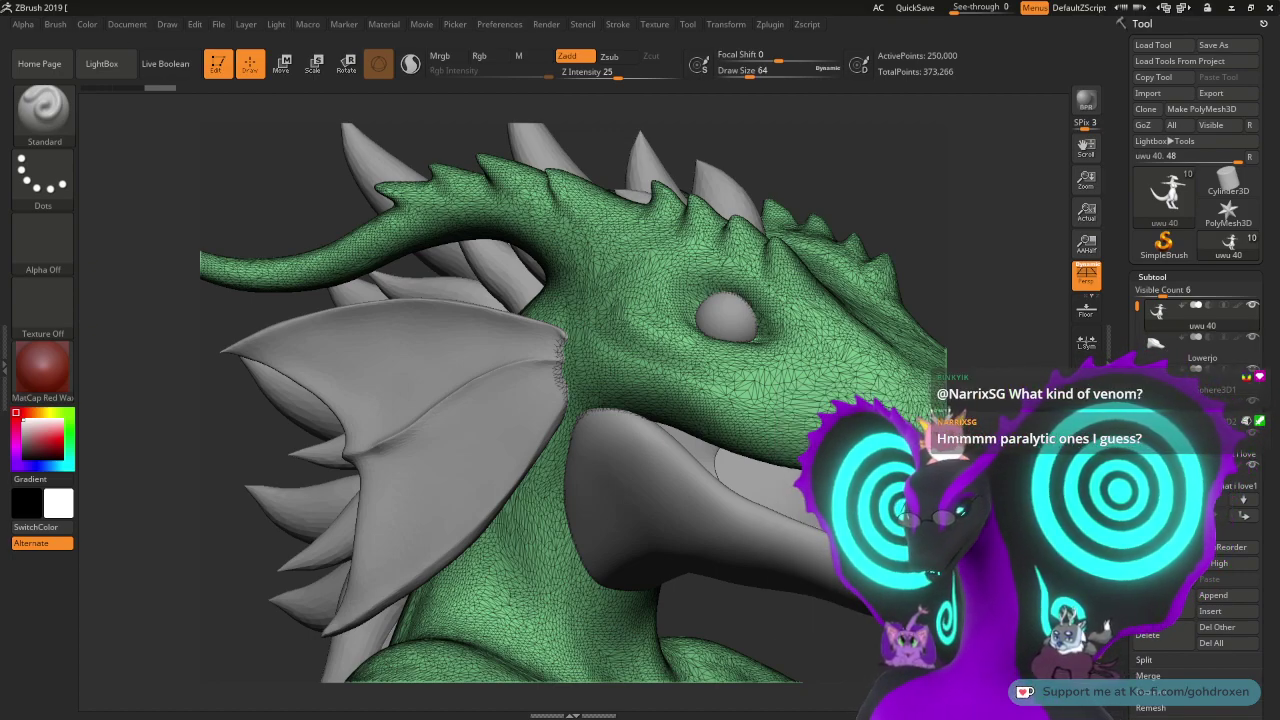
- Merge the lower jaw subtool down into the body and turn off the polyframe display
{"action": "scroll", "coordinate": [1232, 550], "scroll_direction": "down", "scroll_amount": 3}
{"action": "left_click", "coordinate": [1236, 534]}
{"action": "left_click", "coordinate": [1237, 534]}
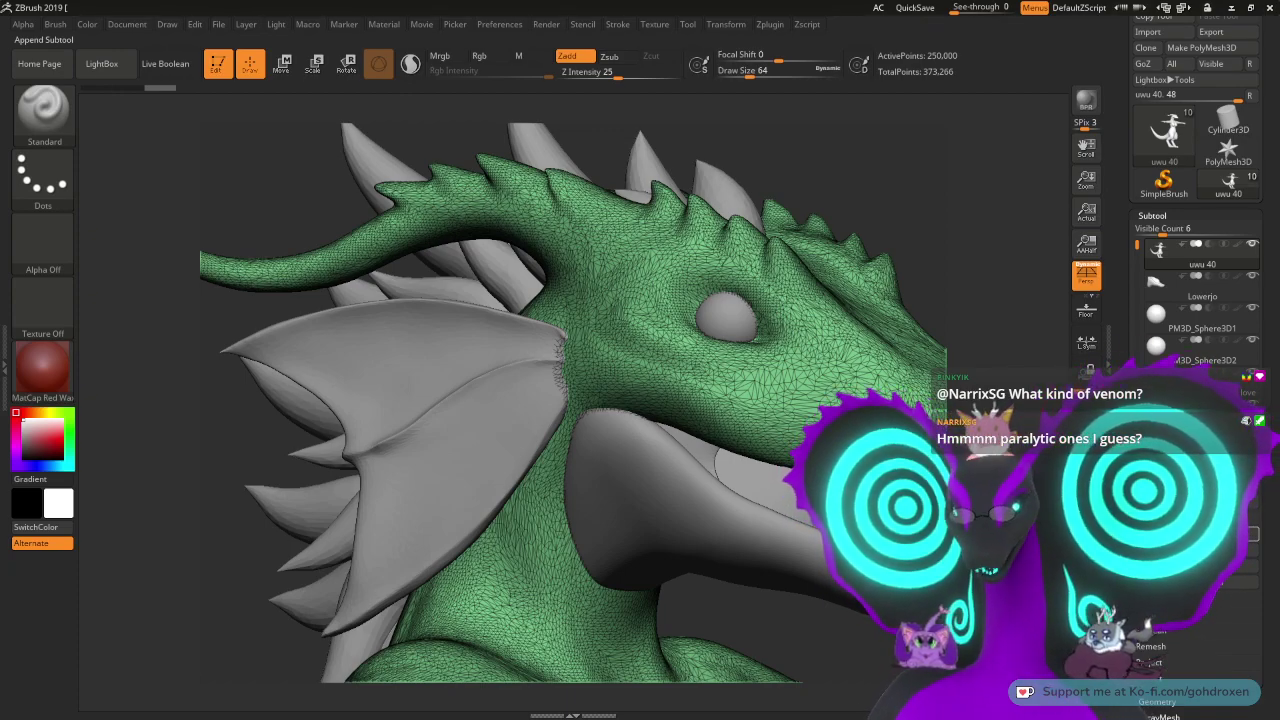
{"action": "left_click", "coordinate": [1175, 614]}
{"action": "left_click_drag", "start_coordinate": [1178, 615], "coordinate": [1179, 587]}
{"action": "left_click", "coordinate": [1178, 603]}
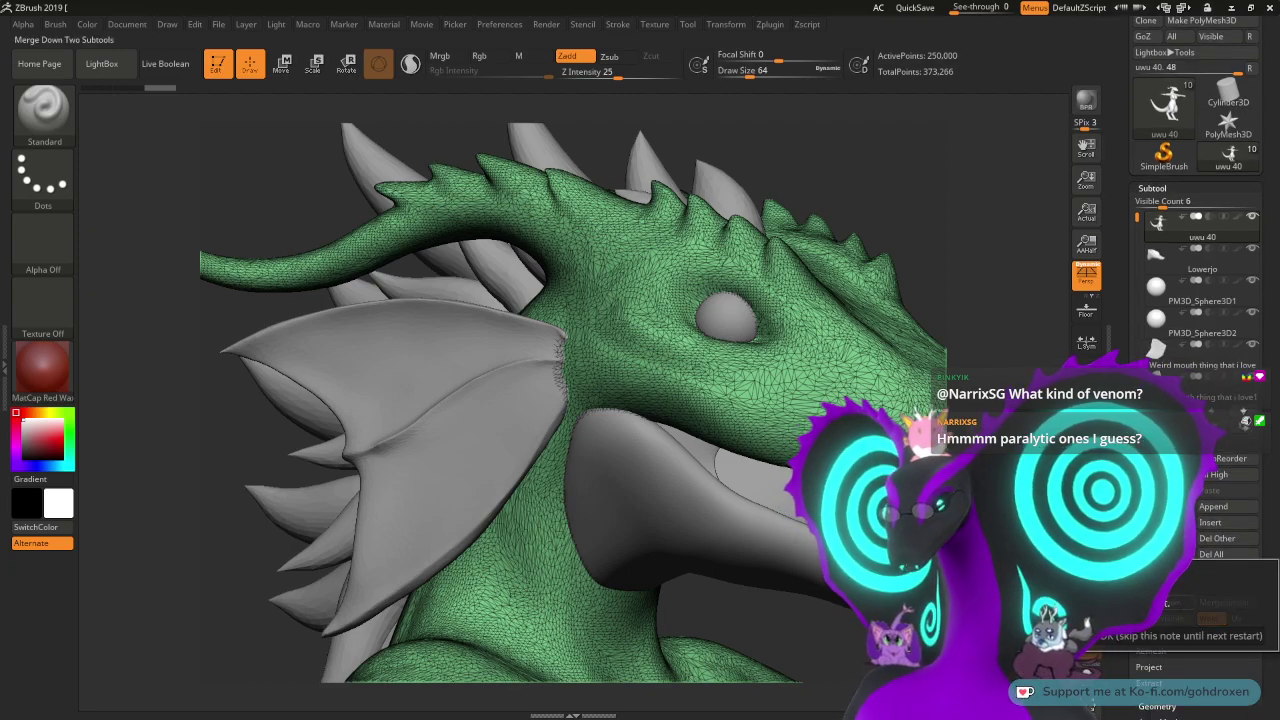
{"action": "left_click", "coordinate": [1180, 635]}
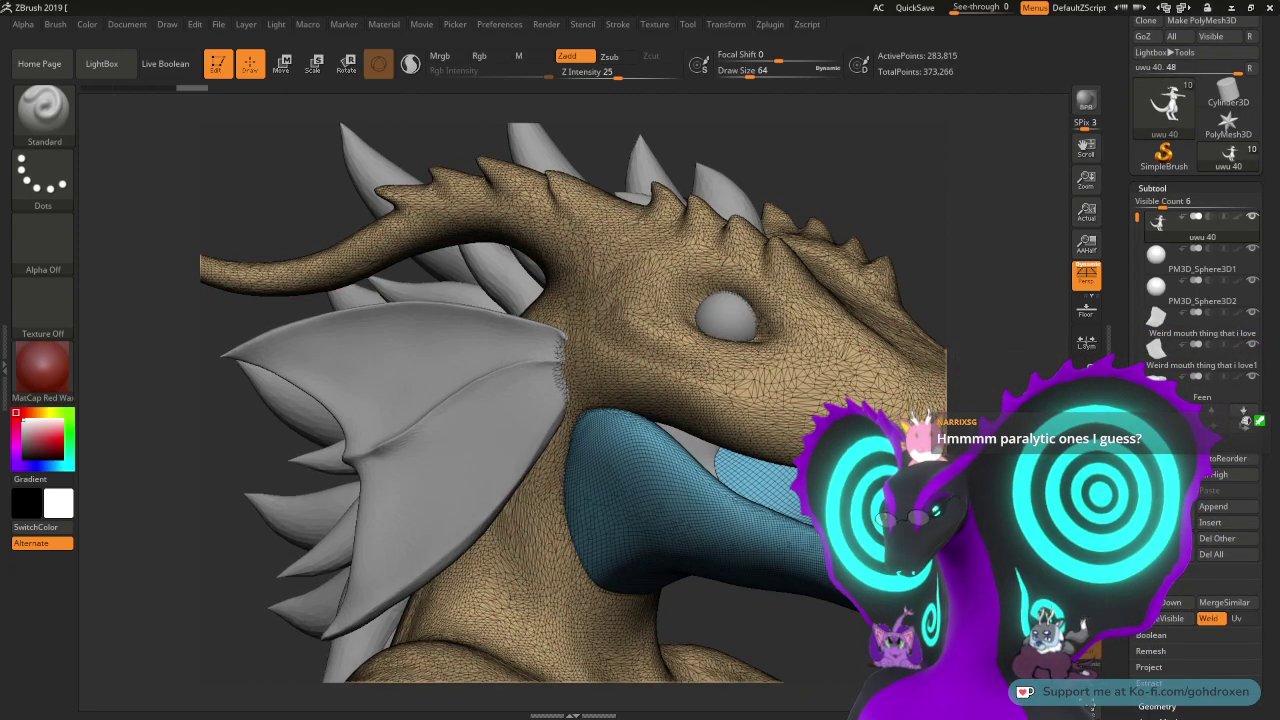
{"action": "left_click_drag", "start_coordinate": [840, 170], "coordinate": [893, 225]}
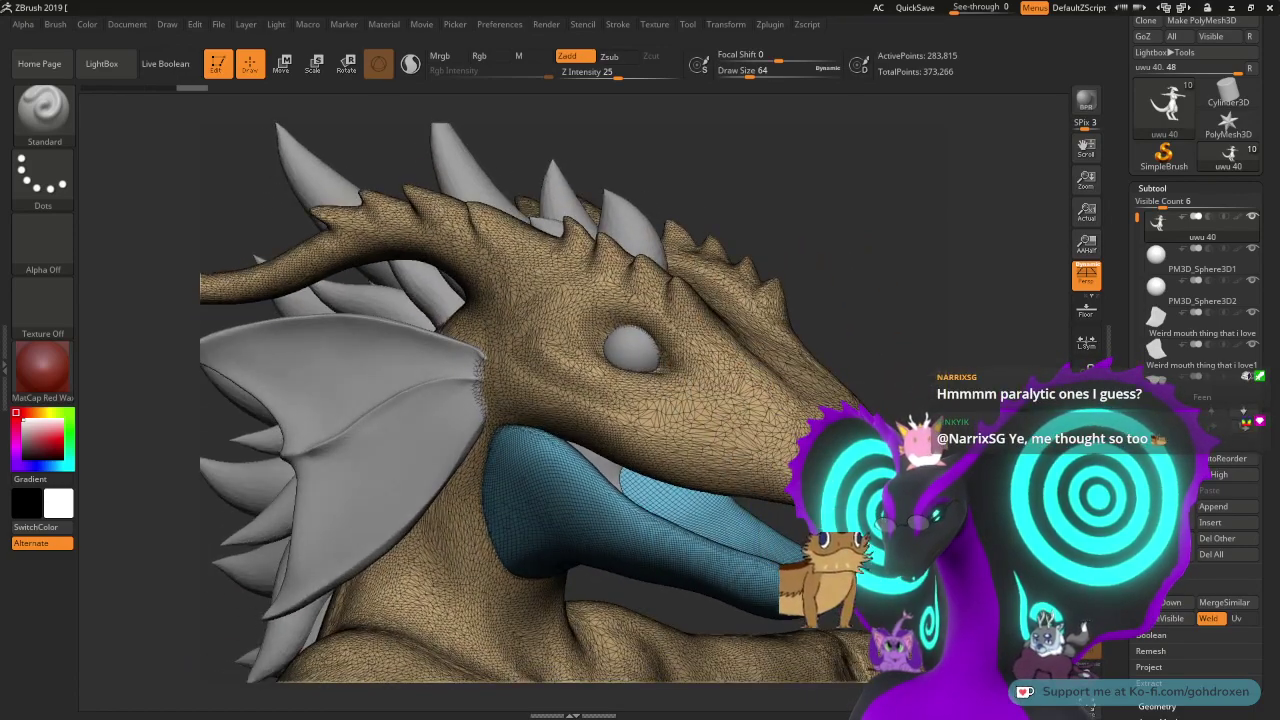
{"action": "key", "text": "shift+f"}
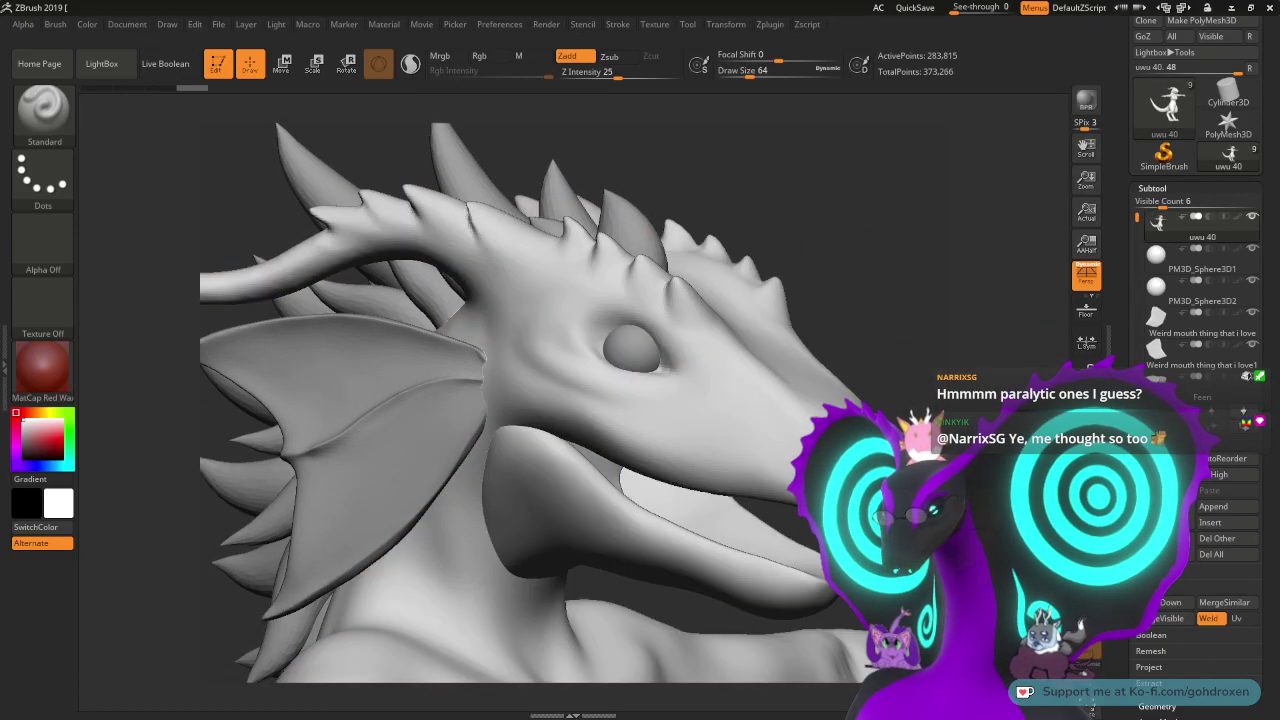
{"action": "left_click_drag", "start_coordinate": [942, 412], "coordinate": [934, 480], "text": "alt"}
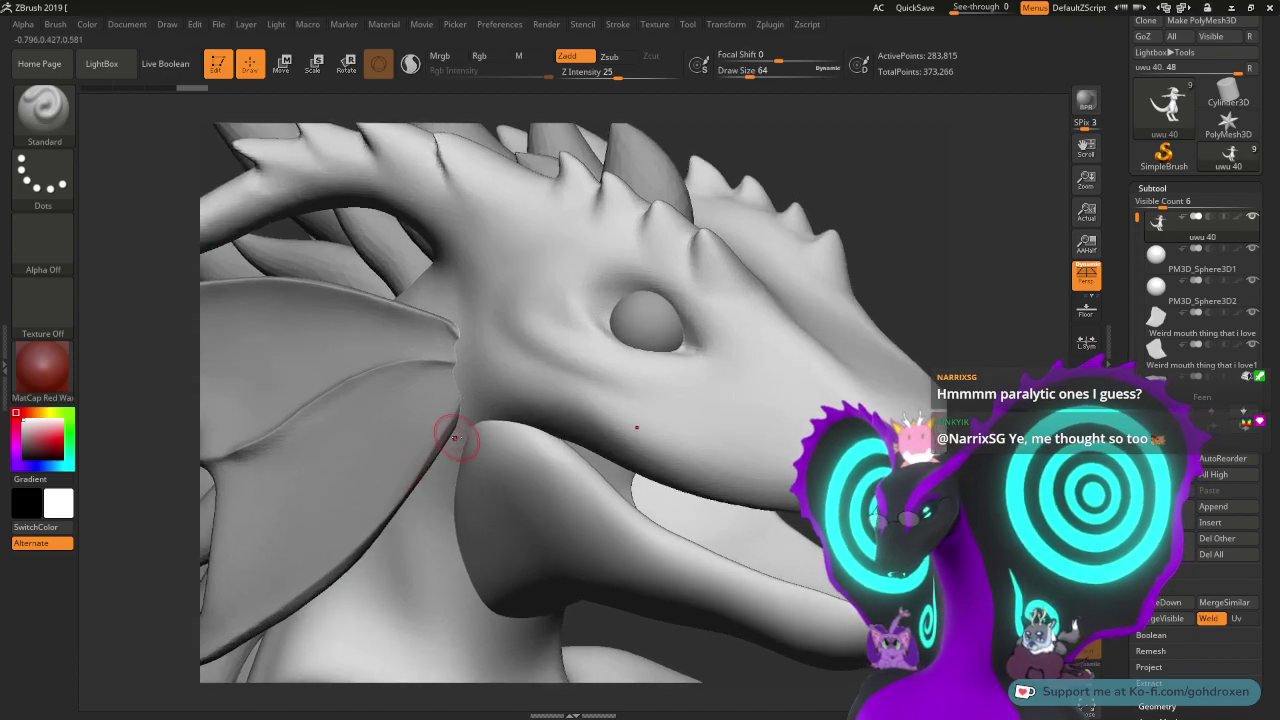
{"action": "mouse_move", "coordinate": [464, 430]}
{"action": "left_mouse_down"}
{"action": "mouse_move", "coordinate": [495, 470]}
{"action": "mouse_move", "coordinate": [455, 530]}
{"action": "mouse_move", "coordinate": [450, 450]}
{"action": "mouse_move", "coordinate": [462, 446]}
{"action": "left_mouse_up"}
{"action": "key", "text": "ctrl+z"}
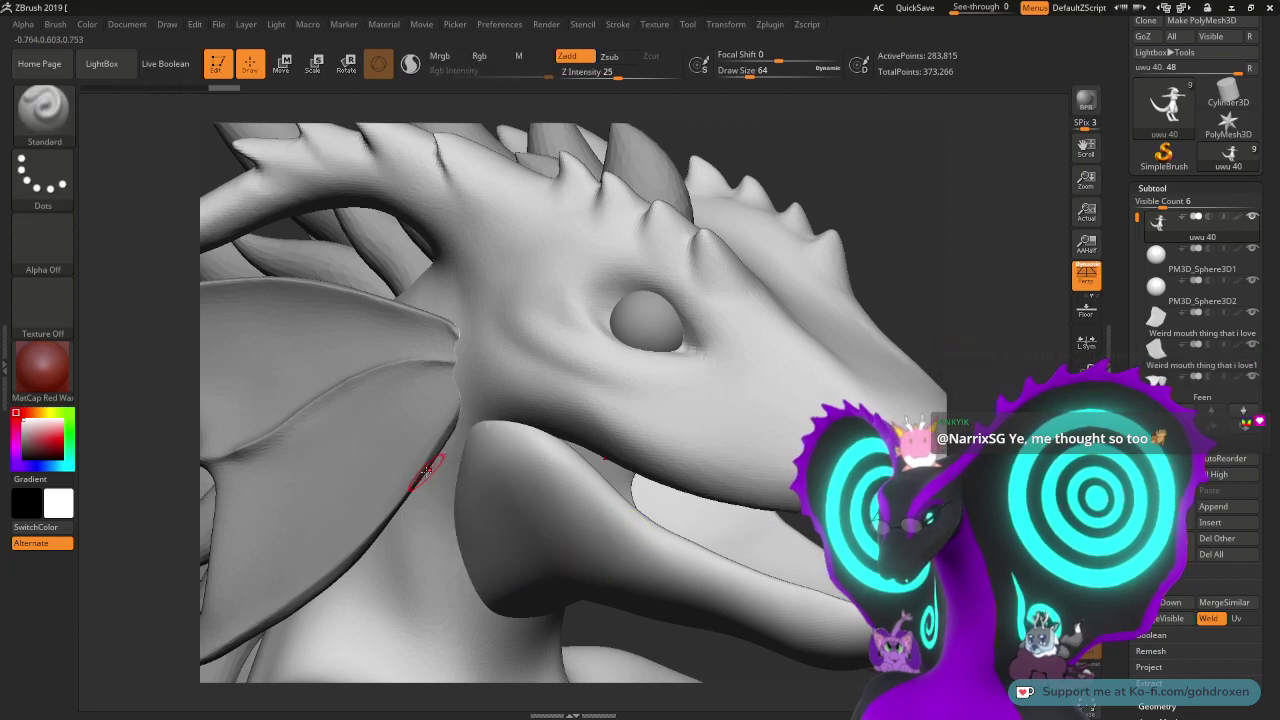
- Fuse the merged body and lower jaw into one surface with DynaMesh at resolution 128
{"action": "scroll", "coordinate": [1163, 638], "scroll_direction": "down", "scroll_amount": 1}
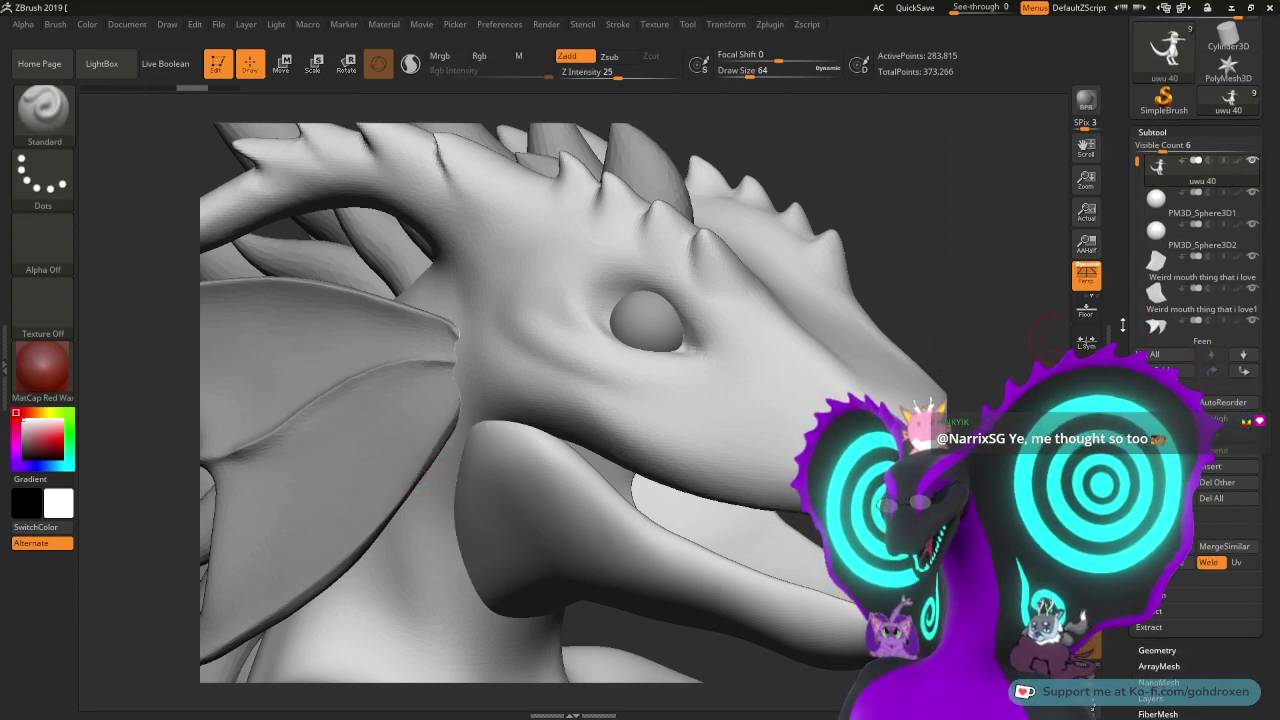
{"action": "left_click", "coordinate": [1153, 650]}
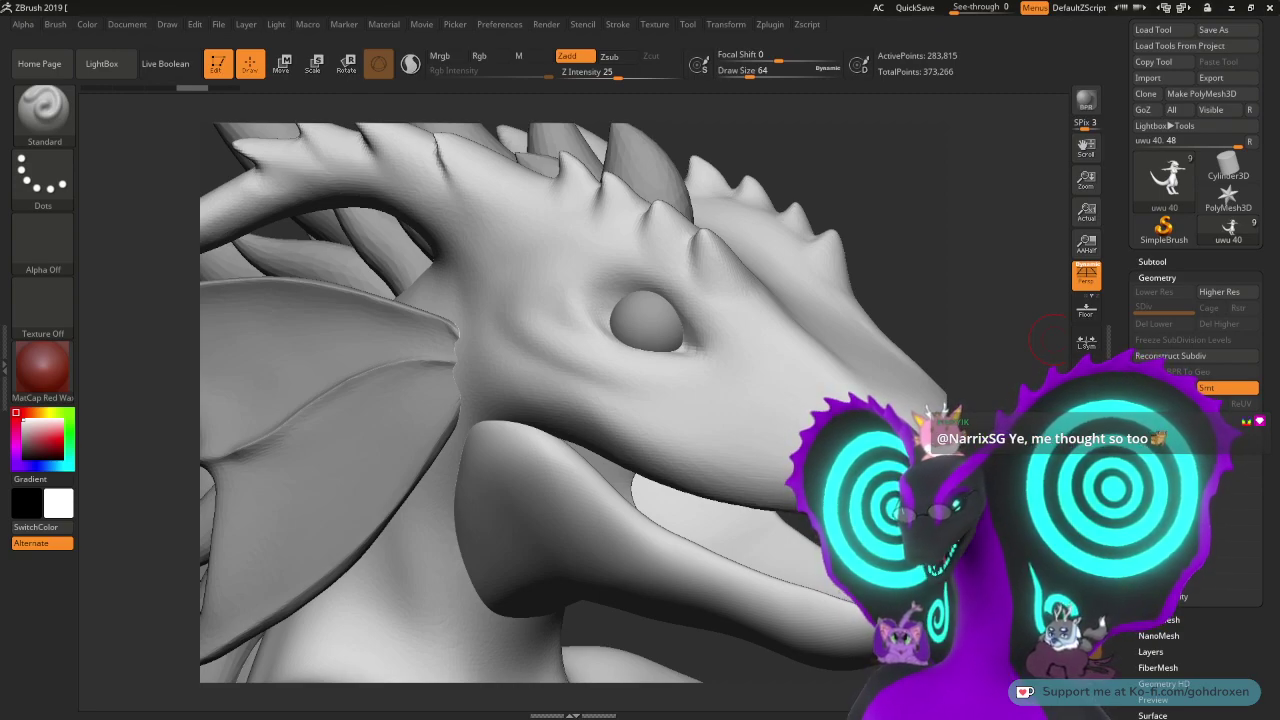
{"action": "left_click", "coordinate": [1154, 500]}
{"action": "scroll", "coordinate": [1165, 500], "scroll_direction": "down", "scroll_amount": 1}
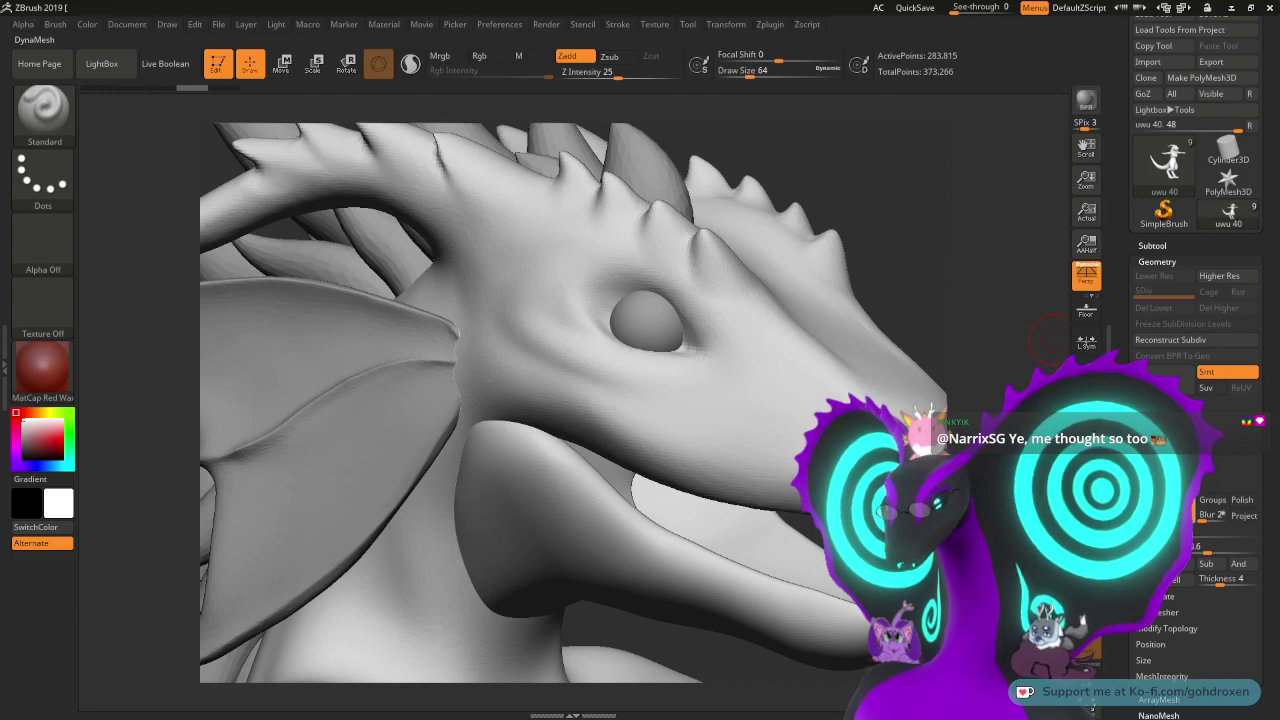
{"action": "mouse_move", "coordinate": [1187, 173]}
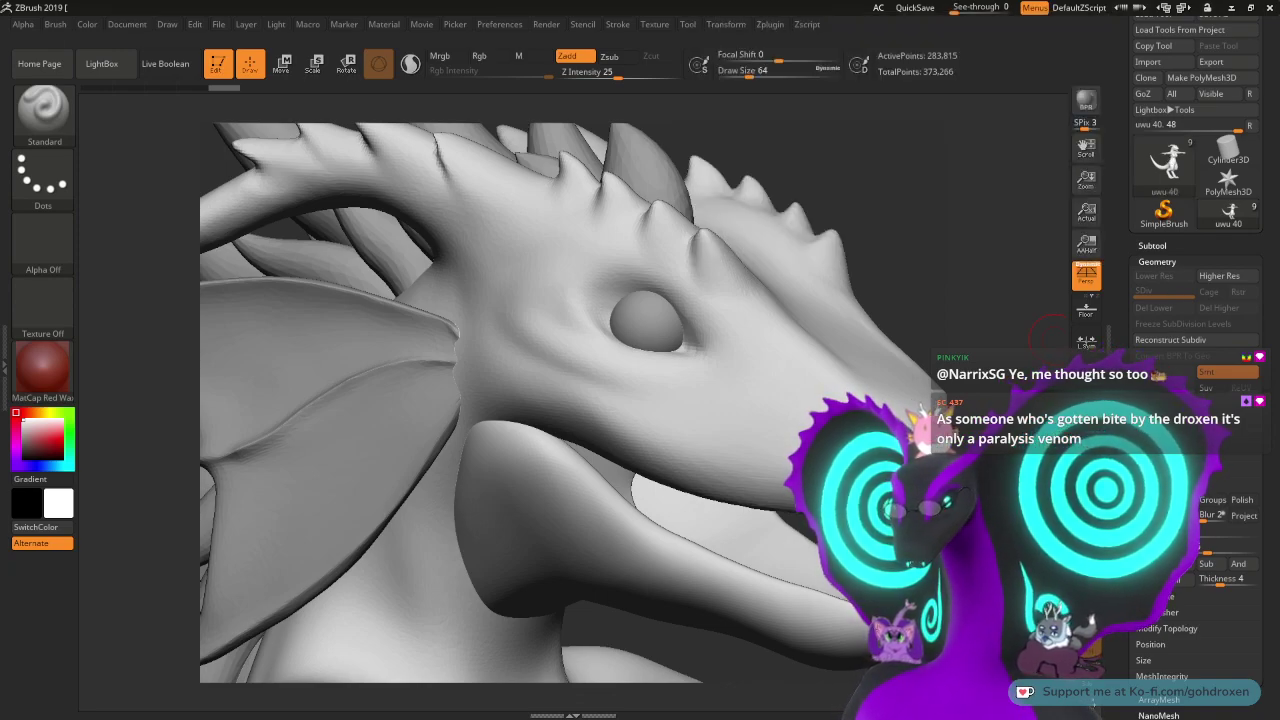
{"action": "left_click", "coordinate": [1163, 508]}
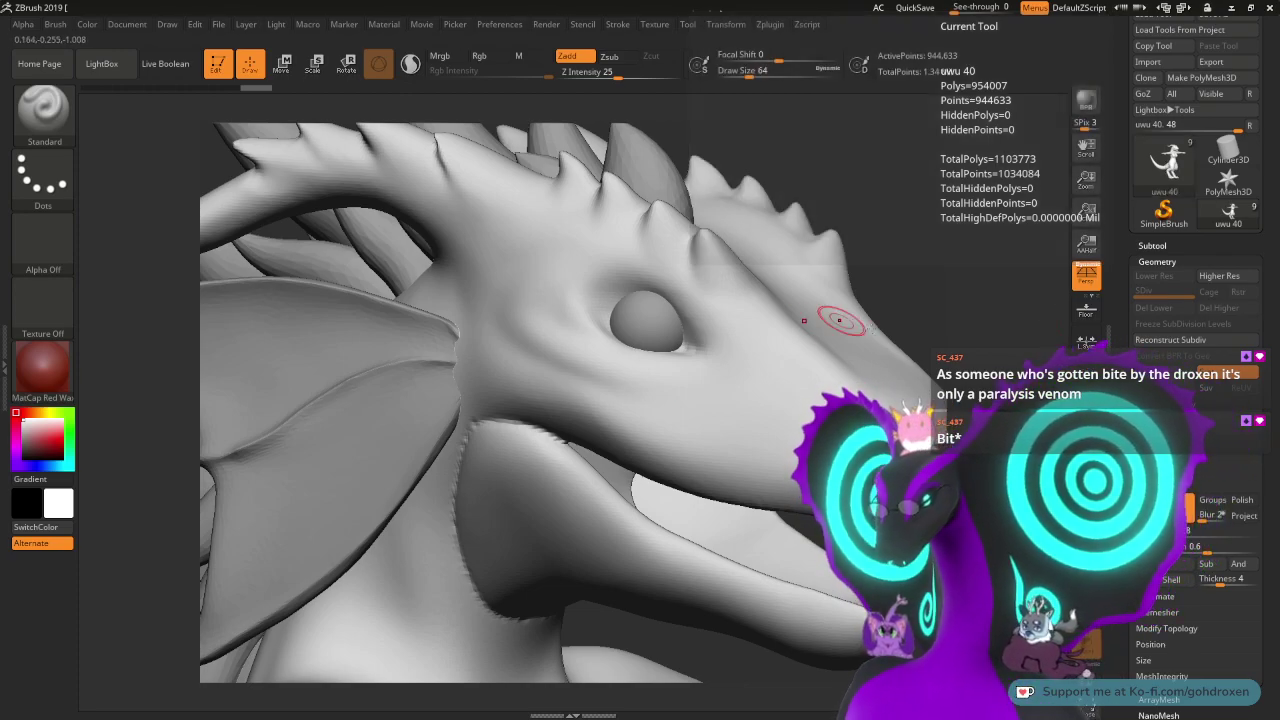
- Smooth the jagged seam where the lower jaw joins the cheek, mouth corner and throat
{"action": "mouse_move", "coordinate": [925, 285]}
{"action": "left_mouse_down"}
{"action": "mouse_move", "coordinate": [952, 288]}
{"action": "mouse_move", "coordinate": [942, 208]}
{"action": "left_mouse_up"}
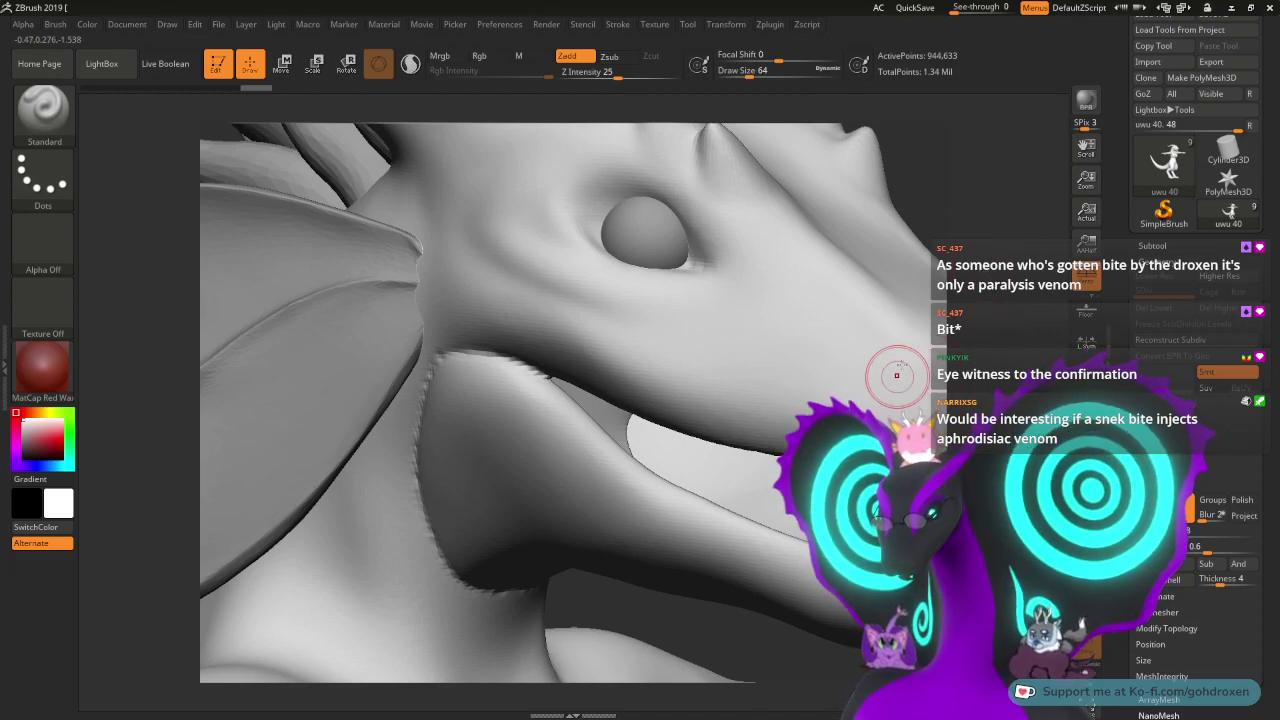
{"action": "left_click_drag", "start_coordinate": [975, 330], "coordinate": [1018, 332]}
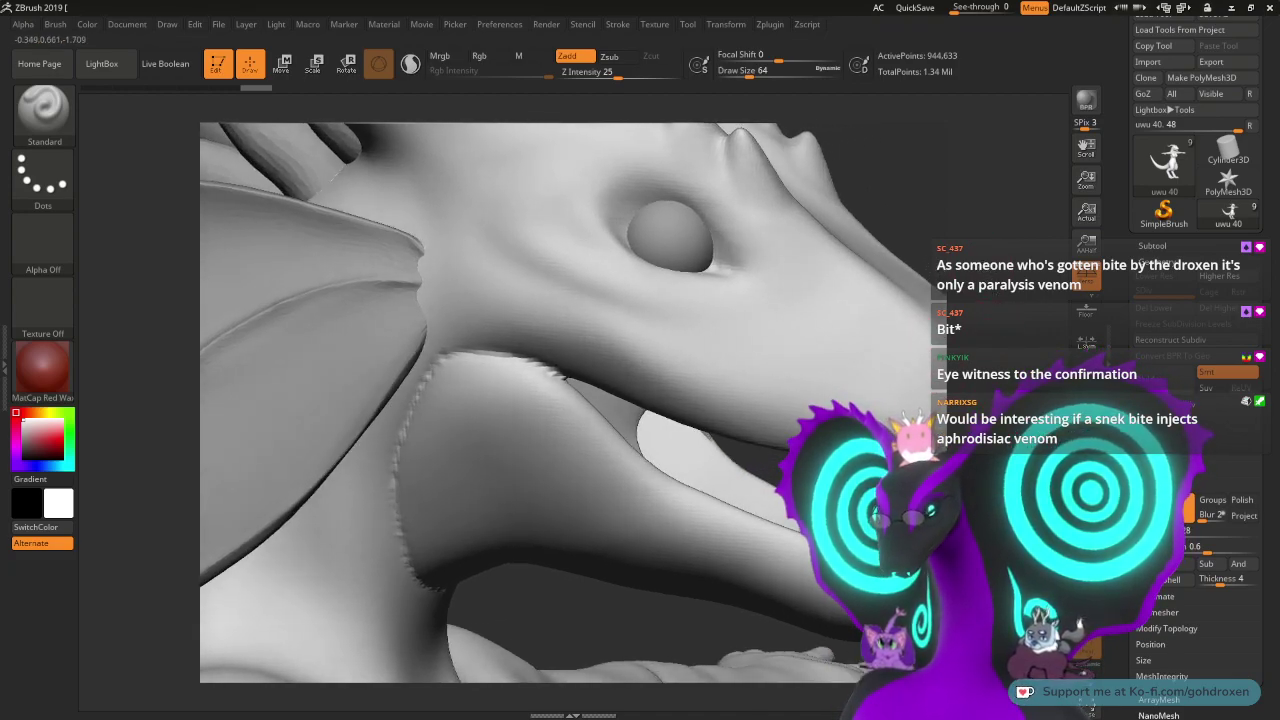
{"action": "mouse_move", "coordinate": [558, 386]}
{"action": "left_mouse_down", "text": "shift"}
{"action": "mouse_move", "coordinate": [492, 356]}
{"action": "mouse_move", "coordinate": [466, 398]}
{"action": "left_mouse_up", "text": "shift"}
{"action": "left_click_drag", "start_coordinate": [483, 354], "coordinate": [452, 362], "text": "shift"}
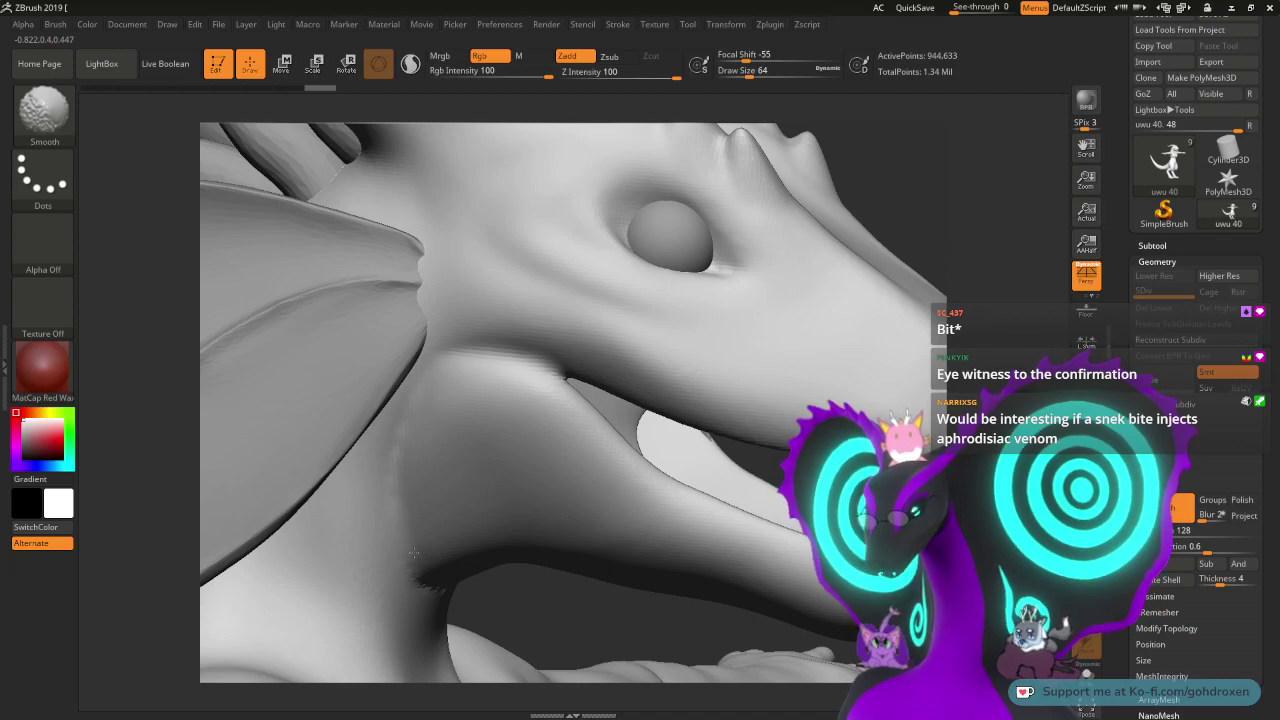
{"action": "left_click_drag", "start_coordinate": [418, 443], "coordinate": [422, 438], "text": "shift"}
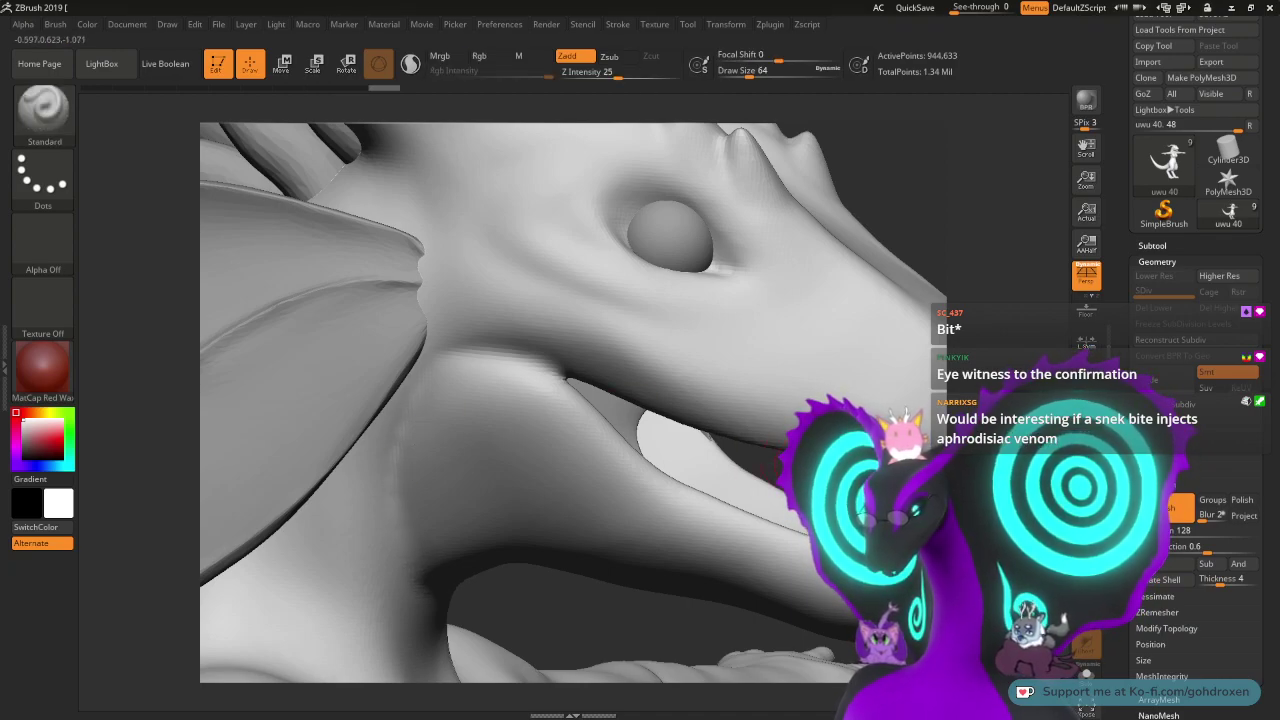
{"action": "mouse_move", "coordinate": [763, 467]}
{"action": "left_mouse_down"}
{"action": "mouse_move", "coordinate": [600, 447]}
{"action": "mouse_move", "coordinate": [675, 480]}
{"action": "left_mouse_up"}
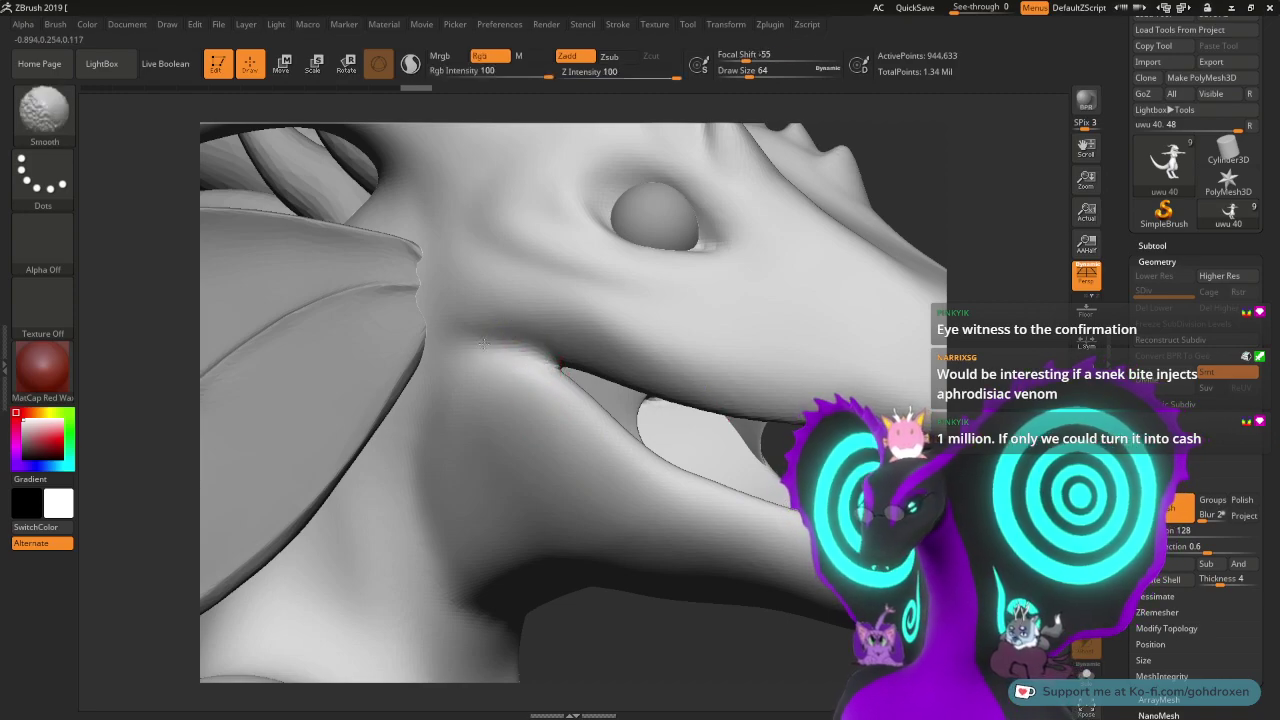
{"action": "left_click_drag", "start_coordinate": [514, 365], "coordinate": [530, 494], "text": "shift"}
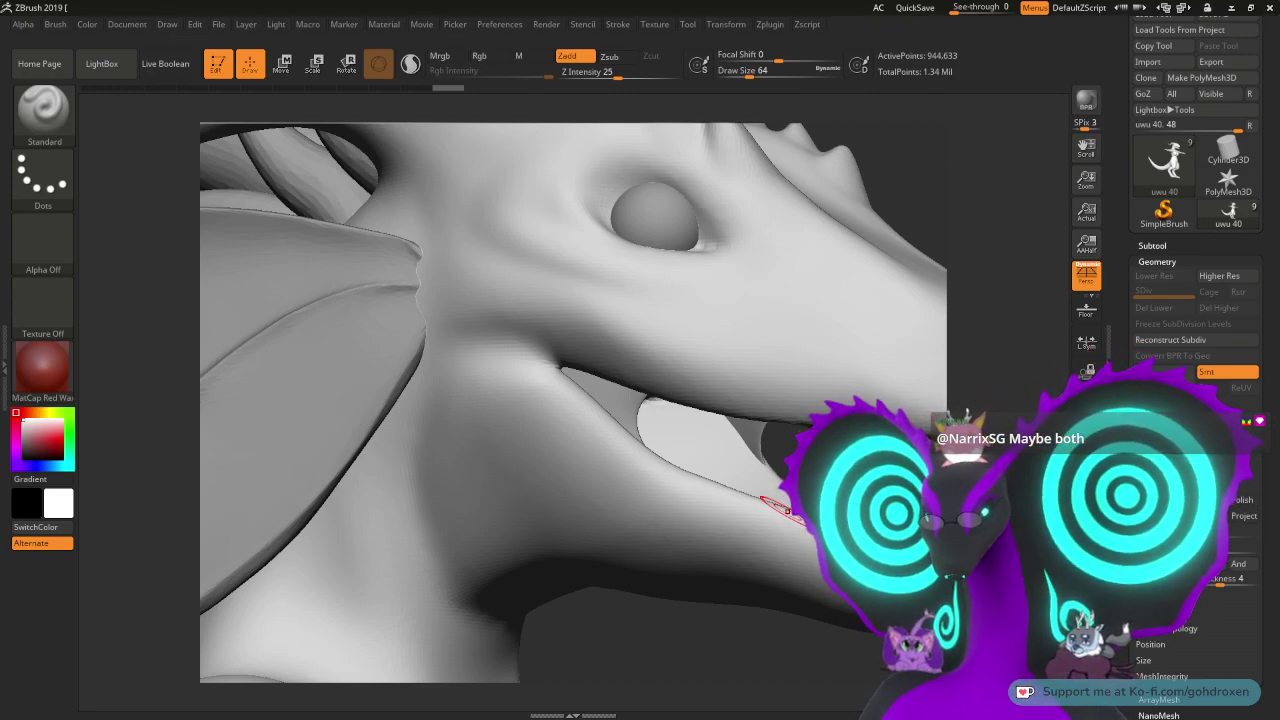
{"action": "key", "text": "alt+Tab"}
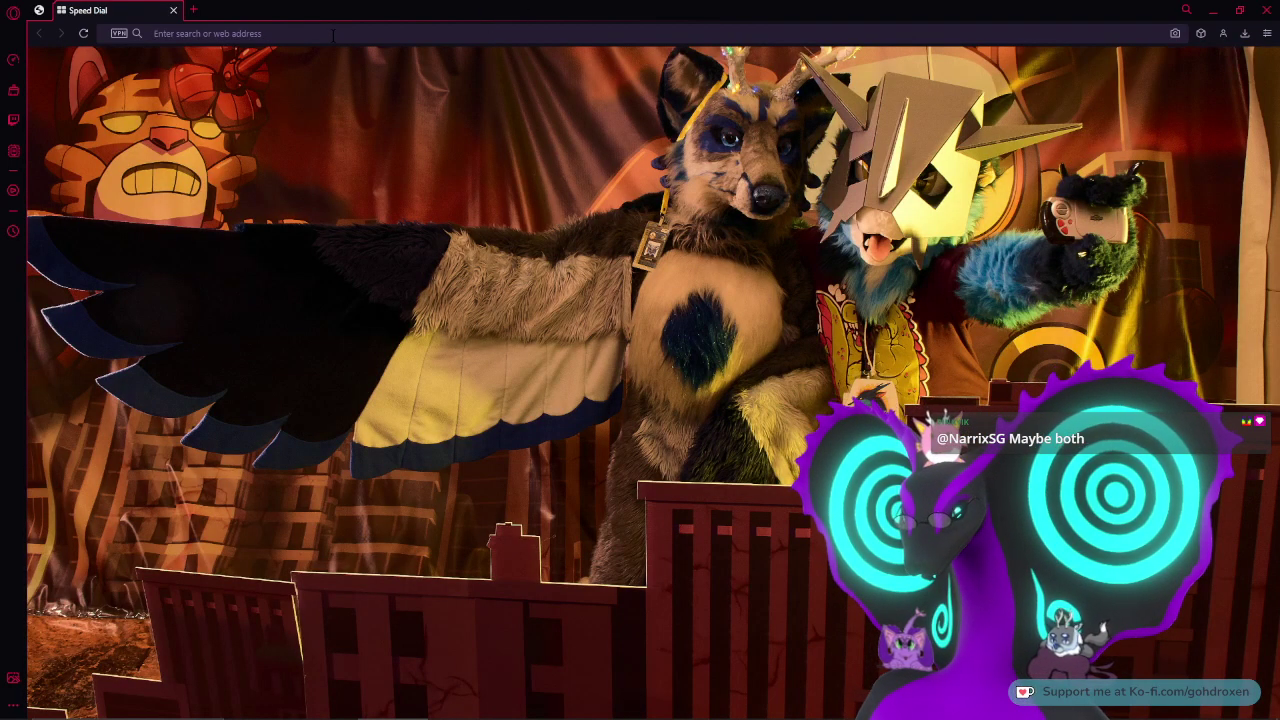
{"action": "left_click_drag", "start_coordinate": [345, 6], "coordinate": [1279, 260]}
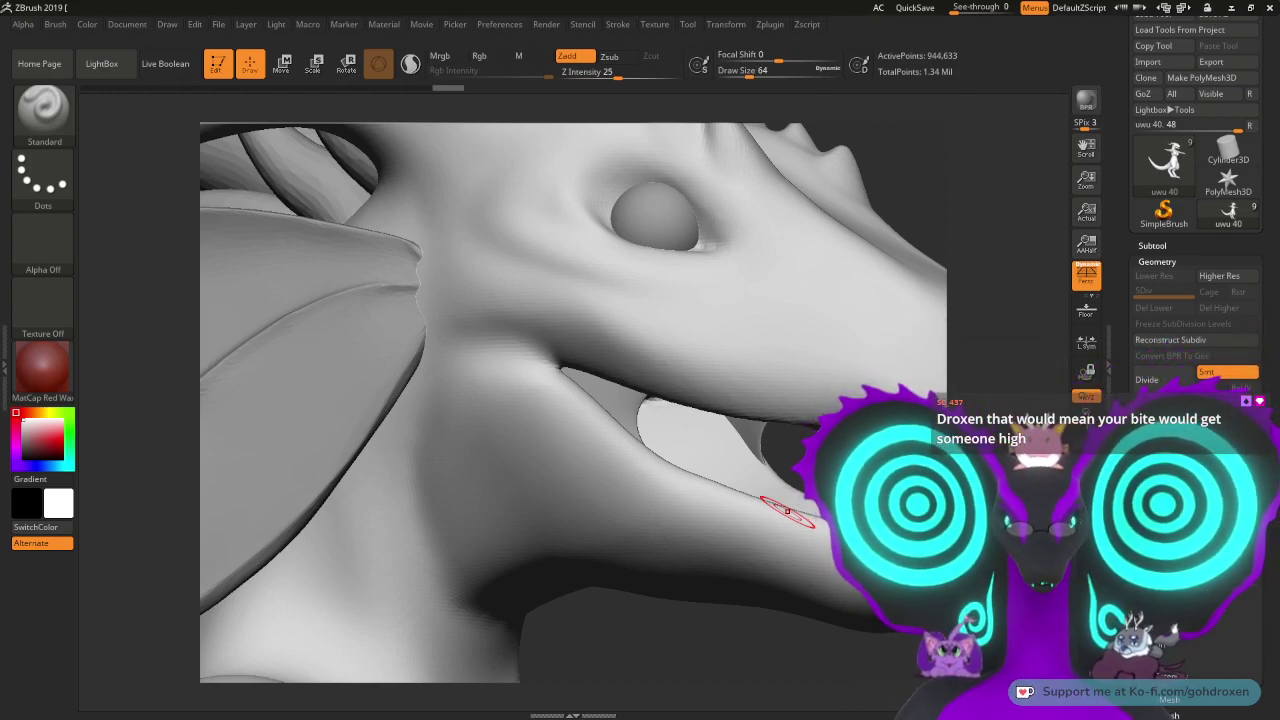
{"action": "left_click_drag", "start_coordinate": [640, 640], "coordinate": [622, 650]}
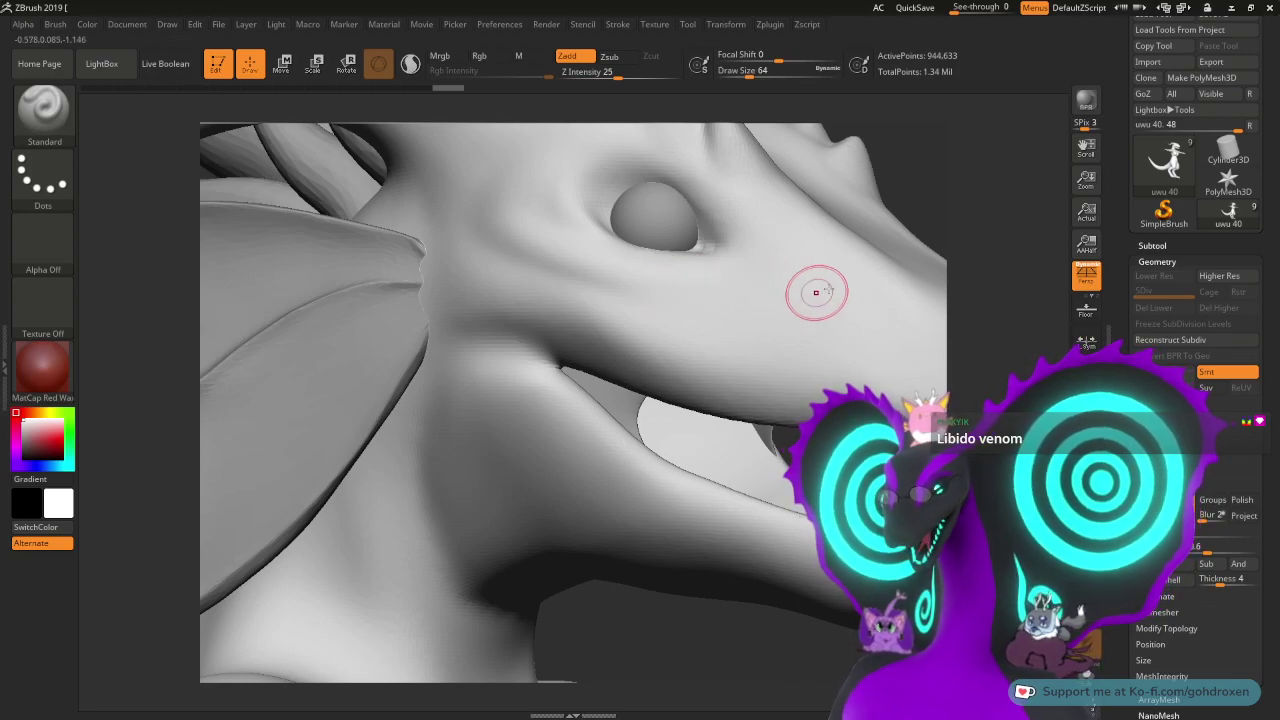
{"action": "left_click_drag", "start_coordinate": [955, 288], "coordinate": [780, 308]}
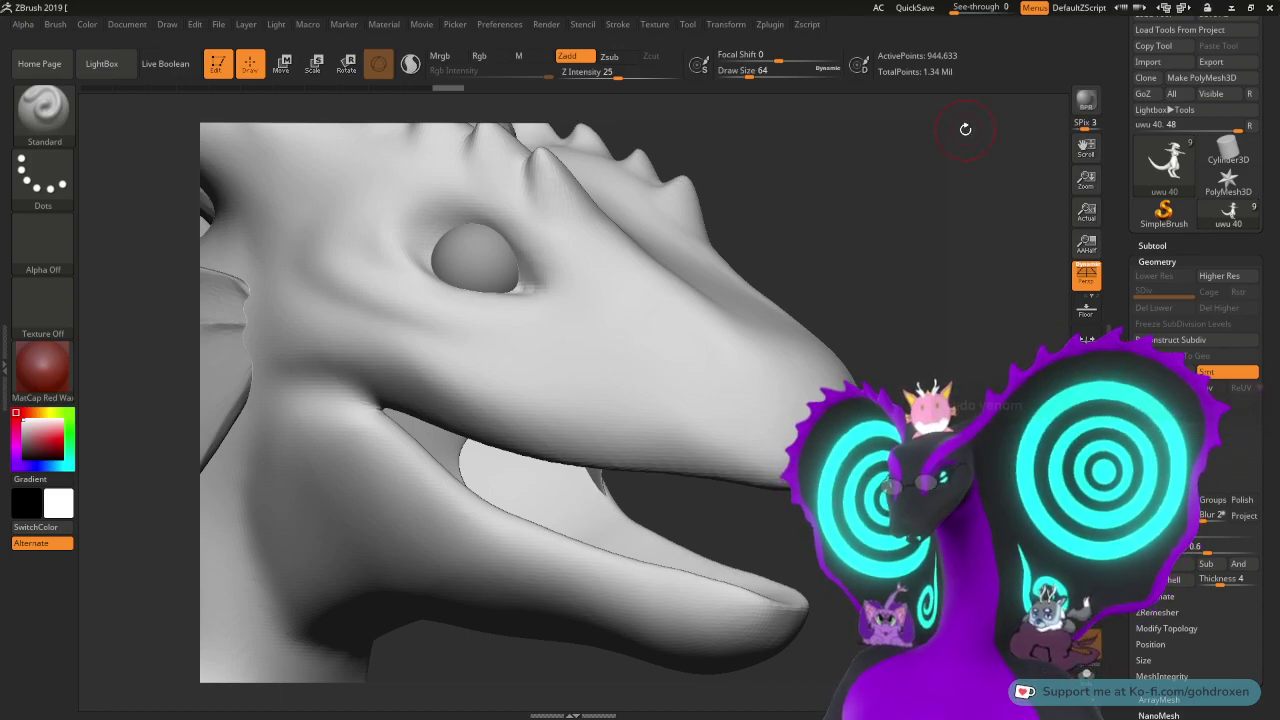
- Pre-process the fused body in Decimation Master and decimate it with the target at 500 k polys
{"action": "left_click", "coordinate": [727, 26]}
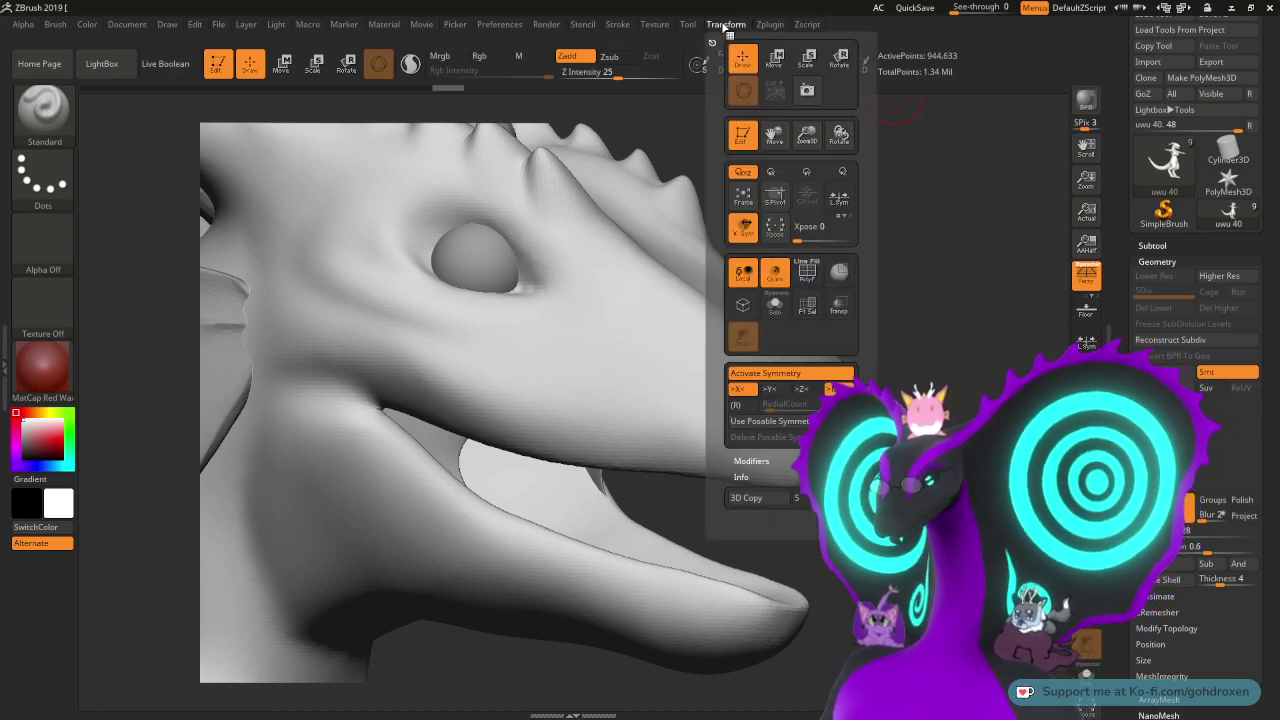
{"action": "left_click", "coordinate": [769, 25]}
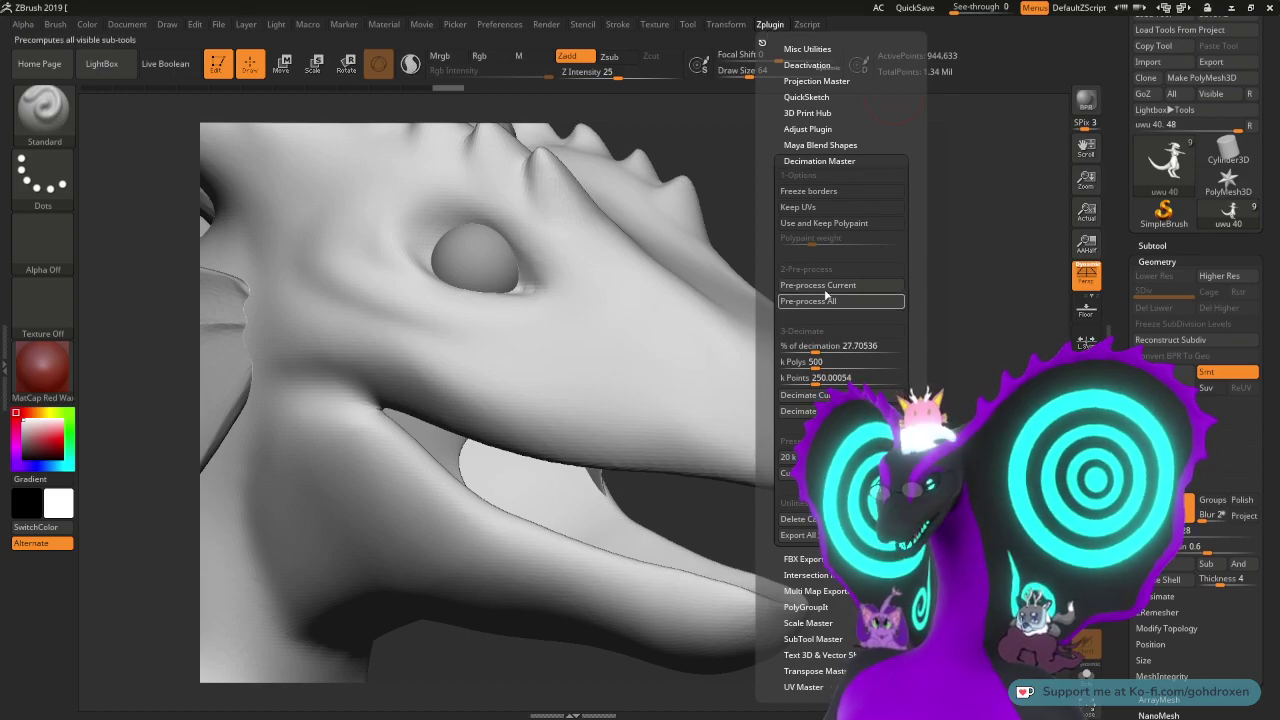
{"action": "left_click", "coordinate": [825, 289]}
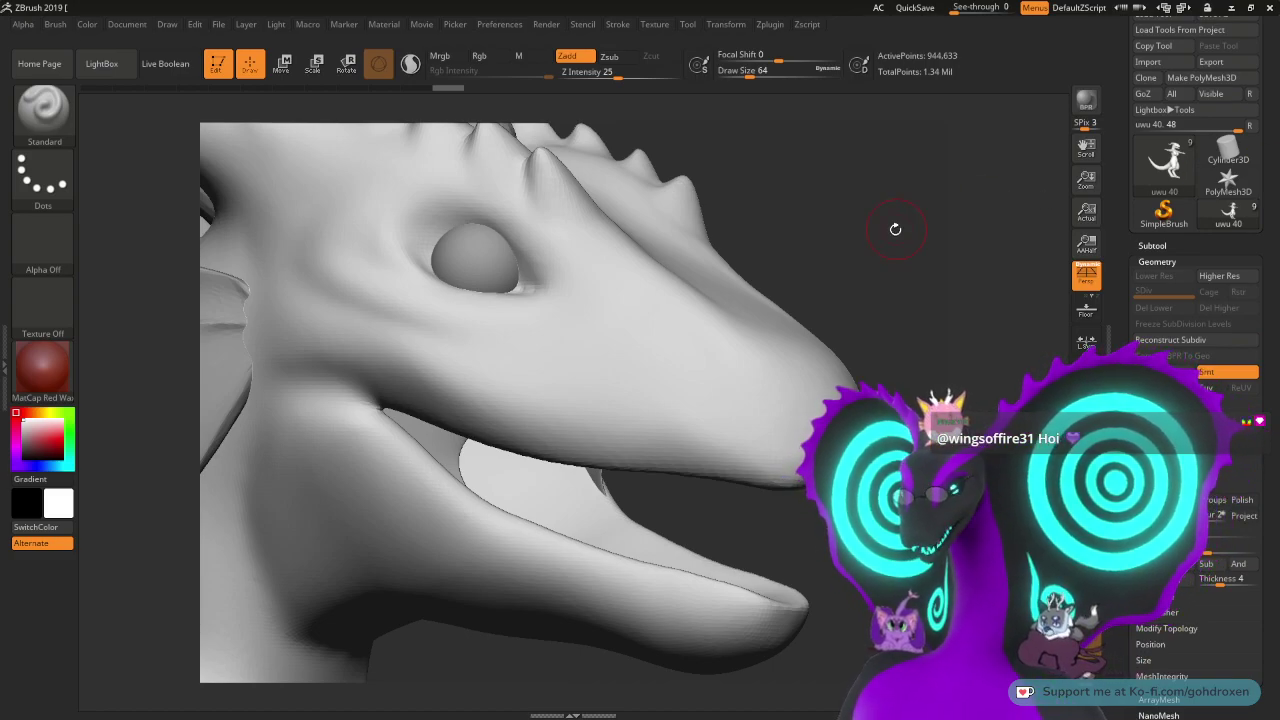
{"action": "left_click", "coordinate": [775, 27]}
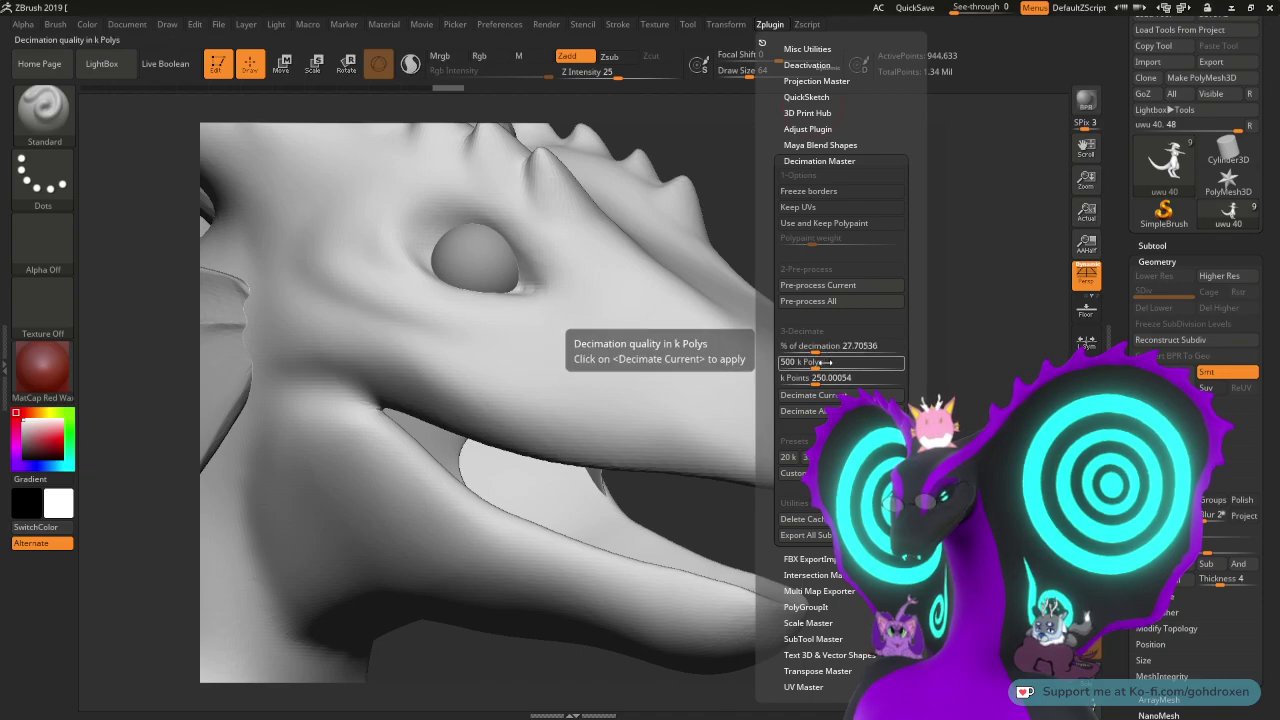
{"action": "left_click", "coordinate": [799, 362]}
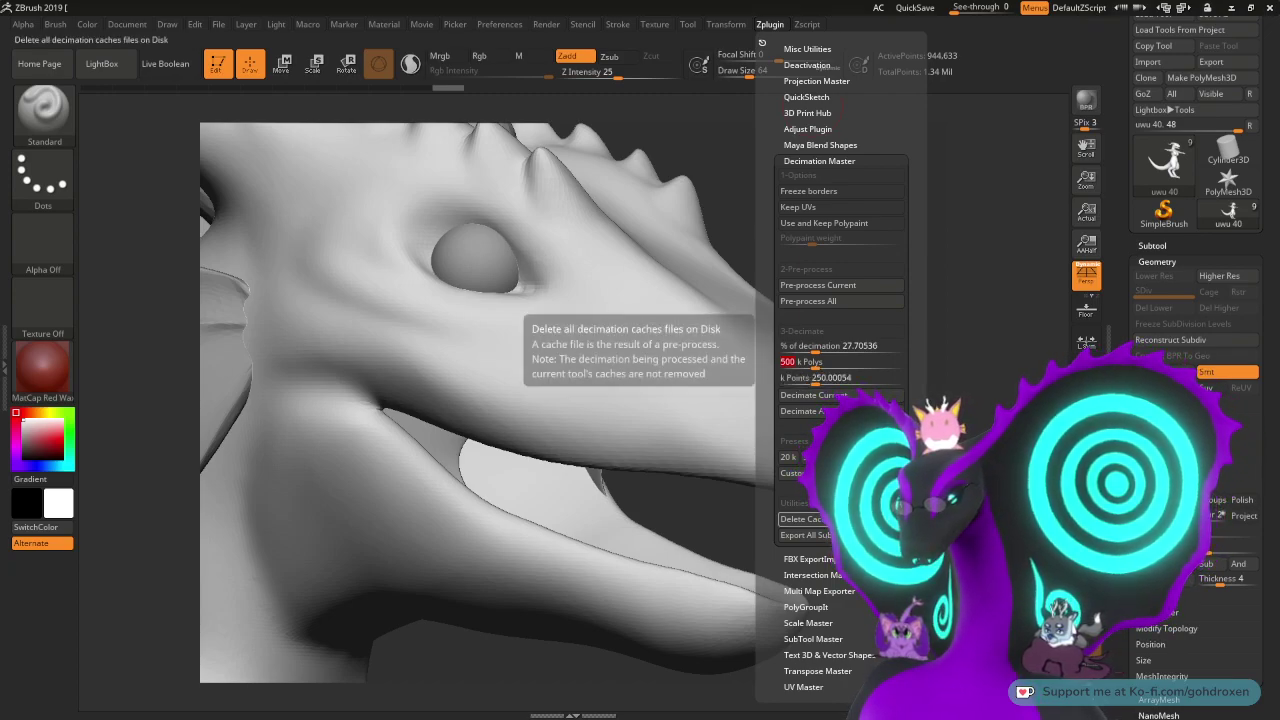
{"action": "left_click", "coordinate": [833, 396]}
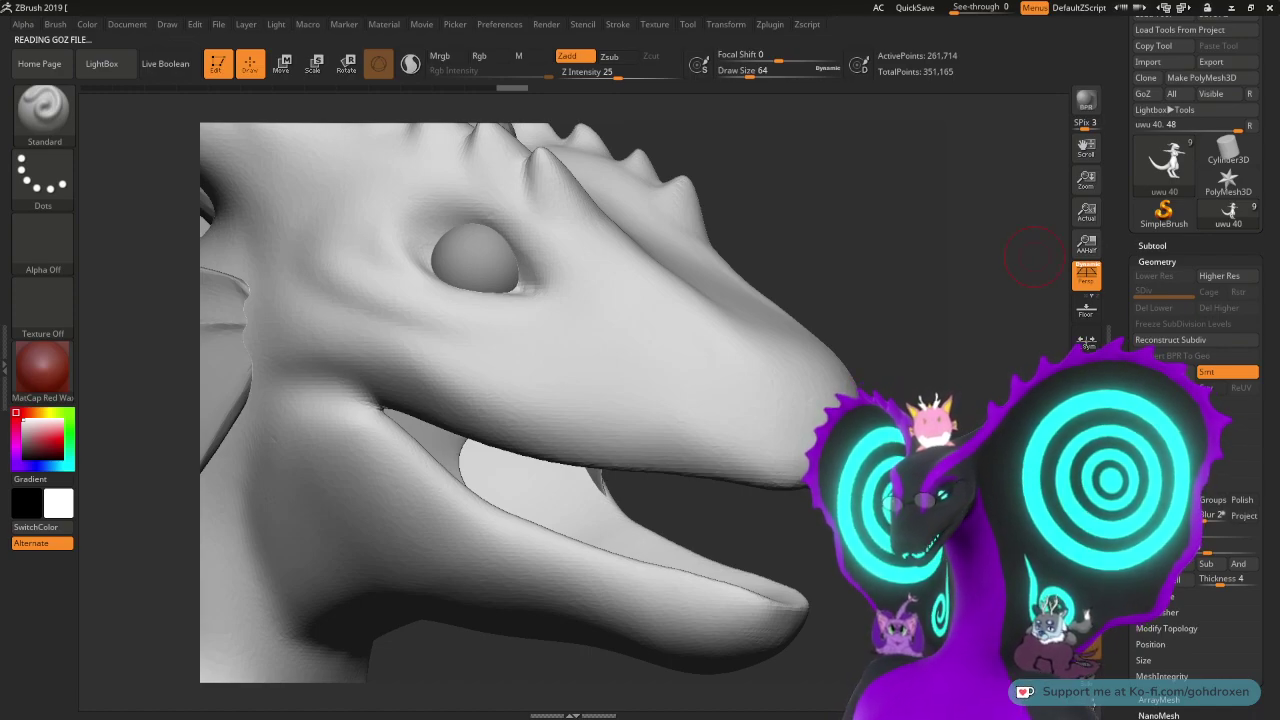
- Examine the decimated mesh around the snout and jaw in polyframe display, and return to plain shading
{"action": "key", "text": "shift+f"}
{"action": "left_click_drag", "start_coordinate": [861, 232], "coordinate": [918, 312]}
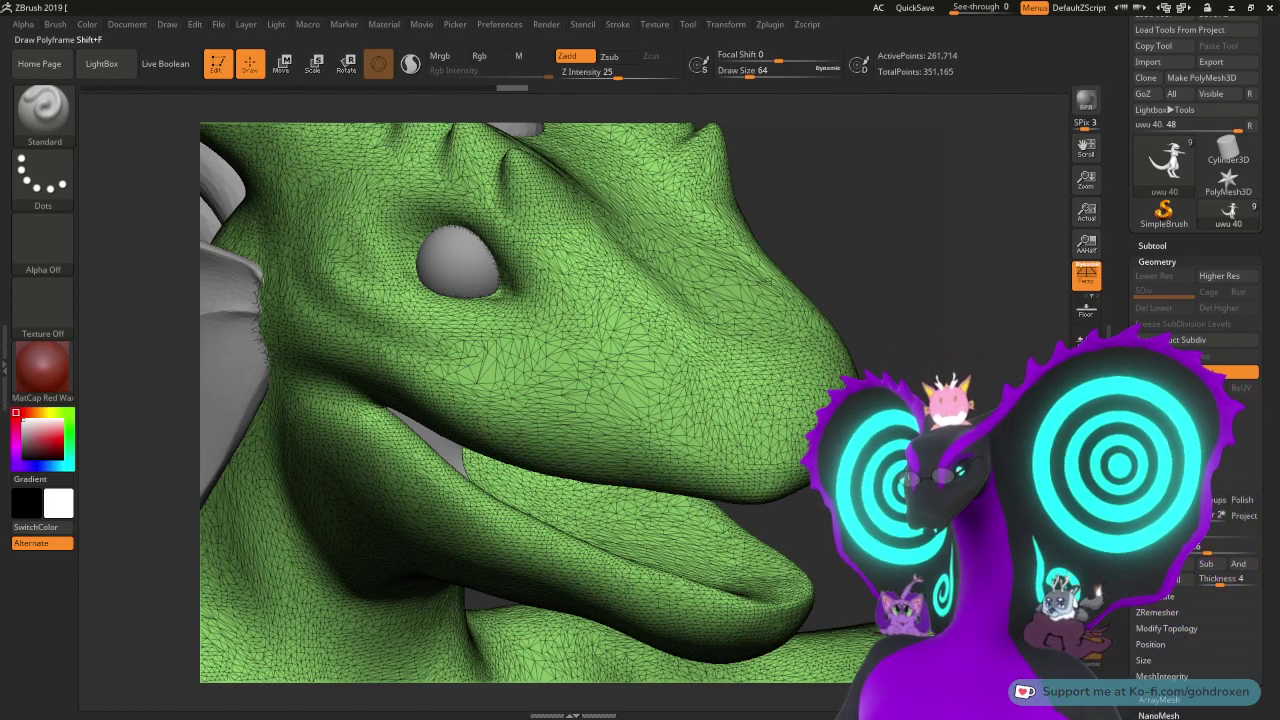
{"action": "mouse_move", "coordinate": [1163, 172]}
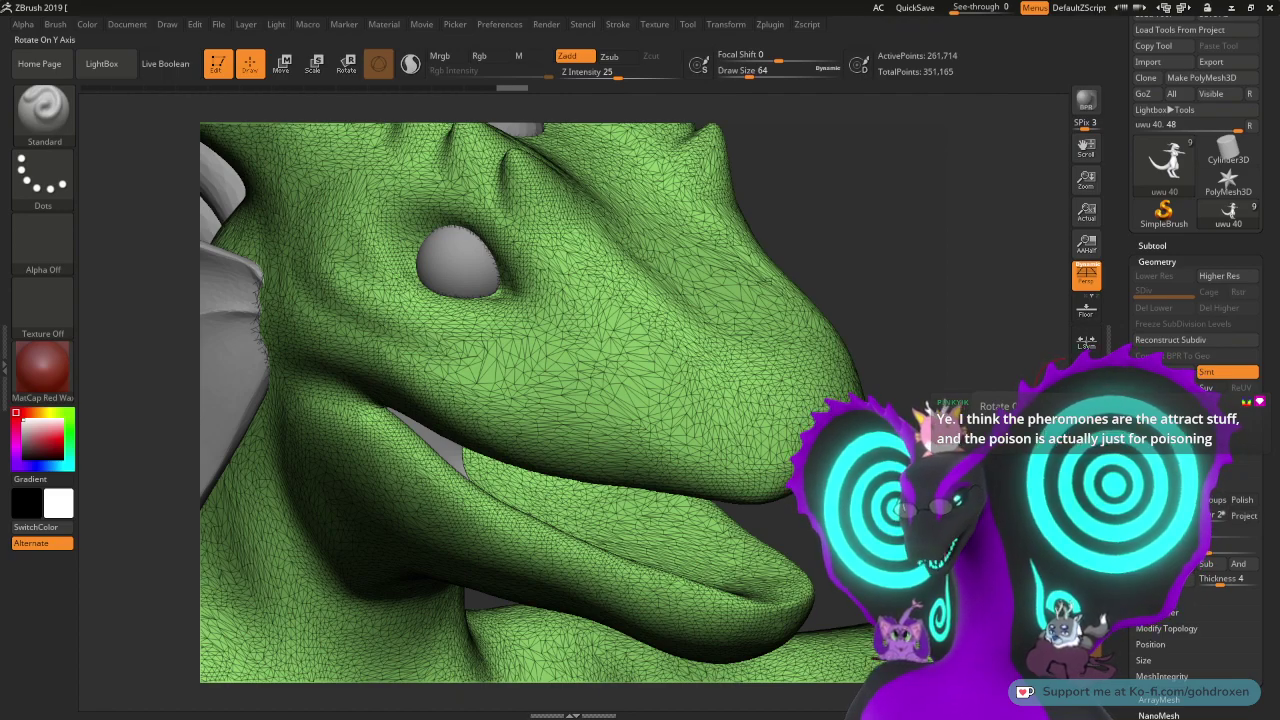
{"action": "key", "text": "shift+f"}
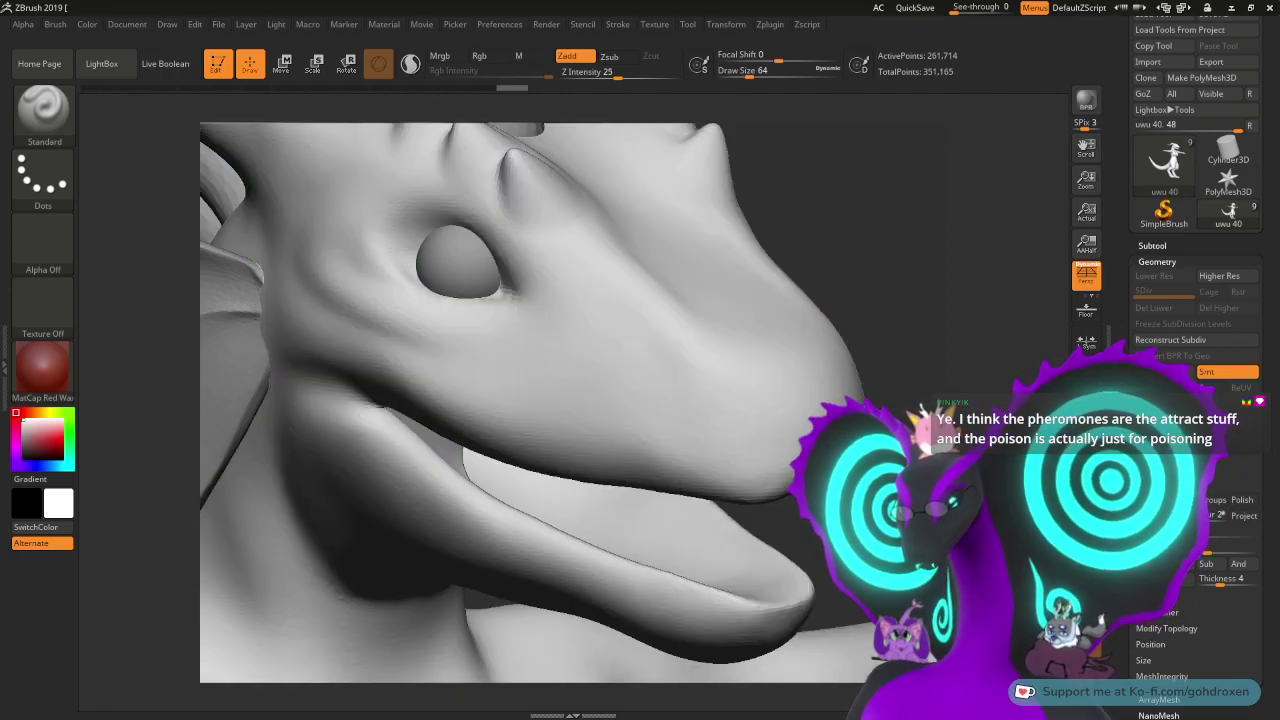
- Select the Move Topological brush with a draw size of 274 for reshaping the muzzle from the front
{"action": "left_click_drag", "start_coordinate": [927, 313], "coordinate": [960, 330]}
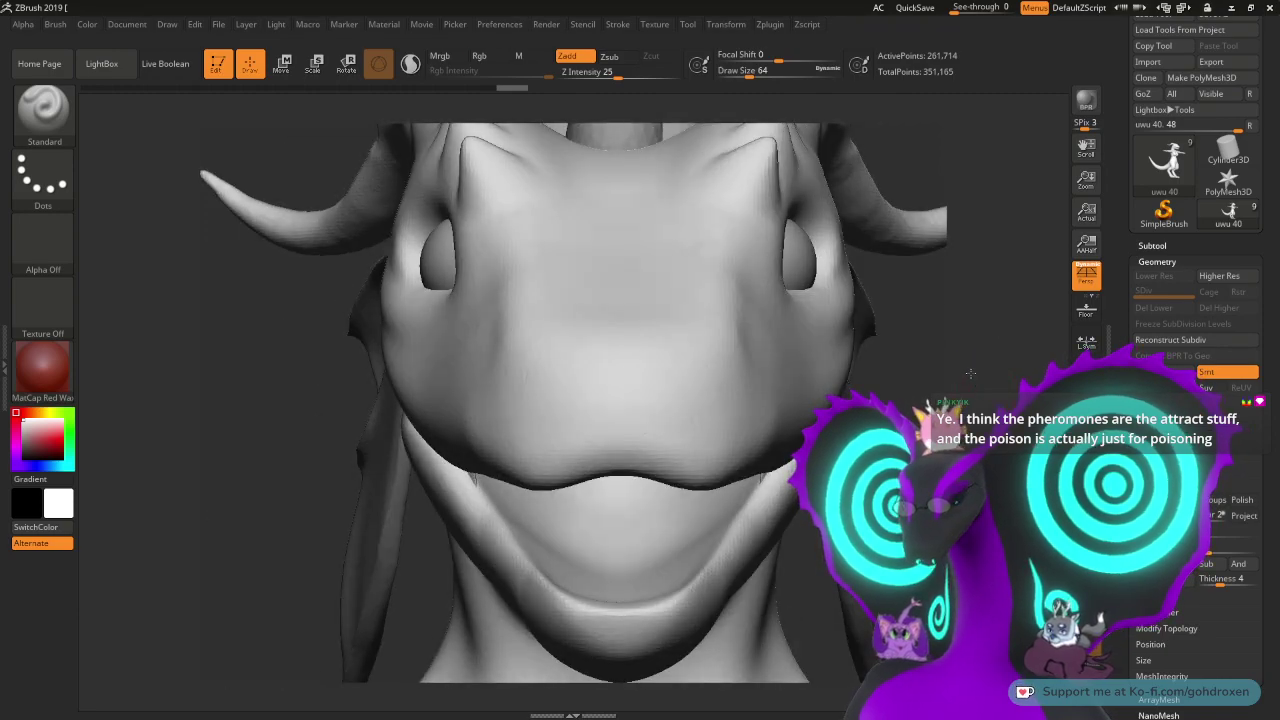
{"action": "left_click_drag", "start_coordinate": [970, 373], "coordinate": [964, 359]}
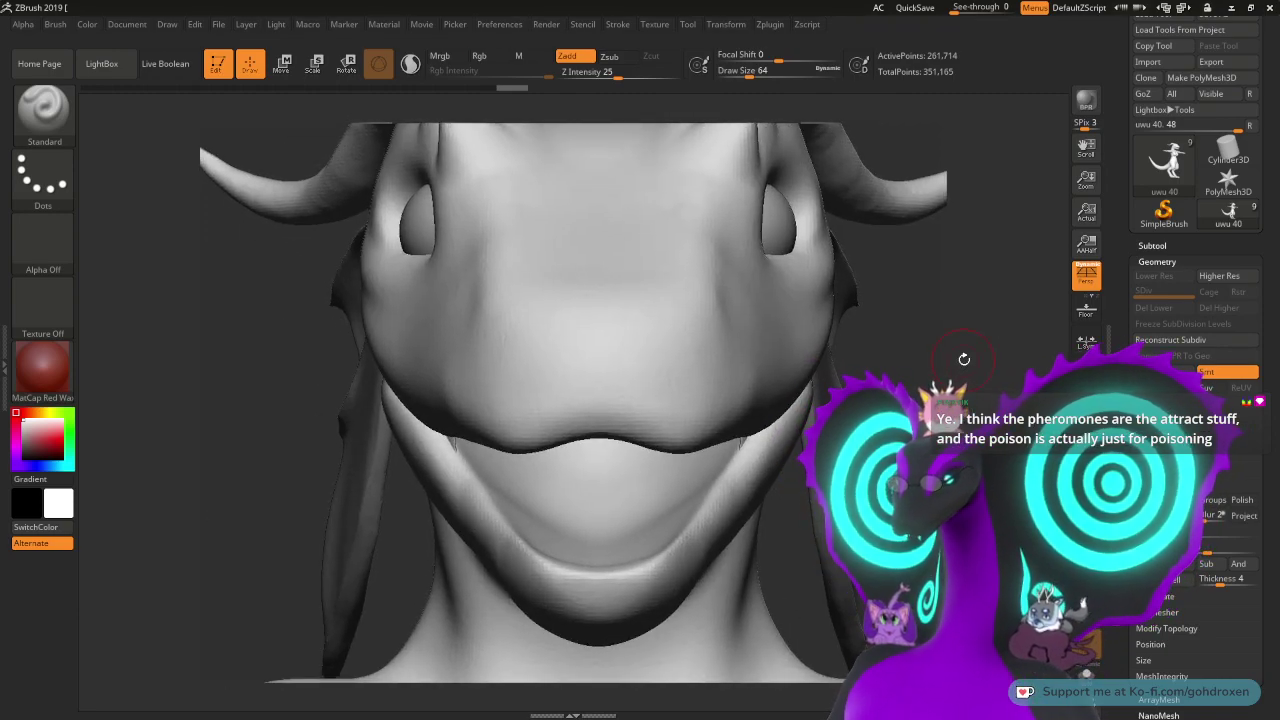
{"action": "key", "text": "space"}
{"action": "mouse_move", "coordinate": [254, 326]}
{"action": "left_mouse_down"}
{"action": "mouse_move", "coordinate": [311, 325]}
{"action": "mouse_move", "coordinate": [300, 325]}
{"action": "left_mouse_up"}
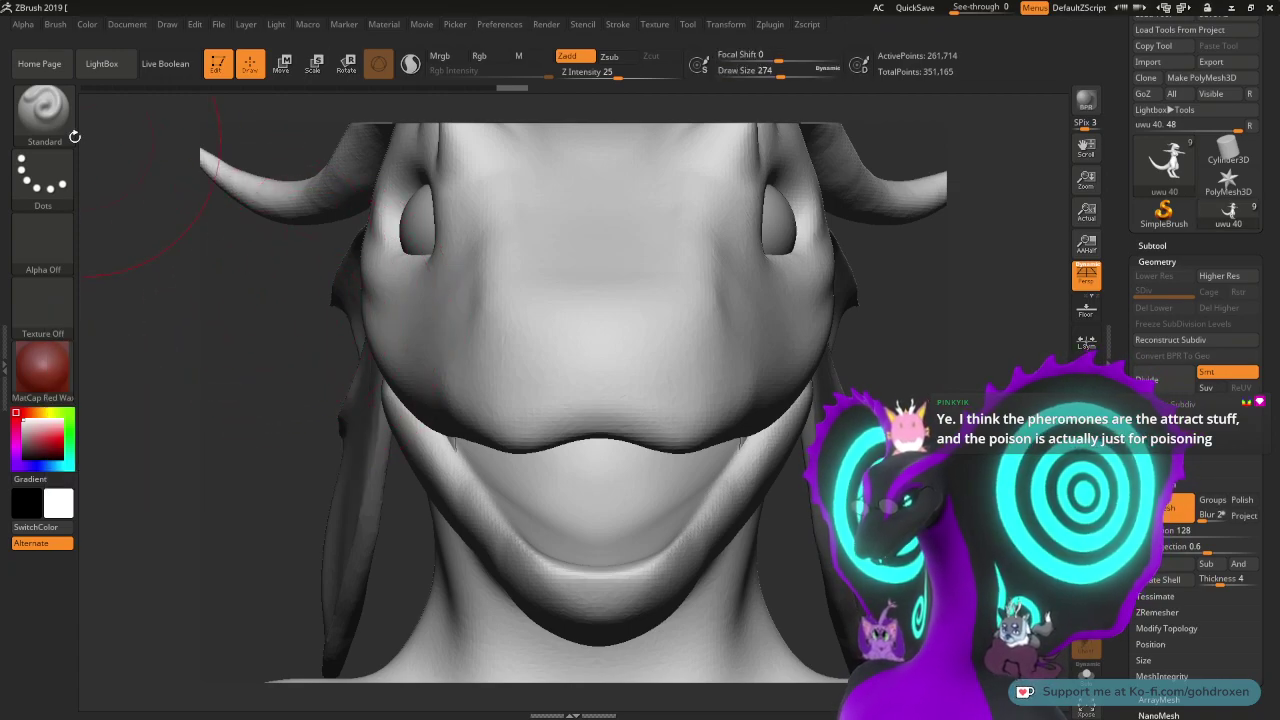
{"action": "key", "text": "b"}
{"action": "key", "text": "m"}
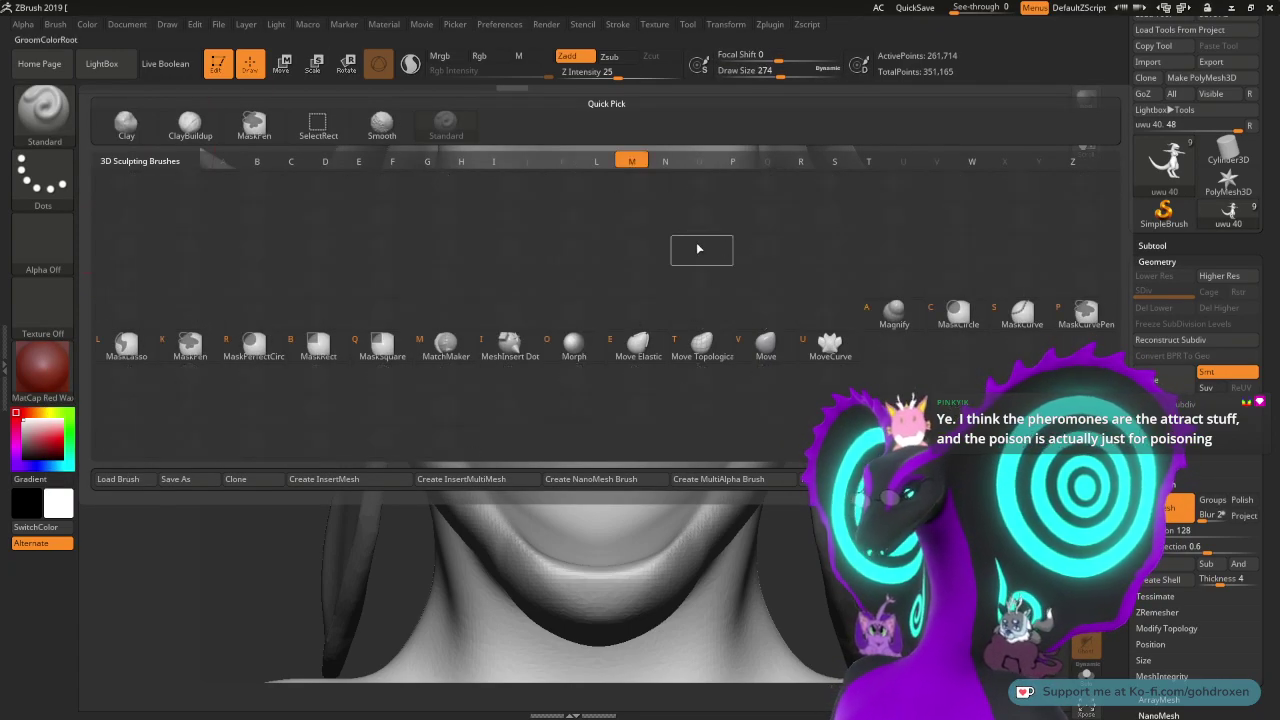
{"action": "left_click", "coordinate": [714, 355]}
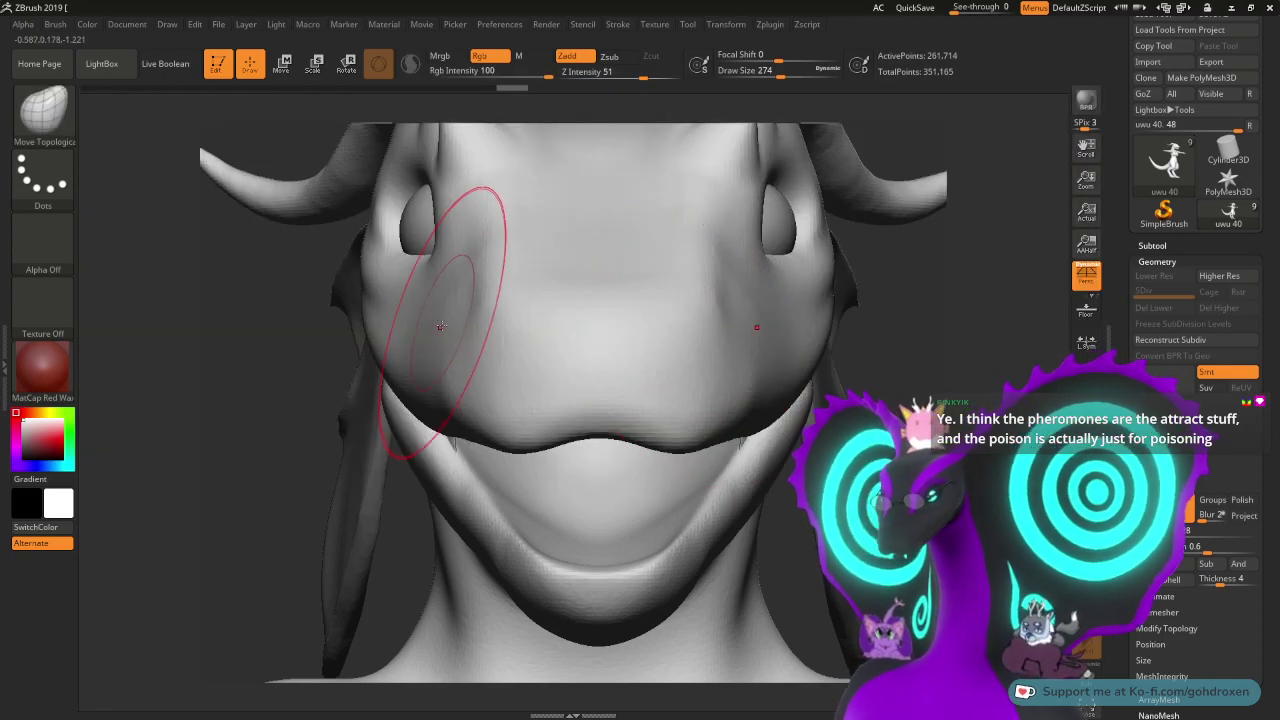
- Reshape the sides of the muzzle below the eyes symmetrically with a draw size of 324
{"action": "mouse_move", "coordinate": [285, 332]}
{"action": "left_mouse_down", "text": "alt"}
{"action": "mouse_move", "coordinate": [350, 378]}
{"action": "mouse_move", "coordinate": [317, 354]}
{"action": "mouse_move", "coordinate": [346, 343]}
{"action": "left_mouse_up", "text": "alt"}
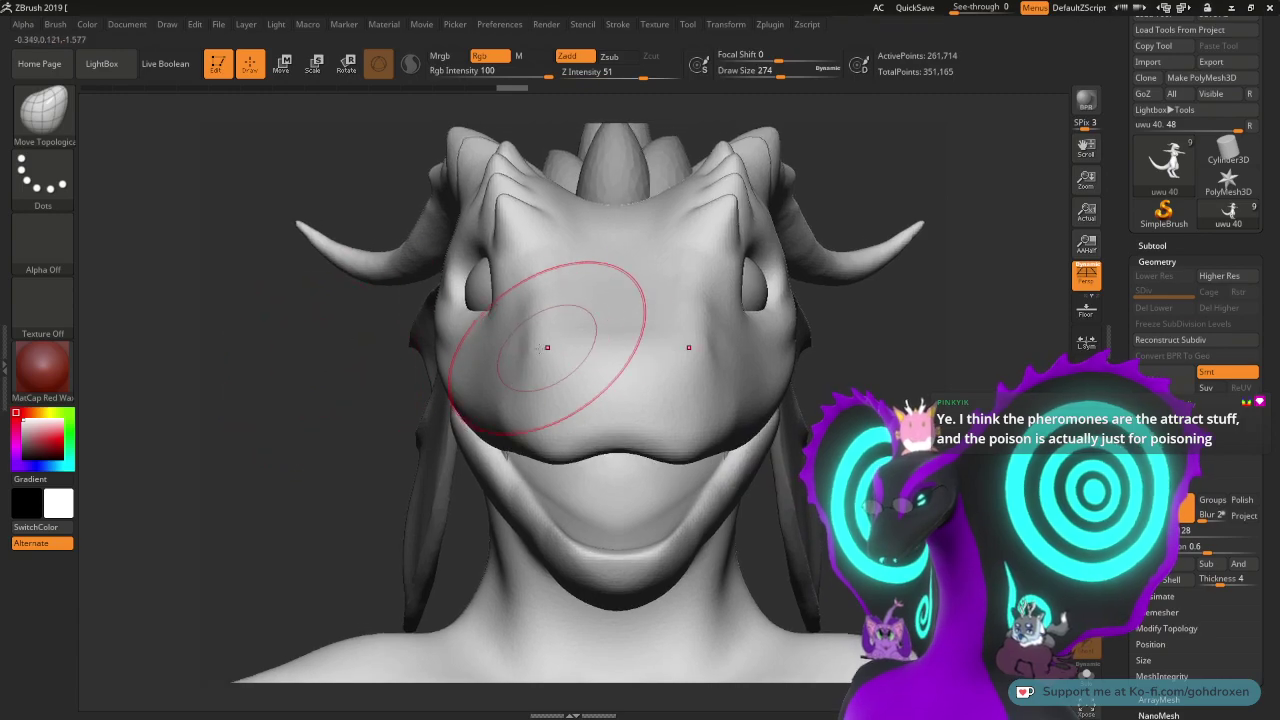
{"action": "key", "text": "space"}
{"action": "left_click_drag", "start_coordinate": [523, 346], "coordinate": [529, 346]}
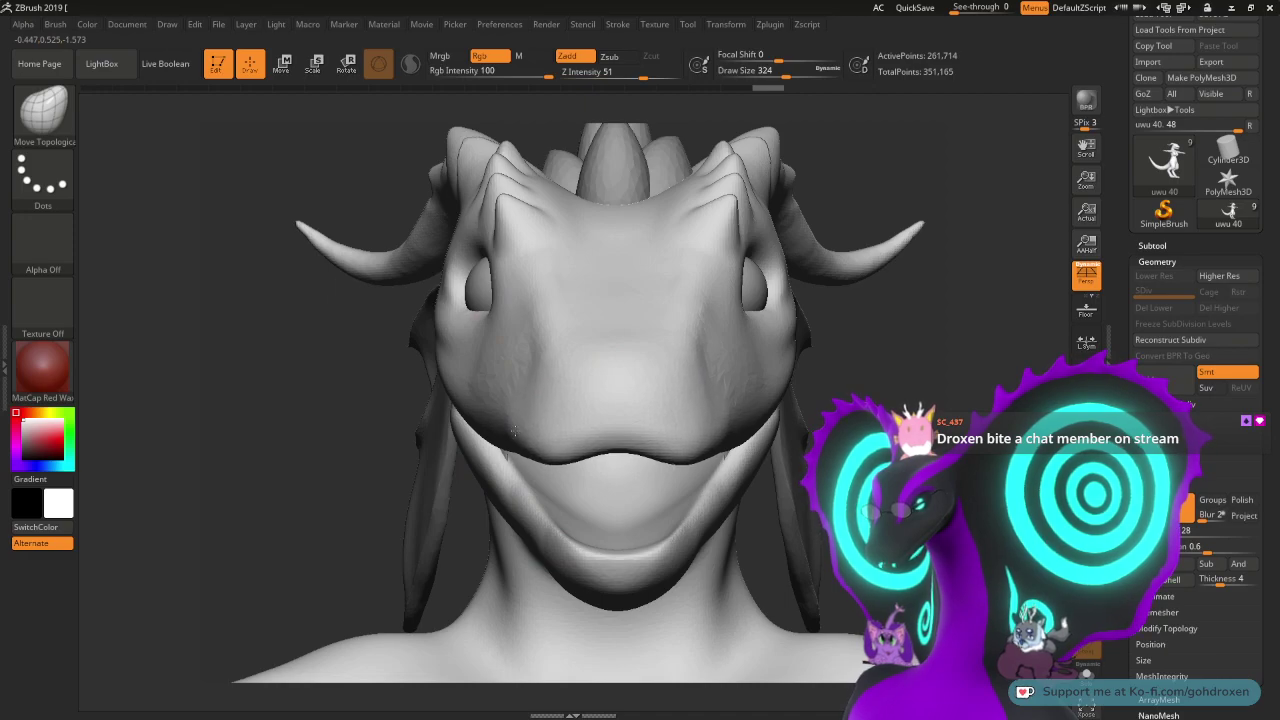
- Try adjusting the snout tip in profile, and undo the last three changes
{"action": "left_click_drag", "start_coordinate": [772, 292], "coordinate": [937, 351]}
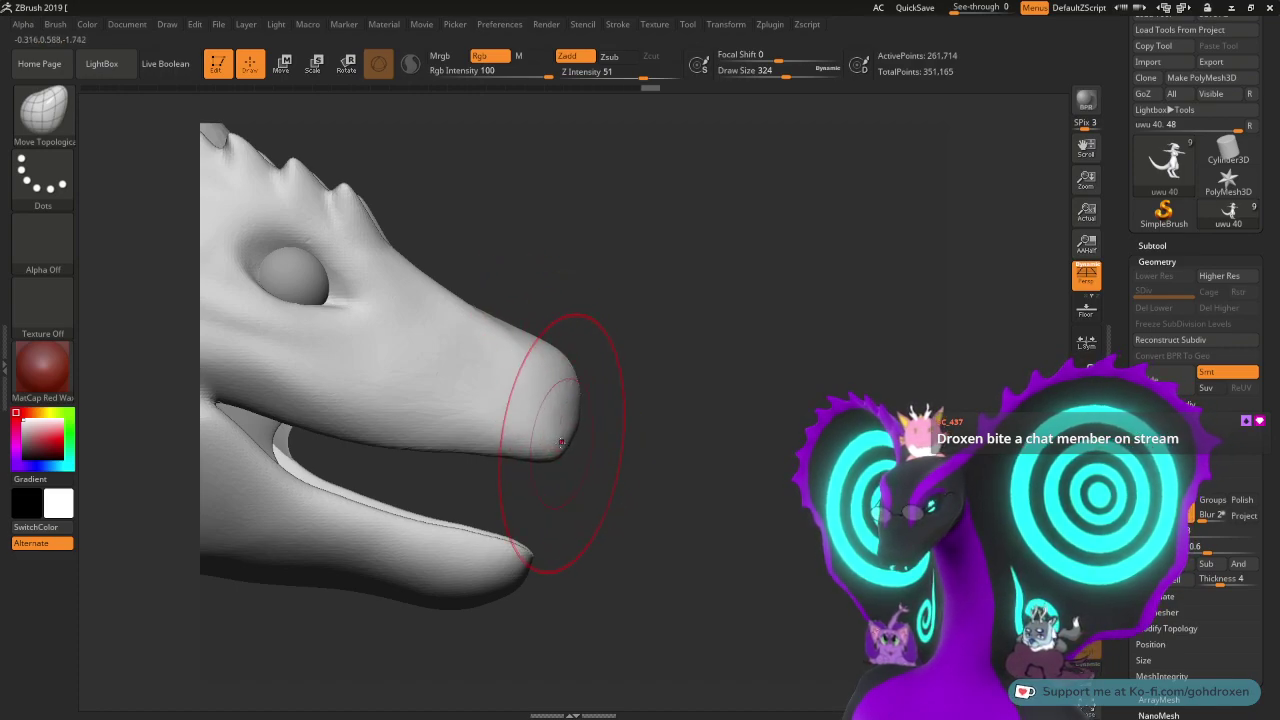
{"action": "key", "text": "ctrl+z"}
{"action": "key", "text": "ctrl+z"}
{"action": "key", "text": "ctrl+z"}
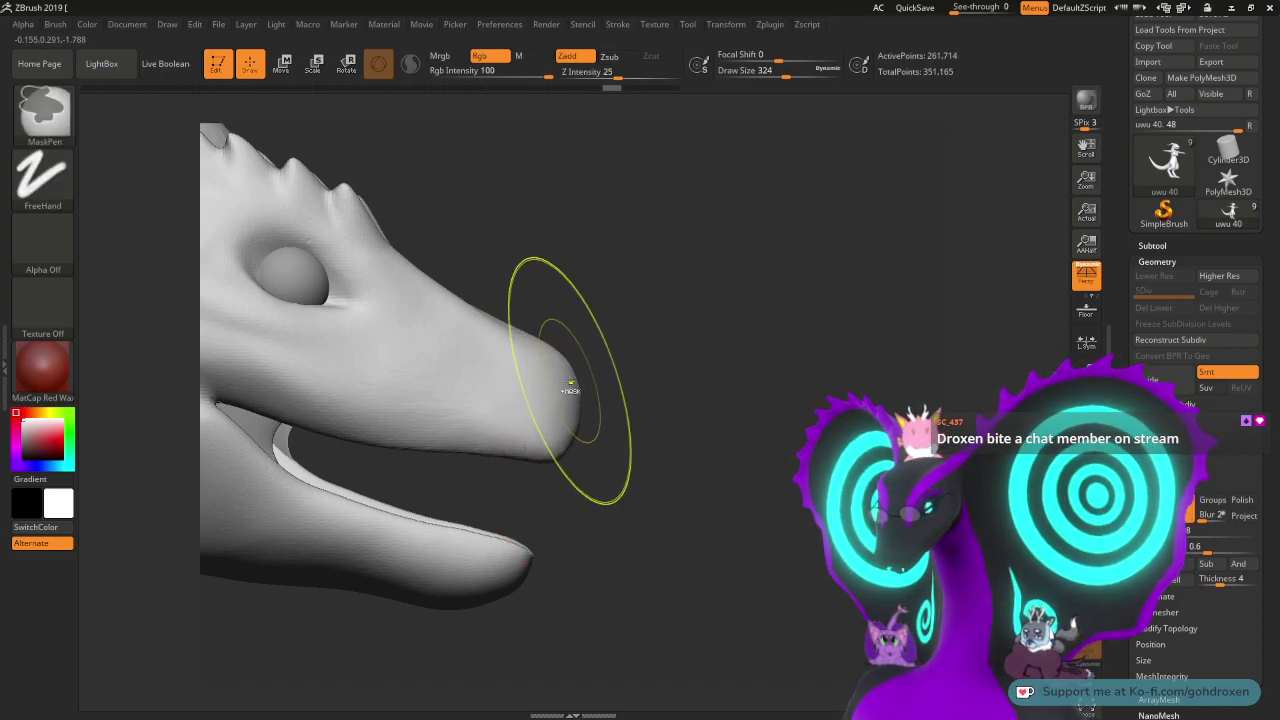
- Pull the sides of the upper lip inward and slightly upward from the front with Move Topological
{"action": "left_click_drag", "start_coordinate": [646, 354], "coordinate": [560, 343]}
{"action": "left_click_drag", "start_coordinate": [818, 407], "coordinate": [814, 402], "text": "shift"}
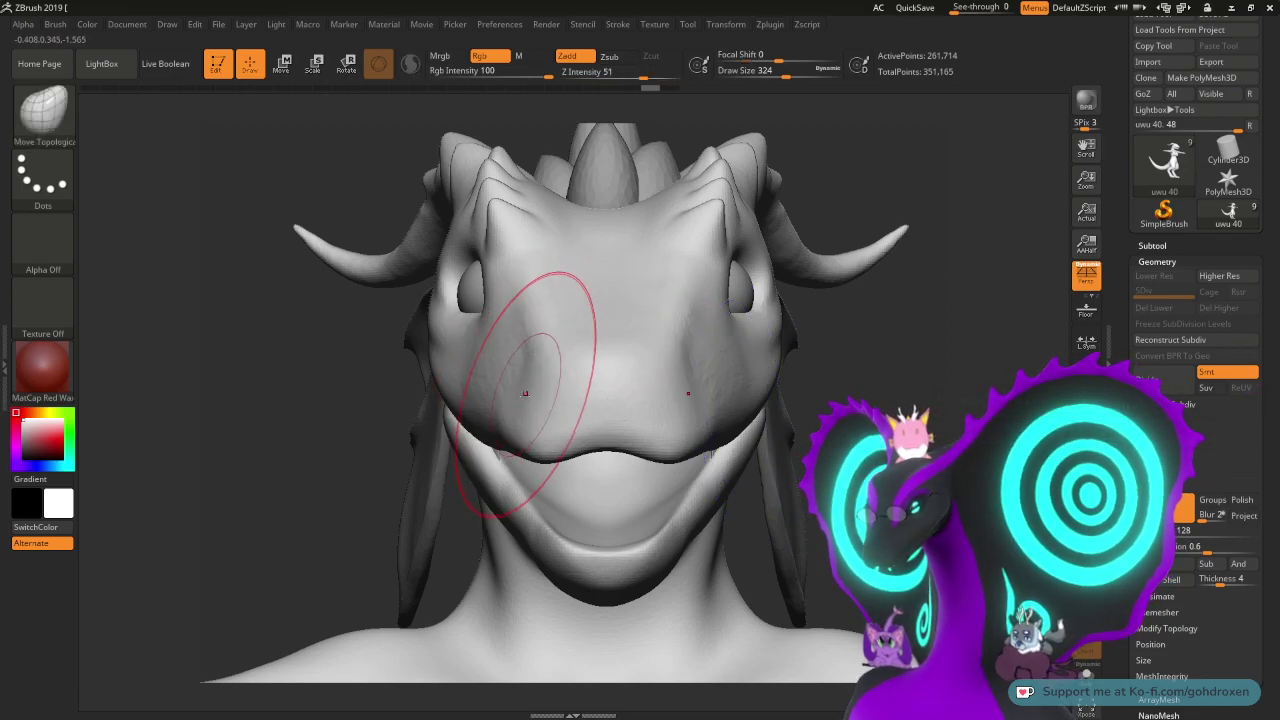
{"action": "left_click_drag", "start_coordinate": [527, 405], "coordinate": [548, 378]}
- Lower the bridge of the snout between the brow spikes and the nose into a gently concave profile
{"action": "left_click_drag", "start_coordinate": [832, 378], "coordinate": [940, 378]}
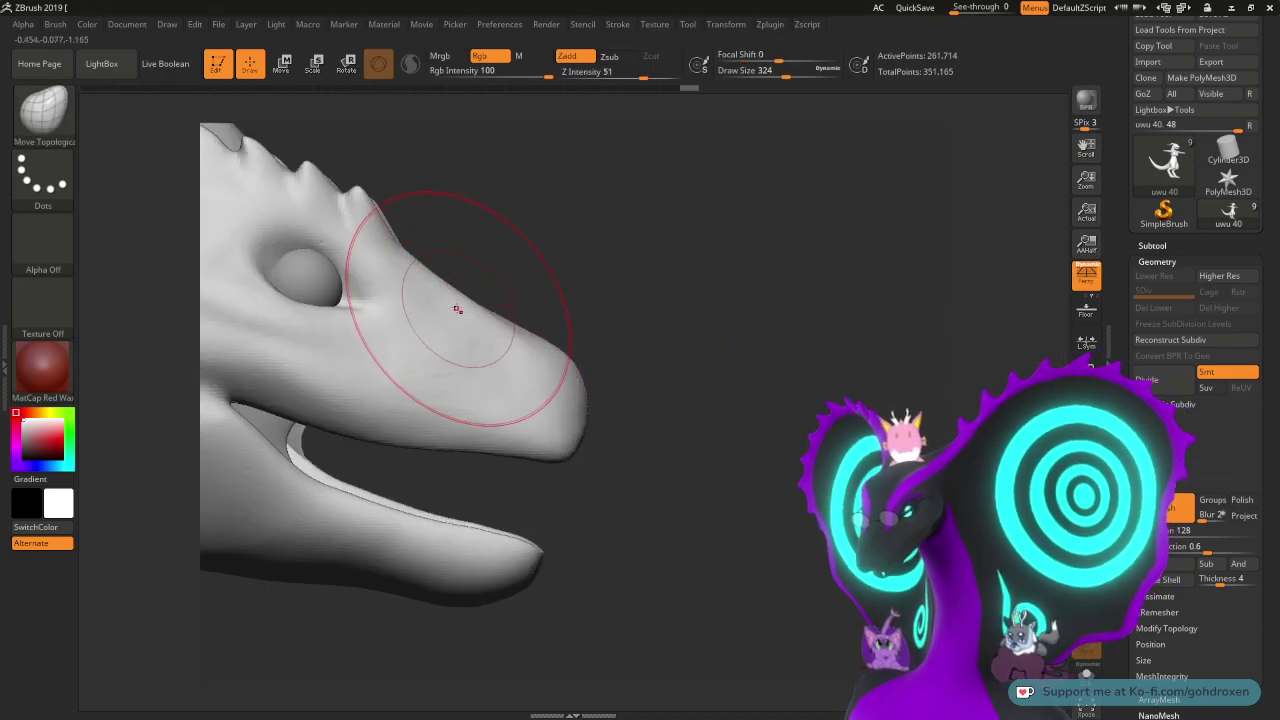
{"action": "mouse_move", "coordinate": [453, 294]}
{"action": "left_mouse_down"}
{"action": "mouse_move", "coordinate": [443, 305]}
{"action": "mouse_move", "coordinate": [414, 296]}
{"action": "mouse_move", "coordinate": [454, 328]}
{"action": "left_mouse_up"}
{"action": "mouse_move", "coordinate": [554, 241]}
{"action": "left_mouse_down"}
{"action": "mouse_move", "coordinate": [500, 250]}
{"action": "mouse_move", "coordinate": [505, 295]}
{"action": "left_mouse_up"}
{"action": "mouse_move", "coordinate": [685, 245]}
{"action": "left_mouse_down"}
{"action": "mouse_move", "coordinate": [656, 250]}
{"action": "mouse_move", "coordinate": [694, 266]}
{"action": "mouse_move", "coordinate": [760, 243]}
{"action": "mouse_move", "coordinate": [551, 277]}
{"action": "left_mouse_up"}
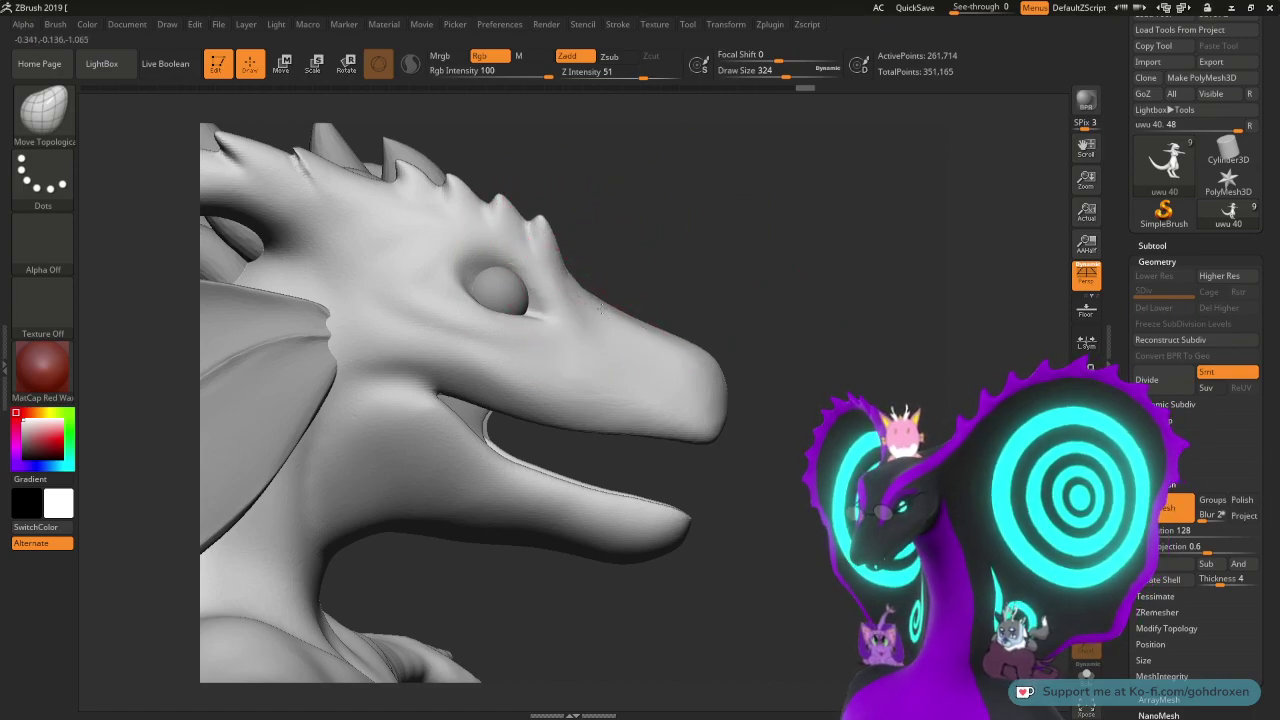
{"action": "left_click_drag", "start_coordinate": [681, 263], "coordinate": [624, 292]}
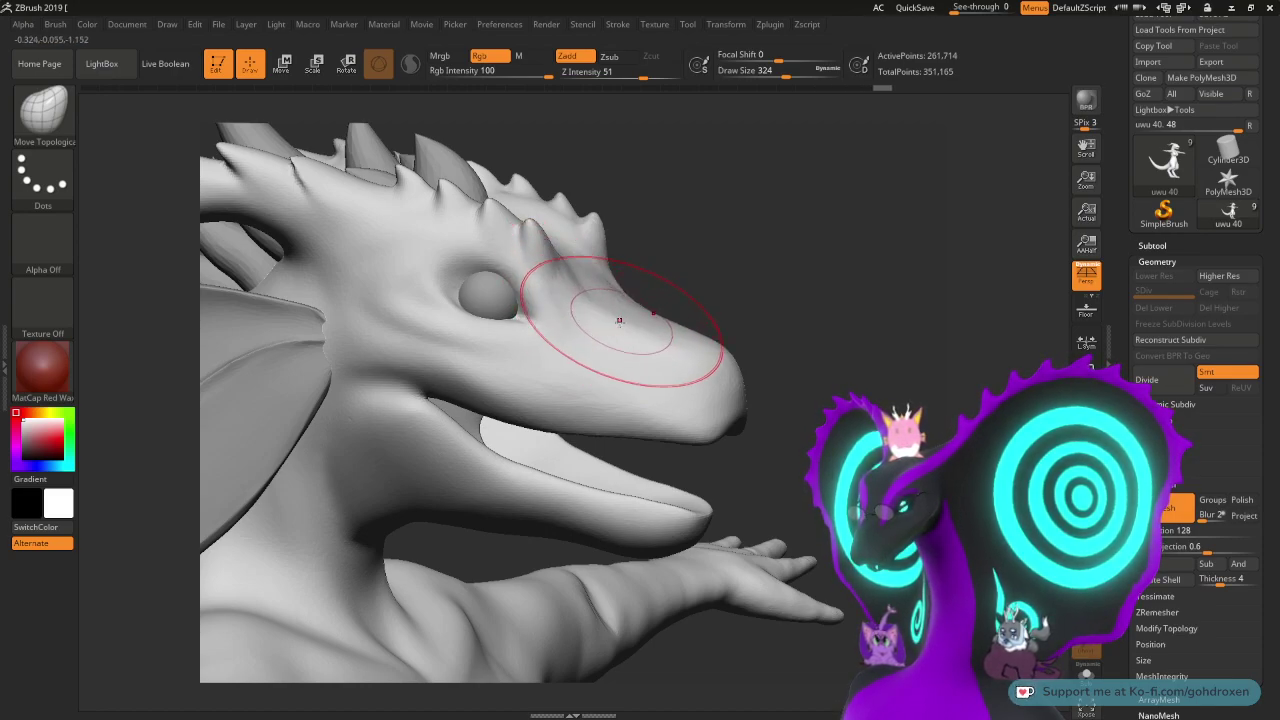
{"action": "left_click_drag", "start_coordinate": [662, 284], "coordinate": [722, 262]}
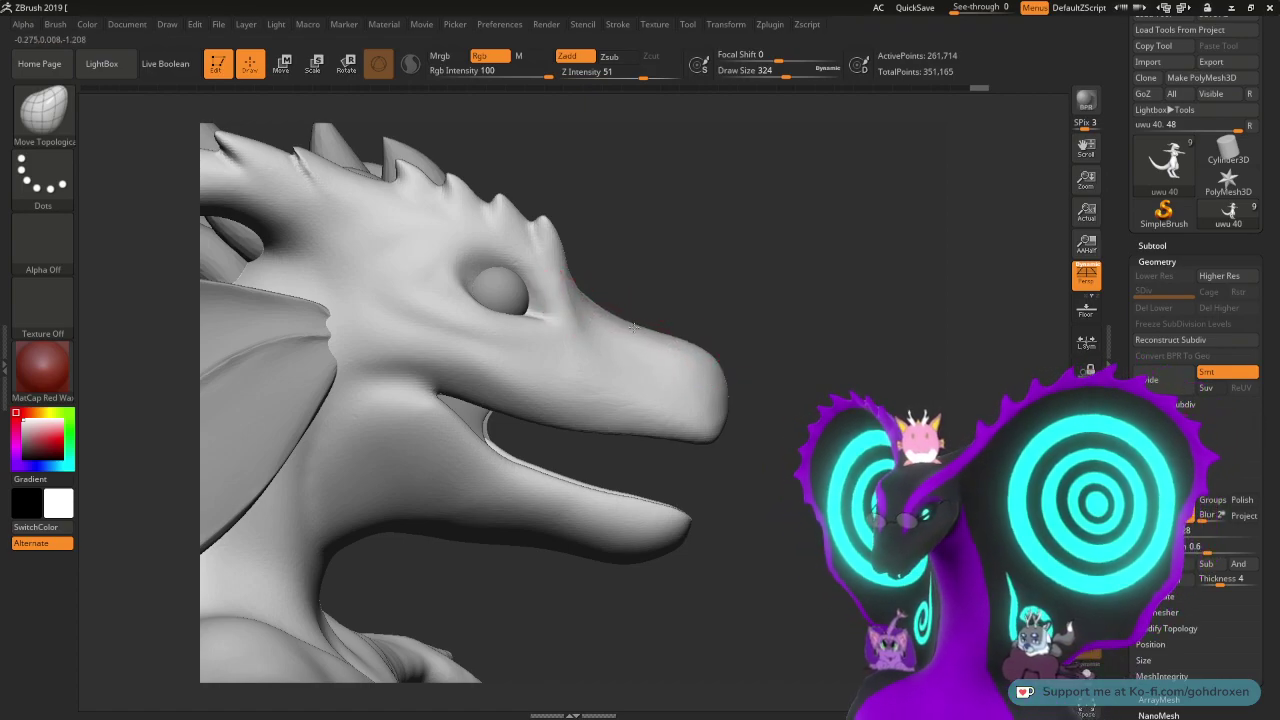
{"action": "left_click_drag", "start_coordinate": [770, 309], "coordinate": [790, 318]}
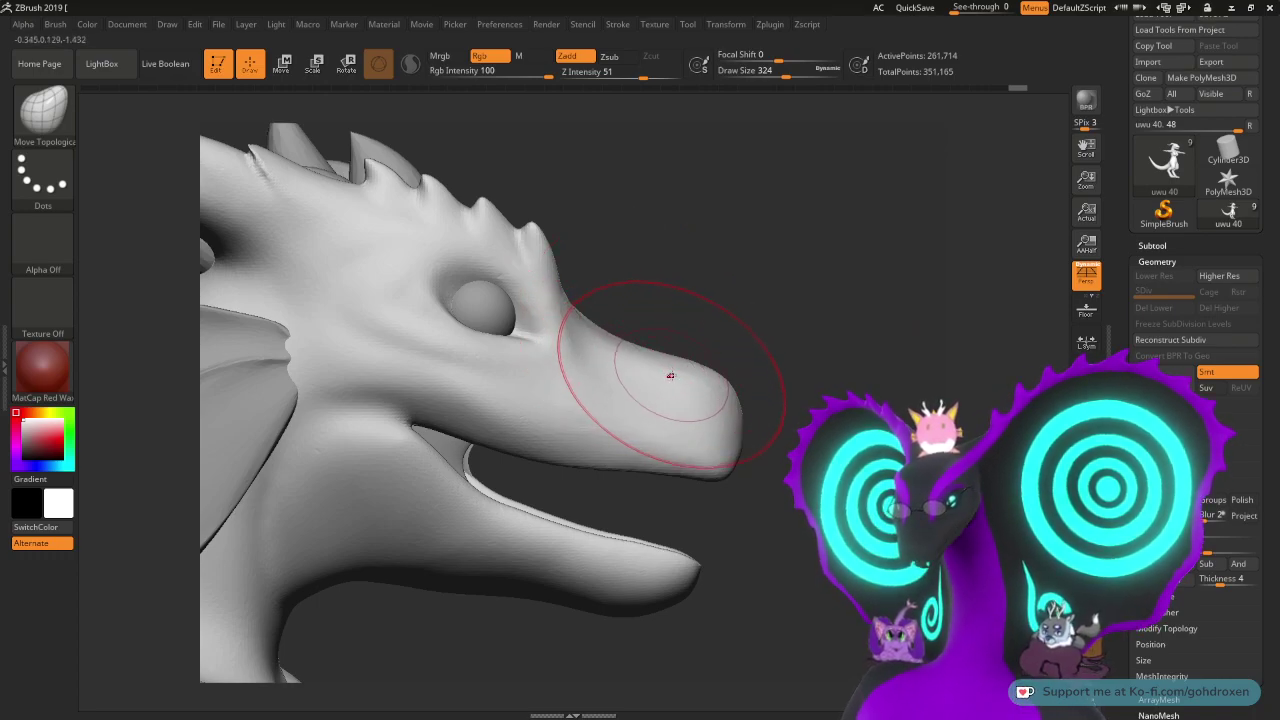
- Push the snout tip back and down, shorten the lower jaw tip and raise its underside with a draw size of 508
{"action": "key", "text": "space"}
{"action": "left_click_drag", "start_coordinate": [714, 408], "coordinate": [720, 408]}
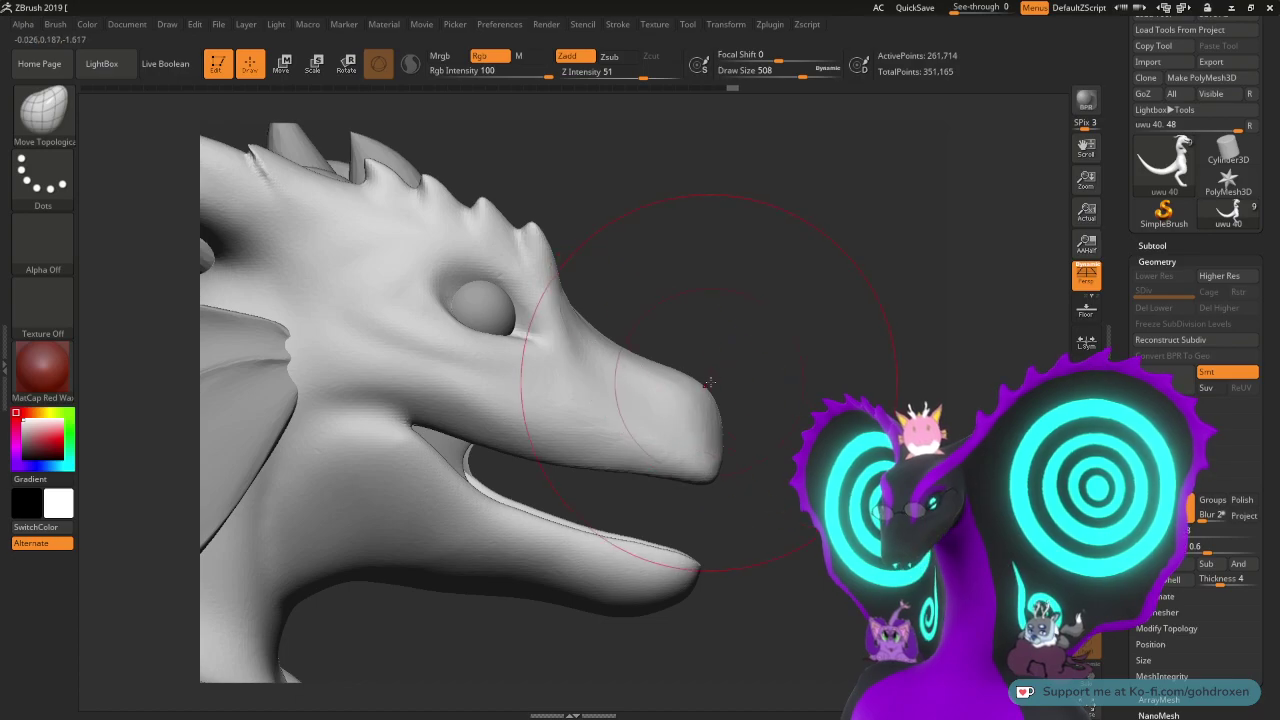
{"action": "left_click_drag", "start_coordinate": [682, 571], "coordinate": [661, 564]}
{"action": "left_click_drag", "start_coordinate": [589, 601], "coordinate": [590, 579]}
{"action": "mouse_move", "coordinate": [749, 510]}
{"action": "left_mouse_down"}
{"action": "mouse_move", "coordinate": [717, 514]}
{"action": "mouse_move", "coordinate": [637, 484]}
{"action": "left_mouse_up"}
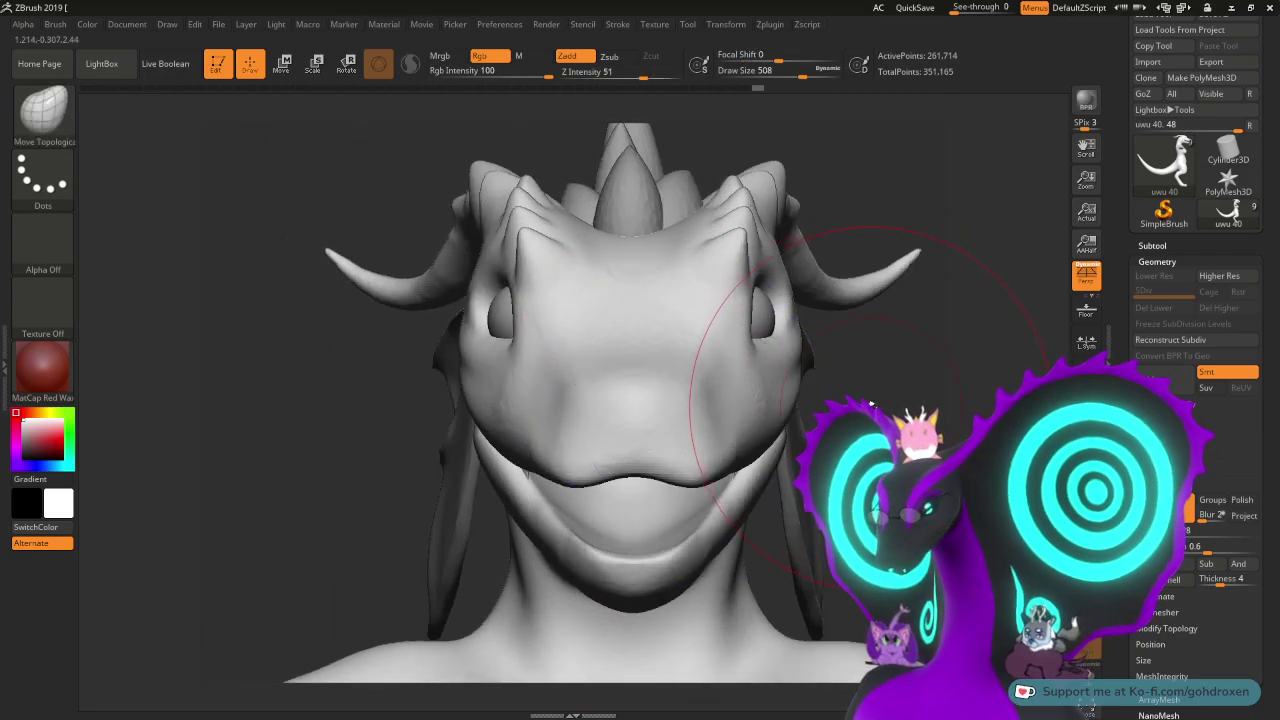
- Smooth the front edge of the upper lip at the snout tip with a draw size of 158
{"action": "mouse_move", "coordinate": [868, 405]}
{"action": "left_mouse_down"}
{"action": "mouse_move", "coordinate": [905, 399]}
{"action": "mouse_move", "coordinate": [782, 385]}
{"action": "left_mouse_up"}
{"action": "key", "text": "space"}
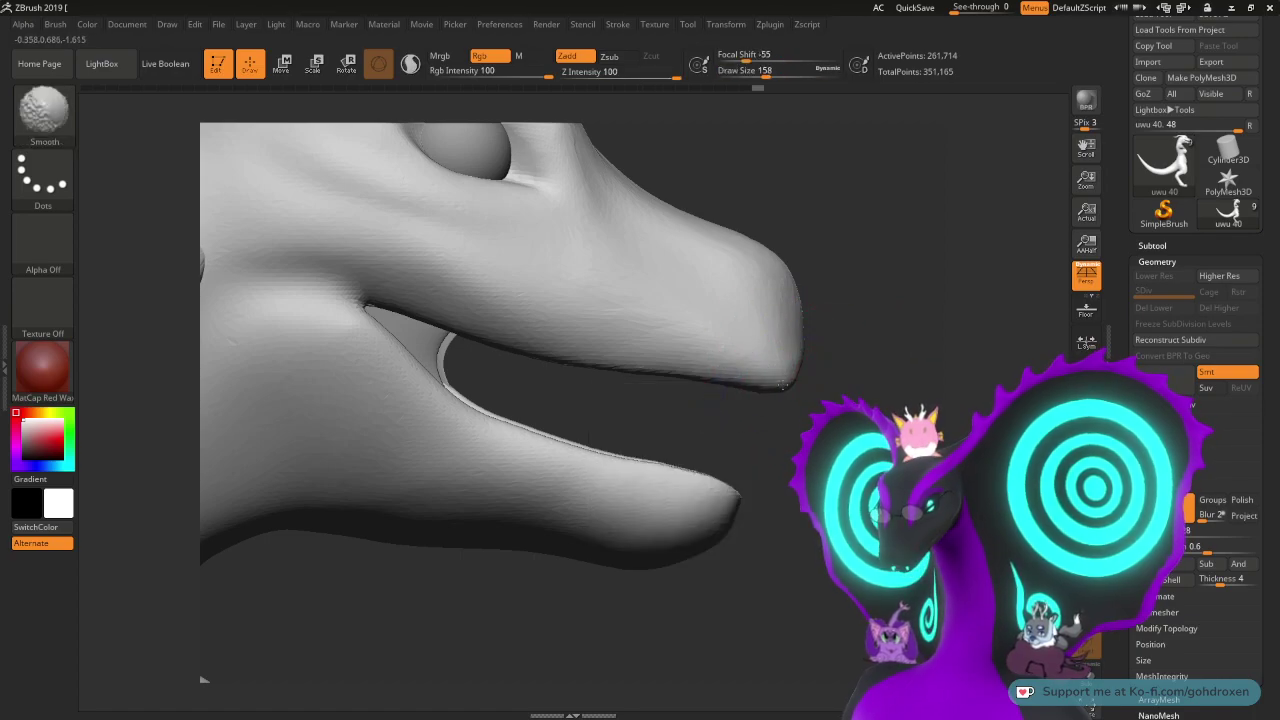
{"action": "mouse_move", "coordinate": [878, 371]}
{"action": "left_mouse_down"}
{"action": "mouse_move", "coordinate": [420, 360]}
{"action": "mouse_move", "coordinate": [474, 283]}
{"action": "mouse_move", "coordinate": [811, 417]}
{"action": "left_mouse_up"}
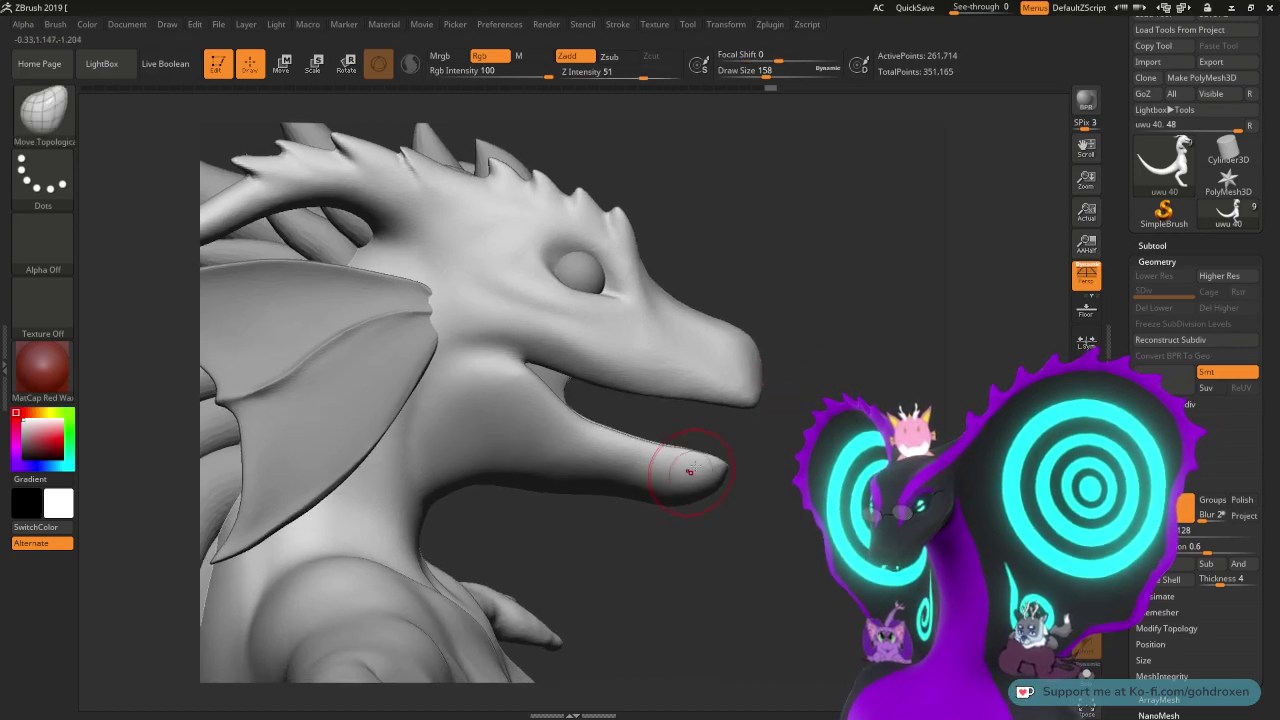
- Try masking the lower jaw and cheek with a draw size of 393
{"action": "key", "text": "space"}
{"action": "mouse_move", "coordinate": [704, 462]}
{"action": "left_mouse_down"}
{"action": "mouse_move", "coordinate": [735, 462]}
{"action": "mouse_move", "coordinate": [676, 467]}
{"action": "mouse_move", "coordinate": [544, 436]}
{"action": "mouse_move", "coordinate": [430, 440]}
{"action": "mouse_move", "coordinate": [405, 480]}
{"action": "mouse_move", "coordinate": [514, 443]}
{"action": "left_mouse_up"}
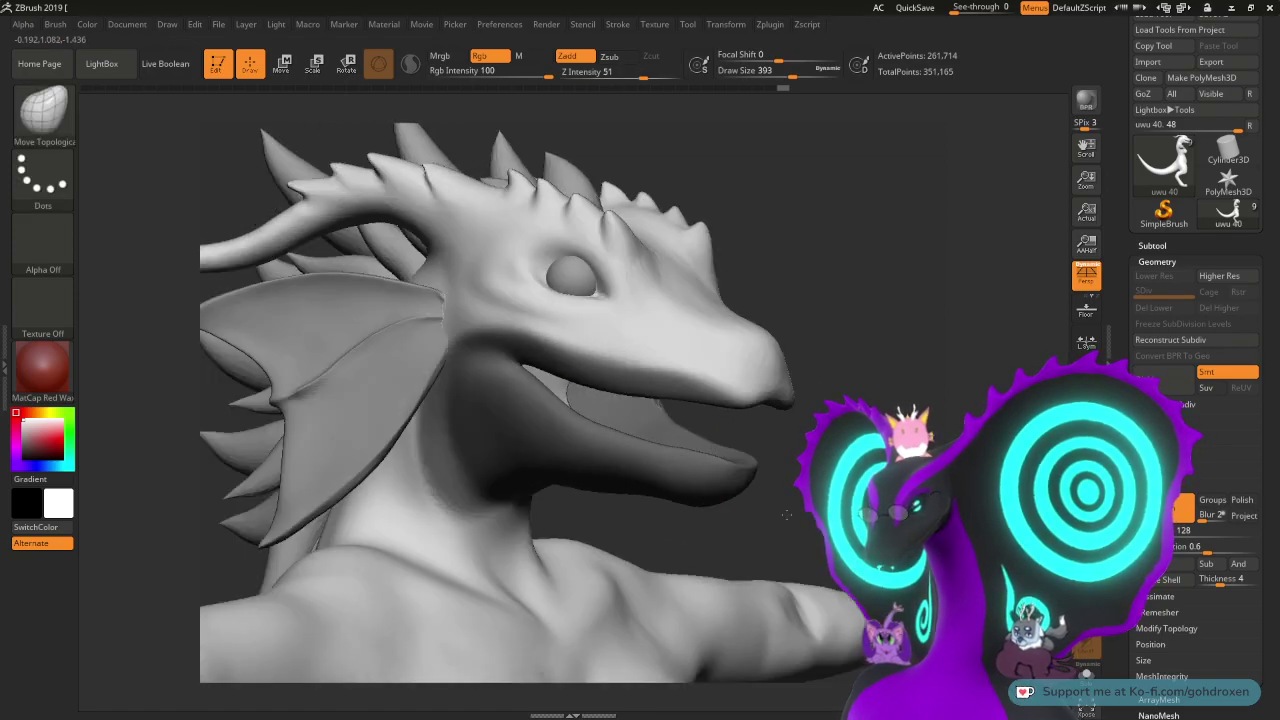
{"action": "left_click_drag", "start_coordinate": [787, 514], "coordinate": [838, 397]}
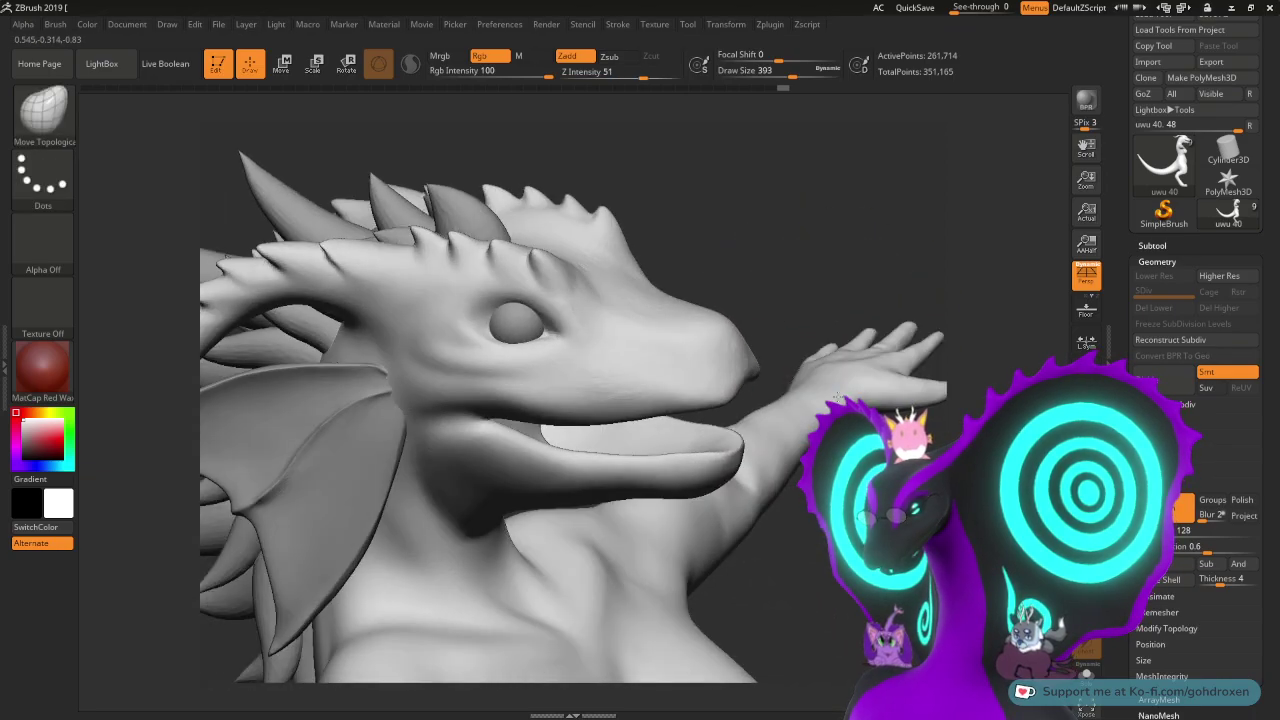
{"action": "left_click_drag", "start_coordinate": [815, 311], "coordinate": [826, 303]}
- Mask the whole lower jaw back to the cheek and throat with a draw size of 223
{"action": "key", "text": "space"}
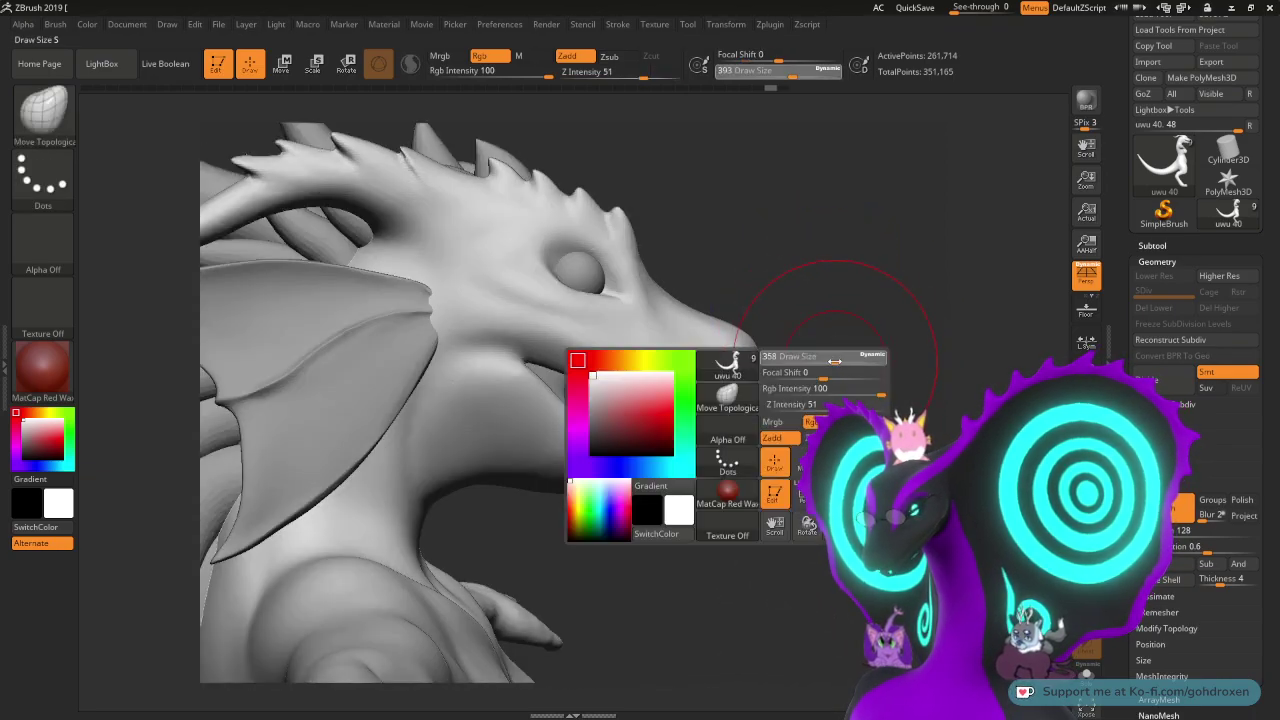
{"action": "left_click_drag", "start_coordinate": [826, 361], "coordinate": [819, 361]}
{"action": "mouse_move", "coordinate": [682, 440]}
{"action": "left_mouse_down", "text": "ctrl"}
{"action": "mouse_move", "coordinate": [692, 452]}
{"action": "mouse_move", "coordinate": [648, 456]}
{"action": "mouse_move", "coordinate": [495, 400]}
{"action": "mouse_move", "coordinate": [420, 455]}
{"action": "mouse_move", "coordinate": [461, 461]}
{"action": "left_mouse_up", "text": "ctrl"}
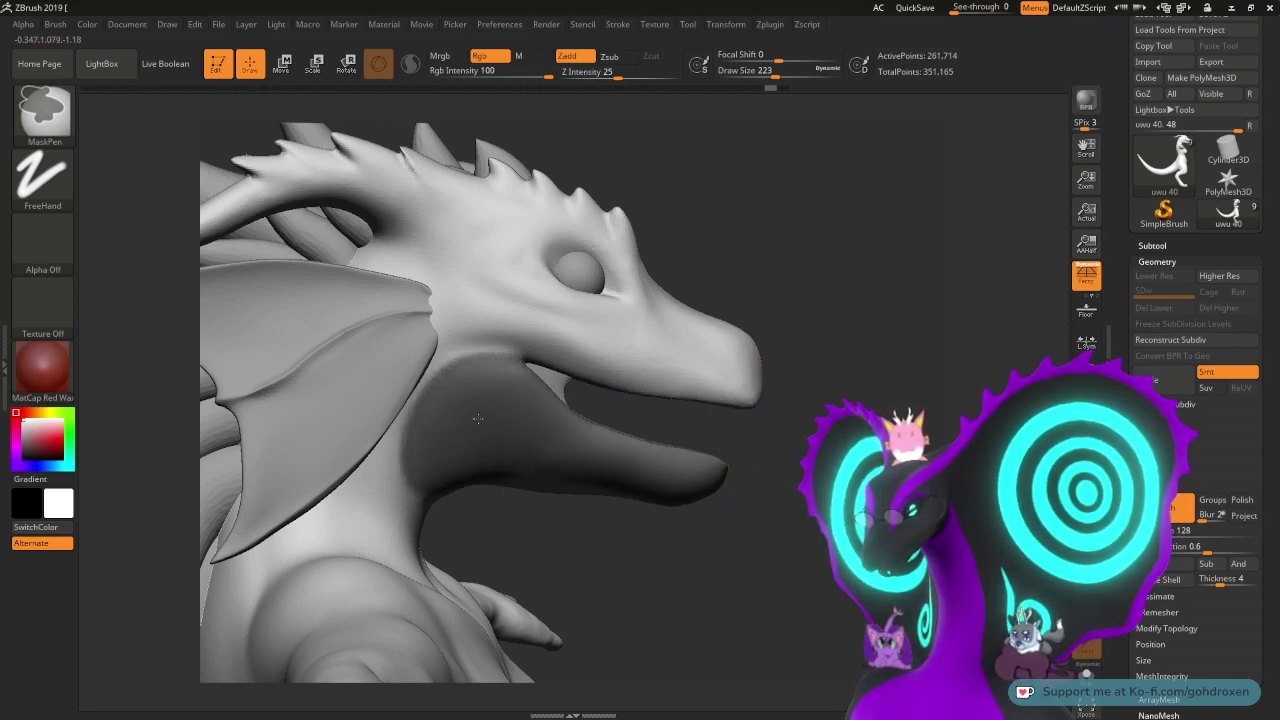
{"action": "left_click_drag", "start_coordinate": [497, 406], "coordinate": [459, 406], "text": "ctrl"}
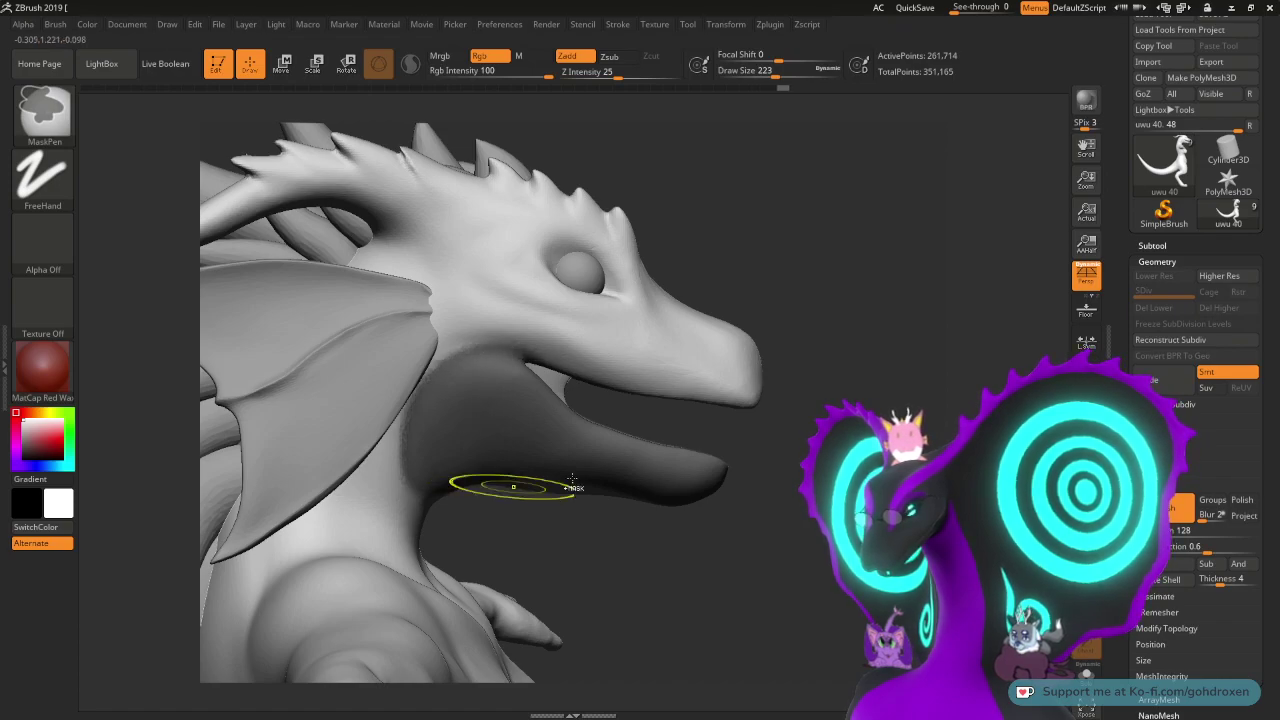
{"action": "mouse_move", "coordinate": [850, 410]}
{"action": "left_mouse_down"}
{"action": "mouse_move", "coordinate": [775, 425]}
{"action": "mouse_move", "coordinate": [754, 485]}
{"action": "mouse_move", "coordinate": [670, 432]}
{"action": "left_mouse_up"}
{"action": "left_click_drag", "start_coordinate": [868, 445], "coordinate": [915, 420]}
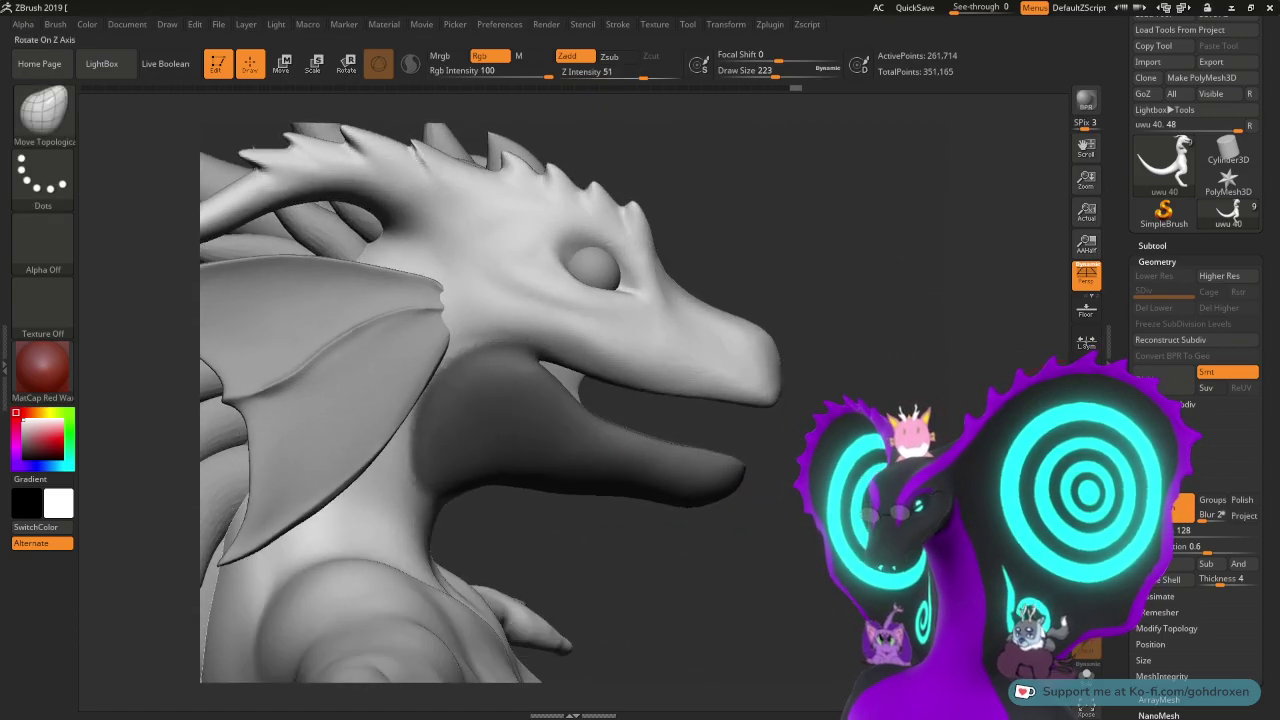
- Invert the mask so that only the lower jaw stays editable
{"action": "scroll", "coordinate": [1196, 400], "scroll_direction": "down", "scroll_amount": 5}
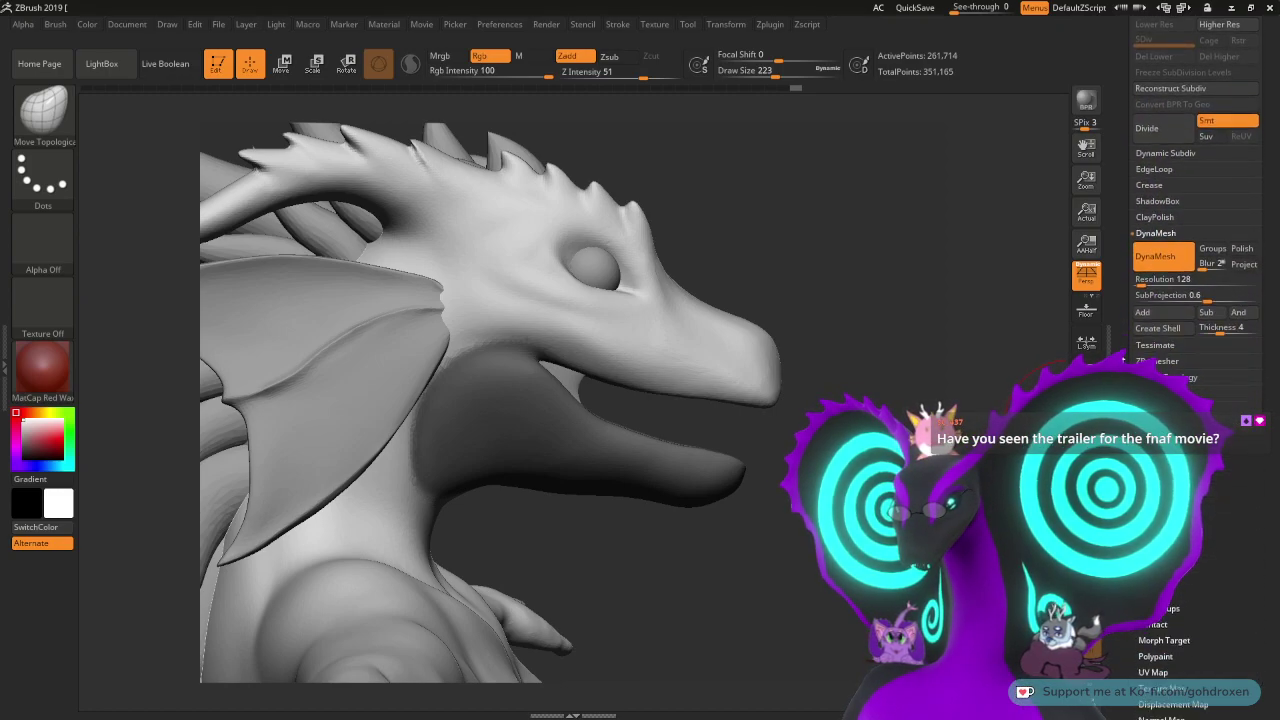
{"action": "left_click_drag", "start_coordinate": [1130, 424], "coordinate": [1130, 367]}
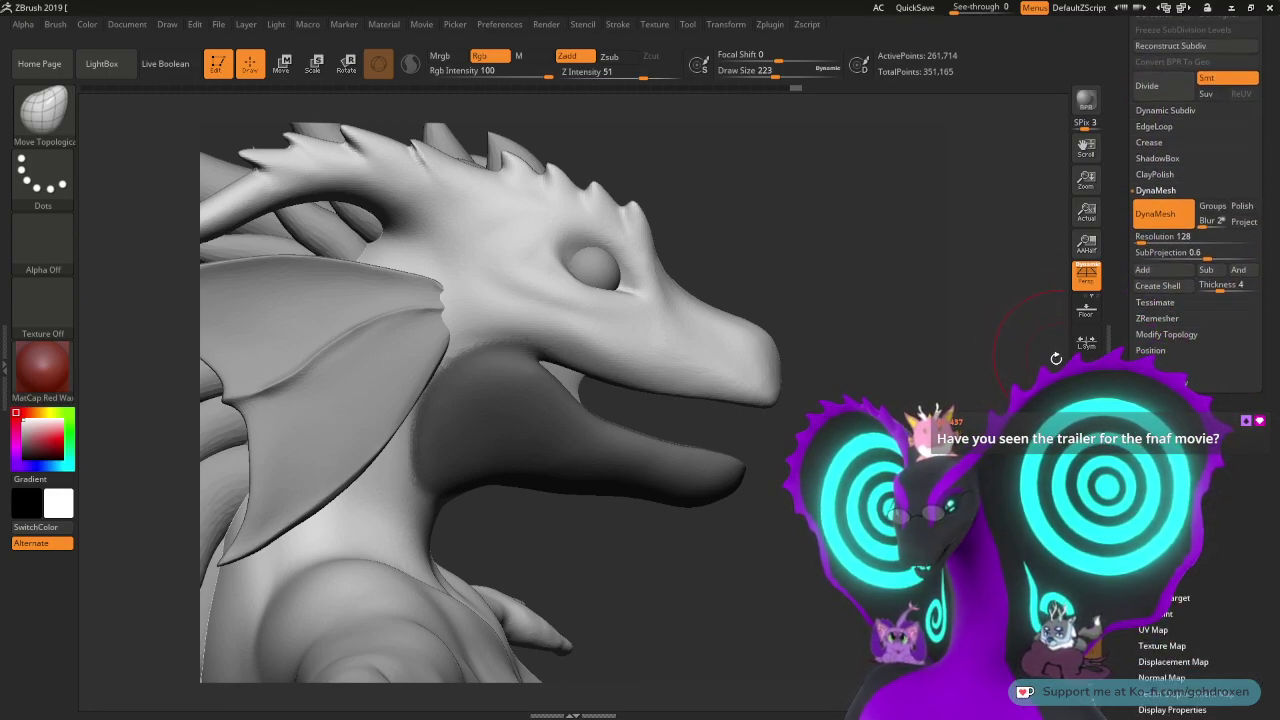
{"action": "scroll", "coordinate": [1196, 300], "scroll_direction": "down", "scroll_amount": 3}
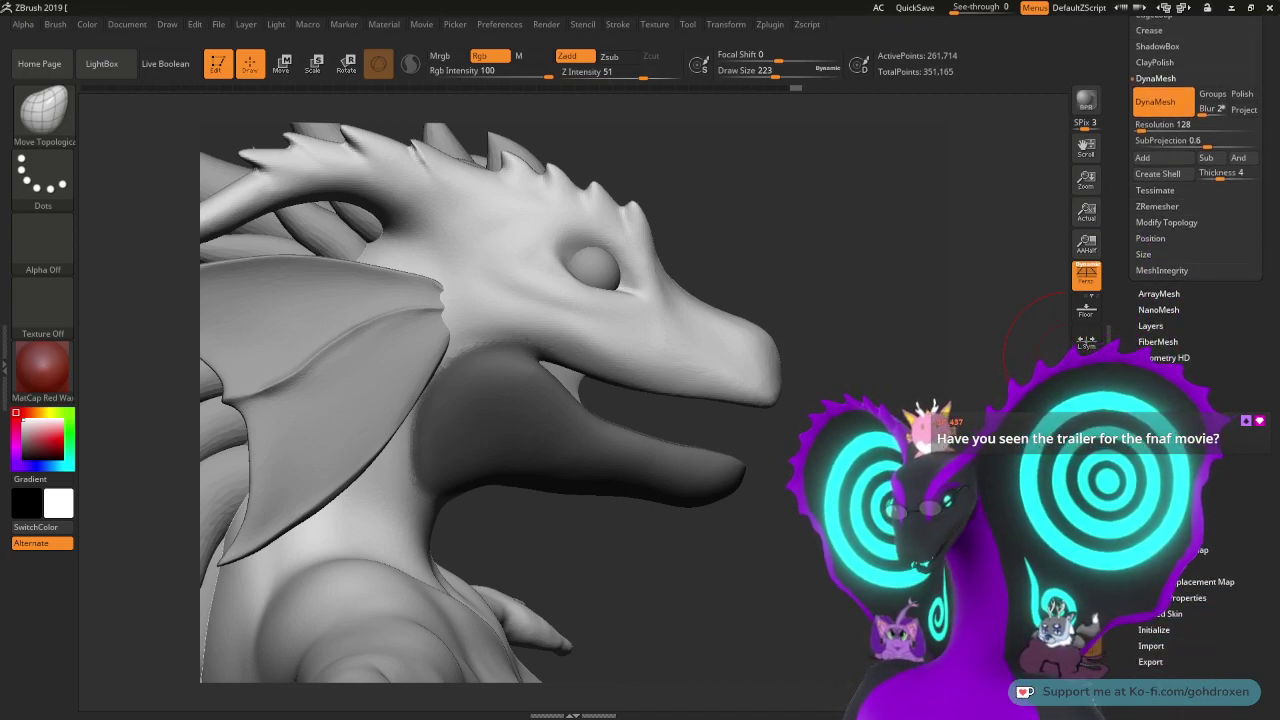
{"action": "left_click", "coordinate": [1154, 422]}
{"action": "left_click_drag", "start_coordinate": [1266, 250], "coordinate": [1266, 494]}
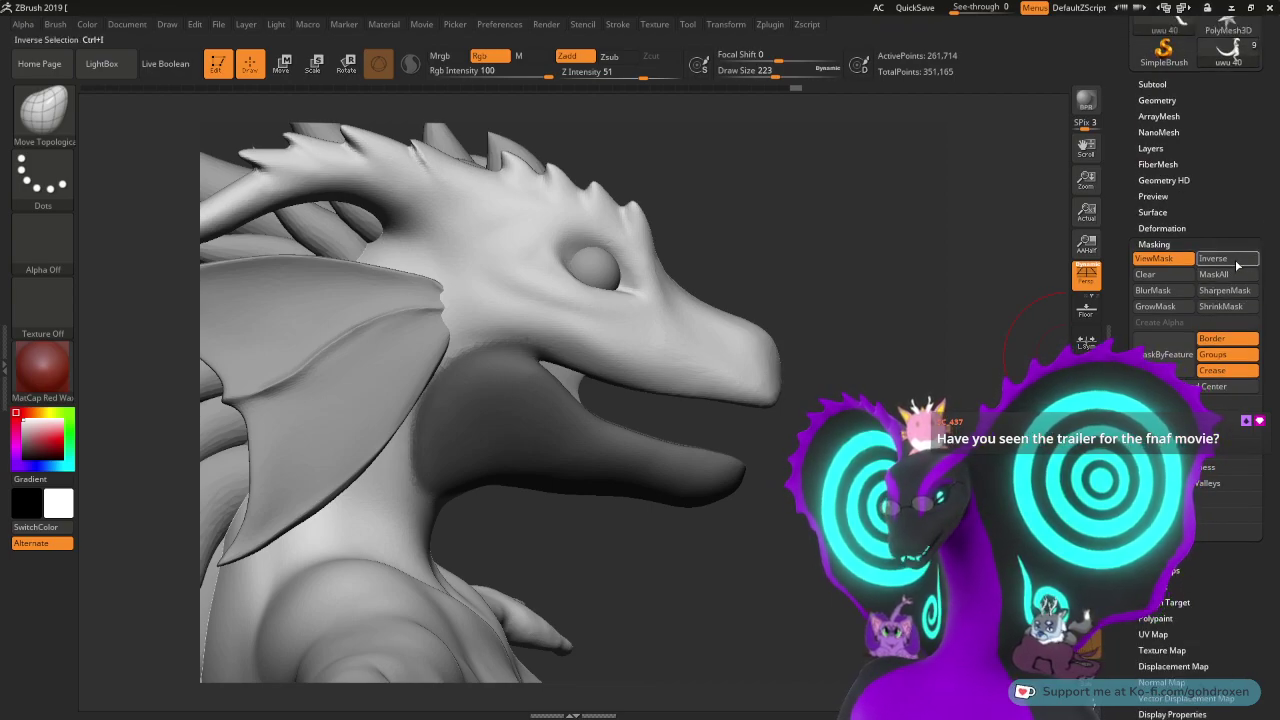
{"action": "left_click", "coordinate": [1215, 260]}
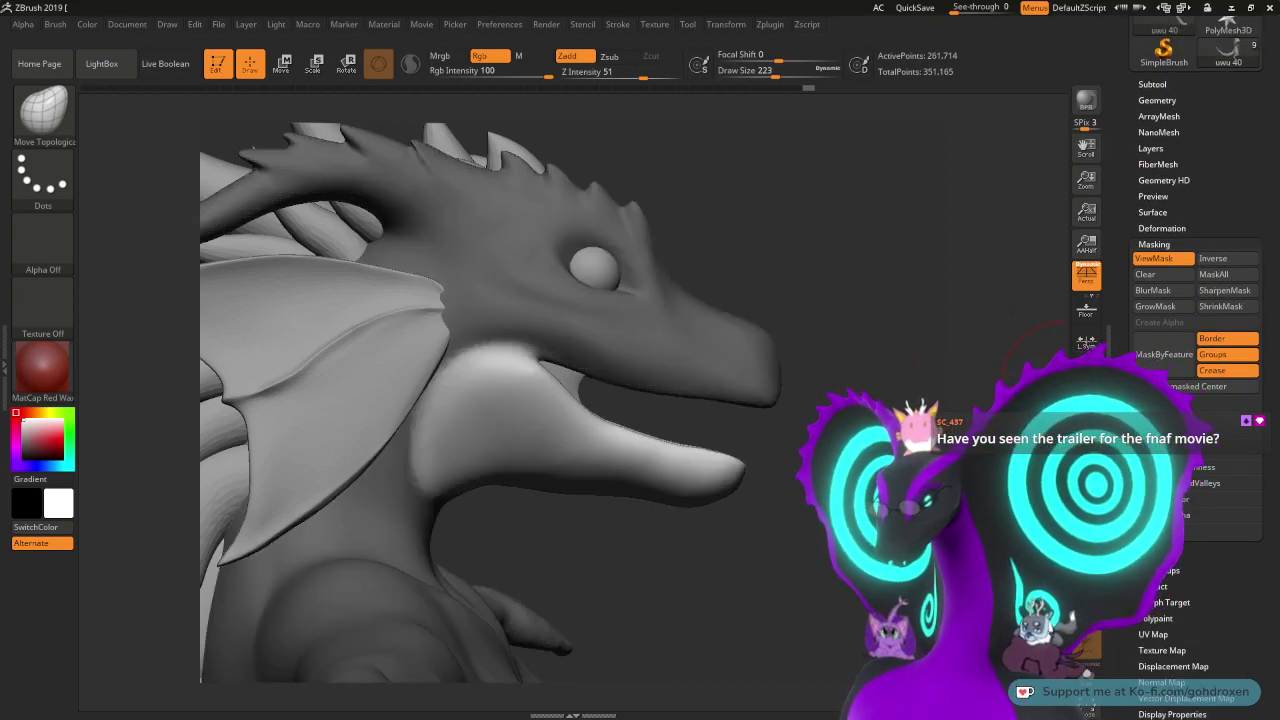
- Show the transform gizmo and place its pivot at the jaw hinge below and behind the eye
{"action": "key", "text": "w"}
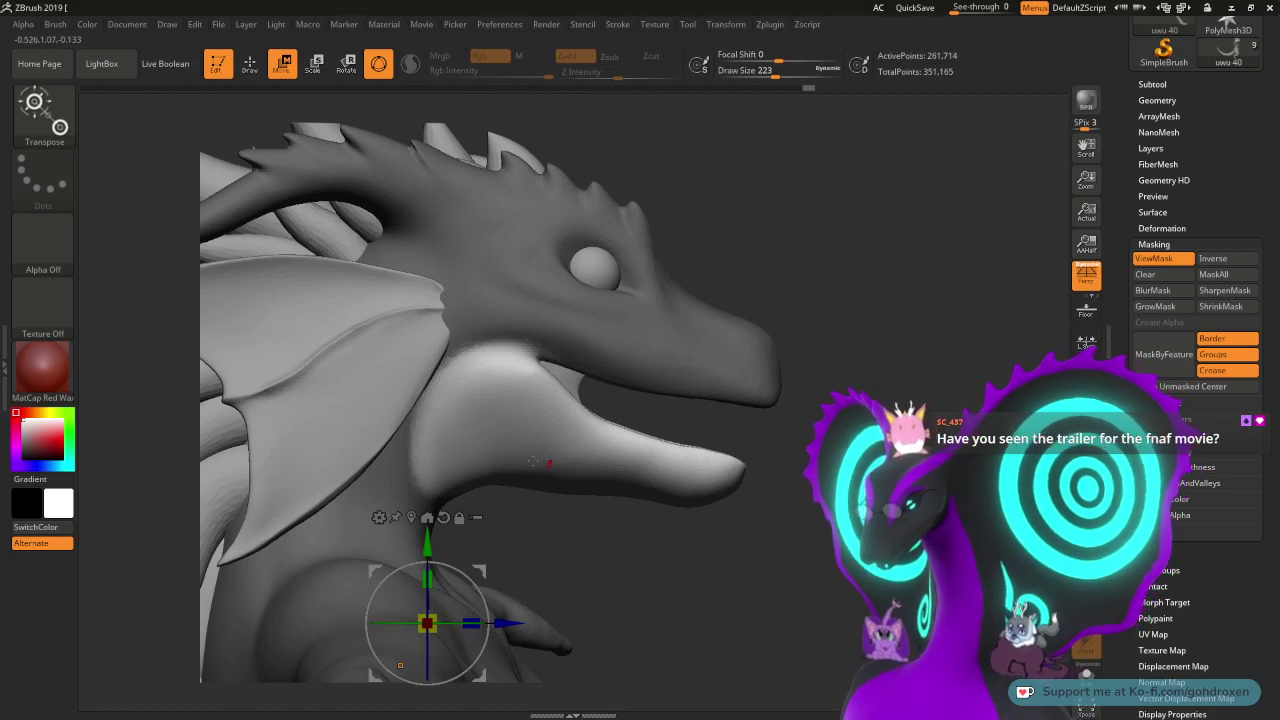
{"action": "left_click", "coordinate": [460, 519]}
{"action": "left_click_drag", "start_coordinate": [485, 569], "coordinate": [570, 298]}
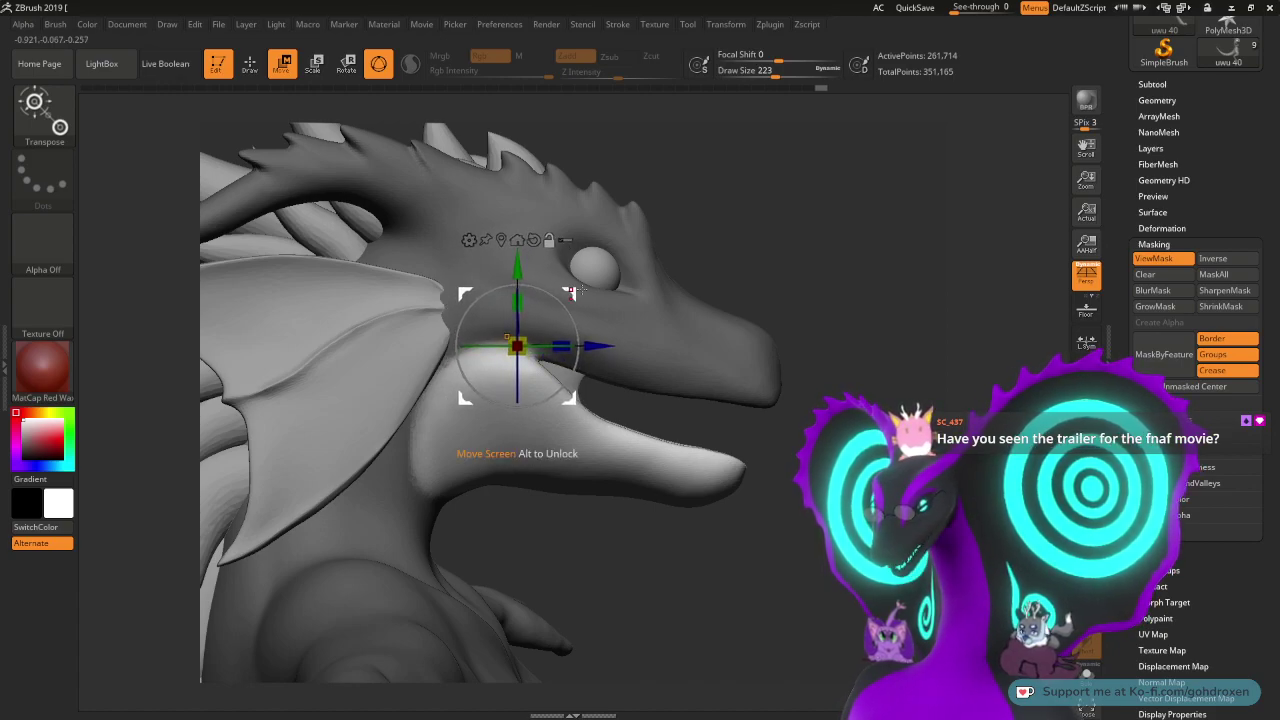
- Extend the mask over the rear cheek and upper throat behind the jaw hinge
{"action": "key", "text": "q"}
{"action": "mouse_move", "coordinate": [431, 361]}
{"action": "left_mouse_down", "text": "ctrl"}
{"action": "mouse_move", "coordinate": [446, 362]}
{"action": "mouse_move", "coordinate": [417, 419]}
{"action": "mouse_move", "coordinate": [415, 488]}
{"action": "left_mouse_up", "text": "ctrl"}
{"action": "mouse_move", "coordinate": [458, 338]}
{"action": "left_mouse_down", "text": "ctrl"}
{"action": "mouse_move", "coordinate": [466, 325]}
{"action": "mouse_move", "coordinate": [410, 470]}
{"action": "left_mouse_up", "text": "ctrl"}
- Rotate the unmasked lower jaw upward around the hinge to close the mouth, and check it from the front
{"action": "key", "text": "w"}
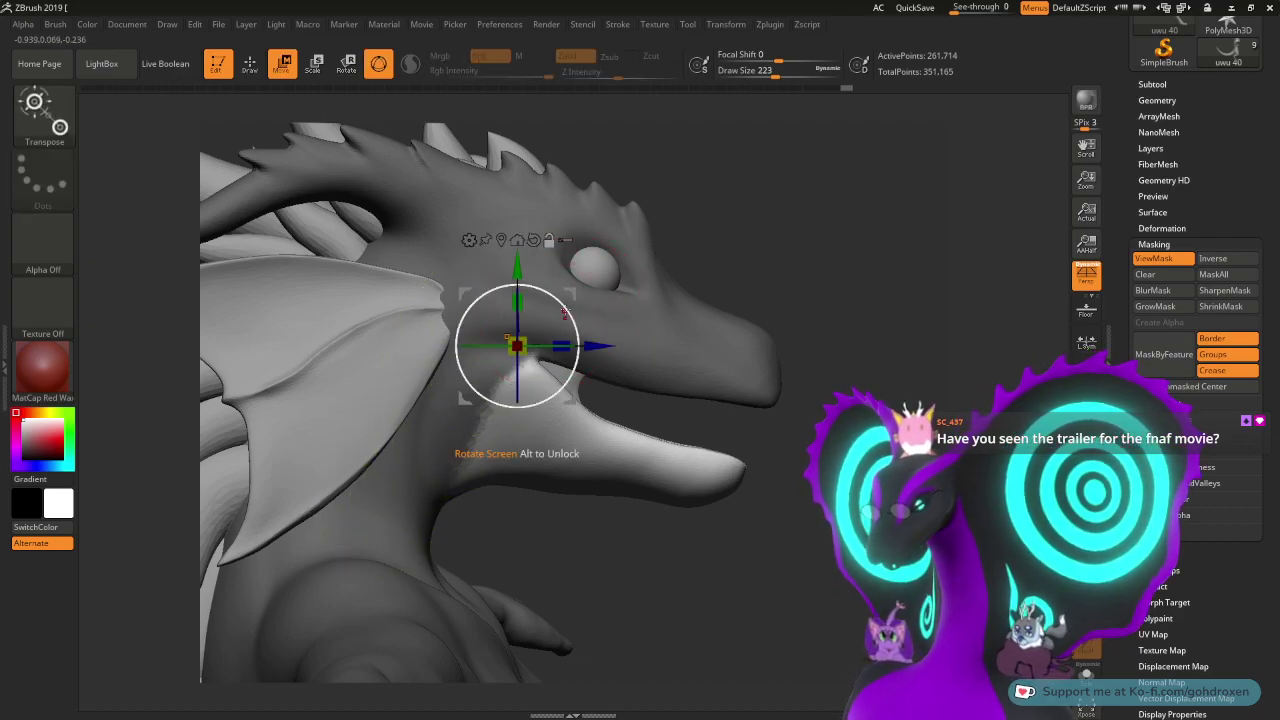
{"action": "left_click_drag", "start_coordinate": [568, 318], "coordinate": [573, 291]}
{"action": "left_click_drag", "start_coordinate": [905, 240], "coordinate": [832, 381]}
{"action": "left_click_drag", "start_coordinate": [744, 381], "coordinate": [808, 372]}
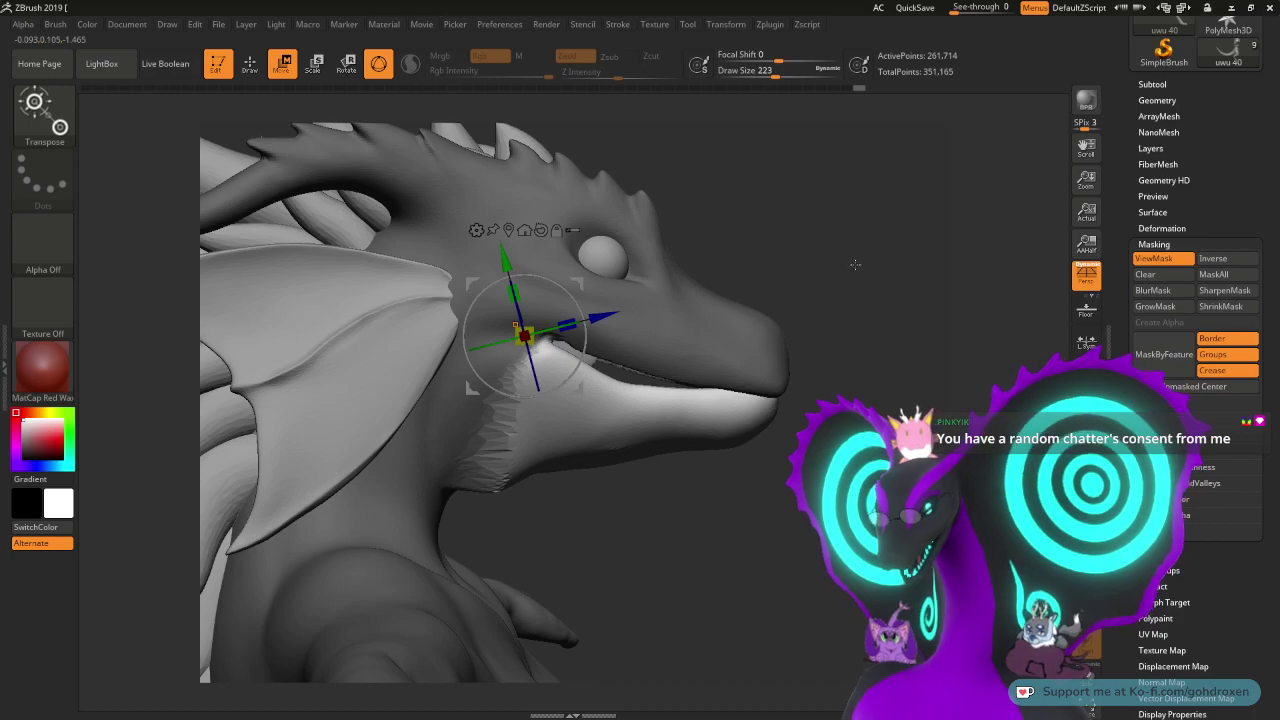
{"action": "left_click_drag", "start_coordinate": [876, 277], "coordinate": [296, 336]}
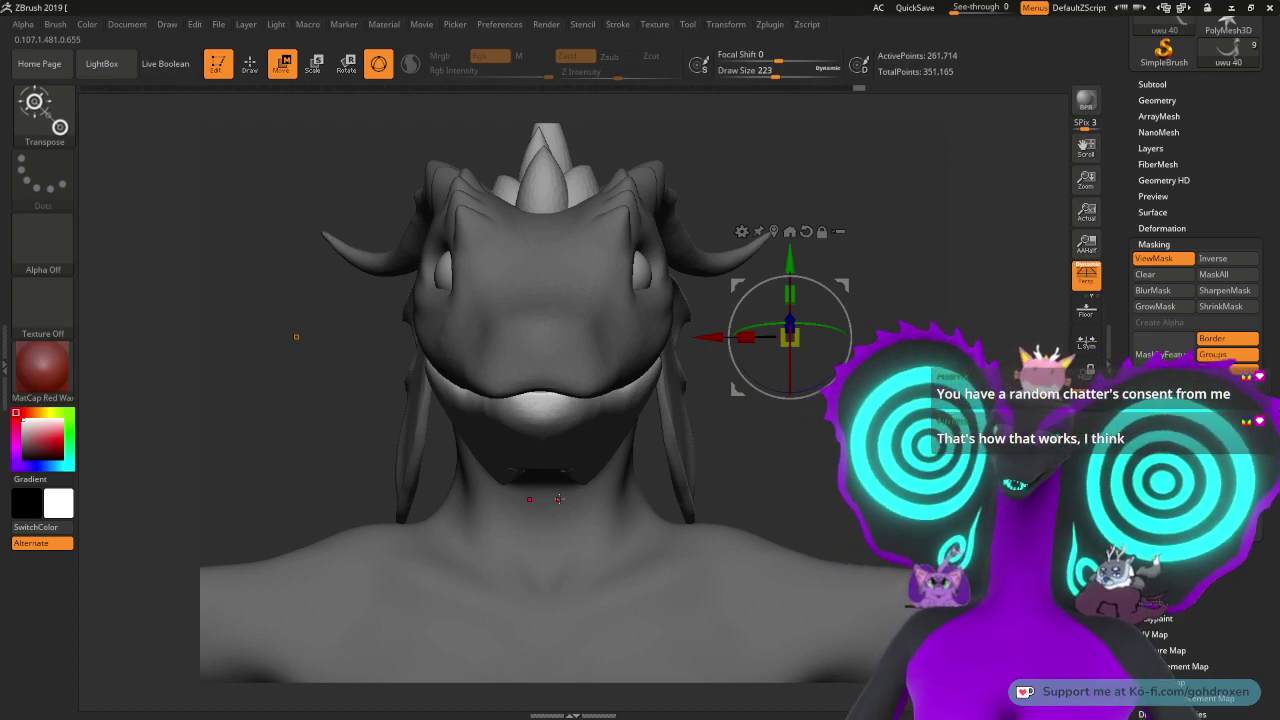
- Undo the jaw rotation that closed the mouth, and inspect the open jaw from the front and the side
{"action": "left_click_drag", "start_coordinate": [296, 336], "coordinate": [566, 237]}
{"action": "mouse_move", "coordinate": [734, 436]}
{"action": "left_mouse_down"}
{"action": "mouse_move", "coordinate": [635, 375]}
{"action": "mouse_move", "coordinate": [833, 470]}
{"action": "left_mouse_up"}
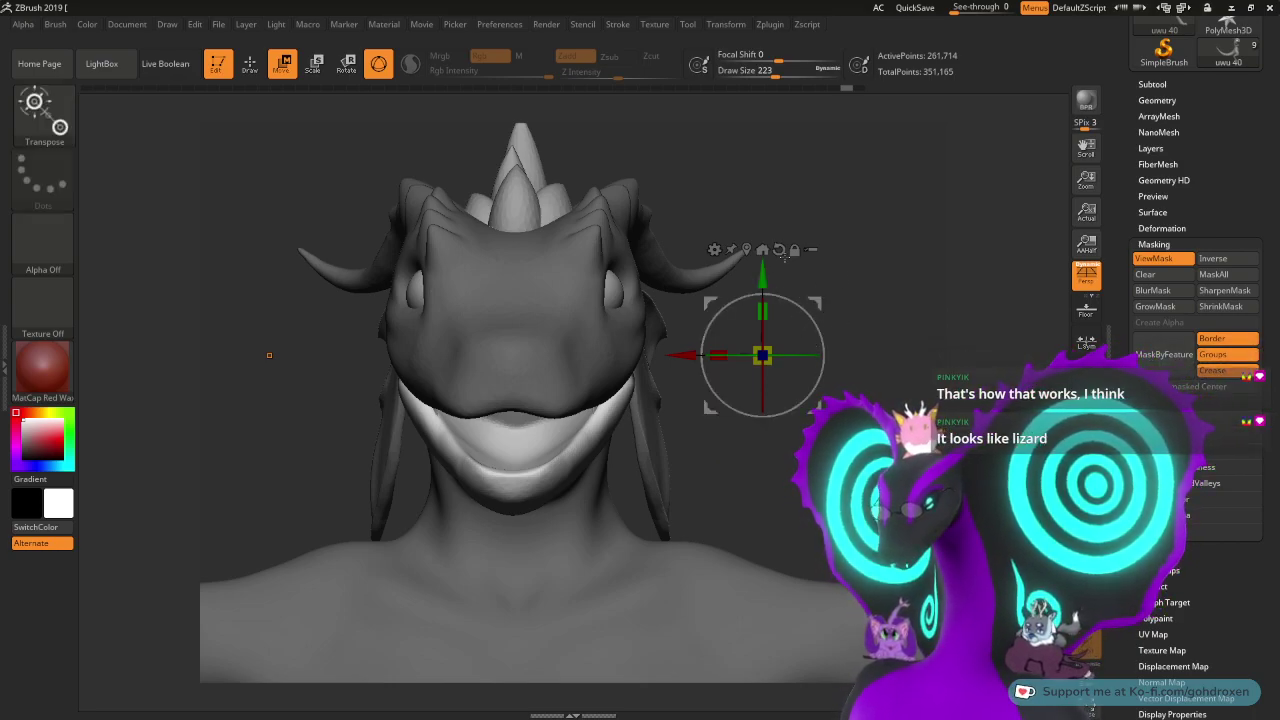
{"action": "left_click_drag", "start_coordinate": [683, 354], "coordinate": [430, 318]}
{"action": "left_click_drag", "start_coordinate": [674, 285], "coordinate": [816, 374]}
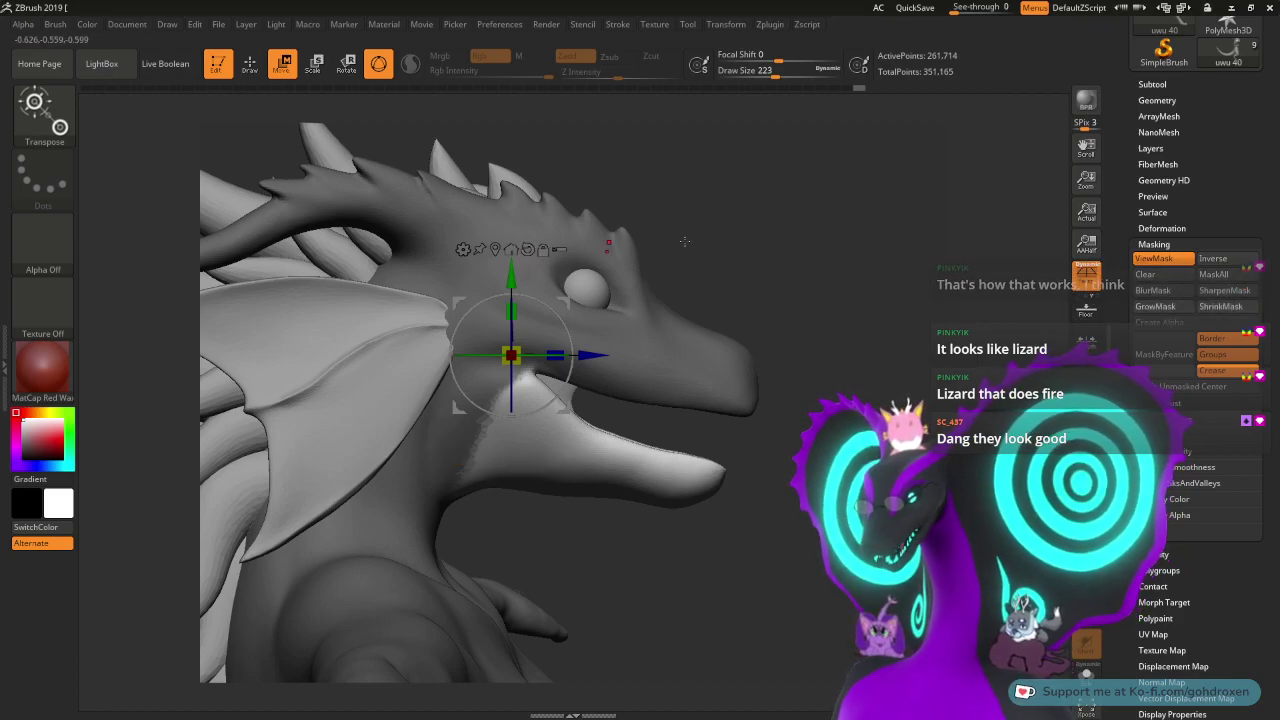
- Try to rotate the unmasked lower jaw upward around its hinge from the side view
{"action": "scroll", "coordinate": [1196, 368], "scroll_direction": "down", "scroll_amount": 5}
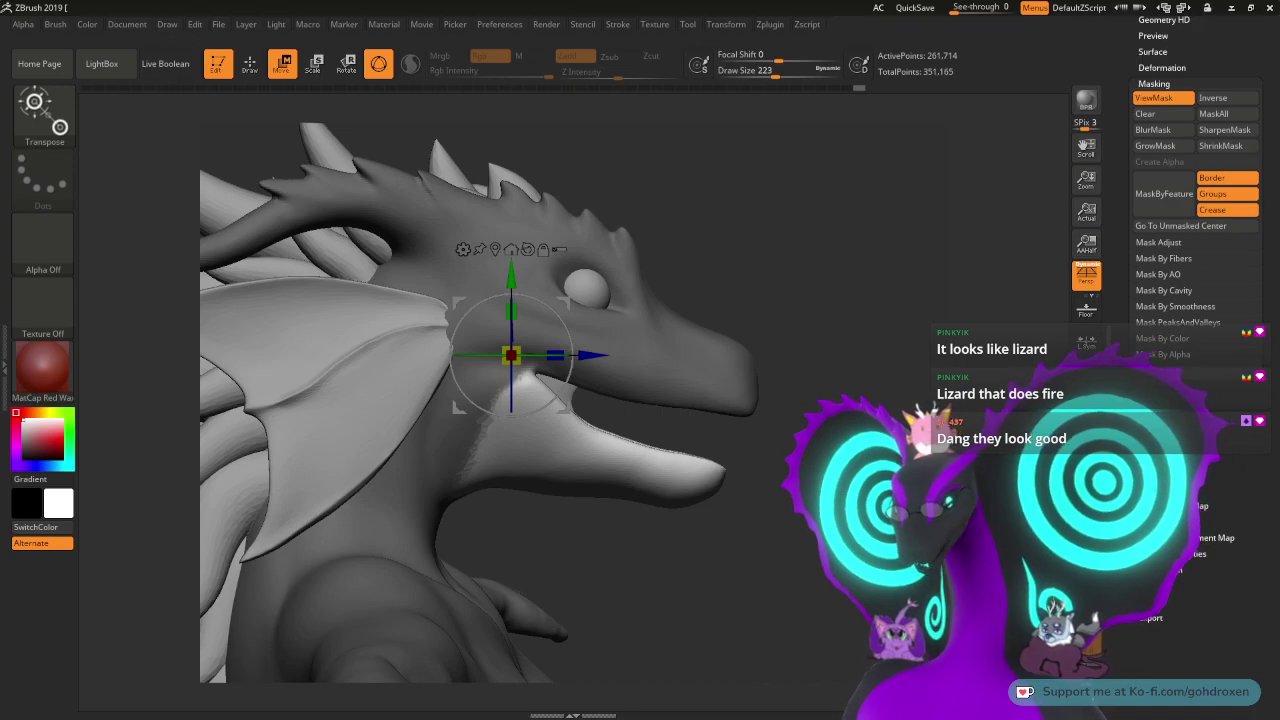
{"action": "scroll", "coordinate": [1196, 250], "scroll_direction": "up", "scroll_amount": 9}
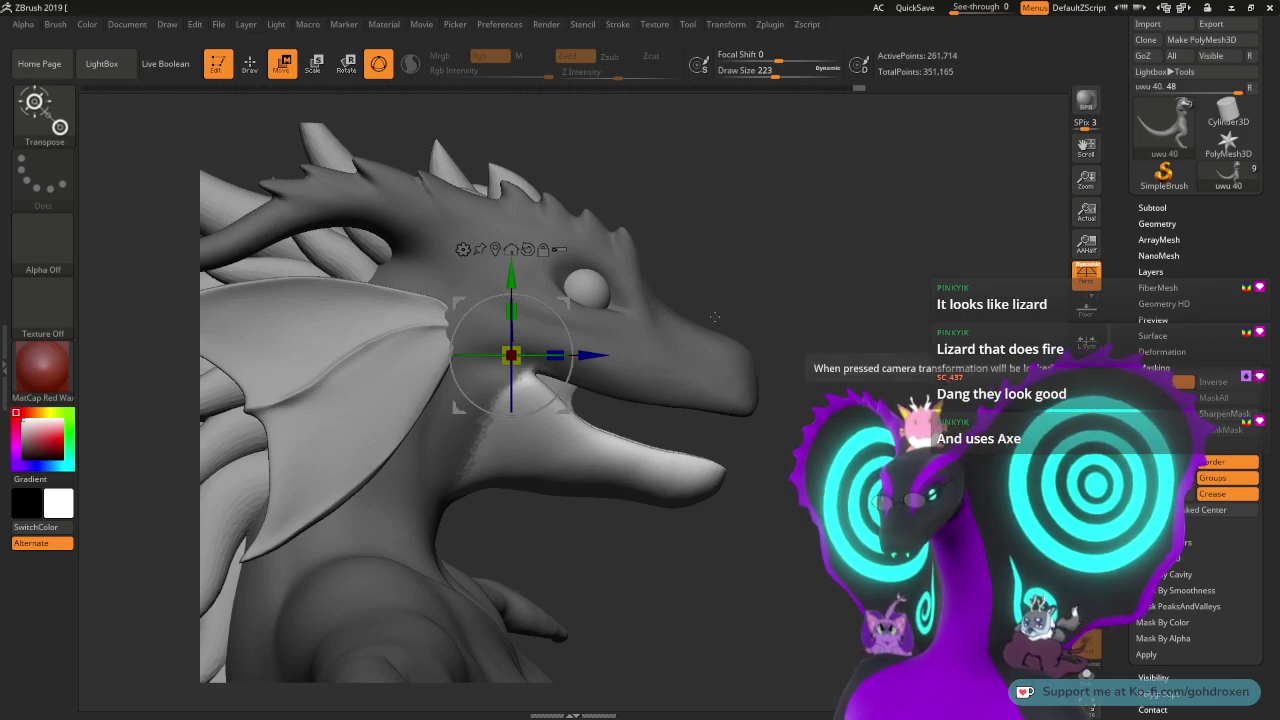
{"action": "left_click_drag", "start_coordinate": [563, 322], "coordinate": [590, 312]}
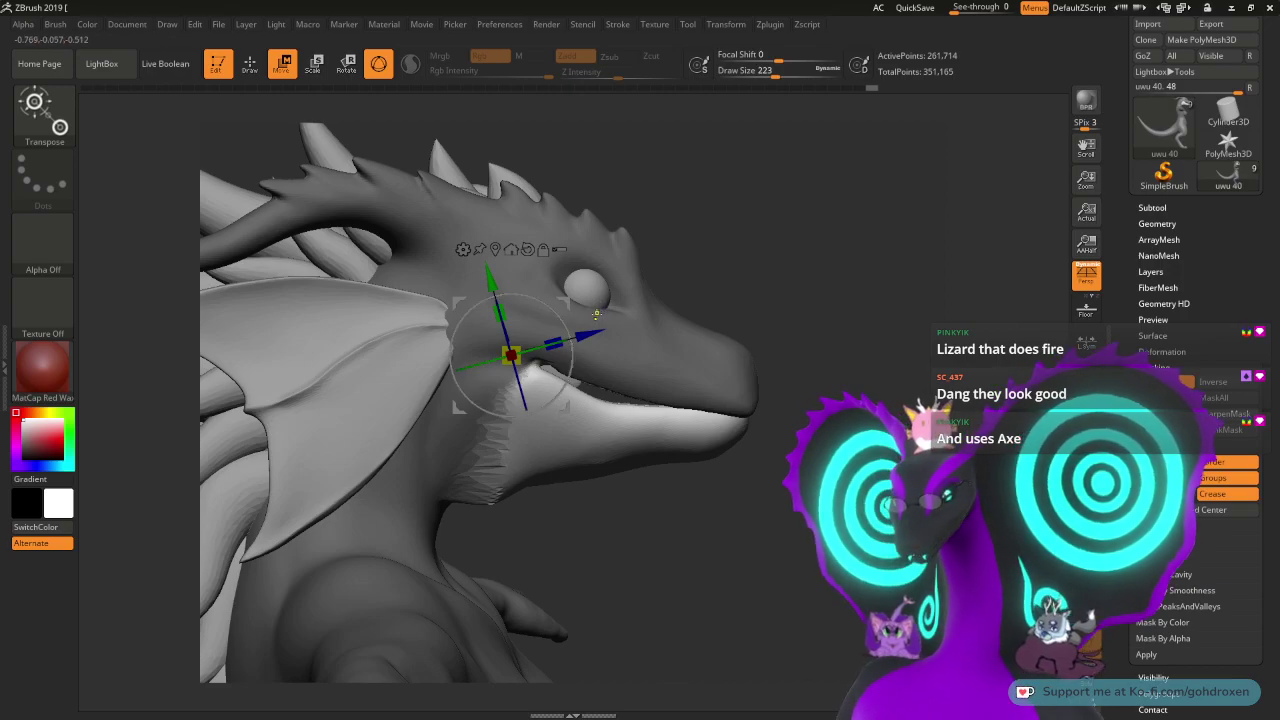
{"action": "key", "text": "ctrl+z"}
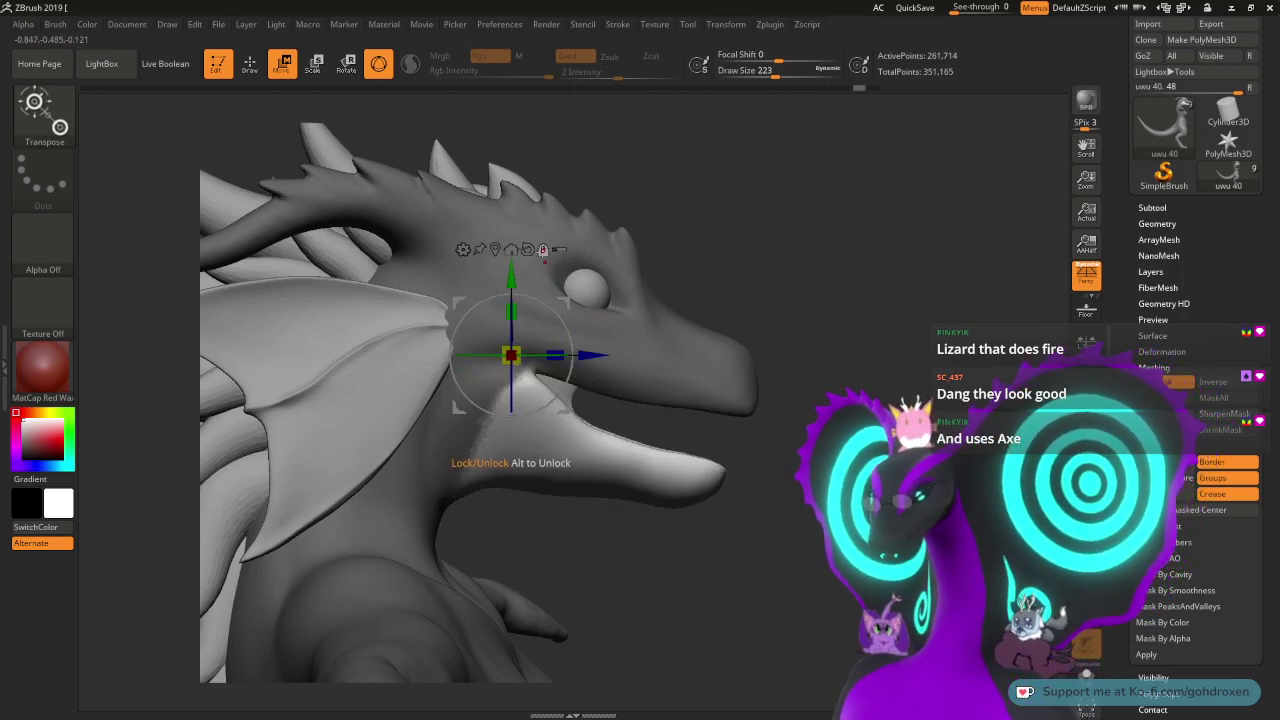
- Leave the transform gizmo for the Move Topological brush and clear the mask from the body
{"action": "left_click_drag", "start_coordinate": [771, 299], "coordinate": [680, 308]}
{"action": "key", "text": "q"}
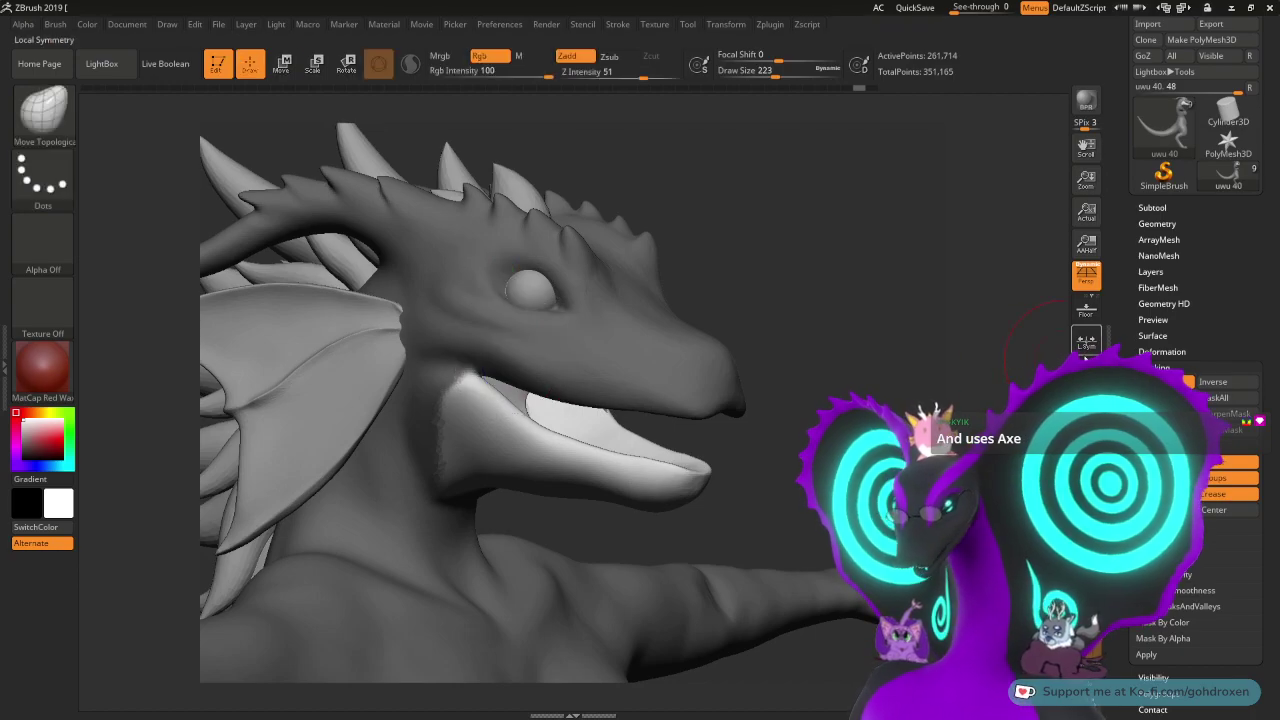
{"action": "scroll", "coordinate": [1126, 352], "scroll_direction": "down", "scroll_amount": 2}
{"action": "scroll", "coordinate": [1197, 368], "scroll_direction": "up", "scroll_amount": 2}
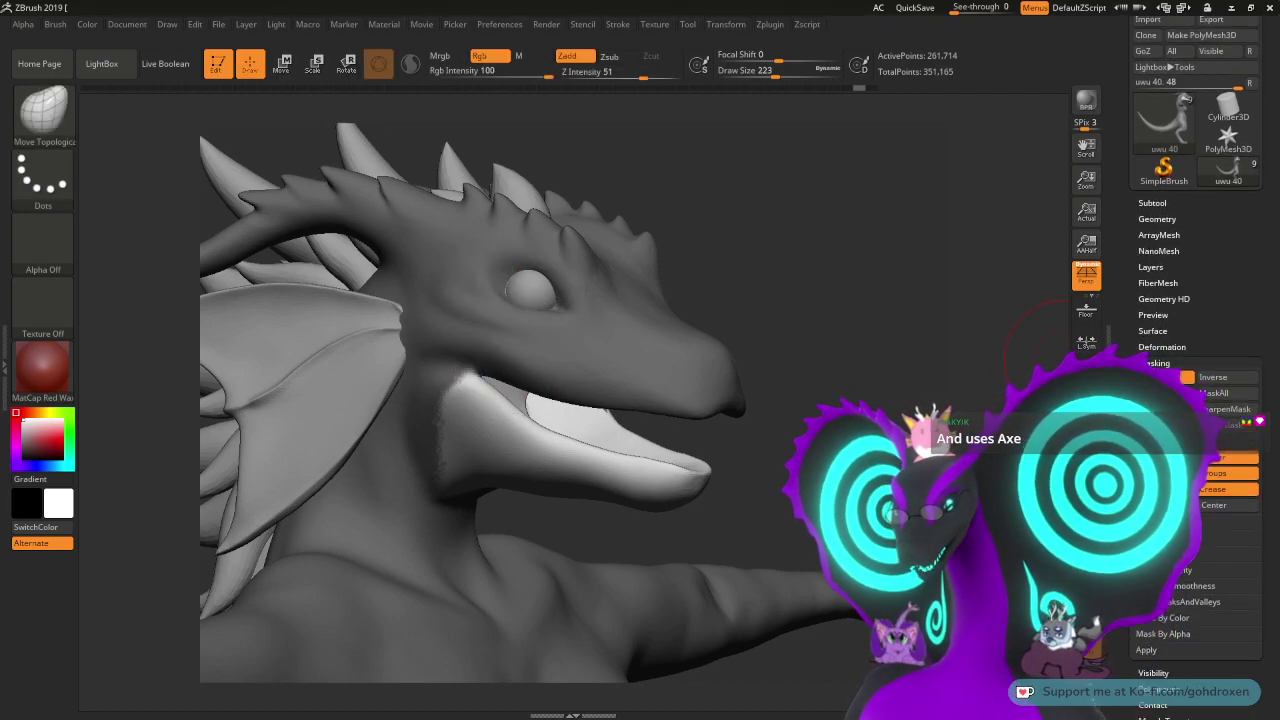
{"action": "scroll", "coordinate": [1184, 344], "scroll_direction": "down", "scroll_amount": 3}
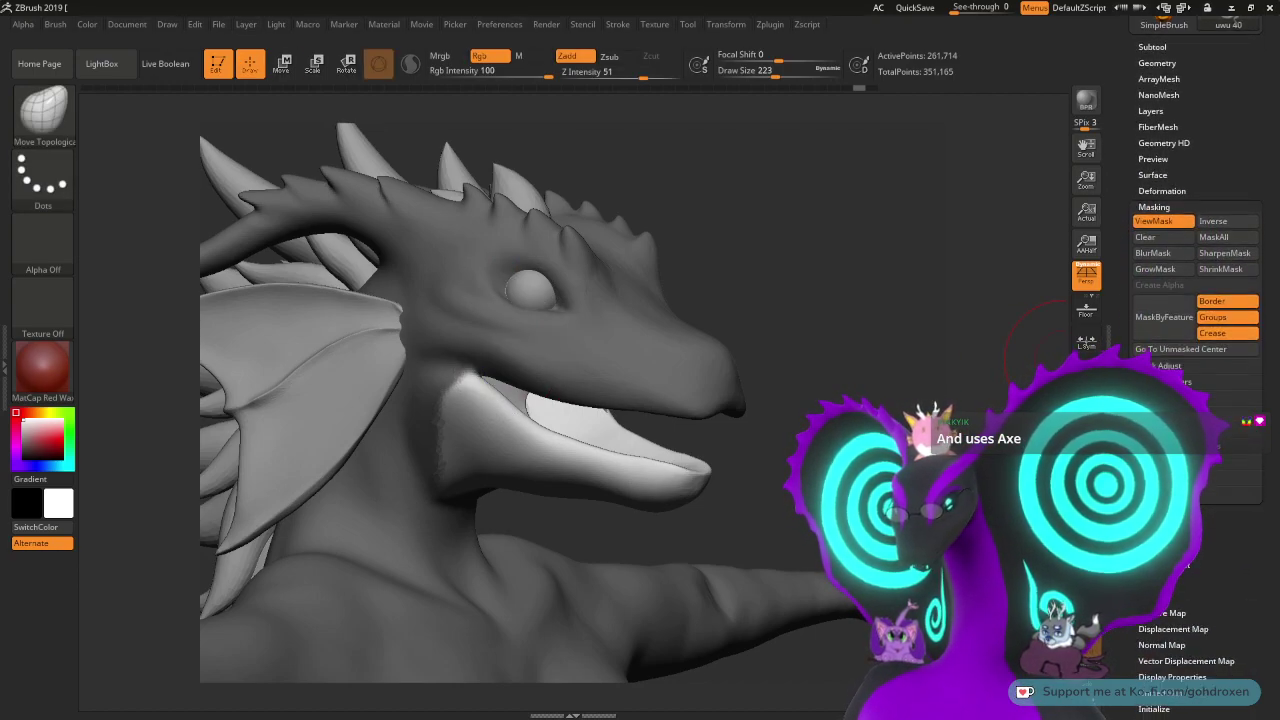
{"action": "left_click", "coordinate": [1145, 309]}
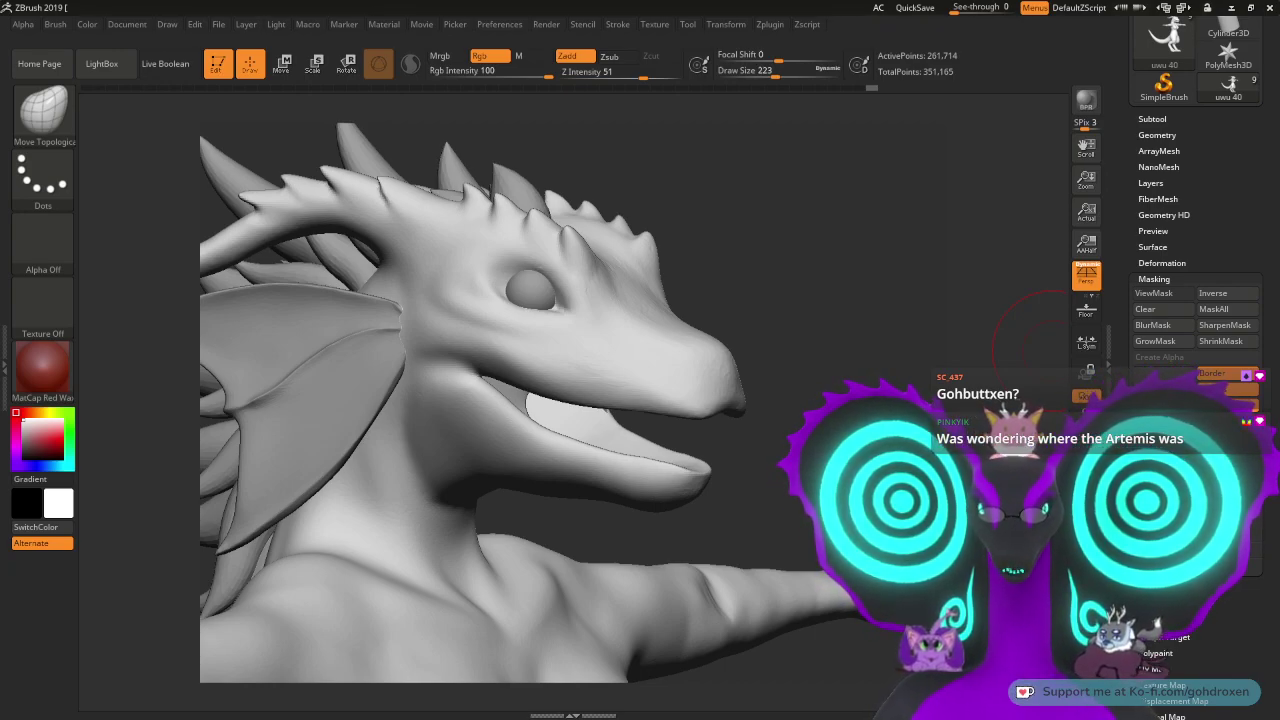
- Switch to the browser to study the Dungeons of Aether lizard concept sketches and the Hero Forge figure
{"action": "key", "text": "alt+Tab"}
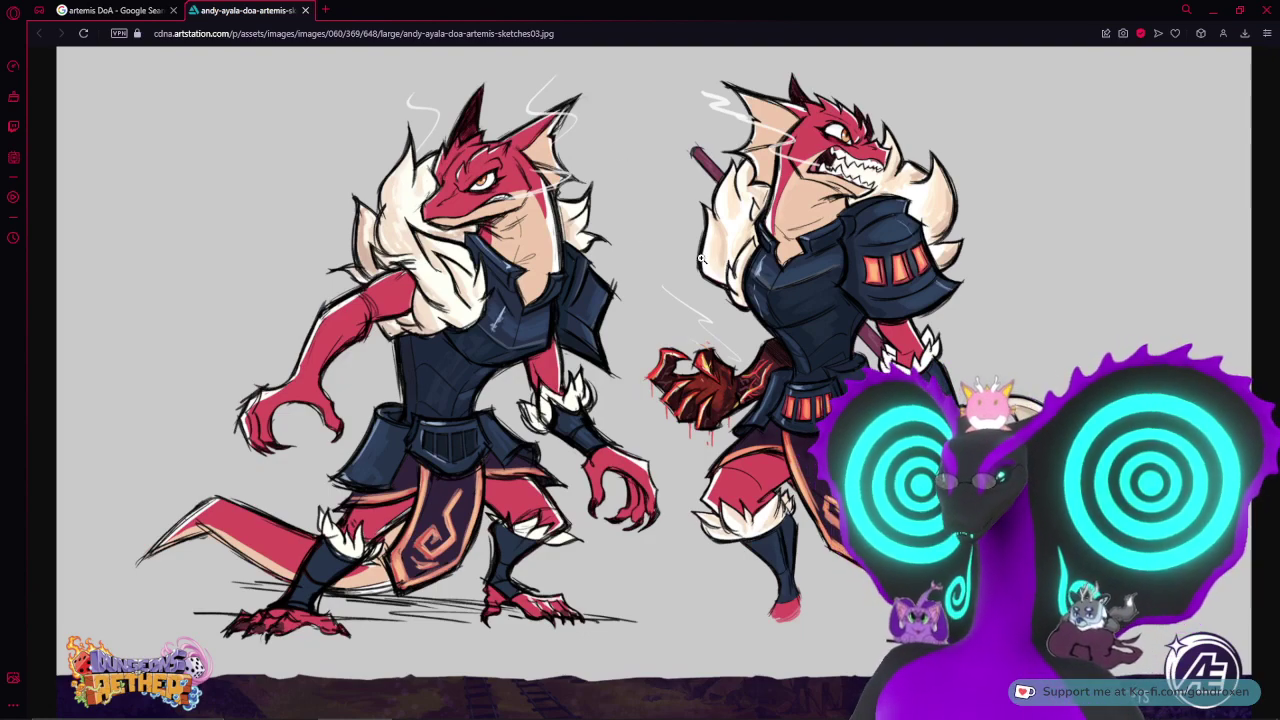
{"action": "left_click_drag", "start_coordinate": [584, 8], "coordinate": [1279, 60]}
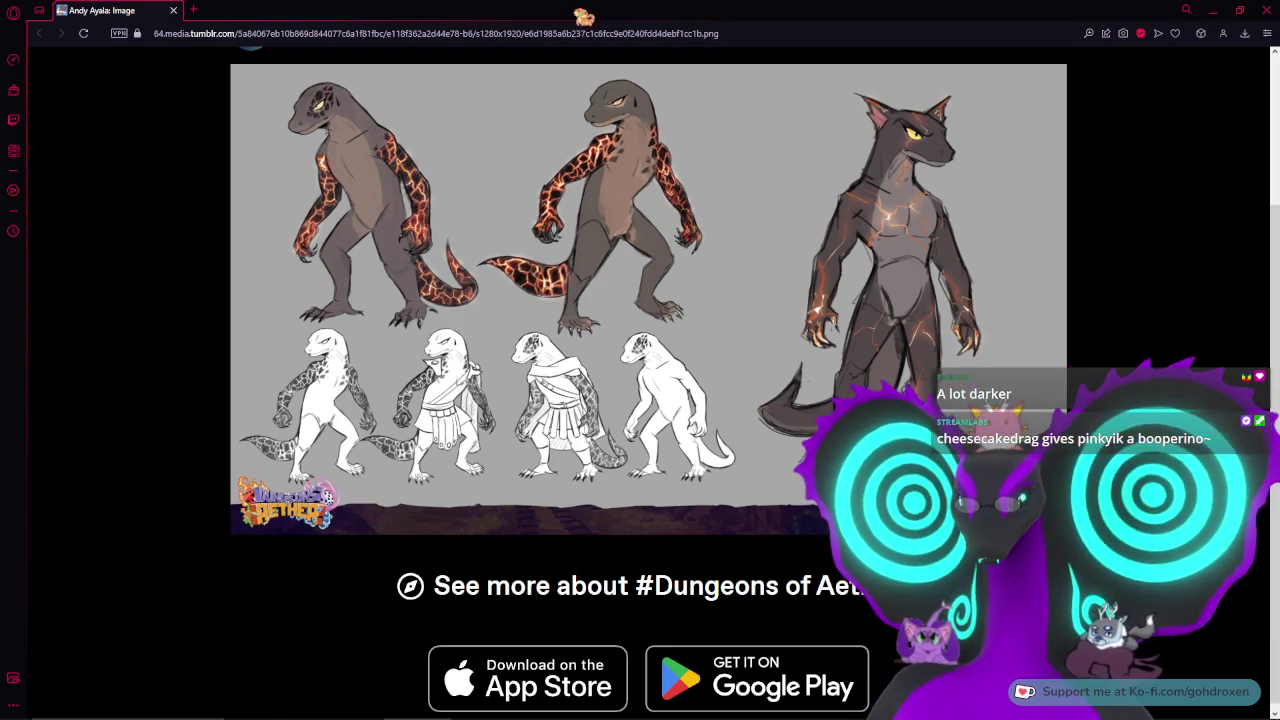
{"action": "key", "text": "alt+Tab"}
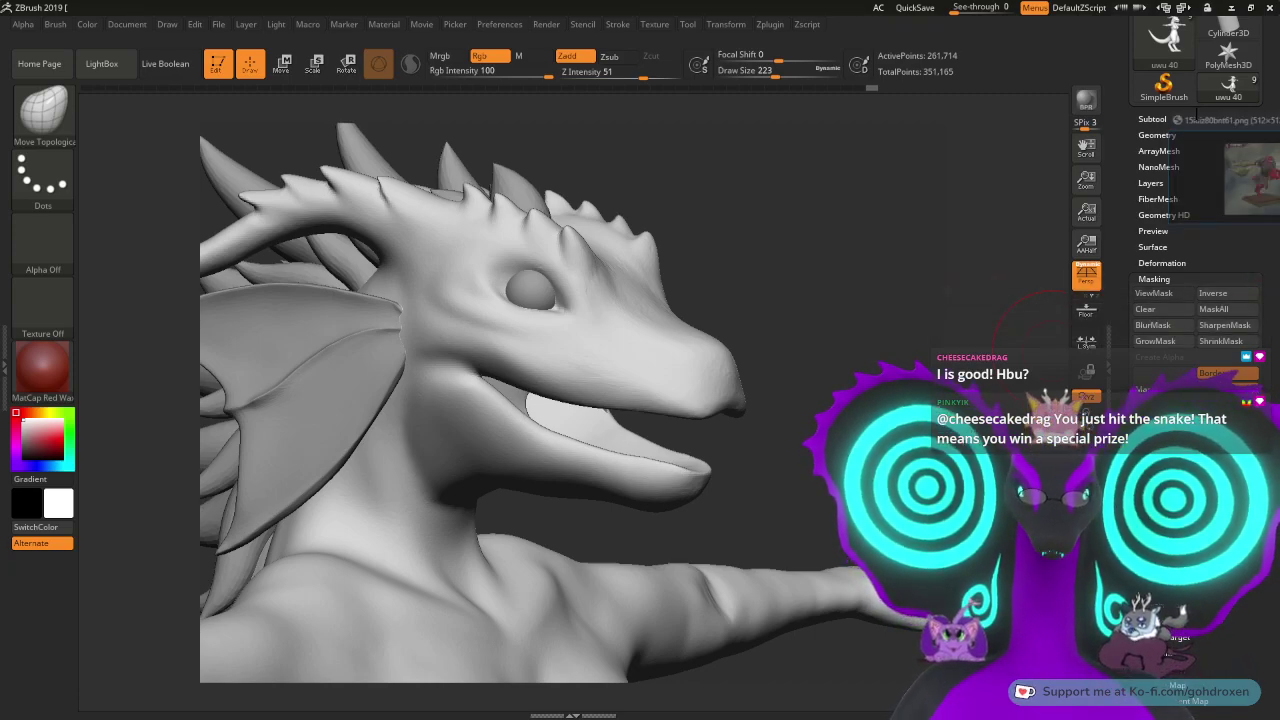
{"action": "key", "text": "alt+Tab"}
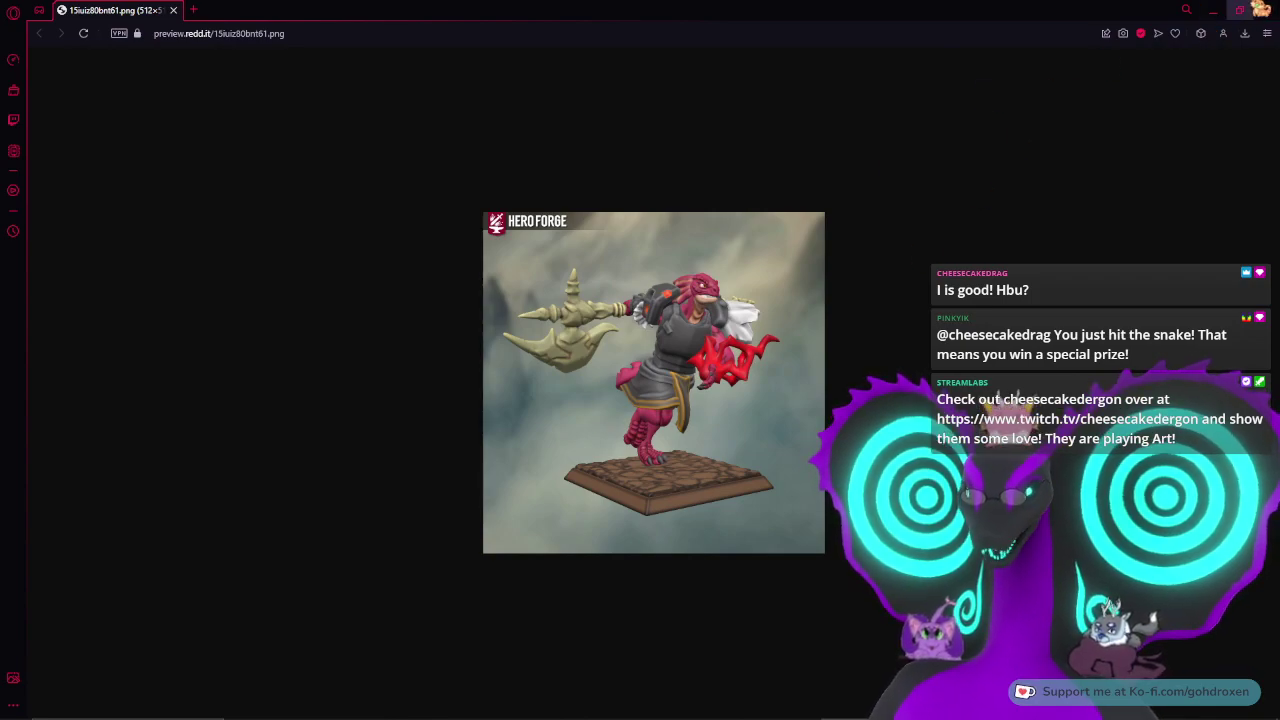
{"action": "key", "text": "alt+Tab"}
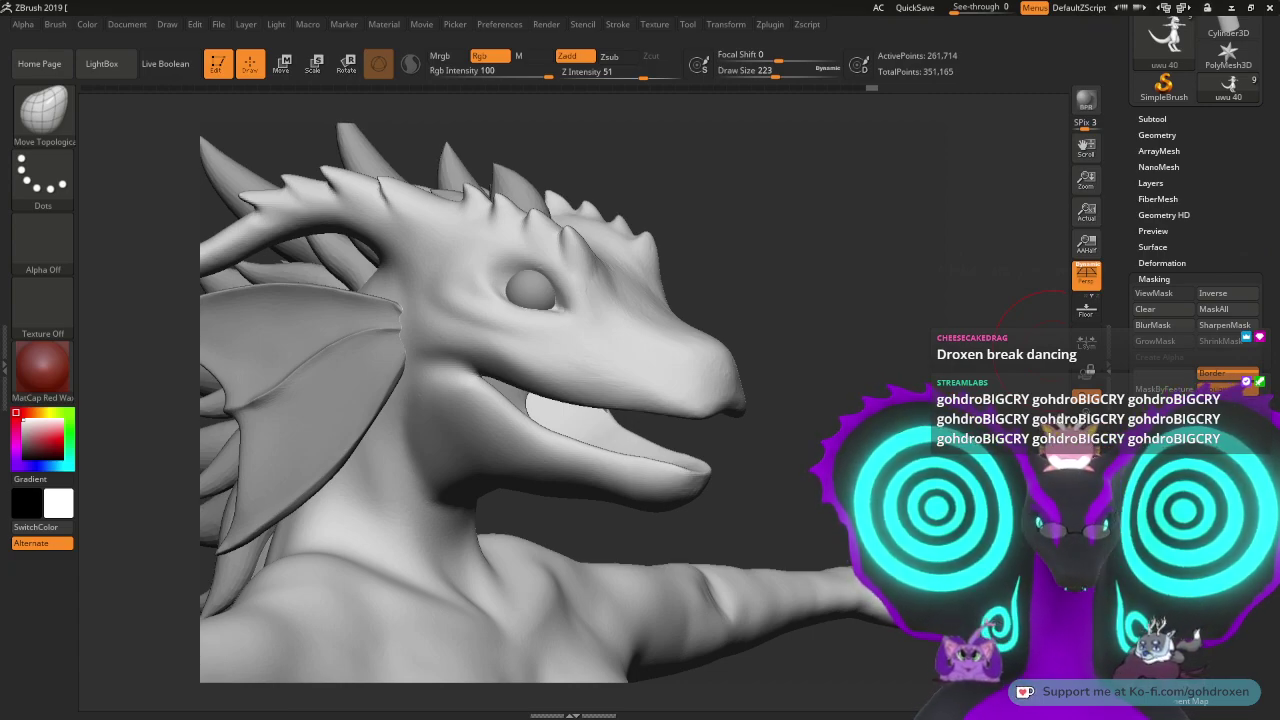
- Nudge the lower lip edge near the mouth corner slightly downward with the Move Topological brush, and check the head from several angles
{"action": "left_click_drag", "start_coordinate": [860, 291], "coordinate": [803, 283]}
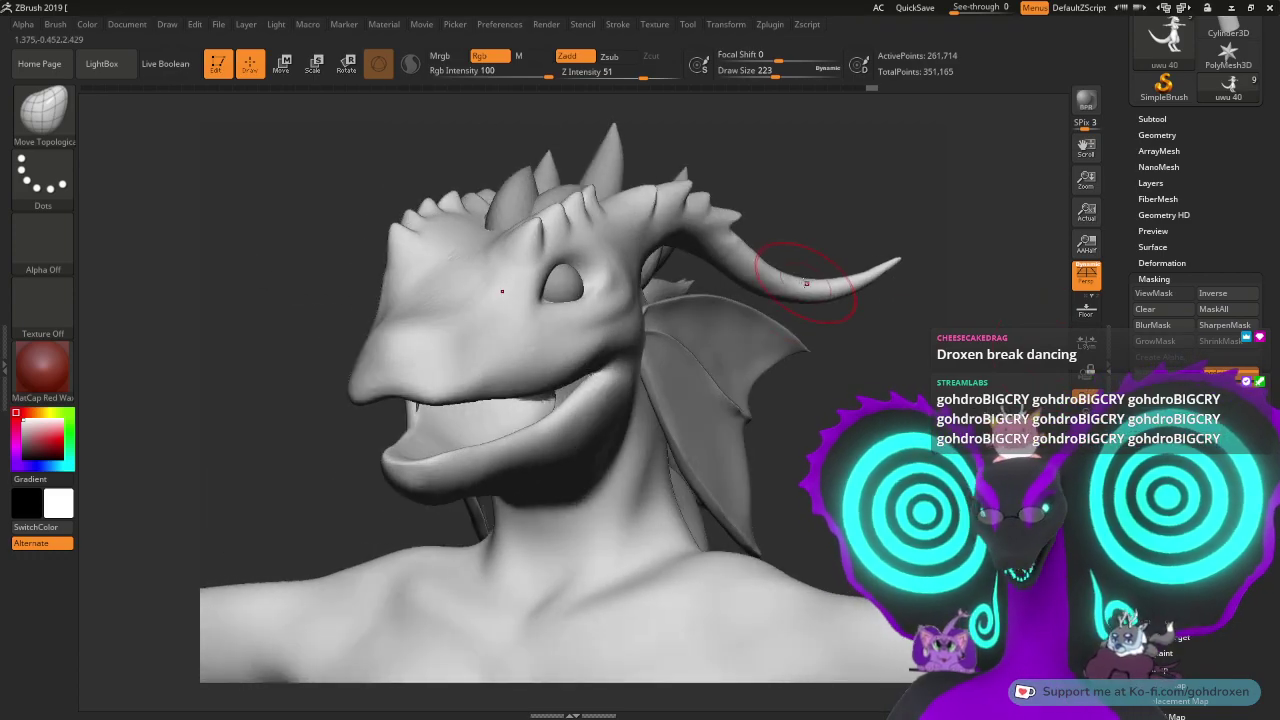
{"action": "left_click_drag", "start_coordinate": [330, 415], "coordinate": [540, 380]}
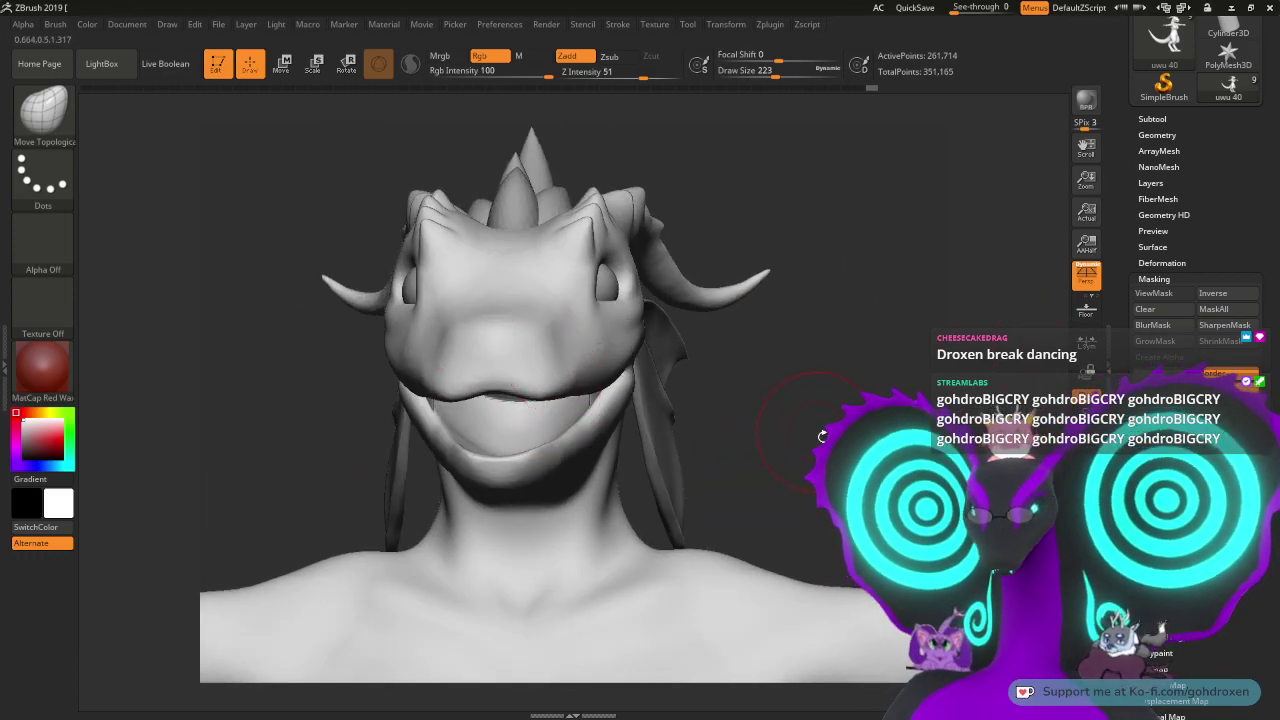
{"action": "mouse_move", "coordinate": [820, 435]}
{"action": "left_mouse_down"}
{"action": "mouse_move", "coordinate": [770, 460]}
{"action": "mouse_move", "coordinate": [930, 471]}
{"action": "mouse_move", "coordinate": [785, 471]}
{"action": "left_mouse_up"}
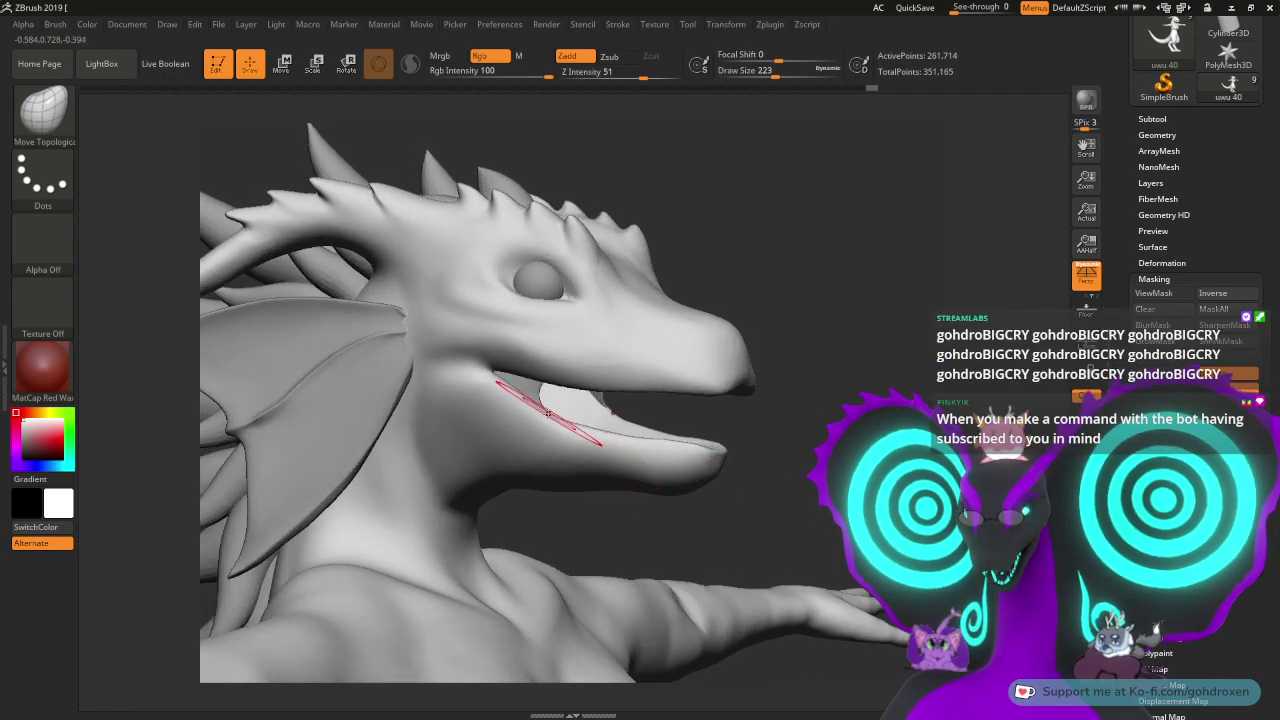
{"action": "left_click_drag", "start_coordinate": [548, 413], "coordinate": [549, 423]}
{"action": "left_click_drag", "start_coordinate": [780, 482], "coordinate": [690, 490]}
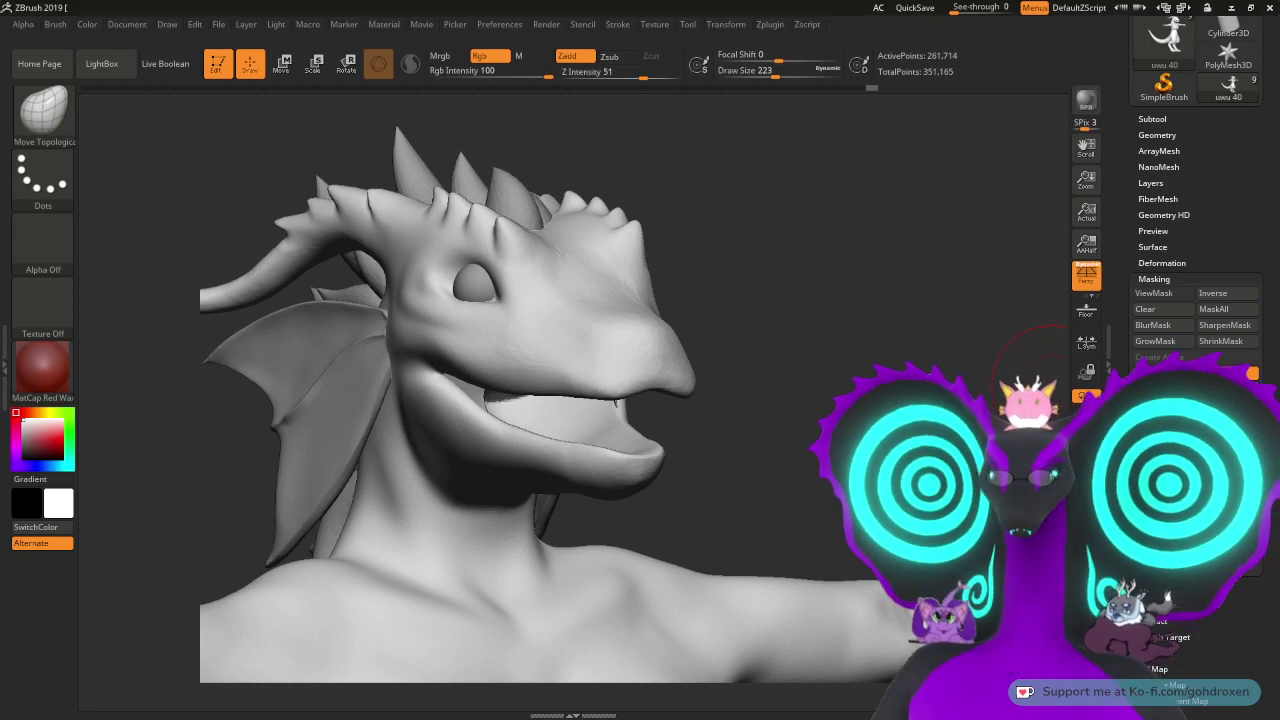
{"action": "left_click_drag", "start_coordinate": [886, 294], "coordinate": [900, 286]}
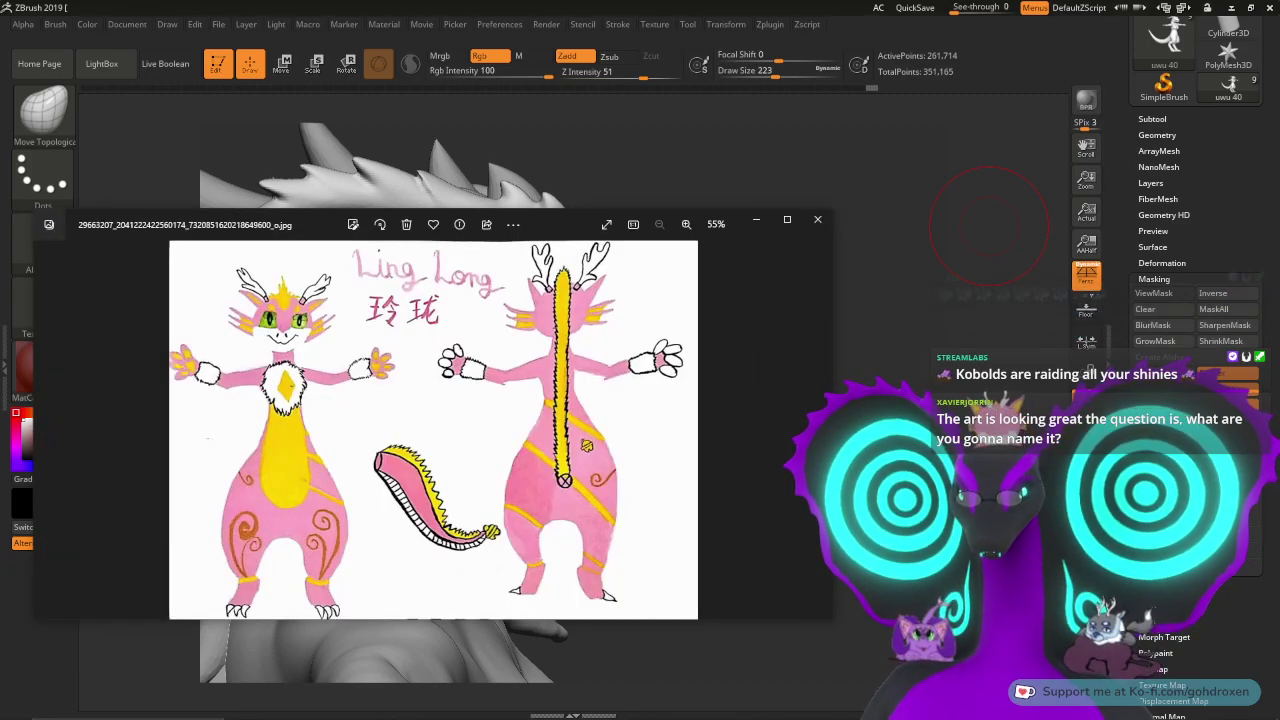
- View the pink dragon reference sheet at full size, and examine the sculpt's whole body from three-quarter and side views
{"action": "left_click", "coordinate": [787, 219]}
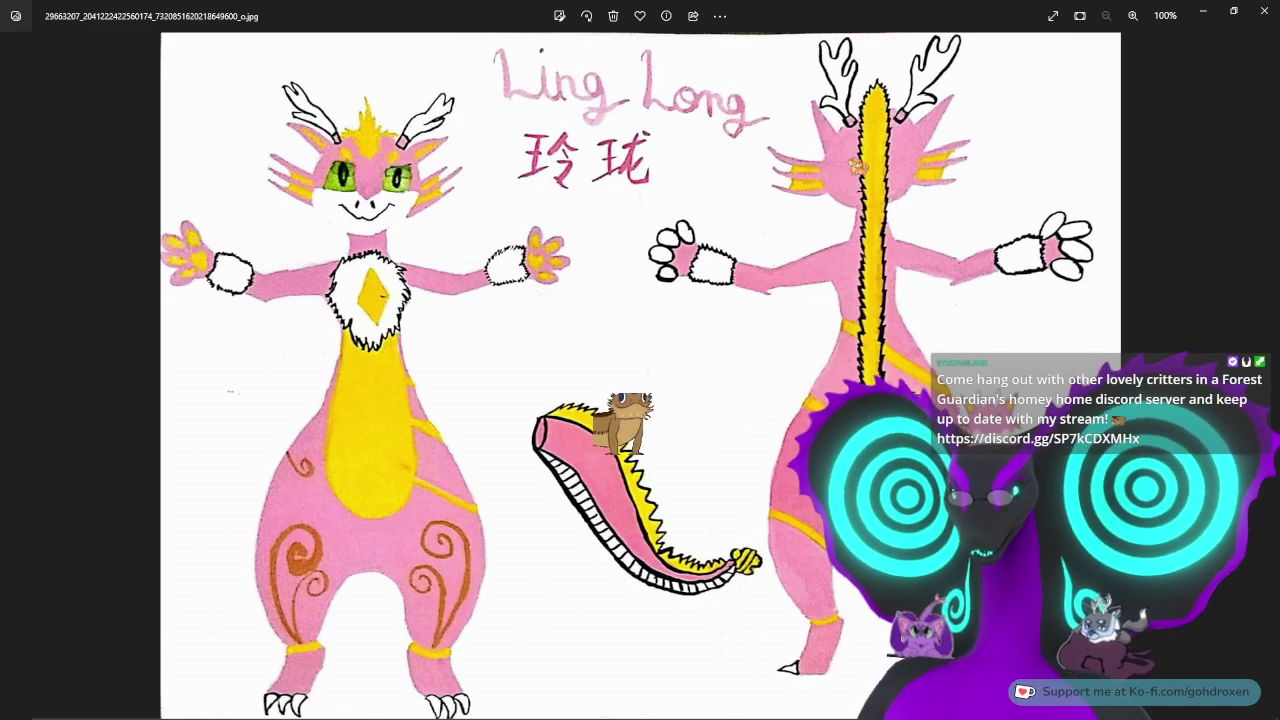
{"action": "left_click", "coordinate": [1203, 12]}
{"action": "left_click_drag", "start_coordinate": [860, 283], "coordinate": [830, 293]}
{"action": "left_click_drag", "start_coordinate": [869, 337], "coordinate": [860, 140], "text": "alt"}
{"action": "left_click_drag", "start_coordinate": [763, 592], "coordinate": [780, 450], "text": "alt"}
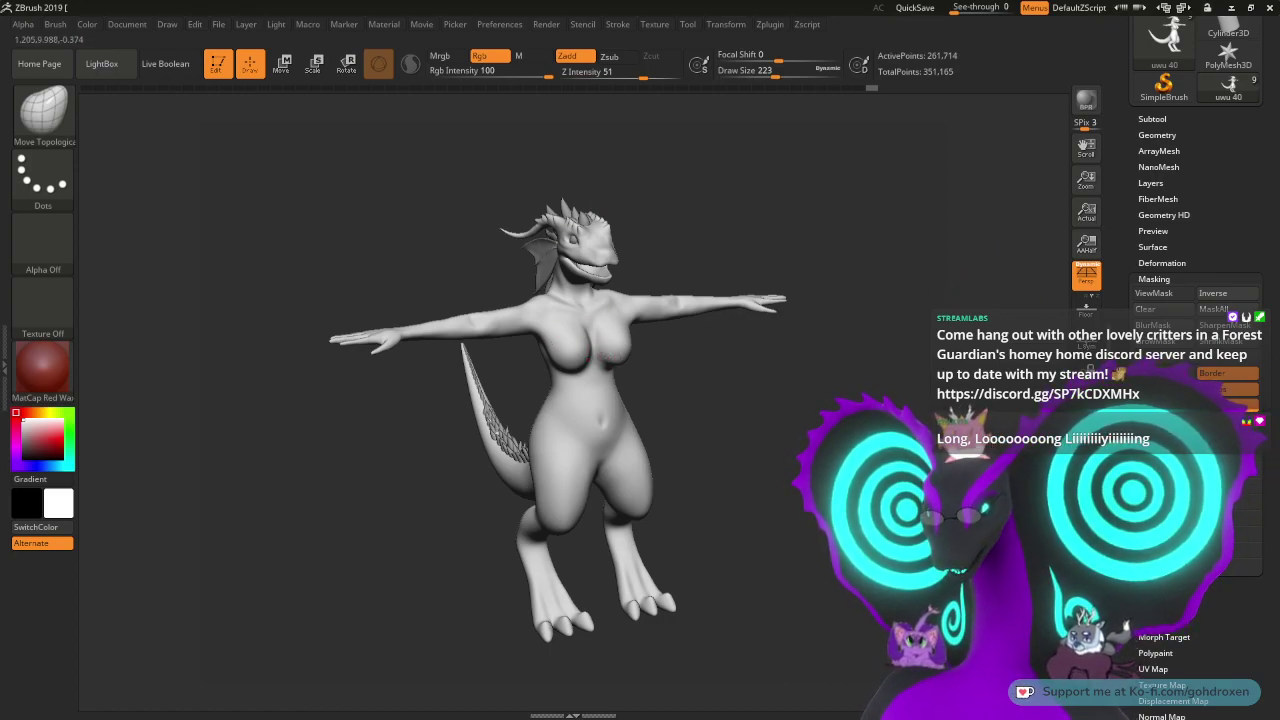
{"action": "mouse_move", "coordinate": [728, 430]}
{"action": "left_mouse_down"}
{"action": "mouse_move", "coordinate": [602, 430]}
{"action": "mouse_move", "coordinate": [790, 432]}
{"action": "mouse_move", "coordinate": [706, 430]}
{"action": "left_mouse_up"}
{"action": "left_click_drag", "start_coordinate": [804, 497], "coordinate": [880, 497], "text": "shift"}
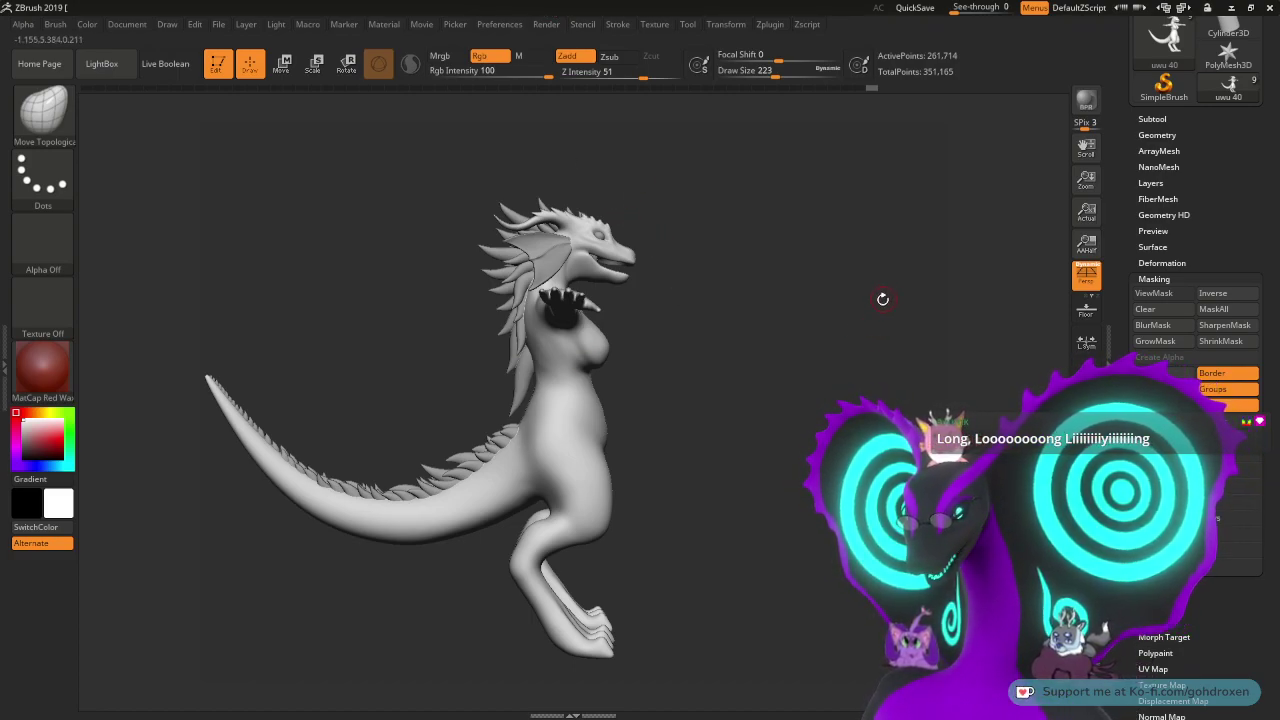
- Select the Top fer subtool and show its transform gizmo for the mane behind the head
{"action": "left_click", "coordinate": [1152, 118]}
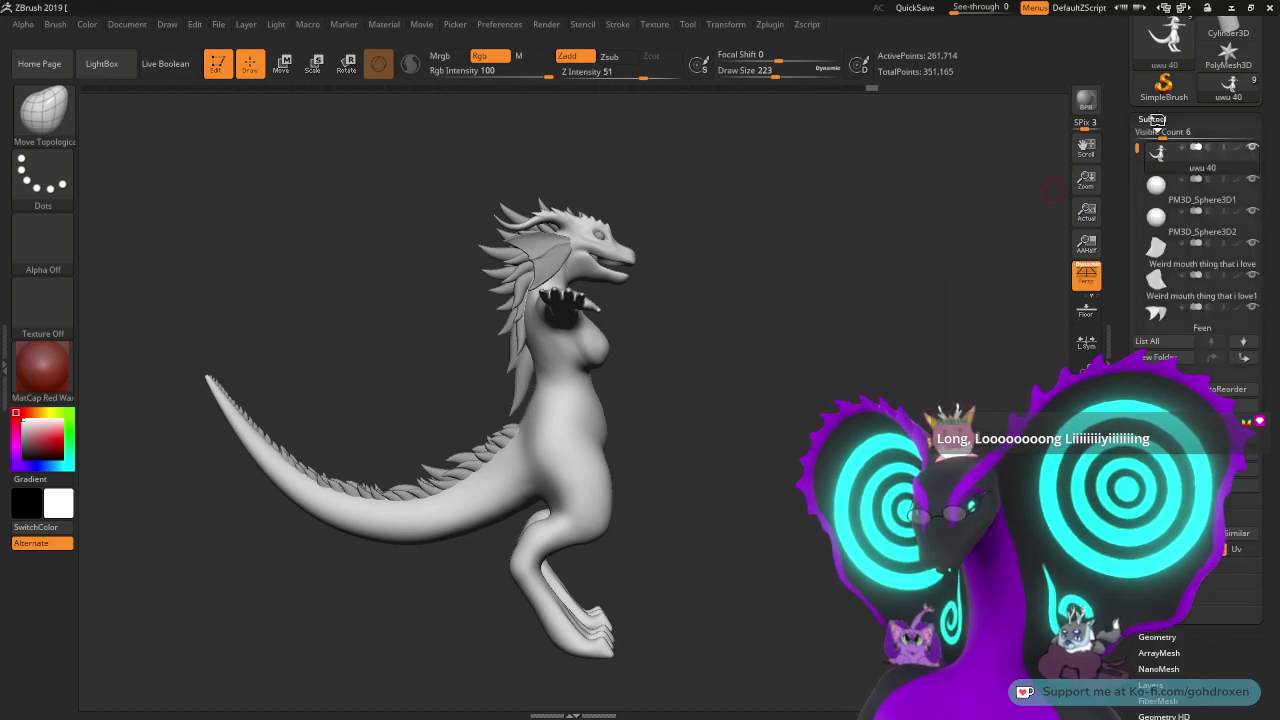
{"action": "left_click_drag", "start_coordinate": [1136, 148], "coordinate": [1130, 220]}
{"action": "left_click", "coordinate": [1157, 219]}
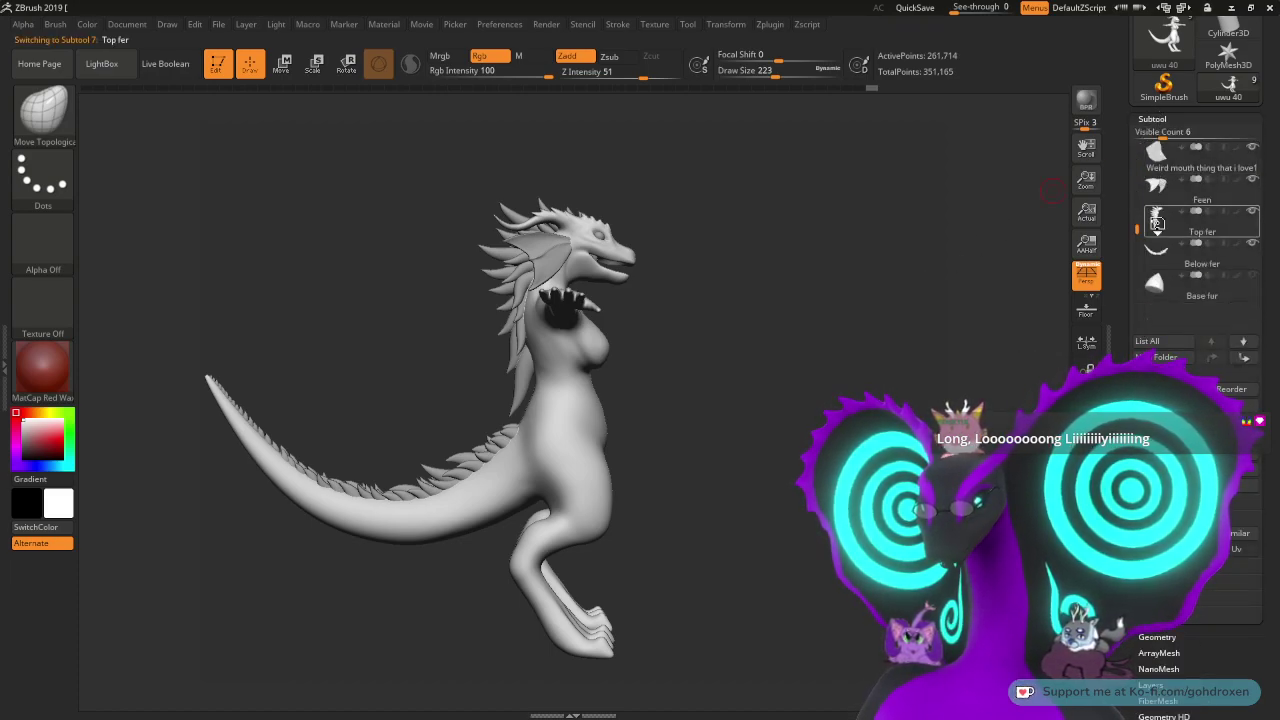
{"action": "left_click_drag", "start_coordinate": [920, 270], "coordinate": [958, 270], "text": "alt"}
{"action": "key", "text": "w"}
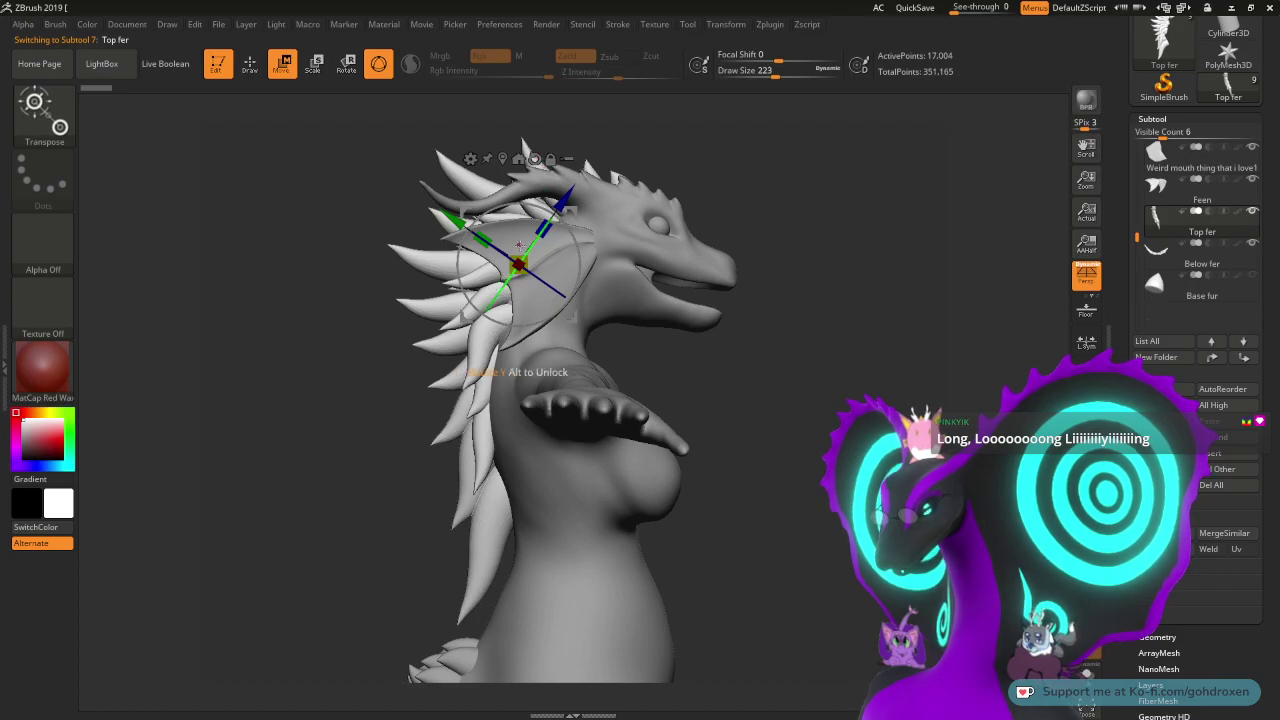
- Try scaling up the whole mane and shifting it backward away from the head and neck
{"action": "left_click_drag", "start_coordinate": [485, 240], "coordinate": [467, 229]}
{"action": "key", "text": "ctrl+z"}
{"action": "left_click_drag", "start_coordinate": [517, 265], "coordinate": [510, 238]}
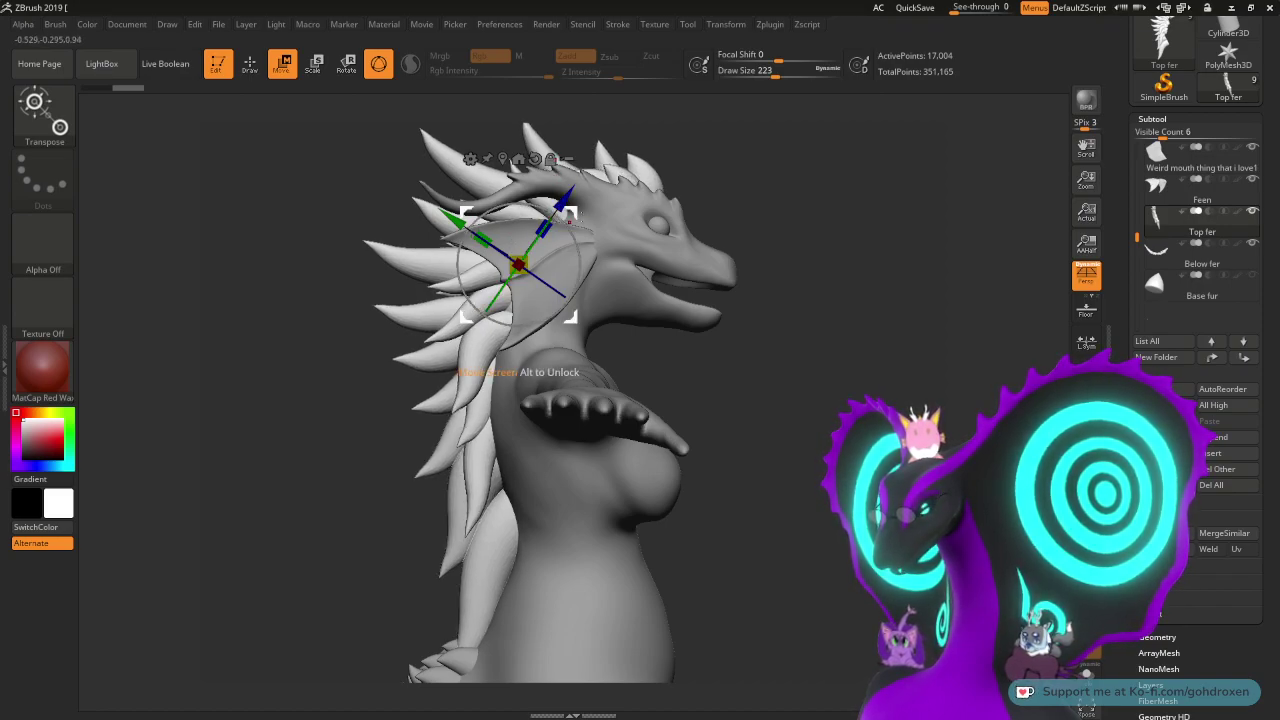
{"action": "left_click_drag", "start_coordinate": [574, 214], "coordinate": [543, 211]}
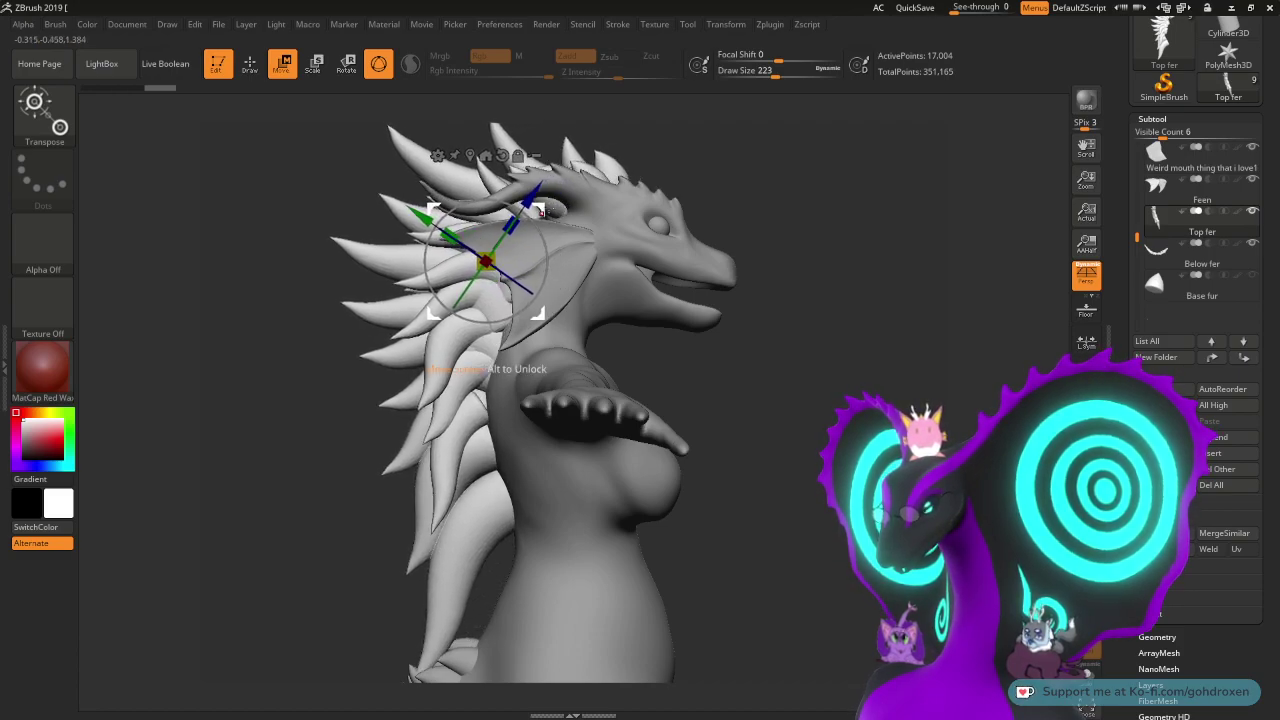
{"action": "left_click_drag", "start_coordinate": [884, 188], "coordinate": [882, 245]}
{"action": "mouse_move", "coordinate": [765, 277]}
{"action": "left_mouse_down", "text": "alt"}
{"action": "mouse_move", "coordinate": [818, 276]}
{"action": "mouse_move", "coordinate": [804, 281]}
{"action": "mouse_move", "coordinate": [815, 357]}
{"action": "mouse_move", "coordinate": [790, 260]}
{"action": "mouse_move", "coordinate": [790, 287]}
{"action": "mouse_move", "coordinate": [779, 268]}
{"action": "left_mouse_up", "text": "alt"}
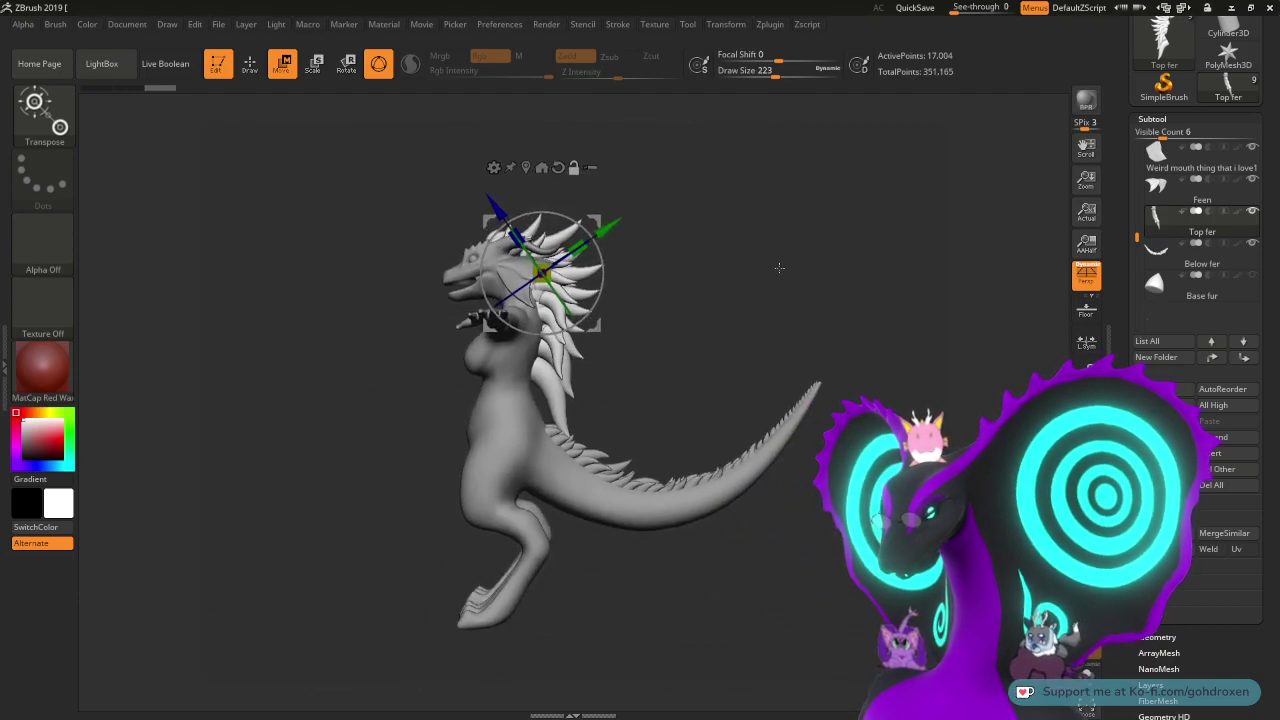
{"action": "key", "text": "ctrl+z"}
{"action": "key", "text": "ctrl+z"}
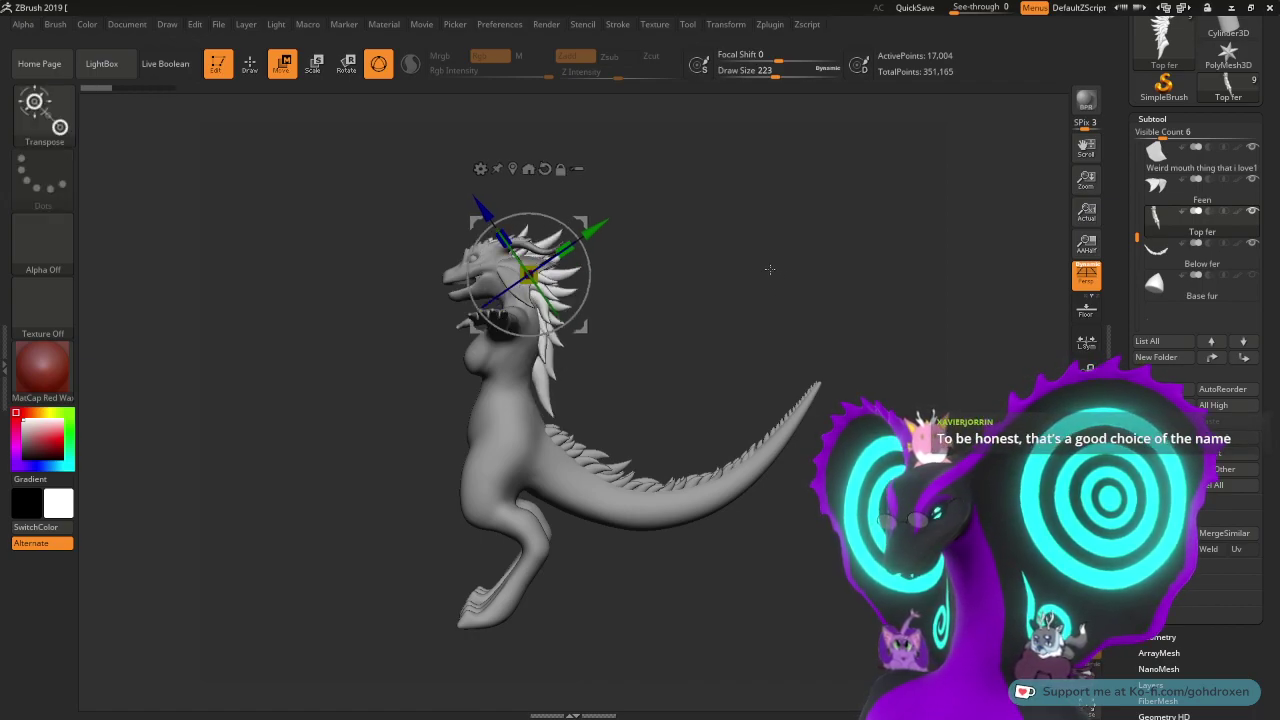
- Try enlarging the mane slightly and nudging it down and back, checking the fit in the opposite side view
{"action": "left_click_drag", "start_coordinate": [693, 261], "coordinate": [719, 376], "text": "alt"}
{"action": "mouse_move", "coordinate": [530, 274]}
{"action": "left_mouse_down"}
{"action": "mouse_move", "coordinate": [545, 263]}
{"action": "mouse_move", "coordinate": [531, 264]}
{"action": "mouse_move", "coordinate": [538, 284]}
{"action": "left_mouse_up"}
{"action": "mouse_move", "coordinate": [792, 256]}
{"action": "left_mouse_down"}
{"action": "mouse_move", "coordinate": [859, 326]}
{"action": "mouse_move", "coordinate": [786, 309]}
{"action": "mouse_move", "coordinate": [800, 232]}
{"action": "left_mouse_up"}
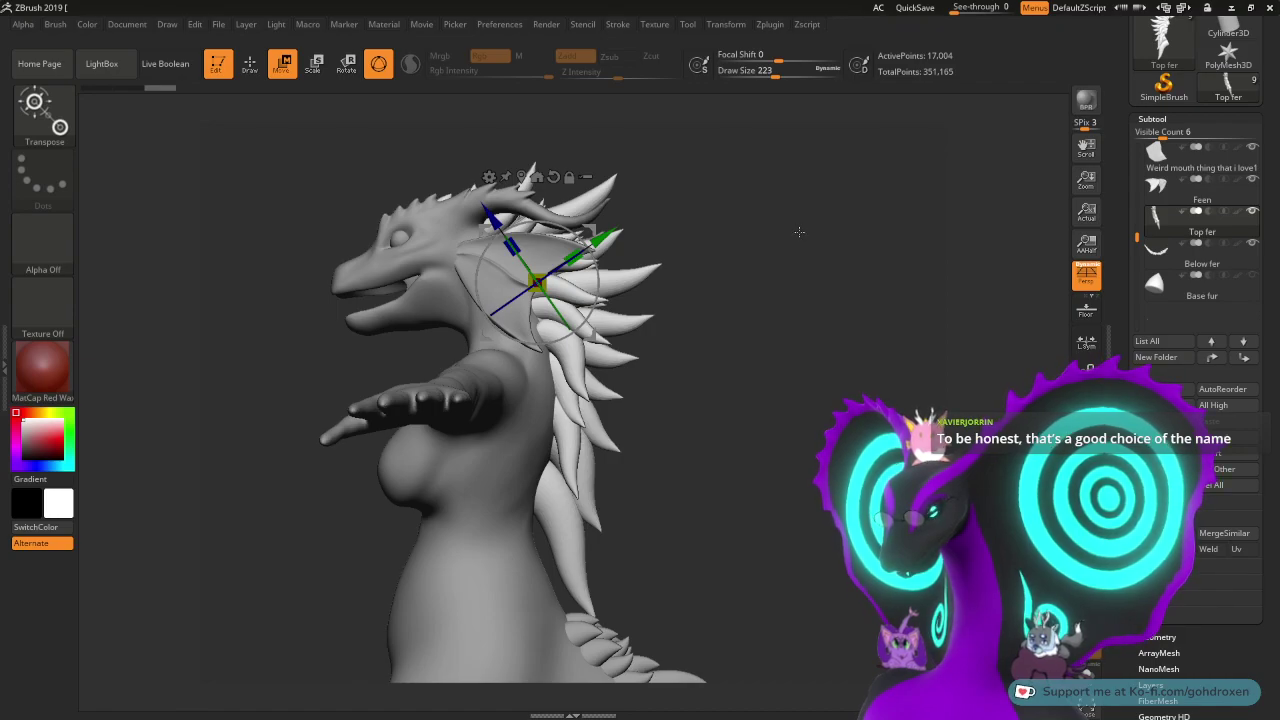
{"action": "key", "text": "ctrl+z"}
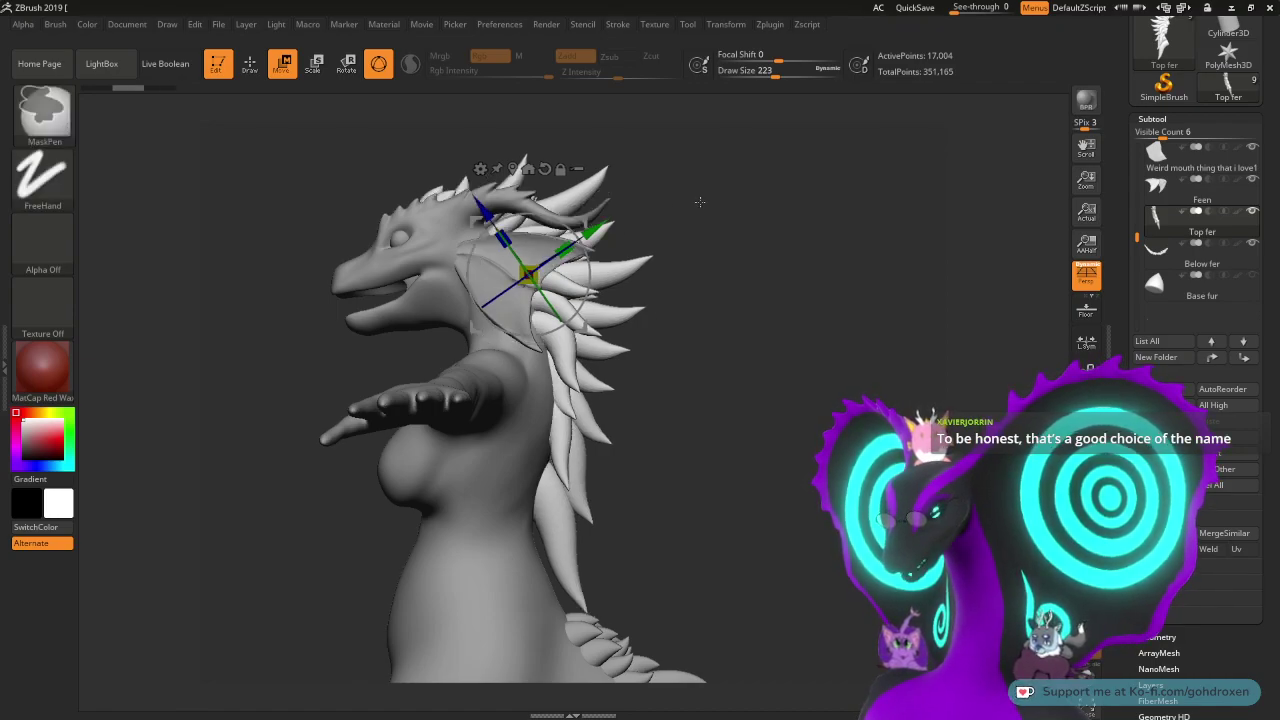
{"action": "key", "text": "ctrl+z"}
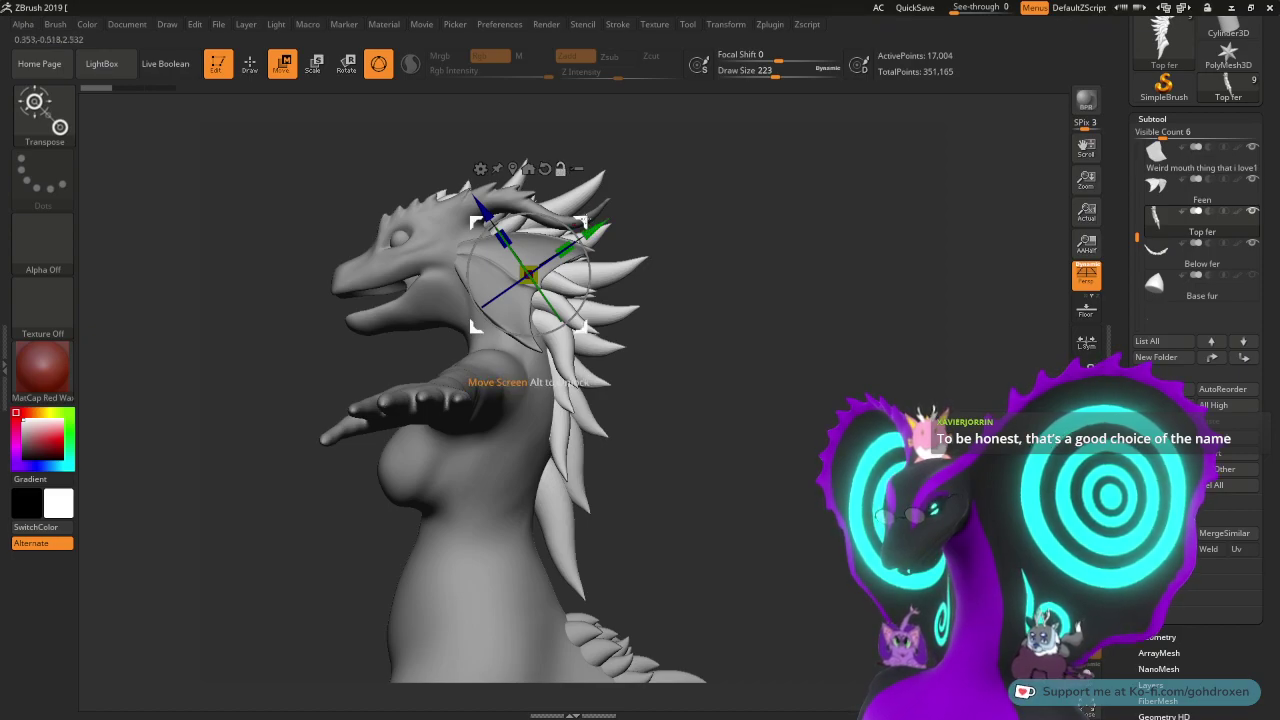
- Align the mane's transform gizmo upright and move its pivot forward onto the head just above and behind the eye
{"action": "mouse_move", "coordinate": [570, 229]}
{"action": "left_mouse_down", "text": "alt"}
{"action": "mouse_move", "coordinate": [600, 243]}
{"action": "mouse_move", "coordinate": [575, 272]}
{"action": "left_mouse_up", "text": "alt"}
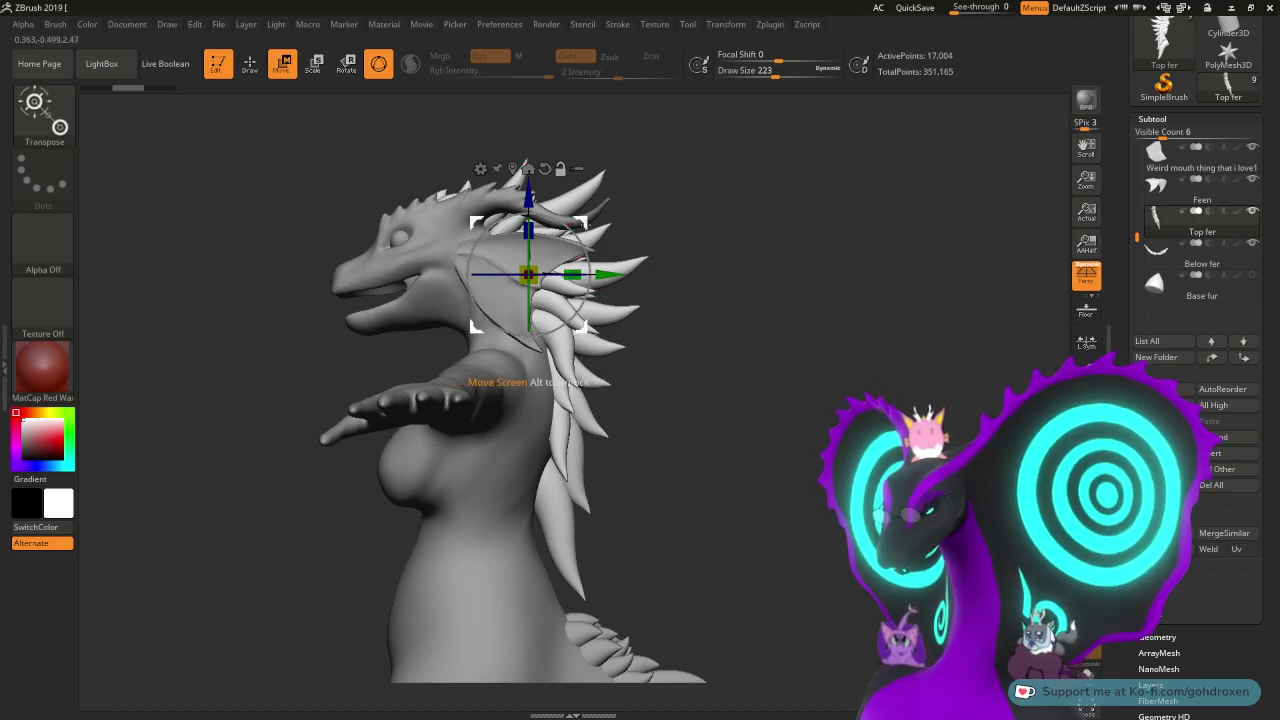
{"action": "left_click_drag", "start_coordinate": [476, 325], "coordinate": [368, 322]}
{"action": "left_click_drag", "start_coordinate": [476, 221], "coordinate": [472, 165]}
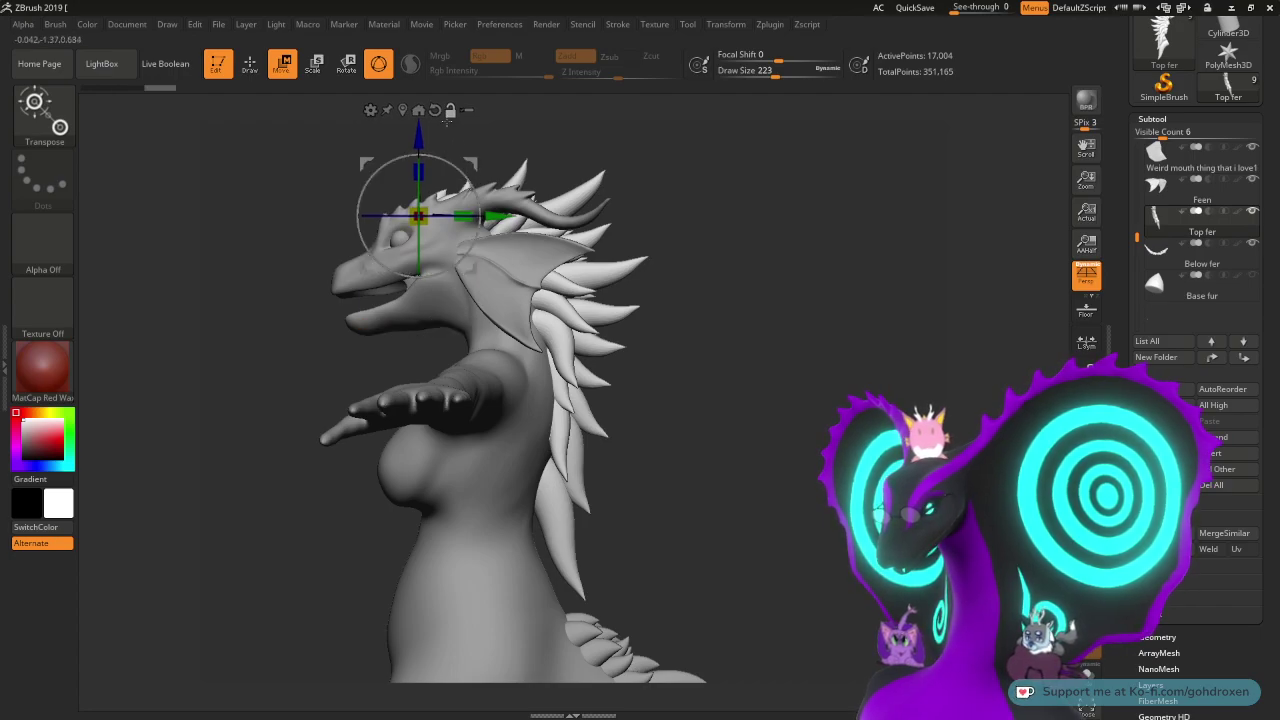
- Stretch the whole mane backward and vertically from the pivot on the head, and nudge it slightly upward
{"action": "left_click_drag", "start_coordinate": [468, 214], "coordinate": [481, 208]}
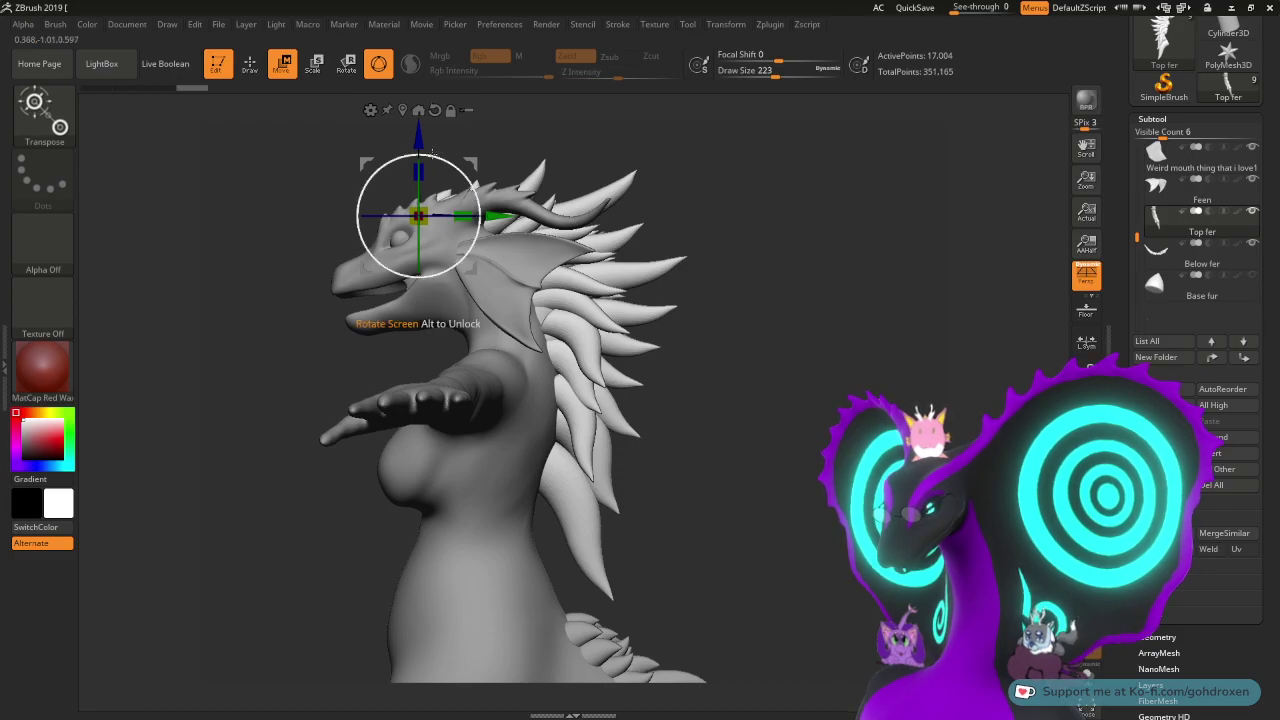
{"action": "left_click_drag", "start_coordinate": [423, 165], "coordinate": [424, 152]}
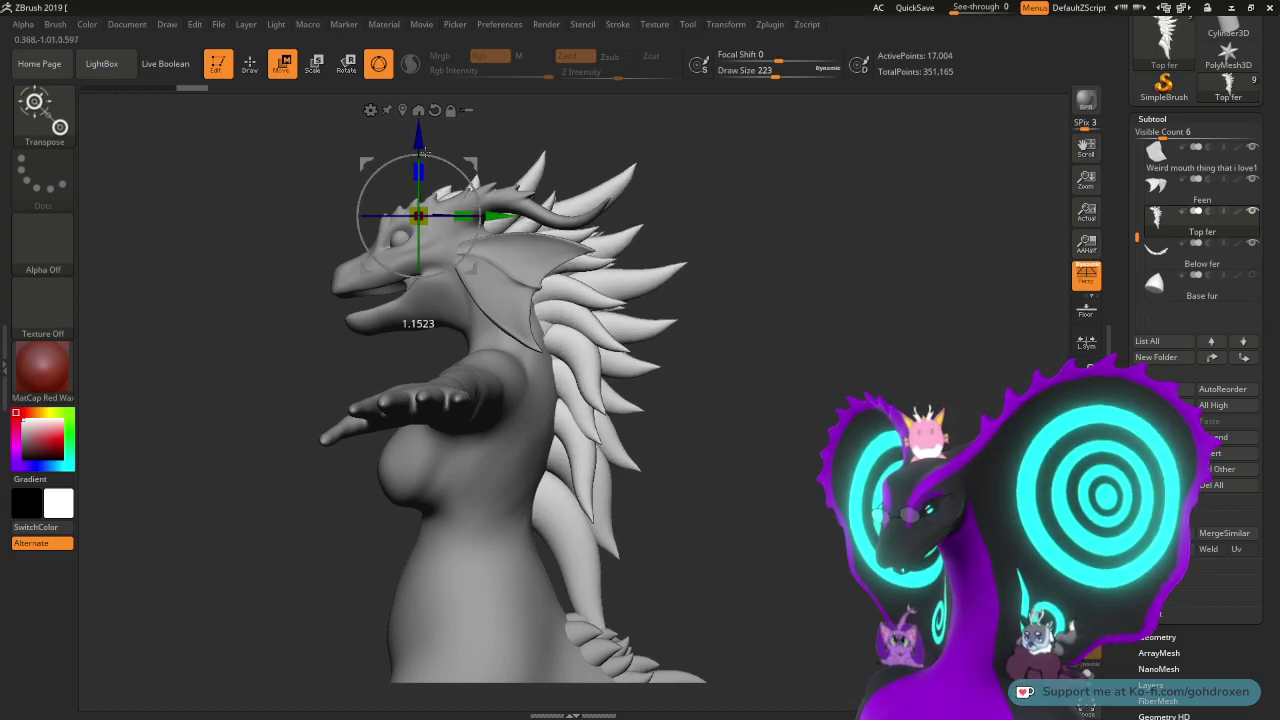
{"action": "left_click_drag", "start_coordinate": [471, 162], "coordinate": [468, 152]}
{"action": "left_click_drag", "start_coordinate": [792, 272], "coordinate": [754, 289]}
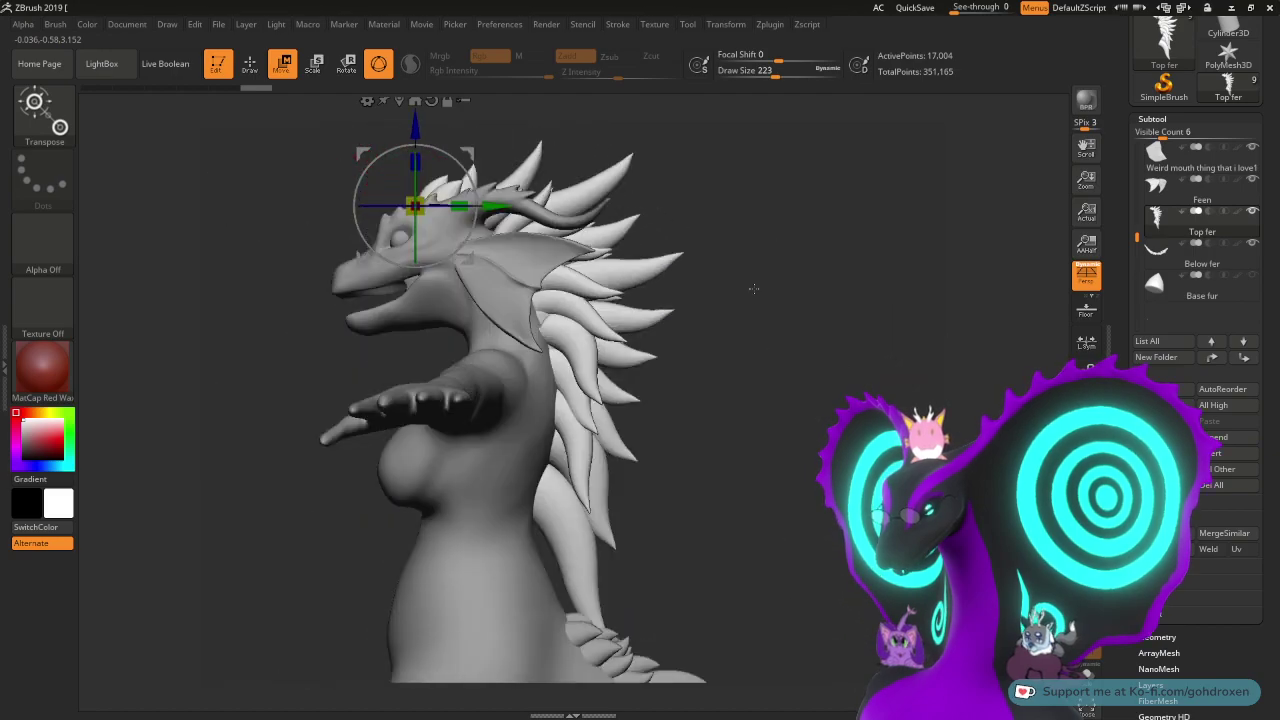
{"action": "left_click_drag", "start_coordinate": [756, 389], "coordinate": [703, 370]}
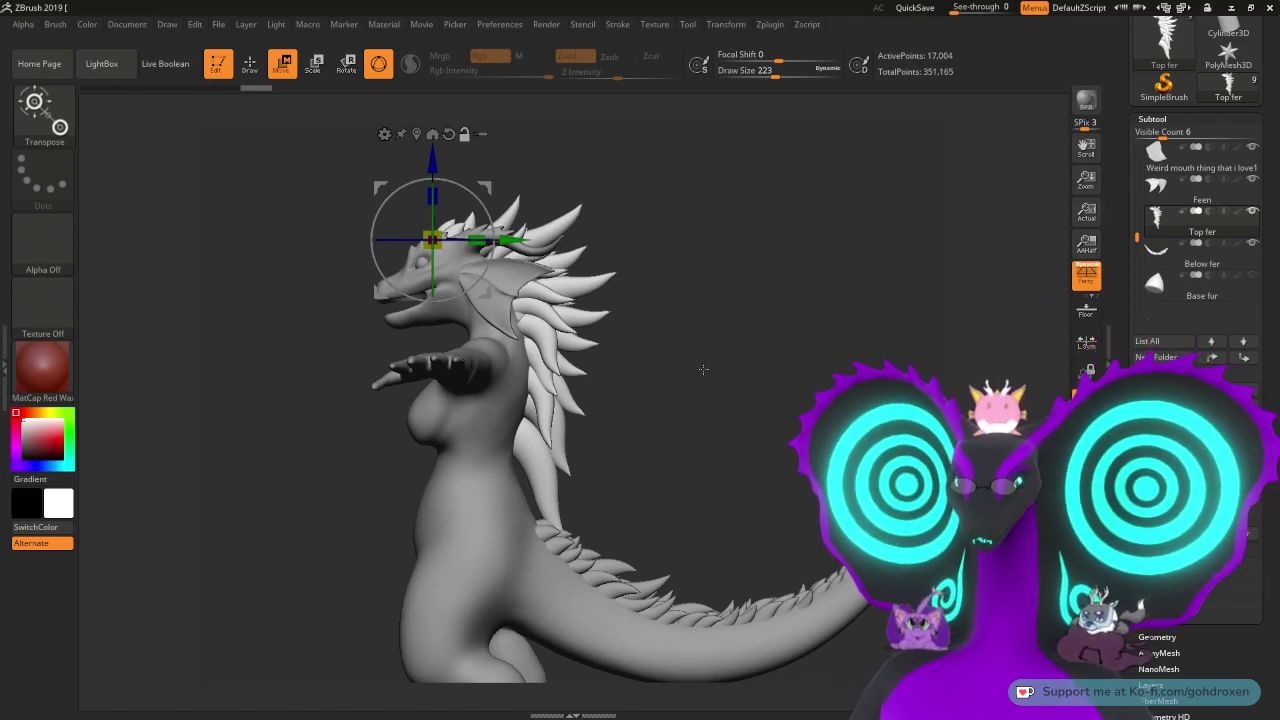
- Pull the root of the mane tuft behind the ear fin forward against the neck with the Move Topological brush
{"action": "left_click_drag", "start_coordinate": [670, 323], "coordinate": [713, 359]}
{"action": "mouse_move", "coordinate": [808, 290]}
{"action": "left_mouse_down"}
{"action": "mouse_move", "coordinate": [742, 263]}
{"action": "mouse_move", "coordinate": [751, 297]}
{"action": "mouse_move", "coordinate": [691, 331]}
{"action": "mouse_move", "coordinate": [714, 478]}
{"action": "left_mouse_up"}
{"action": "key", "text": "q"}
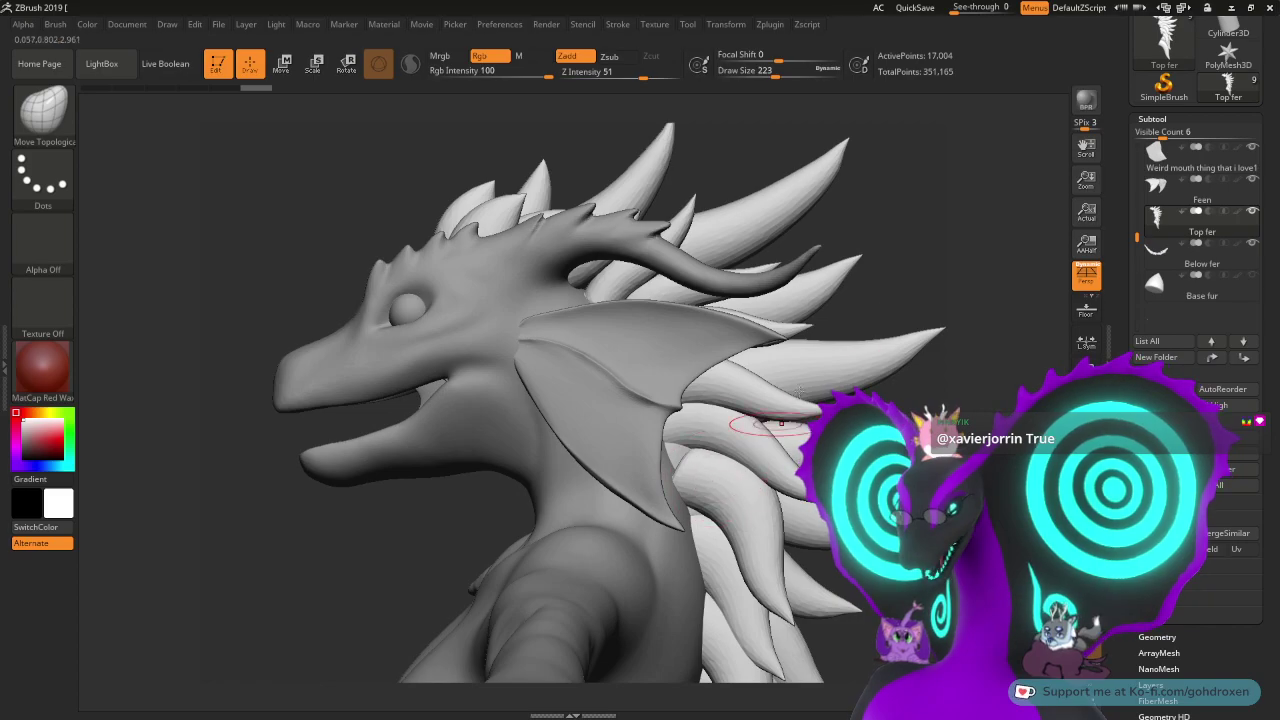
{"action": "left_click_drag", "start_coordinate": [941, 231], "coordinate": [824, 186]}
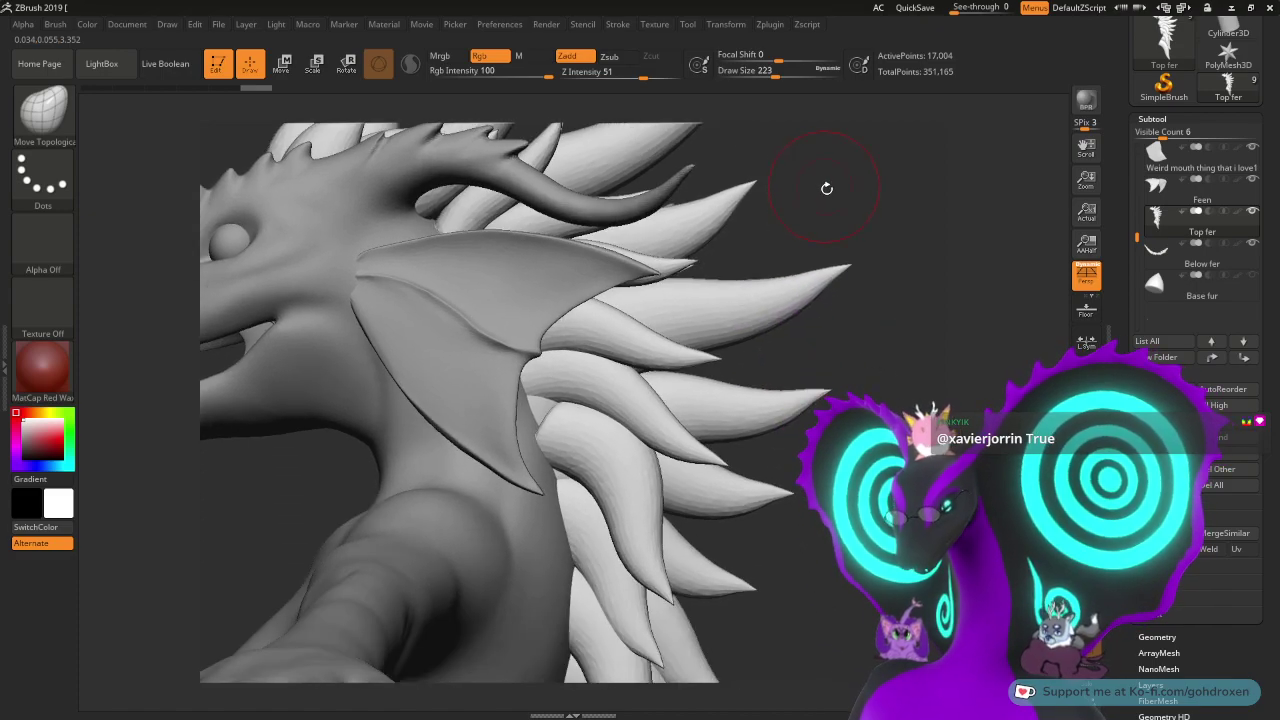
{"action": "mouse_move", "coordinate": [868, 293]}
{"action": "left_mouse_down"}
{"action": "mouse_move", "coordinate": [960, 400]}
{"action": "mouse_move", "coordinate": [860, 330]}
{"action": "left_mouse_up"}
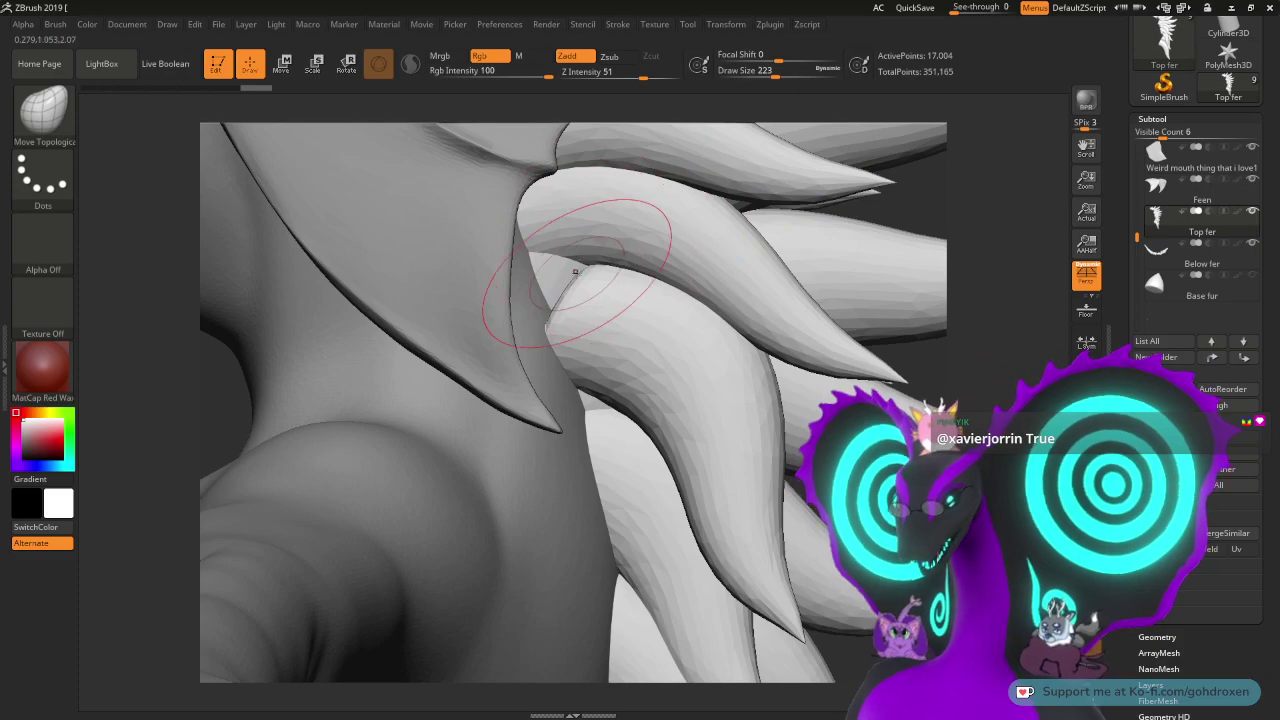
{"action": "left_click_drag", "start_coordinate": [995, 361], "coordinate": [1005, 452], "text": "alt"}
{"action": "left_click_drag", "start_coordinate": [566, 296], "coordinate": [493, 294]}
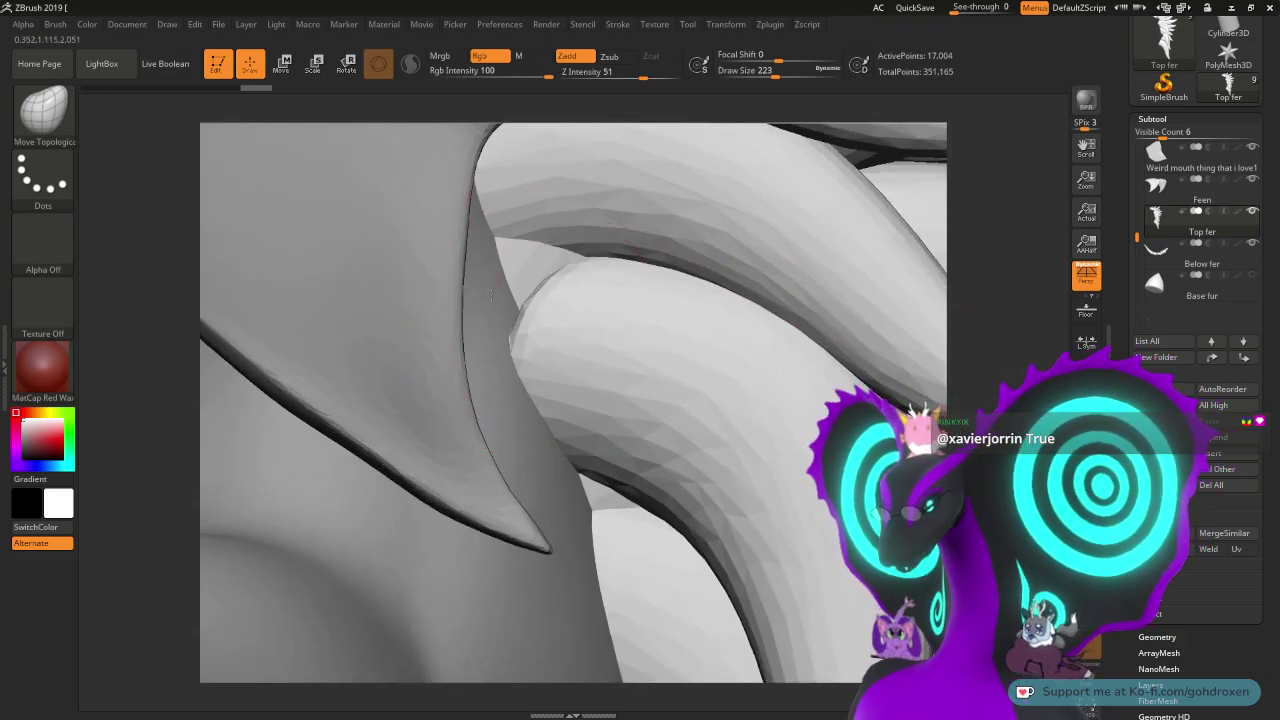
{"action": "left_click_drag", "start_coordinate": [298, 208], "coordinate": [290, 188]}
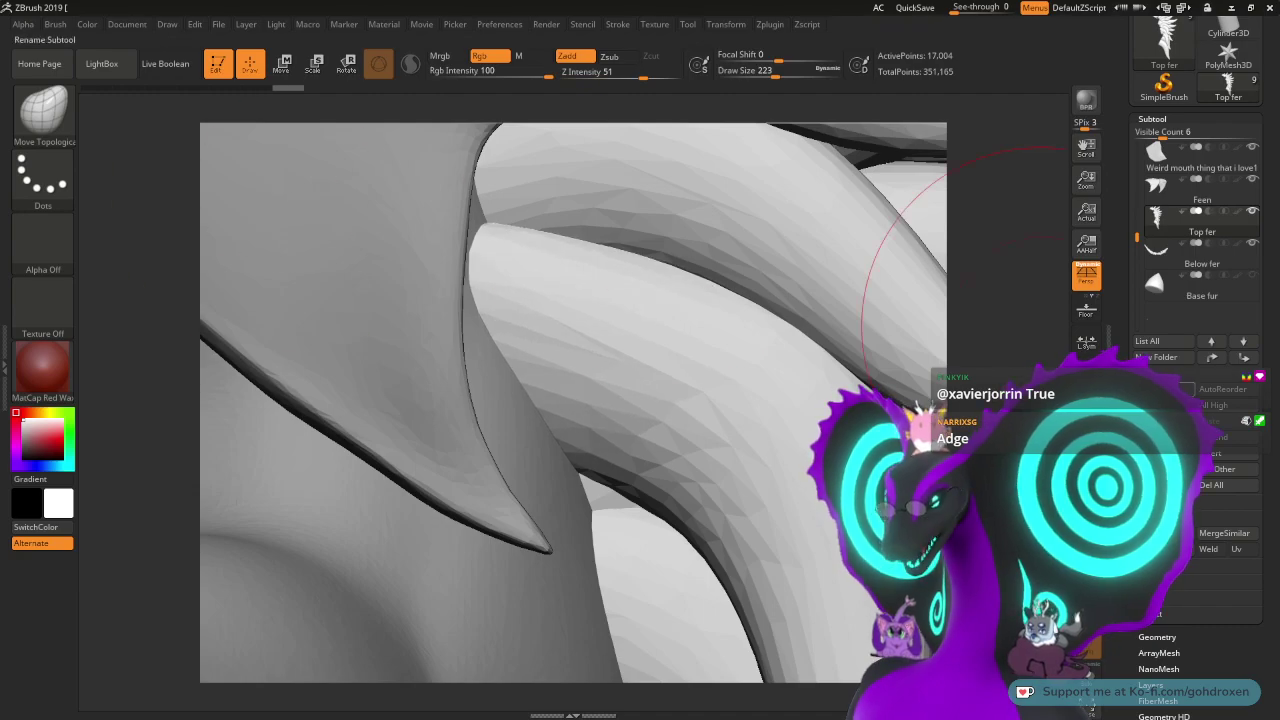
- Examine how the mane tufts meet the neck and ear fin on both sides and down the back
{"action": "left_click_drag", "start_coordinate": [1028, 432], "coordinate": [982, 184]}
{"action": "left_click_drag", "start_coordinate": [922, 341], "coordinate": [757, 367], "text": "shift"}
{"action": "left_click_drag", "start_coordinate": [860, 345], "coordinate": [800, 369]}
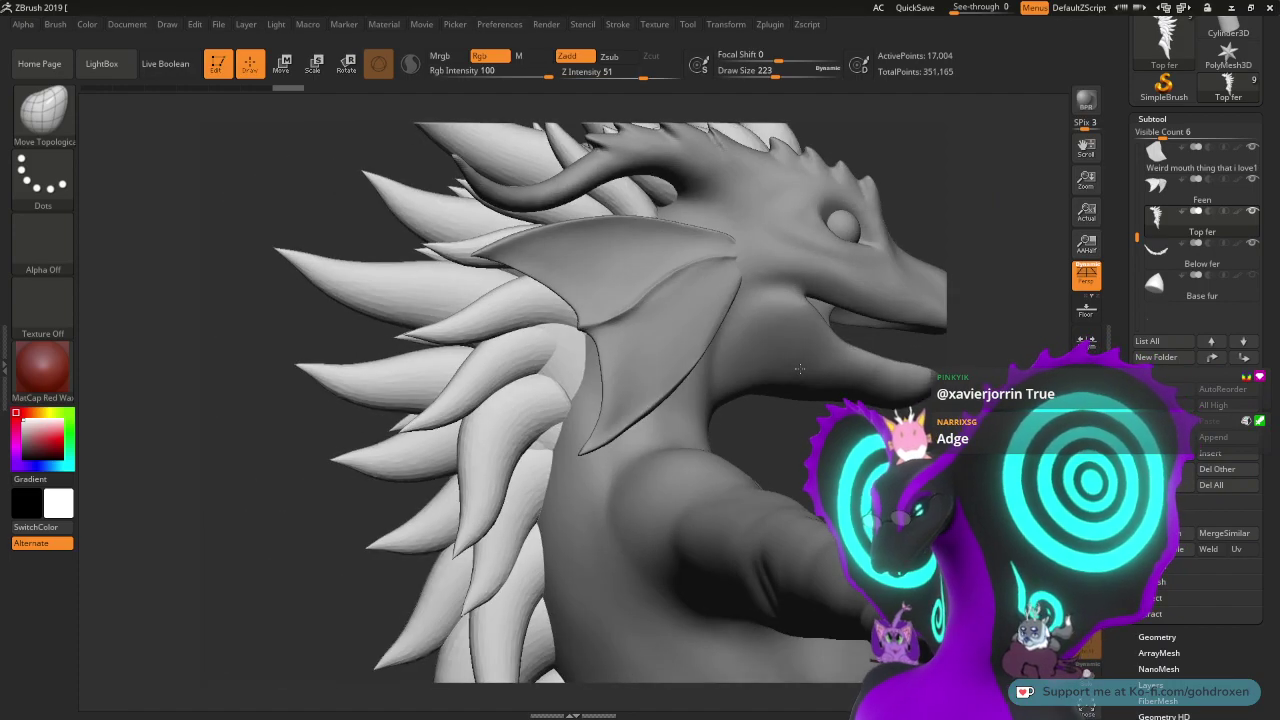
{"action": "left_click_drag", "start_coordinate": [797, 449], "coordinate": [940, 449]}
{"action": "left_click_drag", "start_coordinate": [800, 500], "coordinate": [780, 505]}
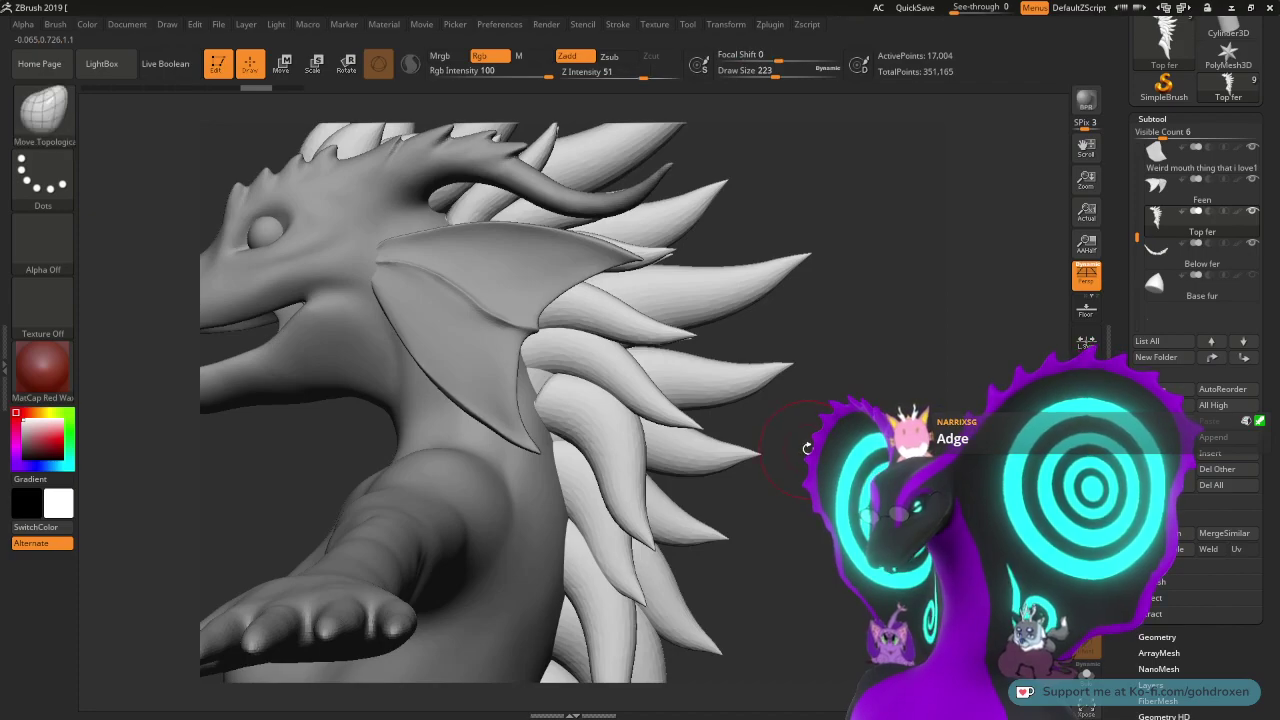
{"action": "left_click_drag", "start_coordinate": [808, 449], "coordinate": [796, 466], "text": "alt"}
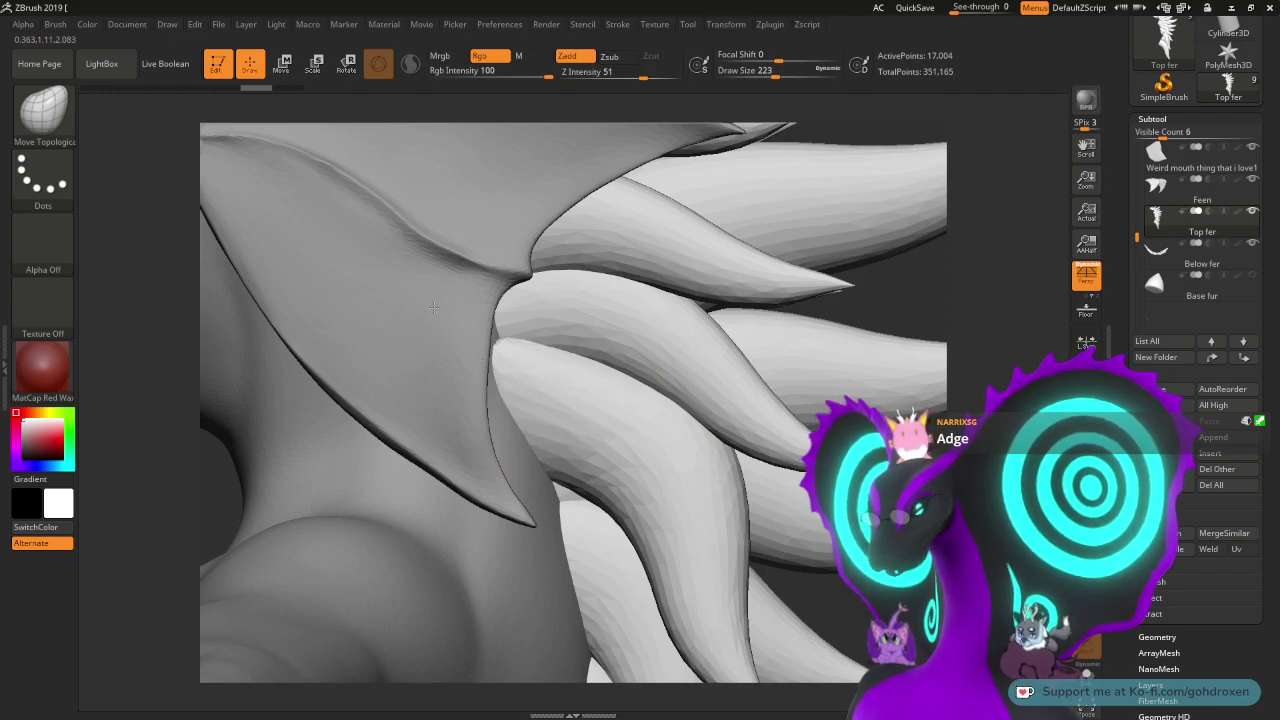
{"action": "left_click_drag", "start_coordinate": [978, 418], "coordinate": [930, 419], "text": "alt"}
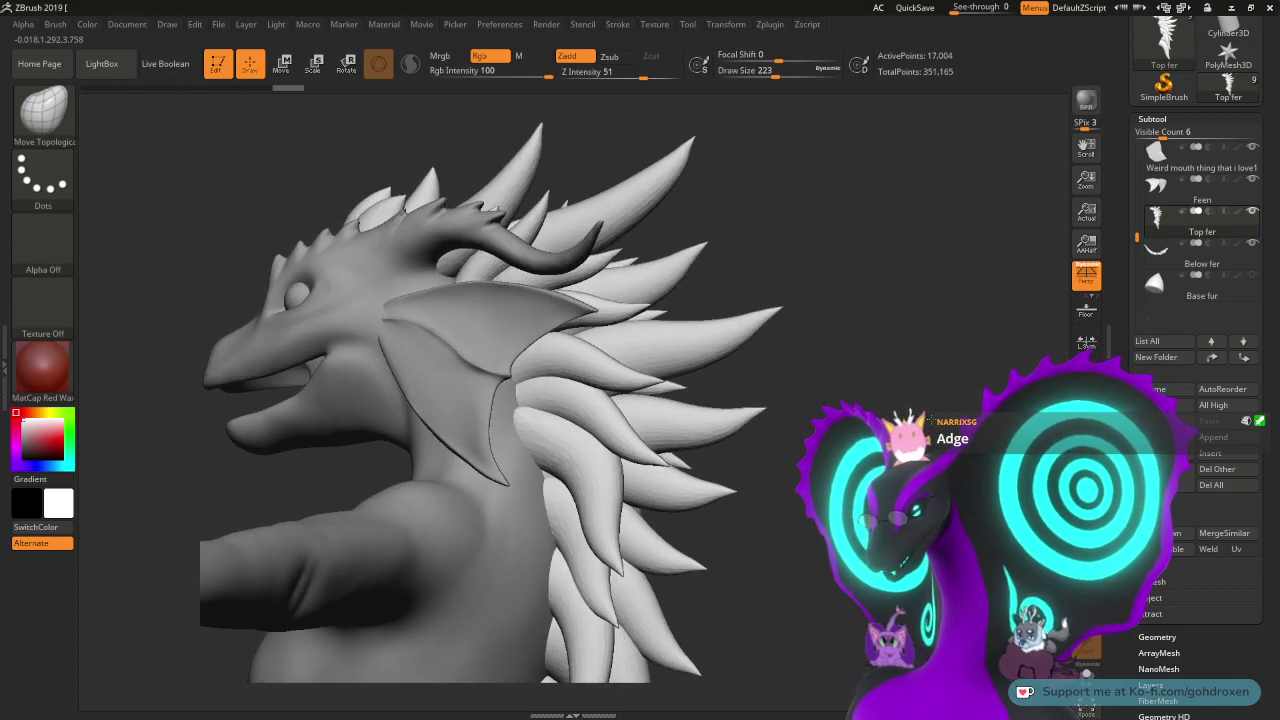
{"action": "right_click_drag", "start_coordinate": [1000, 352], "coordinate": [985, 352]}
{"action": "left_click_drag", "start_coordinate": [960, 380], "coordinate": [963, 190]}
{"action": "right_click_drag", "start_coordinate": [960, 315], "coordinate": [885, 341]}
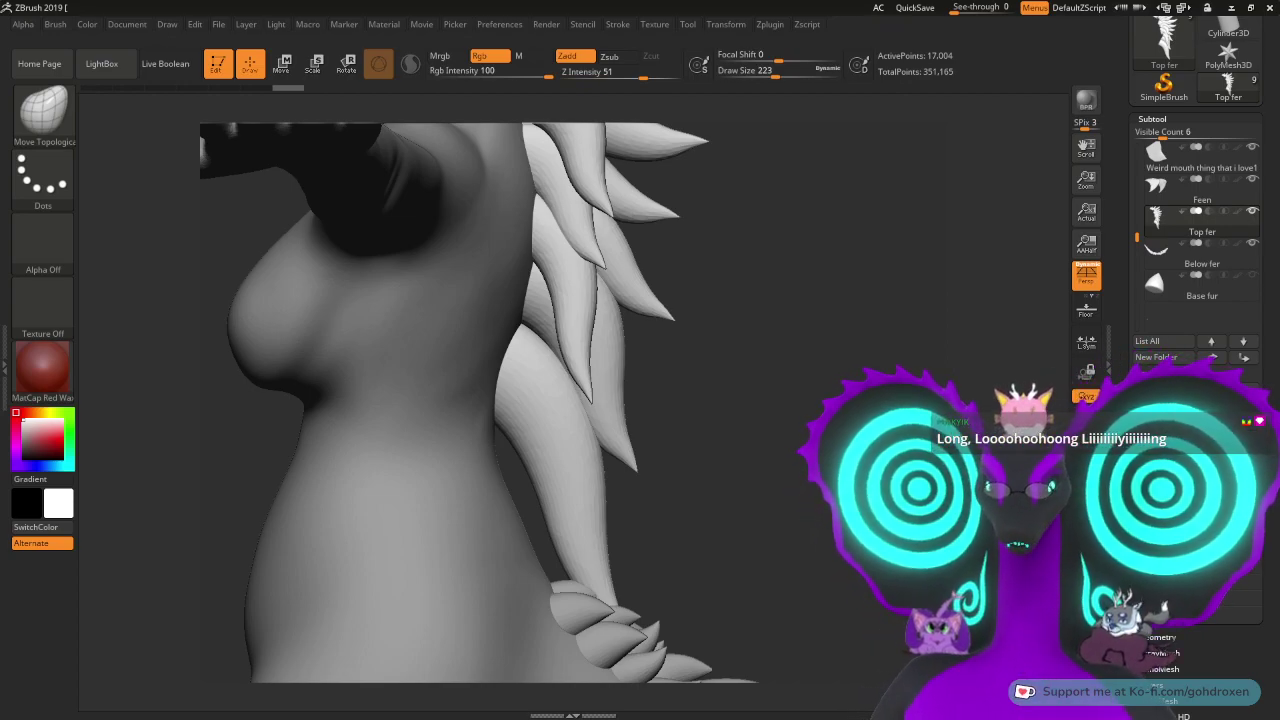
{"action": "left_click_drag", "start_coordinate": [838, 434], "coordinate": [765, 475]}
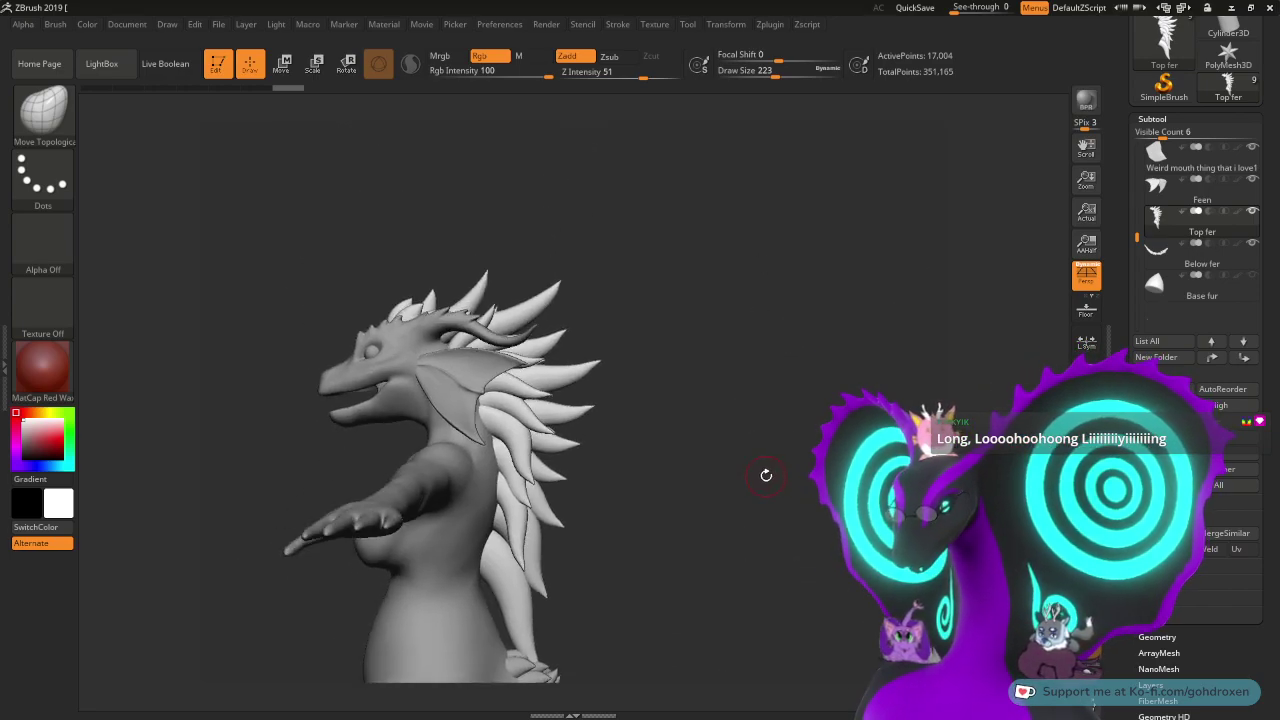
- Examine the mane tufts between and behind the horns from the side and from above
{"action": "left_click_drag", "start_coordinate": [641, 362], "coordinate": [655, 470], "text": "alt"}
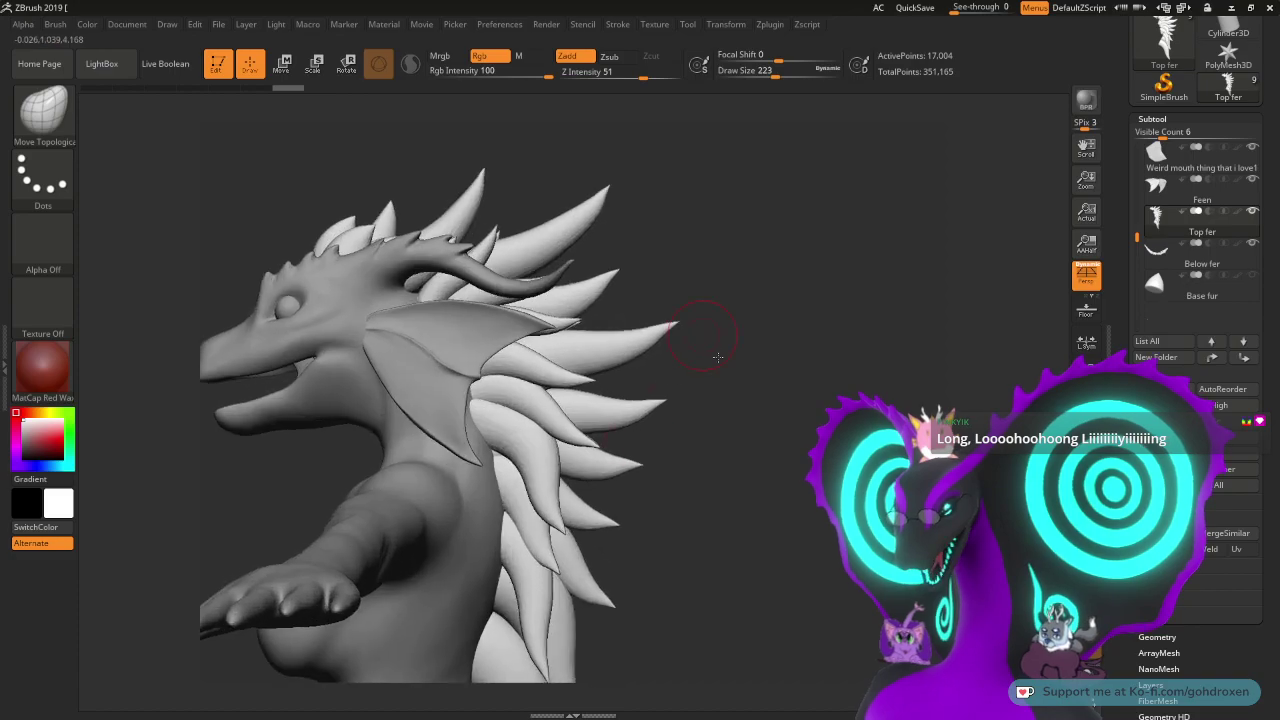
{"action": "left_click_drag", "start_coordinate": [714, 346], "coordinate": [744, 388], "text": "alt"}
{"action": "left_click_drag", "start_coordinate": [837, 366], "coordinate": [764, 248]}
{"action": "left_click_drag", "start_coordinate": [805, 196], "coordinate": [811, 264], "text": "alt"}
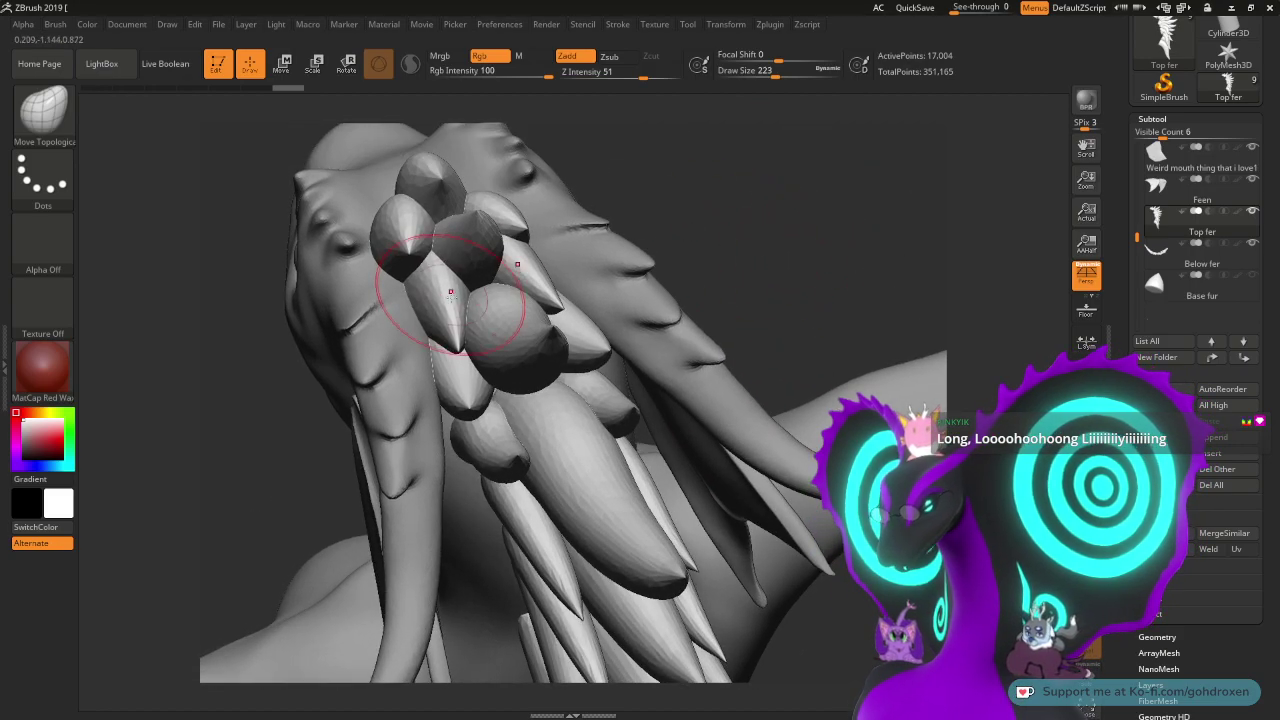
{"action": "left_click_drag", "start_coordinate": [588, 254], "coordinate": [729, 224]}
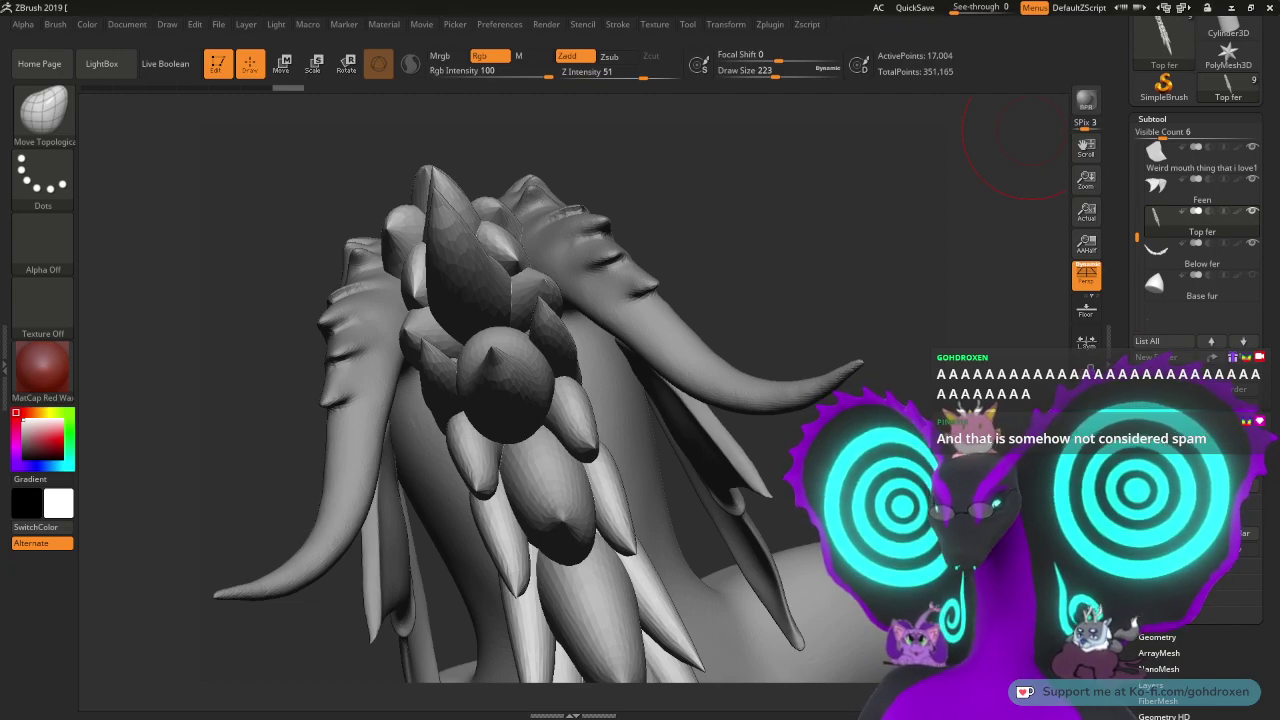
{"action": "left_click_drag", "start_coordinate": [761, 276], "coordinate": [814, 232]}
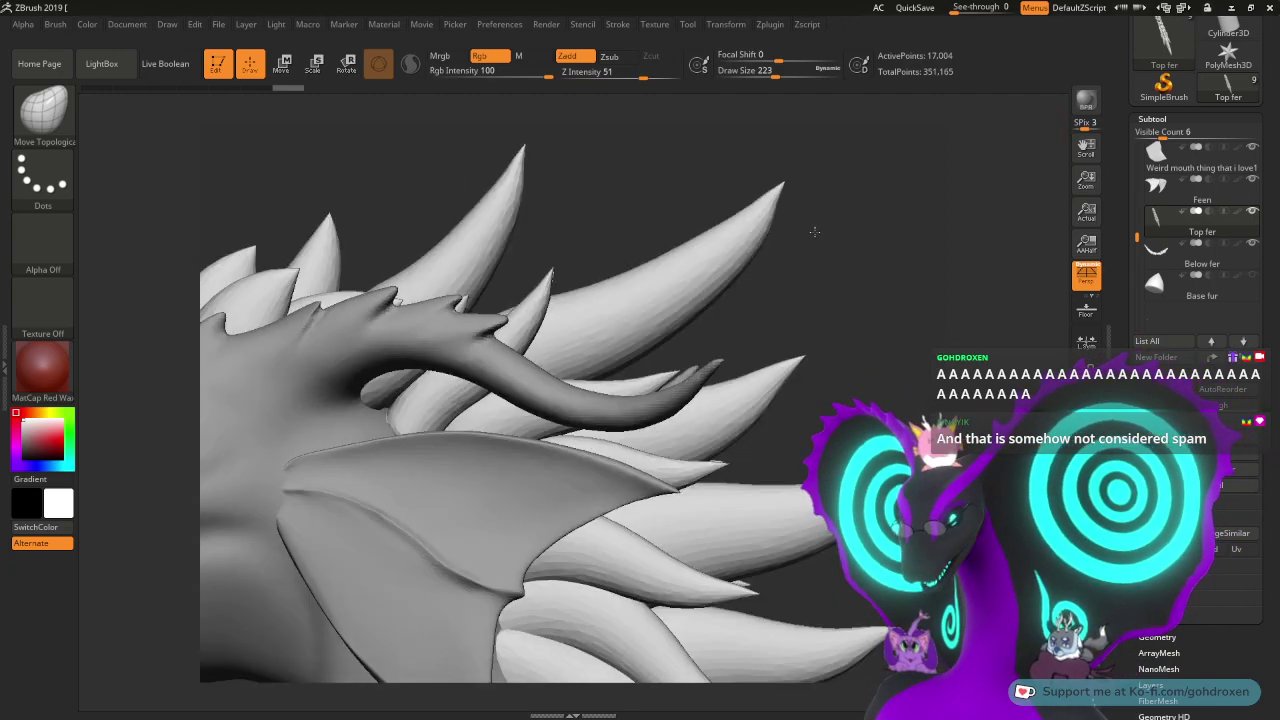
{"action": "left_click_drag", "start_coordinate": [880, 338], "coordinate": [833, 384], "text": "alt"}
- Select the Below fer subtool and compare the full figure's silhouette with the Top fer mane hidden and shown
{"action": "key", "text": "f"}
{"action": "left_click_drag", "start_coordinate": [1137, 237], "coordinate": [1142, 194]}
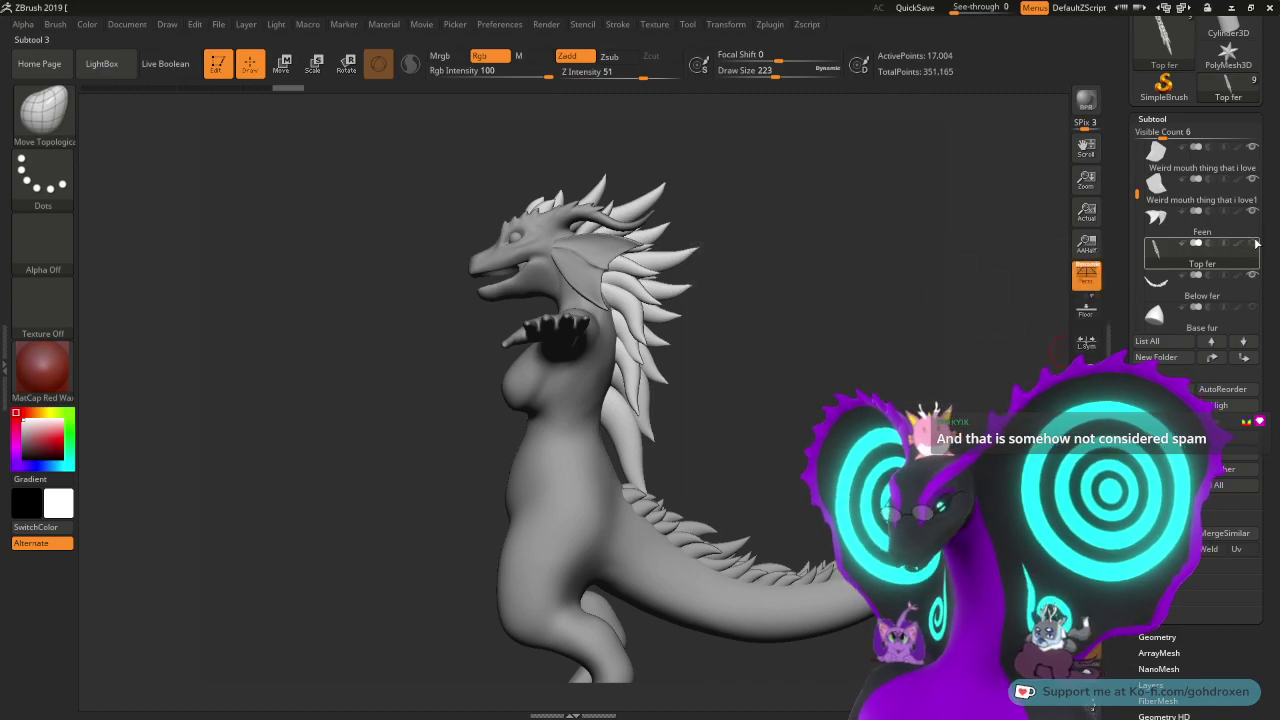
{"action": "left_click", "coordinate": [1168, 289]}
{"action": "left_click_drag", "start_coordinate": [878, 328], "coordinate": [829, 331], "text": "alt"}
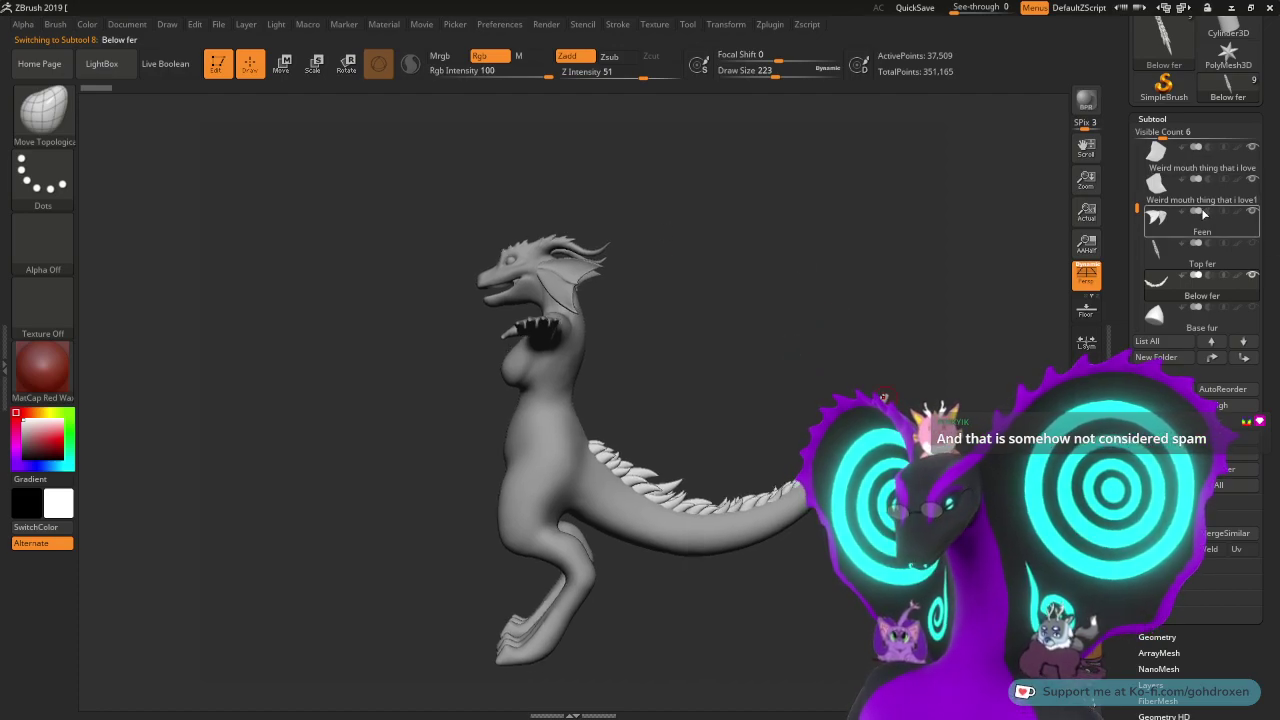
{"action": "left_click", "coordinate": [1252, 243]}
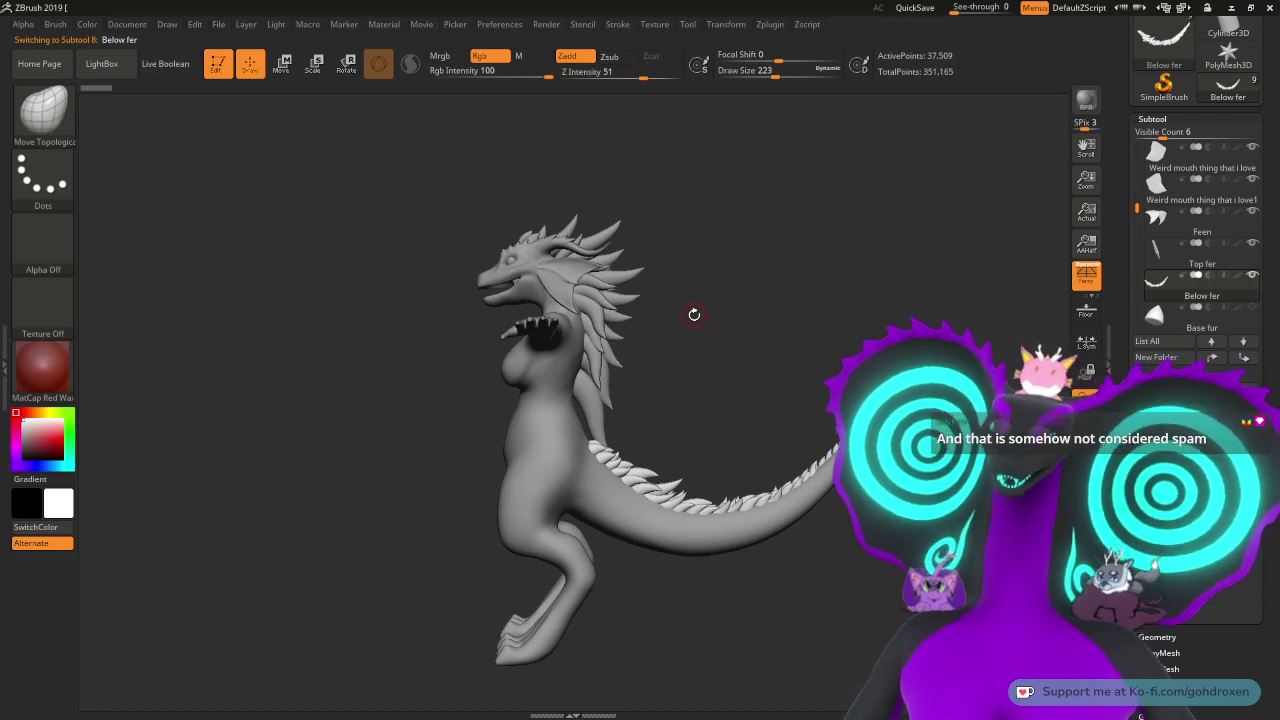
{"action": "mouse_move", "coordinate": [809, 331]}
{"action": "left_mouse_down"}
{"action": "mouse_move", "coordinate": [748, 367]}
{"action": "mouse_move", "coordinate": [807, 337]}
{"action": "left_mouse_up"}
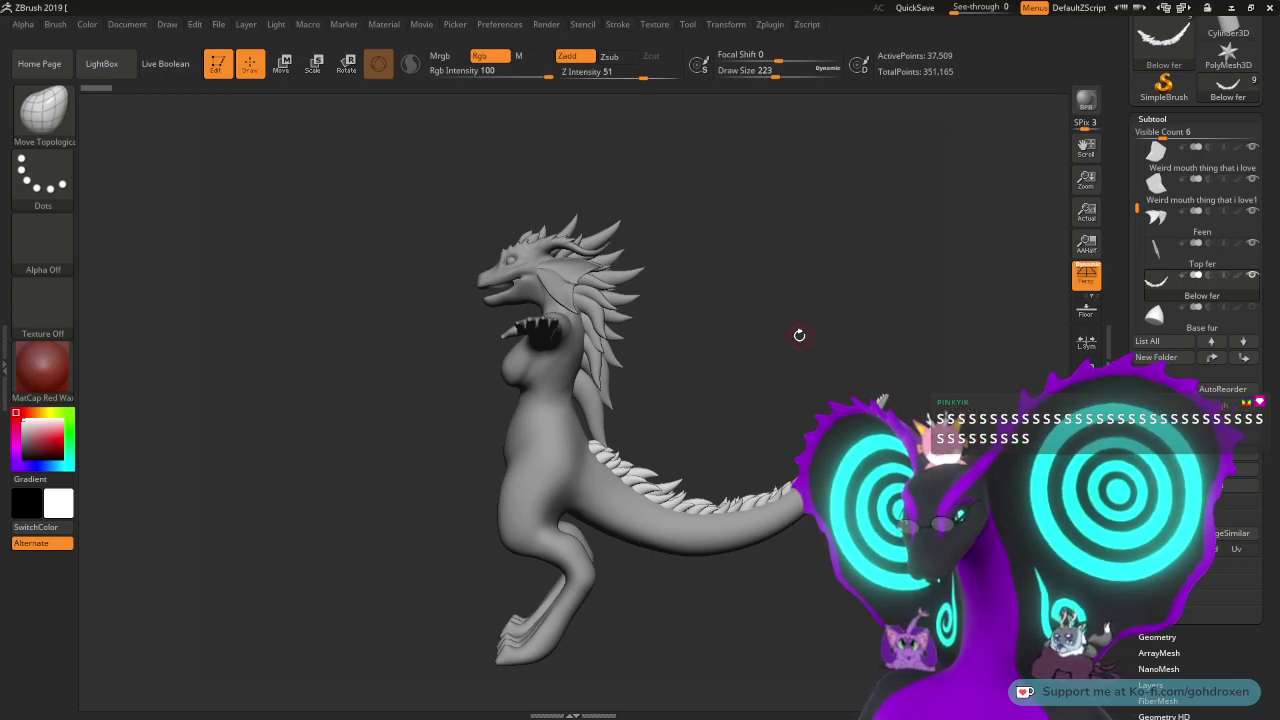
{"action": "left_click_drag", "start_coordinate": [740, 343], "coordinate": [892, 337]}
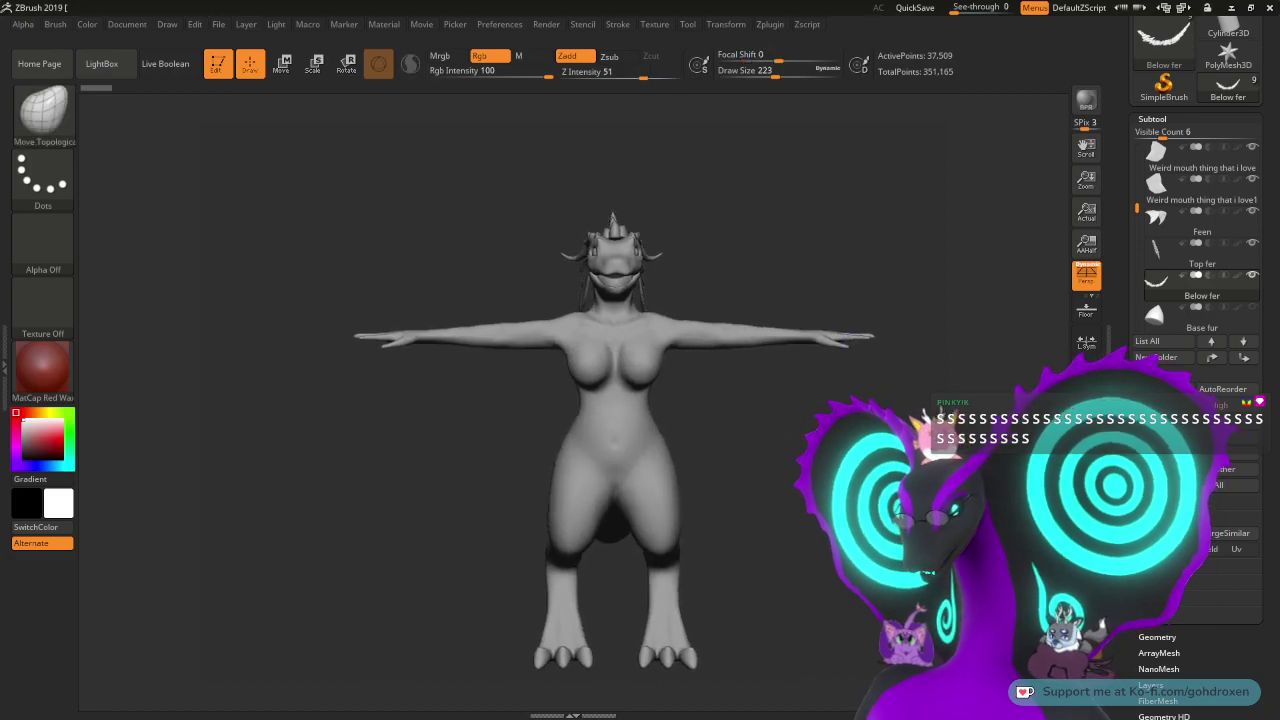
- Select the uwu 40 body subtool and inspect the dragon's open mouth up close from the side
{"action": "left_click", "coordinate": [630, 419], "text": "alt"}
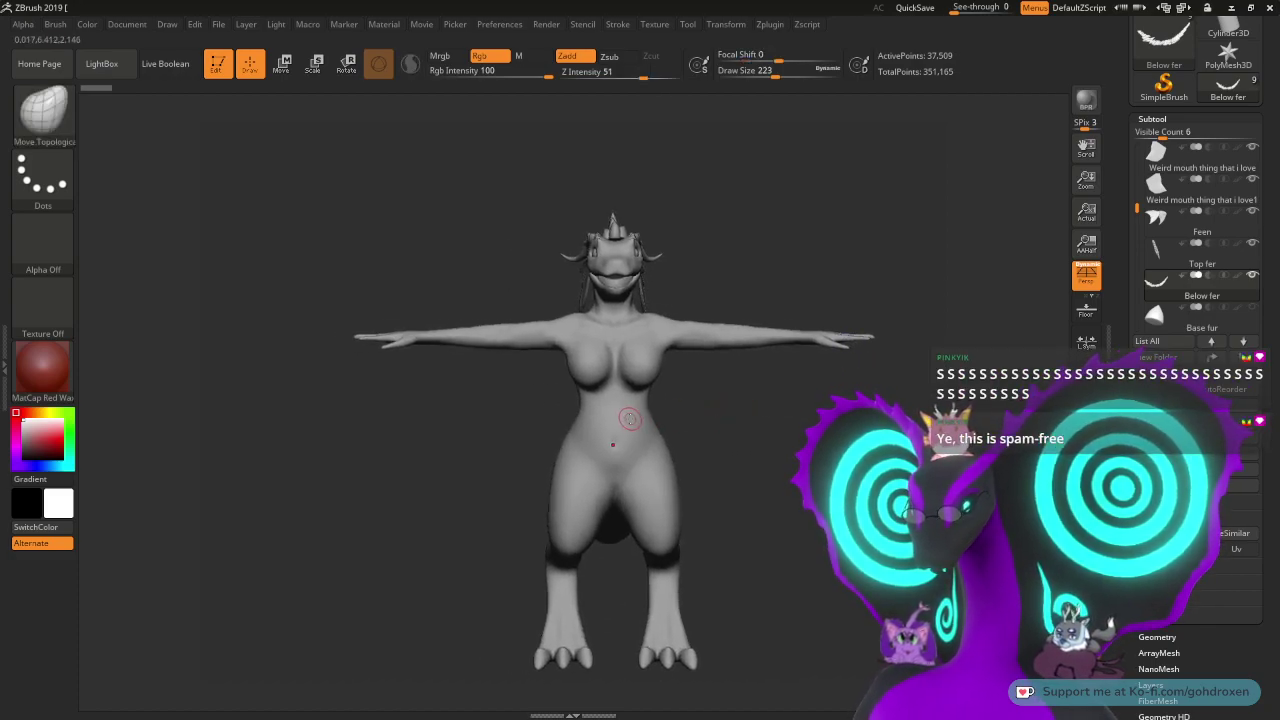
{"action": "mouse_move", "coordinate": [753, 418]}
{"action": "left_mouse_down"}
{"action": "mouse_move", "coordinate": [790, 436]}
{"action": "mouse_move", "coordinate": [811, 422]}
{"action": "mouse_move", "coordinate": [818, 492]}
{"action": "left_mouse_up"}
{"action": "mouse_move", "coordinate": [818, 420]}
{"action": "left_mouse_down", "text": "alt"}
{"action": "mouse_move", "coordinate": [820, 515]}
{"action": "mouse_move", "coordinate": [772, 508]}
{"action": "left_mouse_up", "text": "alt"}
{"action": "left_click_drag", "start_coordinate": [806, 366], "coordinate": [819, 415], "text": "alt"}
{"action": "mouse_move", "coordinate": [808, 234]}
{"action": "left_mouse_down"}
{"action": "mouse_move", "coordinate": [808, 305]}
{"action": "mouse_move", "coordinate": [813, 276]}
{"action": "mouse_move", "coordinate": [811, 292]}
{"action": "mouse_move", "coordinate": [774, 266]}
{"action": "mouse_move", "coordinate": [840, 257]}
{"action": "mouse_move", "coordinate": [786, 254]}
{"action": "left_mouse_up"}
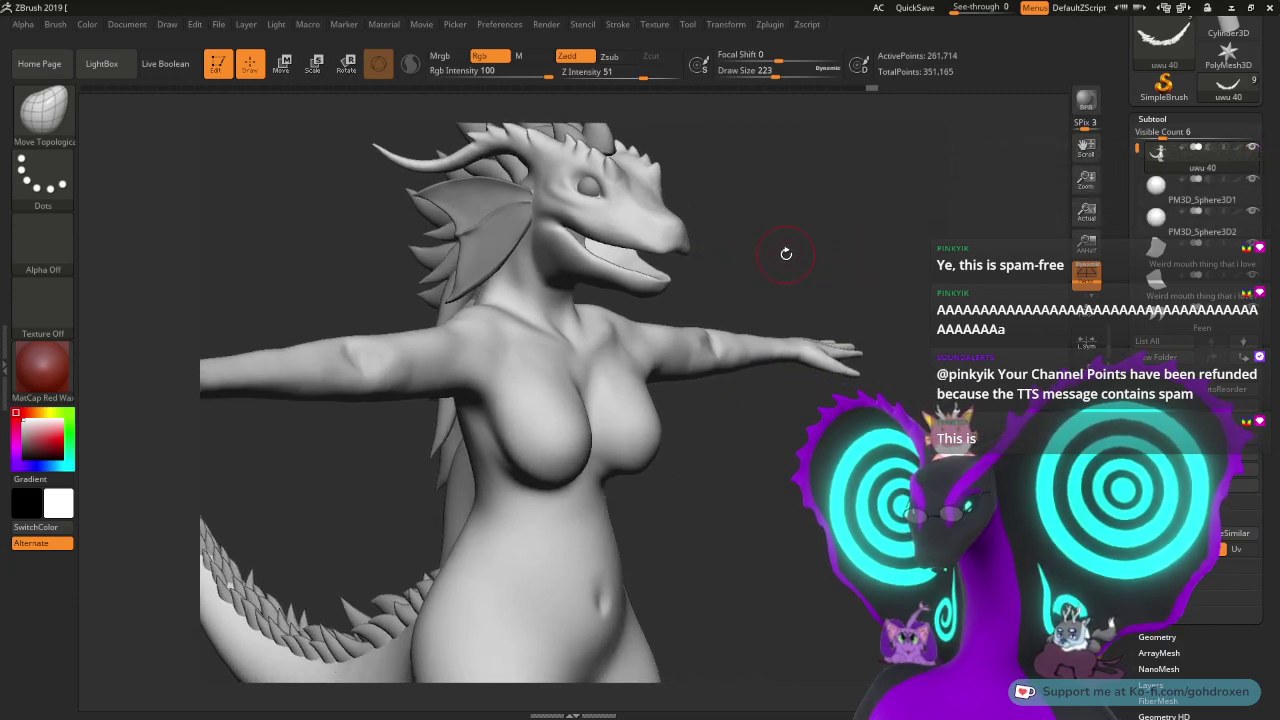
{"action": "mouse_move", "coordinate": [1154, 152]}
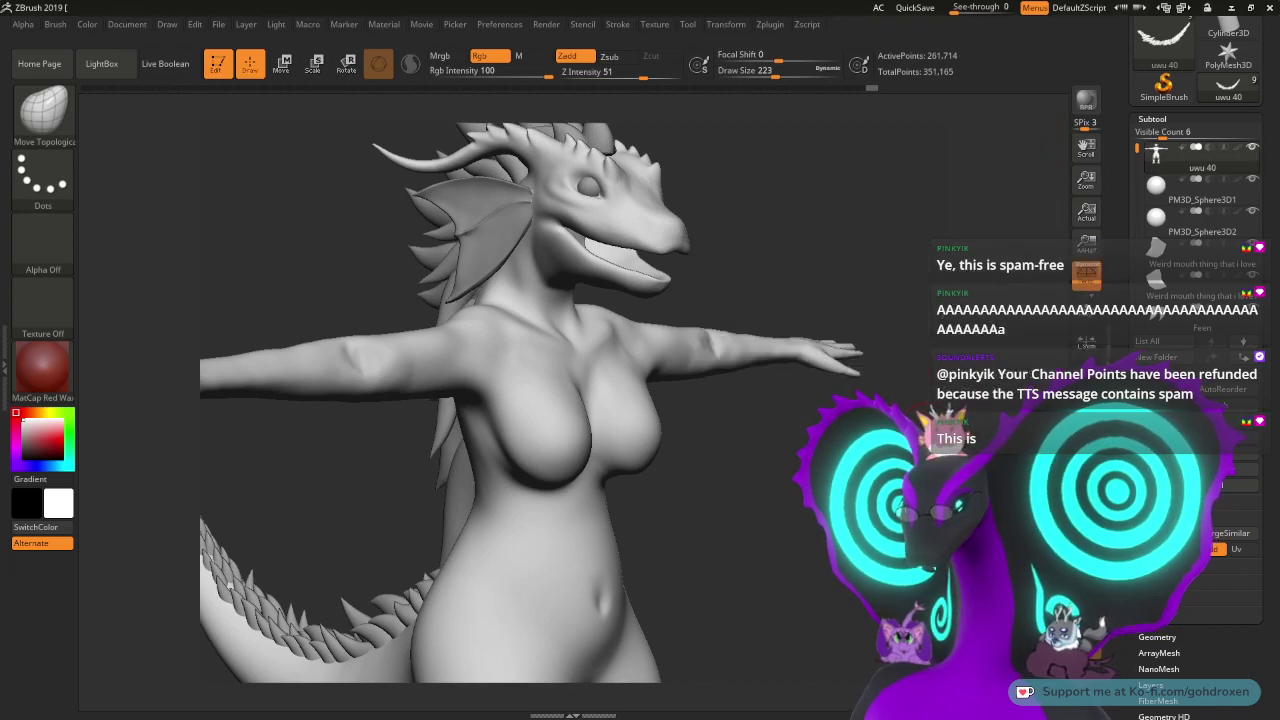
{"action": "mouse_move", "coordinate": [822, 533]}
{"action": "left_mouse_down", "text": "alt"}
{"action": "mouse_move", "coordinate": [824, 445]}
{"action": "mouse_move", "coordinate": [950, 450]}
{"action": "left_mouse_up", "text": "alt"}
{"action": "left_click_drag", "start_coordinate": [789, 375], "coordinate": [786, 440], "text": "alt"}
{"action": "mouse_move", "coordinate": [862, 100]}
{"action": "left_mouse_down", "text": "alt"}
{"action": "mouse_move", "coordinate": [849, 367]}
{"action": "mouse_move", "coordinate": [848, 295]}
{"action": "left_mouse_up", "text": "alt"}
{"action": "mouse_move", "coordinate": [848, 295]}
{"action": "left_mouse_down", "text": "alt"}
{"action": "mouse_move", "coordinate": [858, 348]}
{"action": "mouse_move", "coordinate": [773, 490]}
{"action": "left_mouse_up", "text": "alt"}
{"action": "mouse_move", "coordinate": [880, 325]}
{"action": "left_mouse_down", "text": "alt"}
{"action": "mouse_move", "coordinate": [884, 391]}
{"action": "mouse_move", "coordinate": [856, 510]}
{"action": "left_mouse_up", "text": "alt"}
{"action": "left_click_drag", "start_coordinate": [880, 330], "coordinate": [866, 373], "text": "alt"}
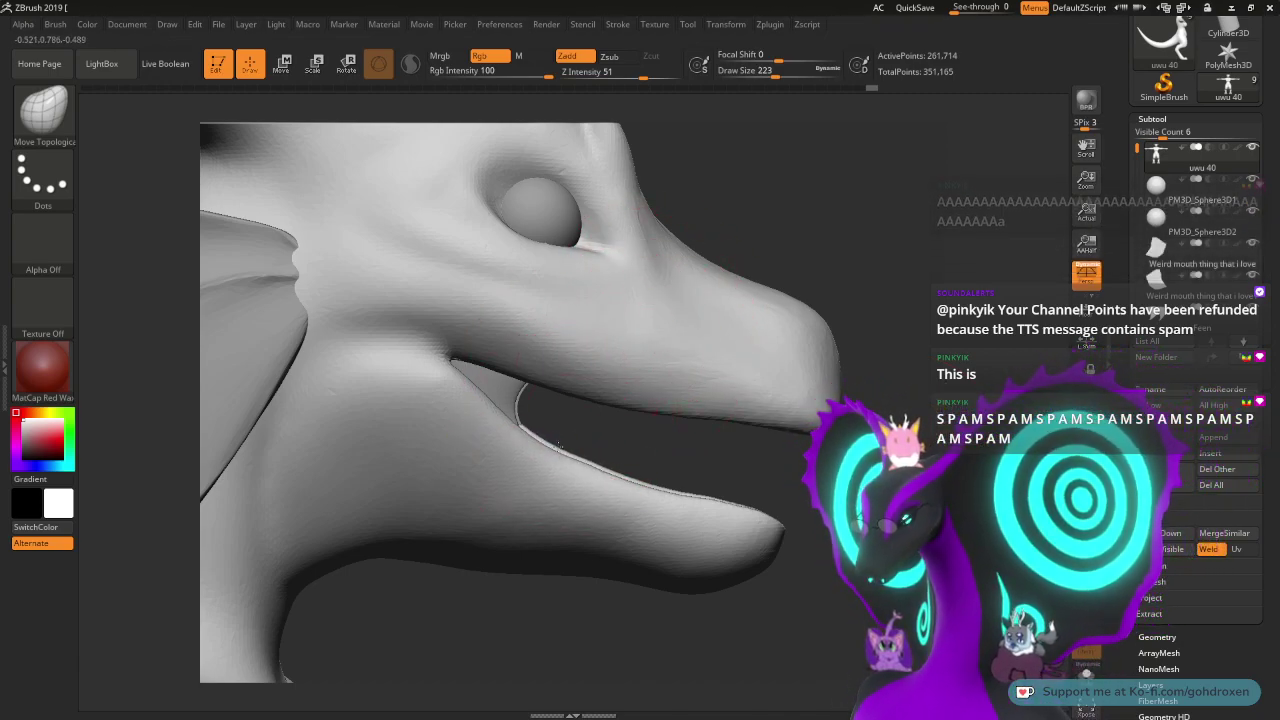
- Undo the last mouth stroke and raise the lower jaw's lip edge slightly with a Draw Size of 257
{"action": "key", "text": "ctrl+z"}
{"action": "key", "text": "space"}
{"action": "left_click_drag", "start_coordinate": [570, 442], "coordinate": [575, 441]}
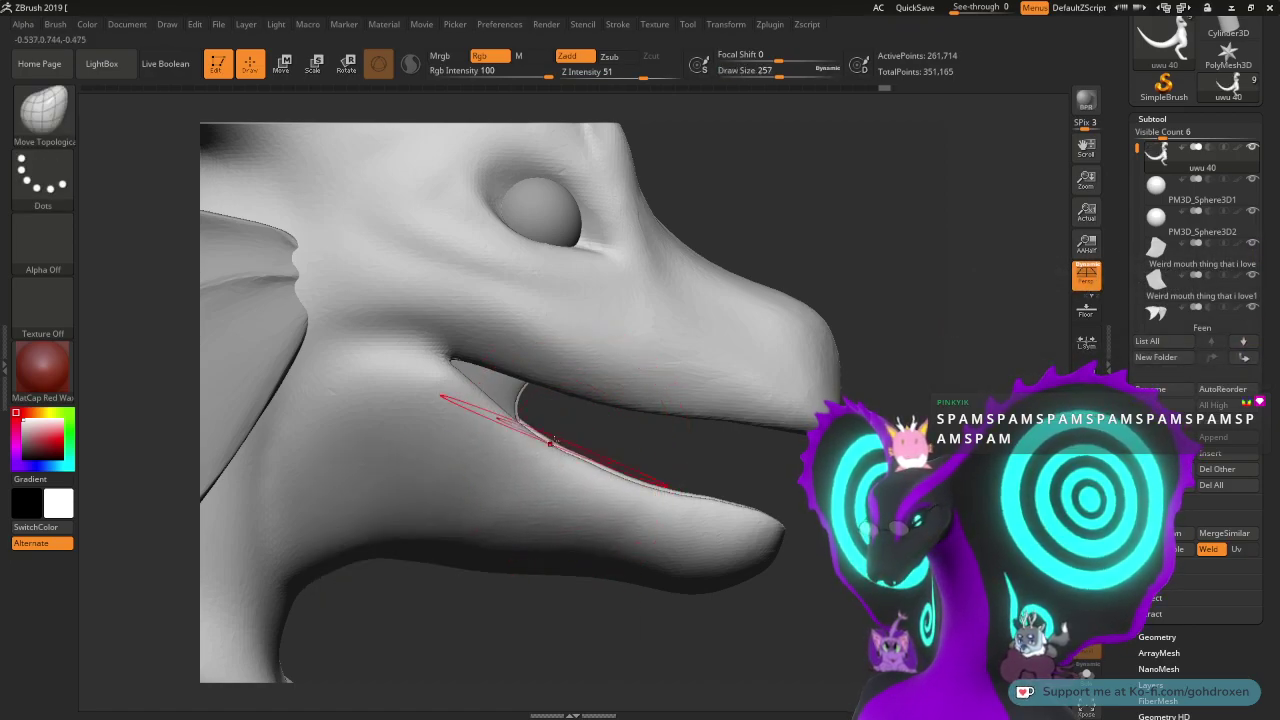
{"action": "left_click_drag", "start_coordinate": [651, 491], "coordinate": [653, 484]}
{"action": "mouse_move", "coordinate": [802, 490]}
{"action": "left_mouse_down"}
{"action": "mouse_move", "coordinate": [570, 496]}
{"action": "mouse_move", "coordinate": [770, 492]}
{"action": "mouse_move", "coordinate": [645, 489]}
{"action": "mouse_move", "coordinate": [686, 486]}
{"action": "left_mouse_up"}
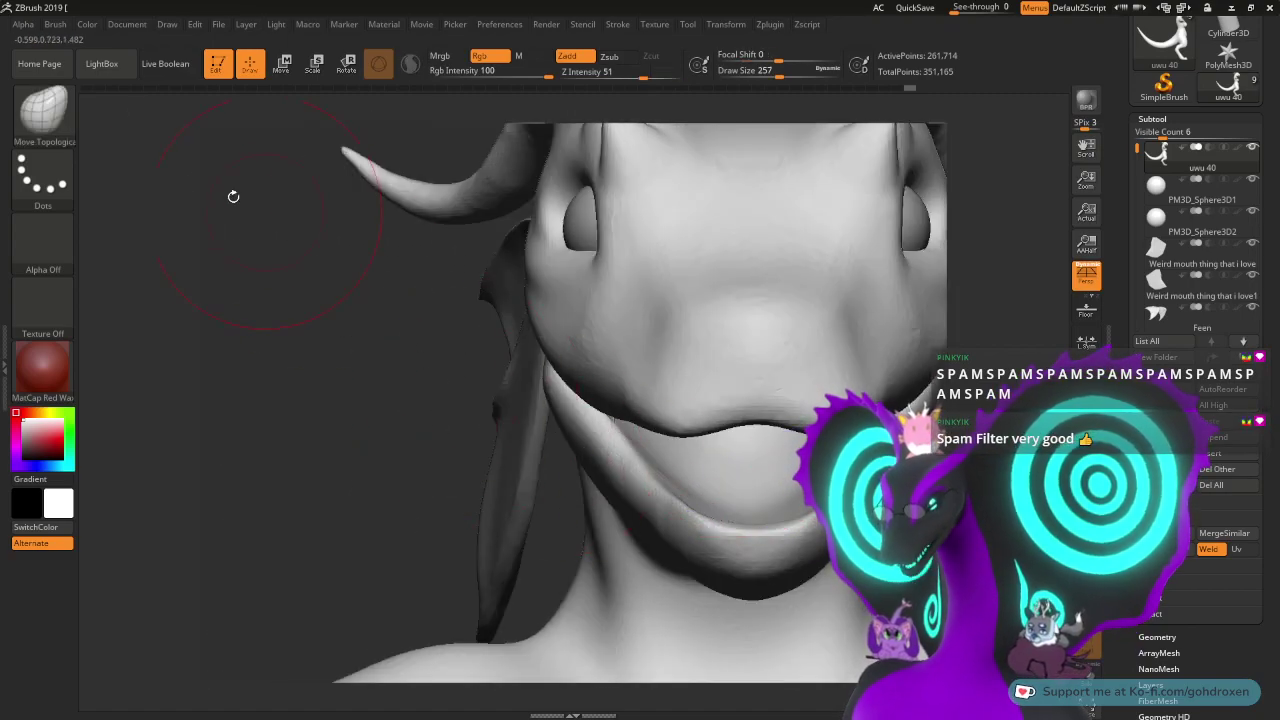
- Set the brush's Draw Size to 207 and examine the mouth from the front, side and three-quarter angles
{"action": "left_click", "coordinate": [42, 110]}
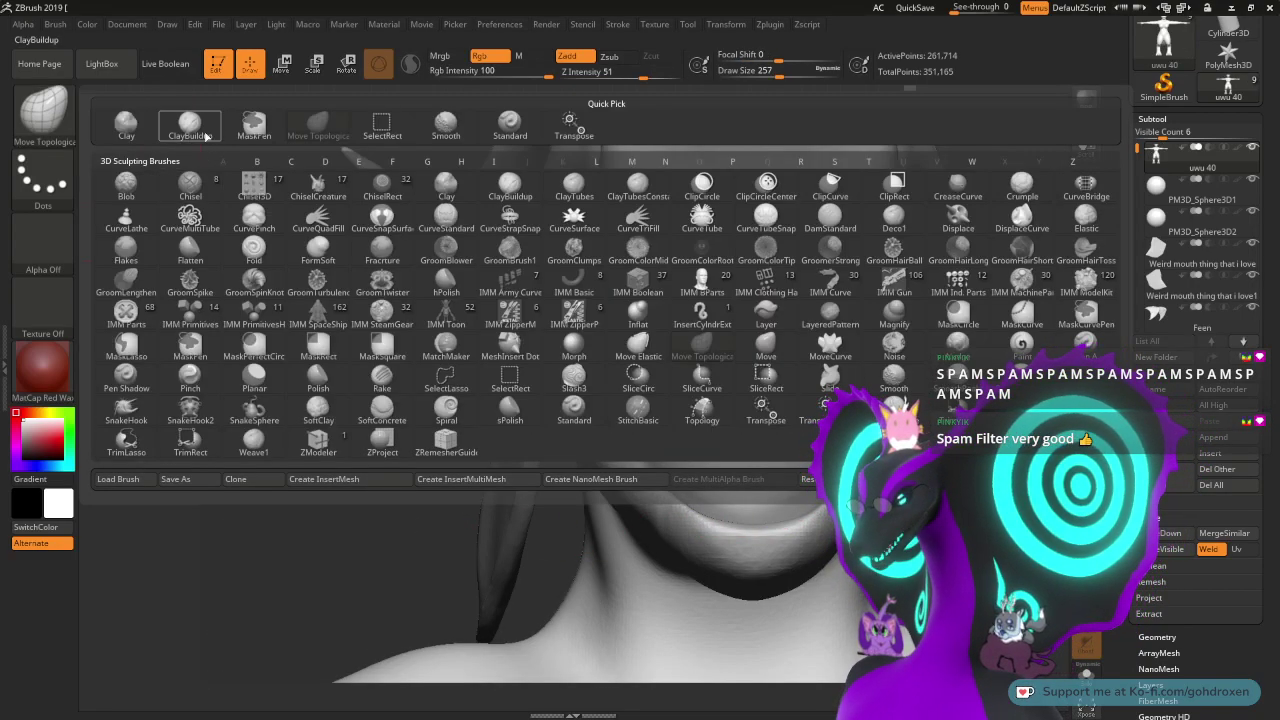
{"action": "key", "text": "space"}
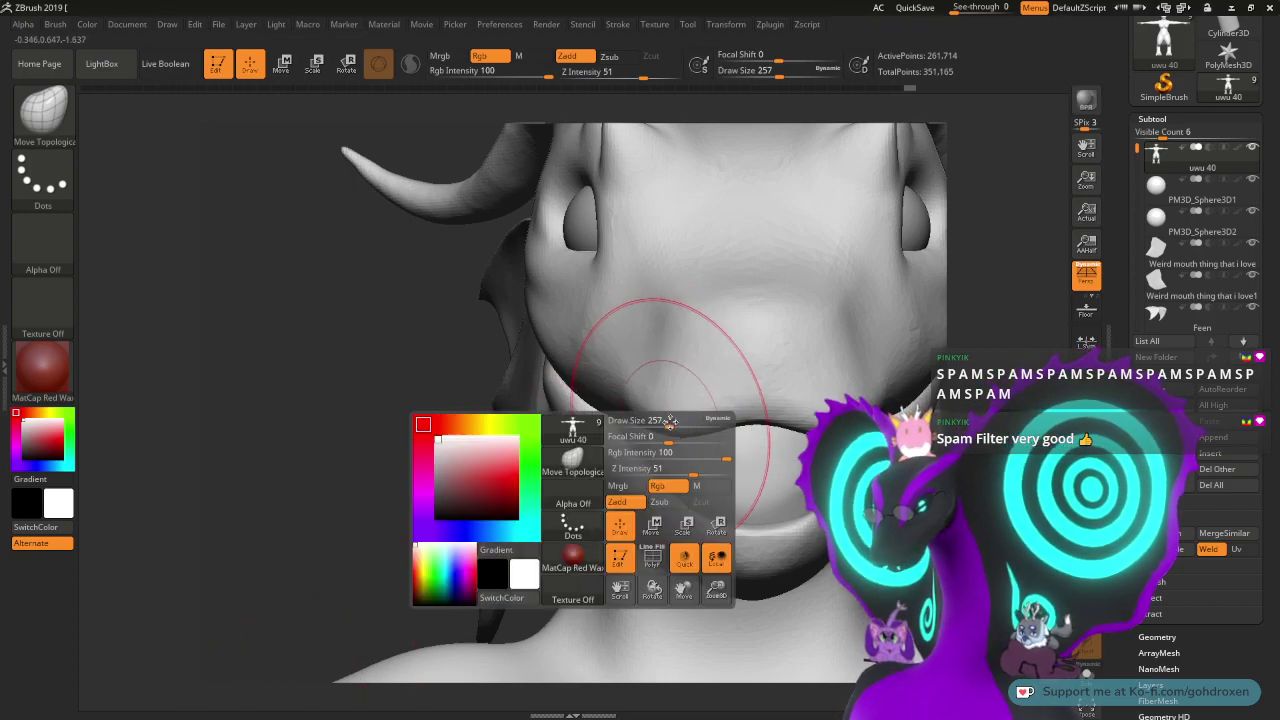
{"action": "left_click_drag", "start_coordinate": [670, 422], "coordinate": [678, 423]}
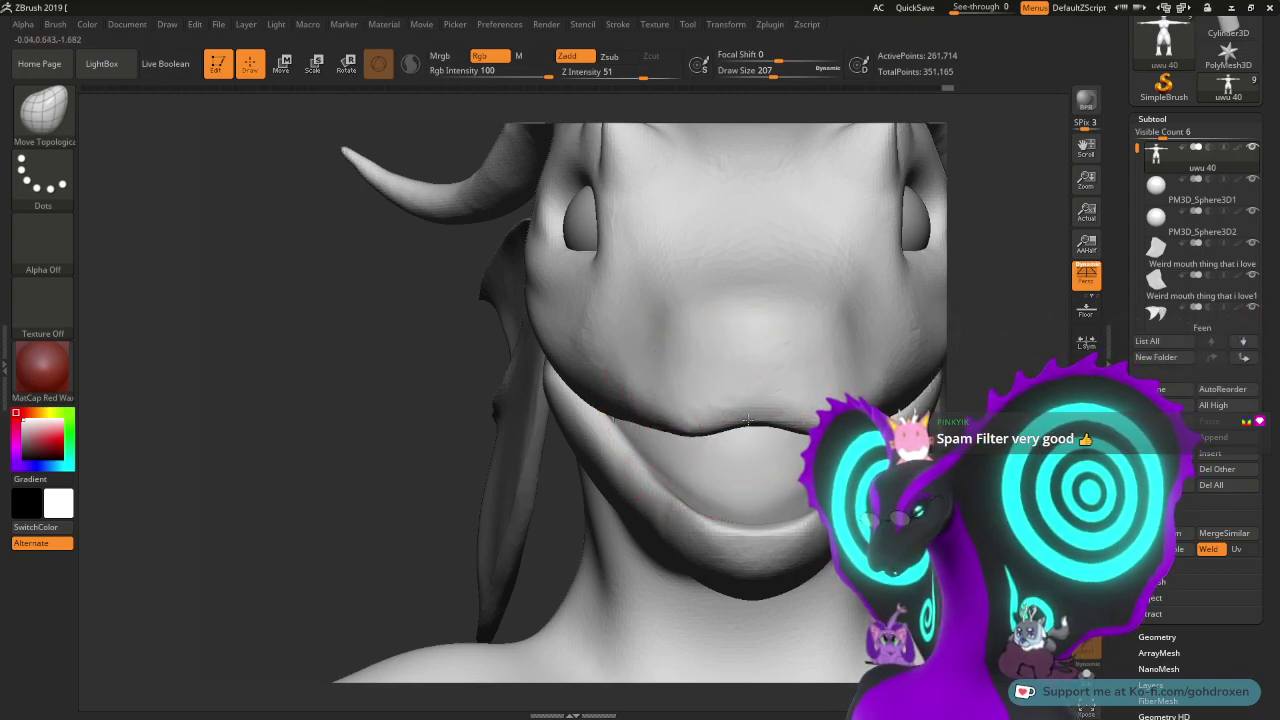
{"action": "left_click_drag", "start_coordinate": [457, 452], "coordinate": [514, 452]}
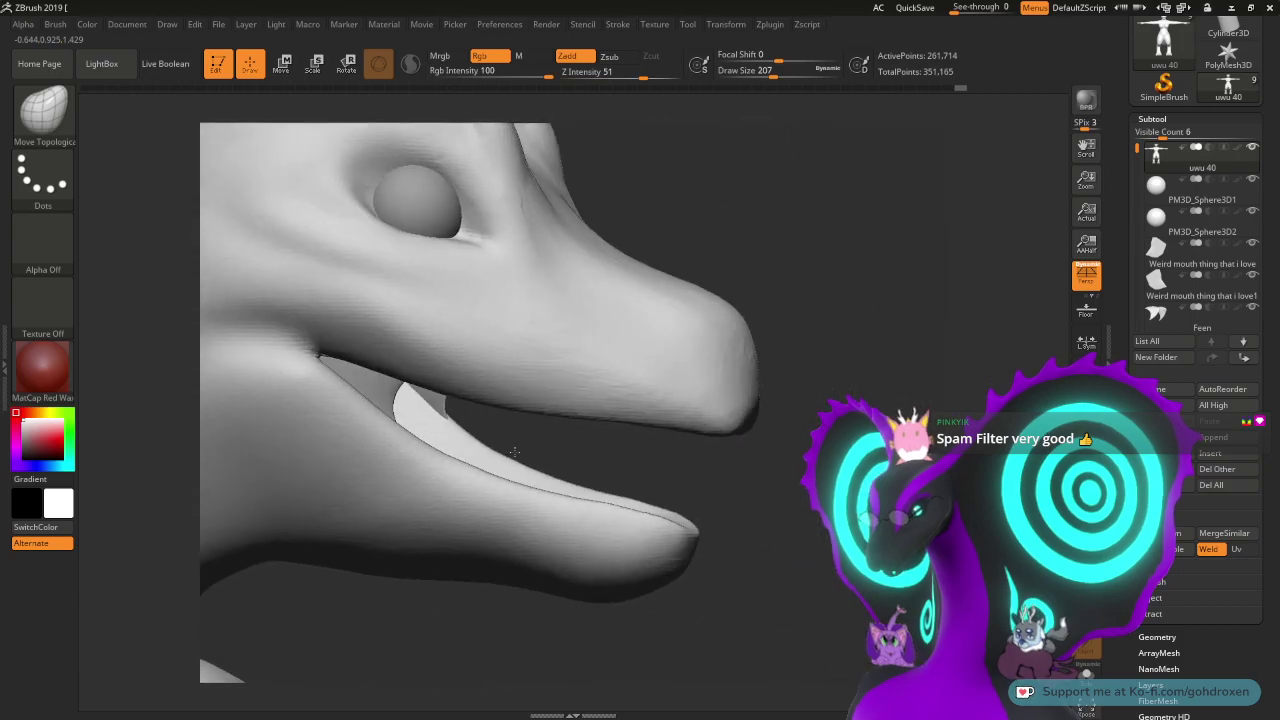
{"action": "right_click_drag", "start_coordinate": [513, 452], "coordinate": [535, 450]}
{"action": "left_click_drag", "start_coordinate": [827, 385], "coordinate": [740, 345]}
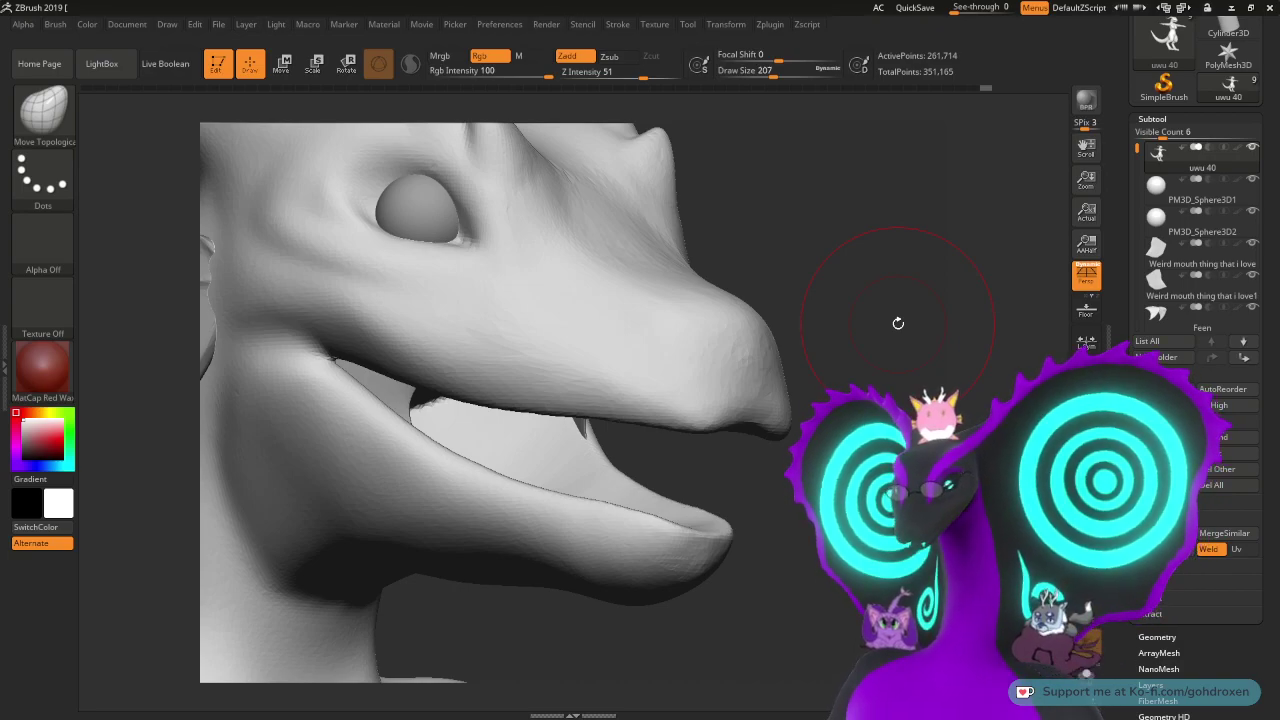
- Nudge the snout tip's upper lip inward from the side and lift the upper lip edge slightly from the front
{"action": "mouse_move", "coordinate": [837, 277]}
{"action": "left_mouse_down"}
{"action": "mouse_move", "coordinate": [998, 359]}
{"action": "mouse_move", "coordinate": [926, 333]}
{"action": "mouse_move", "coordinate": [750, 370]}
{"action": "left_mouse_up"}
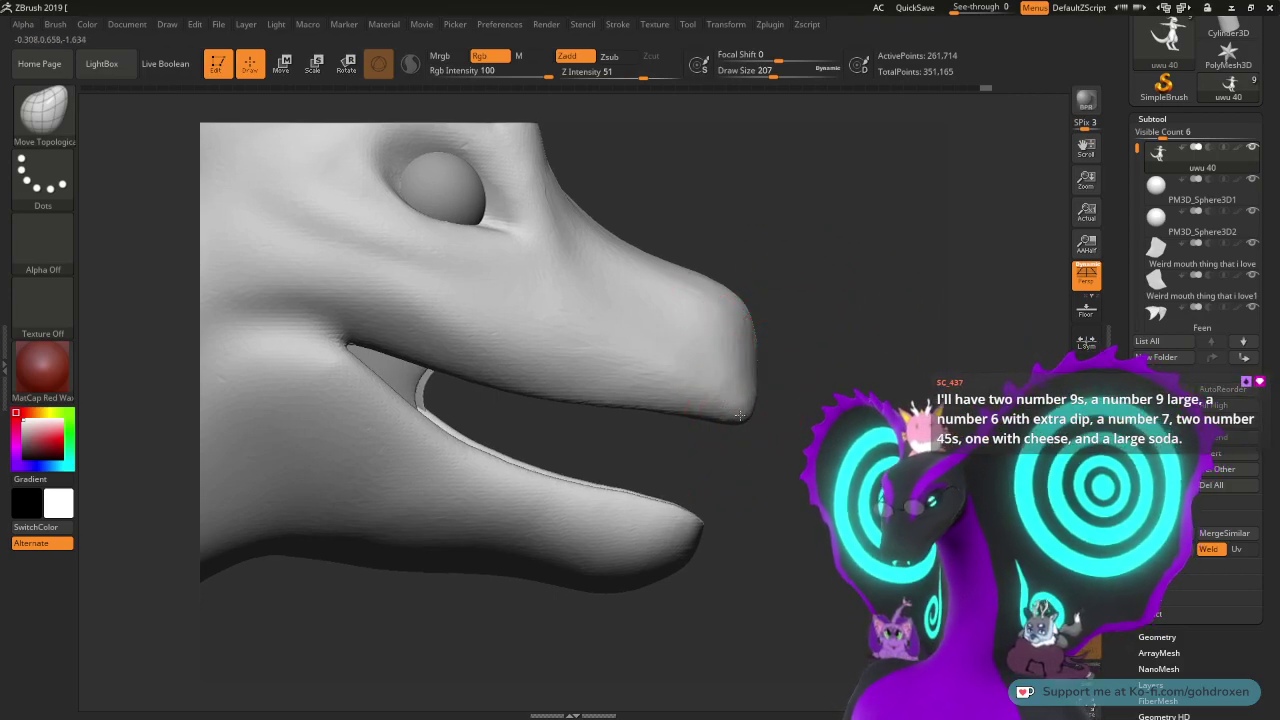
{"action": "left_click_drag", "start_coordinate": [748, 416], "coordinate": [736, 413]}
{"action": "left_click_drag", "start_coordinate": [875, 408], "coordinate": [790, 402]}
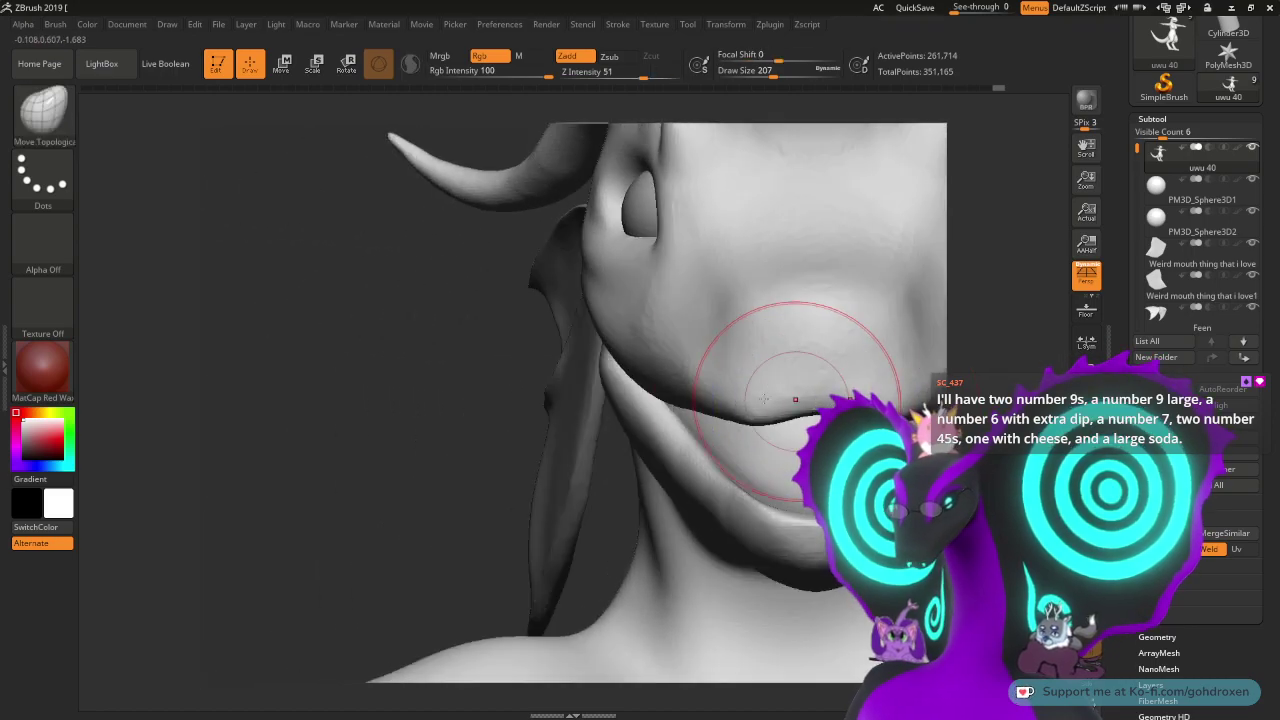
{"action": "left_click_drag", "start_coordinate": [417, 449], "coordinate": [240, 432], "text": "alt"}
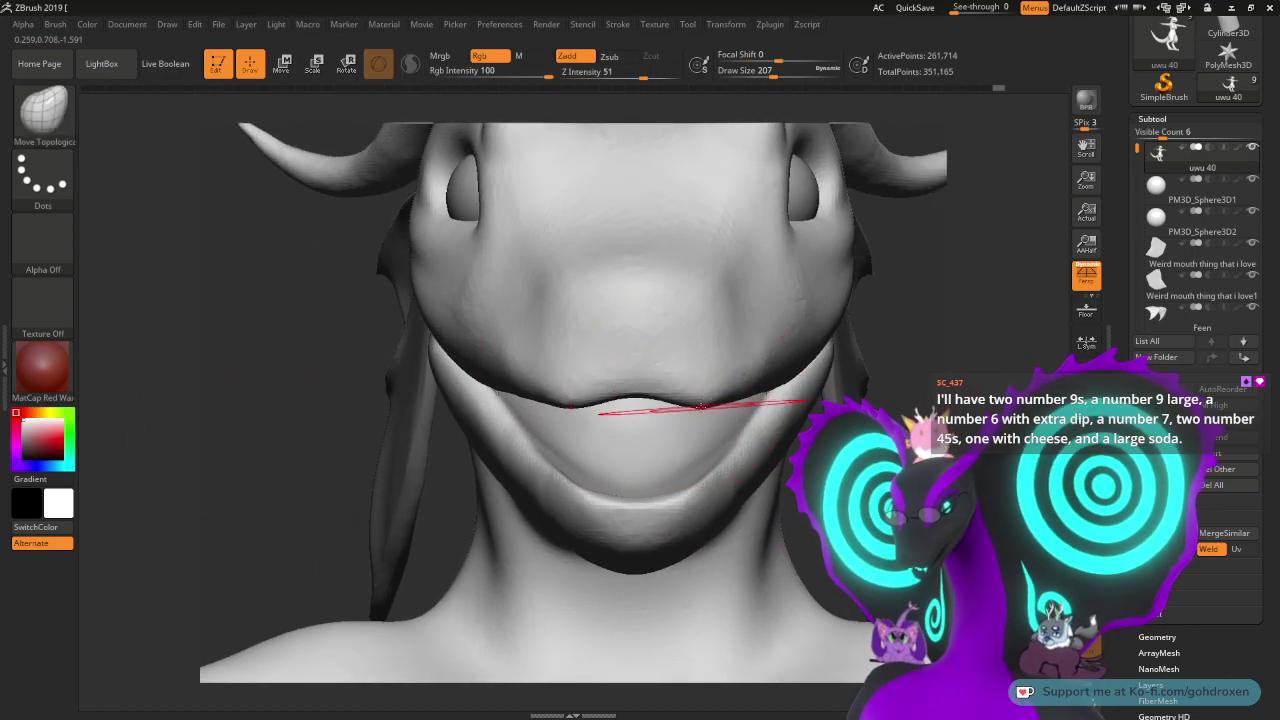
{"action": "left_click_drag", "start_coordinate": [705, 406], "coordinate": [701, 400]}
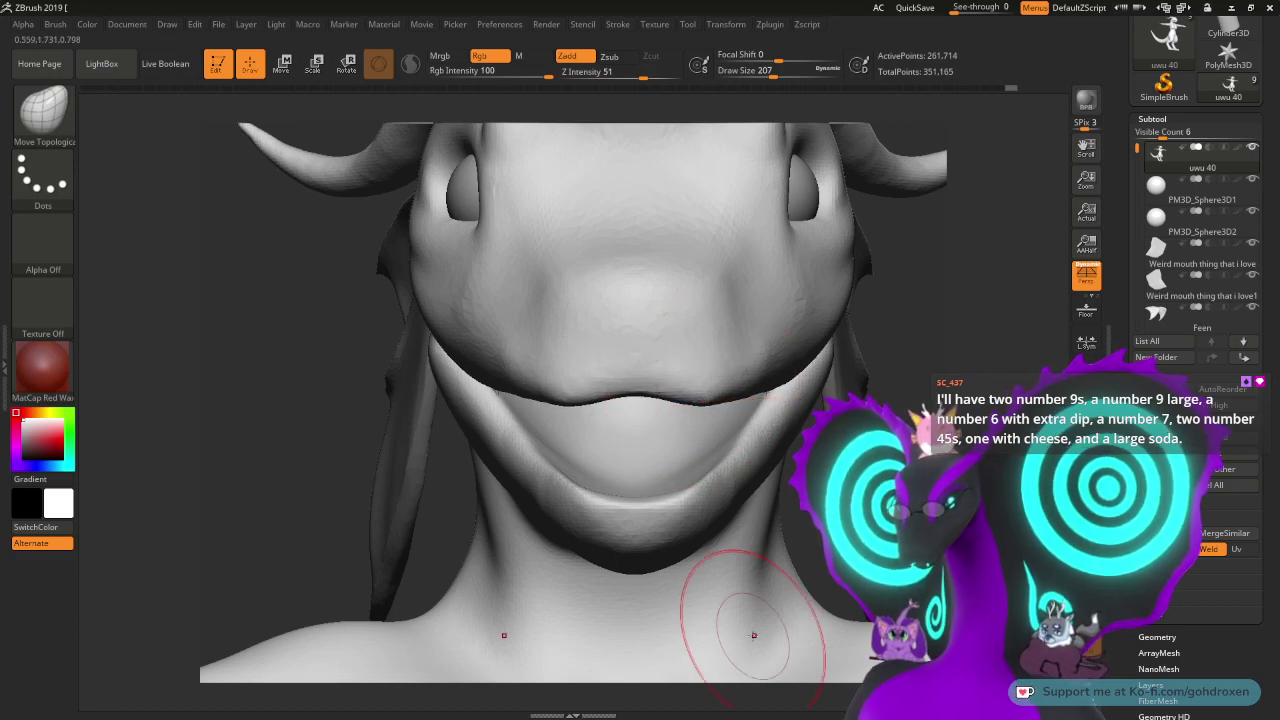
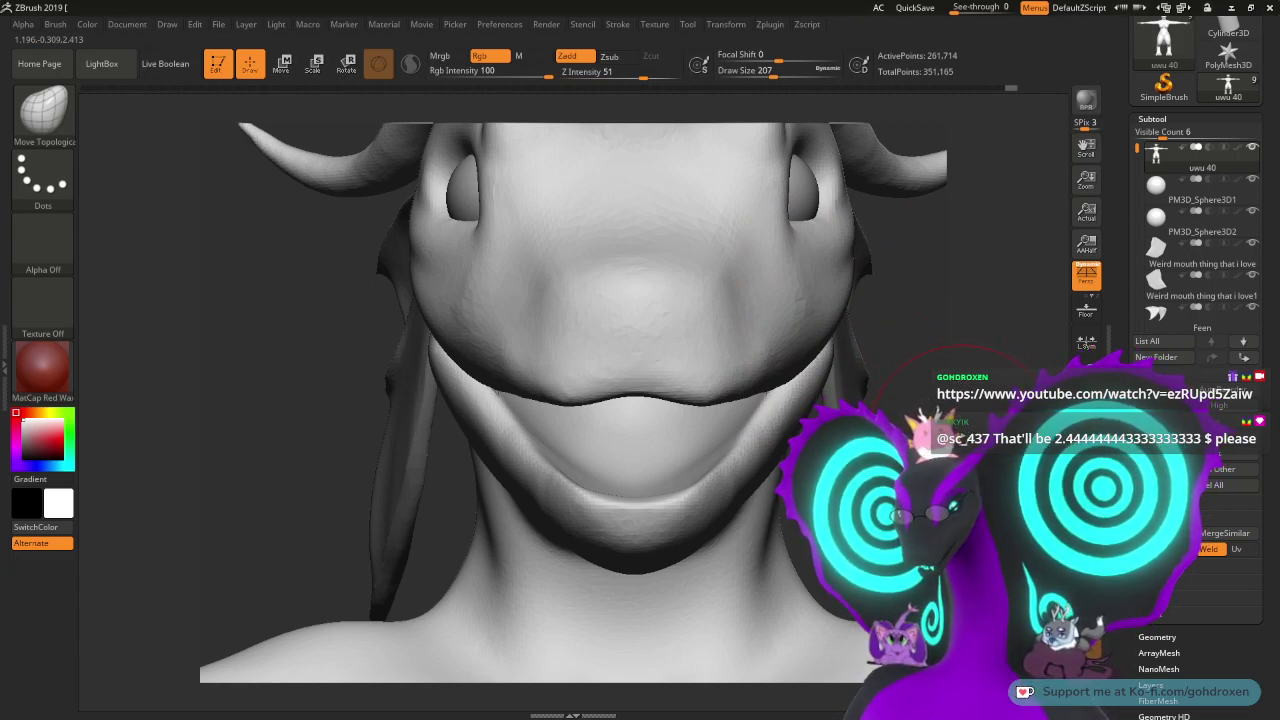
- Undo the last lip stroke and try reshaping the middle of the upper lip edge with a Draw Size of 112
{"action": "left_click_drag", "start_coordinate": [928, 413], "coordinate": [1038, 413]}
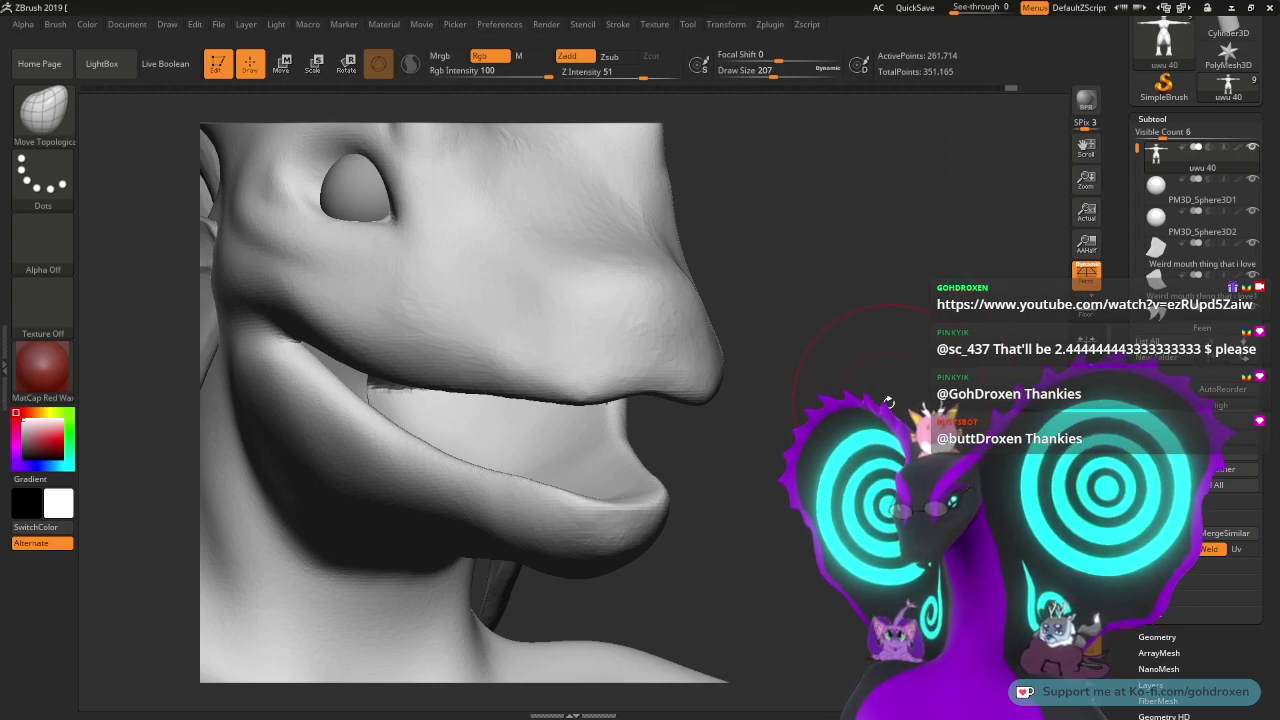
{"action": "mouse_move", "coordinate": [818, 427]}
{"action": "left_mouse_down"}
{"action": "mouse_move", "coordinate": [951, 429]}
{"action": "mouse_move", "coordinate": [951, 450]}
{"action": "mouse_move", "coordinate": [979, 477]}
{"action": "left_mouse_up"}
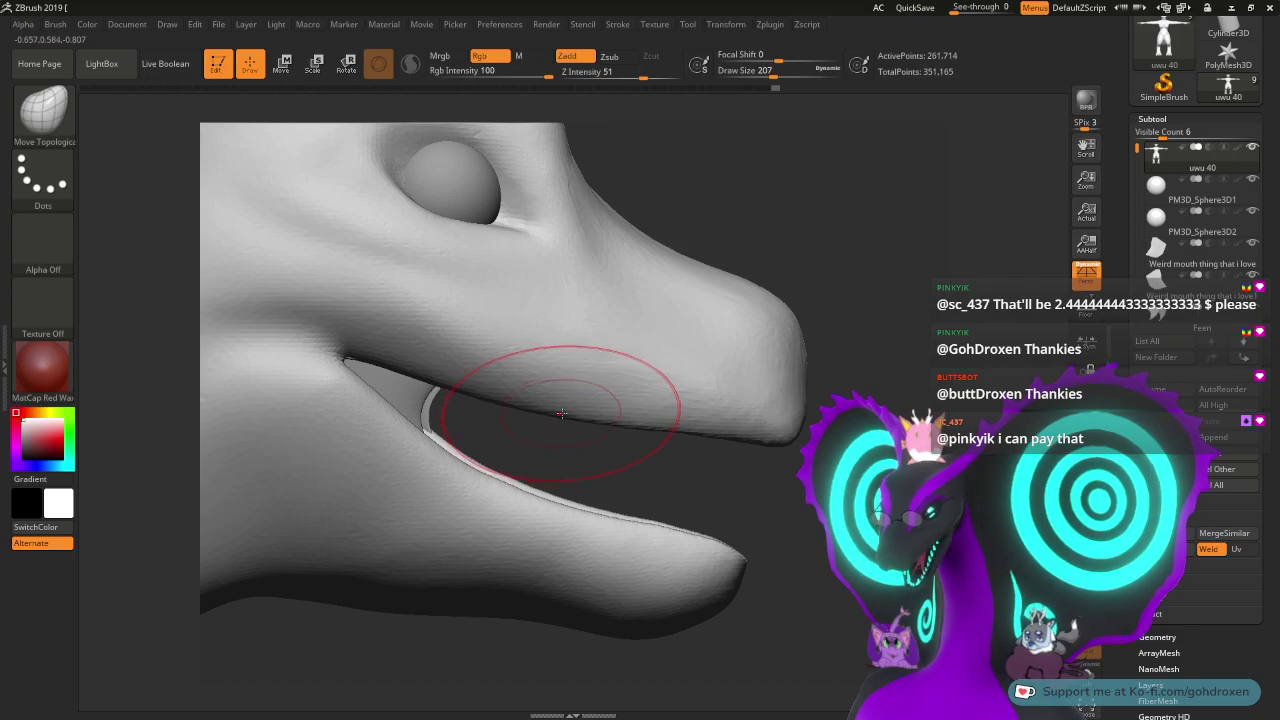
{"action": "key", "text": "ctrl+z"}
{"action": "key", "text": "space"}
{"action": "left_click_drag", "start_coordinate": [575, 414], "coordinate": [563, 411]}
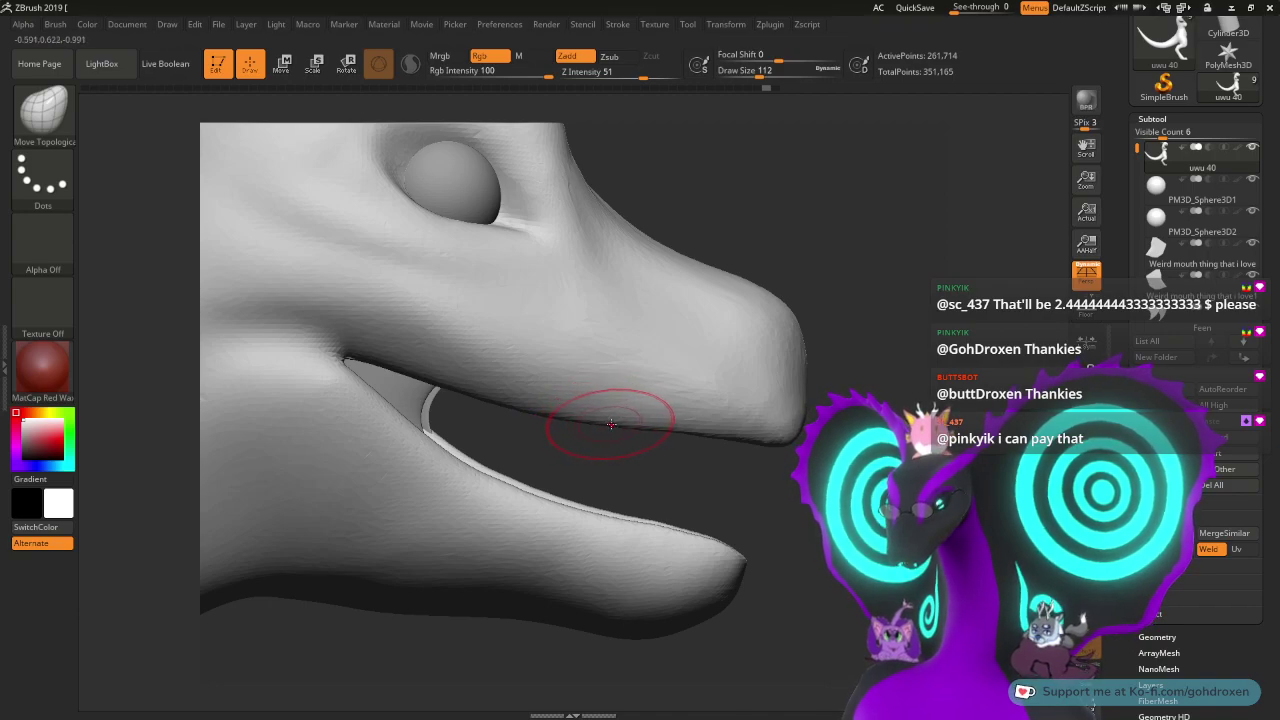
{"action": "left_click_drag", "start_coordinate": [621, 440], "coordinate": [606, 505]}
{"action": "left_click_drag", "start_coordinate": [595, 598], "coordinate": [588, 692]}
{"action": "mouse_move", "coordinate": [743, 491]}
{"action": "left_mouse_down"}
{"action": "mouse_move", "coordinate": [699, 491]}
{"action": "mouse_move", "coordinate": [748, 491]}
{"action": "left_mouse_up"}
{"action": "key", "text": "ctrl+z"}
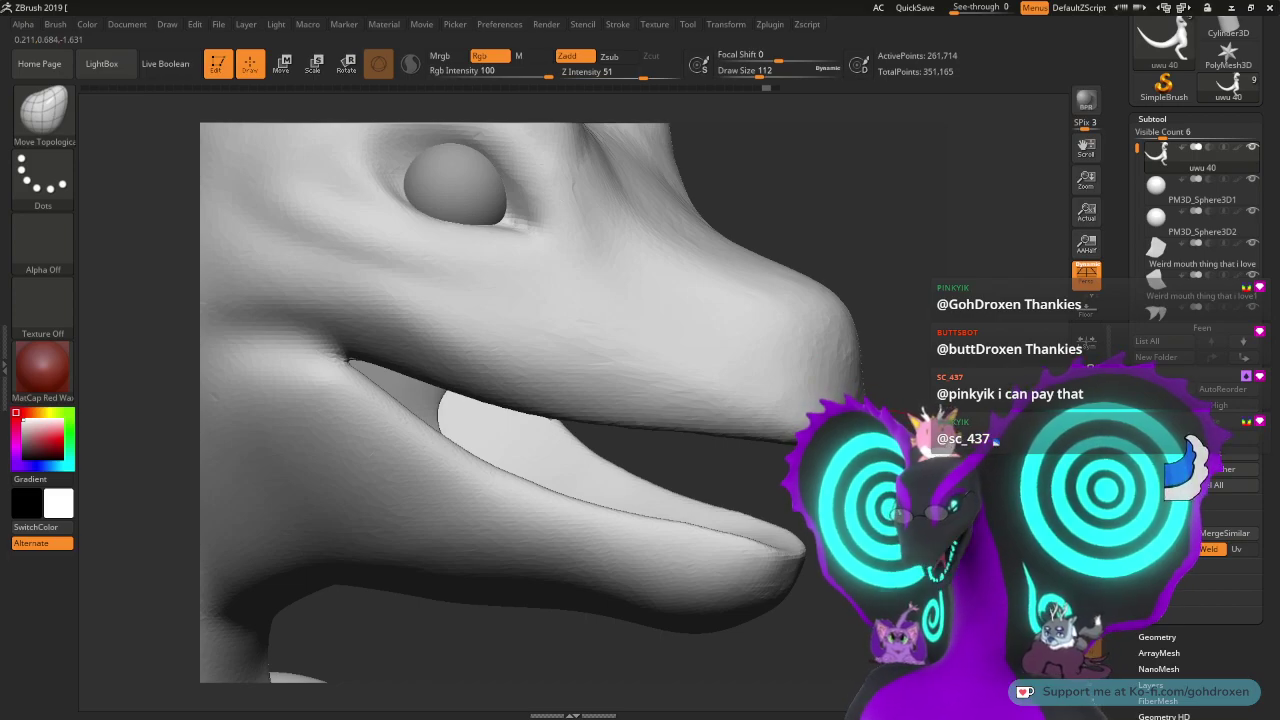
{"action": "left_click_drag", "start_coordinate": [745, 485], "coordinate": [668, 482]}
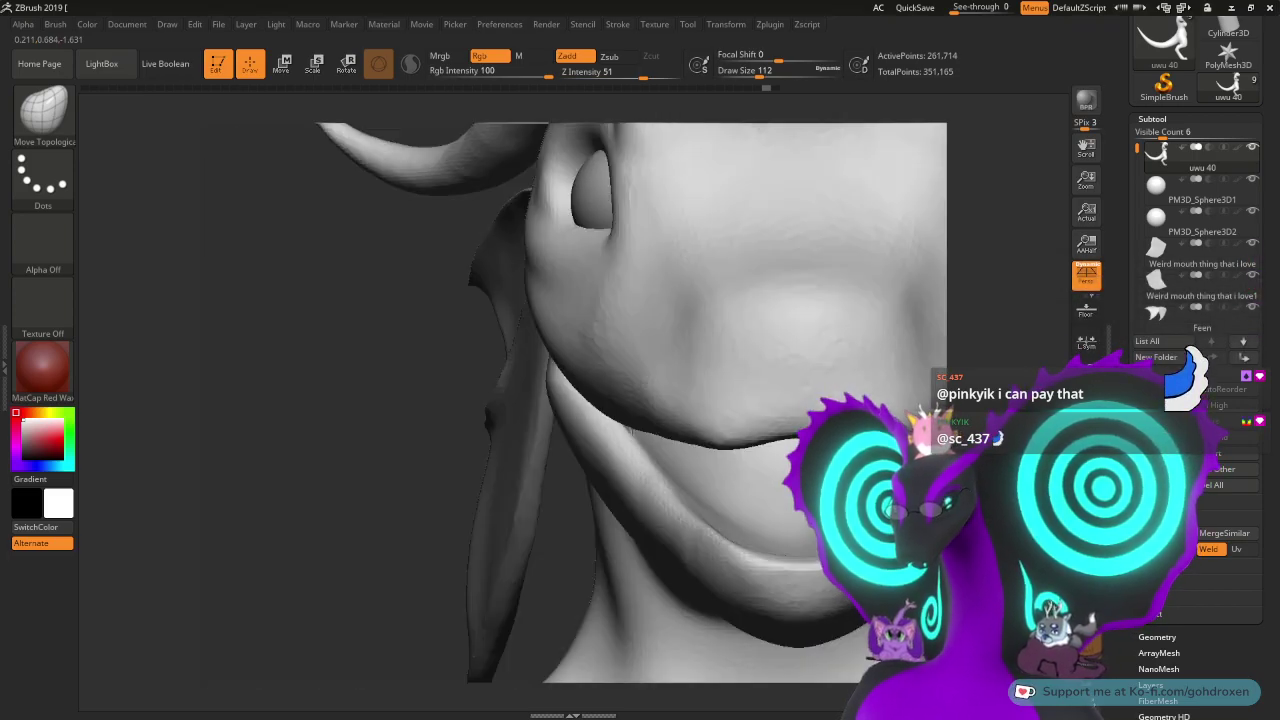
{"action": "left_click_drag", "start_coordinate": [350, 466], "coordinate": [410, 448]}
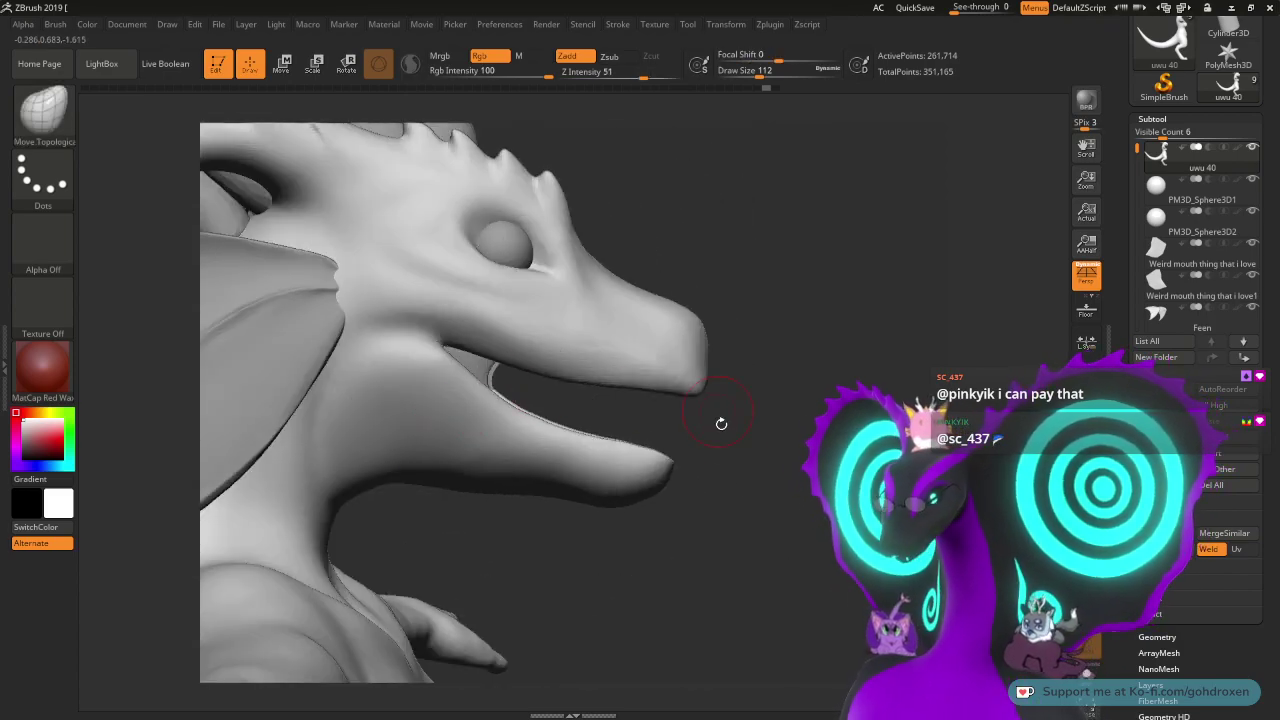
- Mask the whole lower jaw up to the mouth corner using the MaskPen with a Draw Size of 192
{"action": "key", "text": "space"}
{"action": "key", "text": "ctrl"}
{"action": "mouse_move", "coordinate": [620, 467]}
{"action": "left_mouse_down", "text": "ctrl"}
{"action": "mouse_move", "coordinate": [560, 458]}
{"action": "mouse_move", "coordinate": [532, 476]}
{"action": "mouse_move", "coordinate": [395, 370]}
{"action": "mouse_move", "coordinate": [375, 460]}
{"action": "mouse_move", "coordinate": [419, 439]}
{"action": "left_mouse_up", "text": "ctrl"}
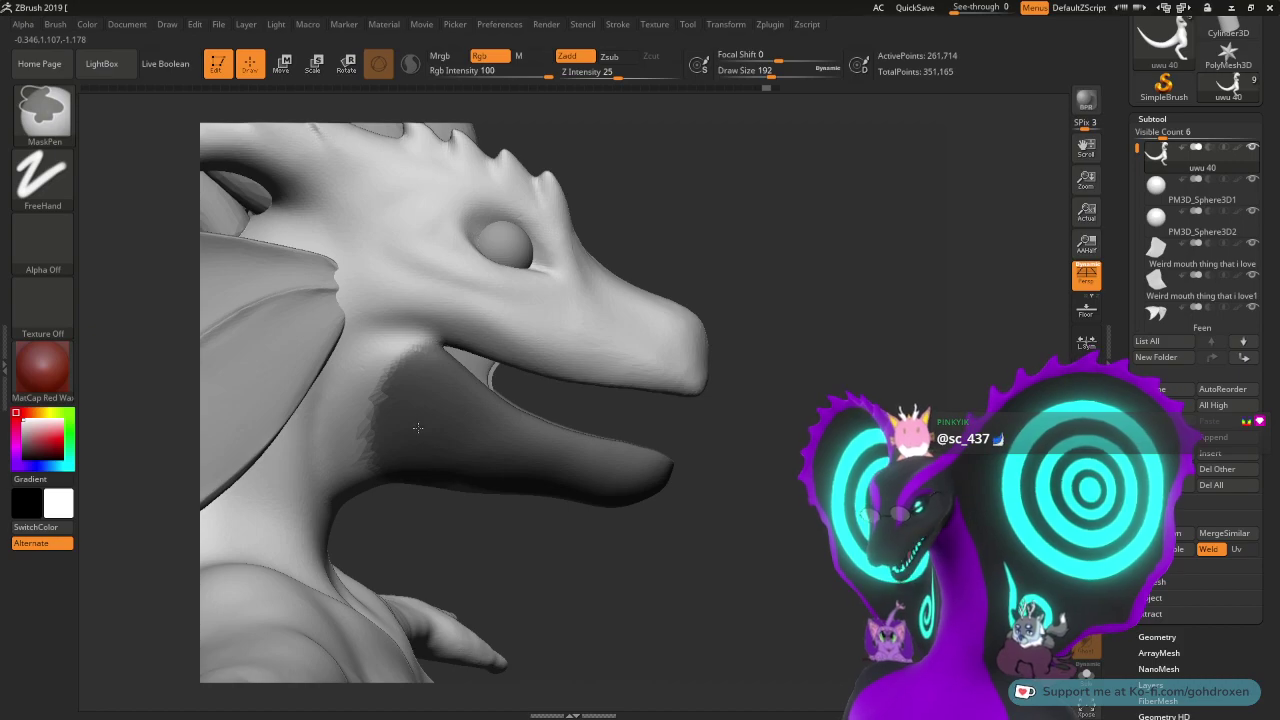
{"action": "left_click_drag", "start_coordinate": [885, 490], "coordinate": [700, 482]}
{"action": "mouse_move", "coordinate": [814, 400]}
{"action": "left_mouse_down"}
{"action": "mouse_move", "coordinate": [797, 363]}
{"action": "mouse_move", "coordinate": [816, 365]}
{"action": "mouse_move", "coordinate": [788, 366]}
{"action": "left_mouse_up"}
{"action": "mouse_move", "coordinate": [732, 408]}
{"action": "left_mouse_down", "text": "ctrl"}
{"action": "mouse_move", "coordinate": [706, 426]}
{"action": "mouse_move", "coordinate": [607, 434]}
{"action": "left_mouse_up", "text": "ctrl"}
{"action": "mouse_move", "coordinate": [808, 440]}
{"action": "left_mouse_down"}
{"action": "mouse_move", "coordinate": [795, 418]}
{"action": "mouse_move", "coordinate": [692, 412]}
{"action": "mouse_move", "coordinate": [940, 402]}
{"action": "mouse_move", "coordinate": [936, 378]}
{"action": "mouse_move", "coordinate": [906, 364]}
{"action": "left_mouse_up"}
{"action": "left_click_drag", "start_coordinate": [880, 425], "coordinate": [890, 424]}
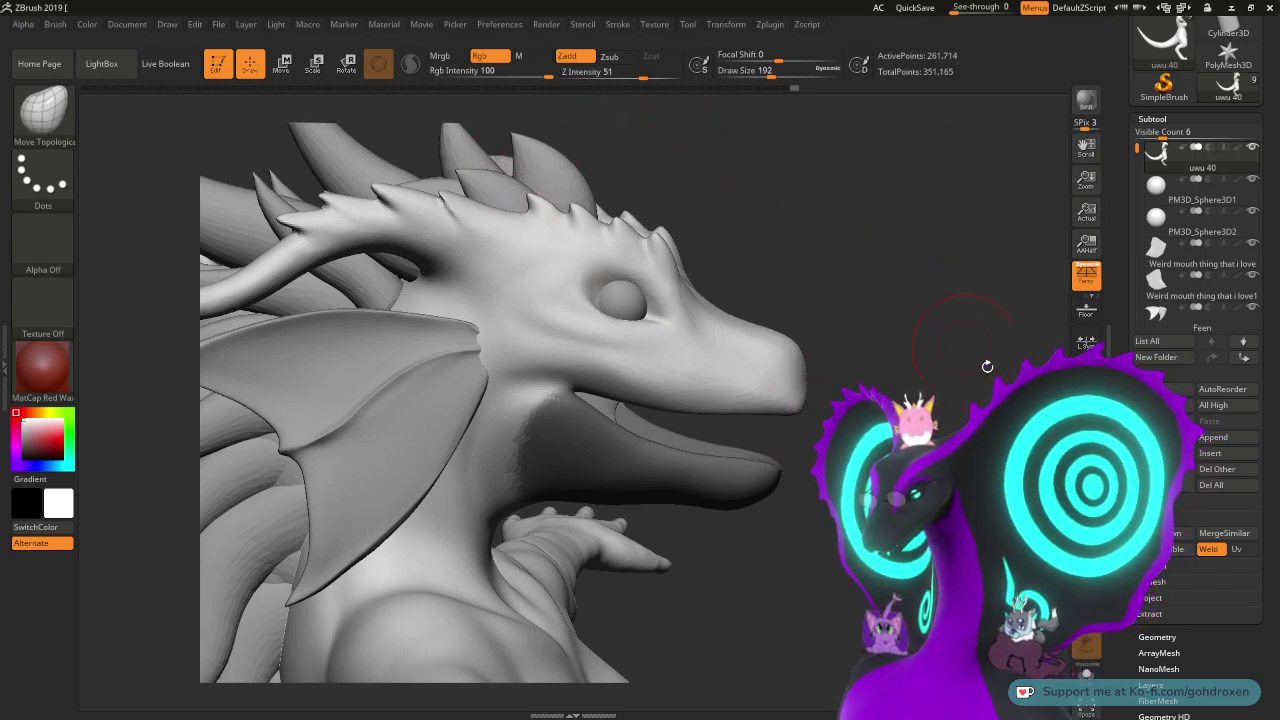
- Invert the mask so only the lower jaw is editable, and unlock the transform gizmo for repositioning
{"action": "scroll", "coordinate": [1176, 372], "scroll_direction": "down", "scroll_amount": 8}
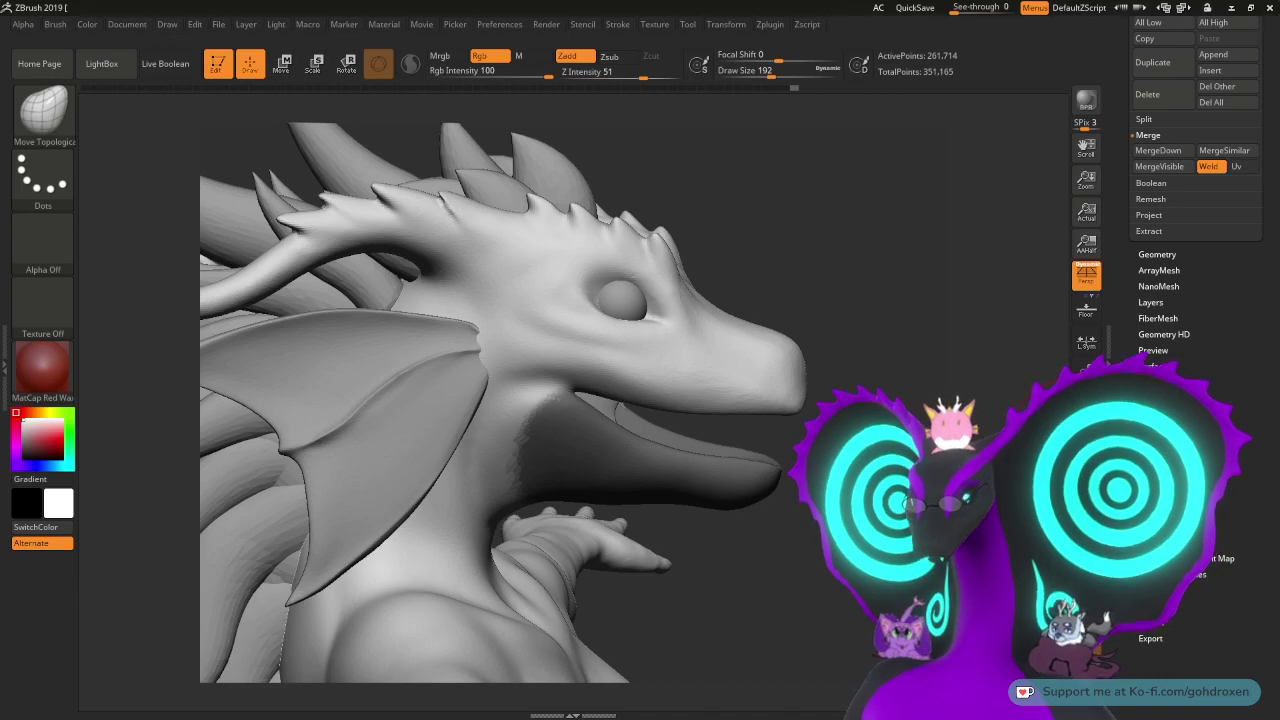
{"action": "left_click", "coordinate": [1154, 398]}
{"action": "left_click_drag", "start_coordinate": [1205, 230], "coordinate": [1205, 559]}
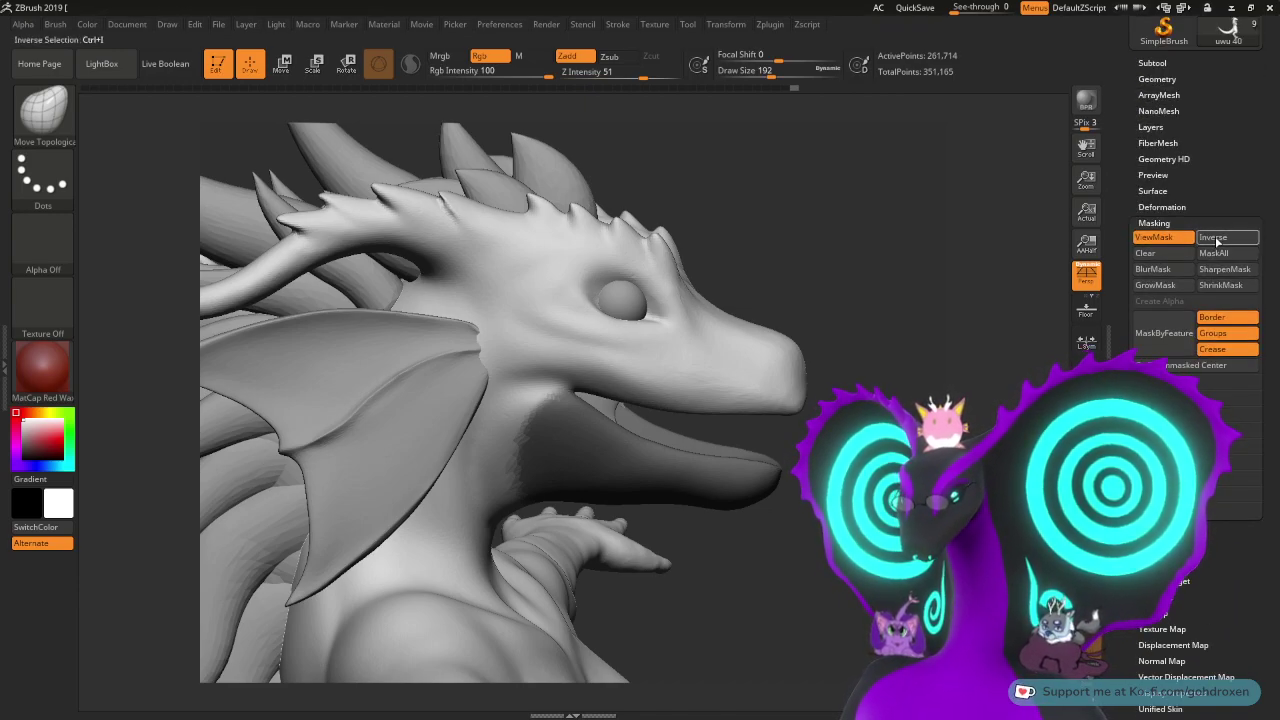
{"action": "left_click", "coordinate": [1217, 240]}
{"action": "left_click_drag", "start_coordinate": [917, 334], "coordinate": [933, 442], "text": "alt"}
{"action": "key", "text": "w"}
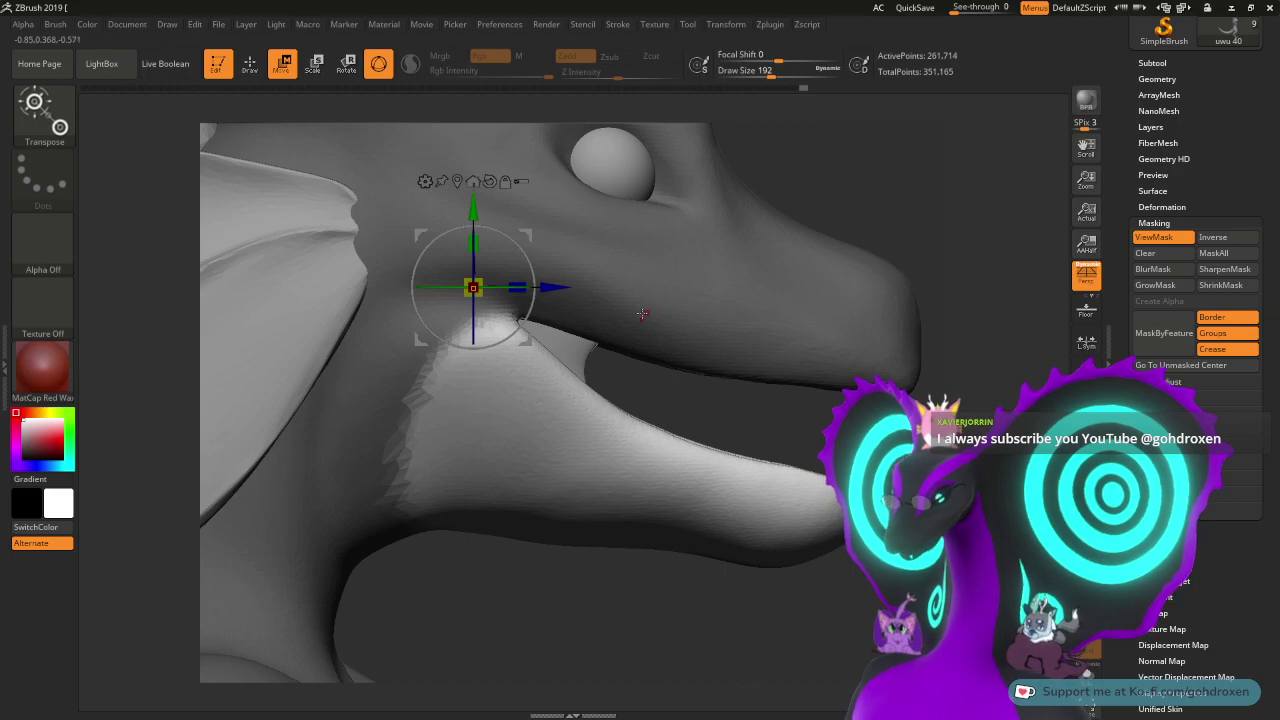
{"action": "left_click", "coordinate": [508, 191]}
{"action": "key", "text": "ctrl+i"}
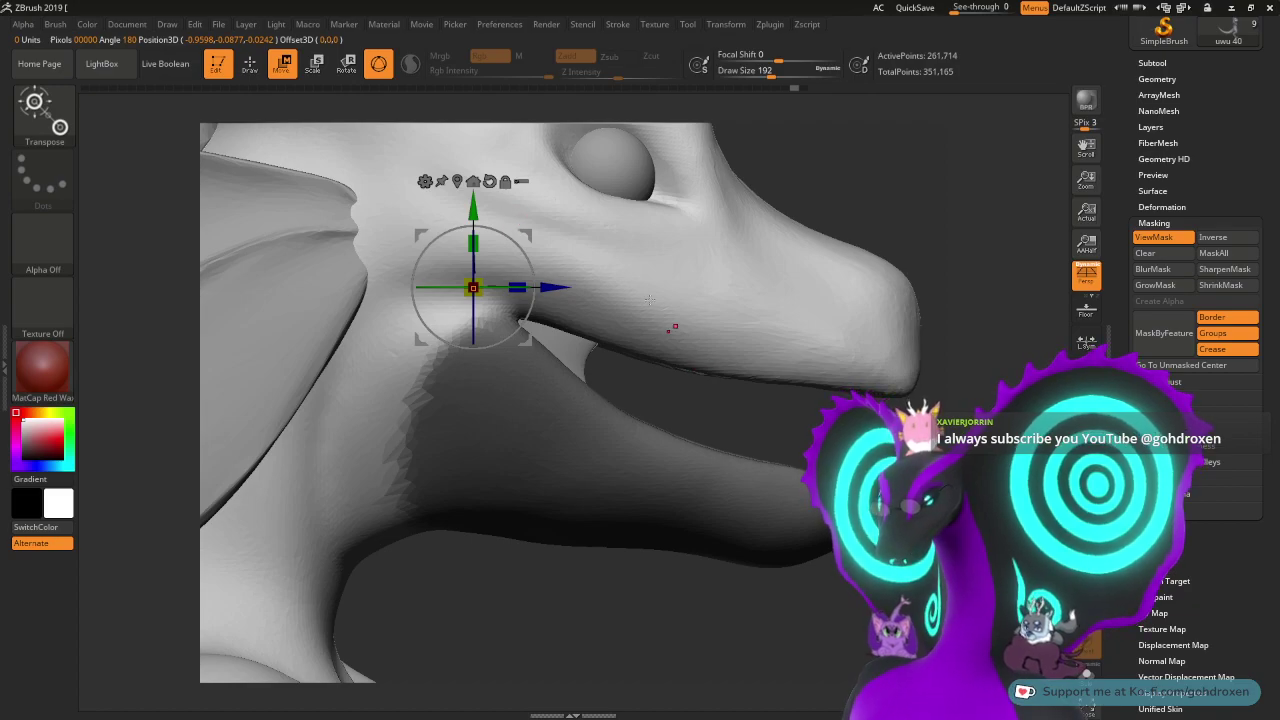
{"action": "left_click", "coordinate": [1236, 242]}
{"action": "left_click", "coordinate": [507, 183]}
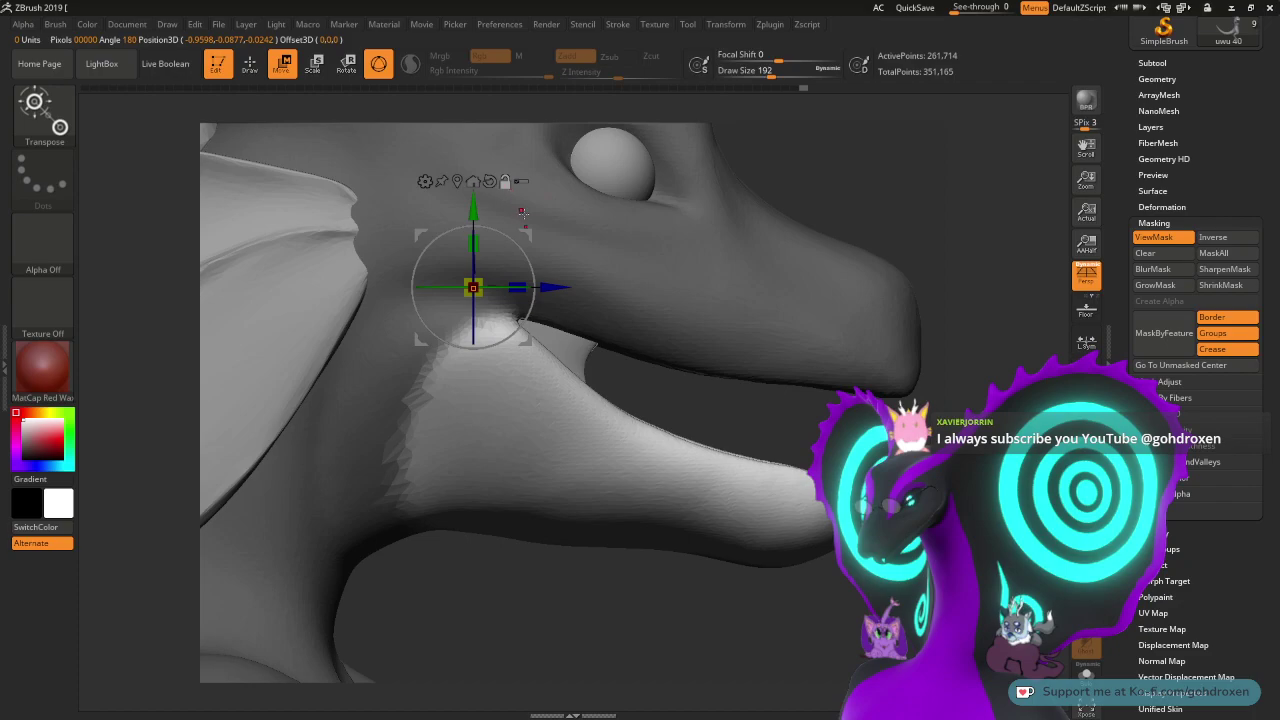
- Try to rotate the lower jaw closed with the gizmo placed near the jaw hinge, and undo the rotation
{"action": "left_click_drag", "start_coordinate": [526, 236], "coordinate": [524, 251]}
{"action": "left_click_drag", "start_coordinate": [520, 321], "coordinate": [459, 442]}
{"action": "left_click_drag", "start_coordinate": [463, 371], "coordinate": [492, 356]}
{"action": "mouse_move", "coordinate": [990, 492]}
{"action": "left_mouse_down"}
{"action": "mouse_move", "coordinate": [695, 482]}
{"action": "mouse_move", "coordinate": [986, 484]}
{"action": "left_mouse_up"}
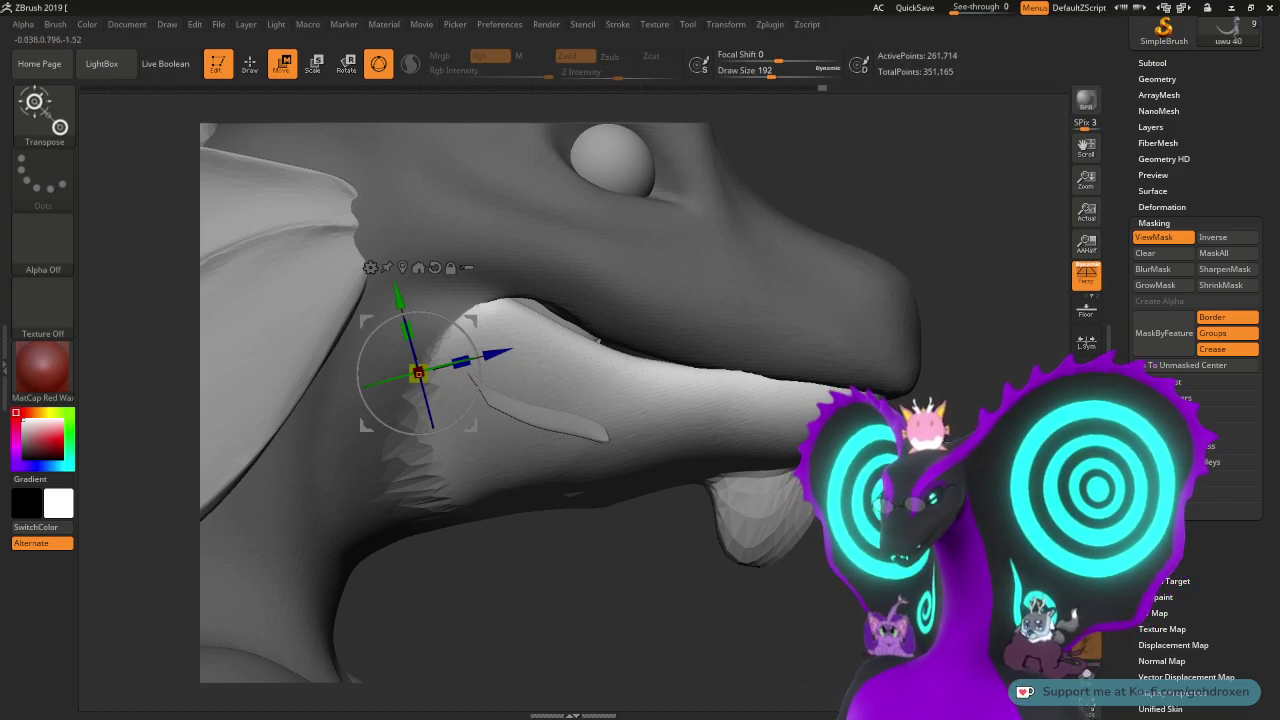
{"action": "left_click_drag", "start_coordinate": [620, 610], "coordinate": [475, 605]}
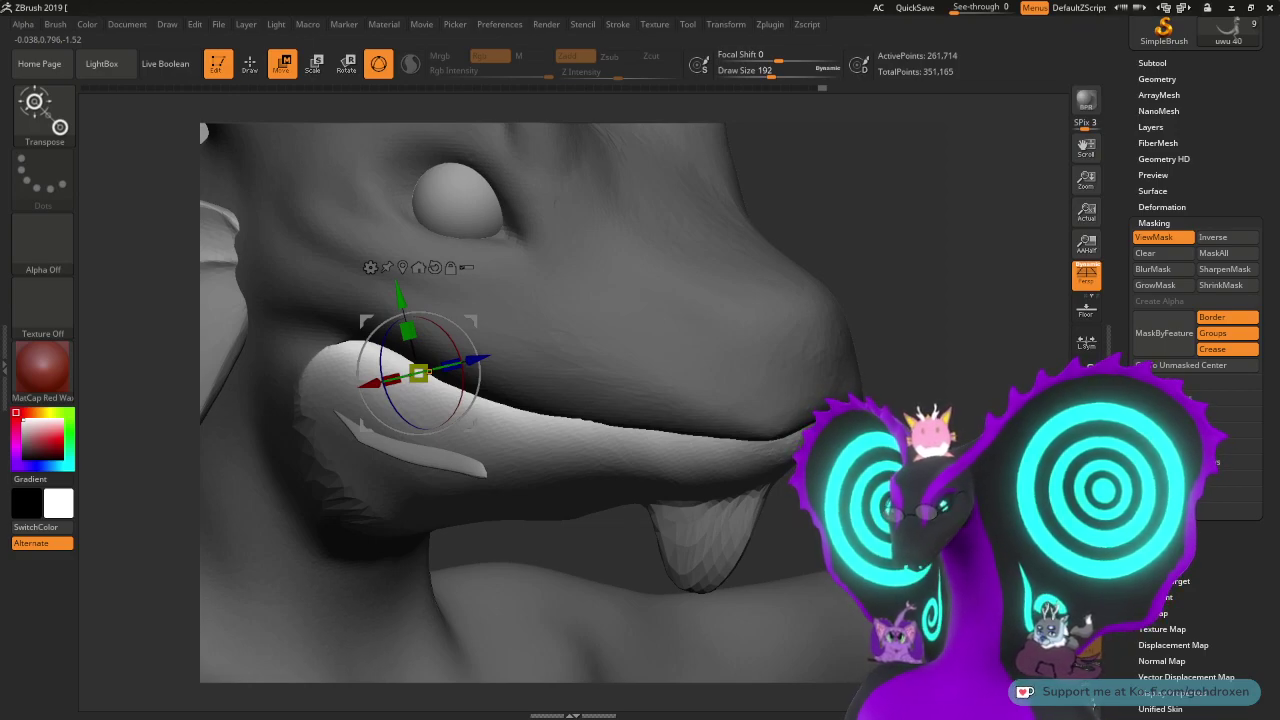
{"action": "left_click_drag", "start_coordinate": [930, 250], "coordinate": [1030, 240]}
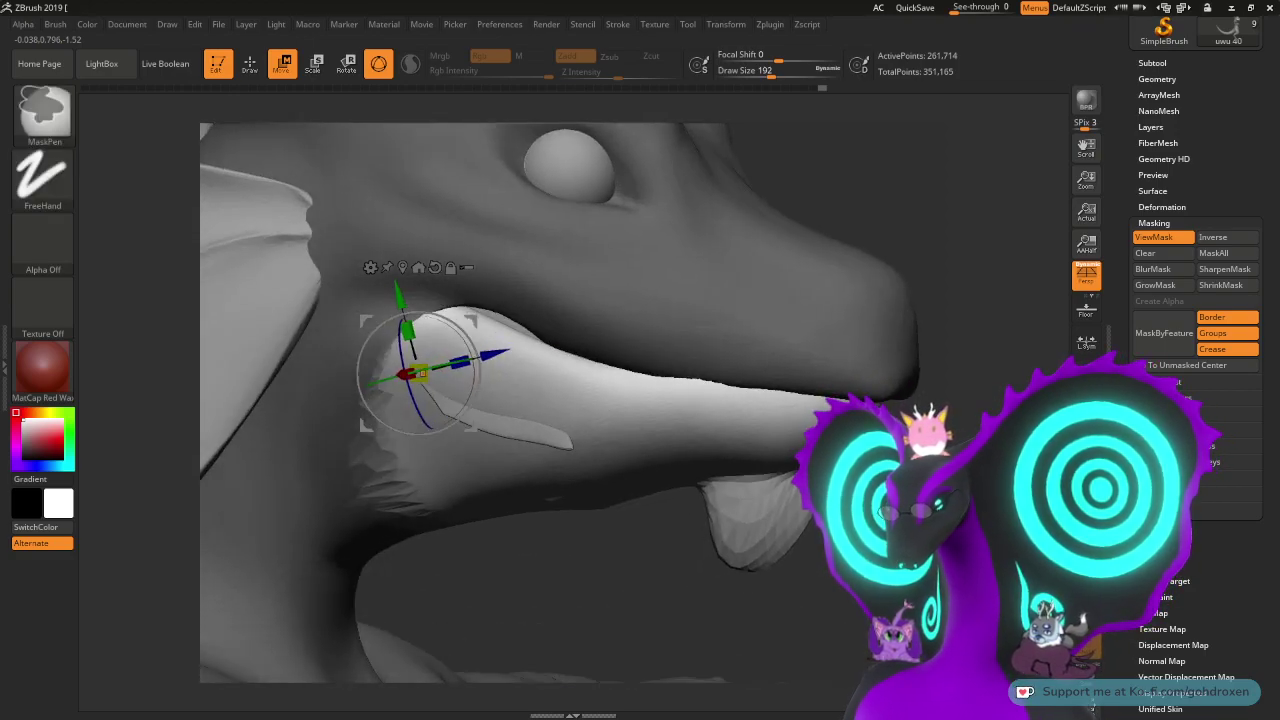
{"action": "key", "text": "ctrl+z"}
{"action": "left_click_drag", "start_coordinate": [1000, 300], "coordinate": [960, 170]}
{"action": "key", "text": "ctrl+z"}
{"action": "key", "text": "ctrl+z"}
{"action": "key", "text": "ctrl+z"}
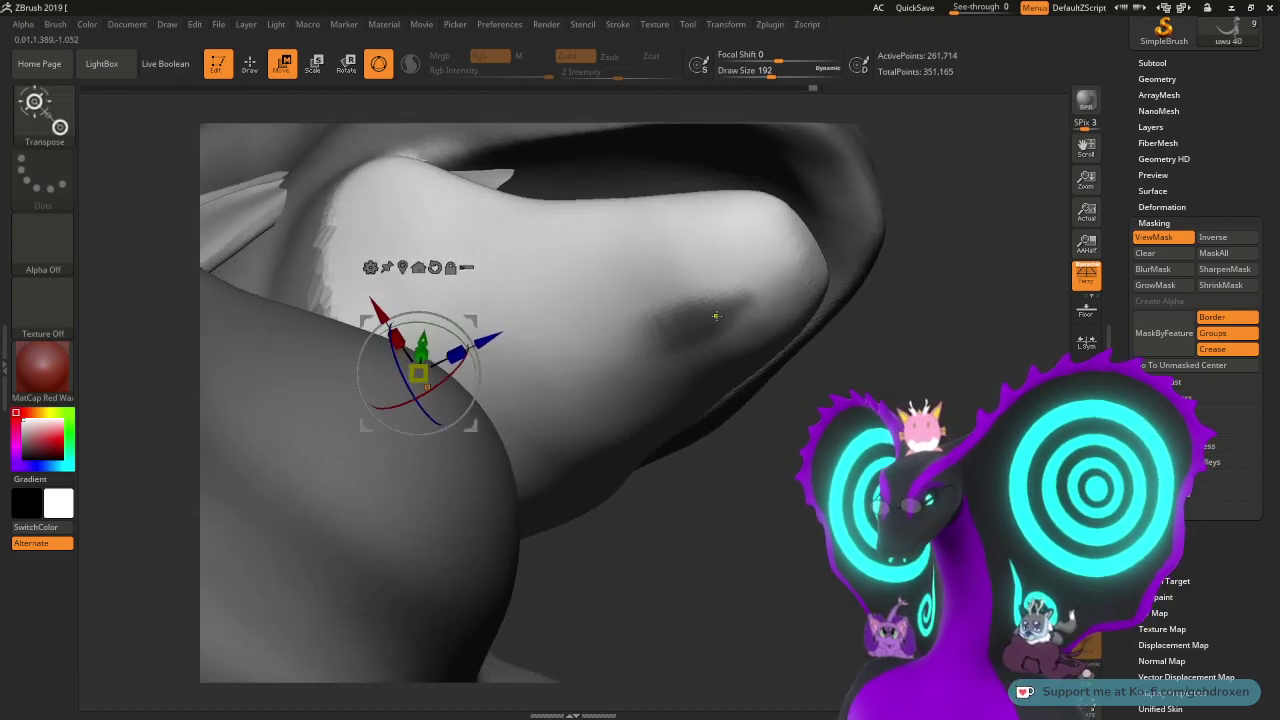
- Erase the leftover mask patch from the underside of the chin
{"action": "key", "text": "q"}
{"action": "left_click_drag", "start_coordinate": [677, 301], "coordinate": [673, 305], "text": "ctrl+alt"}
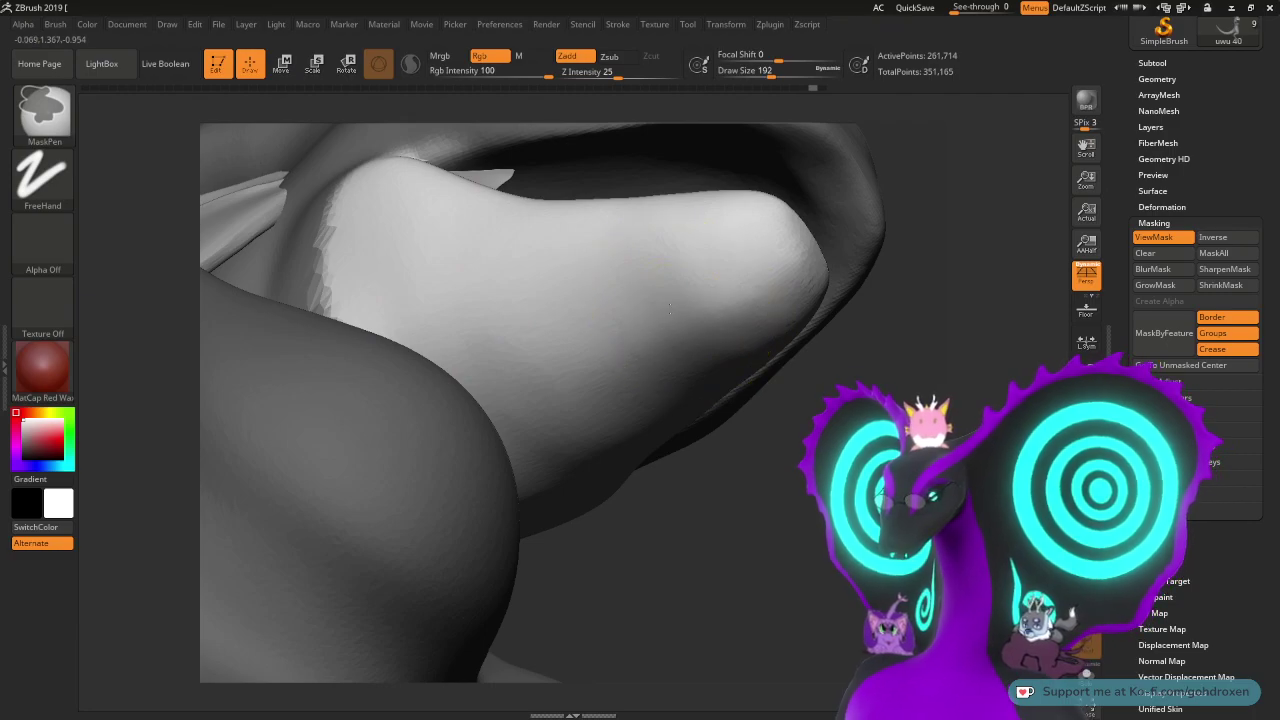
{"action": "left_click_drag", "start_coordinate": [930, 344], "coordinate": [886, 658]}
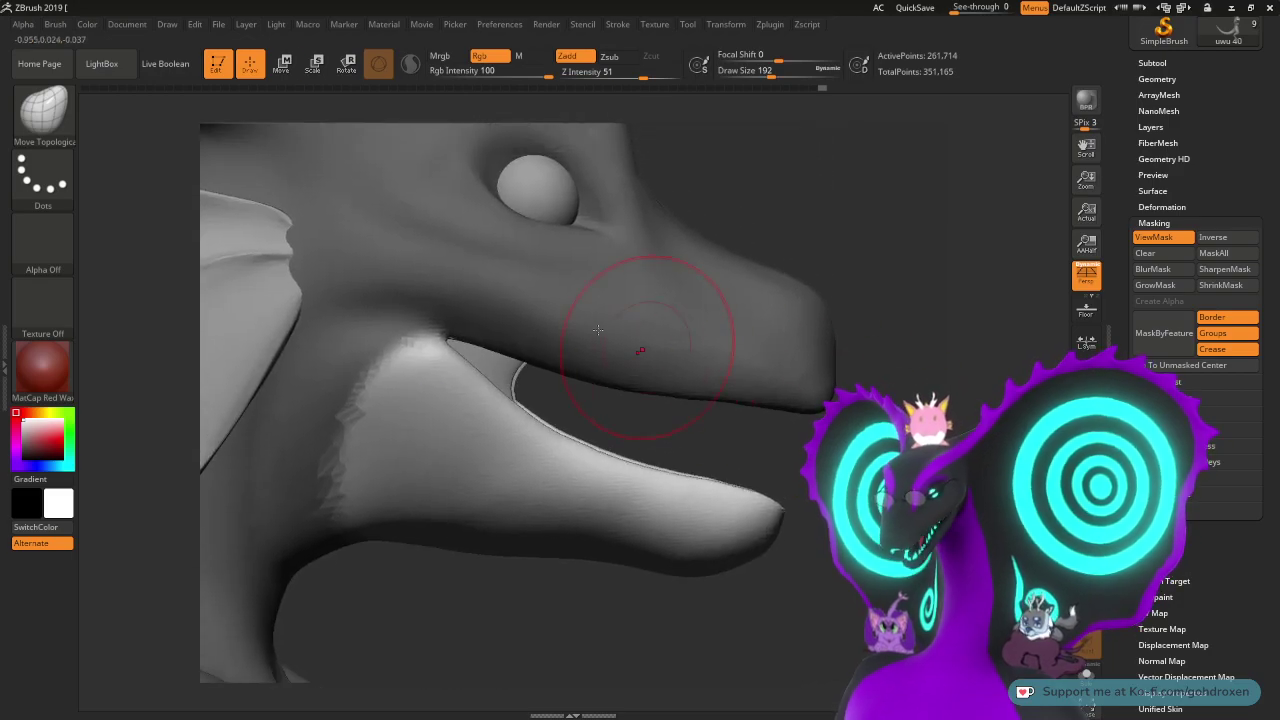
- Reposition the transform gizmo at the lower jaw's hinge and check its alignment from the front and side
{"action": "key", "text": "w"}
{"action": "left_click_drag", "start_coordinate": [402, 350], "coordinate": [409, 329]}
{"action": "left_click_drag", "start_coordinate": [920, 288], "coordinate": [797, 357]}
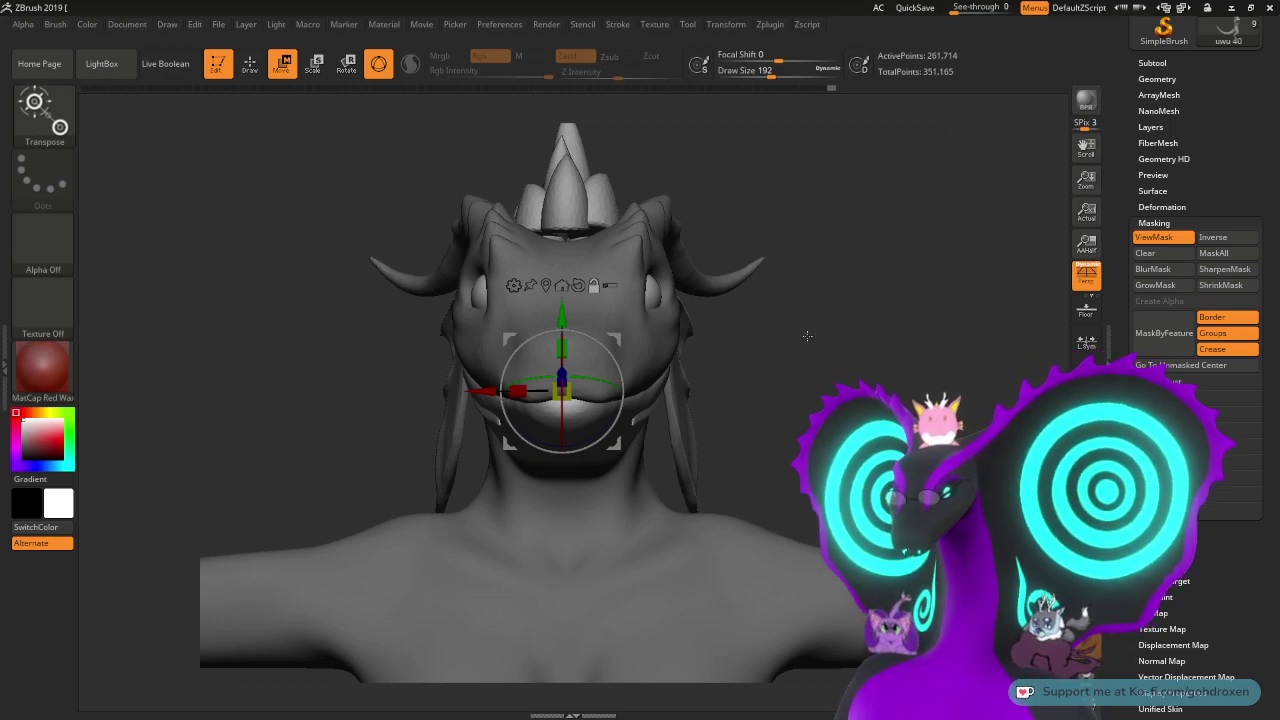
{"action": "left_click_drag", "start_coordinate": [775, 367], "coordinate": [849, 273]}
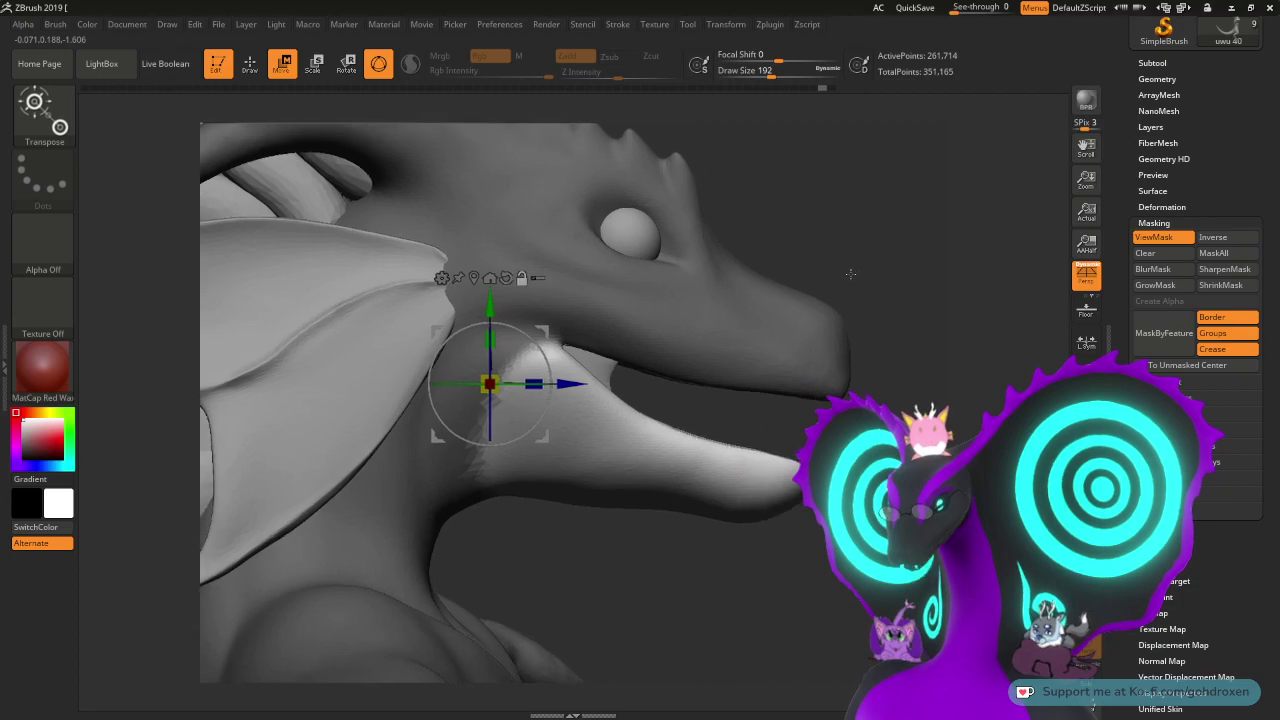
- Return to the Move Topological brush and clear the mask from the body
{"action": "key", "text": "q"}
{"action": "key", "text": "b"}
{"action": "key", "text": "m"}
{"action": "key", "text": "t"}
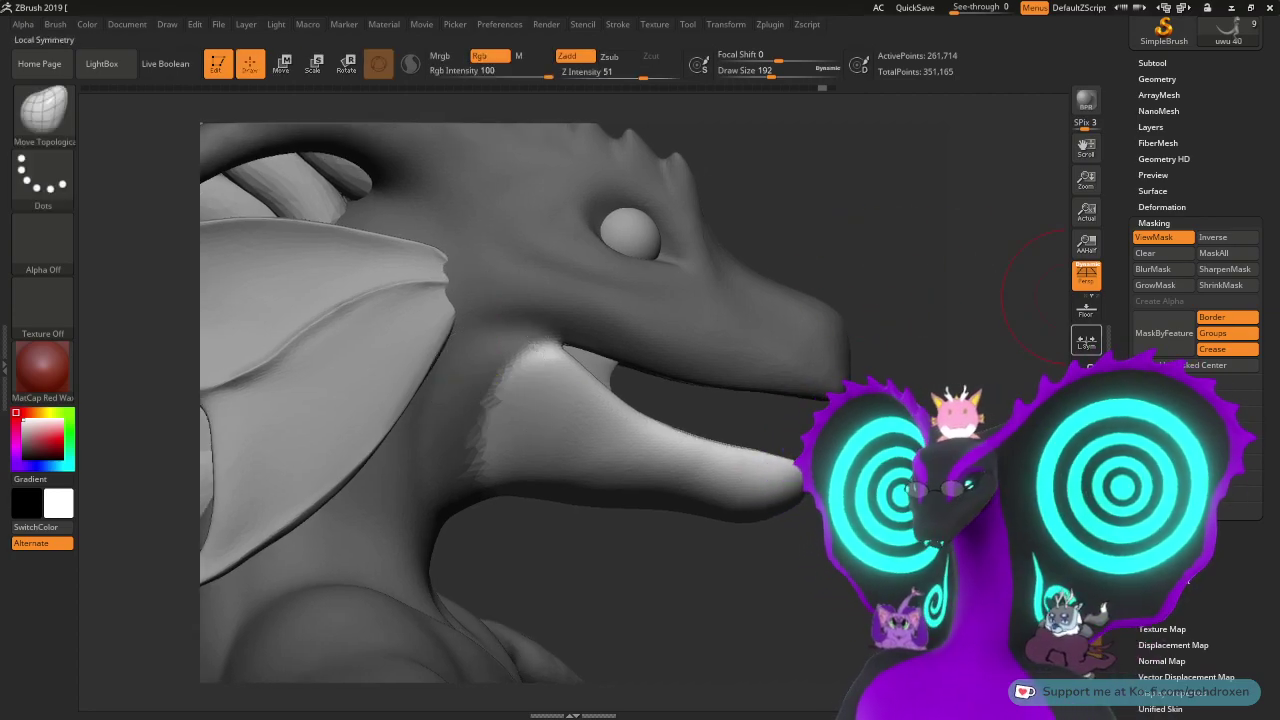
{"action": "left_click_drag", "start_coordinate": [1126, 434], "coordinate": [1126, 274]}
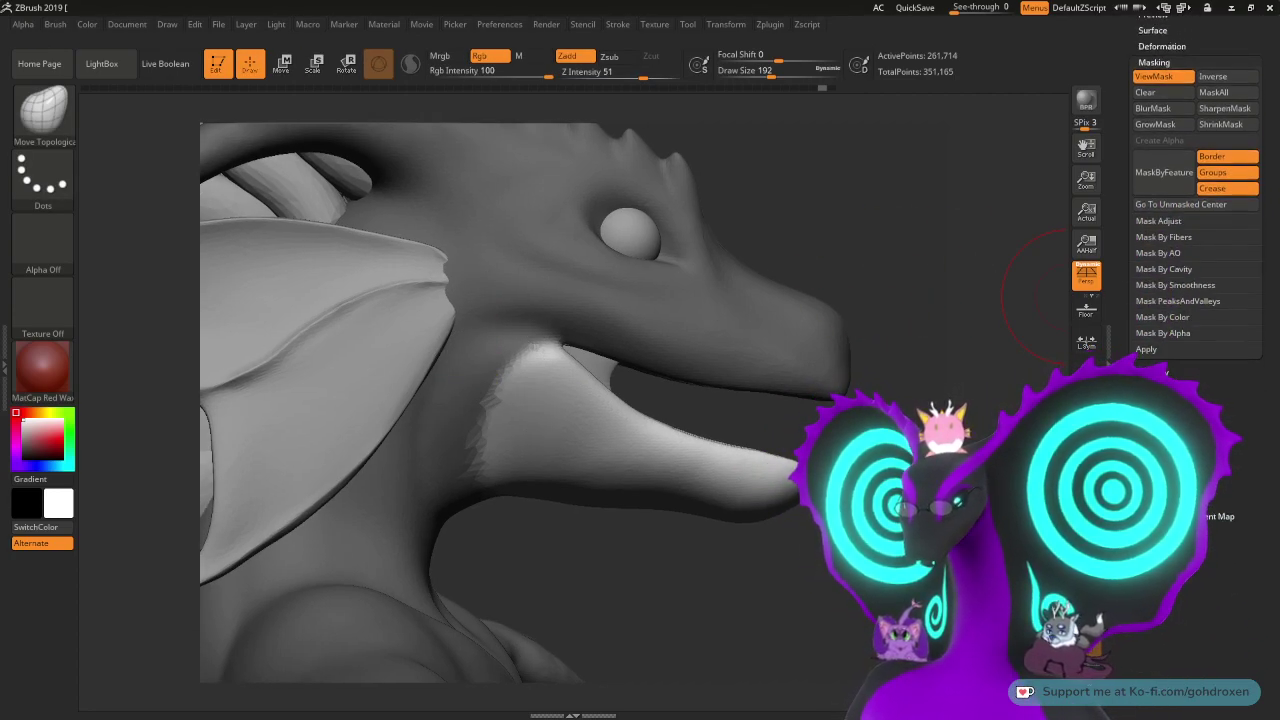
{"action": "scroll", "coordinate": [1131, 351], "scroll_direction": "up", "scroll_amount": 2}
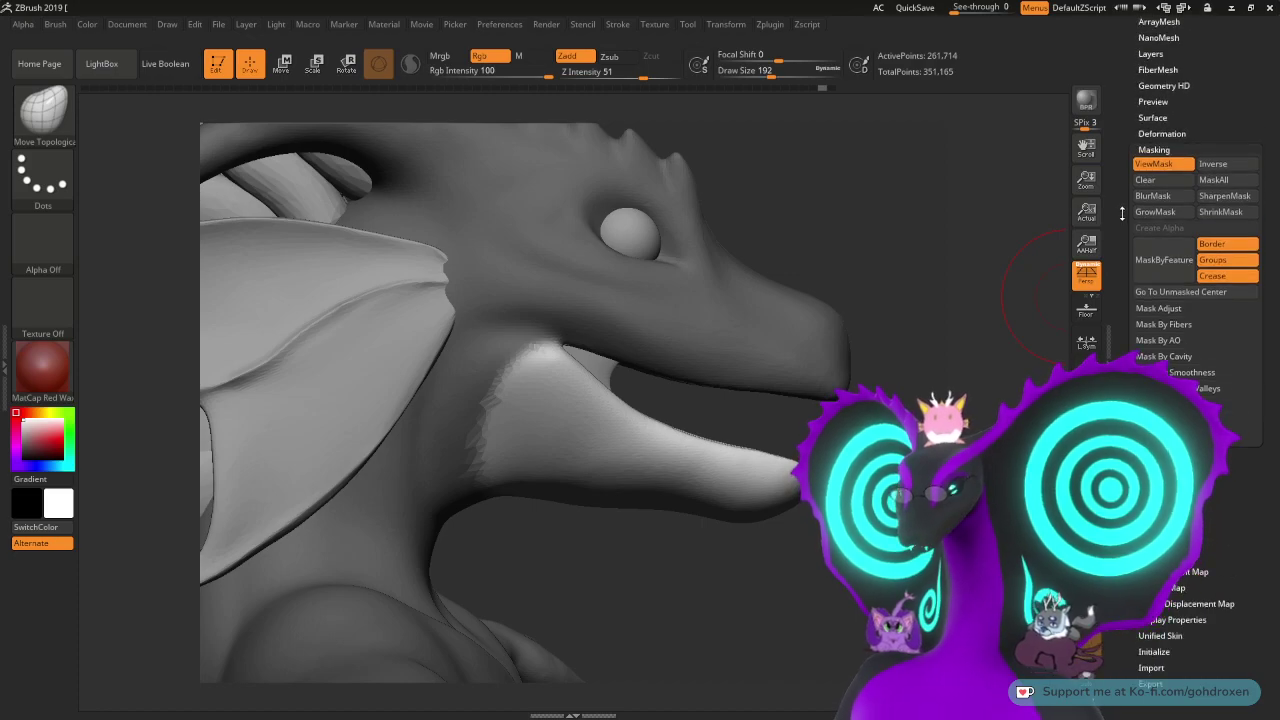
{"action": "scroll", "coordinate": [1139, 262], "scroll_direction": "up", "scroll_amount": 4}
{"action": "left_click", "coordinate": [1157, 198]}
{"action": "scroll", "coordinate": [1130, 180], "scroll_direction": "down", "scroll_amount": 5}
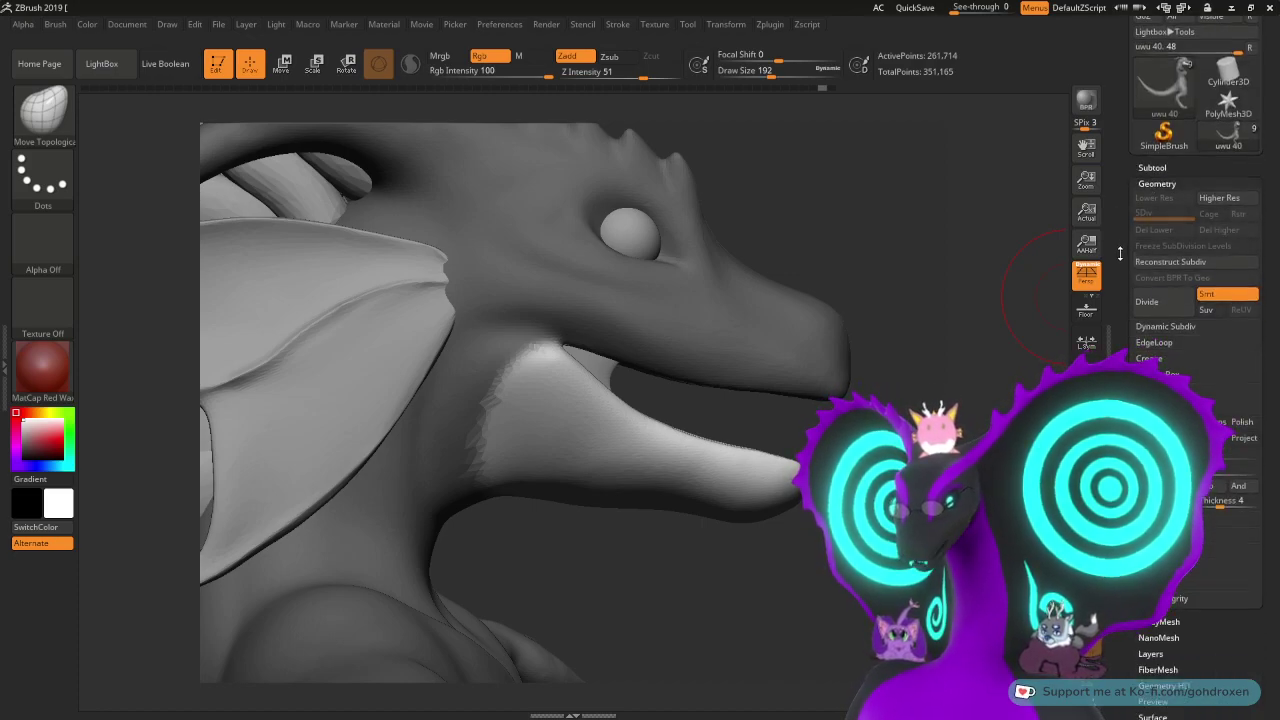
{"action": "left_click", "coordinate": [1153, 424]}
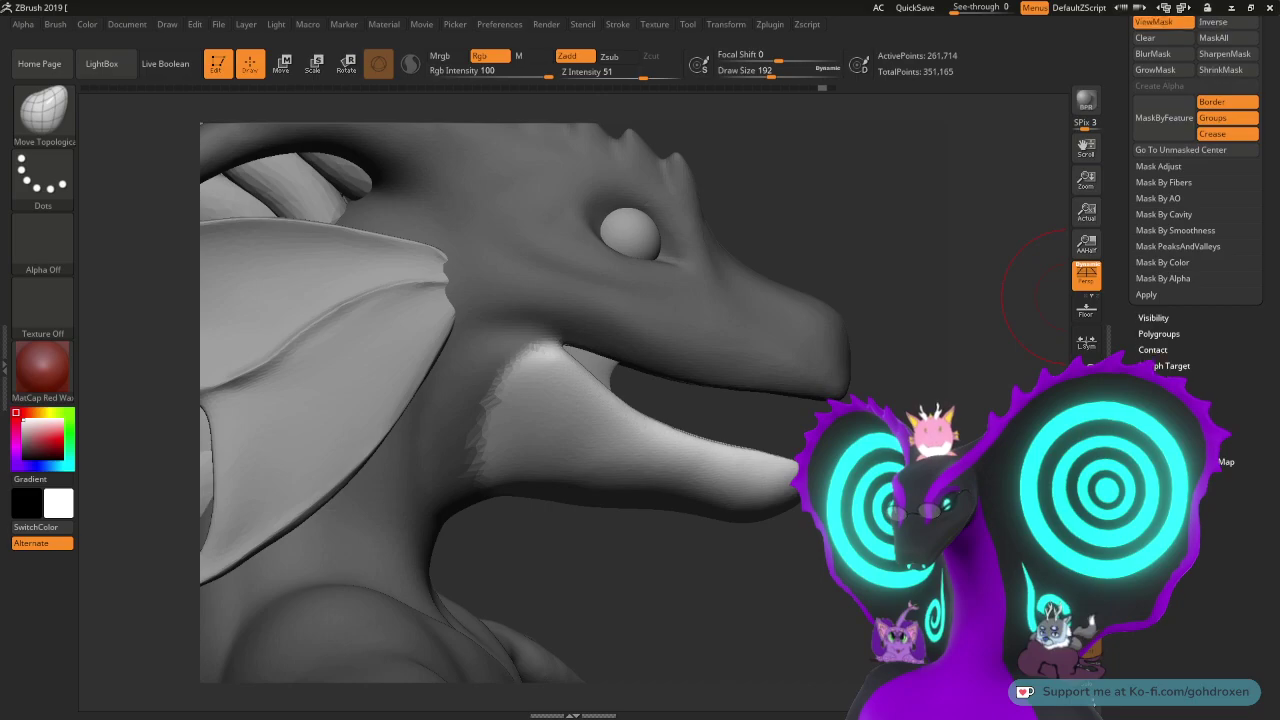
{"action": "scroll", "coordinate": [1170, 316], "scroll_direction": "up", "scroll_amount": 3}
{"action": "left_click", "coordinate": [1174, 206]}
- Inspect the unmasked head and mouth from the front and show the subtool list
{"action": "left_click_drag", "start_coordinate": [910, 224], "coordinate": [903, 266]}
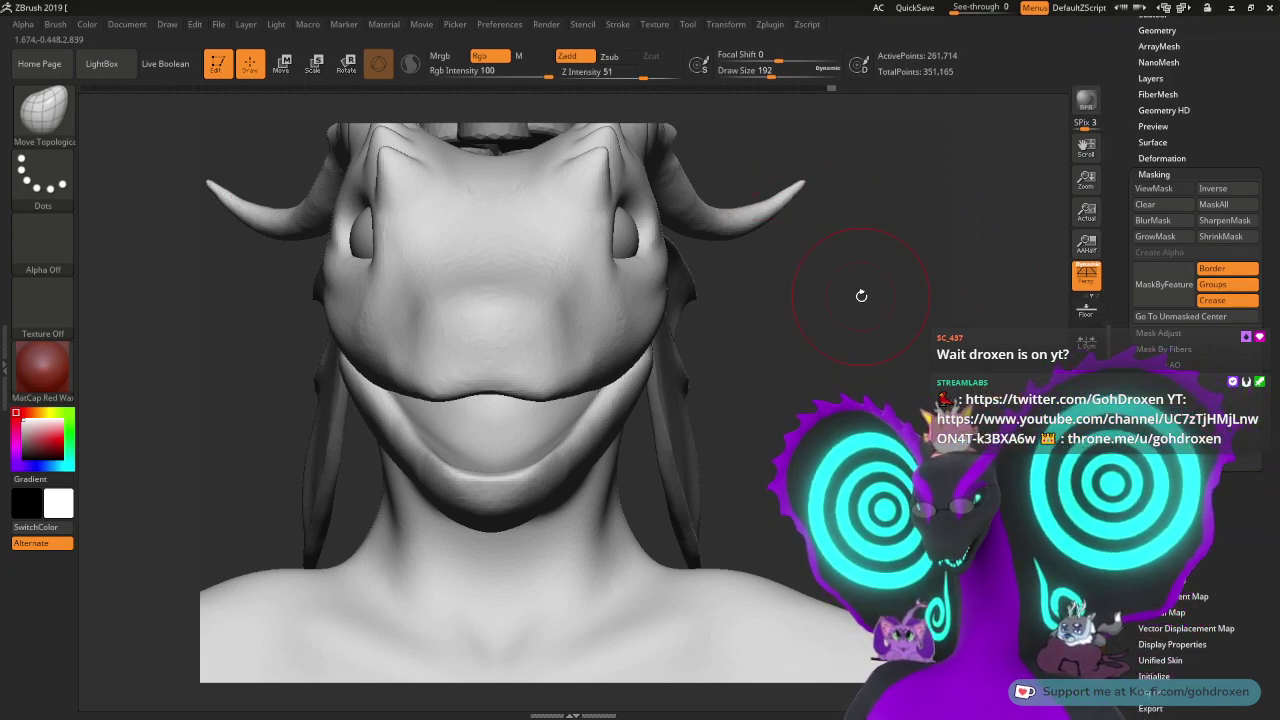
{"action": "mouse_move", "coordinate": [749, 314]}
{"action": "left_mouse_down"}
{"action": "mouse_move", "coordinate": [823, 294]}
{"action": "mouse_move", "coordinate": [823, 311]}
{"action": "mouse_move", "coordinate": [824, 225]}
{"action": "mouse_move", "coordinate": [783, 219]}
{"action": "mouse_move", "coordinate": [827, 228]}
{"action": "mouse_move", "coordinate": [811, 230]}
{"action": "left_mouse_up"}
{"action": "left_click_drag", "start_coordinate": [792, 282], "coordinate": [795, 266]}
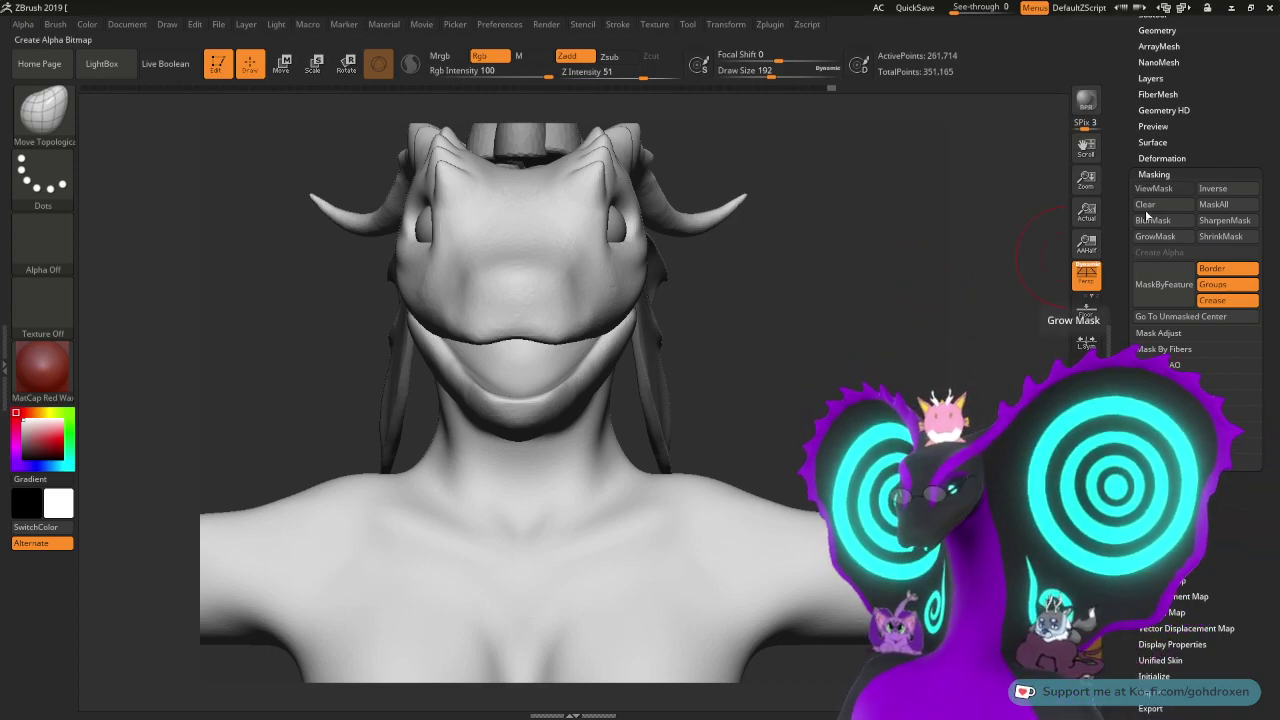
{"action": "left_click_drag", "start_coordinate": [1124, 107], "coordinate": [1130, 183]}
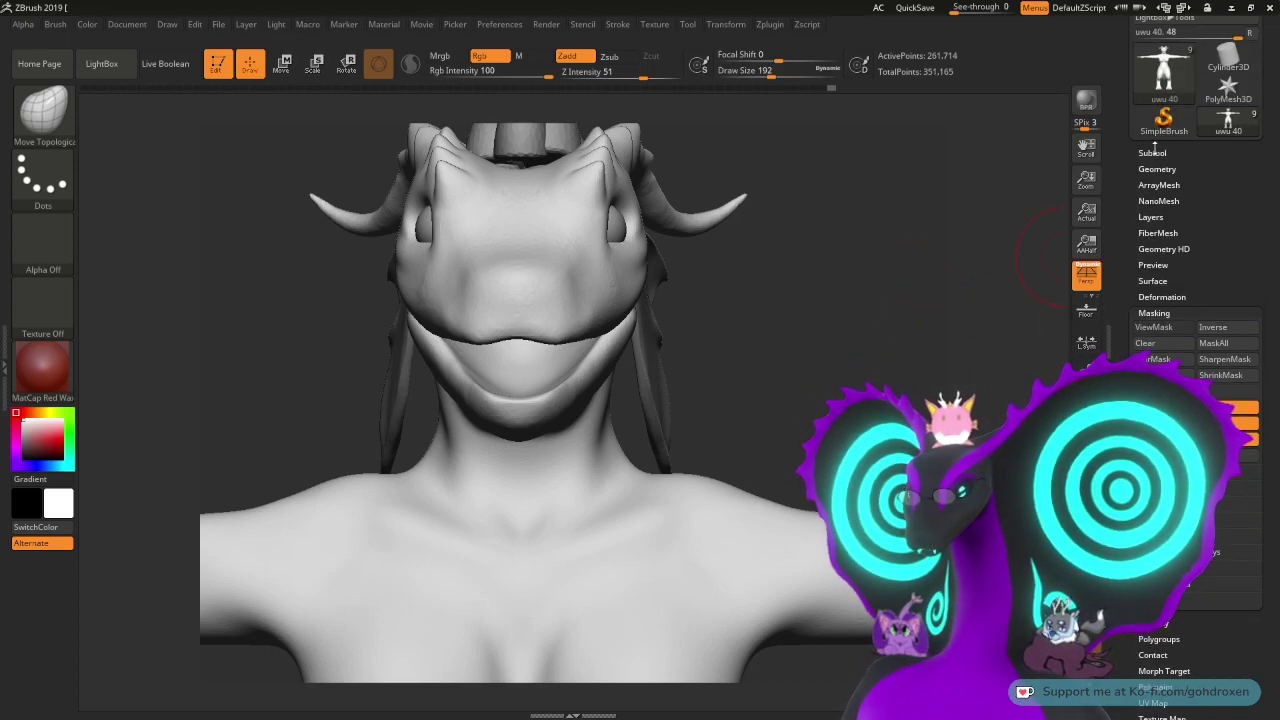
{"action": "left_click", "coordinate": [1153, 152]}
{"action": "left_click_drag", "start_coordinate": [1117, 243], "coordinate": [1118, 184]}
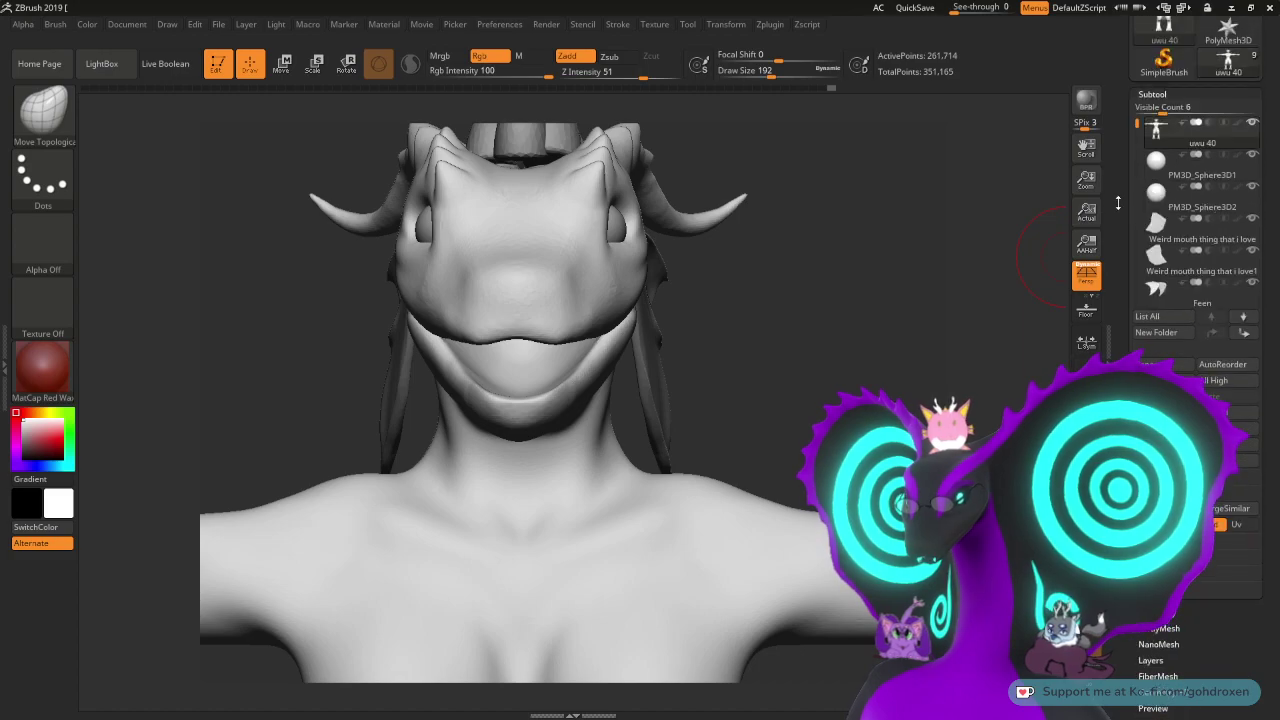
- Append a Cylinder3D as a new subtool of the dragon
{"action": "left_click", "coordinate": [1229, 412]}
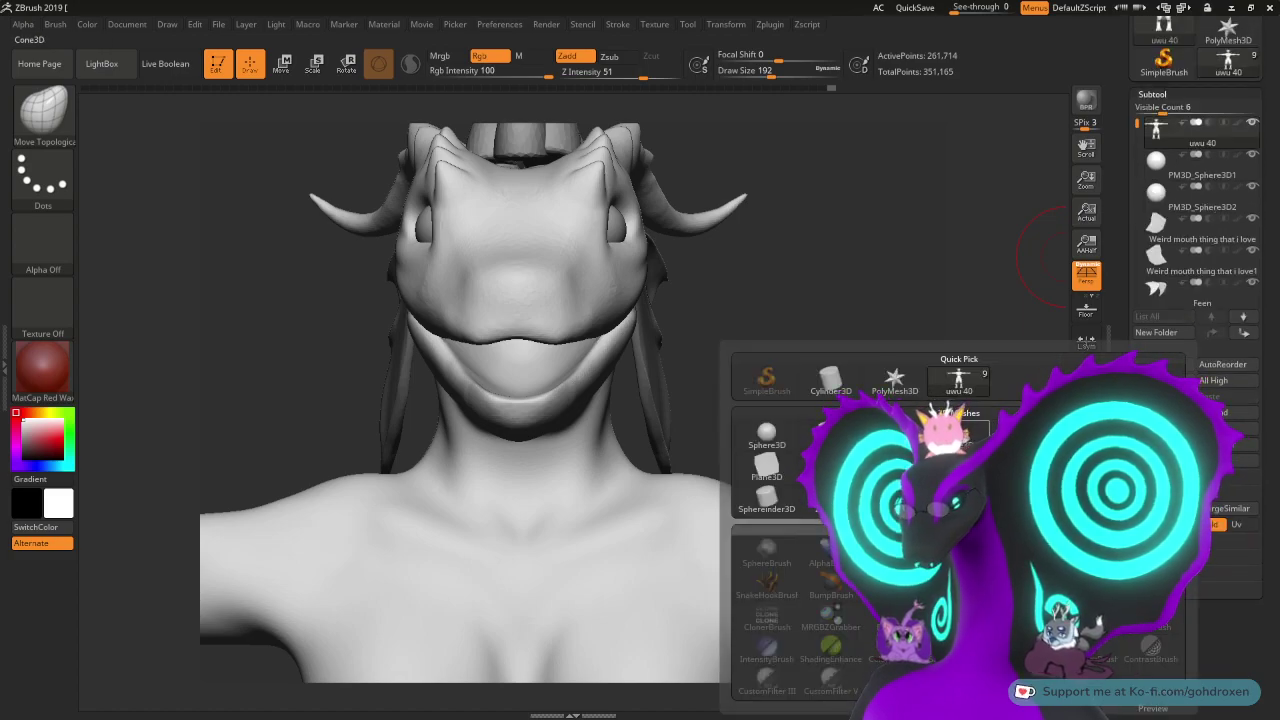
{"action": "left_click", "coordinate": [902, 430]}
- Save the tool as a new version named uwu 41.ZTL in the same project folder
{"action": "scroll", "coordinate": [1123, 253], "scroll_direction": "up", "scroll_amount": 5}
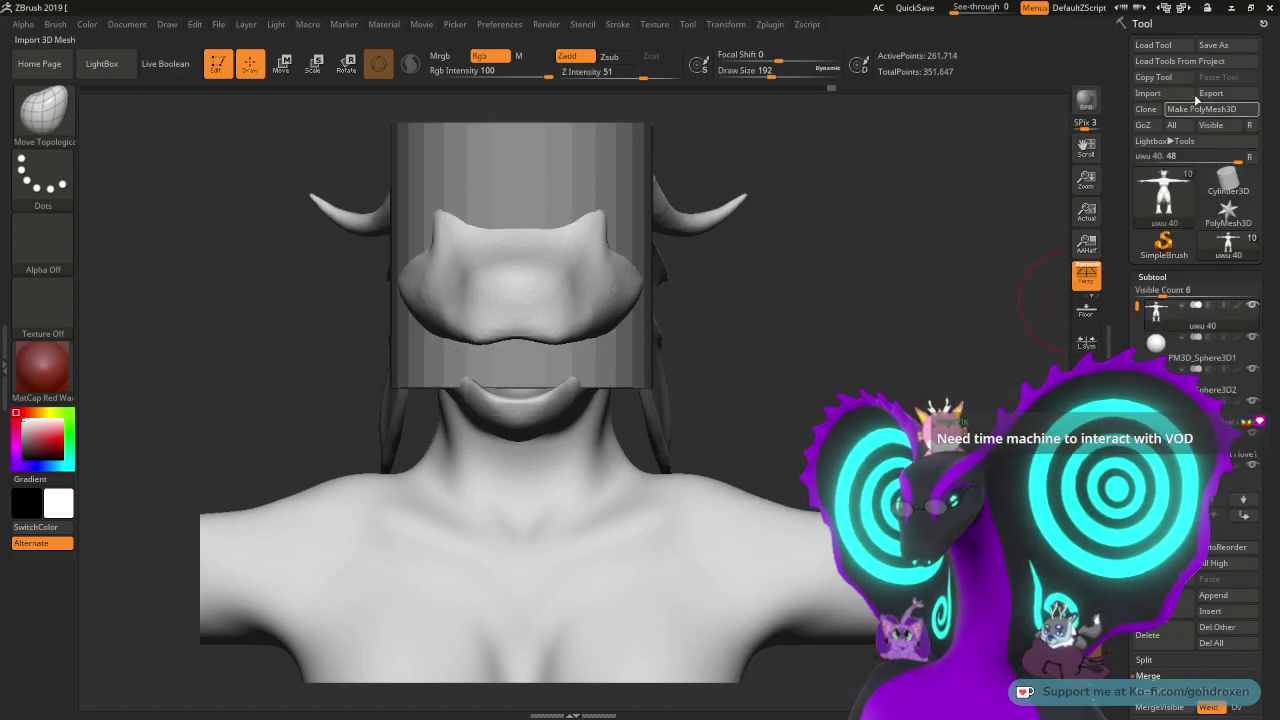
{"action": "left_click", "coordinate": [1238, 45]}
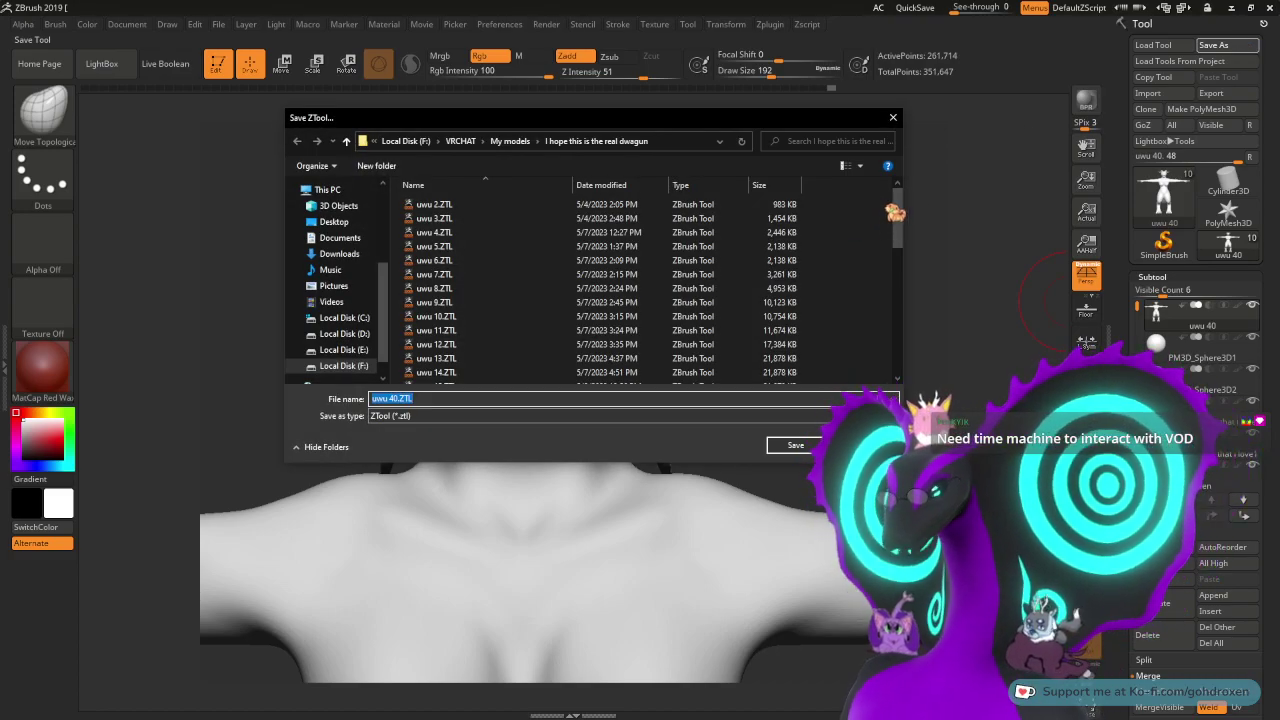
{"action": "left_click_drag", "start_coordinate": [897, 215], "coordinate": [897, 340]}
{"action": "left_click", "coordinate": [397, 398]}
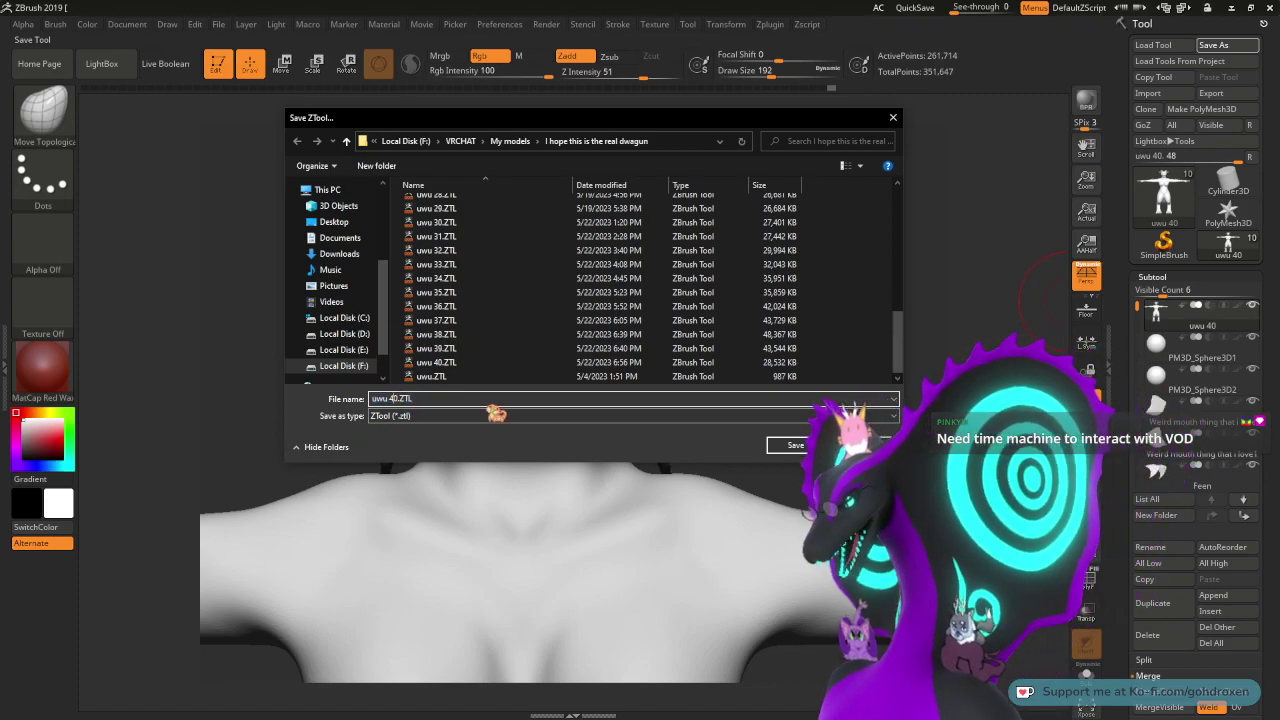
{"action": "key", "text": "Delete"}
{"action": "type", "text": "1"}
{"action": "key", "text": "Return"}
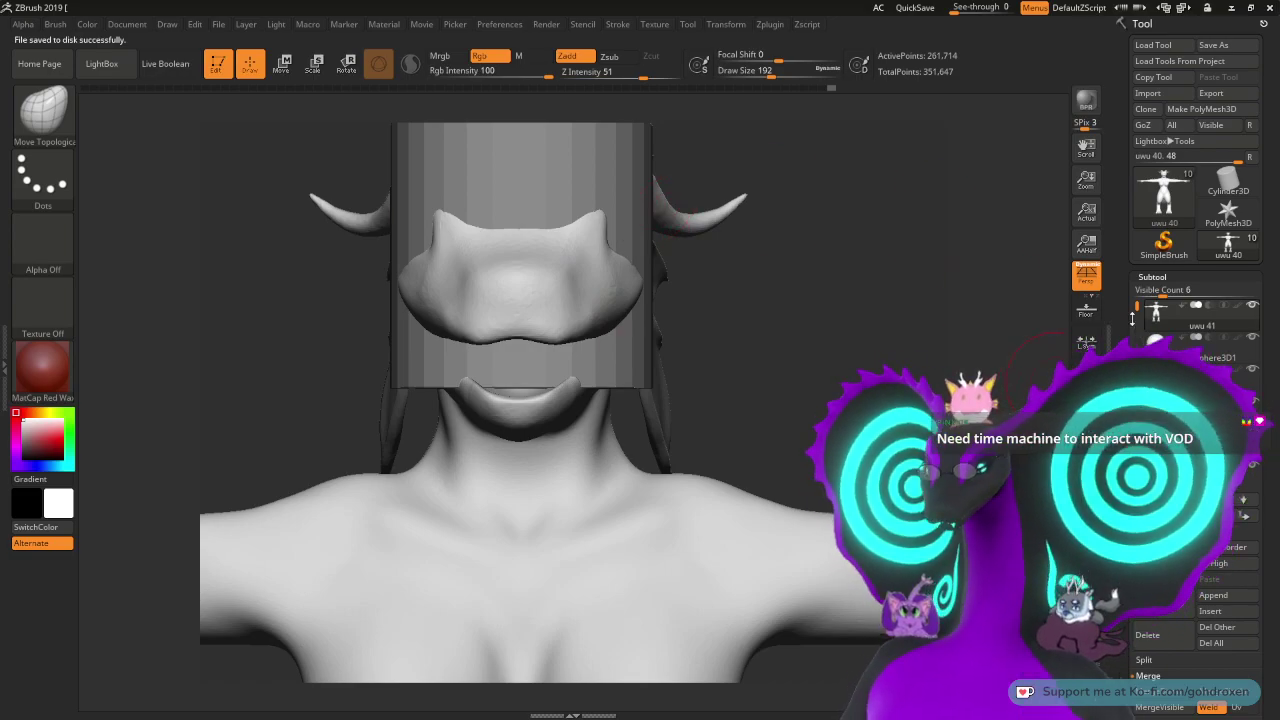
- Make the new cylinder the active subtool and convert it to a DynaMesh with resolution 128
{"action": "left_click_drag", "start_coordinate": [1140, 305], "coordinate": [1140, 435]}
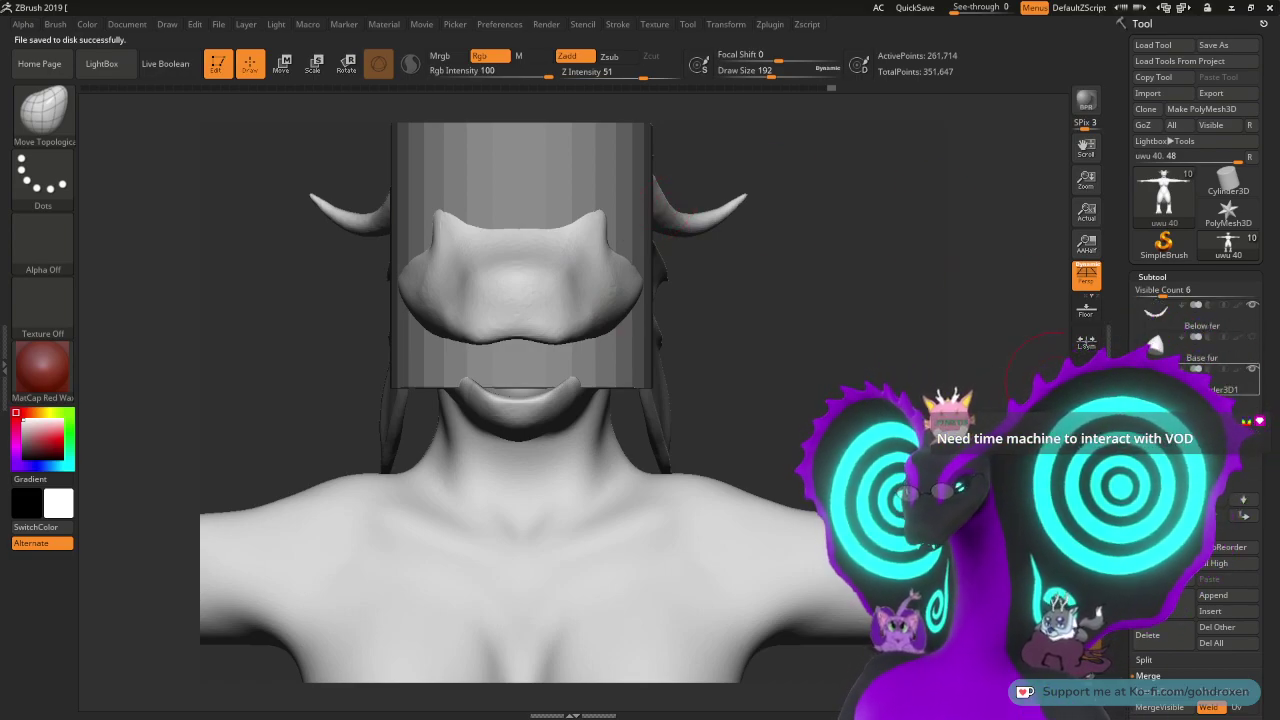
{"action": "left_click", "coordinate": [1178, 381]}
{"action": "mouse_move", "coordinate": [808, 357]}
{"action": "left_mouse_down", "text": "alt"}
{"action": "mouse_move", "coordinate": [803, 301]}
{"action": "mouse_move", "coordinate": [823, 360]}
{"action": "left_mouse_up", "text": "alt"}
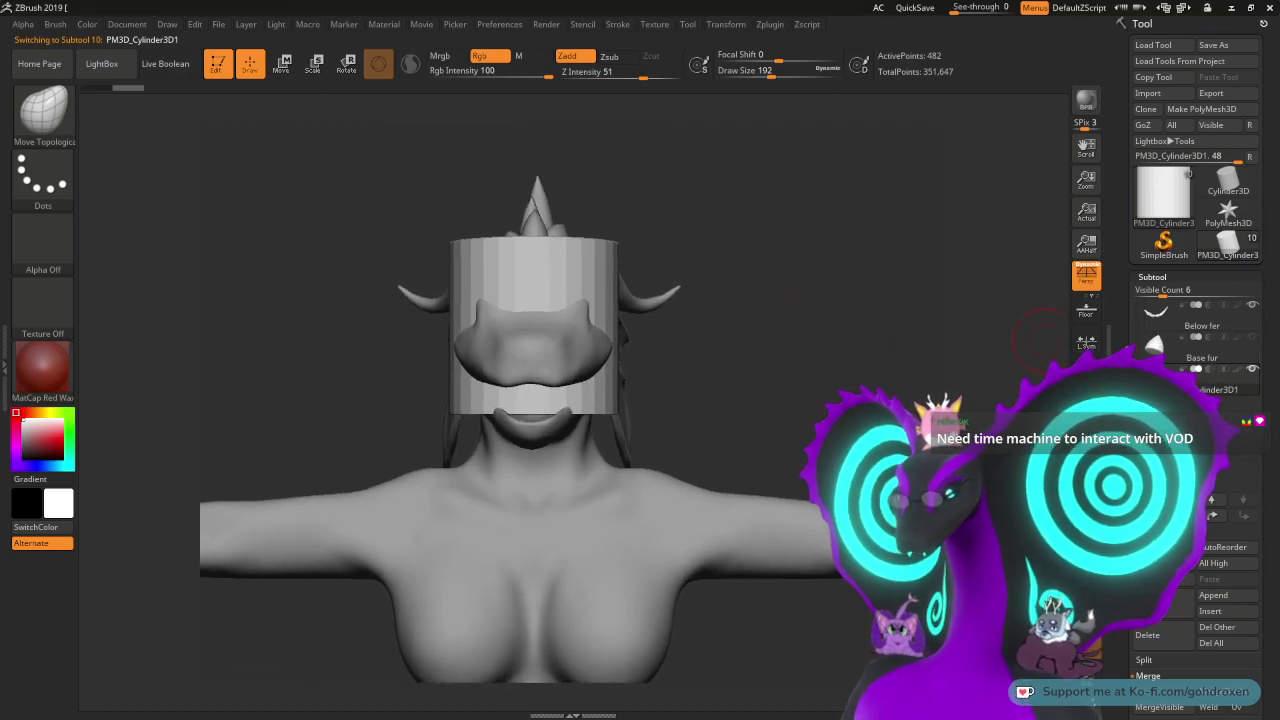
{"action": "left_click_drag", "start_coordinate": [1129, 360], "coordinate": [1129, 314]}
{"action": "left_click_drag", "start_coordinate": [1129, 400], "coordinate": [1131, 539]}
{"action": "scroll", "coordinate": [1195, 300], "scroll_direction": "down", "scroll_amount": 8}
{"action": "left_click", "coordinate": [1157, 496]}
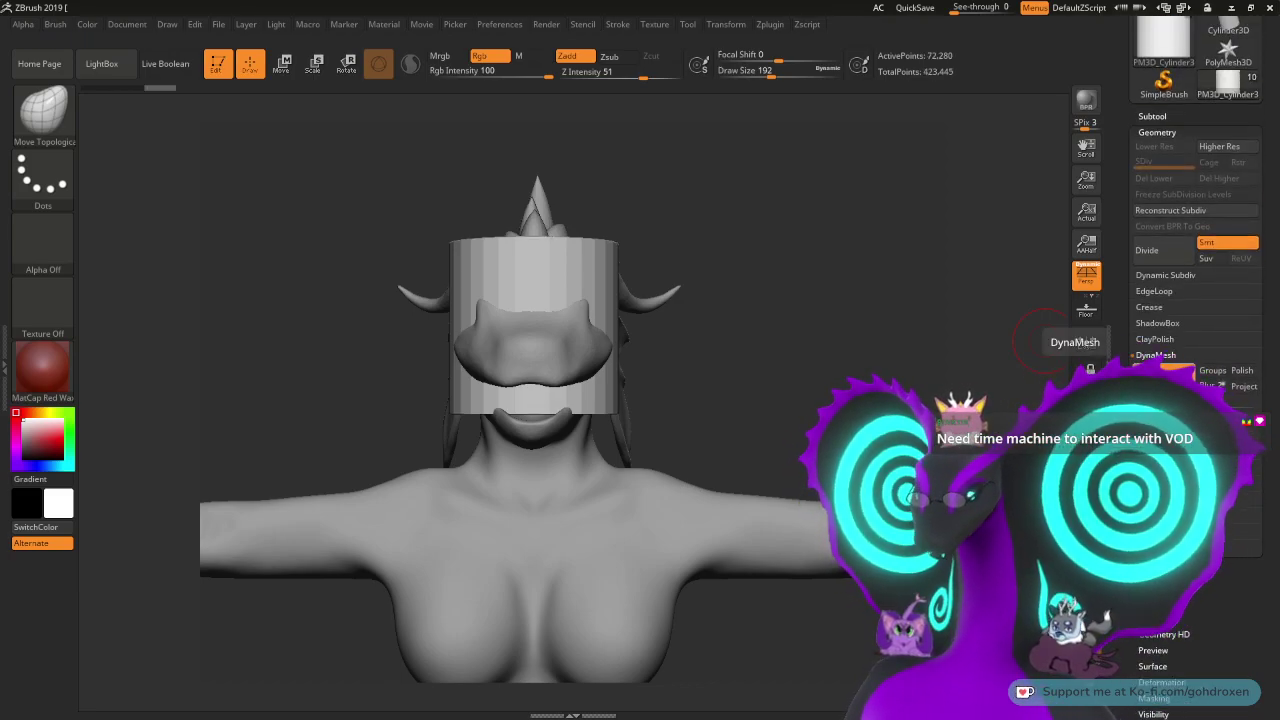
{"action": "mouse_move", "coordinate": [1178, 36]}
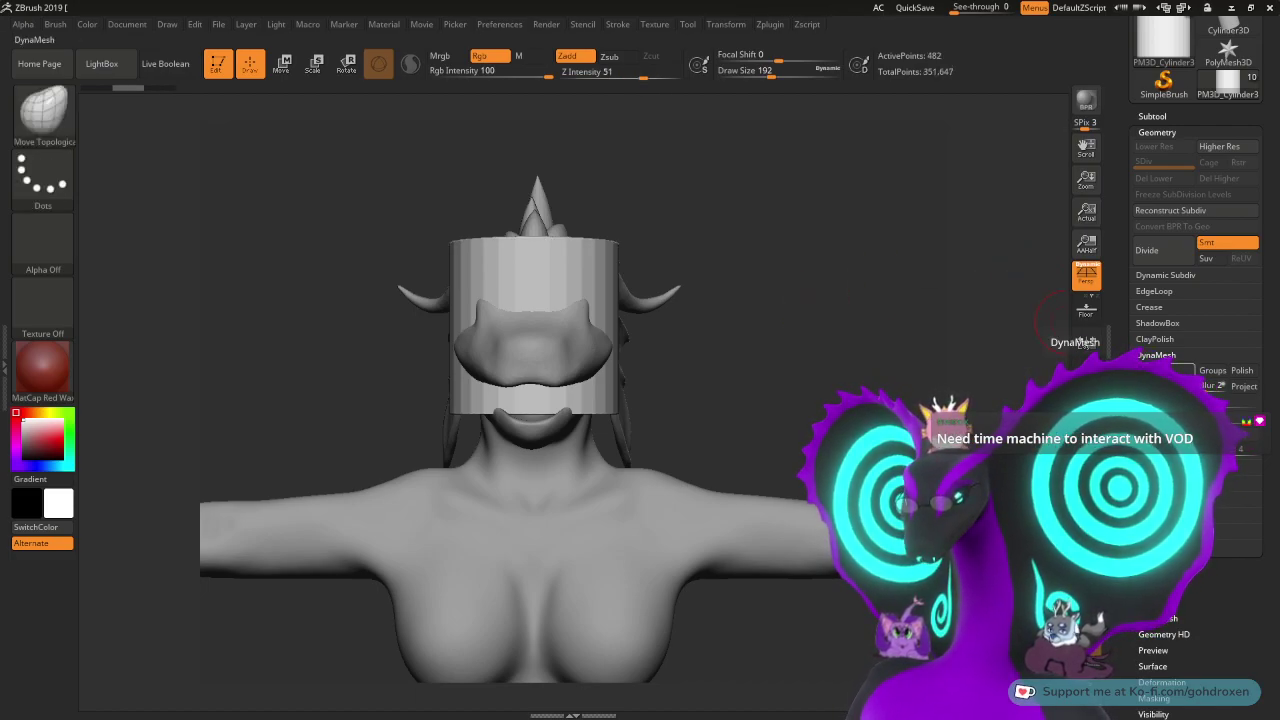
{"action": "left_click", "coordinate": [1172, 371]}
- Scale the cylinder down into a very thin rod and stretch it along its length
{"action": "left_click_drag", "start_coordinate": [808, 394], "coordinate": [862, 392], "text": "alt"}
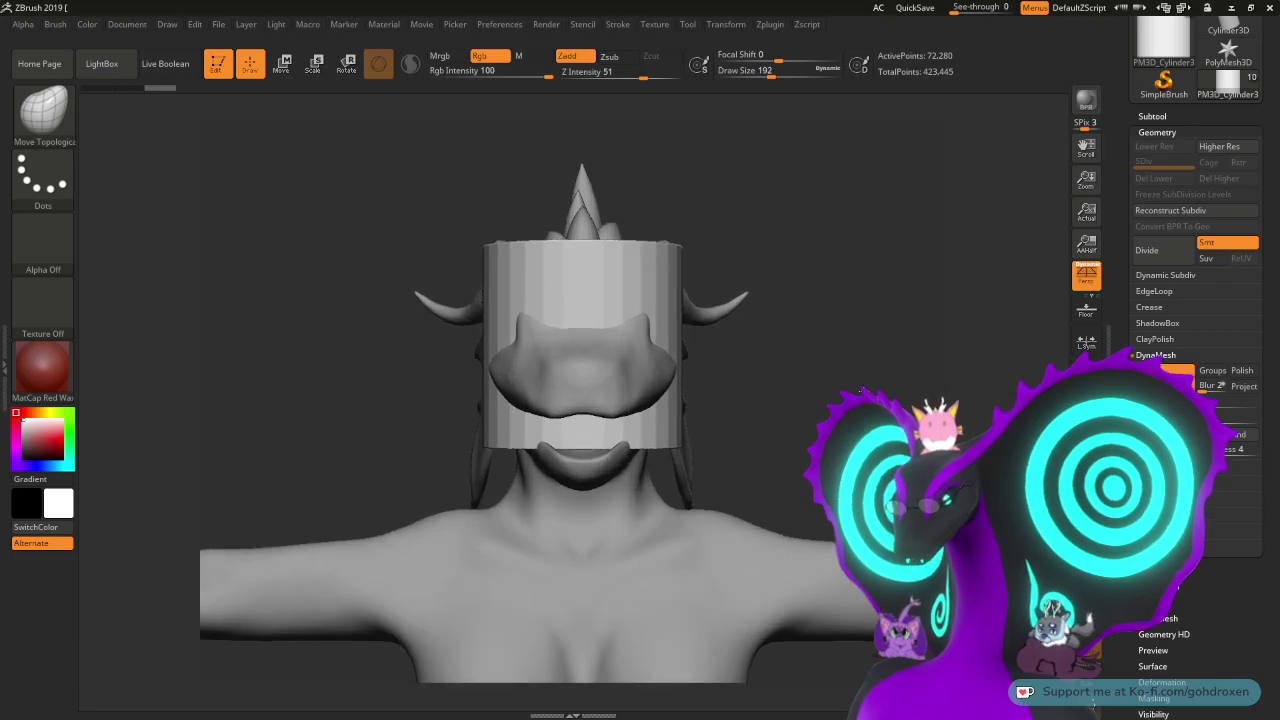
{"action": "left_click_drag", "start_coordinate": [868, 455], "coordinate": [877, 382], "text": "alt"}
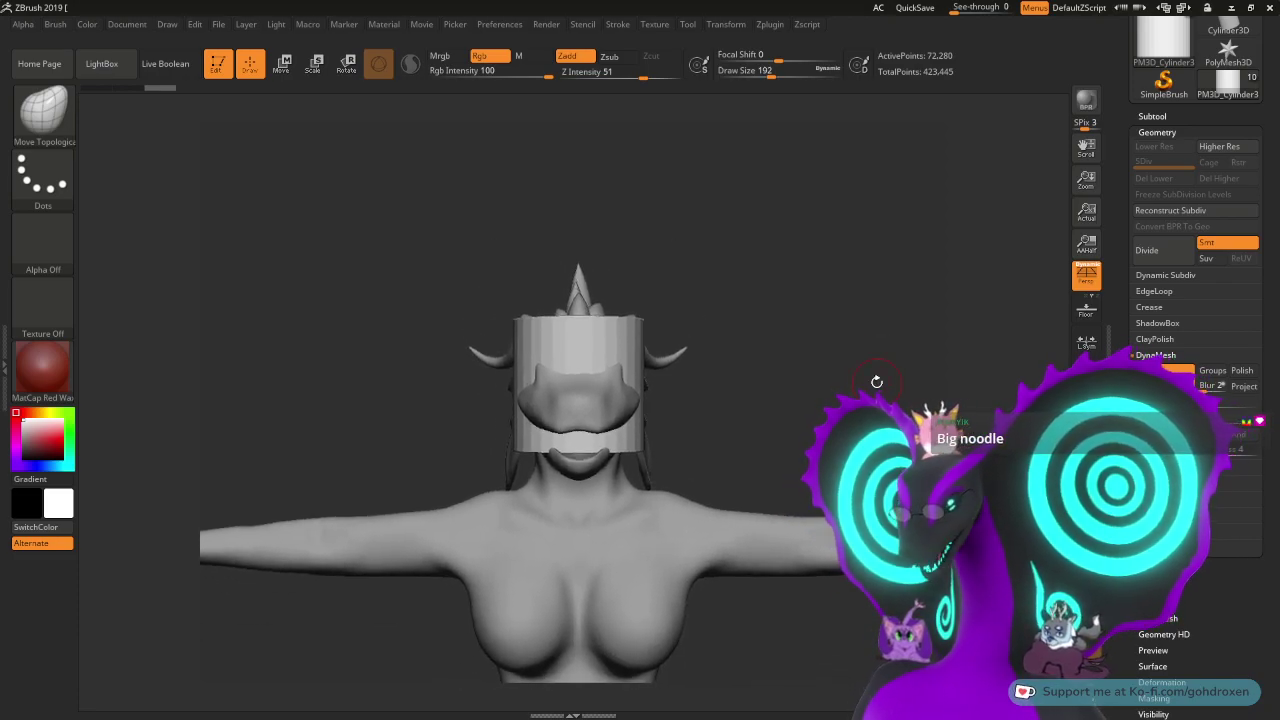
{"action": "key", "text": "r"}
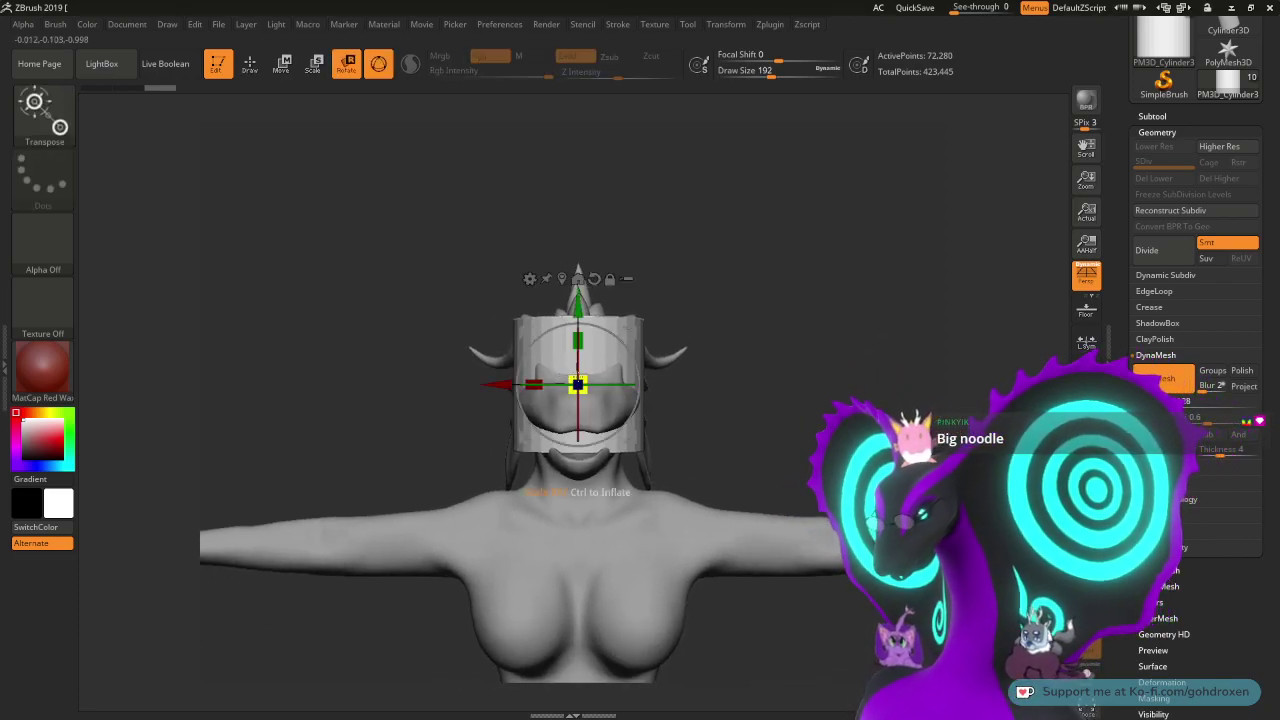
{"action": "left_click_drag", "start_coordinate": [584, 377], "coordinate": [479, 378]}
{"action": "left_click_drag", "start_coordinate": [579, 342], "coordinate": [591, 160]}
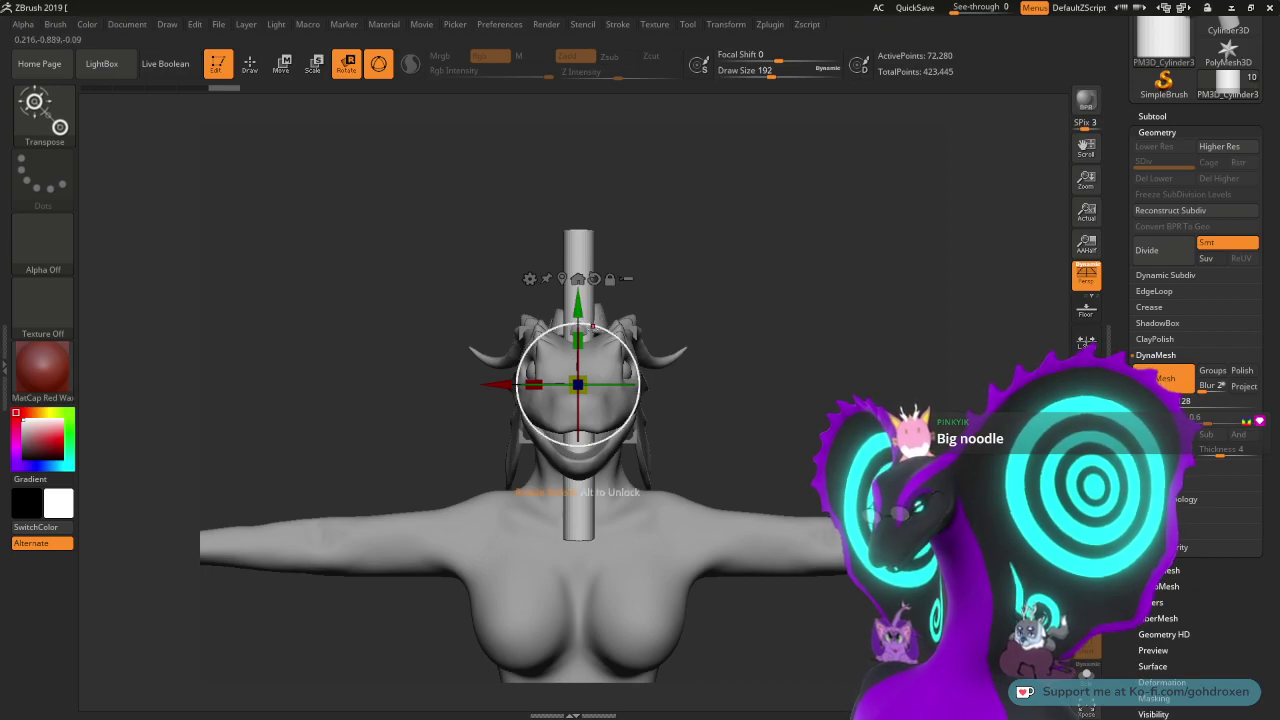
{"action": "left_click_drag", "start_coordinate": [580, 340], "coordinate": [576, 290]}
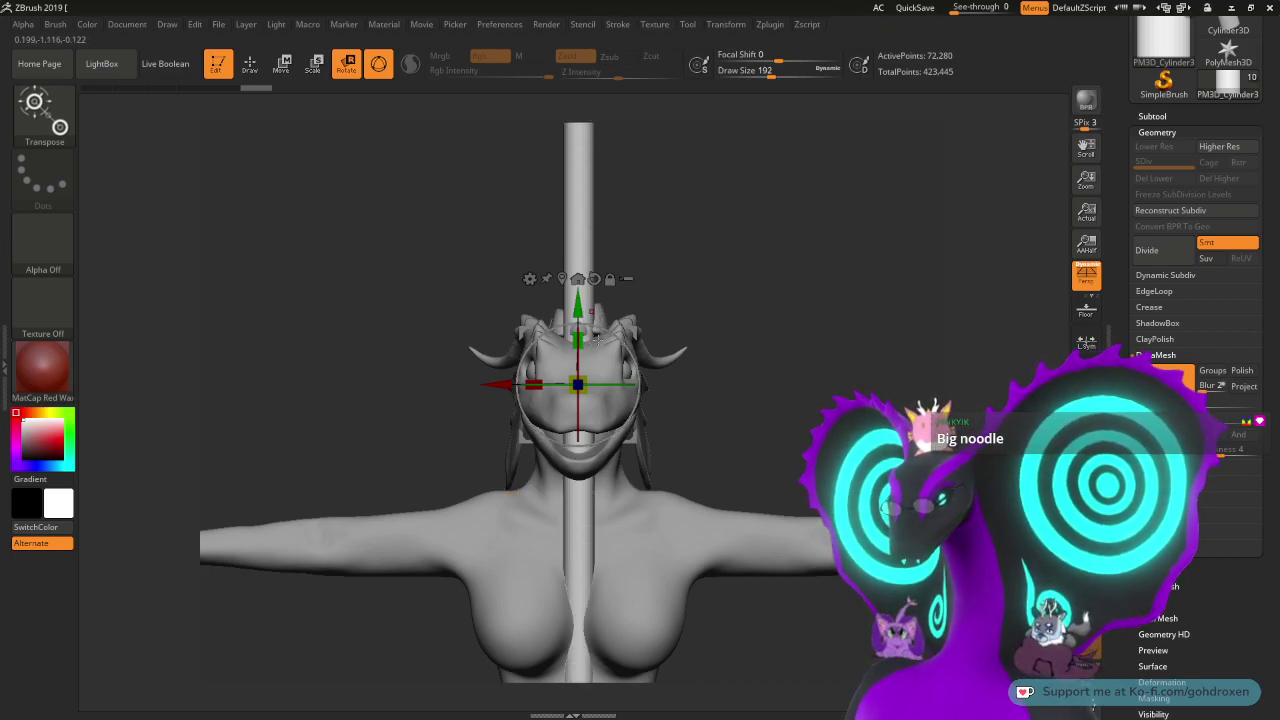
{"action": "left_click_drag", "start_coordinate": [580, 390], "coordinate": [337, 372]}
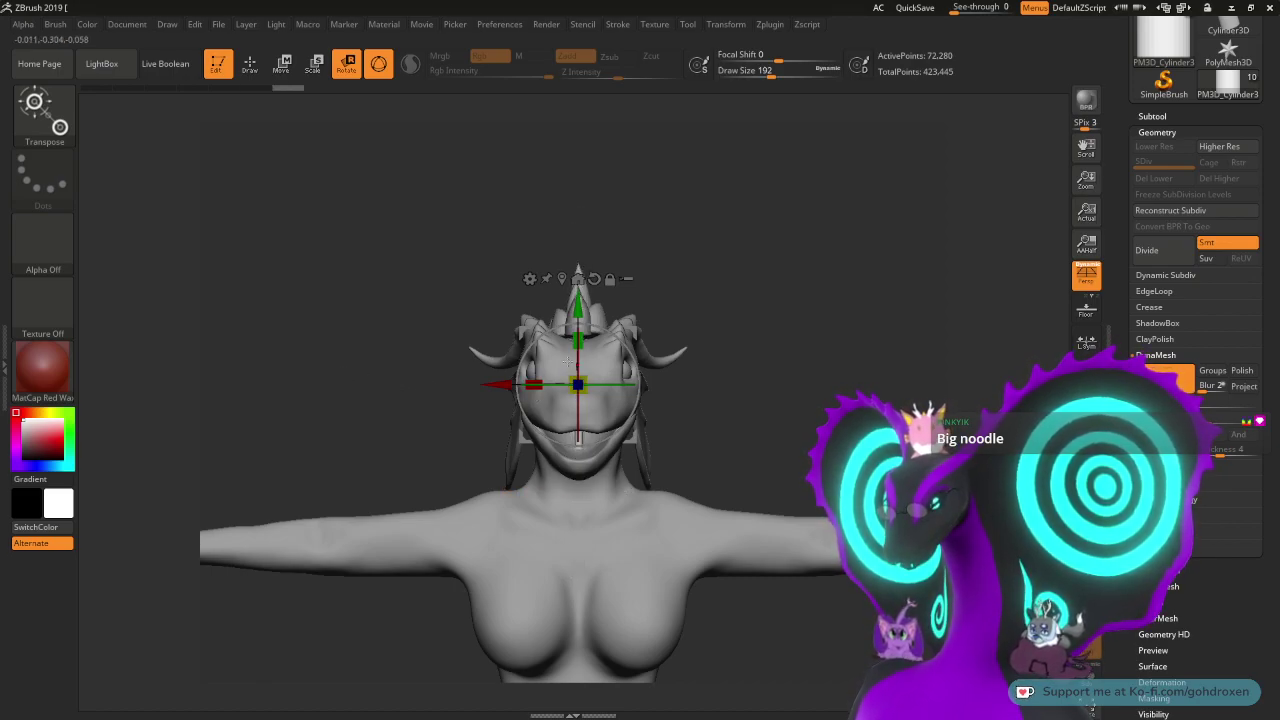
{"action": "left_click_drag", "start_coordinate": [578, 300], "coordinate": [581, 227]}
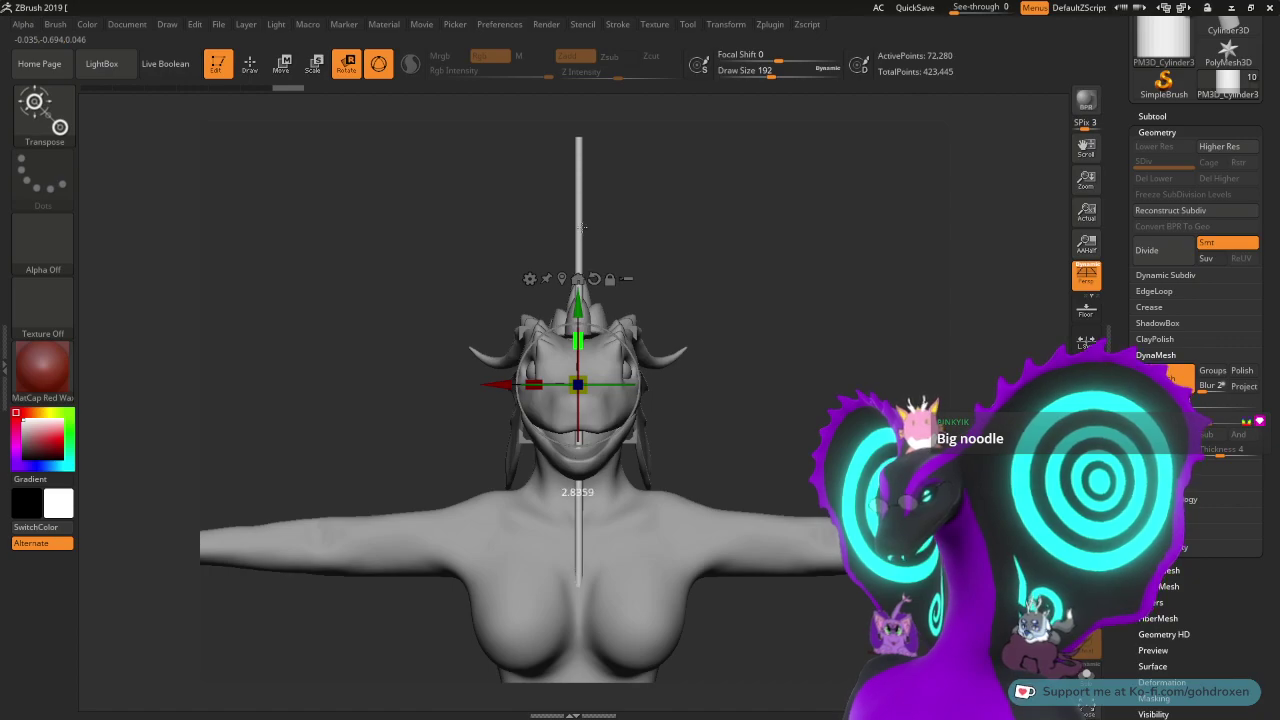
- Rotate the thin rod 90 degrees to lie horizontally and move it out to one side of the head
{"action": "left_click_drag", "start_coordinate": [616, 337], "coordinate": [667, 458]}
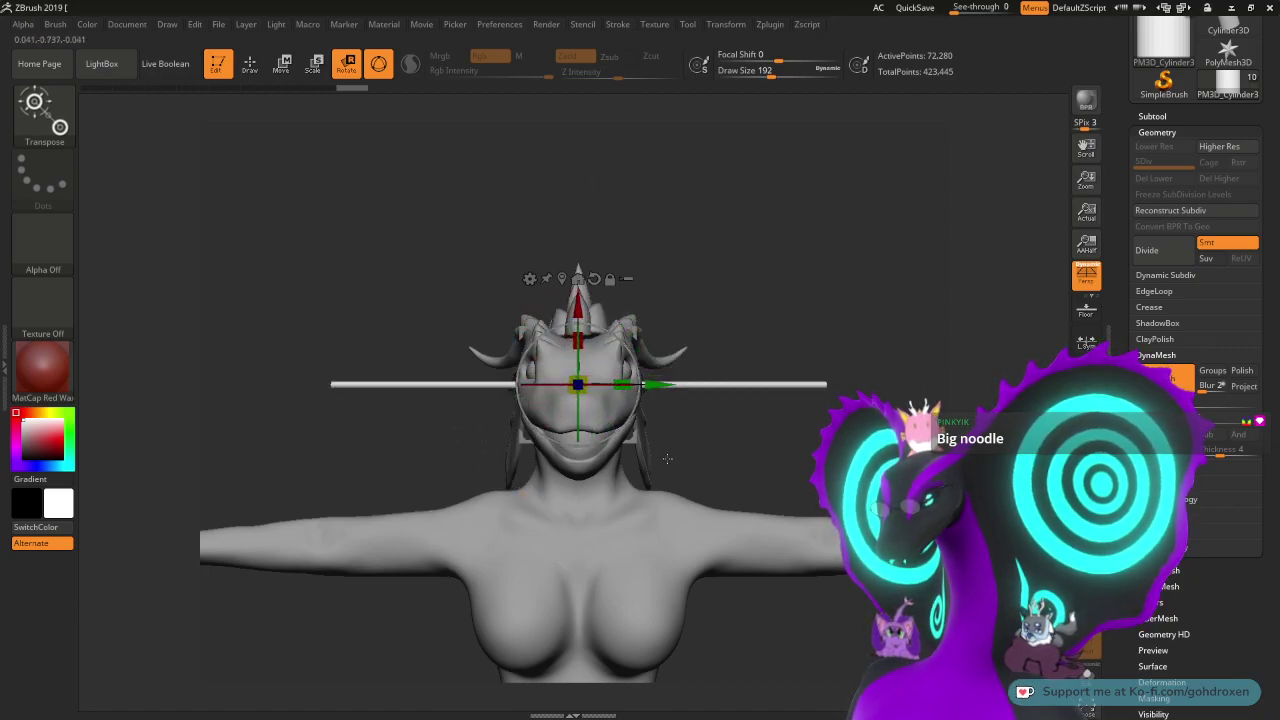
{"action": "key", "text": "ctrl+z"}
{"action": "left_click_drag", "start_coordinate": [629, 355], "coordinate": [538, 300]}
{"action": "left_click_drag", "start_coordinate": [578, 384], "coordinate": [885, 397]}
- Move the rod in depth and height so its inner end meets the corner of the dragon's mouth
{"action": "left_click_drag", "start_coordinate": [915, 281], "coordinate": [757, 206]}
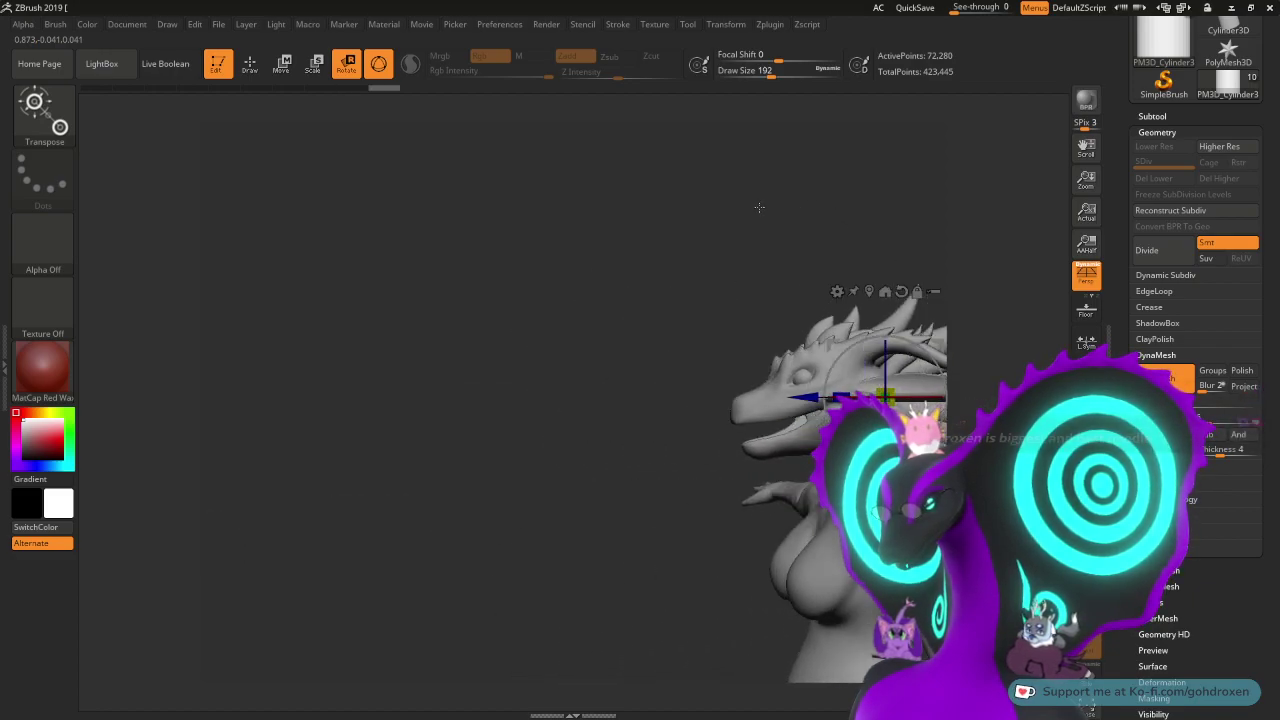
{"action": "left_click_drag", "start_coordinate": [649, 283], "coordinate": [344, 260], "text": "alt"}
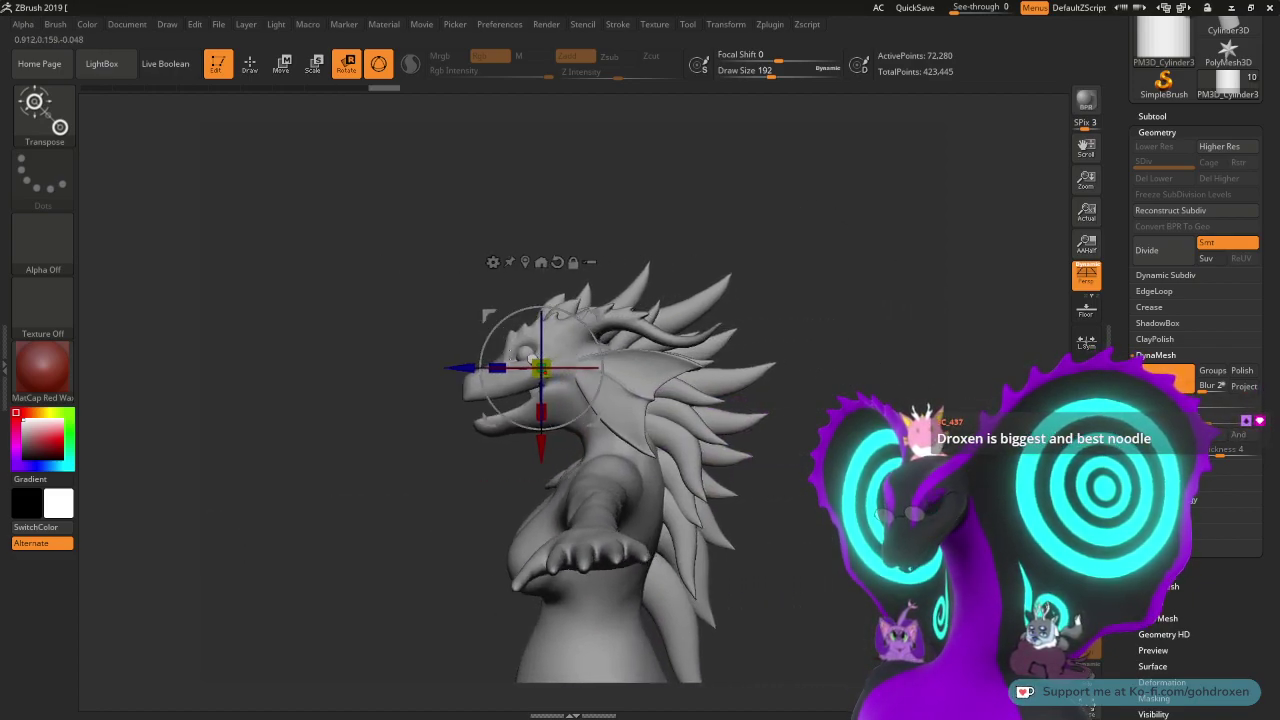
{"action": "left_click_drag", "start_coordinate": [530, 358], "coordinate": [434, 372]}
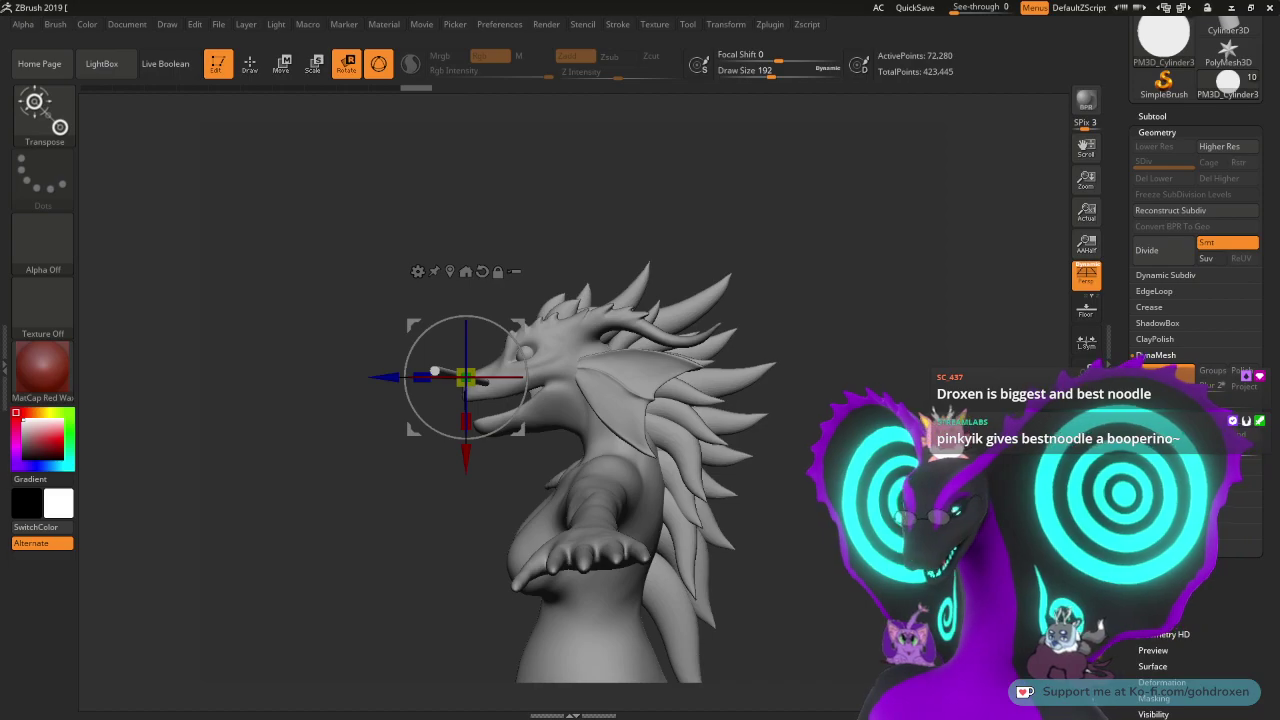
{"action": "mouse_move", "coordinate": [864, 369]}
{"action": "left_mouse_down"}
{"action": "mouse_move", "coordinate": [835, 360]}
{"action": "mouse_move", "coordinate": [780, 309]}
{"action": "mouse_move", "coordinate": [790, 303]}
{"action": "left_mouse_up"}
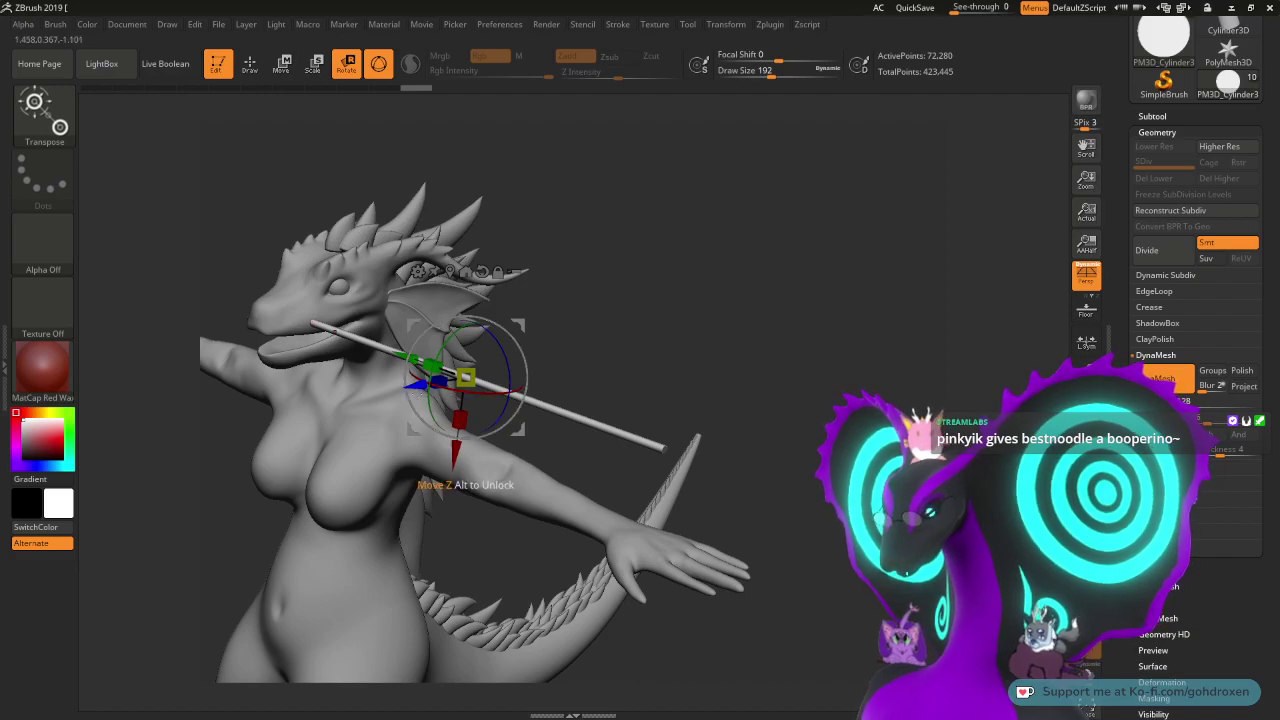
{"action": "left_click_drag", "start_coordinate": [415, 384], "coordinate": [410, 384]}
{"action": "mouse_move", "coordinate": [623, 335]}
{"action": "left_mouse_down"}
{"action": "mouse_move", "coordinate": [657, 311]}
{"action": "mouse_move", "coordinate": [639, 315]}
{"action": "left_mouse_up"}
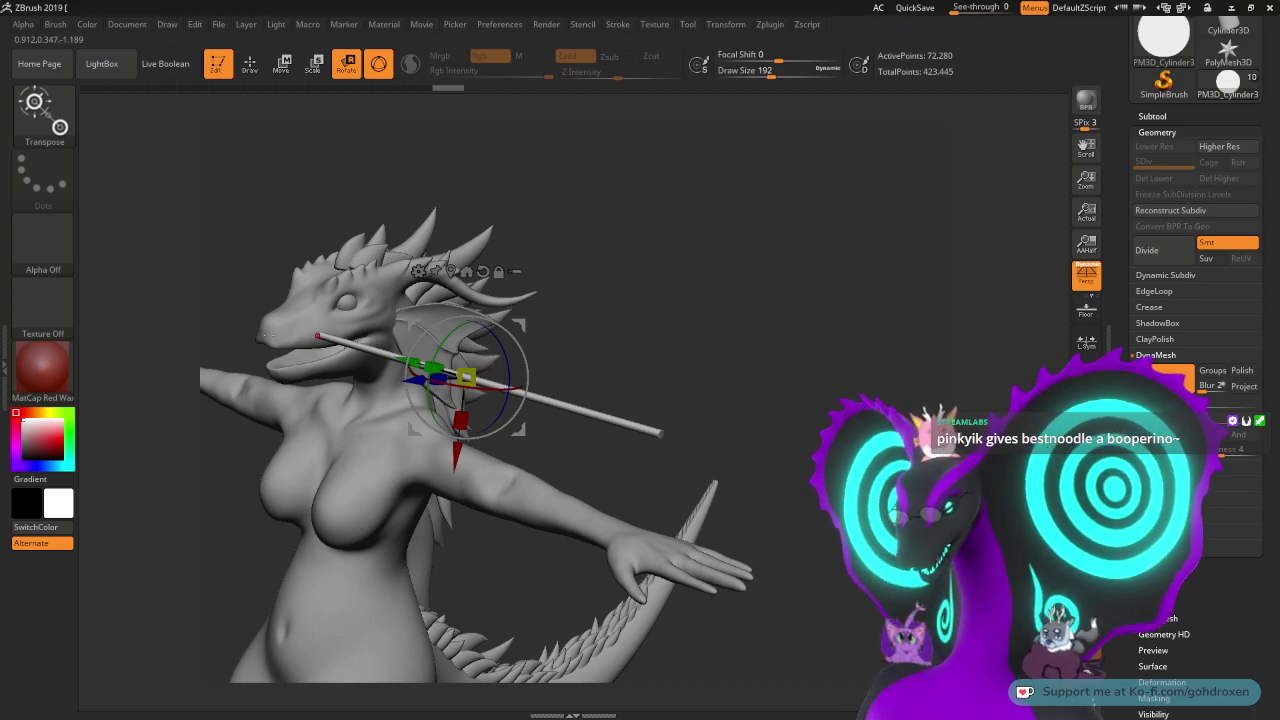
{"action": "left_click_drag", "start_coordinate": [716, 374], "coordinate": [994, 85]}
{"action": "left_click_drag", "start_coordinate": [785, 440], "coordinate": [754, 549], "text": "alt"}
{"action": "left_click_drag", "start_coordinate": [768, 238], "coordinate": [824, 364]}
{"action": "mouse_move", "coordinate": [846, 263]}
{"action": "left_mouse_down", "text": "alt"}
{"action": "mouse_move", "coordinate": [849, 243]}
{"action": "mouse_move", "coordinate": [790, 410]}
{"action": "mouse_move", "coordinate": [731, 443]}
{"action": "mouse_move", "coordinate": [776, 470]}
{"action": "left_mouse_up", "text": "alt"}
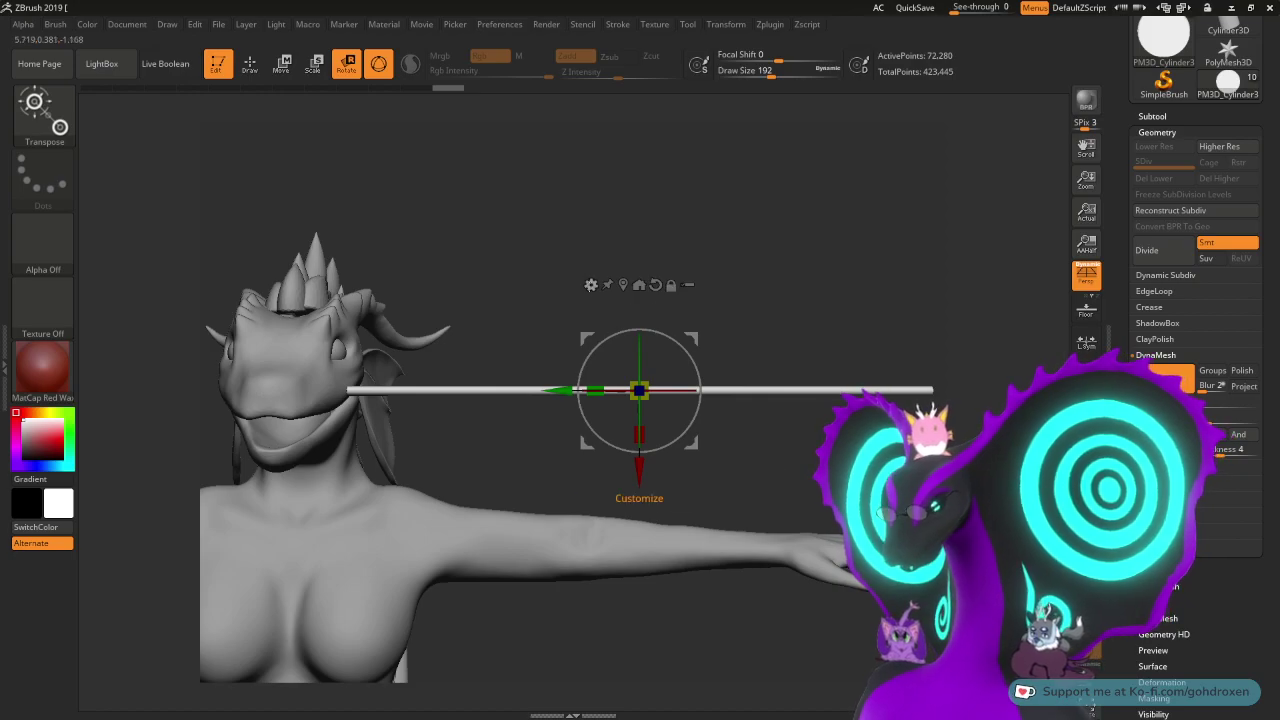
- Apply the Bend Curve deformer to the rod and add curve points along its length
{"action": "left_click", "coordinate": [591, 285]}
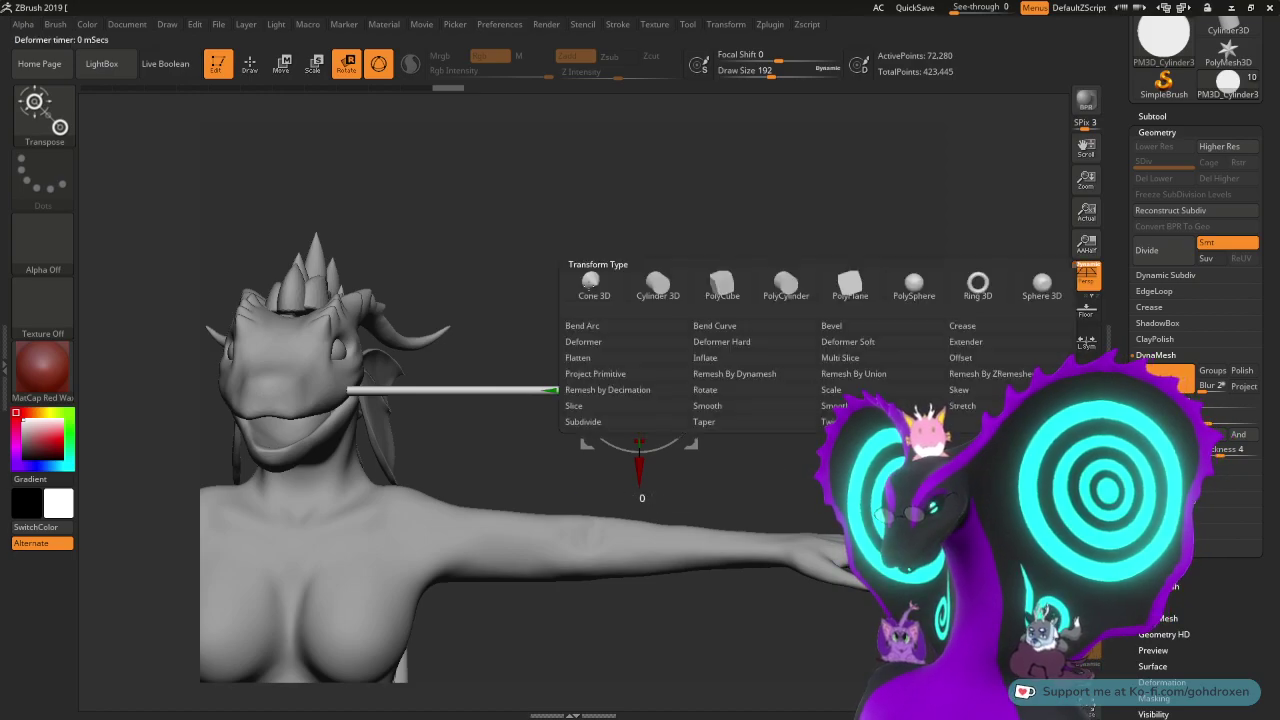
{"action": "left_click", "coordinate": [714, 326]}
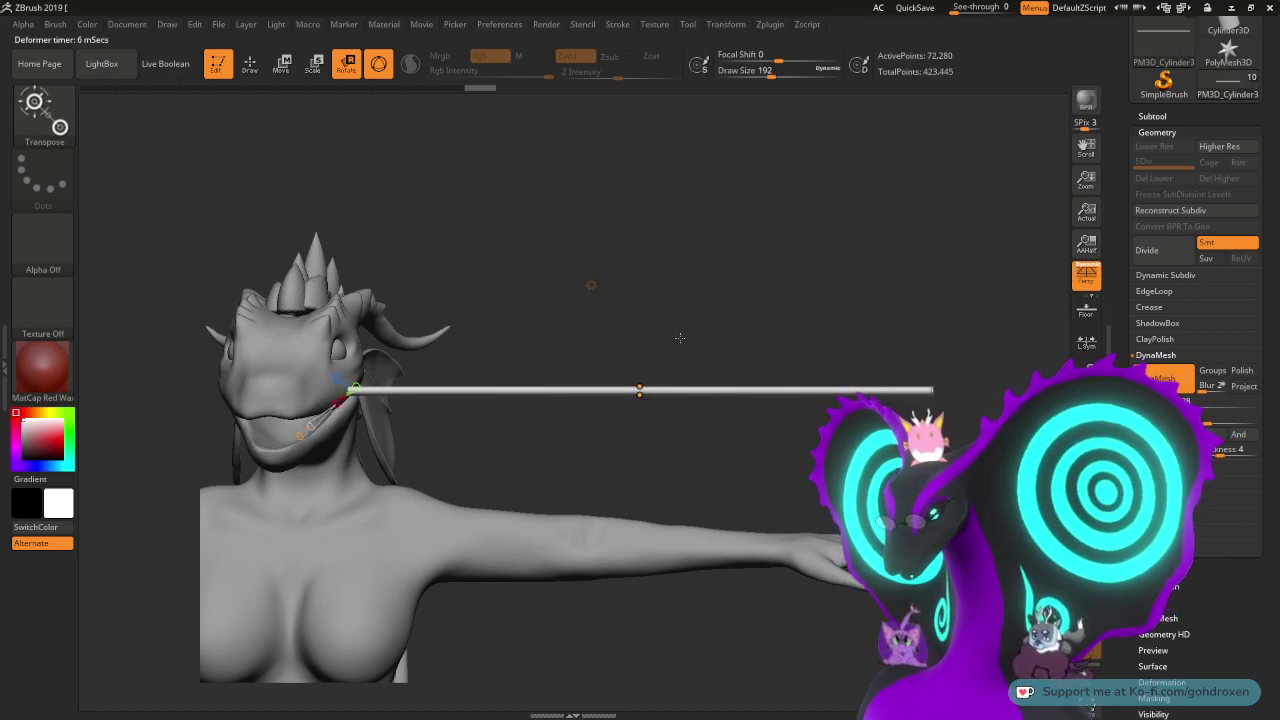
{"action": "mouse_move", "coordinate": [353, 387]}
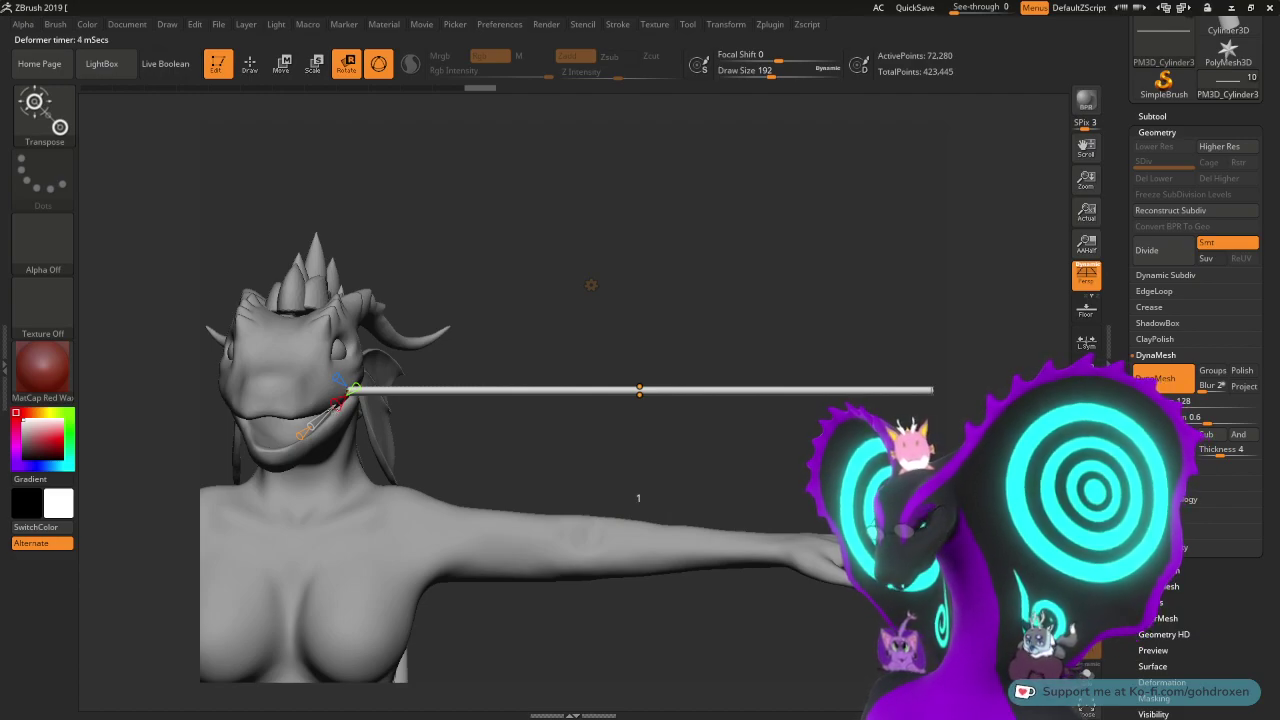
{"action": "left_click_drag", "start_coordinate": [325, 411], "coordinate": [325, 411]}
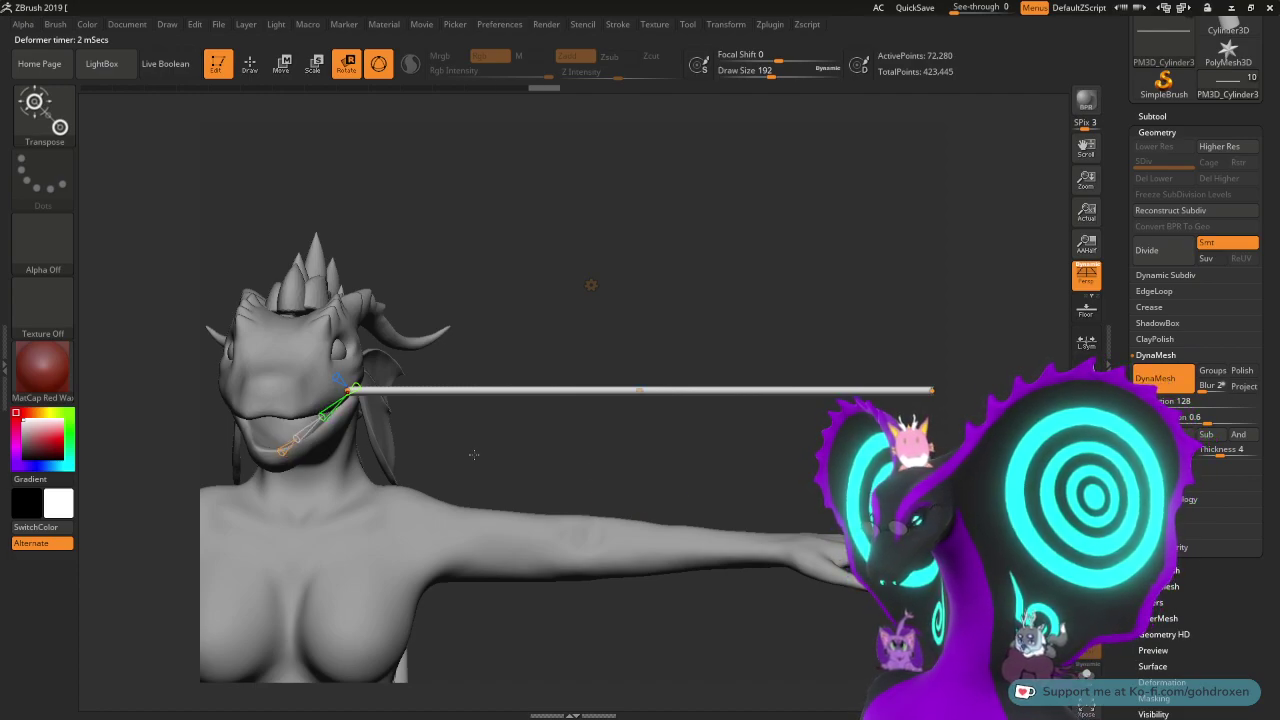
- Bend the rod into a downward arc by lowering its outer curve points, and set the Curve Resolution to 6
{"action": "left_click_drag", "start_coordinate": [730, 620], "coordinate": [722, 398], "text": "alt"}
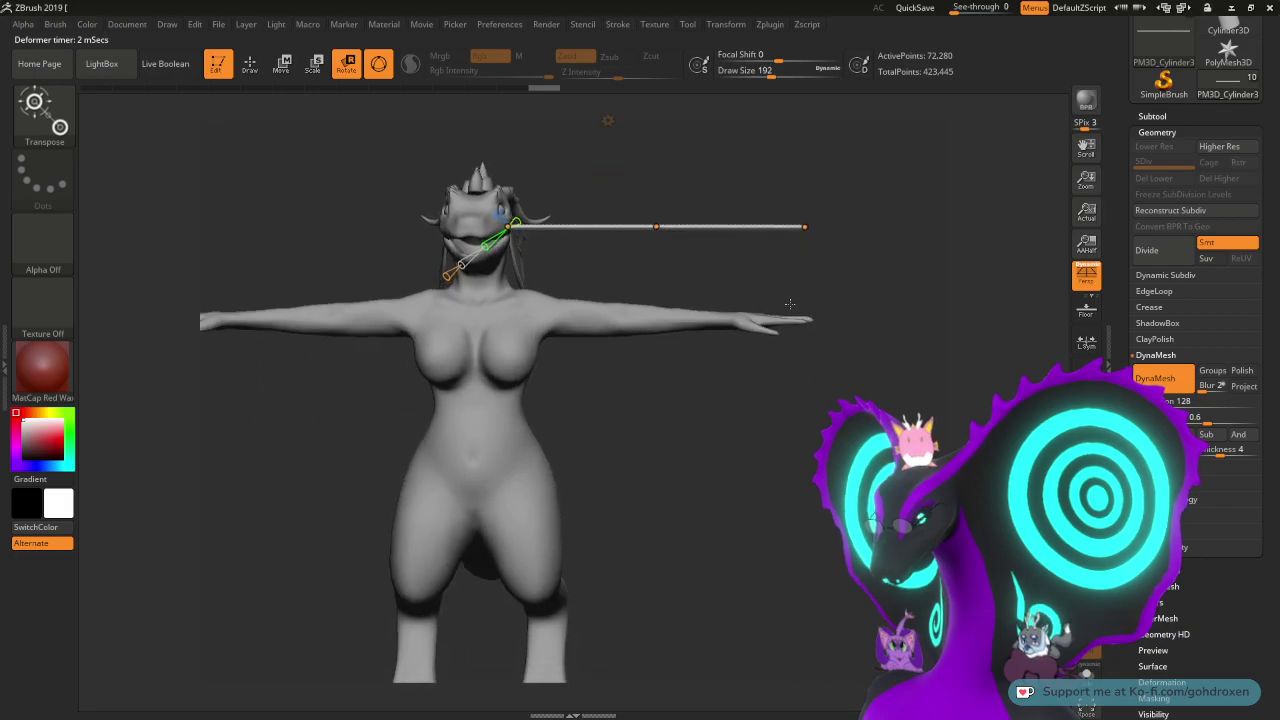
{"action": "left_click_drag", "start_coordinate": [805, 226], "coordinate": [585, 507]}
{"action": "left_click_drag", "start_coordinate": [608, 296], "coordinate": [586, 320]}
{"action": "left_click_drag", "start_coordinate": [750, 430], "coordinate": [732, 454], "text": "alt"}
{"action": "left_click_drag", "start_coordinate": [752, 288], "coordinate": [888, 323], "text": "alt"}
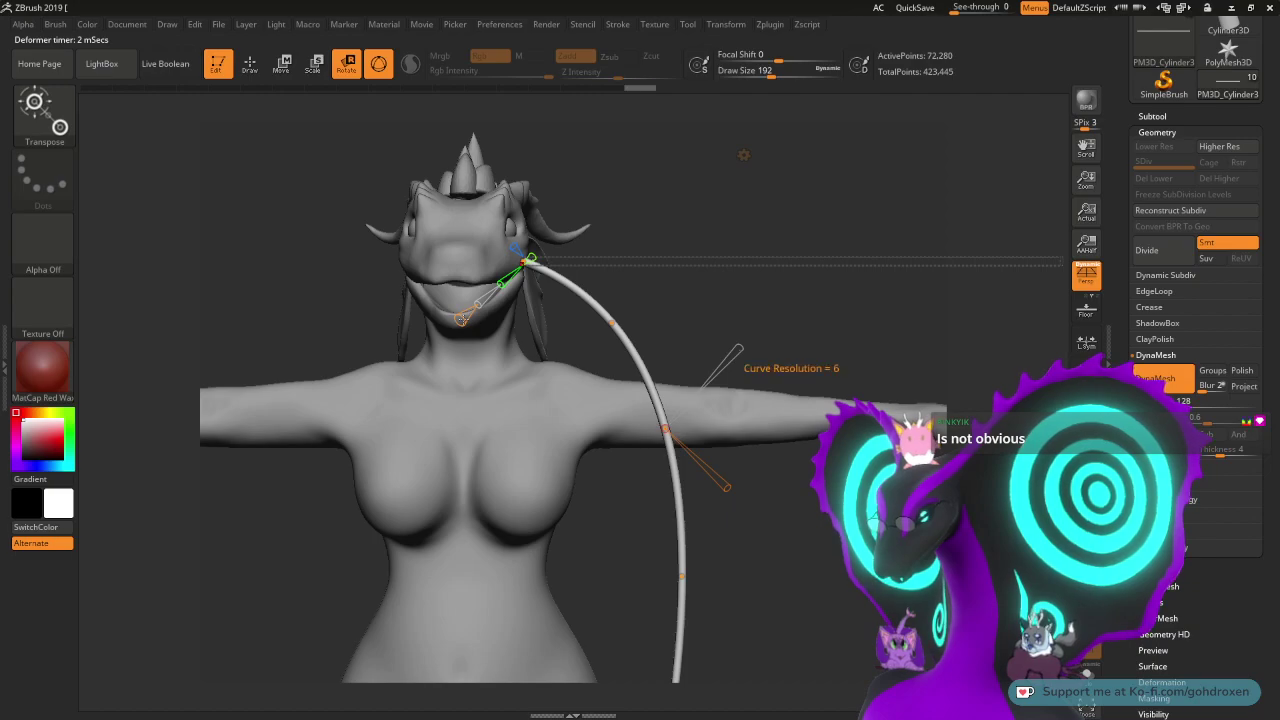
- Pull the curve point nearest the mouth inward to reshape the rod's start, and adjust that end's deformation handle
{"action": "left_click_drag", "start_coordinate": [611, 322], "coordinate": [611, 322]}
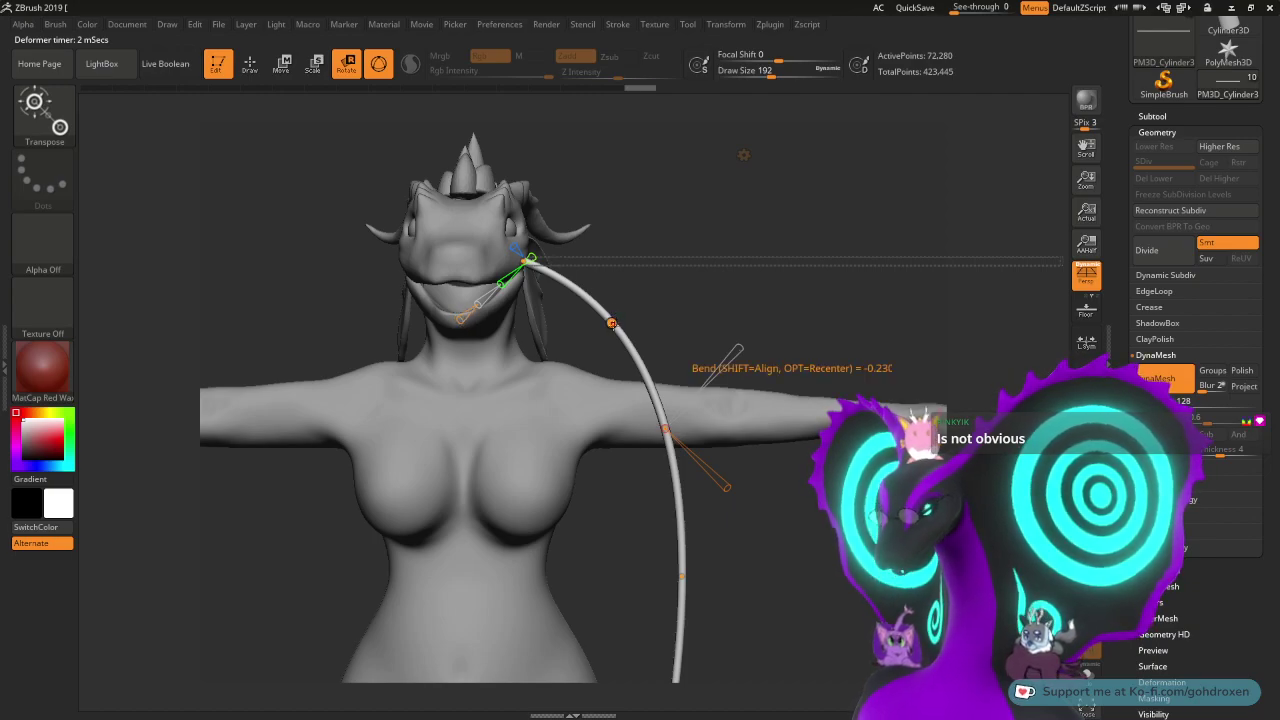
{"action": "left_click_drag", "start_coordinate": [611, 322], "coordinate": [509, 260]}
{"action": "left_click_drag", "start_coordinate": [708, 360], "coordinate": [730, 375], "text": "alt"}
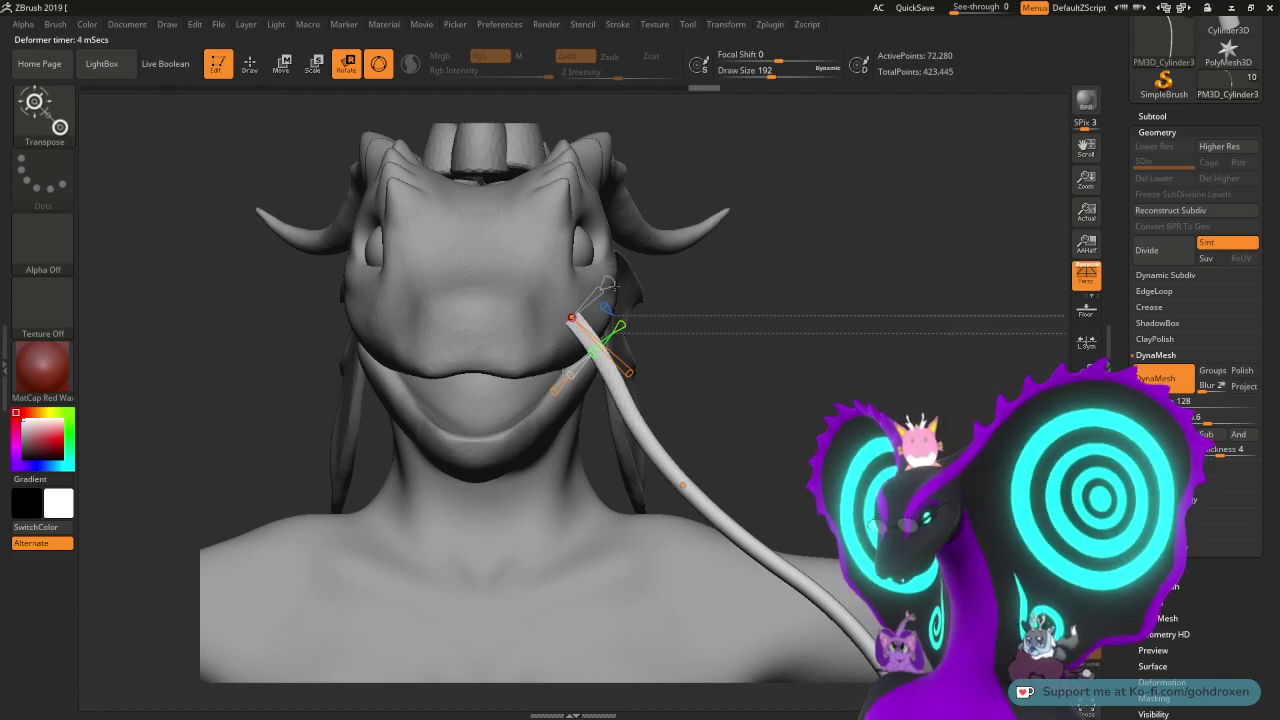
{"action": "mouse_move", "coordinate": [597, 292]}
{"action": "left_mouse_down"}
{"action": "mouse_move", "coordinate": [638, 247]}
{"action": "mouse_move", "coordinate": [567, 314]}
{"action": "mouse_move", "coordinate": [601, 290]}
{"action": "left_mouse_up"}
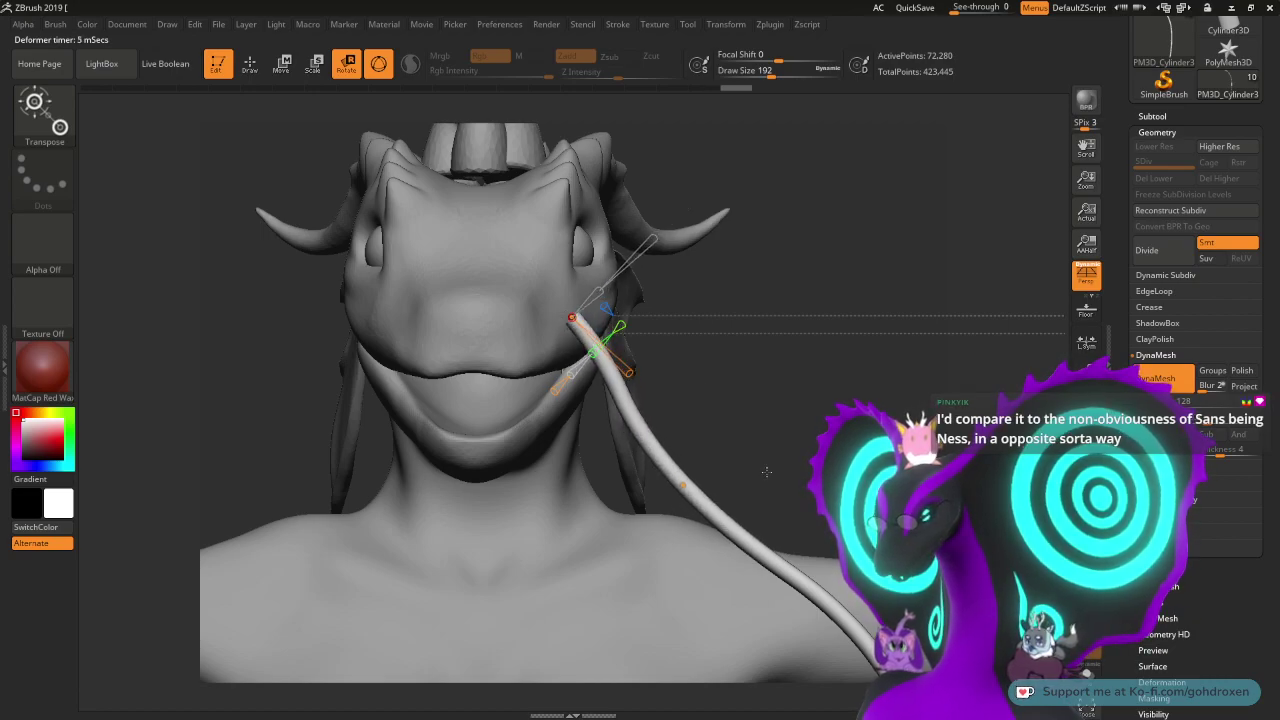
- Adjust the deformation handle on the curve point at the rod's lower tip and return to its start at the mouth
{"action": "left_click_drag", "start_coordinate": [766, 472], "coordinate": [773, 373], "text": "alt"}
{"action": "left_click_drag", "start_coordinate": [668, 492], "coordinate": [549, 400], "text": "alt"}
{"action": "left_click_drag", "start_coordinate": [766, 406], "coordinate": [747, 329], "text": "alt"}
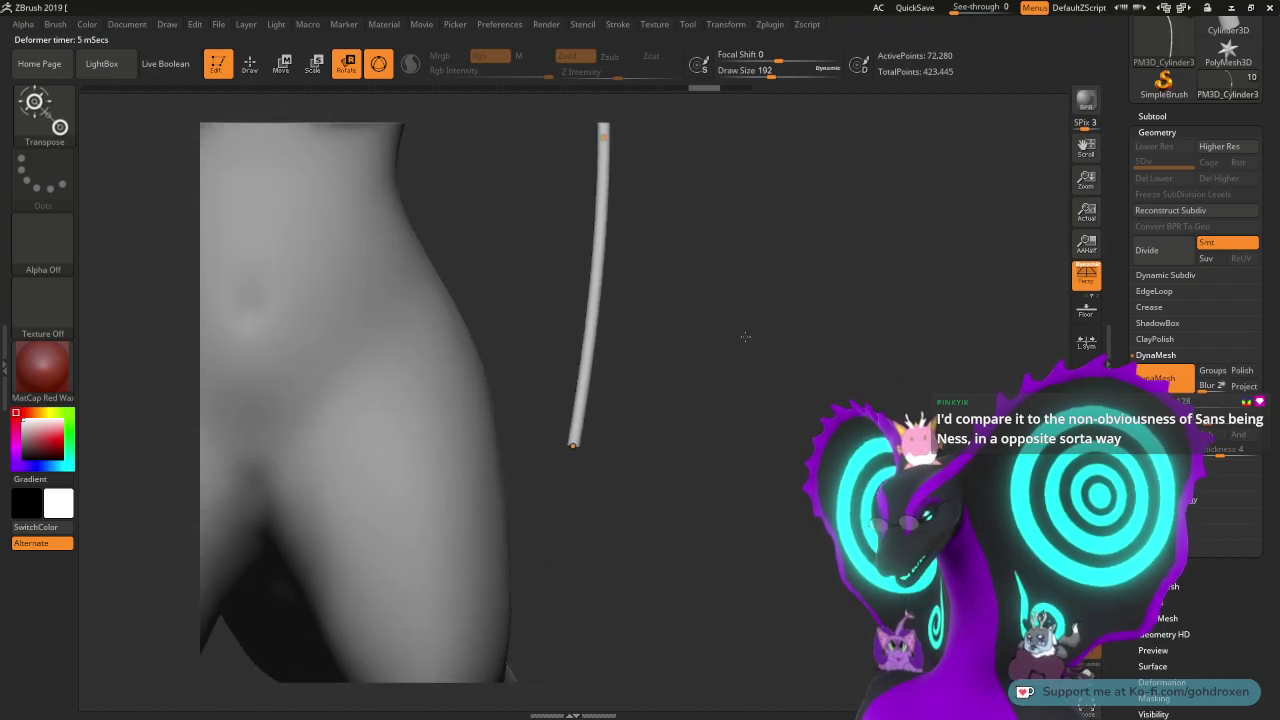
{"action": "left_click", "coordinate": [573, 447]}
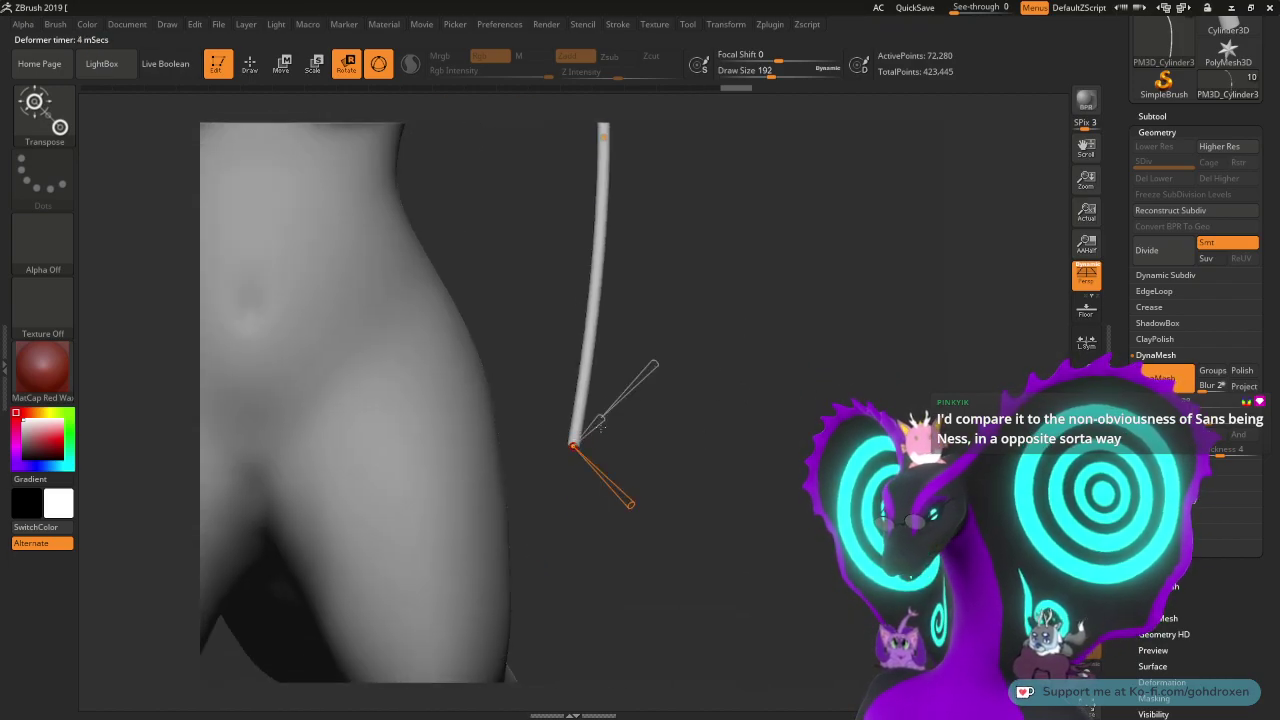
{"action": "mouse_move", "coordinate": [598, 422]}
{"action": "left_mouse_down"}
{"action": "mouse_move", "coordinate": [563, 453]}
{"action": "mouse_move", "coordinate": [585, 434]}
{"action": "left_mouse_up"}
{"action": "left_click_drag", "start_coordinate": [795, 393], "coordinate": [707, 442], "text": "alt"}
{"action": "left_click_drag", "start_coordinate": [607, 386], "coordinate": [893, 492], "text": "alt"}
{"action": "left_click_drag", "start_coordinate": [717, 480], "coordinate": [835, 511], "text": "alt"}
{"action": "left_click_drag", "start_coordinate": [739, 377], "coordinate": [815, 345], "text": "alt"}
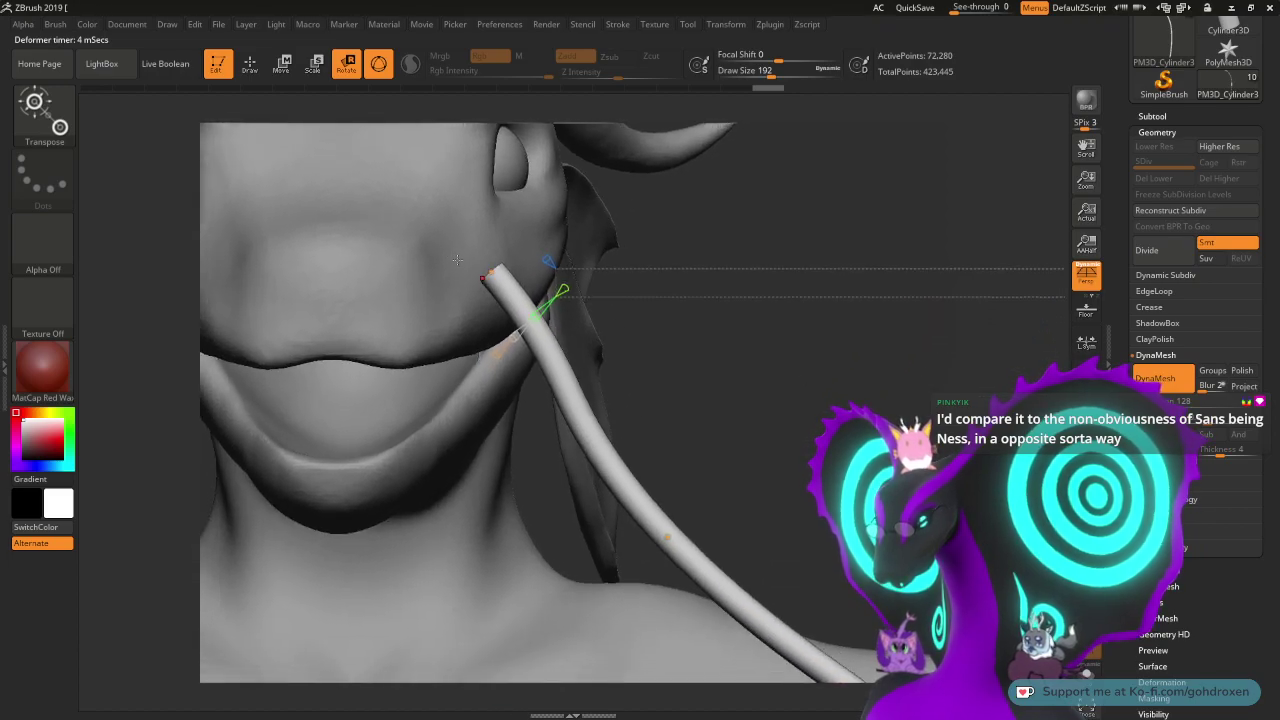
- Pull the rod's start point into the muzzle and reposition its lower curve points and tip so it hangs down beside the torso
{"action": "left_click_drag", "start_coordinate": [493, 273], "coordinate": [430, 263]}
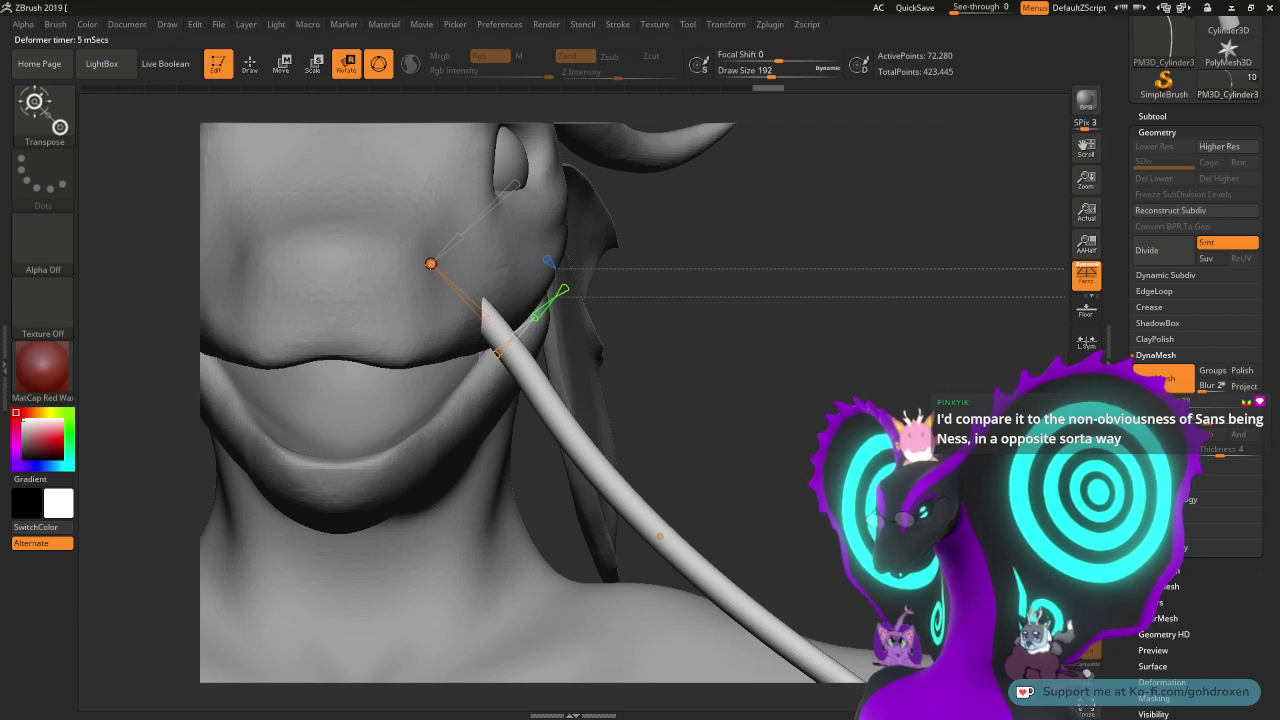
{"action": "mouse_move", "coordinate": [659, 536]}
{"action": "left_mouse_down"}
{"action": "mouse_move", "coordinate": [663, 497]}
{"action": "mouse_move", "coordinate": [694, 449]}
{"action": "mouse_move", "coordinate": [680, 423]}
{"action": "mouse_move", "coordinate": [600, 424]}
{"action": "mouse_move", "coordinate": [563, 457]}
{"action": "mouse_move", "coordinate": [631, 569]}
{"action": "mouse_move", "coordinate": [683, 569]}
{"action": "mouse_move", "coordinate": [790, 535]}
{"action": "mouse_move", "coordinate": [640, 562]}
{"action": "mouse_move", "coordinate": [664, 544]}
{"action": "left_mouse_up"}
{"action": "left_click_drag", "start_coordinate": [794, 551], "coordinate": [707, 261], "text": "alt"}
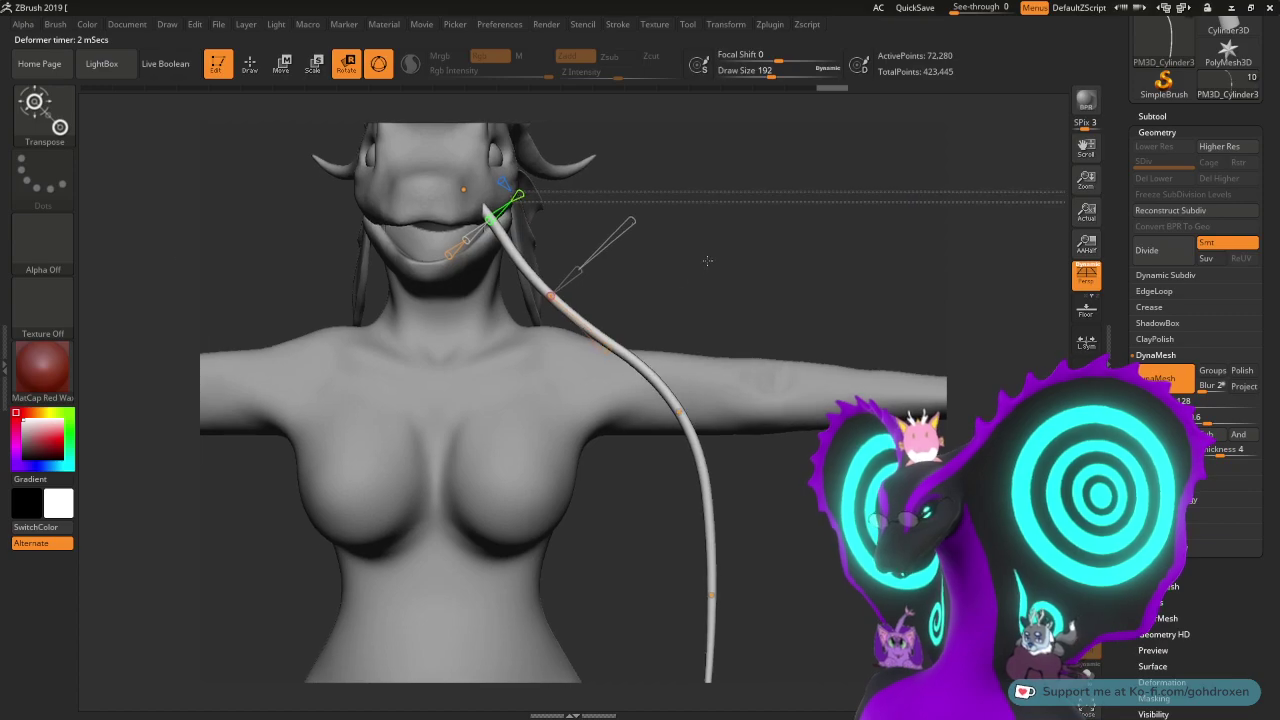
{"action": "left_click_drag", "start_coordinate": [689, 408], "coordinate": [521, 472]}
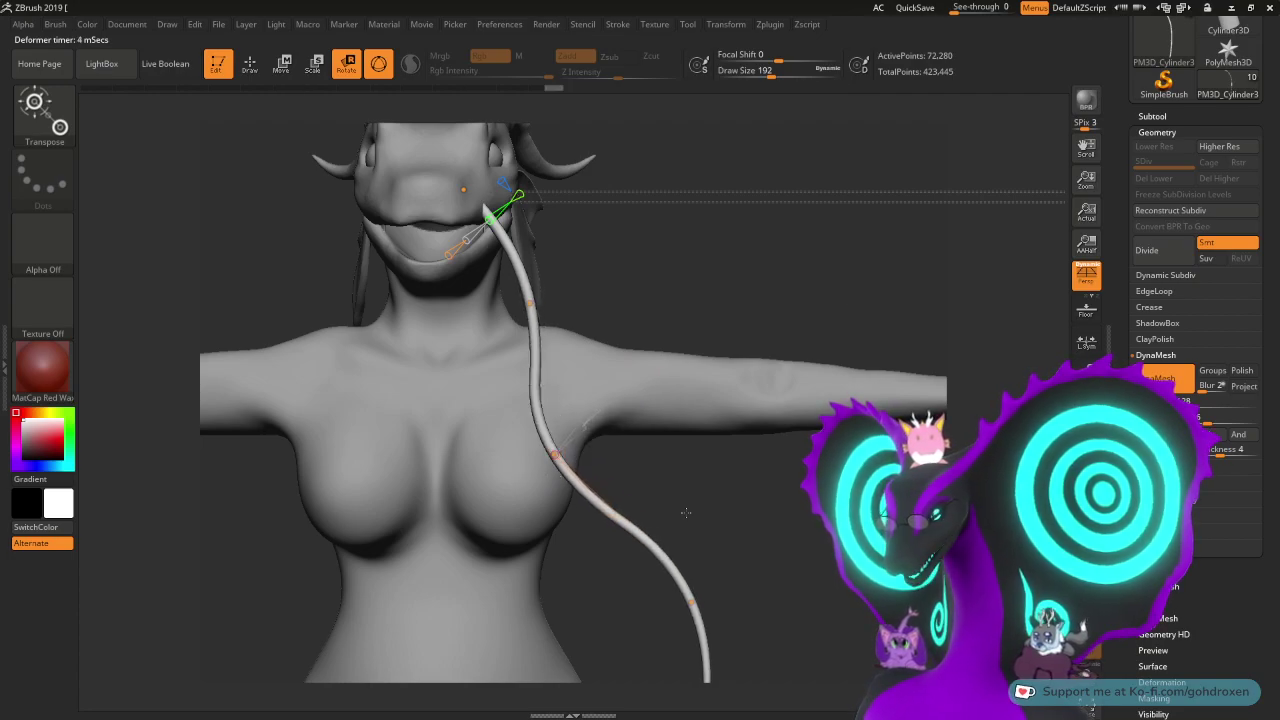
{"action": "left_click_drag", "start_coordinate": [722, 565], "coordinate": [677, 575], "text": "alt"}
{"action": "left_click_drag", "start_coordinate": [727, 474], "coordinate": [683, 440]}
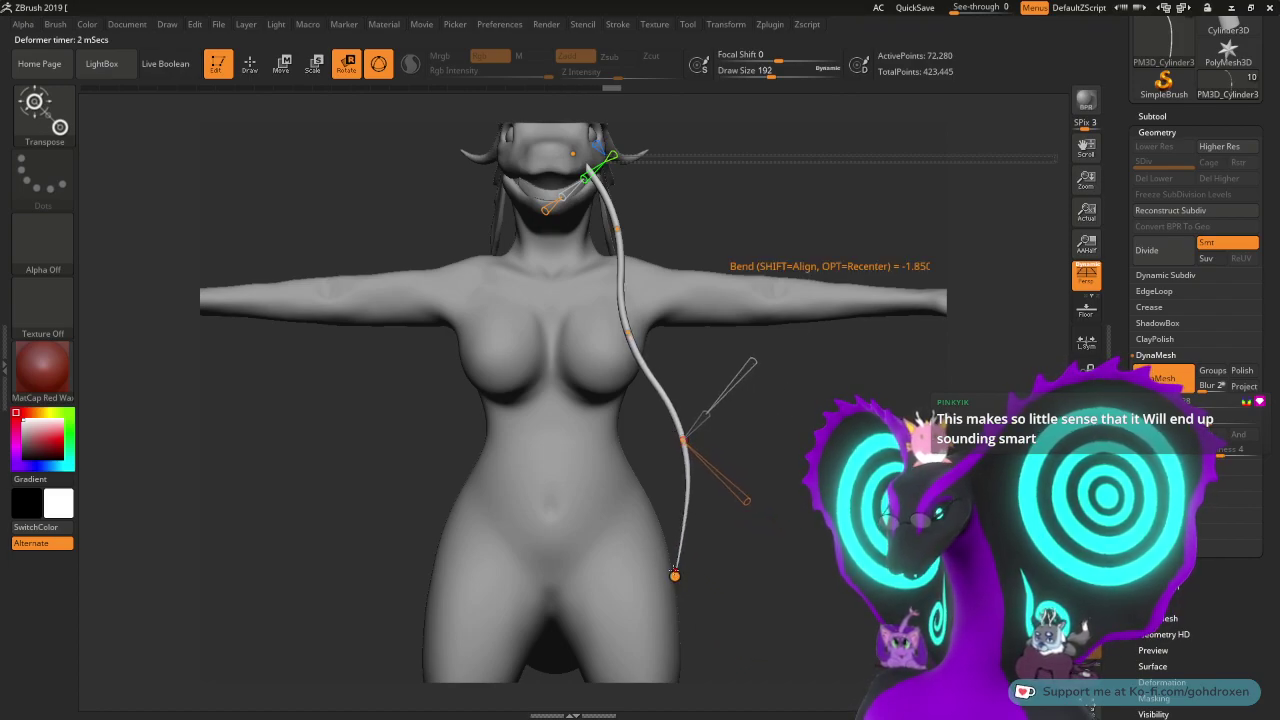
{"action": "left_click_drag", "start_coordinate": [675, 574], "coordinate": [646, 597]}
- Shape the rod's profile from the side by pulling the tip and lower curve point forward and the chest-level point slightly back
{"action": "left_click_drag", "start_coordinate": [716, 550], "coordinate": [930, 524]}
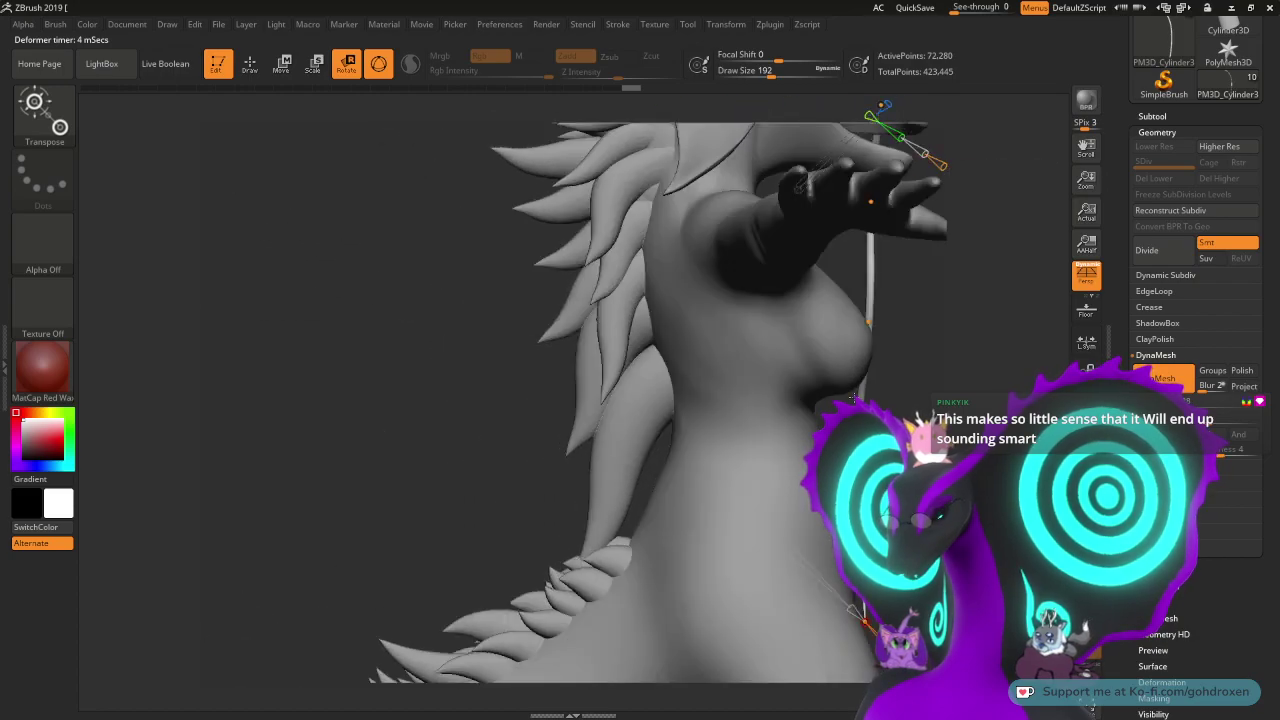
{"action": "left_click_drag", "start_coordinate": [862, 615], "coordinate": [749, 473]}
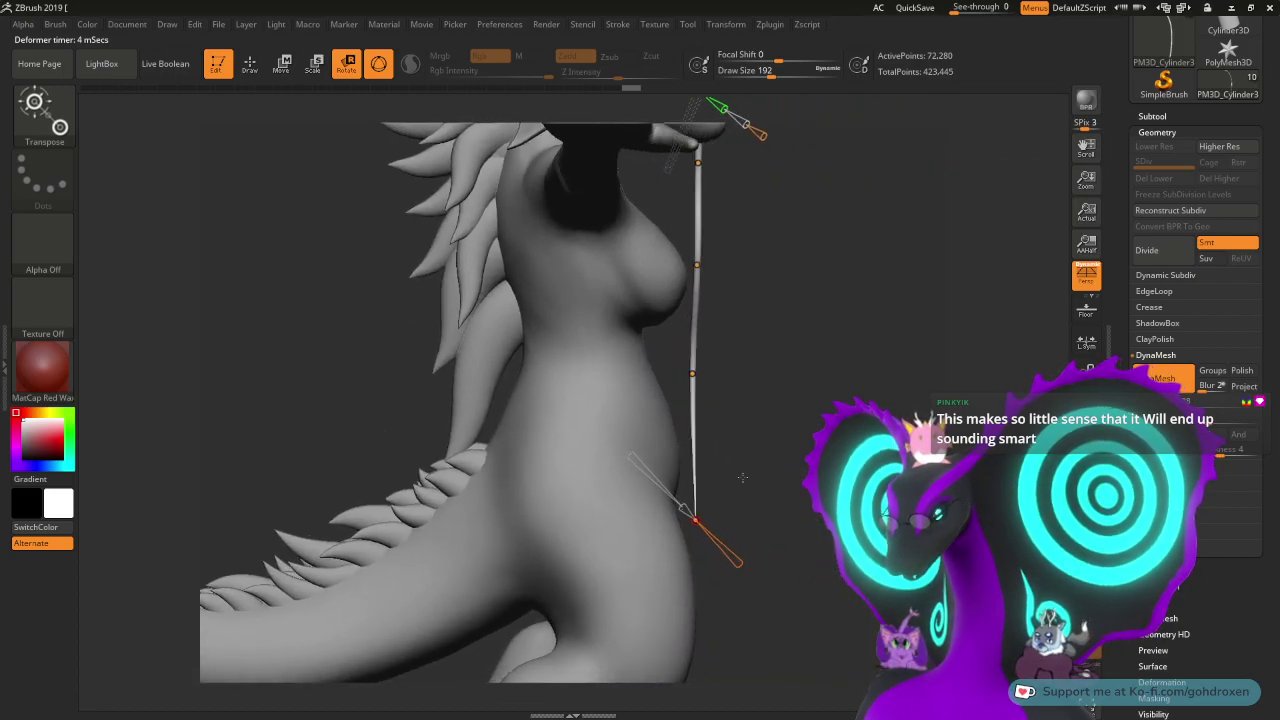
{"action": "left_click_drag", "start_coordinate": [694, 519], "coordinate": [726, 515]}
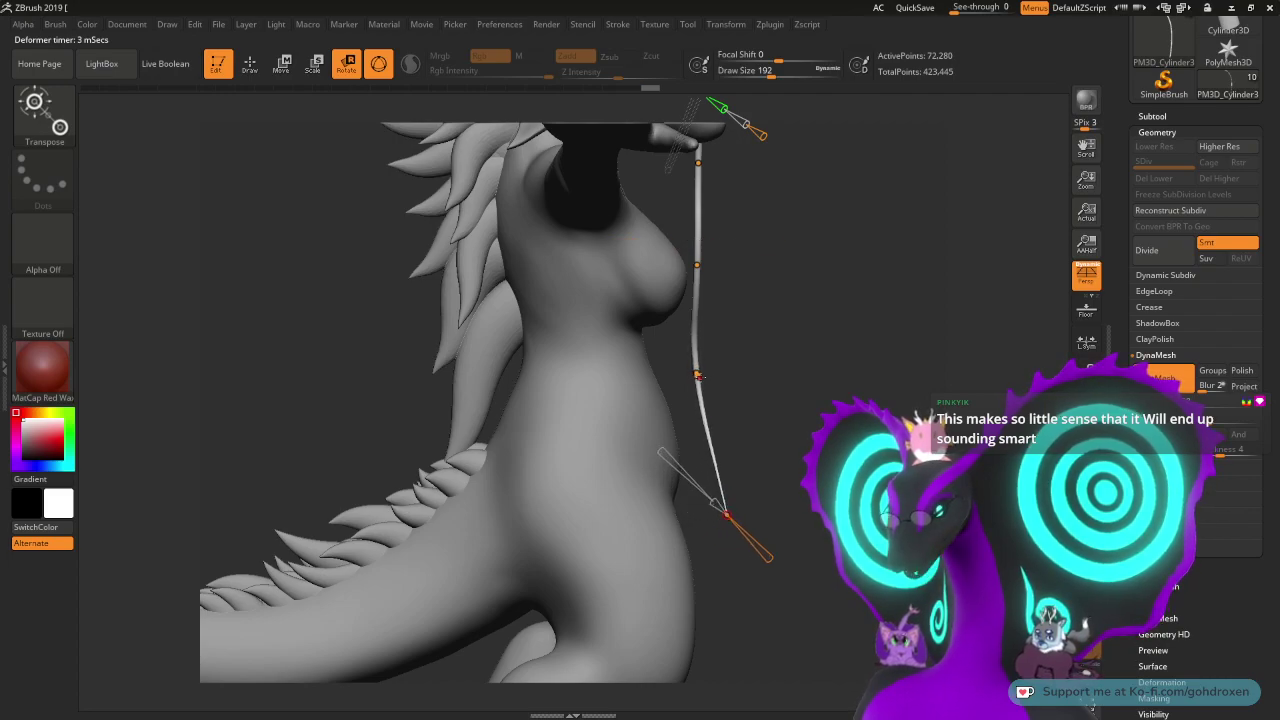
{"action": "left_click_drag", "start_coordinate": [697, 372], "coordinate": [741, 364]}
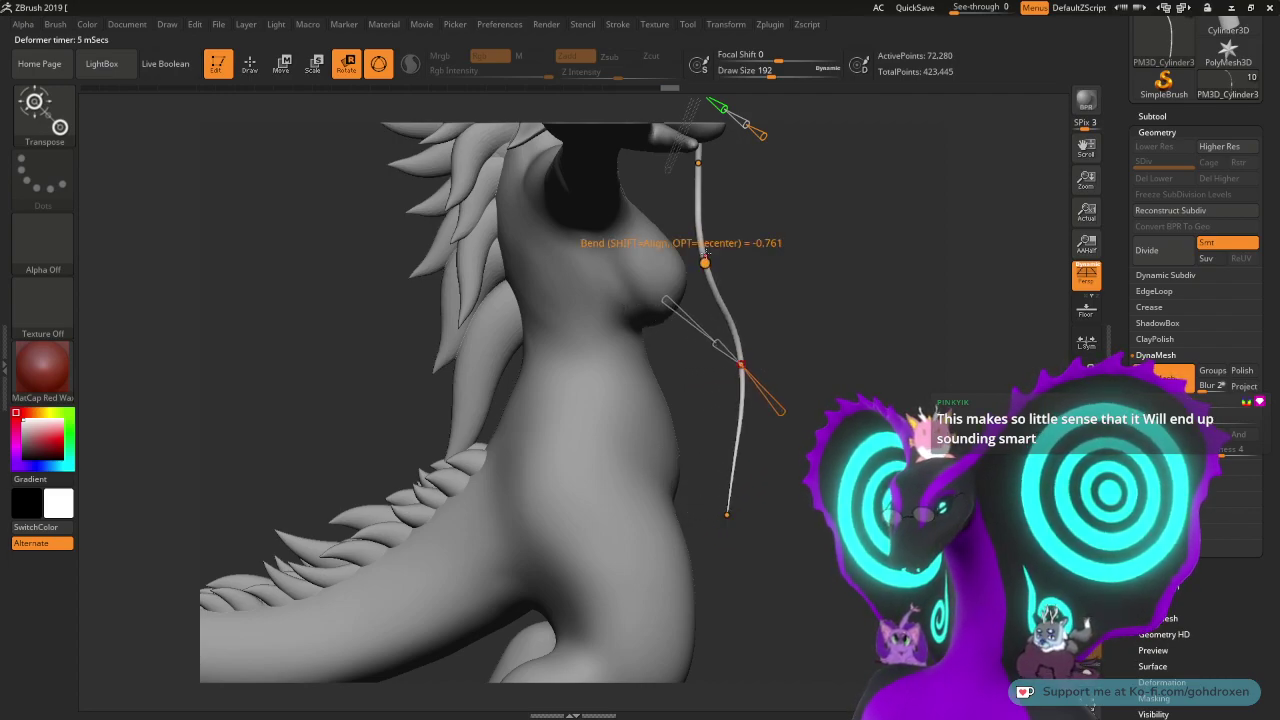
{"action": "left_click_drag", "start_coordinate": [704, 262], "coordinate": [694, 258]}
{"action": "left_click_drag", "start_coordinate": [777, 287], "coordinate": [745, 437]}
{"action": "left_click_drag", "start_coordinate": [667, 316], "coordinate": [687, 321]}
- Examine the rod's curve along the body from the front and the side
{"action": "left_click_drag", "start_coordinate": [798, 383], "coordinate": [722, 378]}
{"action": "left_click_drag", "start_coordinate": [668, 331], "coordinate": [767, 343], "text": "alt"}
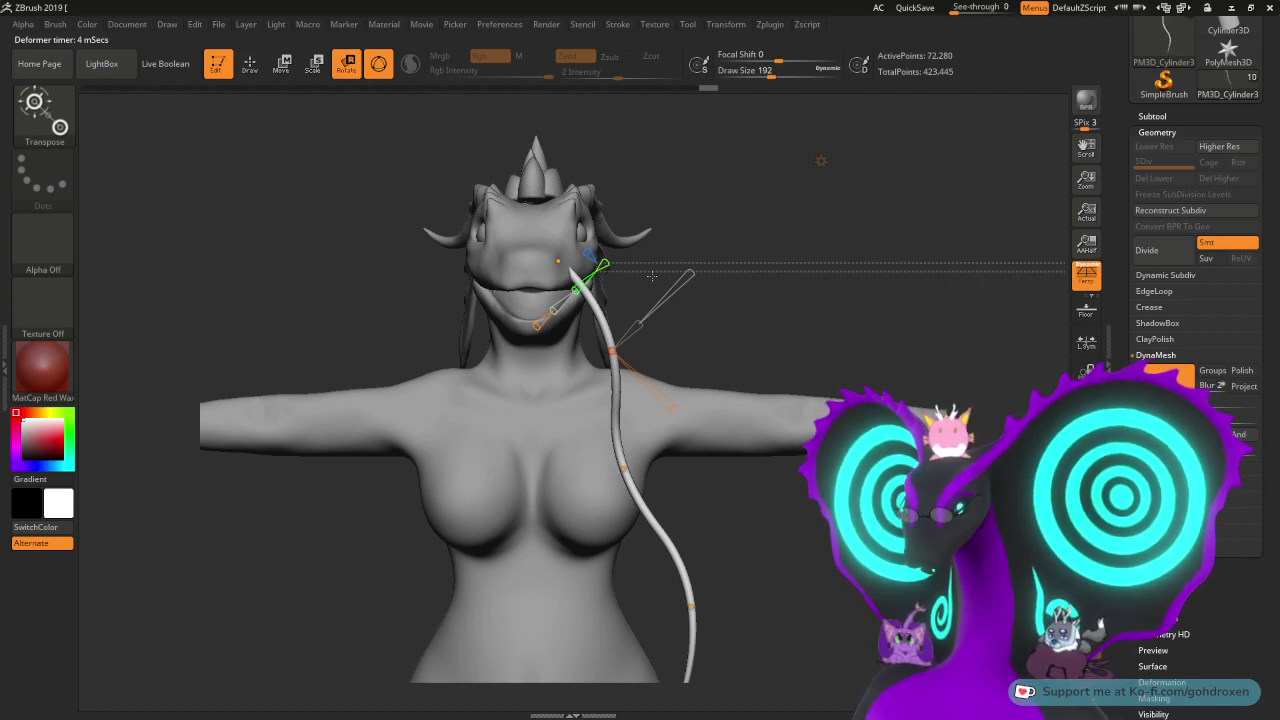
{"action": "left_click_drag", "start_coordinate": [739, 324], "coordinate": [567, 128], "text": "alt"}
{"action": "left_click_drag", "start_coordinate": [734, 417], "coordinate": [440, 390]}
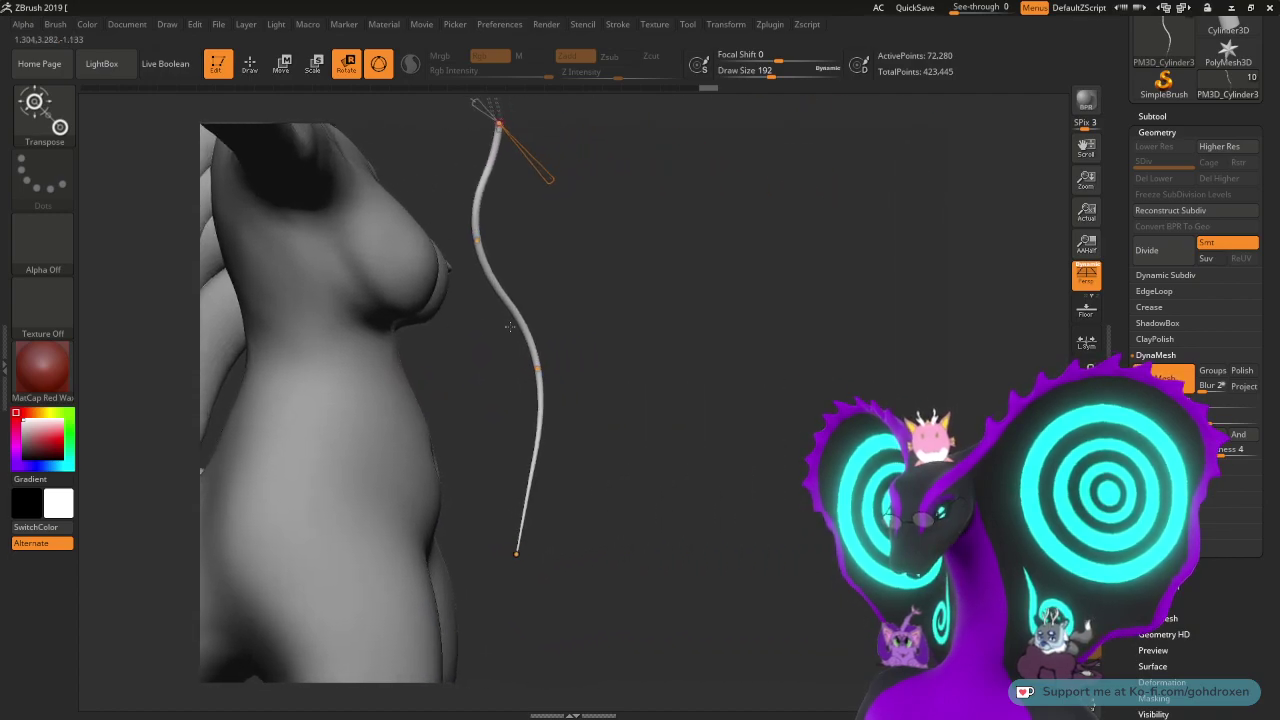
{"action": "left_click_drag", "start_coordinate": [779, 427], "coordinate": [700, 430]}
{"action": "left_click_drag", "start_coordinate": [517, 357], "coordinate": [845, 462], "text": "alt"}
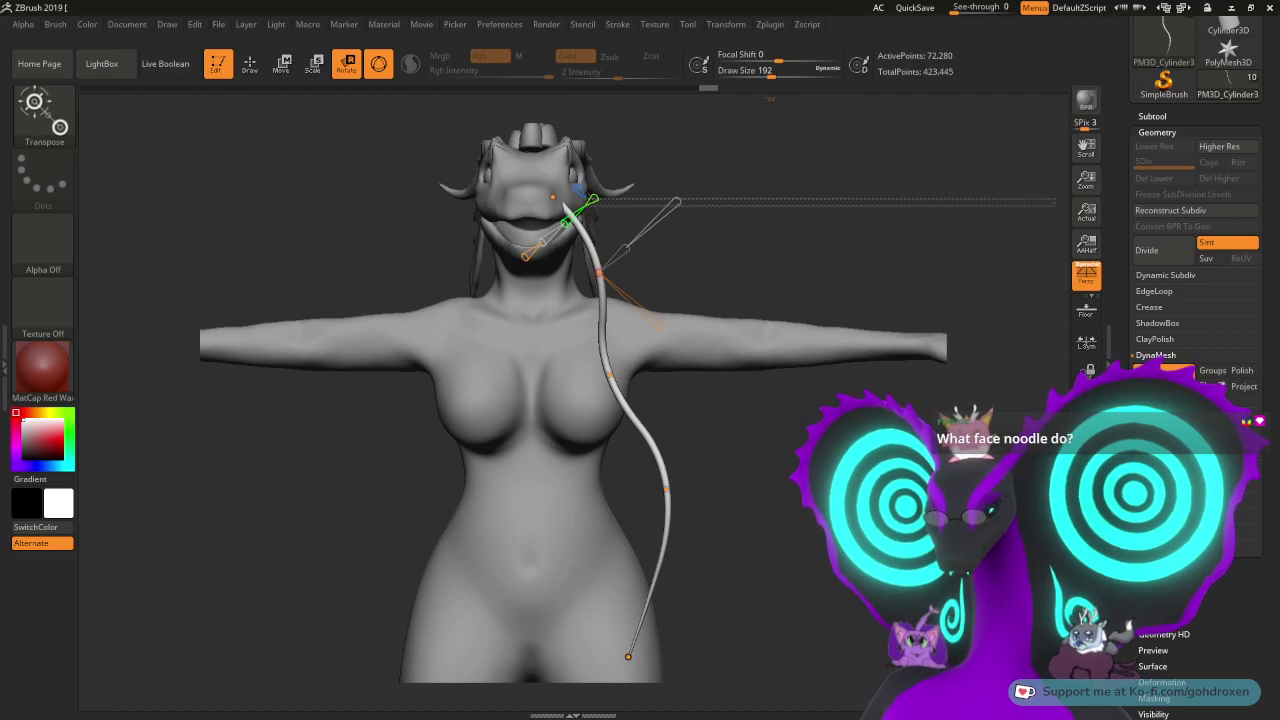
- Fine-tune the position of the rod's start point on the muzzle and adjust its deformation handle
{"action": "left_click_drag", "start_coordinate": [747, 404], "coordinate": [605, 515], "text": "alt"}
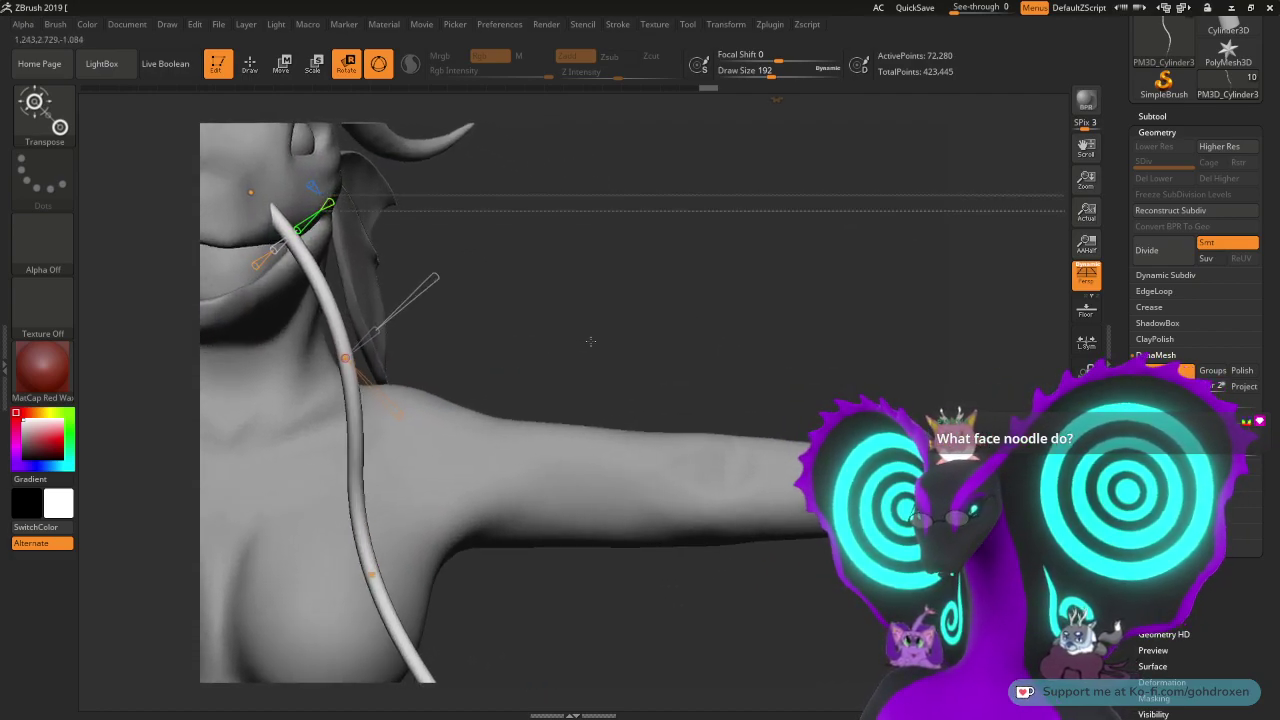
{"action": "left_click_drag", "start_coordinate": [590, 341], "coordinate": [828, 400], "text": "alt"}
{"action": "right_click_drag", "start_coordinate": [819, 361], "coordinate": [898, 380], "text": "alt"}
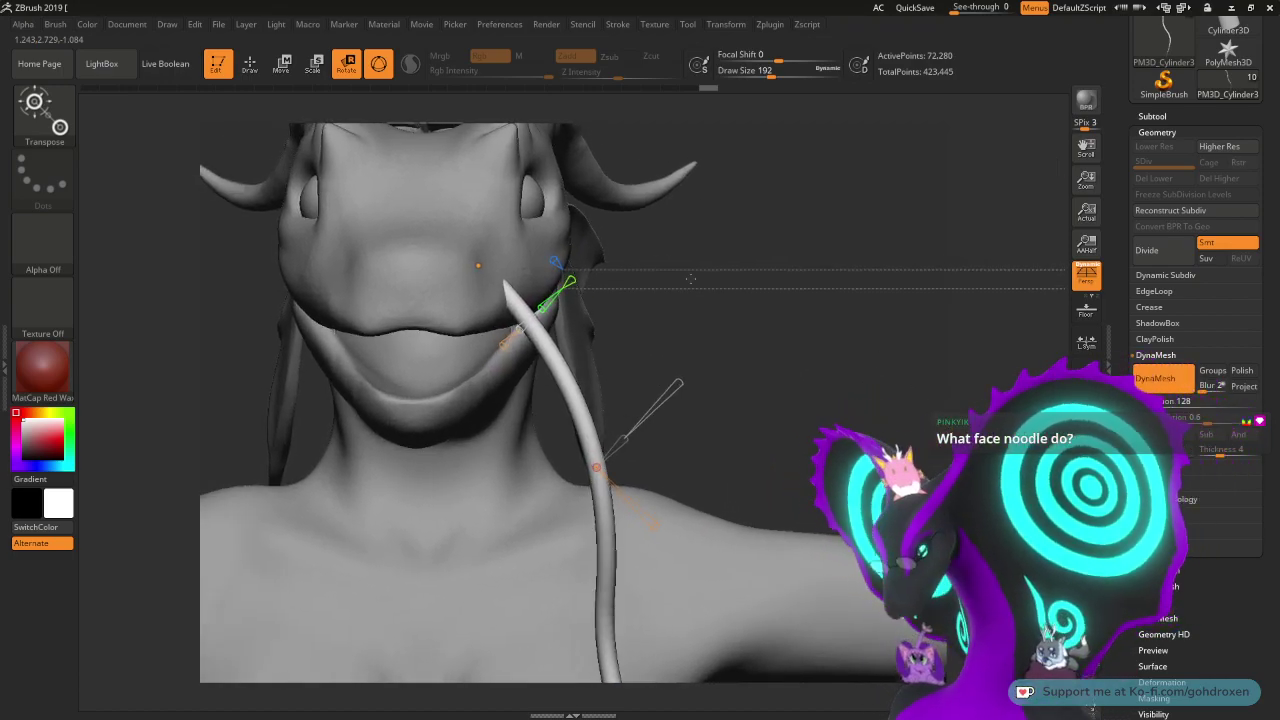
{"action": "mouse_move", "coordinate": [478, 265]}
{"action": "left_mouse_down"}
{"action": "mouse_move", "coordinate": [523, 263]}
{"action": "mouse_move", "coordinate": [487, 284]}
{"action": "left_mouse_up"}
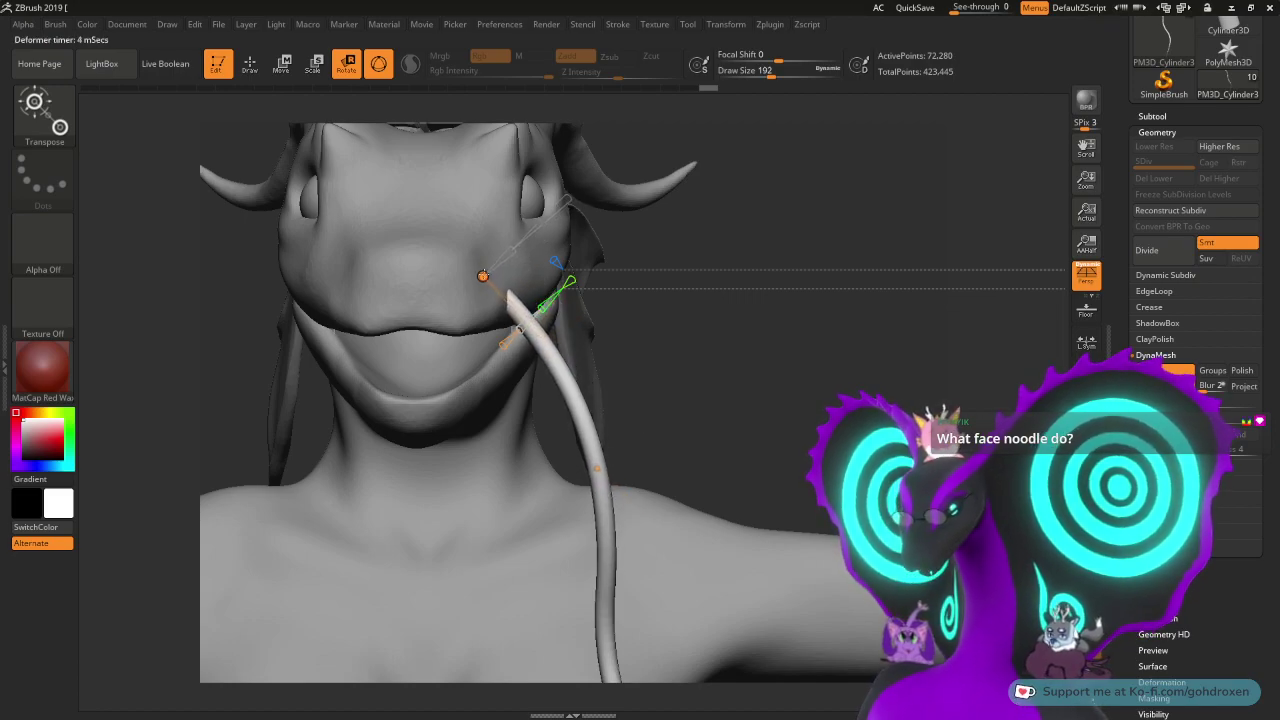
{"action": "mouse_move", "coordinate": [751, 414]}
{"action": "left_mouse_down"}
{"action": "mouse_move", "coordinate": [700, 417]}
{"action": "mouse_move", "coordinate": [771, 405]}
{"action": "mouse_move", "coordinate": [756, 409]}
{"action": "left_mouse_up"}
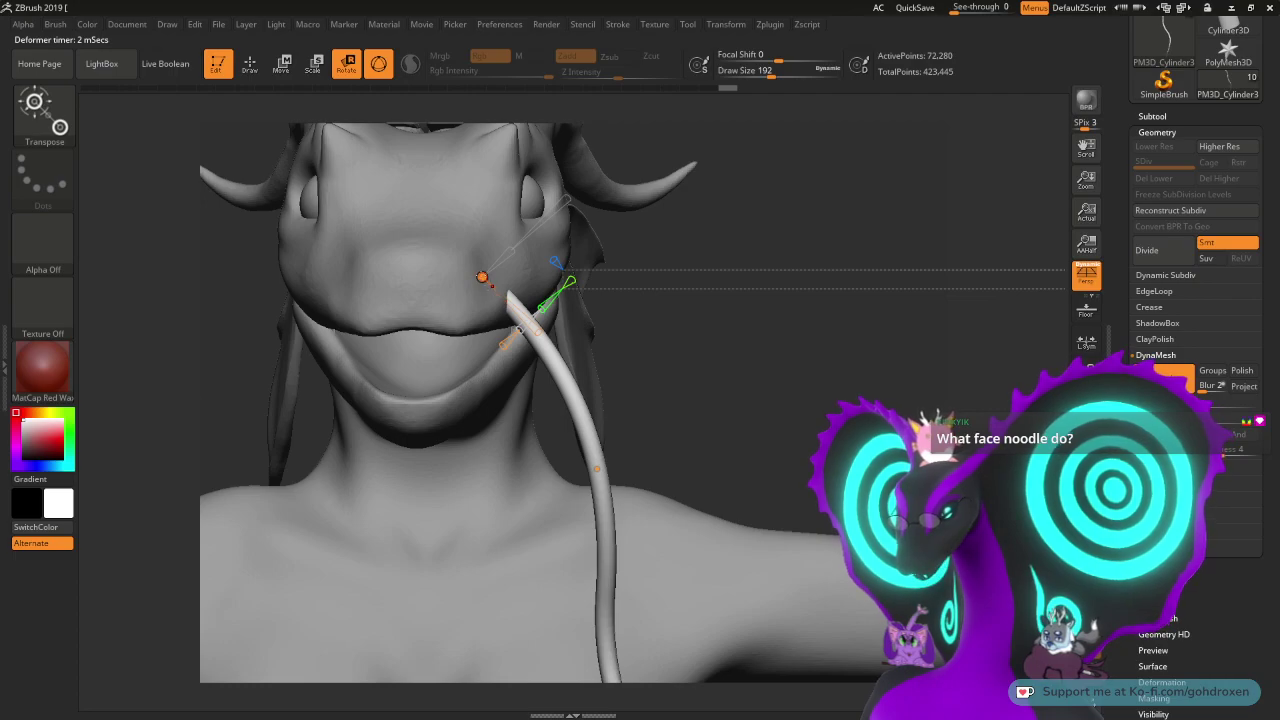
{"action": "left_click_drag", "start_coordinate": [489, 271], "coordinate": [483, 277]}
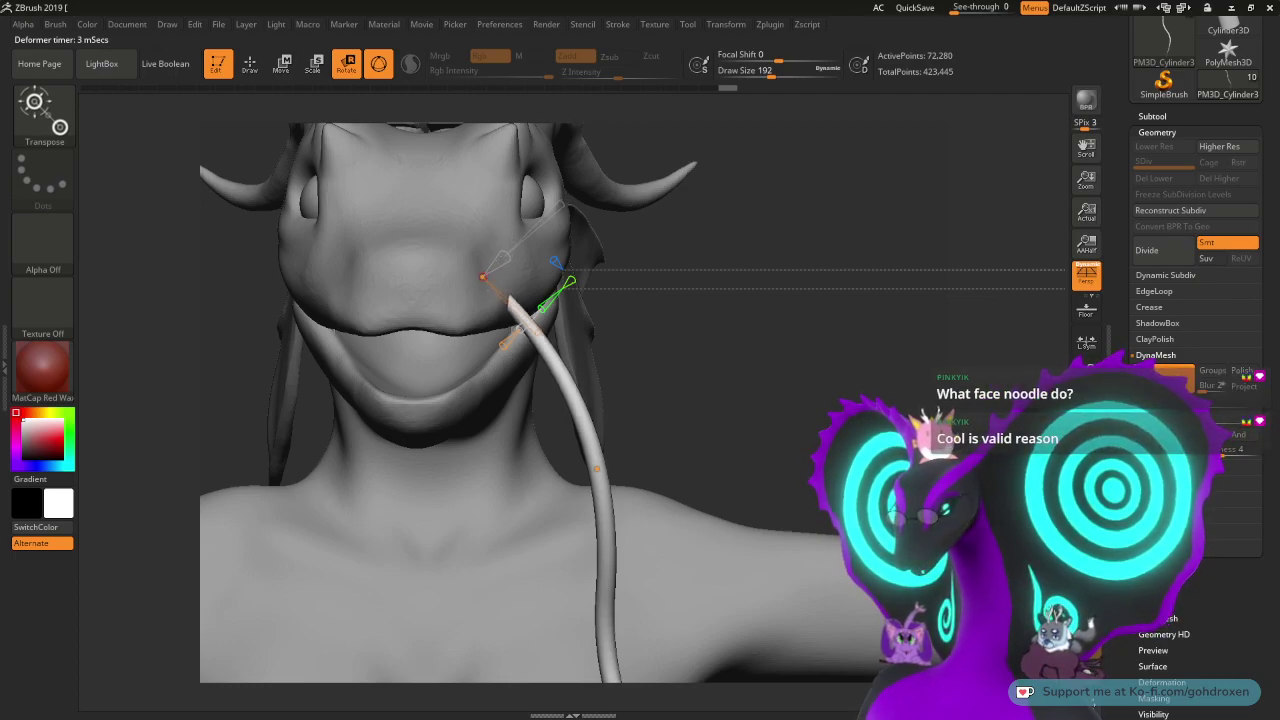
- Adjust the deformation handles on the rod's three middle curve points, from the neck down to the waist
{"action": "left_click_drag", "start_coordinate": [597, 470], "coordinate": [679, 386]}
{"action": "left_click_drag", "start_coordinate": [624, 441], "coordinate": [618, 452]}
{"action": "left_click_drag", "start_coordinate": [761, 464], "coordinate": [774, 188], "text": "alt"}
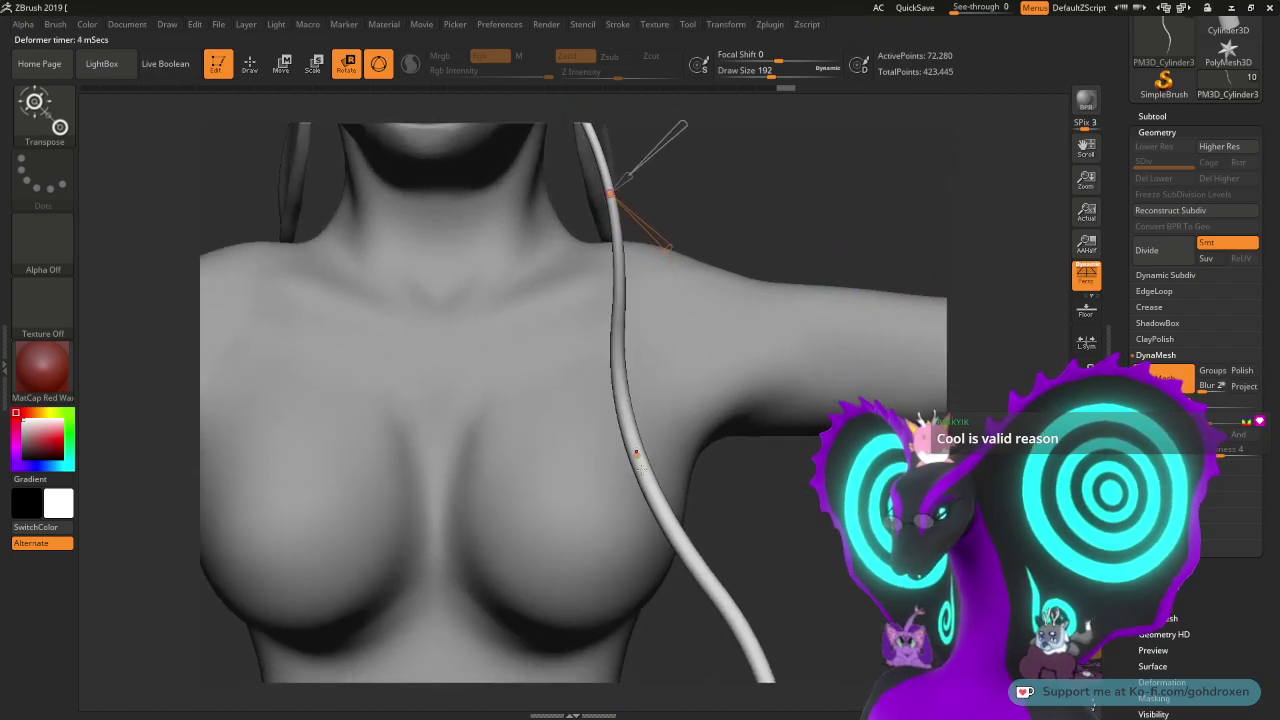
{"action": "mouse_move", "coordinate": [637, 455]}
{"action": "left_mouse_down"}
{"action": "mouse_move", "coordinate": [688, 405]}
{"action": "mouse_move", "coordinate": [655, 437]}
{"action": "left_mouse_up"}
{"action": "left_click_drag", "start_coordinate": [857, 546], "coordinate": [700, 323], "text": "alt"}
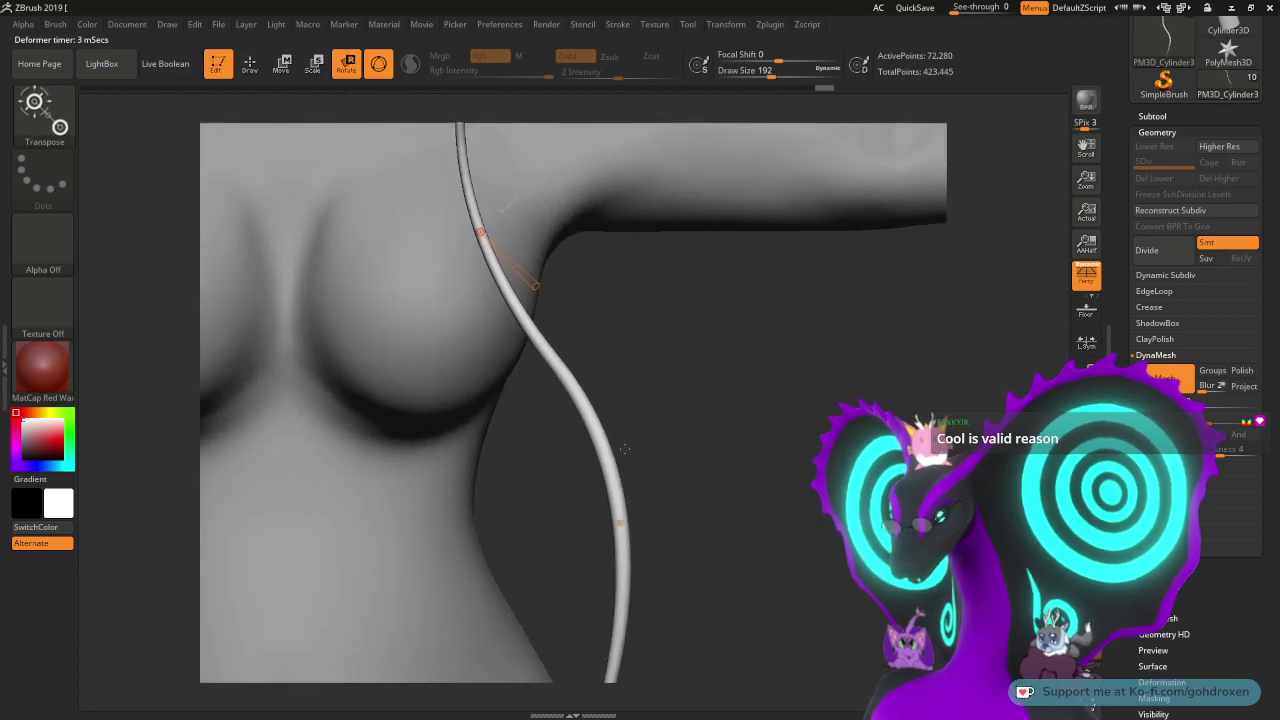
{"action": "left_click", "coordinate": [620, 523]}
{"action": "left_click_drag", "start_coordinate": [644, 498], "coordinate": [638, 506]}
{"action": "left_click_drag", "start_coordinate": [737, 568], "coordinate": [1038, 269], "text": "alt"}
{"action": "left_click_drag", "start_coordinate": [980, 377], "coordinate": [700, 605], "text": "alt"}
{"action": "right_click_drag", "start_coordinate": [773, 498], "coordinate": [776, 486], "text": "alt"}
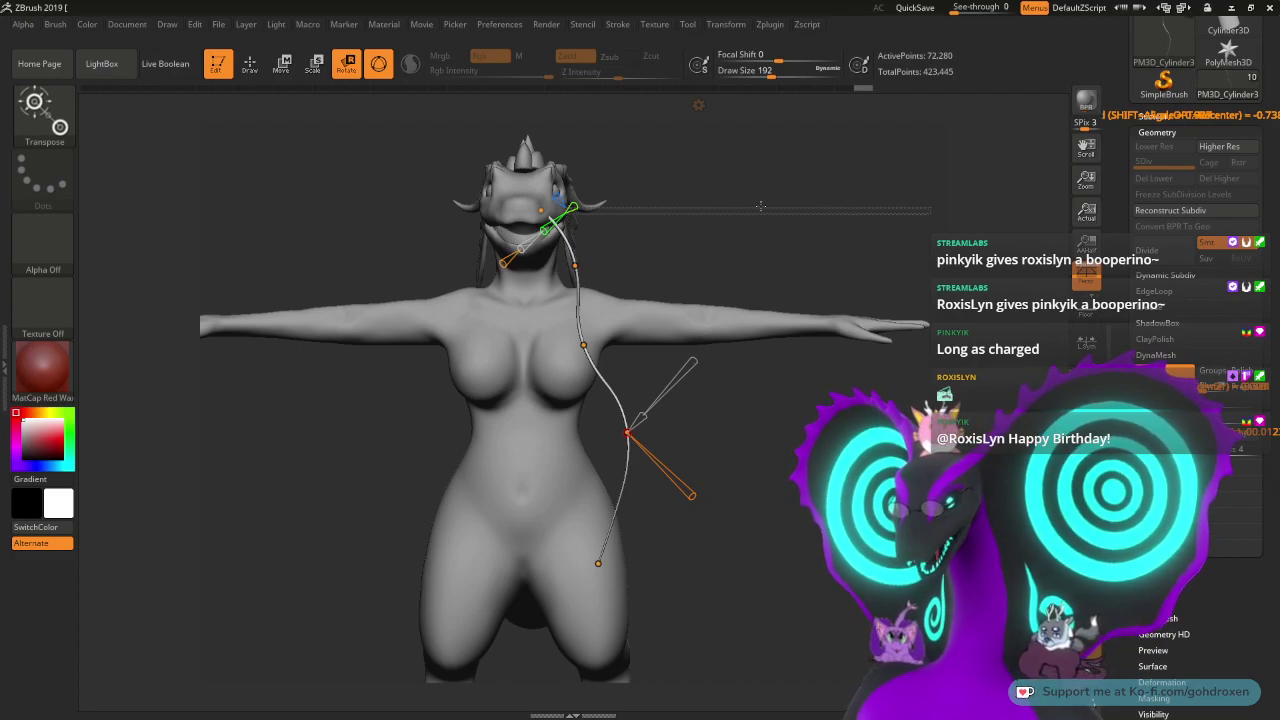
{"action": "left_click", "coordinate": [575, 265]}
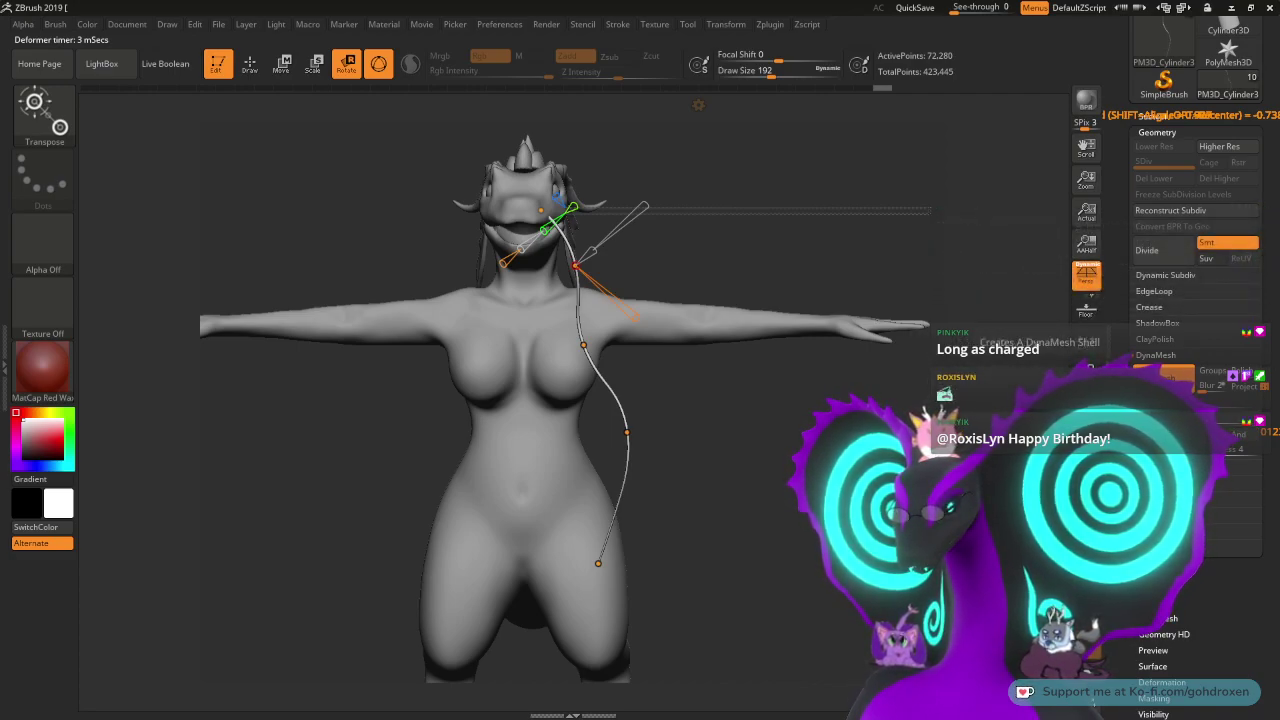
{"action": "mouse_move", "coordinate": [1266, 300]}
{"action": "left_mouse_down"}
{"action": "mouse_move", "coordinate": [1266, 276]}
{"action": "mouse_move", "coordinate": [1266, 310]}
{"action": "left_mouse_up"}
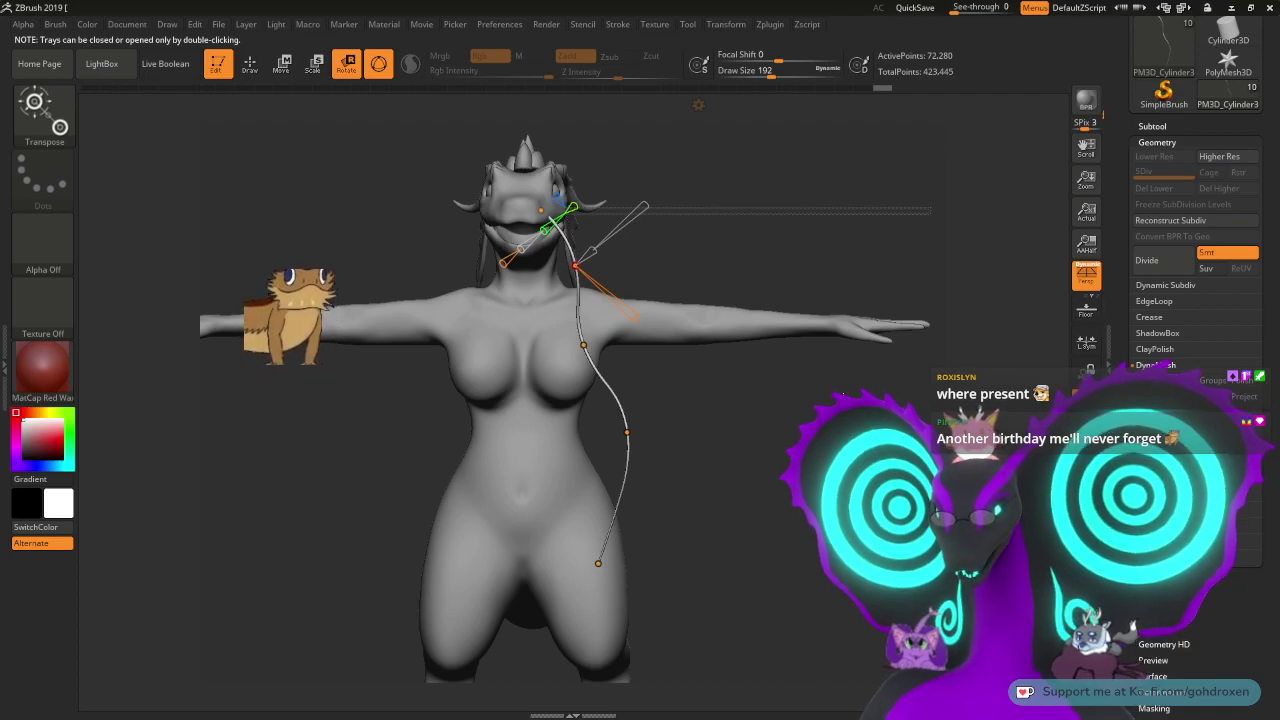
{"action": "mouse_move", "coordinate": [844, 394]}
{"action": "left_mouse_down"}
{"action": "mouse_move", "coordinate": [890, 390]}
{"action": "mouse_move", "coordinate": [842, 400]}
{"action": "mouse_move", "coordinate": [844, 415]}
{"action": "mouse_move", "coordinate": [882, 381]}
{"action": "mouse_move", "coordinate": [796, 437]}
{"action": "left_mouse_up"}
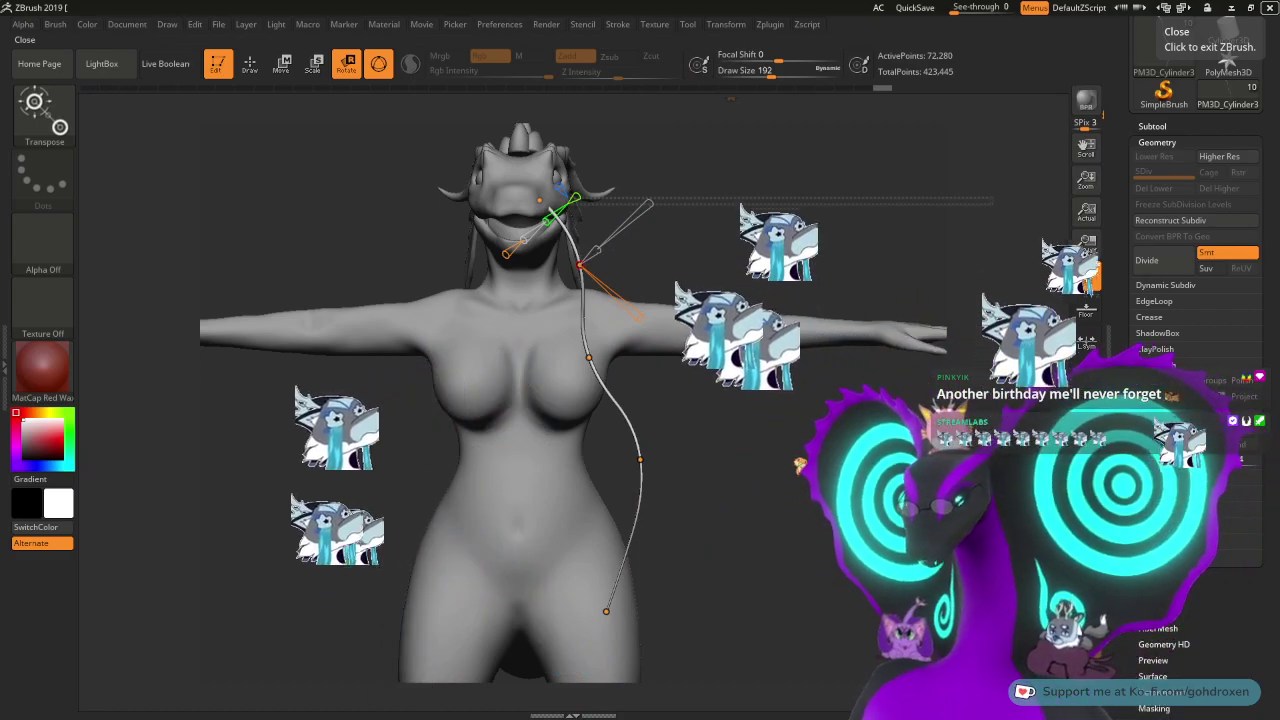
{"action": "left_click_drag", "start_coordinate": [775, 520], "coordinate": [770, 473]}
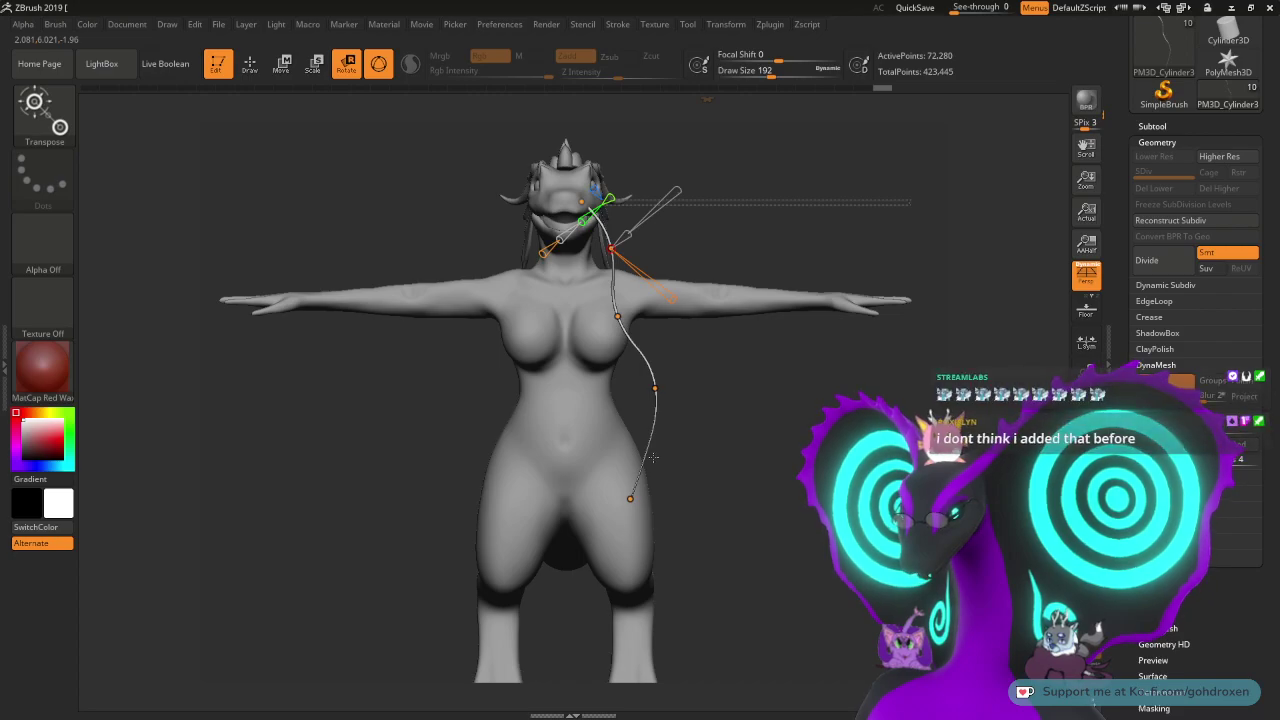
{"action": "left_click_drag", "start_coordinate": [765, 418], "coordinate": [770, 441], "text": "alt"}
{"action": "left_click_drag", "start_coordinate": [799, 495], "coordinate": [790, 448], "text": "alt"}
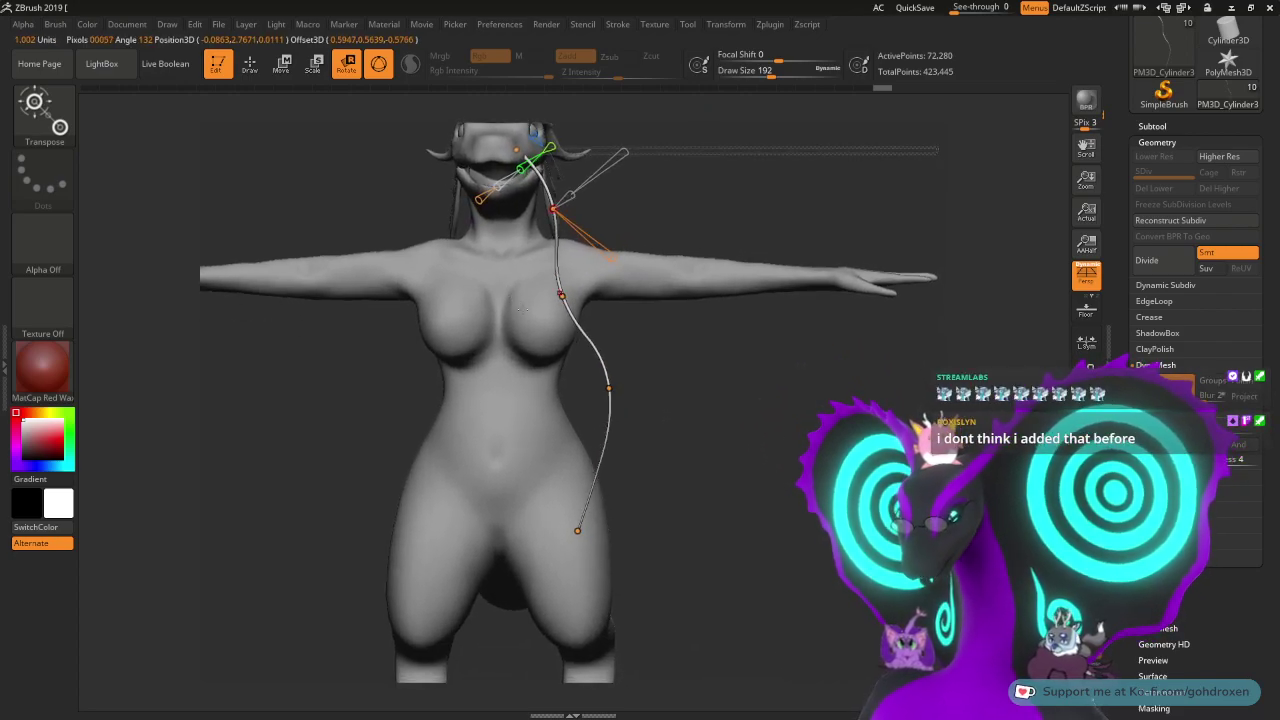
- Swing the rod's tip outward from the thigh and pull the curve point above it inward against the waist
{"action": "left_click_drag", "start_coordinate": [676, 407], "coordinate": [762, 501], "text": "alt"}
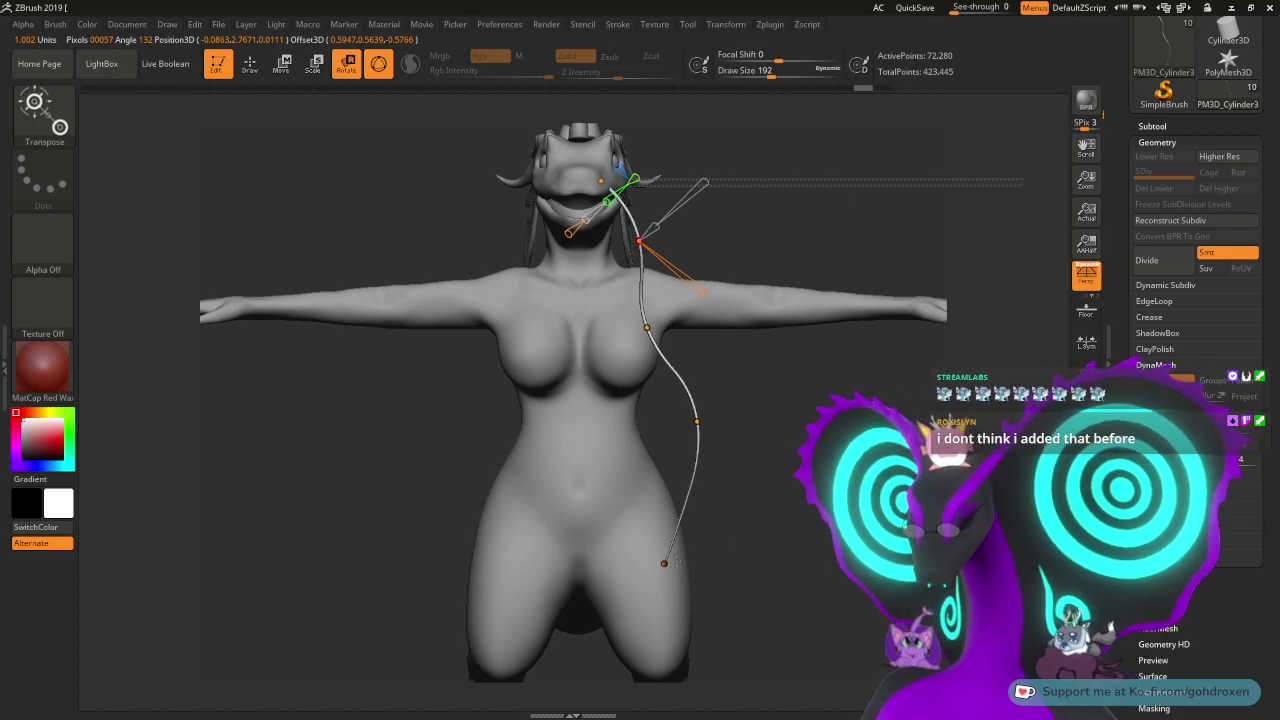
{"action": "left_click_drag", "start_coordinate": [664, 563], "coordinate": [752, 500]}
{"action": "left_click_drag", "start_coordinate": [709, 411], "coordinate": [669, 447]}
{"action": "left_click_drag", "start_coordinate": [757, 507], "coordinate": [789, 578]}
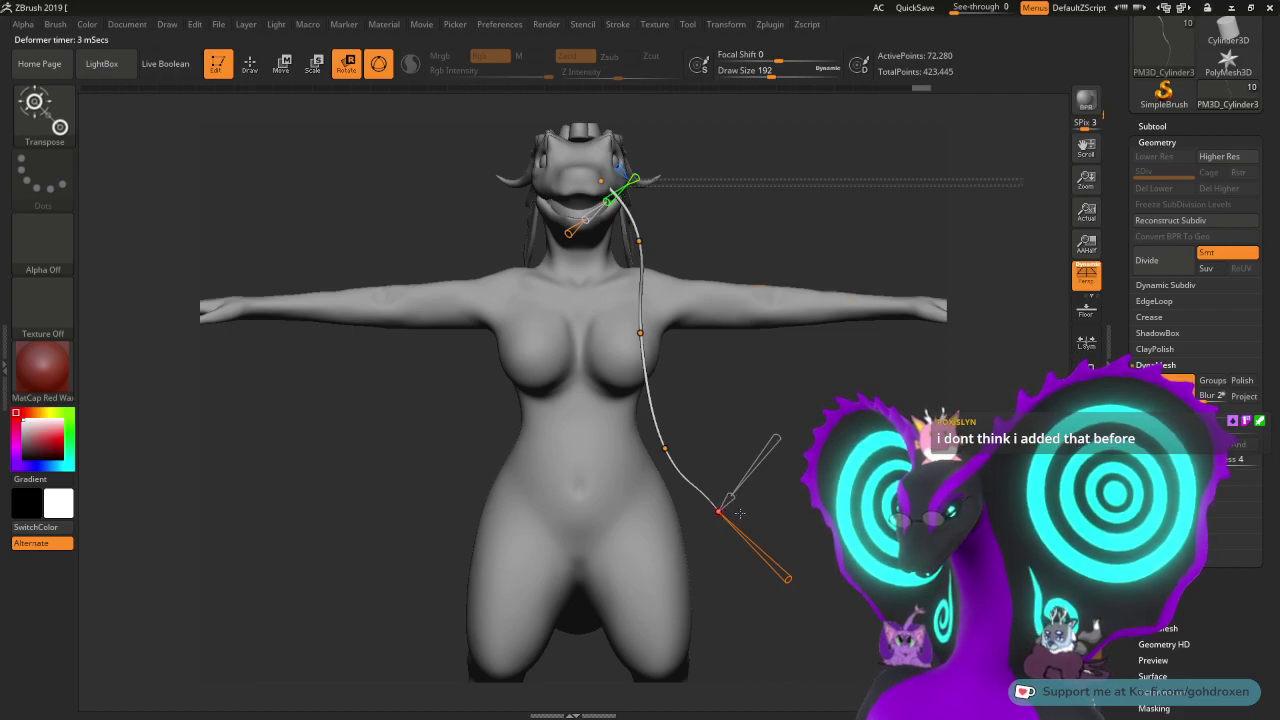
- Adjust the deformation handles at the rod's lower end, undo the last change, and rework the handle on the tip
{"action": "left_click_drag", "start_coordinate": [781, 438], "coordinate": [914, 312]}
{"action": "left_click_drag", "start_coordinate": [820, 408], "coordinate": [779, 436]}
{"action": "left_click_drag", "start_coordinate": [774, 98], "coordinate": [790, 250], "text": "alt"}
{"action": "left_click_drag", "start_coordinate": [831, 586], "coordinate": [820, 389], "text": "alt"}
{"action": "left_click_drag", "start_coordinate": [820, 470], "coordinate": [810, 182], "text": "alt"}
{"action": "left_click_drag", "start_coordinate": [446, 244], "coordinate": [600, 440]}
{"action": "left_click_drag", "start_coordinate": [656, 507], "coordinate": [579, 427]}
{"action": "key", "text": "ctrl+z"}
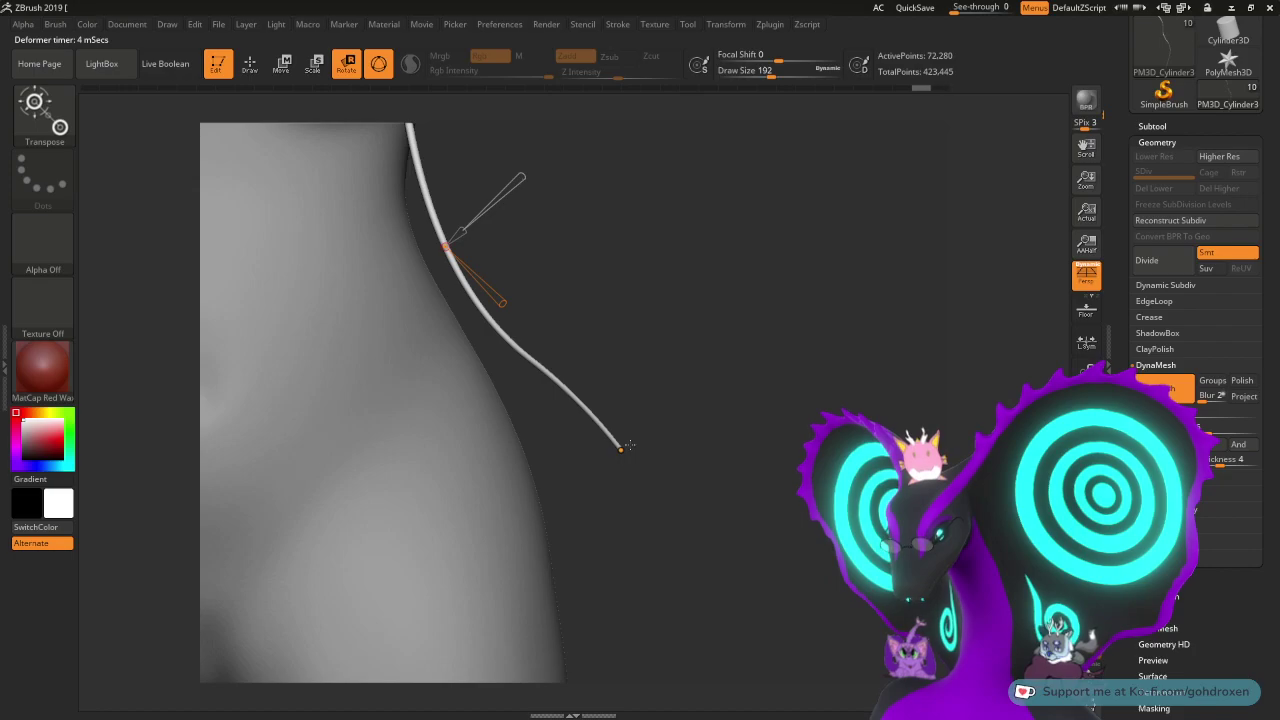
{"action": "left_click", "coordinate": [620, 451]}
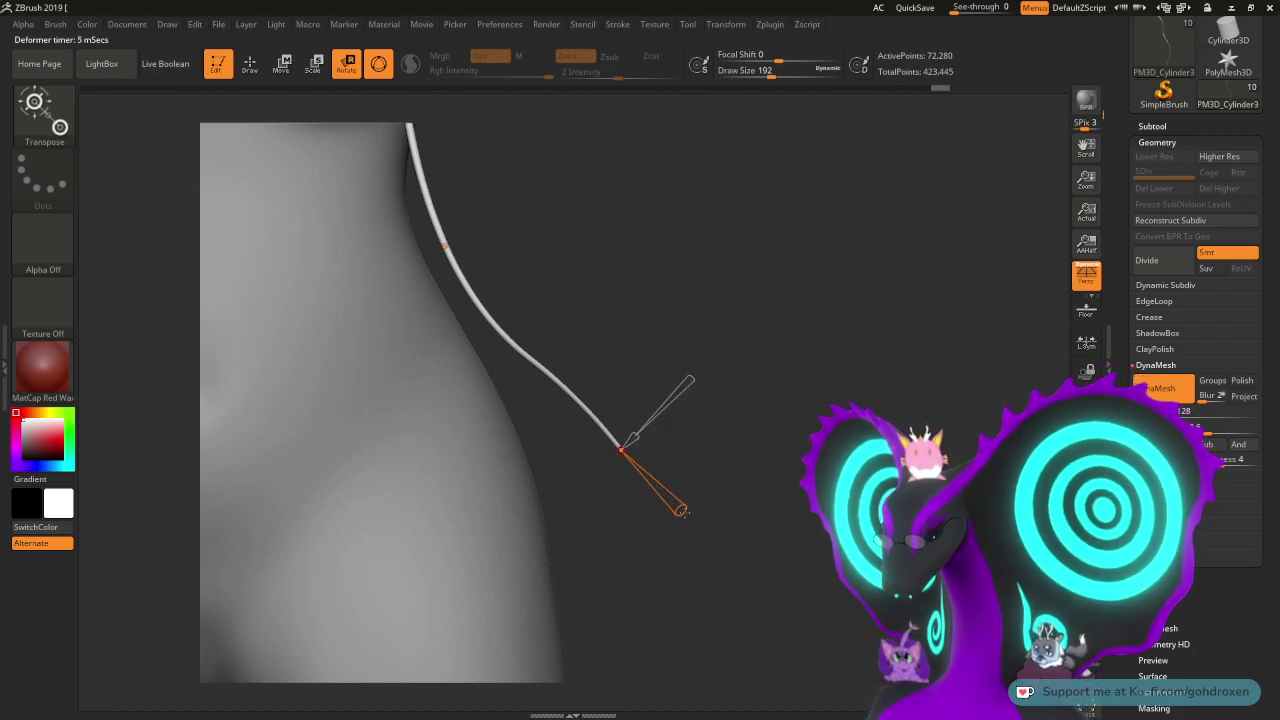
{"action": "left_click_drag", "start_coordinate": [681, 511], "coordinate": [732, 561]}
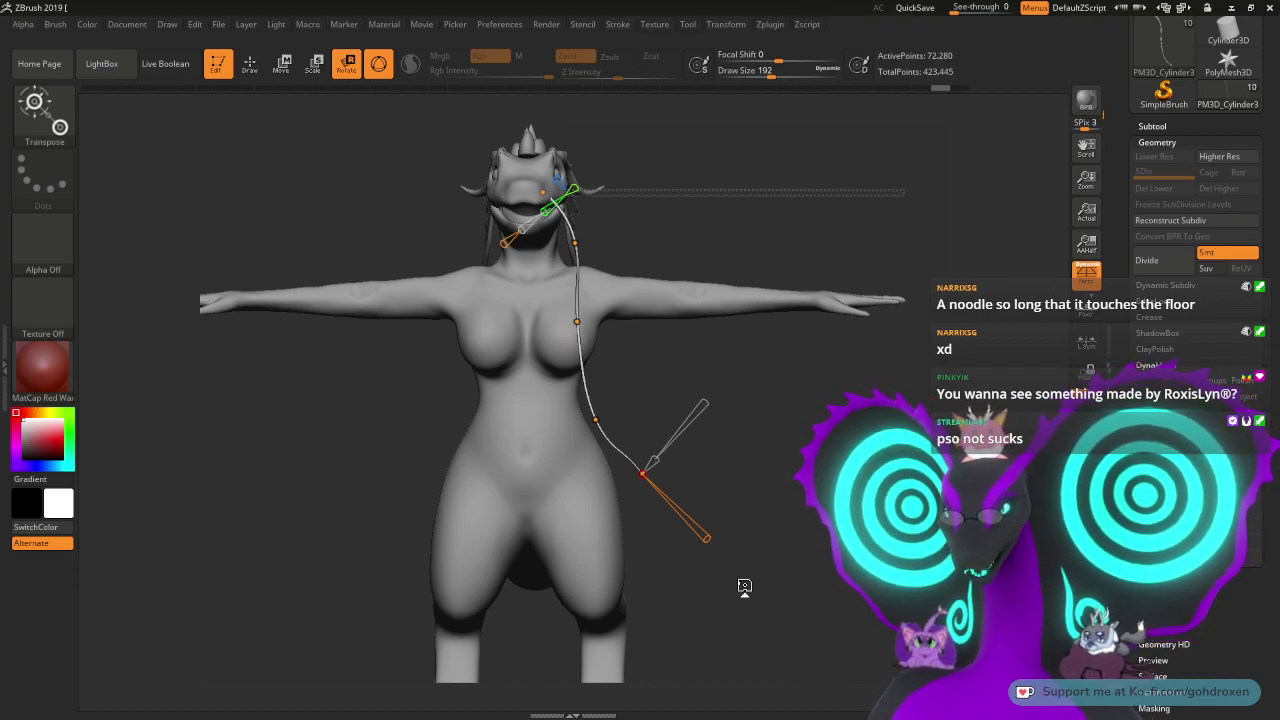
- Raise the curve point below the mouth, move the chest-level point inward, and extend the lower point and tip down and outward
{"action": "left_click_drag", "start_coordinate": [775, 505], "coordinate": [860, 534], "text": "alt"}
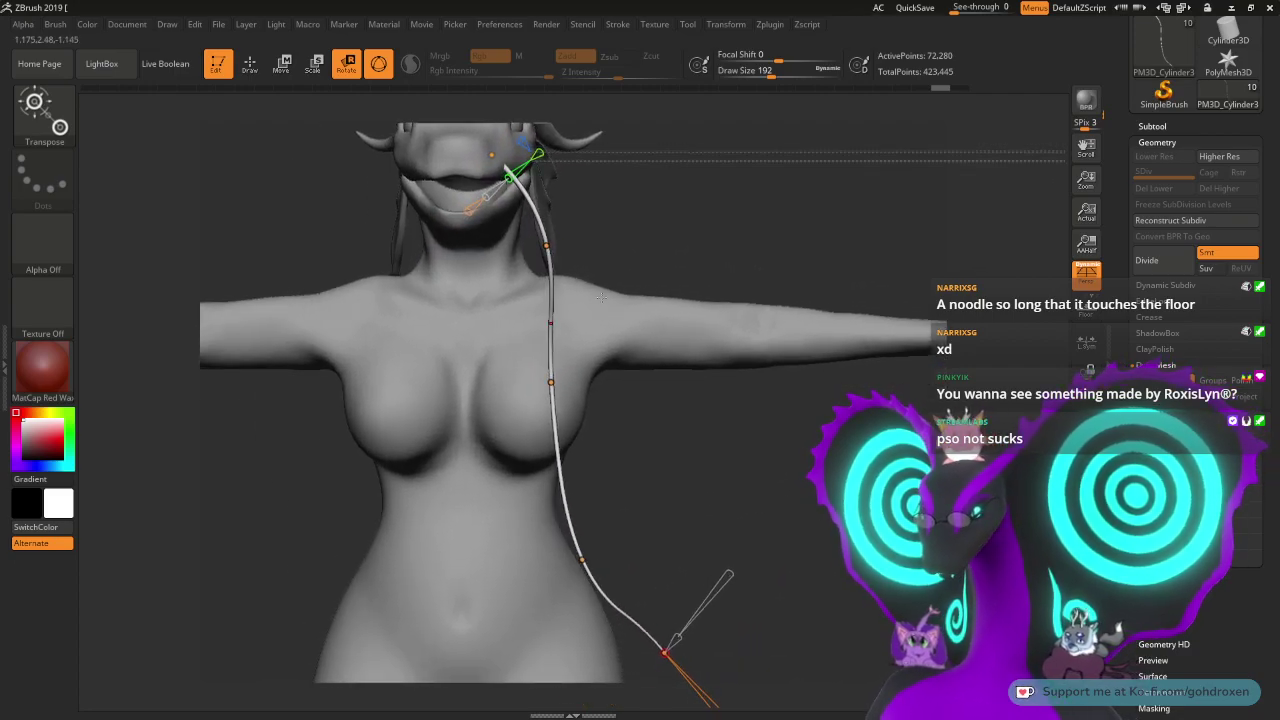
{"action": "left_click_drag", "start_coordinate": [547, 246], "coordinate": [548, 217]}
{"action": "left_click_drag", "start_coordinate": [551, 377], "coordinate": [524, 394]}
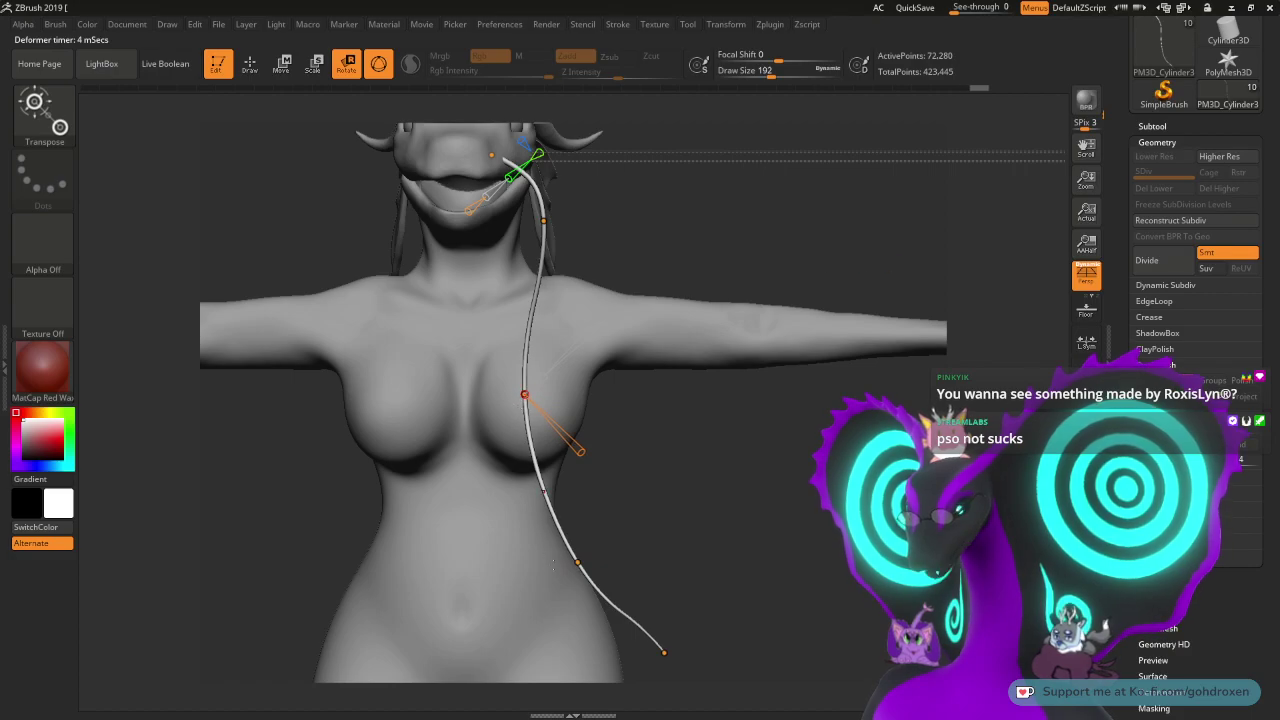
{"action": "left_click_drag", "start_coordinate": [814, 595], "coordinate": [876, 488], "text": "alt"}
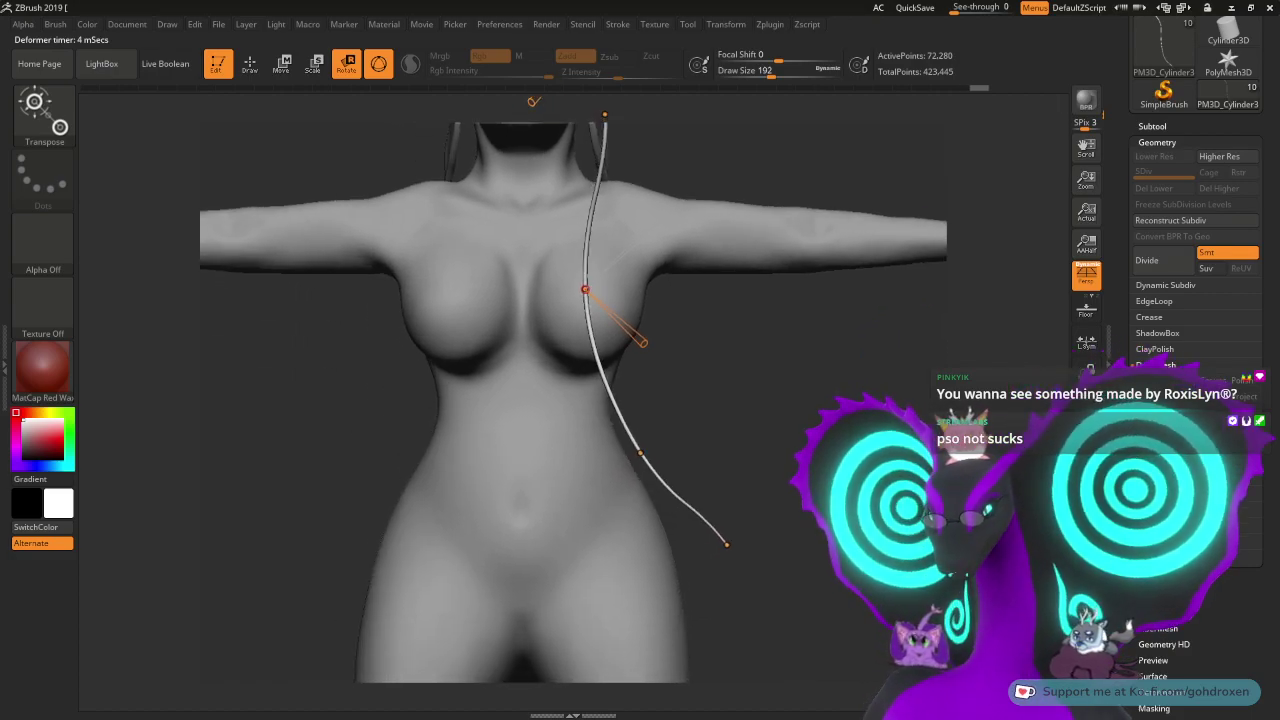
{"action": "left_click_drag", "start_coordinate": [632, 451], "coordinate": [746, 628]}
- Try the squeeze and twist handles on the rod's tip, undoing the handle change made there
{"action": "left_click_drag", "start_coordinate": [790, 592], "coordinate": [811, 563]}
{"action": "key", "text": "ctrl+z"}
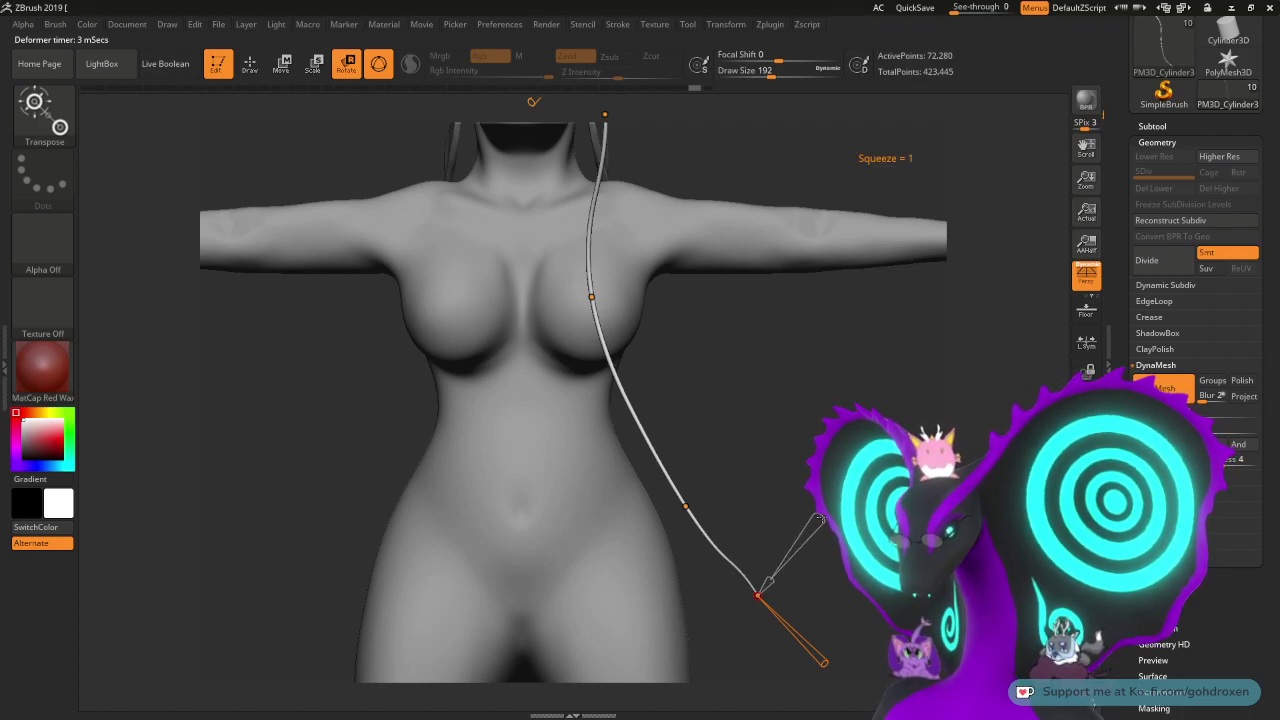
{"action": "left_click", "coordinate": [822, 660]}
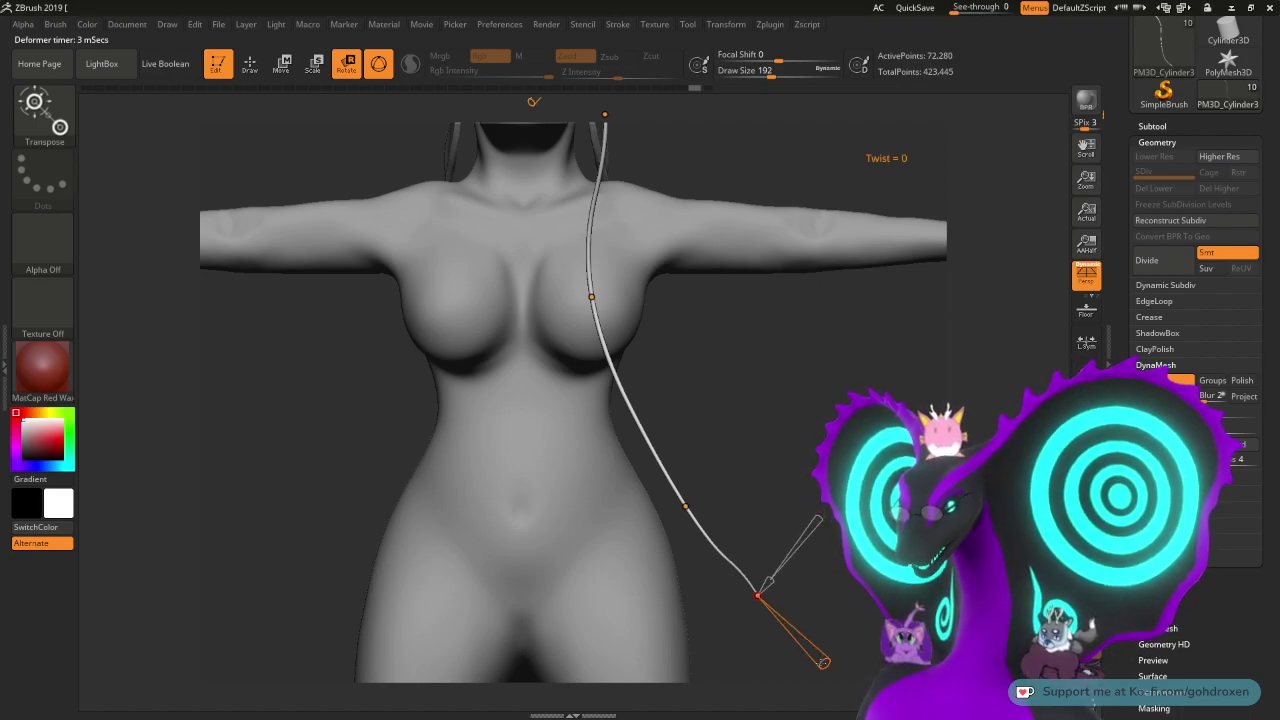
{"action": "left_click_drag", "start_coordinate": [822, 660], "coordinate": [400, 298]}
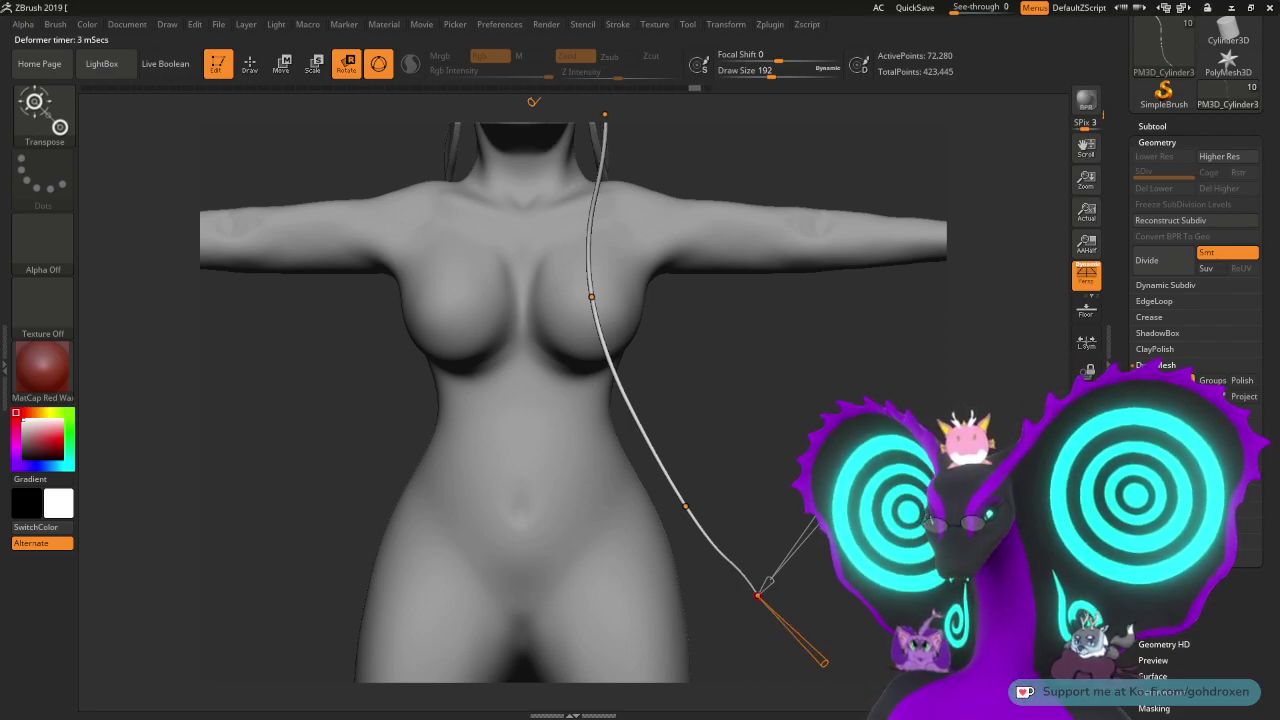
- Nudge the curve point beside the hip inward and shift the rod's tip slightly upward and outward
{"action": "left_click_drag", "start_coordinate": [890, 406], "coordinate": [775, 485], "text": "alt"}
{"action": "left_click_drag", "start_coordinate": [652, 488], "coordinate": [644, 477]}
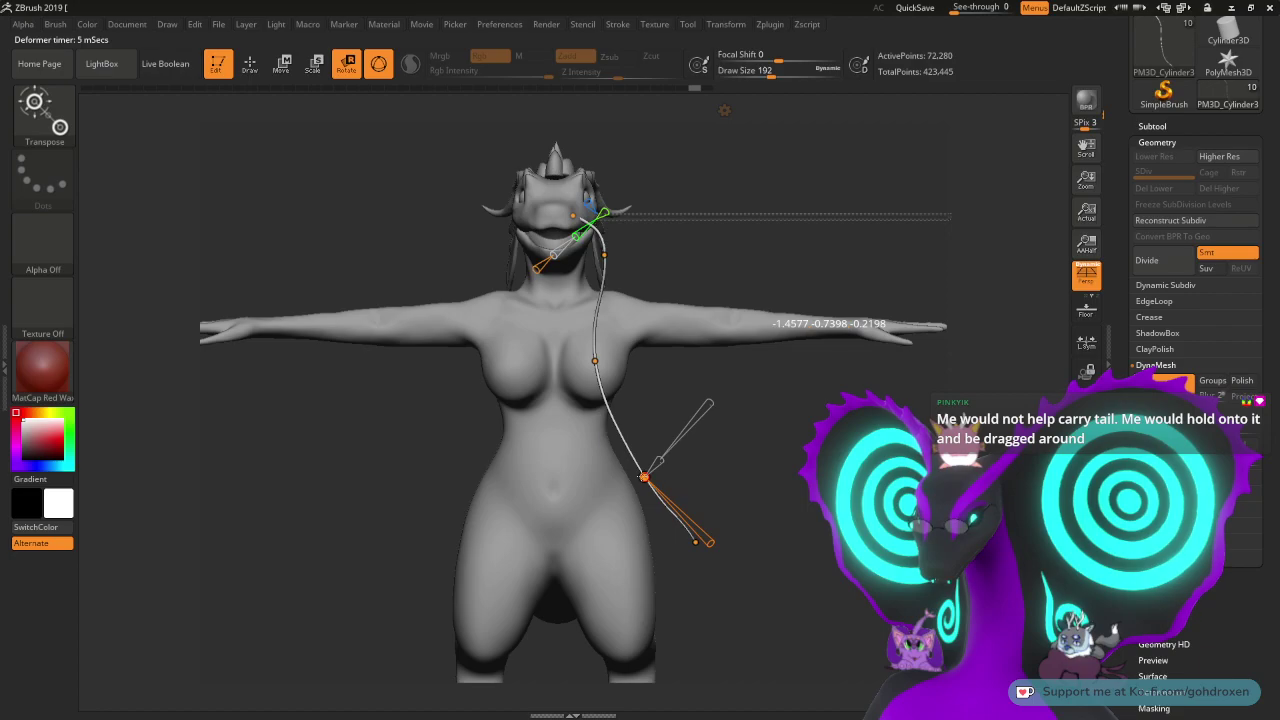
{"action": "left_click_drag", "start_coordinate": [697, 544], "coordinate": [704, 532]}
- Reposition the curve point just below the mouth in the side view of the rod
{"action": "left_click_drag", "start_coordinate": [726, 374], "coordinate": [810, 355]}
{"action": "left_click_drag", "start_coordinate": [692, 237], "coordinate": [700, 280]}
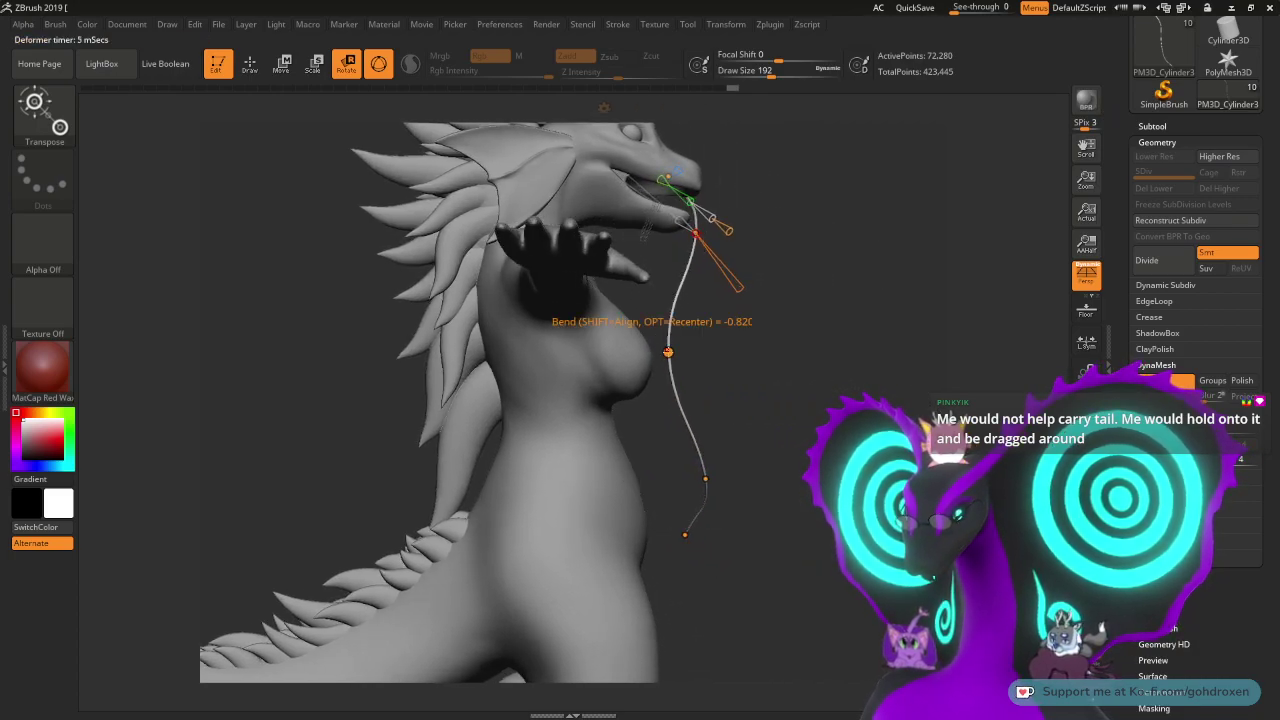
- Reshape the hanging whisker with its Bend Curve points, moving the middle and lower points forward and adjusting the tip
{"action": "left_click", "coordinate": [666, 353]}
{"action": "left_click_drag", "start_coordinate": [760, 378], "coordinate": [785, 389]}
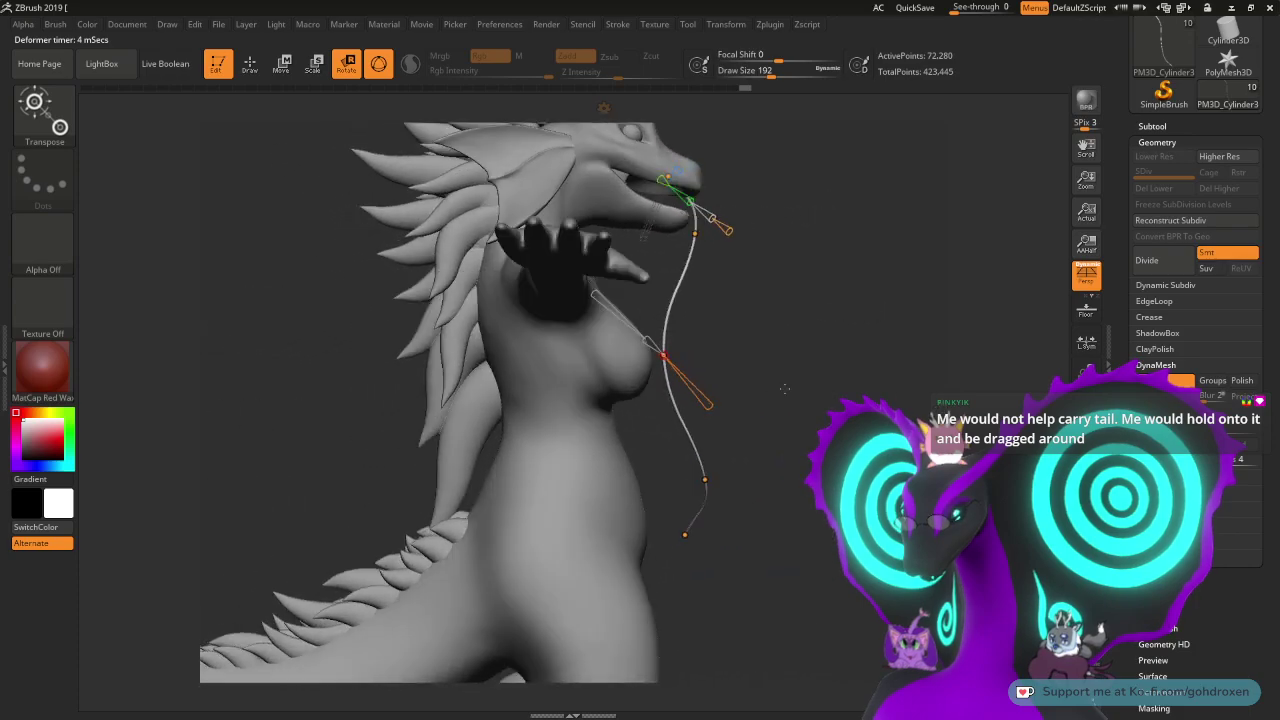
{"action": "left_click_drag", "start_coordinate": [663, 355], "coordinate": [708, 357]}
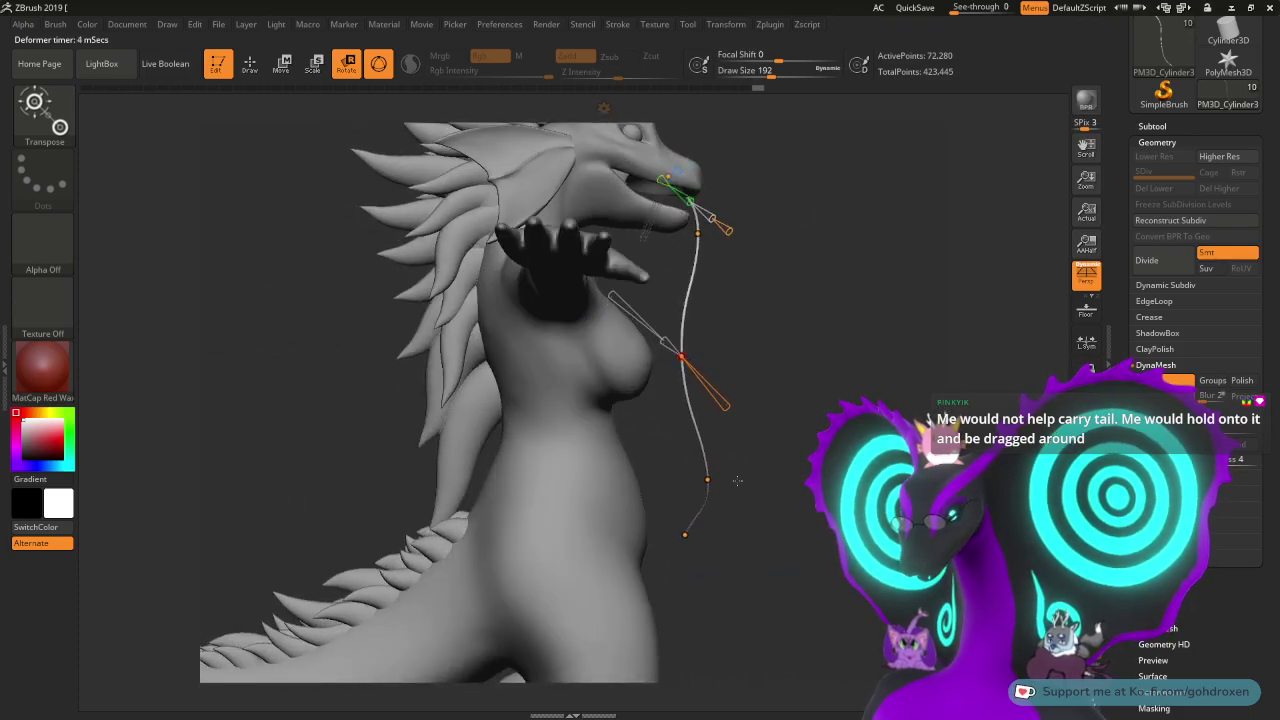
{"action": "left_click_drag", "start_coordinate": [708, 480], "coordinate": [720, 467]}
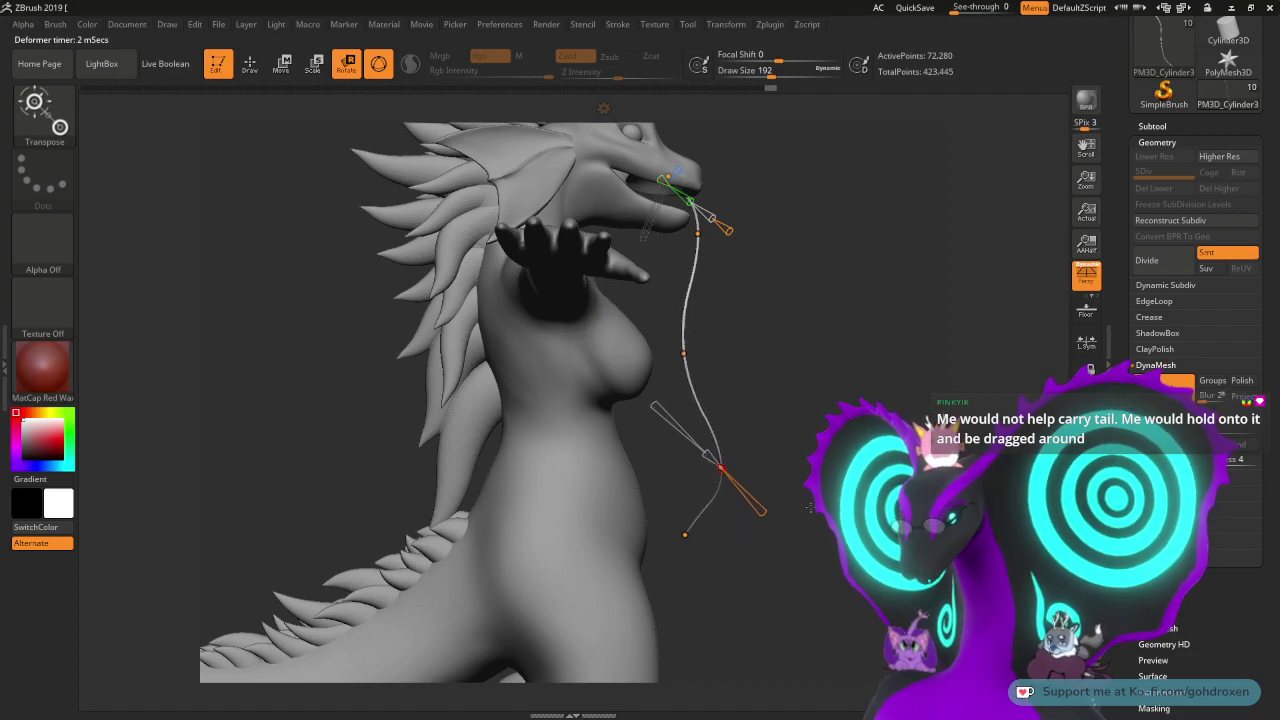
{"action": "left_click_drag", "start_coordinate": [685, 535], "coordinate": [685, 547]}
{"action": "left_click_drag", "start_coordinate": [740, 514], "coordinate": [710, 484]}
{"action": "left_click_drag", "start_coordinate": [618, 433], "coordinate": [763, 430], "text": "alt"}
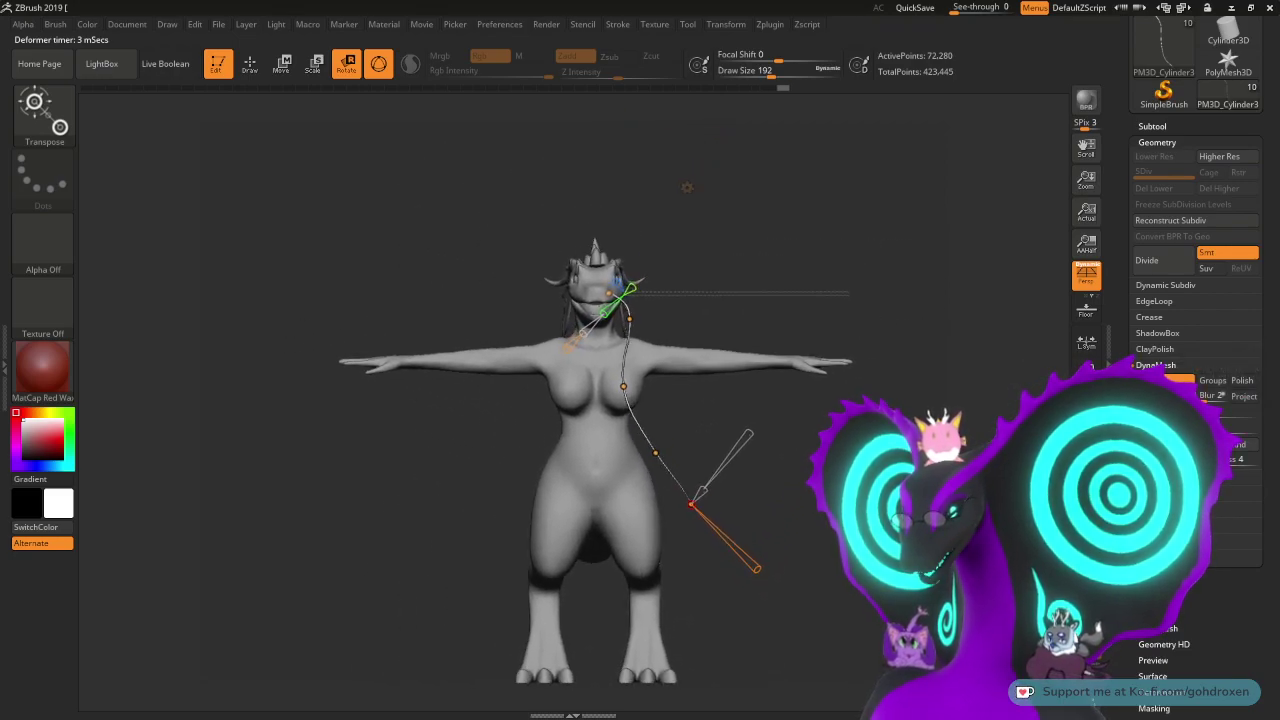
- Accept the whisker's Bend Curve deformation, then move the gizmo pivot to the whisker's root at the snout and reset its orientation
{"action": "left_click", "coordinate": [687, 187]}
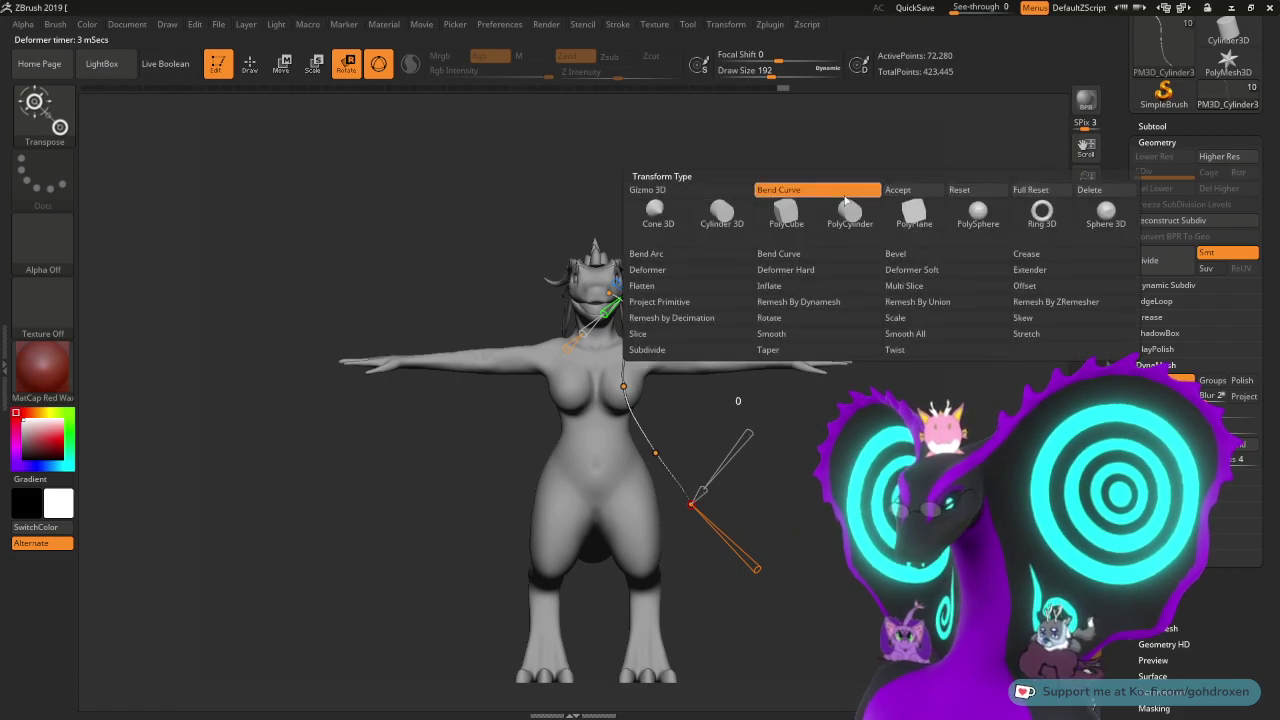
{"action": "left_click", "coordinate": [899, 192]}
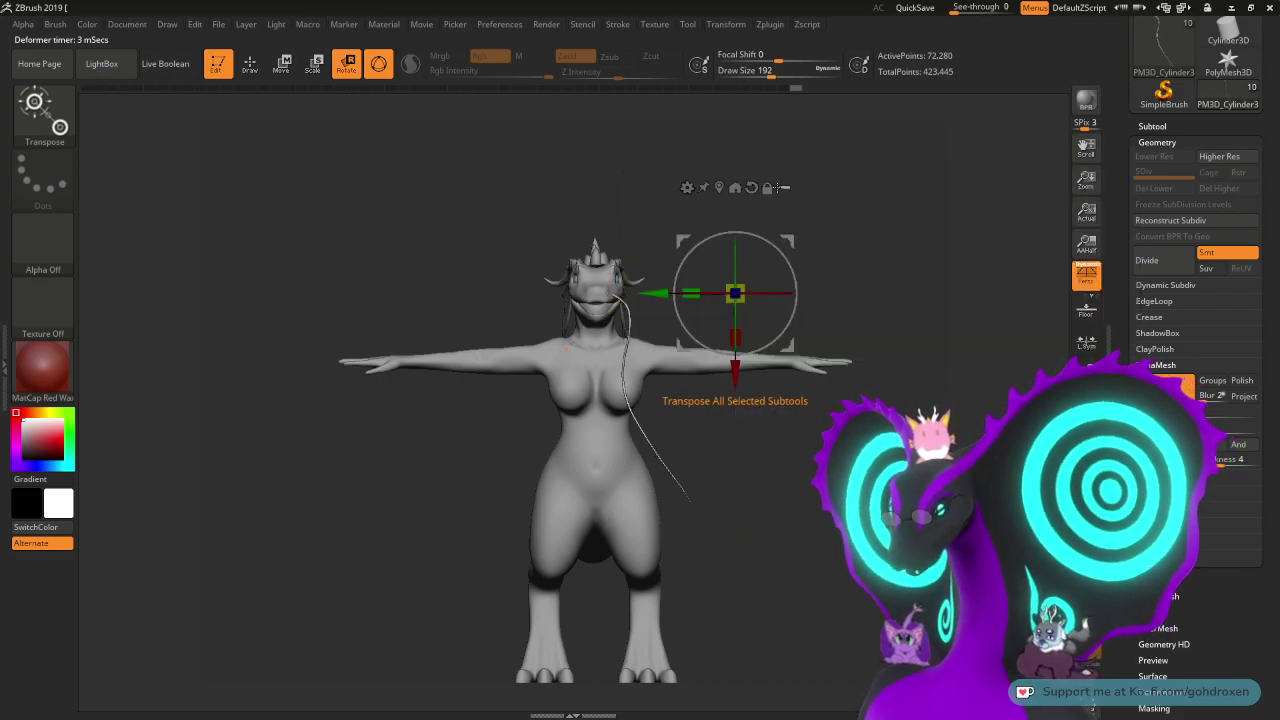
{"action": "left_click_drag", "start_coordinate": [795, 236], "coordinate": [671, 237]}
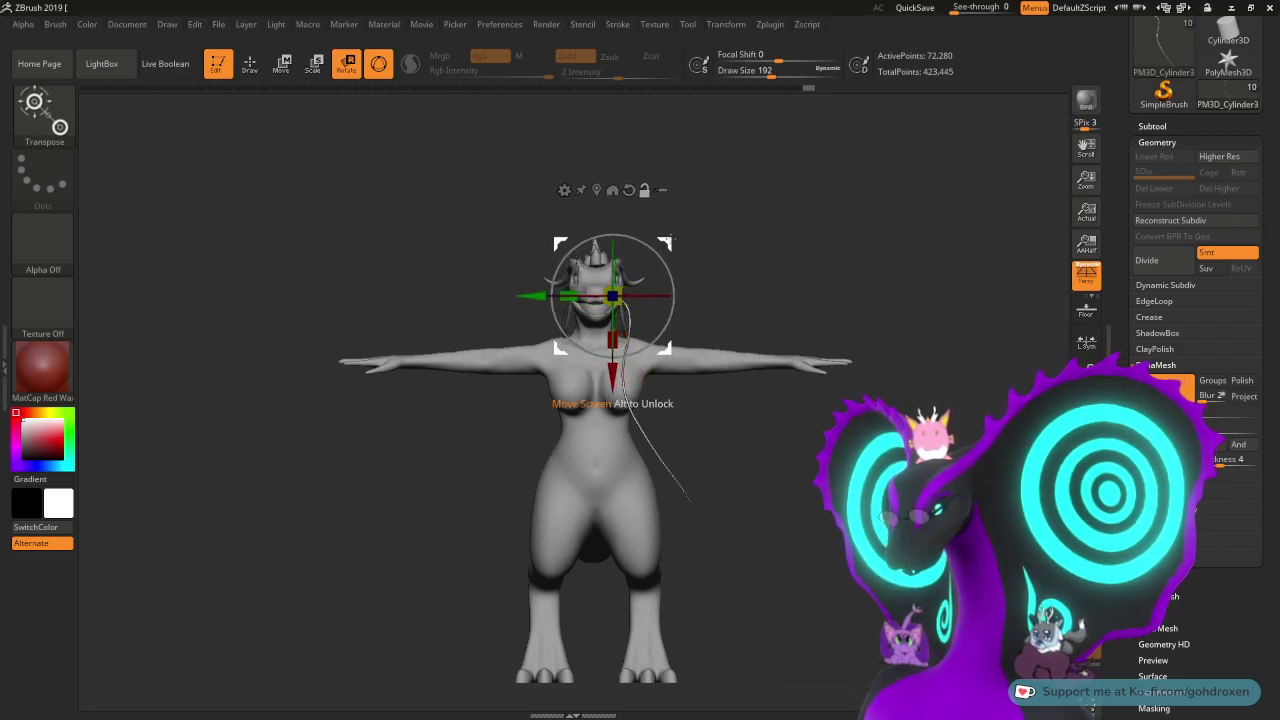
{"action": "left_click", "coordinate": [629, 190]}
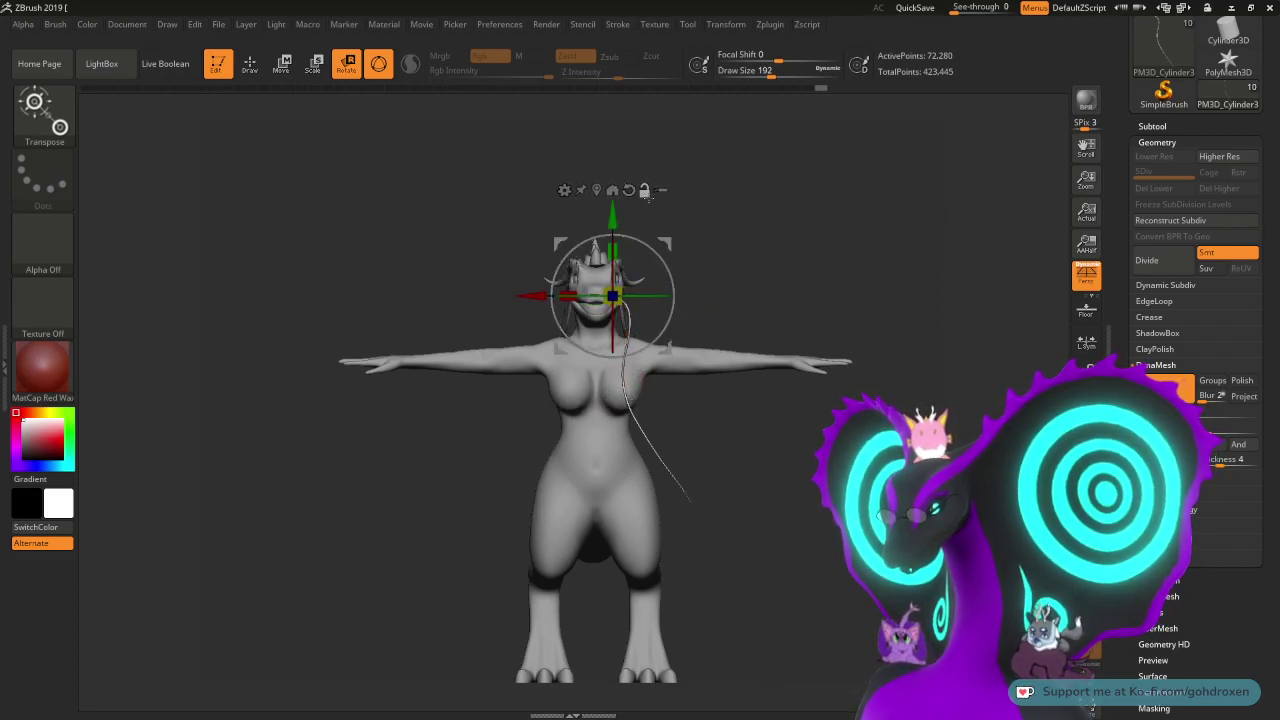
{"action": "left_click_drag", "start_coordinate": [688, 500], "coordinate": [660, 512]}
{"action": "key", "text": "ctrl+z"}
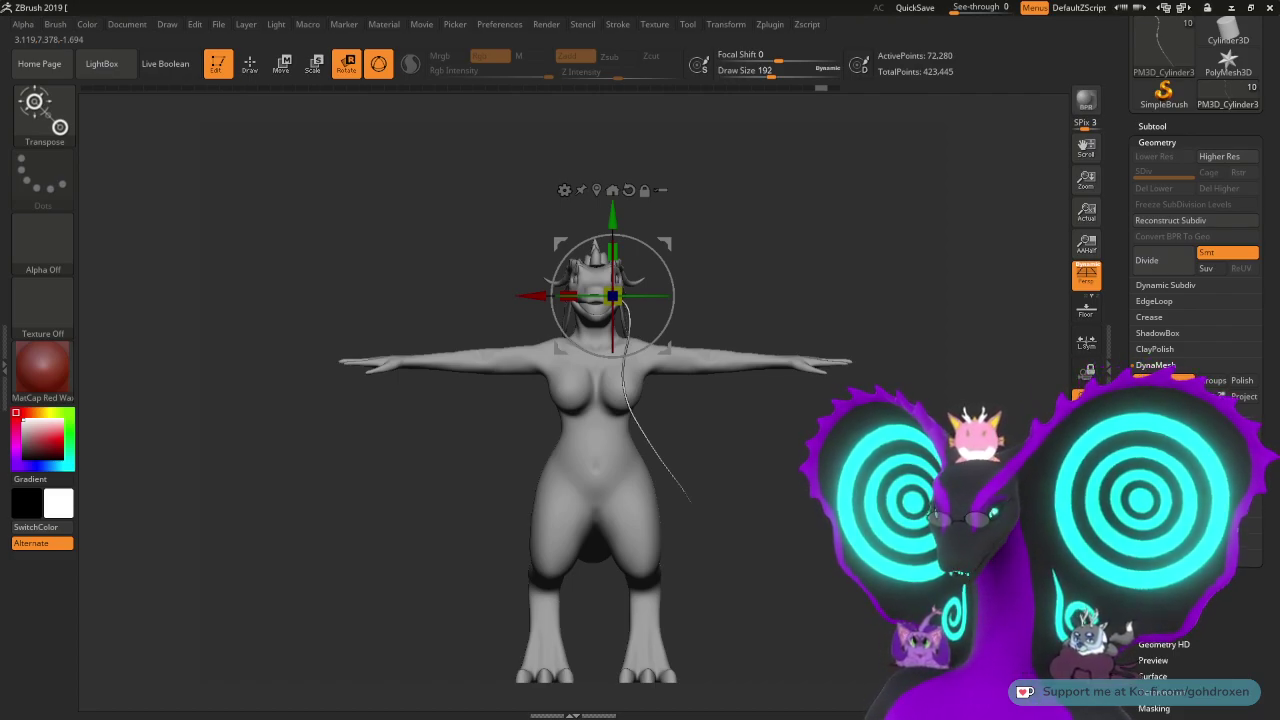
{"action": "left_click_drag", "start_coordinate": [688, 500], "coordinate": [713, 563]}
{"action": "mouse_move", "coordinate": [760, 490]}
{"action": "left_mouse_down", "text": "alt"}
{"action": "mouse_move", "coordinate": [801, 561]}
{"action": "mouse_move", "coordinate": [751, 475]}
{"action": "left_mouse_up", "text": "alt"}
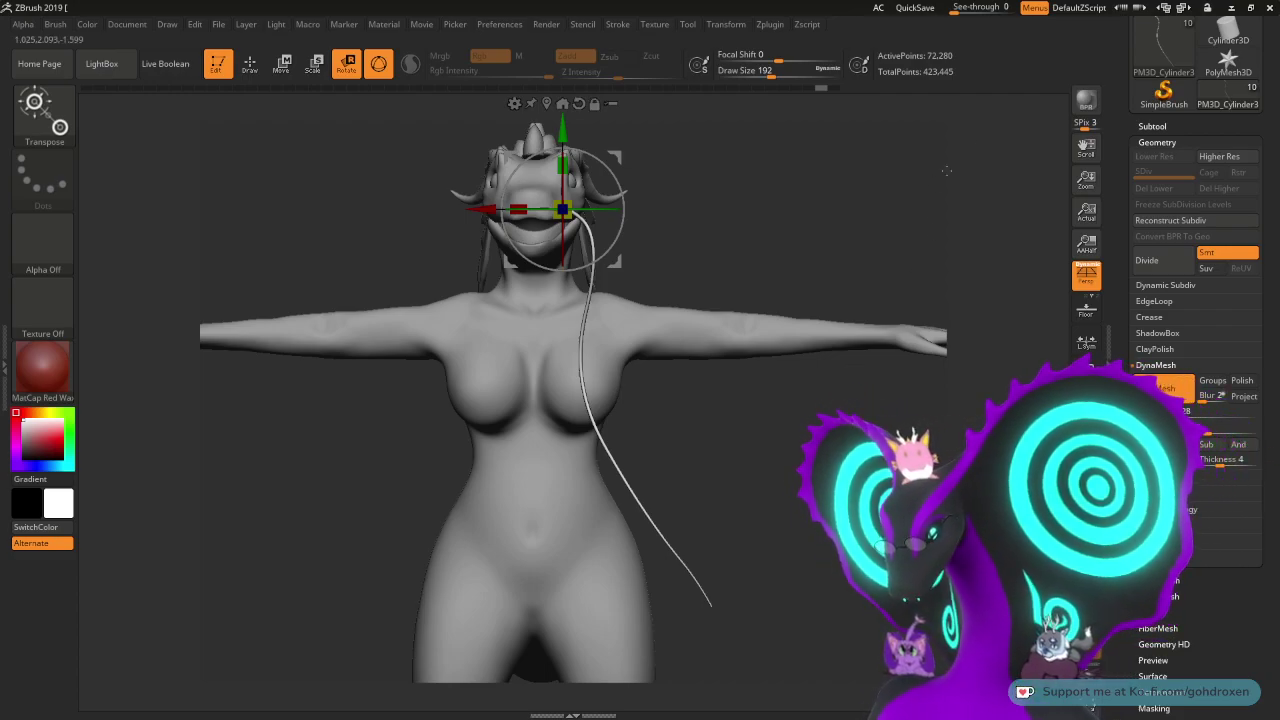
- Duplicate the whisker subtool Noodl and mirror the copy to the other side of the snout
{"action": "left_click", "coordinate": [1152, 126]}
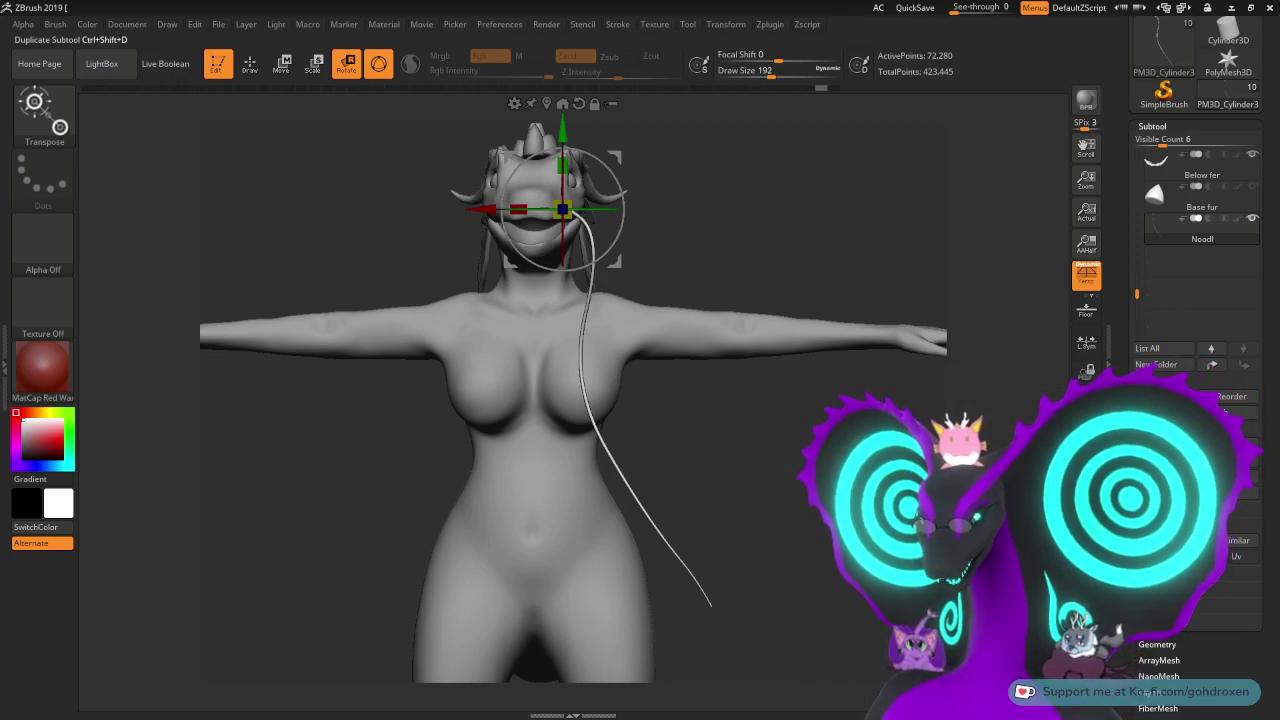
{"action": "left_click", "coordinate": [1163, 444]}
{"action": "scroll", "coordinate": [1117, 256], "scroll_direction": "down", "scroll_amount": 5}
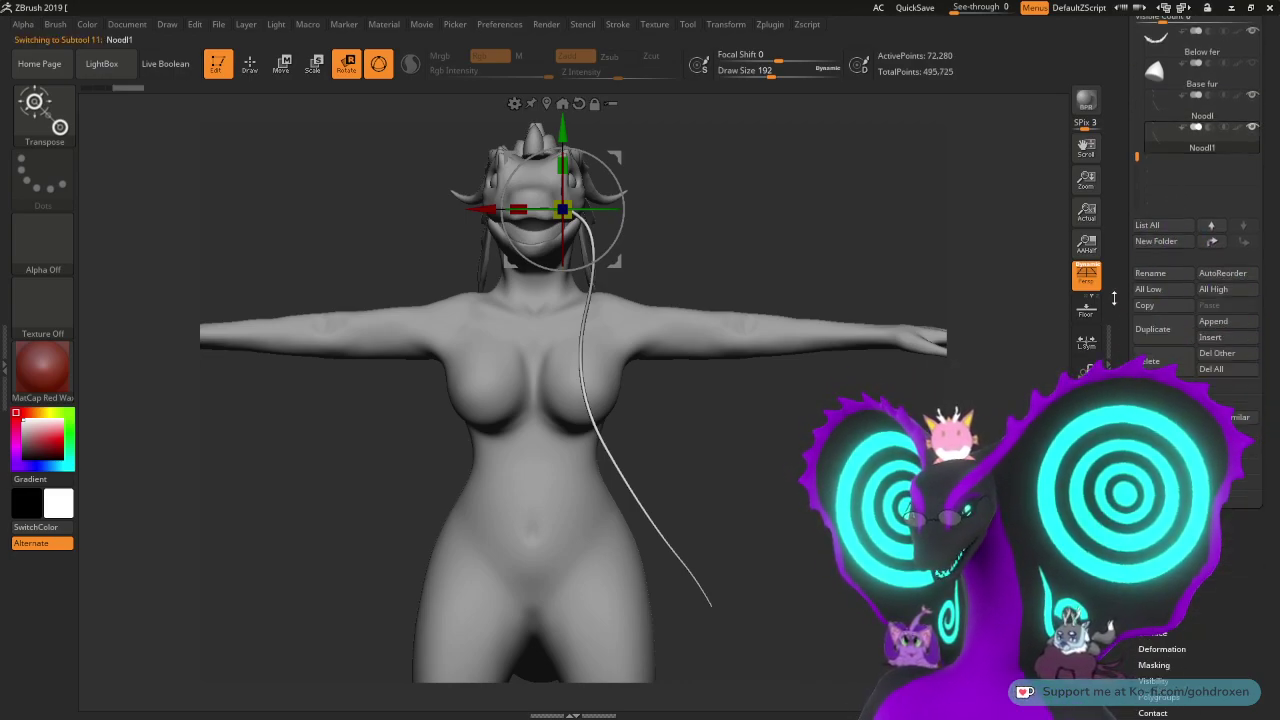
{"action": "left_click", "coordinate": [1160, 307]}
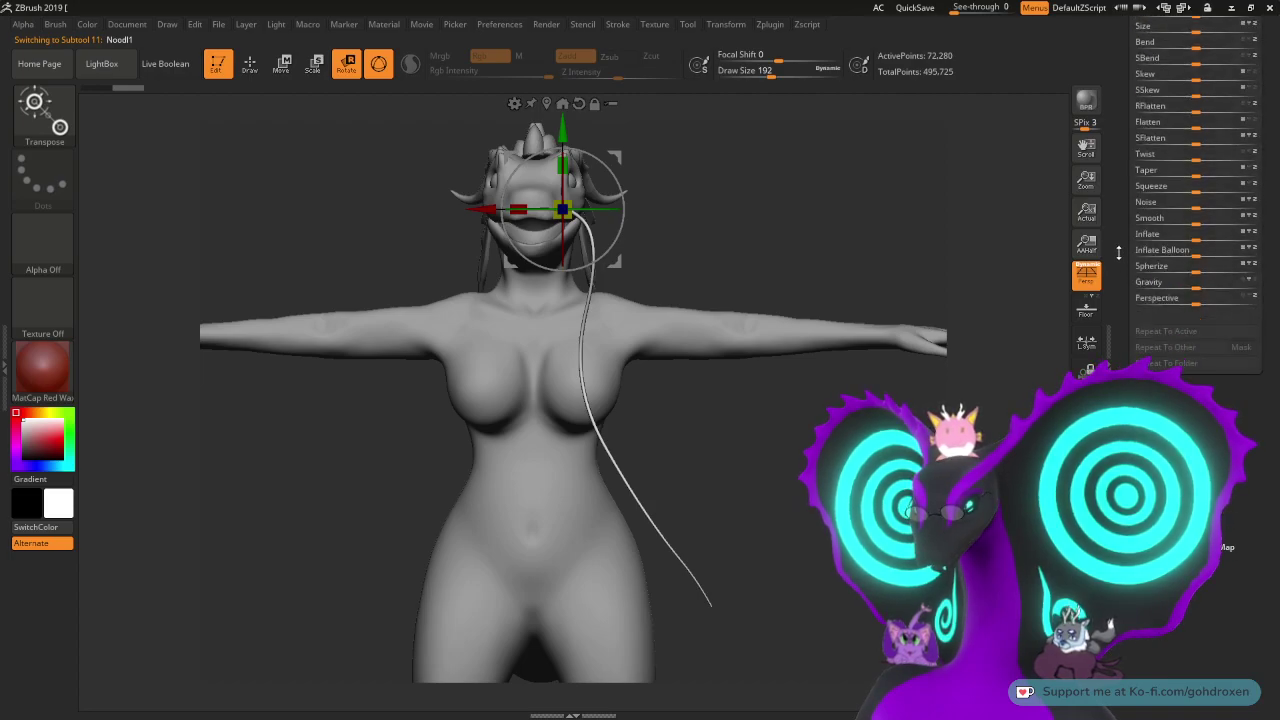
{"action": "left_click", "coordinate": [1147, 262]}
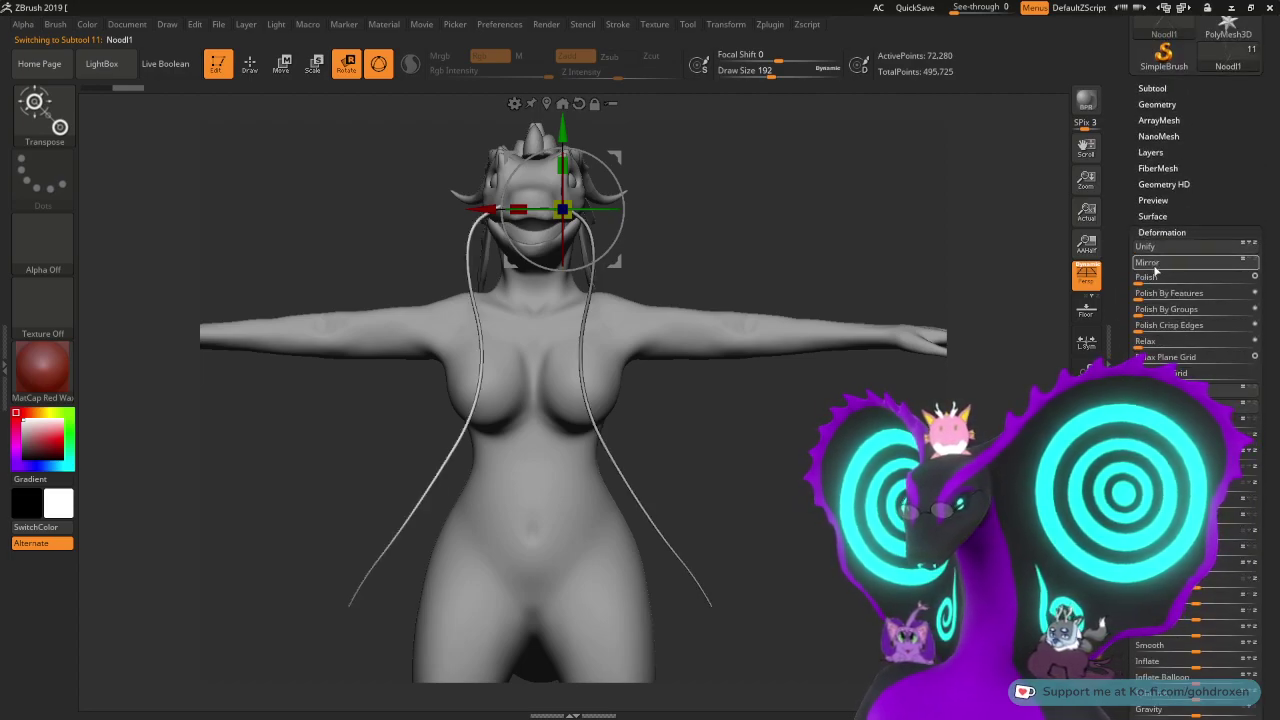
{"action": "key", "text": "q"}
{"action": "left_click_drag", "start_coordinate": [762, 248], "coordinate": [791, 415], "text": "alt"}
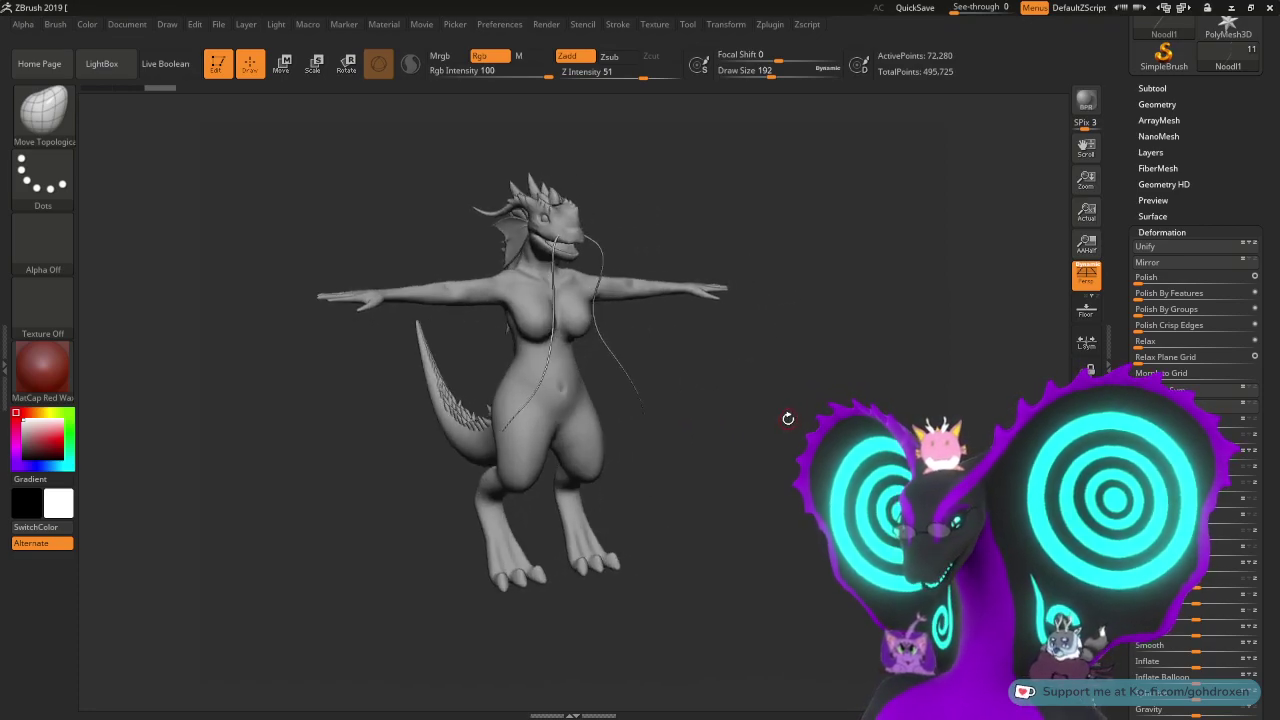
{"action": "left_click_drag", "start_coordinate": [772, 423], "coordinate": [813, 409]}
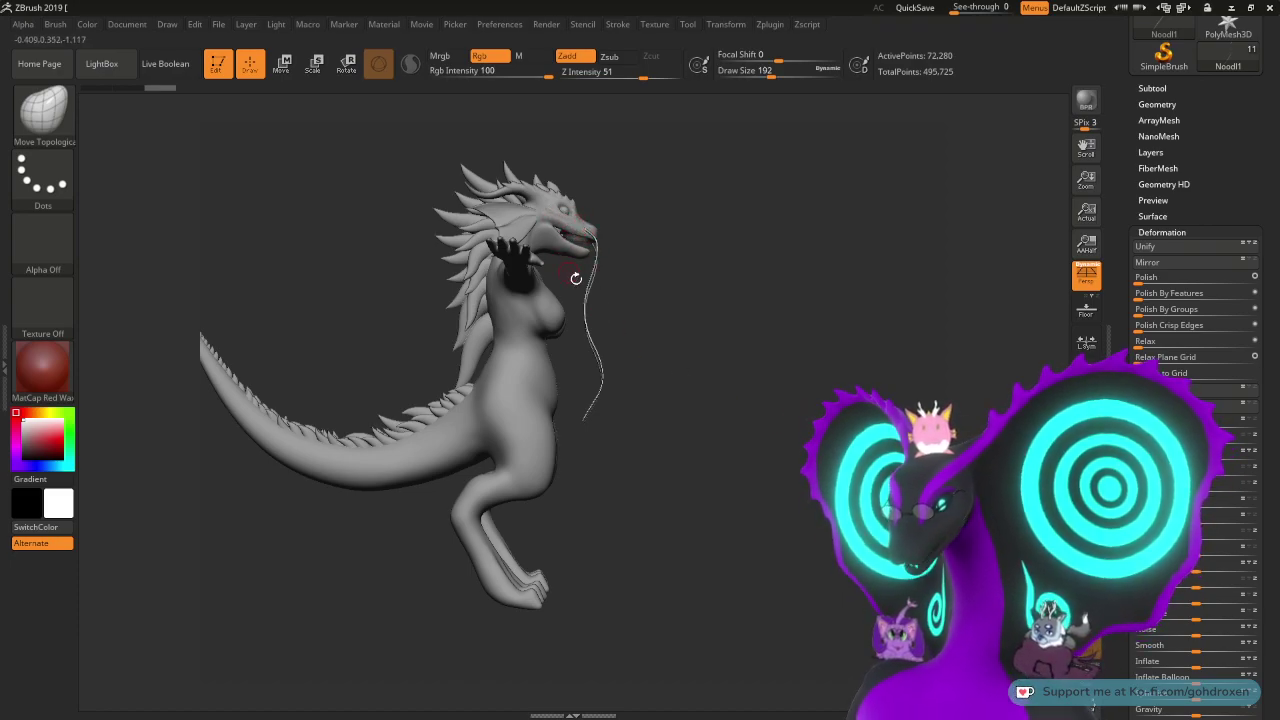
{"action": "left_click_drag", "start_coordinate": [677, 386], "coordinate": [744, 331]}
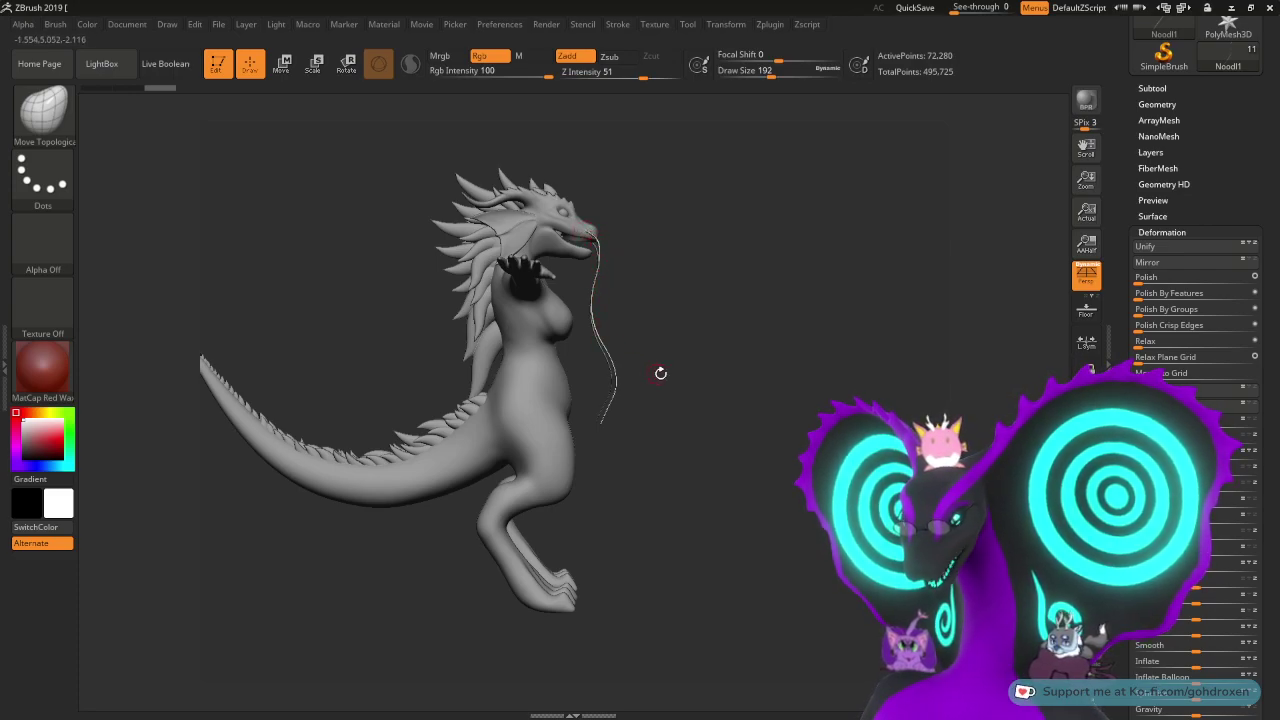
{"action": "mouse_move", "coordinate": [661, 373]}
{"action": "left_mouse_down"}
{"action": "mouse_move", "coordinate": [729, 329]}
{"action": "mouse_move", "coordinate": [991, 261]}
{"action": "left_mouse_up"}
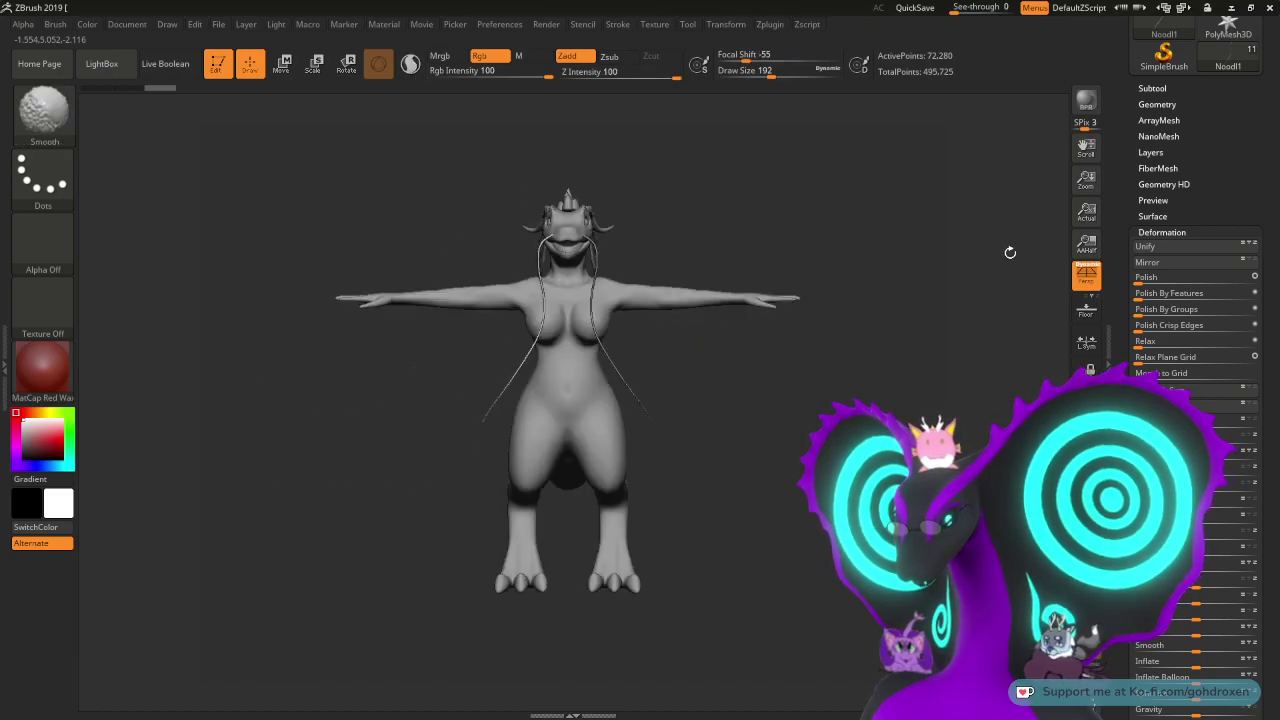
- Select the original Noodl whisker subtool and apply a Bend Curve deformer to it
{"action": "left_click", "coordinate": [1149, 88]}
{"action": "left_click", "coordinate": [1156, 196]}
{"action": "left_click_drag", "start_coordinate": [744, 265], "coordinate": [825, 303], "text": "alt"}
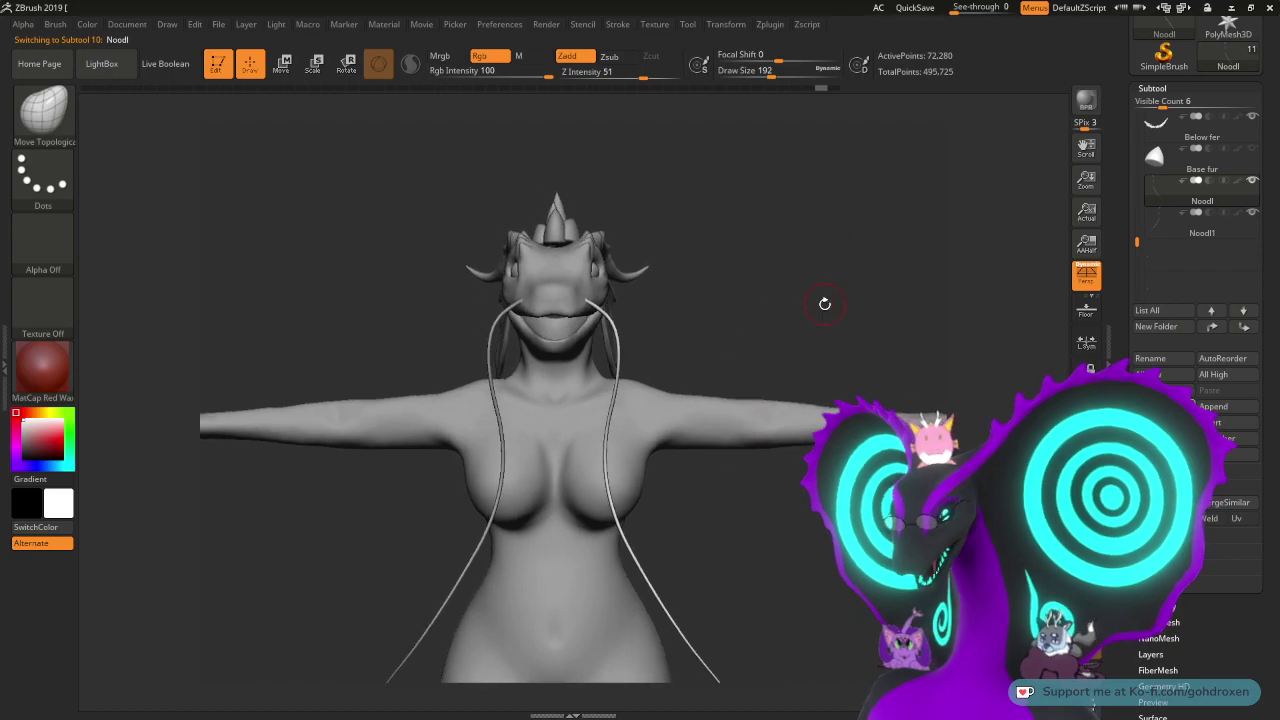
{"action": "key", "text": "w"}
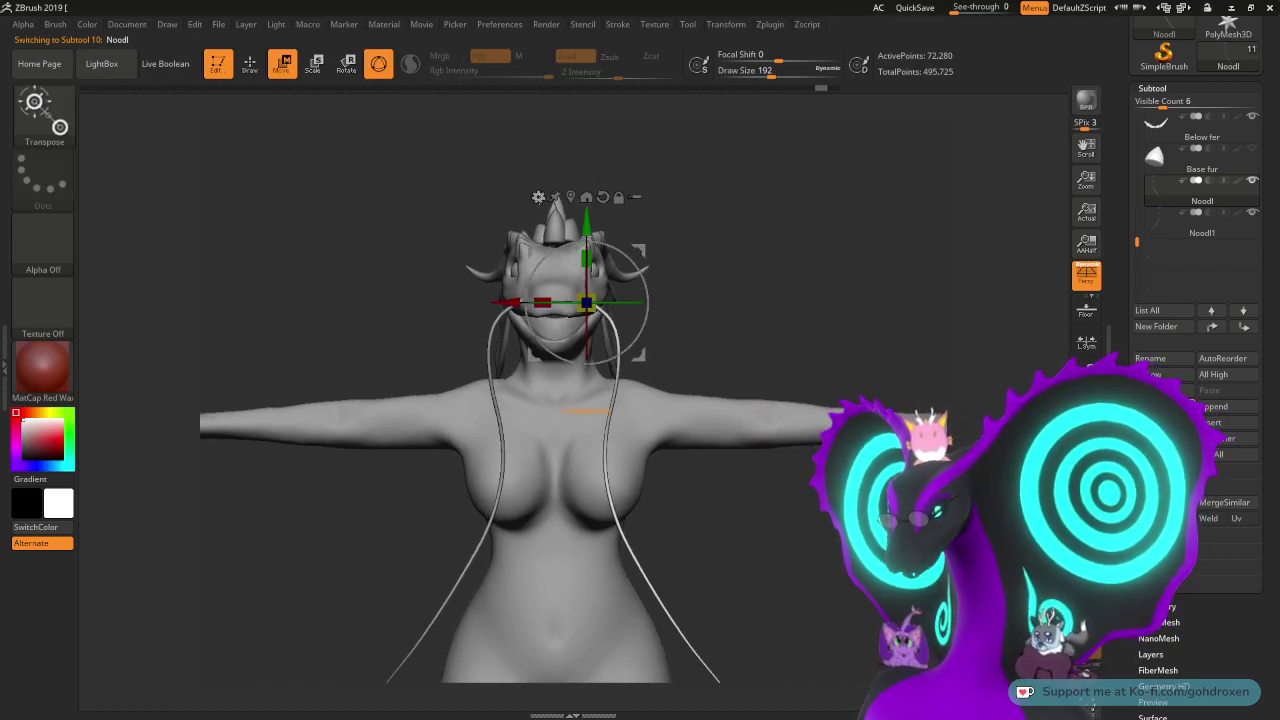
{"action": "left_click", "coordinate": [538, 196]}
{"action": "left_click", "coordinate": [700, 241]}
{"action": "left_click_drag", "start_coordinate": [810, 416], "coordinate": [787, 318], "text": "alt"}
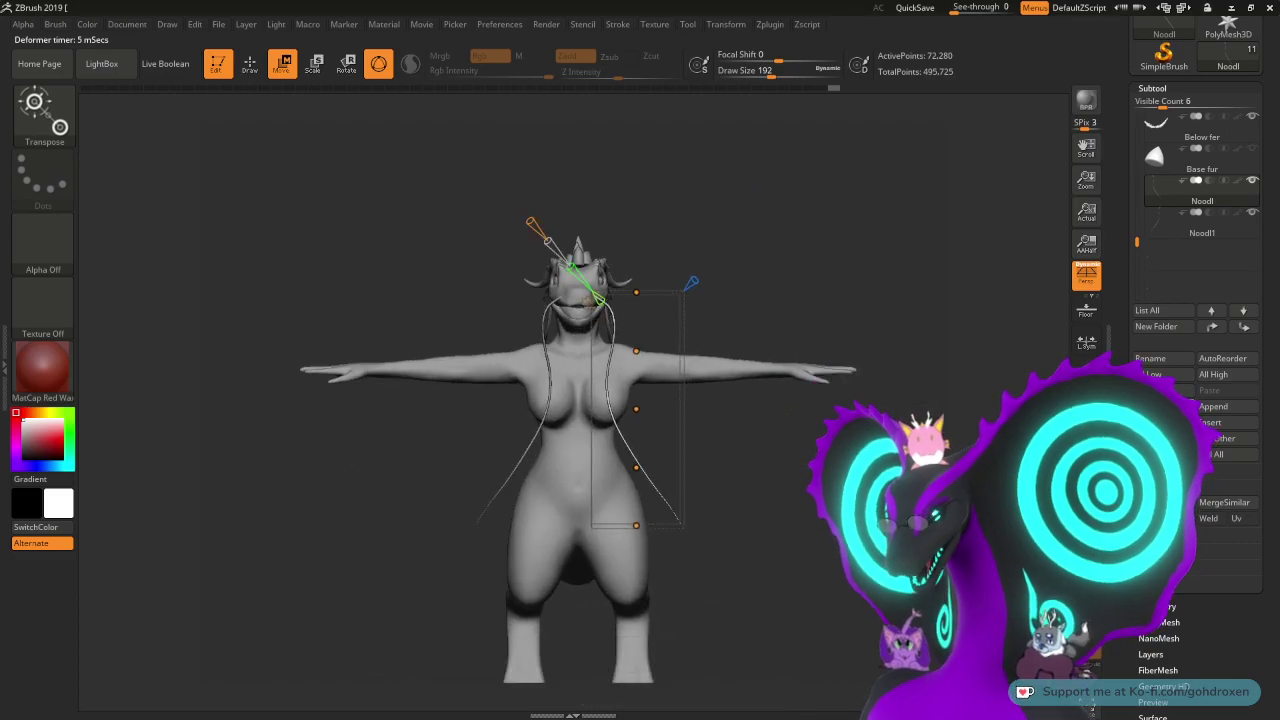
- Try pulling the middle Bend Curve point of the whisker far outward from the body, undoing each attempt
{"action": "mouse_move", "coordinate": [636, 409]}
{"action": "left_mouse_down"}
{"action": "mouse_move", "coordinate": [554, 426]}
{"action": "mouse_move", "coordinate": [549, 406]}
{"action": "mouse_move", "coordinate": [861, 455]}
{"action": "left_mouse_up"}
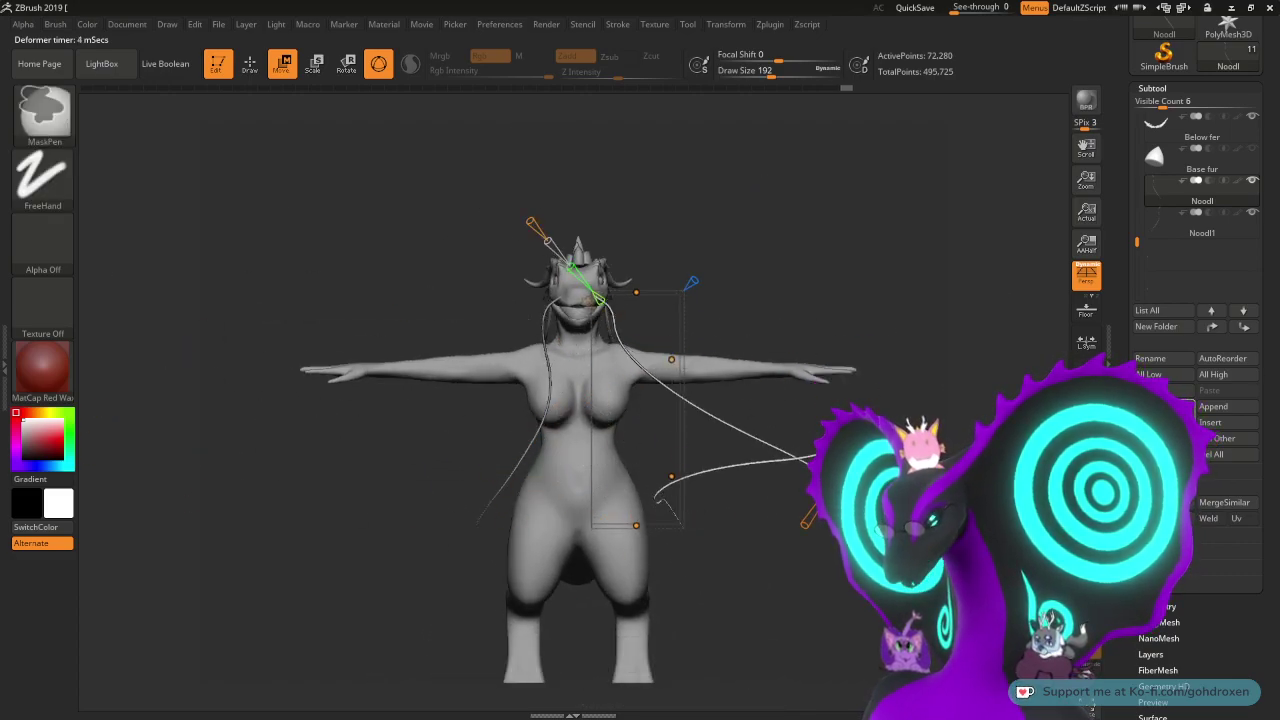
{"action": "key", "text": "ctrl+z"}
{"action": "left_click_drag", "start_coordinate": [628, 403], "coordinate": [928, 274]}
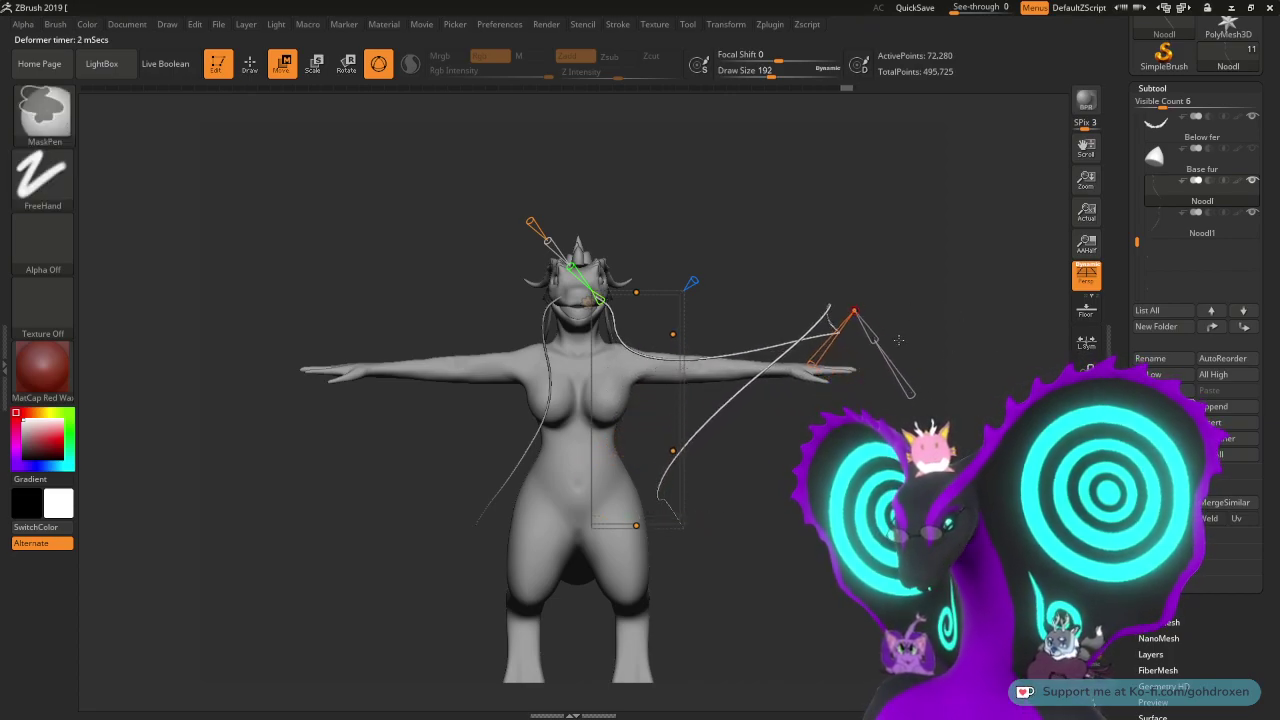
{"action": "key", "text": "ctrl+z"}
- Examine the whiskers around the snout from the side and front, then leave the Bend Curve deformer
{"action": "left_click_drag", "start_coordinate": [791, 257], "coordinate": [808, 395], "text": "alt"}
{"action": "right_click_drag", "start_coordinate": [885, 272], "coordinate": [790, 426], "text": "alt"}
{"action": "mouse_move", "coordinate": [609, 289]}
{"action": "left_mouse_down"}
{"action": "mouse_move", "coordinate": [634, 291]}
{"action": "mouse_move", "coordinate": [627, 306]}
{"action": "mouse_move", "coordinate": [611, 292]}
{"action": "left_mouse_up"}
{"action": "left_click_drag", "start_coordinate": [805, 371], "coordinate": [761, 373]}
{"action": "right_click_drag", "start_coordinate": [760, 372], "coordinate": [745, 374]}
{"action": "left_click_drag", "start_coordinate": [611, 484], "coordinate": [795, 480]}
{"action": "left_click_drag", "start_coordinate": [430, 358], "coordinate": [541, 358]}
{"action": "right_click_drag", "start_coordinate": [540, 357], "coordinate": [369, 291]}
{"action": "left_click_drag", "start_coordinate": [339, 366], "coordinate": [571, 374]}
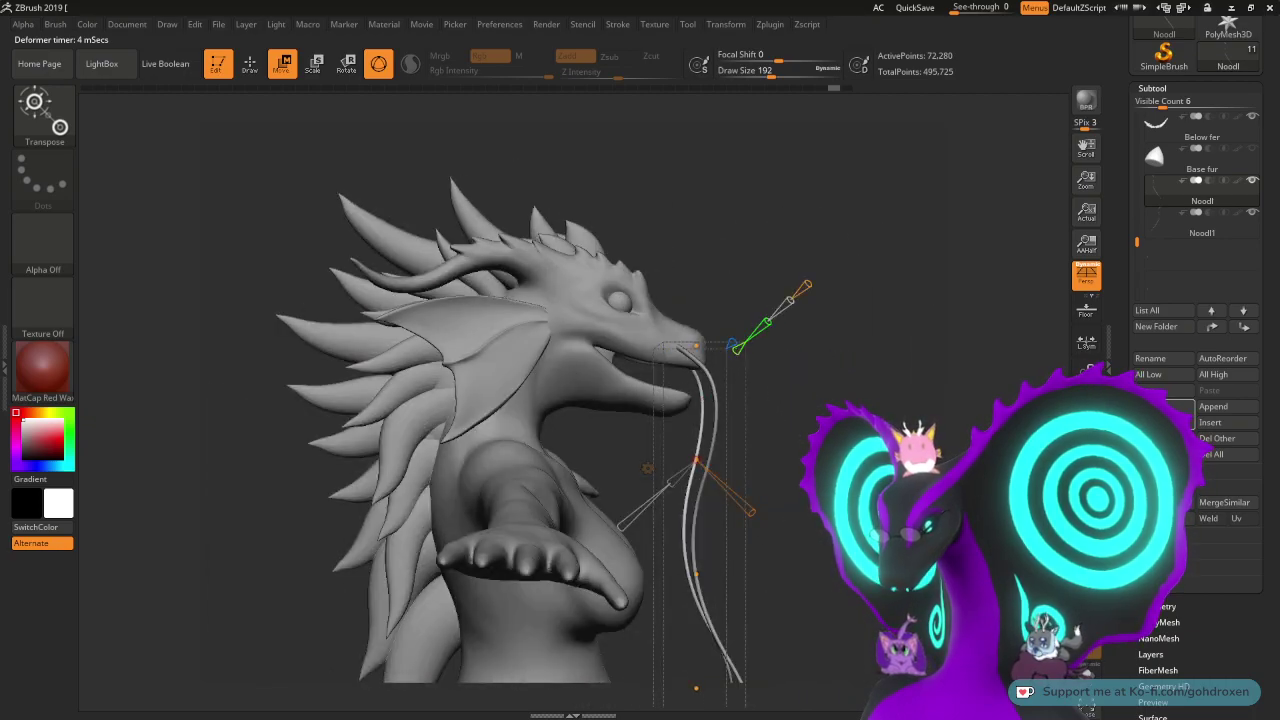
{"action": "left_click_drag", "start_coordinate": [726, 373], "coordinate": [700, 357], "text": "alt"}
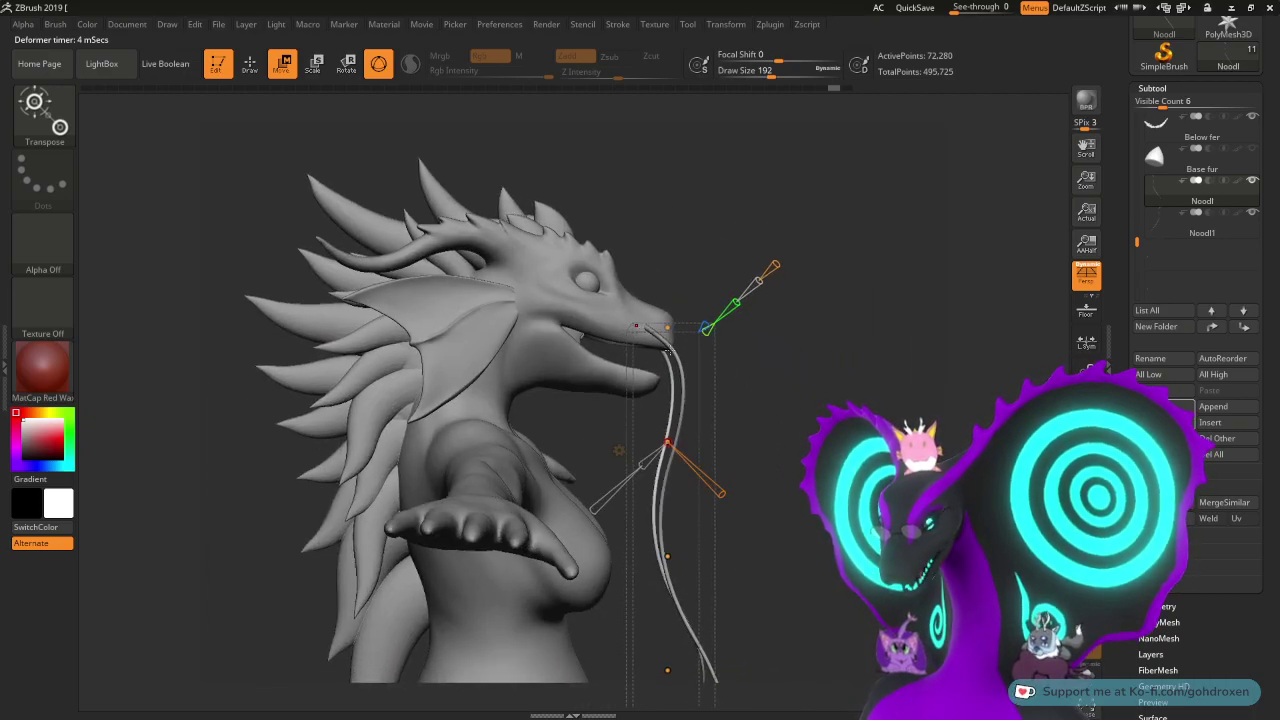
{"action": "left_click_drag", "start_coordinate": [684, 377], "coordinate": [748, 421]}
{"action": "key", "text": "q"}
{"action": "left_click_drag", "start_coordinate": [868, 366], "coordinate": [851, 314], "text": "alt"}
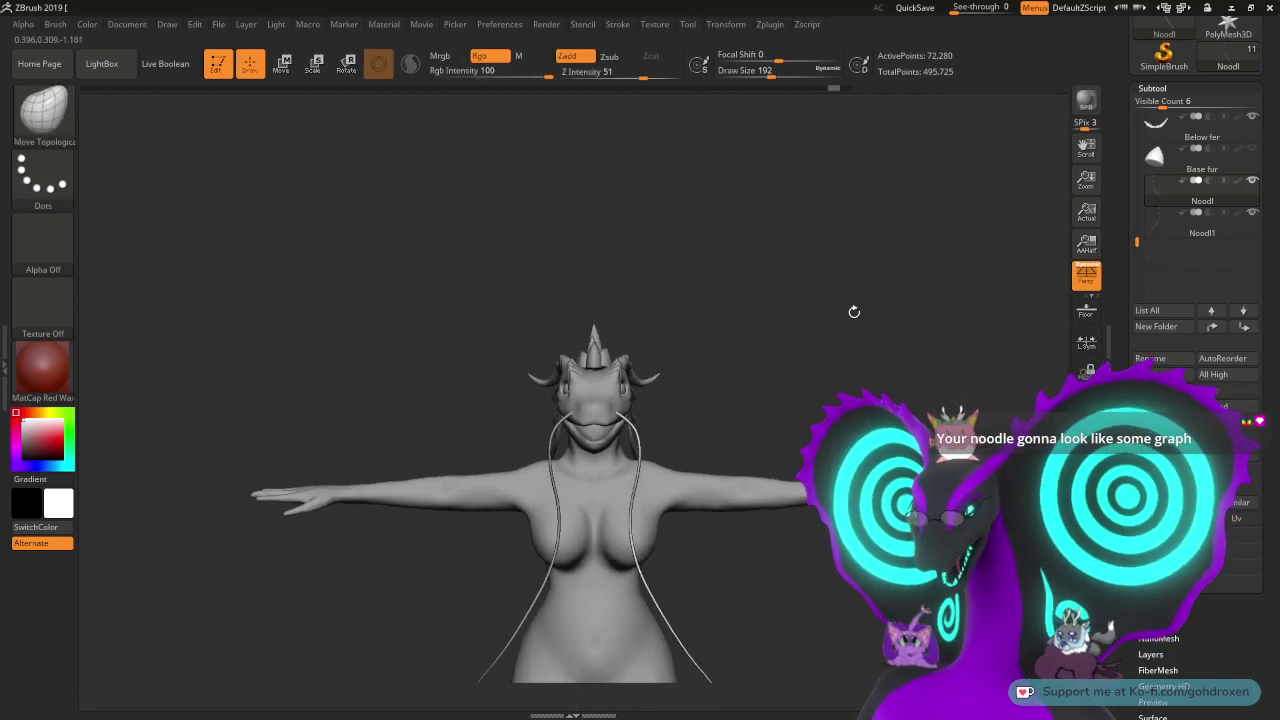
- Delete the original Noodl whisker subtool, keeping the mirrored copy Noodl1
{"action": "left_click_drag", "start_coordinate": [809, 369], "coordinate": [796, 277], "text": "alt"}
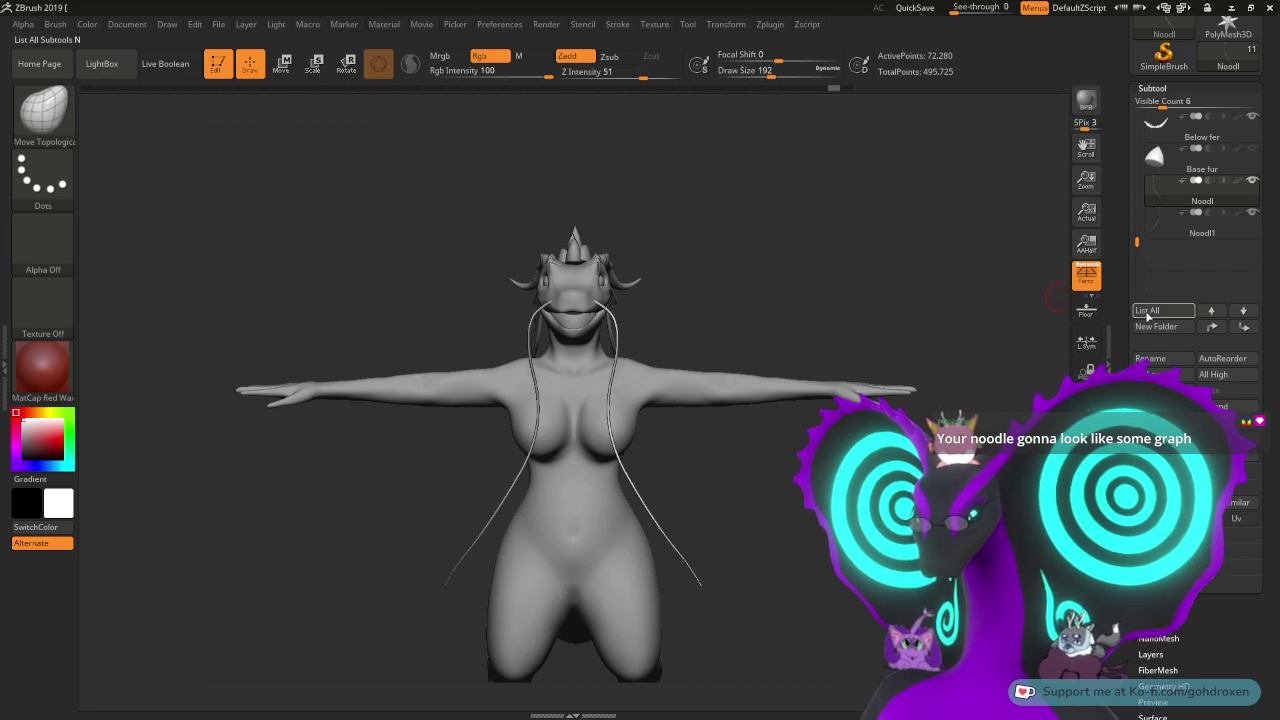
{"action": "left_click_drag", "start_coordinate": [1125, 315], "coordinate": [1126, 354]}
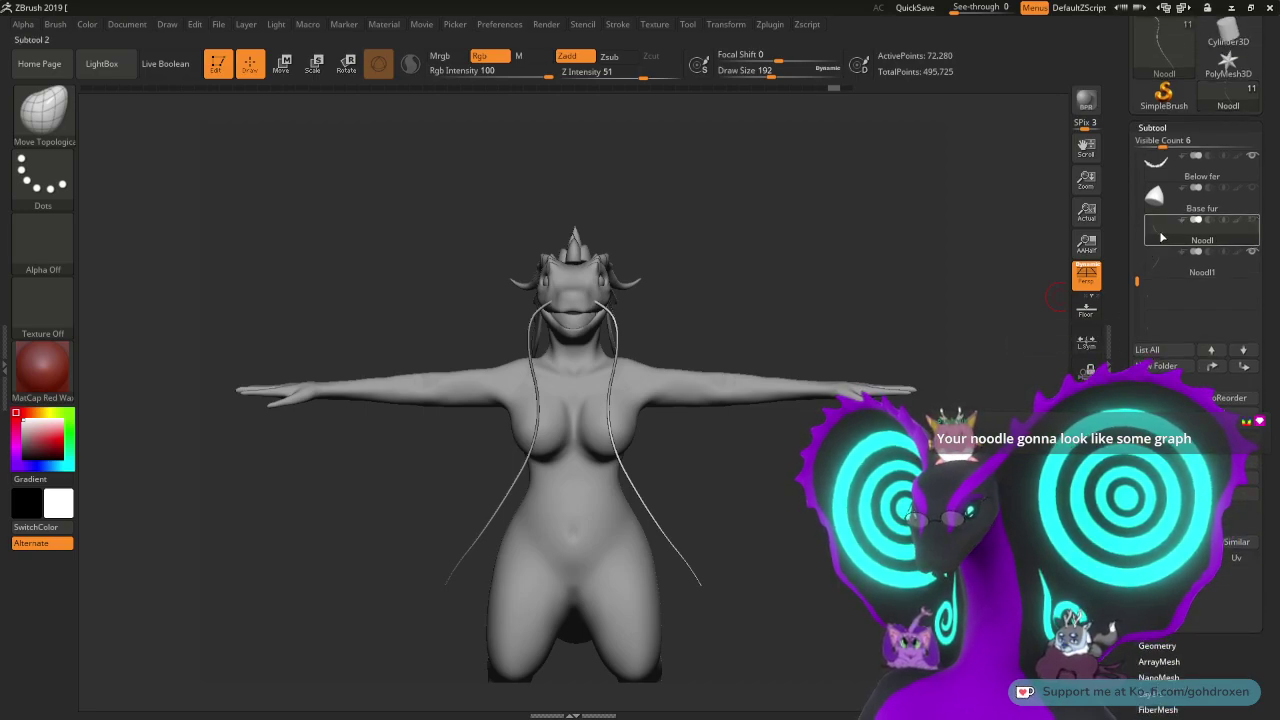
{"action": "mouse_move", "coordinate": [1161, 237]}
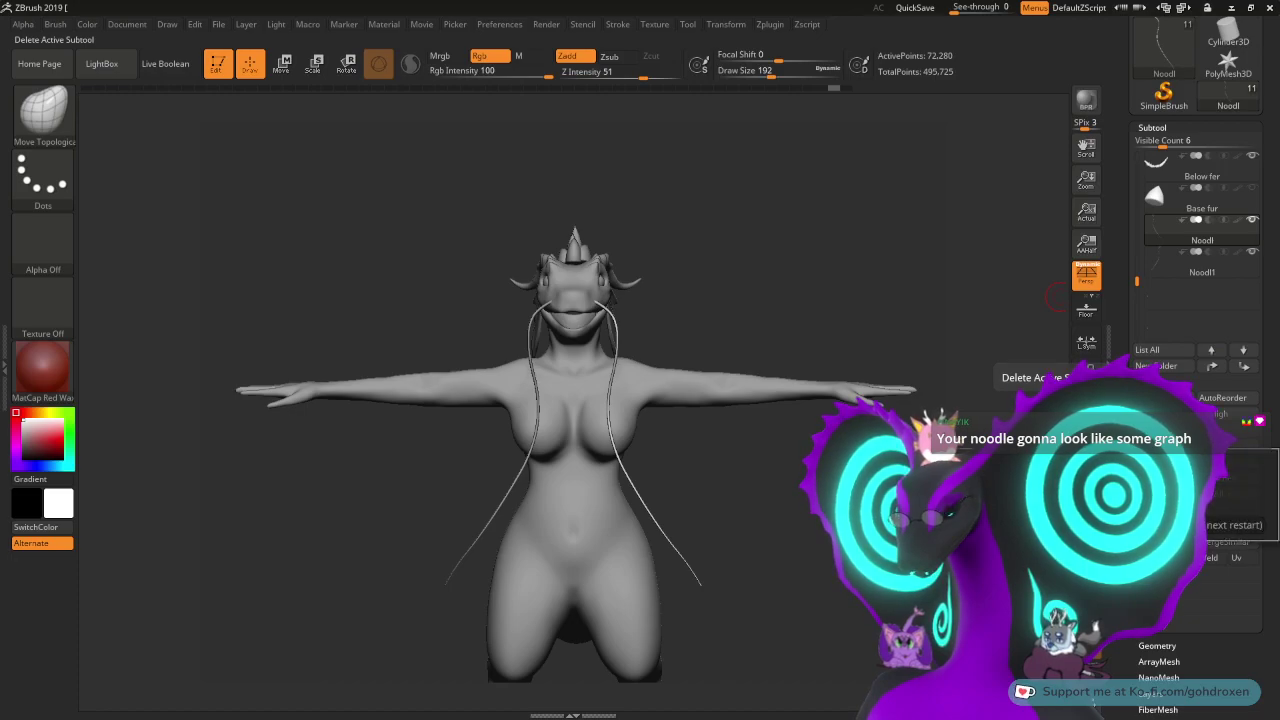
{"action": "left_click", "coordinate": [1089, 367]}
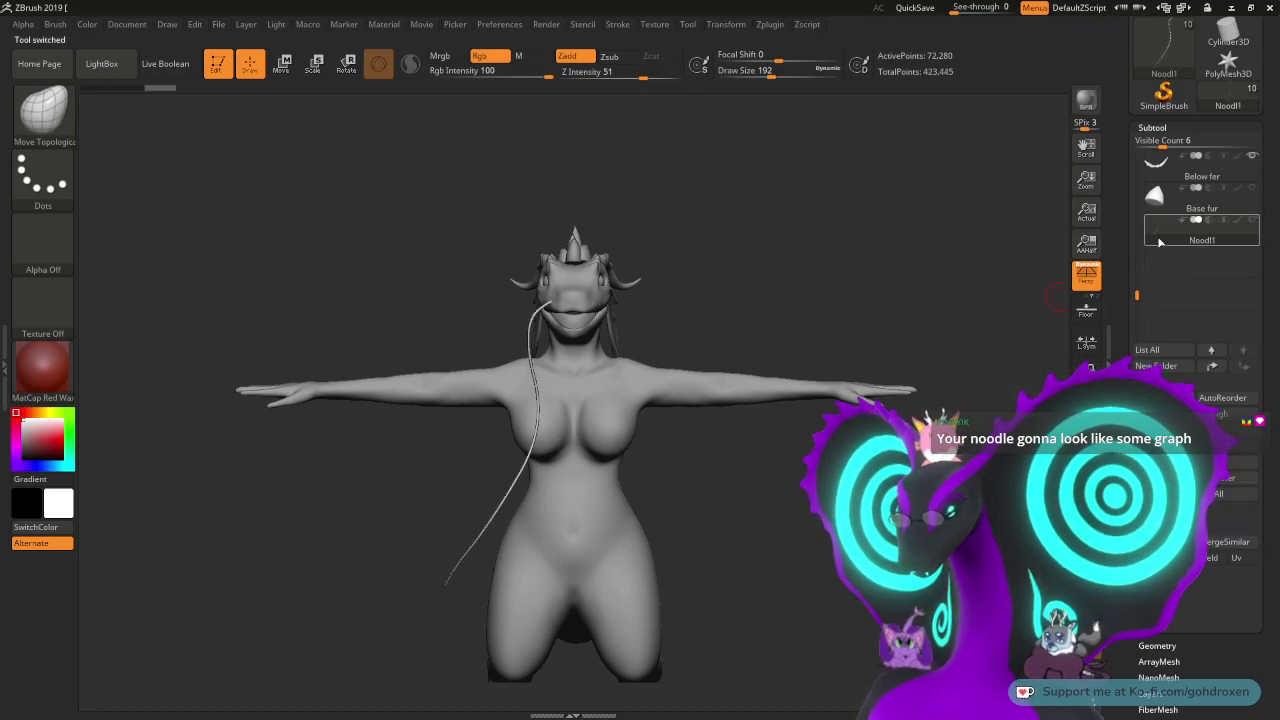
- Append a Cylinder3D primitive as a new subtool and make it the active one
{"action": "mouse_move", "coordinate": [1160, 238]}
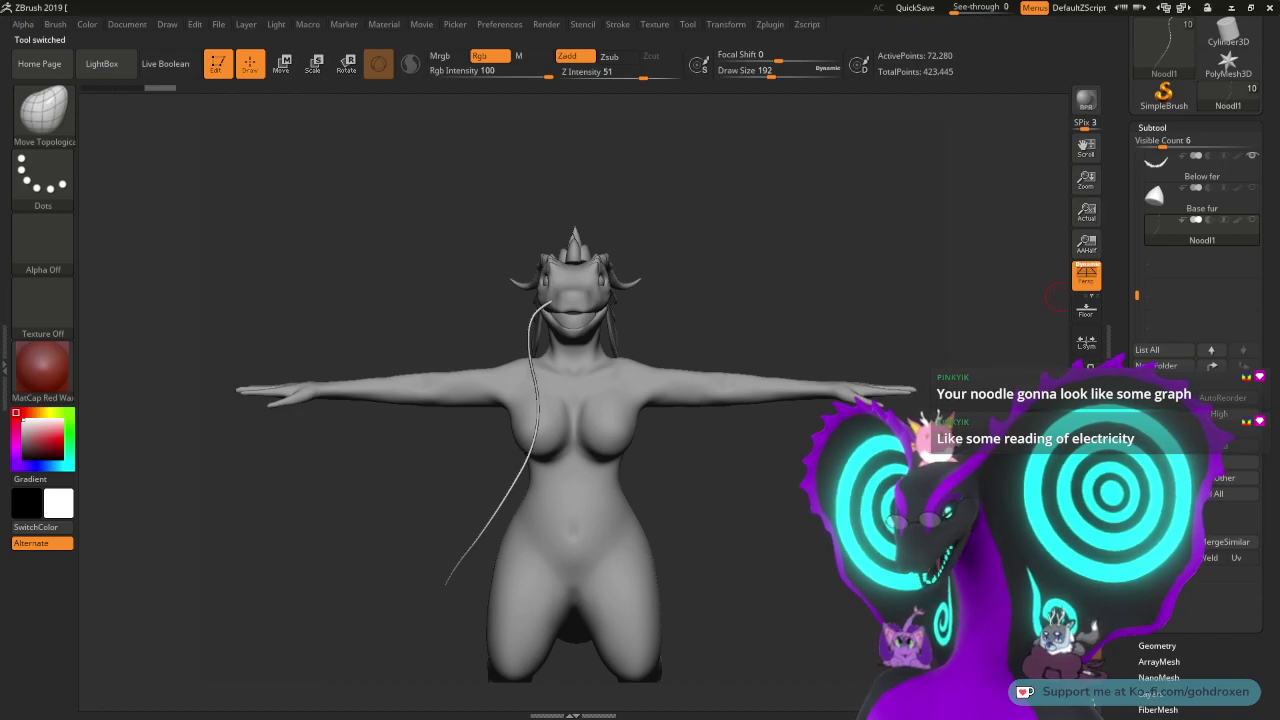
{"action": "left_click", "coordinate": [1231, 453]}
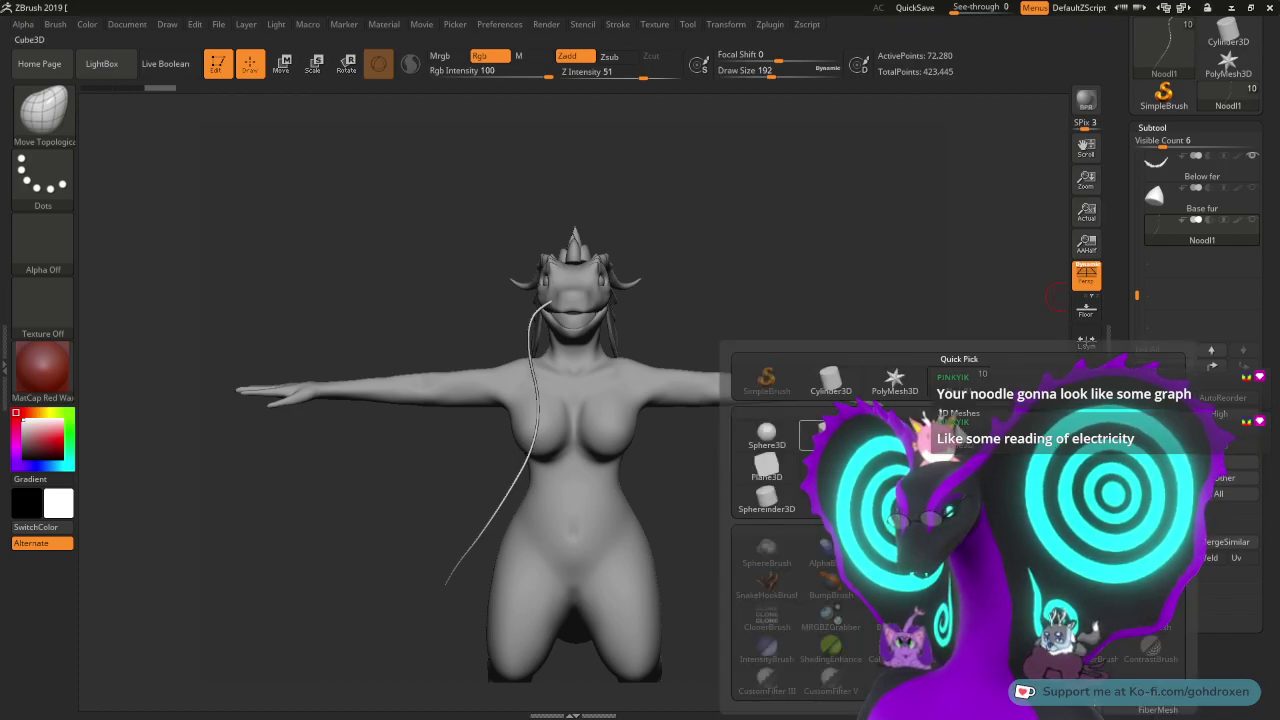
{"action": "left_click", "coordinate": [886, 436]}
{"action": "left_click", "coordinate": [1158, 272]}
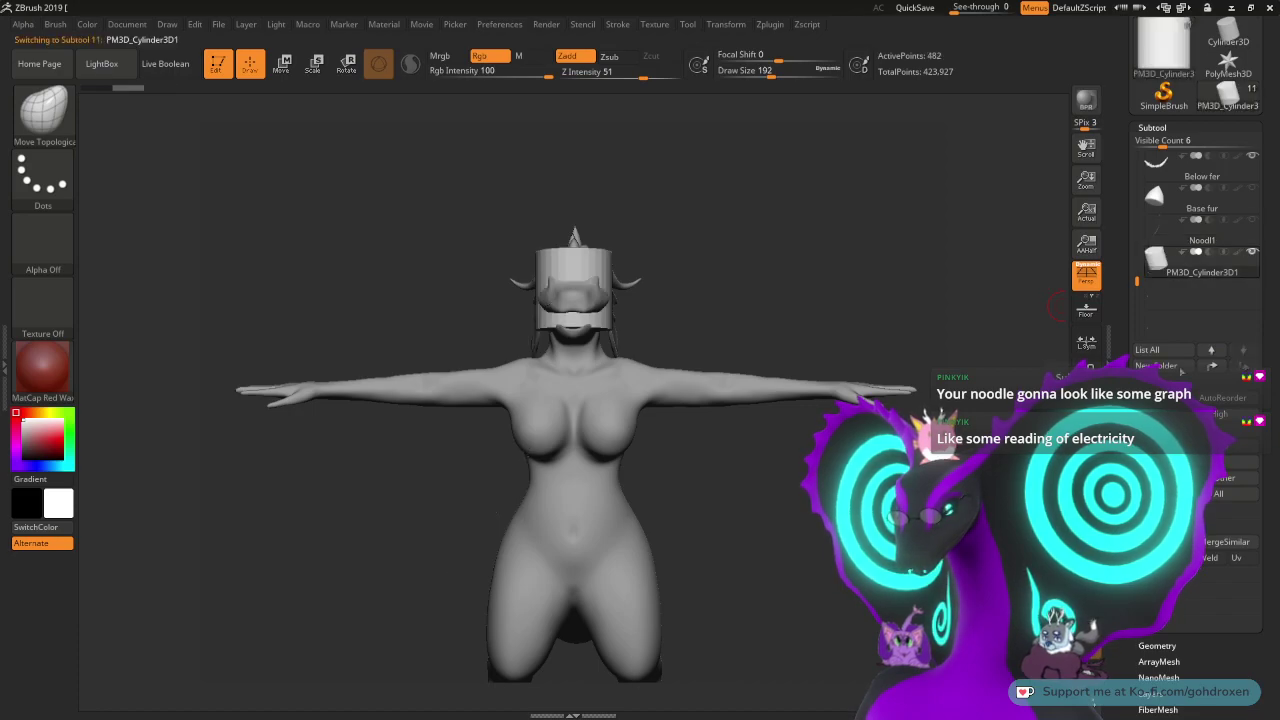
- Convert the new cylinder to DynaMesh at resolution 128
{"action": "left_click_drag", "start_coordinate": [1126, 590], "coordinate": [1126, 351]}
{"action": "left_click", "coordinate": [1157, 407]}
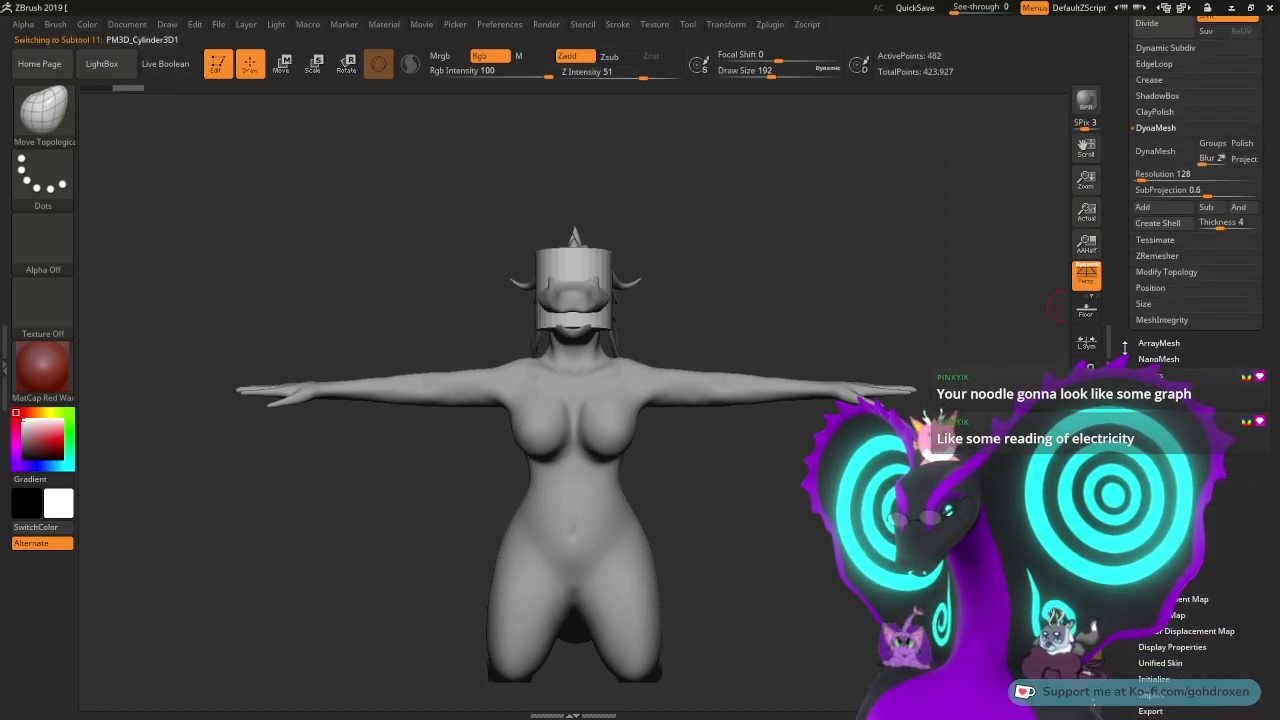
{"action": "left_click_drag", "start_coordinate": [1128, 305], "coordinate": [1128, 433]}
{"action": "left_click", "coordinate": [1160, 290]}
{"action": "scroll", "coordinate": [1128, 268], "scroll_direction": "up", "scroll_amount": 5}
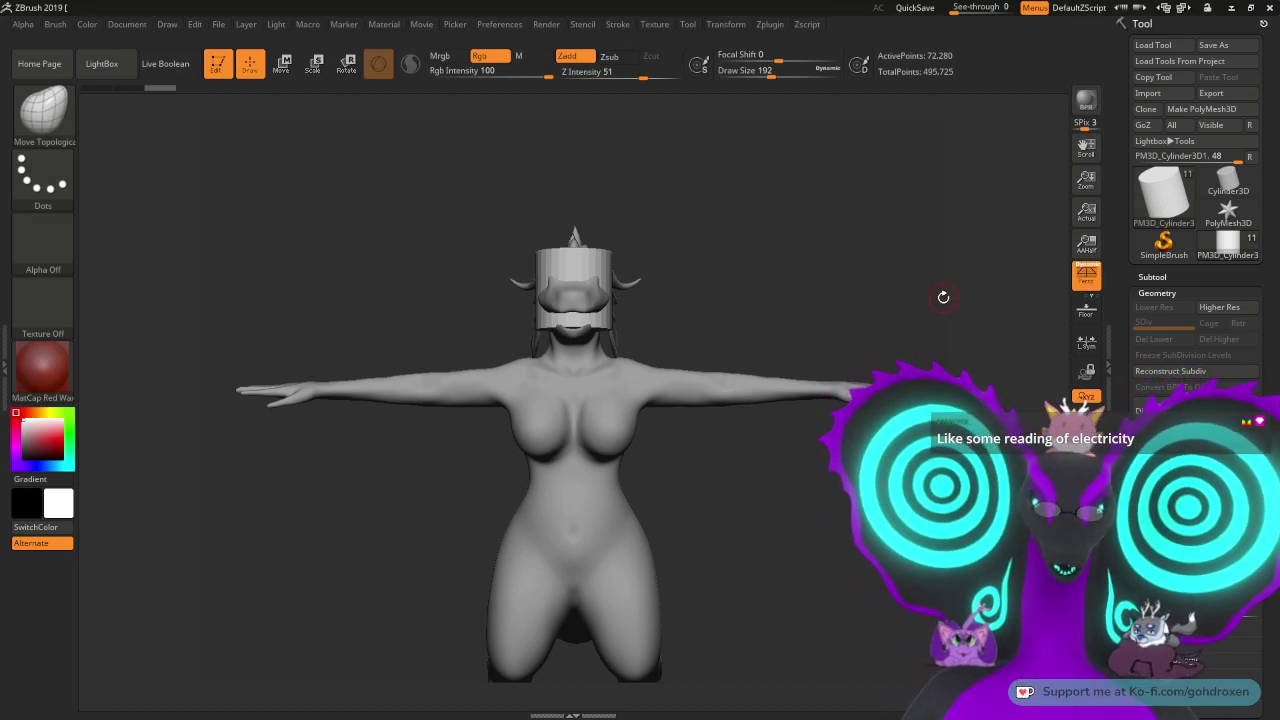
- Scale the new cylinder down, move it beside the character's head and stretch it vertically into a long rod
{"action": "key", "text": "w"}
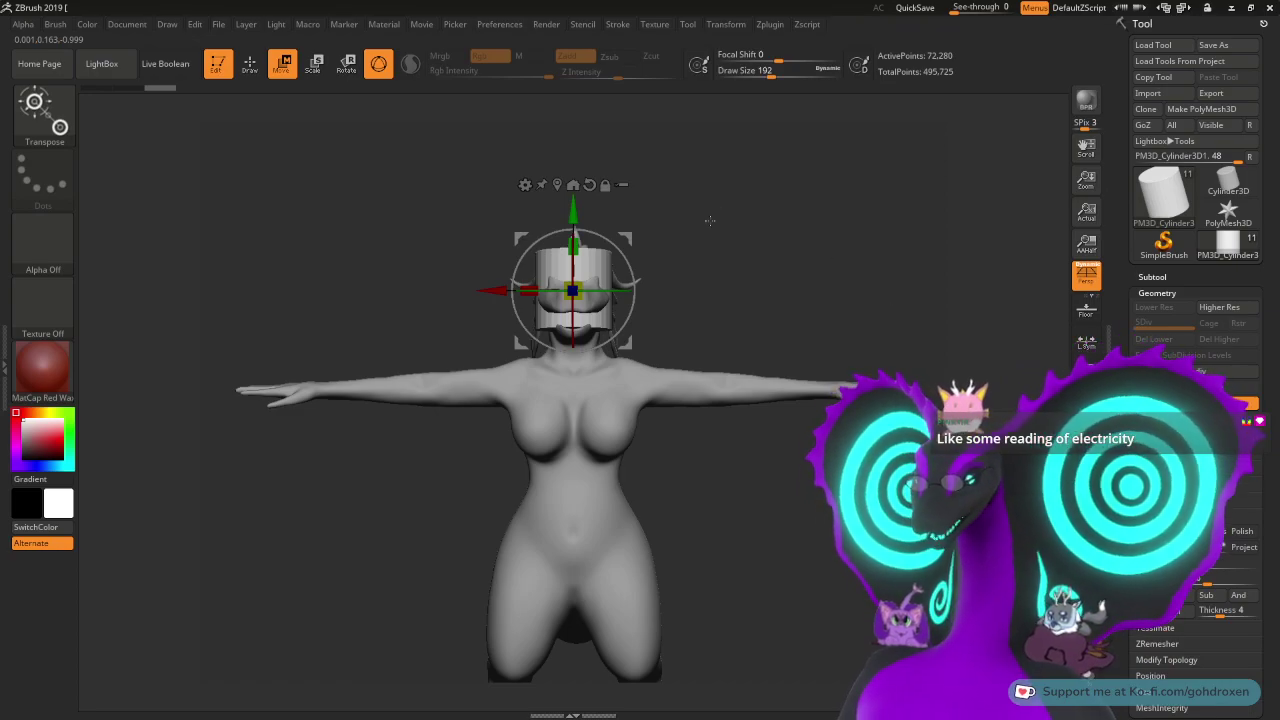
{"action": "left_click_drag", "start_coordinate": [572, 290], "coordinate": [782, 348]}
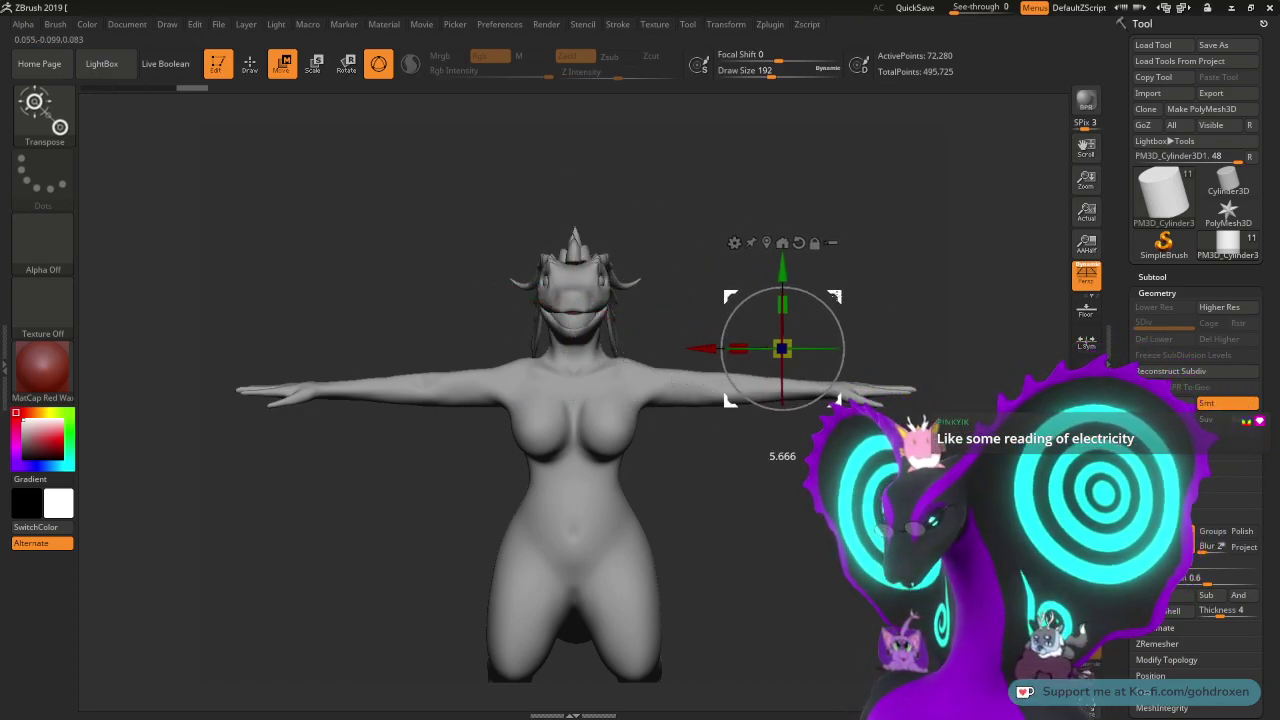
{"action": "left_click_drag", "start_coordinate": [783, 302], "coordinate": [787, 163]}
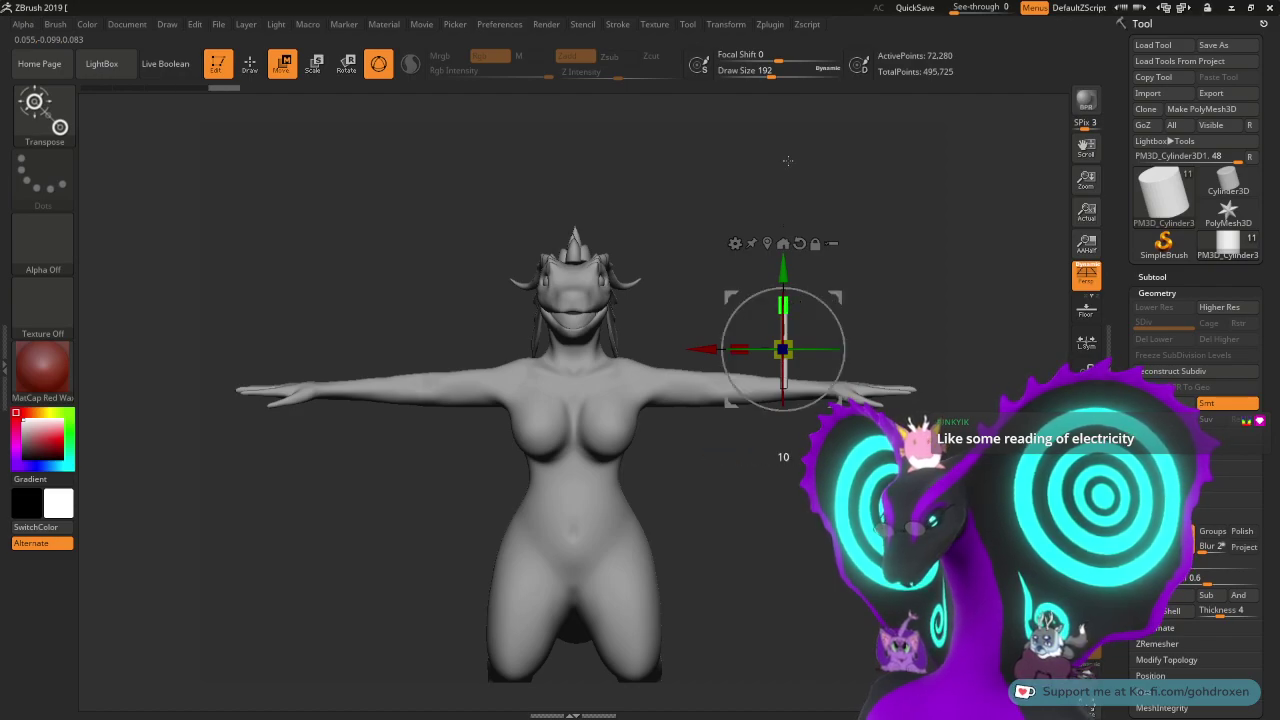
{"action": "left_click_drag", "start_coordinate": [783, 302], "coordinate": [789, 172]}
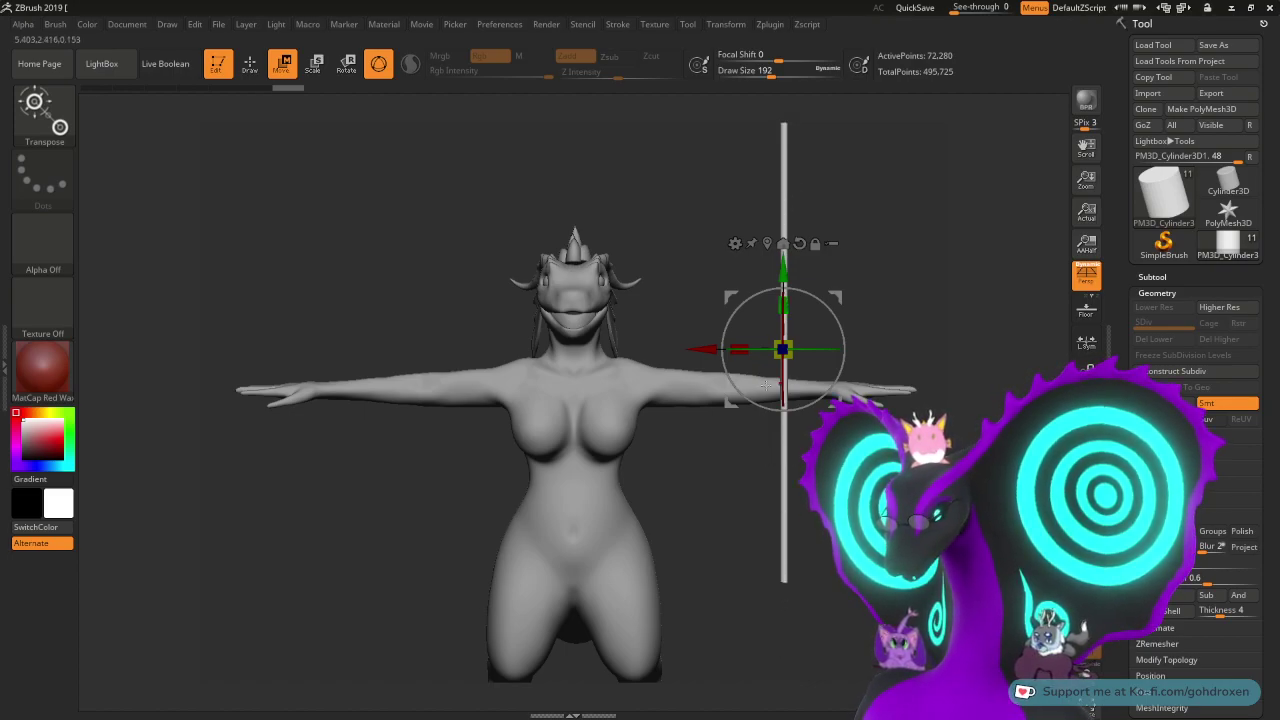
- Make the rod thinner and slightly shorter, and lower it to chest height beside the body
{"action": "left_click_drag", "start_coordinate": [783, 355], "coordinate": [505, 364]}
{"action": "left_click_drag", "start_coordinate": [783, 350], "coordinate": [783, 350]}
{"action": "mouse_move", "coordinate": [629, 354]}
{"action": "left_mouse_down"}
{"action": "mouse_move", "coordinate": [681, 355]}
{"action": "mouse_move", "coordinate": [788, 290]}
{"action": "left_mouse_up"}
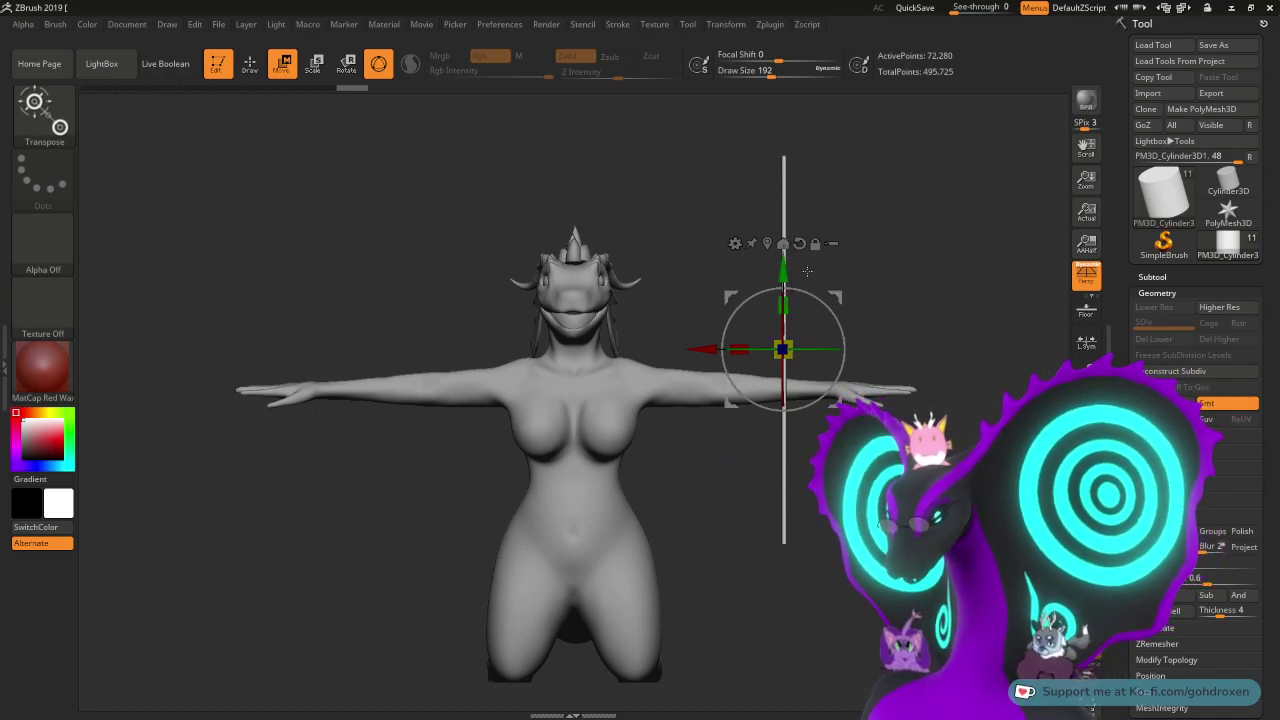
{"action": "mouse_move", "coordinate": [785, 298]}
{"action": "left_mouse_down"}
{"action": "mouse_move", "coordinate": [652, 432]}
{"action": "mouse_move", "coordinate": [684, 456]}
{"action": "mouse_move", "coordinate": [822, 382]}
{"action": "left_mouse_up"}
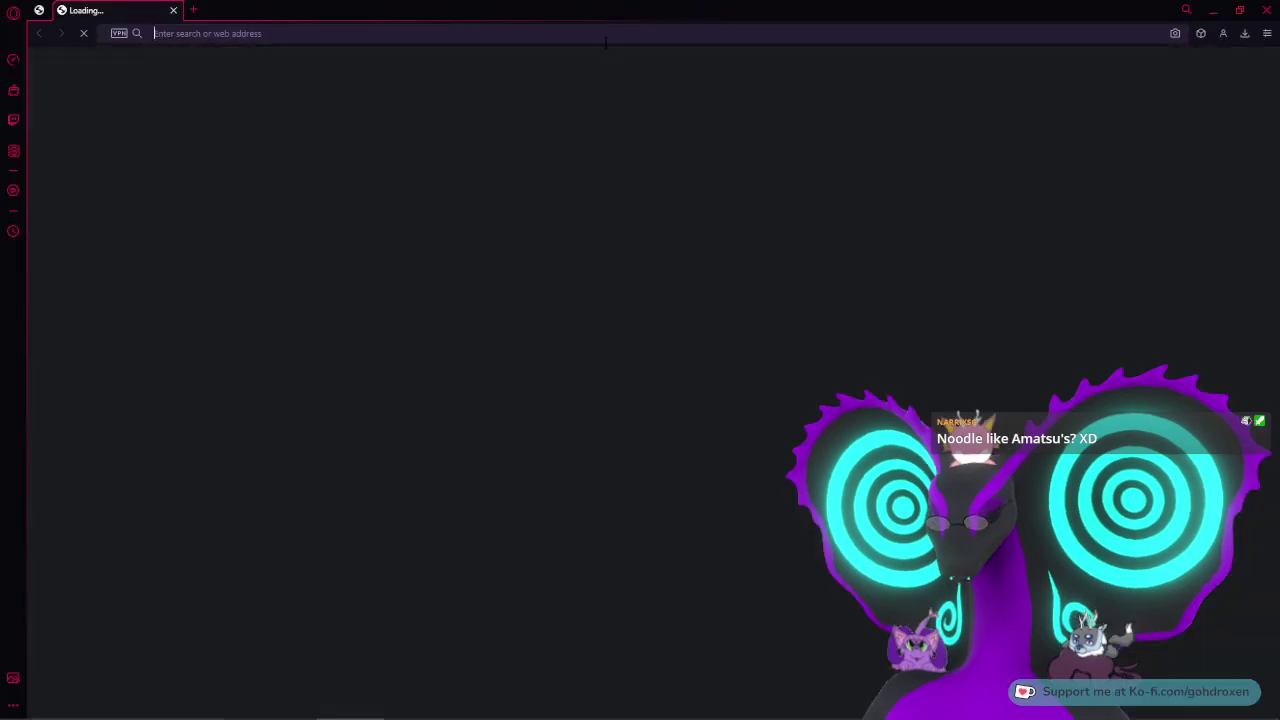
- In the web browser, search for images of "amatsu" and preview the Monster Hunter Wiki result
{"action": "type", "text": "amatsu"}
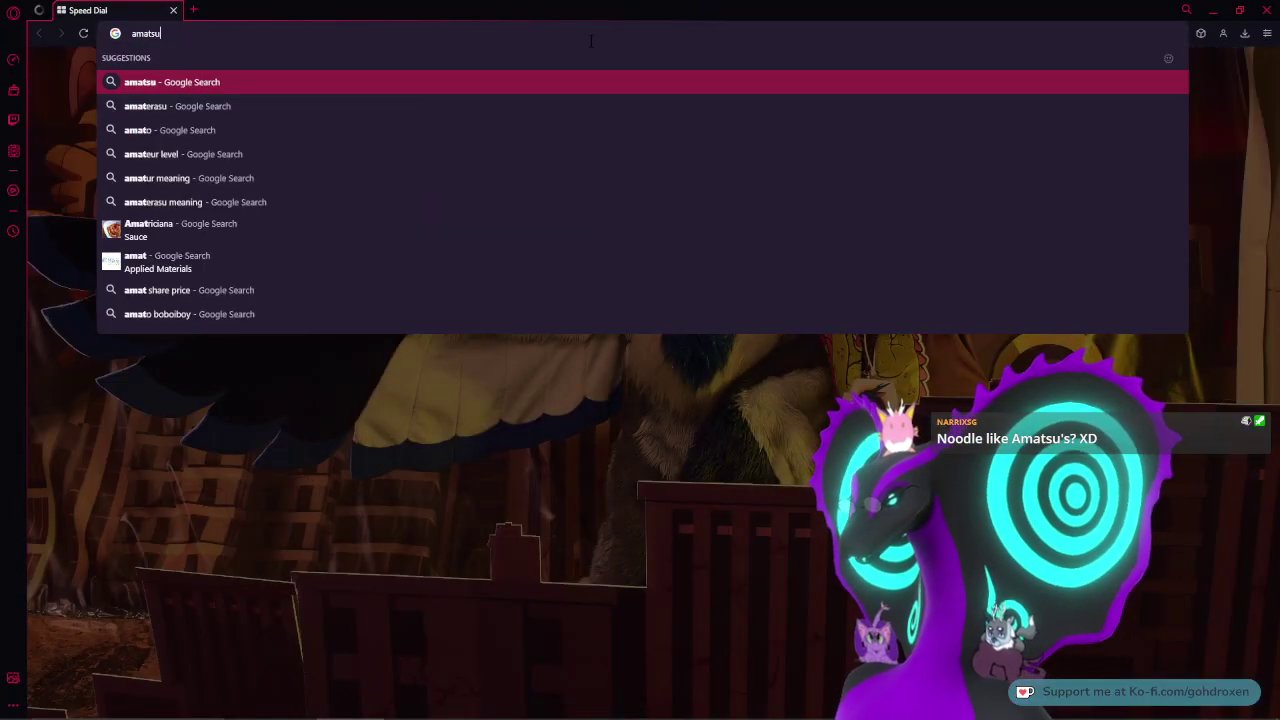
{"action": "key", "text": "Return"}
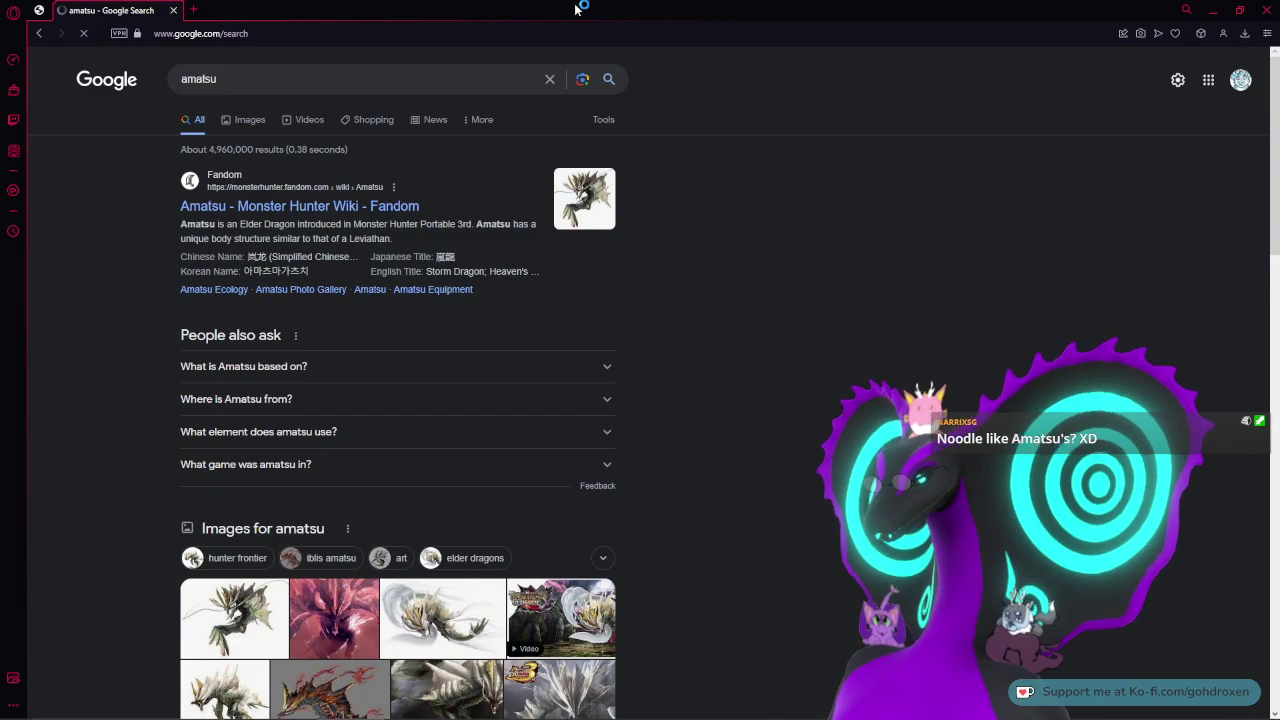
{"action": "left_click", "coordinate": [250, 122]}
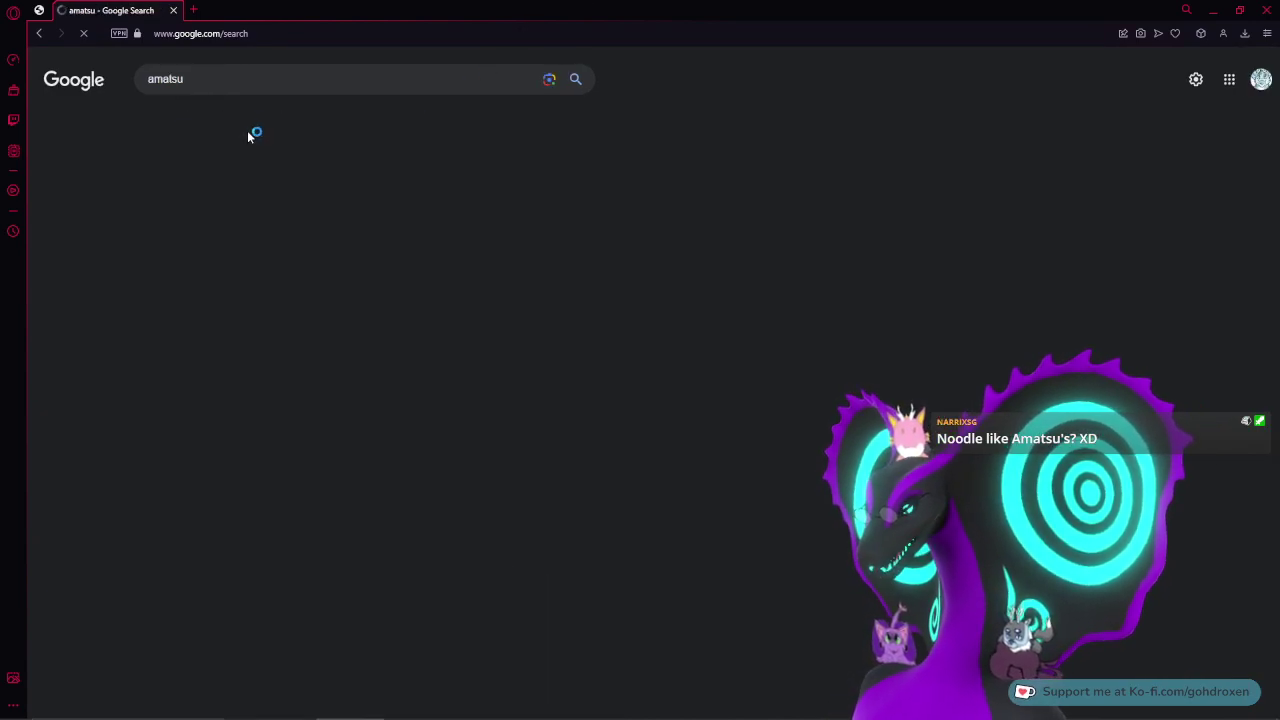
{"action": "left_click", "coordinate": [148, 234]}
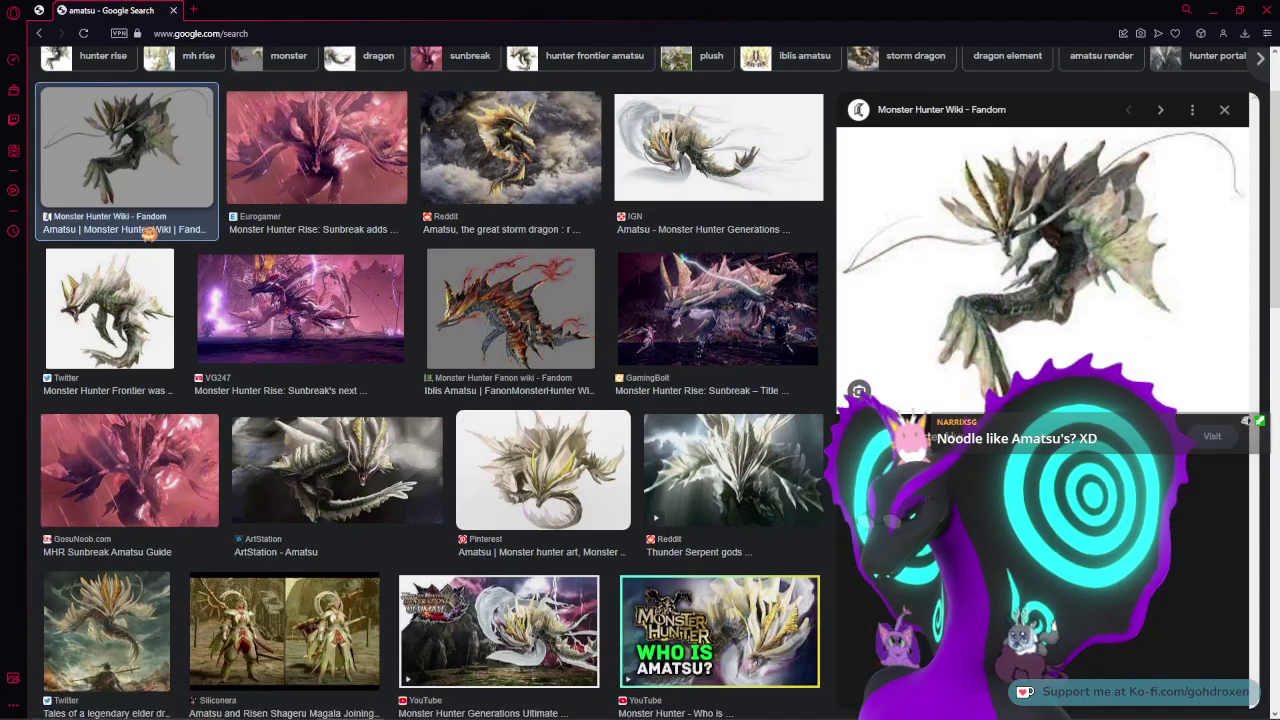
- View the Amatsu render's whiskers at full size in its own tab, and close the browser to return to ZBrush
{"action": "right_click", "coordinate": [1008, 258]}
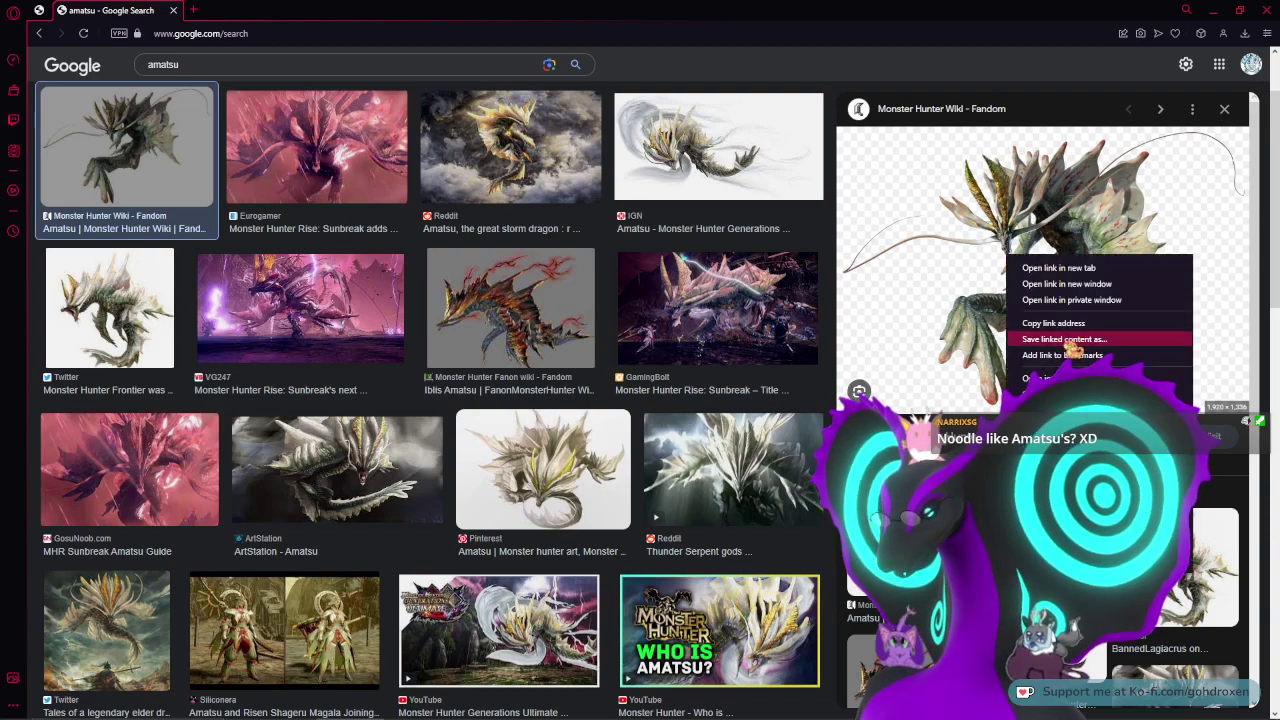
{"action": "left_click", "coordinate": [1040, 378]}
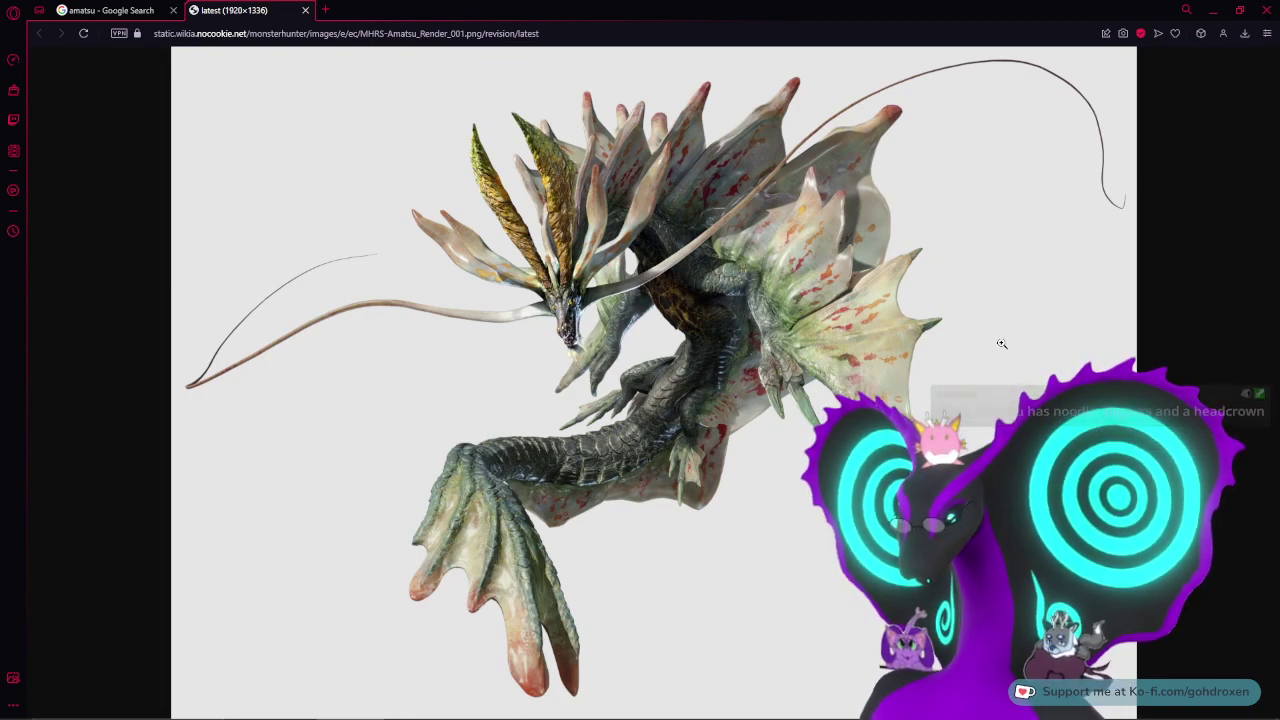
{"action": "left_click", "coordinate": [1267, 9]}
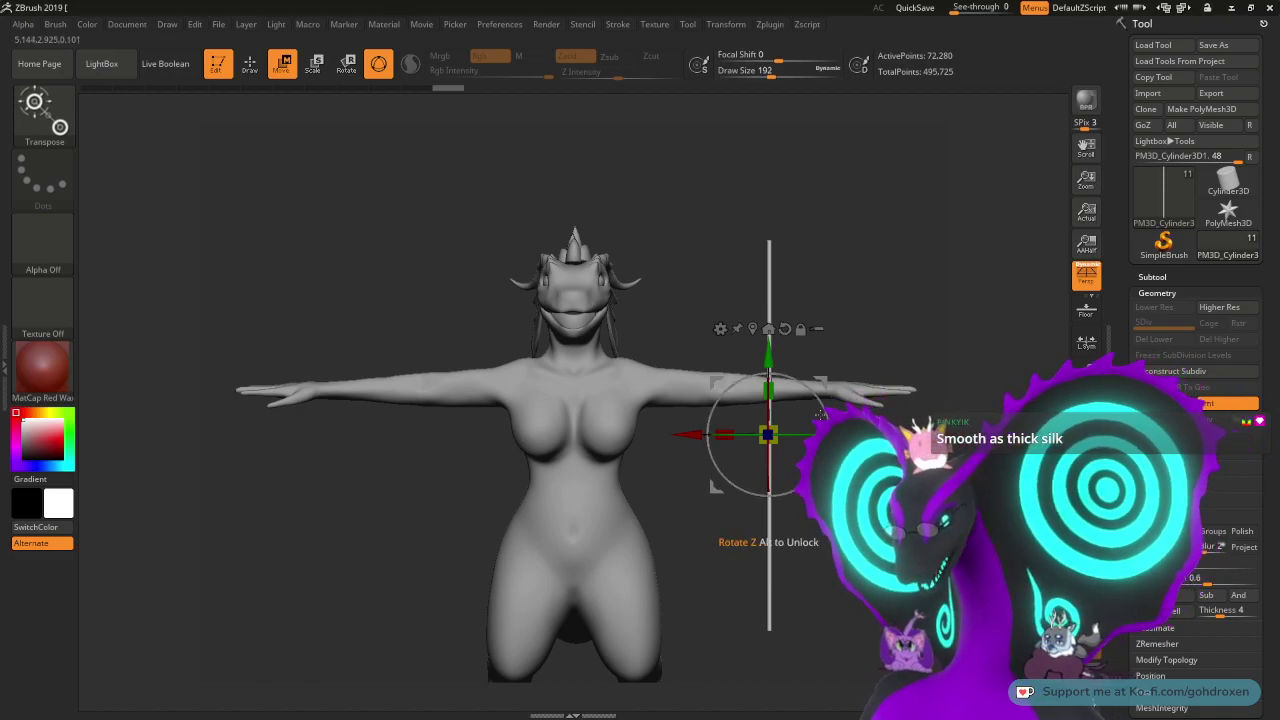
- Rotate the rod to lie horizontally and raise it to head height
{"action": "left_click_drag", "start_coordinate": [828, 415], "coordinate": [822, 395]}
{"action": "left_click_drag", "start_coordinate": [711, 460], "coordinate": [703, 260]}
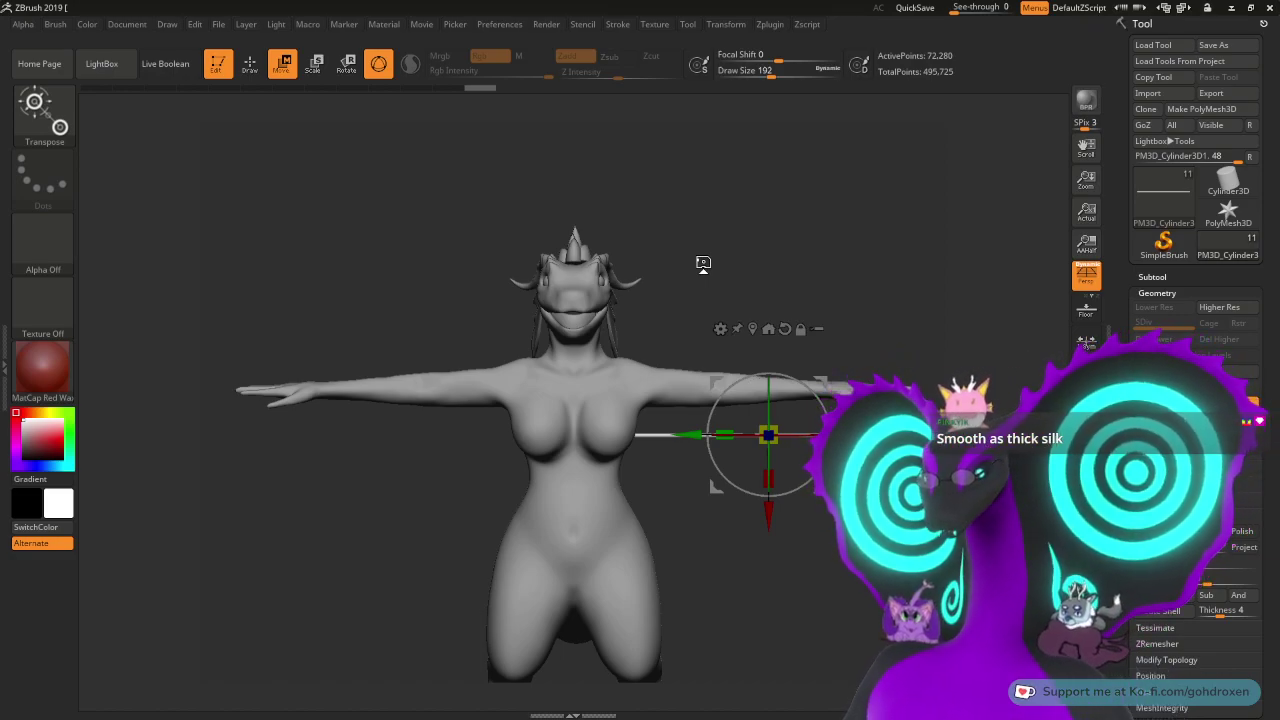
{"action": "left_click_drag", "start_coordinate": [825, 385], "coordinate": [735, 271]}
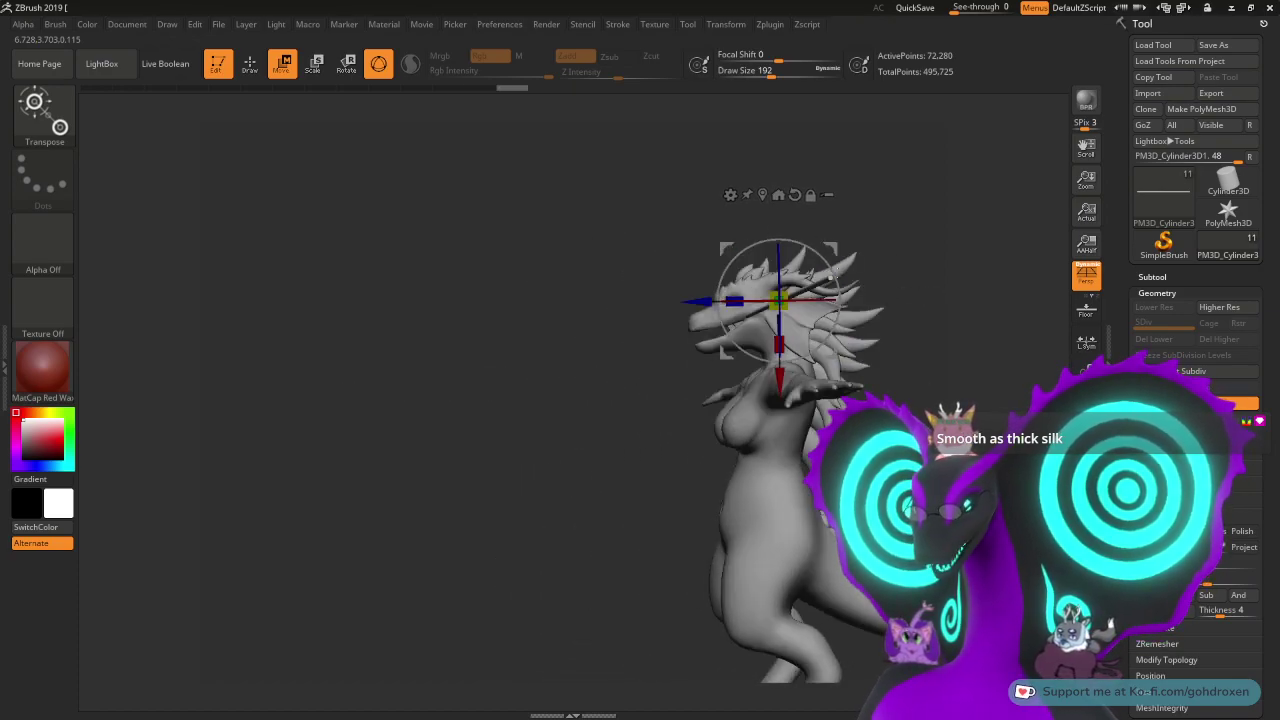
- Position the horizontal rod so its inner end meets the side of the dragon's snout, aligned in depth with the nose
{"action": "left_click_drag", "start_coordinate": [640, 257], "coordinate": [672, 330]}
{"action": "left_click_drag", "start_coordinate": [454, 320], "coordinate": [426, 371], "text": "alt"}
{"action": "left_click_drag", "start_coordinate": [670, 357], "coordinate": [630, 361]}
{"action": "left_click_drag", "start_coordinate": [710, 352], "coordinate": [712, 352]}
{"action": "left_click_drag", "start_coordinate": [480, 426], "coordinate": [507, 385]}
{"action": "left_click_drag", "start_coordinate": [872, 268], "coordinate": [893, 398], "text": "alt"}
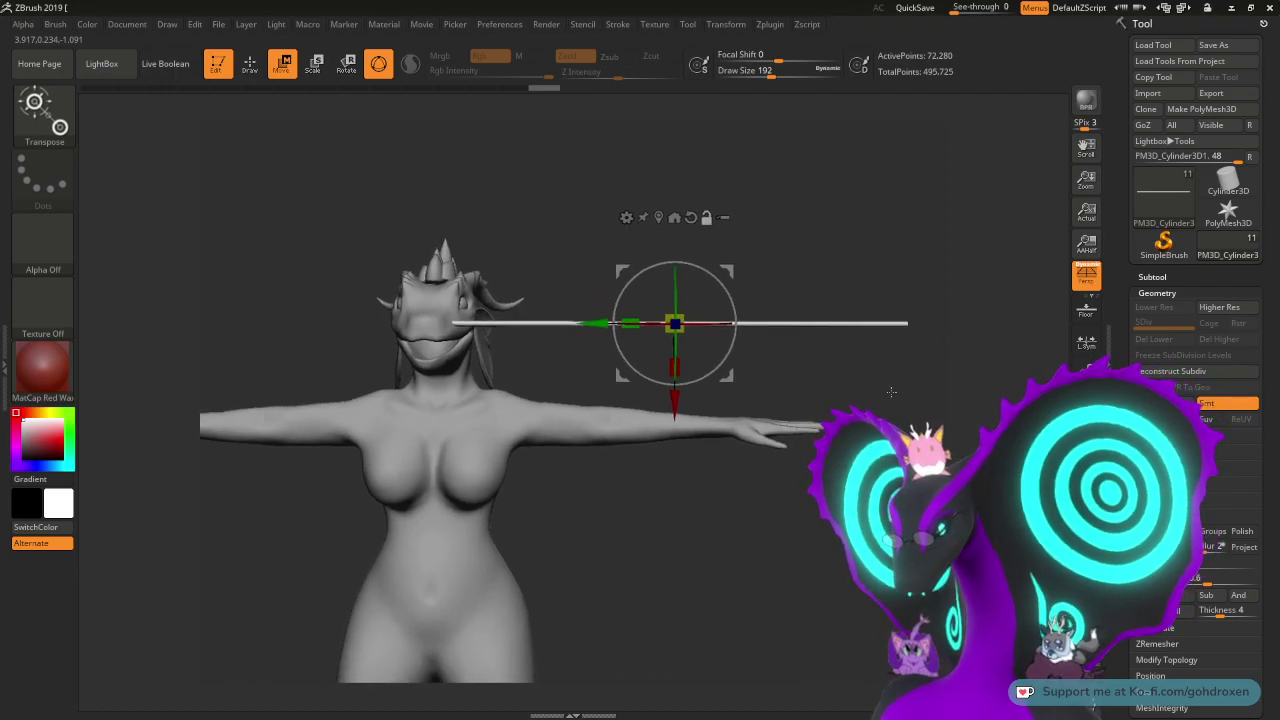
- Apply the Bend Curve deformer to the rod and pull its inner curve points down so the whisker droops from the snout
{"action": "left_click", "coordinate": [626, 217]}
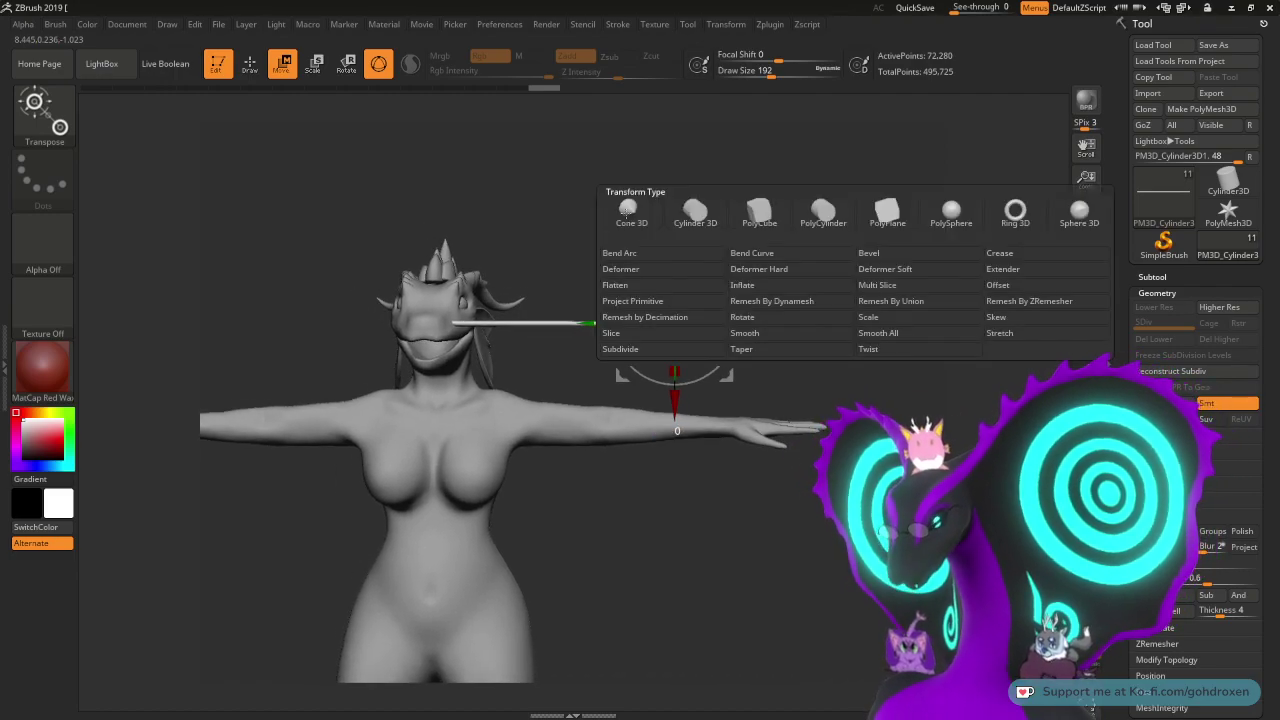
{"action": "left_click", "coordinate": [748, 253]}
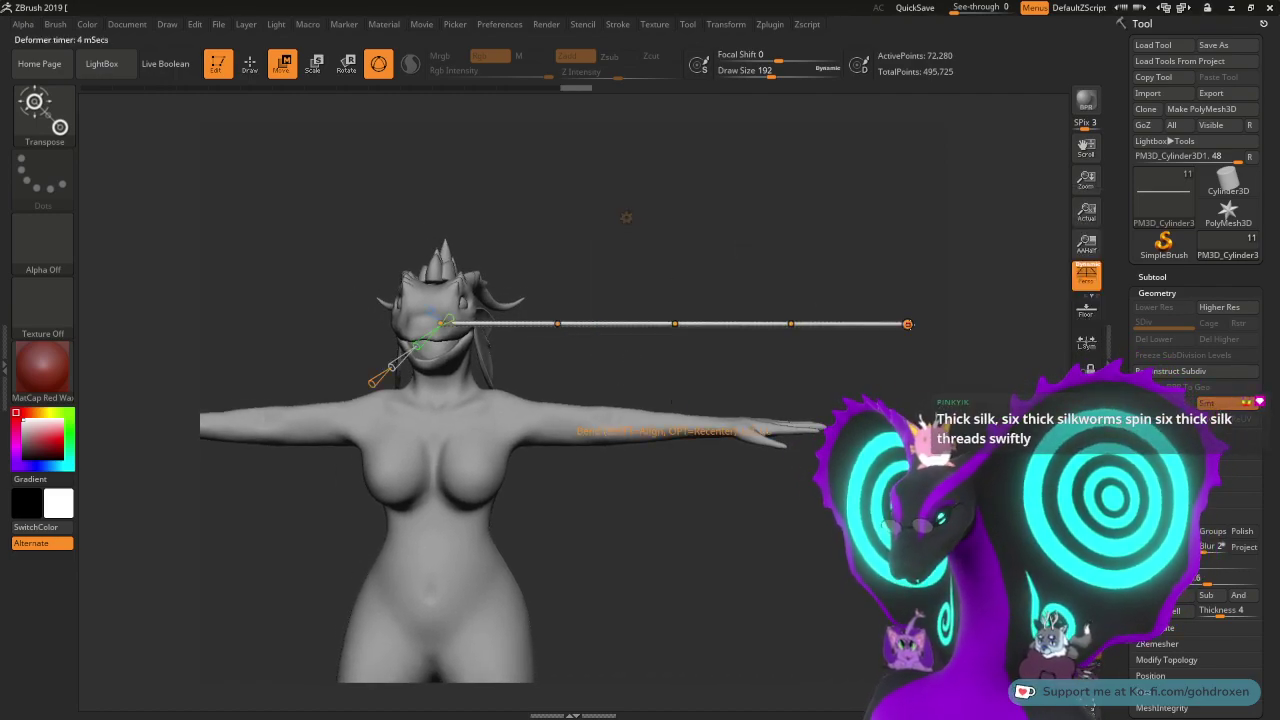
{"action": "left_click_drag", "start_coordinate": [800, 270], "coordinate": [813, 140], "text": "alt"}
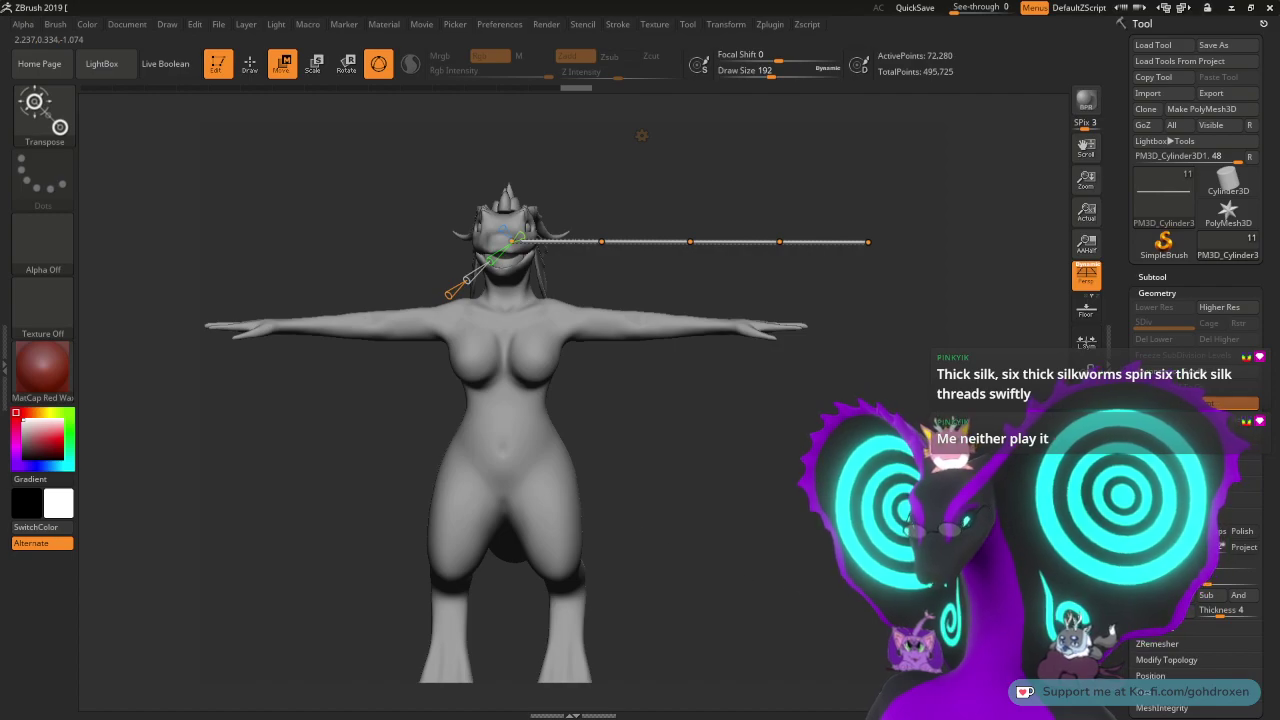
{"action": "left_click_drag", "start_coordinate": [601, 241], "coordinate": [576, 260]}
{"action": "left_click_drag", "start_coordinate": [686, 246], "coordinate": [557, 369]}
{"action": "left_click_drag", "start_coordinate": [551, 280], "coordinate": [803, 306]}
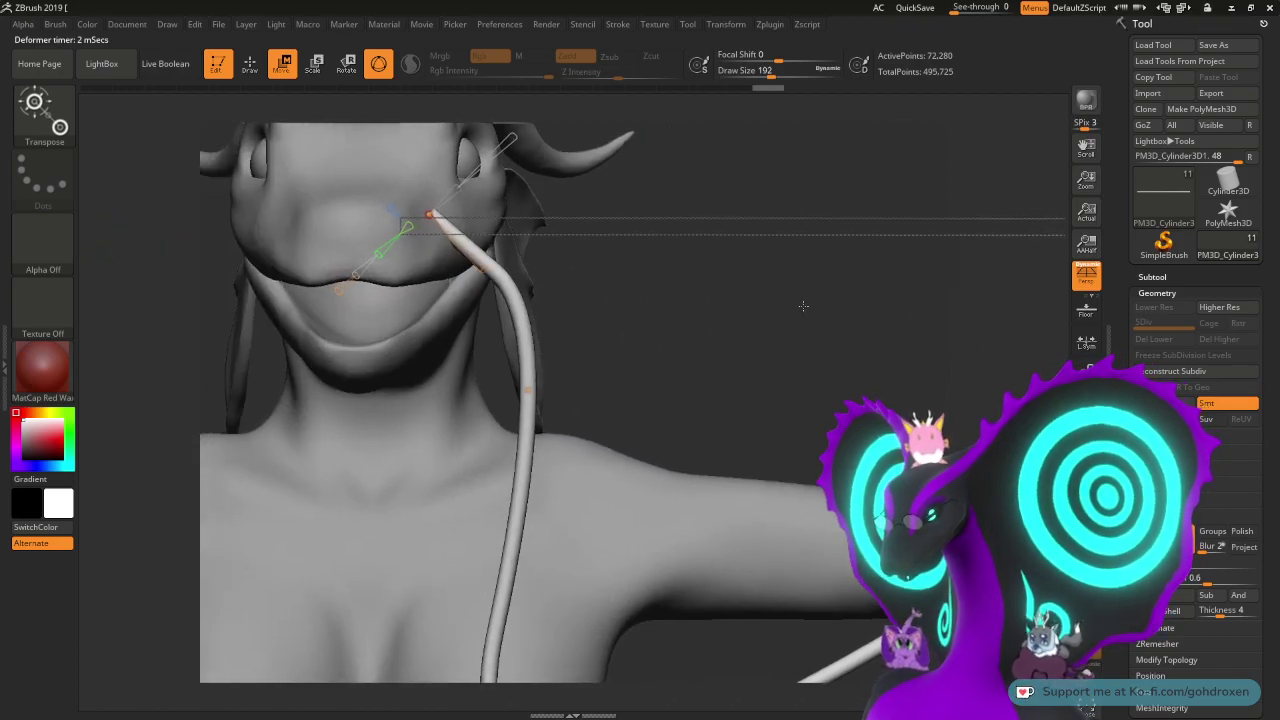
- Adjust the whisker's root and second curve point so it leaves the snout in a tight downward arc
{"action": "left_click_drag", "start_coordinate": [429, 214], "coordinate": [413, 226]}
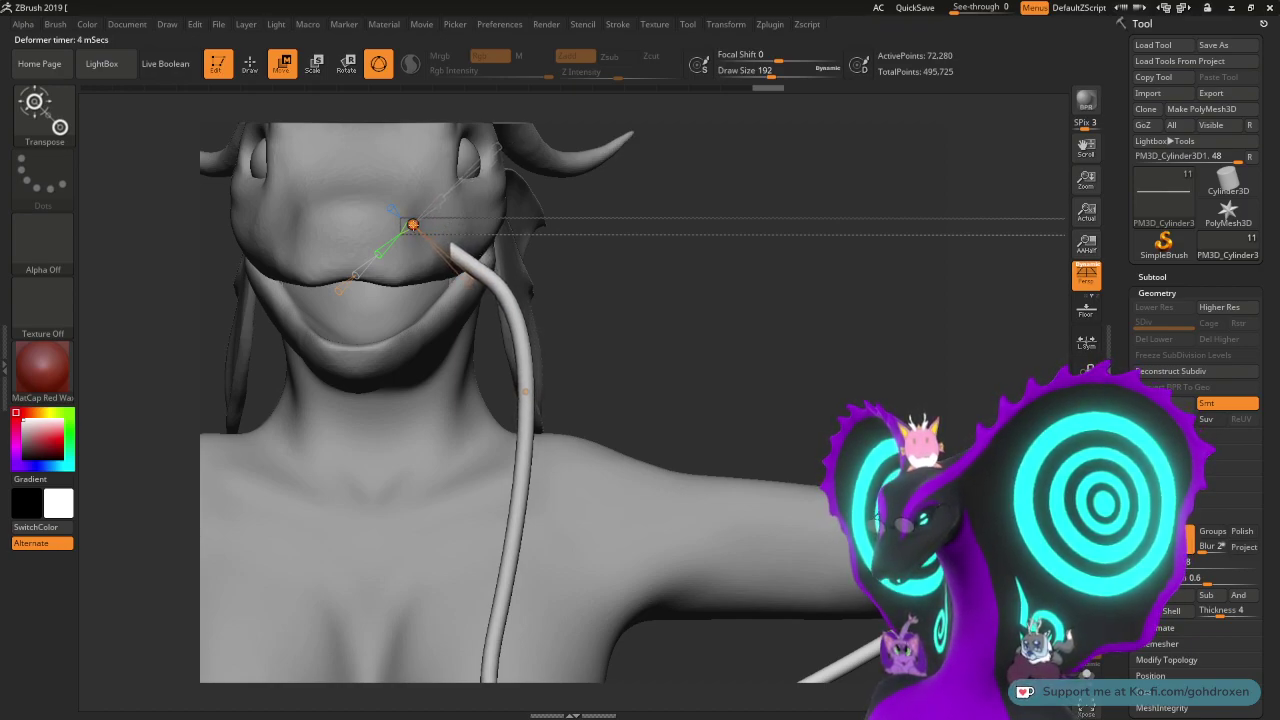
{"action": "left_click_drag", "start_coordinate": [525, 391], "coordinate": [516, 360]}
{"action": "left_click_drag", "start_coordinate": [673, 365], "coordinate": [697, 308], "text": "alt"}
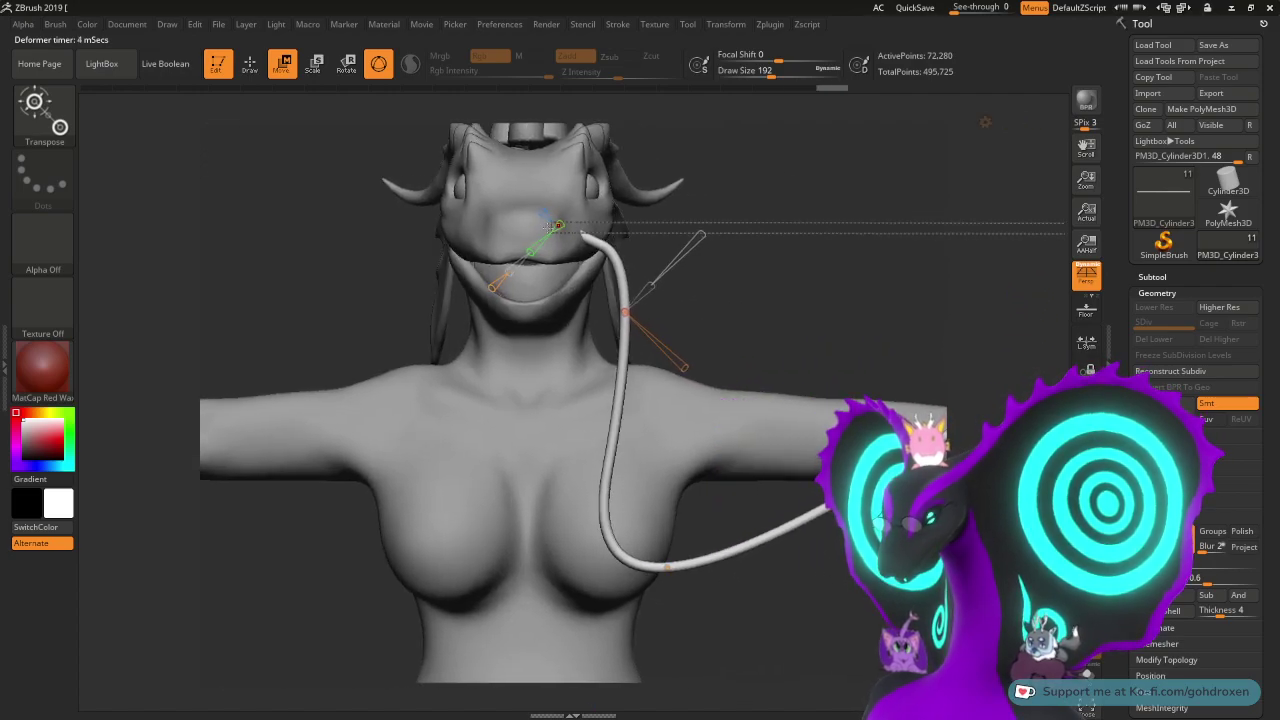
{"action": "mouse_move", "coordinate": [558, 224]}
{"action": "left_mouse_down"}
{"action": "mouse_move", "coordinate": [550, 240]}
{"action": "mouse_move", "coordinate": [591, 209]}
{"action": "mouse_move", "coordinate": [680, 216]}
{"action": "mouse_move", "coordinate": [572, 176]}
{"action": "mouse_move", "coordinate": [594, 208]}
{"action": "mouse_move", "coordinate": [574, 248]}
{"action": "mouse_move", "coordinate": [553, 221]}
{"action": "left_mouse_up"}
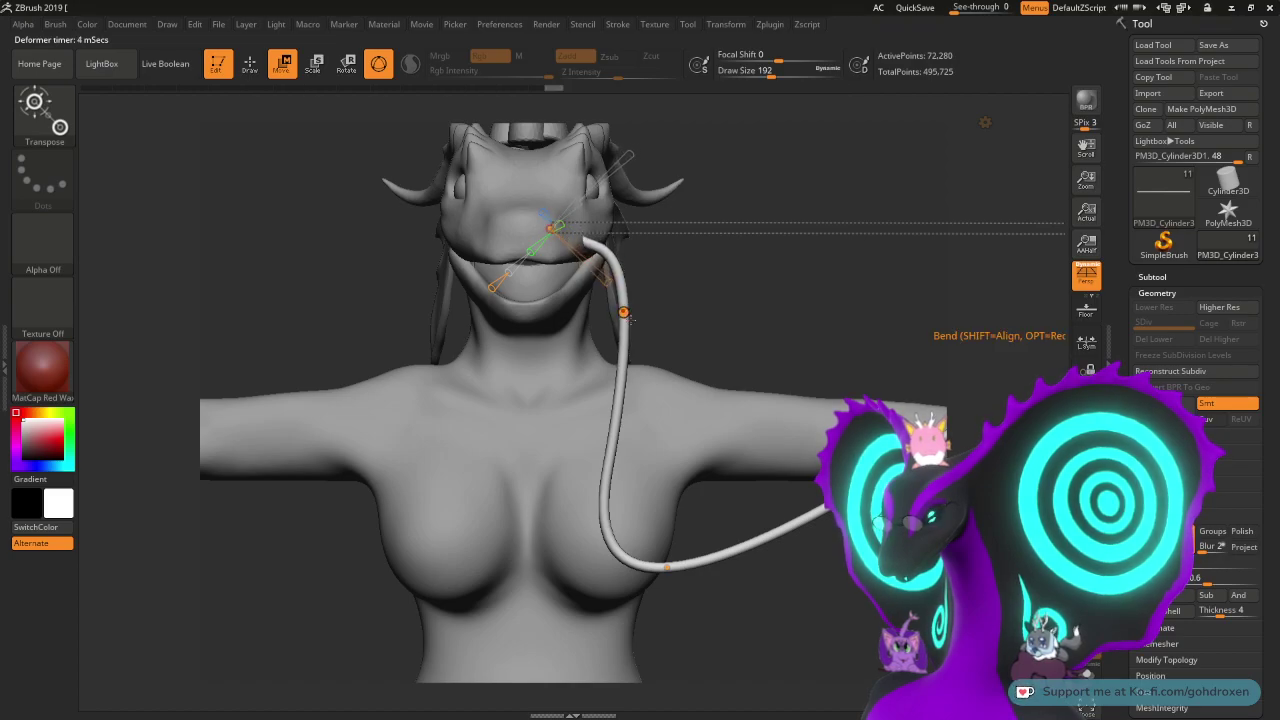
{"action": "mouse_move", "coordinate": [624, 313]}
{"action": "left_mouse_down"}
{"action": "mouse_move", "coordinate": [620, 406]}
{"action": "mouse_move", "coordinate": [610, 307]}
{"action": "mouse_move", "coordinate": [610, 318]}
{"action": "left_mouse_up"}
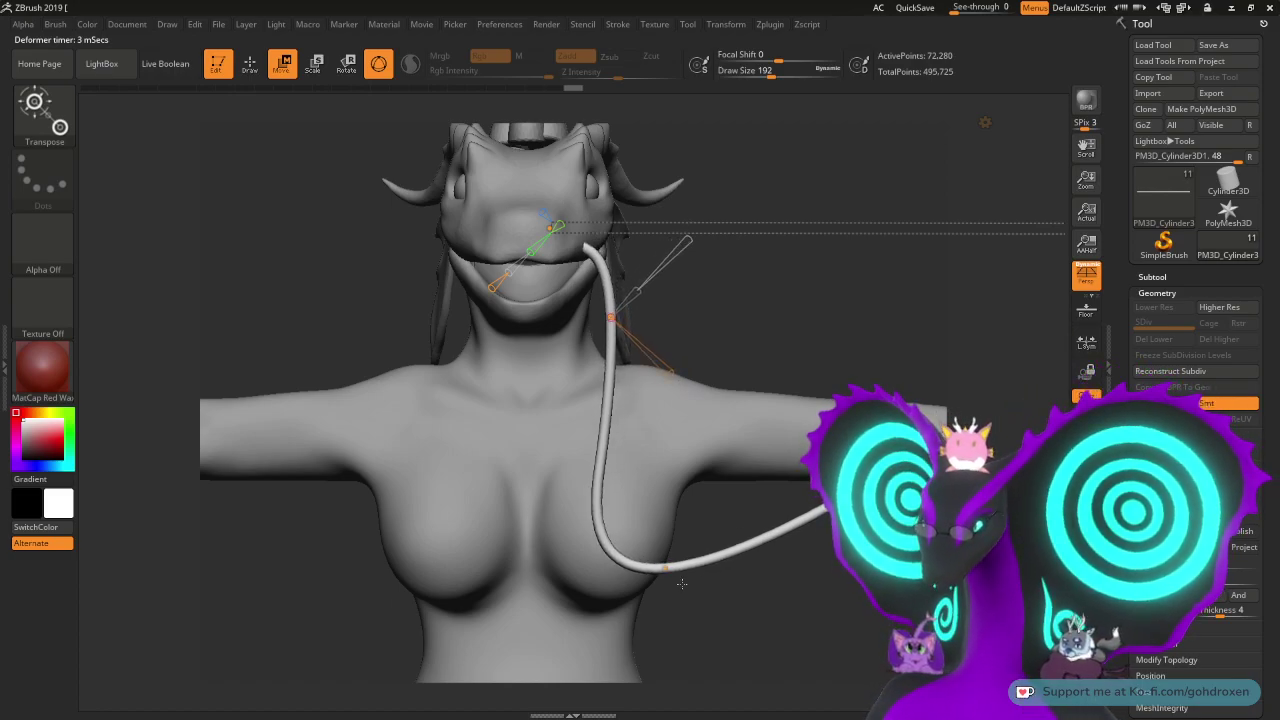
- Pull the whisker's lower curve points and tip down into a long sweep past the chest and hips
{"action": "left_click_drag", "start_coordinate": [810, 540], "coordinate": [548, 336], "text": "alt"}
{"action": "left_click_drag", "start_coordinate": [794, 421], "coordinate": [707, 273], "text": "alt"}
{"action": "left_click_drag", "start_coordinate": [703, 214], "coordinate": [603, 481]}
{"action": "left_click_drag", "start_coordinate": [848, 186], "coordinate": [658, 536]}
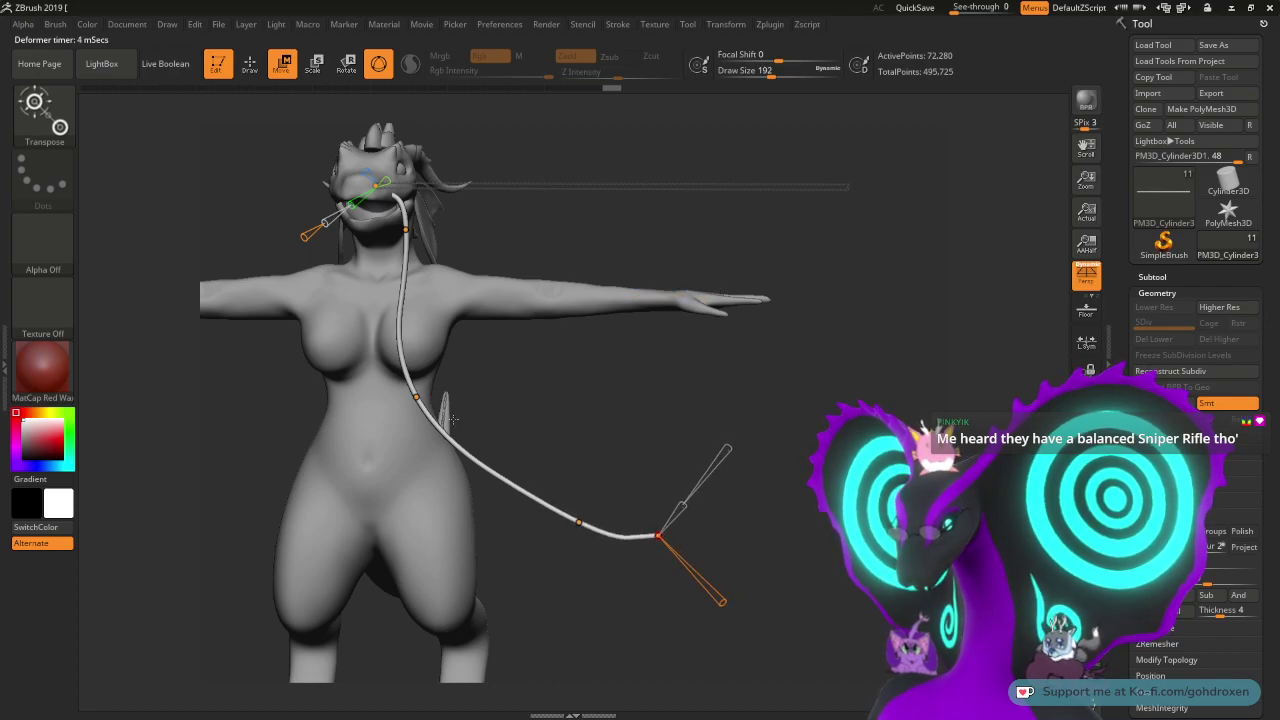
{"action": "left_click_drag", "start_coordinate": [416, 397], "coordinate": [434, 336]}
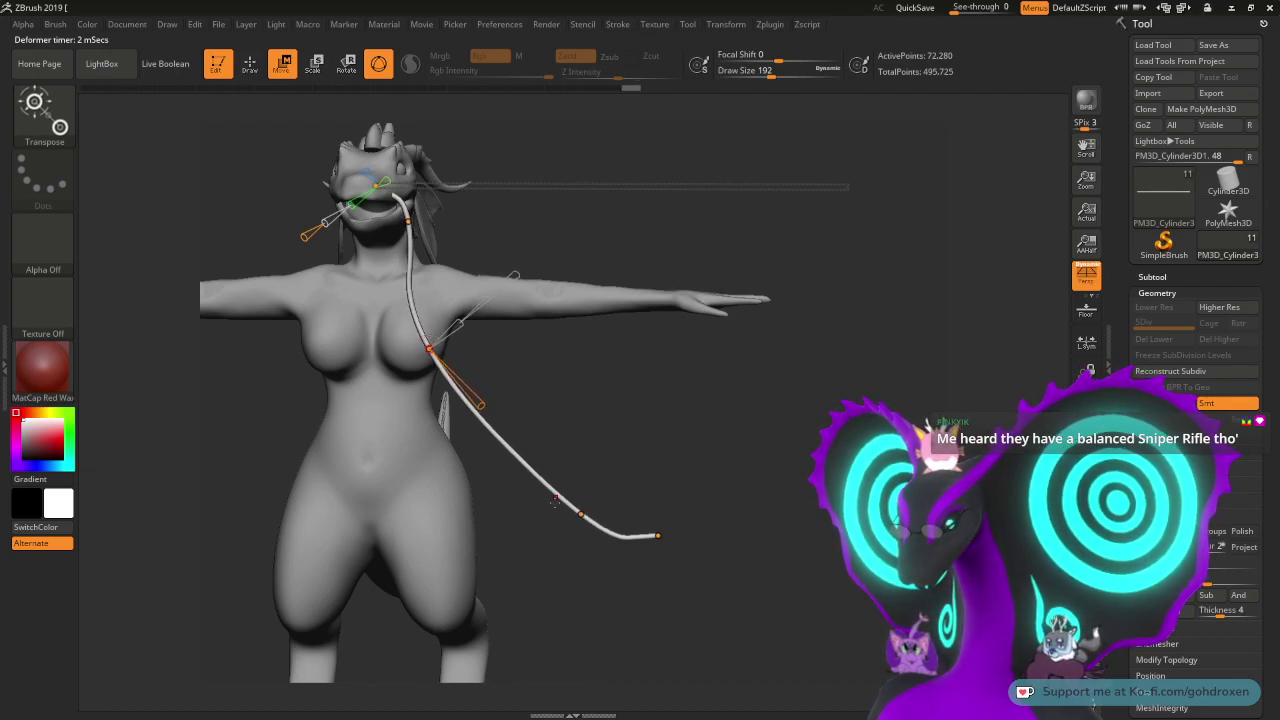
{"action": "left_click_drag", "start_coordinate": [580, 513], "coordinate": [474, 469]}
{"action": "left_click_drag", "start_coordinate": [658, 537], "coordinate": [631, 511]}
- Adjust the whisker's upper curve point from the side so the strand sits correctly against the snout
{"action": "left_click_drag", "start_coordinate": [586, 442], "coordinate": [680, 492]}
{"action": "left_click_drag", "start_coordinate": [811, 411], "coordinate": [745, 407]}
{"action": "left_click_drag", "start_coordinate": [666, 420], "coordinate": [577, 551], "text": "alt"}
{"action": "left_click_drag", "start_coordinate": [450, 370], "coordinate": [623, 352], "text": "alt"}
{"action": "left_click_drag", "start_coordinate": [649, 297], "coordinate": [393, 402]}
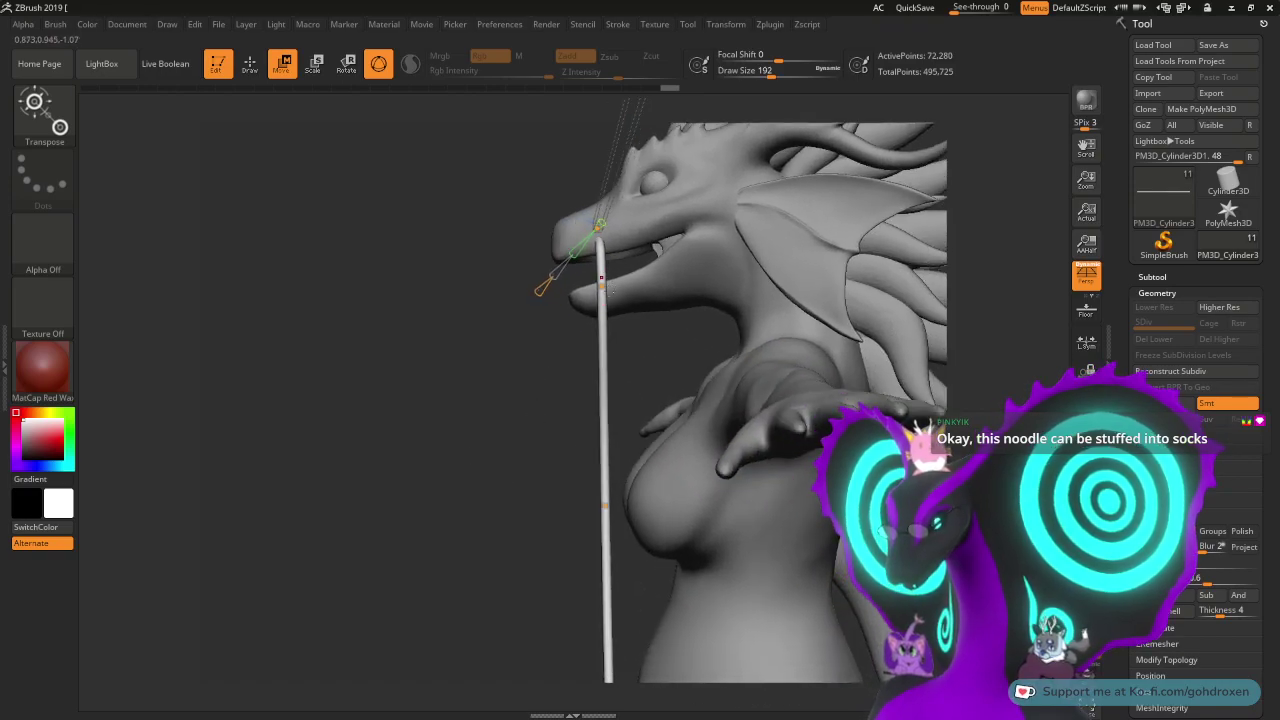
{"action": "left_click_drag", "start_coordinate": [601, 287], "coordinate": [606, 294]}
{"action": "left_click_drag", "start_coordinate": [524, 408], "coordinate": [459, 371]}
{"action": "left_click_drag", "start_coordinate": [560, 281], "coordinate": [553, 273]}
{"action": "left_click_drag", "start_coordinate": [380, 423], "coordinate": [760, 477]}
- Smooth the sweep by shifting the middle, lower and tip curve points from the front, and undo the last edit
{"action": "left_click_drag", "start_coordinate": [547, 423], "coordinate": [597, 398]}
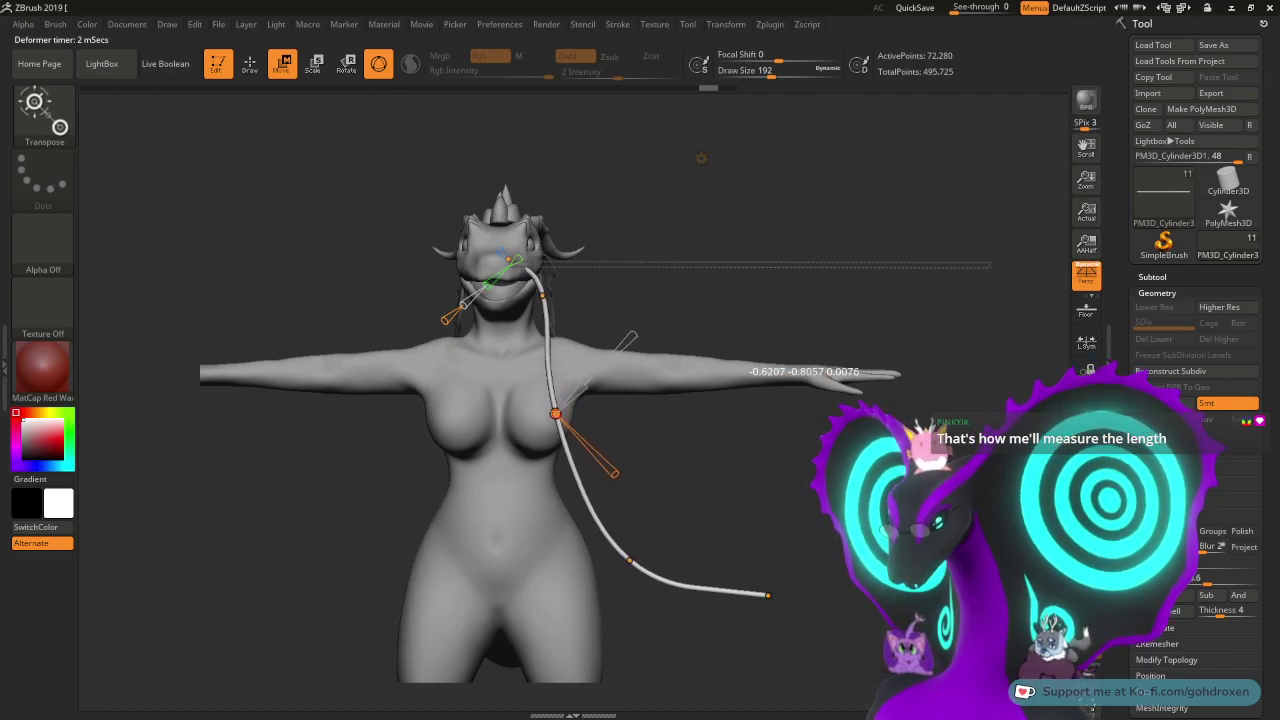
{"action": "left_click_drag", "start_coordinate": [628, 560], "coordinate": [637, 549]}
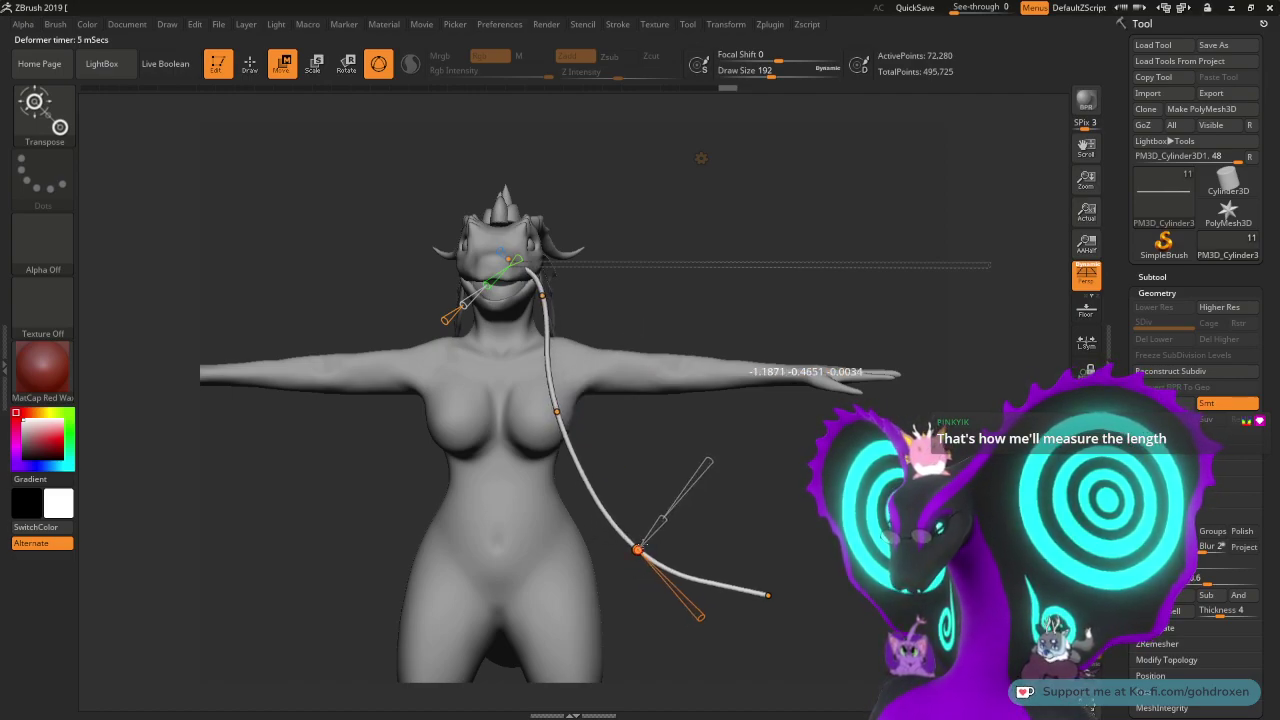
{"action": "left_click_drag", "start_coordinate": [768, 596], "coordinate": [779, 603]}
{"action": "left_click_drag", "start_coordinate": [672, 481], "coordinate": [626, 574]}
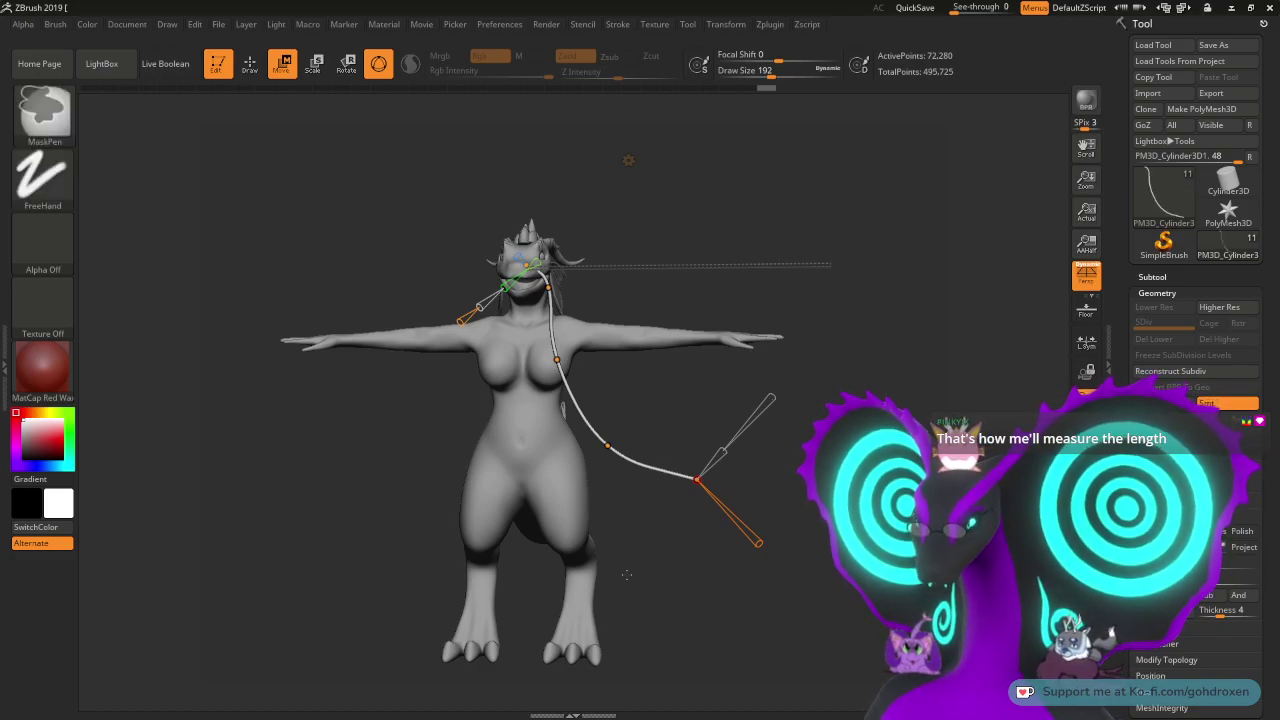
{"action": "key", "text": "ctrl+z"}
{"action": "left_click_drag", "start_coordinate": [626, 573], "coordinate": [677, 569]}
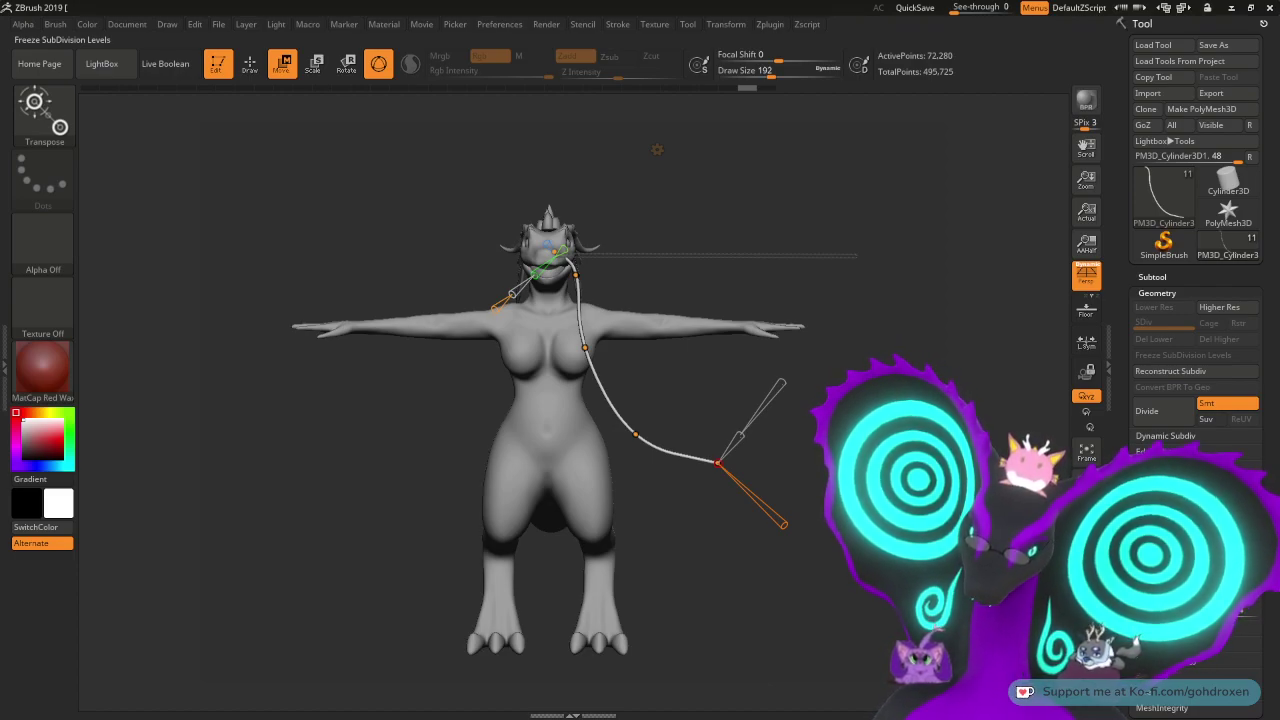
- Taper the whisker by reducing its thickness at the tip and at the lower curve point beside the hip
{"action": "left_click_drag", "start_coordinate": [1000, 335], "coordinate": [929, 316]}
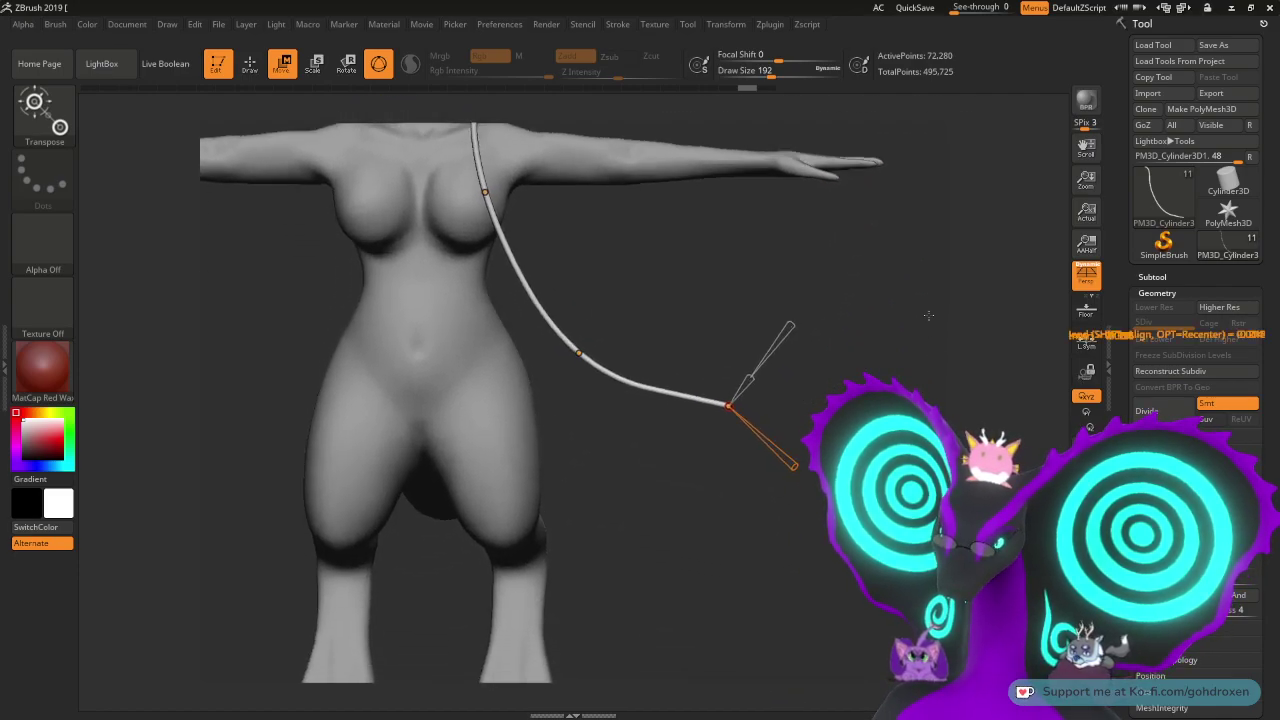
{"action": "left_click_drag", "start_coordinate": [1127, 408], "coordinate": [1124, 397]}
{"action": "left_click", "coordinate": [1112, 385]}
{"action": "left_click_drag", "start_coordinate": [936, 340], "coordinate": [861, 317], "text": "alt"}
{"action": "left_click_drag", "start_coordinate": [750, 353], "coordinate": [742, 362]}
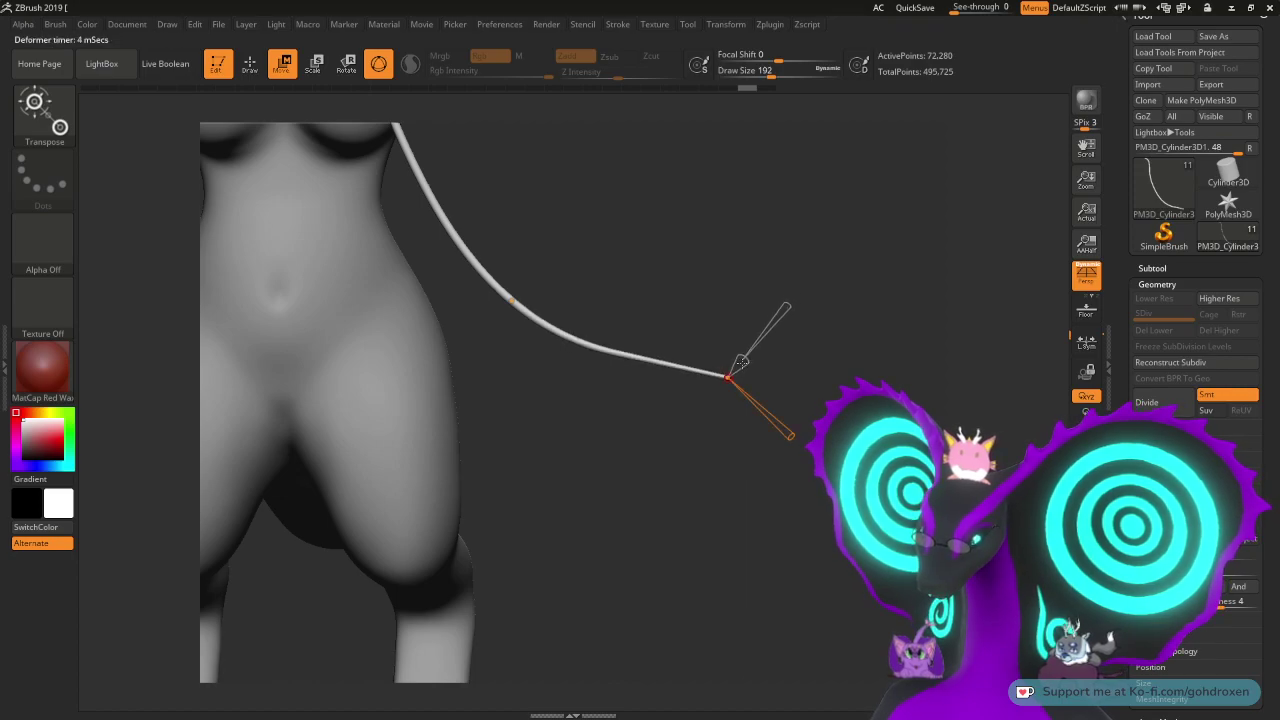
{"action": "left_click", "coordinate": [509, 299]}
{"action": "left_click_drag", "start_coordinate": [536, 278], "coordinate": [526, 287]}
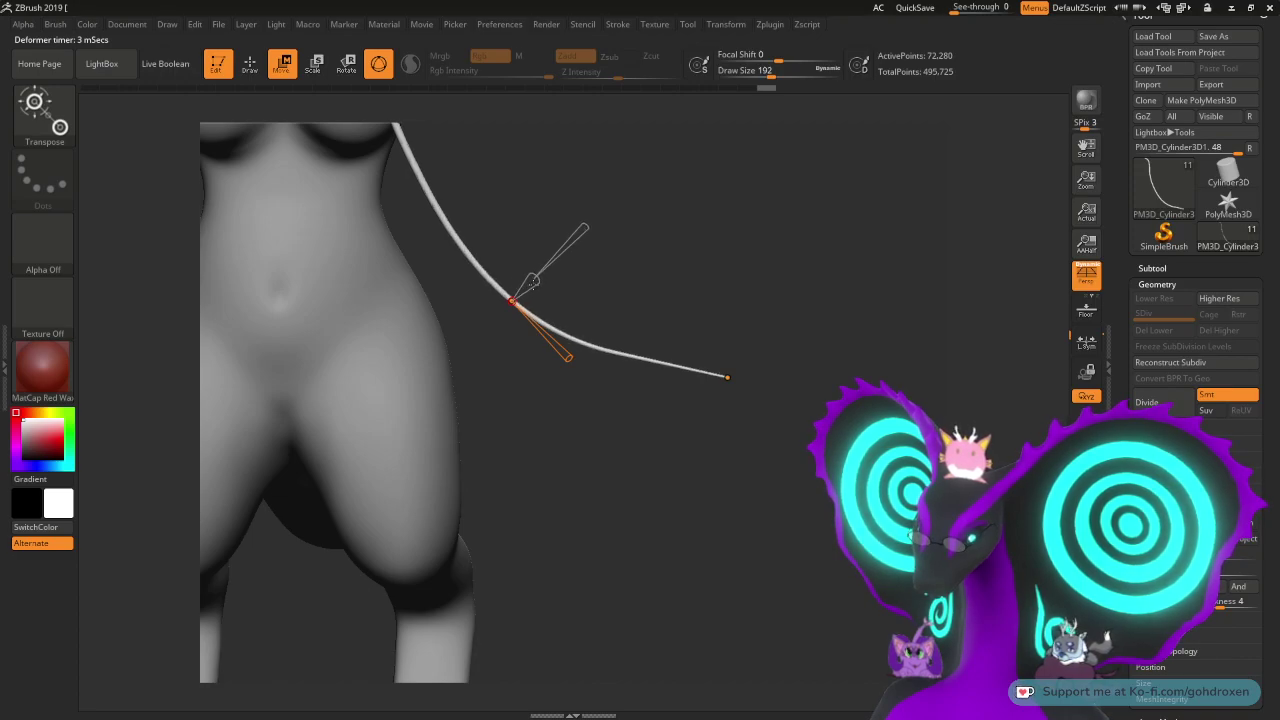
- Nudge the whisker's upper curve point slightly from the front, just below the side of the snout
{"action": "left_click_drag", "start_coordinate": [752, 400], "coordinate": [791, 254], "text": "alt"}
{"action": "left_click_drag", "start_coordinate": [765, 140], "coordinate": [847, 481], "text": "alt"}
{"action": "mouse_move", "coordinate": [538, 381]}
{"action": "left_click_drag", "start_coordinate": [564, 354], "coordinate": [558, 360]}
{"action": "left_click_drag", "start_coordinate": [664, 415], "coordinate": [700, 454], "text": "alt"}
{"action": "mouse_move", "coordinate": [564, 267]}
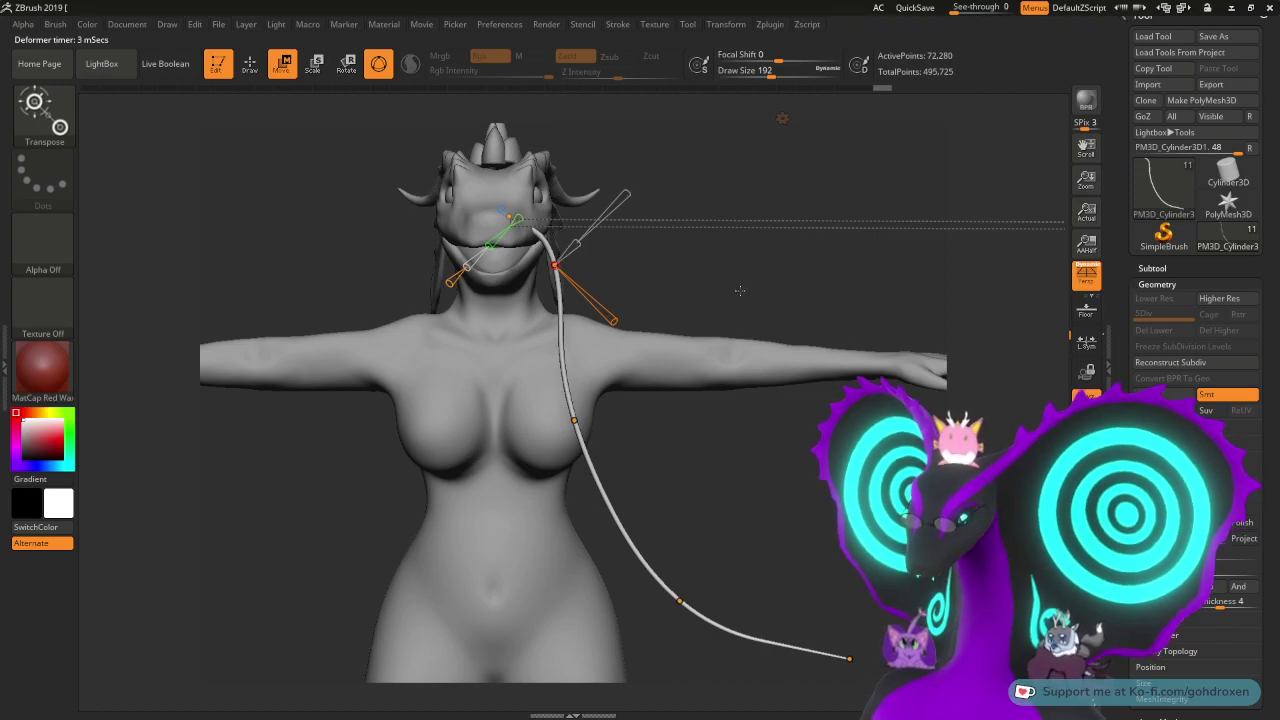
- Reposition the whisker's tip and lower curve point from the front so the end hangs downward beside the thigh
{"action": "left_click_drag", "start_coordinate": [700, 454], "coordinate": [672, 345], "text": "alt"}
{"action": "left_click_drag", "start_coordinate": [865, 469], "coordinate": [624, 559], "text": "alt"}
{"action": "mouse_move", "coordinate": [757, 455]}
{"action": "left_mouse_down"}
{"action": "mouse_move", "coordinate": [745, 467]}
{"action": "mouse_move", "coordinate": [810, 466]}
{"action": "mouse_move", "coordinate": [738, 446]}
{"action": "left_mouse_up"}
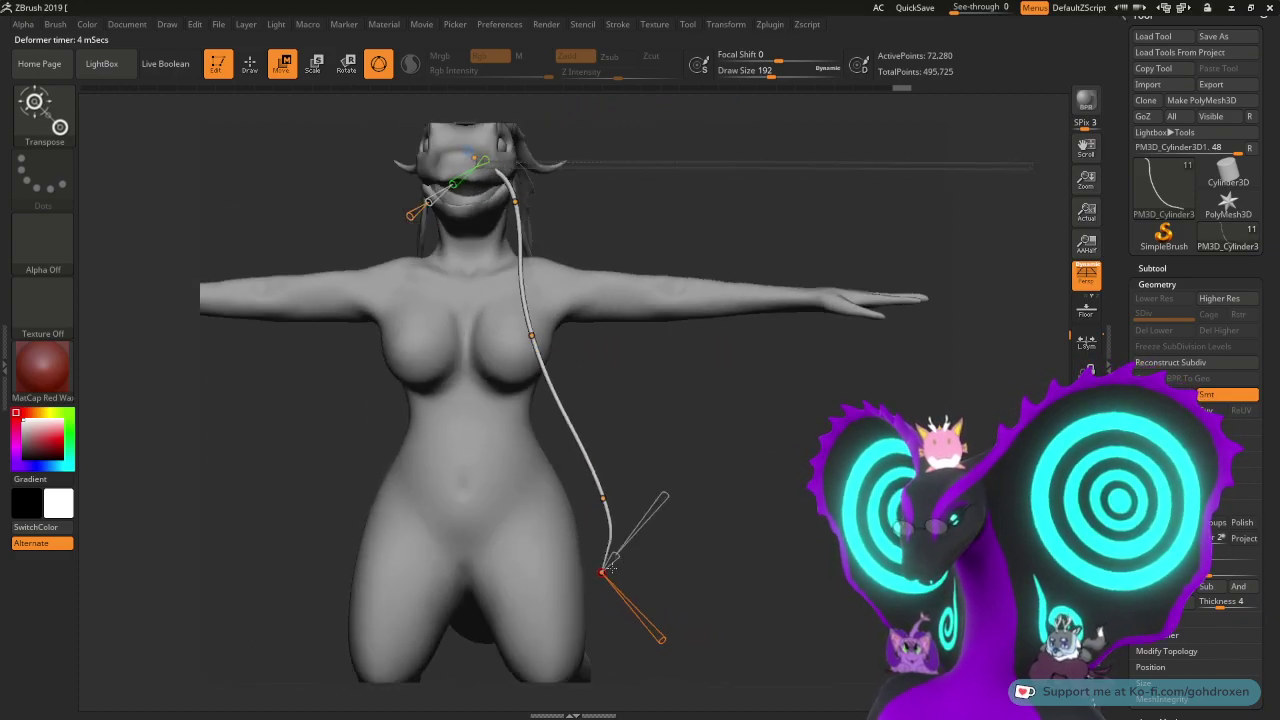
{"action": "left_click_drag", "start_coordinate": [601, 572], "coordinate": [640, 572]}
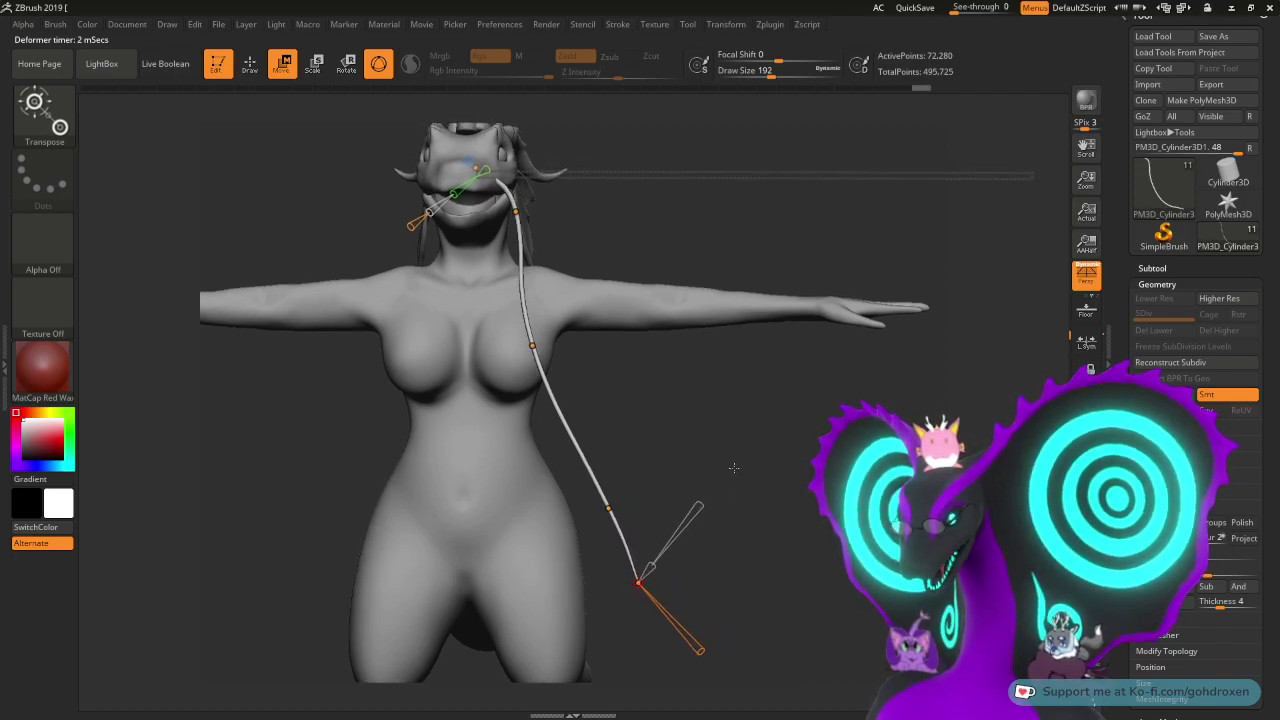
{"action": "left_click_drag", "start_coordinate": [638, 582], "coordinate": [753, 545]}
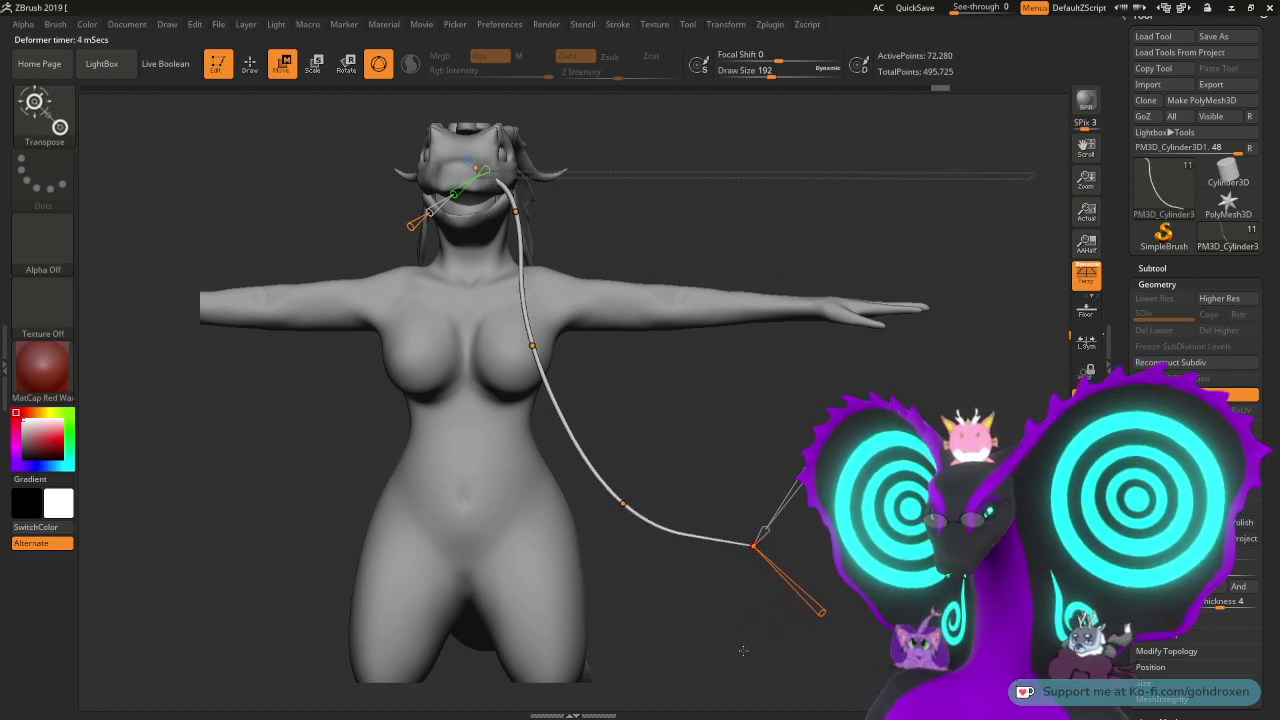
{"action": "left_click_drag", "start_coordinate": [750, 547], "coordinate": [633, 602]}
{"action": "left_click_drag", "start_coordinate": [738, 511], "coordinate": [714, 585]}
{"action": "left_click_drag", "start_coordinate": [730, 502], "coordinate": [724, 499]}
{"action": "left_click_drag", "start_coordinate": [714, 585], "coordinate": [680, 585]}
{"action": "left_click_drag", "start_coordinate": [721, 502], "coordinate": [707, 485]}
{"action": "left_click_drag", "start_coordinate": [602, 500], "coordinate": [803, 474]}
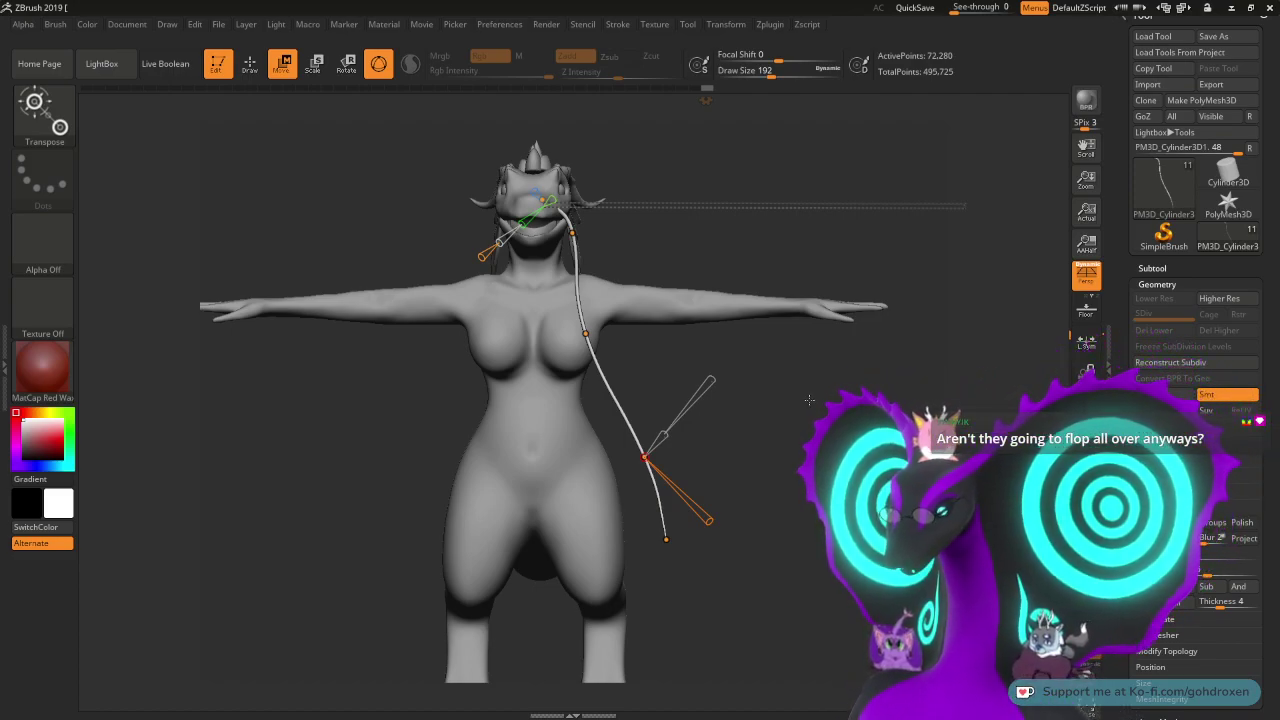
- Accept the whisker's Bend Curve deformation, then place the gizmo at its snout end and reset the gizmo's orientation
{"action": "left_click_drag", "start_coordinate": [801, 265], "coordinate": [804, 346], "text": "alt"}
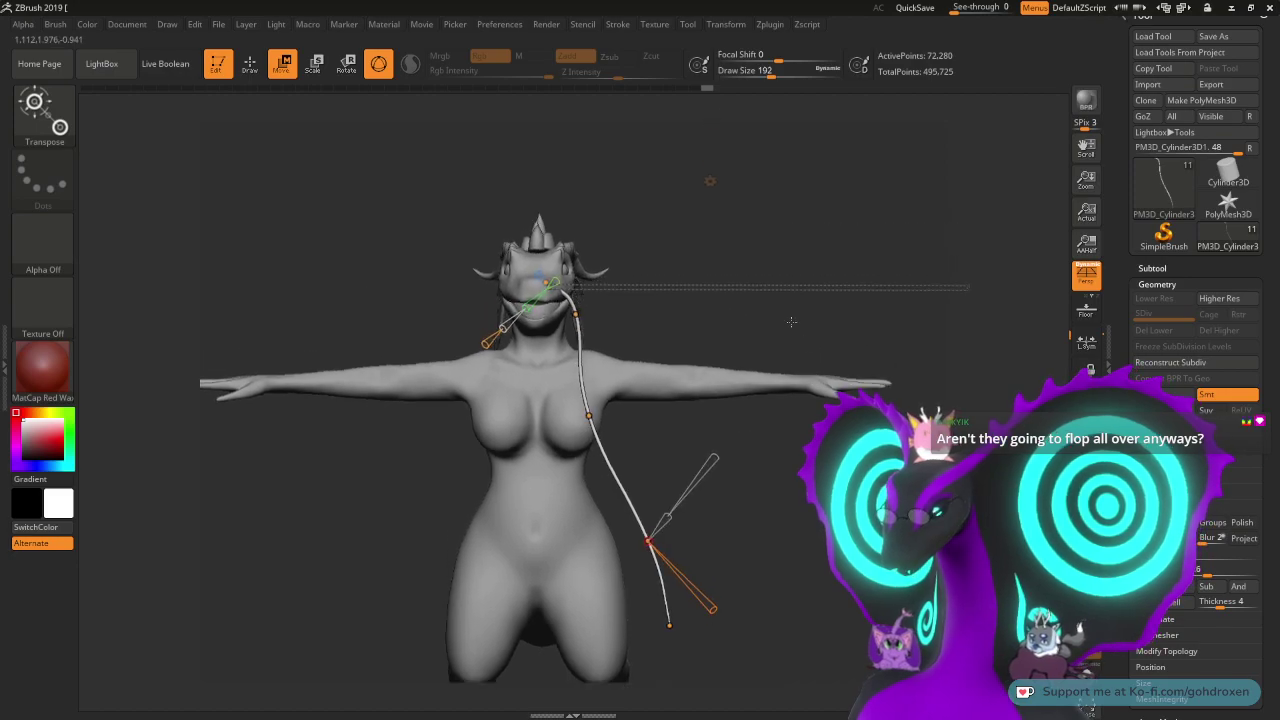
{"action": "left_click", "coordinate": [709, 182]}
{"action": "left_click", "coordinate": [924, 185]}
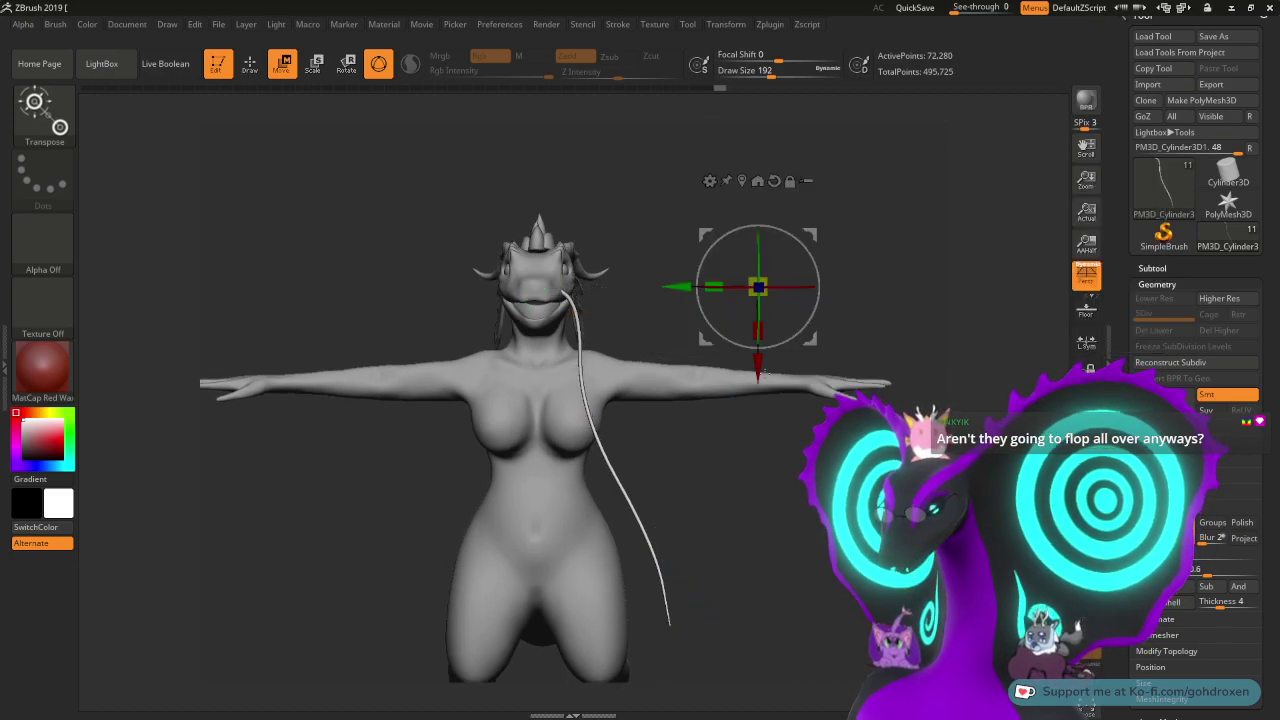
{"action": "left_click_drag", "start_coordinate": [909, 206], "coordinate": [923, 265], "text": "alt"}
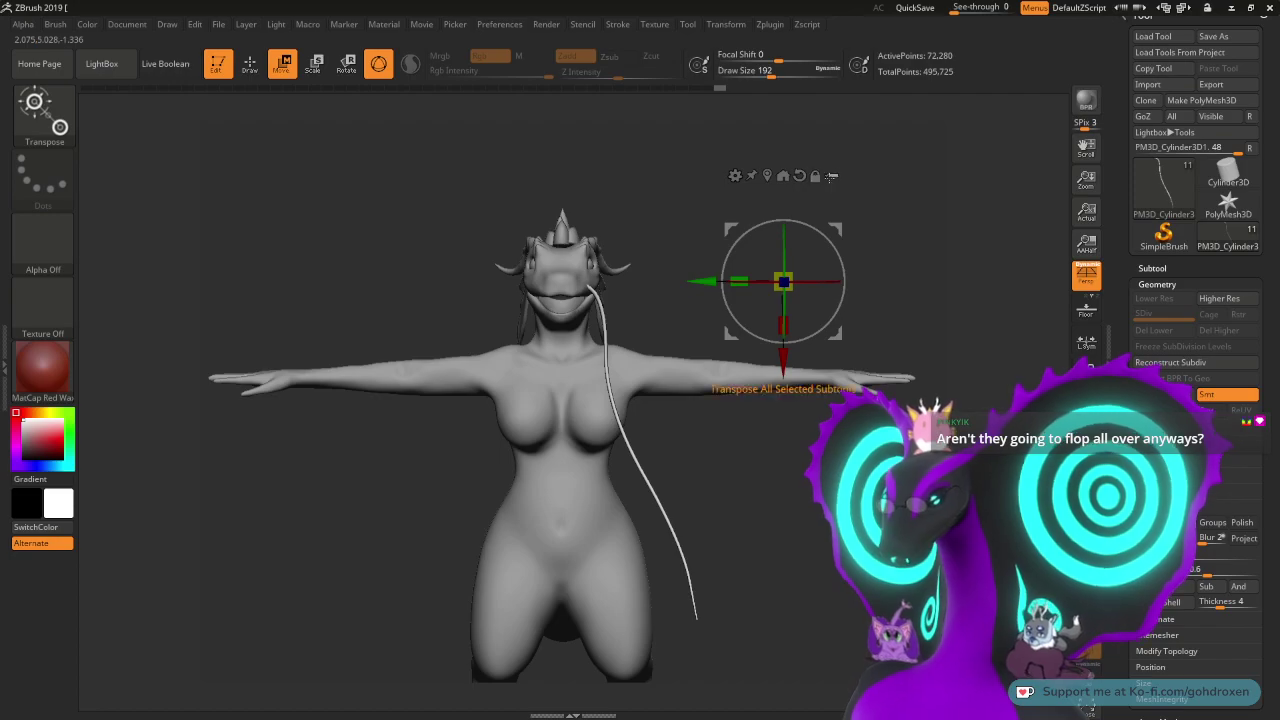
{"action": "left_click", "coordinate": [815, 175]}
{"action": "left_click_drag", "start_coordinate": [833, 228], "coordinate": [698, 238]}
{"action": "left_click_drag", "start_coordinate": [650, 290], "coordinate": [585, 285], "text": "alt"}
{"action": "left_click", "coordinate": [601, 178]}
- Show the Noodl1 subtool and compare its strand with the new whisker from the front and both sides
{"action": "left_click", "coordinate": [1140, 268]}
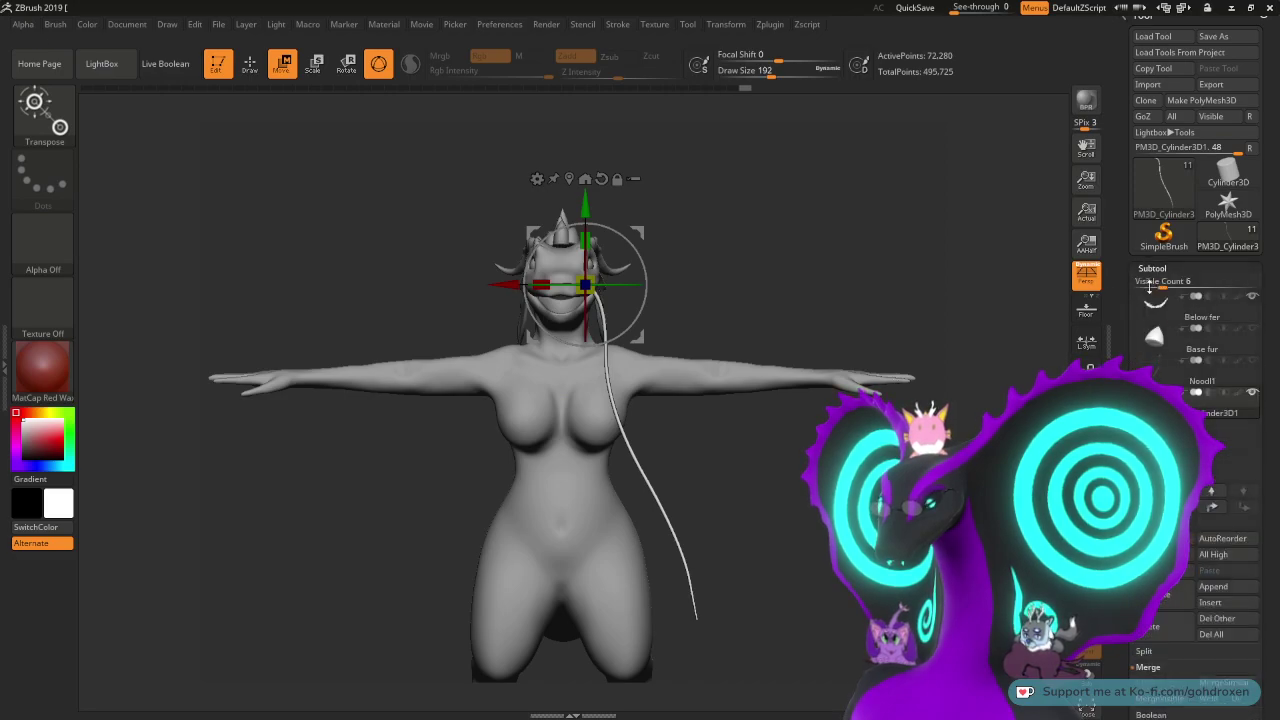
{"action": "left_click", "coordinate": [1251, 362]}
{"action": "left_click_drag", "start_coordinate": [774, 464], "coordinate": [787, 415], "text": "alt"}
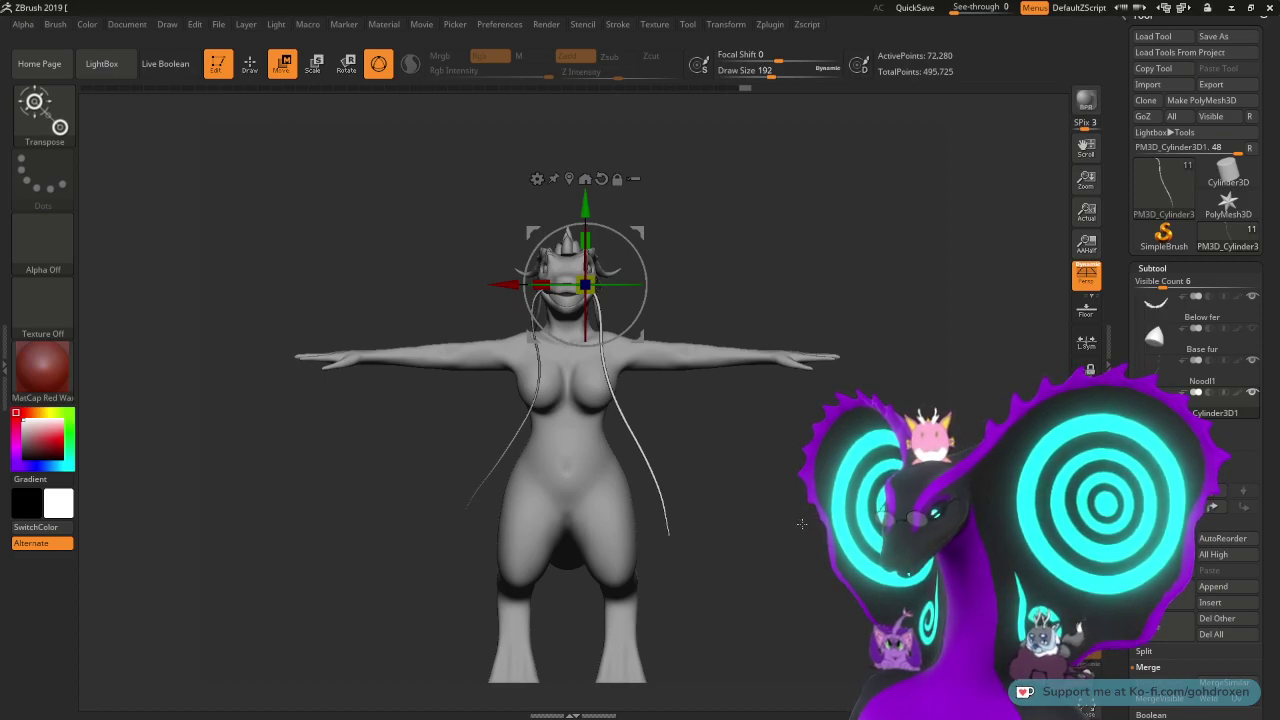
{"action": "mouse_move", "coordinate": [783, 522]}
{"action": "left_mouse_down"}
{"action": "mouse_move", "coordinate": [925, 520]}
{"action": "mouse_move", "coordinate": [696, 520]}
{"action": "mouse_move", "coordinate": [890, 521]}
{"action": "mouse_move", "coordinate": [868, 520]}
{"action": "mouse_move", "coordinate": [862, 575]}
{"action": "mouse_move", "coordinate": [835, 573]}
{"action": "mouse_move", "coordinate": [895, 565]}
{"action": "left_mouse_up"}
{"action": "key", "text": "q"}
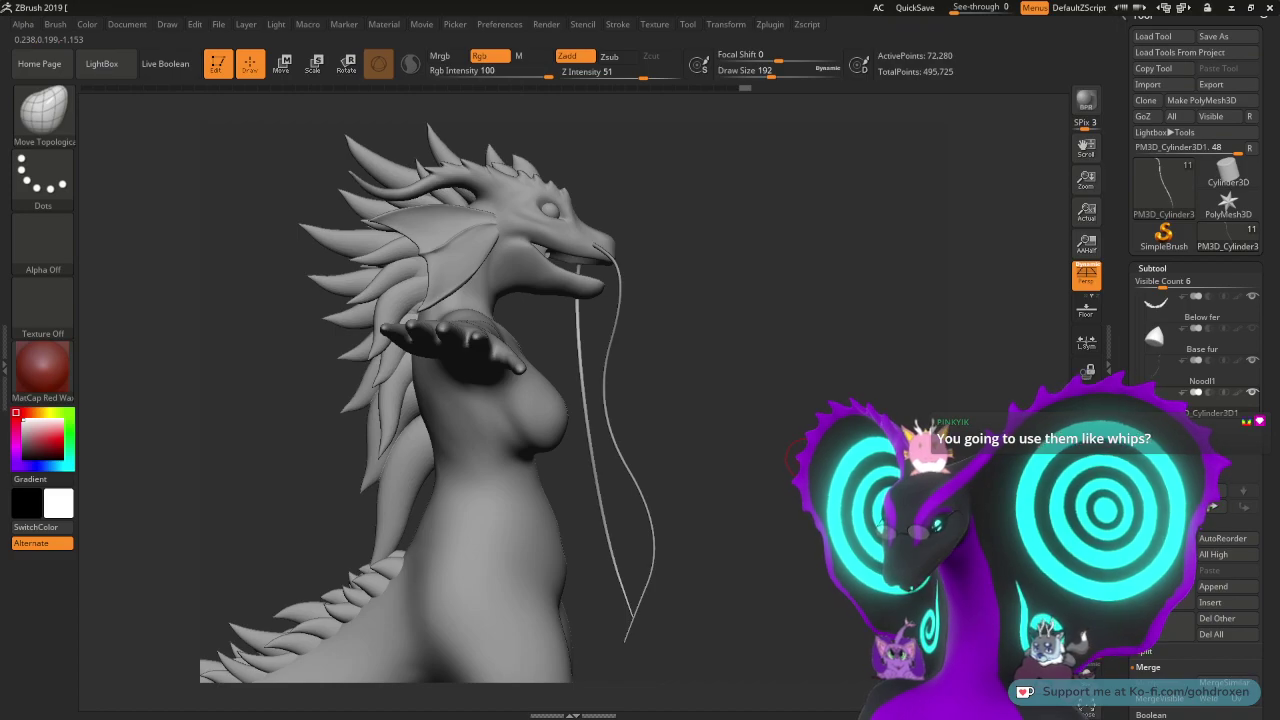
{"action": "mouse_move", "coordinate": [806, 458]}
{"action": "left_mouse_down"}
{"action": "mouse_move", "coordinate": [638, 458]}
{"action": "mouse_move", "coordinate": [667, 458]}
{"action": "left_mouse_up"}
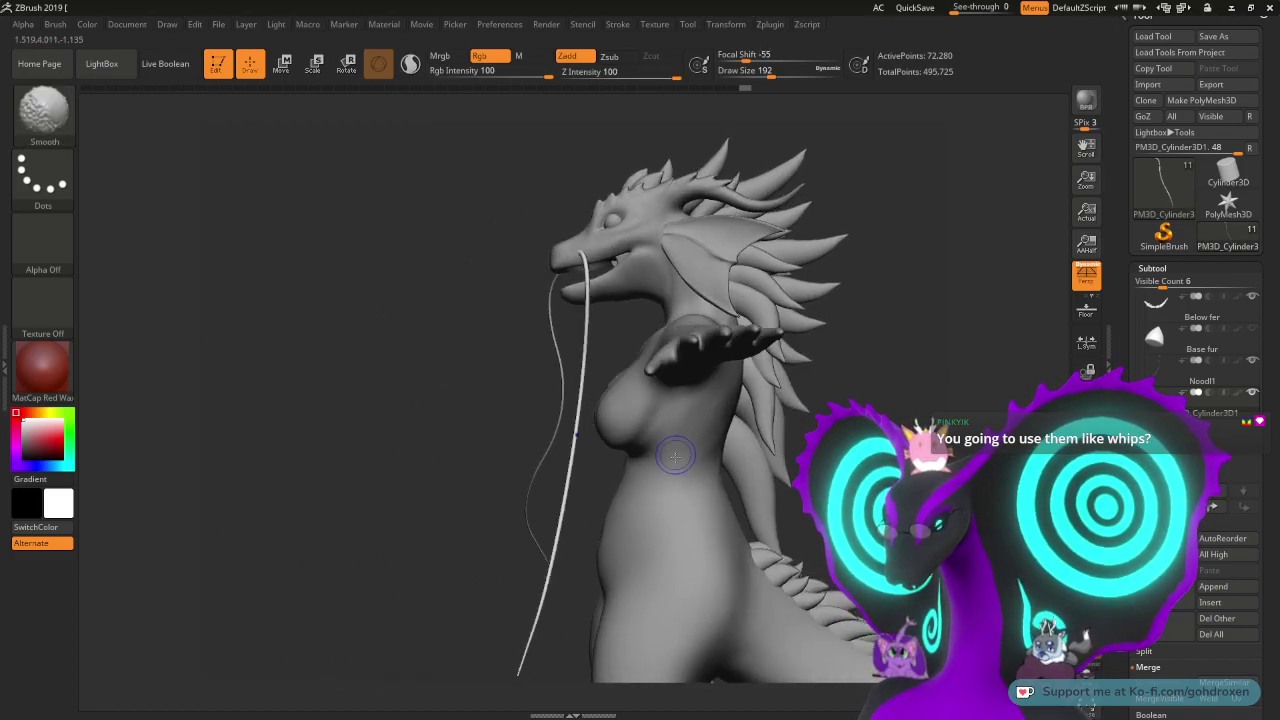
{"action": "left_click_drag", "start_coordinate": [468, 442], "coordinate": [602, 443]}
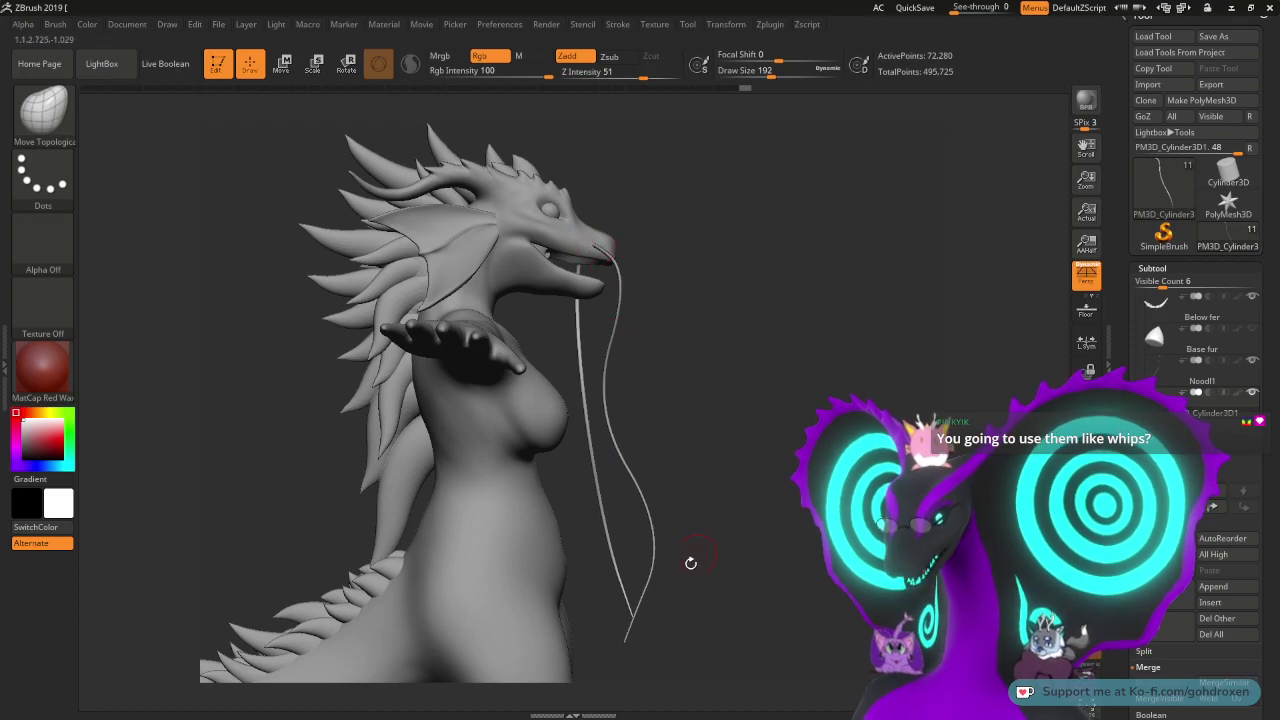
{"action": "left_click_drag", "start_coordinate": [704, 400], "coordinate": [698, 305], "text": "alt"}
{"action": "left_click_drag", "start_coordinate": [698, 305], "coordinate": [608, 305]}
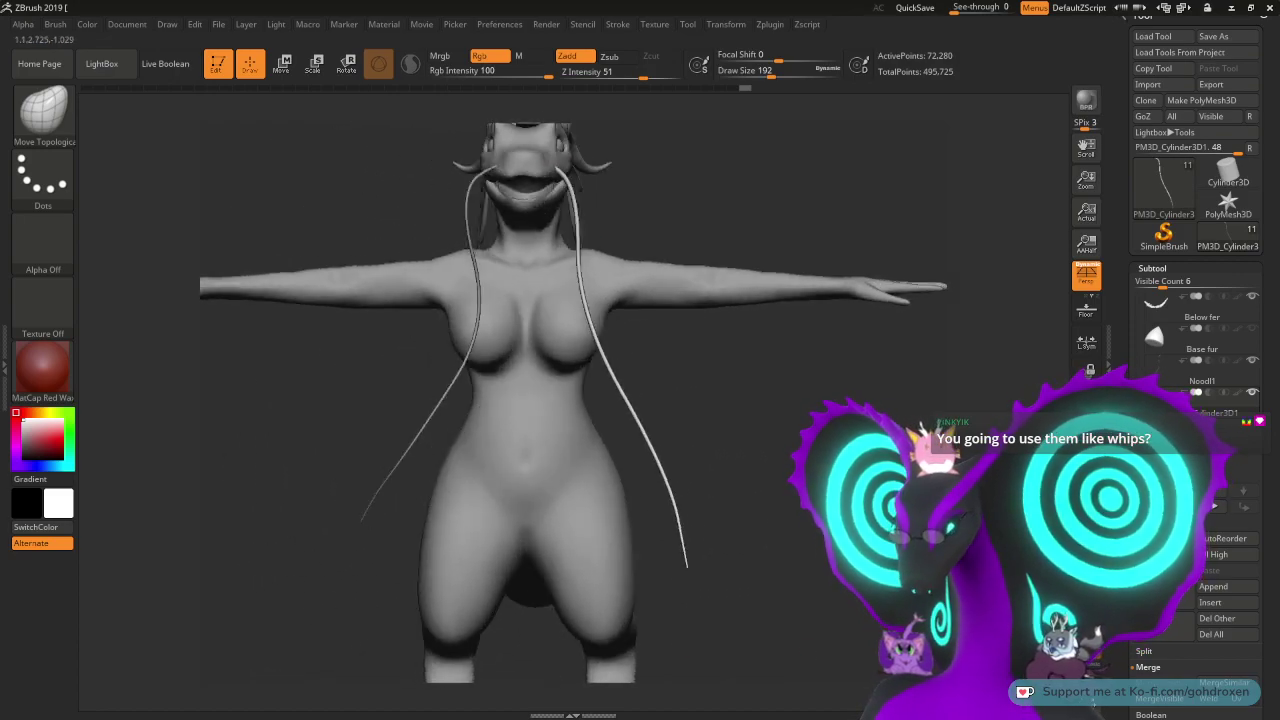
{"action": "mouse_move", "coordinate": [895, 430]}
{"action": "left_mouse_down"}
{"action": "mouse_move", "coordinate": [777, 435]}
{"action": "mouse_move", "coordinate": [1022, 435]}
{"action": "mouse_move", "coordinate": [862, 435]}
{"action": "mouse_move", "coordinate": [909, 435]}
{"action": "mouse_move", "coordinate": [900, 415]}
{"action": "mouse_move", "coordinate": [906, 434]}
{"action": "left_mouse_up"}
- Try rescaling the new whisker from its snout end along the gizmo's axes, and undo the changes
{"action": "key", "text": "w"}
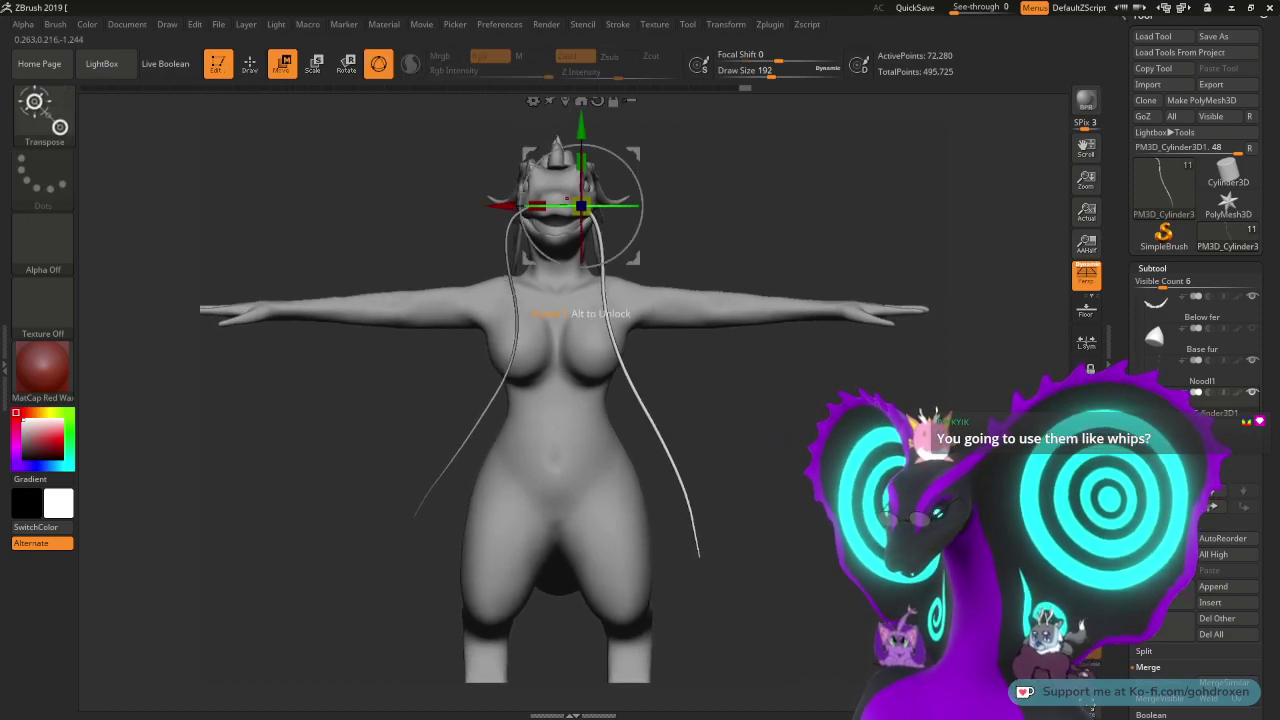
{"action": "left_click_drag", "start_coordinate": [581, 205], "coordinate": [581, 207]}
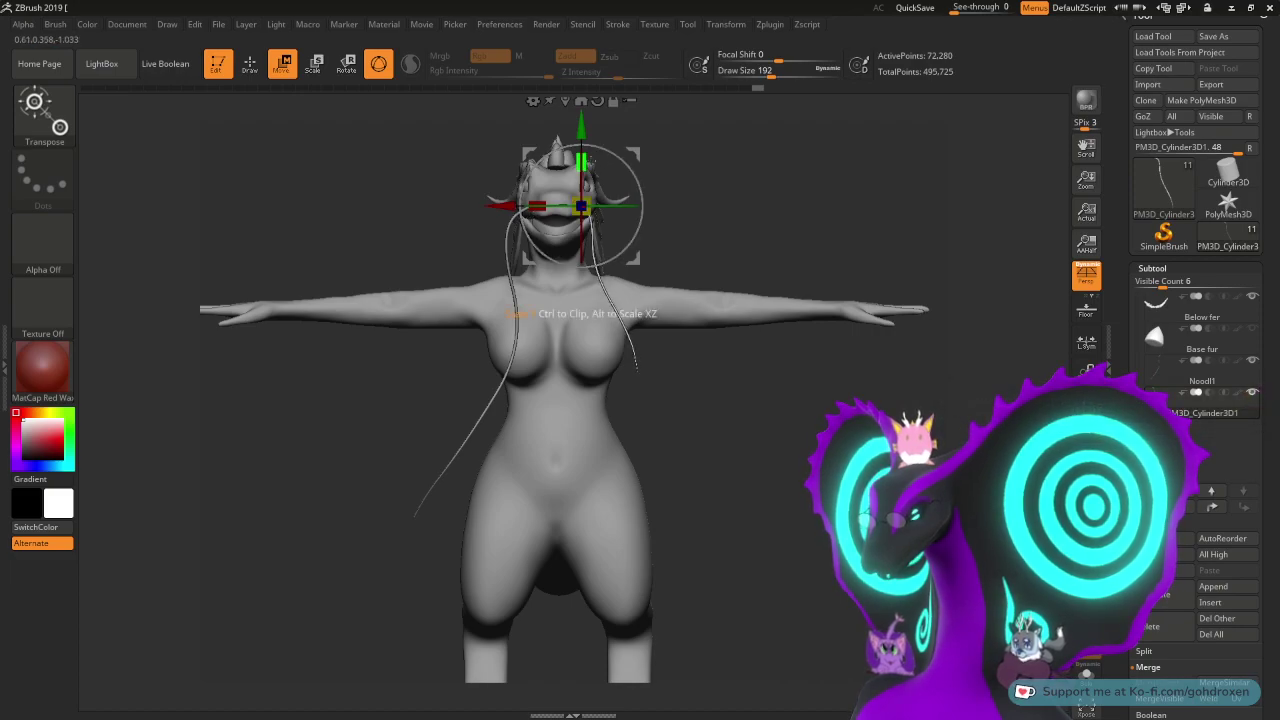
{"action": "left_click_drag", "start_coordinate": [581, 125], "coordinate": [580, 100]}
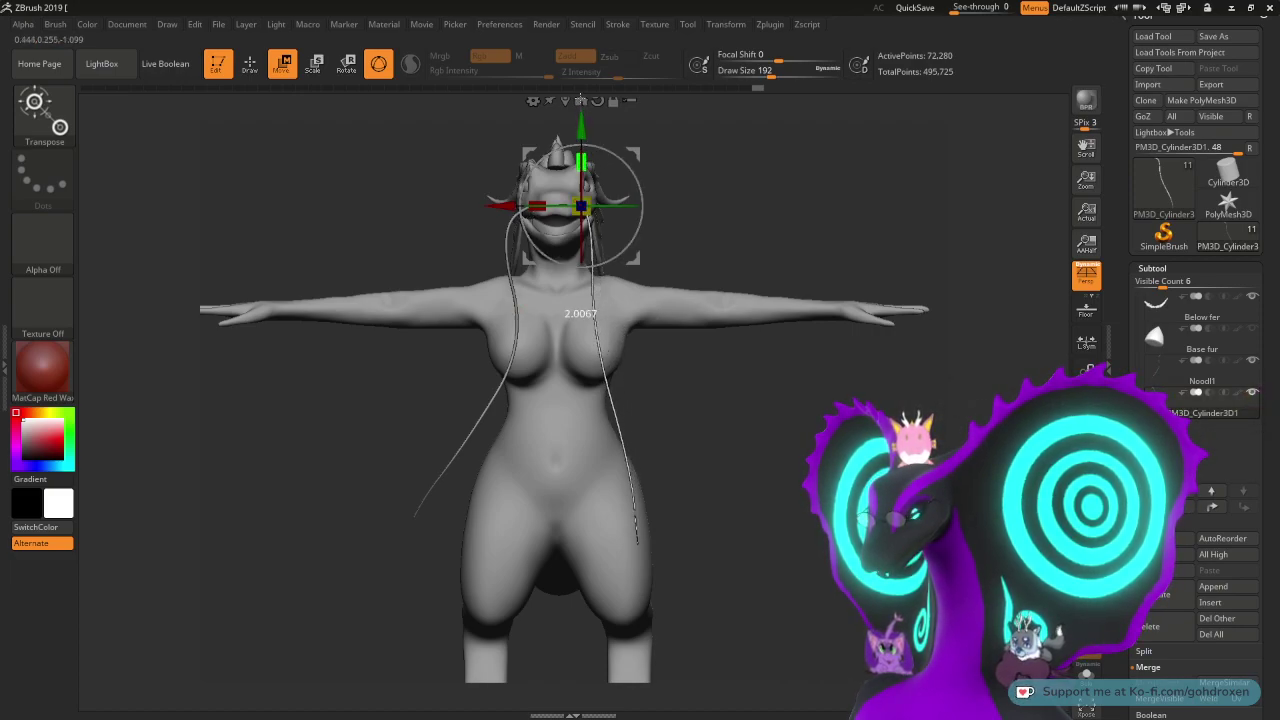
{"action": "left_click_drag", "start_coordinate": [537, 206], "coordinate": [361, 202]}
{"action": "key", "text": "ctrl+z"}
- Identify the old whisker by toggling its visibility, and delete the Noodl1 subtool
{"action": "mouse_move", "coordinate": [735, 199]}
{"action": "left_mouse_down"}
{"action": "mouse_move", "coordinate": [400, 212]}
{"action": "mouse_move", "coordinate": [763, 217]}
{"action": "mouse_move", "coordinate": [800, 203]}
{"action": "mouse_move", "coordinate": [787, 194]}
{"action": "mouse_move", "coordinate": [826, 214]}
{"action": "mouse_move", "coordinate": [805, 243]}
{"action": "left_mouse_up"}
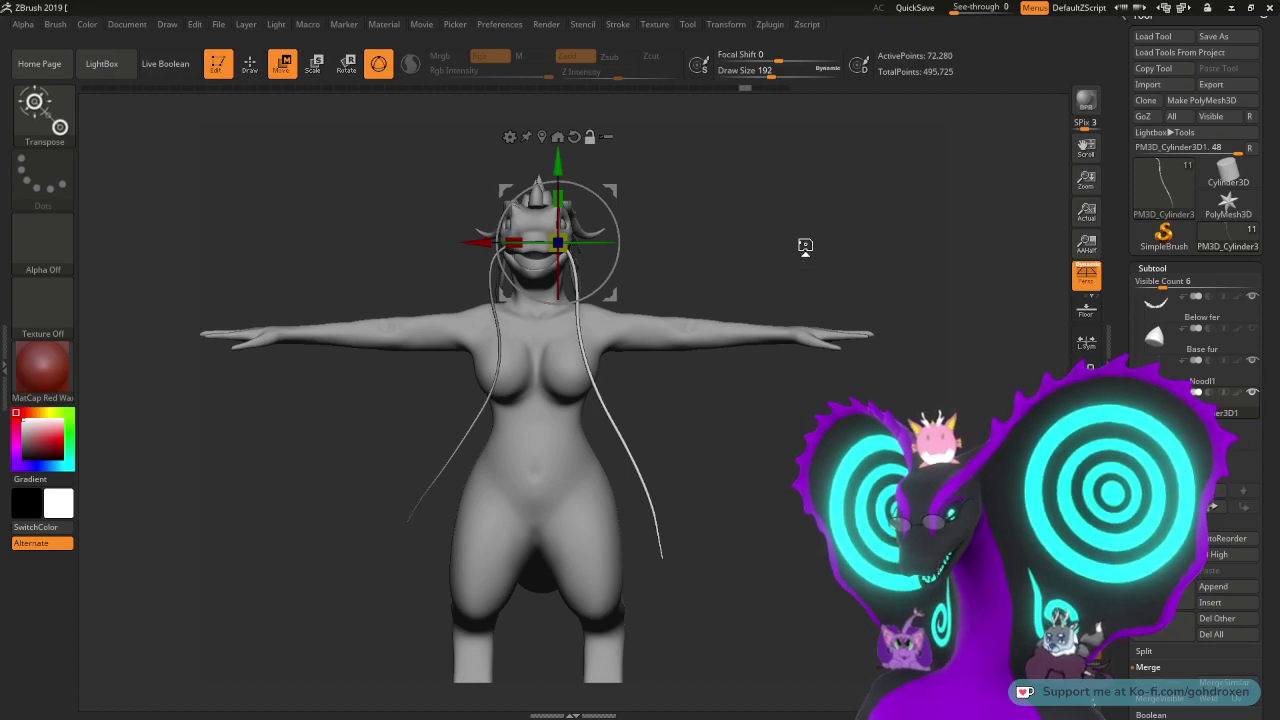
{"action": "left_click_drag", "start_coordinate": [805, 245], "coordinate": [773, 270]}
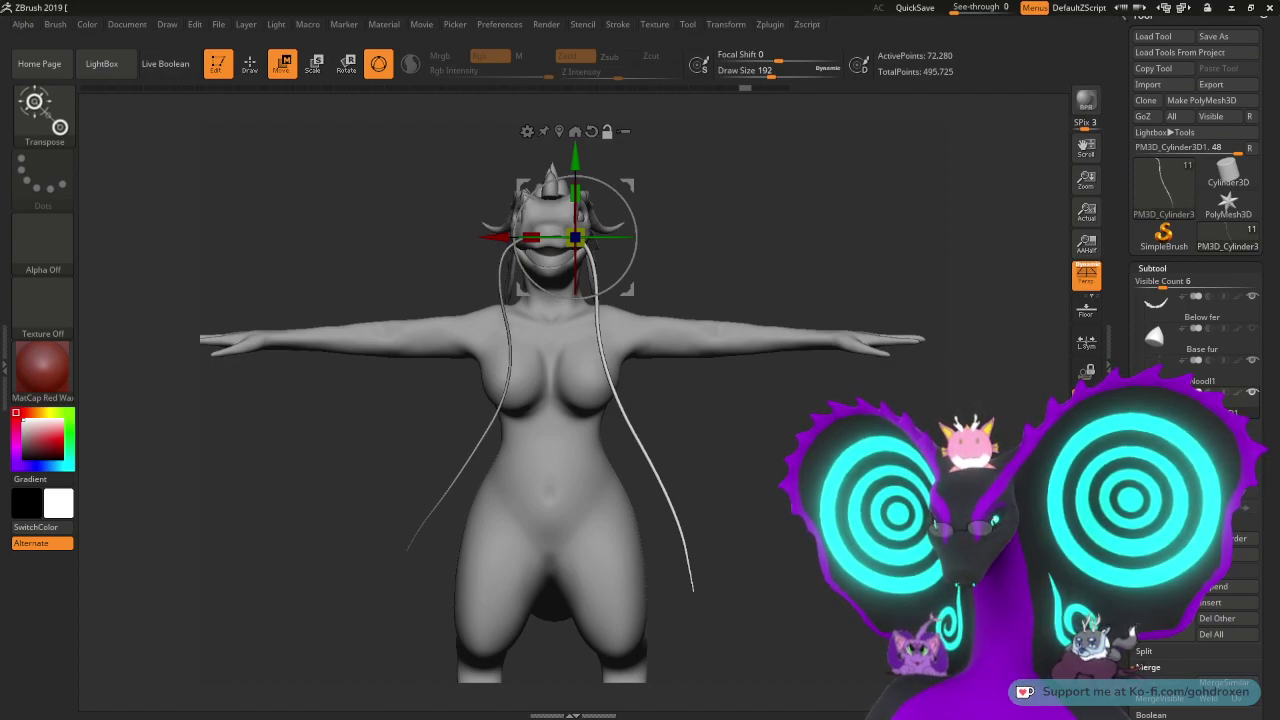
{"action": "mouse_move", "coordinate": [812, 220]}
{"action": "left_mouse_down"}
{"action": "mouse_move", "coordinate": [749, 230]}
{"action": "mouse_move", "coordinate": [826, 222]}
{"action": "mouse_move", "coordinate": [801, 235]}
{"action": "left_mouse_up"}
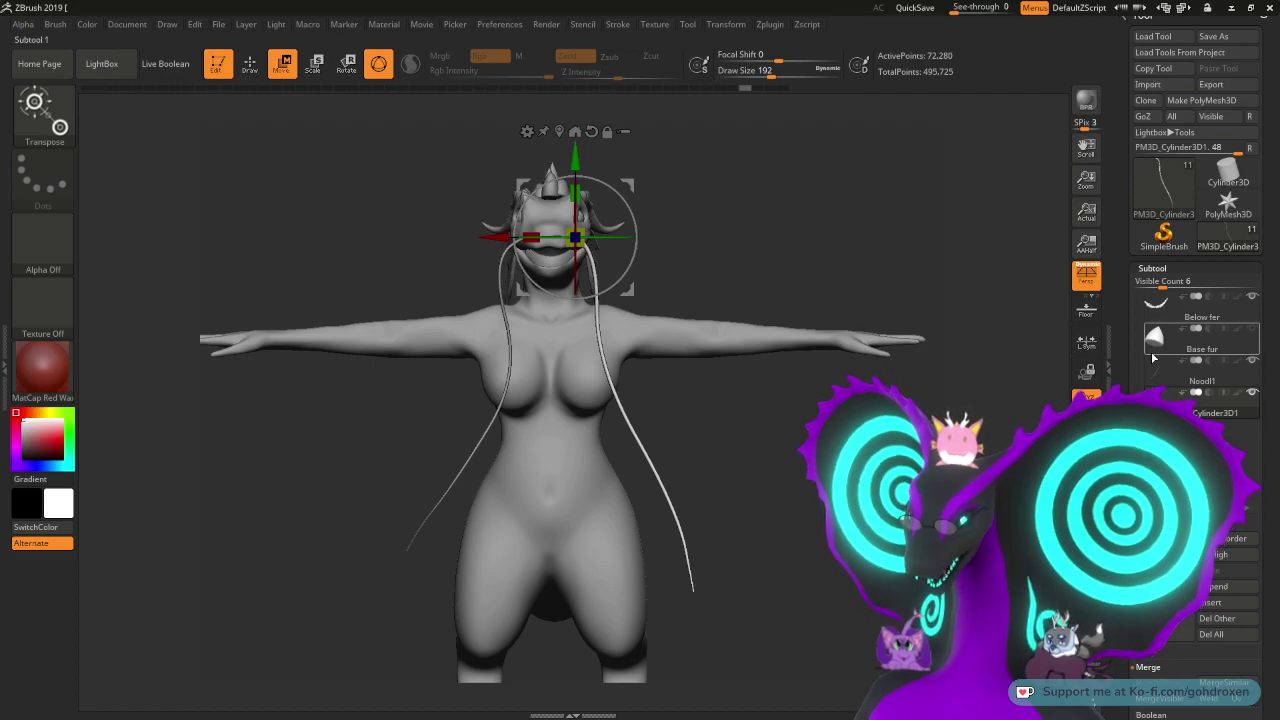
{"action": "left_click", "coordinate": [1251, 391]}
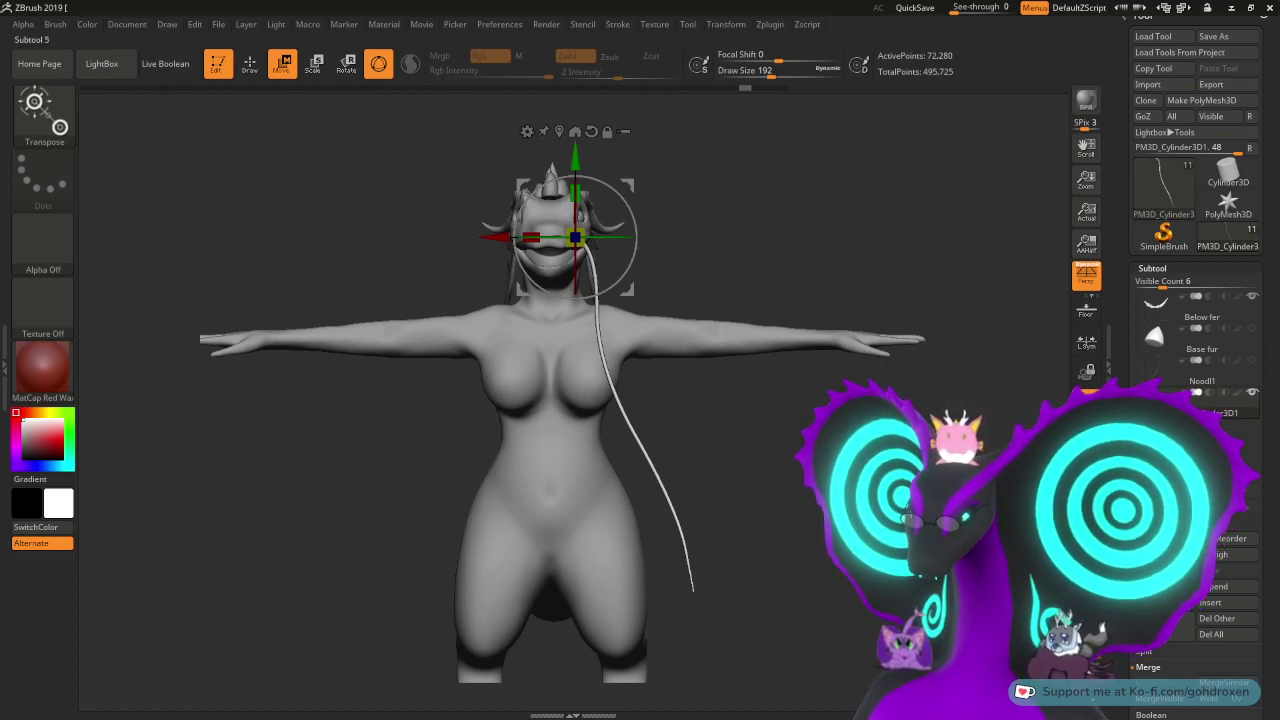
{"action": "left_click", "coordinate": [1240, 388]}
{"action": "left_click", "coordinate": [1162, 618]}
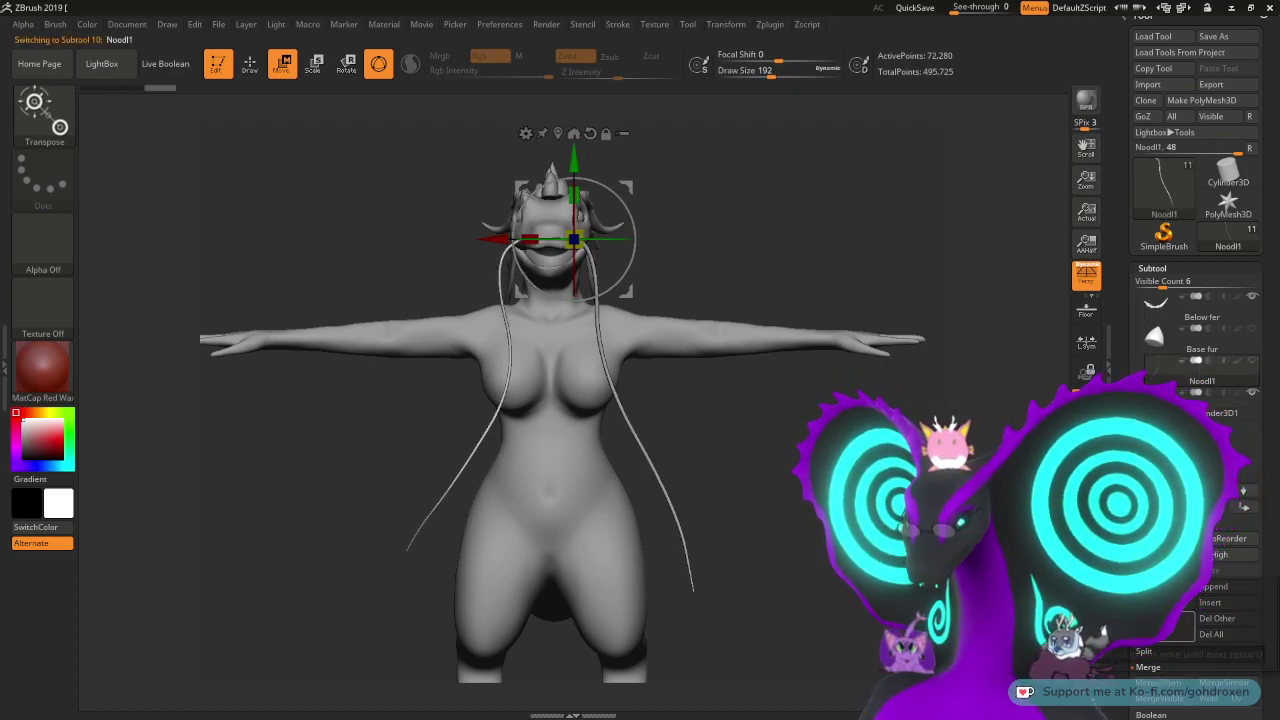
{"action": "left_click", "coordinate": [1115, 642]}
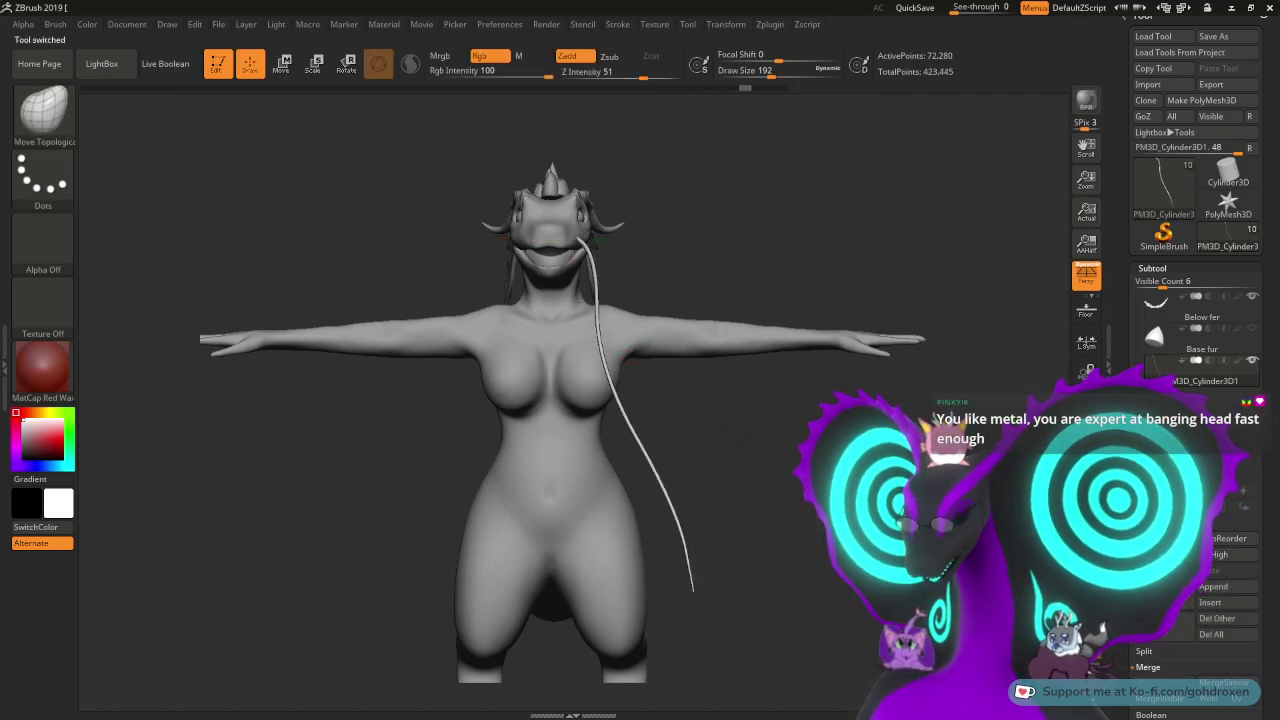
- Duplicate the Noodlthe2nd whisker subtool and mirror the copy to the other side of the snout
{"action": "left_click_drag", "start_coordinate": [700, 441], "coordinate": [670, 445]}
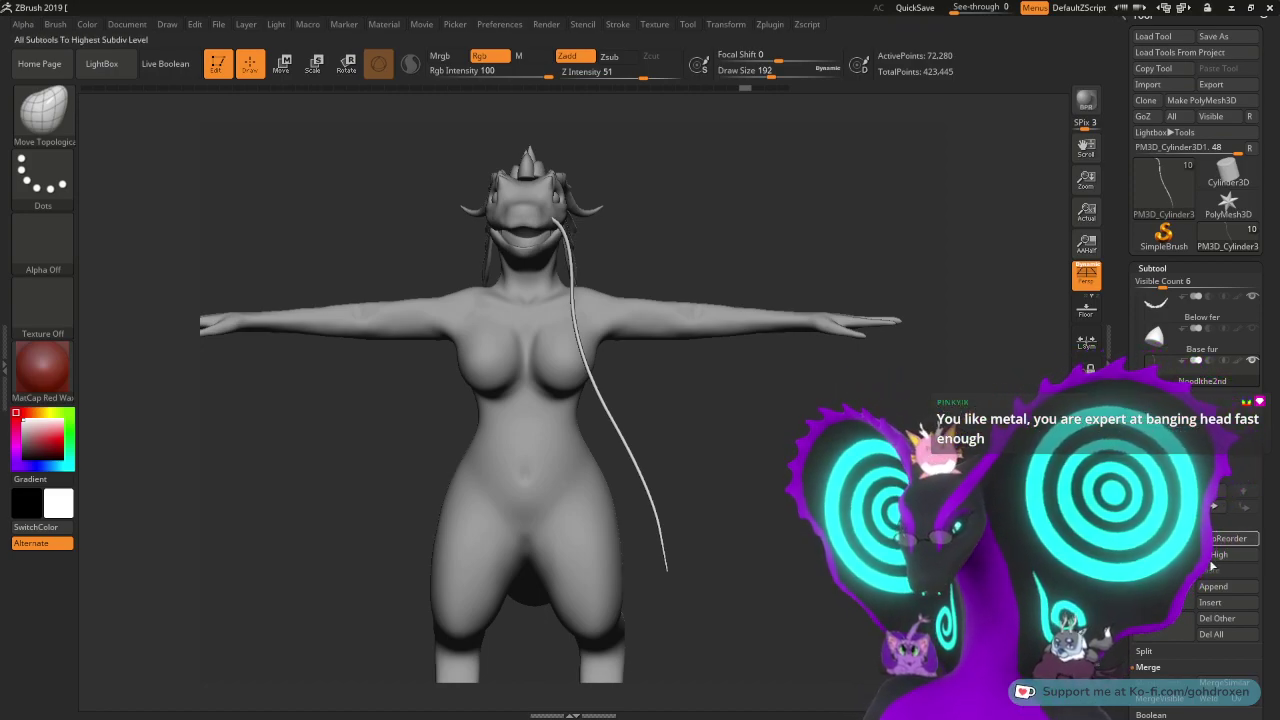
{"action": "left_click", "coordinate": [1195, 603]}
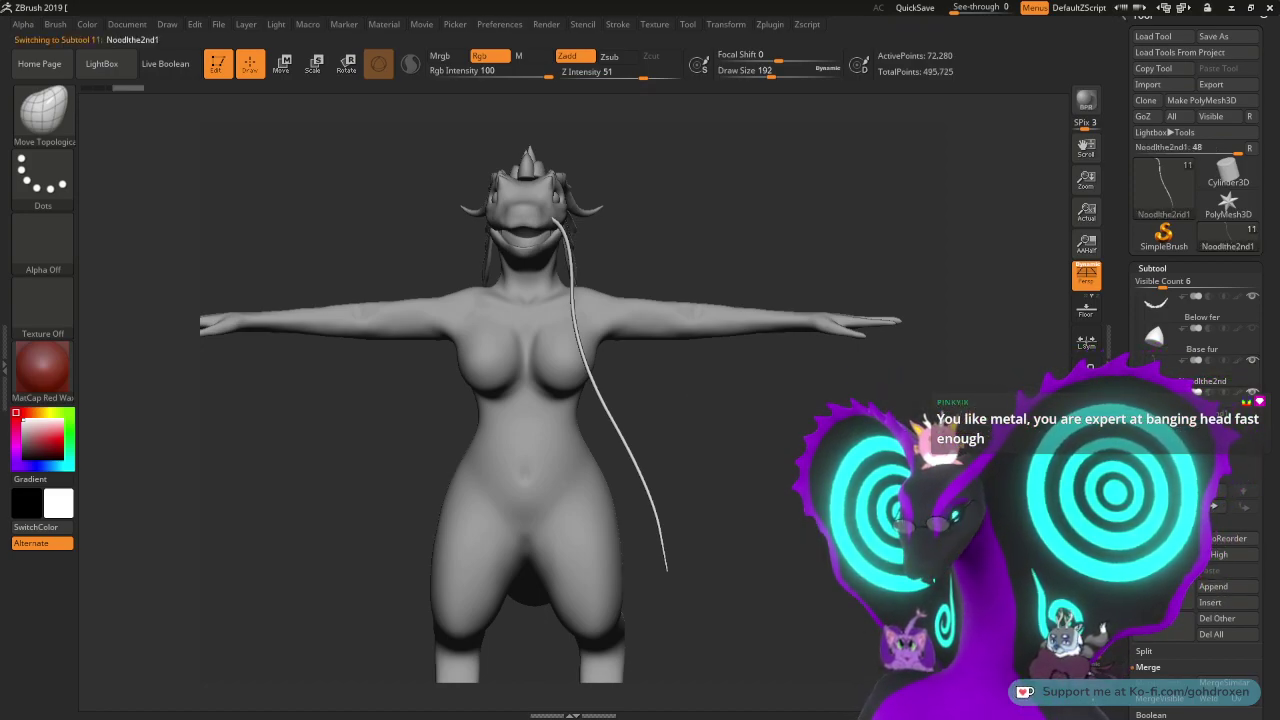
{"action": "mouse_move", "coordinate": [1125, 354]}
{"action": "left_mouse_down"}
{"action": "mouse_move", "coordinate": [1127, 323]}
{"action": "mouse_move", "coordinate": [1127, 363]}
{"action": "left_mouse_up"}
{"action": "left_click", "coordinate": [1162, 566]}
{"action": "left_click", "coordinate": [1181, 161]}
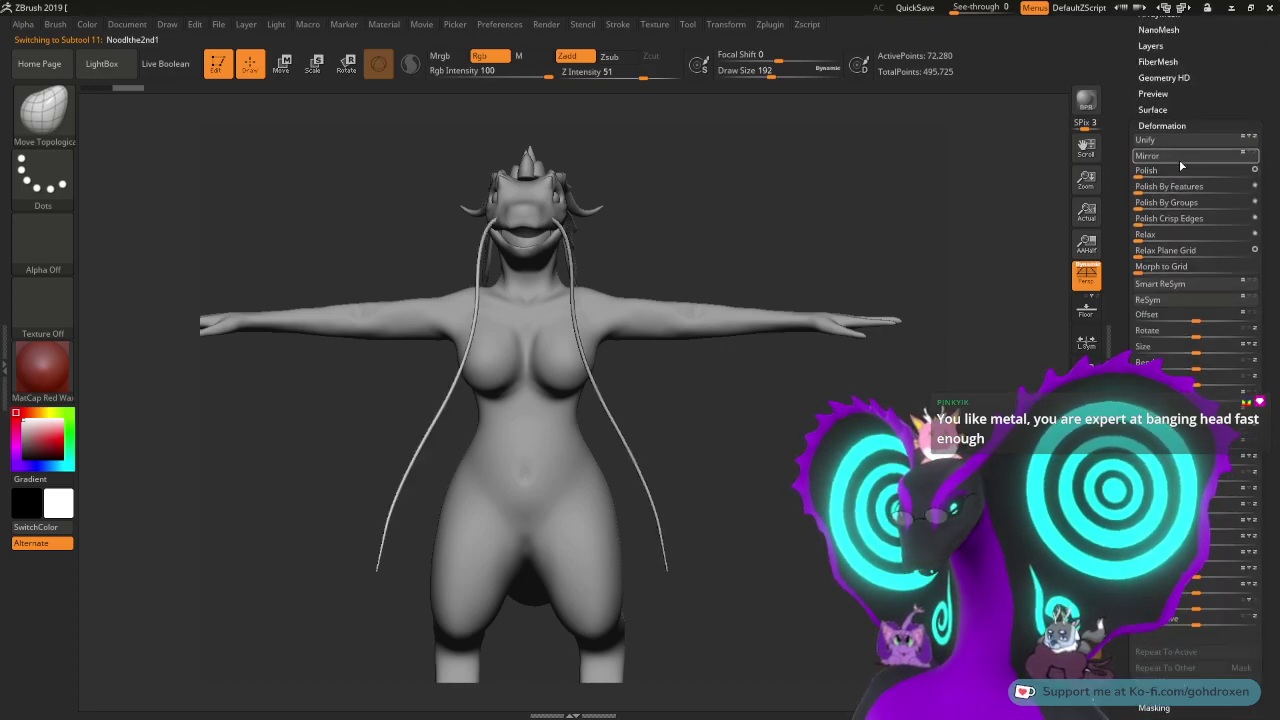
- Inspect the mirrored whisker pair on the full body from the front and side, checking length, symmetry and attachment at the snout
{"action": "left_click_drag", "start_coordinate": [829, 229], "coordinate": [835, 474]}
{"action": "left_click_drag", "start_coordinate": [1120, 84], "coordinate": [1128, 200]}
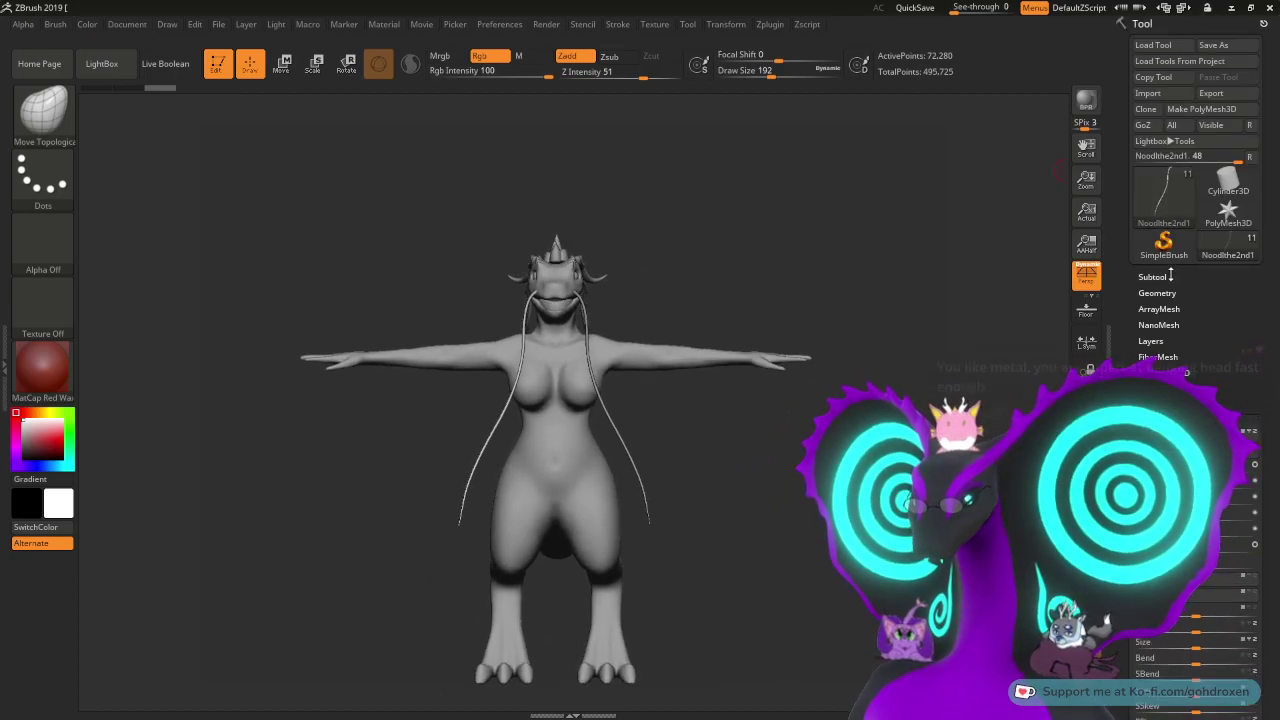
{"action": "left_click", "coordinate": [1165, 277]}
{"action": "left_click_drag", "start_coordinate": [747, 289], "coordinate": [771, 265]}
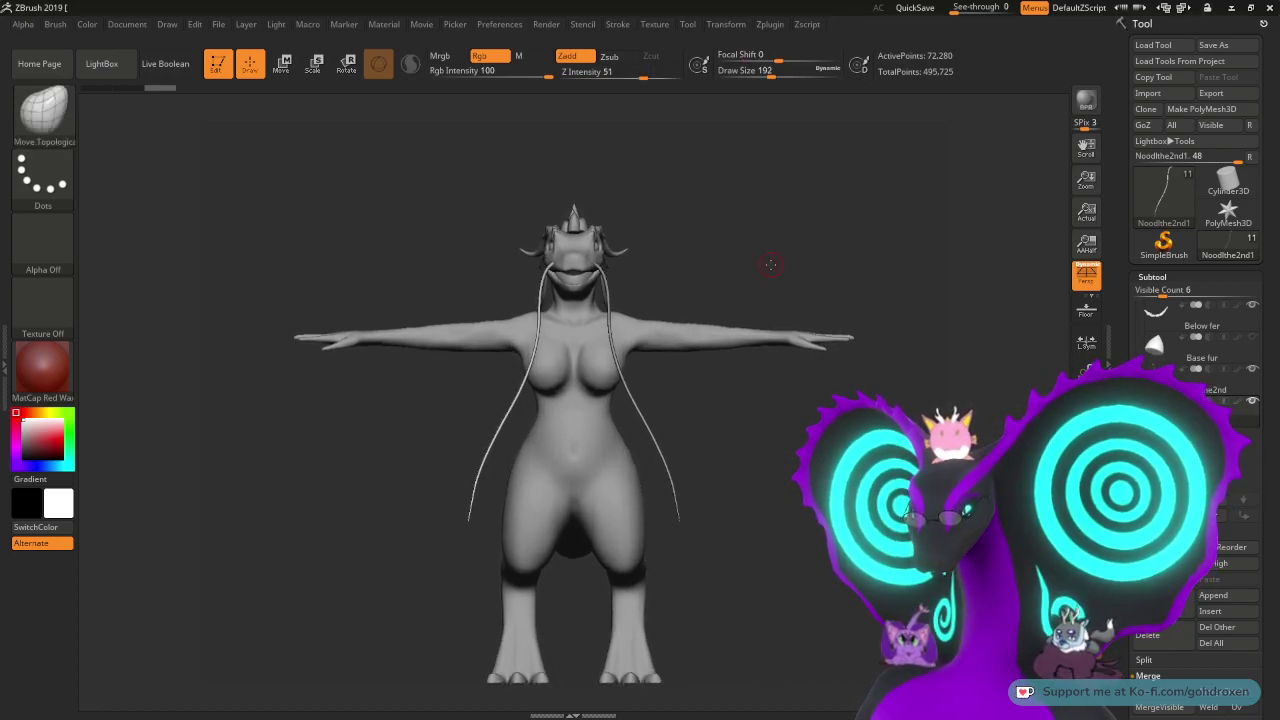
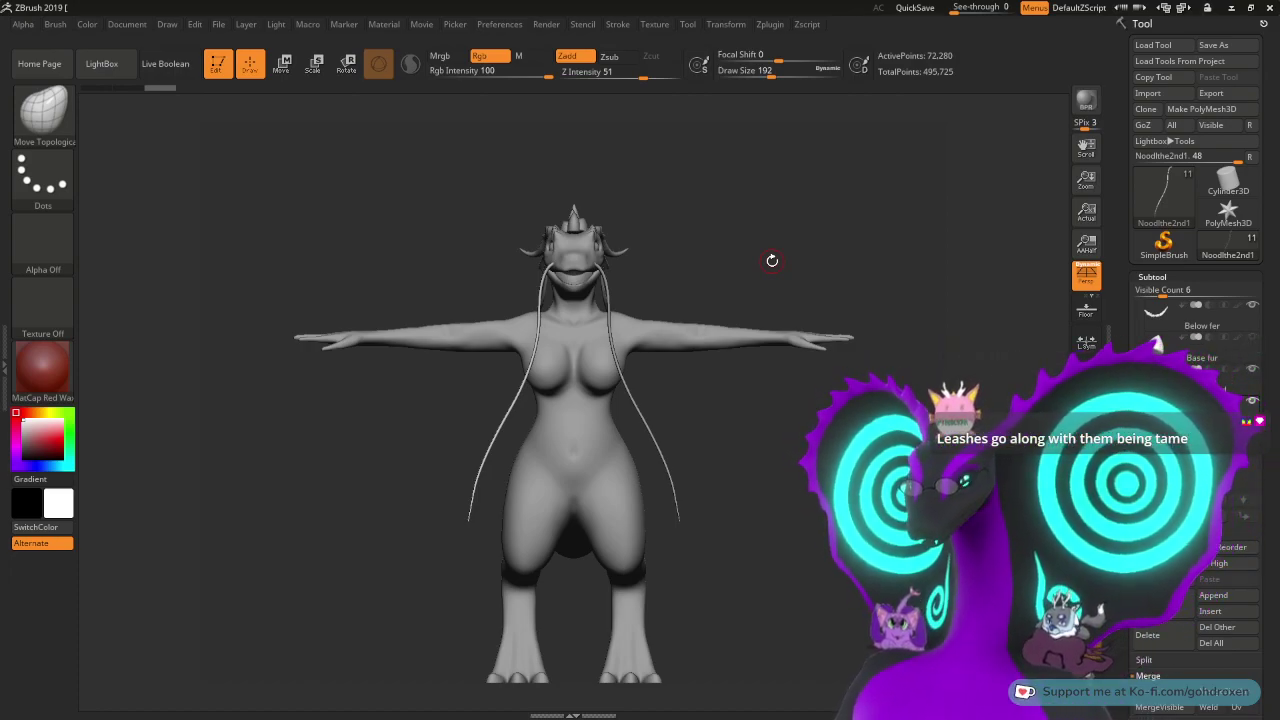
{"action": "left_click_drag", "start_coordinate": [762, 253], "coordinate": [639, 249]}
{"action": "left_click_drag", "start_coordinate": [747, 247], "coordinate": [777, 292]}
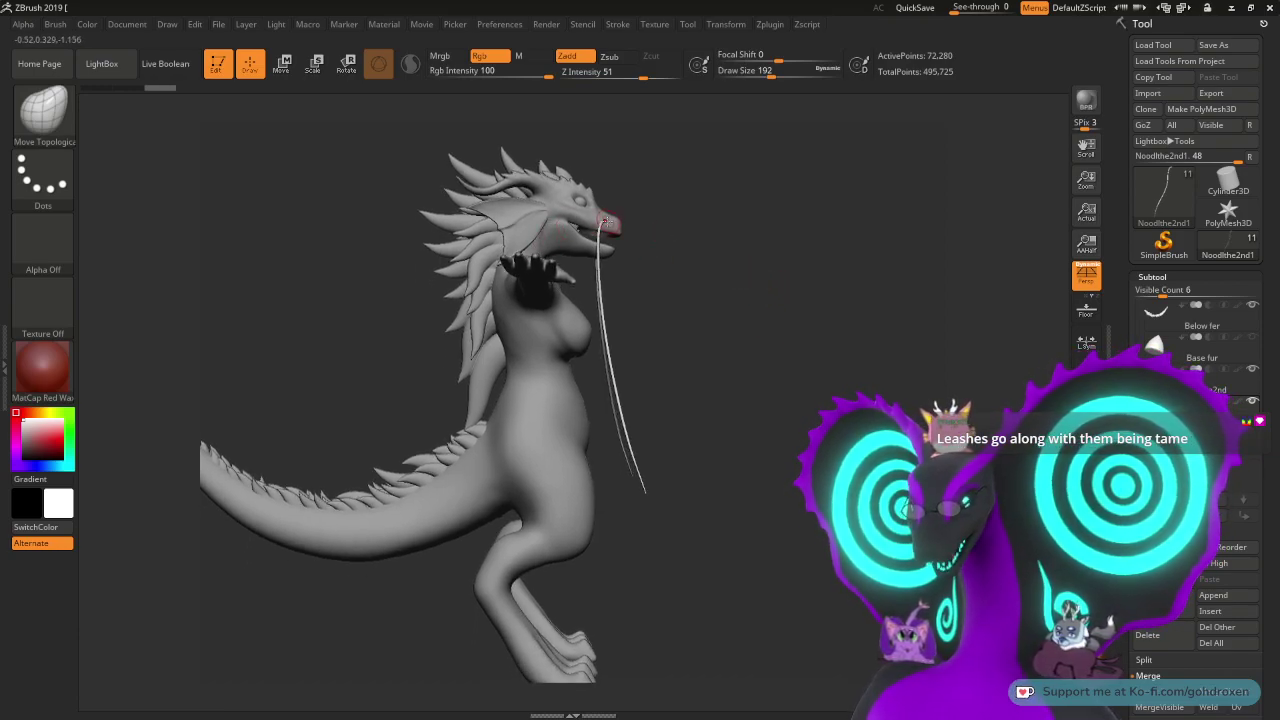
{"action": "left_click_drag", "start_coordinate": [820, 363], "coordinate": [717, 399]}
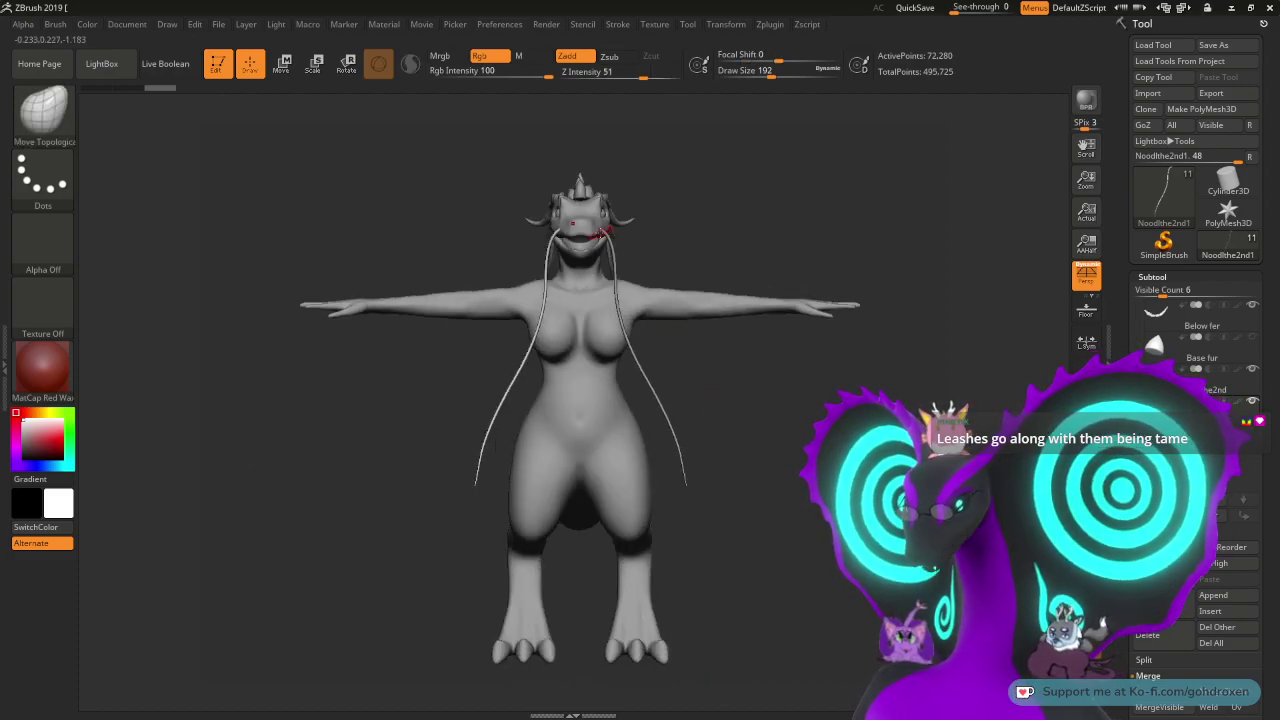
{"action": "left_click_drag", "start_coordinate": [768, 571], "coordinate": [634, 240]}
{"action": "mouse_move", "coordinate": [694, 534]}
{"action": "left_mouse_down"}
{"action": "mouse_move", "coordinate": [750, 403]}
{"action": "mouse_move", "coordinate": [718, 363]}
{"action": "mouse_move", "coordinate": [731, 340]}
{"action": "mouse_move", "coordinate": [611, 229]}
{"action": "left_mouse_up"}
{"action": "mouse_move", "coordinate": [774, 421]}
{"action": "left_mouse_down"}
{"action": "mouse_move", "coordinate": [626, 254]}
{"action": "mouse_move", "coordinate": [640, 235]}
{"action": "left_mouse_up"}
{"action": "left_click_drag", "start_coordinate": [760, 400], "coordinate": [625, 385]}
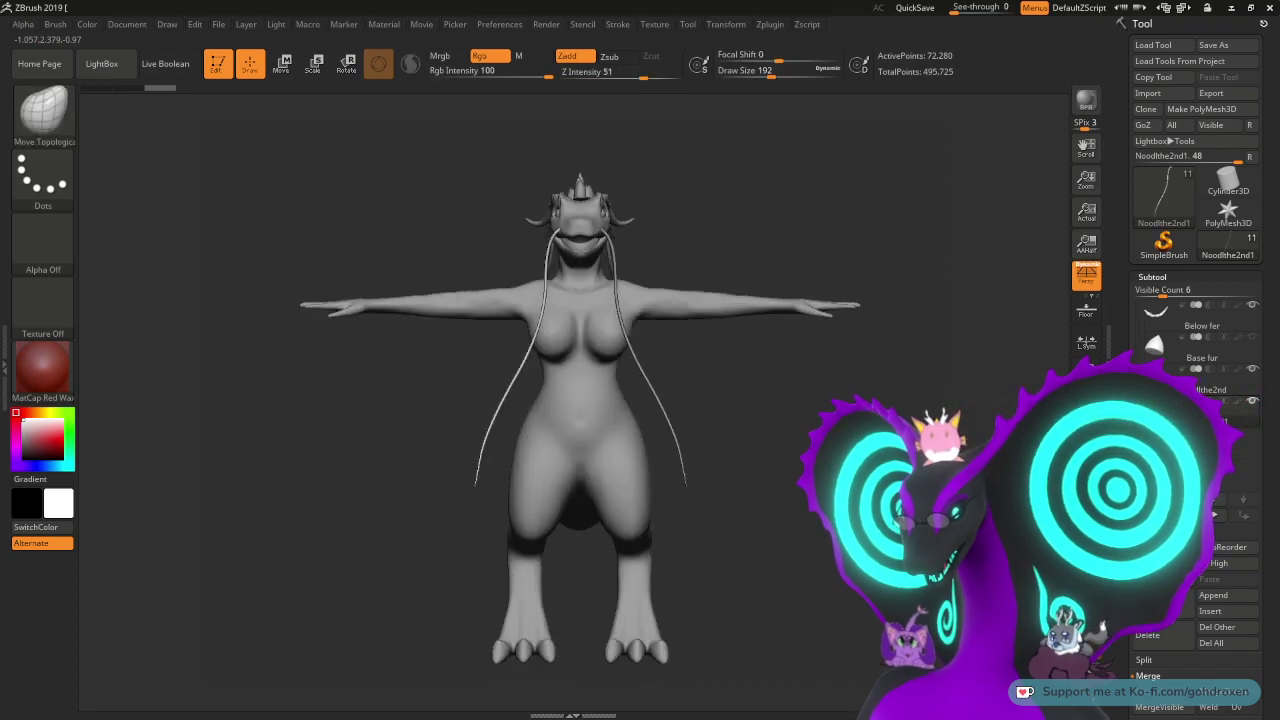
{"action": "left_click_drag", "start_coordinate": [822, 455], "coordinate": [805, 430], "text": "alt"}
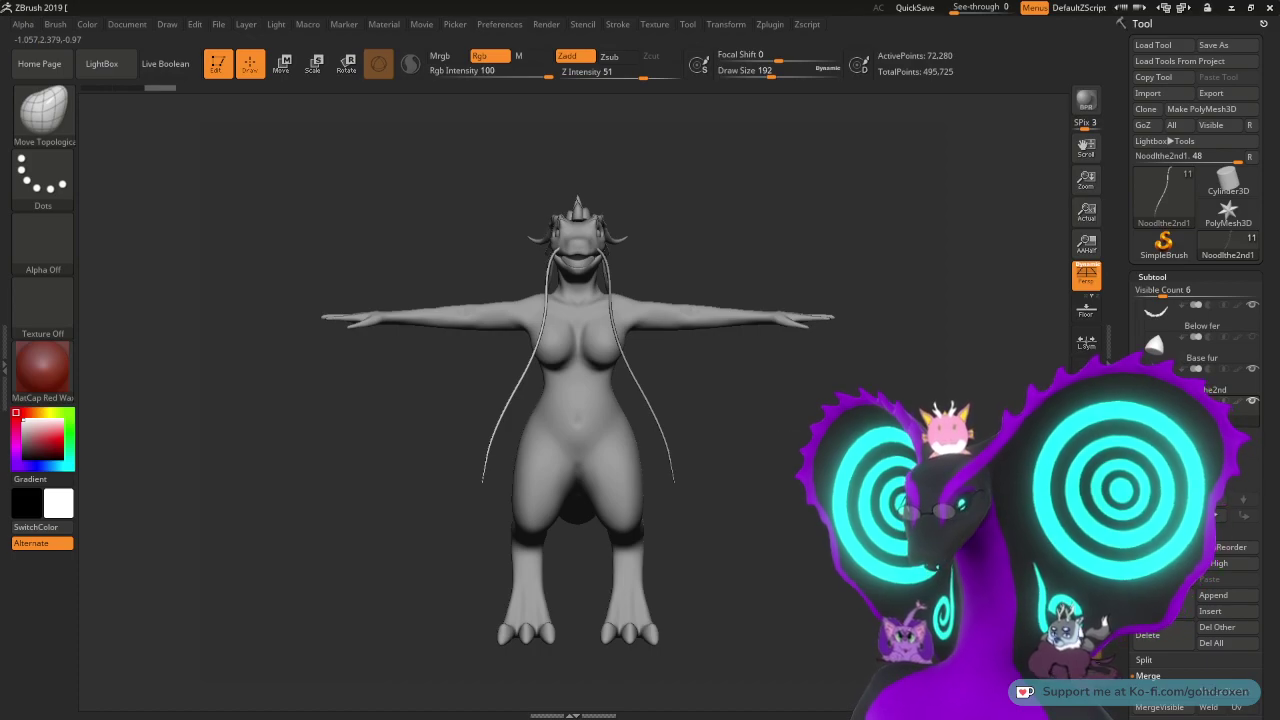
{"action": "left_click_drag", "start_coordinate": [730, 430], "coordinate": [880, 452]}
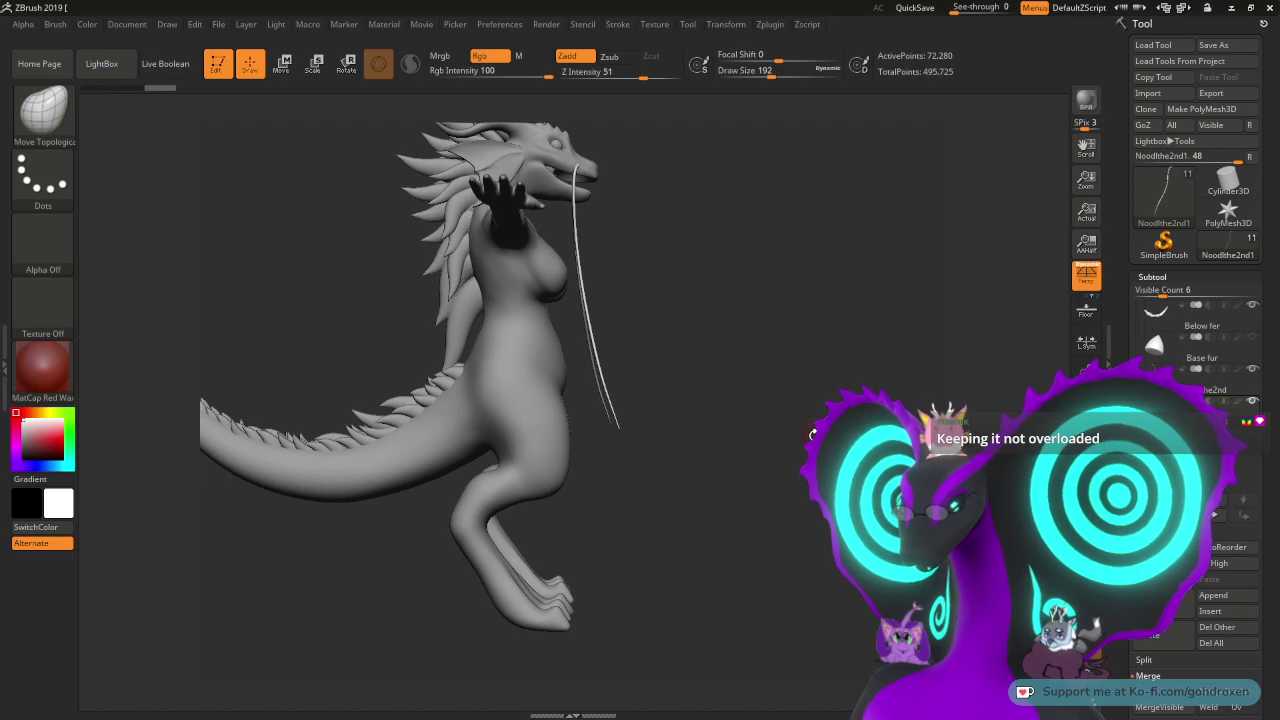
{"action": "left_click_drag", "start_coordinate": [807, 437], "coordinate": [785, 464], "text": "alt"}
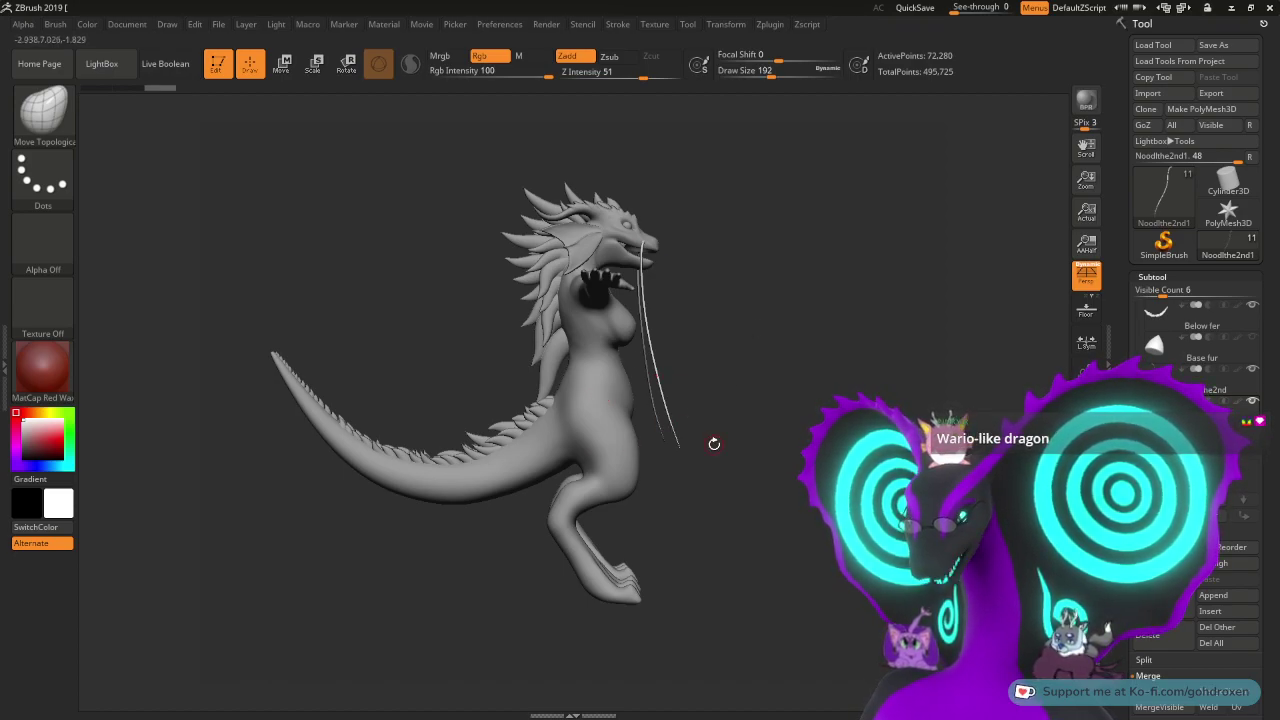
- Select the body subtool and save the tool as a new version named uwu 42.ZTL
{"action": "left_click", "coordinate": [620, 395], "text": "alt"}
{"action": "mouse_move", "coordinate": [772, 410]}
{"action": "left_mouse_down", "text": "alt"}
{"action": "mouse_move", "coordinate": [772, 440]}
{"action": "mouse_move", "coordinate": [774, 398]}
{"action": "mouse_move", "coordinate": [740, 375]}
{"action": "mouse_move", "coordinate": [762, 377]}
{"action": "left_mouse_up", "text": "alt"}
{"action": "key", "text": "shift"}
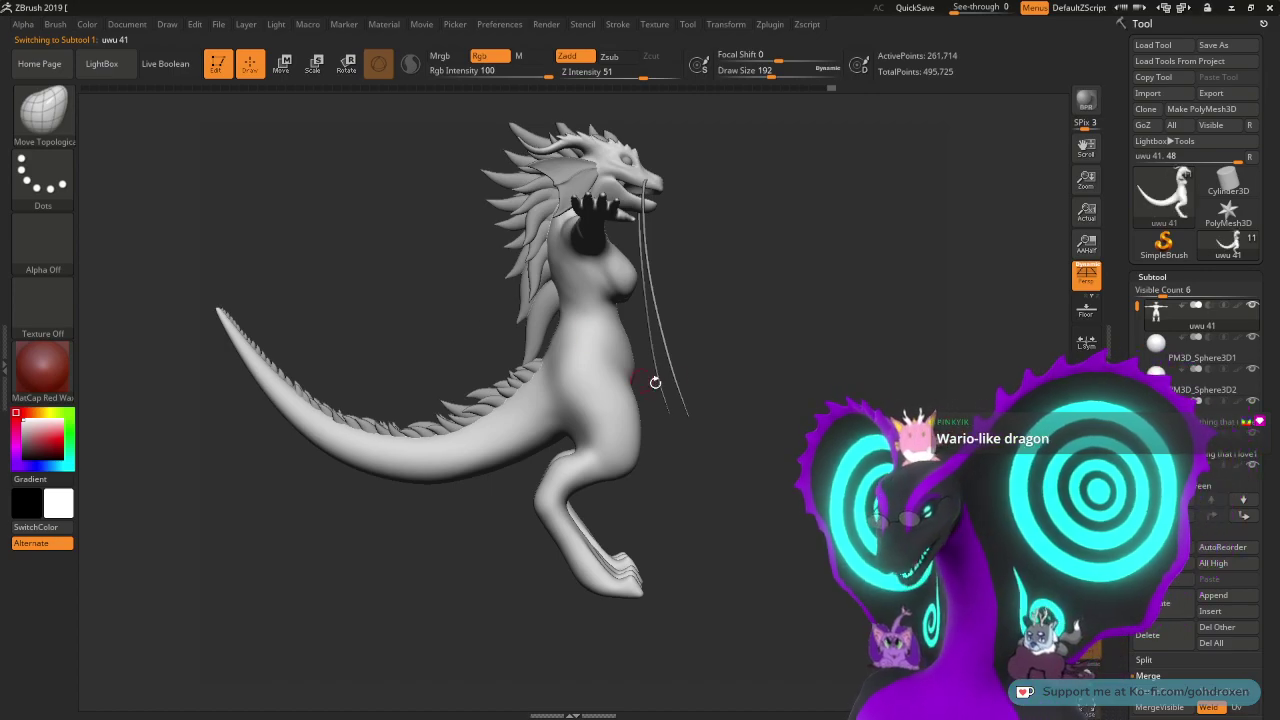
{"action": "left_click_drag", "start_coordinate": [734, 473], "coordinate": [759, 453]}
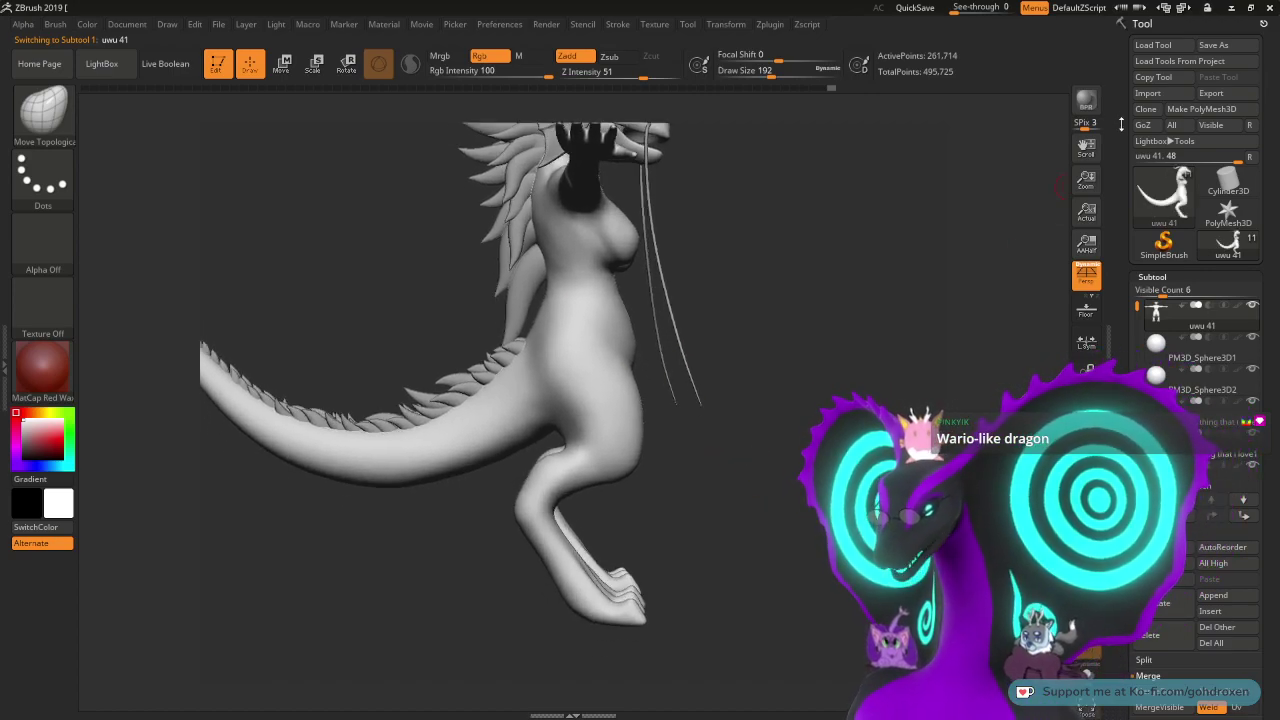
{"action": "left_click", "coordinate": [1213, 45]}
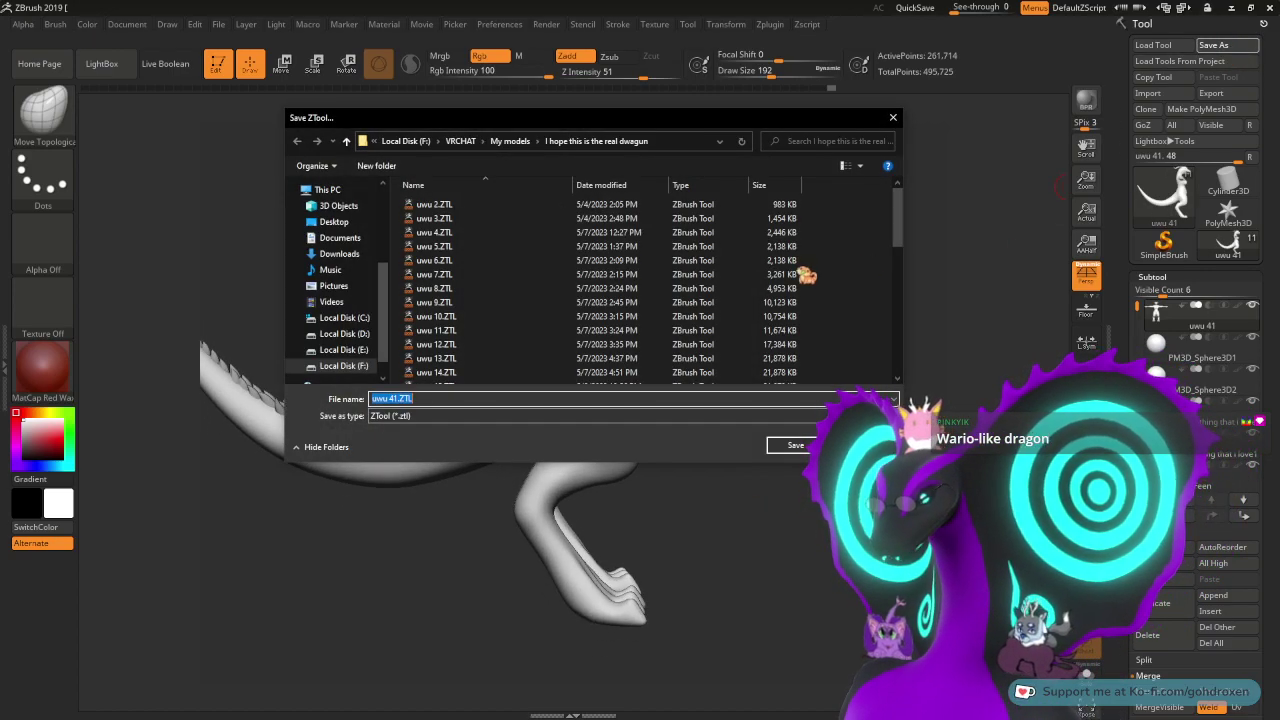
{"action": "left_click", "coordinate": [394, 398]}
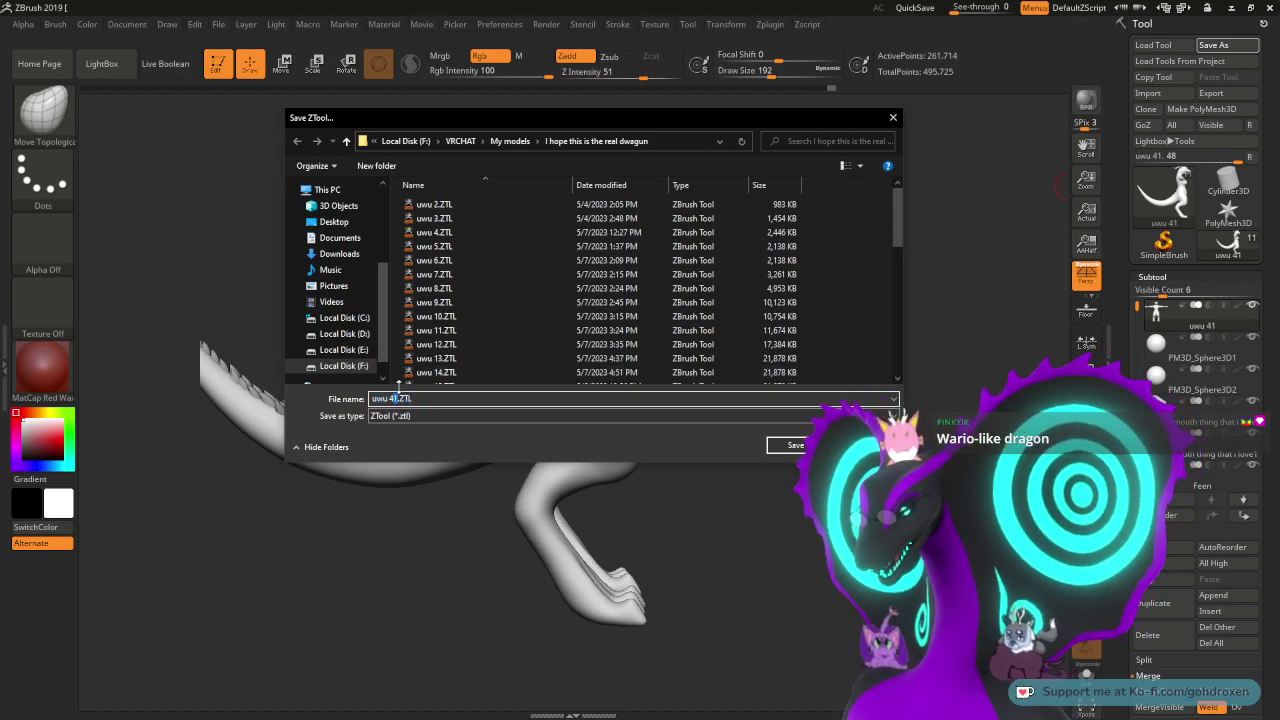
{"action": "type", "text": "2"}
{"action": "key", "text": "Return"}
- Raise the draw size to 1000 and paint a mask over the legs from the hips down to the feet
{"action": "mouse_move", "coordinate": [810, 412]}
{"action": "left_mouse_down"}
{"action": "mouse_move", "coordinate": [791, 450]}
{"action": "mouse_move", "coordinate": [765, 415]}
{"action": "left_mouse_up"}
{"action": "key", "text": "space"}
{"action": "left_click_drag", "start_coordinate": [661, 361], "coordinate": [735, 363]}
{"action": "key", "text": "ctrl"}
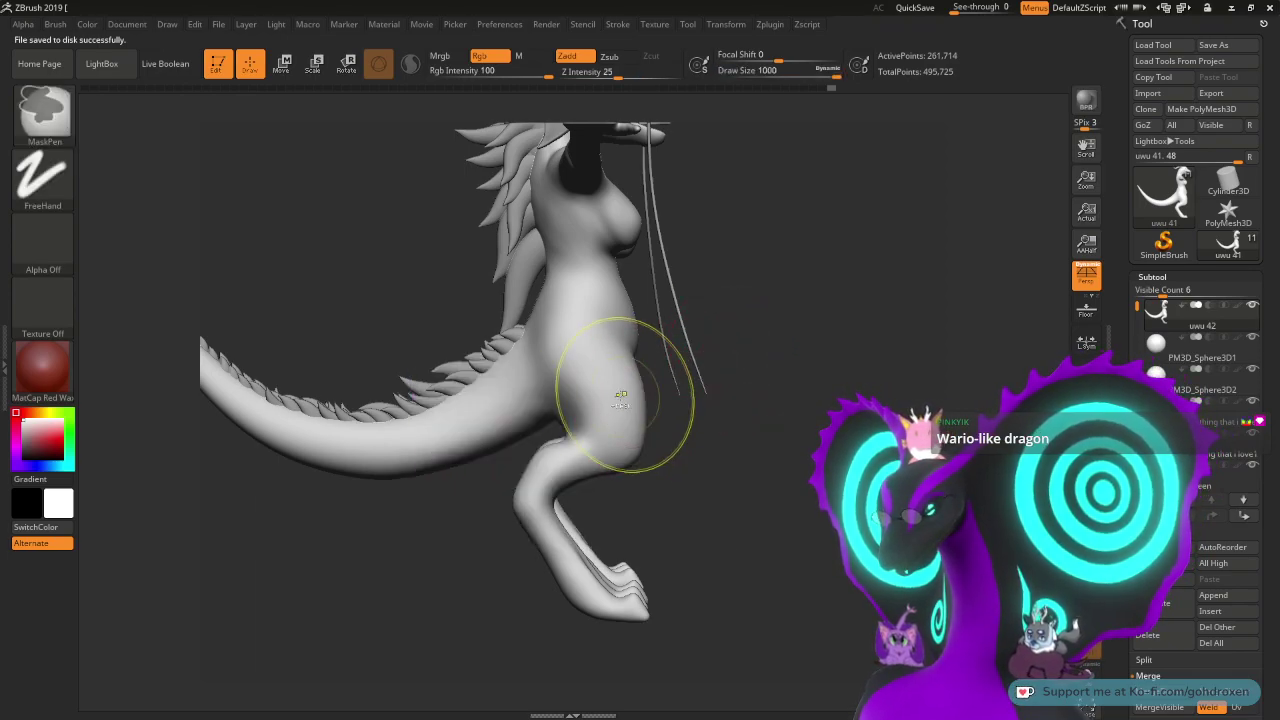
{"action": "mouse_move", "coordinate": [617, 413]}
{"action": "left_mouse_down", "text": "ctrl"}
{"action": "mouse_move", "coordinate": [575, 445]}
{"action": "mouse_move", "coordinate": [580, 360]}
{"action": "mouse_move", "coordinate": [605, 342]}
{"action": "mouse_move", "coordinate": [616, 418]}
{"action": "mouse_move", "coordinate": [532, 518]}
{"action": "mouse_move", "coordinate": [567, 530]}
{"action": "mouse_move", "coordinate": [618, 595]}
{"action": "mouse_move", "coordinate": [636, 596]}
{"action": "left_mouse_up", "text": "ctrl"}
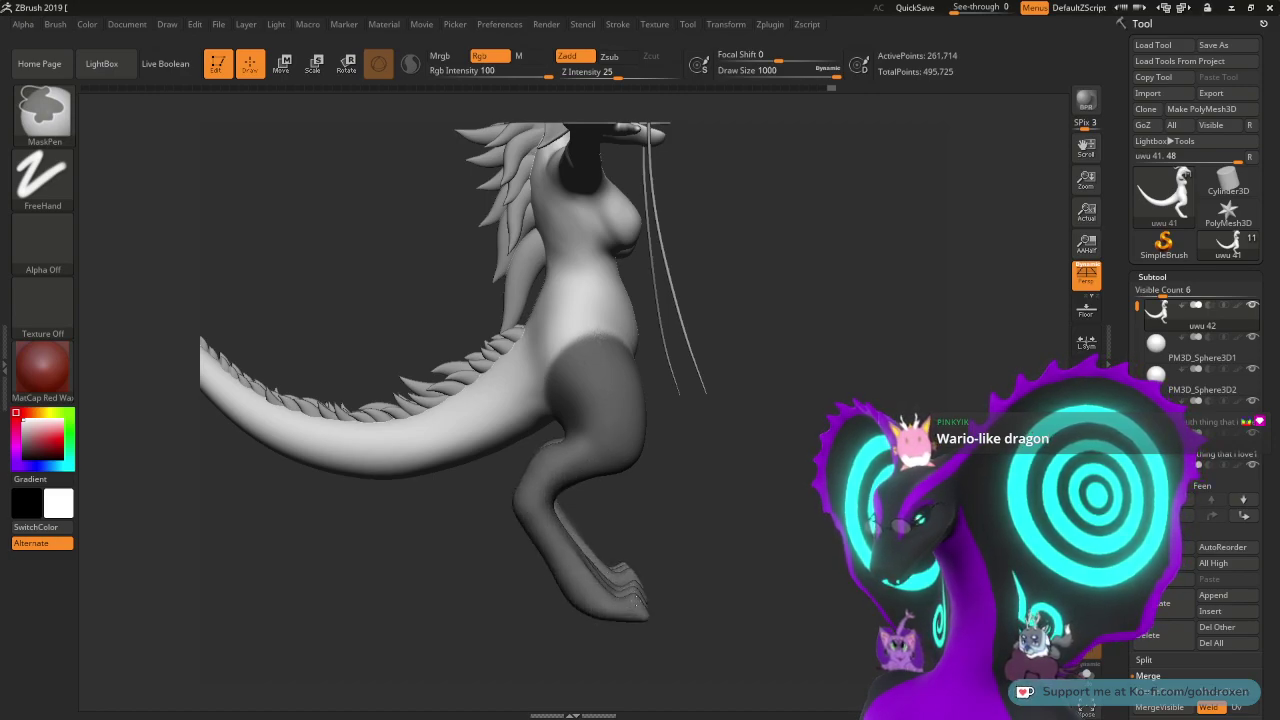
{"action": "mouse_move", "coordinate": [648, 553]}
{"action": "left_mouse_down"}
{"action": "mouse_move", "coordinate": [737, 480]}
{"action": "mouse_move", "coordinate": [722, 421]}
{"action": "mouse_move", "coordinate": [735, 385]}
{"action": "mouse_move", "coordinate": [657, 463]}
{"action": "mouse_move", "coordinate": [594, 486]}
{"action": "mouse_move", "coordinate": [740, 443]}
{"action": "left_mouse_up"}
- Invert the mask so that only the legs can be edited
{"action": "left_click_drag", "start_coordinate": [1129, 498], "coordinate": [1129, 333]}
{"action": "scroll", "coordinate": [1129, 333], "scroll_direction": "down", "scroll_amount": 9}
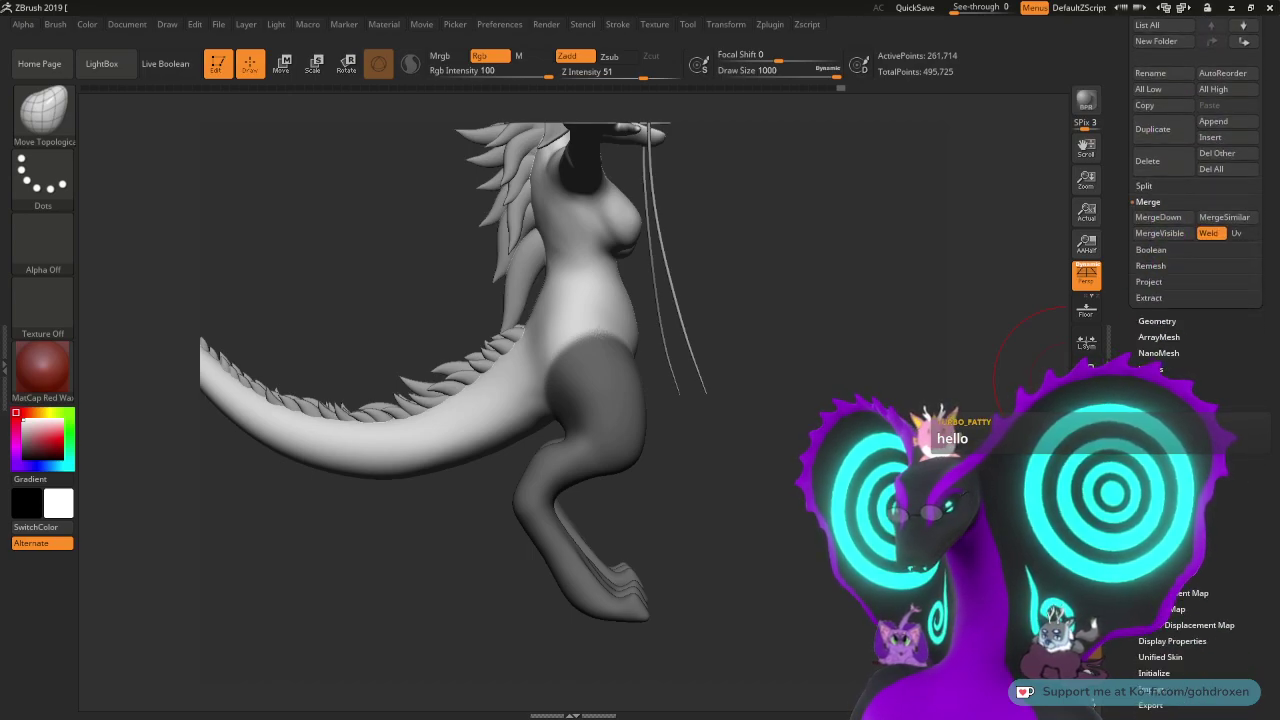
{"action": "scroll", "coordinate": [1129, 333], "scroll_direction": "down", "scroll_amount": 5}
{"action": "scroll", "coordinate": [1129, 333], "scroll_direction": "down", "scroll_amount": 5}
{"action": "scroll", "coordinate": [1224, 215], "scroll_direction": "up", "scroll_amount": 7}
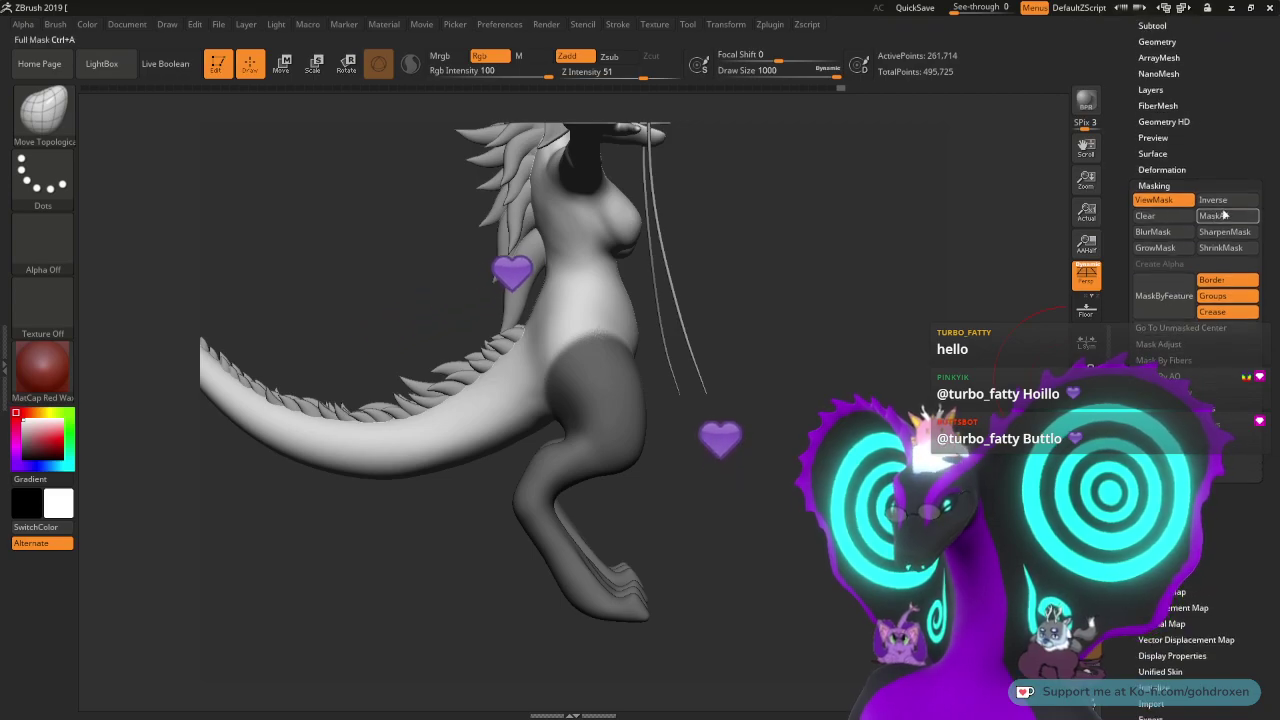
{"action": "left_click", "coordinate": [1229, 202]}
{"action": "mouse_move", "coordinate": [831, 371]}
{"action": "left_mouse_down", "text": "alt"}
{"action": "mouse_move", "coordinate": [880, 441]}
{"action": "mouse_move", "coordinate": [854, 391]}
{"action": "mouse_move", "coordinate": [856, 405]}
{"action": "mouse_move", "coordinate": [832, 415]}
{"action": "mouse_move", "coordinate": [845, 427]}
{"action": "left_mouse_up", "text": "alt"}
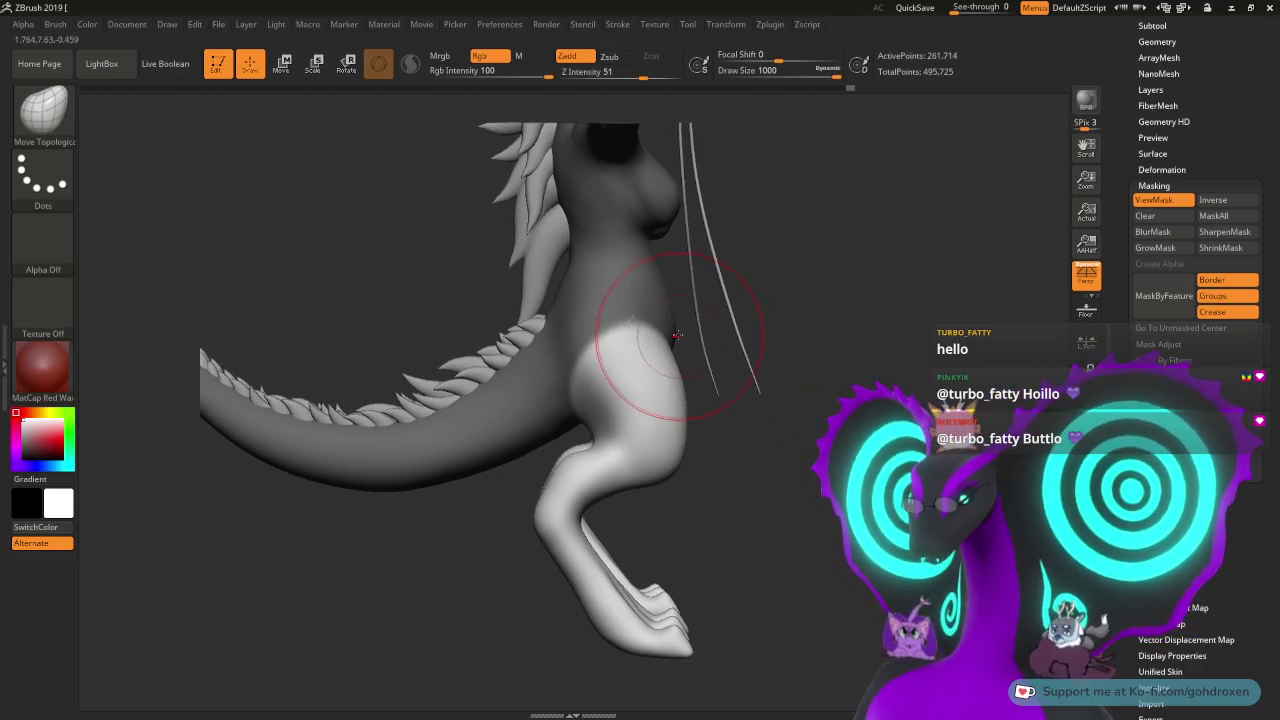
- Bring up the transform gizmo and reposition it at the top of the unmasked legs
{"action": "key", "text": "w"}
{"action": "mouse_move", "coordinate": [857, 380]}
{"action": "left_mouse_down"}
{"action": "mouse_move", "coordinate": [877, 324]}
{"action": "mouse_move", "coordinate": [854, 254]}
{"action": "mouse_move", "coordinate": [855, 414]}
{"action": "left_mouse_up"}
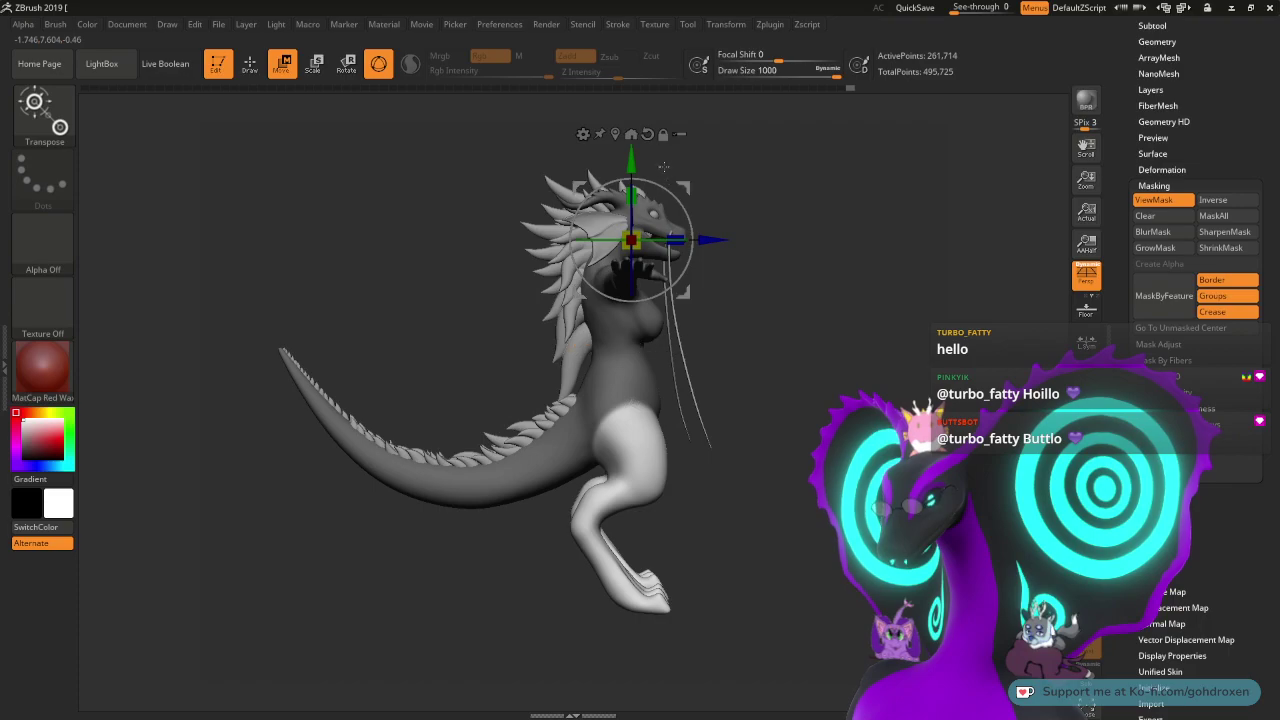
{"action": "left_click_drag", "start_coordinate": [686, 180], "coordinate": [699, 316]}
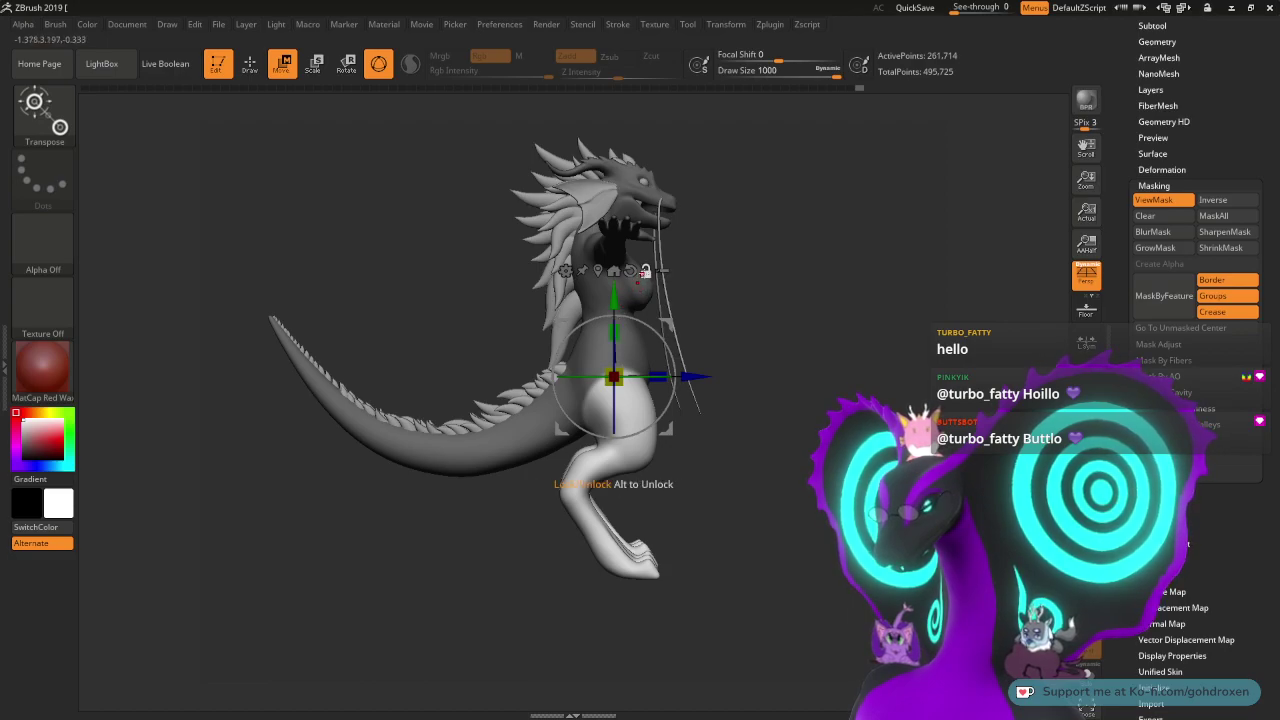
- Try stretching the legs along the gizmo's vertical and depth axes, and undo the changes
{"action": "left_click_drag", "start_coordinate": [616, 339], "coordinate": [617, 317]}
{"action": "left_click_drag", "start_coordinate": [773, 283], "coordinate": [752, 282]}
{"action": "left_click_drag", "start_coordinate": [657, 377], "coordinate": [663, 377]}
{"action": "left_click_drag", "start_coordinate": [725, 299], "coordinate": [745, 299]}
{"action": "key", "text": "ctrl+z"}
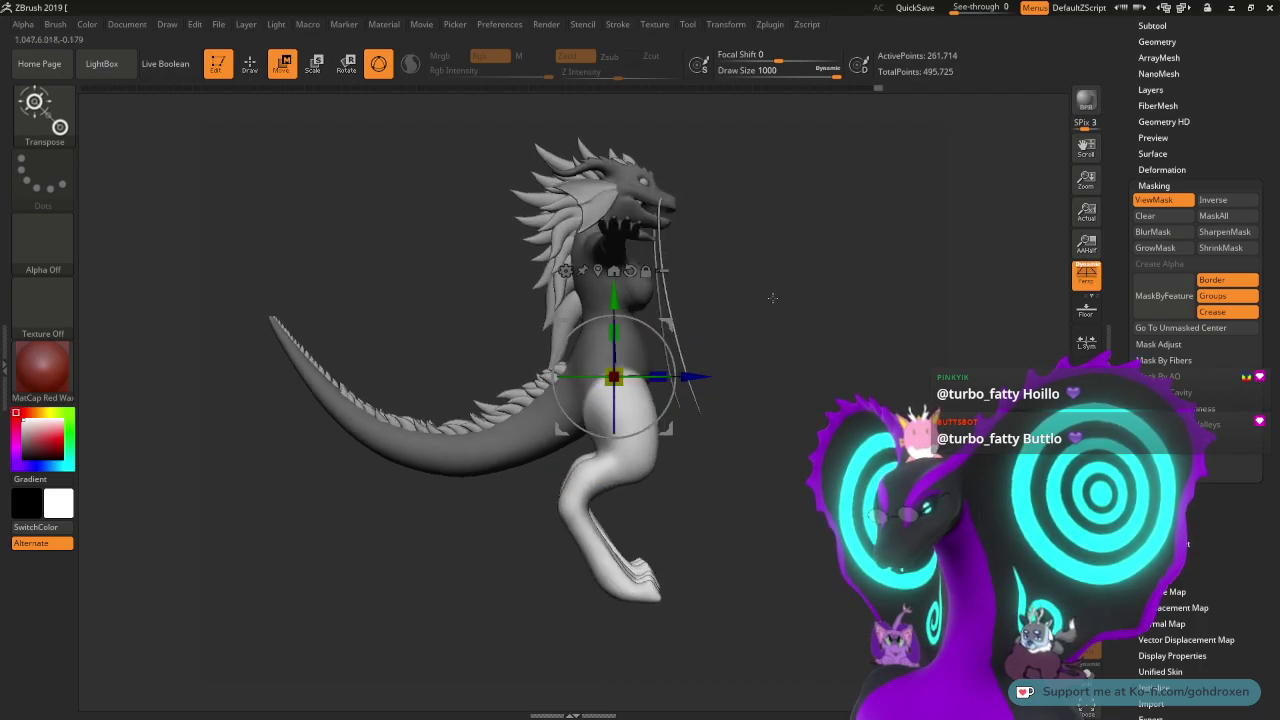
{"action": "key", "text": "ctrl+z"}
{"action": "key", "text": "ctrl+z"}
{"action": "key", "text": "ctrl+z"}
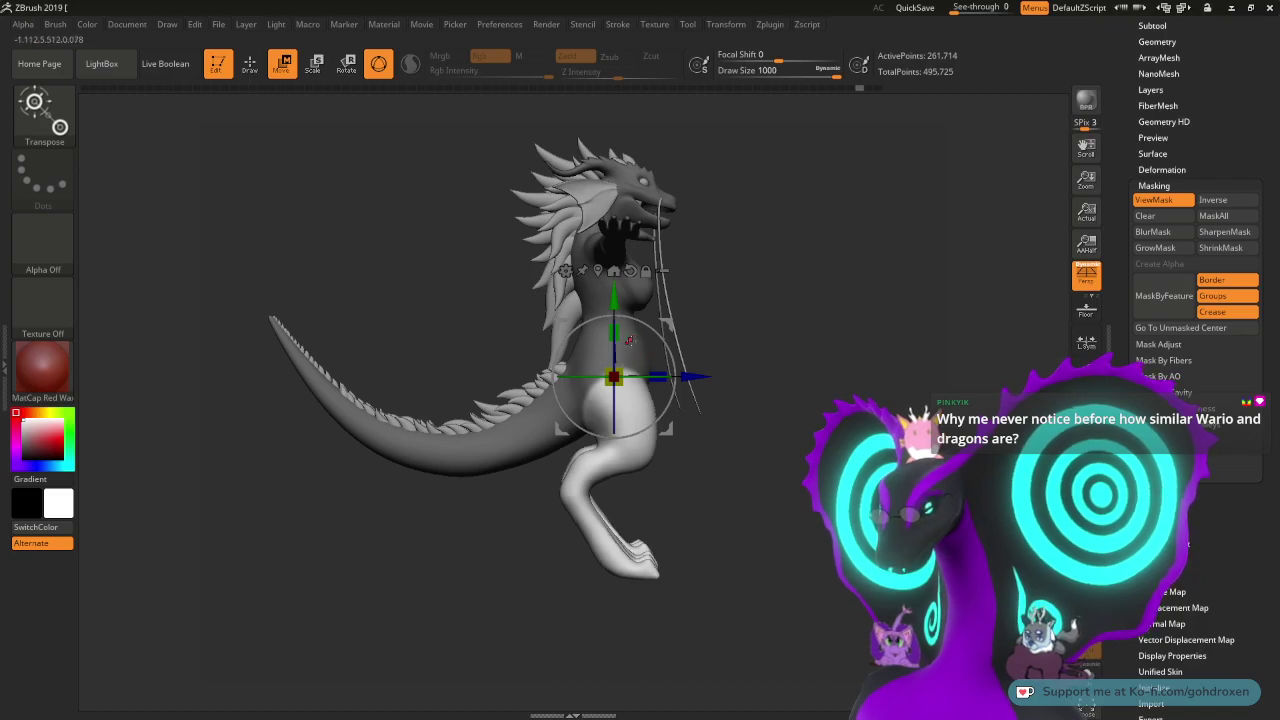
- Lengthen the unmasked legs slightly by scaling them along the vertical axis from the hips
{"action": "left_click_drag", "start_coordinate": [666, 326], "coordinate": [666, 331]}
{"action": "left_click_drag", "start_coordinate": [614, 382], "coordinate": [617, 387]}
{"action": "mouse_move", "coordinate": [740, 310]}
{"action": "left_mouse_down"}
{"action": "mouse_move", "coordinate": [704, 308]}
{"action": "mouse_move", "coordinate": [737, 307]}
{"action": "mouse_move", "coordinate": [750, 329]}
{"action": "left_mouse_up"}
{"action": "key", "text": "ctrl+z"}
{"action": "left_click_drag", "start_coordinate": [620, 334], "coordinate": [622, 332]}
{"action": "left_click_drag", "start_coordinate": [663, 373], "coordinate": [663, 371]}
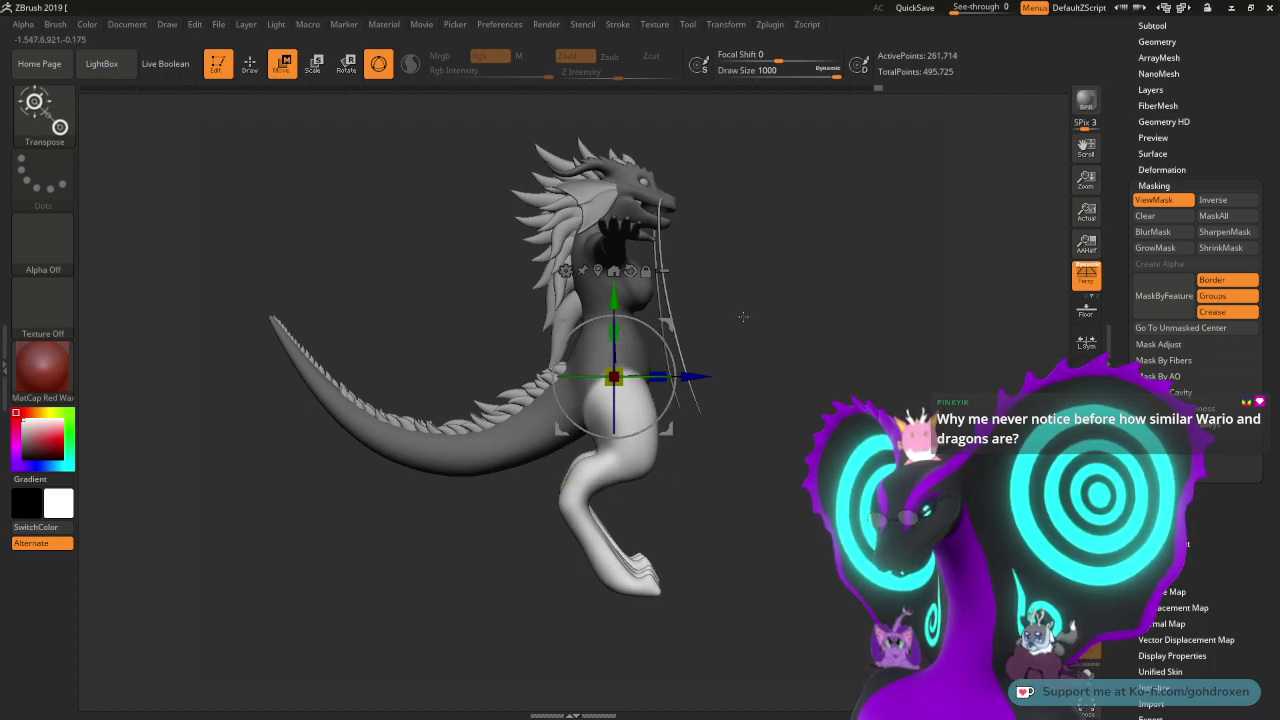
{"action": "mouse_move", "coordinate": [739, 318]}
{"action": "left_mouse_down"}
{"action": "mouse_move", "coordinate": [685, 320]}
{"action": "mouse_move", "coordinate": [757, 310]}
{"action": "mouse_move", "coordinate": [741, 338]}
{"action": "left_mouse_up"}
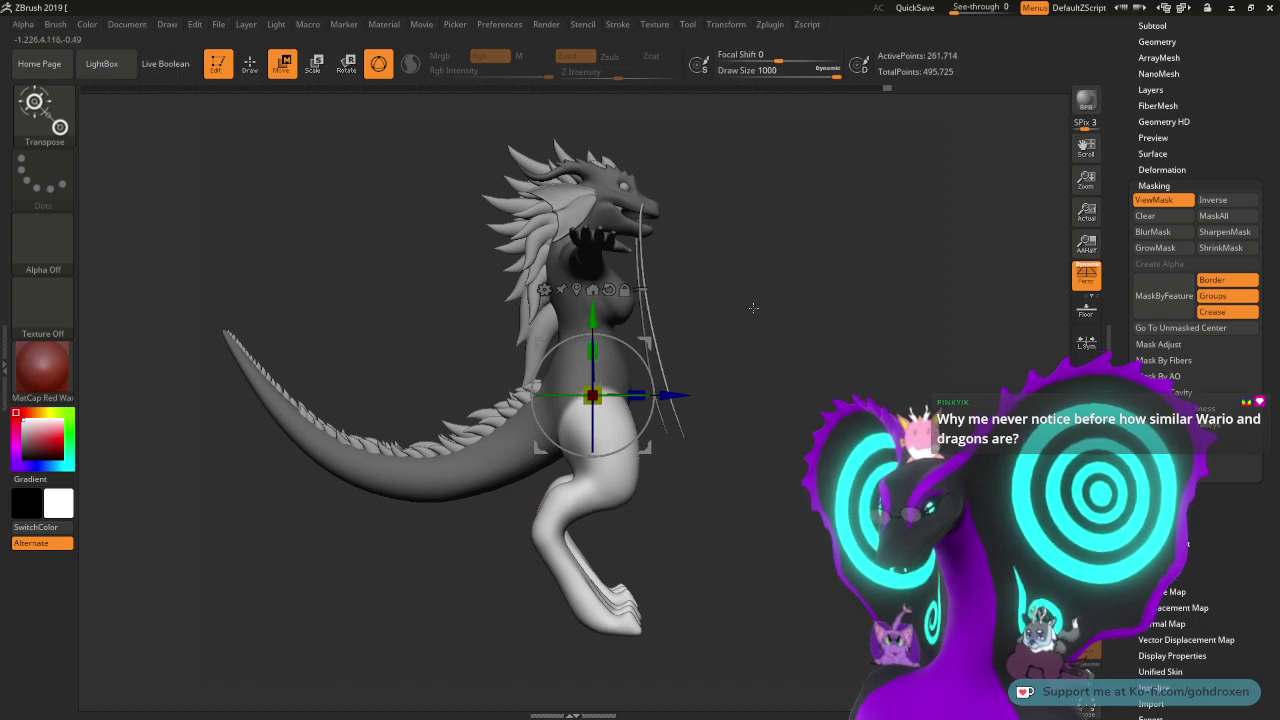
- Return to draw mode, check the leg proportions from the side and front, and clear the mask
{"action": "left_click_drag", "start_coordinate": [755, 309], "coordinate": [701, 314]}
{"action": "key", "text": "q"}
{"action": "mouse_move", "coordinate": [783, 355]}
{"action": "left_mouse_down"}
{"action": "mouse_move", "coordinate": [786, 400]}
{"action": "mouse_move", "coordinate": [766, 403]}
{"action": "mouse_move", "coordinate": [819, 385]}
{"action": "mouse_move", "coordinate": [819, 401]}
{"action": "mouse_move", "coordinate": [826, 384]}
{"action": "mouse_move", "coordinate": [803, 323]}
{"action": "mouse_move", "coordinate": [853, 362]}
{"action": "mouse_move", "coordinate": [883, 360]}
{"action": "mouse_move", "coordinate": [822, 357]}
{"action": "mouse_move", "coordinate": [799, 408]}
{"action": "mouse_move", "coordinate": [870, 389]}
{"action": "left_mouse_up"}
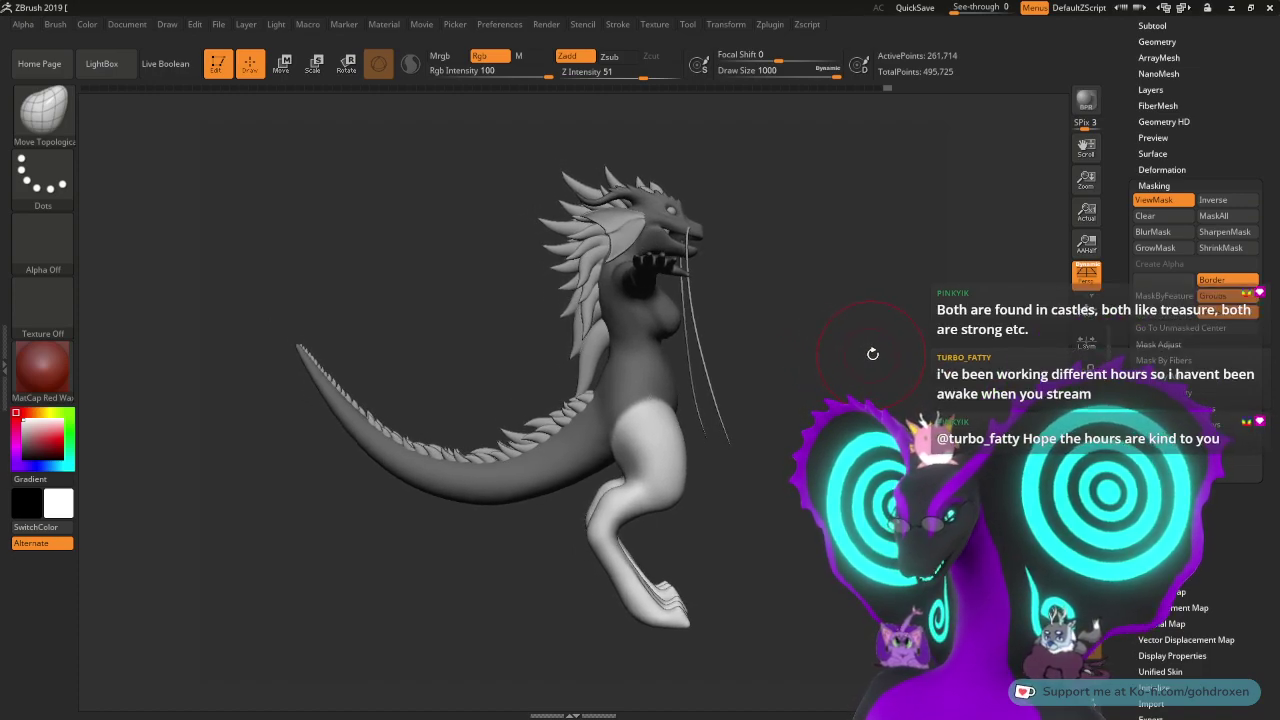
{"action": "mouse_move", "coordinate": [850, 331]}
{"action": "left_mouse_down"}
{"action": "mouse_move", "coordinate": [811, 358]}
{"action": "mouse_move", "coordinate": [797, 400]}
{"action": "mouse_move", "coordinate": [832, 368]}
{"action": "mouse_move", "coordinate": [794, 345]}
{"action": "mouse_move", "coordinate": [780, 354]}
{"action": "left_mouse_up"}
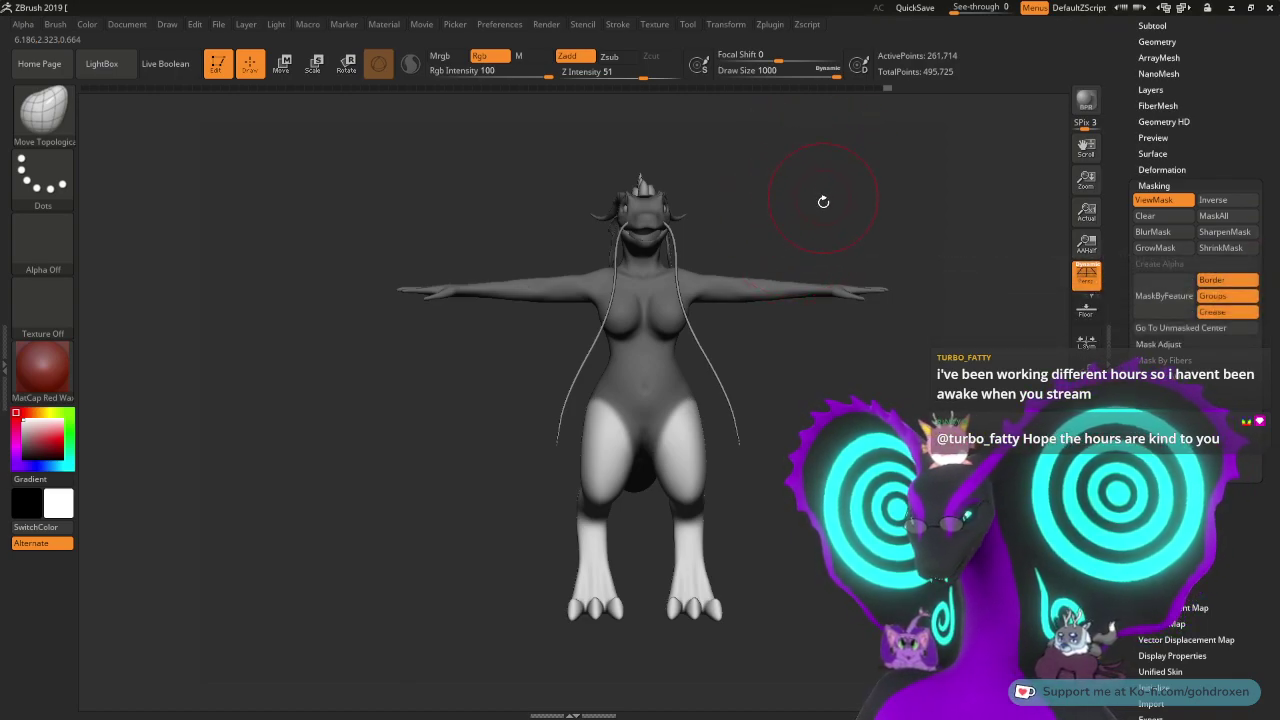
{"action": "left_click_drag", "start_coordinate": [804, 355], "coordinate": [862, 440]}
{"action": "left_click_drag", "start_coordinate": [916, 397], "coordinate": [841, 400], "text": "alt"}
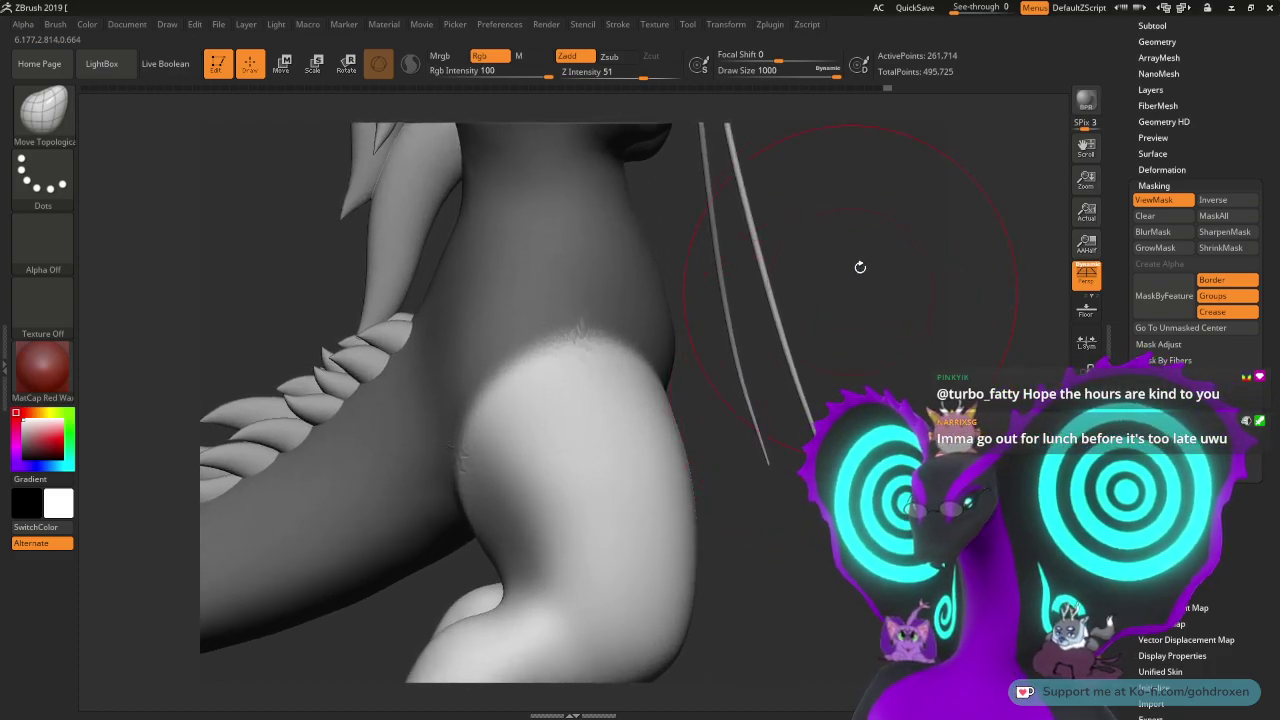
{"action": "left_click", "coordinate": [1145, 215]}
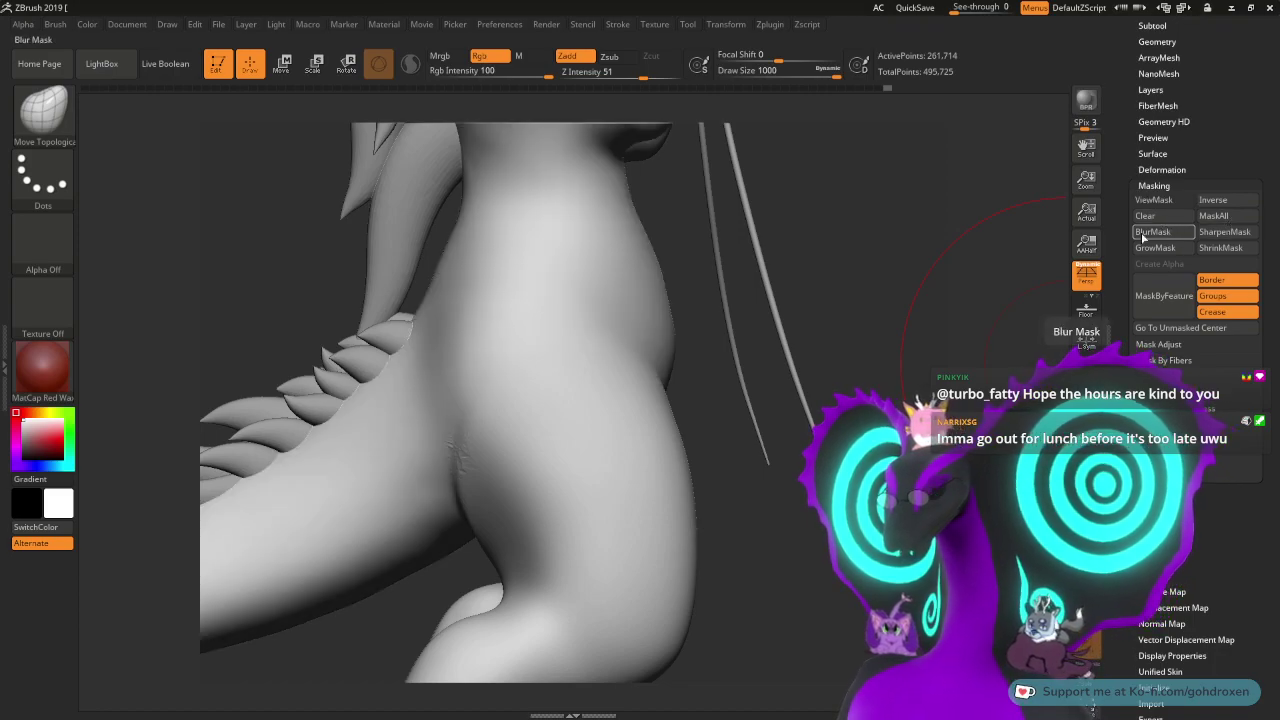
- Smooth the rough former mask edge around the hips, and undo the last stroke
{"action": "left_click_drag", "start_coordinate": [898, 303], "coordinate": [668, 392]}
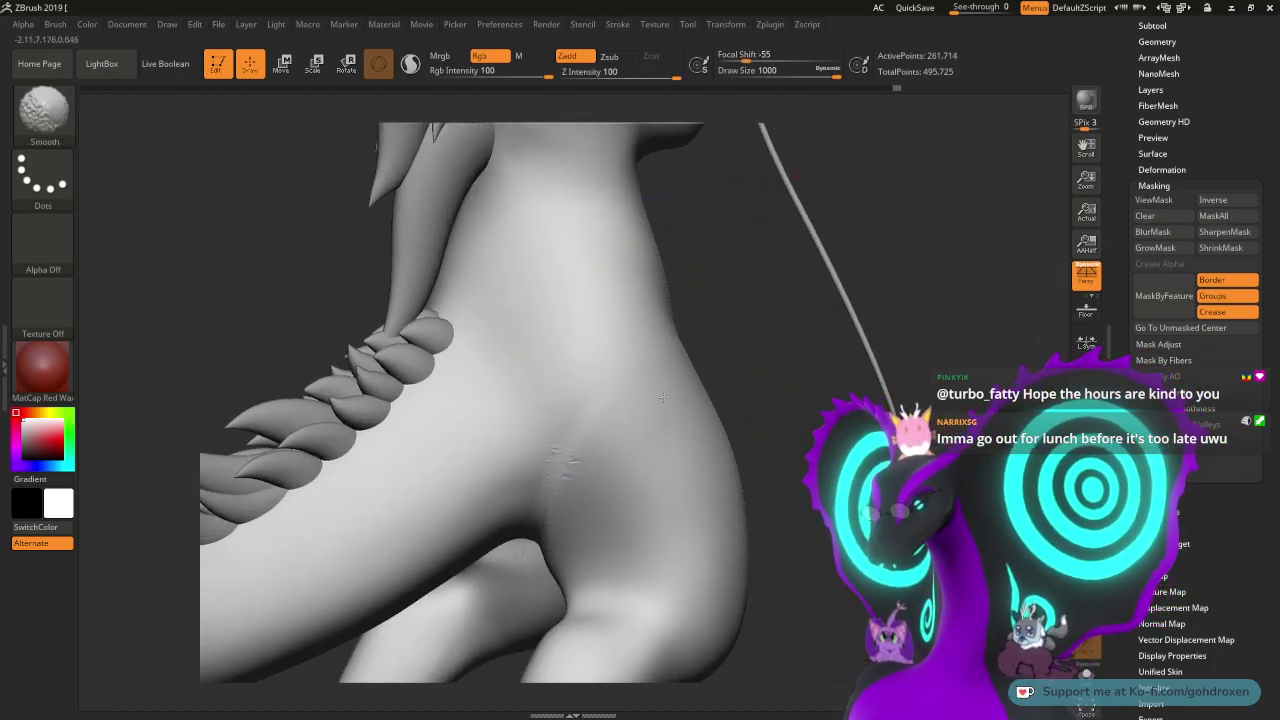
{"action": "mouse_move", "coordinate": [771, 414]}
{"action": "left_mouse_down"}
{"action": "mouse_move", "coordinate": [709, 404]}
{"action": "mouse_move", "coordinate": [606, 468]}
{"action": "mouse_move", "coordinate": [574, 531]}
{"action": "mouse_move", "coordinate": [543, 551]}
{"action": "mouse_move", "coordinate": [577, 544]}
{"action": "mouse_move", "coordinate": [518, 491]}
{"action": "mouse_move", "coordinate": [610, 280]}
{"action": "left_mouse_up"}
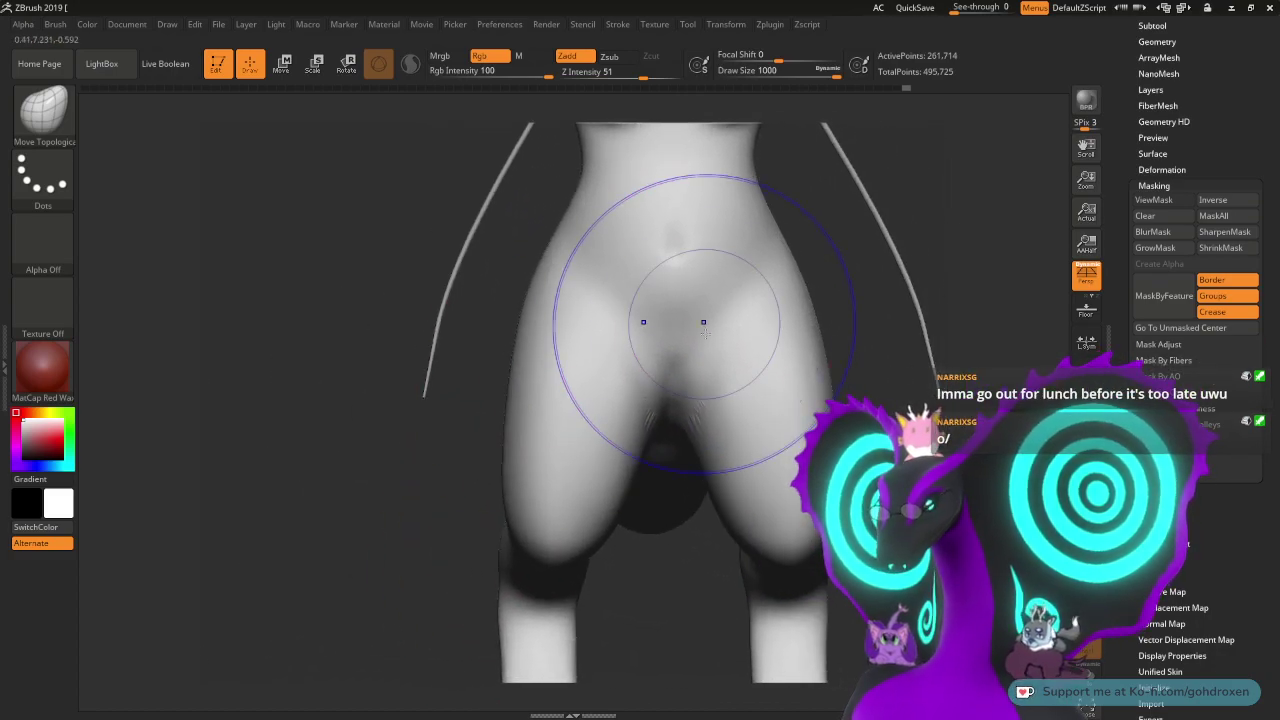
{"action": "mouse_move", "coordinate": [440, 484]}
{"action": "left_mouse_down"}
{"action": "mouse_move", "coordinate": [525, 486]}
{"action": "mouse_move", "coordinate": [560, 470]}
{"action": "left_mouse_up"}
{"action": "key", "text": "ctrl+z"}
- Set the draw size to 542 and smooth the wrinkled surface on the inner thighs and between the legs
{"action": "key", "text": "space"}
{"action": "left_click_drag", "start_coordinate": [847, 394], "coordinate": [725, 407]}
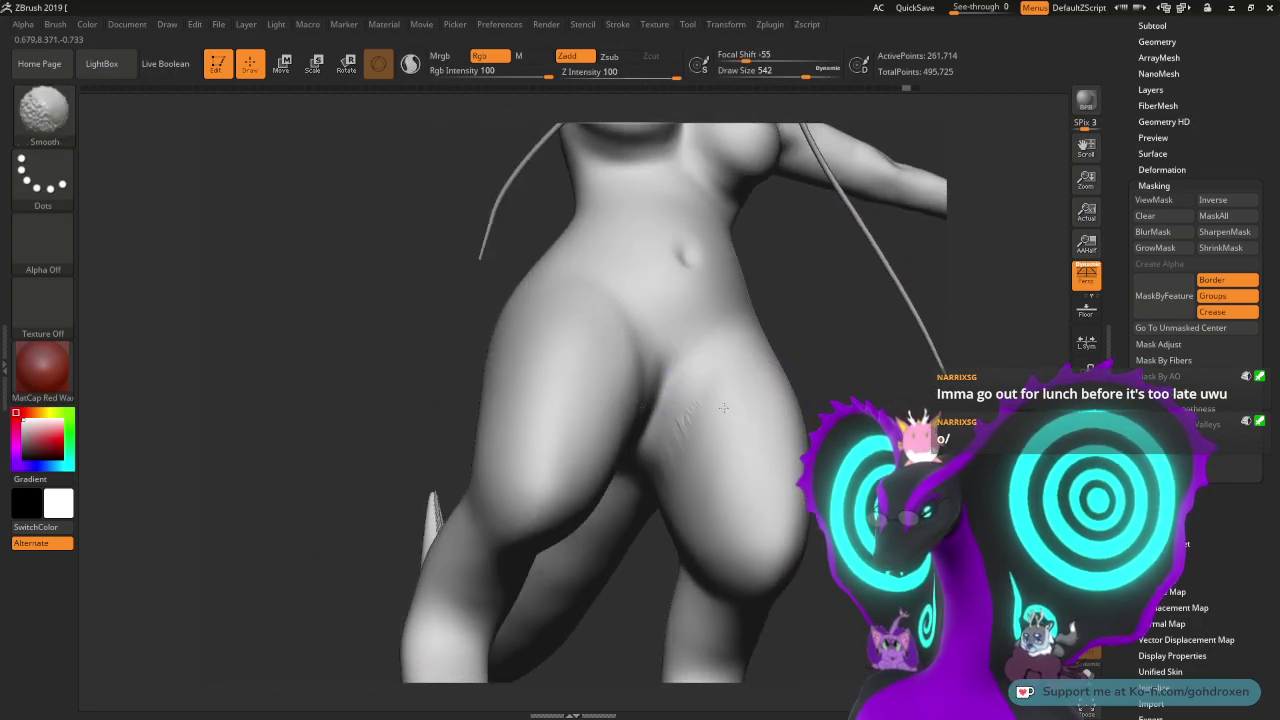
{"action": "left_click_drag", "start_coordinate": [690, 450], "coordinate": [684, 470], "text": "shift"}
{"action": "mouse_move", "coordinate": [684, 468]}
{"action": "right_mouse_down"}
{"action": "mouse_move", "coordinate": [738, 422]}
{"action": "mouse_move", "coordinate": [812, 392]}
{"action": "right_mouse_up"}
{"action": "left_click_drag", "start_coordinate": [660, 498], "coordinate": [650, 470], "text": "shift"}
{"action": "mouse_move", "coordinate": [640, 465]}
{"action": "right_mouse_down"}
{"action": "mouse_move", "coordinate": [715, 400]}
{"action": "mouse_move", "coordinate": [708, 425]}
{"action": "right_mouse_up"}
{"action": "left_click_drag", "start_coordinate": [450, 521], "coordinate": [614, 300]}
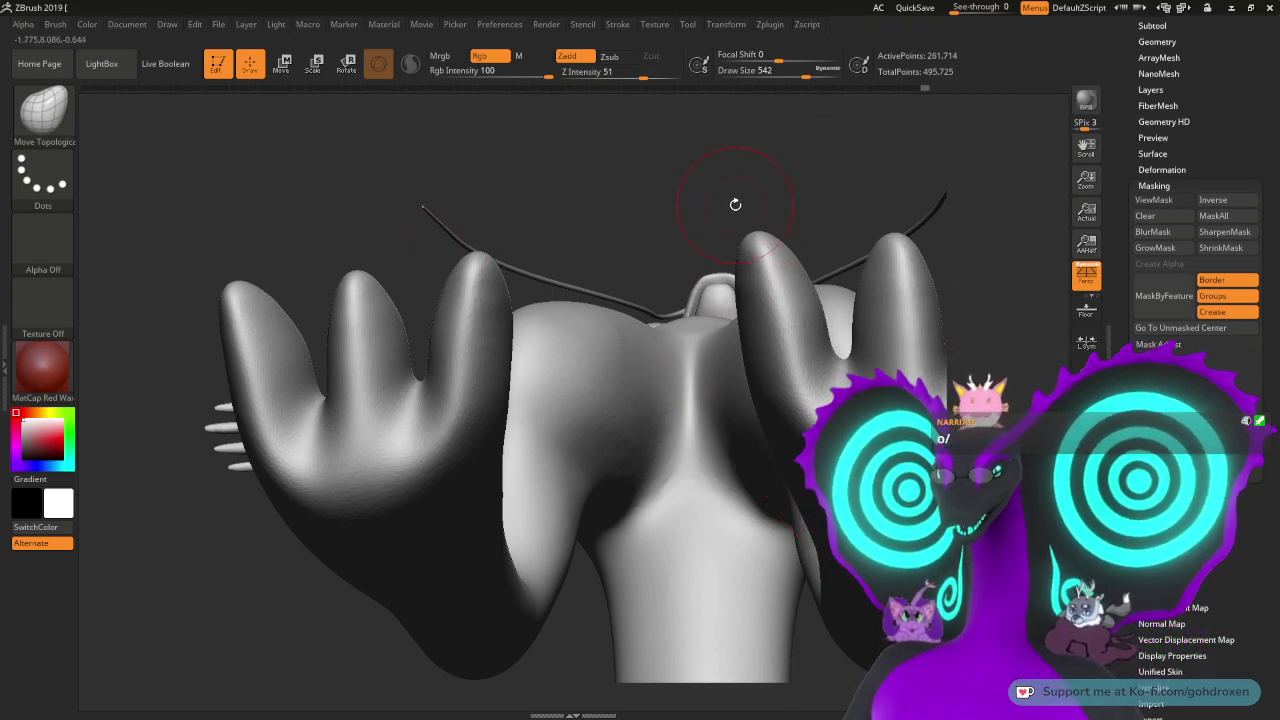
{"action": "left_click_drag", "start_coordinate": [460, 250], "coordinate": [623, 246]}
{"action": "mouse_move", "coordinate": [724, 223]}
{"action": "left_mouse_down"}
{"action": "mouse_move", "coordinate": [690, 300]}
{"action": "mouse_move", "coordinate": [719, 235]}
{"action": "mouse_move", "coordinate": [571, 271]}
{"action": "mouse_move", "coordinate": [614, 300]}
{"action": "mouse_move", "coordinate": [536, 286]}
{"action": "mouse_move", "coordinate": [523, 380]}
{"action": "mouse_move", "coordinate": [467, 423]}
{"action": "mouse_move", "coordinate": [482, 358]}
{"action": "mouse_move", "coordinate": [465, 330]}
{"action": "mouse_move", "coordinate": [363, 262]}
{"action": "left_mouse_up"}
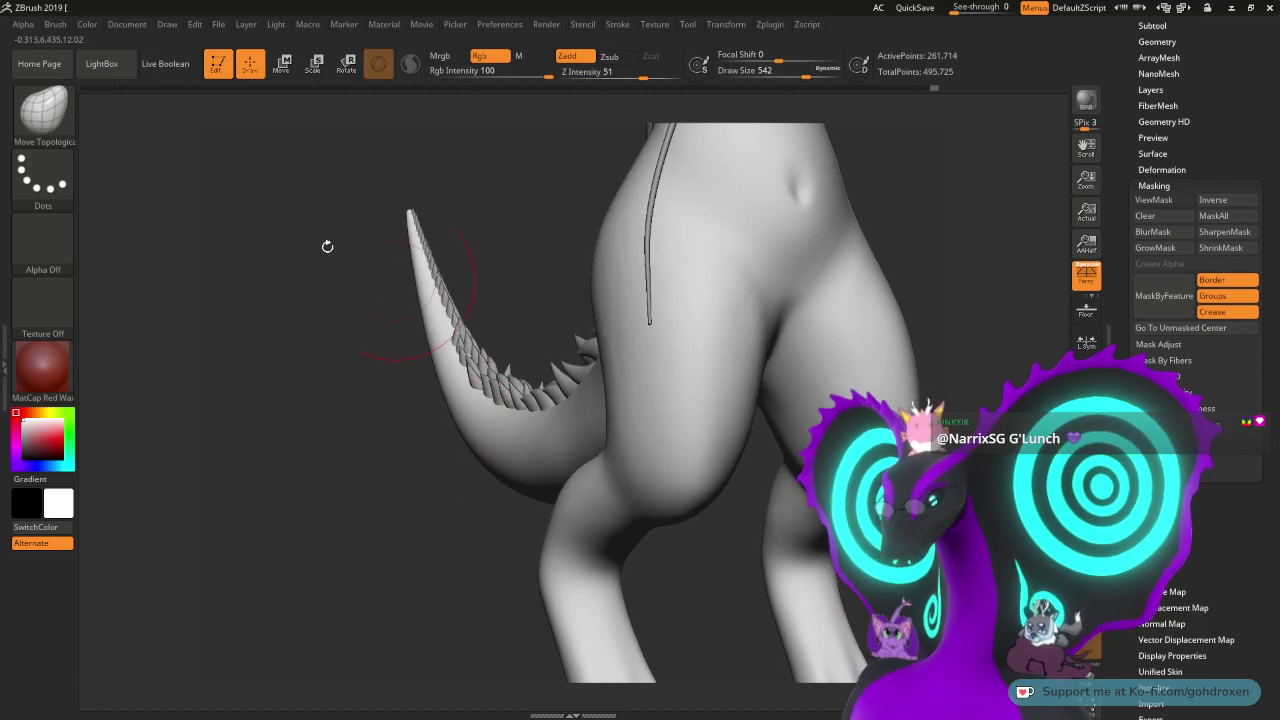
- Build up volume on the fronts, sides and inner surfaces of both thighs with the ClayBuildup brush
{"action": "key", "text": "b"}
{"action": "key", "text": "c"}
{"action": "key", "text": "b"}
{"action": "mouse_move", "coordinate": [329, 317]}
{"action": "left_mouse_down"}
{"action": "mouse_move", "coordinate": [346, 438]}
{"action": "mouse_move", "coordinate": [436, 422]}
{"action": "left_mouse_up"}
{"action": "mouse_move", "coordinate": [835, 420]}
{"action": "left_mouse_down"}
{"action": "mouse_move", "coordinate": [863, 435]}
{"action": "mouse_move", "coordinate": [758, 520]}
{"action": "mouse_move", "coordinate": [770, 500]}
{"action": "mouse_move", "coordinate": [737, 457]}
{"action": "left_mouse_up"}
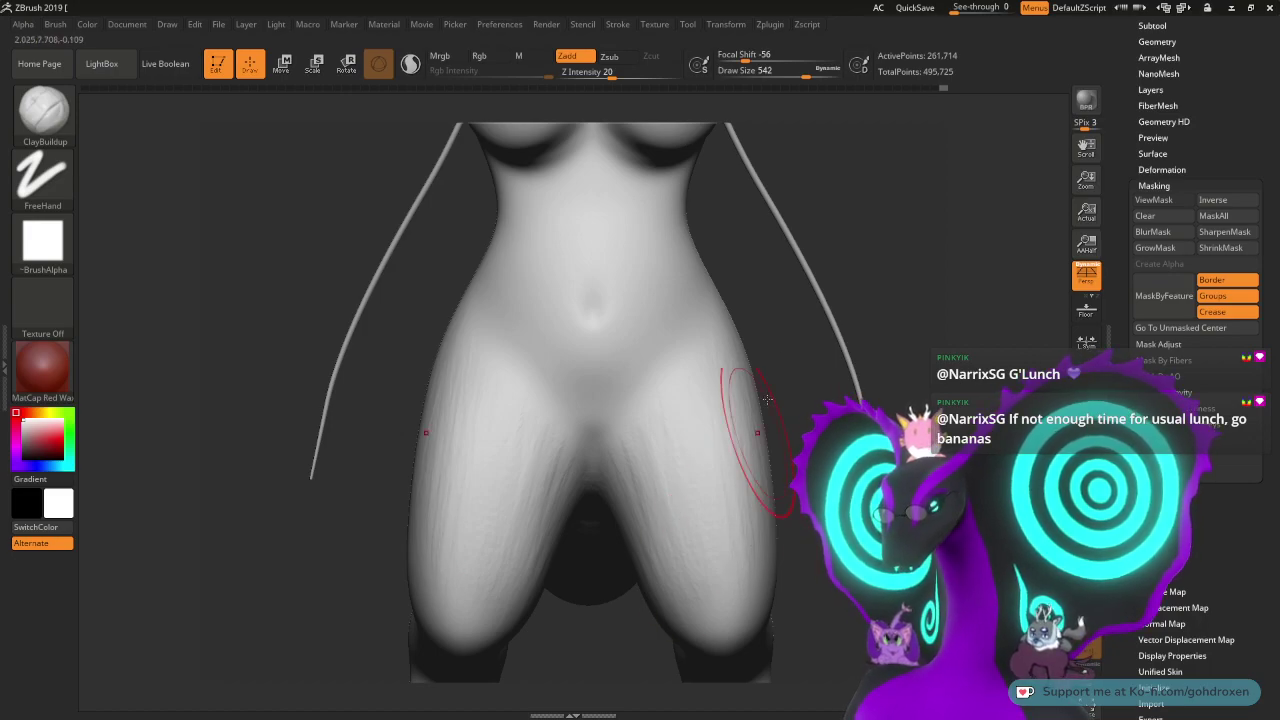
{"action": "left_click_drag", "start_coordinate": [817, 400], "coordinate": [864, 402]}
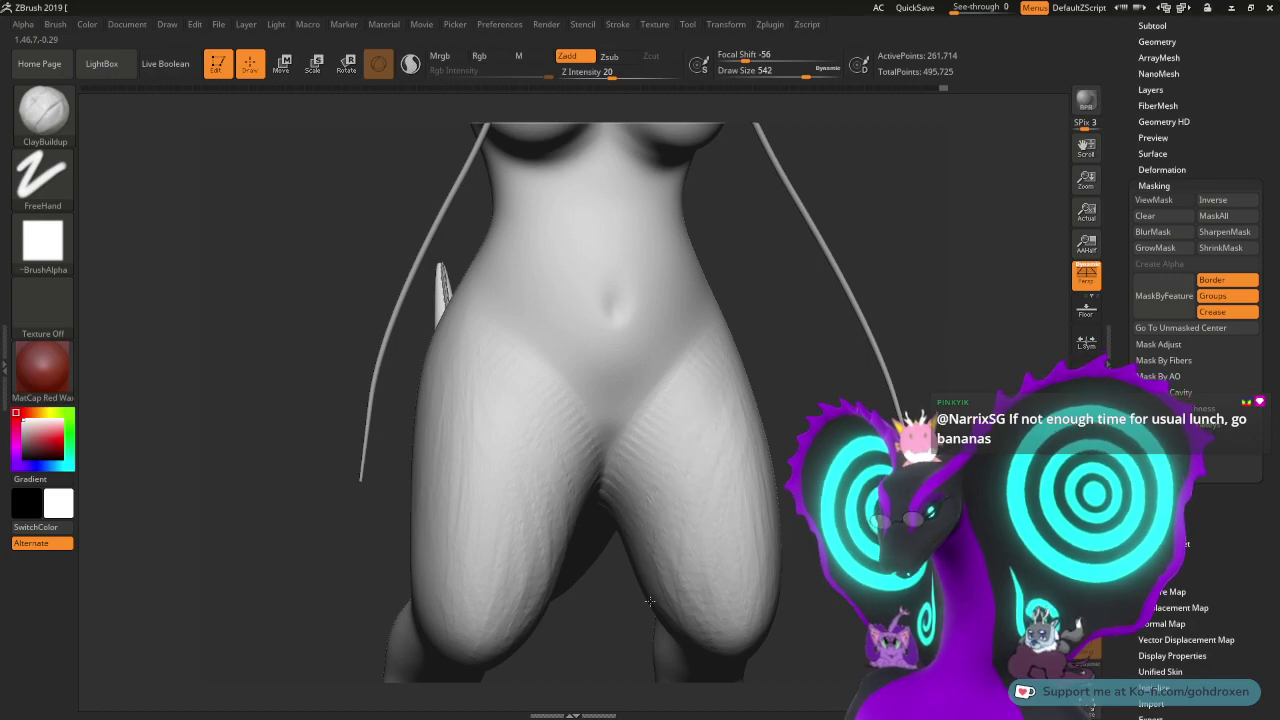
{"action": "left_click_drag", "start_coordinate": [790, 540], "coordinate": [779, 316]}
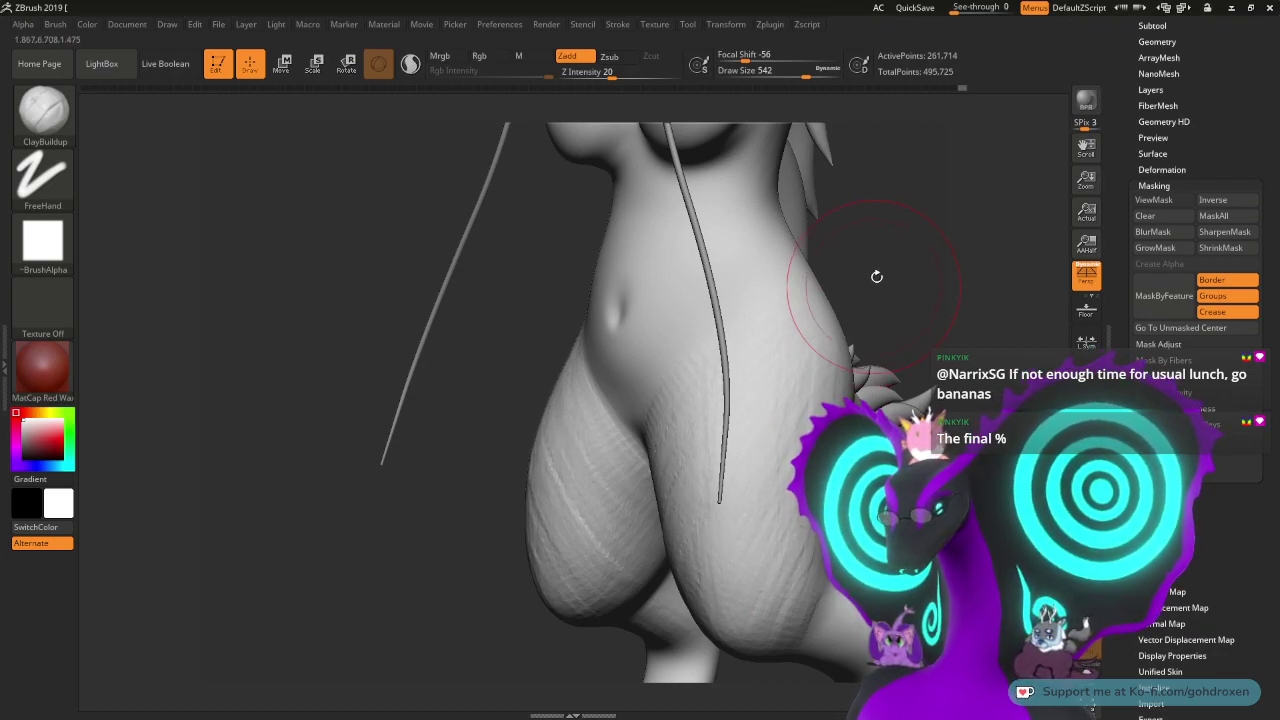
- Smooth away the clay strokes across the hips and thighs
{"action": "left_click_drag", "start_coordinate": [874, 280], "coordinate": [893, 282]}
{"action": "left_click_drag", "start_coordinate": [811, 323], "coordinate": [799, 358], "text": "shift"}
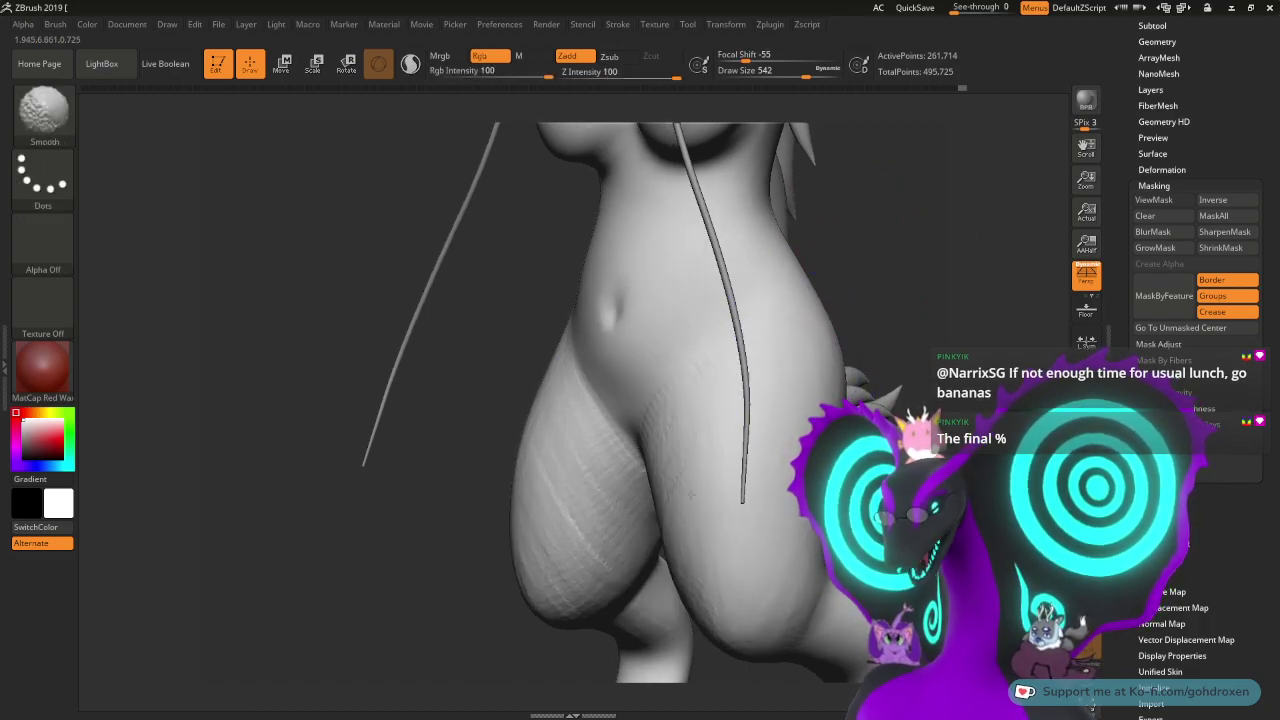
{"action": "left_click_drag", "start_coordinate": [774, 306], "coordinate": [768, 345], "text": "shift"}
{"action": "mouse_move", "coordinate": [868, 306]}
{"action": "left_mouse_down"}
{"action": "mouse_move", "coordinate": [886, 281]}
{"action": "mouse_move", "coordinate": [898, 300]}
{"action": "left_mouse_up"}
{"action": "left_click_drag", "start_coordinate": [910, 404], "coordinate": [900, 281], "text": "alt"}
{"action": "left_click_drag", "start_coordinate": [734, 400], "coordinate": [679, 485], "text": "shift"}
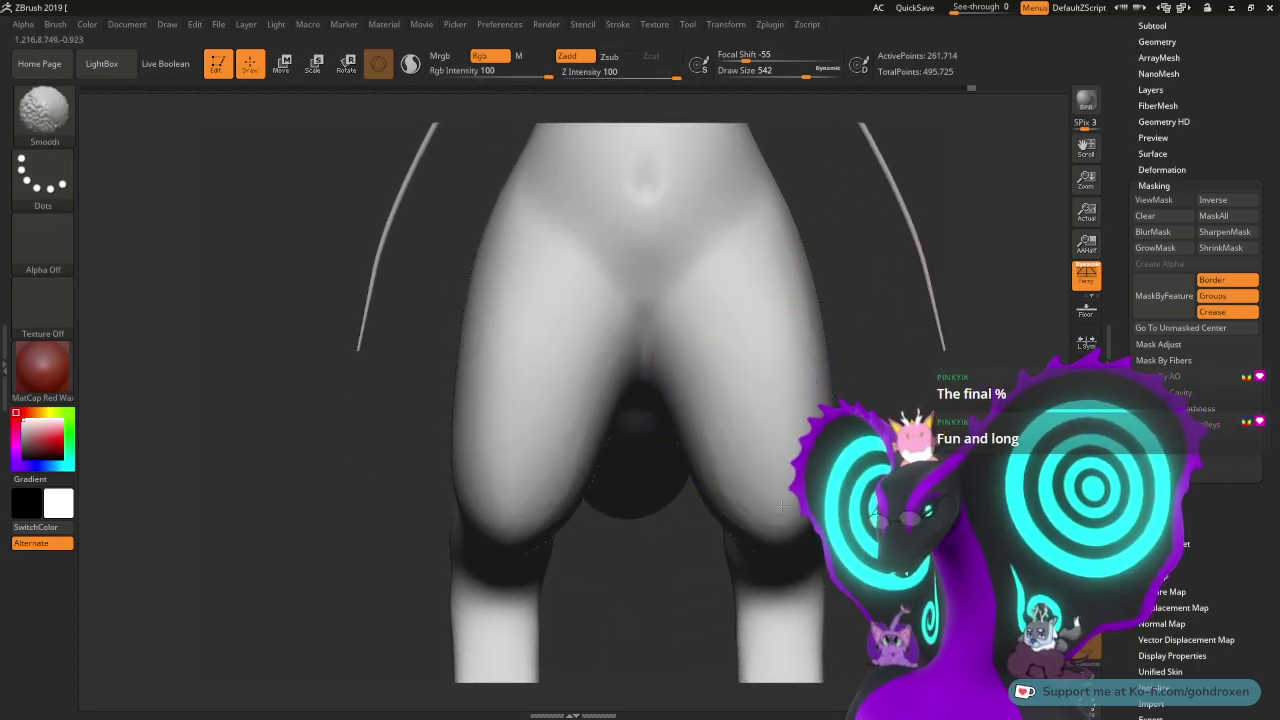
{"action": "left_click_drag", "start_coordinate": [868, 380], "coordinate": [1046, 382]}
{"action": "left_click_drag", "start_coordinate": [910, 420], "coordinate": [890, 315], "text": "alt"}
{"action": "left_click_drag", "start_coordinate": [882, 520], "coordinate": [871, 437], "text": "alt"}
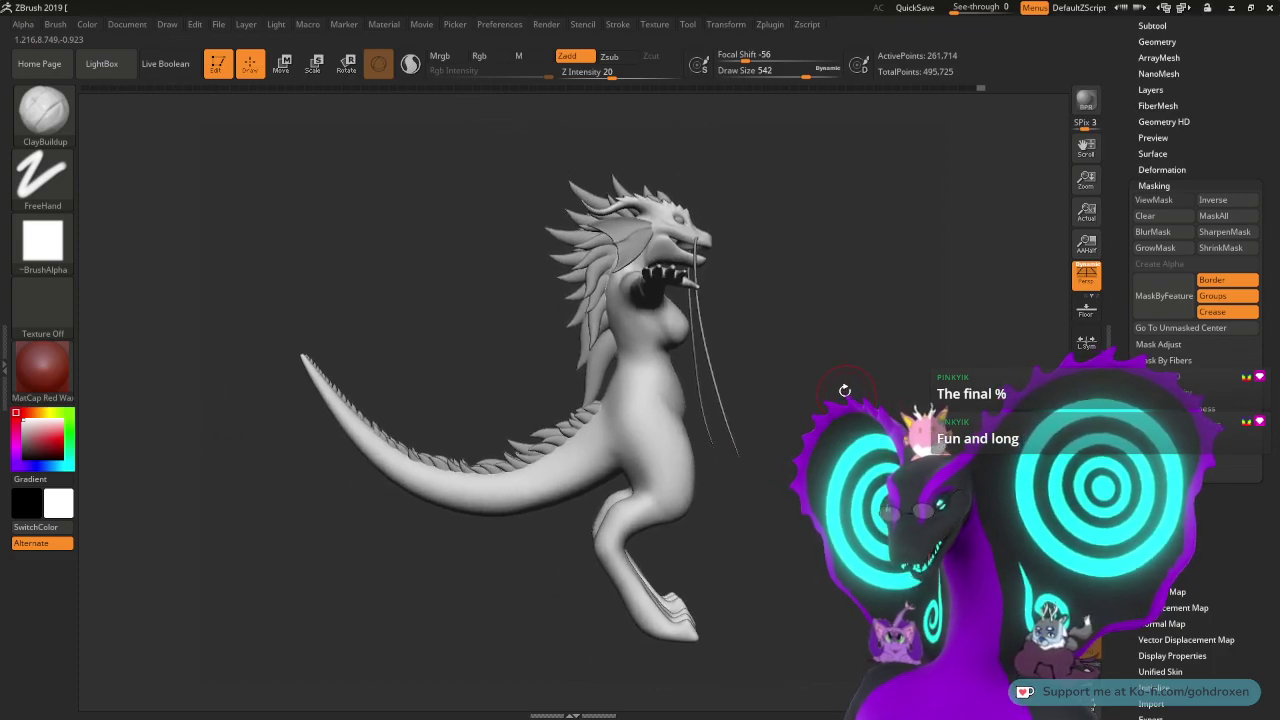
- Add ClayBuildup strokes along the creases between the thighs and lower belly, and smooth them into the body
{"action": "right_click_drag", "start_coordinate": [846, 392], "coordinate": [884, 402]}
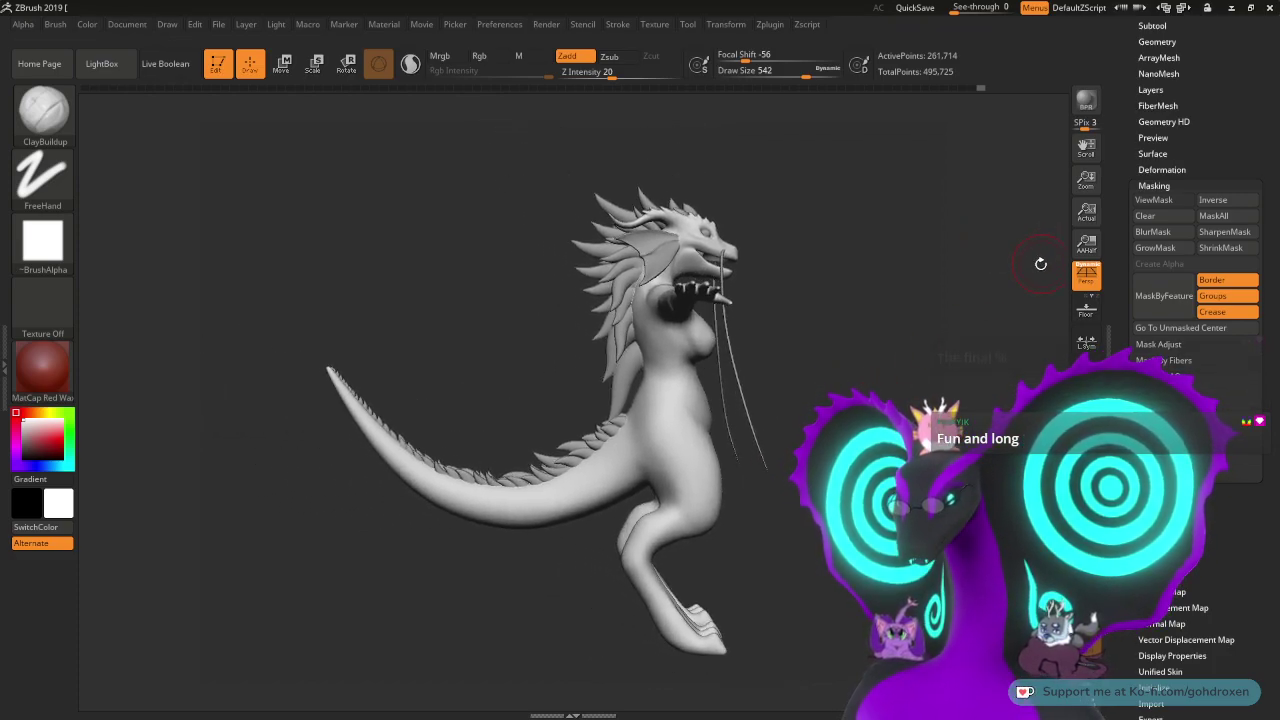
{"action": "left_click_drag", "start_coordinate": [892, 348], "coordinate": [825, 351]}
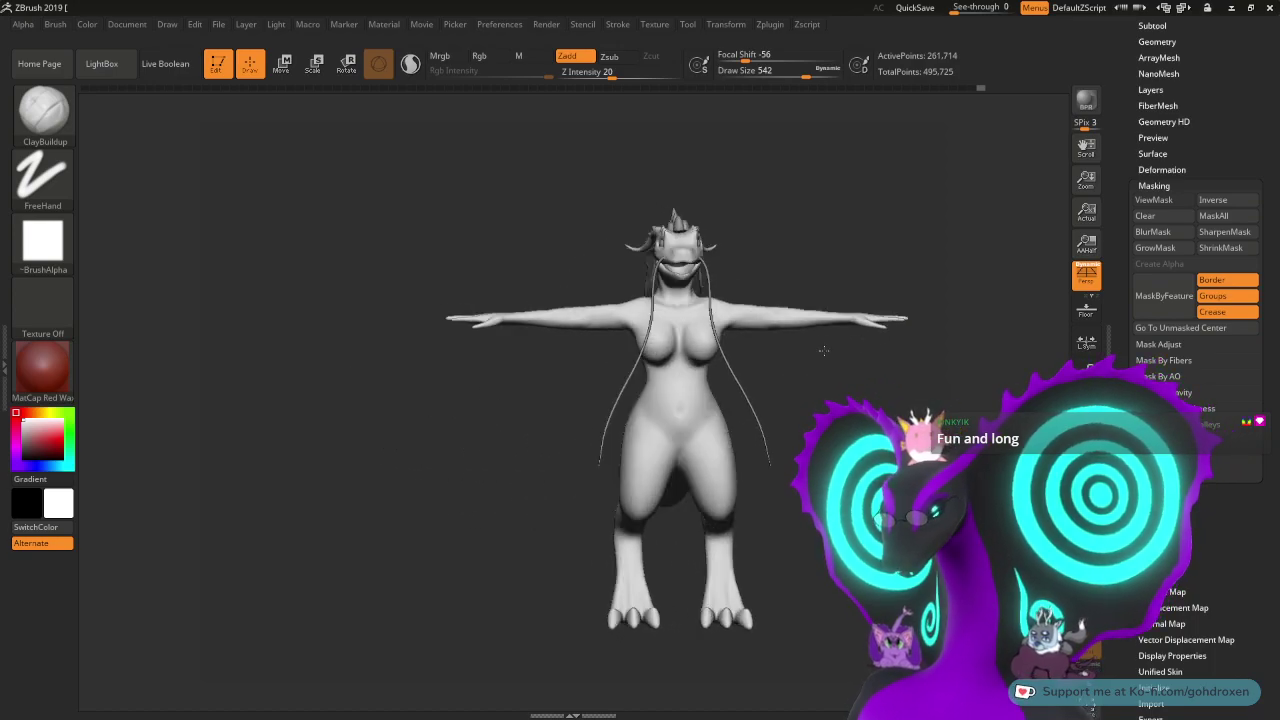
{"action": "mouse_move", "coordinate": [832, 362]}
{"action": "right_mouse_down"}
{"action": "mouse_move", "coordinate": [845, 398]}
{"action": "mouse_move", "coordinate": [826, 440]}
{"action": "mouse_move", "coordinate": [822, 700]}
{"action": "mouse_move", "coordinate": [800, 696]}
{"action": "right_mouse_up"}
{"action": "right_click_drag", "start_coordinate": [891, 354], "coordinate": [790, 348]}
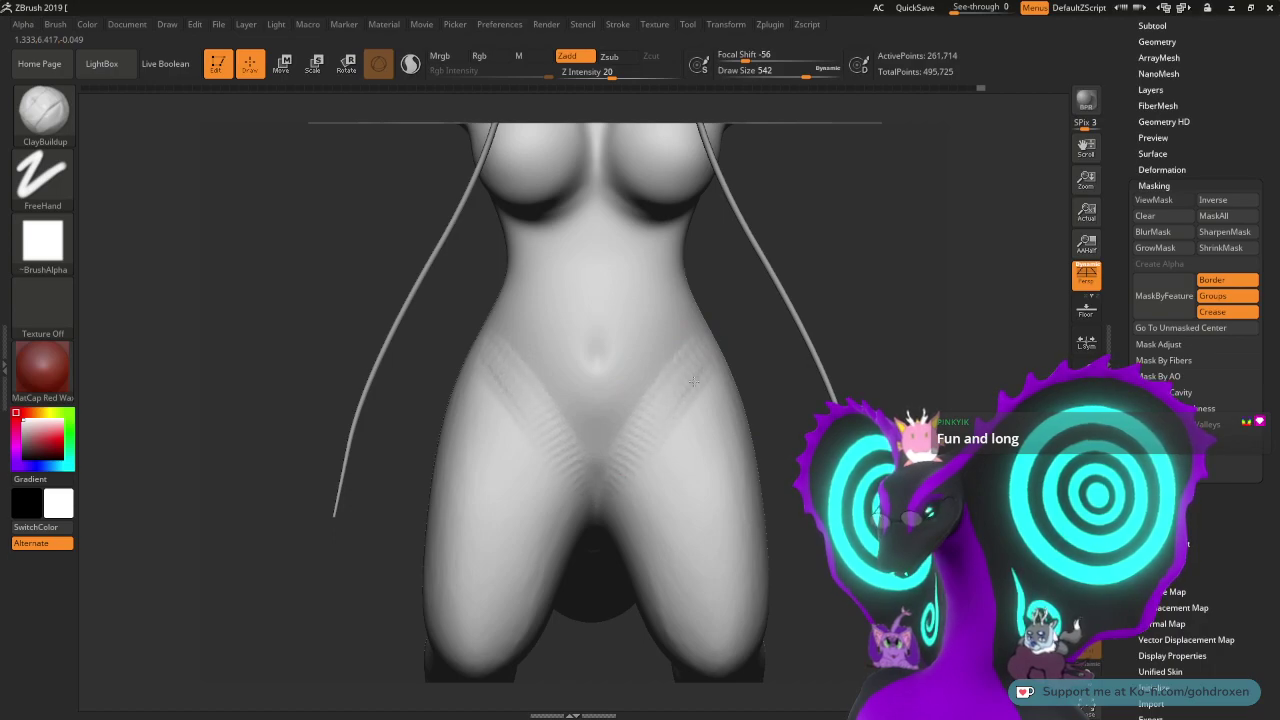
{"action": "mouse_move", "coordinate": [646, 441]}
{"action": "left_mouse_down", "text": "shift"}
{"action": "mouse_move", "coordinate": [700, 350]}
{"action": "mouse_move", "coordinate": [640, 438]}
{"action": "left_mouse_up", "text": "shift"}
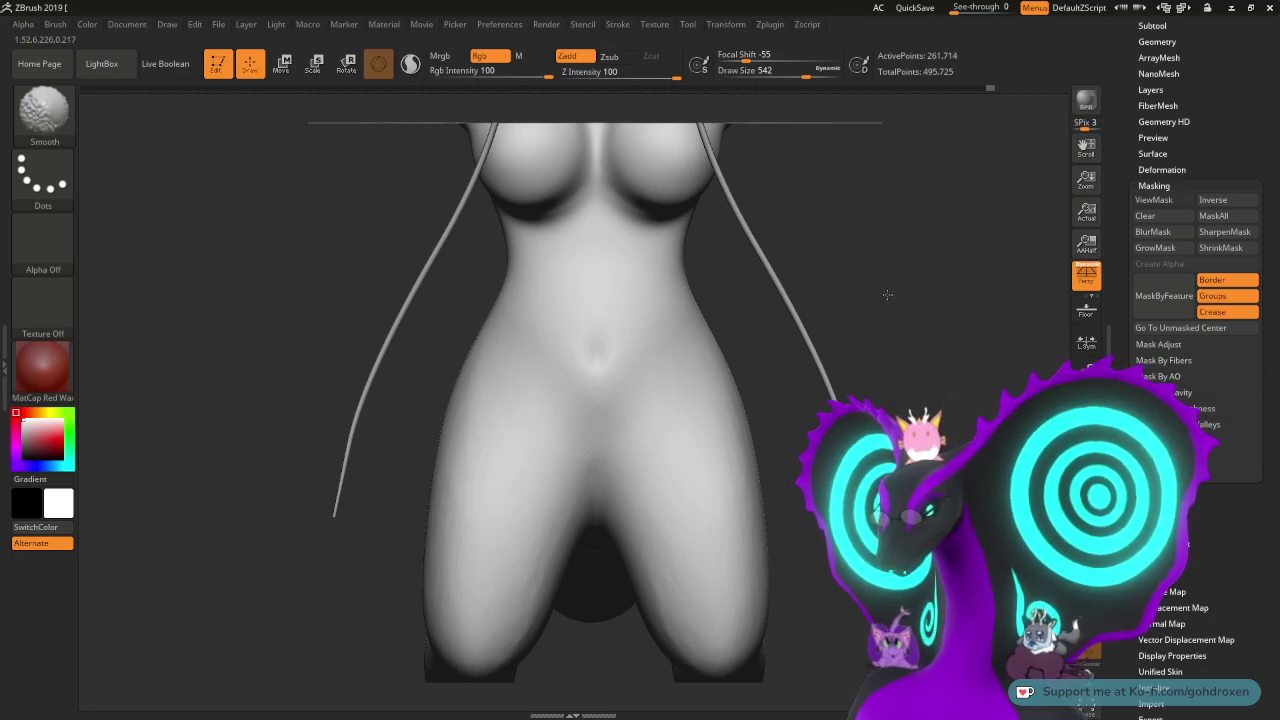
{"action": "left_click_drag", "start_coordinate": [883, 293], "coordinate": [810, 393]}
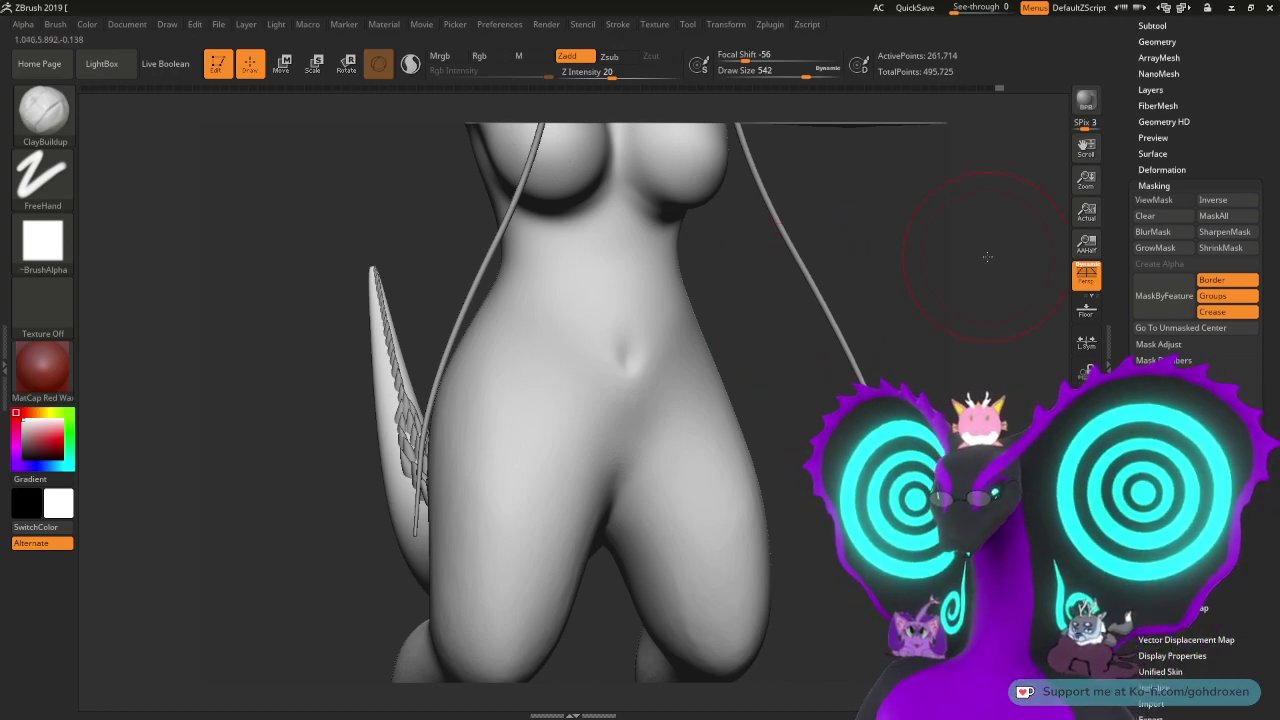
- Switch to the DamStandard brush with a draw size of 56 for detailing the belly
{"action": "mouse_move", "coordinate": [809, 391]}
{"action": "left_mouse_down"}
{"action": "mouse_move", "coordinate": [796, 394]}
{"action": "mouse_move", "coordinate": [805, 382]}
{"action": "mouse_move", "coordinate": [900, 392]}
{"action": "left_mouse_up"}
{"action": "mouse_move", "coordinate": [880, 300]}
{"action": "left_mouse_down"}
{"action": "mouse_move", "coordinate": [785, 303]}
{"action": "mouse_move", "coordinate": [778, 270]}
{"action": "mouse_move", "coordinate": [782, 397]}
{"action": "mouse_move", "coordinate": [853, 494]}
{"action": "left_mouse_up"}
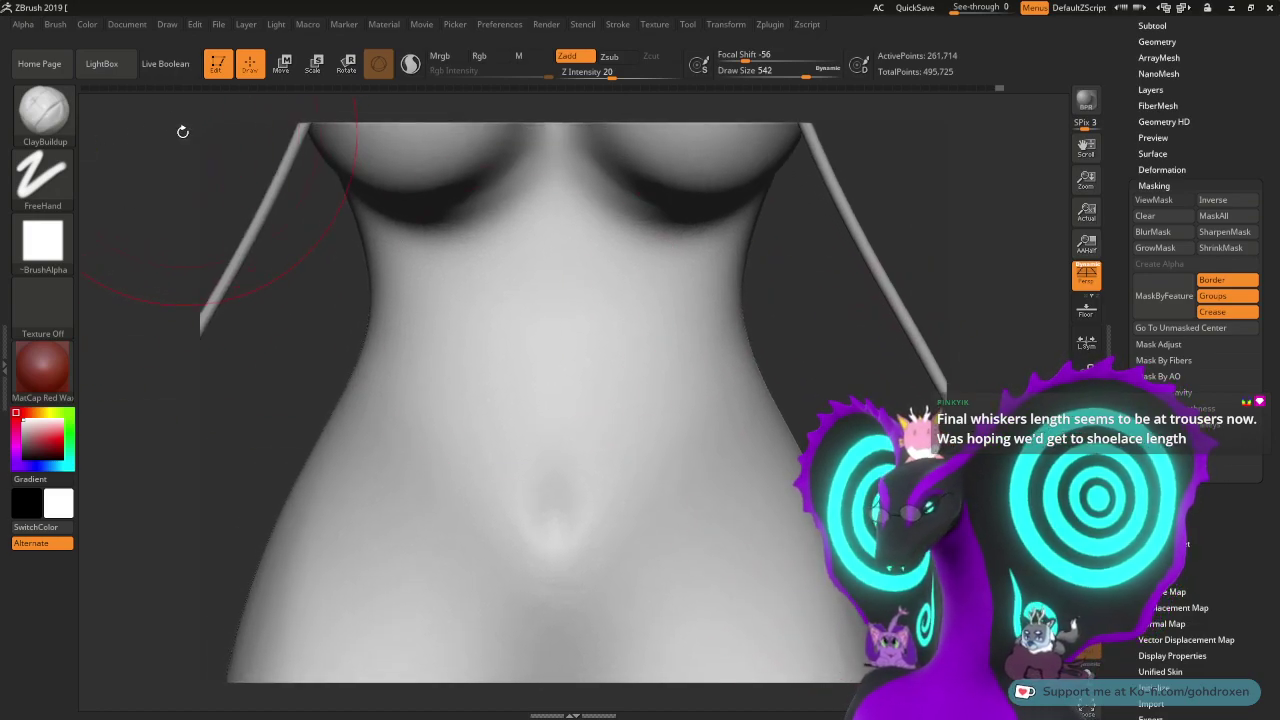
{"action": "left_click", "coordinate": [43, 110]}
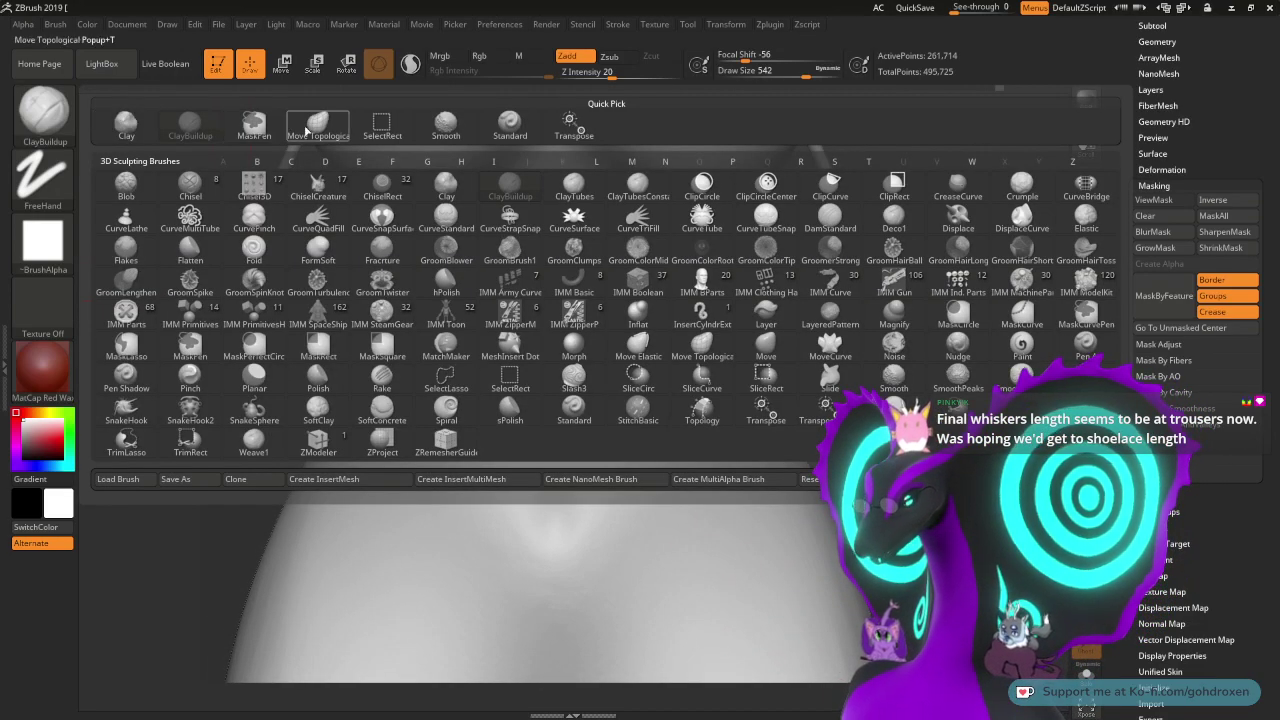
{"action": "key", "text": "d"}
{"action": "key", "text": "s"}
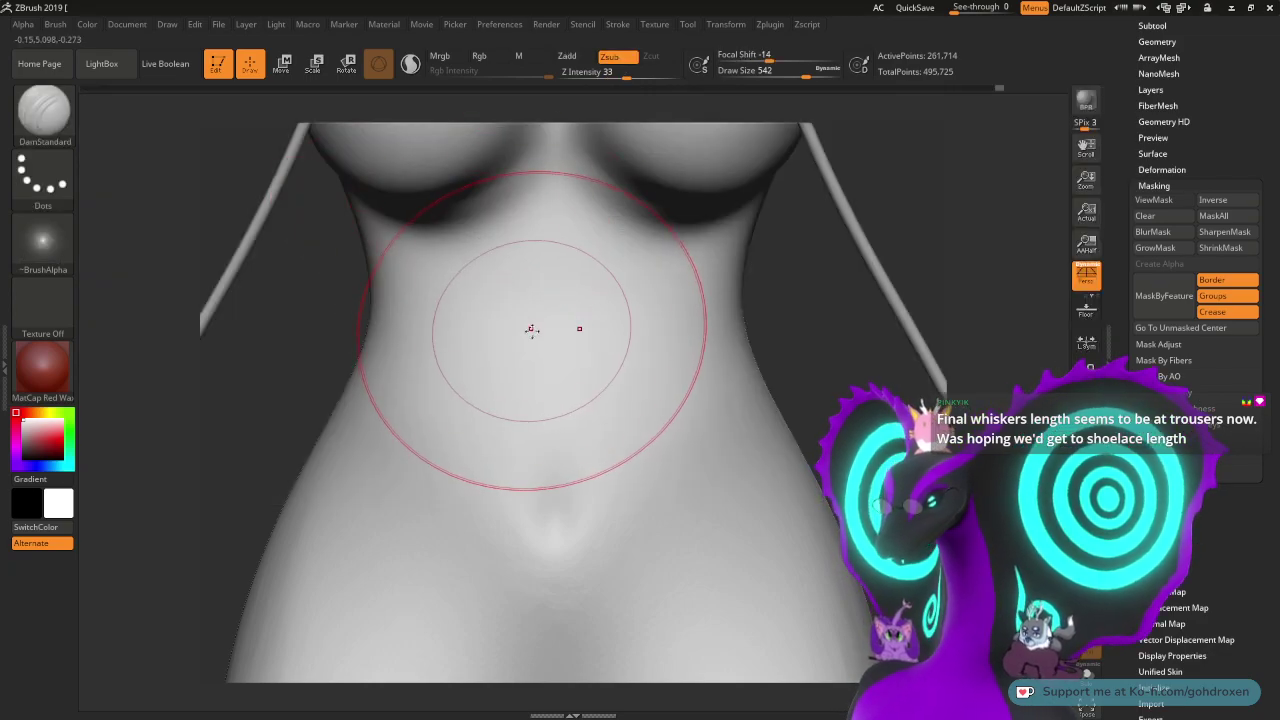
{"action": "key", "text": "space"}
{"action": "mouse_move", "coordinate": [515, 331]}
{"action": "left_mouse_down"}
{"action": "mouse_move", "coordinate": [470, 305]}
{"action": "mouse_move", "coordinate": [478, 332]}
{"action": "left_mouse_up"}
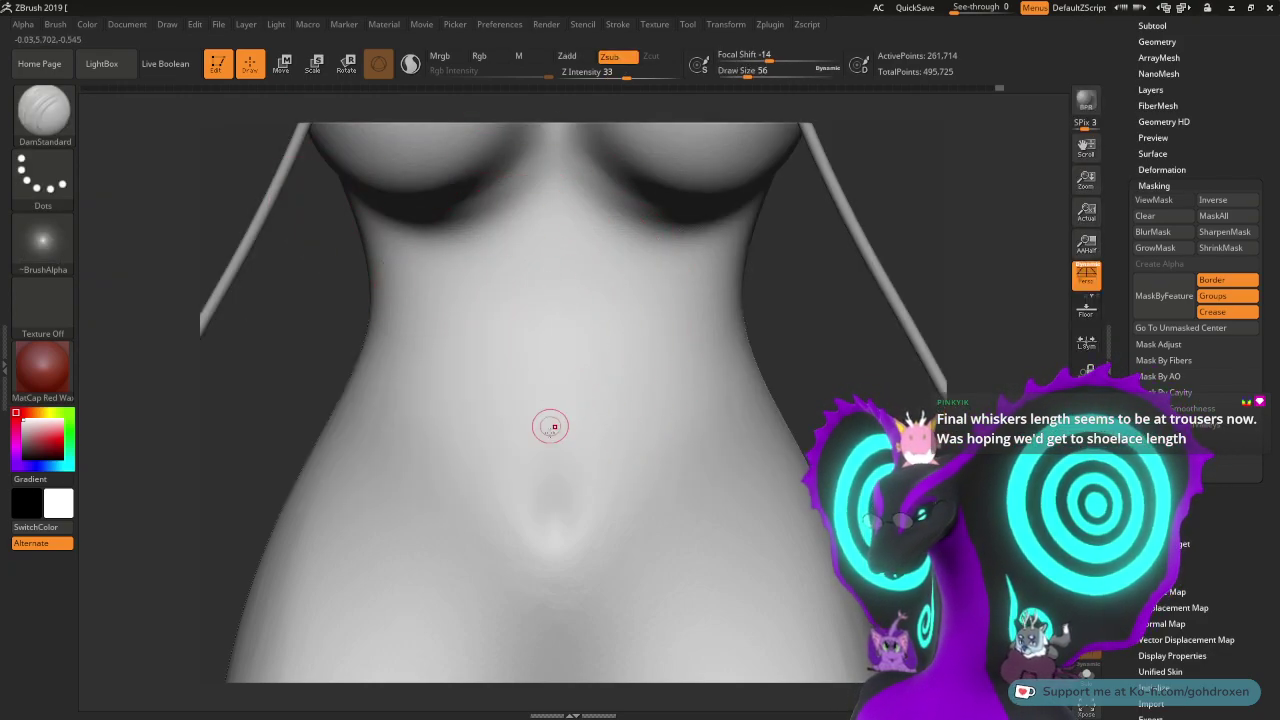
- Try to carve a vertical DamStandard groove down the belly midline into the navel, and undo the strokes
{"action": "left_click_drag", "start_coordinate": [557, 460], "coordinate": [555, 514]}
{"action": "mouse_move", "coordinate": [564, 380]}
{"action": "left_mouse_down"}
{"action": "mouse_move", "coordinate": [554, 520]}
{"action": "mouse_move", "coordinate": [556, 380]}
{"action": "mouse_move", "coordinate": [555, 498]}
{"action": "left_mouse_up"}
{"action": "mouse_move", "coordinate": [828, 362]}
{"action": "left_mouse_down"}
{"action": "mouse_move", "coordinate": [858, 361]}
{"action": "mouse_move", "coordinate": [826, 373]}
{"action": "mouse_move", "coordinate": [883, 304]}
{"action": "mouse_move", "coordinate": [848, 386]}
{"action": "left_mouse_up"}
{"action": "key", "text": "ctrl+z"}
{"action": "key", "text": "ctrl+z"}
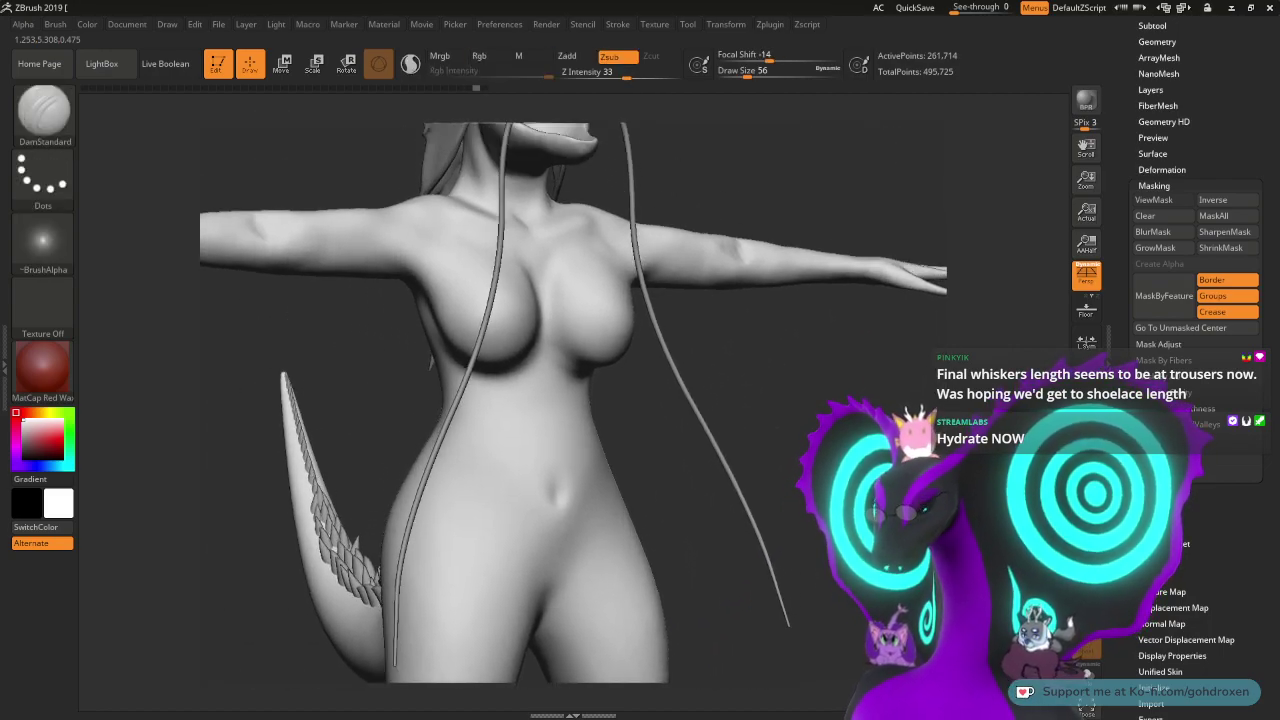
- Remesh the body subtool with DynaMesh at resolution 128
{"action": "left_click_drag", "start_coordinate": [1131, 24], "coordinate": [1131, 205]}
{"action": "left_click", "coordinate": [1150, 207]}
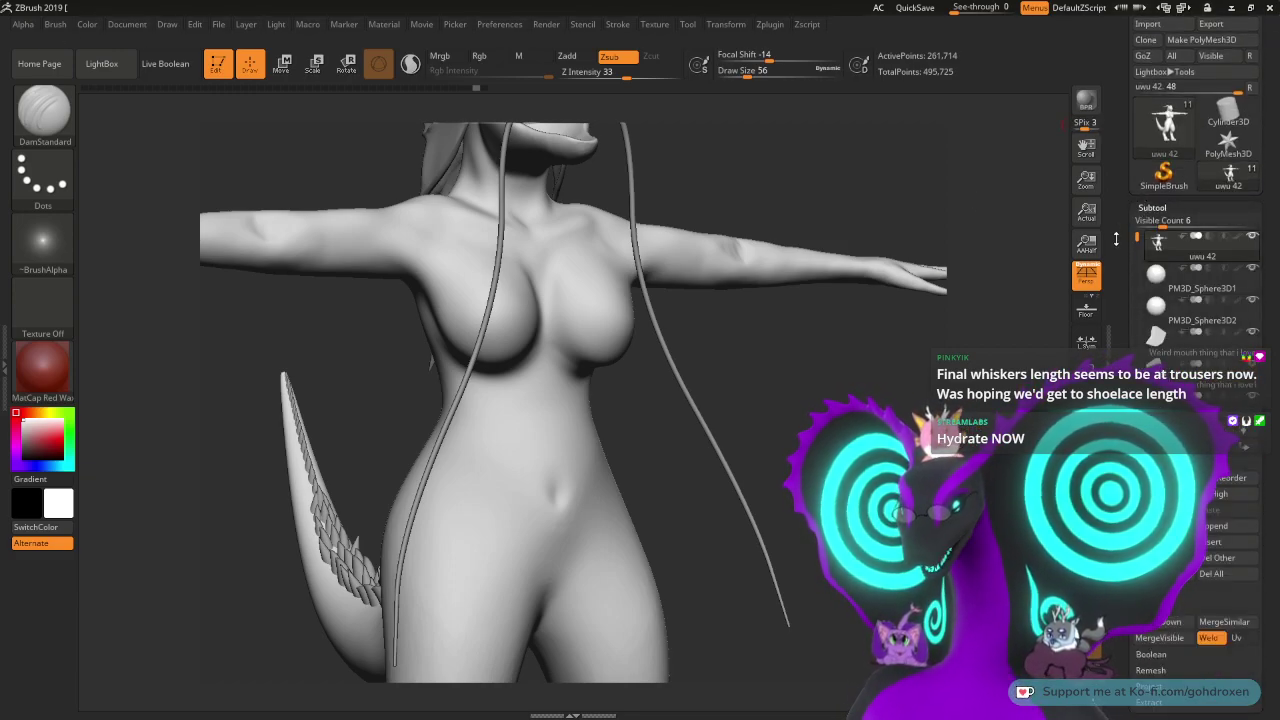
{"action": "scroll", "coordinate": [1118, 238], "scroll_direction": "down", "scroll_amount": 3}
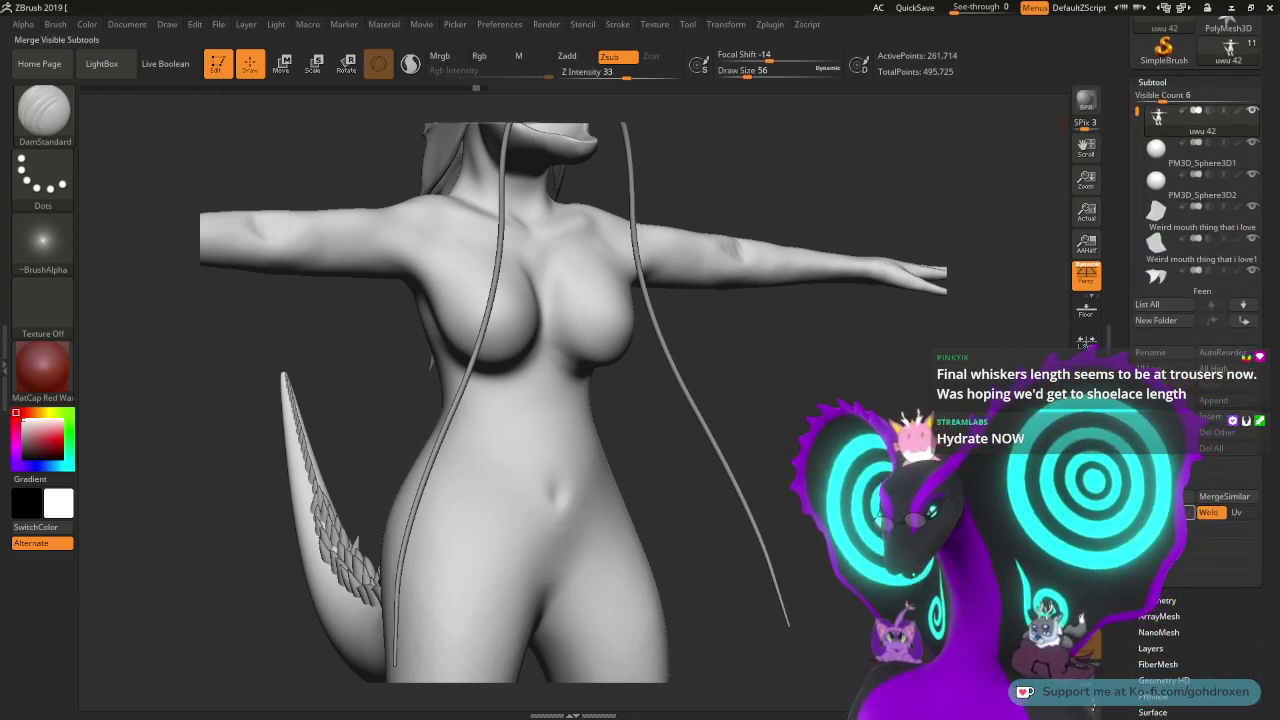
{"action": "left_click", "coordinate": [1157, 601]}
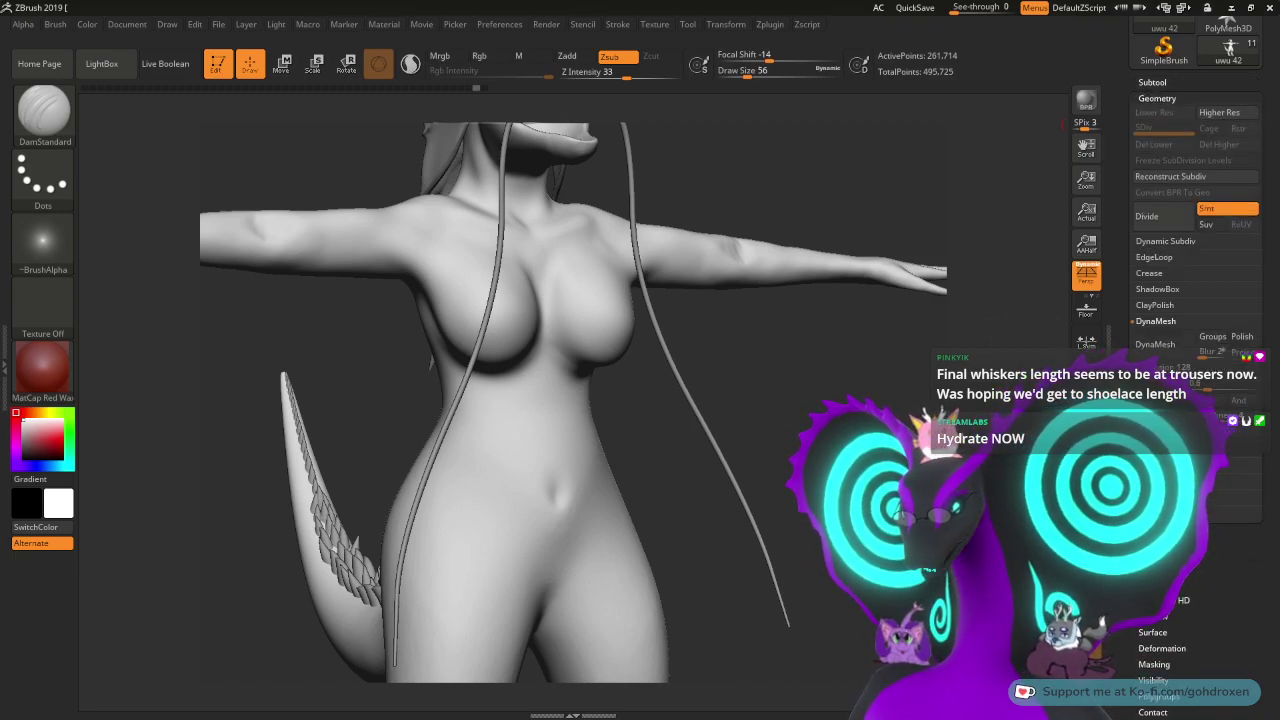
{"action": "left_click_drag", "start_coordinate": [1120, 420], "coordinate": [1120, 445]}
{"action": "left_click", "coordinate": [1157, 369]}
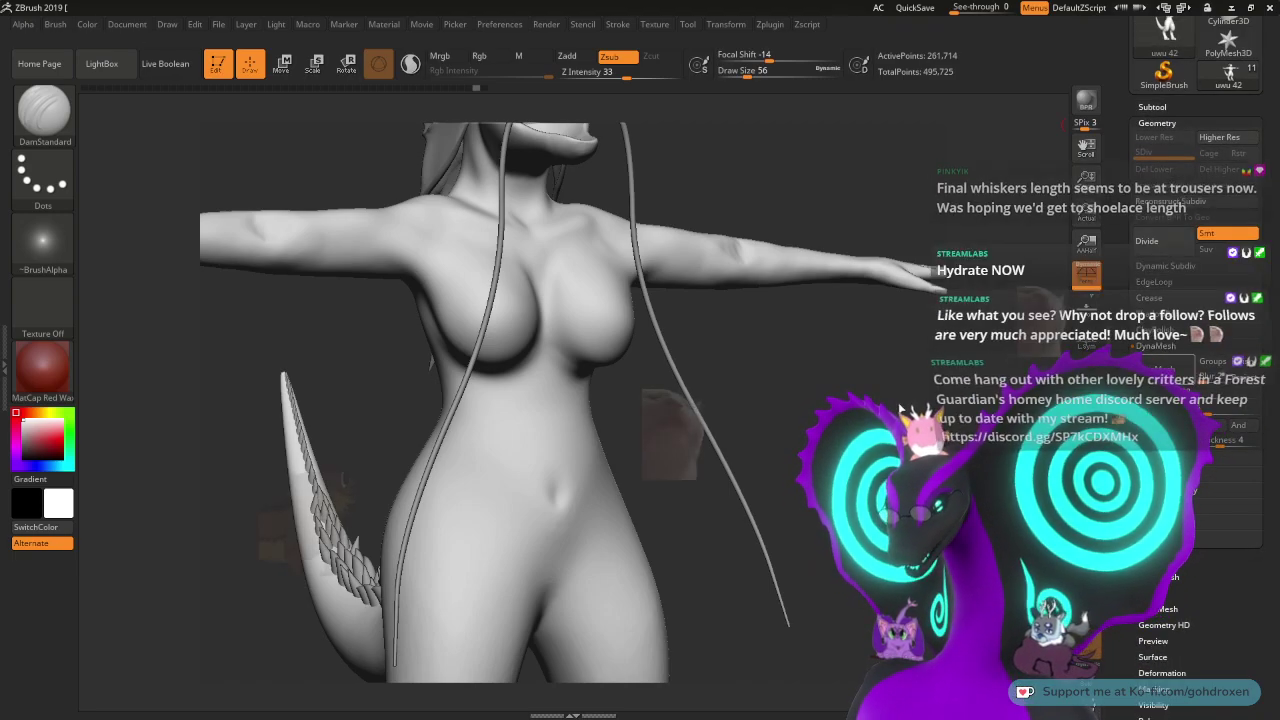
{"action": "key", "text": "ctrl+d"}
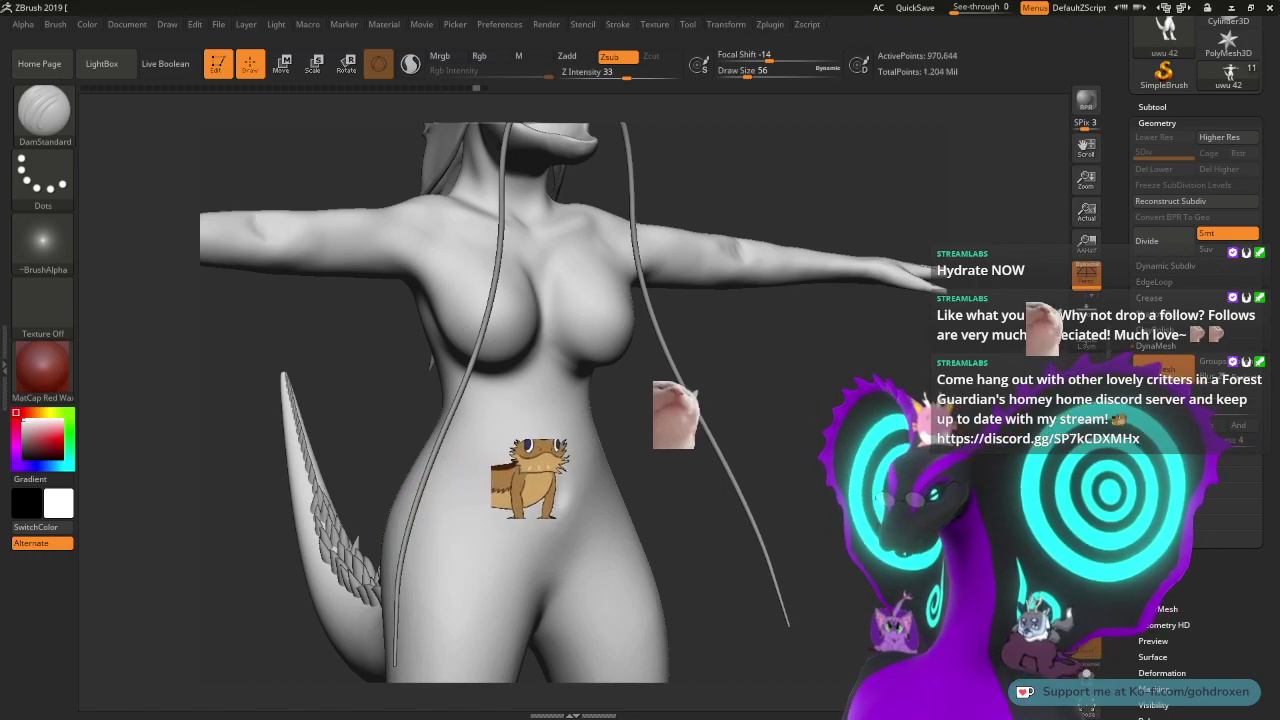
{"action": "mouse_move", "coordinate": [870, 430]}
{"action": "left_mouse_down", "text": "alt"}
{"action": "mouse_move", "coordinate": [874, 345]}
{"action": "mouse_move", "coordinate": [882, 368]}
{"action": "left_mouse_up", "text": "alt"}
{"action": "mouse_move", "coordinate": [1170, 36]}
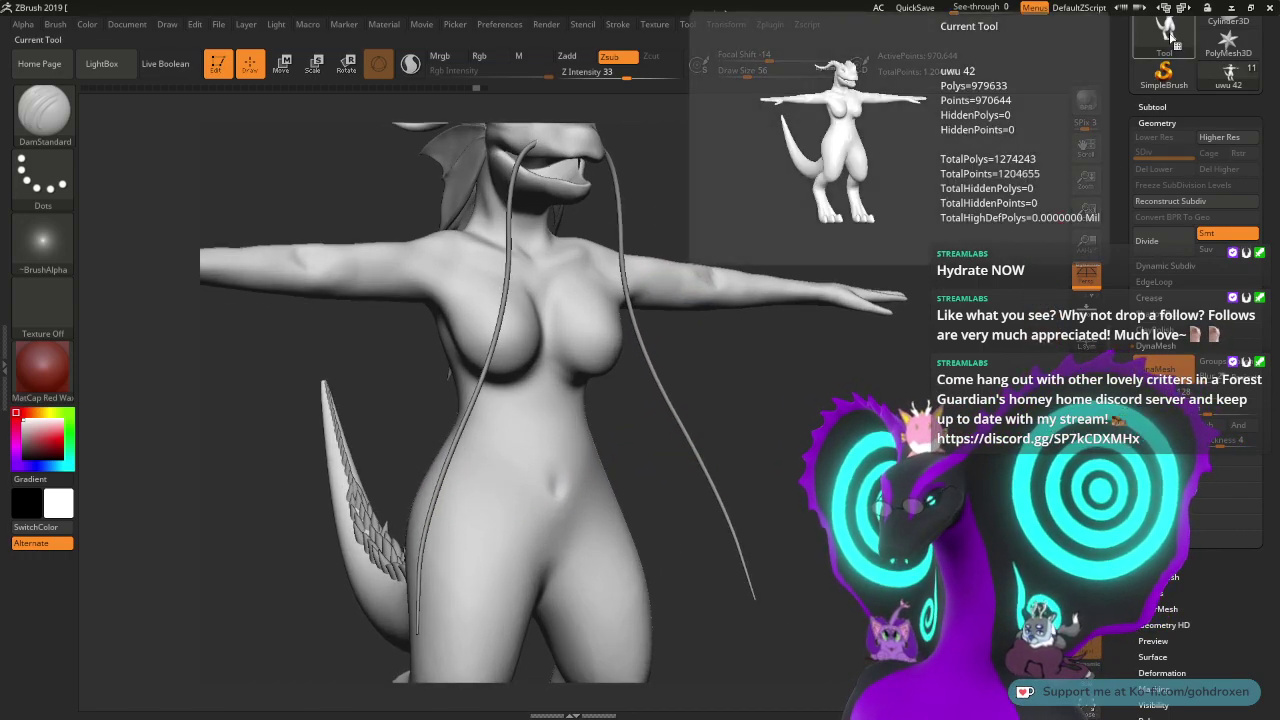
- Carve a vertical groove down the belly midline into the navel with DamStandard, softening its upper part and deepening the navel
{"action": "mouse_move", "coordinate": [875, 400]}
{"action": "left_mouse_down"}
{"action": "mouse_move", "coordinate": [795, 398]}
{"action": "mouse_move", "coordinate": [800, 490]}
{"action": "mouse_move", "coordinate": [766, 489]}
{"action": "mouse_move", "coordinate": [812, 470]}
{"action": "mouse_move", "coordinate": [780, 470]}
{"action": "mouse_move", "coordinate": [872, 400]}
{"action": "mouse_move", "coordinate": [876, 440]}
{"action": "mouse_move", "coordinate": [880, 399]}
{"action": "left_mouse_up"}
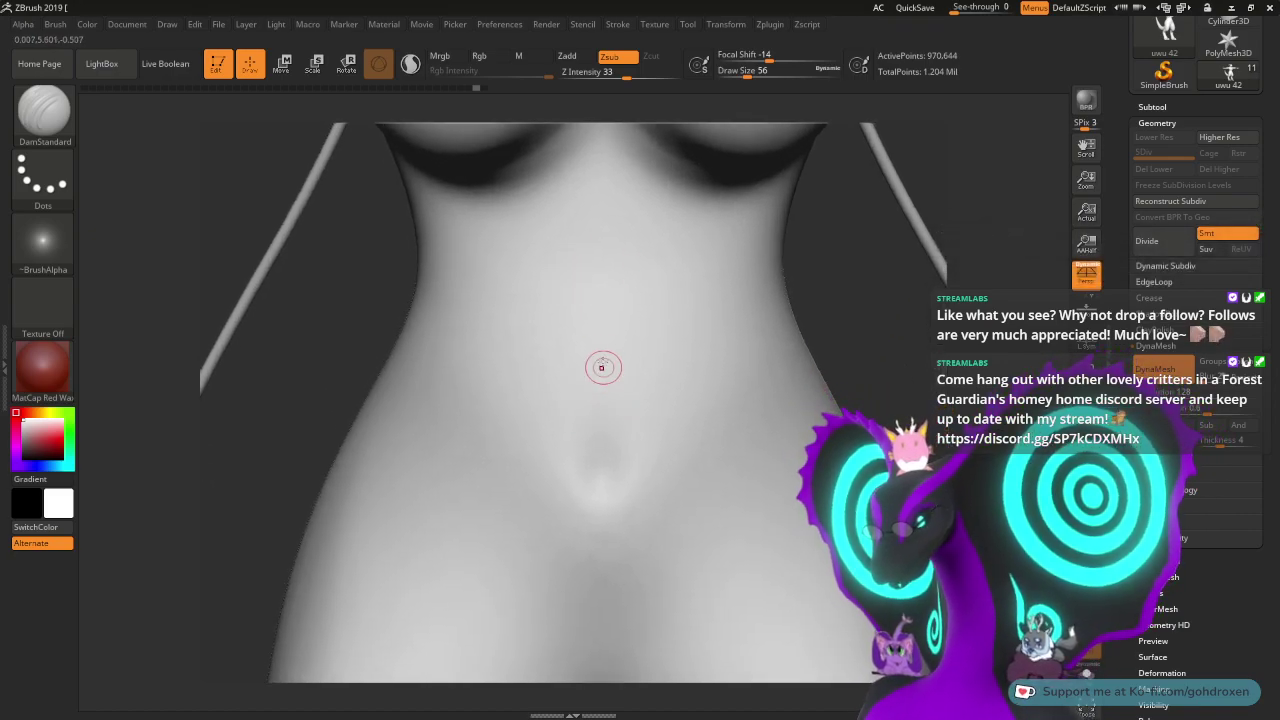
{"action": "left_click_drag", "start_coordinate": [601, 332], "coordinate": [602, 446]}
{"action": "key", "text": "ctrl+z"}
{"action": "left_click_drag", "start_coordinate": [601, 308], "coordinate": [598, 495]}
{"action": "mouse_move", "coordinate": [601, 440]}
{"action": "left_mouse_down", "text": "shift"}
{"action": "mouse_move", "coordinate": [601, 300]}
{"action": "mouse_move", "coordinate": [601, 489]}
{"action": "mouse_move", "coordinate": [600, 315]}
{"action": "left_mouse_up", "text": "shift"}
{"action": "left_click_drag", "start_coordinate": [601, 443], "coordinate": [603, 479]}
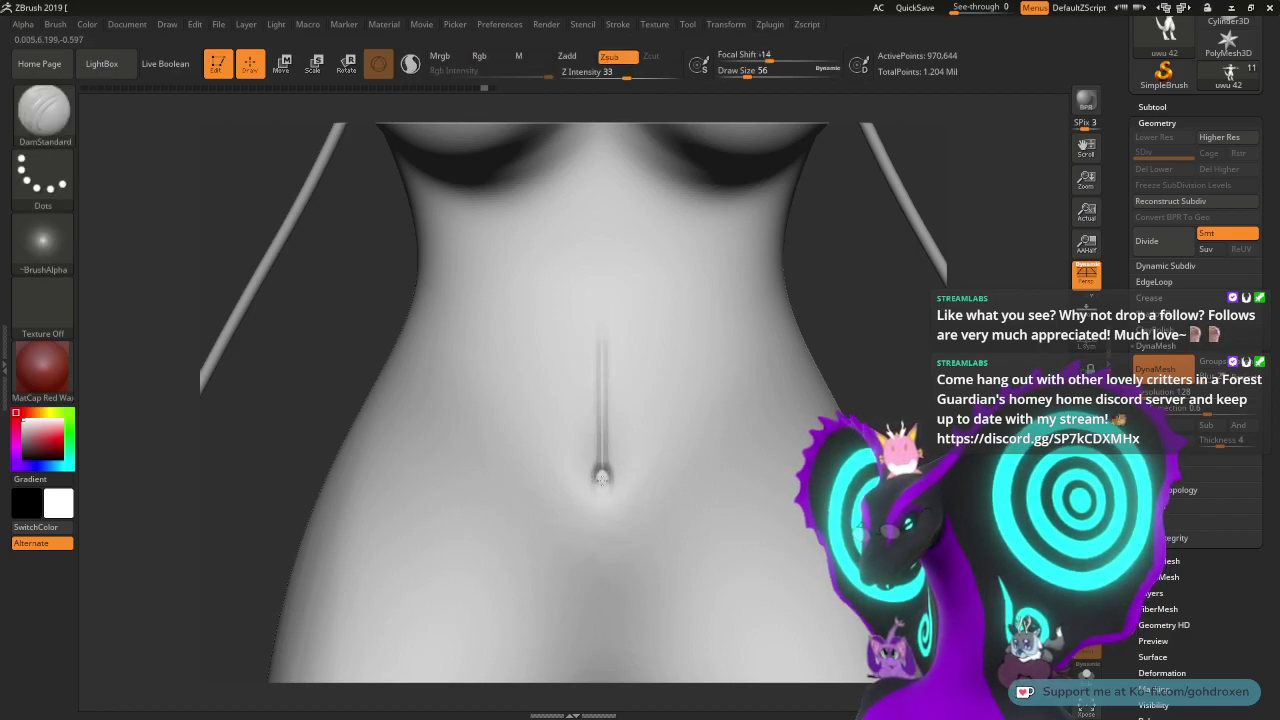
- Set the draw size to 83 and smooth the belly groove and navel
{"action": "mouse_move", "coordinate": [862, 349]}
{"action": "left_mouse_down"}
{"action": "mouse_move", "coordinate": [874, 363]}
{"action": "mouse_move", "coordinate": [840, 380]}
{"action": "mouse_move", "coordinate": [871, 366]}
{"action": "mouse_move", "coordinate": [850, 360]}
{"action": "left_mouse_up"}
{"action": "key", "text": "space"}
{"action": "left_click_drag", "start_coordinate": [677, 337], "coordinate": [457, 343]}
{"action": "left_click_drag", "start_coordinate": [597, 330], "coordinate": [600, 491], "text": "shift"}
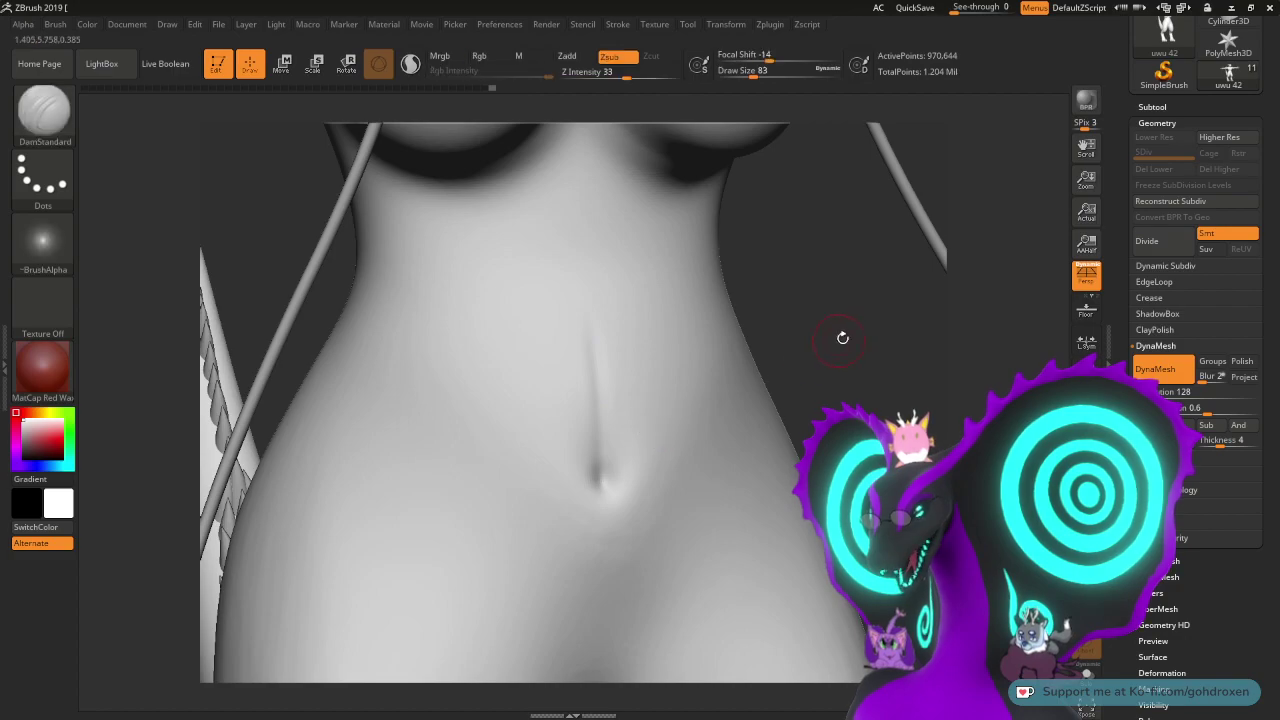
{"action": "left_click_drag", "start_coordinate": [837, 337], "coordinate": [686, 346]}
{"action": "left_click_drag", "start_coordinate": [400, 325], "coordinate": [550, 336]}
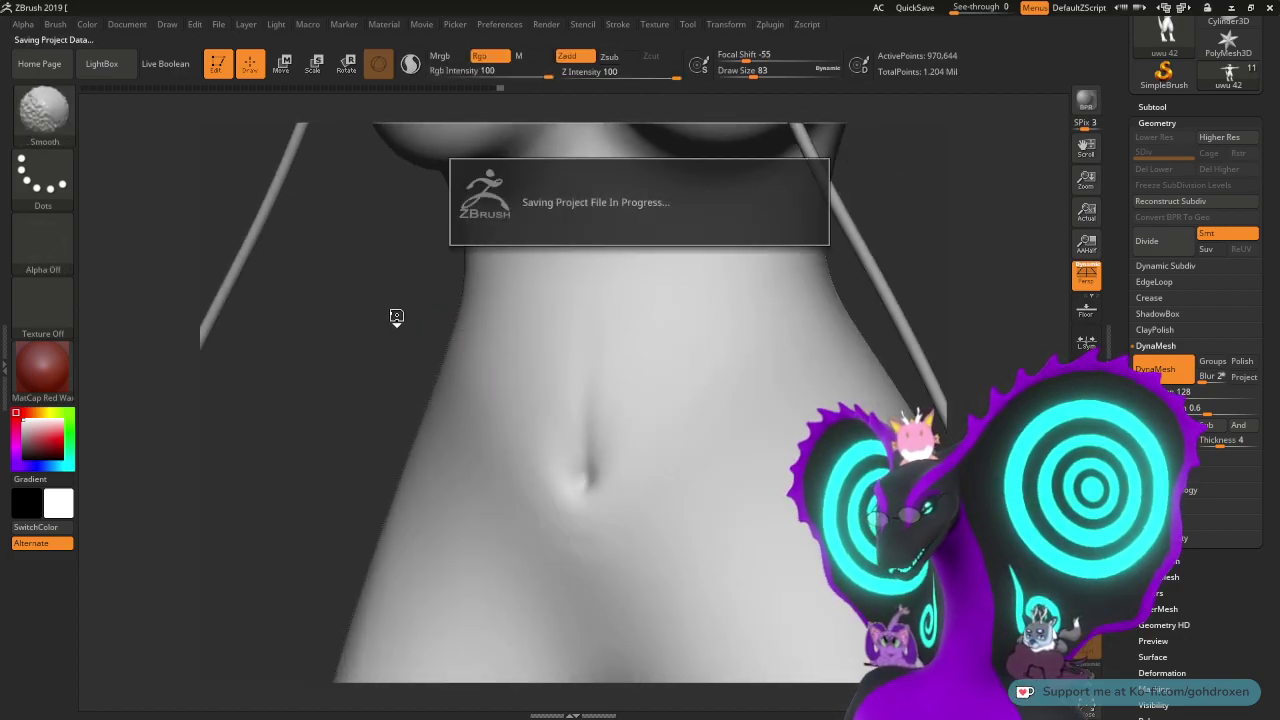
{"action": "left_click_drag", "start_coordinate": [346, 391], "coordinate": [337, 386]}
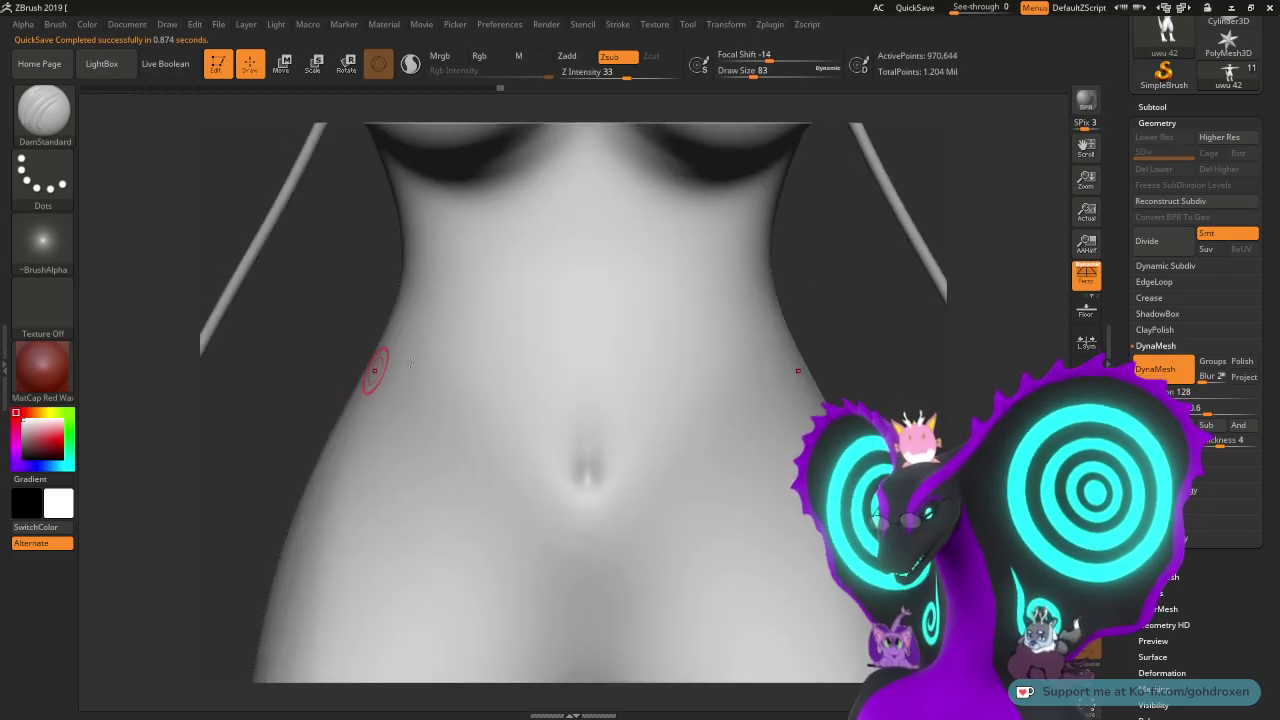
- Set the draw size to 629 and smooth the belly and thighs, and the hips where they meet the tail
{"action": "left_click_drag", "start_coordinate": [888, 408], "coordinate": [906, 293], "text": "alt"}
{"action": "mouse_move", "coordinate": [905, 366]}
{"action": "left_mouse_down", "text": "alt"}
{"action": "mouse_move", "coordinate": [907, 271]}
{"action": "mouse_move", "coordinate": [936, 304]}
{"action": "left_mouse_up", "text": "alt"}
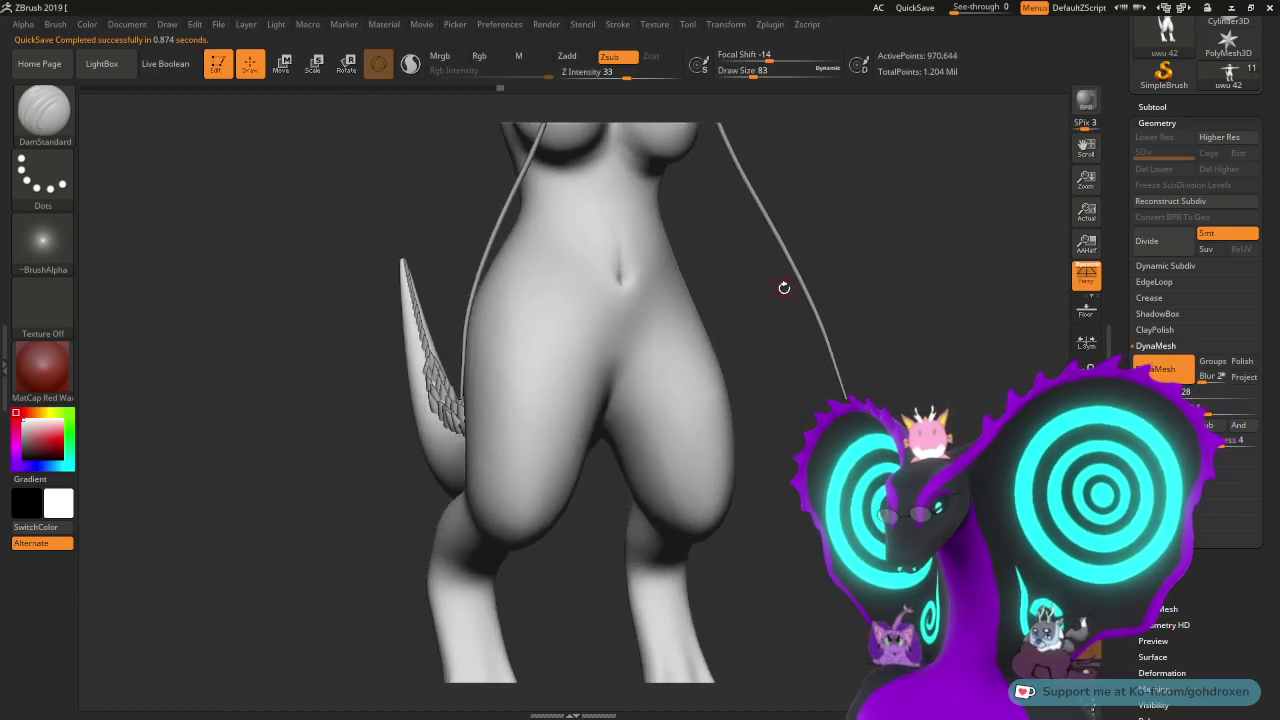
{"action": "key", "text": "space"}
{"action": "left_click_drag", "start_coordinate": [783, 299], "coordinate": [842, 299]}
{"action": "mouse_move", "coordinate": [638, 300]}
{"action": "left_mouse_down"}
{"action": "mouse_move", "coordinate": [602, 393]}
{"action": "mouse_move", "coordinate": [649, 497]}
{"action": "left_mouse_up"}
{"action": "mouse_move", "coordinate": [797, 399]}
{"action": "left_mouse_down"}
{"action": "mouse_move", "coordinate": [783, 420]}
{"action": "mouse_move", "coordinate": [754, 416]}
{"action": "left_mouse_up"}
{"action": "left_click_drag", "start_coordinate": [893, 297], "coordinate": [840, 308]}
{"action": "left_click_drag", "start_coordinate": [849, 359], "coordinate": [820, 395], "text": "shift"}
{"action": "left_click_drag", "start_coordinate": [612, 474], "coordinate": [603, 500]}
{"action": "left_click_drag", "start_coordinate": [526, 518], "coordinate": [328, 515], "text": "alt"}
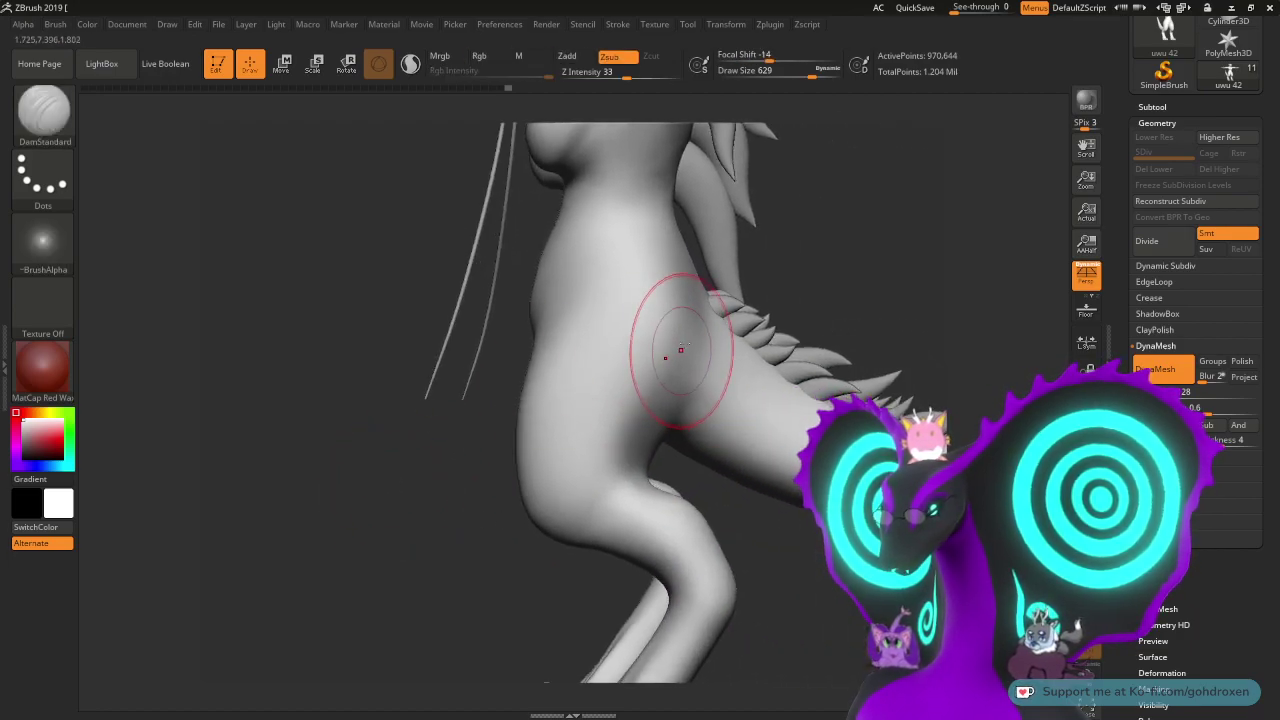
{"action": "key", "text": "shift"}
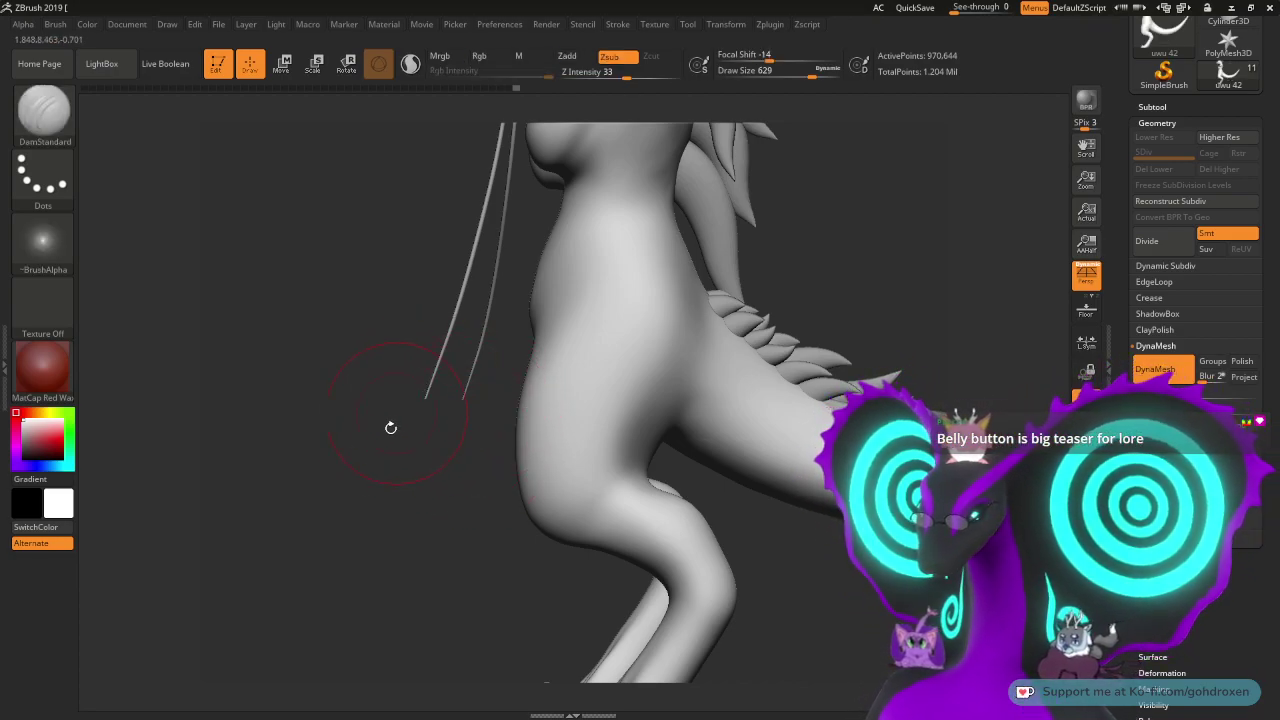
- Examine the whole dragon's proportions from the front and both sides
{"action": "left_click_drag", "start_coordinate": [378, 468], "coordinate": [443, 457]}
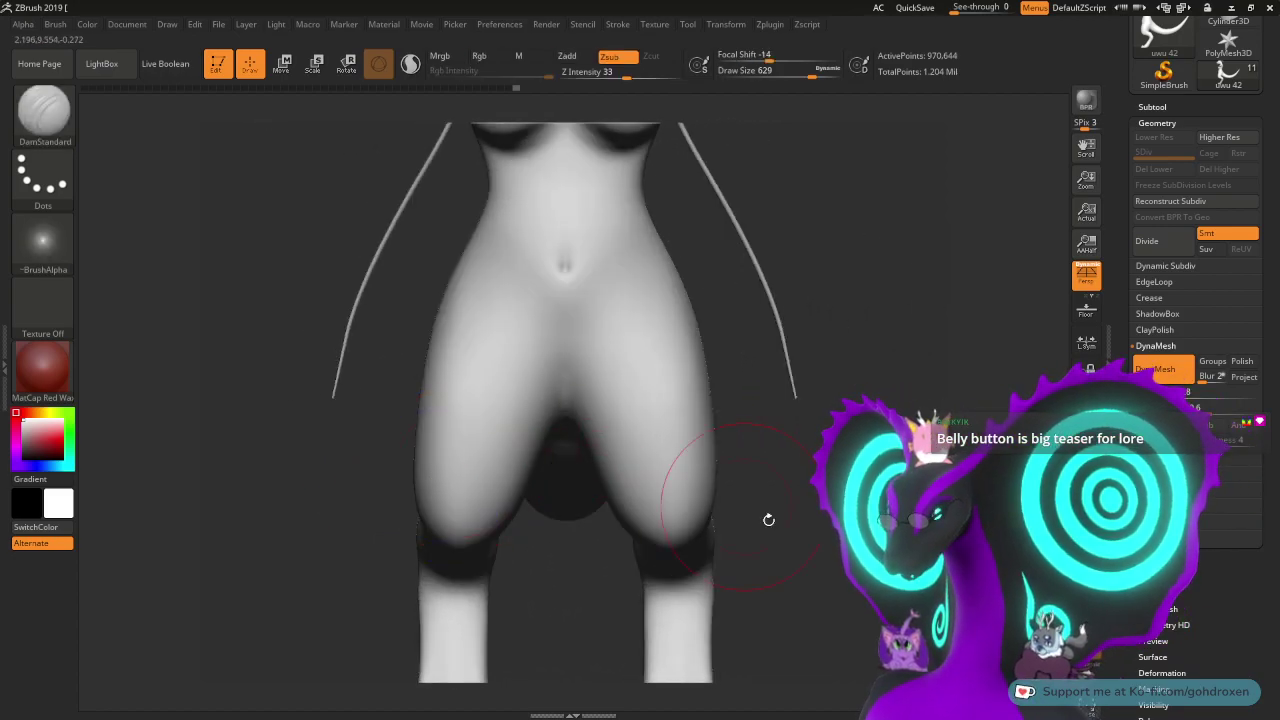
{"action": "left_click_drag", "start_coordinate": [818, 566], "coordinate": [842, 478], "text": "alt"}
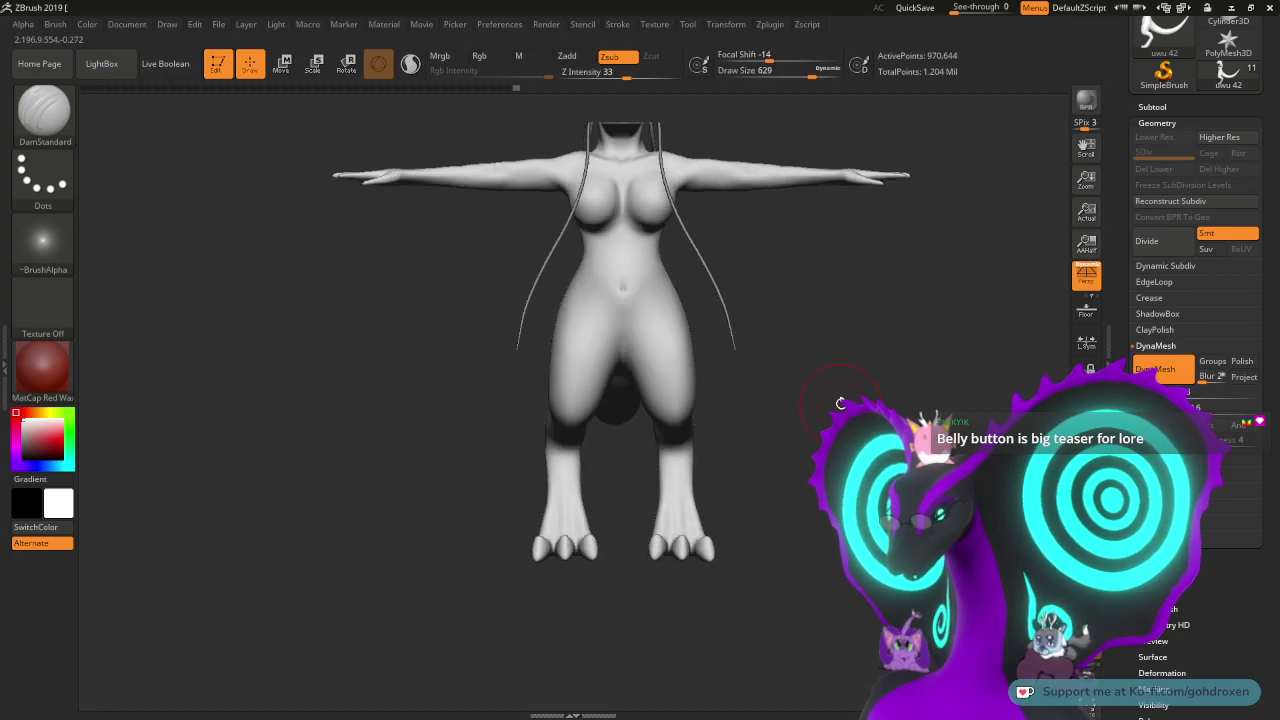
{"action": "mouse_move", "coordinate": [838, 405]}
{"action": "left_mouse_down"}
{"action": "mouse_move", "coordinate": [794, 511]}
{"action": "mouse_move", "coordinate": [770, 493]}
{"action": "mouse_move", "coordinate": [806, 496]}
{"action": "left_mouse_up"}
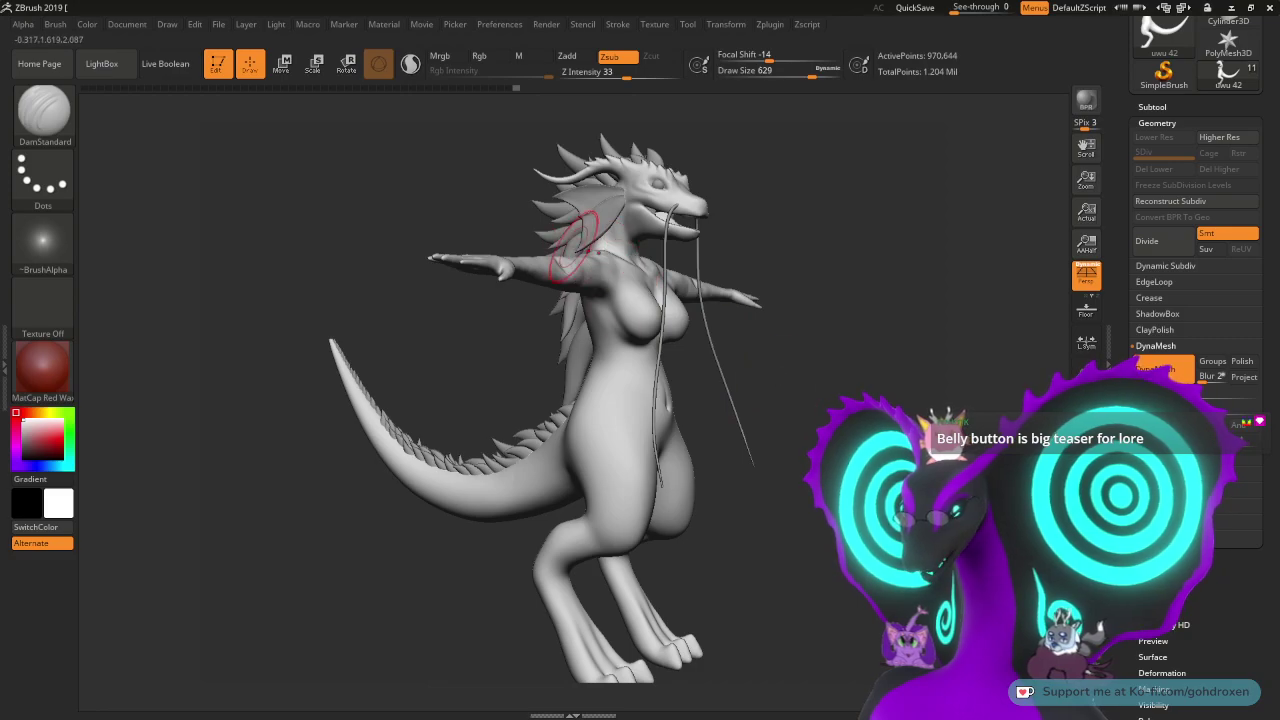
{"action": "left_click_drag", "start_coordinate": [505, 268], "coordinate": [377, 300]}
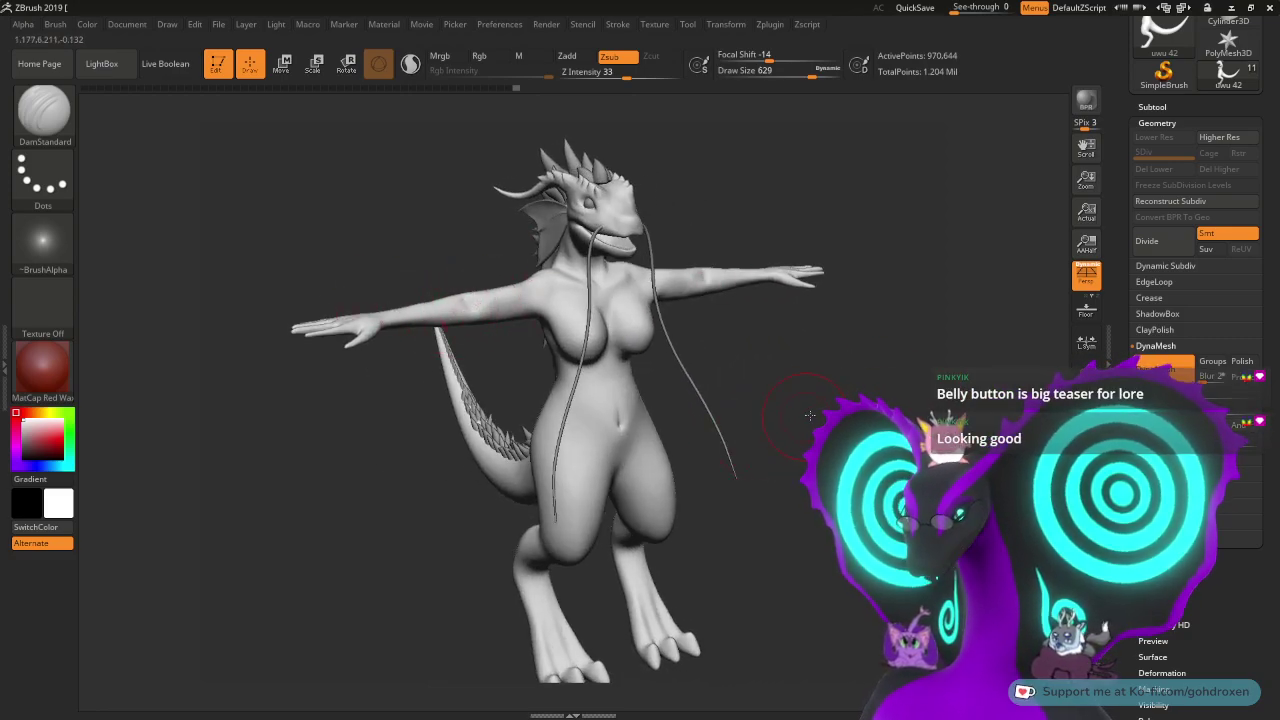
{"action": "left_click_drag", "start_coordinate": [810, 415], "coordinate": [822, 416]}
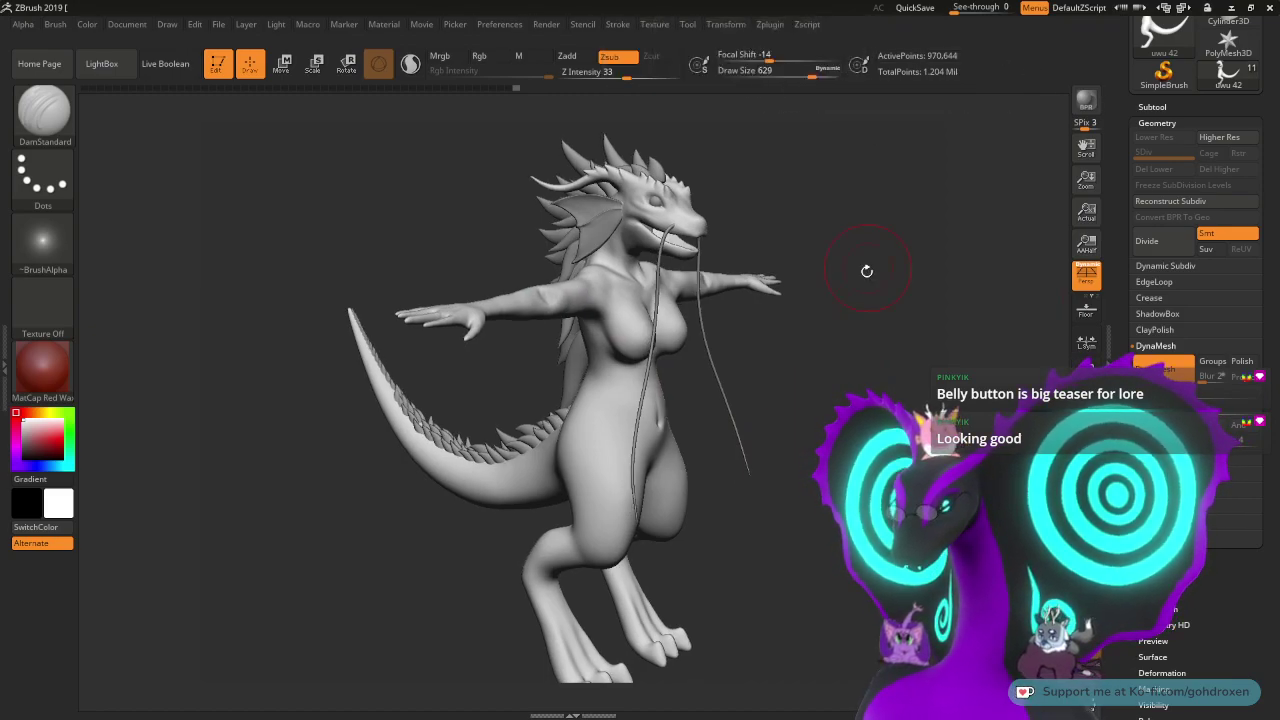
{"action": "left_click_drag", "start_coordinate": [867, 268], "coordinate": [847, 299]}
{"action": "left_click_drag", "start_coordinate": [823, 351], "coordinate": [817, 375], "text": "alt"}
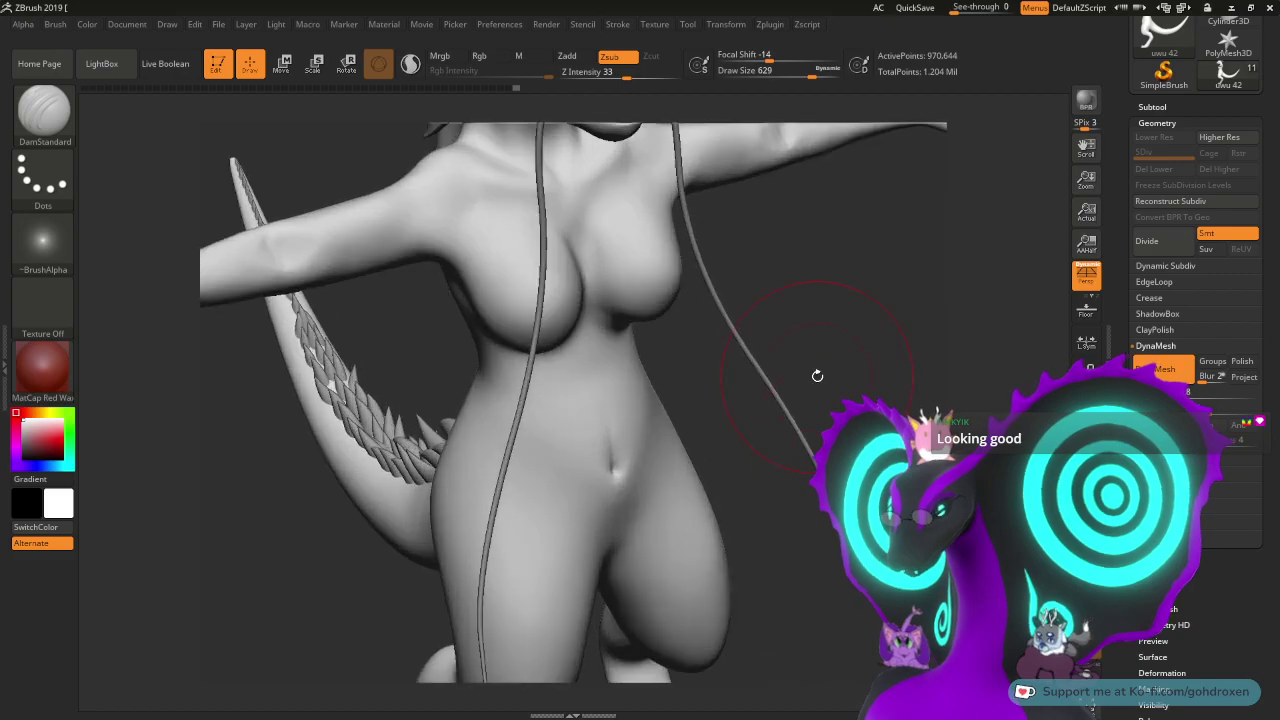
{"action": "mouse_move", "coordinate": [395, 366]}
{"action": "left_mouse_down"}
{"action": "mouse_move", "coordinate": [451, 343]}
{"action": "mouse_move", "coordinate": [550, 345]}
{"action": "left_mouse_up"}
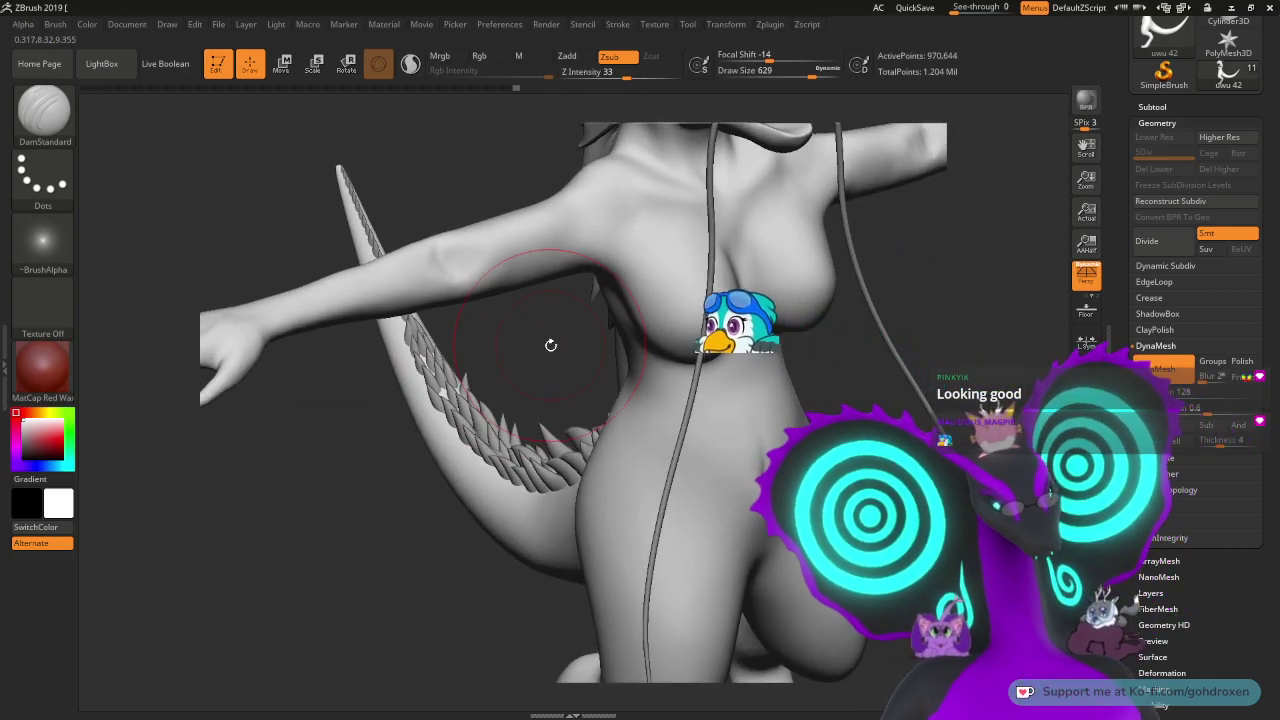
- Switch to the ClayBuildup brush with a focal shift of -63 and a draw size of 128 for work on the arm
{"action": "left_click_drag", "start_coordinate": [532, 332], "coordinate": [540, 386], "text": "alt"}
{"action": "mouse_move", "coordinate": [400, 293]}
{"action": "left_mouse_down", "text": "alt"}
{"action": "mouse_move", "coordinate": [583, 403]}
{"action": "mouse_move", "coordinate": [586, 371]}
{"action": "left_mouse_up", "text": "alt"}
{"action": "left_click", "coordinate": [43, 110]}
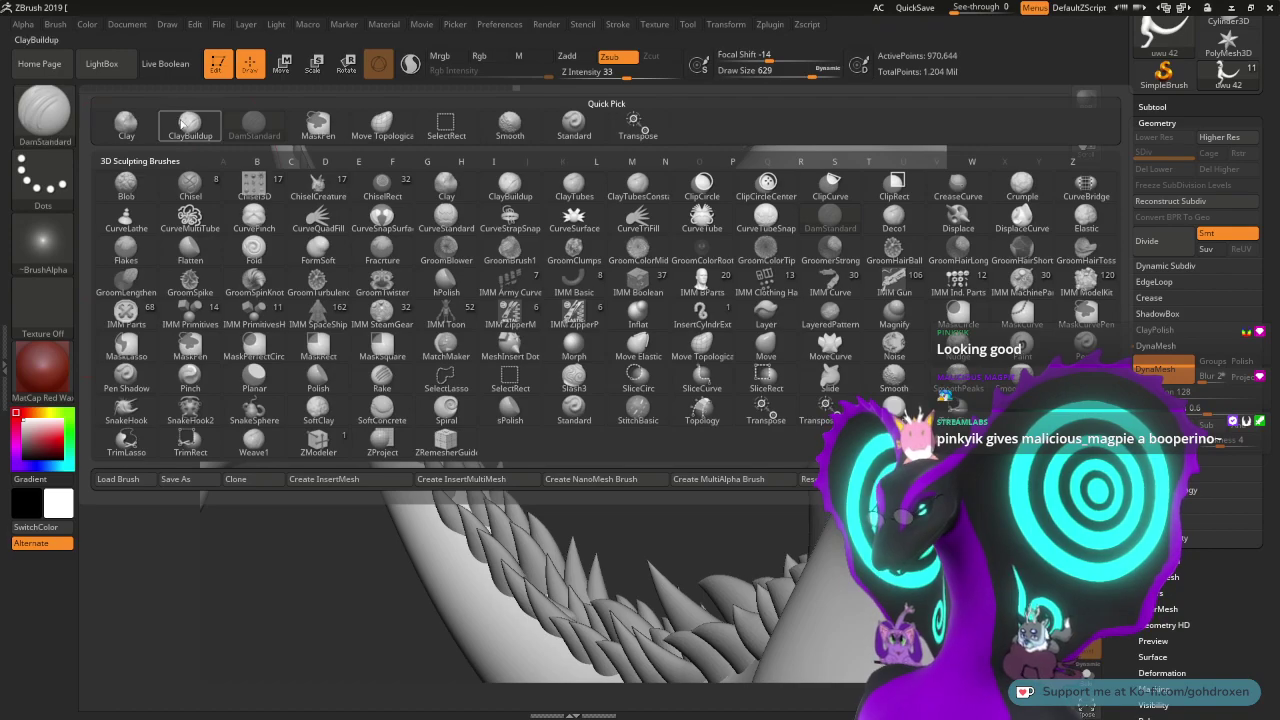
{"action": "left_click", "coordinate": [186, 124]}
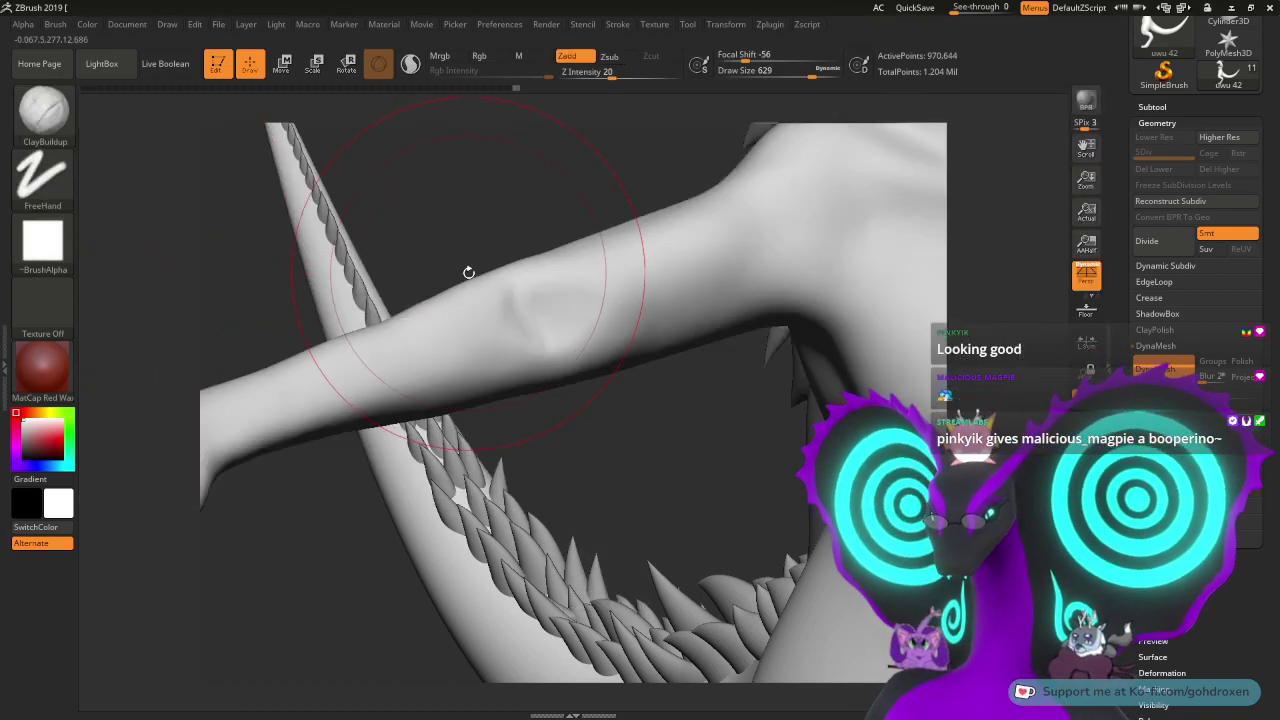
{"action": "key", "text": "space"}
{"action": "left_click", "coordinate": [449, 300]}
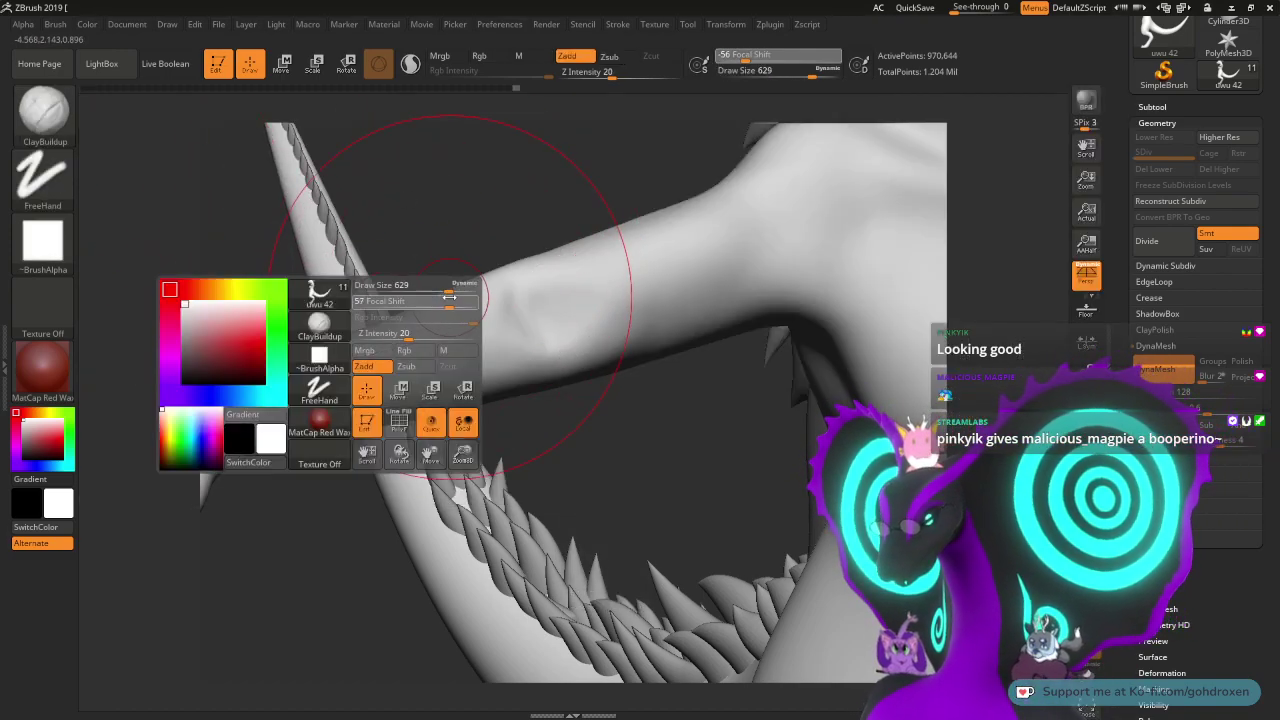
{"action": "left_click_drag", "start_coordinate": [446, 298], "coordinate": [378, 301]}
{"action": "left_click_drag", "start_coordinate": [452, 285], "coordinate": [404, 287]}
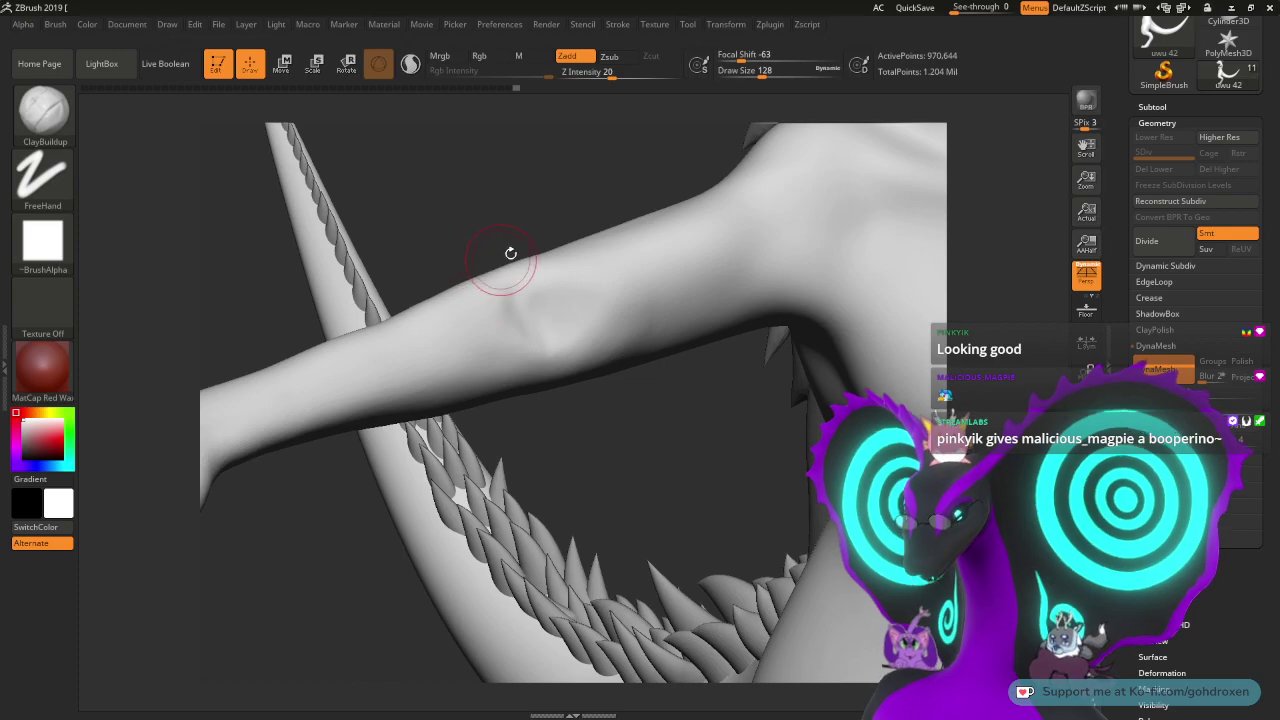
- Fill the dent in the arm at the elbow with ClayBuildup strokes at draw size 172, and smooth them
{"action": "left_click_drag", "start_coordinate": [510, 201], "coordinate": [549, 366], "text": "alt"}
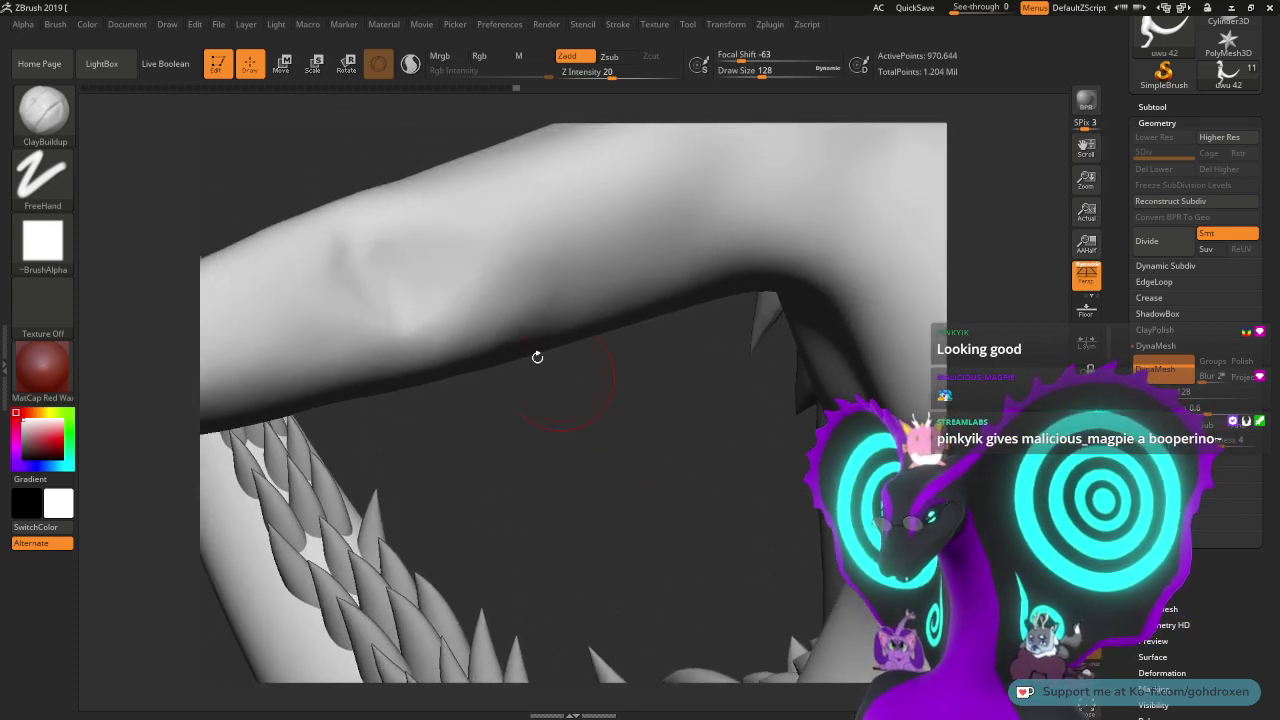
{"action": "left_click_drag", "start_coordinate": [620, 432], "coordinate": [690, 518]}
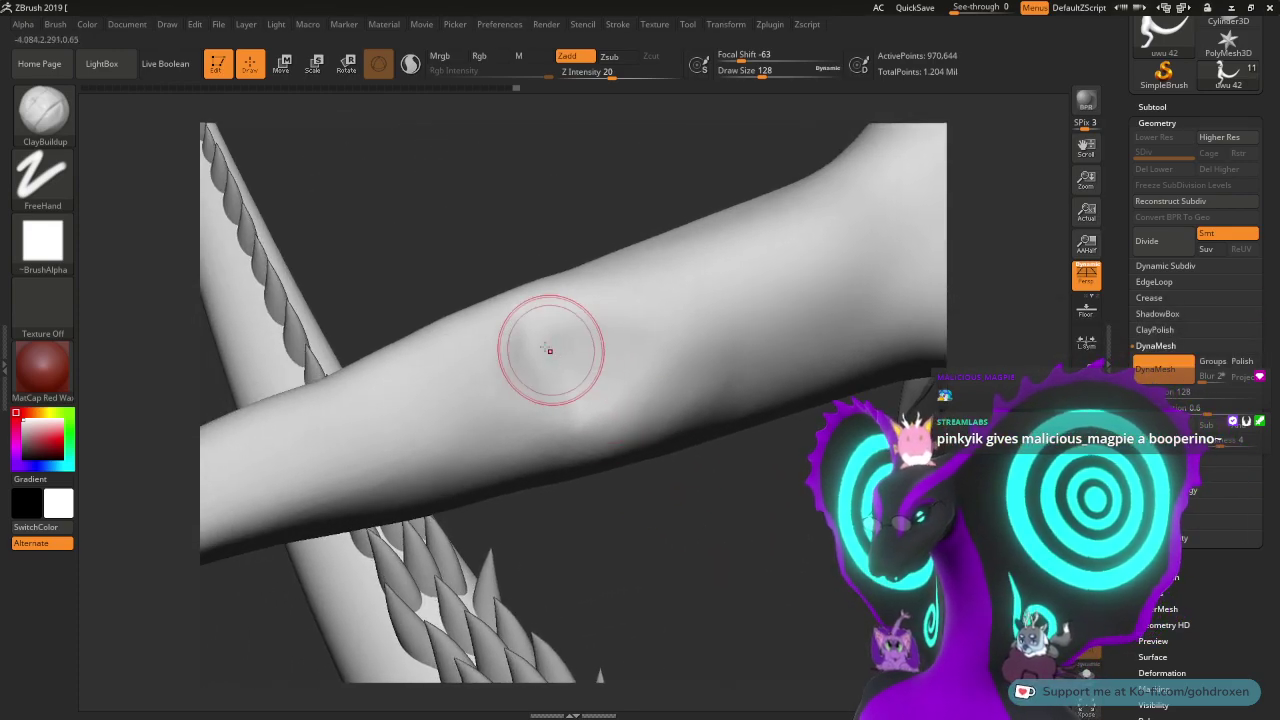
{"action": "mouse_move", "coordinate": [525, 323]}
{"action": "left_mouse_down"}
{"action": "mouse_move", "coordinate": [500, 359]}
{"action": "mouse_move", "coordinate": [588, 380]}
{"action": "mouse_move", "coordinate": [560, 320]}
{"action": "left_mouse_up"}
{"action": "key", "text": "ctrl+z"}
{"action": "key", "text": "space"}
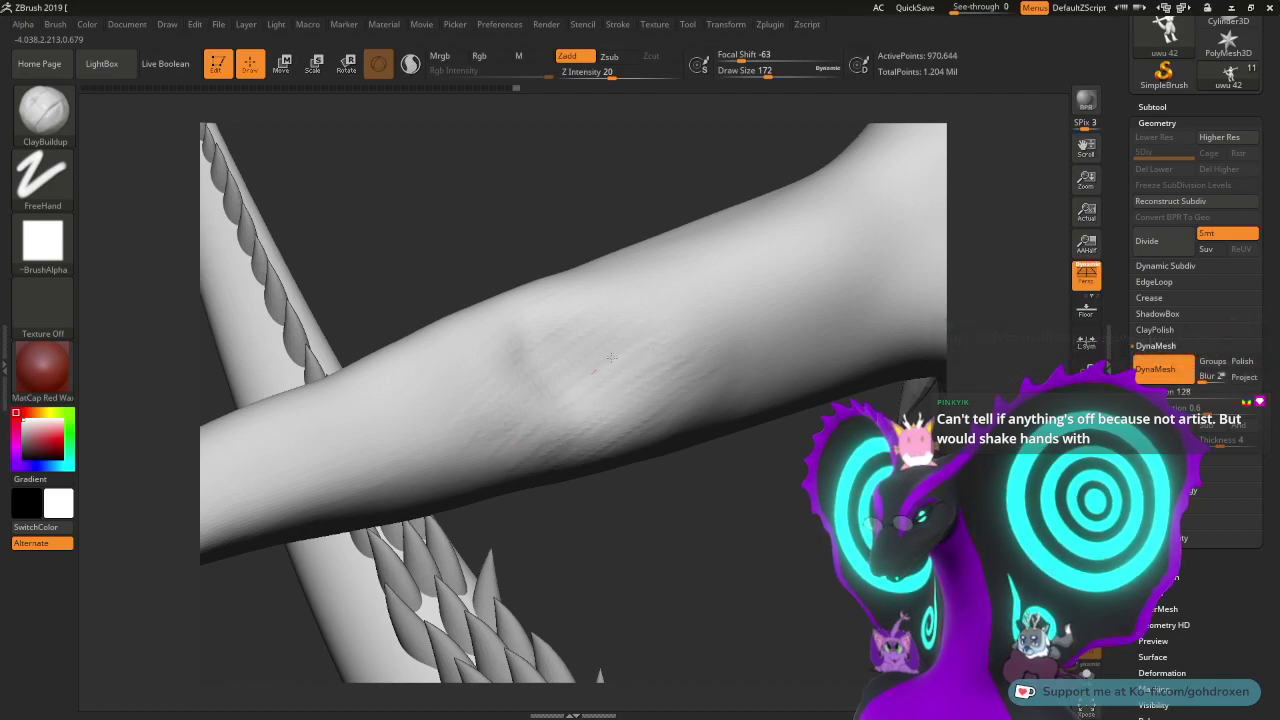
{"action": "key", "text": "shift"}
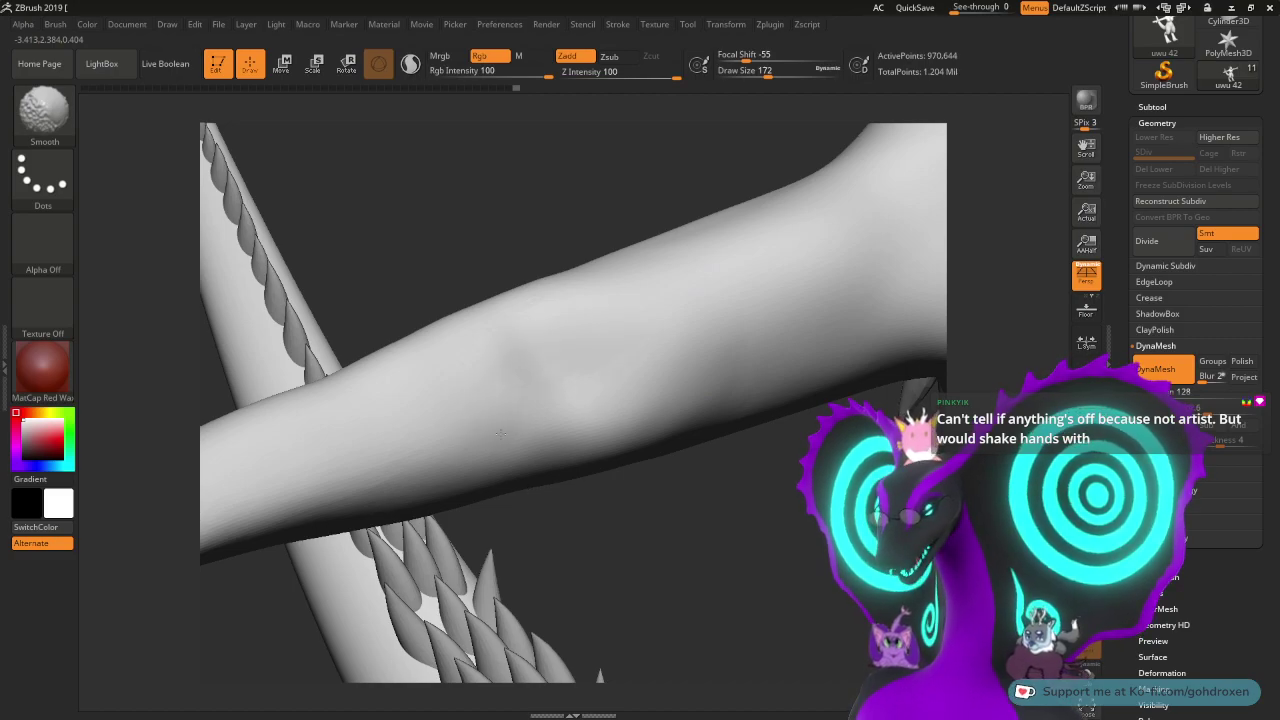
{"action": "mouse_move", "coordinate": [751, 540]}
{"action": "left_mouse_down", "text": "alt"}
{"action": "mouse_move", "coordinate": [746, 500]}
{"action": "mouse_move", "coordinate": [714, 463]}
{"action": "mouse_move", "coordinate": [592, 459]}
{"action": "mouse_move", "coordinate": [626, 410]}
{"action": "mouse_move", "coordinate": [620, 386]}
{"action": "mouse_move", "coordinate": [647, 327]}
{"action": "left_mouse_up", "text": "alt"}
{"action": "left_click_drag", "start_coordinate": [861, 370], "coordinate": [867, 367]}
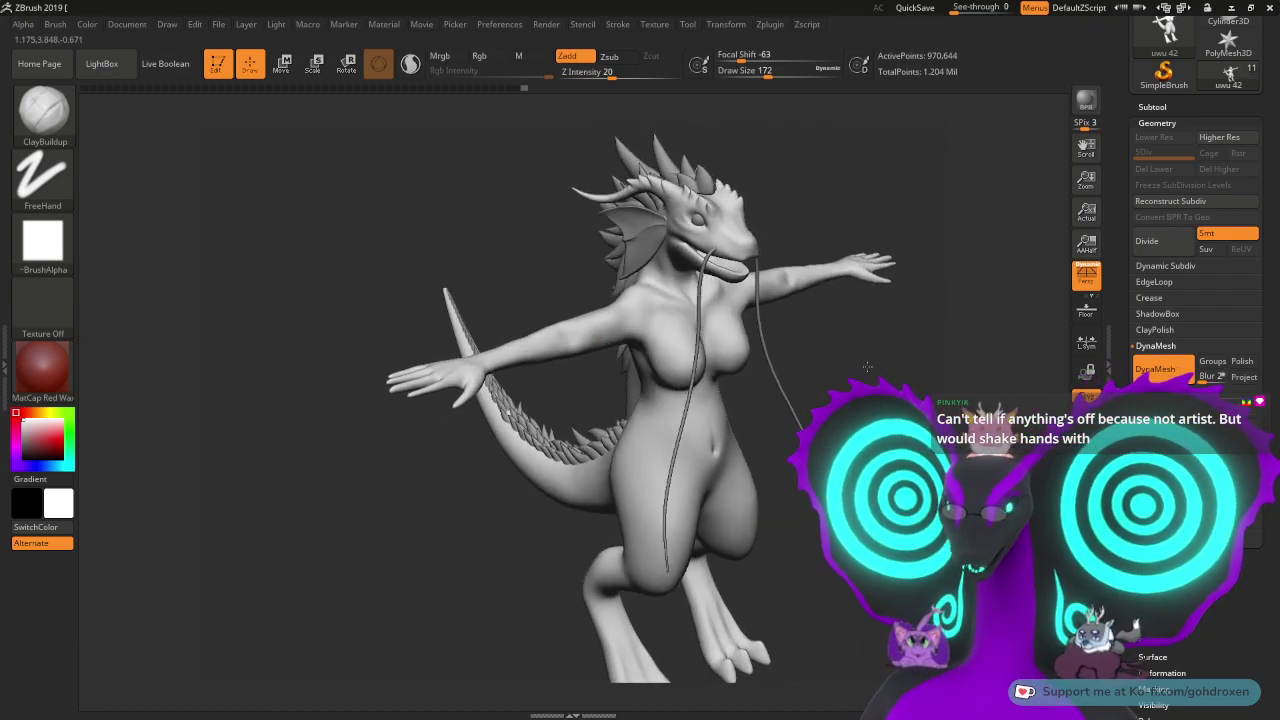
- Set the draw size to 217, fill the remaining crease at the elbow with ClayBuildup, and smooth the strokes
{"action": "right_click_drag", "start_coordinate": [868, 367], "coordinate": [808, 366]}
{"action": "right_click_drag", "start_coordinate": [575, 331], "coordinate": [812, 347]}
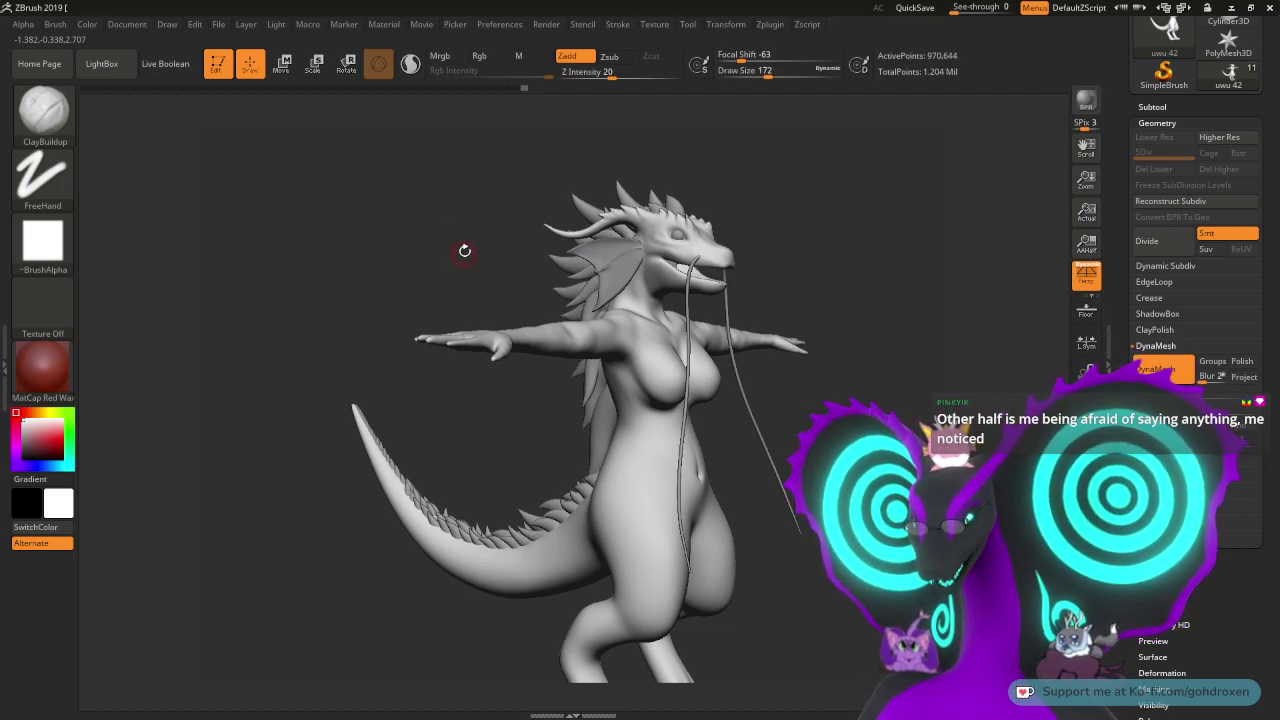
{"action": "left_click_drag", "start_coordinate": [447, 264], "coordinate": [496, 243]}
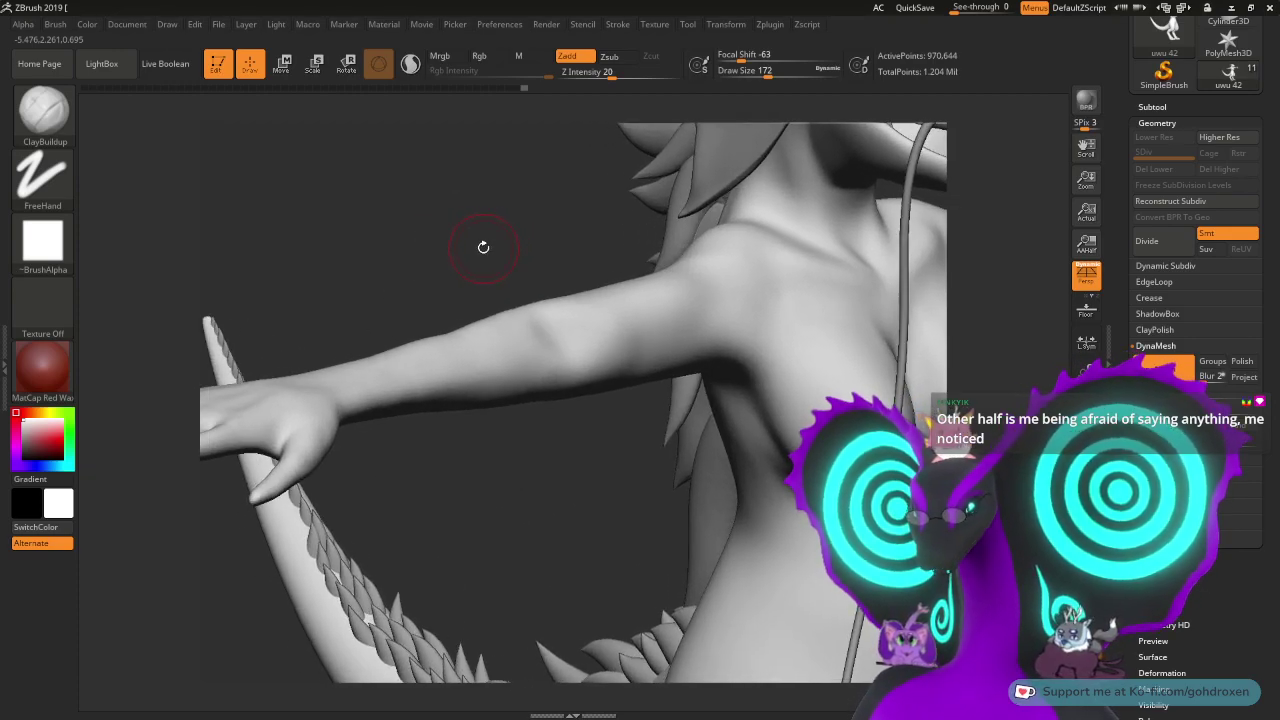
{"action": "left_click_drag", "start_coordinate": [481, 234], "coordinate": [510, 240], "text": "alt"}
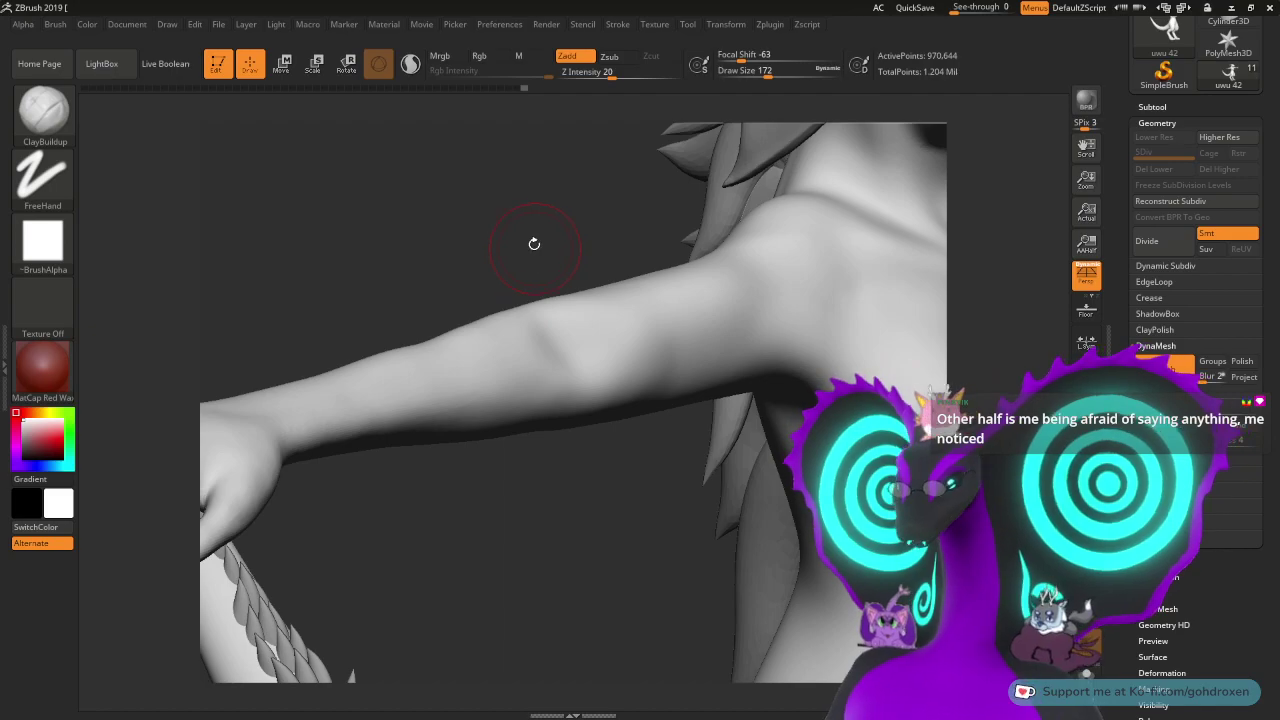
{"action": "key", "text": "space"}
{"action": "left_click_drag", "start_coordinate": [534, 249], "coordinate": [534, 251]}
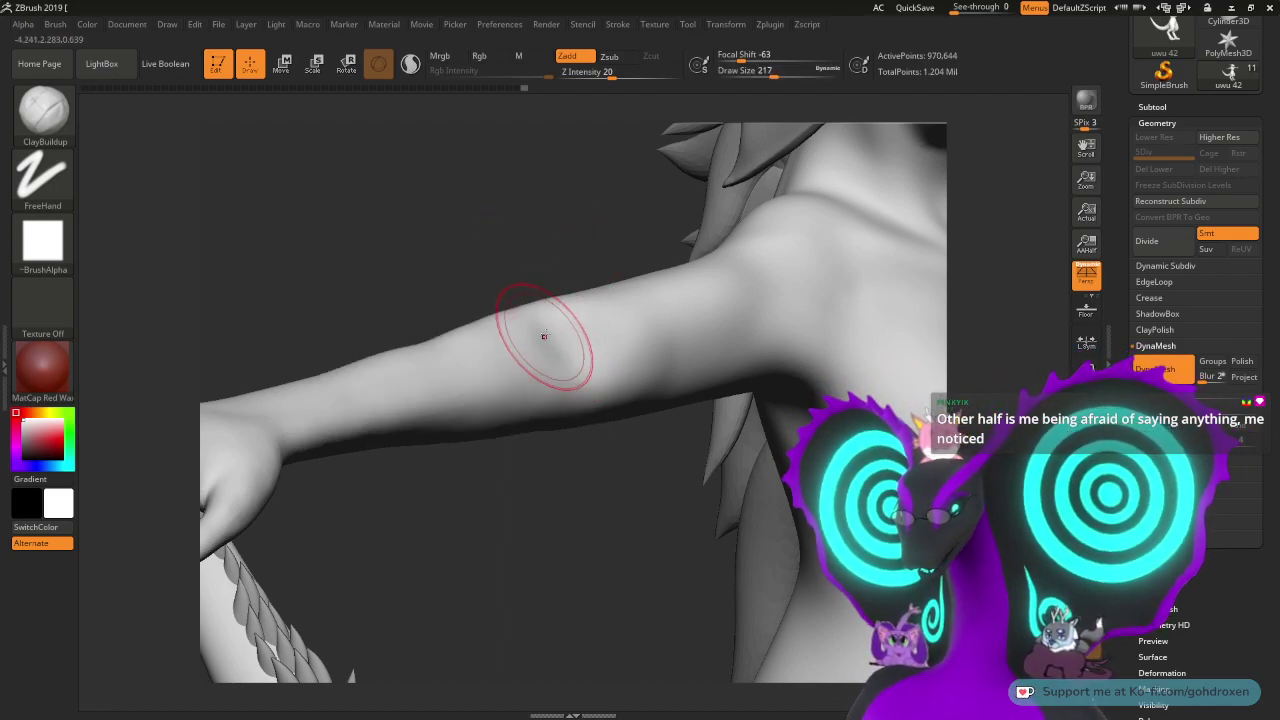
{"action": "mouse_move", "coordinate": [587, 229]}
{"action": "left_mouse_down"}
{"action": "mouse_move", "coordinate": [591, 280]}
{"action": "mouse_move", "coordinate": [585, 260]}
{"action": "left_mouse_up"}
{"action": "right_click_drag", "start_coordinate": [584, 259], "coordinate": [529, 323]}
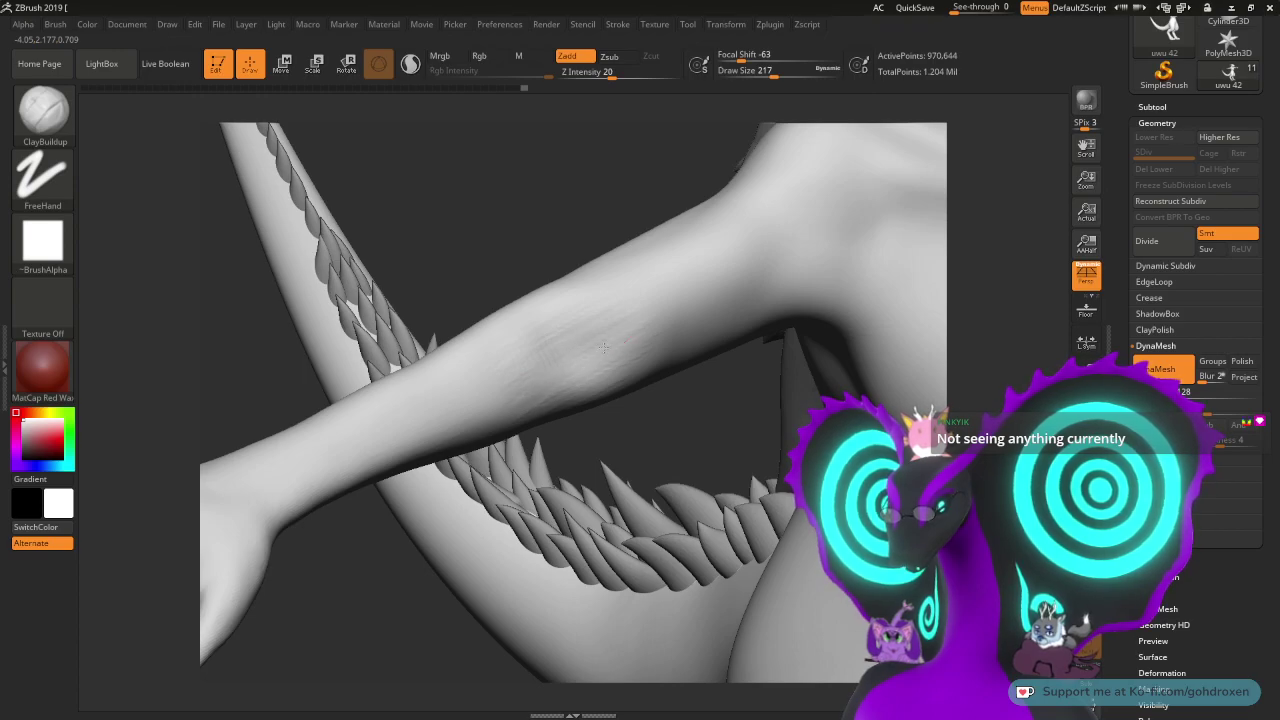
{"action": "key", "text": "shift"}
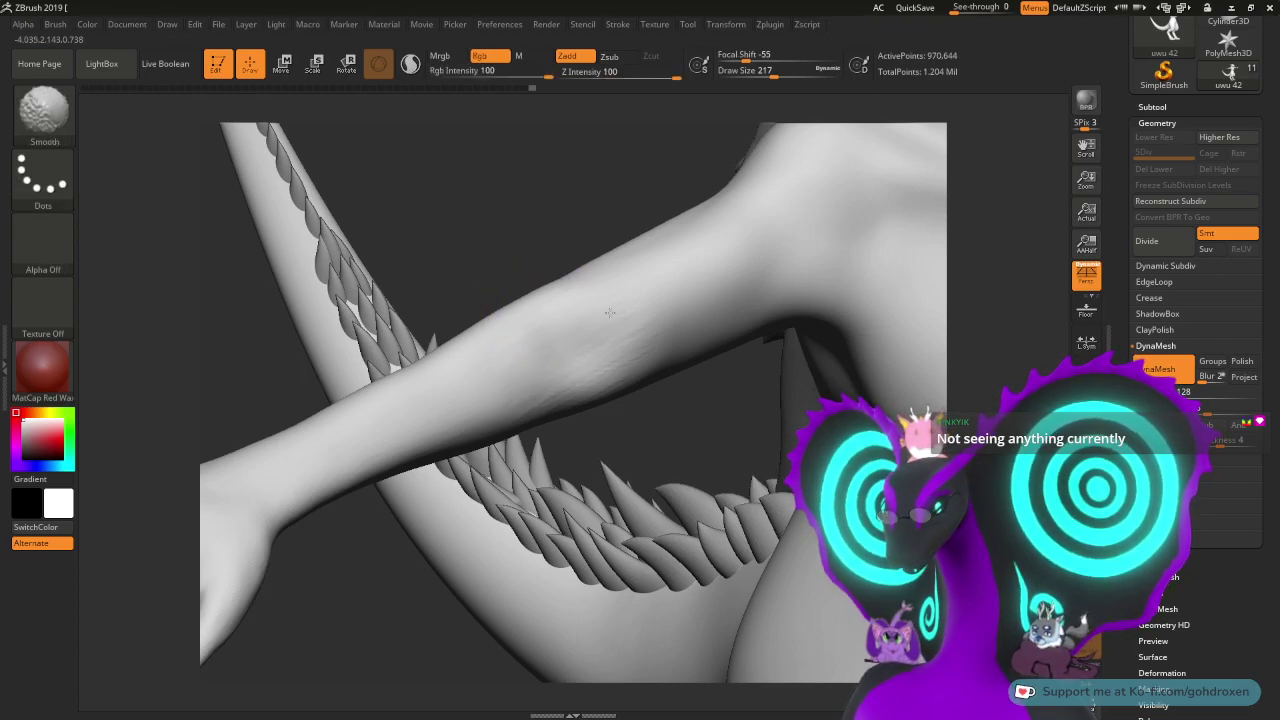
- Examine the arm's shape and thickness from the front, from above and along its length to the hand
{"action": "mouse_move", "coordinate": [676, 430]}
{"action": "left_mouse_down", "text": "alt"}
{"action": "mouse_move", "coordinate": [706, 391]}
{"action": "mouse_move", "coordinate": [640, 300]}
{"action": "left_mouse_up", "text": "alt"}
{"action": "mouse_move", "coordinate": [540, 230]}
{"action": "left_mouse_down"}
{"action": "mouse_move", "coordinate": [590, 245]}
{"action": "mouse_move", "coordinate": [559, 238]}
{"action": "left_mouse_up"}
{"action": "key", "text": "ctrl"}
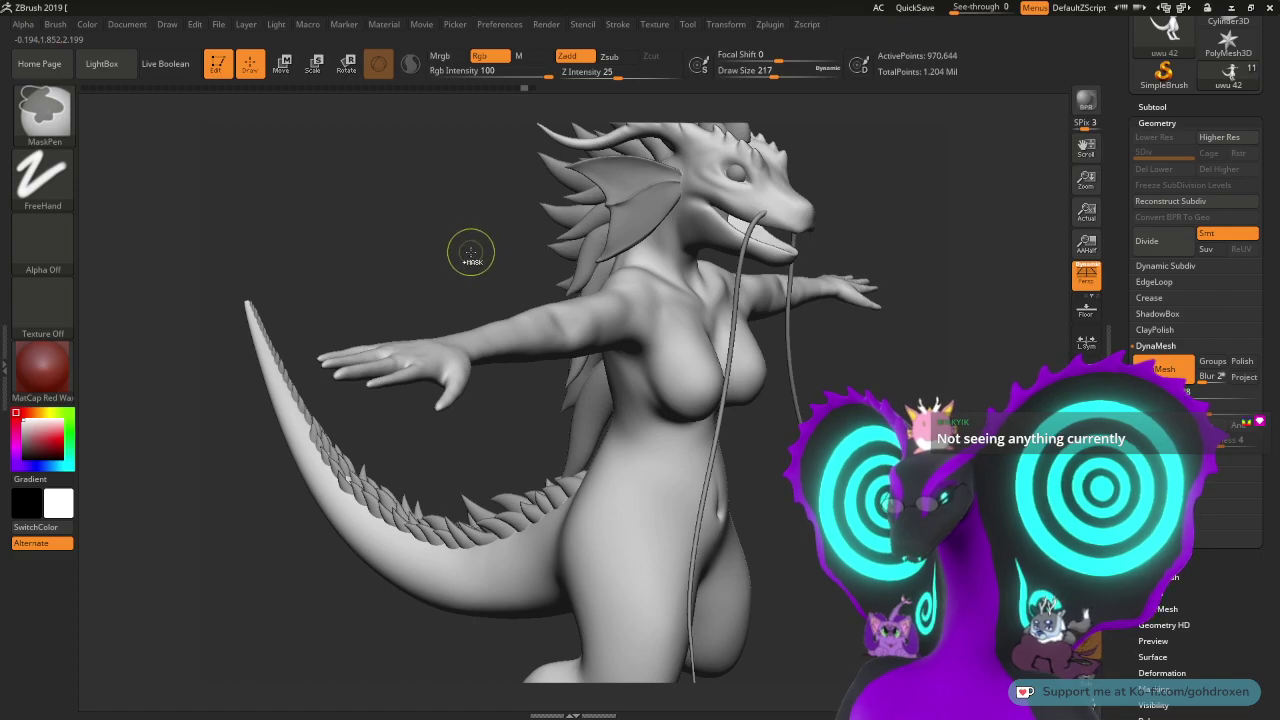
{"action": "mouse_move", "coordinate": [464, 269]}
{"action": "left_mouse_down"}
{"action": "mouse_move", "coordinate": [523, 214]}
{"action": "mouse_move", "coordinate": [595, 217]}
{"action": "mouse_move", "coordinate": [617, 357]}
{"action": "mouse_move", "coordinate": [597, 163]}
{"action": "mouse_move", "coordinate": [587, 214]}
{"action": "mouse_move", "coordinate": [723, 317]}
{"action": "mouse_move", "coordinate": [740, 501]}
{"action": "left_mouse_up"}
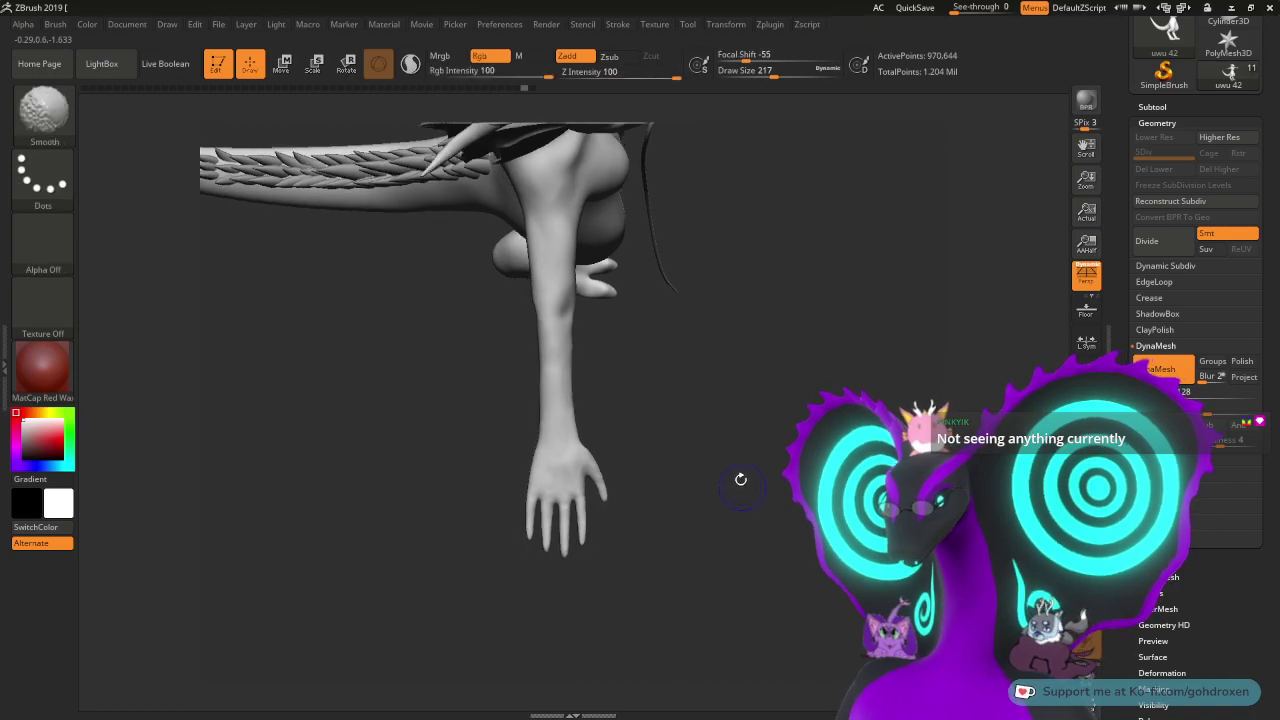
{"action": "left_click_drag", "start_coordinate": [663, 334], "coordinate": [719, 416]}
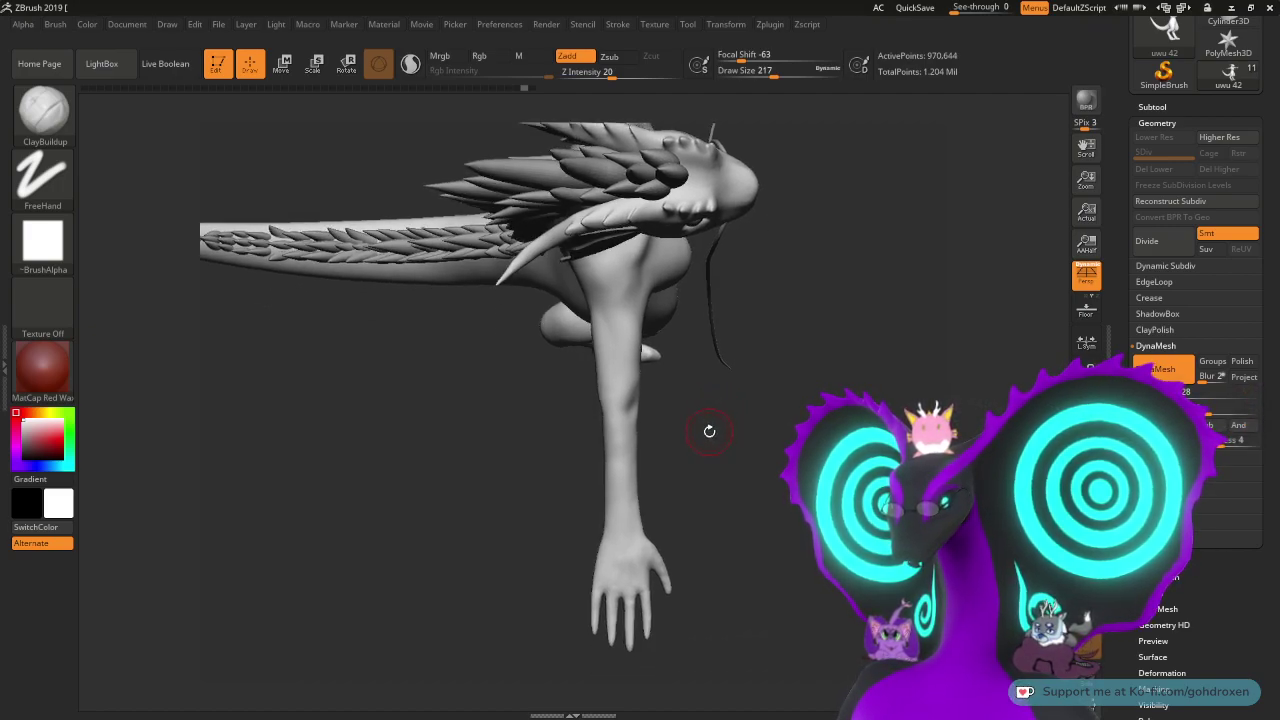
{"action": "left_click_drag", "start_coordinate": [710, 443], "coordinate": [712, 490]}
{"action": "left_click_drag", "start_coordinate": [692, 303], "coordinate": [688, 277], "text": "alt"}
{"action": "left_click_drag", "start_coordinate": [709, 378], "coordinate": [706, 437]}
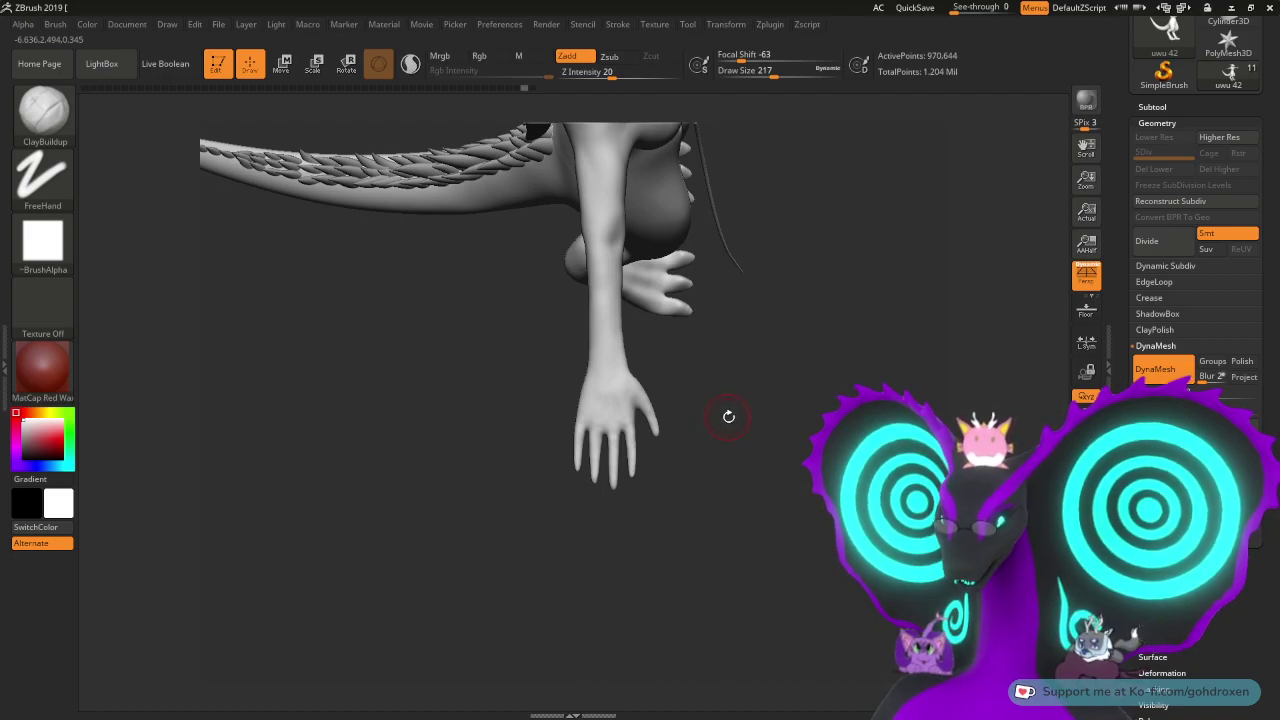
- Set the ClayBuildup draw size to 77 for close work on the back of the hand
{"action": "left_click_drag", "start_coordinate": [729, 417], "coordinate": [711, 369], "text": "alt"}
{"action": "mouse_move", "coordinate": [797, 437]}
{"action": "left_mouse_down"}
{"action": "mouse_move", "coordinate": [808, 317]}
{"action": "mouse_move", "coordinate": [803, 500]}
{"action": "mouse_move", "coordinate": [791, 503]}
{"action": "mouse_move", "coordinate": [806, 457]}
{"action": "mouse_move", "coordinate": [797, 463]}
{"action": "left_mouse_up"}
{"action": "key", "text": "space"}
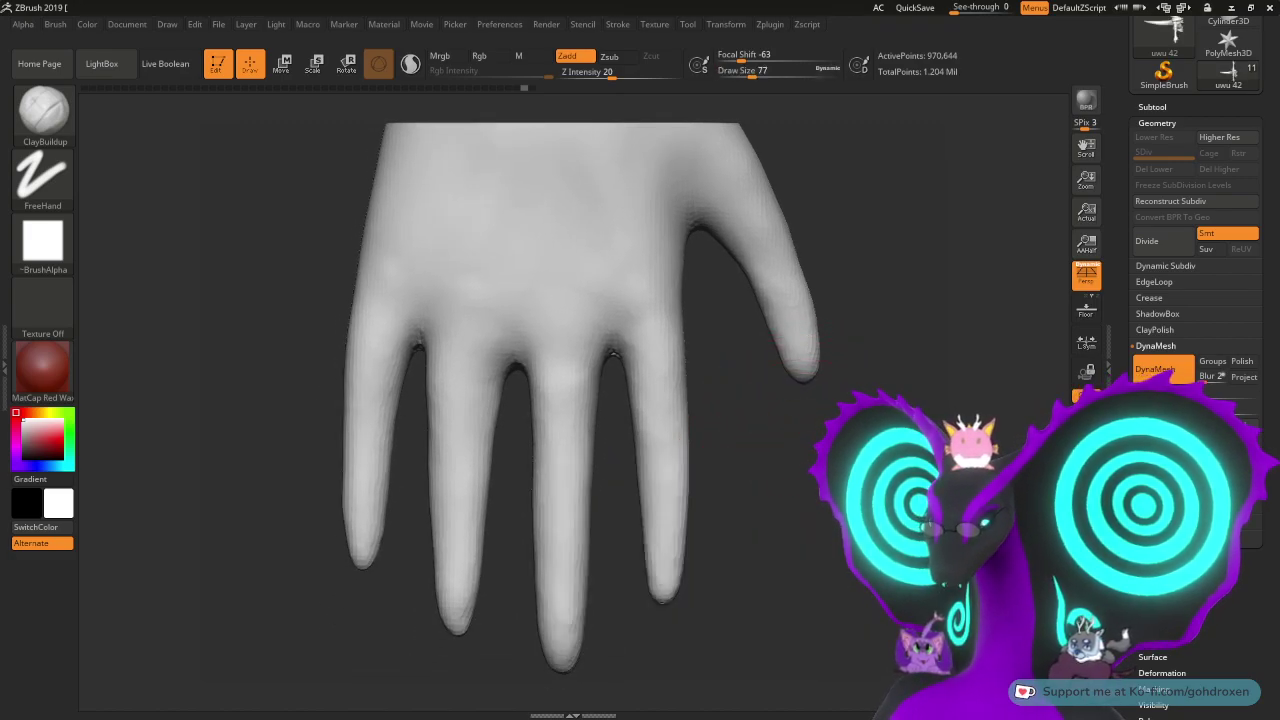
{"action": "key", "text": "shift+f"}
{"action": "key", "text": "shift+f"}
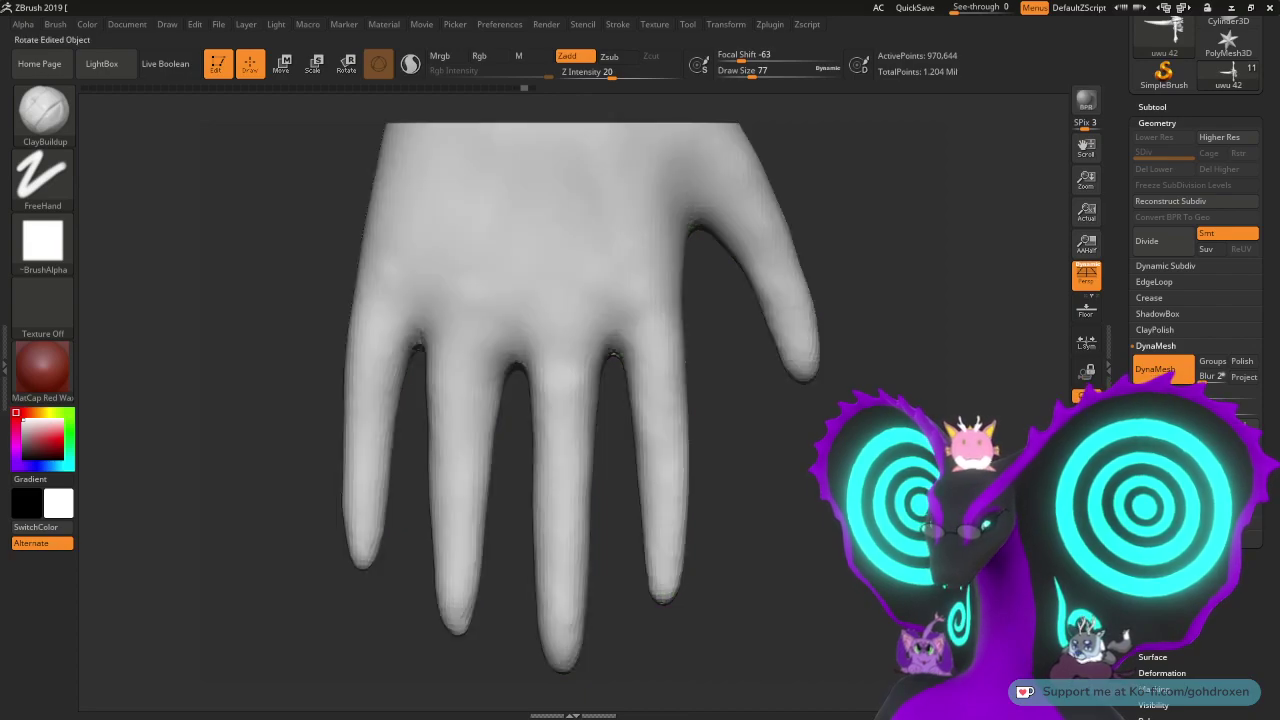
{"action": "left_click_drag", "start_coordinate": [834, 480], "coordinate": [957, 413], "text": "alt"}
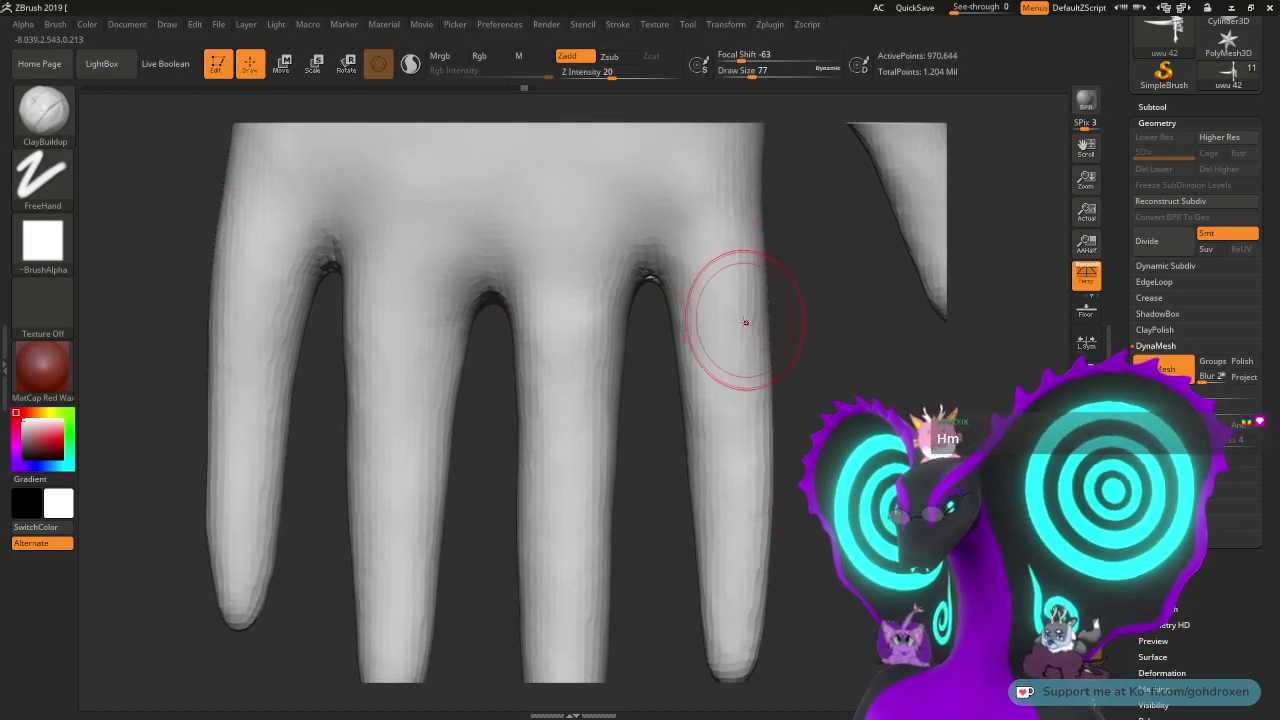
- Smooth the rough creases in the webbing between the fingers
{"action": "key", "text": "shift"}
{"action": "mouse_move", "coordinate": [670, 281]}
{"action": "left_mouse_down", "text": "shift"}
{"action": "mouse_move", "coordinate": [645, 268]}
{"action": "mouse_move", "coordinate": [654, 280]}
{"action": "left_mouse_up", "text": "shift"}
{"action": "left_click_drag", "start_coordinate": [803, 280], "coordinate": [838, 262]}
{"action": "right_click_drag", "start_coordinate": [838, 262], "coordinate": [814, 229]}
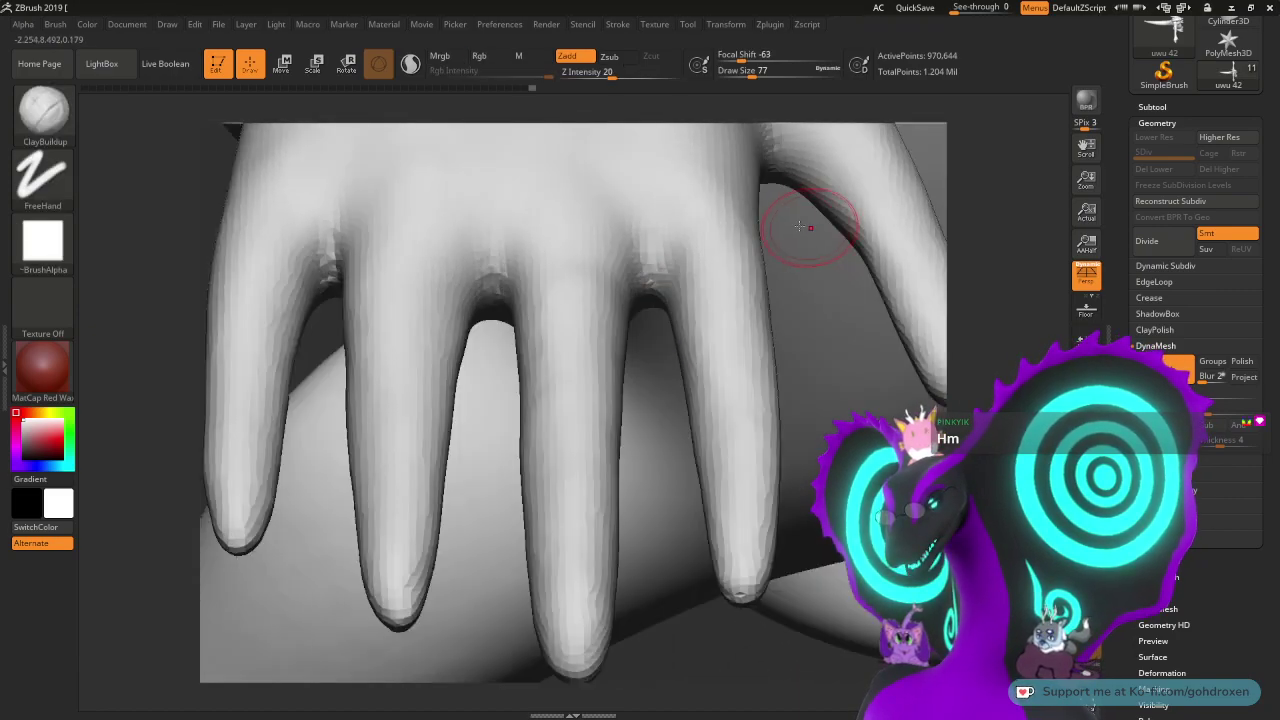
{"action": "key", "text": "shift"}
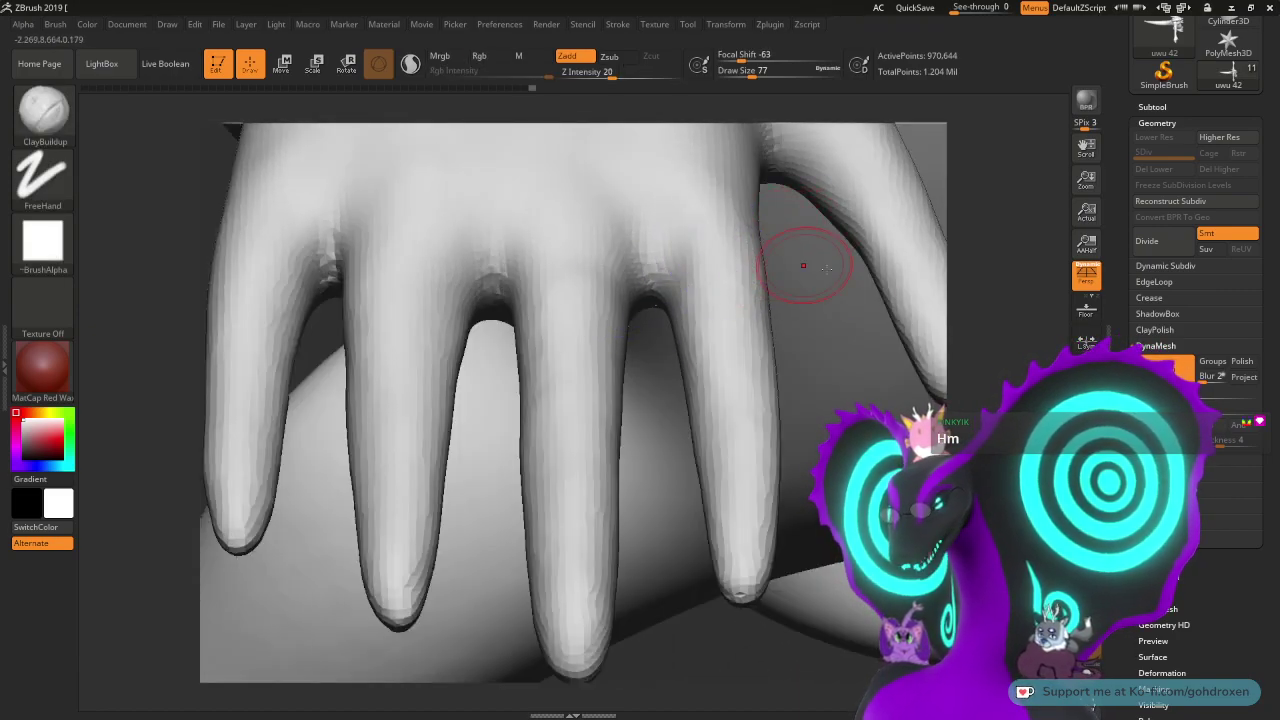
{"action": "mouse_move", "coordinate": [980, 271]}
{"action": "right_mouse_down"}
{"action": "mouse_move", "coordinate": [985, 341]}
{"action": "mouse_move", "coordinate": [970, 337]}
{"action": "right_mouse_up"}
{"action": "key", "text": "shift"}
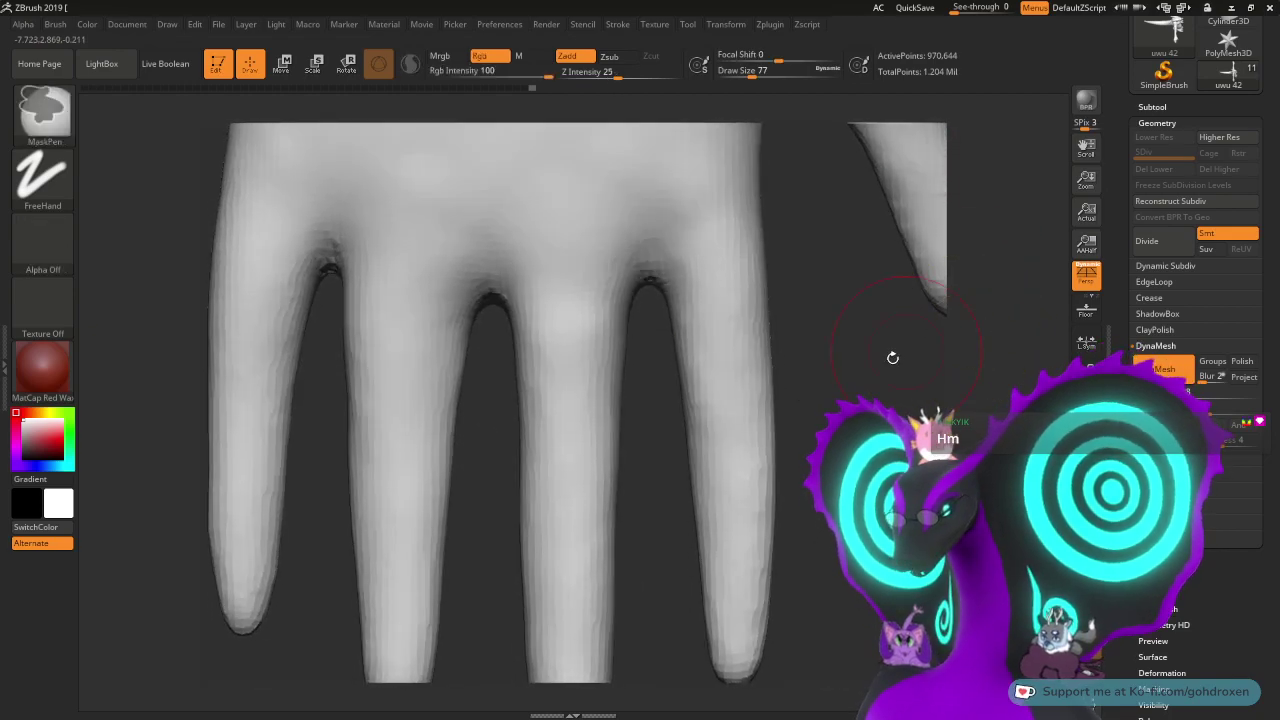
{"action": "right_click_drag", "start_coordinate": [872, 392], "coordinate": [862, 368]}
{"action": "key", "text": "shift"}
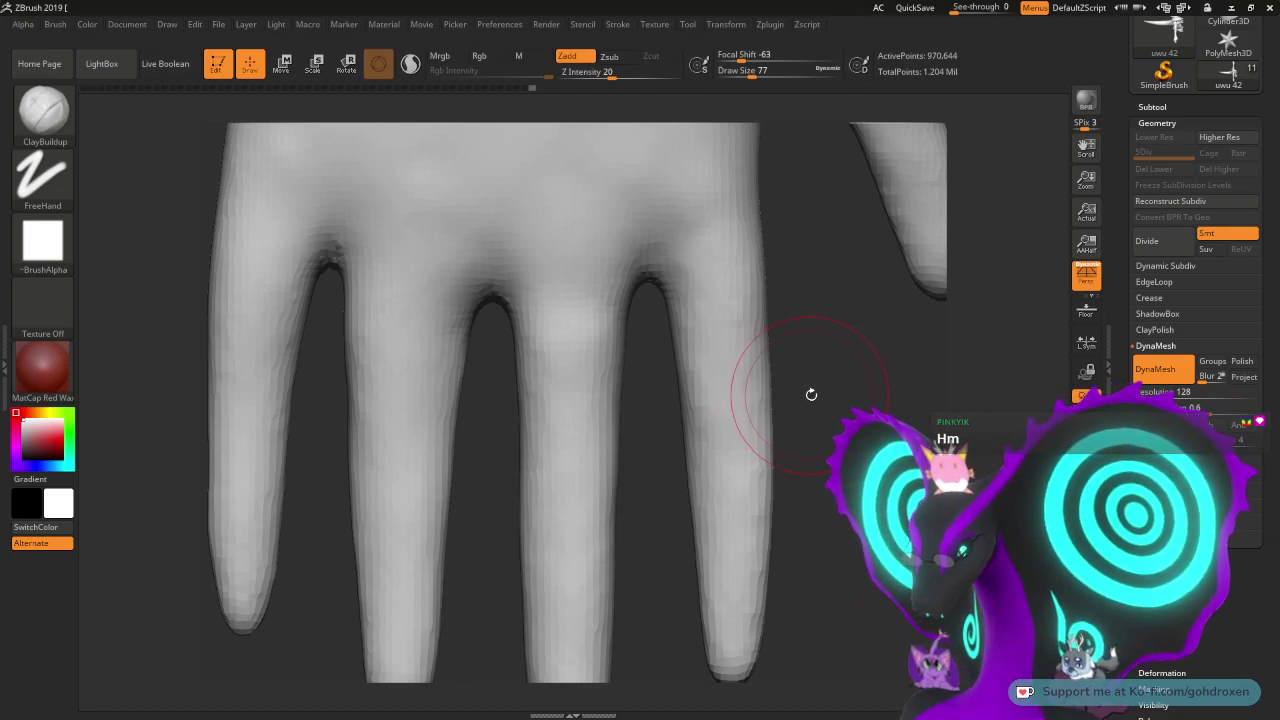
- Build up the base knuckle of the index finger with ClayBuildup strokes, undoing unwanted strokes
{"action": "mouse_move", "coordinate": [741, 315]}
{"action": "left_mouse_down"}
{"action": "mouse_move", "coordinate": [697, 290]}
{"action": "mouse_move", "coordinate": [700, 350]}
{"action": "left_mouse_up"}
{"action": "mouse_move", "coordinate": [850, 300]}
{"action": "left_mouse_down"}
{"action": "mouse_move", "coordinate": [832, 283]}
{"action": "mouse_move", "coordinate": [840, 239]}
{"action": "mouse_move", "coordinate": [846, 318]}
{"action": "mouse_move", "coordinate": [812, 325]}
{"action": "mouse_move", "coordinate": [805, 257]}
{"action": "mouse_move", "coordinate": [742, 300]}
{"action": "mouse_move", "coordinate": [724, 290]}
{"action": "mouse_move", "coordinate": [718, 337]}
{"action": "left_mouse_up"}
{"action": "key", "text": "ctrl+z"}
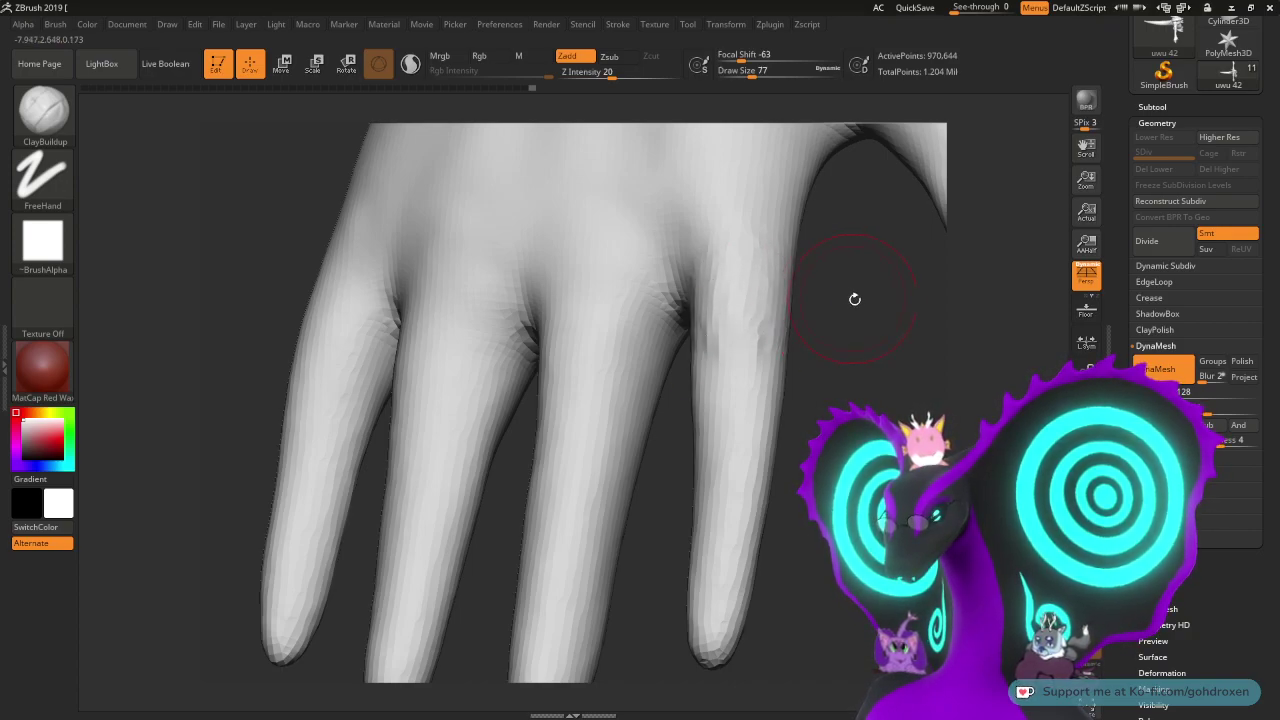
{"action": "left_click_drag", "start_coordinate": [853, 298], "coordinate": [832, 305]}
{"action": "left_click_drag", "start_coordinate": [742, 422], "coordinate": [730, 452]}
{"action": "key", "text": "ctrl+z"}
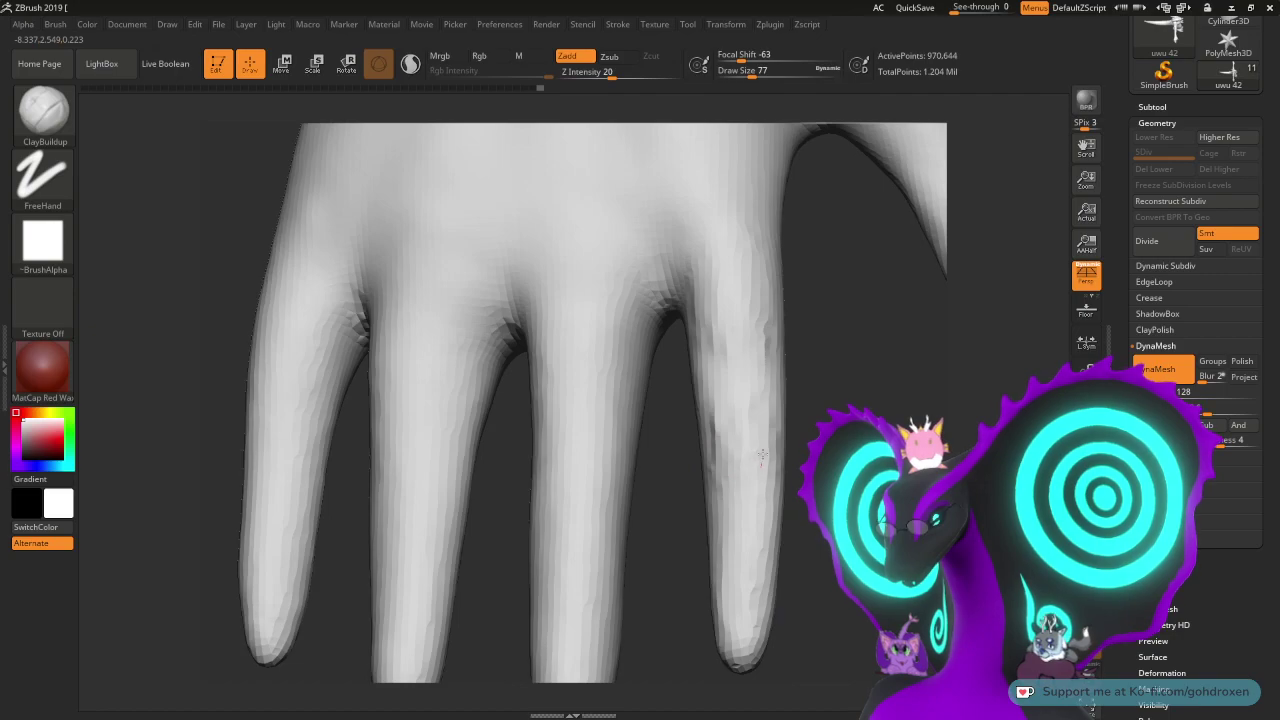
- Add ClayBuildup volume along the back of the index finger toward its tip, and smooth the joints
{"action": "left_click_drag", "start_coordinate": [720, 471], "coordinate": [728, 484]}
{"action": "mouse_move", "coordinate": [748, 566]}
{"action": "left_mouse_down"}
{"action": "mouse_move", "coordinate": [742, 606]}
{"action": "mouse_move", "coordinate": [732, 594]}
{"action": "left_mouse_up"}
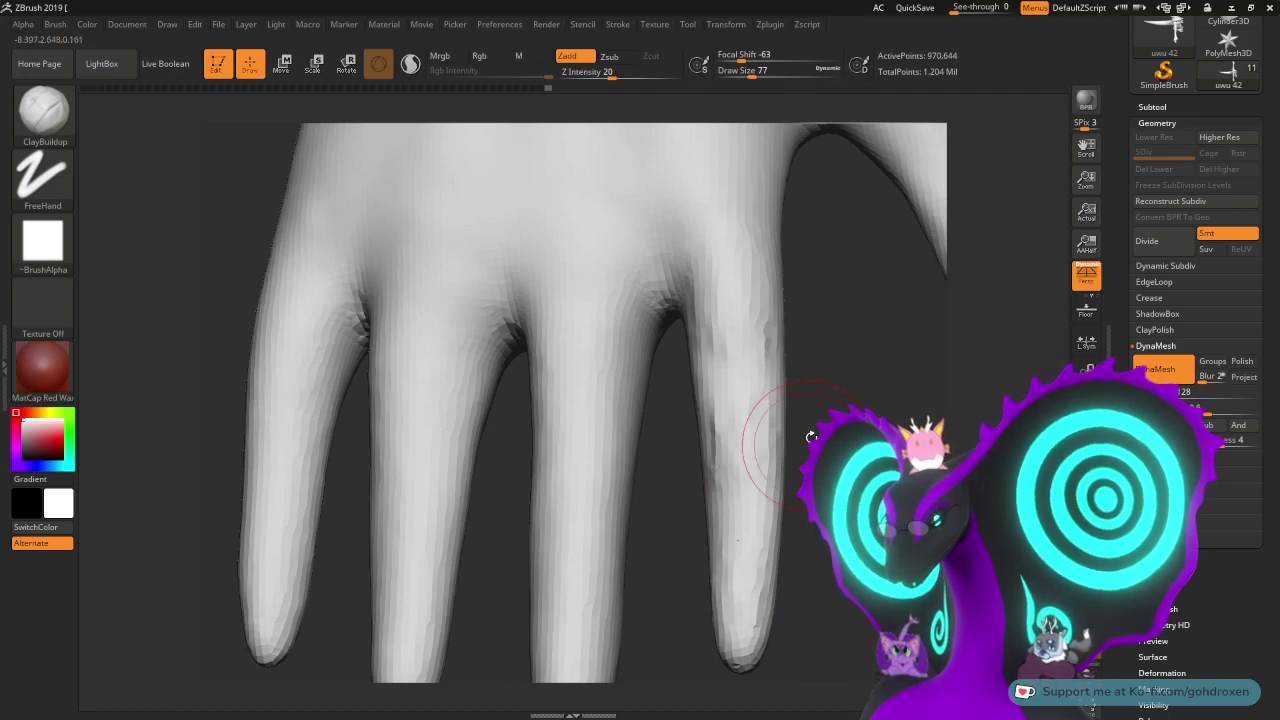
{"action": "left_click_drag", "start_coordinate": [808, 450], "coordinate": [780, 445]}
{"action": "left_click_drag", "start_coordinate": [785, 400], "coordinate": [822, 414]}
{"action": "mouse_move", "coordinate": [744, 400]}
{"action": "left_mouse_down", "text": "shift"}
{"action": "mouse_move", "coordinate": [745, 490]}
{"action": "mouse_move", "coordinate": [704, 420]}
{"action": "left_mouse_up", "text": "shift"}
{"action": "left_click_drag", "start_coordinate": [812, 430], "coordinate": [748, 562]}
{"action": "mouse_move", "coordinate": [748, 562]}
{"action": "right_mouse_down"}
{"action": "mouse_move", "coordinate": [828, 420]}
{"action": "mouse_move", "coordinate": [820, 403]}
{"action": "mouse_move", "coordinate": [705, 368]}
{"action": "mouse_move", "coordinate": [691, 341]}
{"action": "right_mouse_up"}
{"action": "right_click_drag", "start_coordinate": [775, 377], "coordinate": [641, 438]}
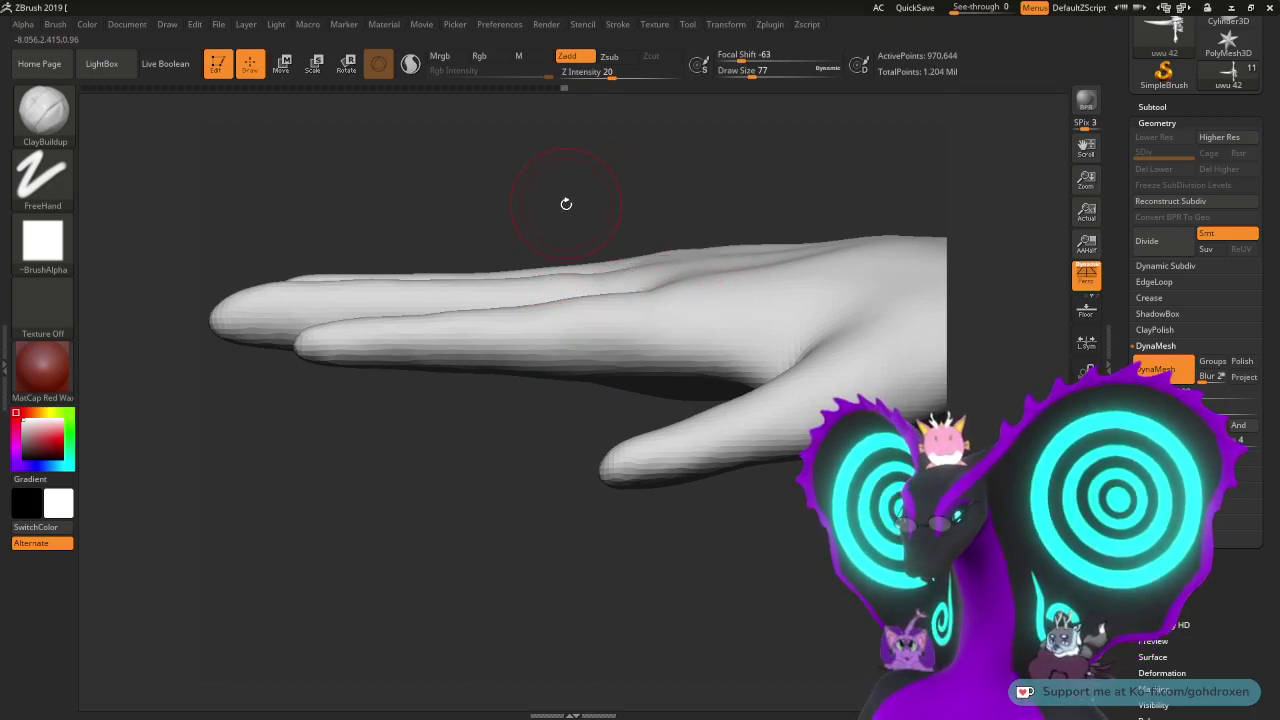
- Build up the joints along the back of the middle finger with ClayBuildup and smooth them
{"action": "mouse_move", "coordinate": [560, 205]}
{"action": "left_mouse_down"}
{"action": "mouse_move", "coordinate": [633, 318]}
{"action": "mouse_move", "coordinate": [617, 343]}
{"action": "left_mouse_up"}
{"action": "mouse_move", "coordinate": [480, 520]}
{"action": "left_mouse_down"}
{"action": "mouse_move", "coordinate": [486, 535]}
{"action": "mouse_move", "coordinate": [553, 547]}
{"action": "mouse_move", "coordinate": [557, 571]}
{"action": "mouse_move", "coordinate": [560, 308]}
{"action": "mouse_move", "coordinate": [535, 385]}
{"action": "mouse_move", "coordinate": [668, 417]}
{"action": "mouse_move", "coordinate": [720, 457]}
{"action": "left_mouse_up"}
{"action": "left_click_drag", "start_coordinate": [683, 345], "coordinate": [827, 404], "text": "alt"}
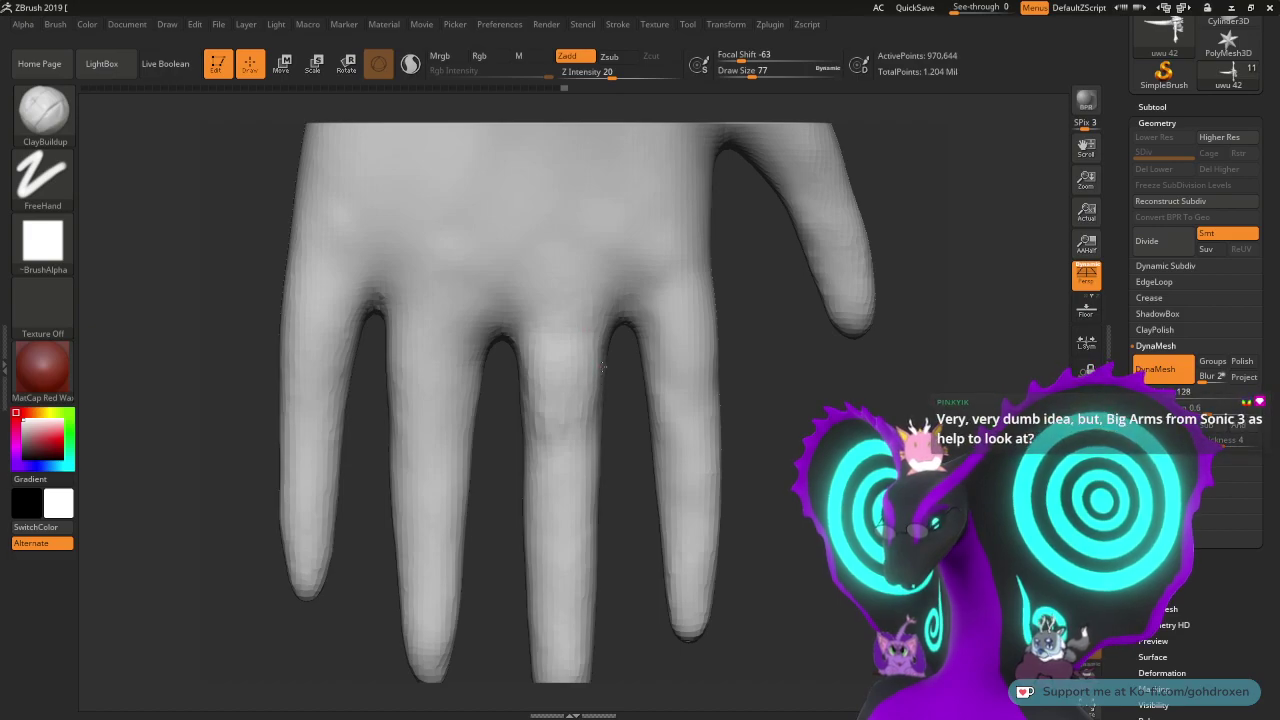
{"action": "left_click_drag", "start_coordinate": [842, 416], "coordinate": [852, 355], "text": "alt"}
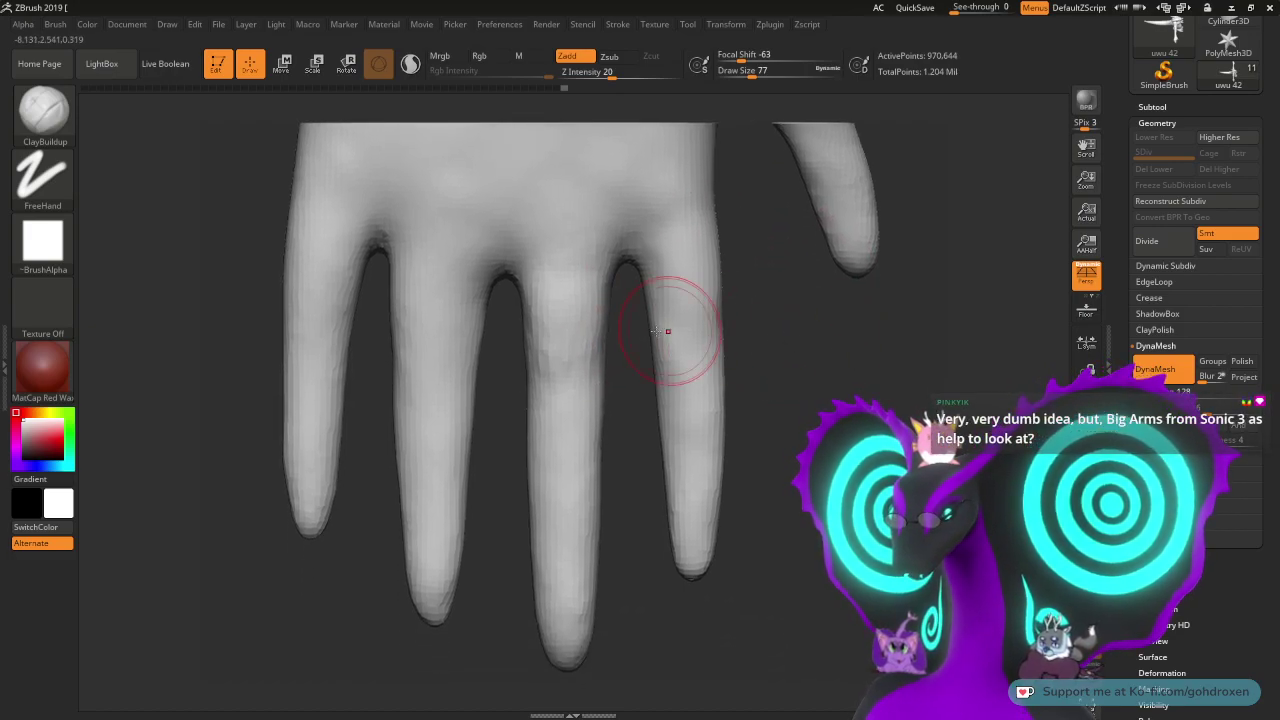
{"action": "left_click_drag", "start_coordinate": [594, 410], "coordinate": [587, 425]}
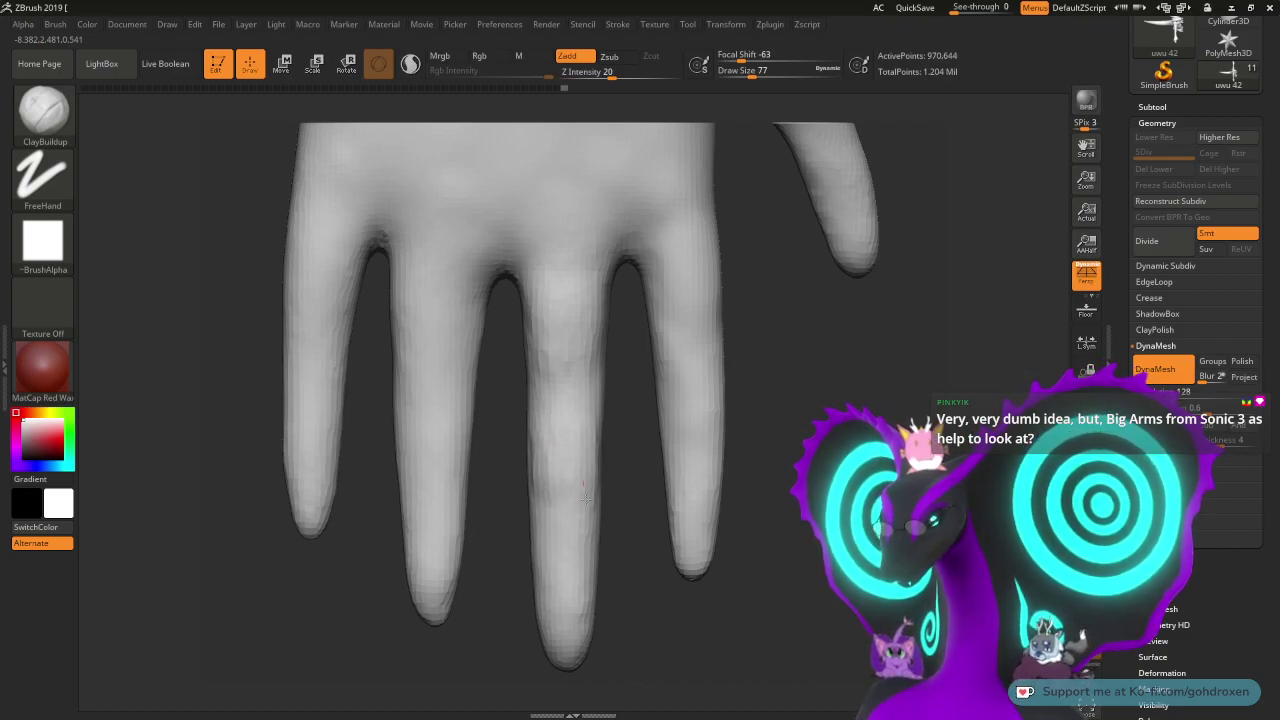
{"action": "mouse_move", "coordinate": [577, 463]}
{"action": "left_mouse_down"}
{"action": "mouse_move", "coordinate": [578, 620]}
{"action": "mouse_move", "coordinate": [556, 615]}
{"action": "mouse_move", "coordinate": [539, 634]}
{"action": "left_mouse_up"}
{"action": "left_click_drag", "start_coordinate": [631, 514], "coordinate": [645, 462]}
{"action": "left_click_drag", "start_coordinate": [591, 326], "coordinate": [566, 304], "text": "shift"}
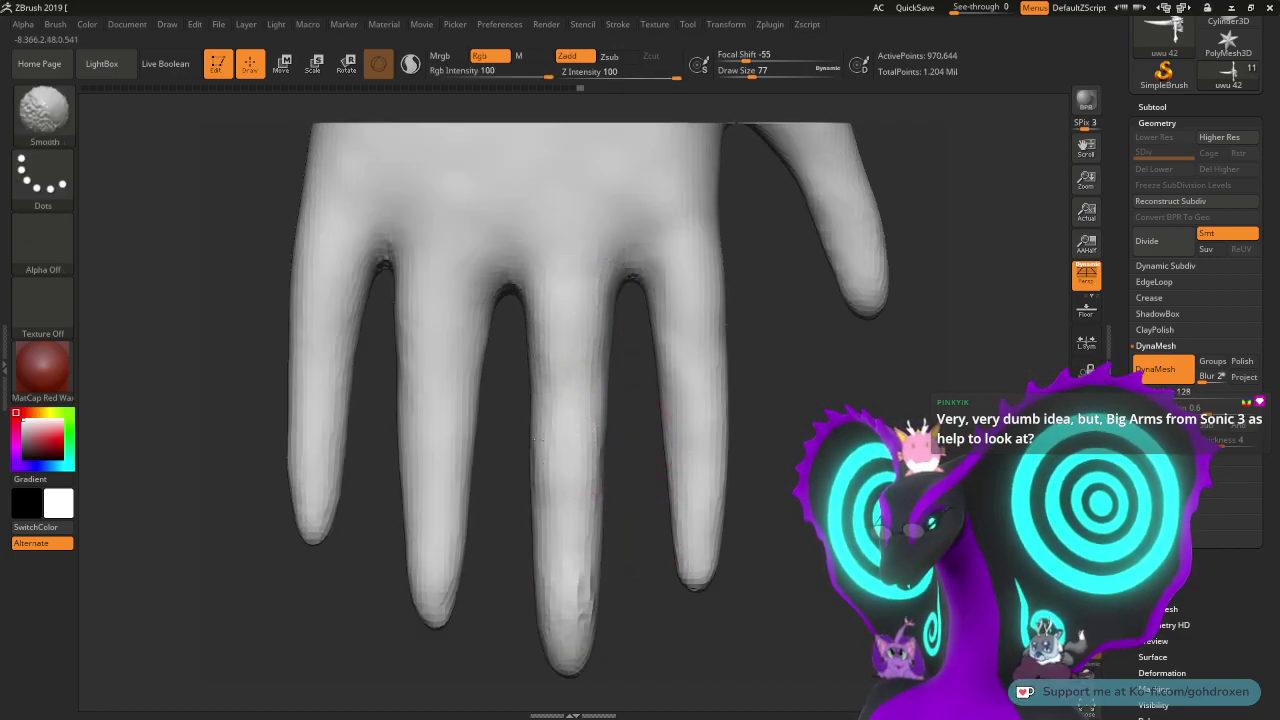
{"action": "left_click_drag", "start_coordinate": [594, 548], "coordinate": [580, 612], "text": "shift"}
- Build up the pads on the palm side of the index finger with ClayBuildup, and smooth them
{"action": "left_click_drag", "start_coordinate": [735, 562], "coordinate": [480, 490]}
{"action": "left_click_drag", "start_coordinate": [700, 428], "coordinate": [722, 418]}
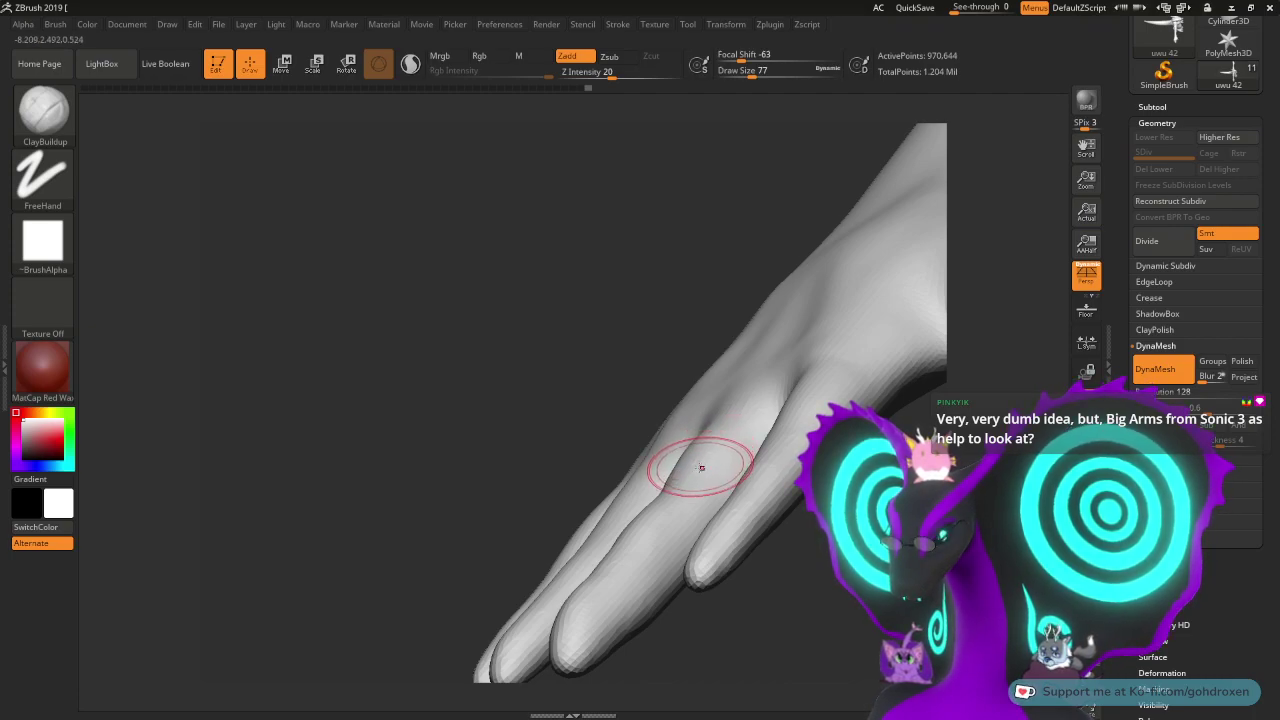
{"action": "mouse_move", "coordinate": [880, 588]}
{"action": "left_mouse_down"}
{"action": "mouse_move", "coordinate": [811, 602]}
{"action": "mouse_move", "coordinate": [1020, 592]}
{"action": "left_mouse_up"}
{"action": "left_click_drag", "start_coordinate": [860, 562], "coordinate": [803, 251]}
{"action": "left_click_drag", "start_coordinate": [759, 377], "coordinate": [763, 391], "text": "alt"}
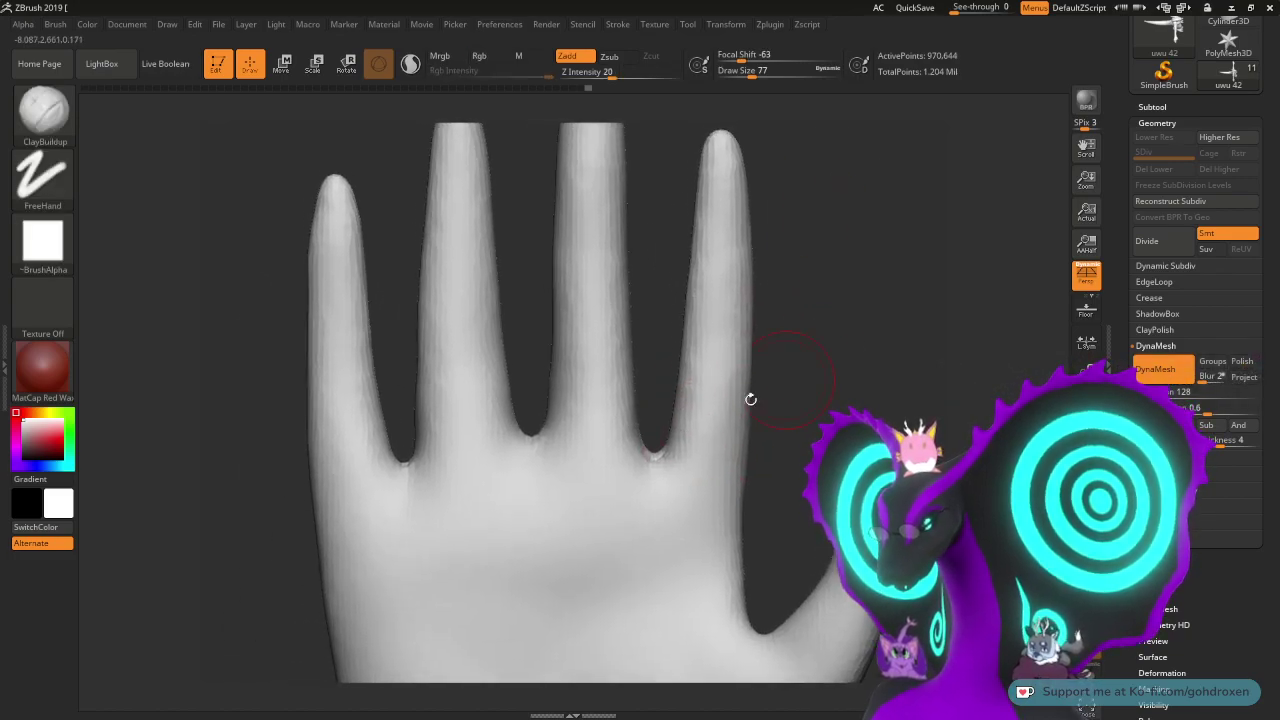
{"action": "left_click_drag", "start_coordinate": [667, 440], "coordinate": [674, 411]}
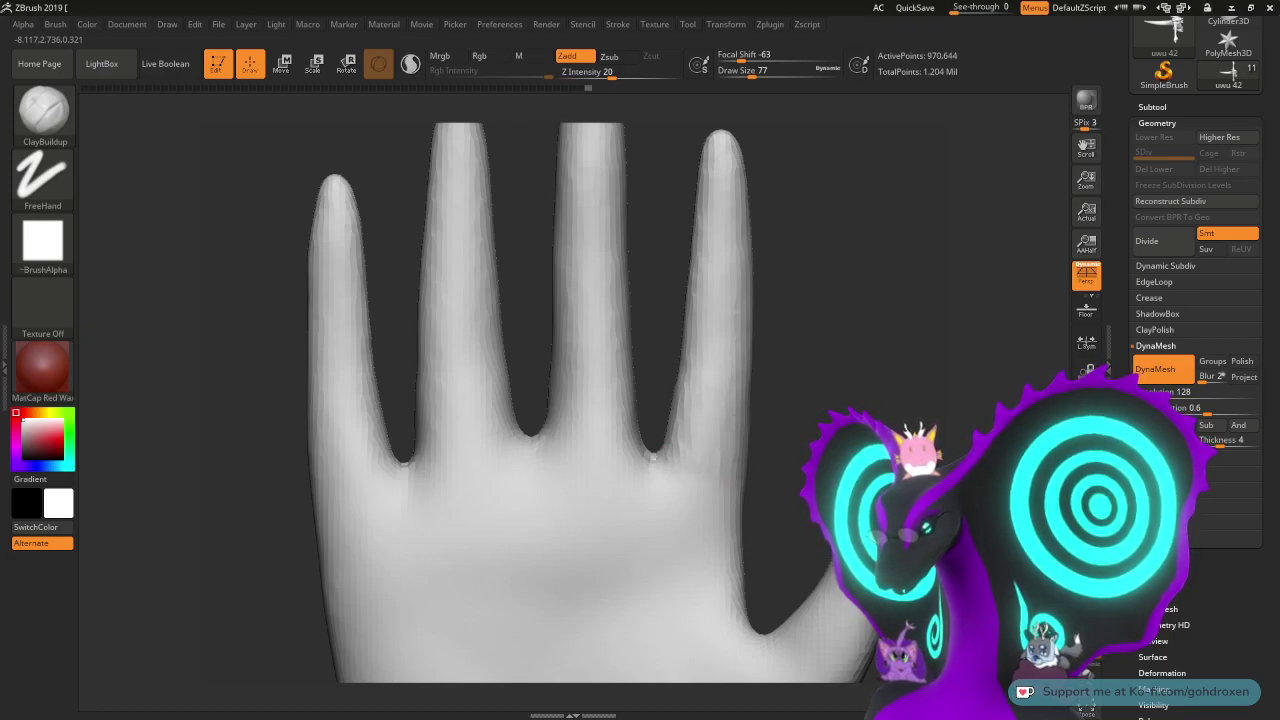
{"action": "mouse_move", "coordinate": [674, 452]}
{"action": "left_mouse_down"}
{"action": "mouse_move", "coordinate": [704, 430]}
{"action": "mouse_move", "coordinate": [733, 367]}
{"action": "mouse_move", "coordinate": [687, 445]}
{"action": "mouse_move", "coordinate": [668, 446]}
{"action": "mouse_move", "coordinate": [708, 432]}
{"action": "mouse_move", "coordinate": [744, 452]}
{"action": "left_mouse_up"}
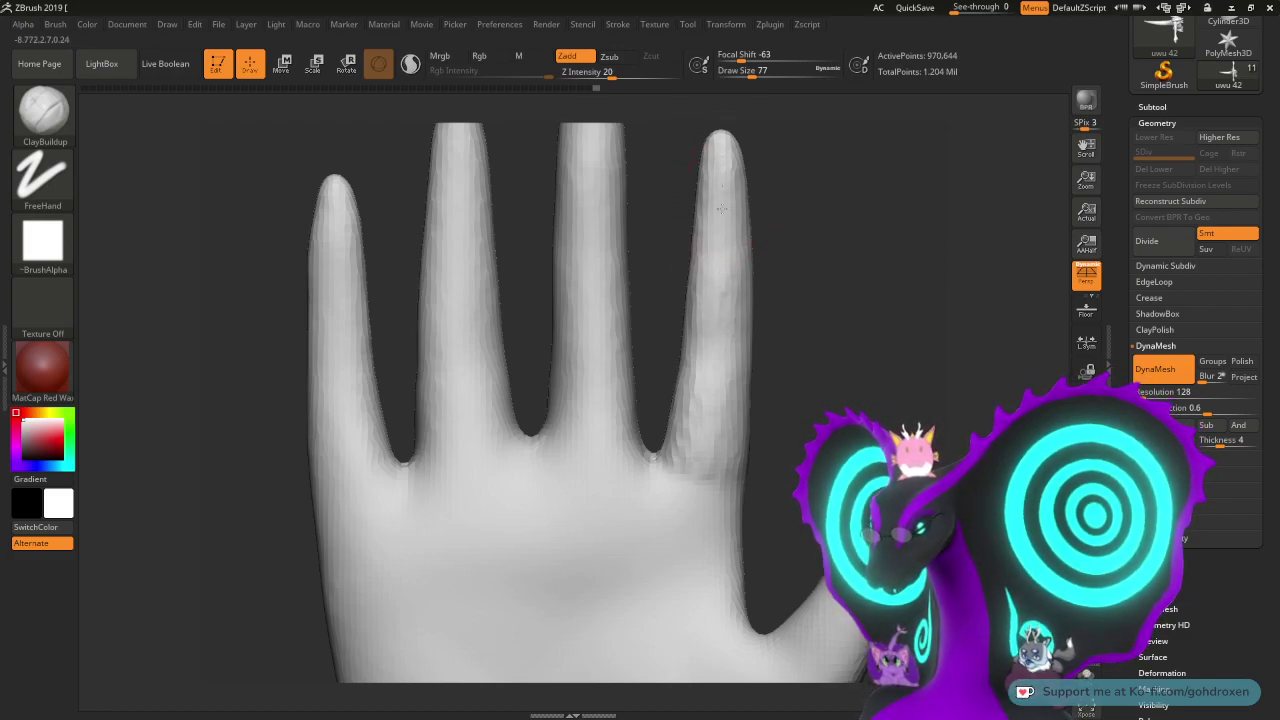
{"action": "key", "text": "shift"}
{"action": "mouse_move", "coordinate": [740, 292]}
{"action": "left_mouse_down", "text": "shift"}
{"action": "mouse_move", "coordinate": [729, 177]}
{"action": "mouse_move", "coordinate": [746, 269]}
{"action": "mouse_move", "coordinate": [716, 387]}
{"action": "left_mouse_up", "text": "shift"}
{"action": "mouse_move", "coordinate": [831, 366]}
{"action": "left_mouse_down"}
{"action": "mouse_move", "coordinate": [823, 314]}
{"action": "mouse_move", "coordinate": [766, 320]}
{"action": "left_mouse_up"}
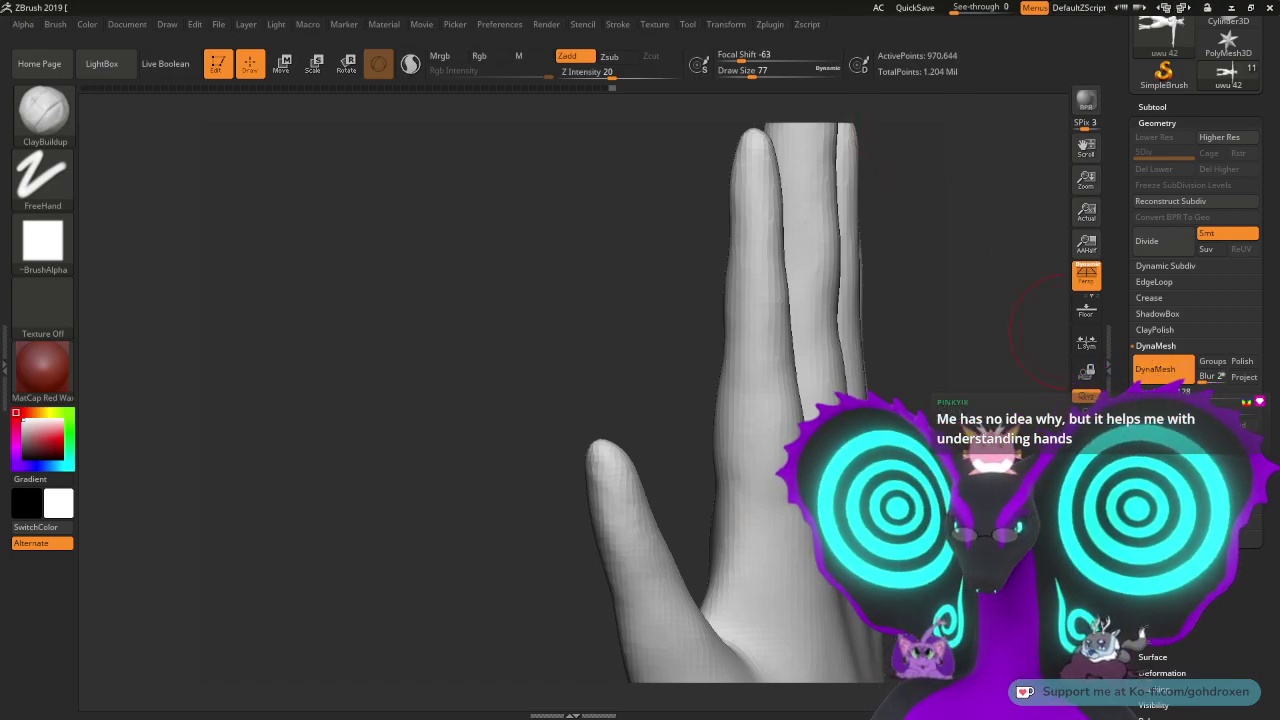
- Switch to the web browser and search Google Images for "sonic 3 big arms" as a mechanical hand reference
{"action": "key", "text": "alt+Tab"}
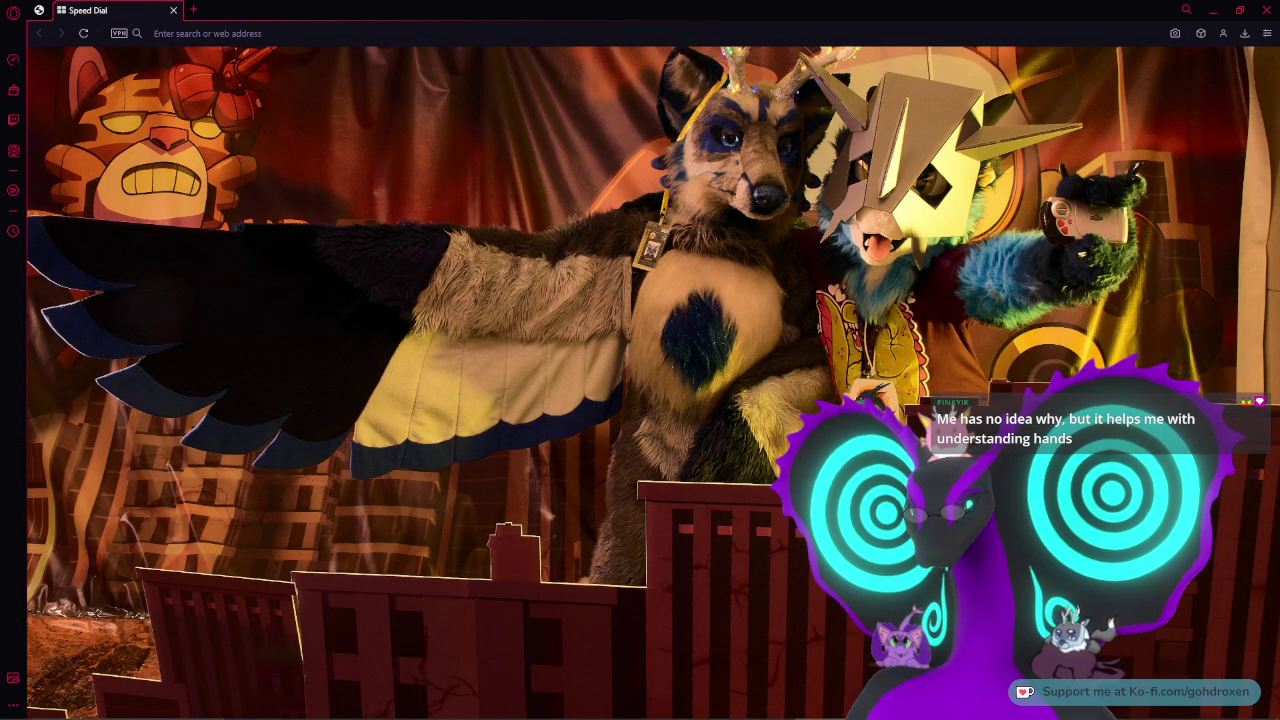
{"action": "left_click", "coordinate": [499, 36]}
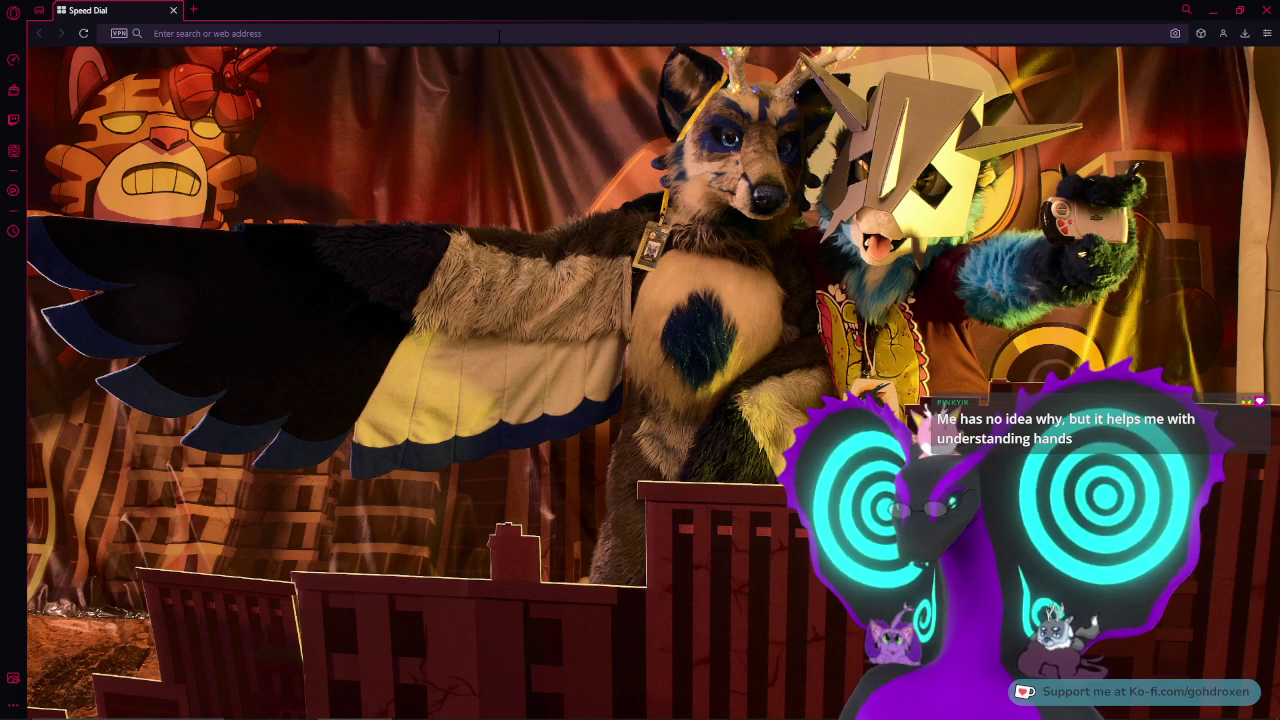
{"action": "type", "text": "Sonic 3"}
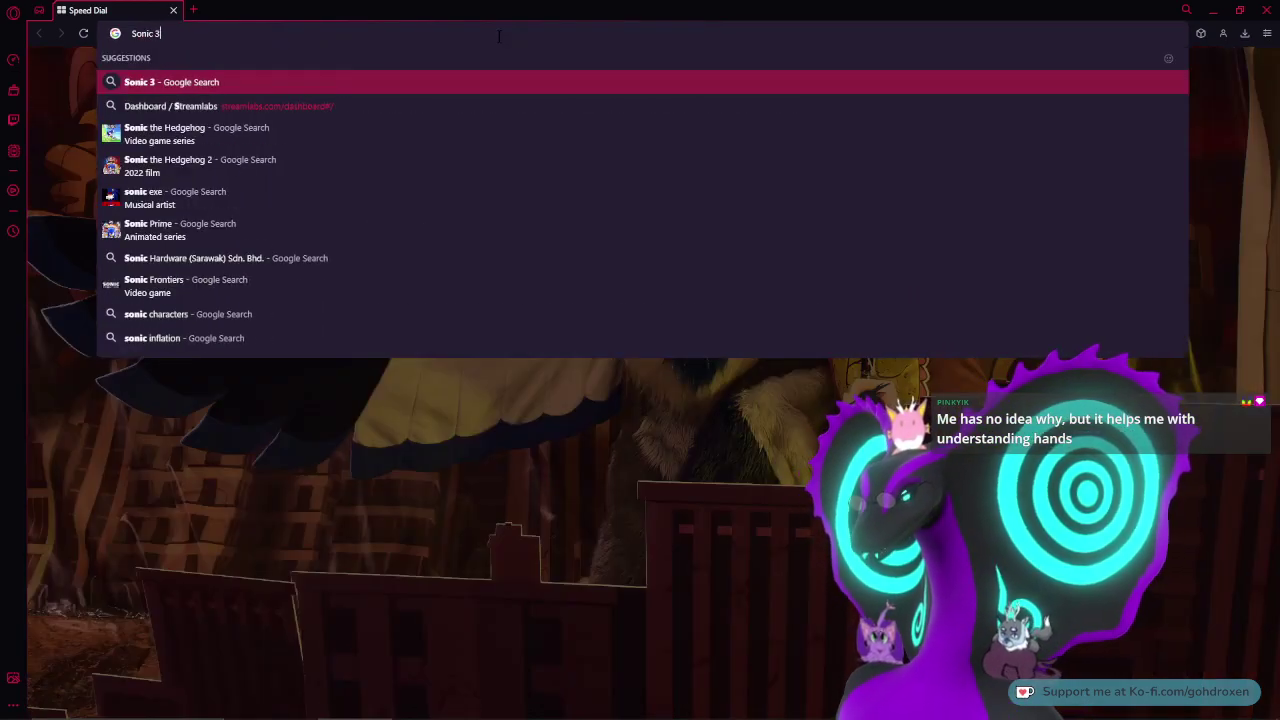
{"action": "type", "text": " big a"}
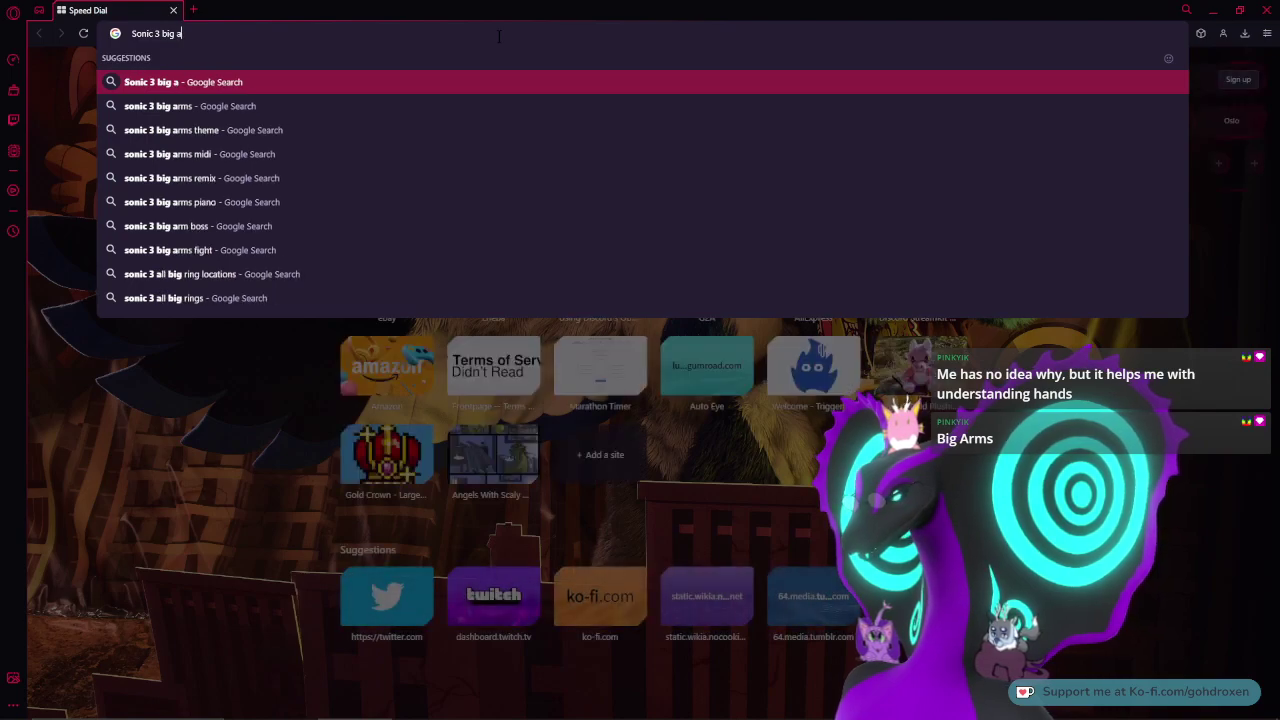
{"action": "key", "text": "Down"}
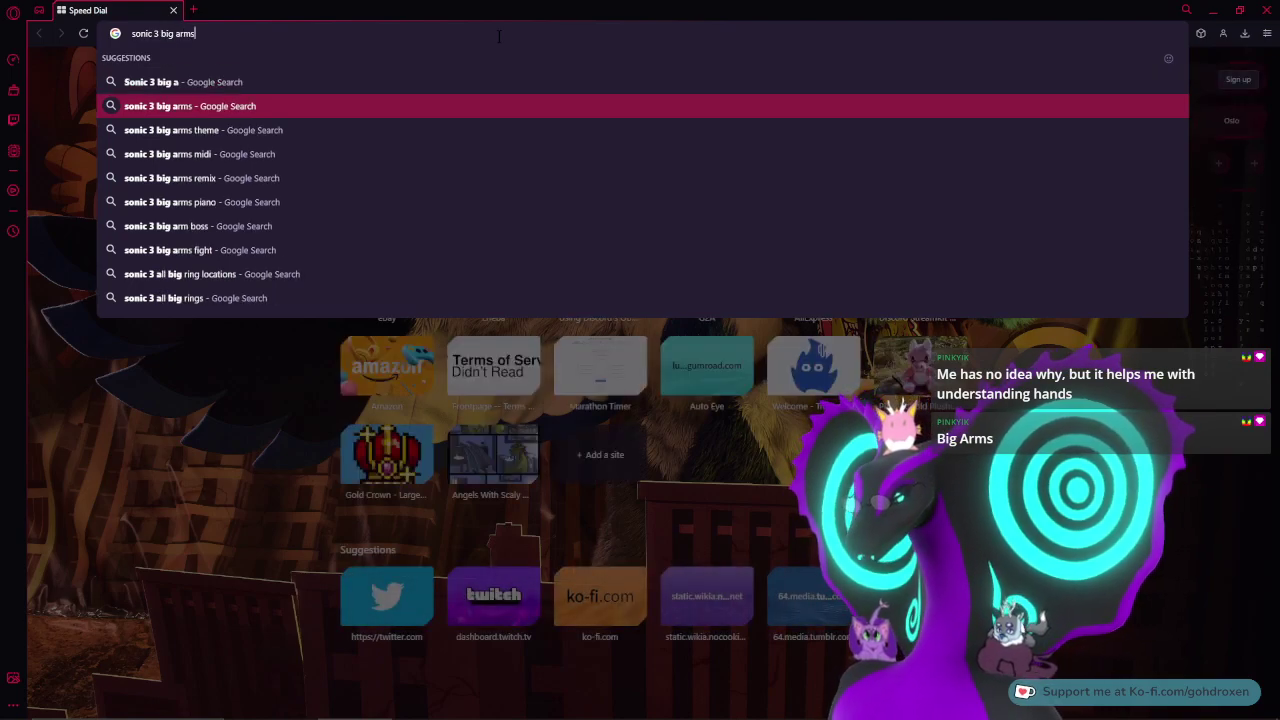
{"action": "key", "text": "Return"}
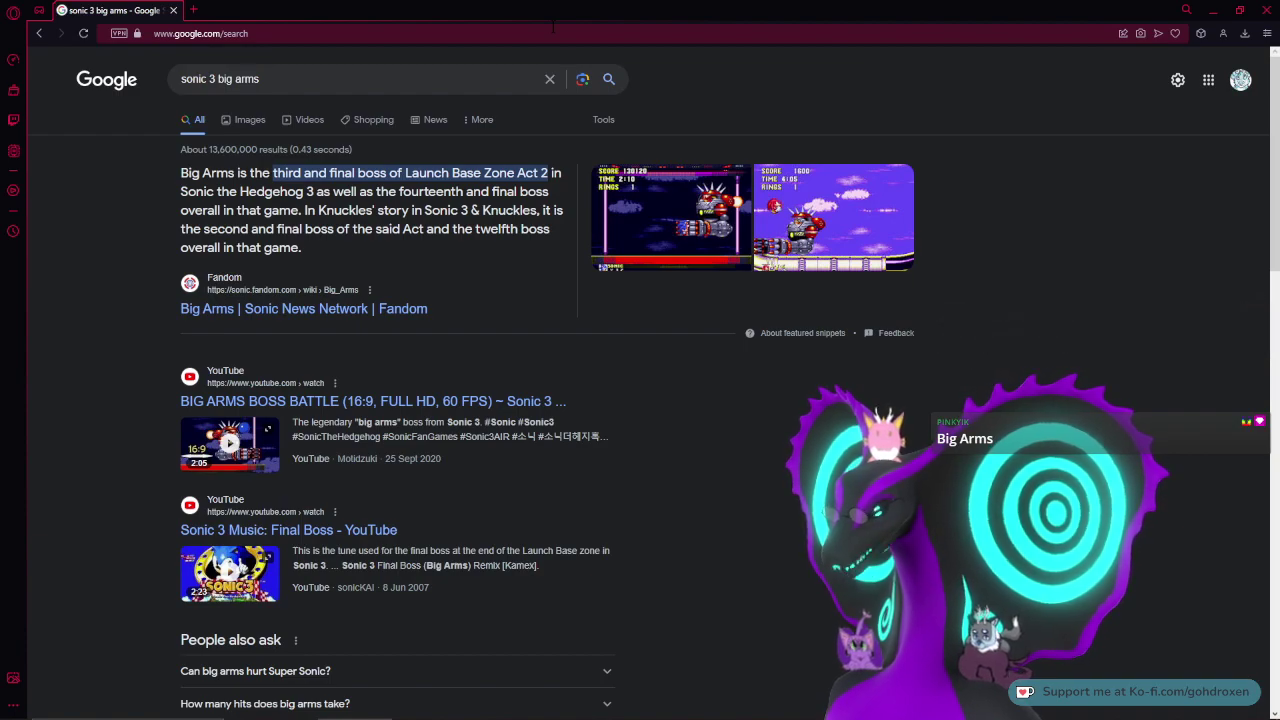
{"action": "left_click", "coordinate": [243, 121]}
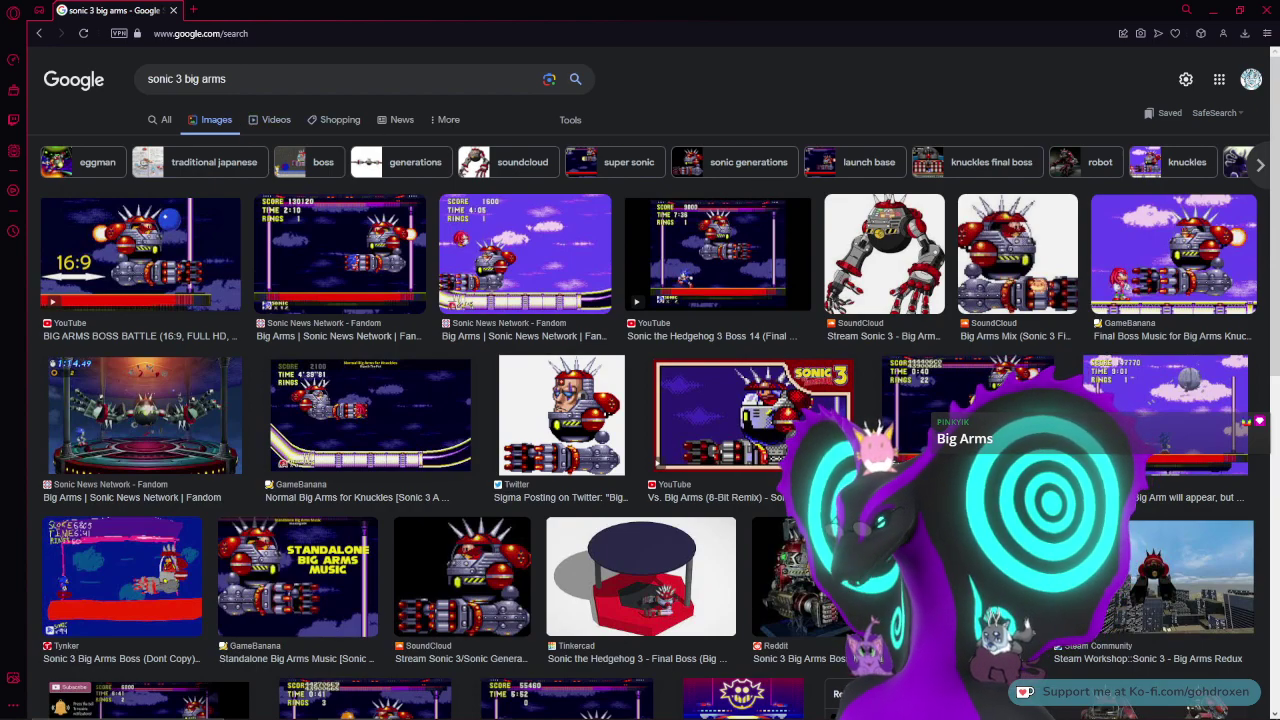
- Preview the Big Arms sprite and redrawn artwork results, examining the segmented fingers and joints of the mechanical hands
{"action": "left_click", "coordinate": [1017, 255]}
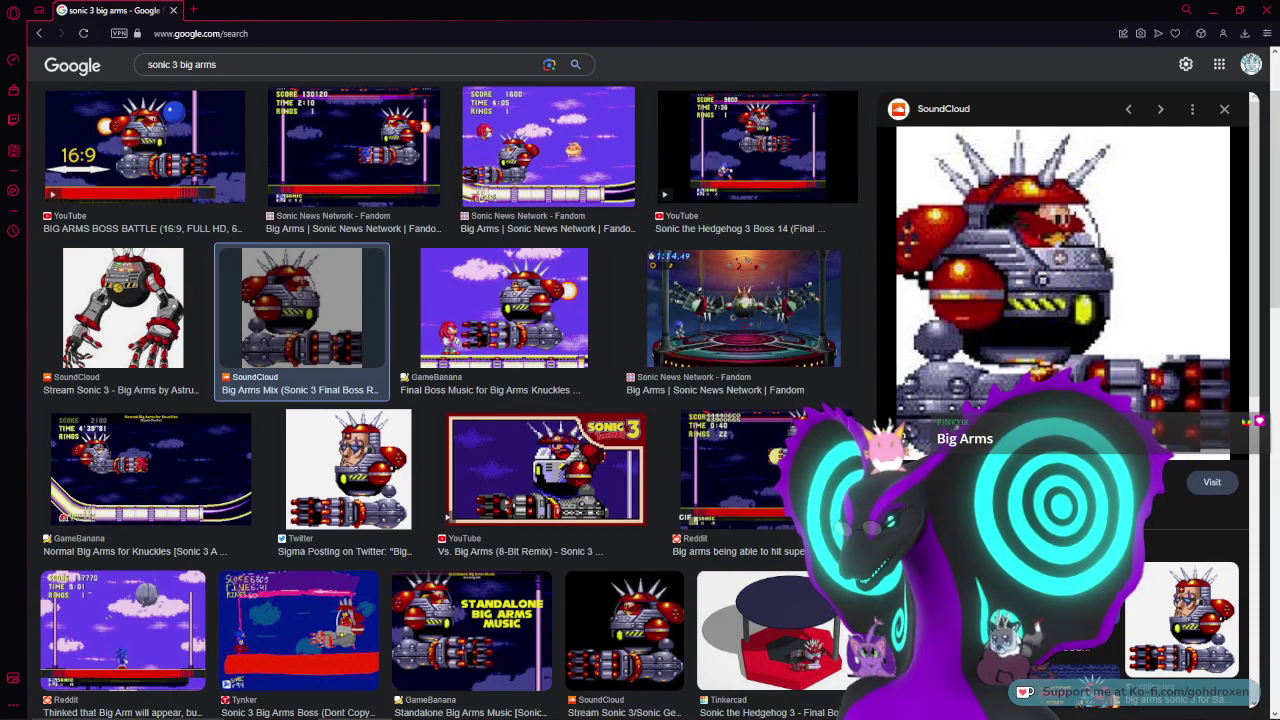
{"action": "left_click", "coordinate": [166, 326]}
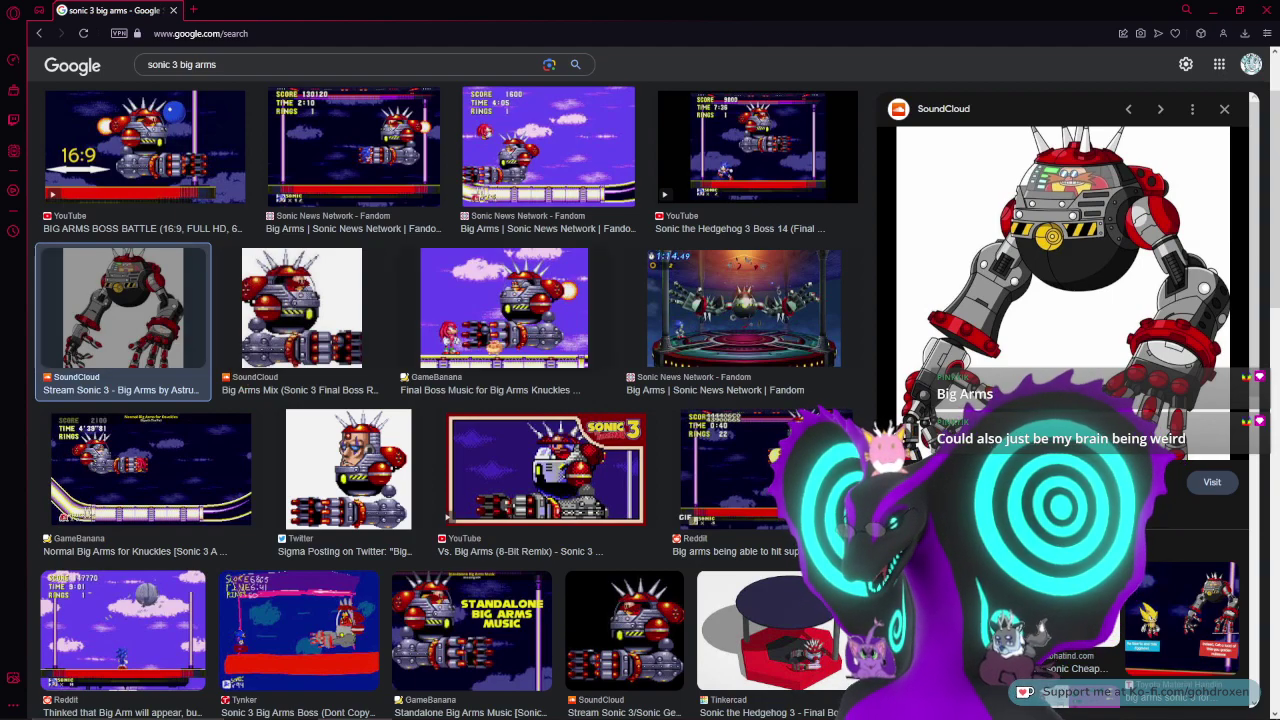
{"action": "scroll", "coordinate": [497, 345], "scroll_direction": "down", "scroll_amount": 1}
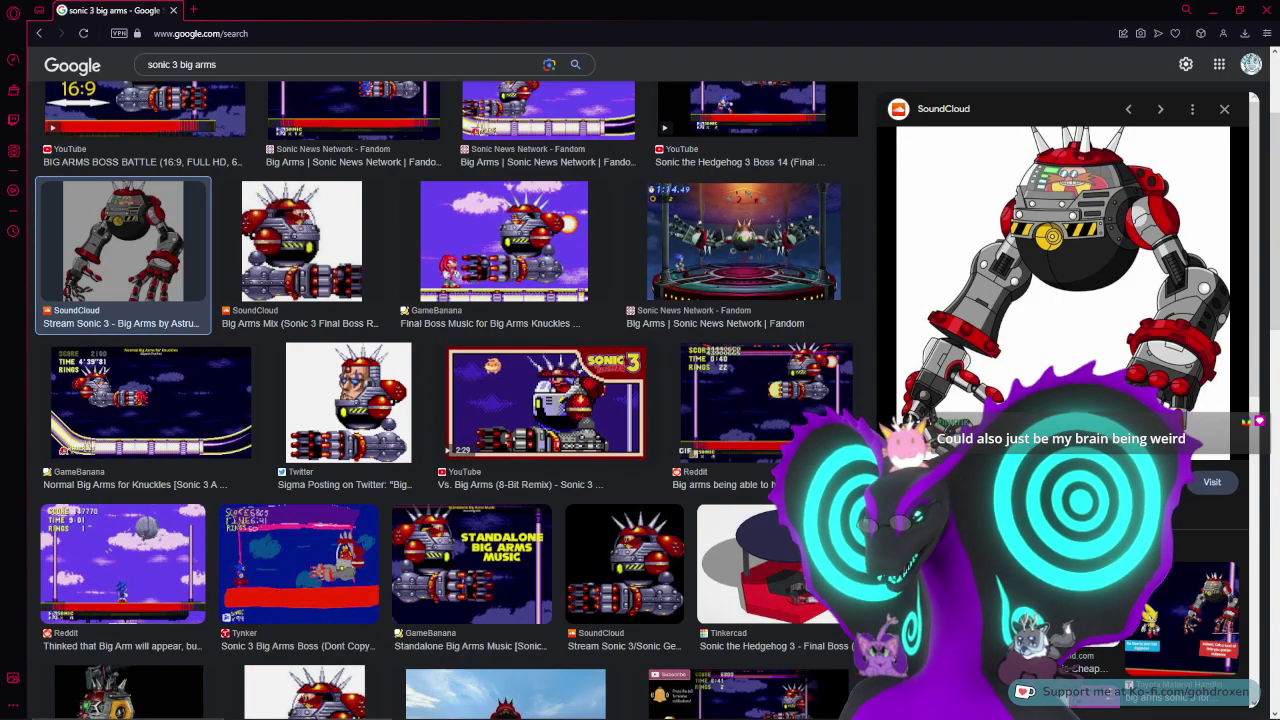
{"action": "scroll", "coordinate": [497, 355], "scroll_direction": "down", "scroll_amount": 1}
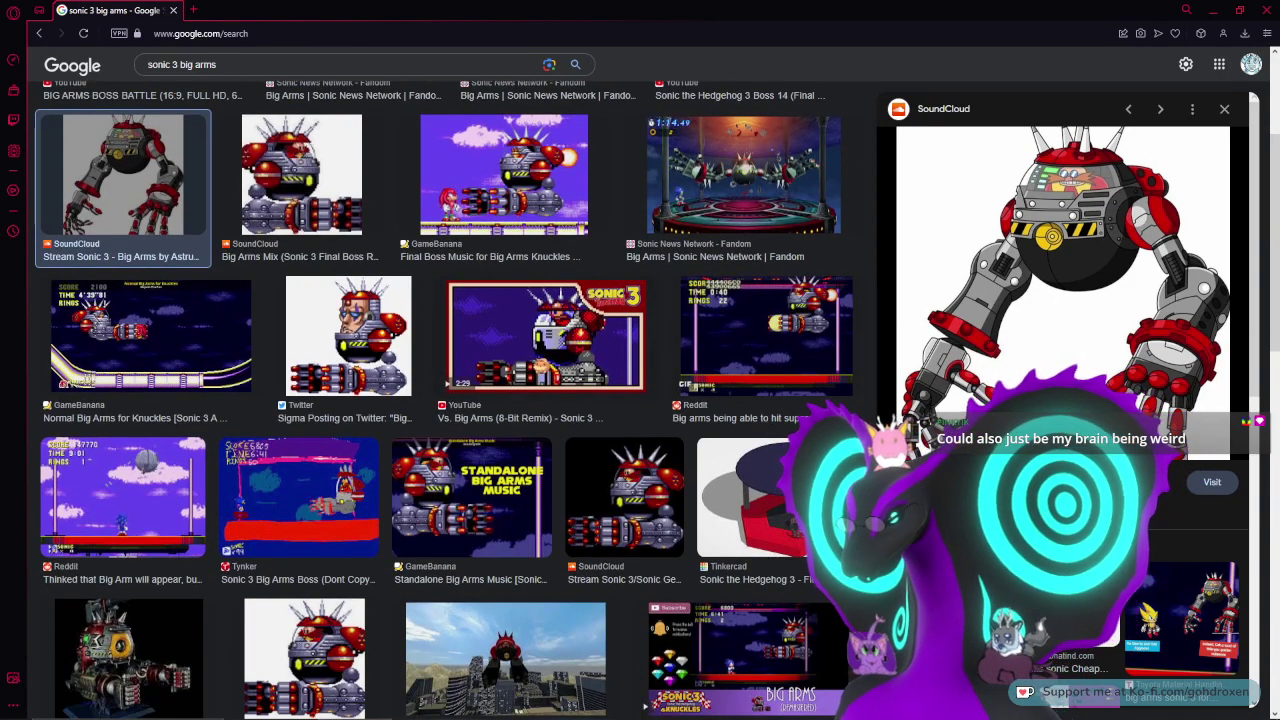
{"action": "left_click", "coordinate": [370, 347]}
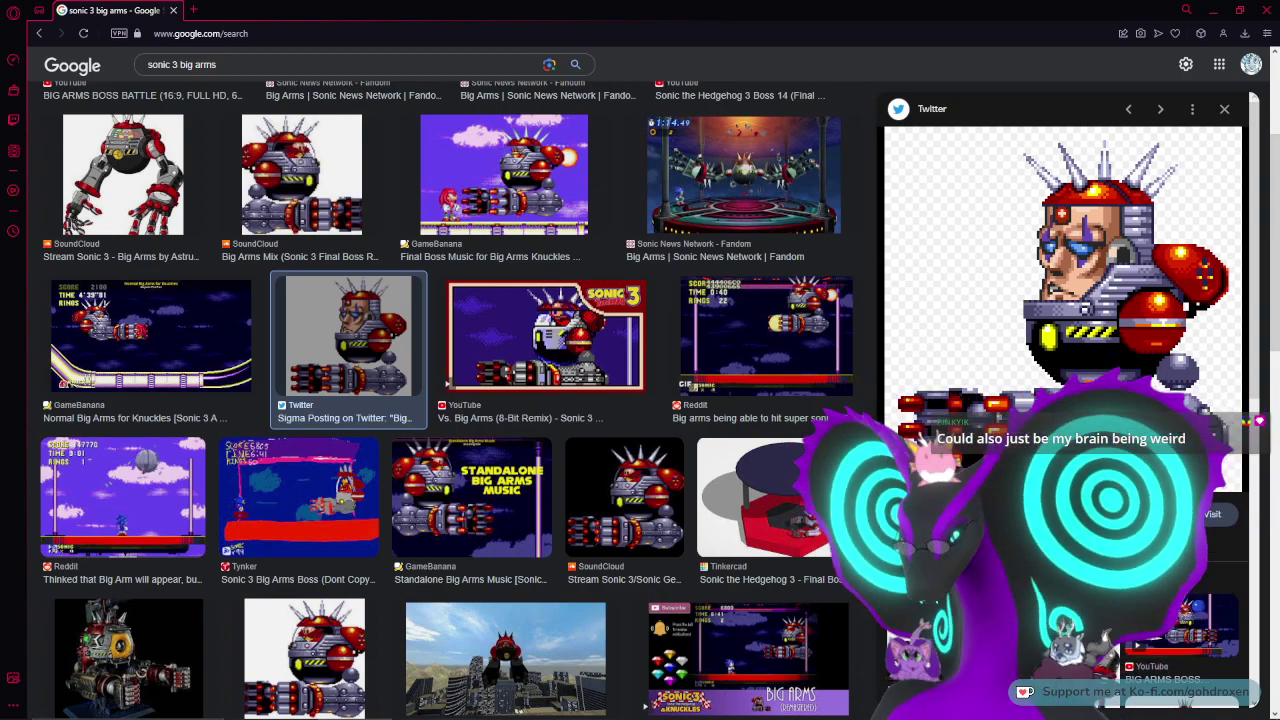
{"action": "scroll", "coordinate": [450, 400], "scroll_direction": "down", "scroll_amount": 1}
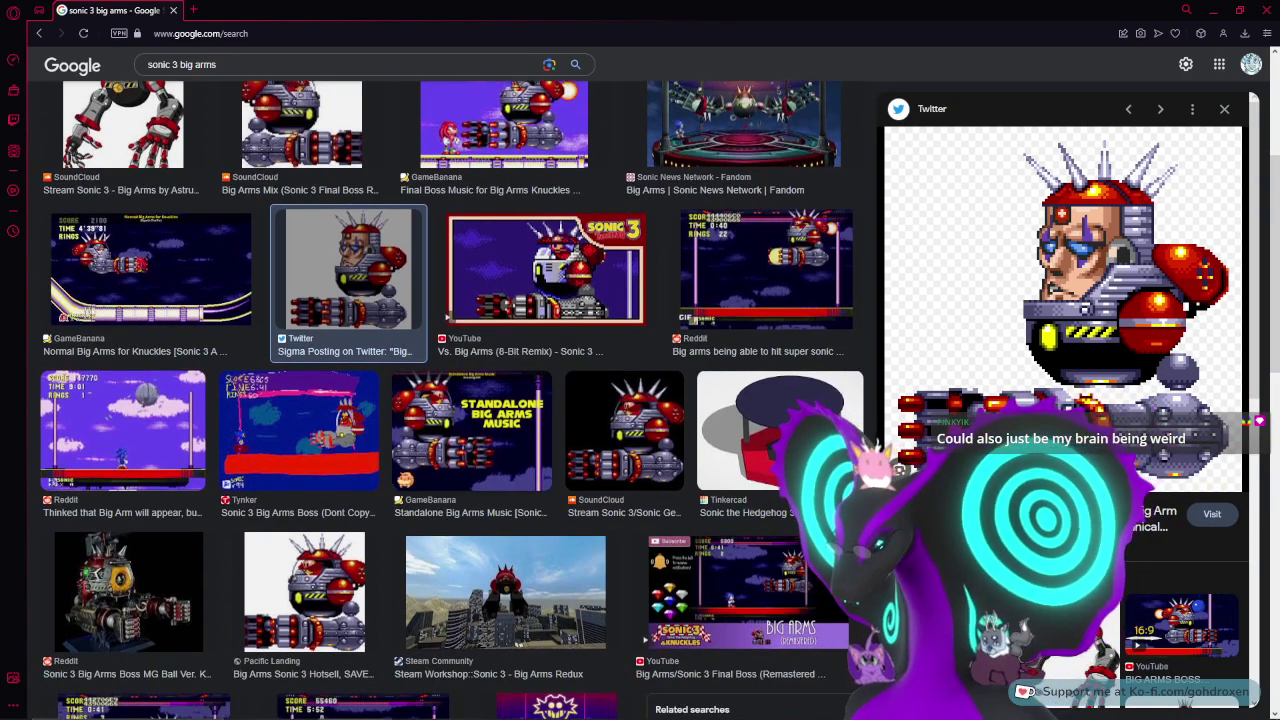
{"action": "scroll", "coordinate": [400, 480], "scroll_direction": "down", "scroll_amount": 1}
{"action": "left_click", "coordinate": [345, 515]}
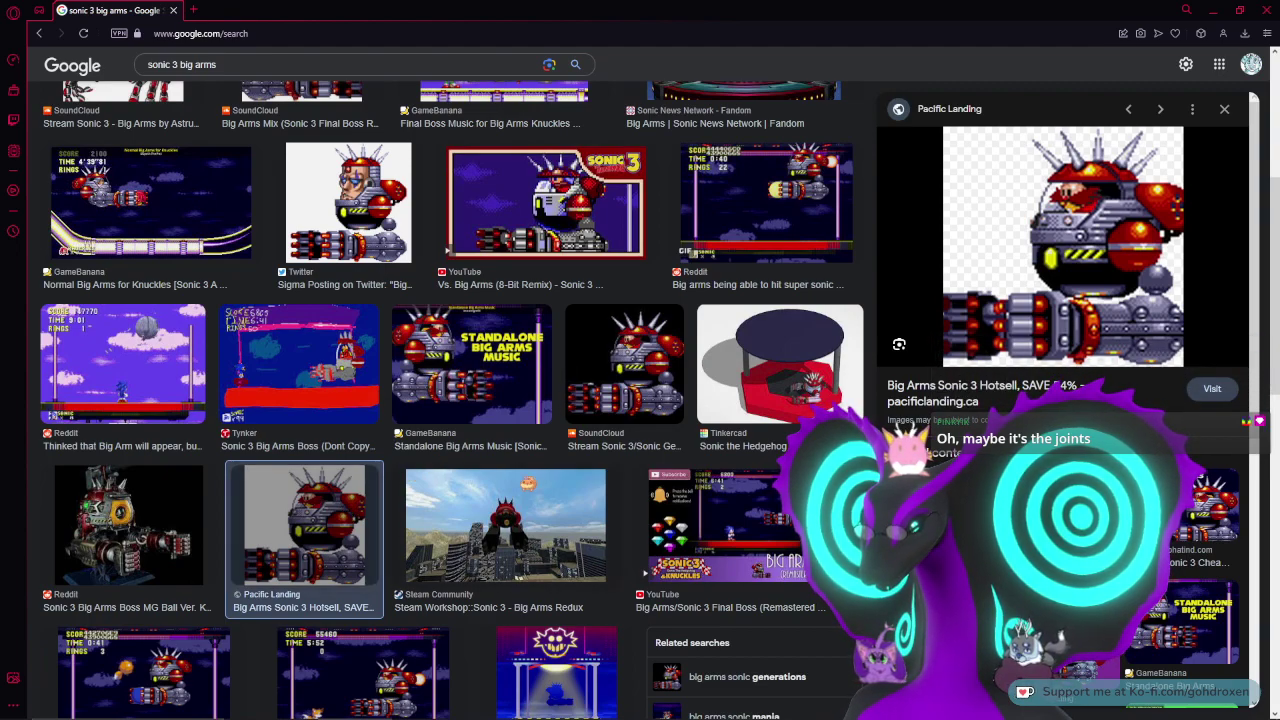
- Examine the in-game Big Arms boss screenshots for finger joint shapes, and close the browser to return to ZBrush
{"action": "scroll", "coordinate": [450, 400], "scroll_direction": "up", "scroll_amount": 4}
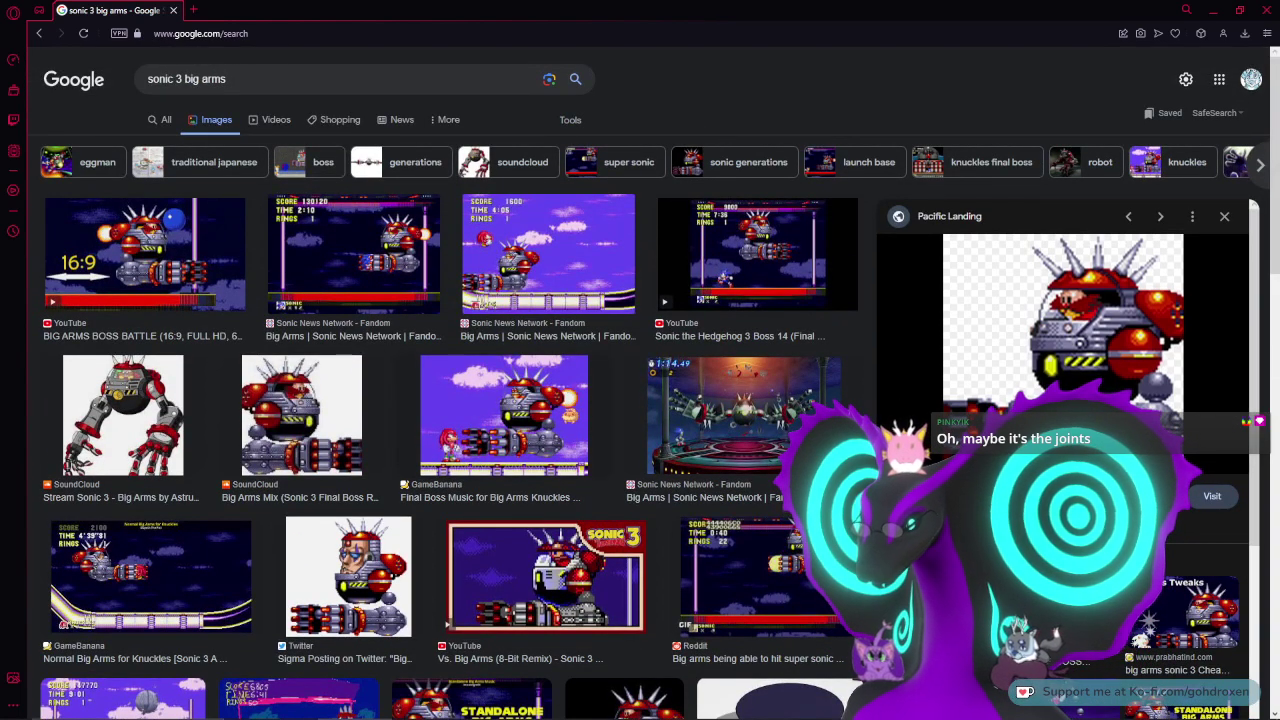
{"action": "left_click", "coordinate": [372, 284]}
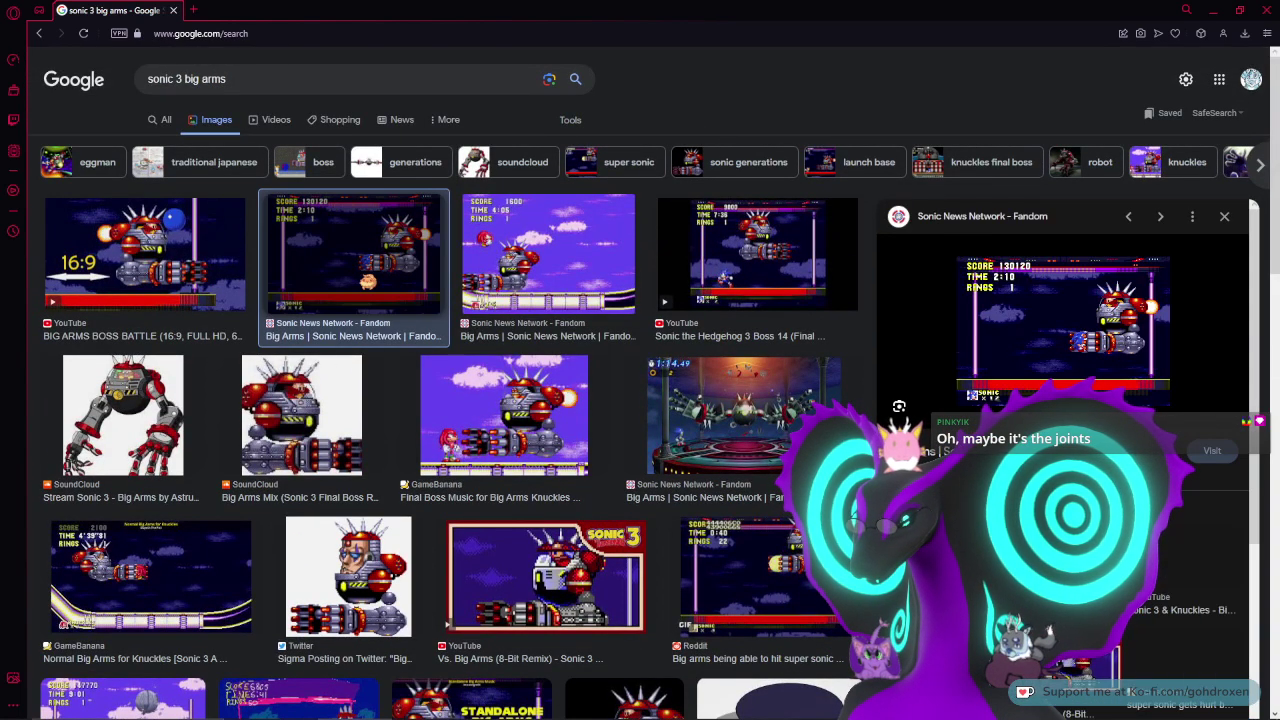
{"action": "left_click", "coordinate": [150, 284]}
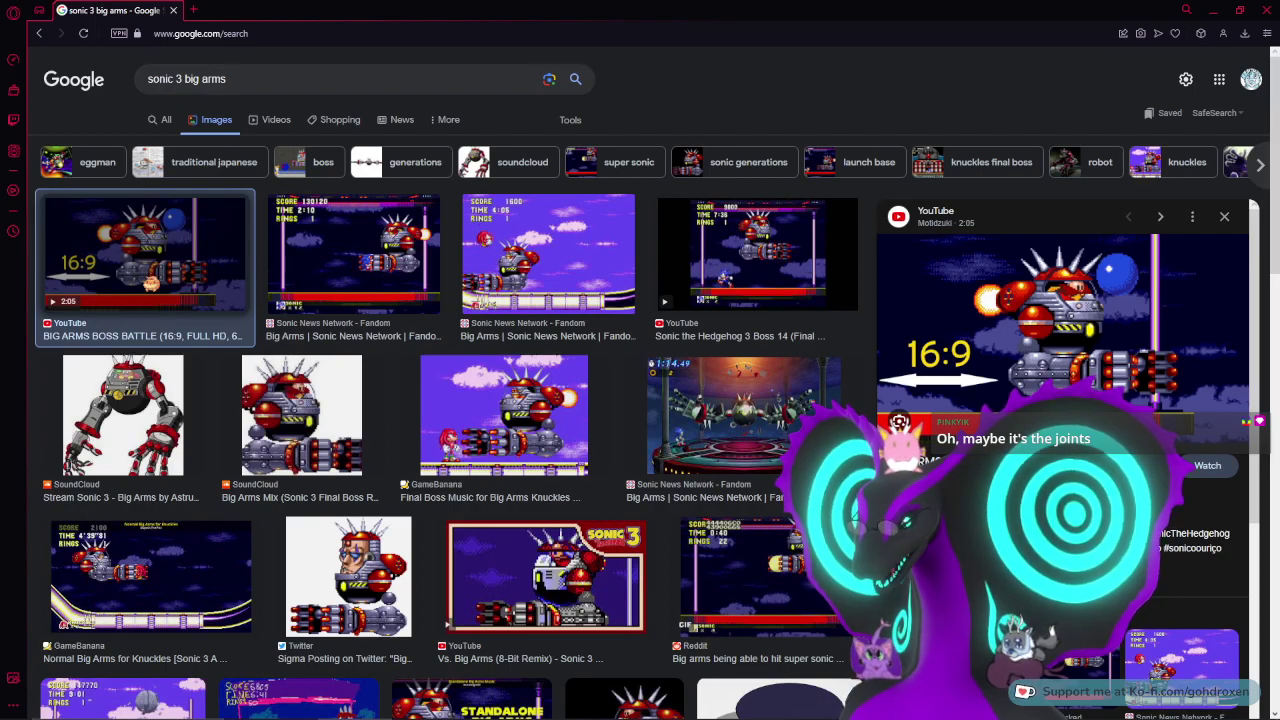
{"action": "scroll", "coordinate": [183, 502], "scroll_direction": "down", "scroll_amount": 1}
{"action": "scroll", "coordinate": [183, 502], "scroll_direction": "down", "scroll_amount": 2}
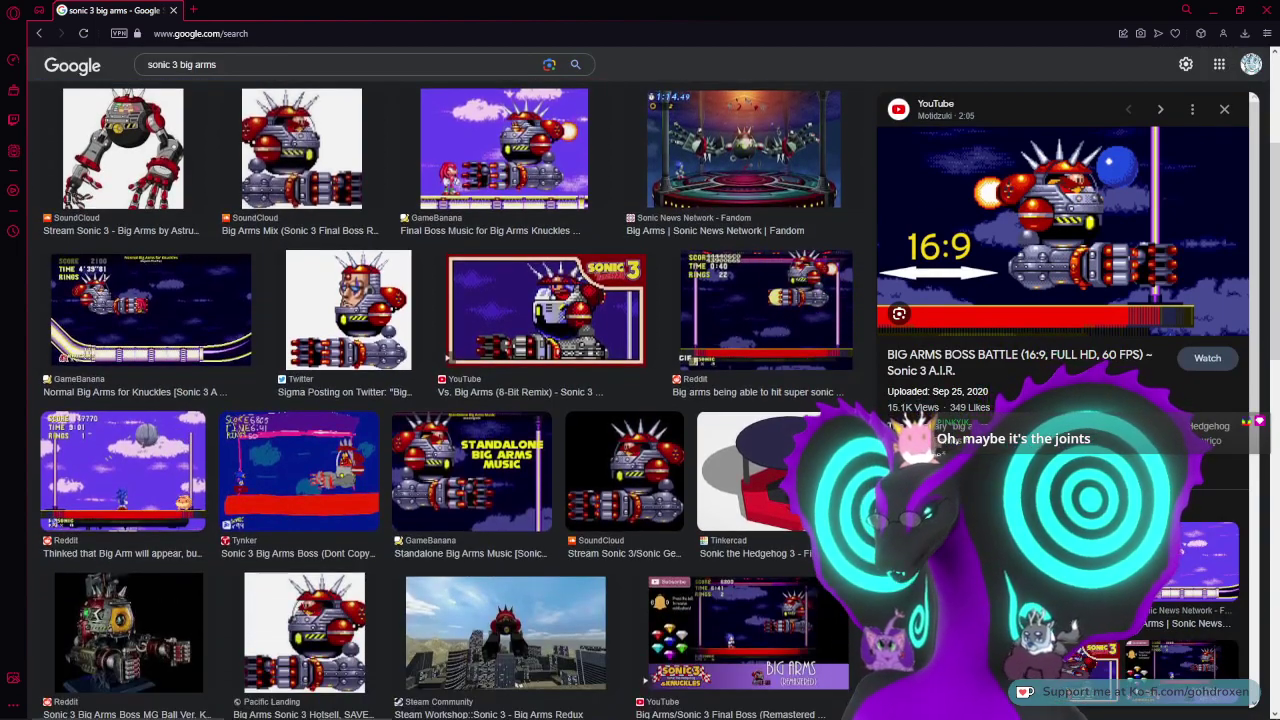
{"action": "scroll", "coordinate": [183, 502], "scroll_direction": "down", "scroll_amount": 1}
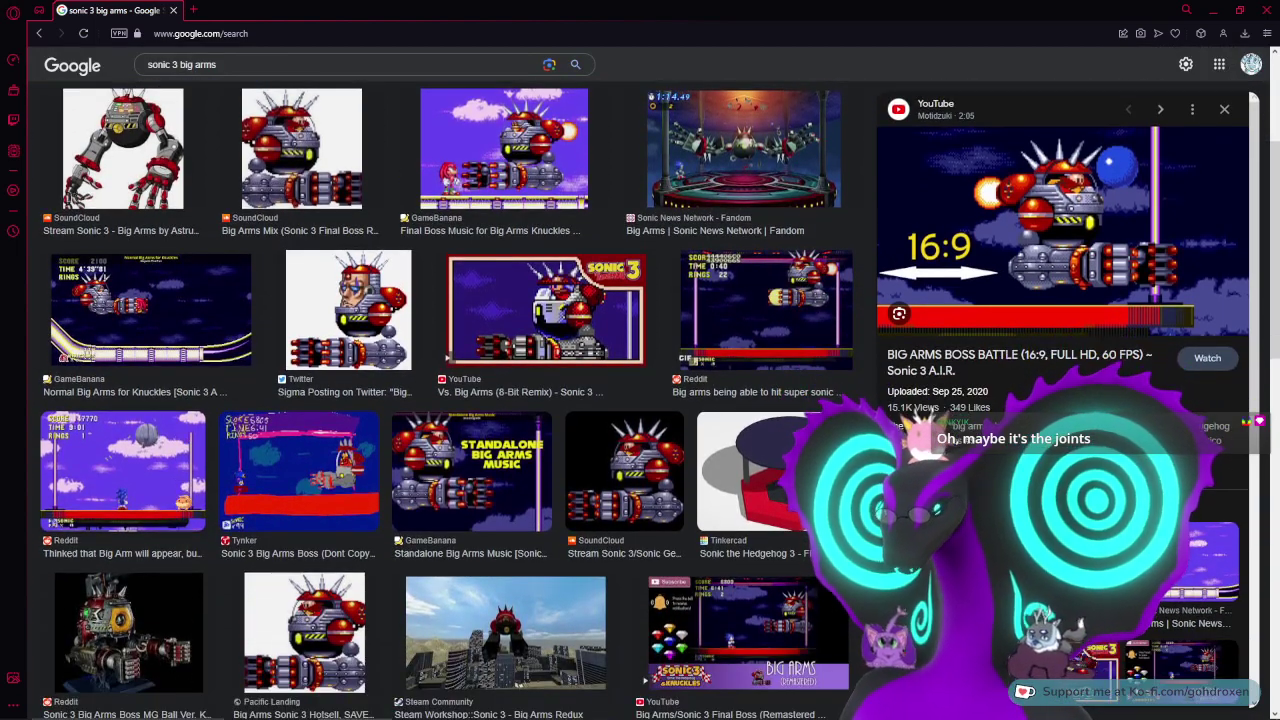
{"action": "scroll", "coordinate": [183, 502], "scroll_direction": "down", "scroll_amount": 1}
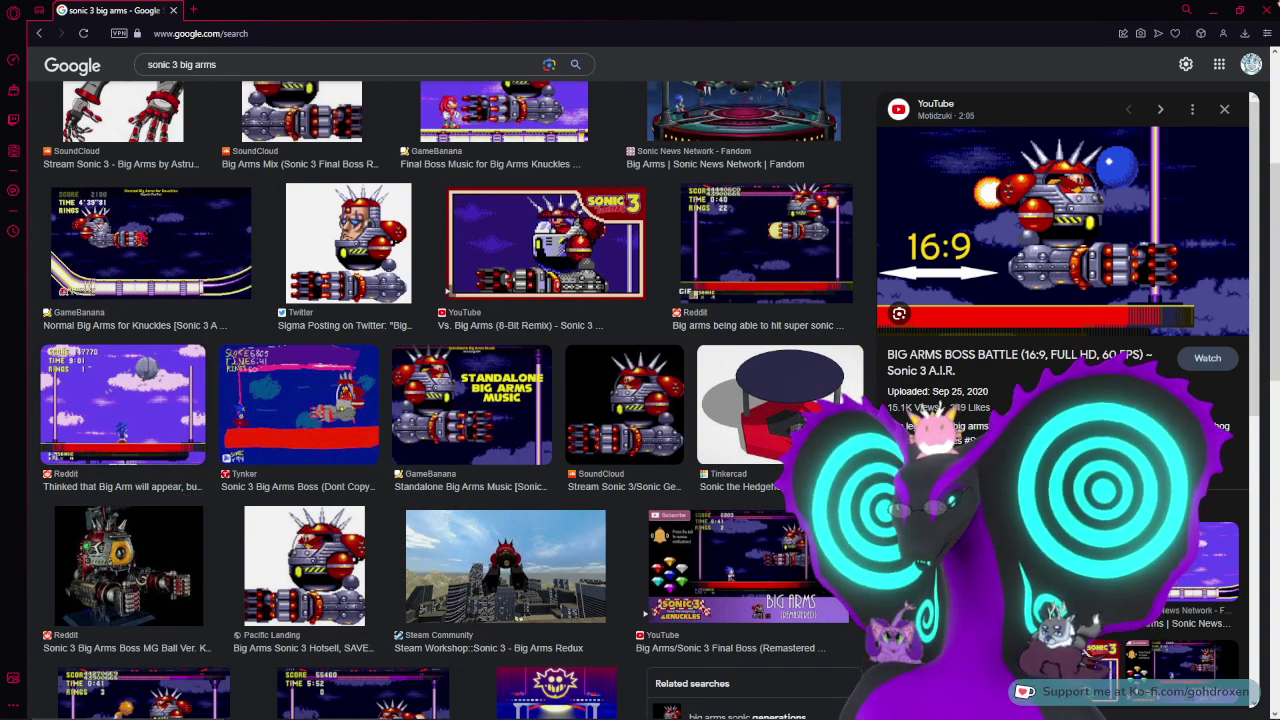
{"action": "left_click", "coordinate": [1268, 8]}
- Reduce the draw size to 31 and try small ClayBuildup strokes on the index finger's joint, undoing them
{"action": "mouse_move", "coordinate": [937, 406]}
{"action": "left_mouse_down"}
{"action": "mouse_move", "coordinate": [882, 397]}
{"action": "mouse_move", "coordinate": [894, 391]}
{"action": "left_mouse_up"}
{"action": "mouse_move", "coordinate": [509, 337]}
{"action": "left_mouse_down"}
{"action": "mouse_move", "coordinate": [346, 269]}
{"action": "mouse_move", "coordinate": [395, 318]}
{"action": "mouse_move", "coordinate": [388, 190]}
{"action": "left_mouse_up"}
{"action": "mouse_move", "coordinate": [325, 570]}
{"action": "left_mouse_down", "text": "alt"}
{"action": "mouse_move", "coordinate": [323, 497]}
{"action": "mouse_move", "coordinate": [380, 249]}
{"action": "mouse_move", "coordinate": [427, 512]}
{"action": "mouse_move", "coordinate": [420, 584]}
{"action": "left_mouse_up", "text": "alt"}
{"action": "left_click_drag", "start_coordinate": [453, 349], "coordinate": [463, 422]}
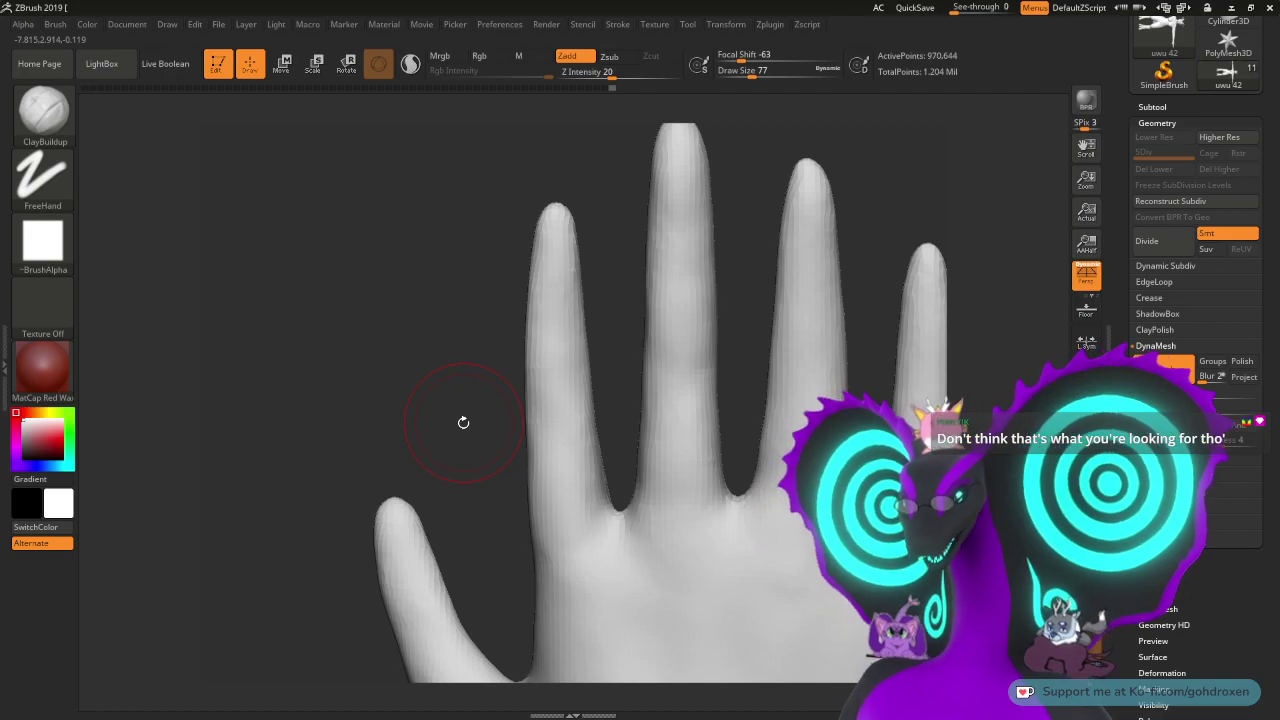
{"action": "key", "text": "space"}
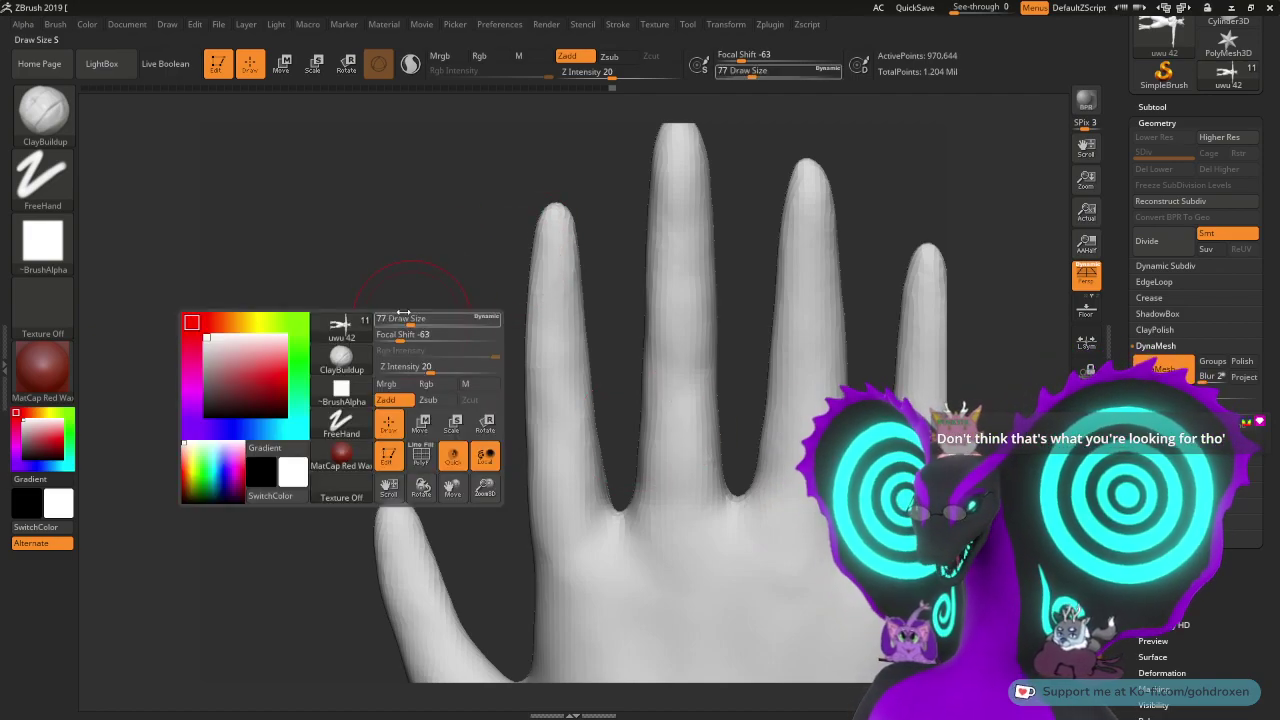
{"action": "key", "text": "space"}
{"action": "left_click_drag", "start_coordinate": [435, 318], "coordinate": [429, 317]}
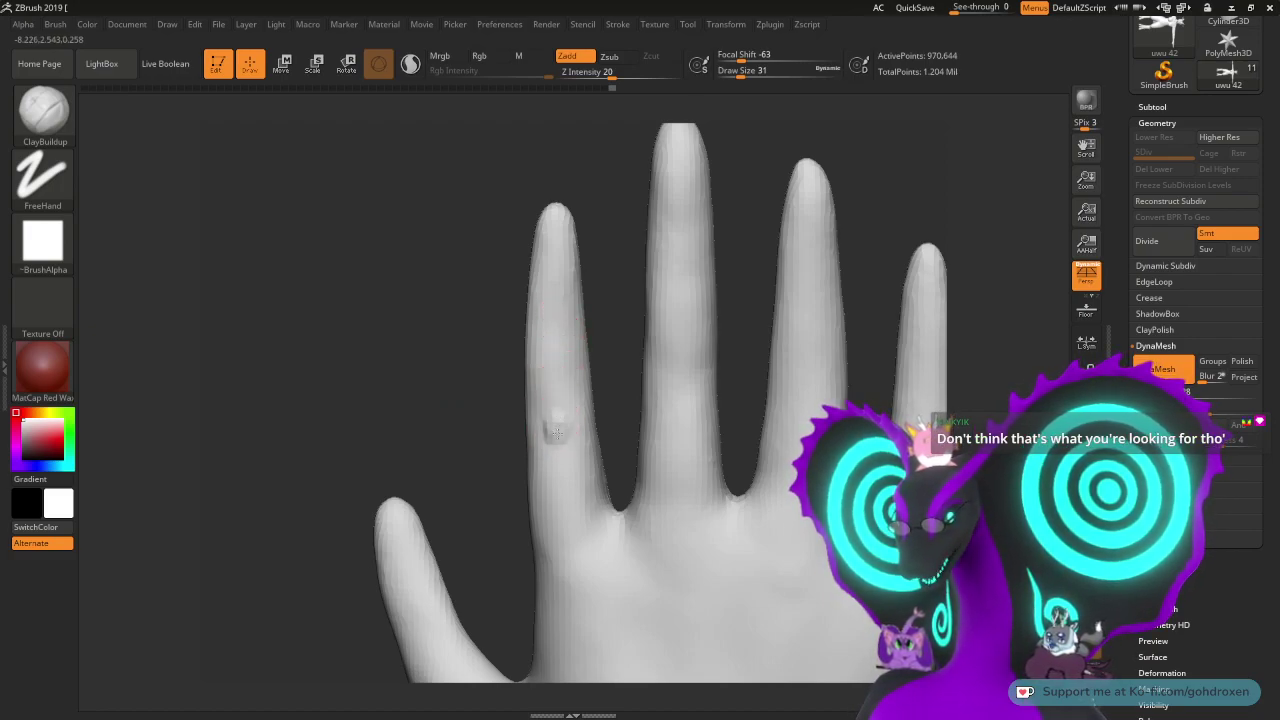
{"action": "mouse_move", "coordinate": [487, 459]}
{"action": "left_mouse_down"}
{"action": "mouse_move", "coordinate": [449, 443]}
{"action": "mouse_move", "coordinate": [511, 394]}
{"action": "mouse_move", "coordinate": [463, 406]}
{"action": "mouse_move", "coordinate": [478, 410]}
{"action": "mouse_move", "coordinate": [477, 437]}
{"action": "left_mouse_up"}
{"action": "key", "text": "ctrl+z"}
{"action": "key", "text": "shift"}
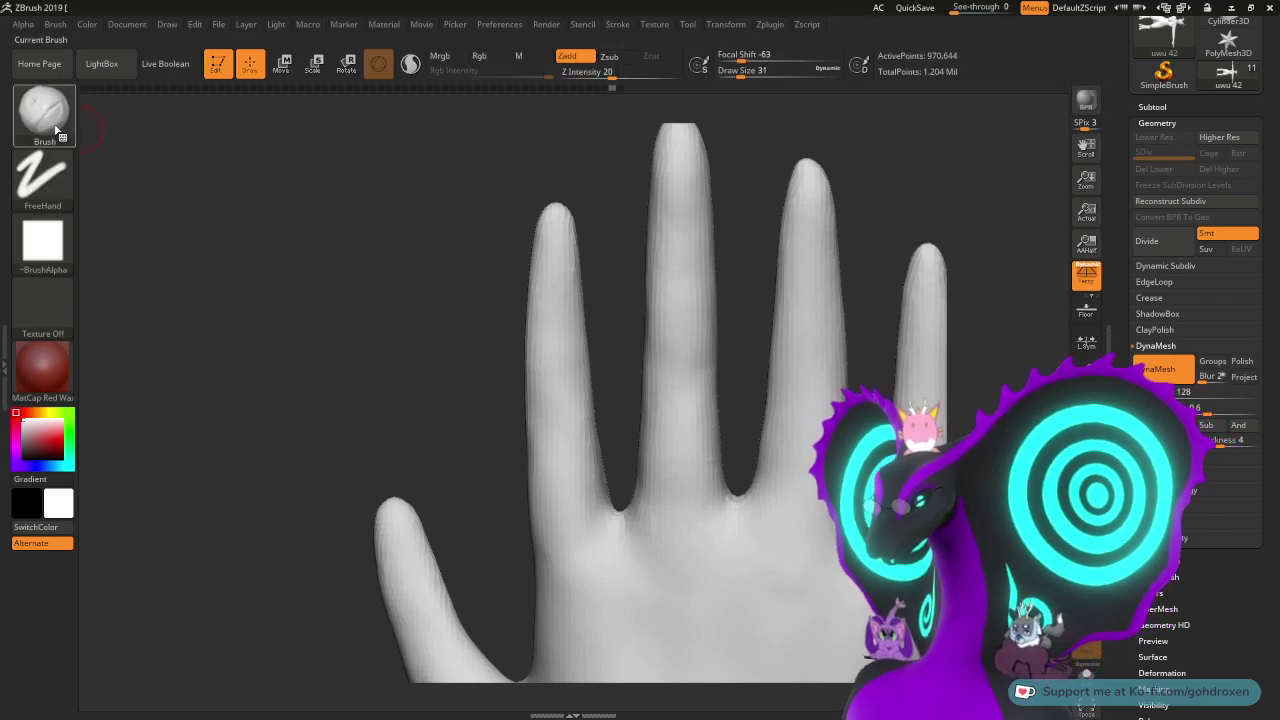
- Select the DamStandard brush and try carving knuckle creases across the index finger's joint at draw size 31
{"action": "left_click", "coordinate": [56, 131]}
{"action": "left_click", "coordinate": [254, 128]}
{"action": "left_click_drag", "start_coordinate": [386, 314], "coordinate": [424, 440], "text": "alt"}
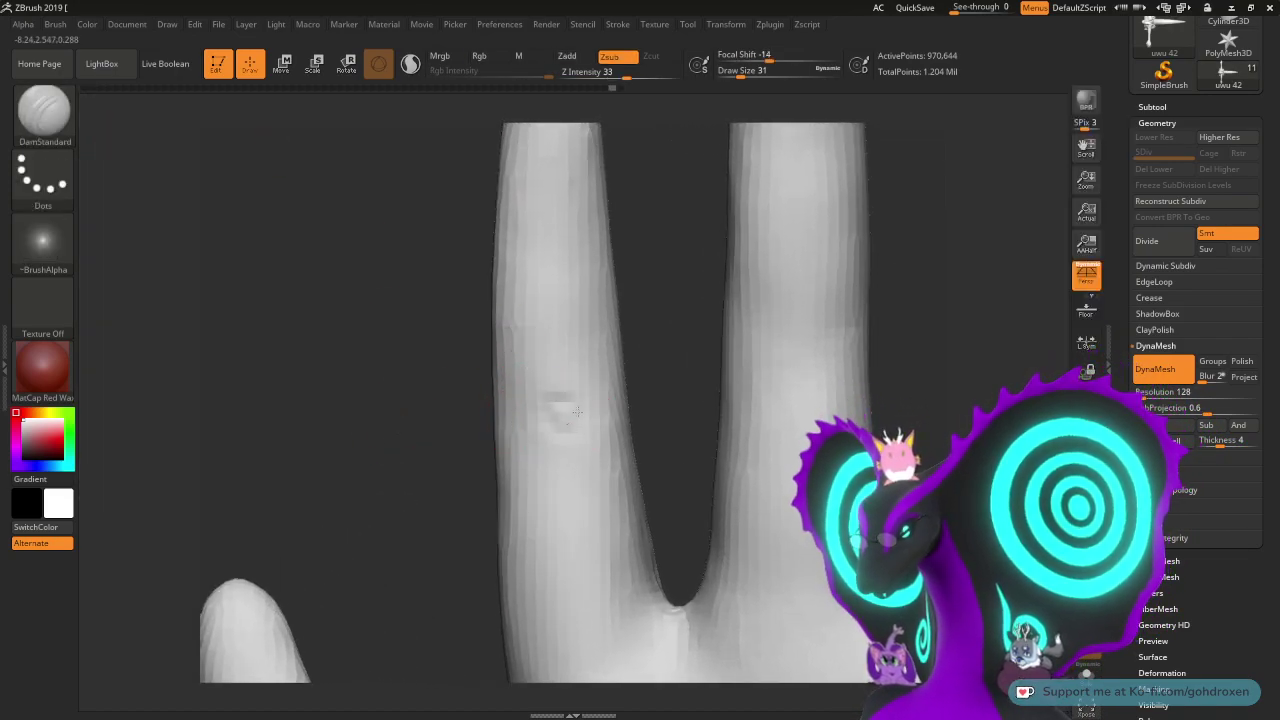
{"action": "mouse_move", "coordinate": [561, 392]}
{"action": "left_mouse_down"}
{"action": "mouse_move", "coordinate": [574, 398]}
{"action": "mouse_move", "coordinate": [558, 386]}
{"action": "mouse_move", "coordinate": [571, 449]}
{"action": "left_mouse_up"}
{"action": "mouse_move", "coordinate": [415, 409]}
{"action": "left_mouse_down"}
{"action": "mouse_move", "coordinate": [478, 404]}
{"action": "mouse_move", "coordinate": [390, 365]}
{"action": "mouse_move", "coordinate": [414, 374]}
{"action": "left_mouse_up"}
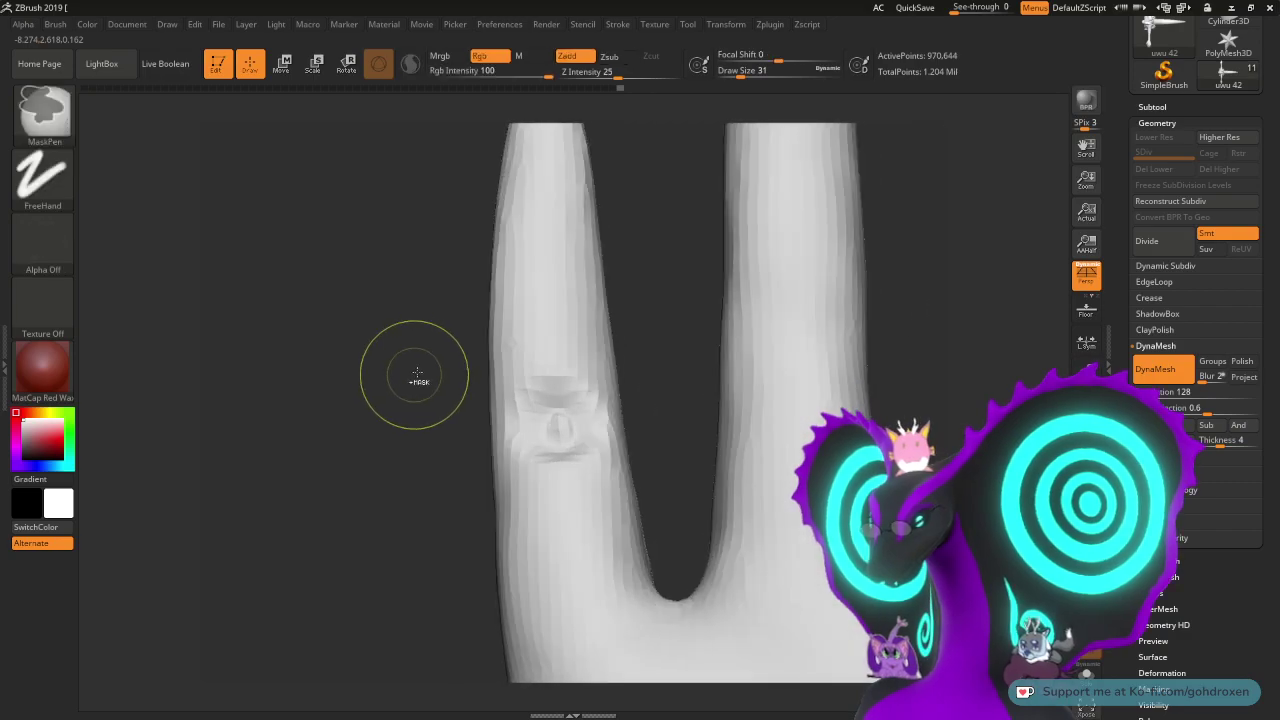
- Reduce the draw size to 17 and carve finer DamStandard knuckle creases on the index finger's joint
{"action": "key", "text": "space"}
{"action": "left_click_drag", "start_coordinate": [543, 408], "coordinate": [541, 408]}
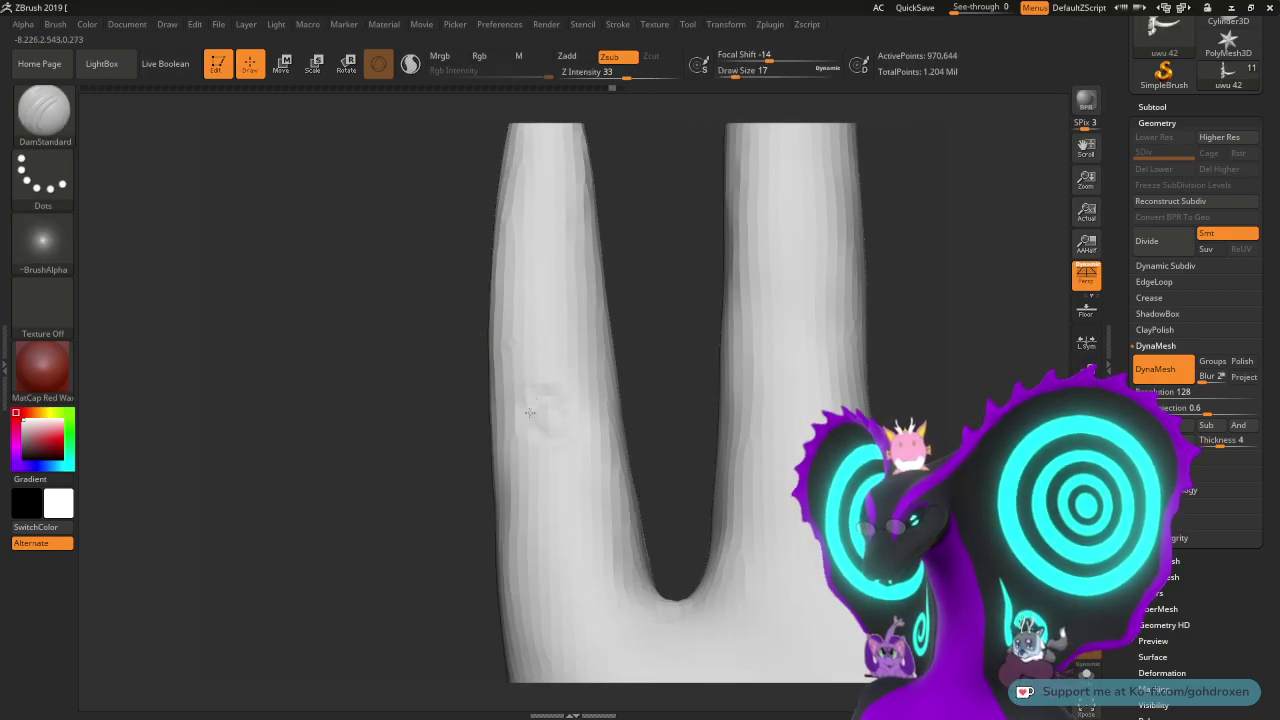
{"action": "left_click_drag", "start_coordinate": [440, 405], "coordinate": [457, 366]}
{"action": "left_click_drag", "start_coordinate": [380, 443], "coordinate": [406, 425]}
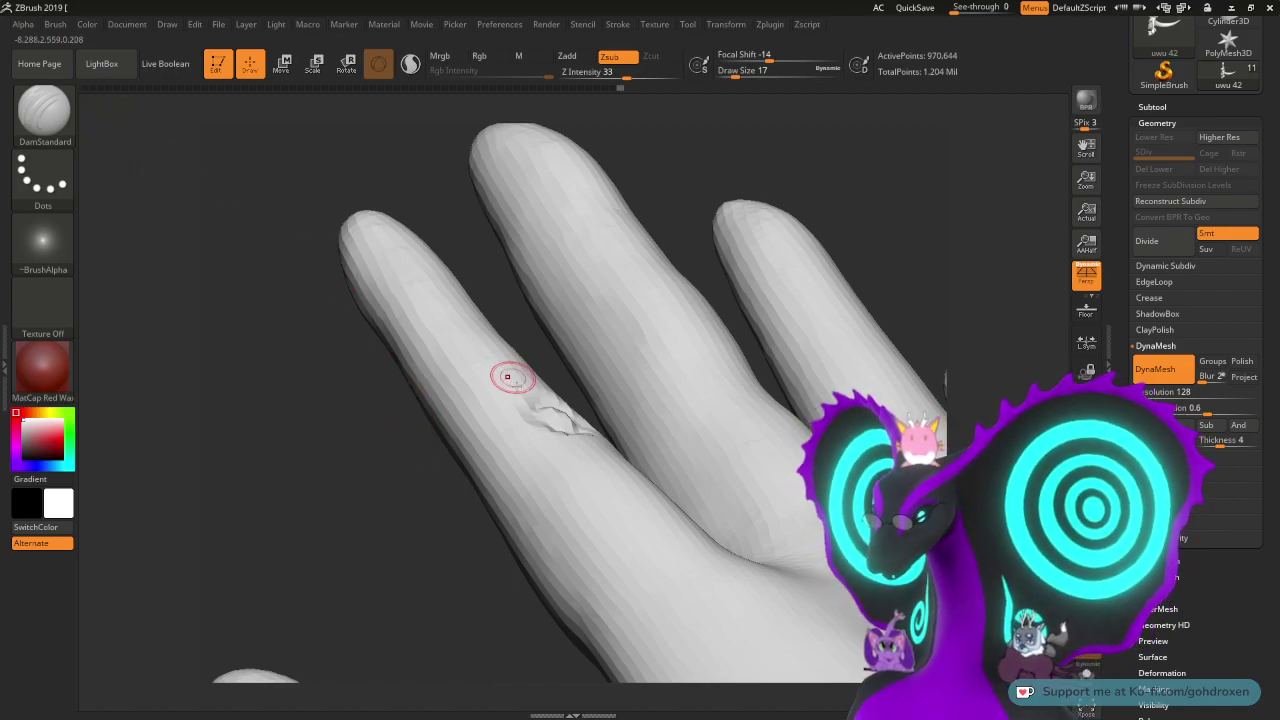
{"action": "mouse_move", "coordinate": [520, 345]}
{"action": "left_mouse_down"}
{"action": "mouse_move", "coordinate": [517, 317]}
{"action": "mouse_move", "coordinate": [519, 357]}
{"action": "left_mouse_up"}
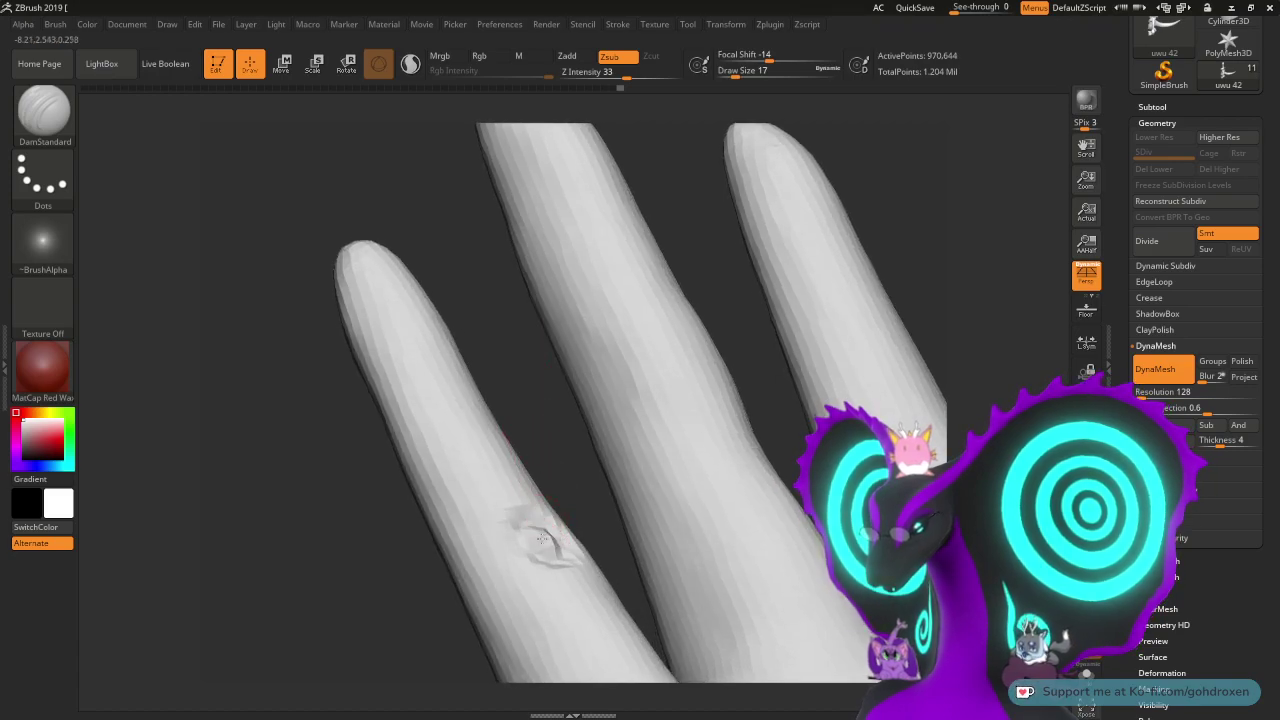
- Refine the index finger's knuckle wrinkles with DamStandard, smooth them lightly, and check the detail against the whole hand
{"action": "right_click_drag", "start_coordinate": [543, 408], "coordinate": [523, 451]}
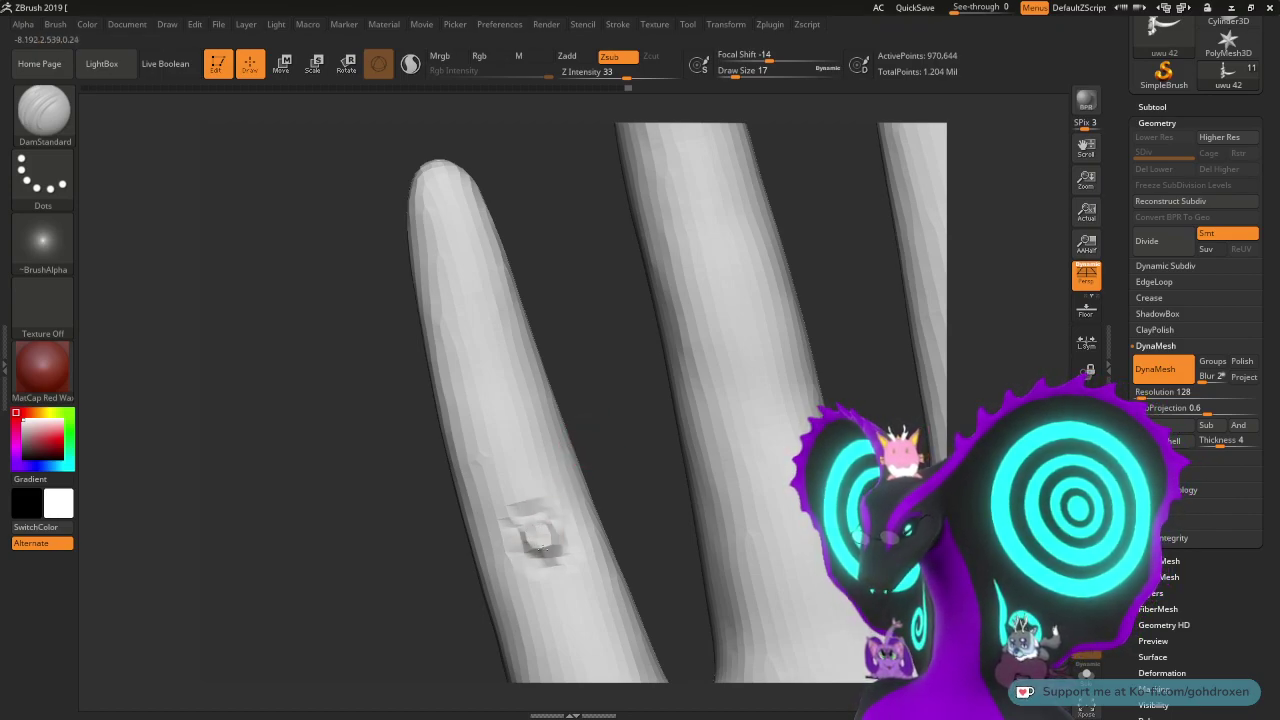
{"action": "mouse_move", "coordinate": [540, 535]}
{"action": "right_mouse_down"}
{"action": "mouse_move", "coordinate": [625, 345]}
{"action": "mouse_move", "coordinate": [620, 362]}
{"action": "mouse_move", "coordinate": [591, 363]}
{"action": "mouse_move", "coordinate": [585, 427]}
{"action": "mouse_move", "coordinate": [540, 538]}
{"action": "right_mouse_up"}
{"action": "key", "text": "shift"}
{"action": "right_click_drag", "start_coordinate": [583, 466], "coordinate": [571, 517]}
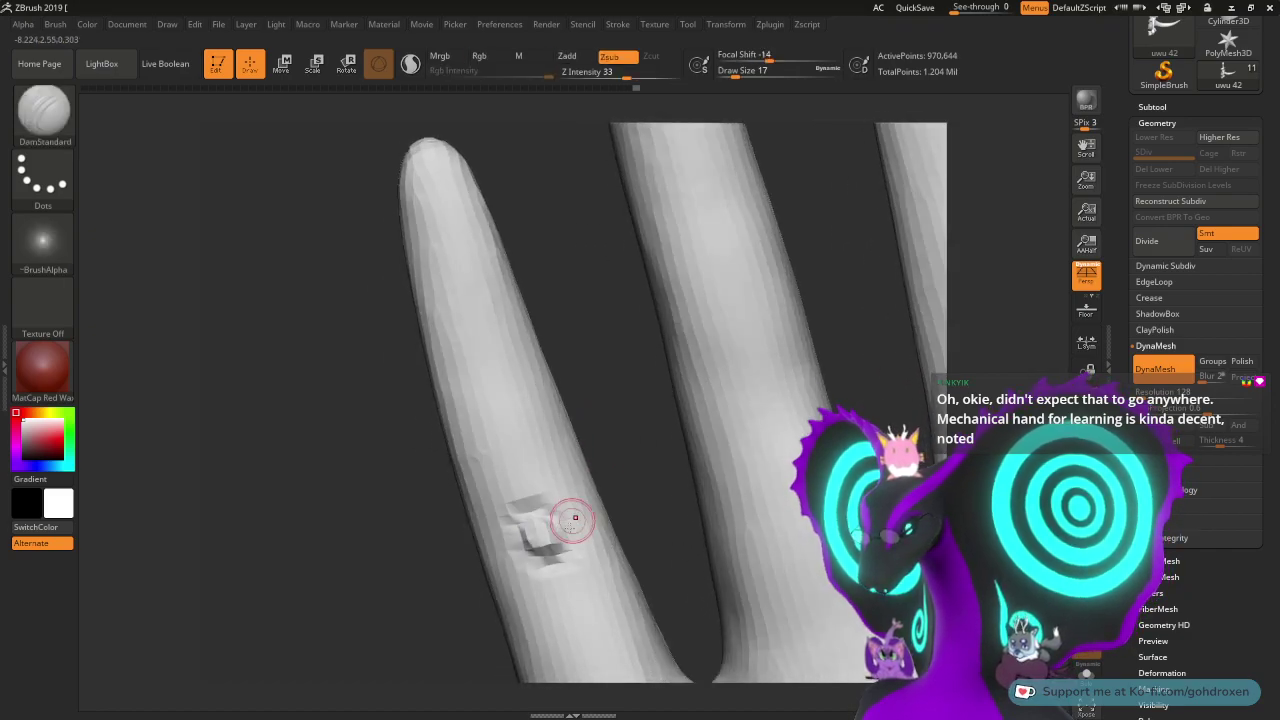
{"action": "key", "text": "shift"}
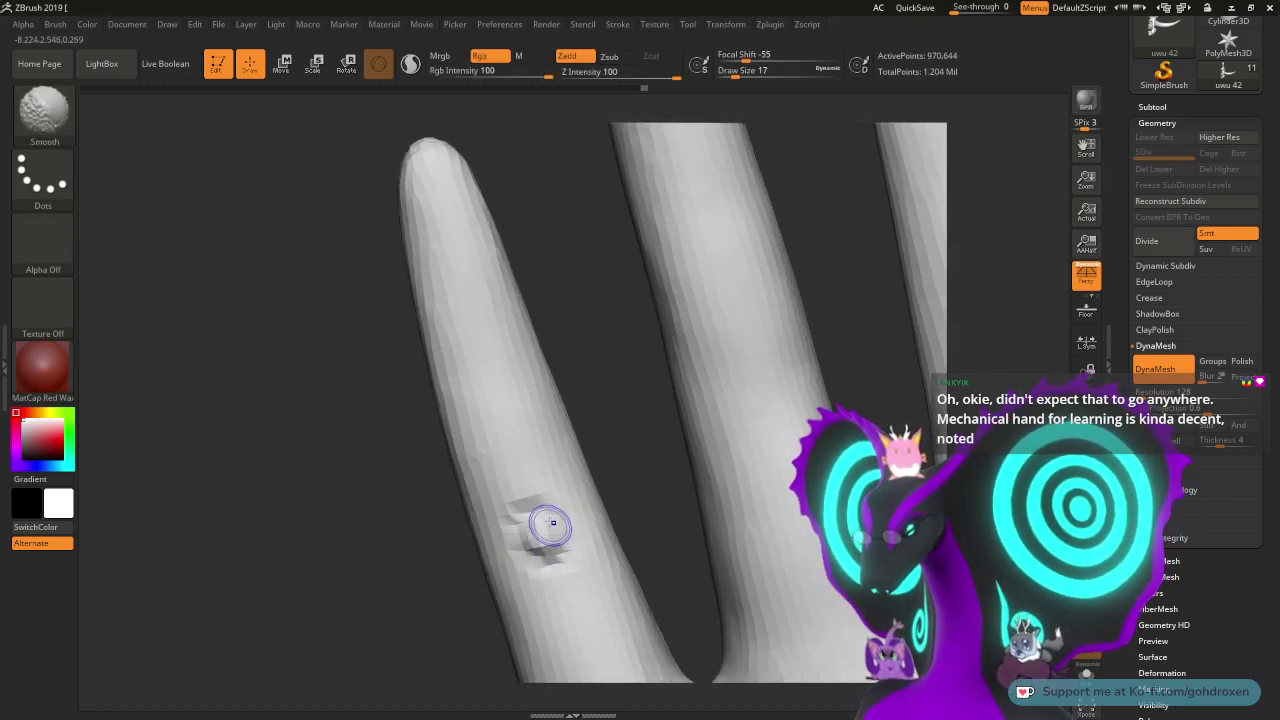
{"action": "right_click_drag", "start_coordinate": [554, 554], "coordinate": [573, 347]}
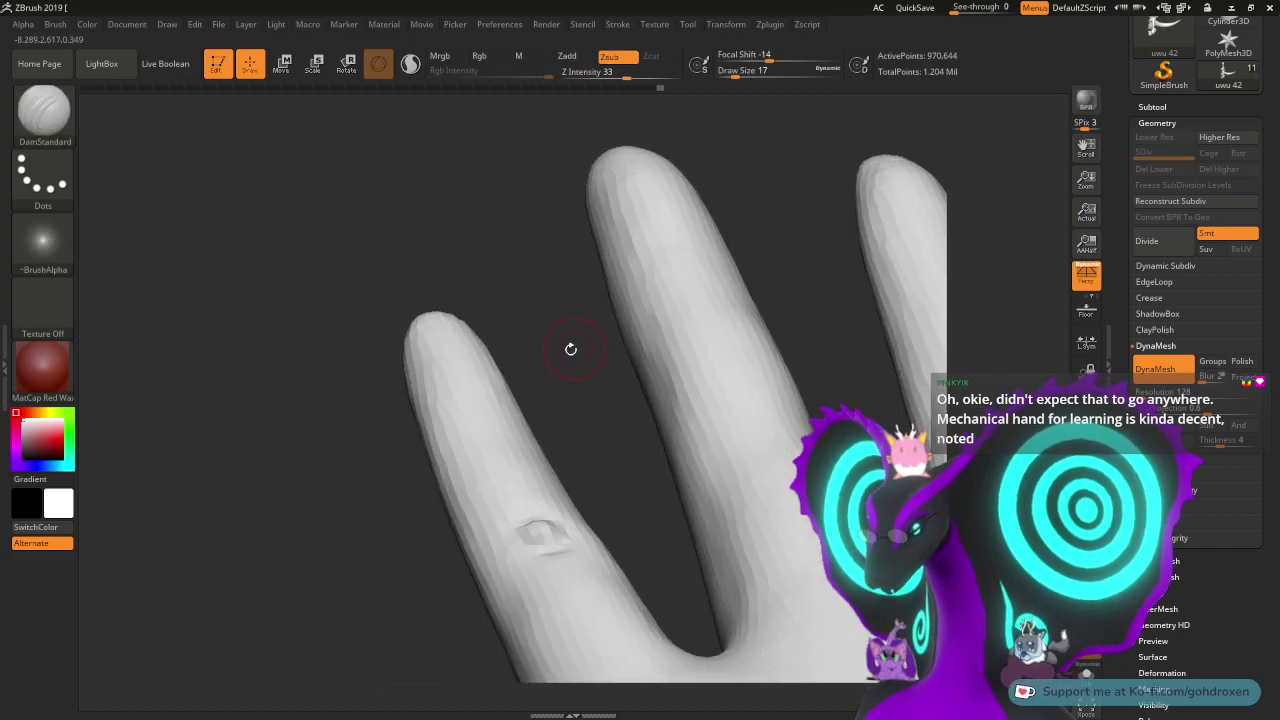
{"action": "right_click_drag", "start_coordinate": [599, 417], "coordinate": [564, 305]}
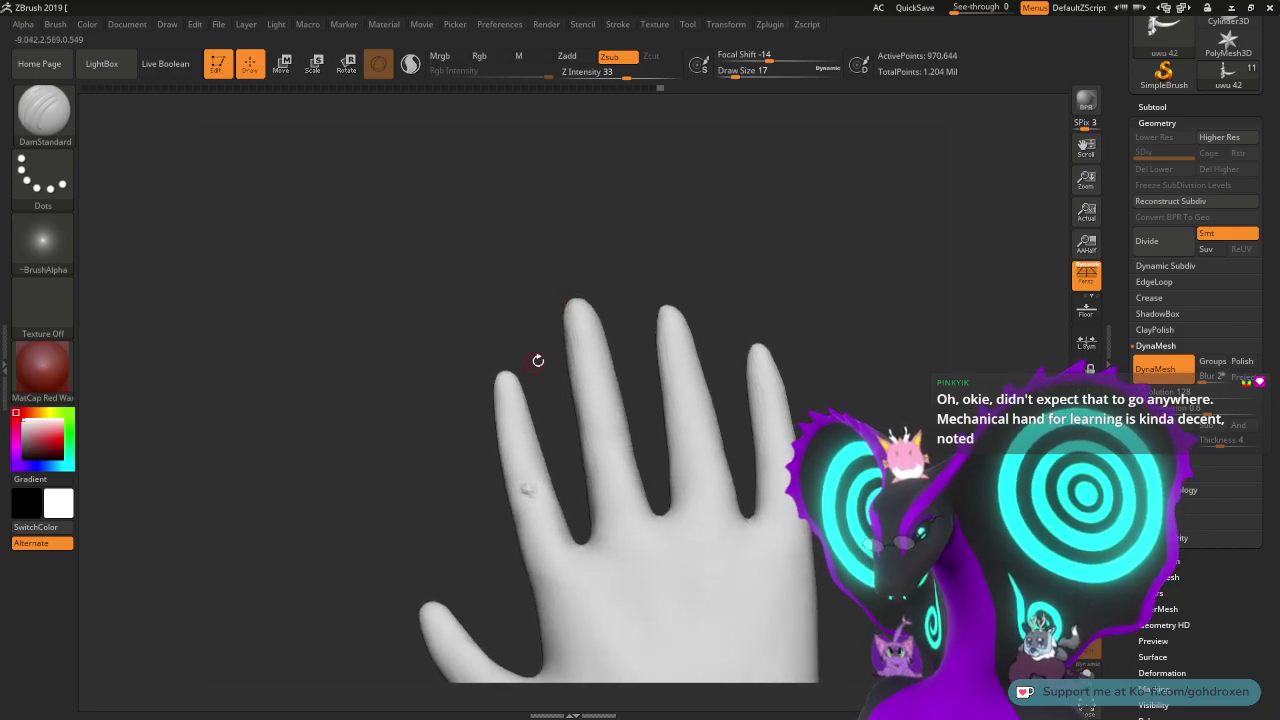
{"action": "right_click_drag", "start_coordinate": [537, 361], "coordinate": [526, 246], "text": "alt"}
{"action": "mouse_move", "coordinate": [429, 357]}
{"action": "right_mouse_down", "text": "ctrl"}
{"action": "mouse_move", "coordinate": [420, 439]}
{"action": "mouse_move", "coordinate": [438, 363]}
{"action": "right_mouse_up", "text": "ctrl"}
{"action": "mouse_move", "coordinate": [484, 409]}
{"action": "right_mouse_down"}
{"action": "mouse_move", "coordinate": [466, 440]}
{"action": "mouse_move", "coordinate": [471, 464]}
{"action": "mouse_move", "coordinate": [489, 420]}
{"action": "right_mouse_up"}
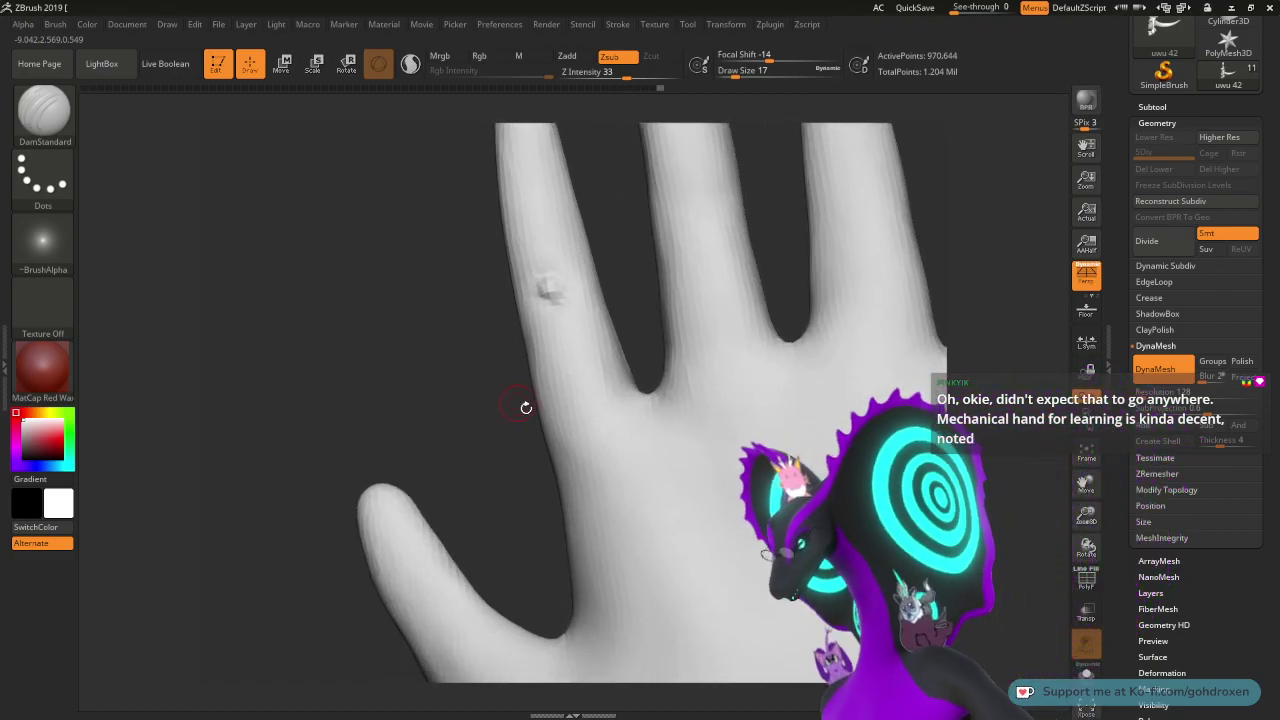
- Try stamping small DamStandard knuckle dents on the back of the hand at the base of each of the four fingers
{"action": "left_click", "coordinate": [607, 466]}
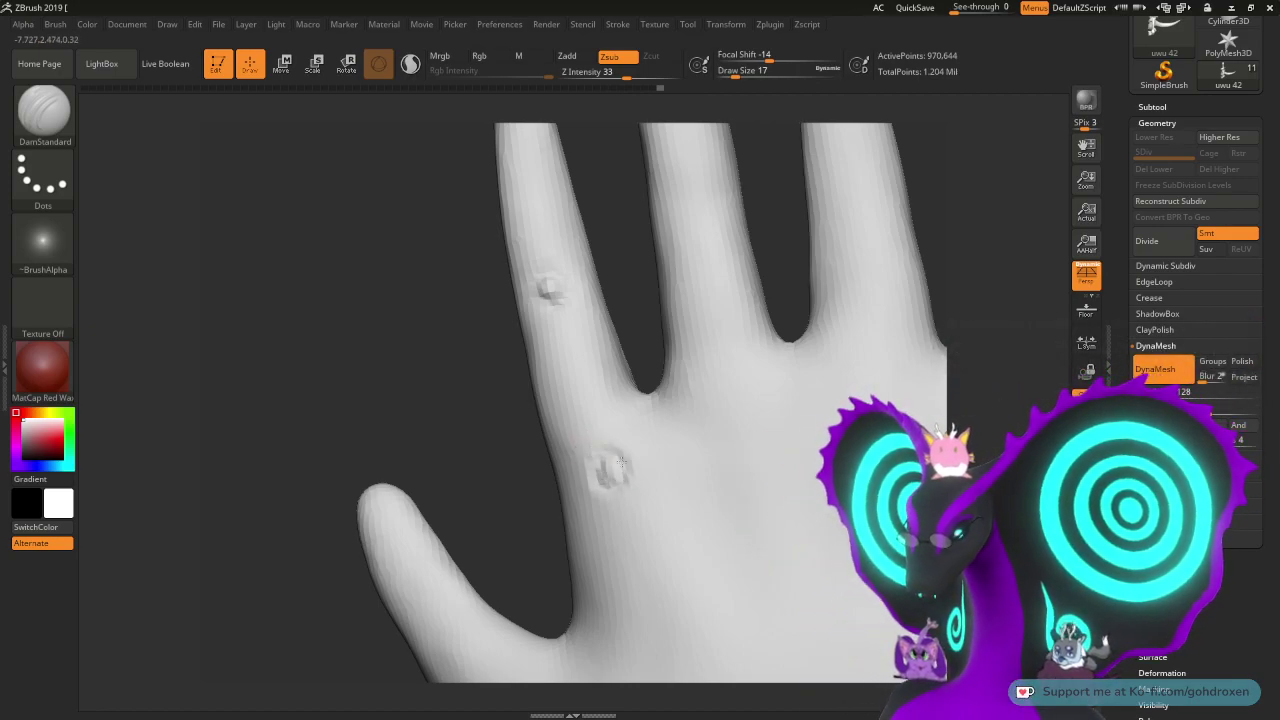
{"action": "key", "text": "ctrl+z"}
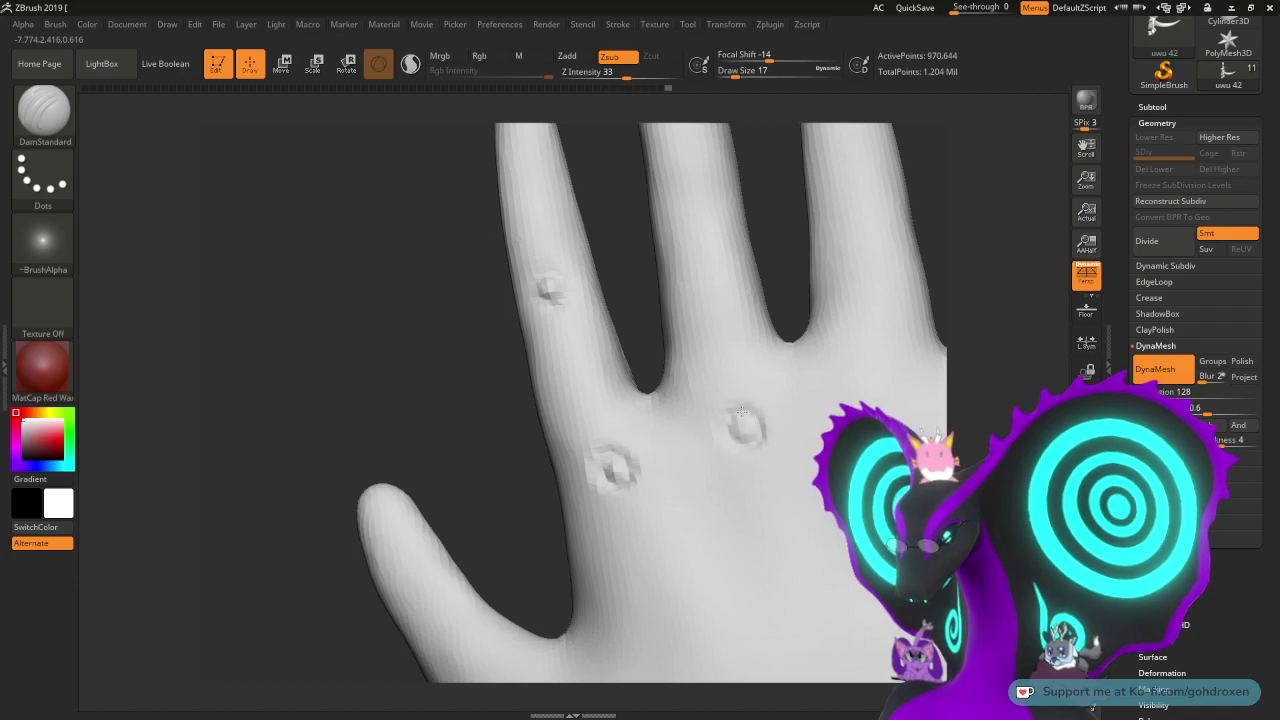
{"action": "right_click_drag", "start_coordinate": [737, 408], "coordinate": [671, 391]}
{"action": "right_click_drag", "start_coordinate": [672, 280], "coordinate": [580, 362]}
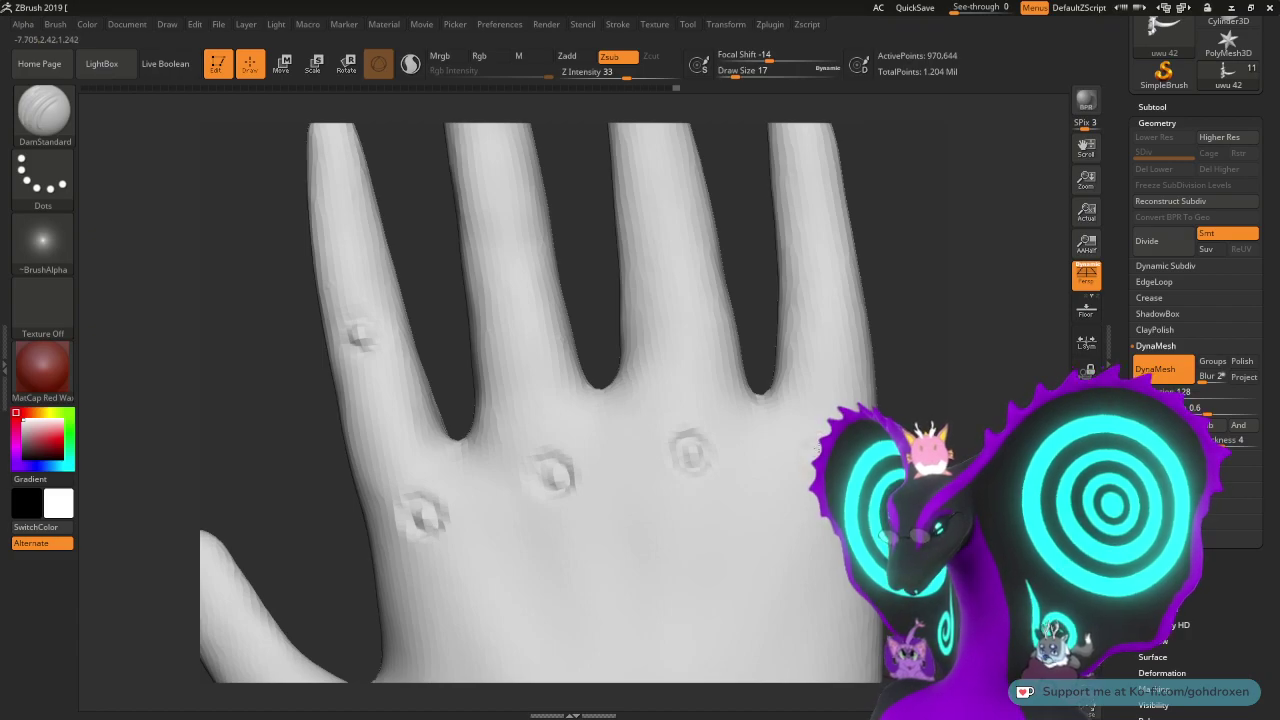
{"action": "mouse_move", "coordinate": [812, 460]}
{"action": "left_mouse_down", "text": "shift"}
{"action": "mouse_move", "coordinate": [818, 447]}
{"action": "mouse_move", "coordinate": [814, 474]}
{"action": "left_mouse_up", "text": "shift"}
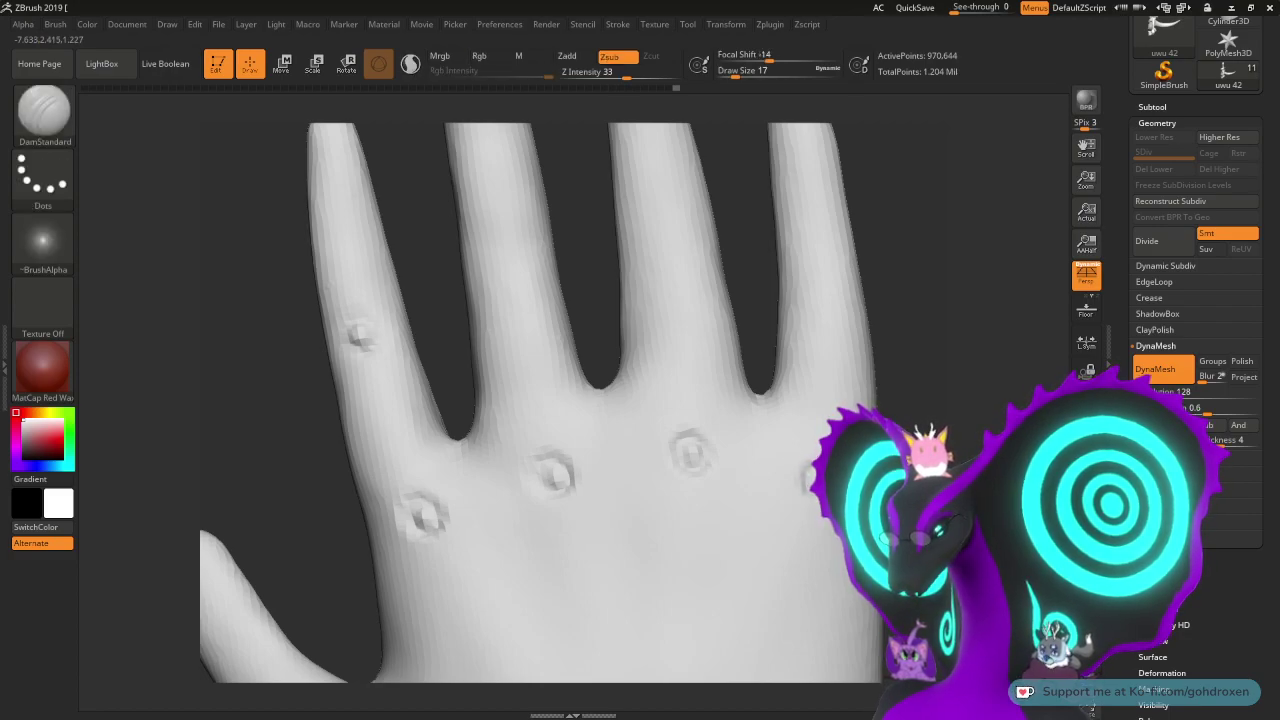
{"action": "left_click_drag", "start_coordinate": [931, 370], "coordinate": [933, 451], "text": "alt"}
{"action": "left_click_drag", "start_coordinate": [930, 530], "coordinate": [918, 428], "text": "alt"}
{"action": "left_click_drag", "start_coordinate": [789, 446], "coordinate": [811, 447], "text": "shift"}
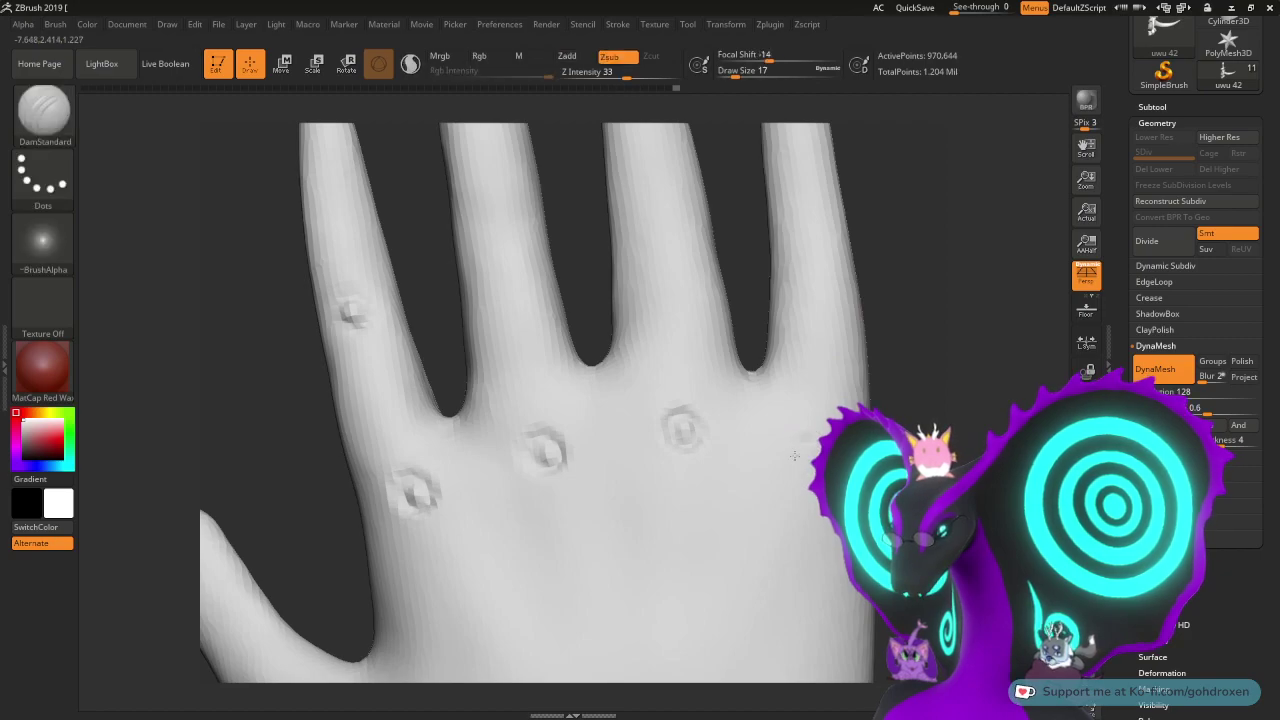
- Smooth the DamStandard knuckle dents at the finger bases down to small bumps, working from the pinky to the index finger
{"action": "key", "text": "shift"}
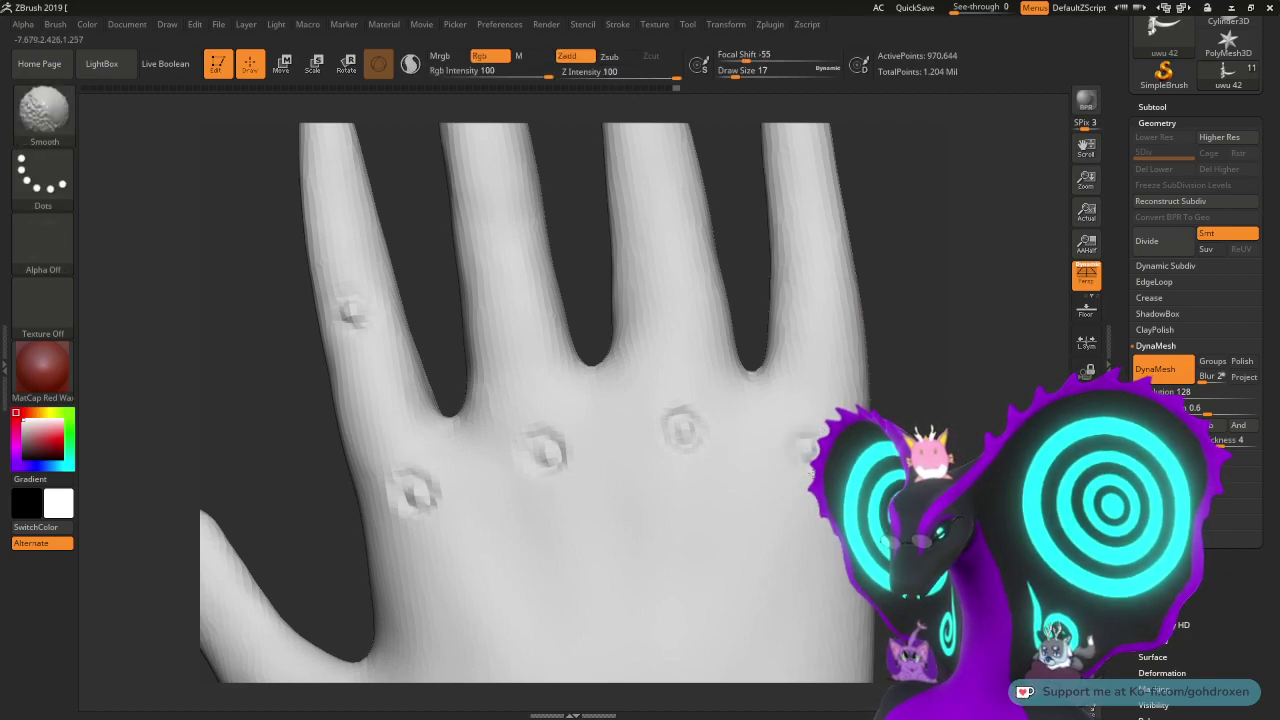
{"action": "left_click_drag", "start_coordinate": [789, 472], "coordinate": [797, 460], "text": "shift"}
{"action": "left_click_drag", "start_coordinate": [919, 320], "coordinate": [971, 300], "text": "alt"}
{"action": "left_click_drag", "start_coordinate": [743, 389], "coordinate": [723, 380], "text": "shift"}
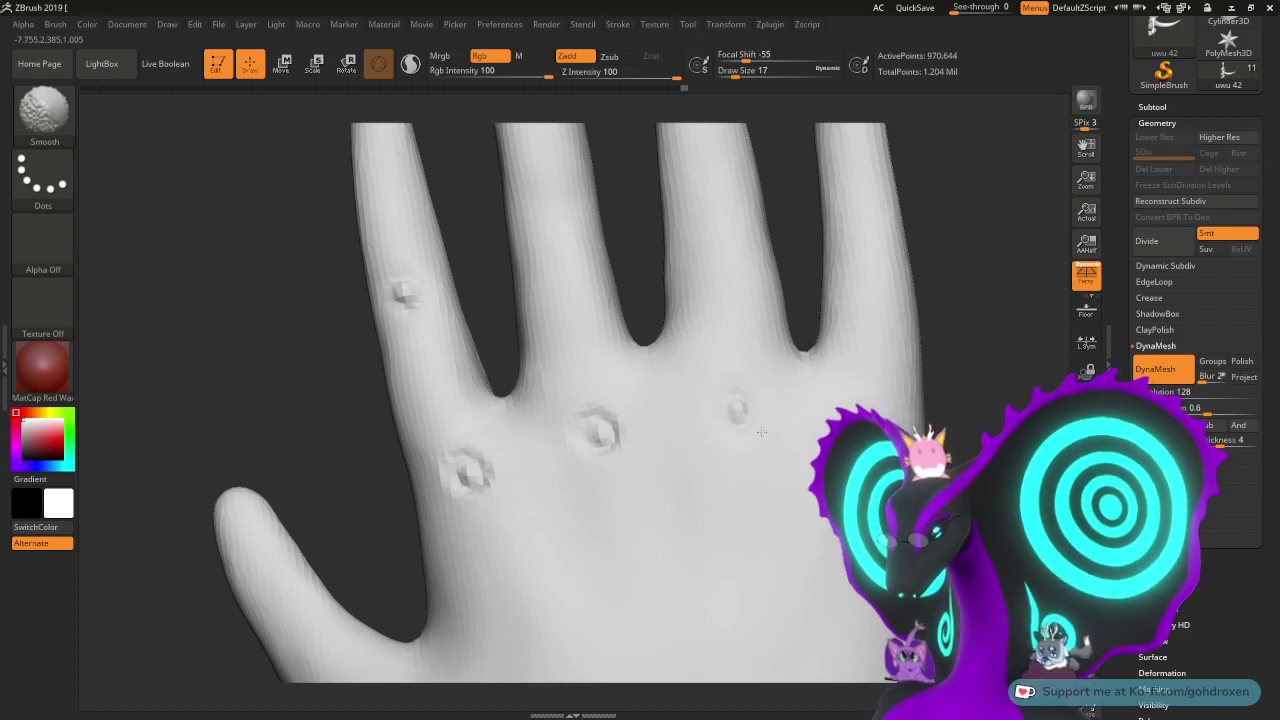
{"action": "left_click_drag", "start_coordinate": [631, 269], "coordinate": [720, 222], "text": "alt"}
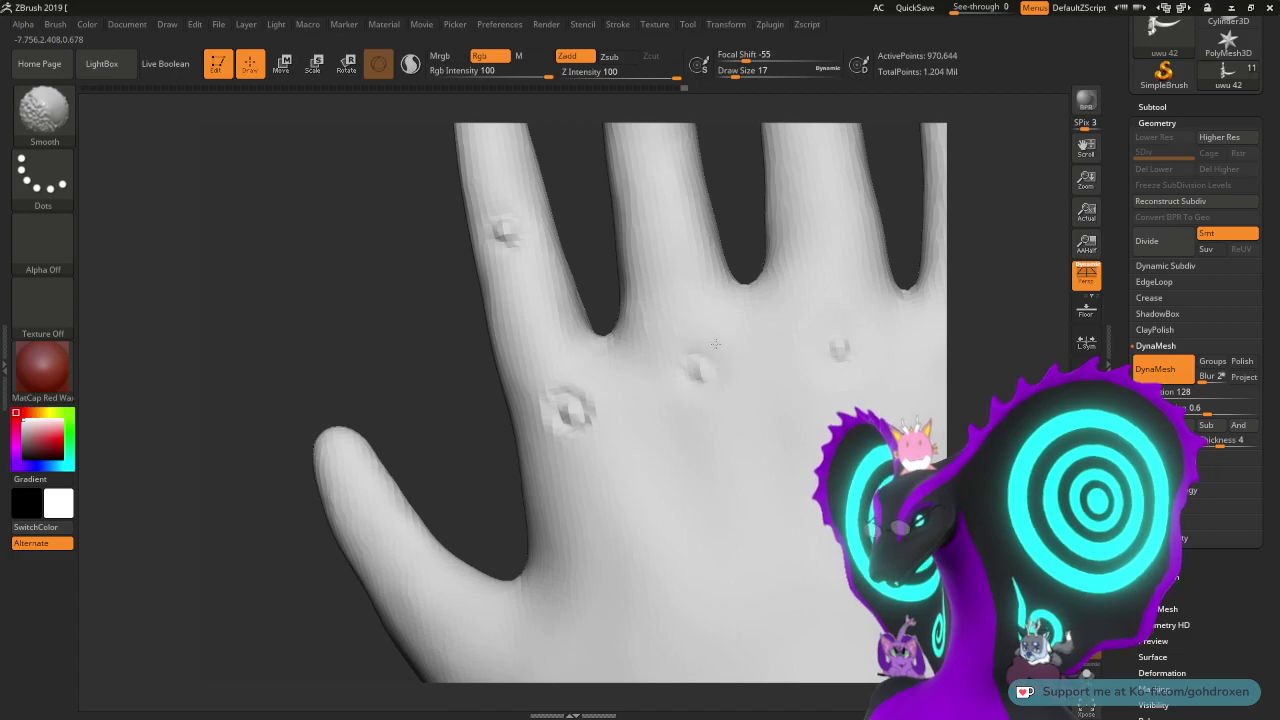
{"action": "left_click_drag", "start_coordinate": [469, 379], "coordinate": [465, 327], "text": "alt"}
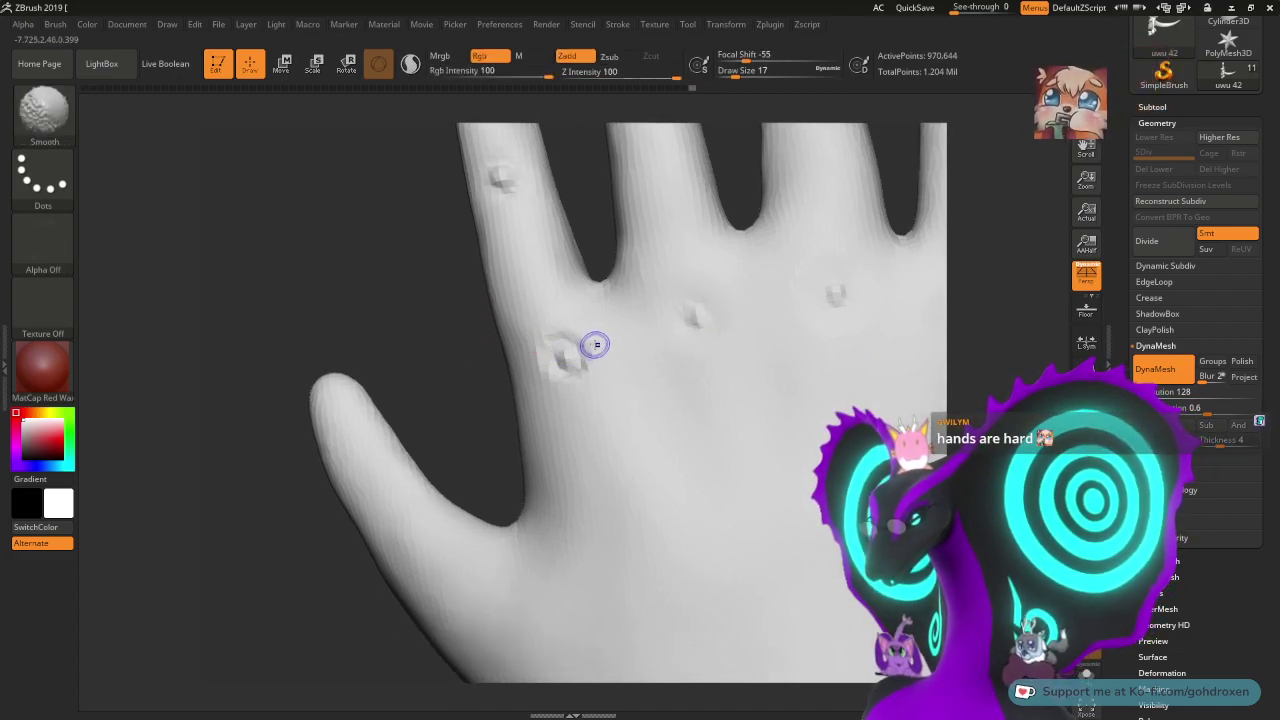
{"action": "mouse_move", "coordinate": [592, 347]}
{"action": "left_mouse_down", "text": "shift"}
{"action": "mouse_move", "coordinate": [546, 367]}
{"action": "mouse_move", "coordinate": [561, 328]}
{"action": "left_mouse_up", "text": "shift"}
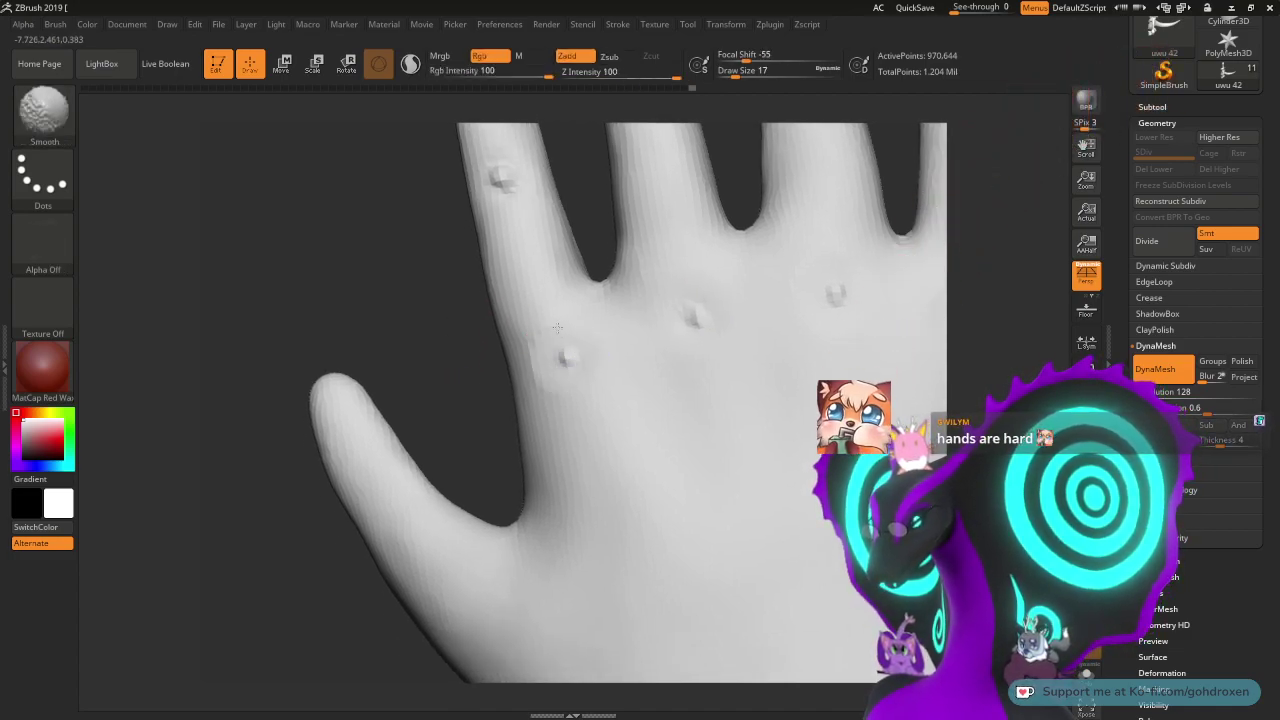
{"action": "mouse_move", "coordinate": [471, 371]}
{"action": "left_mouse_down"}
{"action": "mouse_move", "coordinate": [433, 333]}
{"action": "mouse_move", "coordinate": [412, 365]}
{"action": "left_mouse_up"}
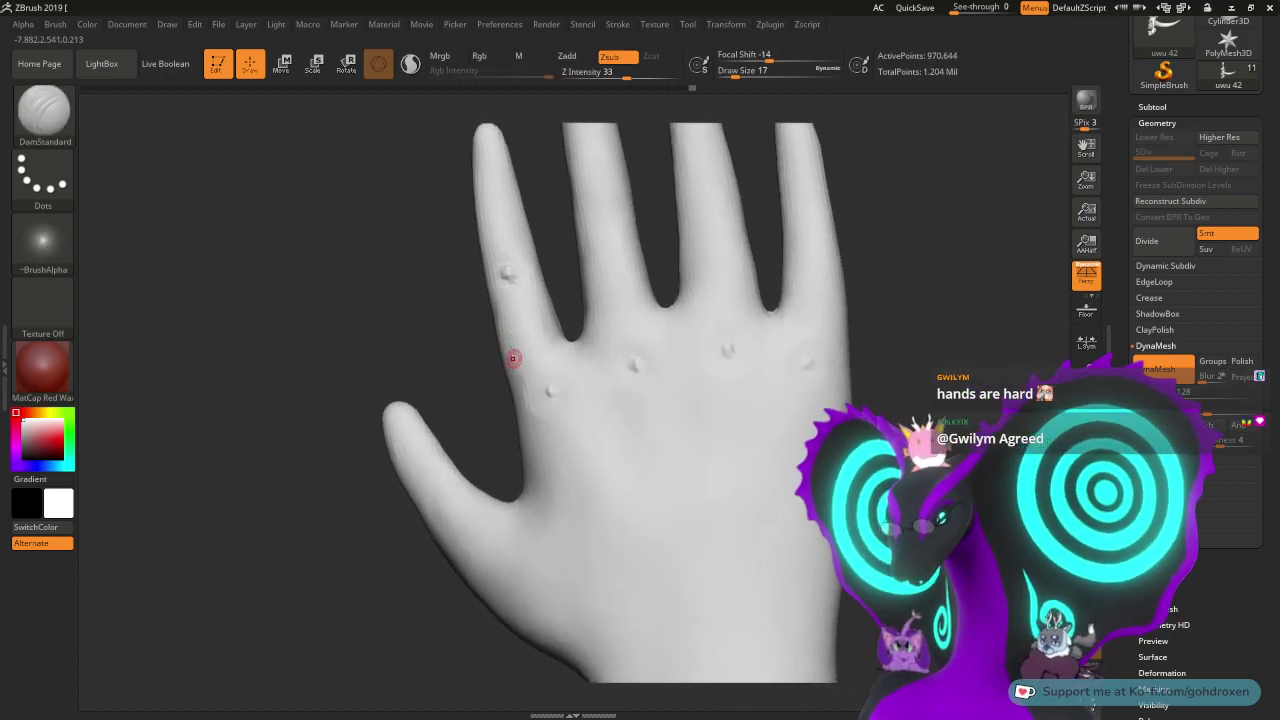
- Smooth away the remaining knuckle bumps on the back of the hand at draw size 17
{"action": "mouse_move", "coordinate": [447, 331]}
{"action": "left_mouse_down"}
{"action": "mouse_move", "coordinate": [466, 377]}
{"action": "mouse_move", "coordinate": [461, 327]}
{"action": "left_mouse_up"}
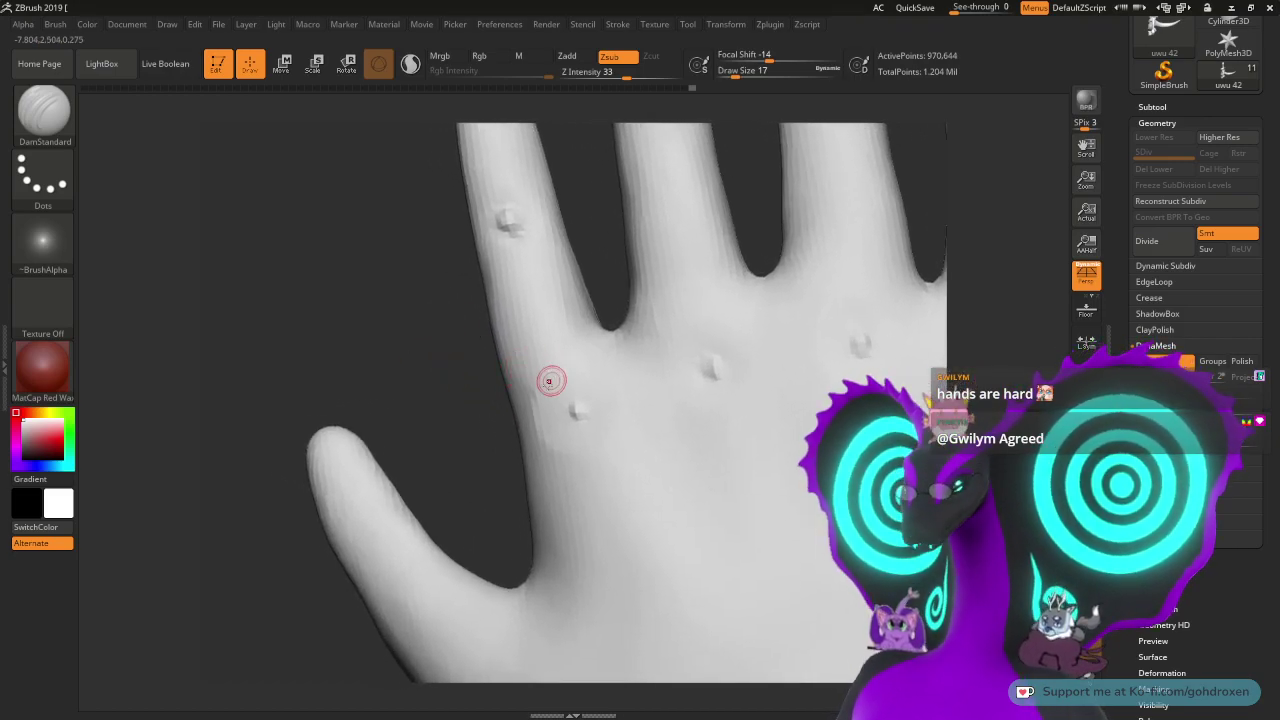
{"action": "key", "text": "shift"}
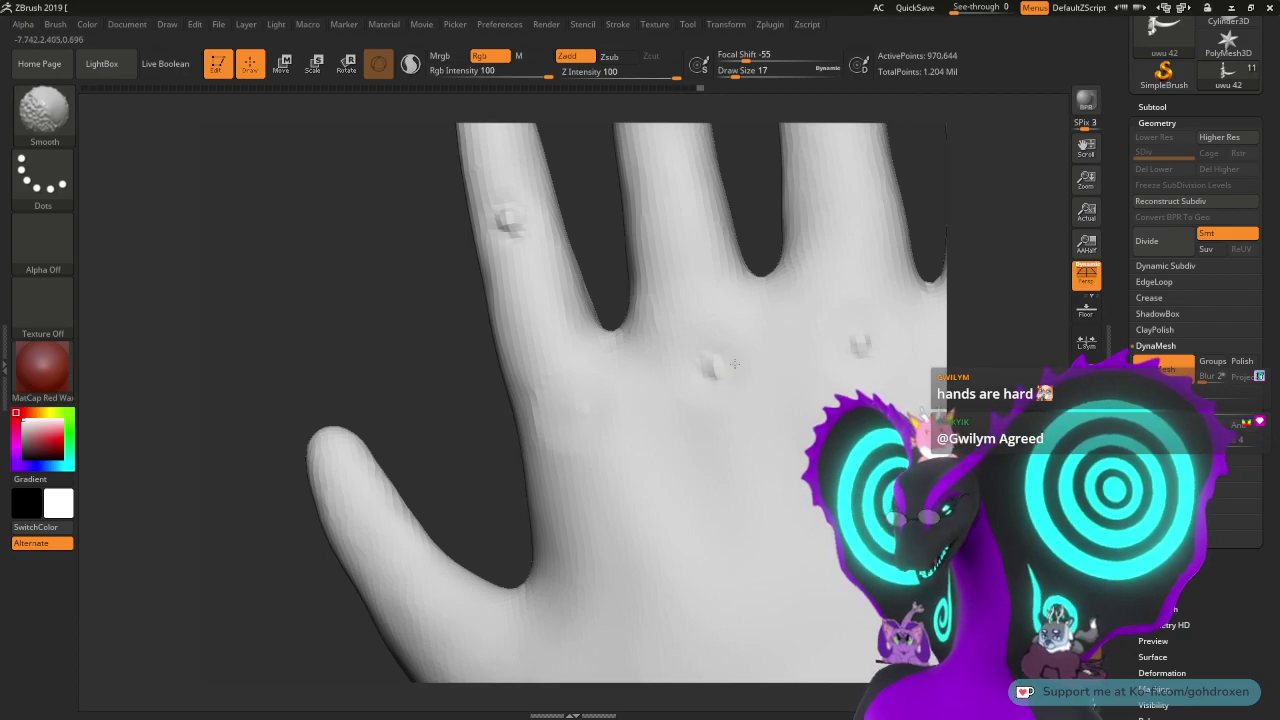
{"action": "left_click_drag", "start_coordinate": [560, 390], "coordinate": [526, 378], "text": "shift"}
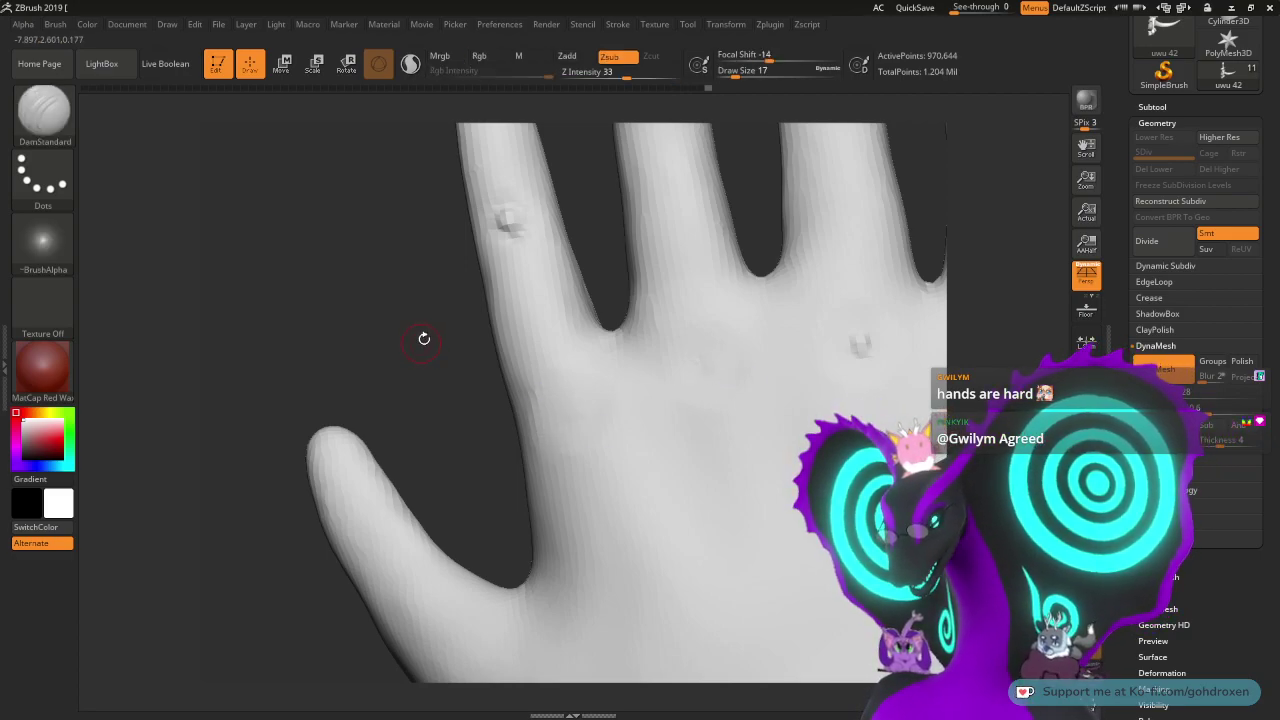
{"action": "left_click_drag", "start_coordinate": [423, 340], "coordinate": [317, 346], "text": "alt"}
{"action": "mouse_move", "coordinate": [742, 332]}
{"action": "left_mouse_down", "text": "shift"}
{"action": "mouse_move", "coordinate": [756, 350]}
{"action": "mouse_move", "coordinate": [741, 329]}
{"action": "left_mouse_up", "text": "shift"}
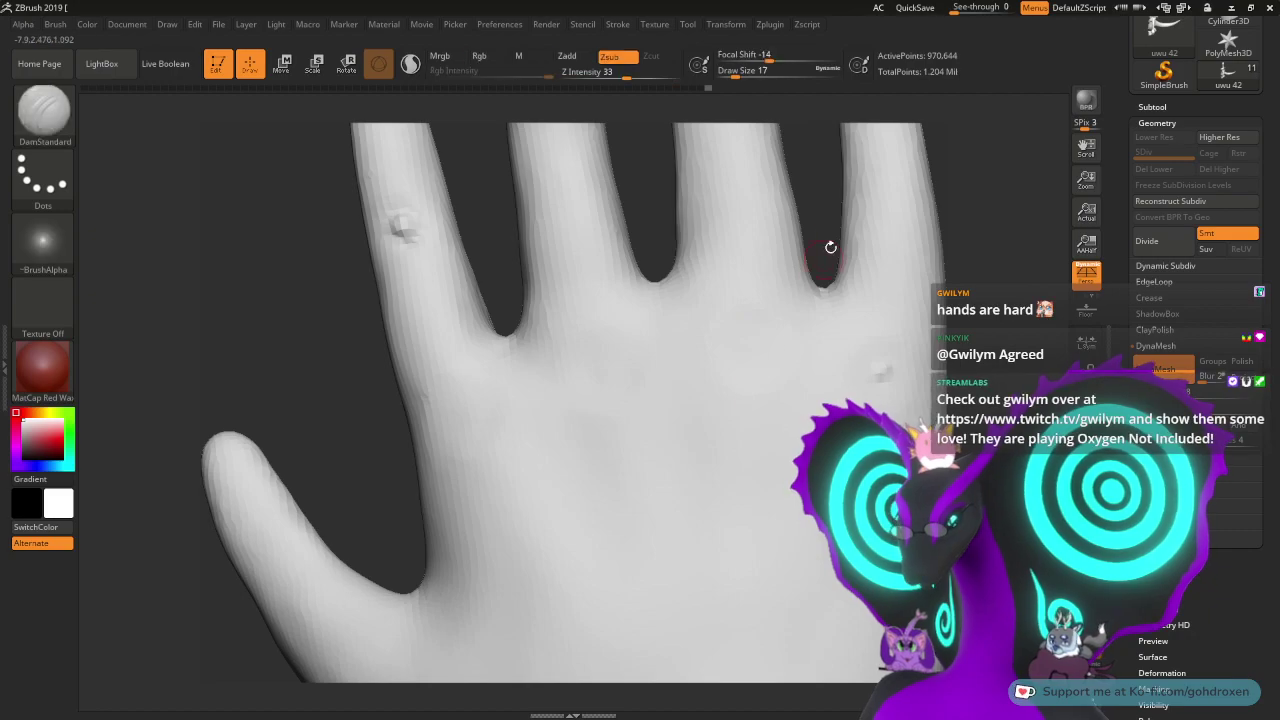
{"action": "left_click_drag", "start_coordinate": [817, 180], "coordinate": [750, 227], "text": "alt"}
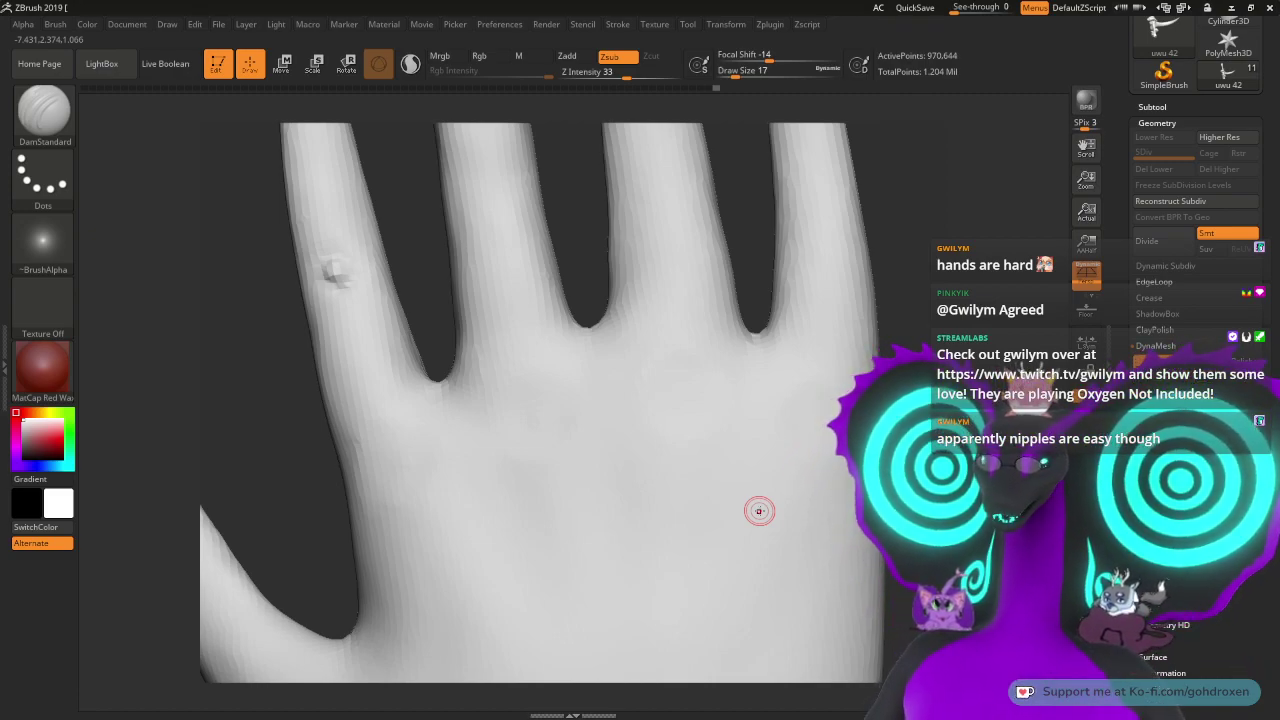
- Examine the index finger's joint detail, the whole hand and the character's chest from the front
{"action": "left_click_drag", "start_coordinate": [274, 357], "coordinate": [450, 361]}
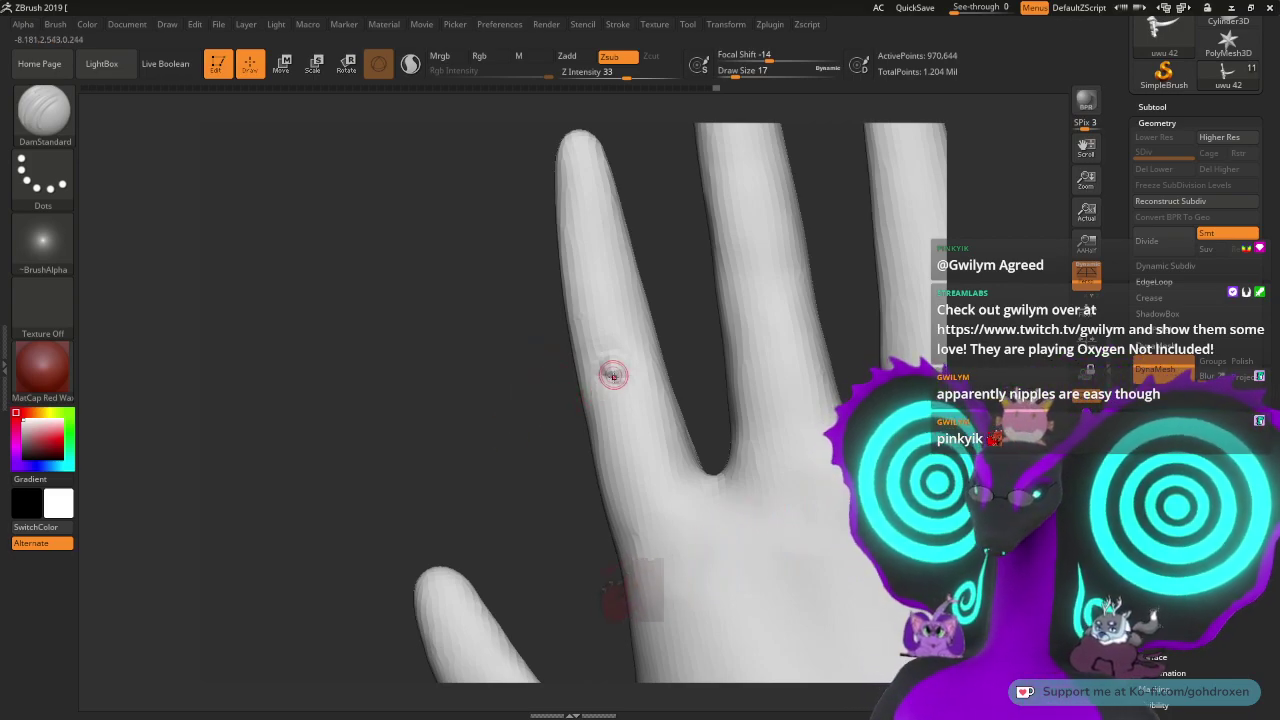
{"action": "left_click_drag", "start_coordinate": [529, 403], "coordinate": [595, 418]}
{"action": "key", "text": "shift"}
{"action": "mouse_move", "coordinate": [551, 478]}
{"action": "left_mouse_down"}
{"action": "mouse_move", "coordinate": [551, 497]}
{"action": "mouse_move", "coordinate": [540, 395]}
{"action": "mouse_move", "coordinate": [482, 221]}
{"action": "left_mouse_up"}
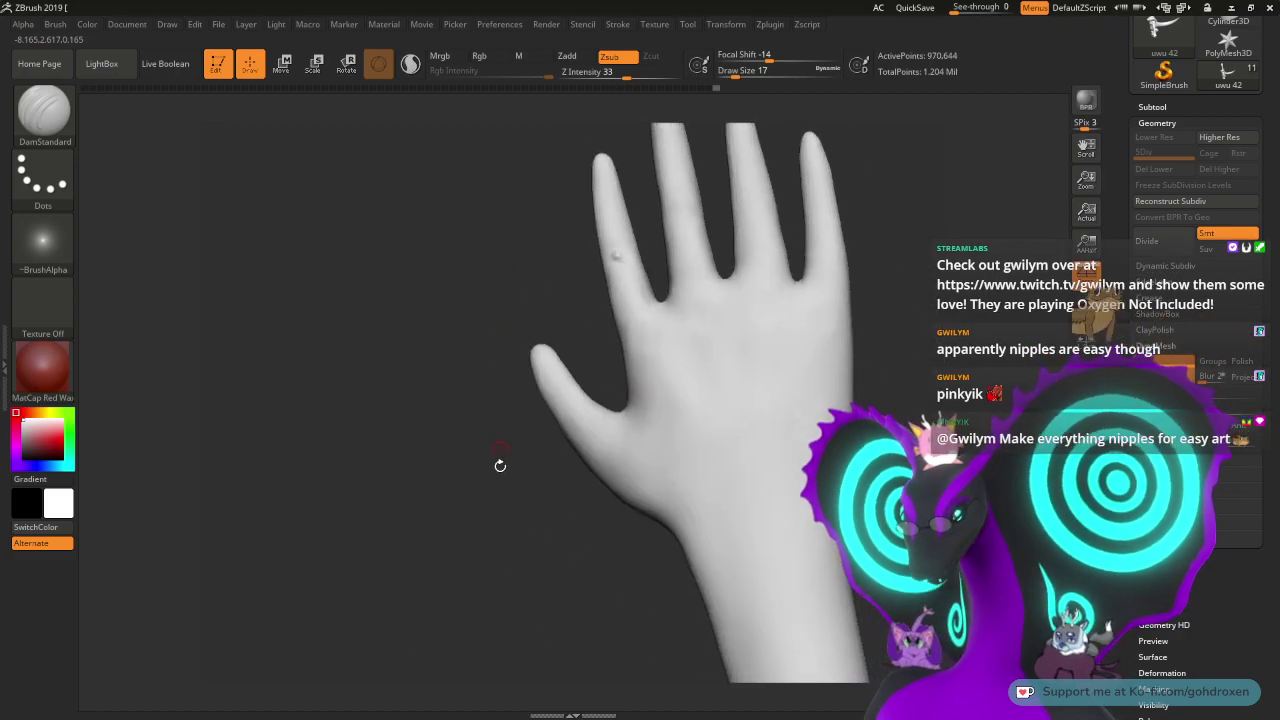
{"action": "left_click_drag", "start_coordinate": [520, 540], "coordinate": [529, 262], "text": "alt"}
{"action": "left_click_drag", "start_coordinate": [523, 431], "coordinate": [570, 355]}
{"action": "left_click_drag", "start_coordinate": [615, 425], "coordinate": [247, 419]}
{"action": "left_click_drag", "start_coordinate": [645, 451], "coordinate": [744, 360], "text": "alt"}
{"action": "mouse_move", "coordinate": [801, 399]}
{"action": "left_mouse_down"}
{"action": "mouse_move", "coordinate": [897, 392]}
{"action": "mouse_move", "coordinate": [803, 326]}
{"action": "mouse_move", "coordinate": [800, 397]}
{"action": "mouse_move", "coordinate": [866, 425]}
{"action": "mouse_move", "coordinate": [807, 416]}
{"action": "left_mouse_up"}
- Select the ClayBuildup brush with draw size 39, try a symmetrical stroke on the chest and undo it
{"action": "left_click", "coordinate": [43, 110]}
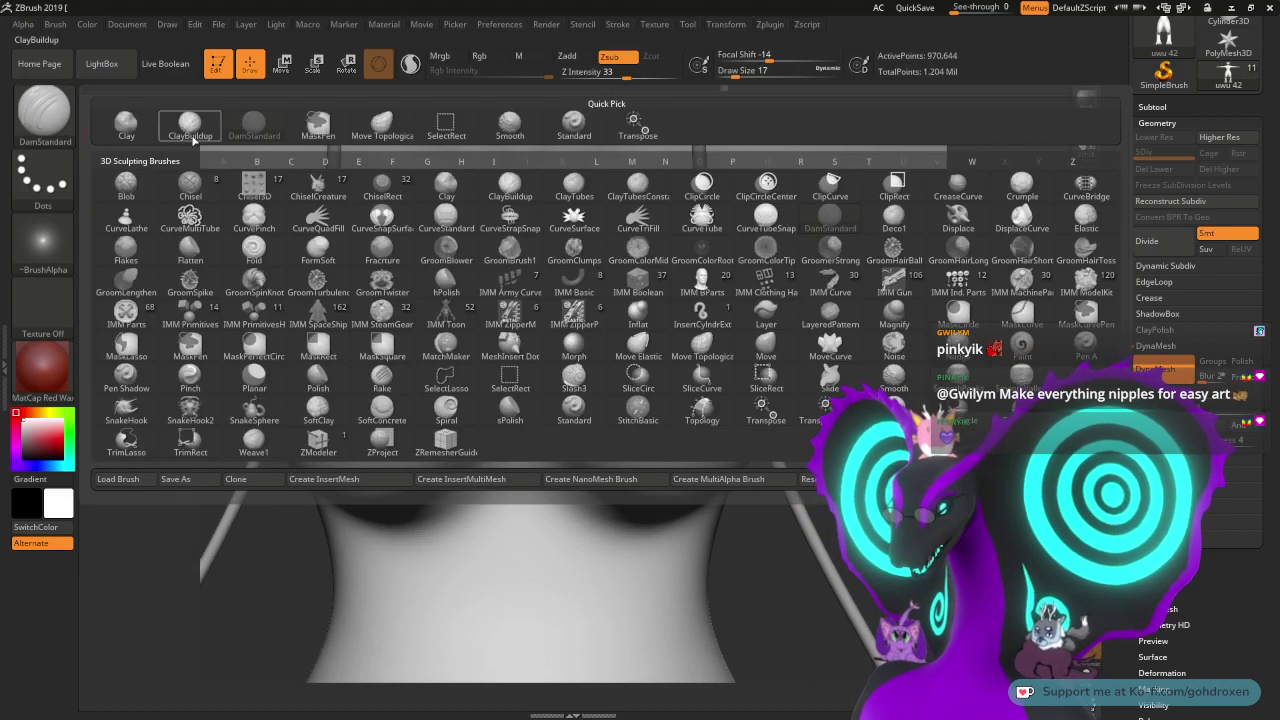
{"action": "left_click", "coordinate": [278, 191]}
{"action": "key", "text": "space"}
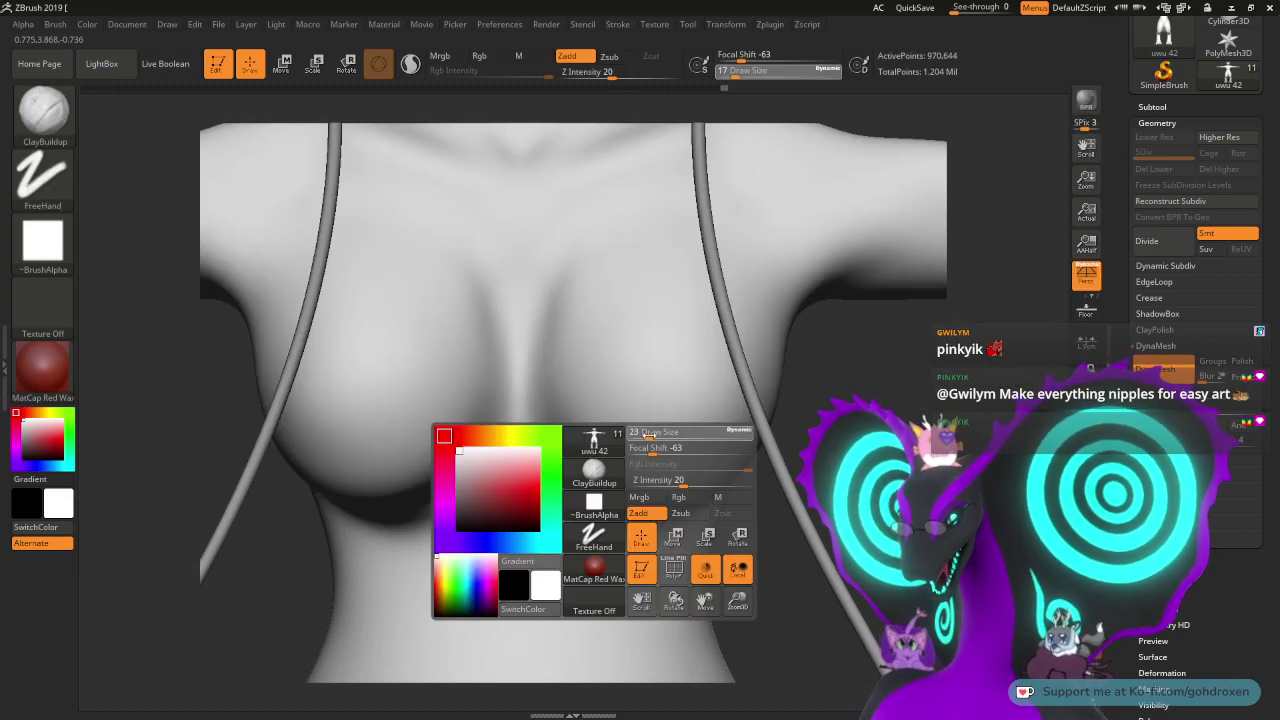
{"action": "left_click_drag", "start_coordinate": [655, 435], "coordinate": [654, 435]}
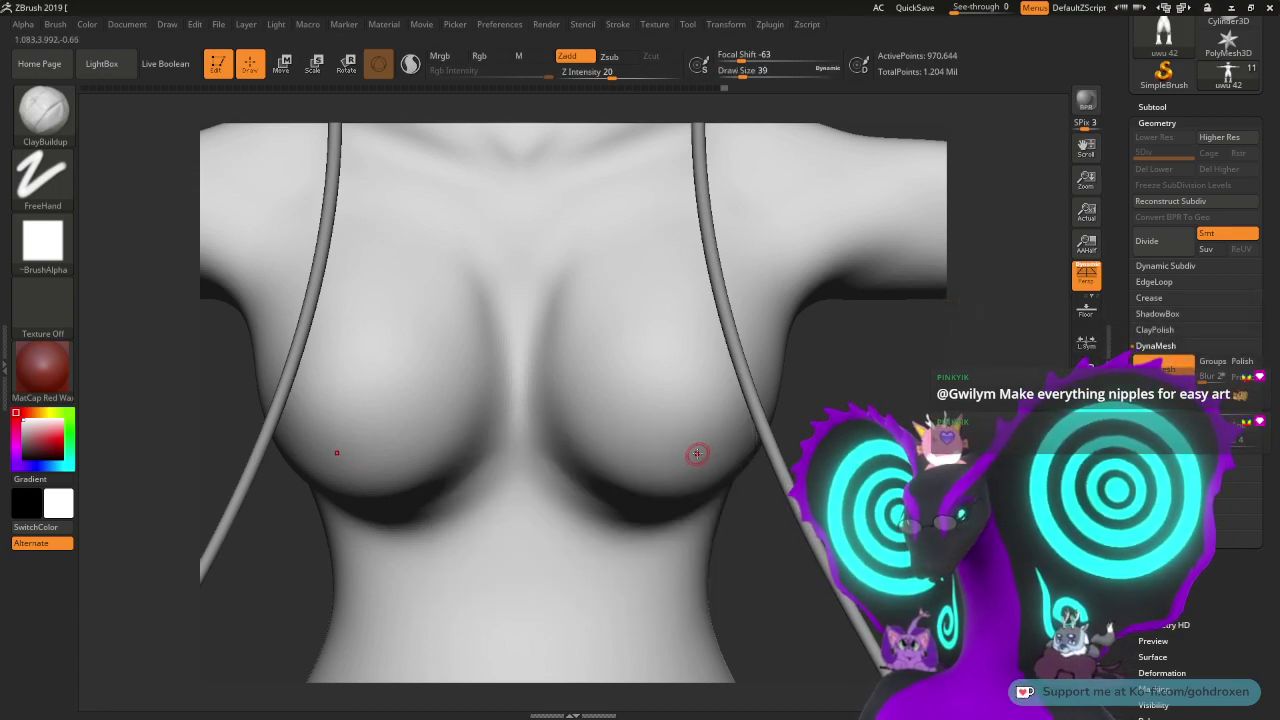
{"action": "left_click_drag", "start_coordinate": [697, 445], "coordinate": [694, 448]}
{"action": "key", "text": "ctrl+z"}
{"action": "right_click_drag", "start_coordinate": [752, 415], "coordinate": [871, 249], "text": "ctrl"}
{"action": "left_click_drag", "start_coordinate": [835, 220], "coordinate": [735, 383]}
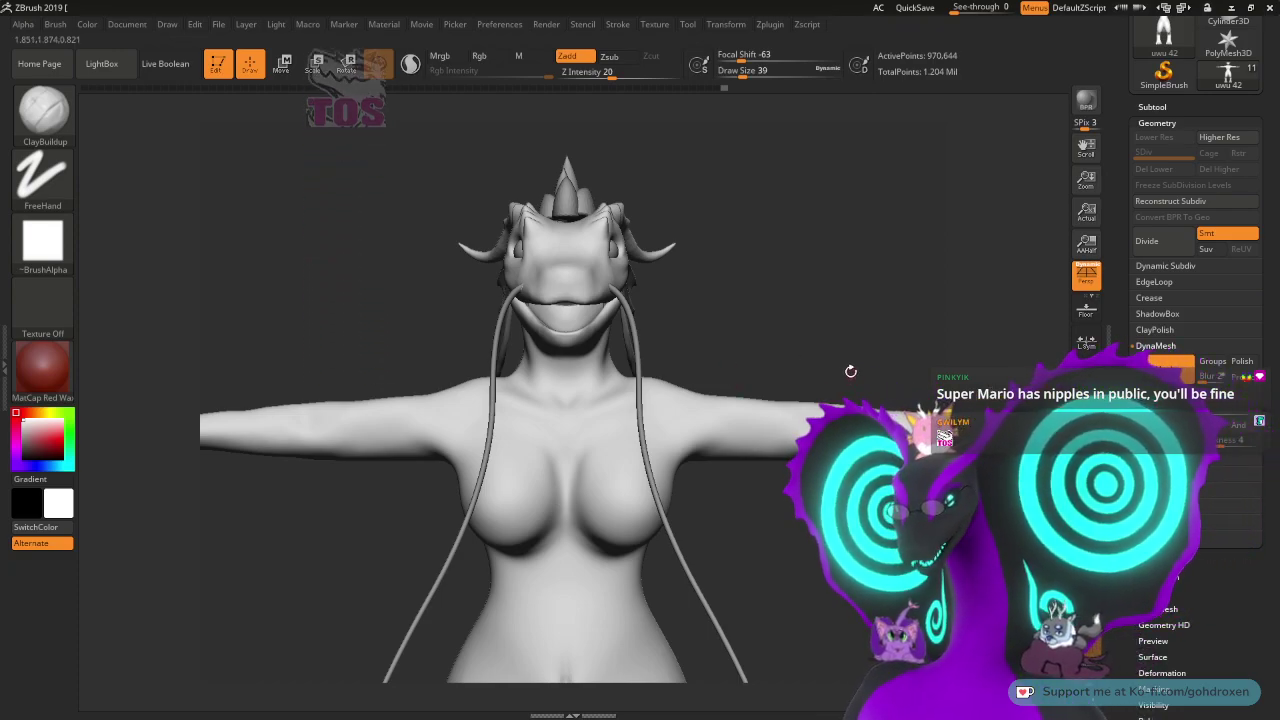
{"action": "mouse_move", "coordinate": [735, 383]}
{"action": "left_mouse_down"}
{"action": "mouse_move", "coordinate": [823, 381]}
{"action": "mouse_move", "coordinate": [853, 327]}
{"action": "left_mouse_up"}
- Smooth the small bump on the index finger's middle joint of the opposite hand at draw size 39
{"action": "mouse_move", "coordinate": [539, 258]}
{"action": "left_mouse_down"}
{"action": "mouse_move", "coordinate": [714, 340]}
{"action": "mouse_move", "coordinate": [434, 403]}
{"action": "mouse_move", "coordinate": [746, 360]}
{"action": "mouse_move", "coordinate": [749, 378]}
{"action": "mouse_move", "coordinate": [734, 323]}
{"action": "mouse_move", "coordinate": [787, 330]}
{"action": "mouse_move", "coordinate": [848, 262]}
{"action": "mouse_move", "coordinate": [589, 289]}
{"action": "mouse_move", "coordinate": [642, 275]}
{"action": "mouse_move", "coordinate": [646, 257]}
{"action": "left_mouse_up"}
{"action": "left_click_drag", "start_coordinate": [568, 206], "coordinate": [297, 213], "text": "alt"}
{"action": "left_click_drag", "start_coordinate": [789, 277], "coordinate": [789, 424], "text": "alt"}
{"action": "left_click_drag", "start_coordinate": [699, 273], "coordinate": [805, 351], "text": "alt"}
{"action": "key", "text": "shift"}
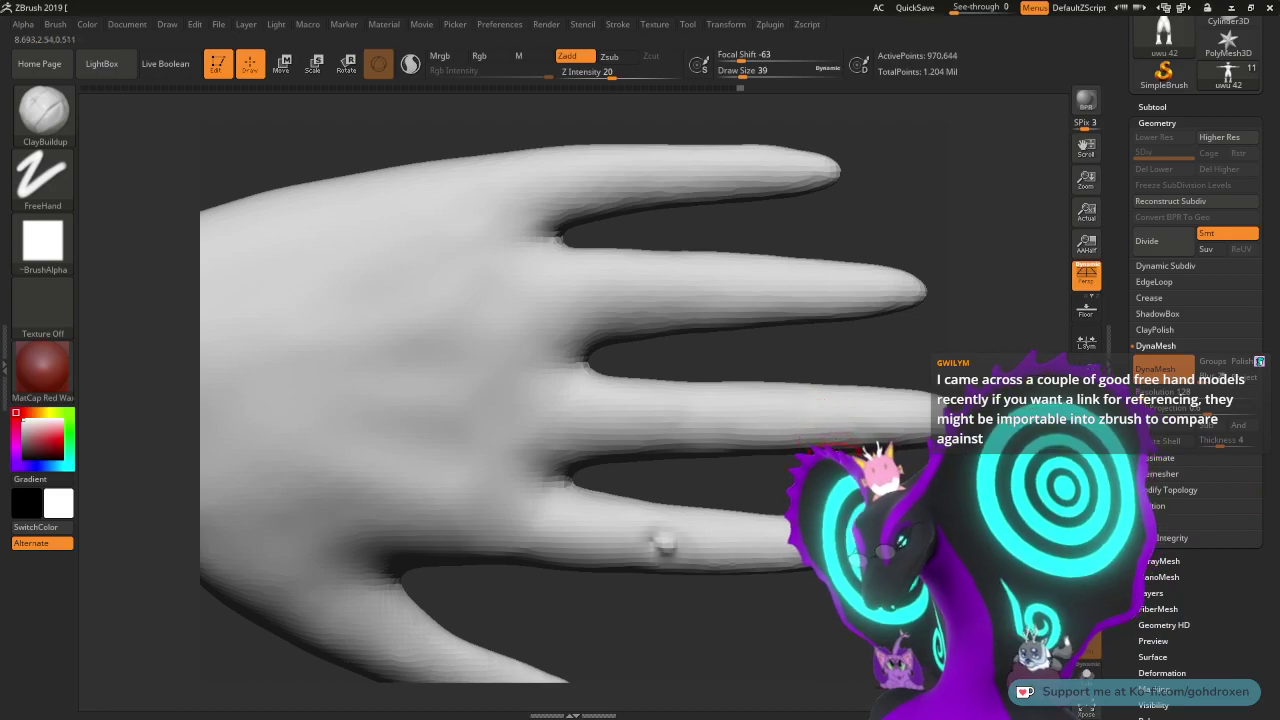
{"action": "mouse_move", "coordinate": [845, 440]}
{"action": "left_mouse_down"}
{"action": "mouse_move", "coordinate": [851, 407]}
{"action": "mouse_move", "coordinate": [865, 507]}
{"action": "mouse_move", "coordinate": [825, 442]}
{"action": "left_mouse_up"}
{"action": "key", "text": "shift"}
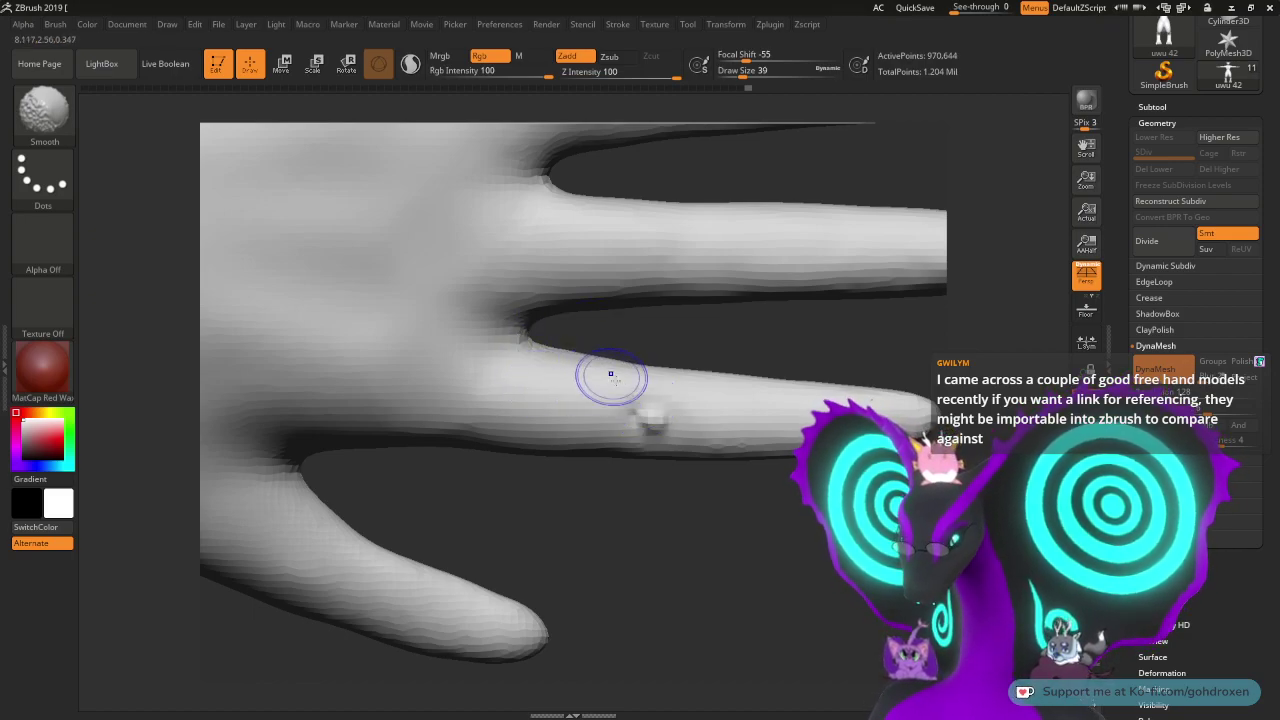
{"action": "left_click_drag", "start_coordinate": [646, 441], "coordinate": [672, 415], "text": "shift"}
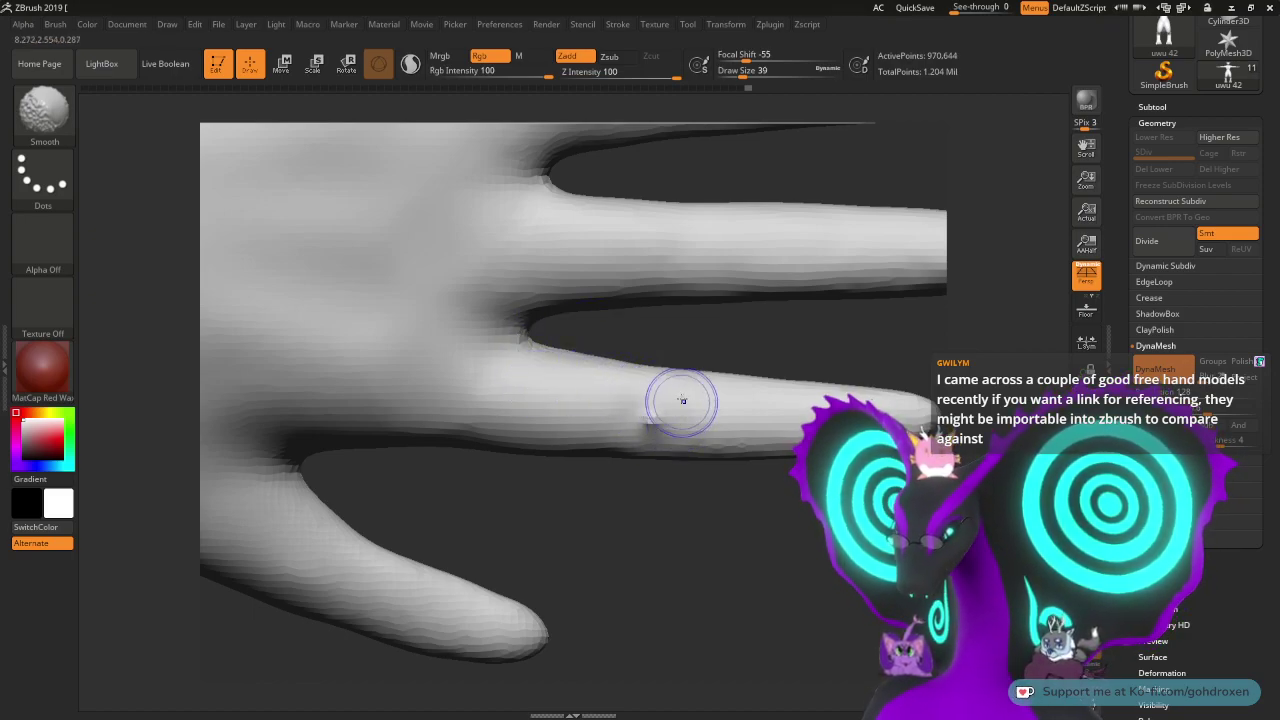
{"action": "left_click_drag", "start_coordinate": [715, 528], "coordinate": [708, 487]}
{"action": "left_click_drag", "start_coordinate": [663, 429], "coordinate": [652, 424], "text": "shift"}
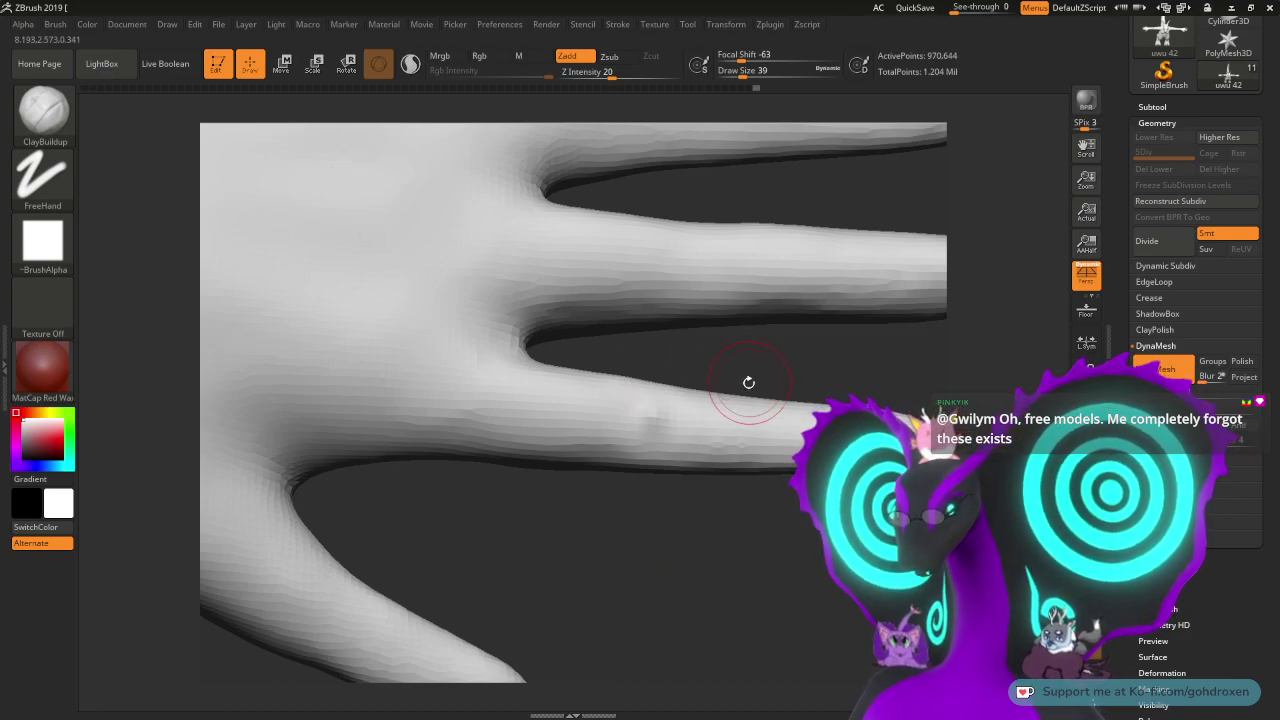
{"action": "mouse_move", "coordinate": [729, 543]}
{"action": "left_mouse_down"}
{"action": "mouse_move", "coordinate": [738, 380]}
{"action": "mouse_move", "coordinate": [786, 497]}
{"action": "left_mouse_up"}
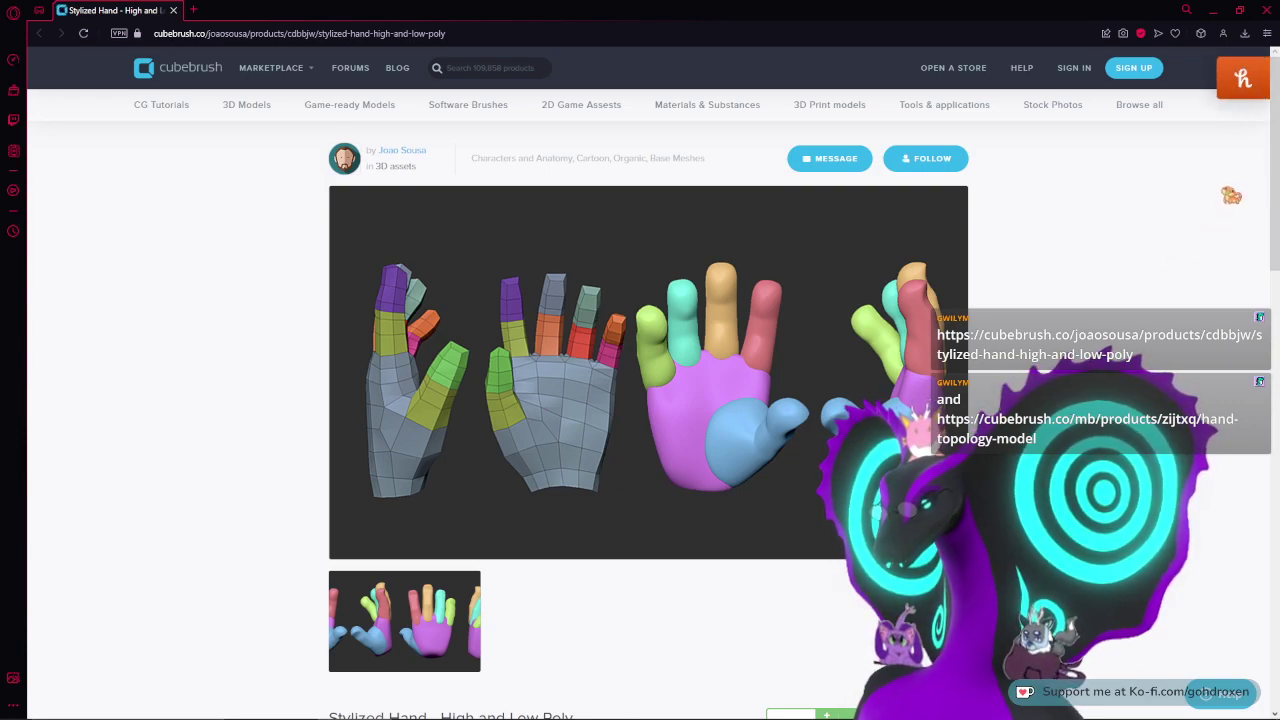
- Switch to the browser, review the Stylized Hand - High and Low Poly page on Cubebrush and open its preview image separately
{"action": "scroll", "coordinate": [648, 400], "scroll_direction": "down", "scroll_amount": 3}
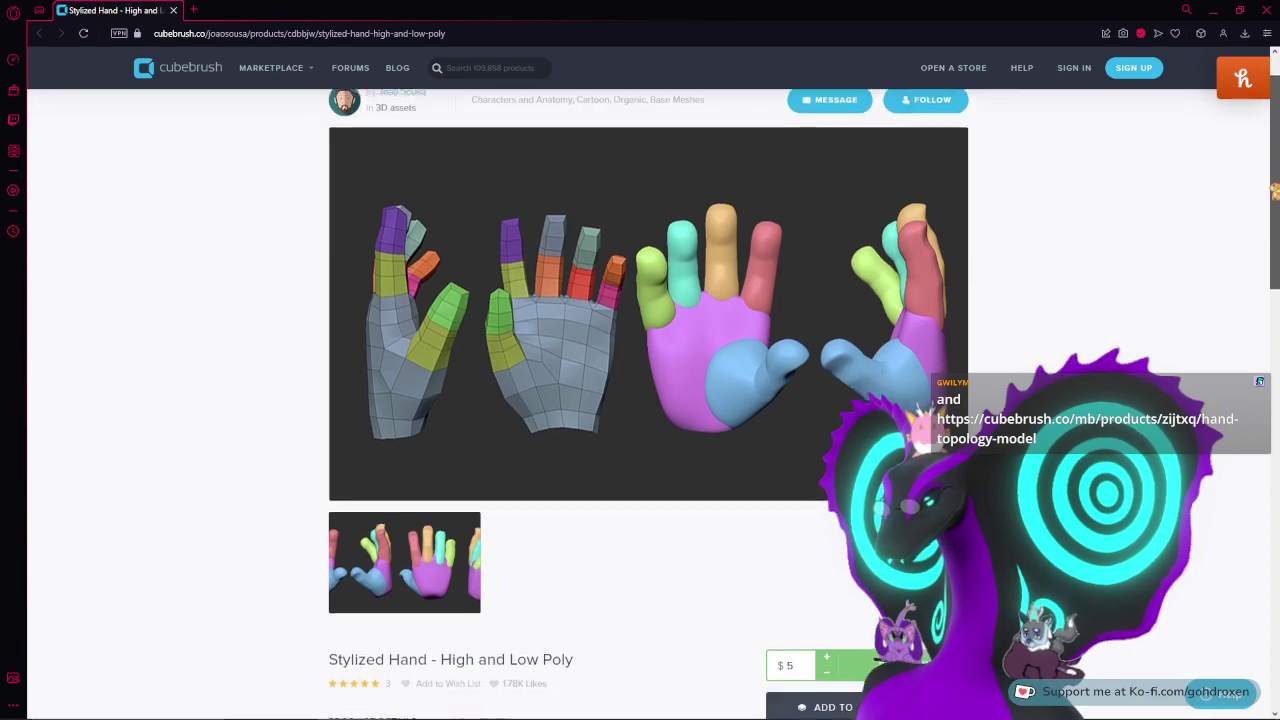
{"action": "scroll", "coordinate": [1272, 248], "scroll_direction": "up", "scroll_amount": 3}
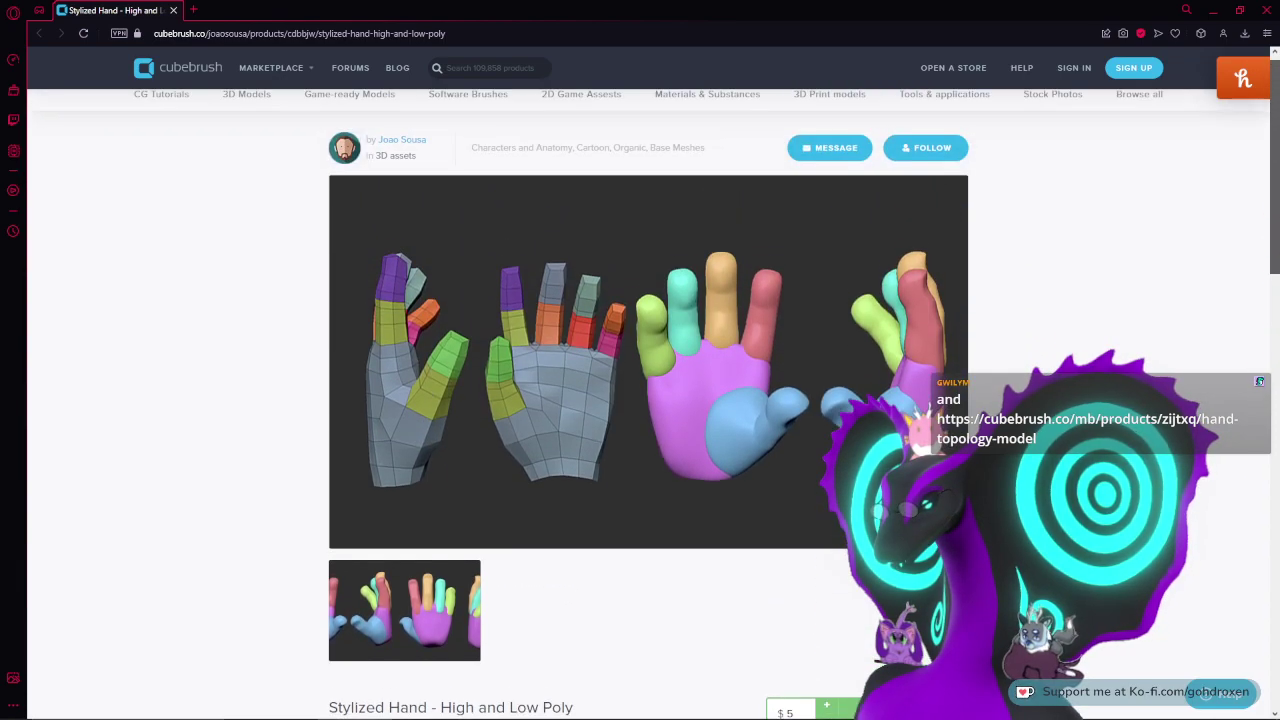
{"action": "right_click", "coordinate": [728, 355]}
{"action": "left_click", "coordinate": [770, 366]}
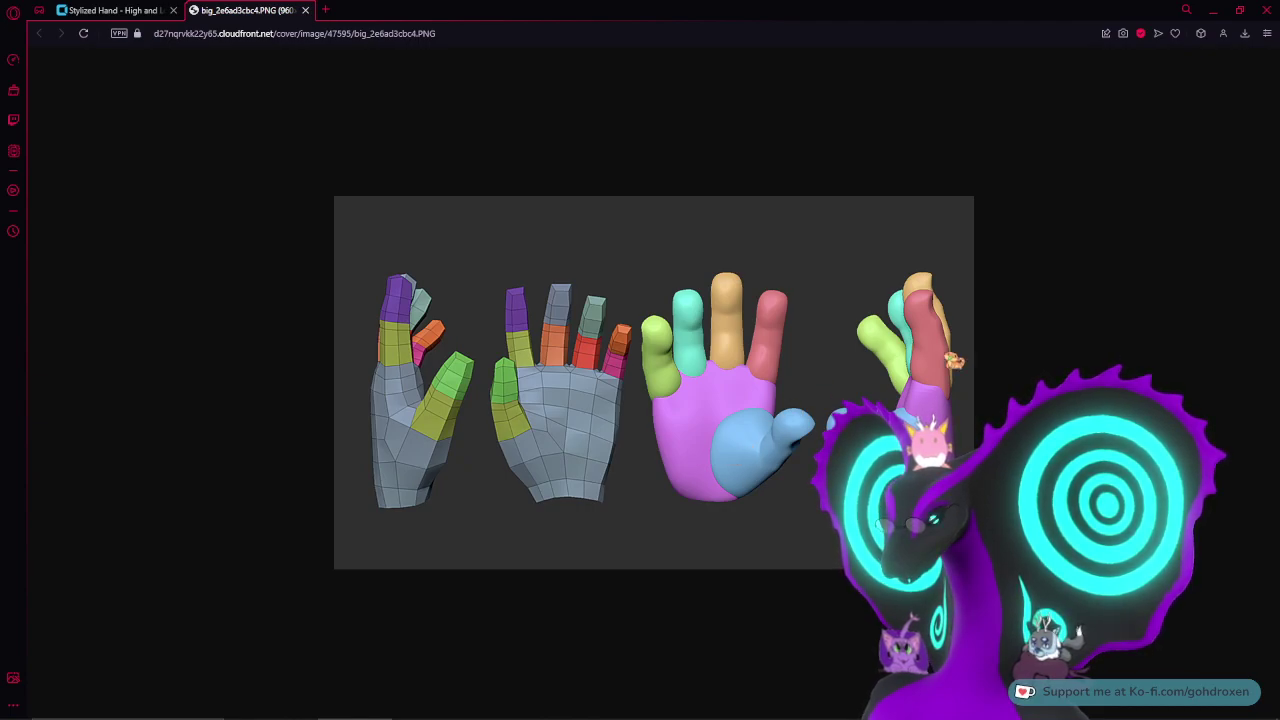
- Open the Hand Topology Model page on Cubebrush and view its preview image in a separate tab
{"action": "key", "text": "ctrl+shift+t"}
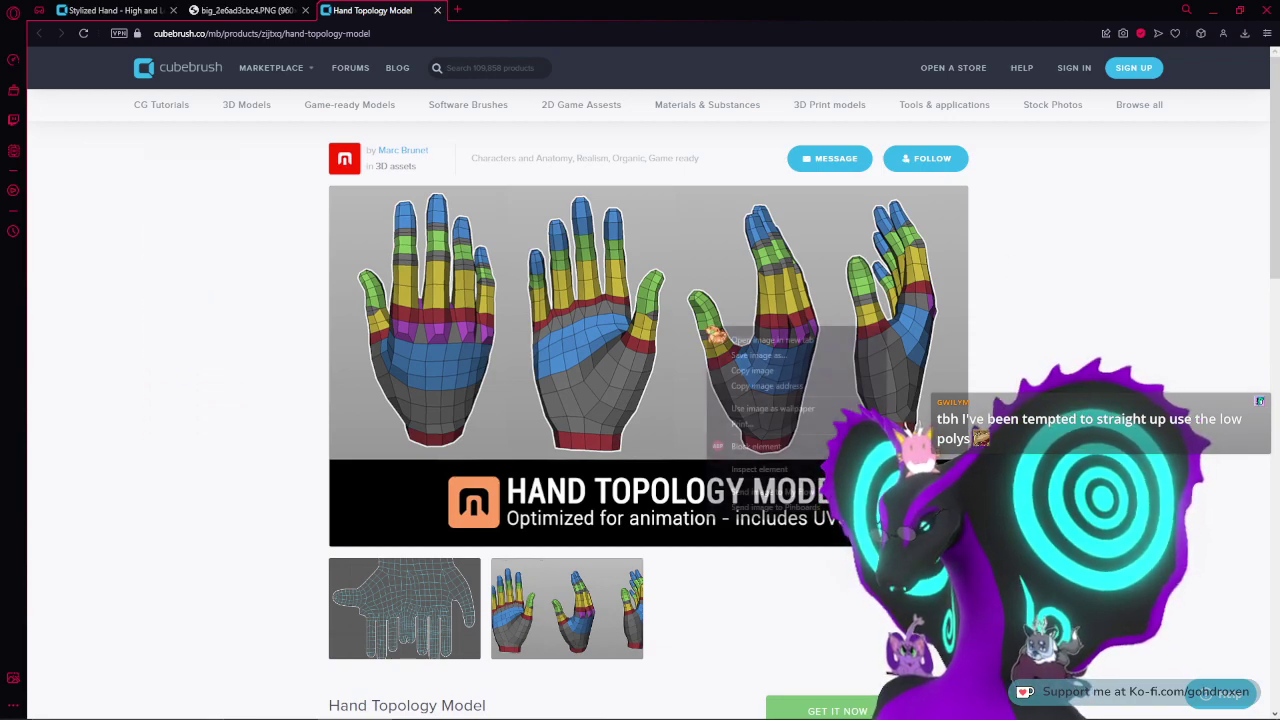
{"action": "right_click", "coordinate": [706, 328]}
{"action": "left_click", "coordinate": [750, 336]}
{"action": "left_click", "coordinate": [510, 10]}
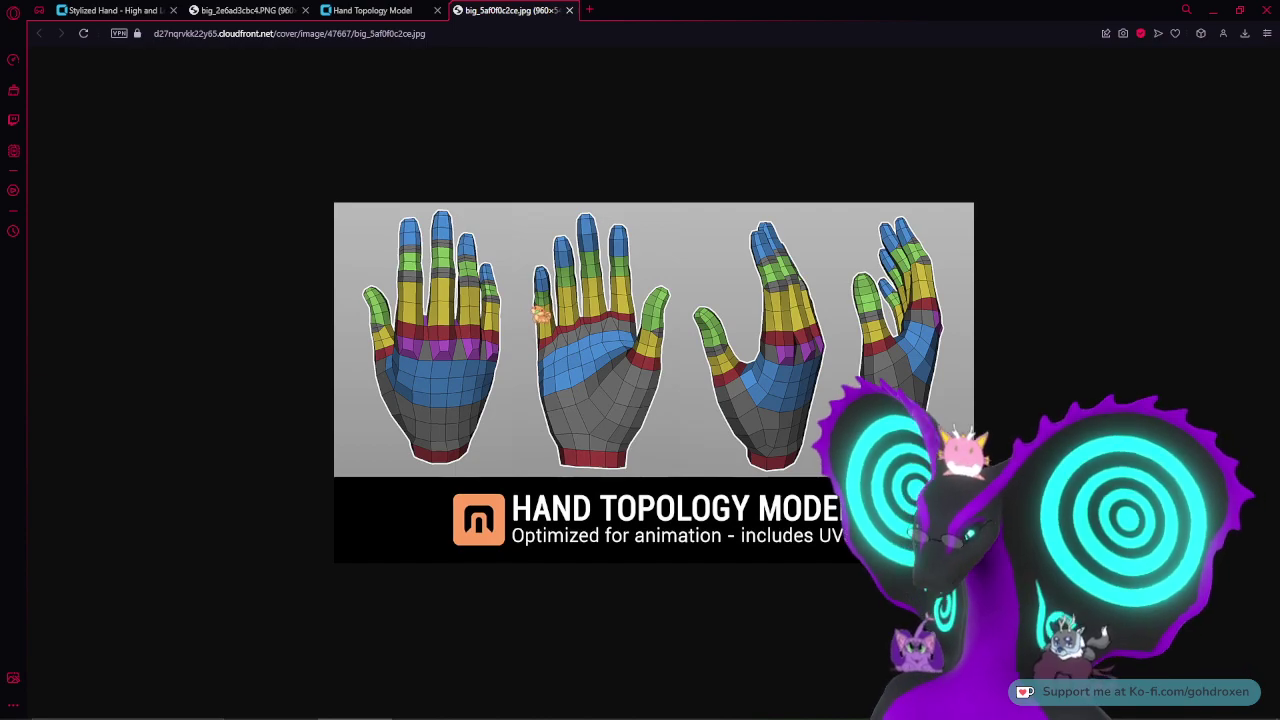
- Compare the finger segments and palm shapes in the Stylized Hand and Hand Topology Model reference images
{"action": "left_click", "coordinate": [375, 10]}
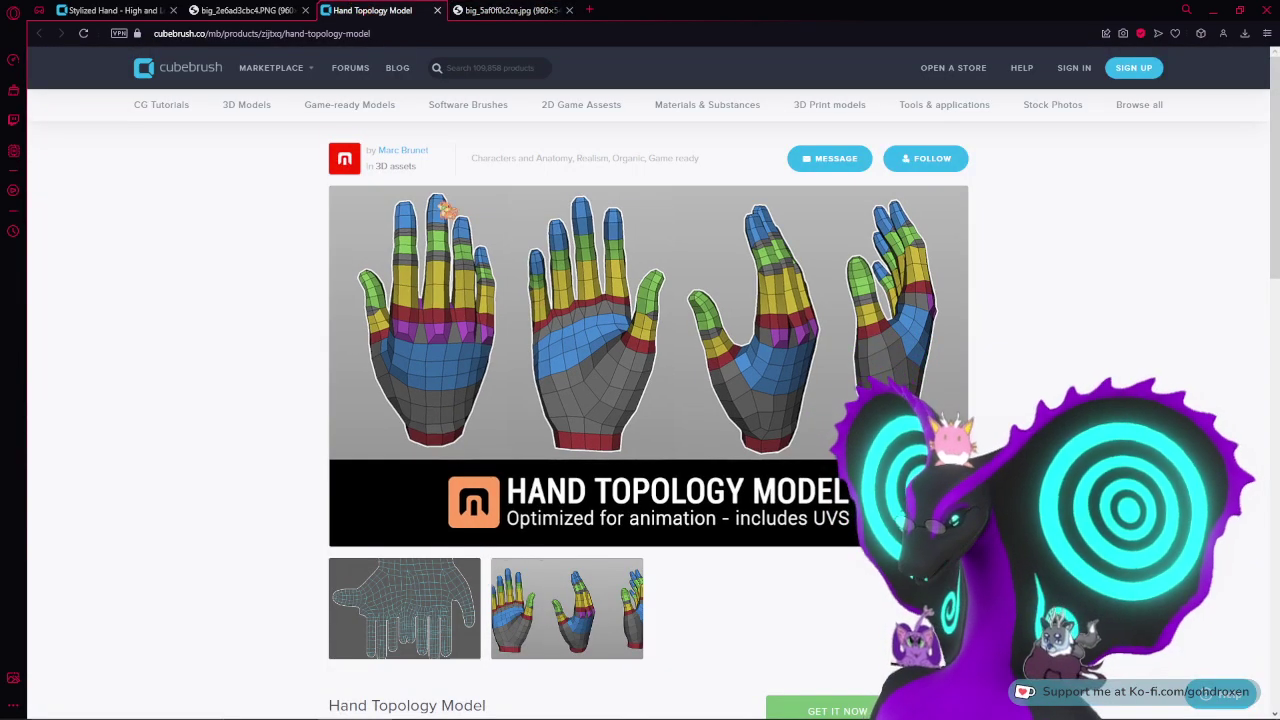
{"action": "left_click", "coordinate": [310, 10]}
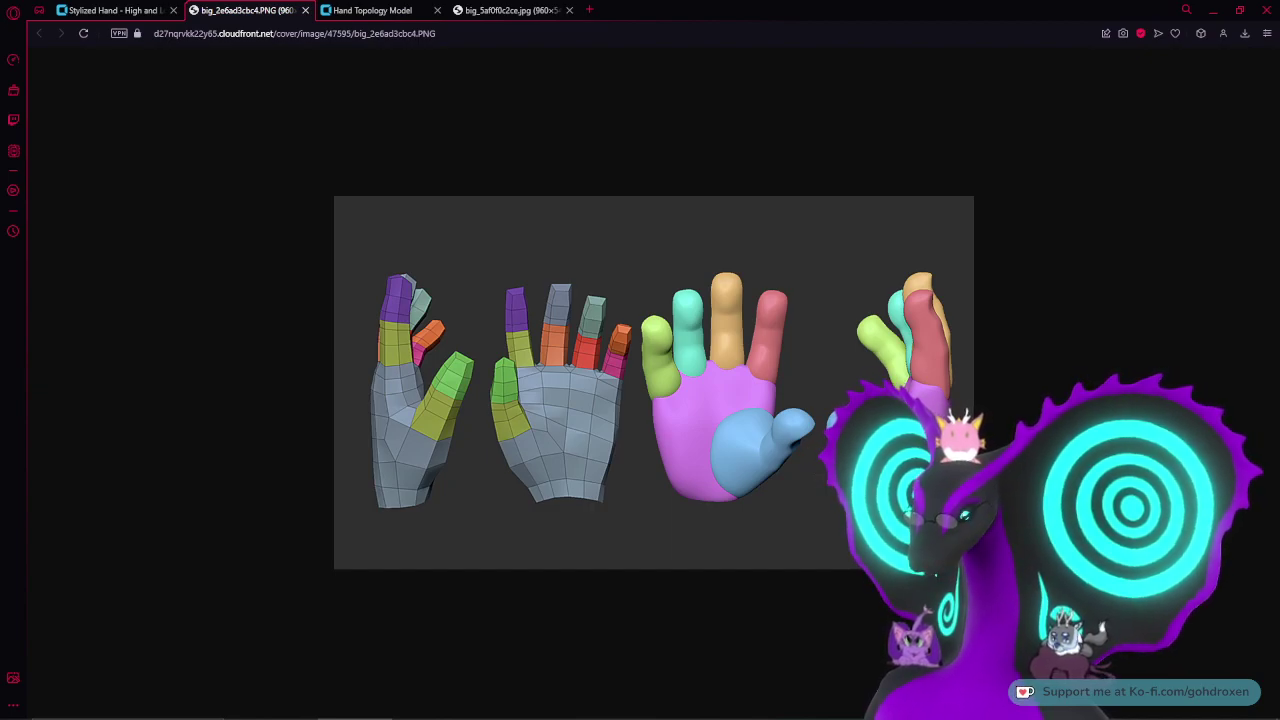
{"action": "left_click", "coordinate": [495, 10]}
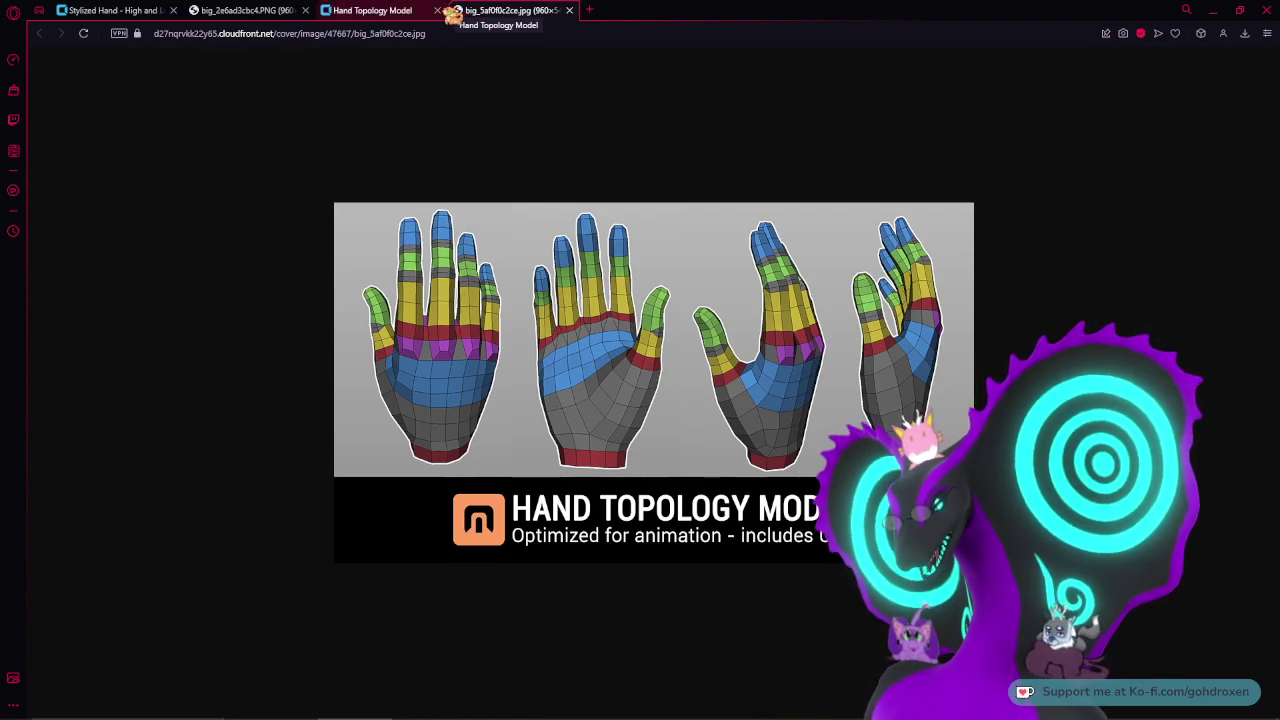
- Recheck the finger joint divisions by switching between the Hand Topology Model page and both hand preview images
{"action": "left_click", "coordinate": [425, 10]}
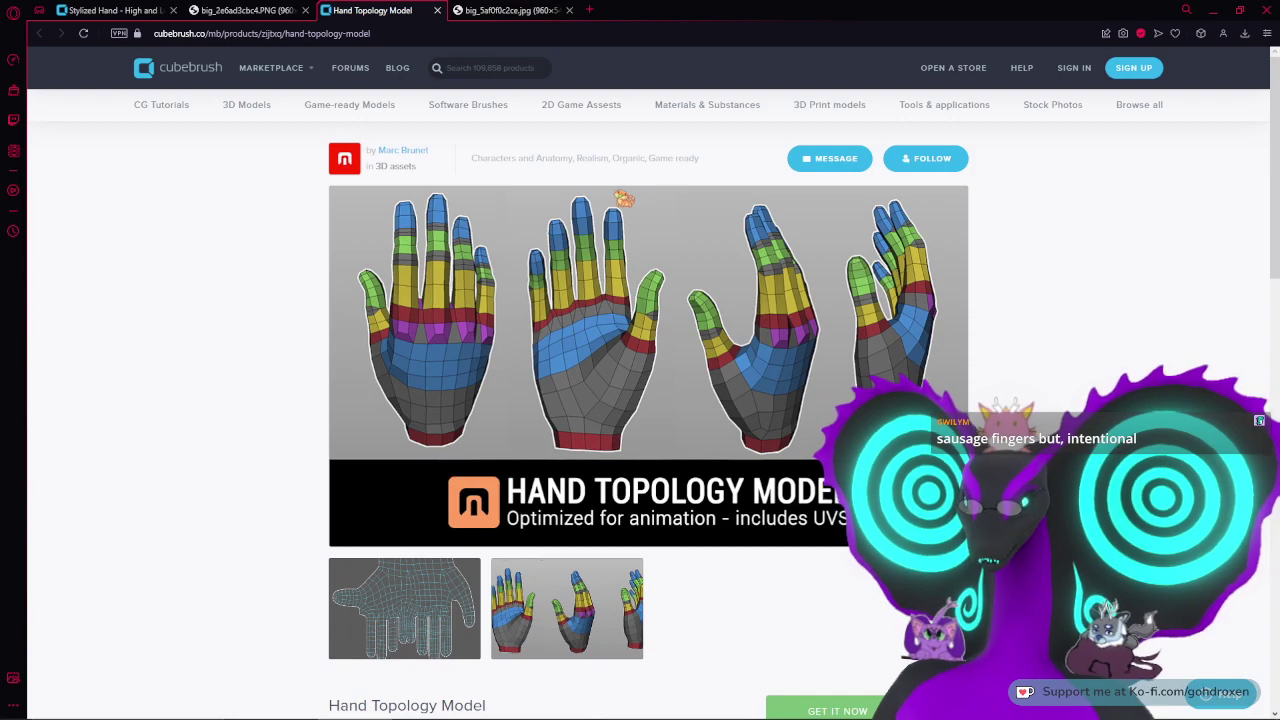
{"action": "left_click", "coordinate": [468, 10]}
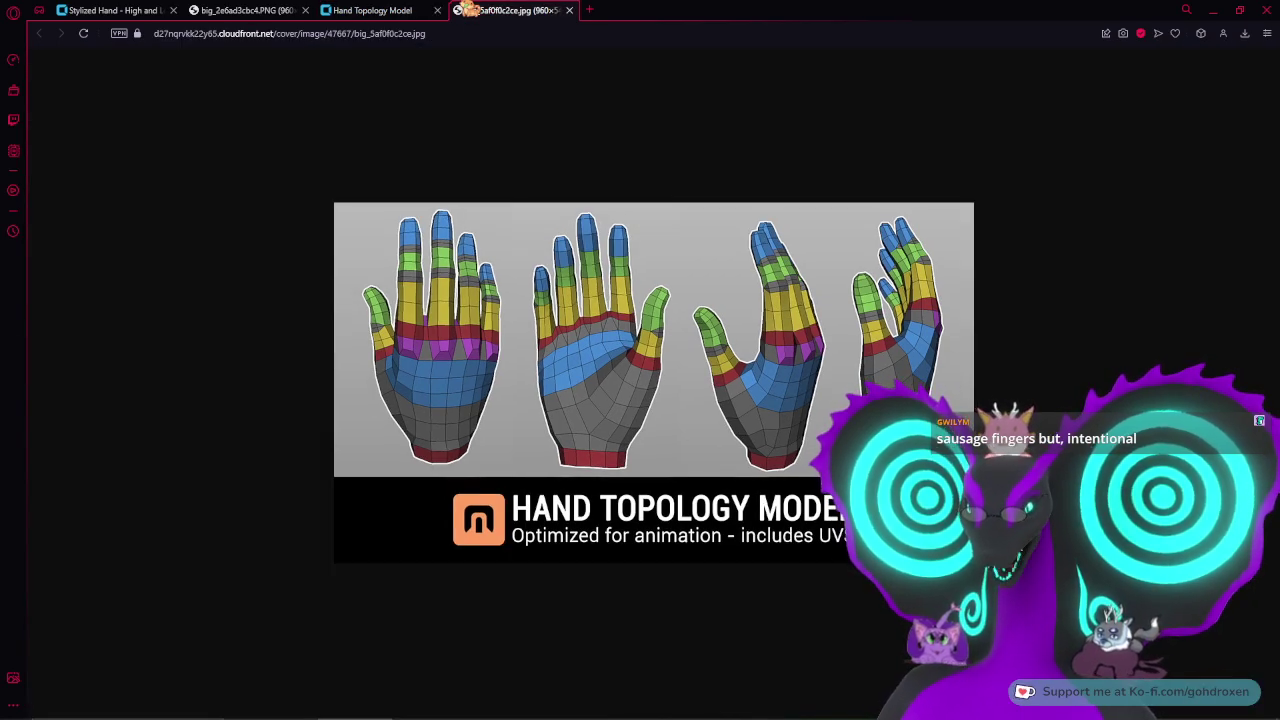
{"action": "left_click", "coordinate": [282, 10]}
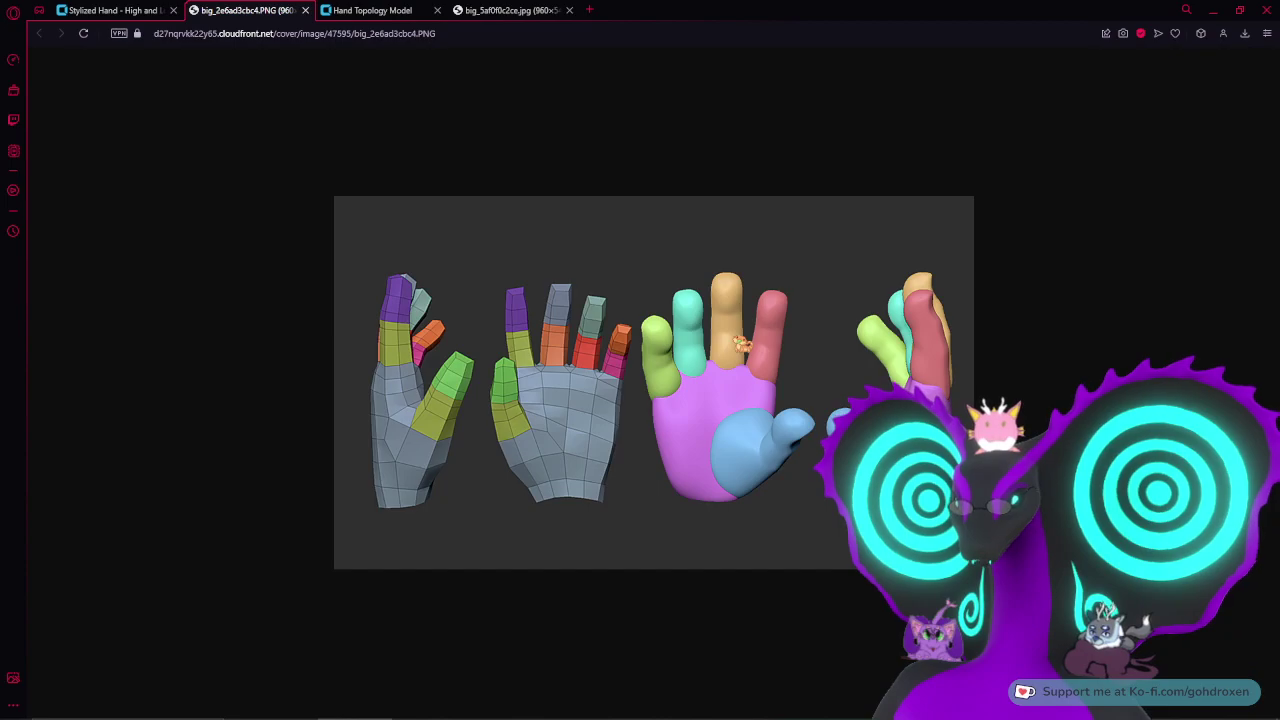
{"action": "left_click", "coordinate": [532, 10]}
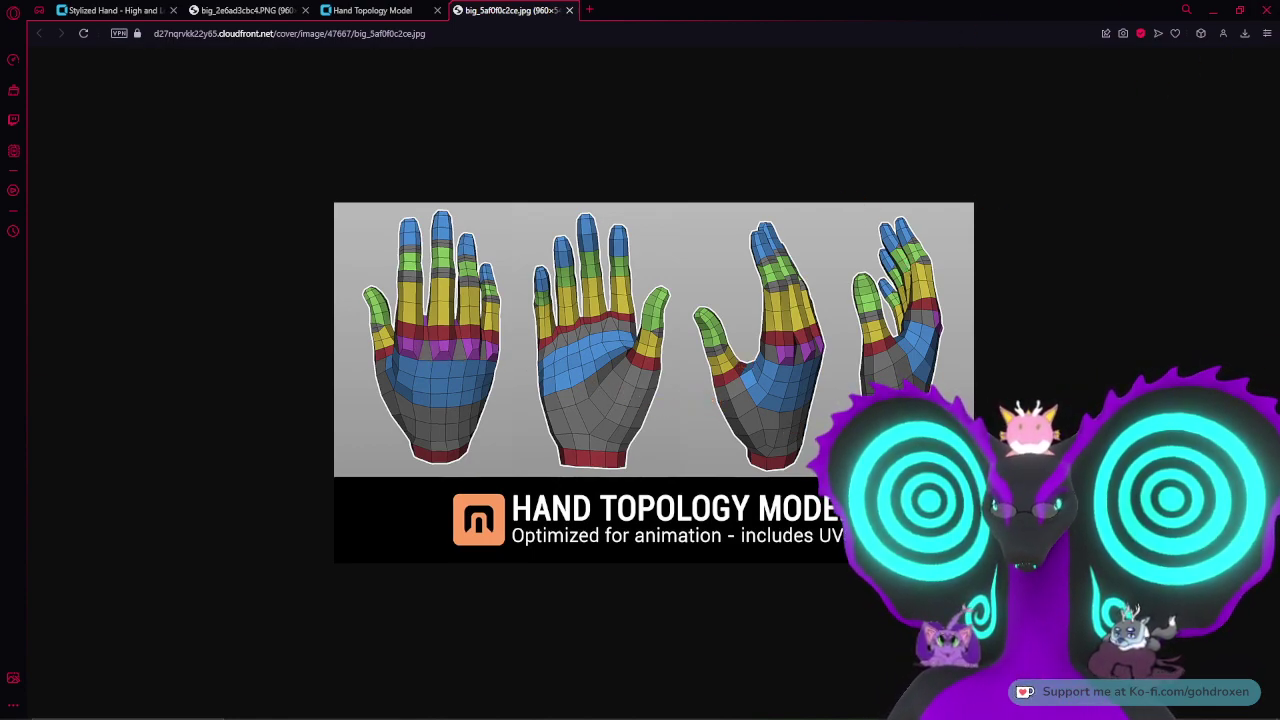
- Shrink the browser window beside the reference board and add the Hand Topology Model image to the board
{"action": "right_click_drag", "start_coordinate": [1279, 236], "coordinate": [321, 294]}
{"action": "left_click", "coordinate": [701, 322]}
{"action": "left_click_drag", "start_coordinate": [701, 323], "coordinate": [292, 223]}
{"action": "left_click", "coordinate": [1240, 10]}
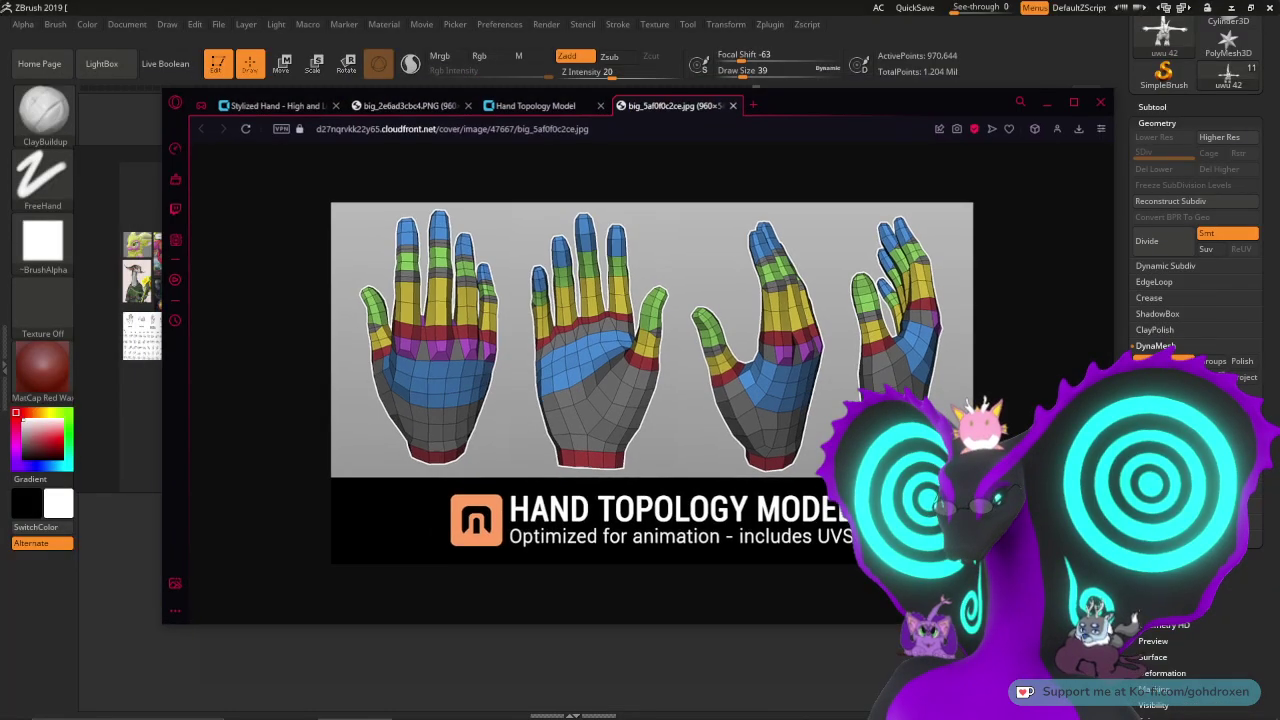
{"action": "left_click", "coordinate": [117, 300]}
{"action": "left_click_drag", "start_coordinate": [784, 110], "coordinate": [1023, 86]}
{"action": "left_click_drag", "start_coordinate": [870, 319], "coordinate": [258, 198]}
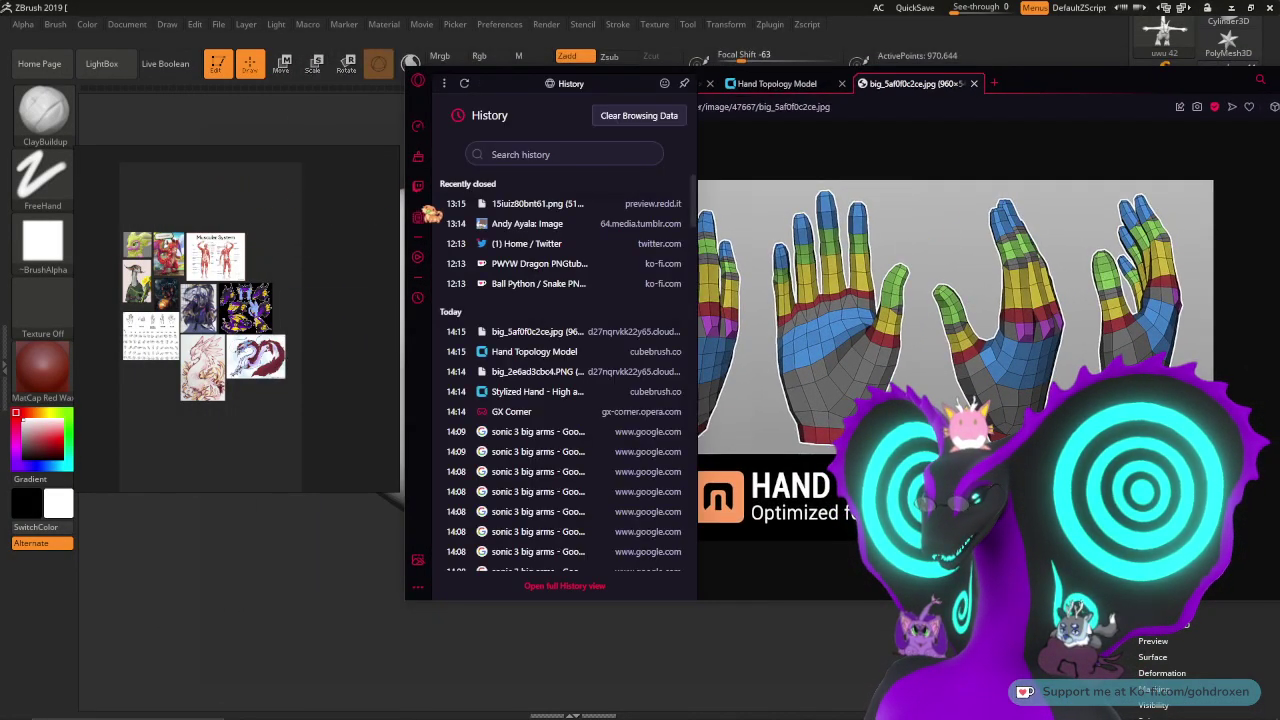
- Add the Stylized Hand preview image to the reference board and close the browser
{"action": "left_click", "coordinate": [777, 83]}
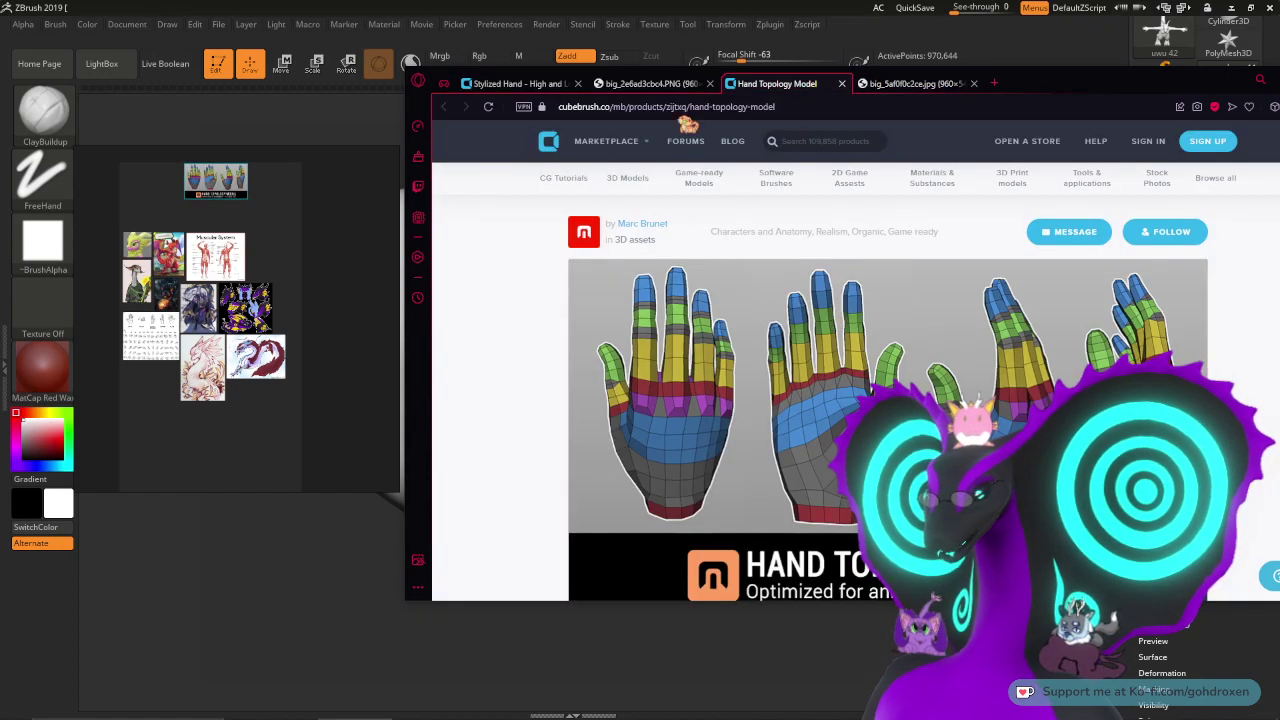
{"action": "left_click", "coordinate": [650, 84]}
{"action": "left_click_drag", "start_coordinate": [812, 298], "coordinate": [206, 450]}
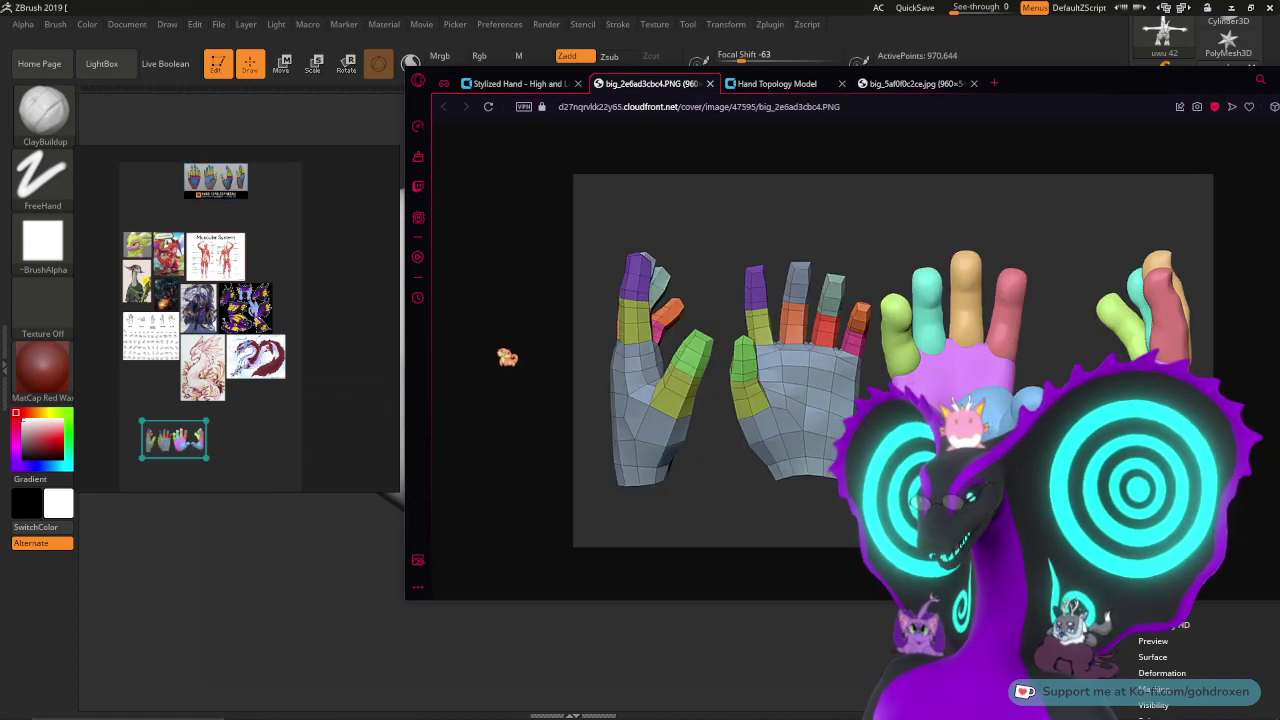
{"action": "left_click_drag", "start_coordinate": [1129, 88], "coordinate": [970, 123]}
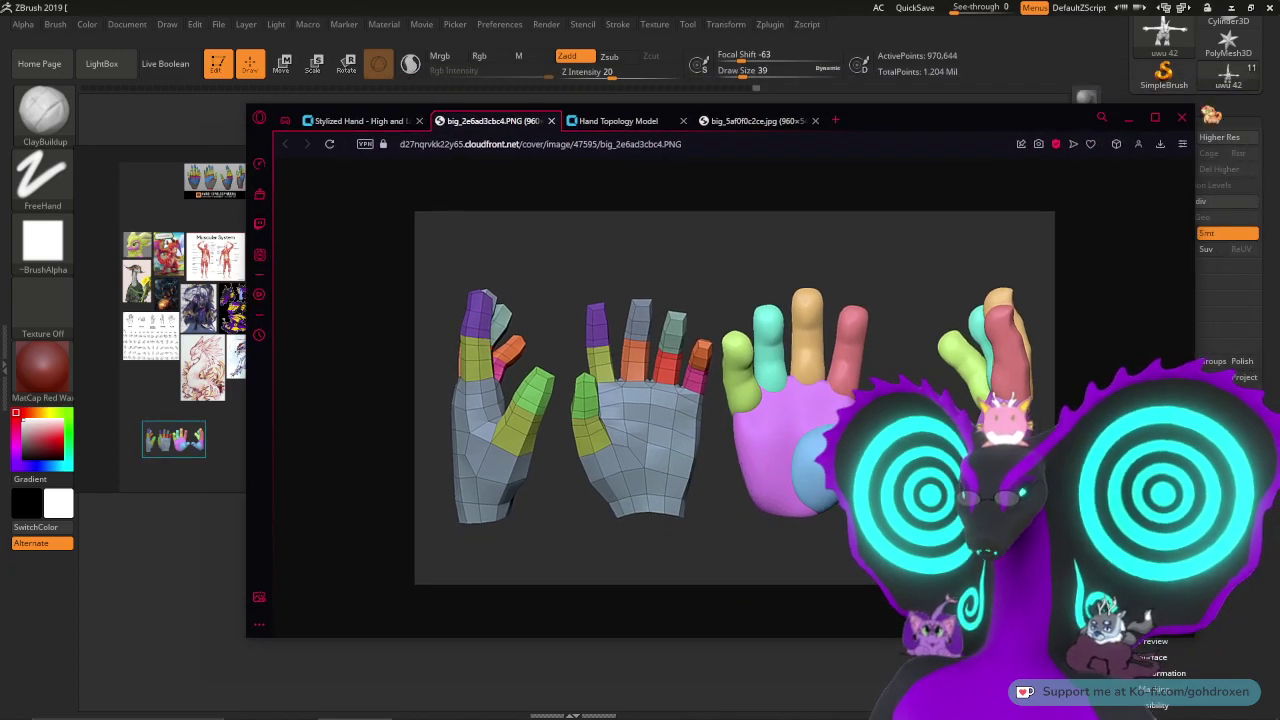
{"action": "left_click", "coordinate": [1187, 117]}
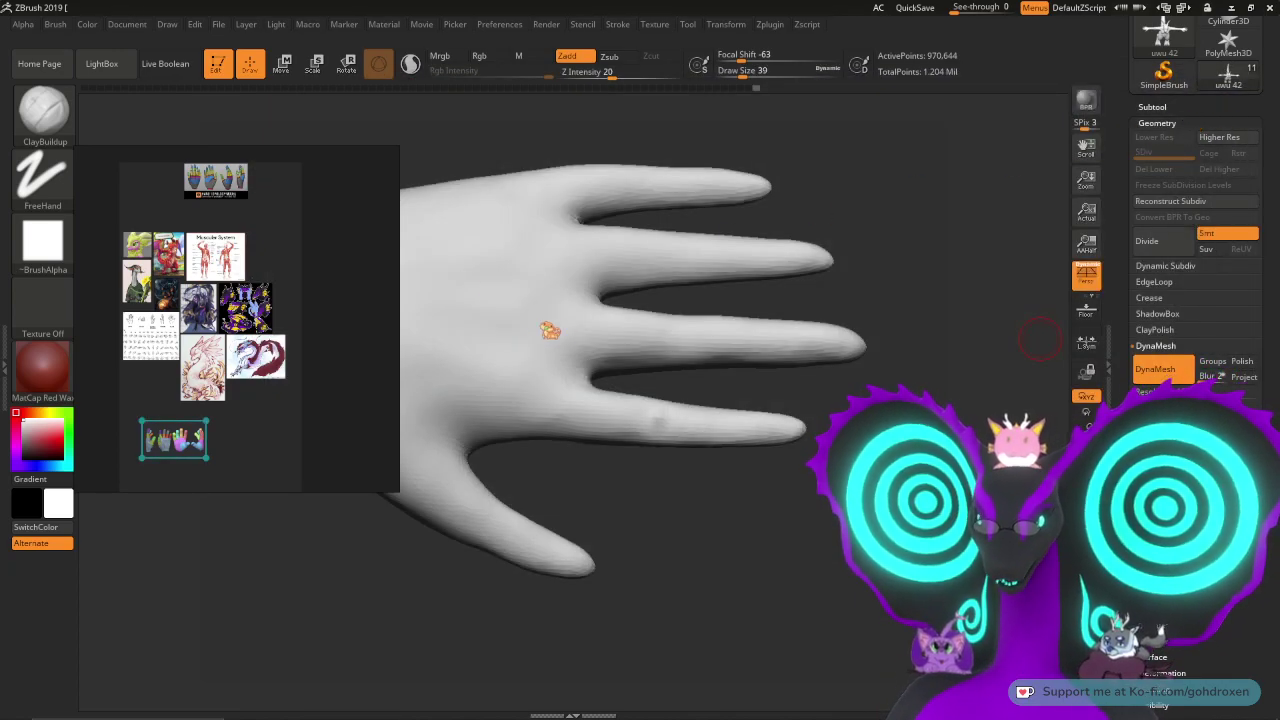
- Place the reference board over the opposite side of the viewport, enlarge it and bring the collected hand references into view
{"action": "right_click_drag", "start_coordinate": [292, 225], "coordinate": [1279, 230]}
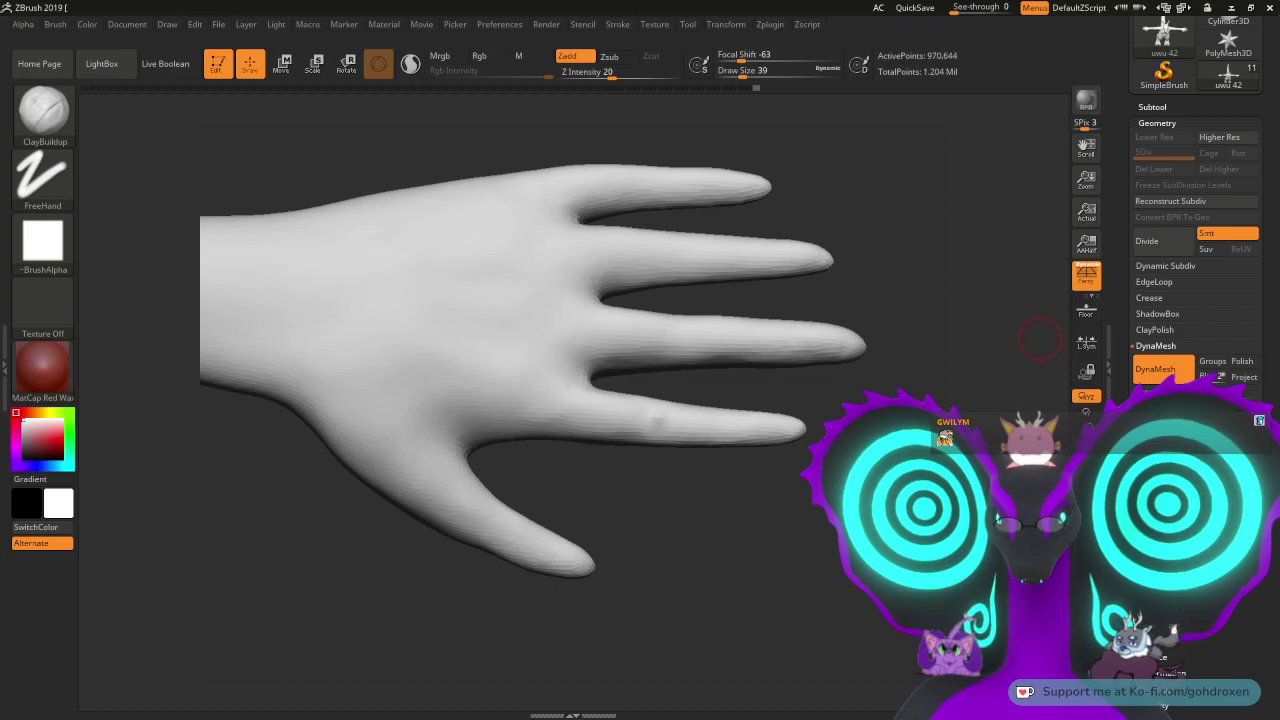
{"action": "right_click_drag", "start_coordinate": [1279, 240], "coordinate": [1032, 272]}
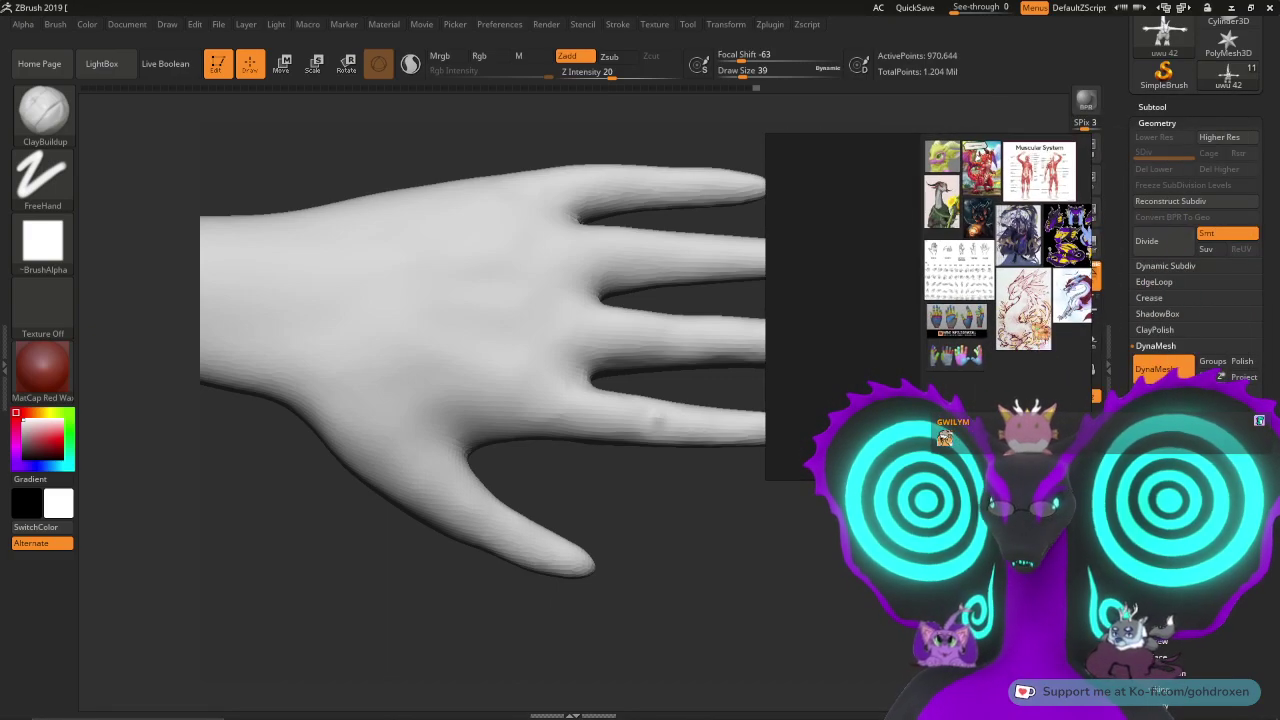
{"action": "scroll", "coordinate": [1032, 272], "scroll_direction": "down", "scroll_amount": 2}
{"action": "middle_click_drag", "start_coordinate": [1034, 273], "coordinate": [929, 373]}
{"action": "scroll", "coordinate": [930, 330], "scroll_direction": "up", "scroll_amount": 7}
{"action": "scroll", "coordinate": [908, 300], "scroll_direction": "up", "scroll_amount": 1}
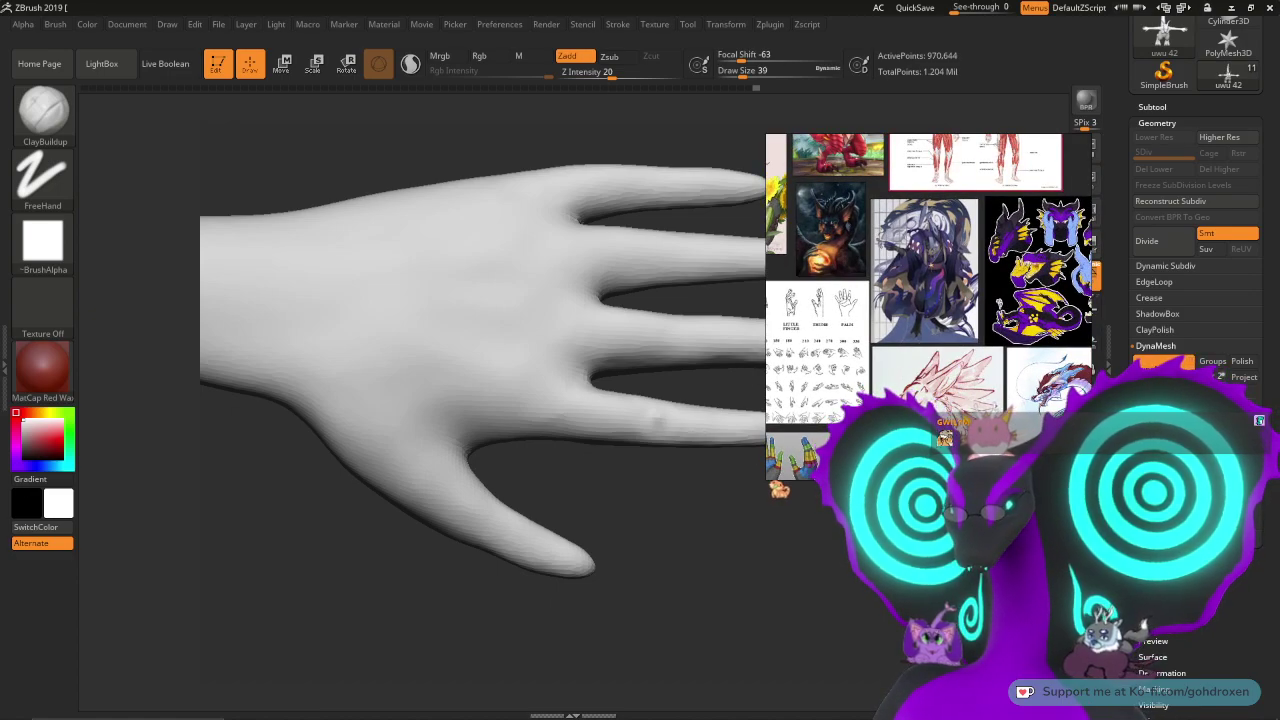
{"action": "left_click_drag", "start_coordinate": [767, 479], "coordinate": [548, 673]}
{"action": "scroll", "coordinate": [663, 563], "scroll_direction": "up", "scroll_amount": 3}
{"action": "scroll", "coordinate": [790, 400], "scroll_direction": "down", "scroll_amount": 5}
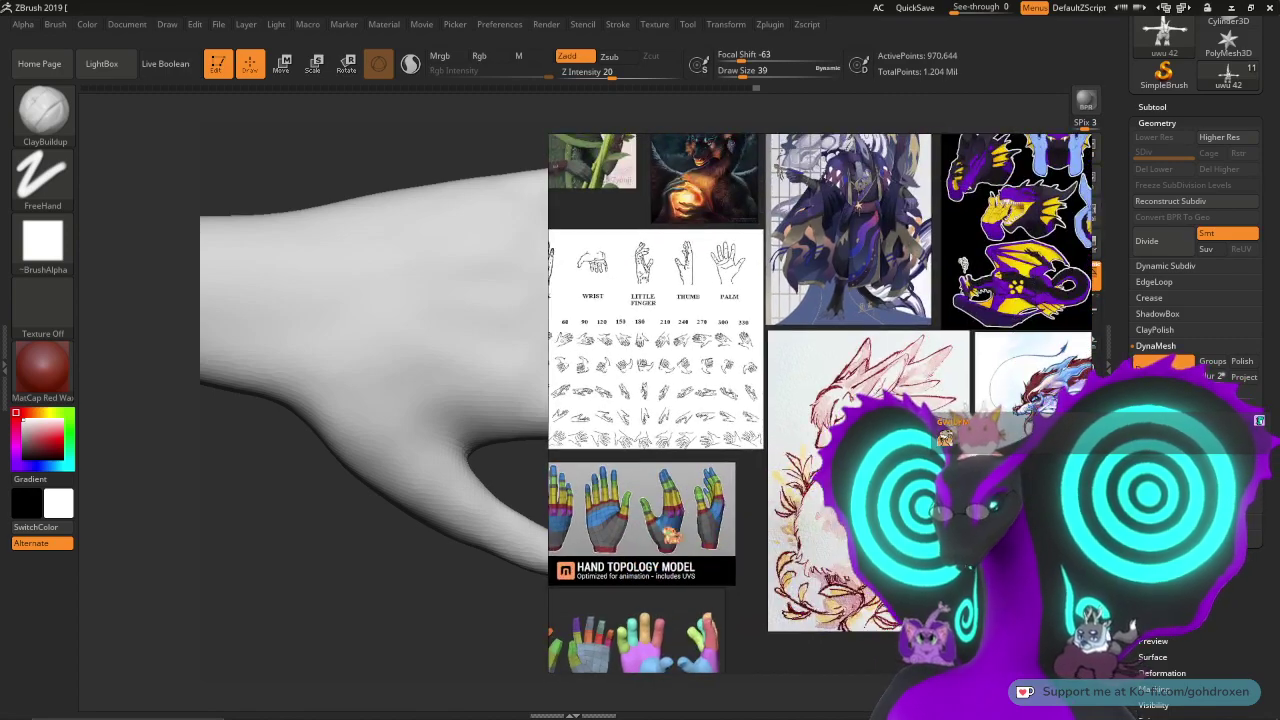
{"action": "scroll", "coordinate": [876, 482], "scroll_direction": "up", "scroll_amount": 2}
{"action": "middle_click_drag", "start_coordinate": [876, 482], "coordinate": [913, 537]}
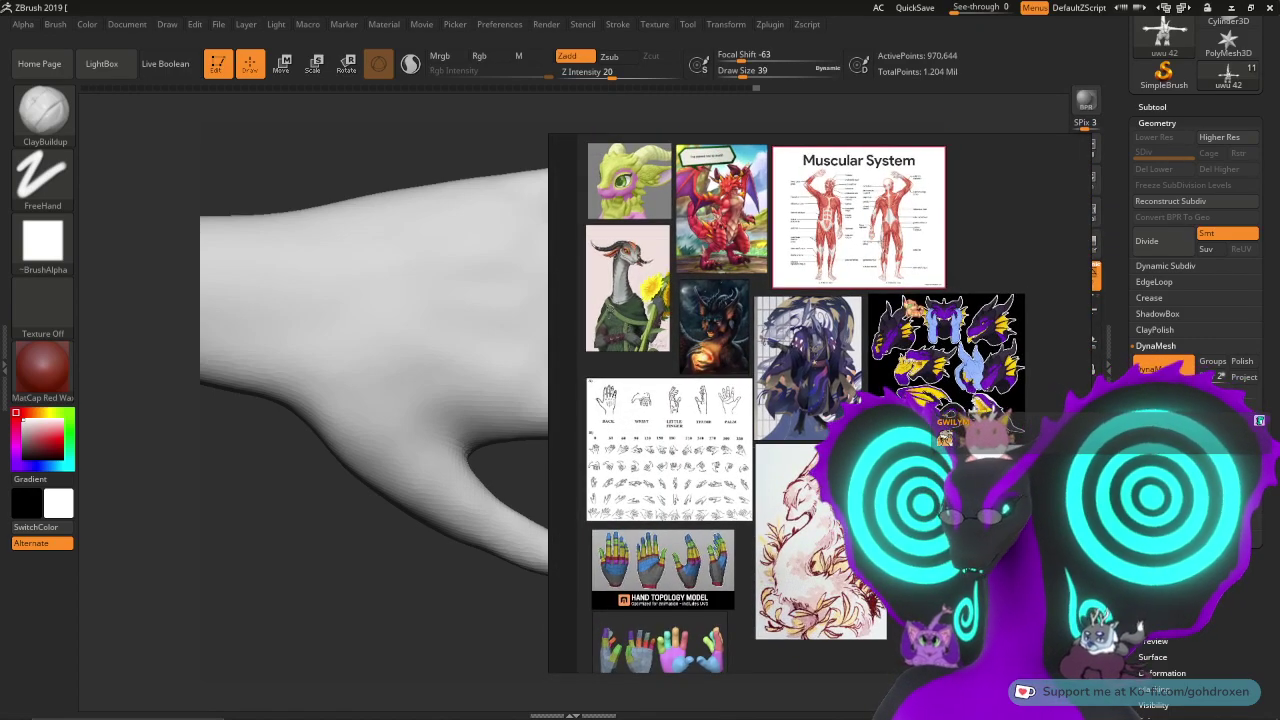
- Review the whole dragon figure from the front, side and above, and check it against the Ling Long character drawing
{"action": "left_click", "coordinate": [384, 136]}
{"action": "mouse_move", "coordinate": [808, 543]}
{"action": "left_mouse_down"}
{"action": "mouse_move", "coordinate": [814, 411]}
{"action": "mouse_move", "coordinate": [871, 323]}
{"action": "mouse_move", "coordinate": [688, 489]}
{"action": "mouse_move", "coordinate": [737, 551]}
{"action": "mouse_move", "coordinate": [730, 437]}
{"action": "mouse_move", "coordinate": [741, 519]}
{"action": "mouse_move", "coordinate": [810, 501]}
{"action": "left_mouse_up"}
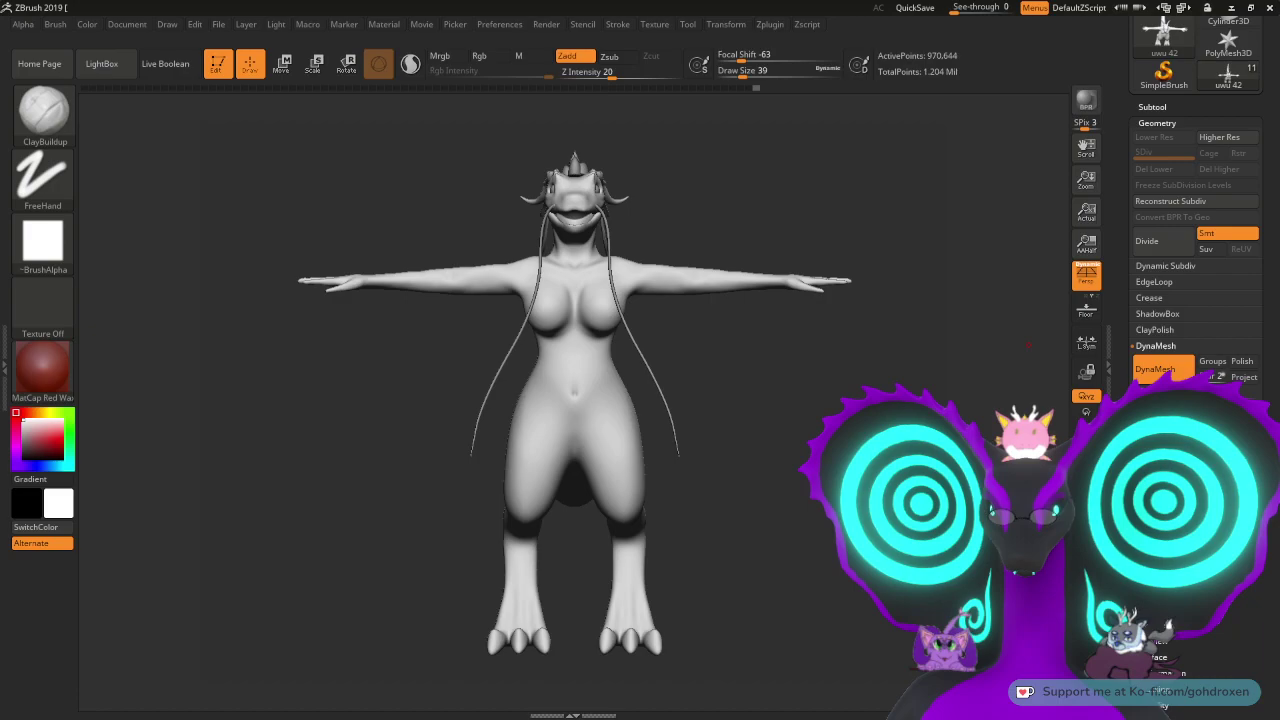
{"action": "key", "text": "alt+Tab"}
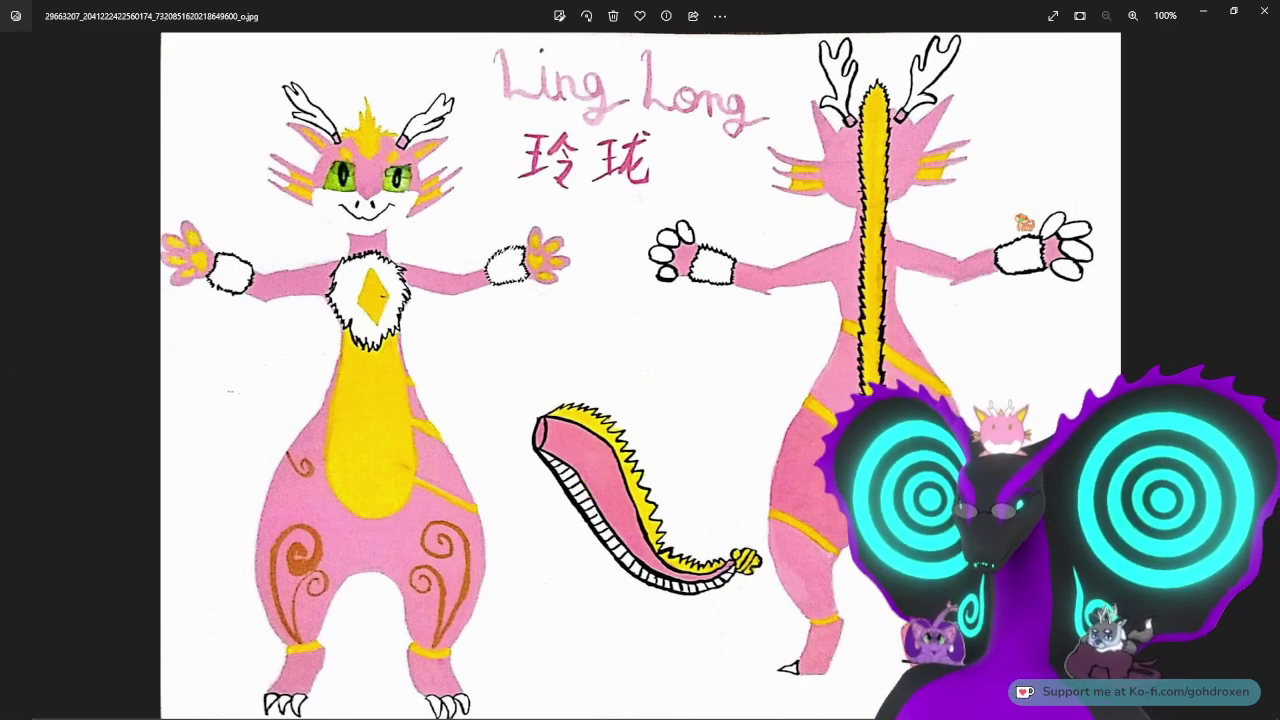
{"action": "left_click", "coordinate": [1264, 10]}
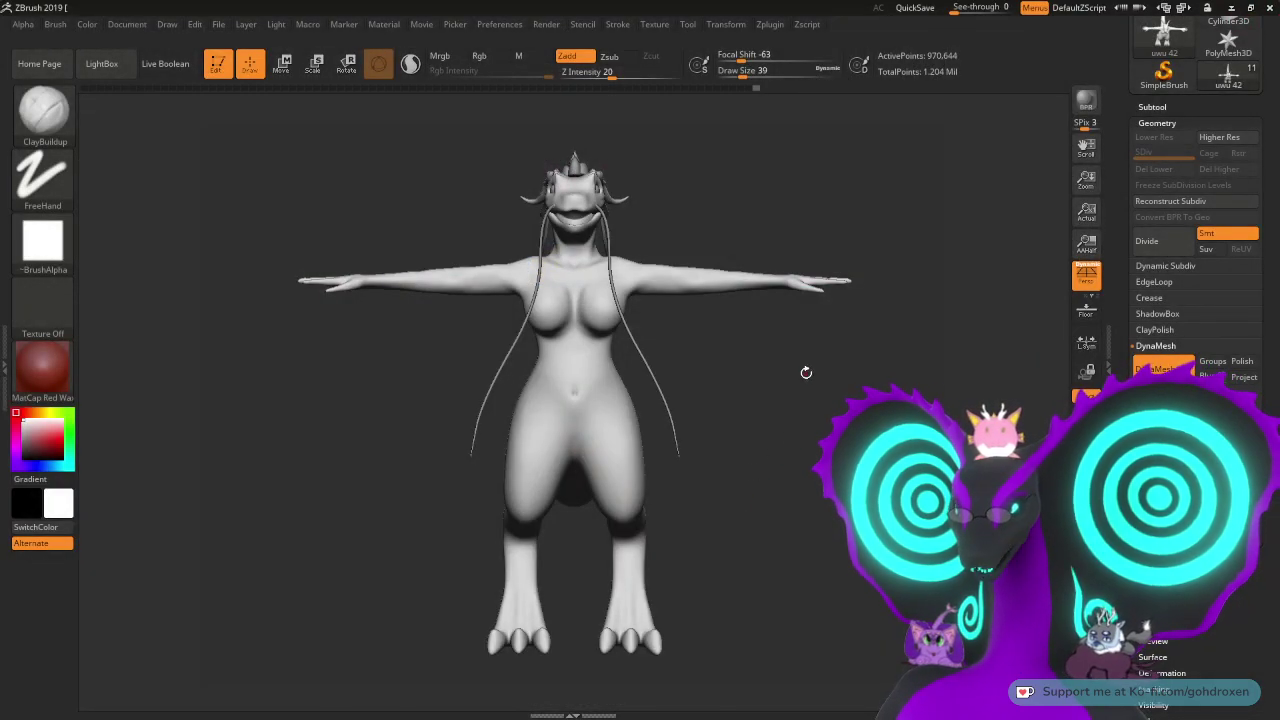
{"action": "left_click_drag", "start_coordinate": [787, 369], "coordinate": [660, 430]}
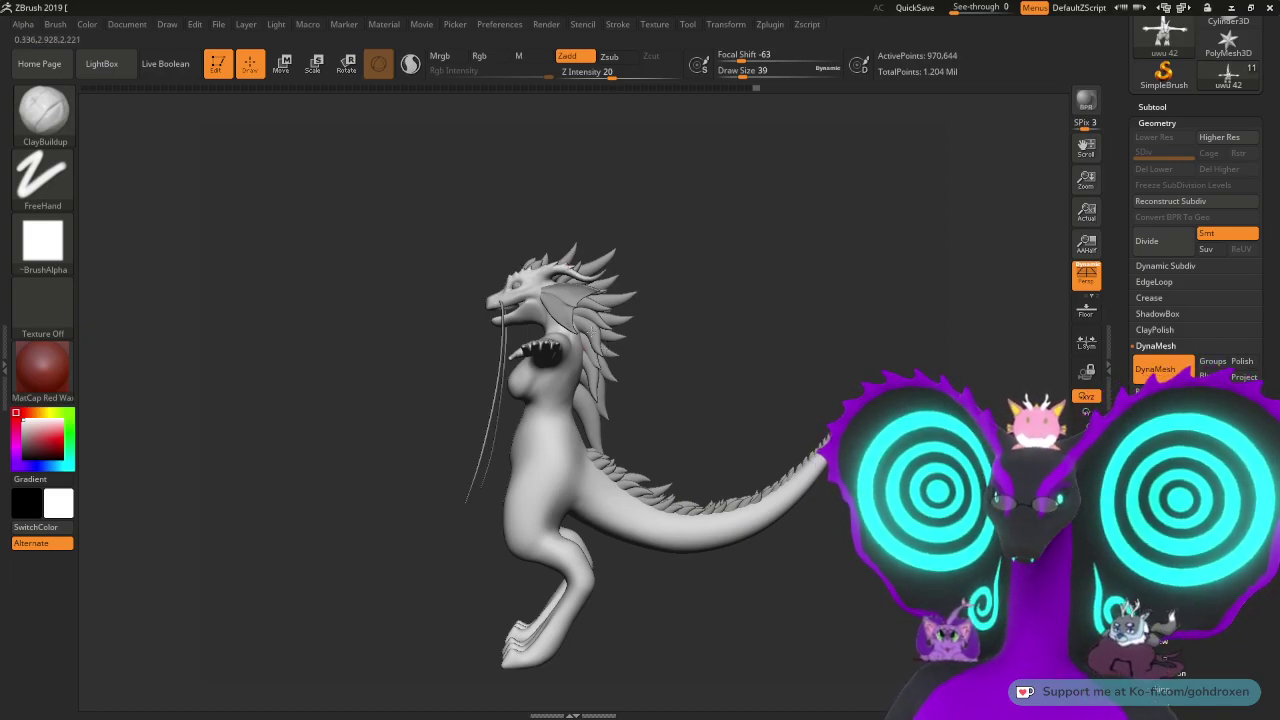
{"action": "left_click_drag", "start_coordinate": [750, 301], "coordinate": [815, 306]}
{"action": "left_click_drag", "start_coordinate": [592, 295], "coordinate": [701, 517]}
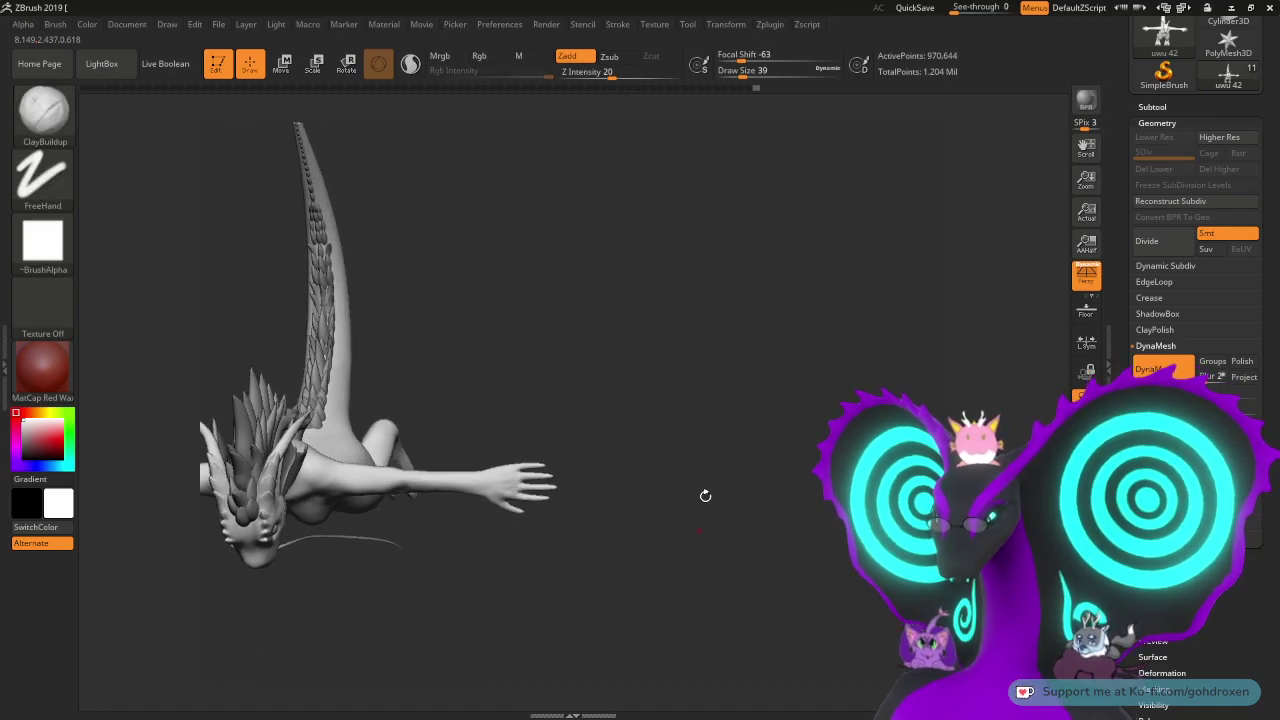
- Build up the index finger's knuckle on the back of the hand with ClayBuildup at draw size 54
{"action": "left_click_drag", "start_coordinate": [669, 448], "coordinate": [824, 386], "text": "alt"}
{"action": "scroll", "coordinate": [1164, 44], "scroll_direction": "up", "scroll_amount": 3}
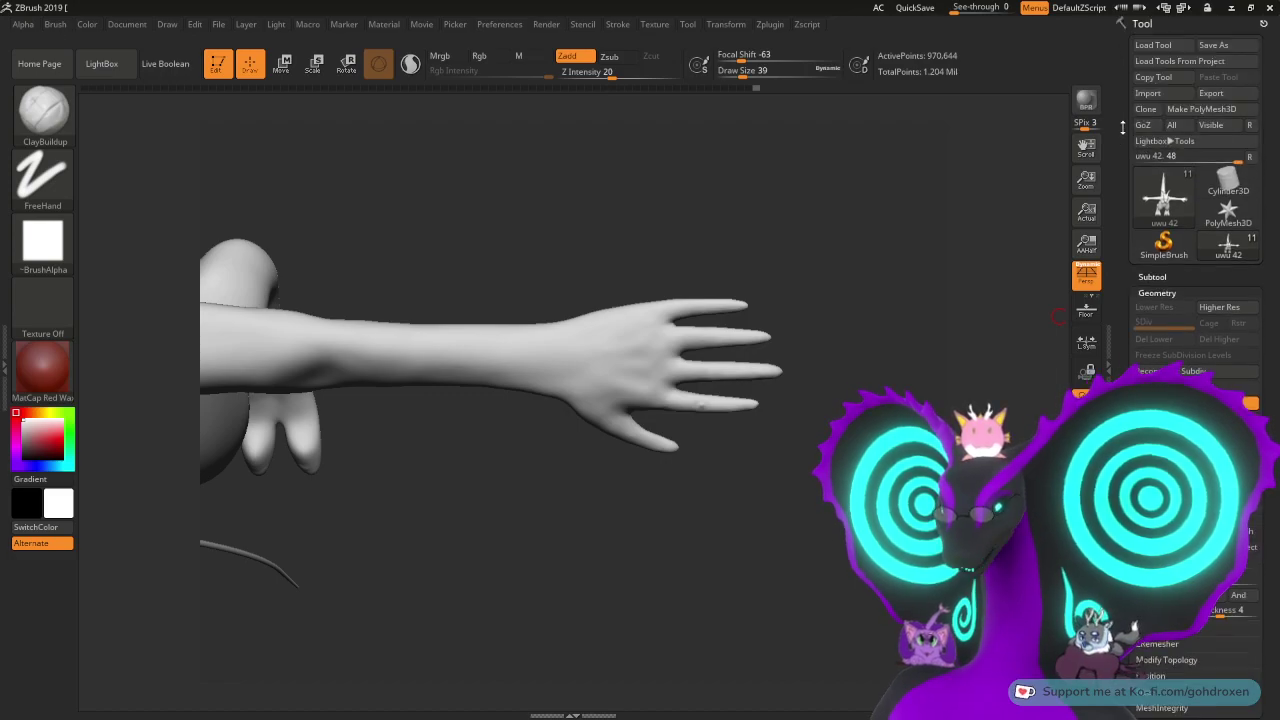
{"action": "mouse_move", "coordinate": [1160, 192]}
{"action": "mouse_move", "coordinate": [864, 245]}
{"action": "left_mouse_down", "text": "alt"}
{"action": "mouse_move", "coordinate": [845, 365]}
{"action": "mouse_move", "coordinate": [871, 226]}
{"action": "mouse_move", "coordinate": [850, 203]}
{"action": "mouse_move", "coordinate": [857, 249]}
{"action": "left_mouse_up", "text": "alt"}
{"action": "left_click_drag", "start_coordinate": [893, 200], "coordinate": [903, 251], "text": "alt"}
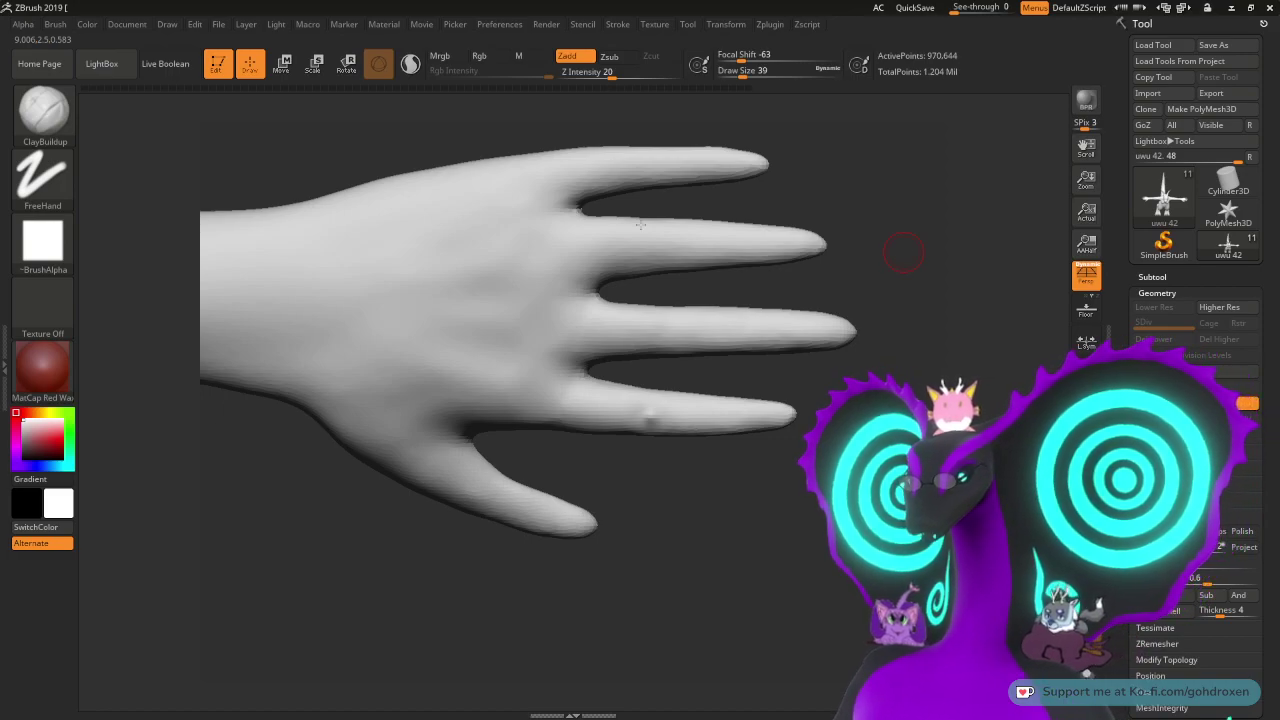
{"action": "left_click_drag", "start_coordinate": [914, 280], "coordinate": [877, 223]}
{"action": "left_click_drag", "start_coordinate": [859, 347], "coordinate": [897, 371]}
{"action": "left_click_drag", "start_coordinate": [646, 320], "coordinate": [703, 390]}
{"action": "key", "text": "space"}
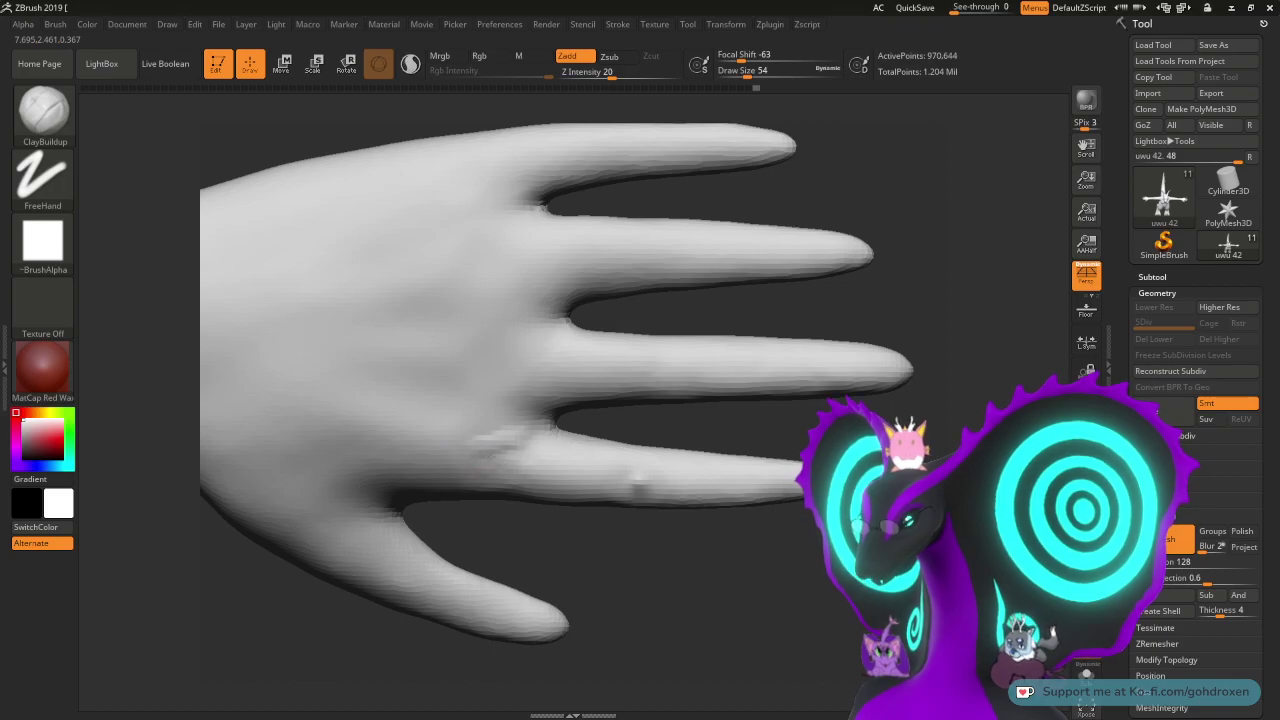
{"action": "mouse_move", "coordinate": [524, 437]}
{"action": "left_mouse_down"}
{"action": "mouse_move", "coordinate": [482, 470]}
{"action": "mouse_move", "coordinate": [508, 485]}
{"action": "mouse_move", "coordinate": [514, 458]}
{"action": "mouse_move", "coordinate": [538, 463]}
{"action": "mouse_move", "coordinate": [522, 476]}
{"action": "left_mouse_up"}
- Build up the middle and ring fingers' knuckles with ClayBuildup strokes at draw size 54
{"action": "left_click_drag", "start_coordinate": [543, 343], "coordinate": [526, 347]}
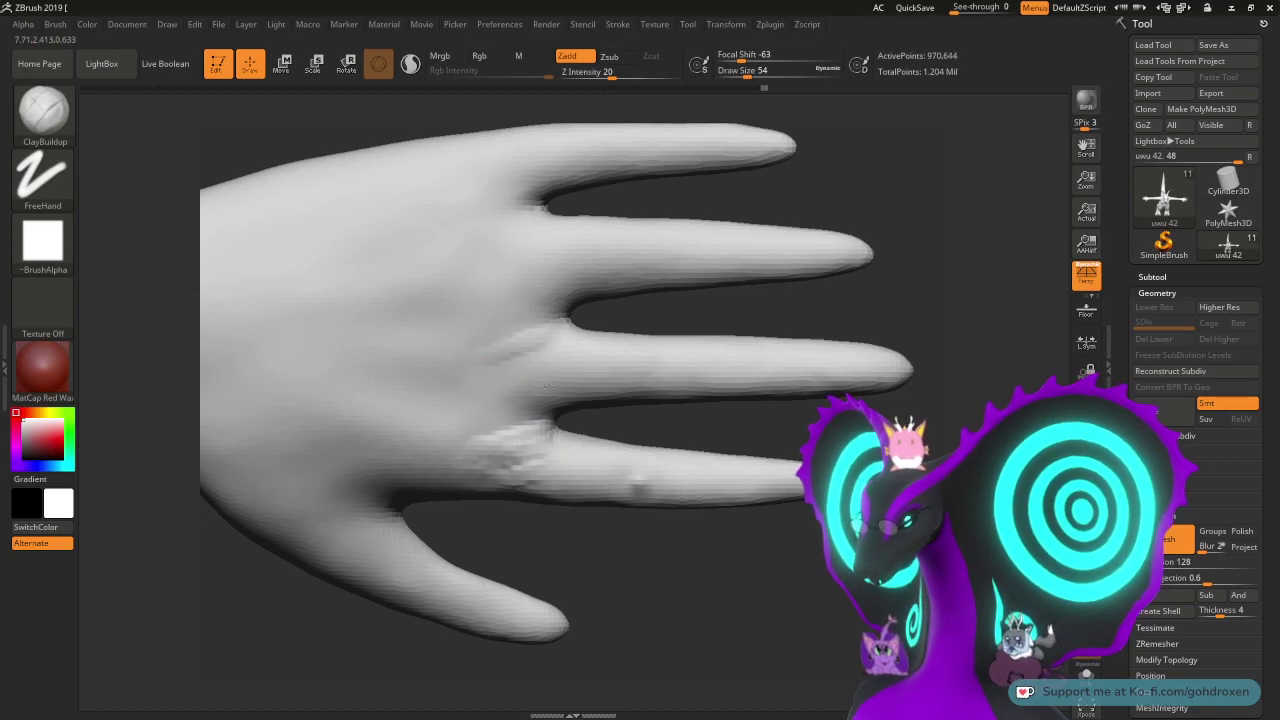
{"action": "mouse_move", "coordinate": [548, 404]}
{"action": "left_mouse_down"}
{"action": "mouse_move", "coordinate": [518, 362]}
{"action": "mouse_move", "coordinate": [558, 392]}
{"action": "left_mouse_up"}
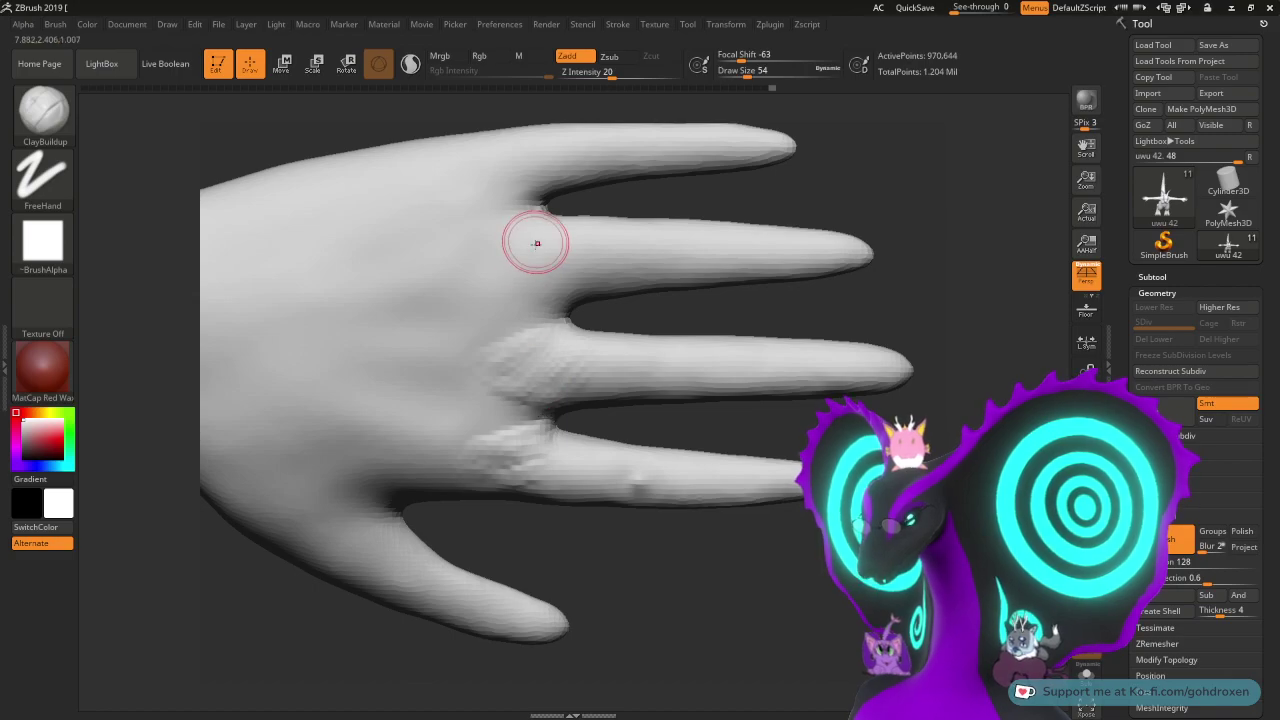
{"action": "left_click_drag", "start_coordinate": [493, 255], "coordinate": [540, 228]}
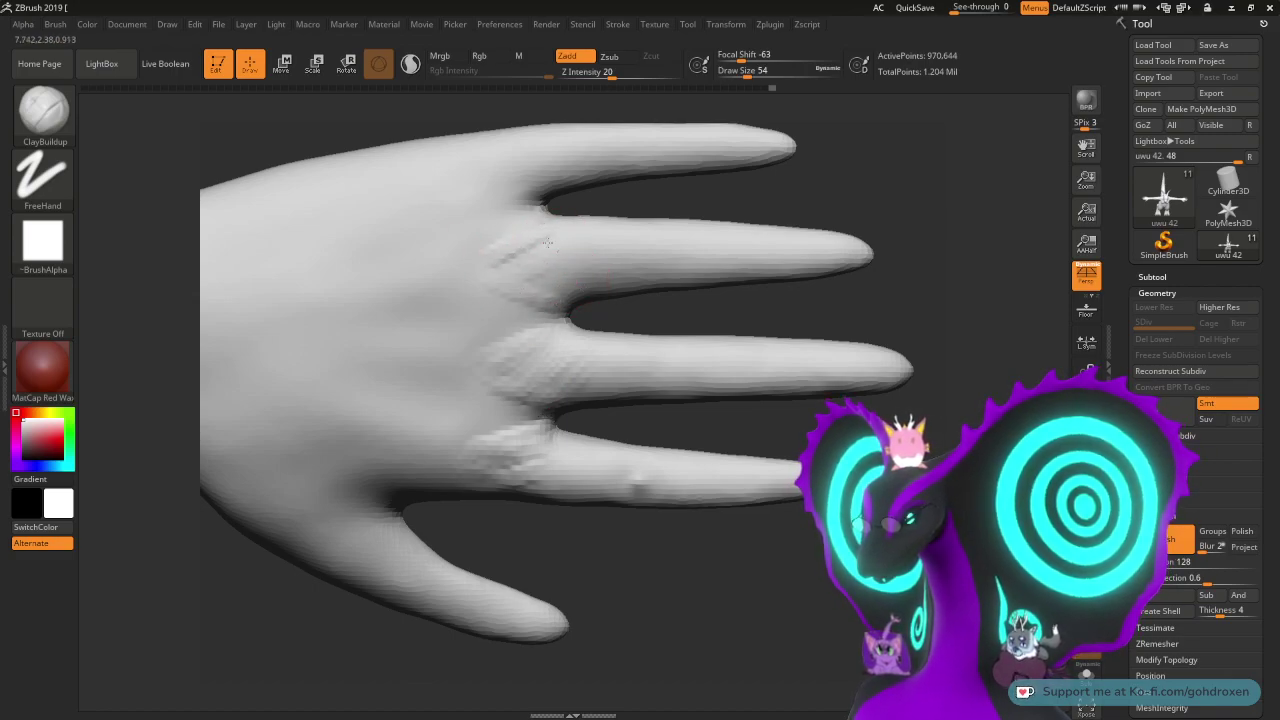
{"action": "left_click_drag", "start_coordinate": [526, 264], "coordinate": [575, 265]}
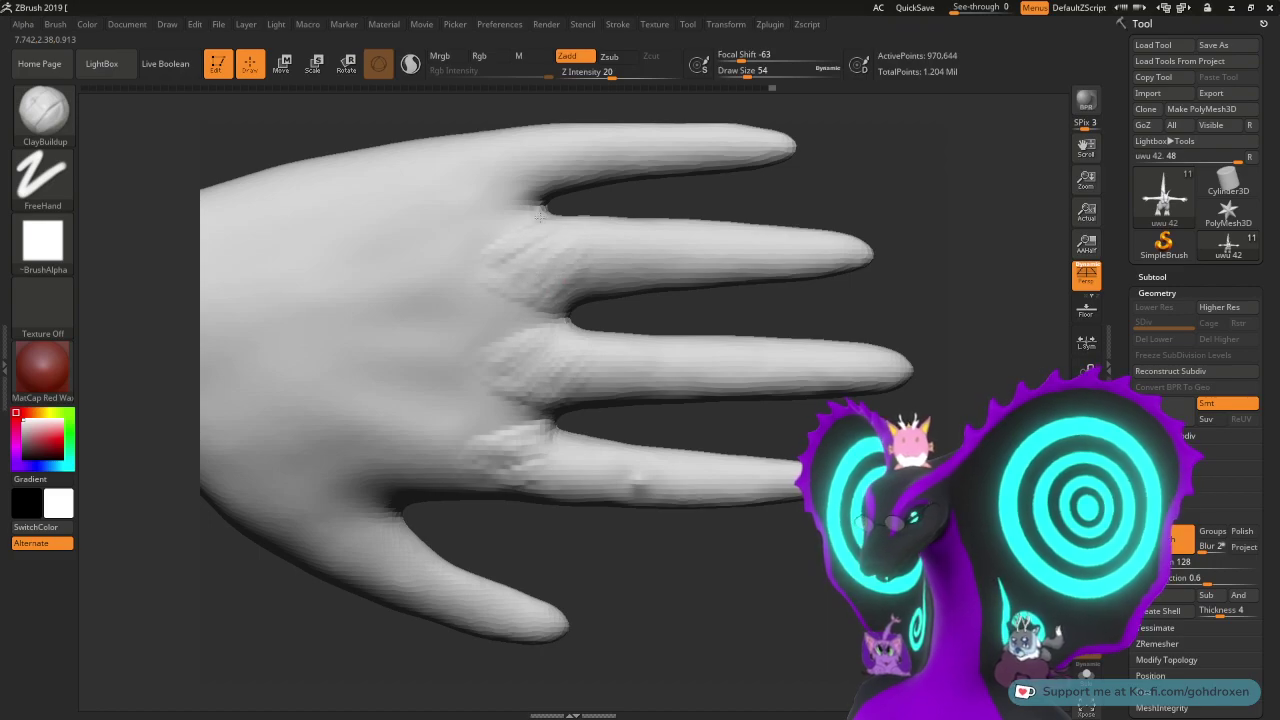
{"action": "left_click_drag", "start_coordinate": [540, 242], "coordinate": [562, 238]}
- Build up the little finger's knuckle and add more clay to the ring, middle and index finger knuckles
{"action": "left_click_drag", "start_coordinate": [847, 309], "coordinate": [894, 346], "text": "alt"}
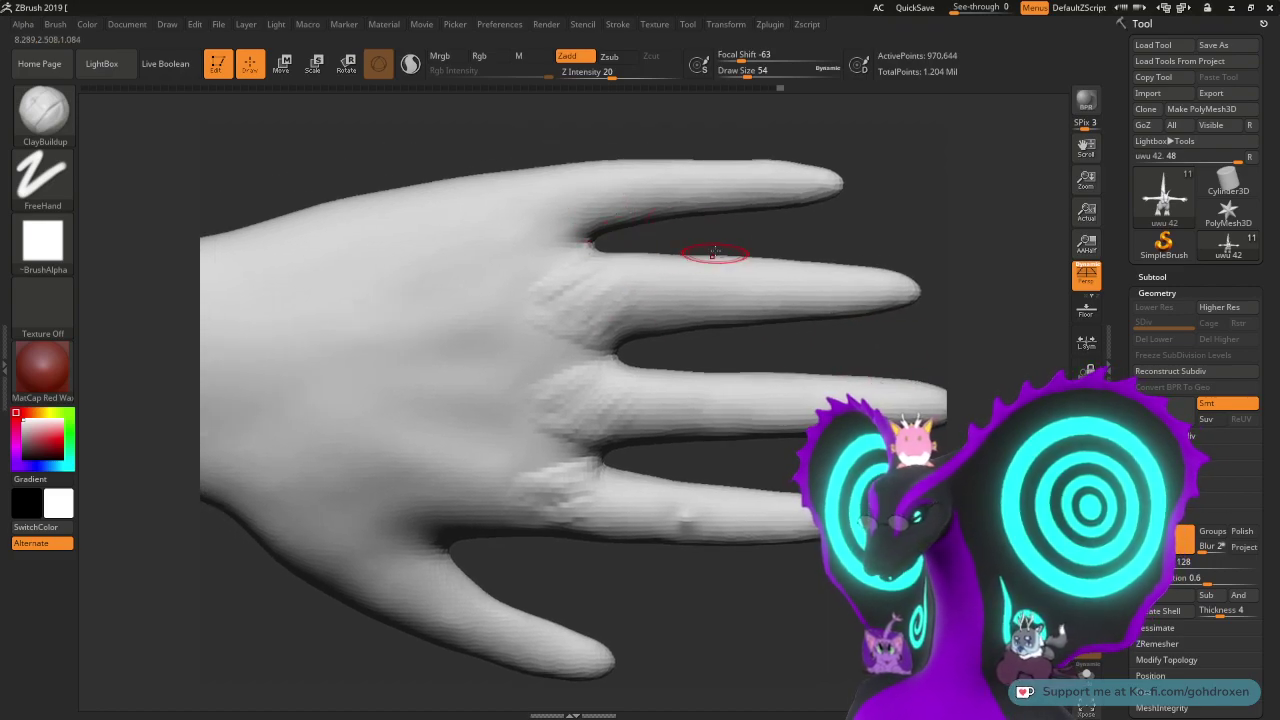
{"action": "left_click_drag", "start_coordinate": [709, 244], "coordinate": [709, 270], "text": "alt"}
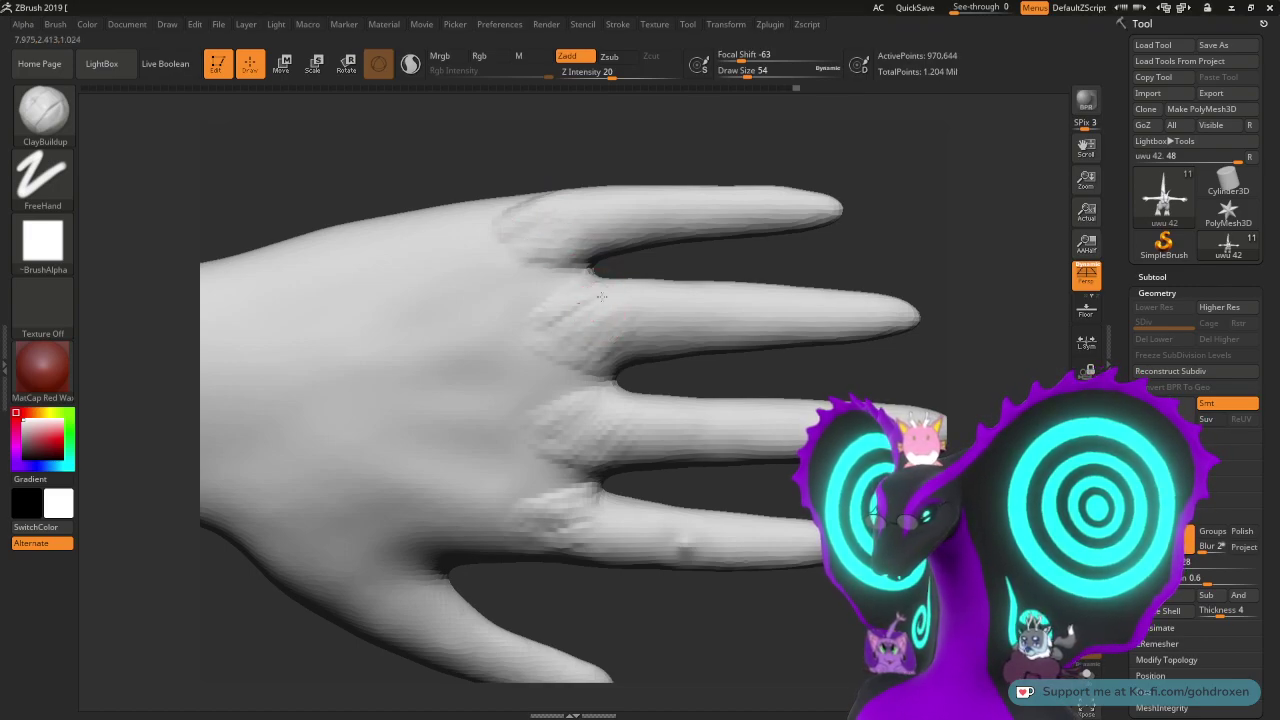
{"action": "mouse_move", "coordinate": [615, 320]}
{"action": "left_mouse_down"}
{"action": "mouse_move", "coordinate": [588, 350]}
{"action": "mouse_move", "coordinate": [635, 355]}
{"action": "left_mouse_up"}
{"action": "left_click_drag", "start_coordinate": [760, 364], "coordinate": [770, 350], "text": "alt"}
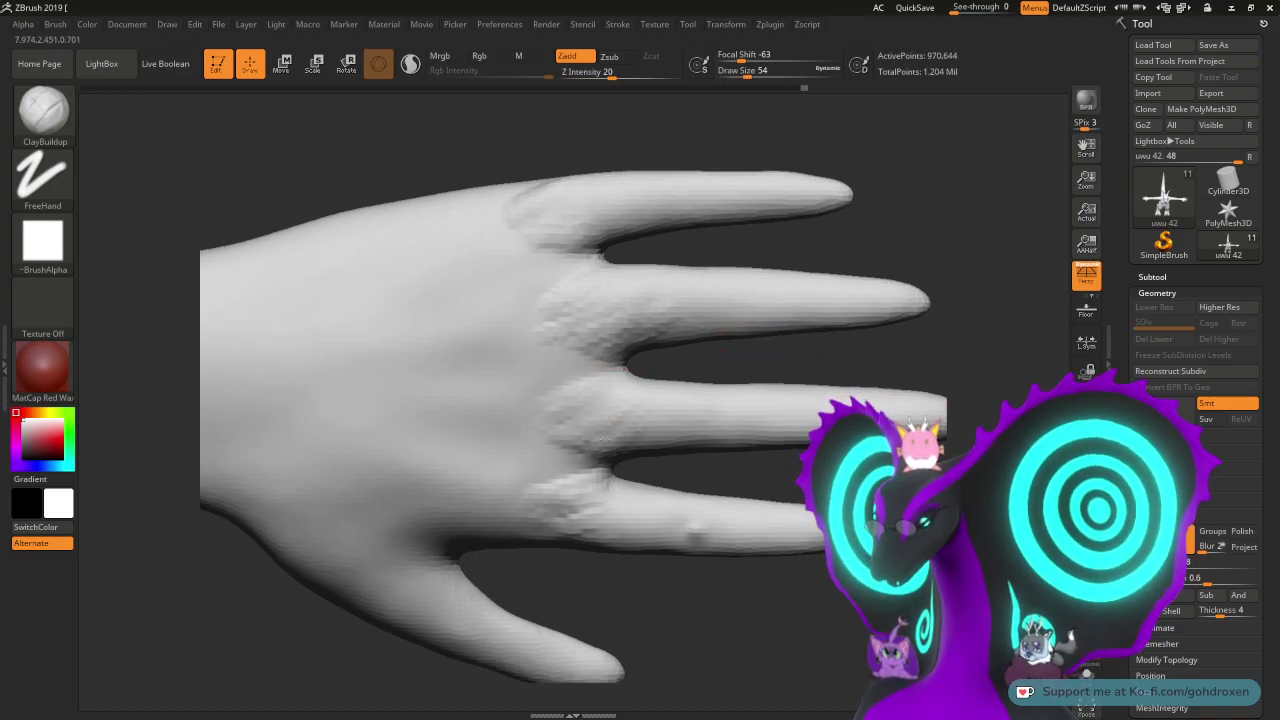
{"action": "left_click_drag", "start_coordinate": [590, 406], "coordinate": [634, 424]}
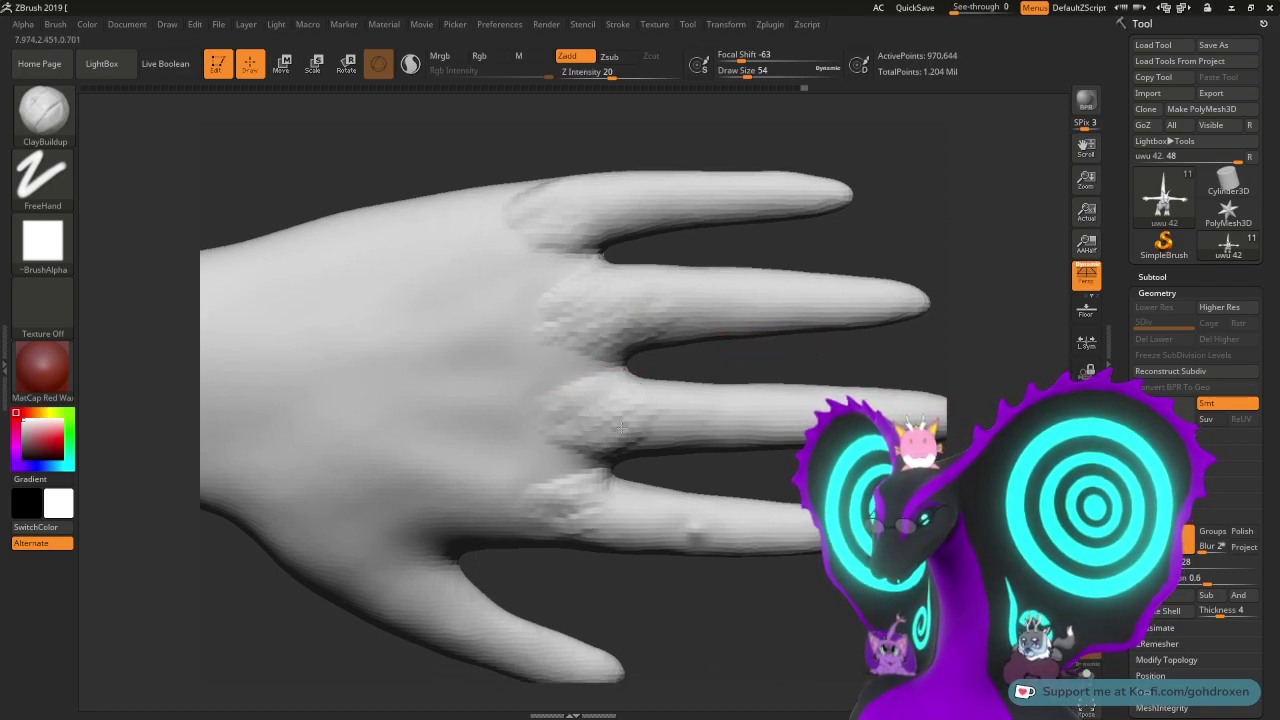
{"action": "right_click_drag", "start_coordinate": [751, 466], "coordinate": [586, 491]}
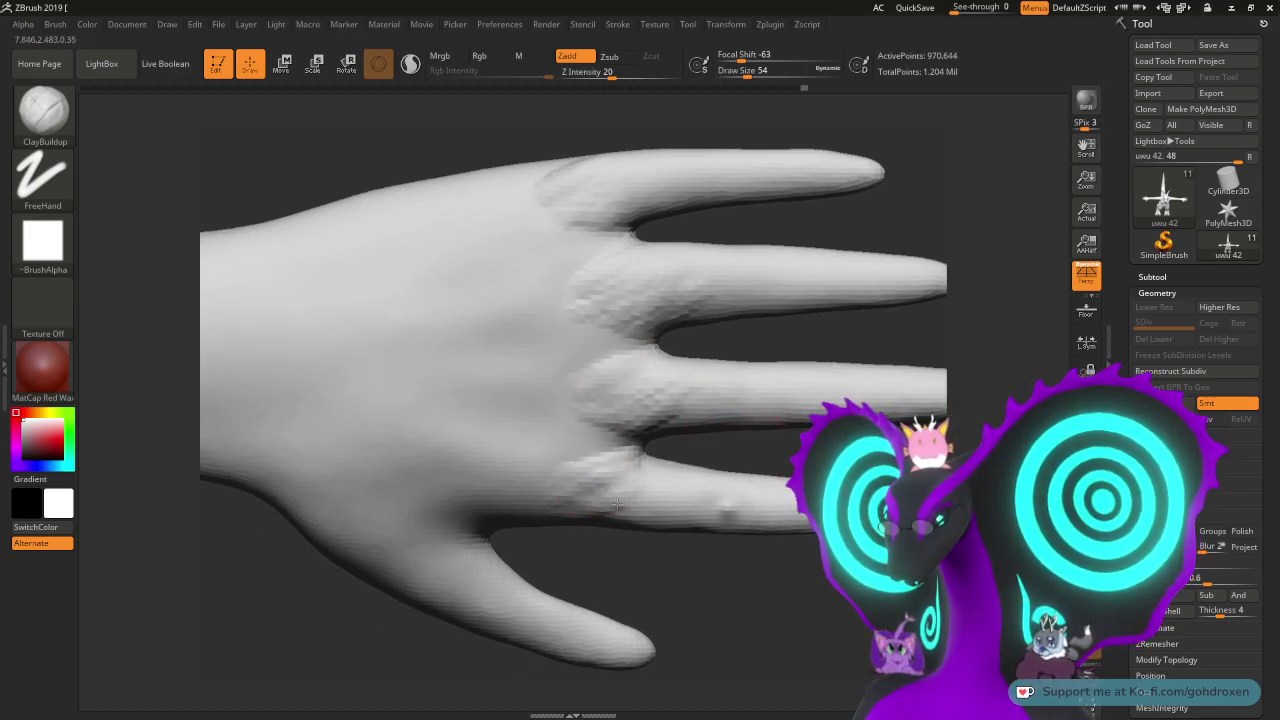
- Smooth away the small bump on the index finger's middle joint and soften the little finger's knuckle at draw size 54
{"action": "key", "text": "shift"}
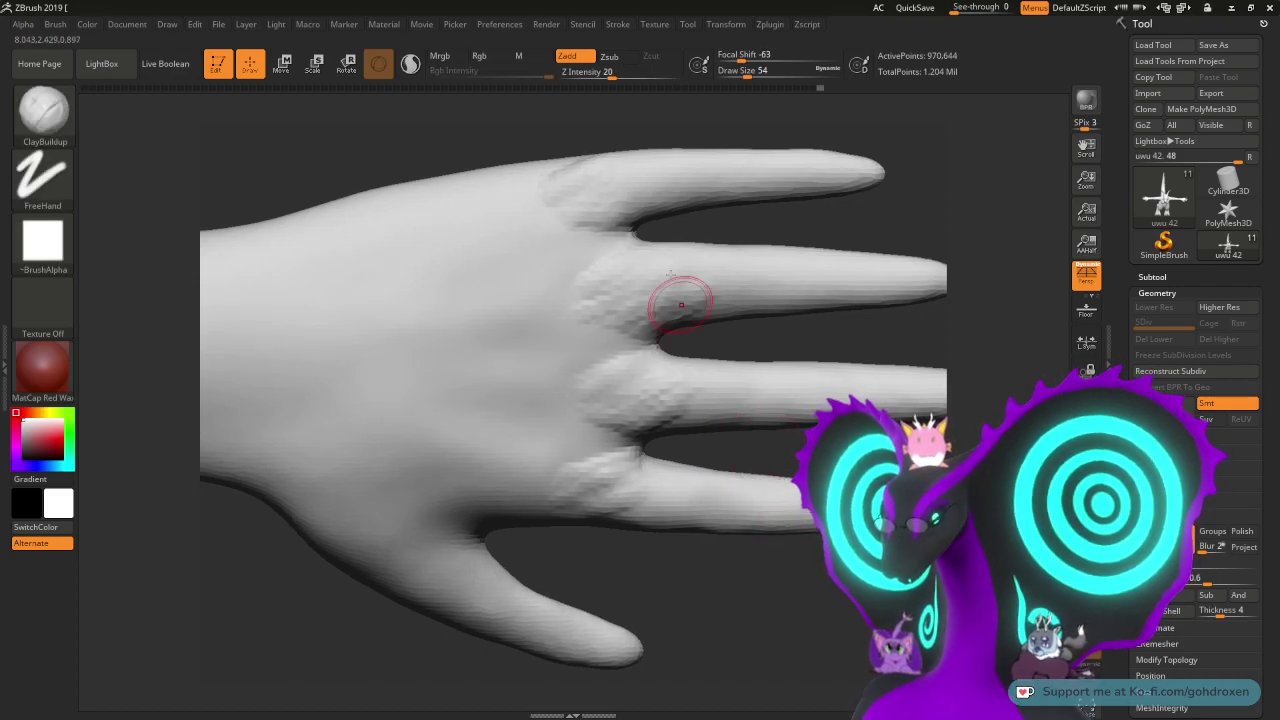
{"action": "key", "text": "shift"}
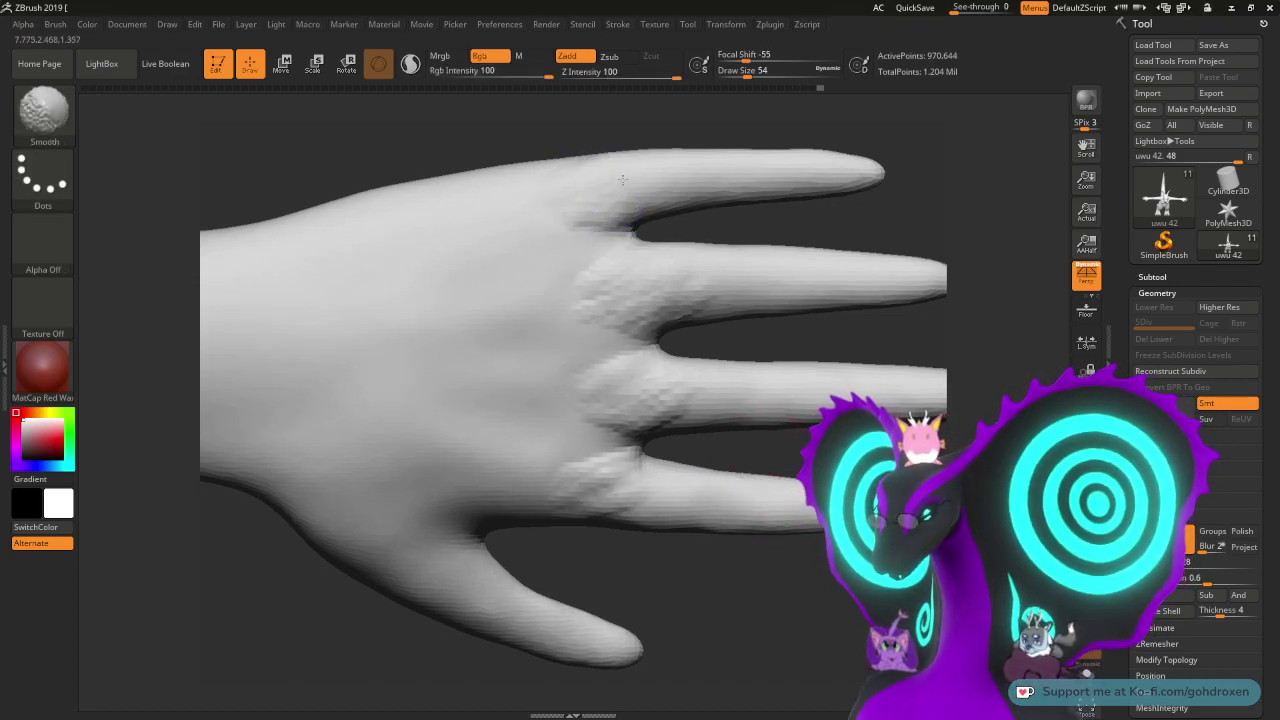
{"action": "left_click_drag", "start_coordinate": [604, 224], "coordinate": [632, 230], "text": "shift"}
{"action": "mouse_move", "coordinate": [726, 240]}
{"action": "left_mouse_down", "text": "alt"}
{"action": "mouse_move", "coordinate": [743, 240]}
{"action": "mouse_move", "coordinate": [735, 300]}
{"action": "left_mouse_up", "text": "alt"}
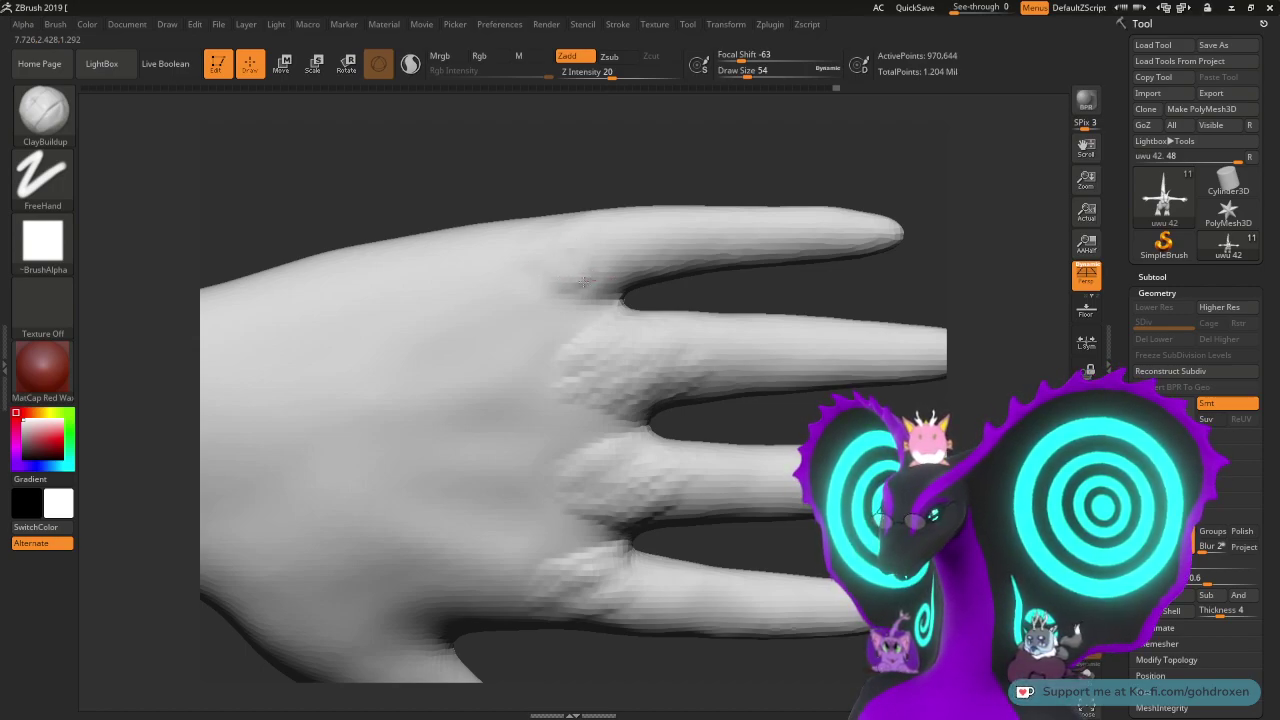
- Smooth the rough clay on the little and ring fingers' knuckles with the Smooth brush at draw size 54
{"action": "key", "text": "shift"}
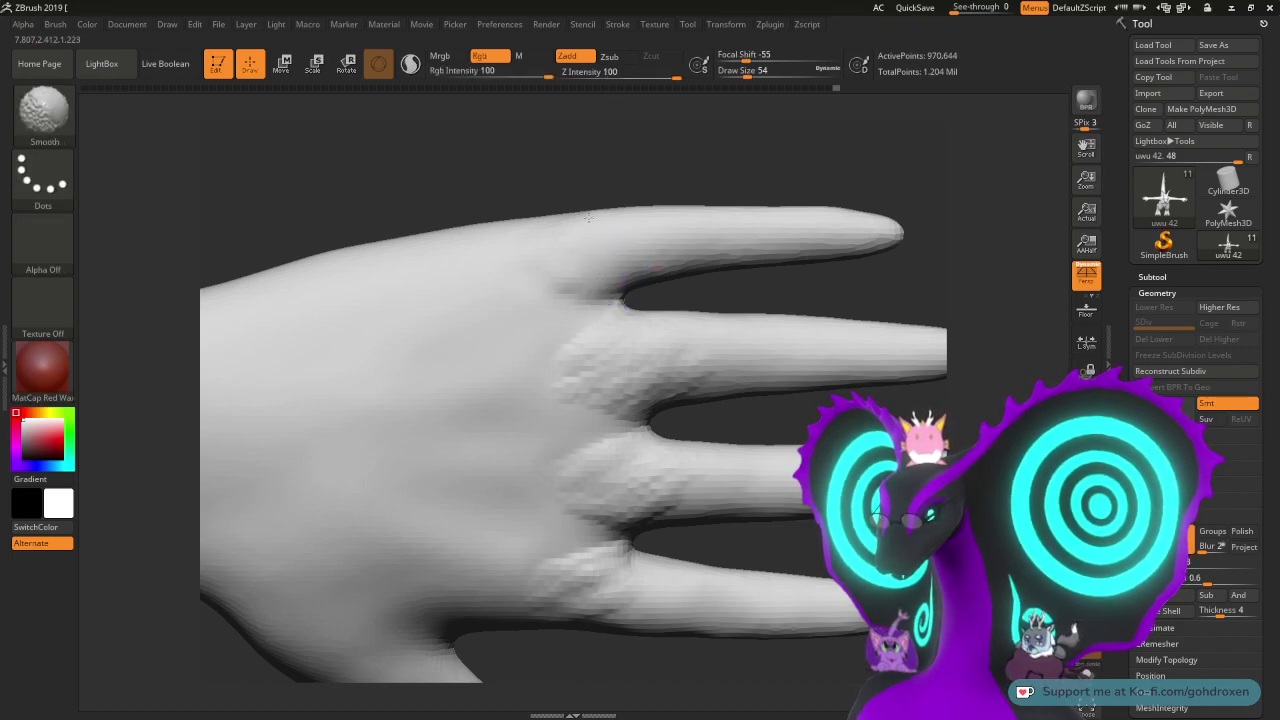
{"action": "left_click_drag", "start_coordinate": [618, 300], "coordinate": [604, 359], "text": "shift"}
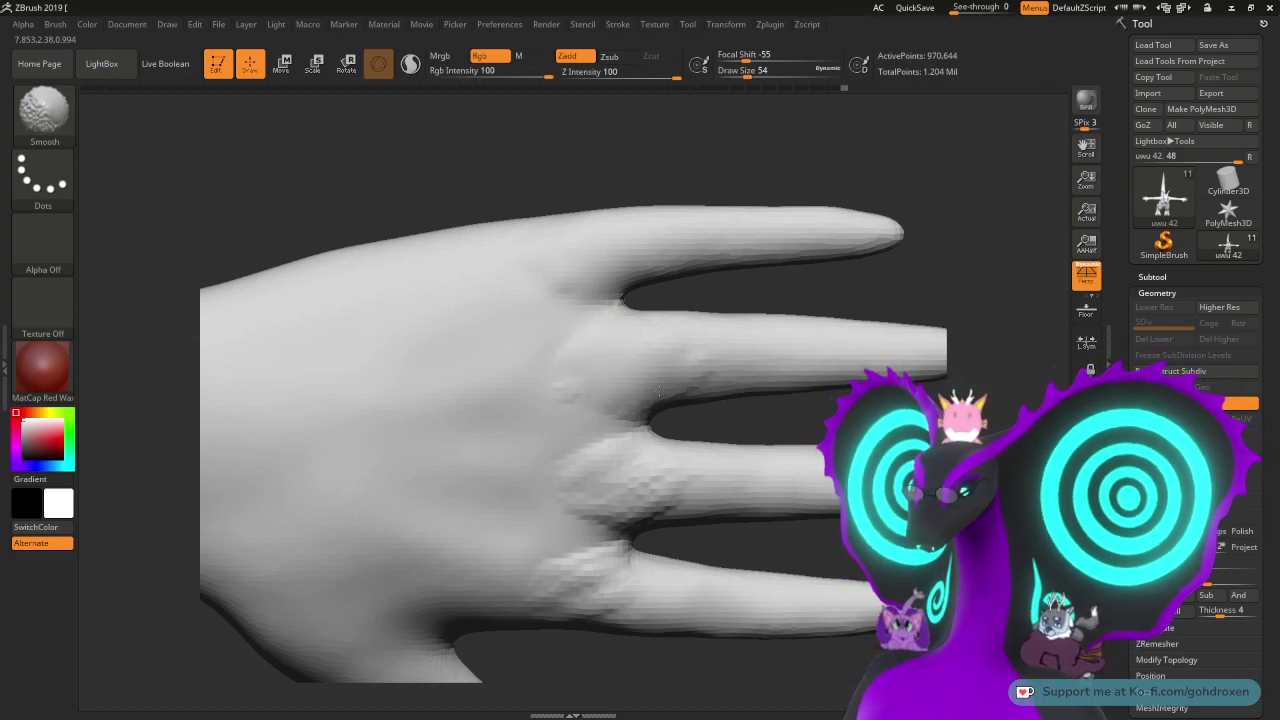
{"action": "left_click_drag", "start_coordinate": [608, 366], "coordinate": [608, 323], "text": "shift"}
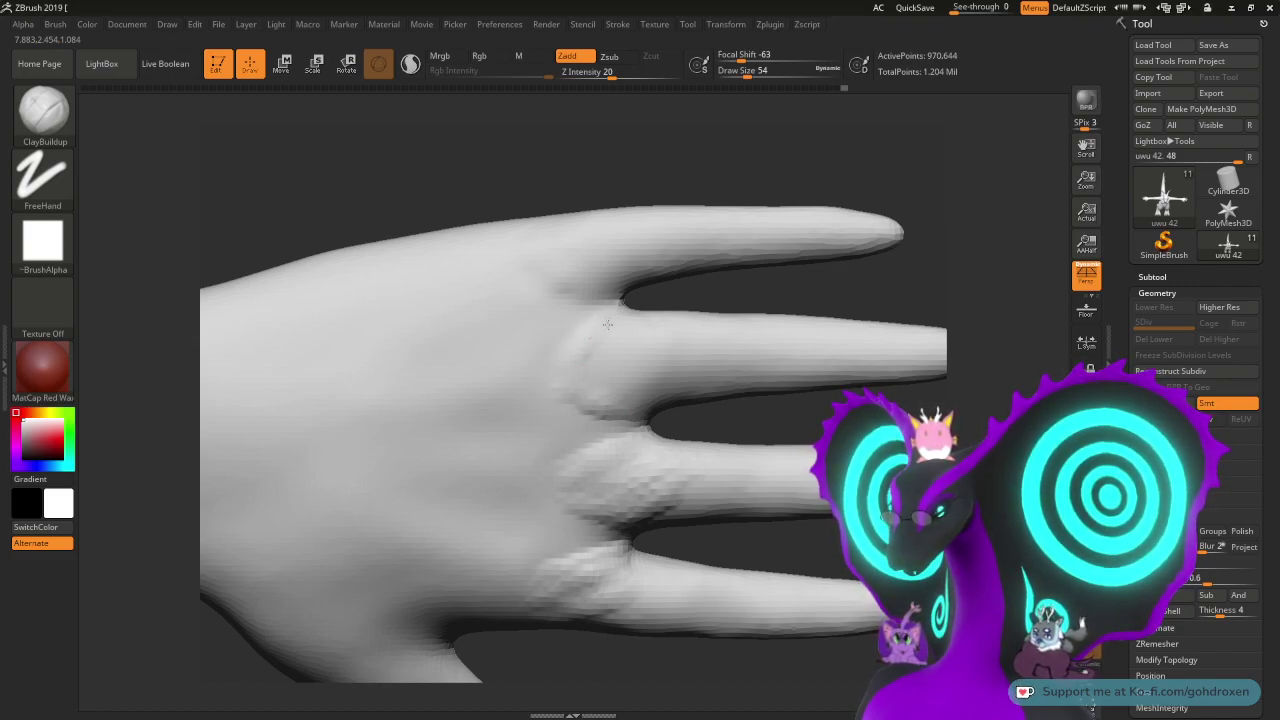
{"action": "key", "text": "shift"}
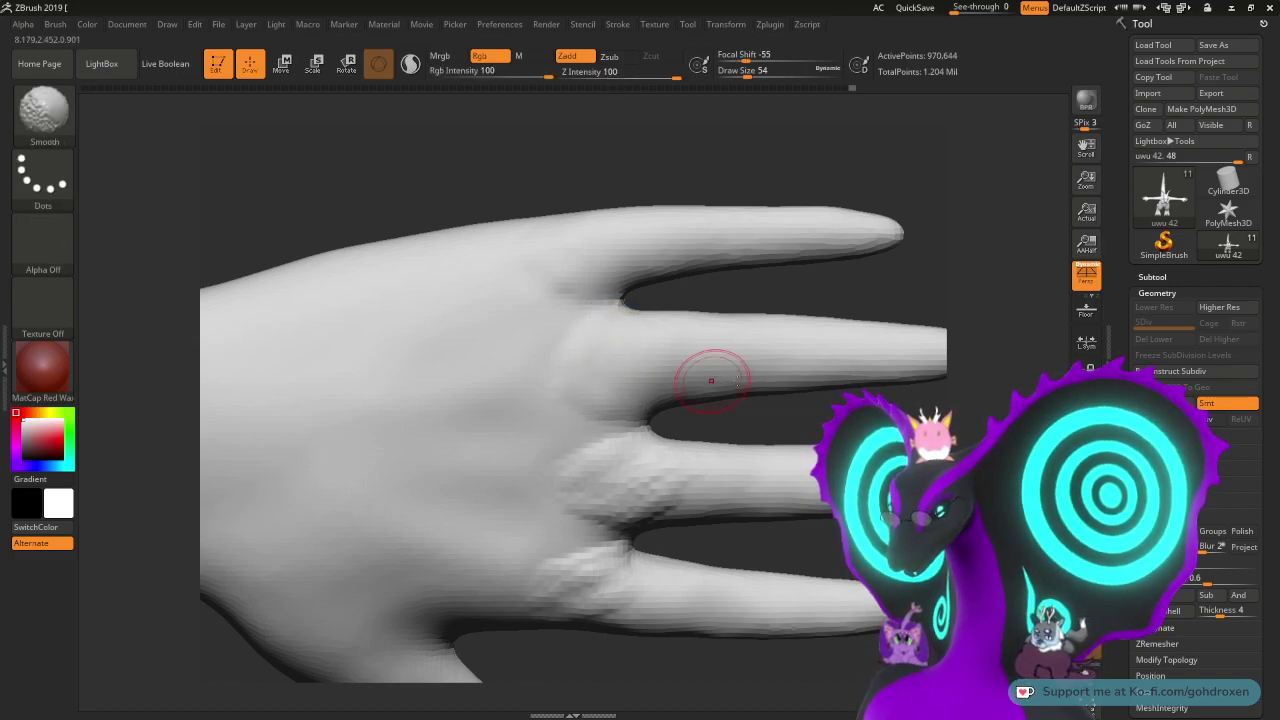
- Smooth the rough clay on the middle finger's knuckle into the back of the hand
{"action": "mouse_move", "coordinate": [750, 407]}
{"action": "left_mouse_down"}
{"action": "mouse_move", "coordinate": [722, 317]}
{"action": "mouse_move", "coordinate": [572, 468]}
{"action": "left_mouse_up"}
{"action": "key", "text": "shift"}
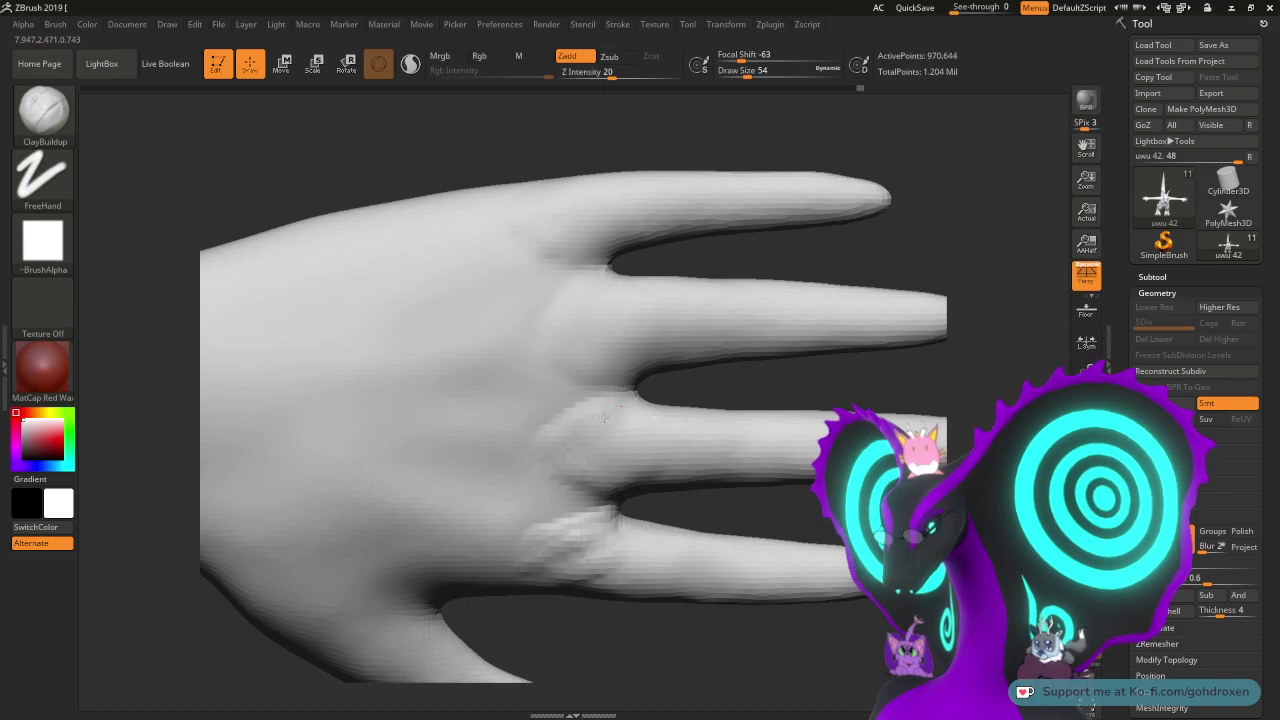
{"action": "key", "text": "shift"}
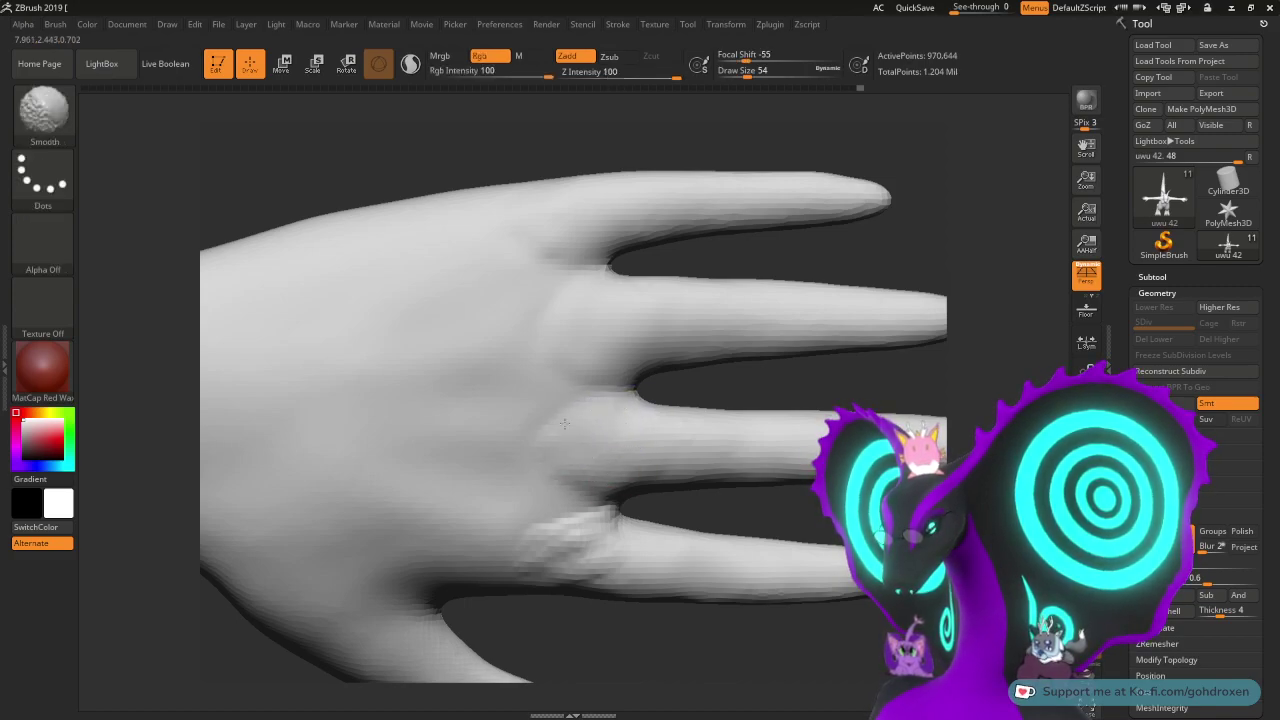
- Smooth the rough clay on the index finger's knuckle at draw size 54
{"action": "mouse_move", "coordinate": [694, 506]}
{"action": "left_mouse_down"}
{"action": "mouse_move", "coordinate": [740, 514]}
{"action": "mouse_move", "coordinate": [656, 500]}
{"action": "mouse_move", "coordinate": [768, 466]}
{"action": "left_mouse_up"}
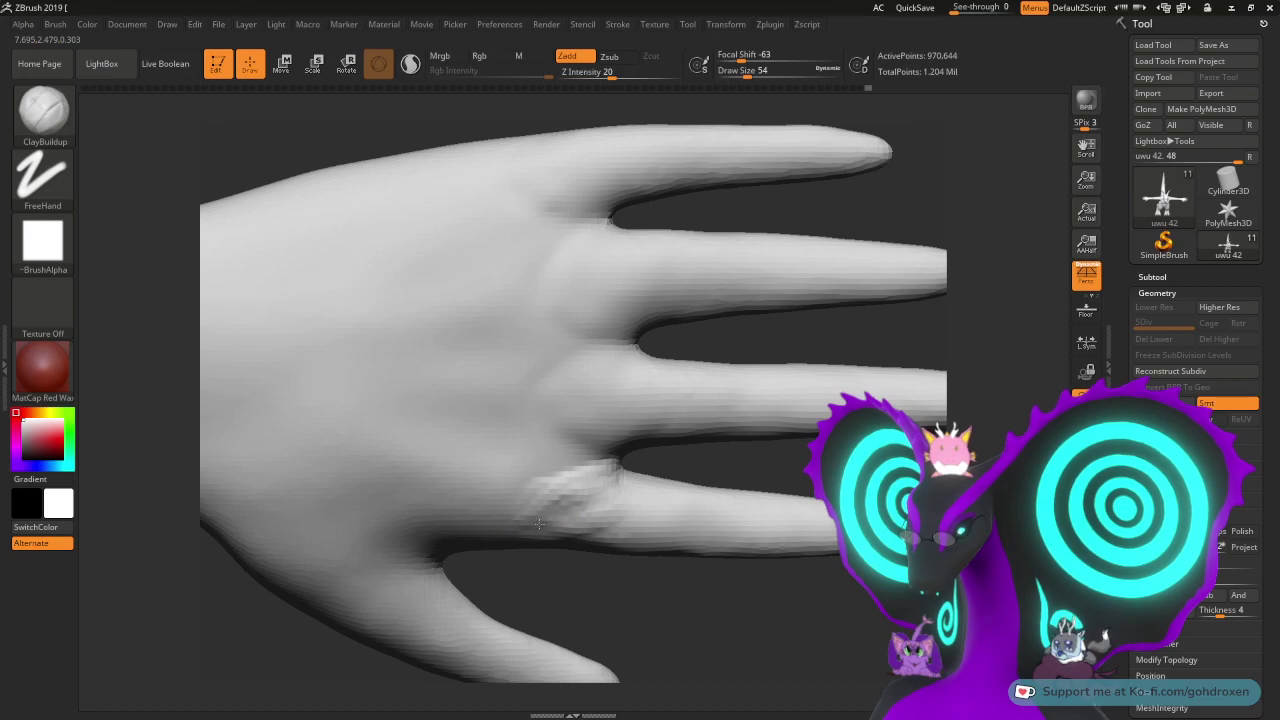
{"action": "left_click_drag", "start_coordinate": [720, 458], "coordinate": [716, 386]}
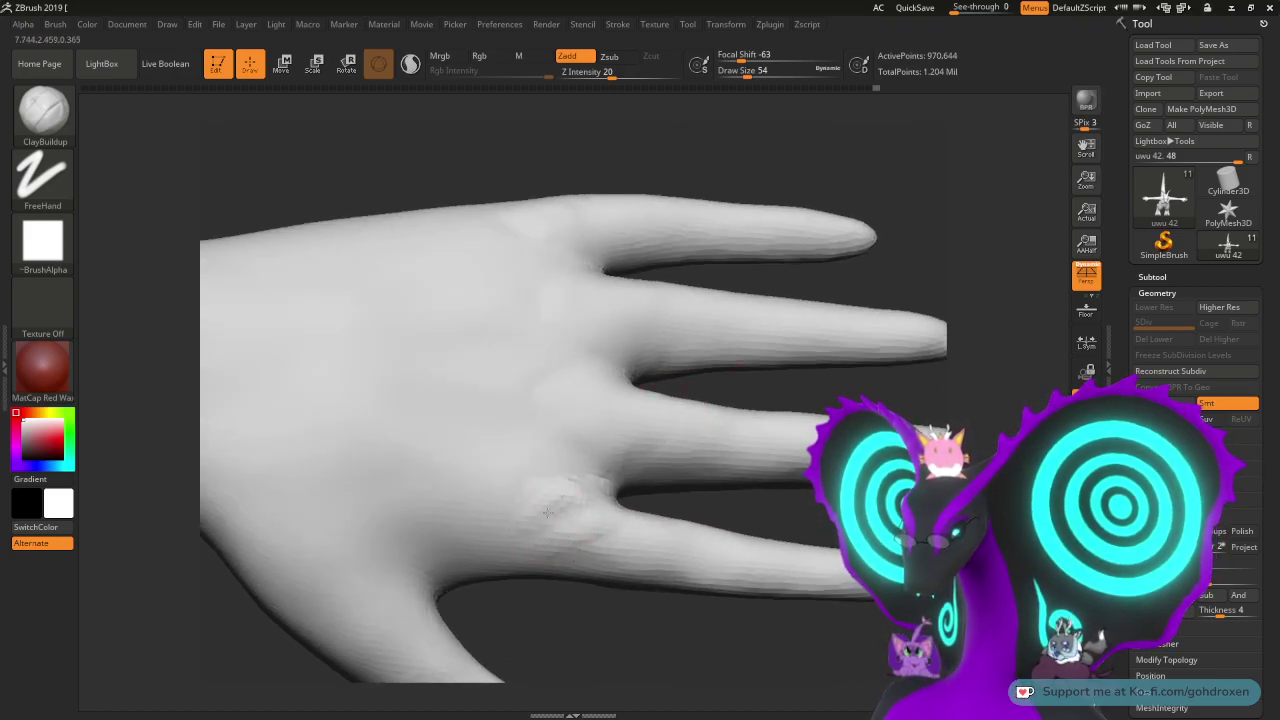
{"action": "key", "text": "shift"}
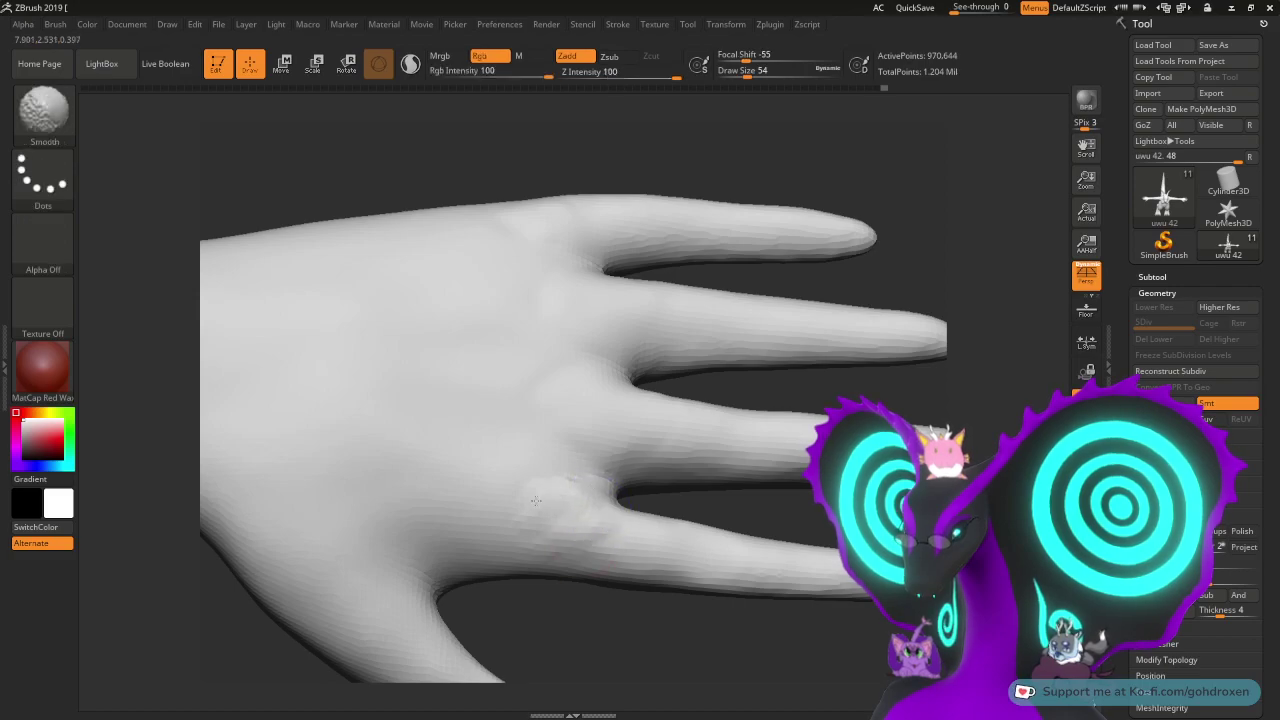
{"action": "left_click_drag", "start_coordinate": [576, 532], "coordinate": [600, 546], "text": "shift"}
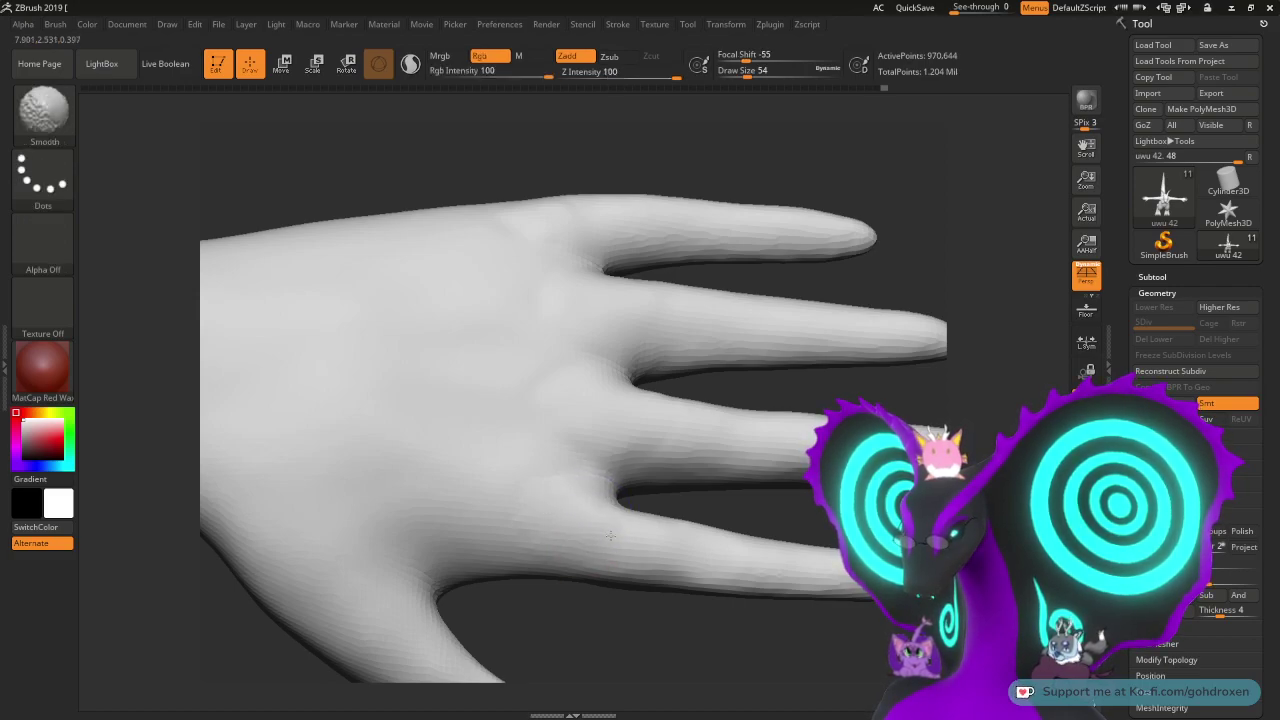
- Build up the base of the thumb on the back of the hand with ClayBuildup strokes at draw size 54
{"action": "mouse_move", "coordinate": [743, 522]}
{"action": "left_mouse_down"}
{"action": "mouse_move", "coordinate": [766, 508]}
{"action": "mouse_move", "coordinate": [748, 510]}
{"action": "mouse_move", "coordinate": [790, 546]}
{"action": "mouse_move", "coordinate": [795, 385]}
{"action": "left_mouse_up"}
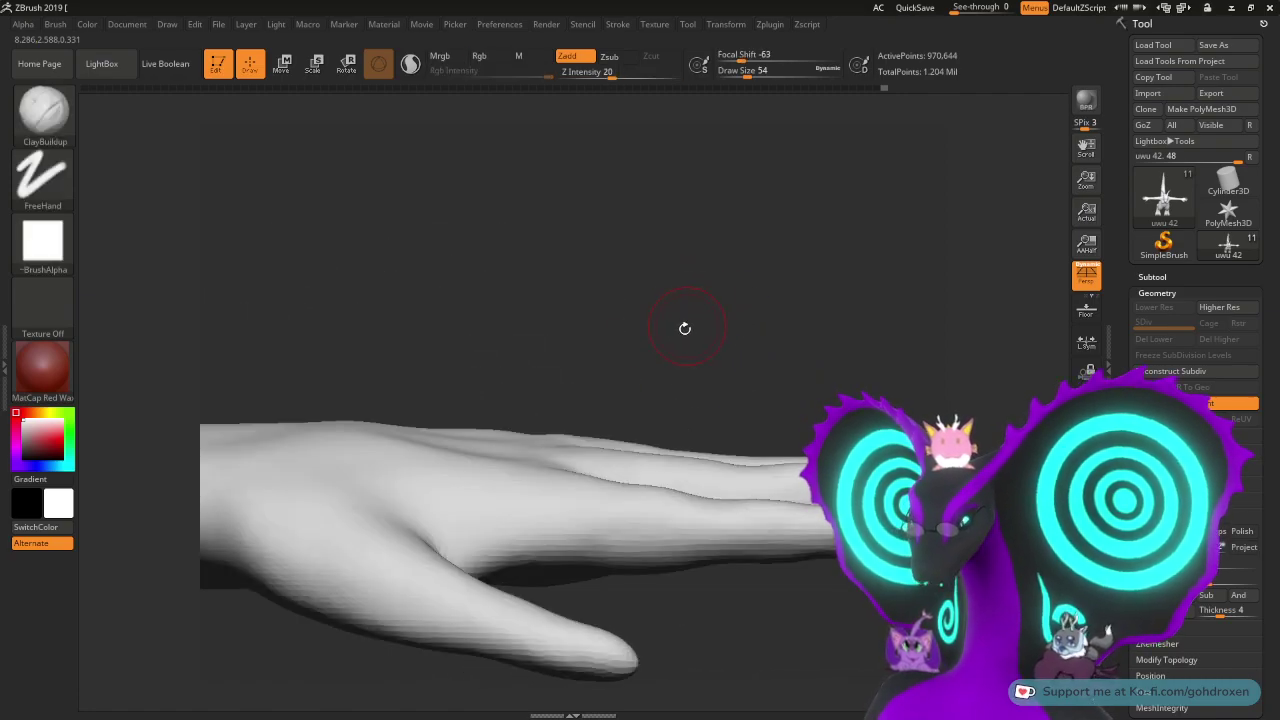
{"action": "left_click_drag", "start_coordinate": [643, 320], "coordinate": [600, 529]}
{"action": "left_click_drag", "start_coordinate": [717, 631], "coordinate": [790, 550]}
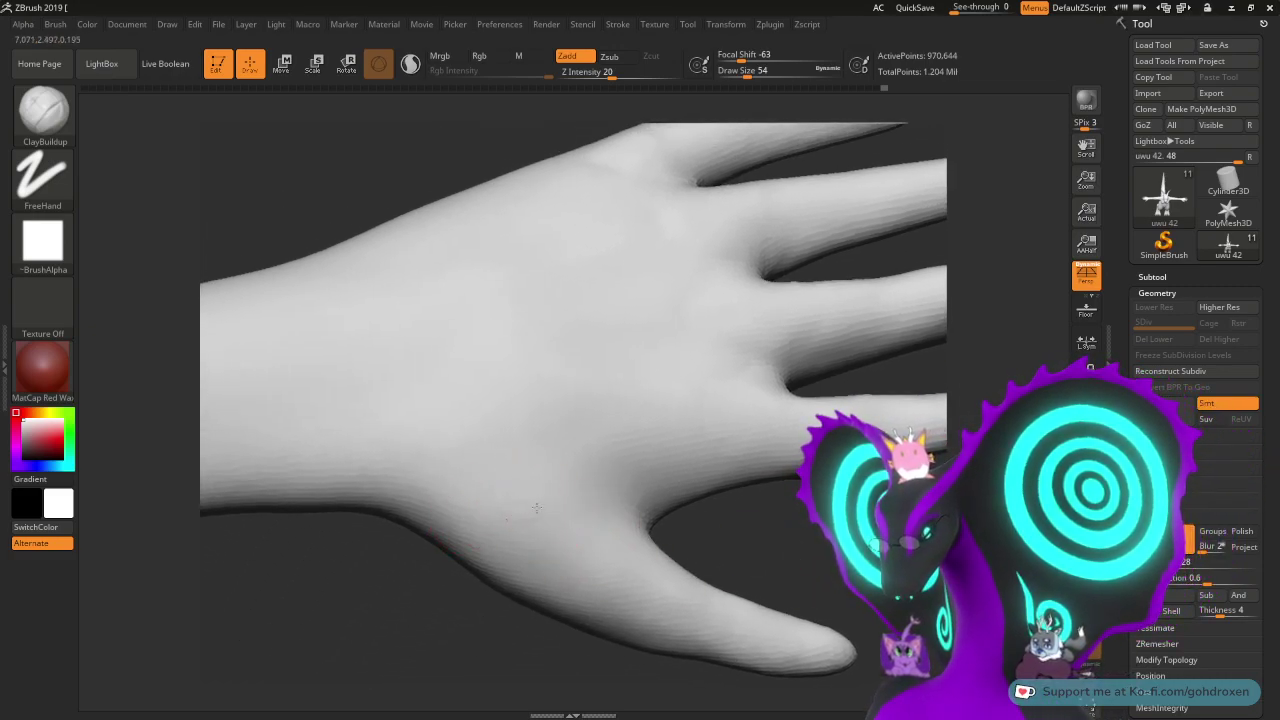
{"action": "left_click_drag", "start_coordinate": [509, 526], "coordinate": [546, 505]}
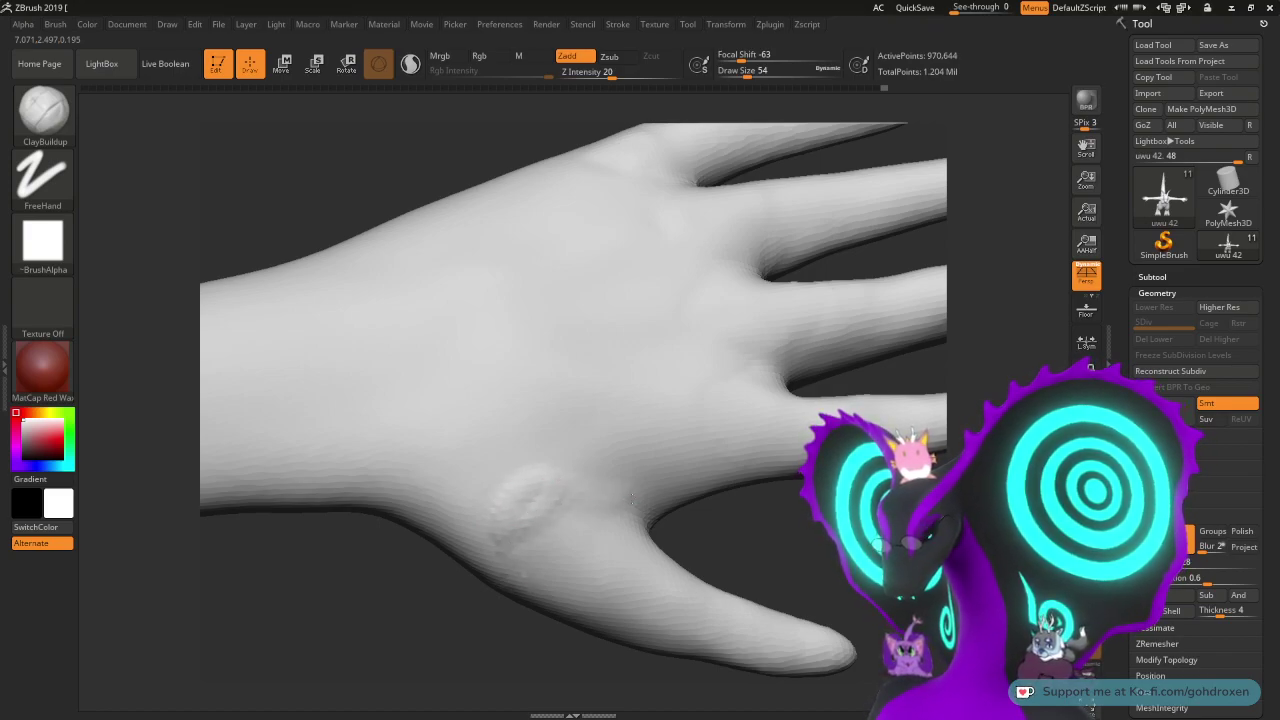
{"action": "left_click_drag", "start_coordinate": [617, 531], "coordinate": [603, 589]}
{"action": "left_click_drag", "start_coordinate": [587, 510], "coordinate": [511, 578]}
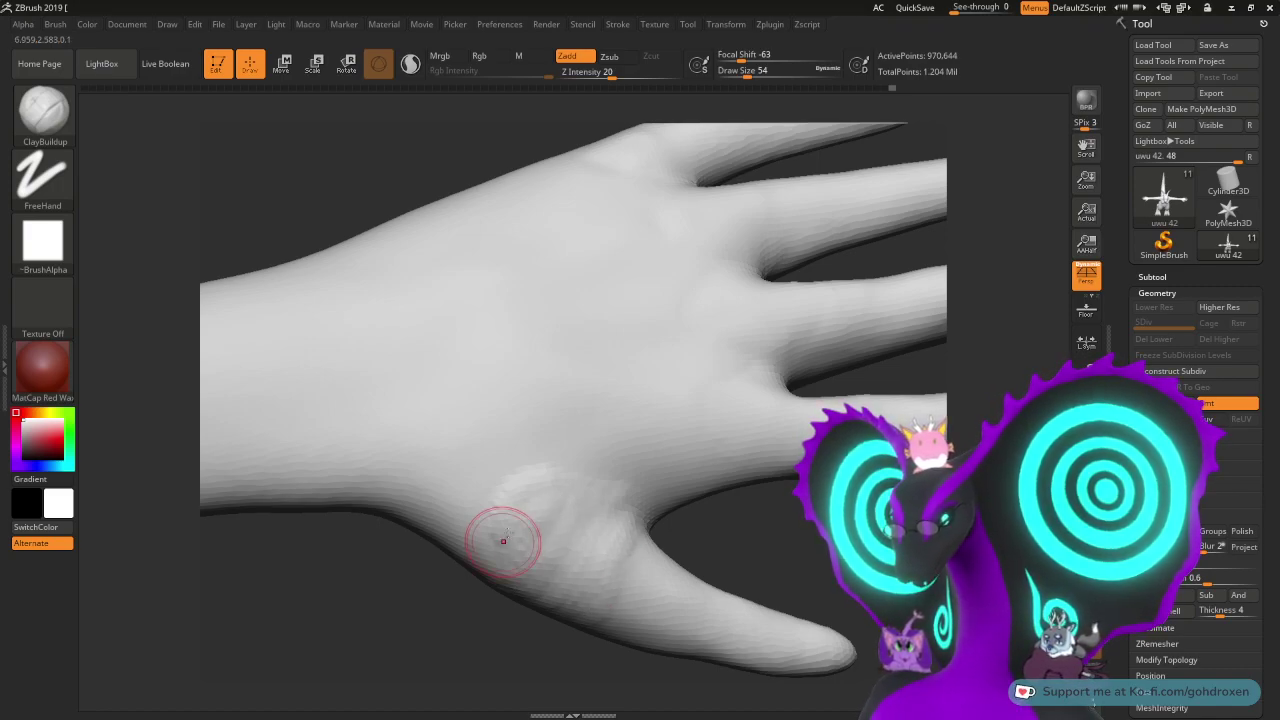
- Smooth the new clay around the thumb's base, blending it into the back and side of the hand
{"action": "key", "text": "shift"}
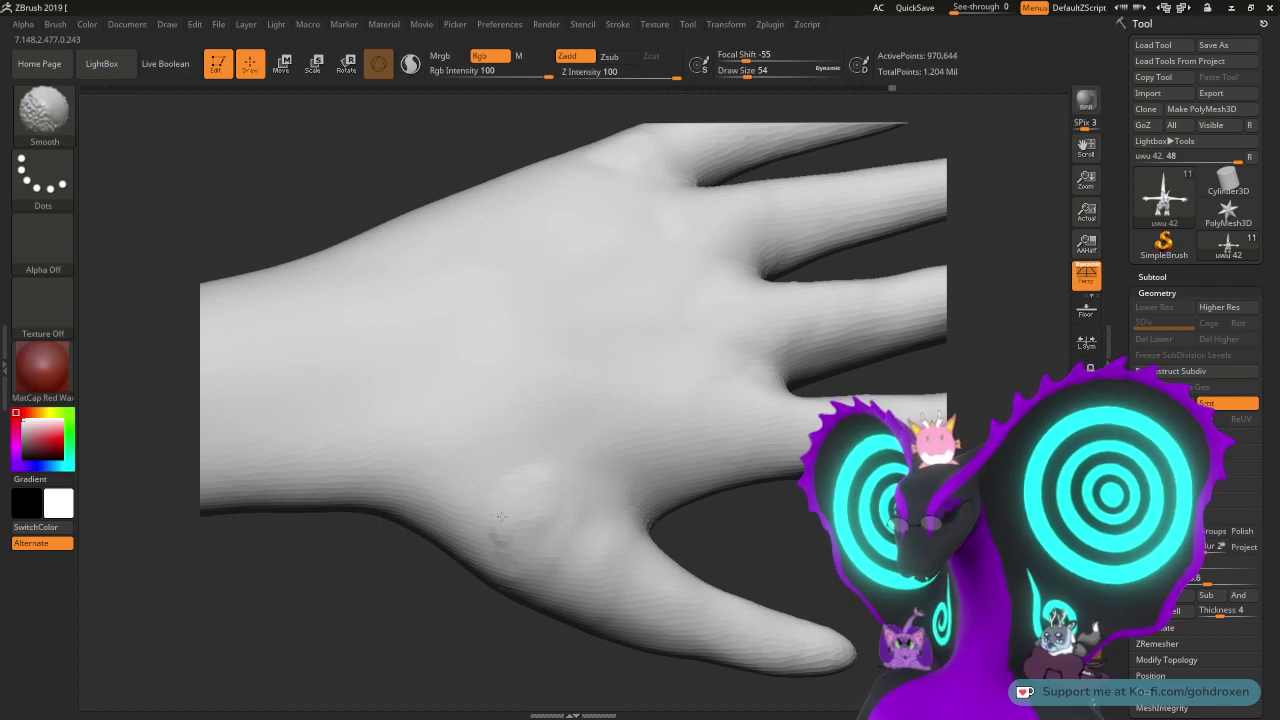
{"action": "mouse_move", "coordinate": [636, 520]}
{"action": "left_mouse_down", "text": "shift"}
{"action": "mouse_move", "coordinate": [683, 543]}
{"action": "mouse_move", "coordinate": [786, 551]}
{"action": "mouse_move", "coordinate": [746, 506]}
{"action": "mouse_move", "coordinate": [793, 434]}
{"action": "left_mouse_up", "text": "shift"}
{"action": "key", "text": "shift"}
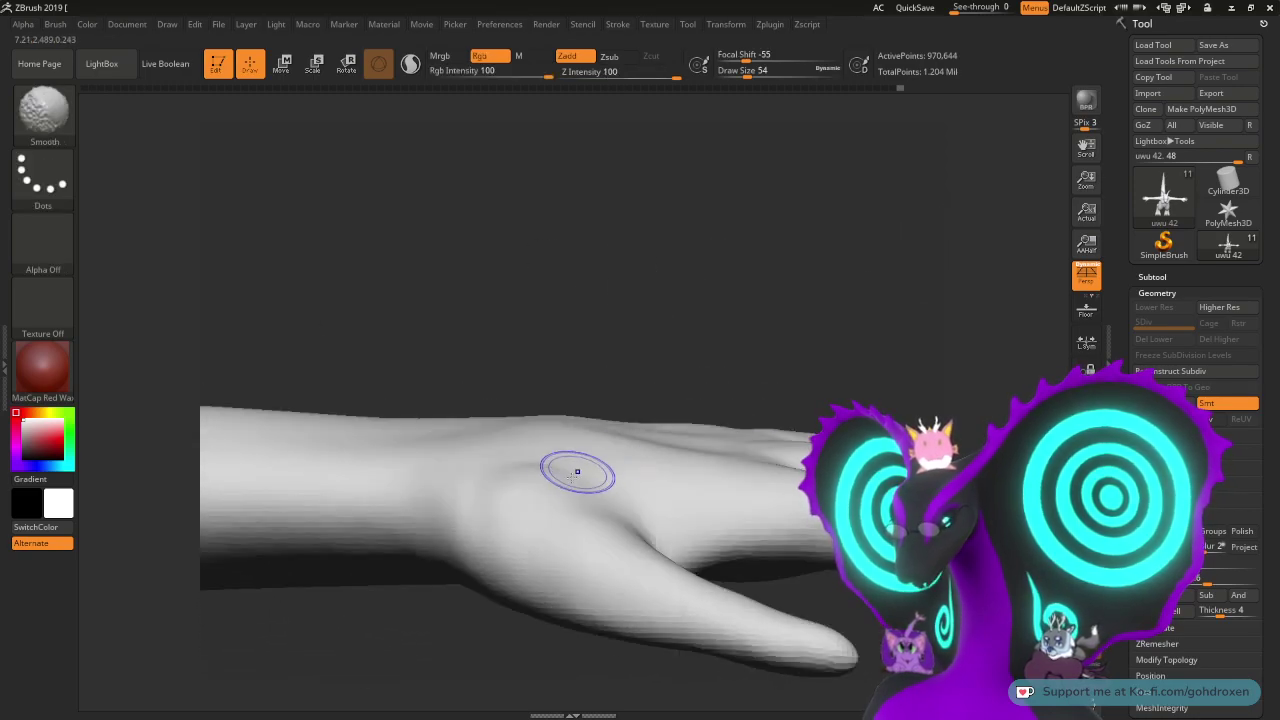
{"action": "left_click_drag", "start_coordinate": [826, 594], "coordinate": [788, 585]}
{"action": "left_click_drag", "start_coordinate": [546, 517], "coordinate": [530, 530], "text": "shift"}
{"action": "mouse_move", "coordinate": [664, 334]}
{"action": "left_mouse_down"}
{"action": "mouse_move", "coordinate": [666, 310]}
{"action": "mouse_move", "coordinate": [591, 380]}
{"action": "left_mouse_up"}
{"action": "key", "text": "shift"}
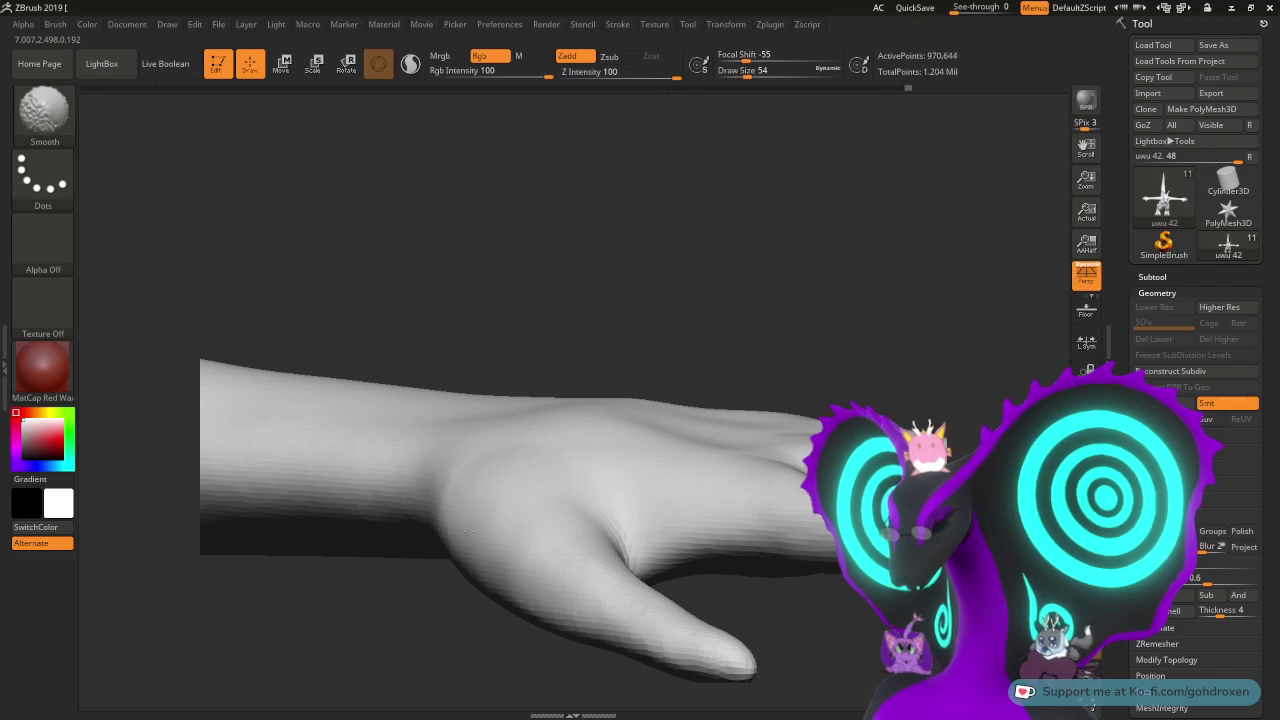
{"action": "mouse_move", "coordinate": [809, 637]}
{"action": "left_mouse_down"}
{"action": "mouse_move", "coordinate": [796, 620]}
{"action": "mouse_move", "coordinate": [717, 600]}
{"action": "left_mouse_up"}
{"action": "key", "text": "shift"}
{"action": "key", "text": "shift"}
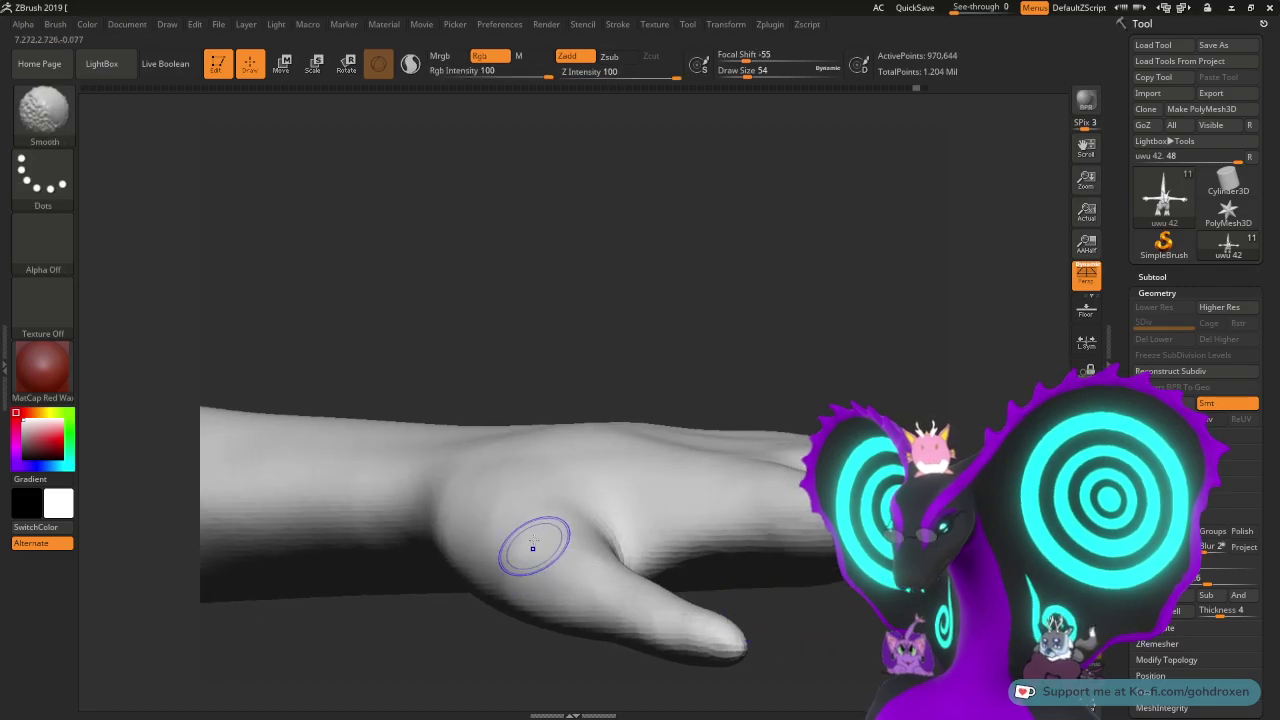
{"action": "mouse_move", "coordinate": [794, 608]}
{"action": "left_mouse_down"}
{"action": "mouse_move", "coordinate": [762, 608]}
{"action": "mouse_move", "coordinate": [837, 606]}
{"action": "left_mouse_up"}
{"action": "key", "text": "shift"}
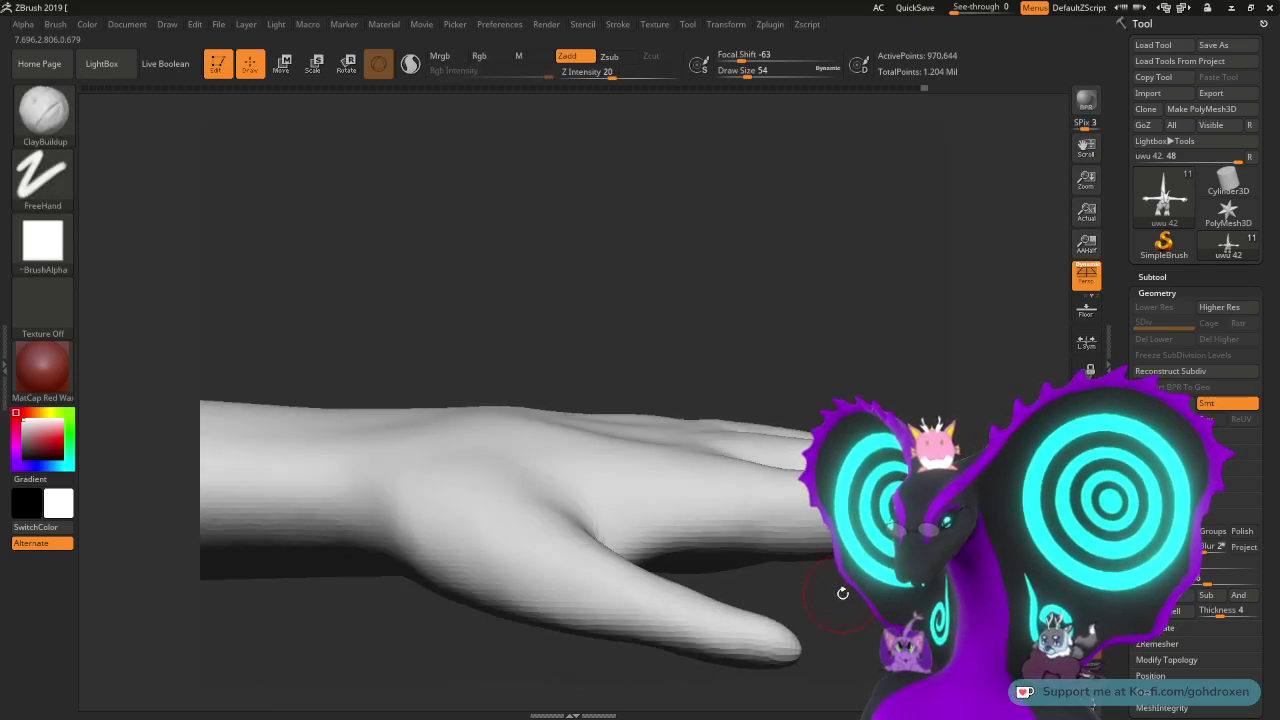
- Inspect the hand's knuckles and thumb from several angles and consult the reference board
{"action": "left_click_drag", "start_coordinate": [843, 601], "coordinate": [777, 429]}
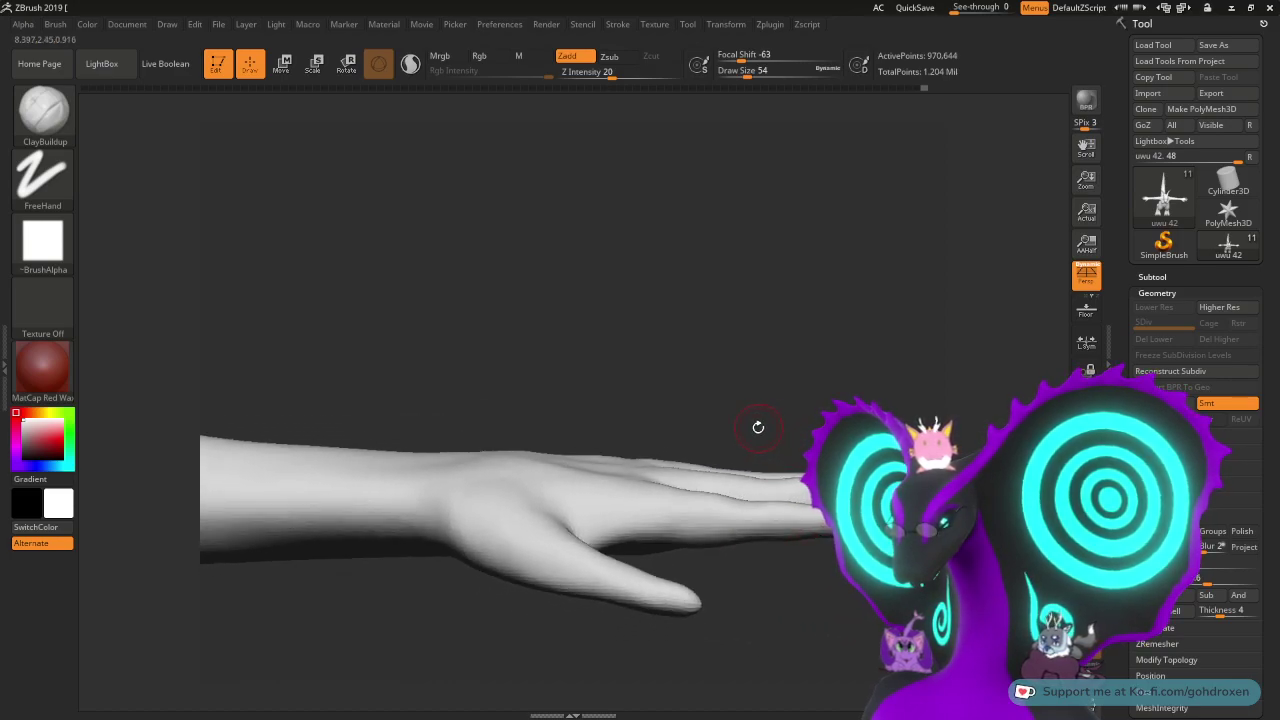
{"action": "left_click_drag", "start_coordinate": [727, 381], "coordinate": [758, 413]}
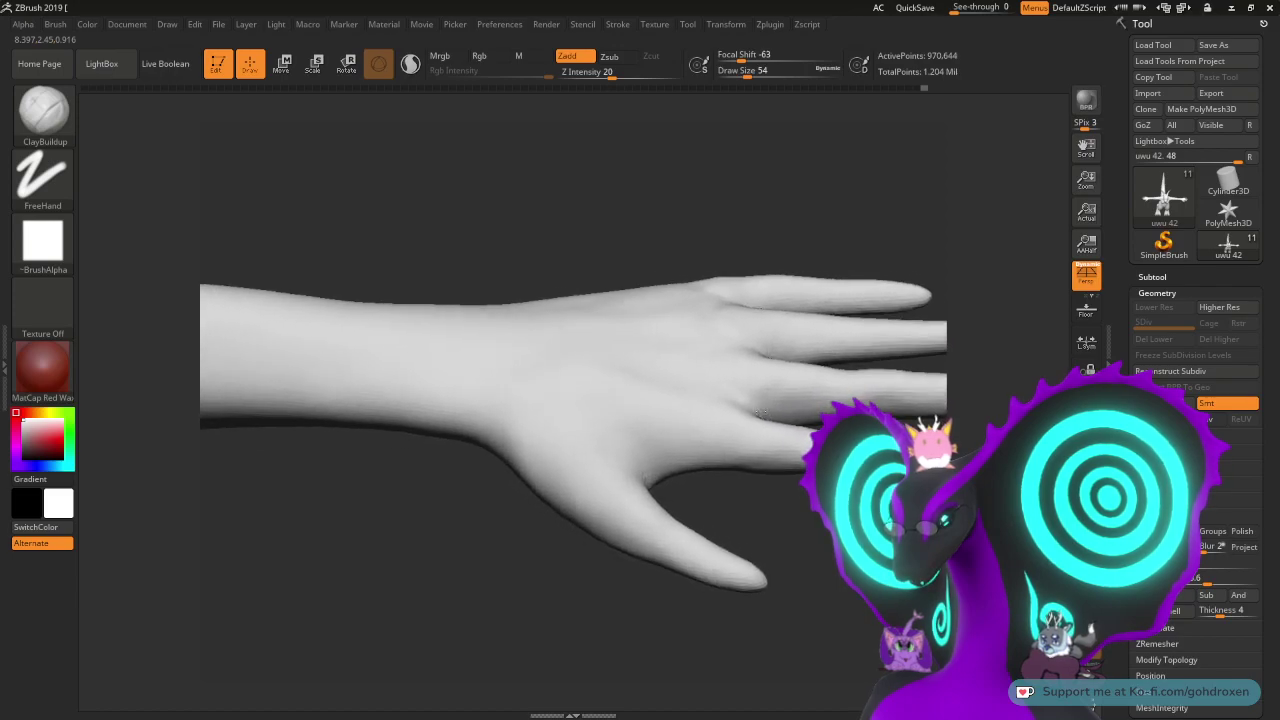
{"action": "left_click_drag", "start_coordinate": [720, 197], "coordinate": [694, 260]}
{"action": "mouse_move", "coordinate": [660, 189]}
{"action": "left_mouse_down"}
{"action": "mouse_move", "coordinate": [605, 210]}
{"action": "mouse_move", "coordinate": [615, 222]}
{"action": "left_mouse_up"}
{"action": "left_click_drag", "start_coordinate": [750, 203], "coordinate": [642, 203], "text": "alt"}
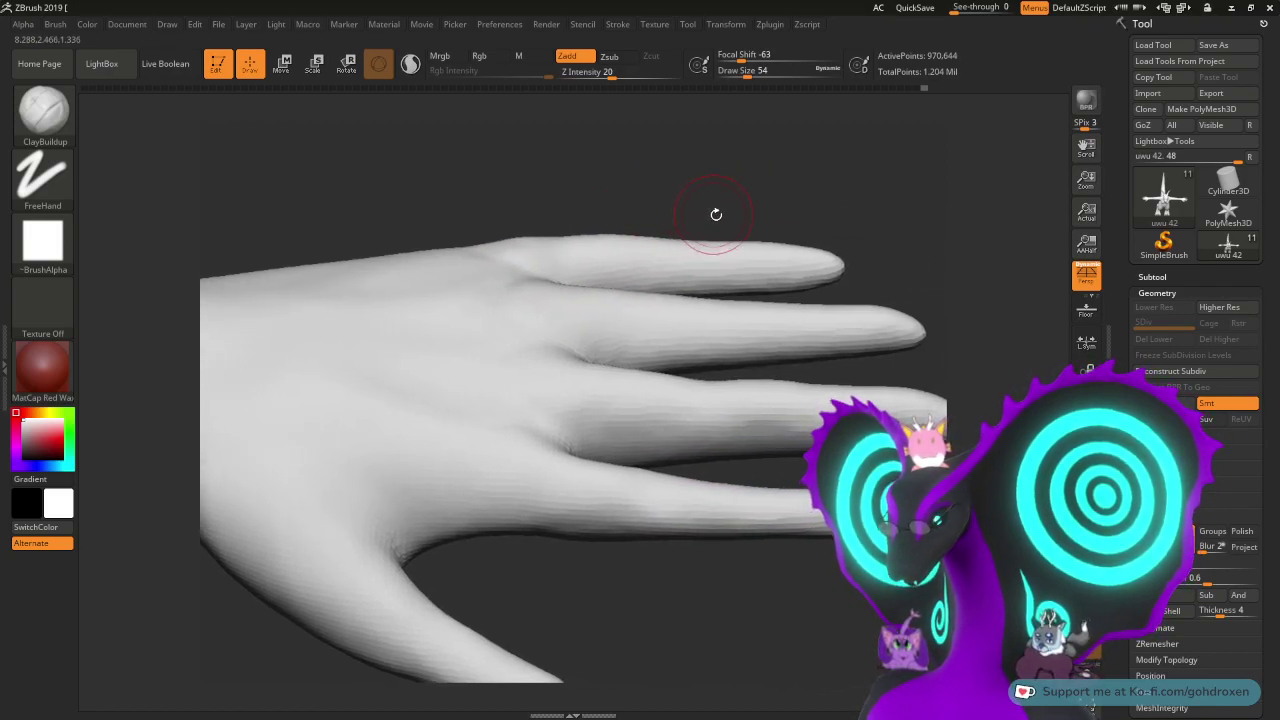
{"action": "left_click_drag", "start_coordinate": [723, 220], "coordinate": [733, 217]}
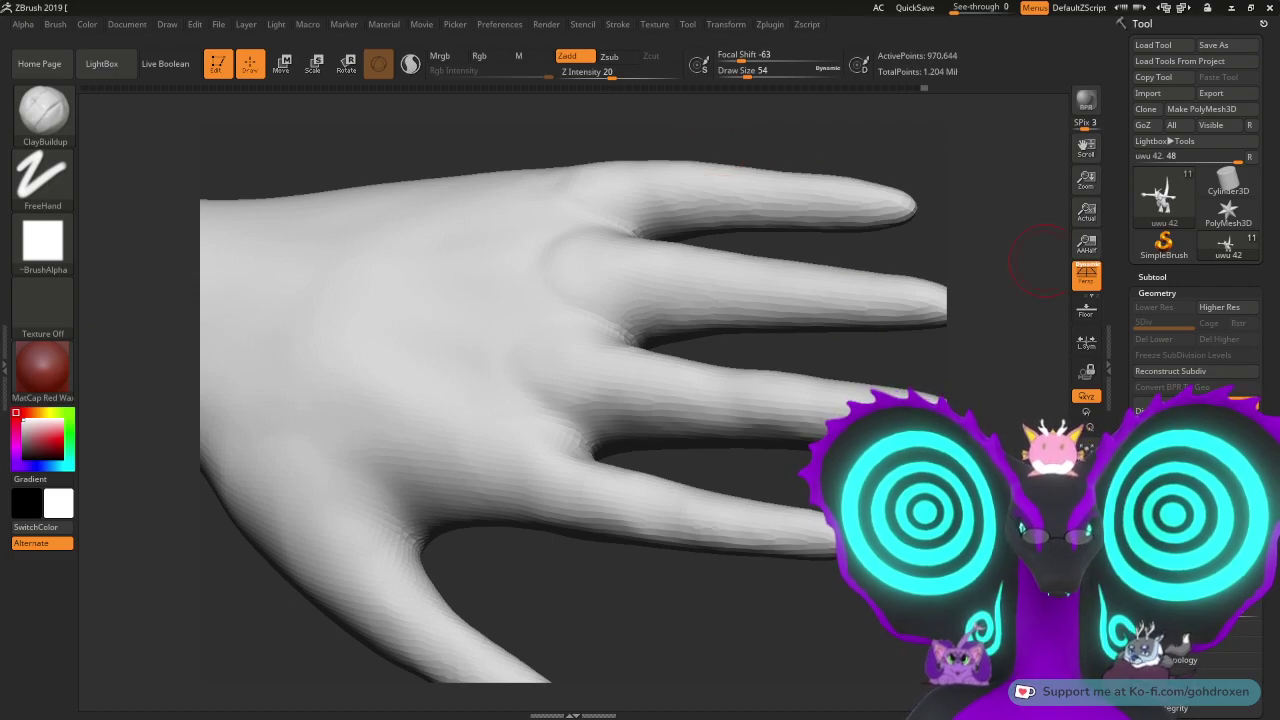
{"action": "key", "text": "alt+Tab"}
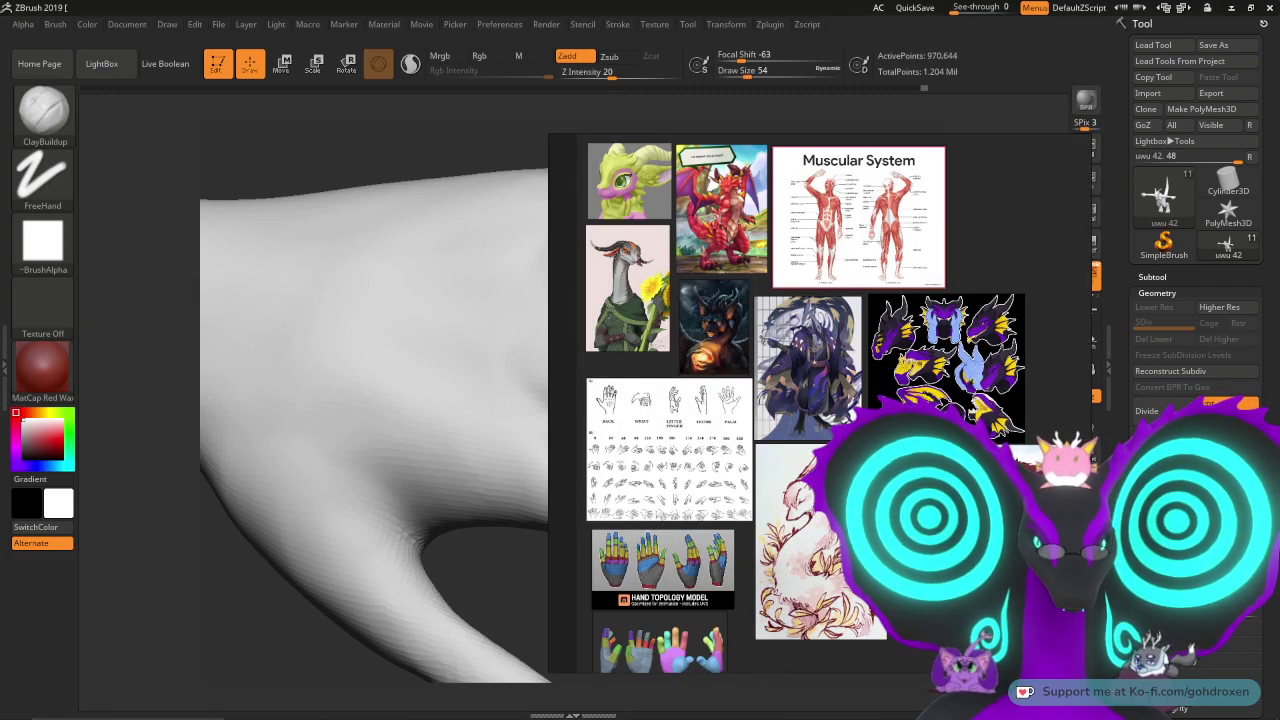
{"action": "key", "text": "alt+Tab"}
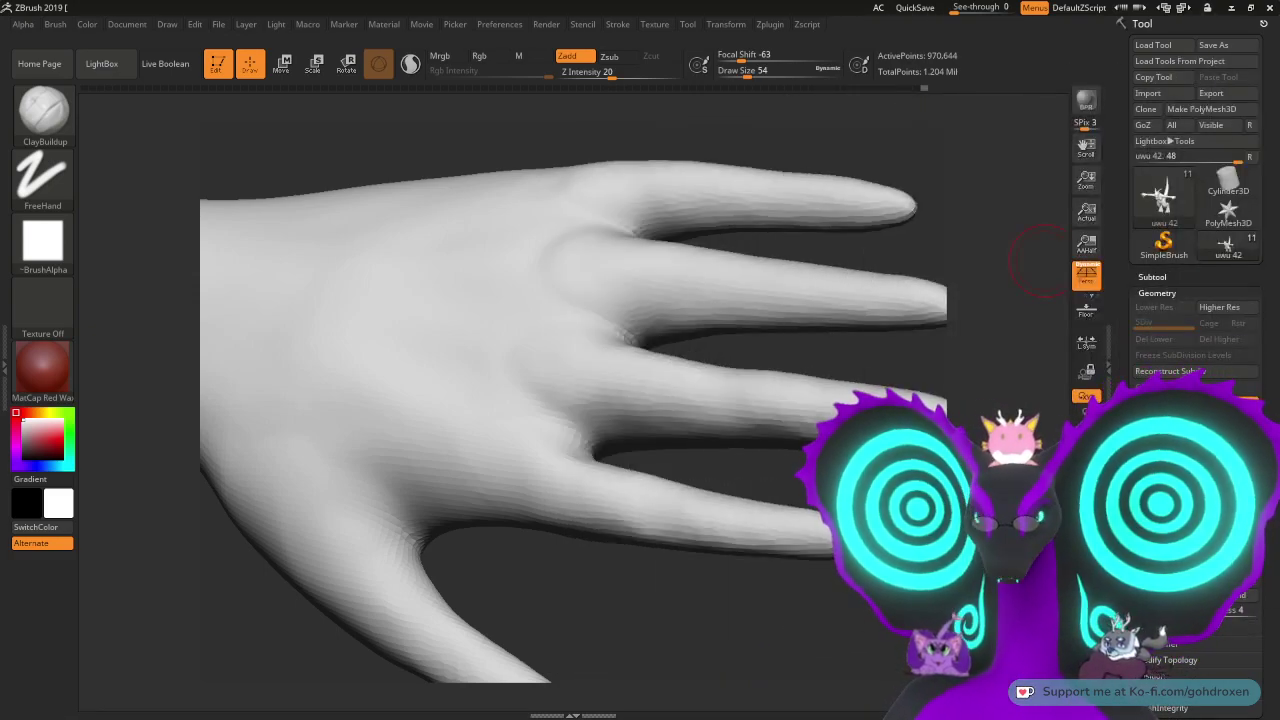
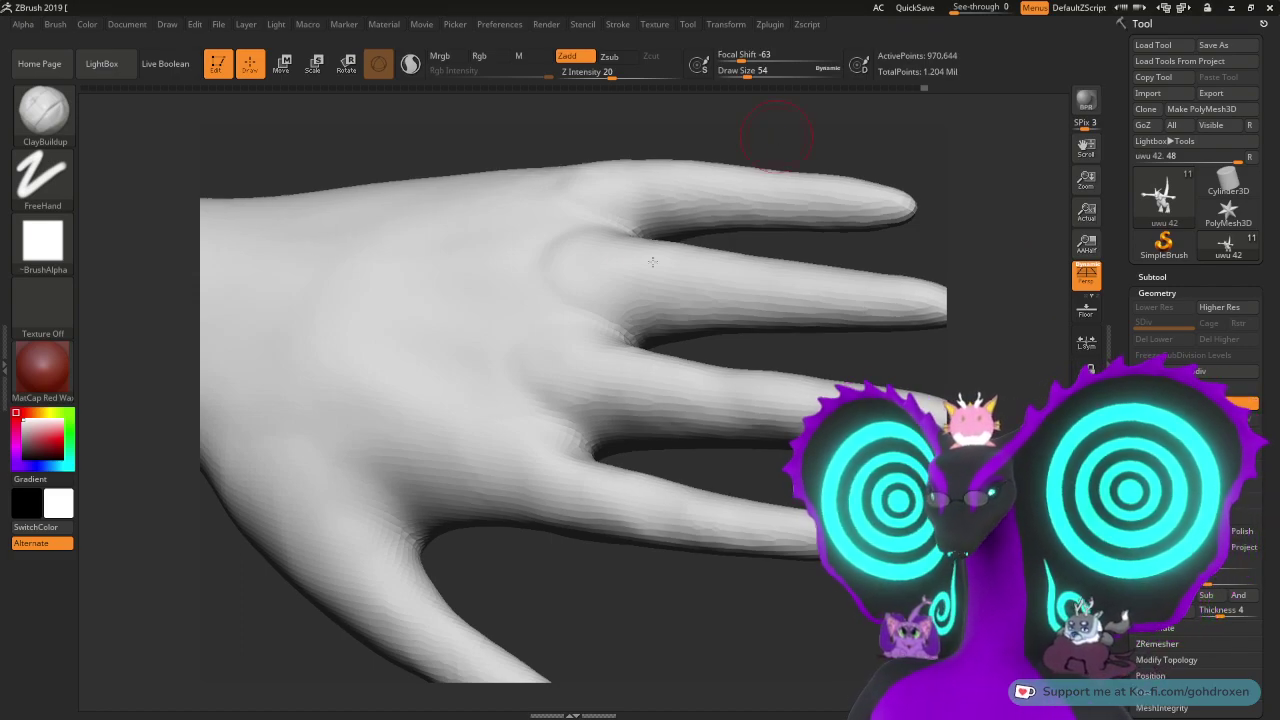
- Build up the pad on the palm side of the little finger's tip with ClayBuildup at draw size 54
{"action": "left_click_drag", "start_coordinate": [898, 266], "coordinate": [714, 243]}
{"action": "mouse_move", "coordinate": [817, 289]}
{"action": "left_mouse_down"}
{"action": "mouse_move", "coordinate": [777, 234]}
{"action": "mouse_move", "coordinate": [734, 209]}
{"action": "mouse_move", "coordinate": [723, 277]}
{"action": "mouse_move", "coordinate": [686, 226]}
{"action": "mouse_move", "coordinate": [734, 363]}
{"action": "mouse_move", "coordinate": [786, 369]}
{"action": "mouse_move", "coordinate": [786, 300]}
{"action": "mouse_move", "coordinate": [845, 286]}
{"action": "mouse_move", "coordinate": [811, 349]}
{"action": "mouse_move", "coordinate": [836, 336]}
{"action": "mouse_move", "coordinate": [799, 282]}
{"action": "left_mouse_up"}
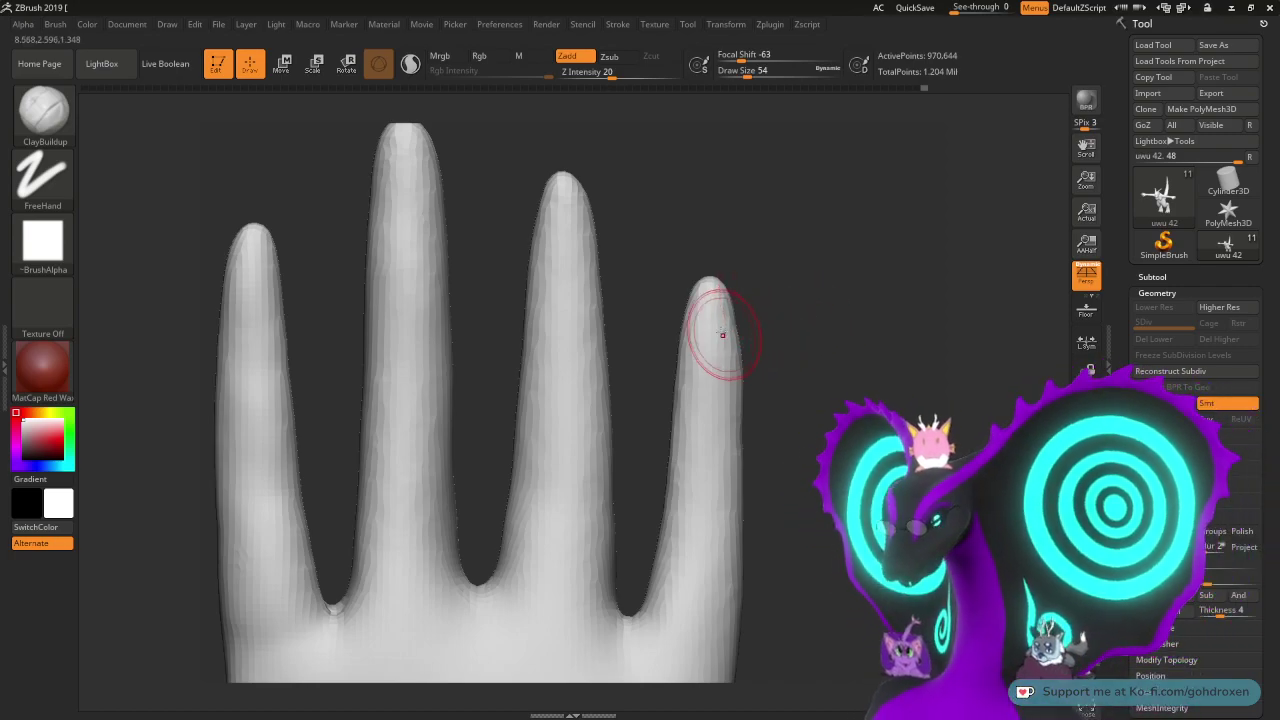
{"action": "mouse_move", "coordinate": [692, 318]}
{"action": "left_mouse_down"}
{"action": "mouse_move", "coordinate": [690, 358]}
{"action": "mouse_move", "coordinate": [698, 326]}
{"action": "mouse_move", "coordinate": [724, 362]}
{"action": "mouse_move", "coordinate": [688, 352]}
{"action": "mouse_move", "coordinate": [714, 332]}
{"action": "left_mouse_up"}
{"action": "left_click_drag", "start_coordinate": [797, 313], "coordinate": [736, 318]}
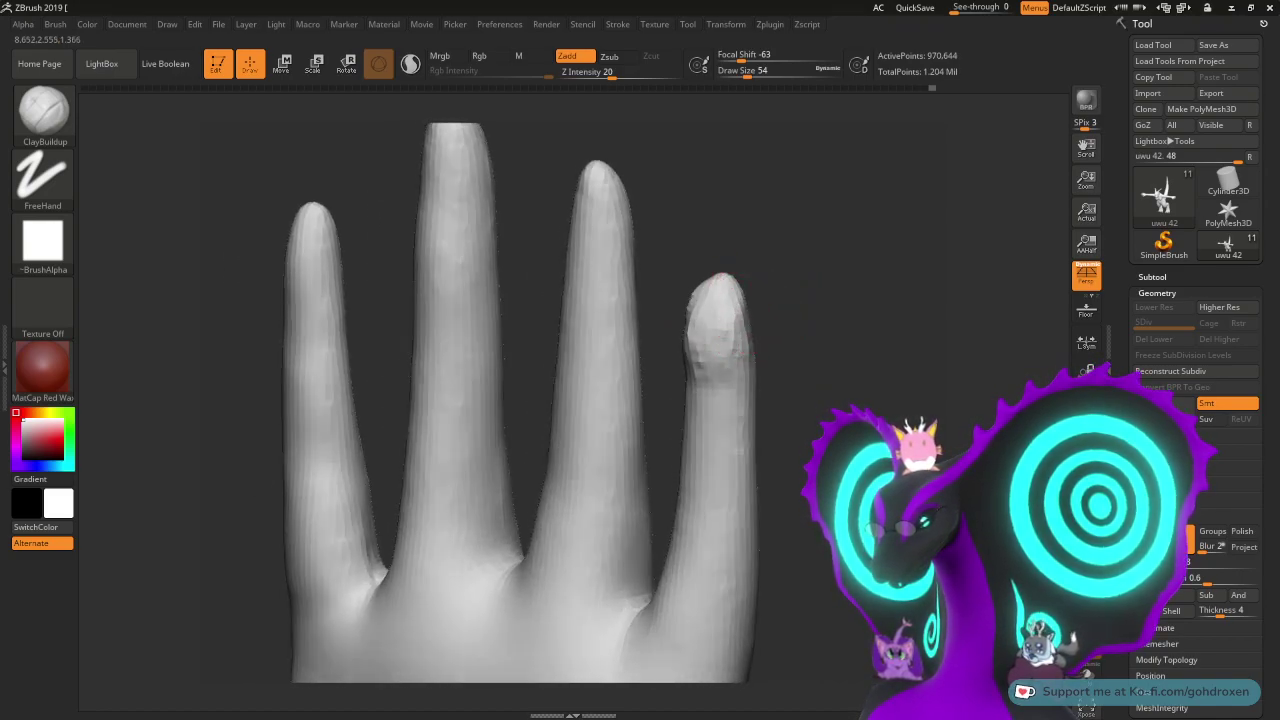
{"action": "left_click_drag", "start_coordinate": [784, 288], "coordinate": [740, 302]}
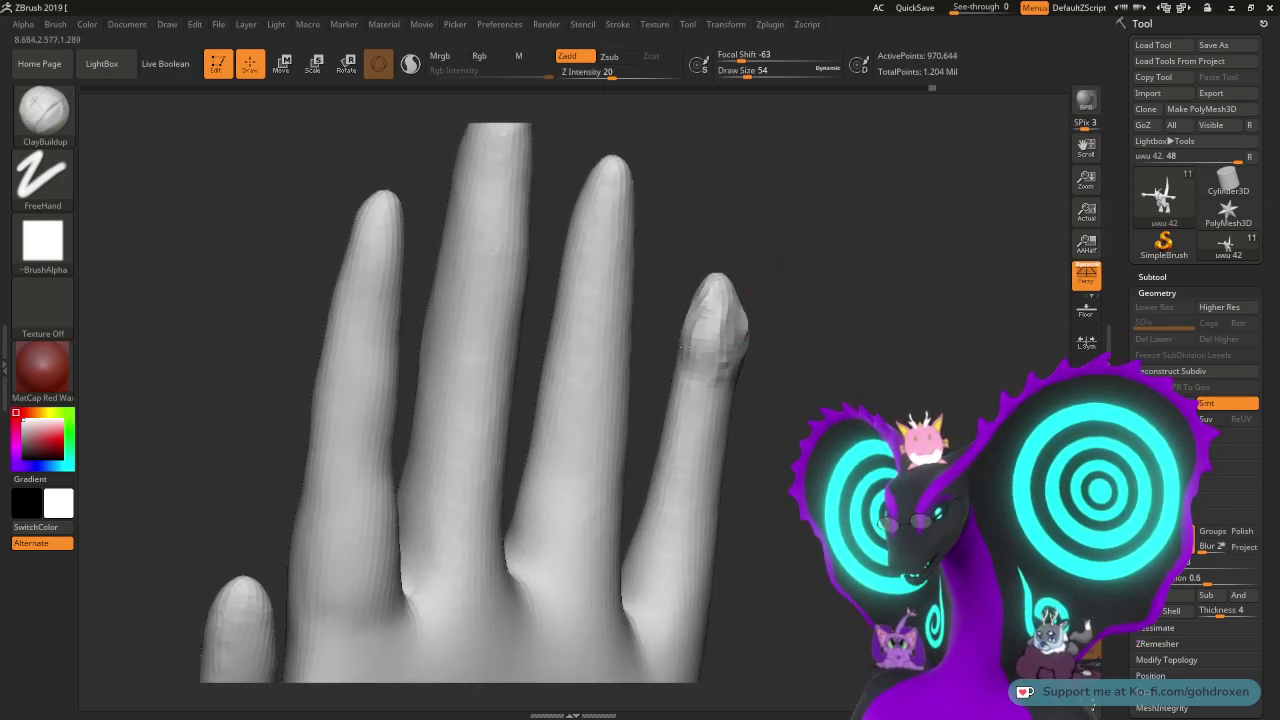
{"action": "left_click_drag", "start_coordinate": [762, 330], "coordinate": [743, 300]}
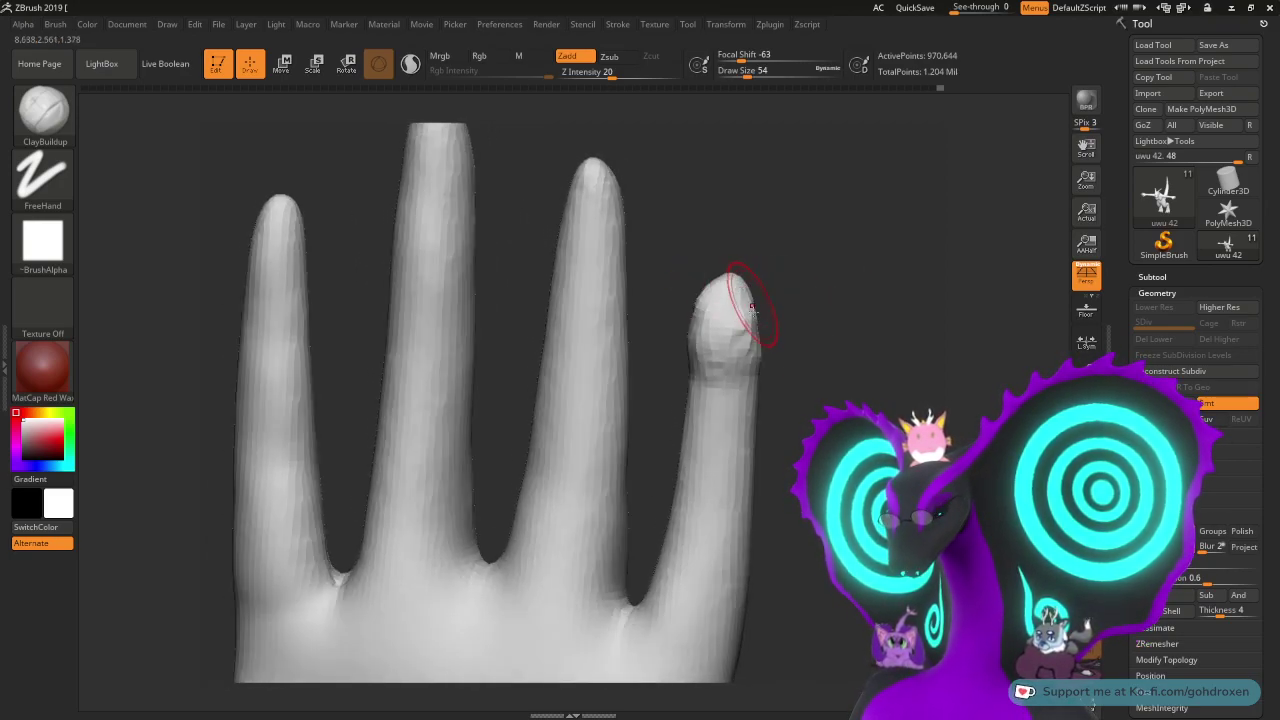
- Smooth the faceted clay on the little finger's tip
{"action": "key", "text": "shift"}
{"action": "mouse_move", "coordinate": [733, 352]}
{"action": "left_mouse_down", "text": "shift"}
{"action": "mouse_move", "coordinate": [733, 303]}
{"action": "mouse_move", "coordinate": [750, 298]}
{"action": "mouse_move", "coordinate": [710, 304]}
{"action": "left_mouse_up", "text": "shift"}
{"action": "key", "text": "shift"}
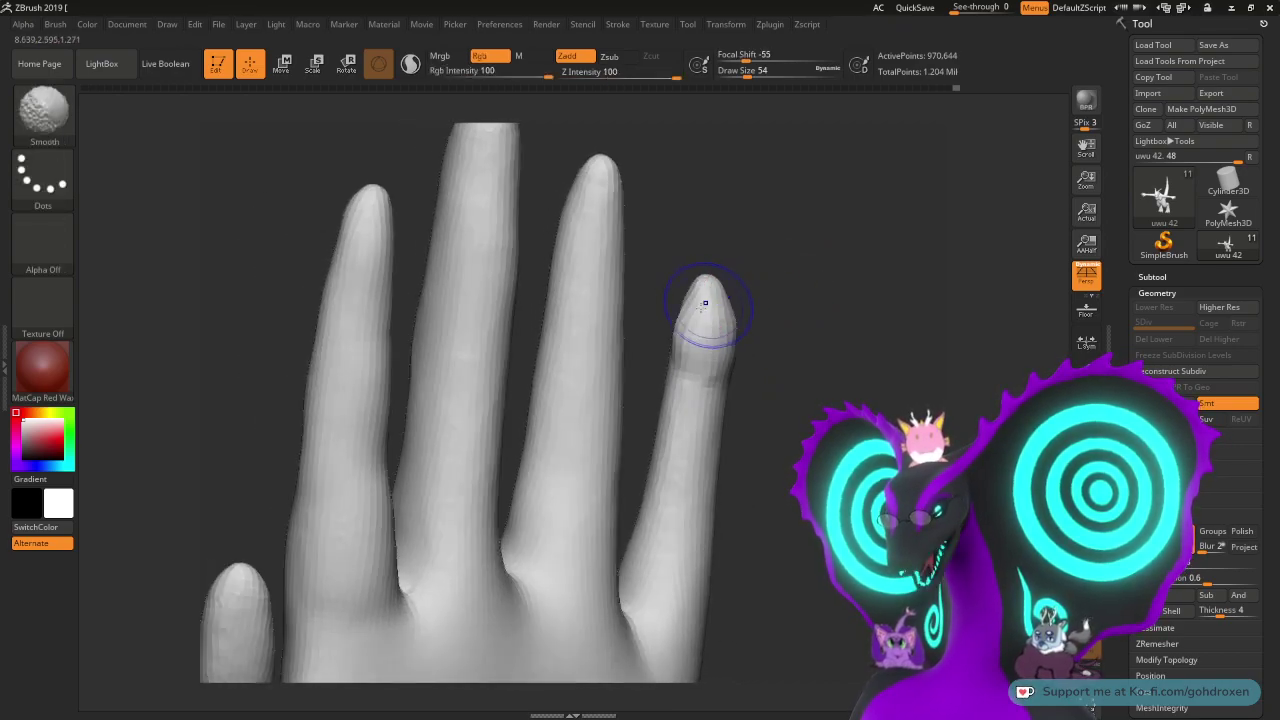
{"action": "mouse_move", "coordinate": [786, 351]}
{"action": "left_mouse_down"}
{"action": "mouse_move", "coordinate": [748, 338]}
{"action": "mouse_move", "coordinate": [736, 312]}
{"action": "mouse_move", "coordinate": [769, 306]}
{"action": "mouse_move", "coordinate": [729, 302]}
{"action": "mouse_move", "coordinate": [797, 297]}
{"action": "left_mouse_up"}
- Inflate the little finger's tip pad with the Inflat brush at draw size 54 and smooth its surface
{"action": "left_click", "coordinate": [43, 110]}
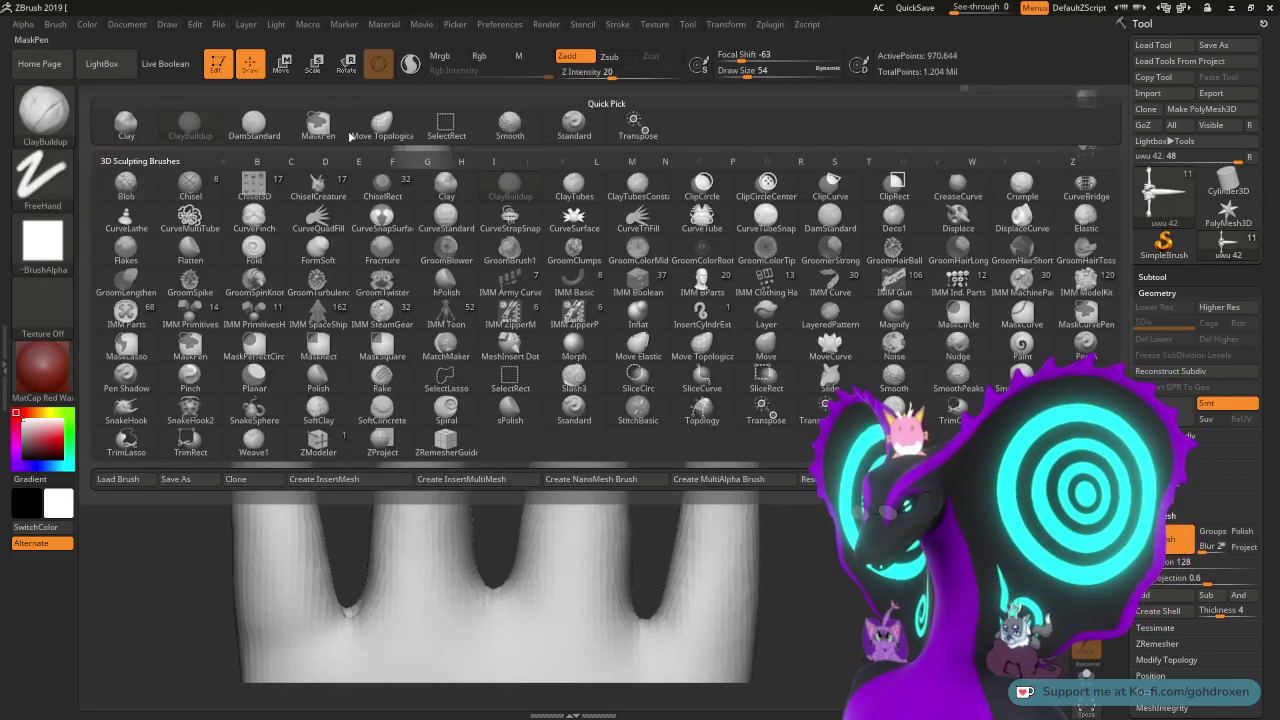
{"action": "left_click", "coordinate": [638, 312]}
{"action": "left_click_drag", "start_coordinate": [839, 331], "coordinate": [801, 346], "text": "alt"}
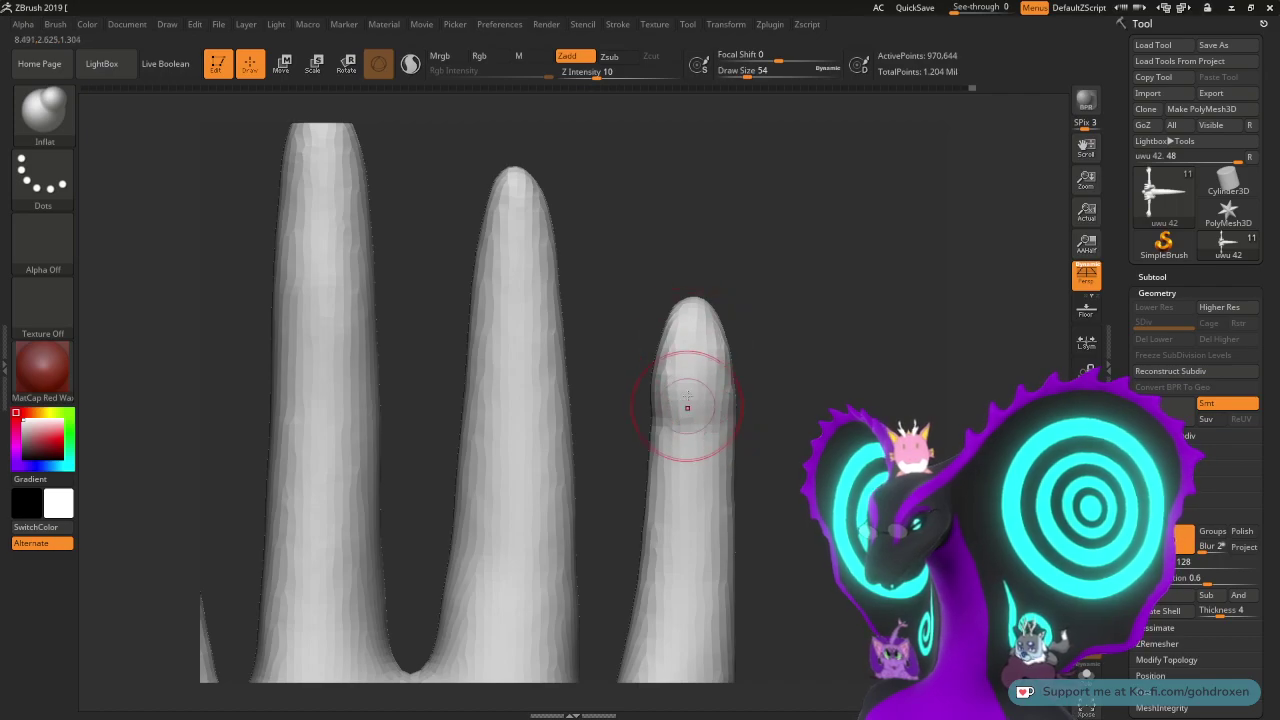
{"action": "right_click_drag", "start_coordinate": [708, 411], "coordinate": [727, 366]}
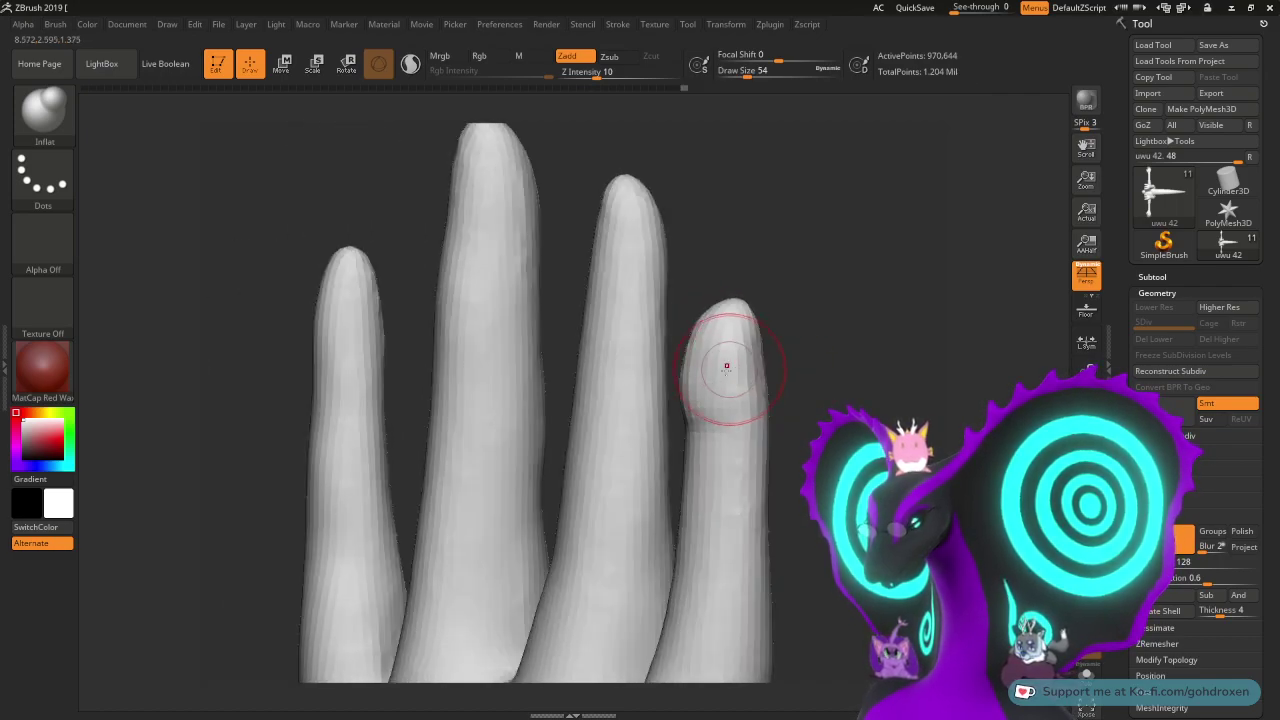
{"action": "mouse_move", "coordinate": [762, 418]}
{"action": "right_mouse_down"}
{"action": "mouse_move", "coordinate": [696, 321]}
{"action": "mouse_move", "coordinate": [718, 357]}
{"action": "mouse_move", "coordinate": [674, 347]}
{"action": "right_mouse_up"}
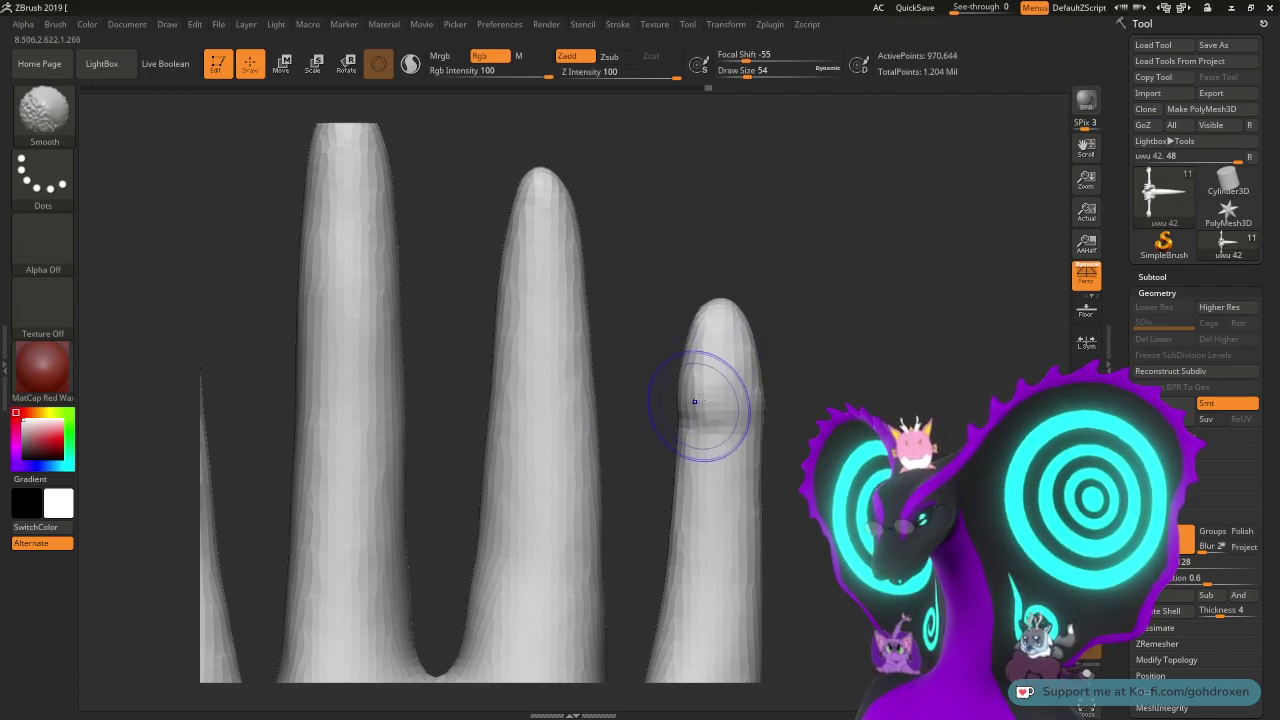
{"action": "mouse_move", "coordinate": [837, 323]}
{"action": "right_mouse_down"}
{"action": "mouse_move", "coordinate": [837, 300]}
{"action": "mouse_move", "coordinate": [861, 311]}
{"action": "mouse_move", "coordinate": [800, 305]}
{"action": "mouse_move", "coordinate": [856, 322]}
{"action": "right_mouse_up"}
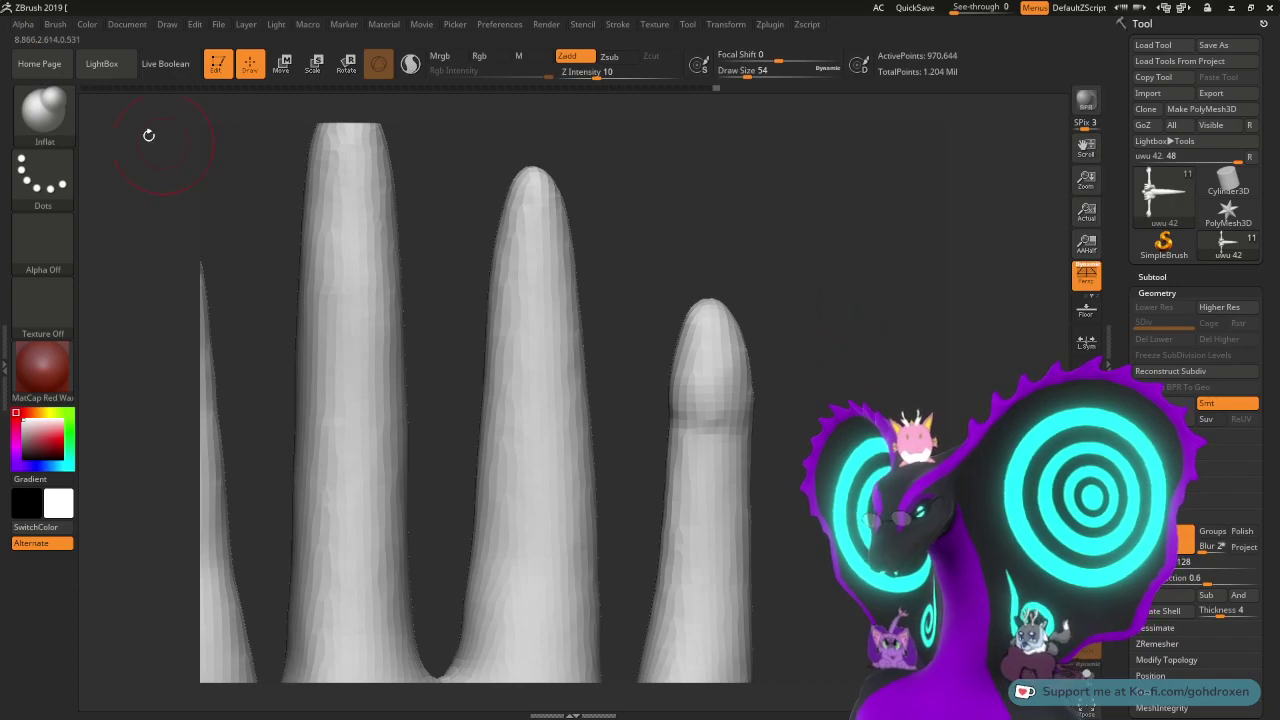
- Switch to the DamStandard brush at draw size 17 for the crease below the little finger's tip pad
{"action": "left_click", "coordinate": [70, 122]}
{"action": "left_click", "coordinate": [198, 128]}
{"action": "left_click", "coordinate": [60, 115]}
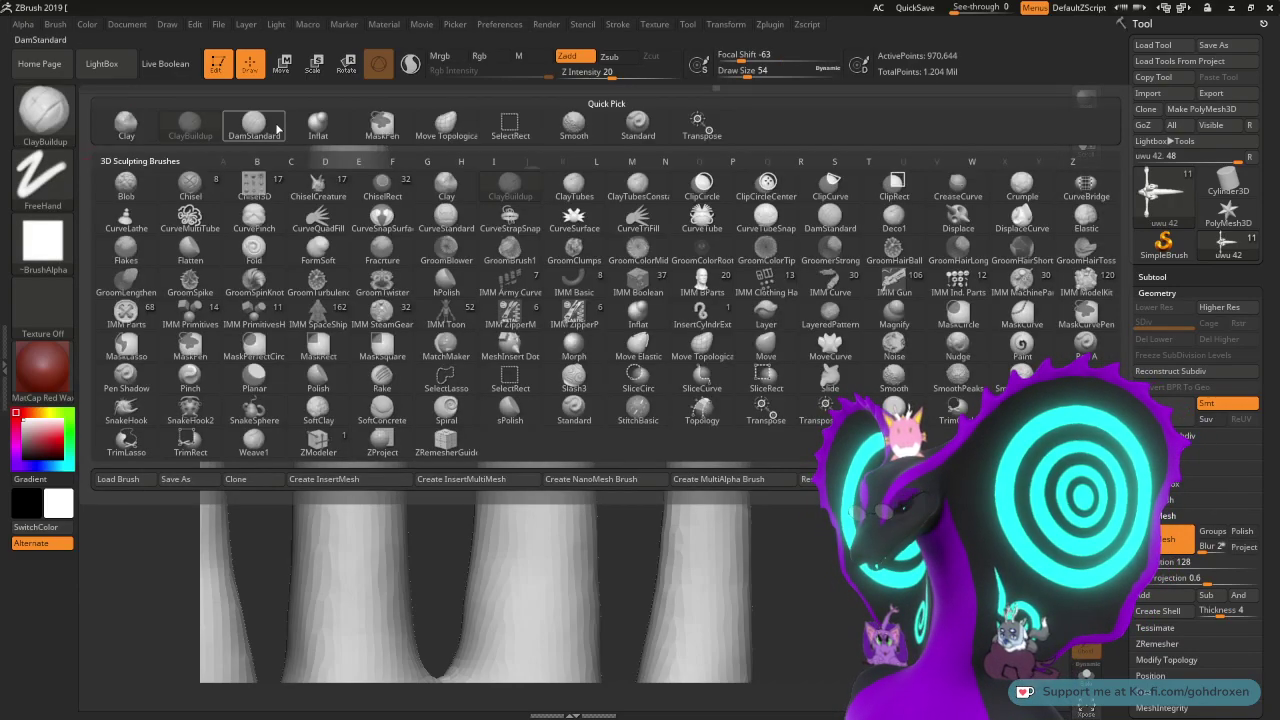
{"action": "left_click", "coordinate": [279, 129]}
{"action": "right_click_drag", "start_coordinate": [797, 389], "coordinate": [845, 376]}
{"action": "key", "text": "space"}
{"action": "left_click_drag", "start_coordinate": [845, 377], "coordinate": [831, 379]}
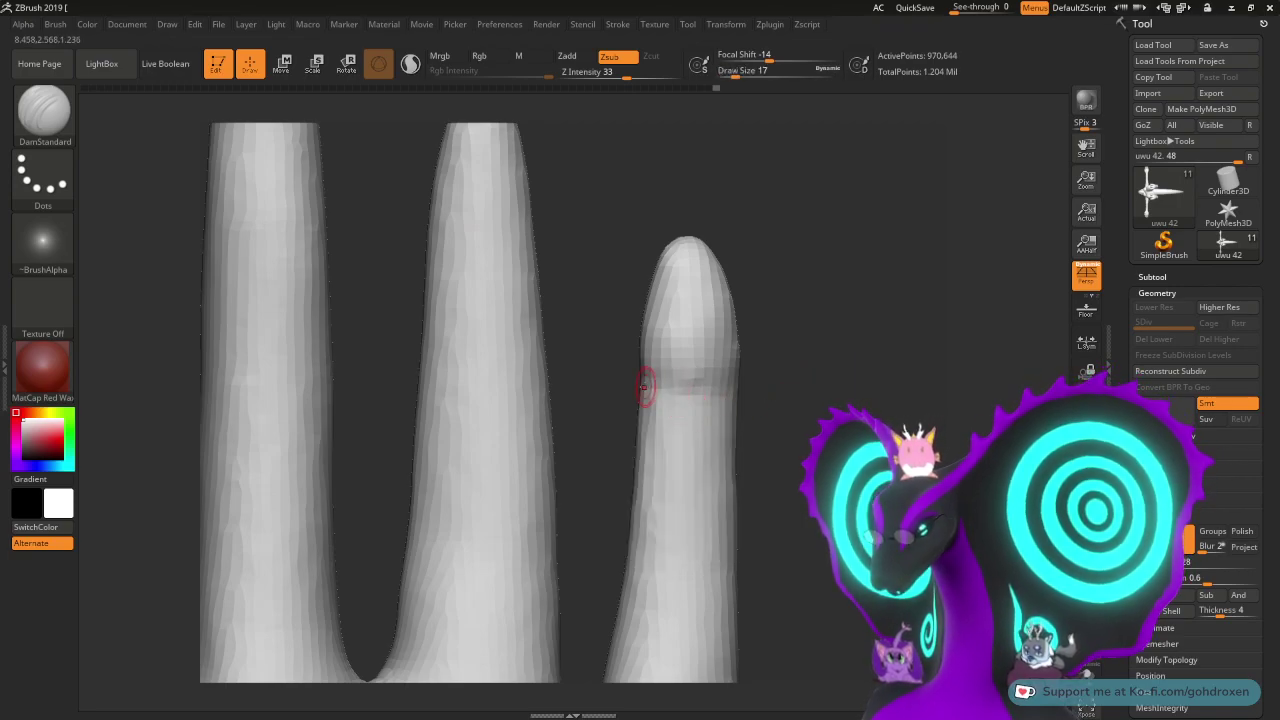
- Carve a crease below the short finger's tip segment with the DamStandard brush and smooth its edges
{"action": "right_click_drag", "start_coordinate": [787, 392], "coordinate": [769, 387]}
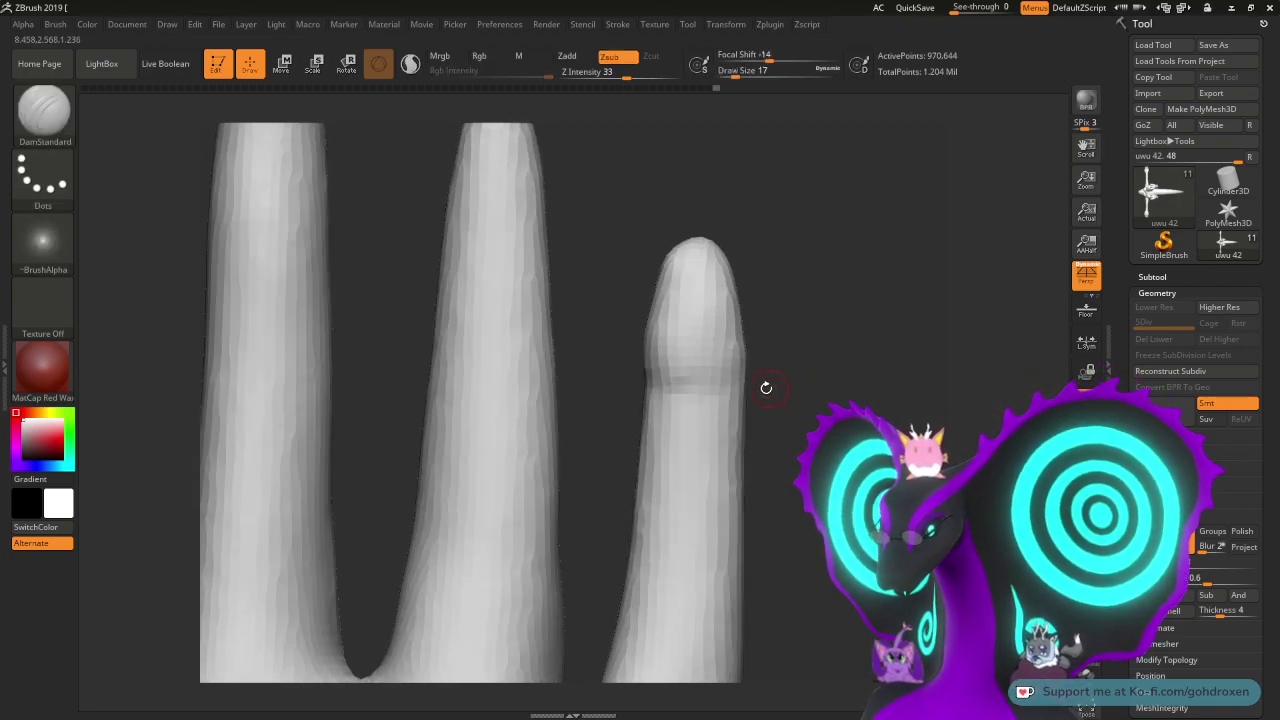
{"action": "key", "text": "shift"}
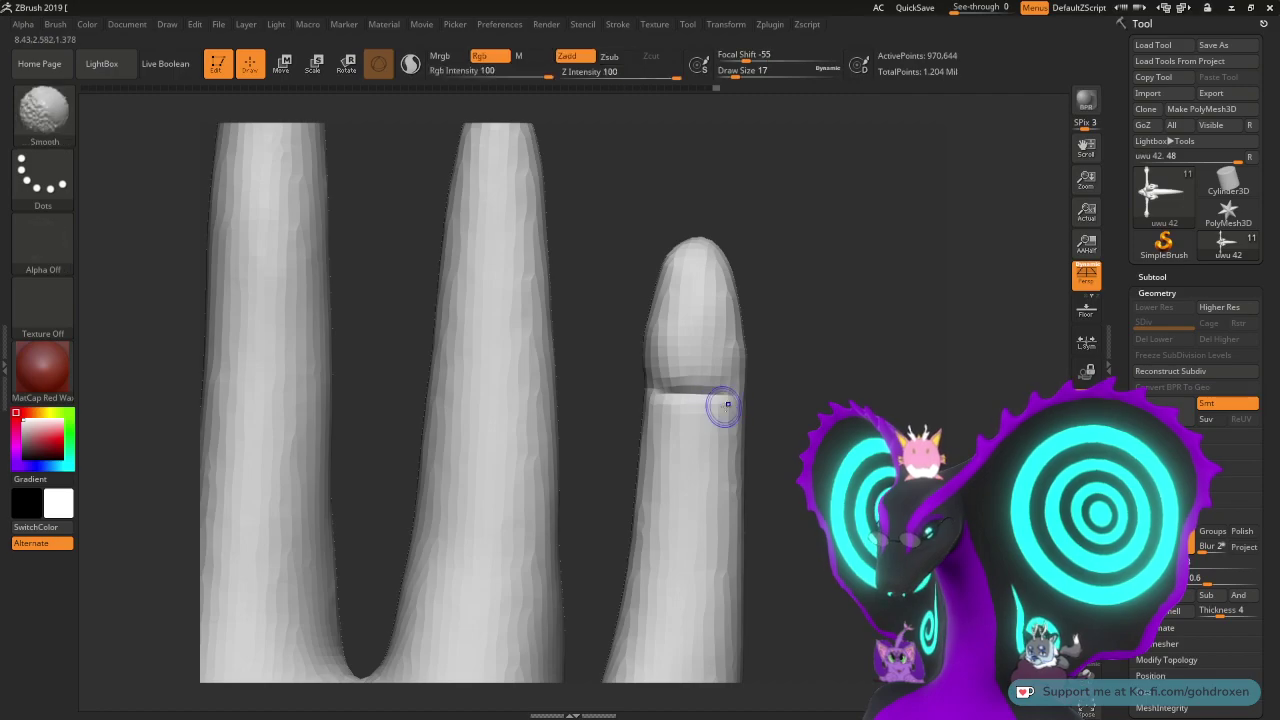
{"action": "right_click_drag", "start_coordinate": [814, 366], "coordinate": [713, 404]}
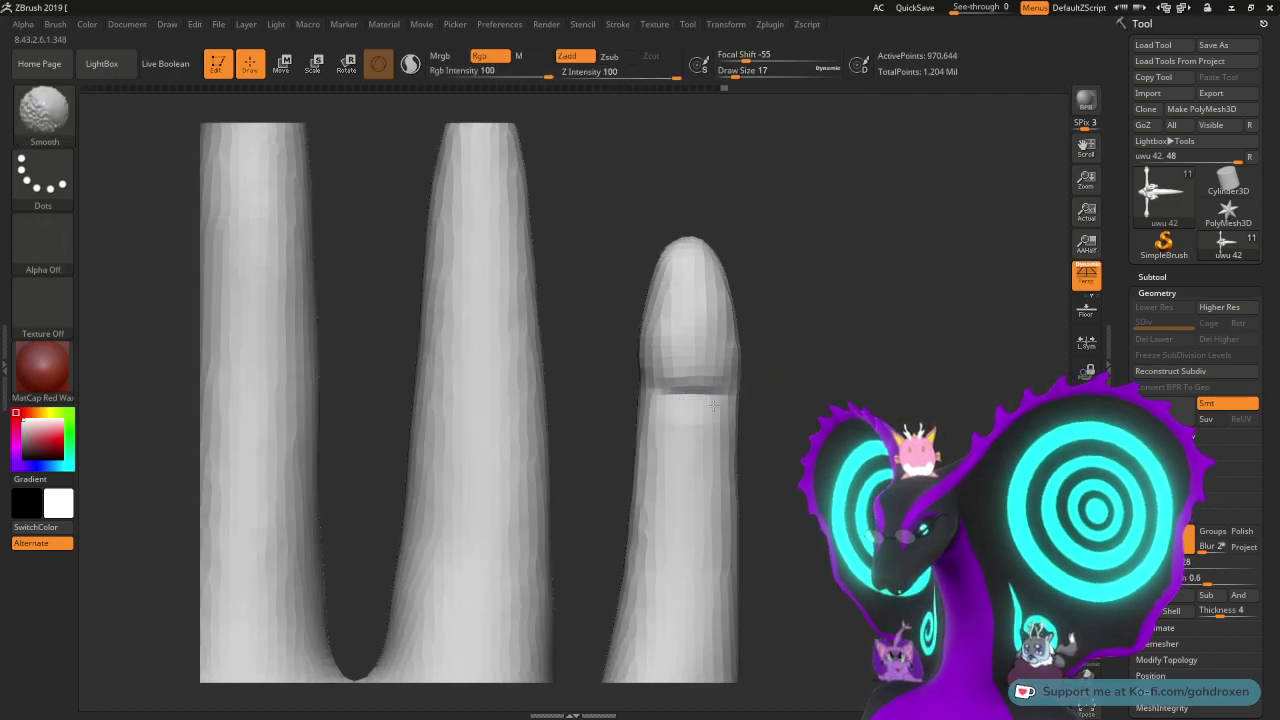
{"action": "right_click_drag", "start_coordinate": [843, 363], "coordinate": [825, 376]}
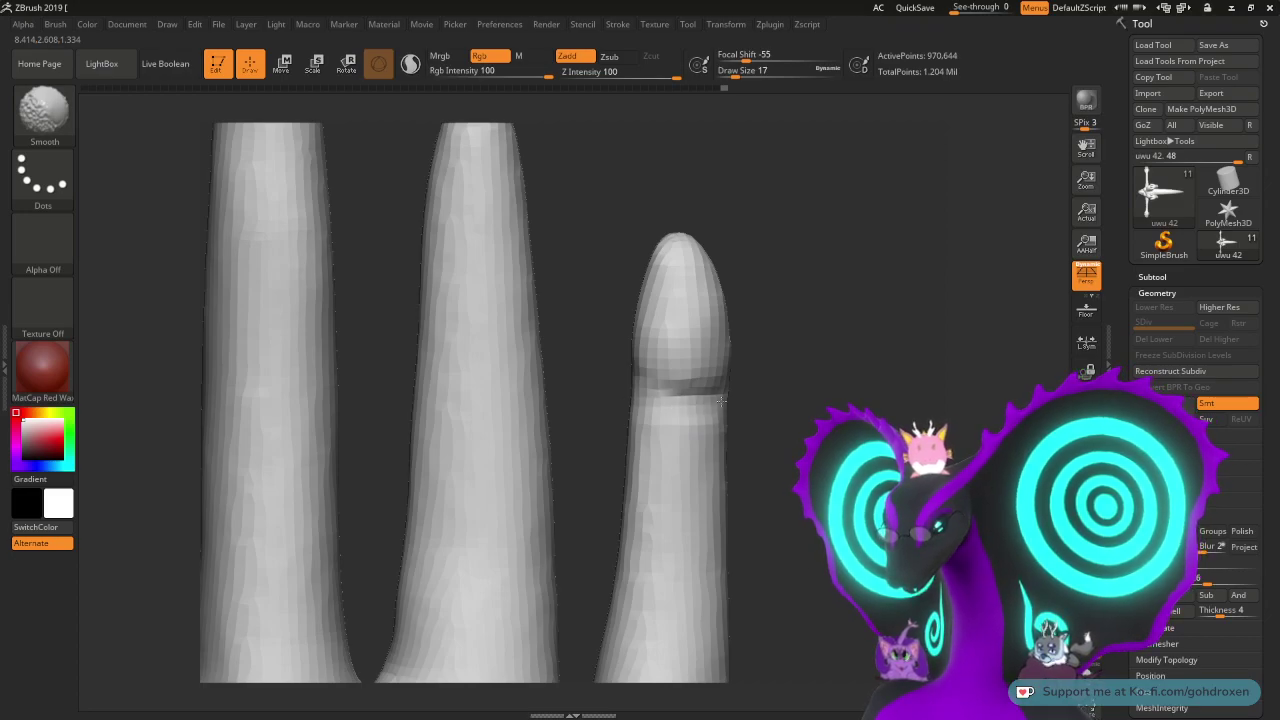
{"action": "mouse_move", "coordinate": [758, 413]}
{"action": "left_mouse_down"}
{"action": "mouse_move", "coordinate": [940, 411]}
{"action": "mouse_move", "coordinate": [778, 412]}
{"action": "mouse_move", "coordinate": [765, 395]}
{"action": "left_mouse_up"}
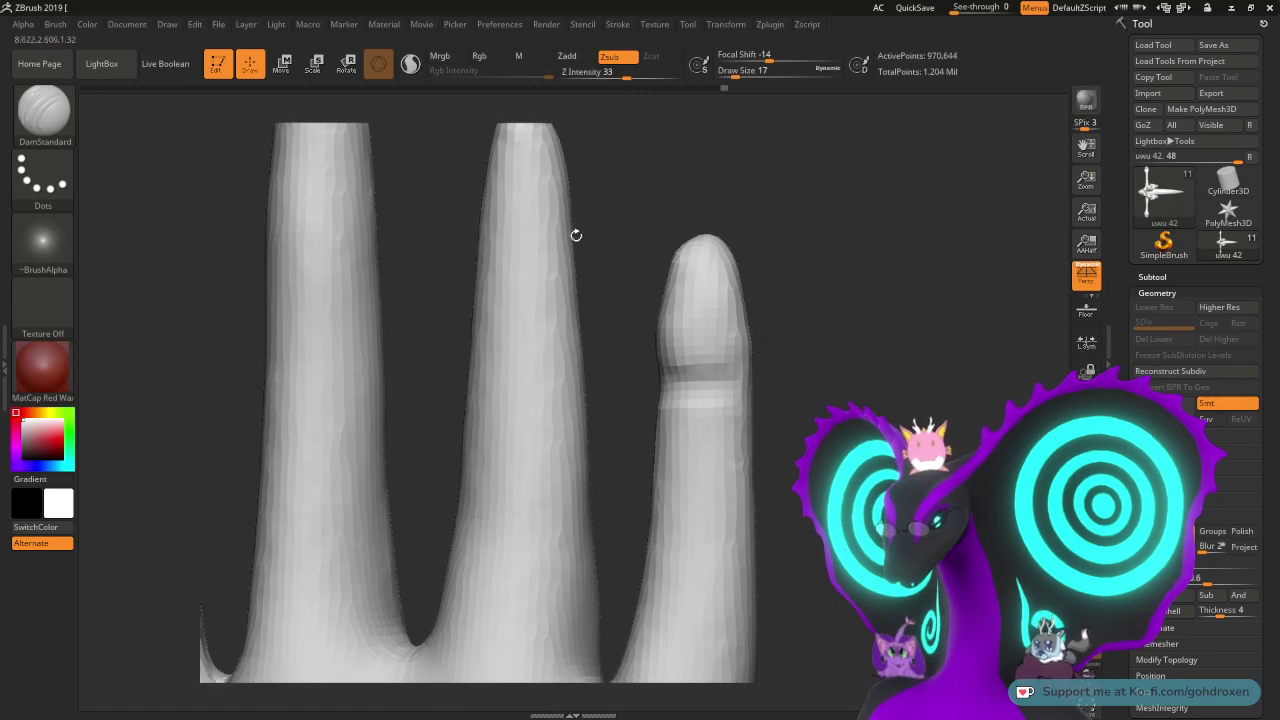
- Swell the pad of the short finger's tip segment with the Inflat brush at draw size 44
{"action": "left_click", "coordinate": [42, 110]}
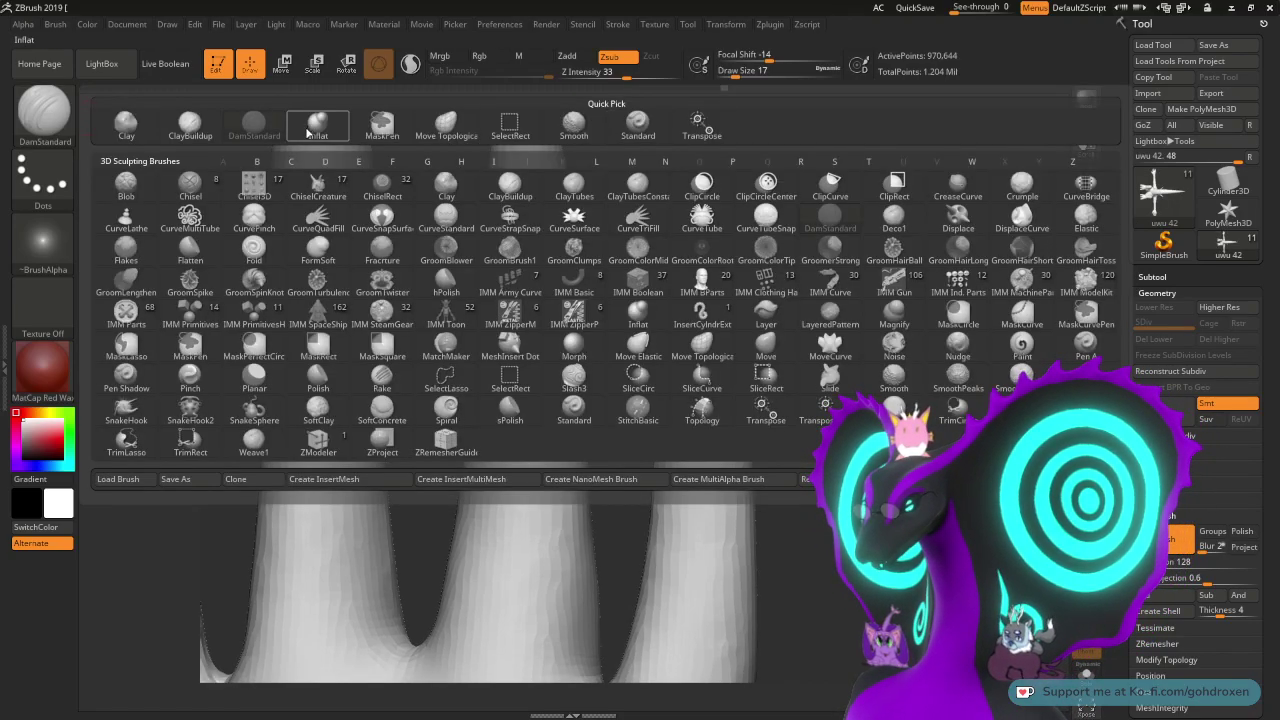
{"action": "left_click", "coordinate": [318, 122]}
{"action": "right_click_drag", "start_coordinate": [810, 312], "coordinate": [825, 336]}
{"action": "left_click_drag", "start_coordinate": [825, 336], "coordinate": [843, 334]}
{"action": "key", "text": "space"}
{"action": "left_click_drag", "start_coordinate": [692, 274], "coordinate": [701, 271]}
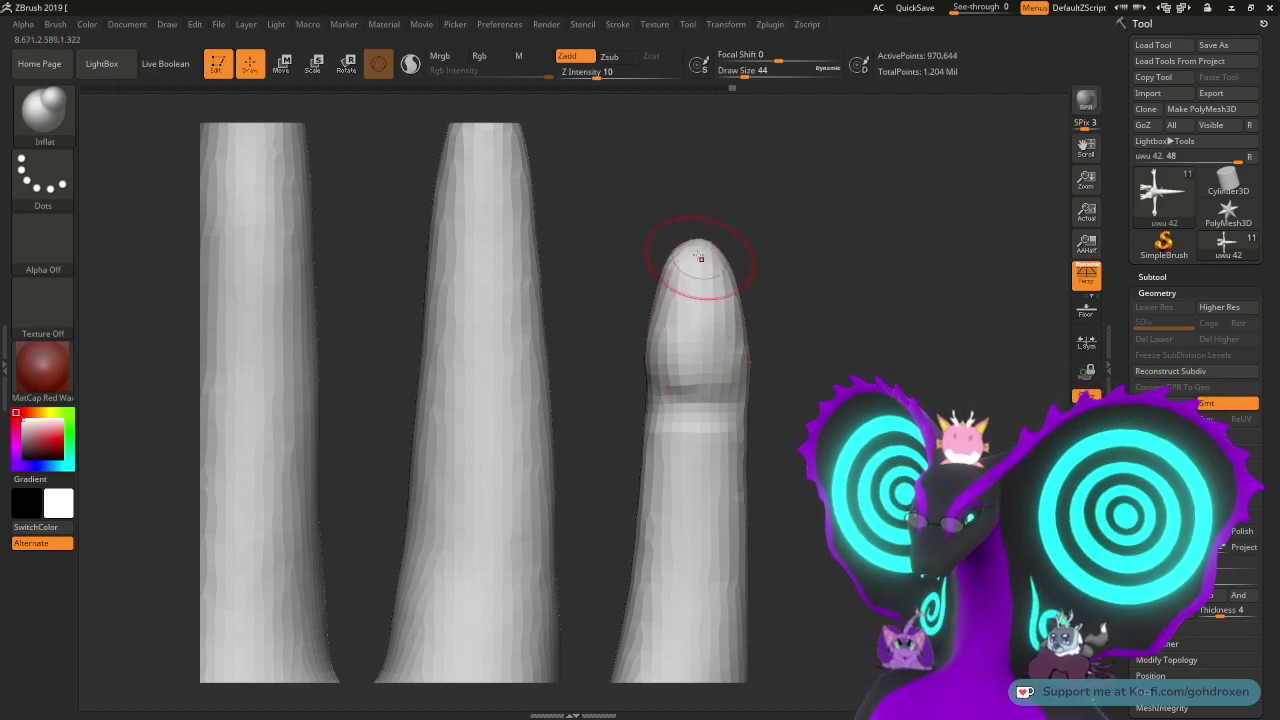
{"action": "left_click_drag", "start_coordinate": [810, 271], "coordinate": [686, 271]}
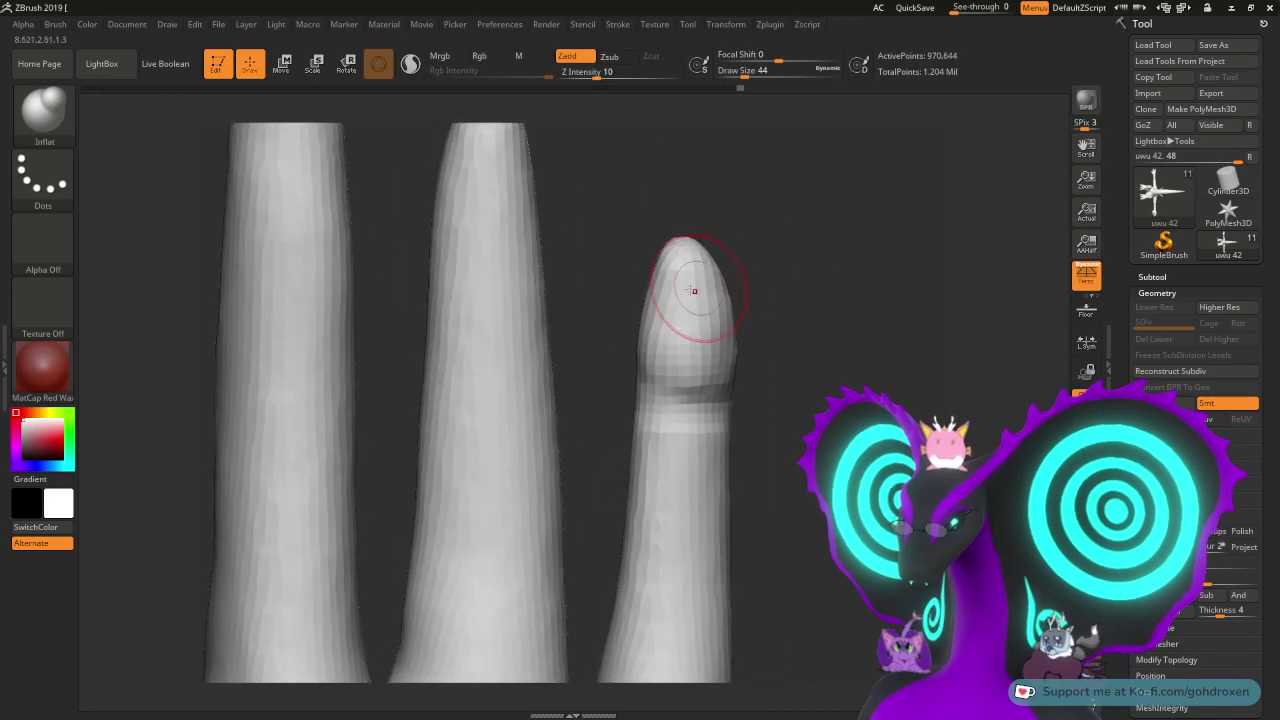
{"action": "mouse_move", "coordinate": [798, 268]}
{"action": "left_mouse_down"}
{"action": "mouse_move", "coordinate": [766, 255]}
{"action": "mouse_move", "coordinate": [820, 274]}
{"action": "left_mouse_up"}
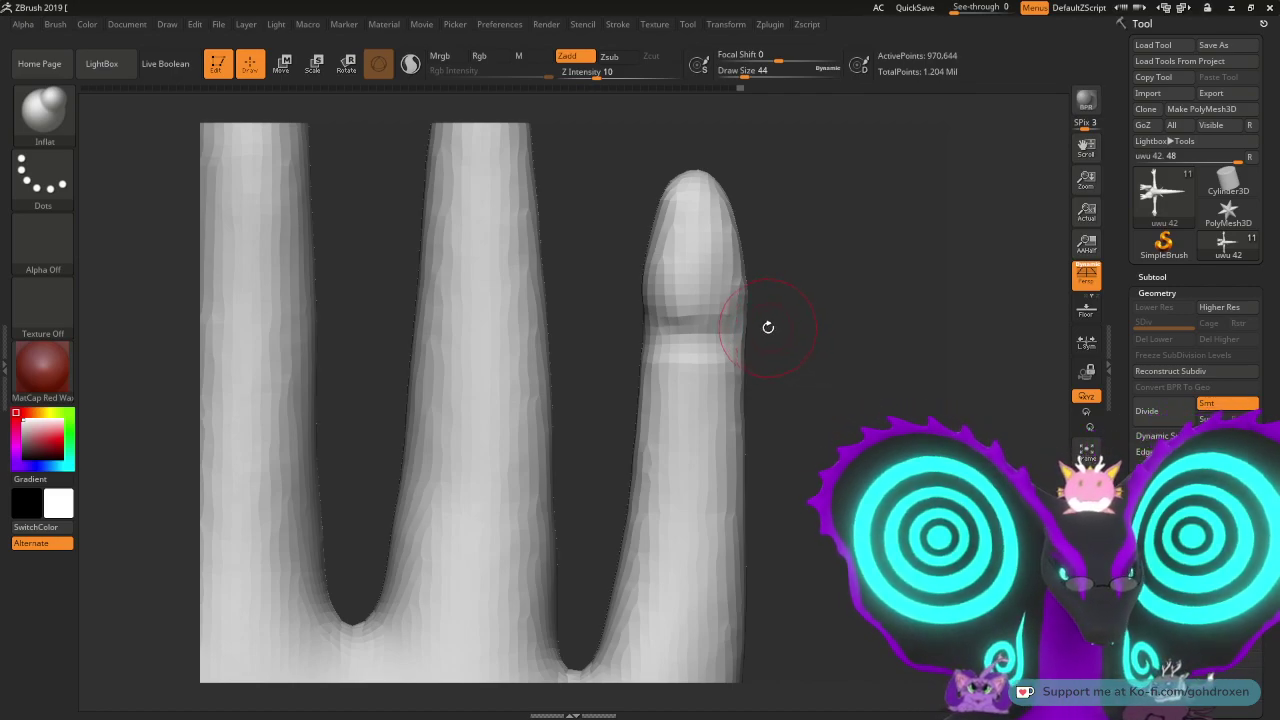
{"action": "mouse_move", "coordinate": [790, 277]}
{"action": "left_mouse_down"}
{"action": "mouse_move", "coordinate": [789, 297]}
{"action": "mouse_move", "coordinate": [751, 334]}
{"action": "mouse_move", "coordinate": [666, 243]}
{"action": "mouse_move", "coordinate": [694, 320]}
{"action": "mouse_move", "coordinate": [648, 262]}
{"action": "mouse_move", "coordinate": [620, 334]}
{"action": "mouse_move", "coordinate": [660, 360]}
{"action": "left_mouse_up"}
{"action": "key", "text": "shift"}
{"action": "mouse_move", "coordinate": [795, 335]}
{"action": "left_mouse_down"}
{"action": "mouse_move", "coordinate": [766, 325]}
{"action": "mouse_move", "coordinate": [797, 297]}
{"action": "mouse_move", "coordinate": [828, 306]}
{"action": "mouse_move", "coordinate": [826, 267]}
{"action": "mouse_move", "coordinate": [812, 314]}
{"action": "mouse_move", "coordinate": [806, 289]}
{"action": "mouse_move", "coordinate": [843, 297]}
{"action": "mouse_move", "coordinate": [767, 209]}
{"action": "left_mouse_up"}
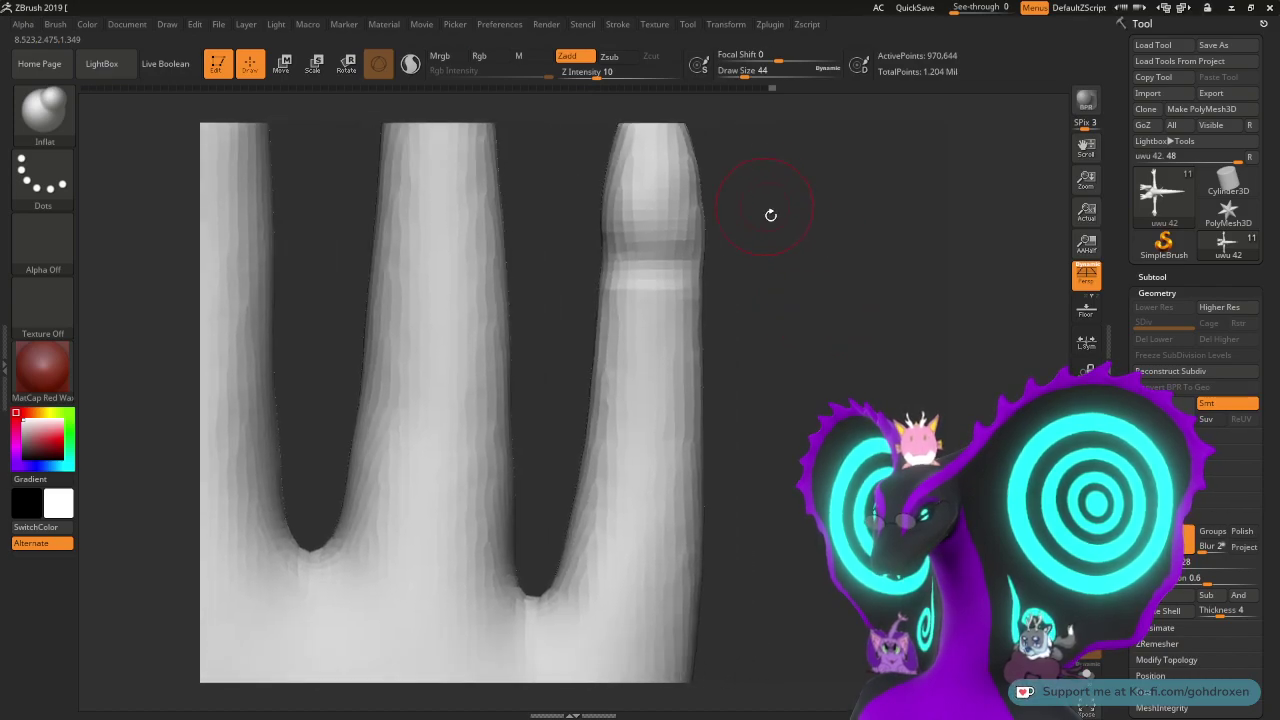
- Build up the back of the short finger's tip with the ClayBuildup brush and smooth the added clay
{"action": "mouse_move", "coordinate": [782, 278]}
{"action": "left_mouse_down"}
{"action": "mouse_move", "coordinate": [800, 317]}
{"action": "mouse_move", "coordinate": [746, 295]}
{"action": "mouse_move", "coordinate": [810, 335]}
{"action": "mouse_move", "coordinate": [808, 377]}
{"action": "mouse_move", "coordinate": [818, 365]}
{"action": "mouse_move", "coordinate": [651, 300]}
{"action": "left_mouse_up"}
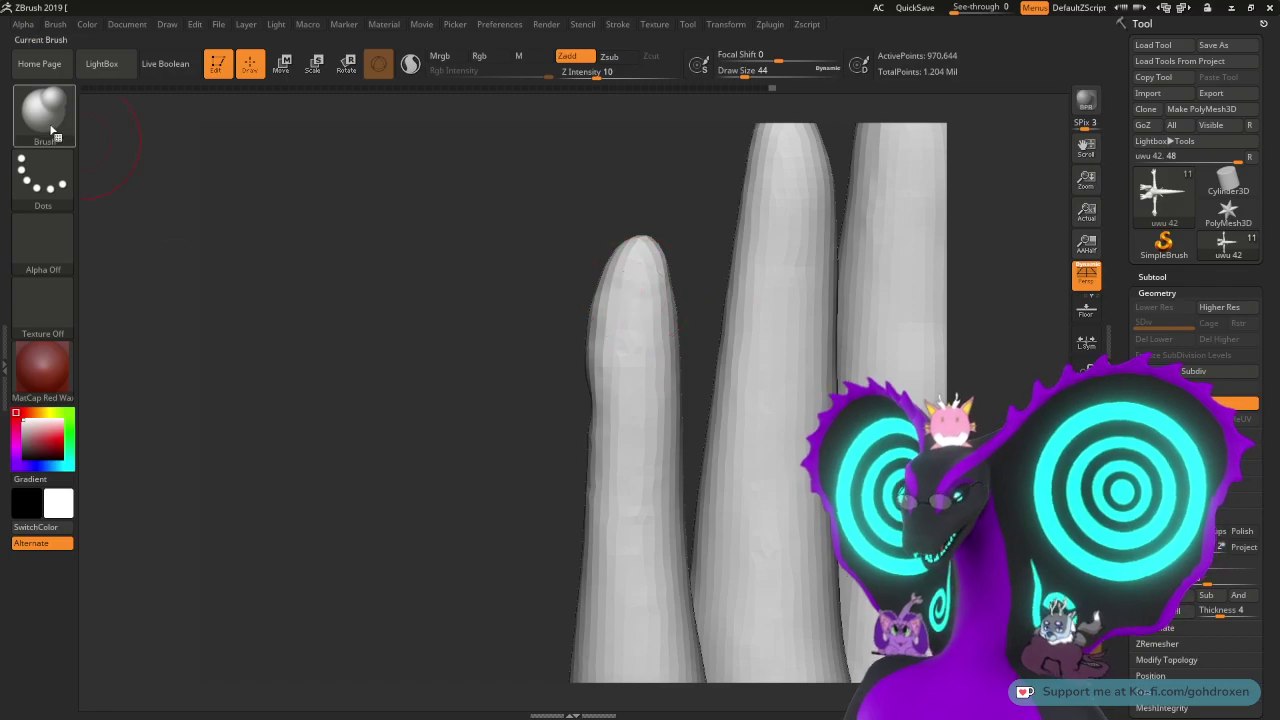
{"action": "key", "text": "b"}
{"action": "key", "text": "c"}
{"action": "key", "text": "b"}
{"action": "left_click_drag", "start_coordinate": [418, 293], "coordinate": [414, 349]}
{"action": "left_click_drag", "start_coordinate": [695, 233], "coordinate": [643, 243]}
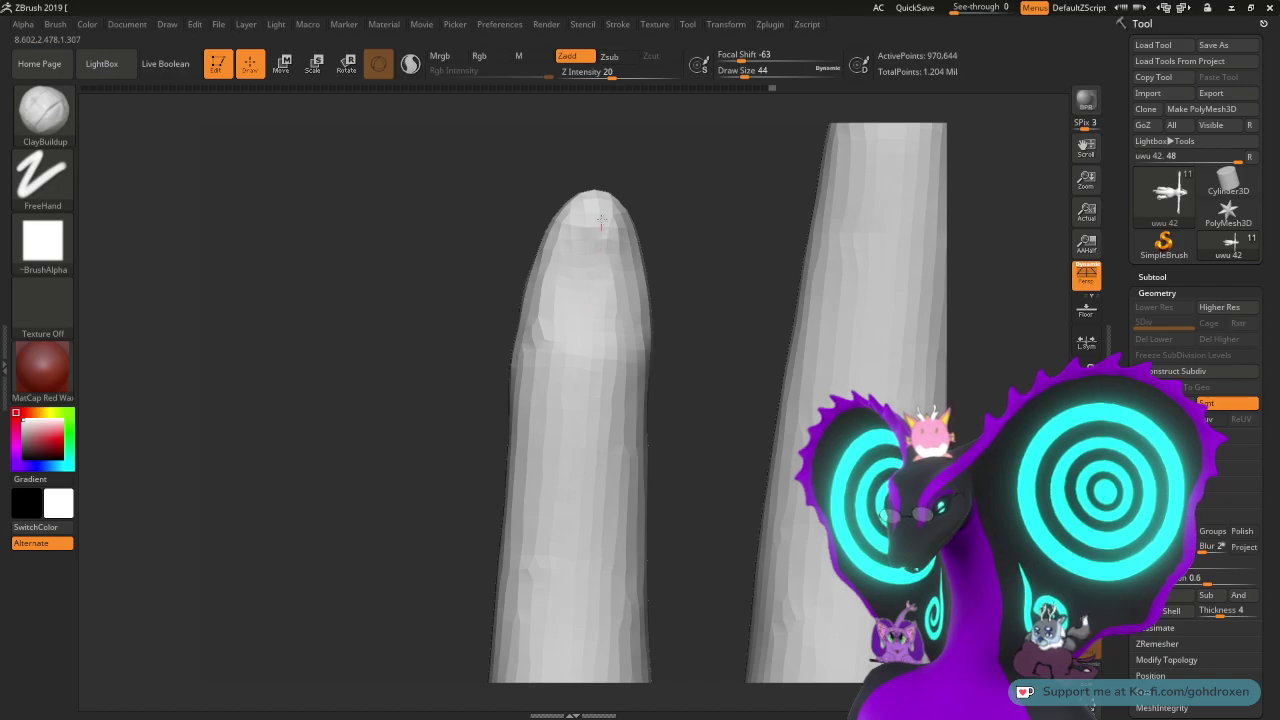
{"action": "key", "text": "shift"}
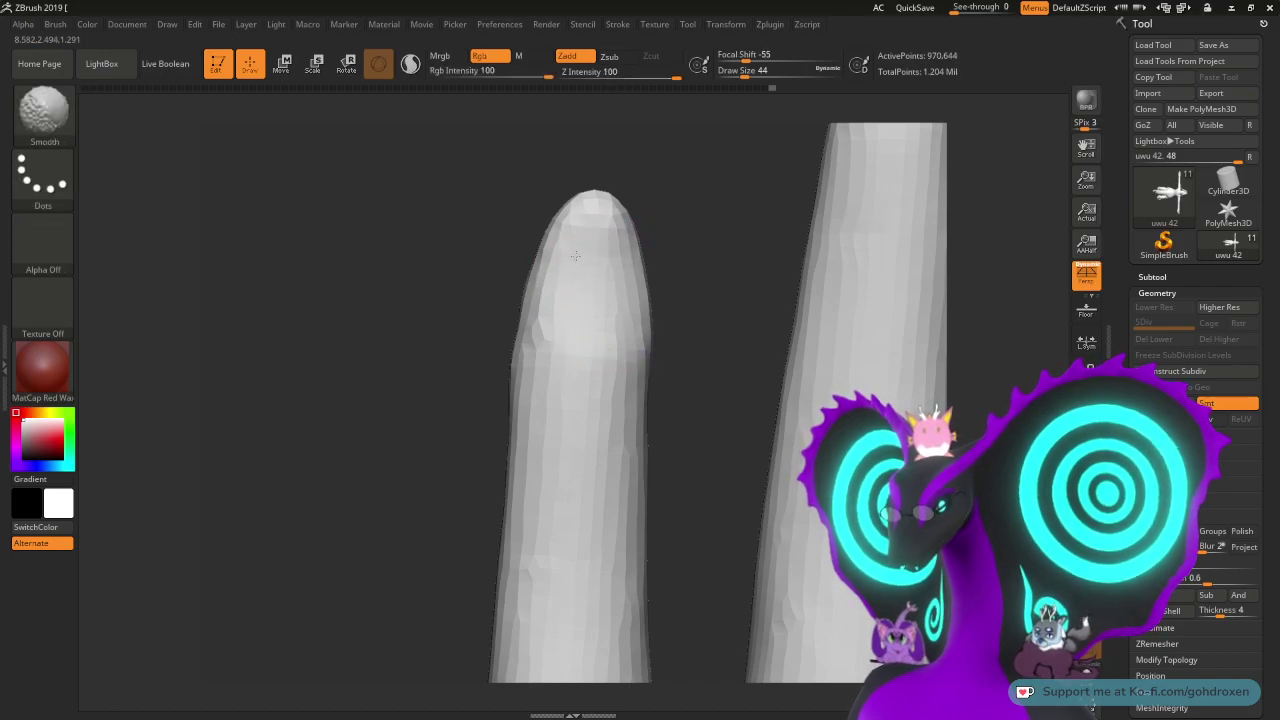
{"action": "left_click_drag", "start_coordinate": [702, 229], "coordinate": [757, 230]}
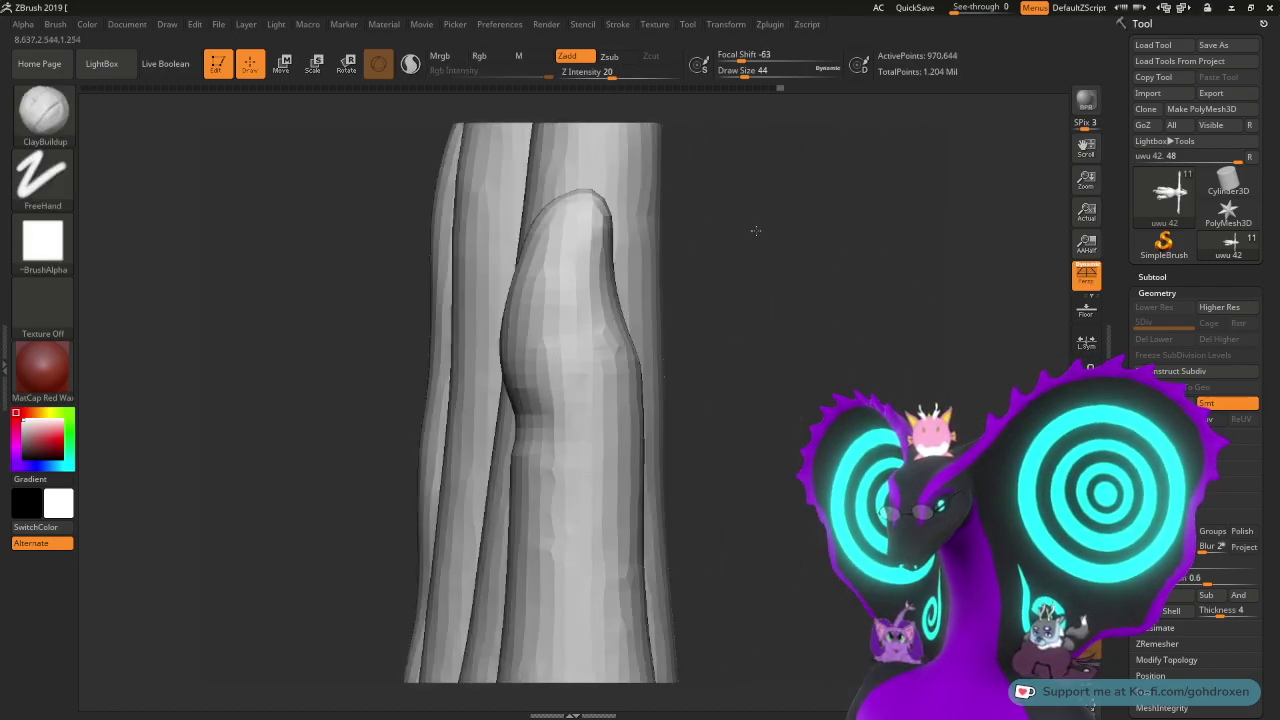
{"action": "mouse_move", "coordinate": [776, 289]}
{"action": "left_mouse_down"}
{"action": "mouse_move", "coordinate": [783, 266]}
{"action": "mouse_move", "coordinate": [794, 289]}
{"action": "mouse_move", "coordinate": [777, 231]}
{"action": "mouse_move", "coordinate": [780, 265]}
{"action": "left_mouse_up"}
{"action": "left_click_drag", "start_coordinate": [777, 312], "coordinate": [778, 463]}
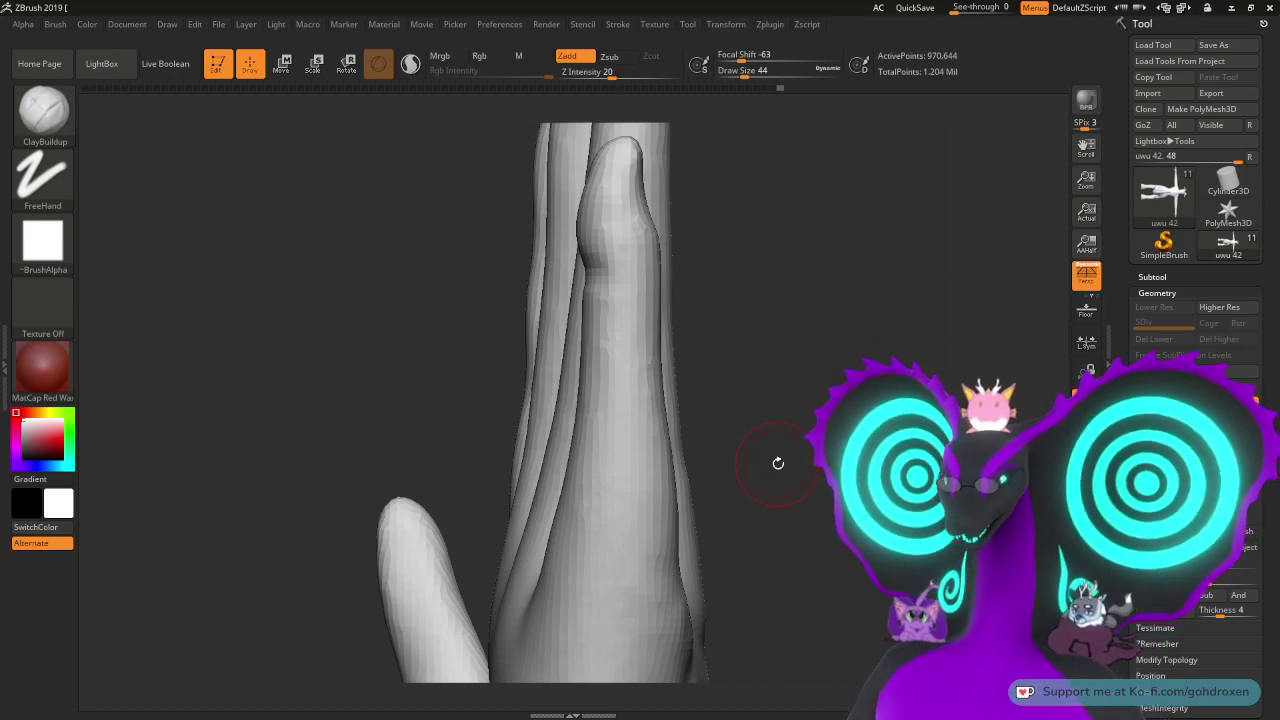
- Inflate the front of the short finger's segment just below the crease with the Inflat brush
{"action": "mouse_move", "coordinate": [714, 360]}
{"action": "left_mouse_down"}
{"action": "mouse_move", "coordinate": [777, 360]}
{"action": "mouse_move", "coordinate": [783, 391]}
{"action": "mouse_move", "coordinate": [790, 335]}
{"action": "mouse_move", "coordinate": [843, 346]}
{"action": "mouse_move", "coordinate": [402, 299]}
{"action": "left_mouse_up"}
{"action": "left_click", "coordinate": [318, 125]}
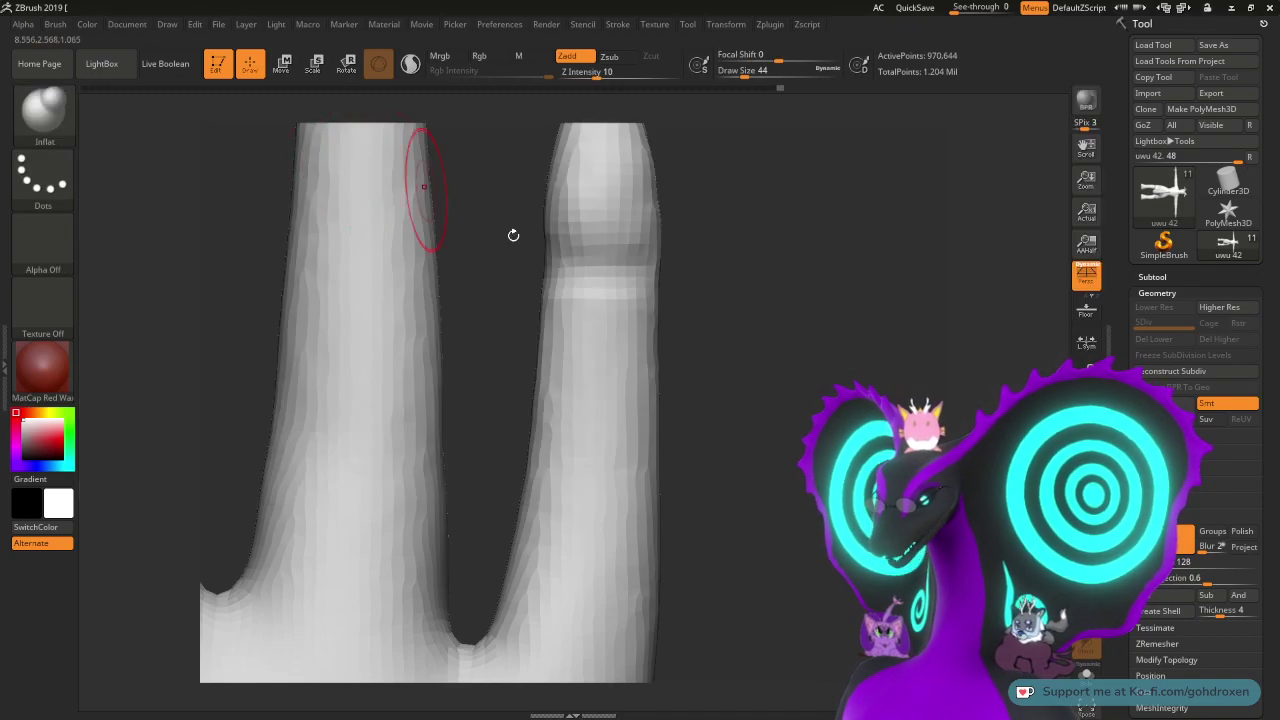
{"action": "left_click_drag", "start_coordinate": [749, 314], "coordinate": [774, 329]}
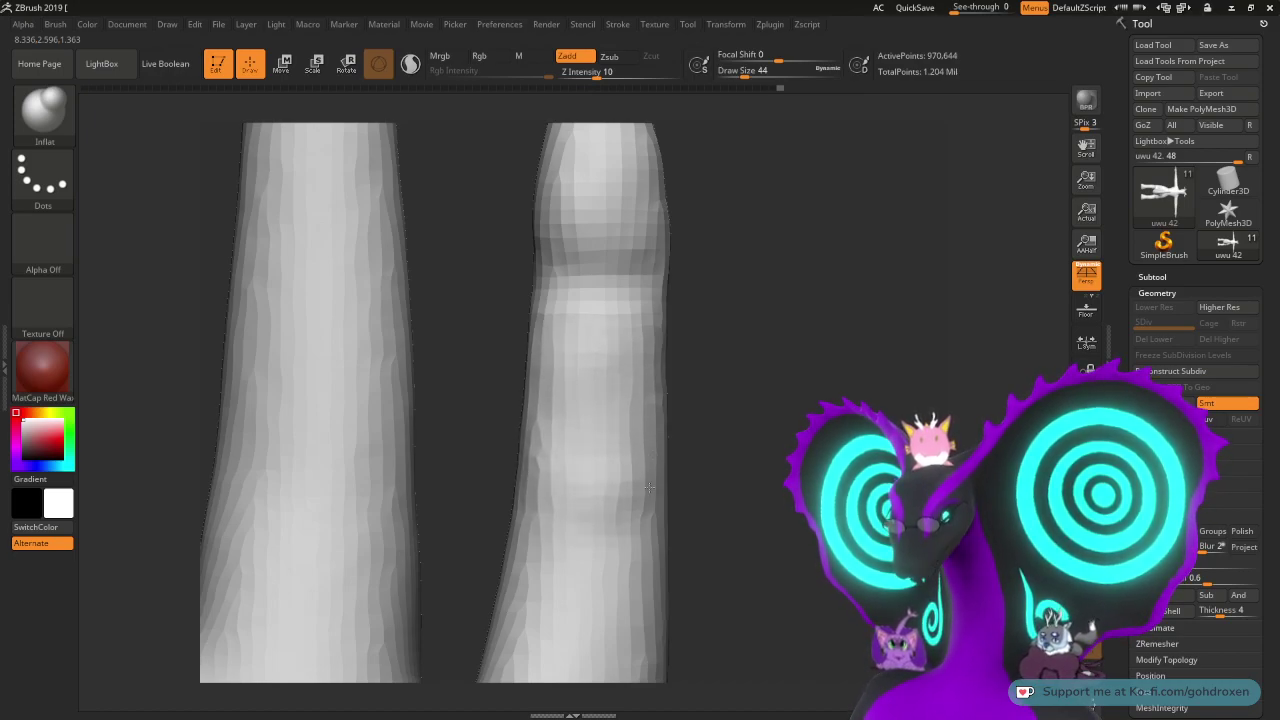
{"action": "left_click_drag", "start_coordinate": [791, 420], "coordinate": [655, 265]}
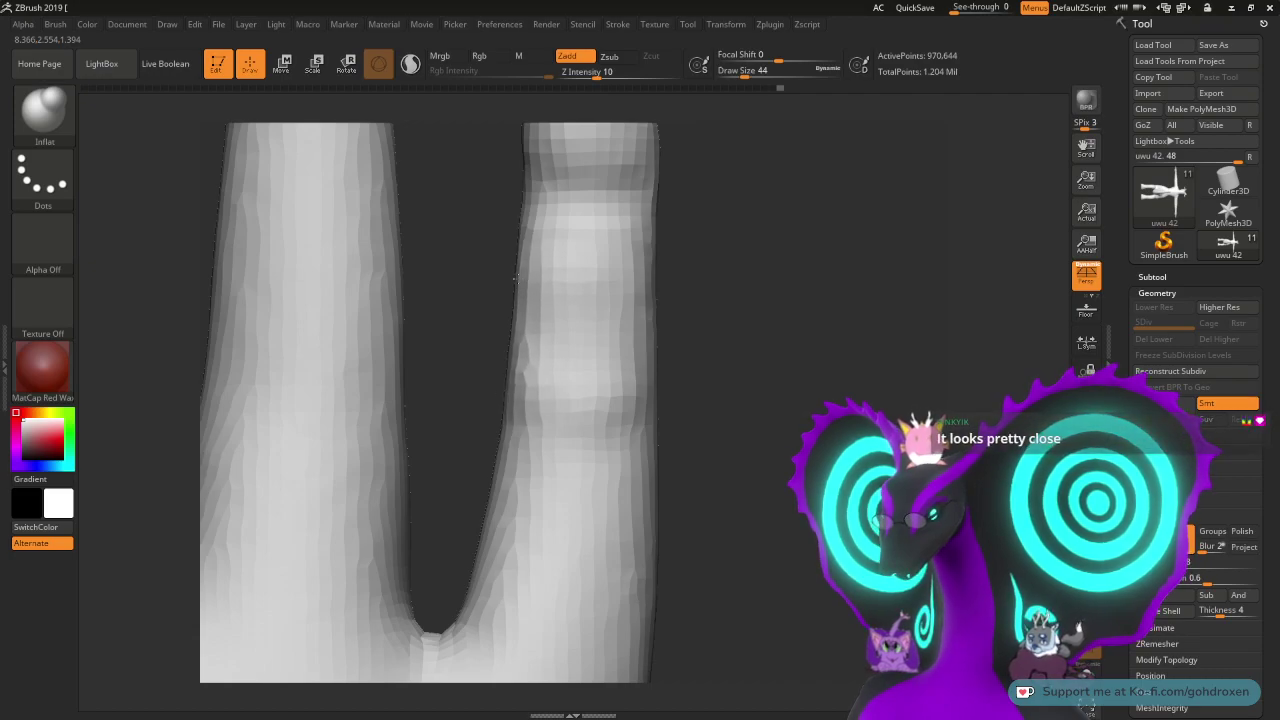
{"action": "left_click_drag", "start_coordinate": [753, 245], "coordinate": [677, 294]}
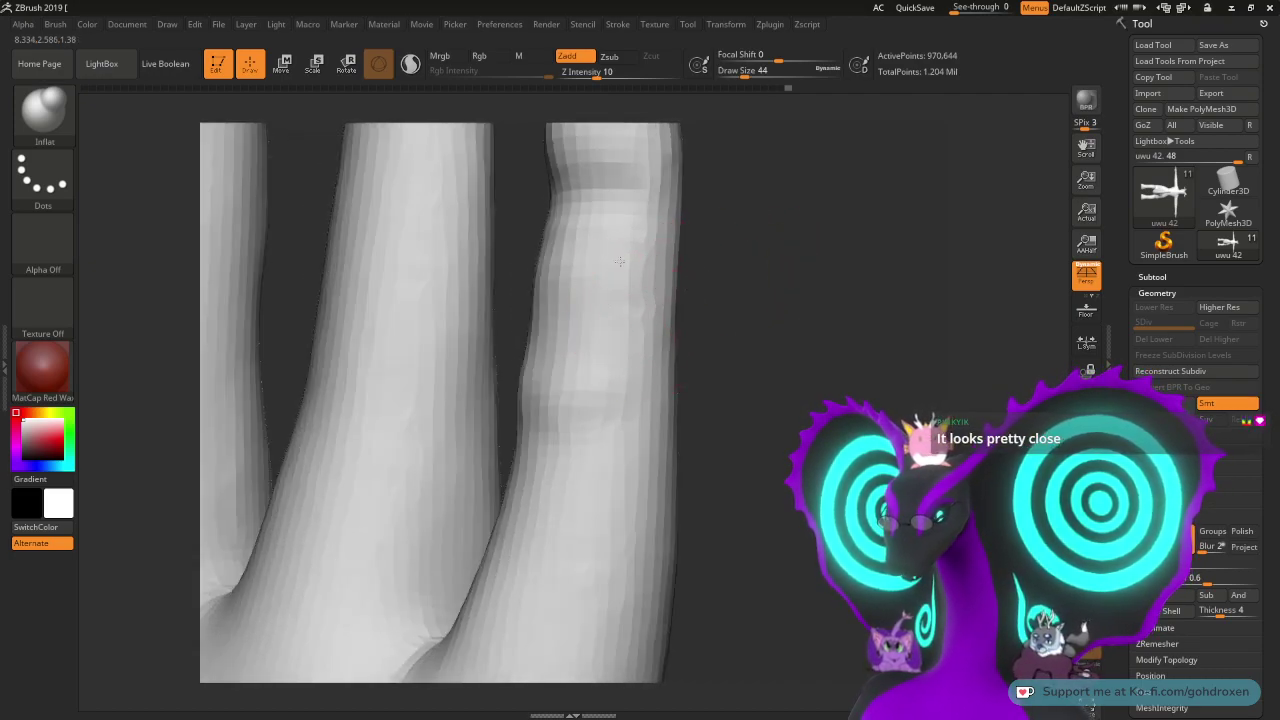
- Inflate both sides of the segment below the crease and smooth the uneven bulges on its front
{"action": "left_click_drag", "start_coordinate": [545, 286], "coordinate": [537, 352]}
{"action": "left_click_drag", "start_coordinate": [740, 285], "coordinate": [825, 298]}
{"action": "left_click_drag", "start_coordinate": [545, 300], "coordinate": [510, 327]}
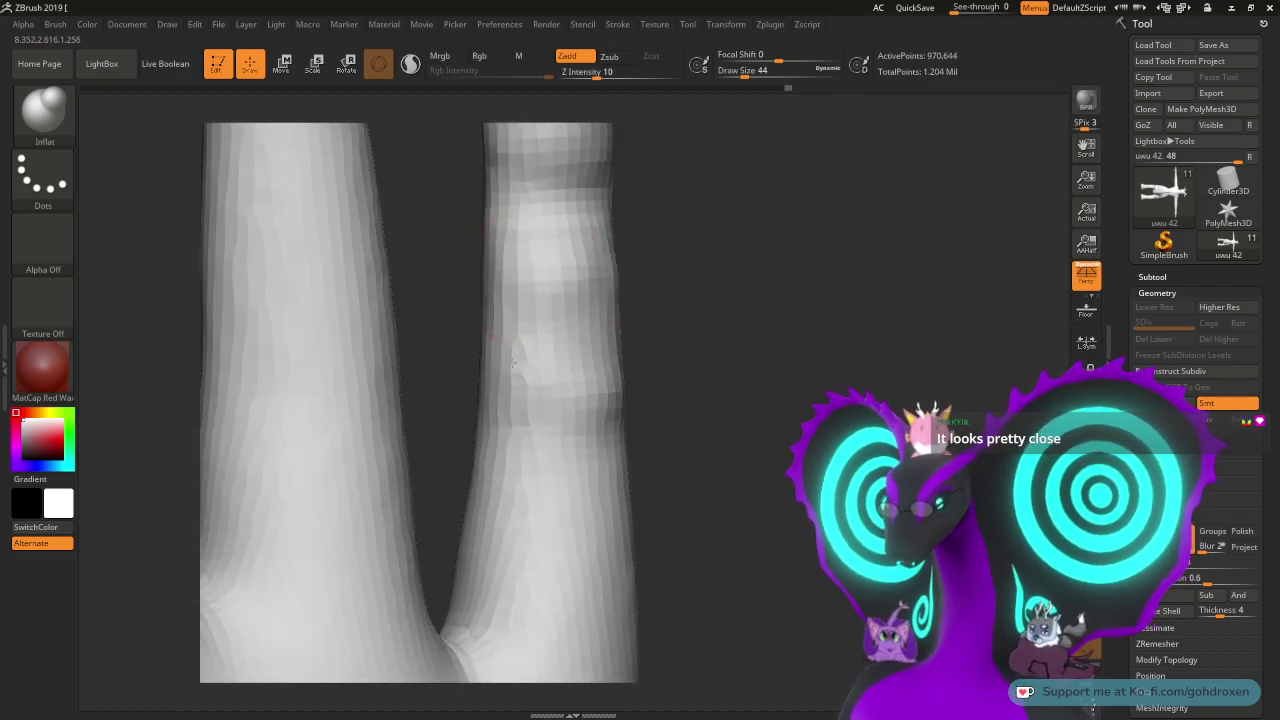
{"action": "left_click_drag", "start_coordinate": [613, 325], "coordinate": [614, 345]}
{"action": "left_click_drag", "start_coordinate": [780, 311], "coordinate": [703, 294]}
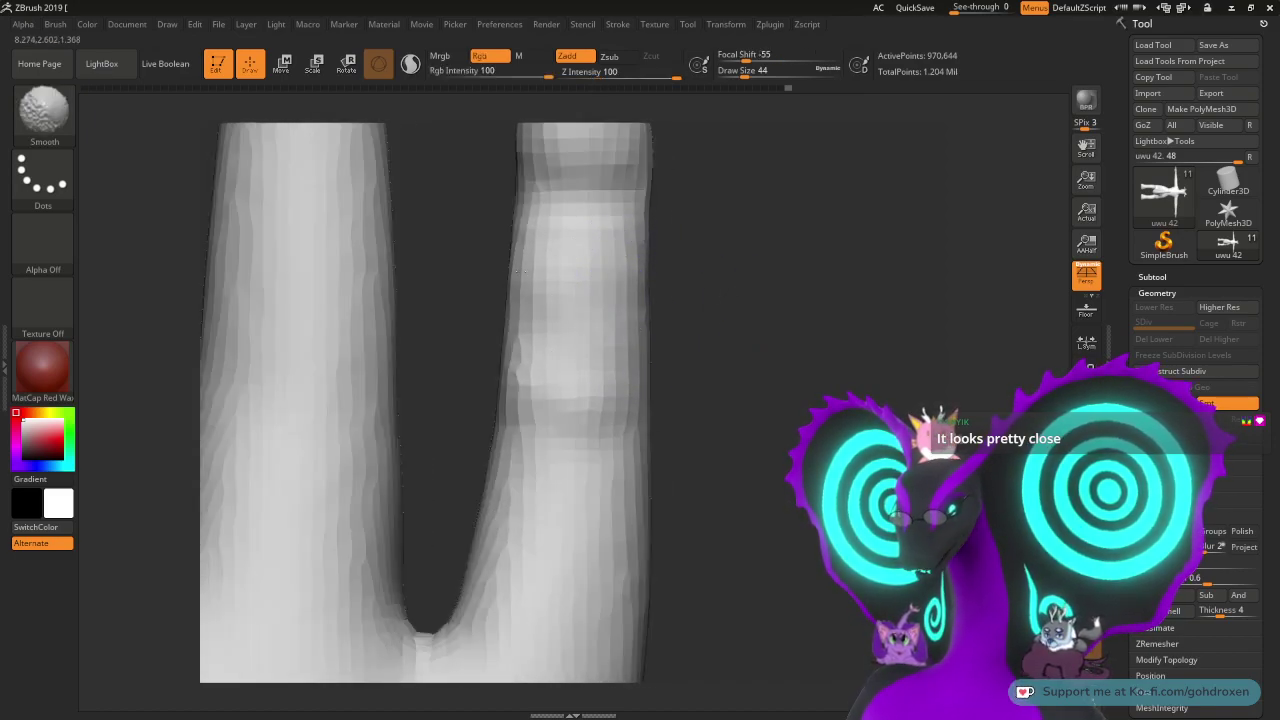
{"action": "mouse_move", "coordinate": [594, 382]}
{"action": "left_mouse_down", "text": "shift"}
{"action": "mouse_move", "coordinate": [545, 386]}
{"action": "mouse_move", "coordinate": [601, 398]}
{"action": "left_mouse_up", "text": "shift"}
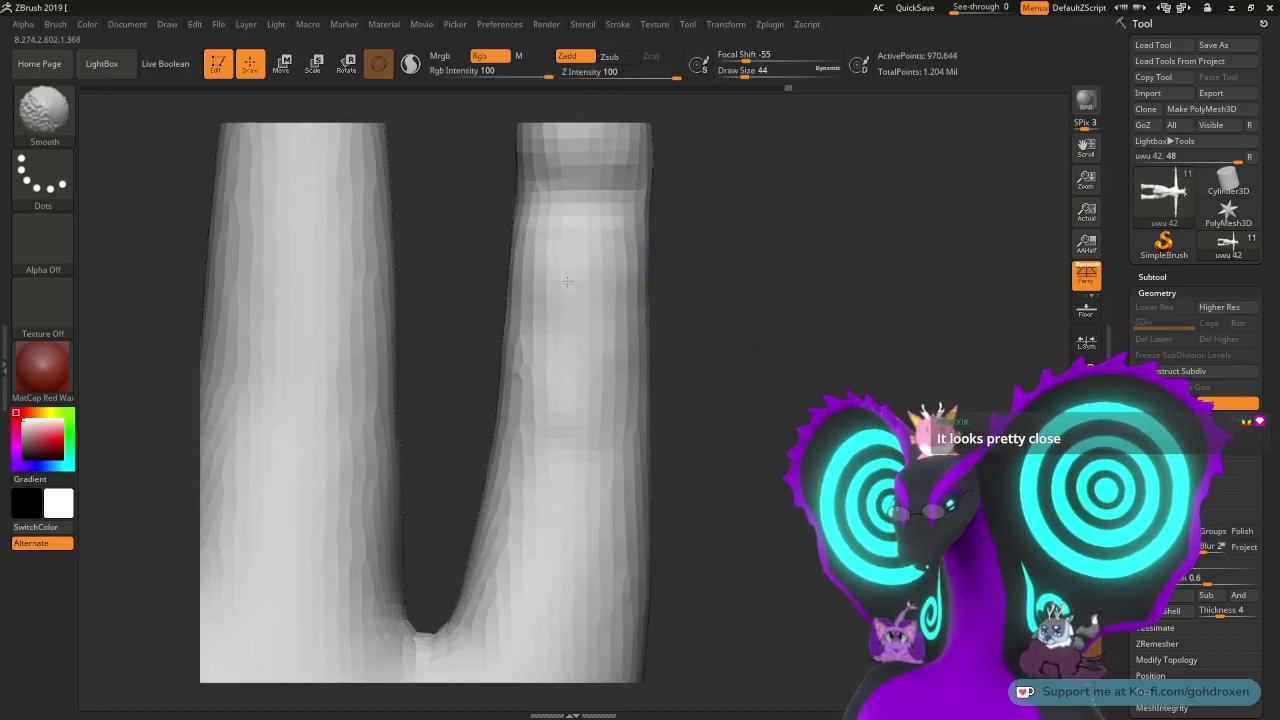
- Build up the front pad of the segment below the crease with the ClayBuildup brush
{"action": "mouse_move", "coordinate": [766, 286]}
{"action": "left_mouse_down"}
{"action": "mouse_move", "coordinate": [694, 286]}
{"action": "mouse_move", "coordinate": [779, 289]}
{"action": "mouse_move", "coordinate": [731, 306]}
{"action": "mouse_move", "coordinate": [767, 350]}
{"action": "left_mouse_up"}
{"action": "left_click", "coordinate": [53, 115]}
{"action": "left_click", "coordinate": [204, 127]}
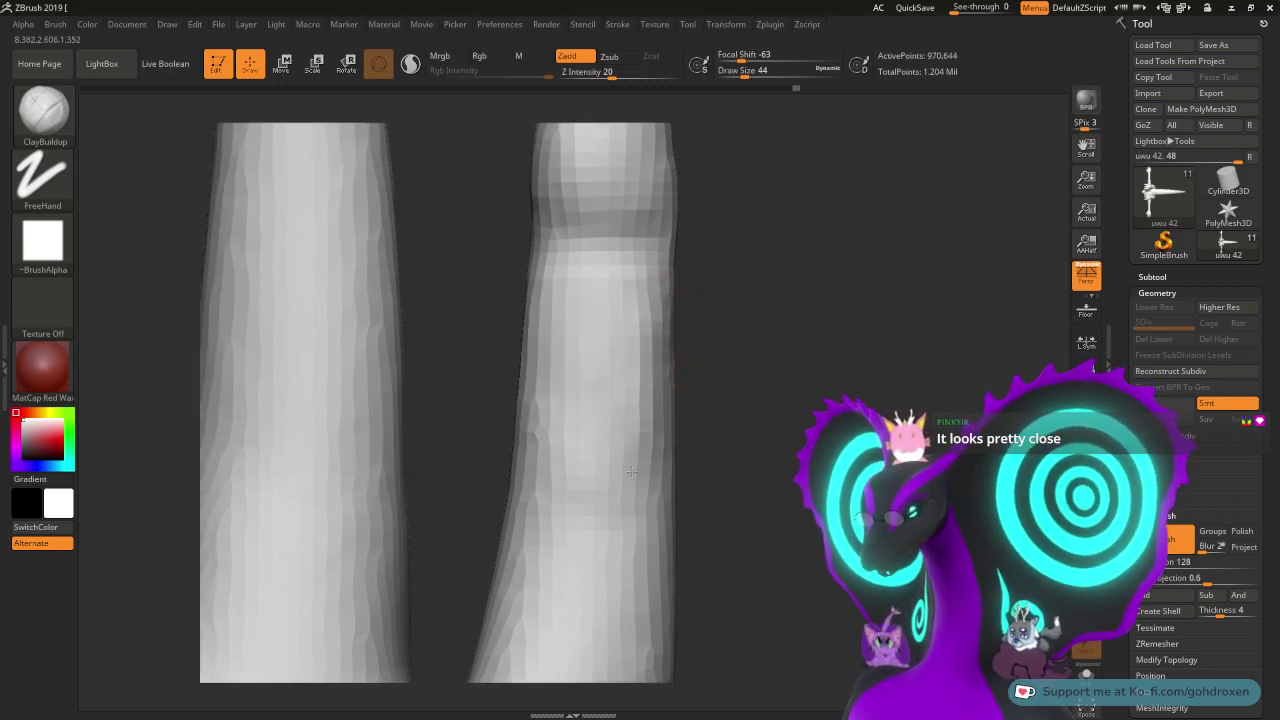
{"action": "mouse_move", "coordinate": [538, 418]}
{"action": "left_mouse_down"}
{"action": "mouse_move", "coordinate": [533, 325]}
{"action": "mouse_move", "coordinate": [543, 456]}
{"action": "left_mouse_up"}
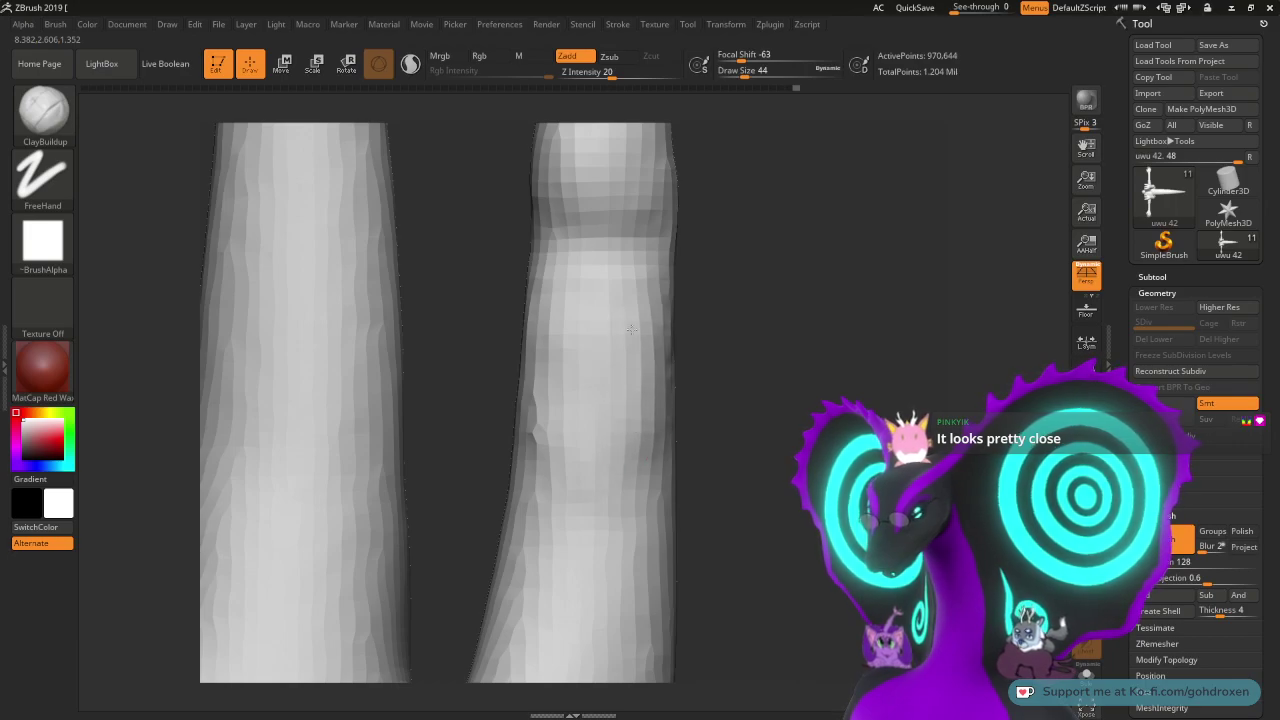
{"action": "mouse_move", "coordinate": [566, 341]}
{"action": "left_mouse_down"}
{"action": "mouse_move", "coordinate": [532, 458]}
{"action": "mouse_move", "coordinate": [530, 302]}
{"action": "mouse_move", "coordinate": [548, 462]}
{"action": "left_mouse_up"}
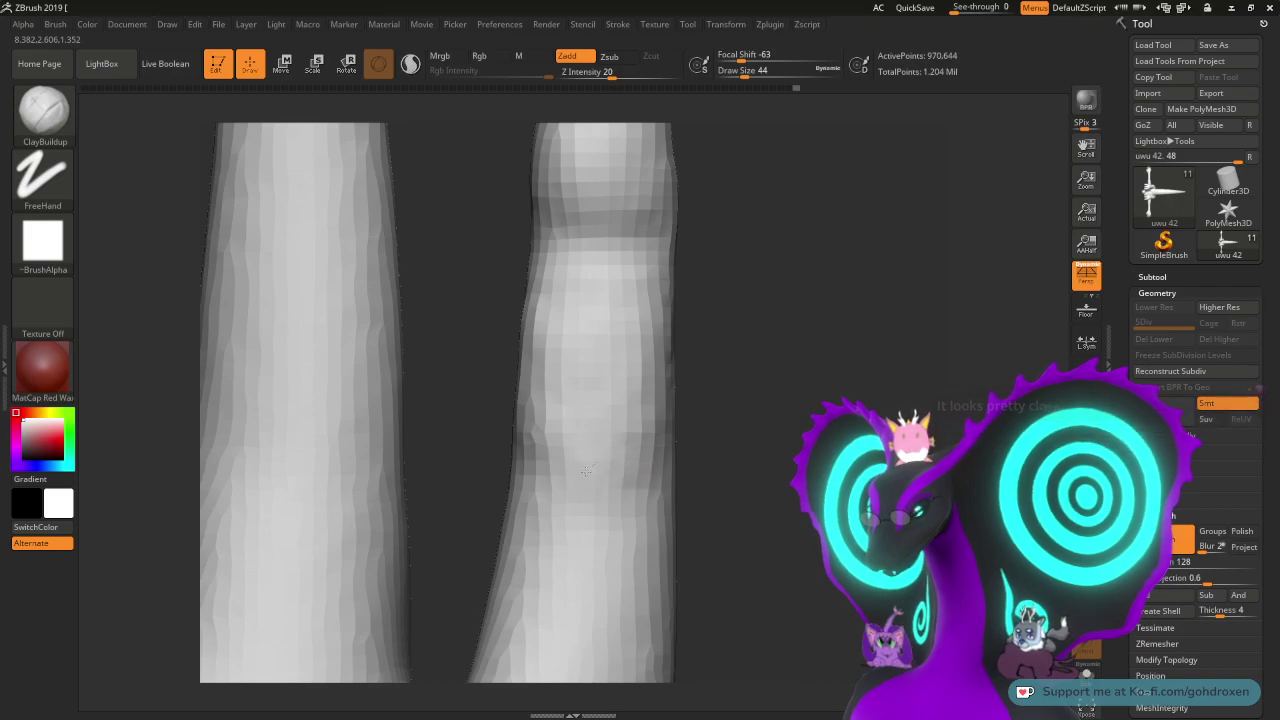
{"action": "left_click_drag", "start_coordinate": [759, 348], "coordinate": [769, 348]}
{"action": "left_click_drag", "start_coordinate": [666, 349], "coordinate": [656, 430]}
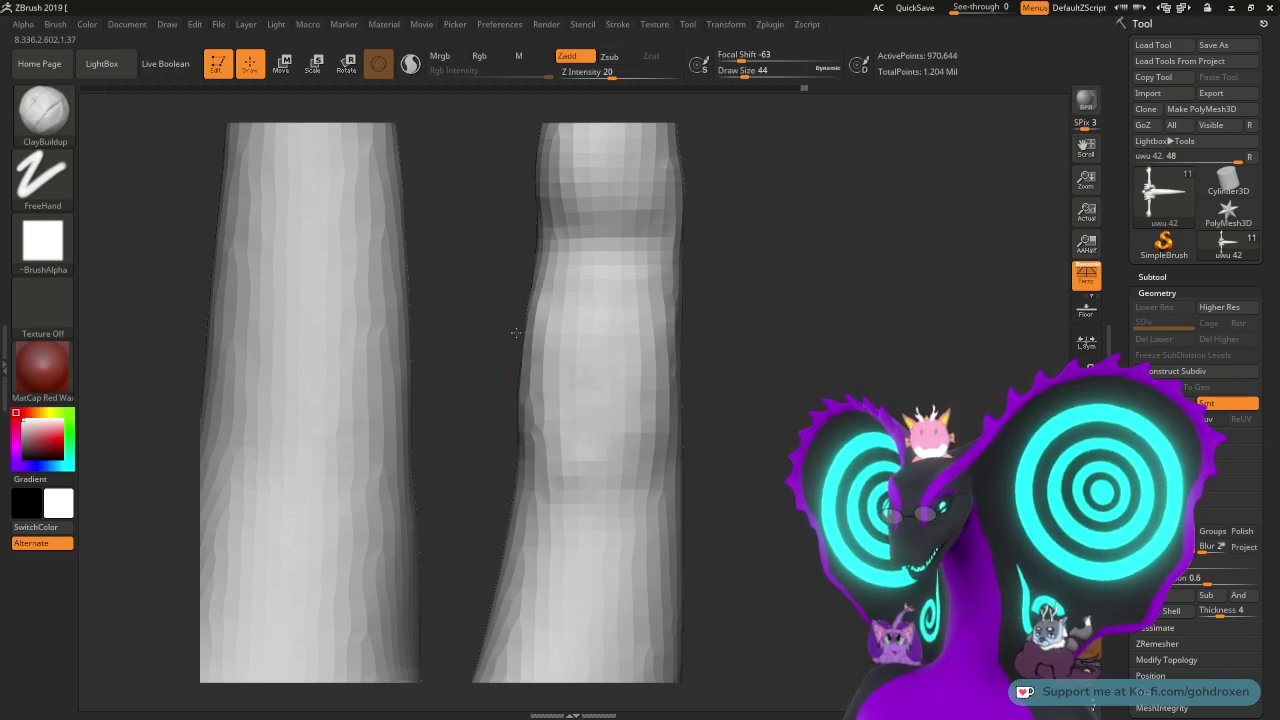
- Add ClayBuildup volume along the sides of the segment below the crease to round it out
{"action": "left_click_drag", "start_coordinate": [743, 334], "coordinate": [722, 336]}
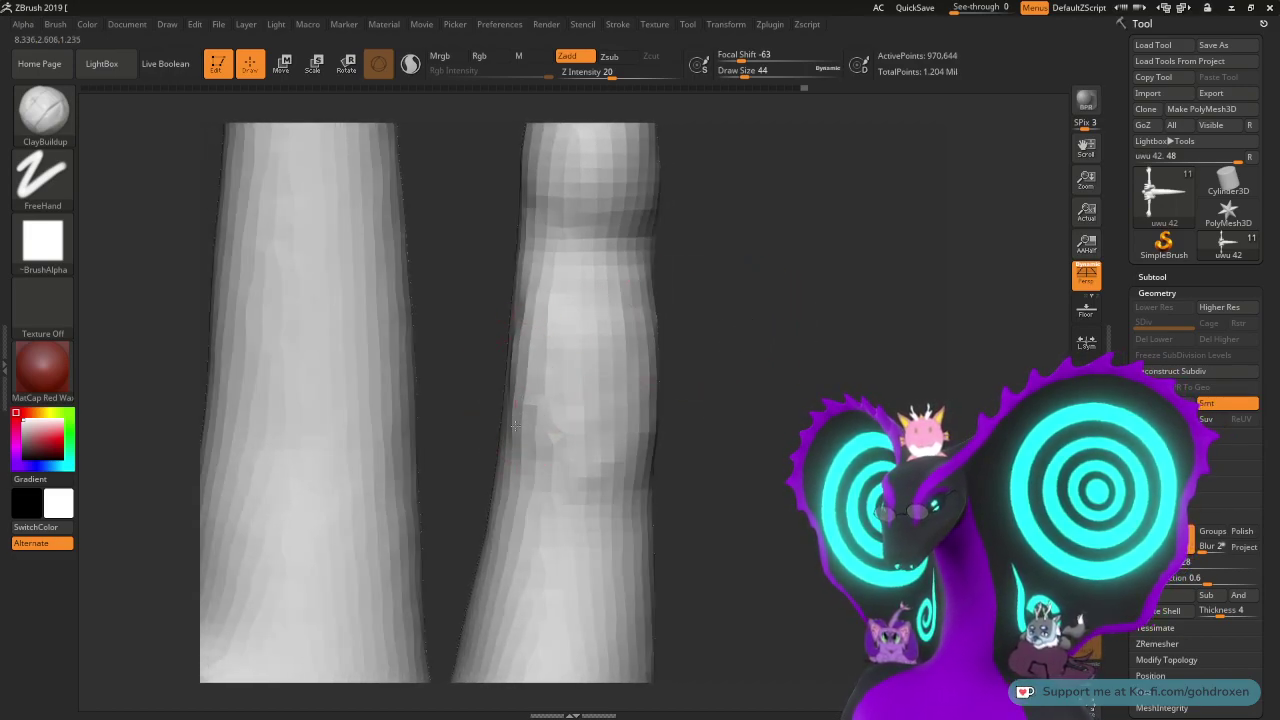
{"action": "left_click_drag", "start_coordinate": [535, 328], "coordinate": [507, 377]}
{"action": "left_click_drag", "start_coordinate": [680, 372], "coordinate": [742, 320]}
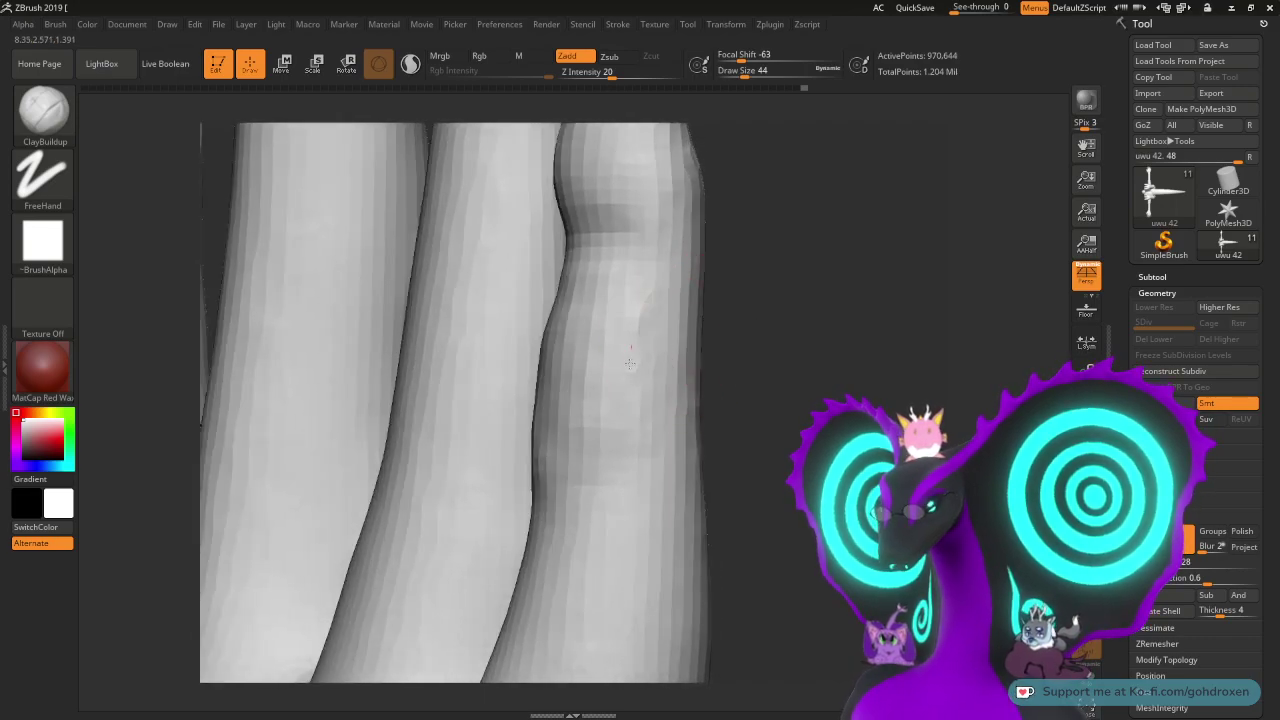
{"action": "left_click_drag", "start_coordinate": [565, 431], "coordinate": [553, 405]}
- Smooth the sides and front of the built-up segment and check its mesh wireframe
{"action": "mouse_move", "coordinate": [812, 328]}
{"action": "left_mouse_down"}
{"action": "mouse_move", "coordinate": [745, 320]}
{"action": "mouse_move", "coordinate": [623, 357]}
{"action": "left_mouse_up"}
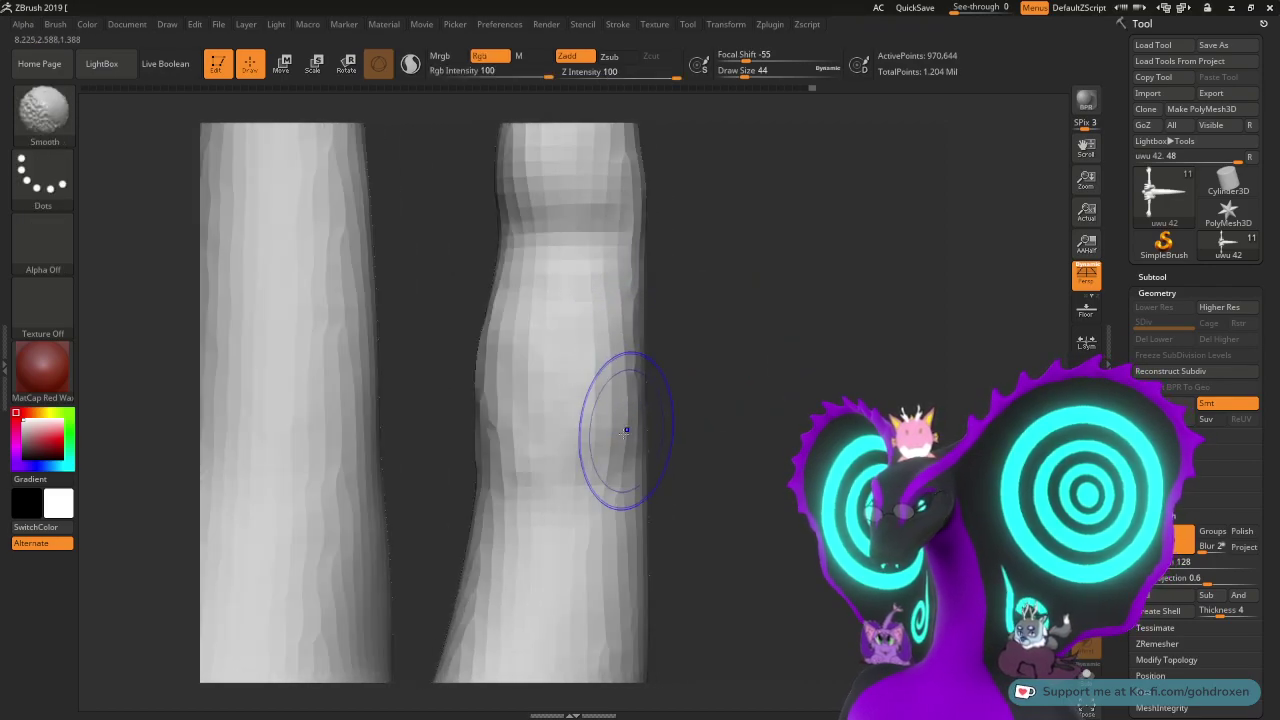
{"action": "left_click_drag", "start_coordinate": [734, 360], "coordinate": [606, 357]}
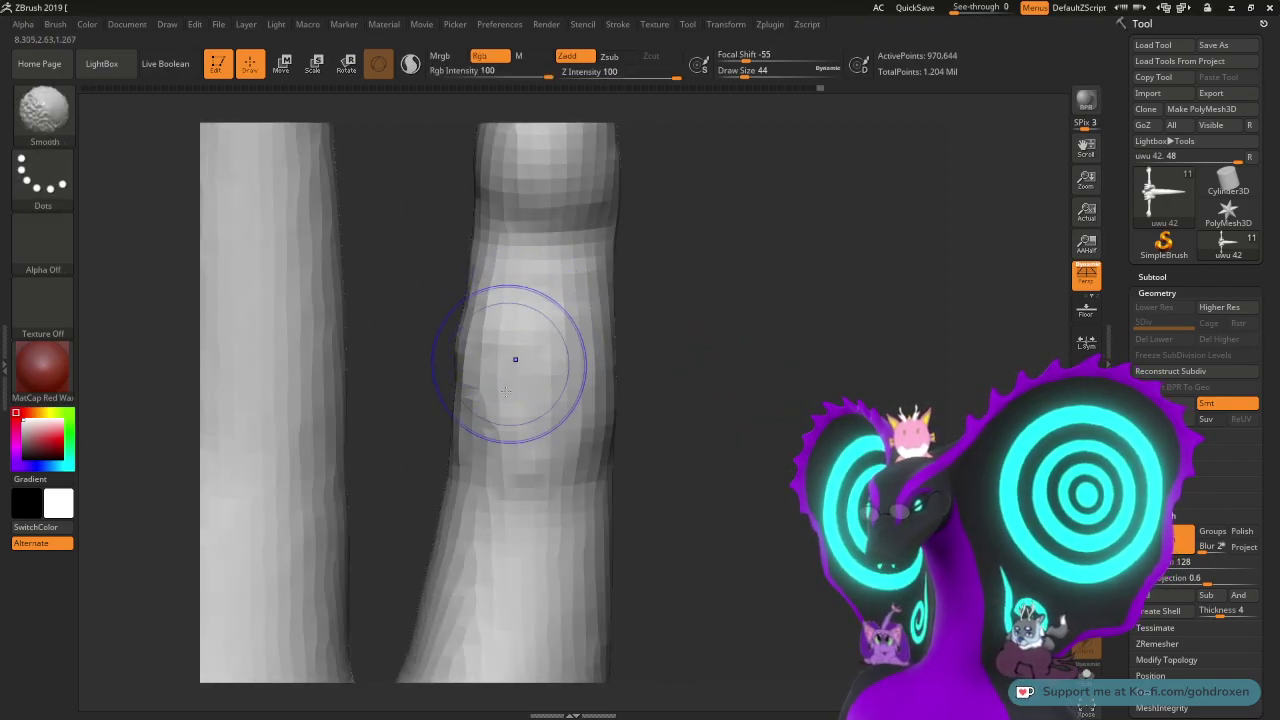
{"action": "mouse_move", "coordinate": [471, 377]}
{"action": "left_mouse_down", "text": "shift"}
{"action": "mouse_move", "coordinate": [462, 415]}
{"action": "mouse_move", "coordinate": [512, 340]}
{"action": "mouse_move", "coordinate": [551, 416]}
{"action": "left_mouse_up", "text": "shift"}
{"action": "left_click_drag", "start_coordinate": [660, 360], "coordinate": [722, 371]}
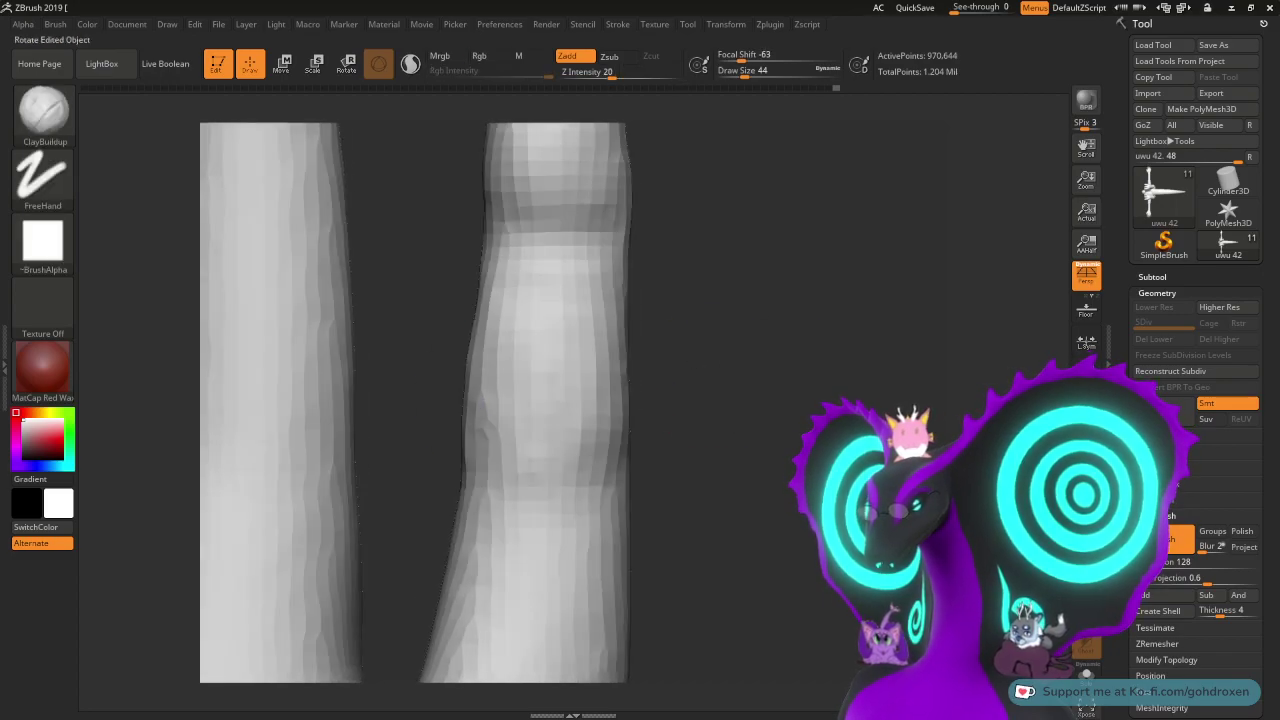
{"action": "key", "text": "shift+f"}
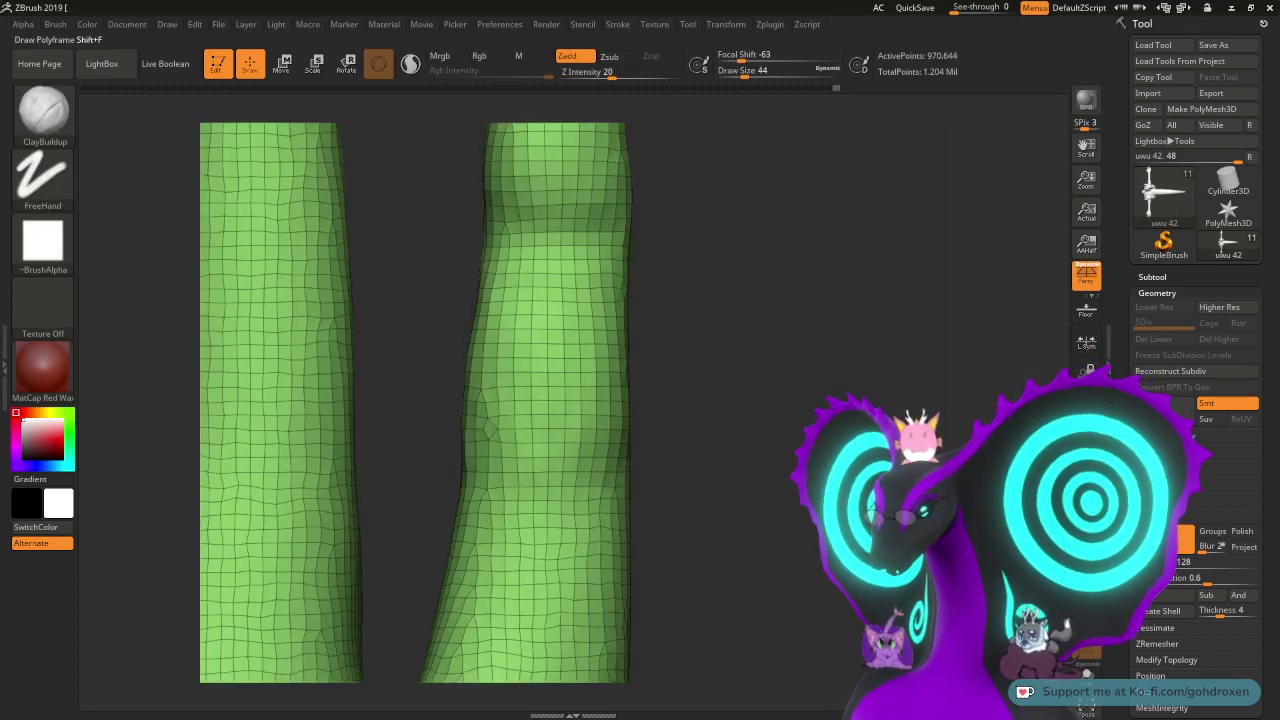
{"action": "key", "text": "shift+f"}
- Add more ClayBuildup volume to the segment's inner side and smooth it into the rest of the finger
{"action": "left_click_drag", "start_coordinate": [726, 363], "coordinate": [752, 363]}
{"action": "mouse_move", "coordinate": [515, 356]}
{"action": "left_mouse_down", "text": "shift"}
{"action": "mouse_move", "coordinate": [510, 420]}
{"action": "mouse_move", "coordinate": [507, 383]}
{"action": "left_mouse_up", "text": "shift"}
{"action": "left_click_drag", "start_coordinate": [486, 305], "coordinate": [471, 425]}
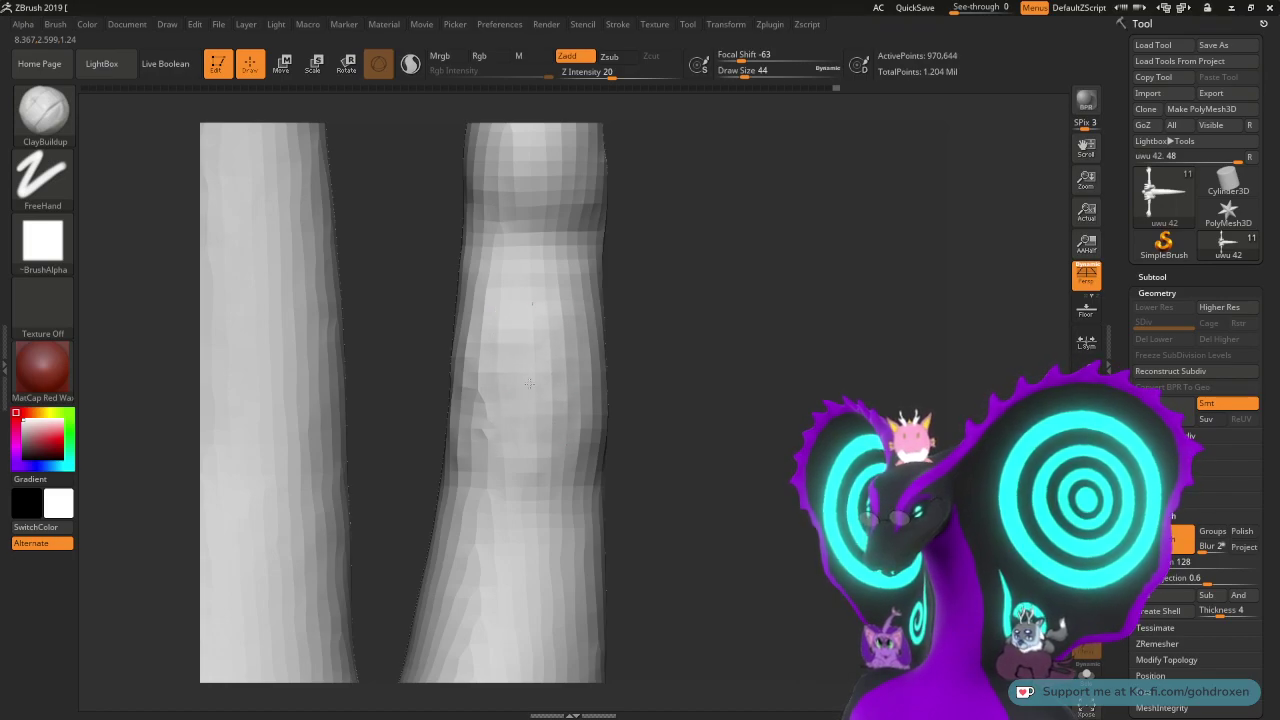
{"action": "mouse_move", "coordinate": [484, 342]}
{"action": "left_mouse_down", "text": "shift"}
{"action": "mouse_move", "coordinate": [515, 298]}
{"action": "mouse_move", "coordinate": [580, 316]}
{"action": "left_mouse_up", "text": "shift"}
{"action": "mouse_move", "coordinate": [587, 441]}
{"action": "left_mouse_down", "text": "shift"}
{"action": "mouse_move", "coordinate": [591, 386]}
{"action": "mouse_move", "coordinate": [560, 314]}
{"action": "mouse_move", "coordinate": [486, 440]}
{"action": "mouse_move", "coordinate": [486, 485]}
{"action": "left_mouse_up", "text": "shift"}
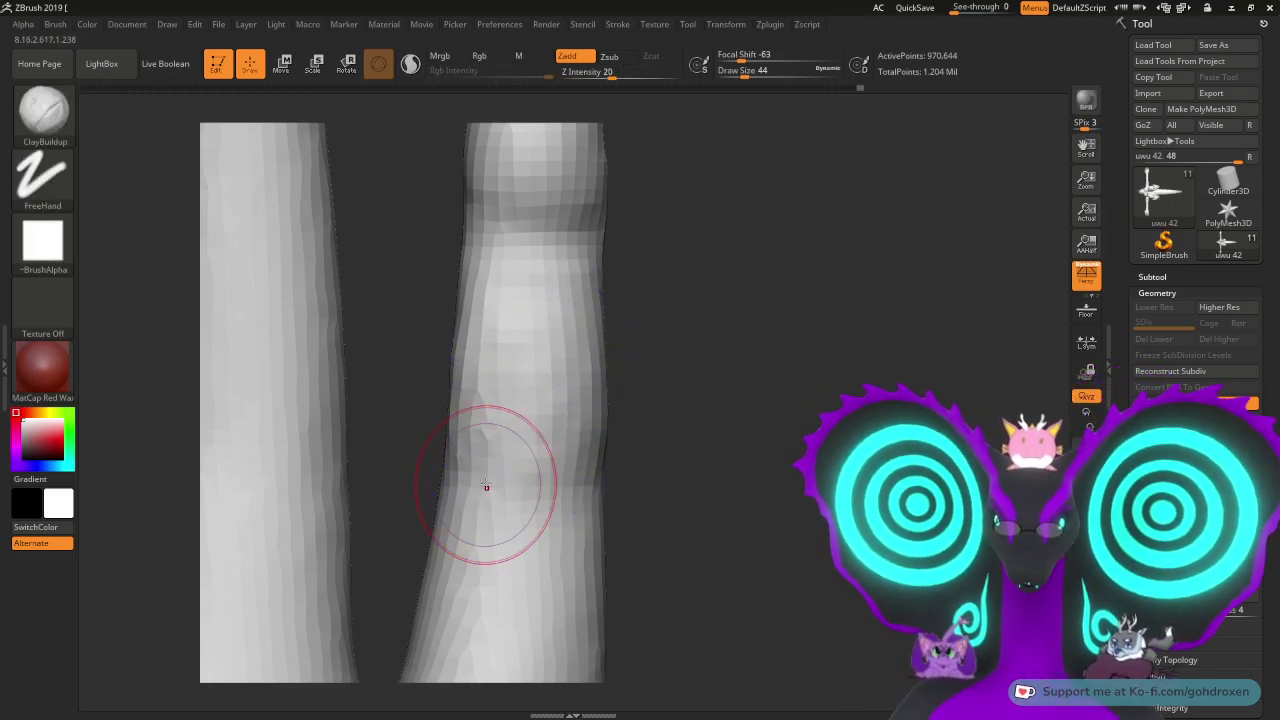
{"action": "mouse_move", "coordinate": [1228, 245]}
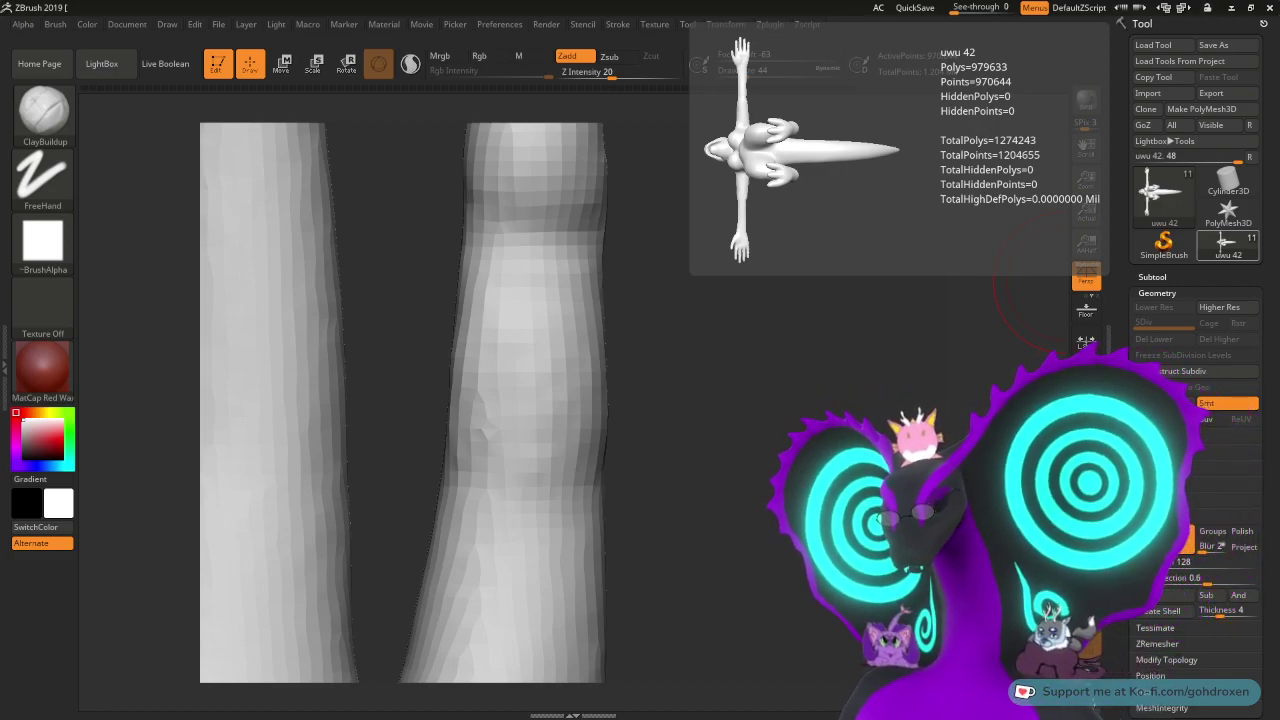
- Quick-save the project and refine the front and sides of the finger's middle segment with ClayBuildup and Smooth strokes
{"action": "key", "text": "ctrl+s"}
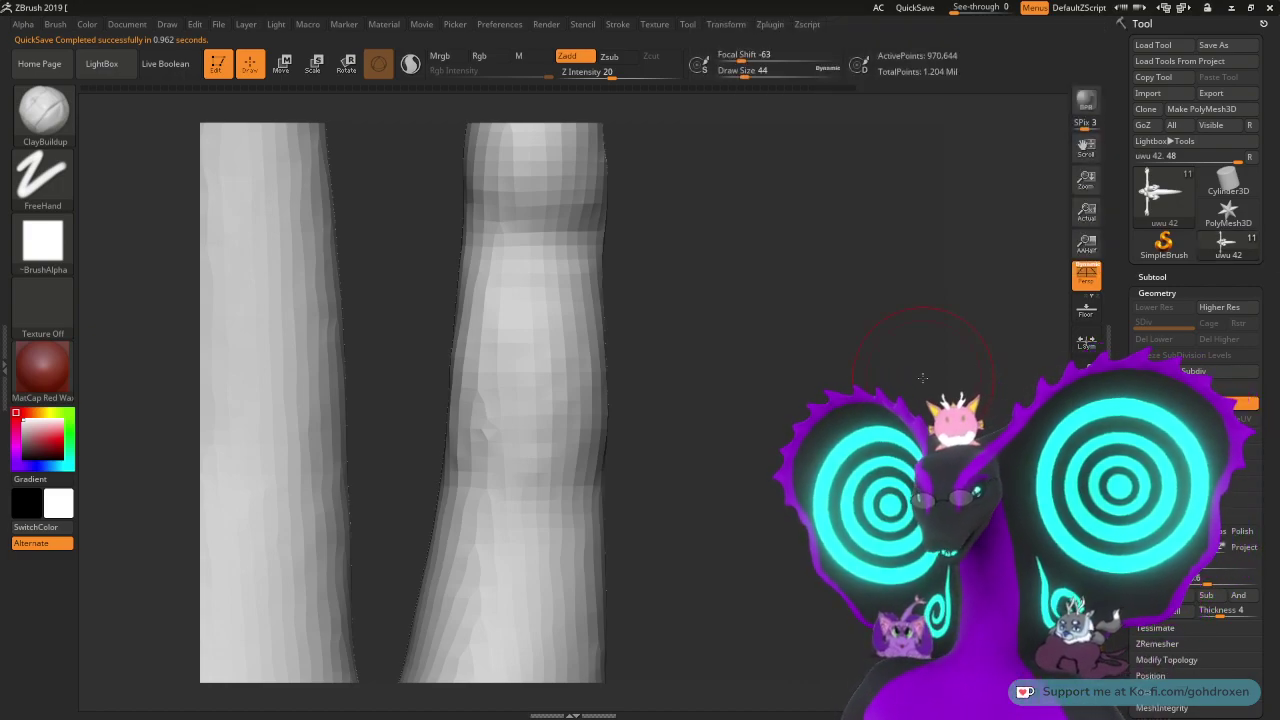
{"action": "mouse_move", "coordinate": [697, 321]}
{"action": "left_mouse_down"}
{"action": "mouse_move", "coordinate": [696, 347]}
{"action": "mouse_move", "coordinate": [630, 362]}
{"action": "mouse_move", "coordinate": [631, 335]}
{"action": "mouse_move", "coordinate": [695, 327]}
{"action": "mouse_move", "coordinate": [680, 311]}
{"action": "left_mouse_up"}
{"action": "mouse_move", "coordinate": [803, 295]}
{"action": "left_mouse_down"}
{"action": "mouse_move", "coordinate": [791, 283]}
{"action": "mouse_move", "coordinate": [834, 306]}
{"action": "mouse_move", "coordinate": [745, 298]}
{"action": "left_mouse_up"}
{"action": "left_click_drag", "start_coordinate": [614, 345], "coordinate": [588, 424]}
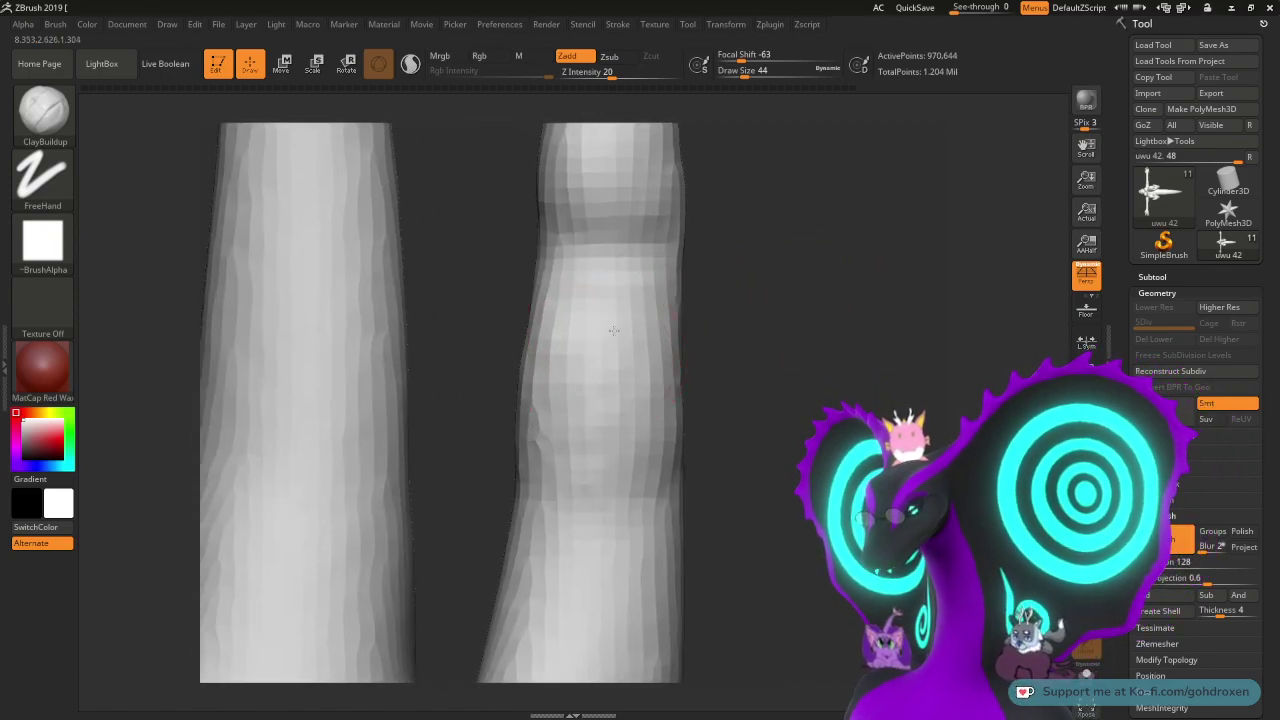
{"action": "left_click_drag", "start_coordinate": [574, 296], "coordinate": [584, 452]}
{"action": "mouse_move", "coordinate": [786, 317]}
{"action": "left_mouse_down"}
{"action": "mouse_move", "coordinate": [745, 307]}
{"action": "mouse_move", "coordinate": [783, 309]}
{"action": "mouse_move", "coordinate": [786, 331]}
{"action": "mouse_move", "coordinate": [824, 325]}
{"action": "left_mouse_up"}
{"action": "mouse_move", "coordinate": [660, 355]}
{"action": "left_mouse_down", "text": "shift"}
{"action": "mouse_move", "coordinate": [674, 333]}
{"action": "mouse_move", "coordinate": [720, 409]}
{"action": "mouse_move", "coordinate": [714, 443]}
{"action": "mouse_move", "coordinate": [649, 374]}
{"action": "mouse_move", "coordinate": [567, 414]}
{"action": "mouse_move", "coordinate": [563, 400]}
{"action": "left_mouse_up", "text": "shift"}
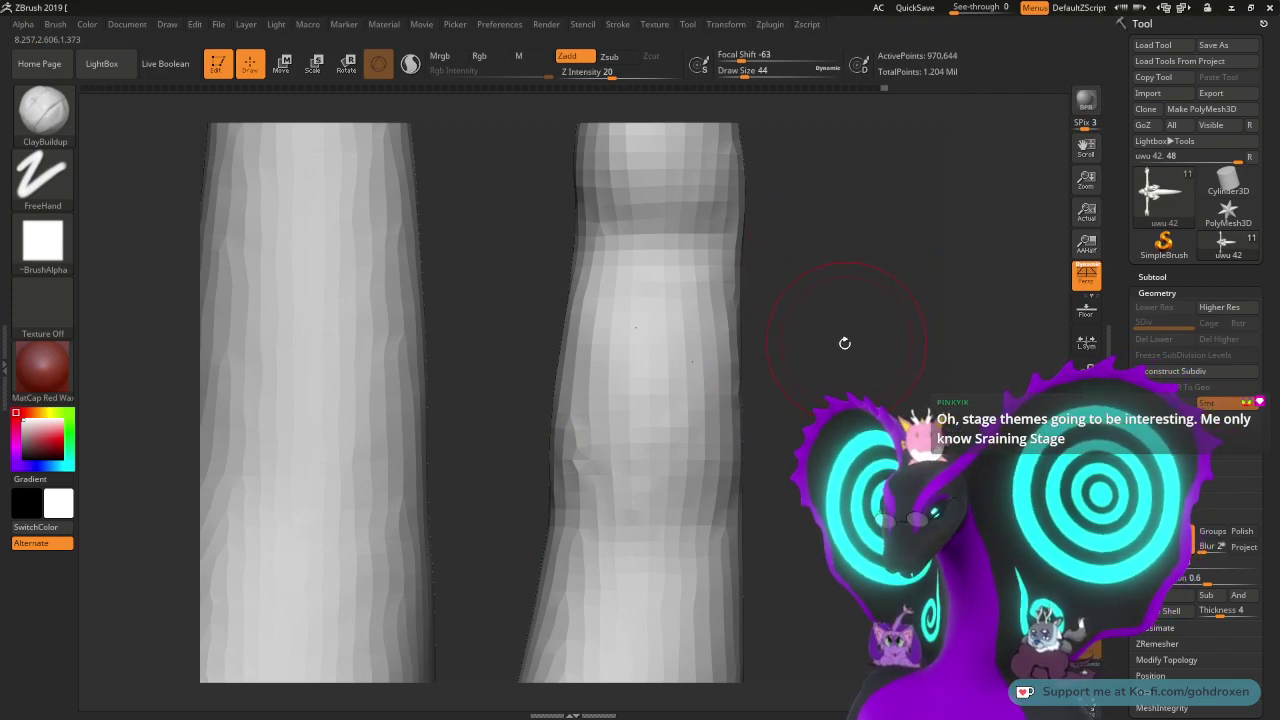
{"action": "mouse_move", "coordinate": [737, 374]}
{"action": "left_mouse_down", "text": "shift"}
{"action": "mouse_move", "coordinate": [738, 430]}
{"action": "mouse_move", "coordinate": [717, 424]}
{"action": "mouse_move", "coordinate": [723, 405]}
{"action": "left_mouse_up", "text": "shift"}
{"action": "left_click_drag", "start_coordinate": [840, 301], "coordinate": [859, 331]}
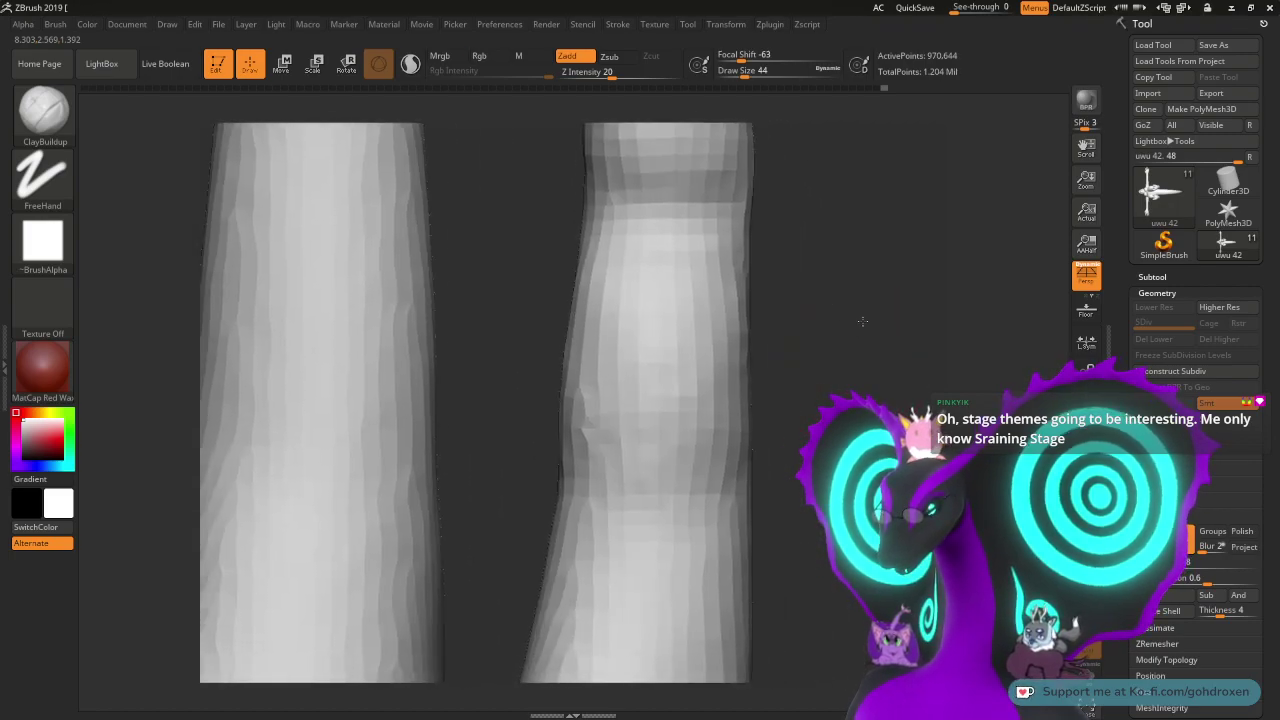
- Carve a horizontal crease beneath the middle segment with the DamStandard brush at draw size 16 and soften its lower edge
{"action": "left_click", "coordinate": [43, 110]}
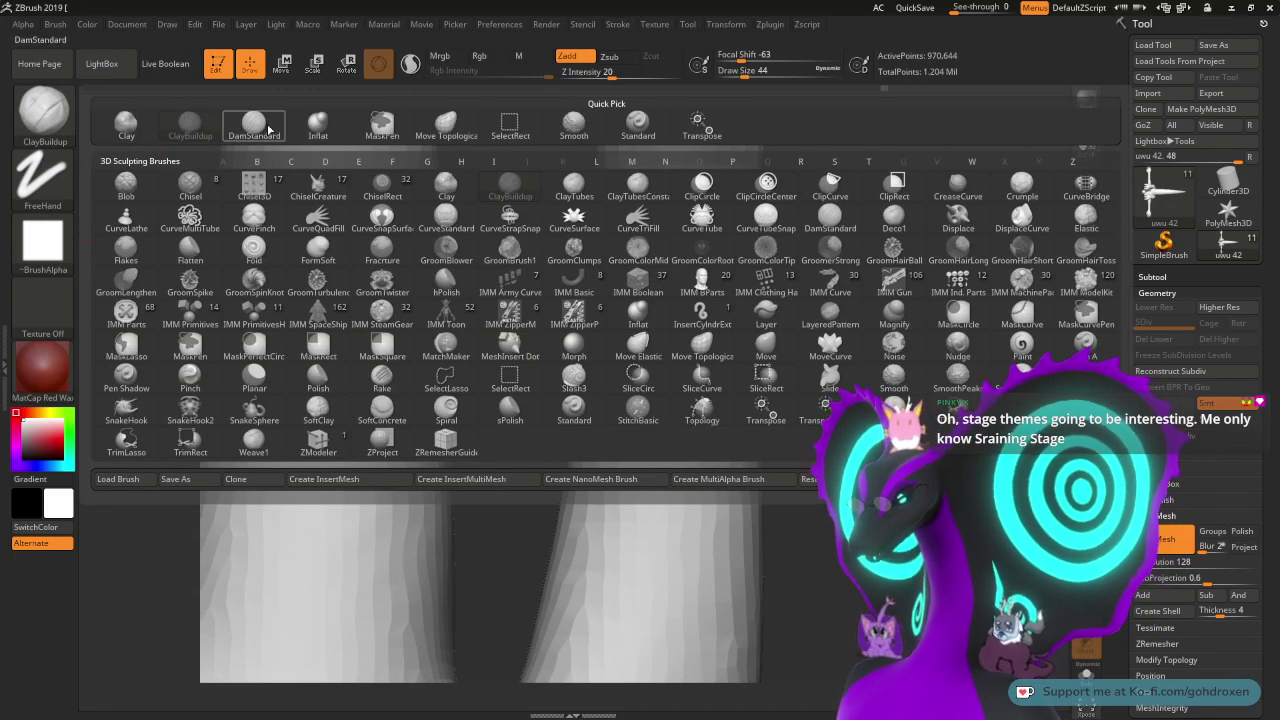
{"action": "left_click", "coordinate": [256, 124]}
{"action": "key", "text": "space"}
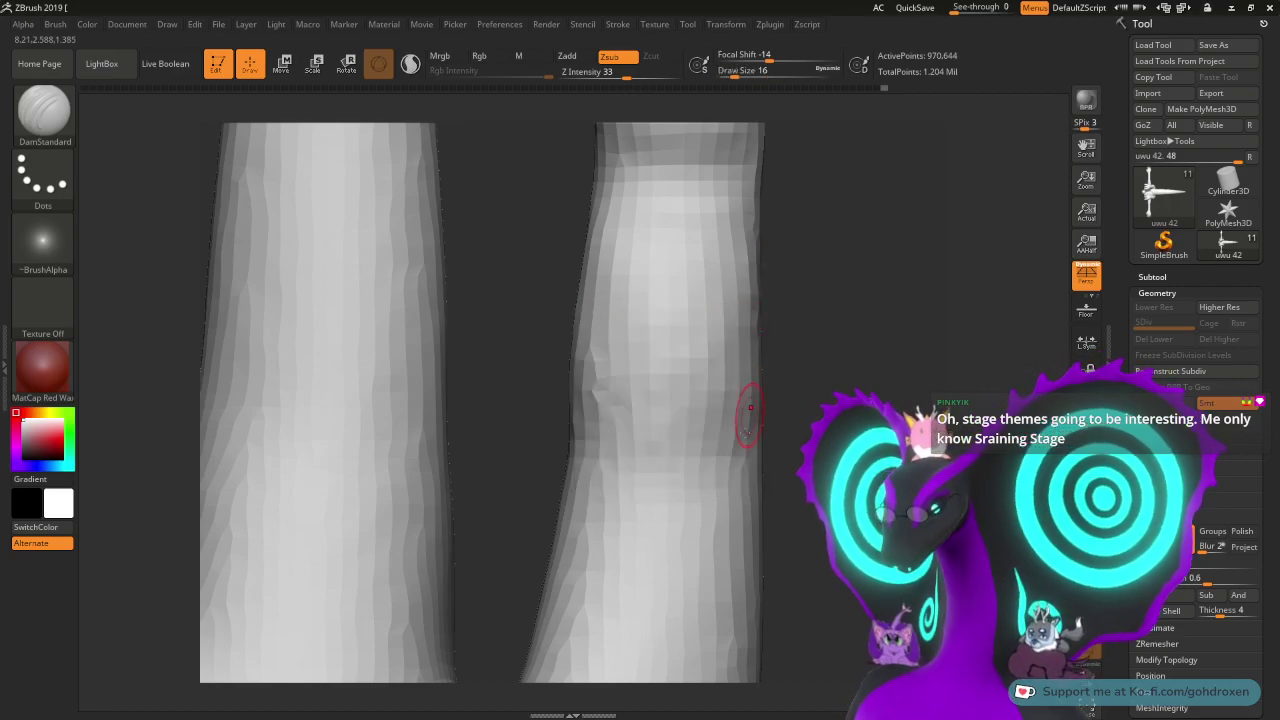
{"action": "left_click_drag", "start_coordinate": [576, 456], "coordinate": [735, 454]}
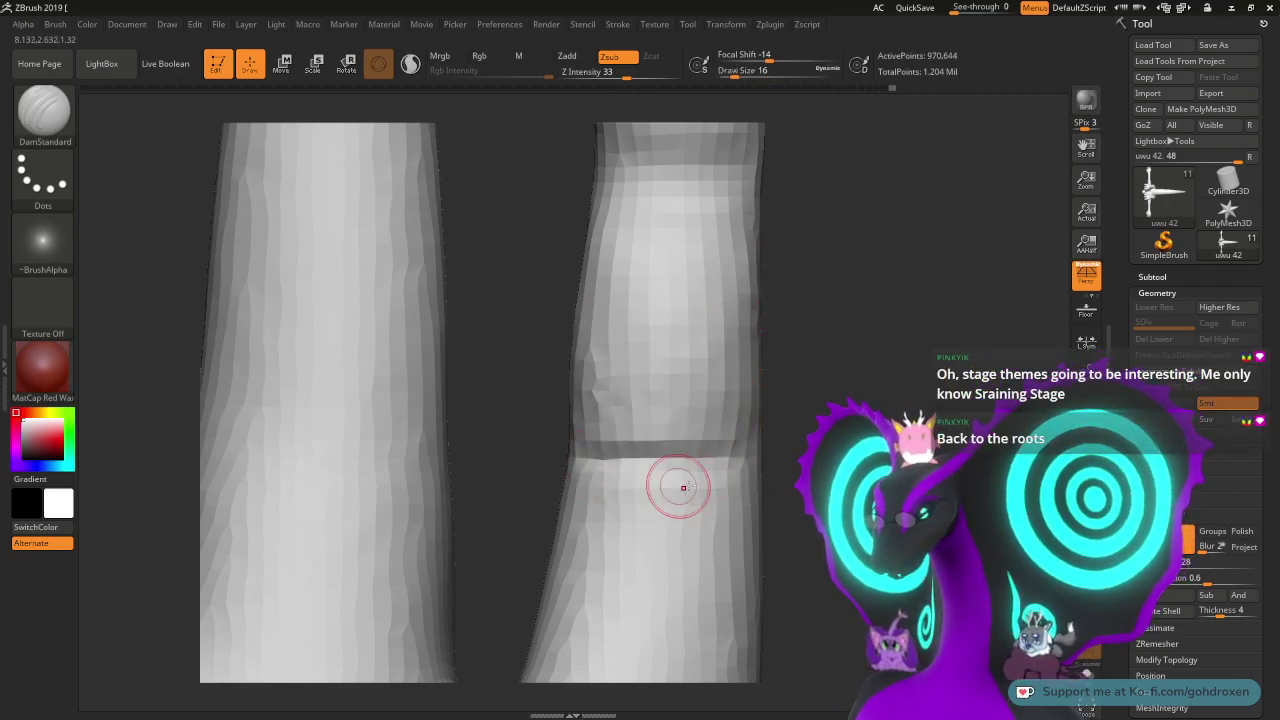
{"action": "key", "text": "shift"}
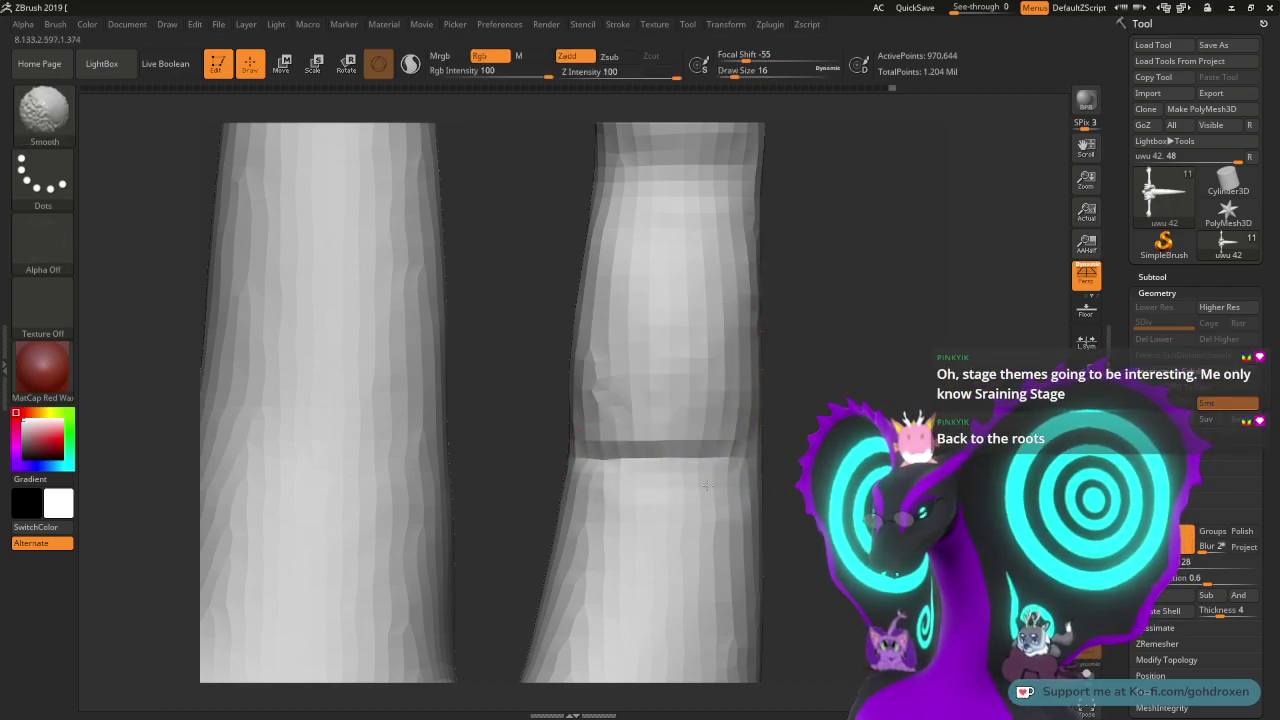
{"action": "left_click_drag", "start_coordinate": [726, 485], "coordinate": [699, 490], "text": "shift"}
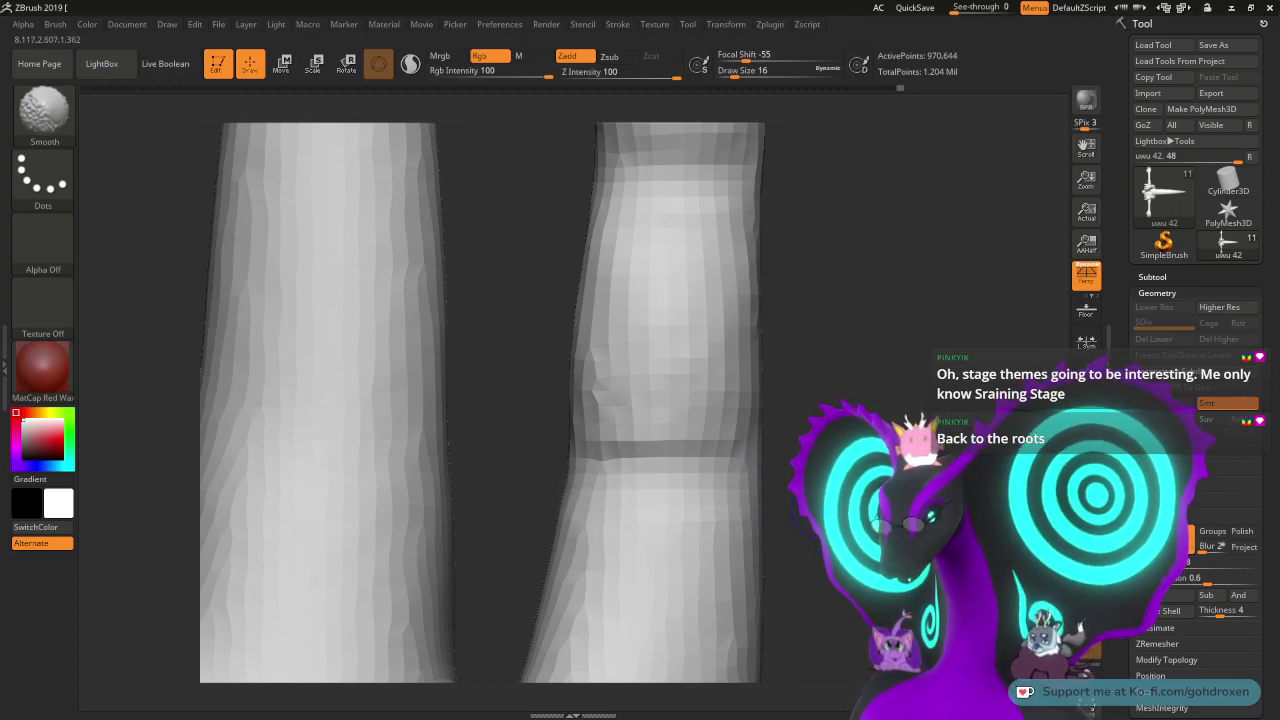
{"action": "mouse_move", "coordinate": [877, 386]}
{"action": "left_mouse_down", "text": "alt"}
{"action": "mouse_move", "coordinate": [889, 376]}
{"action": "mouse_move", "coordinate": [890, 420]}
{"action": "mouse_move", "coordinate": [890, 335]}
{"action": "mouse_move", "coordinate": [890, 390]}
{"action": "mouse_move", "coordinate": [905, 357]}
{"action": "left_mouse_up", "text": "alt"}
{"action": "mouse_move", "coordinate": [752, 446]}
{"action": "left_mouse_down", "text": "shift"}
{"action": "mouse_move", "coordinate": [744, 458]}
{"action": "mouse_move", "coordinate": [638, 463]}
{"action": "mouse_move", "coordinate": [745, 462]}
{"action": "left_mouse_up", "text": "shift"}
- Check the finger's side profile and smooth the front and both sides of the middle segment between the creases
{"action": "left_click_drag", "start_coordinate": [826, 409], "coordinate": [533, 403]}
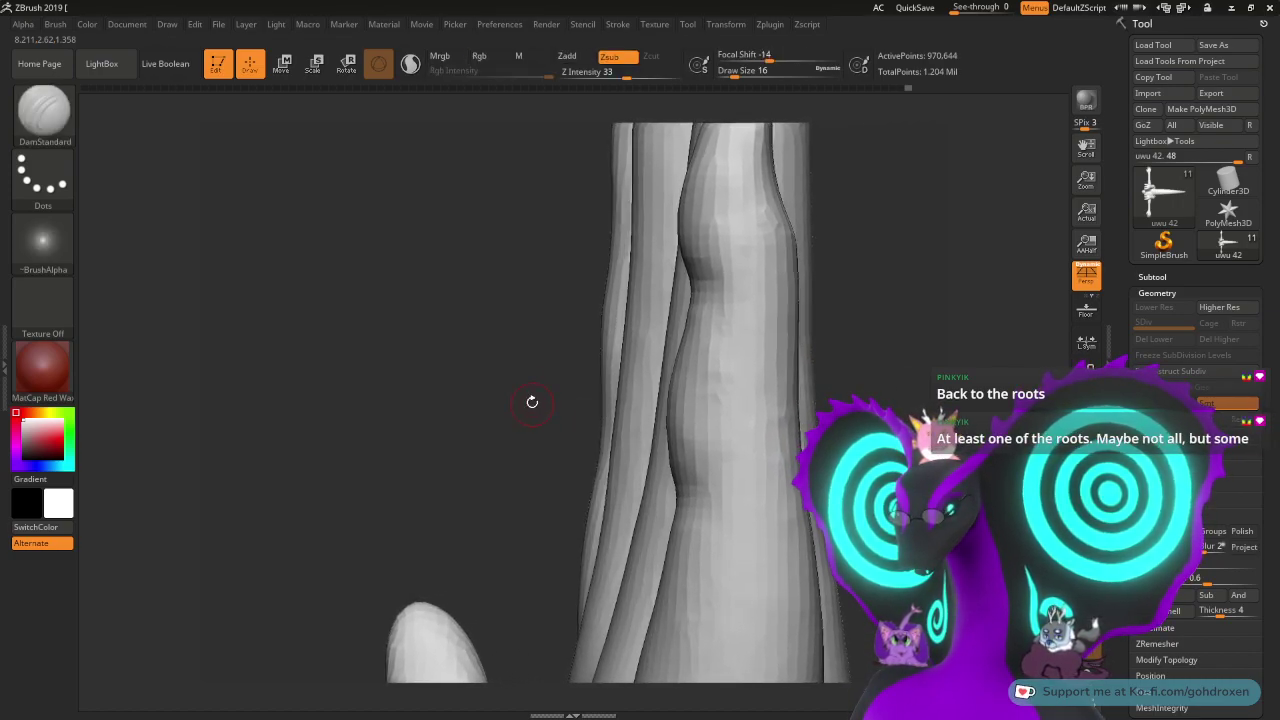
{"action": "mouse_move", "coordinate": [478, 314]}
{"action": "left_mouse_down"}
{"action": "mouse_move", "coordinate": [469, 380]}
{"action": "mouse_move", "coordinate": [560, 374]}
{"action": "mouse_move", "coordinate": [826, 402]}
{"action": "left_mouse_up"}
{"action": "mouse_move", "coordinate": [694, 346]}
{"action": "left_mouse_down", "text": "shift"}
{"action": "mouse_move", "coordinate": [728, 335]}
{"action": "mouse_move", "coordinate": [735, 297]}
{"action": "left_mouse_up", "text": "shift"}
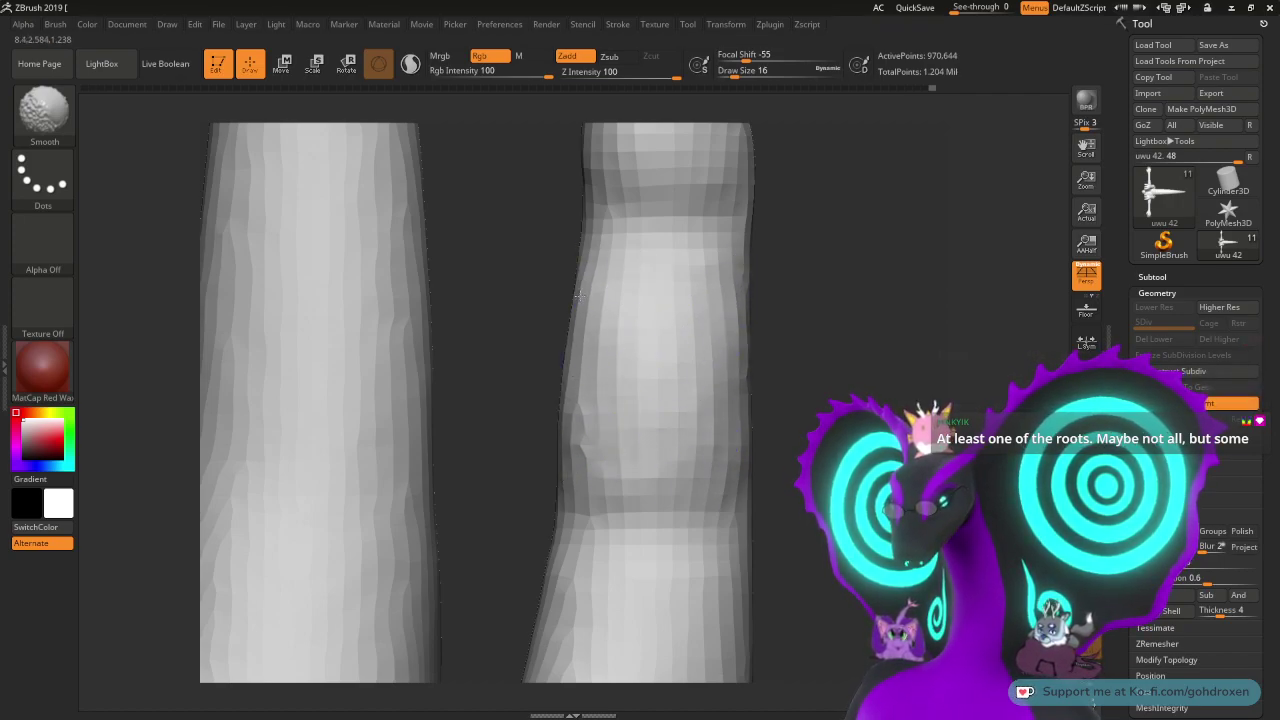
{"action": "left_click_drag", "start_coordinate": [807, 299], "coordinate": [851, 297]}
{"action": "left_click_drag", "start_coordinate": [680, 368], "coordinate": [676, 402], "text": "shift"}
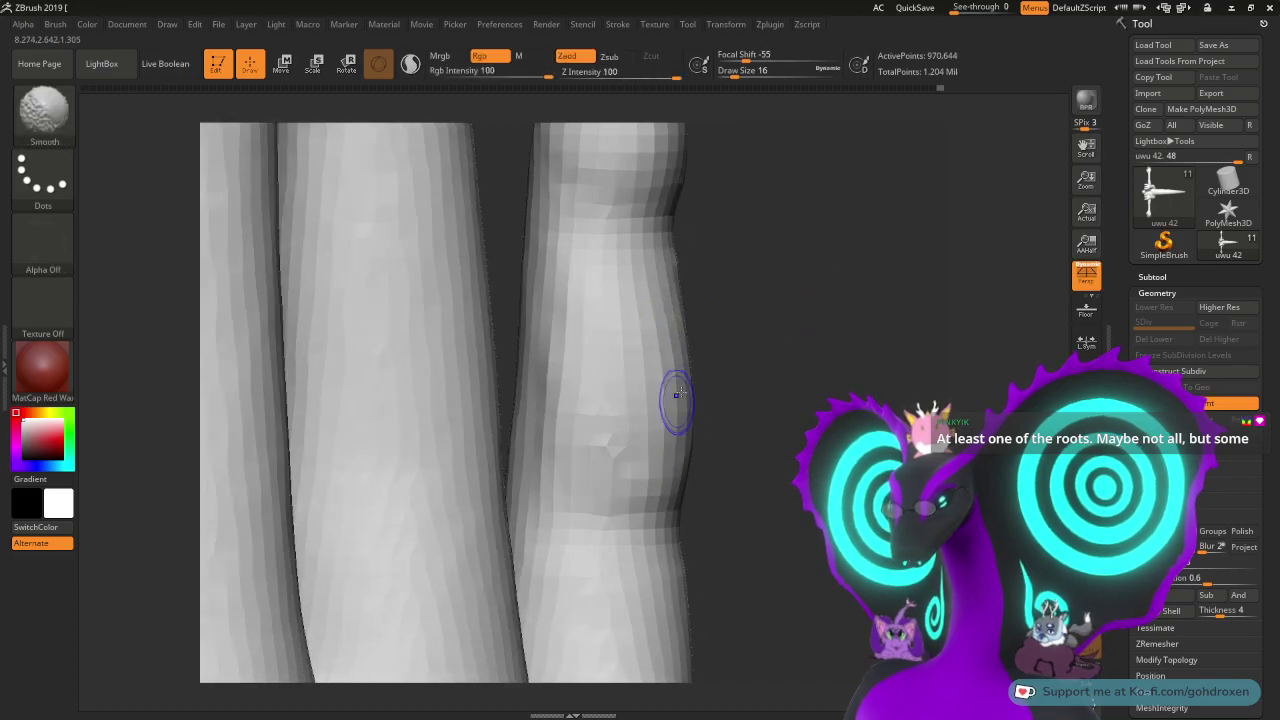
{"action": "left_click_drag", "start_coordinate": [785, 400], "coordinate": [697, 380]}
{"action": "mouse_move", "coordinate": [814, 342]}
{"action": "left_mouse_down"}
{"action": "mouse_move", "coordinate": [921, 327]}
{"action": "mouse_move", "coordinate": [814, 329]}
{"action": "mouse_move", "coordinate": [803, 279]}
{"action": "left_mouse_up"}
{"action": "left_click_drag", "start_coordinate": [720, 334], "coordinate": [722, 257], "text": "shift"}
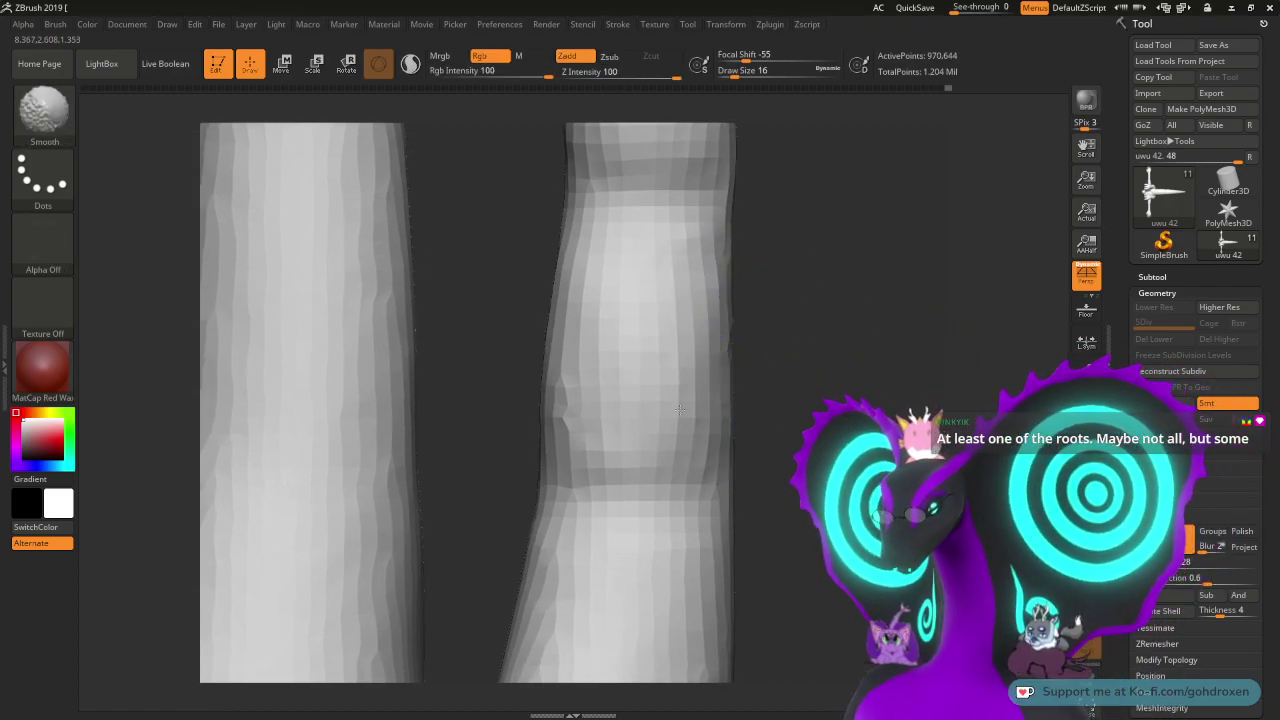
- Build up the front pad of the finger's base segment below the lower crease using ClayBuildup at draw size 29
{"action": "left_click_drag", "start_coordinate": [837, 346], "coordinate": [799, 320]}
{"action": "mouse_move", "coordinate": [920, 366]}
{"action": "left_mouse_down", "text": "alt"}
{"action": "mouse_move", "coordinate": [914, 320]}
{"action": "mouse_move", "coordinate": [868, 295]}
{"action": "mouse_move", "coordinate": [868, 334]}
{"action": "mouse_move", "coordinate": [858, 289]}
{"action": "mouse_move", "coordinate": [894, 309]}
{"action": "mouse_move", "coordinate": [842, 334]}
{"action": "mouse_move", "coordinate": [851, 283]}
{"action": "mouse_move", "coordinate": [875, 378]}
{"action": "left_mouse_up", "text": "alt"}
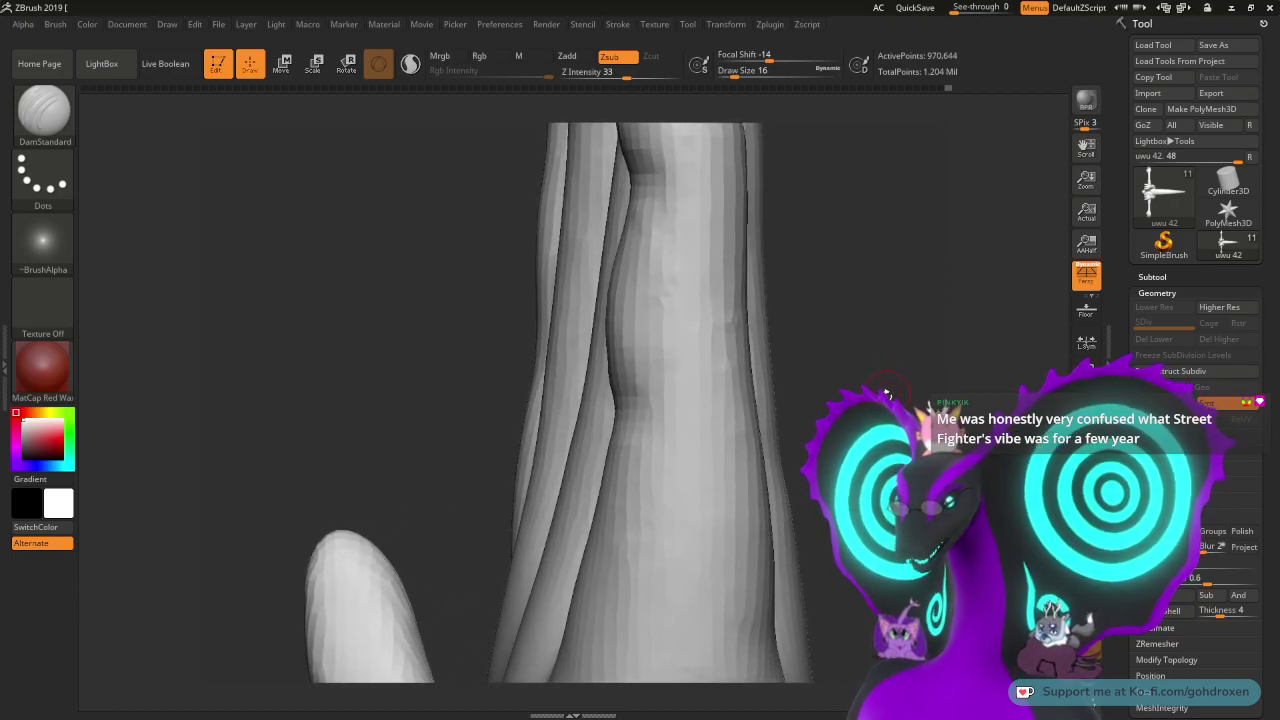
{"action": "mouse_move", "coordinate": [887, 416]}
{"action": "left_mouse_down", "text": "alt"}
{"action": "mouse_move", "coordinate": [847, 323]}
{"action": "mouse_move", "coordinate": [850, 334]}
{"action": "mouse_move", "coordinate": [861, 275]}
{"action": "mouse_move", "coordinate": [856, 292]}
{"action": "left_mouse_up", "text": "alt"}
{"action": "left_click_drag", "start_coordinate": [766, 310], "coordinate": [843, 294]}
{"action": "left_click_drag", "start_coordinate": [737, 306], "coordinate": [822, 359]}
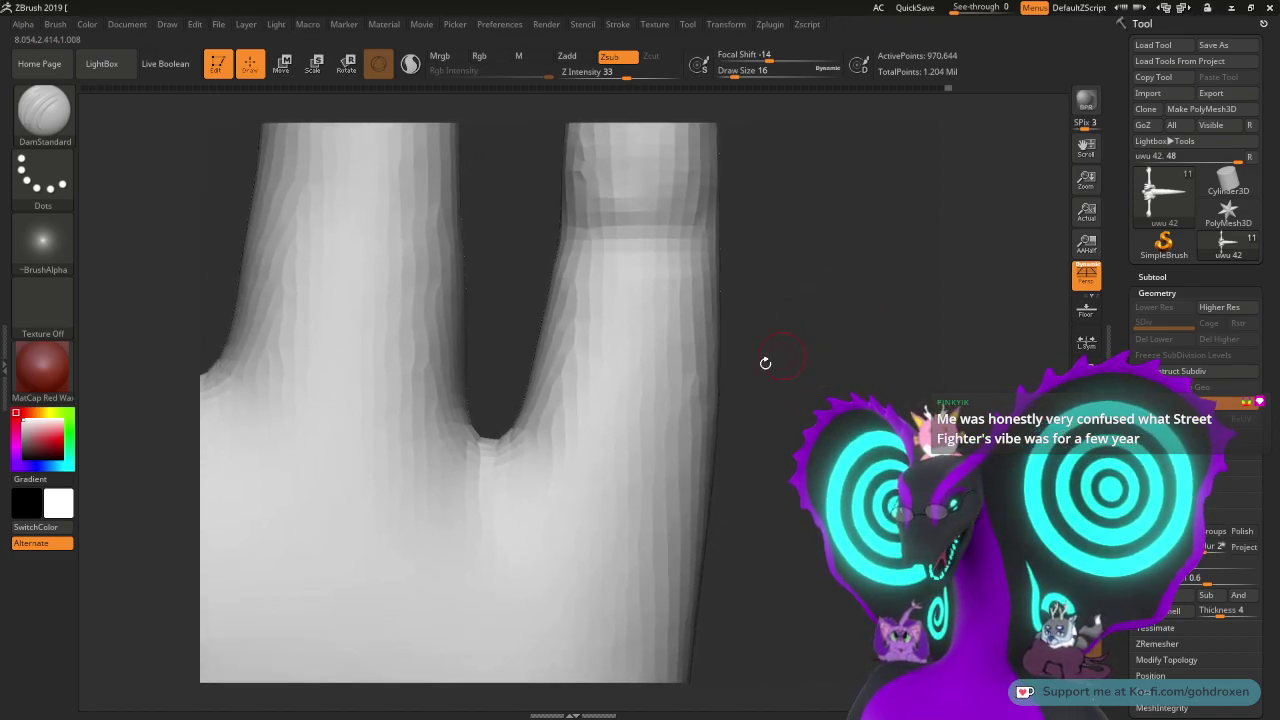
{"action": "left_click", "coordinate": [50, 132]}
{"action": "left_click", "coordinate": [194, 130]}
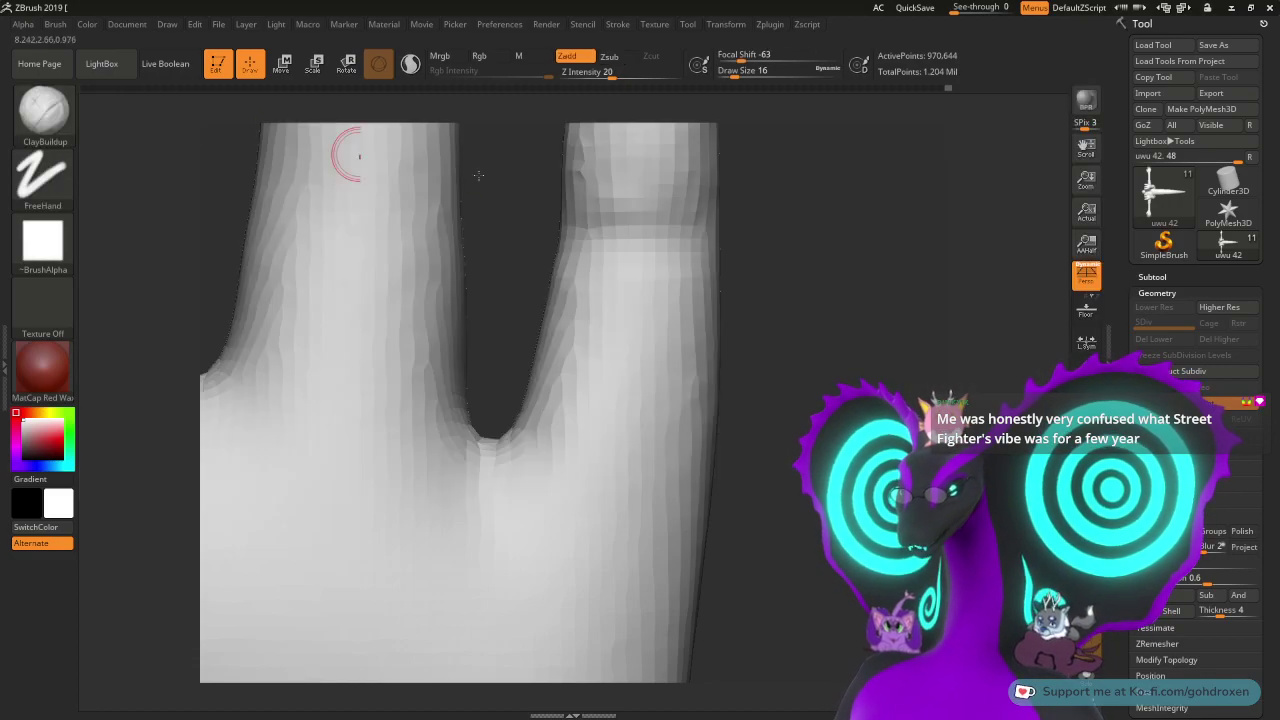
{"action": "left_click_drag", "start_coordinate": [777, 294], "coordinate": [809, 317]}
{"action": "key", "text": "space"}
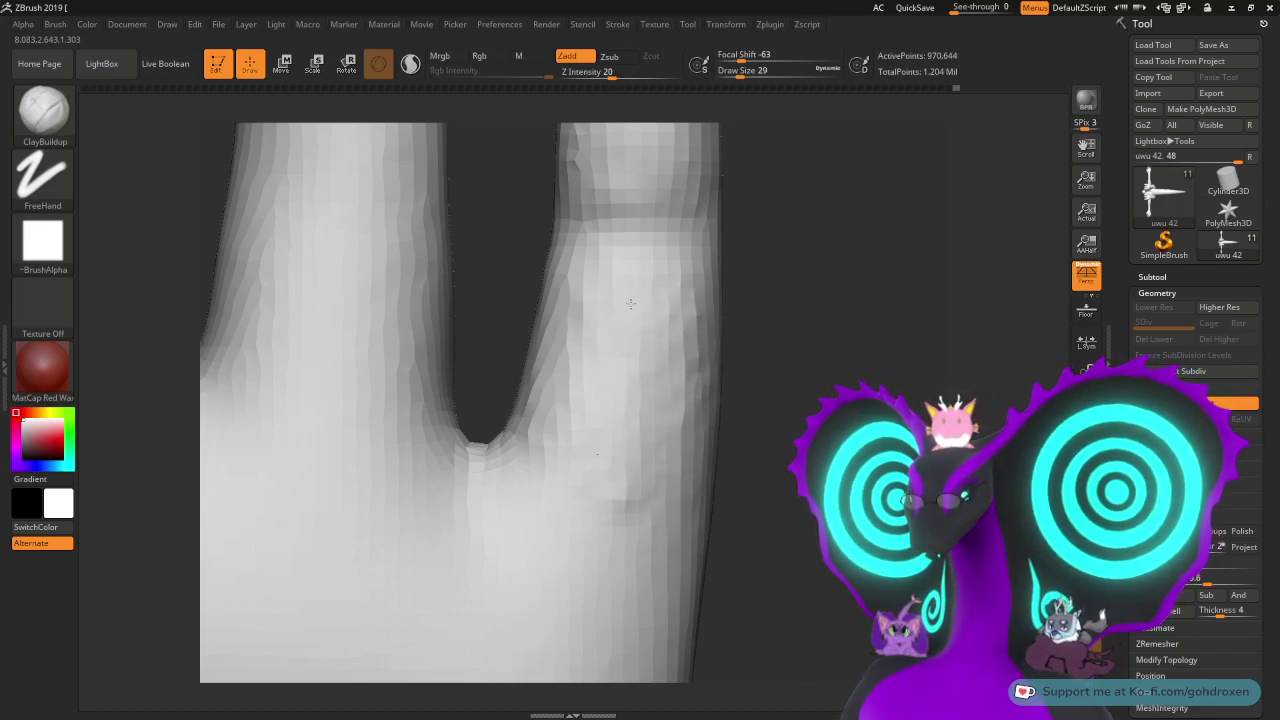
{"action": "mouse_move", "coordinate": [586, 343]}
{"action": "left_mouse_down"}
{"action": "mouse_move", "coordinate": [548, 352]}
{"action": "mouse_move", "coordinate": [550, 400]}
{"action": "left_mouse_up"}
{"action": "left_click_drag", "start_coordinate": [637, 326], "coordinate": [630, 413]}
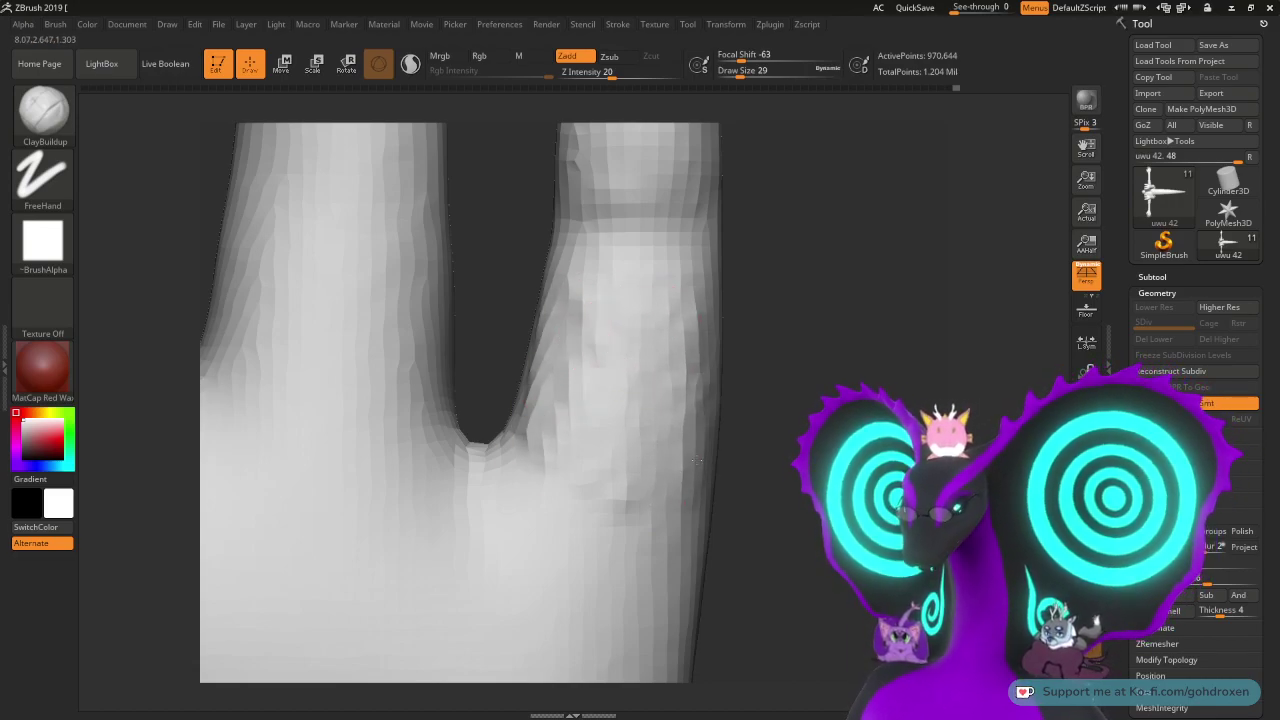
{"action": "mouse_move", "coordinate": [689, 468]}
{"action": "left_mouse_down"}
{"action": "mouse_move", "coordinate": [686, 528]}
{"action": "mouse_move", "coordinate": [663, 446]}
{"action": "left_mouse_up"}
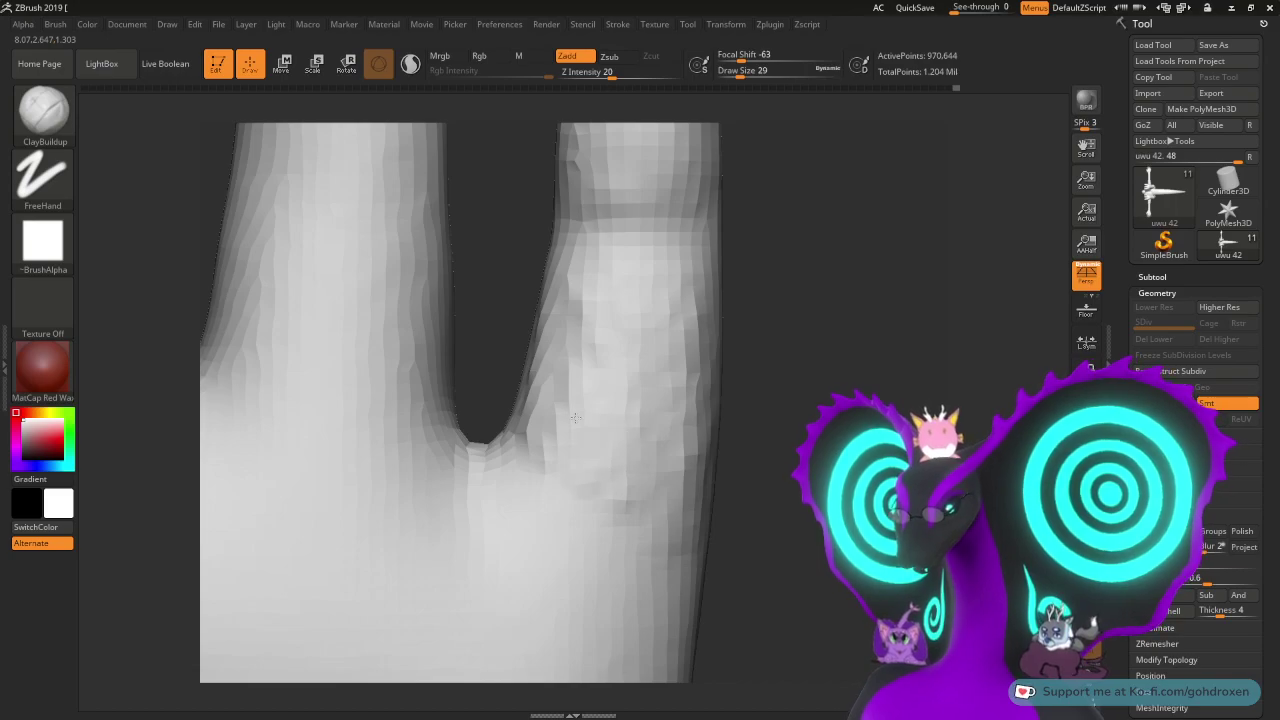
{"action": "left_click_drag", "start_coordinate": [575, 450], "coordinate": [550, 398]}
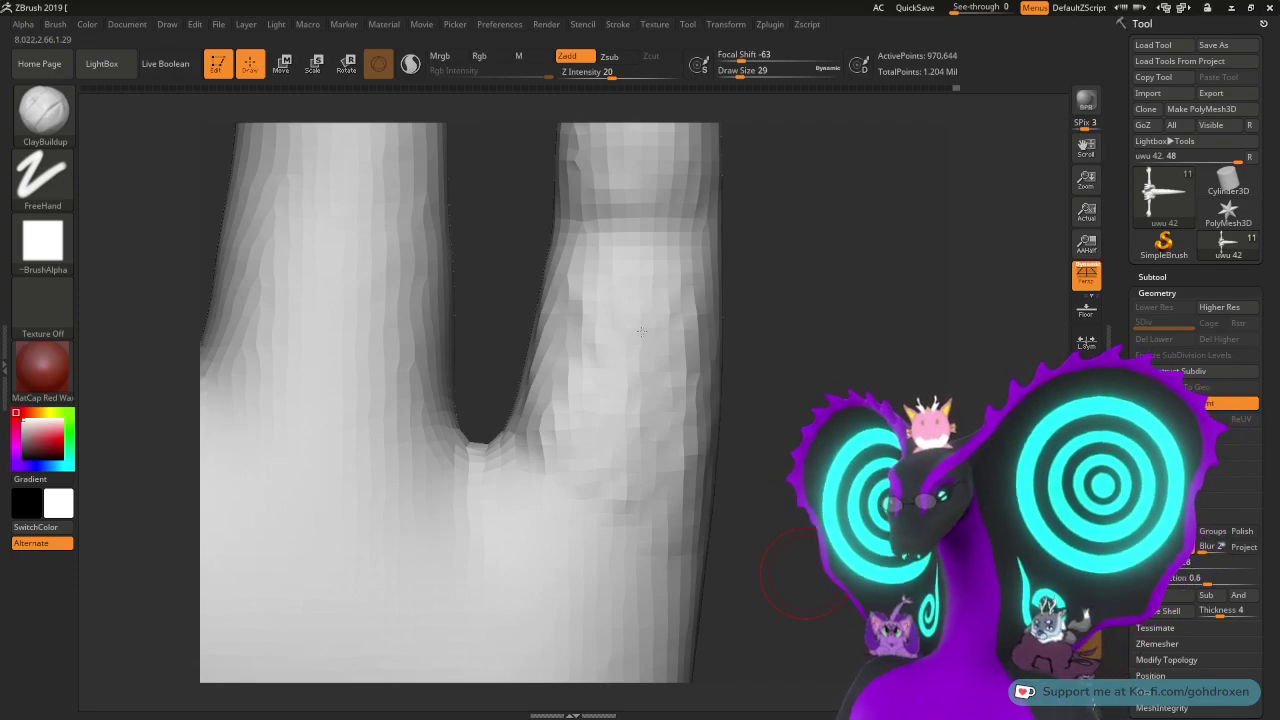
- Add ClayBuildup volume along the base segment's inner side and smooth the whole pad down to its lower edge
{"action": "mouse_move", "coordinate": [807, 375]}
{"action": "left_mouse_down"}
{"action": "mouse_move", "coordinate": [828, 366]}
{"action": "mouse_move", "coordinate": [822, 355]}
{"action": "left_mouse_up"}
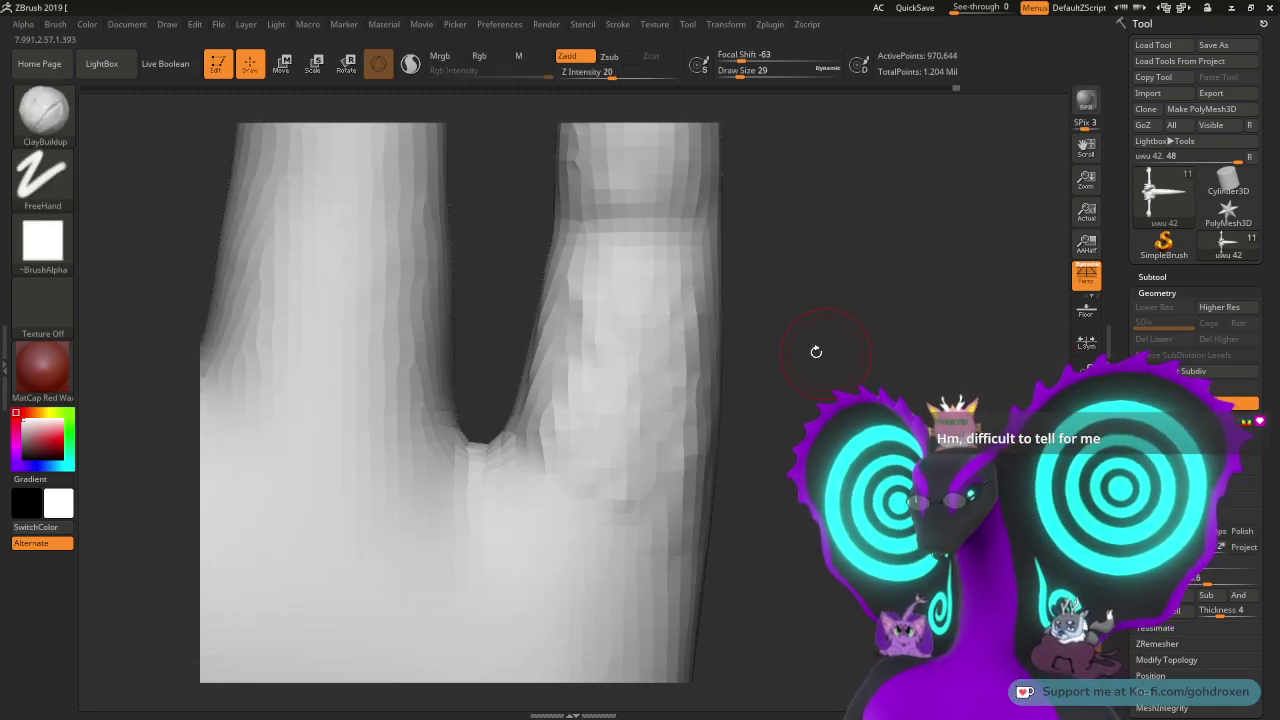
{"action": "left_click_drag", "start_coordinate": [553, 302], "coordinate": [536, 398]}
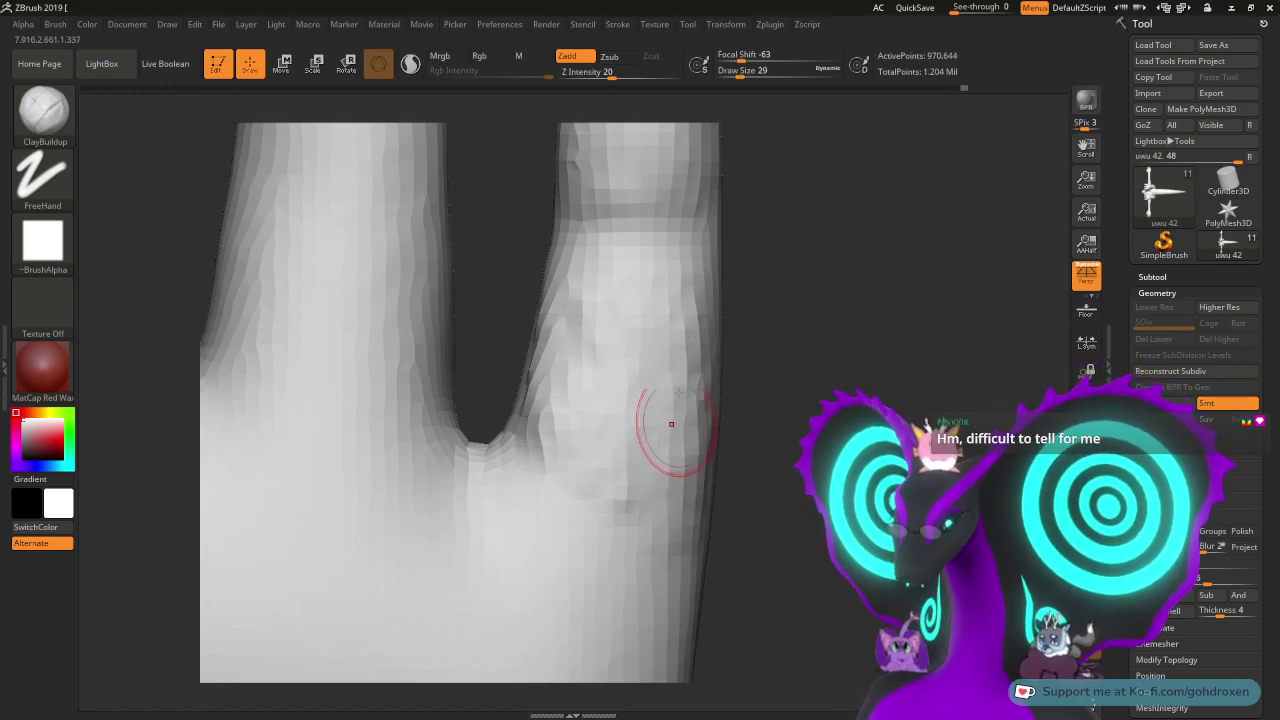
{"action": "key", "text": "shift"}
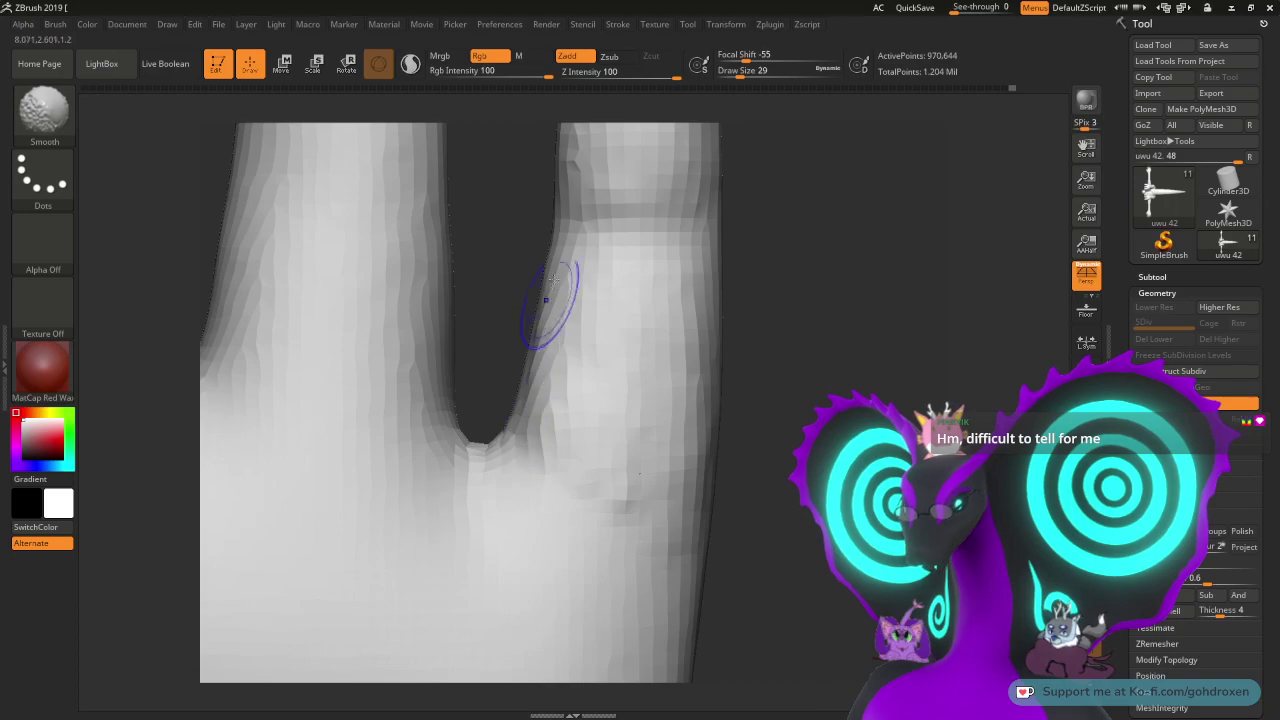
{"action": "mouse_move", "coordinate": [580, 470]}
{"action": "left_mouse_down"}
{"action": "mouse_move", "coordinate": [611, 526]}
{"action": "mouse_move", "coordinate": [631, 505]}
{"action": "left_mouse_up"}
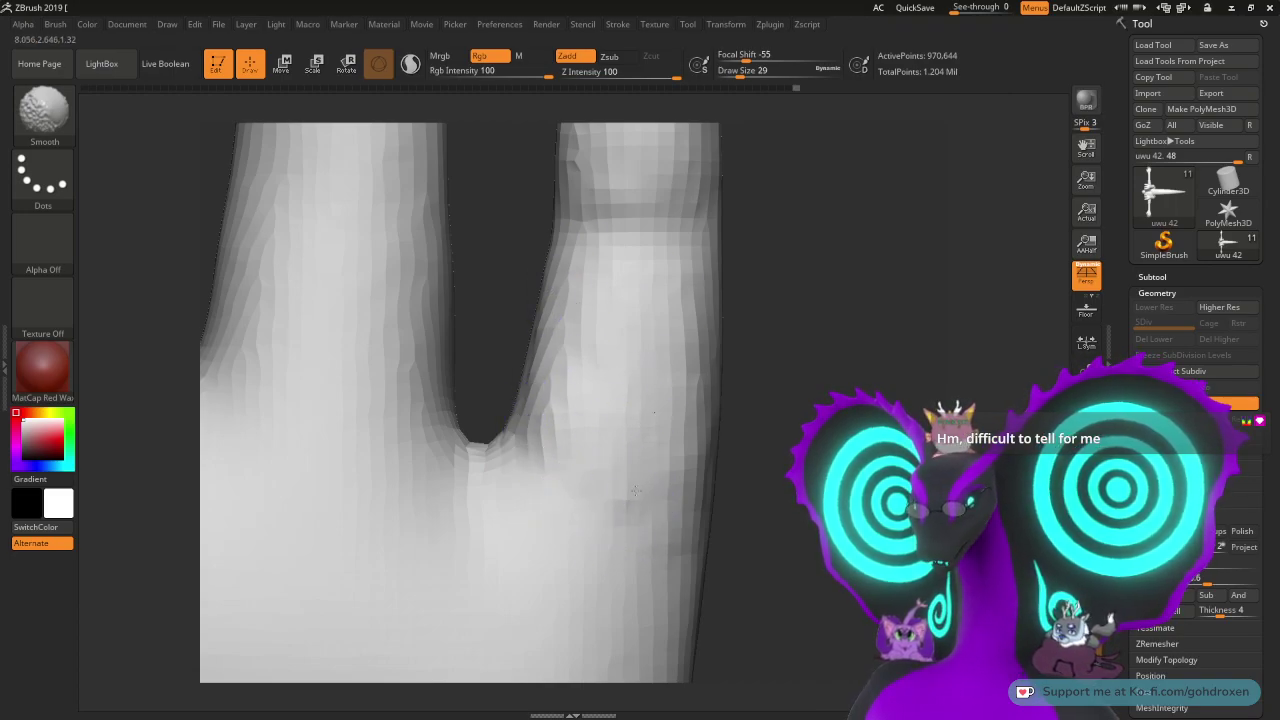
- Extend the base pad with ClayBuildup strokes toward the palm and smooth the transition beside the finger web
{"action": "key", "text": "b"}
{"action": "key", "text": "c"}
{"action": "key", "text": "b"}
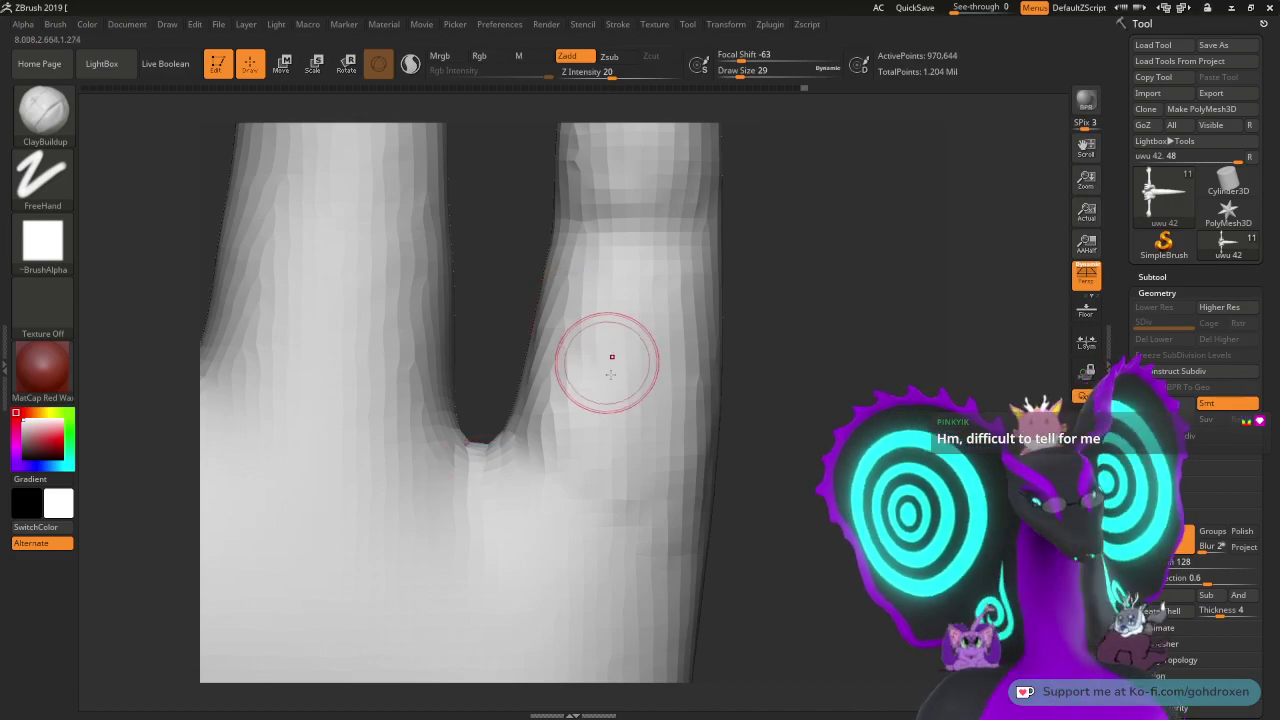
{"action": "mouse_move", "coordinate": [563, 314]}
{"action": "left_mouse_down", "text": "shift"}
{"action": "mouse_move", "coordinate": [550, 350]}
{"action": "mouse_move", "coordinate": [562, 430]}
{"action": "left_mouse_up", "text": "shift"}
{"action": "mouse_move", "coordinate": [838, 360]}
{"action": "left_mouse_down"}
{"action": "mouse_move", "coordinate": [766, 331]}
{"action": "mouse_move", "coordinate": [829, 339]}
{"action": "left_mouse_up"}
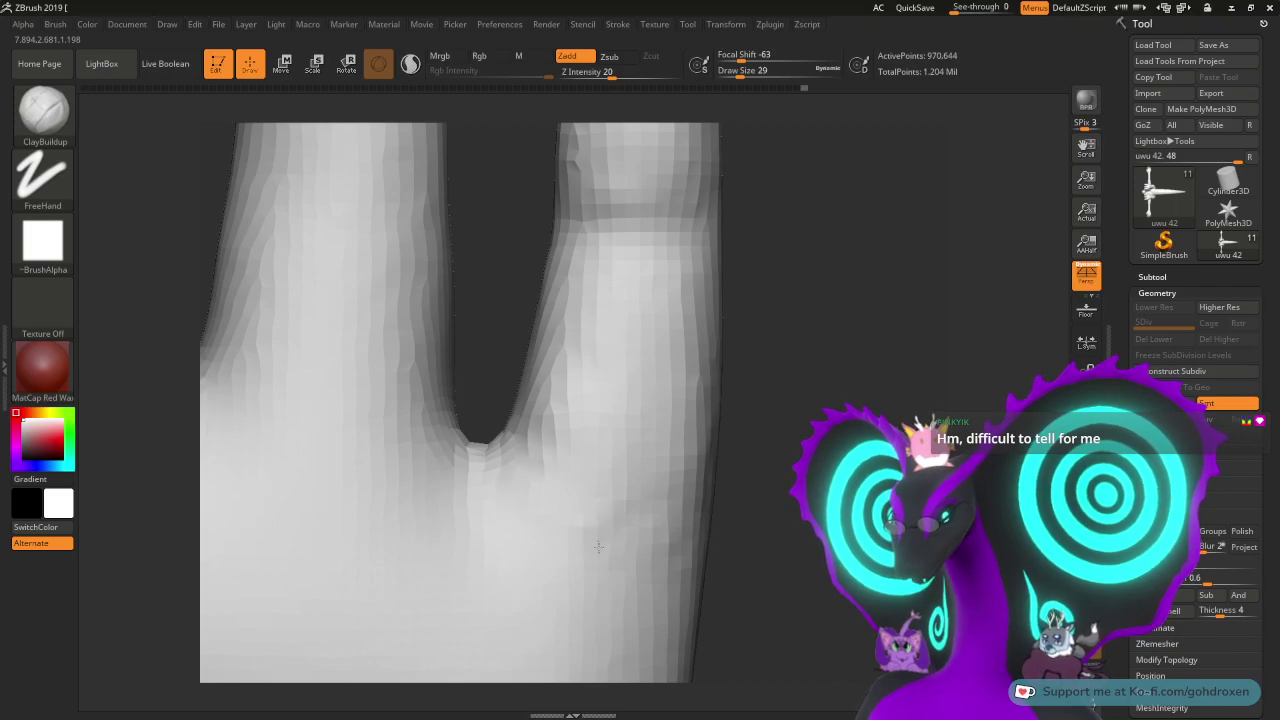
{"action": "key", "text": "shift"}
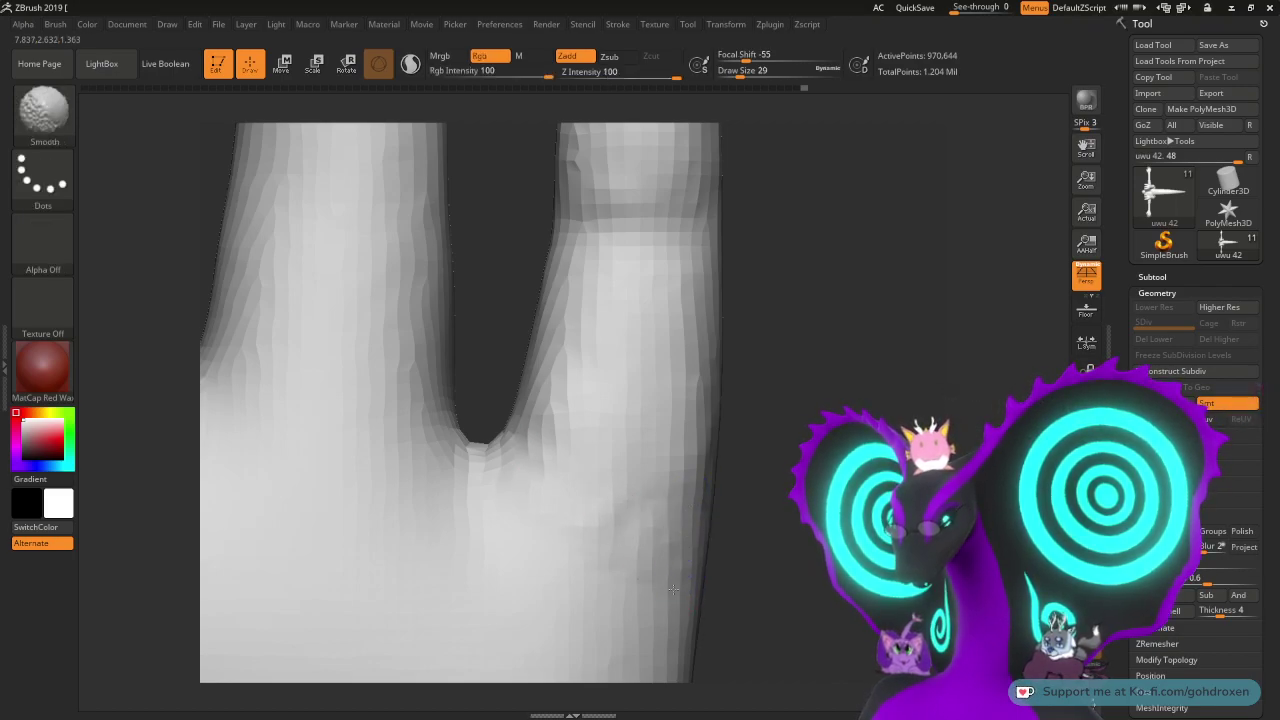
{"action": "left_click_drag", "start_coordinate": [551, 497], "coordinate": [528, 486], "text": "shift"}
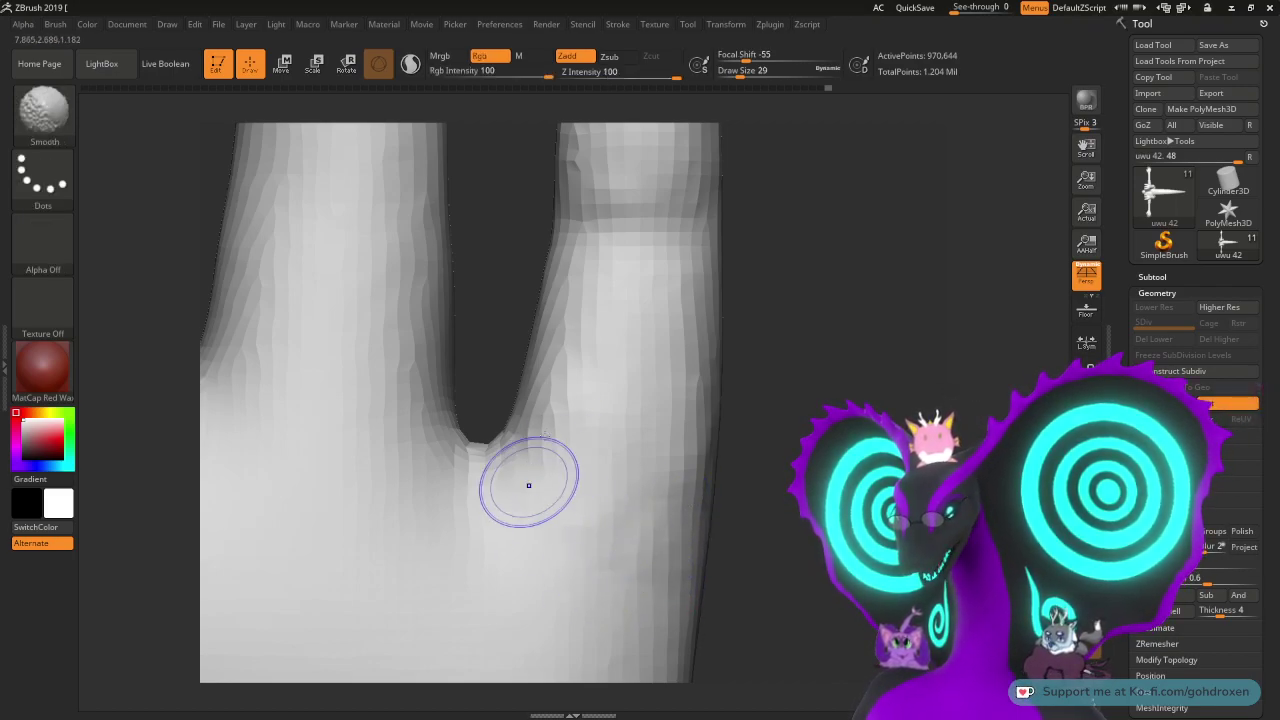
- Smooth the base segment's front and inner side from the lower crease down to the finger web
{"action": "left_click_drag", "start_coordinate": [780, 400], "coordinate": [804, 360], "text": "alt"}
{"action": "left_click_drag", "start_coordinate": [840, 472], "coordinate": [824, 347], "text": "alt"}
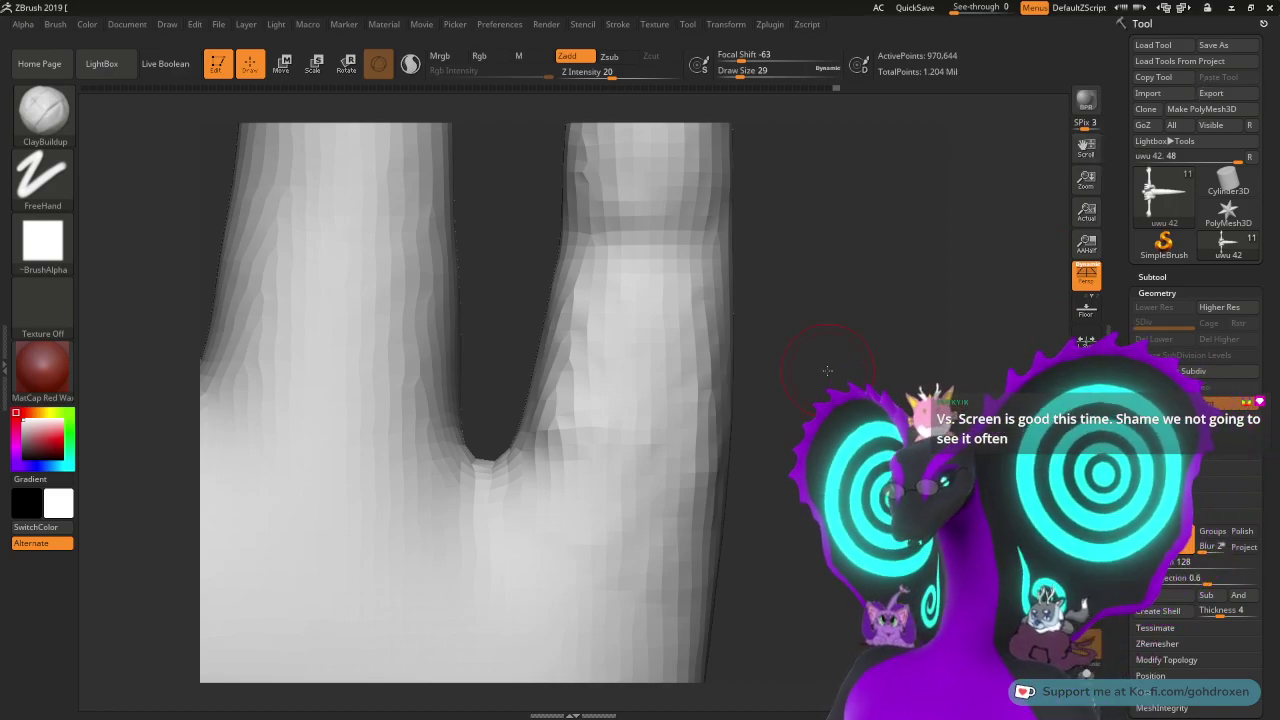
{"action": "left_click_drag", "start_coordinate": [780, 305], "coordinate": [888, 318]}
{"action": "left_click_drag", "start_coordinate": [708, 329], "coordinate": [688, 327], "text": "shift"}
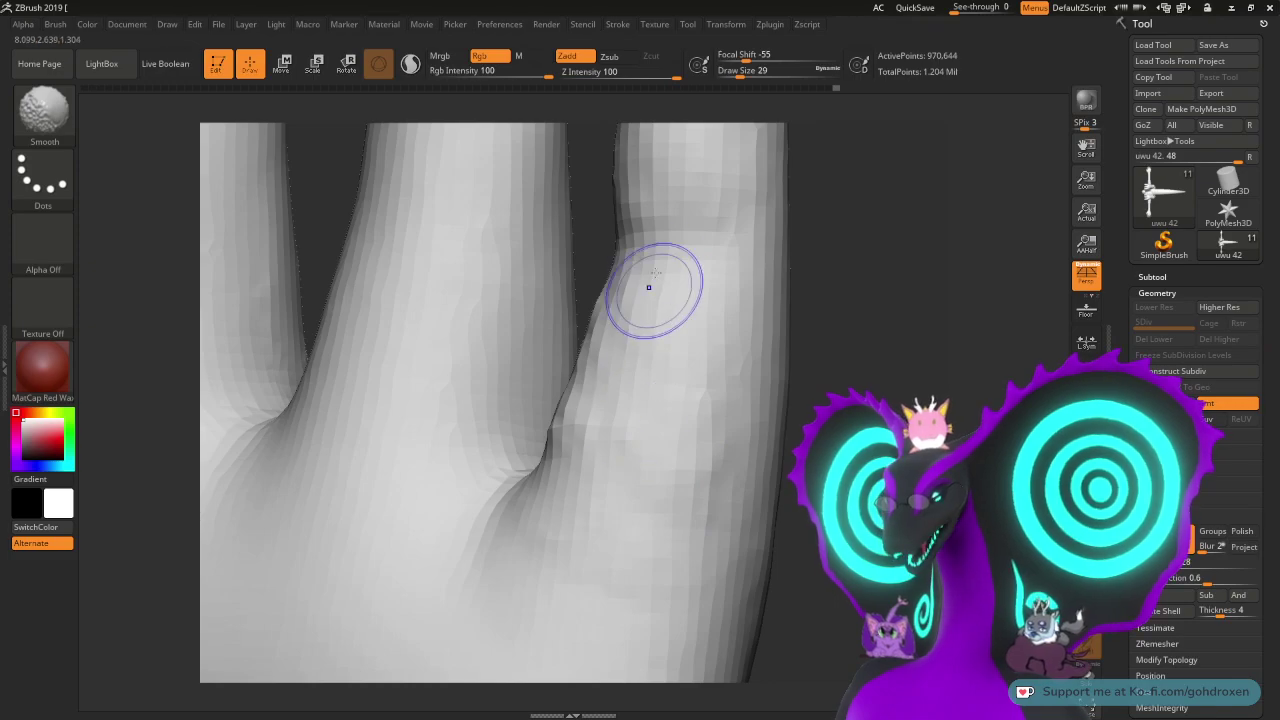
{"action": "left_click_drag", "start_coordinate": [586, 314], "coordinate": [603, 480], "text": "shift"}
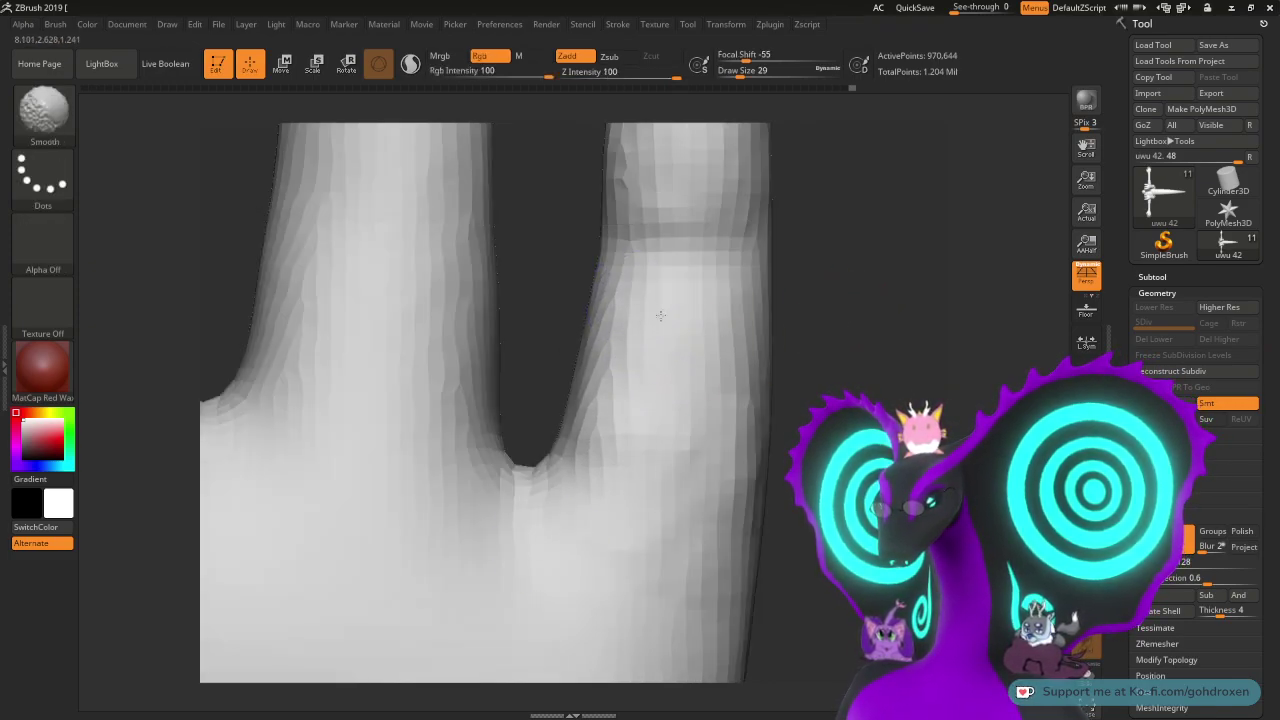
{"action": "left_click_drag", "start_coordinate": [792, 455], "coordinate": [835, 450]}
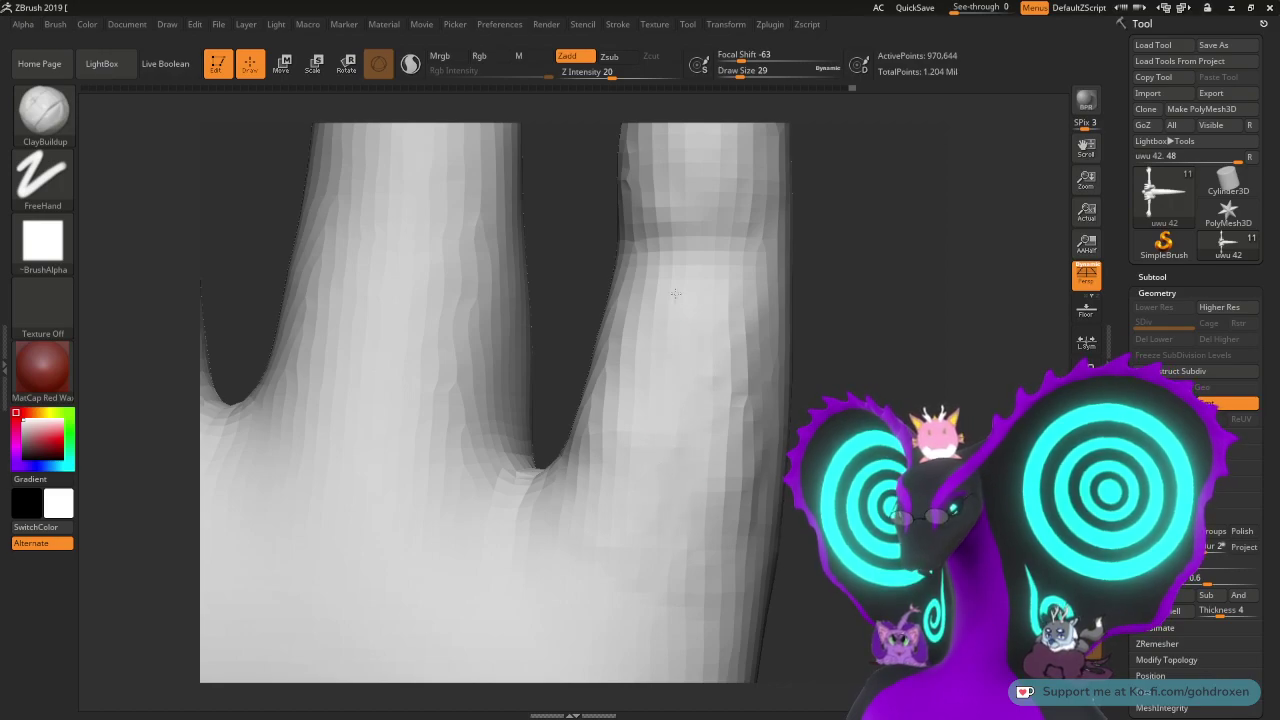
- Add more ClayBuildup to the base segment's front, smooth its outer side and centre, and check the hand's side profile
{"action": "left_click_drag", "start_coordinate": [624, 370], "coordinate": [616, 345]}
{"action": "mouse_move", "coordinate": [822, 300]}
{"action": "left_mouse_down"}
{"action": "mouse_move", "coordinate": [868, 285]}
{"action": "mouse_move", "coordinate": [843, 277]}
{"action": "mouse_move", "coordinate": [858, 287]}
{"action": "left_mouse_up"}
{"action": "left_click_drag", "start_coordinate": [880, 334], "coordinate": [804, 323]}
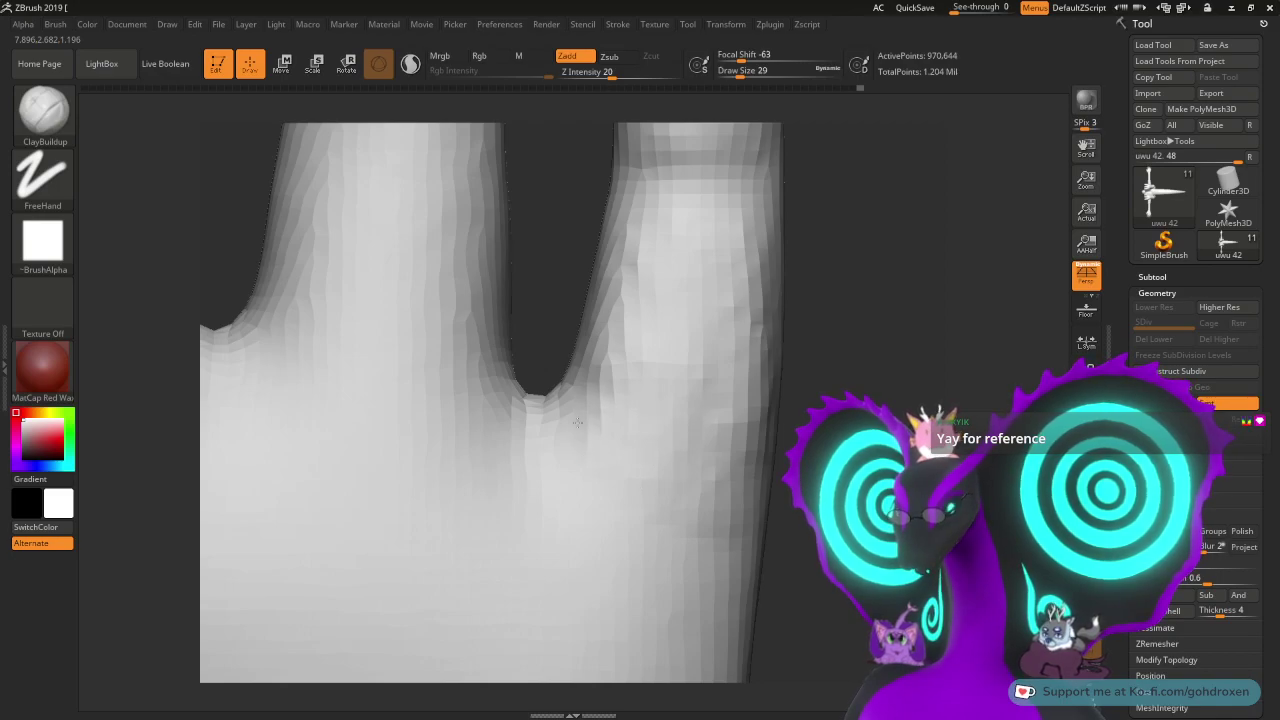
{"action": "left_click_drag", "start_coordinate": [871, 371], "coordinate": [900, 362]}
{"action": "left_click_drag", "start_coordinate": [772, 257], "coordinate": [776, 375], "text": "shift"}
{"action": "mouse_move", "coordinate": [676, 472]}
{"action": "left_mouse_down", "text": "shift"}
{"action": "mouse_move", "coordinate": [722, 240]}
{"action": "mouse_move", "coordinate": [685, 218]}
{"action": "left_mouse_up", "text": "shift"}
{"action": "mouse_move", "coordinate": [838, 312]}
{"action": "left_mouse_down"}
{"action": "mouse_move", "coordinate": [887, 386]}
{"action": "mouse_move", "coordinate": [886, 334]}
{"action": "mouse_move", "coordinate": [837, 380]}
{"action": "mouse_move", "coordinate": [832, 363]}
{"action": "mouse_move", "coordinate": [849, 363]}
{"action": "mouse_move", "coordinate": [786, 366]}
{"action": "left_mouse_up"}
{"action": "key", "text": "shift"}
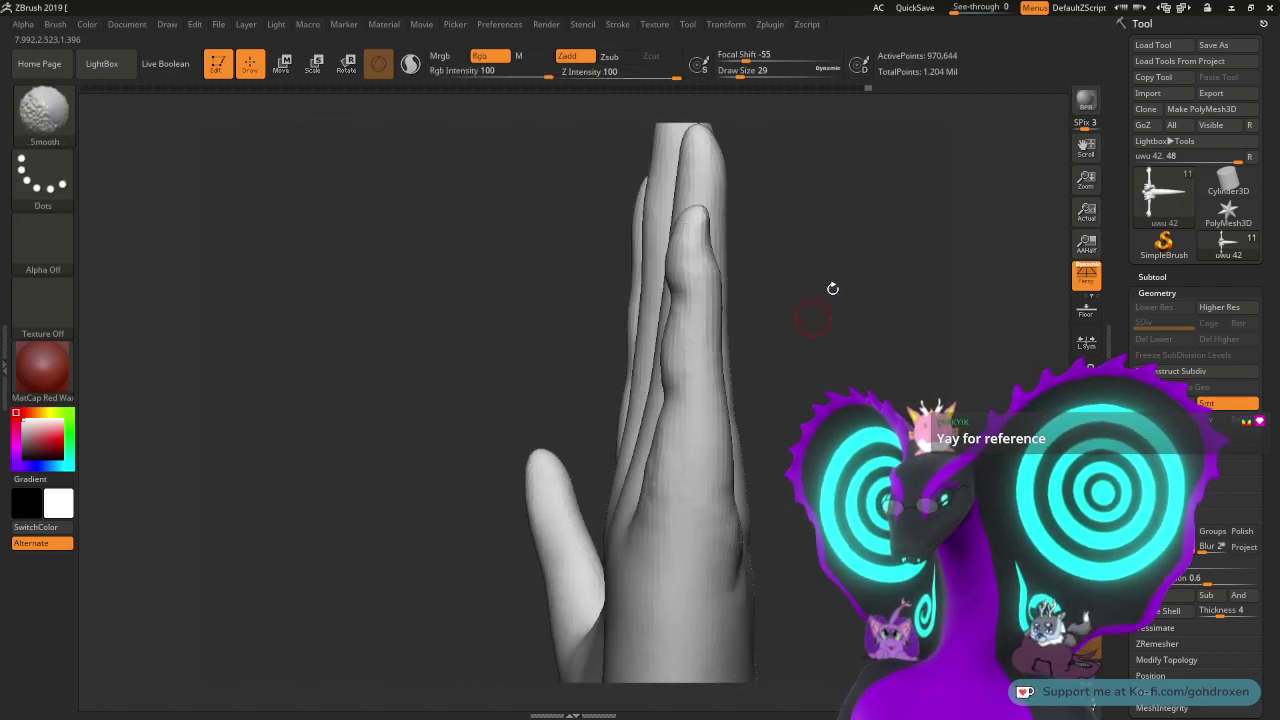
{"action": "left_click_drag", "start_coordinate": [857, 306], "coordinate": [820, 262]}
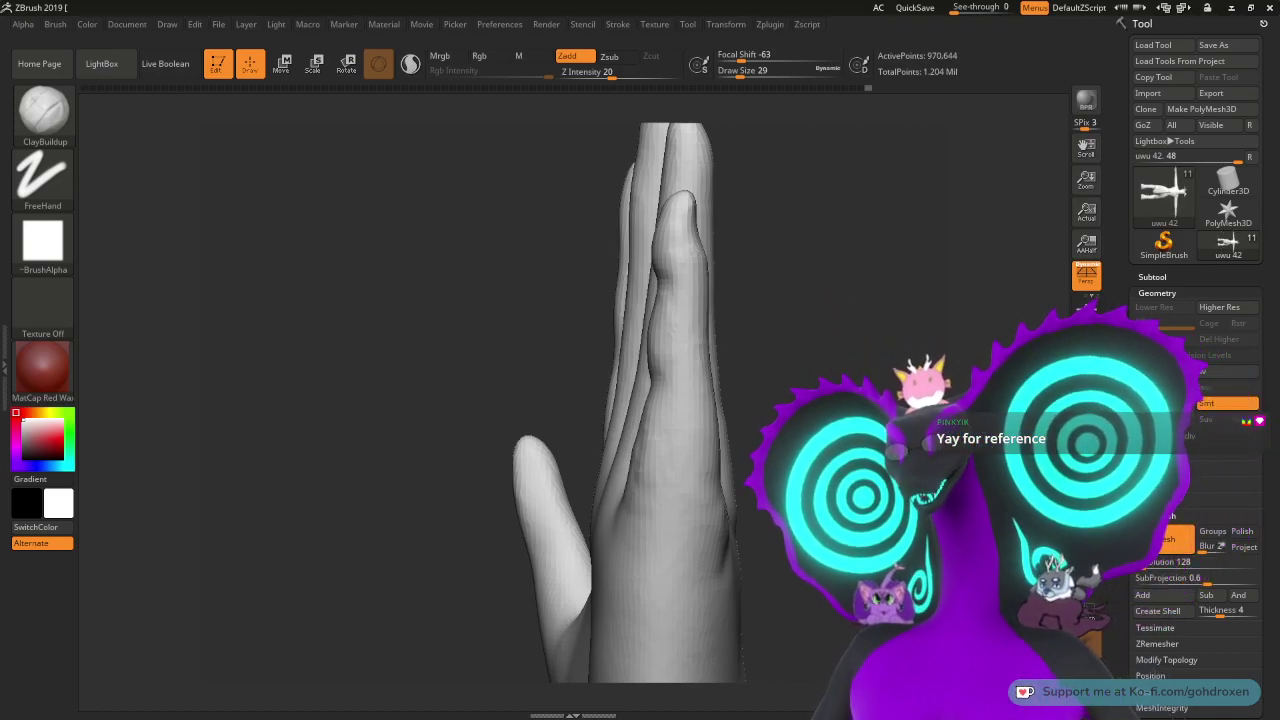
- Check the hand's side profile and save the tool as a new version named uwu 43.ZTL
{"action": "mouse_move", "coordinate": [740, 368]}
{"action": "left_mouse_down"}
{"action": "mouse_move", "coordinate": [803, 338]}
{"action": "mouse_move", "coordinate": [760, 346]}
{"action": "left_mouse_up"}
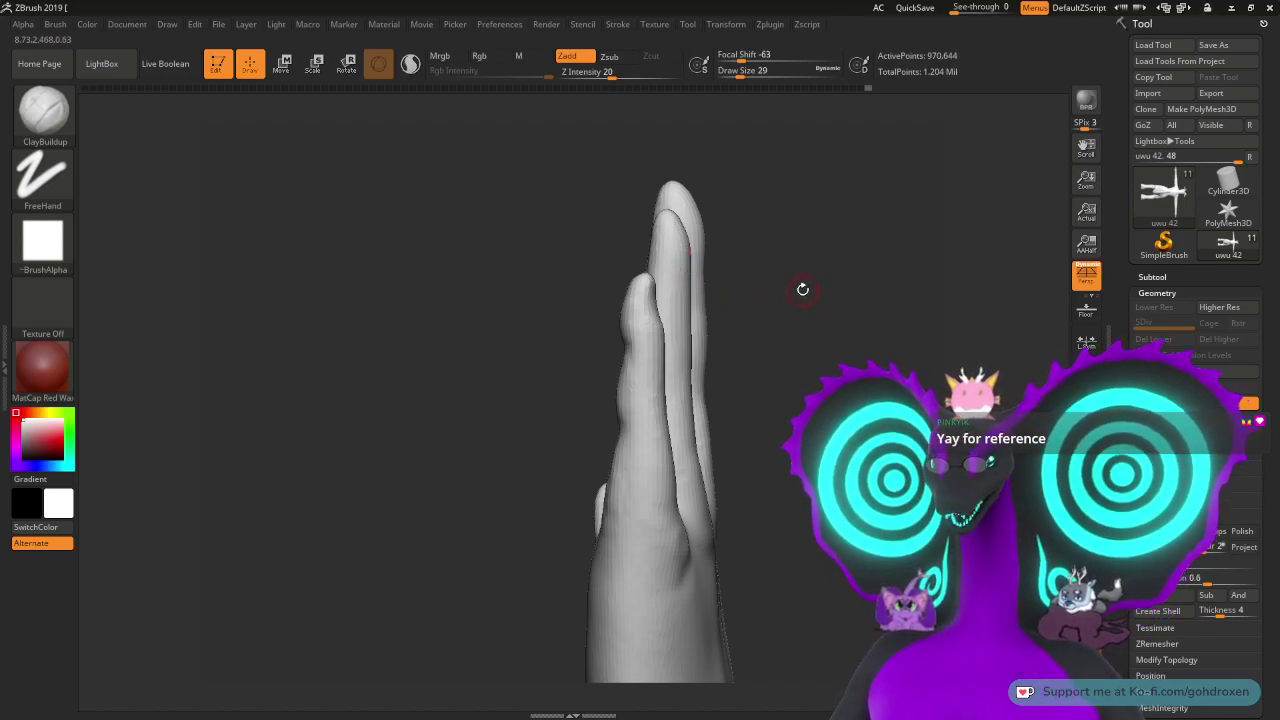
{"action": "left_click_drag", "start_coordinate": [781, 308], "coordinate": [848, 307]}
{"action": "left_click_drag", "start_coordinate": [742, 220], "coordinate": [771, 274], "text": "alt"}
{"action": "left_click", "coordinate": [1228, 46]}
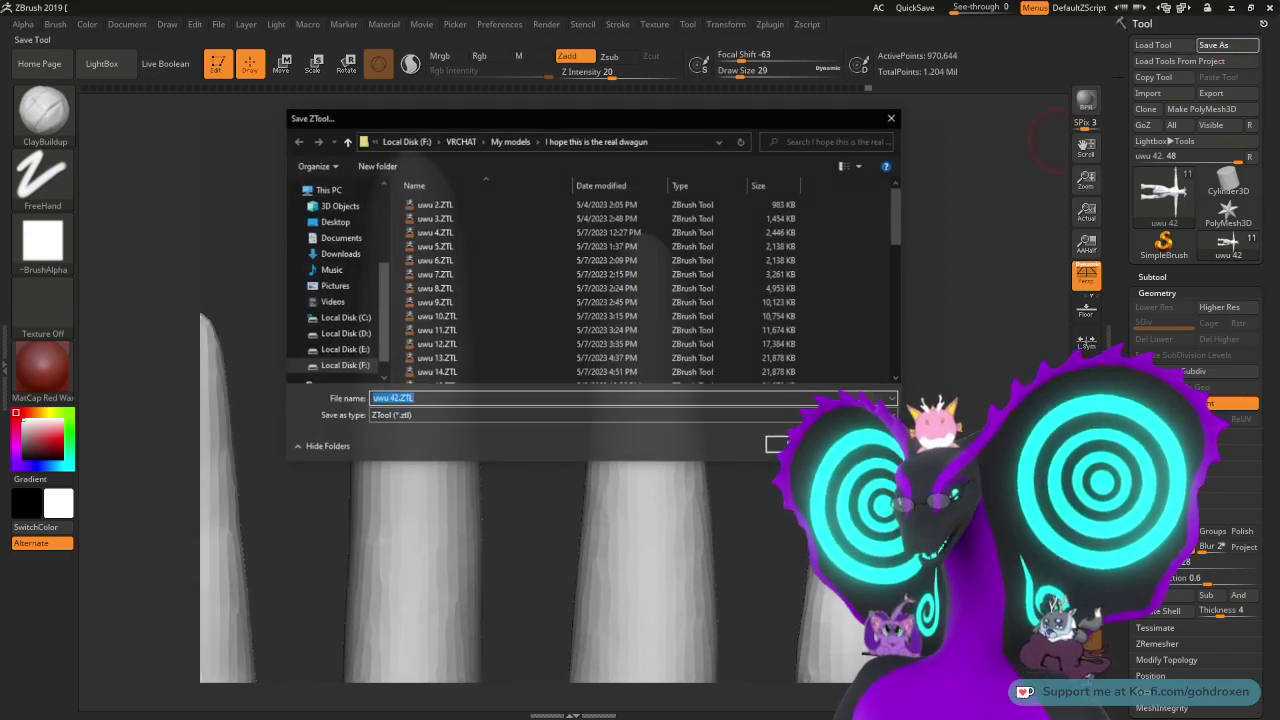
{"action": "left_click", "coordinate": [391, 398]}
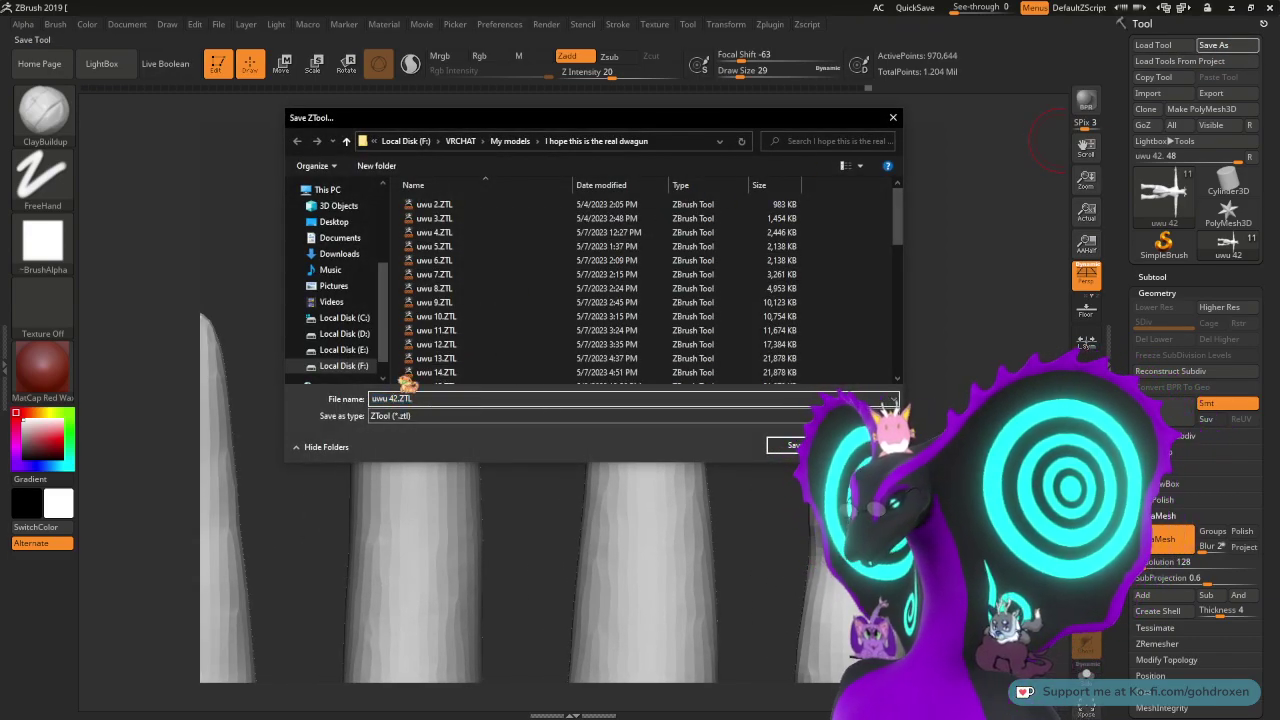
{"action": "key", "text": "Delete"}
{"action": "type", "text": "3"}
{"action": "key", "text": "Return"}
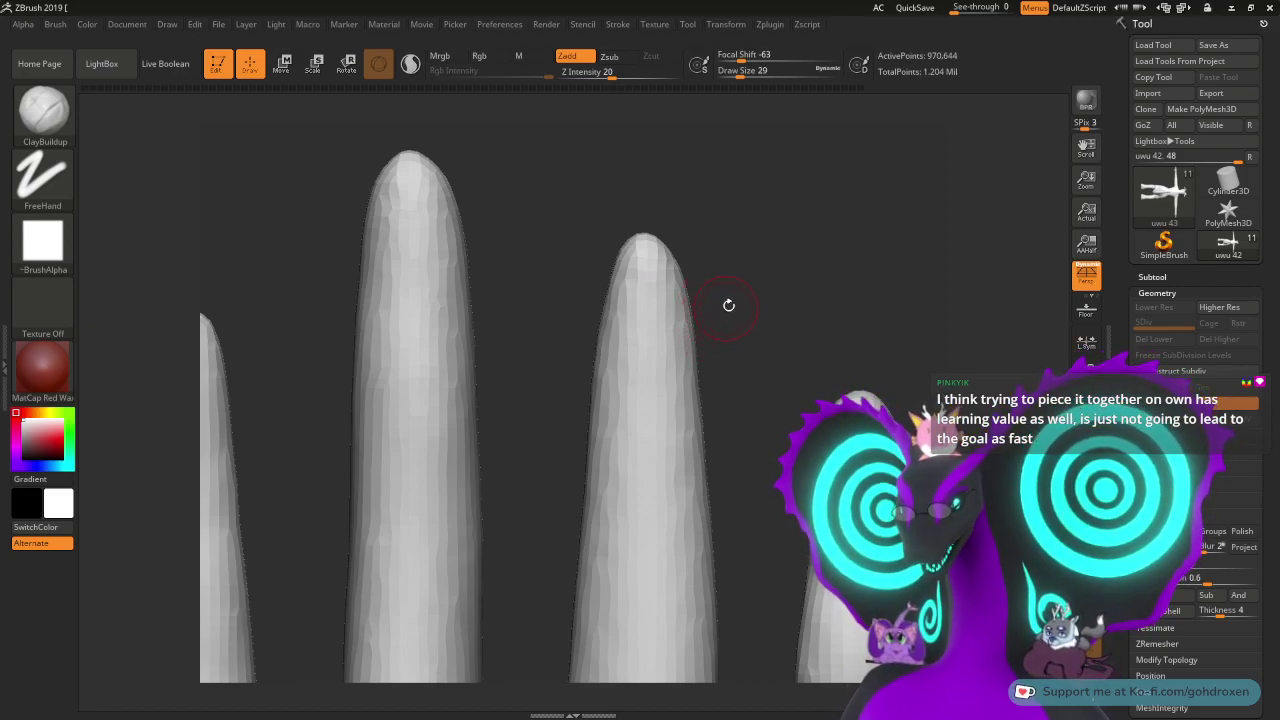
- Build up a fingertip pad on the front of the ring finger with ClayBuildup at draw size 39
{"action": "mouse_move", "coordinate": [741, 292]}
{"action": "left_mouse_down"}
{"action": "mouse_move", "coordinate": [746, 303]}
{"action": "mouse_move", "coordinate": [749, 290]}
{"action": "mouse_move", "coordinate": [823, 294]}
{"action": "mouse_move", "coordinate": [808, 309]}
{"action": "mouse_move", "coordinate": [827, 299]}
{"action": "mouse_move", "coordinate": [814, 309]}
{"action": "mouse_move", "coordinate": [825, 300]}
{"action": "mouse_move", "coordinate": [774, 266]}
{"action": "mouse_move", "coordinate": [842, 289]}
{"action": "mouse_move", "coordinate": [810, 318]}
{"action": "left_mouse_up"}
{"action": "key", "text": "space"}
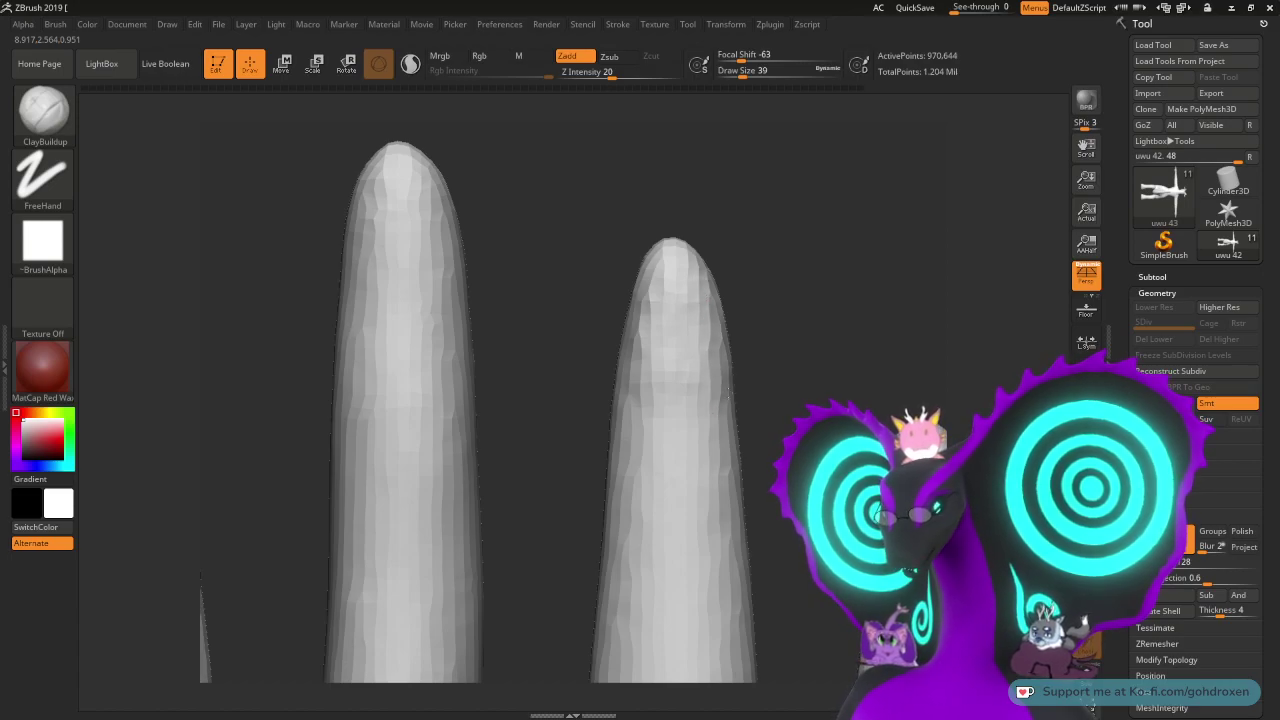
{"action": "mouse_move", "coordinate": [696, 364]}
{"action": "left_mouse_down"}
{"action": "mouse_move", "coordinate": [642, 350]}
{"action": "mouse_move", "coordinate": [634, 328]}
{"action": "left_mouse_up"}
{"action": "left_click_drag", "start_coordinate": [804, 260], "coordinate": [794, 260]}
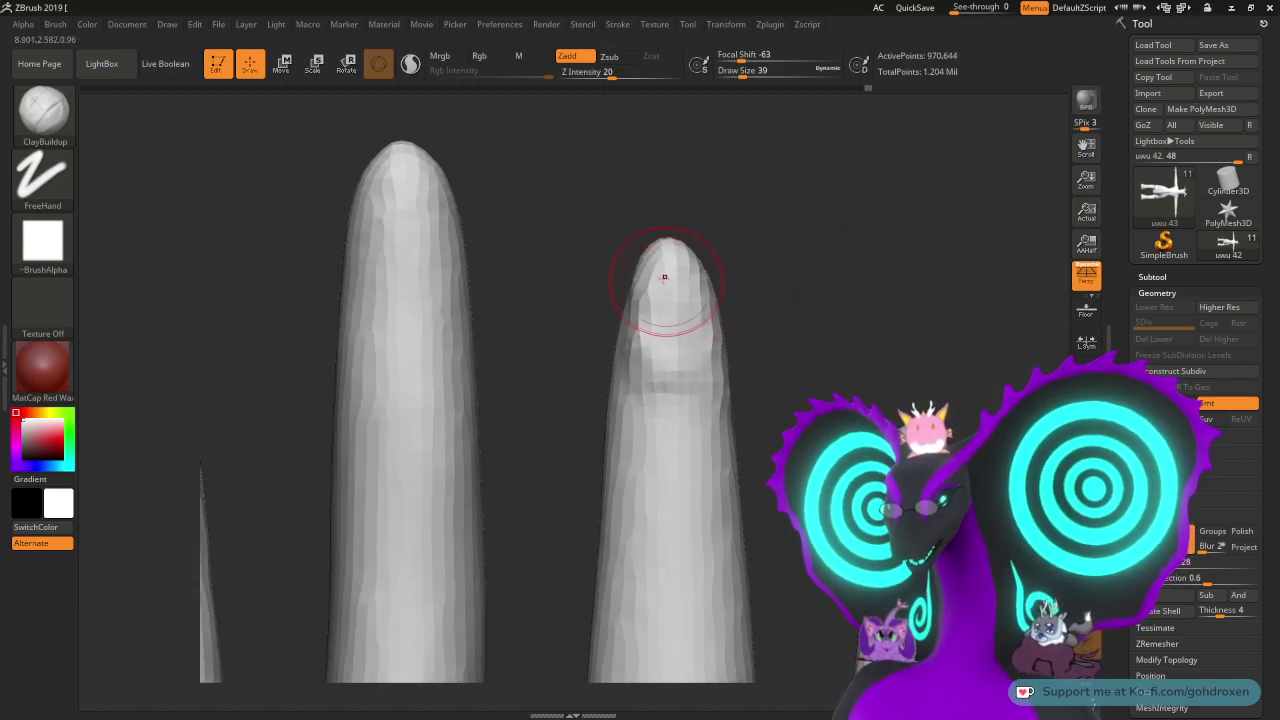
{"action": "mouse_move", "coordinate": [630, 302]}
{"action": "left_mouse_down"}
{"action": "mouse_move", "coordinate": [622, 338]}
{"action": "mouse_move", "coordinate": [634, 346]}
{"action": "left_mouse_up"}
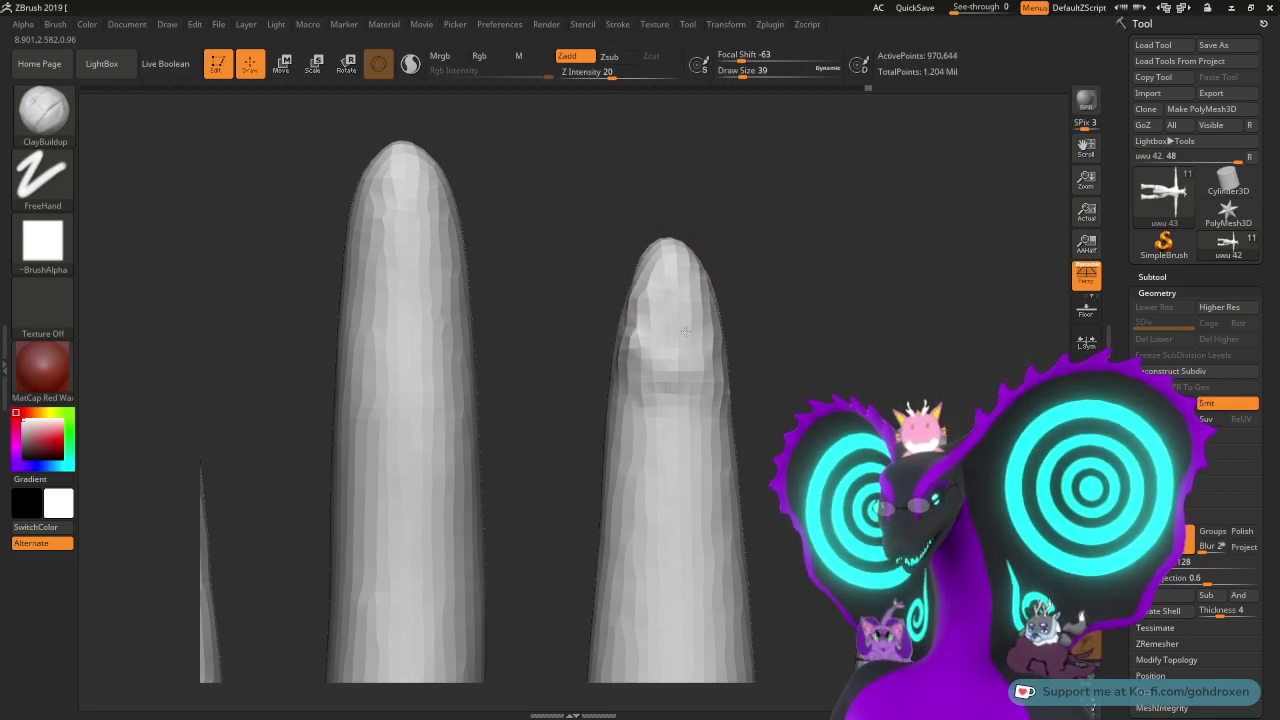
{"action": "left_click_drag", "start_coordinate": [658, 343], "coordinate": [622, 373]}
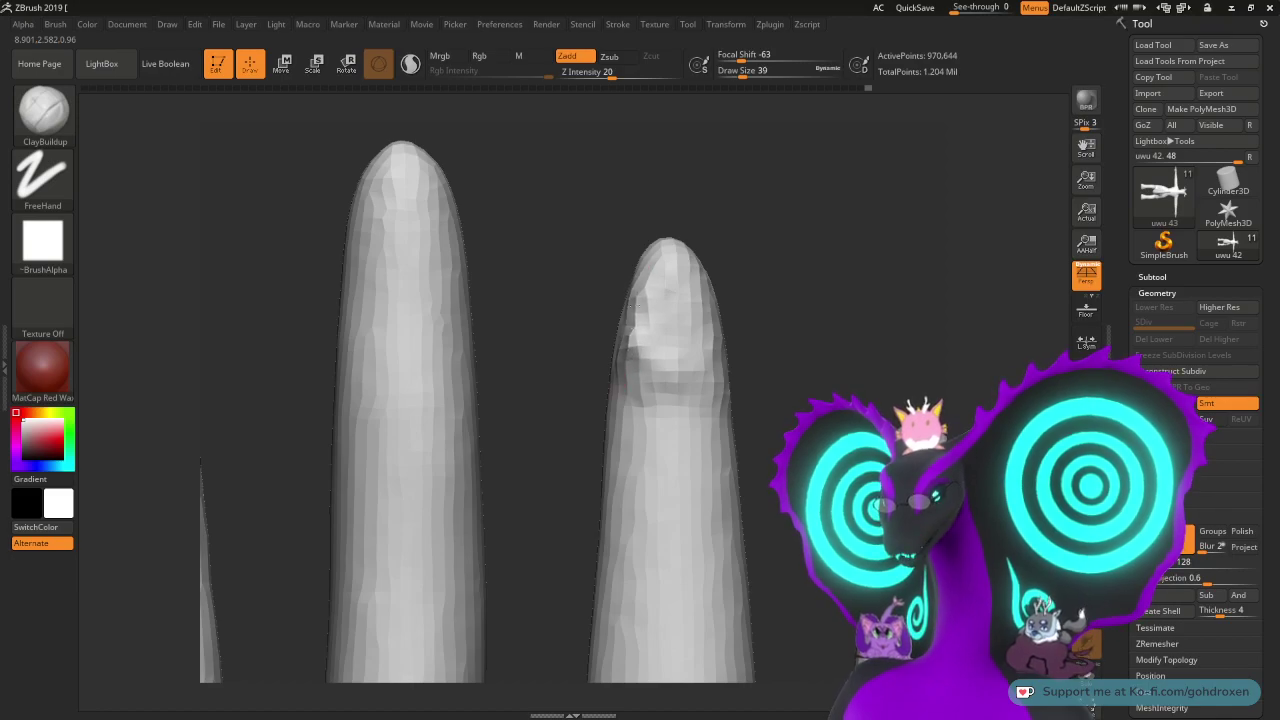
{"action": "left_click_drag", "start_coordinate": [706, 413], "coordinate": [728, 400]}
- Add ClayBuildup volume along the sides of the ring finger's tip pad and smooth the whole pad
{"action": "mouse_move", "coordinate": [808, 347]}
{"action": "left_mouse_down"}
{"action": "mouse_move", "coordinate": [769, 326]}
{"action": "mouse_move", "coordinate": [760, 348]}
{"action": "left_mouse_up"}
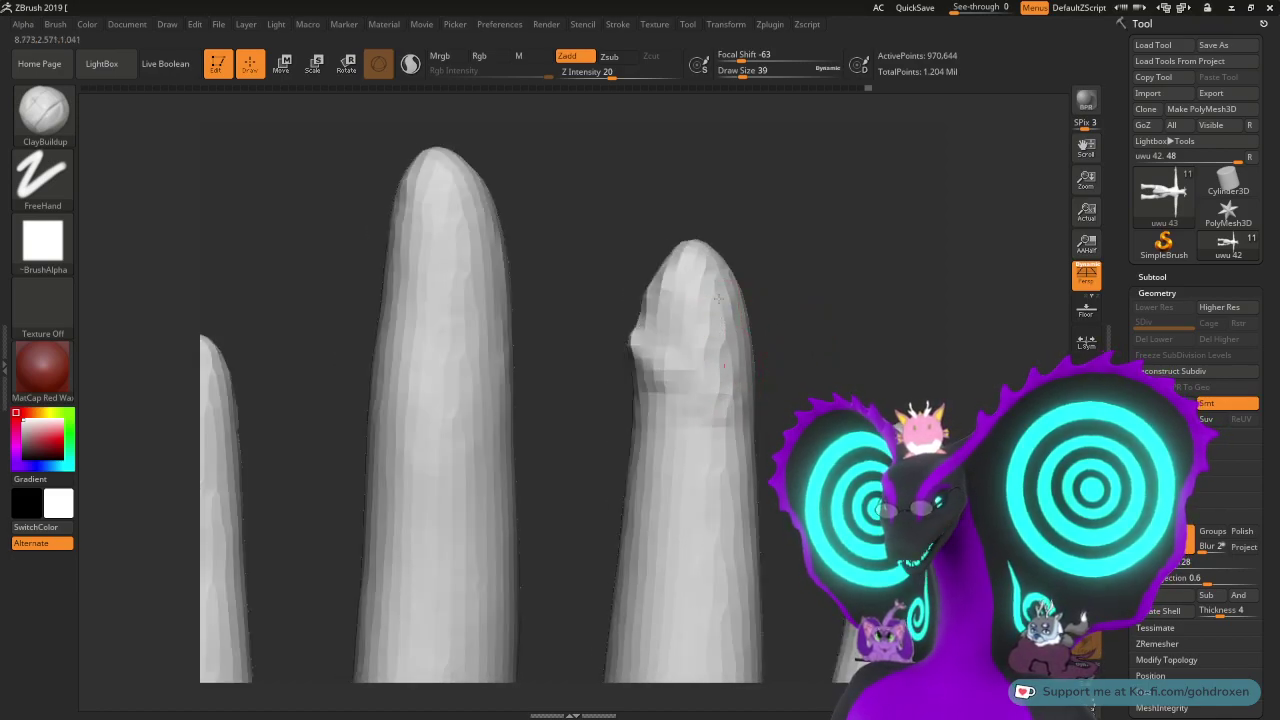
{"action": "left_click_drag", "start_coordinate": [652, 354], "coordinate": [640, 342]}
{"action": "left_click_drag", "start_coordinate": [766, 268], "coordinate": [748, 254]}
{"action": "mouse_move", "coordinate": [684, 318]}
{"action": "left_mouse_down", "text": "shift"}
{"action": "mouse_move", "coordinate": [661, 300]}
{"action": "mouse_move", "coordinate": [623, 343]}
{"action": "mouse_move", "coordinate": [623, 357]}
{"action": "mouse_move", "coordinate": [650, 326]}
{"action": "mouse_move", "coordinate": [628, 335]}
{"action": "mouse_move", "coordinate": [660, 417]}
{"action": "mouse_move", "coordinate": [706, 340]}
{"action": "left_mouse_up", "text": "shift"}
{"action": "mouse_move", "coordinate": [684, 259]}
{"action": "left_mouse_down", "text": "shift"}
{"action": "mouse_move", "coordinate": [713, 316]}
{"action": "mouse_move", "coordinate": [725, 408]}
{"action": "left_mouse_up", "text": "shift"}
{"action": "mouse_move", "coordinate": [827, 248]}
{"action": "left_mouse_down"}
{"action": "mouse_move", "coordinate": [795, 241]}
{"action": "mouse_move", "coordinate": [823, 246]}
{"action": "left_mouse_up"}
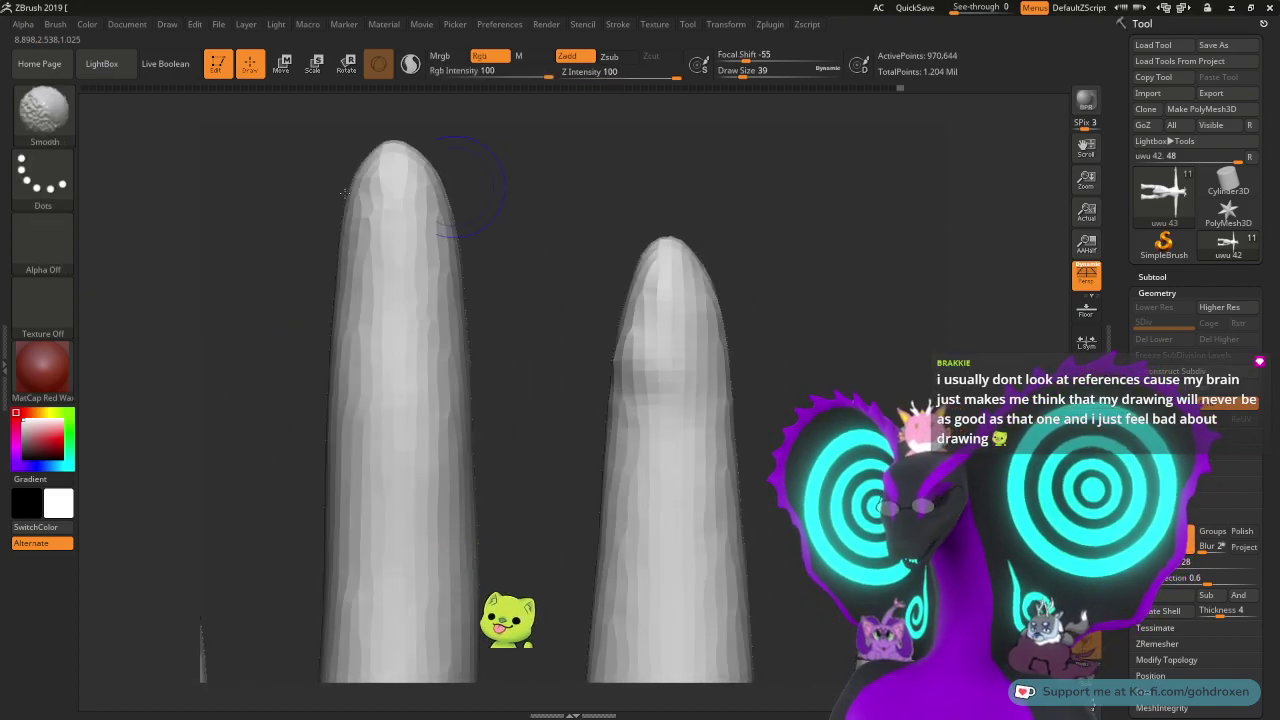
- Swell the ring finger's tip pad and its lower edge with the Inflat brush at draw size 39
{"action": "left_click", "coordinate": [43, 110]}
{"action": "left_click", "coordinate": [290, 136]}
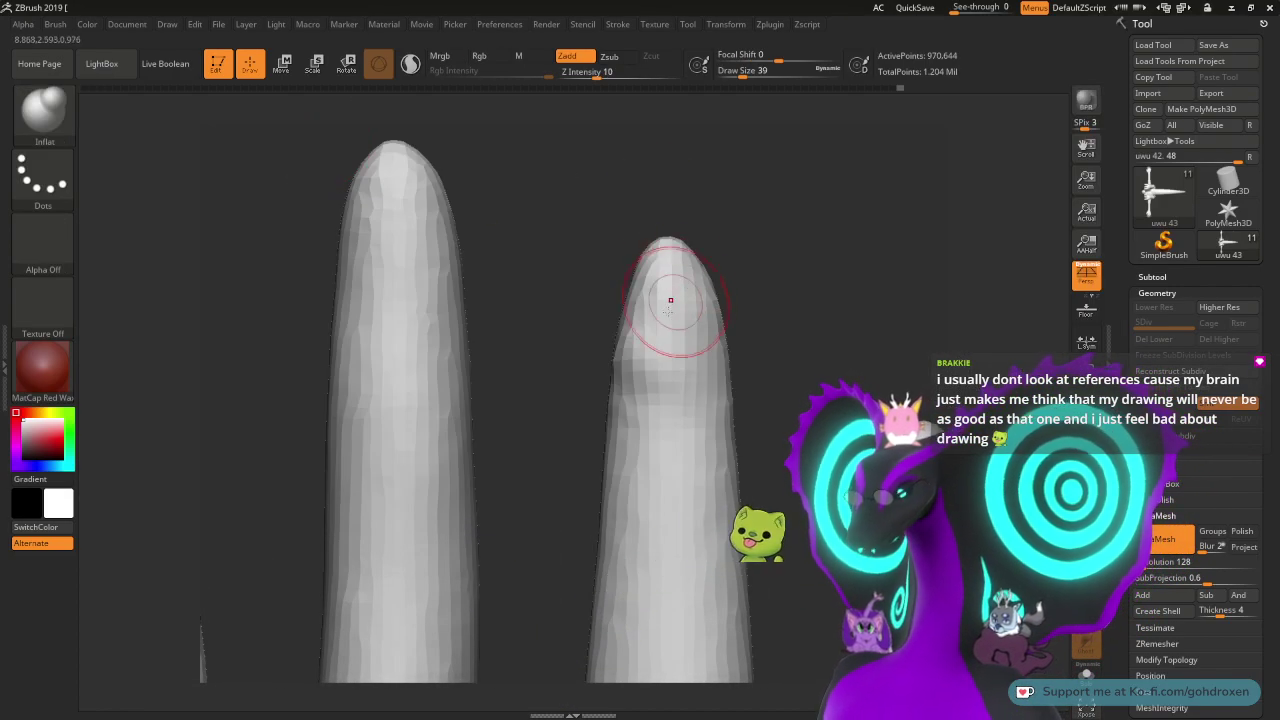
{"action": "left_click_drag", "start_coordinate": [670, 307], "coordinate": [656, 337]}
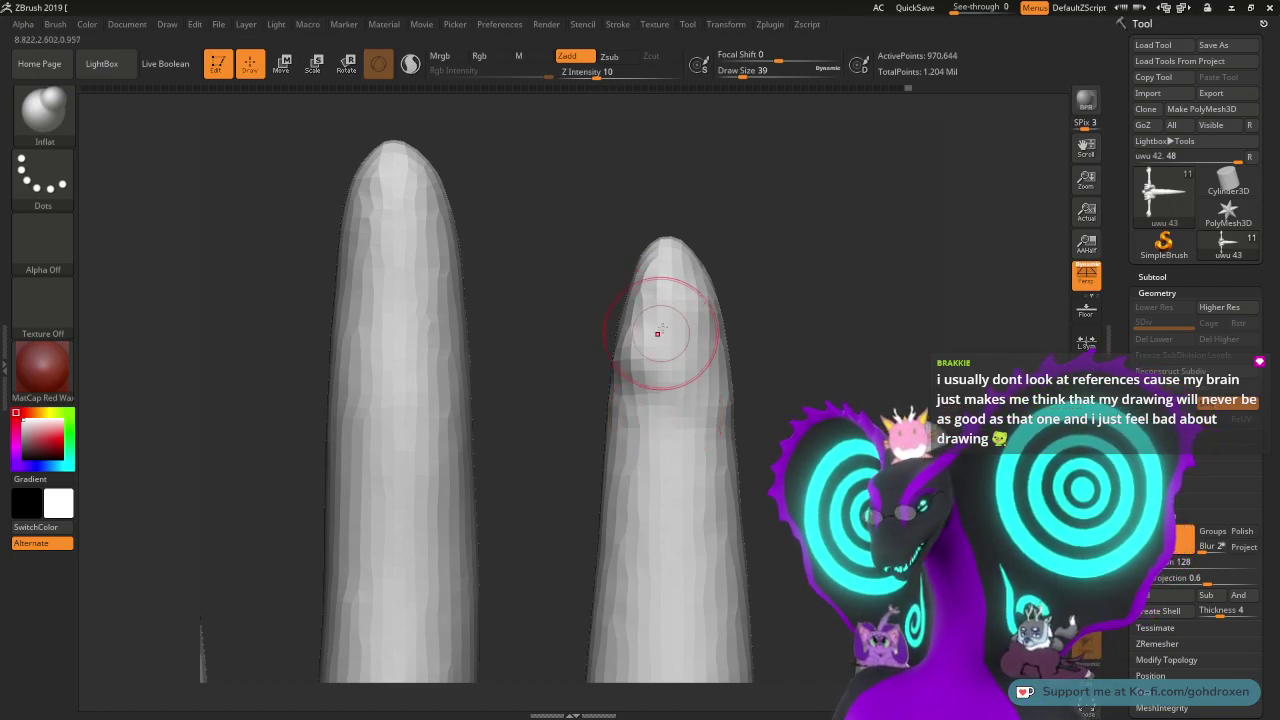
{"action": "left_click_drag", "start_coordinate": [808, 283], "coordinate": [722, 286]}
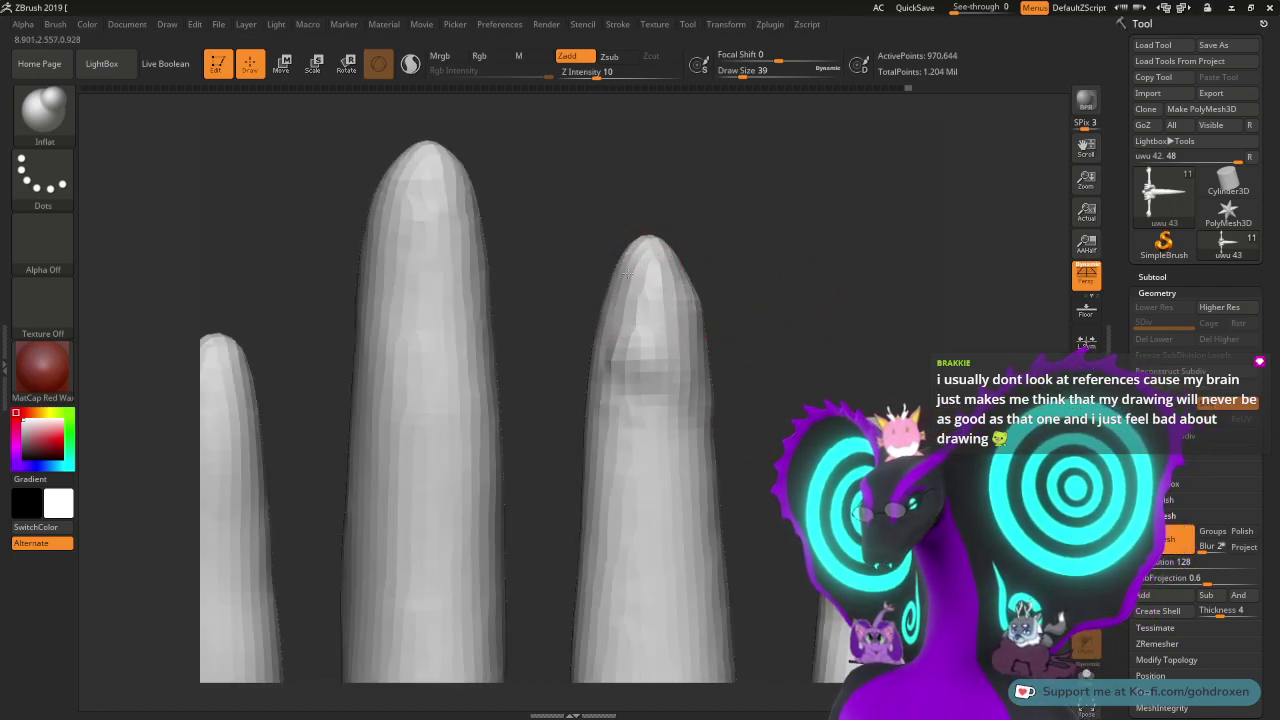
{"action": "mouse_move", "coordinate": [629, 342]}
{"action": "left_mouse_down"}
{"action": "mouse_move", "coordinate": [638, 376]}
{"action": "mouse_move", "coordinate": [672, 378]}
{"action": "mouse_move", "coordinate": [606, 382]}
{"action": "mouse_move", "coordinate": [692, 384]}
{"action": "mouse_move", "coordinate": [666, 400]}
{"action": "mouse_move", "coordinate": [706, 402]}
{"action": "left_mouse_up"}
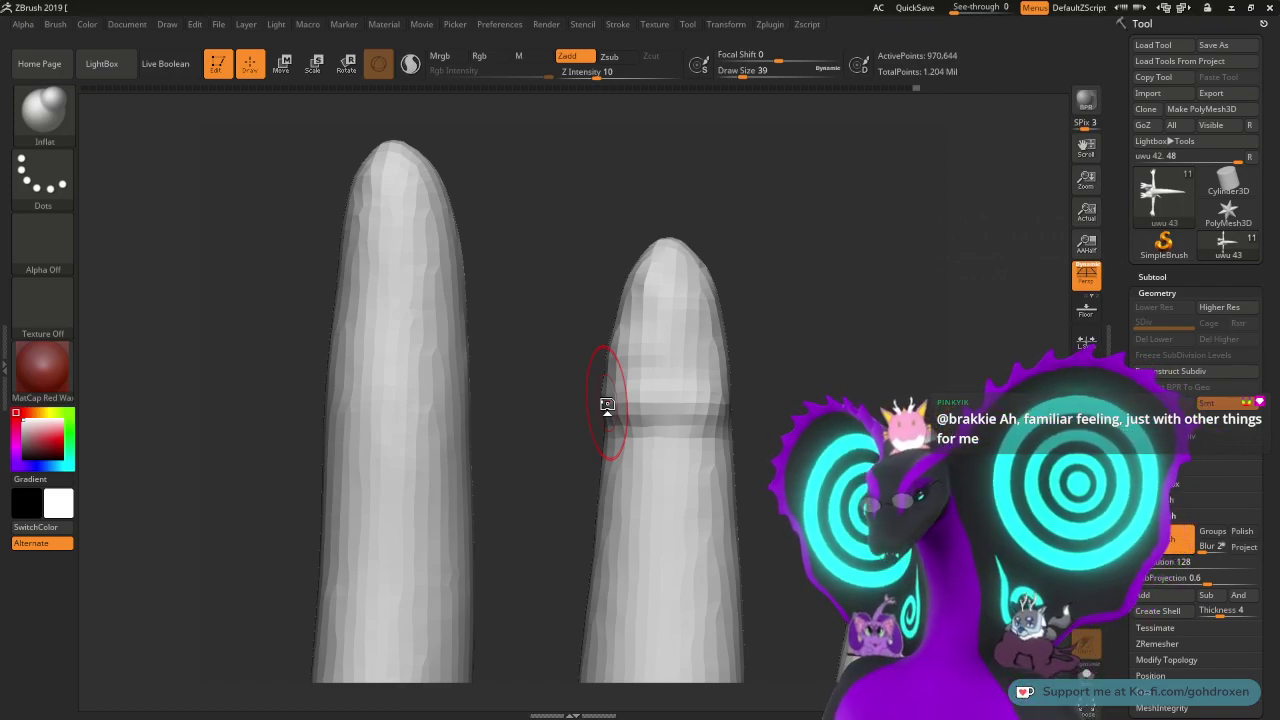
- Smooth the sides and front of the ring finger's tip pad and inflate its centre to round it out
{"action": "mouse_move", "coordinate": [811, 283]}
{"action": "left_mouse_down"}
{"action": "mouse_move", "coordinate": [725, 314]}
{"action": "mouse_move", "coordinate": [704, 278]}
{"action": "left_mouse_up"}
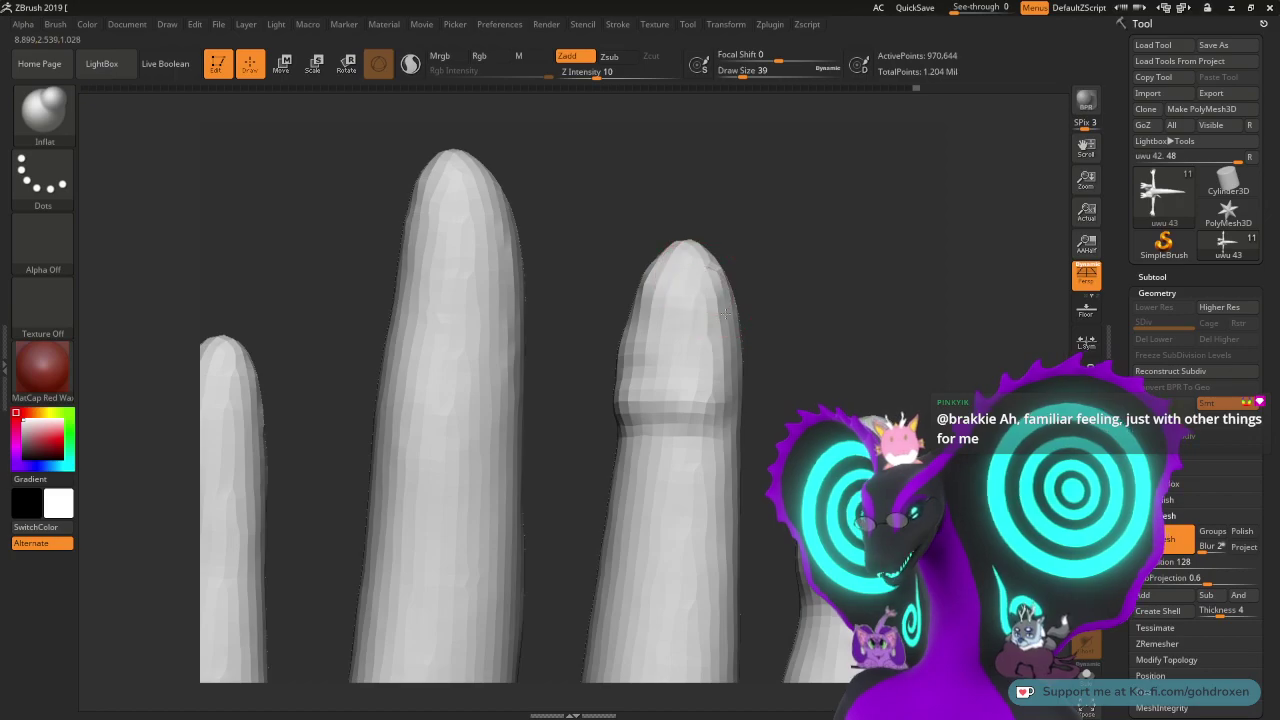
{"action": "mouse_move", "coordinate": [722, 325]}
{"action": "left_mouse_down", "text": "shift"}
{"action": "mouse_move", "coordinate": [730, 360]}
{"action": "mouse_move", "coordinate": [708, 272]}
{"action": "left_mouse_up", "text": "shift"}
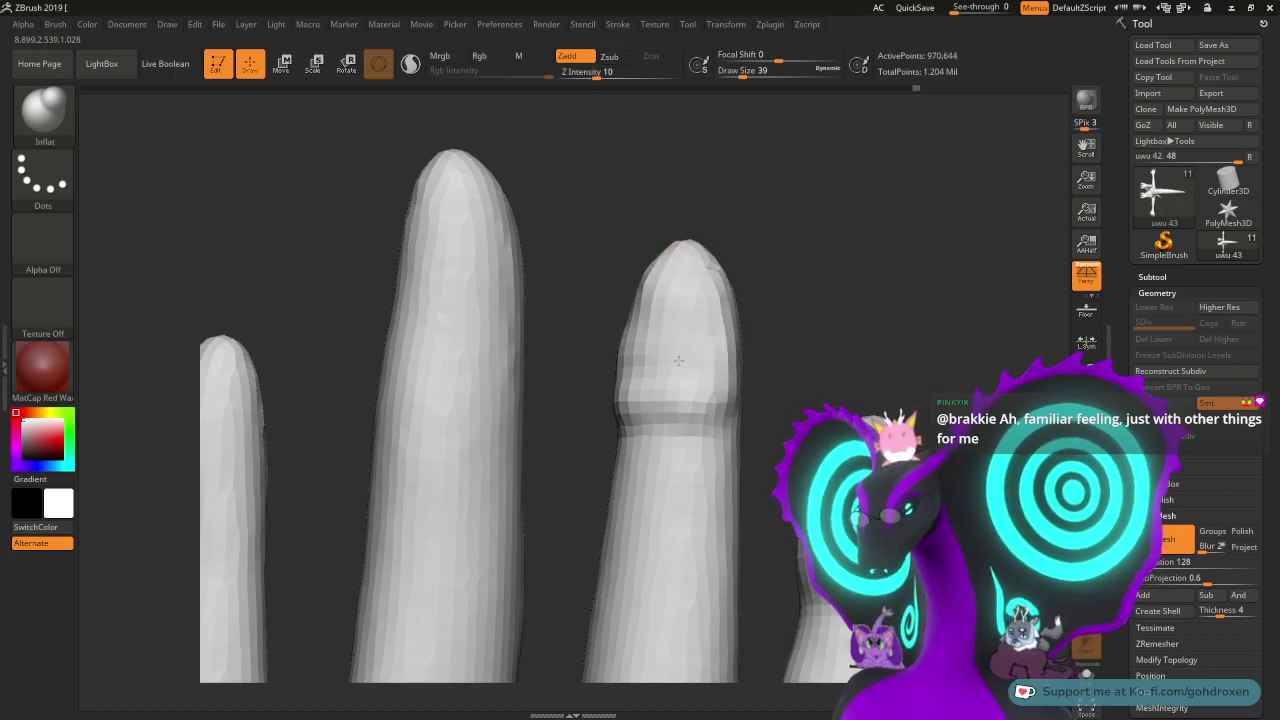
{"action": "mouse_move", "coordinate": [648, 378]}
{"action": "left_mouse_down"}
{"action": "mouse_move", "coordinate": [652, 308]}
{"action": "mouse_move", "coordinate": [672, 305]}
{"action": "left_mouse_up"}
{"action": "mouse_move", "coordinate": [770, 288]}
{"action": "left_mouse_down"}
{"action": "mouse_move", "coordinate": [831, 263]}
{"action": "mouse_move", "coordinate": [789, 282]}
{"action": "left_mouse_up"}
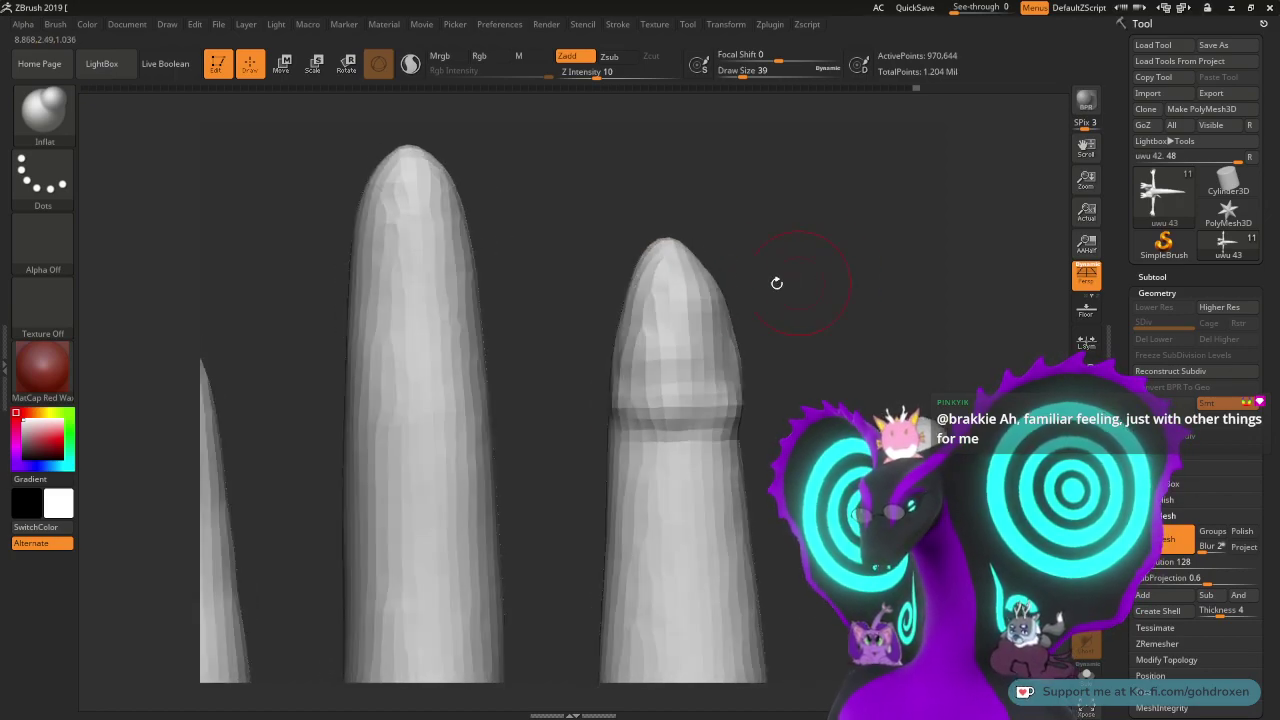
{"action": "mouse_move", "coordinate": [686, 298]}
{"action": "left_mouse_down", "text": "shift"}
{"action": "mouse_move", "coordinate": [669, 264]}
{"action": "mouse_move", "coordinate": [645, 310]}
{"action": "mouse_move", "coordinate": [644, 290]}
{"action": "mouse_move", "coordinate": [635, 376]}
{"action": "mouse_move", "coordinate": [660, 388]}
{"action": "left_mouse_up", "text": "shift"}
{"action": "mouse_move", "coordinate": [820, 274]}
{"action": "left_mouse_down"}
{"action": "mouse_move", "coordinate": [778, 280]}
{"action": "mouse_move", "coordinate": [738, 388]}
{"action": "left_mouse_up"}
{"action": "mouse_move", "coordinate": [673, 298]}
{"action": "left_mouse_down", "text": "shift"}
{"action": "mouse_move", "coordinate": [677, 336]}
{"action": "mouse_move", "coordinate": [657, 330]}
{"action": "mouse_move", "coordinate": [676, 358]}
{"action": "left_mouse_up", "text": "shift"}
{"action": "mouse_move", "coordinate": [835, 244]}
{"action": "left_mouse_down"}
{"action": "mouse_move", "coordinate": [871, 254]}
{"action": "mouse_move", "coordinate": [854, 297]}
{"action": "mouse_move", "coordinate": [860, 263]}
{"action": "left_mouse_up"}
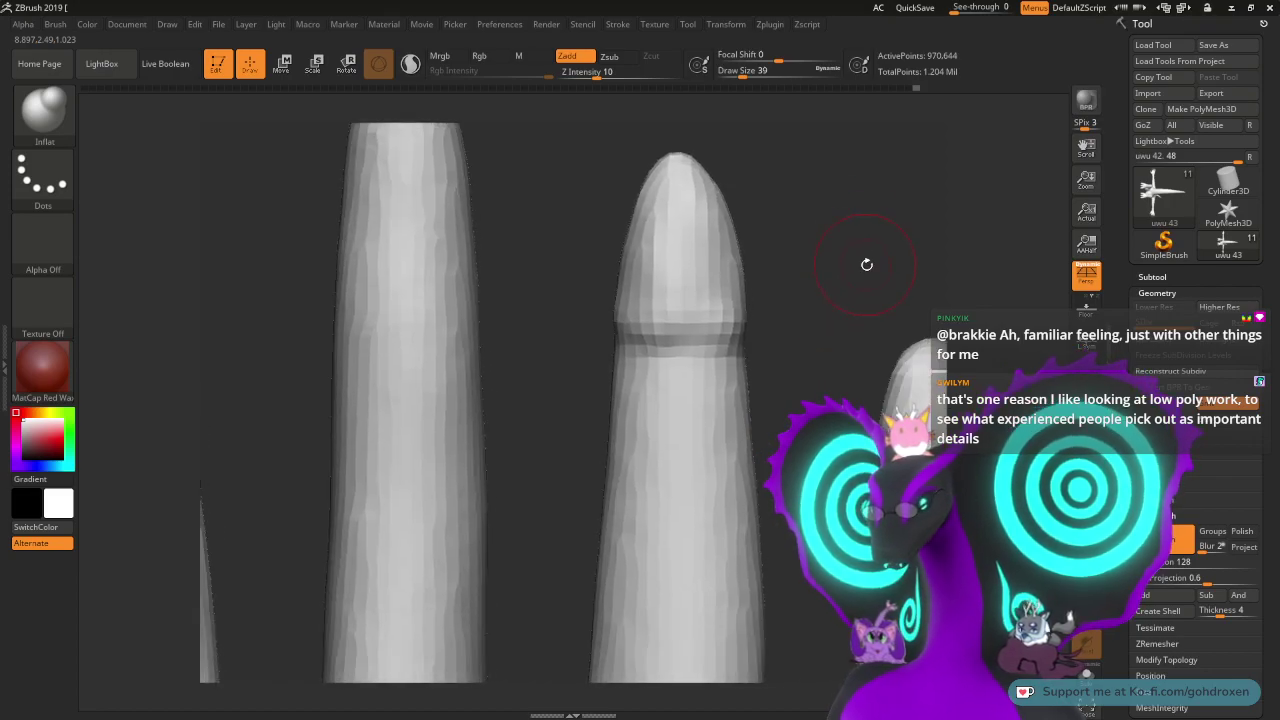
- Carve a crease across the ring finger below the tip pad with DamStandard at draw size 13
{"action": "key", "text": "b"}
{"action": "key", "text": "d"}
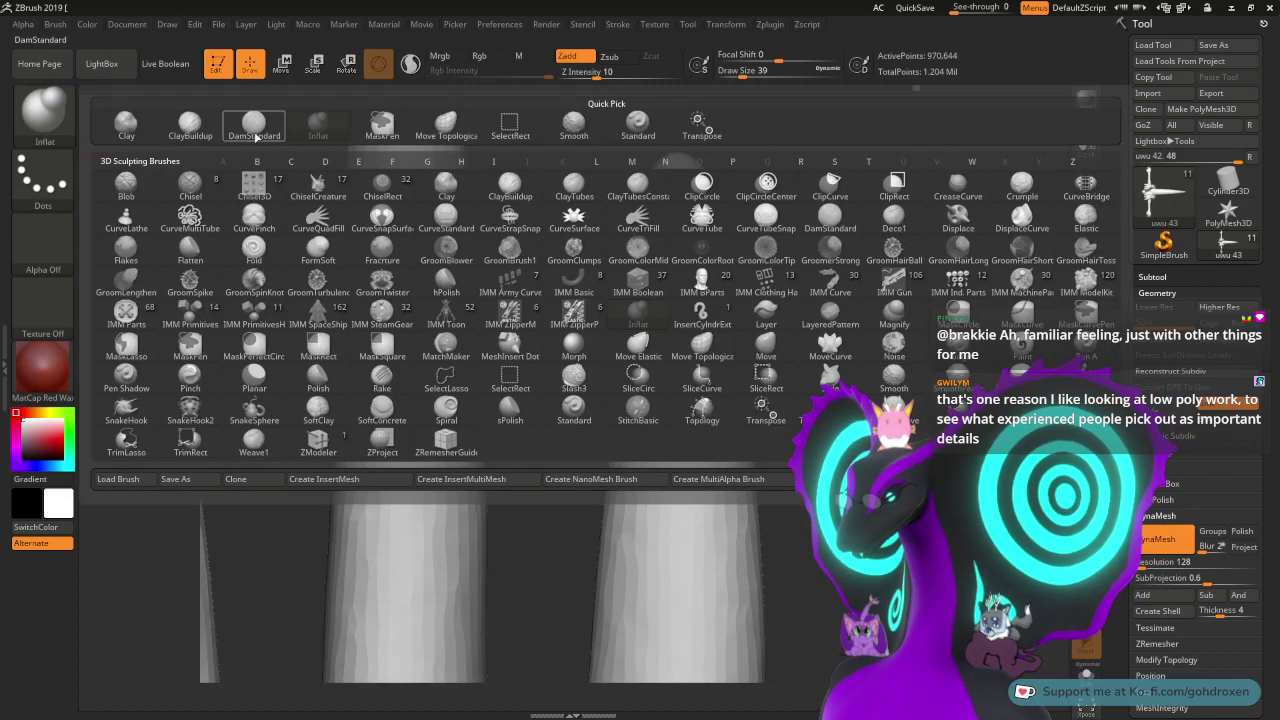
{"action": "key", "text": "s"}
{"action": "key", "text": "space"}
{"action": "mouse_move", "coordinate": [610, 325]}
{"action": "left_mouse_down"}
{"action": "mouse_move", "coordinate": [594, 326]}
{"action": "mouse_move", "coordinate": [642, 354]}
{"action": "mouse_move", "coordinate": [756, 354]}
{"action": "left_mouse_up"}
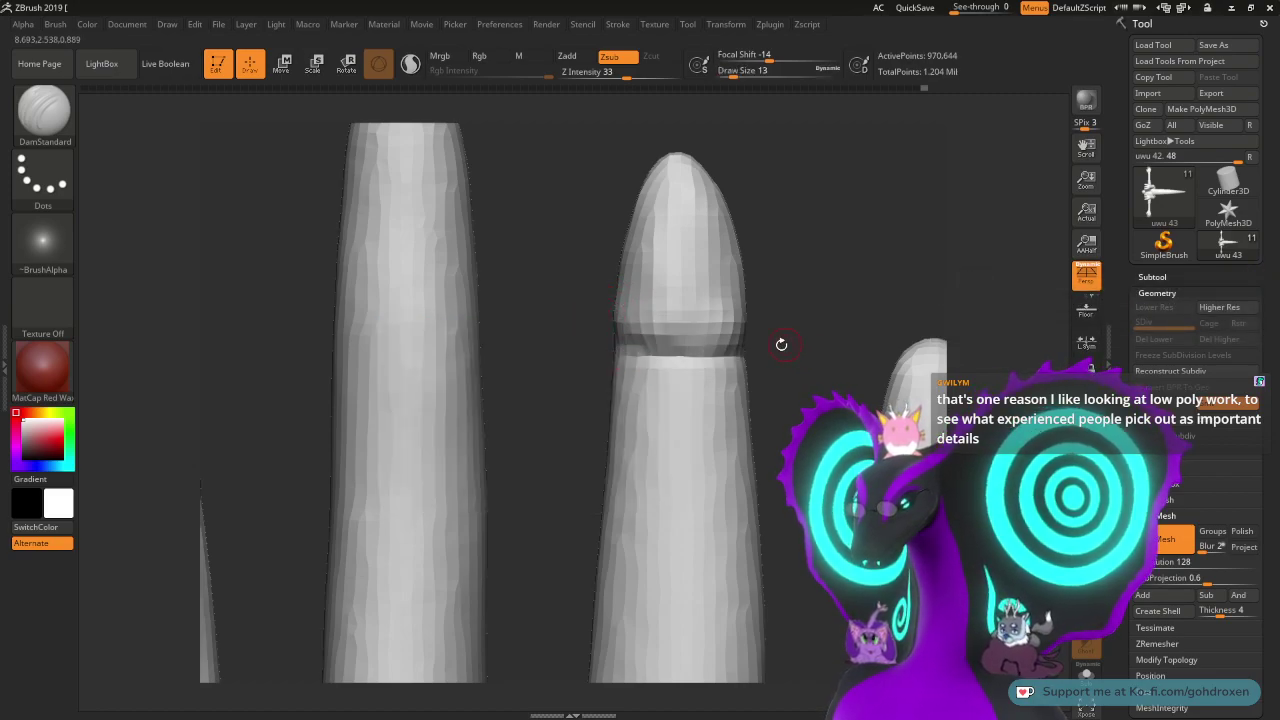
- Deepen the crease's lower edge with DamStandard at draw size 23 and smooth the pad's edge above it
{"action": "key", "text": "space"}
{"action": "left_click_drag", "start_coordinate": [618, 356], "coordinate": [750, 362]}
{"action": "key", "text": "shift"}
{"action": "mouse_move", "coordinate": [734, 306]}
{"action": "left_mouse_down", "text": "shift"}
{"action": "mouse_move", "coordinate": [728, 332]}
{"action": "mouse_move", "coordinate": [593, 317]}
{"action": "left_mouse_up", "text": "shift"}
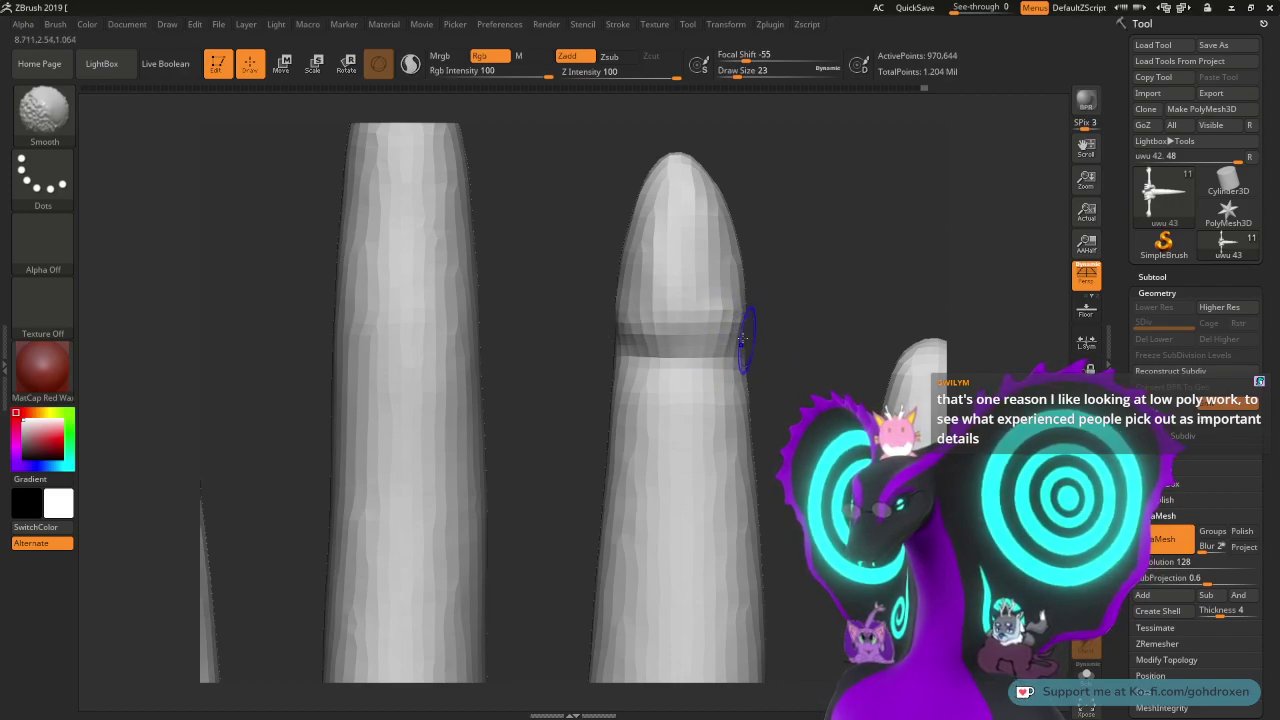
{"action": "key", "text": "shift"}
{"action": "mouse_move", "coordinate": [836, 276]}
{"action": "left_mouse_down"}
{"action": "mouse_move", "coordinate": [842, 330]}
{"action": "mouse_move", "coordinate": [831, 287]}
{"action": "mouse_move", "coordinate": [799, 262]}
{"action": "left_mouse_up"}
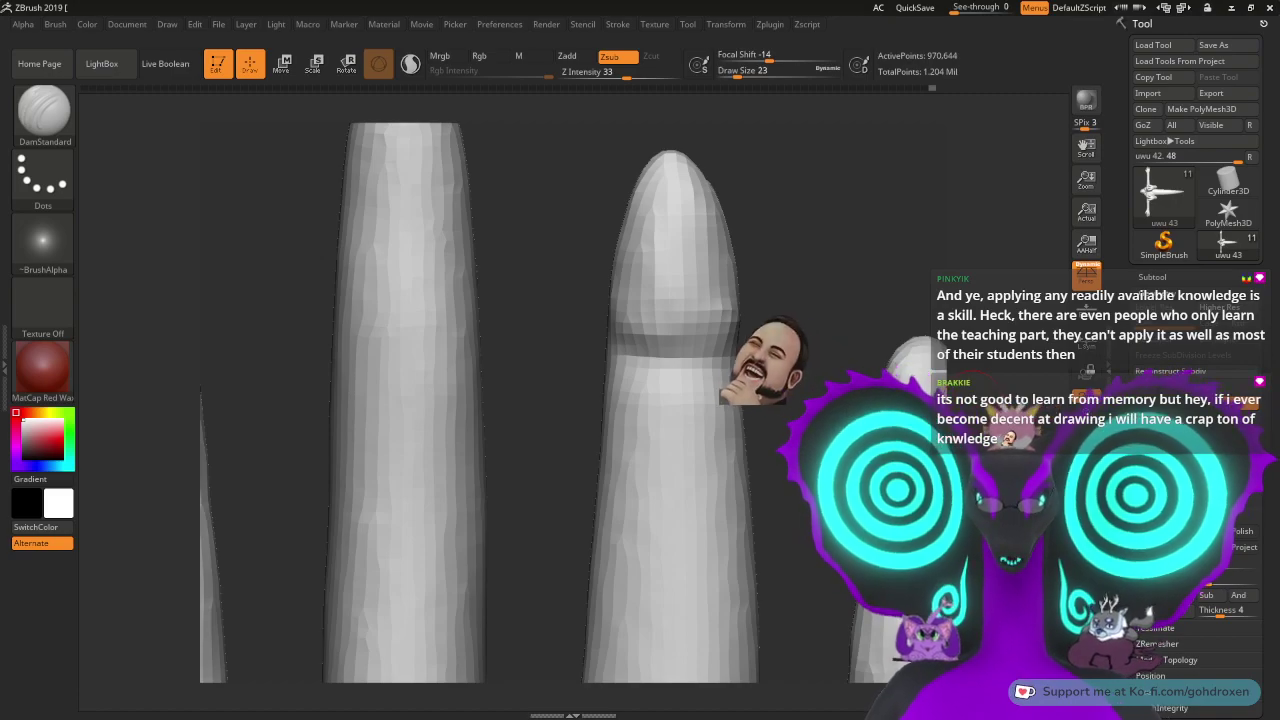
{"action": "mouse_move", "coordinate": [1228, 212]}
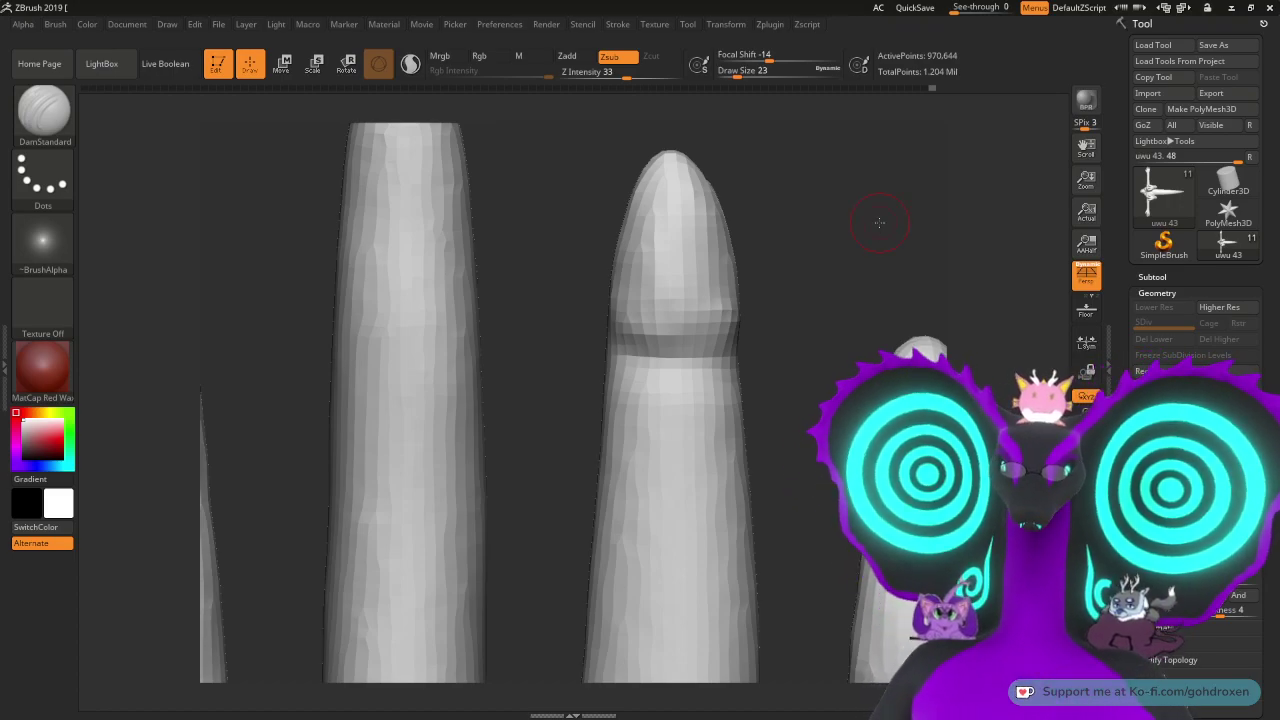
- Build up the back of the ring finger's tip with ClayBuildup strokes at draw size 35
{"action": "mouse_move", "coordinate": [775, 315]}
{"action": "left_mouse_down"}
{"action": "mouse_move", "coordinate": [785, 292]}
{"action": "mouse_move", "coordinate": [730, 328]}
{"action": "left_mouse_up"}
{"action": "mouse_move", "coordinate": [814, 311]}
{"action": "left_mouse_down"}
{"action": "mouse_move", "coordinate": [780, 290]}
{"action": "mouse_move", "coordinate": [637, 283]}
{"action": "left_mouse_up"}
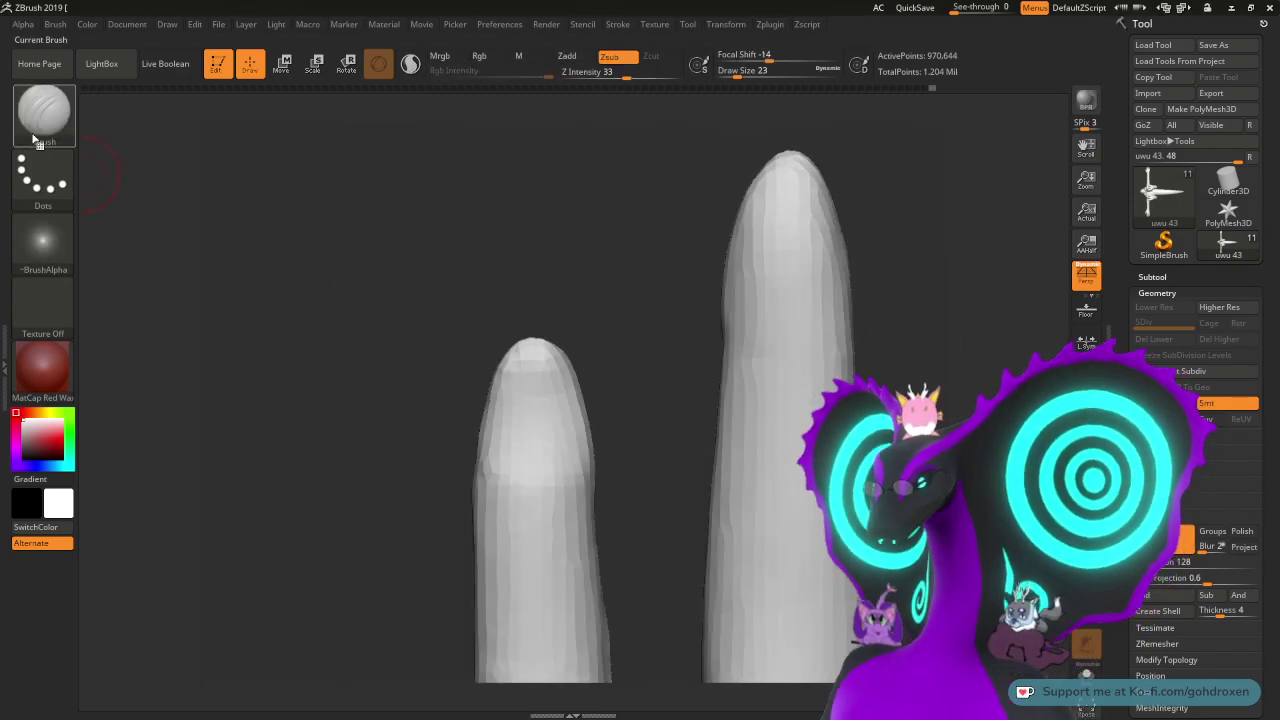
{"action": "left_click", "coordinate": [35, 140]}
{"action": "left_click", "coordinate": [180, 127]}
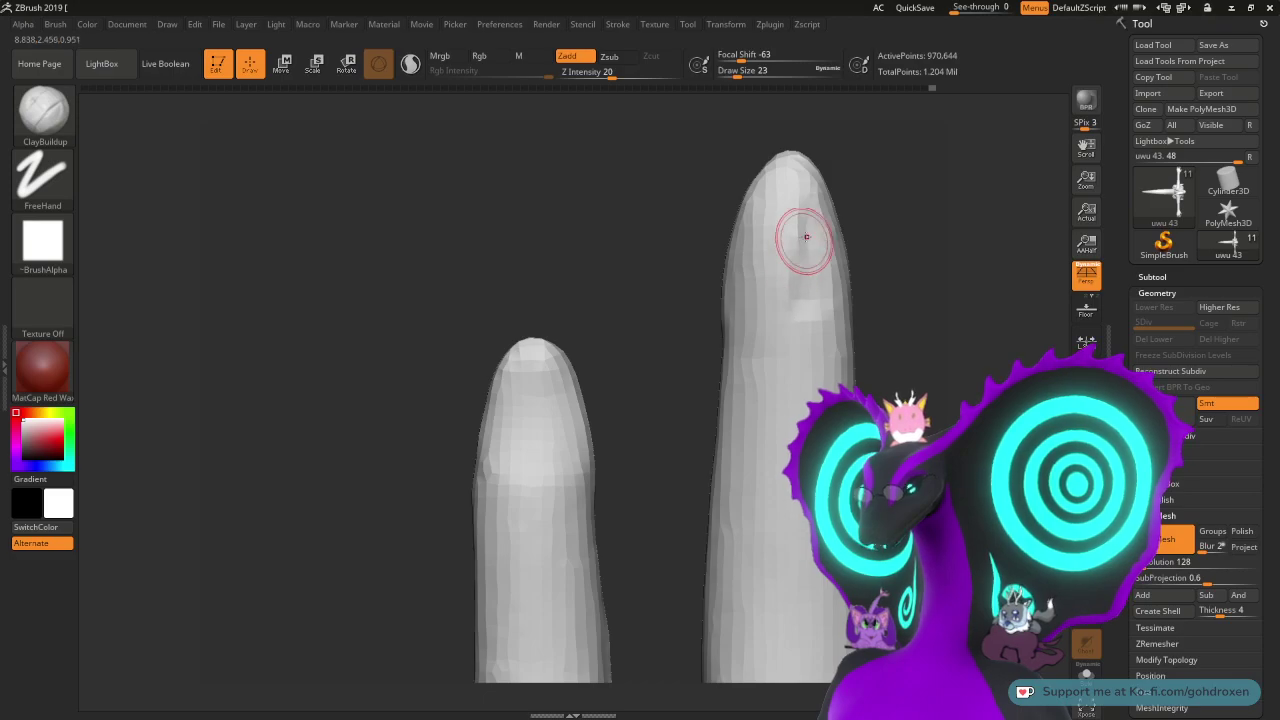
{"action": "key", "text": "space"}
{"action": "mouse_move", "coordinate": [811, 235]}
{"action": "left_mouse_down"}
{"action": "mouse_move", "coordinate": [817, 226]}
{"action": "mouse_move", "coordinate": [805, 278]}
{"action": "mouse_move", "coordinate": [765, 290]}
{"action": "mouse_move", "coordinate": [757, 276]}
{"action": "mouse_move", "coordinate": [782, 315]}
{"action": "mouse_move", "coordinate": [794, 264]}
{"action": "mouse_move", "coordinate": [806, 304]}
{"action": "mouse_move", "coordinate": [822, 288]}
{"action": "mouse_move", "coordinate": [815, 198]}
{"action": "left_mouse_up"}
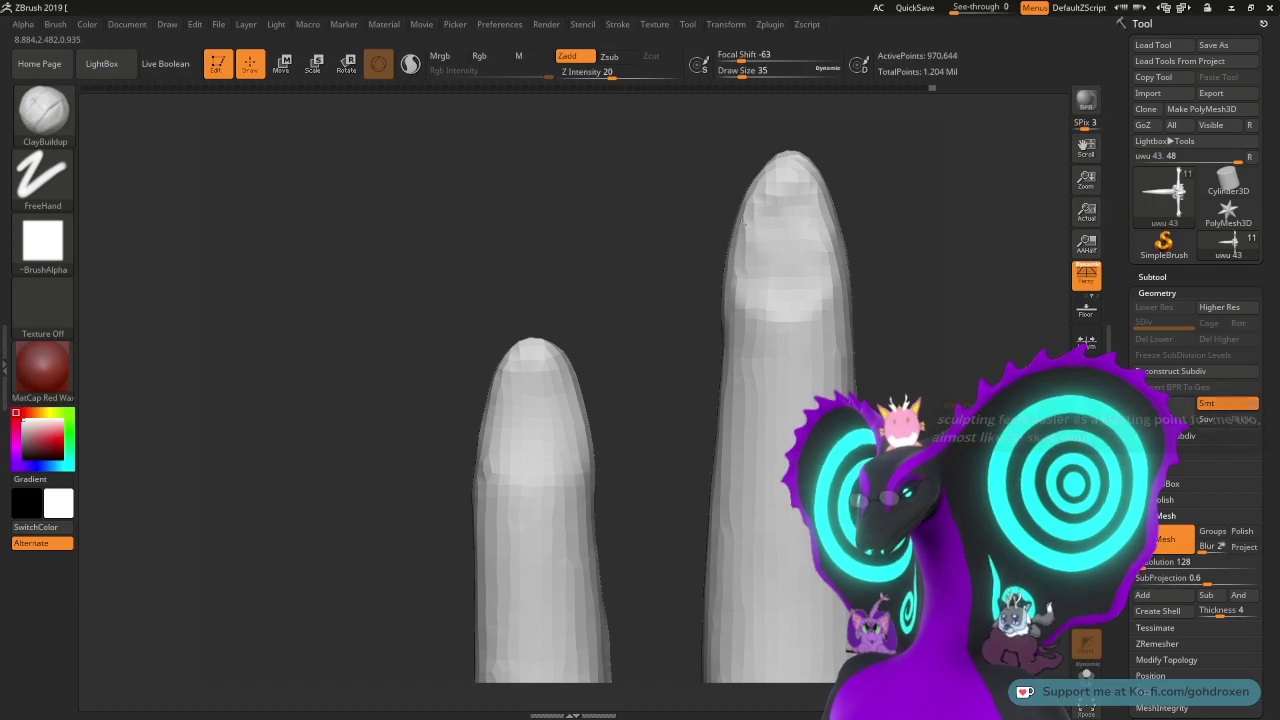
{"action": "mouse_move", "coordinate": [764, 230]}
{"action": "left_mouse_down"}
{"action": "mouse_move", "coordinate": [809, 249]}
{"action": "mouse_move", "coordinate": [786, 211]}
{"action": "left_mouse_up"}
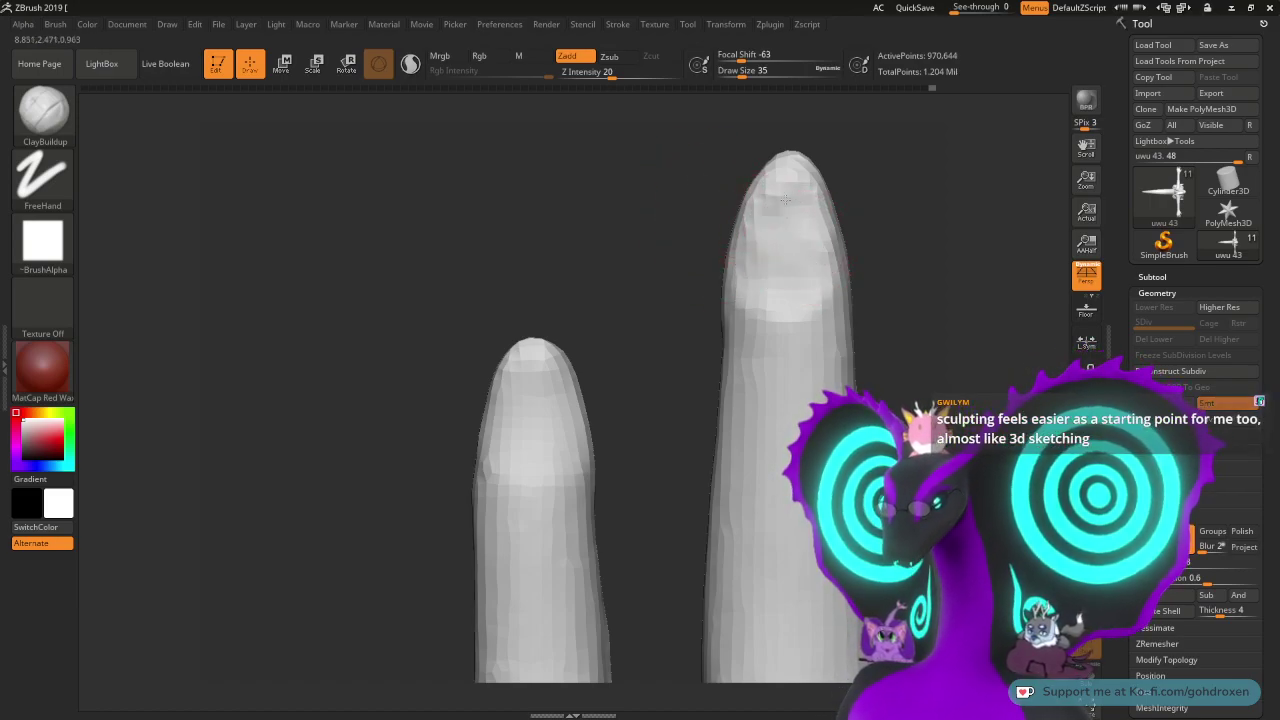
{"action": "mouse_move", "coordinate": [646, 206]}
{"action": "left_mouse_down"}
{"action": "mouse_move", "coordinate": [680, 200]}
{"action": "mouse_move", "coordinate": [649, 194]}
{"action": "left_mouse_up"}
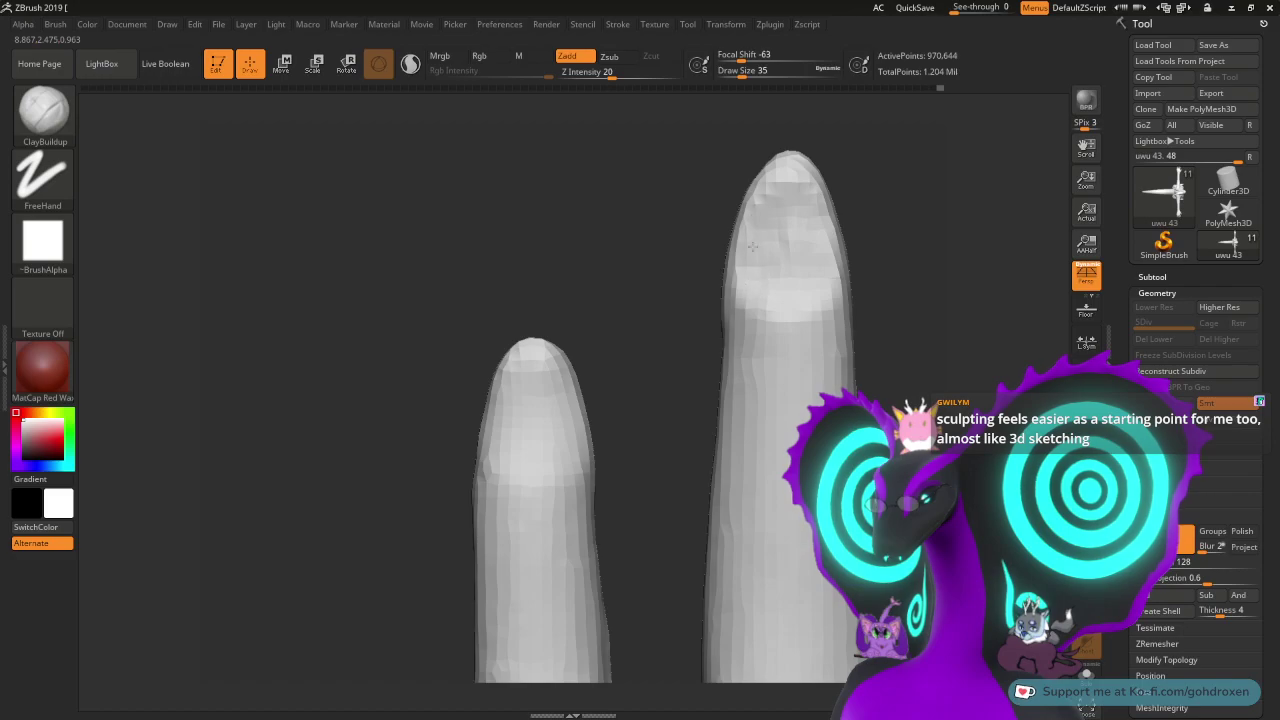
- Smooth the back and sides of the ring finger's tip down to the first joint
{"action": "key", "text": "shift"}
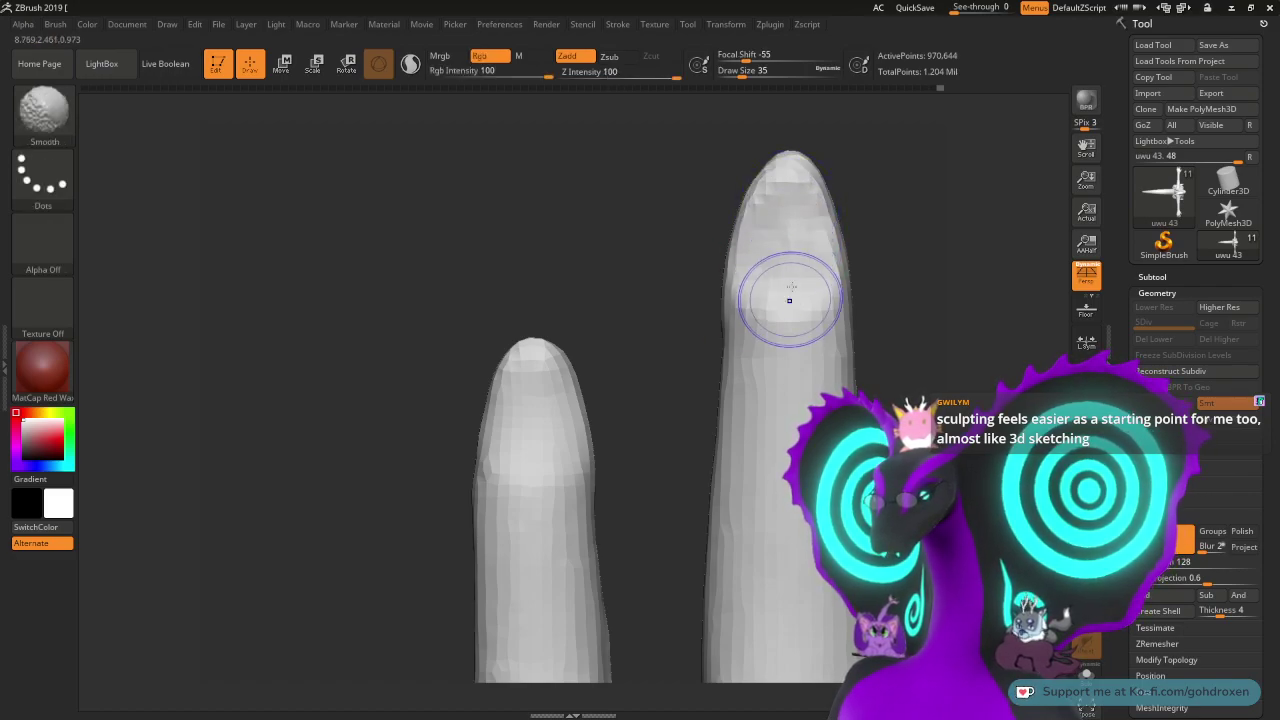
{"action": "left_click_drag", "start_coordinate": [787, 194], "coordinate": [760, 266], "text": "shift"}
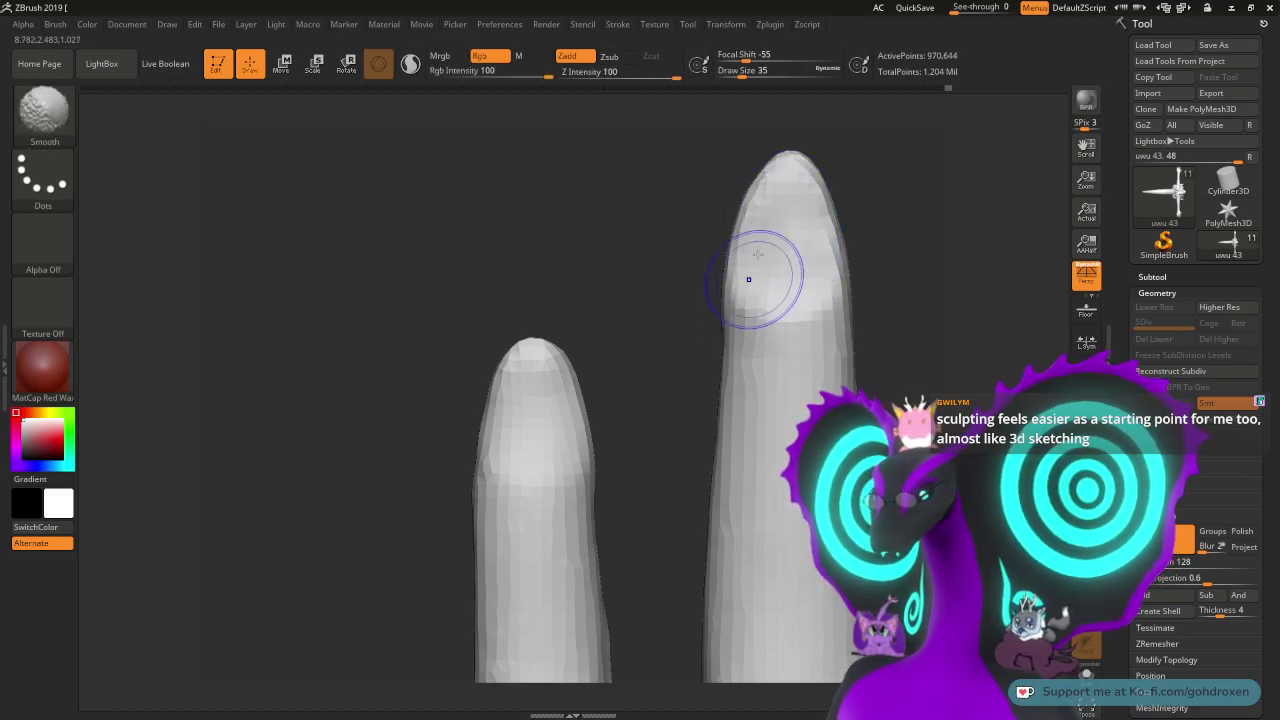
{"action": "mouse_move", "coordinate": [657, 214]}
{"action": "left_mouse_down"}
{"action": "mouse_move", "coordinate": [712, 185]}
{"action": "mouse_move", "coordinate": [842, 178]}
{"action": "mouse_move", "coordinate": [838, 194]}
{"action": "left_mouse_up"}
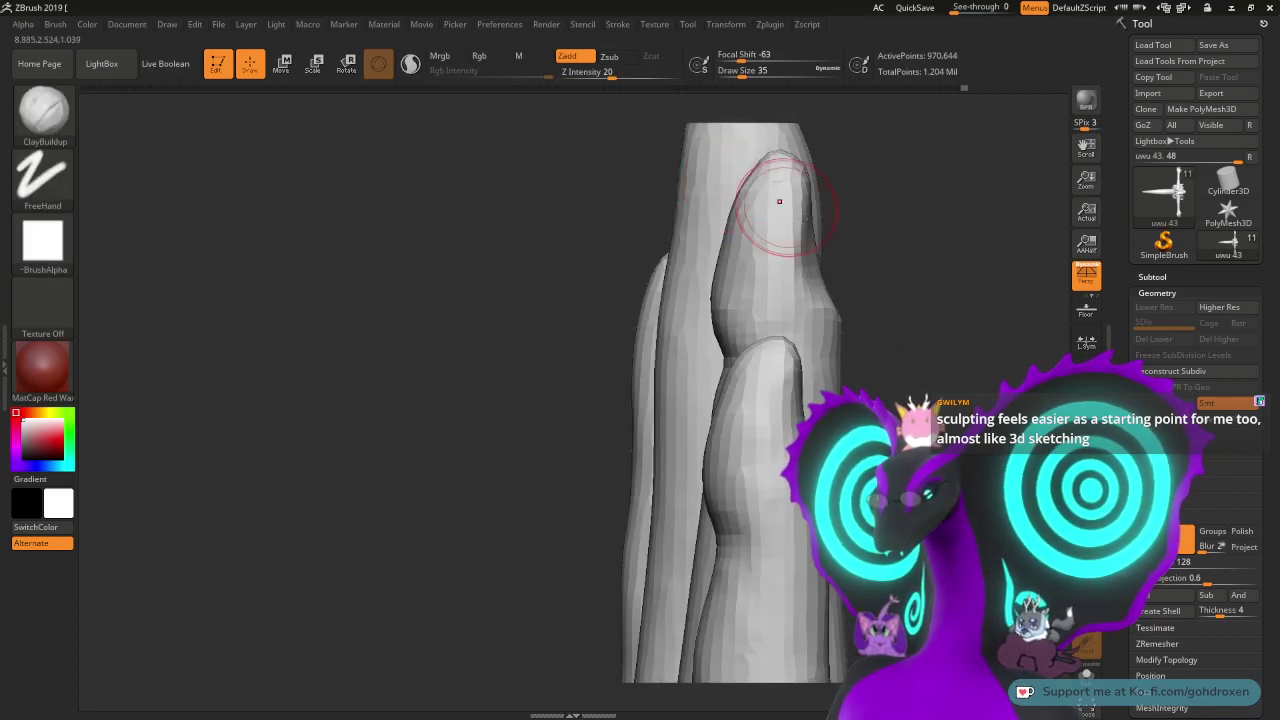
{"action": "left_click_drag", "start_coordinate": [897, 265], "coordinate": [800, 270]}
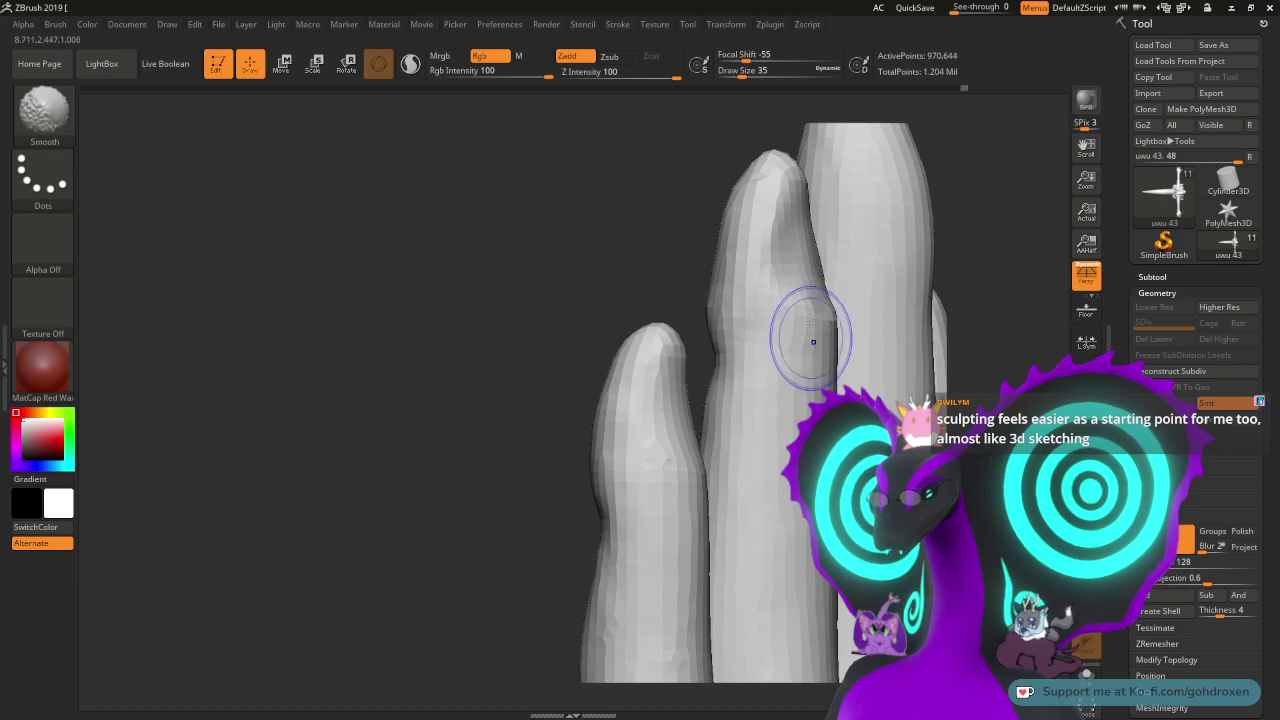
{"action": "left_click_drag", "start_coordinate": [649, 251], "coordinate": [653, 230]}
- Smooth the front of the ring finger's tip pad and move the browser window off the canvas
{"action": "mouse_move", "coordinate": [883, 277]}
{"action": "left_mouse_down"}
{"action": "mouse_move", "coordinate": [900, 220]}
{"action": "mouse_move", "coordinate": [814, 149]}
{"action": "left_mouse_up"}
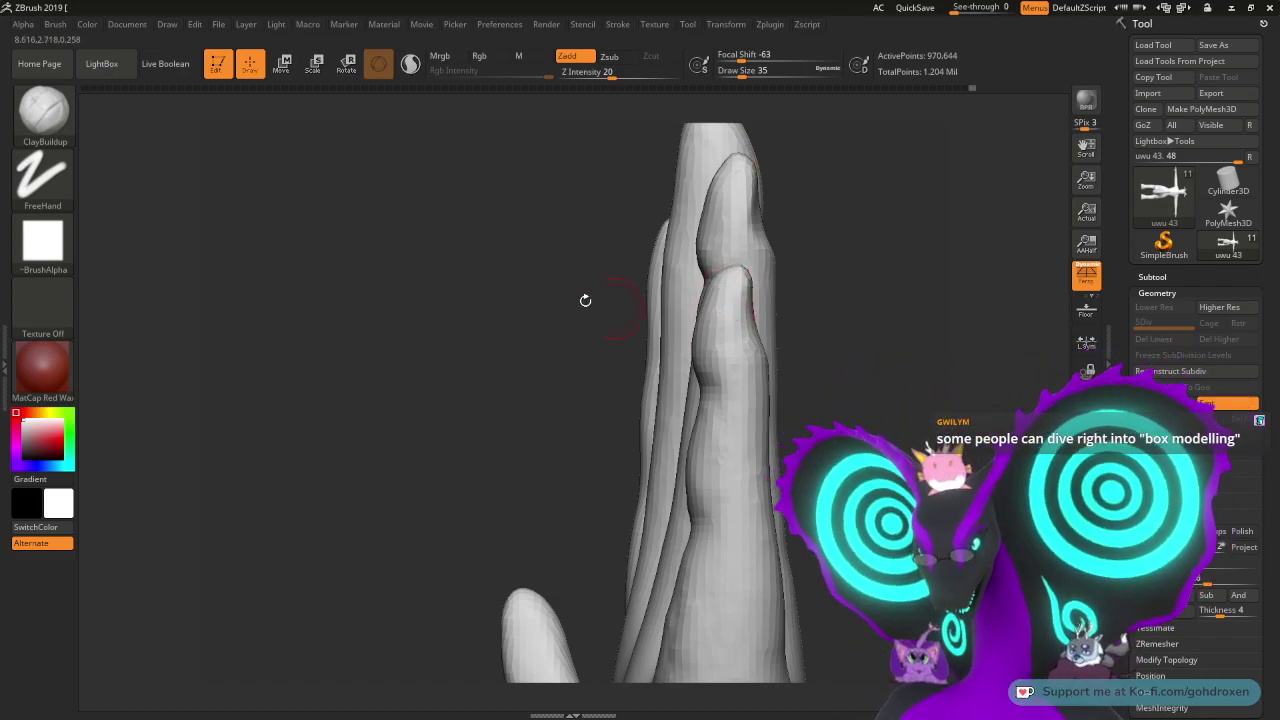
{"action": "left_click_drag", "start_coordinate": [543, 286], "coordinate": [614, 295]}
{"action": "mouse_move", "coordinate": [900, 209]}
{"action": "left_mouse_down"}
{"action": "mouse_move", "coordinate": [723, 251]}
{"action": "mouse_move", "coordinate": [709, 266]}
{"action": "mouse_move", "coordinate": [757, 274]}
{"action": "mouse_move", "coordinate": [746, 274]}
{"action": "left_mouse_up"}
{"action": "mouse_move", "coordinate": [675, 300]}
{"action": "left_mouse_down", "text": "shift"}
{"action": "mouse_move", "coordinate": [651, 337]}
{"action": "mouse_move", "coordinate": [684, 276]}
{"action": "left_mouse_up", "text": "shift"}
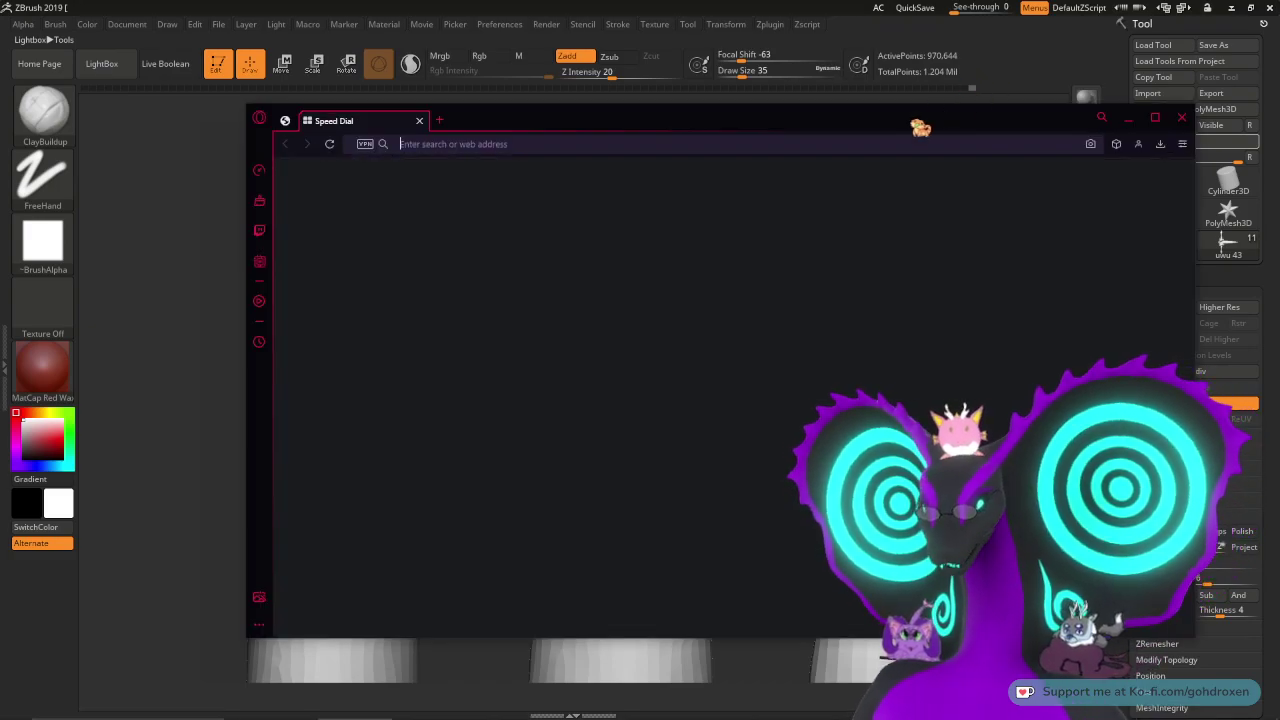
{"action": "left_click_drag", "start_coordinate": [914, 120], "coordinate": [1279, 170]}
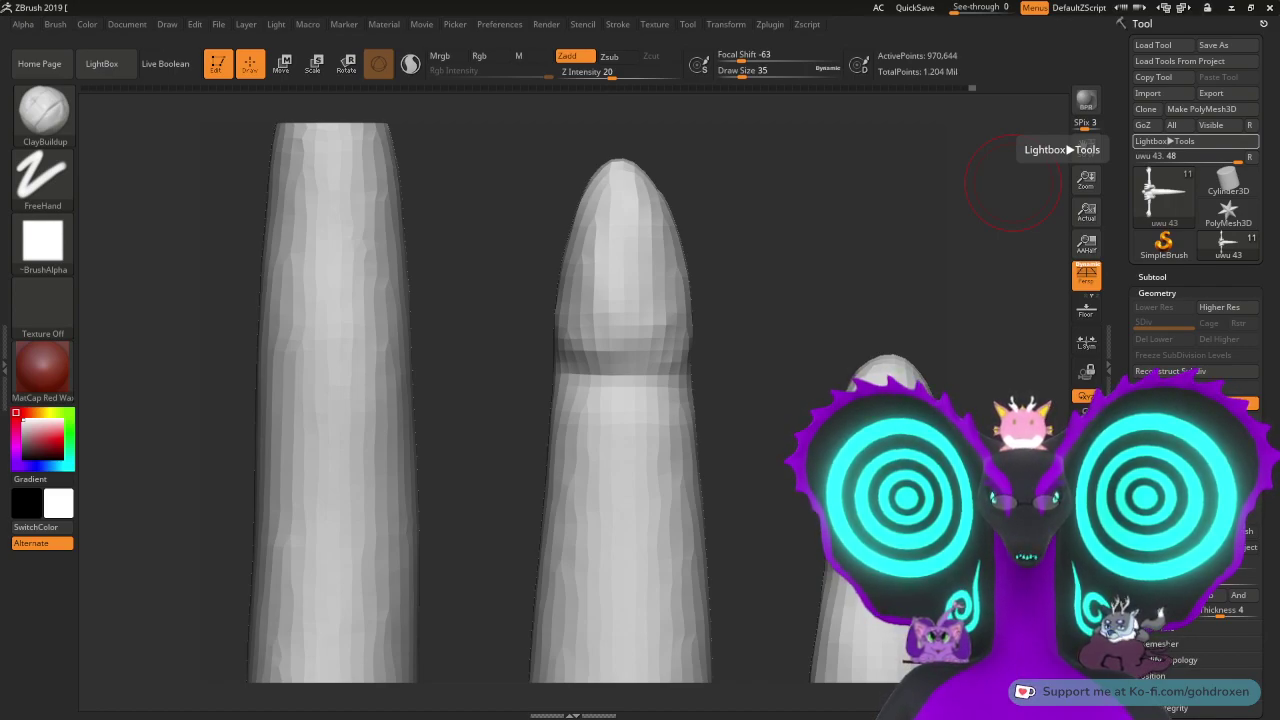
- Quick-save the sculpt and switch to the Google Drive browser window with the Sem 2 folder, filling the screen with it
{"action": "key", "text": "ctrl+s"}
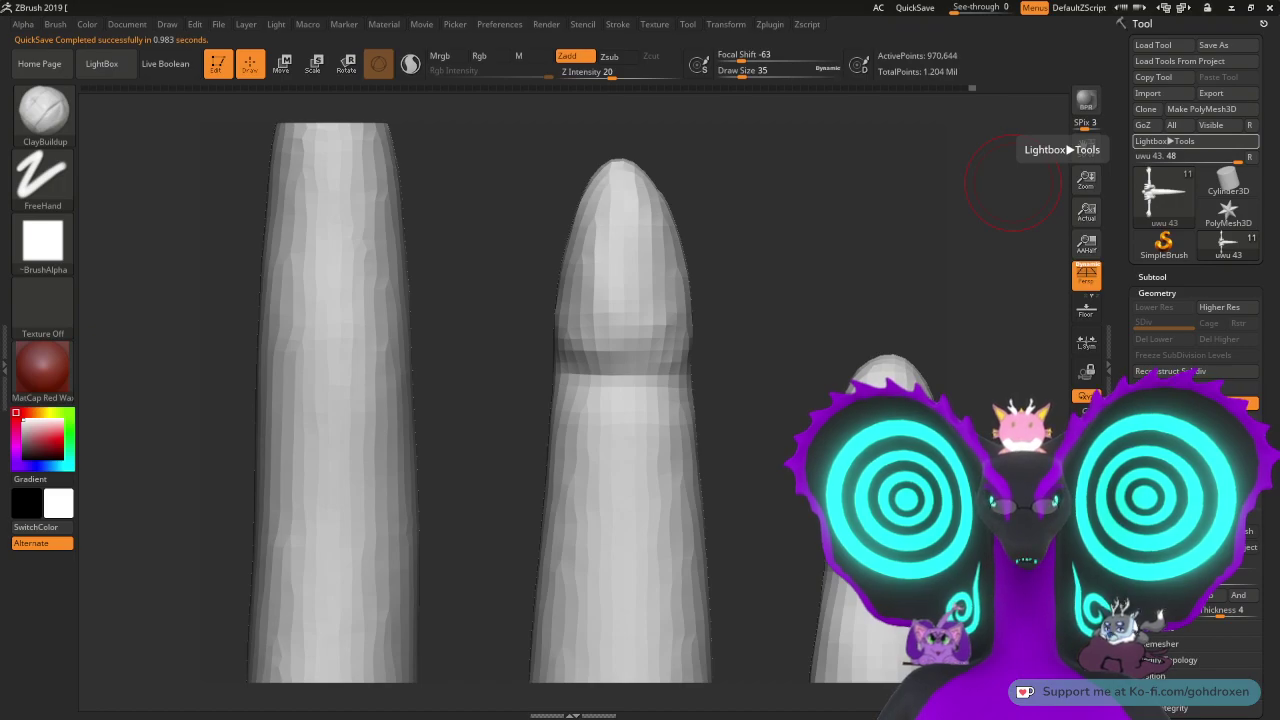
{"action": "left_click_drag", "start_coordinate": [1279, 270], "coordinate": [870, 240]}
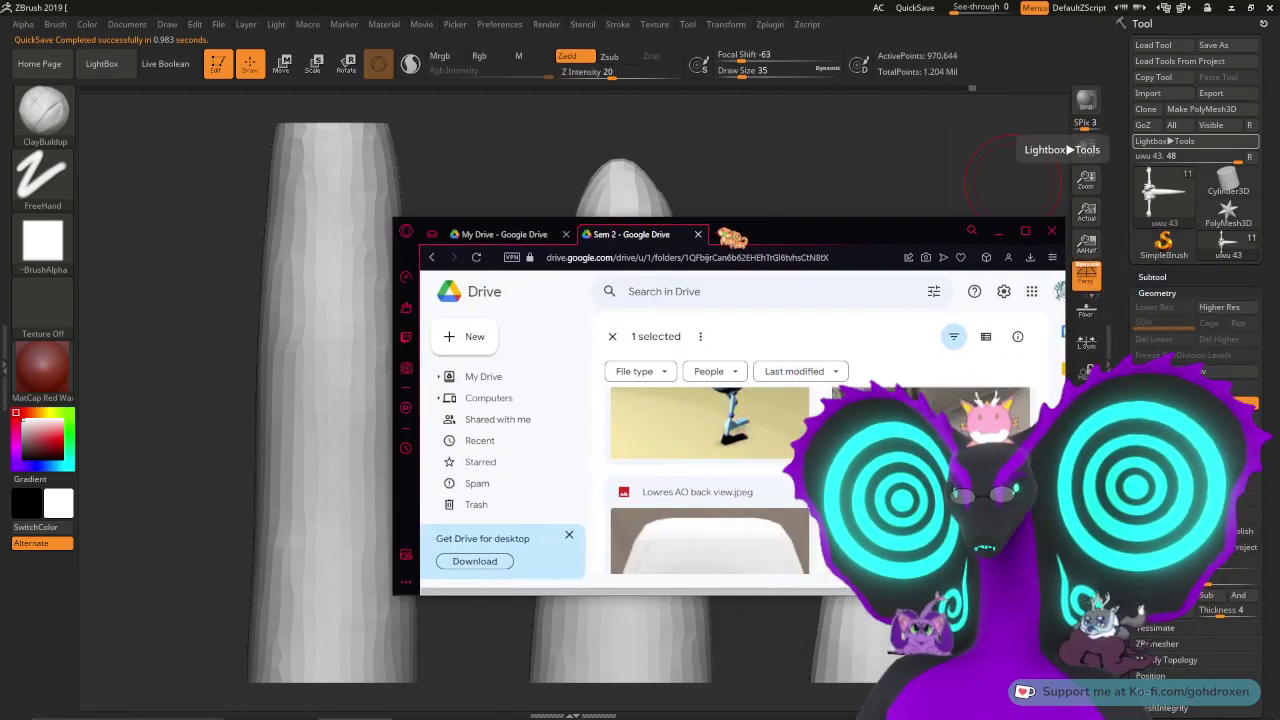
{"action": "left_click_drag", "start_coordinate": [748, 242], "coordinate": [530, 4]}
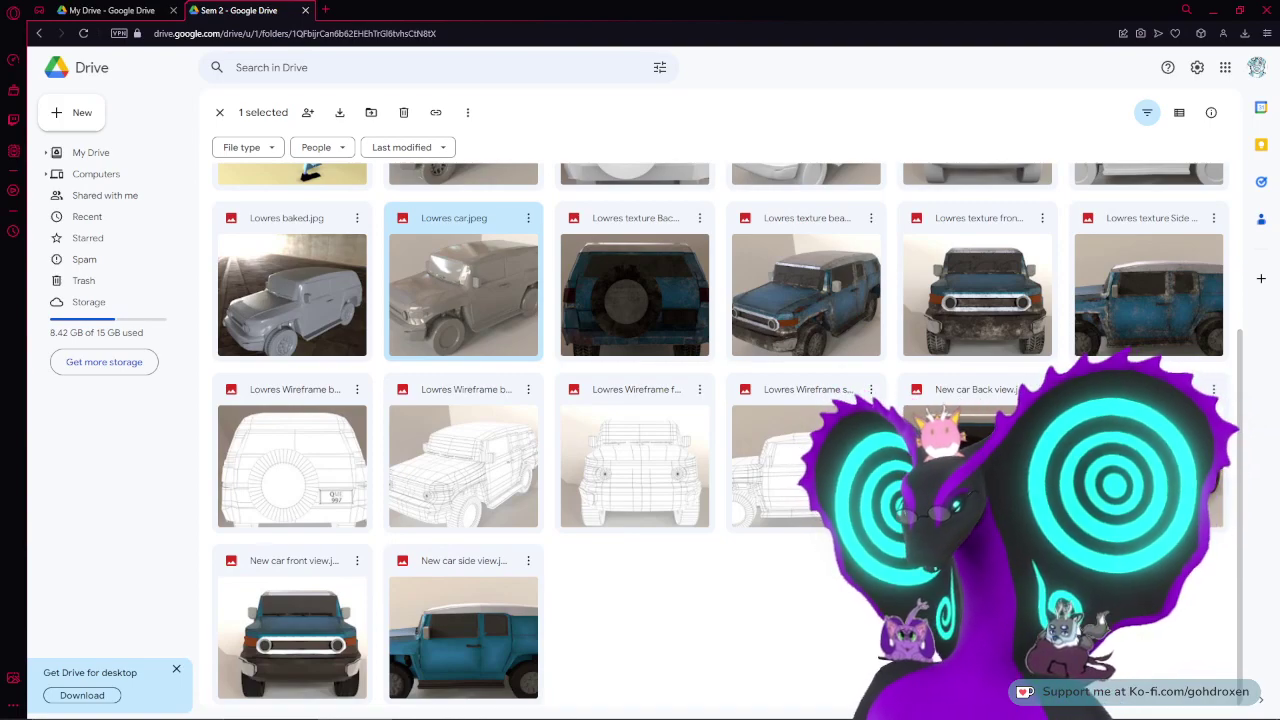
- Open Lowres car.jpeg from the Sem 2 folder and examine the car's doors, side mirror and windshield up close
{"action": "scroll", "coordinate": [728, 440], "scroll_direction": "up", "scroll_amount": 2}
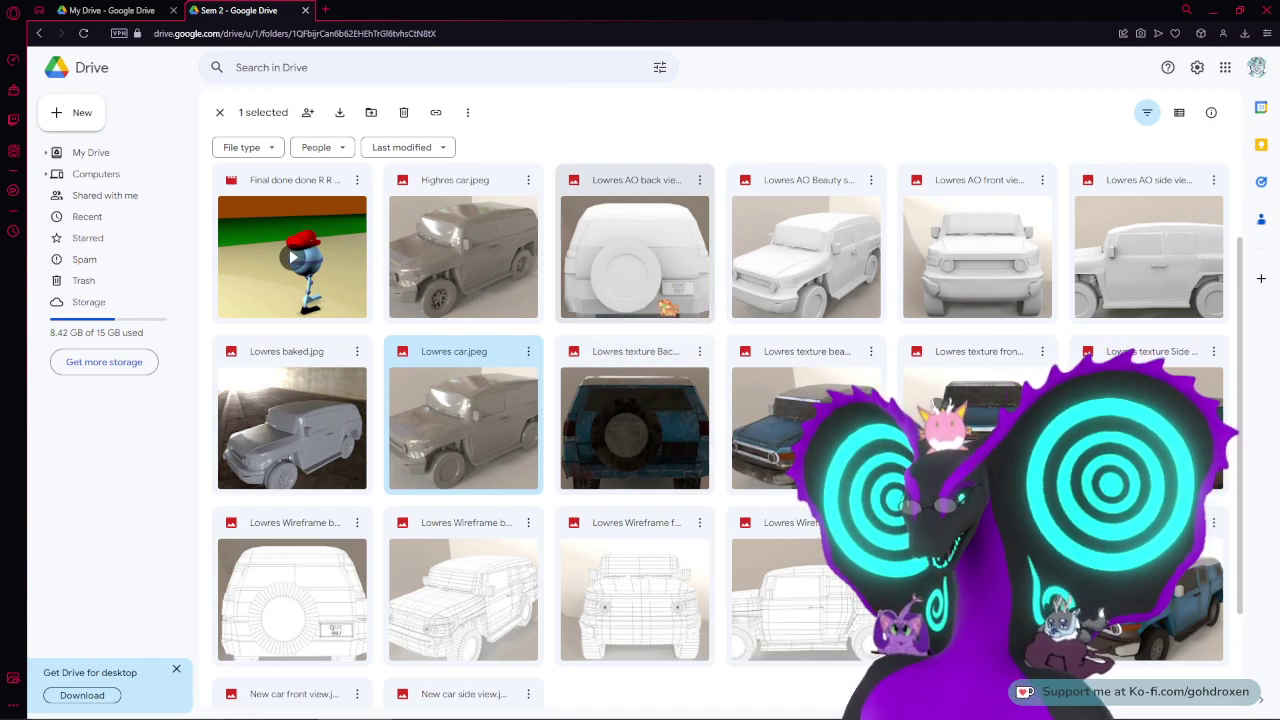
{"action": "double_click", "coordinate": [452, 411]}
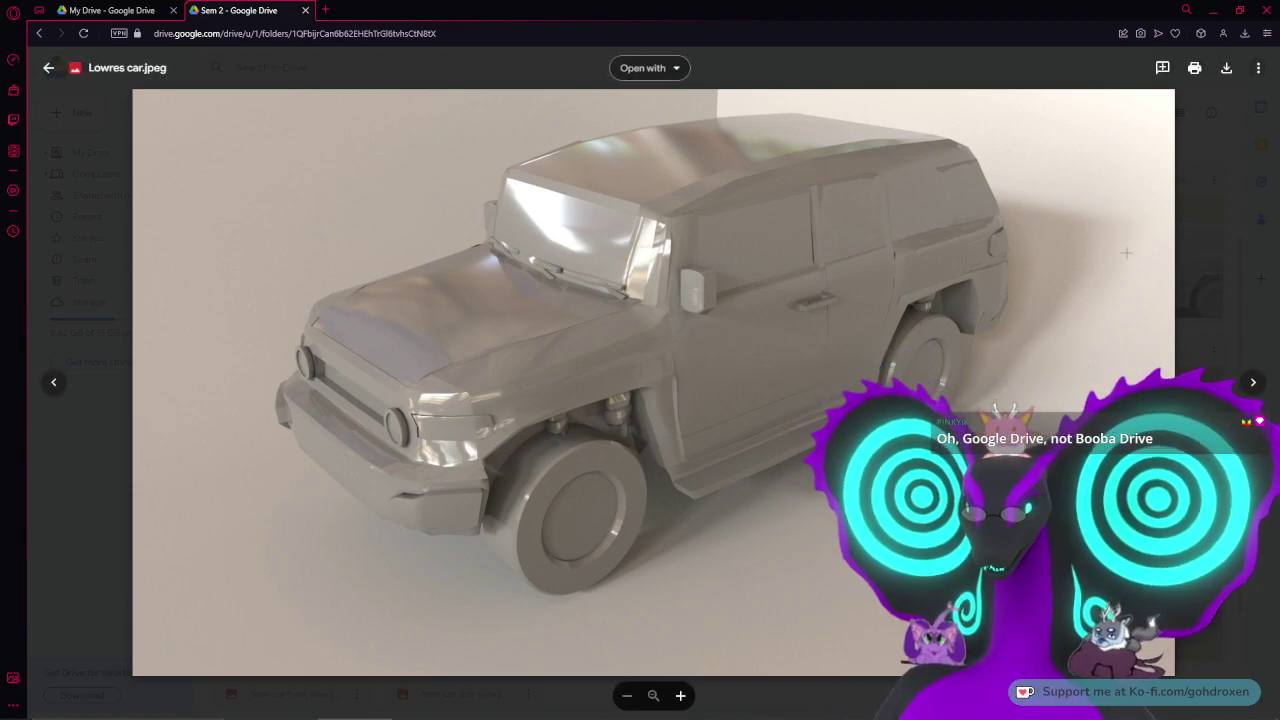
{"action": "scroll", "coordinate": [1024, 250], "scroll_direction": "up", "scroll_amount": 6}
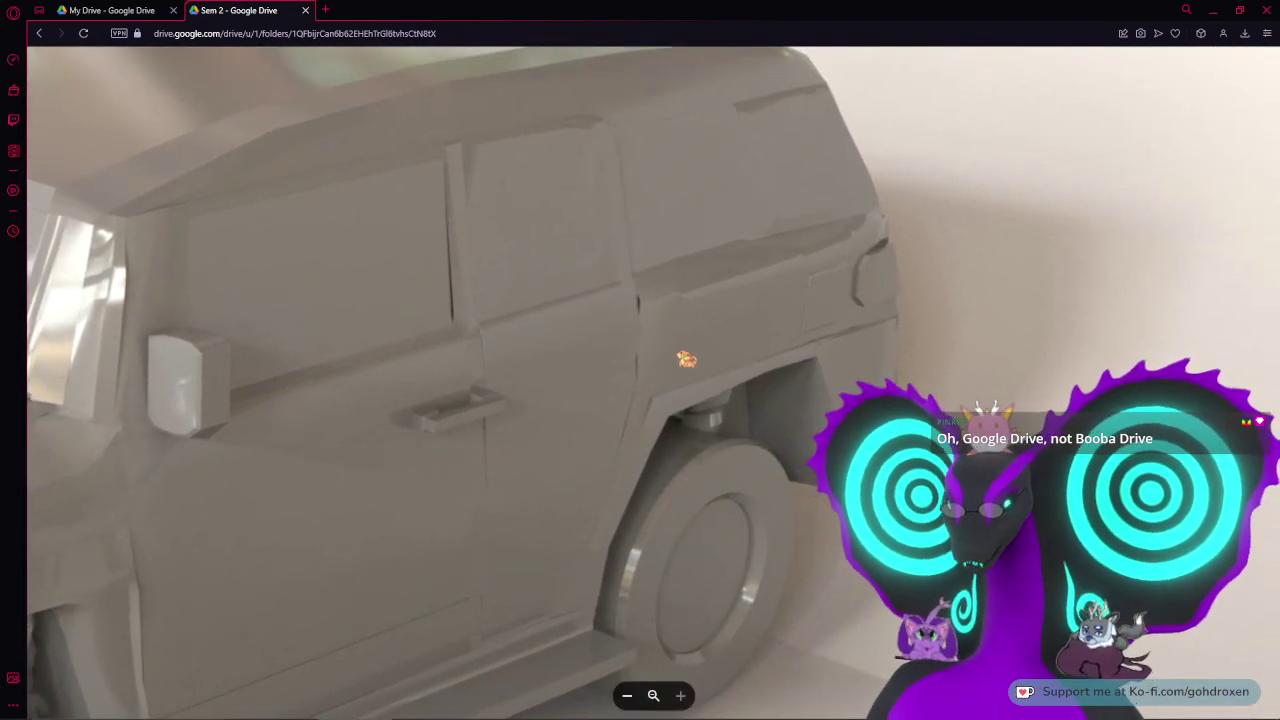
{"action": "left_click_drag", "start_coordinate": [457, 374], "coordinate": [800, 282]}
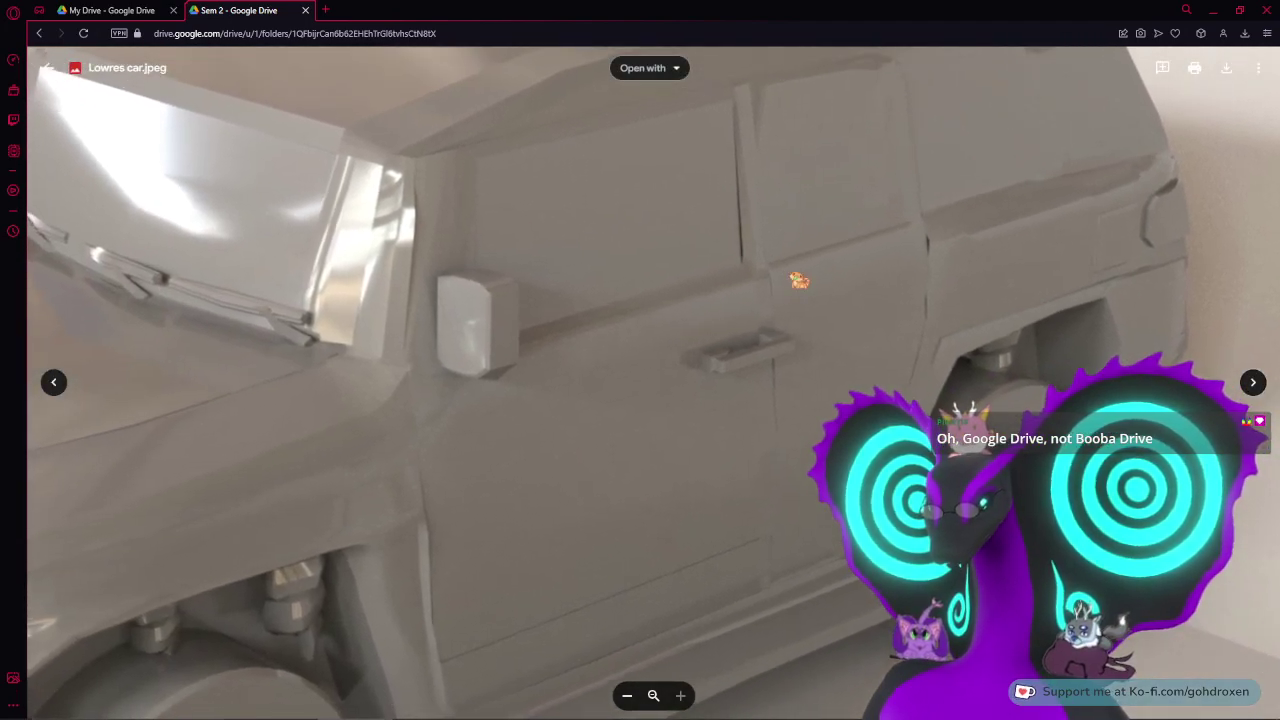
{"action": "left_click_drag", "start_coordinate": [800, 183], "coordinate": [824, 226]}
{"action": "left_click_drag", "start_coordinate": [829, 438], "coordinate": [838, 358]}
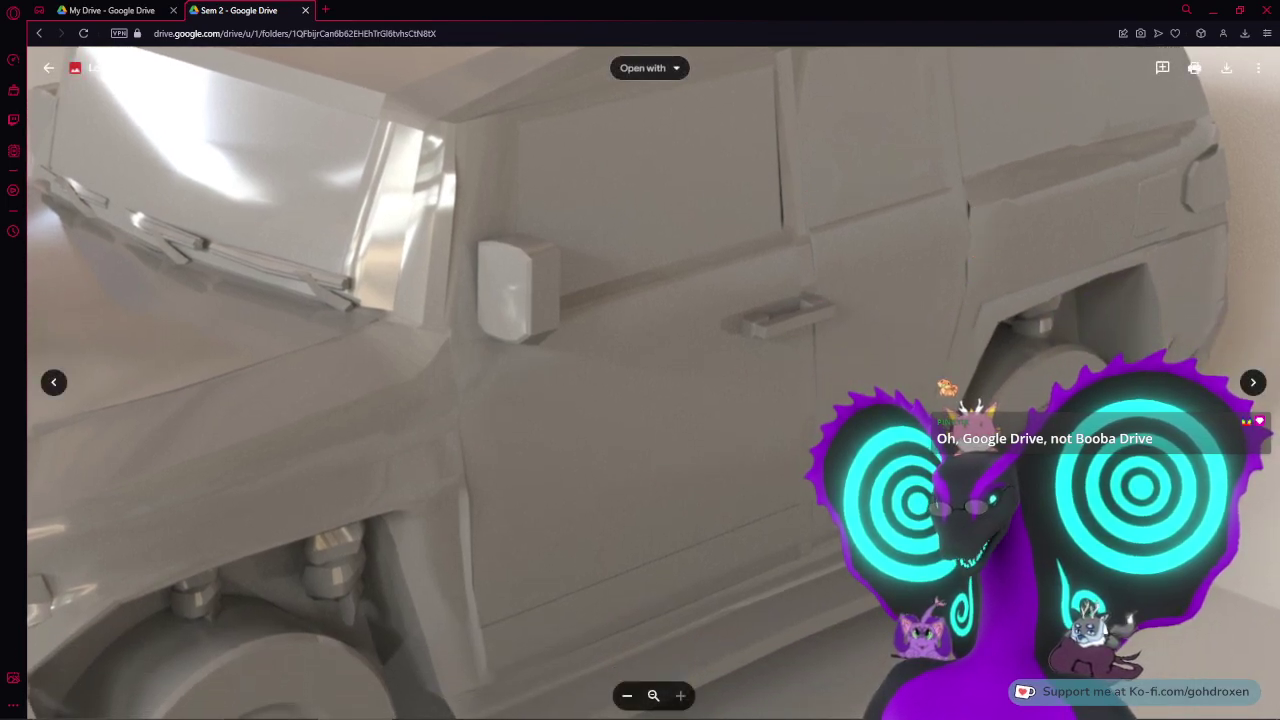
{"action": "left_click_drag", "start_coordinate": [856, 491], "coordinate": [972, 385]}
{"action": "left_click_drag", "start_coordinate": [573, 288], "coordinate": [669, 366]}
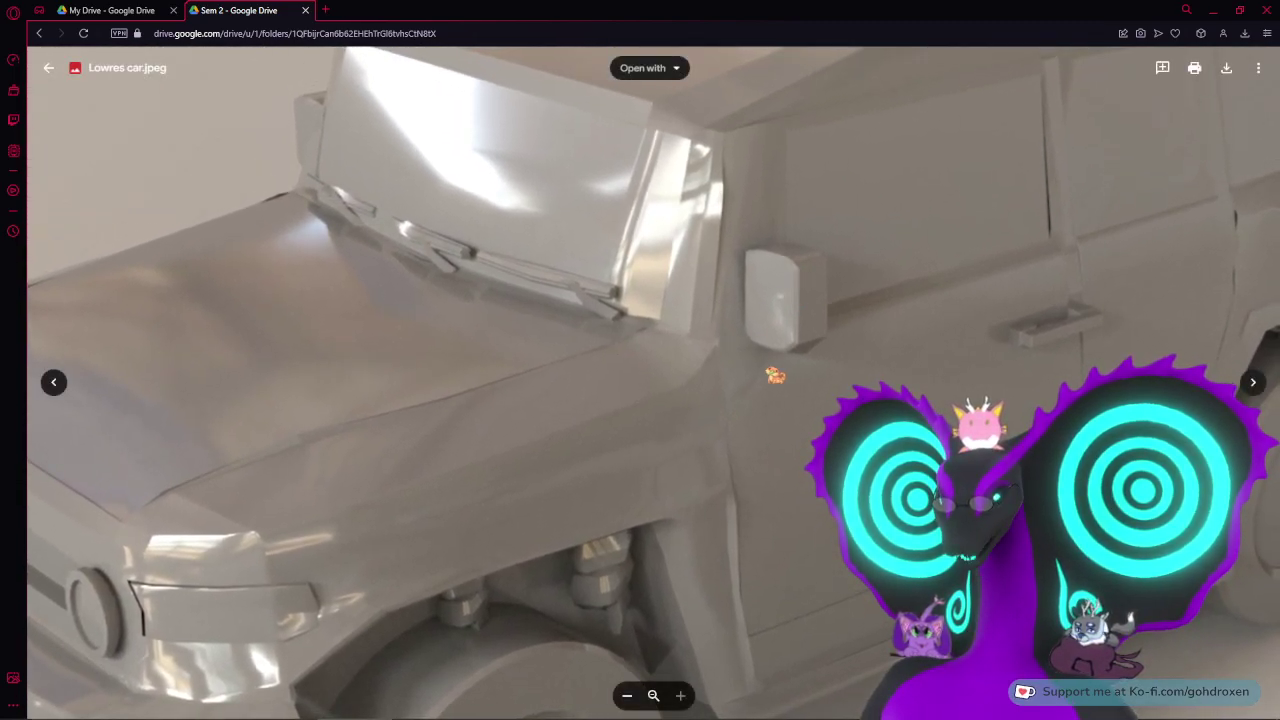
{"action": "scroll", "coordinate": [694, 343], "scroll_direction": "up", "scroll_amount": 1}
{"action": "scroll", "coordinate": [694, 343], "scroll_direction": "left", "scroll_amount": 1}
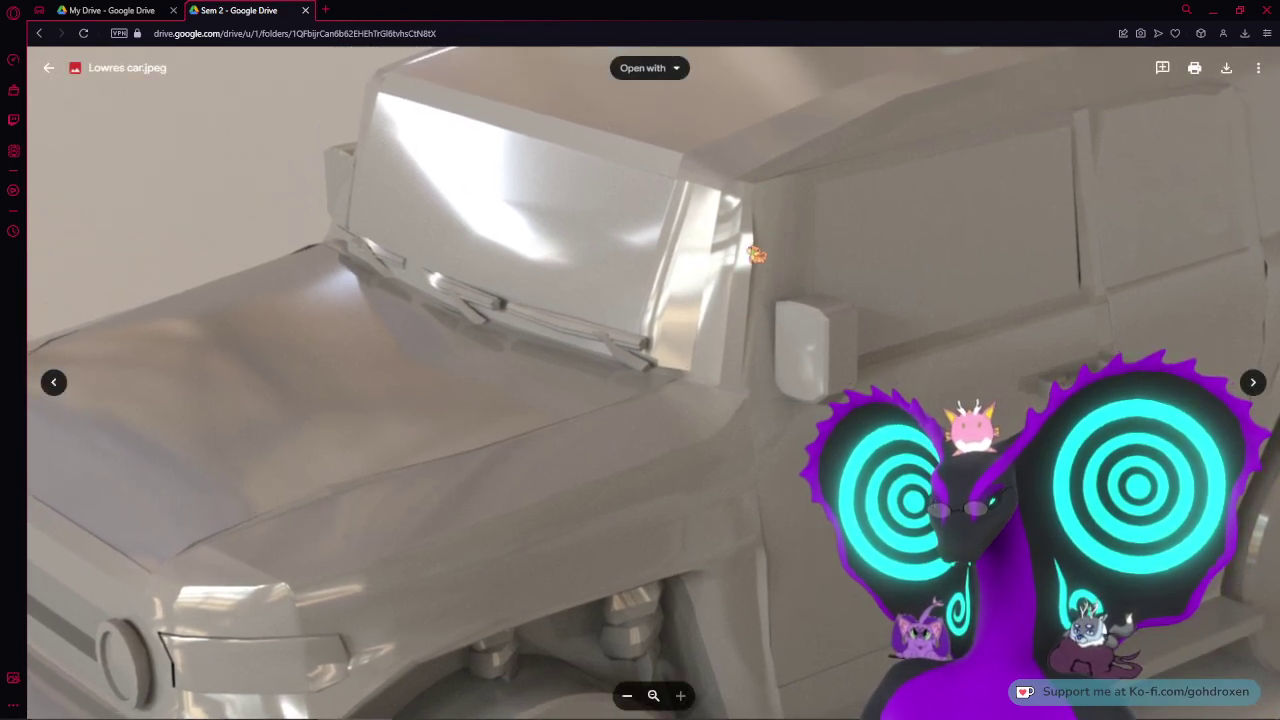
- Examine the hood, headlights and front bumper in the low-res car render, view the whole car again and close the image
{"action": "left_click_drag", "start_coordinate": [643, 344], "coordinate": [793, 374]}
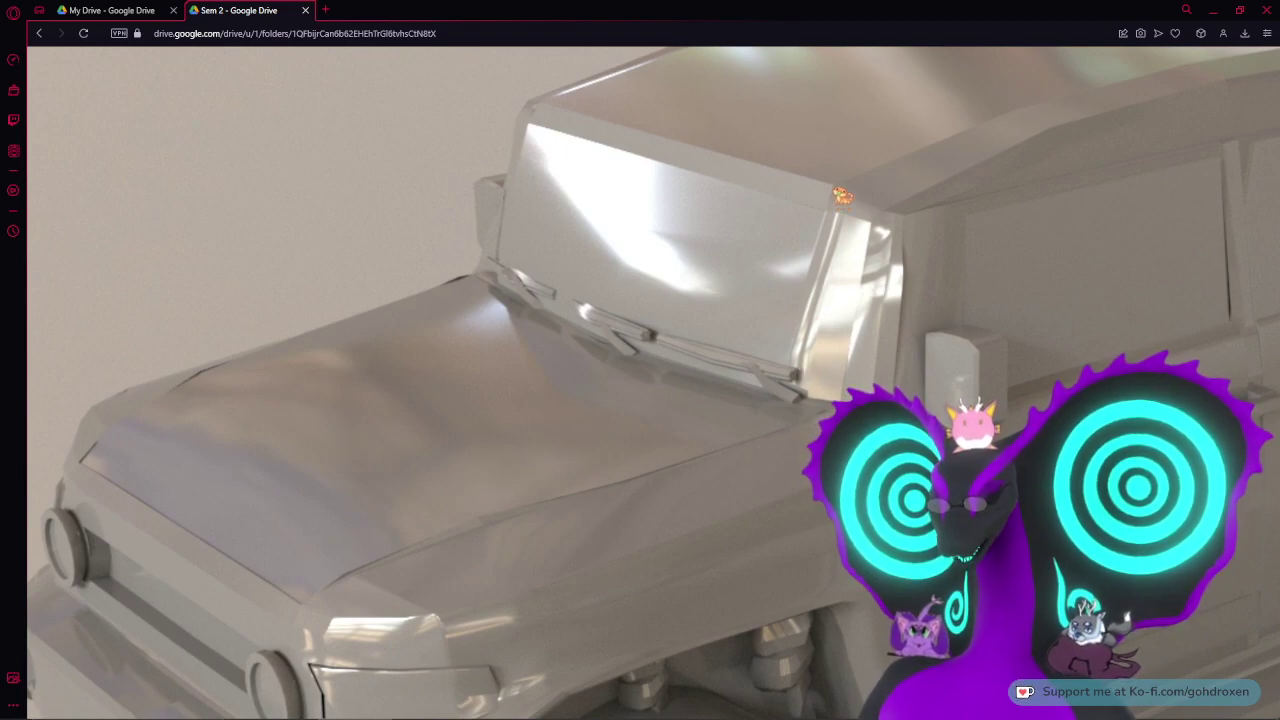
{"action": "scroll", "coordinate": [755, 265], "scroll_direction": "left", "scroll_amount": 3}
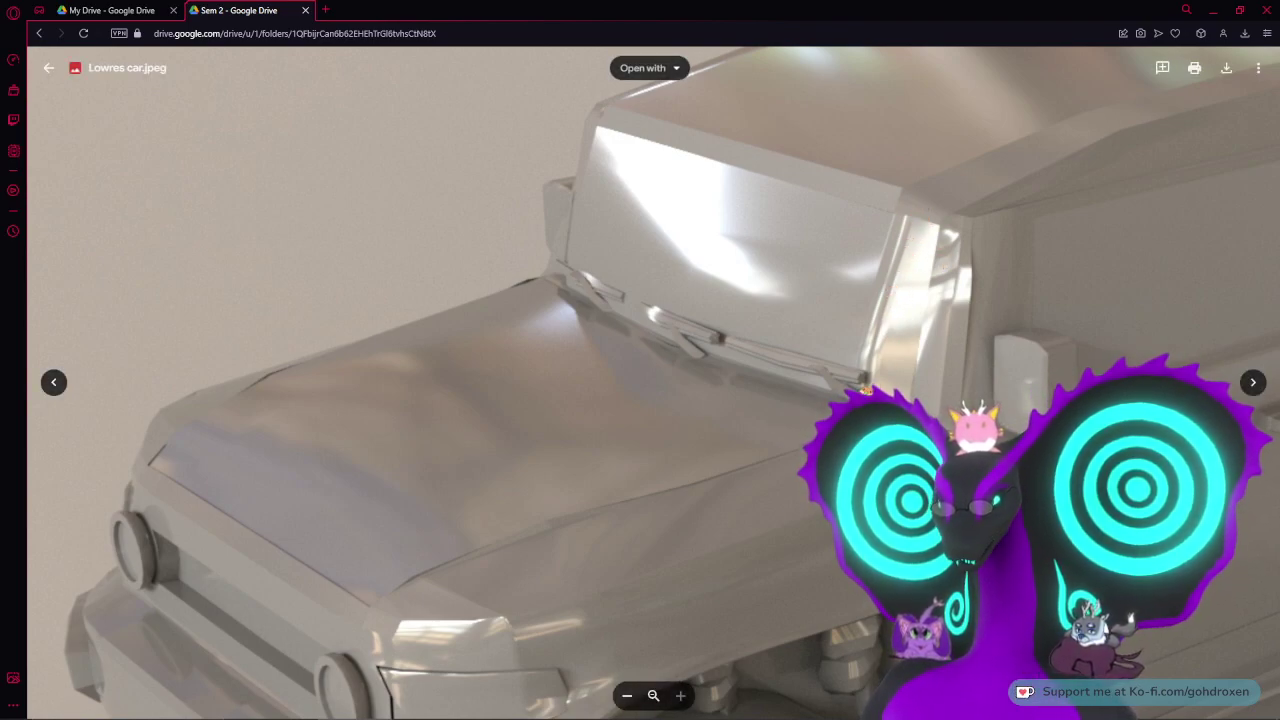
{"action": "left_click_drag", "start_coordinate": [540, 390], "coordinate": [768, 276]}
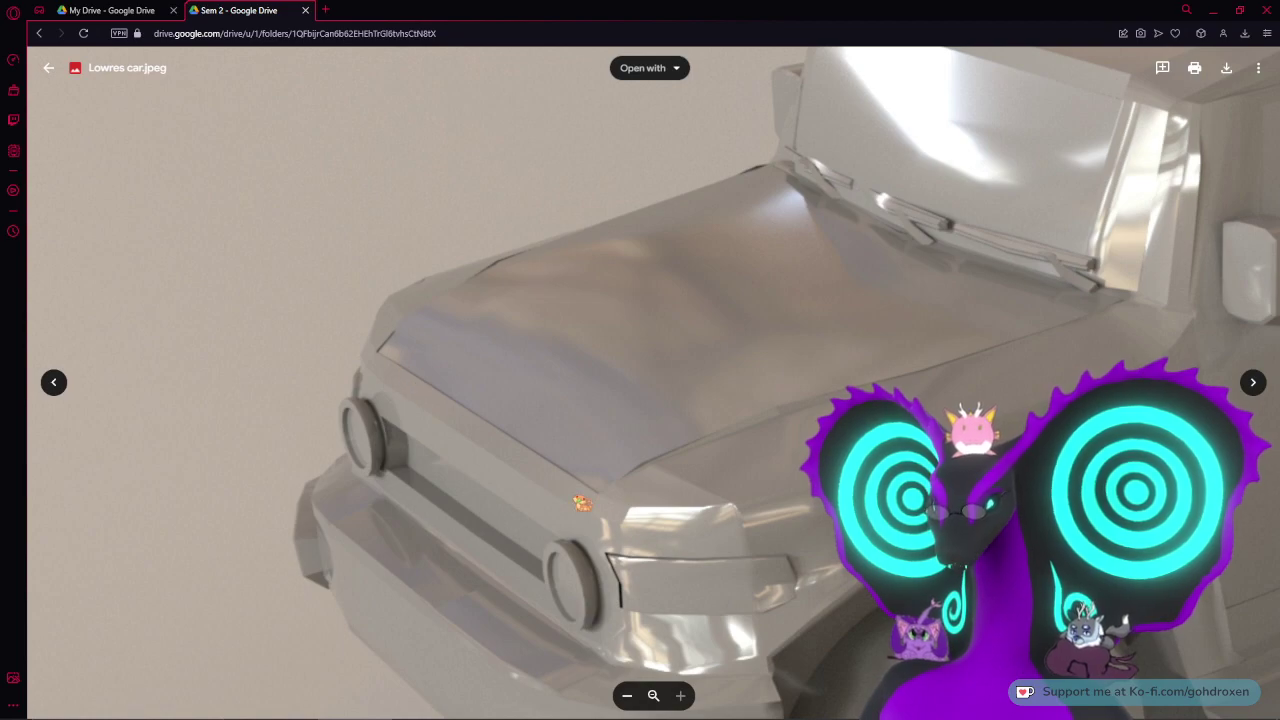
{"action": "left_click_drag", "start_coordinate": [906, 434], "coordinate": [966, 170]}
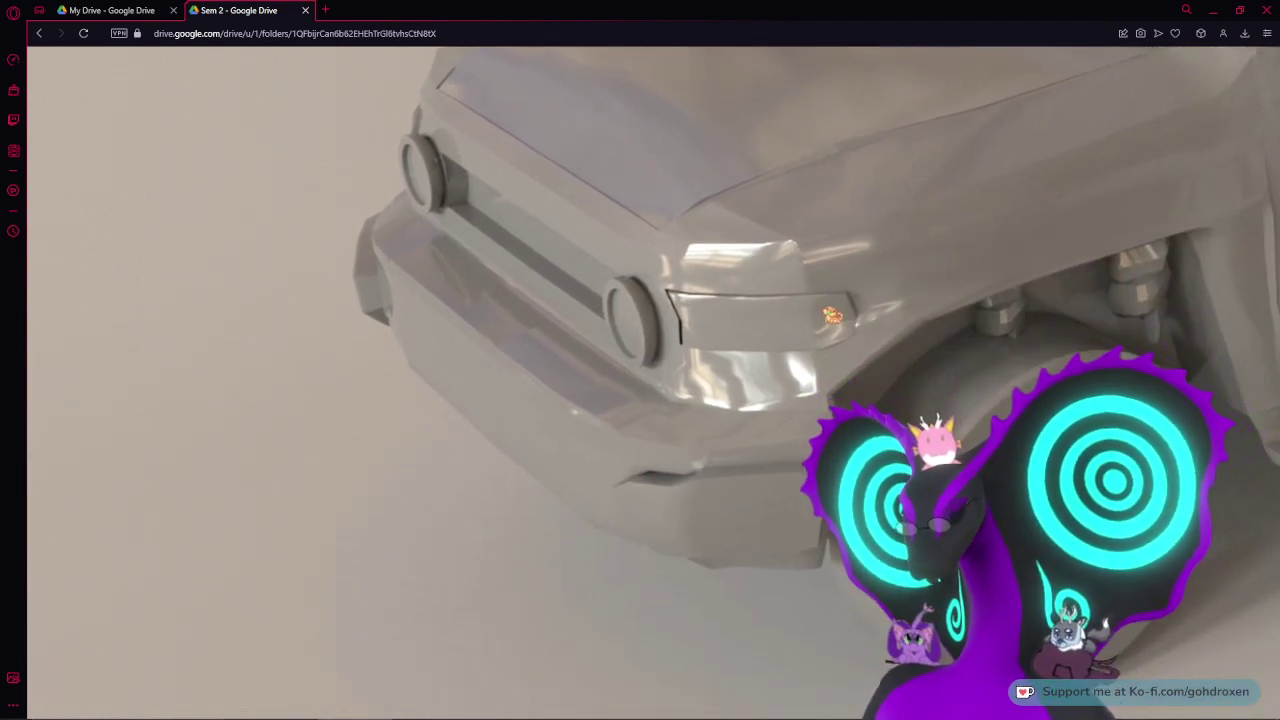
{"action": "left_click_drag", "start_coordinate": [828, 317], "coordinate": [300, 625]}
{"action": "scroll", "coordinate": [620, 426], "scroll_direction": "down", "scroll_amount": 5}
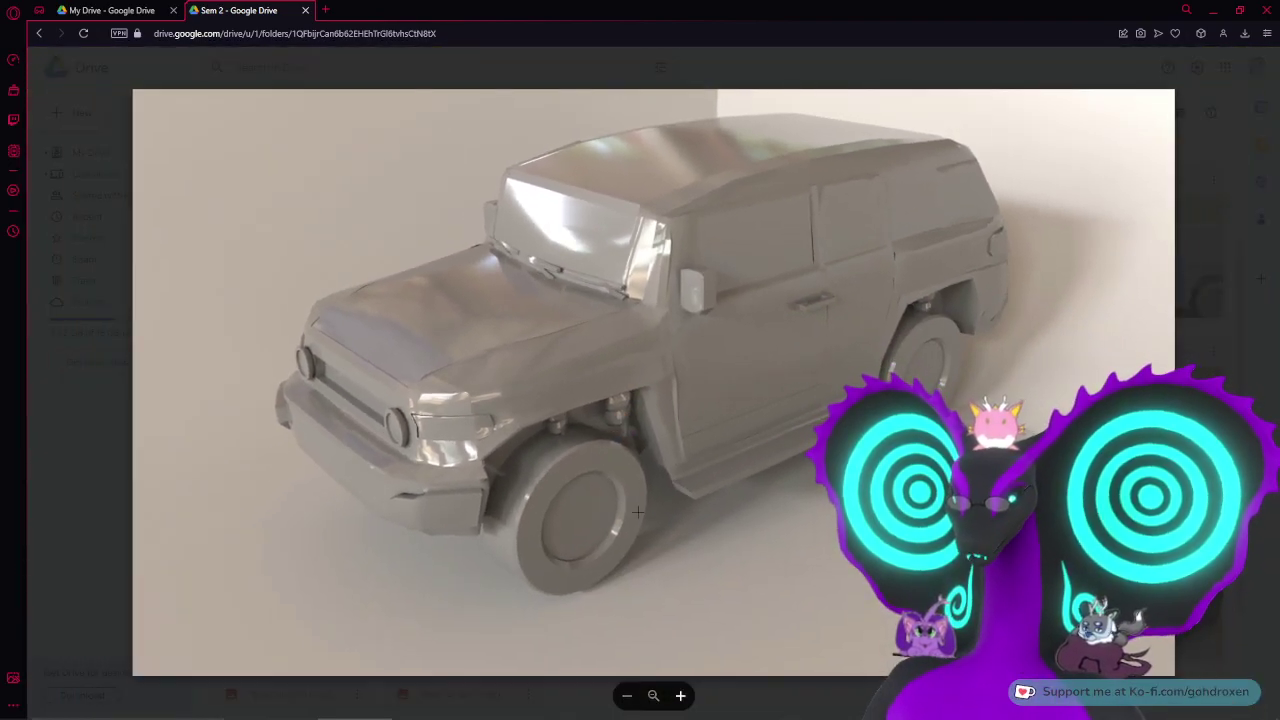
{"action": "scroll", "coordinate": [638, 512], "scroll_direction": "up", "scroll_amount": 3}
{"action": "scroll", "coordinate": [638, 512], "scroll_direction": "down", "scroll_amount": 3}
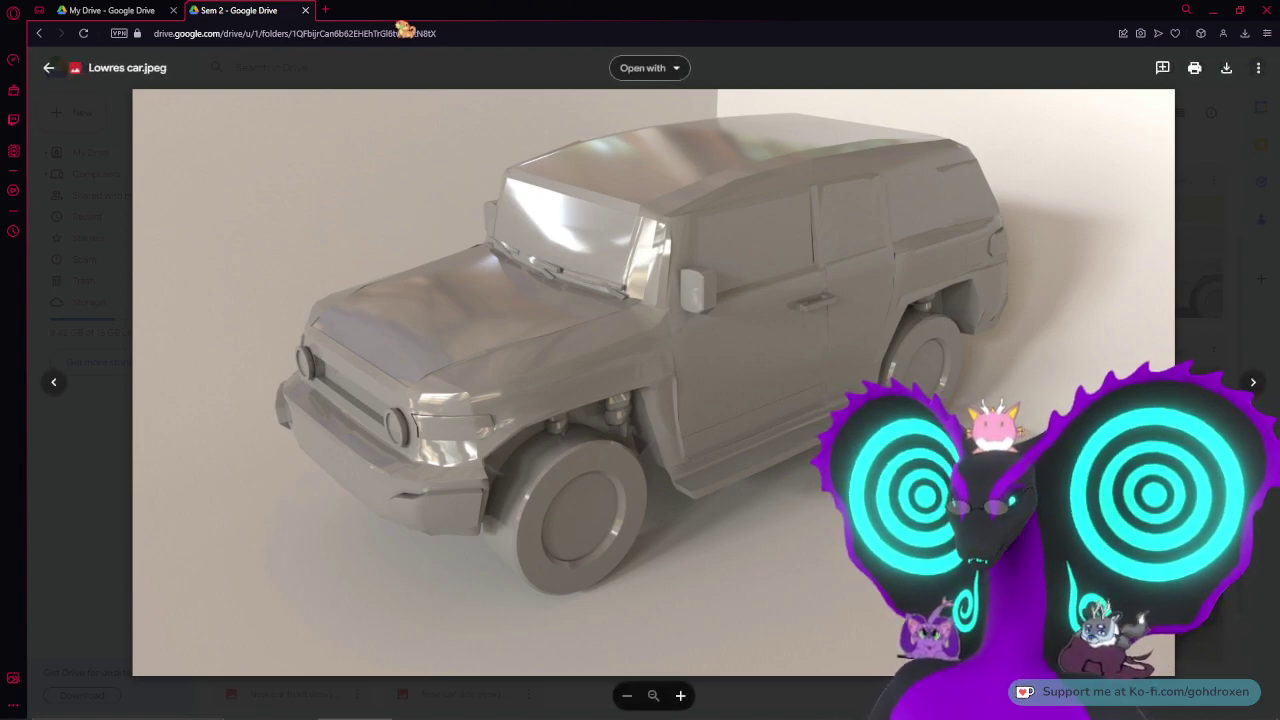
{"action": "key", "text": "Escape"}
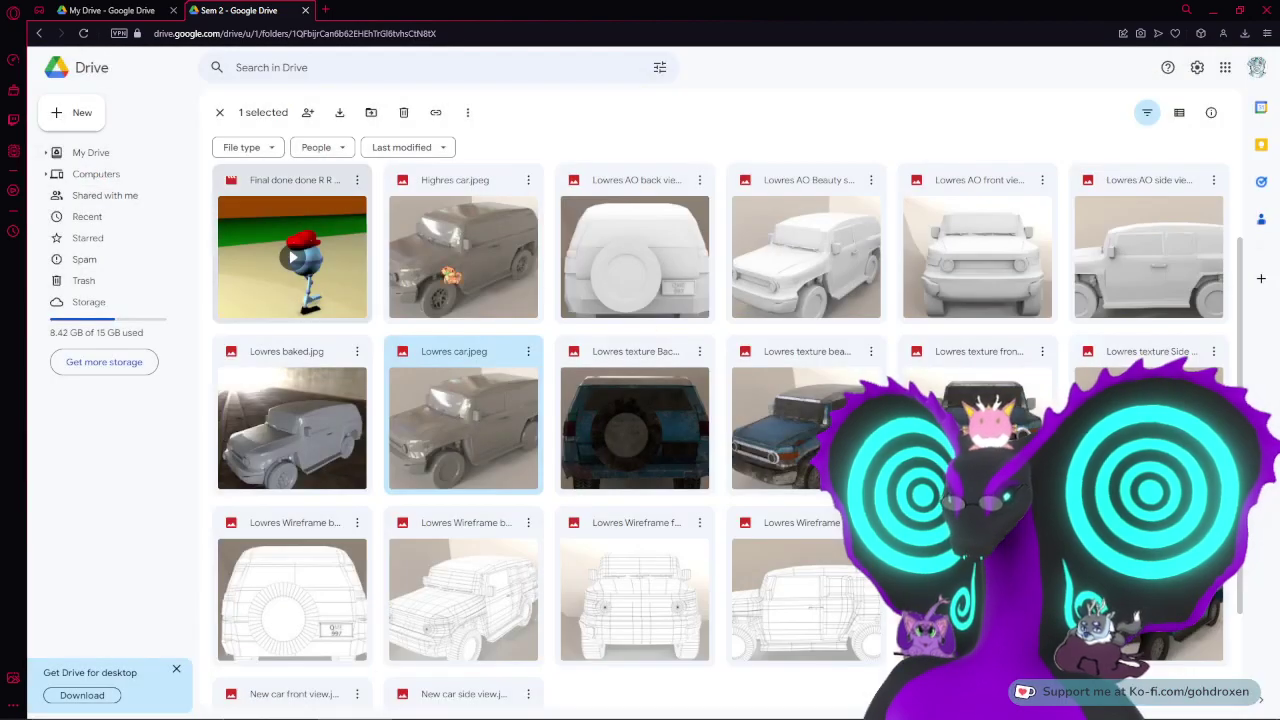
- Open Lowres Wireframe side view.jpeg and examine the topology of the doors and the area ahead of the rear wheel
{"action": "scroll", "coordinate": [728, 441], "scroll_direction": "down", "scroll_amount": 1}
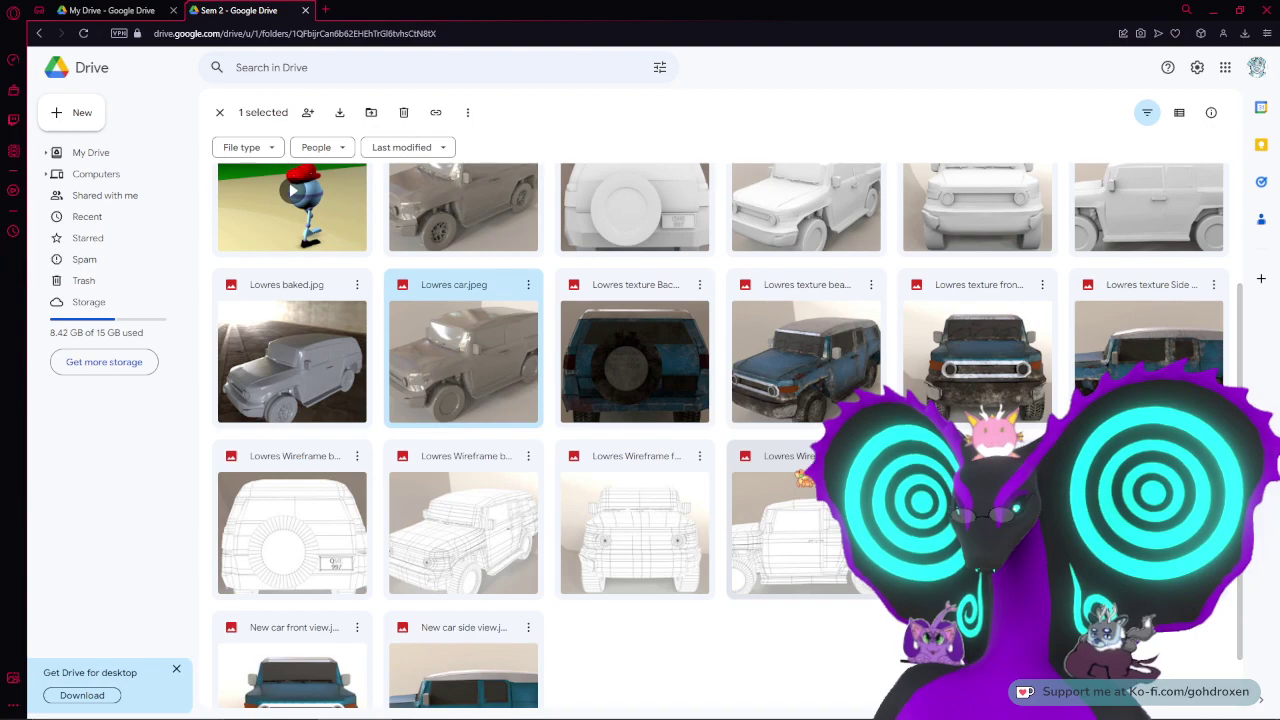
{"action": "double_click", "coordinate": [807, 485]}
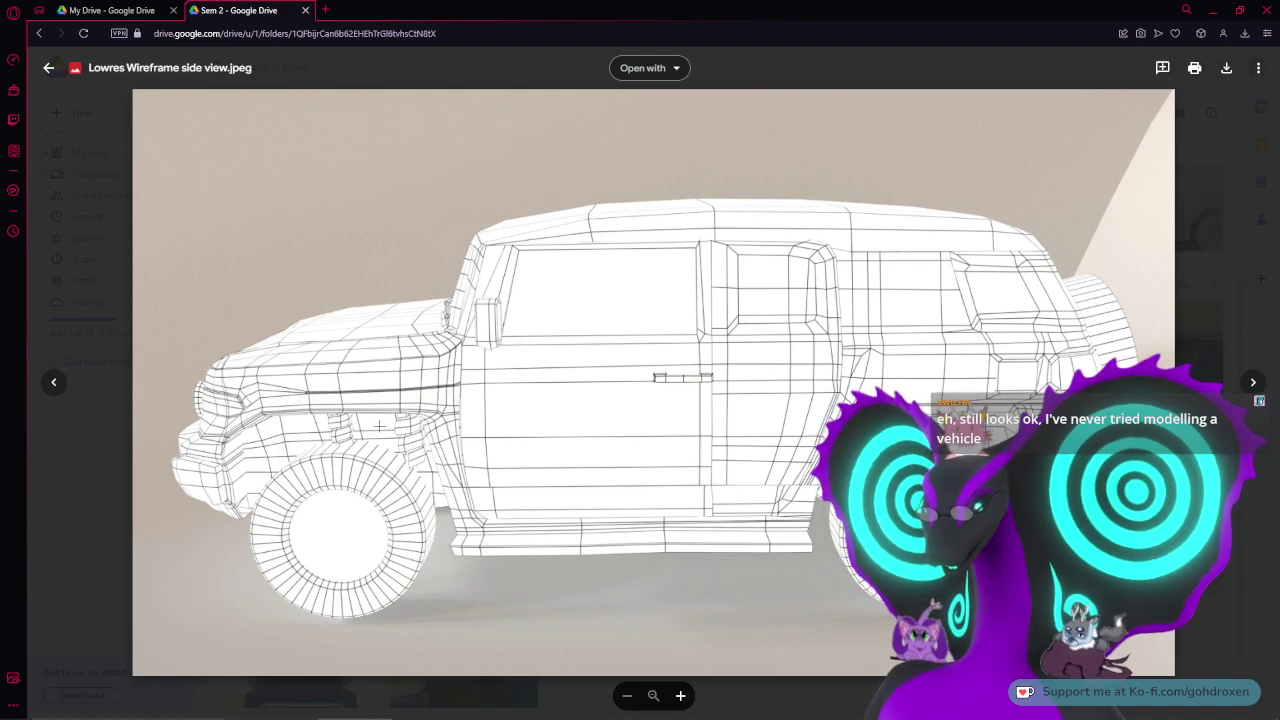
{"action": "scroll", "coordinate": [380, 423], "scroll_direction": "up", "scroll_amount": 5, "text": "ctrl"}
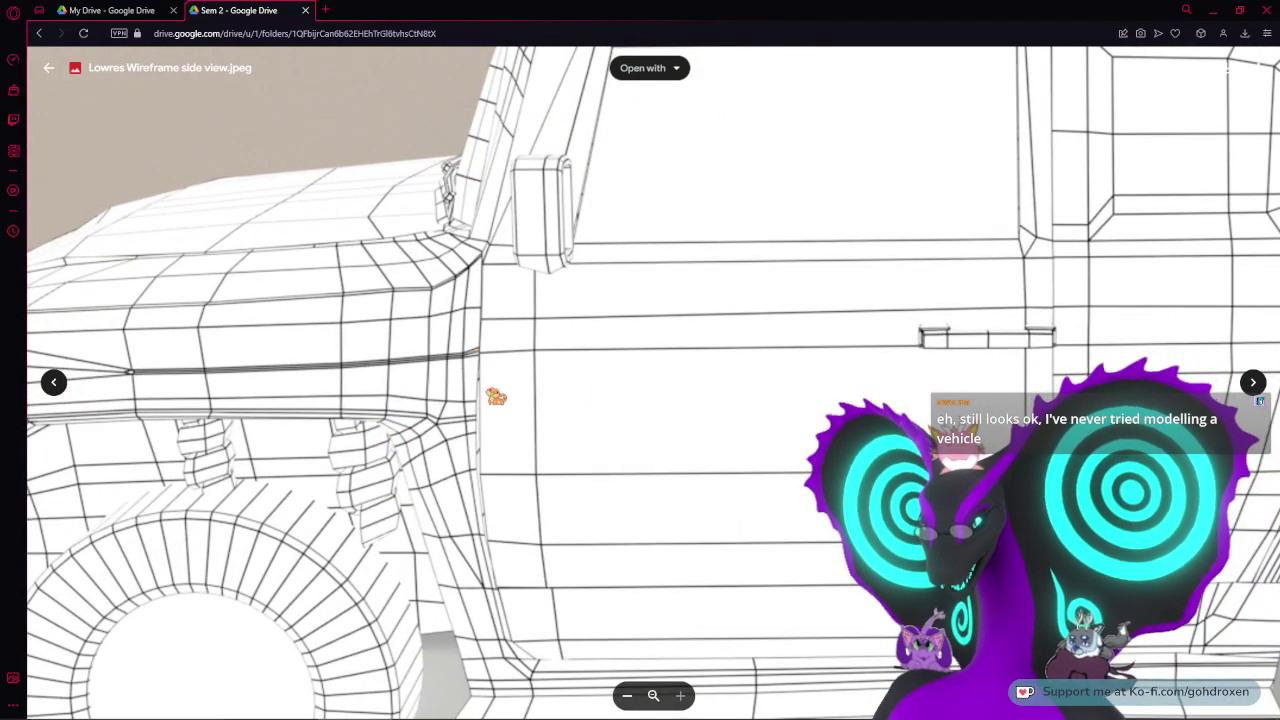
{"action": "left_click_drag", "start_coordinate": [886, 357], "coordinate": [498, 468]}
{"action": "left_click_drag", "start_coordinate": [797, 170], "coordinate": [731, 260]}
{"action": "left_click_drag", "start_coordinate": [831, 554], "coordinate": [769, 289]}
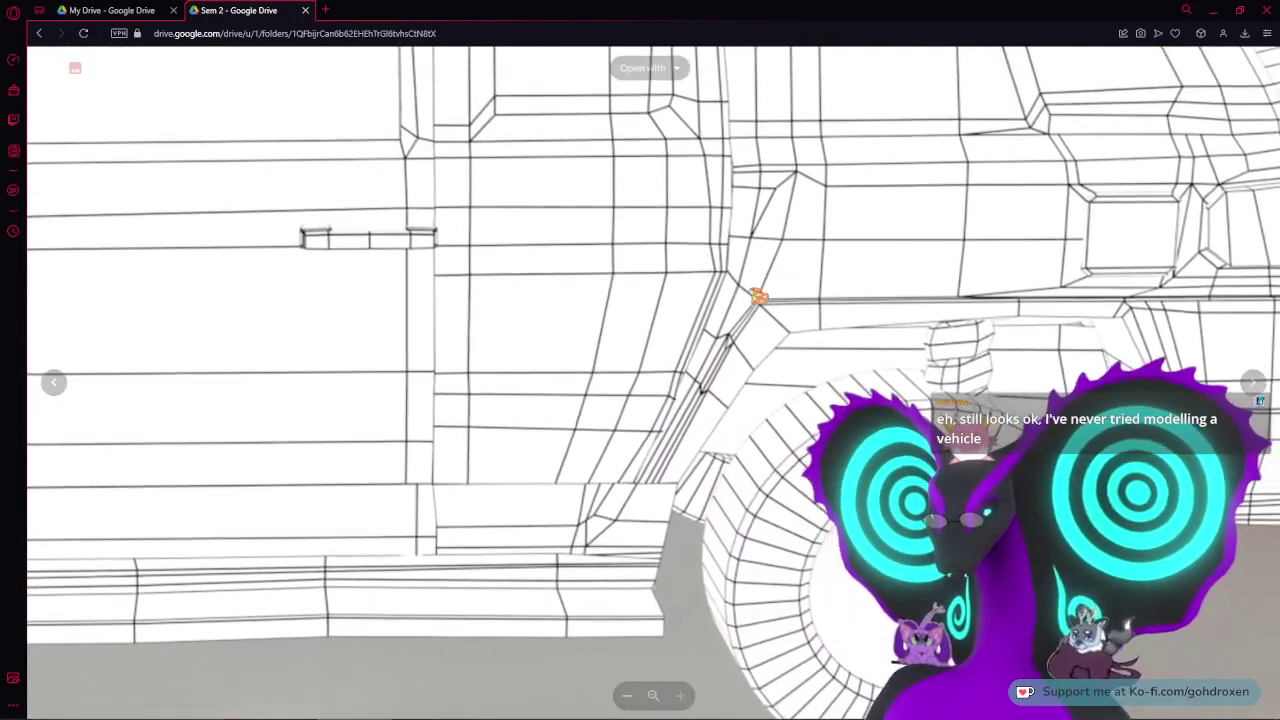
{"action": "left_click_drag", "start_coordinate": [787, 185], "coordinate": [789, 363]}
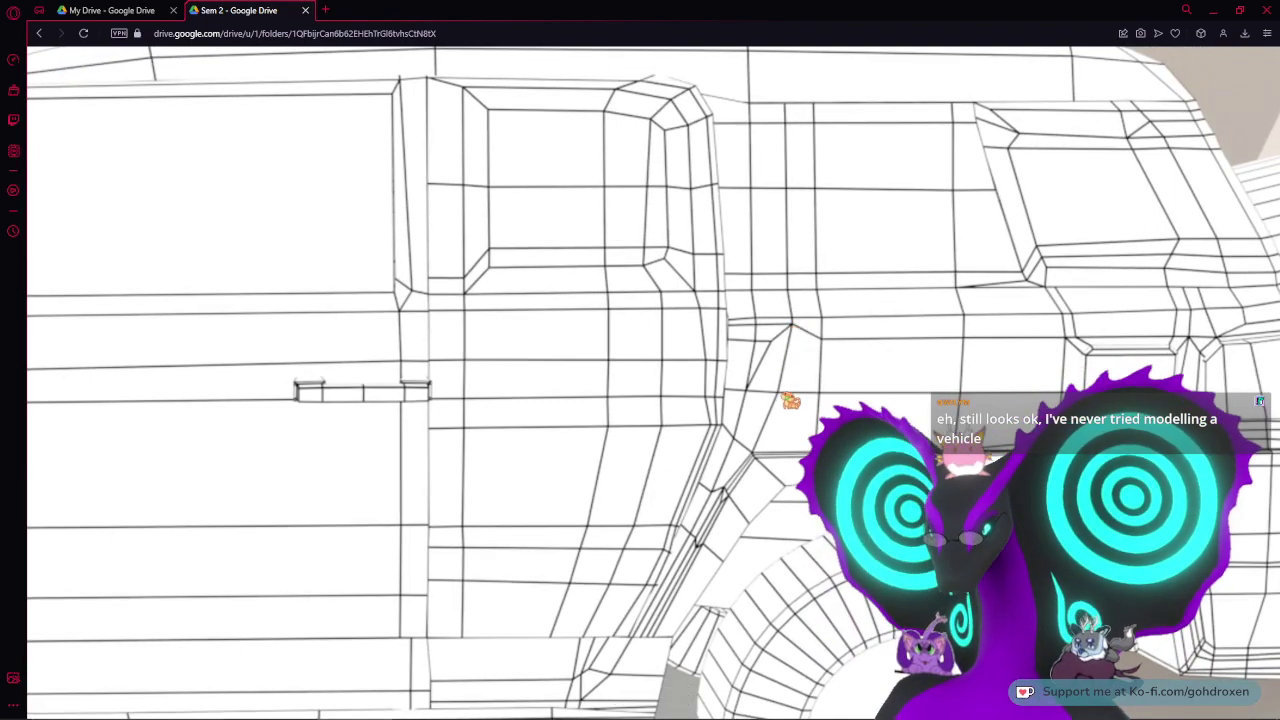
- Inspect the wireframe around the rear window, side sill and front fender, and close the side view image
{"action": "left_click_drag", "start_coordinate": [988, 368], "coordinate": [780, 407]}
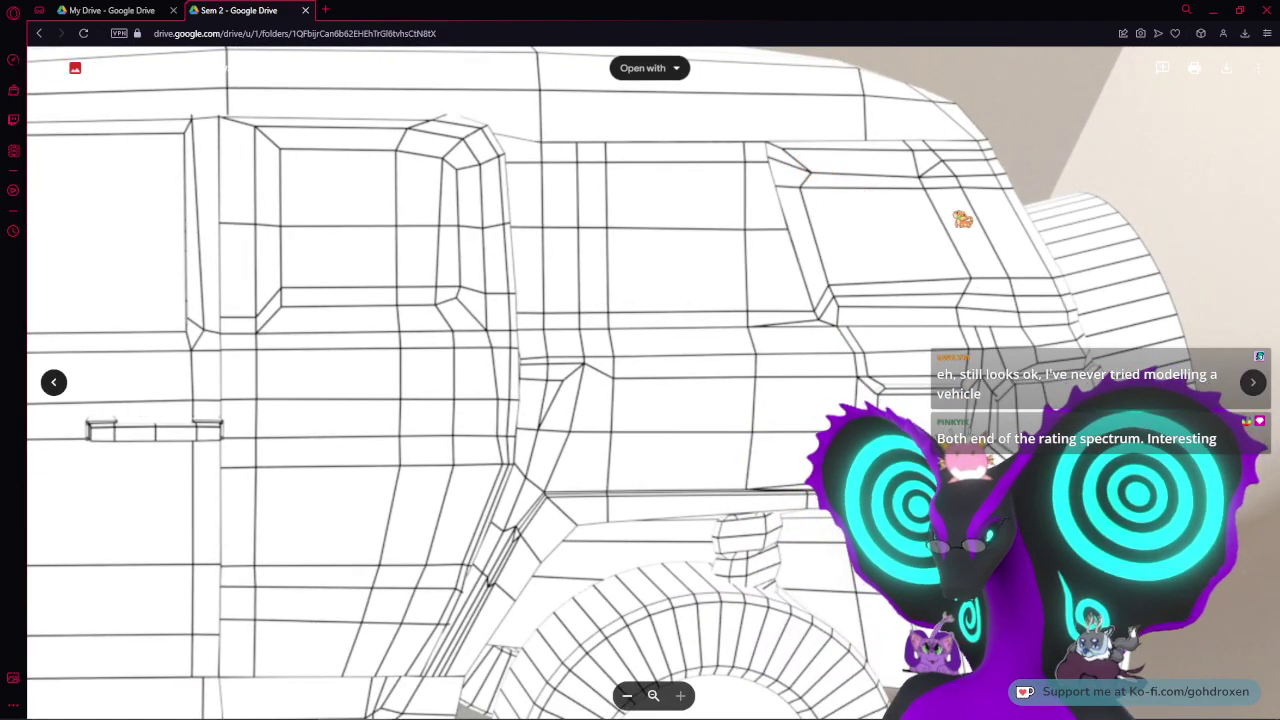
{"action": "scroll", "coordinate": [830, 390], "scroll_direction": "down", "scroll_amount": 2}
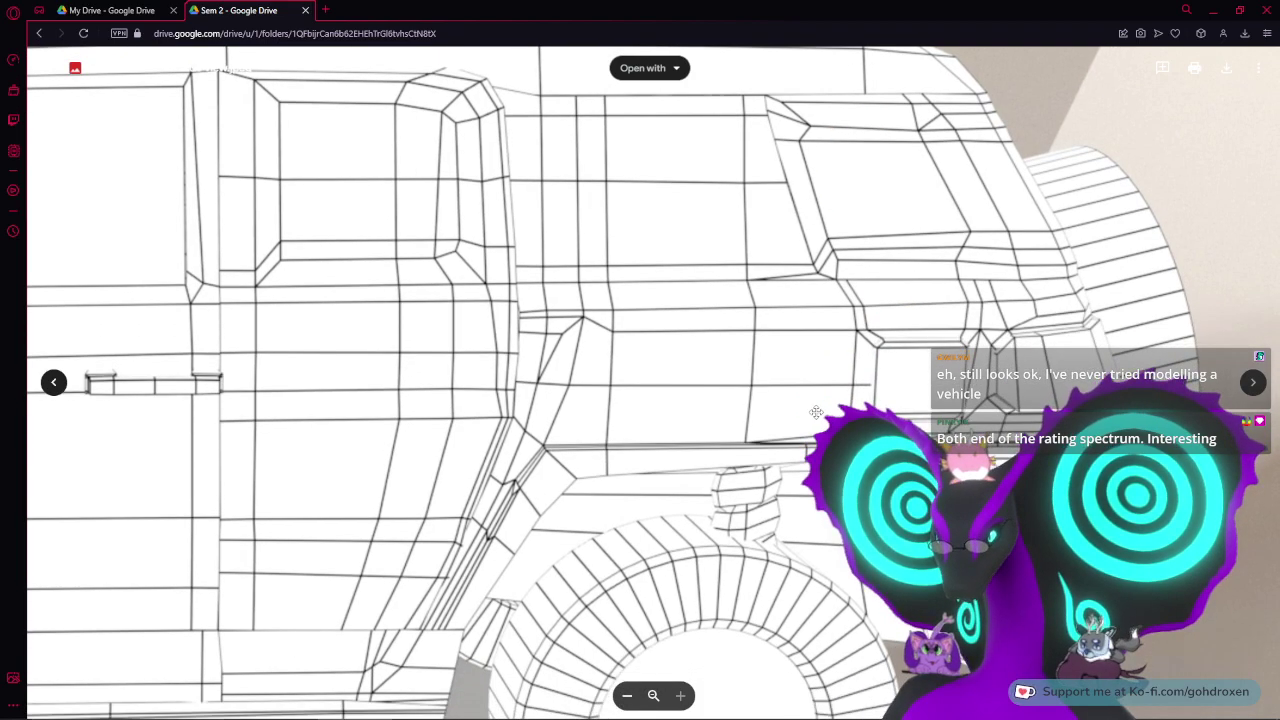
{"action": "left_click_drag", "start_coordinate": [465, 626], "coordinate": [850, 374]}
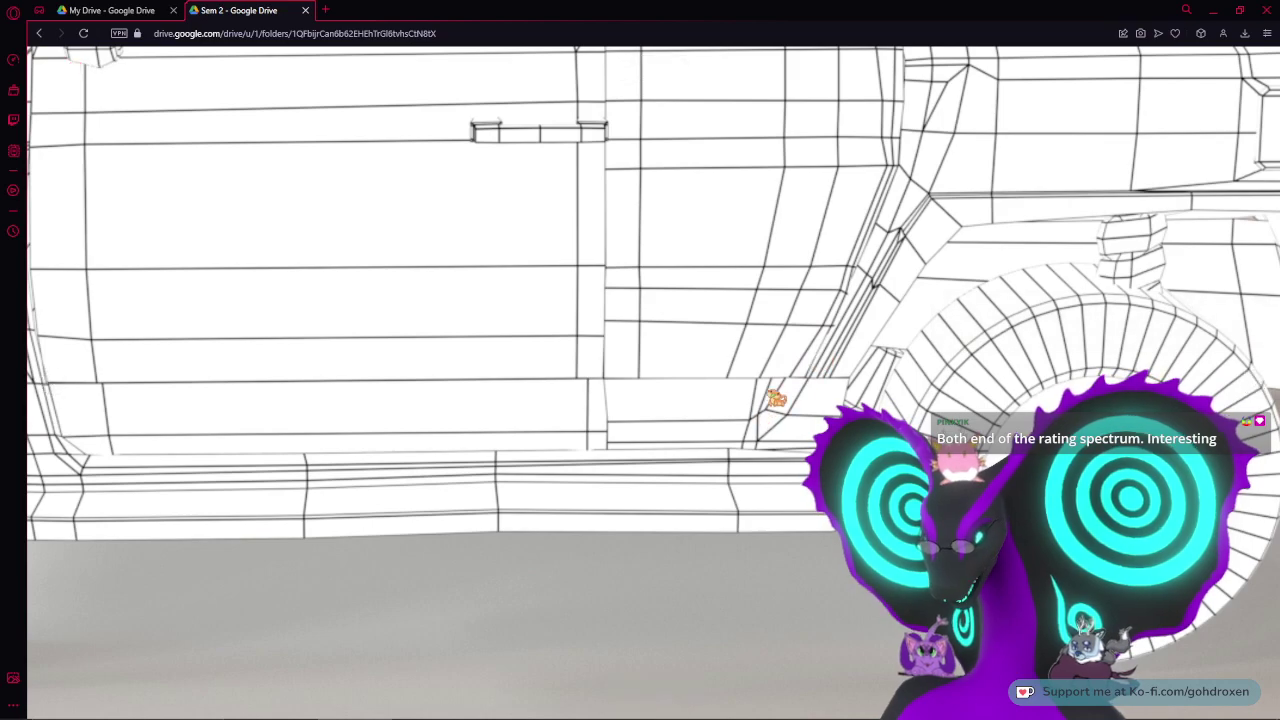
{"action": "scroll", "coordinate": [775, 408], "scroll_direction": "left", "scroll_amount": 4}
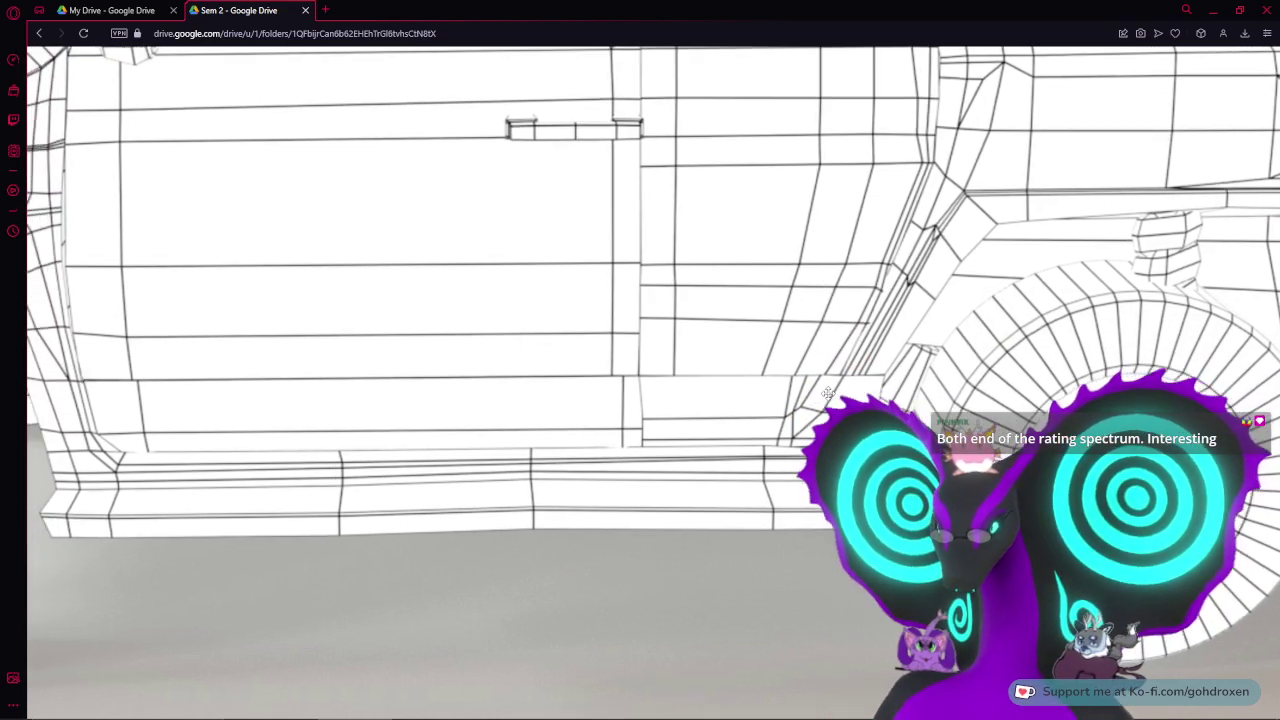
{"action": "scroll", "coordinate": [827, 398], "scroll_direction": "left", "scroll_amount": 3}
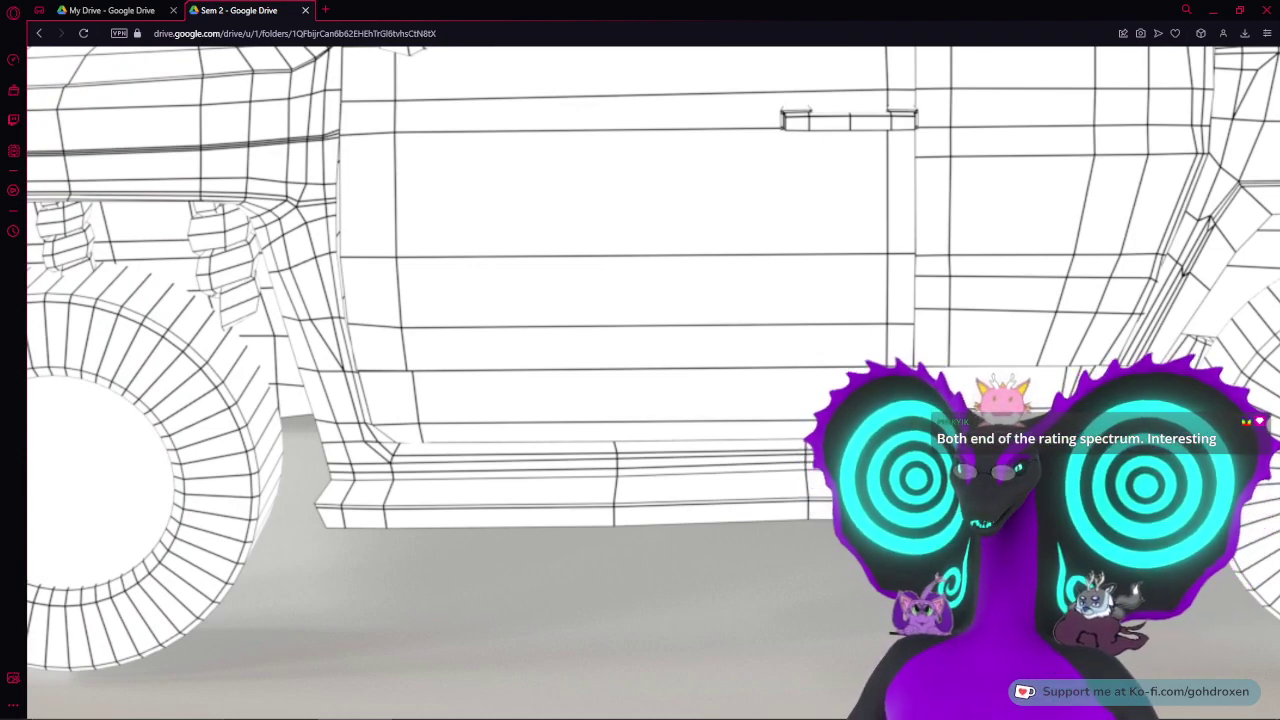
{"action": "left_click_drag", "start_coordinate": [350, 187], "coordinate": [791, 417]}
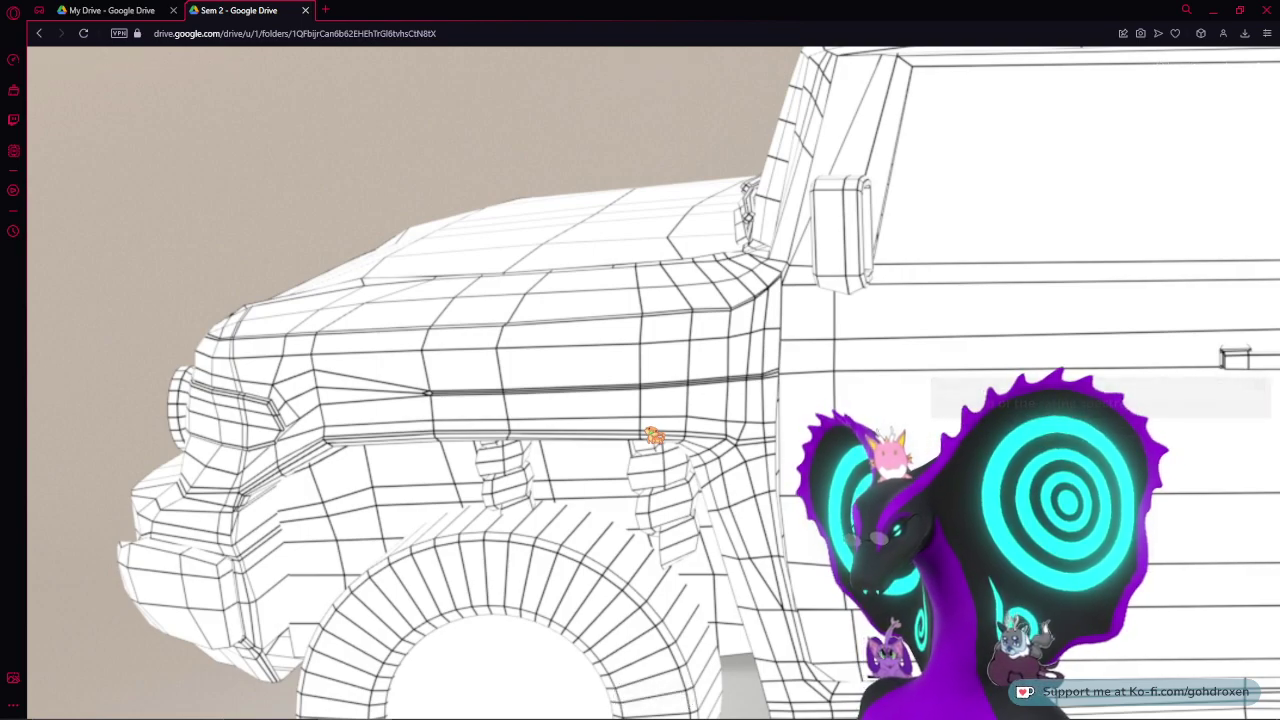
{"action": "scroll", "coordinate": [652, 436], "scroll_direction": "down", "scroll_amount": 5}
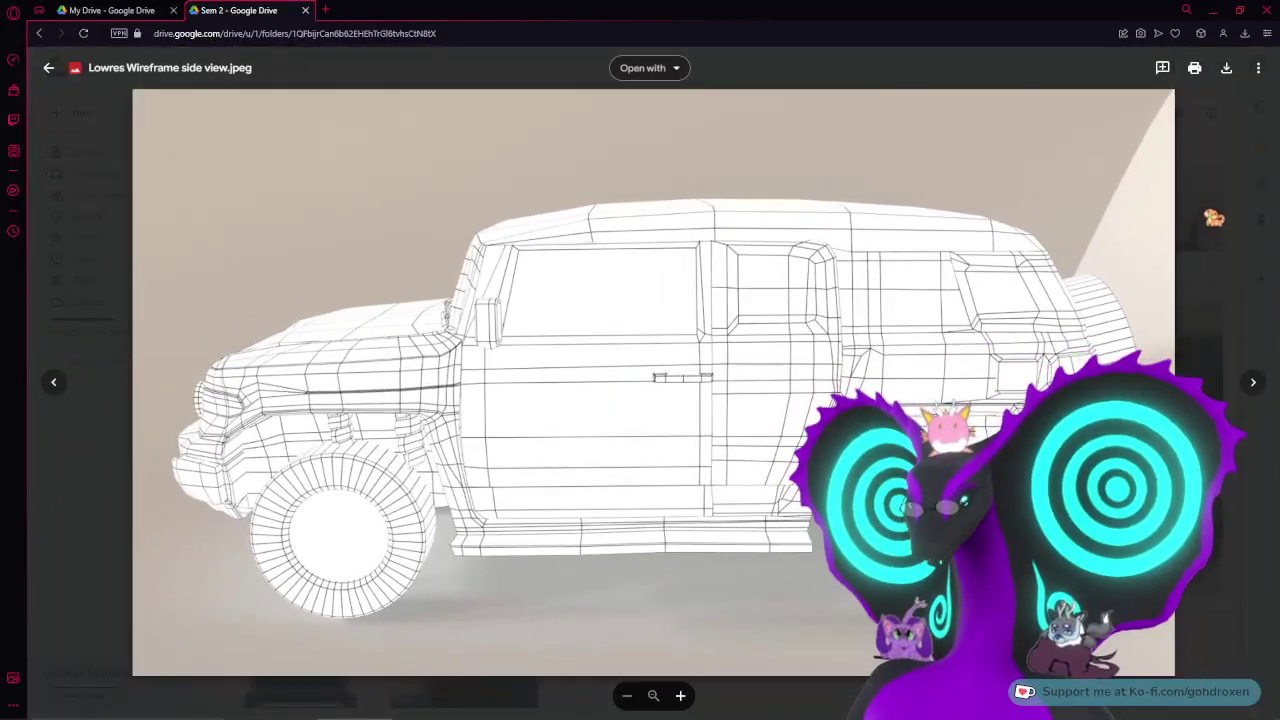
{"action": "key", "text": "Escape"}
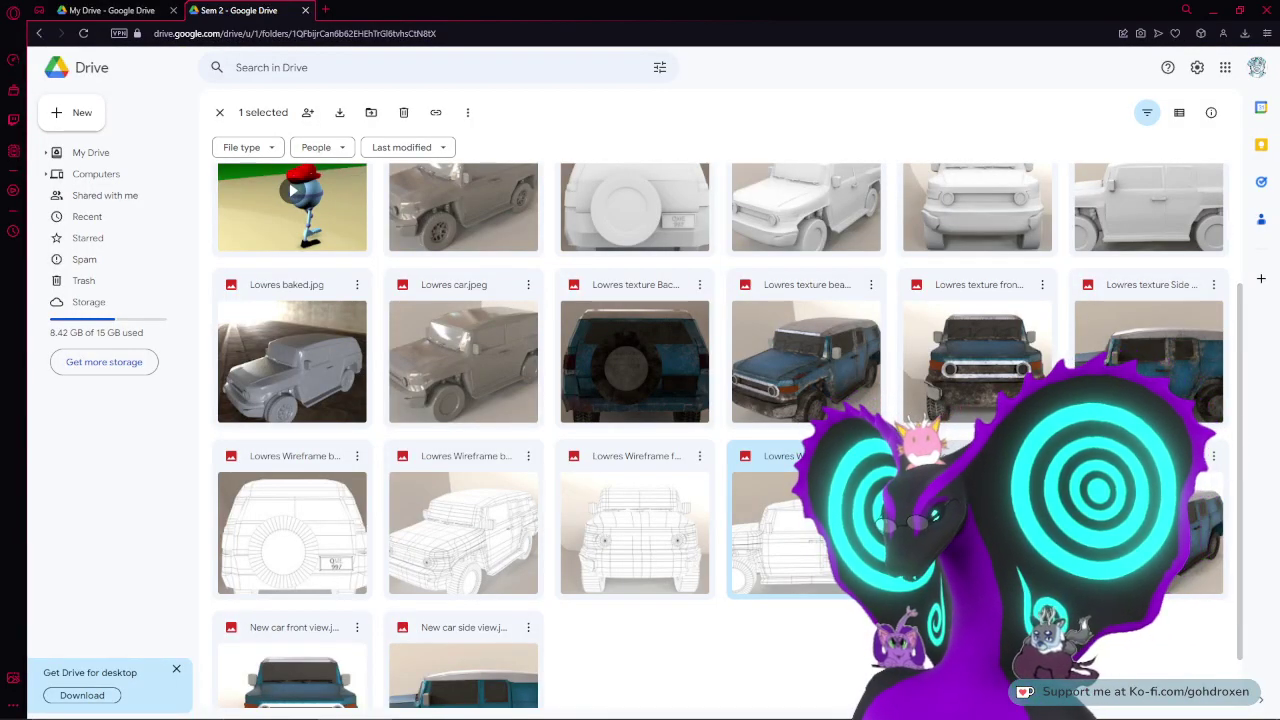
- Open Lowres texture beauty shot.jpeg and examine the weathered textures on the roof, windshield and hood
{"action": "scroll", "coordinate": [665, 655], "scroll_direction": "up", "scroll_amount": 5}
{"action": "scroll", "coordinate": [665, 655], "scroll_direction": "down", "scroll_amount": 5}
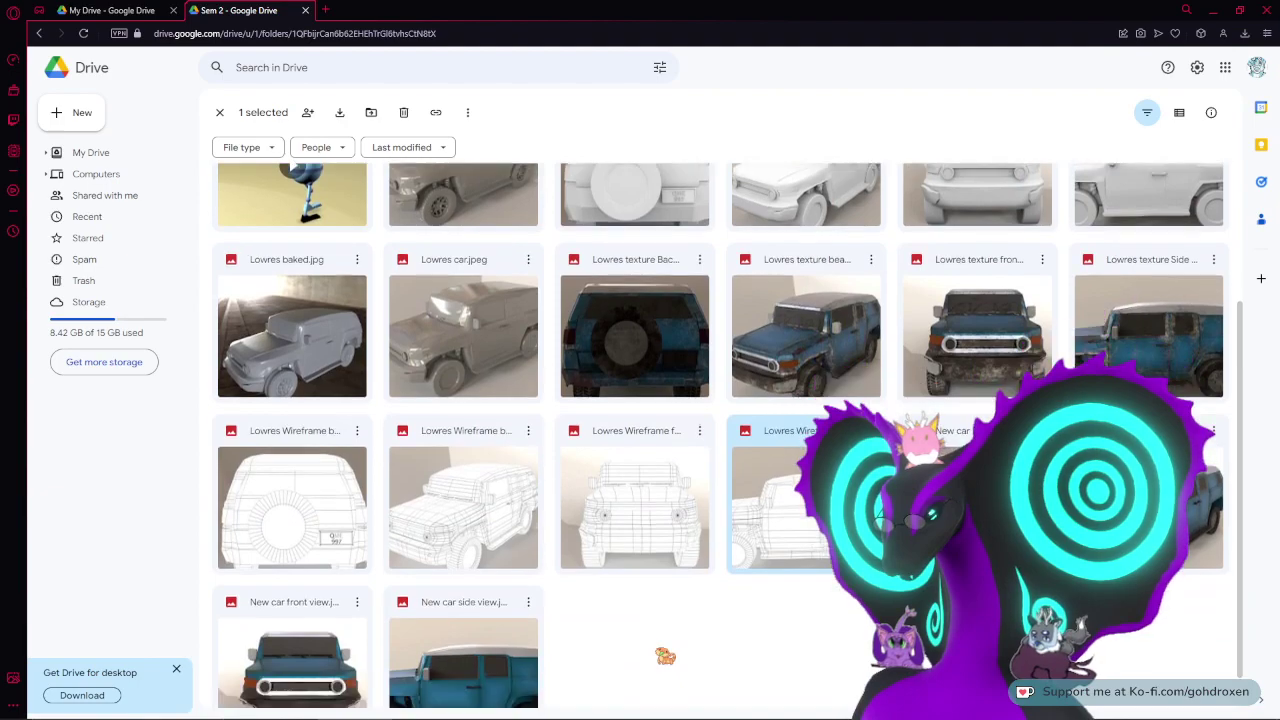
{"action": "double_click", "coordinate": [841, 306]}
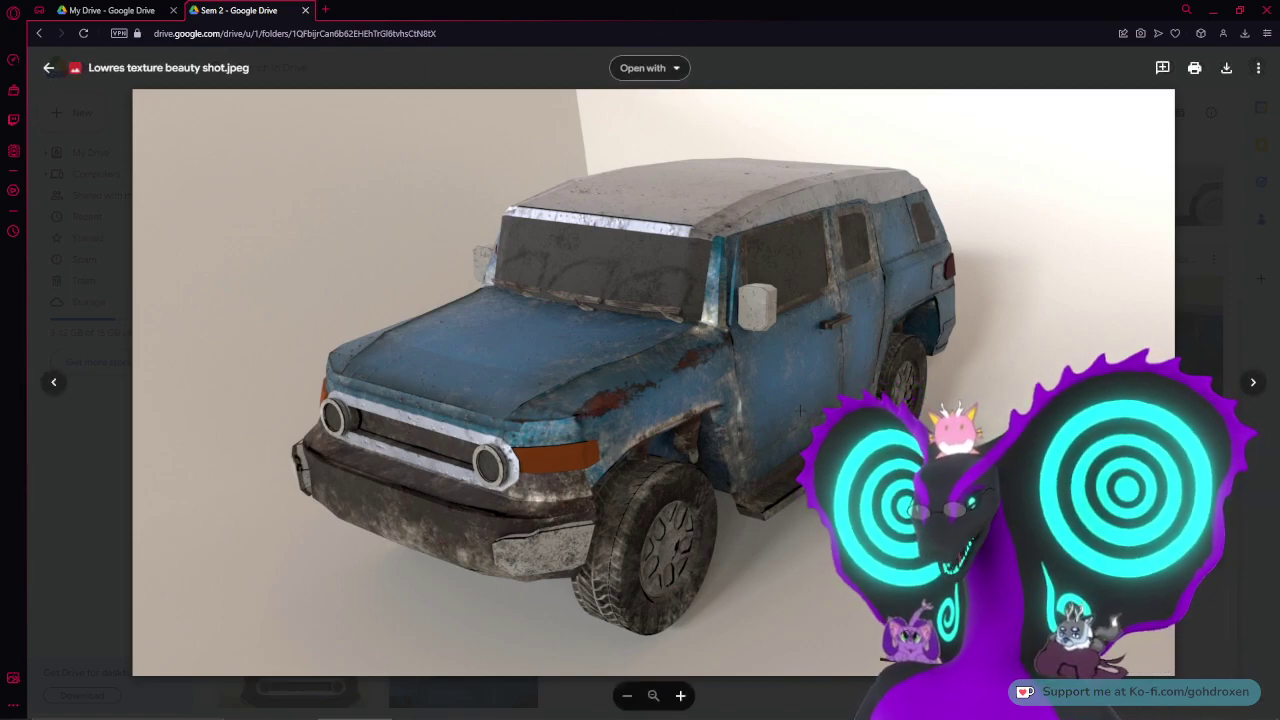
{"action": "scroll", "coordinate": [697, 420], "scroll_direction": "up", "scroll_amount": 5}
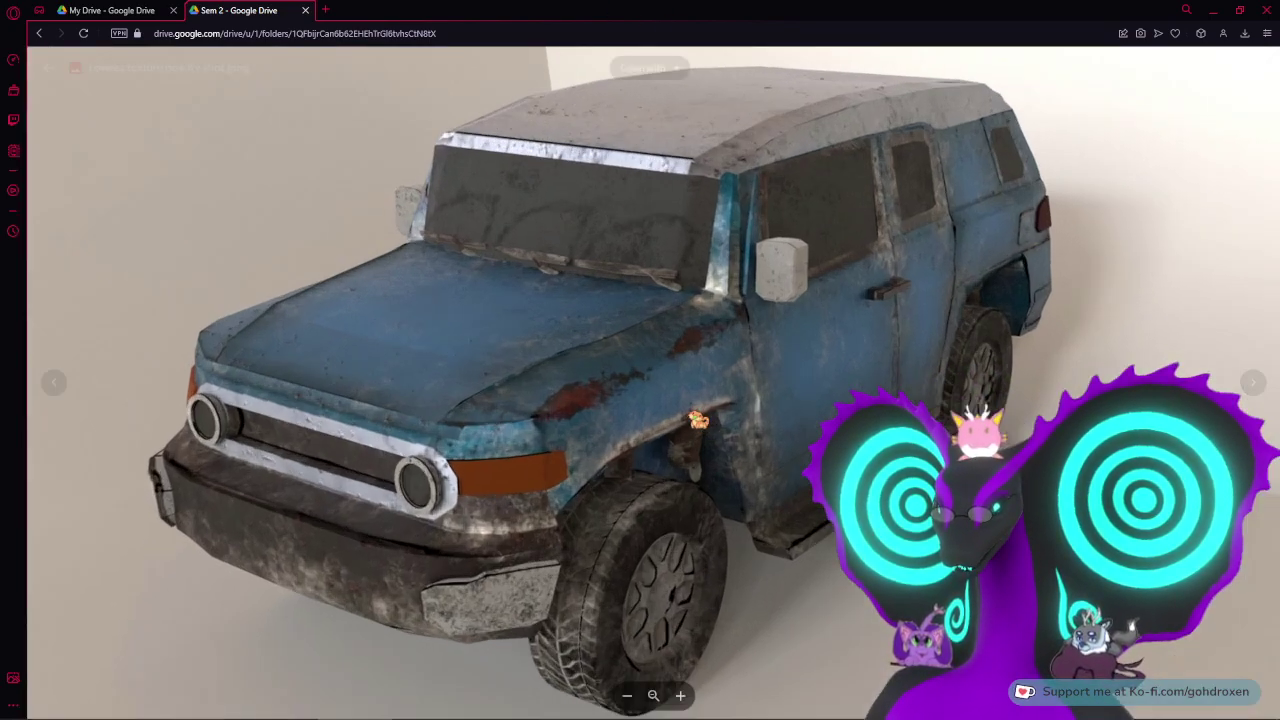
{"action": "left_click_drag", "start_coordinate": [652, 314], "coordinate": [914, 593]}
{"action": "left_click_drag", "start_coordinate": [826, 501], "coordinate": [755, 508]}
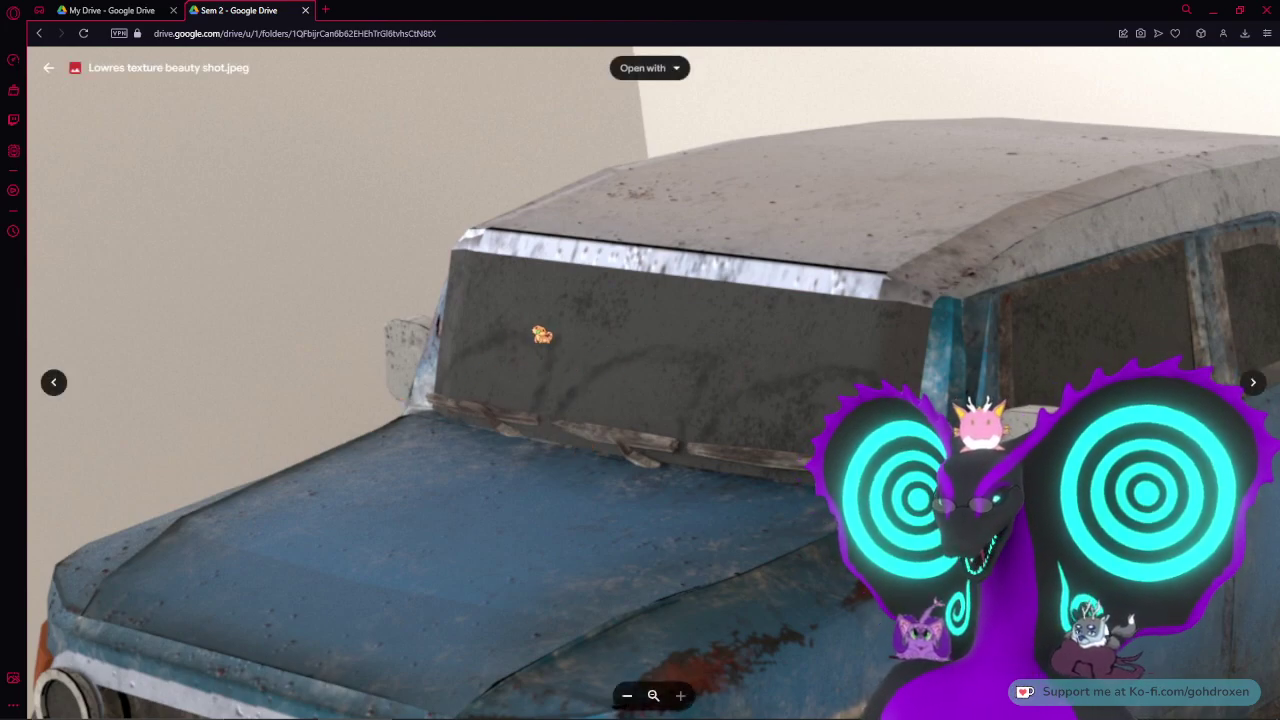
{"action": "scroll", "coordinate": [748, 524], "scroll_direction": "down", "scroll_amount": 4, "text": "ctrl"}
{"action": "scroll", "coordinate": [755, 529], "scroll_direction": "down", "scroll_amount": 2, "text": "ctrl"}
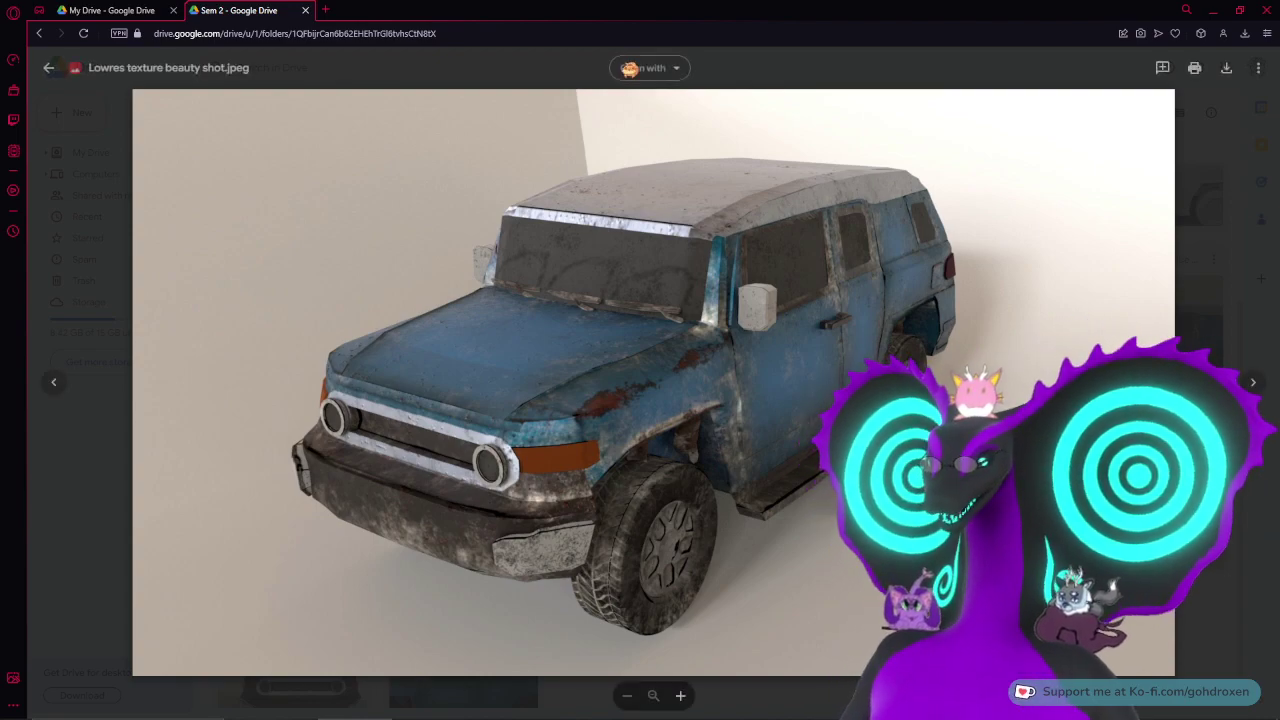
- Inspect the weathered hood, windshield and door of the textured low-res car up close, view the whole car and close the image
{"action": "scroll", "coordinate": [368, 387], "scroll_direction": "up", "scroll_amount": 3, "text": "ctrl"}
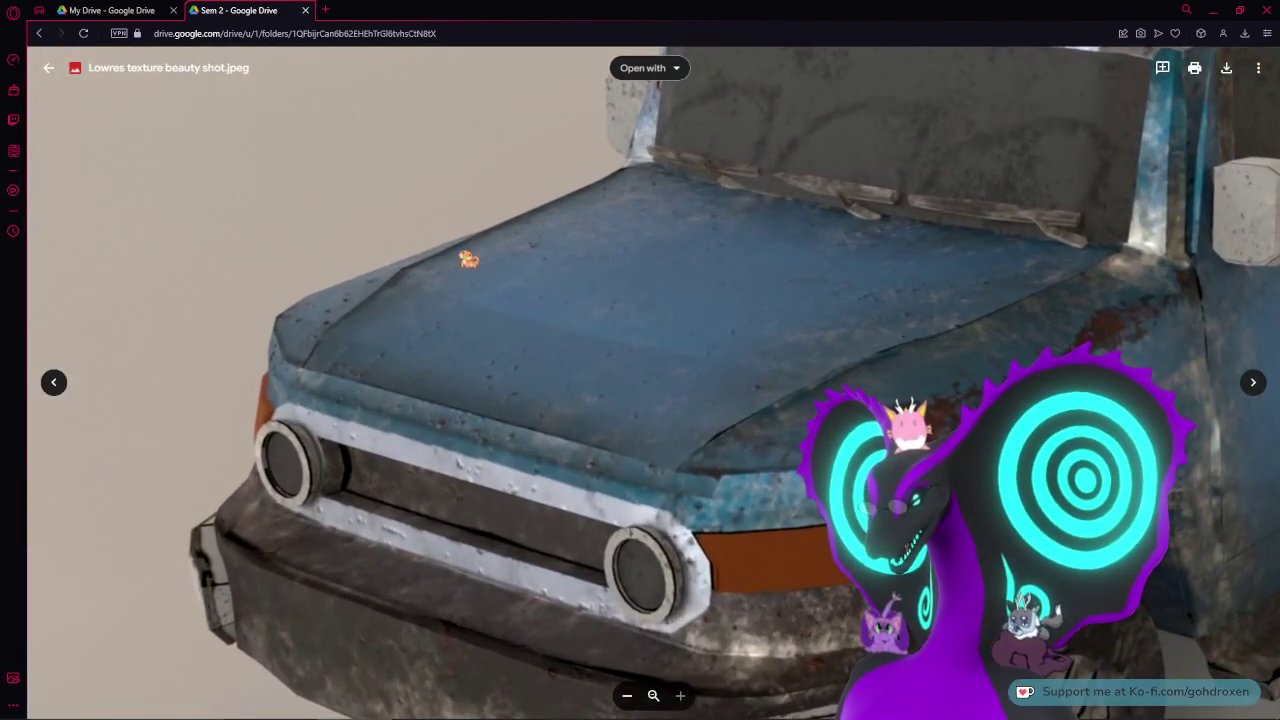
{"action": "left_click_drag", "start_coordinate": [796, 336], "coordinate": [457, 285]}
{"action": "left_click_drag", "start_coordinate": [778, 277], "coordinate": [545, 208]}
{"action": "left_click_drag", "start_coordinate": [814, 234], "coordinate": [808, 360]}
{"action": "left_click_drag", "start_coordinate": [770, 212], "coordinate": [788, 325]}
{"action": "scroll", "coordinate": [788, 306], "scroll_direction": "down", "scroll_amount": 5}
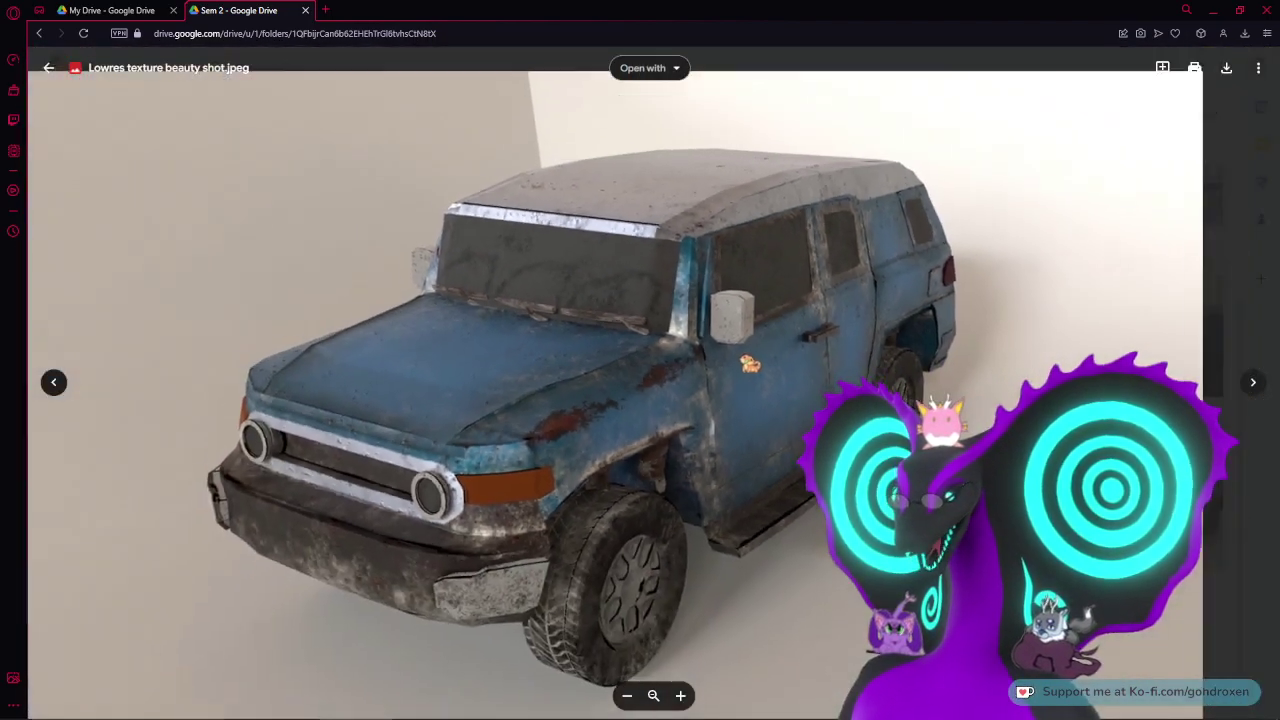
{"action": "key", "text": "Escape"}
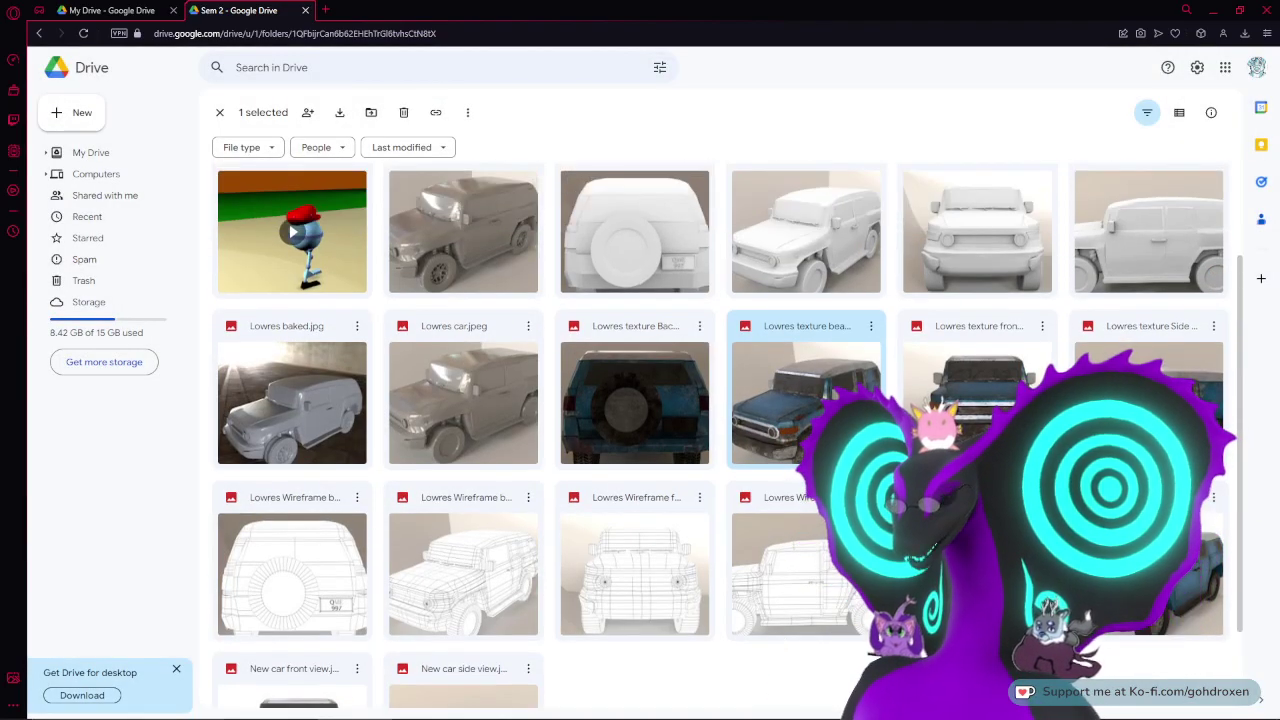
- Open New car Beauty shot.jpeg, examine the clean-textured grille, headlights and front bumper, and close the image
{"action": "double_click", "coordinate": [1149, 574]}
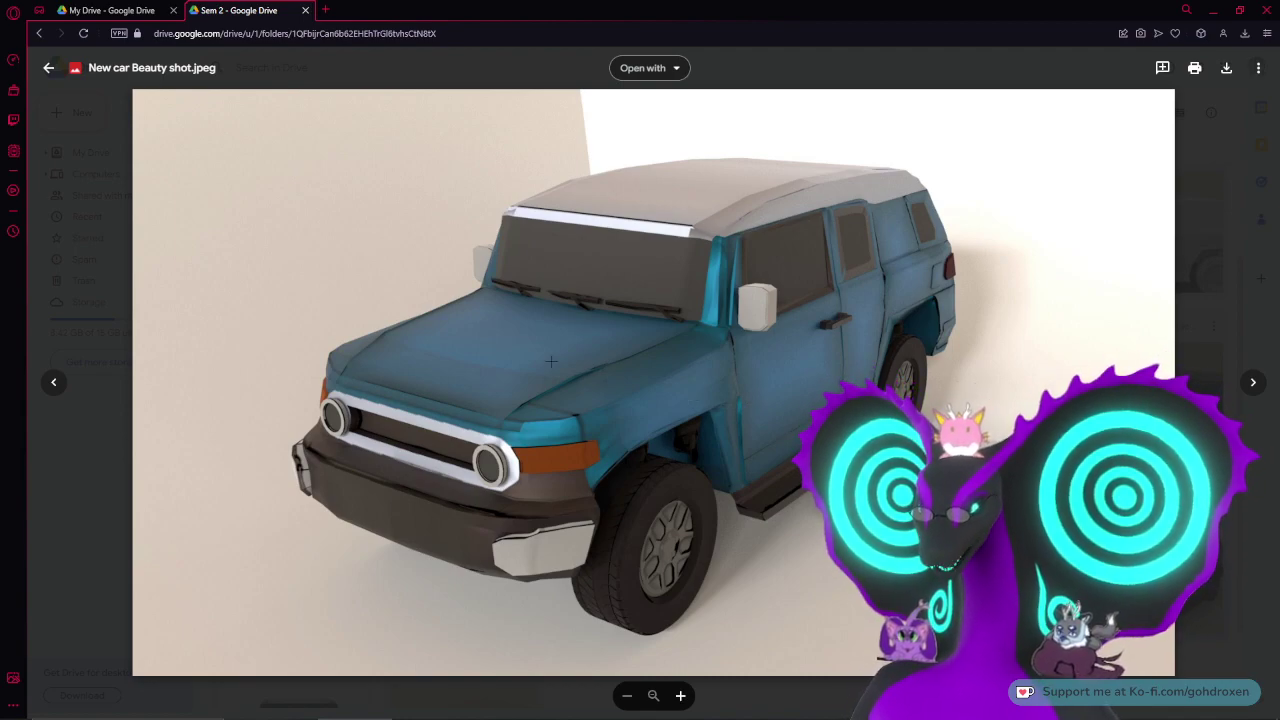
{"action": "scroll", "coordinate": [554, 528], "scroll_direction": "up", "scroll_amount": 5}
{"action": "left_click_drag", "start_coordinate": [521, 512], "coordinate": [745, 467]}
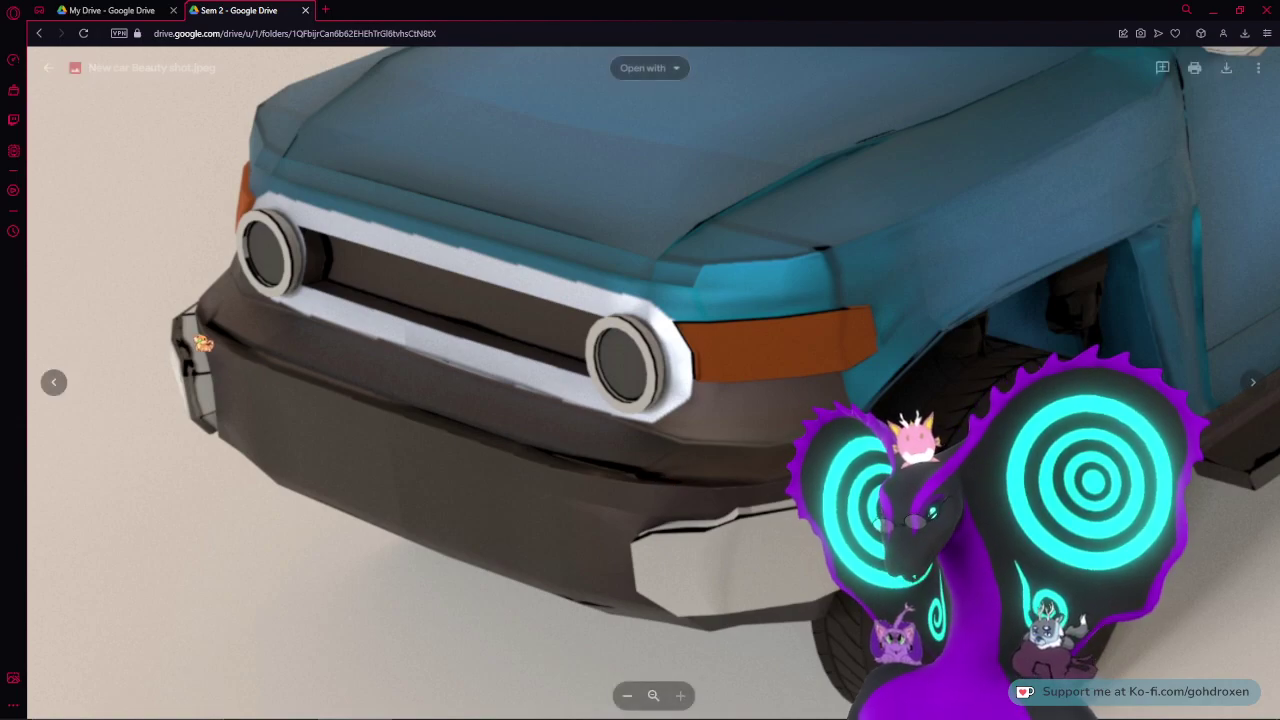
{"action": "scroll", "coordinate": [640, 380], "scroll_direction": "down", "scroll_amount": 5, "text": "ctrl"}
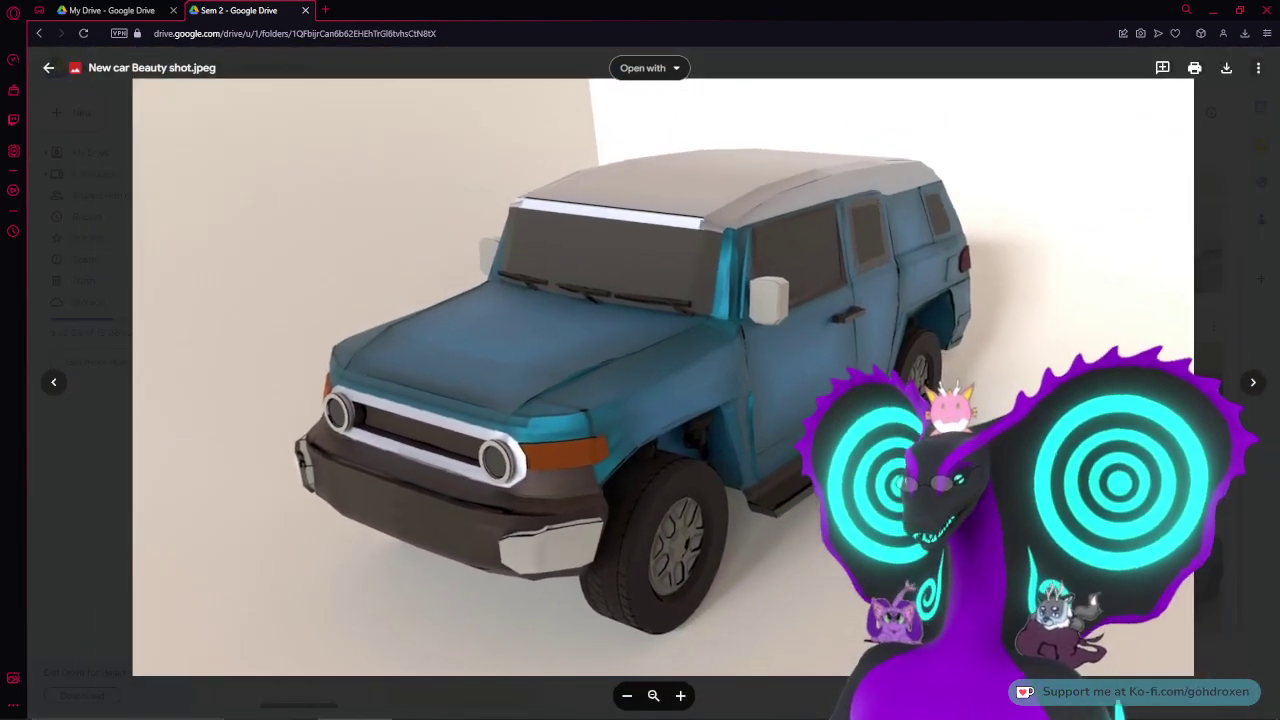
{"action": "key", "text": "Escape"}
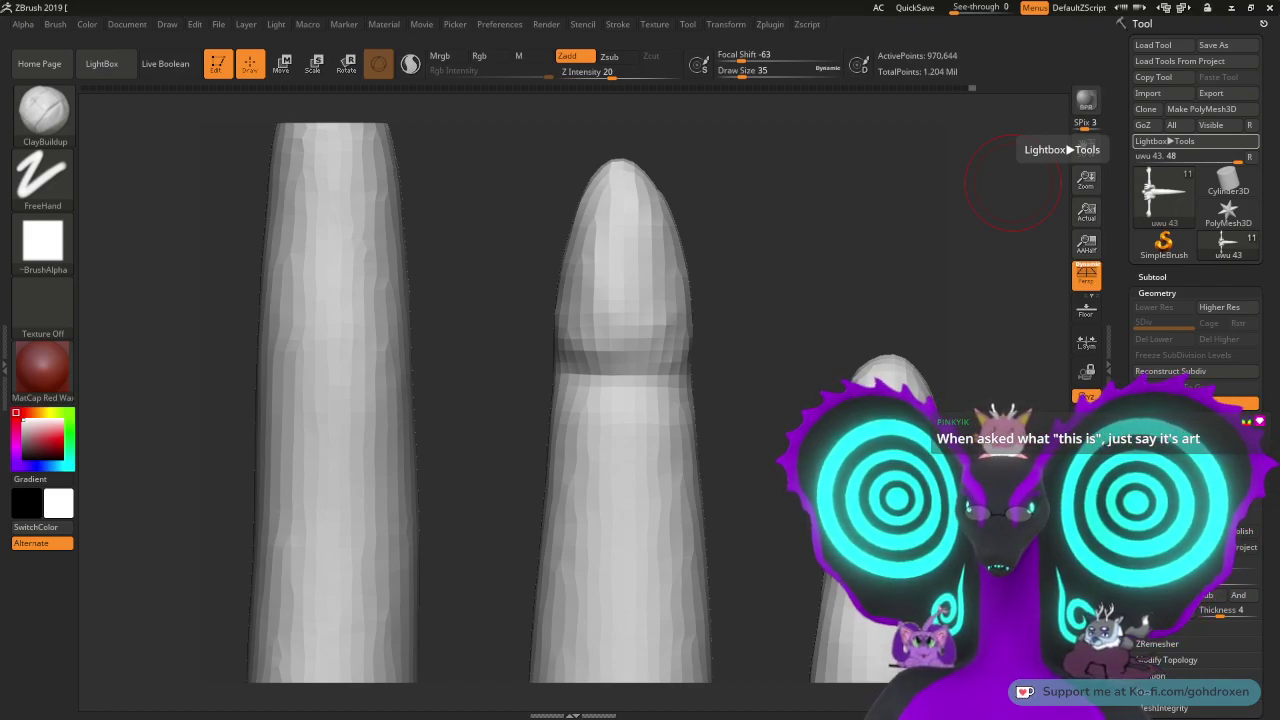
- Switch to the Sem 4 folder in Google Drive, open Screenshot (58).png and examine the wolf head sculpt's eye, snout and jaw
{"action": "left_click_drag", "start_coordinate": [1279, 236], "coordinate": [1015, 1]}
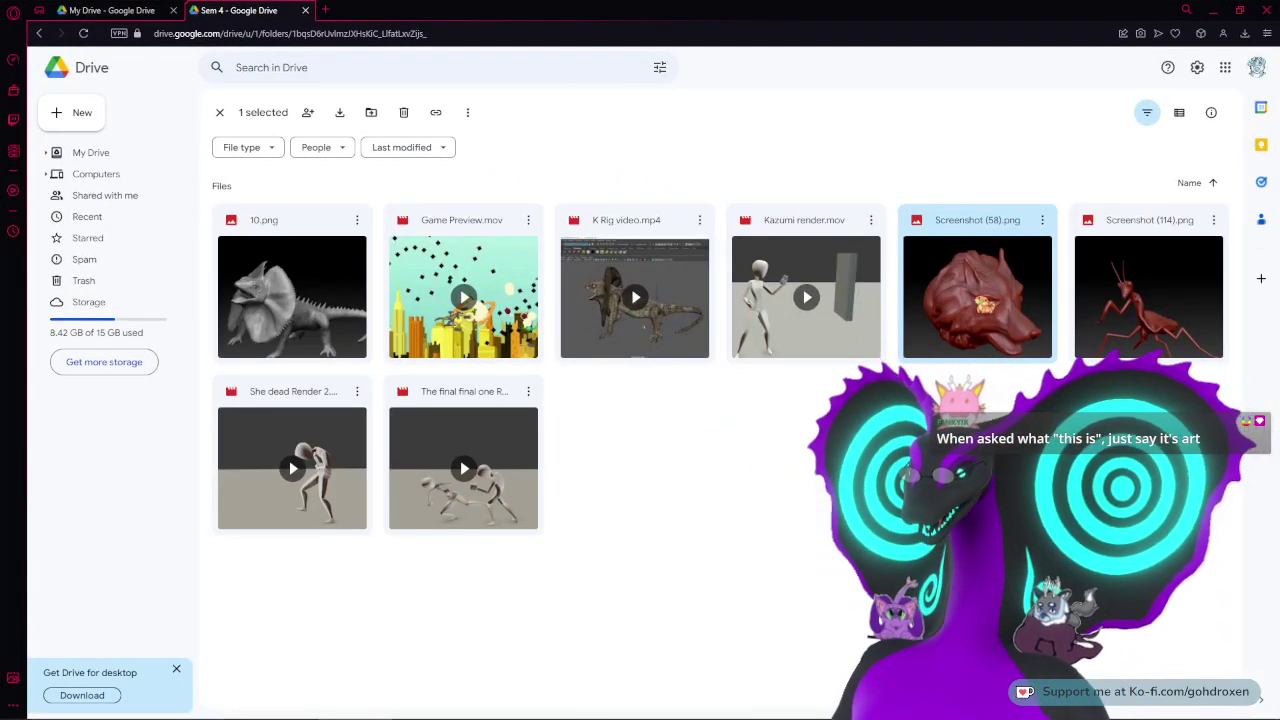
{"action": "double_click", "coordinate": [976, 298]}
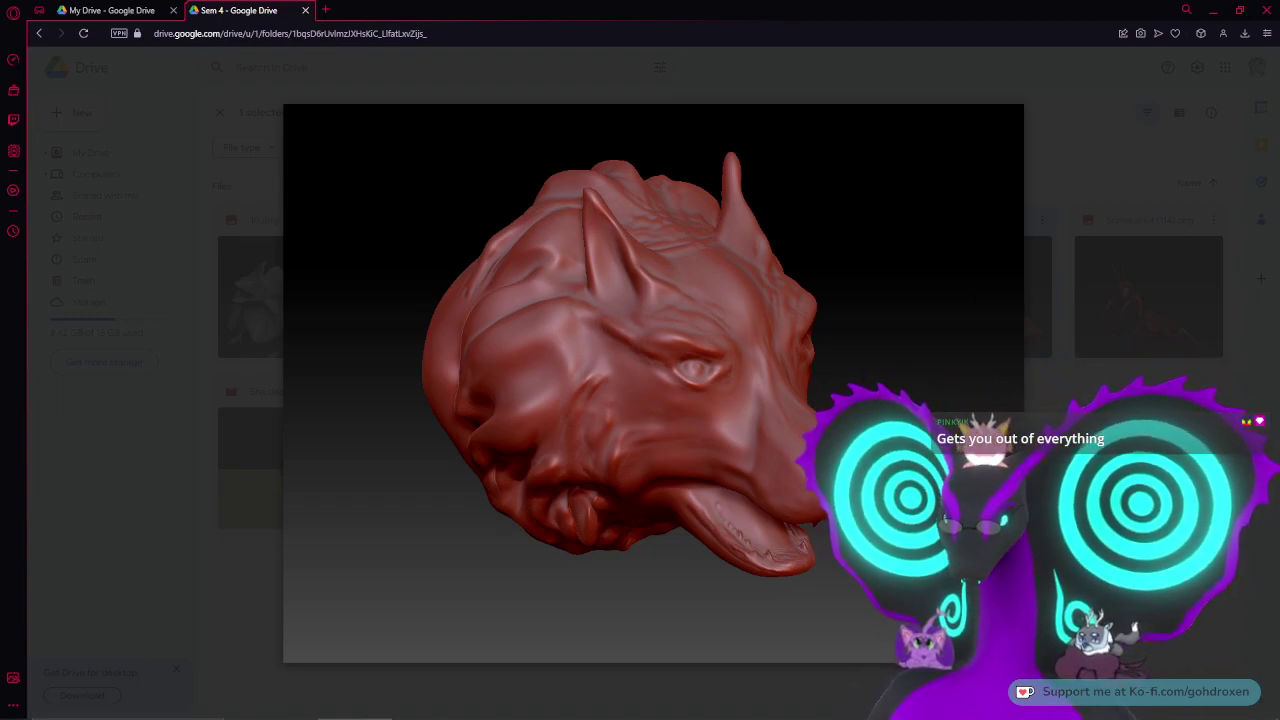
{"action": "scroll", "coordinate": [847, 385], "scroll_direction": "up", "scroll_amount": 5}
{"action": "left_click_drag", "start_coordinate": [758, 382], "coordinate": [764, 149]}
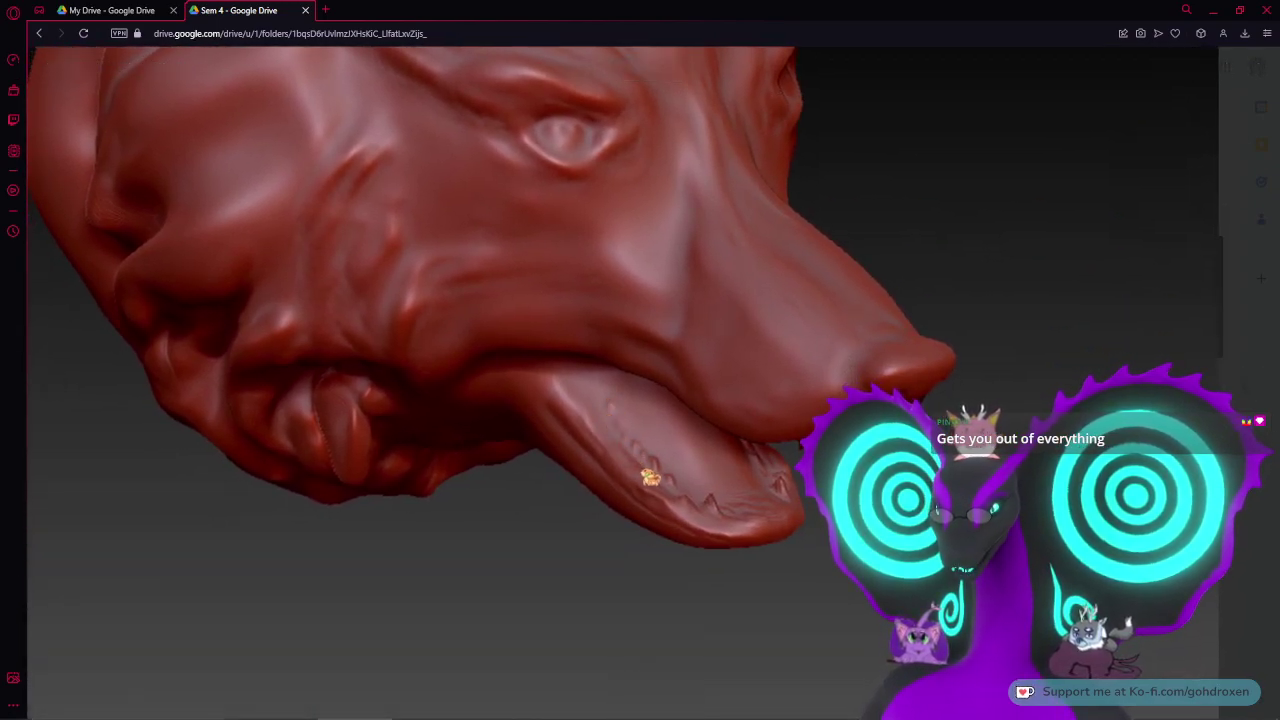
{"action": "scroll", "coordinate": [646, 334], "scroll_direction": "up", "scroll_amount": 3}
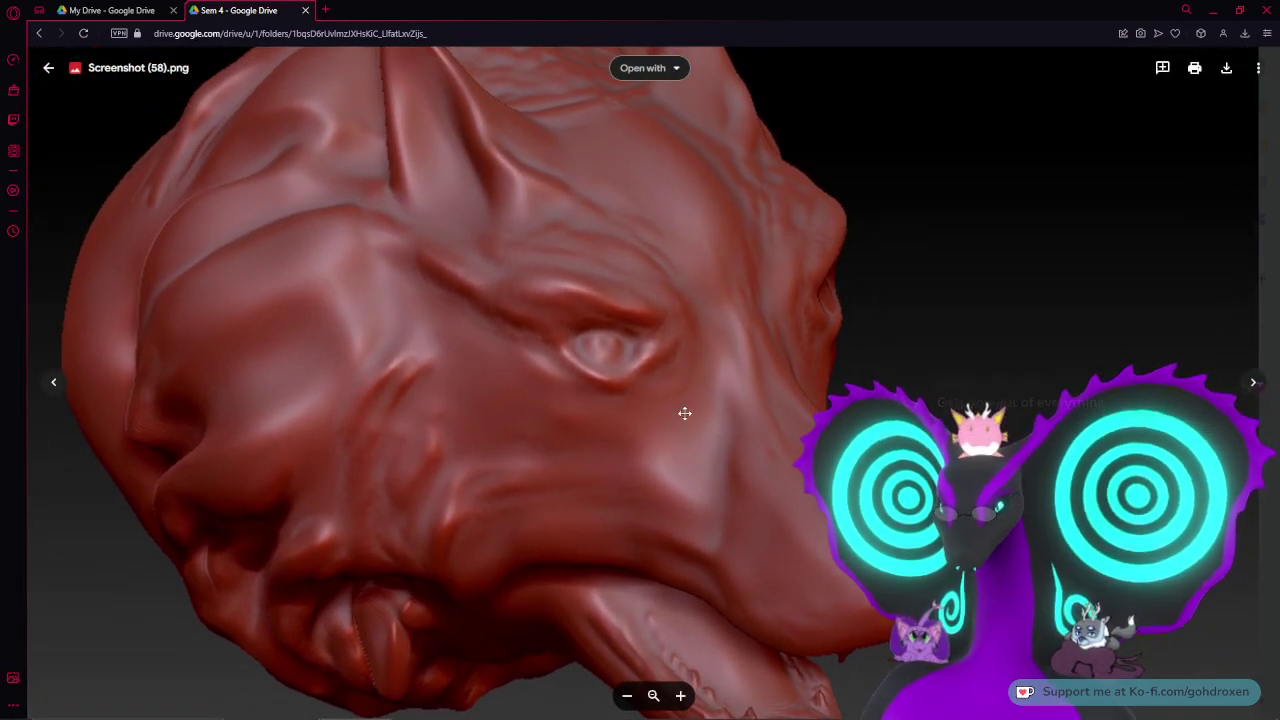
{"action": "scroll", "coordinate": [700, 414], "scroll_direction": "up", "scroll_amount": 2}
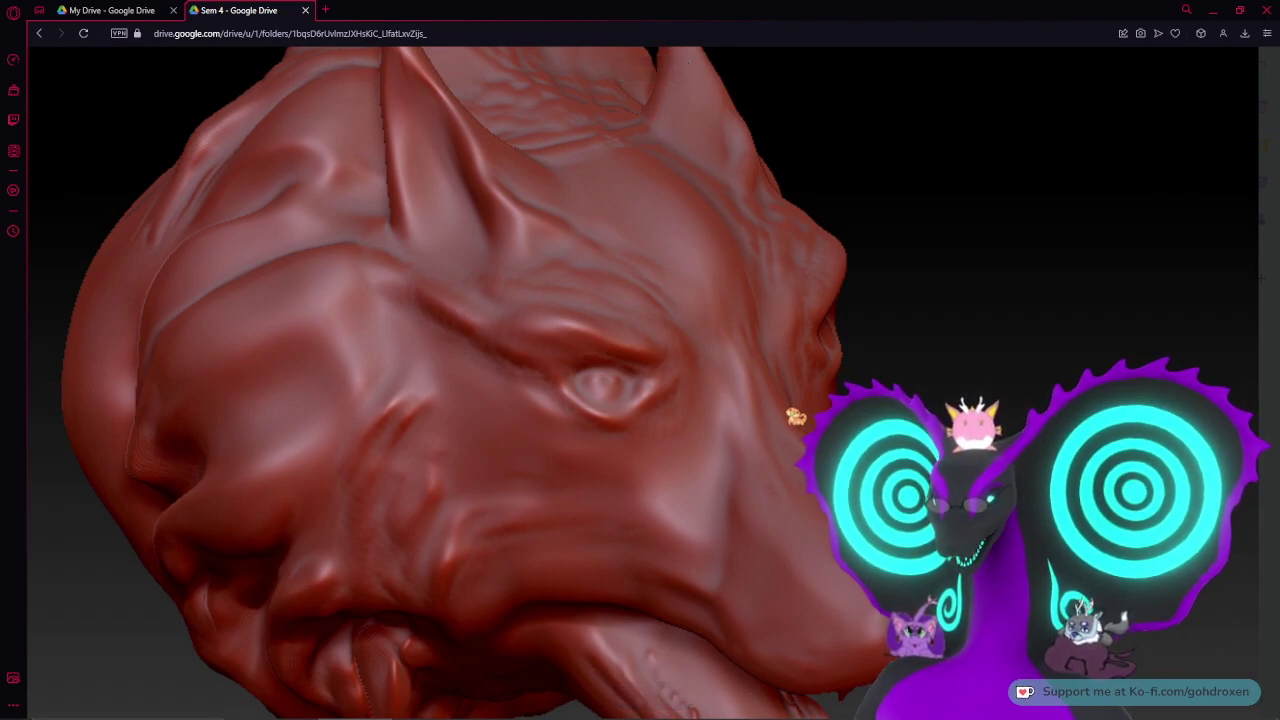
{"action": "scroll", "coordinate": [790, 431], "scroll_direction": "down", "scroll_amount": 5}
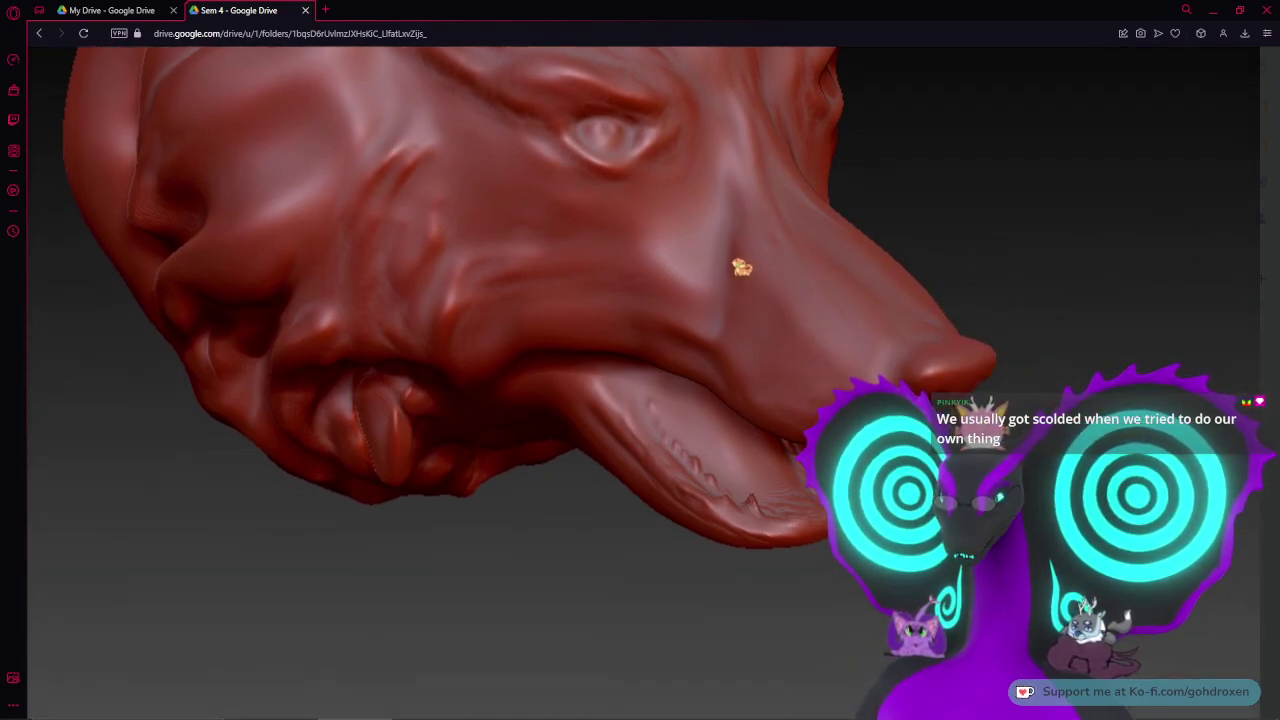
{"action": "scroll", "coordinate": [784, 231], "scroll_direction": "up", "scroll_amount": 2}
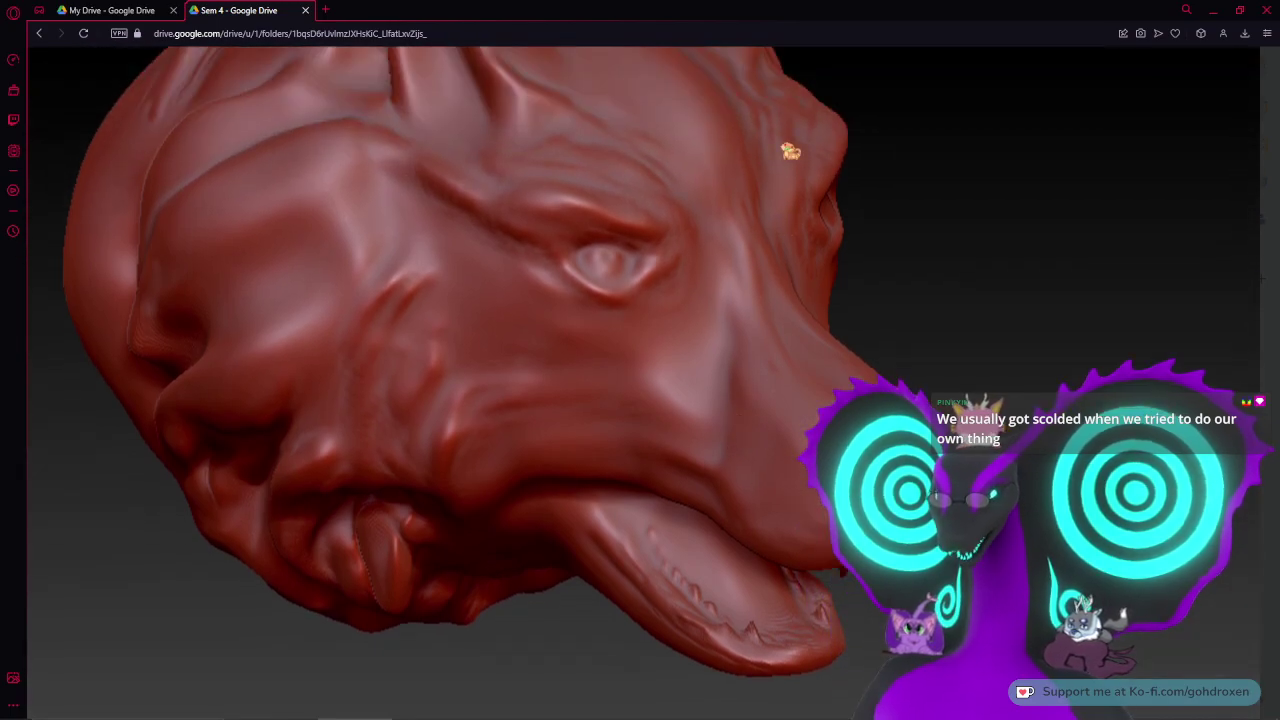
{"action": "scroll", "coordinate": [744, 451], "scroll_direction": "down", "scroll_amount": 5, "text": "ctrl"}
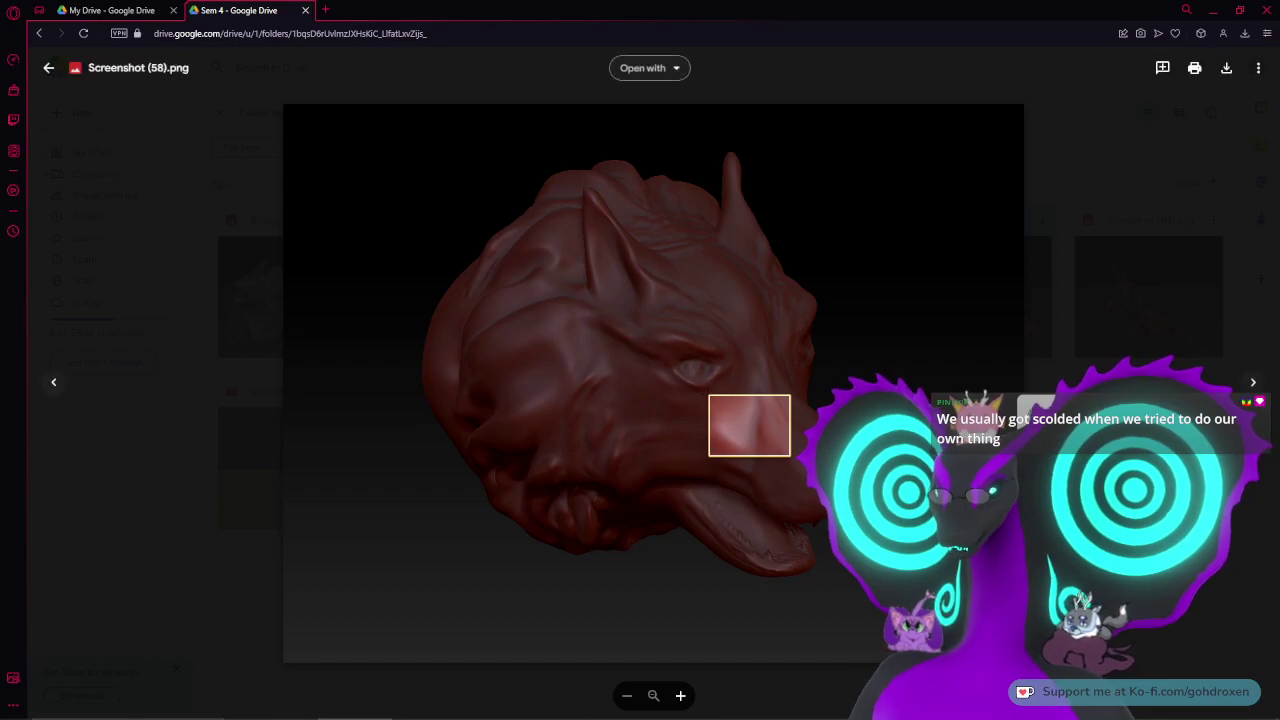
- Reopen Screenshot (58).png, take another close look at the wolf's muzzle and teeth, view the whole head and close the image
{"action": "key", "text": "Escape"}
{"action": "key", "text": "Return"}
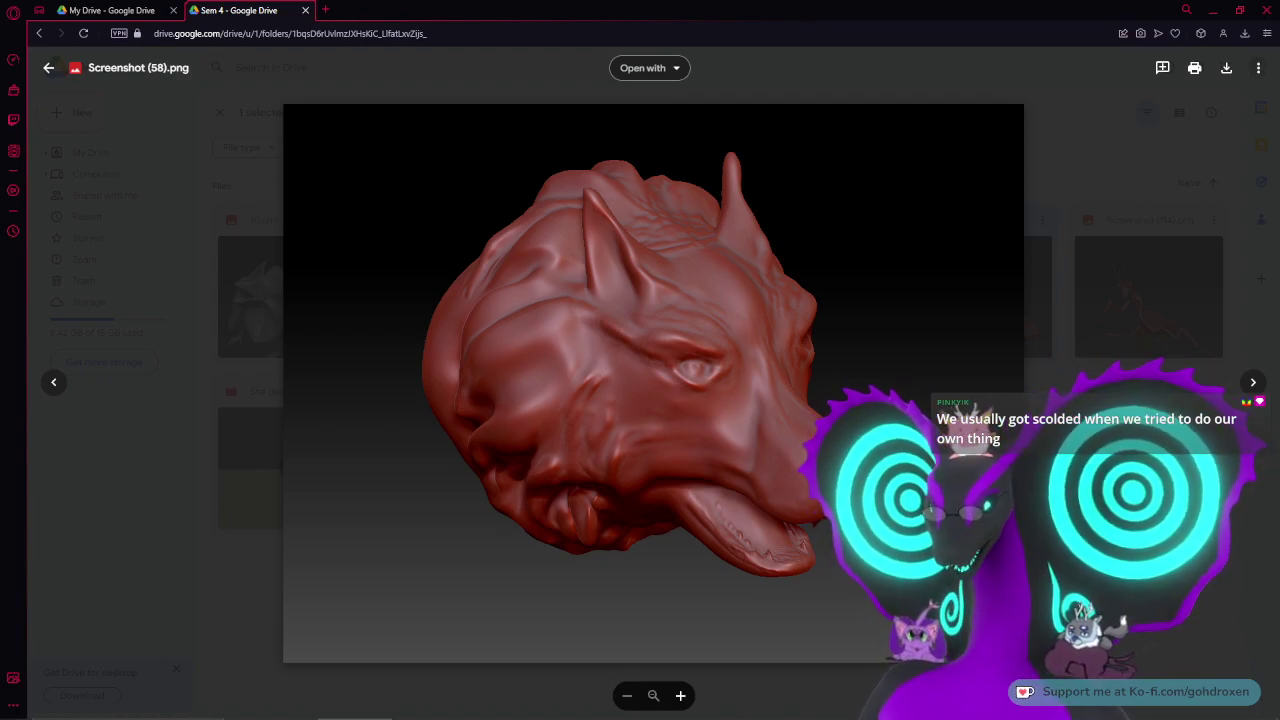
{"action": "scroll", "coordinate": [805, 480], "scroll_direction": "up", "scroll_amount": 5, "text": "ctrl"}
{"action": "scroll", "coordinate": [846, 260], "scroll_direction": "down", "scroll_amount": 1}
{"action": "scroll", "coordinate": [856, 380], "scroll_direction": "down", "scroll_amount": 1, "text": "ctrl"}
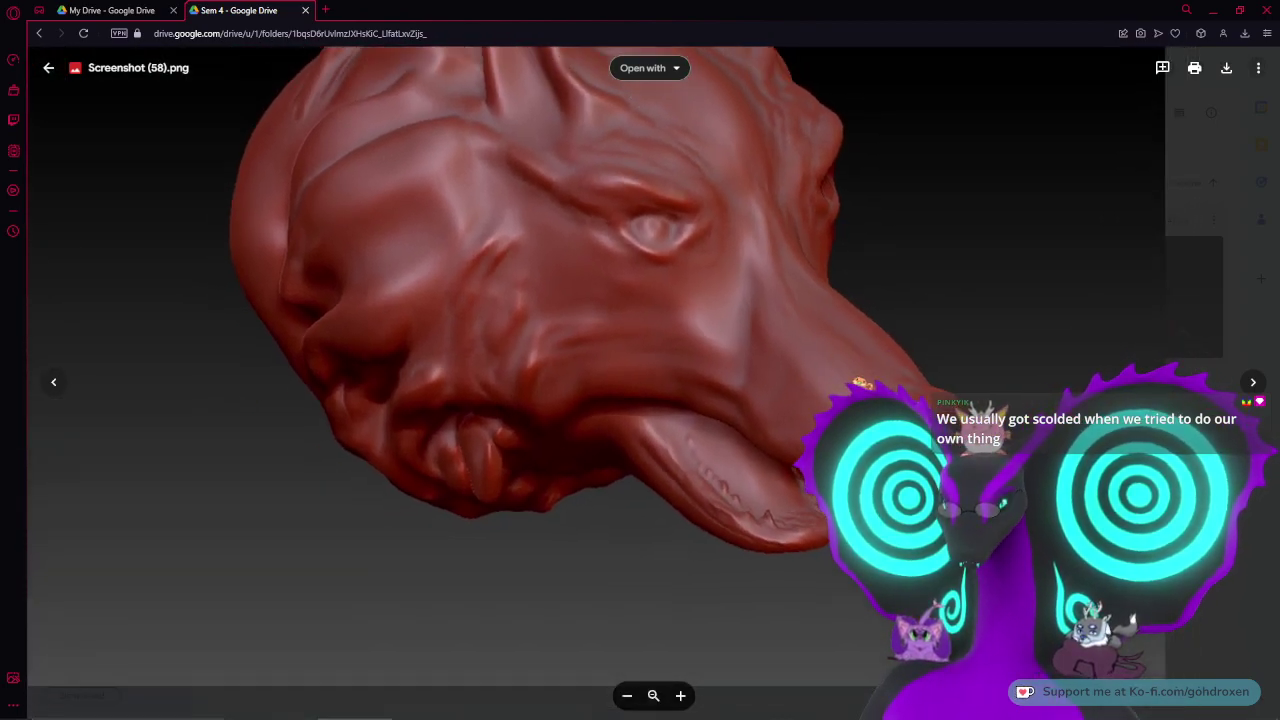
{"action": "scroll", "coordinate": [735, 510], "scroll_direction": "up", "scroll_amount": 4, "text": "ctrl"}
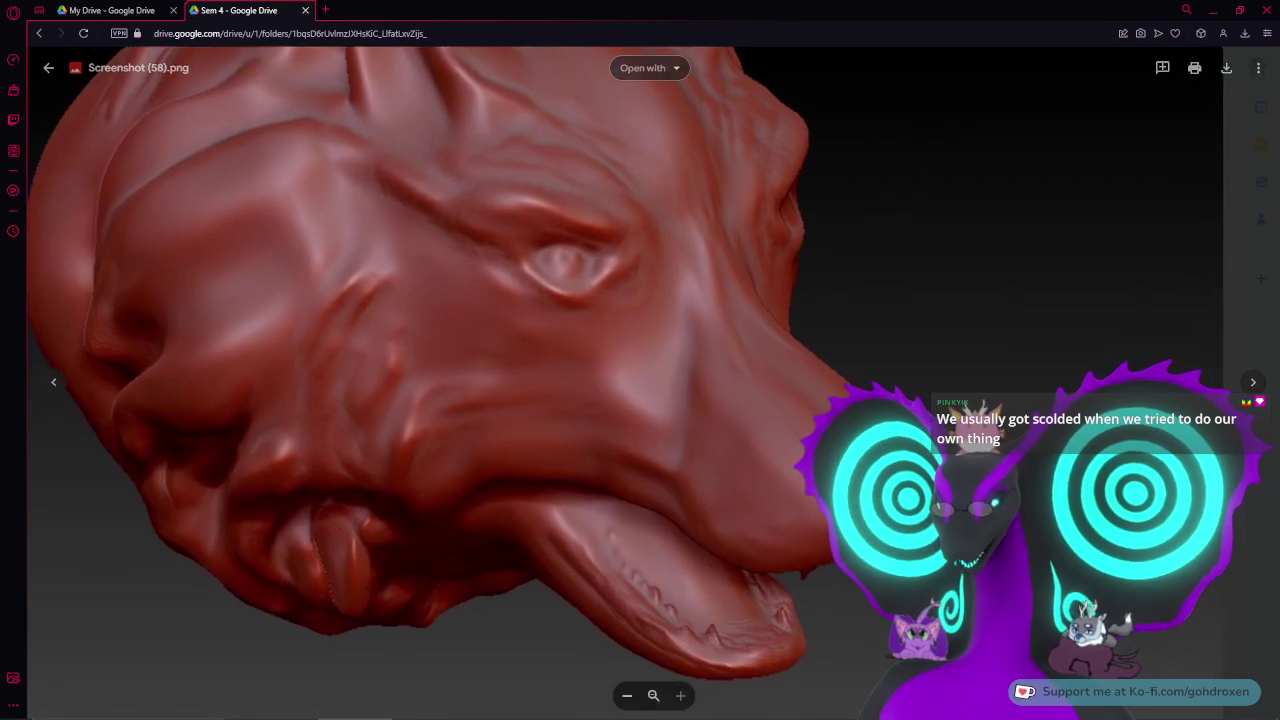
{"action": "left_click_drag", "start_coordinate": [919, 358], "coordinate": [950, 226]}
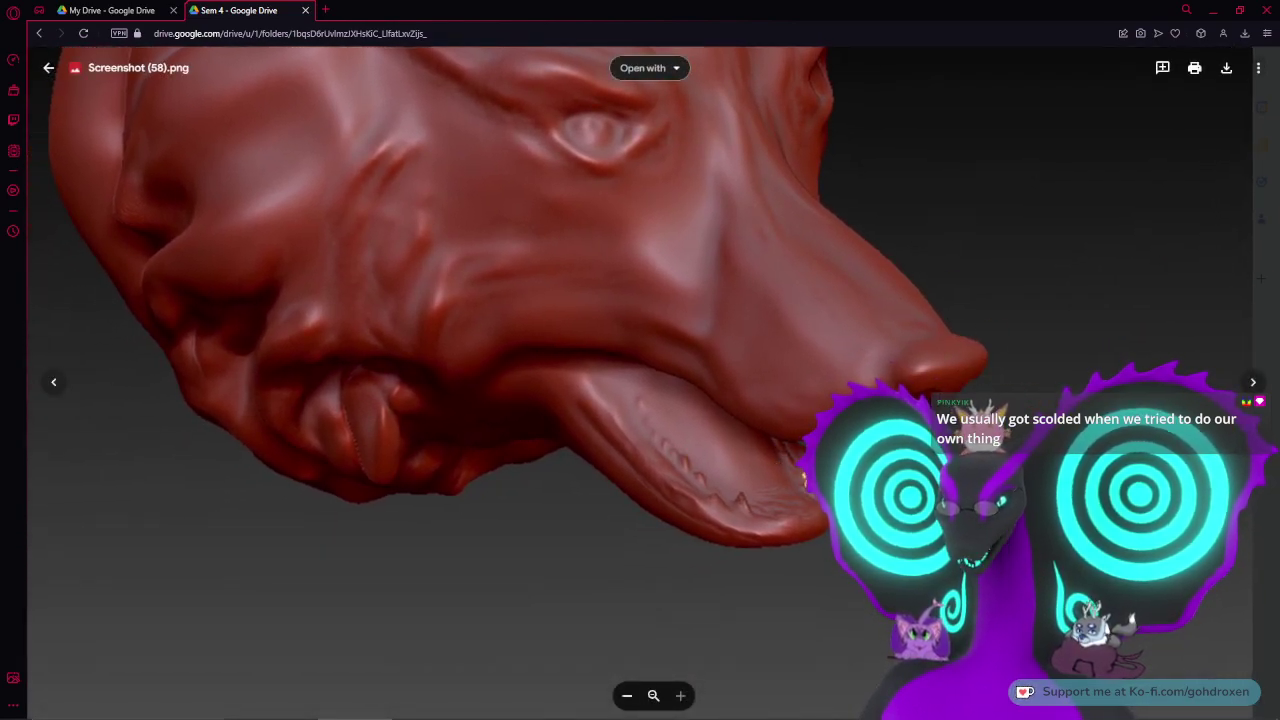
{"action": "scroll", "coordinate": [718, 448], "scroll_direction": "down", "scroll_amount": 2, "text": "ctrl"}
{"action": "scroll", "coordinate": [828, 537], "scroll_direction": "down", "scroll_amount": 1, "text": "ctrl"}
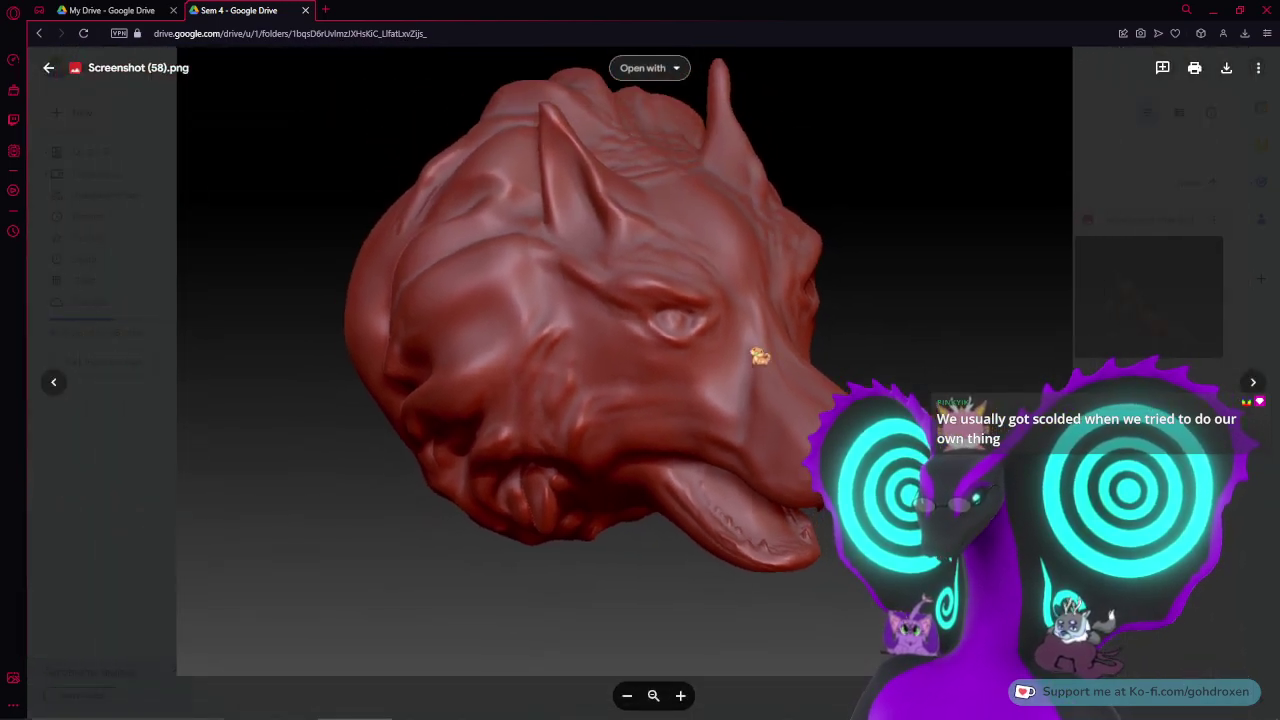
{"action": "scroll", "coordinate": [757, 363], "scroll_direction": "down", "scroll_amount": 2, "text": "ctrl"}
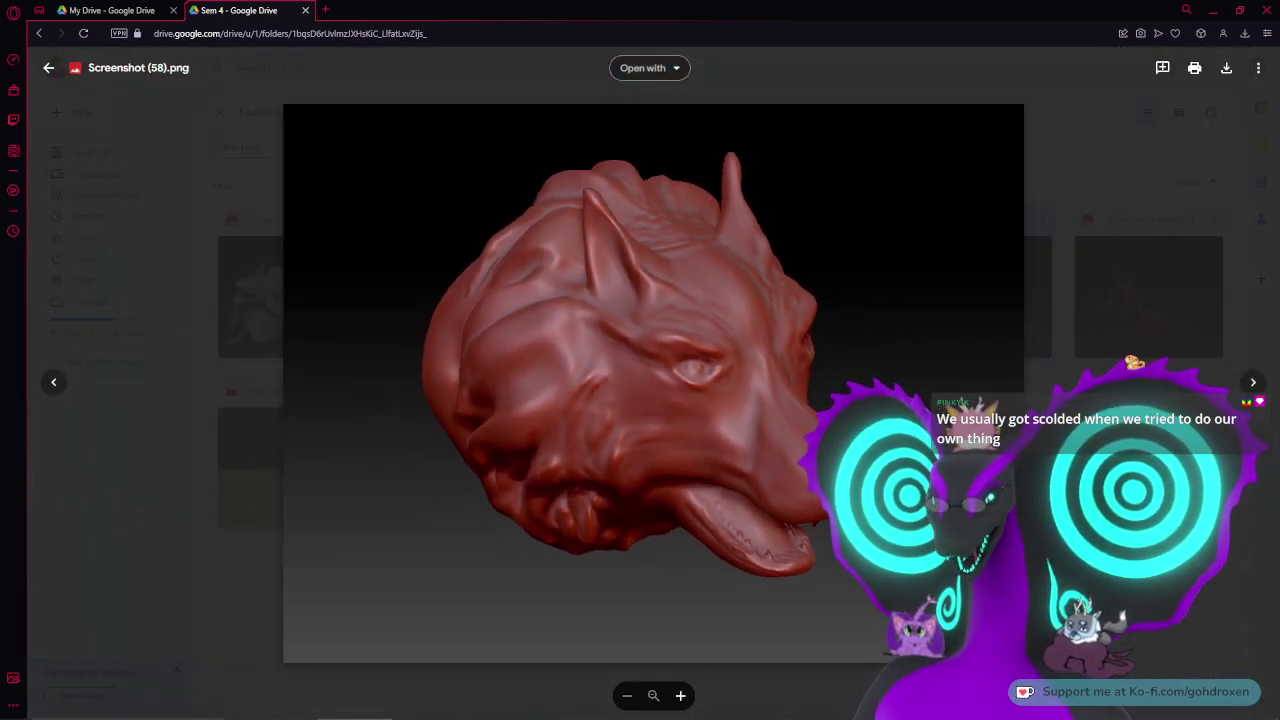
{"action": "key", "text": "Escape"}
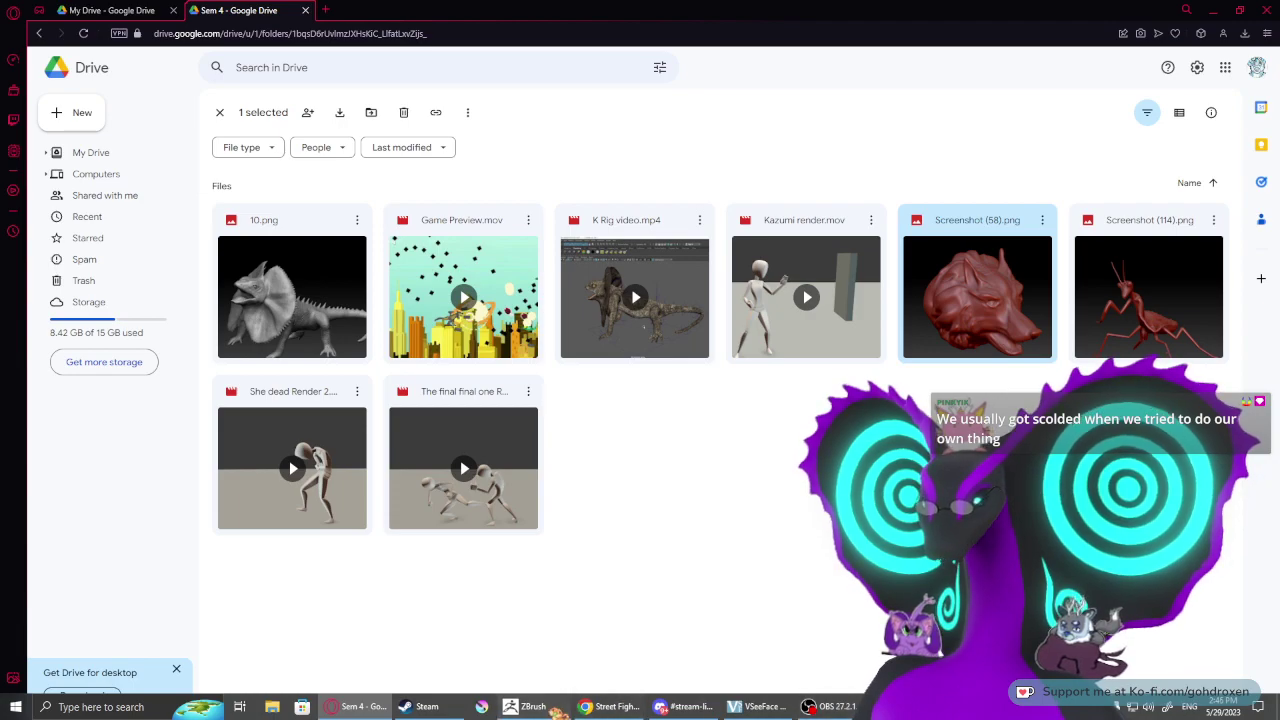
- Open Screenshot (114).png from the Sem 4 folder, examine the mantis sculpt's head, forelegs and body, and close the image
{"action": "left_click", "coordinate": [550, 708]}
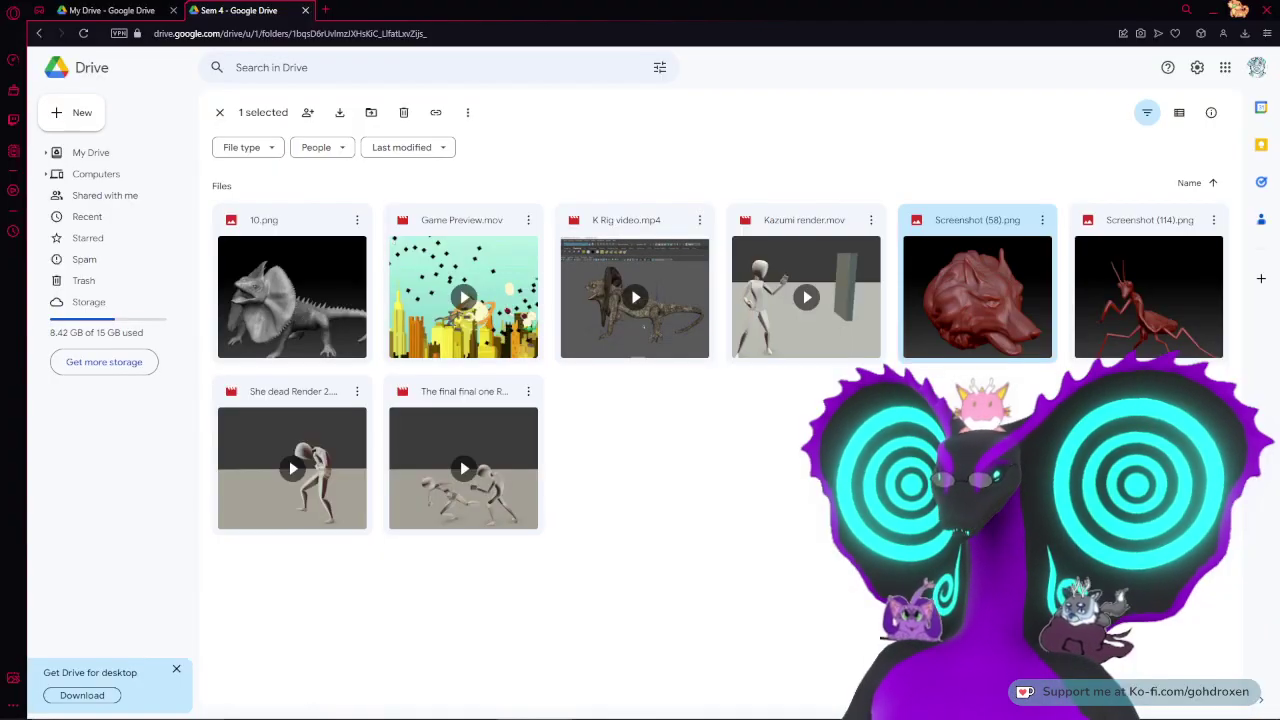
{"action": "left_click", "coordinate": [1230, 7]}
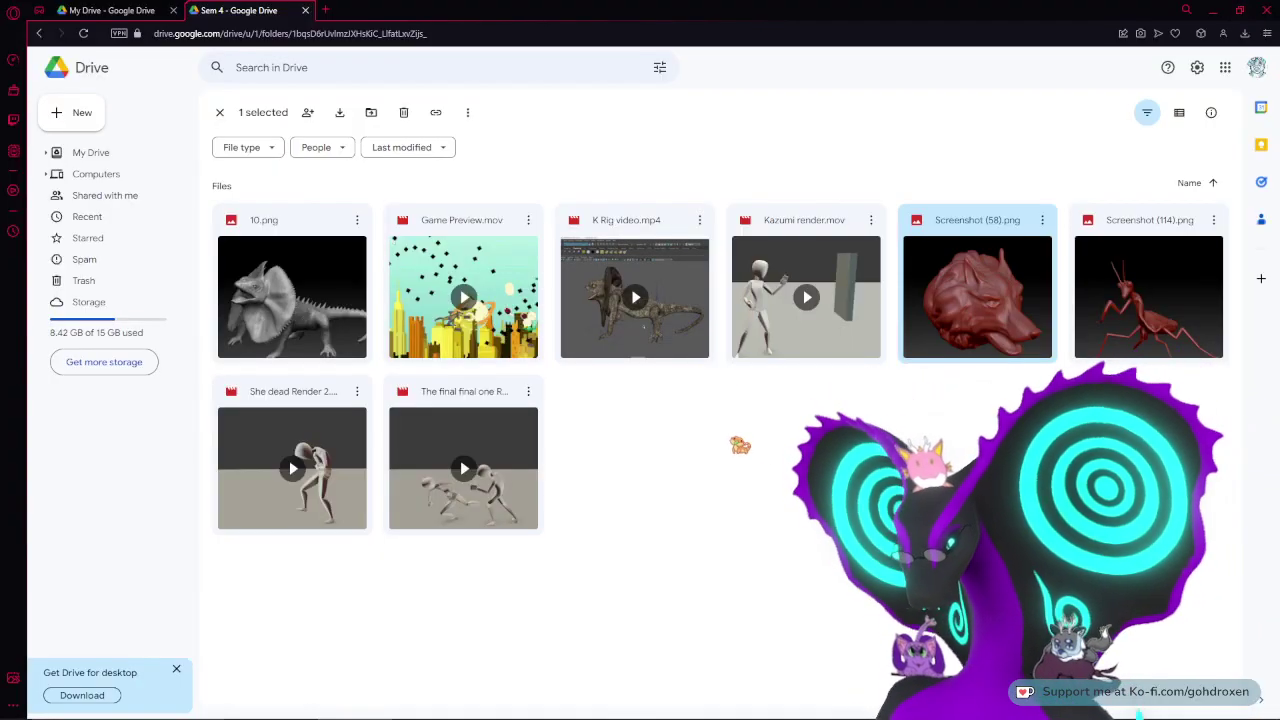
{"action": "double_click", "coordinate": [1145, 307]}
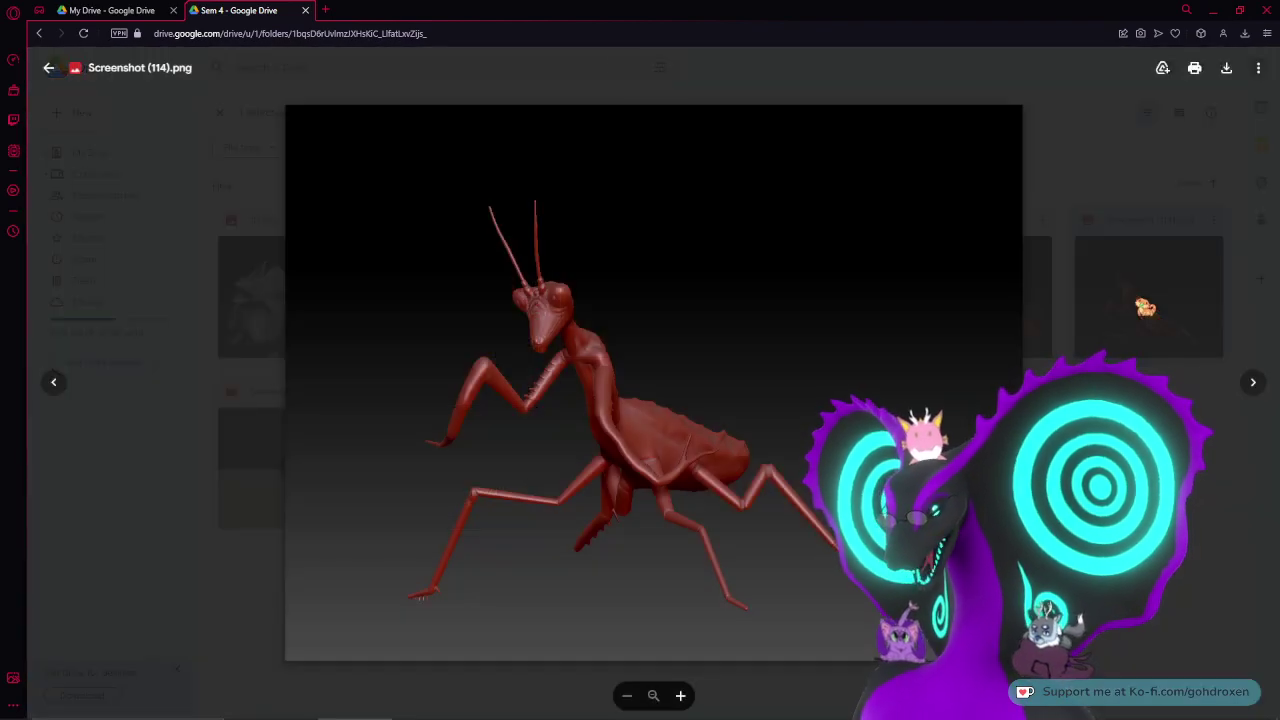
{"action": "scroll", "coordinate": [693, 548], "scroll_direction": "up", "scroll_amount": 3}
{"action": "left_click_drag", "start_coordinate": [582, 377], "coordinate": [620, 413]}
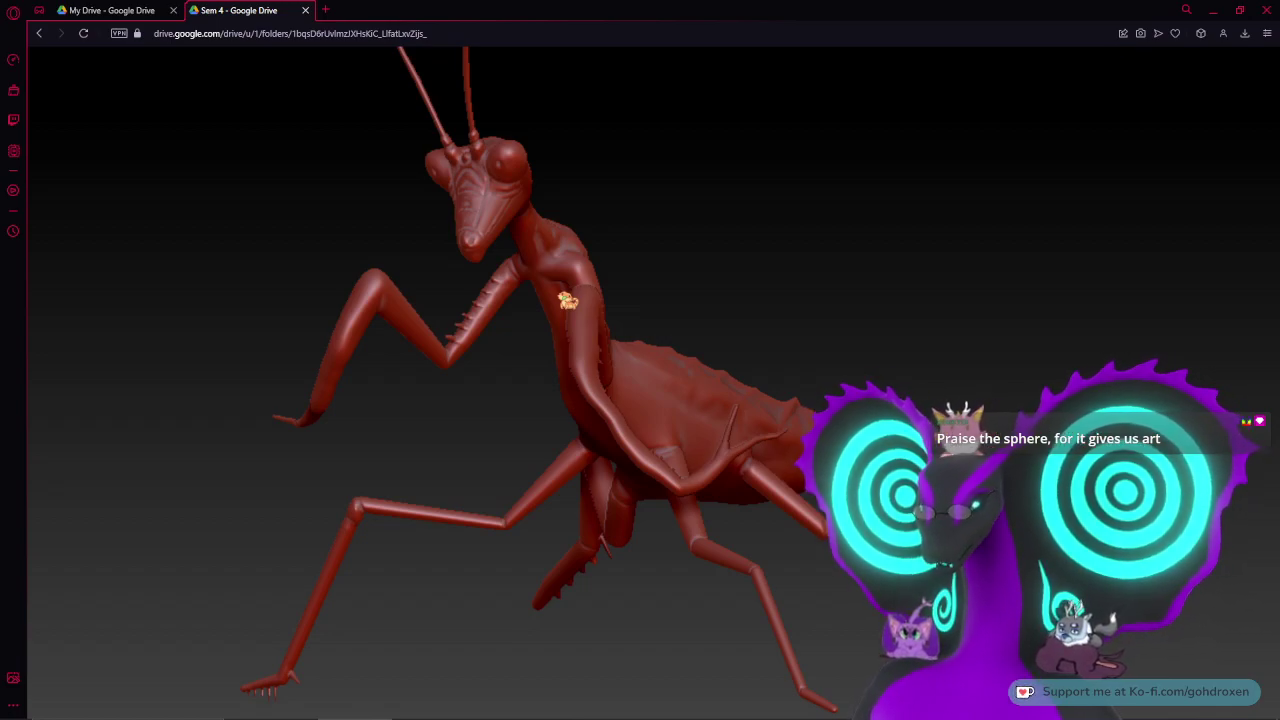
{"action": "scroll", "coordinate": [420, 432], "scroll_direction": "down", "scroll_amount": 2}
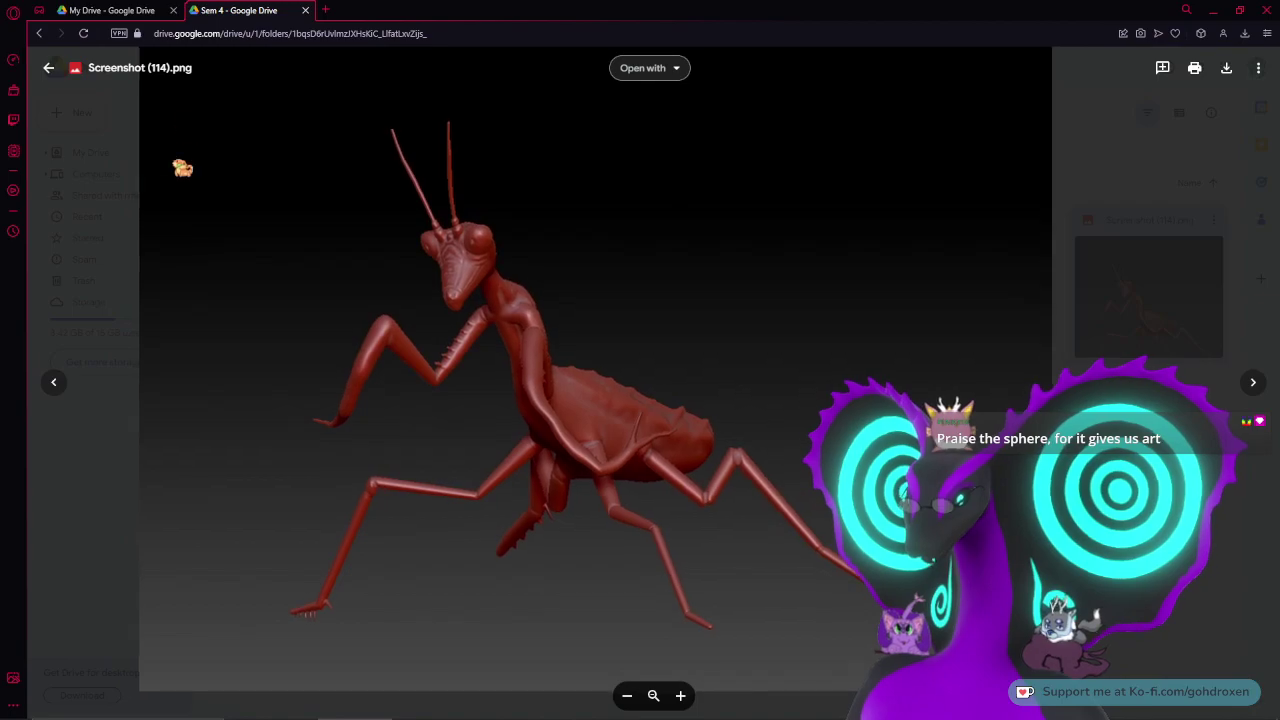
{"action": "left_click", "coordinate": [109, 223]}
- Open 10.png and examine the frilled lizard sculpt's scales, legs and back spikes
{"action": "double_click", "coordinate": [290, 295]}
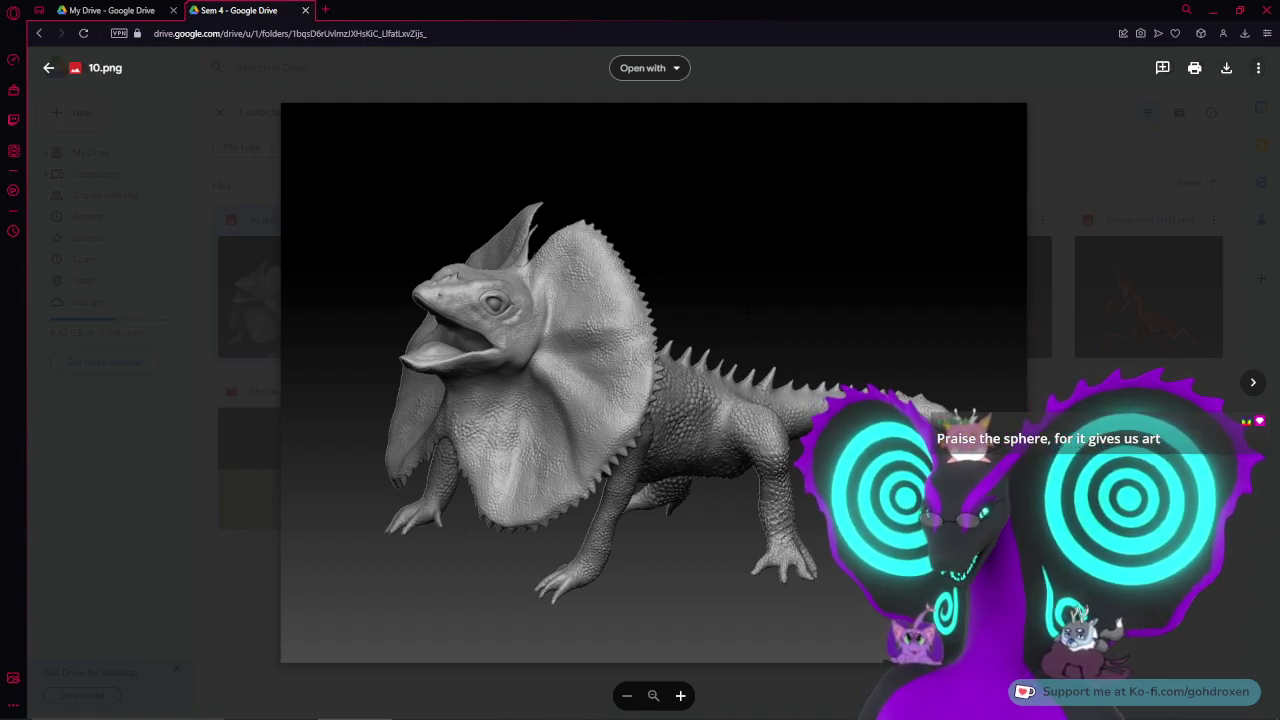
{"action": "scroll", "coordinate": [731, 462], "scroll_direction": "up", "scroll_amount": 3}
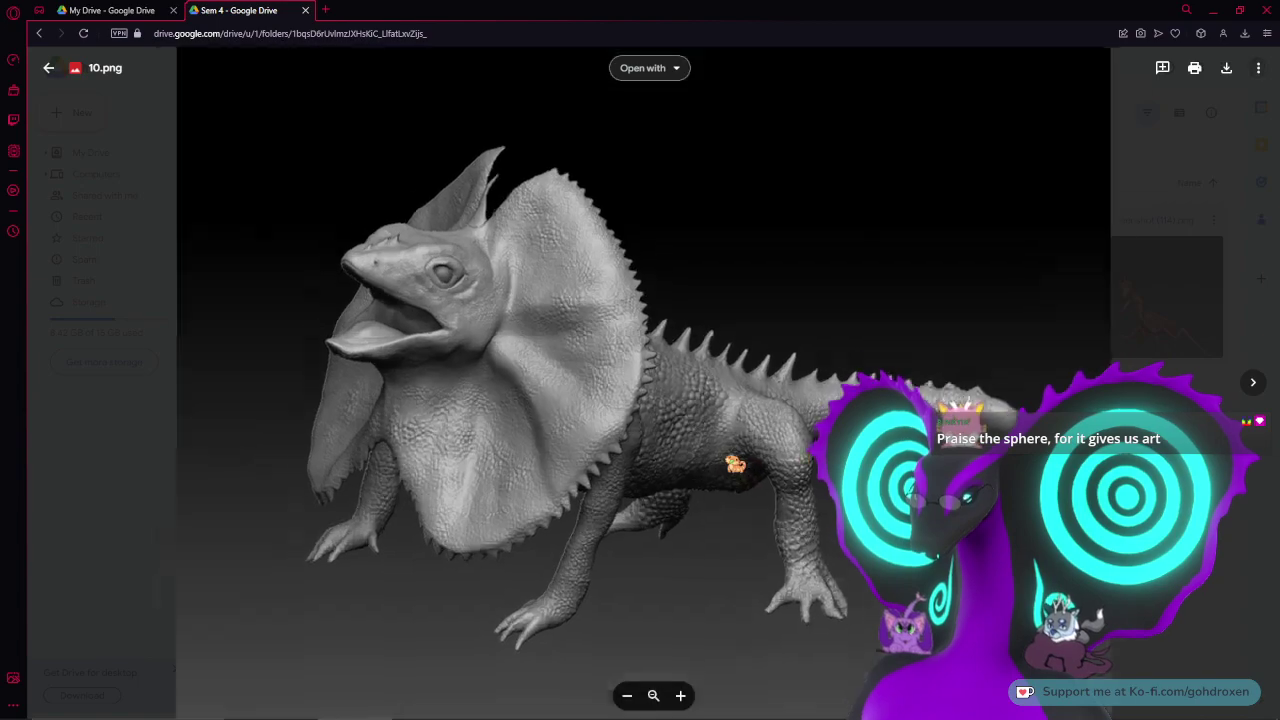
{"action": "left_click_drag", "start_coordinate": [777, 491], "coordinate": [701, 288]}
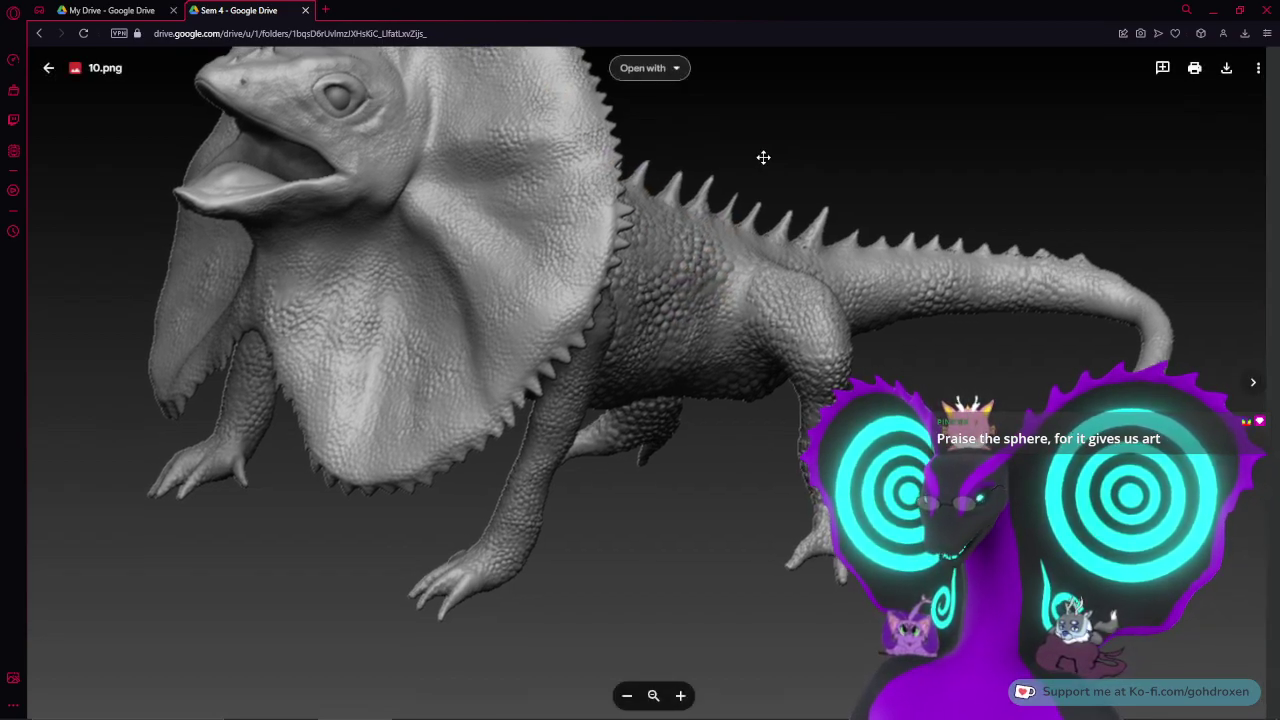
{"action": "scroll", "coordinate": [864, 231], "scroll_direction": "up", "scroll_amount": 2}
{"action": "left_click_drag", "start_coordinate": [864, 231], "coordinate": [844, 249]}
{"action": "left_click_drag", "start_coordinate": [892, 144], "coordinate": [866, 206]}
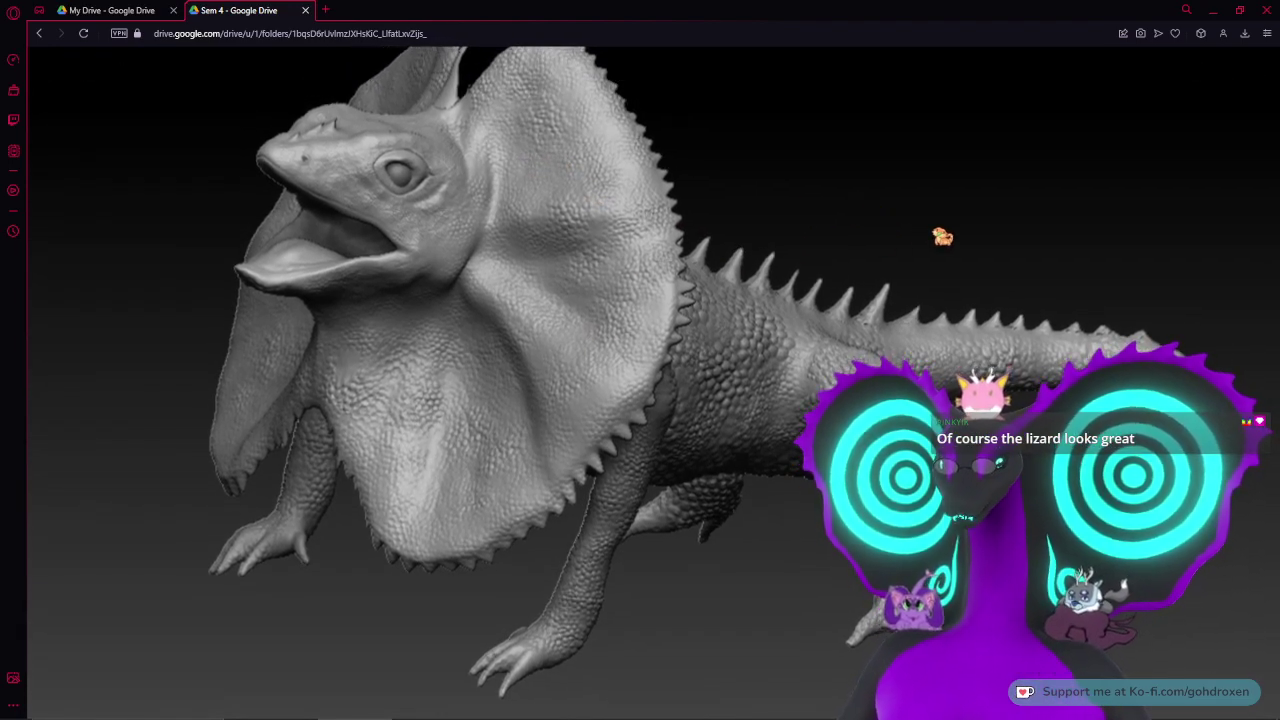
- Inspect the frilled lizard's hind leg and tail, followed by its head and textured frill
{"action": "left_click_drag", "start_coordinate": [942, 237], "coordinate": [819, 130]}
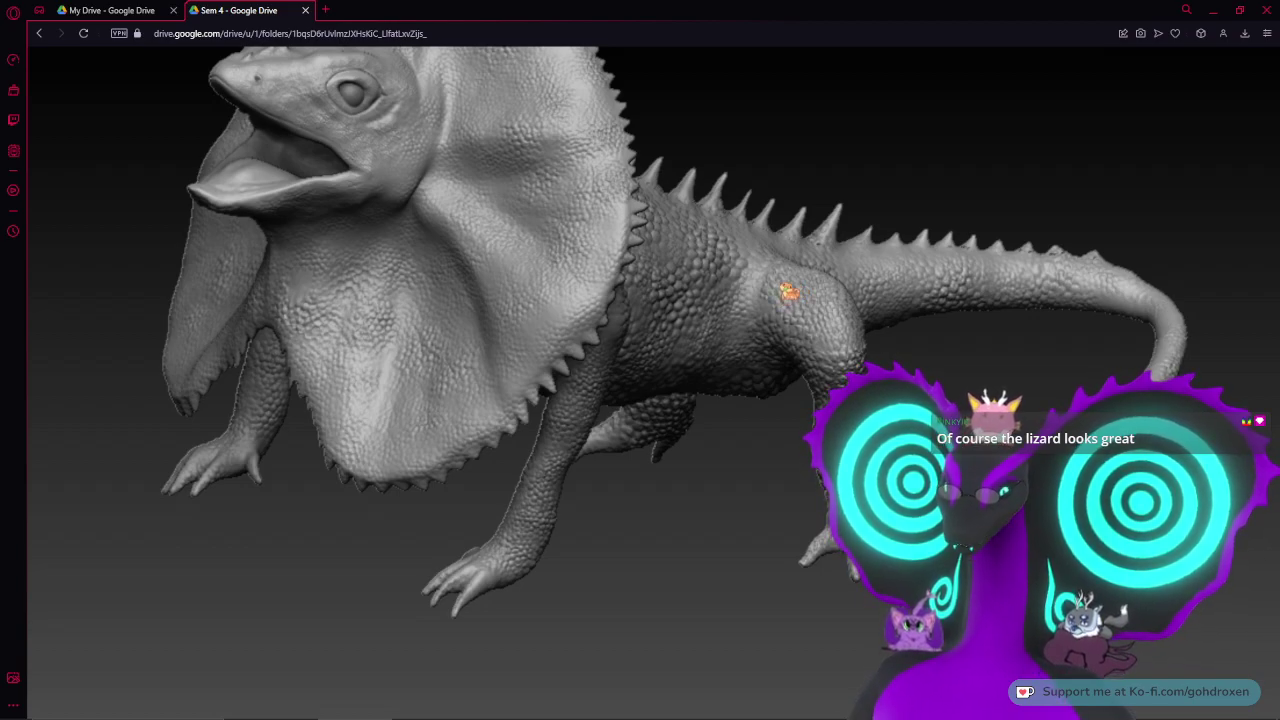
{"action": "key", "text": "Right"}
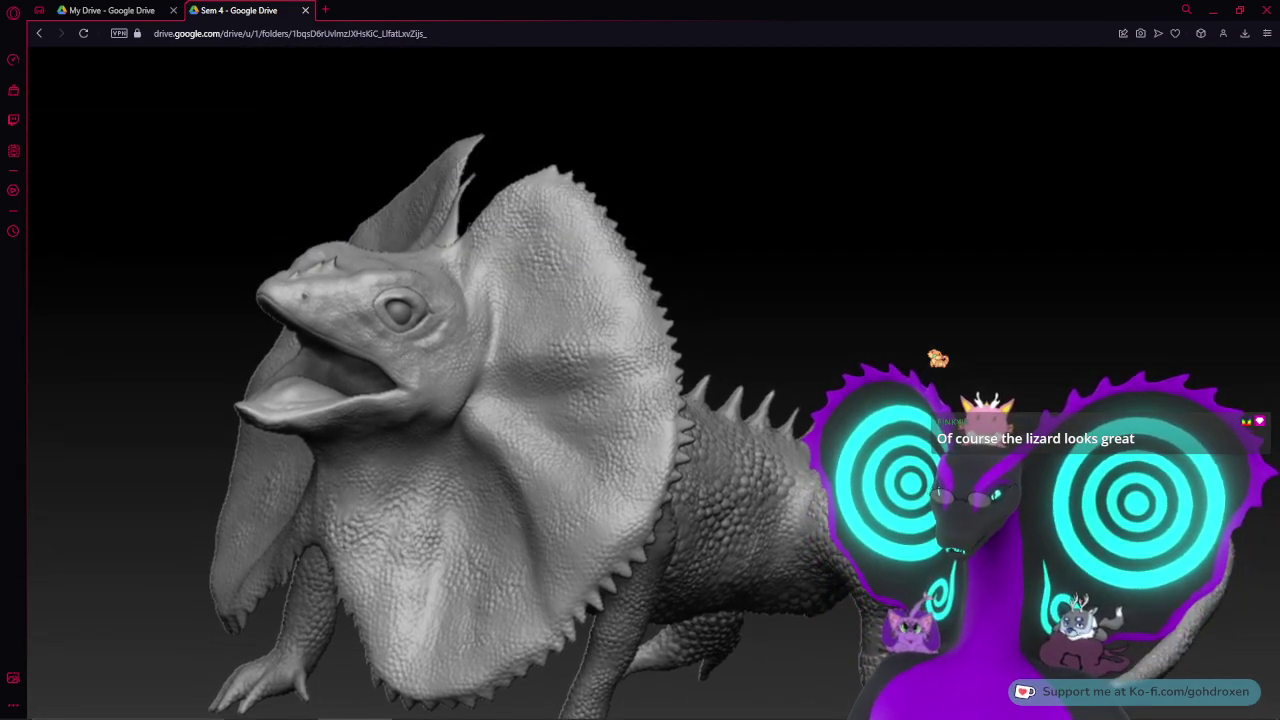
{"action": "left_click_drag", "start_coordinate": [897, 354], "coordinate": [932, 304]}
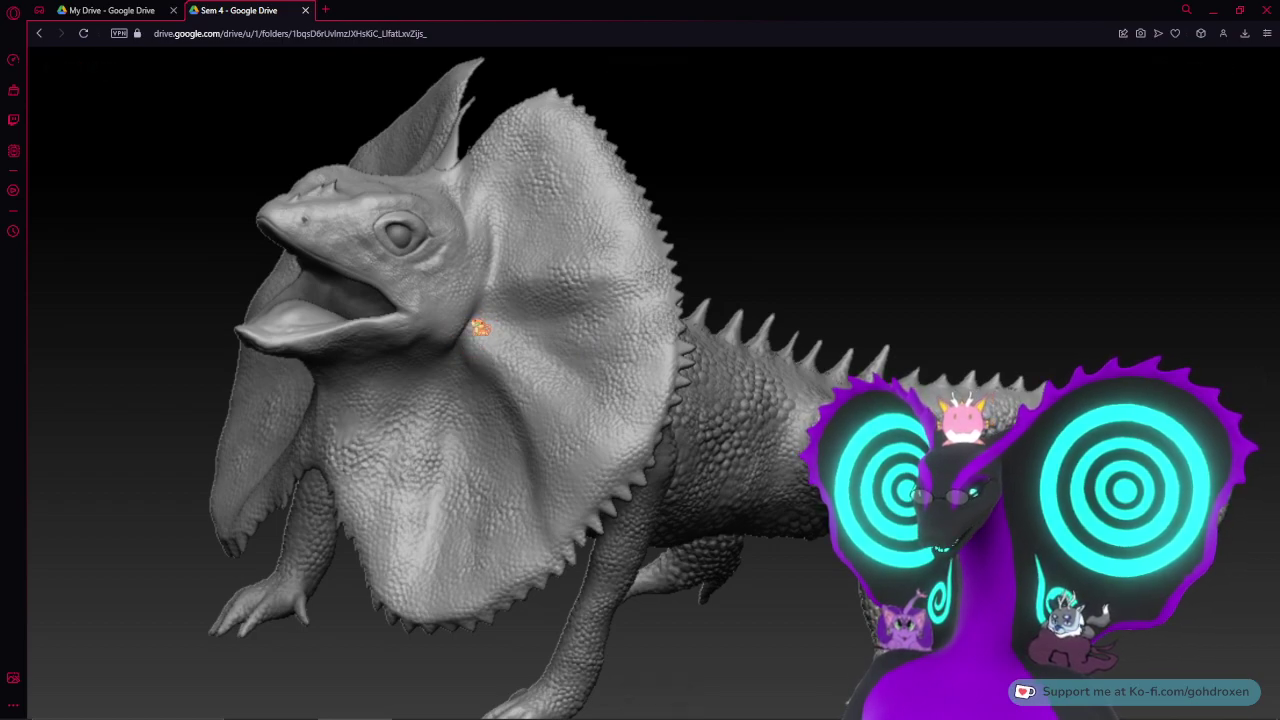
{"action": "key", "text": "Right"}
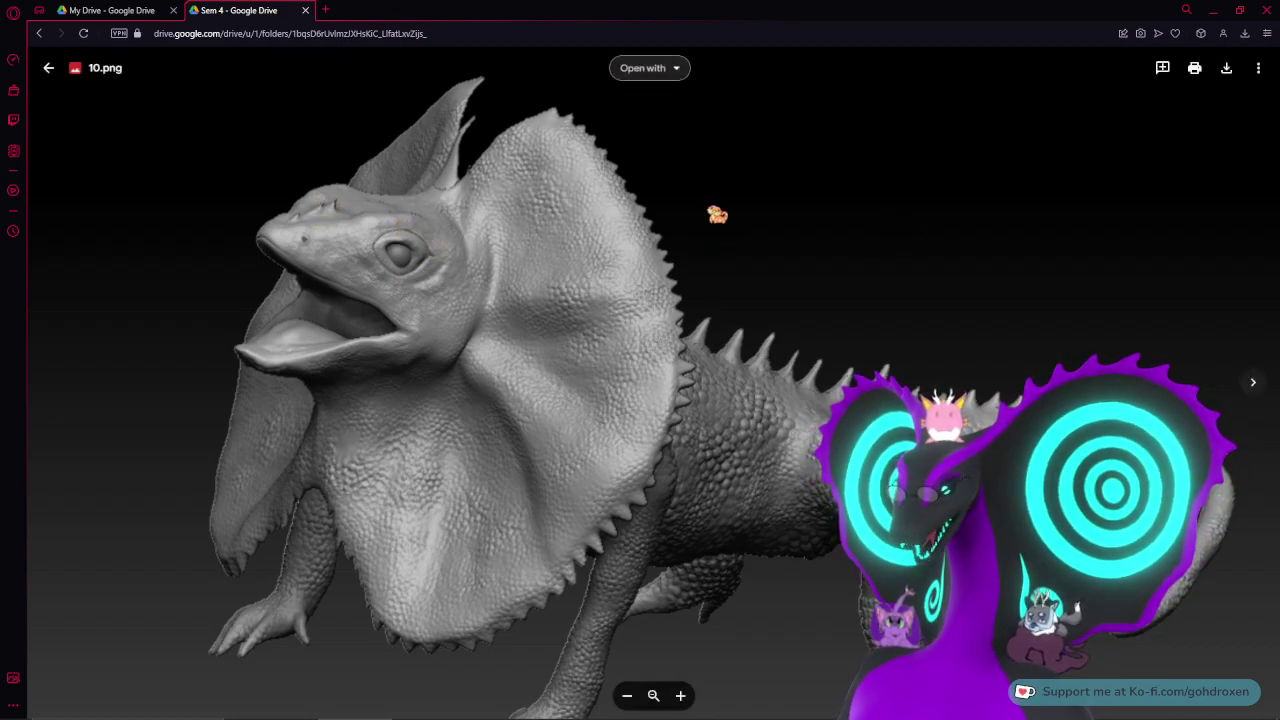
- Examine the frilled lizard sculpt's frill, legs, back spikes and tail, view the whole creature and close the image
{"action": "left_click_drag", "start_coordinate": [984, 318], "coordinate": [1167, 365]}
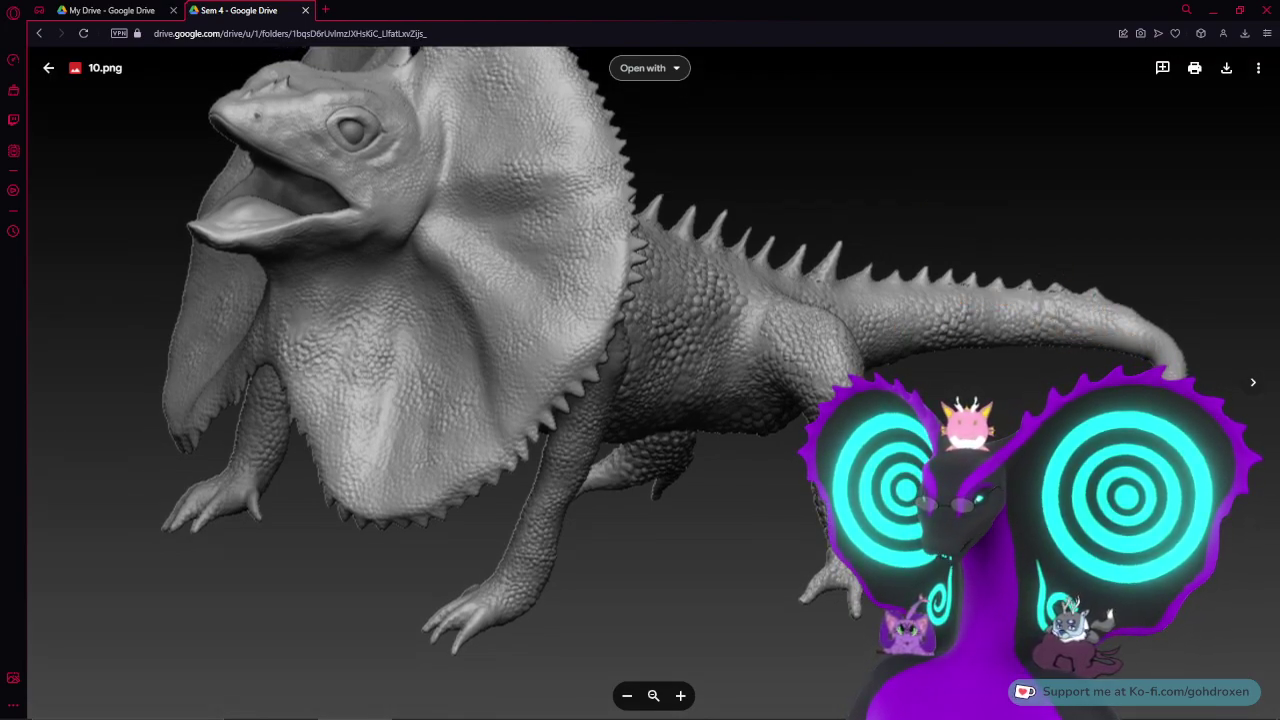
{"action": "scroll", "coordinate": [1041, 287], "scroll_direction": "down", "scroll_amount": 1}
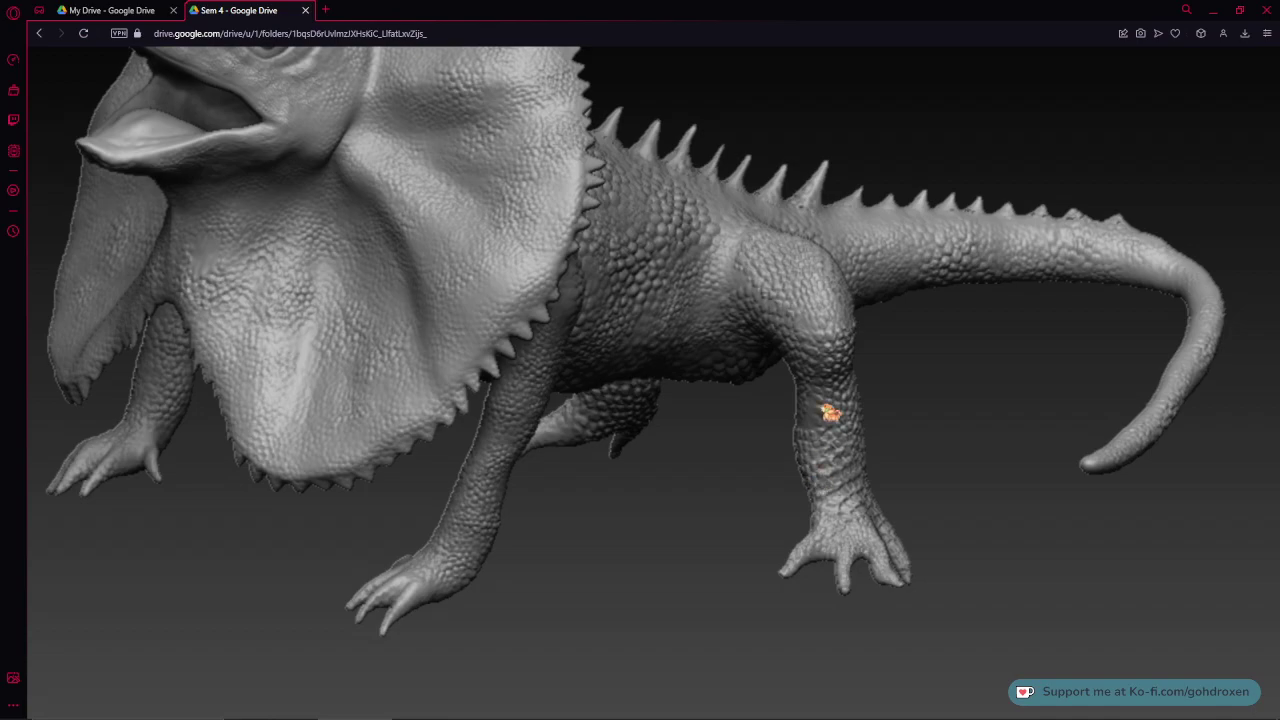
{"action": "left_click_drag", "start_coordinate": [756, 494], "coordinate": [817, 586]}
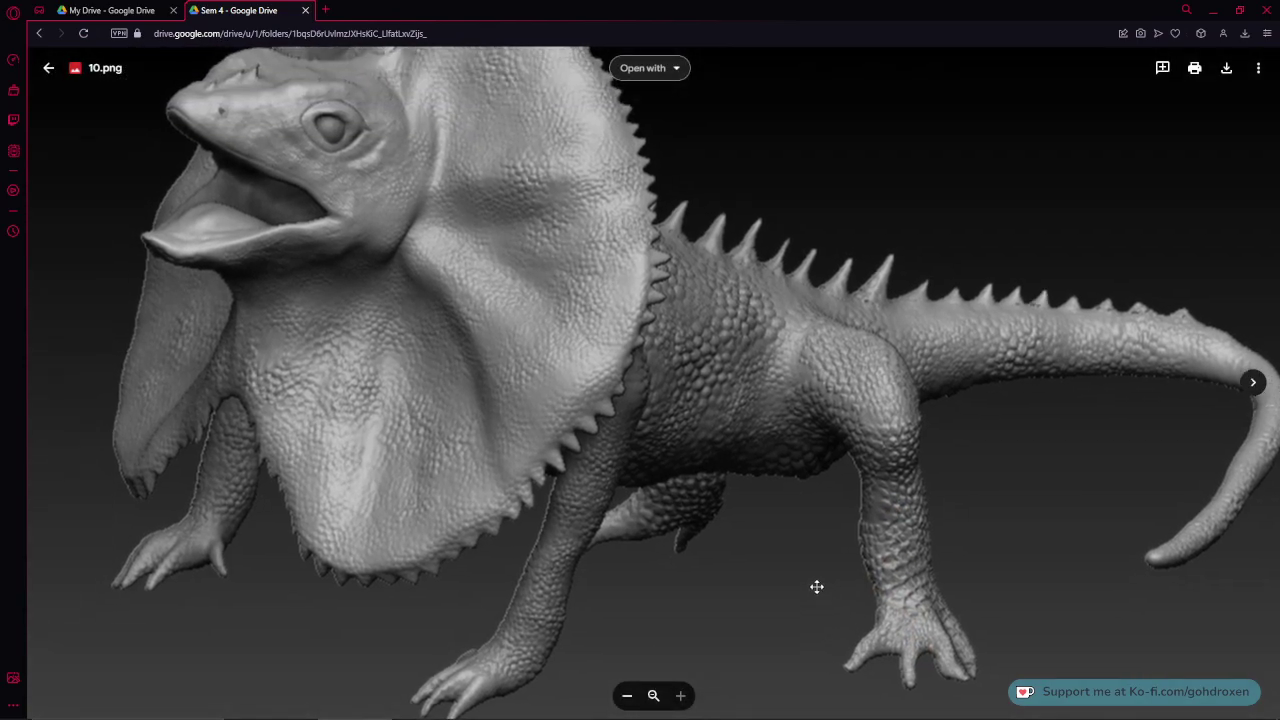
{"action": "left_click_drag", "start_coordinate": [760, 551], "coordinate": [759, 579]}
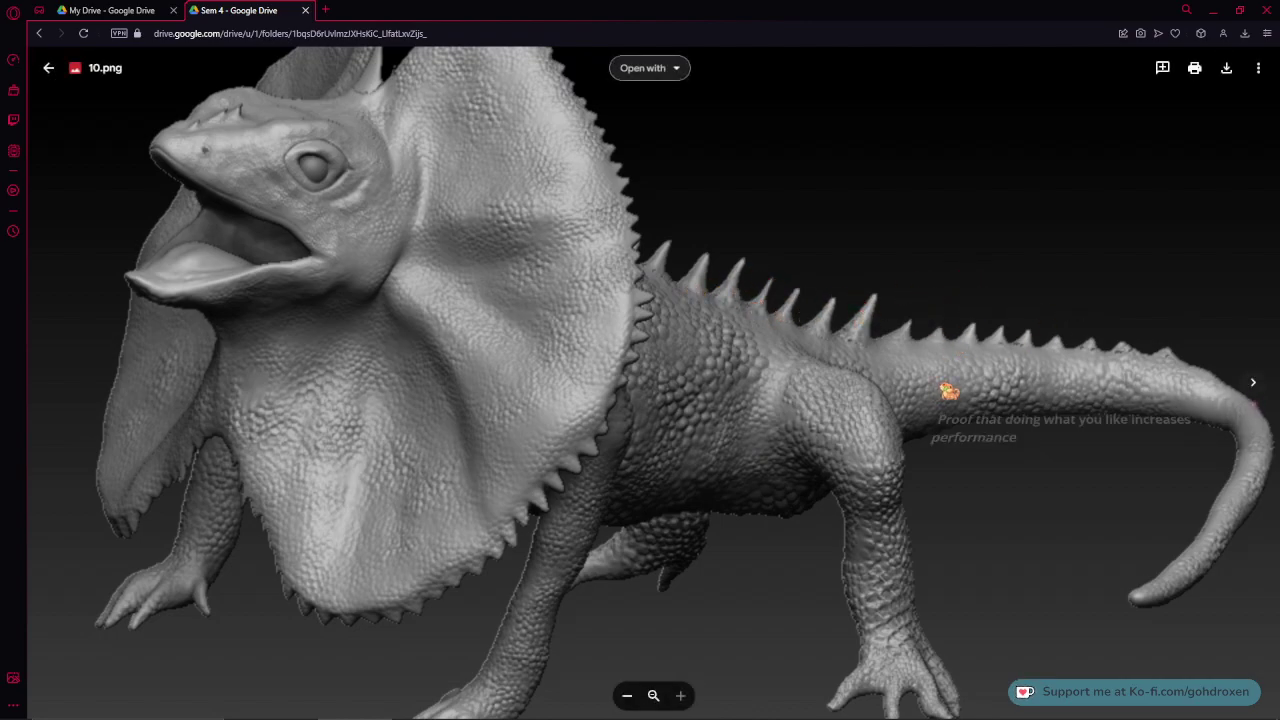
{"action": "left_click_drag", "start_coordinate": [999, 464], "coordinate": [952, 288]}
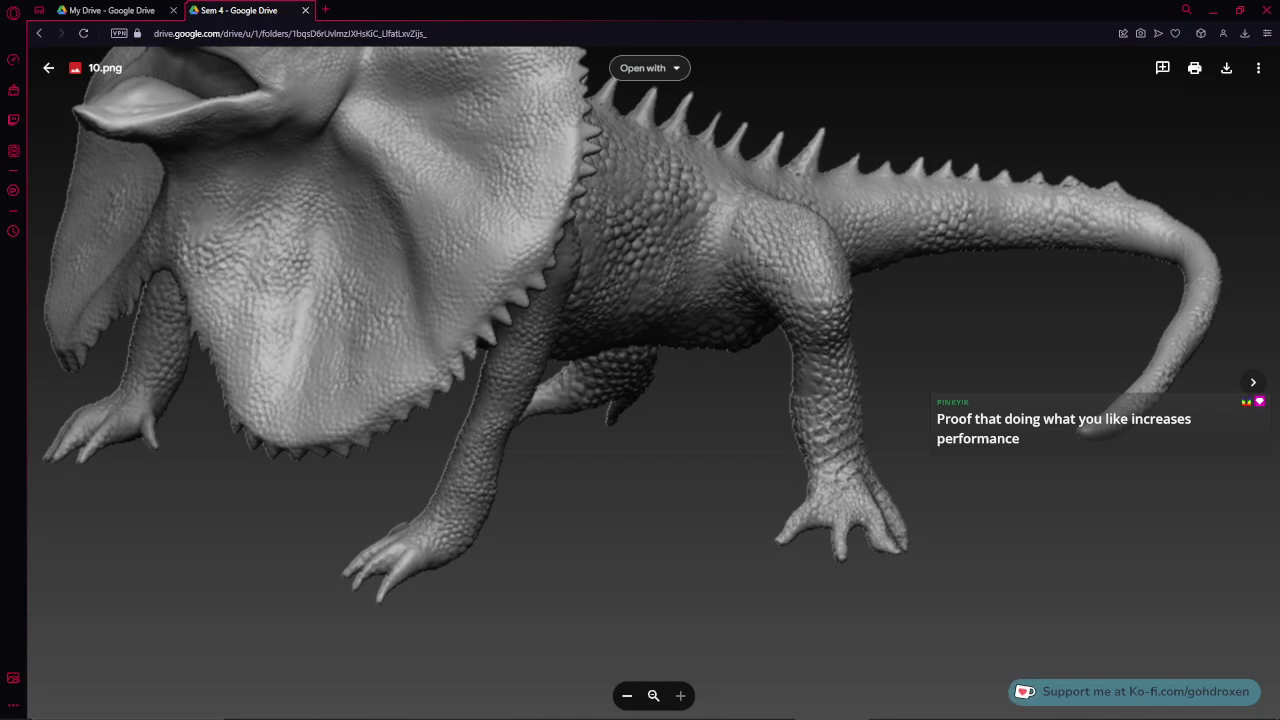
{"action": "scroll", "coordinate": [562, 438], "scroll_direction": "down", "scroll_amount": 2, "text": "ctrl"}
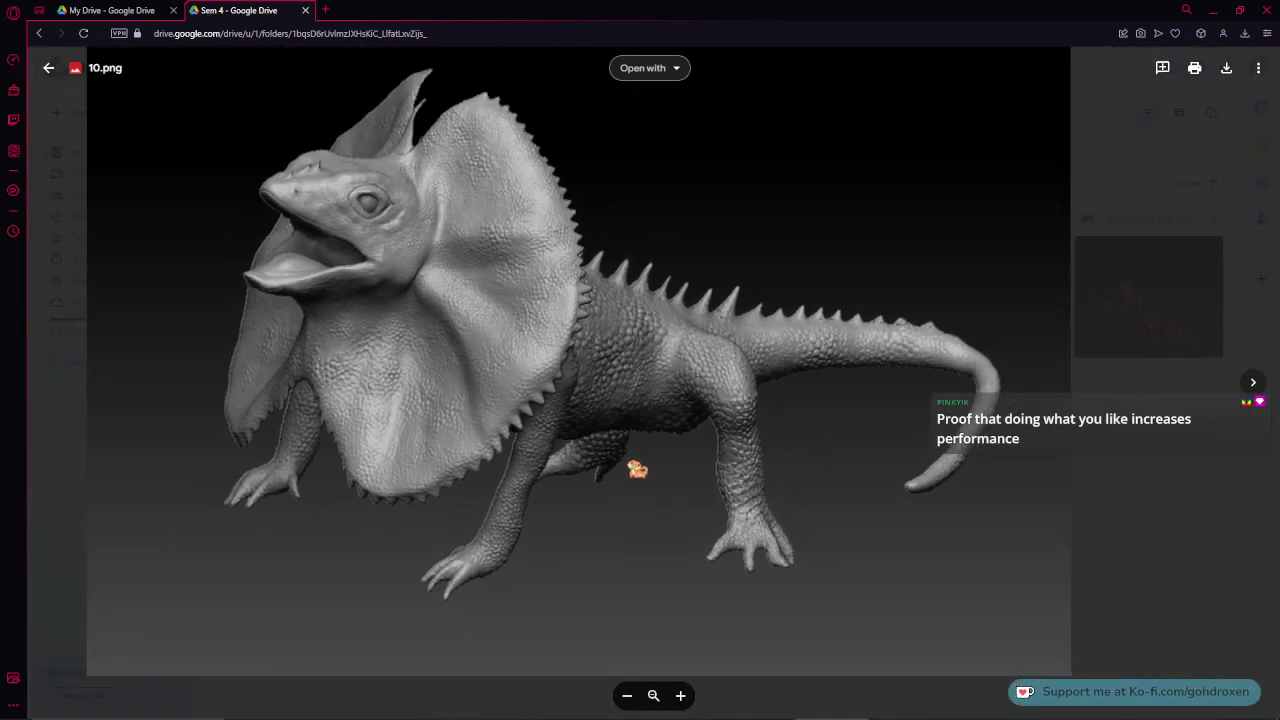
{"action": "scroll", "coordinate": [637, 469], "scroll_direction": "down", "scroll_amount": 3, "text": "ctrl"}
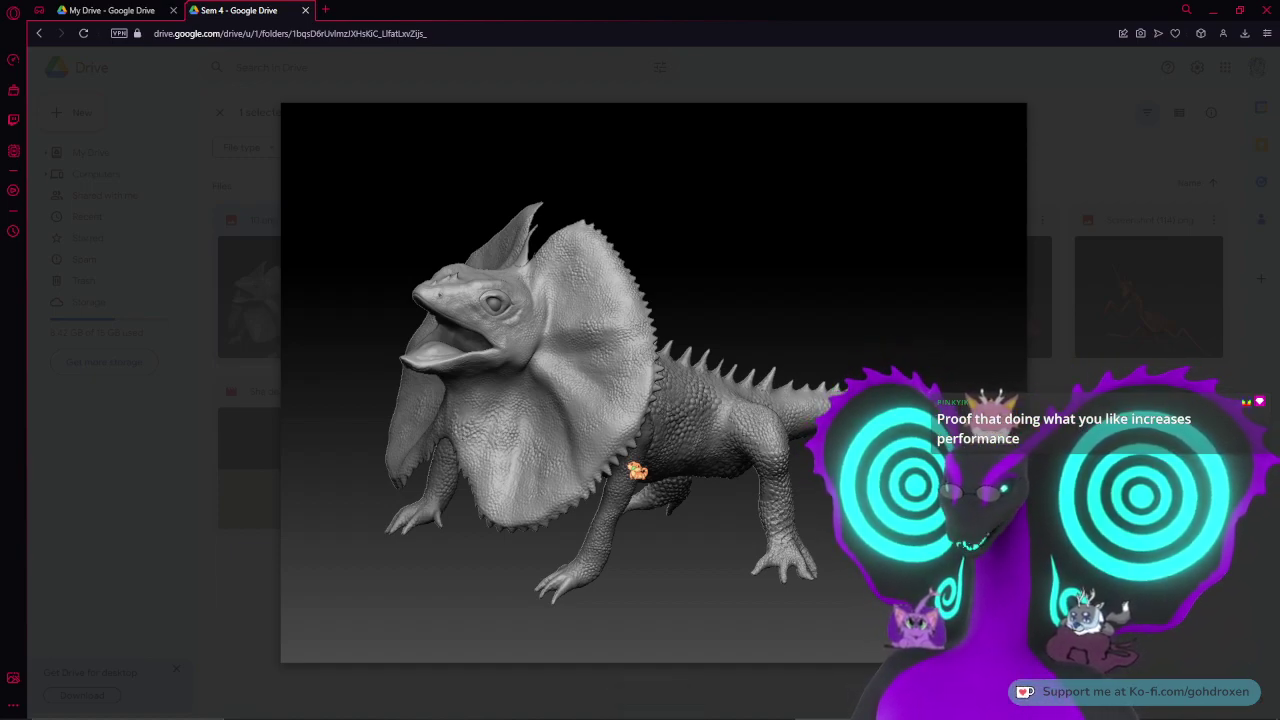
{"action": "left_click", "coordinate": [1083, 391]}
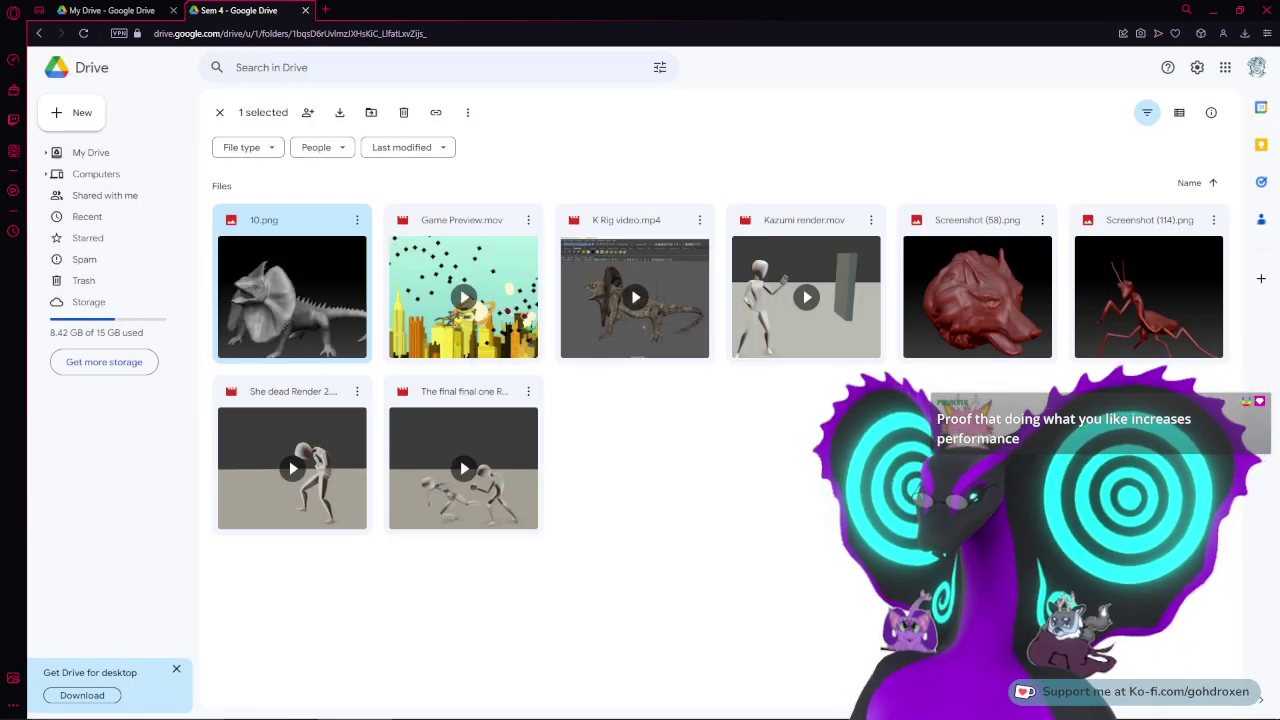
- Close the browser, return to ZBrush and build up the joint below the fingertip with ClayBuildup, softening its groove
{"action": "left_click", "coordinate": [1273, 6]}
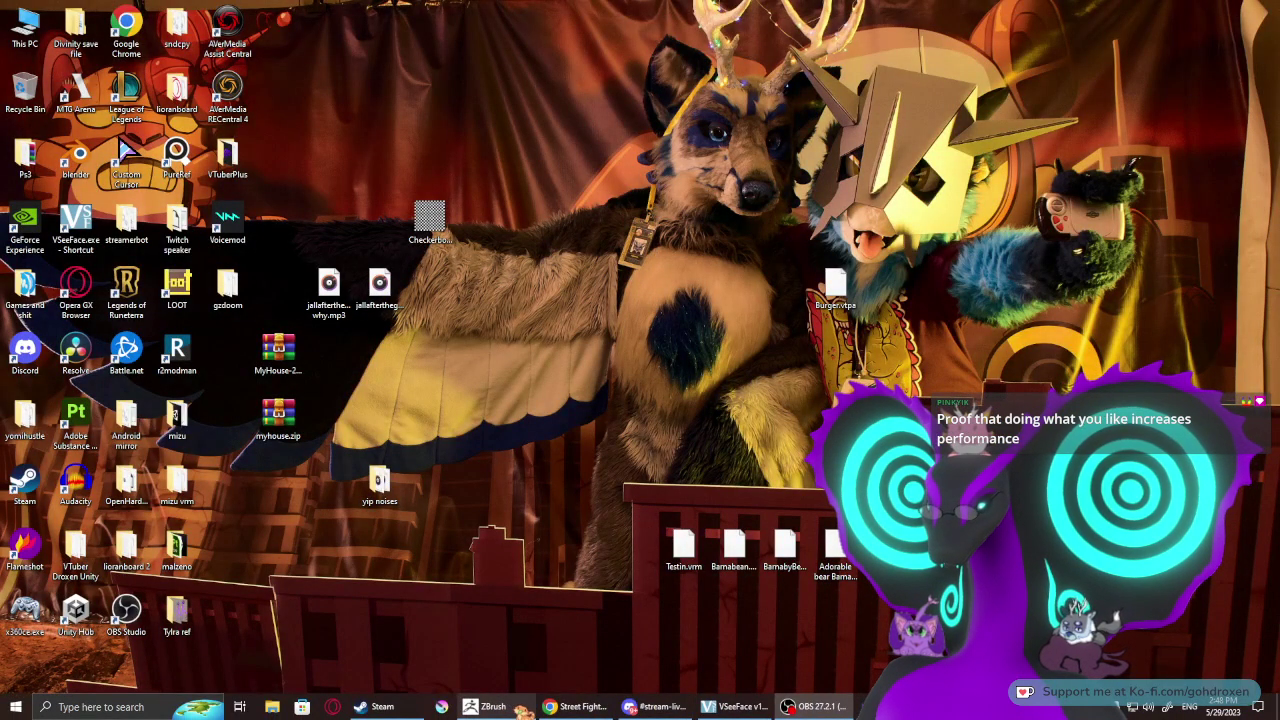
{"action": "left_click", "coordinate": [515, 706]}
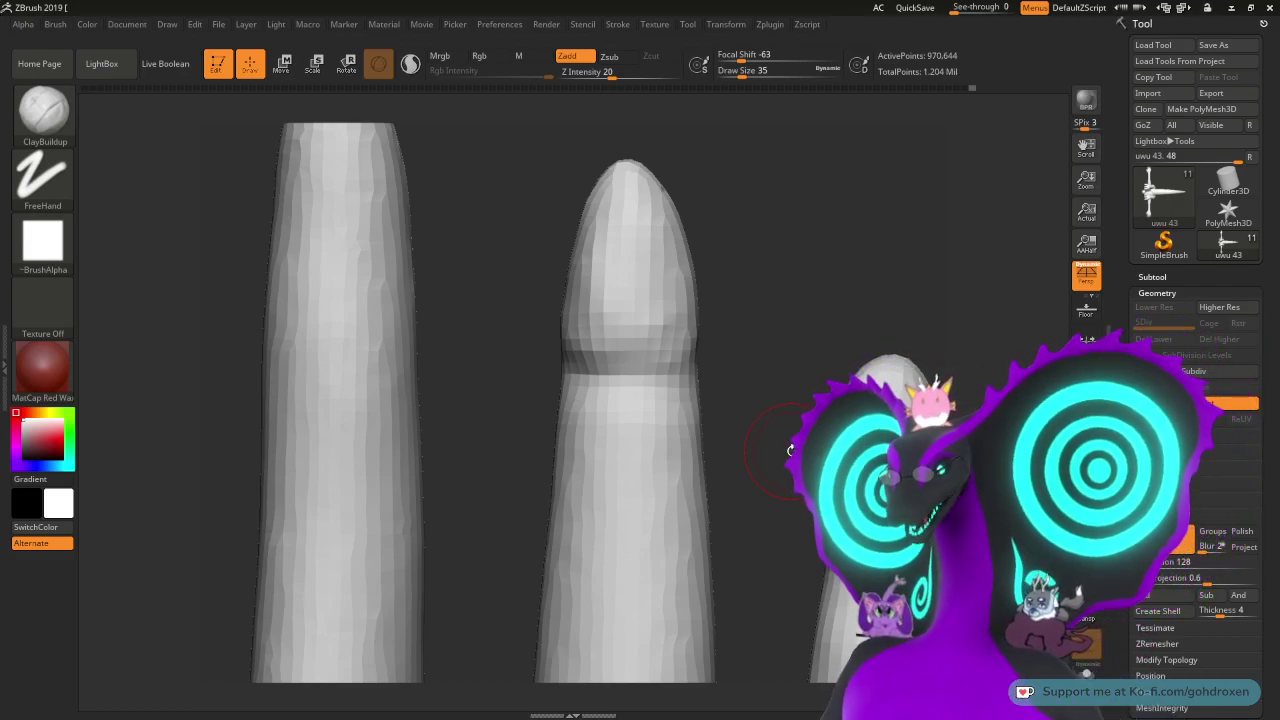
{"action": "mouse_move", "coordinate": [791, 308]}
{"action": "left_mouse_down", "text": "alt"}
{"action": "mouse_move", "coordinate": [791, 274]}
{"action": "mouse_move", "coordinate": [763, 240]}
{"action": "mouse_move", "coordinate": [680, 283]}
{"action": "mouse_move", "coordinate": [747, 293]}
{"action": "mouse_move", "coordinate": [746, 354]}
{"action": "mouse_move", "coordinate": [746, 326]}
{"action": "left_mouse_up", "text": "alt"}
{"action": "mouse_move", "coordinate": [643, 314]}
{"action": "left_mouse_down", "text": "shift"}
{"action": "mouse_move", "coordinate": [676, 325]}
{"action": "mouse_move", "coordinate": [588, 300]}
{"action": "left_mouse_up", "text": "shift"}
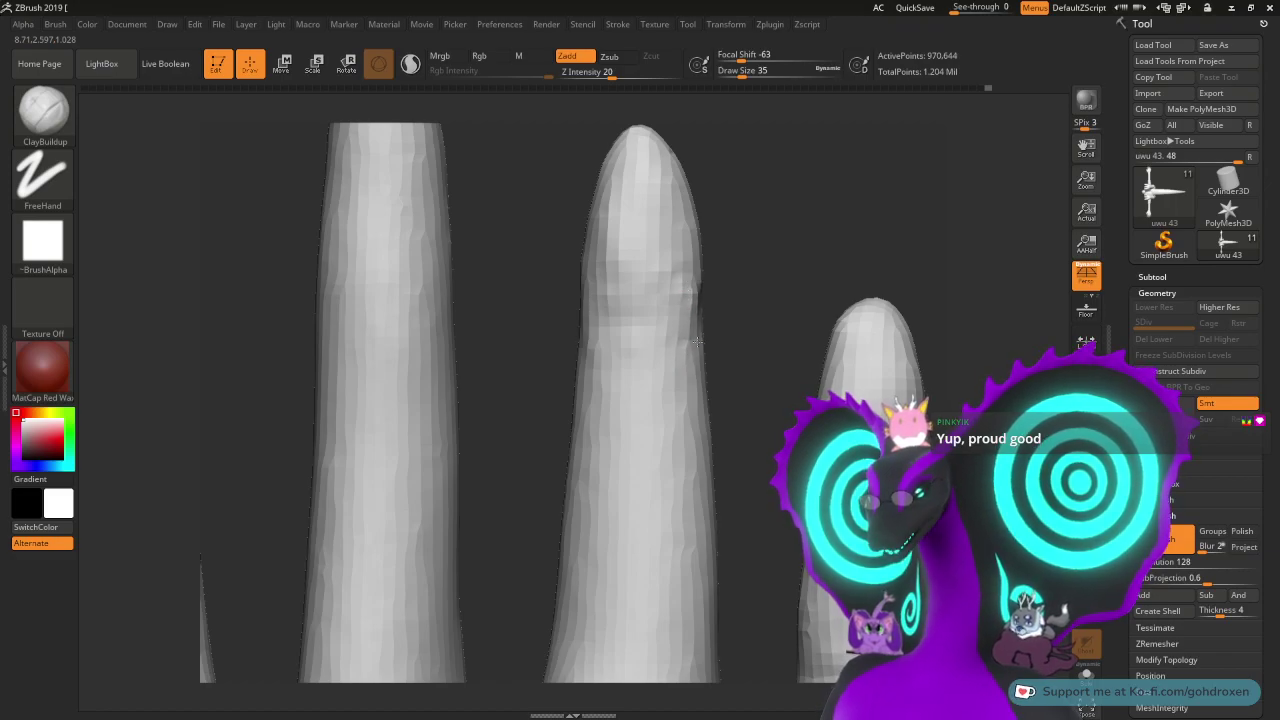
{"action": "left_click_drag", "start_coordinate": [752, 295], "coordinate": [714, 300]}
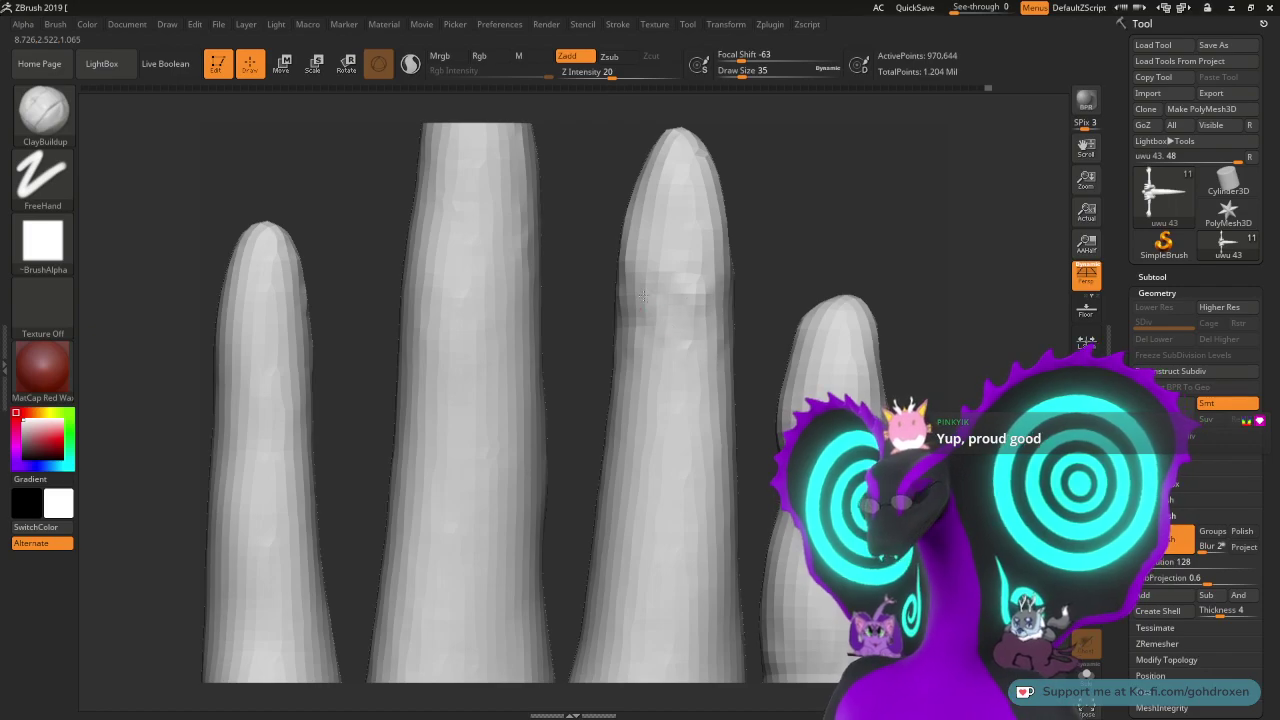
{"action": "left_click_drag", "start_coordinate": [797, 232], "coordinate": [762, 305]}
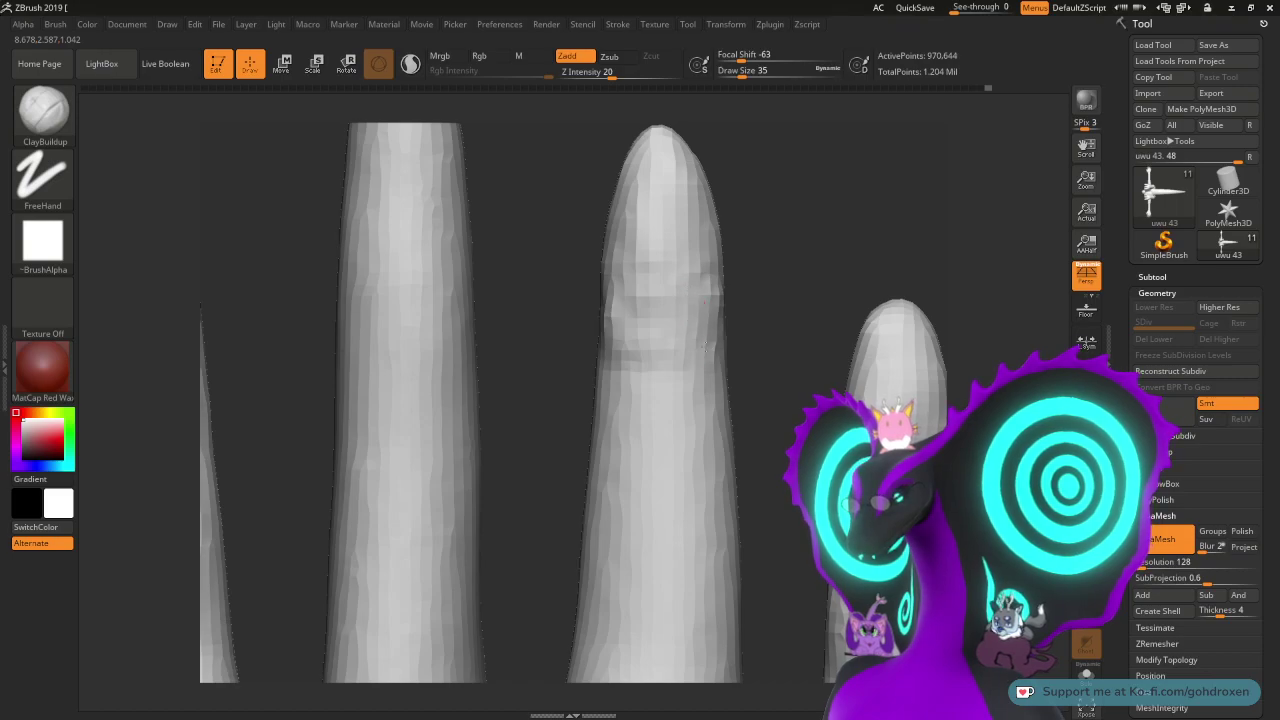
{"action": "left_click_drag", "start_coordinate": [774, 251], "coordinate": [716, 250]}
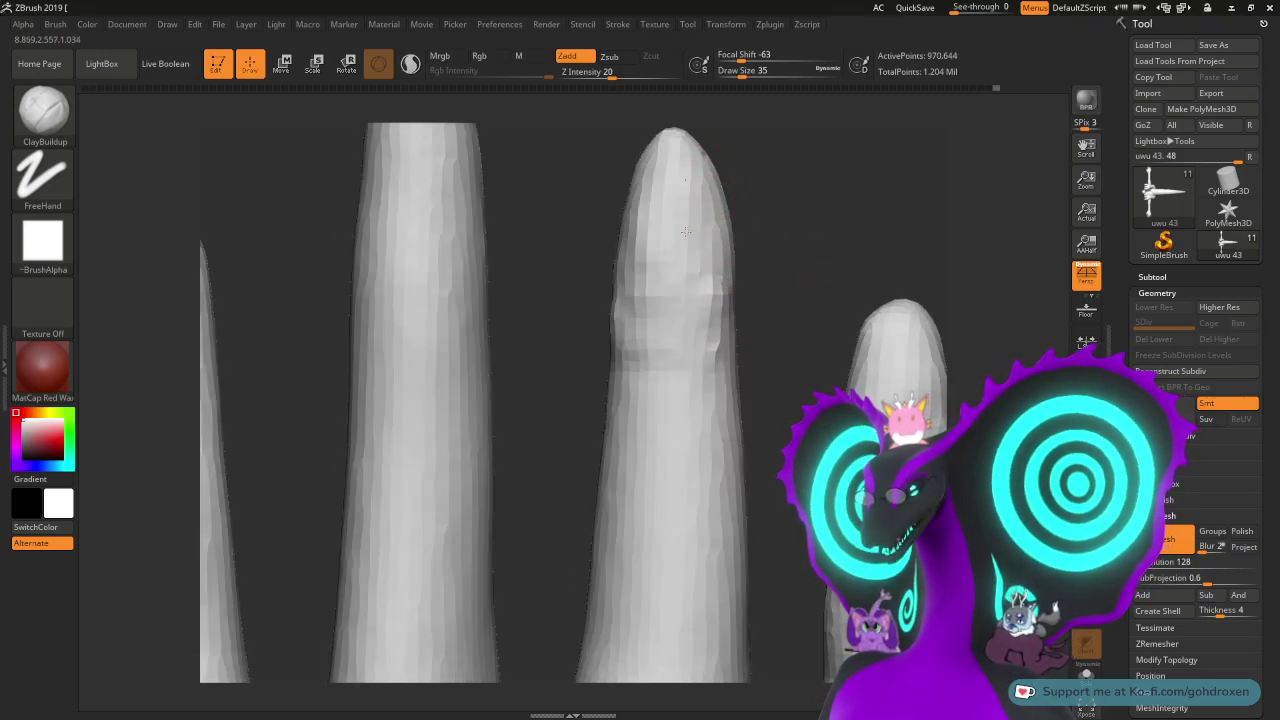
{"action": "mouse_move", "coordinate": [780, 208]}
{"action": "left_mouse_down"}
{"action": "mouse_move", "coordinate": [797, 206]}
{"action": "mouse_move", "coordinate": [765, 208]}
{"action": "left_mouse_up"}
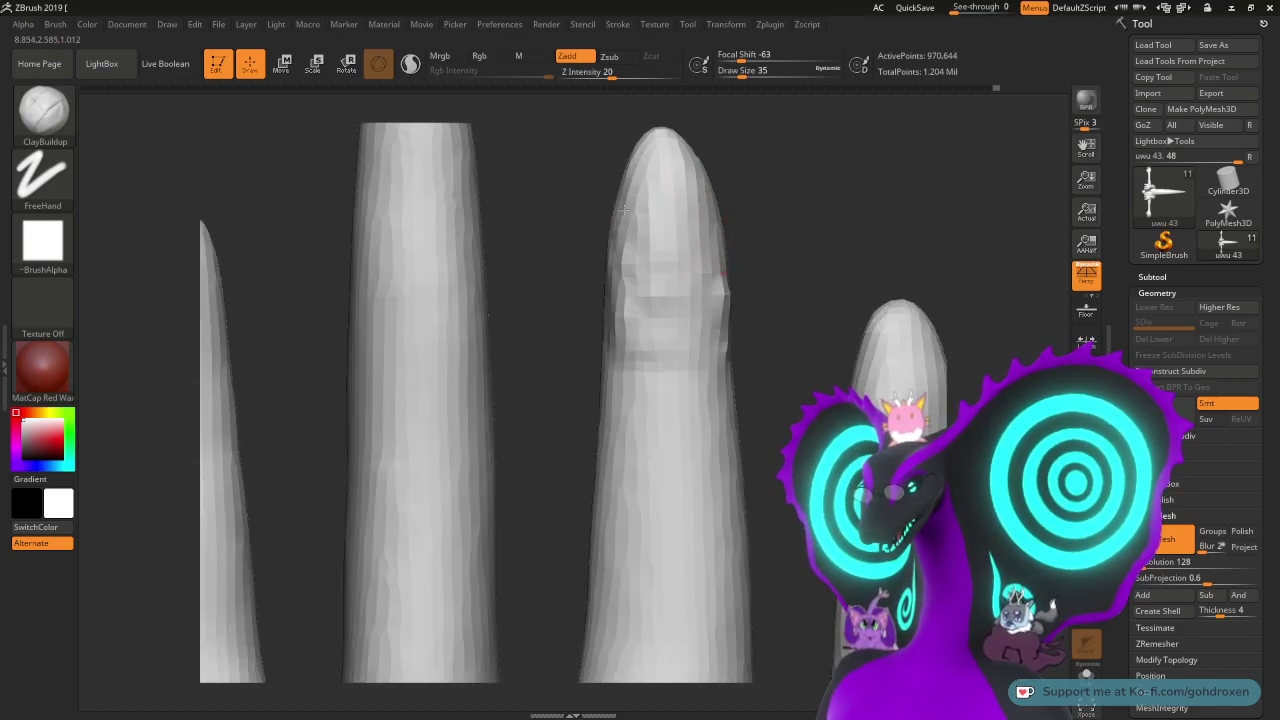
{"action": "left_click_drag", "start_coordinate": [797, 188], "coordinate": [789, 177]}
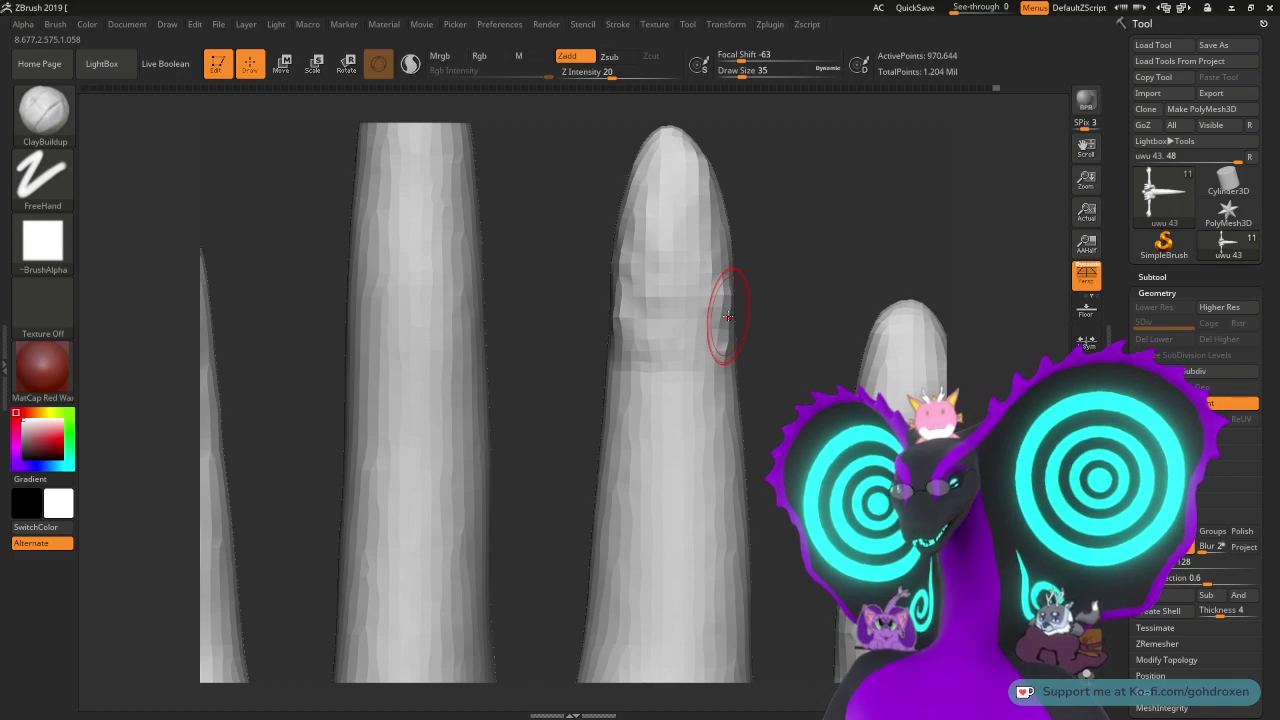
- Smooth the fingertip segment and the built-up joint beneath it along the front and both sides
{"action": "key", "text": "shift"}
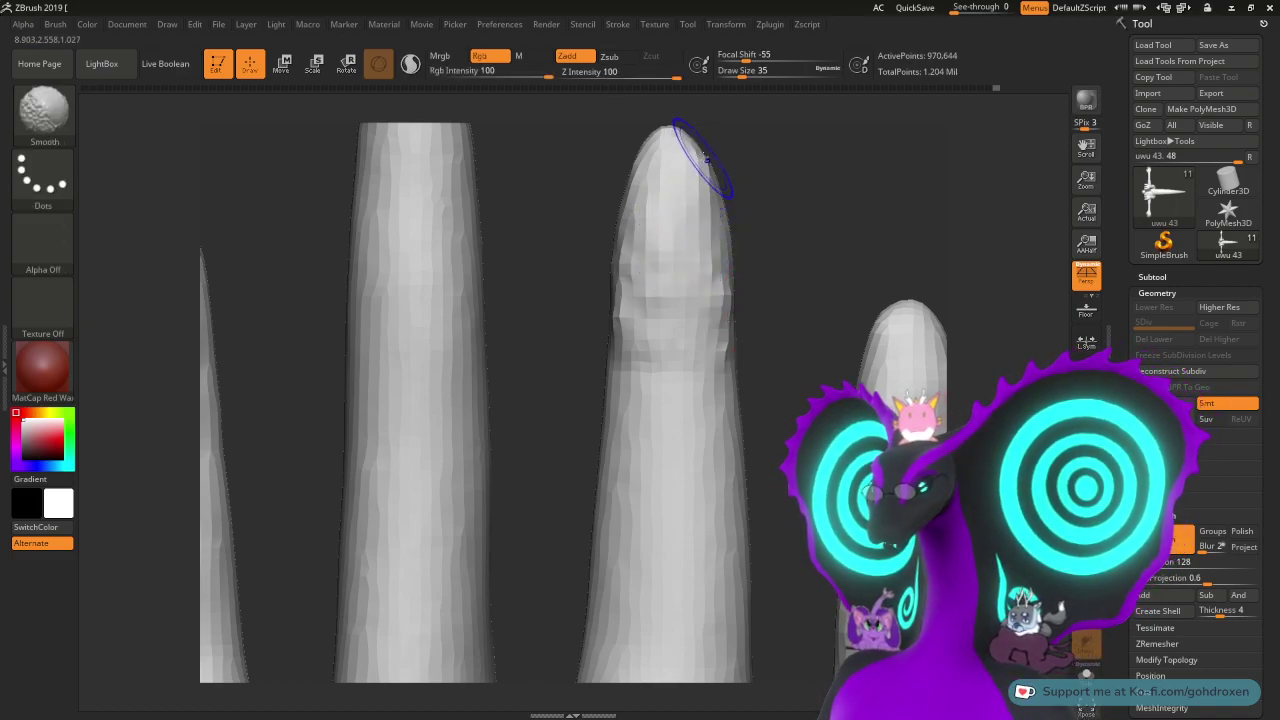
{"action": "mouse_move", "coordinate": [698, 160]}
{"action": "left_mouse_down", "text": "shift"}
{"action": "mouse_move", "coordinate": [723, 362]}
{"action": "mouse_move", "coordinate": [714, 349]}
{"action": "left_mouse_up", "text": "shift"}
{"action": "mouse_move", "coordinate": [672, 195]}
{"action": "left_mouse_down", "text": "shift"}
{"action": "mouse_move", "coordinate": [643, 283]}
{"action": "mouse_move", "coordinate": [648, 186]}
{"action": "mouse_move", "coordinate": [630, 208]}
{"action": "mouse_move", "coordinate": [612, 330]}
{"action": "mouse_move", "coordinate": [634, 346]}
{"action": "mouse_move", "coordinate": [684, 213]}
{"action": "mouse_move", "coordinate": [704, 371]}
{"action": "left_mouse_up", "text": "shift"}
{"action": "mouse_move", "coordinate": [735, 232]}
{"action": "left_mouse_down", "text": "shift"}
{"action": "mouse_move", "coordinate": [711, 274]}
{"action": "mouse_move", "coordinate": [726, 311]}
{"action": "mouse_move", "coordinate": [664, 286]}
{"action": "left_mouse_up", "text": "shift"}
{"action": "left_click_drag", "start_coordinate": [633, 229], "coordinate": [643, 277], "text": "shift"}
- Build up clay on the opposite side of the same finger's end segment and even out its surface
{"action": "mouse_move", "coordinate": [790, 242]}
{"action": "left_mouse_down"}
{"action": "mouse_move", "coordinate": [693, 208]}
{"action": "mouse_move", "coordinate": [617, 240]}
{"action": "left_mouse_up"}
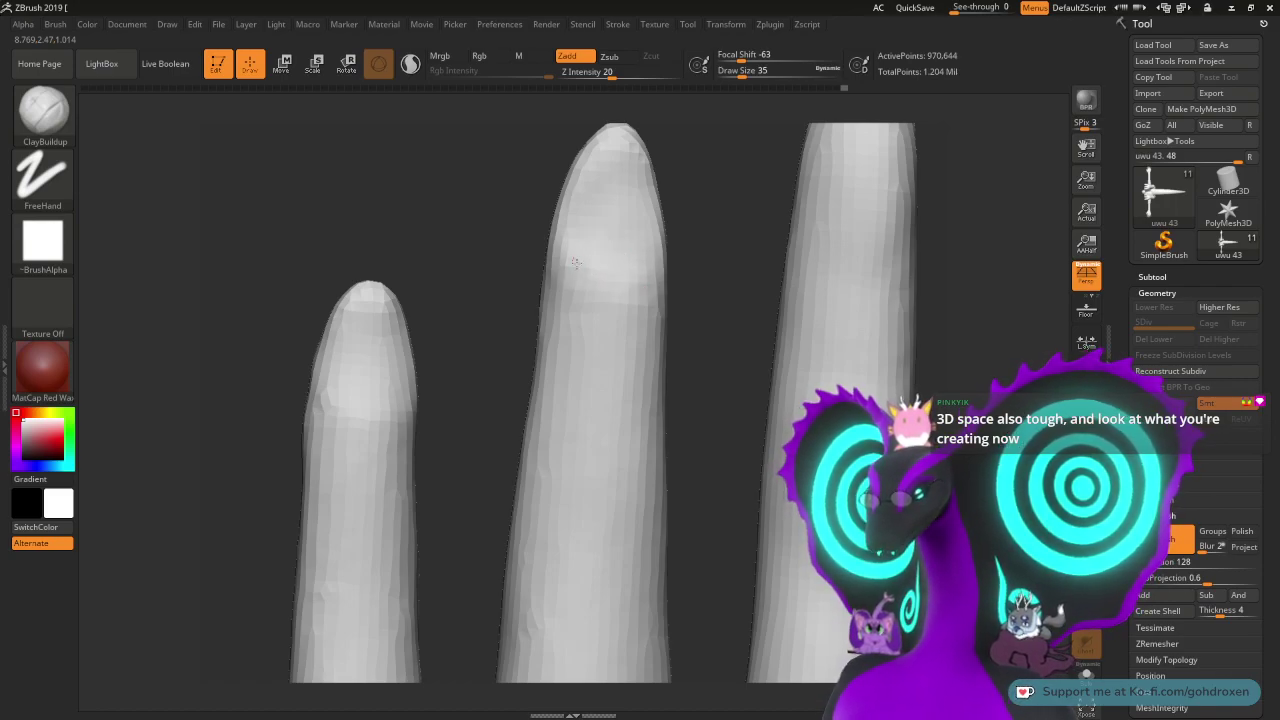
{"action": "left_click_drag", "start_coordinate": [716, 226], "coordinate": [703, 219]}
{"action": "left_click_drag", "start_coordinate": [600, 268], "coordinate": [584, 270]}
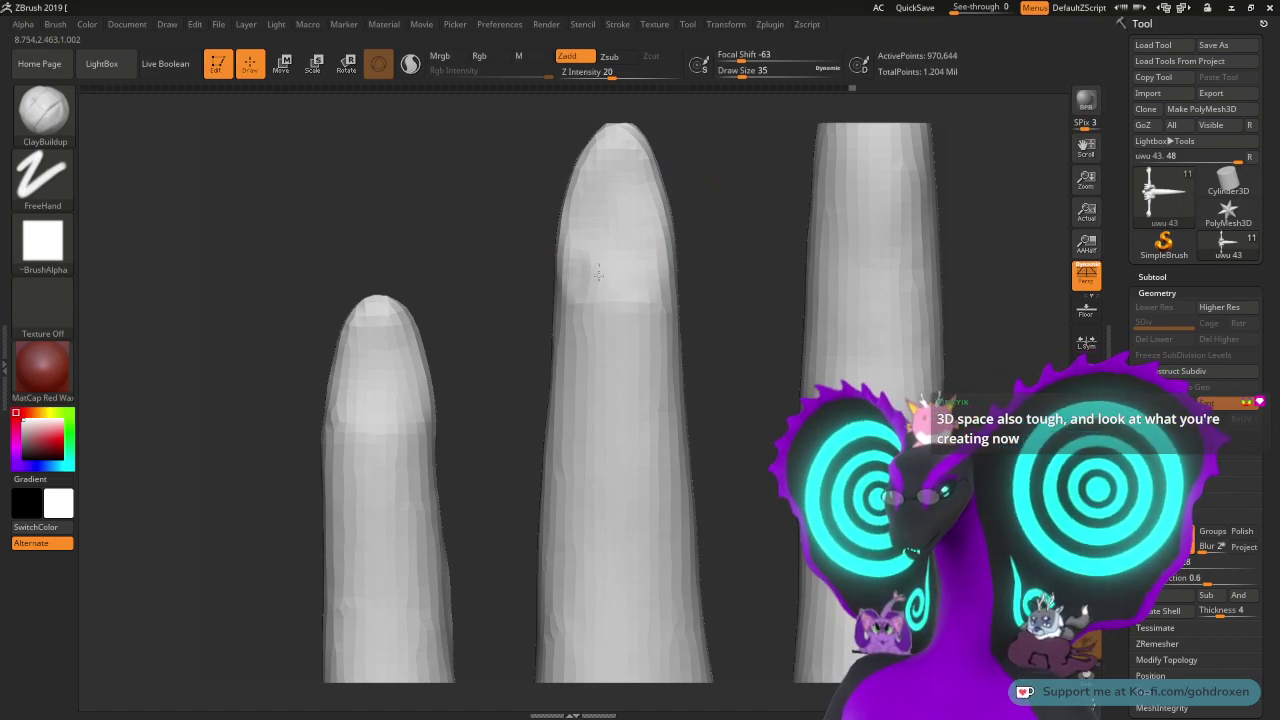
{"action": "key", "text": "shift"}
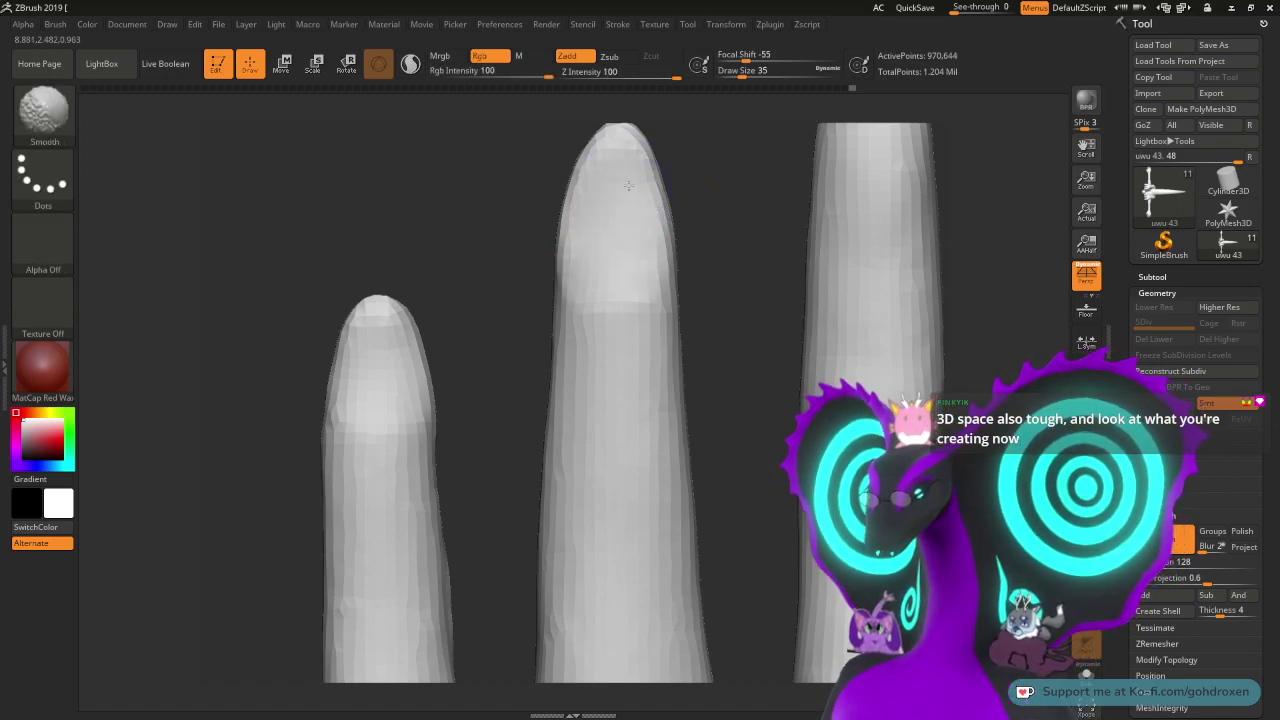
{"action": "mouse_move", "coordinate": [720, 226]}
{"action": "left_mouse_down"}
{"action": "mouse_move", "coordinate": [800, 194]}
{"action": "mouse_move", "coordinate": [757, 206]}
{"action": "mouse_move", "coordinate": [800, 215]}
{"action": "left_mouse_up"}
- Inflate the fingertip segment down to its joint with the Inflat brush at Z Intensity 10
{"action": "key", "text": "b"}
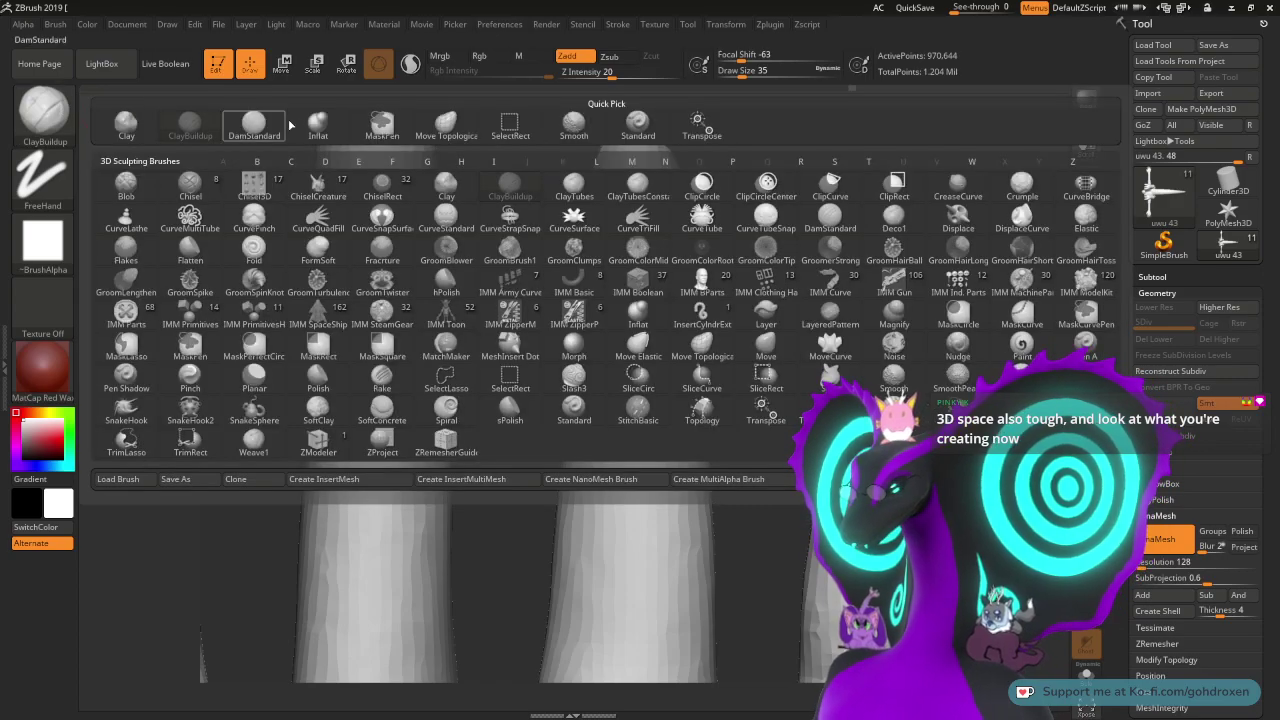
{"action": "left_click", "coordinate": [318, 123]}
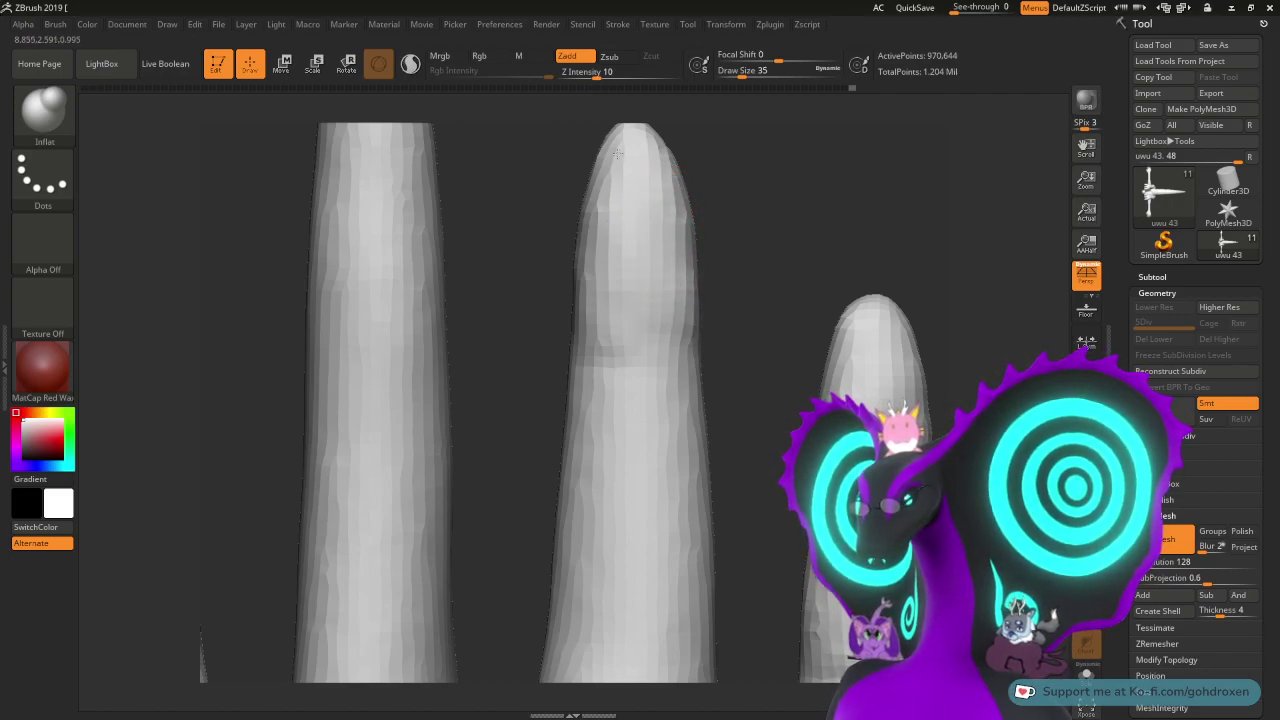
{"action": "left_click_drag", "start_coordinate": [788, 193], "coordinate": [586, 286]}
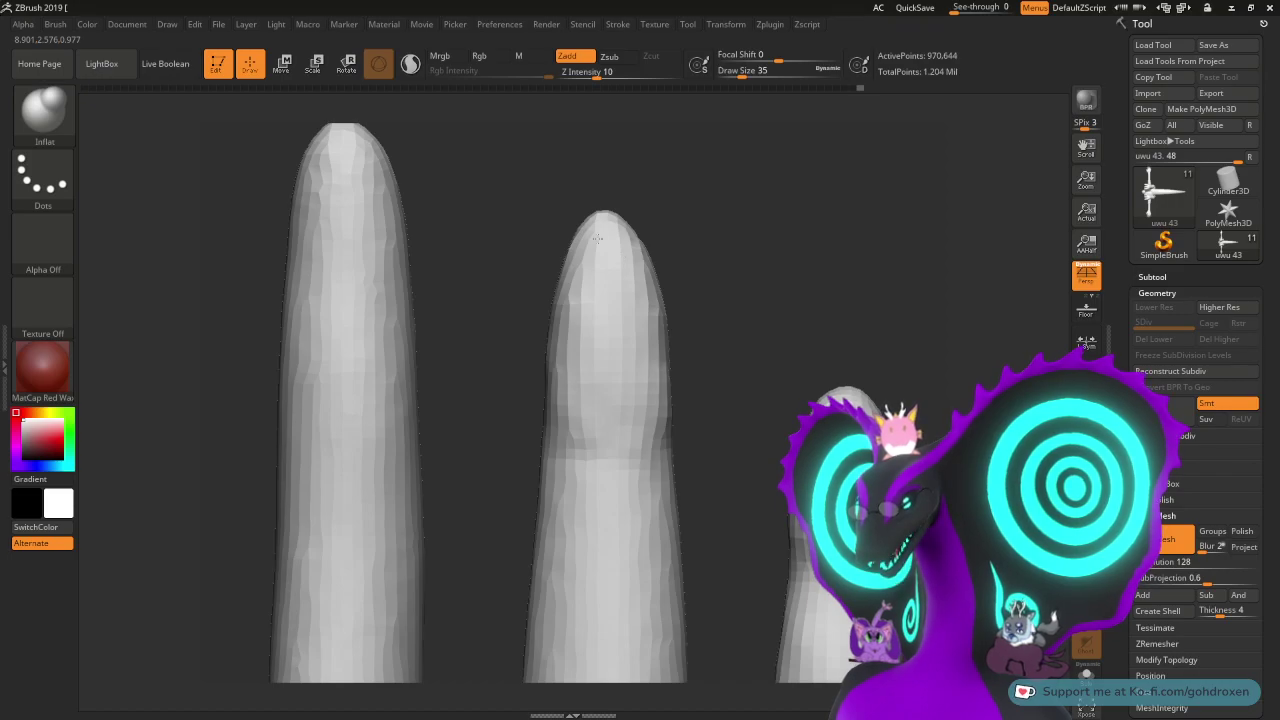
{"action": "left_click_drag", "start_coordinate": [720, 249], "coordinate": [609, 263]}
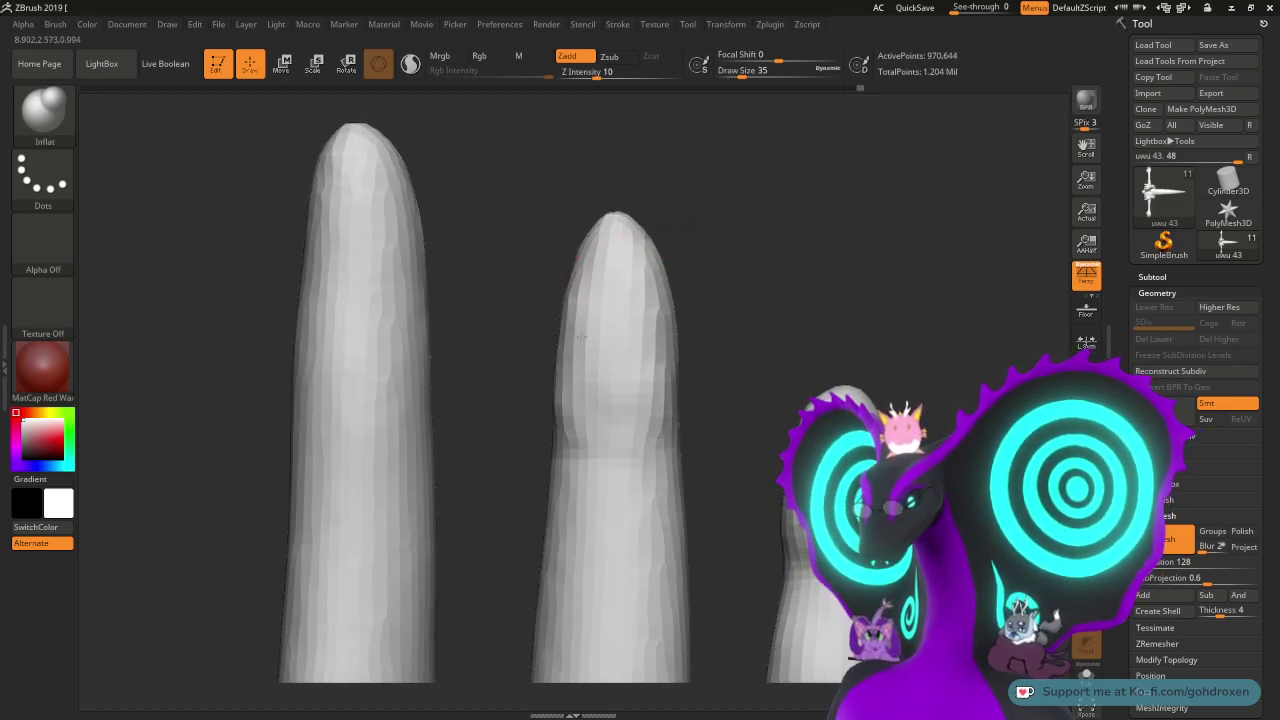
{"action": "mouse_move", "coordinate": [703, 240]}
{"action": "left_mouse_down"}
{"action": "mouse_move", "coordinate": [749, 260]}
{"action": "mouse_move", "coordinate": [720, 237]}
{"action": "mouse_move", "coordinate": [566, 323]}
{"action": "left_mouse_up"}
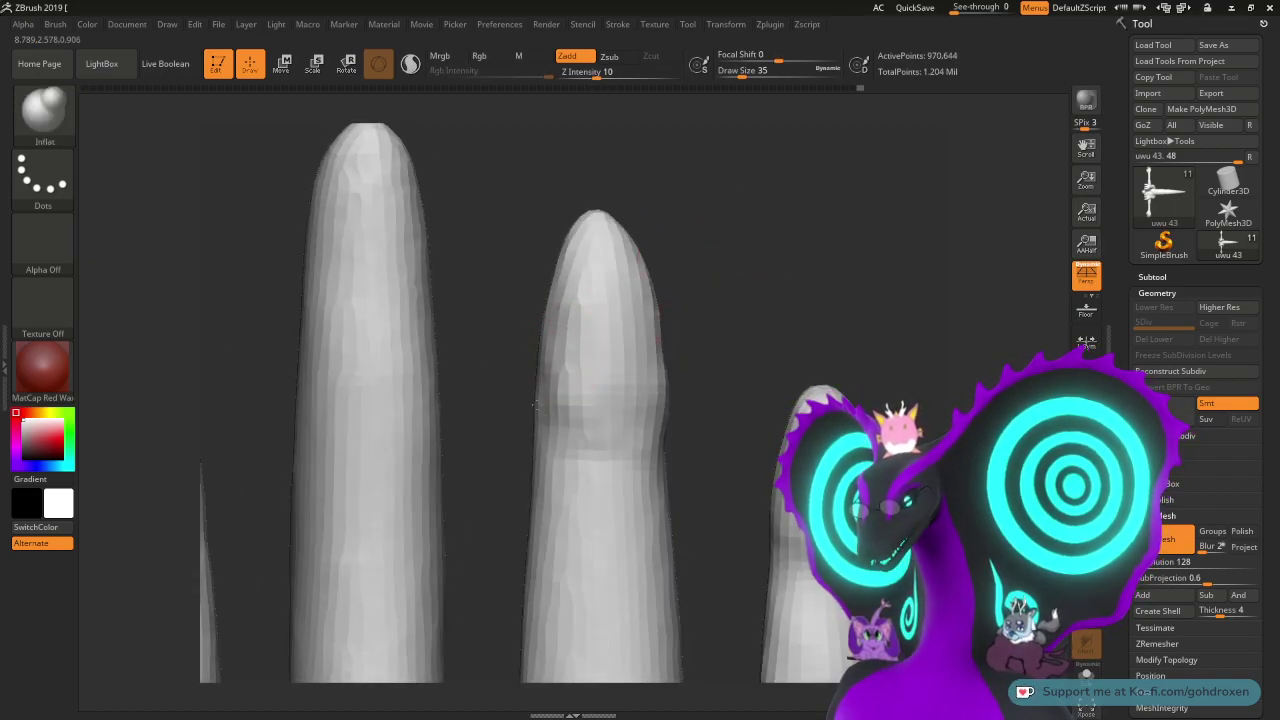
{"action": "left_click_drag", "start_coordinate": [588, 391], "coordinate": [605, 418]}
- Check the inflated fingertip from several angles and smooth its pad down to the joint
{"action": "left_click_drag", "start_coordinate": [723, 267], "coordinate": [705, 277]}
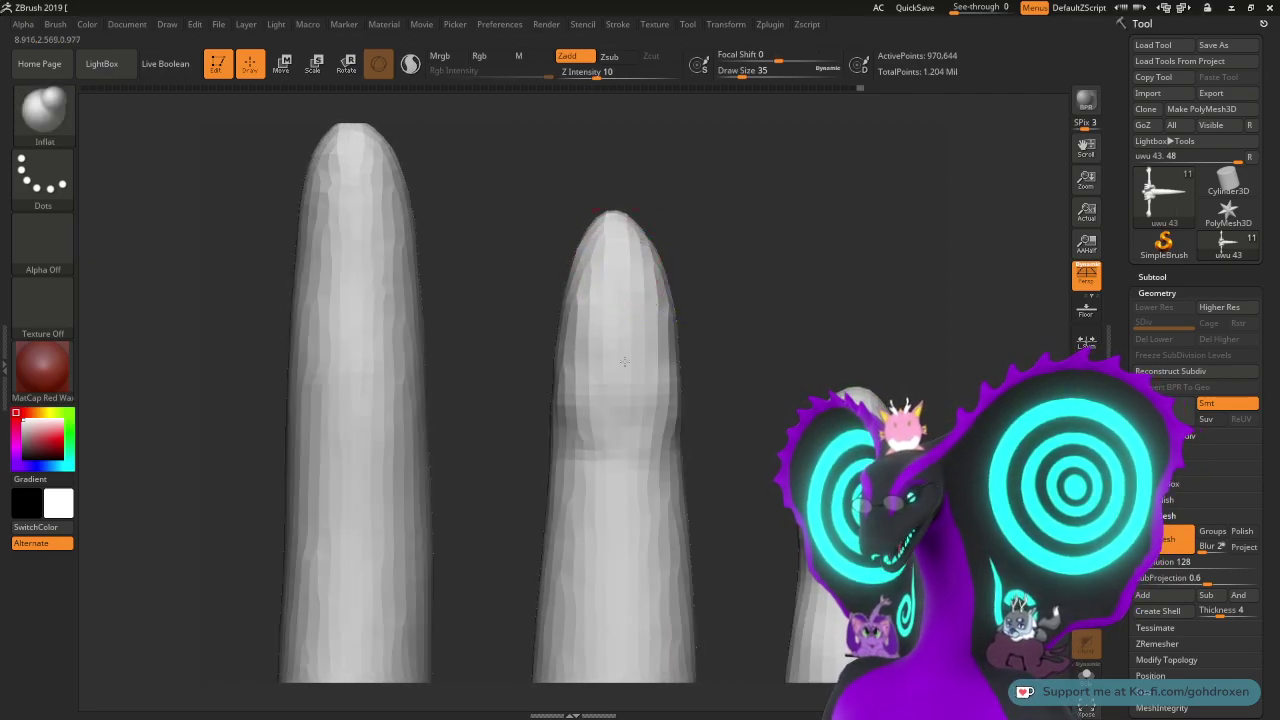
{"action": "left_click_drag", "start_coordinate": [742, 302], "coordinate": [700, 277]}
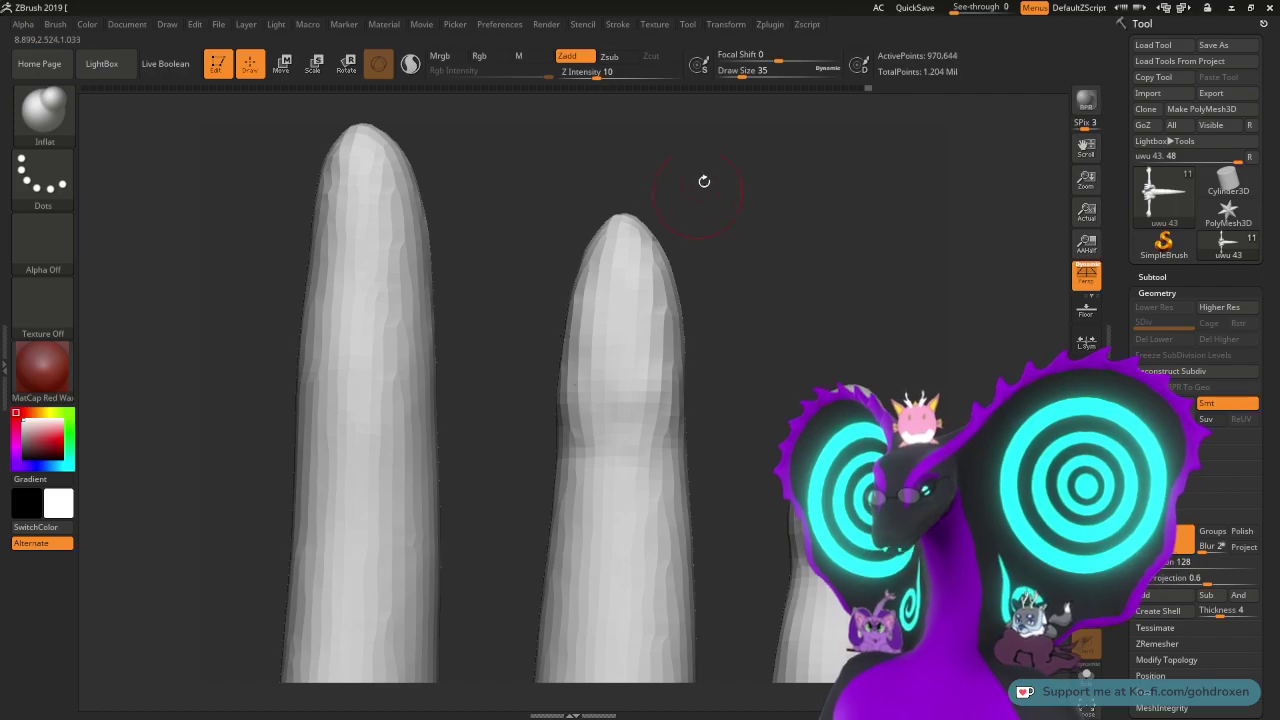
{"action": "left_click_drag", "start_coordinate": [767, 230], "coordinate": [757, 246]}
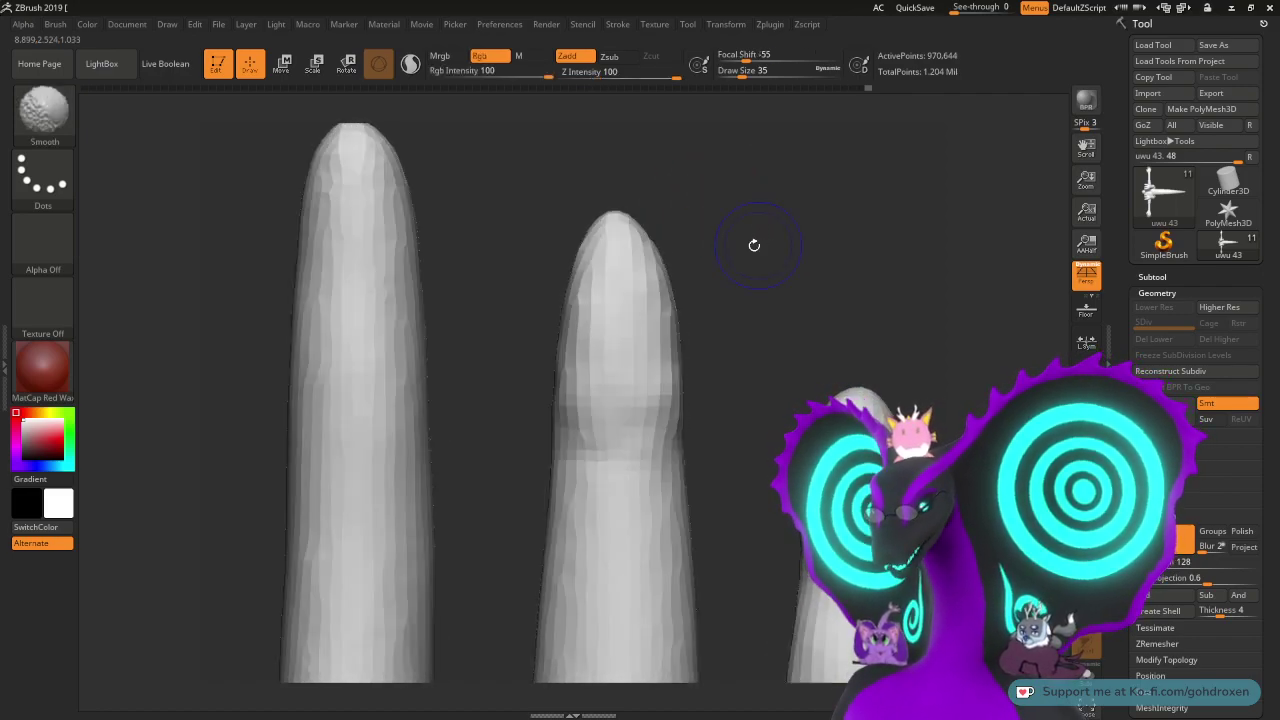
{"action": "mouse_move", "coordinate": [616, 260]}
{"action": "left_mouse_down", "text": "shift"}
{"action": "mouse_move", "coordinate": [558, 348]}
{"action": "mouse_move", "coordinate": [566, 400]}
{"action": "mouse_move", "coordinate": [591, 357]}
{"action": "mouse_move", "coordinate": [617, 371]}
{"action": "mouse_move", "coordinate": [657, 349]}
{"action": "mouse_move", "coordinate": [634, 223]}
{"action": "mouse_move", "coordinate": [665, 373]}
{"action": "left_mouse_up", "text": "shift"}
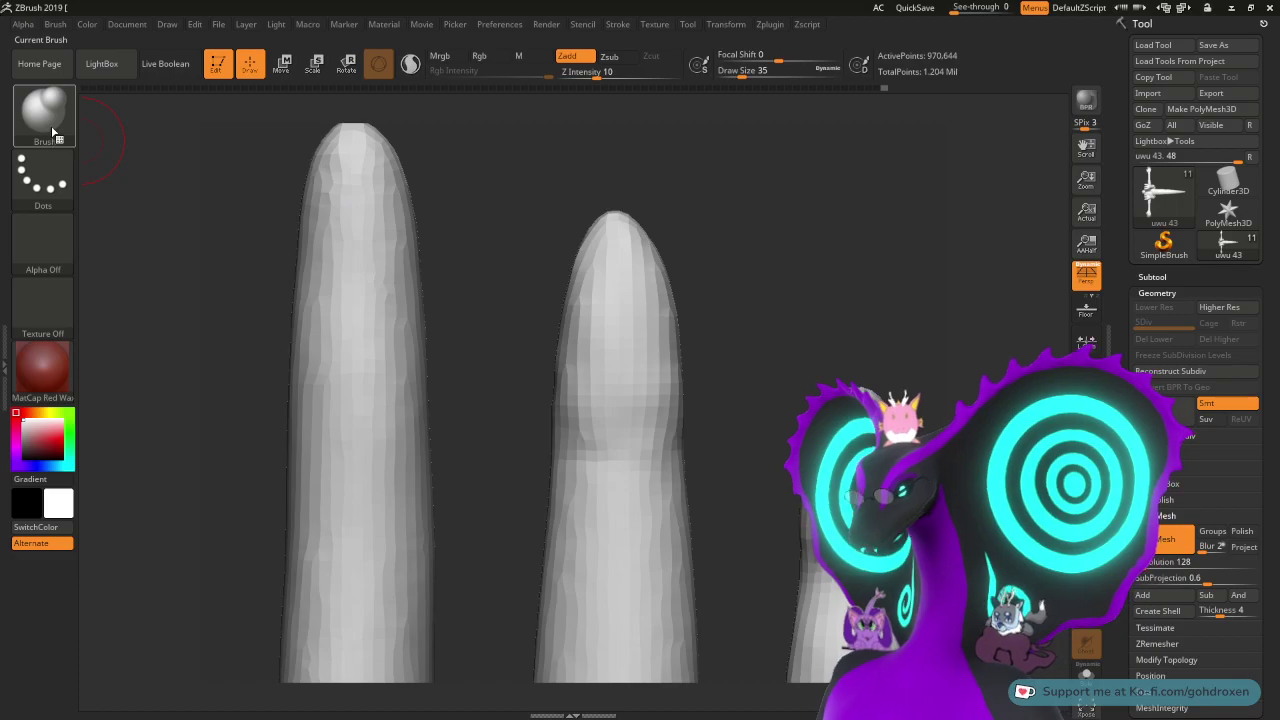
- Carve a crease across the finger joint below the fingertip segment with DamStandard at Draw Size 23
{"action": "key", "text": "b"}
{"action": "left_click", "coordinate": [254, 122]}
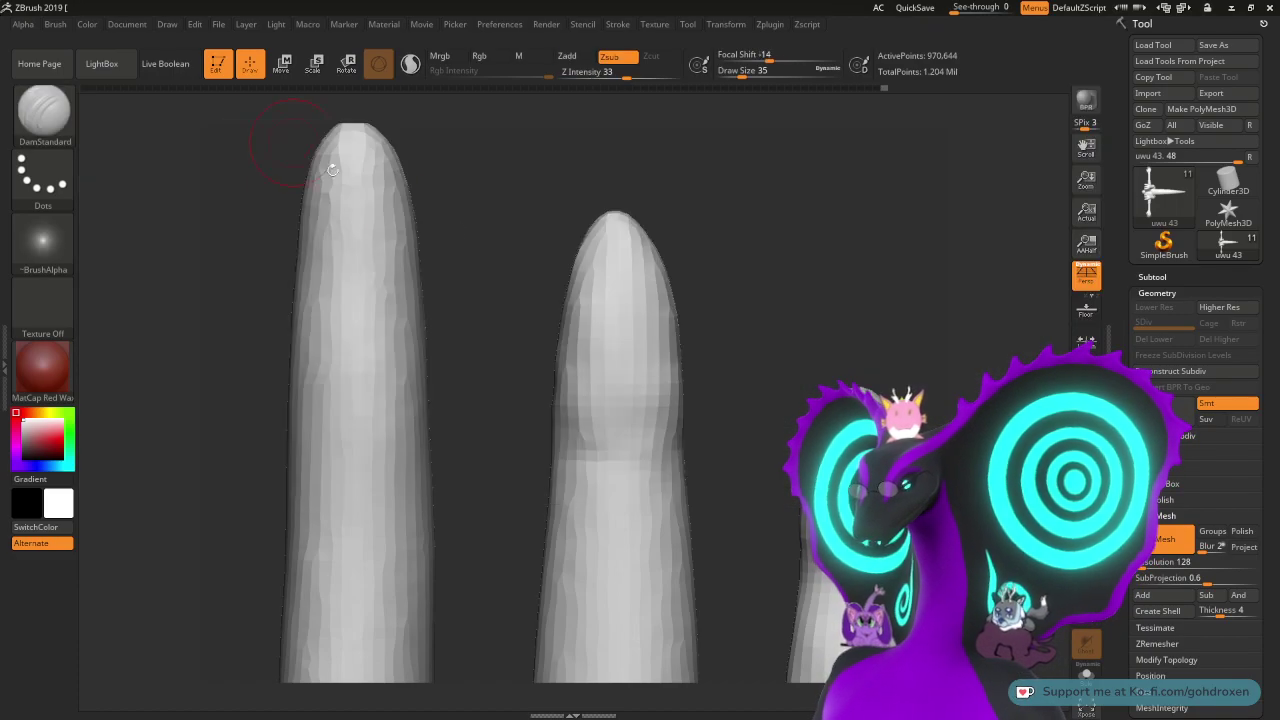
{"action": "key", "text": "space"}
{"action": "mouse_move", "coordinate": [588, 416]}
{"action": "left_mouse_down"}
{"action": "mouse_move", "coordinate": [626, 447]}
{"action": "mouse_move", "coordinate": [717, 451]}
{"action": "left_mouse_up"}
{"action": "key", "text": "space"}
{"action": "key", "text": "ctrl+z"}
{"action": "left_click_drag", "start_coordinate": [556, 447], "coordinate": [732, 449]}
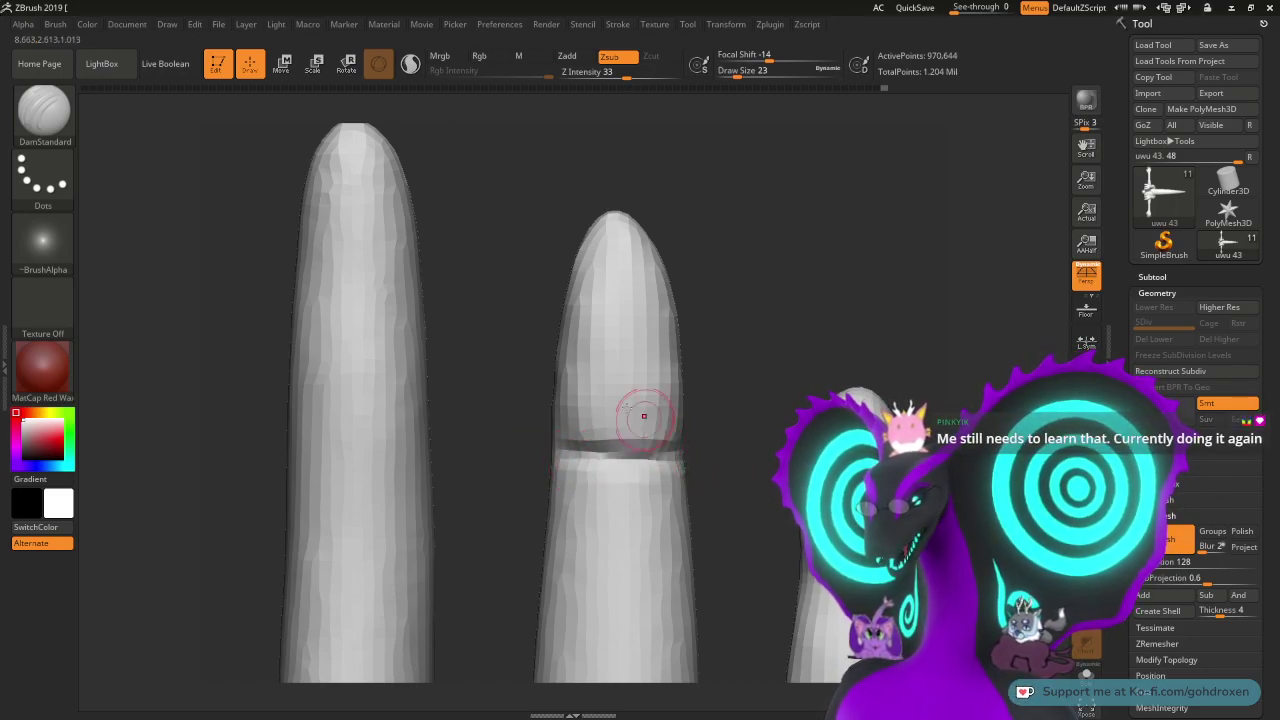
- Smooth the carved crease and its edges around the finger joint
{"action": "key", "text": "shift"}
{"action": "mouse_move", "coordinate": [613, 486]}
{"action": "left_mouse_down", "text": "shift"}
{"action": "mouse_move", "coordinate": [600, 466]}
{"action": "mouse_move", "coordinate": [624, 477]}
{"action": "left_mouse_up", "text": "shift"}
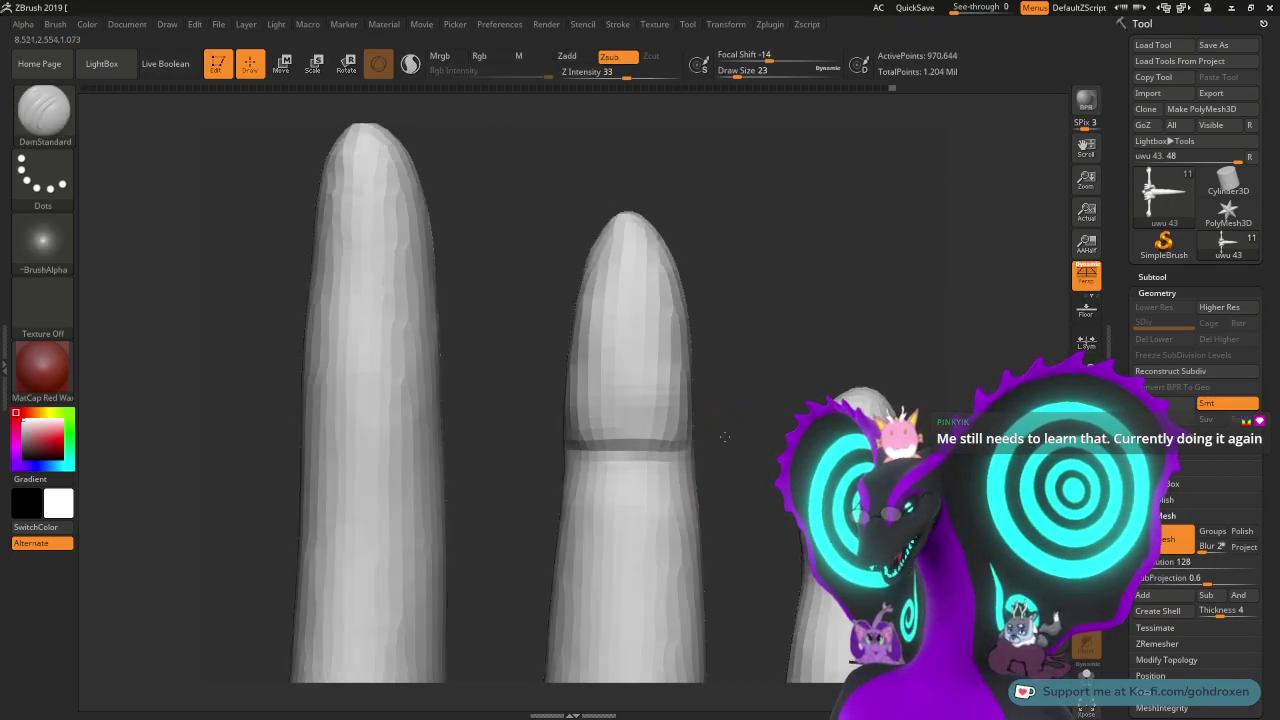
{"action": "key", "text": "shift"}
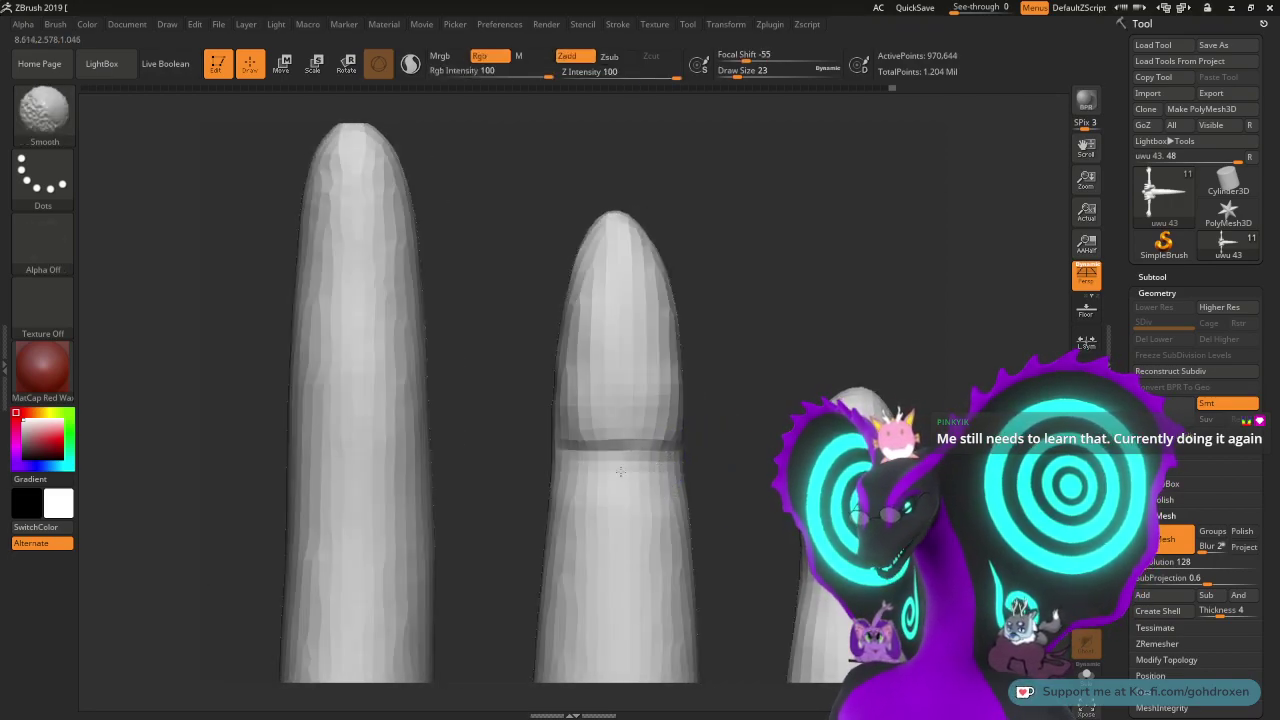
{"action": "left_click_drag", "start_coordinate": [669, 447], "coordinate": [667, 478], "text": "shift"}
{"action": "left_click_drag", "start_coordinate": [577, 446], "coordinate": [573, 432], "text": "shift"}
{"action": "left_click_drag", "start_coordinate": [790, 344], "coordinate": [763, 342]}
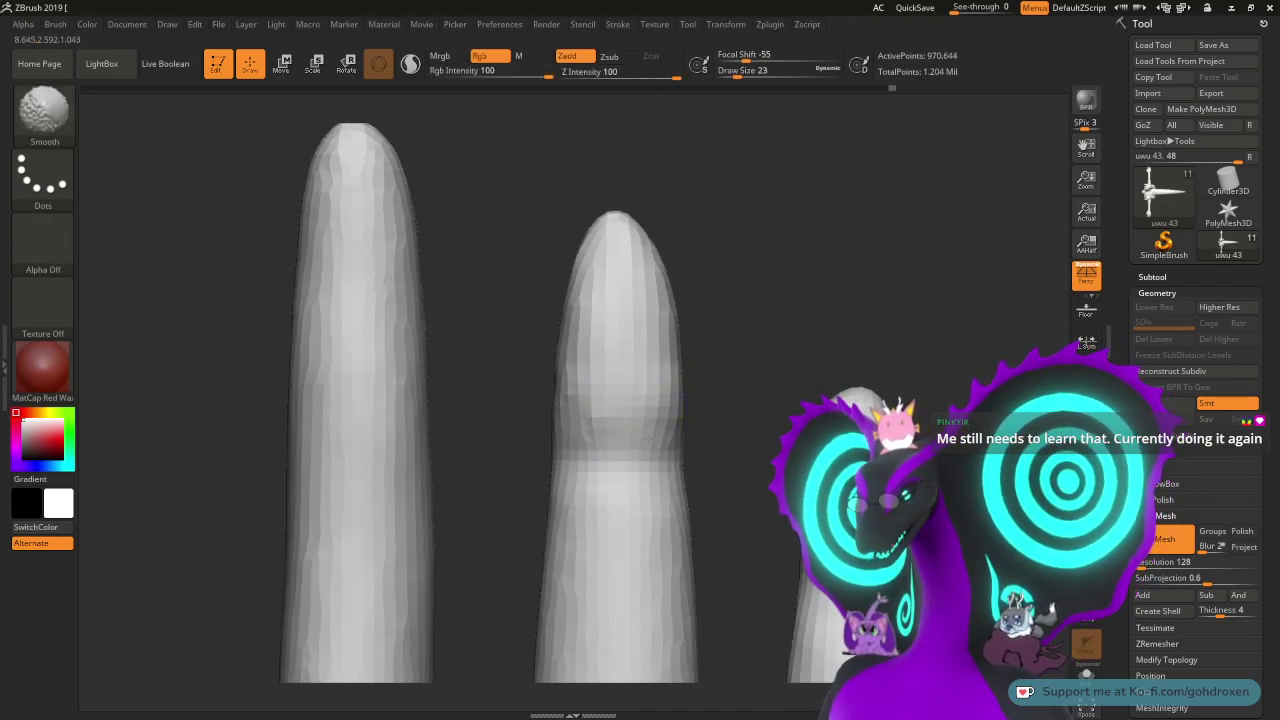
{"action": "key", "text": "shift"}
{"action": "key", "text": "shift"}
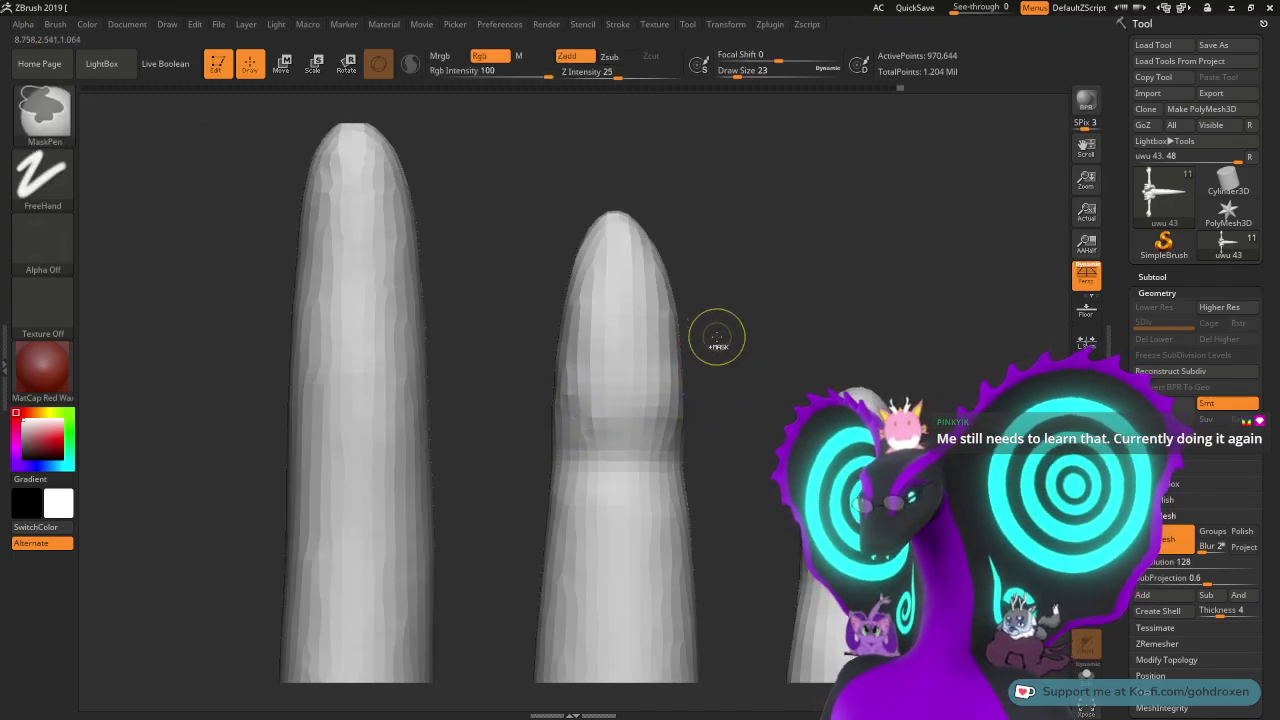
- Smooth the band just above the crease below the fingertip segment
{"action": "key", "text": "shift"}
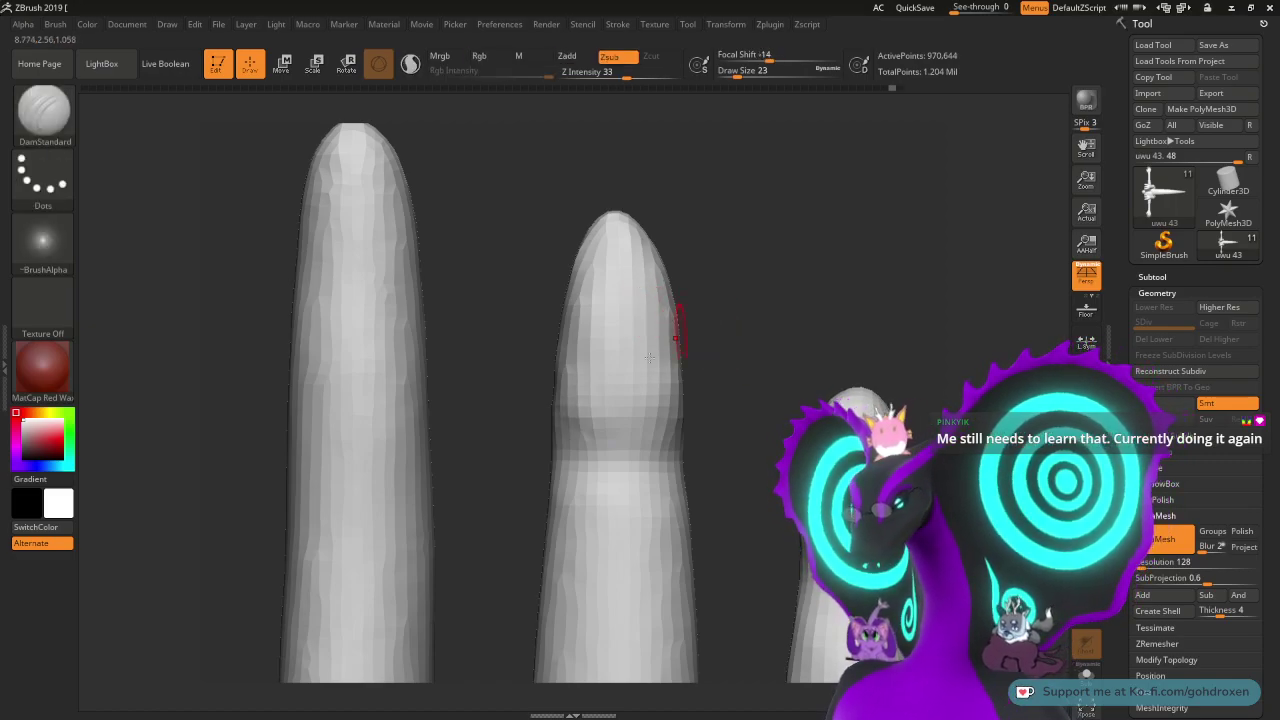
{"action": "key", "text": "shift"}
{"action": "left_click_drag", "start_coordinate": [577, 432], "coordinate": [622, 432], "text": "shift"}
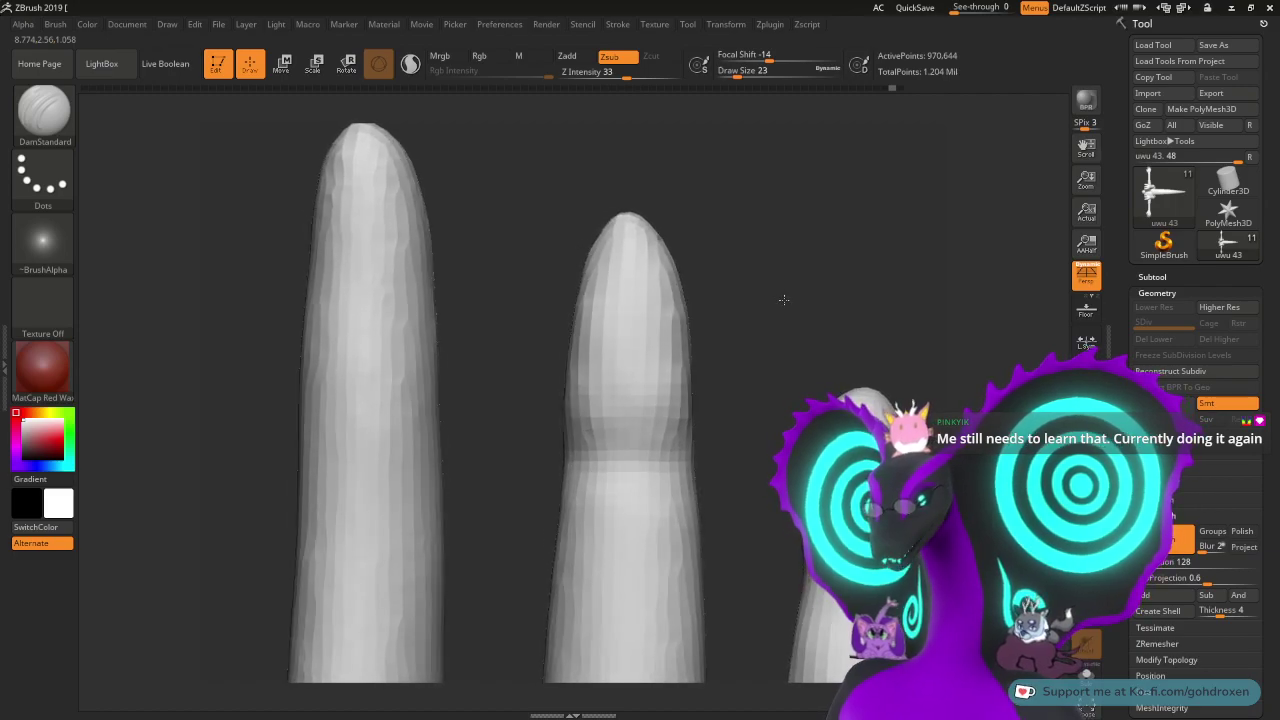
{"action": "key", "text": "shift"}
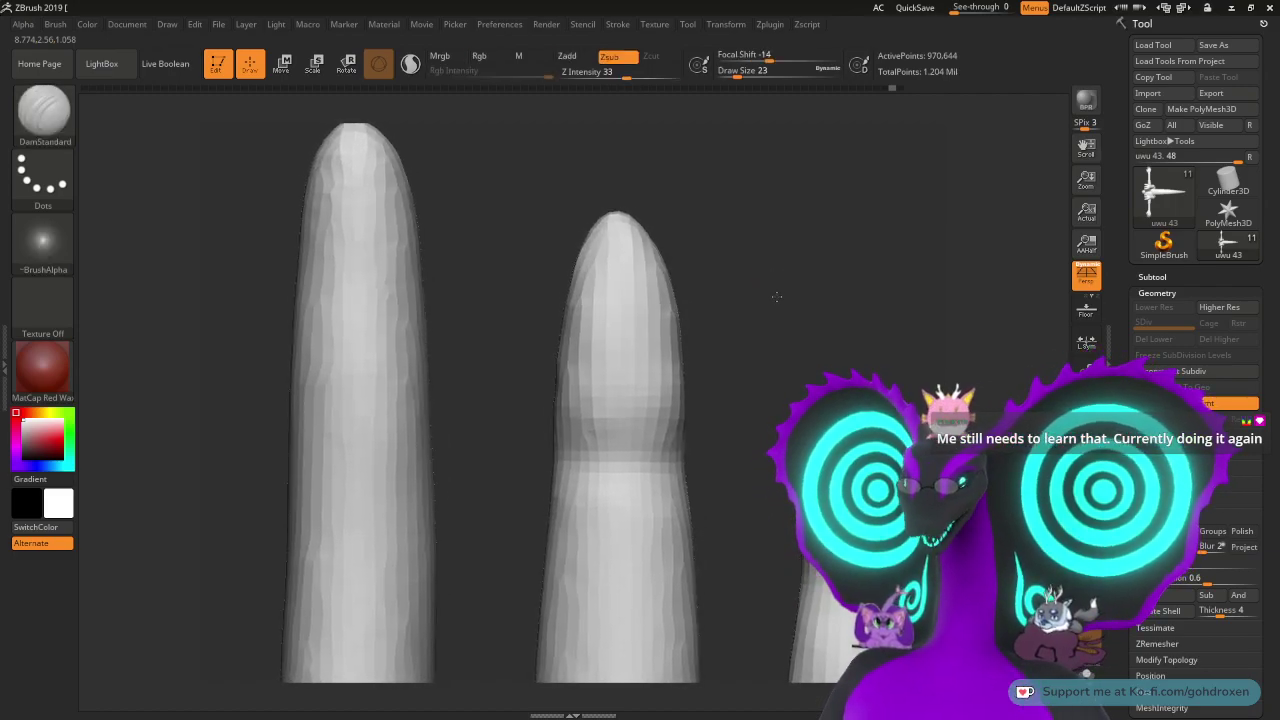
{"action": "left_click_drag", "start_coordinate": [786, 298], "coordinate": [802, 314], "text": "alt"}
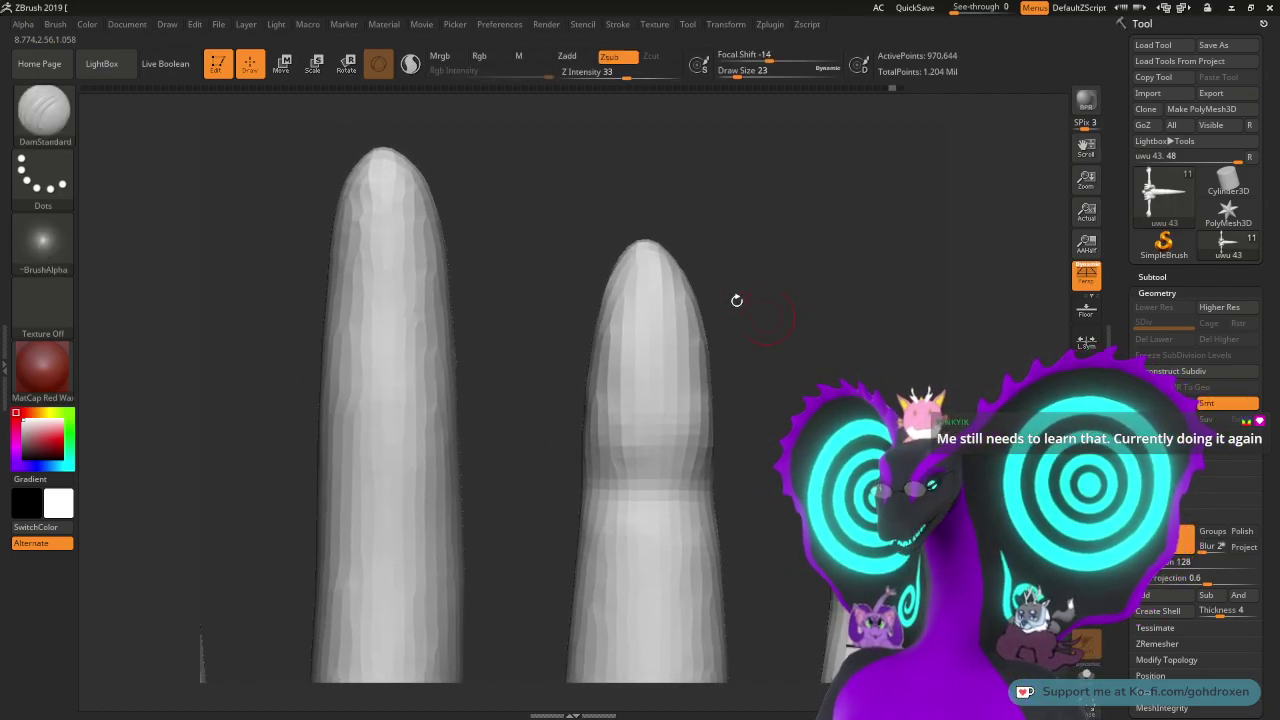
- Inflate the fingertip segment and its sides above the joint crease with the Inflat brush at Z Intensity 10, working from several angles
{"action": "left_click", "coordinate": [43, 110]}
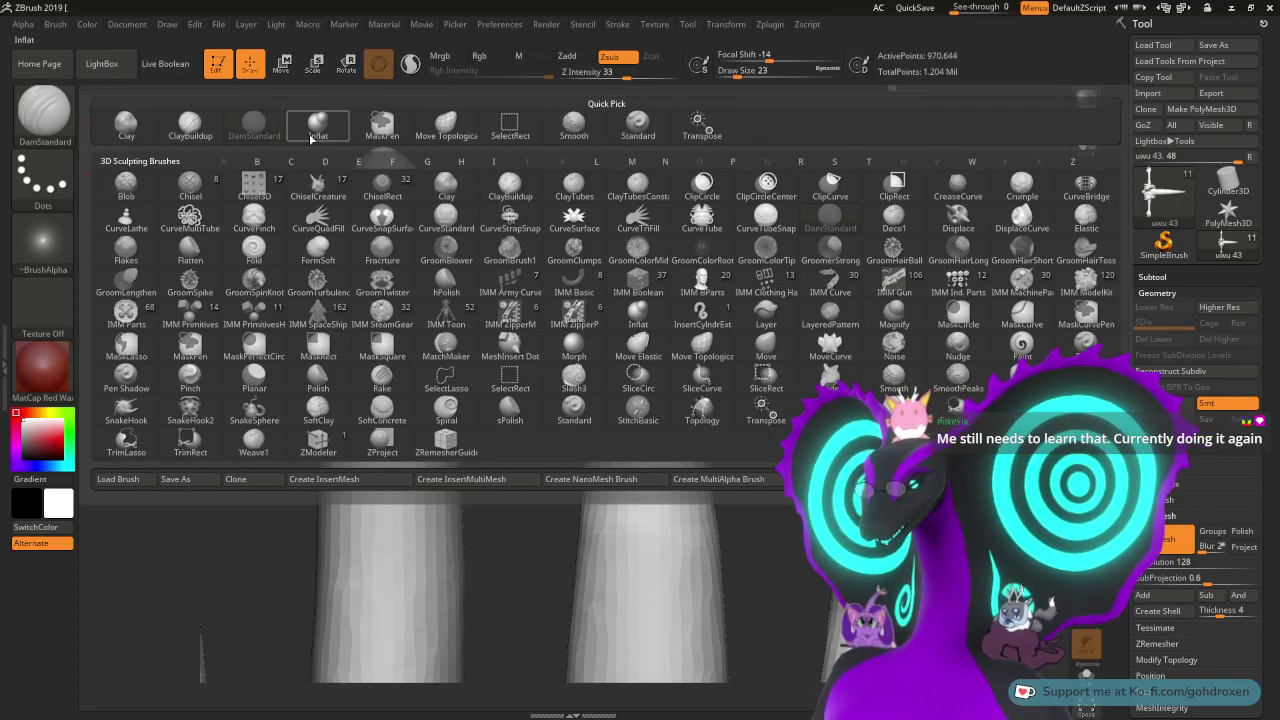
{"action": "left_click", "coordinate": [314, 132]}
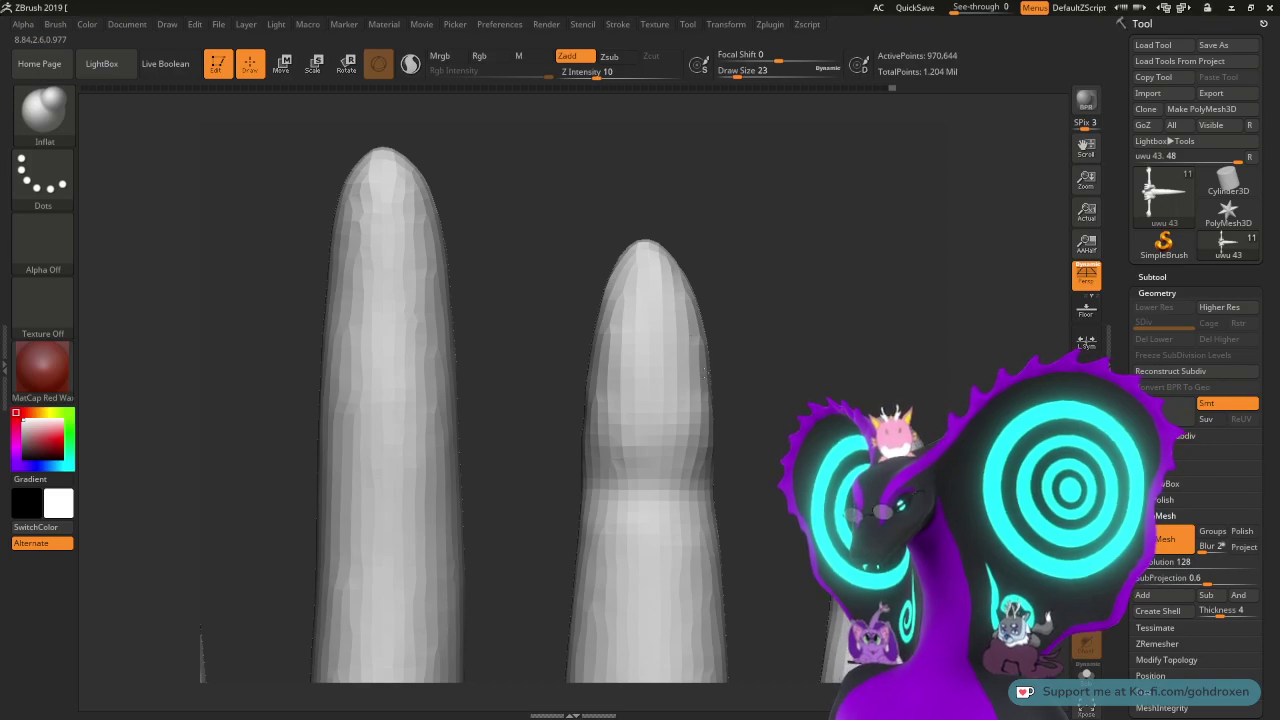
{"action": "mouse_move", "coordinate": [795, 276]}
{"action": "left_mouse_down"}
{"action": "mouse_move", "coordinate": [733, 280]}
{"action": "mouse_move", "coordinate": [798, 291]}
{"action": "left_mouse_up"}
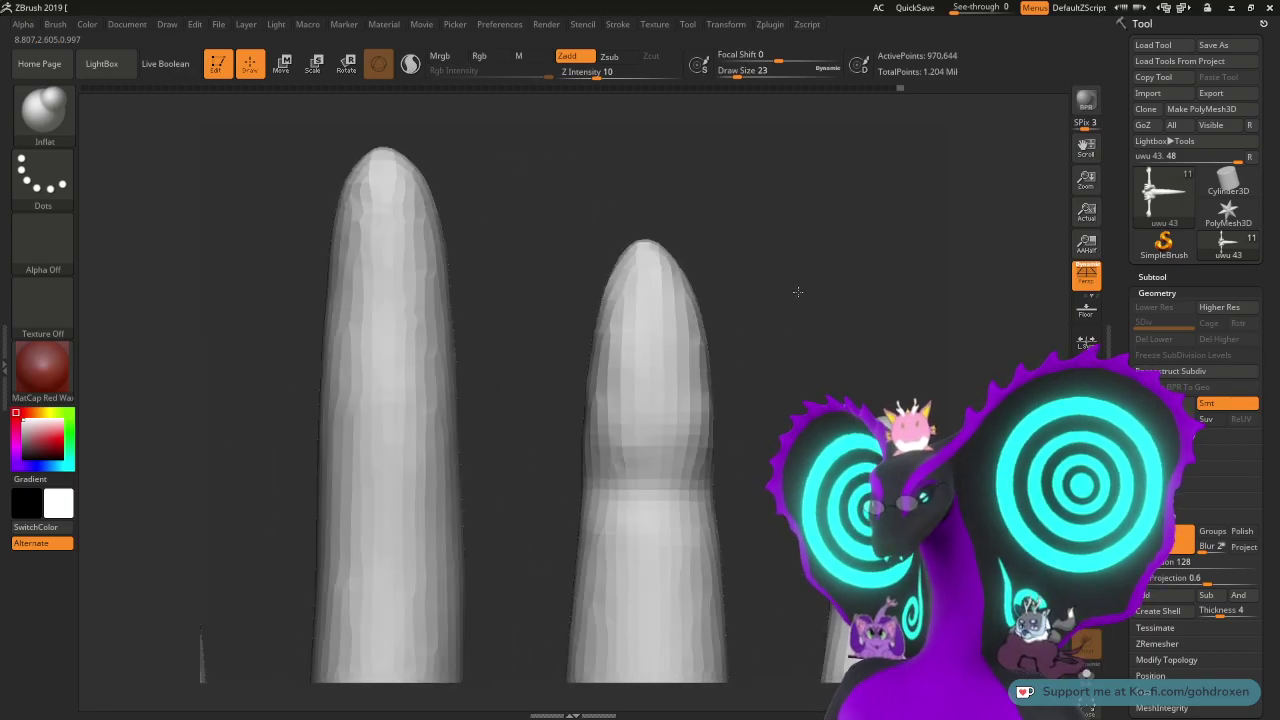
{"action": "left_click_drag", "start_coordinate": [781, 334], "coordinate": [811, 240]}
{"action": "key", "text": "shift"}
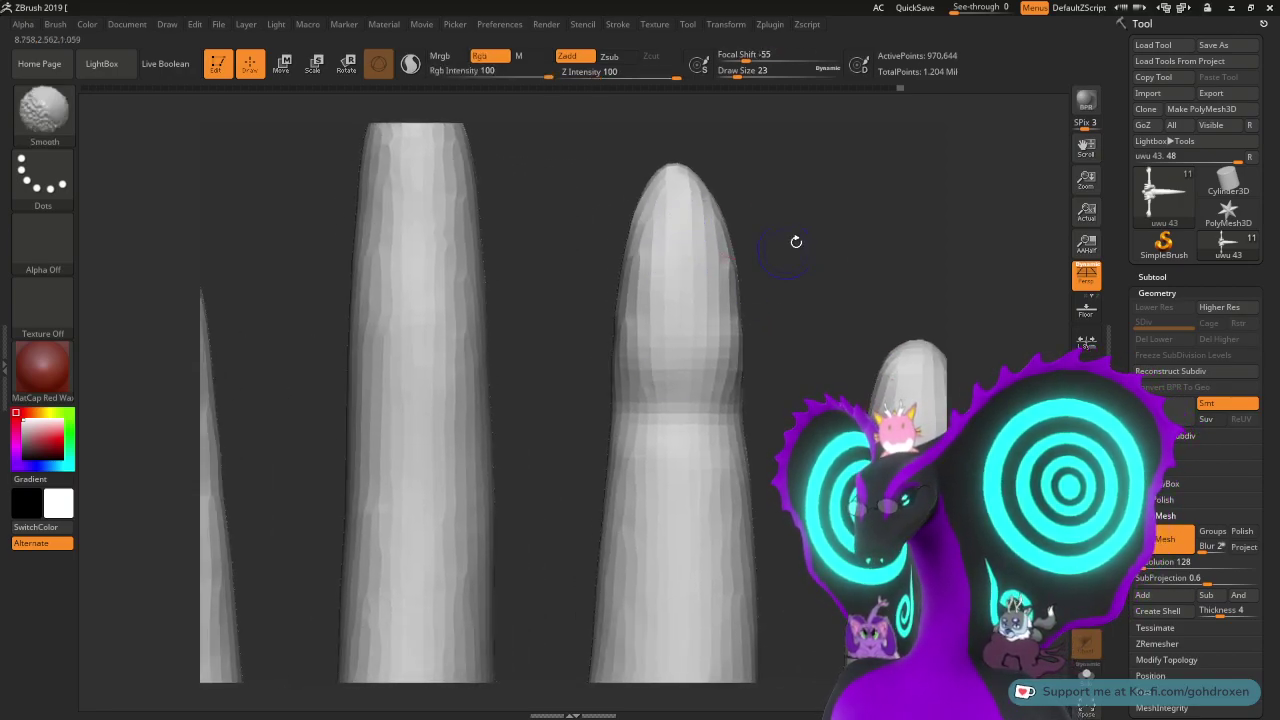
{"action": "mouse_move", "coordinate": [794, 286]}
{"action": "left_mouse_down"}
{"action": "mouse_move", "coordinate": [774, 194]}
{"action": "mouse_move", "coordinate": [723, 209]}
{"action": "mouse_move", "coordinate": [733, 310]}
{"action": "mouse_move", "coordinate": [714, 280]}
{"action": "mouse_move", "coordinate": [717, 360]}
{"action": "left_mouse_up"}
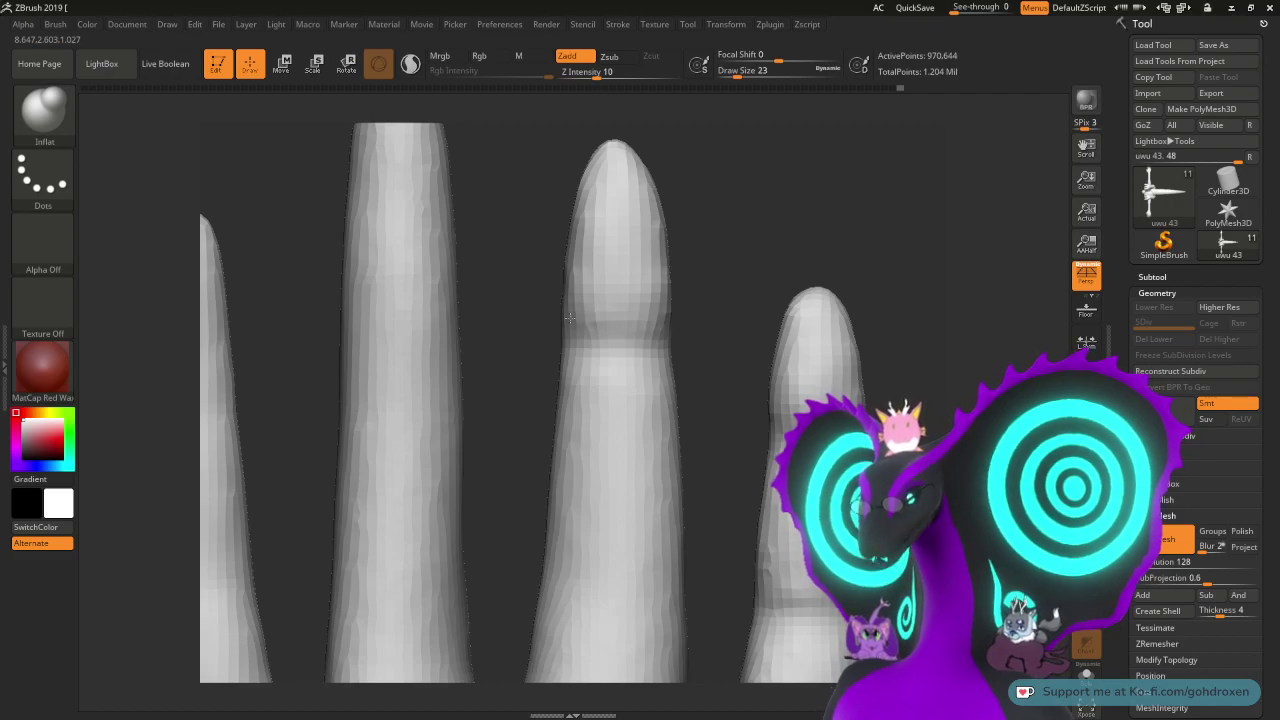
{"action": "left_click_drag", "start_coordinate": [731, 278], "coordinate": [663, 229]}
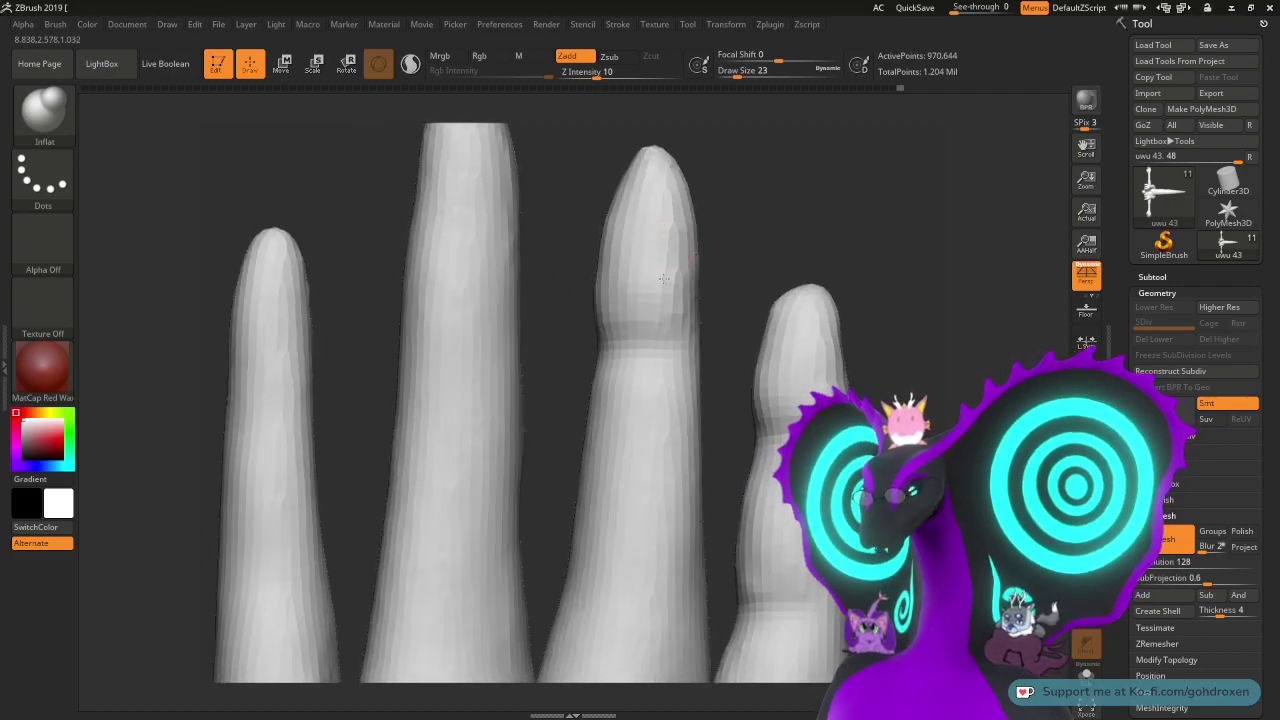
{"action": "mouse_move", "coordinate": [749, 206]}
{"action": "left_mouse_down", "text": "shift"}
{"action": "mouse_move", "coordinate": [783, 209]}
{"action": "mouse_move", "coordinate": [686, 240]}
{"action": "left_mouse_up", "text": "shift"}
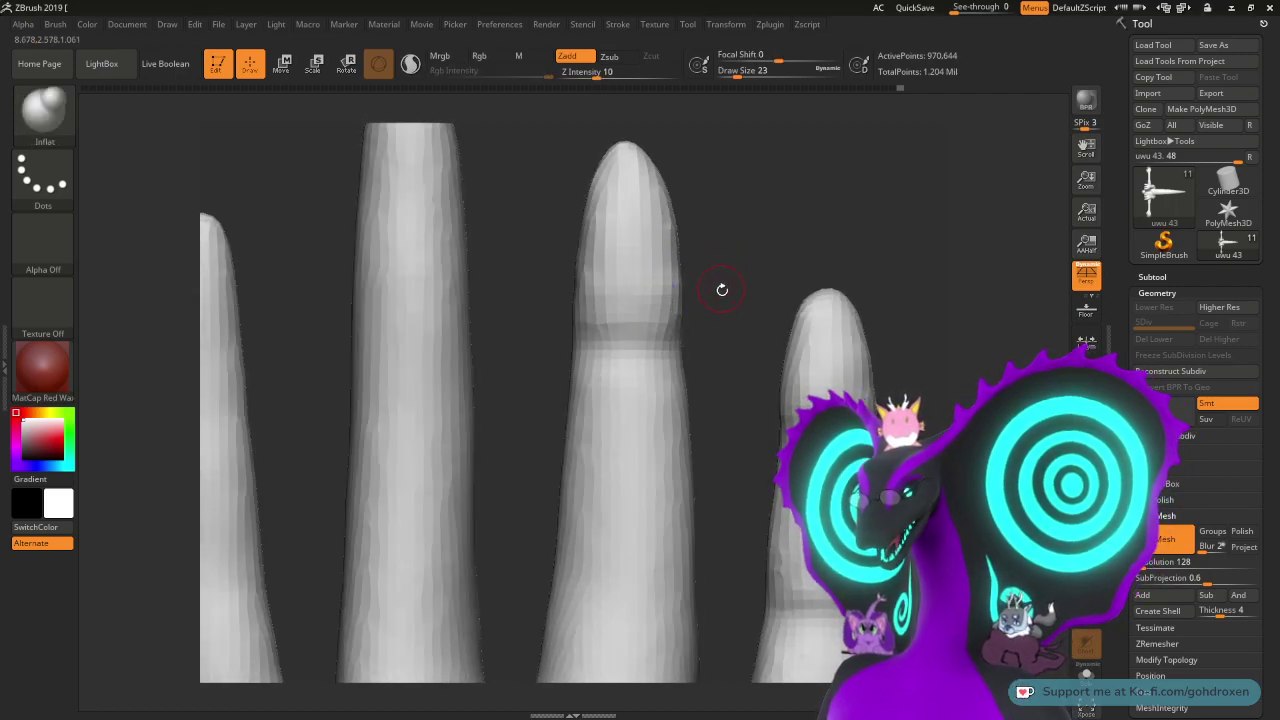
{"action": "left_click_drag", "start_coordinate": [726, 309], "coordinate": [771, 303]}
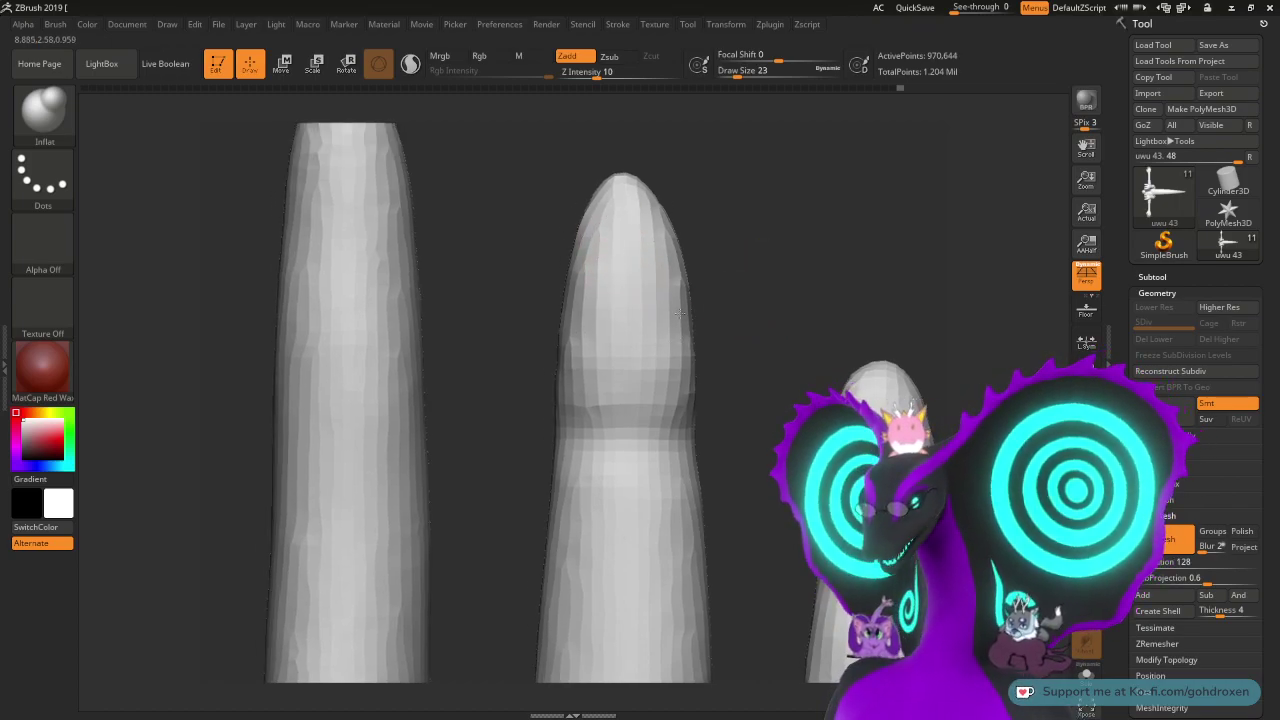
{"action": "left_click_drag", "start_coordinate": [757, 273], "coordinate": [675, 274]}
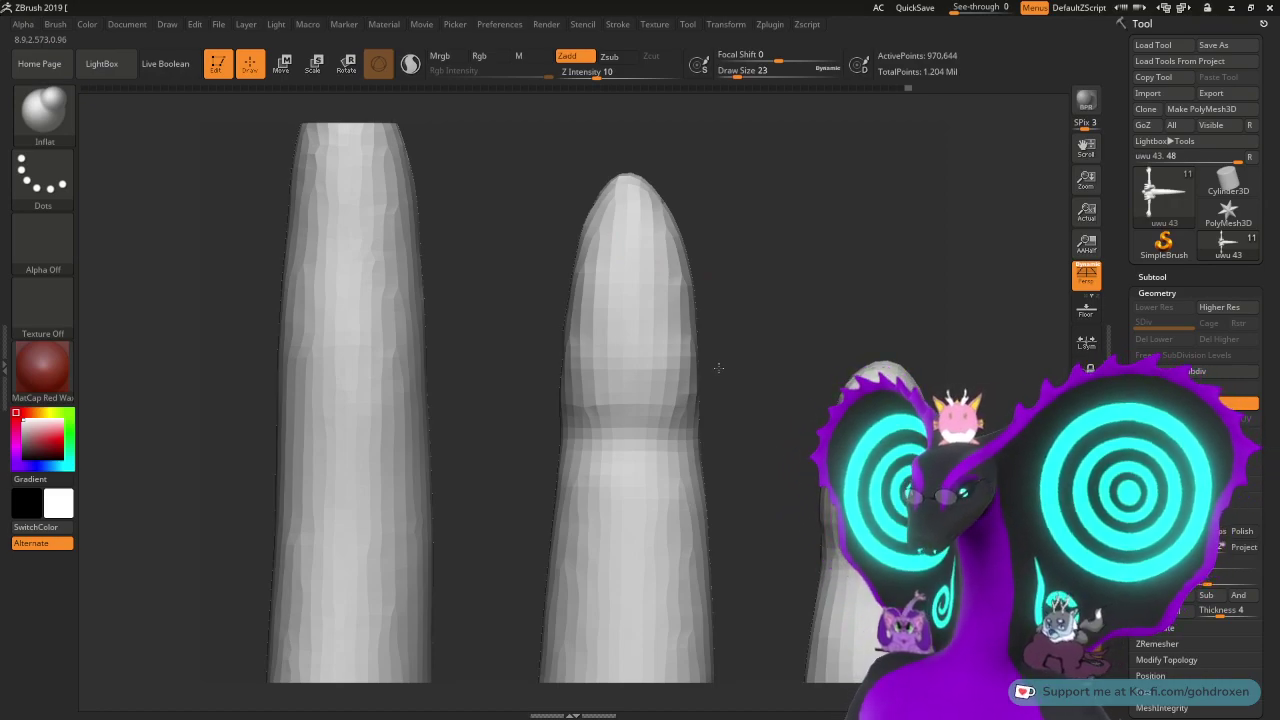
- Build up a raised pad on the finger segment below the joint crease with ClayBuildup at Draw Size 29
{"action": "left_click_drag", "start_coordinate": [790, 306], "coordinate": [763, 280]}
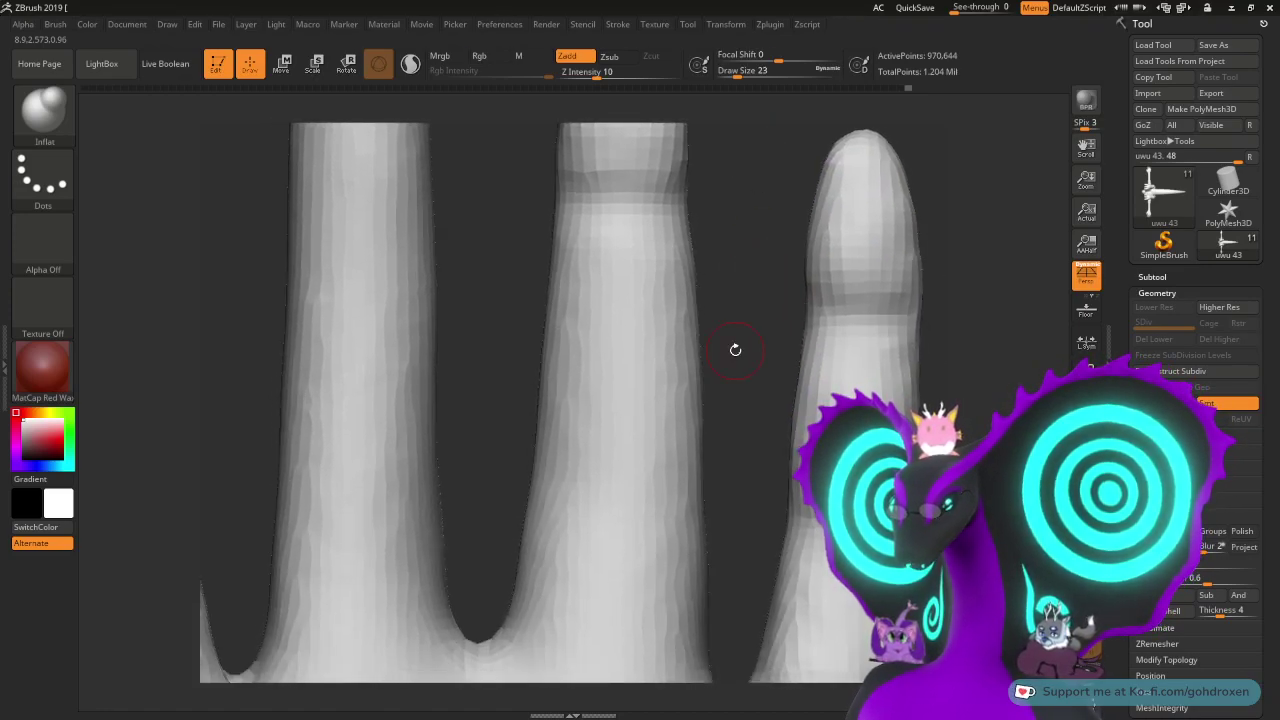
{"action": "mouse_move", "coordinate": [738, 330]}
{"action": "left_mouse_down"}
{"action": "mouse_move", "coordinate": [760, 323]}
{"action": "mouse_move", "coordinate": [749, 303]}
{"action": "mouse_move", "coordinate": [751, 334]}
{"action": "left_mouse_up"}
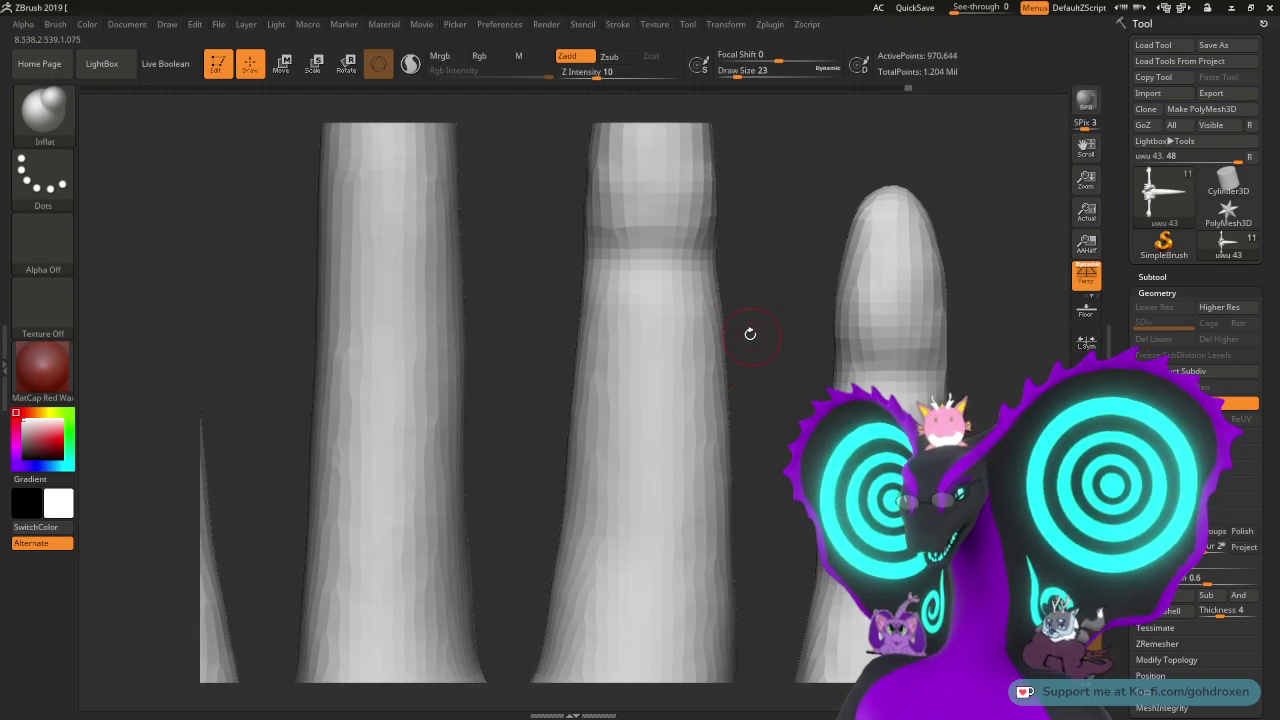
{"action": "key", "text": "b"}
{"action": "key", "text": "c"}
{"action": "key", "text": "b"}
{"action": "right_click", "coordinate": [663, 309]}
{"action": "left_click_drag", "start_coordinate": [663, 313], "coordinate": [669, 312]}
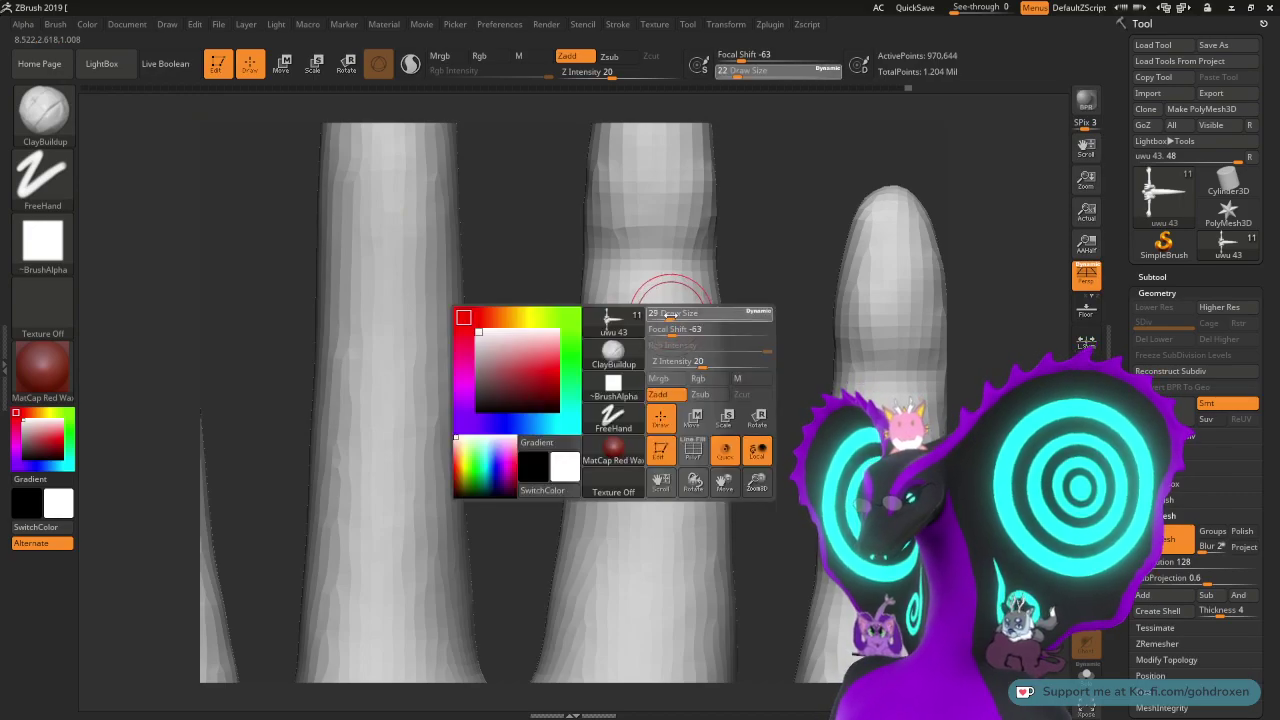
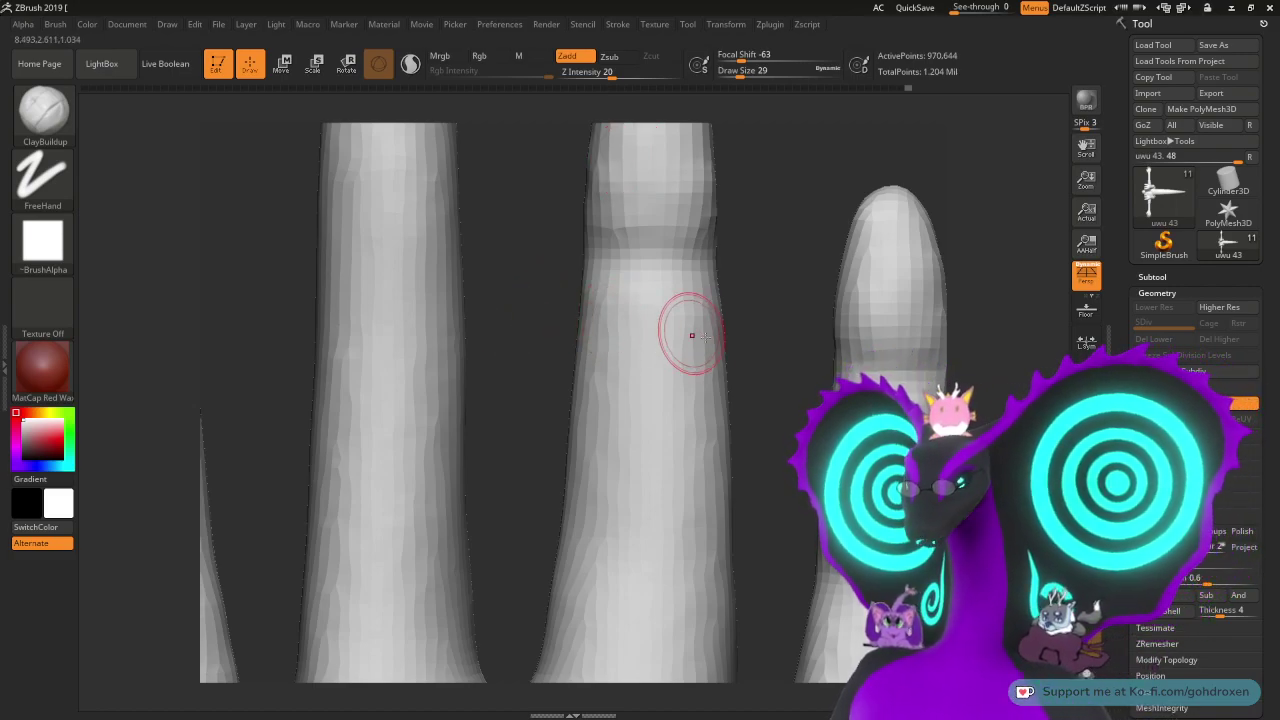
{"action": "left_click_drag", "start_coordinate": [752, 323], "coordinate": [722, 293], "text": "alt"}
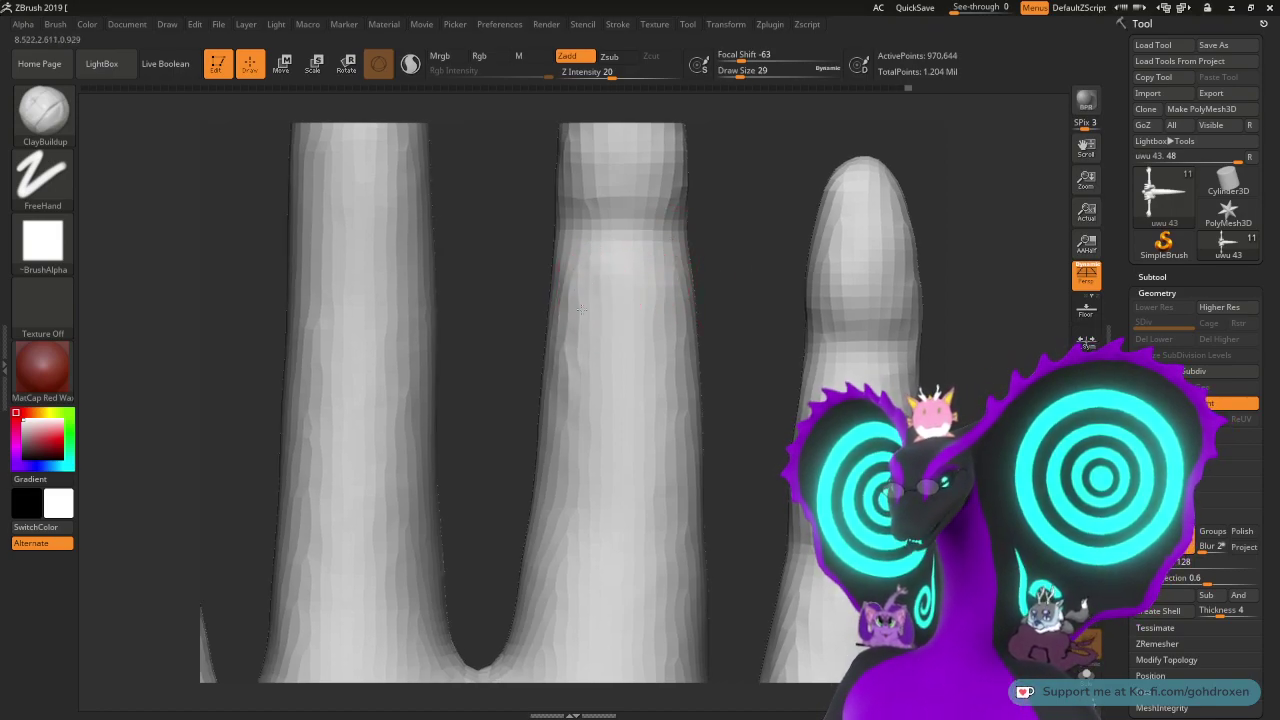
{"action": "mouse_move", "coordinate": [643, 402]}
{"action": "left_mouse_down"}
{"action": "mouse_move", "coordinate": [667, 302]}
{"action": "mouse_move", "coordinate": [679, 367]}
{"action": "left_mouse_up"}
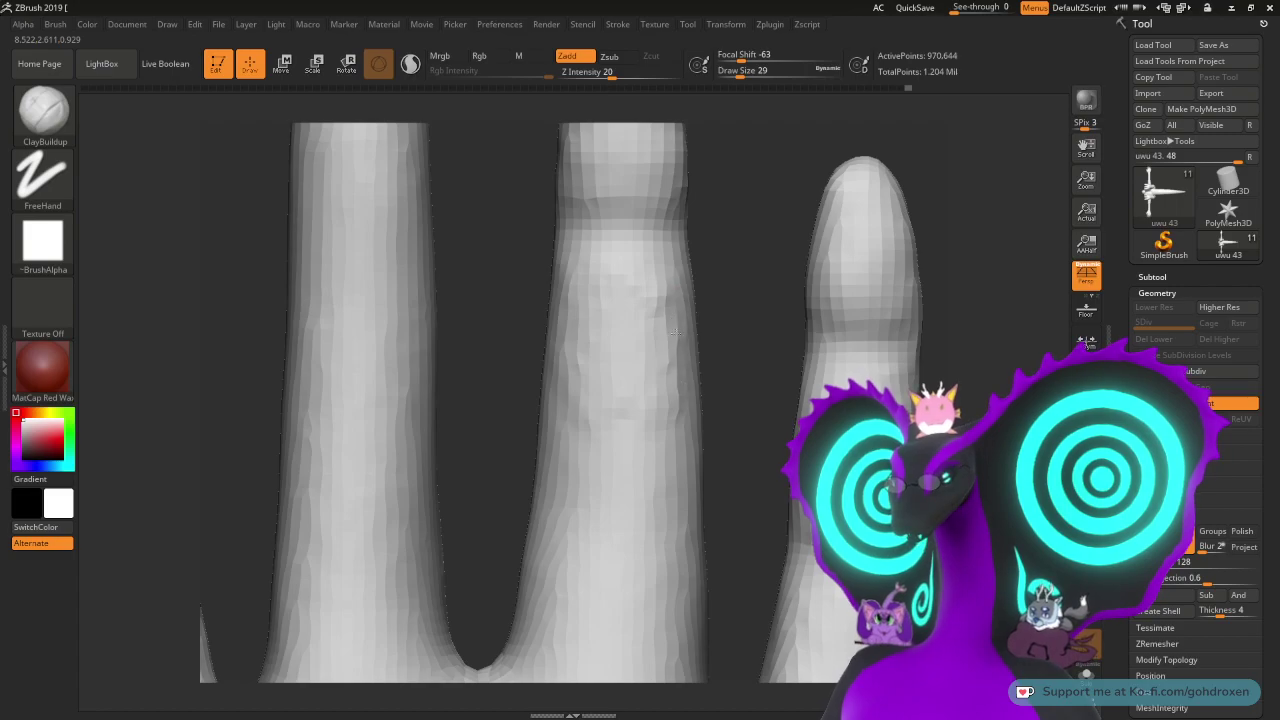
{"action": "mouse_move", "coordinate": [673, 290]}
{"action": "left_mouse_down"}
{"action": "mouse_move", "coordinate": [682, 268]}
{"action": "mouse_move", "coordinate": [686, 298]}
{"action": "mouse_move", "coordinate": [662, 292]}
{"action": "mouse_move", "coordinate": [658, 408]}
{"action": "mouse_move", "coordinate": [568, 398]}
{"action": "mouse_move", "coordinate": [562, 280]}
{"action": "mouse_move", "coordinate": [560, 364]}
{"action": "mouse_move", "coordinate": [662, 312]}
{"action": "mouse_move", "coordinate": [673, 377]}
{"action": "left_mouse_up"}
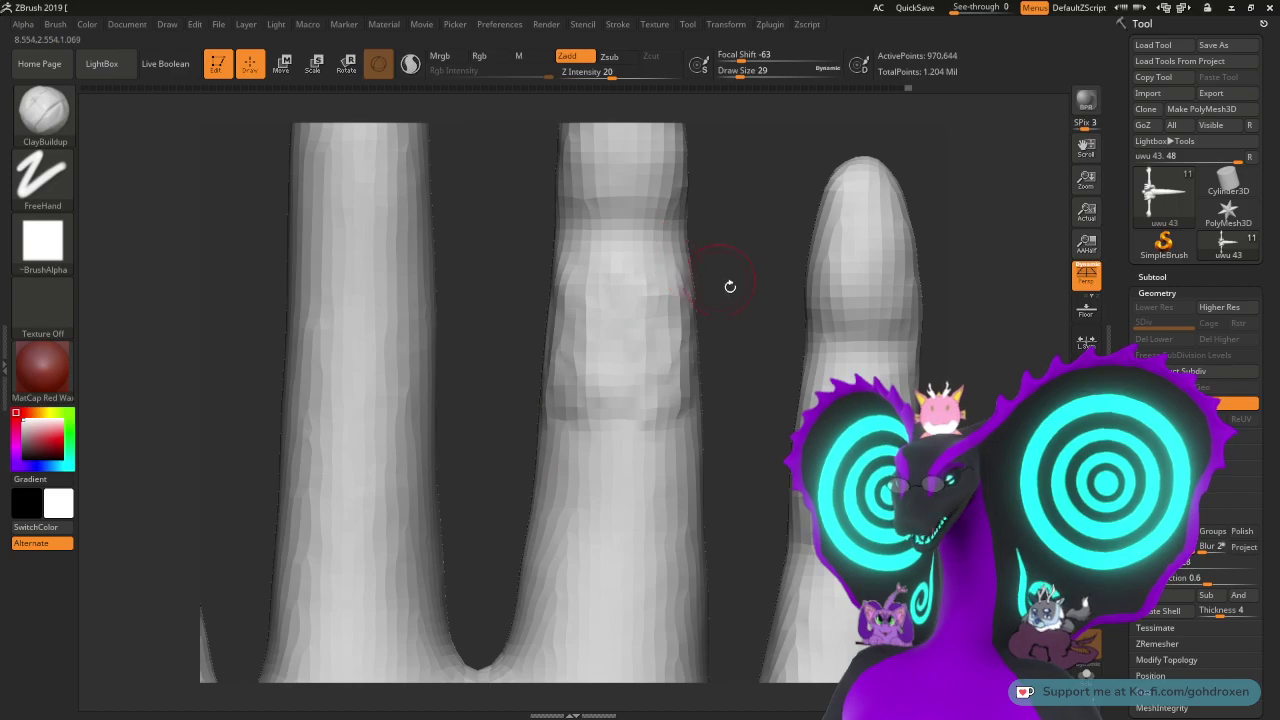
- Add clay along both sides of the middle segment's pad and undo the last stroke at its lower edge
{"action": "left_click_drag", "start_coordinate": [746, 274], "coordinate": [686, 286]}
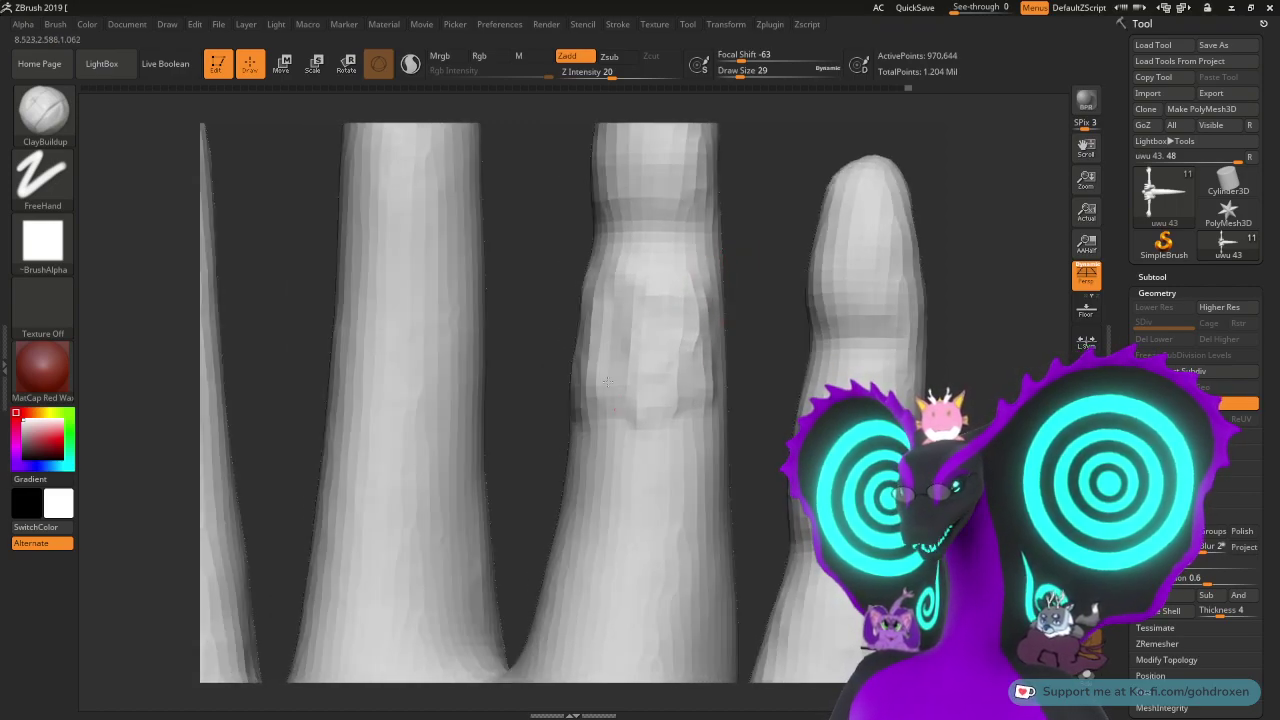
{"action": "mouse_move", "coordinate": [751, 317]}
{"action": "left_mouse_down"}
{"action": "mouse_move", "coordinate": [576, 302]}
{"action": "mouse_move", "coordinate": [580, 402]}
{"action": "left_mouse_up"}
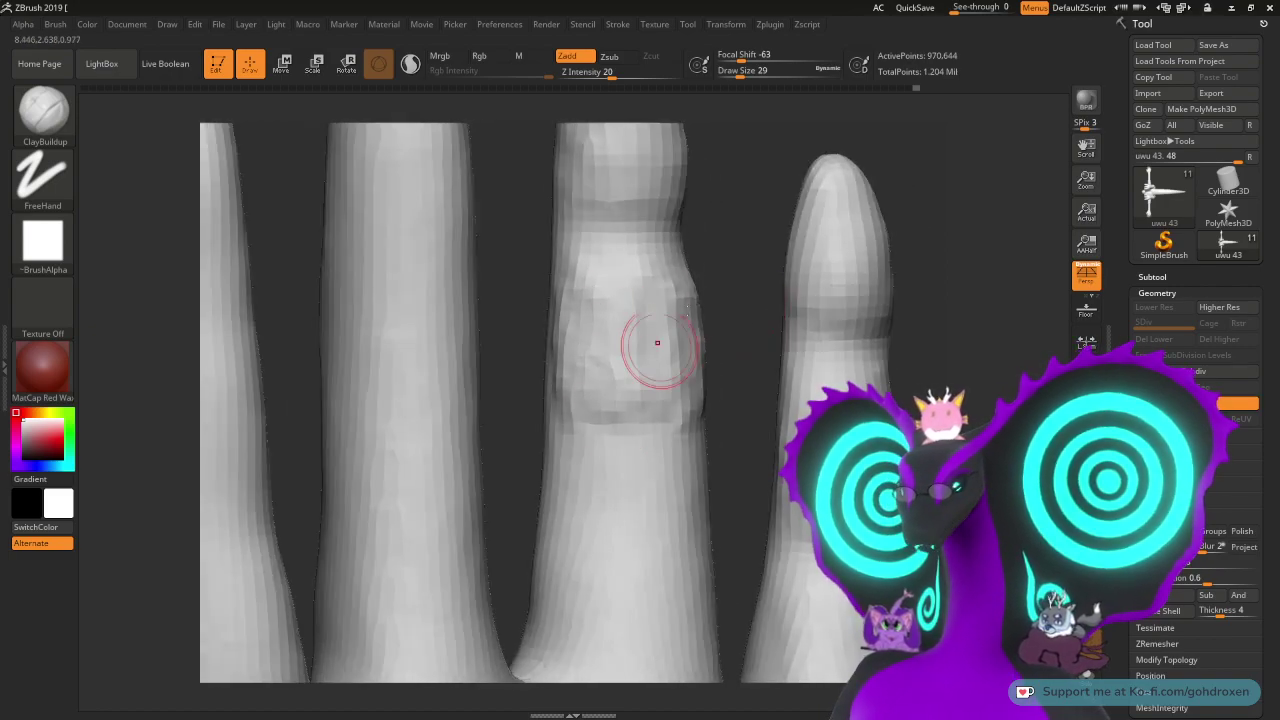
{"action": "mouse_move", "coordinate": [737, 317]}
{"action": "left_mouse_down"}
{"action": "mouse_move", "coordinate": [771, 354]}
{"action": "mouse_move", "coordinate": [714, 286]}
{"action": "left_mouse_up"}
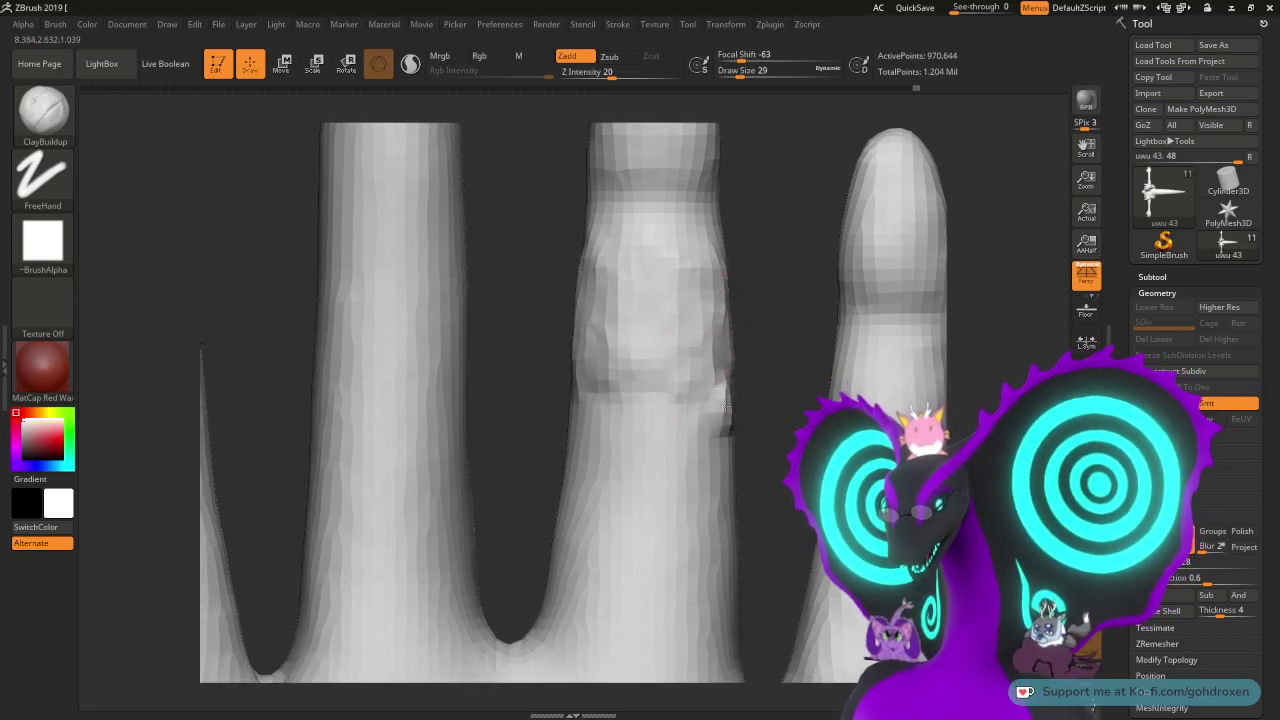
{"action": "key", "text": "ctrl+z"}
- Extend the middle segment's pad farther down the finger with ClayBuildup at Draw Size 44
{"action": "mouse_move", "coordinate": [800, 340]}
{"action": "left_mouse_down"}
{"action": "mouse_move", "coordinate": [776, 333]}
{"action": "mouse_move", "coordinate": [817, 329]}
{"action": "left_mouse_up"}
{"action": "key", "text": "space"}
{"action": "left_click_drag", "start_coordinate": [769, 379], "coordinate": [724, 385]}
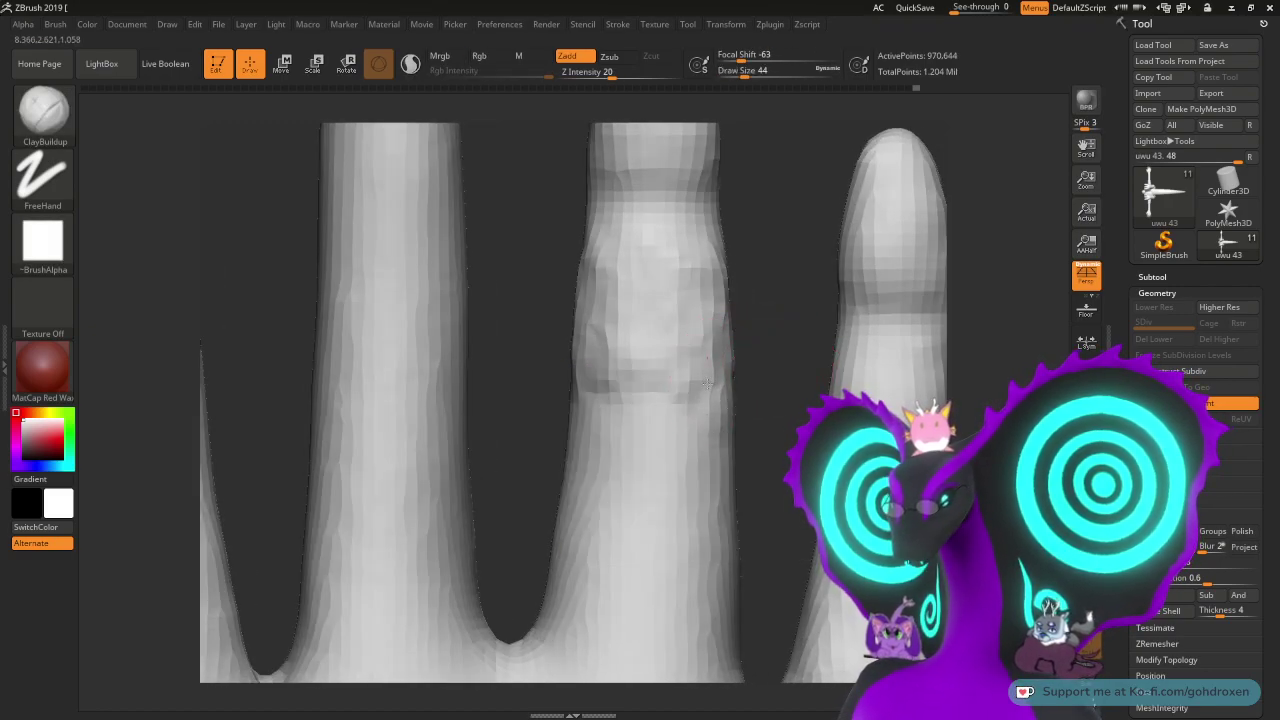
{"action": "mouse_move", "coordinate": [631, 364]}
{"action": "left_mouse_down"}
{"action": "mouse_move", "coordinate": [606, 388]}
{"action": "mouse_move", "coordinate": [578, 386]}
{"action": "mouse_move", "coordinate": [642, 388]}
{"action": "left_mouse_up"}
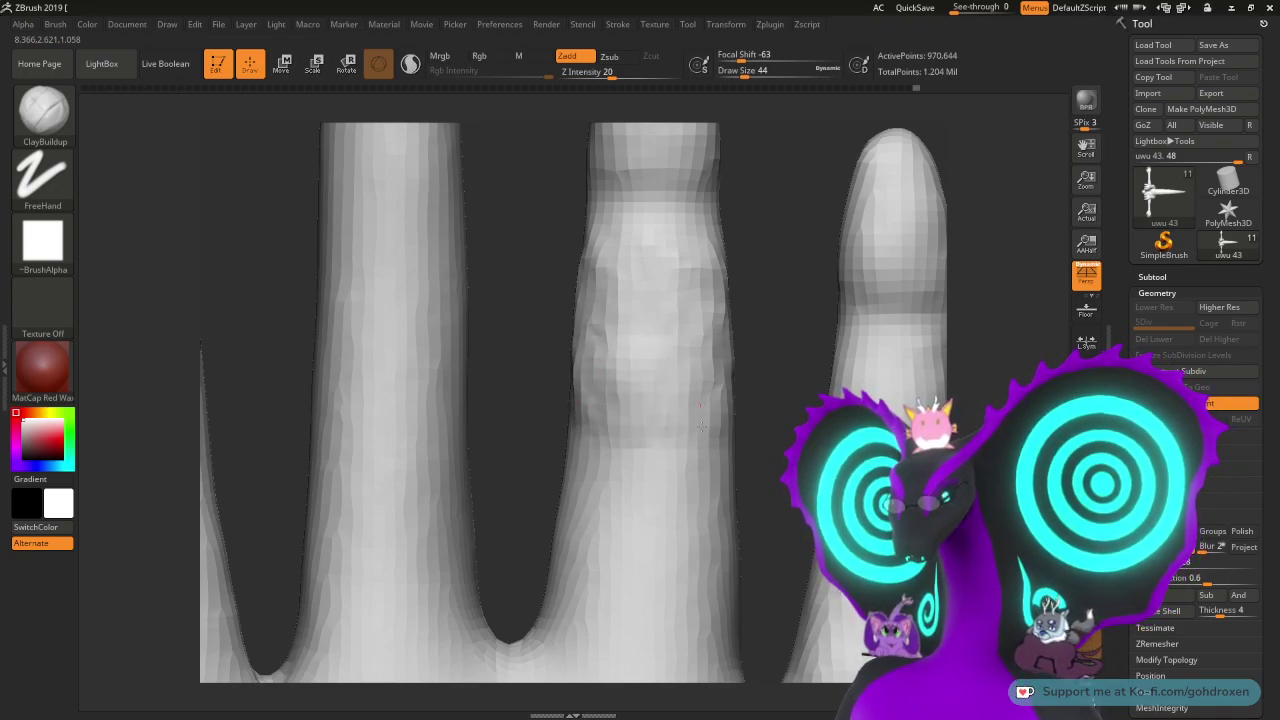
{"action": "mouse_move", "coordinate": [730, 402]}
{"action": "left_mouse_down"}
{"action": "mouse_move", "coordinate": [722, 376]}
{"action": "mouse_move", "coordinate": [715, 392]}
{"action": "mouse_move", "coordinate": [718, 312]}
{"action": "mouse_move", "coordinate": [680, 317]}
{"action": "left_mouse_up"}
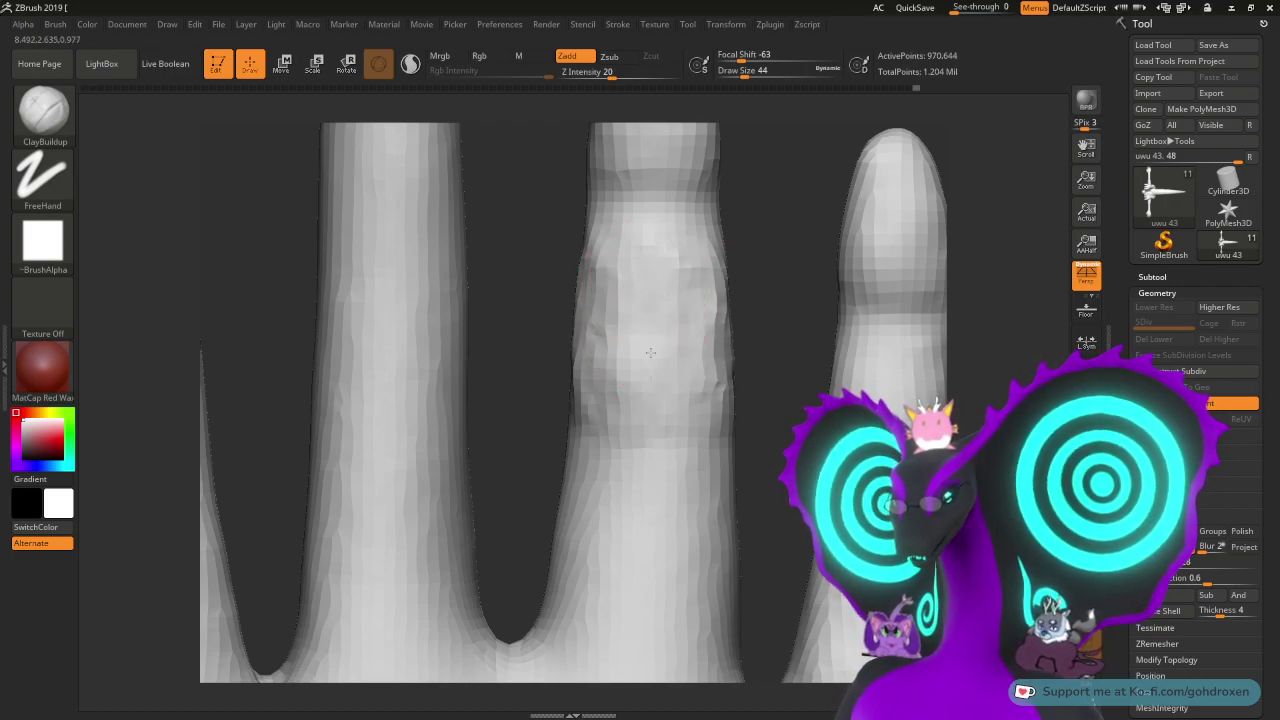
- Fill out the flanks of the middle segment with more ClayBuildup strokes from turned views
{"action": "mouse_move", "coordinate": [628, 244]}
{"action": "left_mouse_down"}
{"action": "mouse_move", "coordinate": [599, 387]}
{"action": "mouse_move", "coordinate": [578, 396]}
{"action": "left_mouse_up"}
{"action": "left_click_drag", "start_coordinate": [771, 289], "coordinate": [797, 291]}
{"action": "mouse_move", "coordinate": [730, 238]}
{"action": "left_mouse_down"}
{"action": "mouse_move", "coordinate": [726, 338]}
{"action": "mouse_move", "coordinate": [738, 346]}
{"action": "left_mouse_up"}
{"action": "left_click_drag", "start_coordinate": [736, 284], "coordinate": [736, 408]}
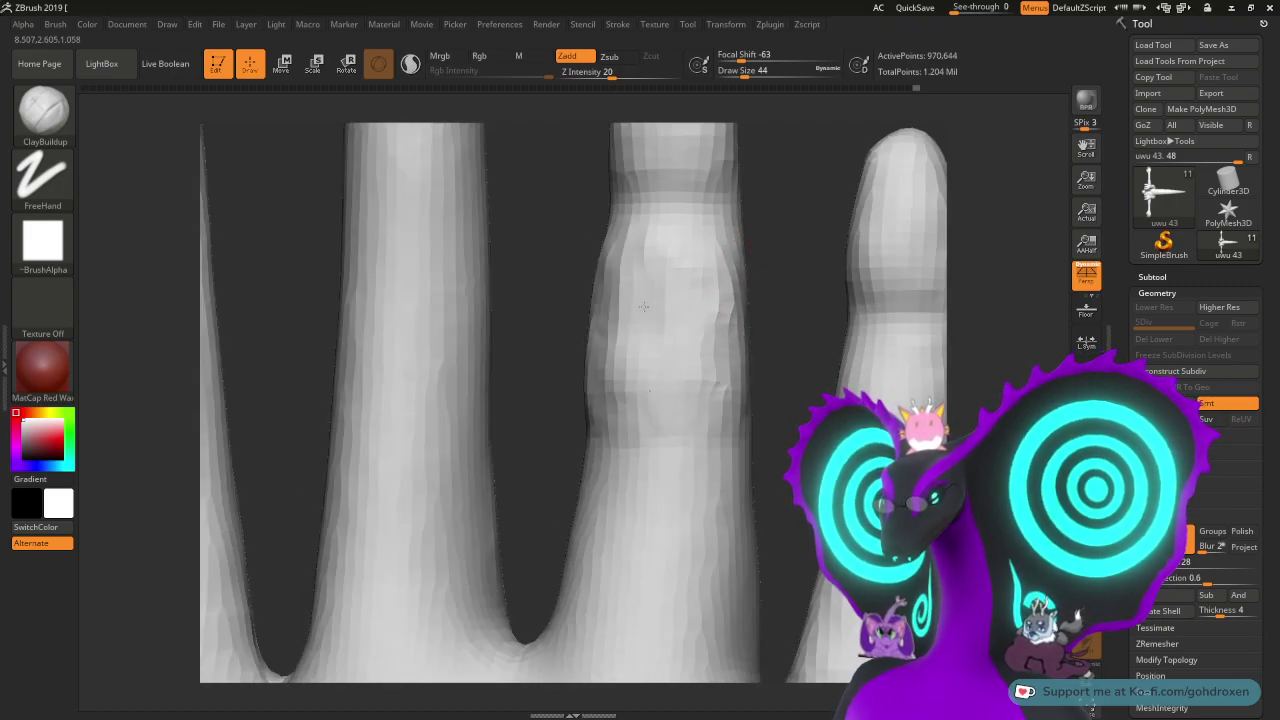
{"action": "left_click_drag", "start_coordinate": [766, 234], "coordinate": [725, 300]}
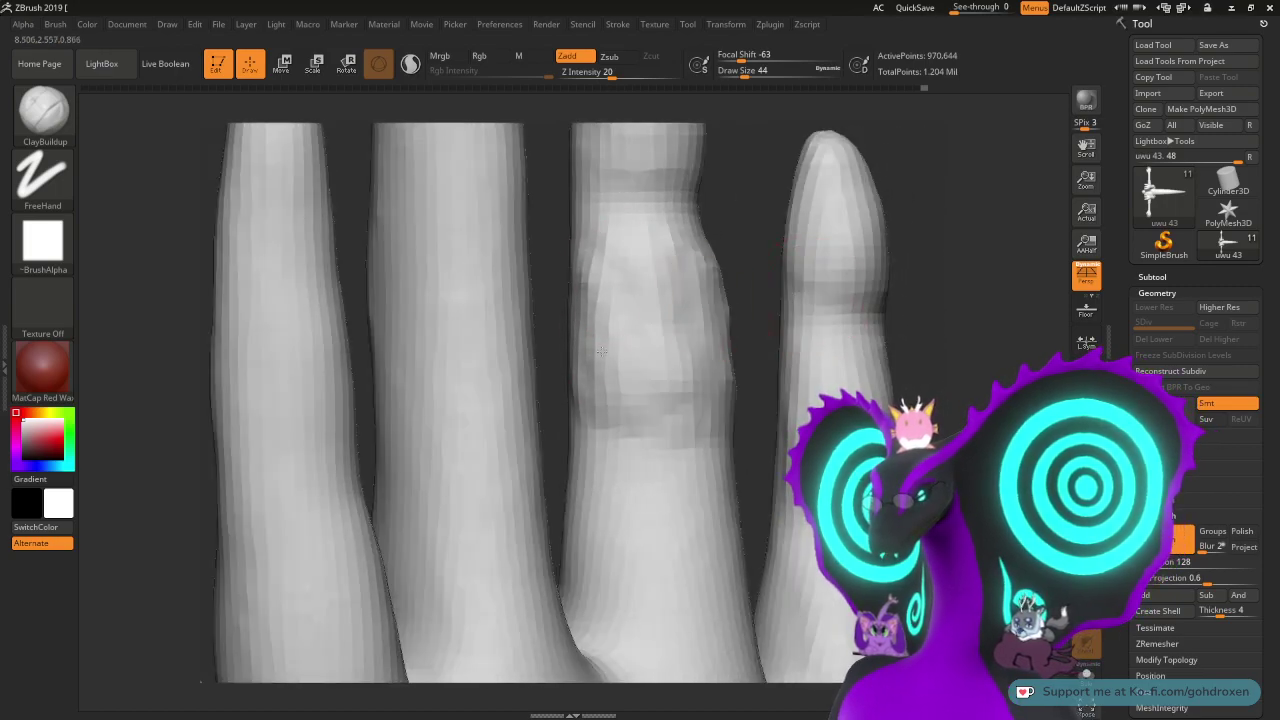
{"action": "left_click_drag", "start_coordinate": [763, 320], "coordinate": [709, 309]}
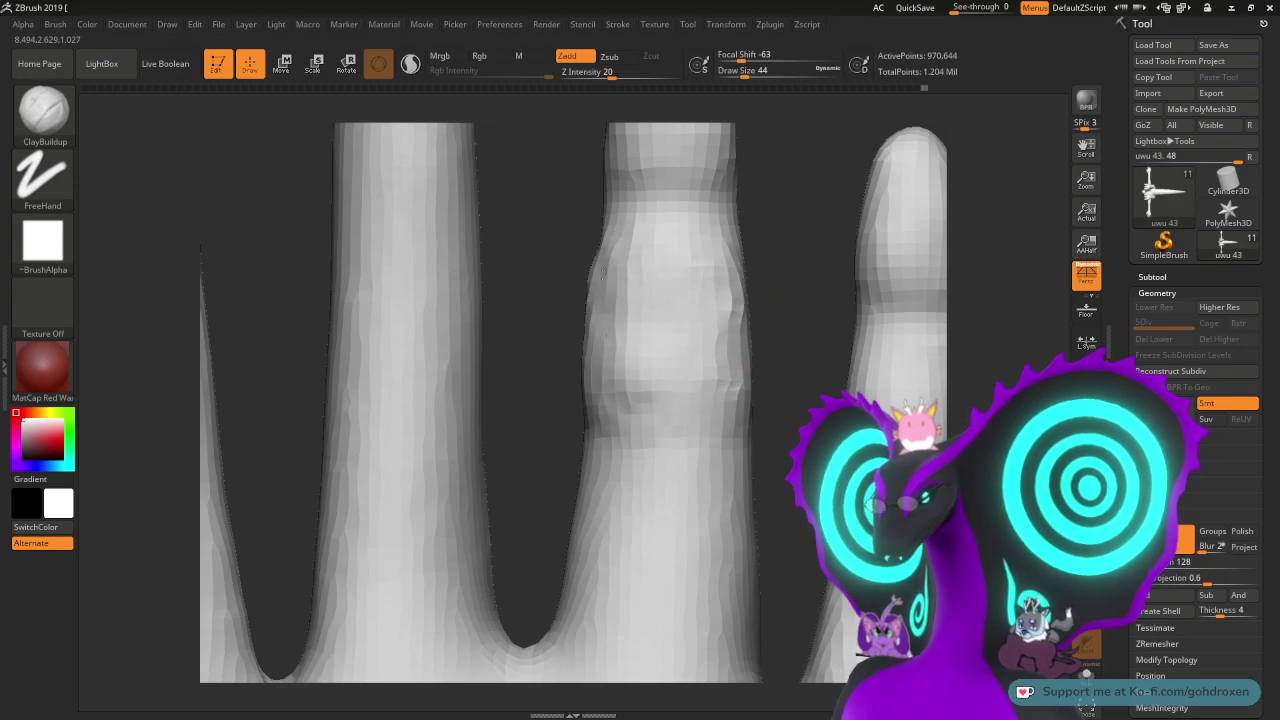
- Switch to the Inflat brush and smooth the rough clay strokes over the middle segment's pad and sides
{"action": "left_click", "coordinate": [60, 108]}
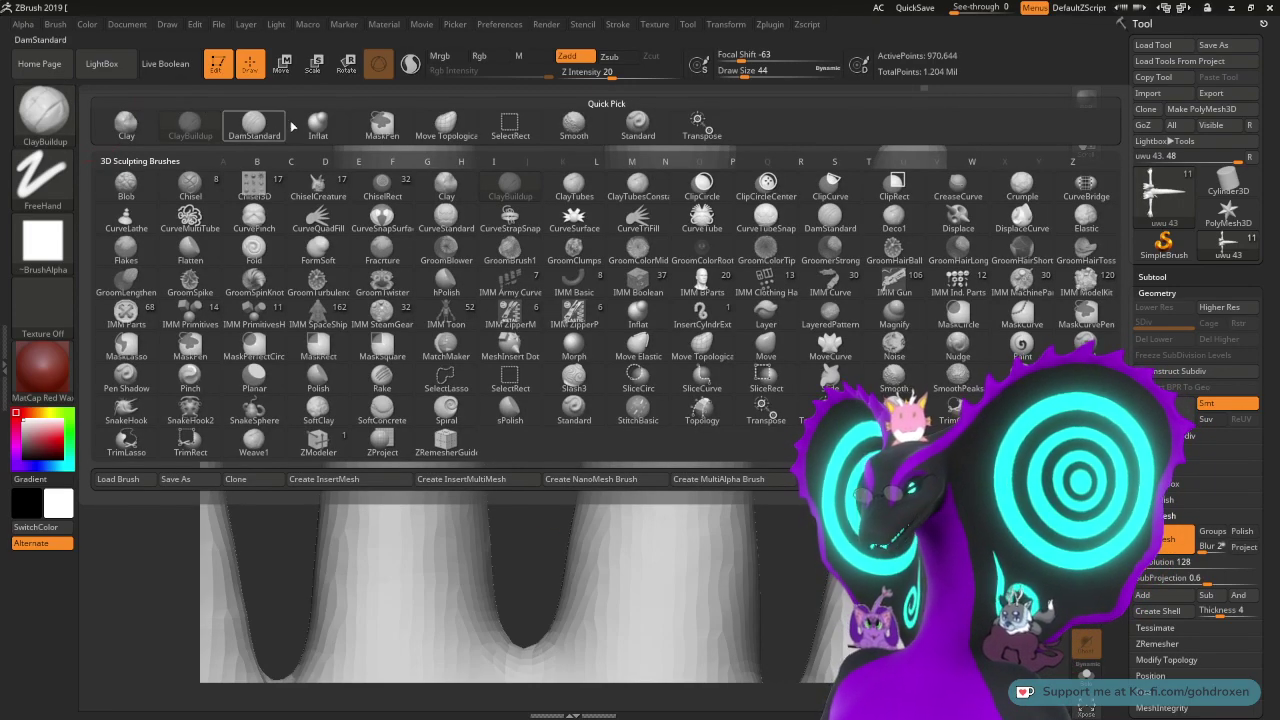
{"action": "left_click", "coordinate": [318, 122]}
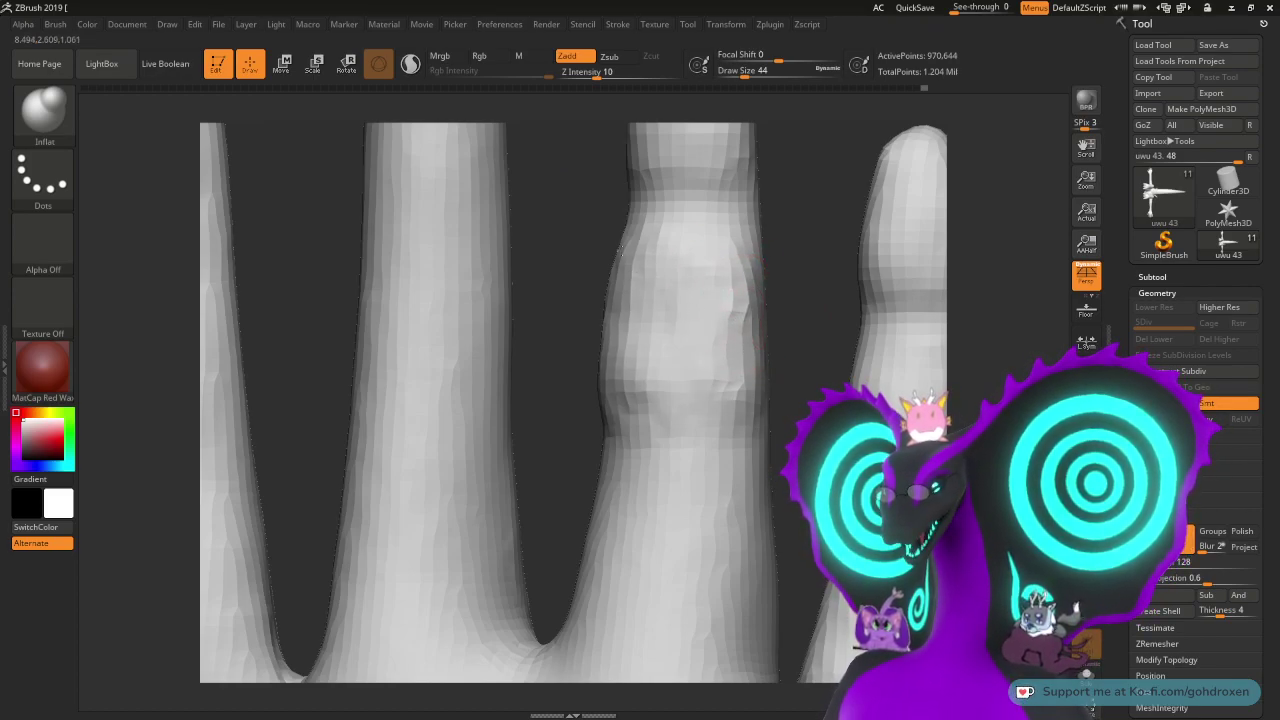
{"action": "mouse_move", "coordinate": [737, 286]}
{"action": "left_mouse_down", "text": "shift"}
{"action": "mouse_move", "coordinate": [737, 257]}
{"action": "mouse_move", "coordinate": [731, 404]}
{"action": "left_mouse_up", "text": "shift"}
{"action": "left_click_drag", "start_coordinate": [677, 268], "coordinate": [629, 411], "text": "shift"}
{"action": "mouse_move", "coordinate": [626, 251]}
{"action": "left_mouse_down", "text": "shift"}
{"action": "mouse_move", "coordinate": [610, 436]}
{"action": "mouse_move", "coordinate": [641, 356]}
{"action": "mouse_move", "coordinate": [641, 430]}
{"action": "left_mouse_up", "text": "shift"}
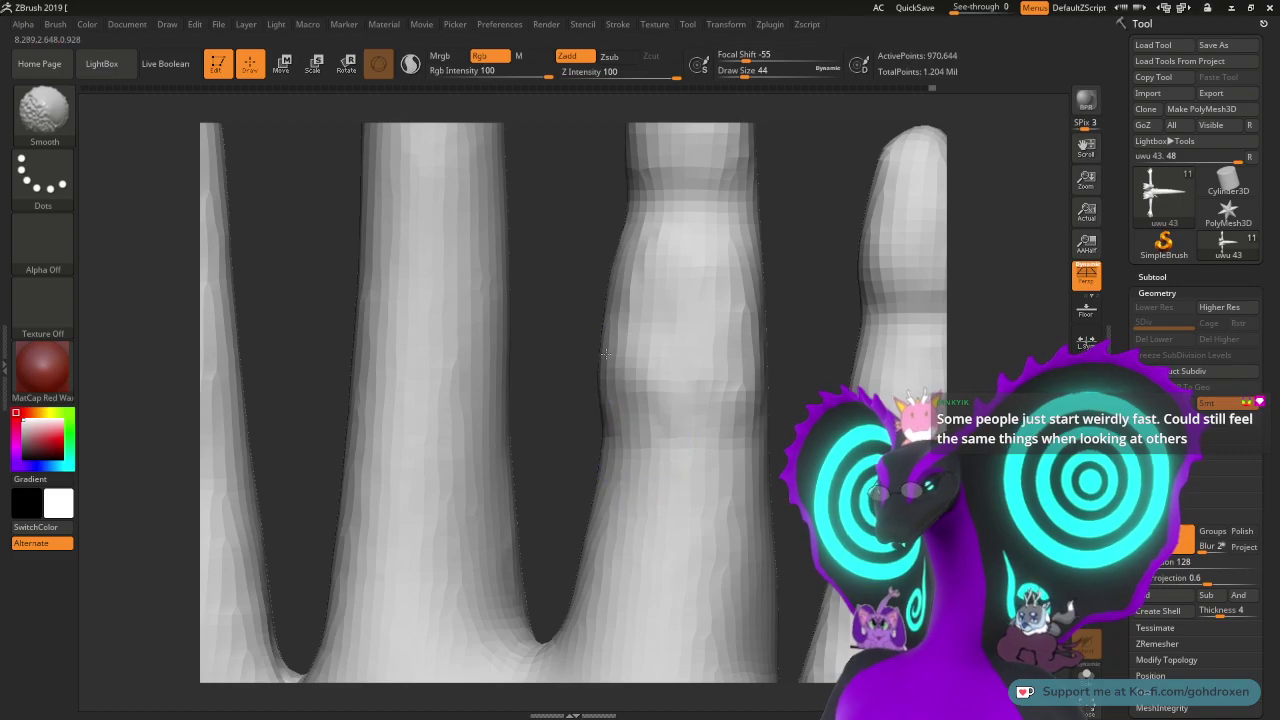
- Smooth the middle segment's sides and upper pad, and inflate its centre with Inflat at Z Intensity 10
{"action": "left_click_drag", "start_coordinate": [802, 308], "coordinate": [817, 310]}
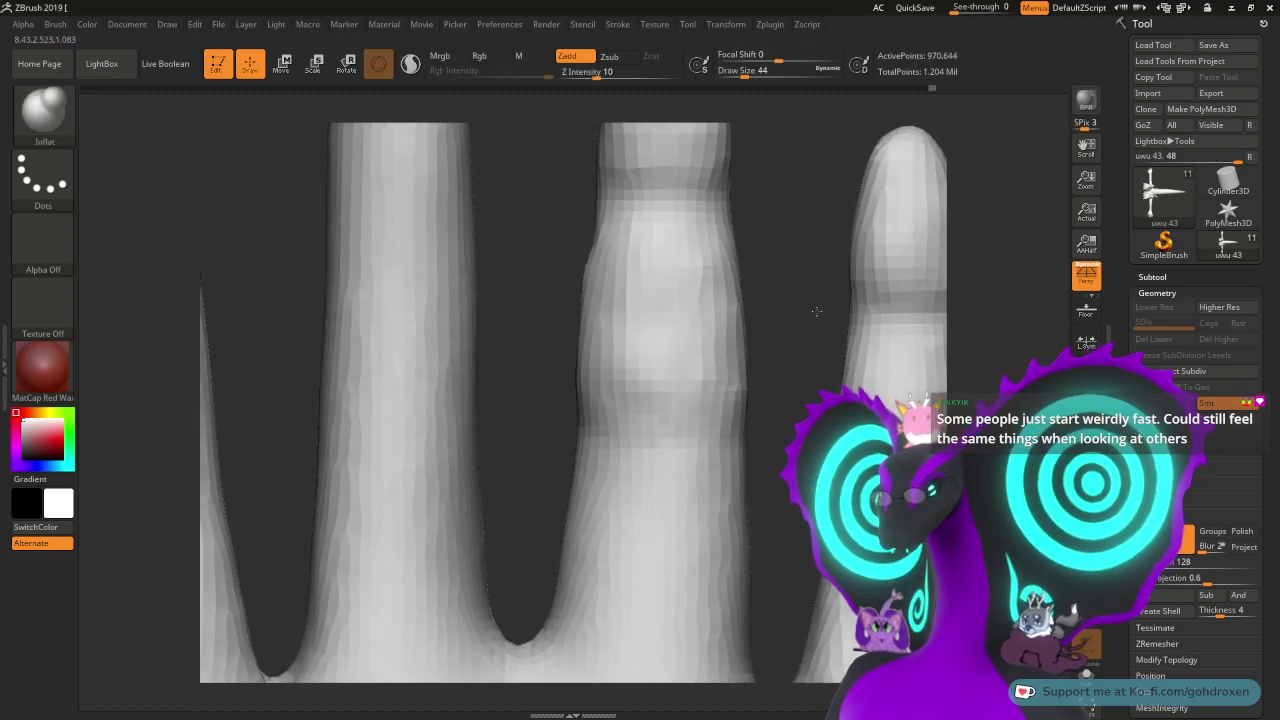
{"action": "mouse_move", "coordinate": [738, 280]}
{"action": "left_mouse_down", "text": "shift"}
{"action": "mouse_move", "coordinate": [717, 237]}
{"action": "mouse_move", "coordinate": [723, 277]}
{"action": "mouse_move", "coordinate": [626, 277]}
{"action": "mouse_move", "coordinate": [604, 252]}
{"action": "mouse_move", "coordinate": [589, 350]}
{"action": "left_mouse_up", "text": "shift"}
{"action": "left_click_drag", "start_coordinate": [658, 286], "coordinate": [641, 257], "text": "shift"}
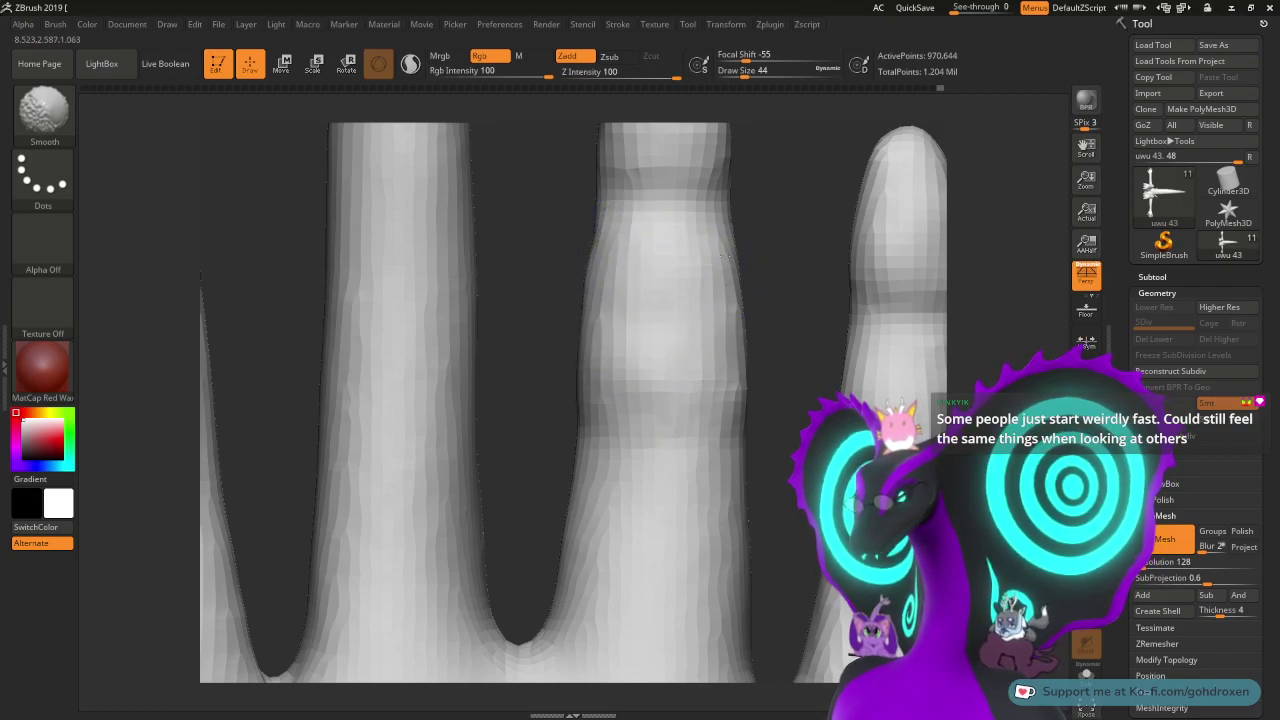
{"action": "mouse_move", "coordinate": [770, 314]}
{"action": "left_mouse_down"}
{"action": "mouse_move", "coordinate": [798, 317]}
{"action": "mouse_move", "coordinate": [758, 347]}
{"action": "left_mouse_up"}
{"action": "left_click_drag", "start_coordinate": [654, 316], "coordinate": [646, 357]}
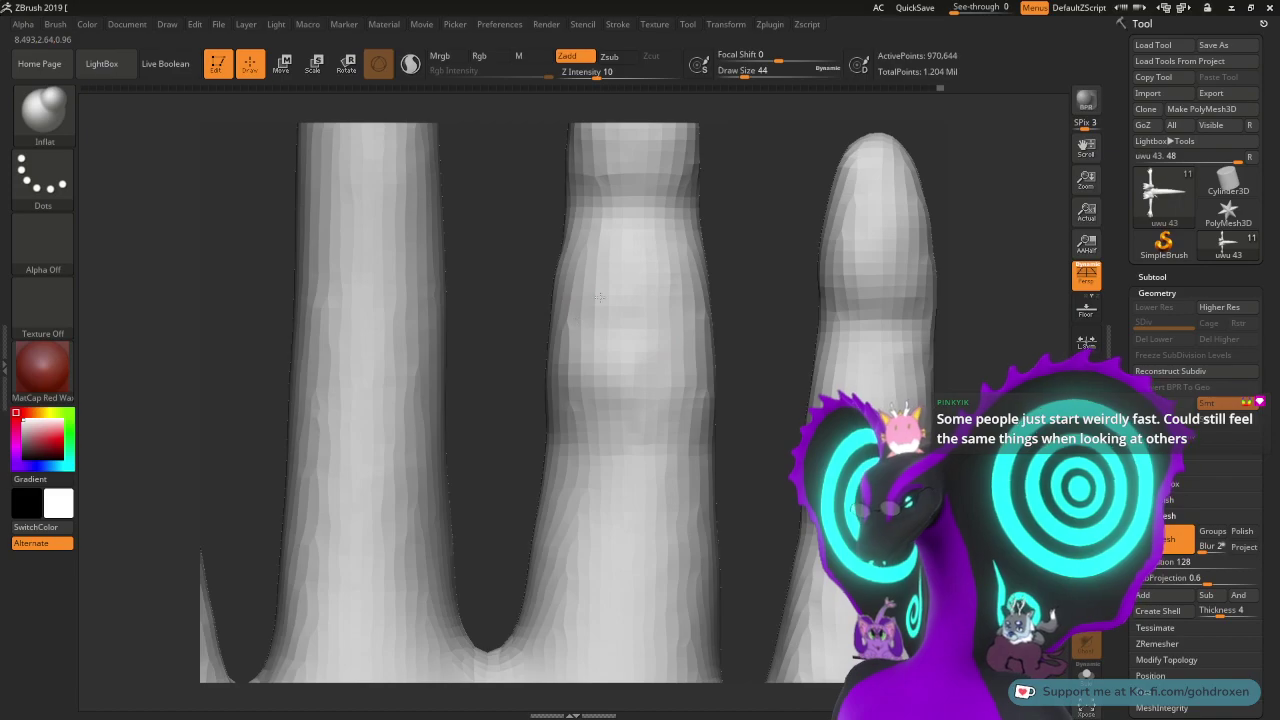
- Even out the middle segment's pad and both flanks with light Inflat strokes and smoothing at Draw Size 44
{"action": "left_click_drag", "start_coordinate": [568, 380], "coordinate": [558, 412]}
{"action": "mouse_move", "coordinate": [615, 284]}
{"action": "left_mouse_down", "text": "shift"}
{"action": "mouse_move", "coordinate": [567, 305]}
{"action": "mouse_move", "coordinate": [570, 385]}
{"action": "left_mouse_up", "text": "shift"}
{"action": "mouse_move", "coordinate": [599, 443]}
{"action": "left_mouse_down", "text": "shift"}
{"action": "mouse_move", "coordinate": [628, 305]}
{"action": "mouse_move", "coordinate": [642, 419]}
{"action": "mouse_move", "coordinate": [691, 409]}
{"action": "mouse_move", "coordinate": [683, 352]}
{"action": "mouse_move", "coordinate": [683, 363]}
{"action": "left_mouse_up", "text": "shift"}
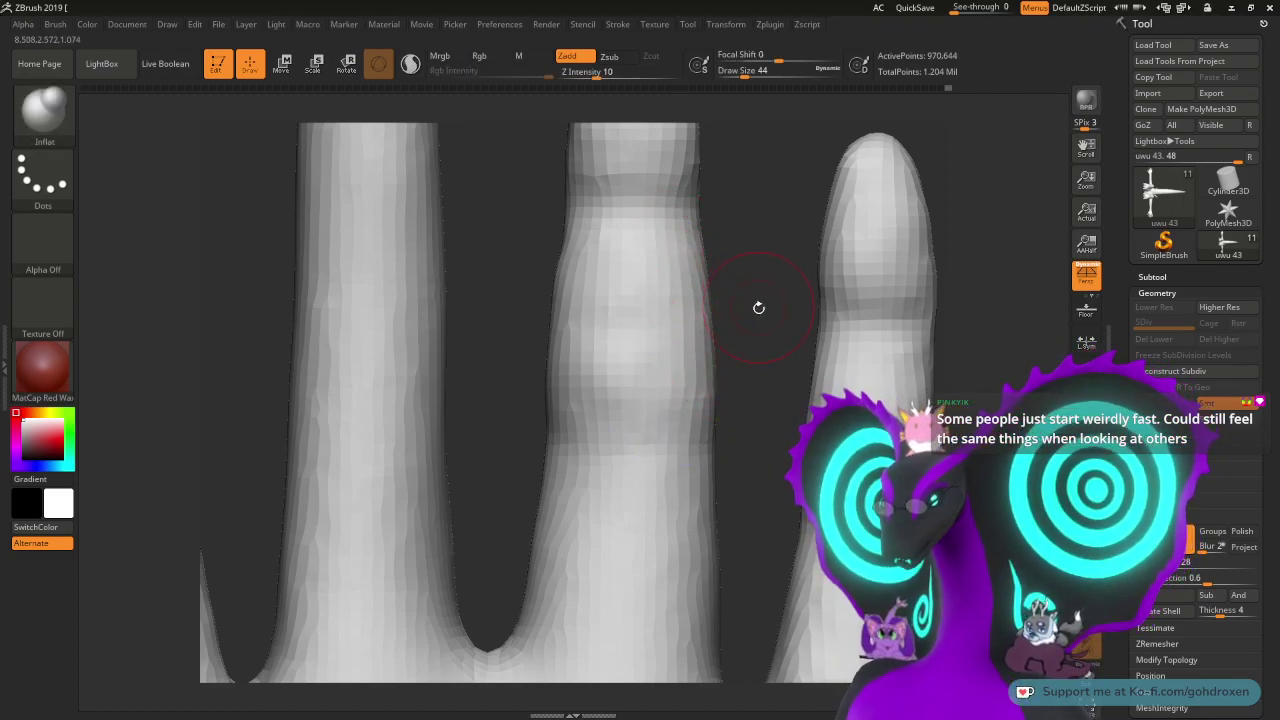
{"action": "left_click_drag", "start_coordinate": [737, 317], "coordinate": [732, 345], "text": "alt"}
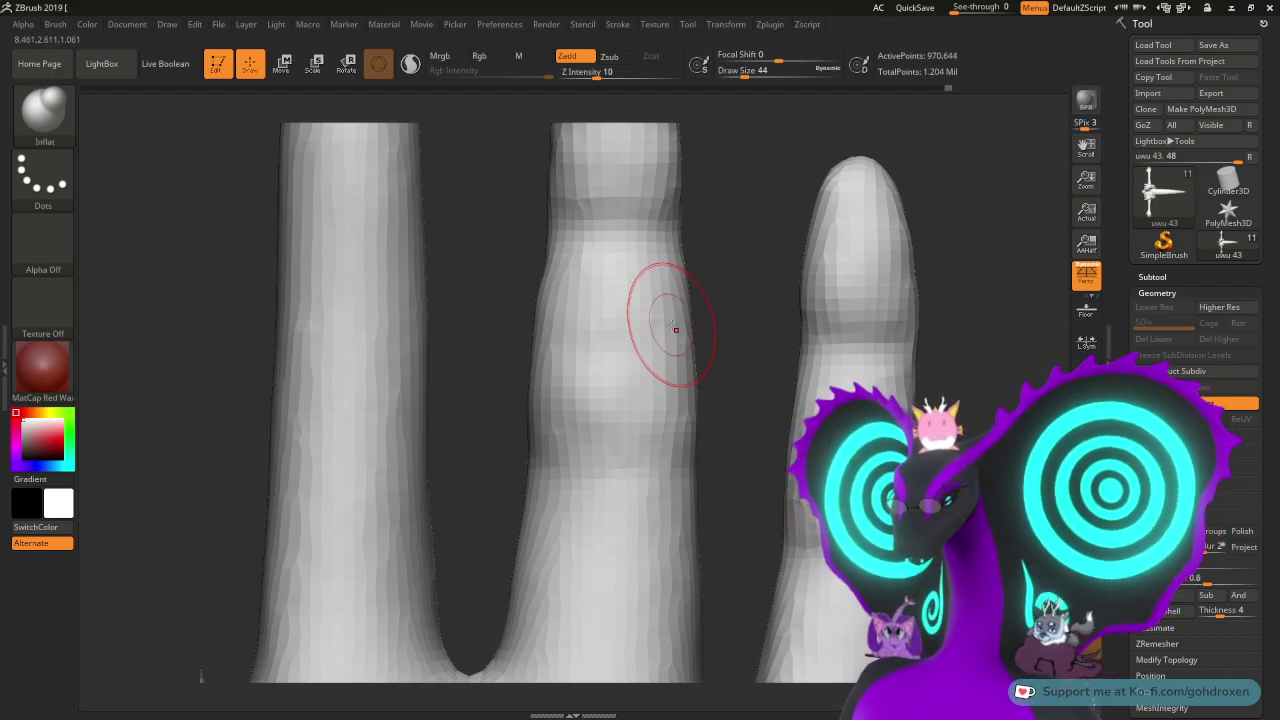
{"action": "mouse_move", "coordinate": [726, 303]}
{"action": "left_mouse_down"}
{"action": "mouse_move", "coordinate": [735, 320]}
{"action": "mouse_move", "coordinate": [620, 286]}
{"action": "left_mouse_up"}
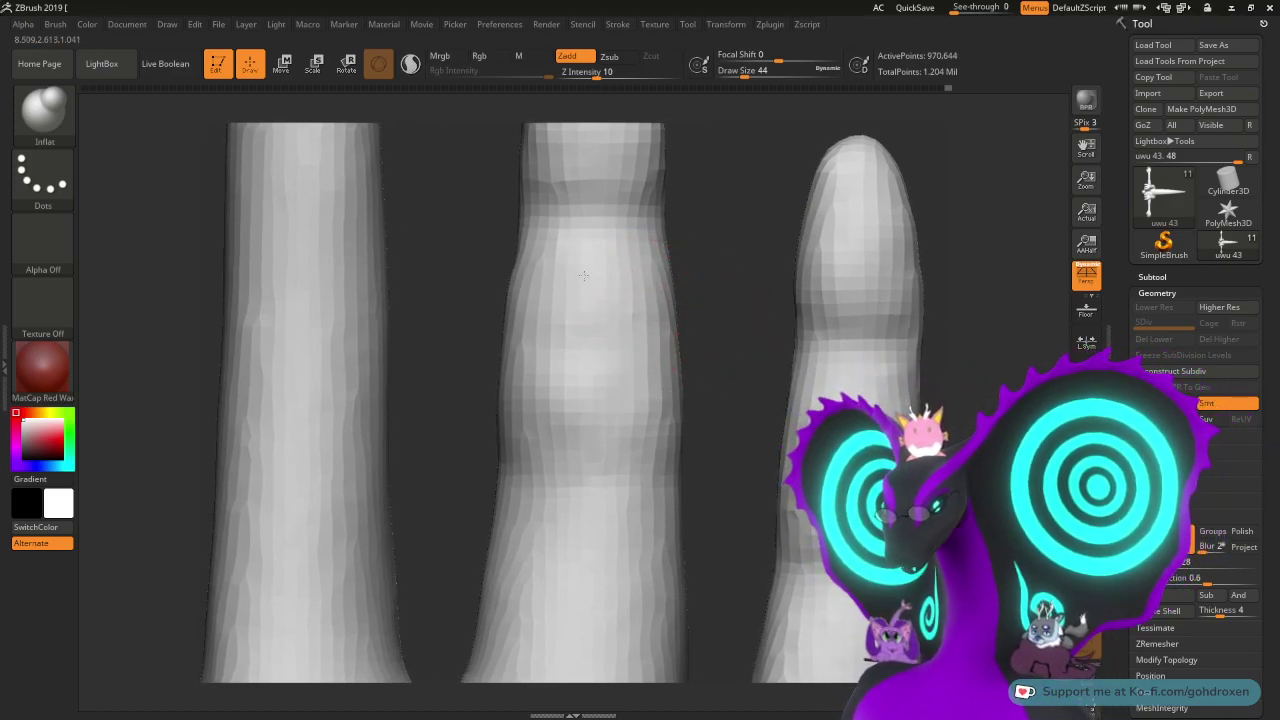
{"action": "mouse_move", "coordinate": [743, 289]}
{"action": "left_mouse_down"}
{"action": "mouse_move", "coordinate": [729, 266]}
{"action": "mouse_move", "coordinate": [760, 268]}
{"action": "left_mouse_up"}
{"action": "left_click_drag", "start_coordinate": [522, 278], "coordinate": [500, 463], "text": "shift"}
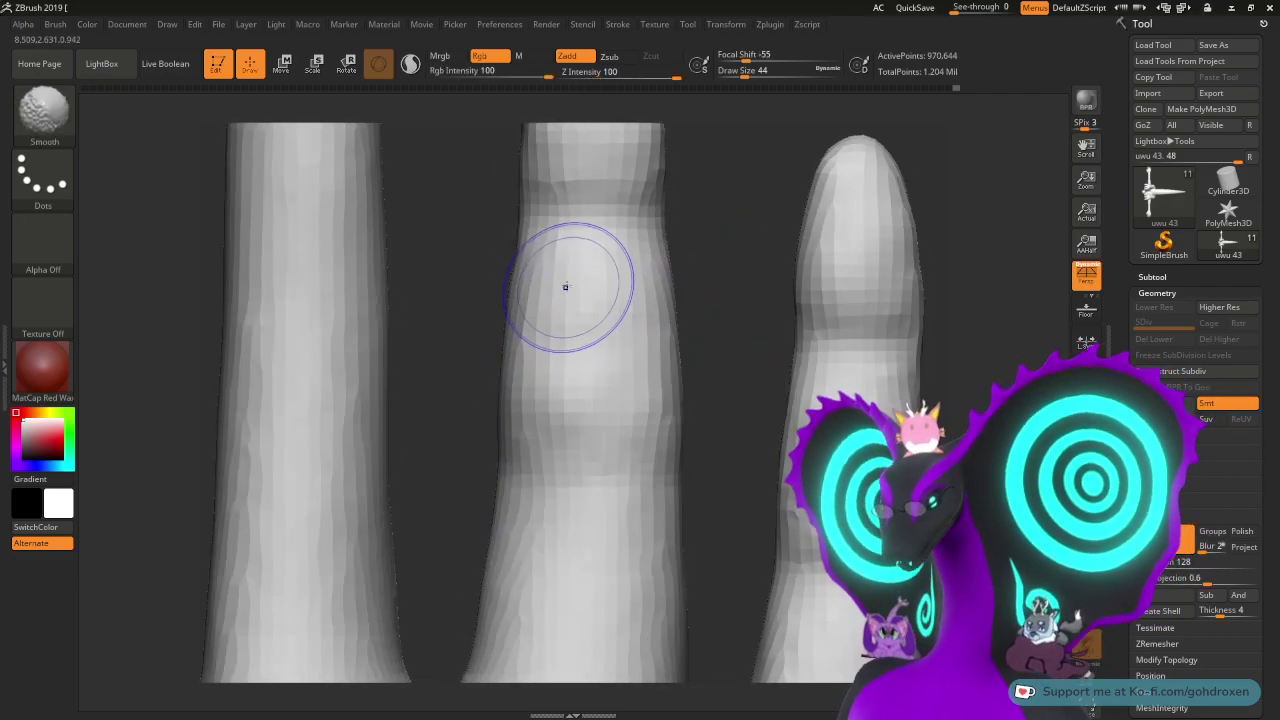
{"action": "left_click_drag", "start_coordinate": [574, 331], "coordinate": [520, 385], "text": "shift"}
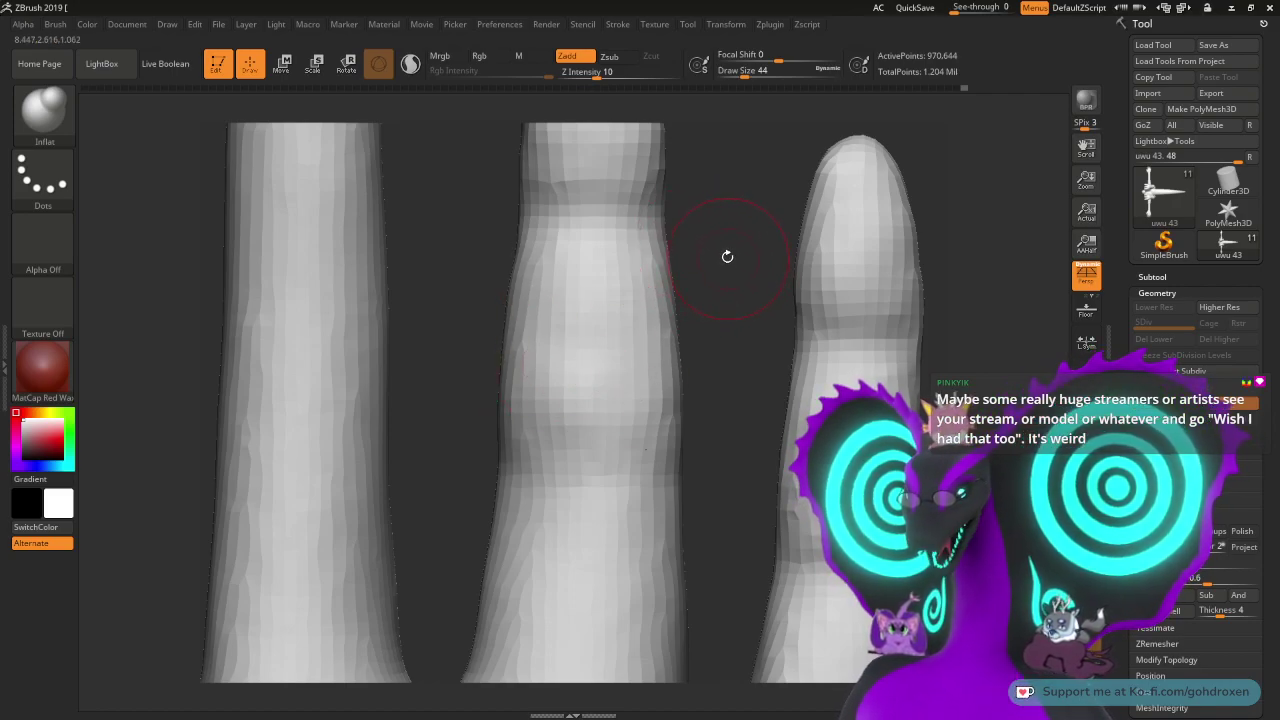
- Soften the middle segment's sides and the transition to the fingertip joint from slightly turned views
{"action": "mouse_move", "coordinate": [693, 256]}
{"action": "left_mouse_down"}
{"action": "mouse_move", "coordinate": [721, 267]}
{"action": "mouse_move", "coordinate": [711, 249]}
{"action": "left_mouse_up"}
{"action": "key", "text": "shift"}
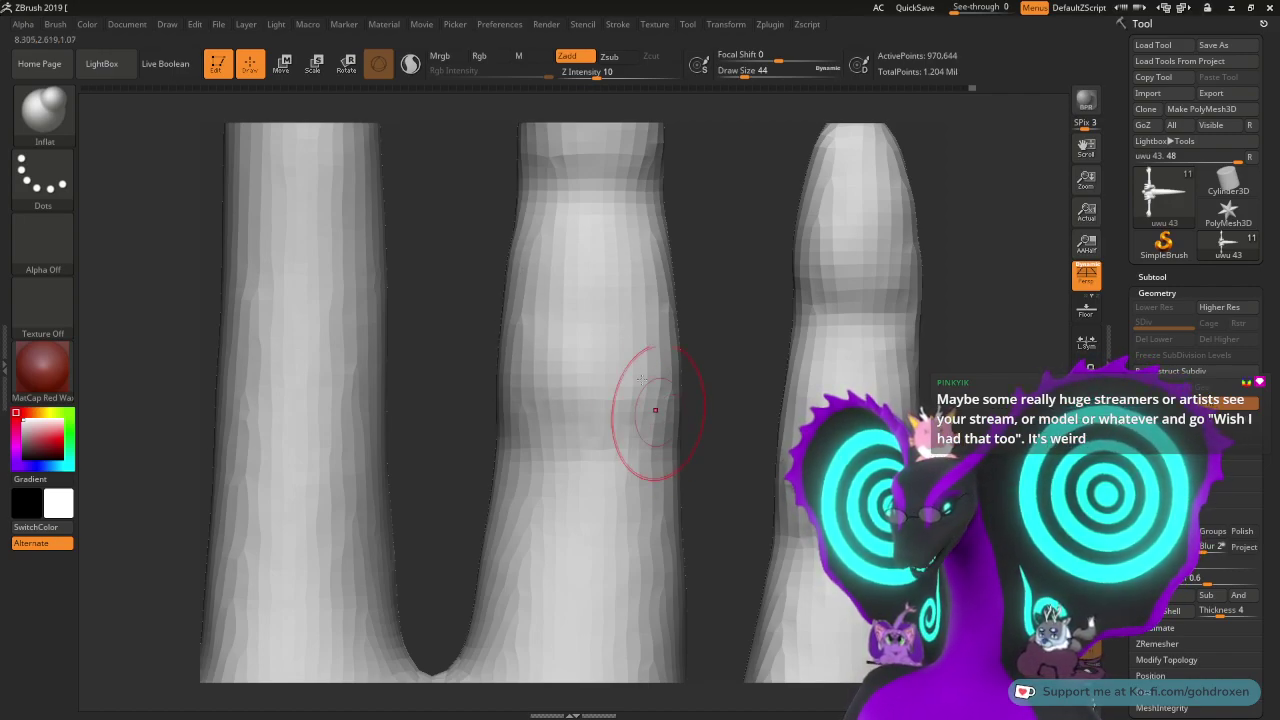
{"action": "left_click_drag", "start_coordinate": [726, 291], "coordinate": [612, 272]}
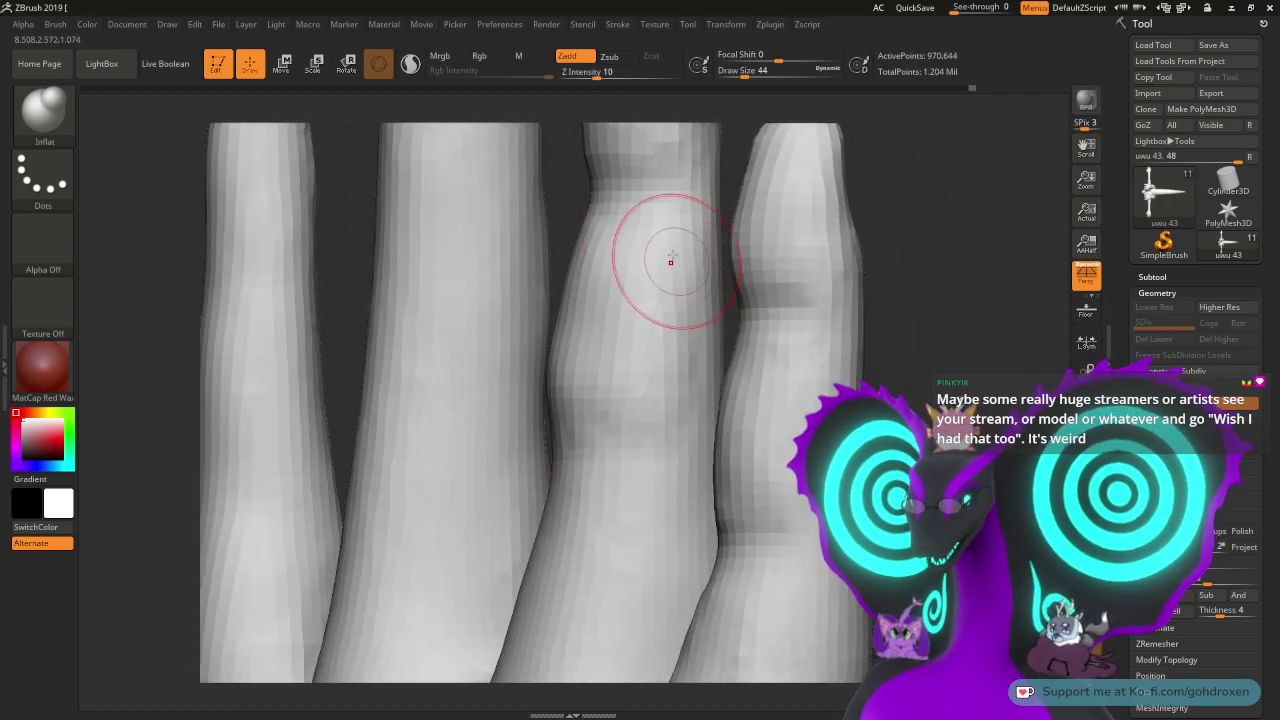
{"action": "right_click_drag", "start_coordinate": [600, 186], "coordinate": [602, 201]}
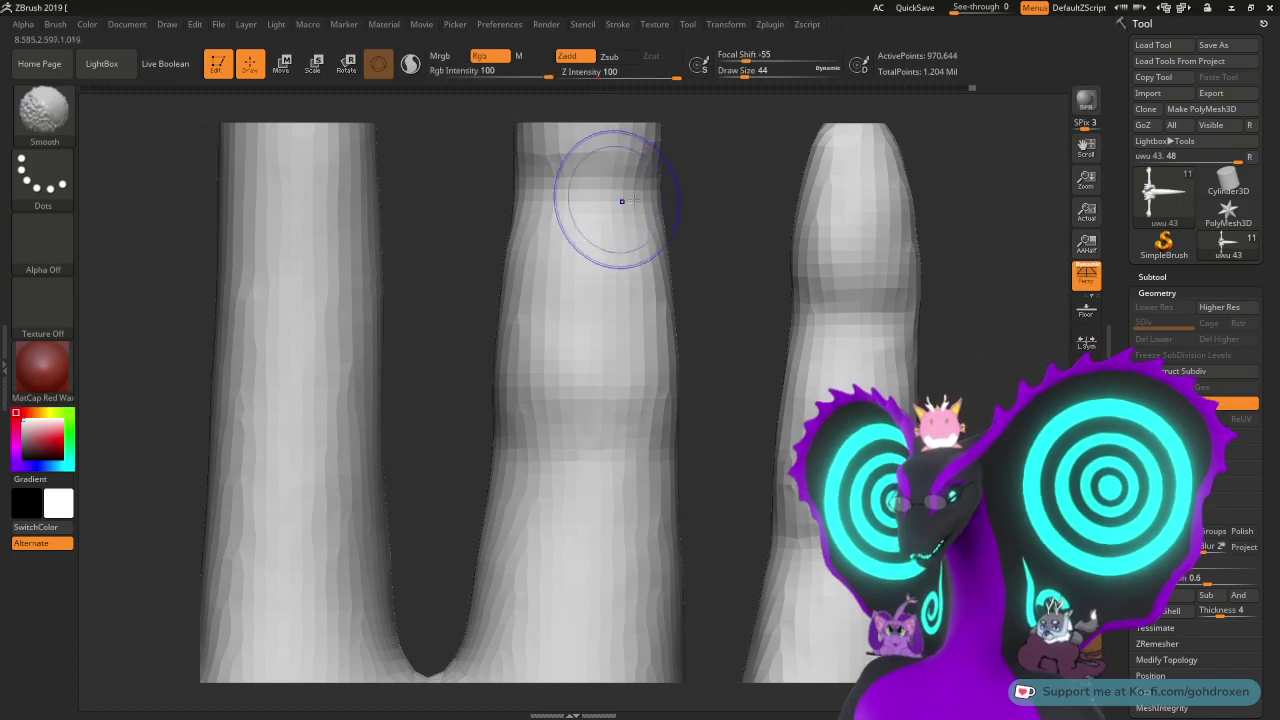
{"action": "left_click_drag", "start_coordinate": [731, 280], "coordinate": [688, 196]}
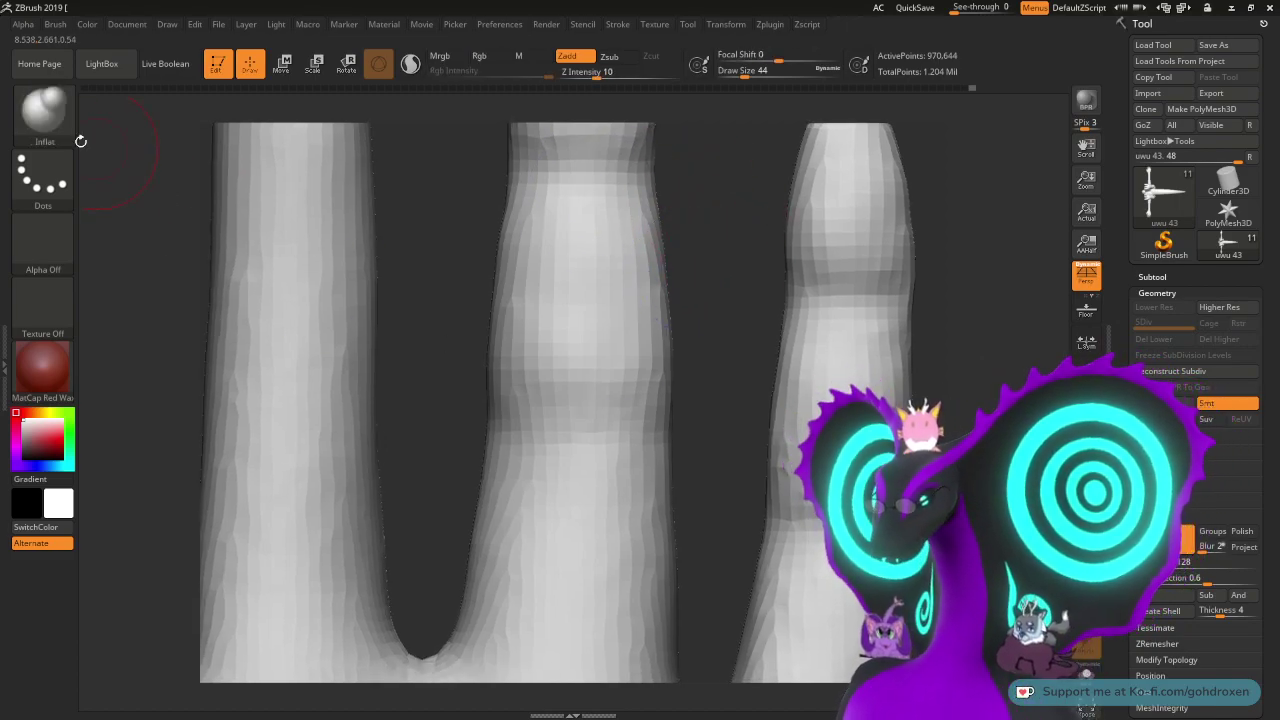
- Carve a crease across the joint below the middle segment with DamStandard at Draw Size 33 and smooth its end
{"action": "left_click", "coordinate": [44, 110]}
{"action": "left_click", "coordinate": [252, 128]}
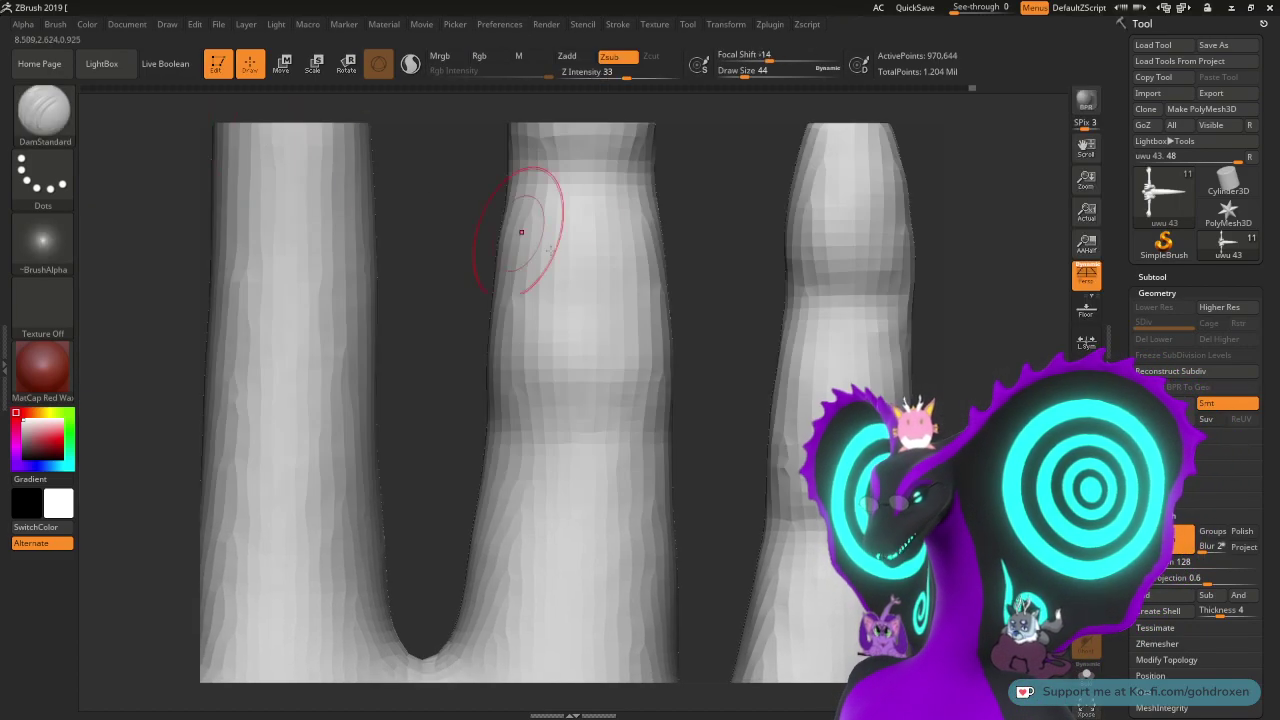
{"action": "right_click_drag", "start_coordinate": [714, 406], "coordinate": [717, 354]}
{"action": "key", "text": "space"}
{"action": "mouse_move", "coordinate": [700, 372]}
{"action": "left_mouse_down"}
{"action": "mouse_move", "coordinate": [506, 372]}
{"action": "mouse_move", "coordinate": [731, 369]}
{"action": "left_mouse_up"}
{"action": "key", "text": "shift"}
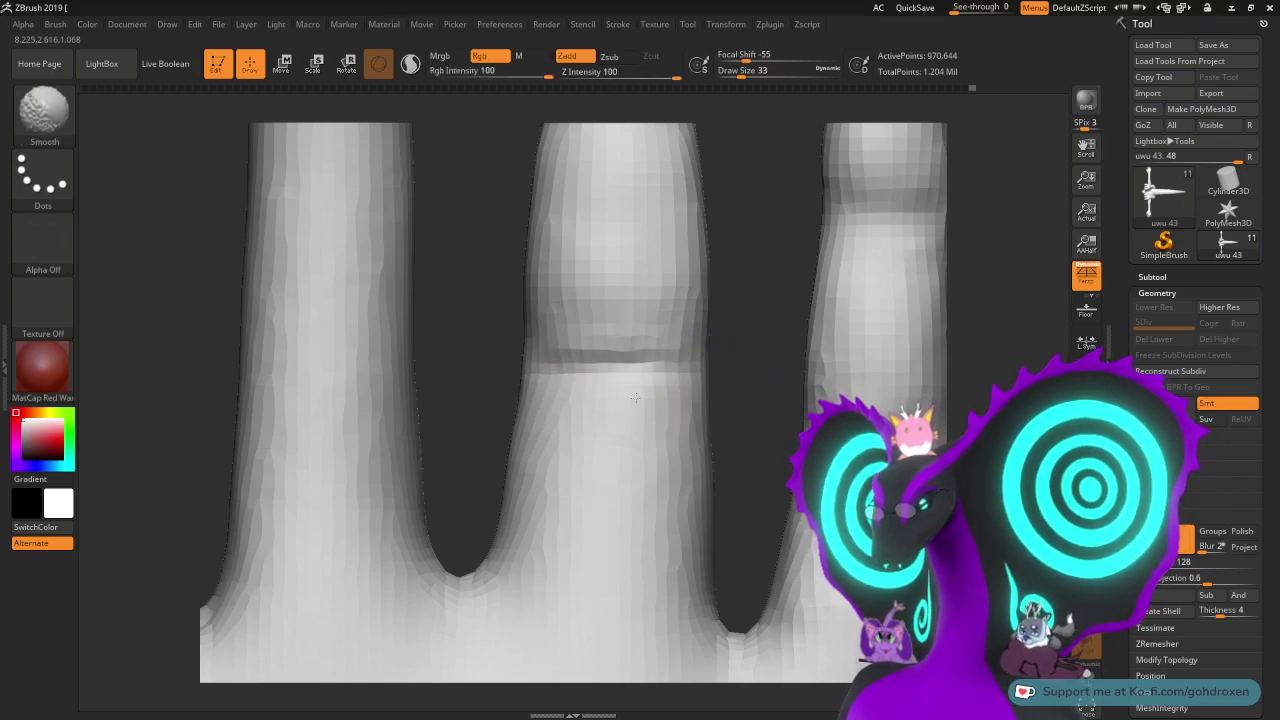
{"action": "left_click_drag", "start_coordinate": [692, 352], "coordinate": [697, 362], "text": "shift"}
- Cut the lower edge of that joint crease across the finger with DamStandard and smooth the surface just below it
{"action": "left_click_drag", "start_coordinate": [726, 409], "coordinate": [730, 338], "text": "alt"}
{"action": "left_click_drag", "start_coordinate": [704, 432], "coordinate": [704, 421], "text": "alt"}
{"action": "left_click_drag", "start_coordinate": [723, 346], "coordinate": [700, 224], "text": "alt"}
{"action": "left_click_drag", "start_coordinate": [641, 408], "coordinate": [401, 411]}
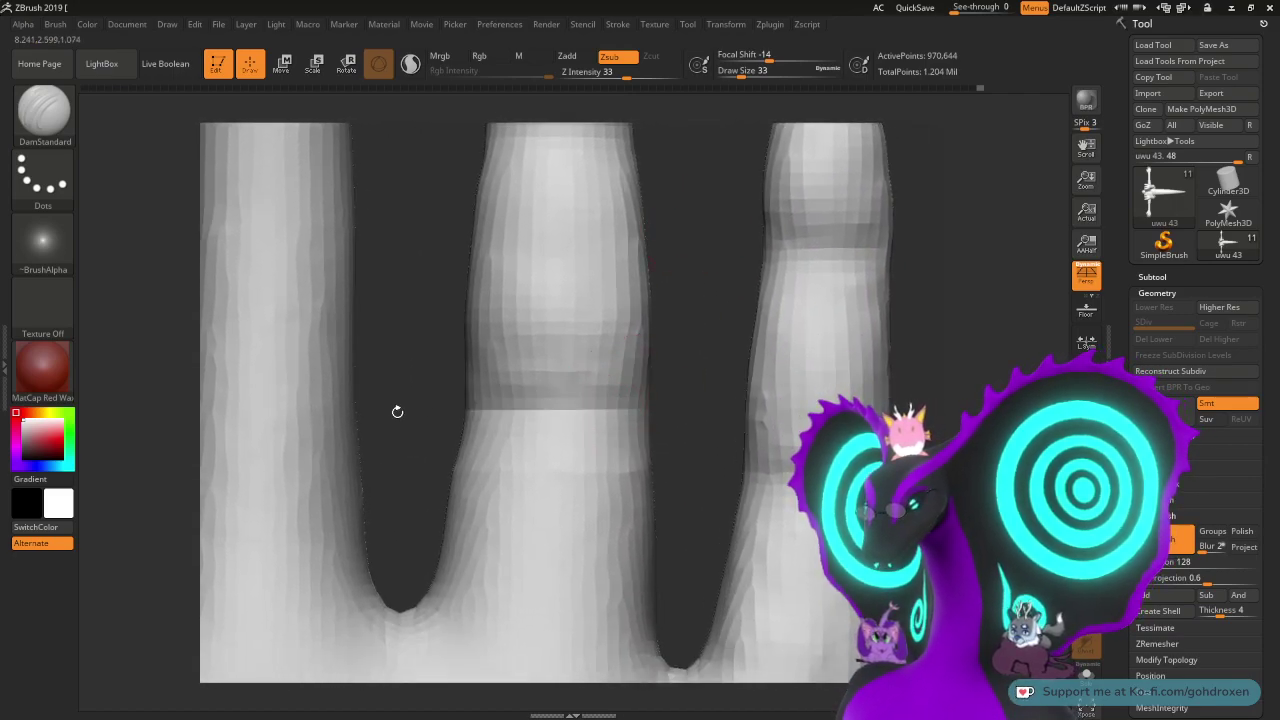
{"action": "left_click_drag", "start_coordinate": [630, 434], "coordinate": [443, 440], "text": "shift"}
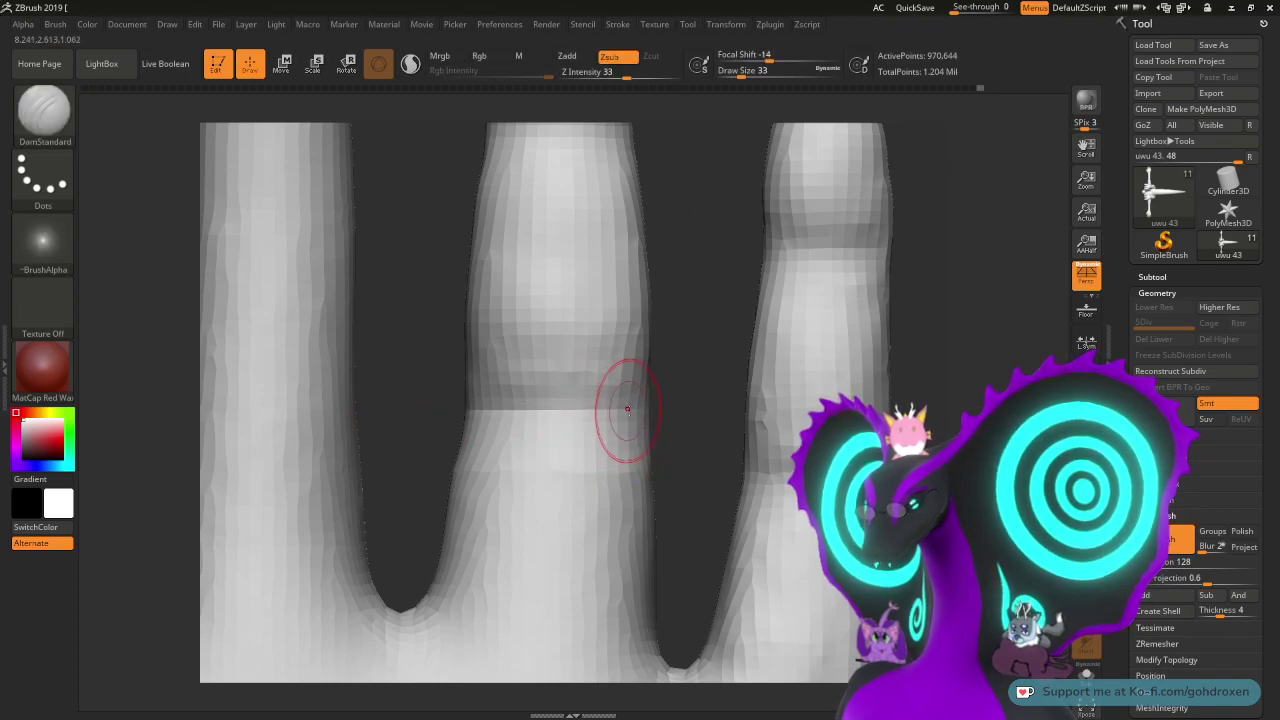
- Try two DamStandard strokes slightly higher across the lower joint and undo both
{"action": "left_click_drag", "start_coordinate": [643, 404], "coordinate": [375, 393], "text": "alt"}
{"action": "key", "text": "ctrl+z"}
{"action": "left_click_drag", "start_coordinate": [643, 394], "coordinate": [461, 383]}
{"action": "key", "text": "ctrl+z"}
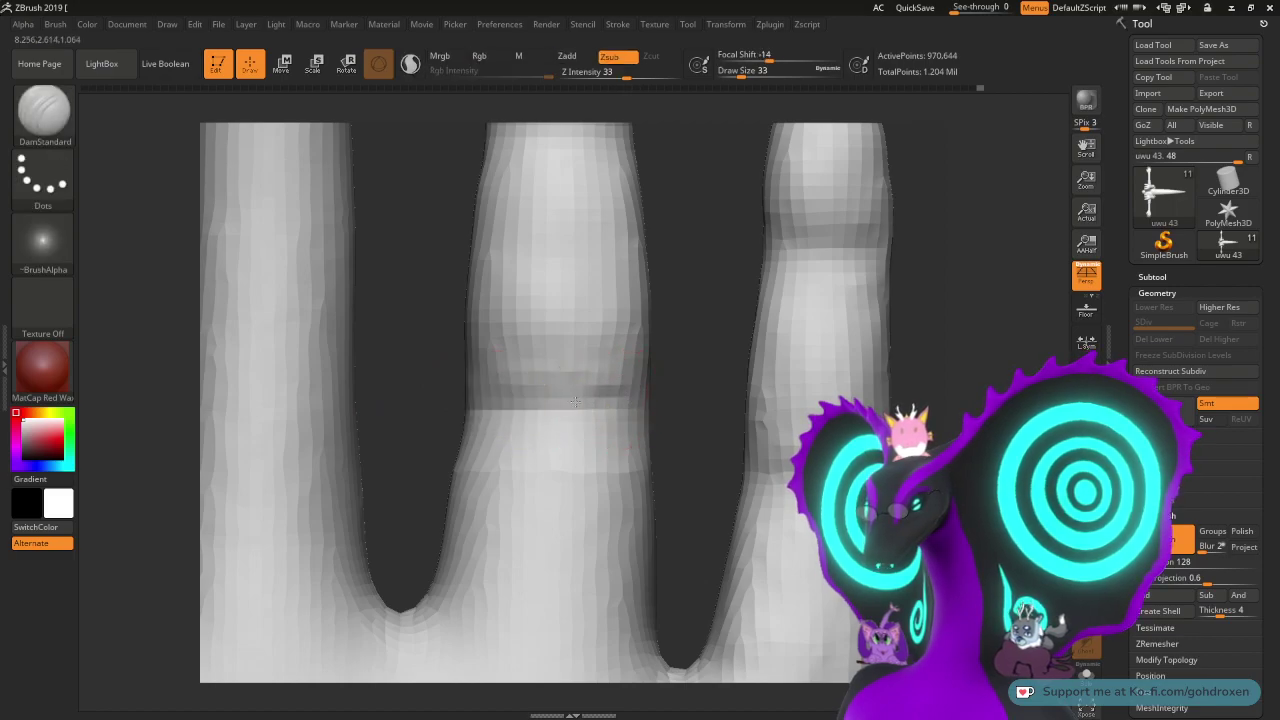
- Recut the crease across the lower joint with DamStandard, and smooth its lower edge and the base segment's flank
{"action": "left_click_drag", "start_coordinate": [640, 397], "coordinate": [428, 391]}
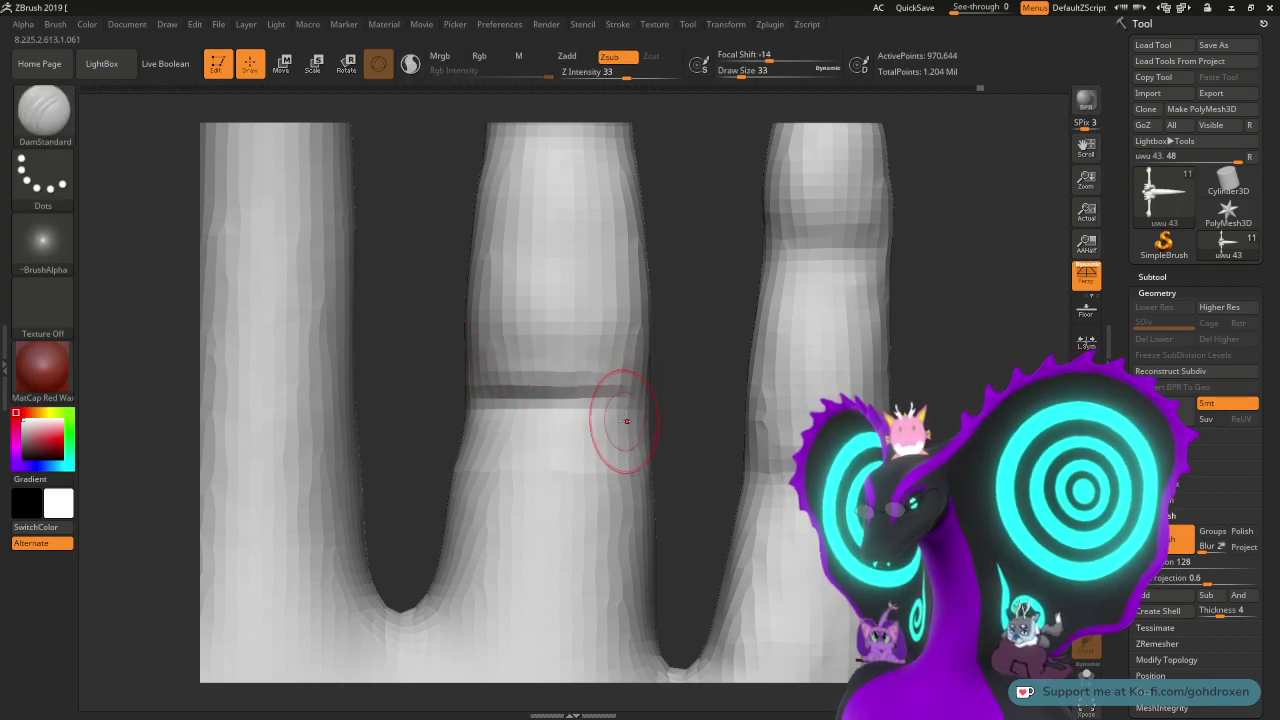
{"action": "key", "text": "shift"}
{"action": "left_click_drag", "start_coordinate": [557, 412], "coordinate": [614, 414], "text": "shift"}
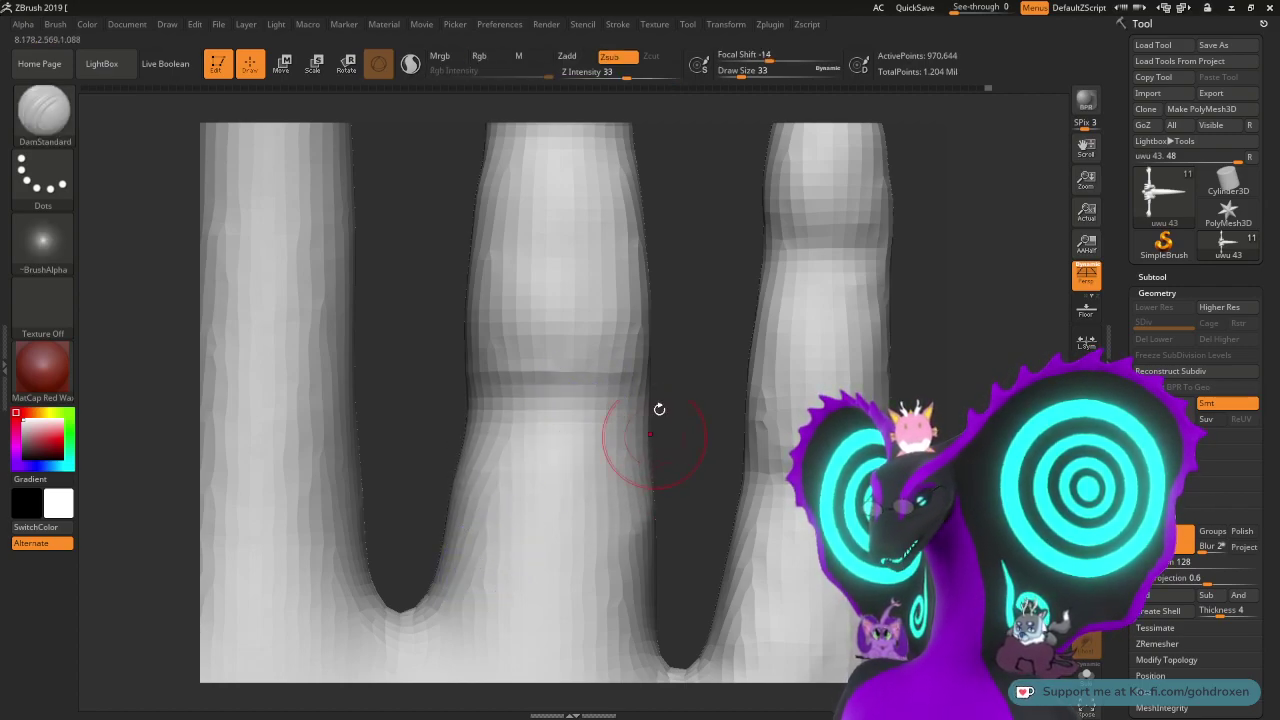
{"action": "left_click_drag", "start_coordinate": [624, 492], "coordinate": [636, 537], "text": "shift"}
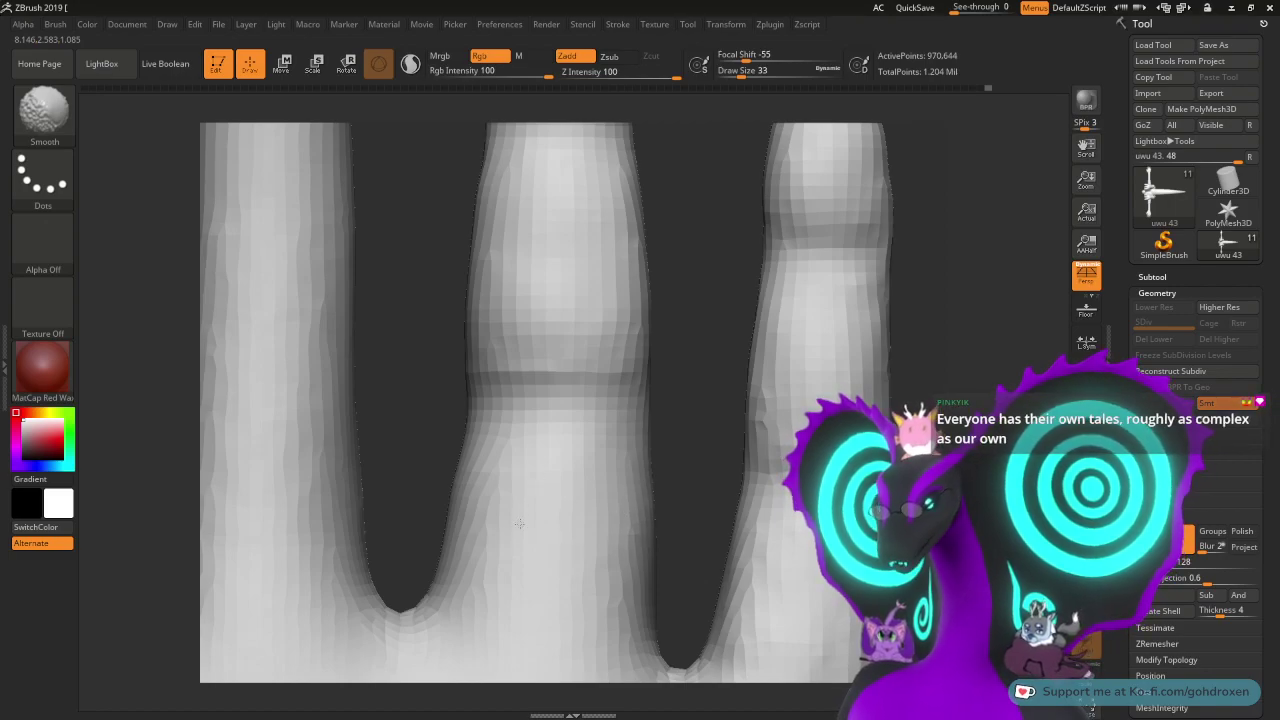
- Bow the lower joint crease with the Move Topological brush at Draw Size 71 and smooth the segment above it
{"action": "left_click_drag", "start_coordinate": [696, 479], "coordinate": [691, 442]}
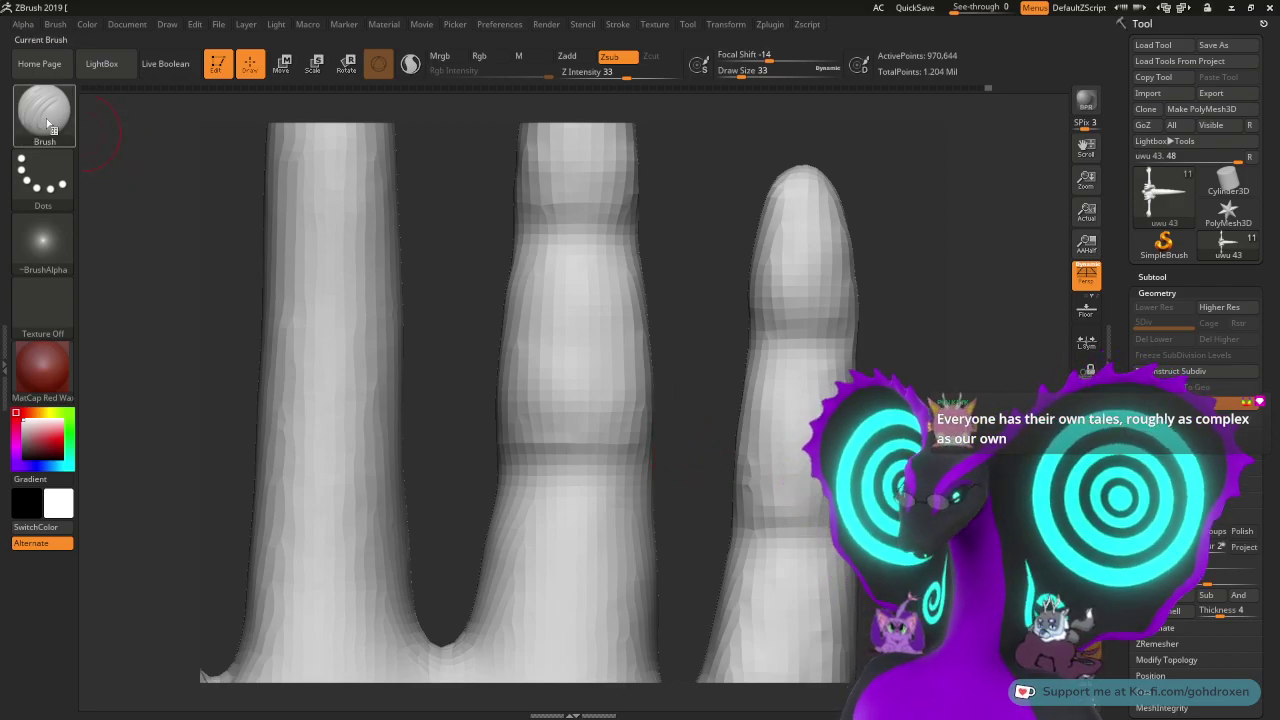
{"action": "left_click", "coordinate": [43, 110]}
{"action": "left_click", "coordinate": [430, 123]}
{"action": "key", "text": "space"}
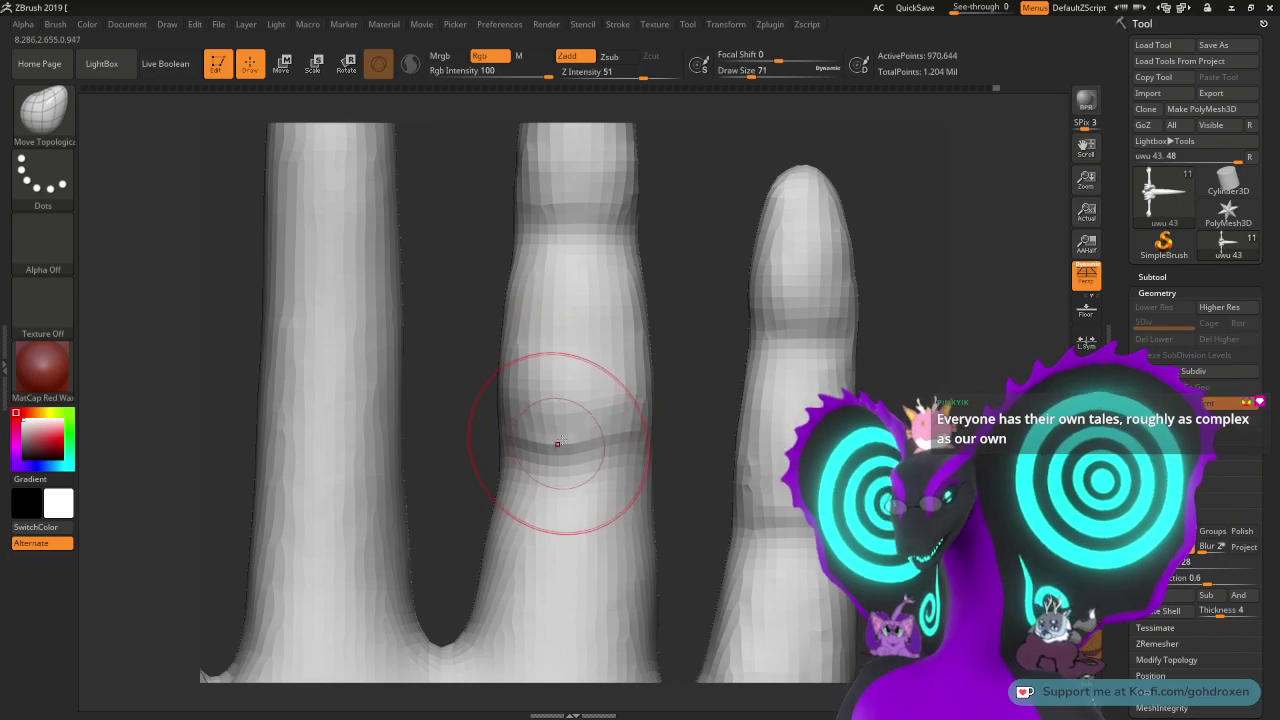
{"action": "left_click_drag", "start_coordinate": [672, 389], "coordinate": [646, 386]}
{"action": "left_click_drag", "start_coordinate": [766, 371], "coordinate": [820, 375]}
{"action": "mouse_move", "coordinate": [577, 337]}
{"action": "left_mouse_down", "text": "shift"}
{"action": "mouse_move", "coordinate": [623, 306]}
{"action": "mouse_move", "coordinate": [638, 345]}
{"action": "mouse_move", "coordinate": [563, 291]}
{"action": "mouse_move", "coordinate": [529, 338]}
{"action": "left_mouse_up", "text": "shift"}
{"action": "key", "text": "b"}
{"action": "key", "text": "m"}
{"action": "key", "text": "t"}
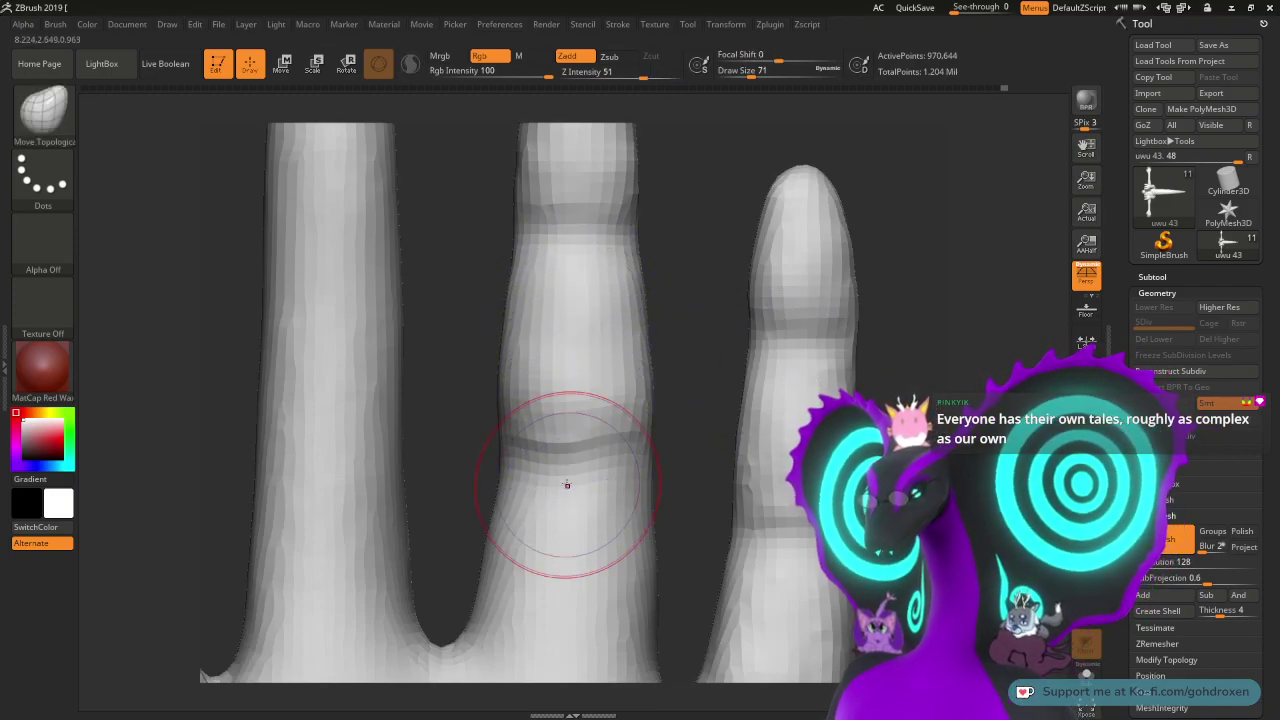
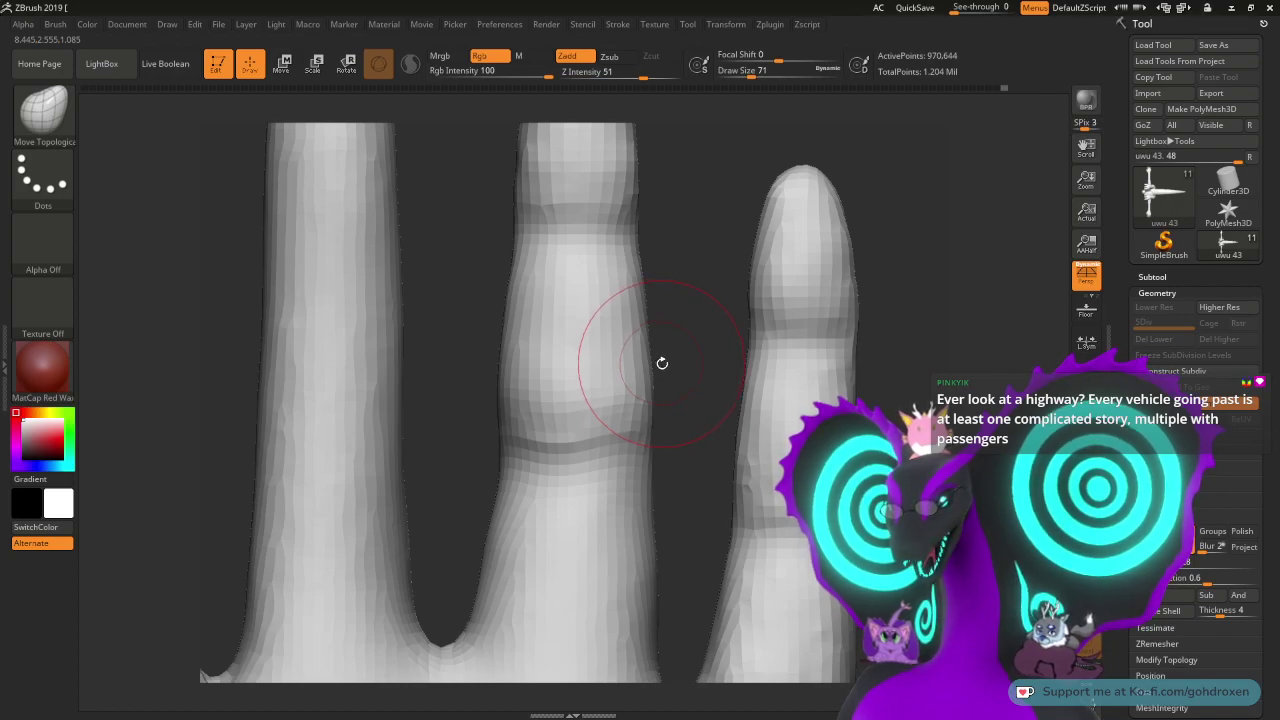
- Smooth the curved crease and the lower end of the middle segment into a softer fold
{"action": "mouse_move", "coordinate": [697, 361]}
{"action": "left_mouse_down", "text": "alt"}
{"action": "mouse_move", "coordinate": [720, 301]}
{"action": "mouse_move", "coordinate": [708, 266]}
{"action": "left_mouse_up", "text": "alt"}
{"action": "mouse_move", "coordinate": [718, 311]}
{"action": "left_mouse_down", "text": "alt"}
{"action": "mouse_move", "coordinate": [710, 281]}
{"action": "mouse_move", "coordinate": [714, 343]}
{"action": "mouse_move", "coordinate": [695, 375]}
{"action": "mouse_move", "coordinate": [700, 341]}
{"action": "left_mouse_up", "text": "alt"}
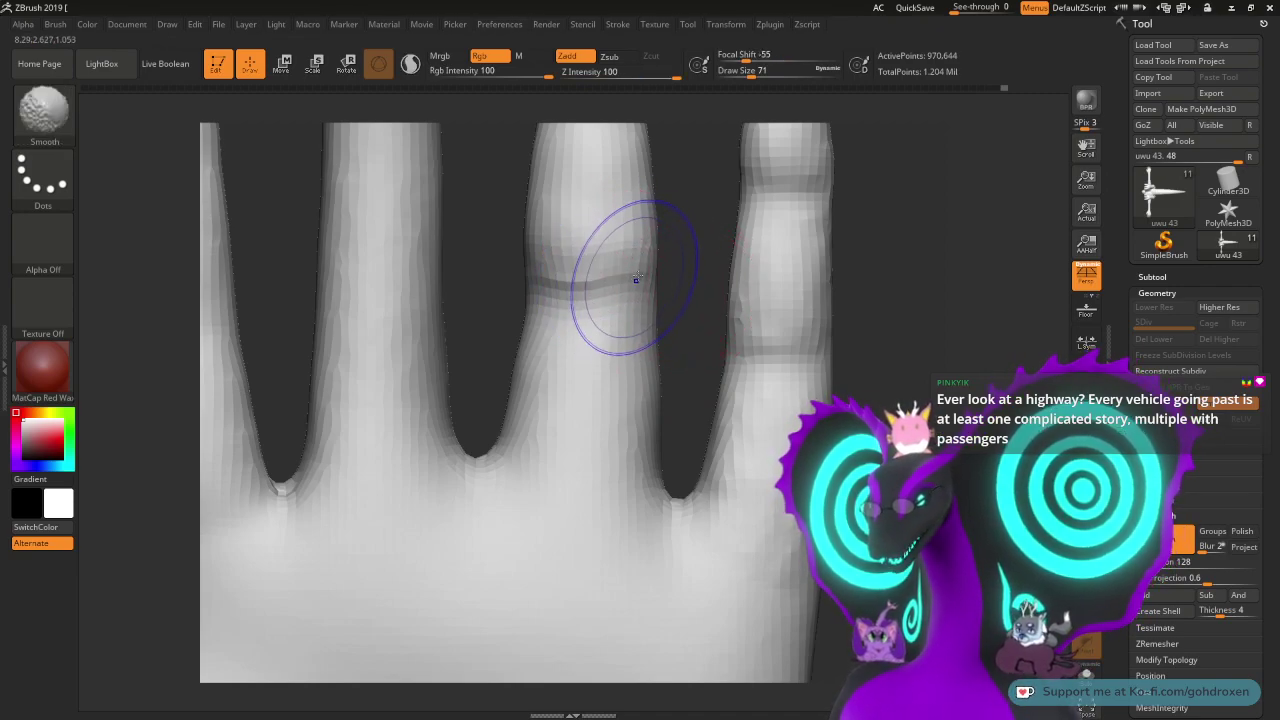
{"action": "mouse_move", "coordinate": [634, 280]}
{"action": "left_mouse_down", "text": "shift"}
{"action": "mouse_move", "coordinate": [544, 292]}
{"action": "mouse_move", "coordinate": [660, 283]}
{"action": "mouse_move", "coordinate": [537, 284]}
{"action": "mouse_move", "coordinate": [631, 231]}
{"action": "left_mouse_up", "text": "shift"}
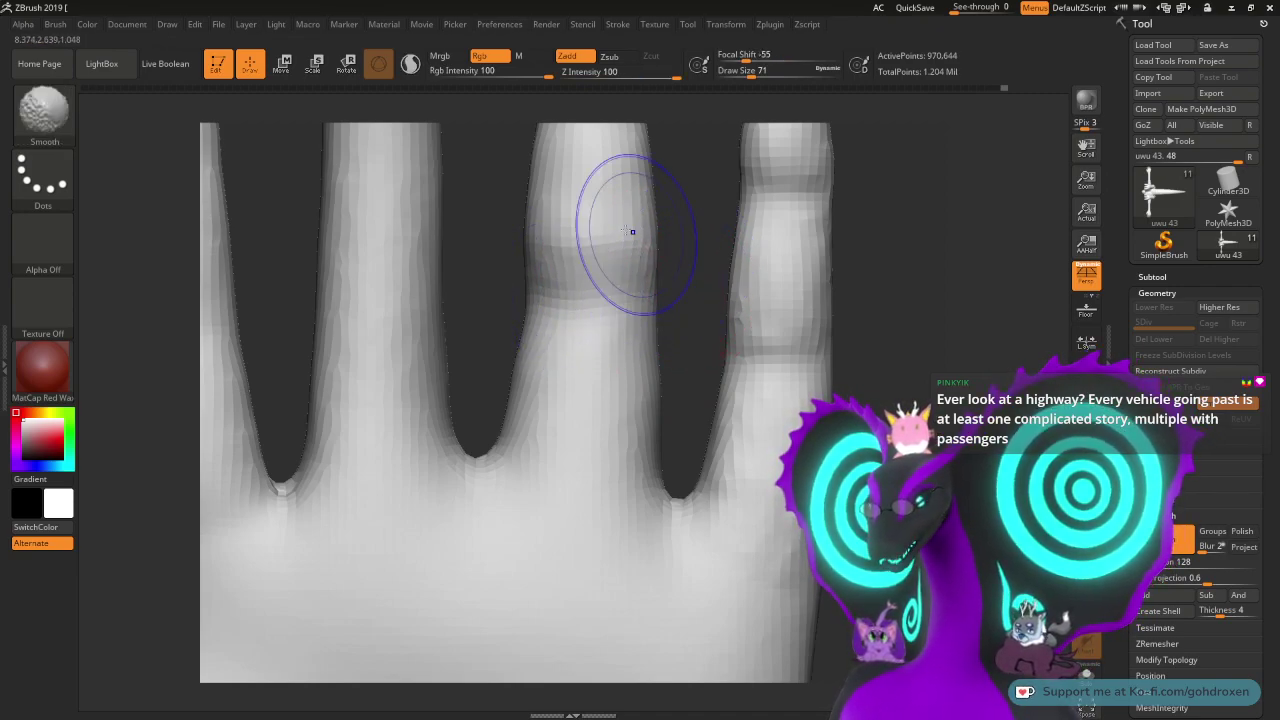
{"action": "left_click", "coordinate": [62, 116]}
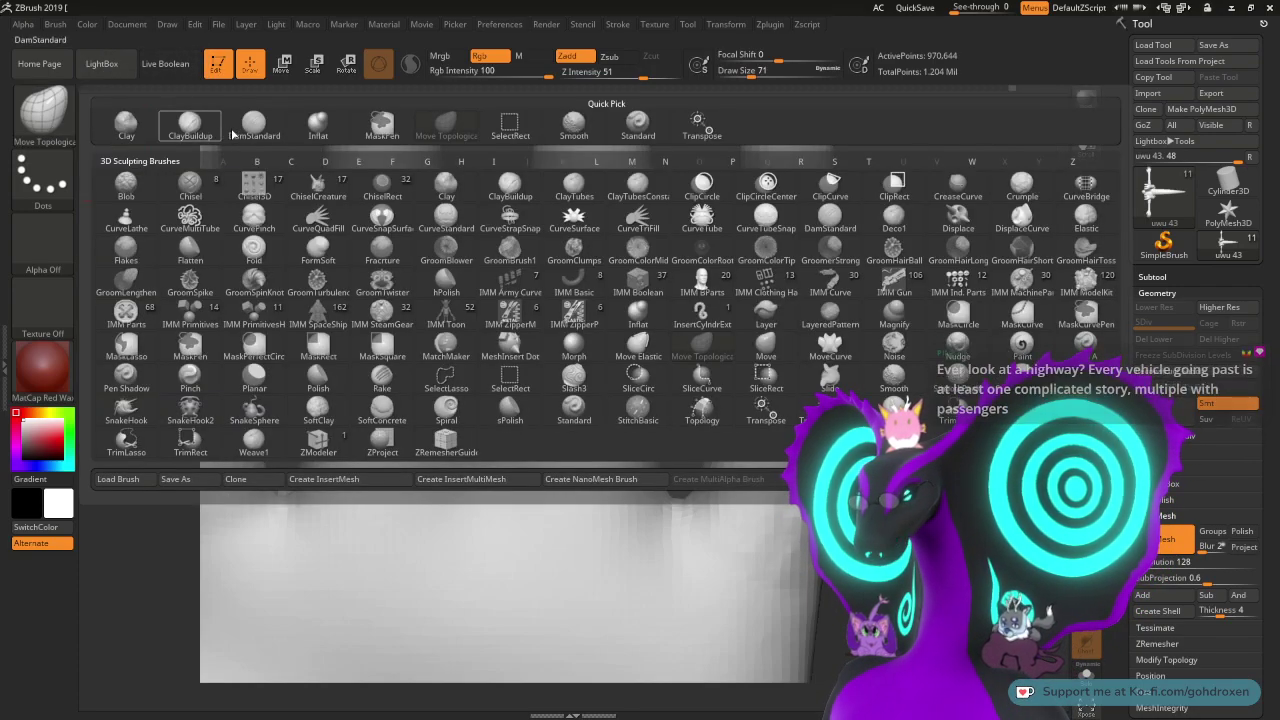
{"action": "left_click", "coordinate": [316, 122]}
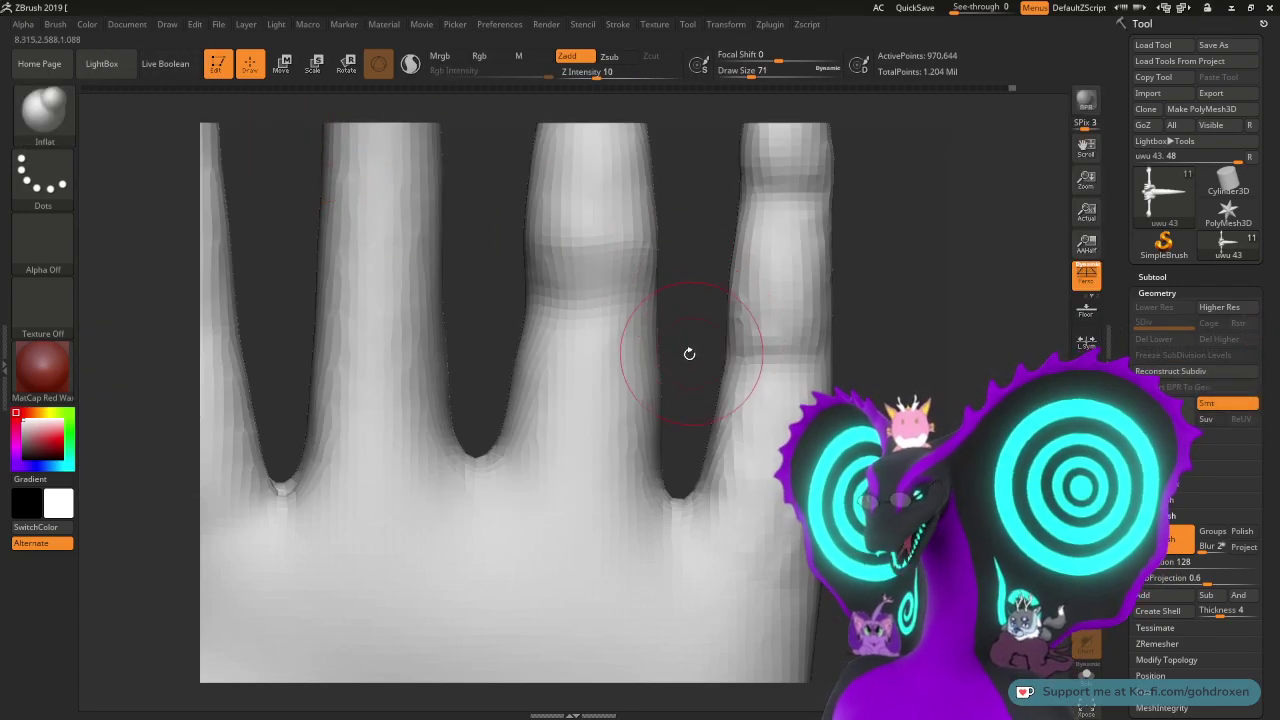
{"action": "key", "text": "shift"}
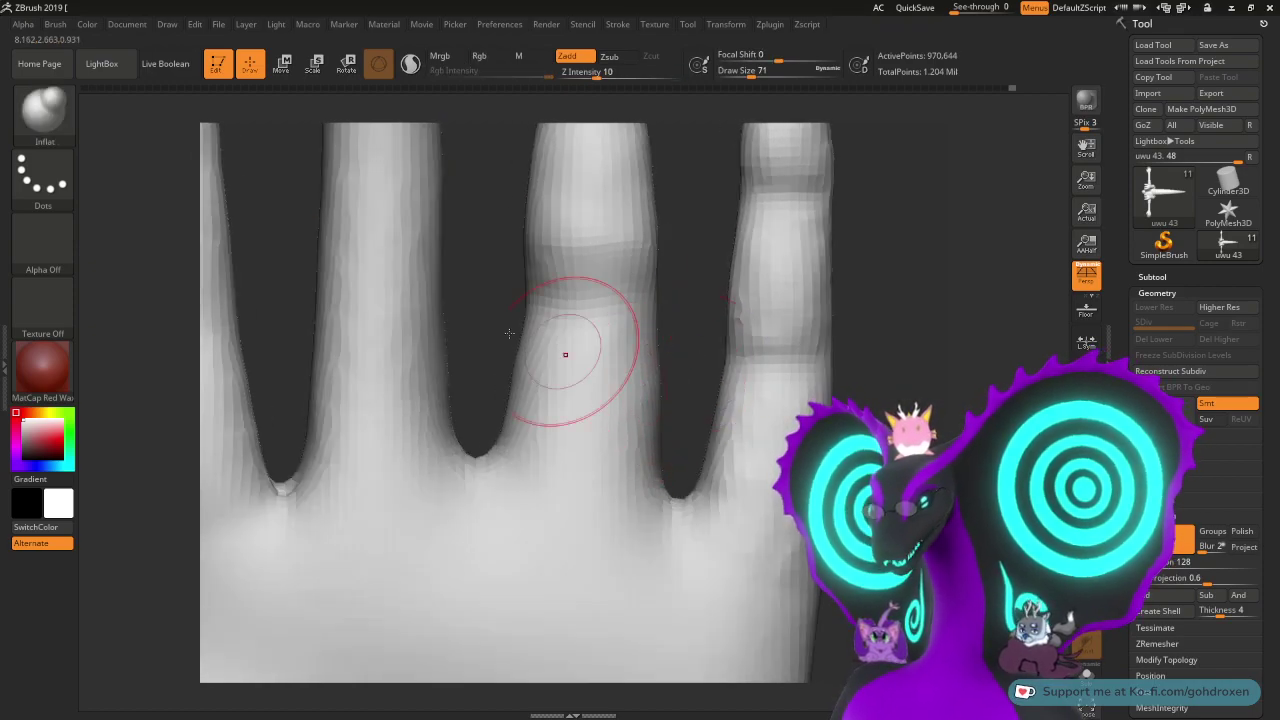
- Build up the base segment's front and sides with ClayBuildup at Draw Size 71 and Z Intensity 20
{"action": "left_click", "coordinate": [44, 110]}
{"action": "left_click", "coordinate": [193, 130]}
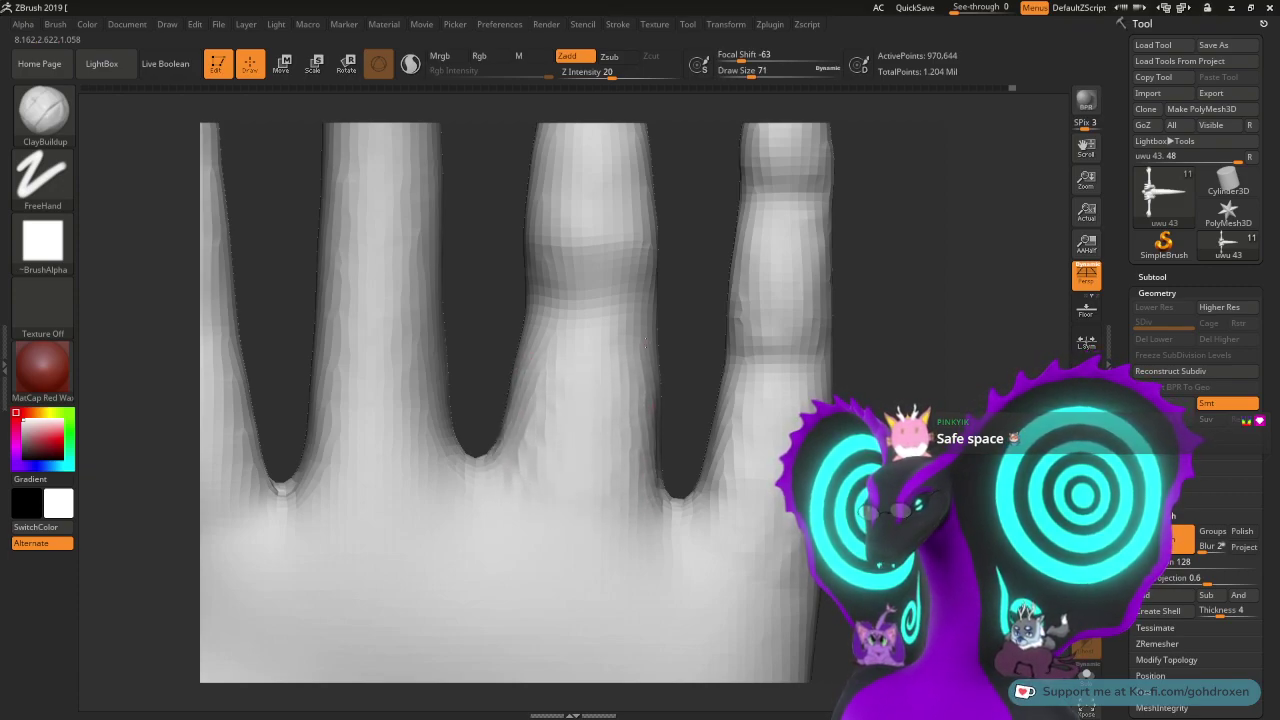
{"action": "left_click_drag", "start_coordinate": [518, 400], "coordinate": [514, 388]}
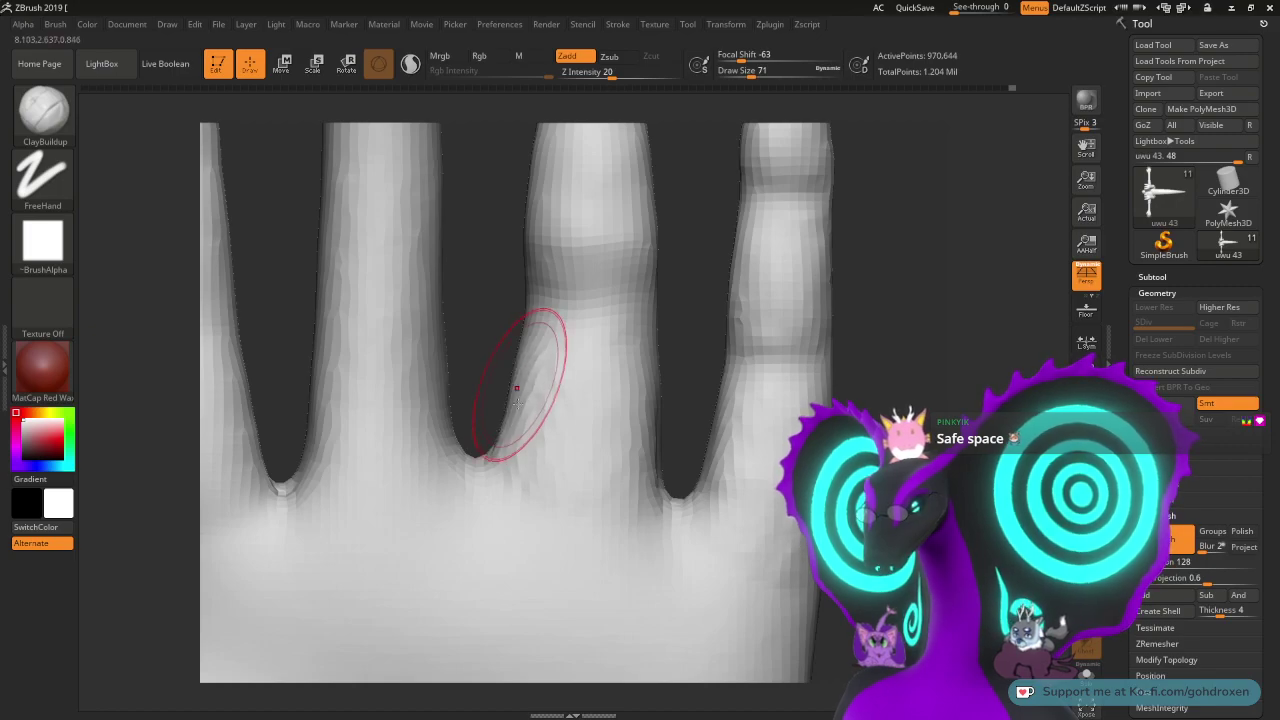
{"action": "left_click_drag", "start_coordinate": [688, 369], "coordinate": [662, 377]}
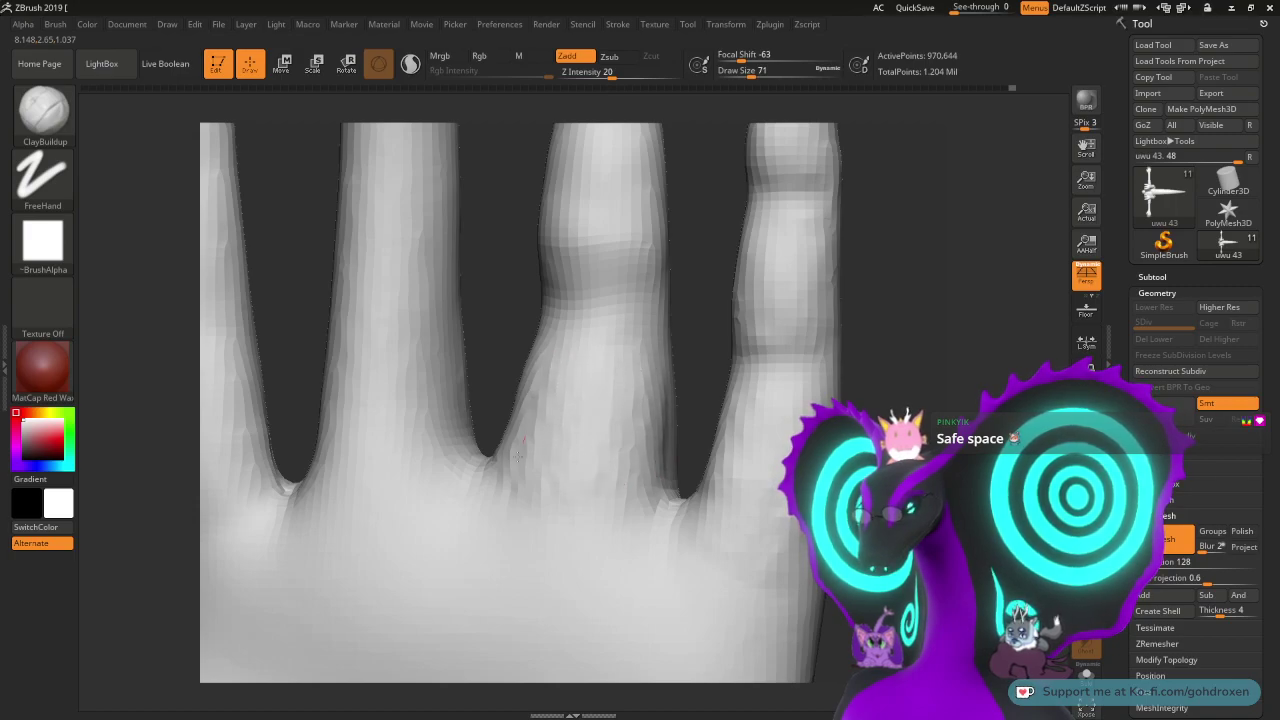
{"action": "left_click_drag", "start_coordinate": [700, 337], "coordinate": [545, 407]}
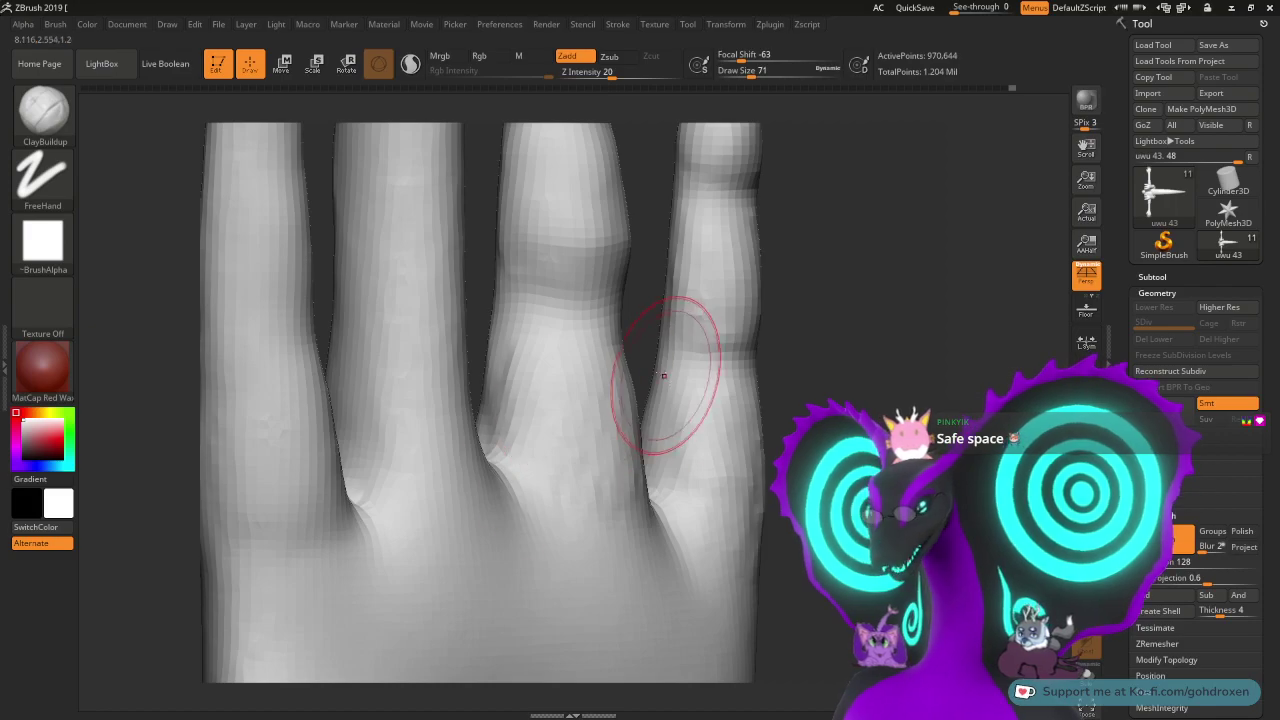
{"action": "mouse_move", "coordinate": [688, 335]}
{"action": "right_mouse_down"}
{"action": "mouse_move", "coordinate": [646, 324]}
{"action": "mouse_move", "coordinate": [573, 387]}
{"action": "right_mouse_up"}
- Smooth the new clay on the base segment and blend it into the palm and finger web
{"action": "mouse_move", "coordinate": [632, 372]}
{"action": "left_mouse_down", "text": "shift"}
{"action": "mouse_move", "coordinate": [649, 426]}
{"action": "mouse_move", "coordinate": [603, 486]}
{"action": "mouse_move", "coordinate": [551, 482]}
{"action": "left_mouse_up", "text": "shift"}
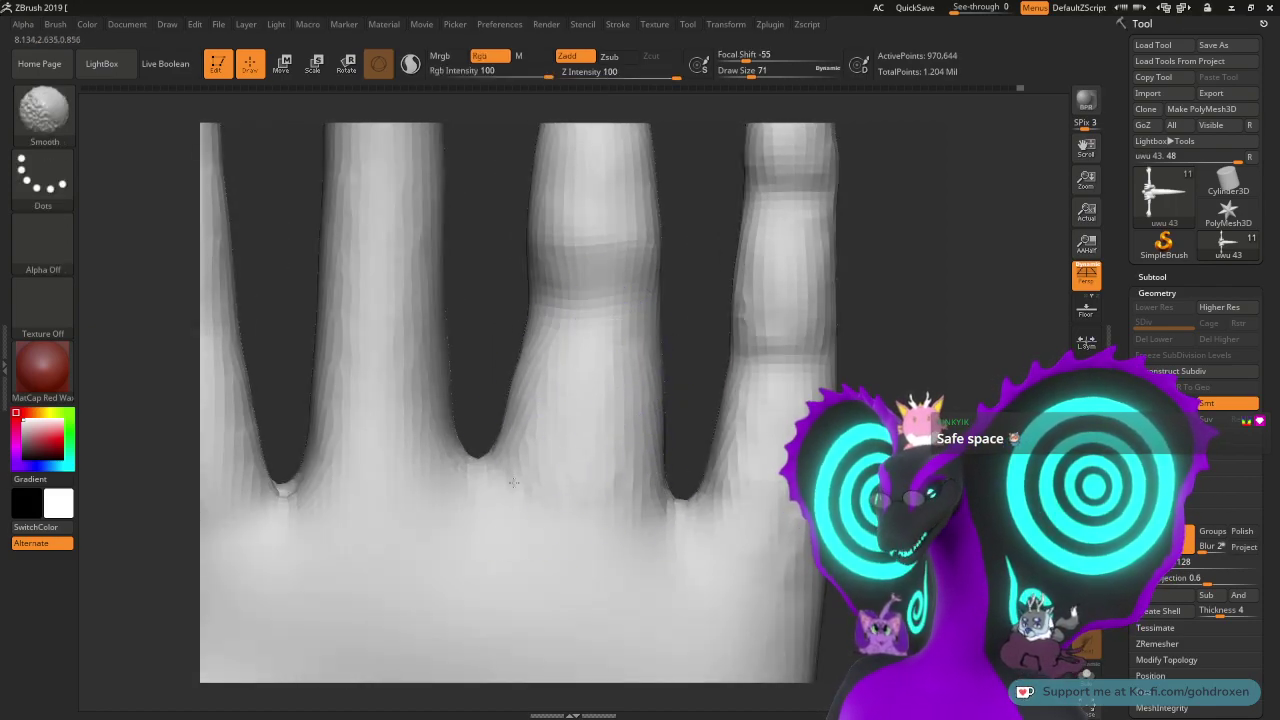
{"action": "left_click_drag", "start_coordinate": [507, 442], "coordinate": [548, 498], "text": "shift"}
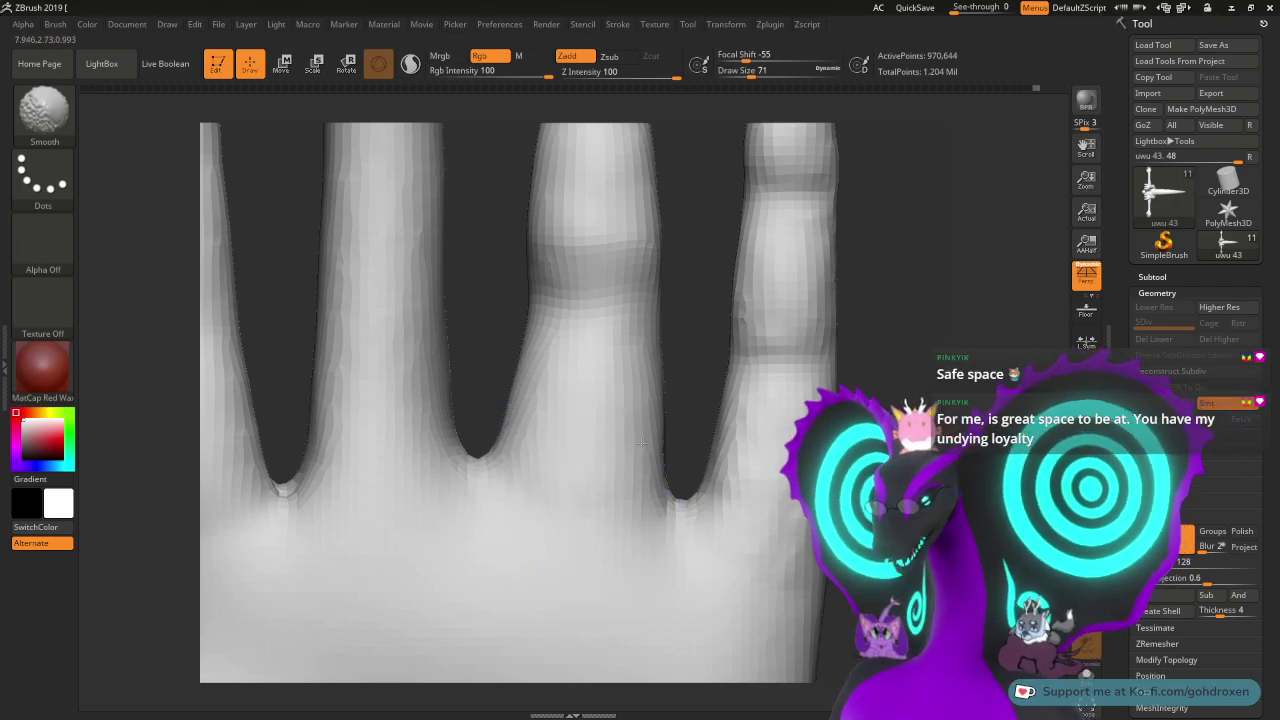
{"action": "left_click_drag", "start_coordinate": [504, 397], "coordinate": [510, 404], "text": "shift"}
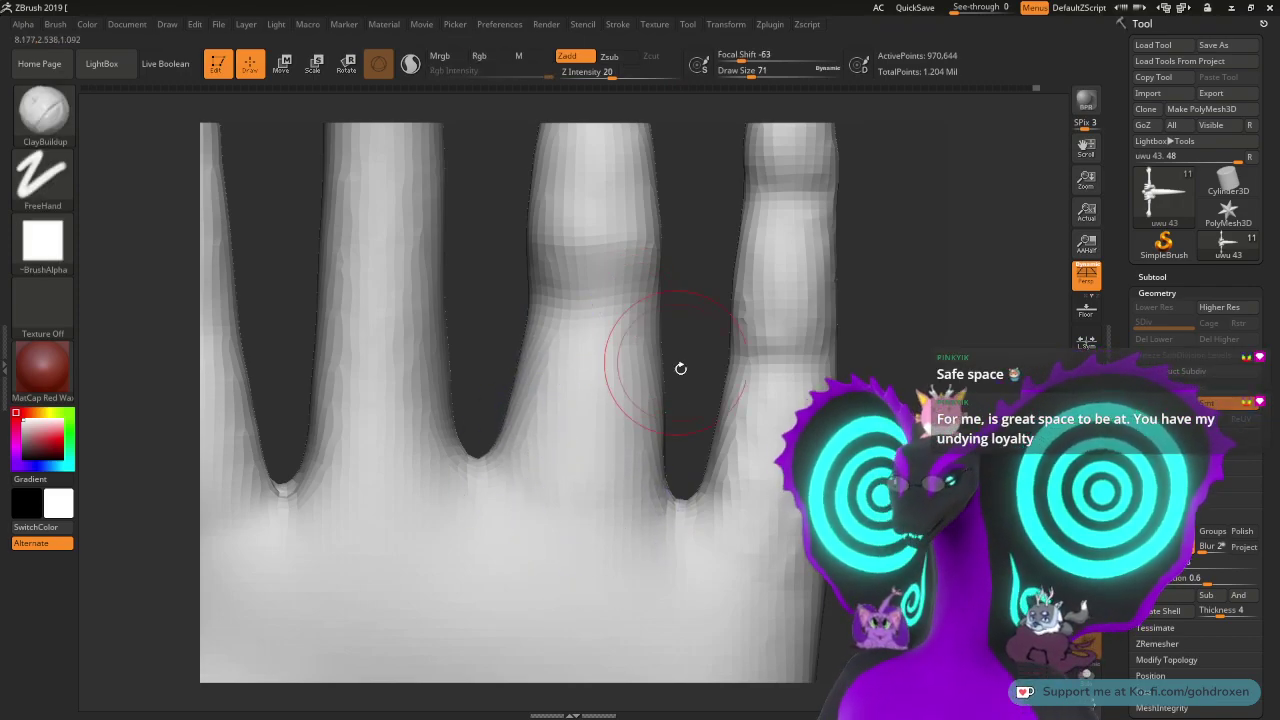
- Build up the little finger's base beside the finger web with ClayBuildup and smooth it into the palm
{"action": "mouse_move", "coordinate": [679, 356]}
{"action": "right_mouse_down"}
{"action": "mouse_move", "coordinate": [718, 356]}
{"action": "mouse_move", "coordinate": [688, 358]}
{"action": "mouse_move", "coordinate": [700, 362]}
{"action": "right_mouse_up"}
{"action": "left_click_drag", "start_coordinate": [688, 391], "coordinate": [687, 405], "text": "shift"}
{"action": "left_click_drag", "start_coordinate": [714, 329], "coordinate": [718, 330]}
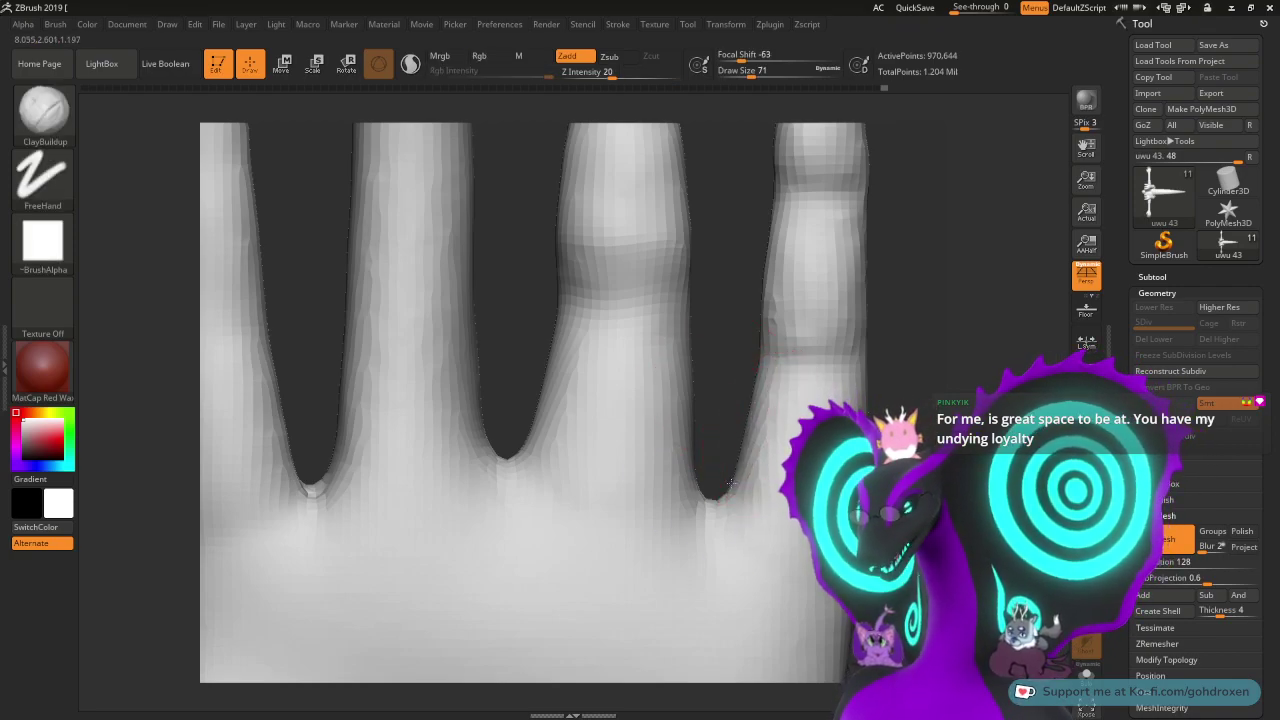
{"action": "left_click_drag", "start_coordinate": [730, 483], "coordinate": [765, 420]}
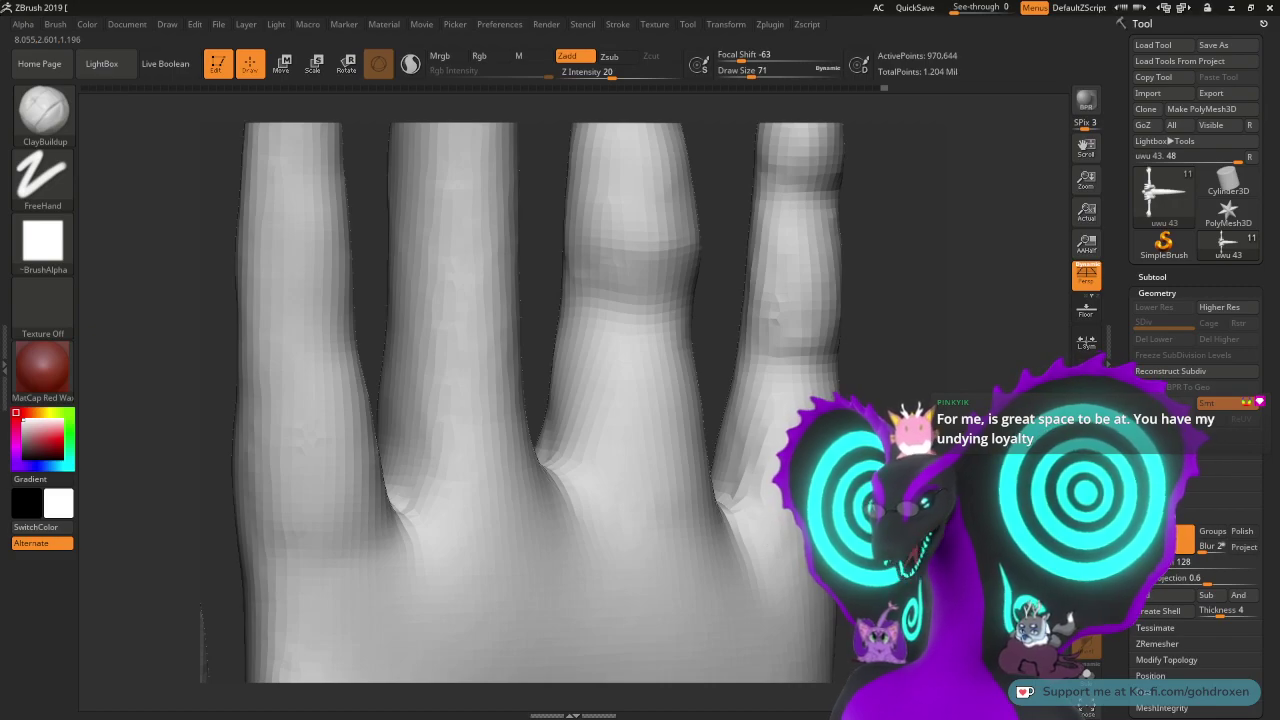
{"action": "left_click_drag", "start_coordinate": [932, 418], "coordinate": [831, 388]}
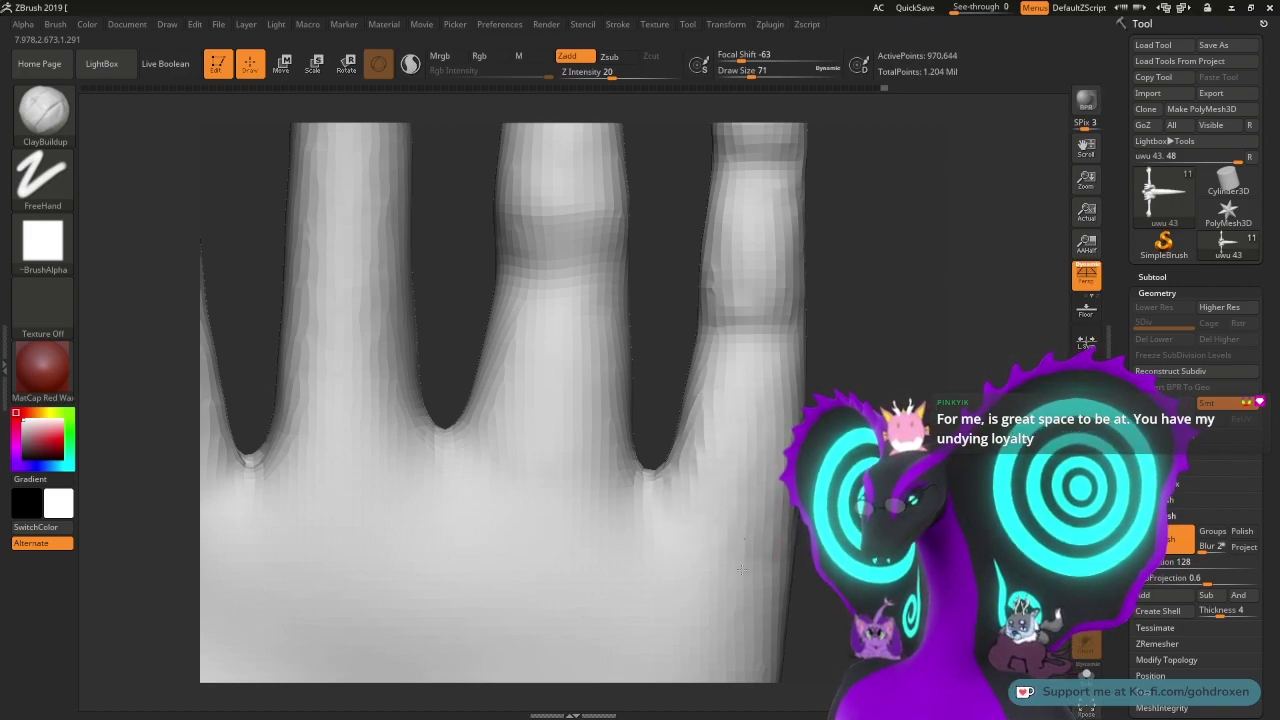
{"action": "key", "text": "shift"}
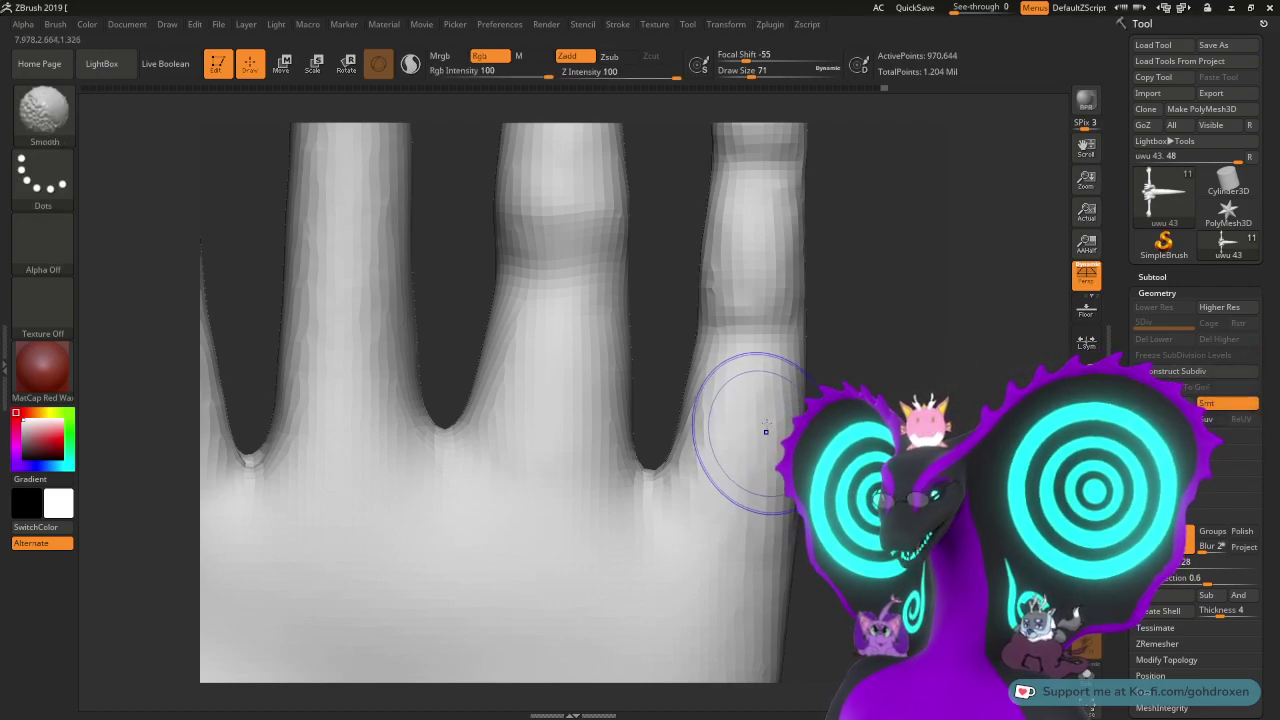
{"action": "left_click_drag", "start_coordinate": [679, 482], "coordinate": [686, 484], "text": "shift"}
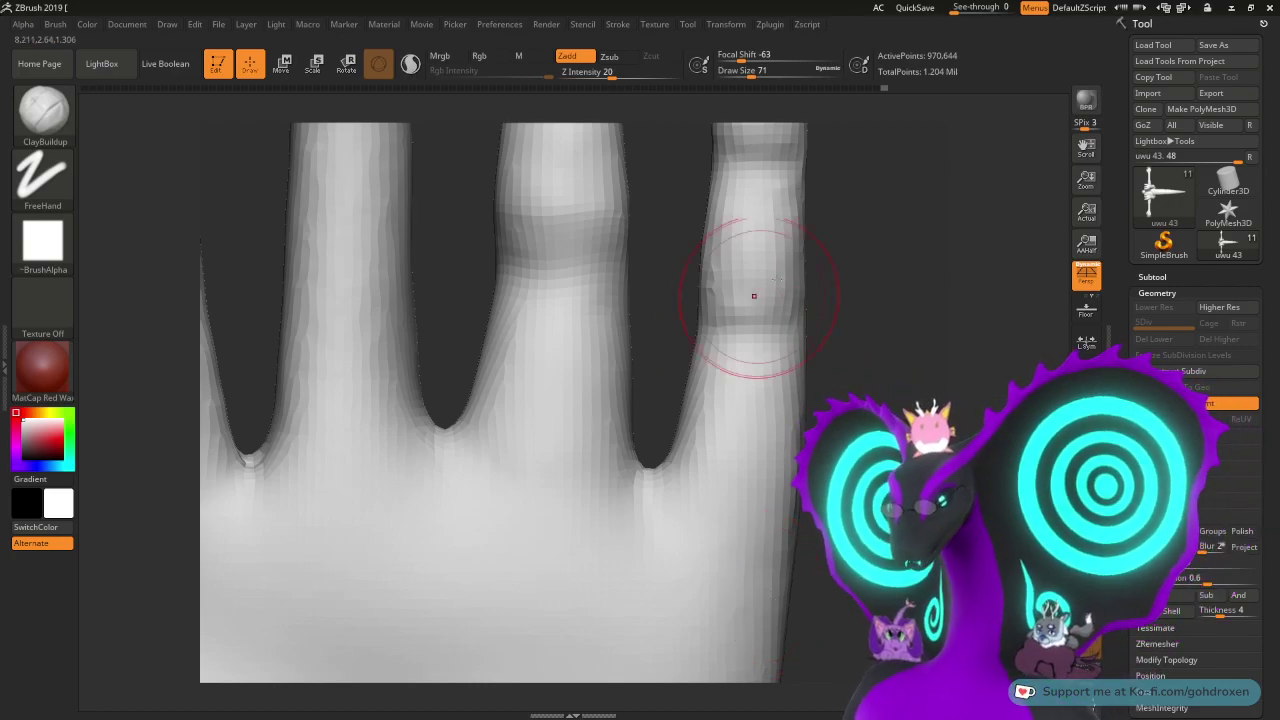
- Smooth the ring finger's lower joint crease and blend it into the middle and base segments
{"action": "left_click_drag", "start_coordinate": [889, 309], "coordinate": [910, 340]}
{"action": "left_click_drag", "start_coordinate": [717, 280], "coordinate": [737, 331]}
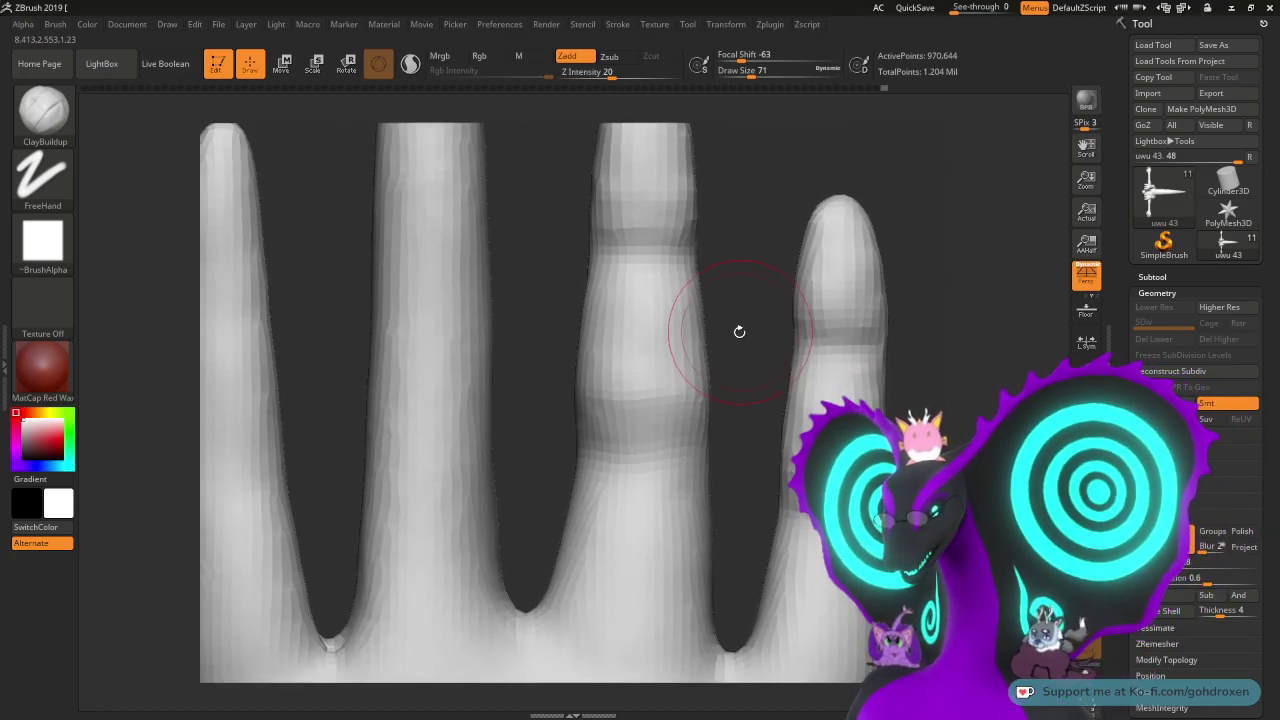
{"action": "key", "text": "shift"}
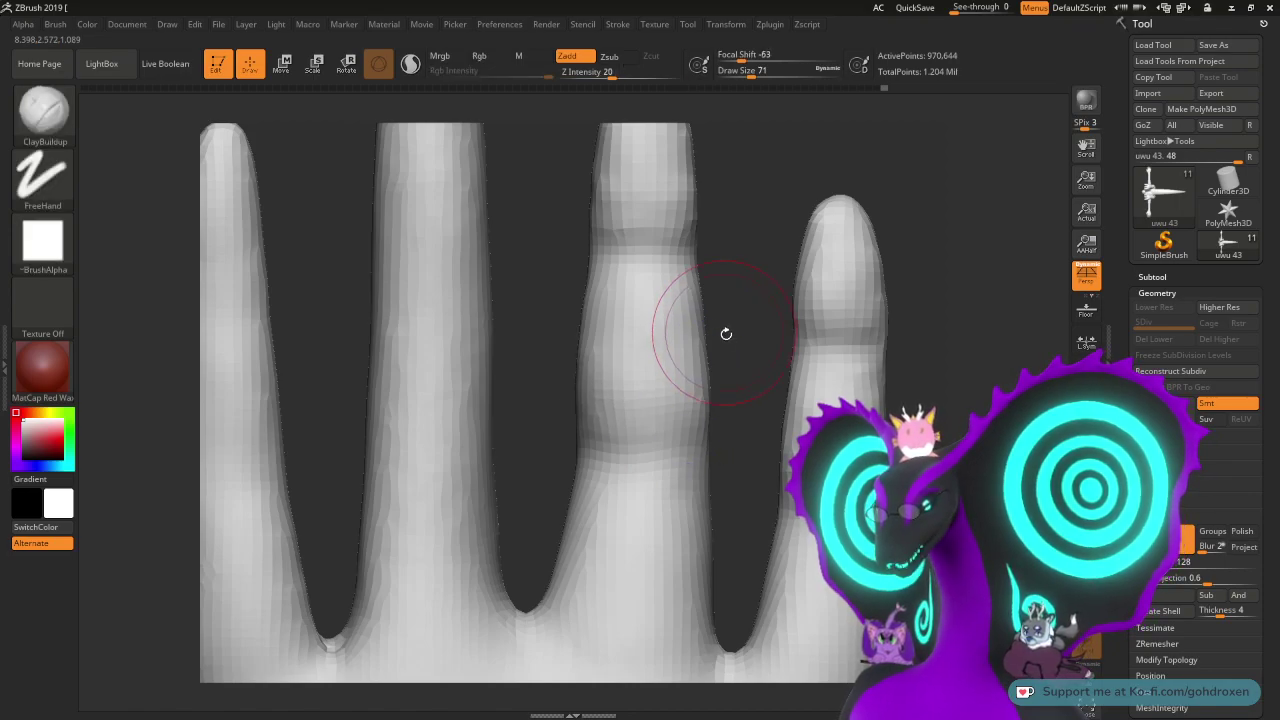
{"action": "left_click_drag", "start_coordinate": [746, 348], "coordinate": [733, 330]}
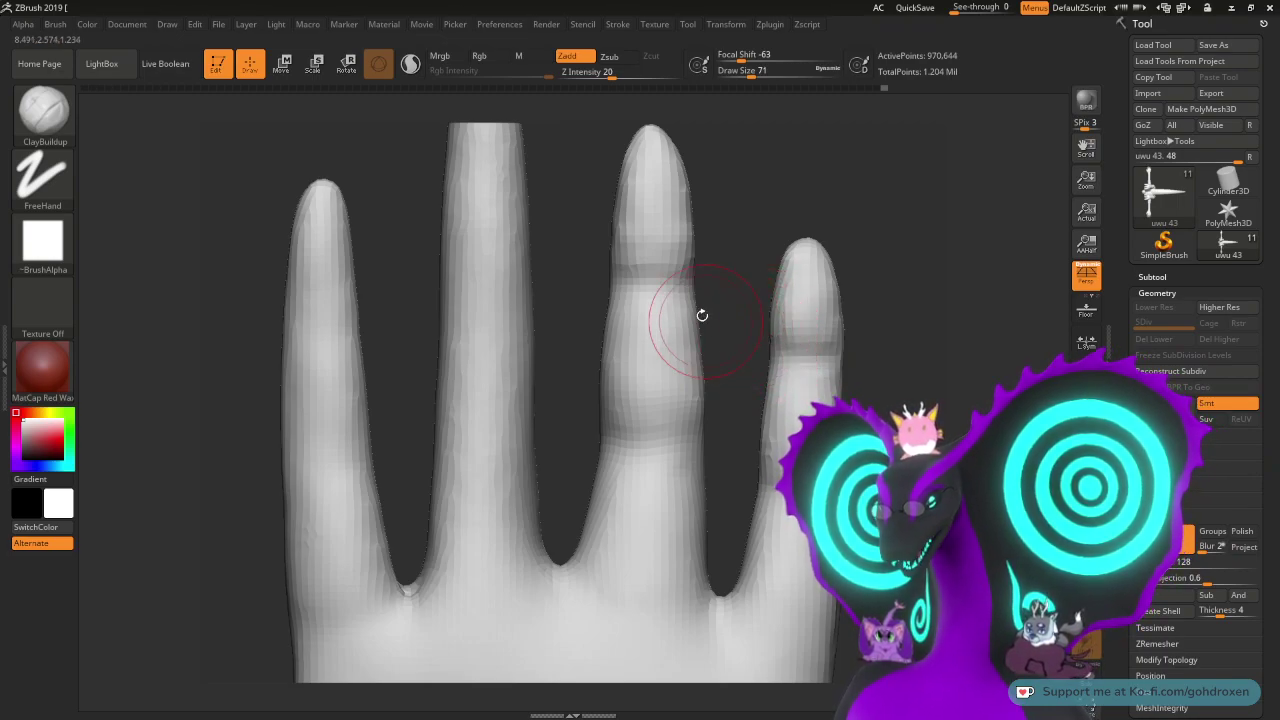
{"action": "mouse_move", "coordinate": [731, 337]}
{"action": "left_mouse_down"}
{"action": "mouse_move", "coordinate": [739, 310]}
{"action": "mouse_move", "coordinate": [743, 343]}
{"action": "mouse_move", "coordinate": [762, 245]}
{"action": "left_mouse_up"}
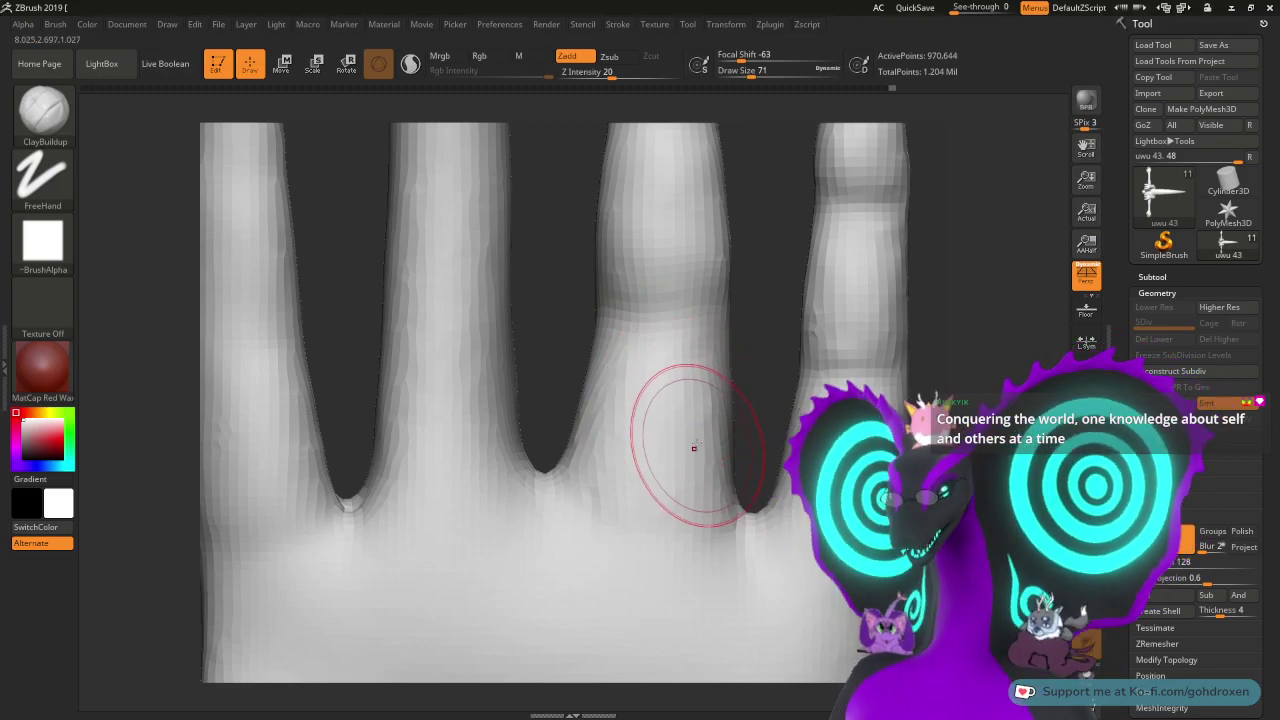
{"action": "mouse_move", "coordinate": [749, 393]}
{"action": "left_mouse_down"}
{"action": "mouse_move", "coordinate": [761, 396]}
{"action": "mouse_move", "coordinate": [714, 402]}
{"action": "left_mouse_up"}
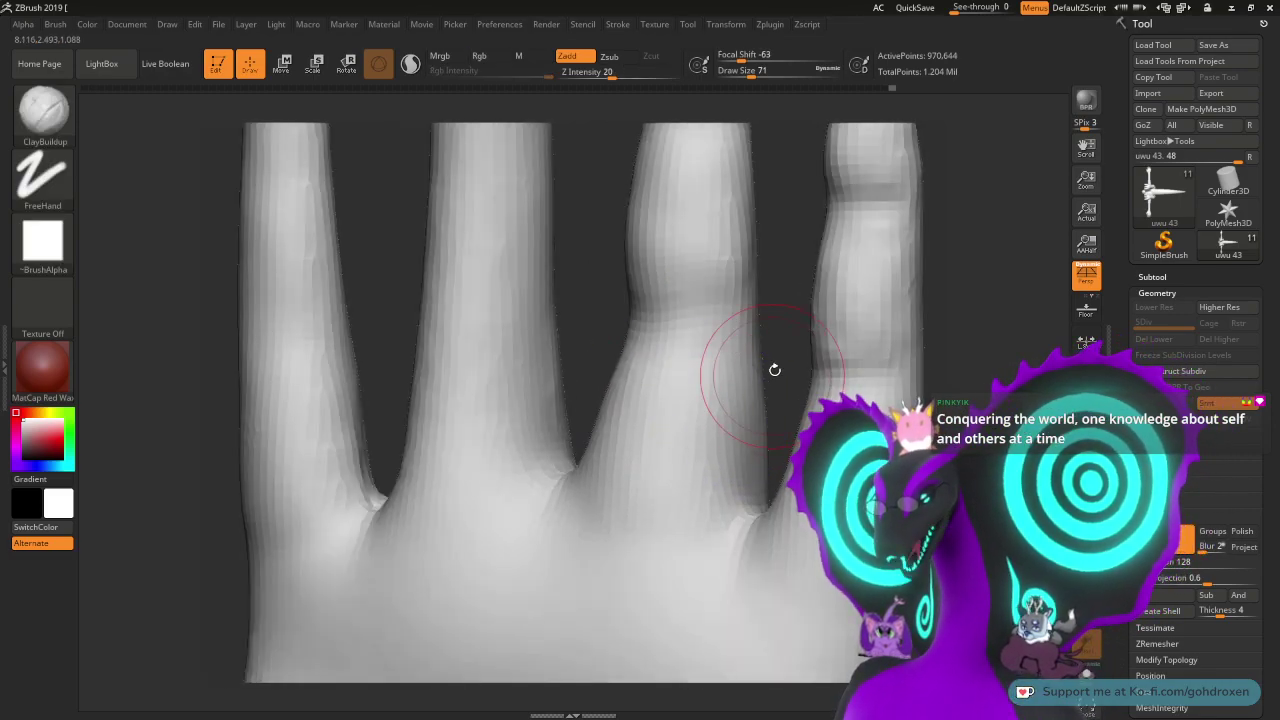
- Swell the ring finger's tip segment above the upper joint crease with the Inflat brush at Draw Size 41 and Z Intensity 10
{"action": "mouse_move", "coordinate": [771, 371]}
{"action": "left_mouse_down"}
{"action": "mouse_move", "coordinate": [762, 277]}
{"action": "mouse_move", "coordinate": [775, 301]}
{"action": "mouse_move", "coordinate": [776, 271]}
{"action": "mouse_move", "coordinate": [762, 222]}
{"action": "mouse_move", "coordinate": [771, 349]}
{"action": "mouse_move", "coordinate": [780, 277]}
{"action": "mouse_move", "coordinate": [777, 433]}
{"action": "left_mouse_up"}
{"action": "key", "text": "b"}
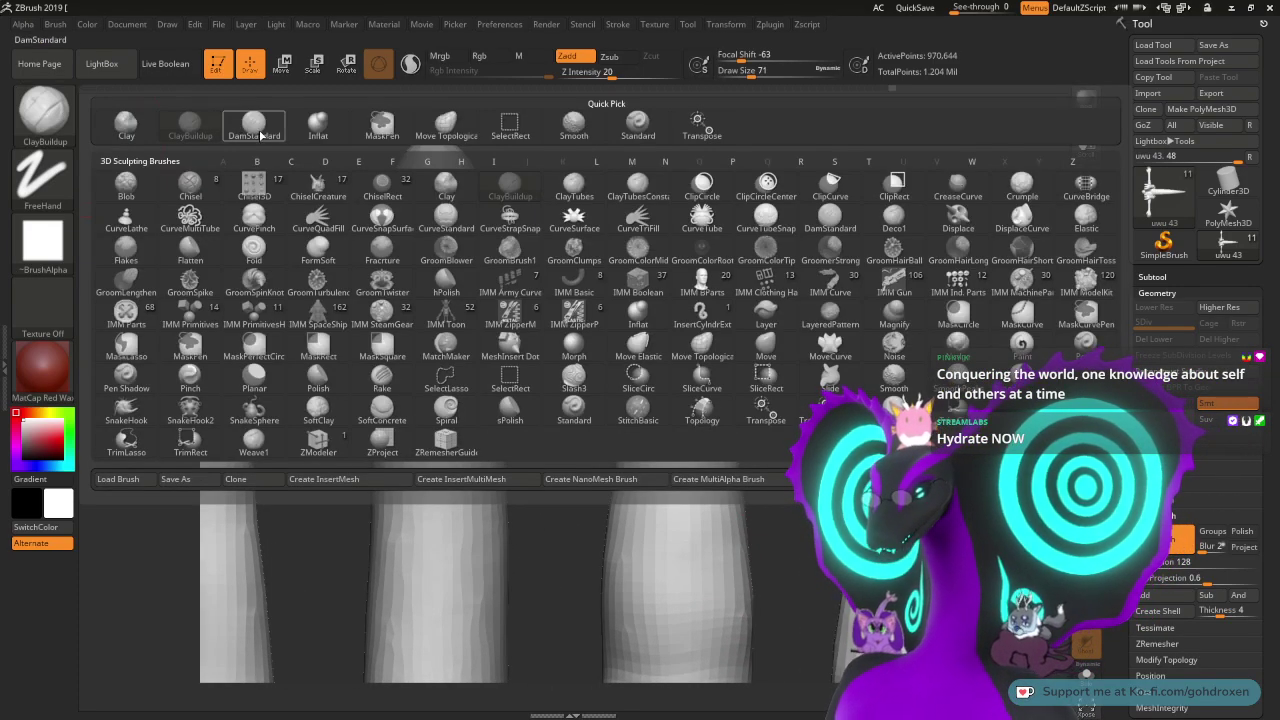
{"action": "left_click", "coordinate": [323, 133]}
{"action": "key", "text": "space"}
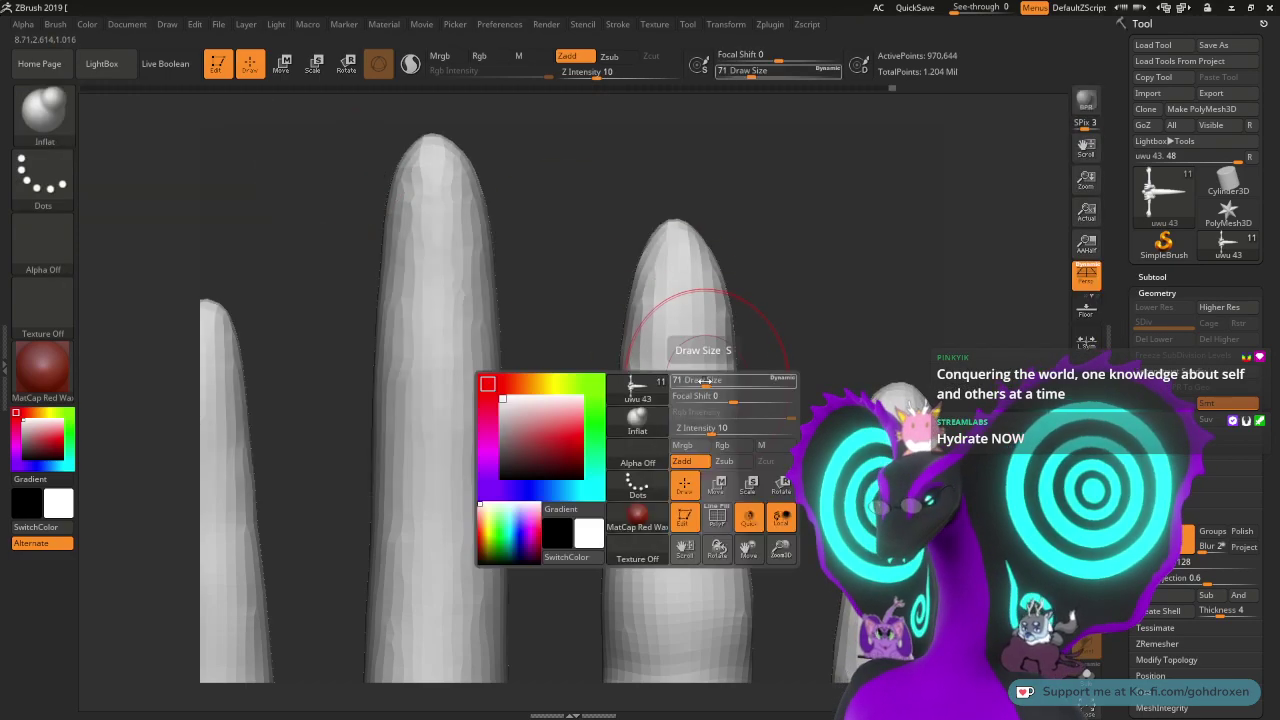
{"action": "left_click_drag", "start_coordinate": [701, 388], "coordinate": [691, 388]}
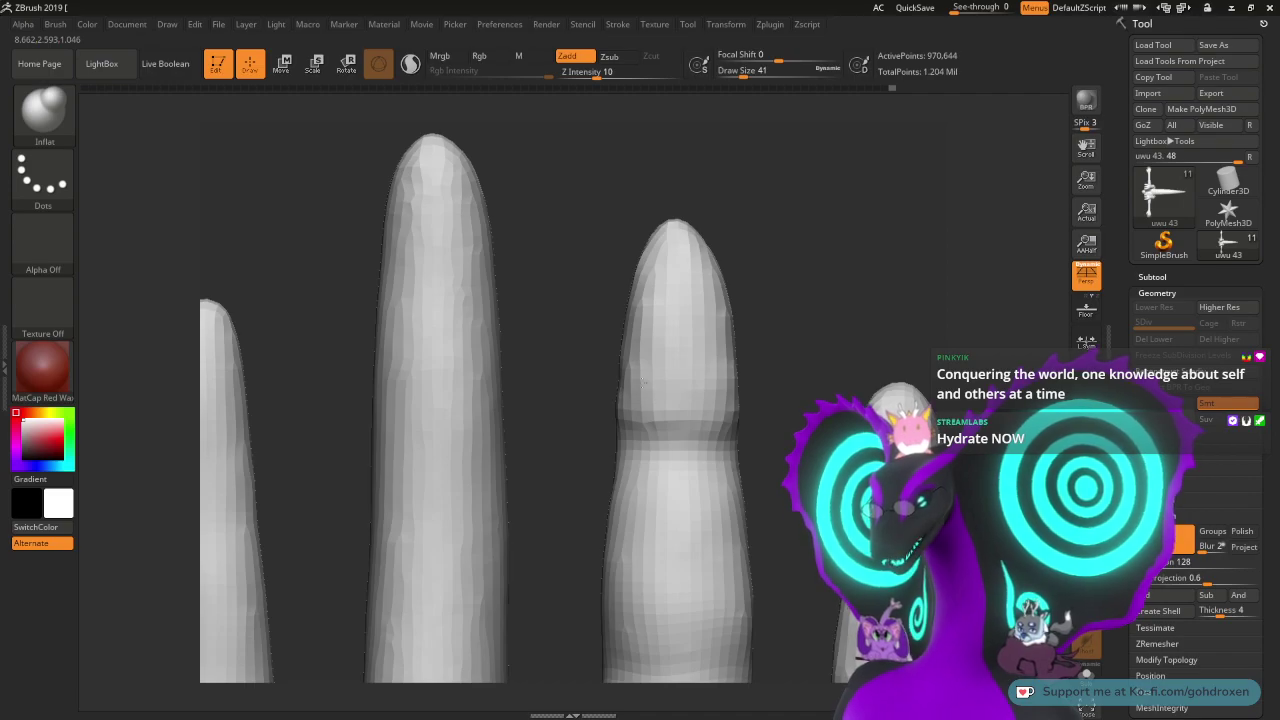
{"action": "key", "text": "shift"}
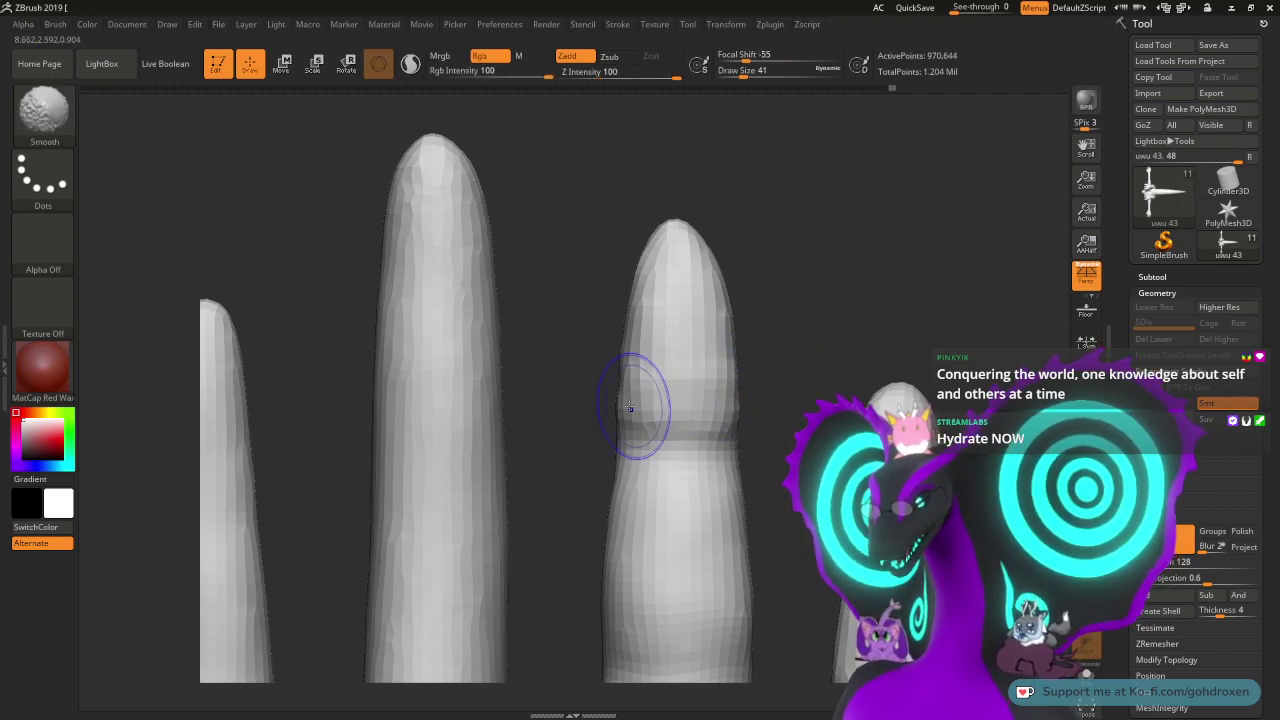
{"action": "mouse_move", "coordinate": [805, 352]}
{"action": "left_mouse_down"}
{"action": "mouse_move", "coordinate": [760, 356]}
{"action": "mouse_move", "coordinate": [801, 356]}
{"action": "left_mouse_up"}
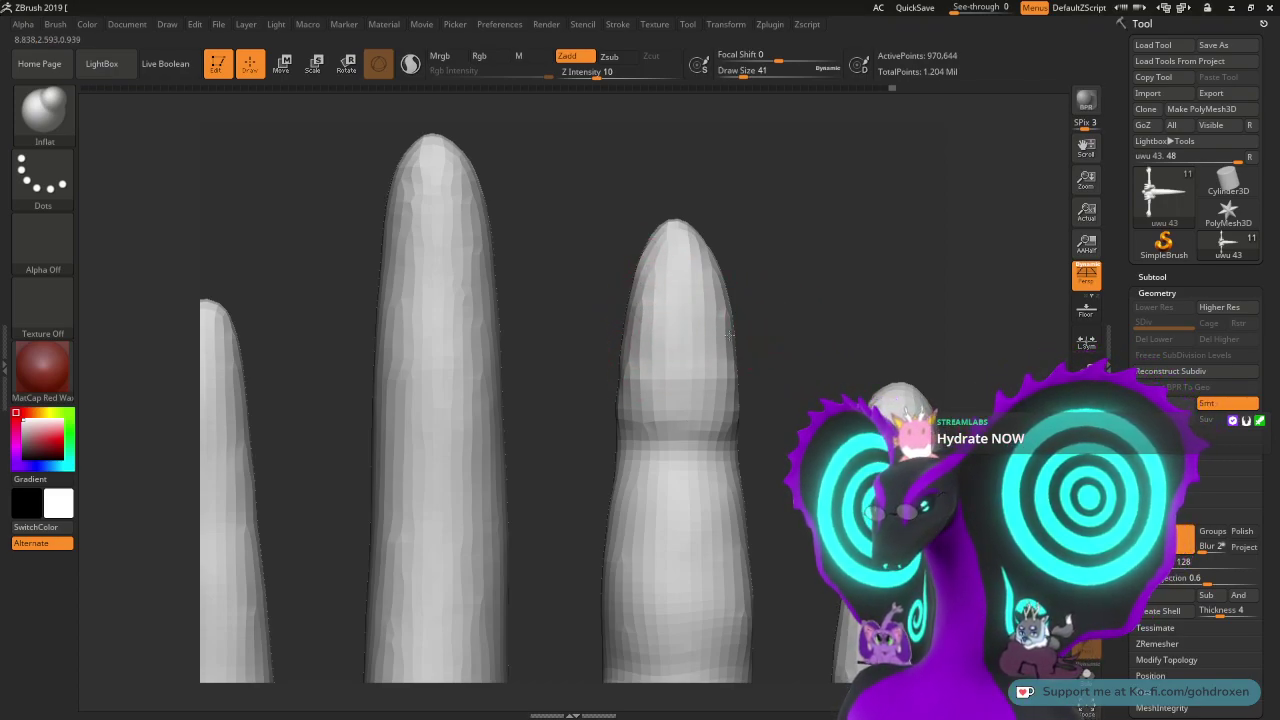
- Smooth the ring finger's tip segment from the fingertip down to the upper joint crease
{"action": "left_click_drag", "start_coordinate": [804, 331], "coordinate": [778, 331]}
{"action": "mouse_move", "coordinate": [711, 291]}
{"action": "left_mouse_down", "text": "shift"}
{"action": "mouse_move", "coordinate": [703, 431]}
{"action": "mouse_move", "coordinate": [691, 409]}
{"action": "mouse_move", "coordinate": [656, 470]}
{"action": "left_mouse_up", "text": "shift"}
{"action": "left_click_drag", "start_coordinate": [792, 272], "coordinate": [820, 266]}
{"action": "left_click_drag", "start_coordinate": [676, 286], "coordinate": [668, 254], "text": "shift"}
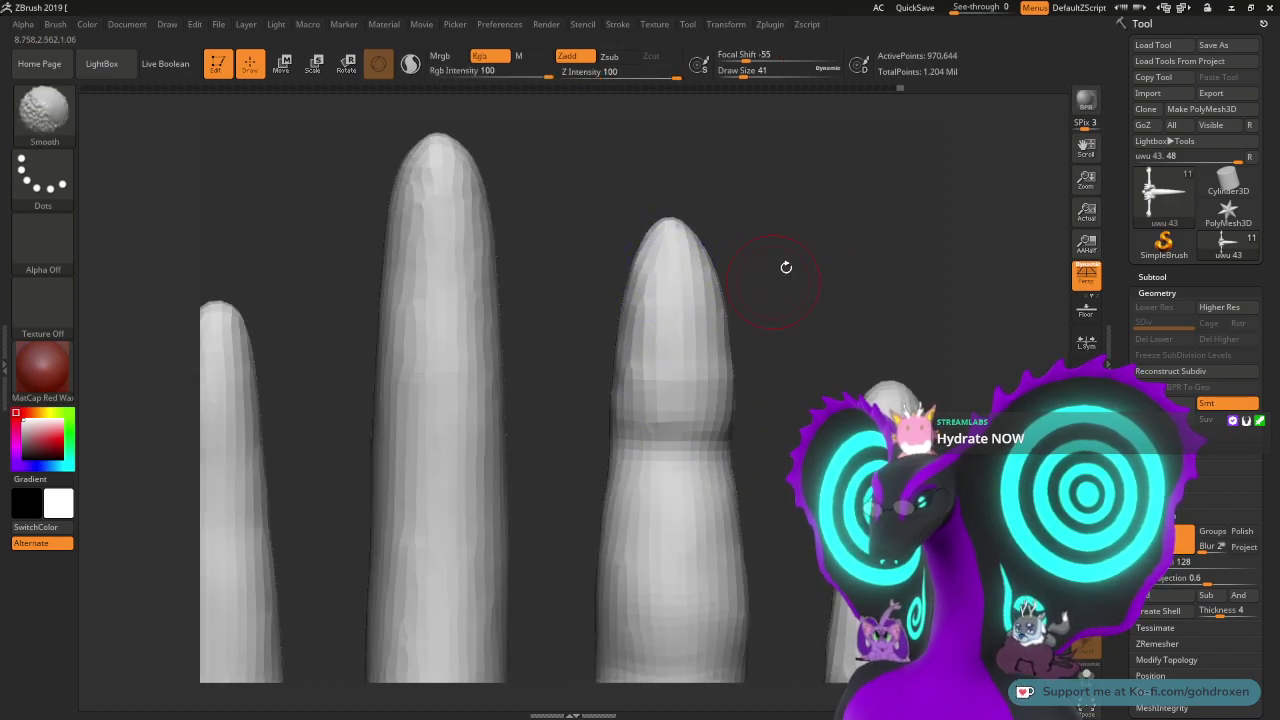
- Try to inflate the very tip of the ring finger with the Inflat brush
{"action": "mouse_move", "coordinate": [801, 296]}
{"action": "left_mouse_down"}
{"action": "mouse_move", "coordinate": [788, 290]}
{"action": "mouse_move", "coordinate": [786, 209]}
{"action": "mouse_move", "coordinate": [823, 243]}
{"action": "mouse_move", "coordinate": [786, 223]}
{"action": "mouse_move", "coordinate": [804, 258]}
{"action": "left_mouse_up"}
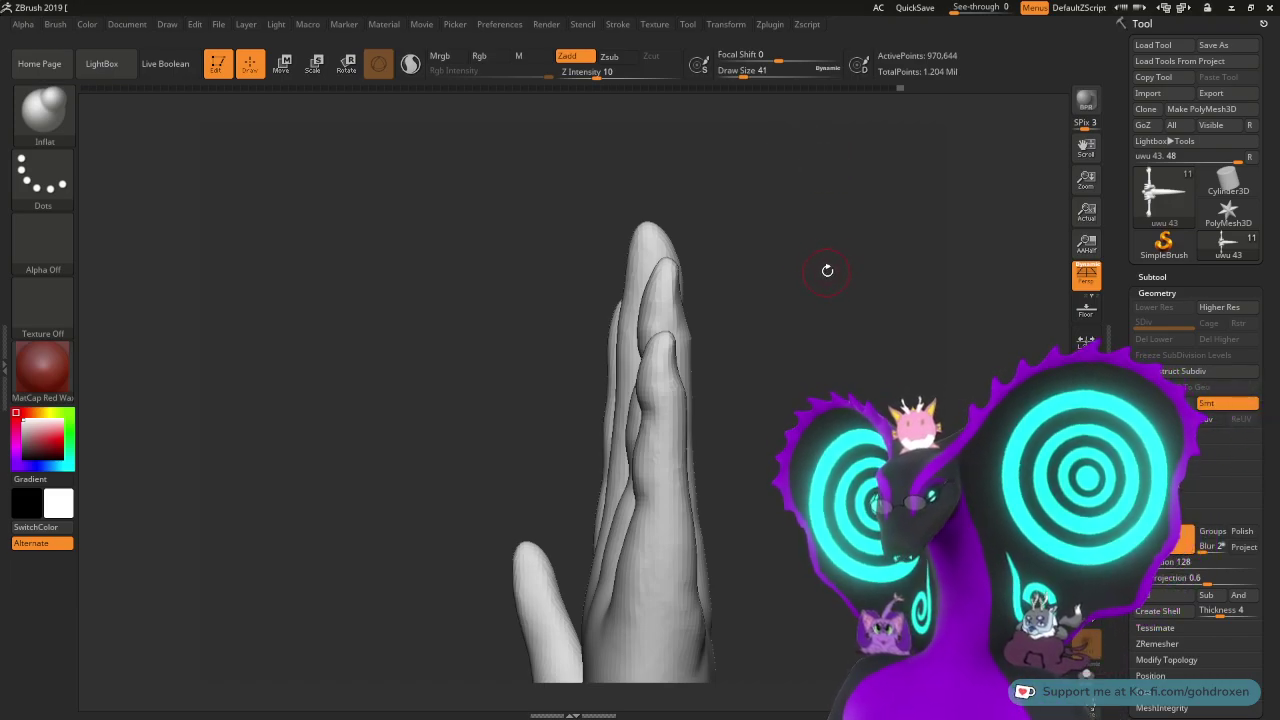
{"action": "left_click_drag", "start_coordinate": [814, 306], "coordinate": [880, 320]}
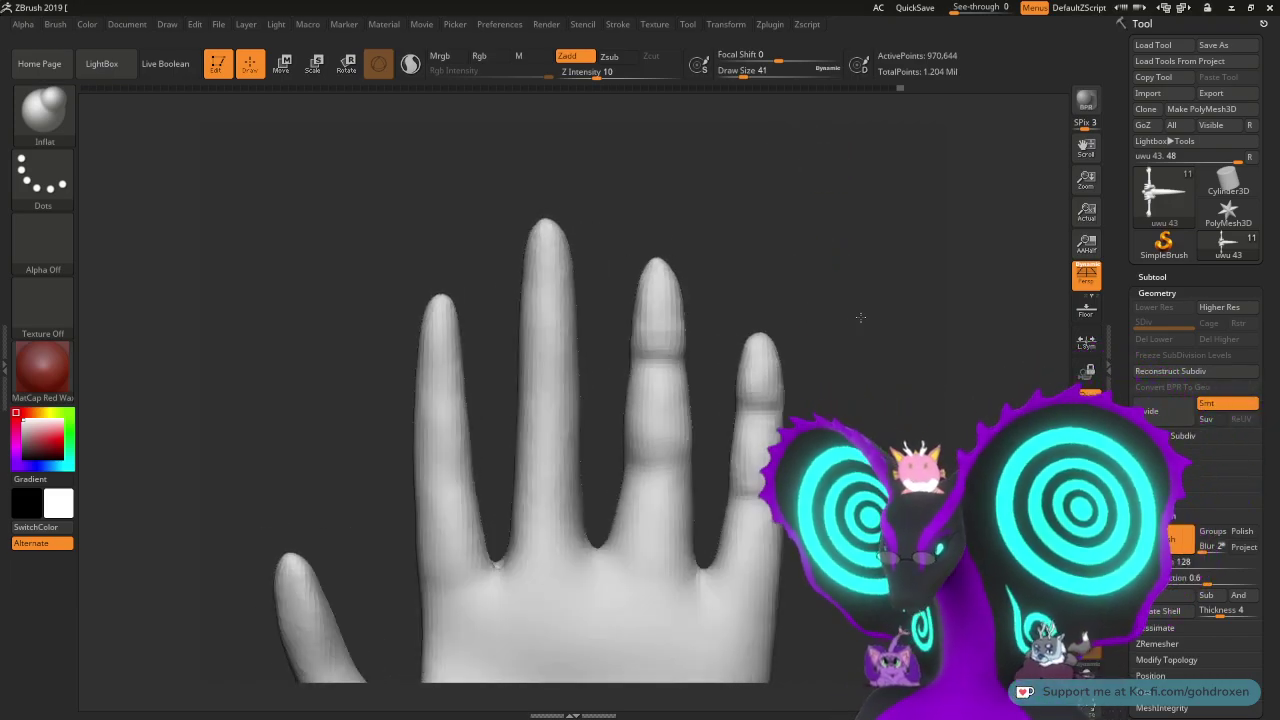
{"action": "left_click_drag", "start_coordinate": [861, 230], "coordinate": [867, 343]}
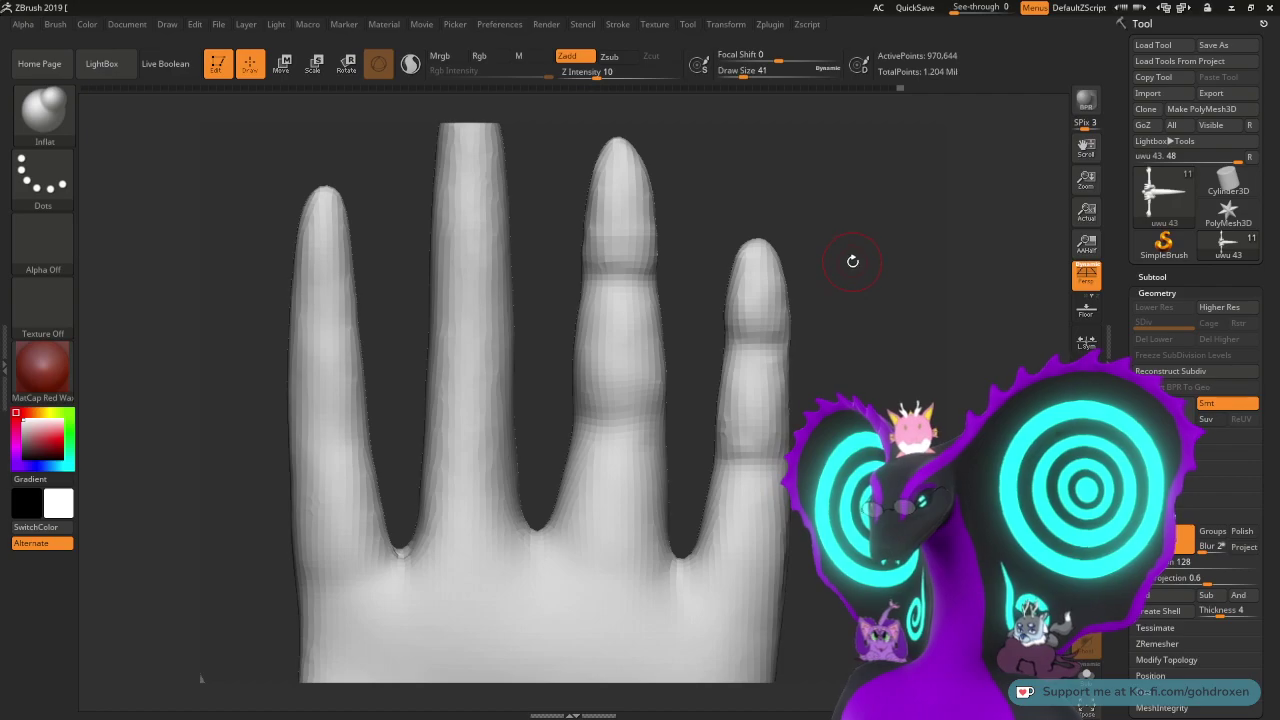
{"action": "left_click_drag", "start_coordinate": [852, 261], "coordinate": [757, 289], "text": "alt"}
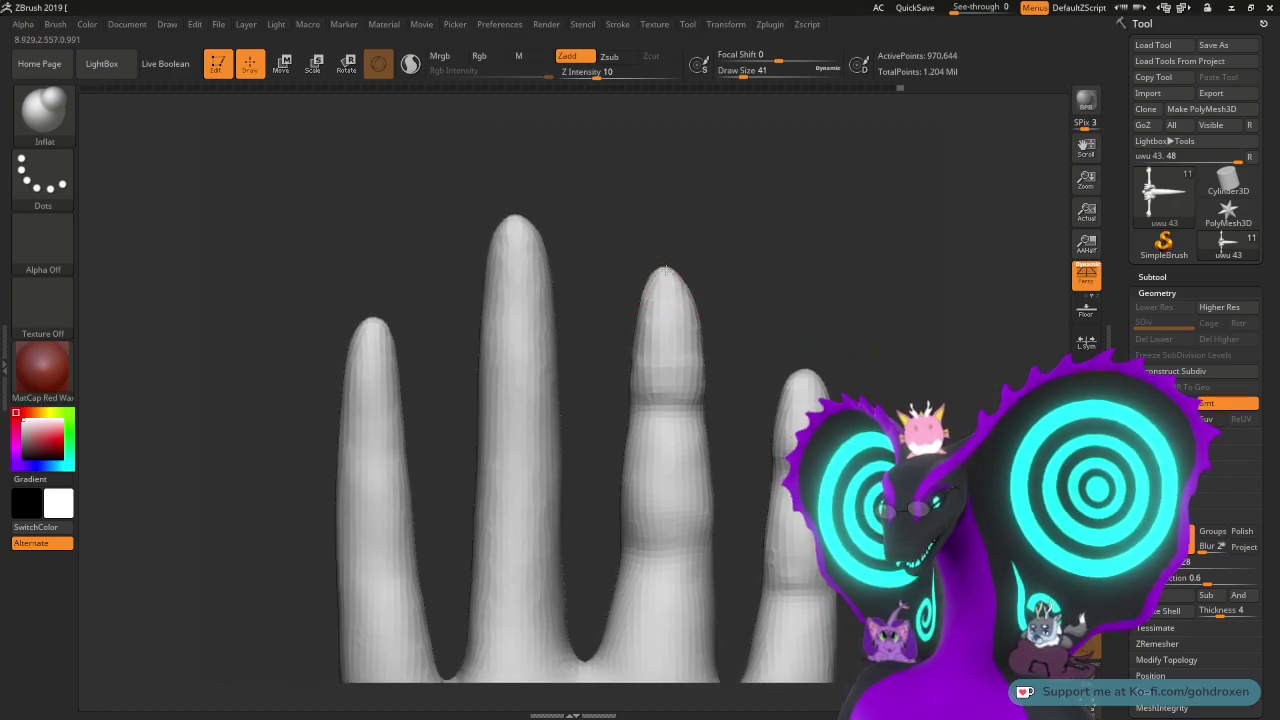
{"action": "left_click_drag", "start_coordinate": [666, 270], "coordinate": [652, 290]}
{"action": "key", "text": "ctrl+z"}
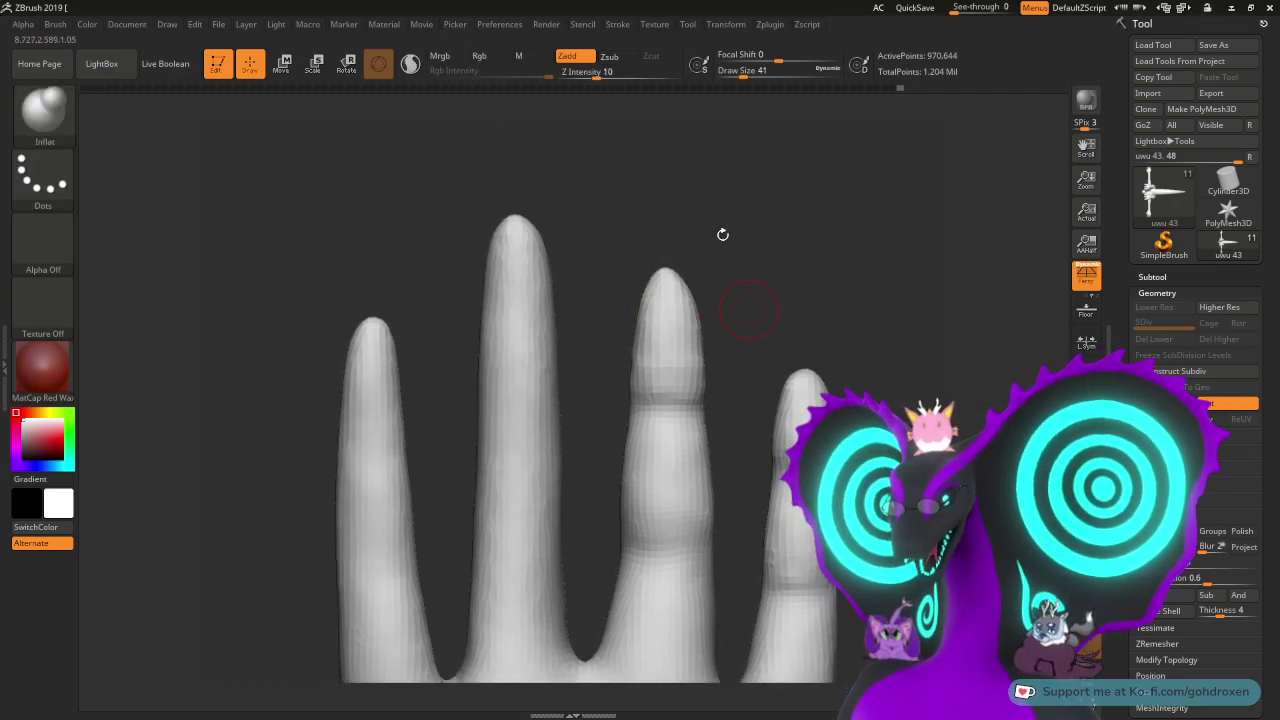
- Save the tool as a new version named uwu 44.ZTL
{"action": "left_click_drag", "start_coordinate": [766, 324], "coordinate": [857, 274], "text": "alt"}
{"action": "mouse_move", "coordinate": [682, 316]}
{"action": "left_mouse_down", "text": "alt"}
{"action": "mouse_move", "coordinate": [707, 384]}
{"action": "mouse_move", "coordinate": [728, 336]}
{"action": "left_mouse_up", "text": "alt"}
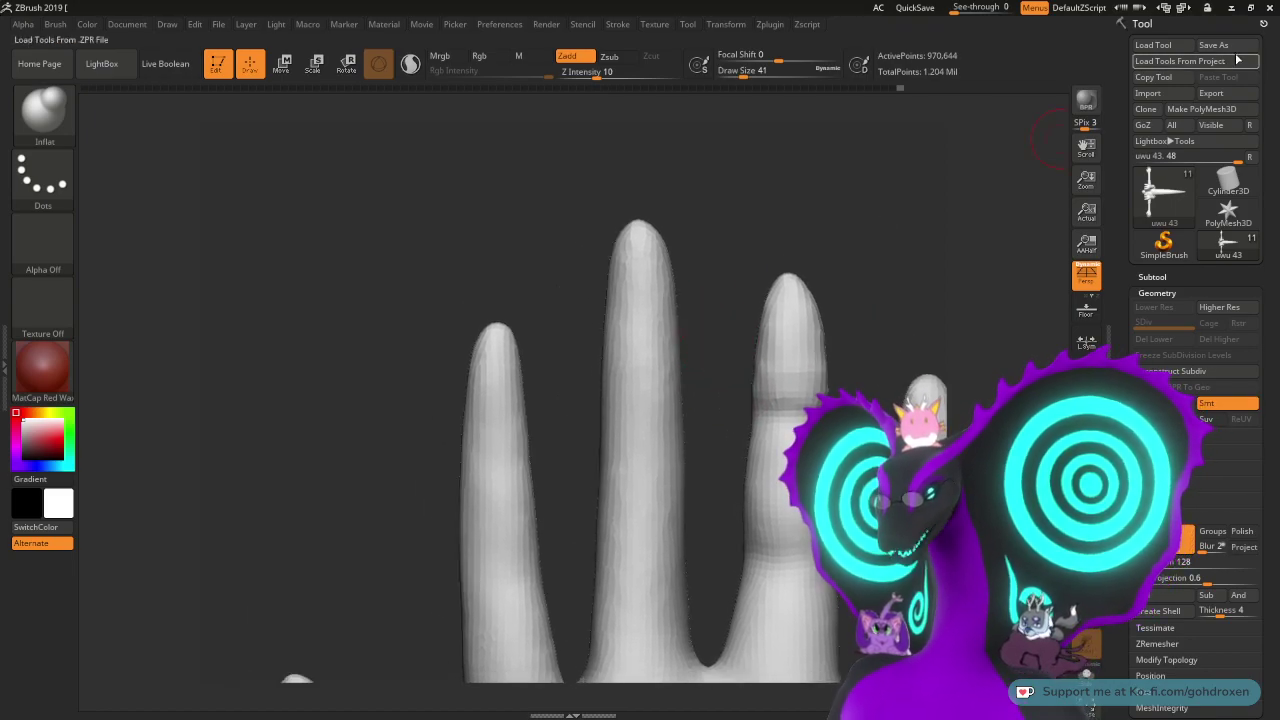
{"action": "left_click", "coordinate": [1213, 45]}
{"action": "left_click", "coordinate": [399, 396]}
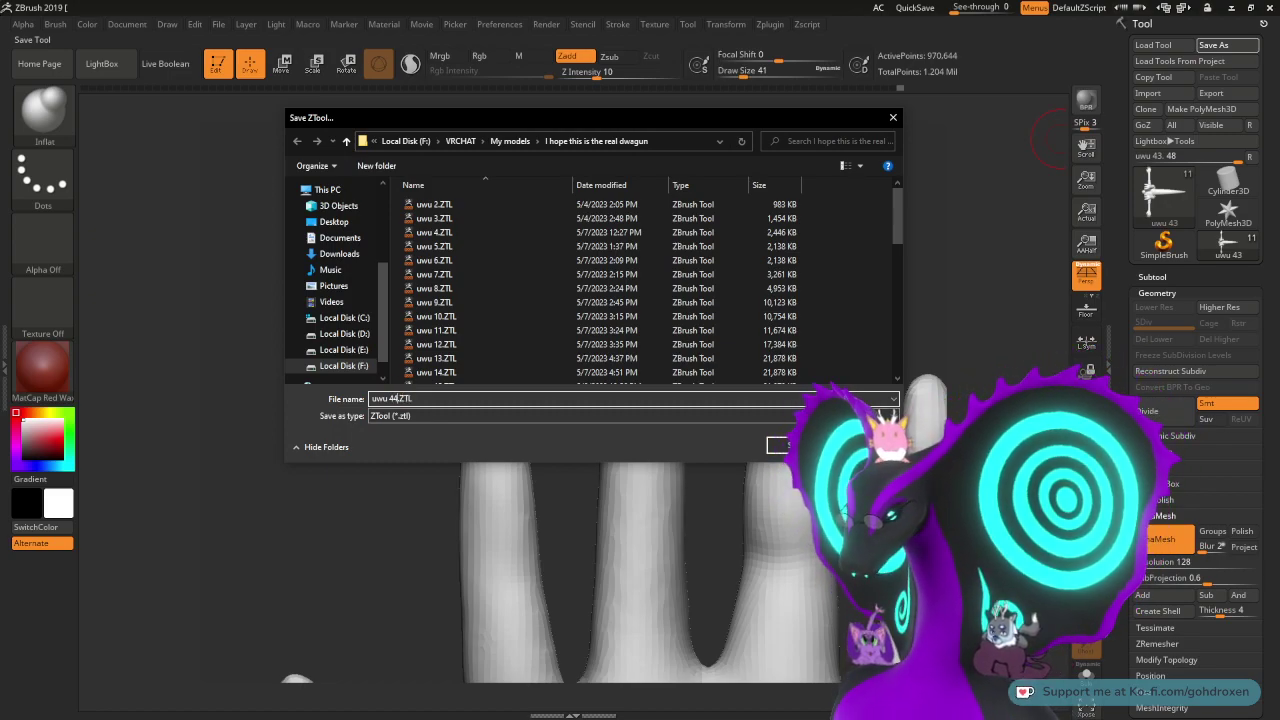
{"action": "key", "text": "Return"}
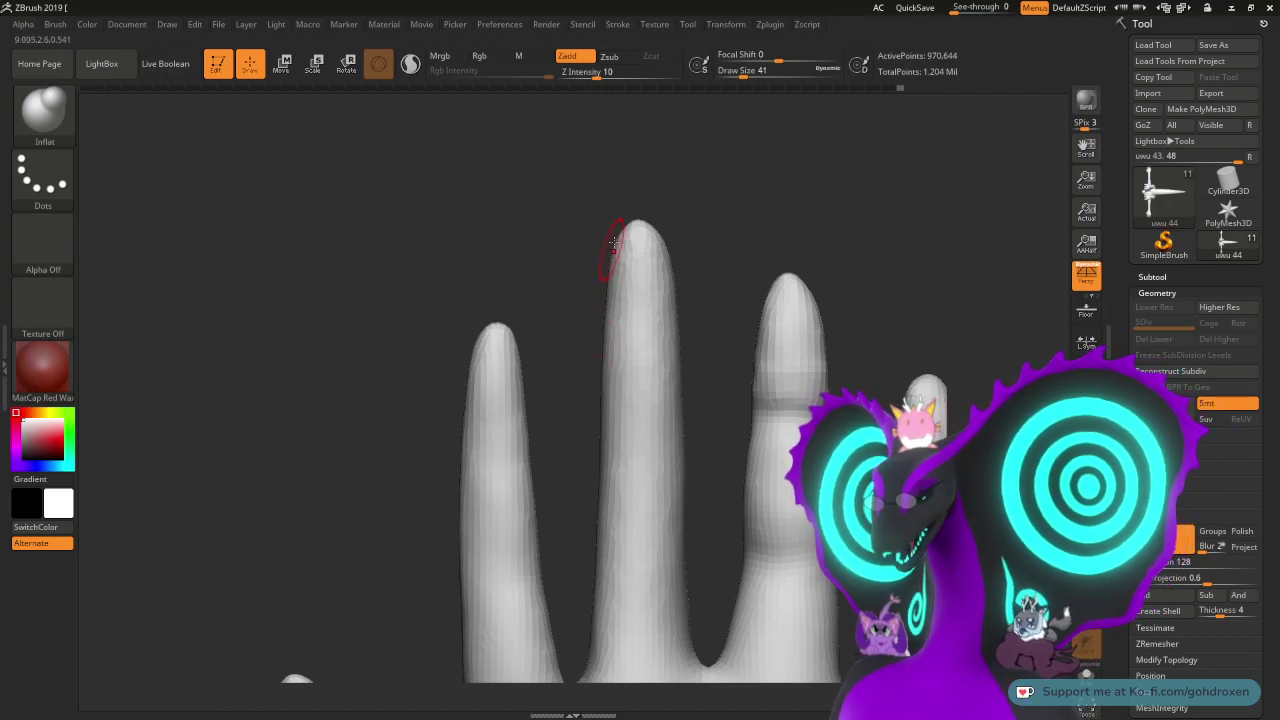
- Inflate the front of the middle finger's tip segment with the Inflat brush at Draw Size 41 to form the fingertip pad
{"action": "left_click_drag", "start_coordinate": [719, 261], "coordinate": [714, 263]}
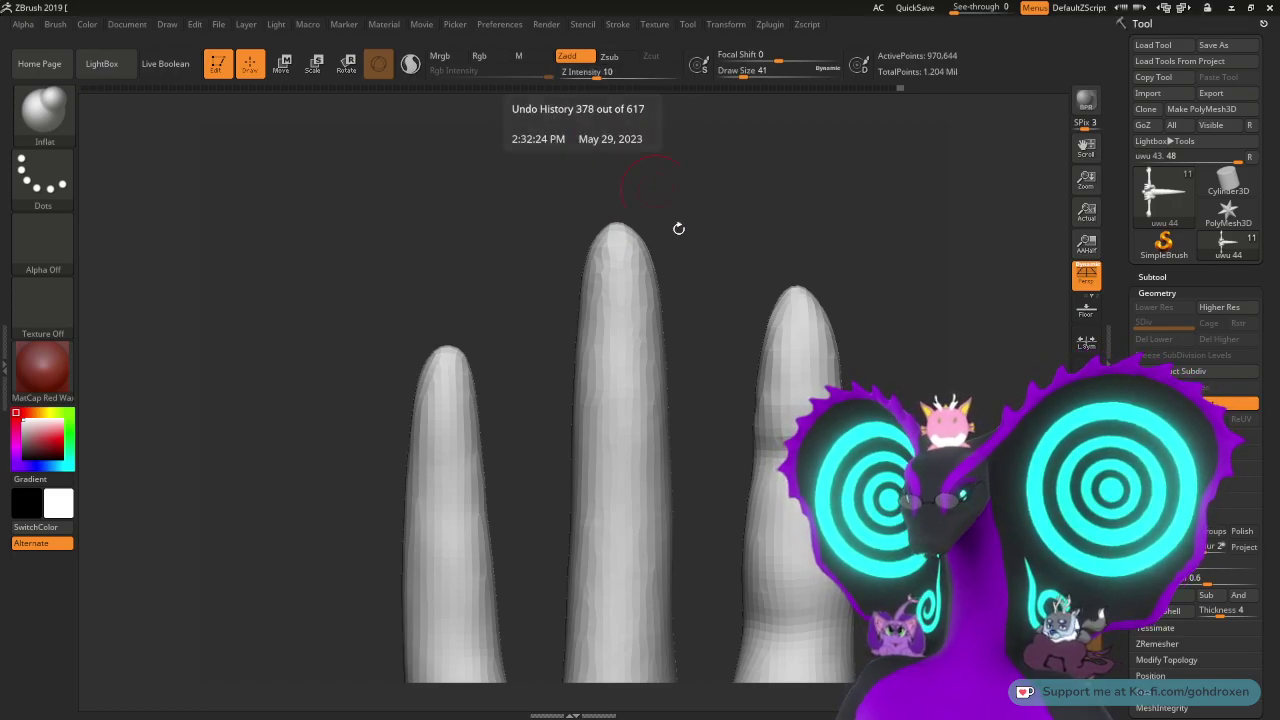
{"action": "mouse_move", "coordinate": [1228, 212]}
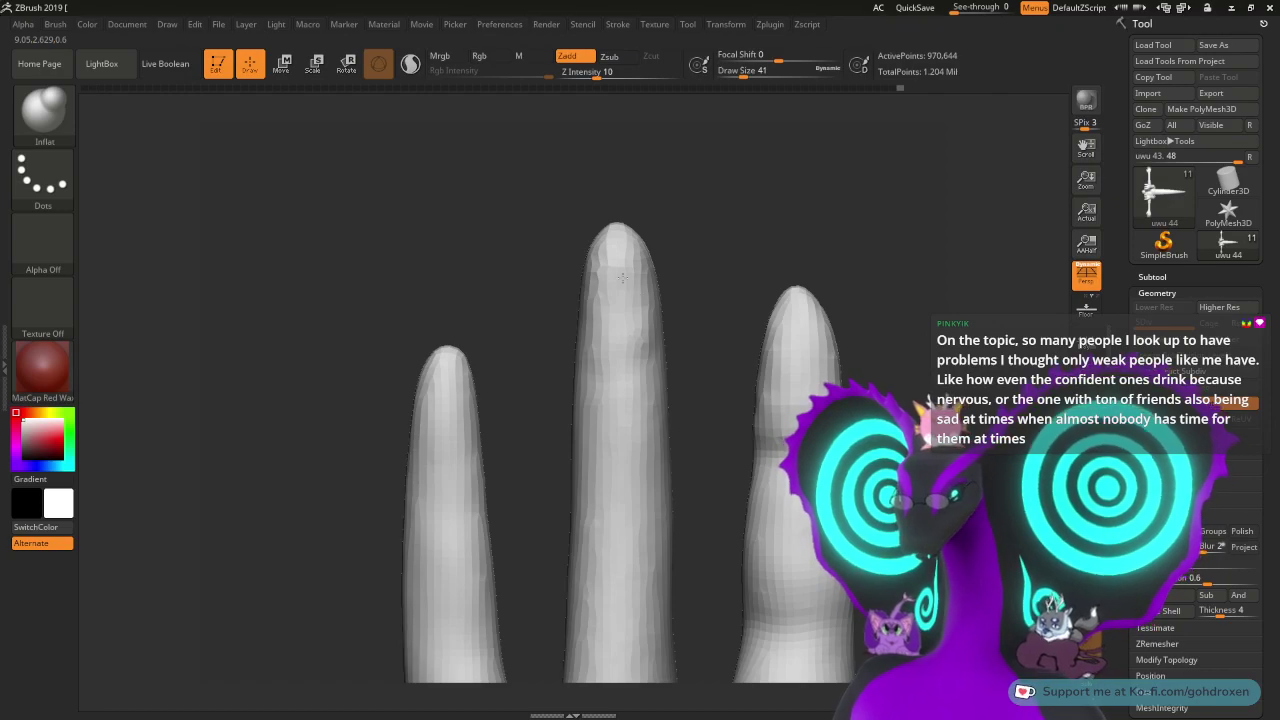
{"action": "mouse_move", "coordinate": [686, 217]}
{"action": "left_mouse_down"}
{"action": "mouse_move", "coordinate": [700, 211]}
{"action": "mouse_move", "coordinate": [677, 216]}
{"action": "left_mouse_up"}
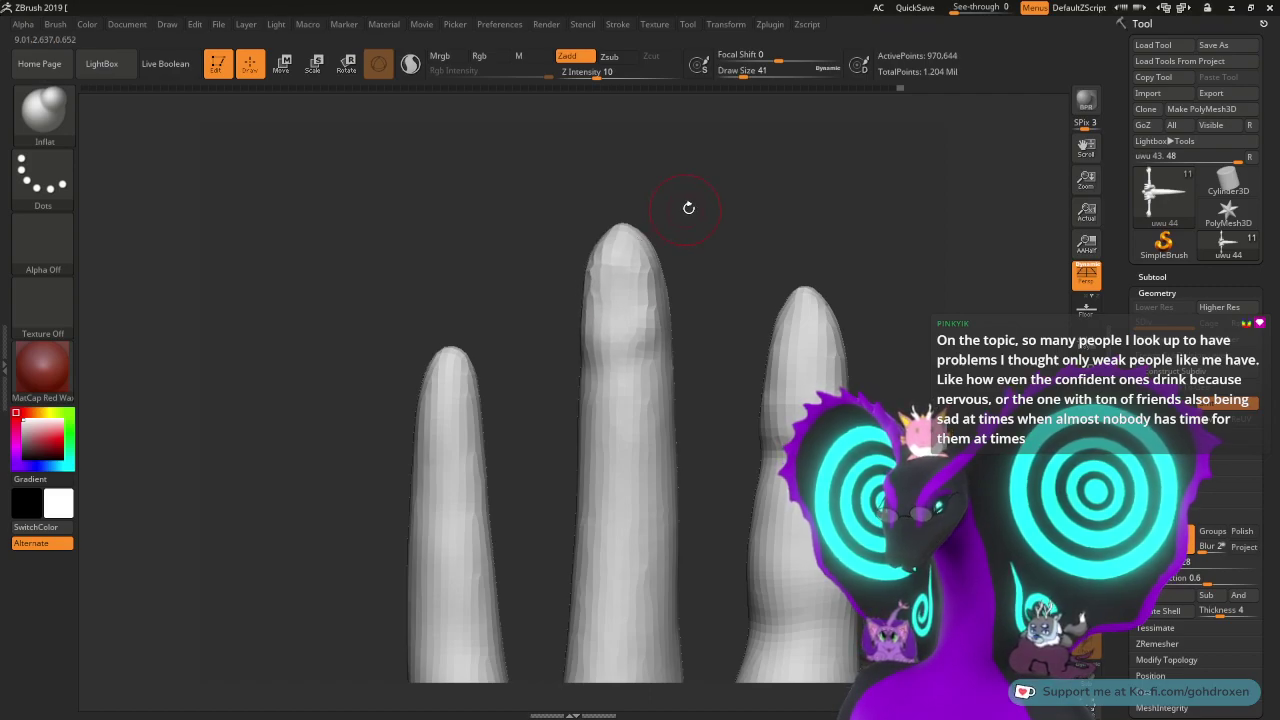
{"action": "left_click_drag", "start_coordinate": [686, 206], "coordinate": [614, 286]}
{"action": "left_click_drag", "start_coordinate": [559, 336], "coordinate": [563, 306]}
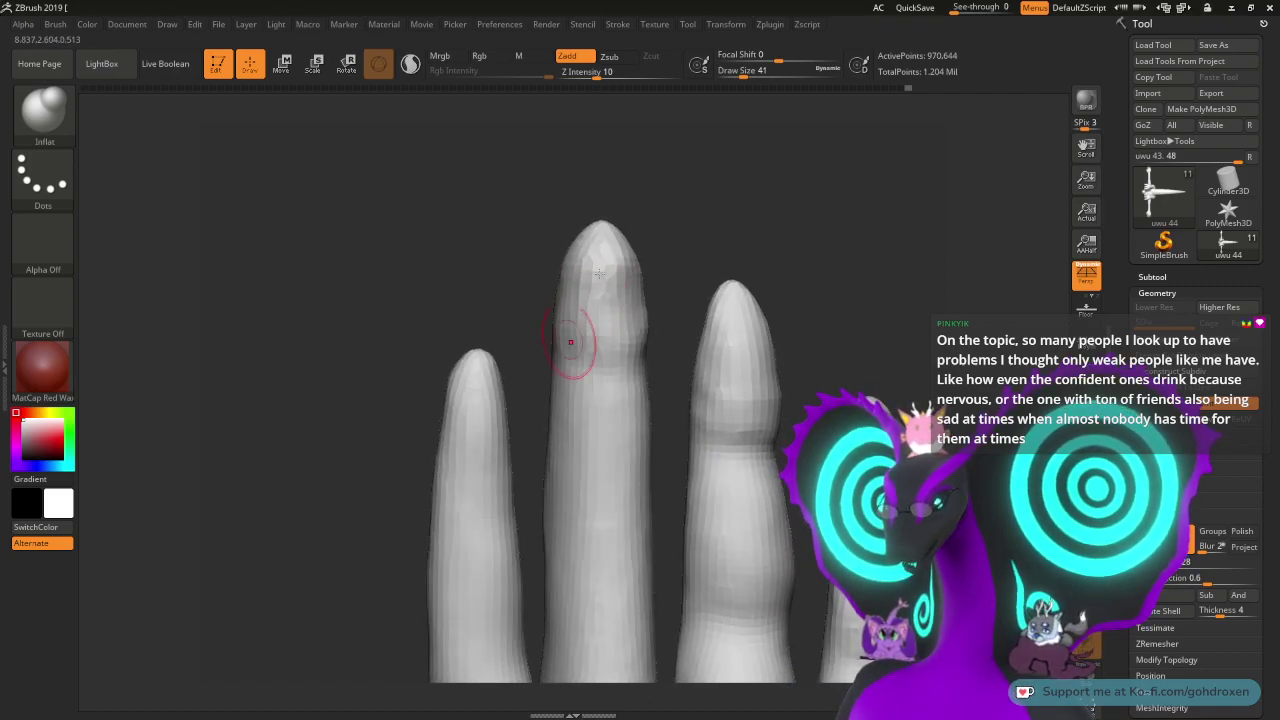
- Swell both sides of the middle finger's tip segment just above the upper joint with the Inflat brush
{"action": "left_click_drag", "start_coordinate": [578, 184], "coordinate": [606, 180]}
{"action": "left_click_drag", "start_coordinate": [652, 291], "coordinate": [647, 323]}
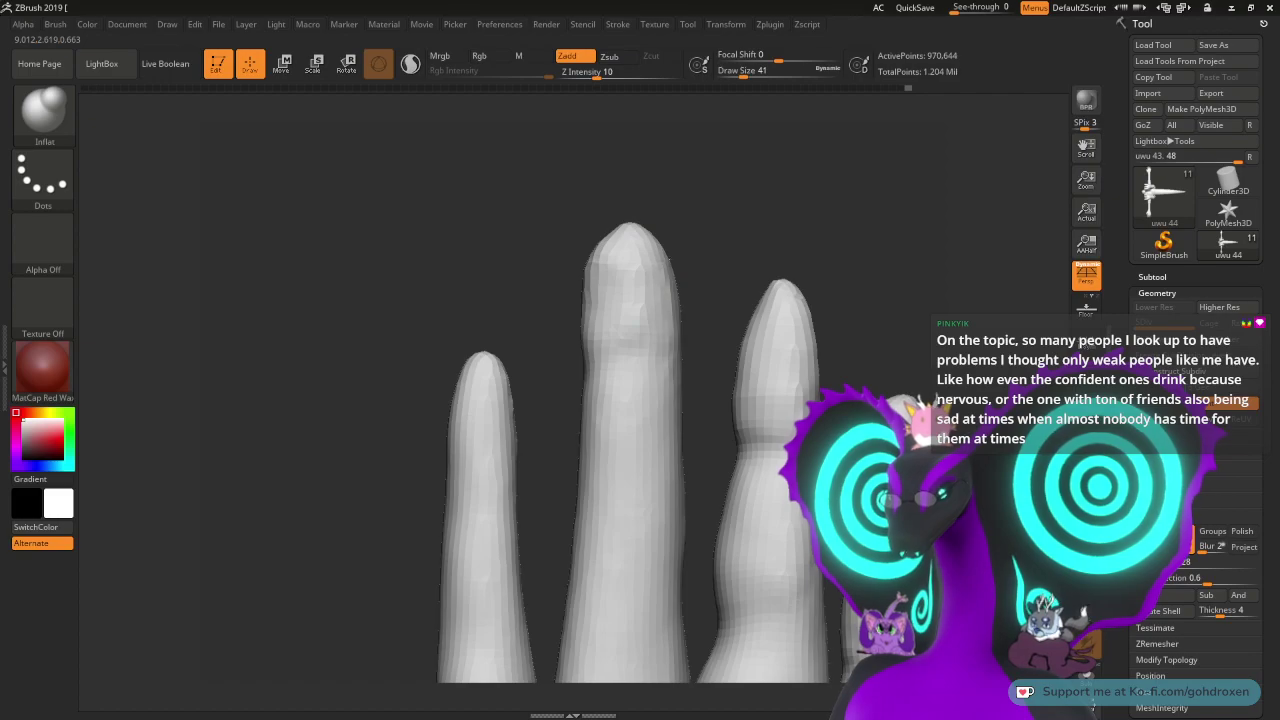
{"action": "left_click_drag", "start_coordinate": [643, 334], "coordinate": [647, 328]}
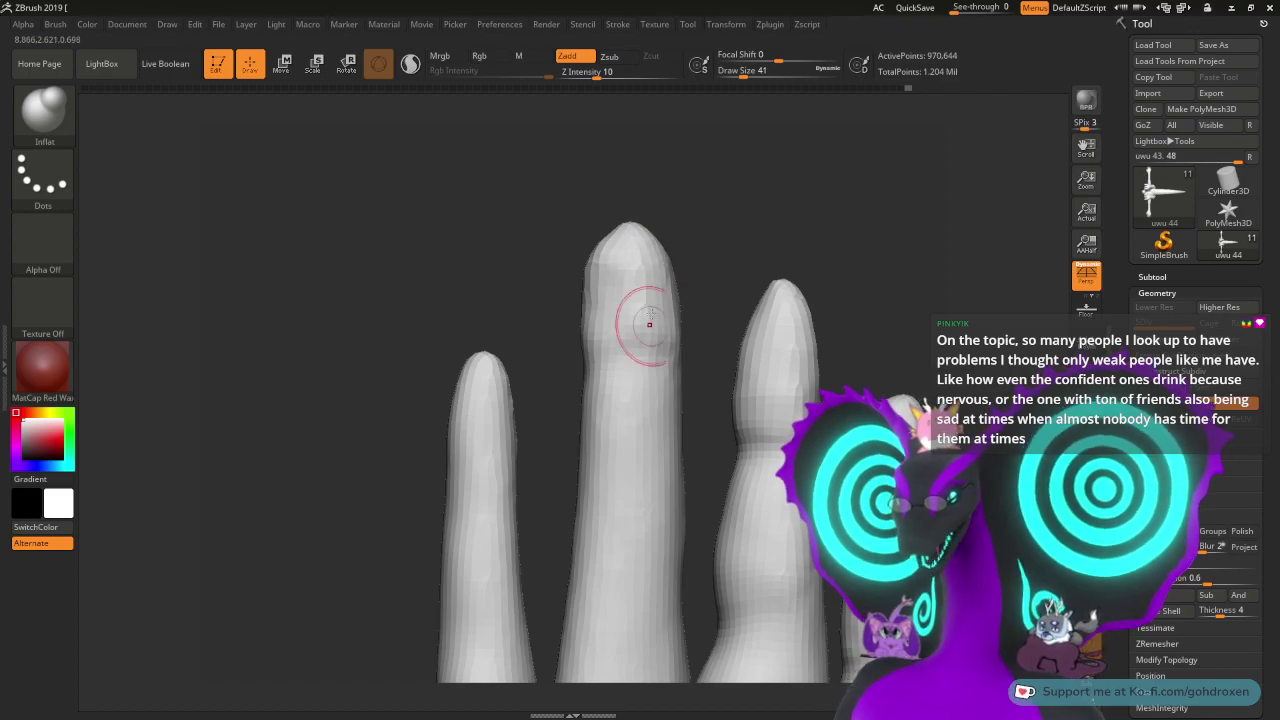
{"action": "left_click_drag", "start_coordinate": [724, 197], "coordinate": [655, 204]}
{"action": "left_click_drag", "start_coordinate": [649, 250], "coordinate": [659, 261]}
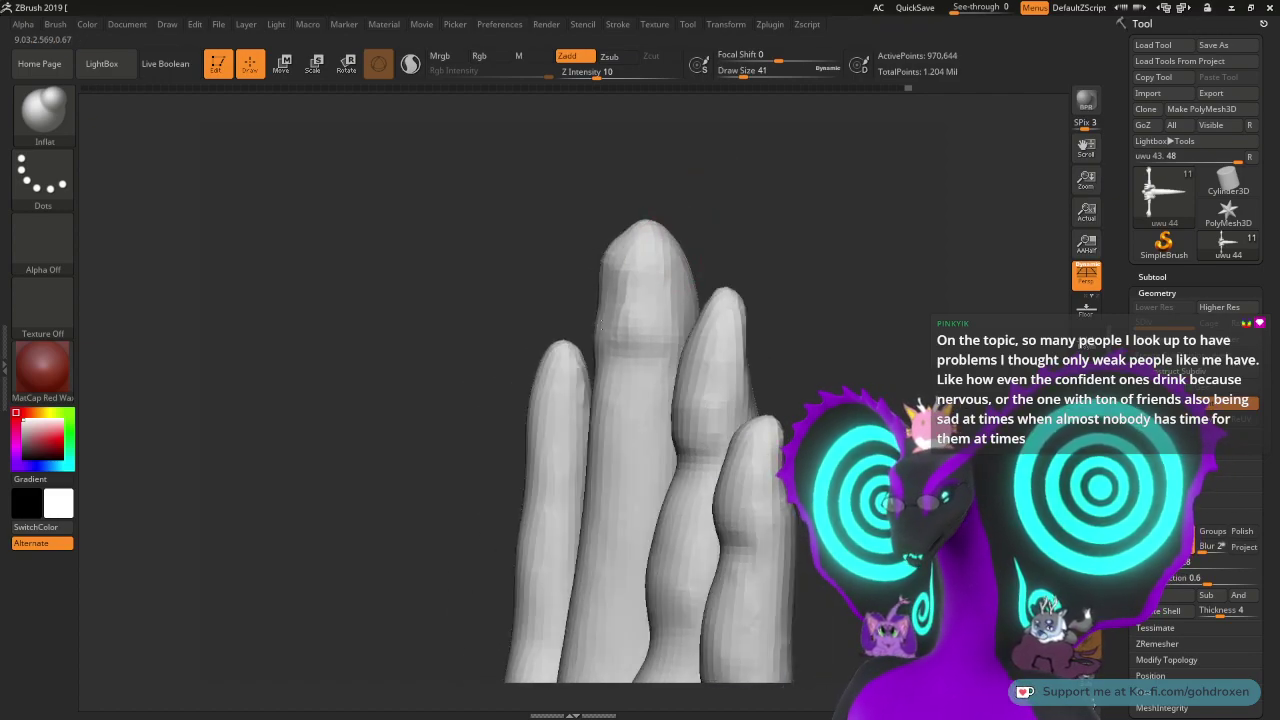
{"action": "left_click_drag", "start_coordinate": [601, 322], "coordinate": [605, 343]}
- Smooth the middle finger's pad and sides and soften the edge at the upper joint crease
{"action": "left_click_drag", "start_coordinate": [726, 206], "coordinate": [762, 204]}
{"action": "mouse_move", "coordinate": [652, 248]}
{"action": "left_mouse_down", "text": "shift"}
{"action": "mouse_move", "coordinate": [650, 285]}
{"action": "mouse_move", "coordinate": [615, 269]}
{"action": "left_mouse_up", "text": "shift"}
{"action": "mouse_move", "coordinate": [618, 341]}
{"action": "left_mouse_down"}
{"action": "mouse_move", "coordinate": [639, 263]}
{"action": "mouse_move", "coordinate": [738, 250]}
{"action": "left_mouse_up"}
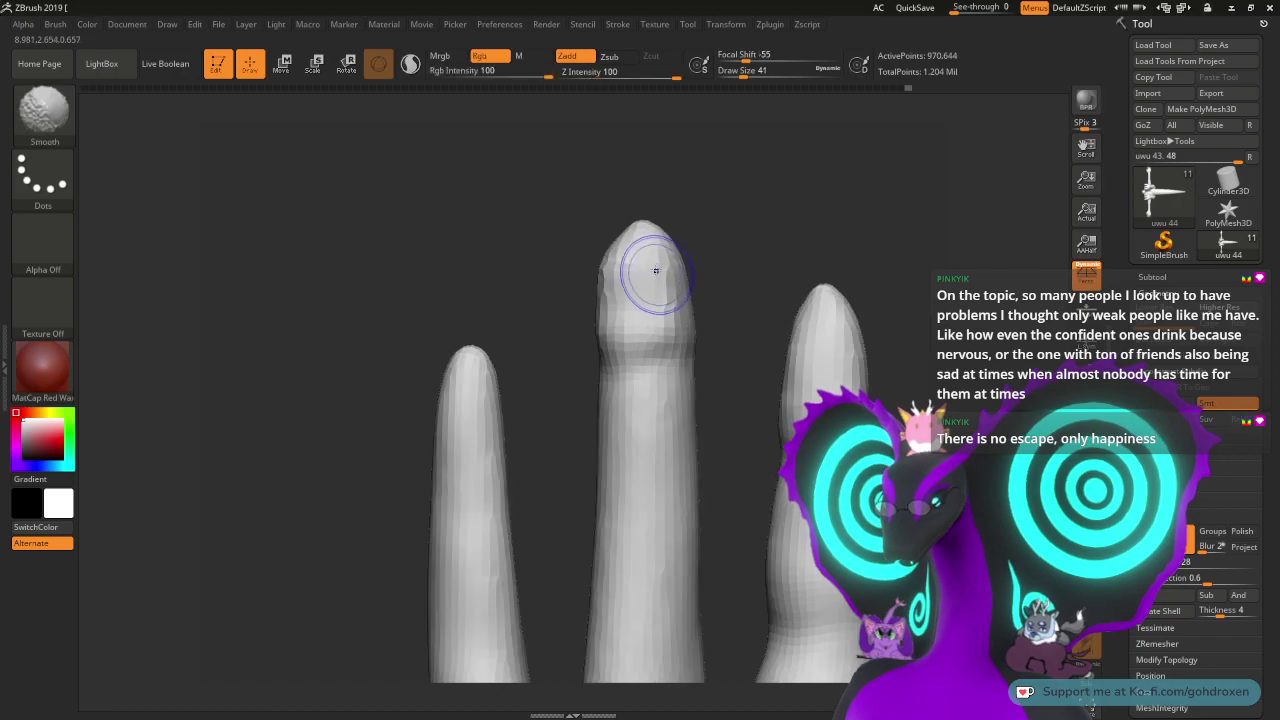
{"action": "mouse_move", "coordinate": [657, 271]}
{"action": "left_mouse_down", "text": "shift"}
{"action": "mouse_move", "coordinate": [660, 351]}
{"action": "mouse_move", "coordinate": [657, 257]}
{"action": "mouse_move", "coordinate": [617, 319]}
{"action": "mouse_move", "coordinate": [622, 262]}
{"action": "left_mouse_up", "text": "shift"}
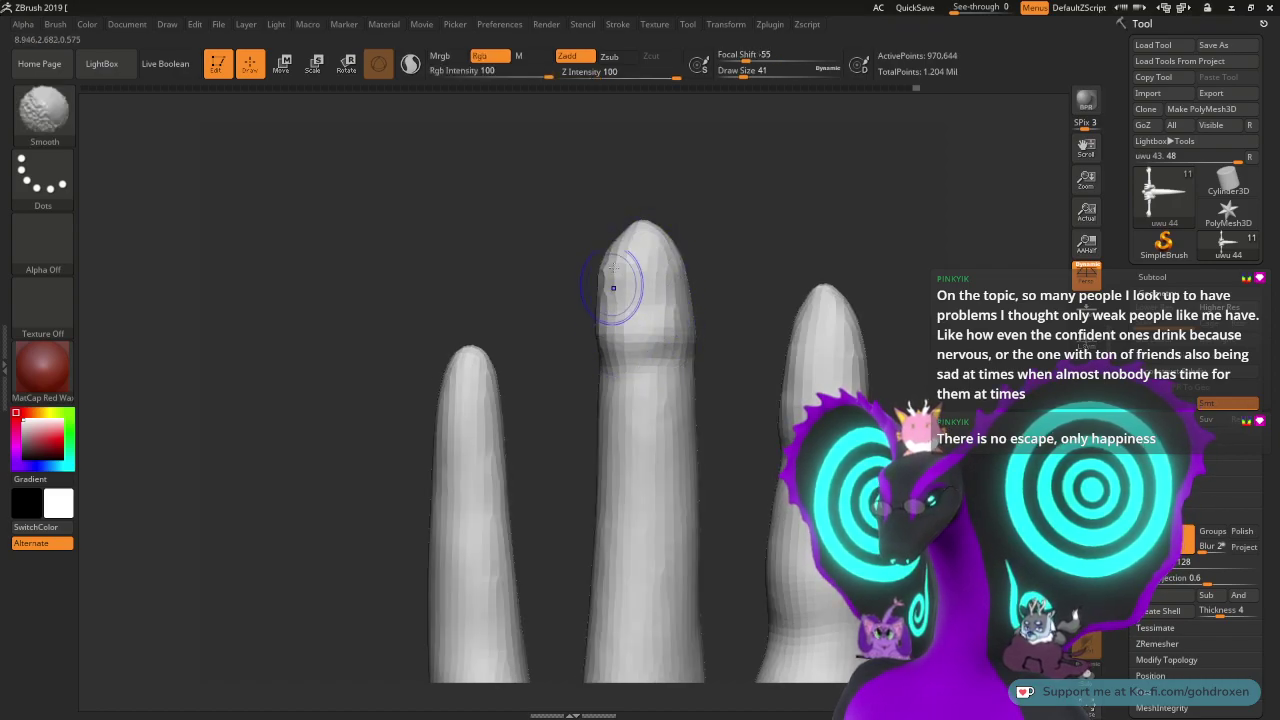
{"action": "left_click_drag", "start_coordinate": [755, 223], "coordinate": [724, 223]}
{"action": "left_click_drag", "start_coordinate": [613, 265], "coordinate": [610, 352], "text": "shift"}
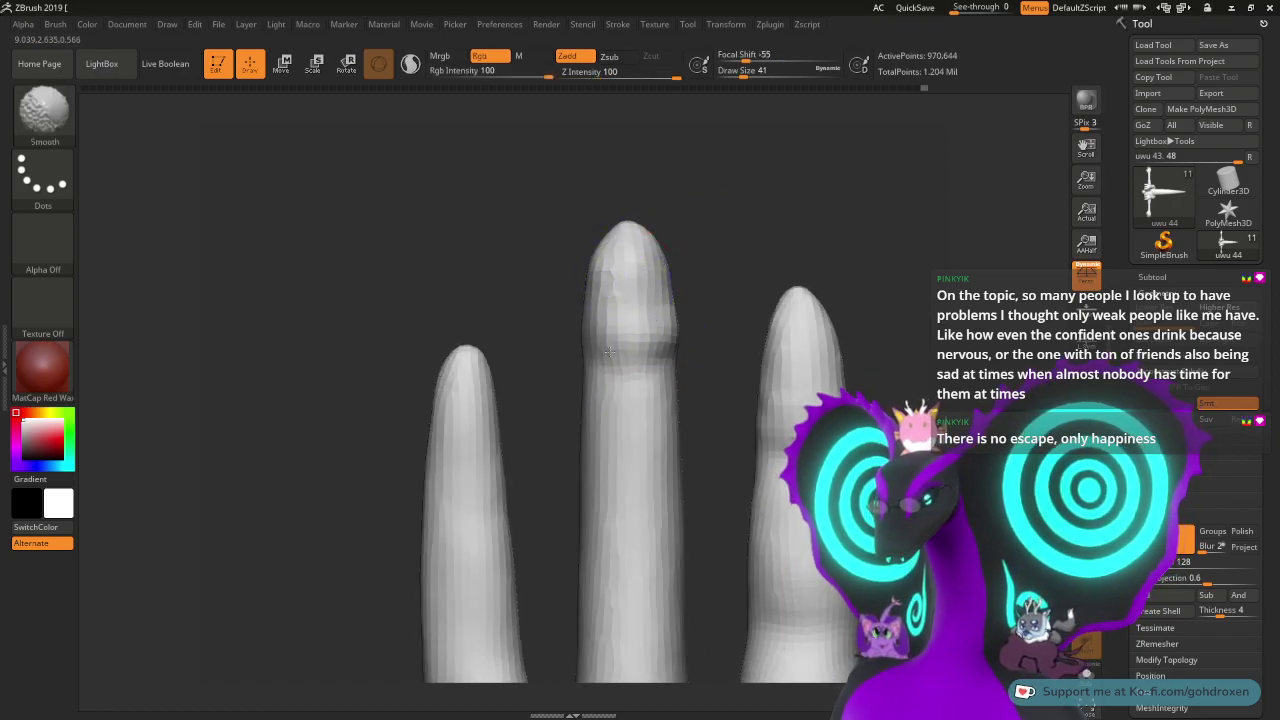
{"action": "mouse_move", "coordinate": [658, 299]}
{"action": "left_mouse_down", "text": "shift"}
{"action": "mouse_move", "coordinate": [709, 243]}
{"action": "mouse_move", "coordinate": [694, 238]}
{"action": "mouse_move", "coordinate": [668, 322]}
{"action": "left_mouse_up", "text": "shift"}
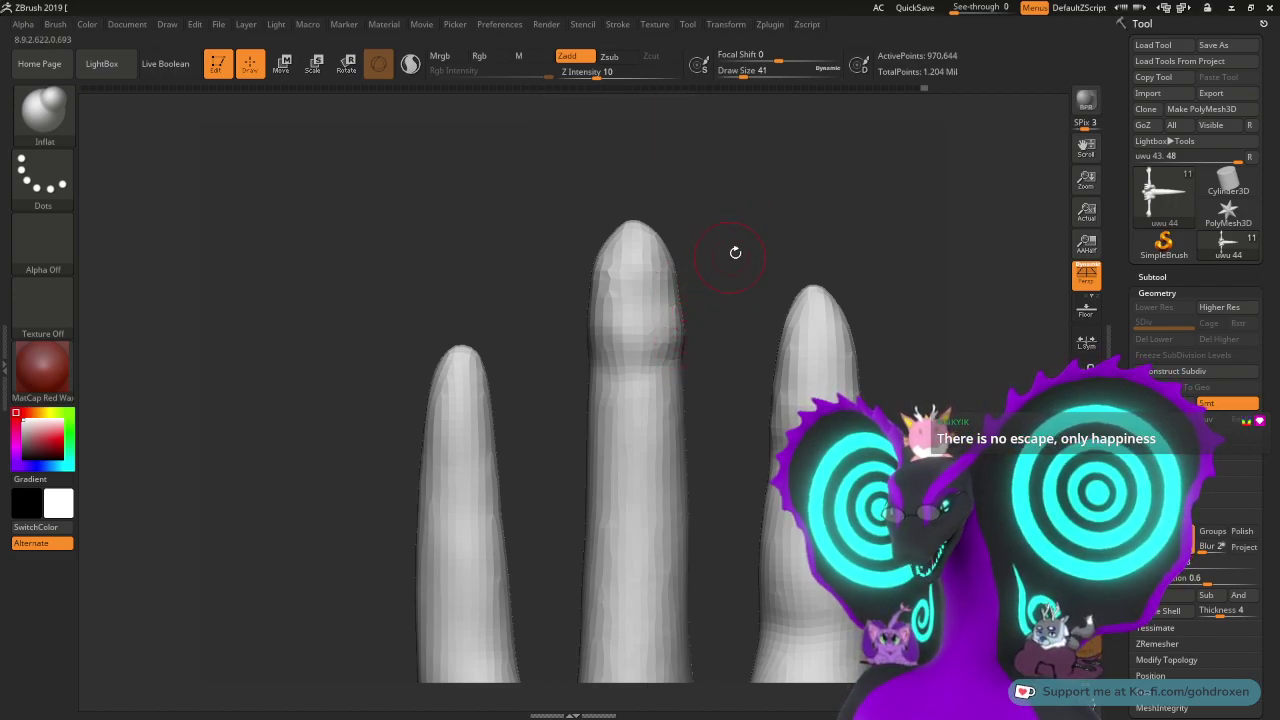
- Smooth the side of the middle finger's upper joint and the front of its tip segment
{"action": "left_click_drag", "start_coordinate": [722, 276], "coordinate": [731, 333], "text": "alt"}
{"action": "left_click_drag", "start_coordinate": [669, 382], "coordinate": [683, 386], "text": "shift"}
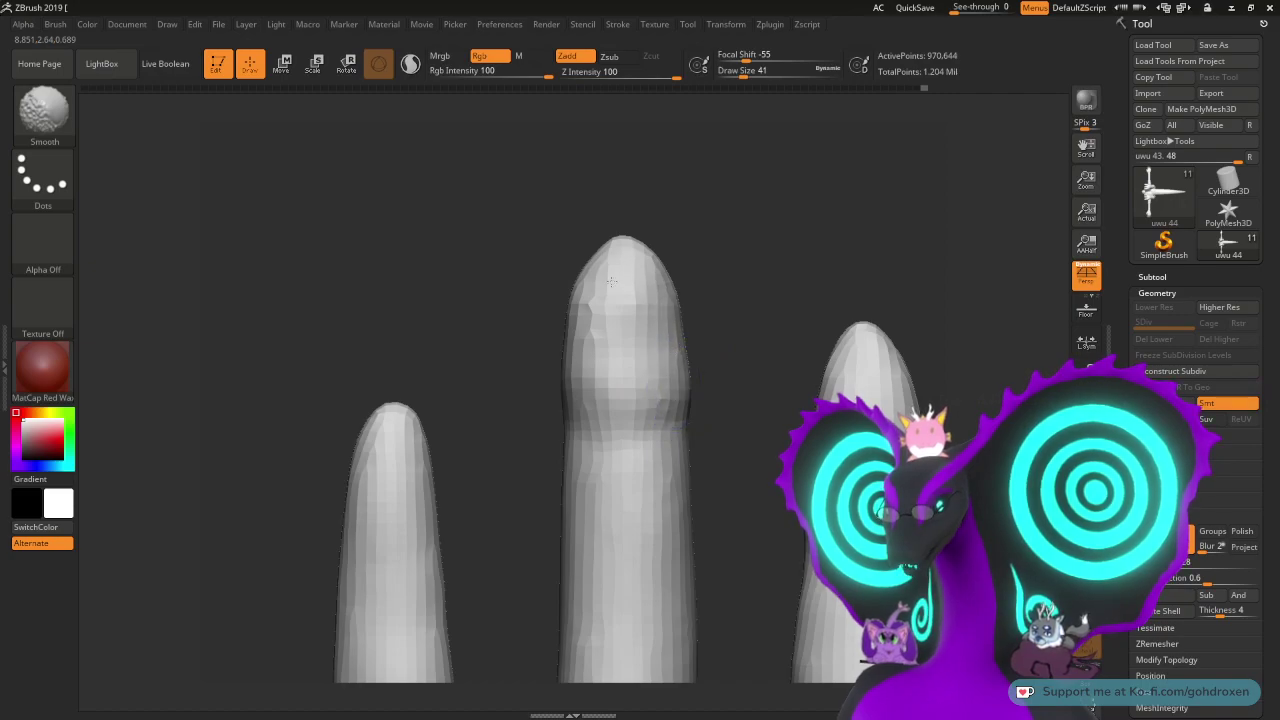
{"action": "left_click_drag", "start_coordinate": [611, 282], "coordinate": [594, 307], "text": "shift"}
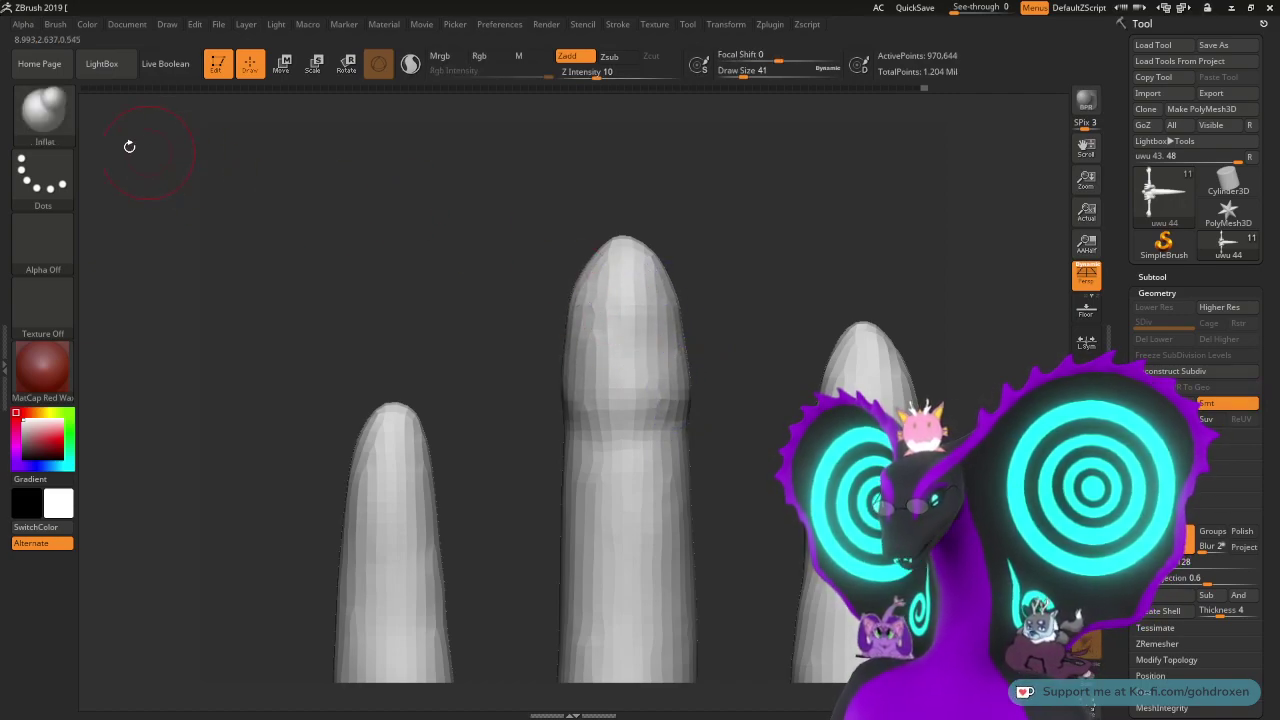
- Build up both sides of the middle finger's tip pad and the upper joint edge with the ClayBuildup brush at Draw Size 41
{"action": "left_click", "coordinate": [44, 110]}
{"action": "left_click", "coordinate": [190, 128]}
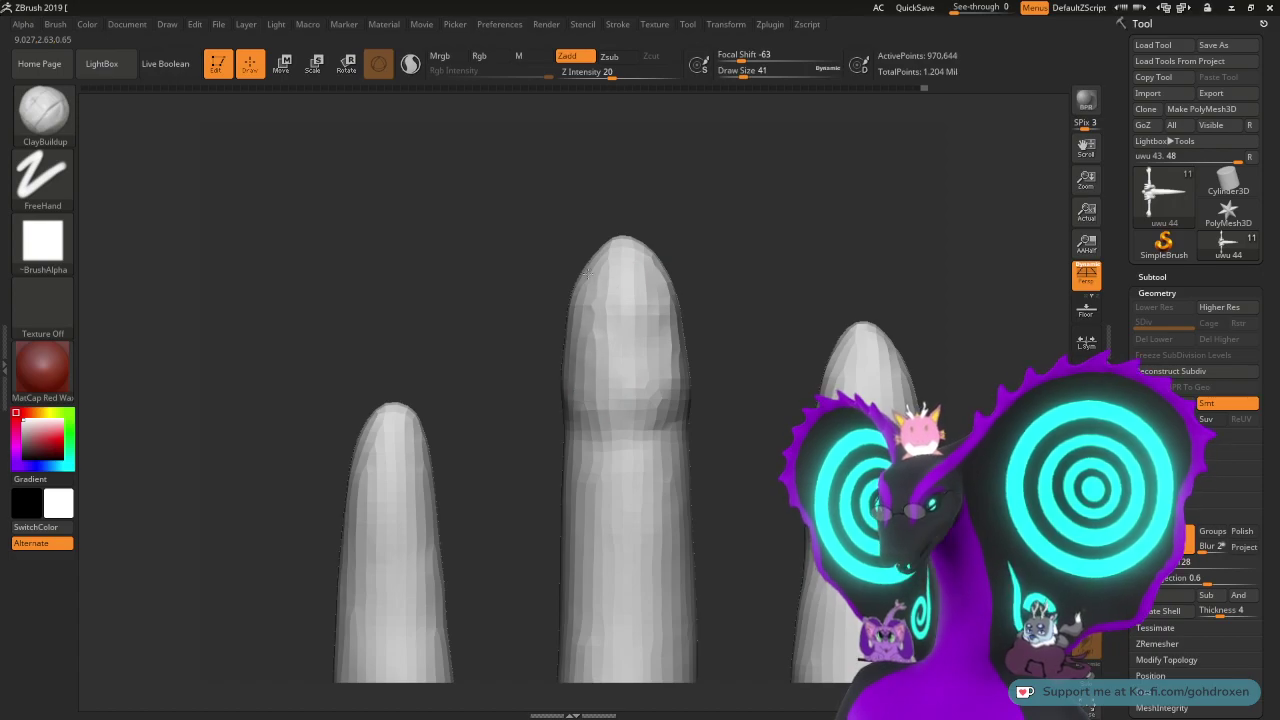
{"action": "left_click_drag", "start_coordinate": [587, 273], "coordinate": [590, 345]}
{"action": "left_click_drag", "start_coordinate": [633, 418], "coordinate": [655, 416]}
{"action": "left_click_drag", "start_coordinate": [664, 304], "coordinate": [673, 396]}
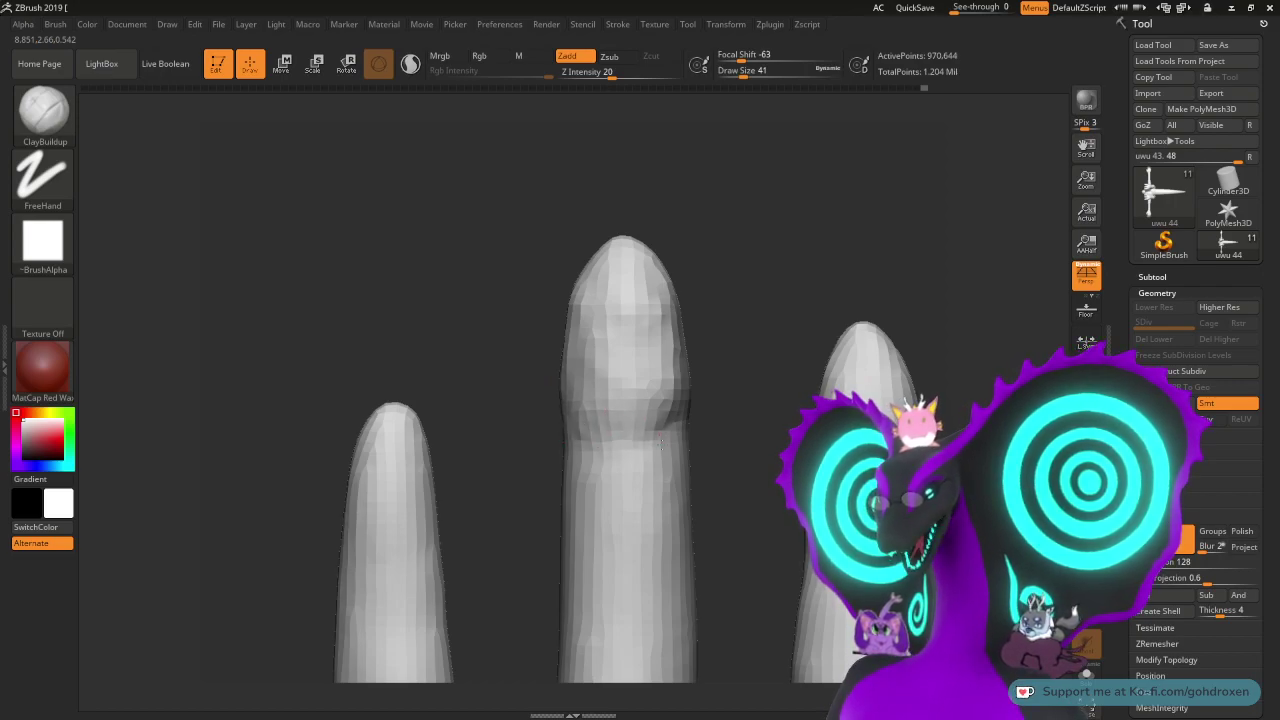
{"action": "left_click_drag", "start_coordinate": [687, 428], "coordinate": [559, 421]}
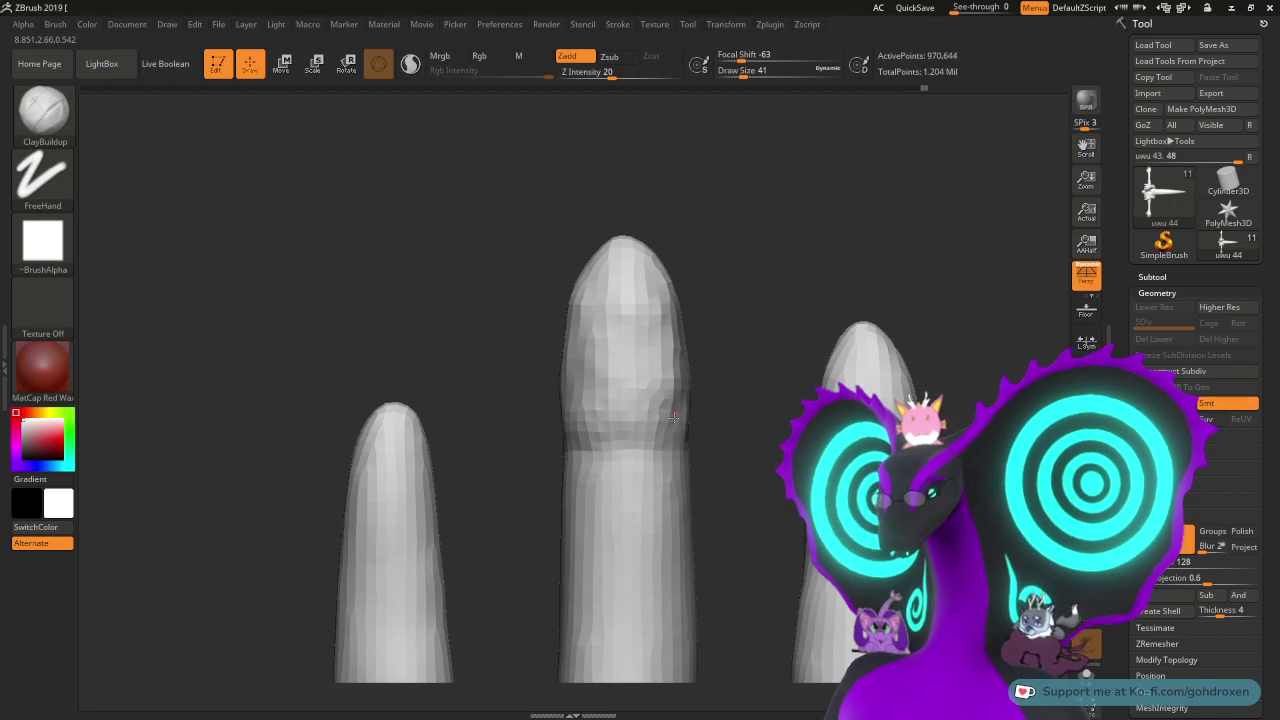
{"action": "mouse_move", "coordinate": [724, 389]}
{"action": "left_mouse_down"}
{"action": "mouse_move", "coordinate": [664, 409]}
{"action": "mouse_move", "coordinate": [674, 384]}
{"action": "left_mouse_up"}
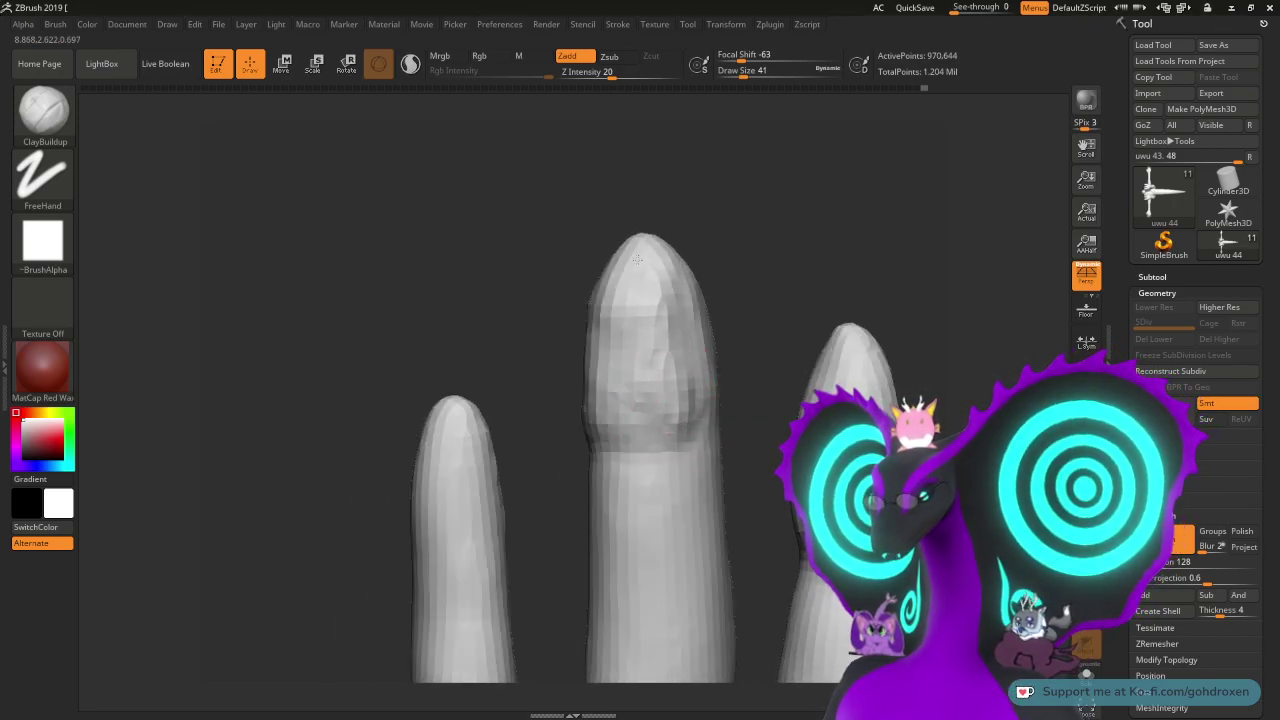
- Smooth the built-up clay along both sides of the middle finger's tip segment down to the upper joint
{"action": "right_click_drag", "start_coordinate": [757, 234], "coordinate": [789, 240]}
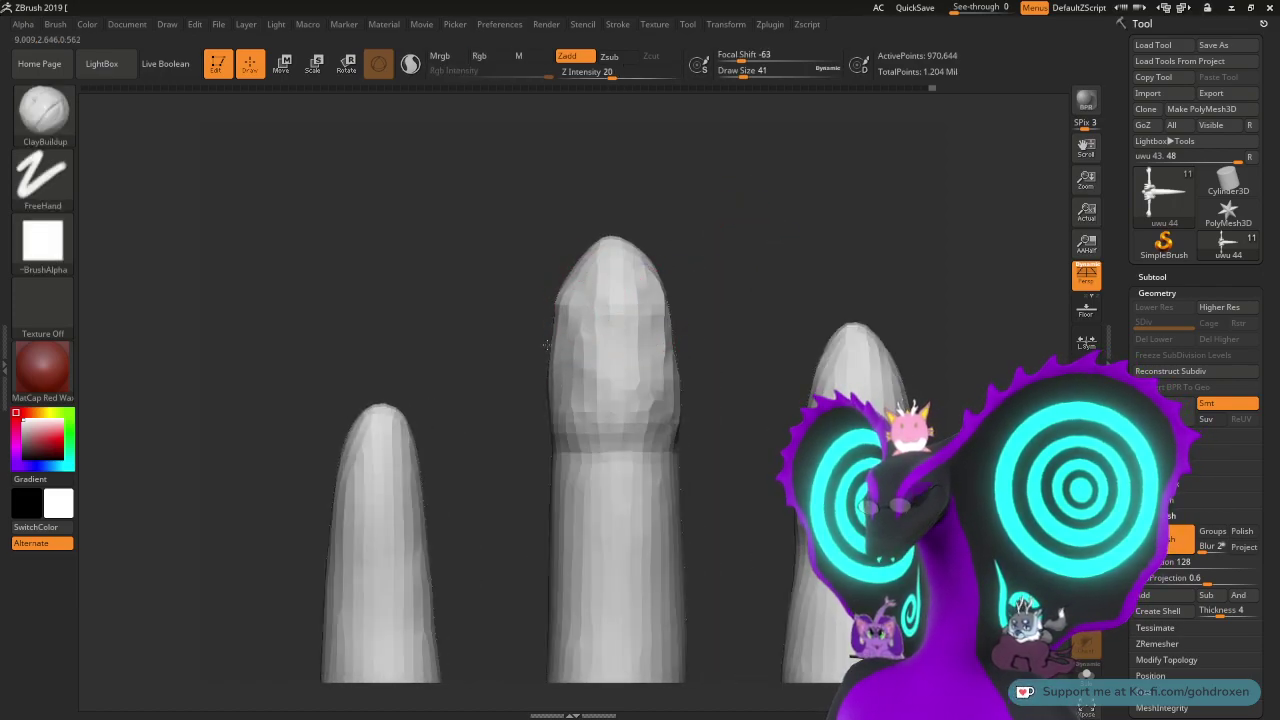
{"action": "mouse_move", "coordinate": [734, 272]}
{"action": "left_mouse_down"}
{"action": "mouse_move", "coordinate": [664, 278]}
{"action": "mouse_move", "coordinate": [668, 390]}
{"action": "mouse_move", "coordinate": [658, 275]}
{"action": "left_mouse_up"}
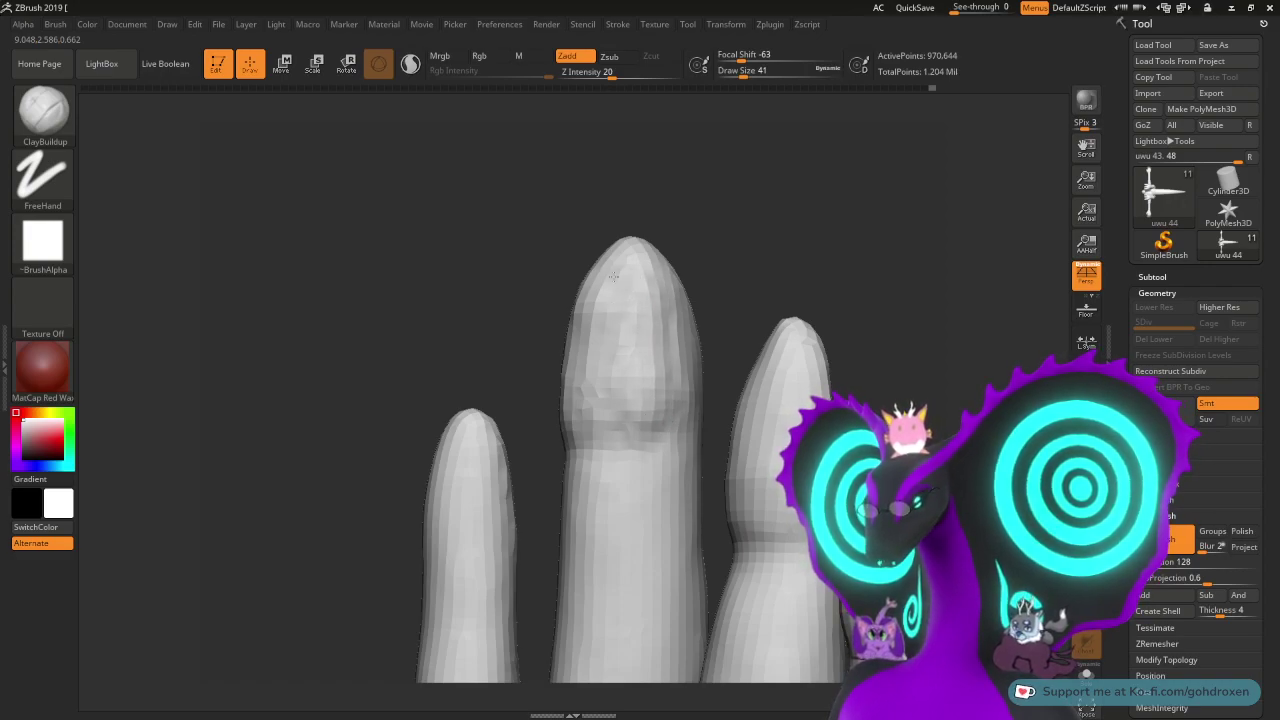
{"action": "mouse_move", "coordinate": [774, 209]}
{"action": "left_mouse_down"}
{"action": "mouse_move", "coordinate": [809, 212]}
{"action": "mouse_move", "coordinate": [737, 218]}
{"action": "left_mouse_up"}
{"action": "mouse_move", "coordinate": [606, 280]}
{"action": "left_mouse_down", "text": "shift"}
{"action": "mouse_move", "coordinate": [570, 384]}
{"action": "mouse_move", "coordinate": [584, 436]}
{"action": "left_mouse_up", "text": "shift"}
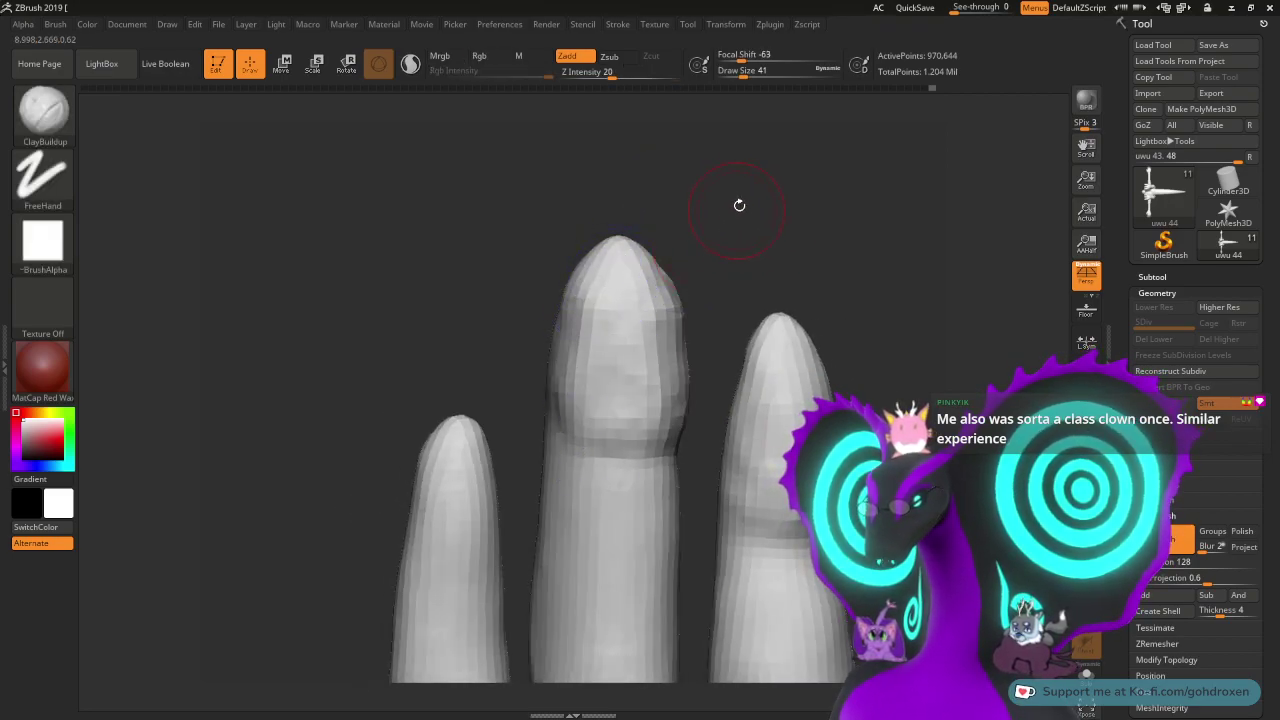
{"action": "left_click_drag", "start_coordinate": [738, 204], "coordinate": [777, 207]}
{"action": "left_click_drag", "start_coordinate": [675, 294], "coordinate": [696, 446], "text": "shift"}
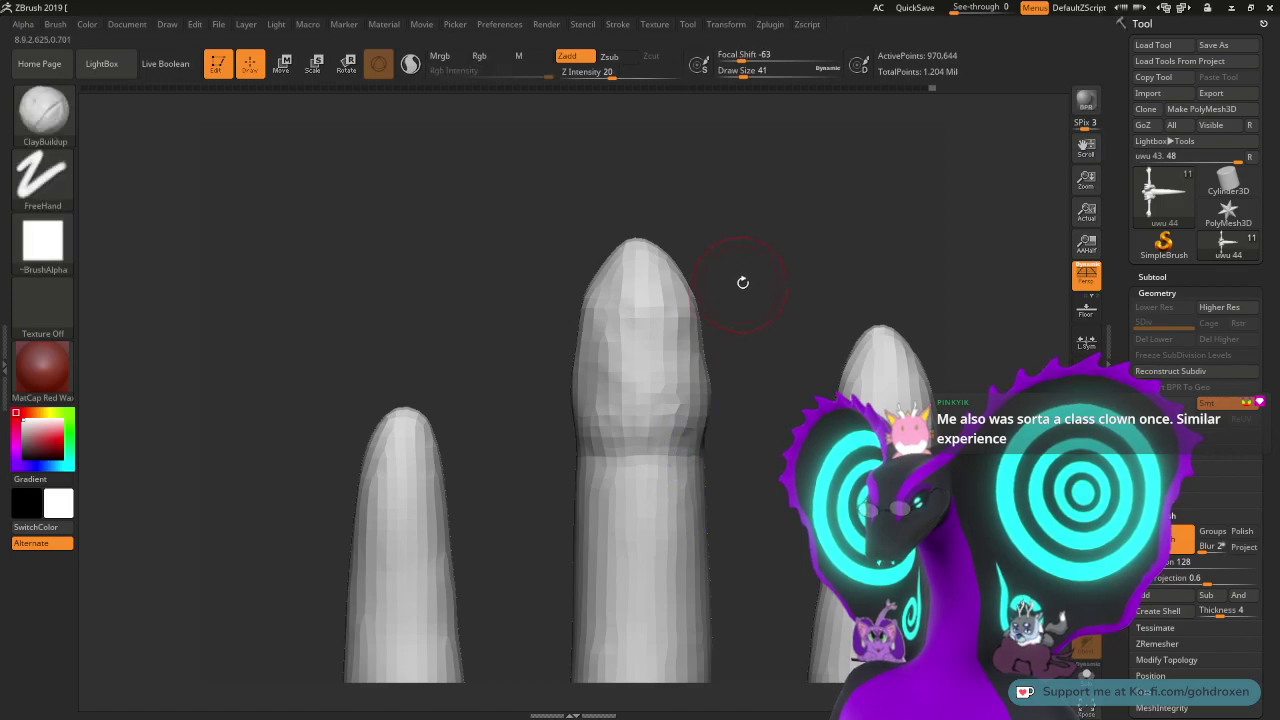
{"action": "mouse_move", "coordinate": [743, 283]}
{"action": "left_mouse_down"}
{"action": "mouse_move", "coordinate": [688, 266]}
{"action": "mouse_move", "coordinate": [712, 408]}
{"action": "left_mouse_up"}
{"action": "left_click_drag", "start_coordinate": [747, 248], "coordinate": [793, 245]}
{"action": "mouse_move", "coordinate": [697, 318]}
{"action": "left_mouse_down", "text": "shift"}
{"action": "mouse_move", "coordinate": [688, 285]}
{"action": "mouse_move", "coordinate": [683, 446]}
{"action": "mouse_move", "coordinate": [640, 286]}
{"action": "mouse_move", "coordinate": [614, 333]}
{"action": "mouse_move", "coordinate": [626, 443]}
{"action": "mouse_move", "coordinate": [637, 423]}
{"action": "mouse_move", "coordinate": [675, 436]}
{"action": "mouse_move", "coordinate": [677, 391]}
{"action": "left_mouse_up", "text": "shift"}
{"action": "left_click_drag", "start_coordinate": [736, 221], "coordinate": [778, 276], "text": "alt"}
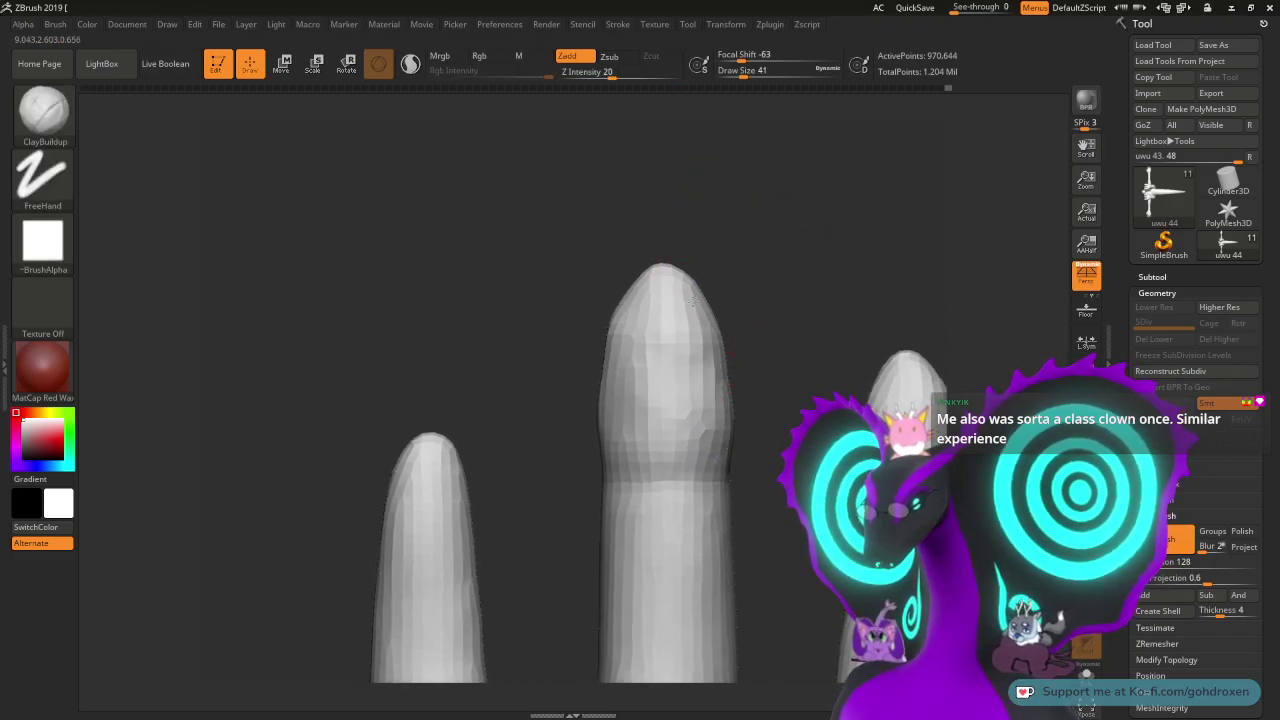
- Carve shallow hollows down both sides of the middle finger's pad with ClayBuildup and blend them into the tip segment
{"action": "mouse_move", "coordinate": [634, 328]}
{"action": "left_mouse_down", "text": "alt"}
{"action": "mouse_move", "coordinate": [632, 425]}
{"action": "mouse_move", "coordinate": [620, 362]}
{"action": "mouse_move", "coordinate": [626, 442]}
{"action": "left_mouse_up", "text": "alt"}
{"action": "left_click_drag", "start_coordinate": [682, 393], "coordinate": [704, 440], "text": "alt"}
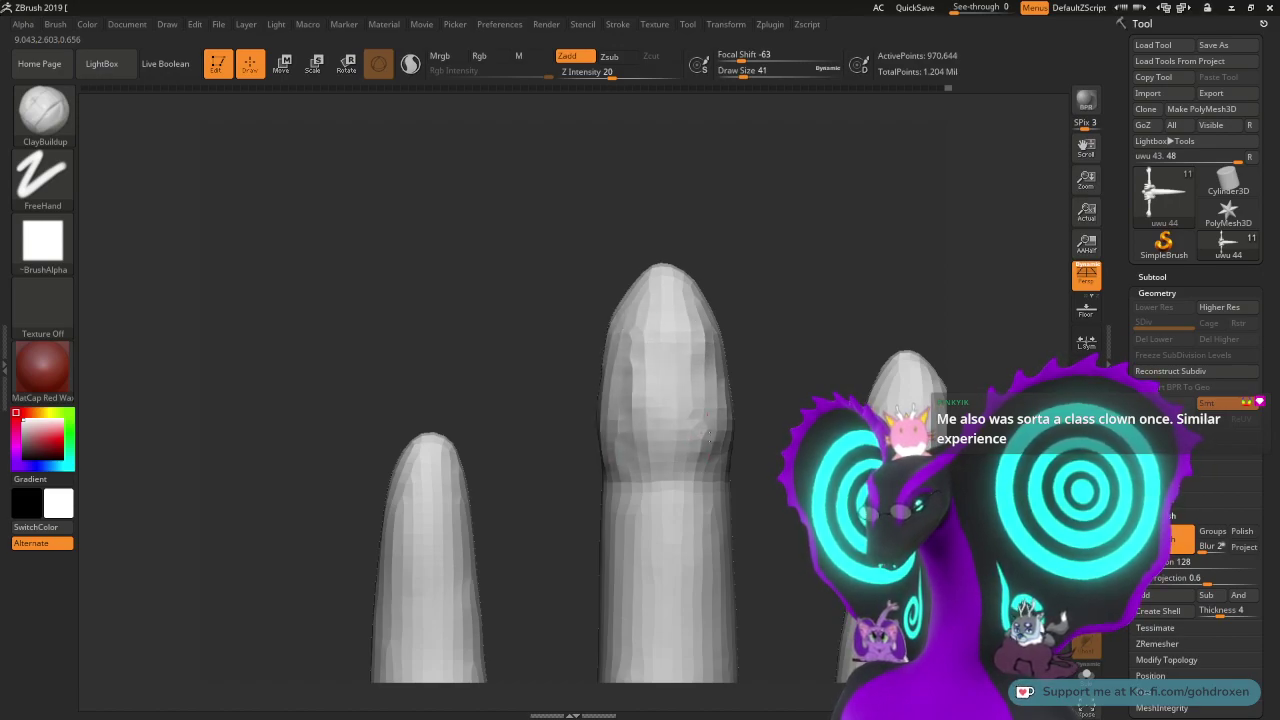
{"action": "mouse_move", "coordinate": [769, 327]}
{"action": "left_mouse_down", "text": "alt"}
{"action": "mouse_move", "coordinate": [730, 294]}
{"action": "mouse_move", "coordinate": [662, 340]}
{"action": "left_mouse_up", "text": "alt"}
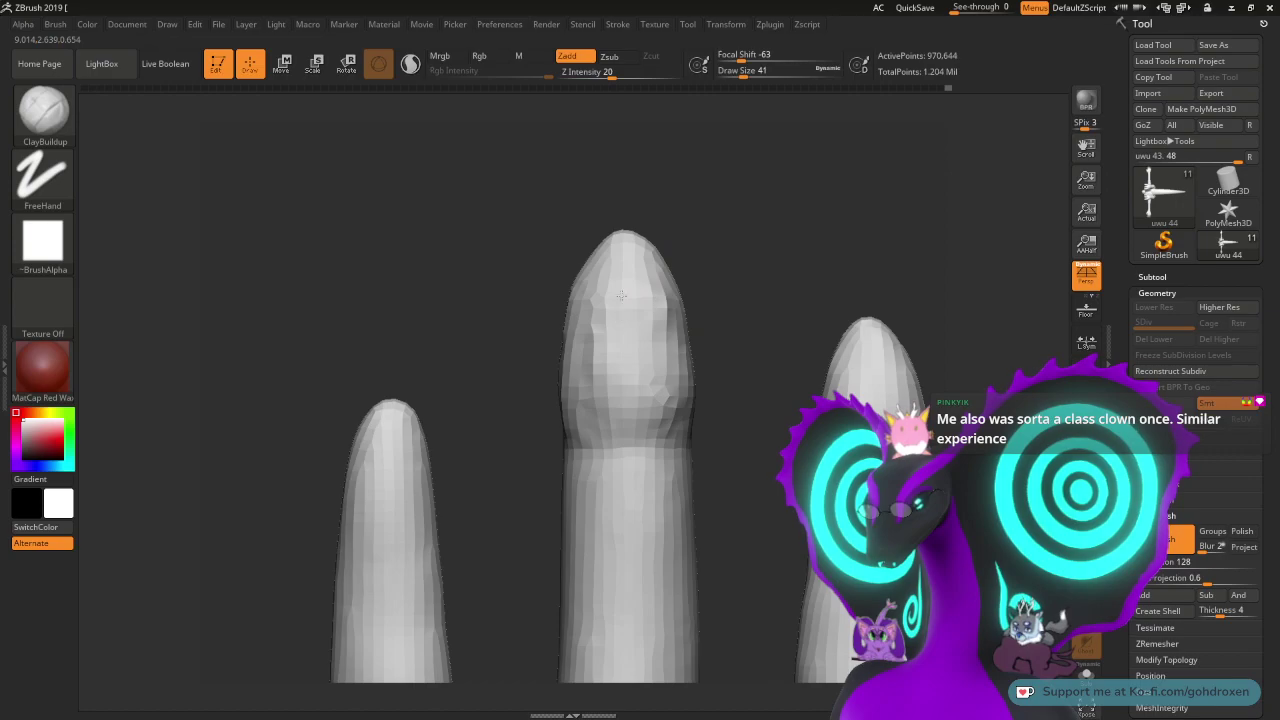
{"action": "left_click_drag", "start_coordinate": [591, 323], "coordinate": [576, 413]}
{"action": "left_click_drag", "start_coordinate": [667, 441], "coordinate": [669, 455]}
{"action": "mouse_move", "coordinate": [728, 276]}
{"action": "left_mouse_down"}
{"action": "mouse_move", "coordinate": [600, 284]}
{"action": "mouse_move", "coordinate": [635, 302]}
{"action": "mouse_move", "coordinate": [630, 392]}
{"action": "left_mouse_up"}
{"action": "mouse_move", "coordinate": [615, 279]}
{"action": "left_mouse_down"}
{"action": "mouse_move", "coordinate": [735, 278]}
{"action": "mouse_move", "coordinate": [694, 326]}
{"action": "mouse_move", "coordinate": [690, 418]}
{"action": "mouse_move", "coordinate": [600, 395]}
{"action": "mouse_move", "coordinate": [578, 340]}
{"action": "mouse_move", "coordinate": [576, 400]}
{"action": "left_mouse_up"}
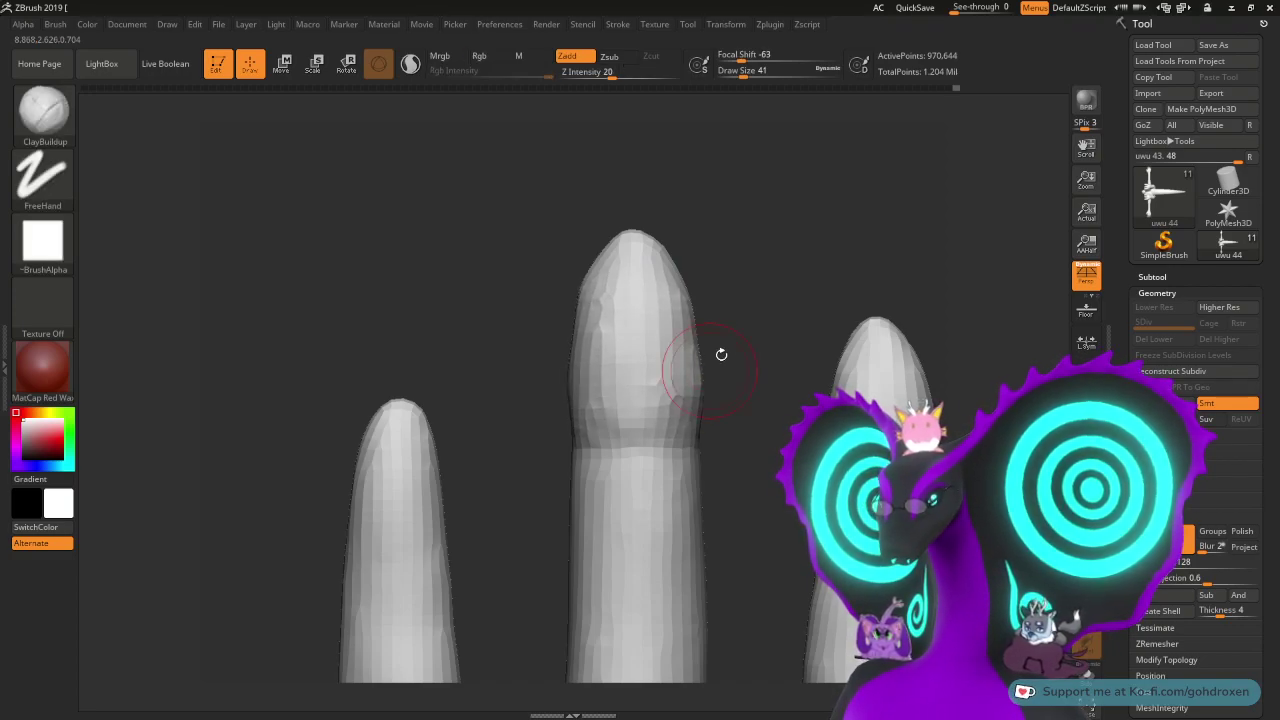
- Build up the back of the middle finger's tip segment, from the fingertip to the upper joint, with ClayBuildup
{"action": "mouse_move", "coordinate": [721, 354]}
{"action": "left_mouse_down"}
{"action": "mouse_move", "coordinate": [749, 263]}
{"action": "mouse_move", "coordinate": [614, 240]}
{"action": "left_mouse_up"}
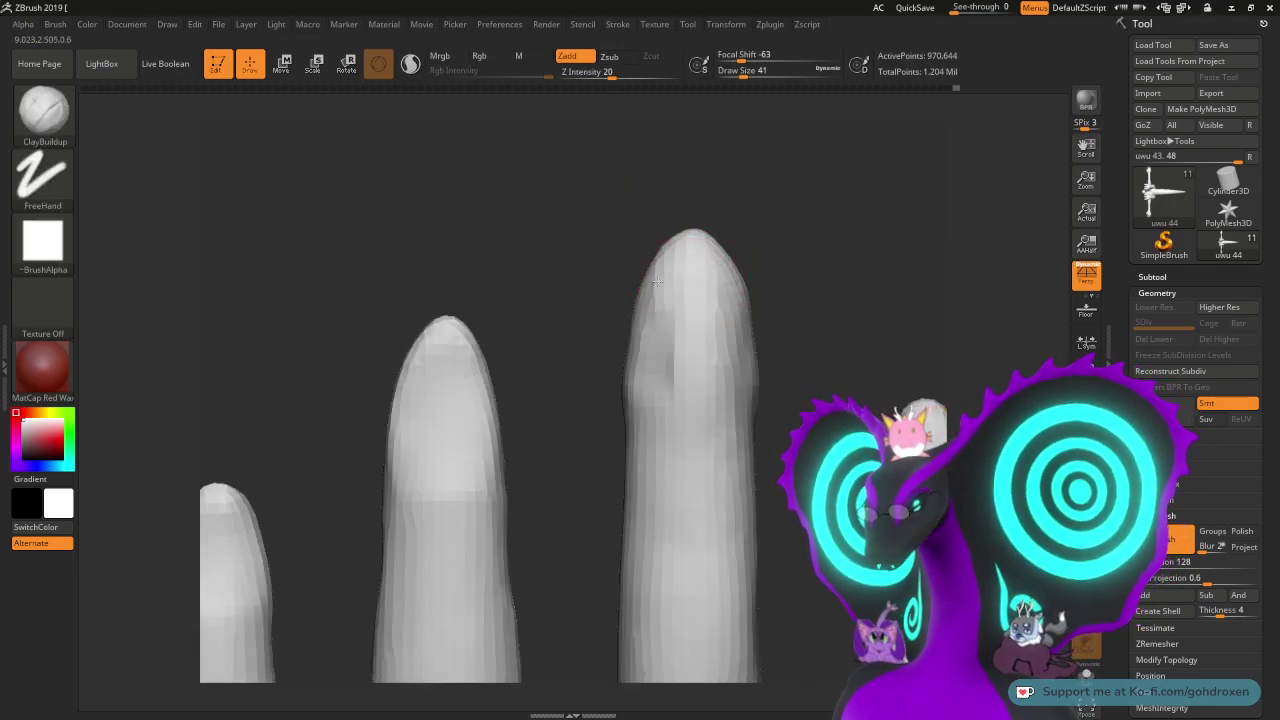
{"action": "mouse_move", "coordinate": [657, 283]}
{"action": "left_mouse_down"}
{"action": "mouse_move", "coordinate": [664, 364]}
{"action": "mouse_move", "coordinate": [678, 269]}
{"action": "mouse_move", "coordinate": [716, 398]}
{"action": "mouse_move", "coordinate": [729, 380]}
{"action": "mouse_move", "coordinate": [709, 270]}
{"action": "mouse_move", "coordinate": [672, 385]}
{"action": "mouse_move", "coordinate": [654, 300]}
{"action": "left_mouse_up"}
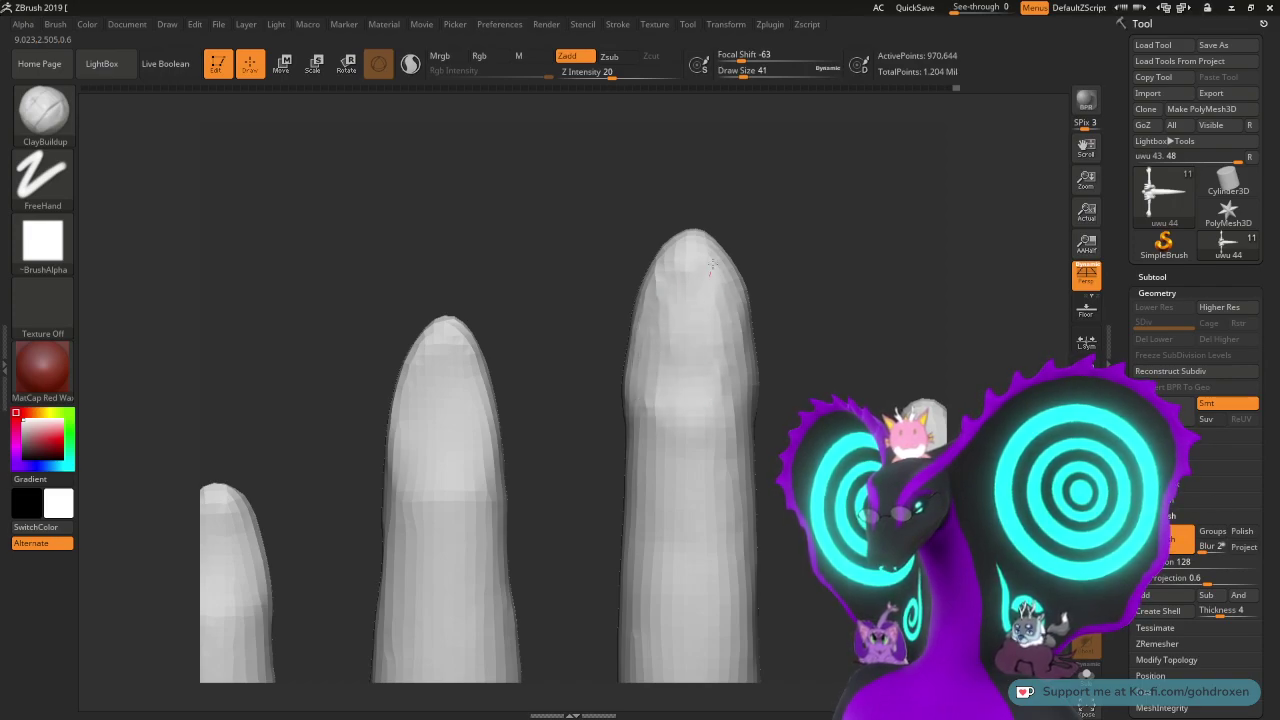
{"action": "mouse_move", "coordinate": [693, 329]}
{"action": "left_mouse_down"}
{"action": "mouse_move", "coordinate": [652, 400]}
{"action": "mouse_move", "coordinate": [657, 364]}
{"action": "mouse_move", "coordinate": [709, 371]}
{"action": "left_mouse_up"}
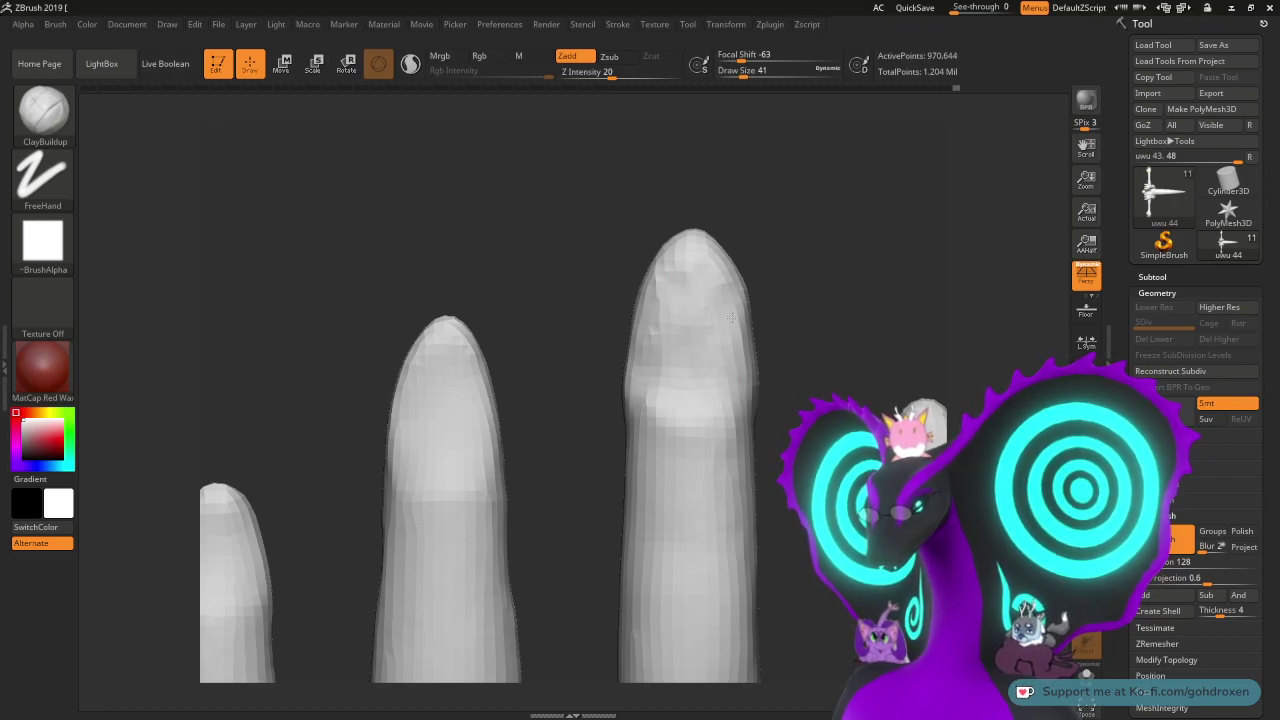
{"action": "mouse_move", "coordinate": [682, 258]}
{"action": "left_mouse_down"}
{"action": "mouse_move", "coordinate": [668, 264]}
{"action": "mouse_move", "coordinate": [660, 308]}
{"action": "left_mouse_up"}
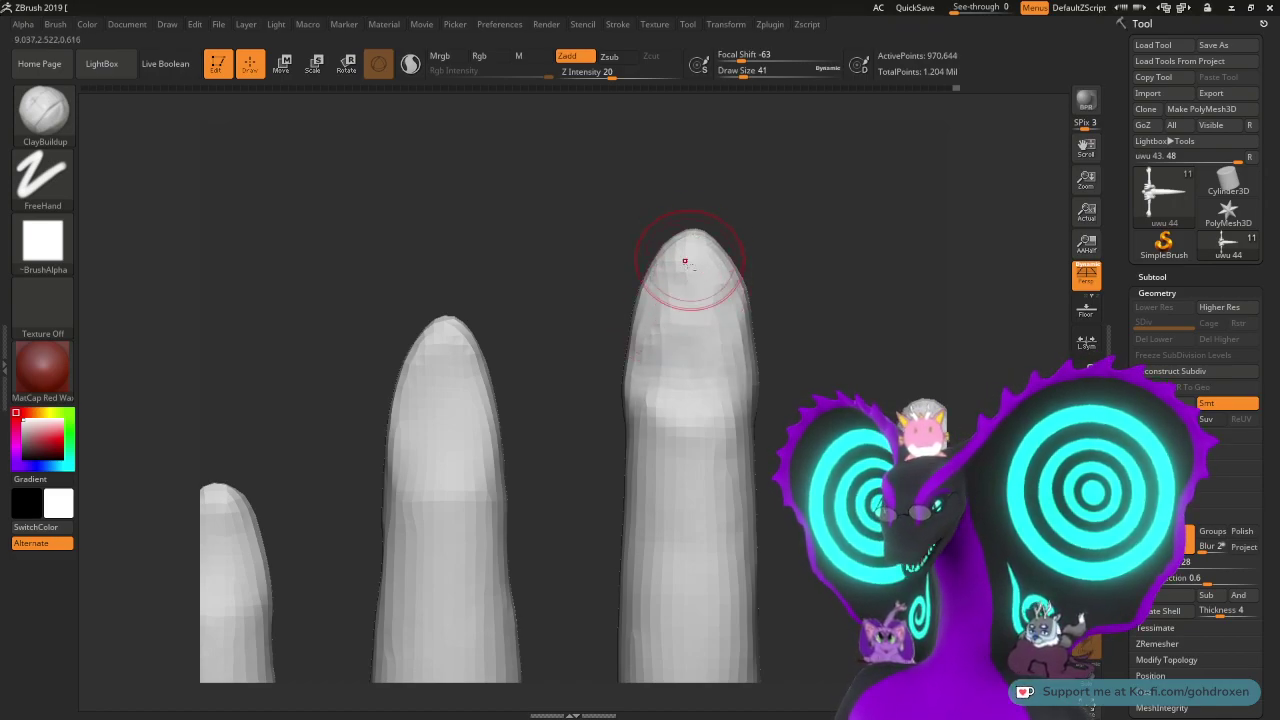
{"action": "mouse_move", "coordinate": [672, 265]}
{"action": "left_mouse_down"}
{"action": "mouse_move", "coordinate": [654, 320]}
{"action": "mouse_move", "coordinate": [665, 281]}
{"action": "left_mouse_up"}
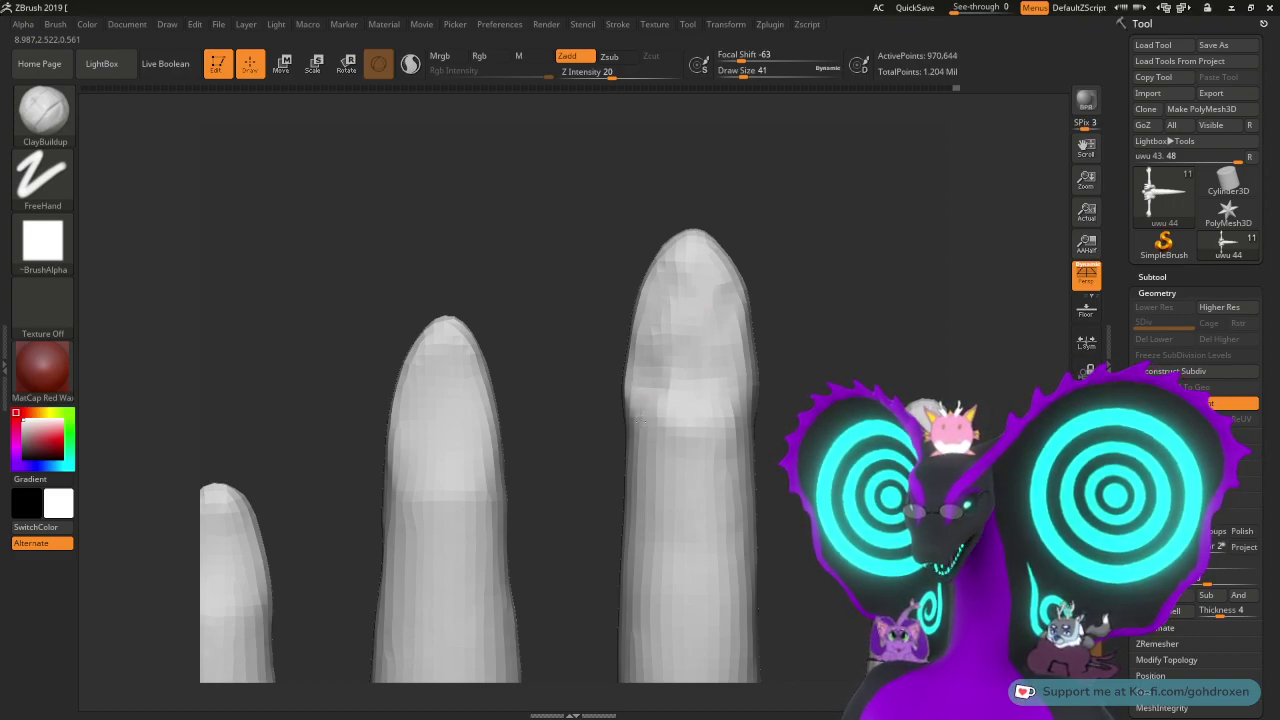
{"action": "left_click_drag", "start_coordinate": [662, 371], "coordinate": [662, 398]}
{"action": "left_click_drag", "start_coordinate": [677, 295], "coordinate": [686, 336]}
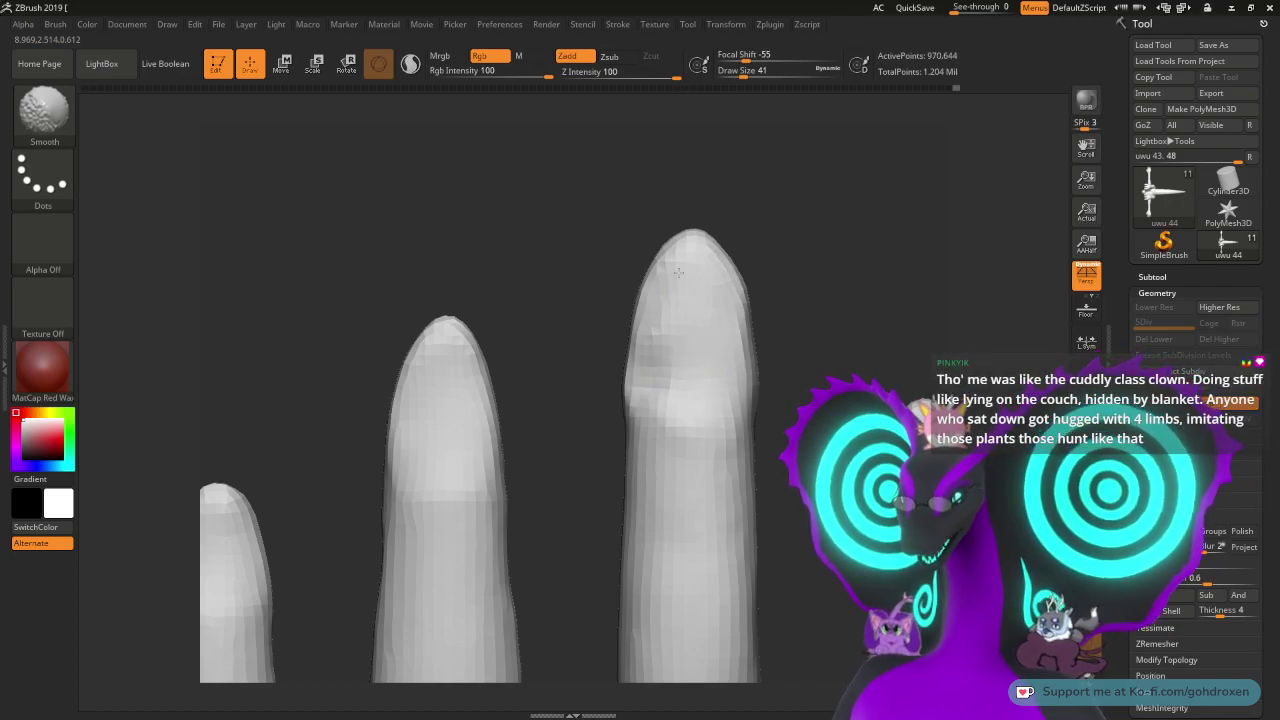
- Smooth the clay strokes on the back of the middle finger's tip segment and across its upper joint
{"action": "left_click_drag", "start_coordinate": [658, 321], "coordinate": [649, 380], "text": "shift"}
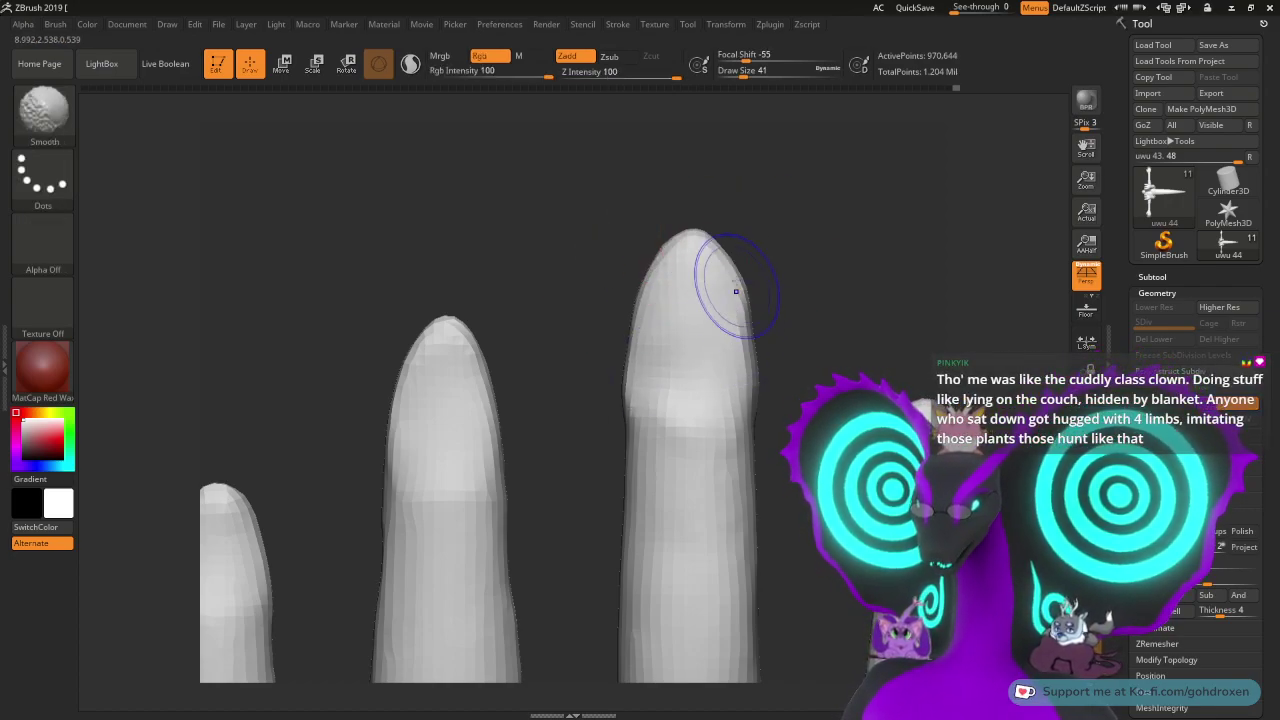
{"action": "mouse_move", "coordinate": [734, 289]}
{"action": "left_mouse_down", "text": "shift"}
{"action": "mouse_move", "coordinate": [744, 331]}
{"action": "mouse_move", "coordinate": [737, 278]}
{"action": "mouse_move", "coordinate": [746, 368]}
{"action": "left_mouse_up", "text": "shift"}
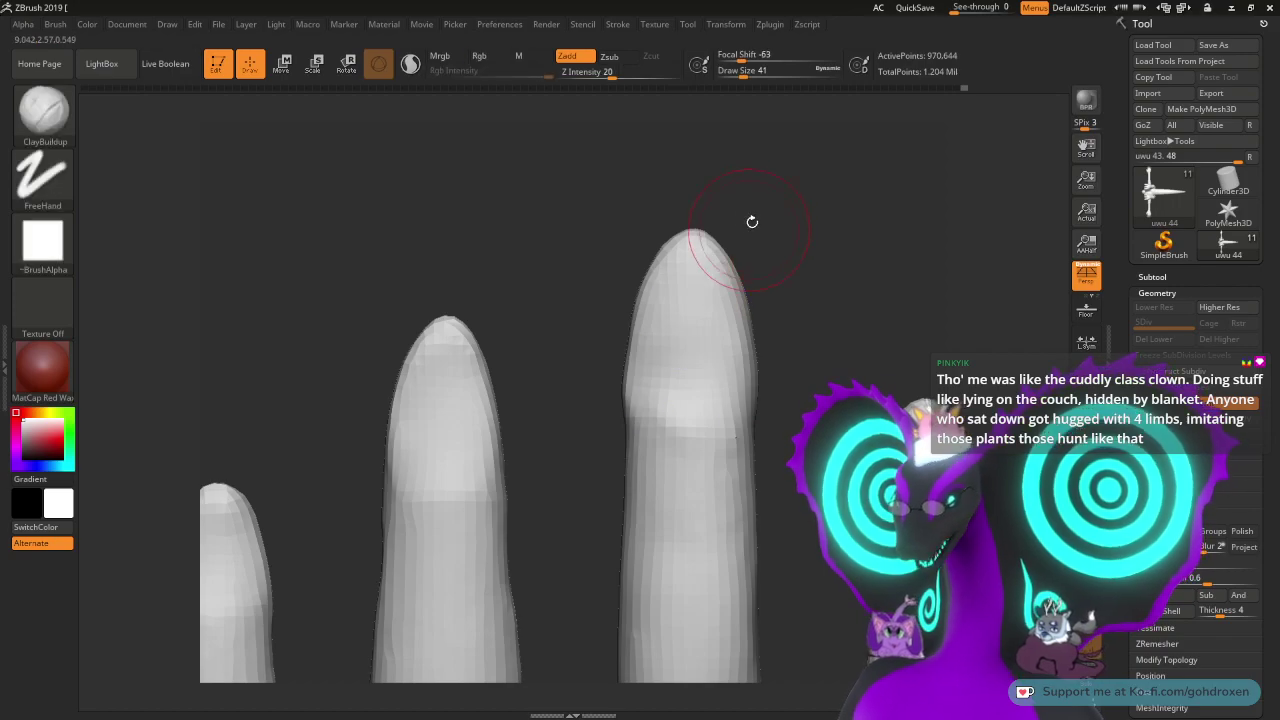
{"action": "mouse_move", "coordinate": [837, 233]}
{"action": "left_mouse_down"}
{"action": "mouse_move", "coordinate": [892, 244]}
{"action": "mouse_move", "coordinate": [815, 252]}
{"action": "left_mouse_up"}
{"action": "left_click_drag", "start_coordinate": [723, 363], "coordinate": [706, 417], "text": "shift"}
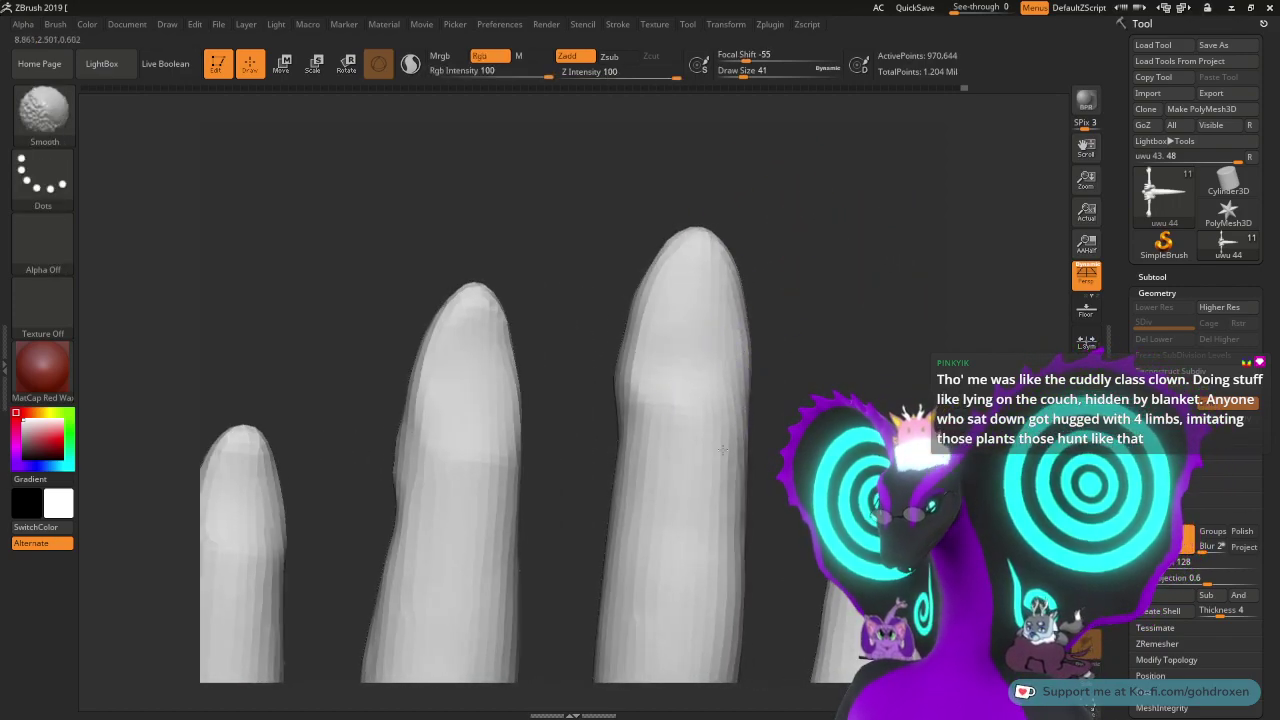
{"action": "mouse_move", "coordinate": [838, 244]}
{"action": "left_mouse_down"}
{"action": "mouse_move", "coordinate": [871, 254]}
{"action": "mouse_move", "coordinate": [827, 251]}
{"action": "mouse_move", "coordinate": [889, 254]}
{"action": "mouse_move", "coordinate": [854, 243]}
{"action": "mouse_move", "coordinate": [884, 249]}
{"action": "mouse_move", "coordinate": [777, 171]}
{"action": "left_mouse_up"}
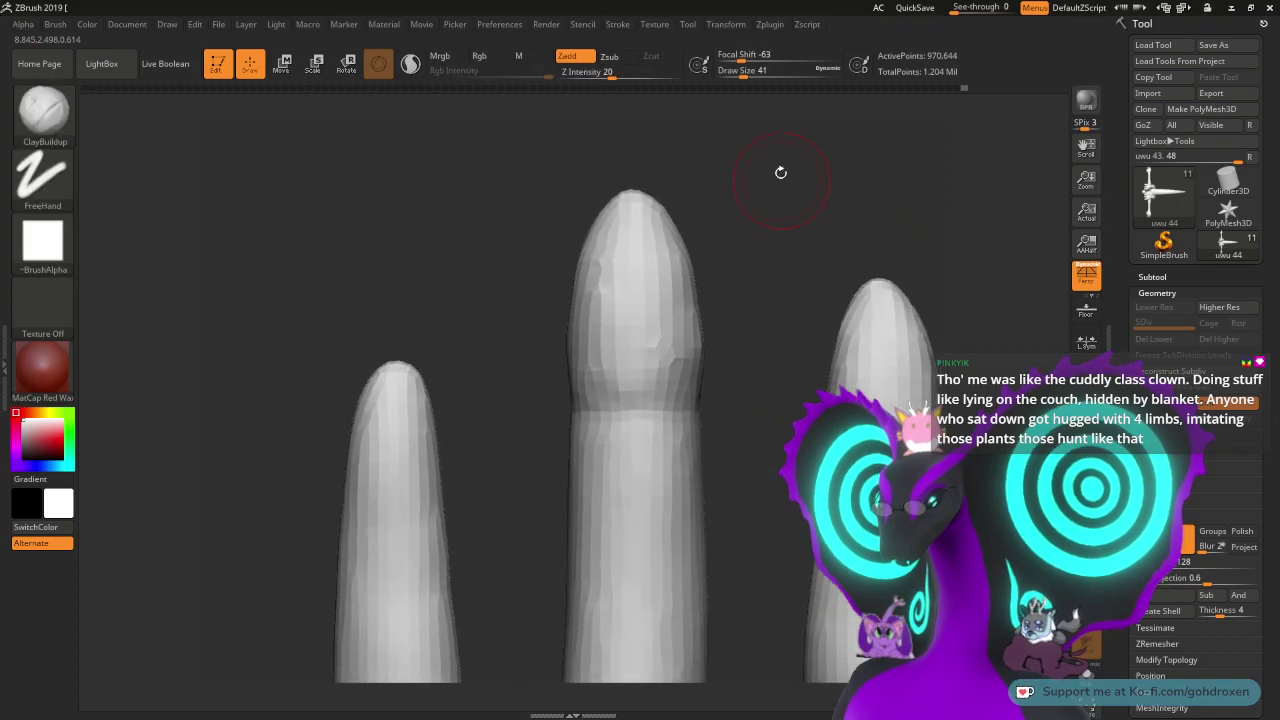
- Carve a crease across the front of the middle finger's upper joint with DamStandard, then smooth it at Draw Size 25
{"action": "left_click", "coordinate": [57, 126]}
{"action": "left_click", "coordinate": [240, 136]}
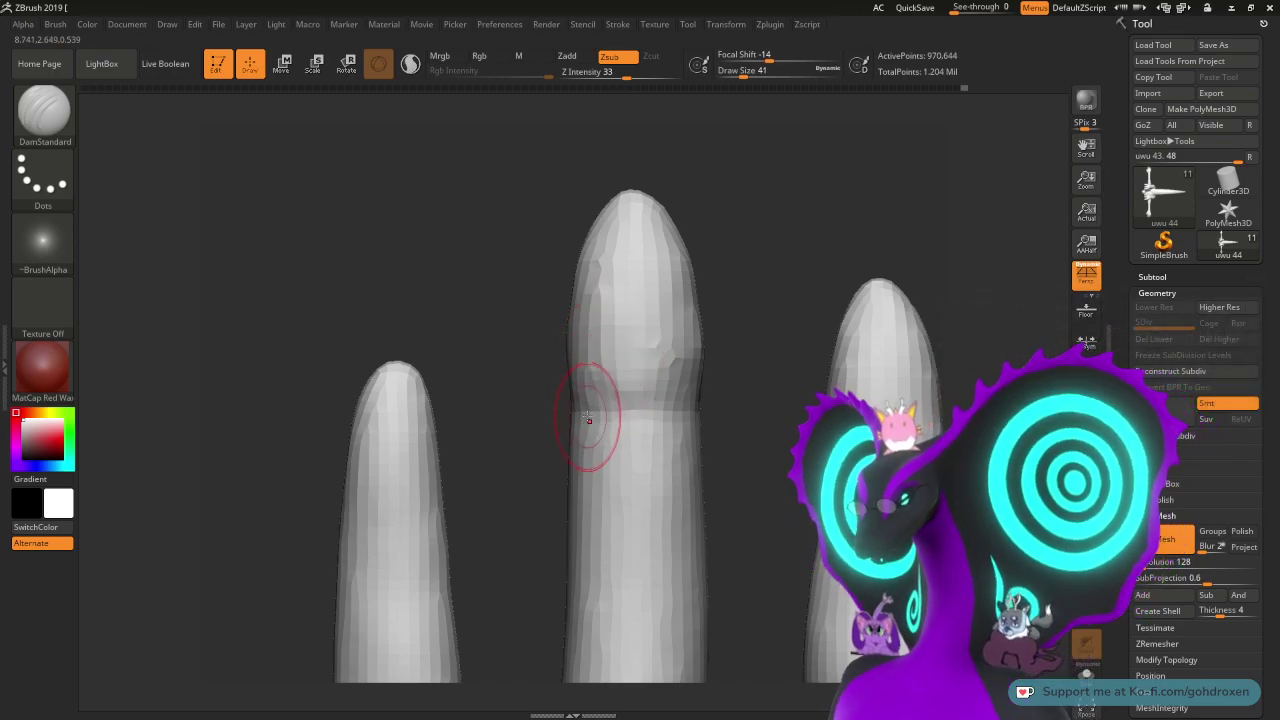
{"action": "mouse_move", "coordinate": [582, 410]}
{"action": "left_mouse_down"}
{"action": "mouse_move", "coordinate": [700, 404]}
{"action": "mouse_move", "coordinate": [643, 395]}
{"action": "left_mouse_up"}
{"action": "left_click_drag", "start_coordinate": [594, 418], "coordinate": [700, 420]}
{"action": "key", "text": "space"}
{"action": "key", "text": "shift"}
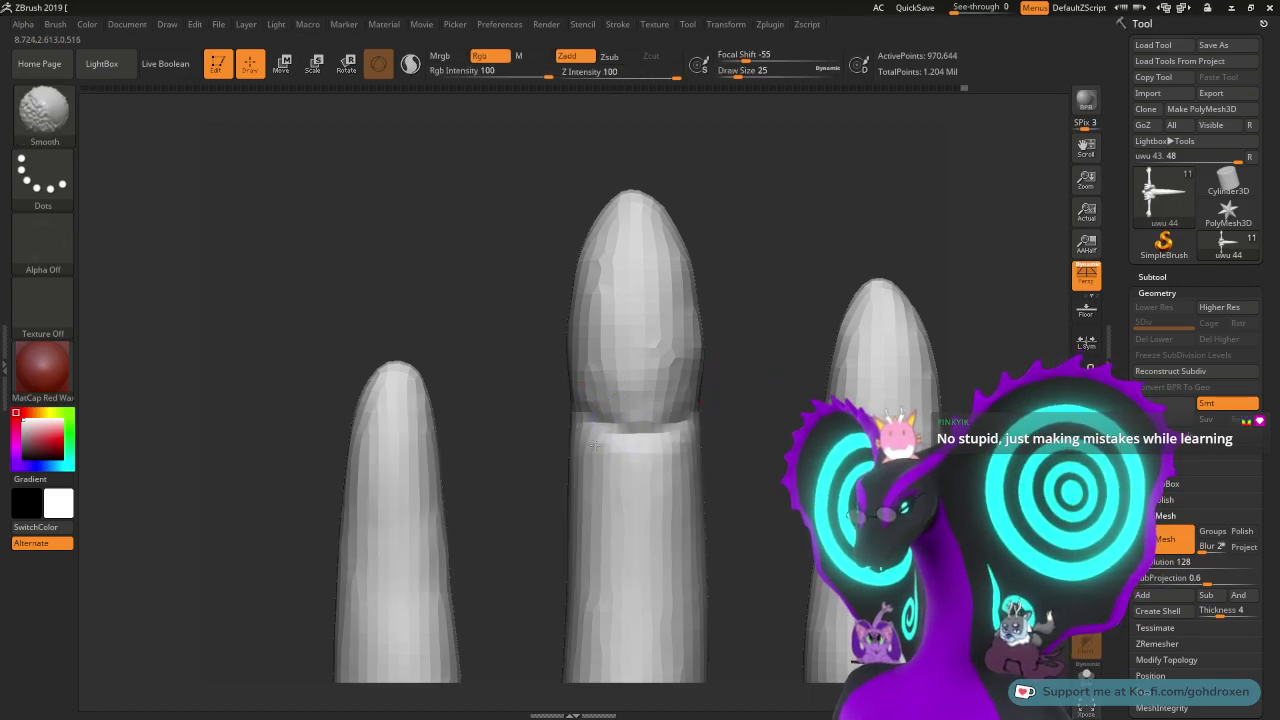
{"action": "left_click_drag", "start_coordinate": [594, 446], "coordinate": [710, 421], "text": "shift"}
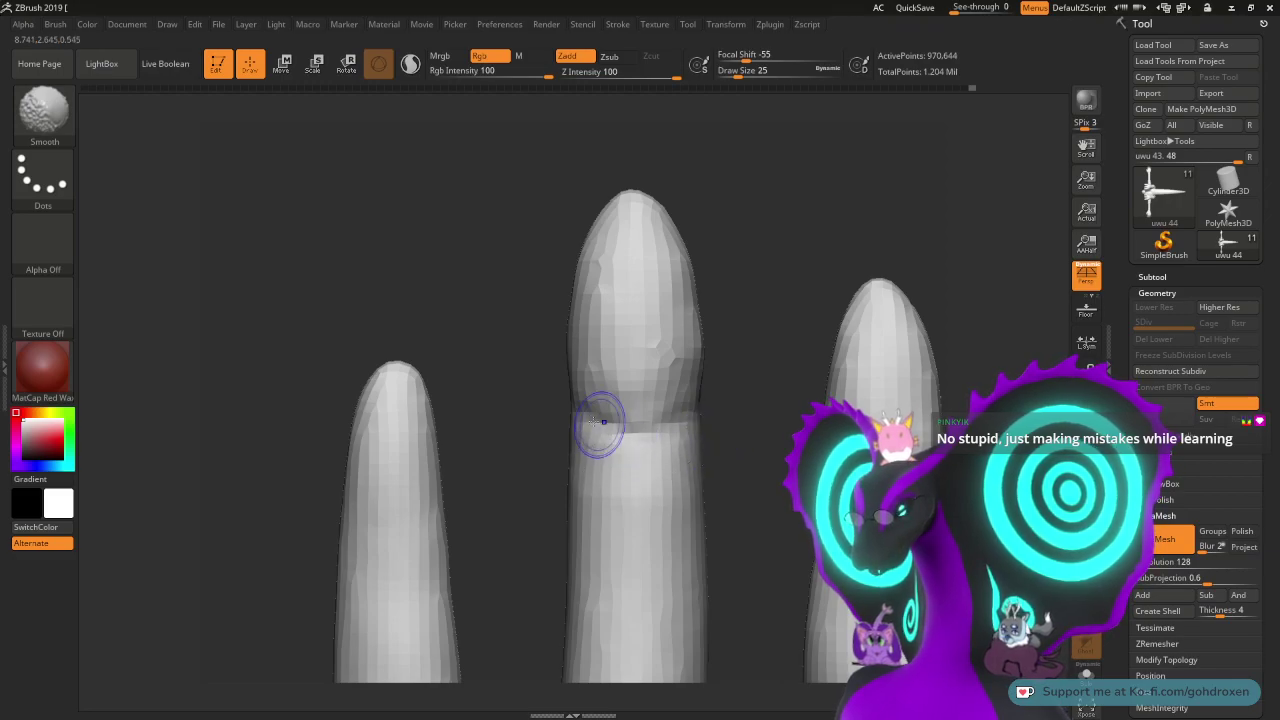
{"action": "left_click_drag", "start_coordinate": [690, 392], "coordinate": [688, 428], "text": "shift"}
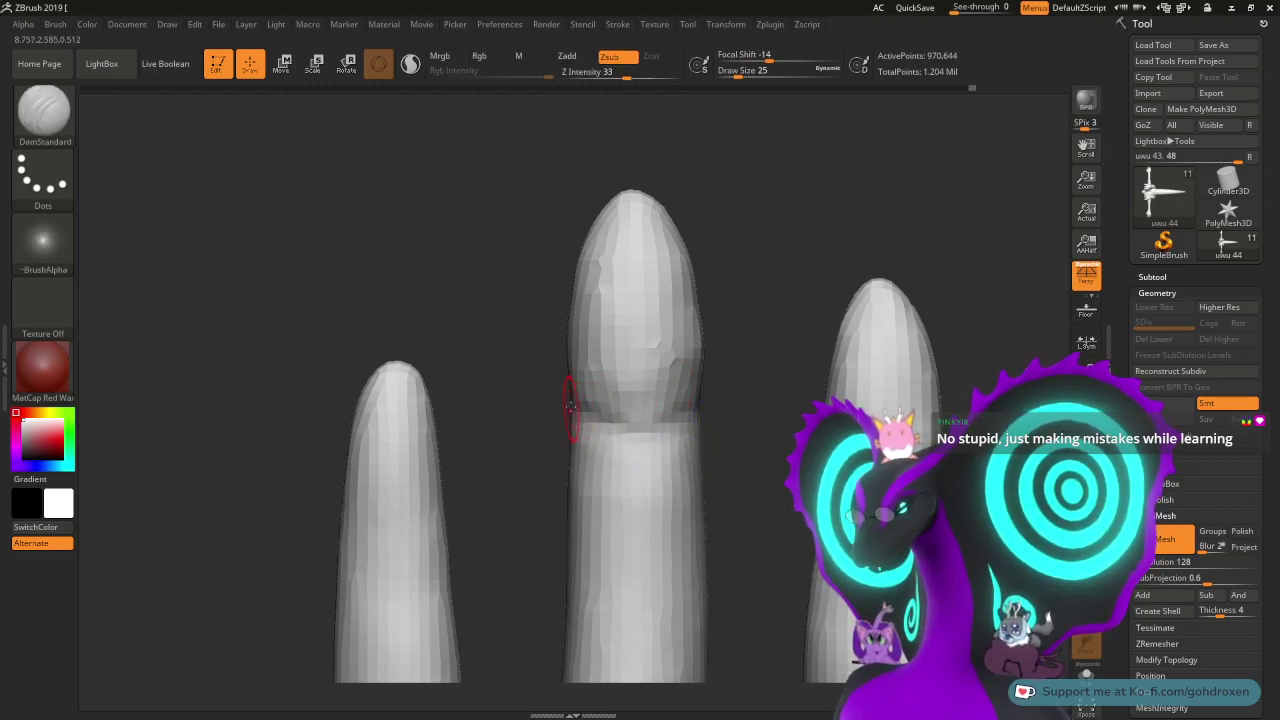
- Recut the middle finger's upper joint crease as a downward curve with DamStandard at Draw Size 25, and smooth the crease and the segment below
{"action": "mouse_move", "coordinate": [600, 428]}
{"action": "left_mouse_down"}
{"action": "mouse_move", "coordinate": [655, 438]}
{"action": "mouse_move", "coordinate": [702, 402]}
{"action": "left_mouse_up"}
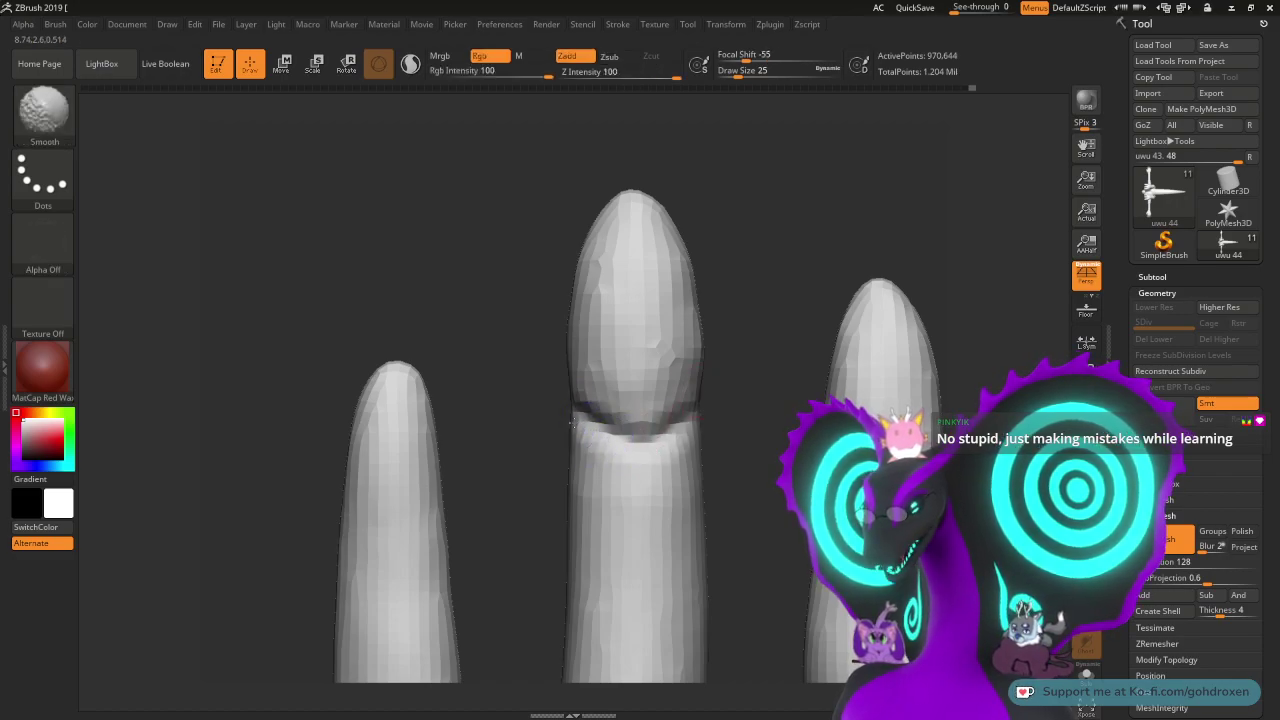
{"action": "mouse_move", "coordinate": [596, 438]}
{"action": "left_mouse_down", "text": "shift"}
{"action": "mouse_move", "coordinate": [673, 445]}
{"action": "mouse_move", "coordinate": [692, 398]}
{"action": "mouse_move", "coordinate": [585, 408]}
{"action": "mouse_move", "coordinate": [677, 428]}
{"action": "mouse_move", "coordinate": [635, 418]}
{"action": "left_mouse_up", "text": "shift"}
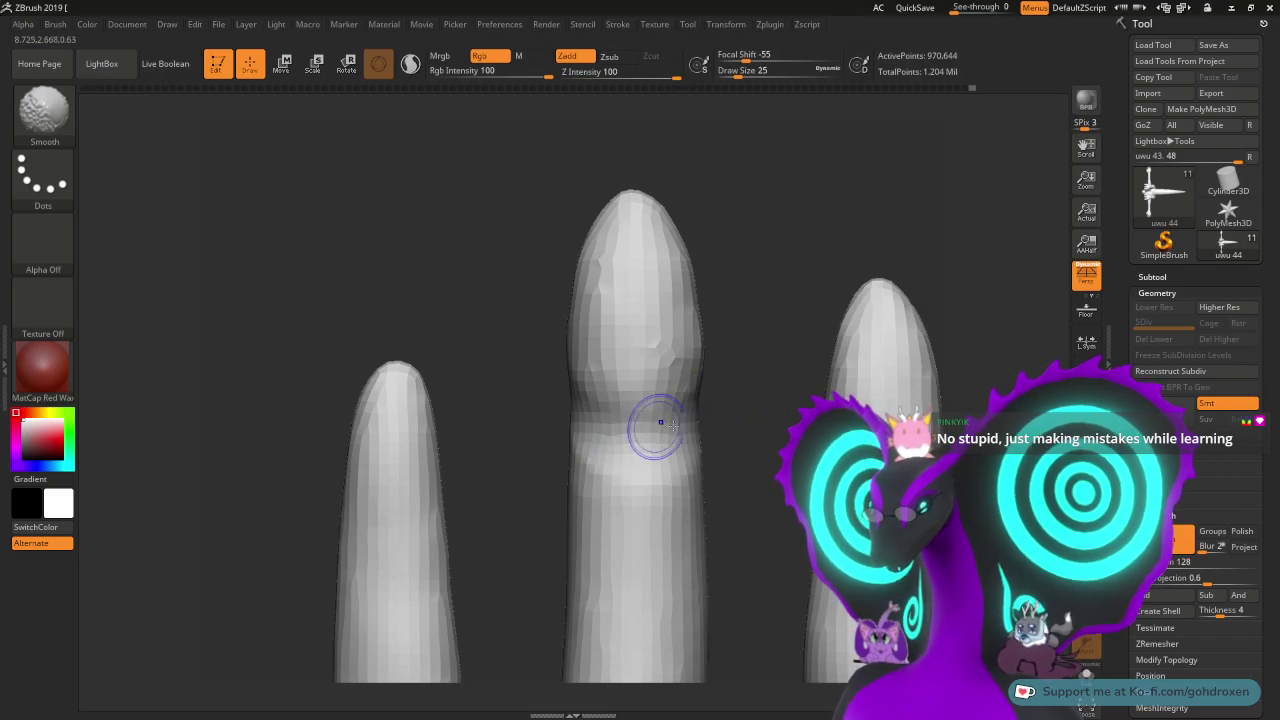
{"action": "mouse_move", "coordinate": [740, 417]}
{"action": "left_mouse_down"}
{"action": "mouse_move", "coordinate": [690, 425]}
{"action": "mouse_move", "coordinate": [734, 426]}
{"action": "mouse_move", "coordinate": [732, 350]}
{"action": "mouse_move", "coordinate": [668, 392]}
{"action": "mouse_move", "coordinate": [672, 452]}
{"action": "mouse_move", "coordinate": [592, 415]}
{"action": "mouse_move", "coordinate": [563, 443]}
{"action": "left_mouse_up"}
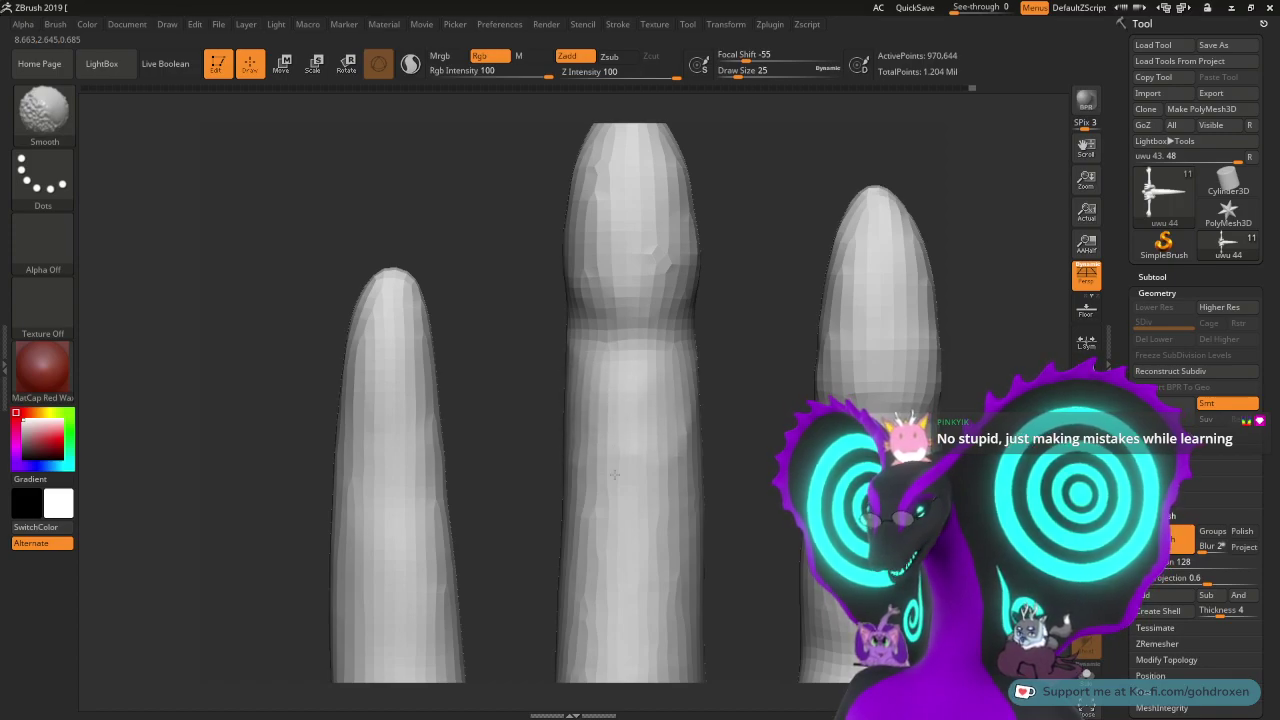
{"action": "left_click_drag", "start_coordinate": [690, 491], "coordinate": [692, 510], "text": "shift"}
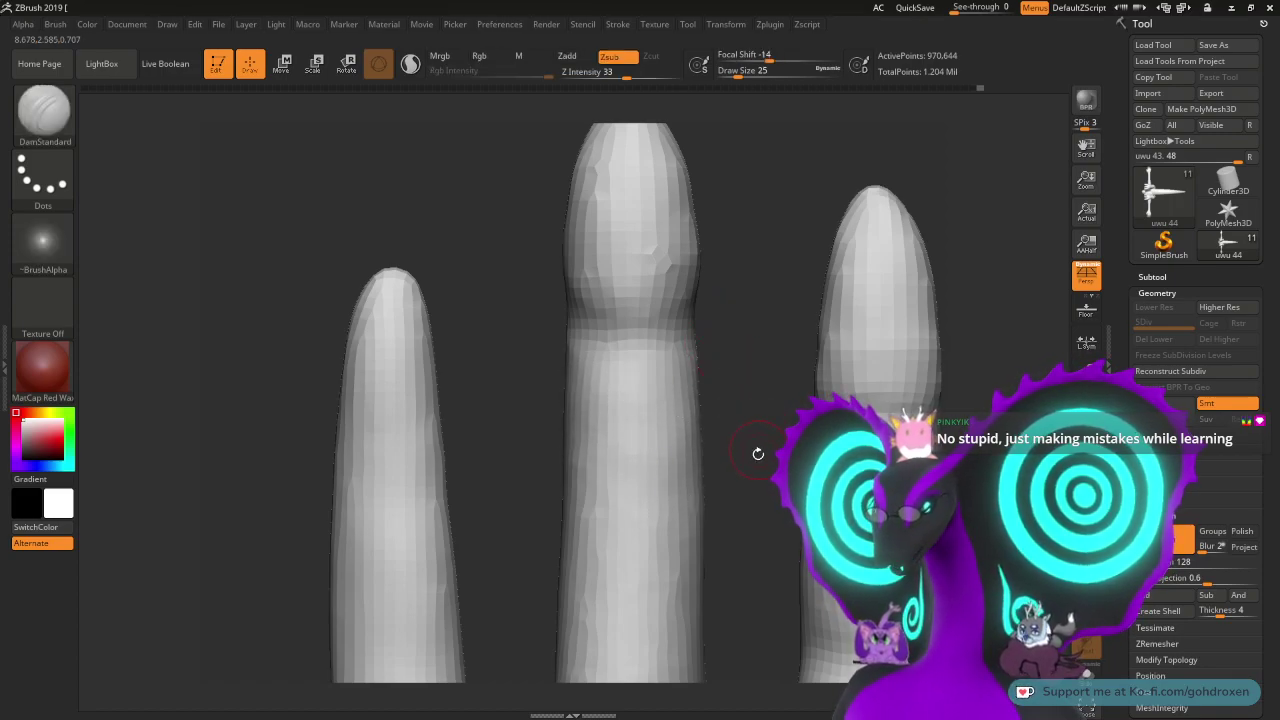
{"action": "left_click_drag", "start_coordinate": [758, 453], "coordinate": [749, 295]}
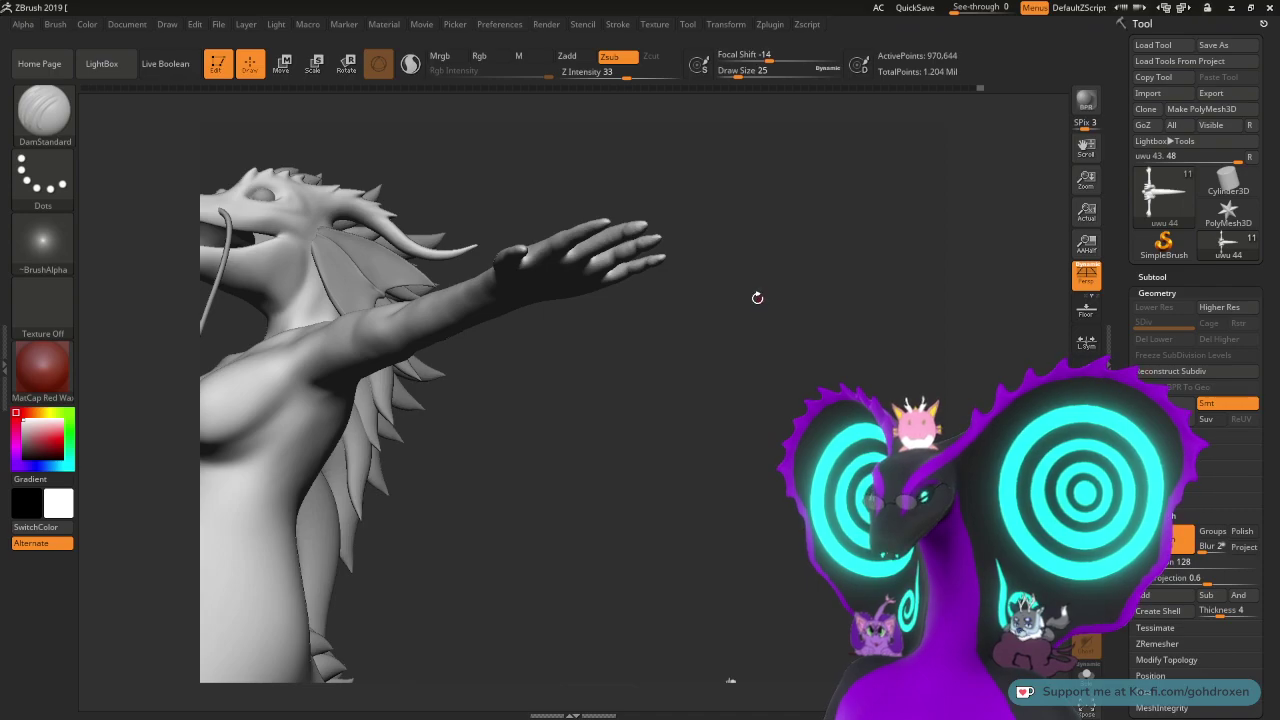
{"action": "mouse_move", "coordinate": [763, 211]}
{"action": "left_mouse_down"}
{"action": "mouse_move", "coordinate": [743, 297]}
{"action": "mouse_move", "coordinate": [766, 306]}
{"action": "mouse_move", "coordinate": [760, 274]}
{"action": "mouse_move", "coordinate": [743, 335]}
{"action": "mouse_move", "coordinate": [737, 297]}
{"action": "mouse_move", "coordinate": [786, 319]}
{"action": "mouse_move", "coordinate": [754, 306]}
{"action": "mouse_move", "coordinate": [743, 461]}
{"action": "mouse_move", "coordinate": [760, 440]}
{"action": "mouse_move", "coordinate": [707, 374]}
{"action": "left_mouse_up"}
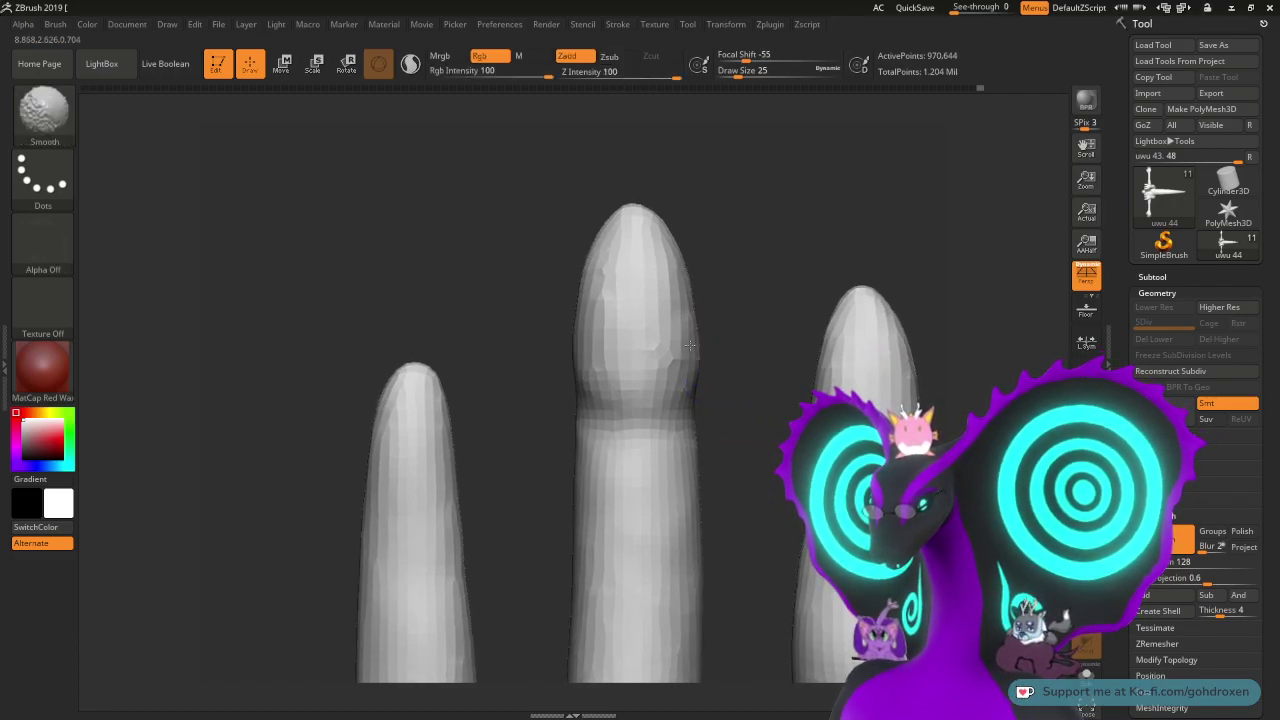
- Smooth the sides of the middle finger's tip segment
{"action": "left_click_drag", "start_coordinate": [691, 305], "coordinate": [690, 358], "text": "shift"}
{"action": "mouse_move", "coordinate": [606, 243]}
{"action": "left_mouse_down", "text": "shift"}
{"action": "mouse_move", "coordinate": [593, 262]}
{"action": "mouse_move", "coordinate": [598, 229]}
{"action": "mouse_move", "coordinate": [624, 213]}
{"action": "left_mouse_up", "text": "shift"}
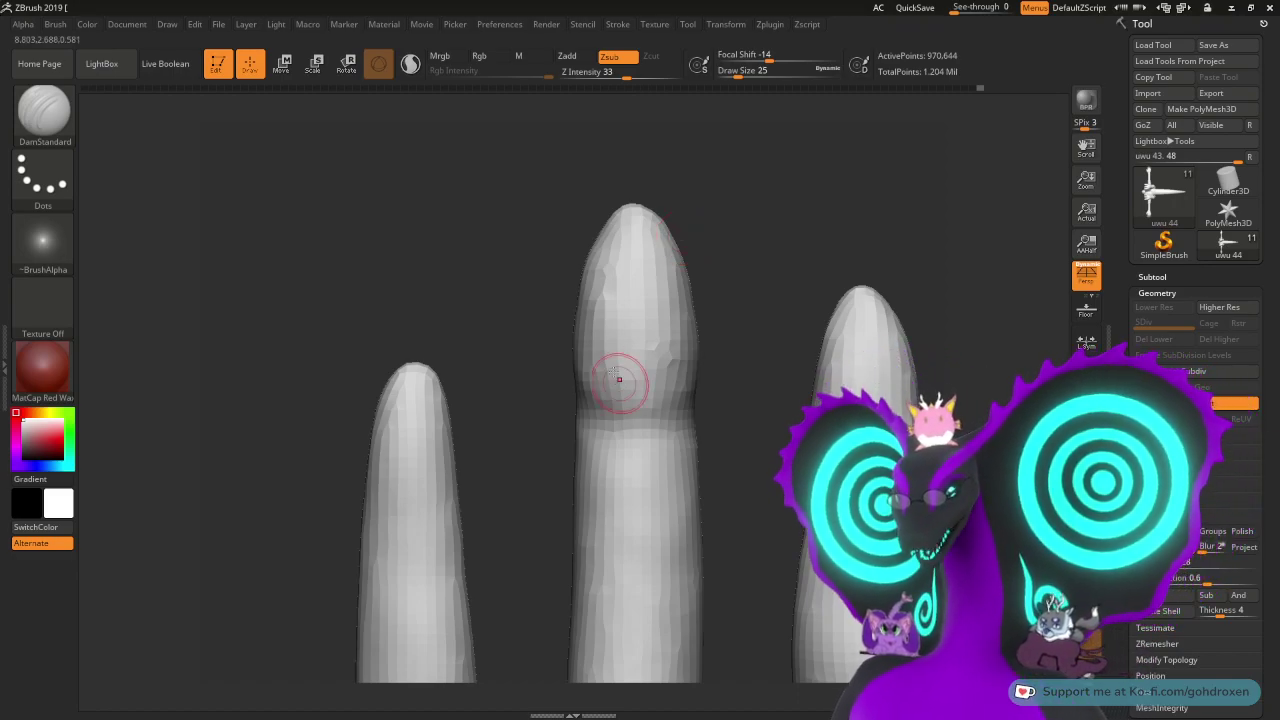
- Switch to the ClayBuildup brush at draw size 46 and add volume to the middle finger just below its upper crease
{"action": "left_click_drag", "start_coordinate": [724, 330], "coordinate": [738, 216]}
{"action": "left_click_drag", "start_coordinate": [758, 271], "coordinate": [760, 248]}
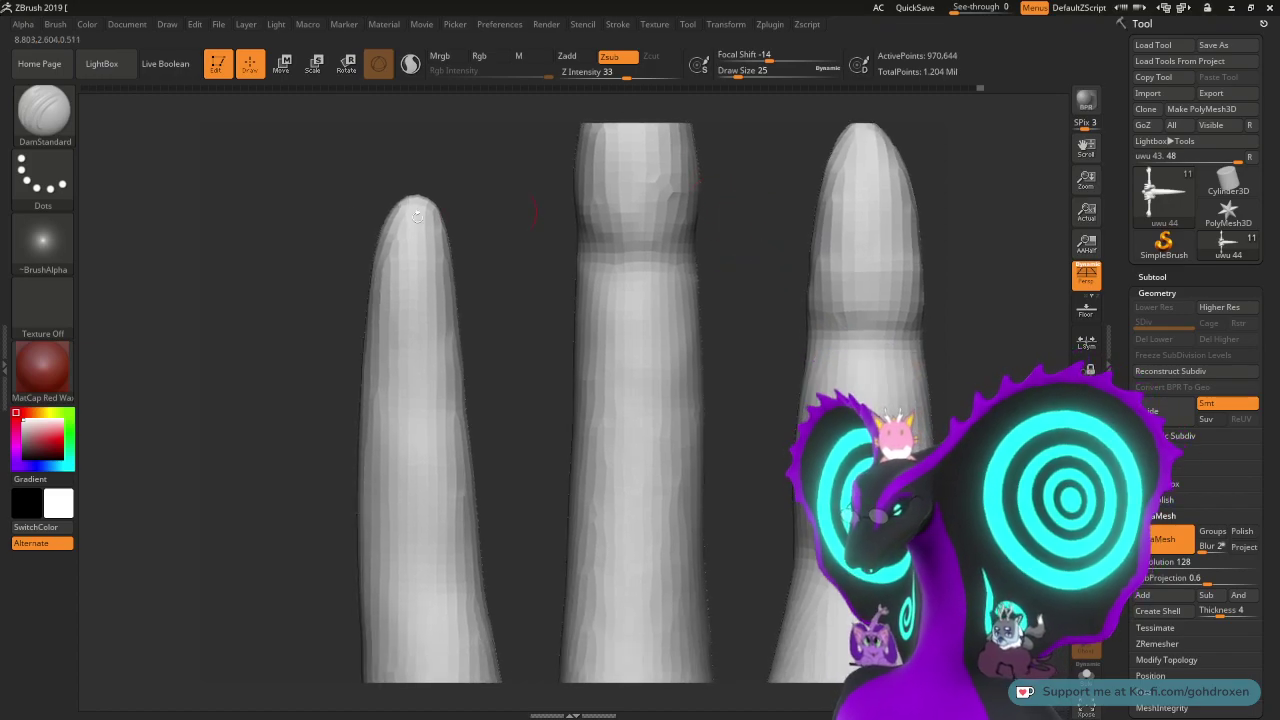
{"action": "key", "text": "b"}
{"action": "key", "text": "c"}
{"action": "key", "text": "b"}
{"action": "key", "text": "space"}
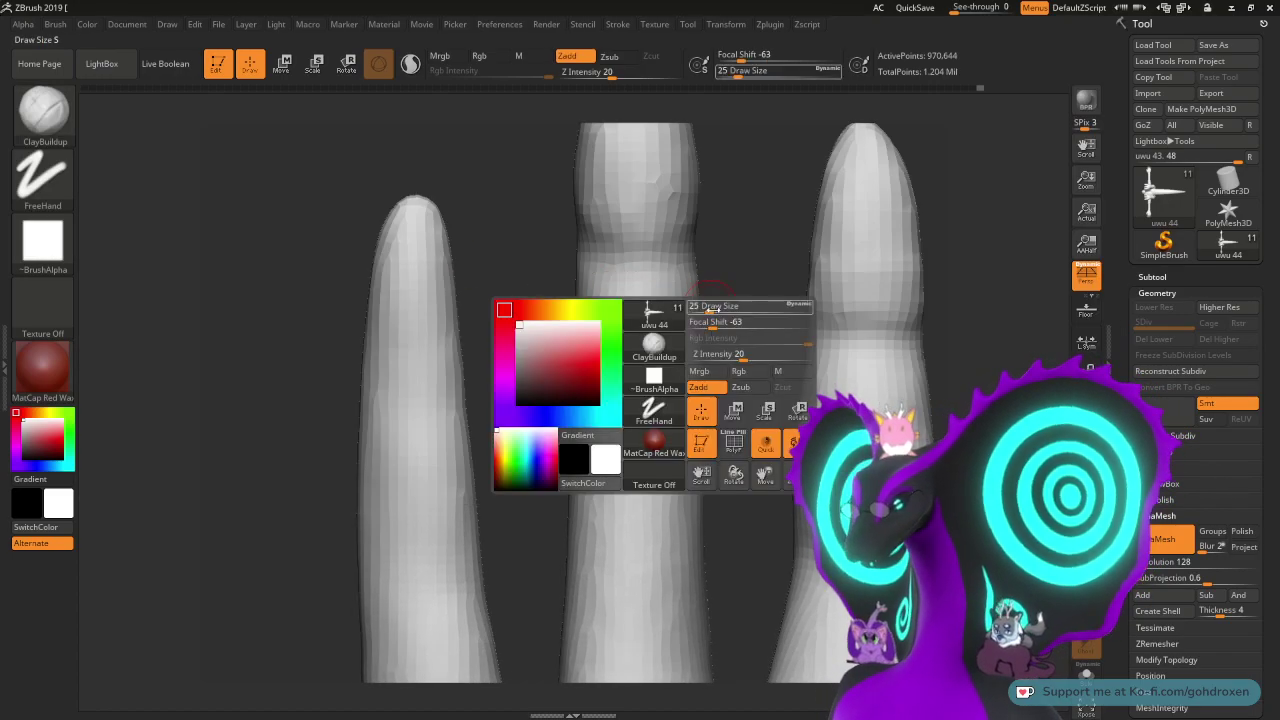
{"action": "mouse_move", "coordinate": [707, 307]}
{"action": "left_mouse_down"}
{"action": "mouse_move", "coordinate": [669, 438]}
{"action": "mouse_move", "coordinate": [681, 385]}
{"action": "left_mouse_up"}
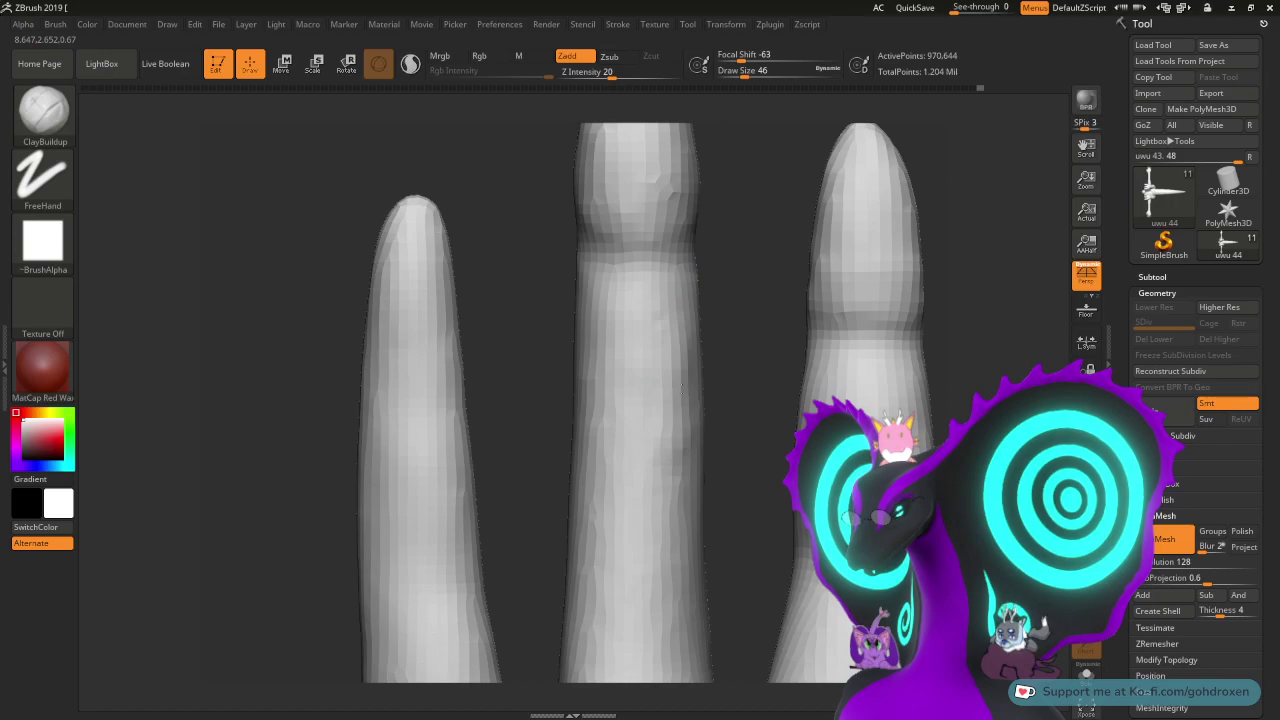
{"action": "mouse_move", "coordinate": [650, 292]}
{"action": "left_mouse_down"}
{"action": "mouse_move", "coordinate": [618, 425]}
{"action": "mouse_move", "coordinate": [584, 432]}
{"action": "mouse_move", "coordinate": [592, 455]}
{"action": "mouse_move", "coordinate": [648, 440]}
{"action": "mouse_move", "coordinate": [668, 400]}
{"action": "mouse_move", "coordinate": [685, 464]}
{"action": "left_mouse_up"}
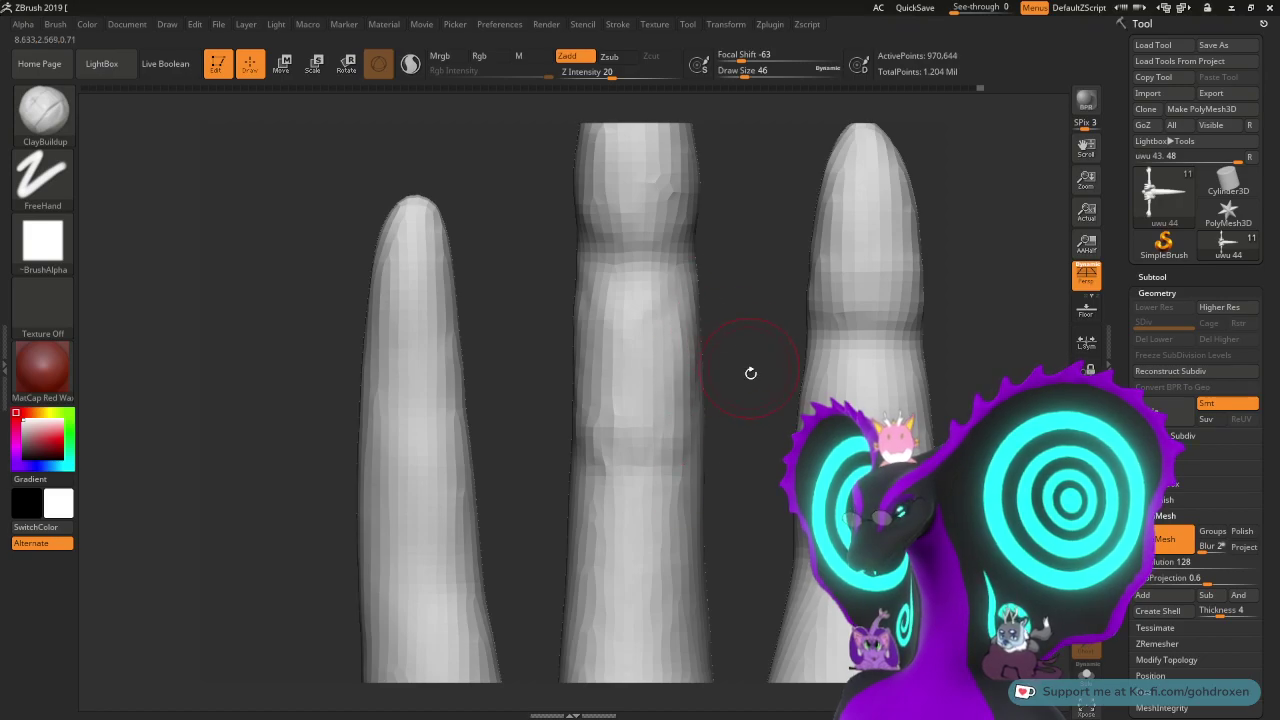
- Build up the front and sides of the middle finger's middle segment down to its lower joint
{"action": "left_click_drag", "start_coordinate": [751, 373], "coordinate": [686, 286]}
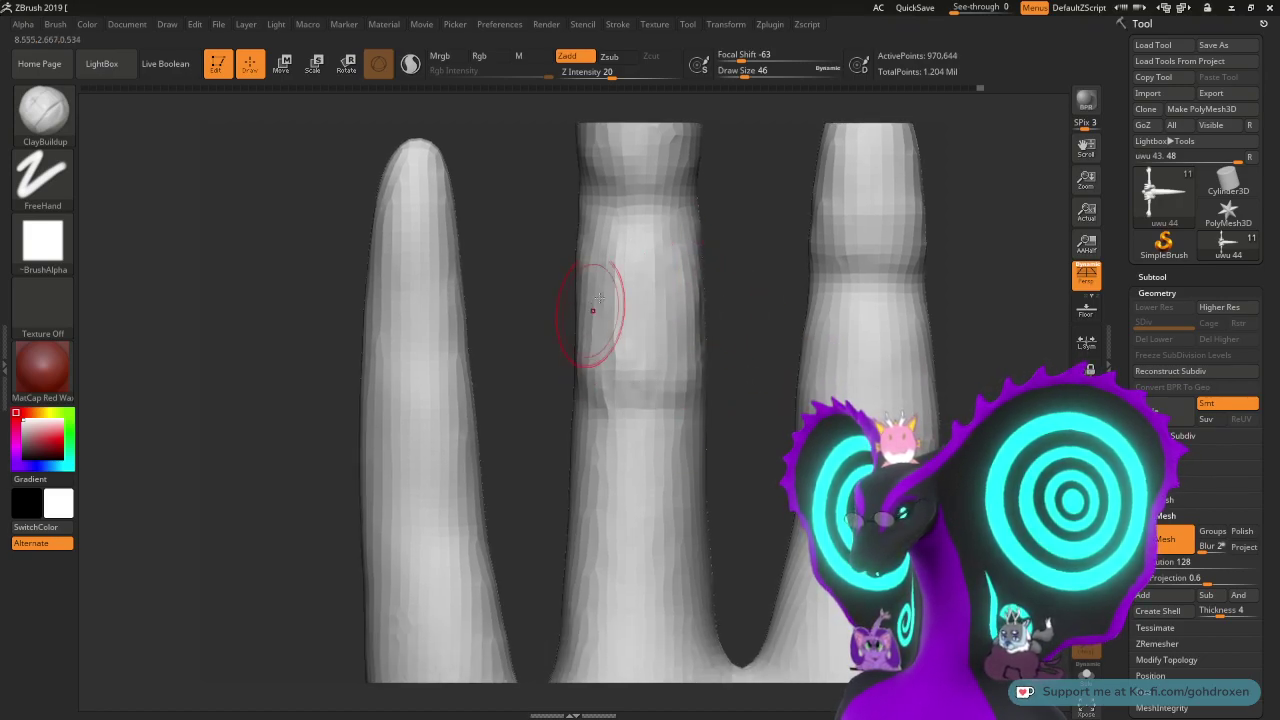
{"action": "left_click_drag", "start_coordinate": [586, 314], "coordinate": [673, 342]}
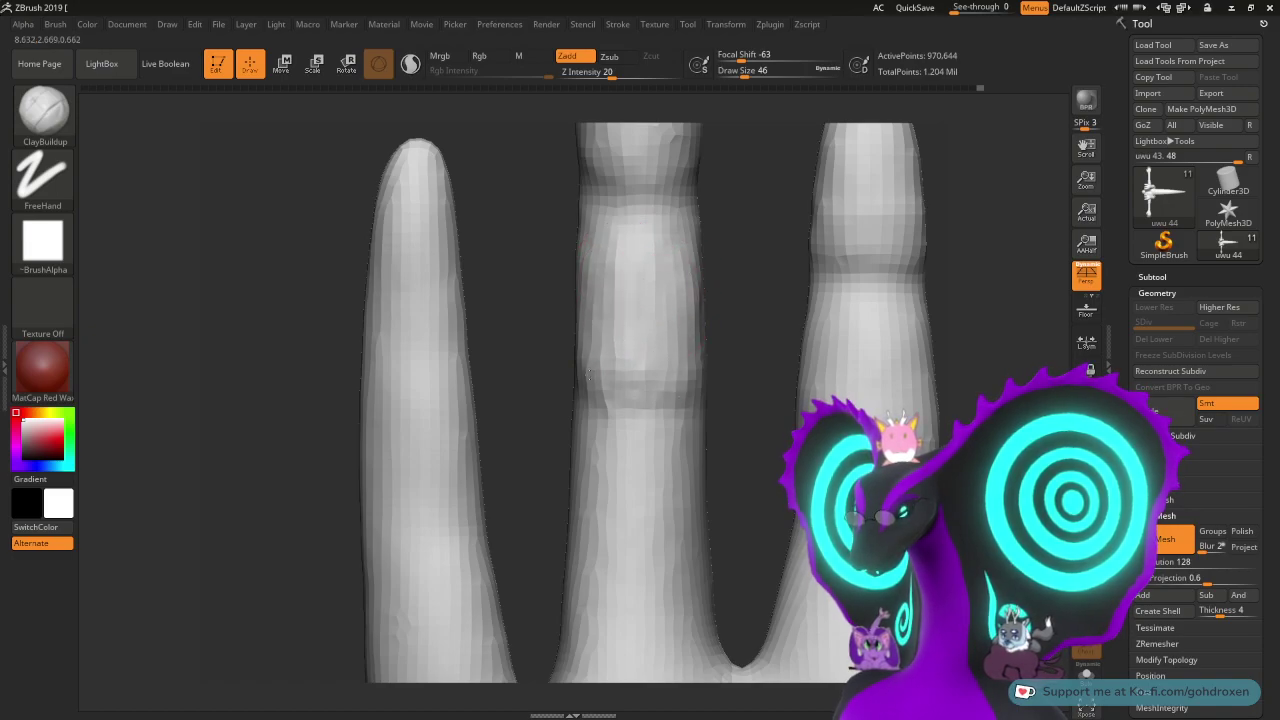
{"action": "left_click_drag", "start_coordinate": [588, 375], "coordinate": [593, 337]}
{"action": "mouse_move", "coordinate": [678, 393]}
{"action": "left_mouse_down"}
{"action": "mouse_move", "coordinate": [682, 280]}
{"action": "mouse_move", "coordinate": [634, 386]}
{"action": "mouse_move", "coordinate": [591, 242]}
{"action": "left_mouse_up"}
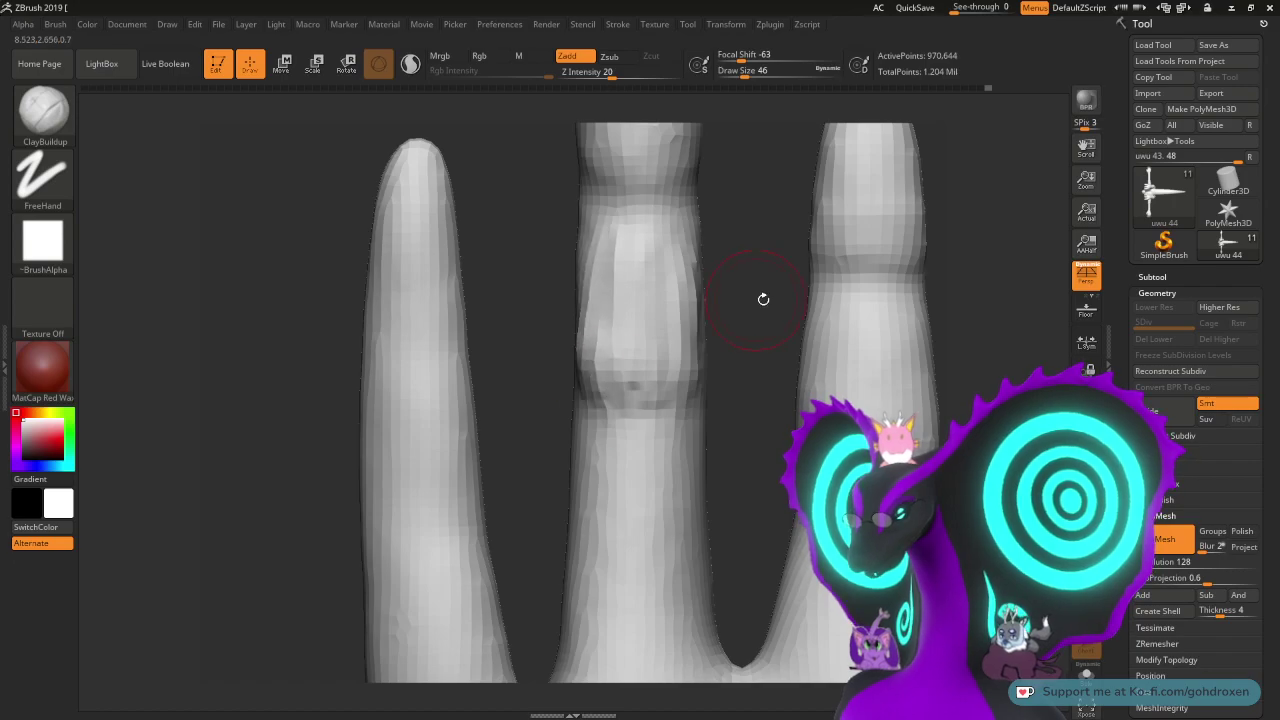
{"action": "mouse_move", "coordinate": [763, 297]}
{"action": "left_mouse_down"}
{"action": "mouse_move", "coordinate": [691, 277]}
{"action": "mouse_move", "coordinate": [703, 223]}
{"action": "left_mouse_up"}
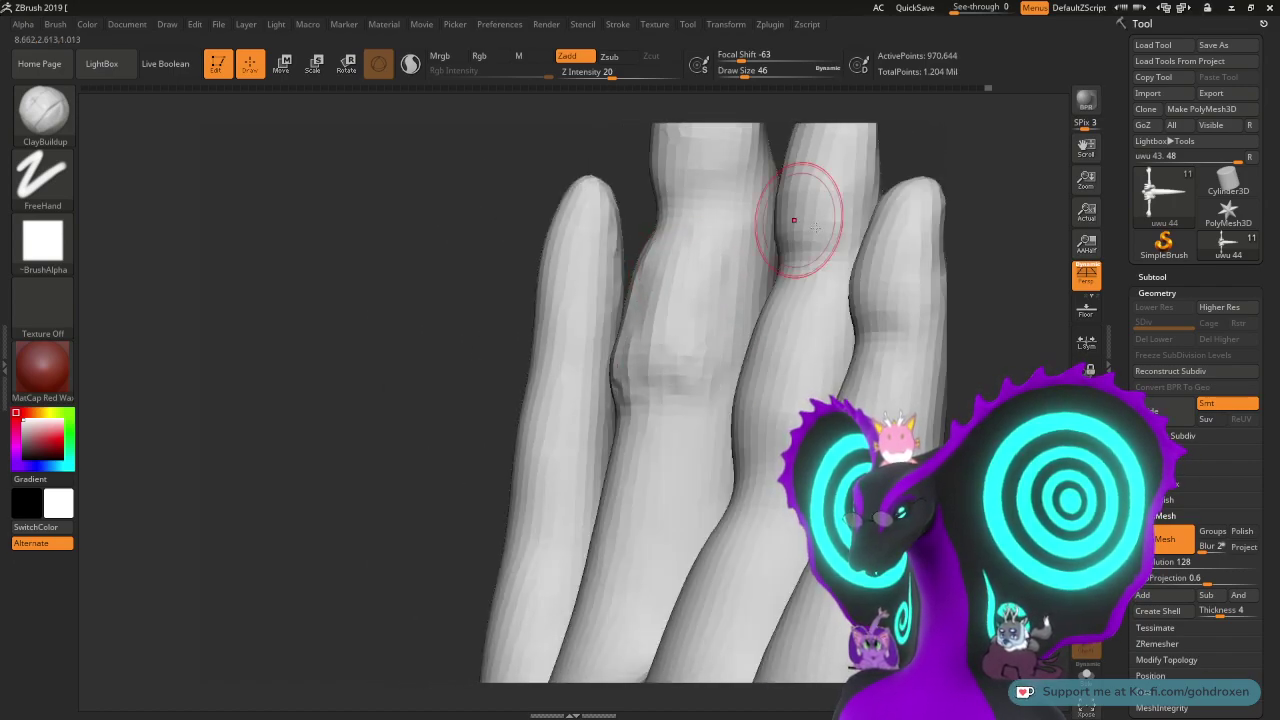
{"action": "mouse_move", "coordinate": [955, 300]}
{"action": "left_mouse_down"}
{"action": "mouse_move", "coordinate": [999, 324]}
{"action": "mouse_move", "coordinate": [790, 263]}
{"action": "mouse_move", "coordinate": [614, 286]}
{"action": "left_mouse_up"}
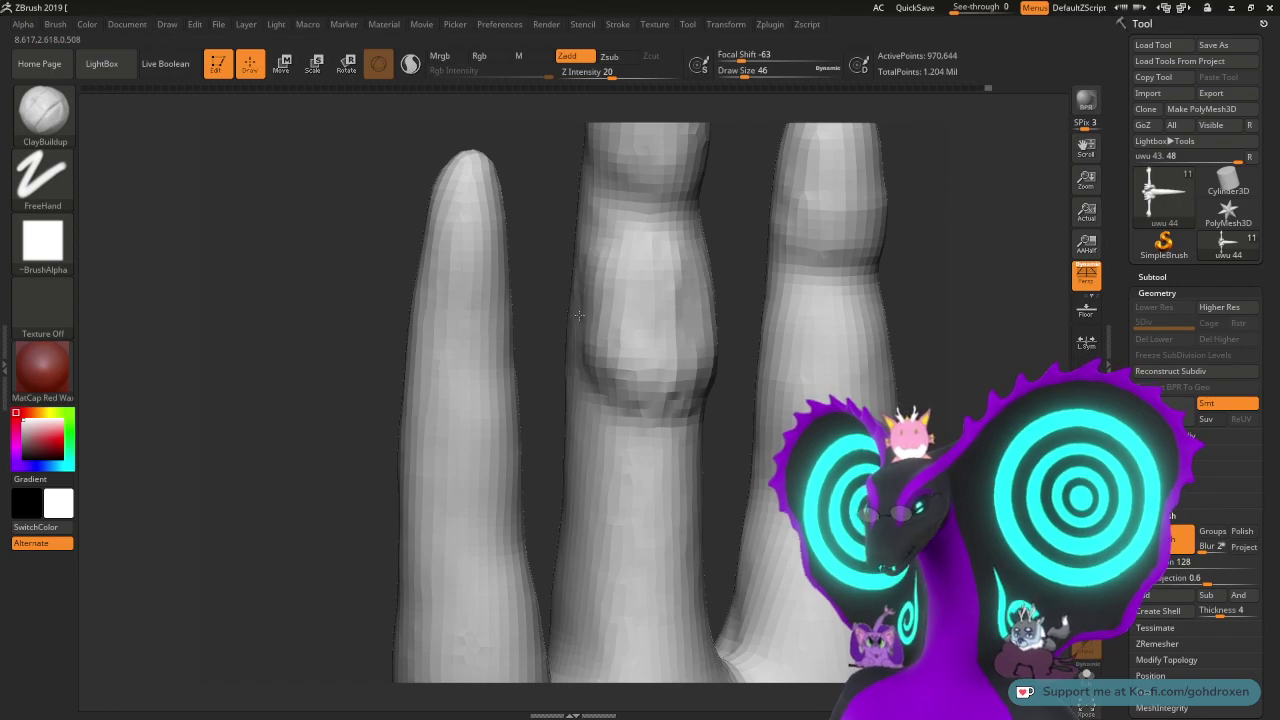
{"action": "left_click_drag", "start_coordinate": [737, 242], "coordinate": [710, 255]}
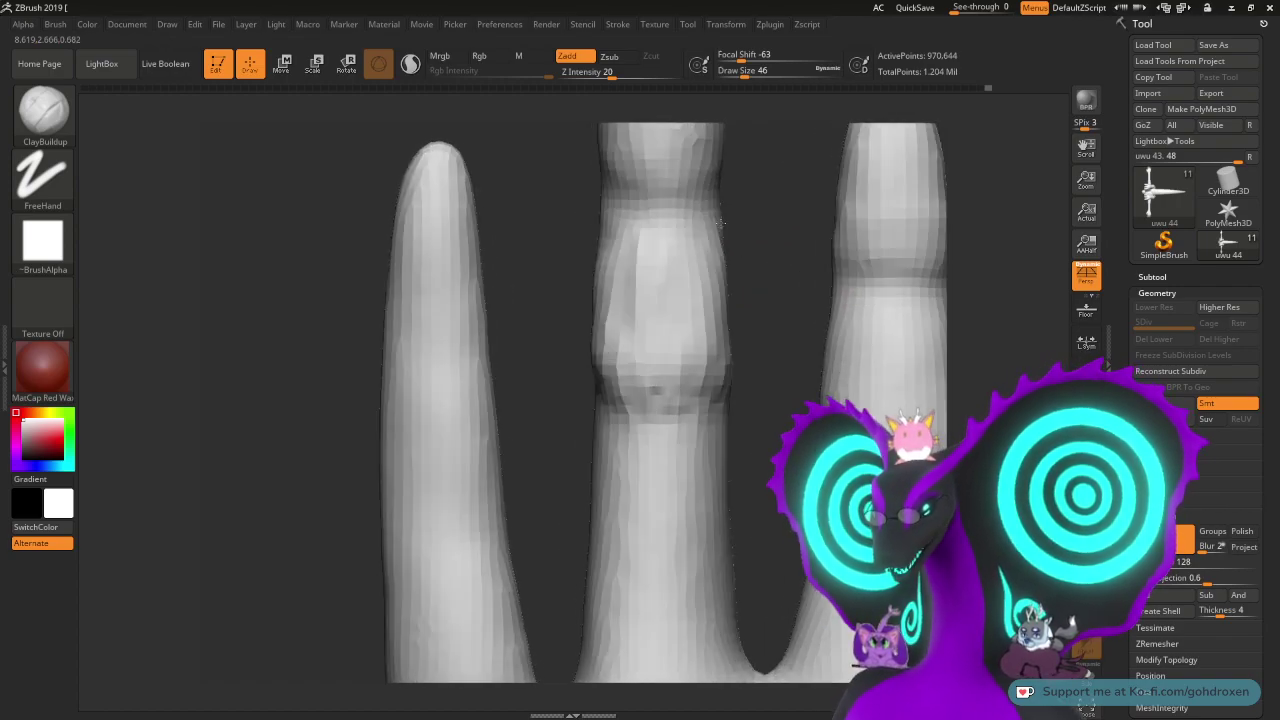
- Smooth the clay strokes on the middle finger's middle segment and around its lower joint
{"action": "key", "text": "shift"}
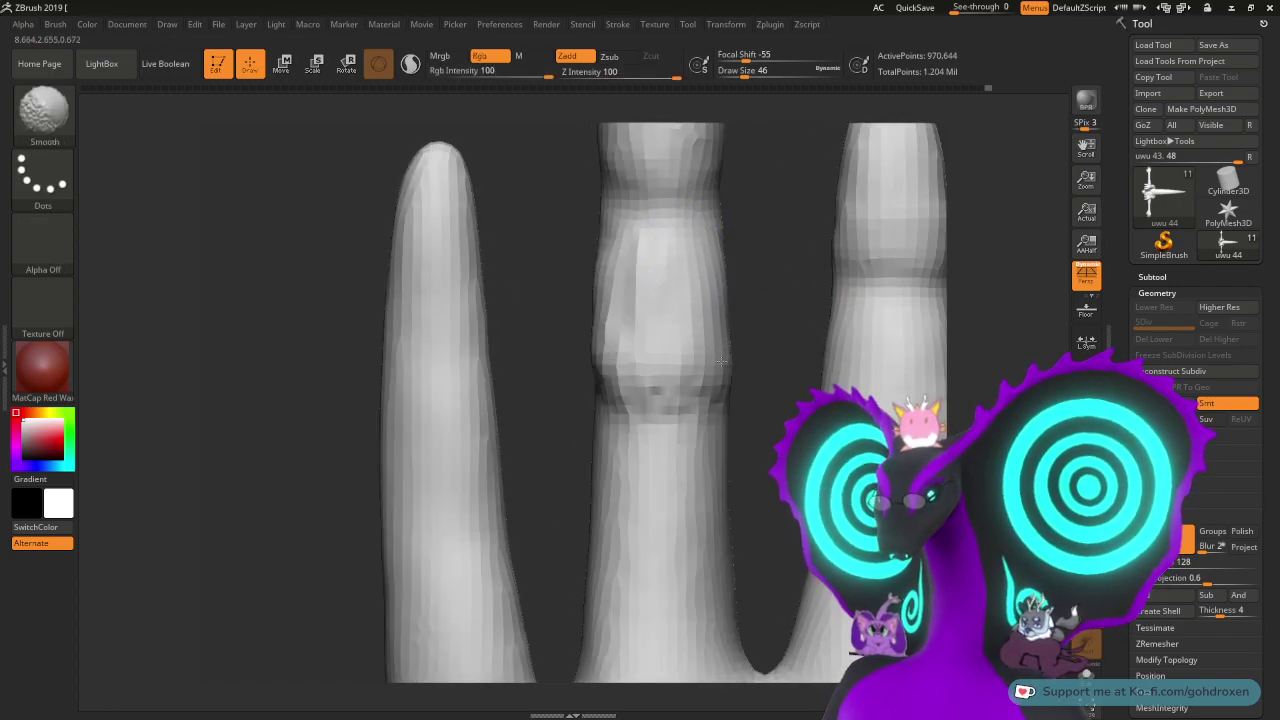
{"action": "left_click_drag", "start_coordinate": [624, 341], "coordinate": [599, 297], "text": "shift"}
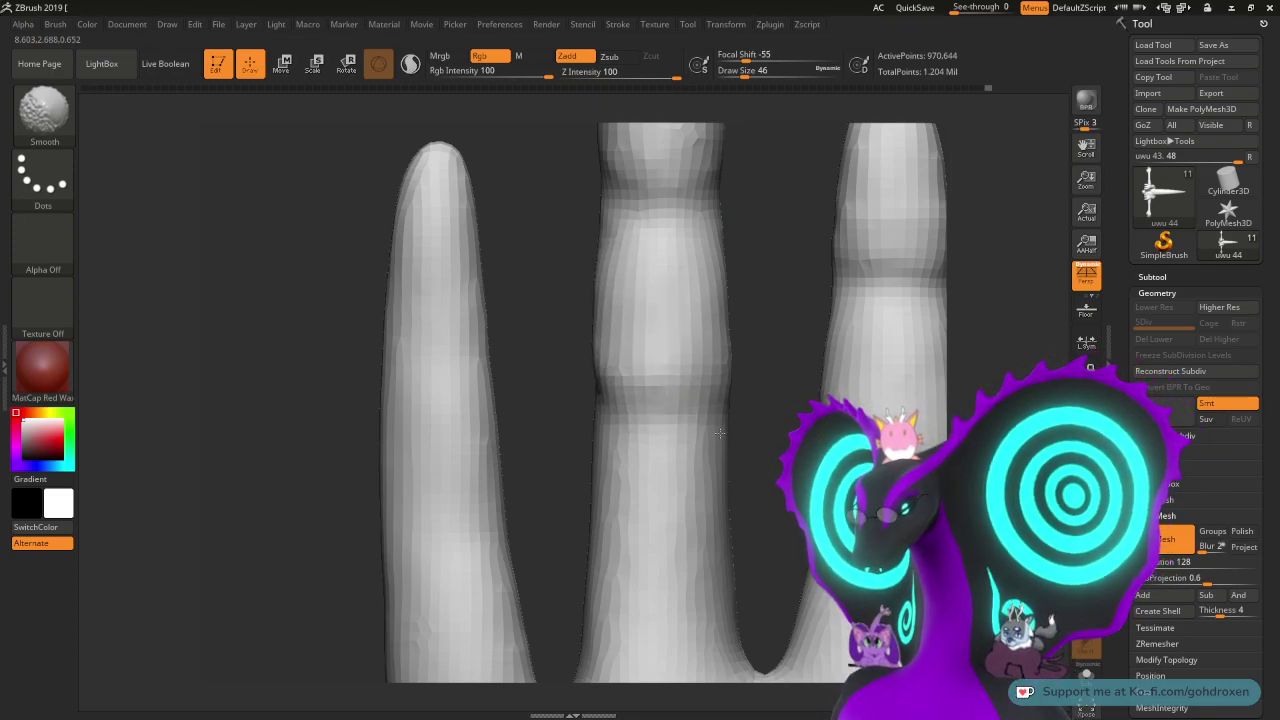
{"action": "left_click_drag", "start_coordinate": [771, 340], "coordinate": [700, 349]}
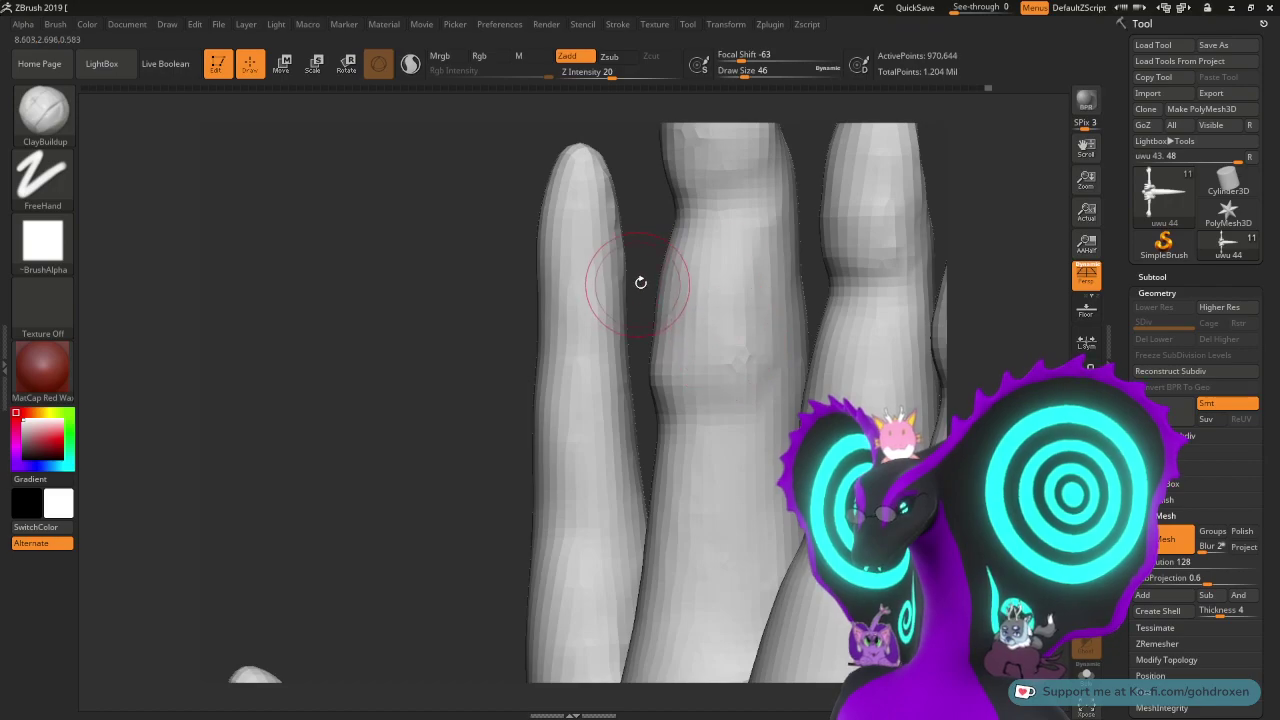
{"action": "left_click_drag", "start_coordinate": [640, 283], "coordinate": [606, 297]}
{"action": "key", "text": "shift"}
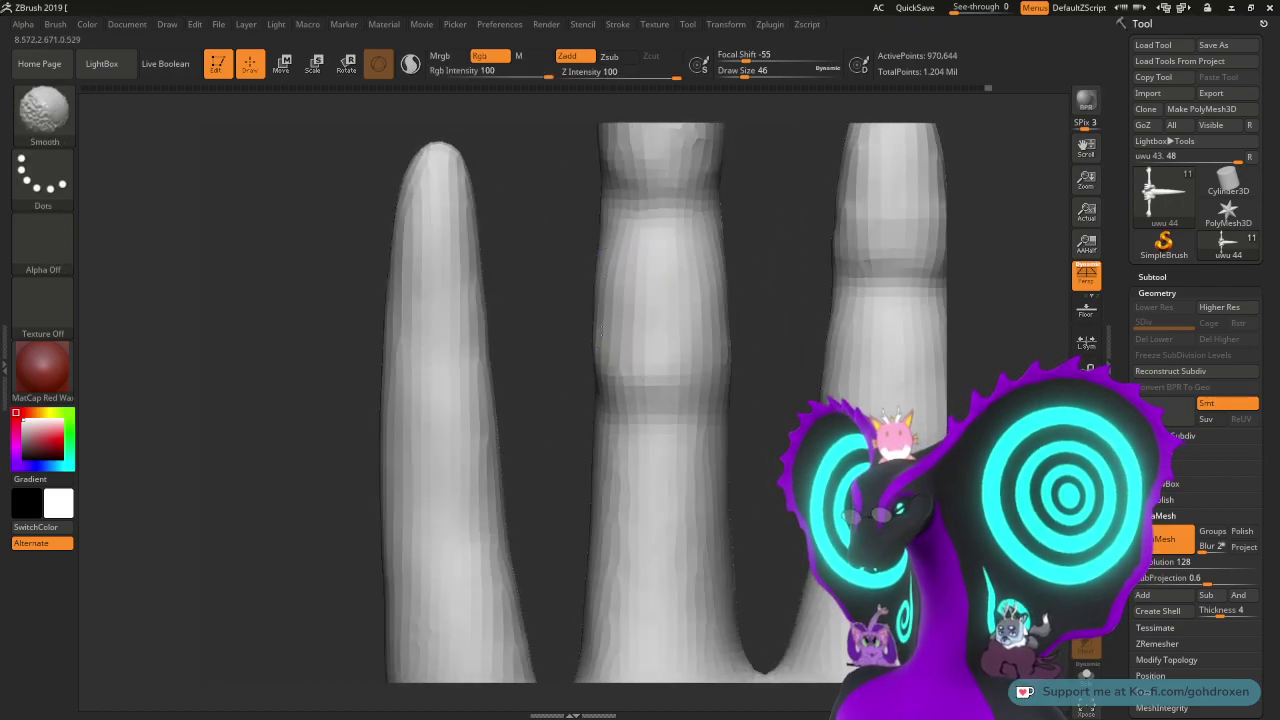
{"action": "mouse_move", "coordinate": [769, 298]}
{"action": "left_mouse_down"}
{"action": "mouse_move", "coordinate": [783, 291]}
{"action": "mouse_move", "coordinate": [750, 283]}
{"action": "mouse_move", "coordinate": [777, 289]}
{"action": "left_mouse_up"}
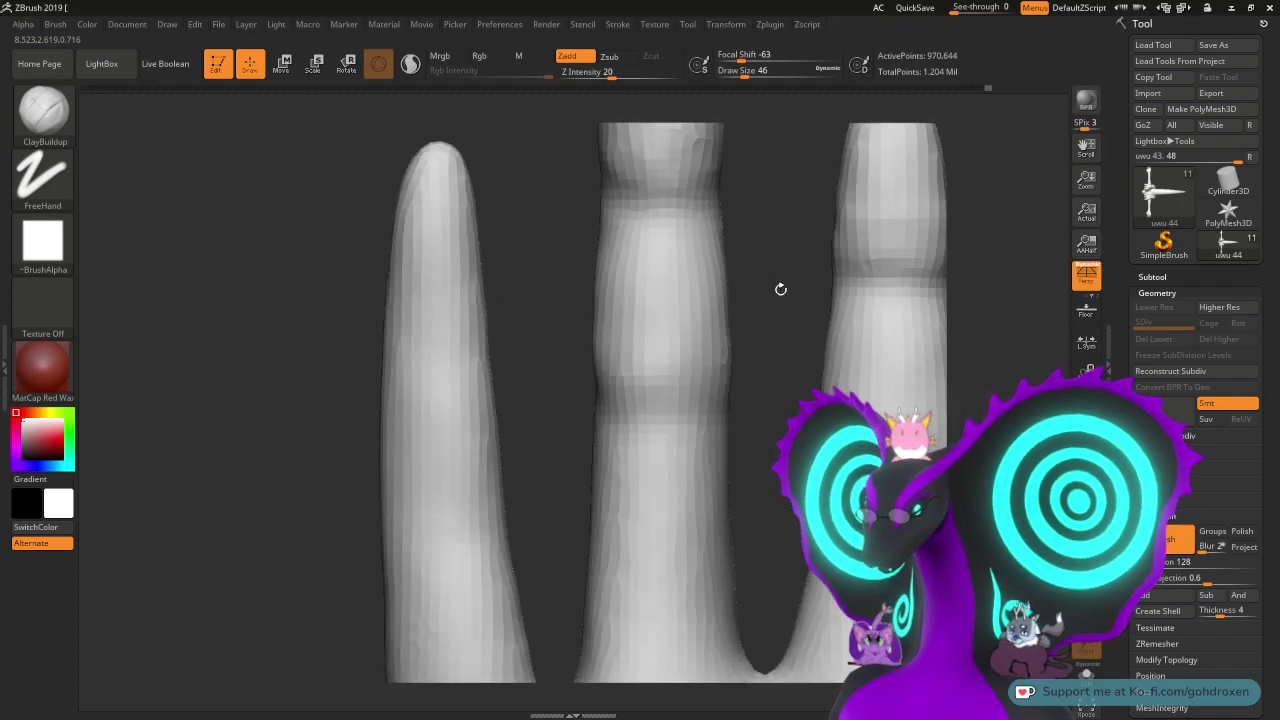
- Carve a crease across the middle finger's lower joint with the DamStandard brush and smooth the area below it
{"action": "left_click", "coordinate": [43, 110]}
{"action": "left_click", "coordinate": [254, 125]}
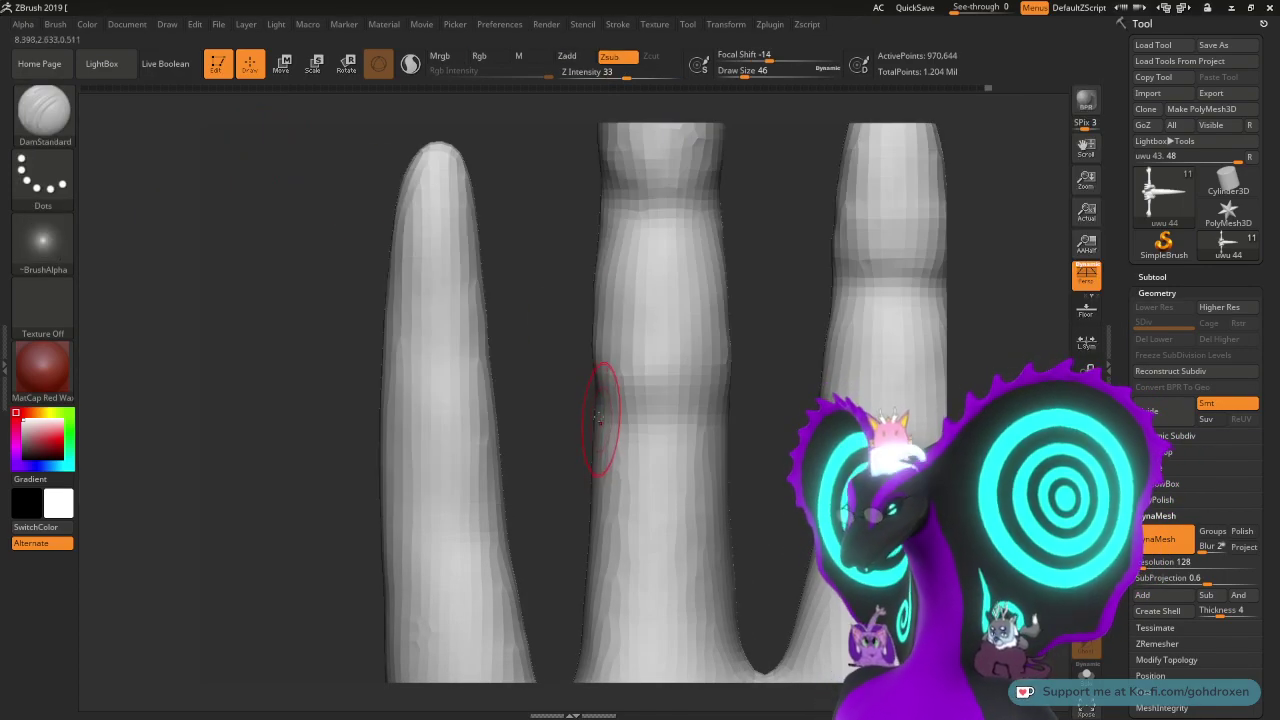
{"action": "mouse_move", "coordinate": [597, 420]}
{"action": "left_mouse_down"}
{"action": "mouse_move", "coordinate": [682, 432]}
{"action": "mouse_move", "coordinate": [725, 422]}
{"action": "left_mouse_up"}
{"action": "left_click_drag", "start_coordinate": [598, 424], "coordinate": [722, 427]}
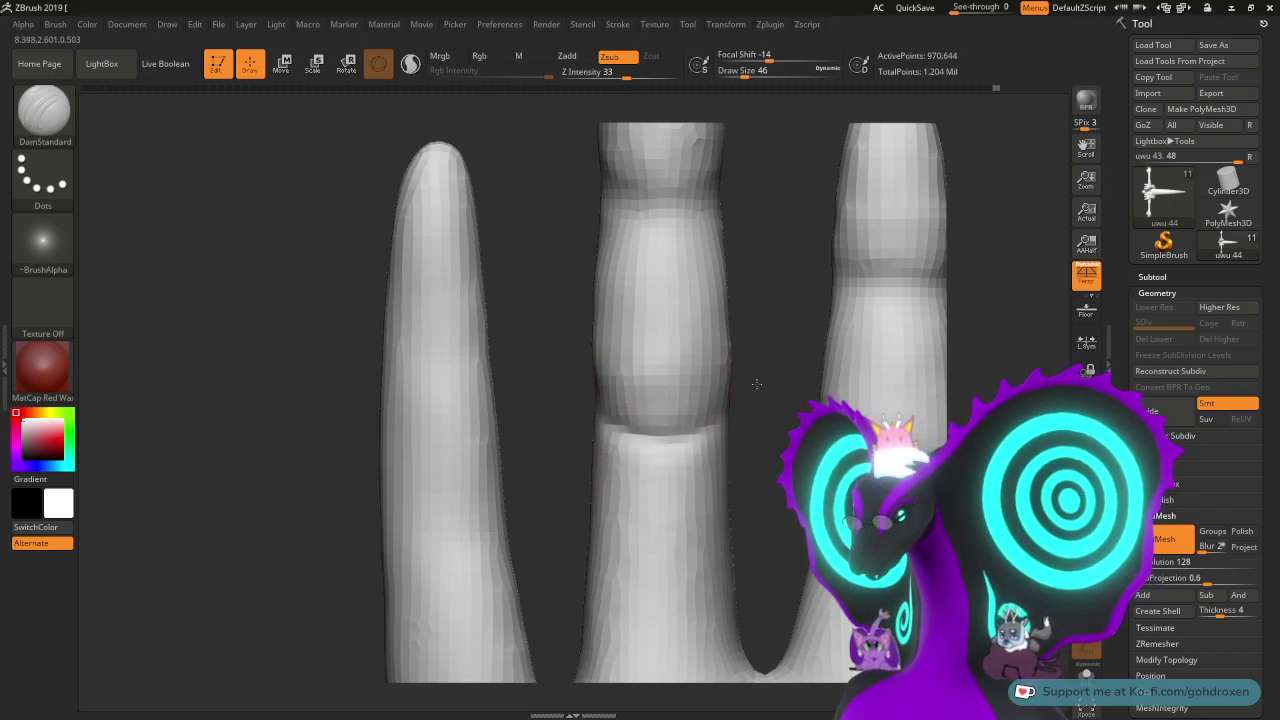
{"action": "left_click_drag", "start_coordinate": [588, 450], "coordinate": [604, 447], "text": "shift"}
{"action": "left_click_drag", "start_coordinate": [716, 447], "coordinate": [697, 471], "text": "shift"}
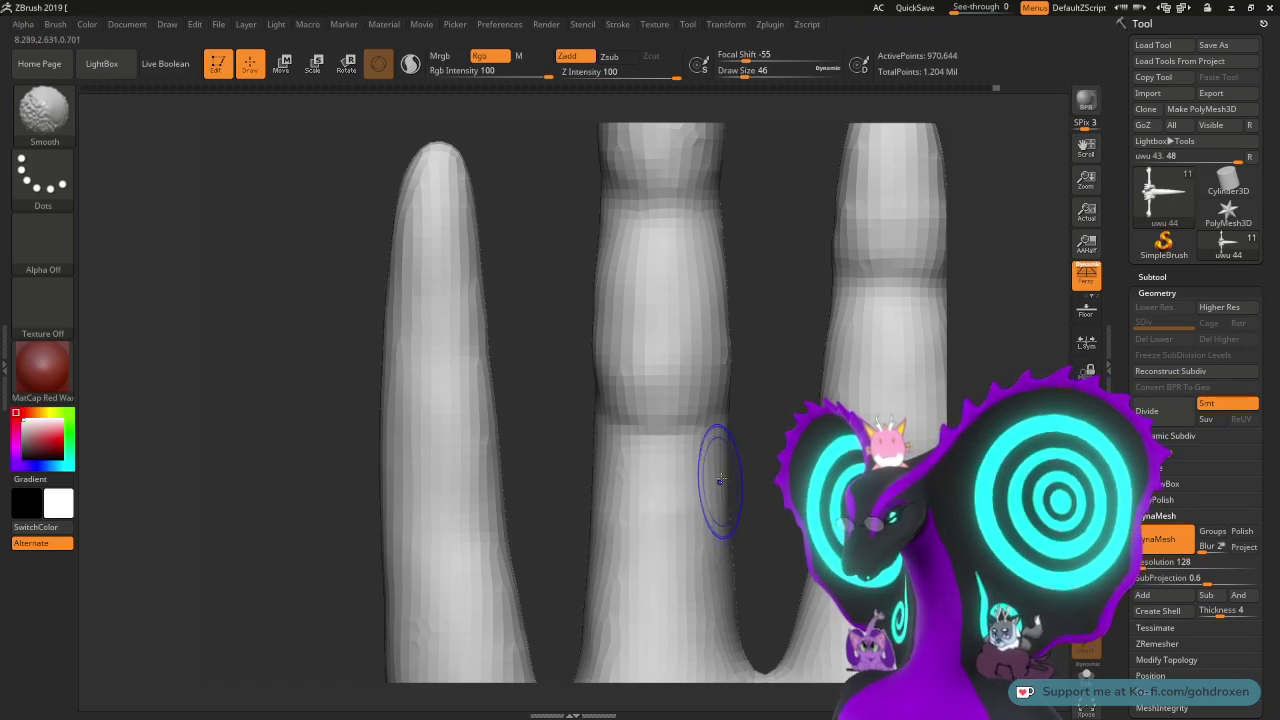
{"action": "mouse_move", "coordinate": [774, 343]}
{"action": "left_mouse_down"}
{"action": "mouse_move", "coordinate": [746, 366]}
{"action": "mouse_move", "coordinate": [779, 334]}
{"action": "left_mouse_up"}
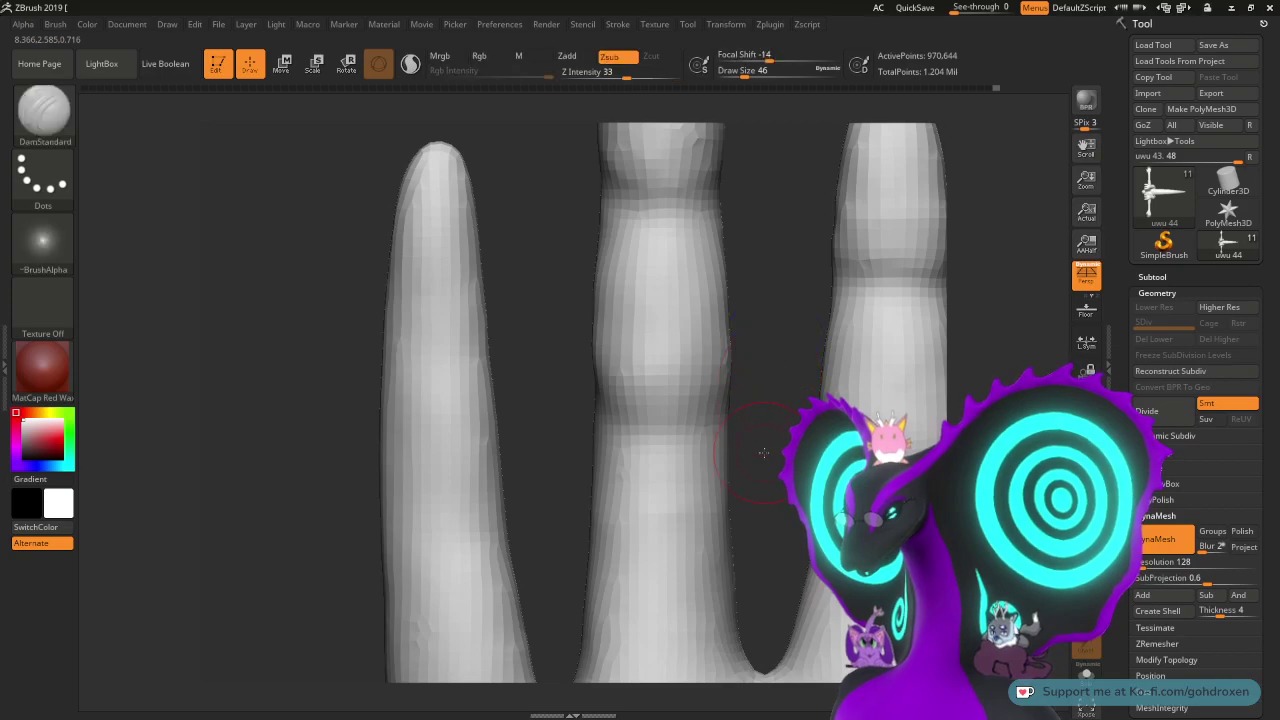
- Smooth the lower joint crease on the finger beside the middle finger
{"action": "left_click_drag", "start_coordinate": [738, 440], "coordinate": [714, 303], "text": "alt"}
{"action": "left_click_drag", "start_coordinate": [747, 346], "coordinate": [717, 374]}
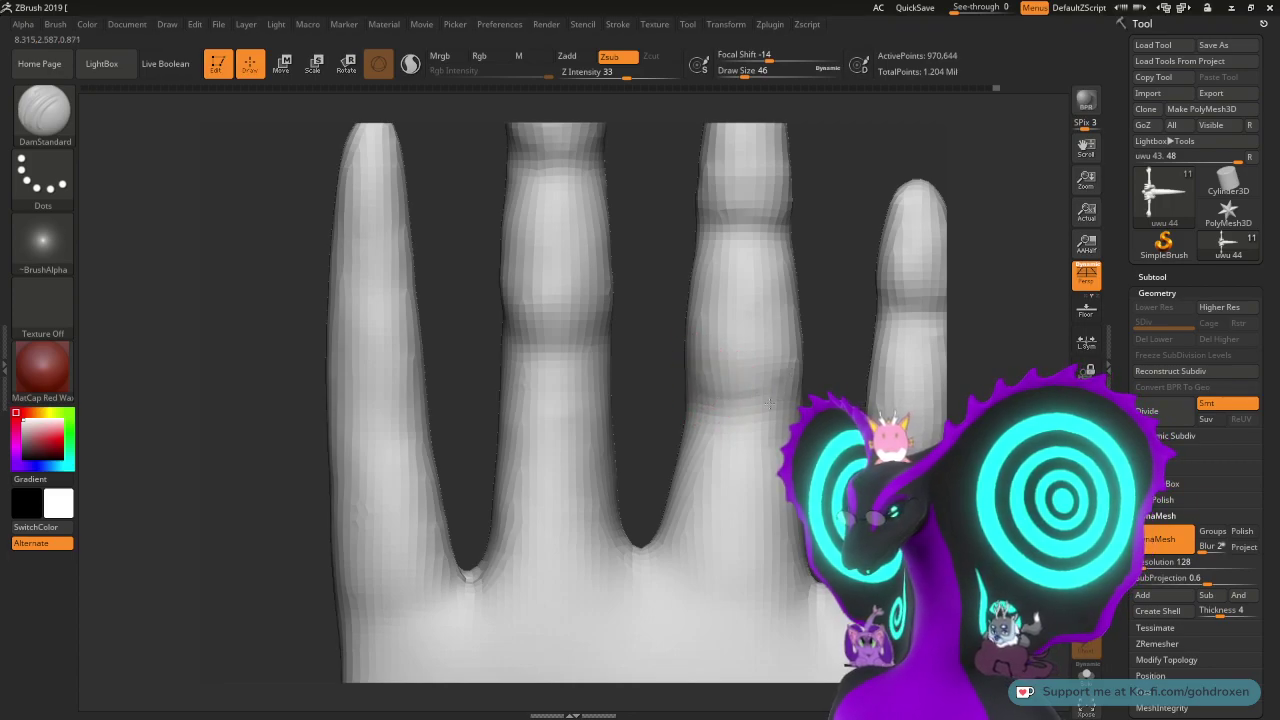
{"action": "key", "text": "shift"}
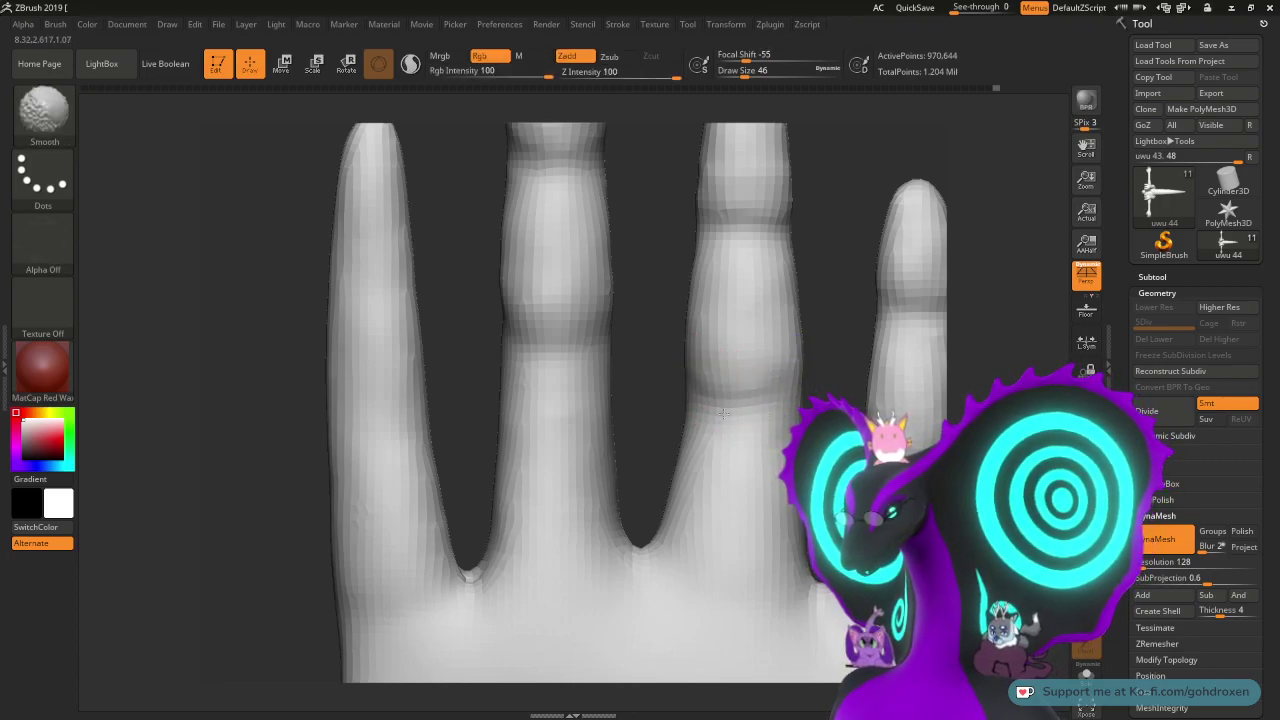
{"action": "mouse_move", "coordinate": [666, 349]}
{"action": "left_mouse_down"}
{"action": "mouse_move", "coordinate": [674, 336]}
{"action": "mouse_move", "coordinate": [643, 386]}
{"action": "mouse_move", "coordinate": [606, 384]}
{"action": "left_mouse_up"}
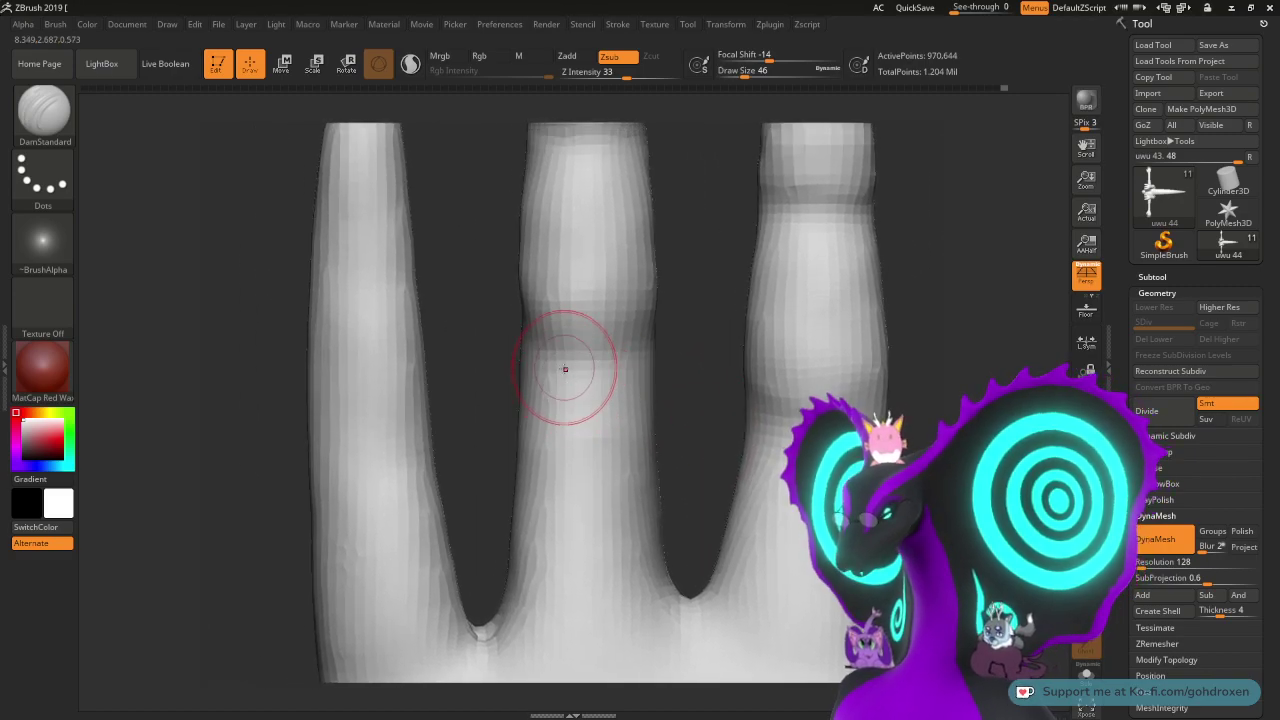
- Add volume to the middle finger's base segment down to the knuckle with the ClayBuildup brush
{"action": "left_click", "coordinate": [46, 114]}
{"action": "left_click", "coordinate": [192, 131]}
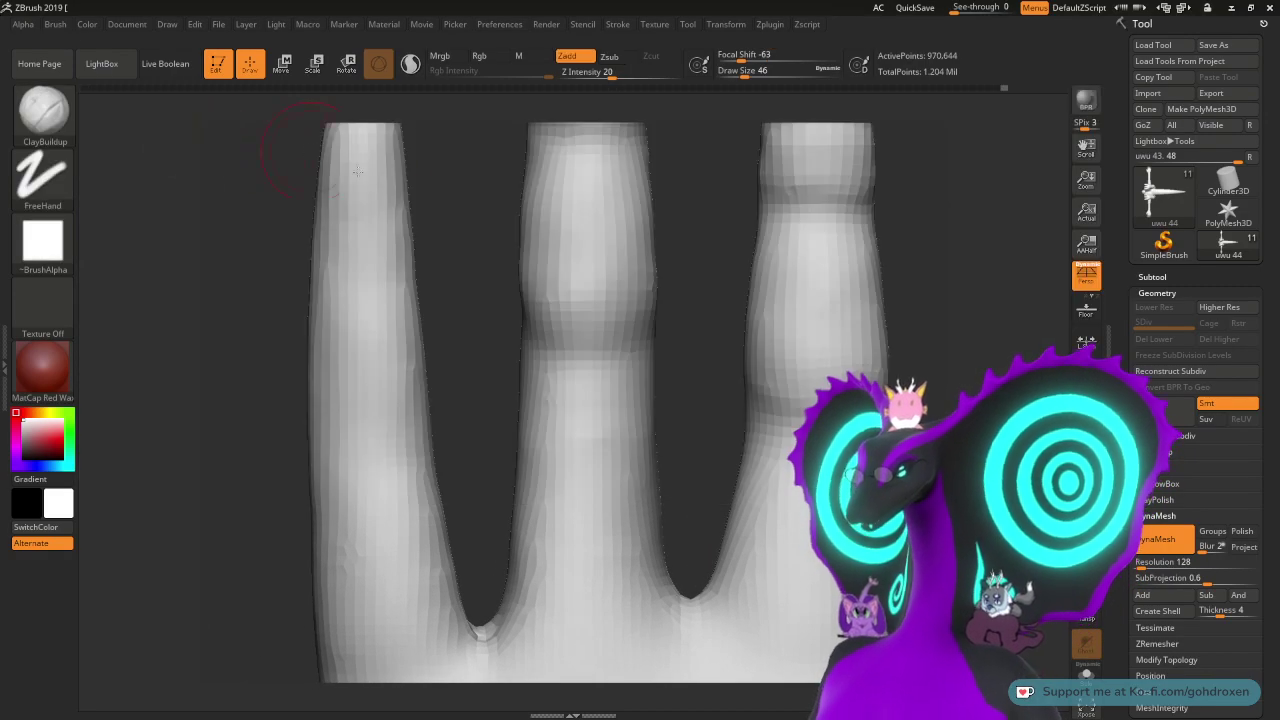
{"action": "left_click_drag", "start_coordinate": [695, 387], "coordinate": [705, 300], "text": "alt"}
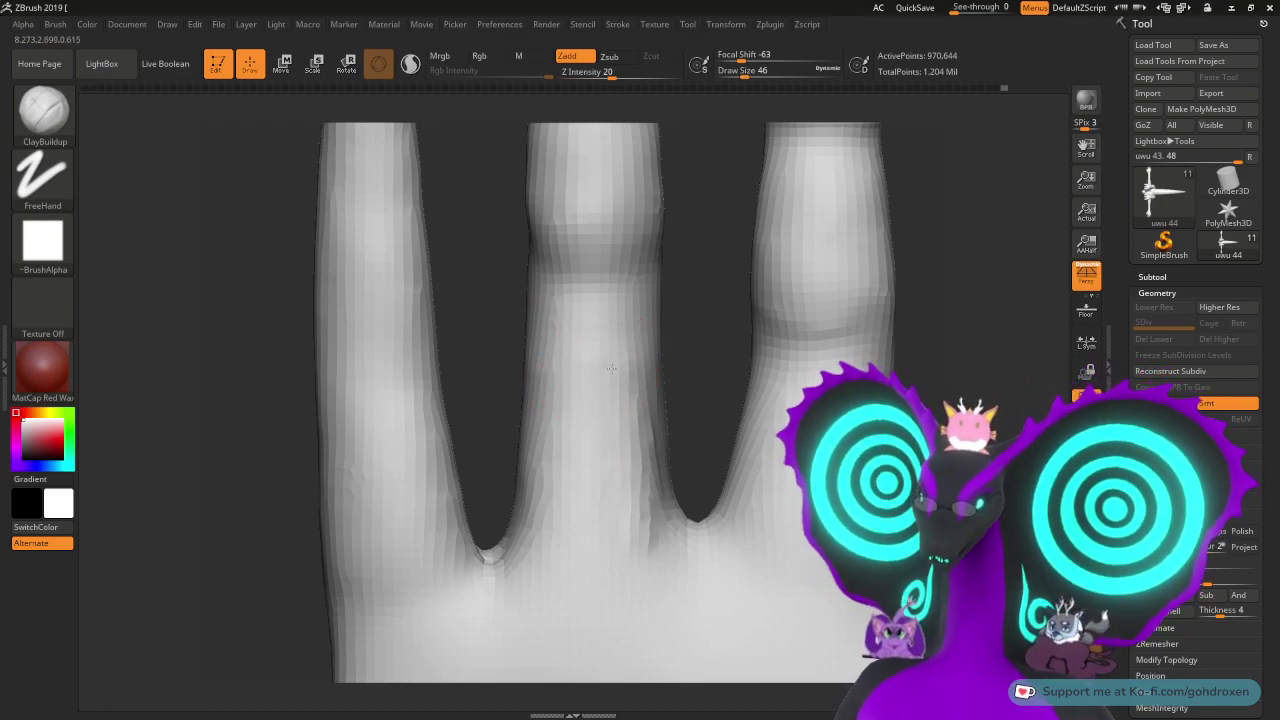
{"action": "mouse_move", "coordinate": [611, 369]}
{"action": "left_mouse_down"}
{"action": "mouse_move", "coordinate": [614, 520]}
{"action": "mouse_move", "coordinate": [558, 340]}
{"action": "mouse_move", "coordinate": [515, 512]}
{"action": "mouse_move", "coordinate": [530, 505]}
{"action": "left_mouse_up"}
{"action": "mouse_move", "coordinate": [571, 358]}
{"action": "left_mouse_down"}
{"action": "mouse_move", "coordinate": [531, 420]}
{"action": "mouse_move", "coordinate": [511, 537]}
{"action": "mouse_move", "coordinate": [526, 515]}
{"action": "mouse_move", "coordinate": [530, 425]}
{"action": "mouse_move", "coordinate": [551, 500]}
{"action": "left_mouse_up"}
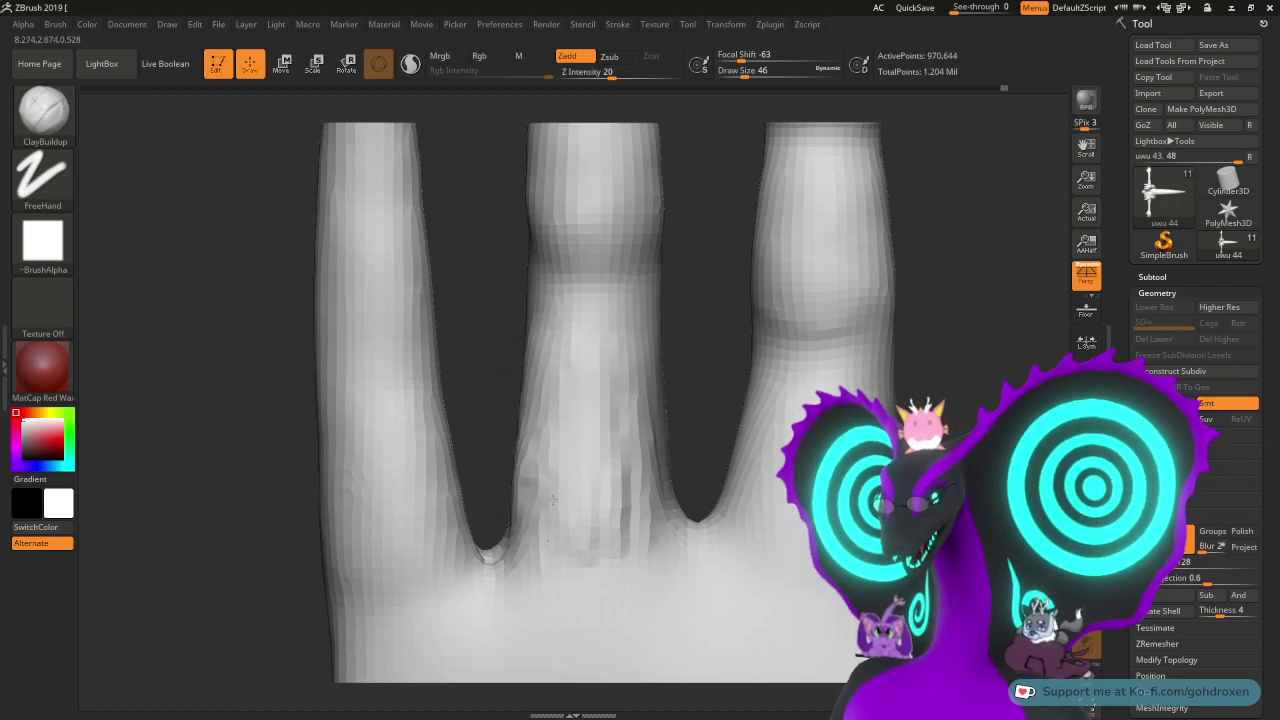
{"action": "mouse_move", "coordinate": [647, 477]}
{"action": "left_mouse_down"}
{"action": "mouse_move", "coordinate": [650, 378]}
{"action": "mouse_move", "coordinate": [680, 545]}
{"action": "left_mouse_up"}
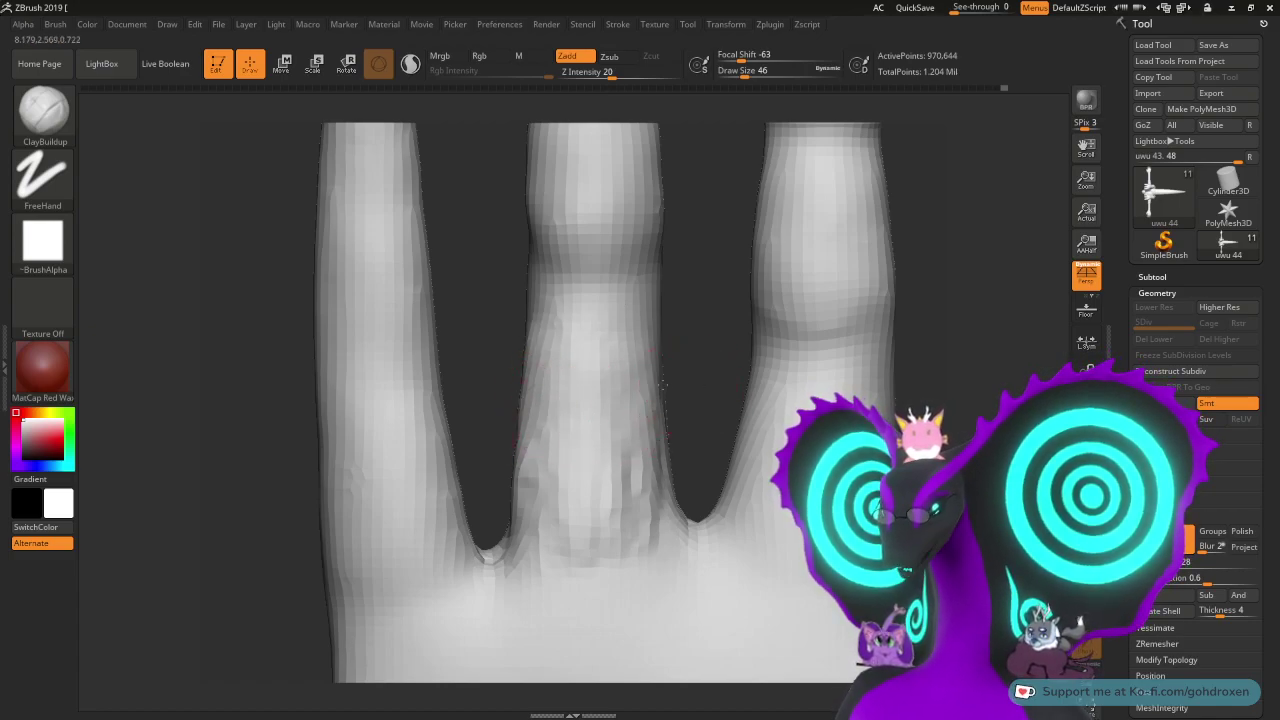
- Smooth the clay strokes on the front and both sides of the middle finger's base segment
{"action": "right_click_drag", "start_coordinate": [663, 385], "coordinate": [636, 425]}
{"action": "left_click_drag", "start_coordinate": [649, 377], "coordinate": [661, 453], "text": "shift"}
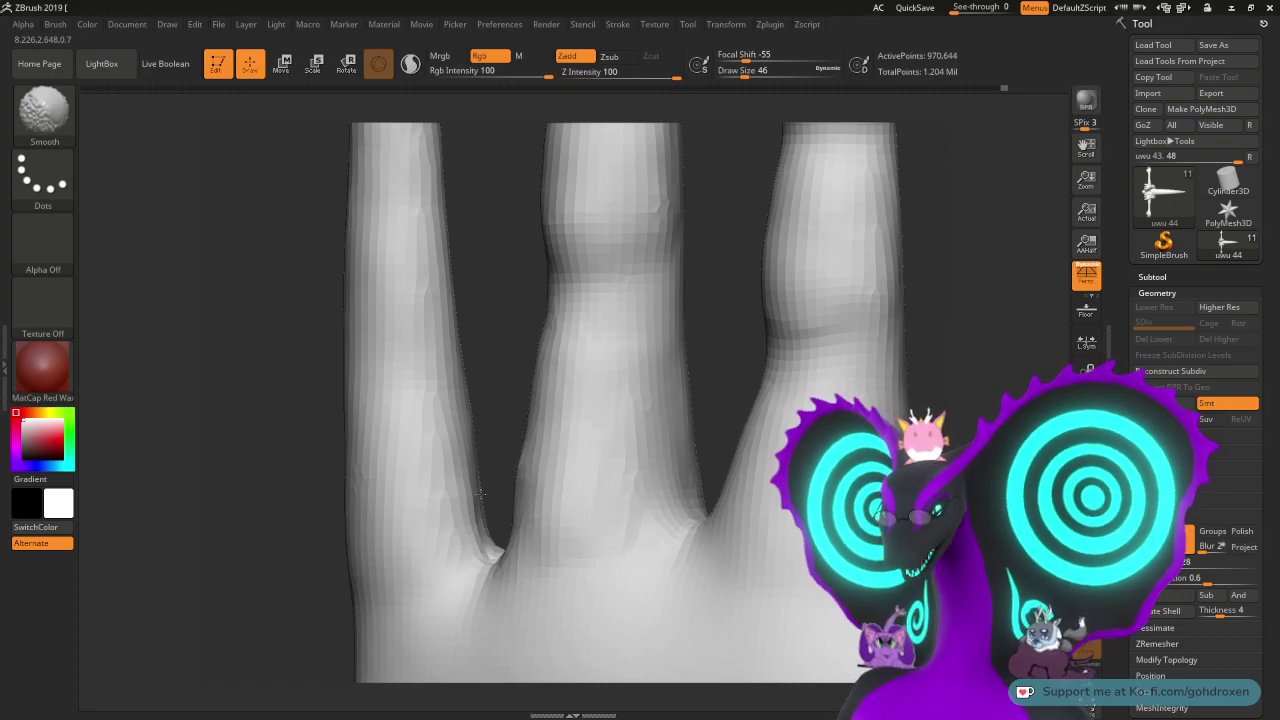
{"action": "left_click_drag", "start_coordinate": [480, 494], "coordinate": [482, 353], "text": "shift"}
{"action": "right_click_drag", "start_coordinate": [500, 354], "coordinate": [545, 376]}
{"action": "left_click_drag", "start_coordinate": [543, 380], "coordinate": [526, 442], "text": "shift"}
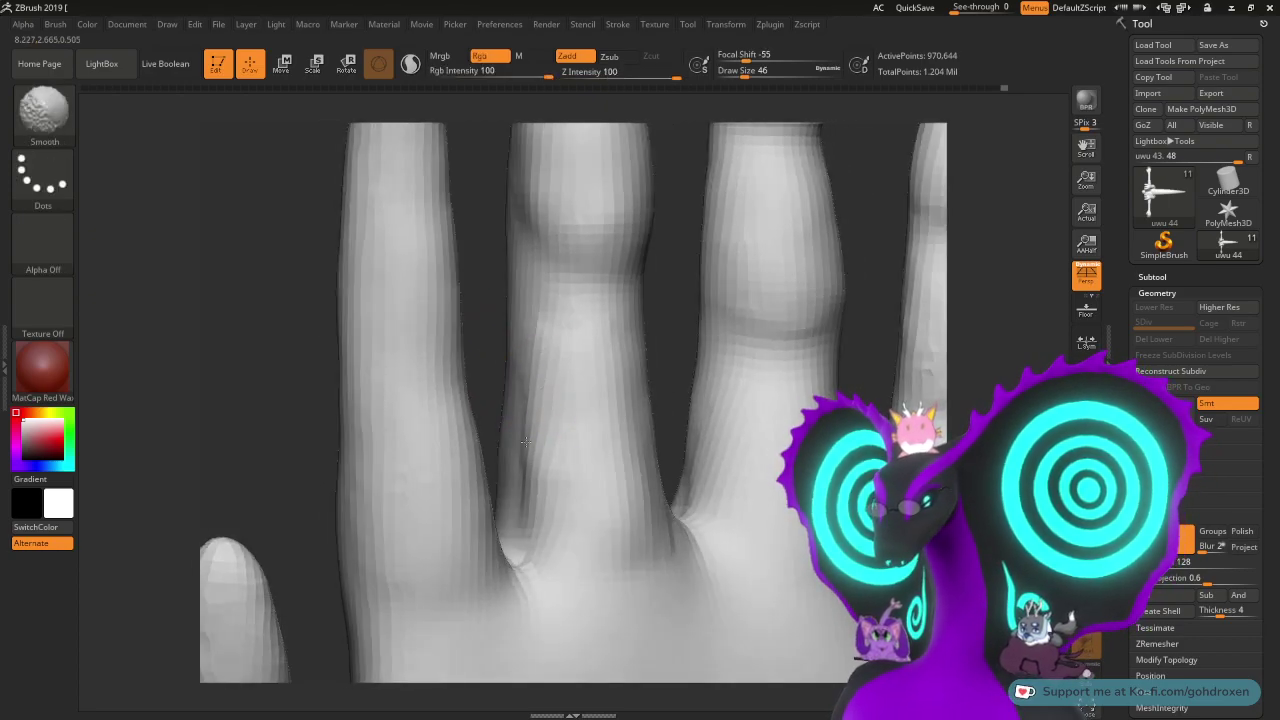
{"action": "mouse_move", "coordinate": [663, 357]}
{"action": "left_mouse_down"}
{"action": "mouse_move", "coordinate": [652, 330]}
{"action": "mouse_move", "coordinate": [672, 392]}
{"action": "mouse_move", "coordinate": [641, 387]}
{"action": "left_mouse_up"}
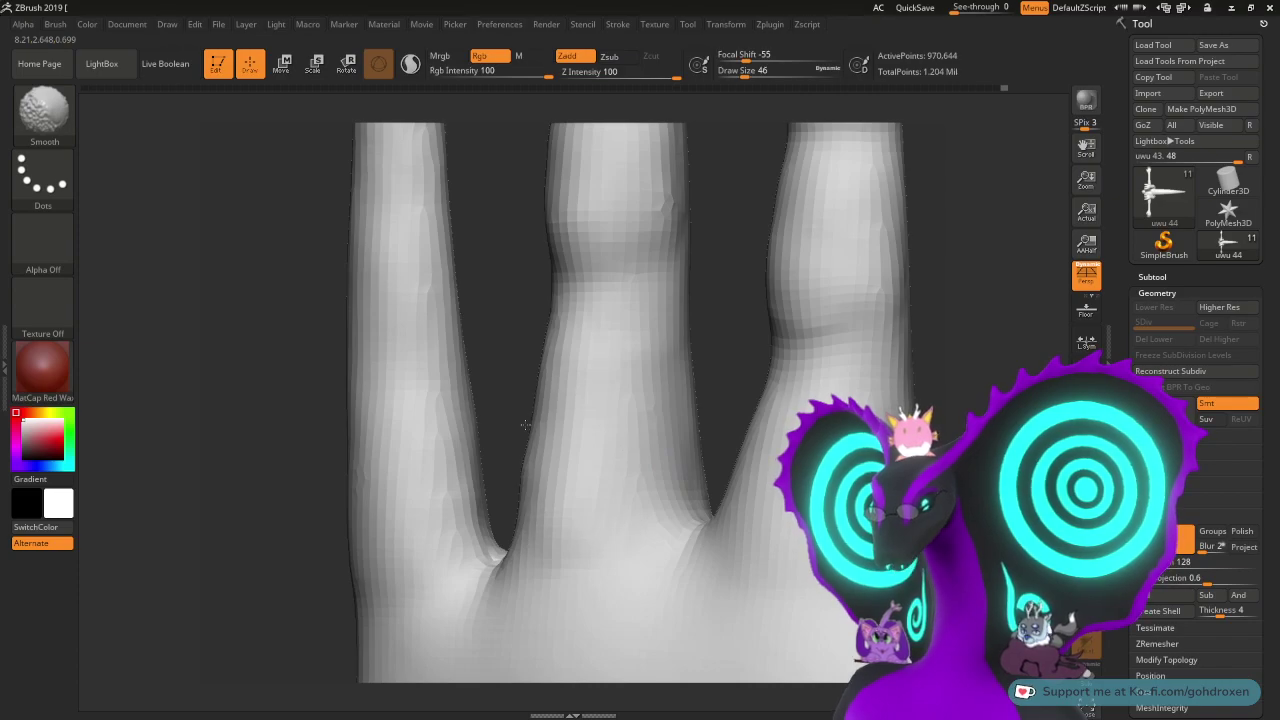
{"action": "left_click_drag", "start_coordinate": [525, 525], "coordinate": [533, 488], "text": "shift"}
{"action": "mouse_move", "coordinate": [717, 354]}
{"action": "left_mouse_down"}
{"action": "mouse_move", "coordinate": [672, 358]}
{"action": "mouse_move", "coordinate": [694, 388]}
{"action": "mouse_move", "coordinate": [672, 402]}
{"action": "left_mouse_up"}
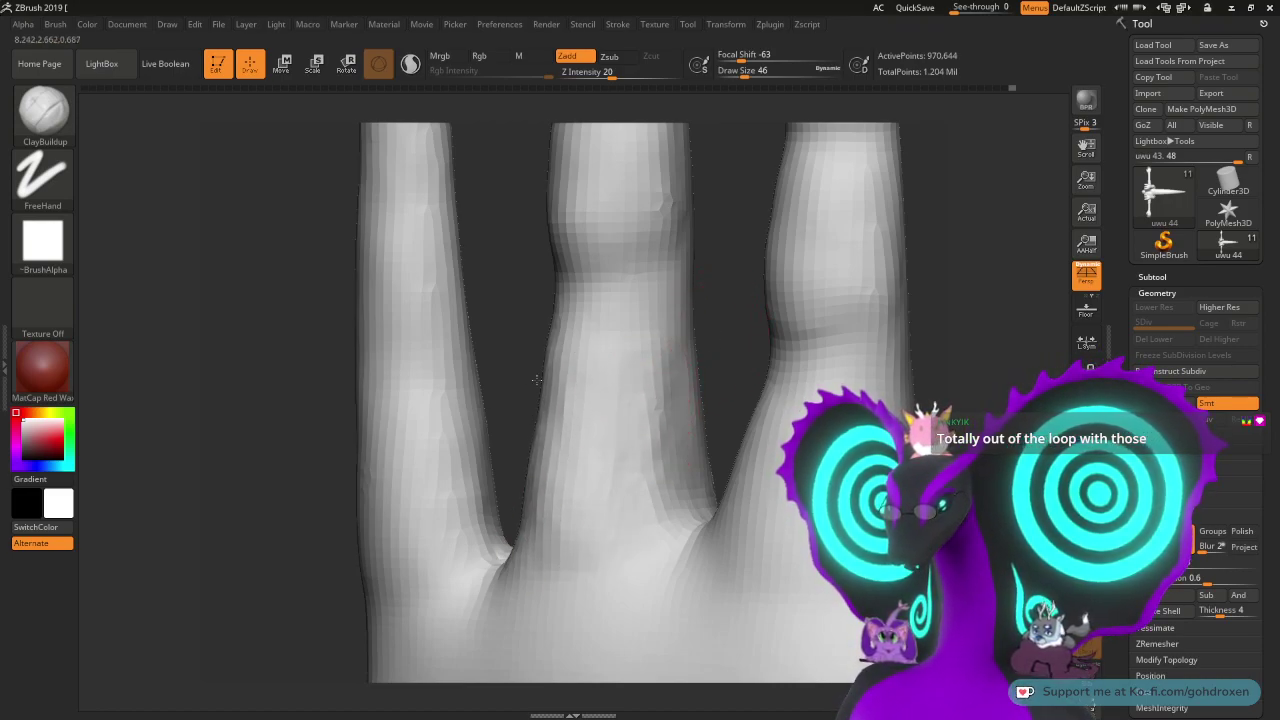
- Fill out the sides of the middle finger's base segment with ClayBuildup and smooth the added volume
{"action": "left_click_drag", "start_coordinate": [541, 383], "coordinate": [558, 372]}
{"action": "left_click_drag", "start_coordinate": [725, 347], "coordinate": [586, 391]}
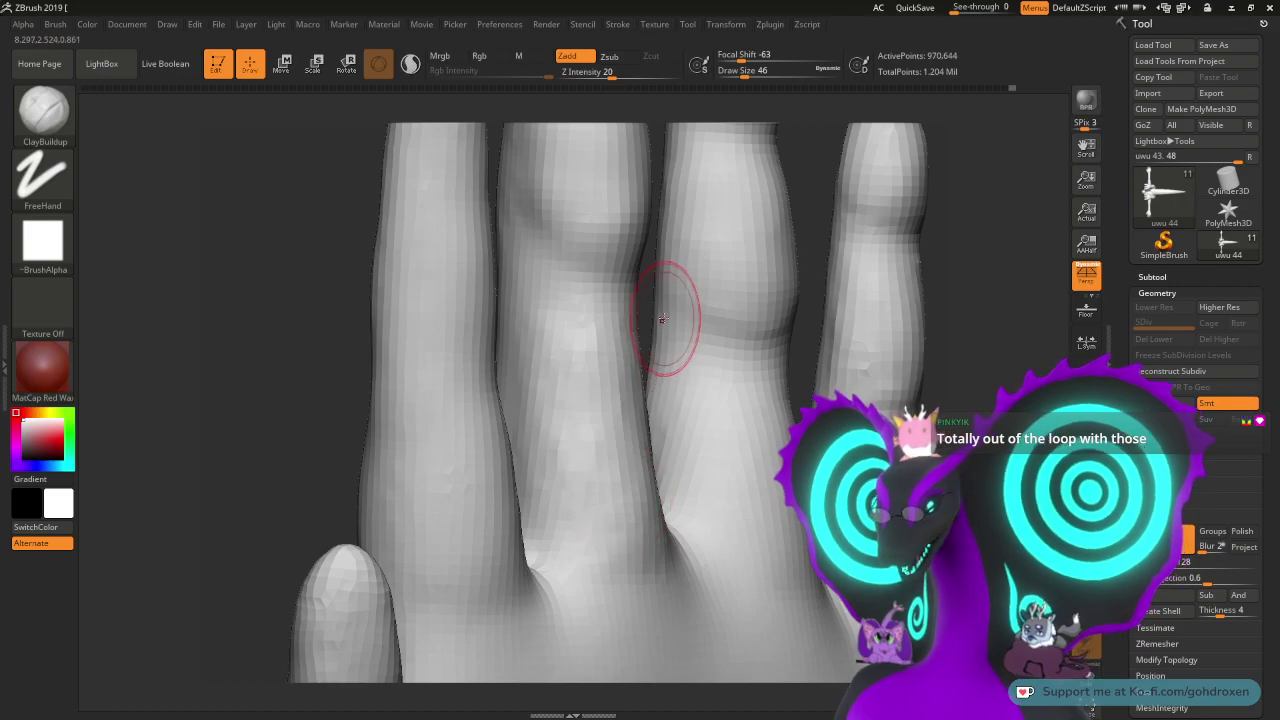
{"action": "right_click_drag", "start_coordinate": [644, 299], "coordinate": [592, 309]}
{"action": "left_click_drag", "start_coordinate": [488, 402], "coordinate": [504, 347], "text": "shift"}
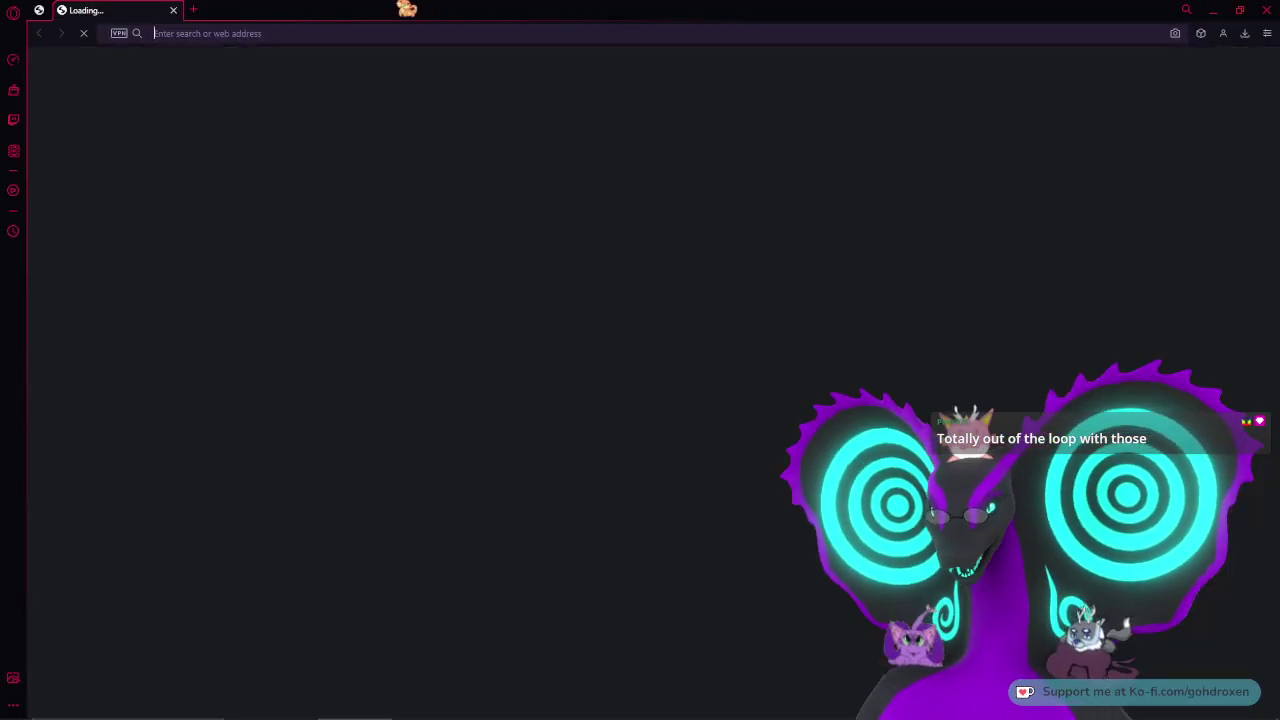
- Move the web browser window off the screen and back again to view the Sucker for Love: Date to Die For image
{"action": "left_click_drag", "start_coordinate": [400, 14], "coordinate": [1279, 83]}
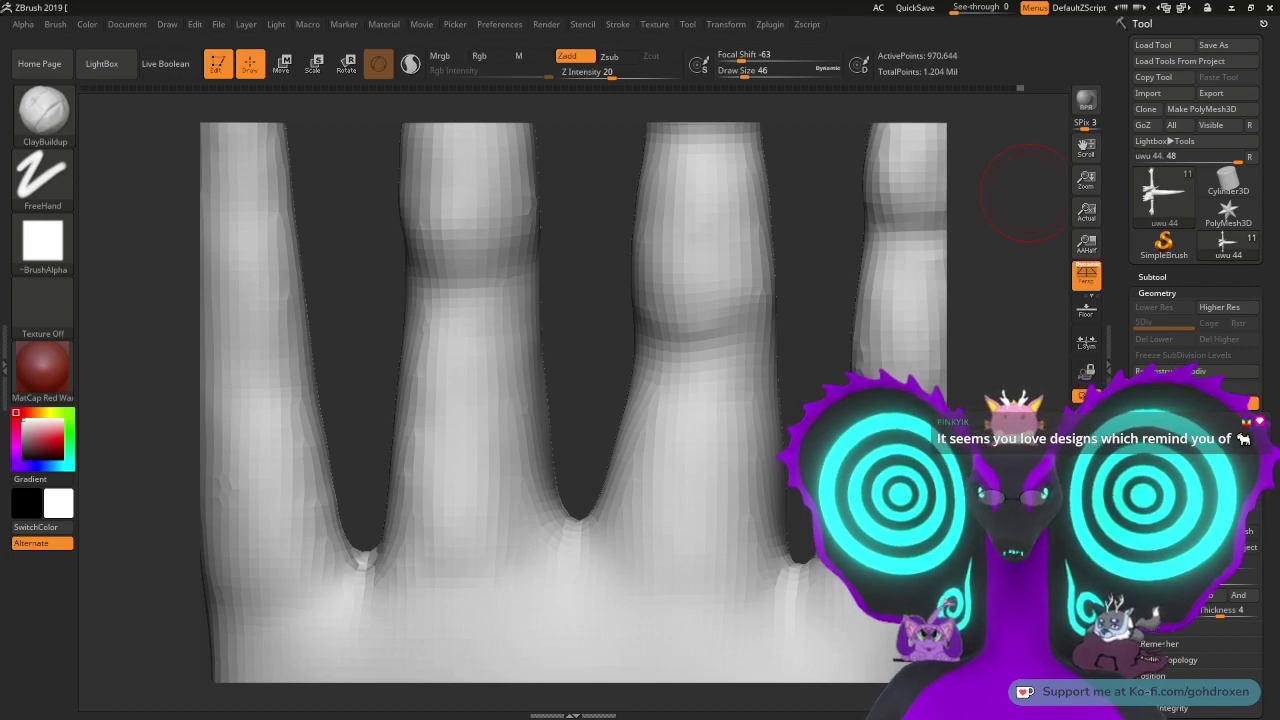
{"action": "left_click_drag", "start_coordinate": [1279, 92], "coordinate": [704, 1]}
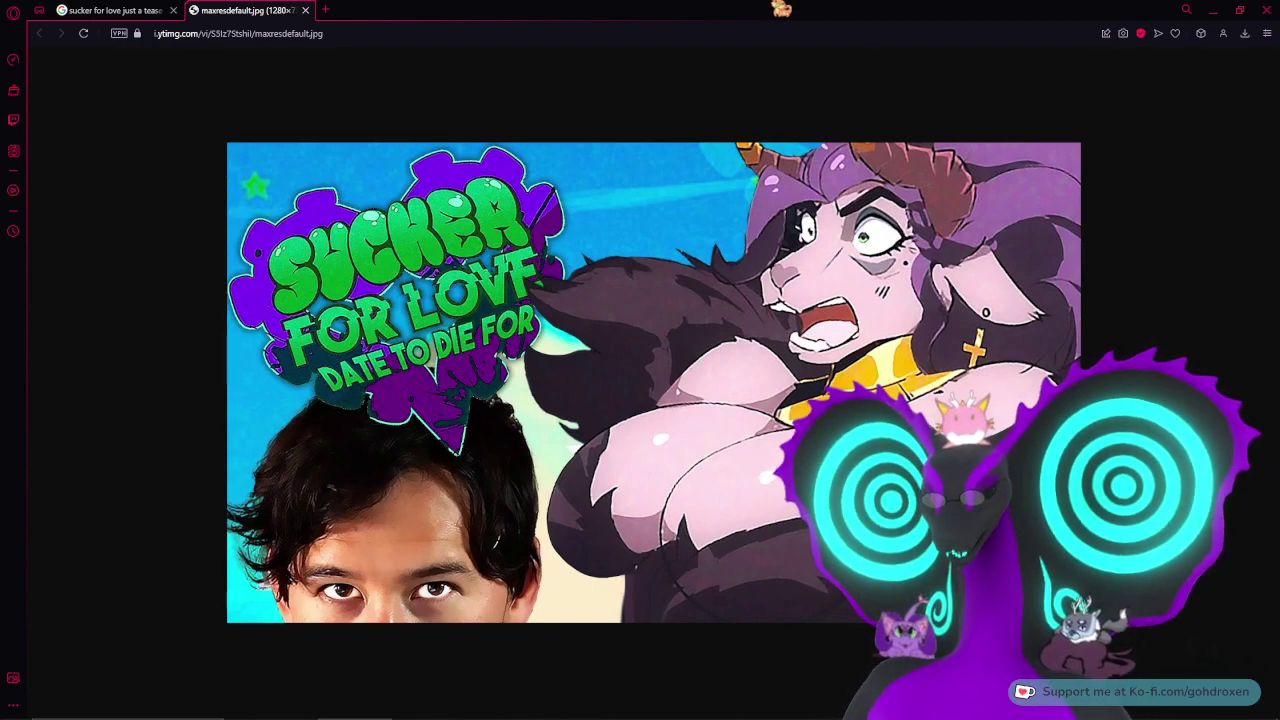
- Switch back to ZBrush and push the middle finger's lower joint crease downward with the Move Topological brush at draw size 90
{"action": "key", "text": "alt+Tab"}
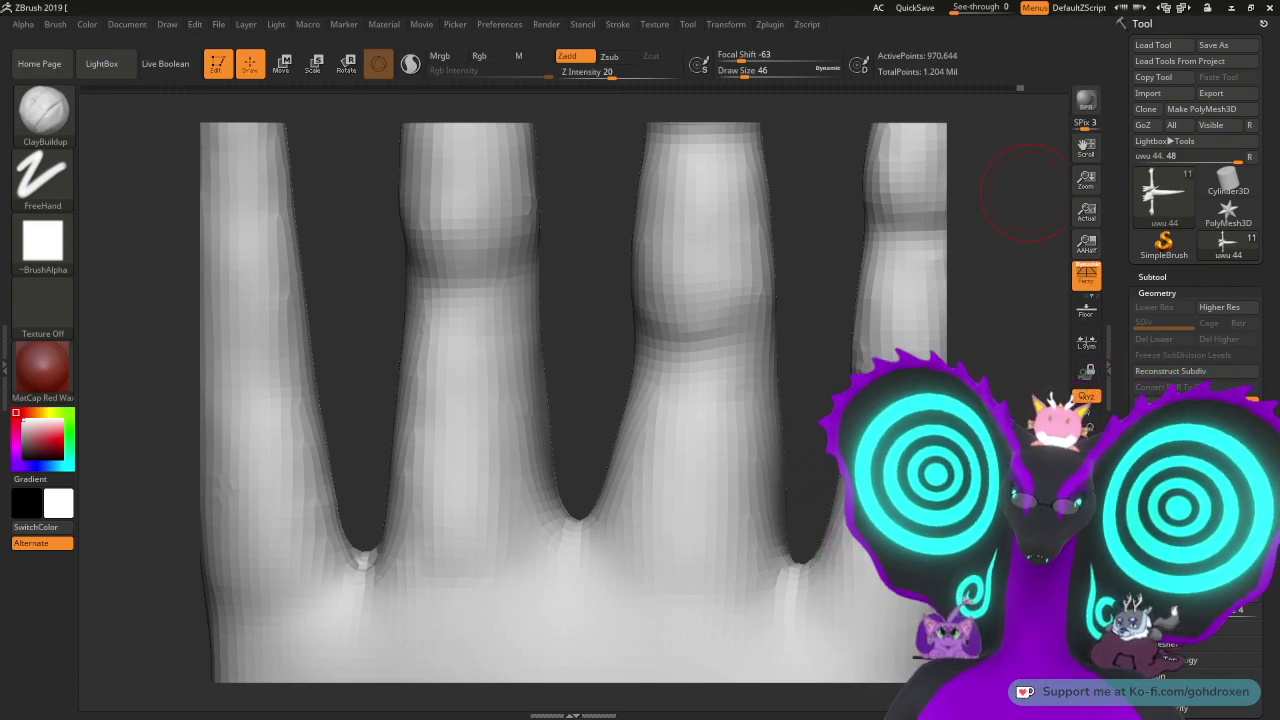
{"action": "mouse_move", "coordinate": [1029, 193]}
{"action": "left_mouse_down"}
{"action": "mouse_move", "coordinate": [429, 332]}
{"action": "mouse_move", "coordinate": [500, 336]}
{"action": "mouse_move", "coordinate": [533, 322]}
{"action": "mouse_move", "coordinate": [577, 349]}
{"action": "mouse_move", "coordinate": [586, 209]}
{"action": "mouse_move", "coordinate": [556, 324]}
{"action": "mouse_move", "coordinate": [583, 304]}
{"action": "mouse_move", "coordinate": [601, 335]}
{"action": "left_mouse_up"}
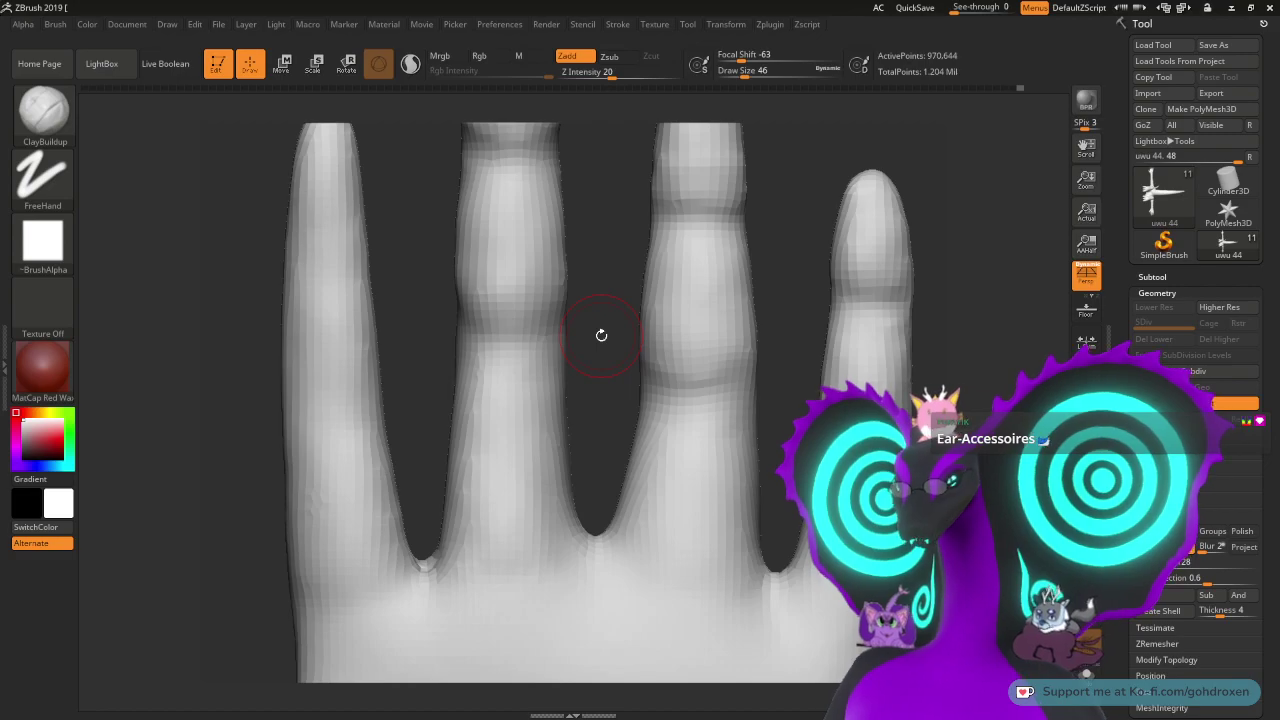
{"action": "left_click", "coordinate": [43, 110]}
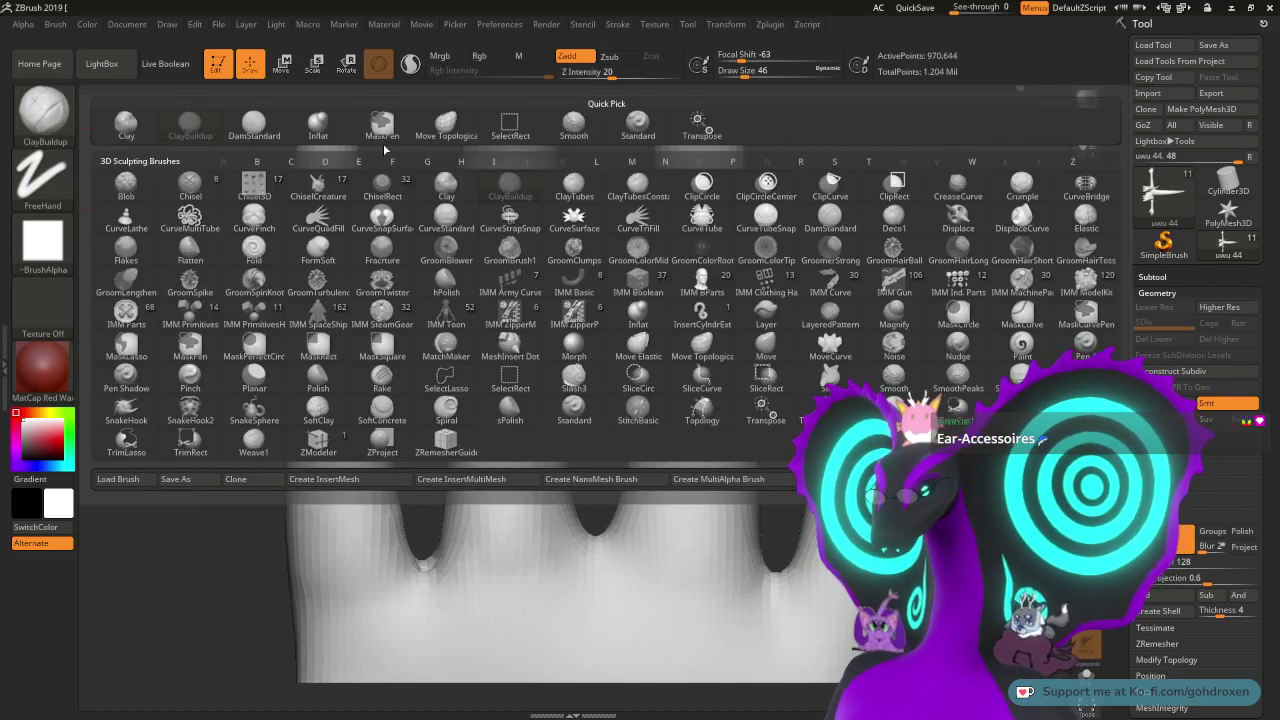
{"action": "left_click", "coordinate": [445, 126]}
{"action": "key", "text": "space"}
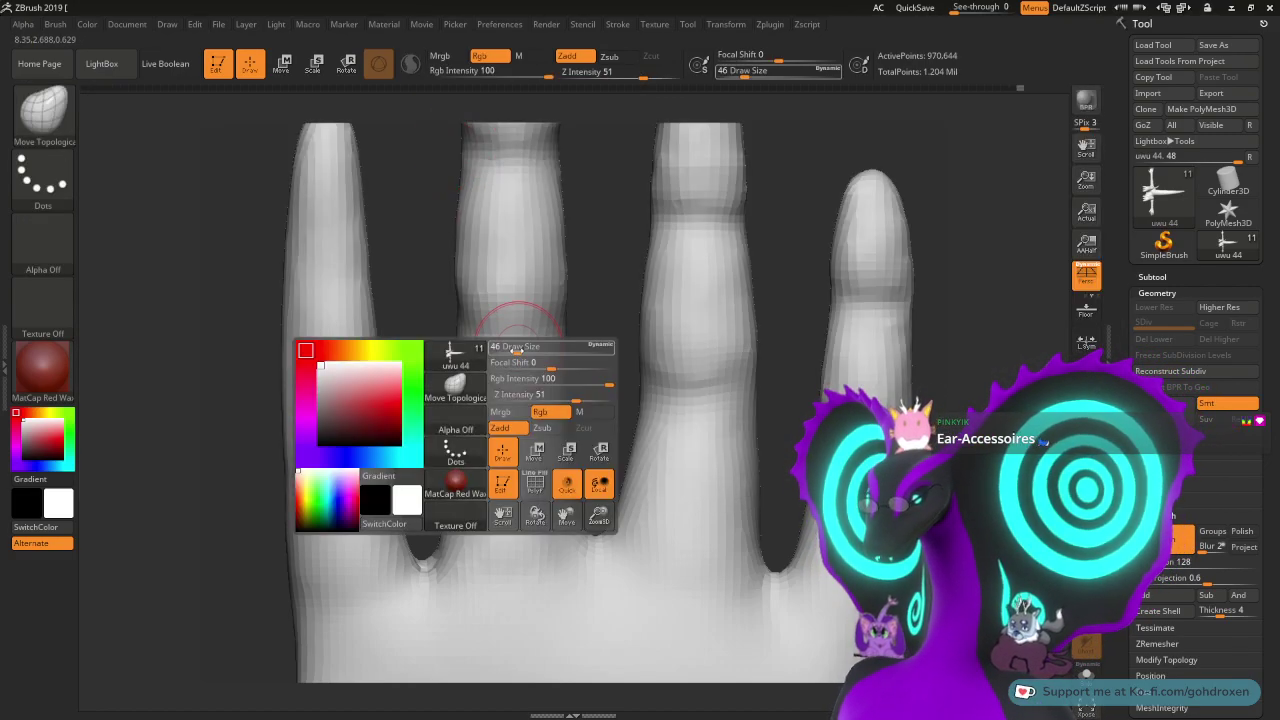
{"action": "left_click_drag", "start_coordinate": [505, 348], "coordinate": [526, 349]}
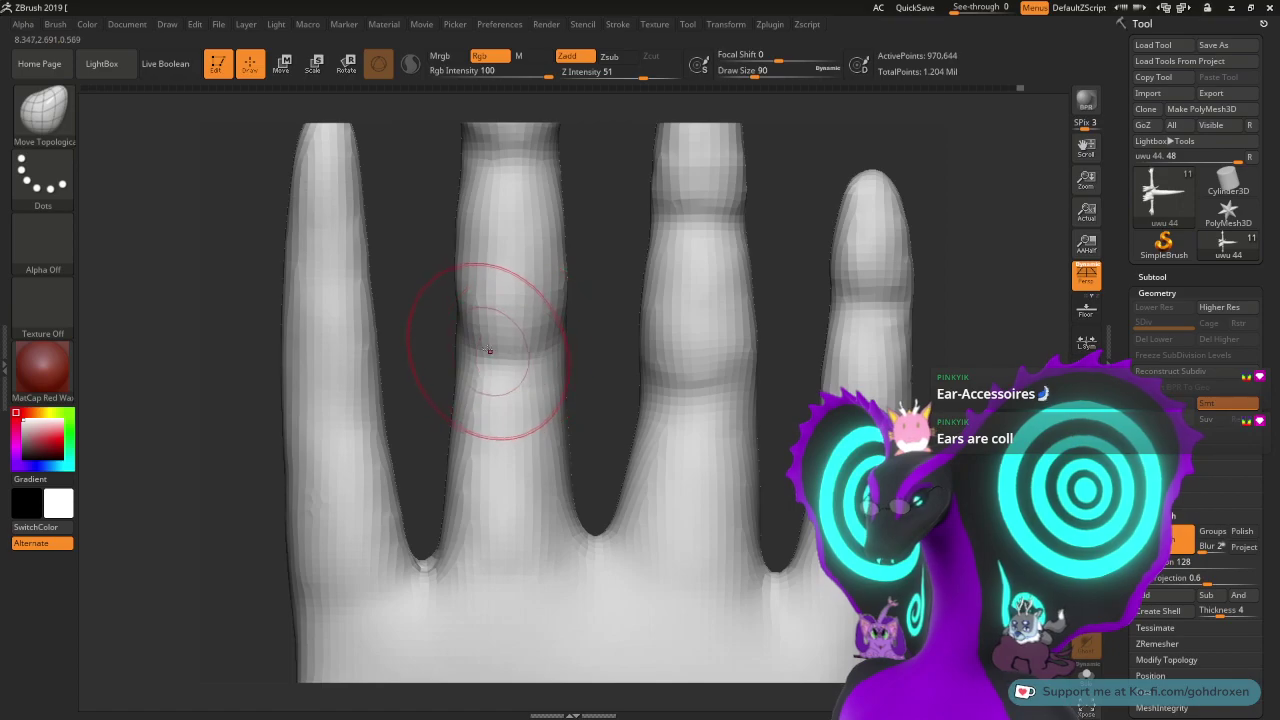
{"action": "left_click_drag", "start_coordinate": [580, 345], "coordinate": [594, 371]}
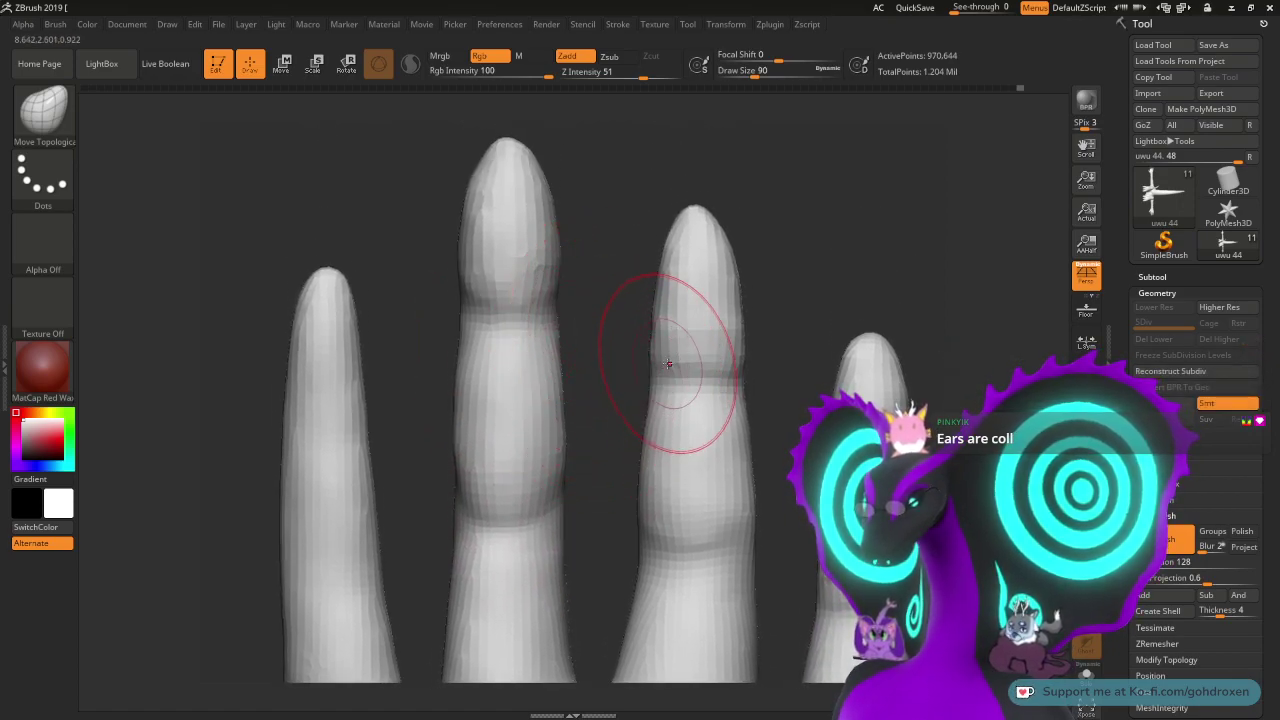
- Set the draw size to 59 and curve the ring finger's upper joint crease with the Move Topological brush
{"action": "key", "text": "space"}
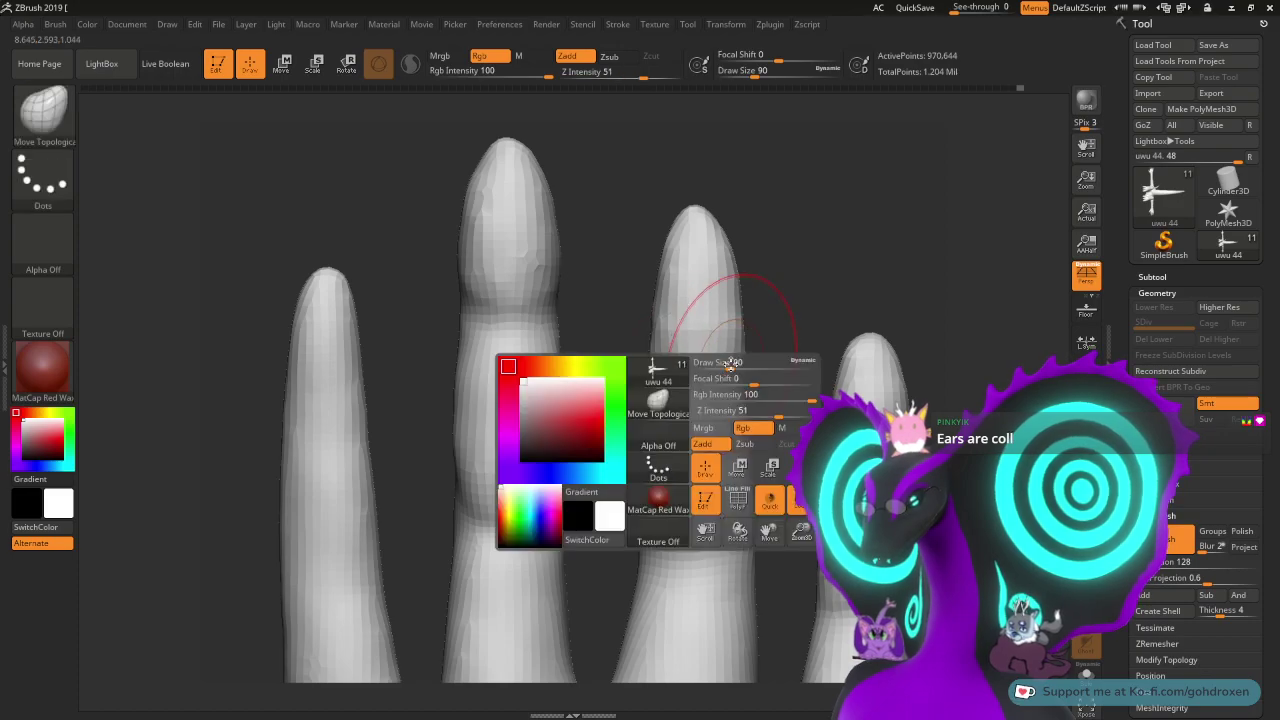
{"action": "left_click_drag", "start_coordinate": [725, 363], "coordinate": [714, 357]}
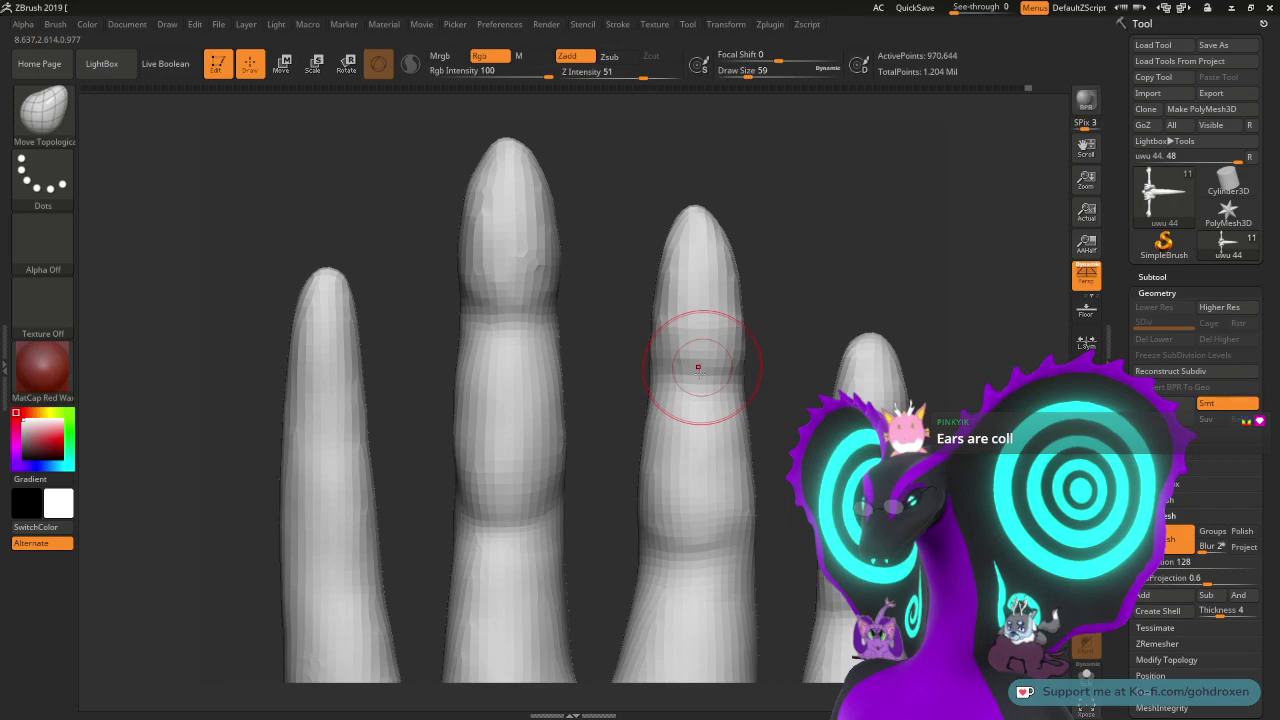
{"action": "mouse_move", "coordinate": [793, 347]}
{"action": "left_mouse_down"}
{"action": "mouse_move", "coordinate": [735, 352]}
{"action": "mouse_move", "coordinate": [835, 318]}
{"action": "mouse_move", "coordinate": [780, 280]}
{"action": "mouse_move", "coordinate": [673, 320]}
{"action": "left_mouse_up"}
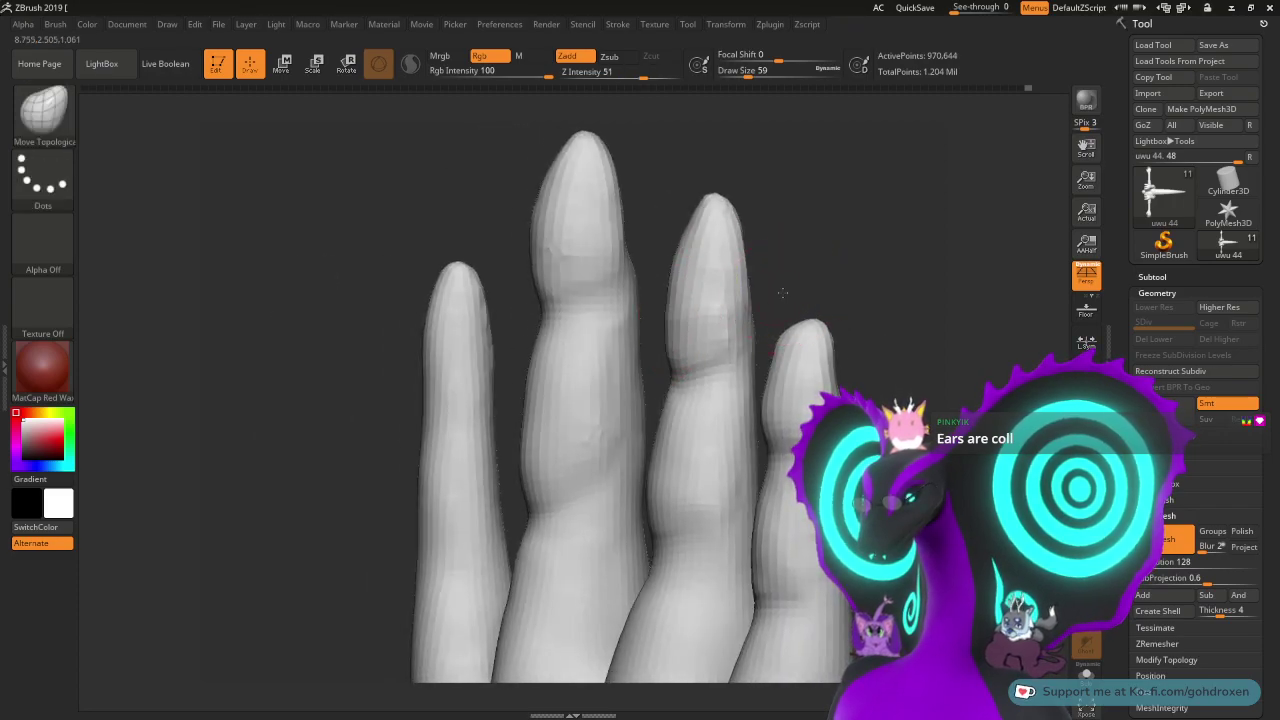
- Smooth the uneven surface on the side of the middle finger's tip segment
{"action": "left_click_drag", "start_coordinate": [788, 292], "coordinate": [762, 286]}
{"action": "left_click_drag", "start_coordinate": [590, 242], "coordinate": [563, 200], "text": "shift"}
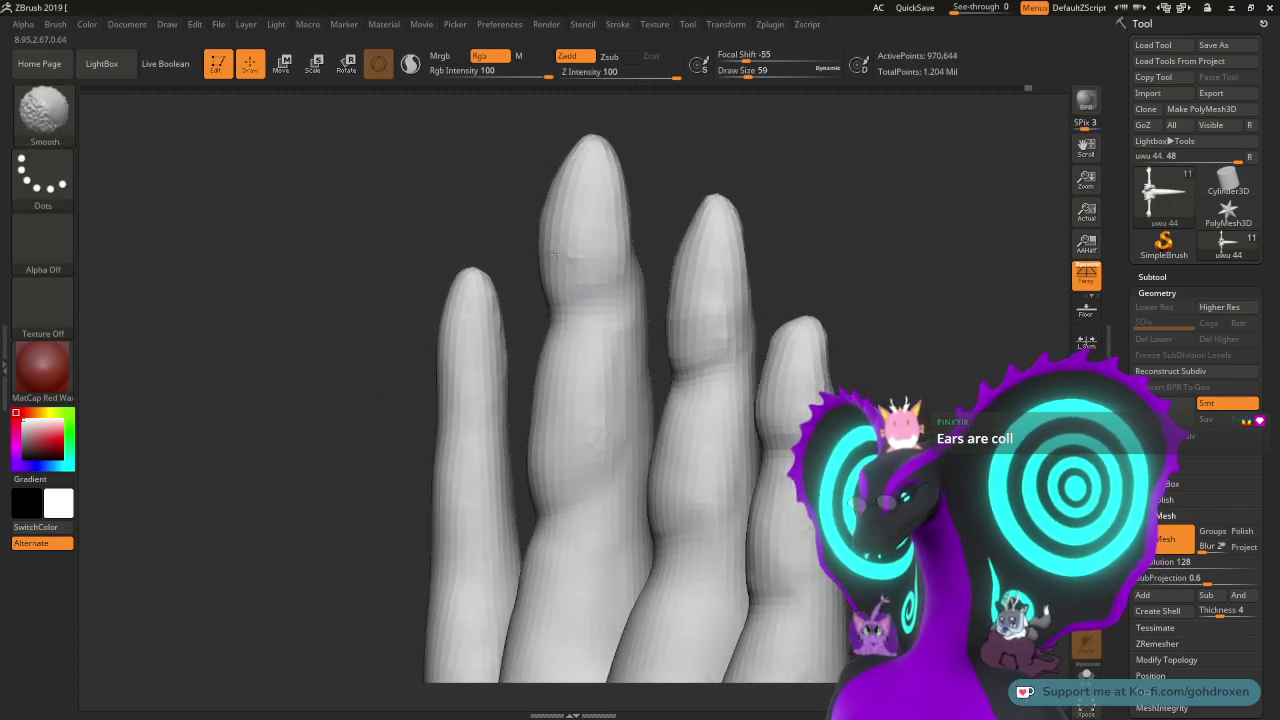
{"action": "left_click_drag", "start_coordinate": [849, 277], "coordinate": [907, 248]}
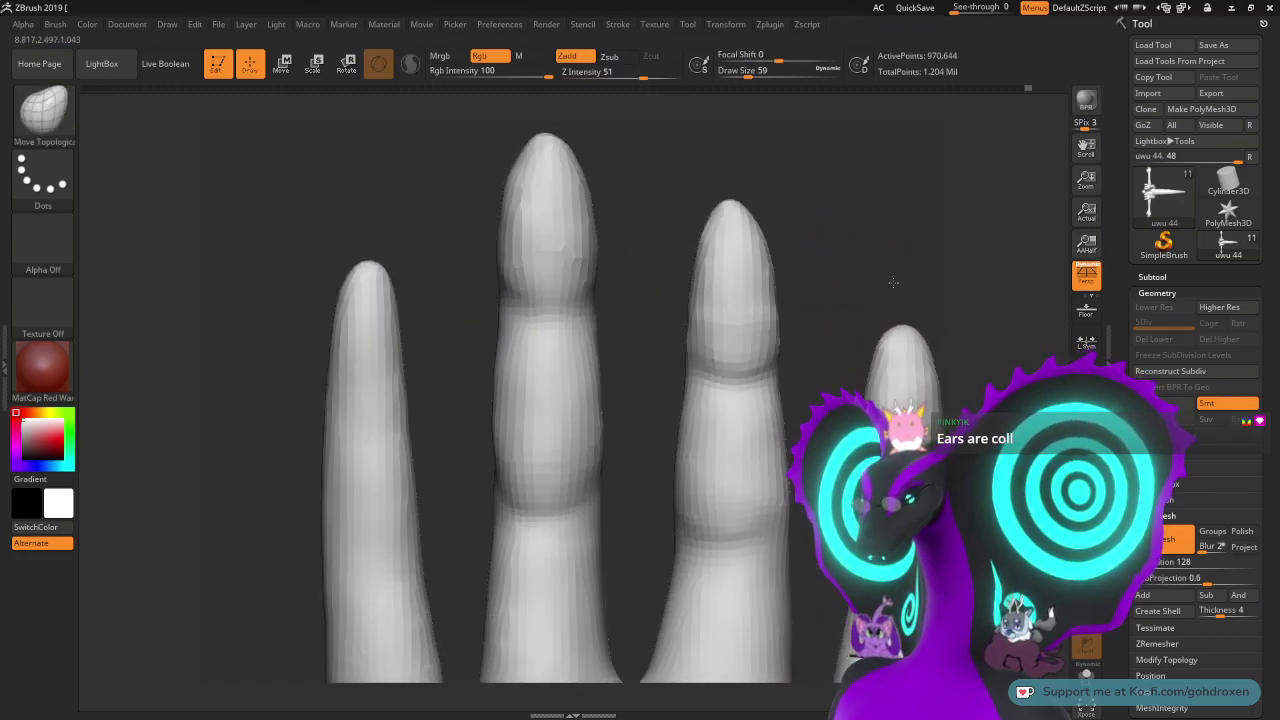
- Pull the little finger's upper joint crease downward into a curve with the Move Topological brush
{"action": "mouse_move", "coordinate": [1030, 316]}
{"action": "left_mouse_down", "text": "alt"}
{"action": "mouse_move", "coordinate": [874, 272]}
{"action": "mouse_move", "coordinate": [876, 301]}
{"action": "left_mouse_up", "text": "alt"}
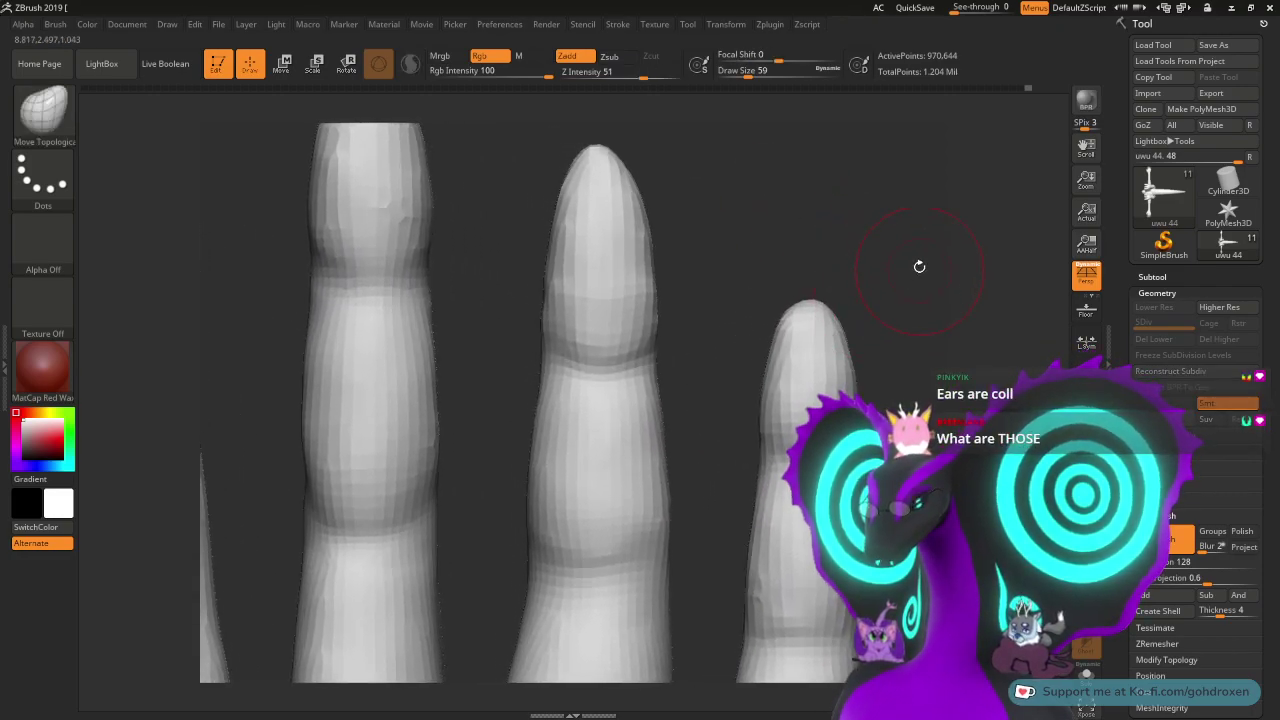
{"action": "left_click_drag", "start_coordinate": [955, 262], "coordinate": [847, 170], "text": "alt"}
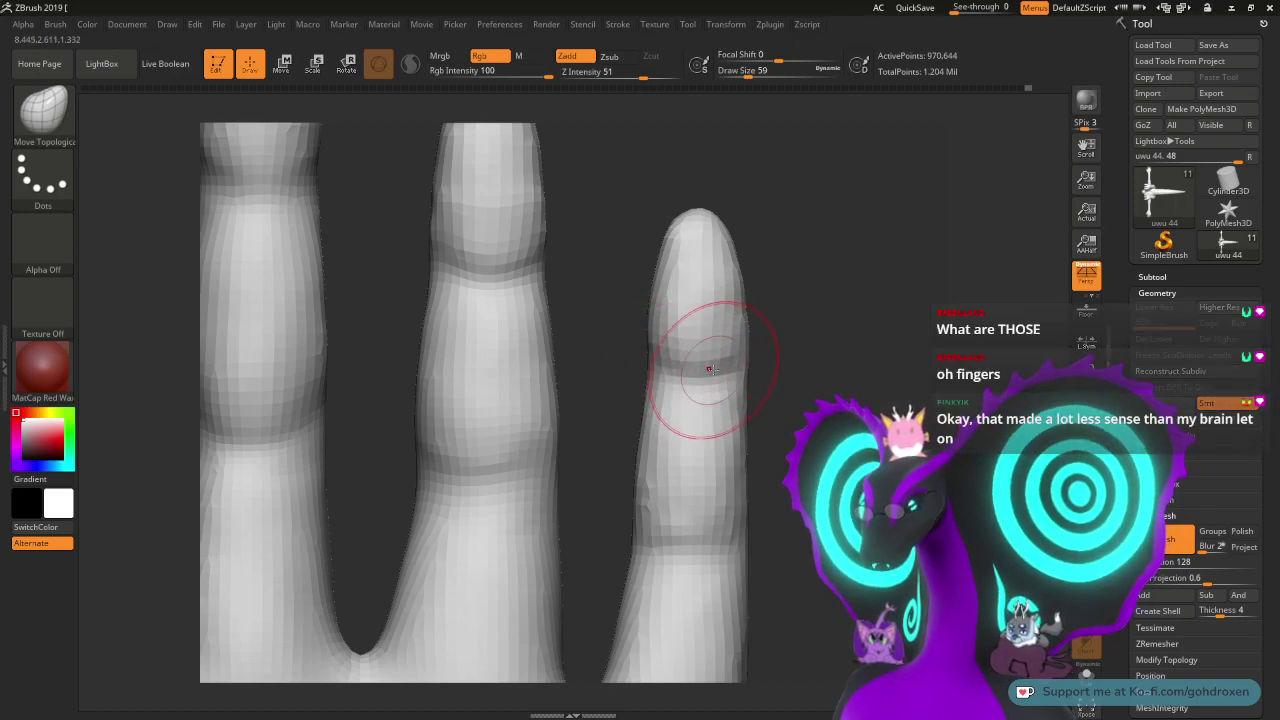
{"action": "left_click_drag", "start_coordinate": [718, 367], "coordinate": [717, 379]}
{"action": "left_click_drag", "start_coordinate": [820, 331], "coordinate": [769, 357]}
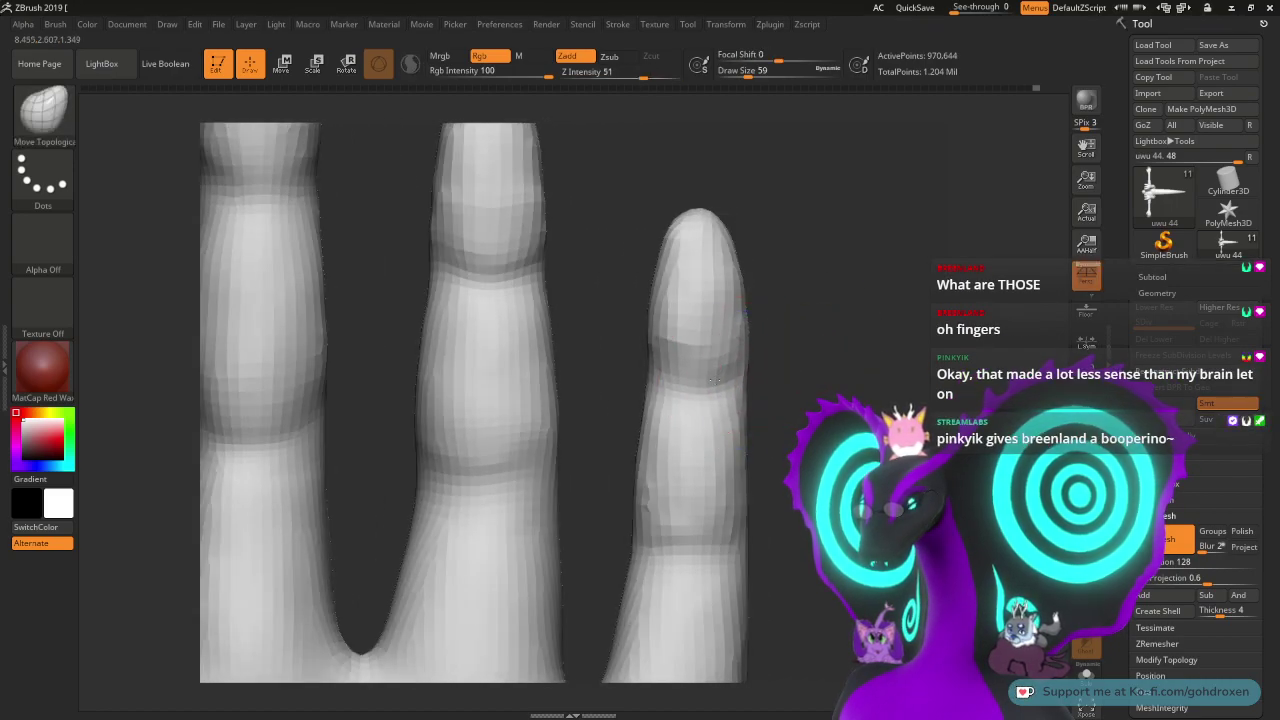
{"action": "mouse_move", "coordinate": [754, 355]}
{"action": "left_mouse_down"}
{"action": "mouse_move", "coordinate": [853, 319]}
{"action": "mouse_move", "coordinate": [841, 311]}
{"action": "mouse_move", "coordinate": [845, 369]}
{"action": "mouse_move", "coordinate": [858, 308]}
{"action": "mouse_move", "coordinate": [862, 365]}
{"action": "mouse_move", "coordinate": [831, 346]}
{"action": "mouse_move", "coordinate": [811, 405]}
{"action": "left_mouse_up"}
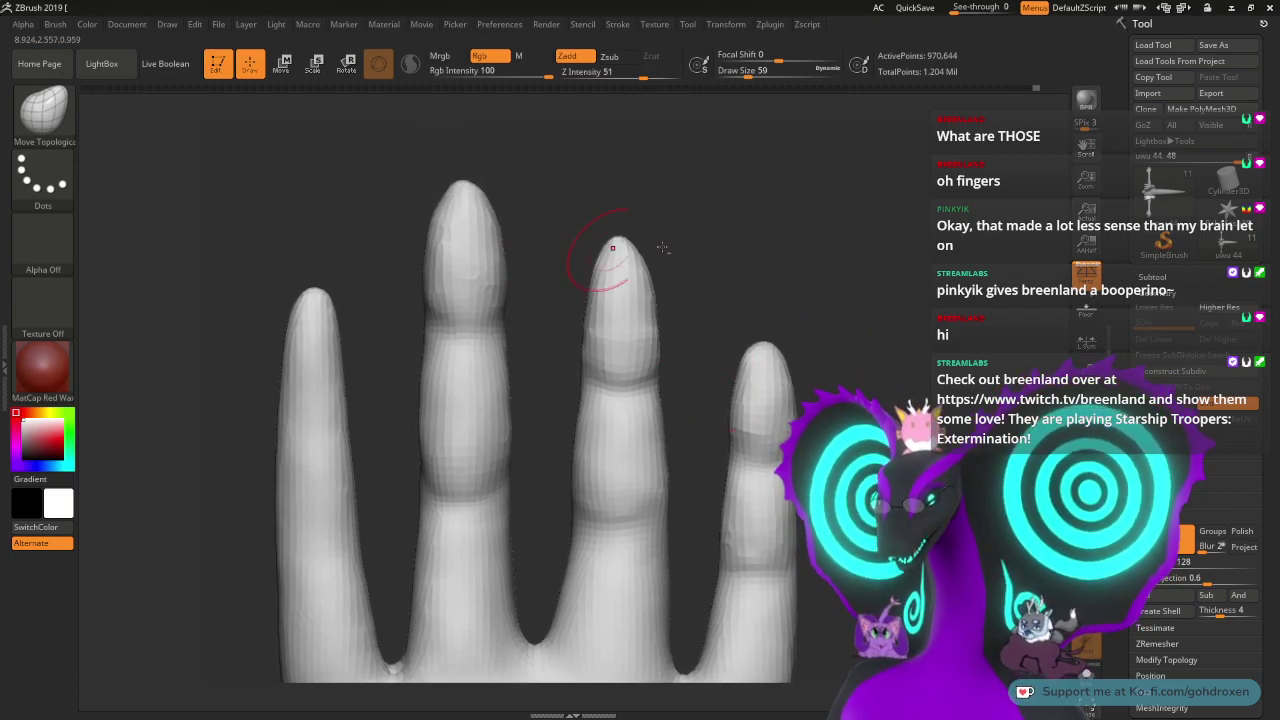
- Bend the ring finger's lower joint crease downward with the Move Topological brush
{"action": "left_click_drag", "start_coordinate": [778, 289], "coordinate": [827, 229], "text": "alt"}
{"action": "left_click_drag", "start_coordinate": [883, 282], "coordinate": [880, 231], "text": "alt"}
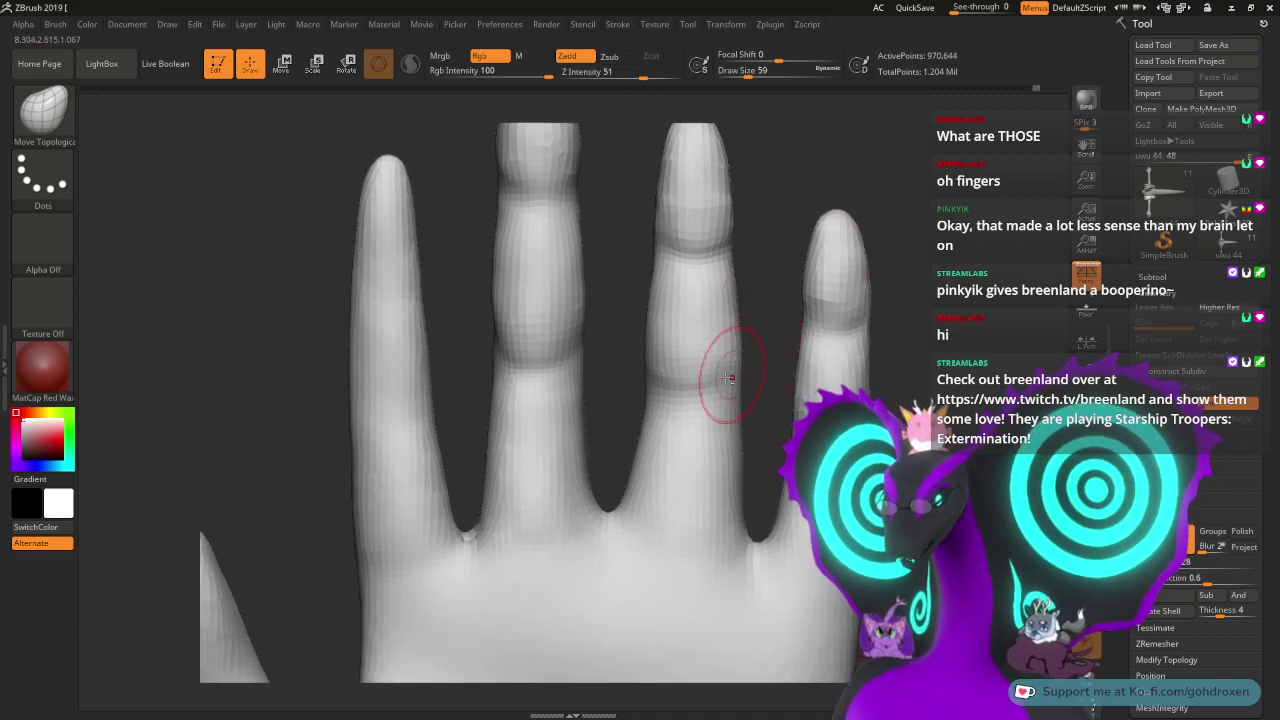
{"action": "key", "text": "space"}
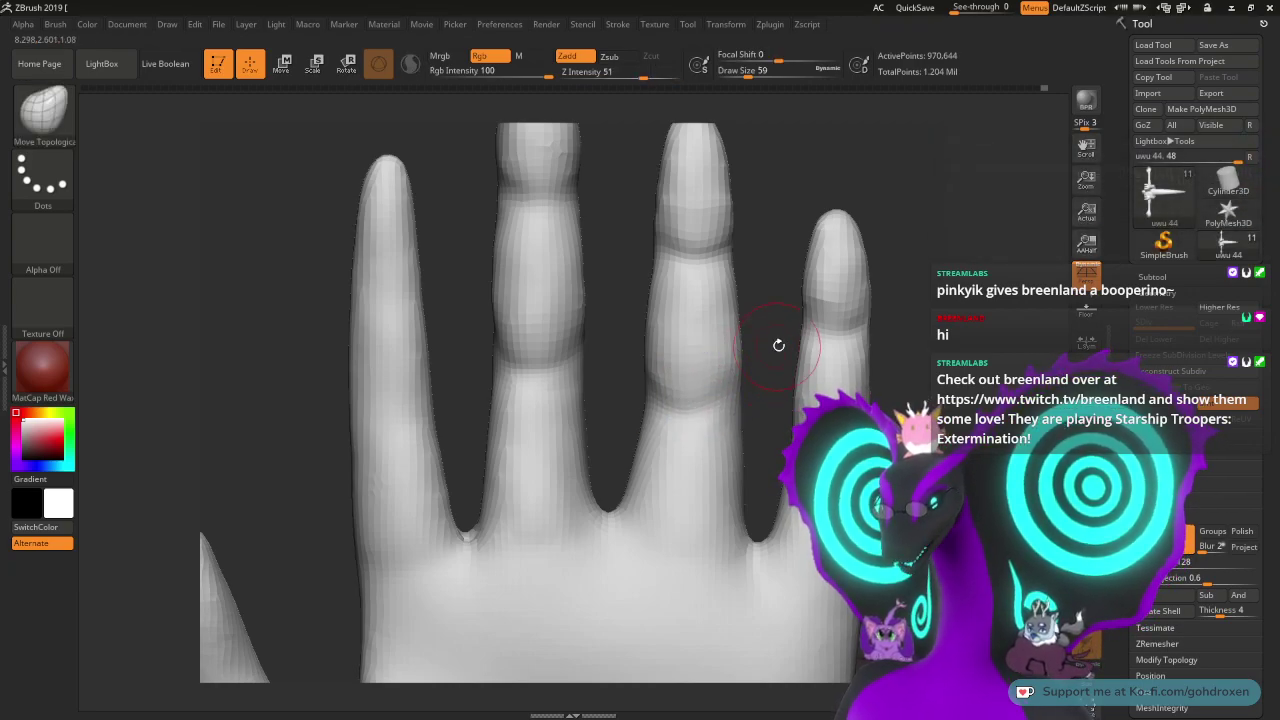
{"action": "mouse_move", "coordinate": [778, 345]}
{"action": "left_mouse_down"}
{"action": "mouse_move", "coordinate": [700, 368]}
{"action": "mouse_move", "coordinate": [780, 355]}
{"action": "left_mouse_up"}
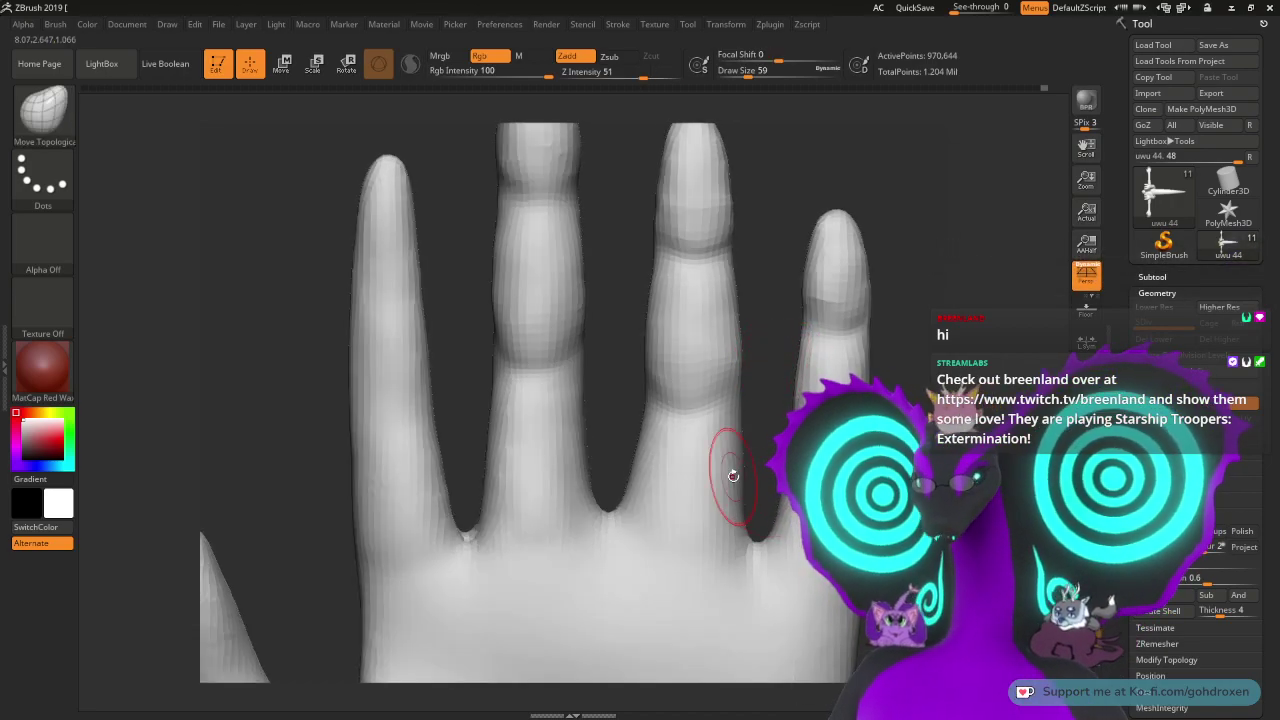
{"action": "left_click_drag", "start_coordinate": [606, 283], "coordinate": [709, 334]}
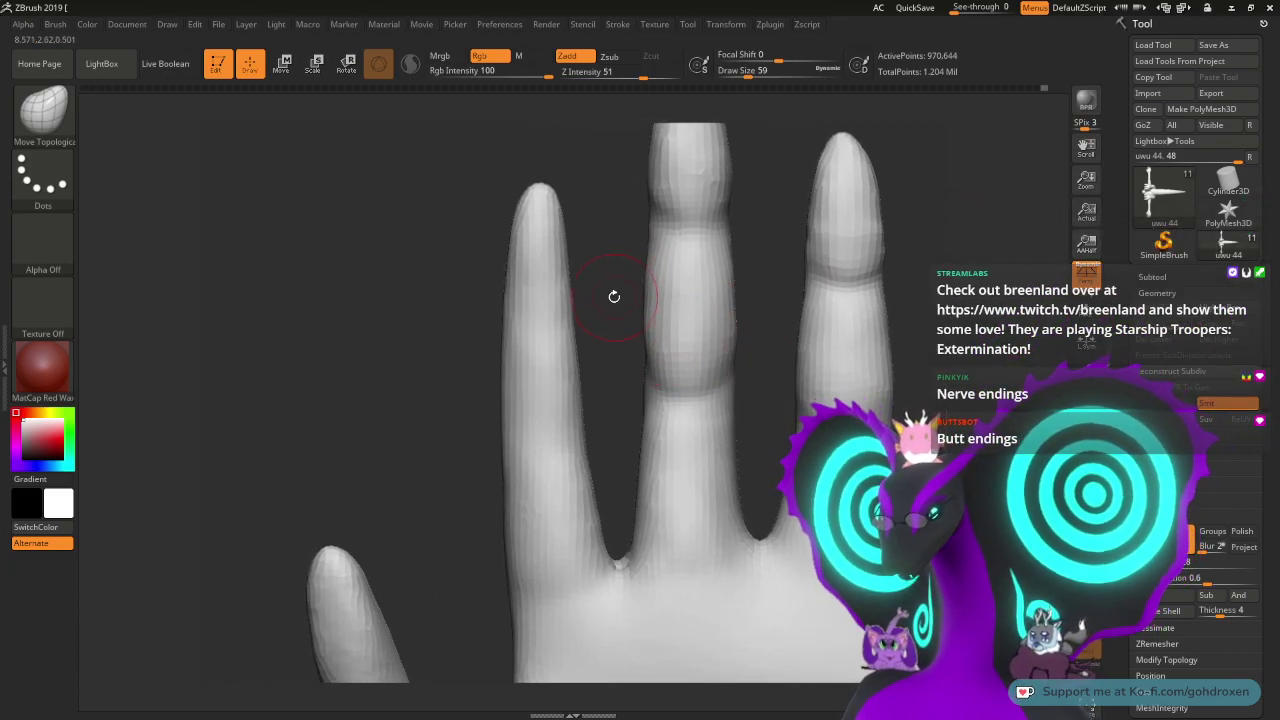
{"action": "left_click_drag", "start_coordinate": [613, 269], "coordinate": [590, 290], "text": "alt"}
{"action": "left_click_drag", "start_coordinate": [553, 236], "coordinate": [490, 212]}
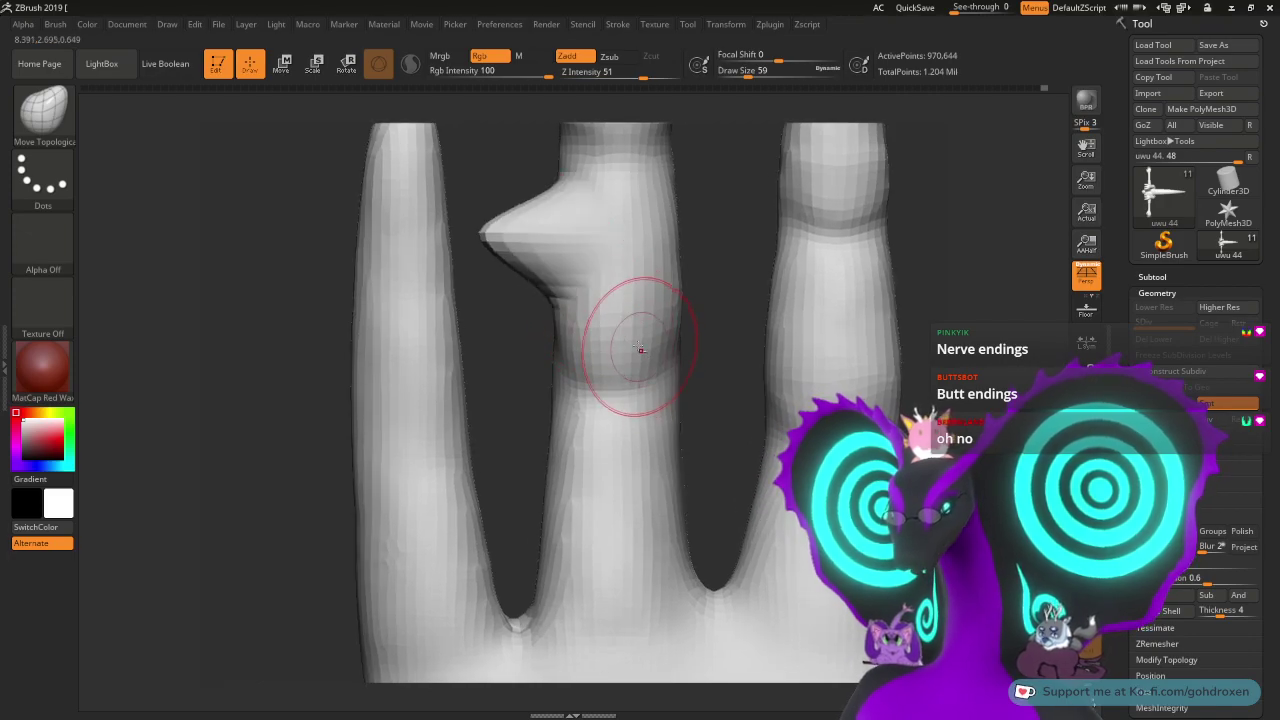
{"action": "key", "text": "ctrl+z"}
{"action": "mouse_move", "coordinate": [578, 273]}
{"action": "left_mouse_down"}
{"action": "mouse_move", "coordinate": [529, 257]}
{"action": "mouse_move", "coordinate": [486, 263]}
{"action": "left_mouse_up"}
{"action": "key", "text": "ctrl+z"}
- Build up the front of the index finger's tip segment with the ClayBuildup brush at draw size 39
{"action": "left_click_drag", "start_coordinate": [516, 214], "coordinate": [650, 329], "text": "alt"}
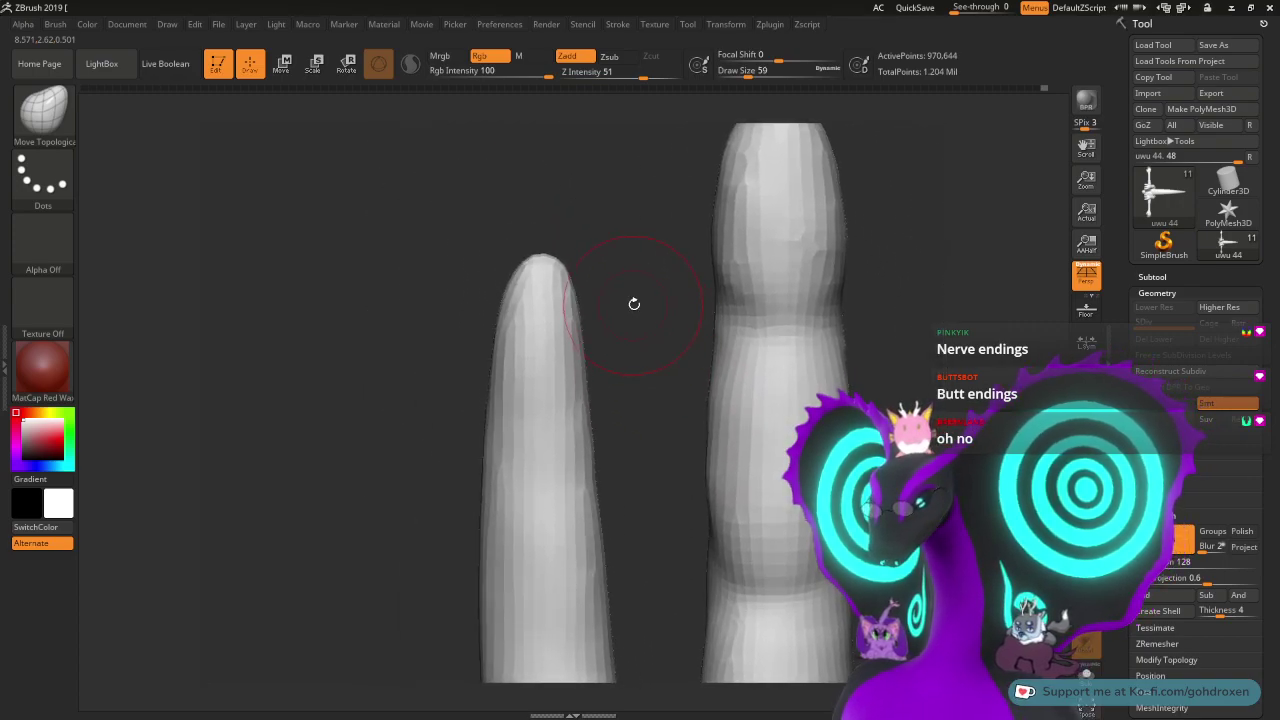
{"action": "right_click_drag", "start_coordinate": [634, 303], "coordinate": [615, 250]}
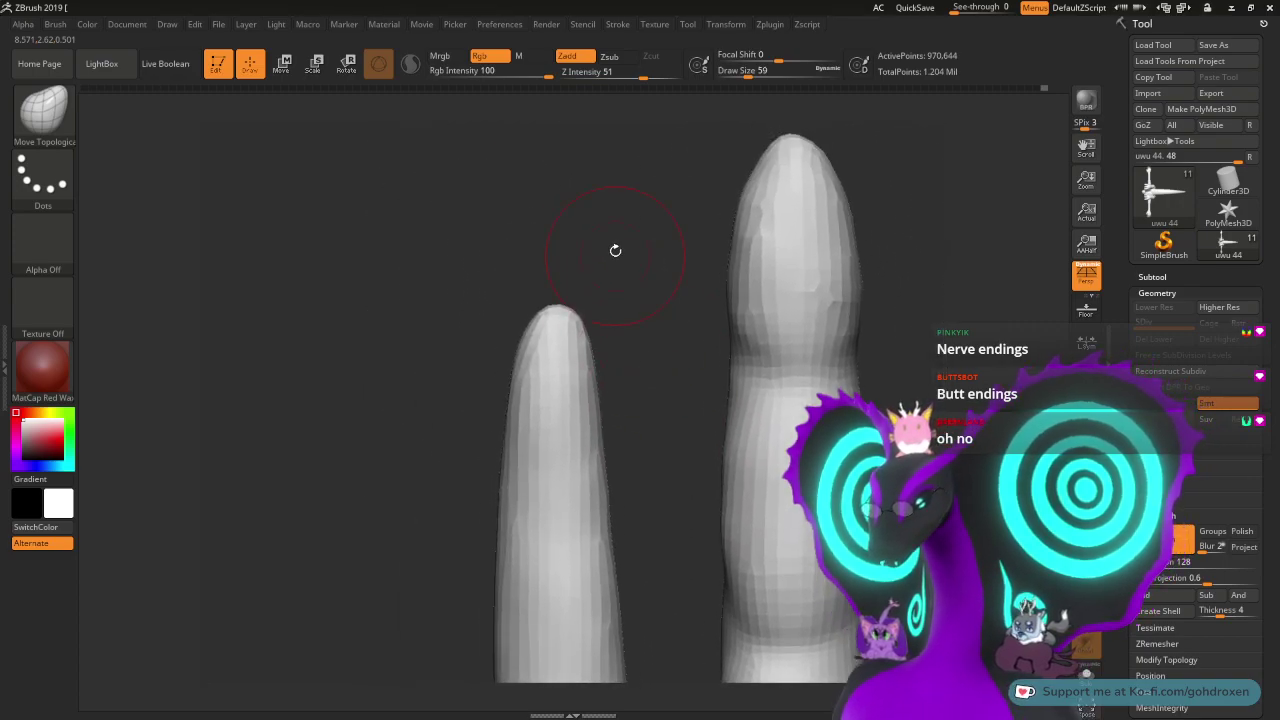
{"action": "left_click", "coordinate": [43, 110]}
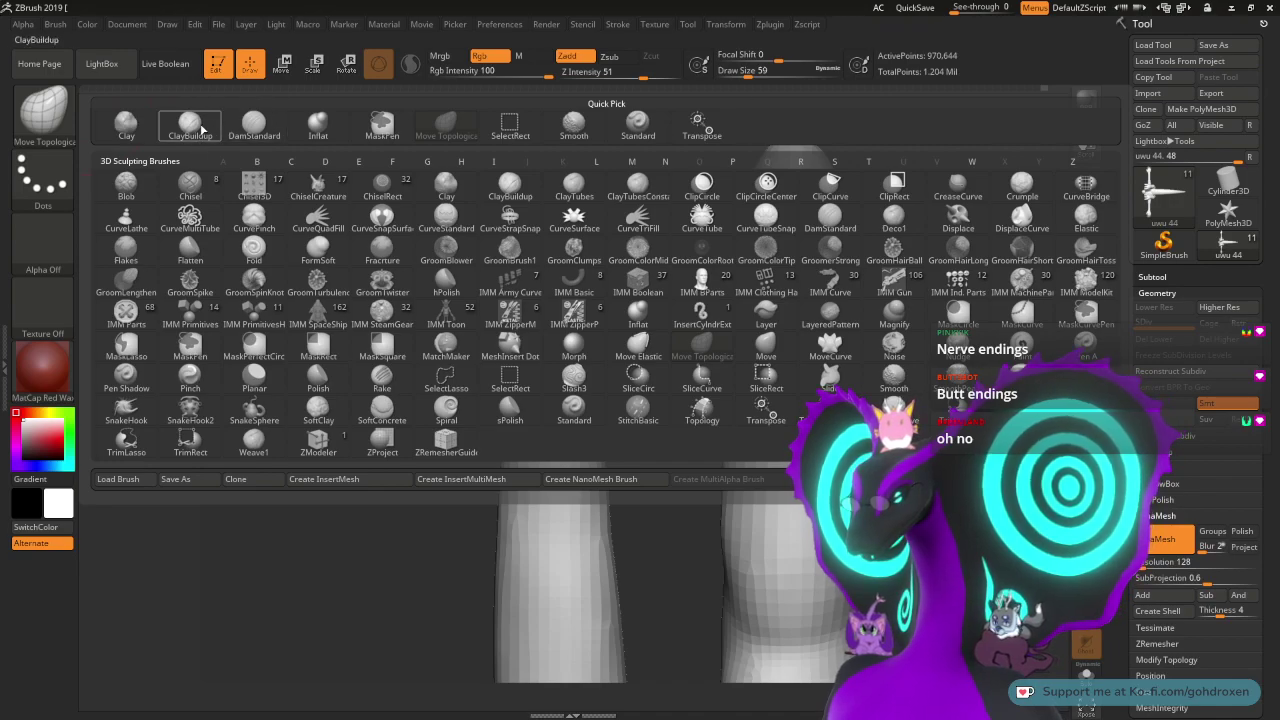
{"action": "left_click", "coordinate": [193, 133]}
{"action": "key", "text": "space"}
{"action": "left_click_drag", "start_coordinate": [546, 357], "coordinate": [539, 358]}
{"action": "mouse_move", "coordinate": [643, 355]}
{"action": "left_mouse_down", "text": "alt"}
{"action": "mouse_move", "coordinate": [649, 374]}
{"action": "mouse_move", "coordinate": [660, 357]}
{"action": "left_mouse_up", "text": "alt"}
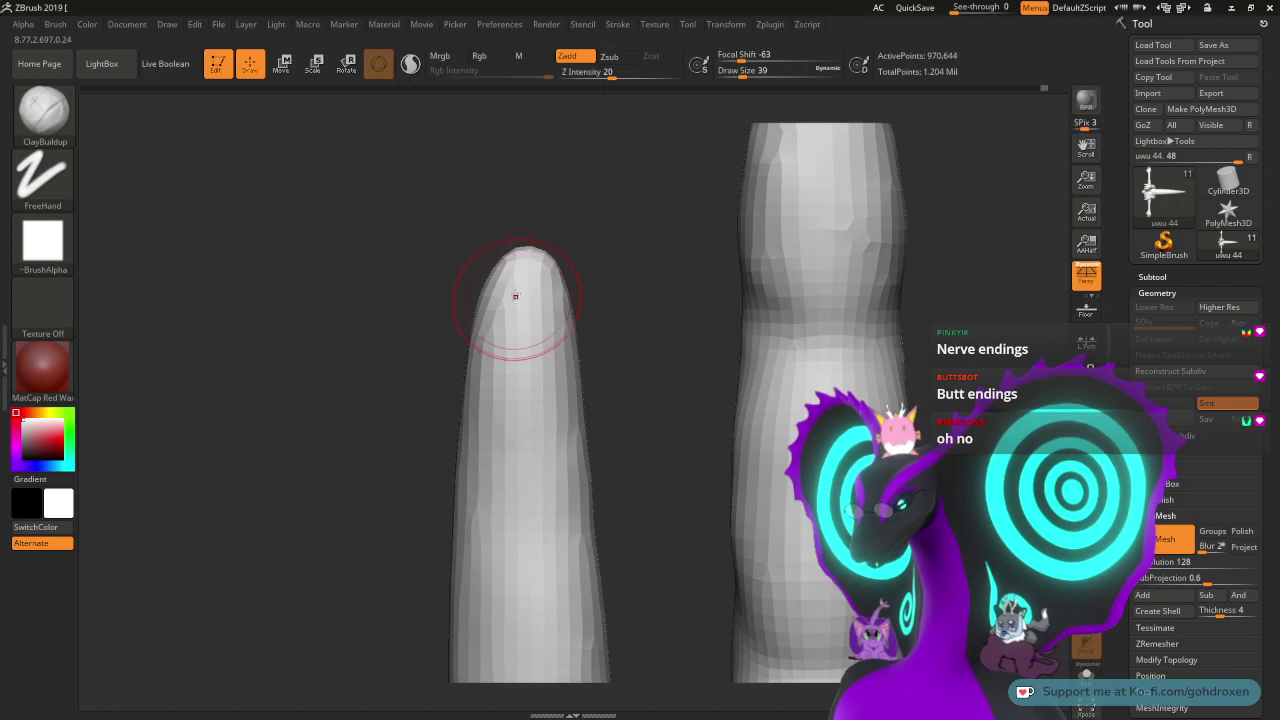
{"action": "mouse_move", "coordinate": [515, 296]}
{"action": "left_mouse_down"}
{"action": "mouse_move", "coordinate": [490, 412]}
{"action": "mouse_move", "coordinate": [536, 345]}
{"action": "mouse_move", "coordinate": [559, 395]}
{"action": "left_mouse_up"}
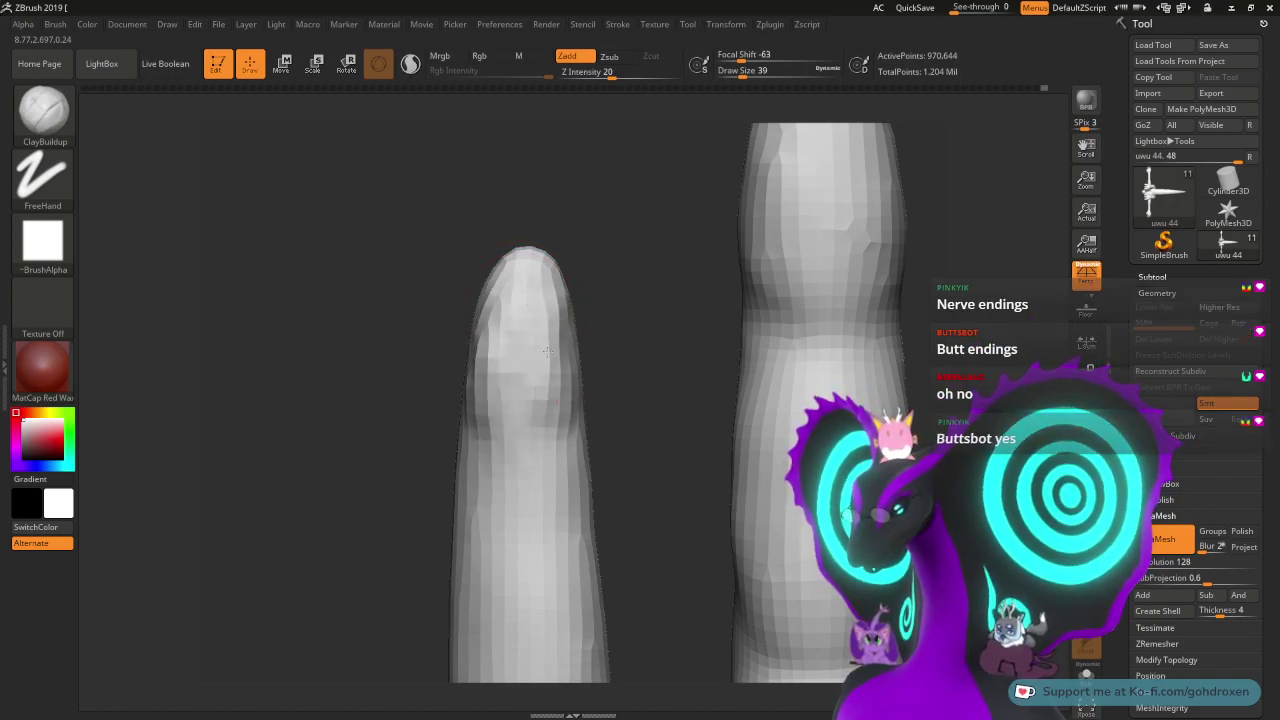
{"action": "mouse_move", "coordinate": [525, 279]}
{"action": "left_mouse_down"}
{"action": "mouse_move", "coordinate": [490, 388]}
{"action": "mouse_move", "coordinate": [490, 296]}
{"action": "left_mouse_up"}
- Add clay around both sides of the index finger's tip segment down to the joint and smooth the strokes
{"action": "mouse_move", "coordinate": [648, 263]}
{"action": "left_mouse_down"}
{"action": "mouse_move", "coordinate": [622, 264]}
{"action": "mouse_move", "coordinate": [580, 412]}
{"action": "mouse_move", "coordinate": [555, 415]}
{"action": "mouse_move", "coordinate": [578, 412]}
{"action": "left_mouse_up"}
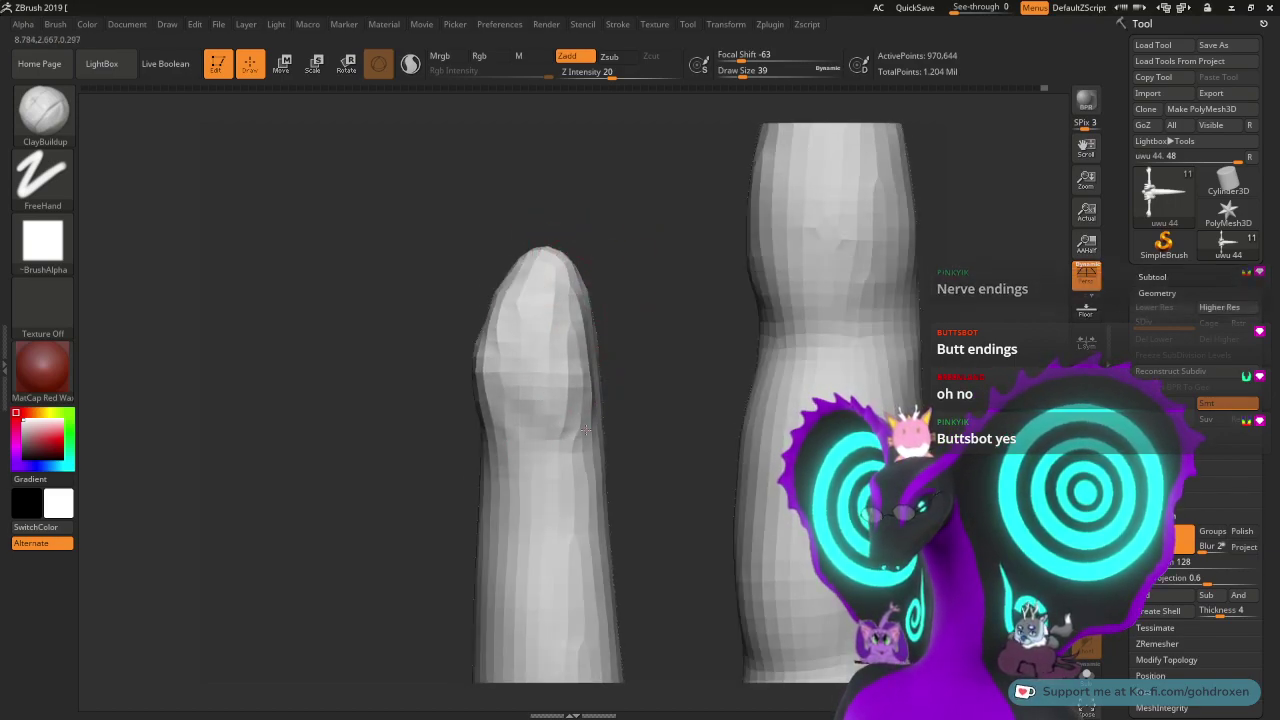
{"action": "mouse_move", "coordinate": [540, 305]}
{"action": "left_mouse_down"}
{"action": "mouse_move", "coordinate": [512, 432]}
{"action": "mouse_move", "coordinate": [500, 430]}
{"action": "left_mouse_up"}
{"action": "left_click_drag", "start_coordinate": [640, 290], "coordinate": [507, 338]}
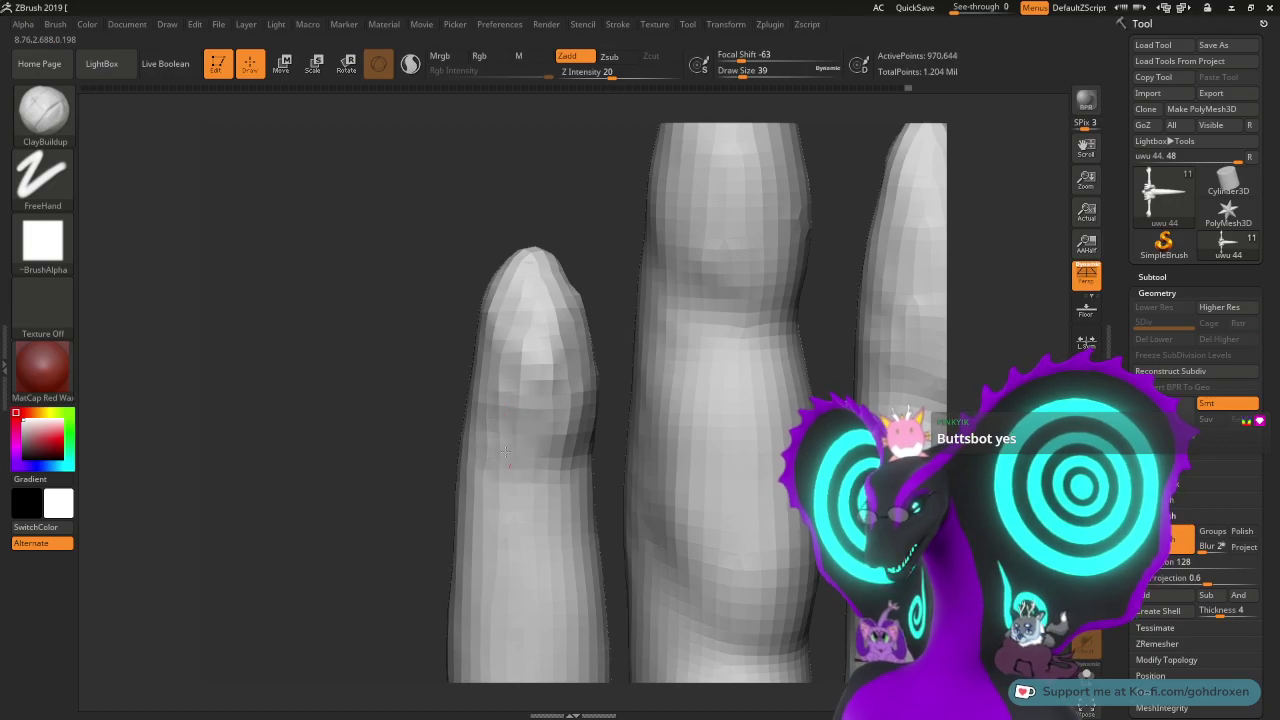
{"action": "left_click_drag", "start_coordinate": [591, 220], "coordinate": [563, 191]}
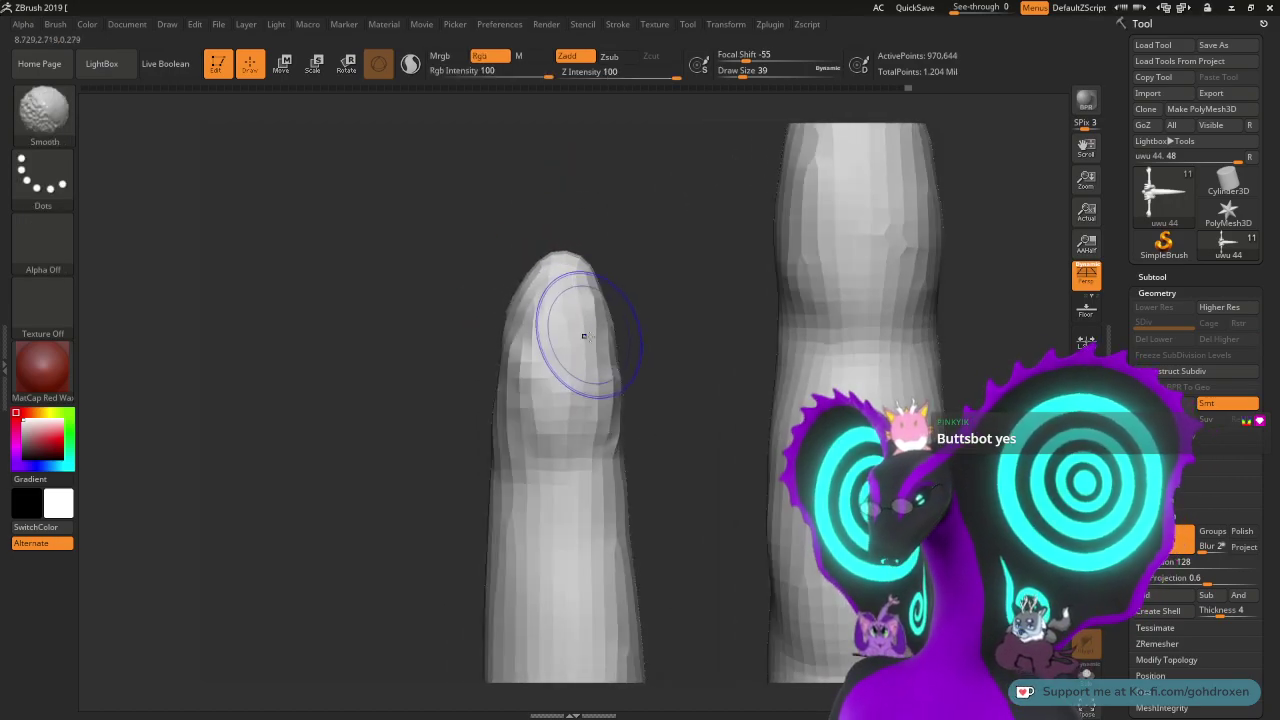
{"action": "left_click_drag", "start_coordinate": [586, 334], "coordinate": [605, 328], "text": "shift"}
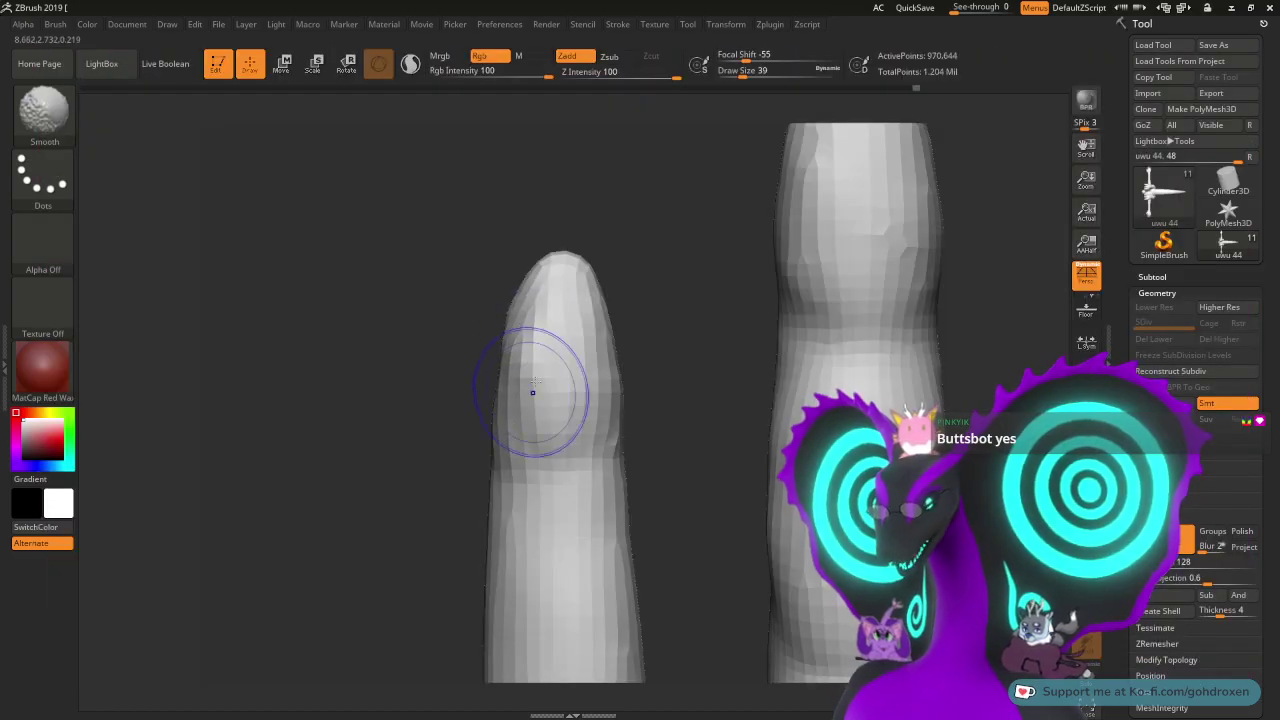
{"action": "mouse_move", "coordinate": [590, 356]}
{"action": "left_mouse_down", "text": "shift"}
{"action": "mouse_move", "coordinate": [566, 418]}
{"action": "mouse_move", "coordinate": [518, 362]}
{"action": "mouse_move", "coordinate": [530, 306]}
{"action": "mouse_move", "coordinate": [549, 360]}
{"action": "mouse_move", "coordinate": [578, 363]}
{"action": "mouse_move", "coordinate": [564, 374]}
{"action": "left_mouse_up", "text": "shift"}
- Thicken the index finger's tip segment along its side with ClayBuildup and smooth the clay up to the fingertip
{"action": "mouse_move", "coordinate": [704, 277]}
{"action": "left_mouse_down"}
{"action": "mouse_move", "coordinate": [661, 276]}
{"action": "mouse_move", "coordinate": [677, 306]}
{"action": "mouse_move", "coordinate": [640, 320]}
{"action": "left_mouse_up"}
{"action": "mouse_move", "coordinate": [686, 257]}
{"action": "left_mouse_down"}
{"action": "mouse_move", "coordinate": [706, 264]}
{"action": "mouse_move", "coordinate": [706, 283]}
{"action": "mouse_move", "coordinate": [622, 328]}
{"action": "left_mouse_up"}
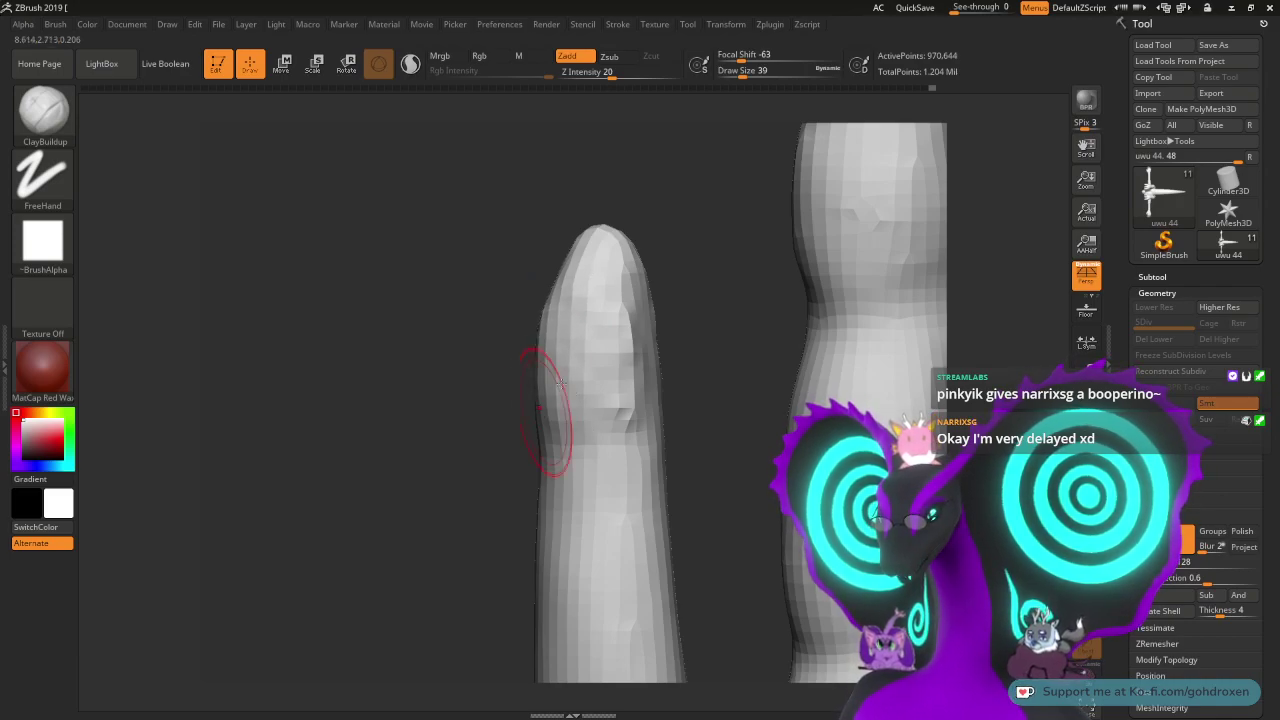
{"action": "left_click_drag", "start_coordinate": [692, 220], "coordinate": [684, 220]}
{"action": "left_click_drag", "start_coordinate": [638, 292], "coordinate": [622, 348], "text": "shift"}
{"action": "left_click_drag", "start_coordinate": [697, 317], "coordinate": [732, 310]}
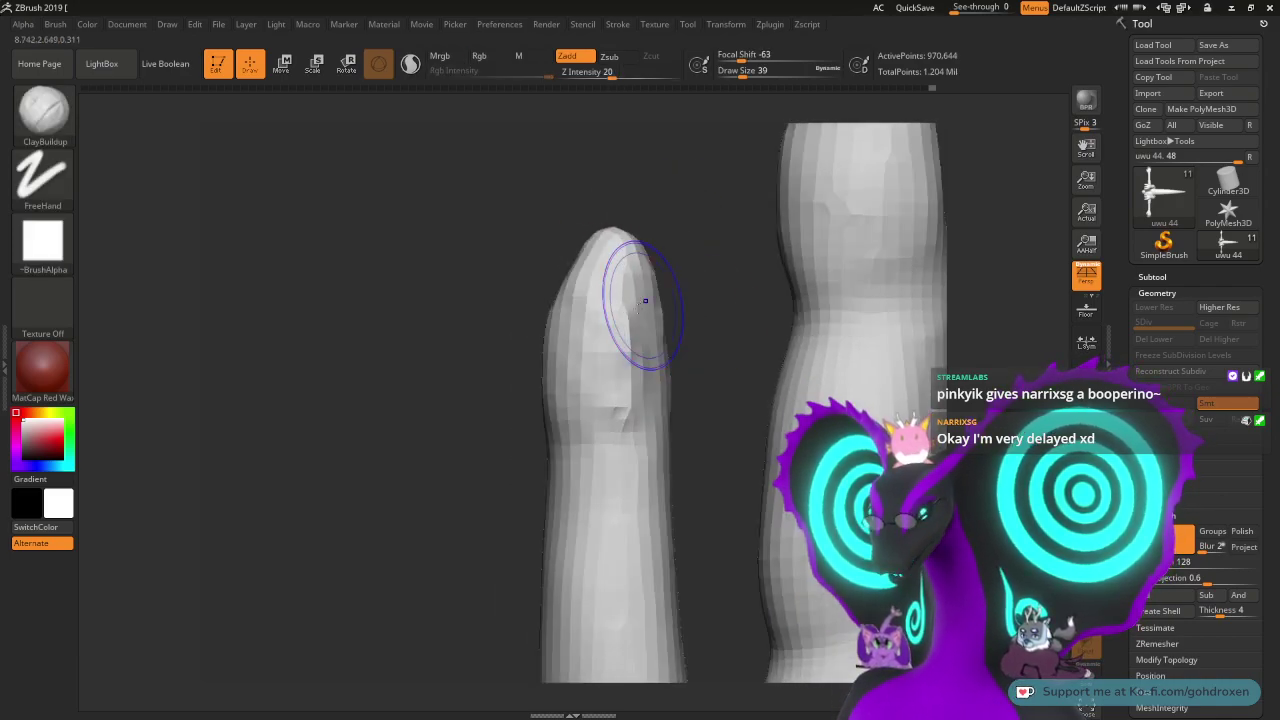
{"action": "key", "text": "shift"}
{"action": "left_click_drag", "start_coordinate": [592, 284], "coordinate": [600, 311], "text": "shift"}
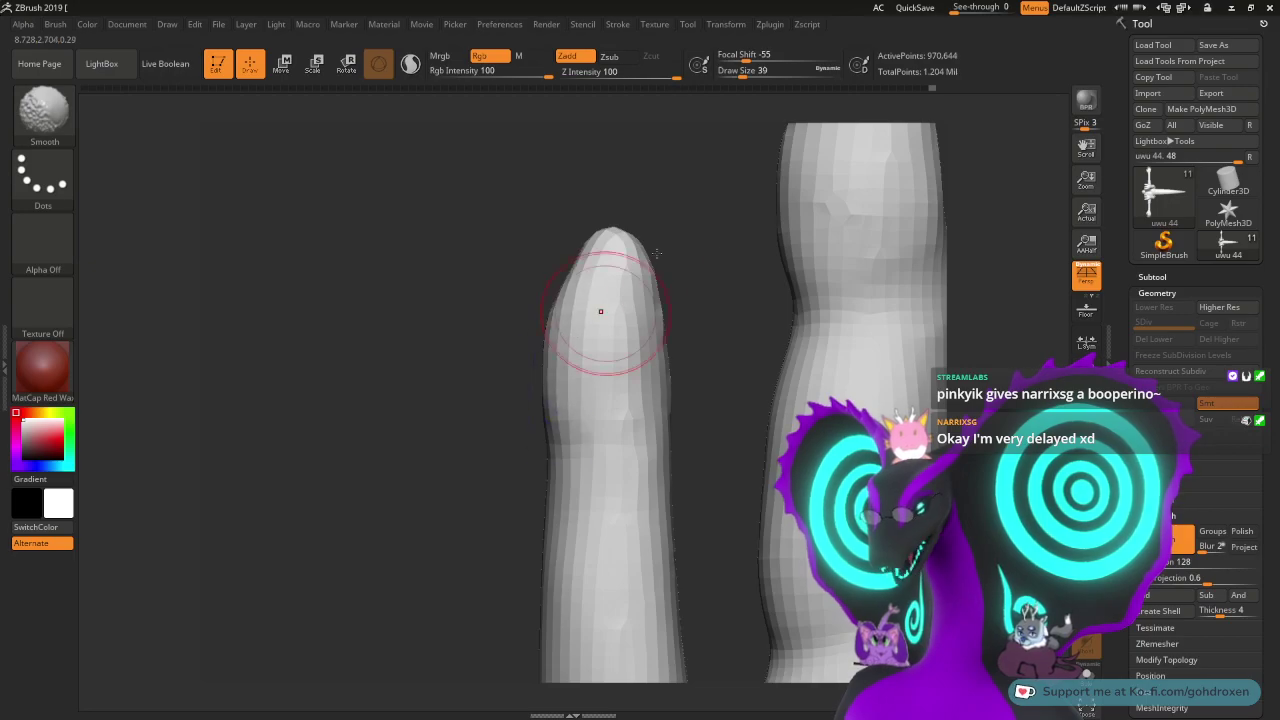
- Add more volume to the side of the index finger's tip segment just above the joint and smooth it
{"action": "mouse_move", "coordinate": [732, 208]}
{"action": "left_mouse_down"}
{"action": "mouse_move", "coordinate": [574, 220]}
{"action": "mouse_move", "coordinate": [617, 280]}
{"action": "mouse_move", "coordinate": [600, 250]}
{"action": "left_mouse_up"}
{"action": "key", "text": "shift"}
{"action": "key", "text": "shift"}
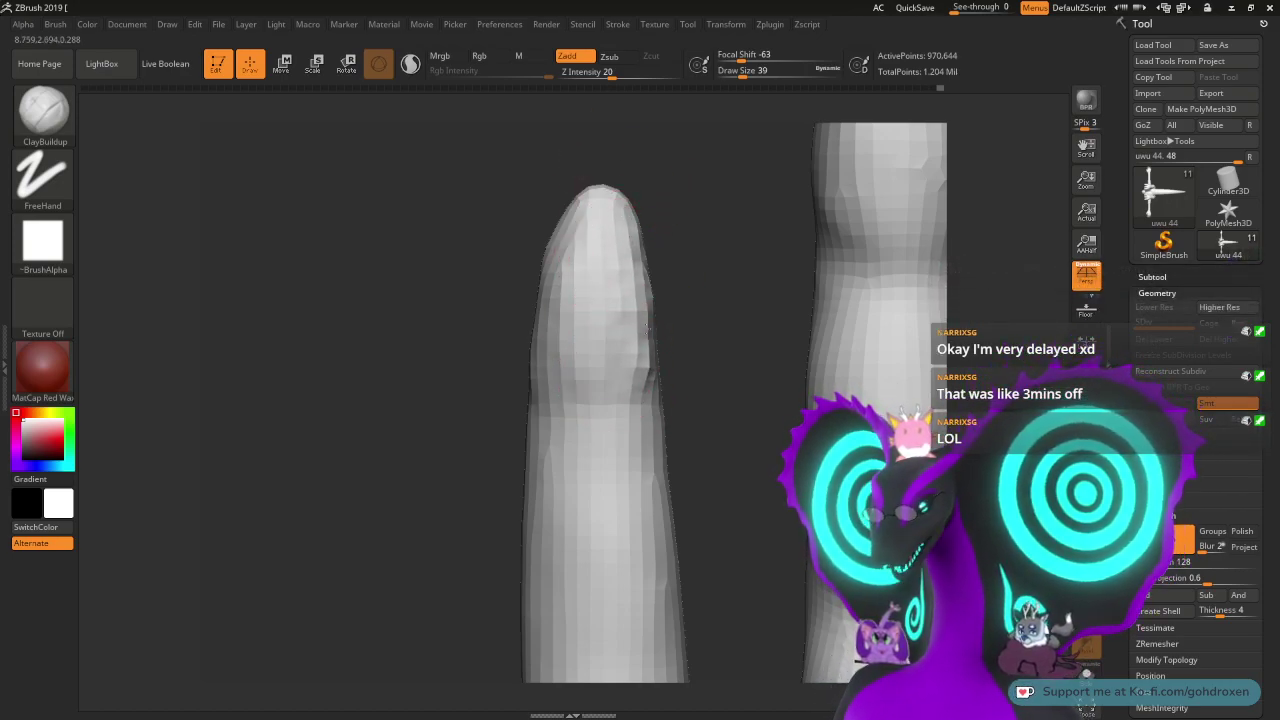
{"action": "mouse_move", "coordinate": [715, 274]}
{"action": "left_mouse_down"}
{"action": "mouse_move", "coordinate": [665, 270]}
{"action": "mouse_move", "coordinate": [638, 285]}
{"action": "mouse_move", "coordinate": [636, 350]}
{"action": "mouse_move", "coordinate": [600, 399]}
{"action": "mouse_move", "coordinate": [740, 240]}
{"action": "mouse_move", "coordinate": [705, 320]}
{"action": "left_mouse_up"}
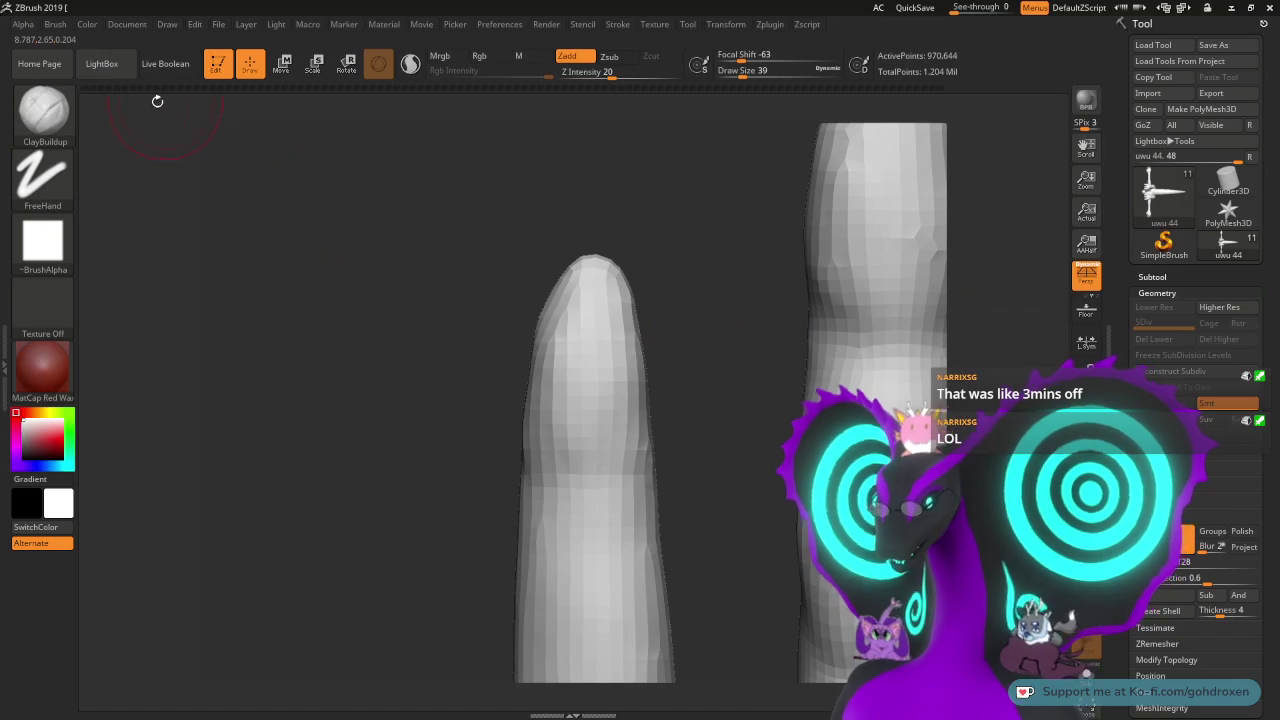
- Choose the Inflat brush and smooth the front of the index finger's tip segment
{"action": "left_click", "coordinate": [43, 110]}
{"action": "left_click", "coordinate": [324, 131]}
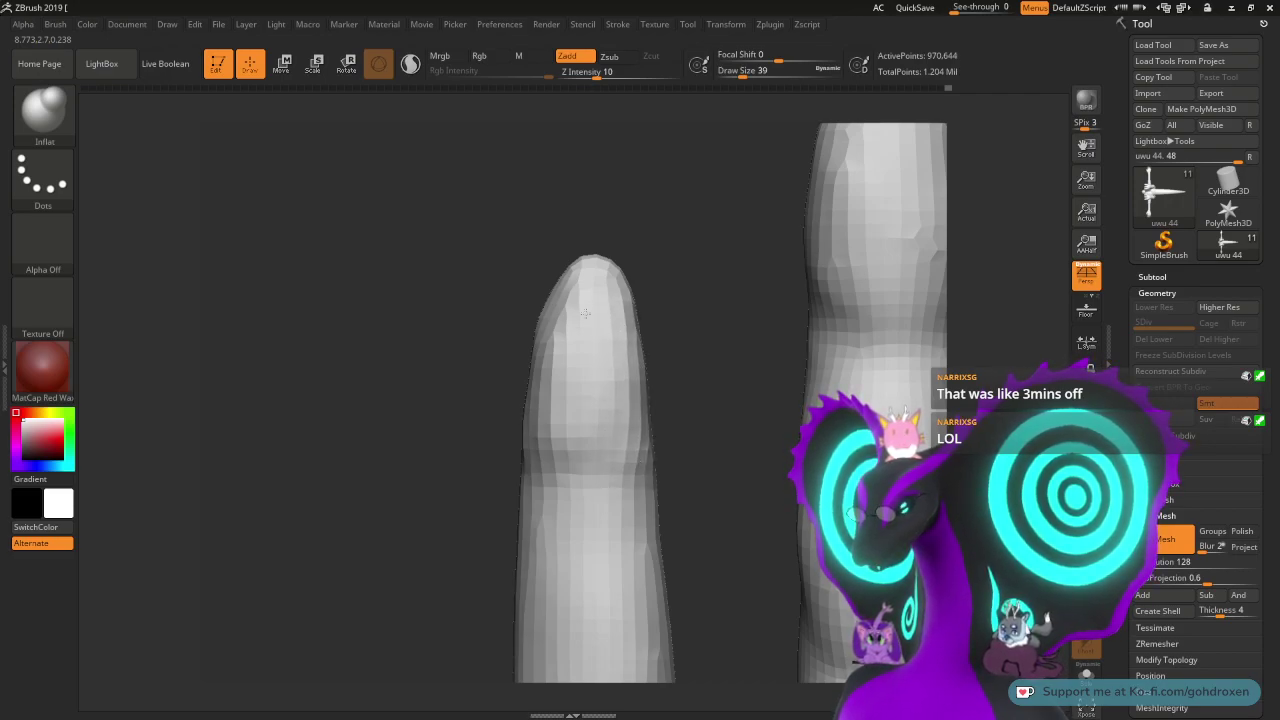
{"action": "left_click_drag", "start_coordinate": [720, 318], "coordinate": [616, 291]}
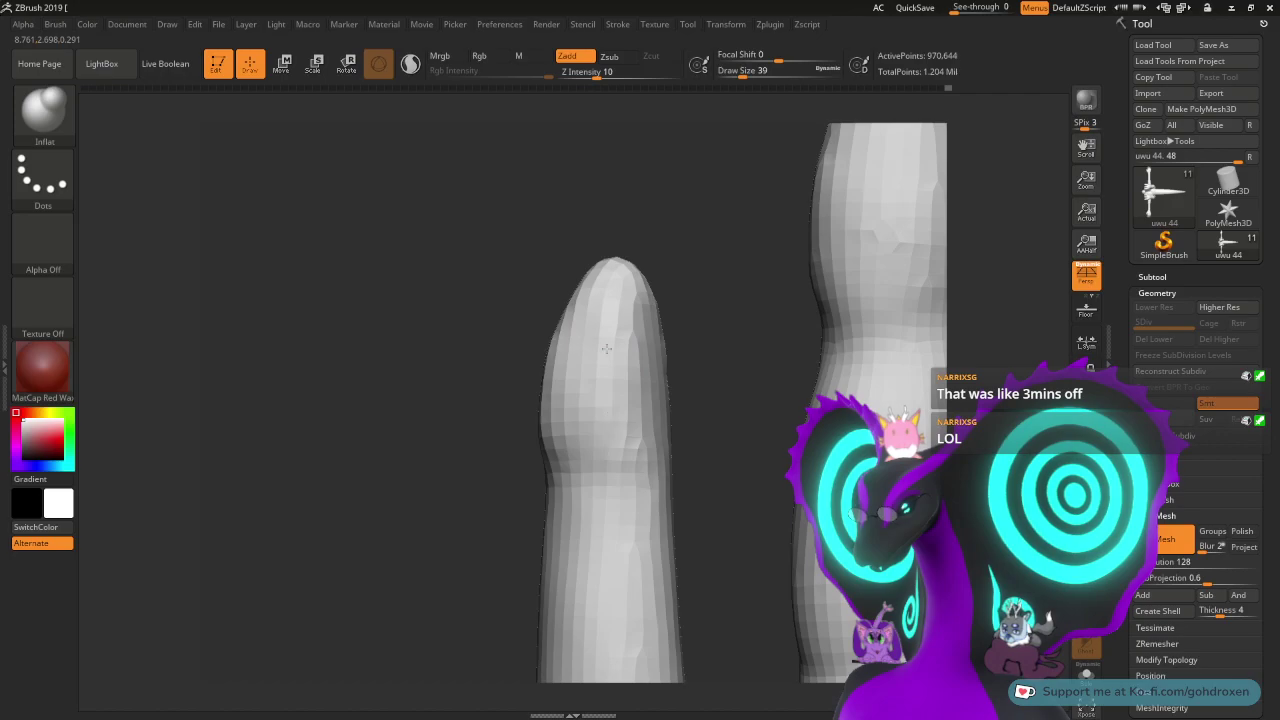
{"action": "left_click_drag", "start_coordinate": [732, 275], "coordinate": [700, 279]}
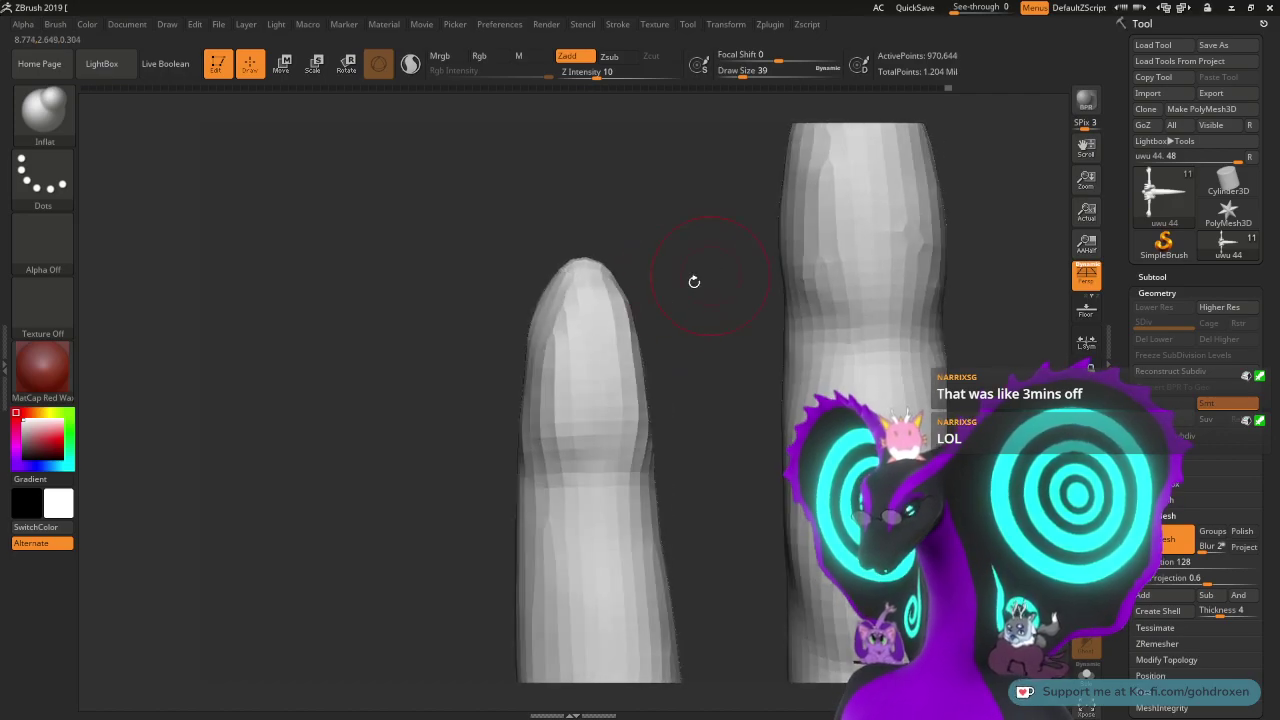
{"action": "mouse_move", "coordinate": [628, 326]}
{"action": "left_mouse_down", "text": "shift"}
{"action": "mouse_move", "coordinate": [594, 311]}
{"action": "mouse_move", "coordinate": [600, 330]}
{"action": "left_mouse_up", "text": "shift"}
- Carve the crease at the index finger's top joint with the DamStandard brush at draw size 39 and smooth around it
{"action": "left_click", "coordinate": [44, 112]}
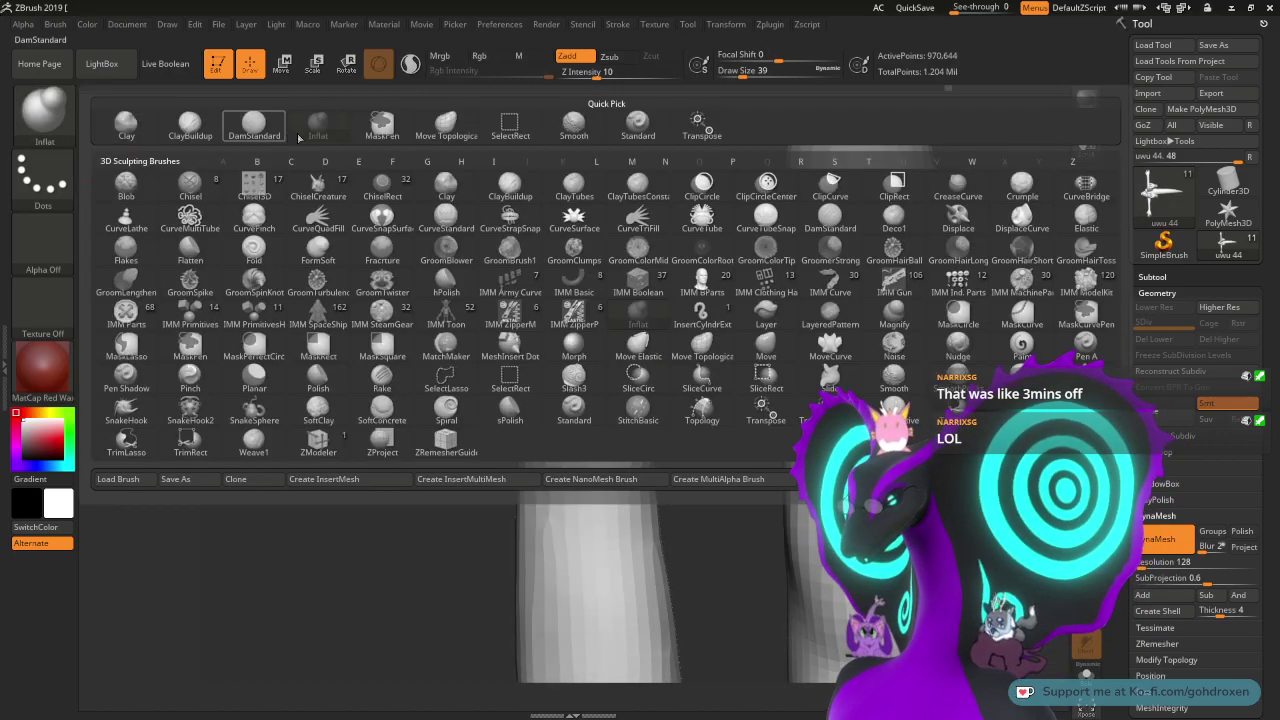
{"action": "left_click", "coordinate": [256, 125]}
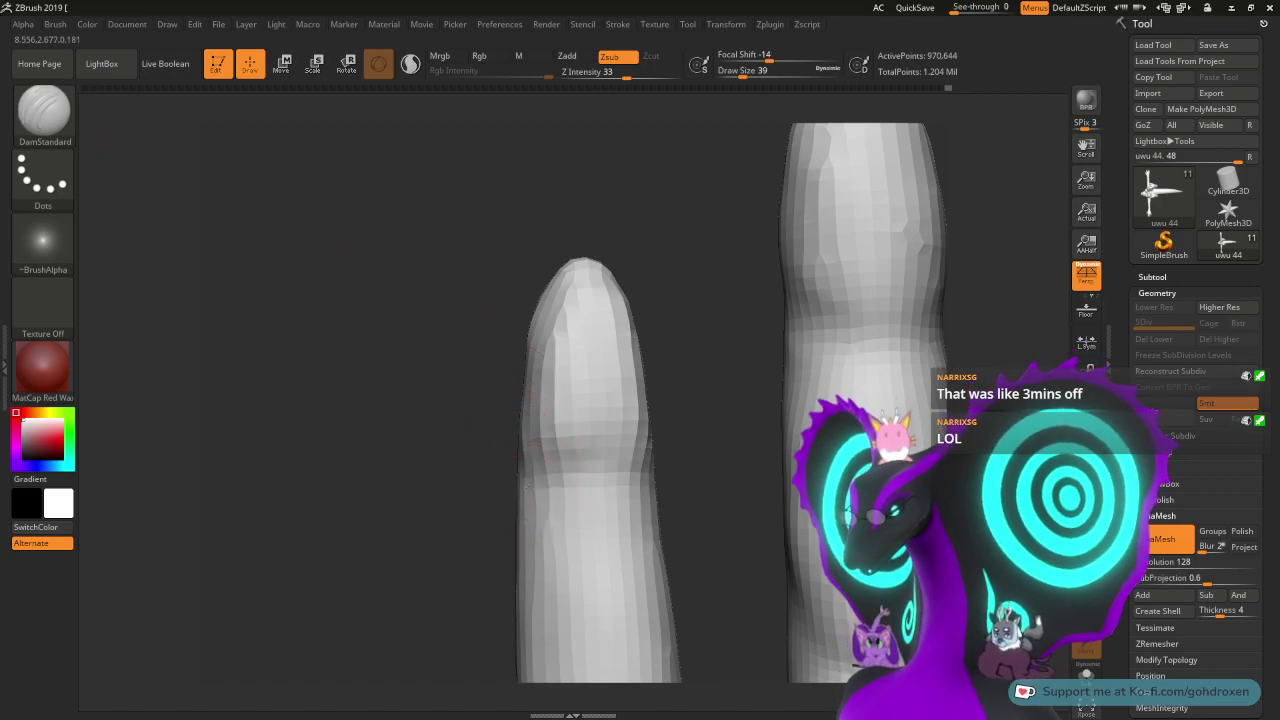
{"action": "mouse_move", "coordinate": [694, 434]}
{"action": "left_mouse_down"}
{"action": "mouse_move", "coordinate": [677, 374]}
{"action": "mouse_move", "coordinate": [680, 417]}
{"action": "mouse_move", "coordinate": [586, 417]}
{"action": "left_mouse_up"}
{"action": "mouse_move", "coordinate": [510, 425]}
{"action": "left_mouse_down"}
{"action": "mouse_move", "coordinate": [536, 441]}
{"action": "mouse_move", "coordinate": [615, 437]}
{"action": "mouse_move", "coordinate": [588, 445]}
{"action": "mouse_move", "coordinate": [508, 424]}
{"action": "left_mouse_up"}
{"action": "mouse_move", "coordinate": [602, 443]}
{"action": "left_mouse_down", "text": "shift"}
{"action": "mouse_move", "coordinate": [623, 409]}
{"action": "mouse_move", "coordinate": [624, 420]}
{"action": "mouse_move", "coordinate": [531, 448]}
{"action": "mouse_move", "coordinate": [573, 453]}
{"action": "mouse_move", "coordinate": [624, 432]}
{"action": "mouse_move", "coordinate": [606, 420]}
{"action": "mouse_move", "coordinate": [614, 469]}
{"action": "mouse_move", "coordinate": [559, 496]}
{"action": "left_mouse_up", "text": "shift"}
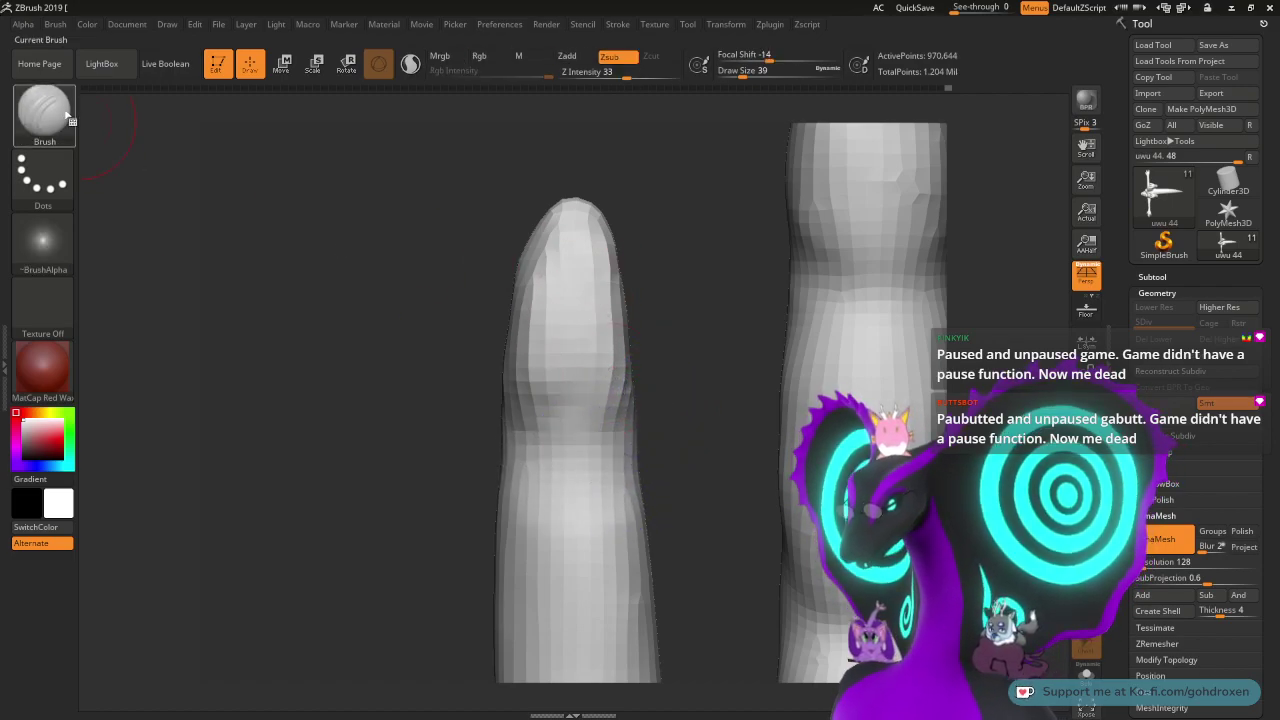
- Add clay with ClayBuildup to the index finger's tip segment just above the joint crease and smooth it toward the fingertip
{"action": "key", "text": "b"}
{"action": "key", "text": "c"}
{"action": "key", "text": "b"}
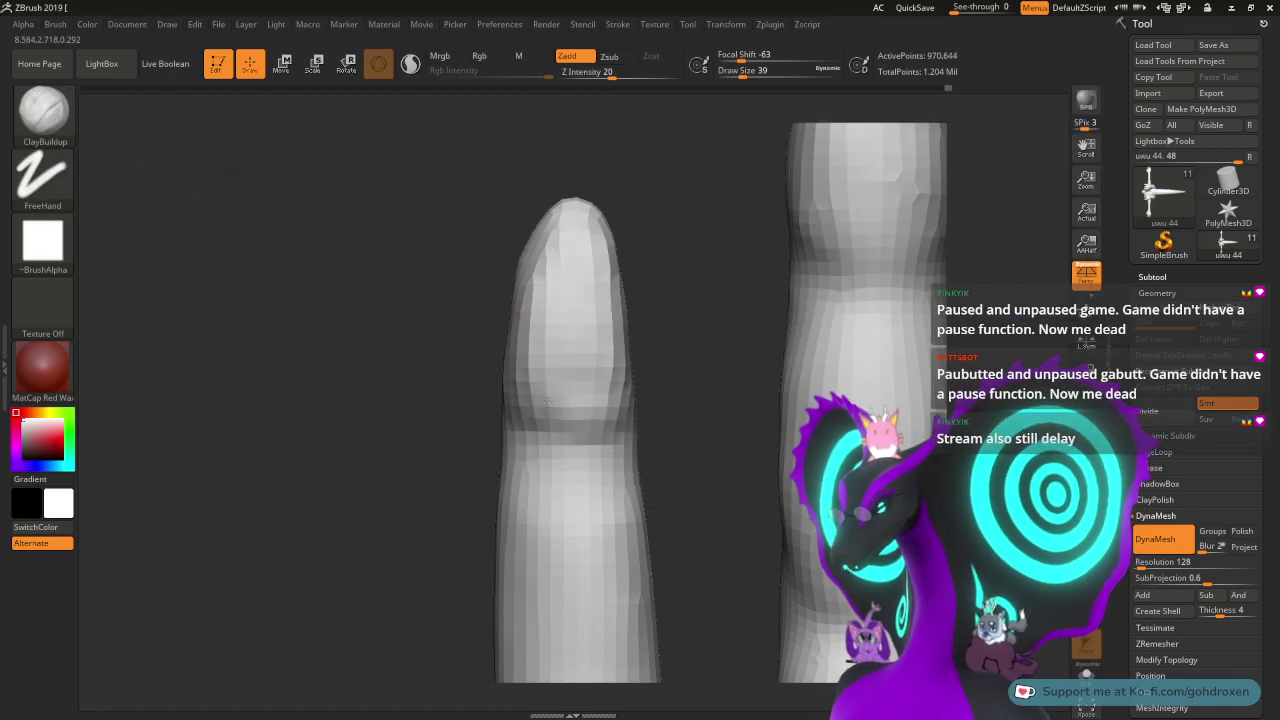
{"action": "left_click_drag", "start_coordinate": [660, 371], "coordinate": [690, 374]}
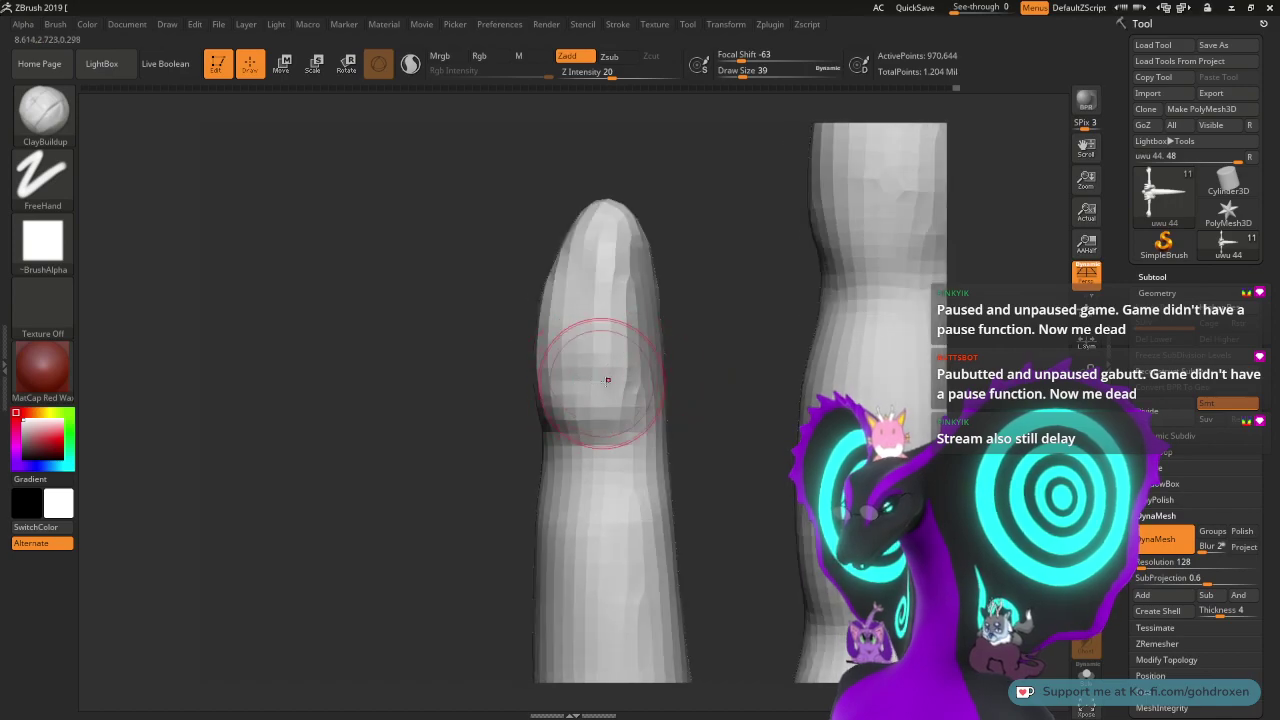
{"action": "left_click_drag", "start_coordinate": [586, 286], "coordinate": [580, 252], "text": "shift"}
{"action": "left_click_drag", "start_coordinate": [742, 318], "coordinate": [712, 312]}
{"action": "mouse_move", "coordinate": [606, 294]}
{"action": "left_mouse_down", "text": "shift"}
{"action": "mouse_move", "coordinate": [592, 268]}
{"action": "mouse_move", "coordinate": [600, 400]}
{"action": "left_mouse_up", "text": "shift"}
{"action": "mouse_move", "coordinate": [691, 306]}
{"action": "left_mouse_down"}
{"action": "mouse_move", "coordinate": [745, 308]}
{"action": "mouse_move", "coordinate": [690, 308]}
{"action": "left_mouse_up"}
{"action": "left_click_drag", "start_coordinate": [596, 300], "coordinate": [572, 392], "text": "shift"}
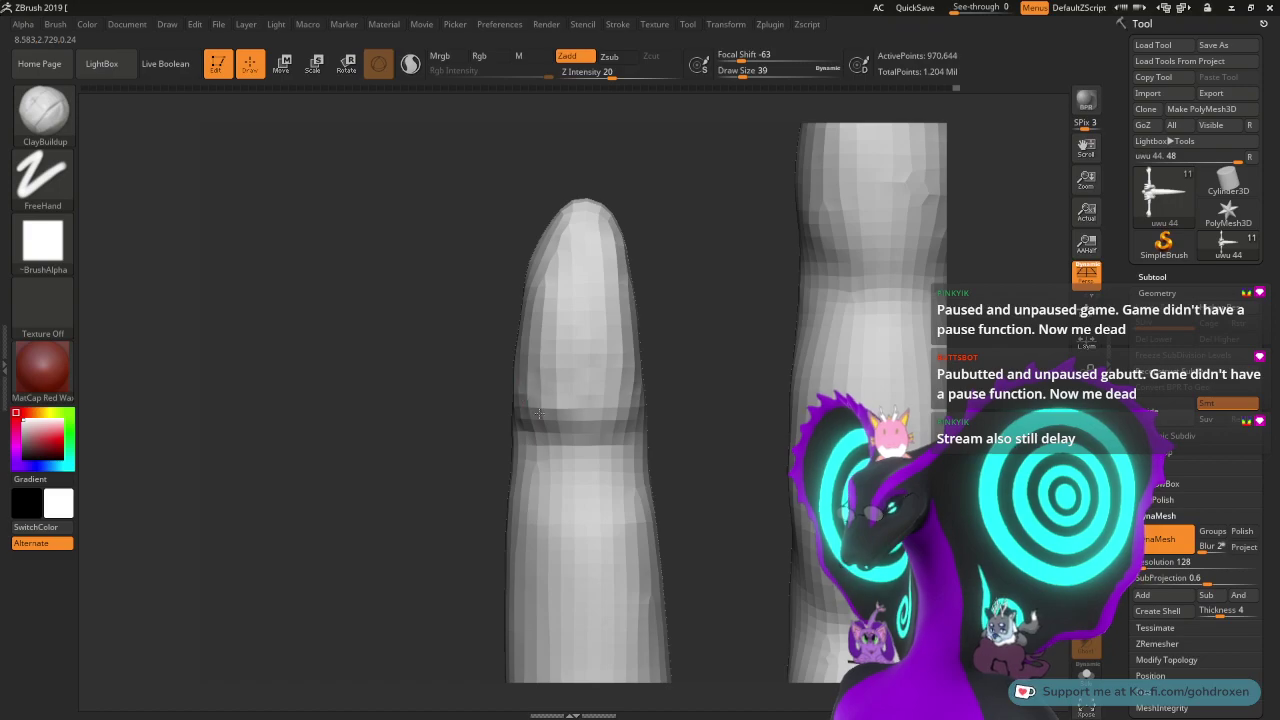
- Build up the front of the index finger's middle segment with ClayBuildup at draw size 39
{"action": "mouse_move", "coordinate": [694, 381]}
{"action": "left_mouse_down"}
{"action": "mouse_move", "coordinate": [715, 378]}
{"action": "mouse_move", "coordinate": [677, 375]}
{"action": "left_mouse_up"}
{"action": "left_click_drag", "start_coordinate": [686, 429], "coordinate": [692, 287], "text": "alt"}
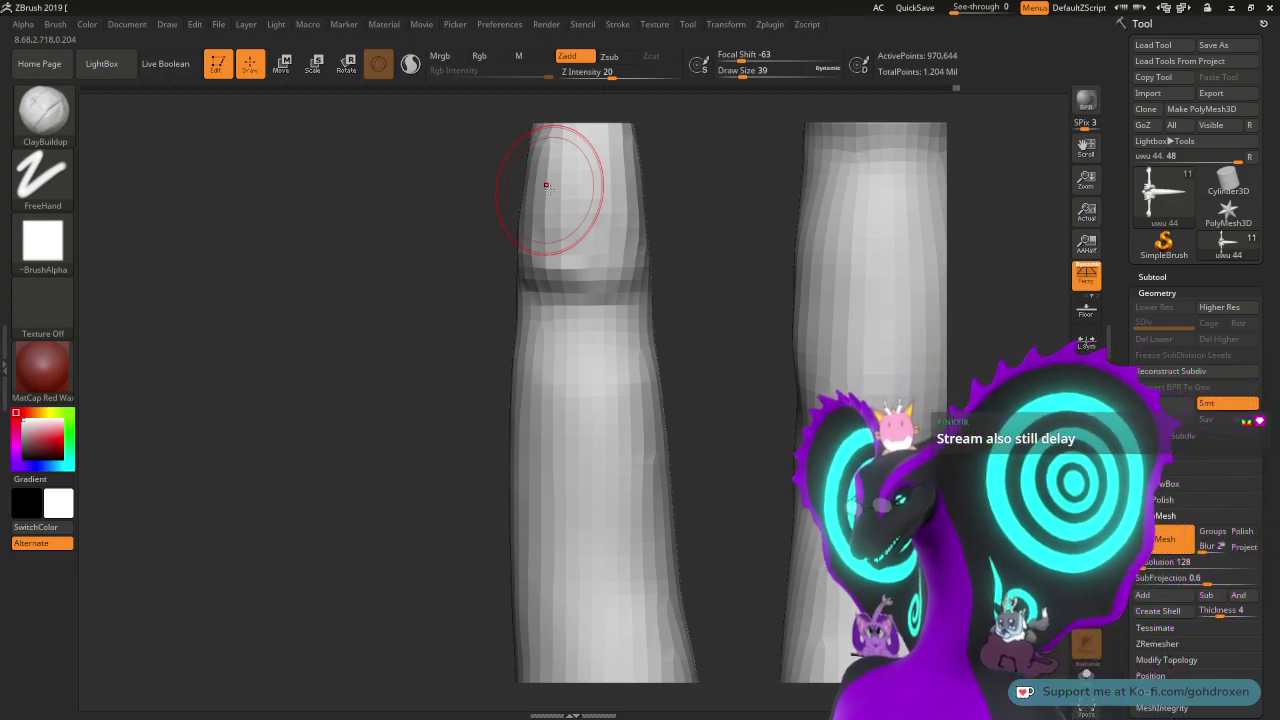
{"action": "left_click_drag", "start_coordinate": [449, 451], "coordinate": [394, 343]}
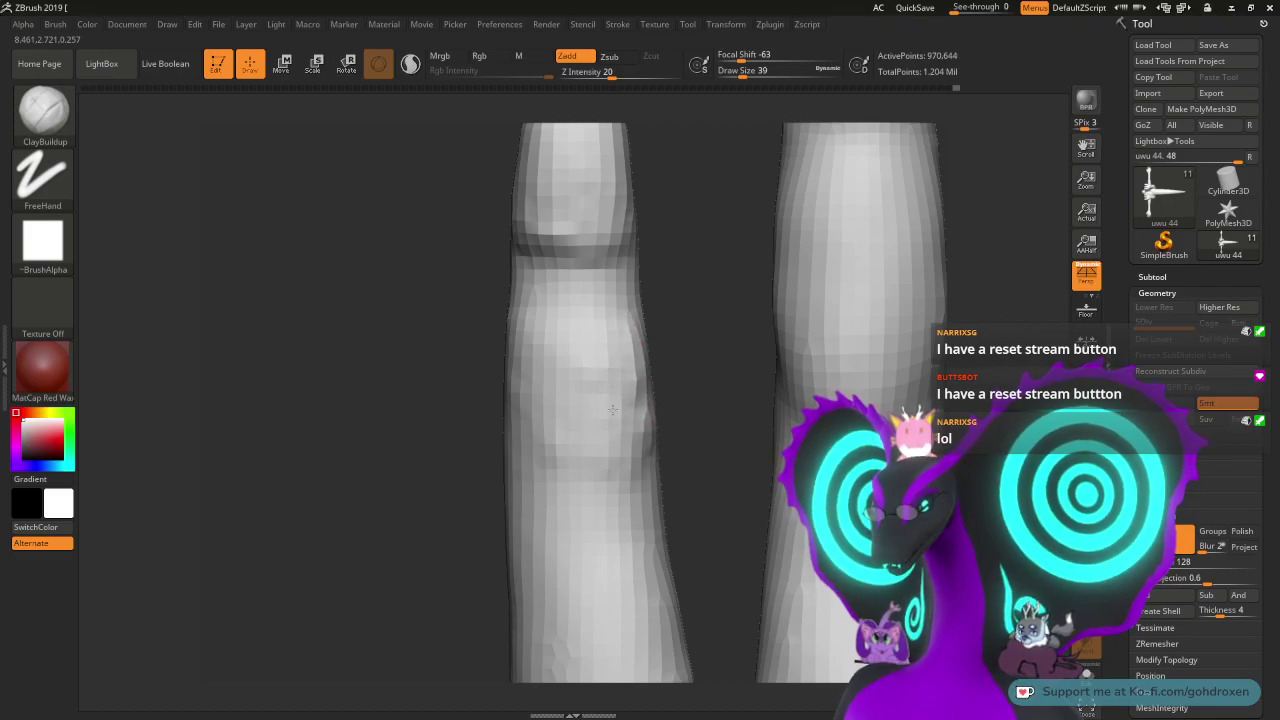
{"action": "mouse_move", "coordinate": [543, 430]}
{"action": "left_mouse_down"}
{"action": "mouse_move", "coordinate": [534, 340]}
{"action": "mouse_move", "coordinate": [524, 425]}
{"action": "mouse_move", "coordinate": [514, 353]}
{"action": "left_mouse_up"}
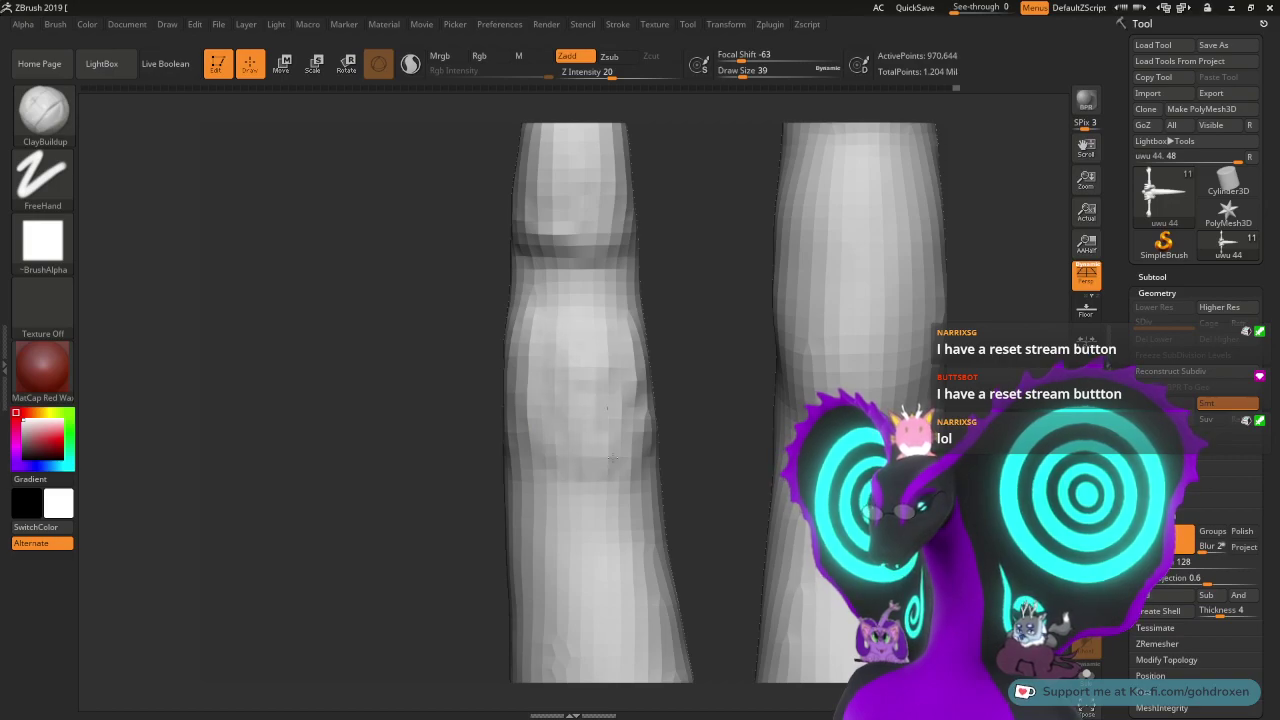
{"action": "mouse_move", "coordinate": [630, 410]}
{"action": "left_mouse_down"}
{"action": "mouse_move", "coordinate": [622, 480]}
{"action": "mouse_move", "coordinate": [578, 500]}
{"action": "mouse_move", "coordinate": [528, 477]}
{"action": "left_mouse_up"}
- Extend the clay along both sides of the index finger's middle segment down to the next joint
{"action": "left_click_drag", "start_coordinate": [414, 470], "coordinate": [363, 466], "text": "alt"}
{"action": "mouse_move", "coordinate": [639, 304]}
{"action": "left_mouse_down", "text": "alt"}
{"action": "mouse_move", "coordinate": [628, 346]}
{"action": "mouse_move", "coordinate": [606, 348]}
{"action": "left_mouse_up", "text": "alt"}
{"action": "mouse_move", "coordinate": [566, 350]}
{"action": "left_mouse_down"}
{"action": "mouse_move", "coordinate": [582, 455]}
{"action": "mouse_move", "coordinate": [574, 360]}
{"action": "mouse_move", "coordinate": [480, 508]}
{"action": "left_mouse_up"}
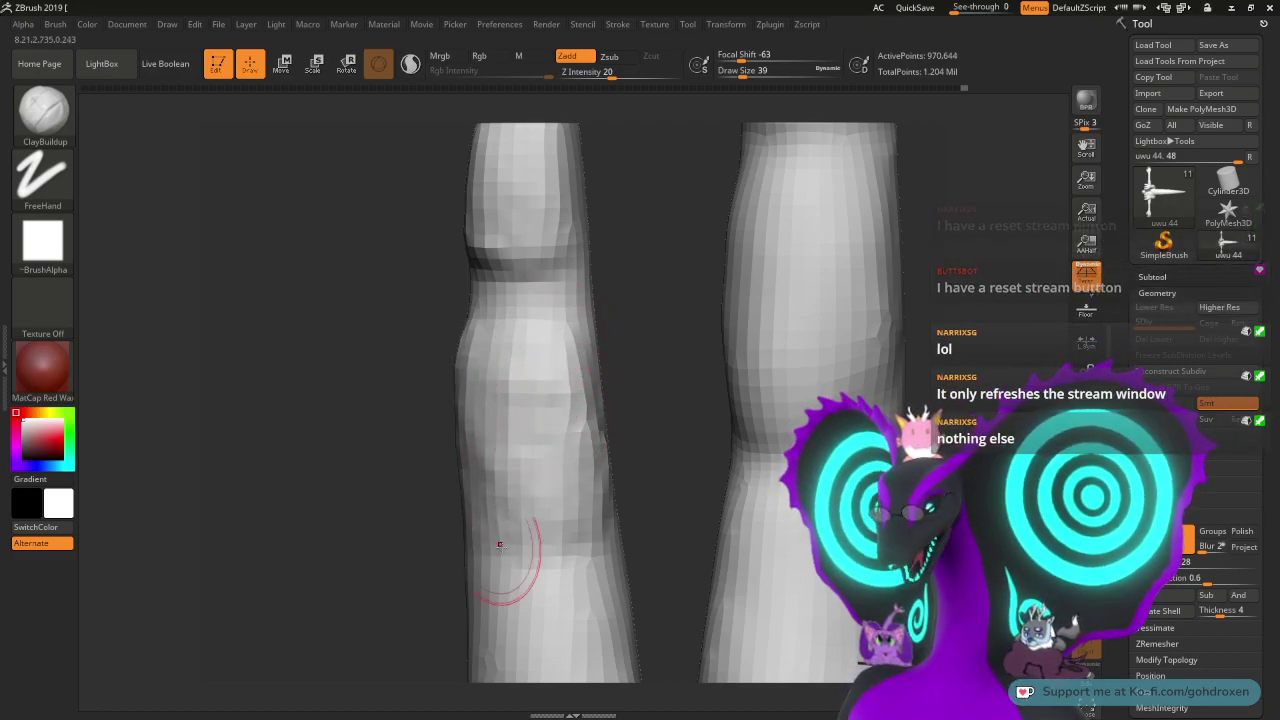
{"action": "left_click_drag", "start_coordinate": [573, 350], "coordinate": [586, 498]}
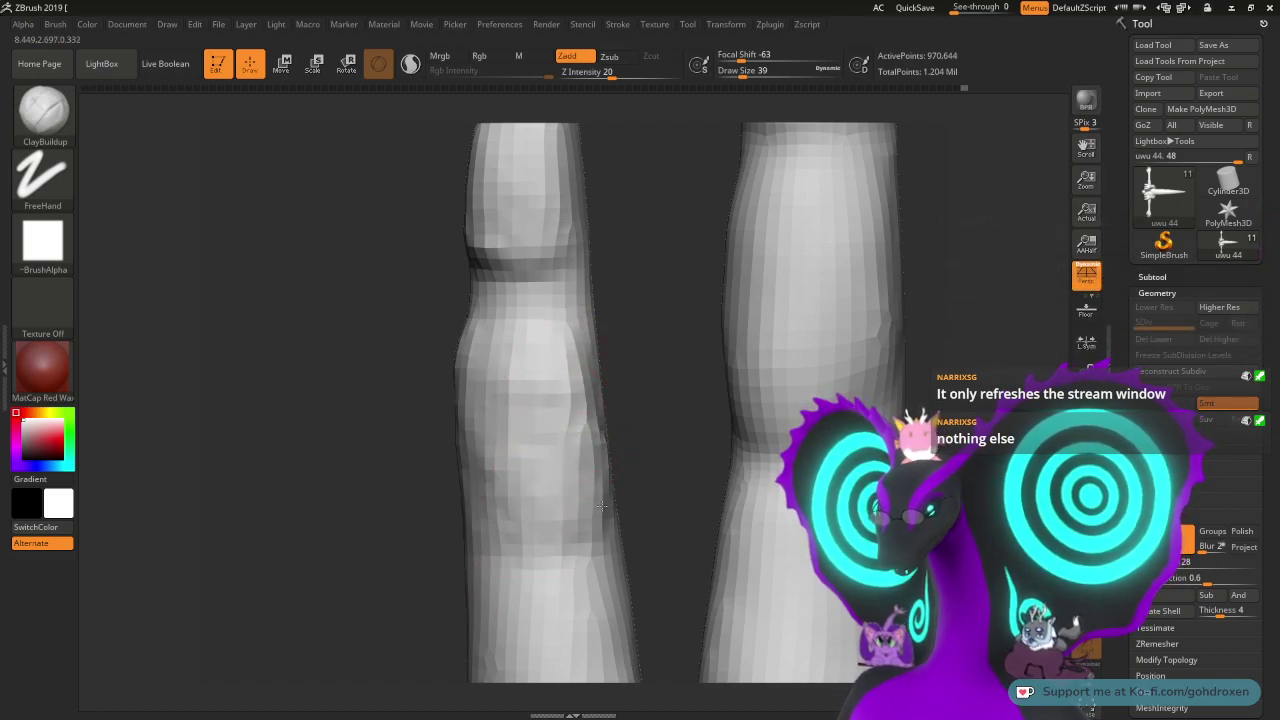
{"action": "left_click_drag", "start_coordinate": [480, 370], "coordinate": [468, 520]}
- Smooth the clay strokes across the index finger's middle segment and along its sides
{"action": "left_click_drag", "start_coordinate": [636, 329], "coordinate": [652, 326]}
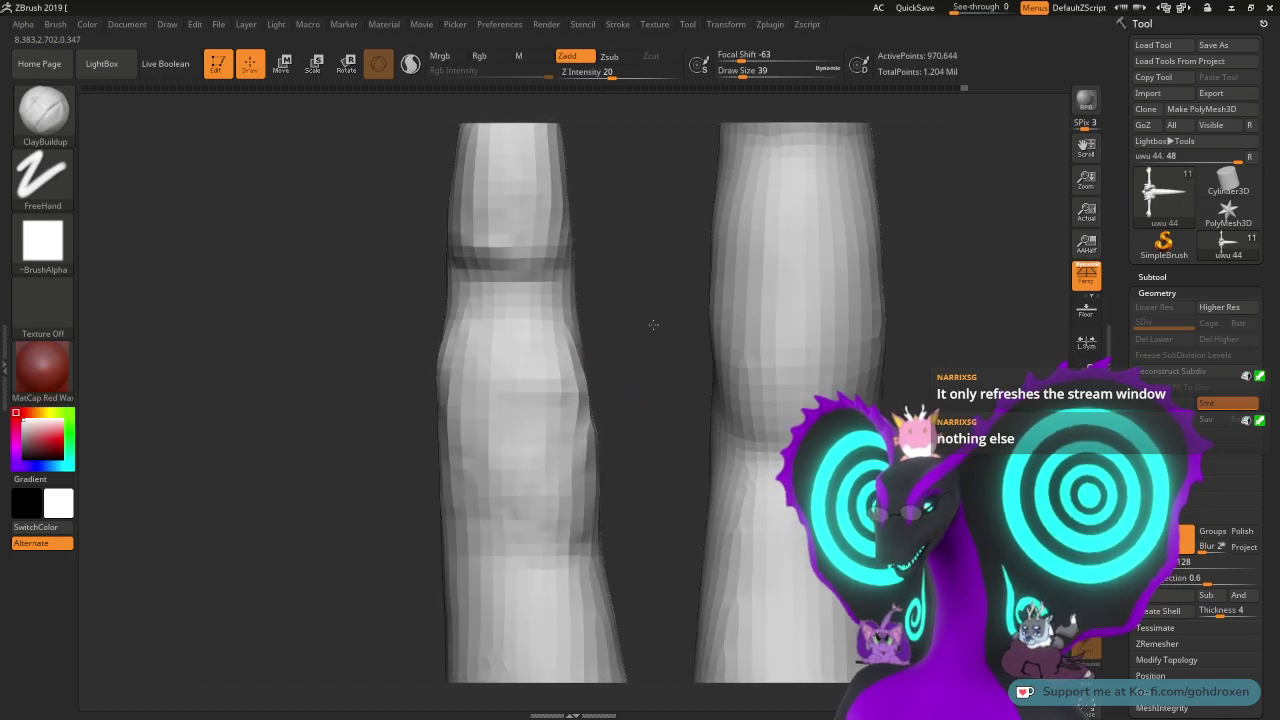
{"action": "mouse_move", "coordinate": [633, 395]}
{"action": "left_mouse_down"}
{"action": "mouse_move", "coordinate": [610, 384]}
{"action": "mouse_move", "coordinate": [602, 519]}
{"action": "left_mouse_up"}
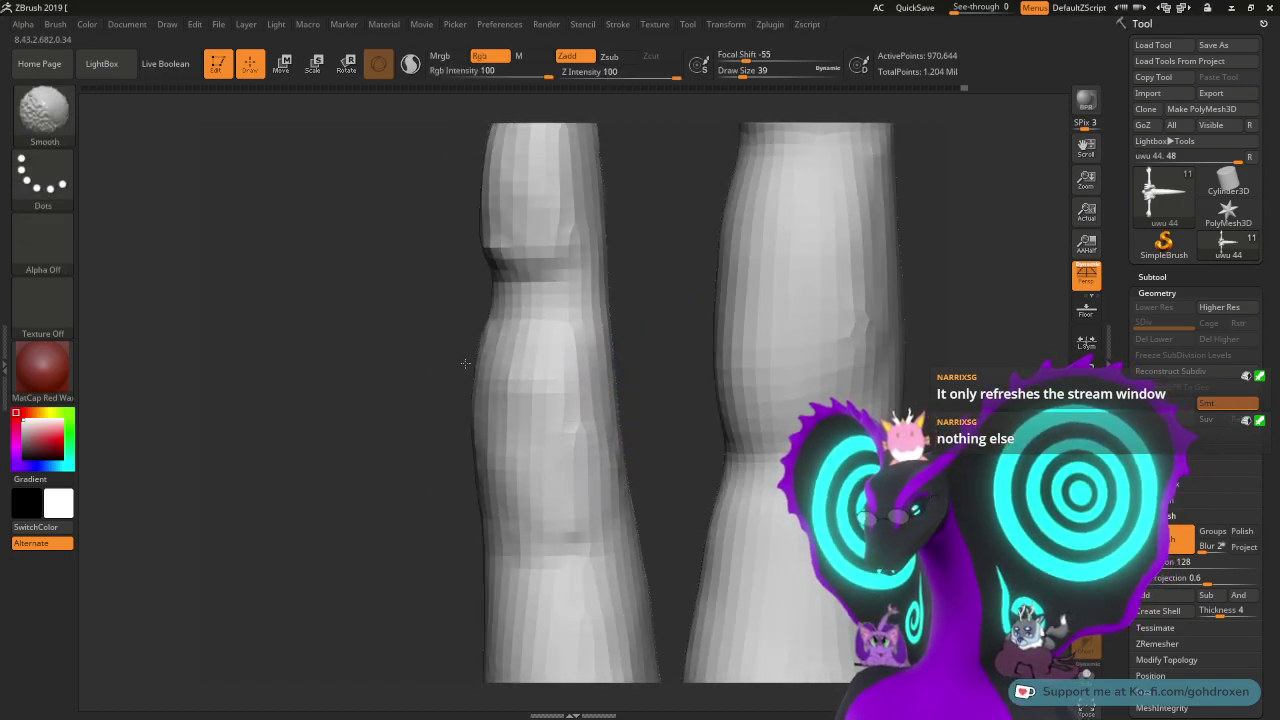
{"action": "left_click_drag", "start_coordinate": [640, 346], "coordinate": [631, 340]}
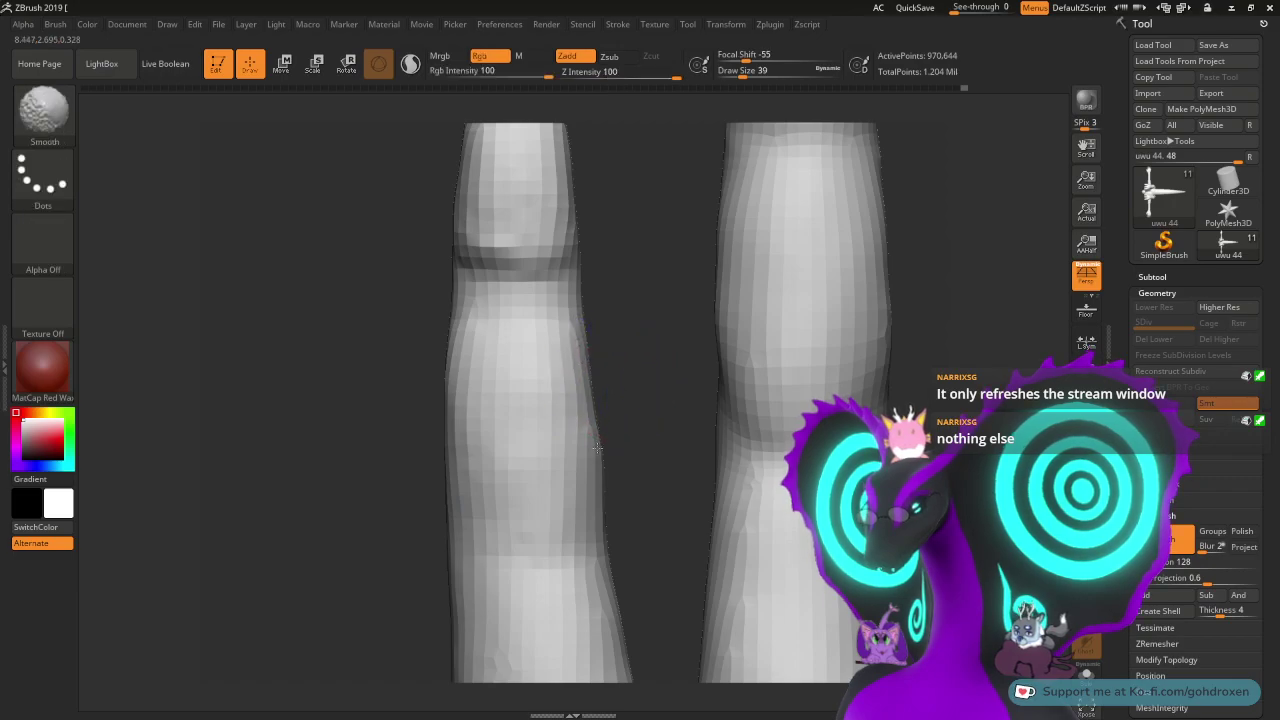
- Add clay to the upper part of the index finger's middle segment just below the joint crease and smooth it
{"action": "mouse_move", "coordinate": [632, 300]}
{"action": "left_mouse_down"}
{"action": "mouse_move", "coordinate": [637, 375]}
{"action": "mouse_move", "coordinate": [545, 382]}
{"action": "mouse_move", "coordinate": [637, 386]}
{"action": "mouse_move", "coordinate": [645, 371]}
{"action": "left_mouse_up"}
{"action": "mouse_move", "coordinate": [564, 399]}
{"action": "left_mouse_down", "text": "shift"}
{"action": "mouse_move", "coordinate": [556, 375]}
{"action": "mouse_move", "coordinate": [506, 378]}
{"action": "mouse_move", "coordinate": [574, 388]}
{"action": "left_mouse_up", "text": "shift"}
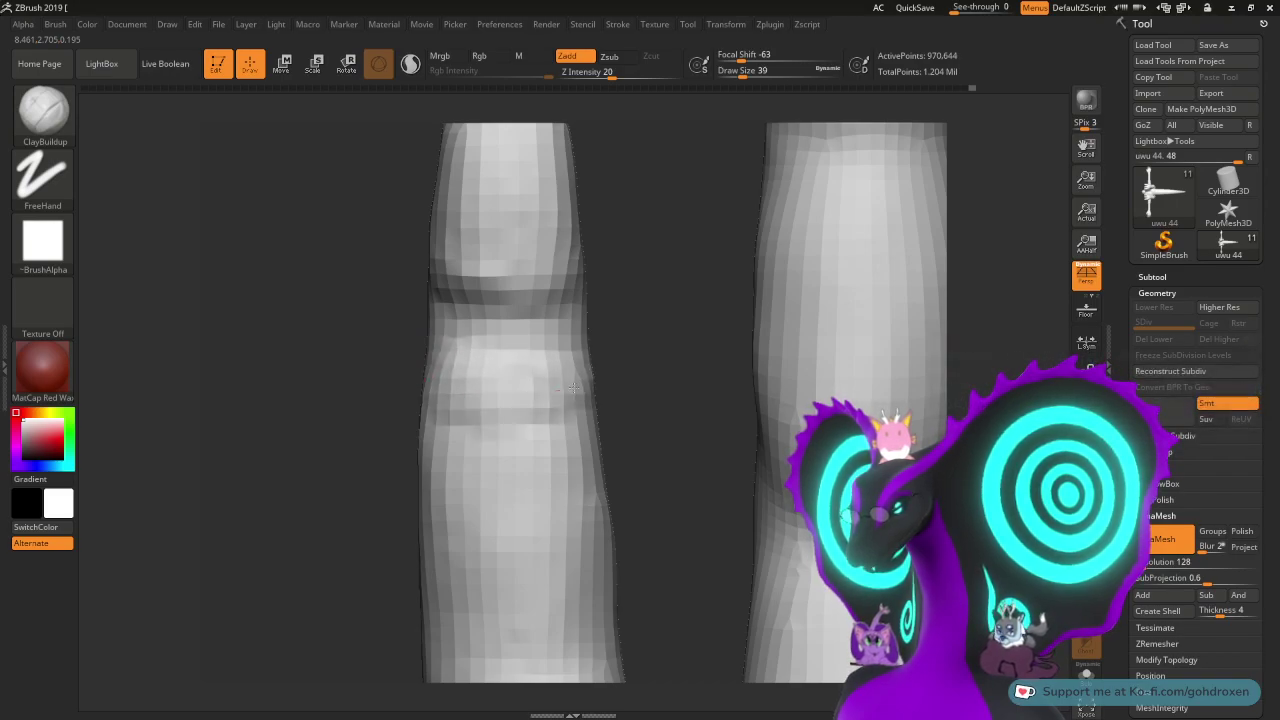
{"action": "mouse_move", "coordinate": [498, 413]}
{"action": "left_mouse_down"}
{"action": "mouse_move", "coordinate": [474, 430]}
{"action": "mouse_move", "coordinate": [554, 428]}
{"action": "left_mouse_up"}
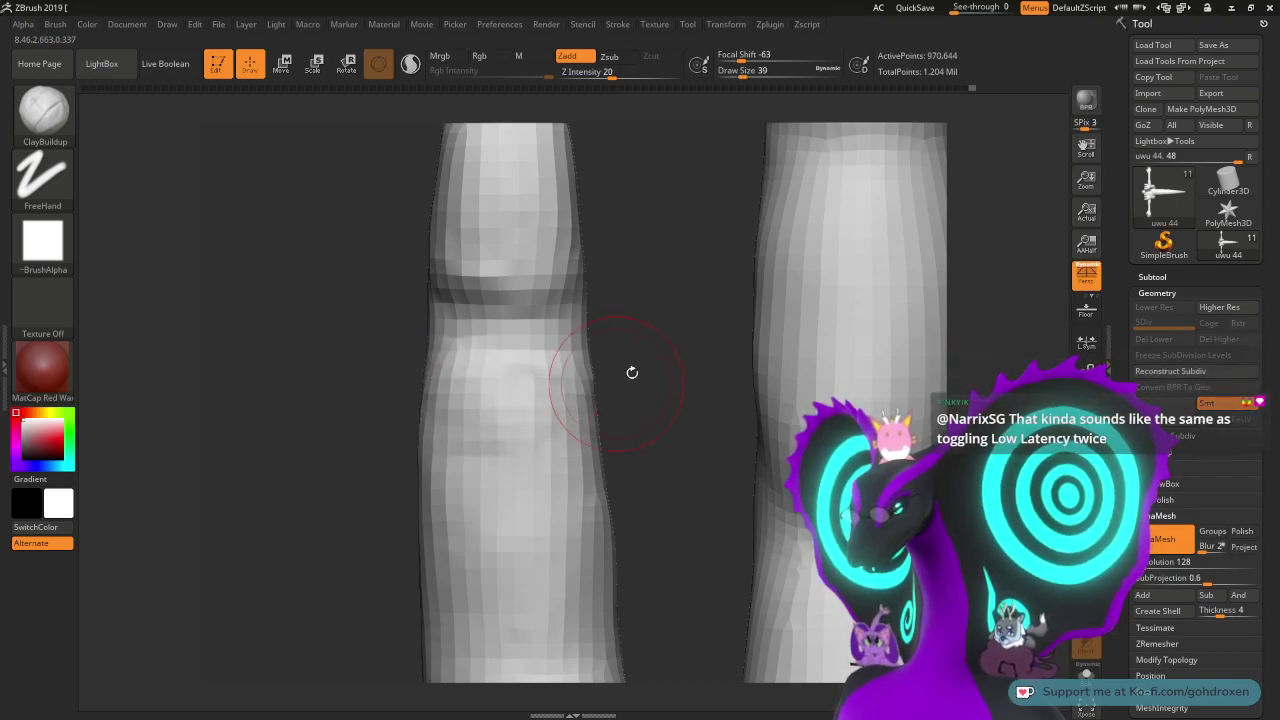
{"action": "mouse_move", "coordinate": [632, 373]}
{"action": "left_mouse_down"}
{"action": "mouse_move", "coordinate": [590, 388]}
{"action": "mouse_move", "coordinate": [560, 465]}
{"action": "mouse_move", "coordinate": [478, 440]}
{"action": "mouse_move", "coordinate": [448, 533]}
{"action": "left_mouse_up"}
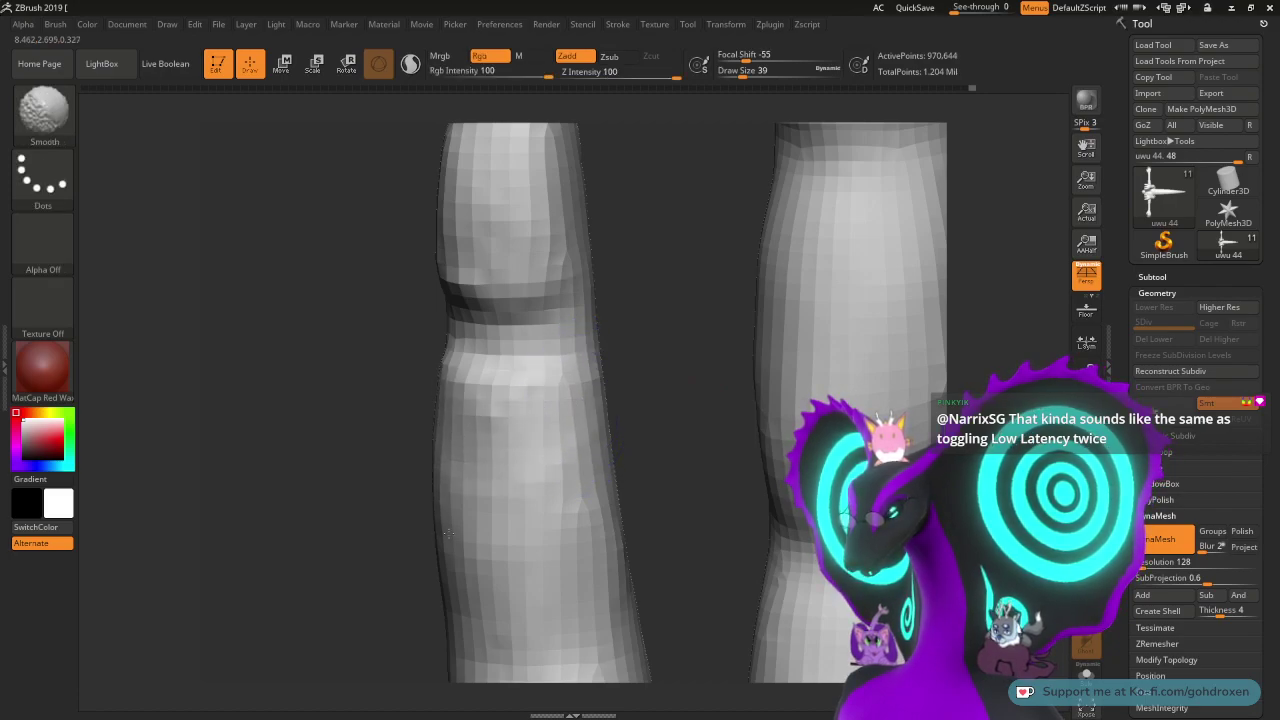
{"action": "mouse_move", "coordinate": [620, 343]}
{"action": "left_mouse_down"}
{"action": "mouse_move", "coordinate": [666, 326]}
{"action": "mouse_move", "coordinate": [638, 340]}
{"action": "left_mouse_up"}
{"action": "mouse_move", "coordinate": [550, 406]}
{"action": "left_mouse_down", "text": "shift"}
{"action": "mouse_move", "coordinate": [508, 408]}
{"action": "mouse_move", "coordinate": [549, 414]}
{"action": "mouse_move", "coordinate": [569, 509]}
{"action": "mouse_move", "coordinate": [549, 383]}
{"action": "mouse_move", "coordinate": [425, 397]}
{"action": "left_mouse_up", "text": "shift"}
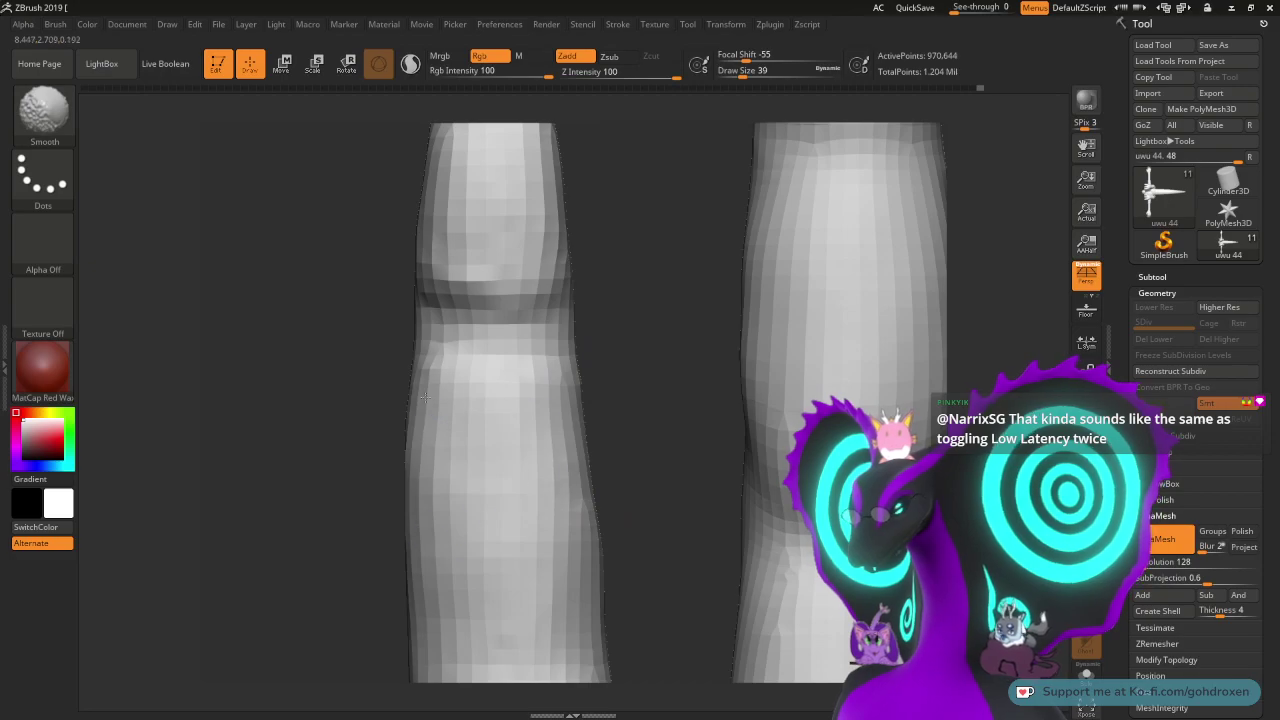
- Carve a curved crease across the index finger's middle joint with DamStandard at draw size 17, undoing and redrawing the first attempt
{"action": "mouse_move", "coordinate": [640, 366]}
{"action": "left_mouse_down"}
{"action": "mouse_move", "coordinate": [616, 385]}
{"action": "mouse_move", "coordinate": [540, 315]}
{"action": "left_mouse_up"}
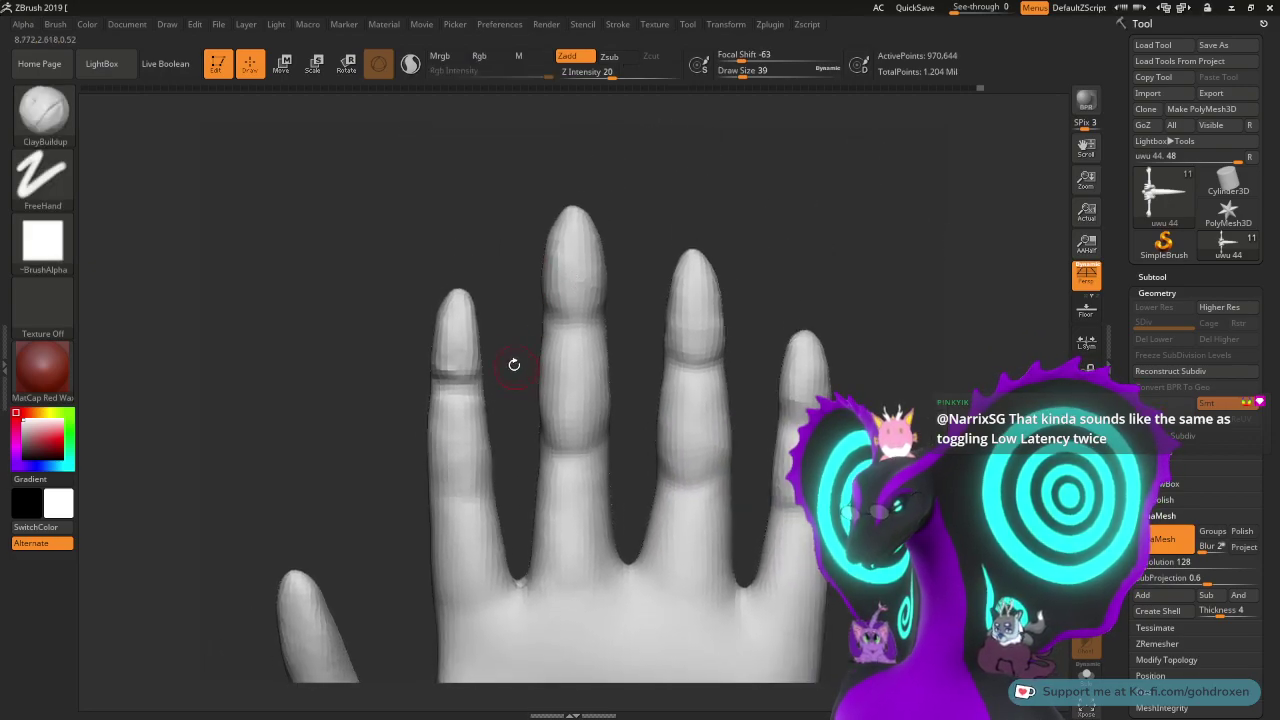
{"action": "left_click_drag", "start_coordinate": [514, 364], "coordinate": [550, 388]}
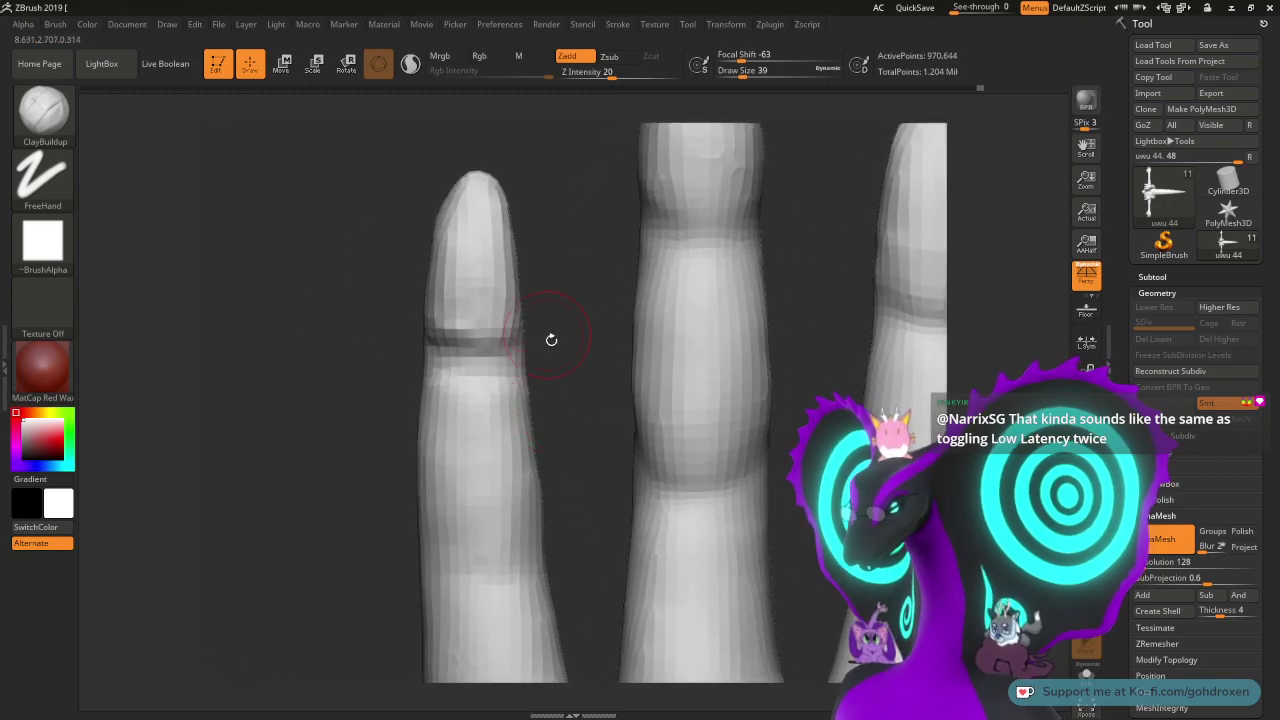
{"action": "left_click_drag", "start_coordinate": [551, 340], "coordinate": [414, 251]}
{"action": "key", "text": "b"}
{"action": "key", "text": "d"}
{"action": "key", "text": "s"}
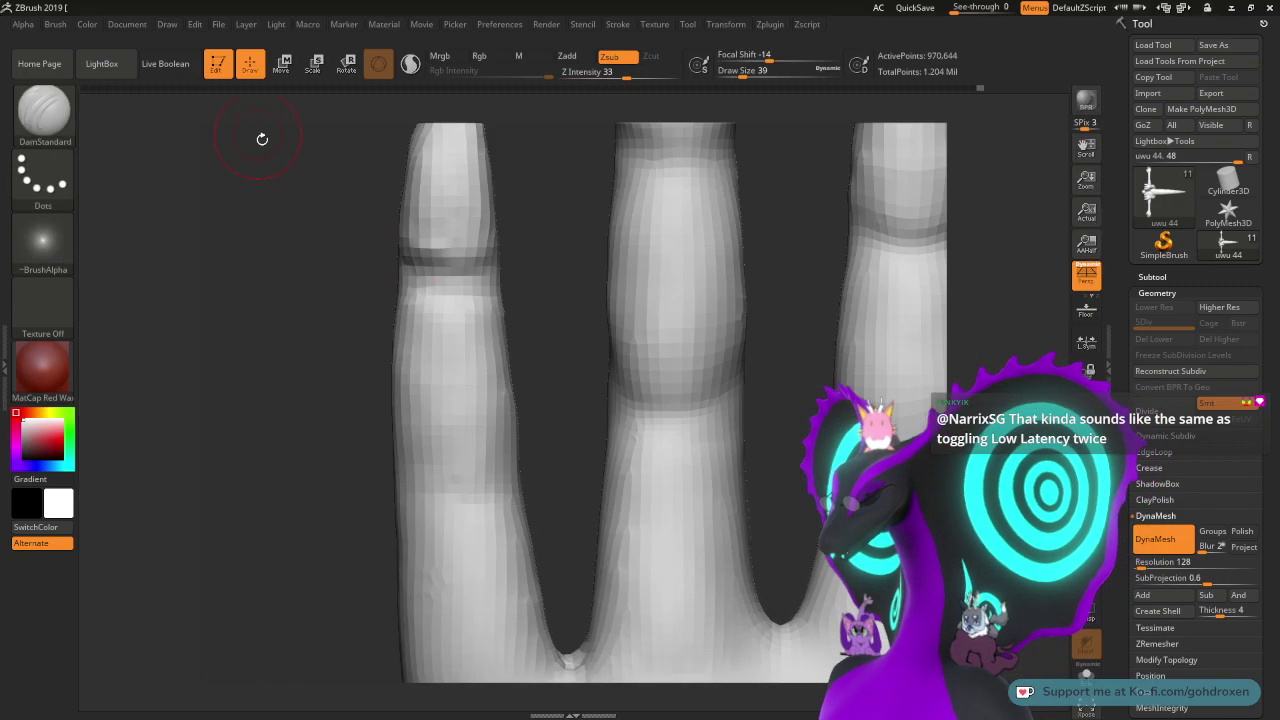
{"action": "key", "text": "space"}
{"action": "mouse_move", "coordinate": [412, 490]}
{"action": "left_mouse_down"}
{"action": "mouse_move", "coordinate": [401, 491]}
{"action": "mouse_move", "coordinate": [452, 497]}
{"action": "mouse_move", "coordinate": [526, 455]}
{"action": "left_mouse_up"}
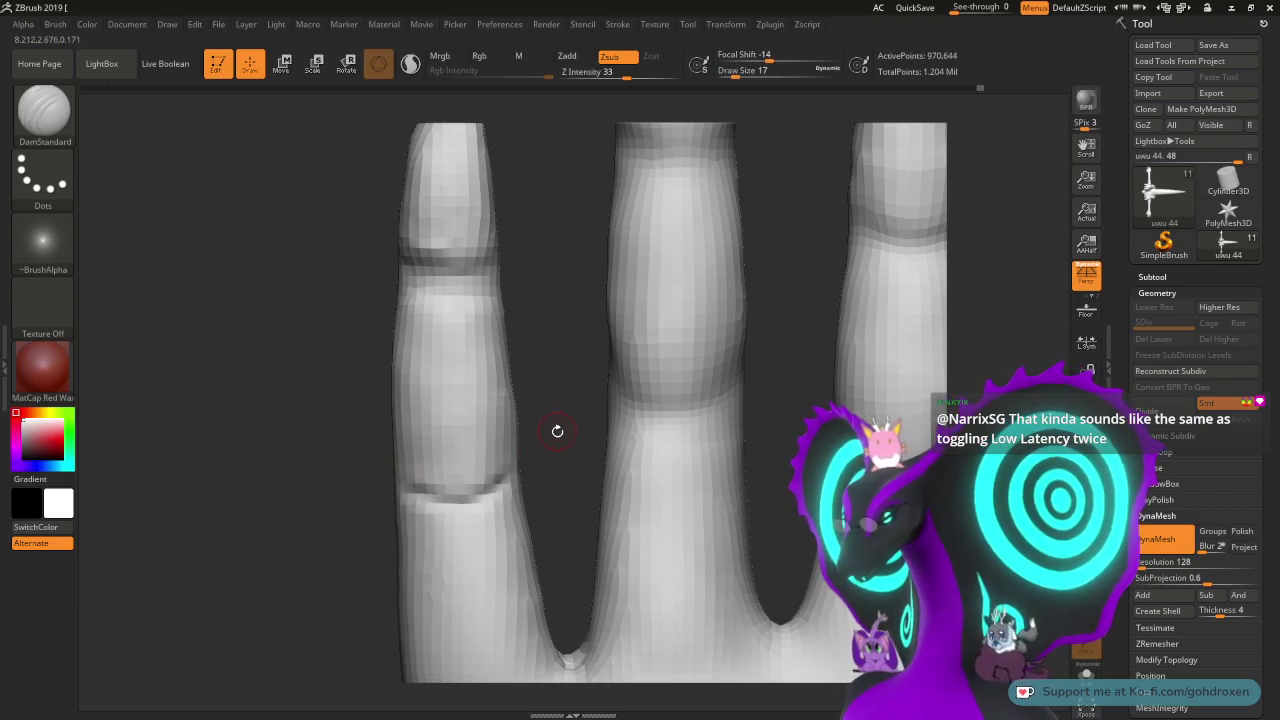
{"action": "key", "text": "ctrl+z"}
{"action": "mouse_move", "coordinate": [399, 487]}
{"action": "left_mouse_down"}
{"action": "mouse_move", "coordinate": [452, 499]}
{"action": "mouse_move", "coordinate": [532, 456]}
{"action": "mouse_move", "coordinate": [544, 428]}
{"action": "left_mouse_up"}
- Smooth the area below the index finger's middle joint crease and retrace the crease with DamStandard
{"action": "left_click_drag", "start_coordinate": [400, 449], "coordinate": [488, 456], "text": "shift"}
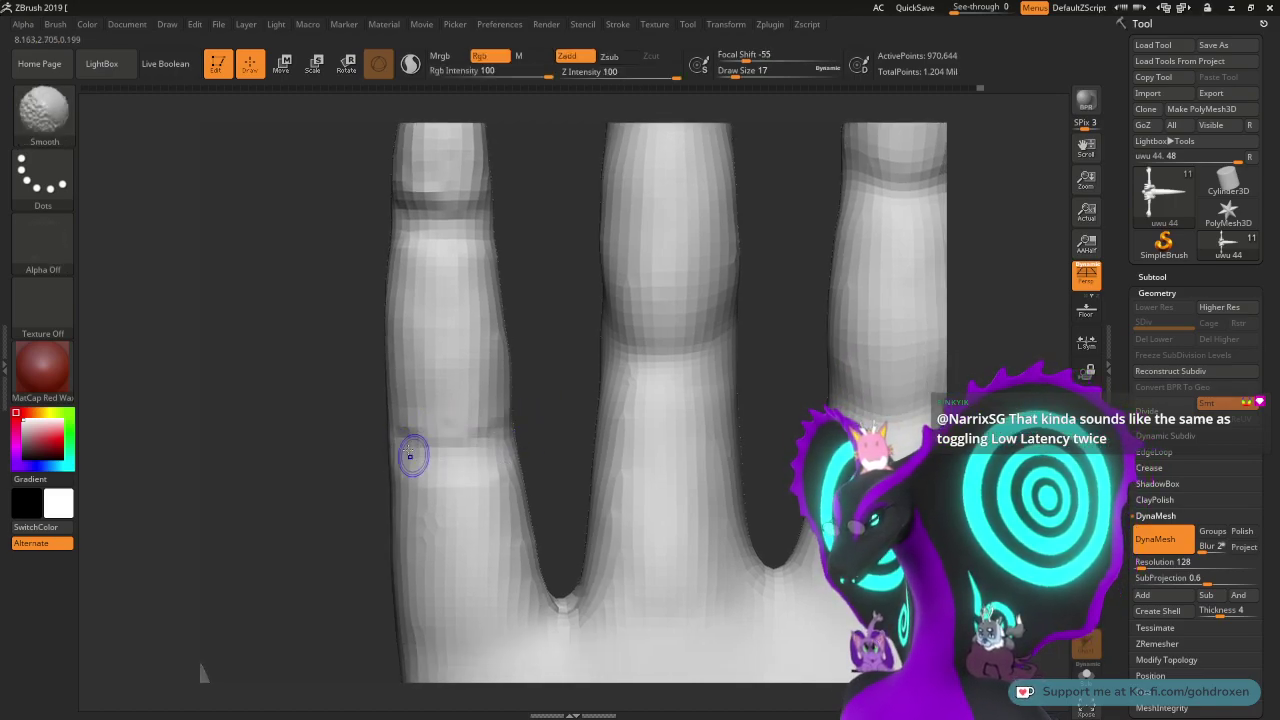
{"action": "mouse_move", "coordinate": [410, 457]}
{"action": "left_mouse_down", "text": "shift"}
{"action": "mouse_move", "coordinate": [508, 450]}
{"action": "mouse_move", "coordinate": [447, 444]}
{"action": "left_mouse_up", "text": "shift"}
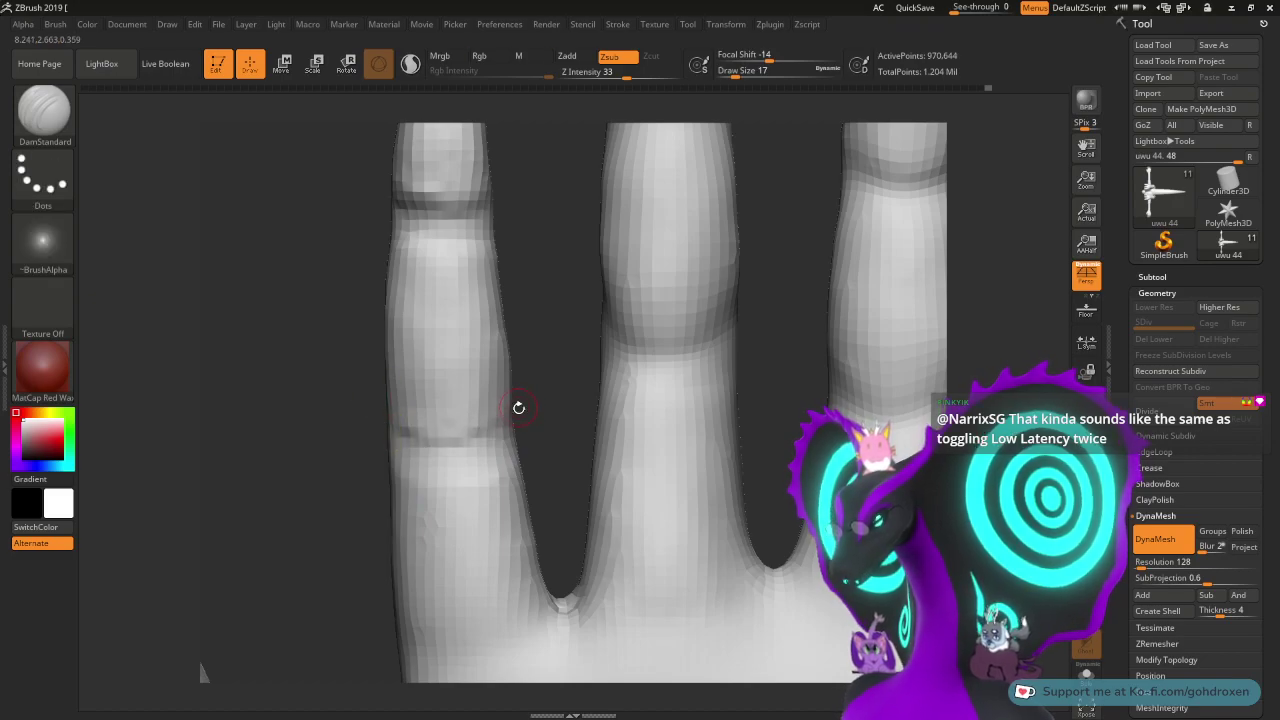
{"action": "mouse_move", "coordinate": [519, 408]}
{"action": "left_mouse_down"}
{"action": "mouse_move", "coordinate": [585, 415]}
{"action": "mouse_move", "coordinate": [525, 412]}
{"action": "left_mouse_up"}
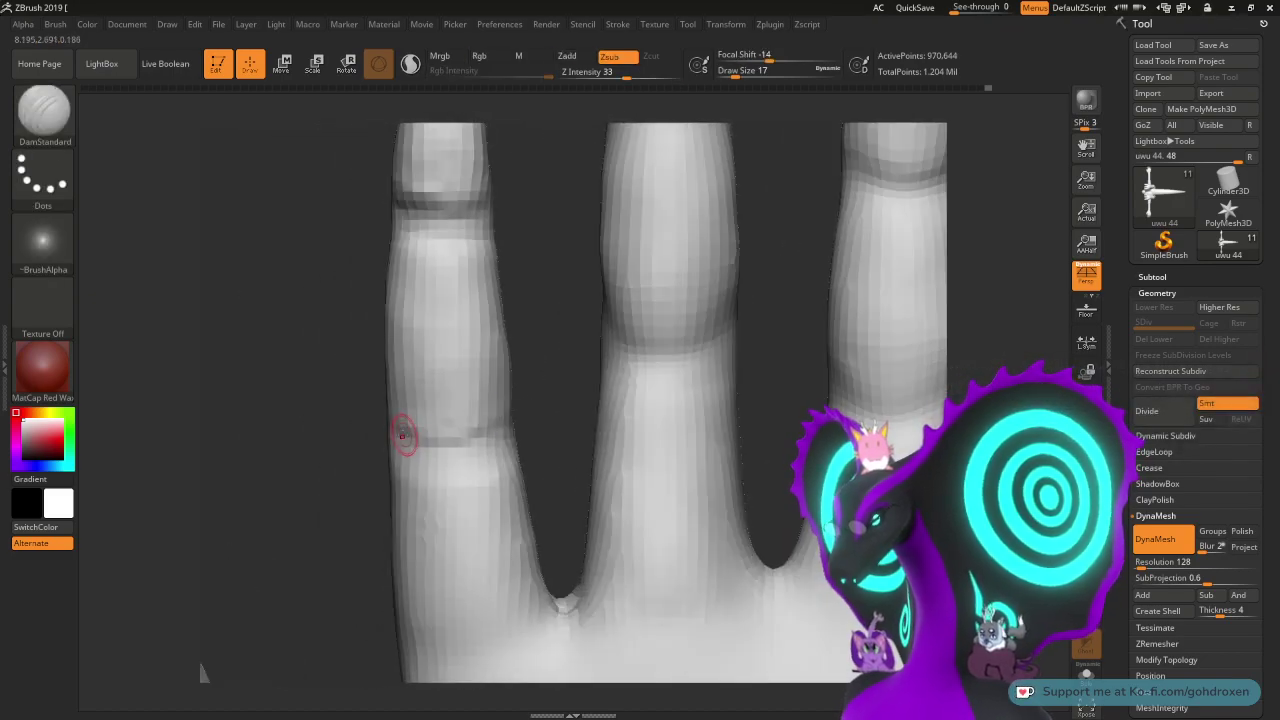
{"action": "left_click_drag", "start_coordinate": [432, 450], "coordinate": [514, 418]}
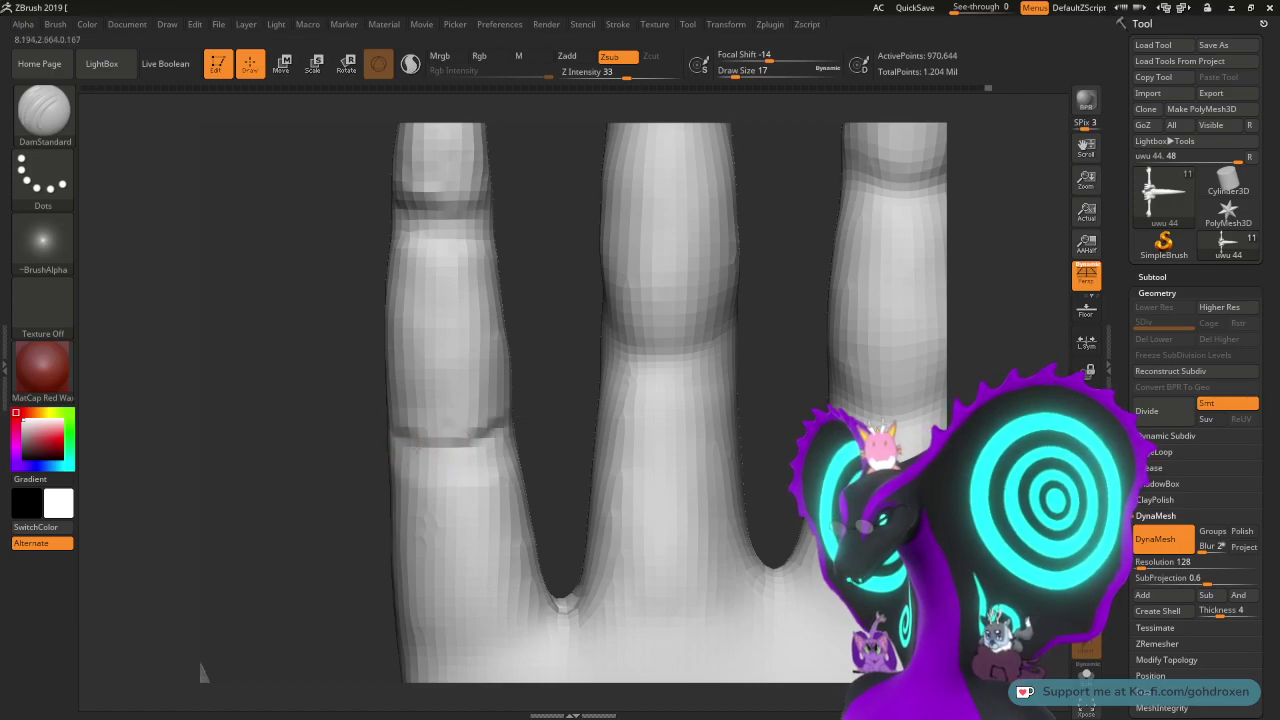
{"action": "left_click_drag", "start_coordinate": [393, 445], "coordinate": [518, 418]}
{"action": "key", "text": "shift"}
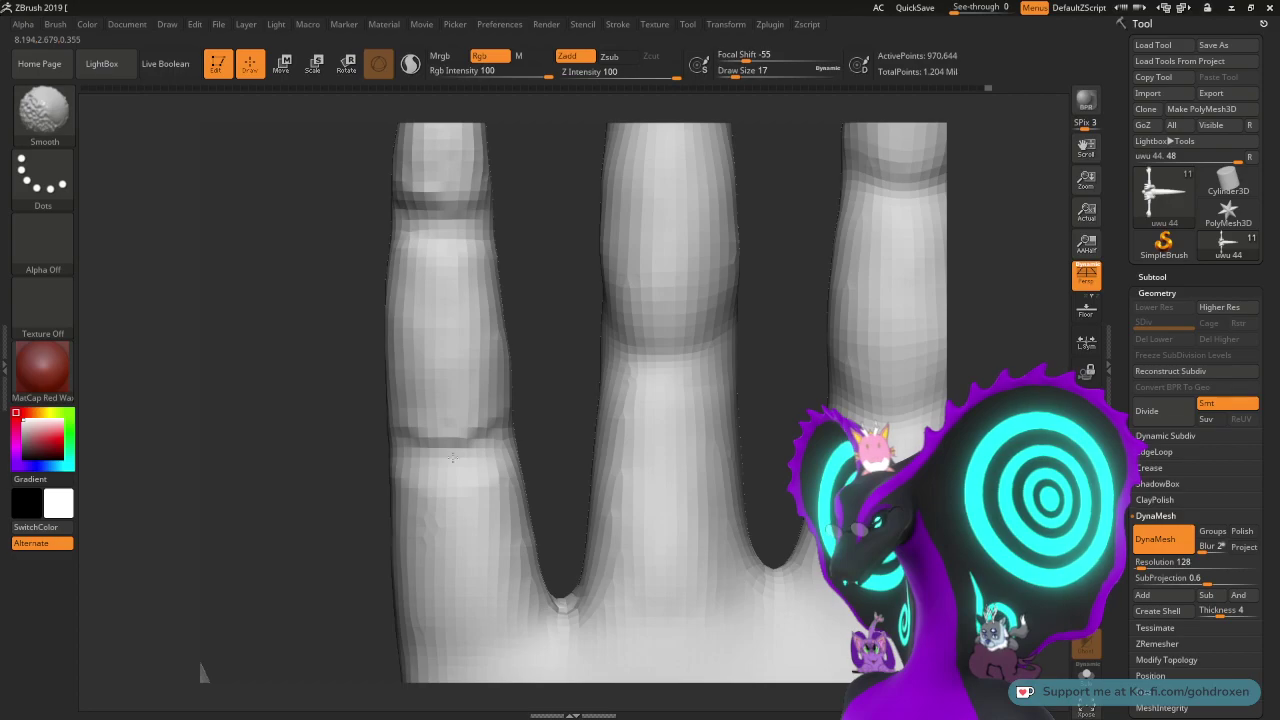
- Build up the index finger's base segment from the middle joint to the palm with ClayBuildup at draw size 33
{"action": "mouse_move", "coordinate": [543, 437]}
{"action": "left_mouse_down"}
{"action": "mouse_move", "coordinate": [506, 294]}
{"action": "mouse_move", "coordinate": [564, 300]}
{"action": "mouse_move", "coordinate": [553, 297]}
{"action": "left_mouse_up"}
{"action": "left_click", "coordinate": [44, 110]}
{"action": "left_click", "coordinate": [192, 130]}
{"action": "key", "text": "space"}
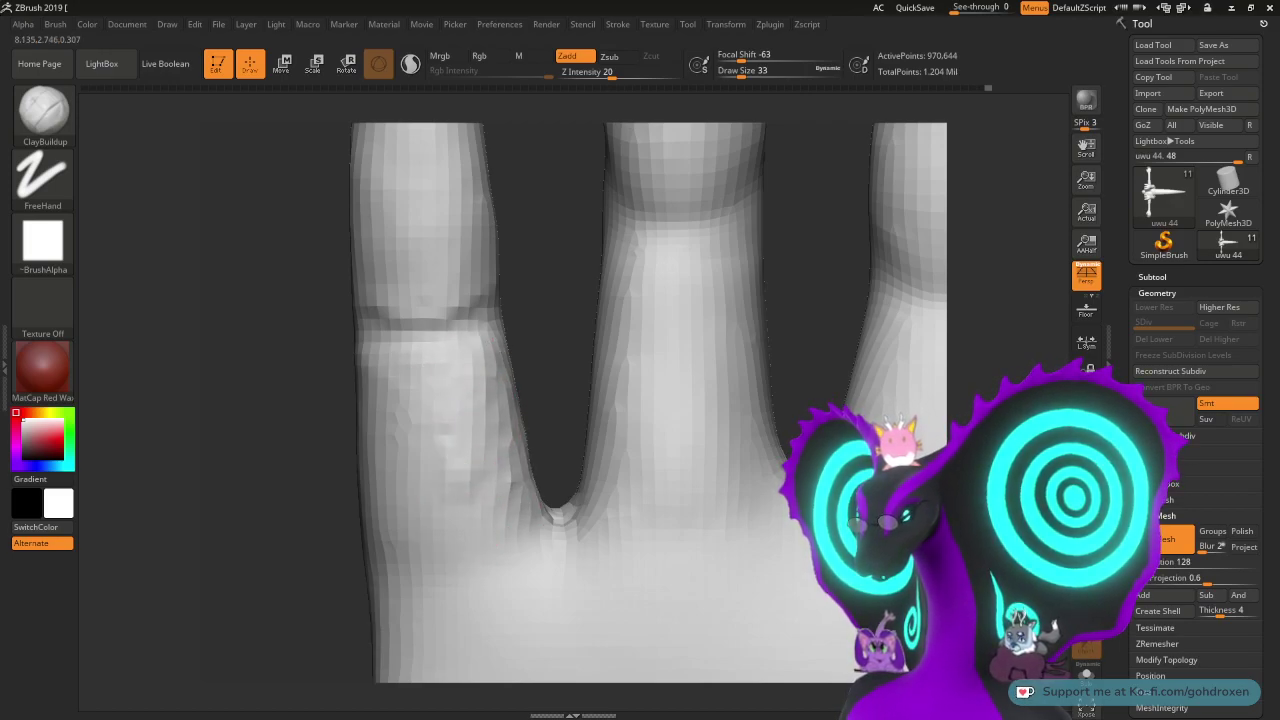
{"action": "mouse_move", "coordinate": [466, 394]}
{"action": "left_mouse_down"}
{"action": "mouse_move", "coordinate": [440, 548]}
{"action": "mouse_move", "coordinate": [400, 432]}
{"action": "mouse_move", "coordinate": [366, 560]}
{"action": "mouse_move", "coordinate": [387, 581]}
{"action": "left_mouse_up"}
{"action": "left_click_drag", "start_coordinate": [423, 630], "coordinate": [451, 570]}
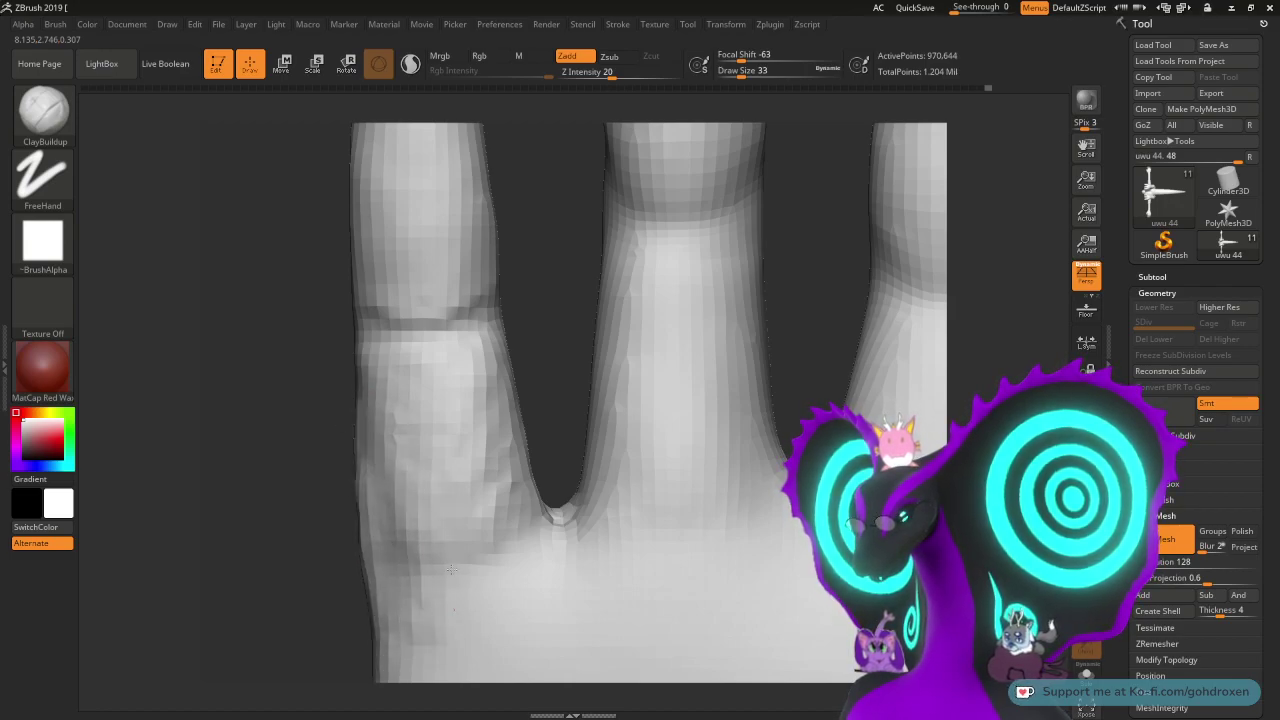
- Fill out the lower end and both sides of the index finger's base segment with ClayBuildup at draw size 33
{"action": "left_click_drag", "start_coordinate": [551, 376], "coordinate": [556, 294], "text": "alt"}
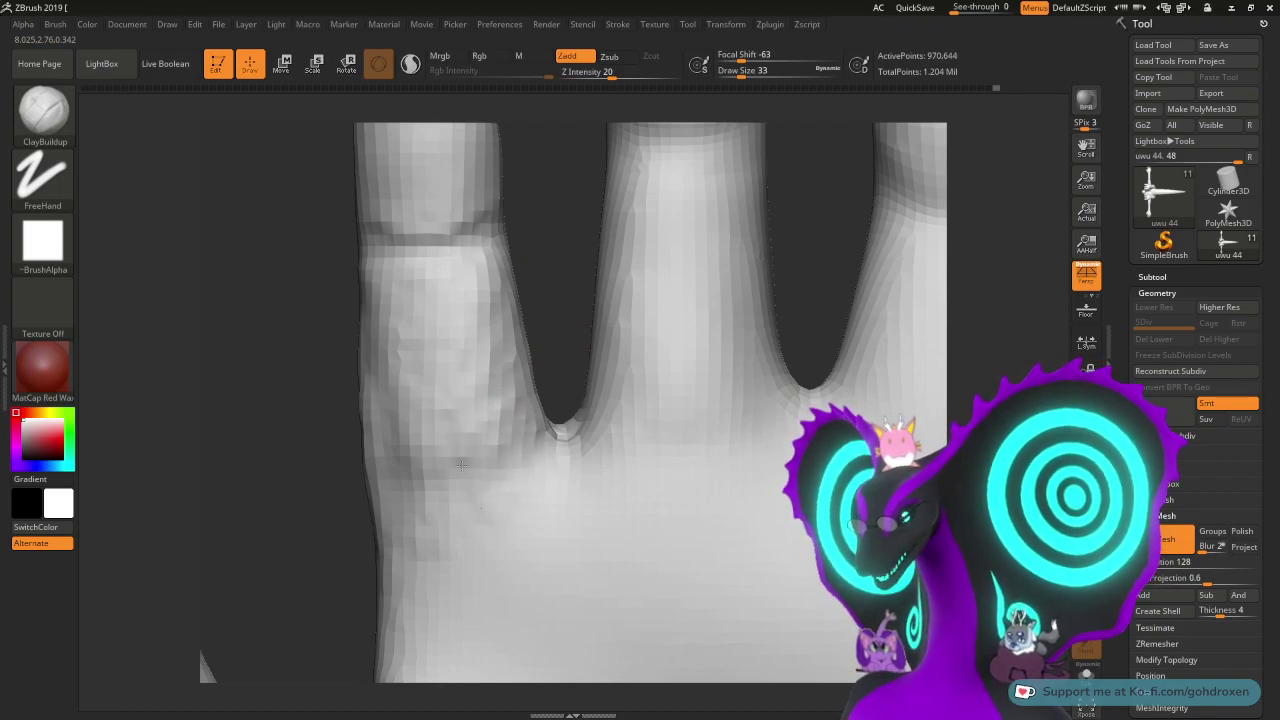
{"action": "left_click_drag", "start_coordinate": [388, 384], "coordinate": [385, 413]}
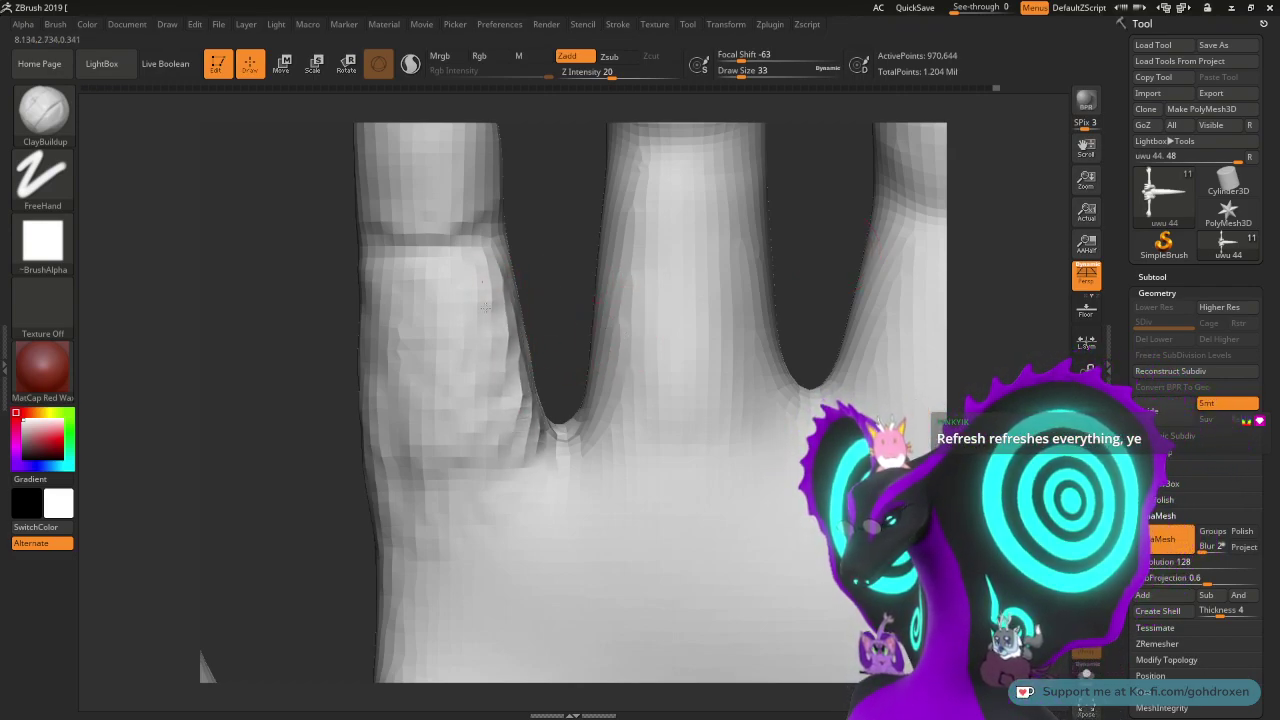
{"action": "left_click_drag", "start_coordinate": [461, 303], "coordinate": [427, 351]}
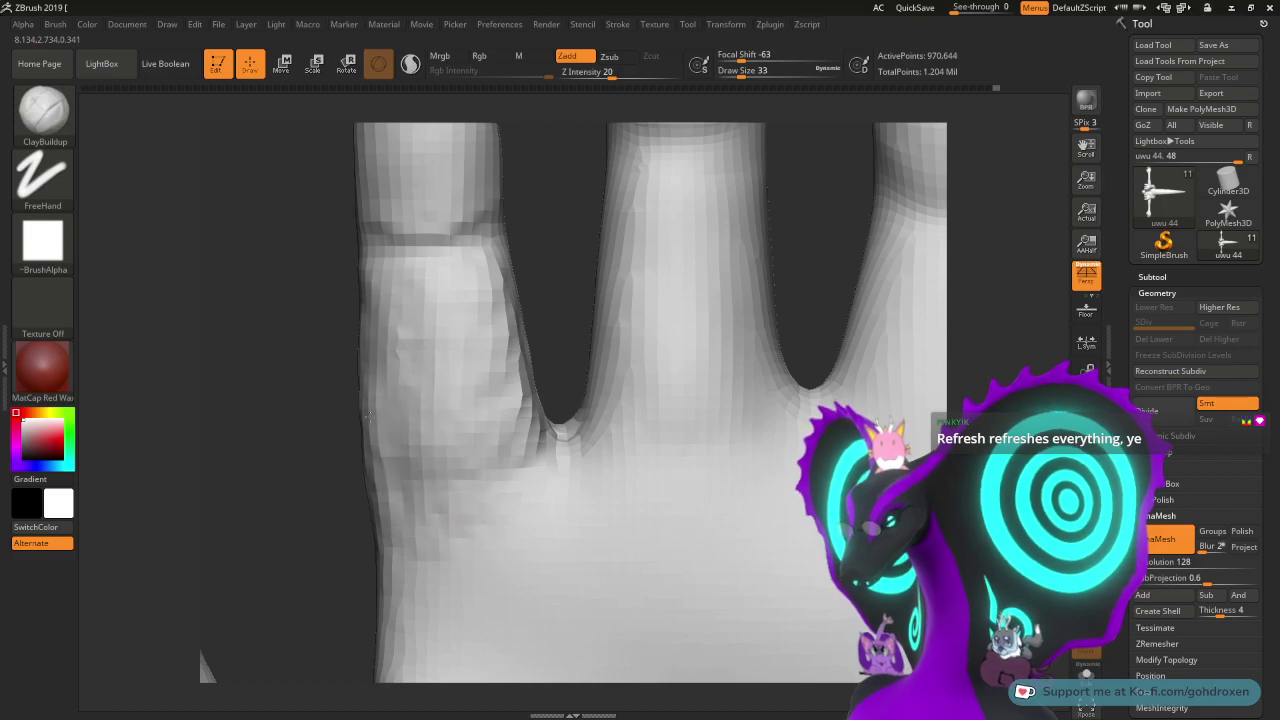
{"action": "mouse_move", "coordinate": [309, 402]}
{"action": "left_mouse_down"}
{"action": "mouse_move", "coordinate": [363, 325]}
{"action": "mouse_move", "coordinate": [408, 348]}
{"action": "left_mouse_up"}
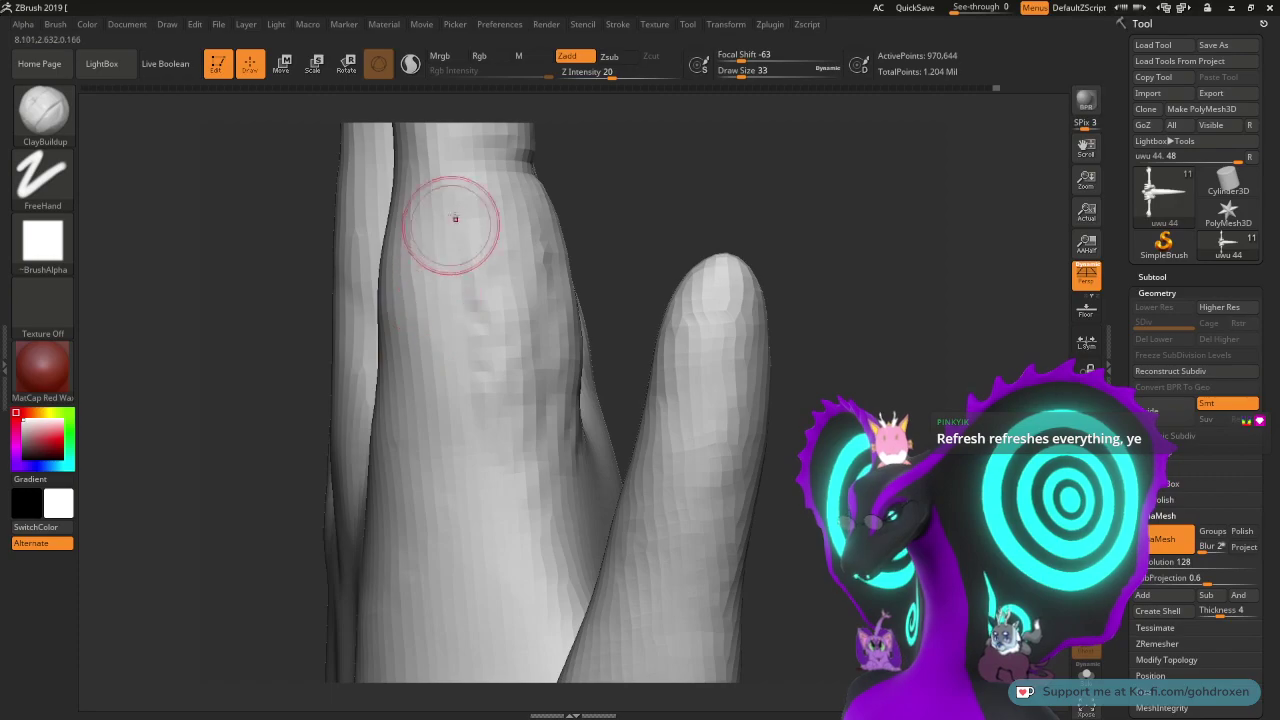
{"action": "left_click_drag", "start_coordinate": [454, 217], "coordinate": [460, 254]}
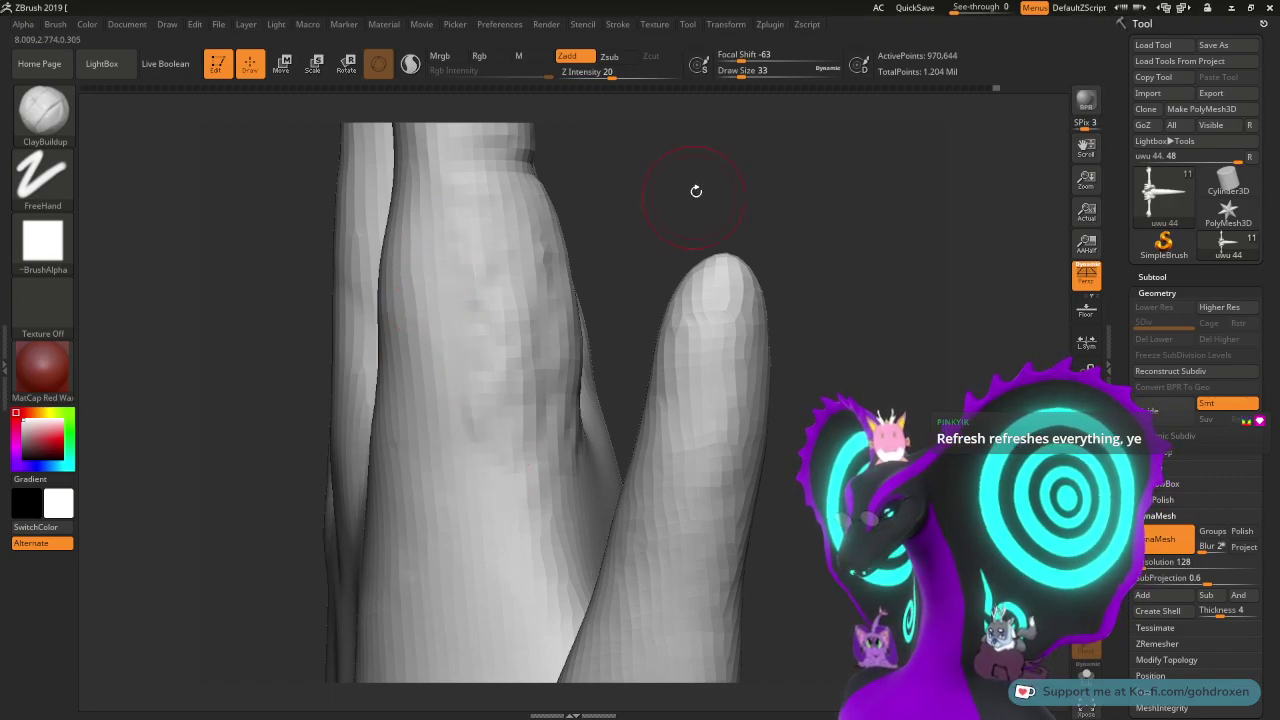
{"action": "mouse_move", "coordinate": [694, 194]}
{"action": "left_mouse_down"}
{"action": "mouse_move", "coordinate": [583, 183]}
{"action": "mouse_move", "coordinate": [493, 385]}
{"action": "left_mouse_up"}
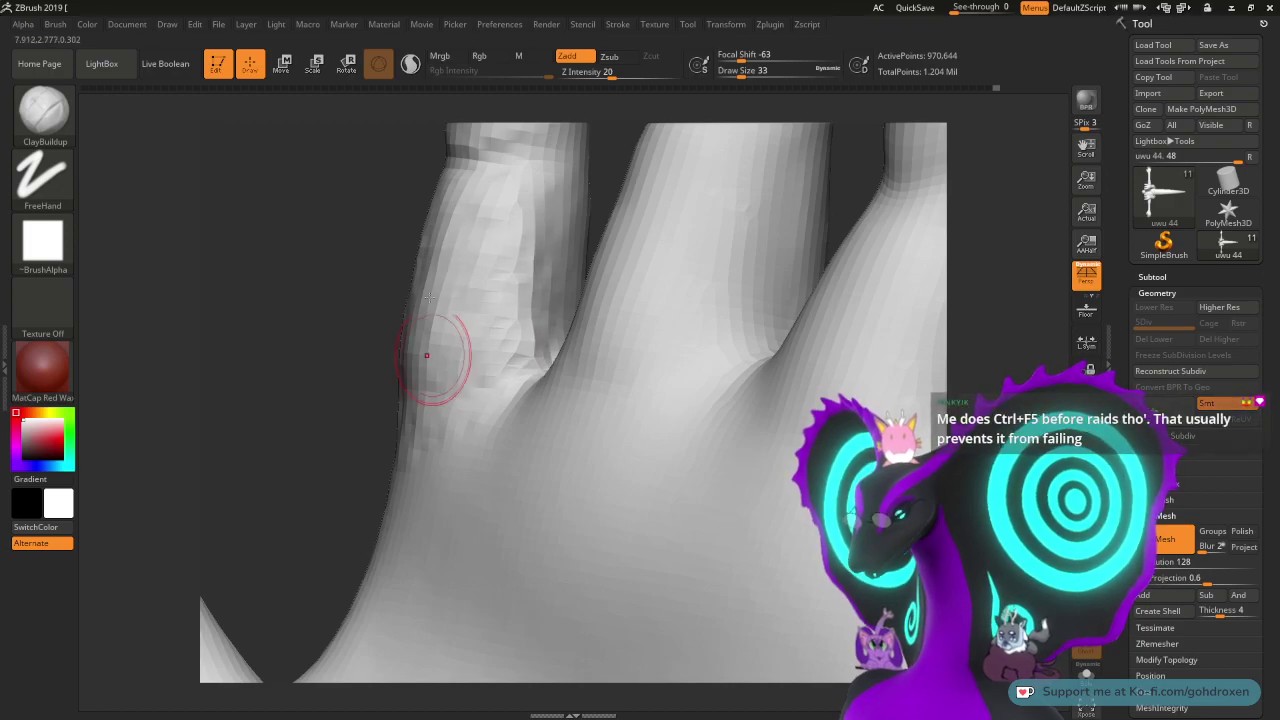
{"action": "left_click_drag", "start_coordinate": [350, 216], "coordinate": [440, 240]}
- Smooth the clay on the index finger's base segment, including its sides and the transition into the palm
{"action": "left_click_drag", "start_coordinate": [543, 285], "coordinate": [538, 250], "text": "shift"}
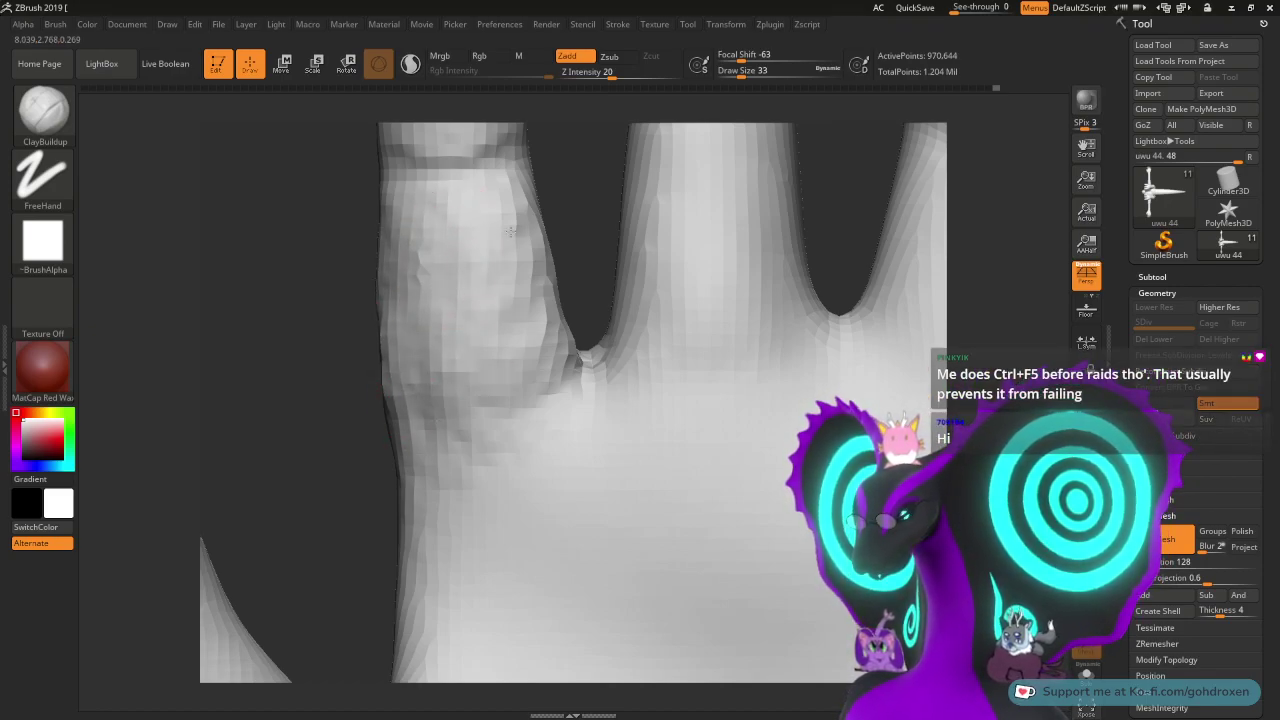
{"action": "left_click_drag", "start_coordinate": [580, 219], "coordinate": [557, 371]}
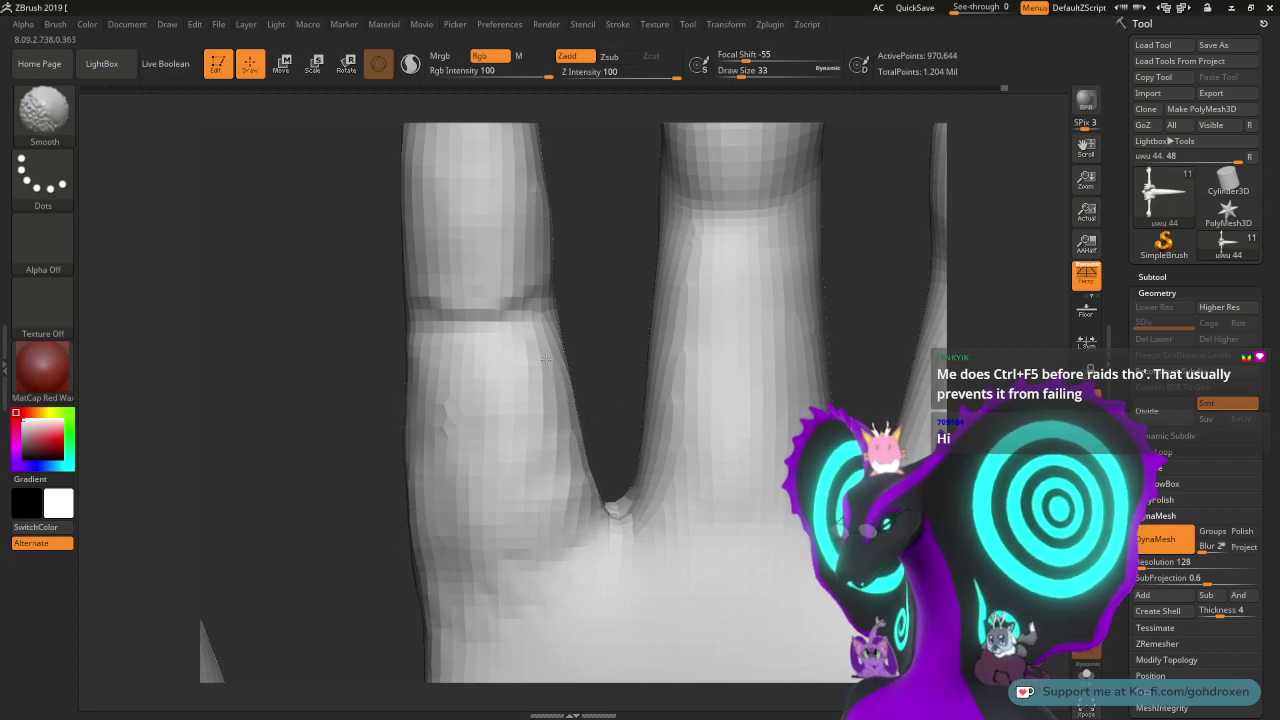
{"action": "left_click_drag", "start_coordinate": [466, 575], "coordinate": [430, 515], "text": "shift"}
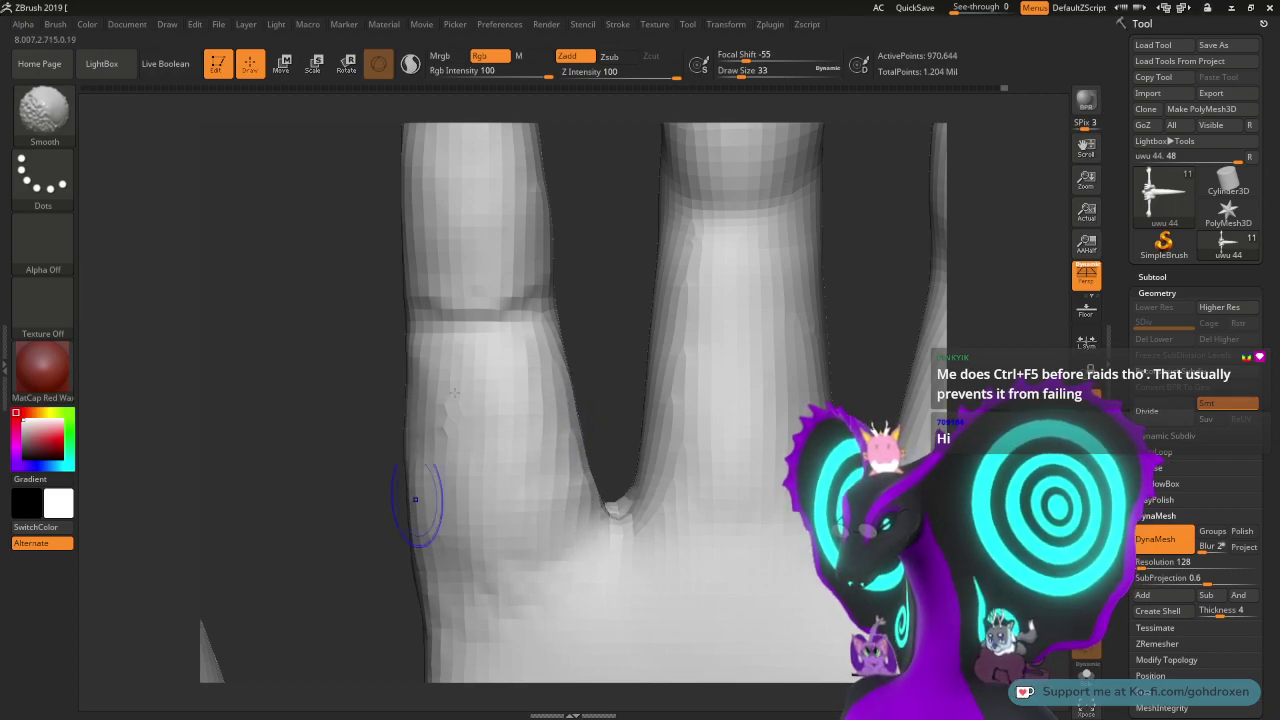
{"action": "left_click_drag", "start_coordinate": [608, 320], "coordinate": [572, 332]}
{"action": "left_click_drag", "start_coordinate": [569, 437], "coordinate": [592, 409], "text": "shift"}
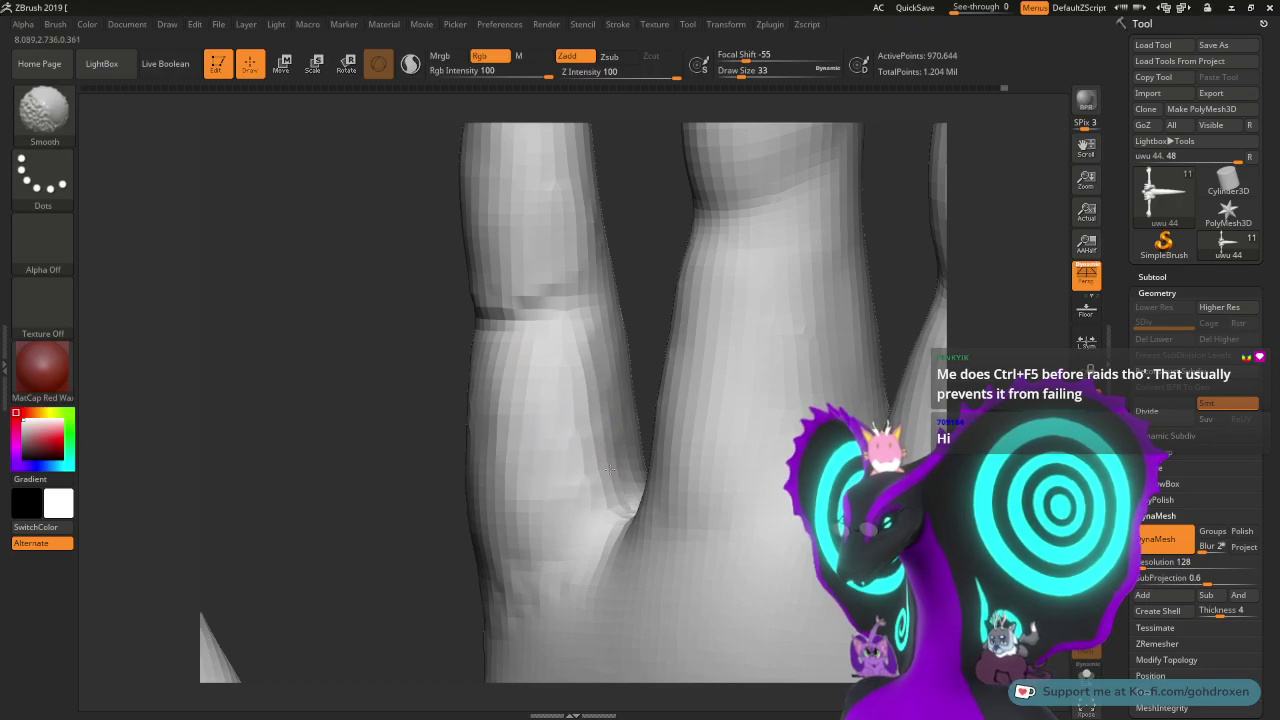
{"action": "right_click_drag", "start_coordinate": [394, 378], "coordinate": [451, 371], "text": "shift"}
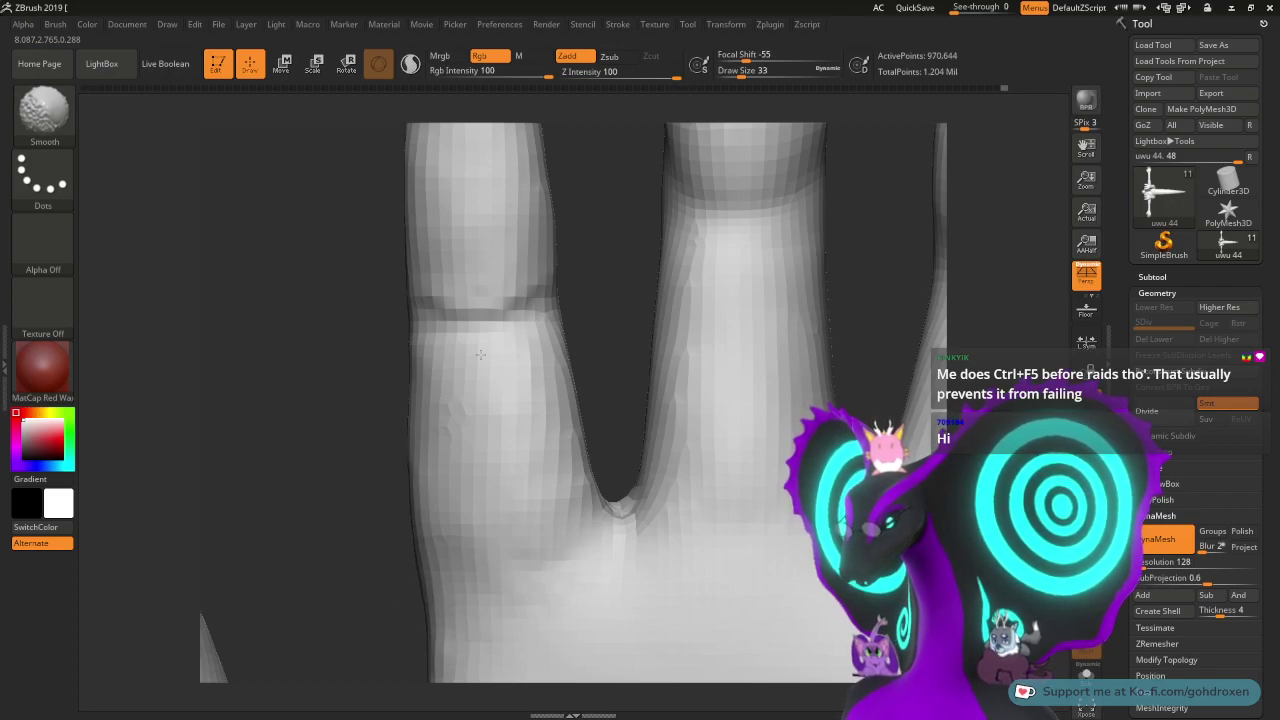
- Examine the whole hand from the palm, side and back, finishing on a close view of the back of the index fingertip
{"action": "right_click_drag", "start_coordinate": [617, 362], "coordinate": [592, 119], "text": "ctrl"}
{"action": "key", "text": "shift"}
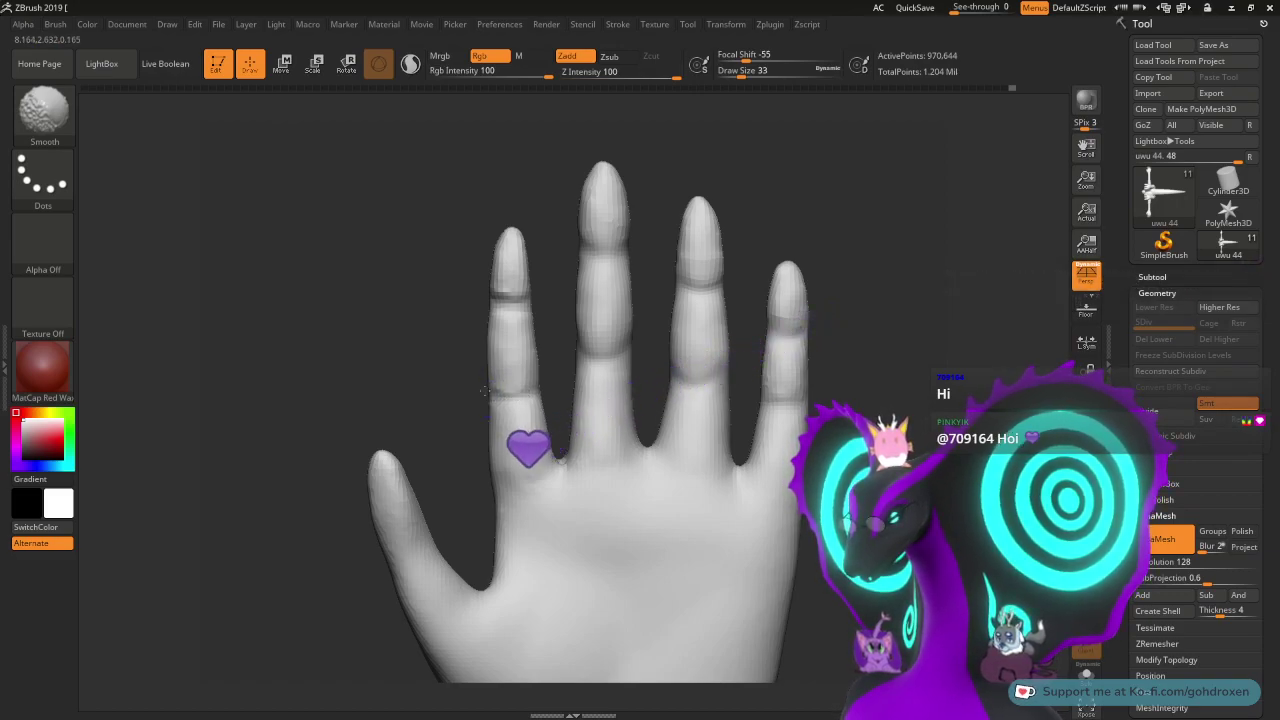
{"action": "mouse_move", "coordinate": [438, 356]}
{"action": "right_mouse_down", "text": "alt"}
{"action": "mouse_move", "coordinate": [423, 366]}
{"action": "mouse_move", "coordinate": [421, 274]}
{"action": "right_mouse_up", "text": "alt"}
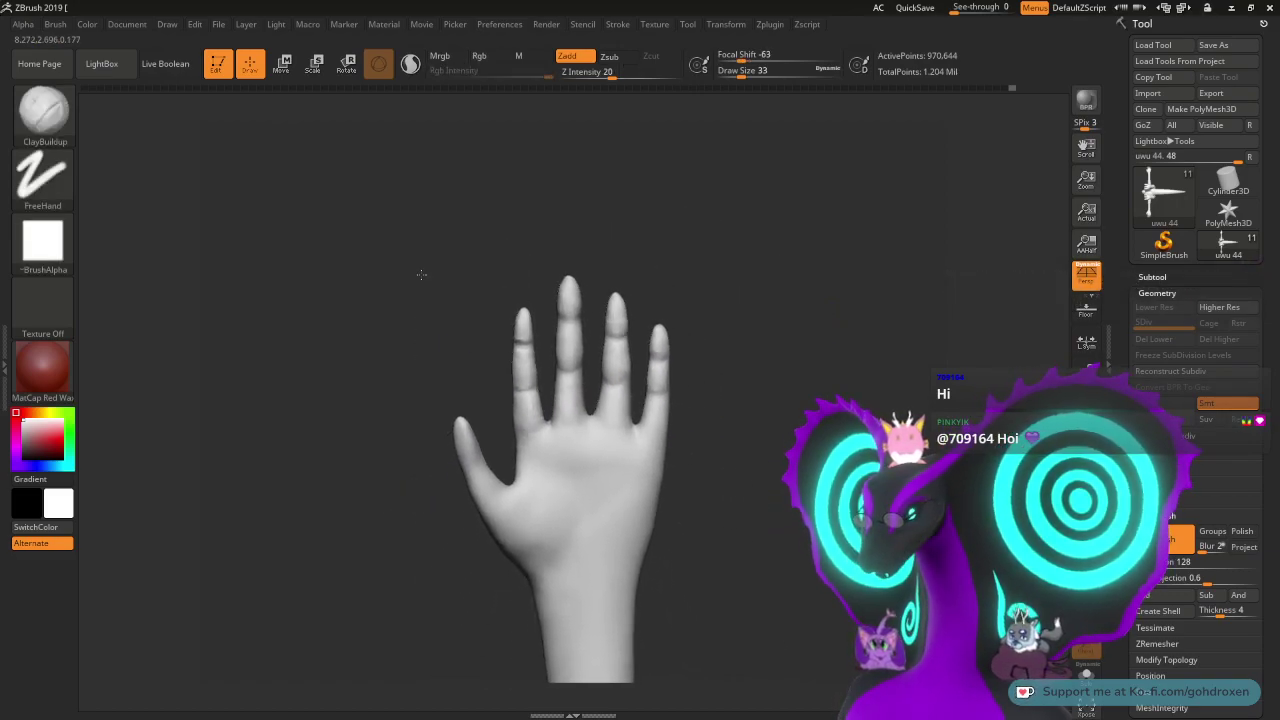
{"action": "right_click_drag", "start_coordinate": [751, 288], "coordinate": [720, 437]}
{"action": "right_click_drag", "start_coordinate": [736, 361], "coordinate": [770, 391], "text": "alt"}
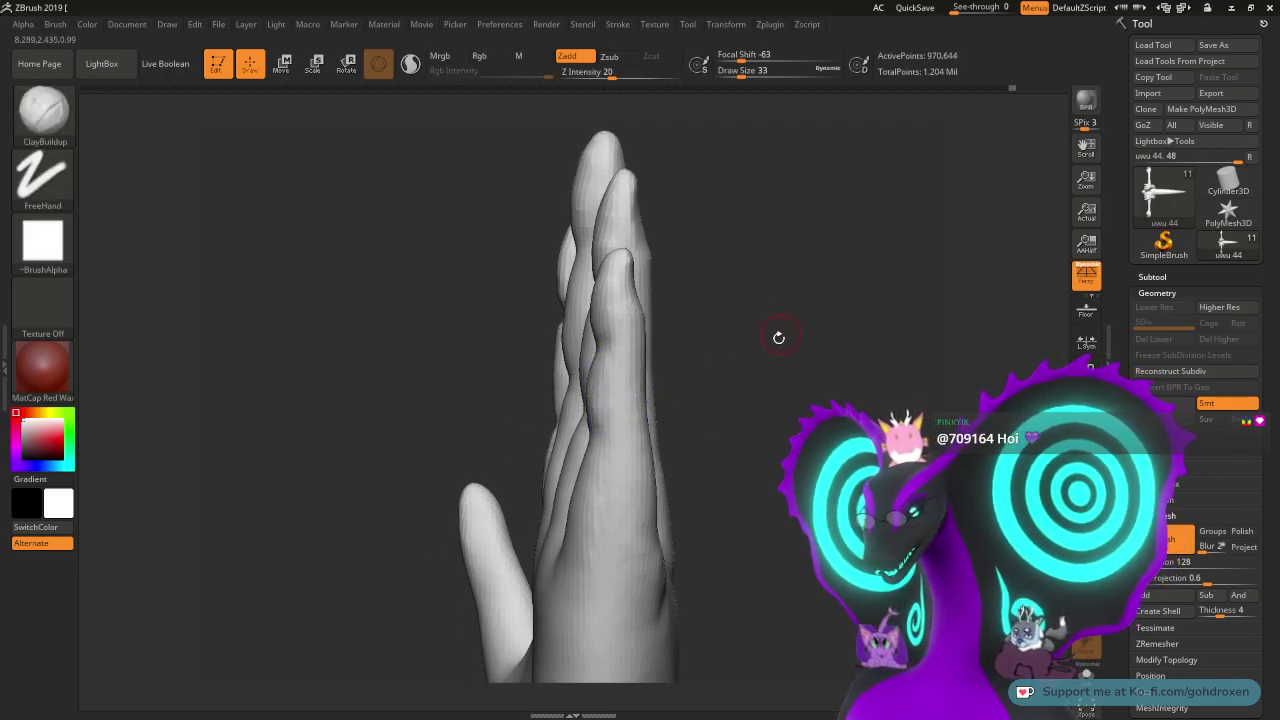
{"action": "right_click_drag", "start_coordinate": [774, 337], "coordinate": [671, 331]}
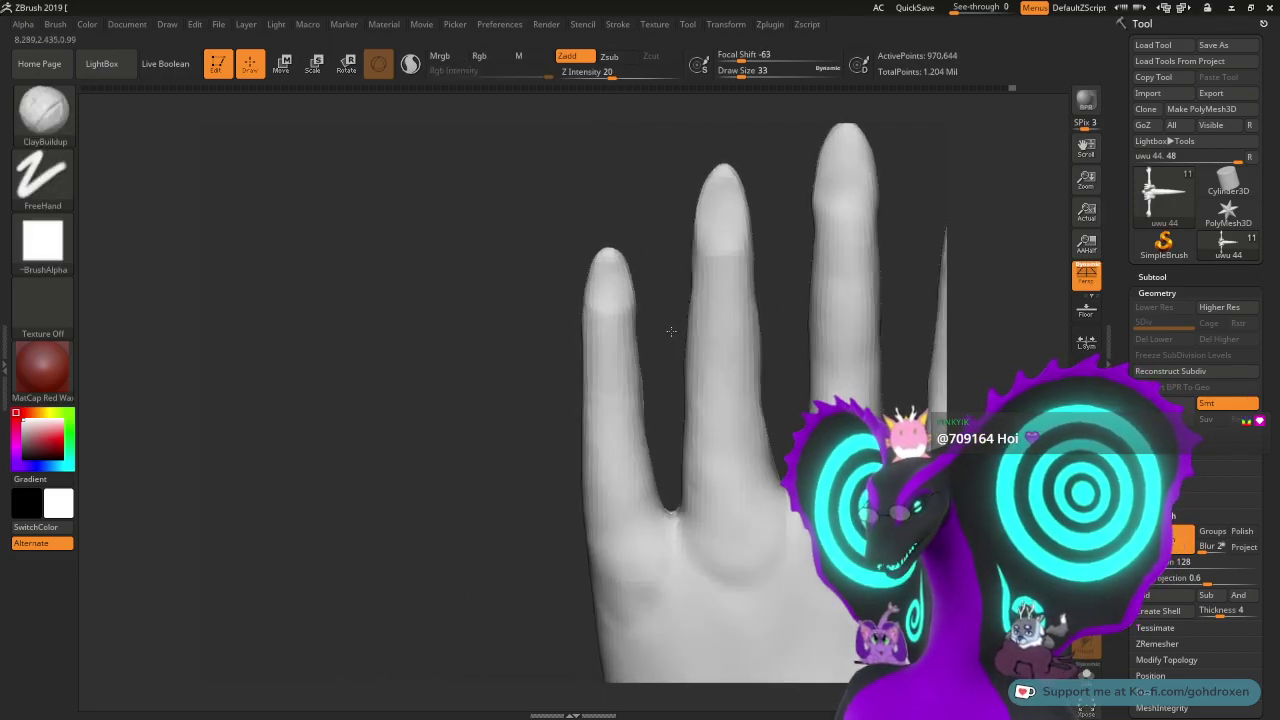
{"action": "right_click_drag", "start_coordinate": [775, 176], "coordinate": [595, 277], "text": "alt"}
{"action": "right_click_drag", "start_coordinate": [790, 320], "coordinate": [772, 440], "text": "ctrl"}
{"action": "right_click_drag", "start_coordinate": [633, 300], "coordinate": [486, 333], "text": "alt"}
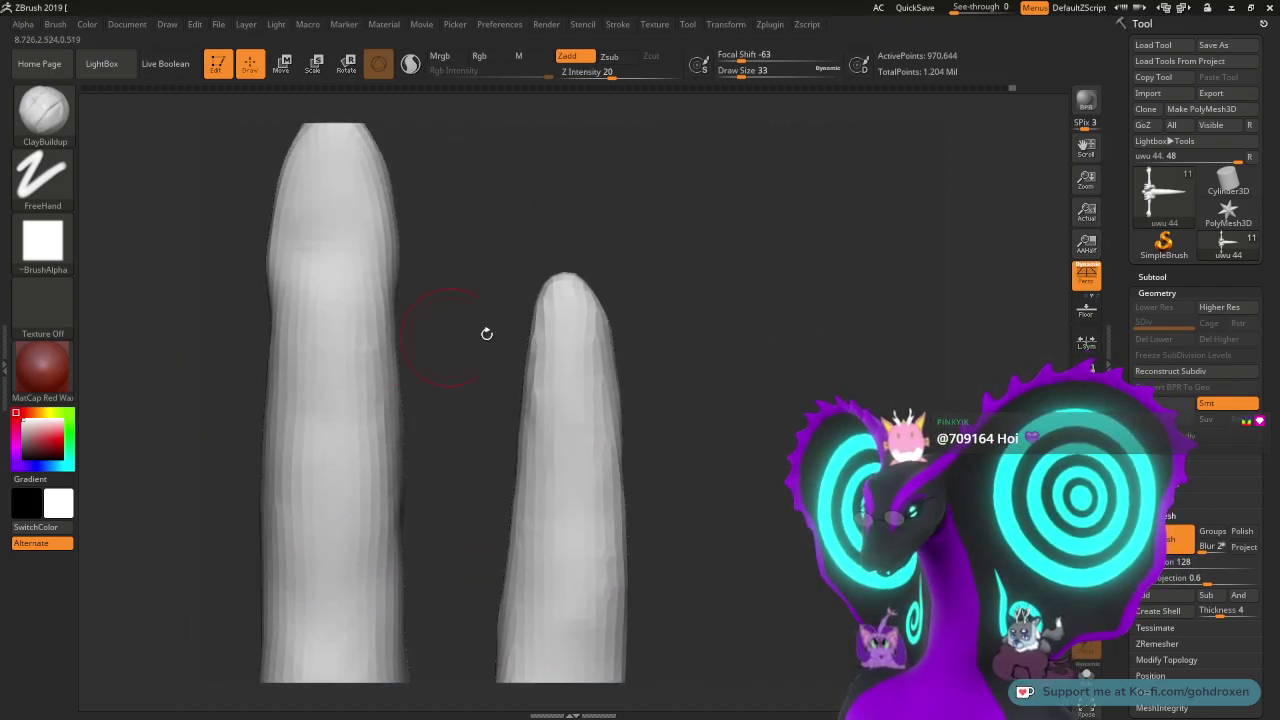
{"action": "right_click_drag", "start_coordinate": [725, 273], "coordinate": [773, 301]}
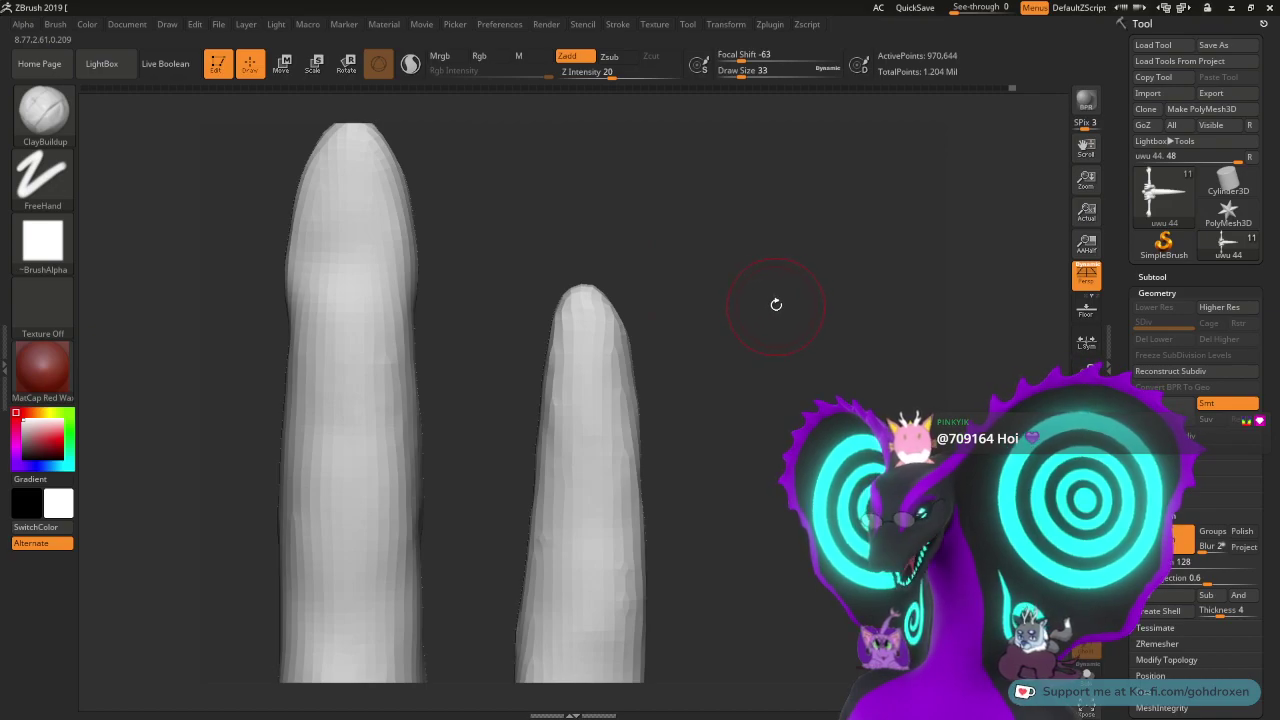
{"action": "right_click_drag", "start_coordinate": [741, 344], "coordinate": [796, 388]}
{"action": "left_click_drag", "start_coordinate": [808, 387], "coordinate": [809, 366]}
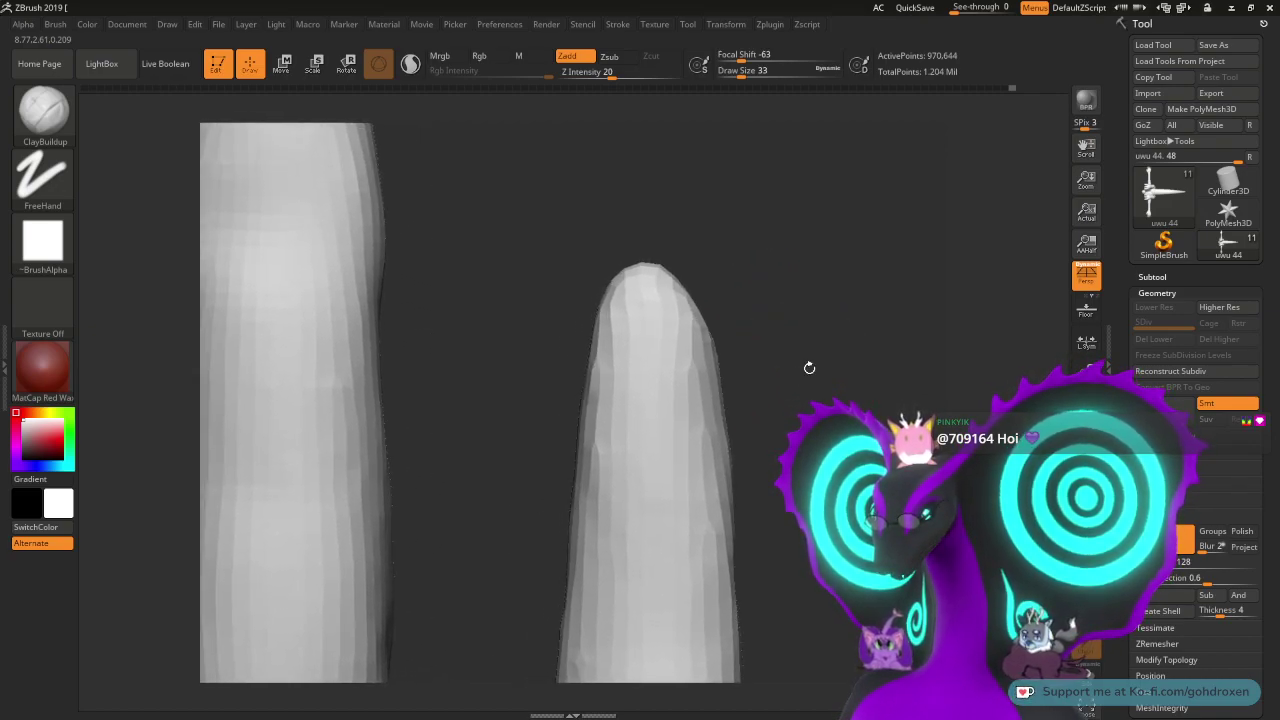
- Try to sculpt a nail area on the back of the index fingertip with ClayBuildup
{"action": "mouse_move", "coordinate": [651, 445]}
{"action": "left_mouse_down"}
{"action": "mouse_move", "coordinate": [632, 432]}
{"action": "mouse_move", "coordinate": [643, 437]}
{"action": "left_mouse_up"}
{"action": "mouse_move", "coordinate": [666, 364]}
{"action": "left_mouse_down"}
{"action": "mouse_move", "coordinate": [668, 318]}
{"action": "mouse_move", "coordinate": [672, 340]}
{"action": "left_mouse_up"}
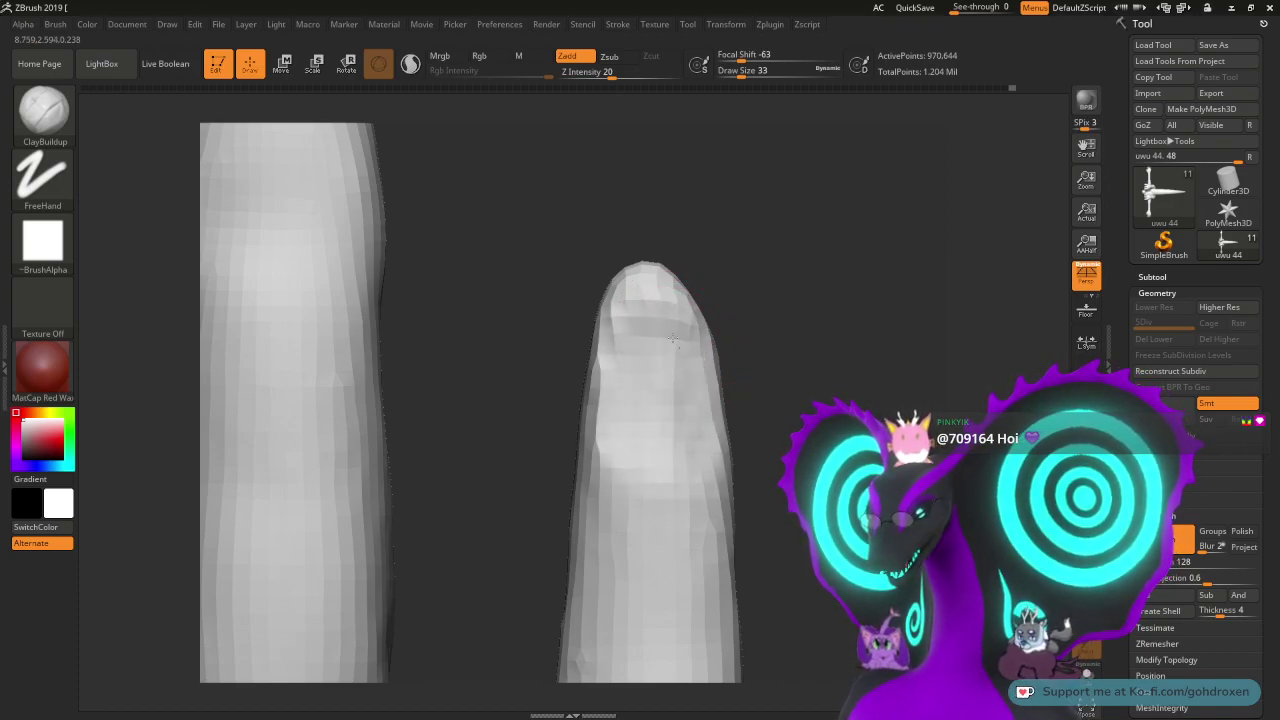
{"action": "mouse_move", "coordinate": [620, 426]}
{"action": "left_mouse_down"}
{"action": "mouse_move", "coordinate": [603, 390]}
{"action": "mouse_move", "coordinate": [627, 419]}
{"action": "left_mouse_up"}
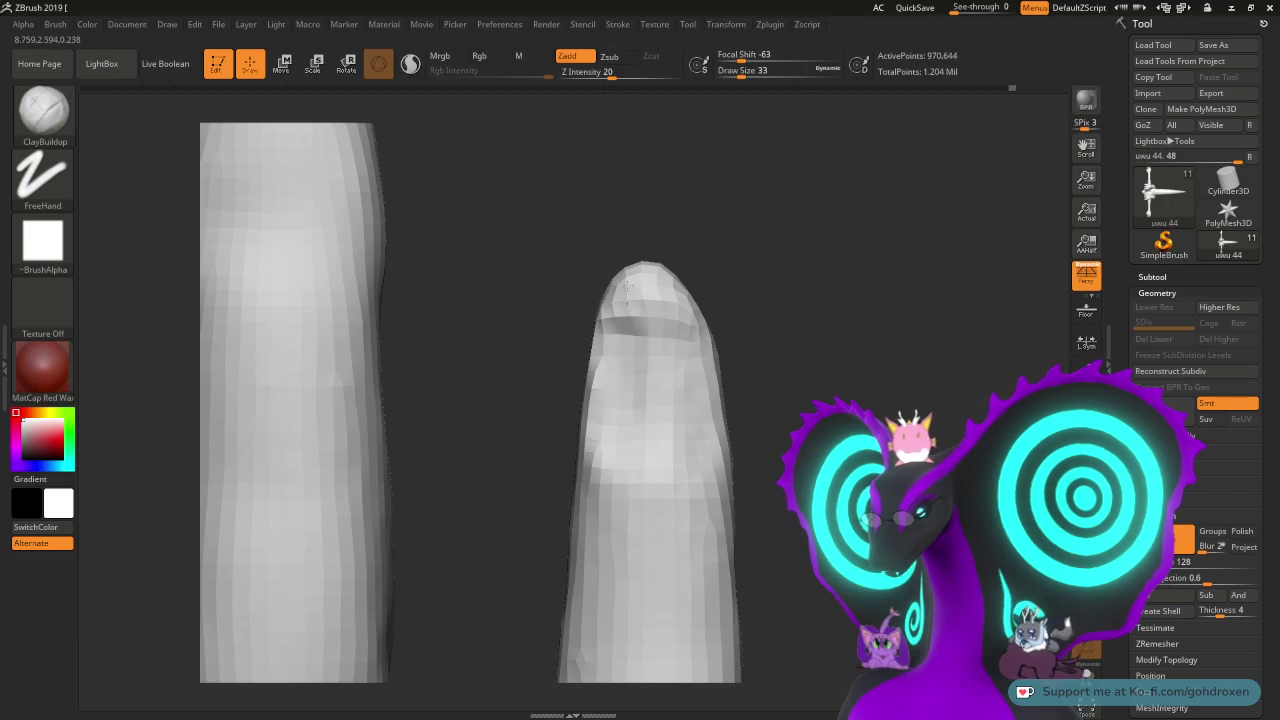
{"action": "mouse_move", "coordinate": [628, 285]}
{"action": "left_mouse_down"}
{"action": "mouse_move", "coordinate": [650, 330]}
{"action": "mouse_move", "coordinate": [682, 322]}
{"action": "mouse_move", "coordinate": [602, 366]}
{"action": "mouse_move", "coordinate": [625, 325]}
{"action": "left_mouse_up"}
{"action": "key", "text": "ctrl+z"}
{"action": "key", "text": "ctrl+z"}
{"action": "key", "text": "ctrl+z"}
{"action": "key", "text": "ctrl+z"}
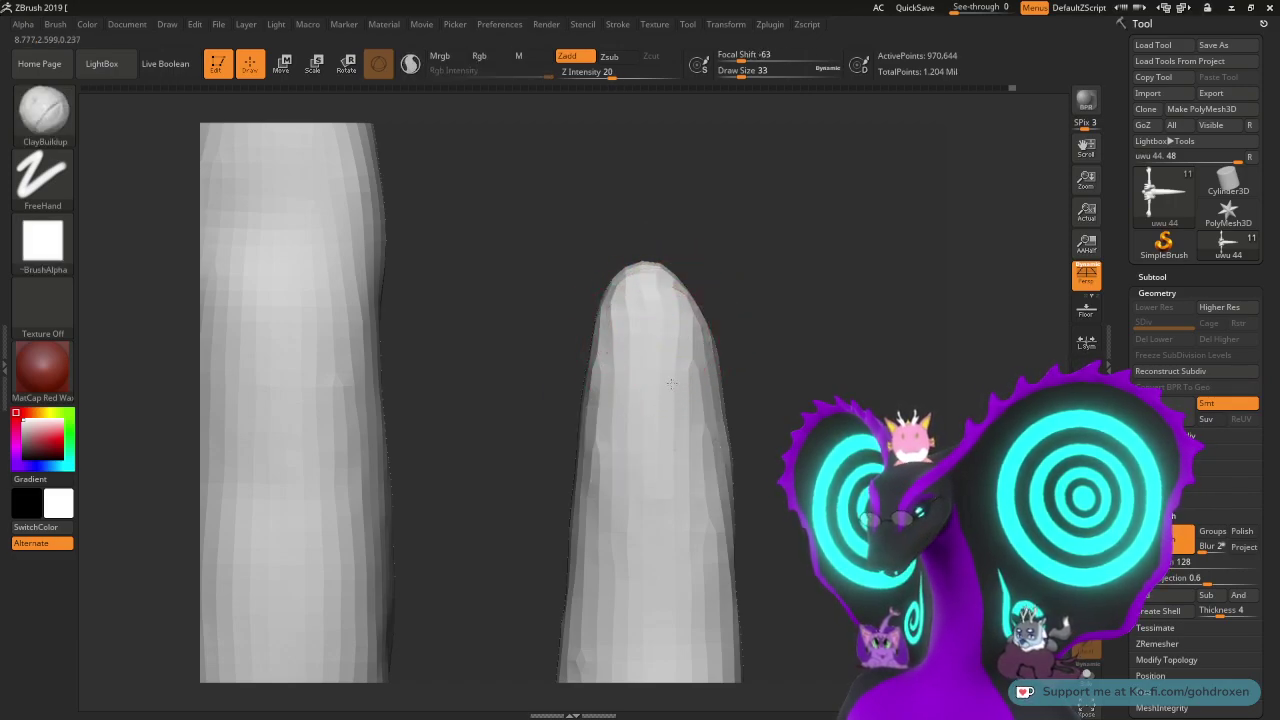
- Shape a flattened nail area on the back of the index fingertip with ClayBuildup and smooth it
{"action": "mouse_move", "coordinate": [687, 362]}
{"action": "left_mouse_down"}
{"action": "mouse_move", "coordinate": [688, 448]}
{"action": "mouse_move", "coordinate": [684, 400]}
{"action": "mouse_move", "coordinate": [647, 388]}
{"action": "mouse_move", "coordinate": [598, 450]}
{"action": "mouse_move", "coordinate": [609, 349]}
{"action": "left_mouse_up"}
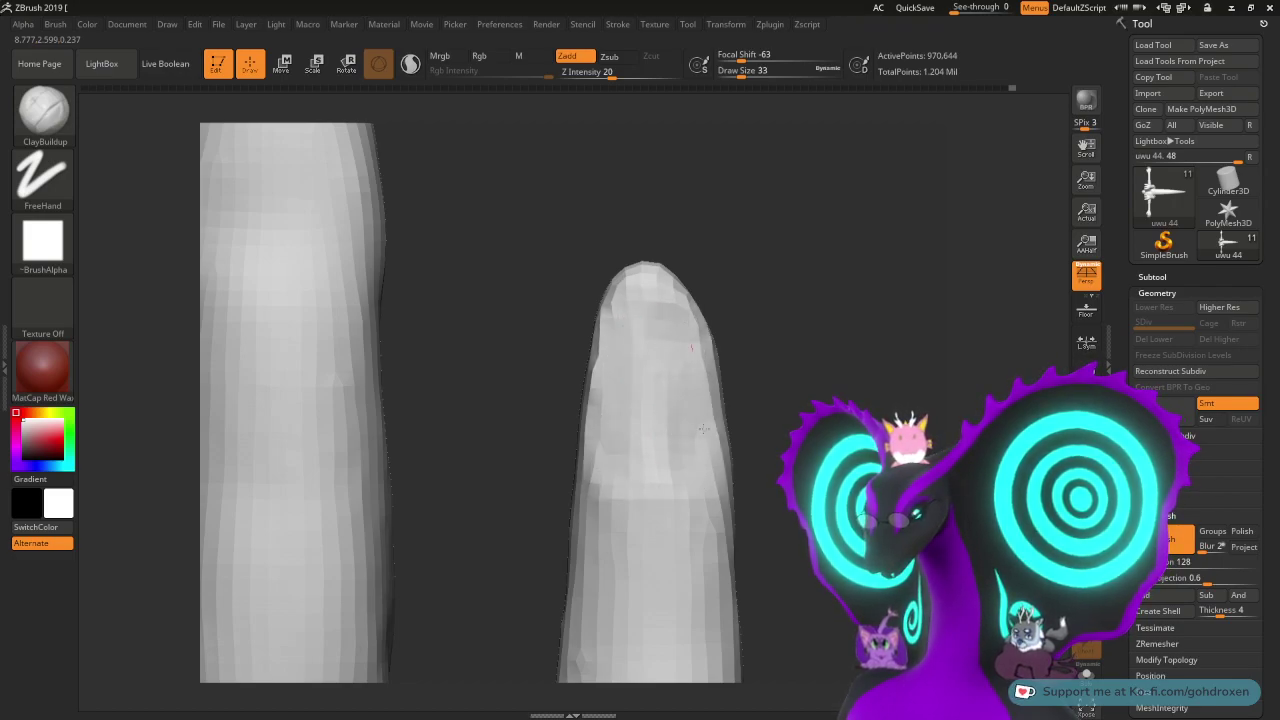
{"action": "mouse_move", "coordinate": [603, 453]}
{"action": "left_mouse_down", "text": "shift"}
{"action": "mouse_move", "coordinate": [631, 354]}
{"action": "mouse_move", "coordinate": [626, 300]}
{"action": "mouse_move", "coordinate": [618, 372]}
{"action": "mouse_move", "coordinate": [657, 480]}
{"action": "mouse_move", "coordinate": [690, 477]}
{"action": "left_mouse_up", "text": "shift"}
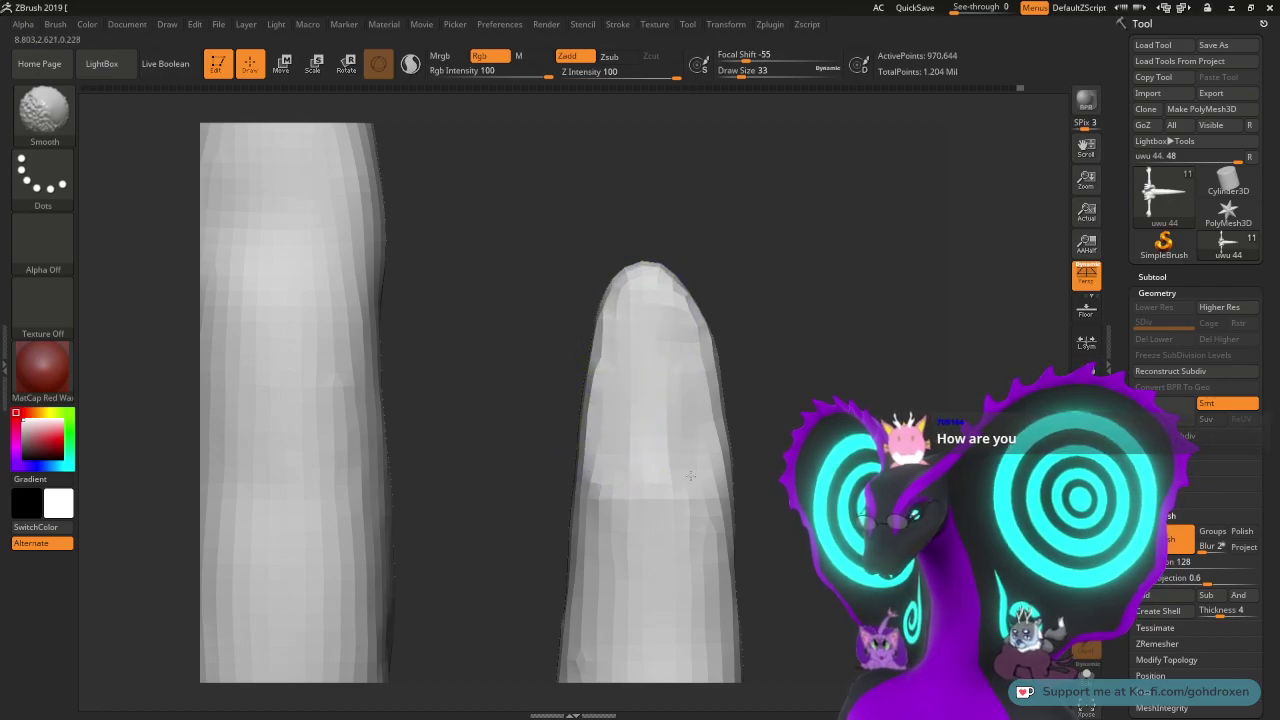
{"action": "left_click_drag", "start_coordinate": [609, 438], "coordinate": [627, 315], "text": "shift"}
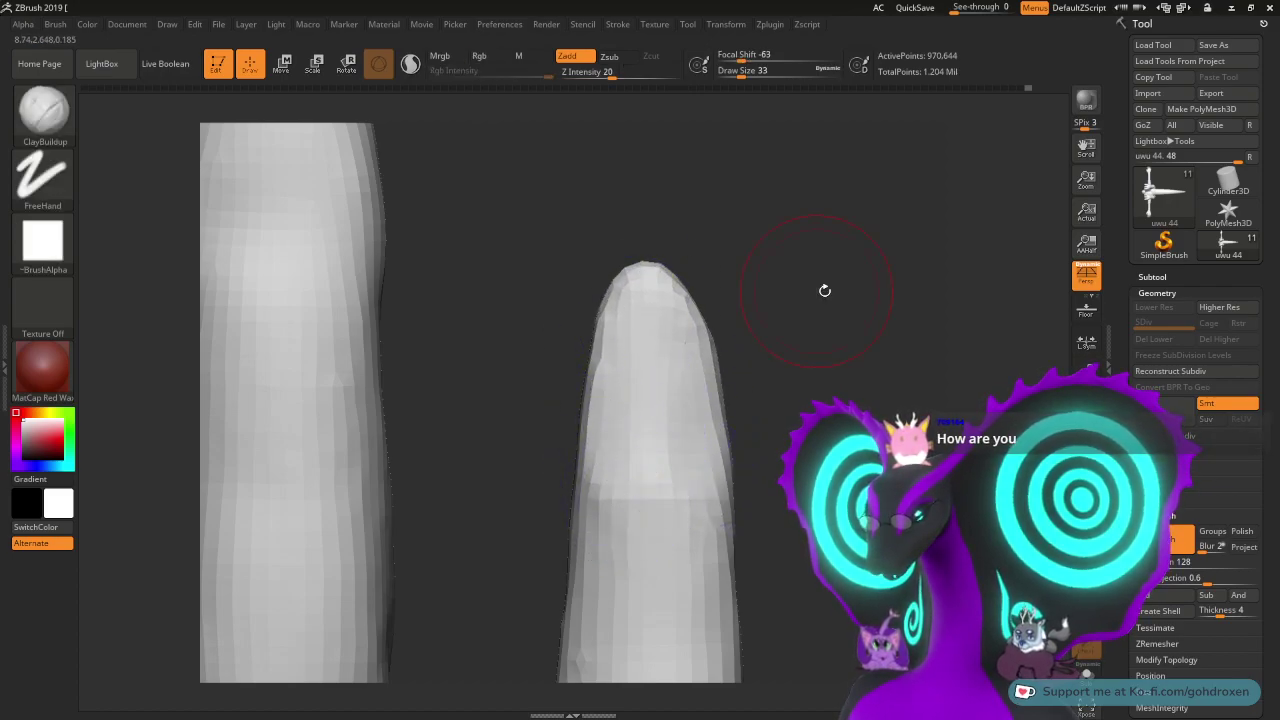
{"action": "mouse_move", "coordinate": [825, 289]}
{"action": "left_mouse_down"}
{"action": "mouse_move", "coordinate": [766, 277]}
{"action": "mouse_move", "coordinate": [822, 287]}
{"action": "left_mouse_up"}
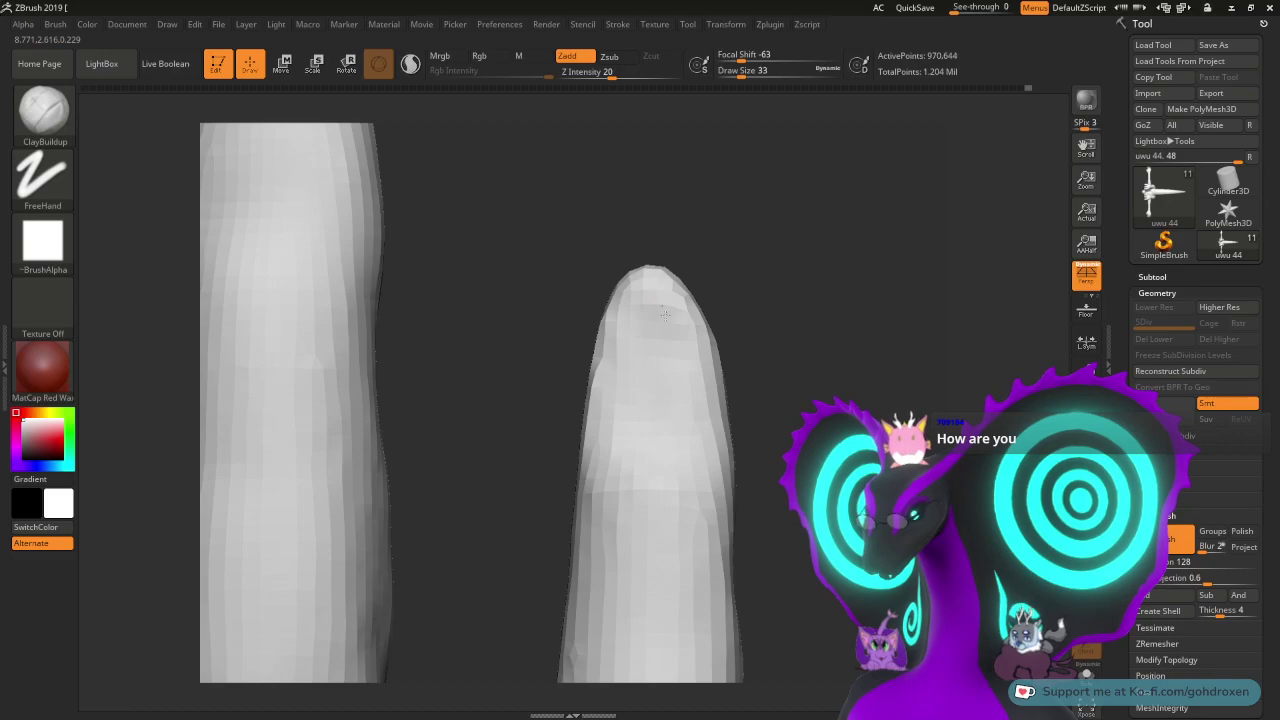
{"action": "left_click_drag", "start_coordinate": [788, 275], "coordinate": [768, 280]}
{"action": "left_click_drag", "start_coordinate": [643, 371], "coordinate": [666, 354], "text": "shift"}
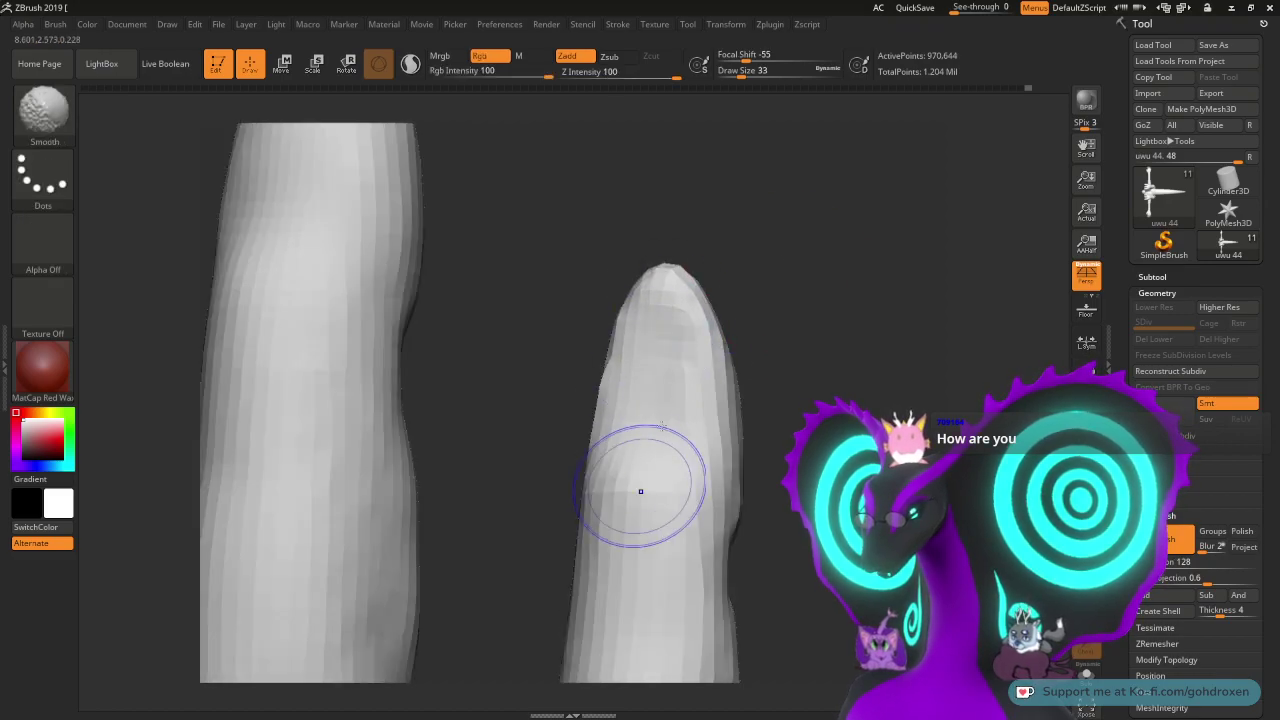
- Refine the index finger's nail area with further ClayBuildup strokes and smooth its surface, side edges and base
{"action": "mouse_move", "coordinate": [850, 262]}
{"action": "left_mouse_down"}
{"action": "mouse_move", "coordinate": [757, 234]}
{"action": "mouse_move", "coordinate": [799, 258]}
{"action": "left_mouse_up"}
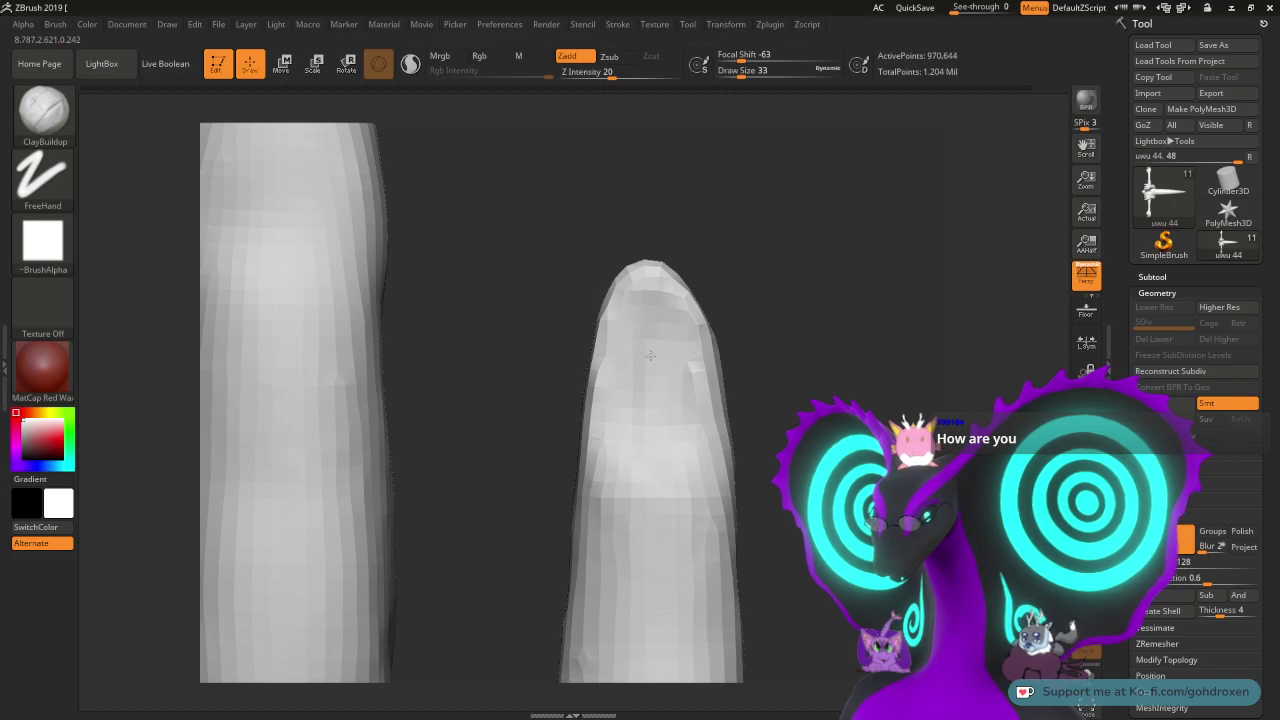
{"action": "left_click_drag", "start_coordinate": [650, 356], "coordinate": [656, 386]}
{"action": "left_click_drag", "start_coordinate": [655, 324], "coordinate": [654, 297], "text": "shift"}
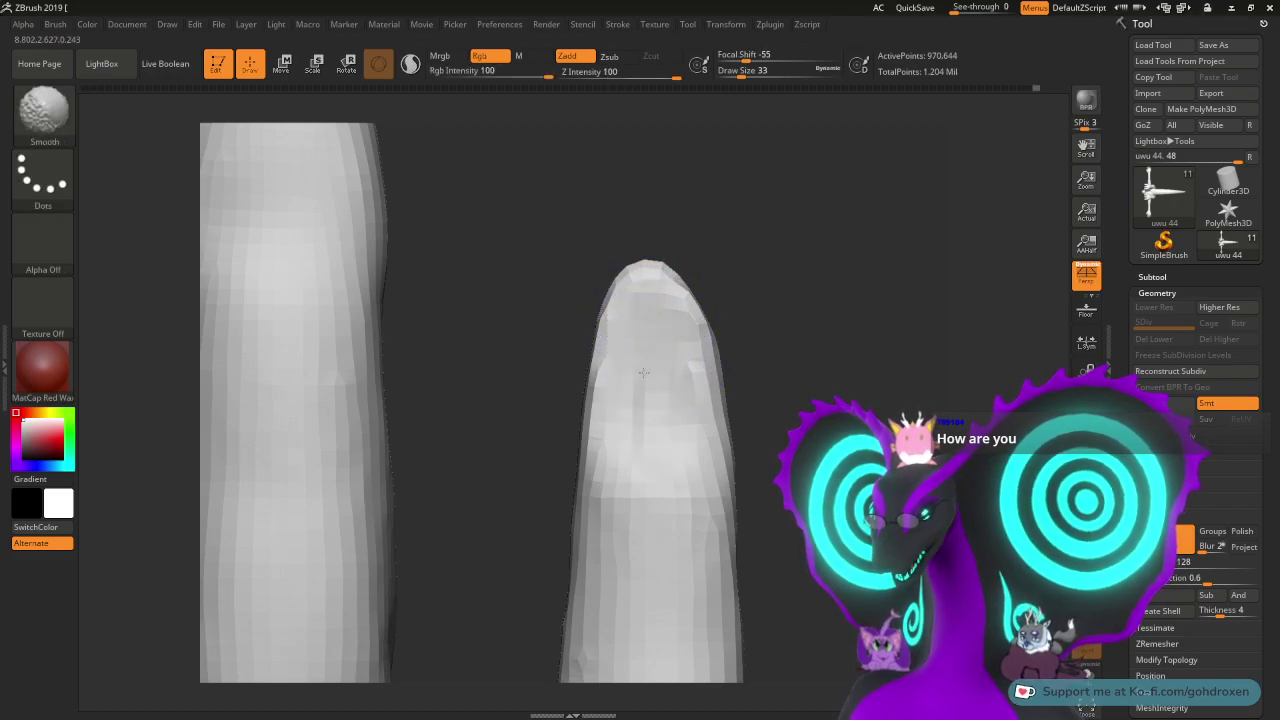
{"action": "mouse_move", "coordinate": [630, 477]}
{"action": "left_mouse_down", "text": "shift"}
{"action": "mouse_move", "coordinate": [633, 305]}
{"action": "mouse_move", "coordinate": [672, 435]}
{"action": "left_mouse_up", "text": "shift"}
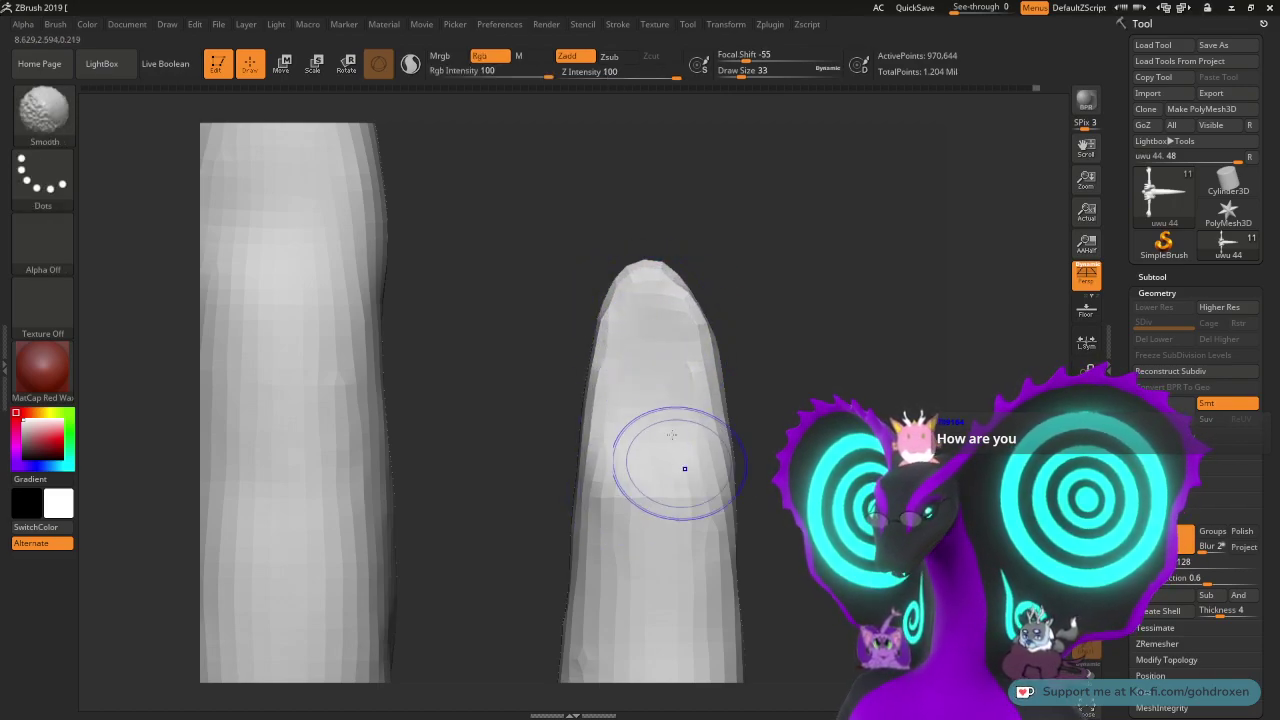
{"action": "left_click_drag", "start_coordinate": [811, 280], "coordinate": [748, 282]}
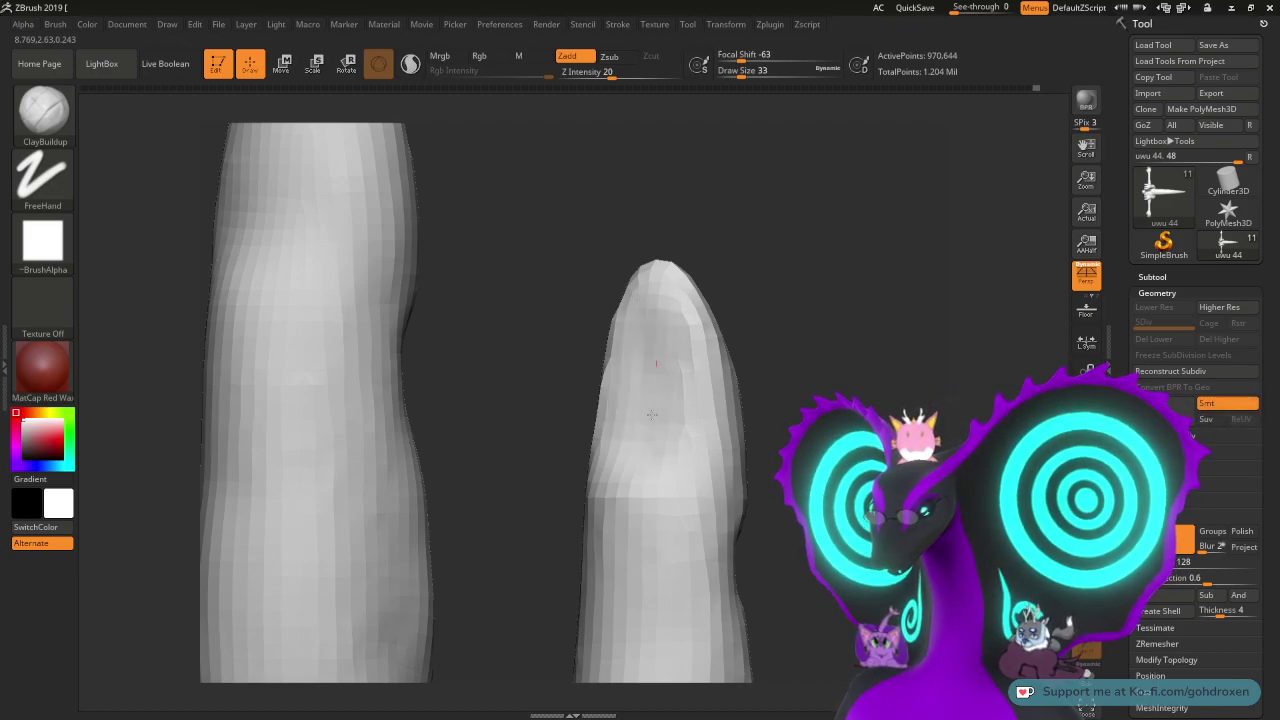
{"action": "key", "text": "shift"}
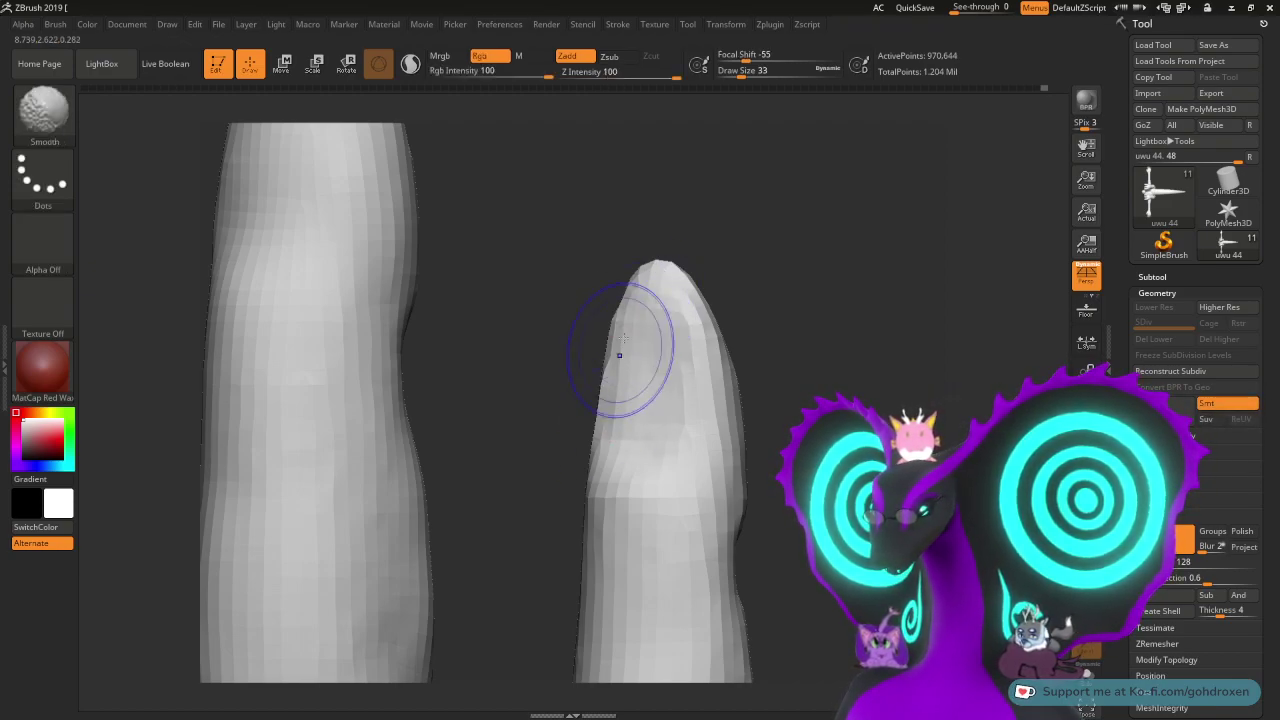
{"action": "mouse_move", "coordinate": [619, 355]}
{"action": "left_mouse_down", "text": "shift"}
{"action": "mouse_move", "coordinate": [651, 451]}
{"action": "mouse_move", "coordinate": [623, 463]}
{"action": "left_mouse_up", "text": "shift"}
- Sculpt a flattened nail area on the back of the middle fingertip with ClayBuildup and smooth it
{"action": "left_click_drag", "start_coordinate": [812, 282], "coordinate": [715, 266]}
{"action": "mouse_move", "coordinate": [777, 386]}
{"action": "left_mouse_down", "text": "alt"}
{"action": "mouse_move", "coordinate": [781, 188]}
{"action": "mouse_move", "coordinate": [806, 203]}
{"action": "mouse_move", "coordinate": [736, 216]}
{"action": "mouse_move", "coordinate": [666, 195]}
{"action": "mouse_move", "coordinate": [566, 220]}
{"action": "mouse_move", "coordinate": [697, 229]}
{"action": "mouse_move", "coordinate": [766, 257]}
{"action": "mouse_move", "coordinate": [778, 345]}
{"action": "left_mouse_up", "text": "alt"}
{"action": "key", "text": "f"}
{"action": "left_click_drag", "start_coordinate": [711, 251], "coordinate": [801, 324], "text": "alt"}
{"action": "left_click_drag", "start_coordinate": [651, 291], "coordinate": [648, 306]}
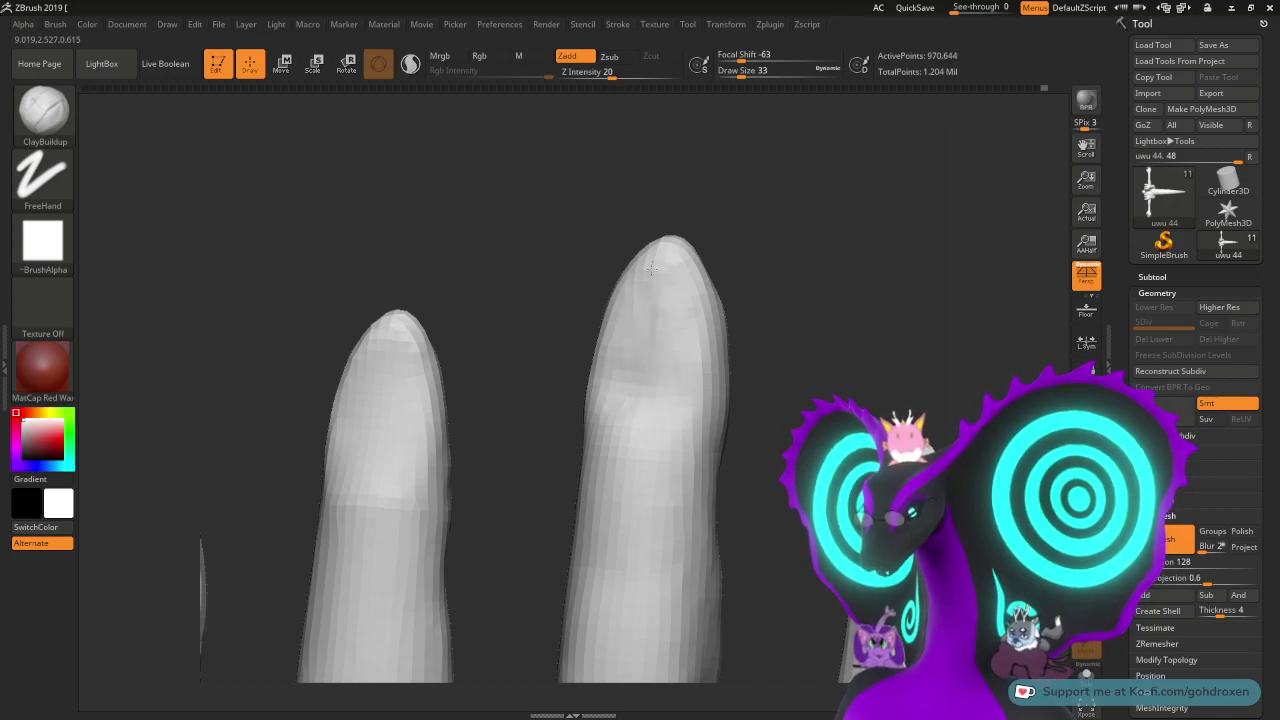
{"action": "key", "text": "shift"}
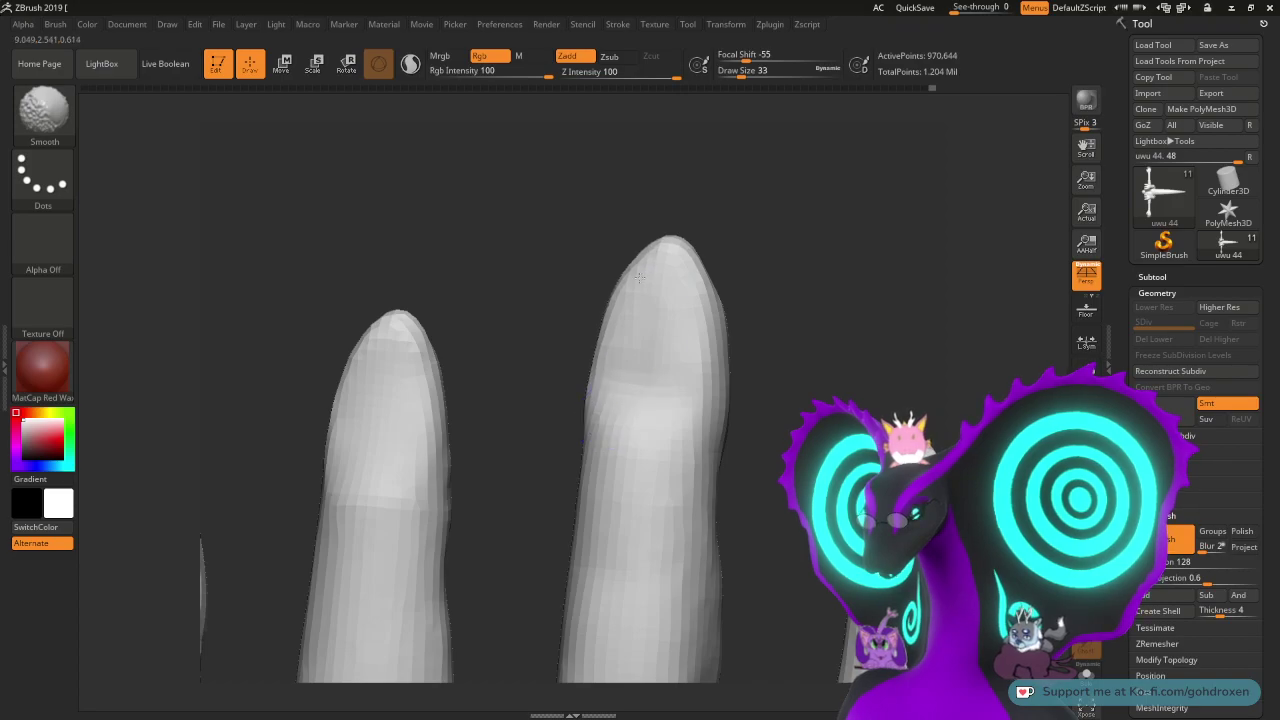
- Try to build up volume on the thumb's end segment with ClayBuildup strokes and undo them
{"action": "mouse_move", "coordinate": [770, 218]}
{"action": "left_mouse_down"}
{"action": "mouse_move", "coordinate": [814, 213]}
{"action": "mouse_move", "coordinate": [778, 251]}
{"action": "mouse_move", "coordinate": [756, 345]}
{"action": "mouse_move", "coordinate": [803, 322]}
{"action": "left_mouse_up"}
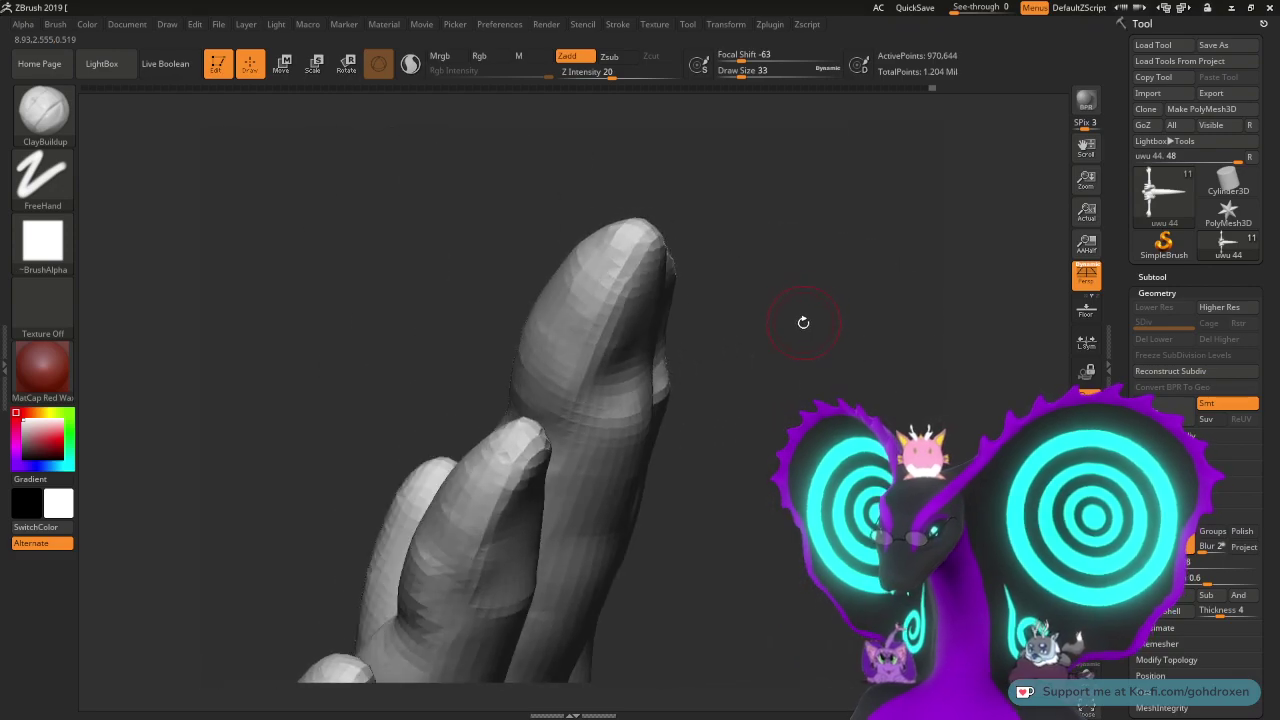
{"action": "left_click_drag", "start_coordinate": [780, 280], "coordinate": [786, 251]}
{"action": "mouse_move", "coordinate": [818, 395]}
{"action": "left_mouse_down"}
{"action": "mouse_move", "coordinate": [791, 374]}
{"action": "mouse_move", "coordinate": [800, 286]}
{"action": "mouse_move", "coordinate": [836, 298]}
{"action": "mouse_move", "coordinate": [480, 285]}
{"action": "mouse_move", "coordinate": [700, 314]}
{"action": "mouse_move", "coordinate": [706, 343]}
{"action": "mouse_move", "coordinate": [634, 443]}
{"action": "mouse_move", "coordinate": [693, 251]}
{"action": "mouse_move", "coordinate": [662, 402]}
{"action": "left_mouse_up"}
{"action": "left_click_drag", "start_coordinate": [744, 307], "coordinate": [760, 340]}
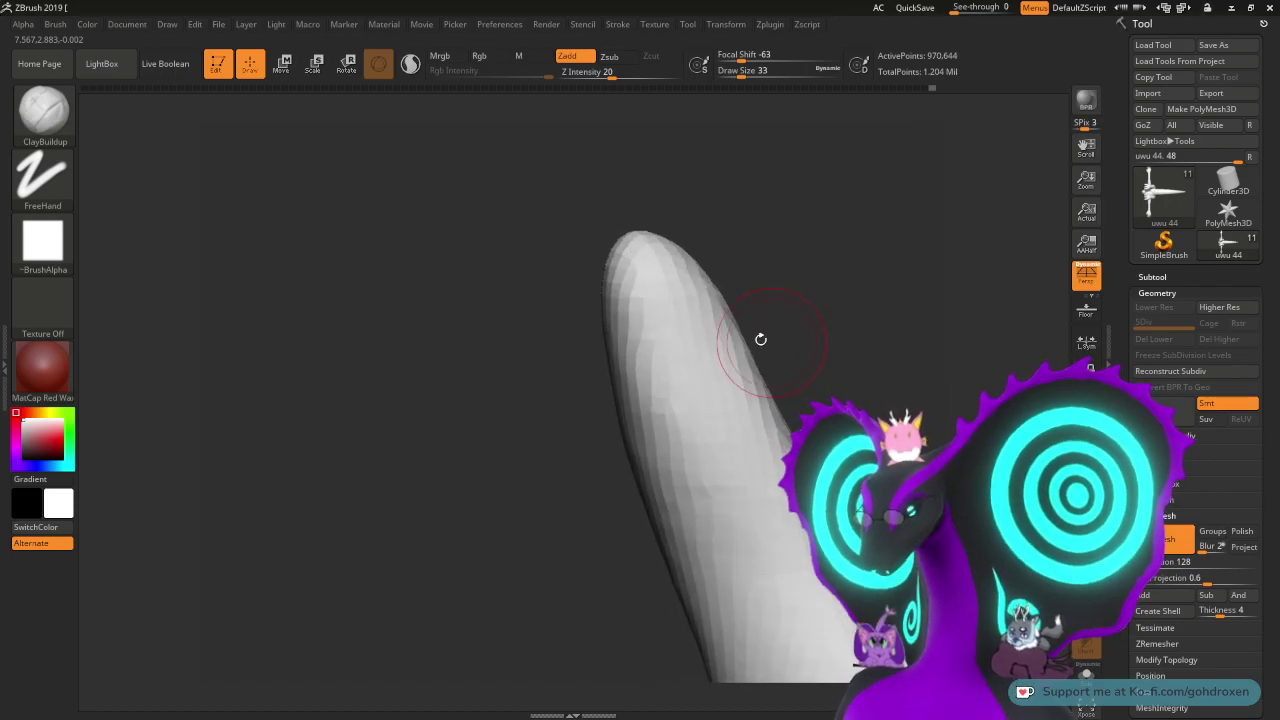
{"action": "key", "text": "space"}
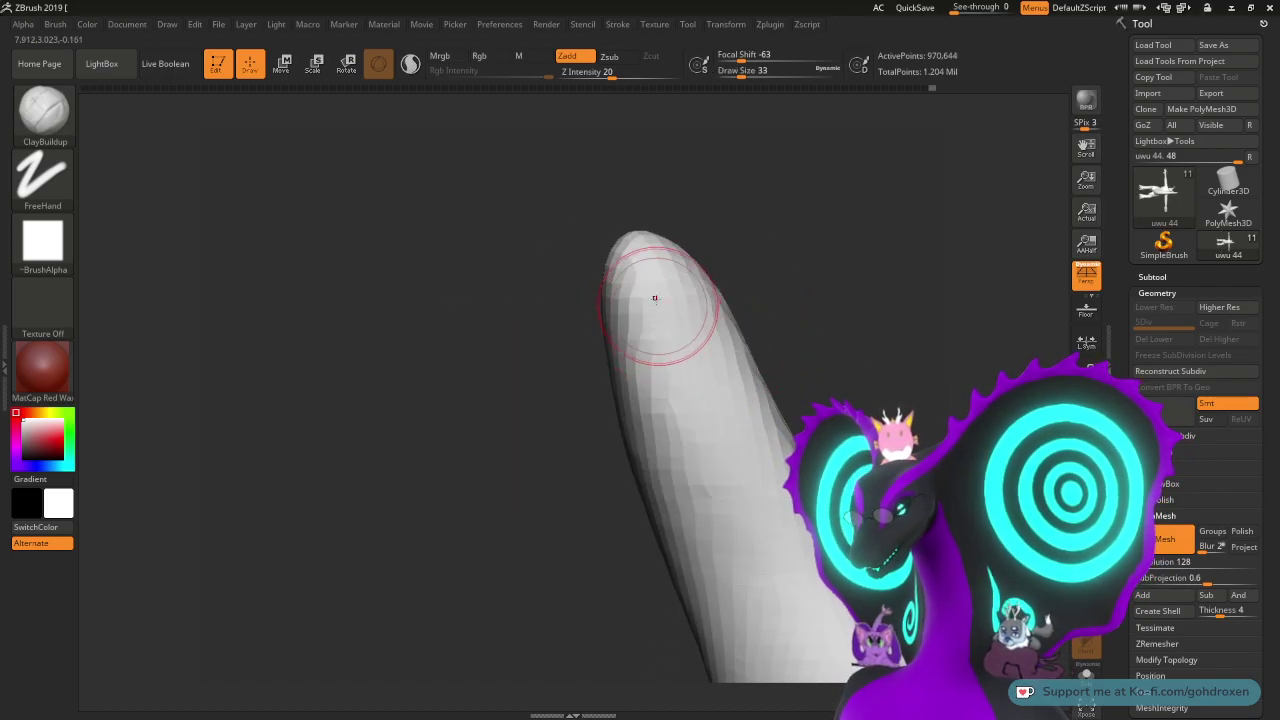
{"action": "mouse_move", "coordinate": [660, 441]}
{"action": "left_mouse_down"}
{"action": "mouse_move", "coordinate": [630, 300]}
{"action": "mouse_move", "coordinate": [665, 460]}
{"action": "mouse_move", "coordinate": [700, 290]}
{"action": "mouse_move", "coordinate": [727, 359]}
{"action": "mouse_move", "coordinate": [743, 363]}
{"action": "left_mouse_up"}
{"action": "left_click_drag", "start_coordinate": [663, 266], "coordinate": [689, 265]}
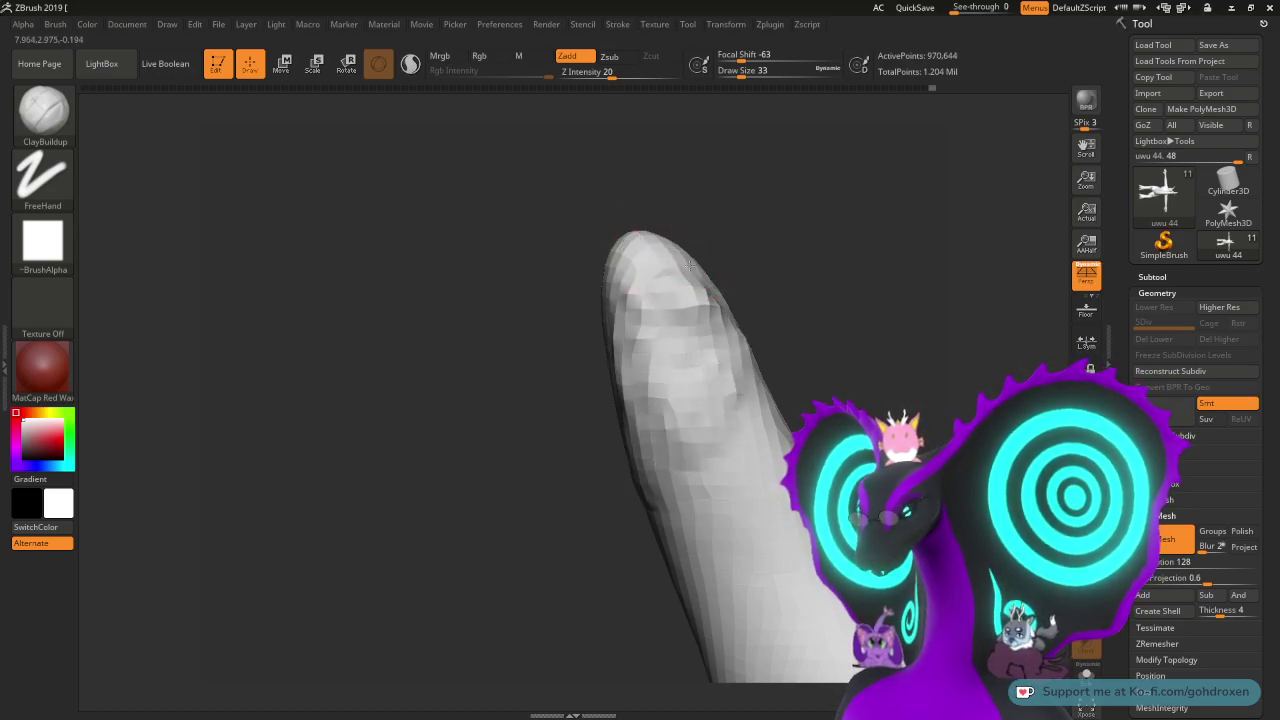
{"action": "key", "text": "ctrl+z"}
{"action": "key", "text": "ctrl+z"}
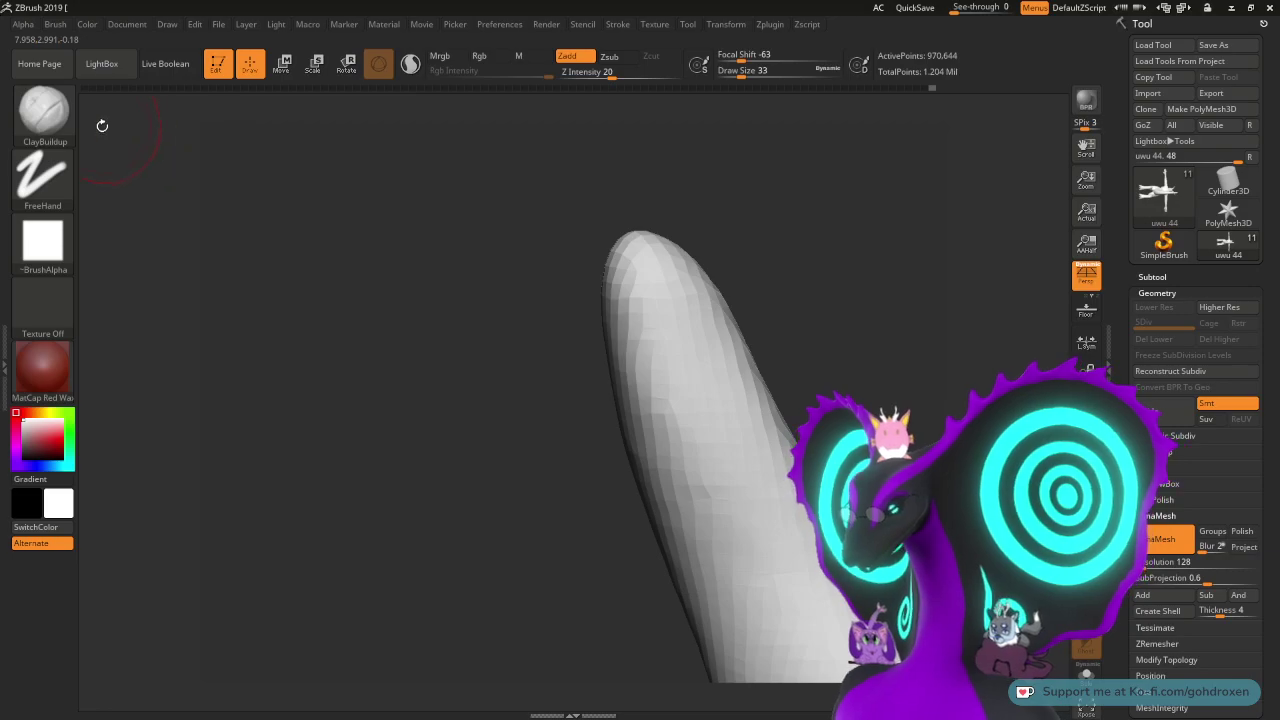
- Swell the thumb's end segment into a fuller pad with the Inflat brush, covering its front and sides
{"action": "left_click", "coordinate": [48, 116]}
{"action": "key", "text": "b"}
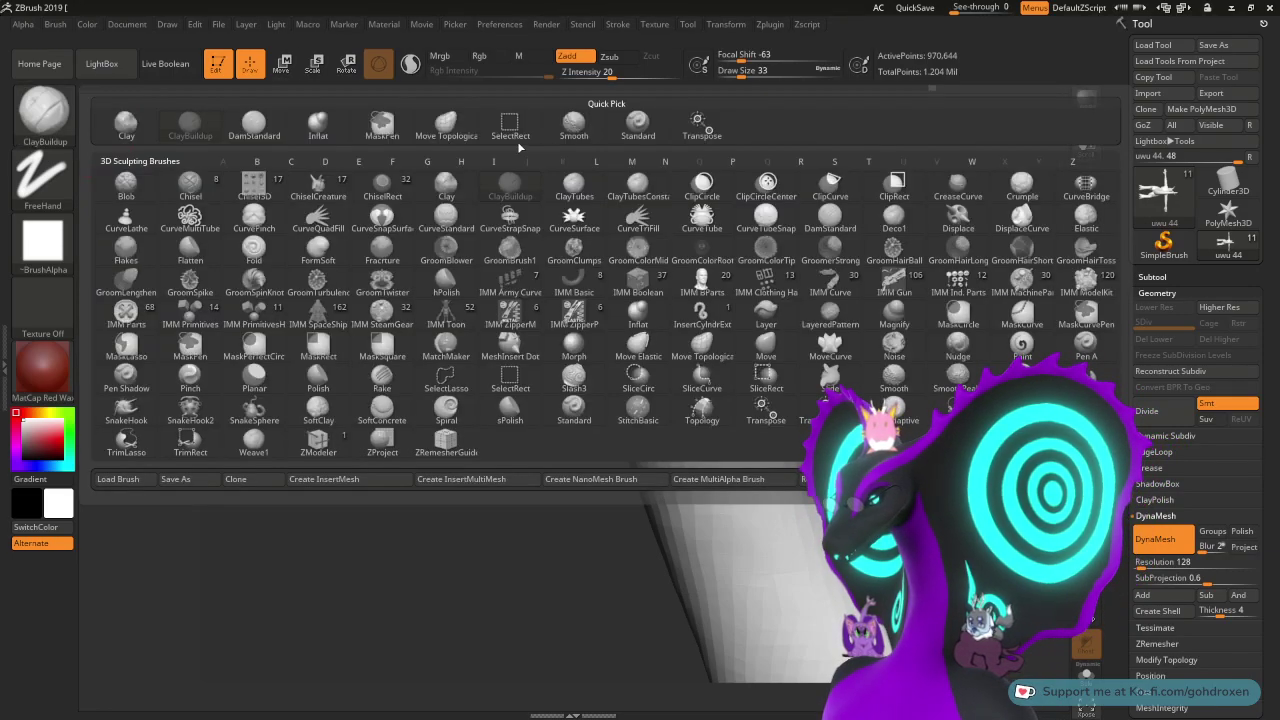
{"action": "left_click", "coordinate": [318, 124]}
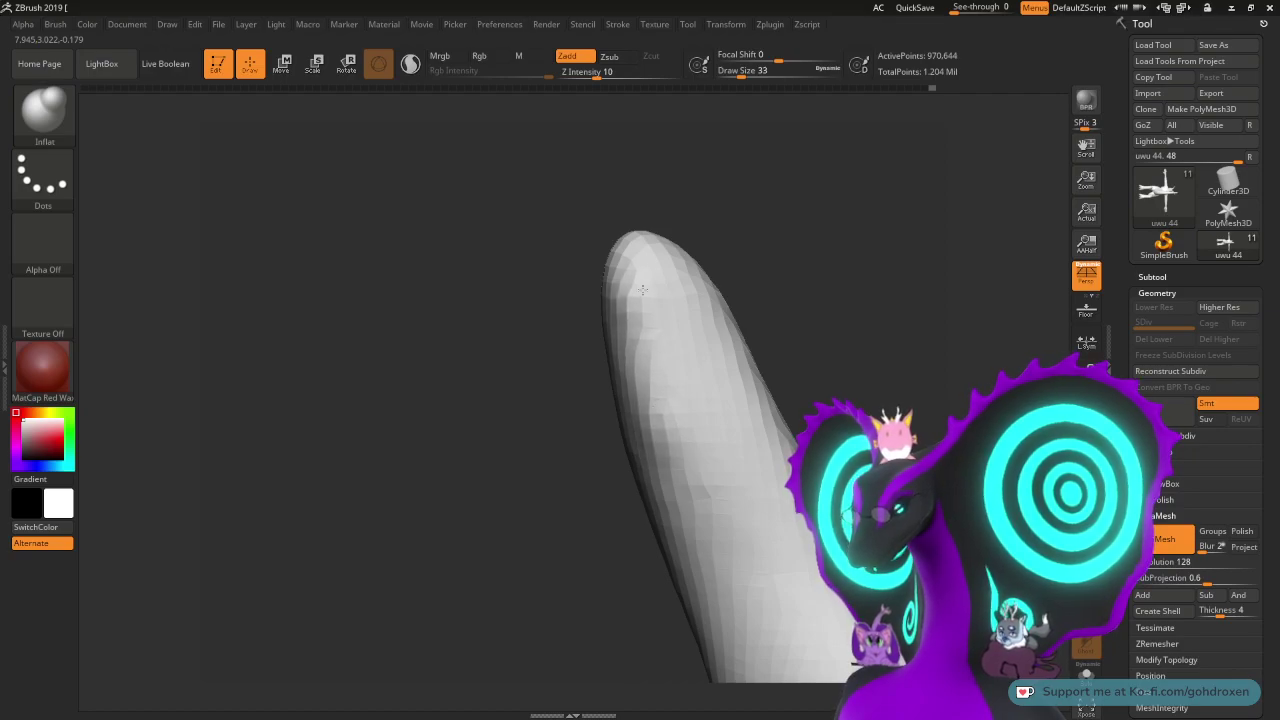
{"action": "left_click_drag", "start_coordinate": [706, 297], "coordinate": [709, 285]}
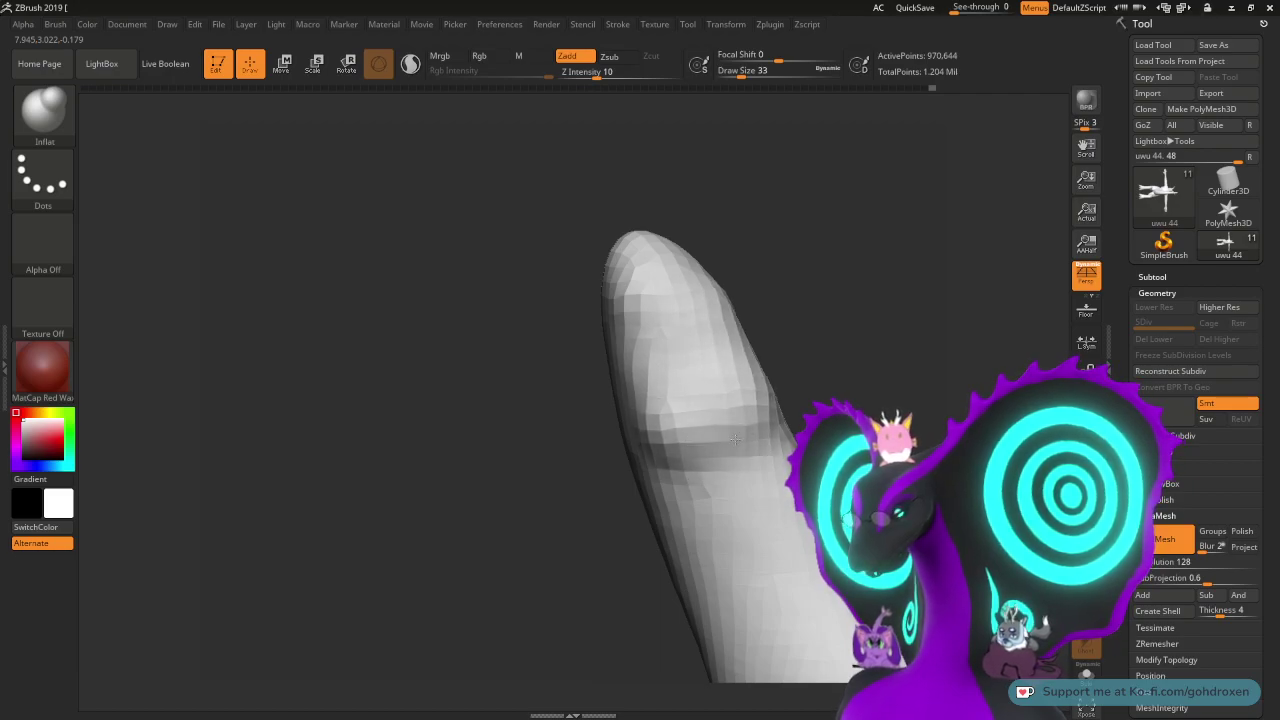
{"action": "mouse_move", "coordinate": [813, 309]}
{"action": "left_mouse_down"}
{"action": "mouse_move", "coordinate": [794, 309]}
{"action": "mouse_move", "coordinate": [800, 340]}
{"action": "mouse_move", "coordinate": [686, 329]}
{"action": "mouse_move", "coordinate": [668, 403]}
{"action": "left_mouse_up"}
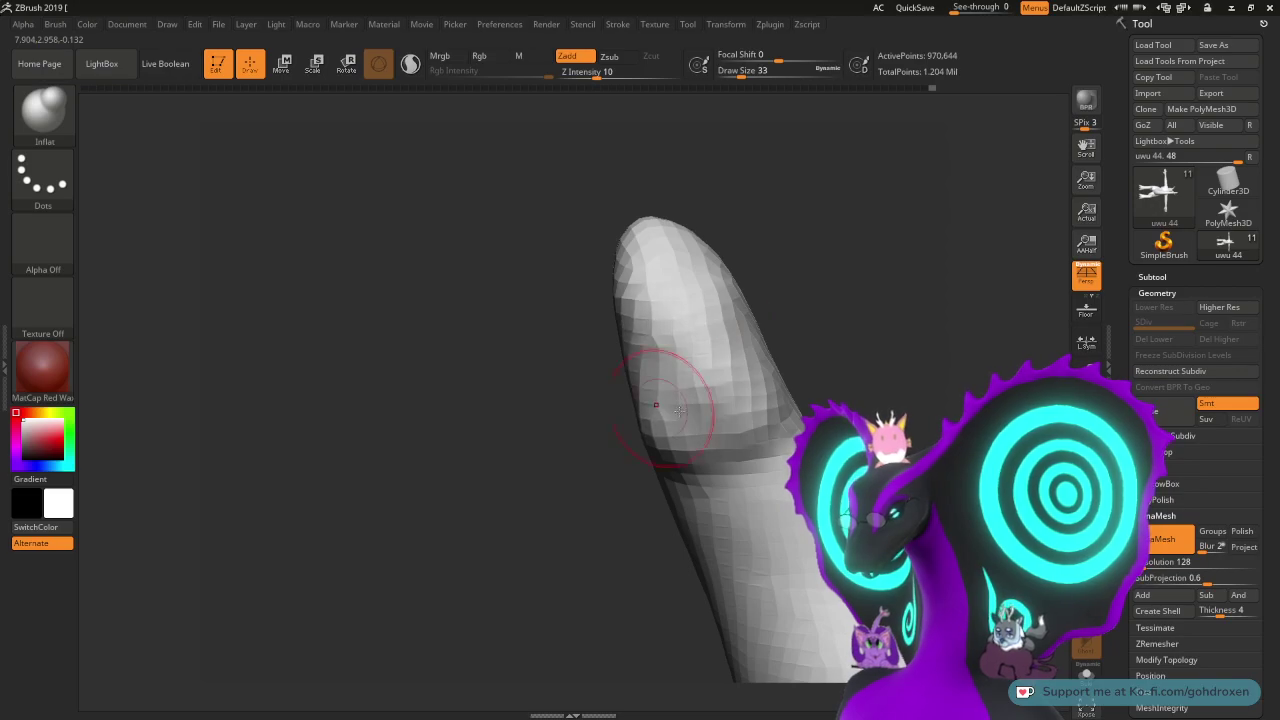
{"action": "left_click_drag", "start_coordinate": [832, 262], "coordinate": [760, 262]}
{"action": "mouse_move", "coordinate": [679, 159]}
{"action": "left_mouse_down"}
{"action": "mouse_move", "coordinate": [694, 163]}
{"action": "mouse_move", "coordinate": [702, 235]}
{"action": "mouse_move", "coordinate": [790, 195]}
{"action": "left_mouse_up"}
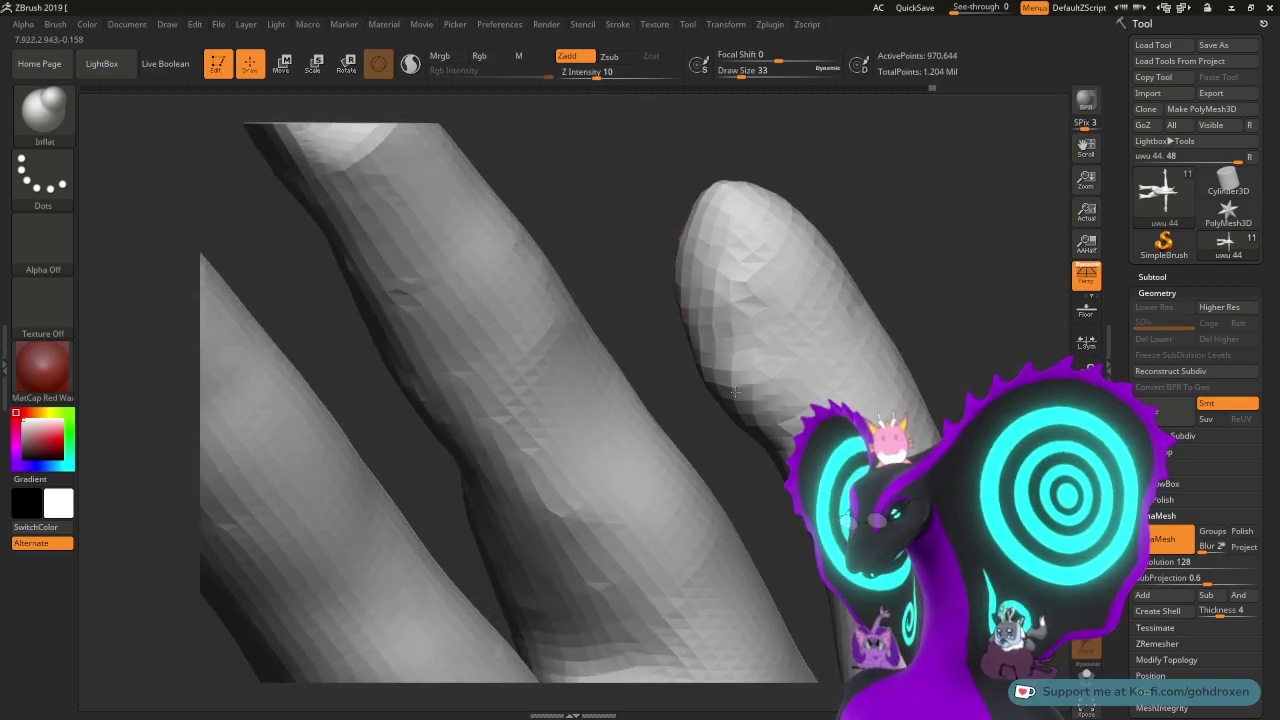
{"action": "left_click_drag", "start_coordinate": [650, 229], "coordinate": [720, 271]}
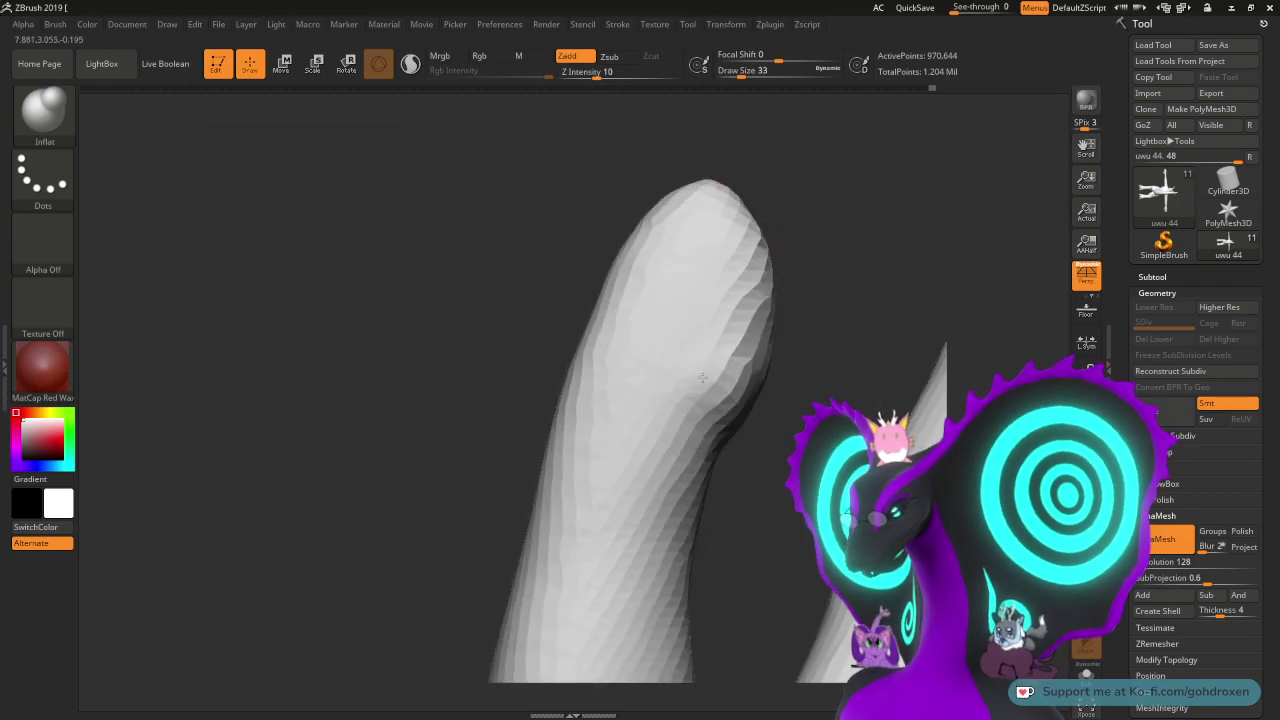
{"action": "left_click_drag", "start_coordinate": [799, 247], "coordinate": [763, 243]}
{"action": "mouse_move", "coordinate": [577, 335]}
{"action": "left_mouse_down"}
{"action": "mouse_move", "coordinate": [600, 351]}
{"action": "mouse_move", "coordinate": [594, 369]}
{"action": "mouse_move", "coordinate": [600, 289]}
{"action": "mouse_move", "coordinate": [621, 265]}
{"action": "left_mouse_up"}
- Smooth the inflated thumb pad along its base, side edges and surface so it blends into the lower segment
{"action": "key", "text": "shift"}
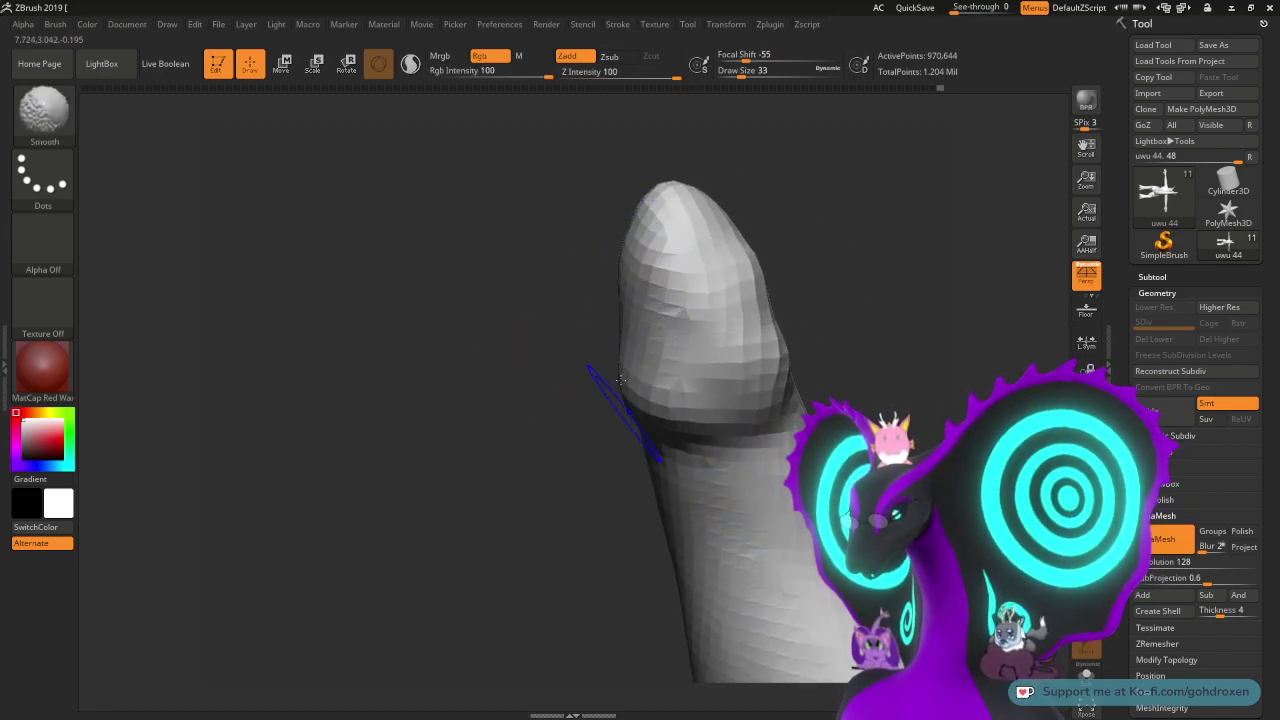
{"action": "left_click_drag", "start_coordinate": [651, 383], "coordinate": [674, 418], "text": "shift"}
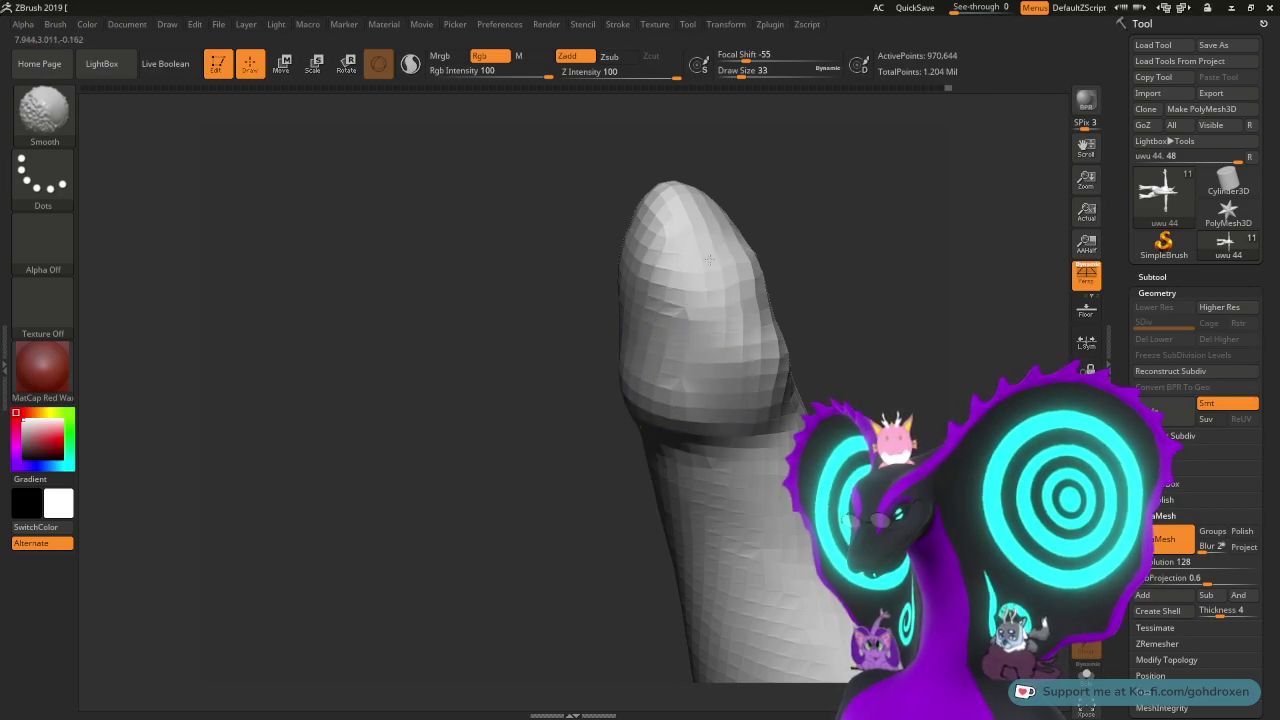
{"action": "left_click_drag", "start_coordinate": [820, 266], "coordinate": [726, 246]}
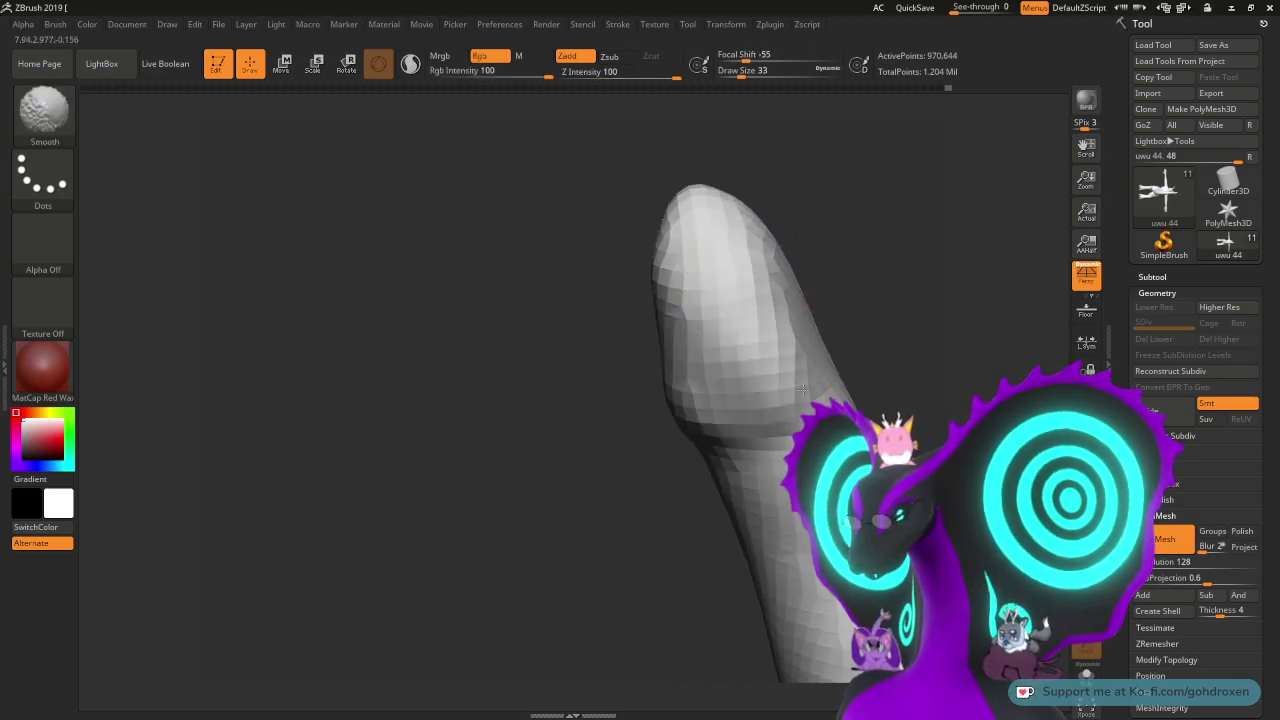
{"action": "left_click_drag", "start_coordinate": [704, 389], "coordinate": [685, 438], "text": "shift"}
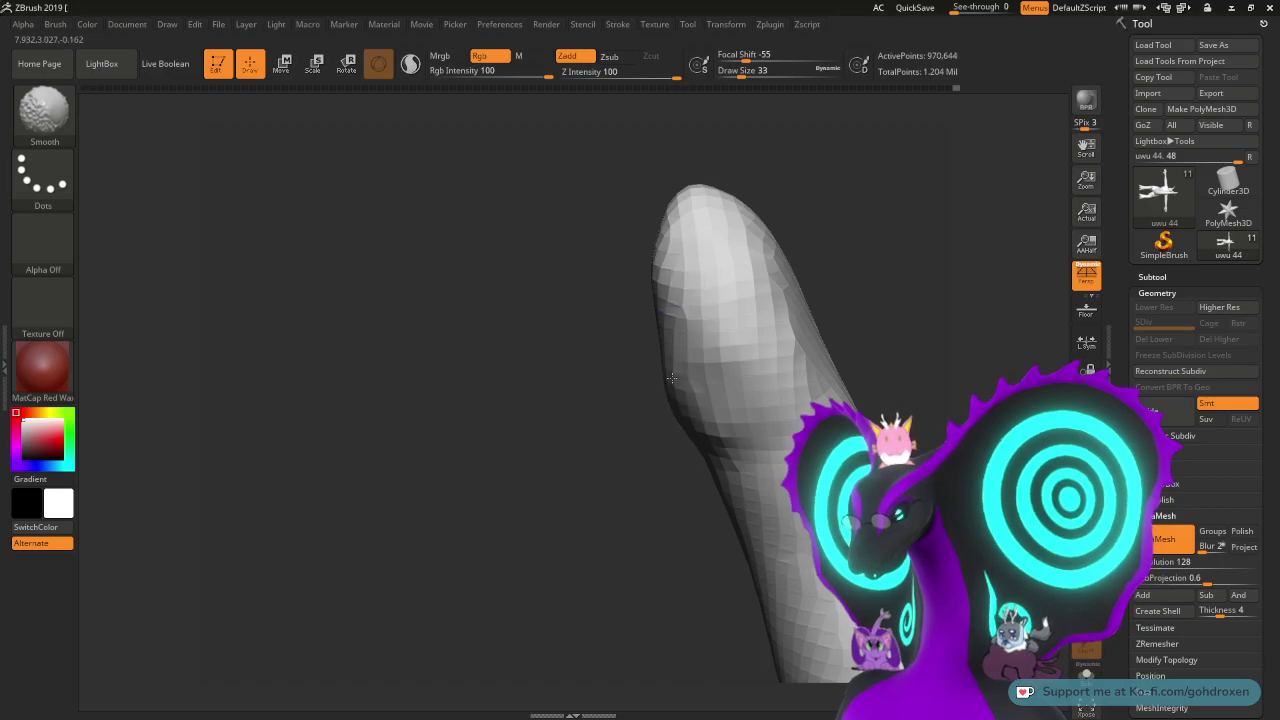
{"action": "left_click_drag", "start_coordinate": [672, 378], "coordinate": [642, 382], "text": "shift"}
{"action": "mouse_move", "coordinate": [620, 335]}
{"action": "left_mouse_down"}
{"action": "mouse_move", "coordinate": [643, 297]}
{"action": "mouse_move", "coordinate": [690, 300]}
{"action": "mouse_move", "coordinate": [611, 320]}
{"action": "left_mouse_up"}
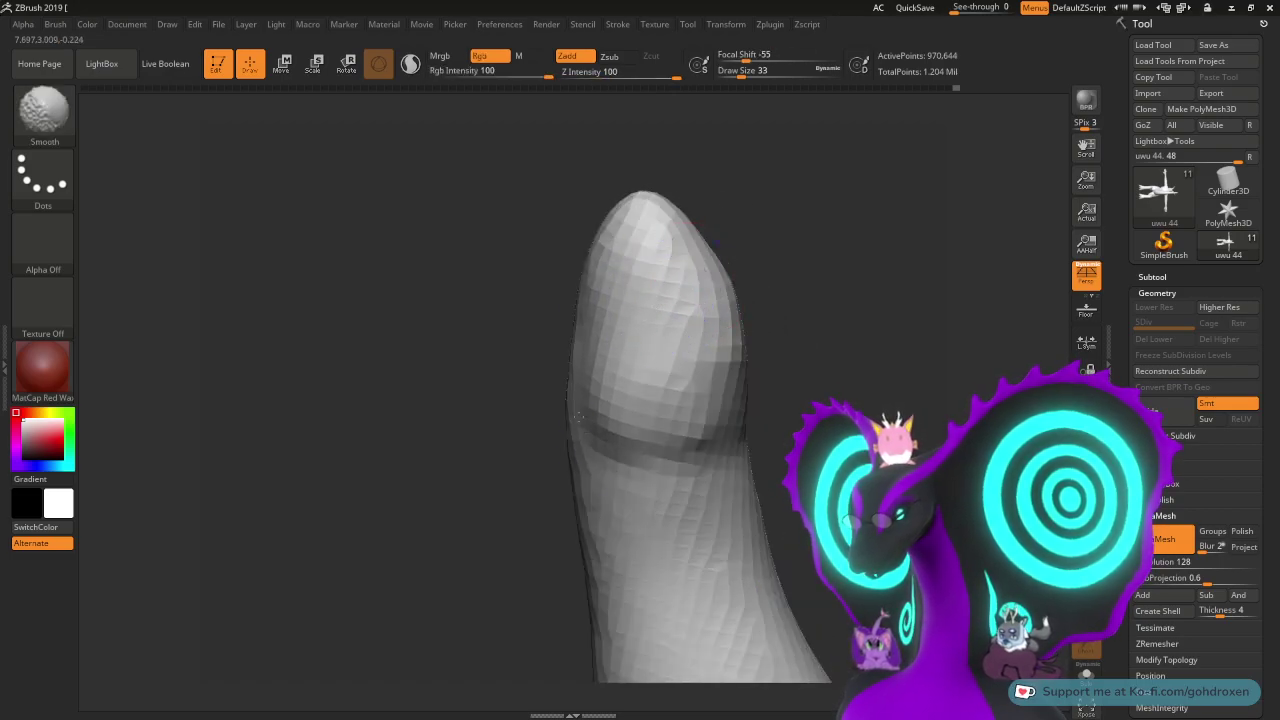
{"action": "left_click_drag", "start_coordinate": [511, 275], "coordinate": [543, 263]}
{"action": "left_click_drag", "start_coordinate": [707, 327], "coordinate": [708, 388], "text": "shift"}
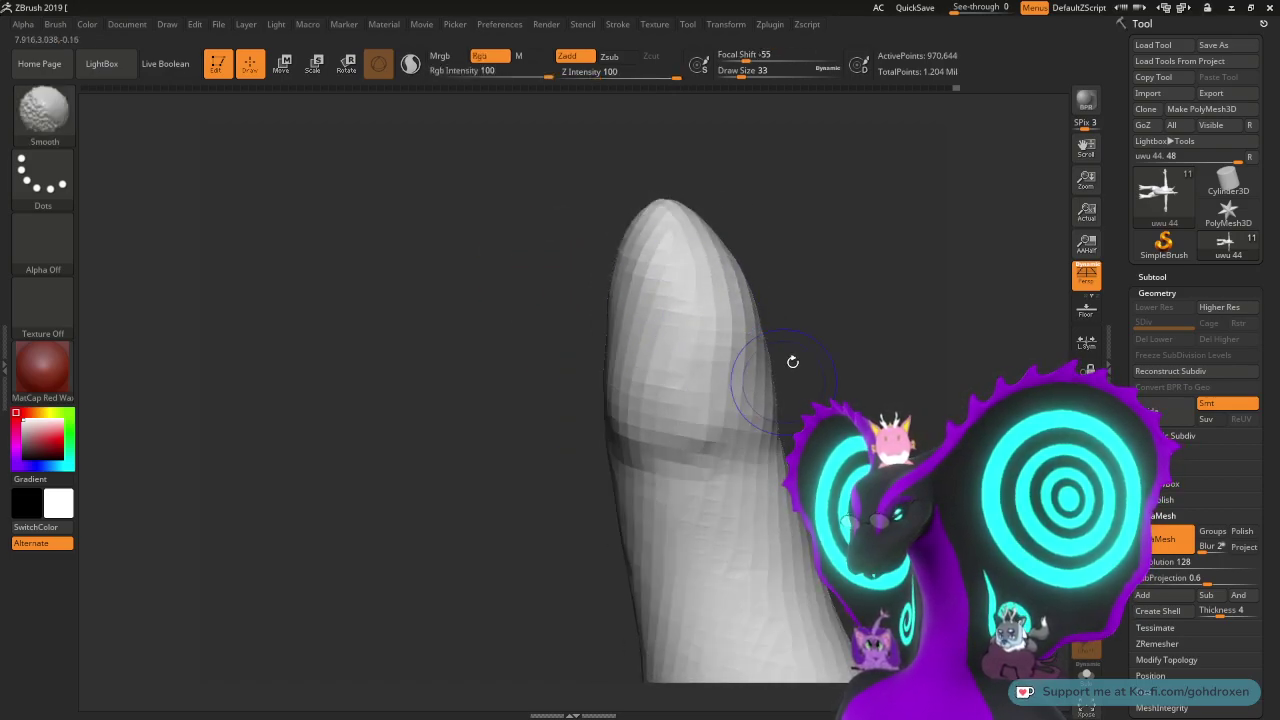
{"action": "mouse_move", "coordinate": [793, 362]}
{"action": "left_mouse_down"}
{"action": "mouse_move", "coordinate": [806, 336]}
{"action": "mouse_move", "coordinate": [794, 257]}
{"action": "mouse_move", "coordinate": [809, 235]}
{"action": "mouse_move", "coordinate": [777, 214]}
{"action": "mouse_move", "coordinate": [749, 269]}
{"action": "left_mouse_up"}
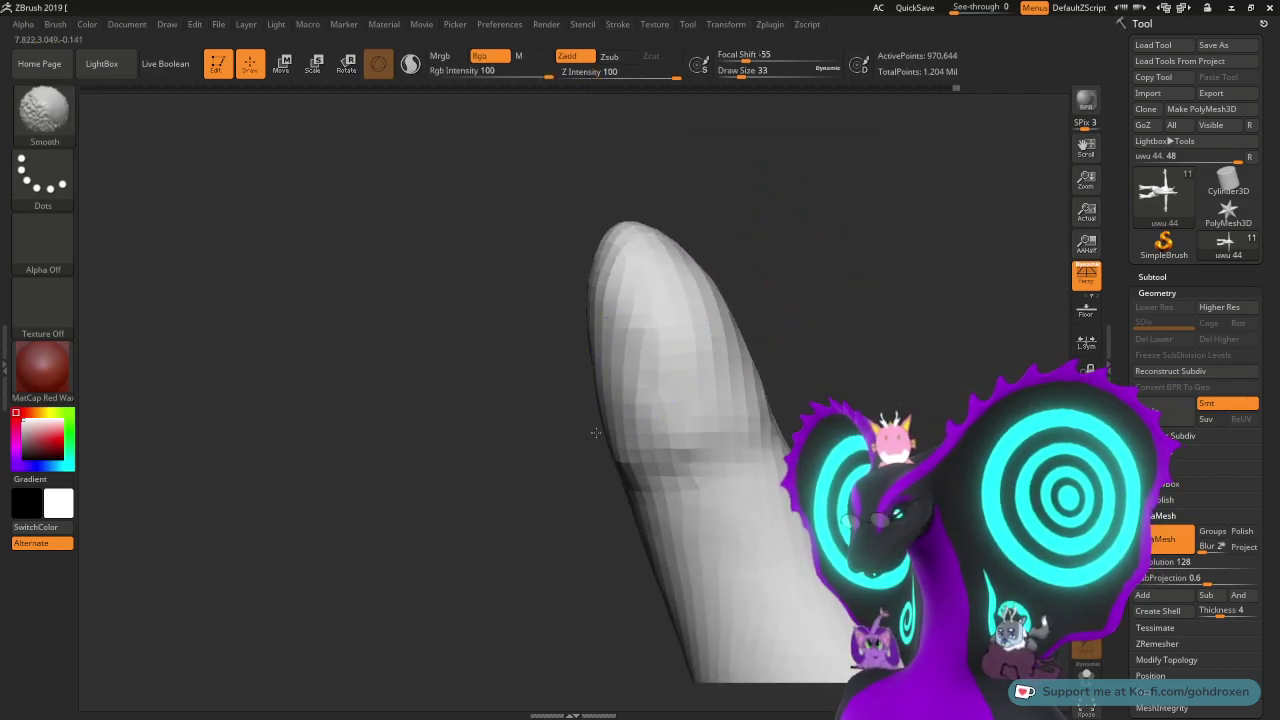
- Carve a crease across the thumb joint just below the pad with the DamStandard brush
{"action": "mouse_move", "coordinate": [595, 432]}
{"action": "left_mouse_down"}
{"action": "mouse_move", "coordinate": [743, 243]}
{"action": "mouse_move", "coordinate": [808, 214]}
{"action": "mouse_move", "coordinate": [814, 300]}
{"action": "mouse_move", "coordinate": [796, 188]}
{"action": "mouse_move", "coordinate": [816, 229]}
{"action": "left_mouse_up"}
{"action": "left_click", "coordinate": [45, 112]}
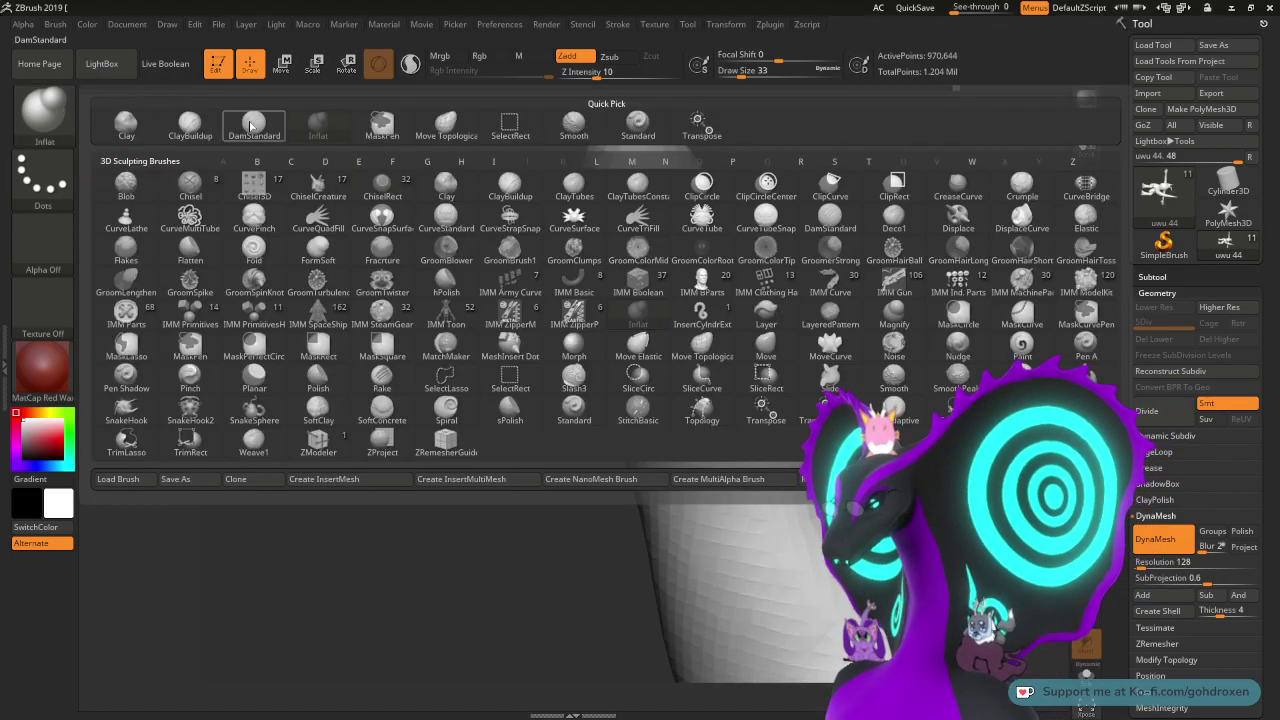
{"action": "left_click", "coordinate": [250, 136]}
{"action": "mouse_move", "coordinate": [430, 345]}
{"action": "left_mouse_down"}
{"action": "mouse_move", "coordinate": [434, 383]}
{"action": "mouse_move", "coordinate": [408, 450]}
{"action": "left_mouse_up"}
{"action": "key", "text": "space"}
{"action": "left_click_drag", "start_coordinate": [457, 374], "coordinate": [543, 360]}
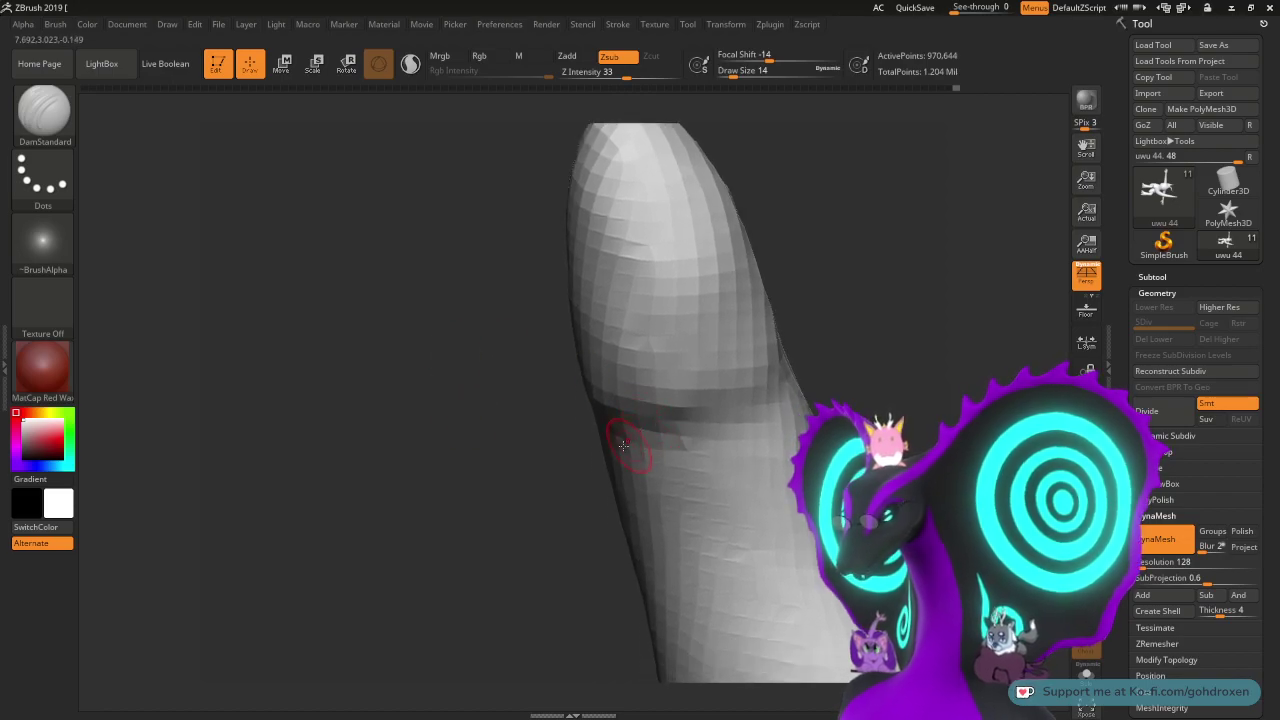
{"action": "left_click_drag", "start_coordinate": [628, 442], "coordinate": [716, 441]}
{"action": "key", "text": "ctrl+z"}
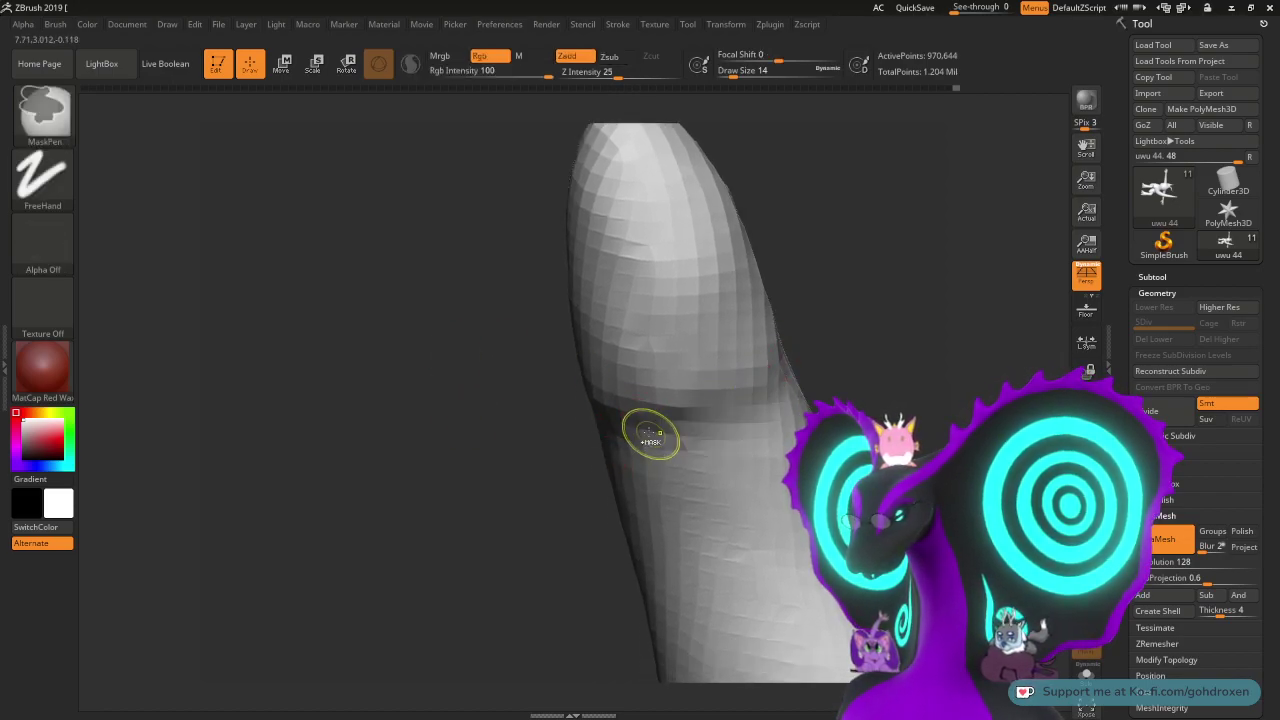
{"action": "mouse_move", "coordinate": [605, 436]}
{"action": "left_mouse_down"}
{"action": "mouse_move", "coordinate": [712, 440]}
{"action": "mouse_move", "coordinate": [785, 425]}
{"action": "left_mouse_up"}
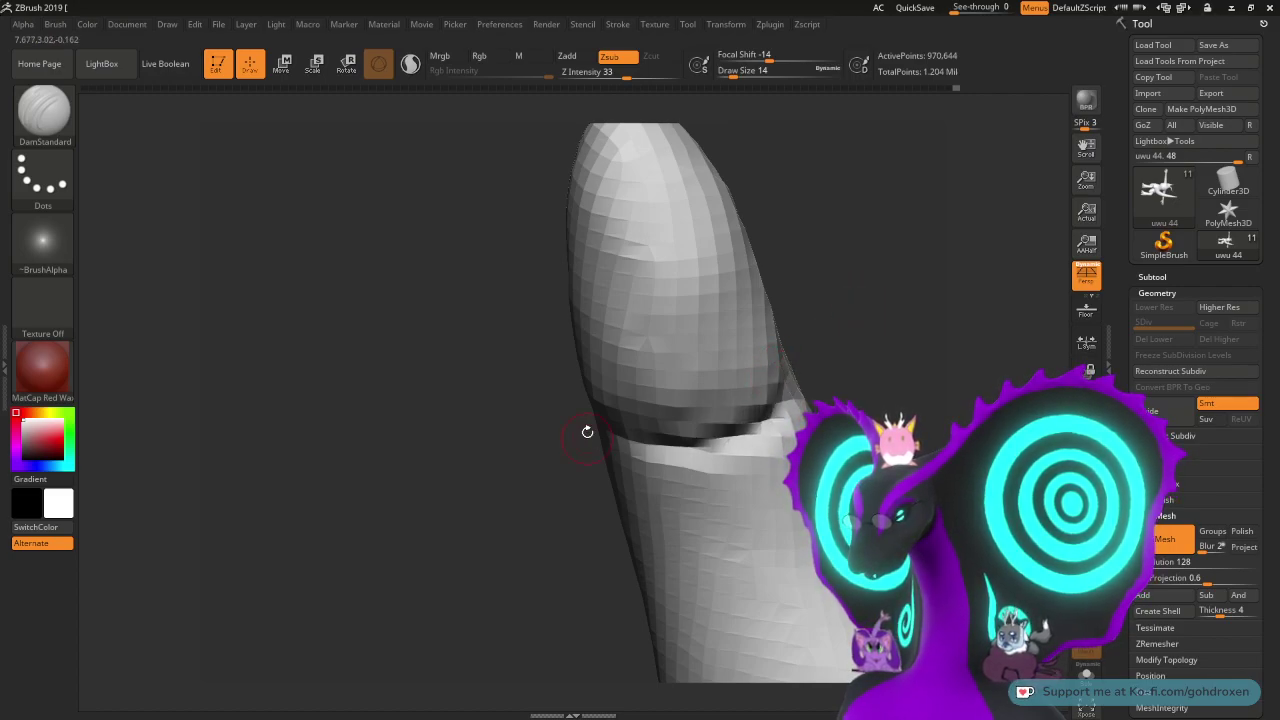
- Soften the thumb joint crease with the Smooth brush, including its outer ends
{"action": "left_click_drag", "start_coordinate": [889, 336], "coordinate": [862, 339]}
{"action": "key", "text": "shift"}
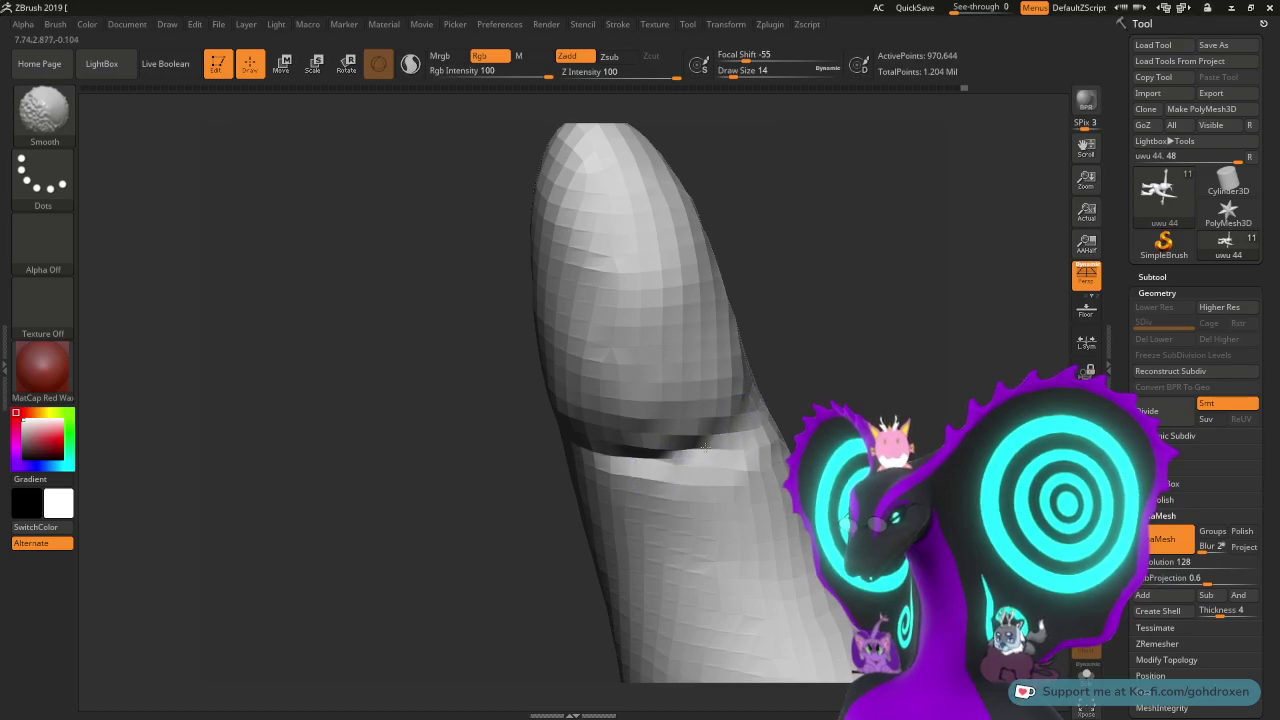
{"action": "mouse_move", "coordinate": [705, 446]}
{"action": "left_mouse_down", "text": "shift"}
{"action": "mouse_move", "coordinate": [652, 446]}
{"action": "mouse_move", "coordinate": [708, 448]}
{"action": "left_mouse_up", "text": "shift"}
{"action": "left_click_drag", "start_coordinate": [831, 355], "coordinate": [786, 358]}
{"action": "key", "text": "shift"}
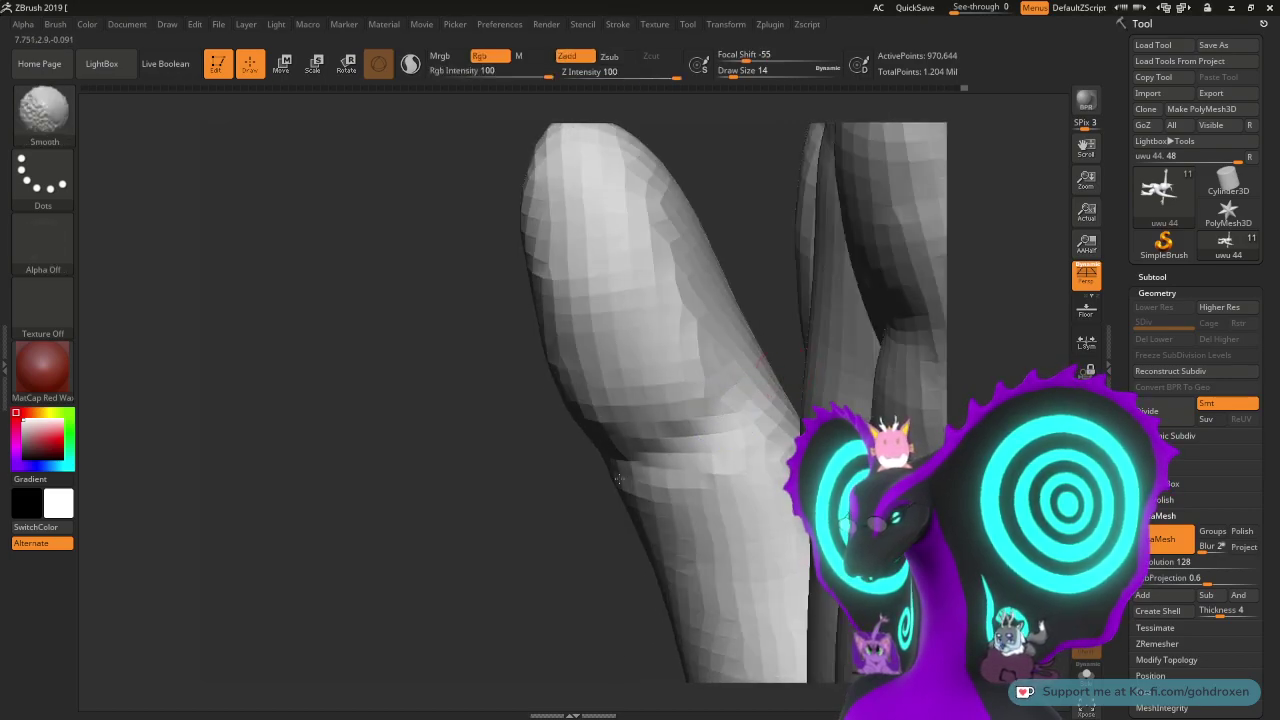
- Adjust the thumb's contour around the joint crease and end segment with the Move Topological brush
{"action": "mouse_move", "coordinate": [757, 280]}
{"action": "left_mouse_down"}
{"action": "mouse_move", "coordinate": [766, 220]}
{"action": "mouse_move", "coordinate": [786, 214]}
{"action": "left_mouse_up"}
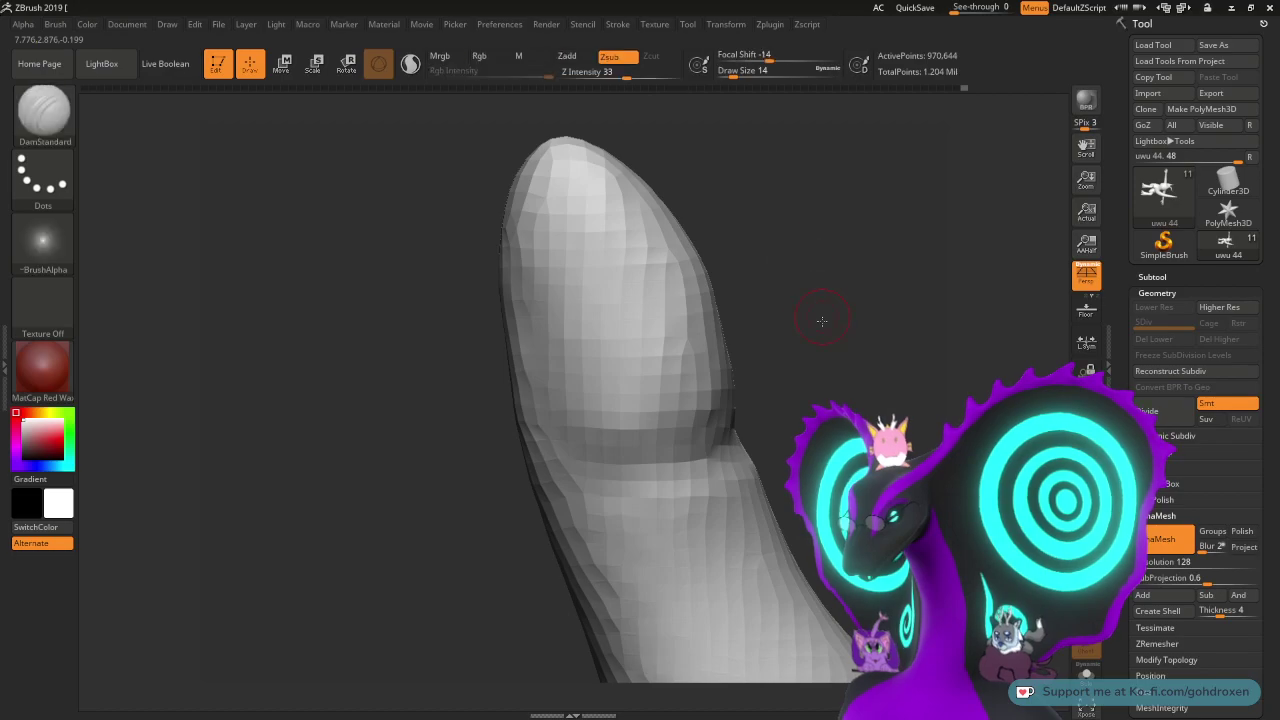
{"action": "left_click", "coordinate": [43, 110]}
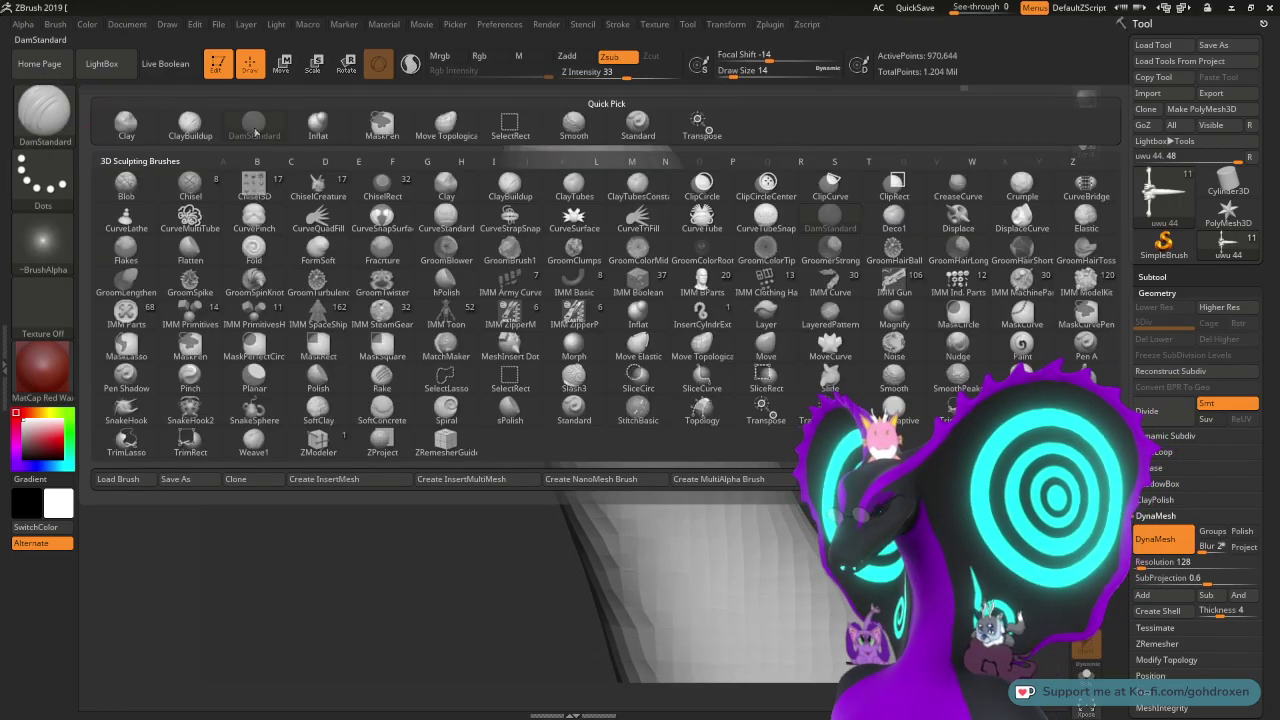
{"action": "left_click", "coordinate": [440, 128]}
{"action": "key", "text": "space"}
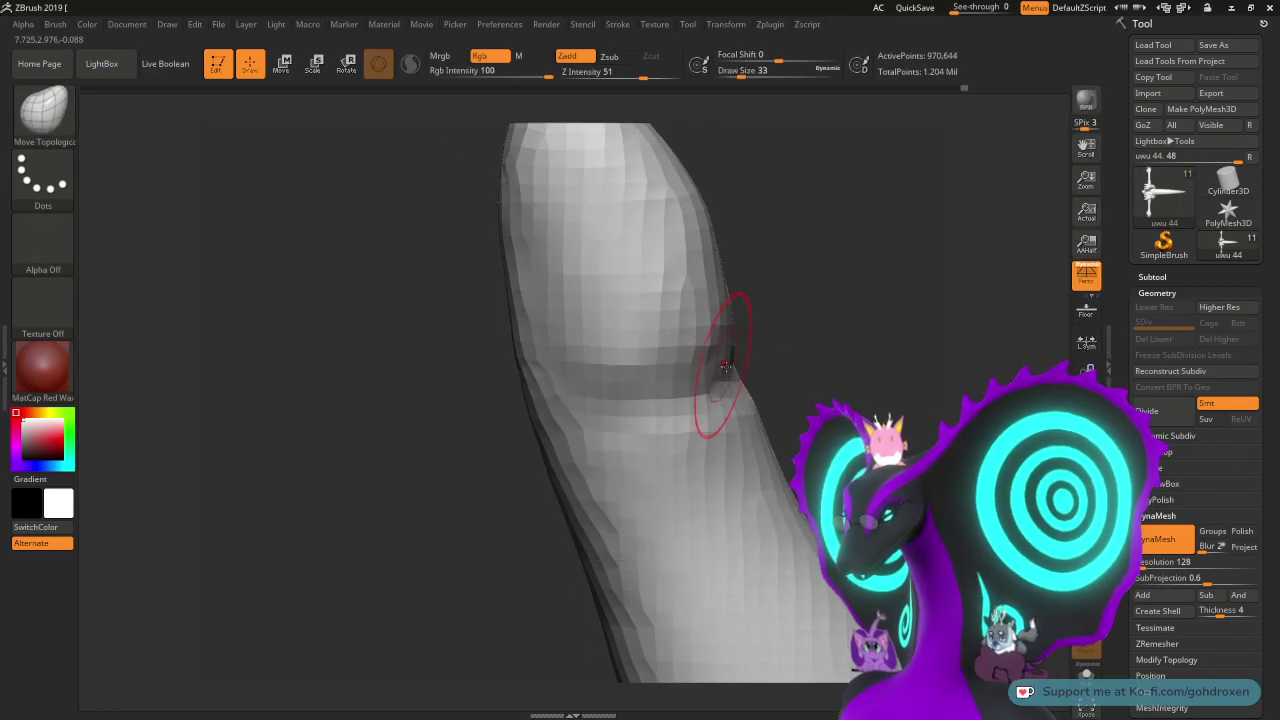
{"action": "left_click_drag", "start_coordinate": [806, 366], "coordinate": [758, 358]}
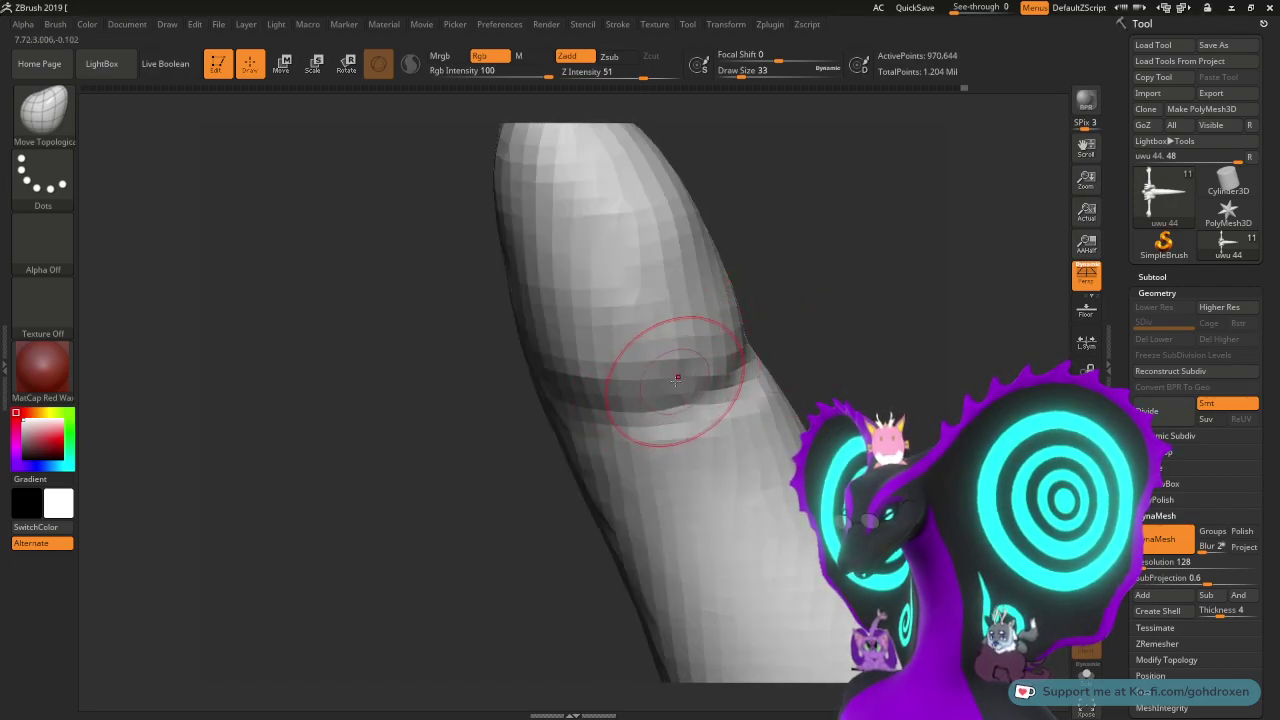
{"action": "mouse_move", "coordinate": [852, 279]}
{"action": "left_mouse_down"}
{"action": "mouse_move", "coordinate": [834, 279]}
{"action": "mouse_move", "coordinate": [886, 200]}
{"action": "mouse_move", "coordinate": [846, 246]}
{"action": "mouse_move", "coordinate": [831, 291]}
{"action": "mouse_move", "coordinate": [845, 329]}
{"action": "mouse_move", "coordinate": [849, 266]}
{"action": "left_mouse_up"}
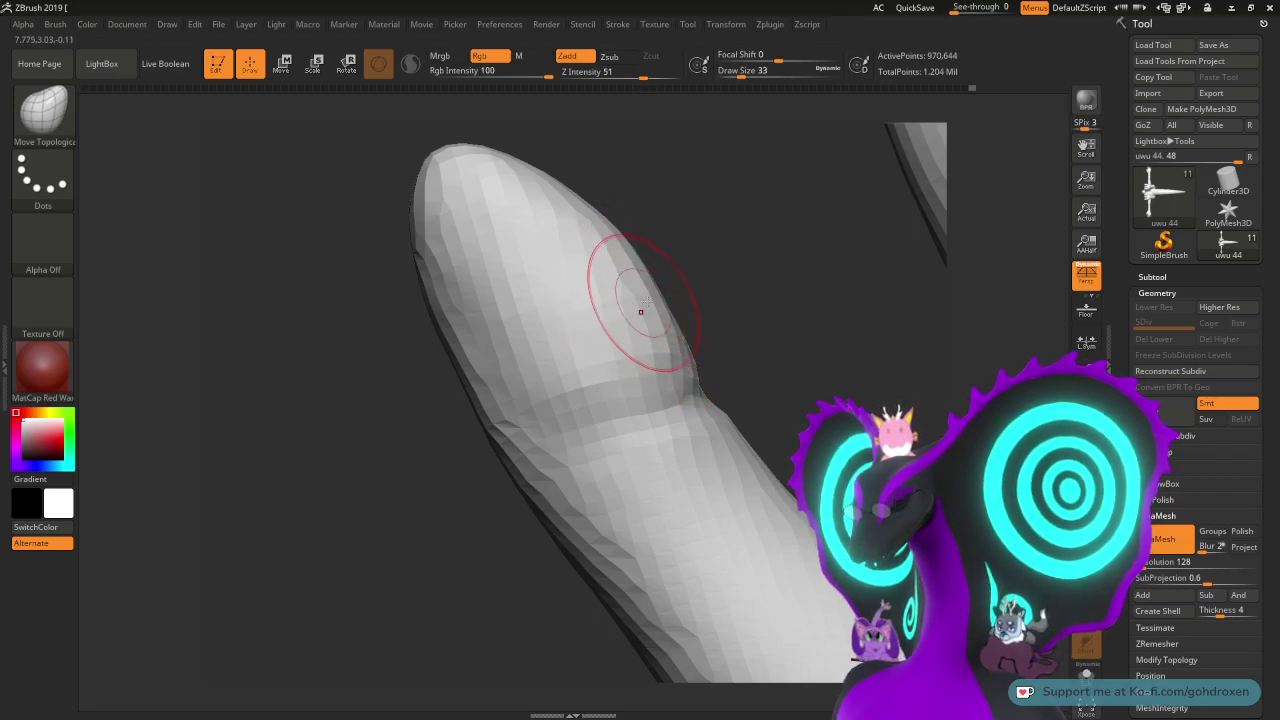
{"action": "left_click_drag", "start_coordinate": [749, 274], "coordinate": [720, 294]}
- Examine the thumb's proportions against the whole hand, arm and body
{"action": "left_click_drag", "start_coordinate": [803, 266], "coordinate": [622, 204]}
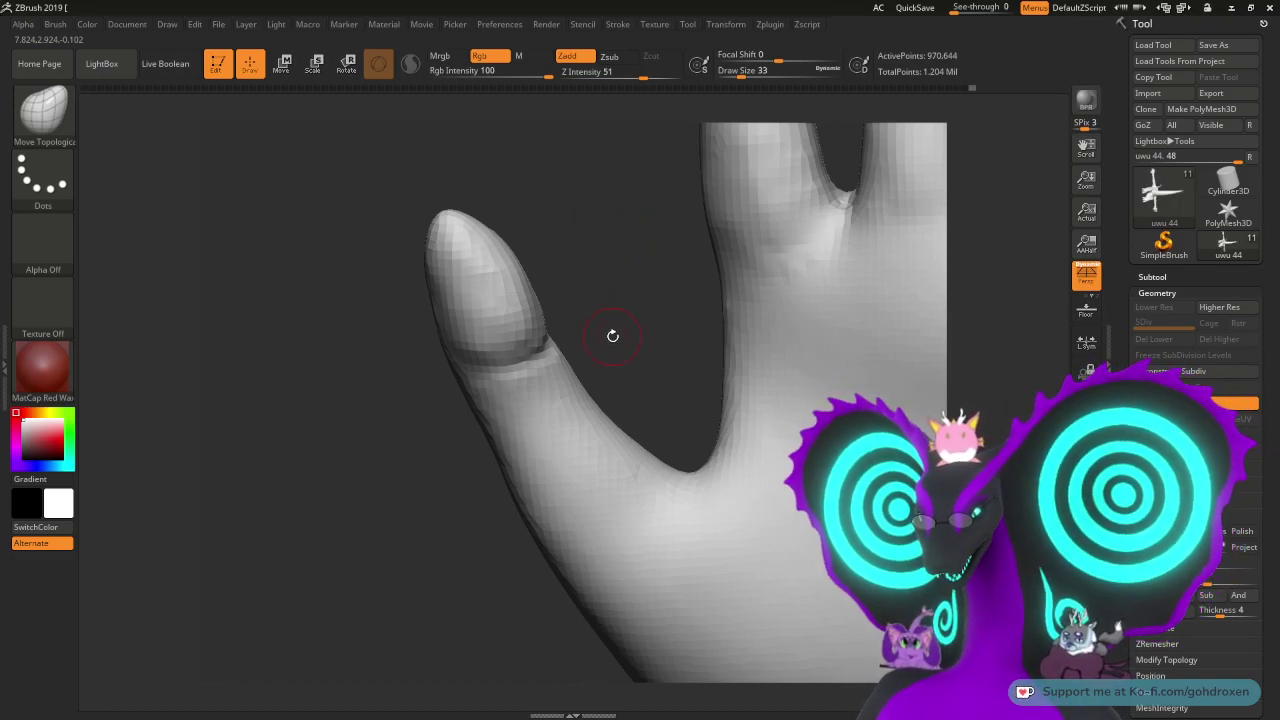
{"action": "mouse_move", "coordinate": [646, 363]}
{"action": "left_mouse_down", "text": "alt"}
{"action": "mouse_move", "coordinate": [646, 340]}
{"action": "mouse_move", "coordinate": [795, 372]}
{"action": "mouse_move", "coordinate": [841, 259]}
{"action": "left_mouse_up", "text": "alt"}
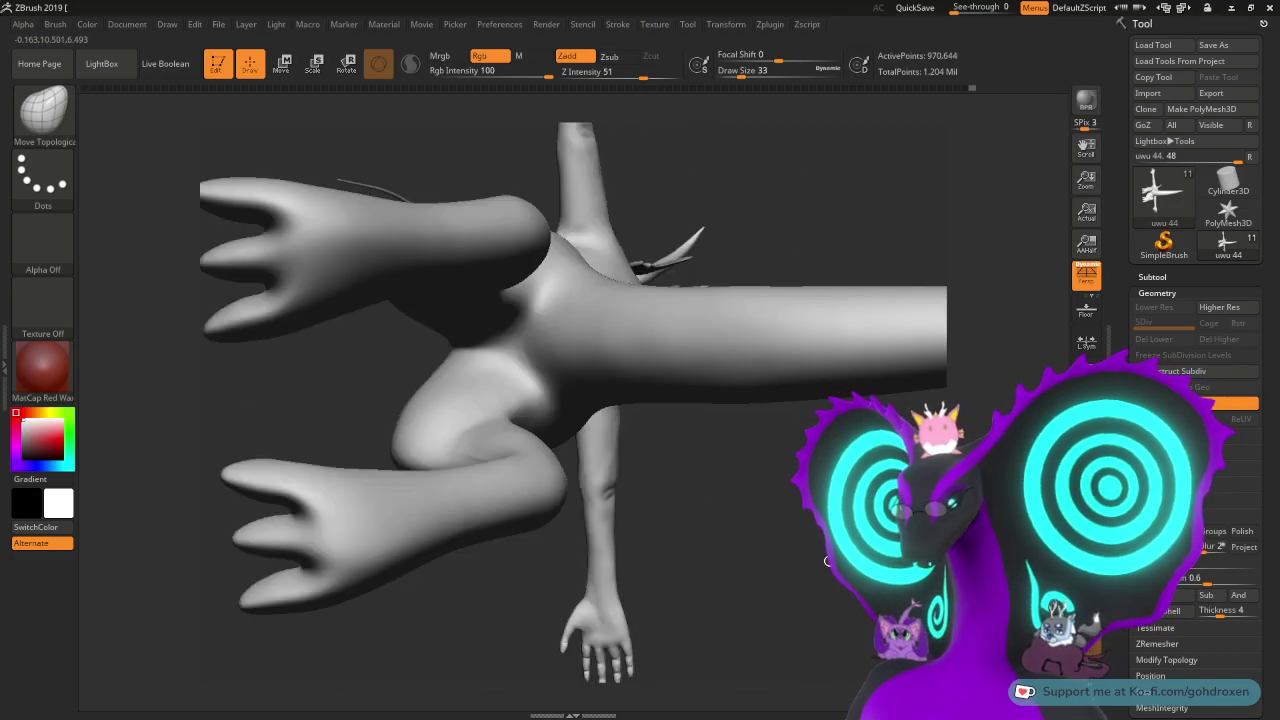
{"action": "left_click_drag", "start_coordinate": [827, 561], "coordinate": [916, 348]}
{"action": "left_click_drag", "start_coordinate": [829, 331], "coordinate": [862, 470]}
{"action": "left_click_drag", "start_coordinate": [824, 255], "coordinate": [818, 680], "text": "alt"}
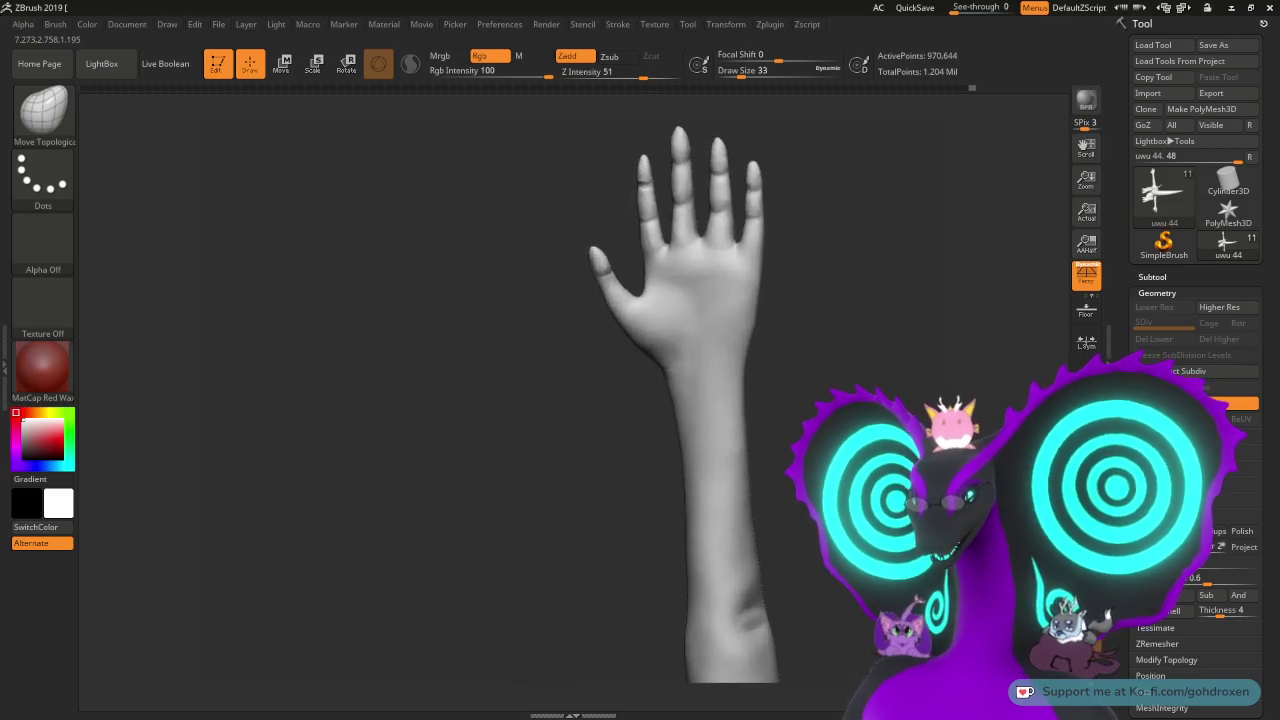
{"action": "left_click_drag", "start_coordinate": [881, 335], "coordinate": [897, 560], "text": "alt"}
{"action": "mouse_move", "coordinate": [652, 200]}
{"action": "left_mouse_down", "text": "alt"}
{"action": "mouse_move", "coordinate": [697, 318]}
{"action": "mouse_move", "coordinate": [807, 255]}
{"action": "mouse_move", "coordinate": [800, 289]}
{"action": "mouse_move", "coordinate": [814, 251]}
{"action": "mouse_move", "coordinate": [834, 299]}
{"action": "mouse_move", "coordinate": [826, 258]}
{"action": "mouse_move", "coordinate": [840, 284]}
{"action": "left_mouse_up", "text": "alt"}
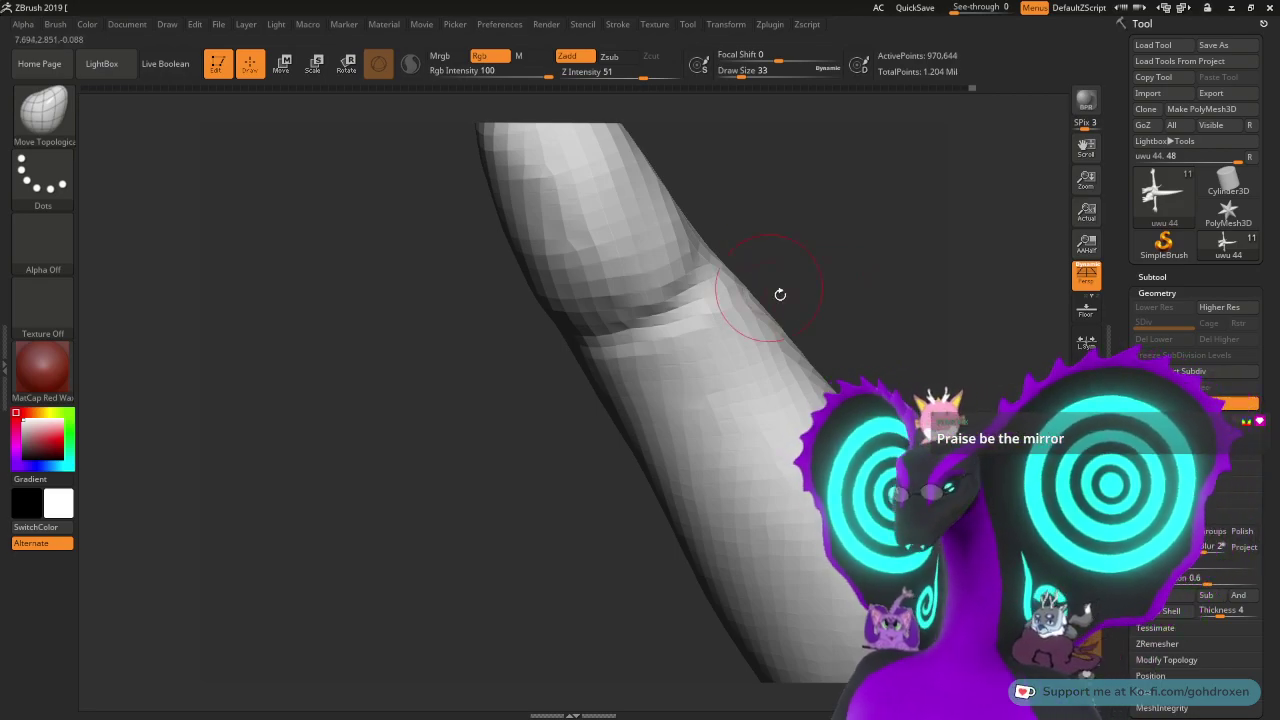
- Swell the thumb segment just below the joint crease with the Inflat brush
{"action": "mouse_move", "coordinate": [780, 294]}
{"action": "left_mouse_down"}
{"action": "mouse_move", "coordinate": [846, 271]}
{"action": "mouse_move", "coordinate": [737, 246]}
{"action": "left_mouse_up"}
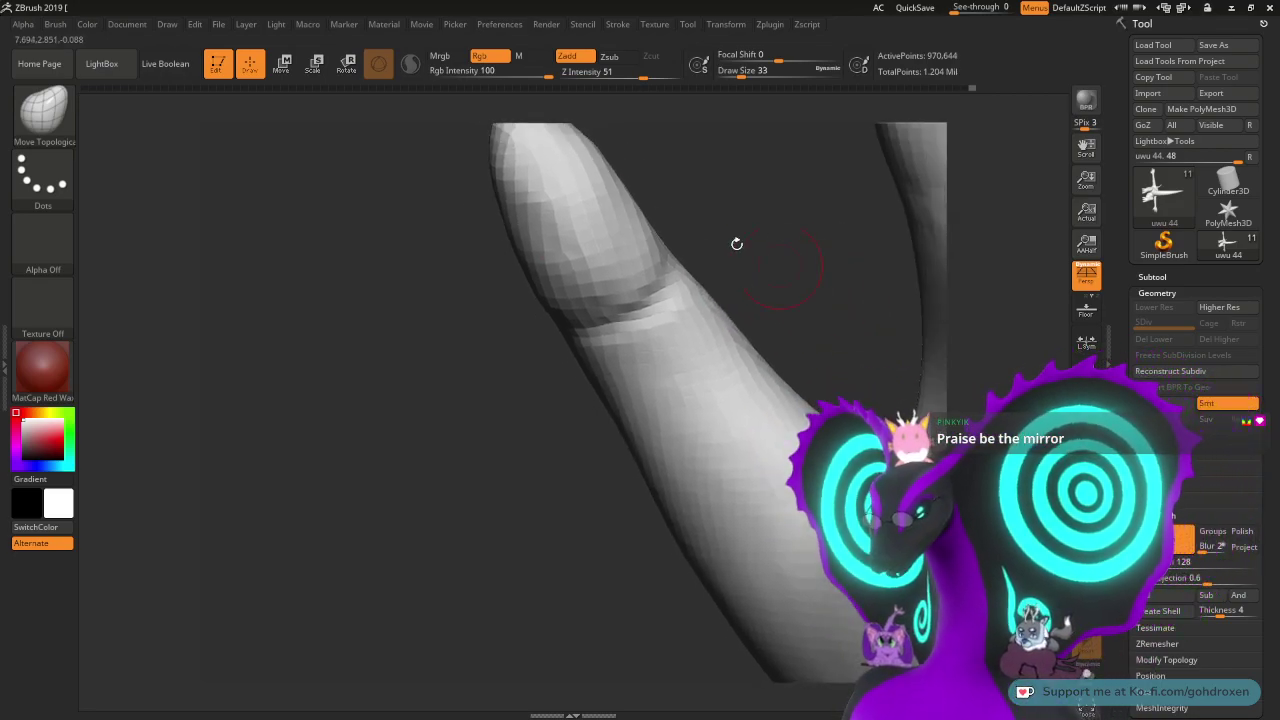
{"action": "left_click", "coordinate": [47, 122]}
{"action": "left_click", "coordinate": [186, 140]}
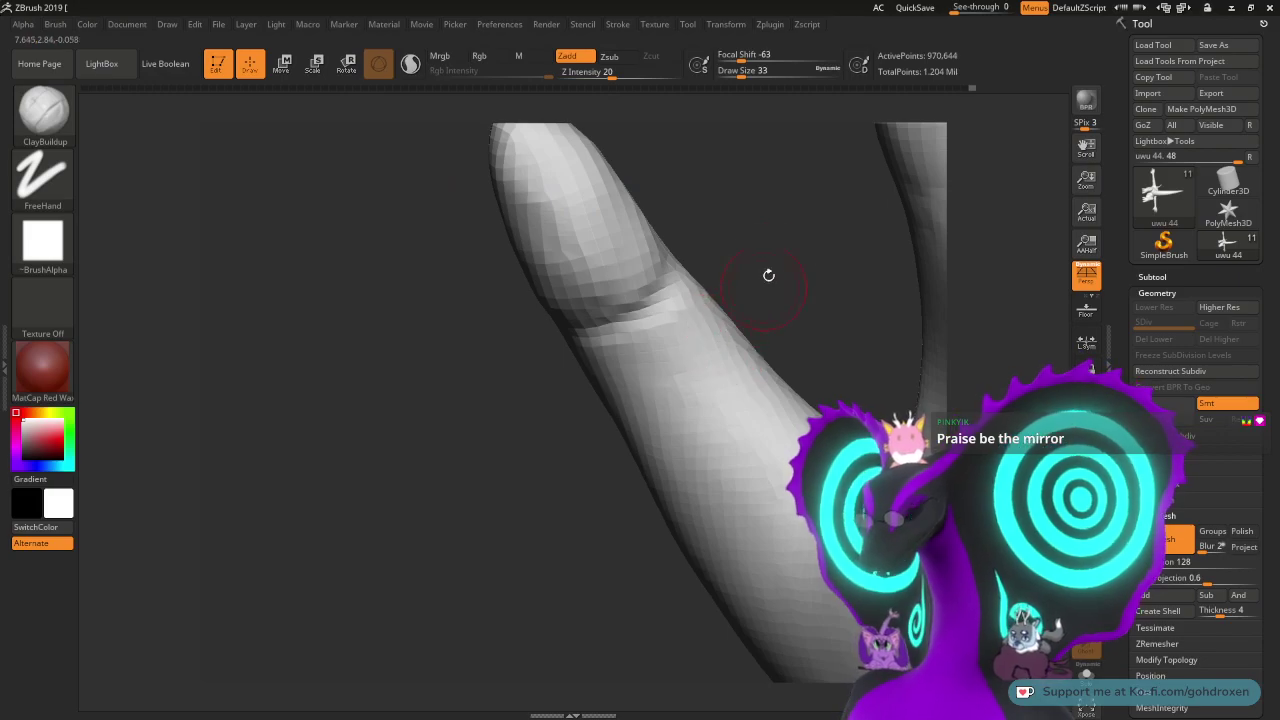
{"action": "left_click_drag", "start_coordinate": [768, 275], "coordinate": [715, 232]}
{"action": "left_click", "coordinate": [43, 110]}
{"action": "left_click", "coordinate": [318, 126]}
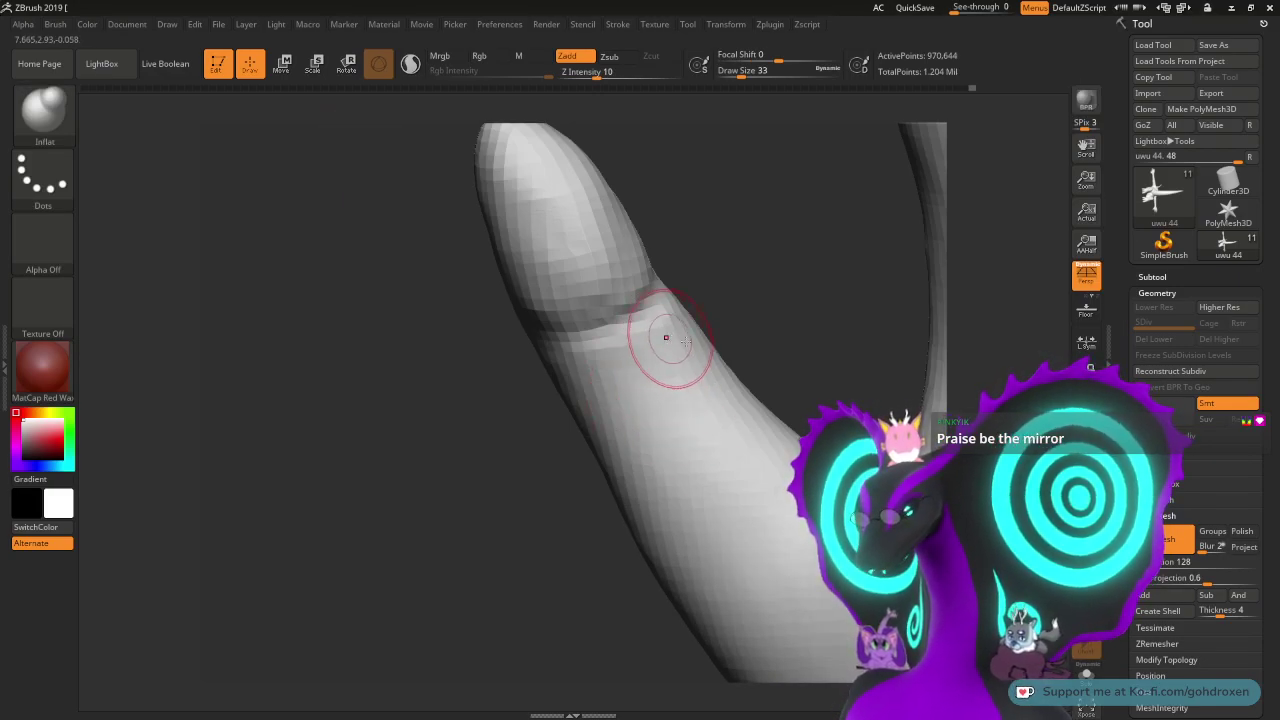
{"action": "left_click_drag", "start_coordinate": [768, 310], "coordinate": [900, 309]}
{"action": "mouse_move", "coordinate": [750, 260]}
{"action": "left_mouse_down"}
{"action": "mouse_move", "coordinate": [771, 286]}
{"action": "mouse_move", "coordinate": [794, 251]}
{"action": "left_mouse_up"}
{"action": "left_click_drag", "start_coordinate": [554, 314], "coordinate": [560, 408]}
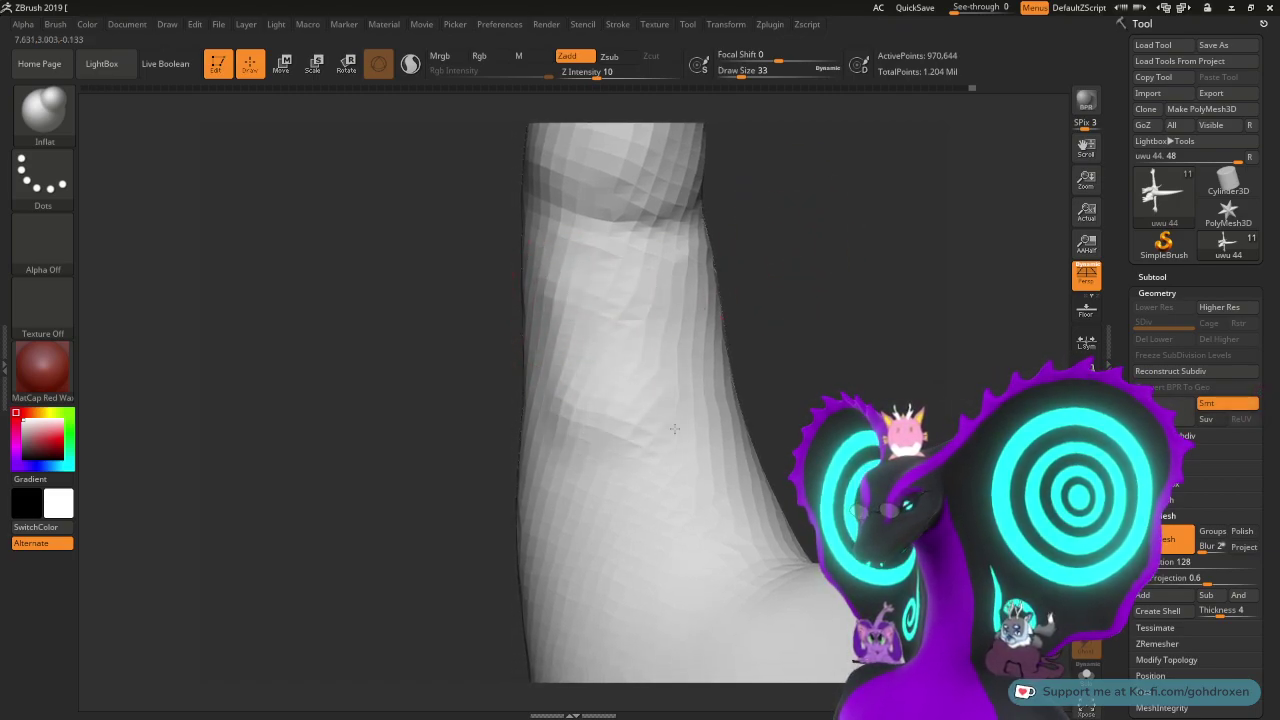
- Inflate the sides and front of the thumb's lower segment and smooth the uneven surface
{"action": "mouse_move", "coordinate": [710, 433]}
{"action": "left_mouse_down"}
{"action": "mouse_move", "coordinate": [713, 300]}
{"action": "mouse_move", "coordinate": [734, 412]}
{"action": "left_mouse_up"}
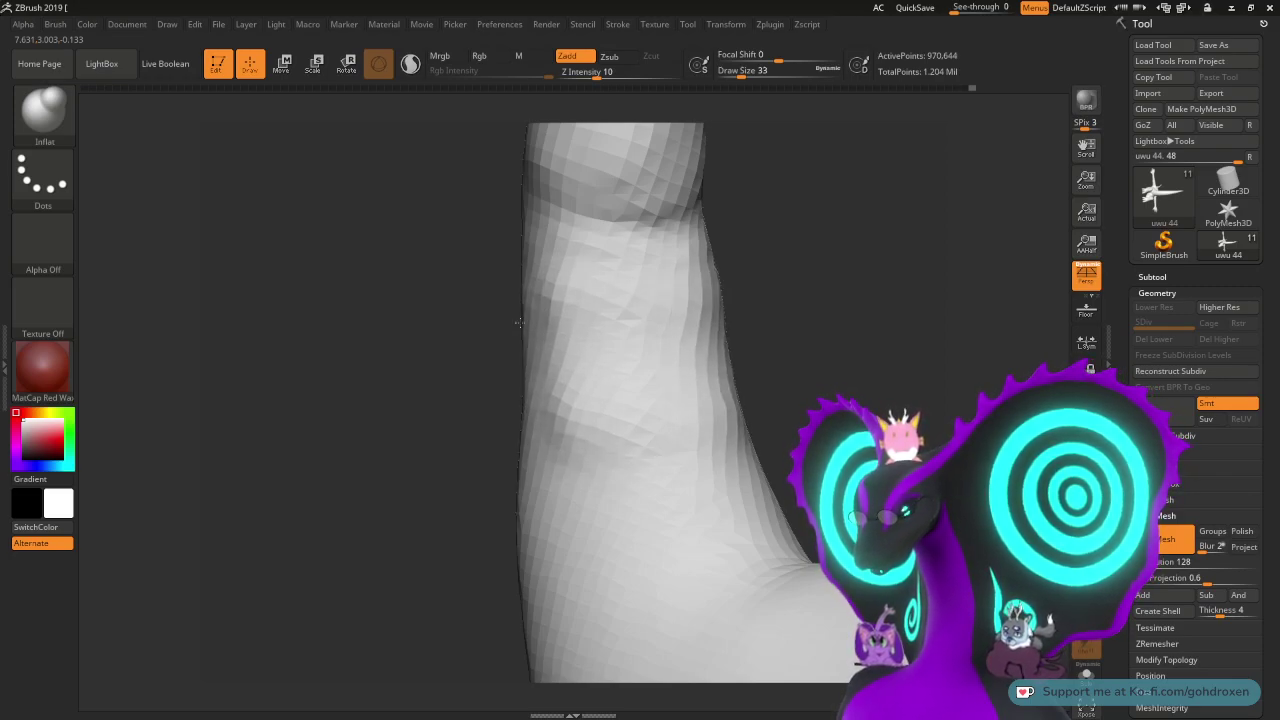
{"action": "mouse_move", "coordinate": [754, 302]}
{"action": "left_mouse_down"}
{"action": "mouse_move", "coordinate": [737, 277]}
{"action": "mouse_move", "coordinate": [780, 285]}
{"action": "mouse_move", "coordinate": [672, 299]}
{"action": "left_mouse_up"}
{"action": "mouse_move", "coordinate": [563, 364]}
{"action": "left_mouse_down"}
{"action": "mouse_move", "coordinate": [548, 378]}
{"action": "mouse_move", "coordinate": [545, 362]}
{"action": "mouse_move", "coordinate": [562, 406]}
{"action": "left_mouse_up"}
{"action": "mouse_move", "coordinate": [702, 300]}
{"action": "left_mouse_down"}
{"action": "mouse_move", "coordinate": [772, 257]}
{"action": "mouse_move", "coordinate": [828, 270]}
{"action": "left_mouse_up"}
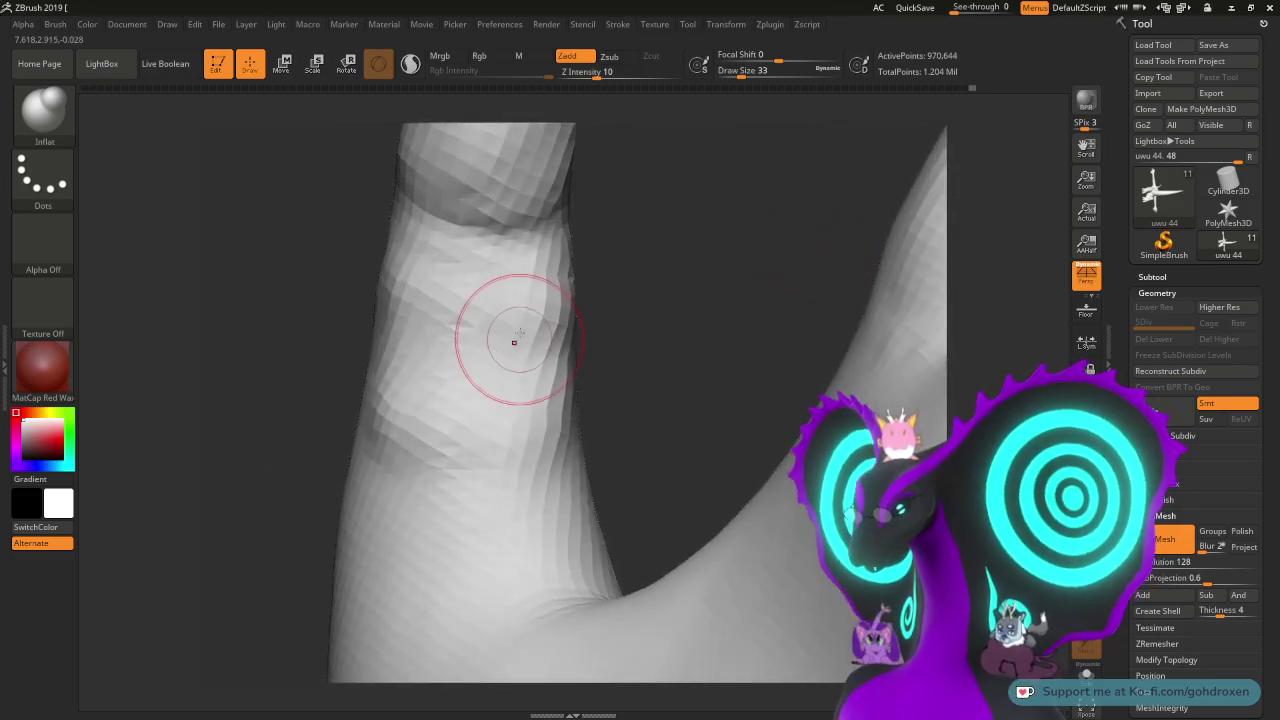
{"action": "mouse_move", "coordinate": [514, 343]}
{"action": "left_mouse_down"}
{"action": "mouse_move", "coordinate": [487, 338]}
{"action": "mouse_move", "coordinate": [428, 373]}
{"action": "left_mouse_up"}
{"action": "left_click_drag", "start_coordinate": [657, 271], "coordinate": [514, 371]}
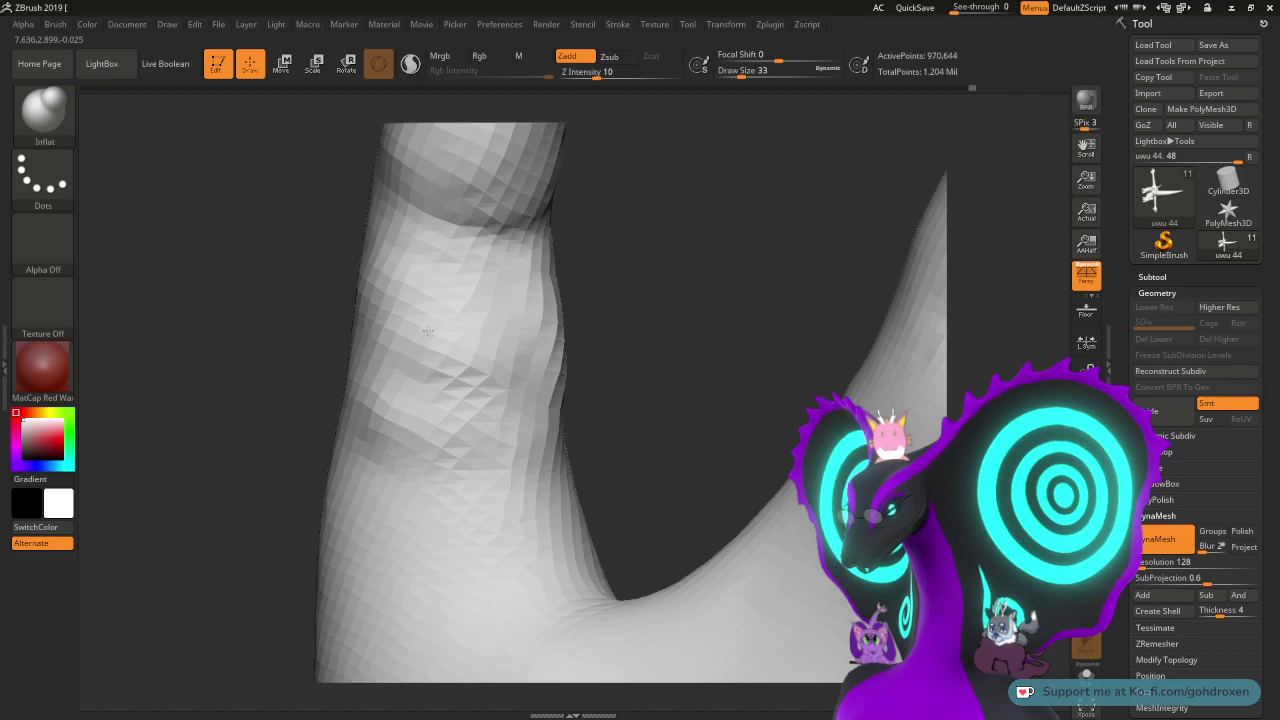
{"action": "key", "text": "shift"}
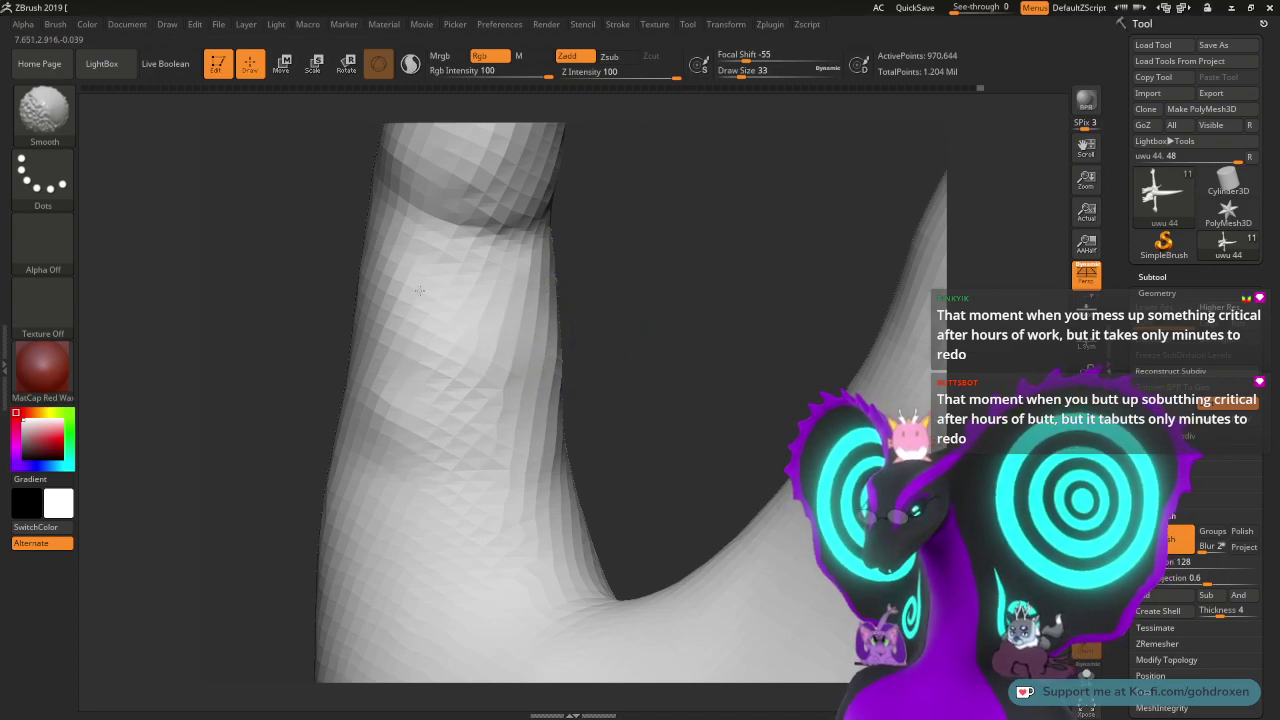
- Build up the front and inner side of the thumb's lower segment with the ClayBuildup brush
{"action": "mouse_move", "coordinate": [626, 328]}
{"action": "left_mouse_down"}
{"action": "mouse_move", "coordinate": [425, 338]}
{"action": "mouse_move", "coordinate": [638, 322]}
{"action": "left_mouse_up"}
{"action": "left_click", "coordinate": [52, 117]}
{"action": "left_click", "coordinate": [187, 127]}
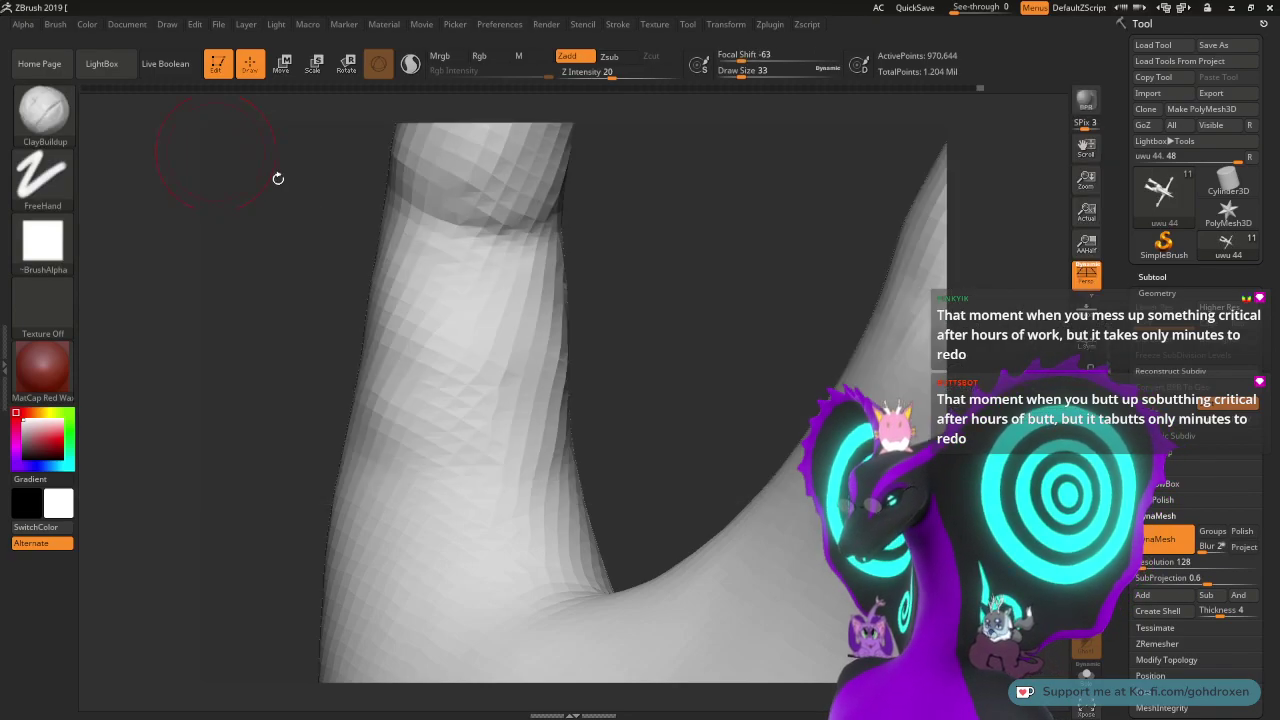
{"action": "mouse_move", "coordinate": [526, 271]}
{"action": "left_mouse_down"}
{"action": "mouse_move", "coordinate": [540, 403]}
{"action": "mouse_move", "coordinate": [563, 432]}
{"action": "left_mouse_up"}
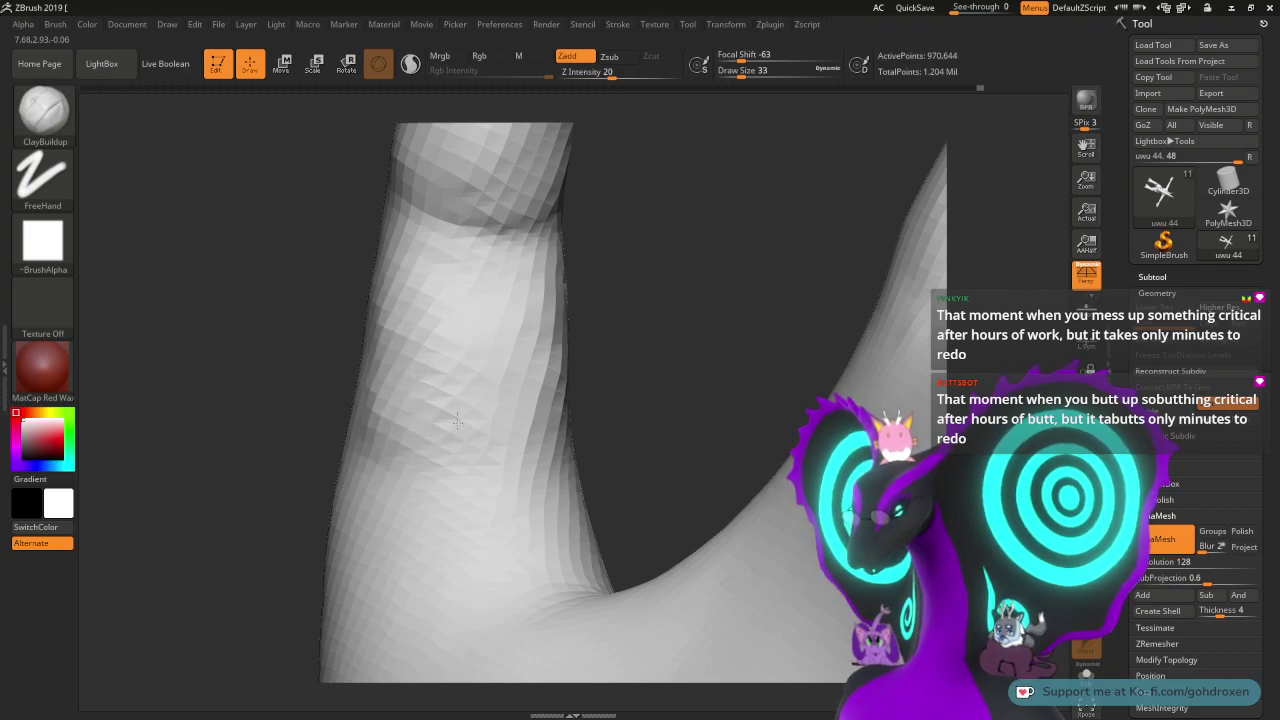
{"action": "left_click_drag", "start_coordinate": [557, 393], "coordinate": [567, 408]}
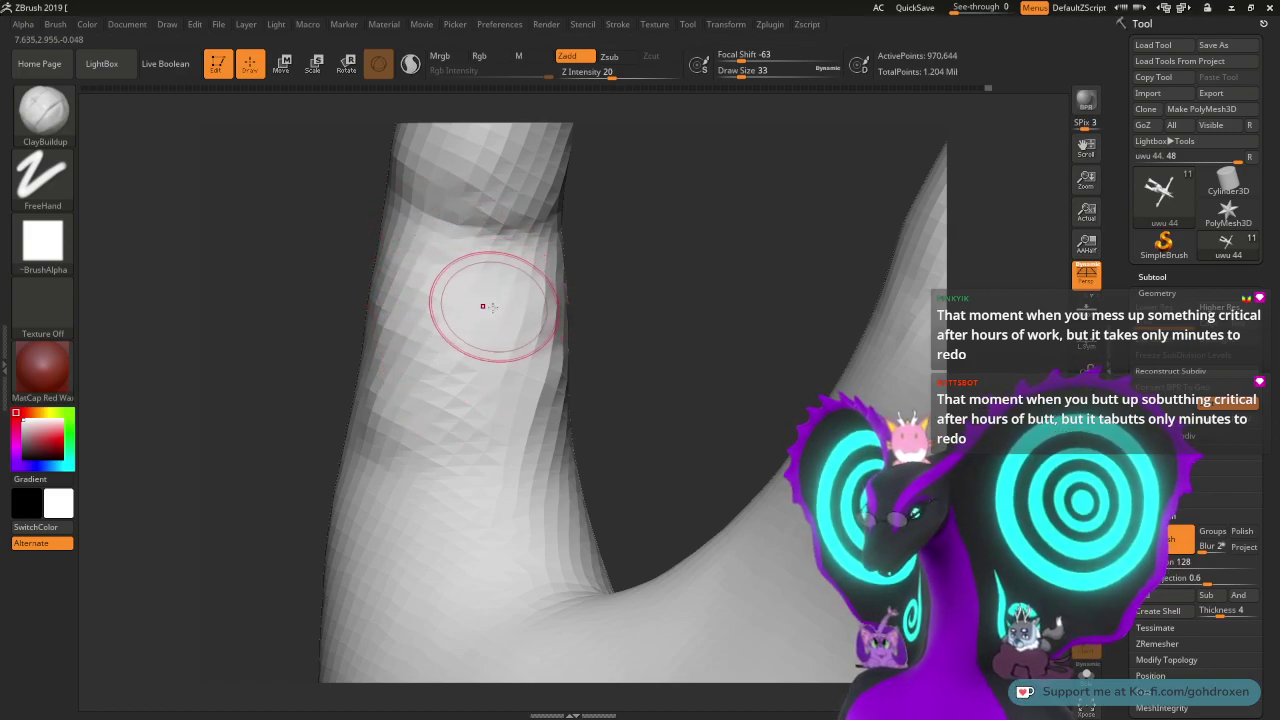
{"action": "left_click_drag", "start_coordinate": [485, 310], "coordinate": [508, 285]}
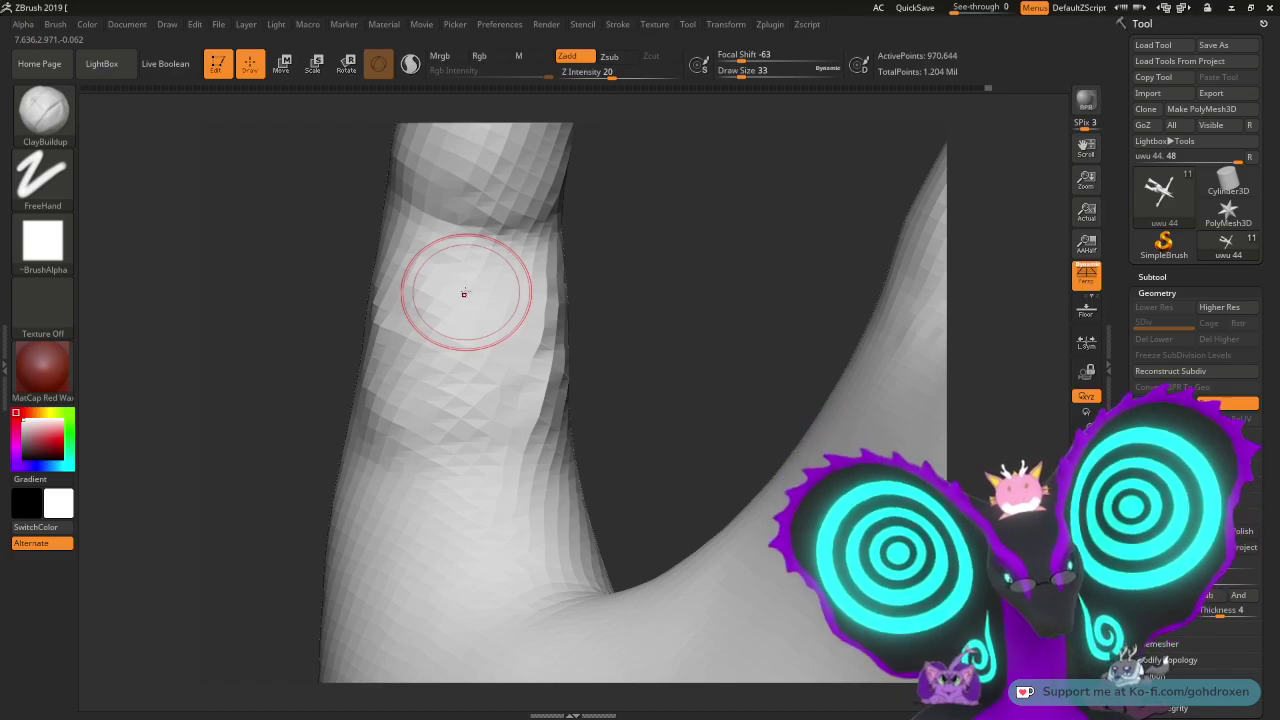
{"action": "left_click_drag", "start_coordinate": [547, 298], "coordinate": [538, 384]}
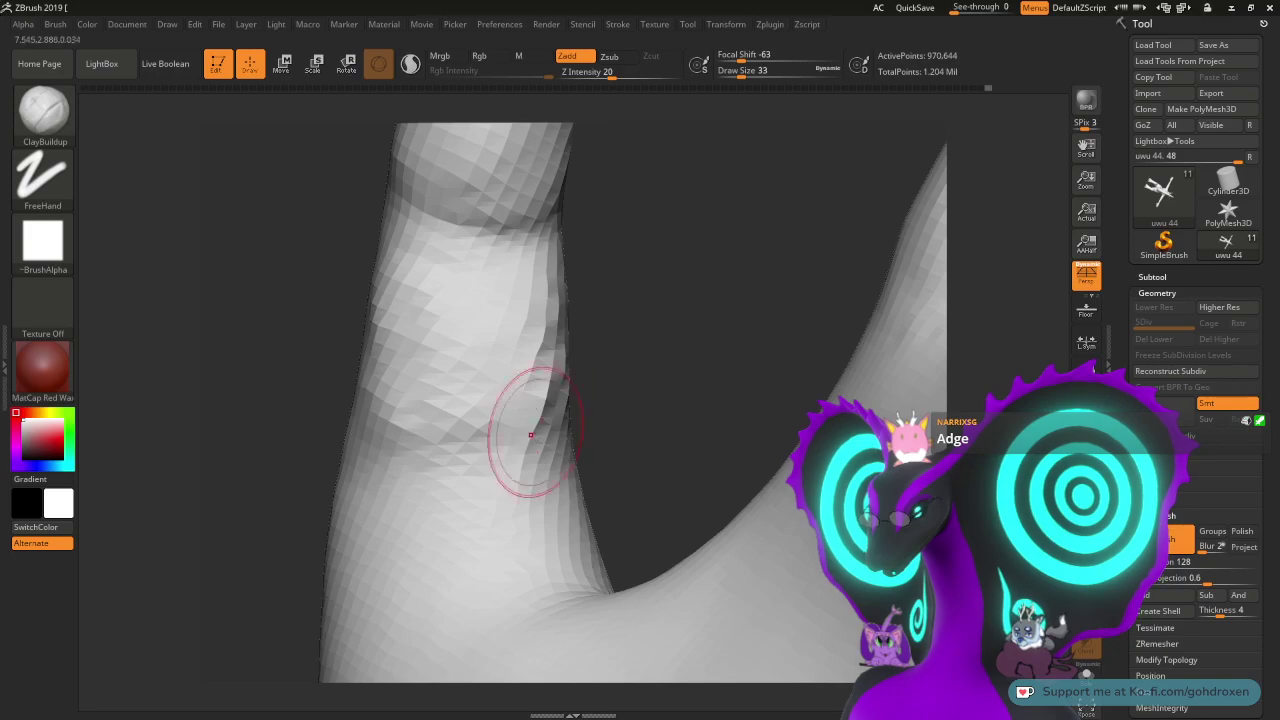
{"action": "right_click_drag", "start_coordinate": [528, 428], "coordinate": [585, 289]}
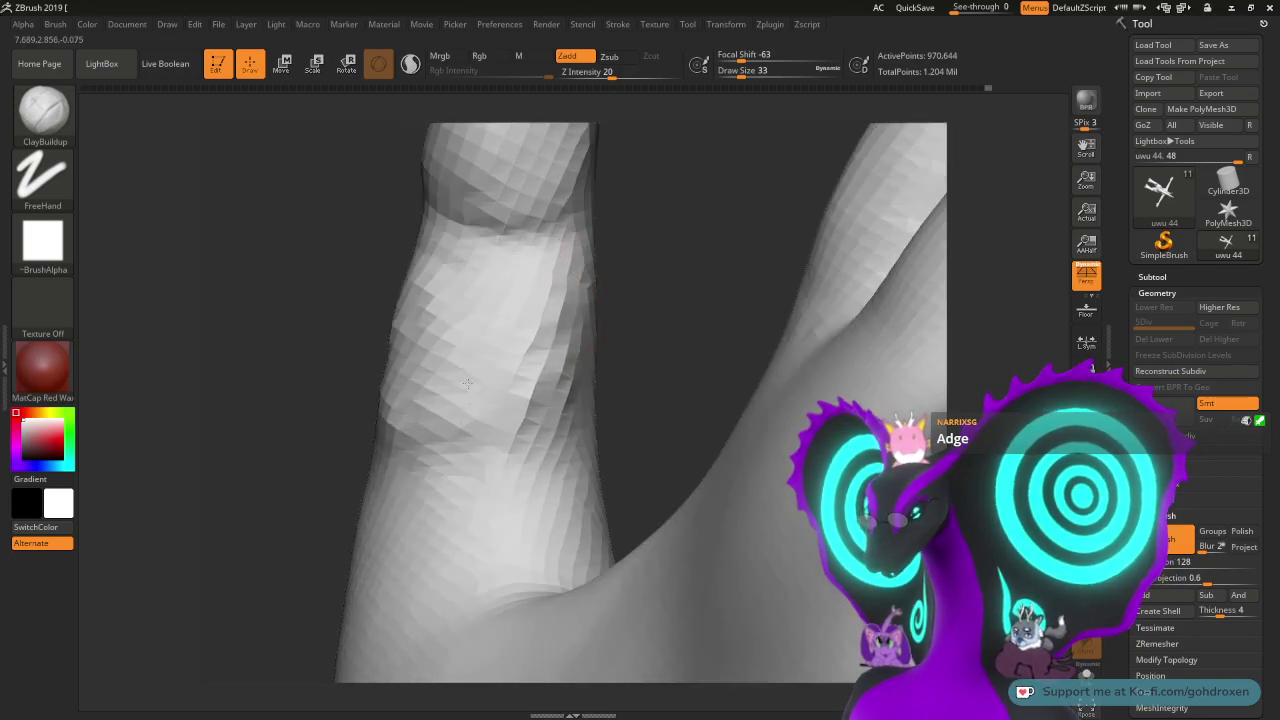
- Smooth the clay strokes on the thumb's lower segment and check its profile
{"action": "left_click_drag", "start_coordinate": [668, 284], "coordinate": [692, 278]}
{"action": "mouse_move", "coordinate": [568, 298]}
{"action": "left_mouse_down", "text": "shift"}
{"action": "mouse_move", "coordinate": [578, 305]}
{"action": "mouse_move", "coordinate": [562, 400]}
{"action": "left_mouse_up", "text": "shift"}
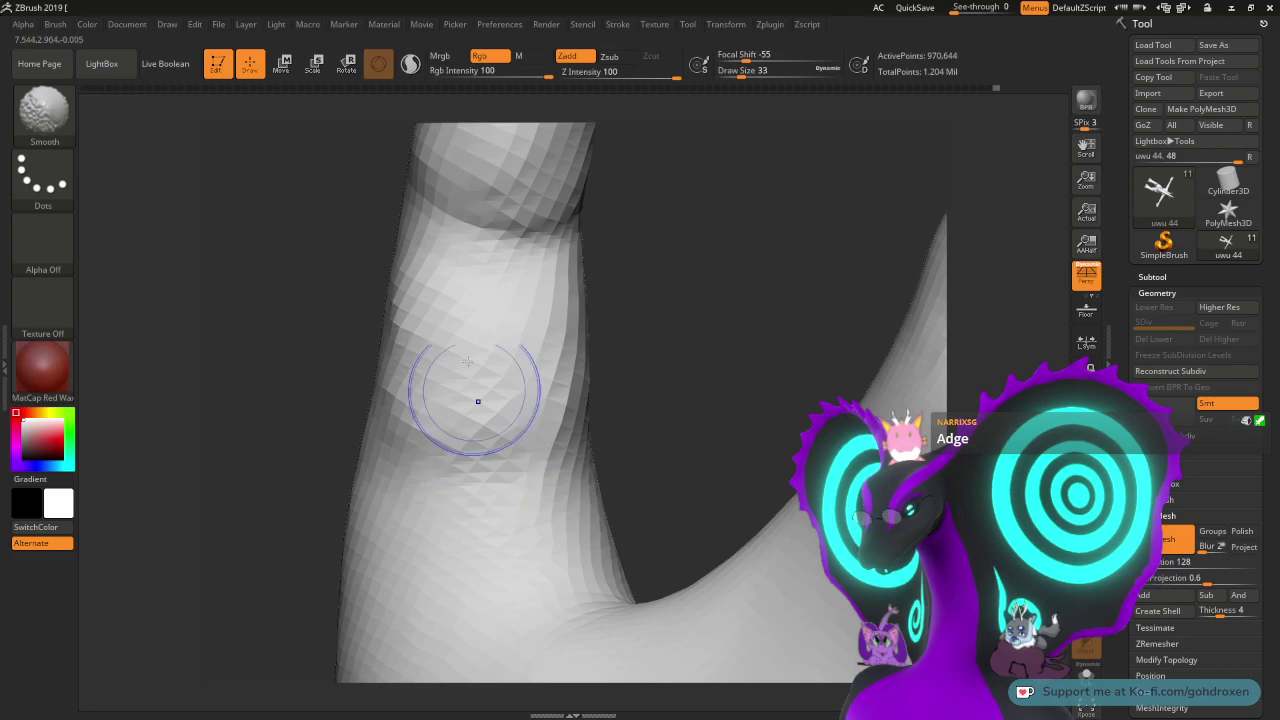
{"action": "mouse_move", "coordinate": [651, 249]}
{"action": "right_mouse_down"}
{"action": "mouse_move", "coordinate": [738, 232]}
{"action": "mouse_move", "coordinate": [680, 240]}
{"action": "mouse_move", "coordinate": [663, 262]}
{"action": "right_mouse_up"}
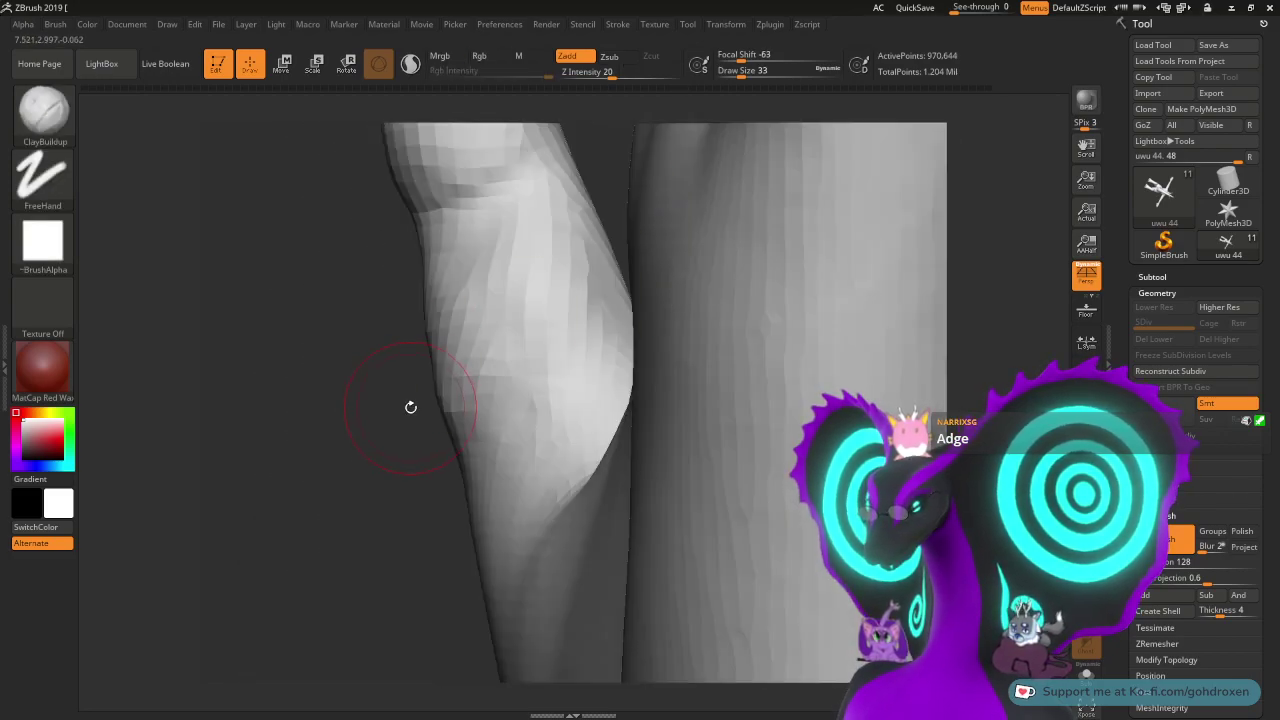
{"action": "right_click_drag", "start_coordinate": [408, 406], "coordinate": [444, 394]}
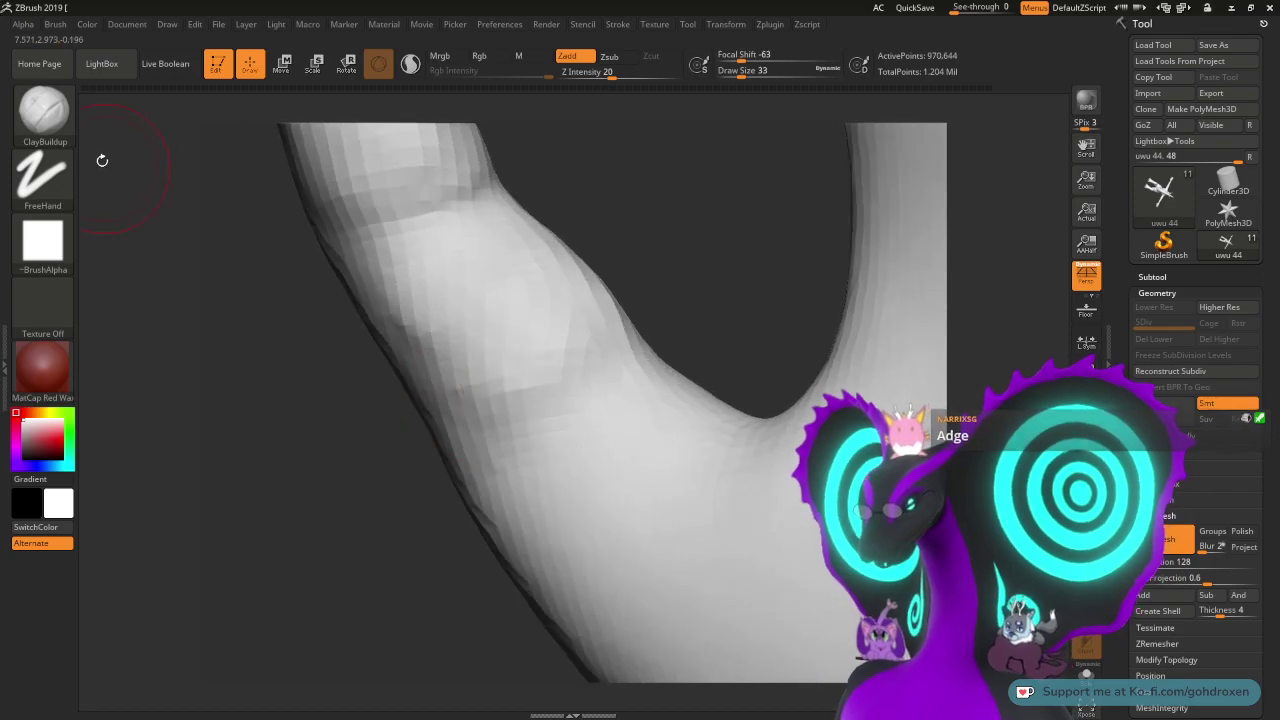
- Carve a second crease across the bottom of the thumb's lower segment with the DamStandard brush at draw size 13
{"action": "left_click", "coordinate": [68, 122]}
{"action": "left_click", "coordinate": [256, 126]}
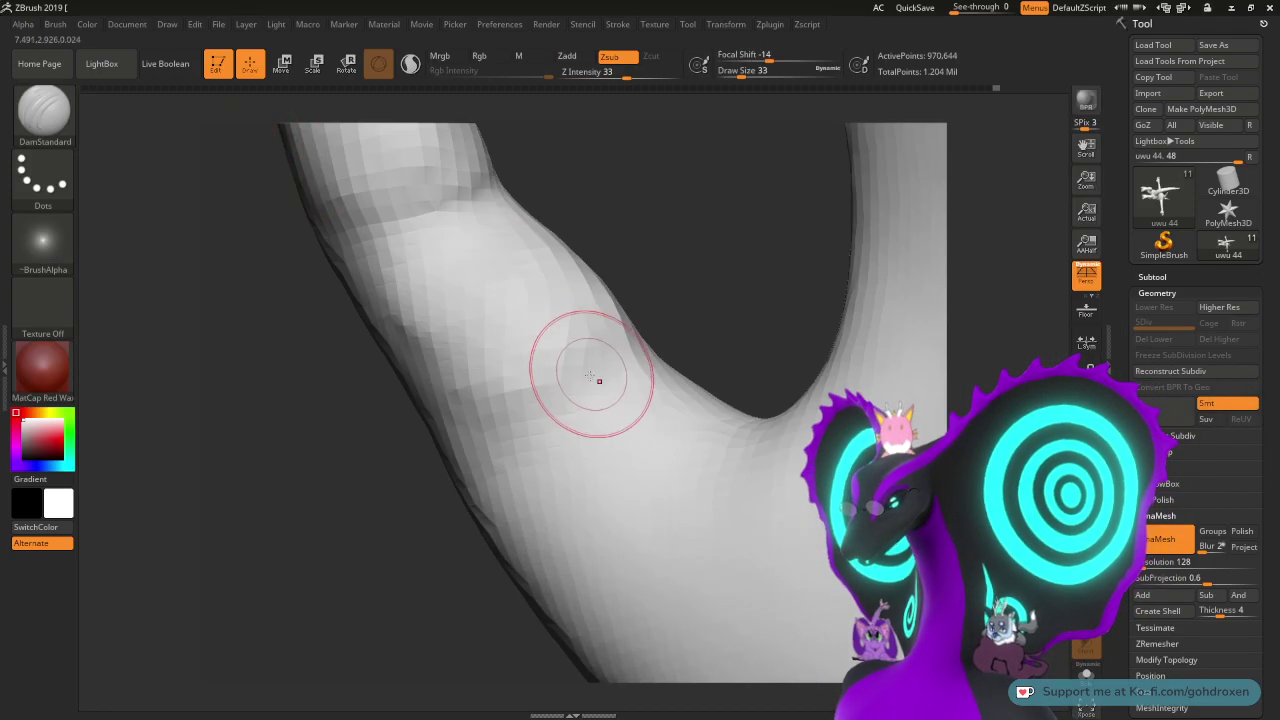
{"action": "mouse_move", "coordinate": [697, 262]}
{"action": "left_mouse_down"}
{"action": "mouse_move", "coordinate": [688, 362]}
{"action": "mouse_move", "coordinate": [653, 322]}
{"action": "mouse_move", "coordinate": [602, 430]}
{"action": "mouse_move", "coordinate": [546, 464]}
{"action": "left_mouse_up"}
{"action": "key", "text": "space"}
{"action": "left_click_drag", "start_coordinate": [743, 260], "coordinate": [702, 280]}
{"action": "mouse_move", "coordinate": [657, 362]}
{"action": "left_mouse_down"}
{"action": "mouse_move", "coordinate": [585, 422]}
{"action": "mouse_move", "coordinate": [507, 394]}
{"action": "left_mouse_up"}
{"action": "left_click_drag", "start_coordinate": [620, 403], "coordinate": [572, 408]}
{"action": "left_click_drag", "start_coordinate": [738, 256], "coordinate": [674, 264]}
{"action": "mouse_move", "coordinate": [685, 353]}
{"action": "left_mouse_down"}
{"action": "mouse_move", "coordinate": [599, 400]}
{"action": "mouse_move", "coordinate": [540, 402]}
{"action": "left_mouse_up"}
{"action": "left_click_drag", "start_coordinate": [742, 264], "coordinate": [712, 270]}
- Soften the thumb's lower crease with the Smooth brush
{"action": "left_click_drag", "start_coordinate": [698, 348], "coordinate": [522, 408], "text": "shift"}
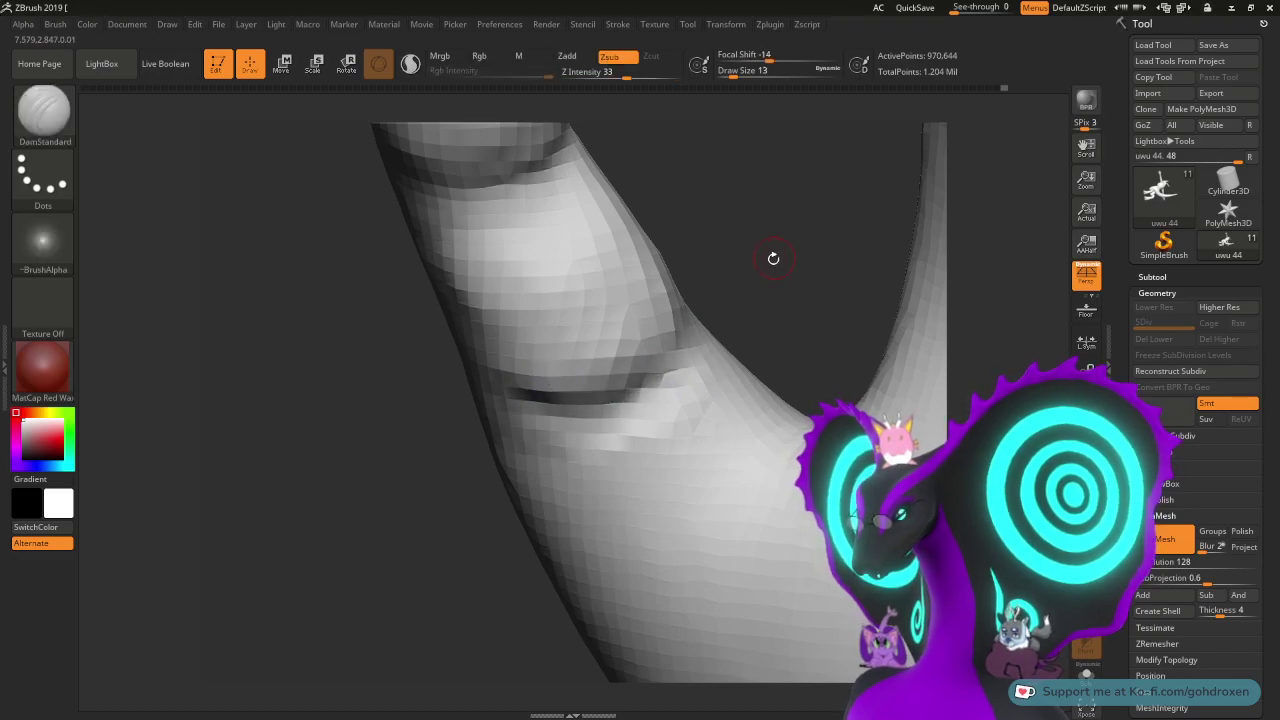
{"action": "mouse_move", "coordinate": [772, 258]}
{"action": "left_mouse_down"}
{"action": "mouse_move", "coordinate": [706, 240]}
{"action": "mouse_move", "coordinate": [777, 217]}
{"action": "left_mouse_up"}
{"action": "mouse_move", "coordinate": [764, 314]}
{"action": "right_mouse_down"}
{"action": "mouse_move", "coordinate": [689, 271]}
{"action": "mouse_move", "coordinate": [703, 346]}
{"action": "mouse_move", "coordinate": [646, 203]}
{"action": "mouse_move", "coordinate": [617, 337]}
{"action": "right_mouse_up"}
{"action": "key", "text": "shift"}
- Build up the fleshy thumb base below the lower crease with the ClayBuildup brush at draw size 39
{"action": "left_click", "coordinate": [78, 141]}
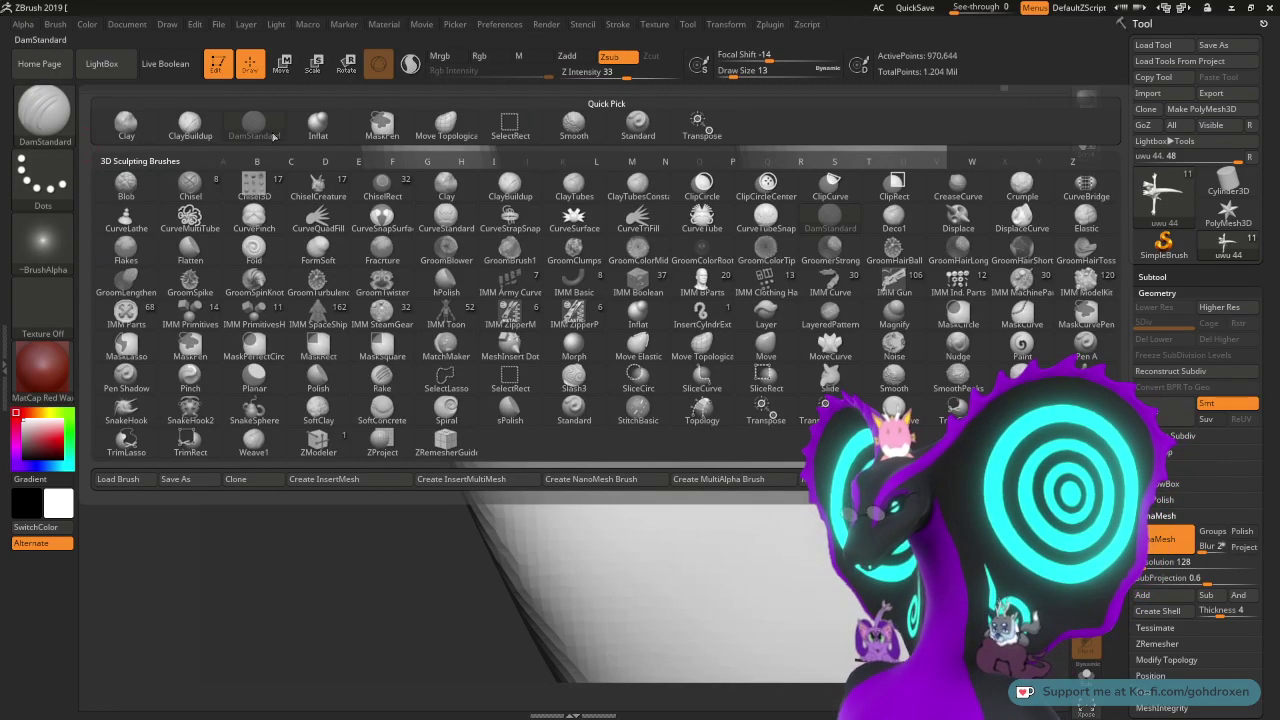
{"action": "left_click", "coordinate": [195, 131]}
{"action": "key", "text": "space"}
{"action": "left_click", "coordinate": [615, 252]}
{"action": "mouse_move", "coordinate": [651, 290]}
{"action": "right_mouse_down"}
{"action": "mouse_move", "coordinate": [600, 267]}
{"action": "mouse_move", "coordinate": [572, 305]}
{"action": "right_mouse_up"}
{"action": "mouse_move", "coordinate": [808, 347]}
{"action": "right_mouse_down"}
{"action": "mouse_move", "coordinate": [729, 349]}
{"action": "mouse_move", "coordinate": [671, 320]}
{"action": "mouse_move", "coordinate": [697, 274]}
{"action": "right_mouse_up"}
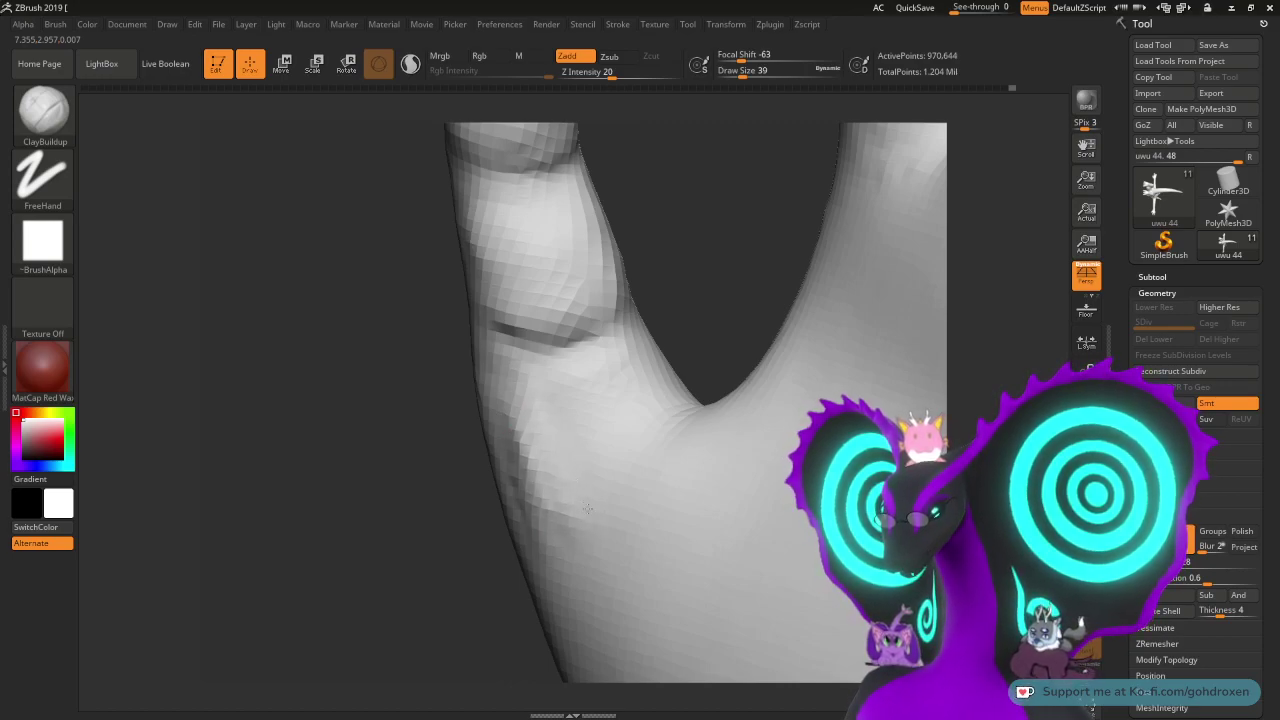
{"action": "left_click_drag", "start_coordinate": [585, 481], "coordinate": [585, 425]}
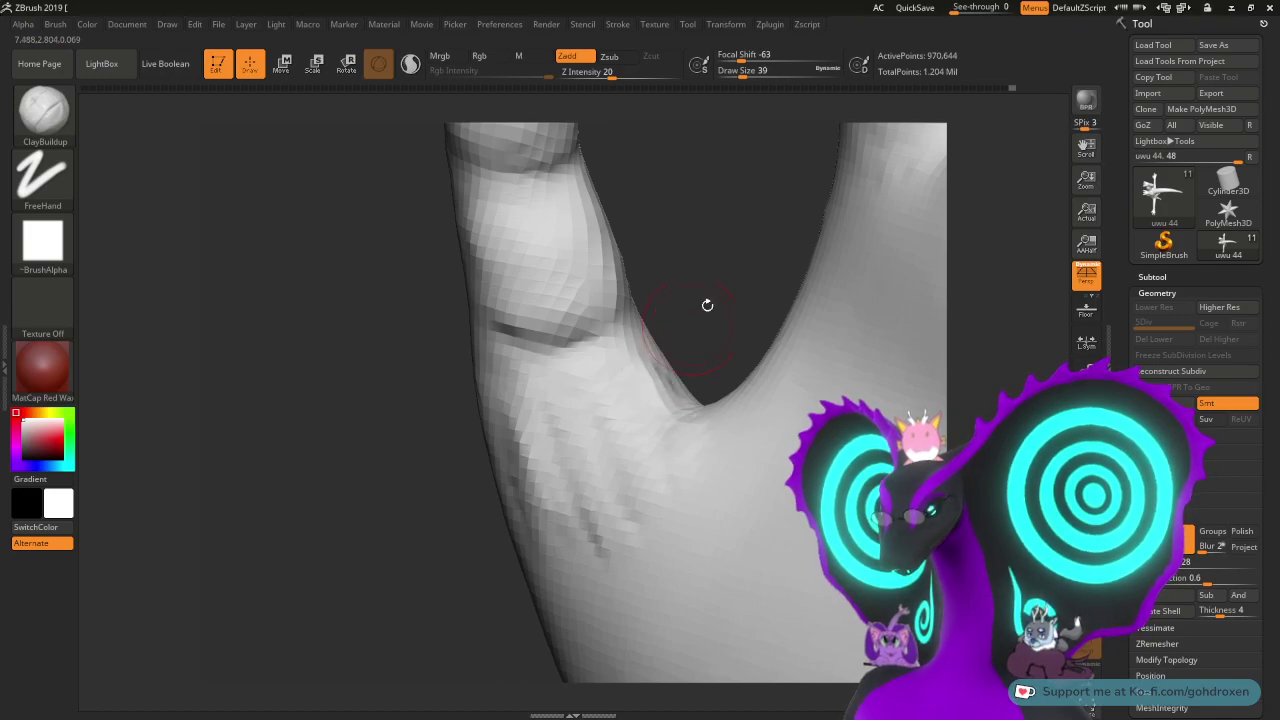
{"action": "mouse_move", "coordinate": [707, 305]}
{"action": "left_mouse_down"}
{"action": "mouse_move", "coordinate": [751, 240]}
{"action": "mouse_move", "coordinate": [774, 251]}
{"action": "mouse_move", "coordinate": [657, 329]}
{"action": "left_mouse_up"}
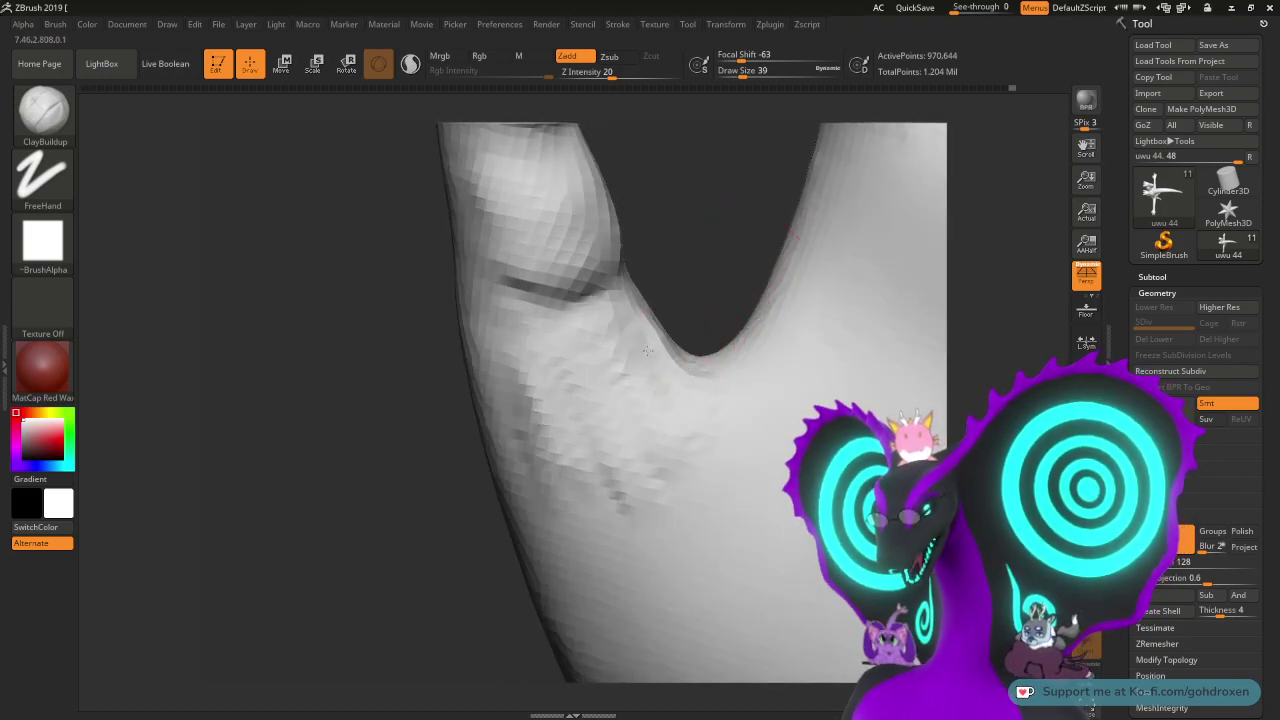
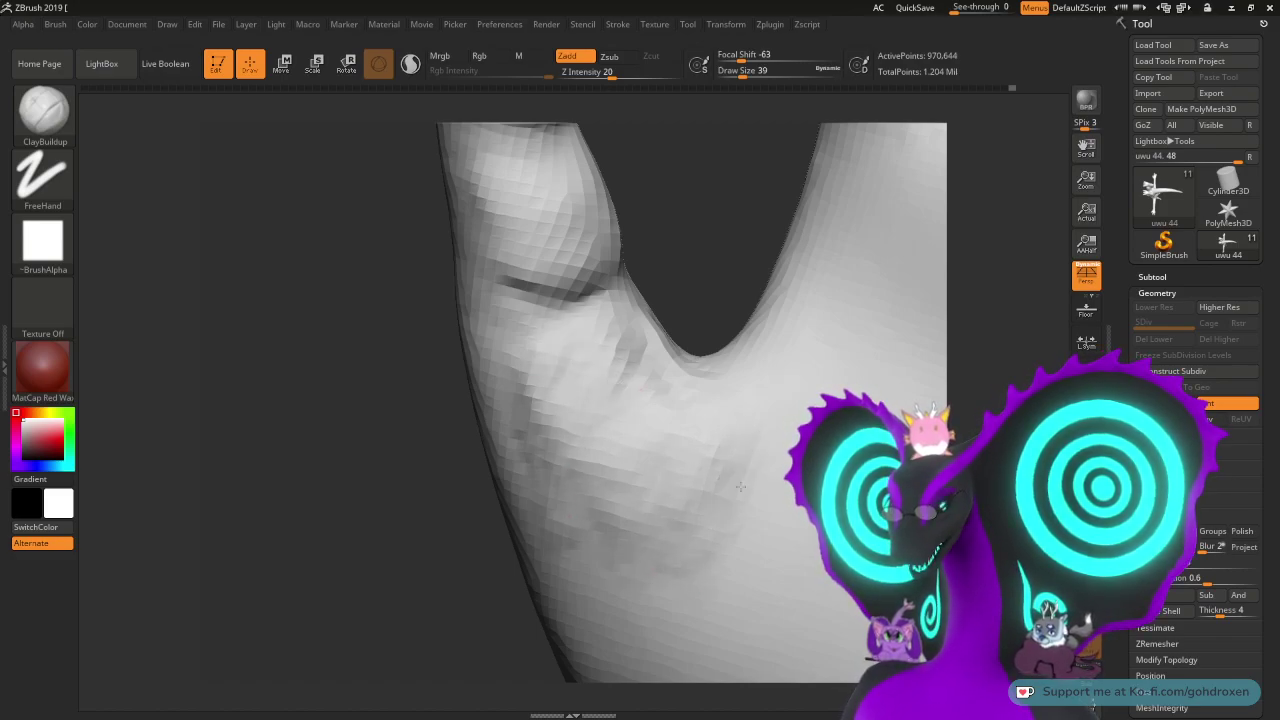
- Fill the remaining dips in the thumb base and blend its clay strokes with the Smooth brush
{"action": "left_click_drag", "start_coordinate": [574, 386], "coordinate": [616, 362], "text": "shift"}
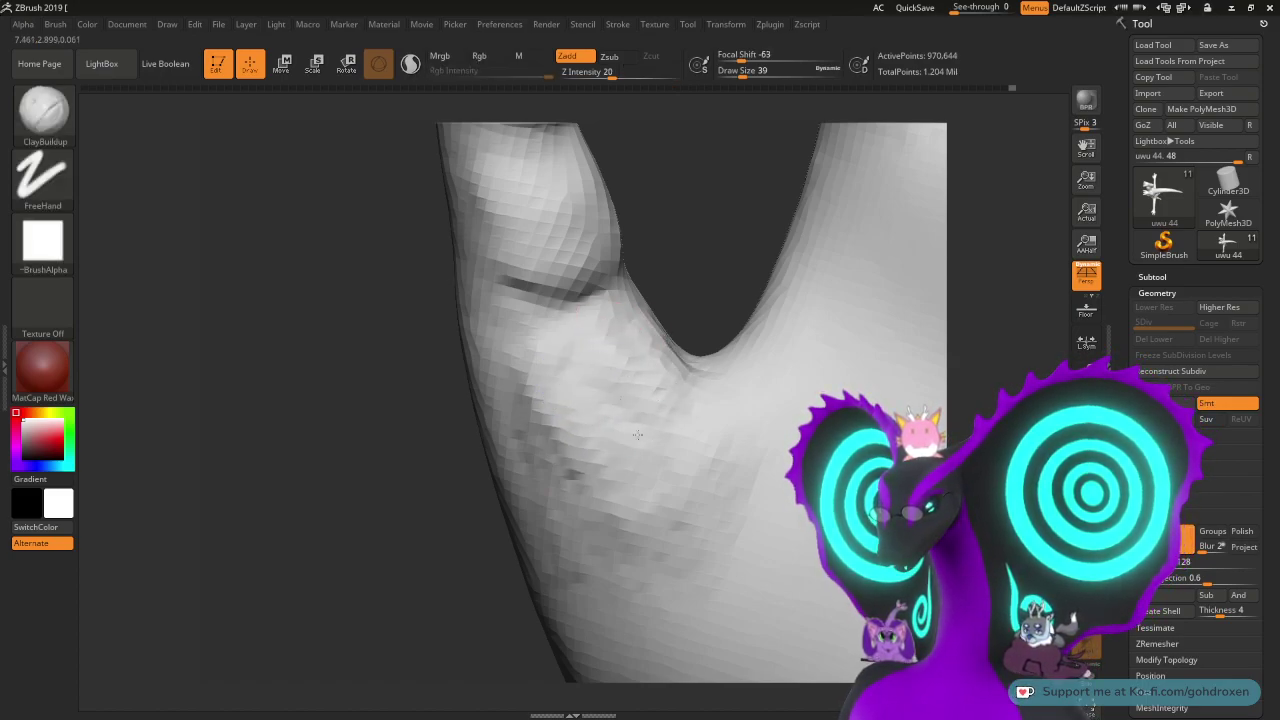
{"action": "mouse_move", "coordinate": [638, 435]}
{"action": "left_mouse_down"}
{"action": "mouse_move", "coordinate": [598, 456]}
{"action": "mouse_move", "coordinate": [560, 436]}
{"action": "left_mouse_up"}
{"action": "mouse_move", "coordinate": [598, 346]}
{"action": "left_mouse_down", "text": "shift"}
{"action": "mouse_move", "coordinate": [639, 361]}
{"action": "mouse_move", "coordinate": [649, 346]}
{"action": "mouse_move", "coordinate": [690, 380]}
{"action": "left_mouse_up", "text": "shift"}
{"action": "mouse_move", "coordinate": [637, 338]}
{"action": "left_mouse_down", "text": "shift"}
{"action": "mouse_move", "coordinate": [642, 384]}
{"action": "mouse_move", "coordinate": [623, 451]}
{"action": "left_mouse_up", "text": "shift"}
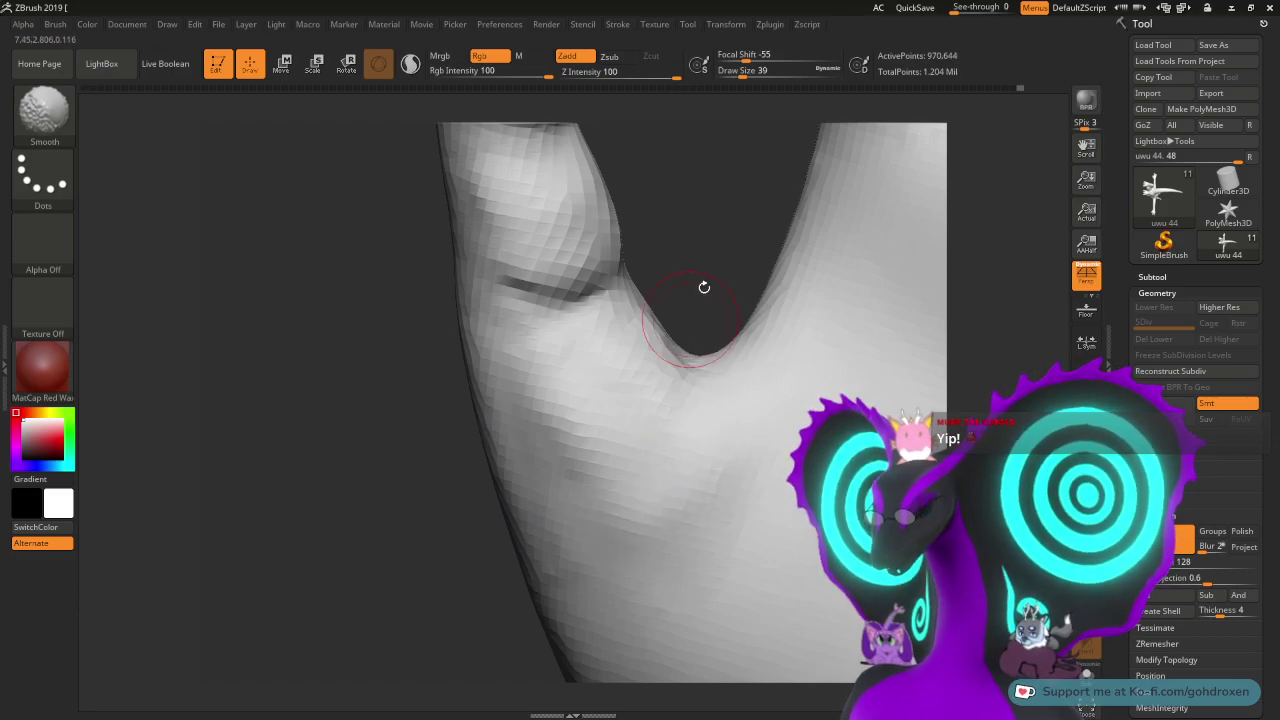
{"action": "mouse_move", "coordinate": [704, 287]}
{"action": "left_mouse_down"}
{"action": "mouse_move", "coordinate": [706, 246]}
{"action": "mouse_move", "coordinate": [691, 238]}
{"action": "mouse_move", "coordinate": [688, 295]}
{"action": "left_mouse_up"}
{"action": "mouse_move", "coordinate": [643, 383]}
{"action": "left_mouse_down", "text": "shift"}
{"action": "mouse_move", "coordinate": [653, 394]}
{"action": "mouse_move", "coordinate": [588, 385]}
{"action": "mouse_move", "coordinate": [560, 415]}
{"action": "mouse_move", "coordinate": [628, 478]}
{"action": "mouse_move", "coordinate": [675, 495]}
{"action": "left_mouse_up", "text": "shift"}
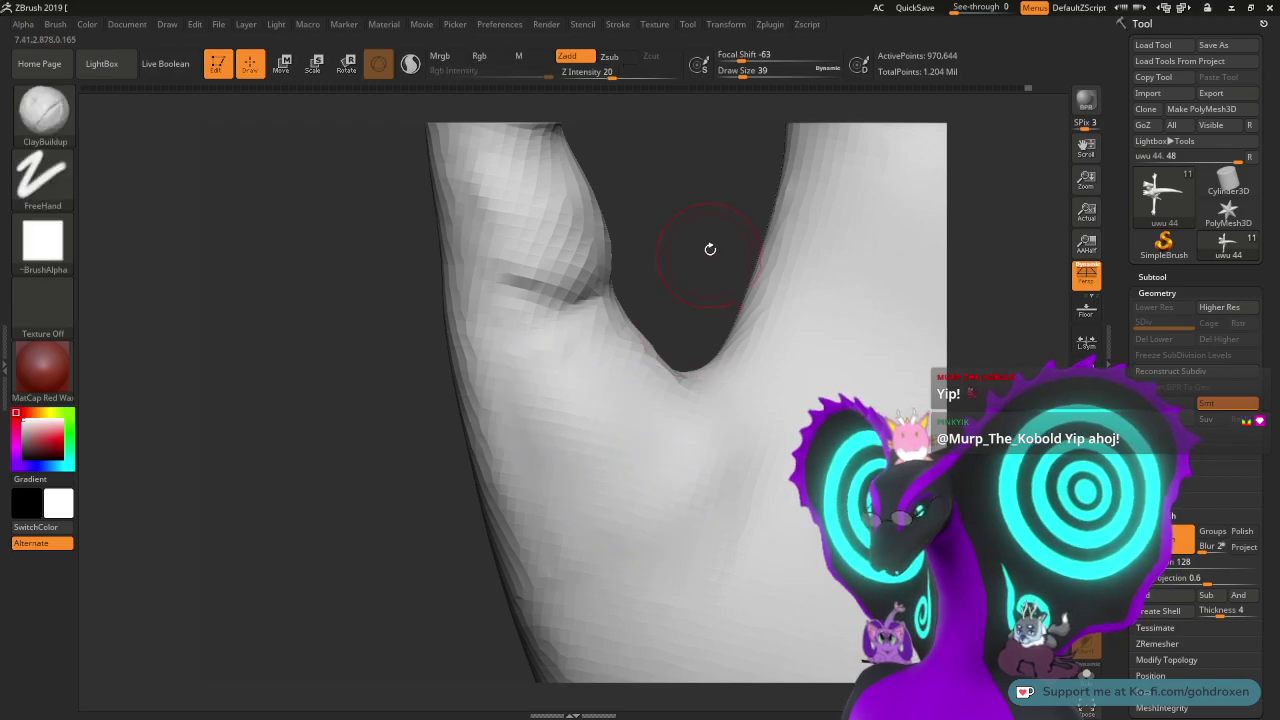
- Even out the transition from the thumb base to the palm with the Smooth brush, checking it against the hand
{"action": "mouse_move", "coordinate": [710, 249]}
{"action": "left_mouse_down"}
{"action": "mouse_move", "coordinate": [726, 220]}
{"action": "mouse_move", "coordinate": [690, 230]}
{"action": "mouse_move", "coordinate": [717, 284]}
{"action": "left_mouse_up"}
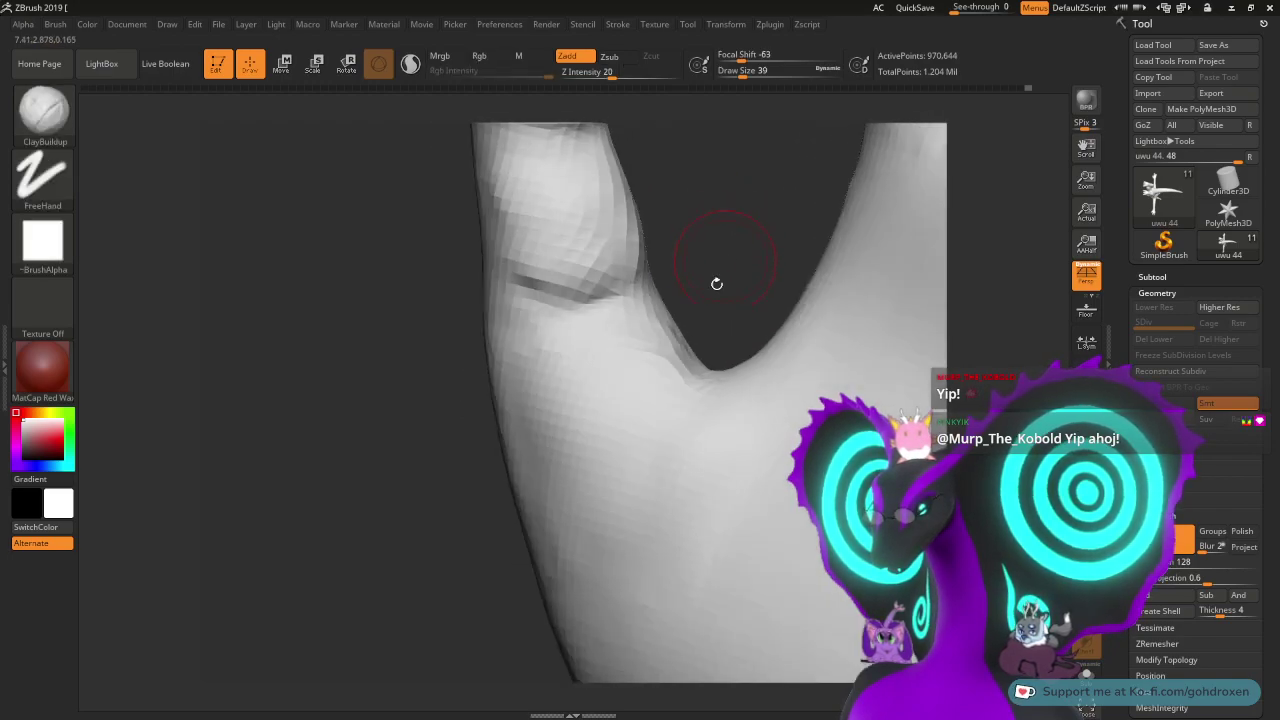
{"action": "key", "text": "shift"}
{"action": "mouse_move", "coordinate": [709, 237]}
{"action": "left_mouse_down"}
{"action": "mouse_move", "coordinate": [737, 213]}
{"action": "mouse_move", "coordinate": [722, 228]}
{"action": "left_mouse_up"}
{"action": "key", "text": "shift"}
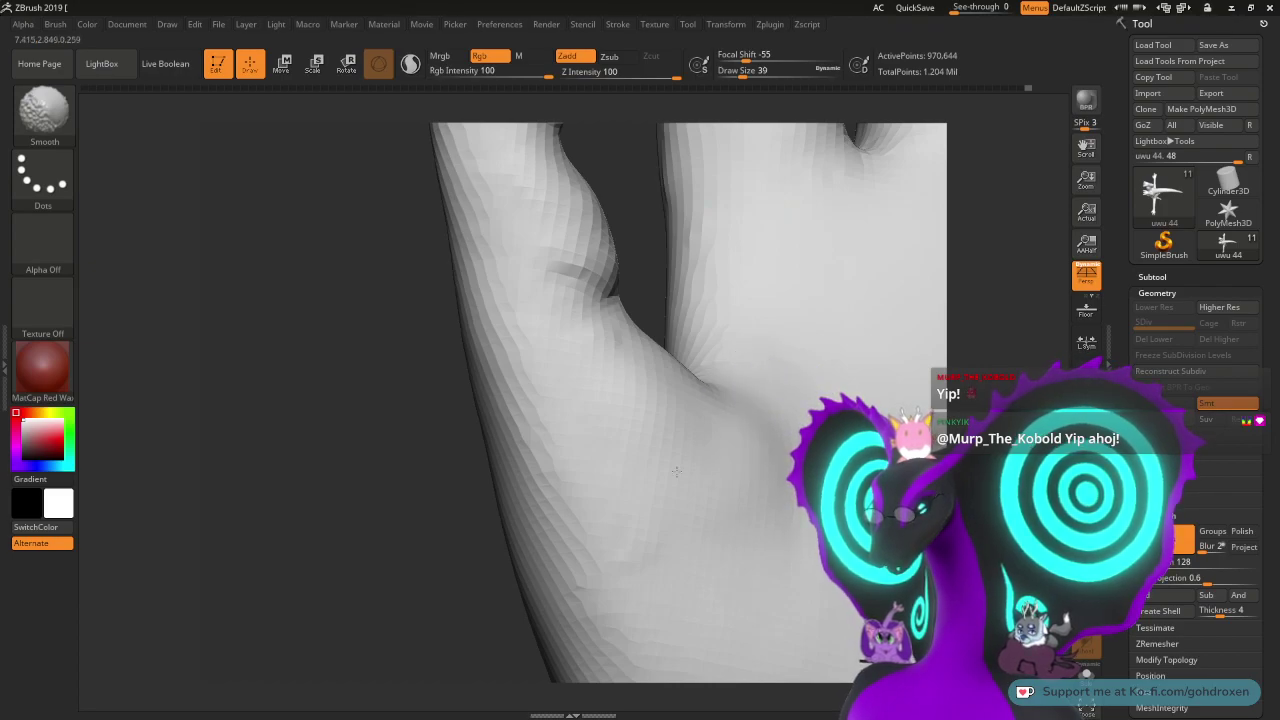
{"action": "mouse_move", "coordinate": [660, 272]}
{"action": "left_mouse_down", "text": "alt"}
{"action": "mouse_move", "coordinate": [652, 231]}
{"action": "mouse_move", "coordinate": [614, 200]}
{"action": "left_mouse_up", "text": "alt"}
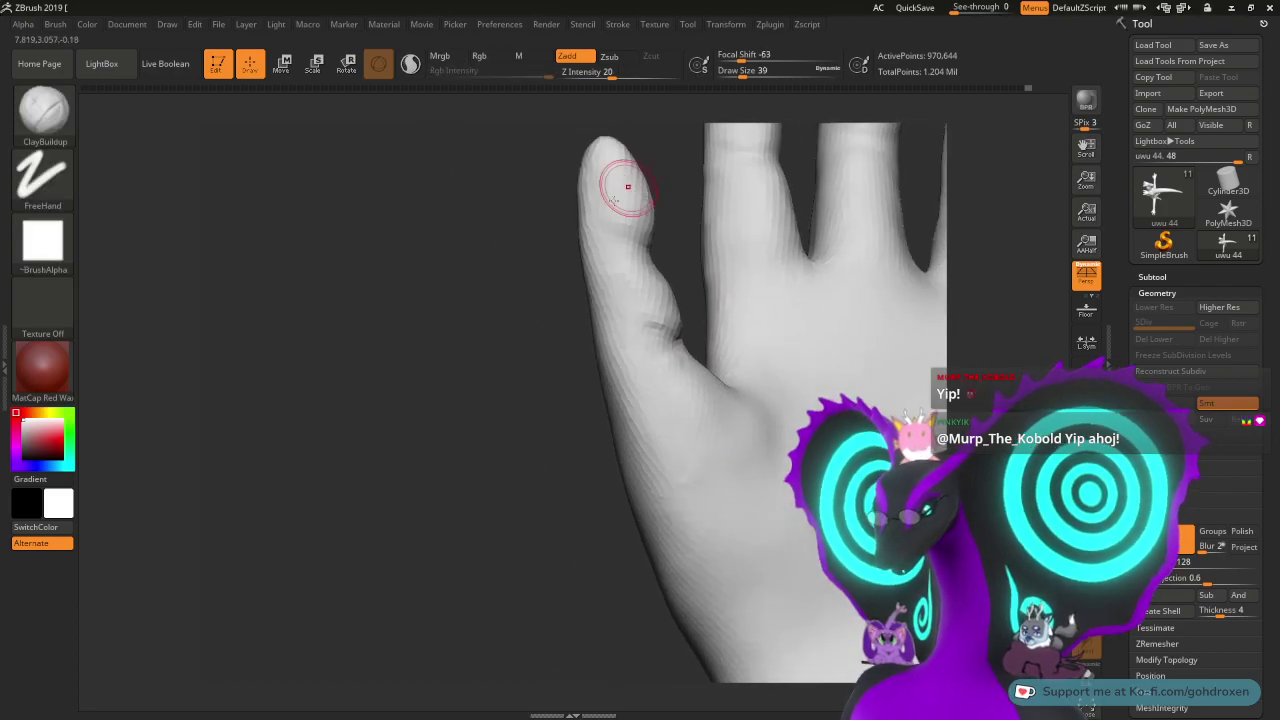
- Add more volume to the thumb base mound toward the palm with the ClayBuildup brush
{"action": "mouse_move", "coordinate": [509, 463]}
{"action": "left_mouse_down"}
{"action": "mouse_move", "coordinate": [474, 431]}
{"action": "mouse_move", "coordinate": [431, 440]}
{"action": "mouse_move", "coordinate": [457, 443]}
{"action": "mouse_move", "coordinate": [476, 419]}
{"action": "mouse_move", "coordinate": [457, 434]}
{"action": "mouse_move", "coordinate": [460, 401]}
{"action": "mouse_move", "coordinate": [640, 263]}
{"action": "mouse_move", "coordinate": [731, 263]}
{"action": "left_mouse_up"}
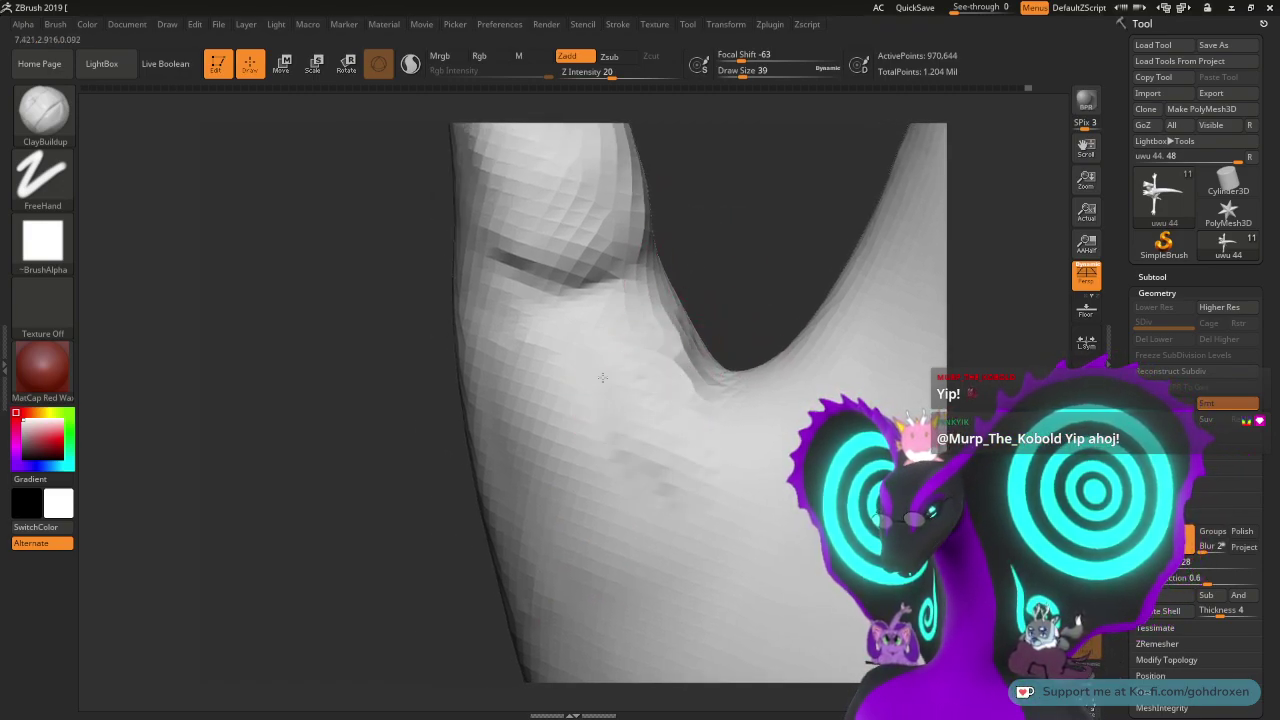
{"action": "left_click_drag", "start_coordinate": [536, 378], "coordinate": [530, 522]}
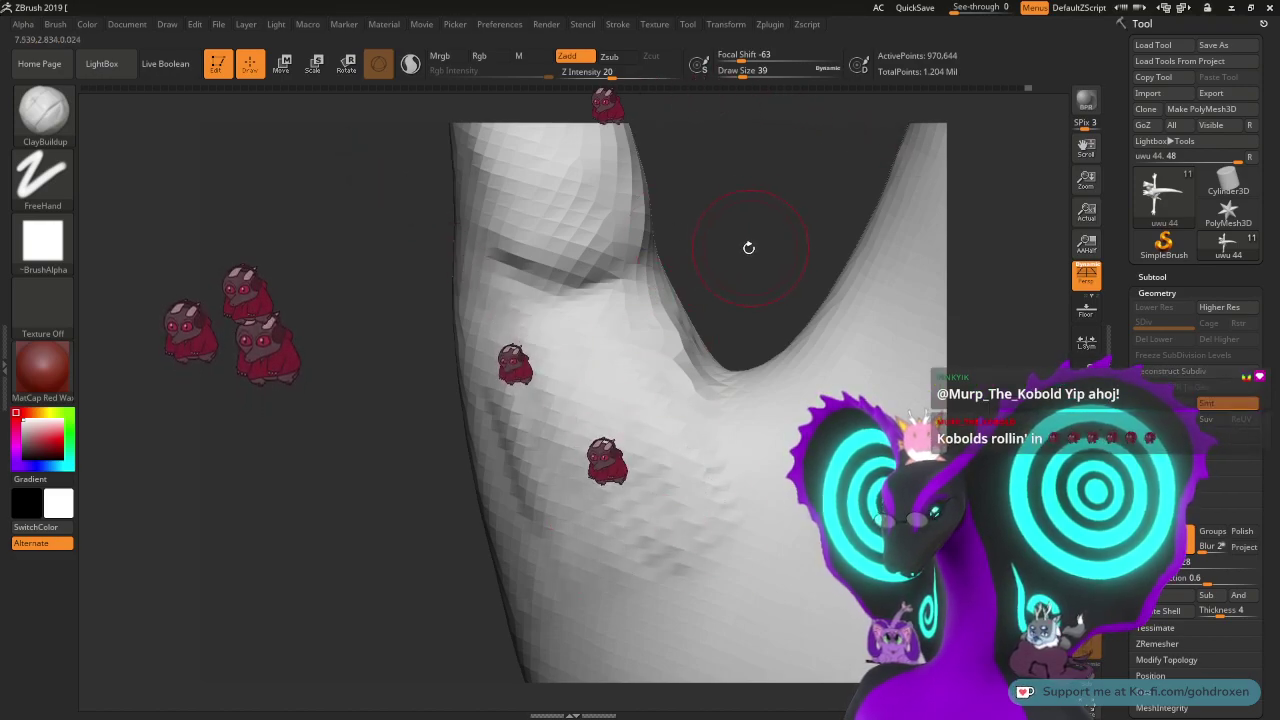
{"action": "left_click_drag", "start_coordinate": [748, 247], "coordinate": [706, 423]}
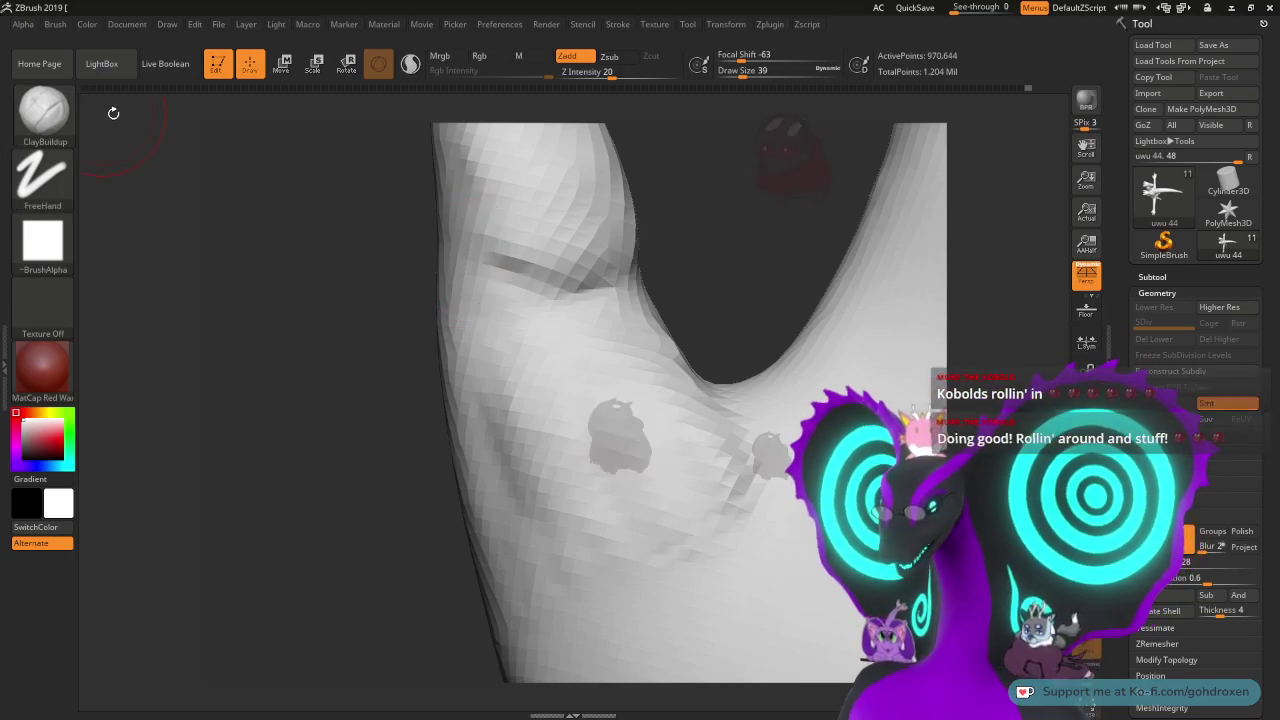
- Inflate the fleshy thumb base mound below the lower crease with the Inflat brush at draw size 39
{"action": "left_click", "coordinate": [43, 112]}
{"action": "left_click", "coordinate": [190, 124]}
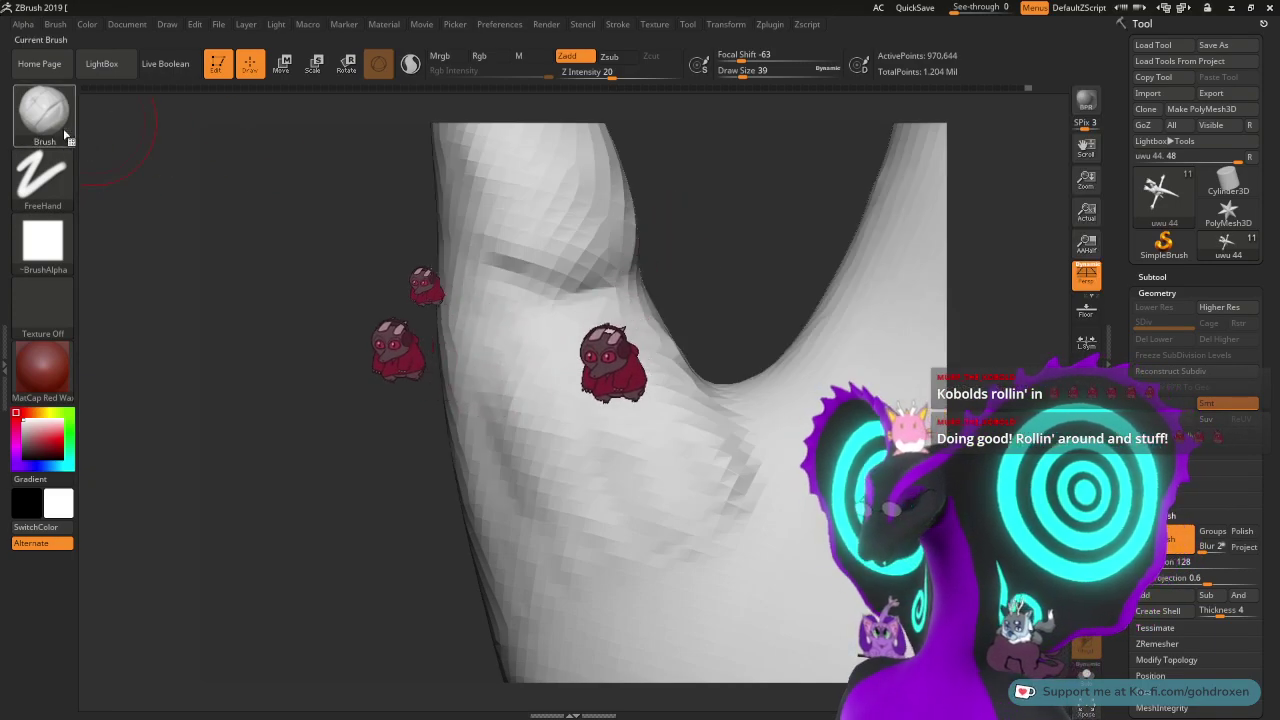
{"action": "key", "text": "b"}
{"action": "left_click", "coordinate": [245, 123]}
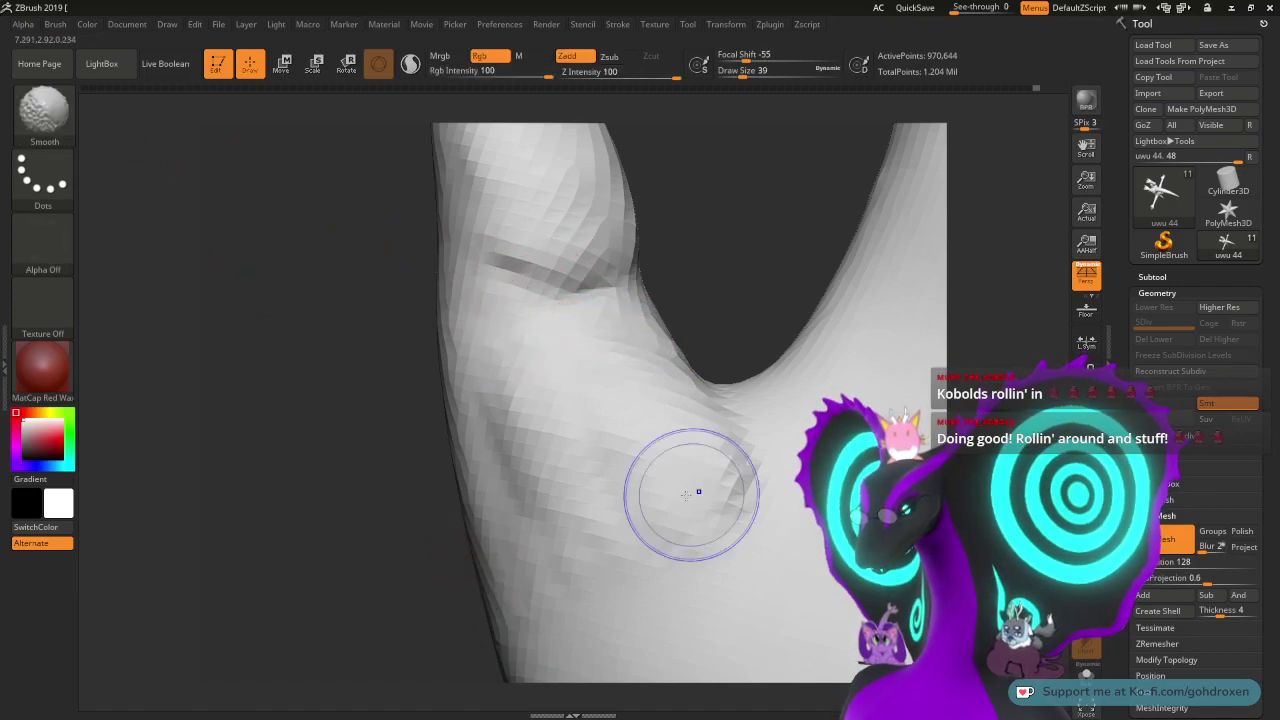
{"action": "key", "text": "b"}
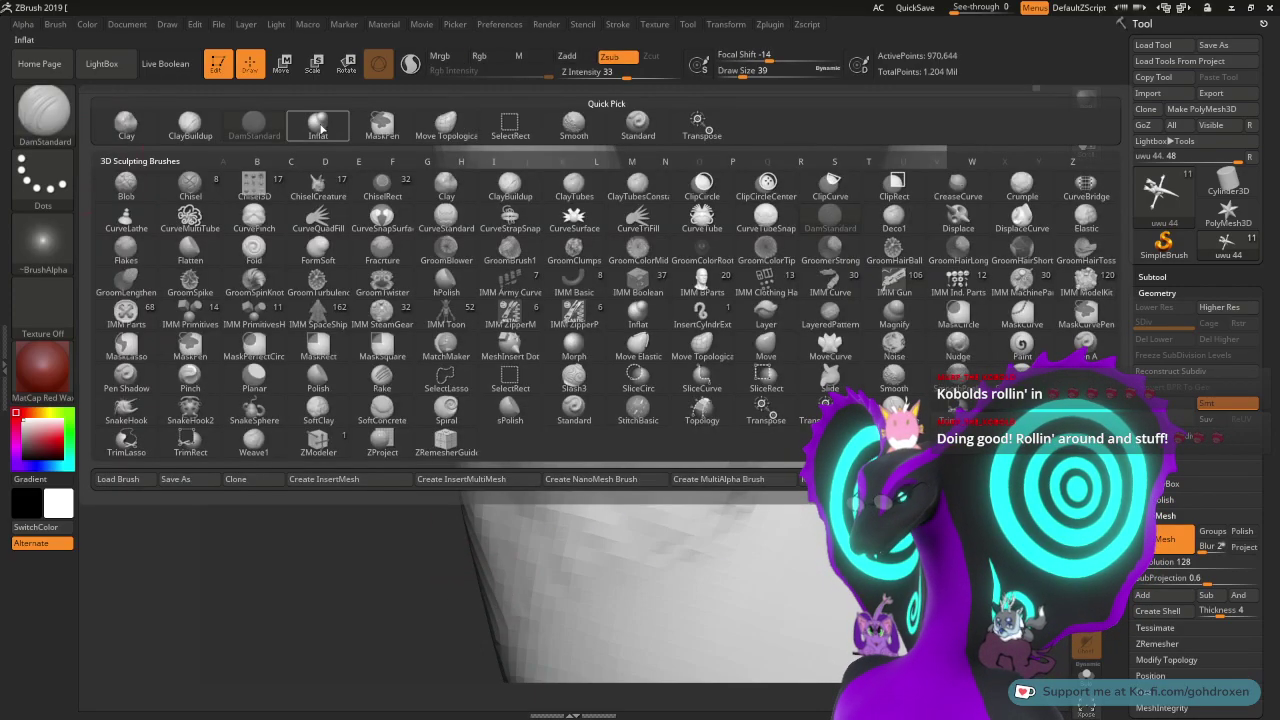
{"action": "left_click", "coordinate": [318, 126]}
{"action": "mouse_move", "coordinate": [759, 280]}
{"action": "left_mouse_down"}
{"action": "mouse_move", "coordinate": [700, 335]}
{"action": "mouse_move", "coordinate": [623, 357]}
{"action": "left_mouse_up"}
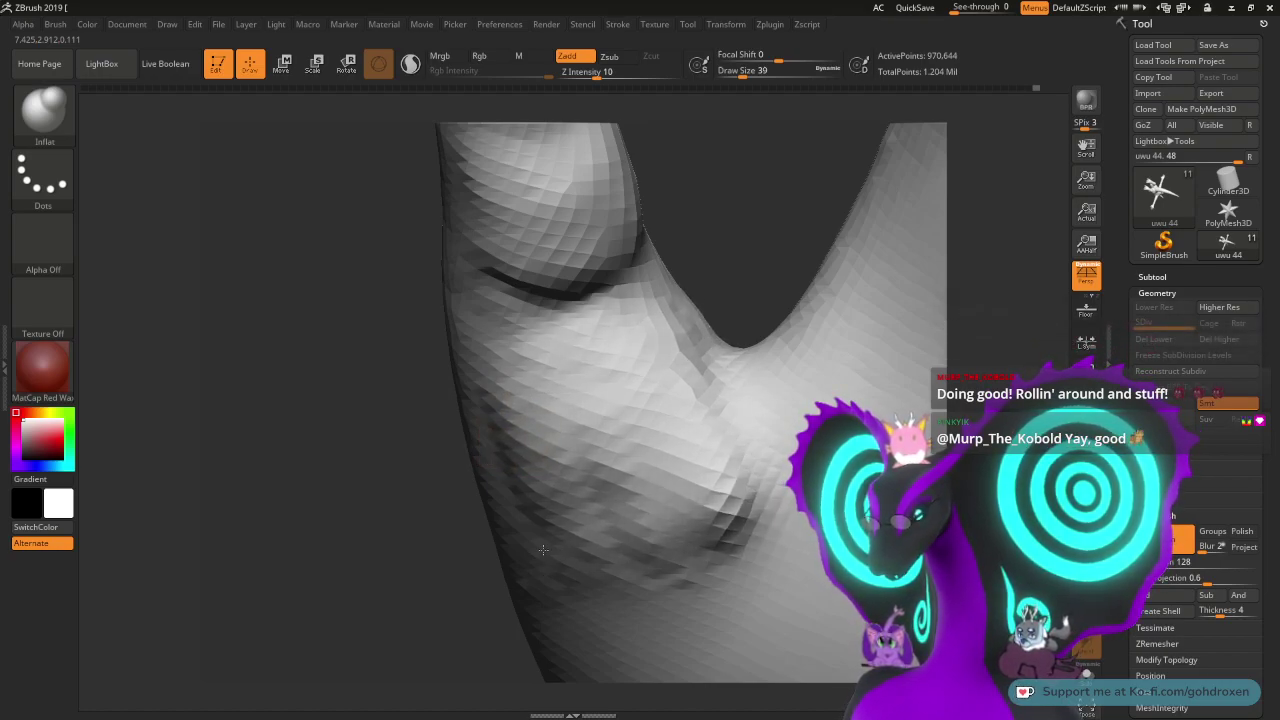
{"action": "mouse_move", "coordinate": [769, 245]}
{"action": "left_mouse_down"}
{"action": "mouse_move", "coordinate": [766, 197]}
{"action": "mouse_move", "coordinate": [779, 185]}
{"action": "mouse_move", "coordinate": [766, 246]}
{"action": "left_mouse_up"}
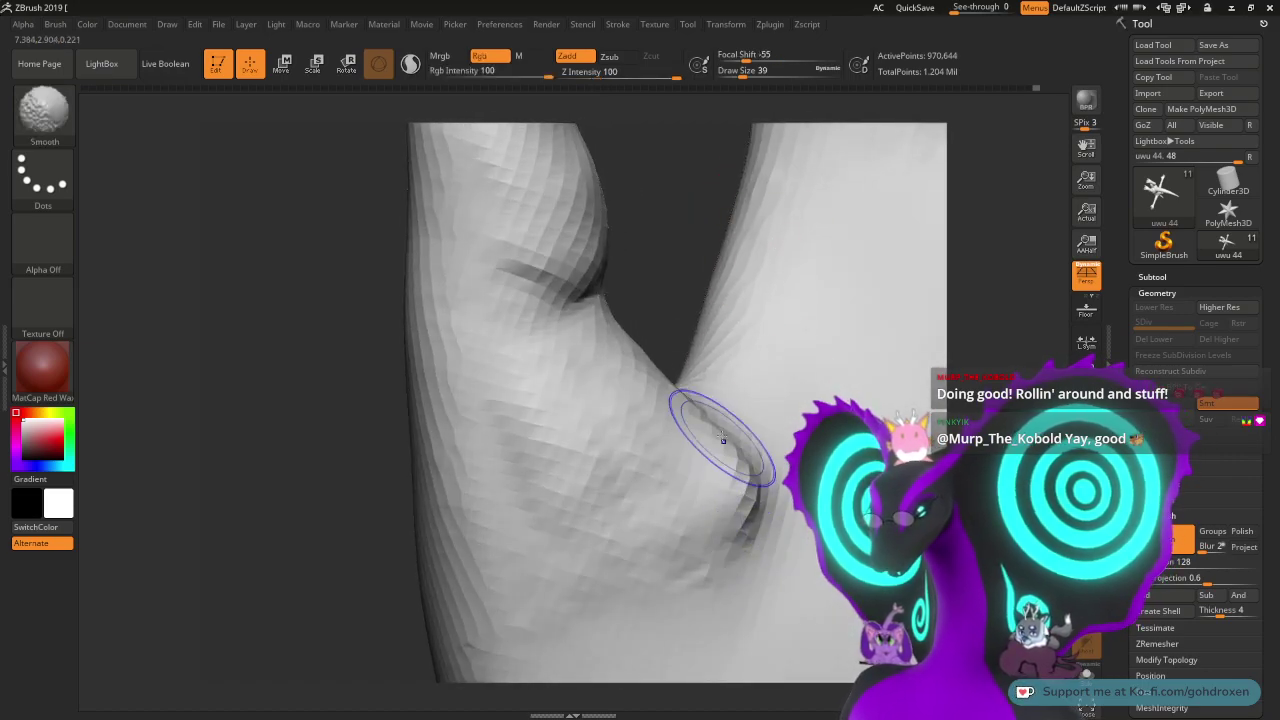
- Smooth the rough edge and surface of the thumb base mound with the Smooth brush
{"action": "mouse_move", "coordinate": [723, 437]}
{"action": "left_mouse_down", "text": "shift"}
{"action": "mouse_move", "coordinate": [753, 492]}
{"action": "mouse_move", "coordinate": [748, 538]}
{"action": "mouse_move", "coordinate": [712, 430]}
{"action": "mouse_move", "coordinate": [697, 494]}
{"action": "left_mouse_up", "text": "shift"}
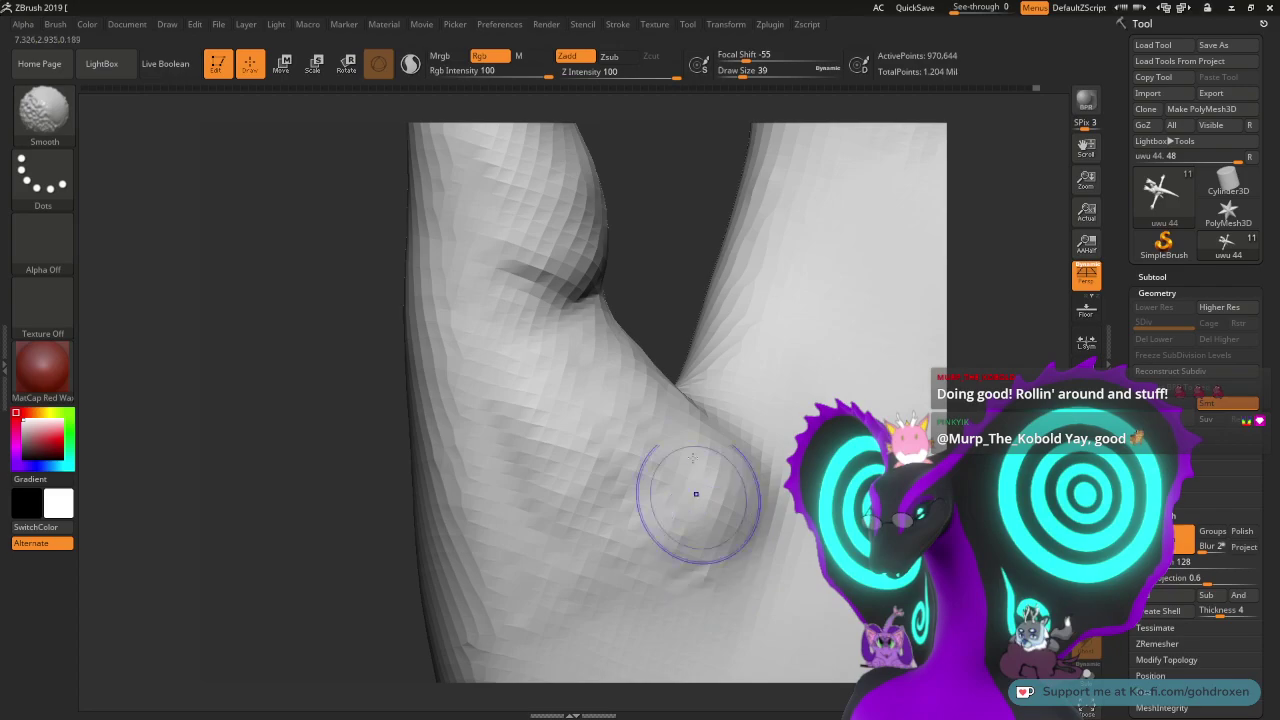
{"action": "left_click_drag", "start_coordinate": [693, 553], "coordinate": [712, 485], "text": "shift"}
{"action": "left_click_drag", "start_coordinate": [712, 485], "coordinate": [682, 560], "text": "shift"}
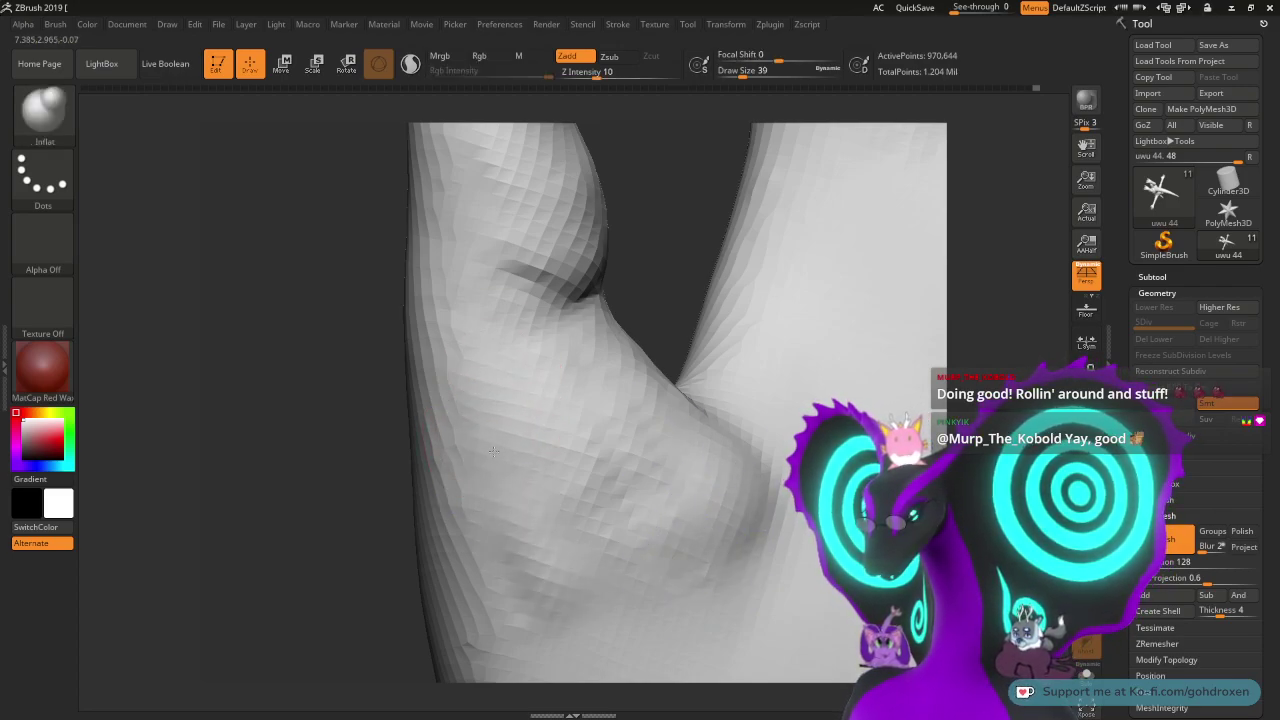
{"action": "mouse_move", "coordinate": [524, 537]}
{"action": "left_mouse_down", "text": "shift"}
{"action": "mouse_move", "coordinate": [486, 394]}
{"action": "mouse_move", "coordinate": [585, 641]}
{"action": "left_mouse_up", "text": "shift"}
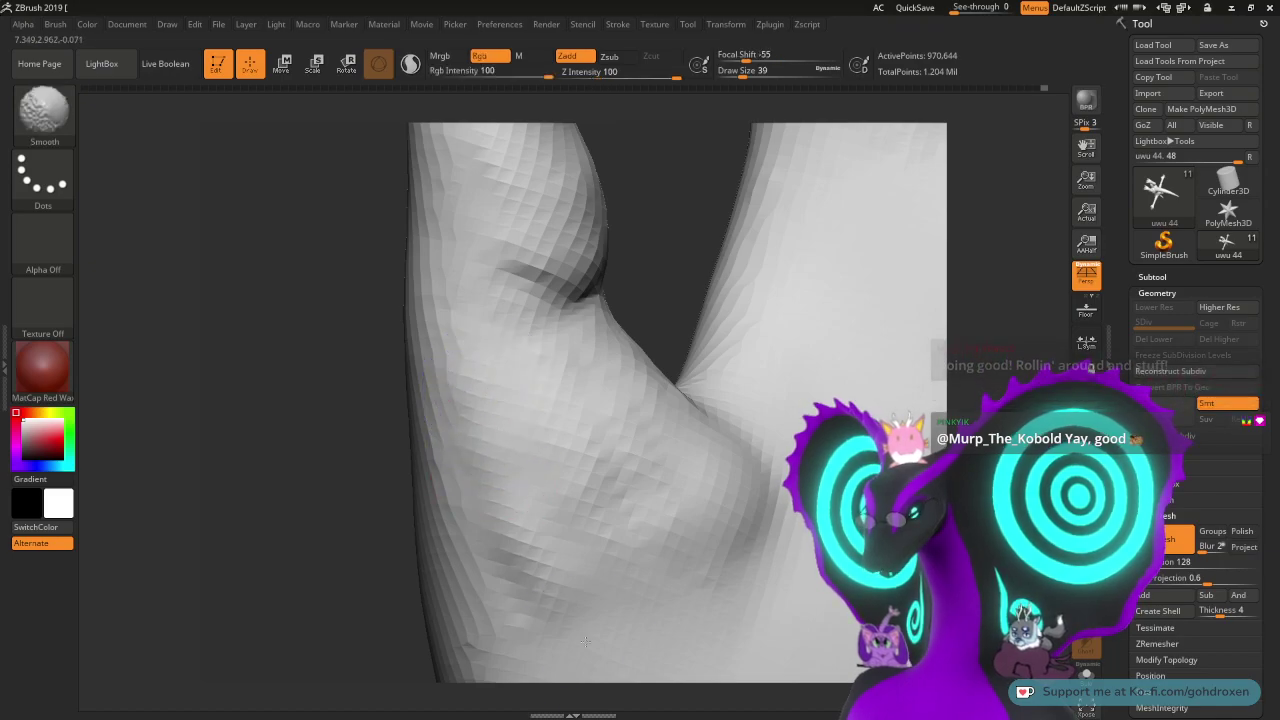
{"action": "left_click_drag", "start_coordinate": [596, 324], "coordinate": [598, 371], "text": "shift"}
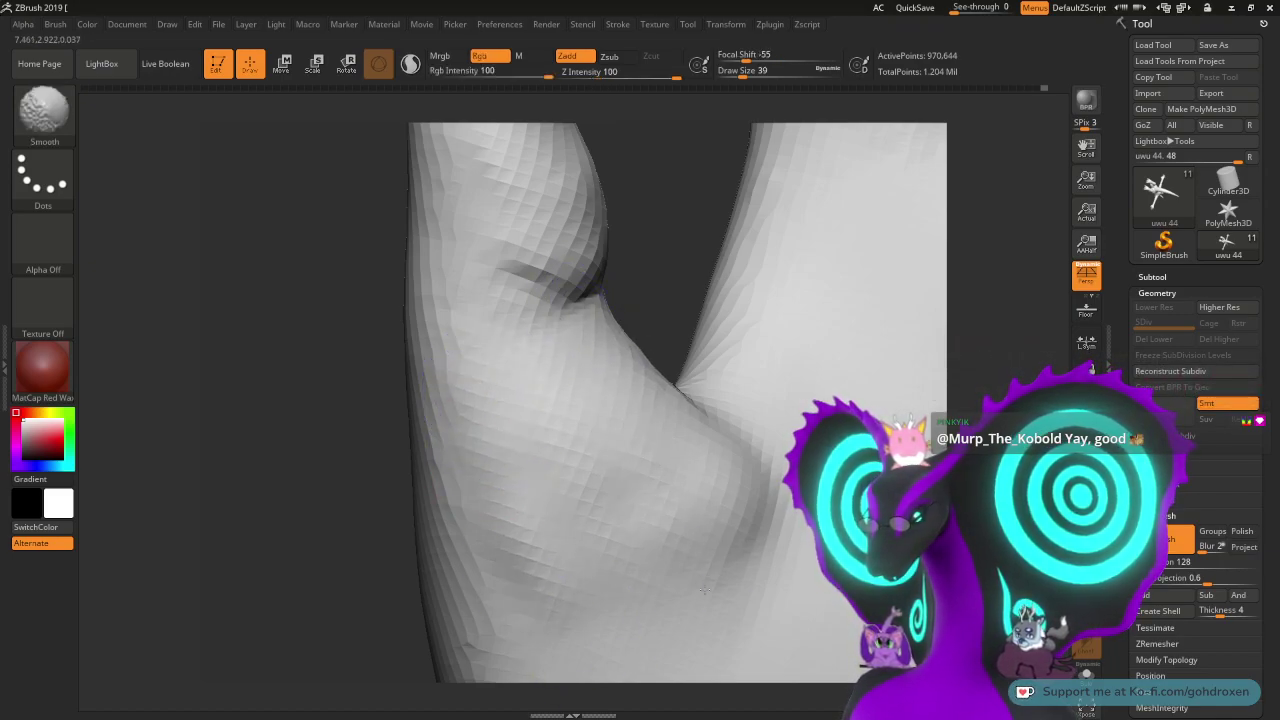
- Blend the edge of the thumb mound into the palm with the Smooth brush, checking it against the whole hand
{"action": "left_click_drag", "start_coordinate": [677, 306], "coordinate": [680, 201], "text": "alt"}
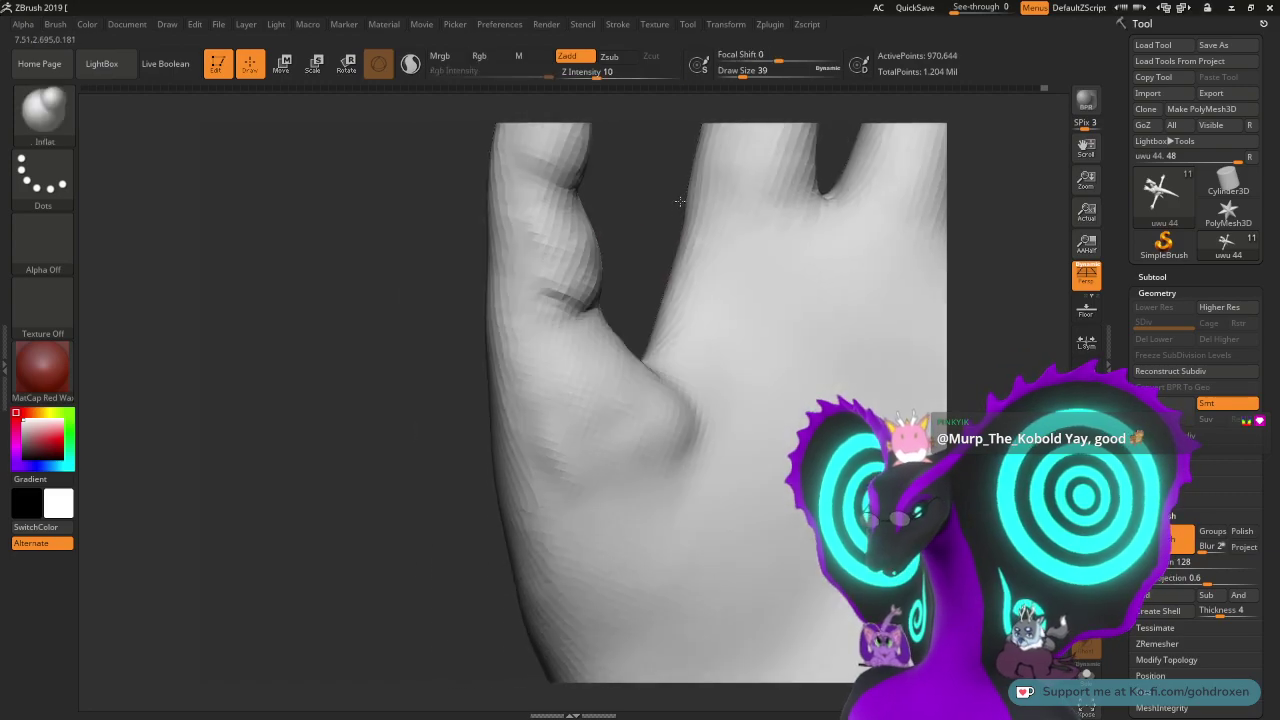
{"action": "mouse_move", "coordinate": [679, 201]}
{"action": "right_mouse_down"}
{"action": "mouse_move", "coordinate": [660, 186]}
{"action": "mouse_move", "coordinate": [646, 237]}
{"action": "mouse_move", "coordinate": [611, 243]}
{"action": "mouse_move", "coordinate": [608, 267]}
{"action": "right_mouse_up"}
{"action": "left_click_drag", "start_coordinate": [657, 414], "coordinate": [589, 473], "text": "shift"}
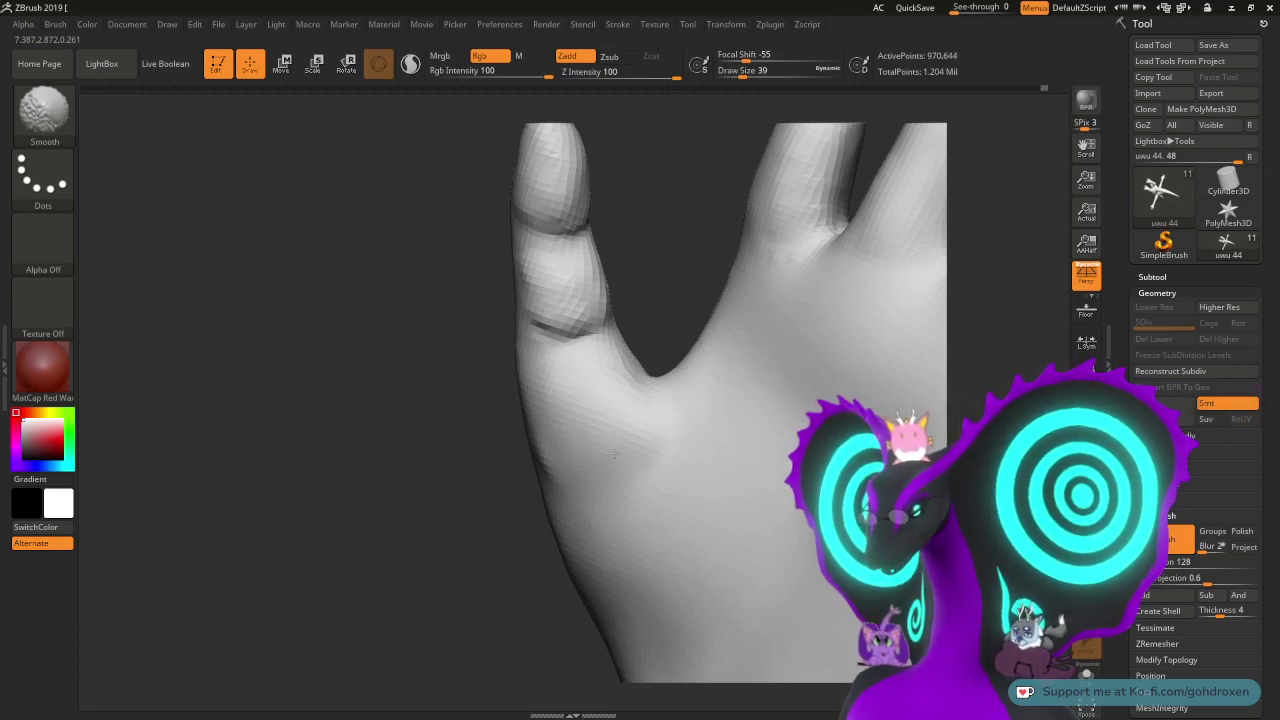
{"action": "mouse_move", "coordinate": [466, 451]}
{"action": "right_mouse_down"}
{"action": "mouse_move", "coordinate": [434, 466]}
{"action": "mouse_move", "coordinate": [443, 326]}
{"action": "mouse_move", "coordinate": [394, 418]}
{"action": "mouse_move", "coordinate": [420, 434]}
{"action": "right_mouse_up"}
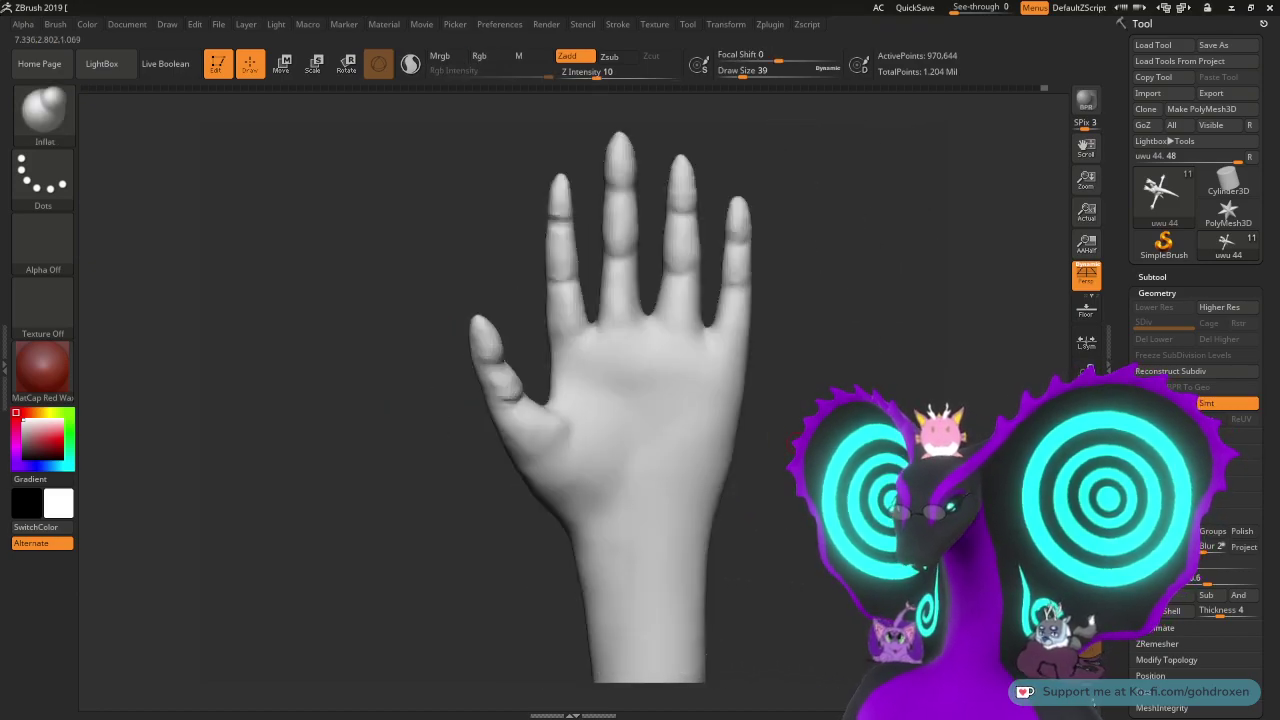
- Extend the thumb base volume across the palm toward the wrist with the ClayBuildup brush at draw size 97
{"action": "mouse_move", "coordinate": [802, 508]}
{"action": "right_mouse_down", "text": "ctrl"}
{"action": "mouse_move", "coordinate": [754, 431]}
{"action": "mouse_move", "coordinate": [760, 356]}
{"action": "mouse_move", "coordinate": [813, 546]}
{"action": "right_mouse_up", "text": "ctrl"}
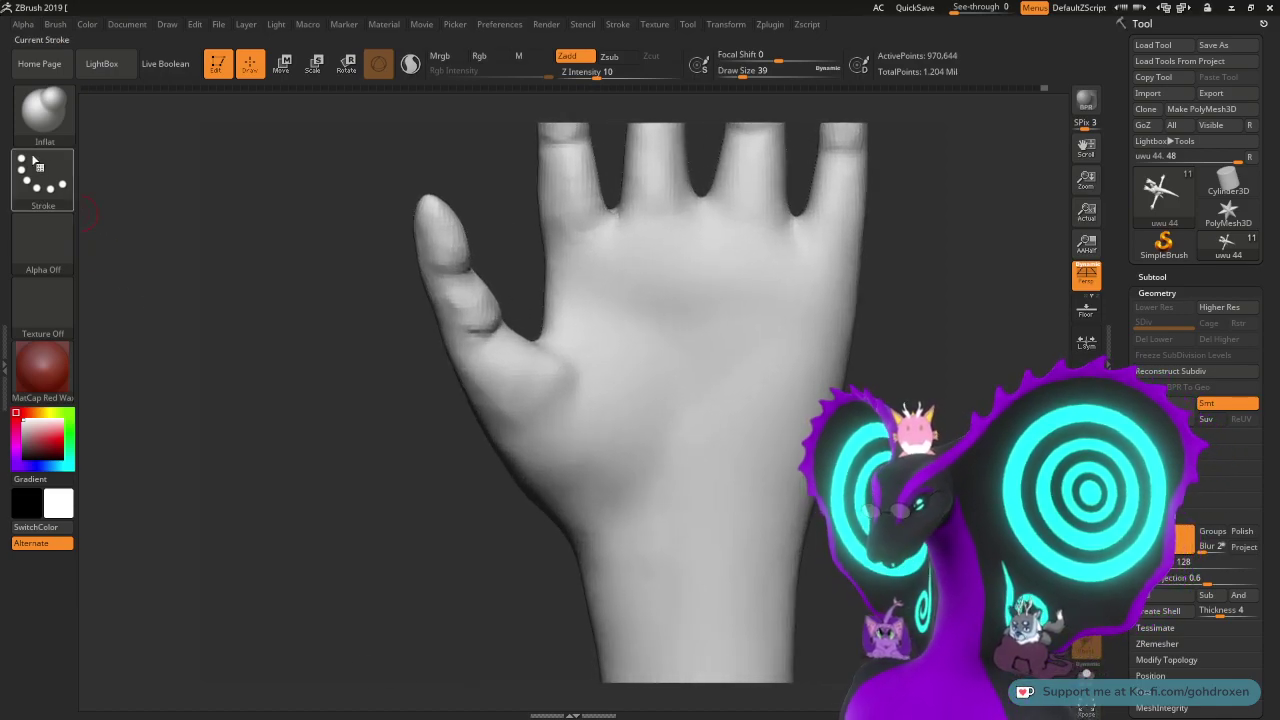
{"action": "left_click", "coordinate": [50, 117]}
{"action": "left_click", "coordinate": [180, 121]}
{"action": "key", "text": "space"}
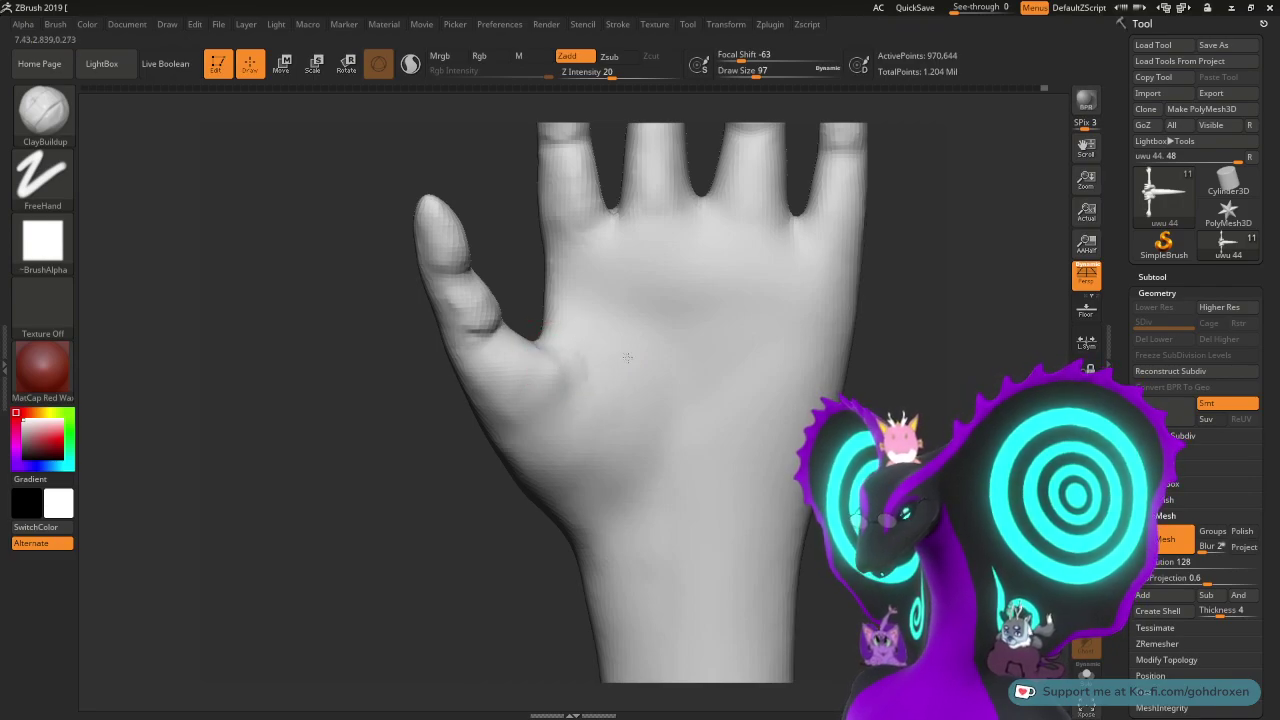
{"action": "left_click_drag", "start_coordinate": [631, 353], "coordinate": [491, 458]}
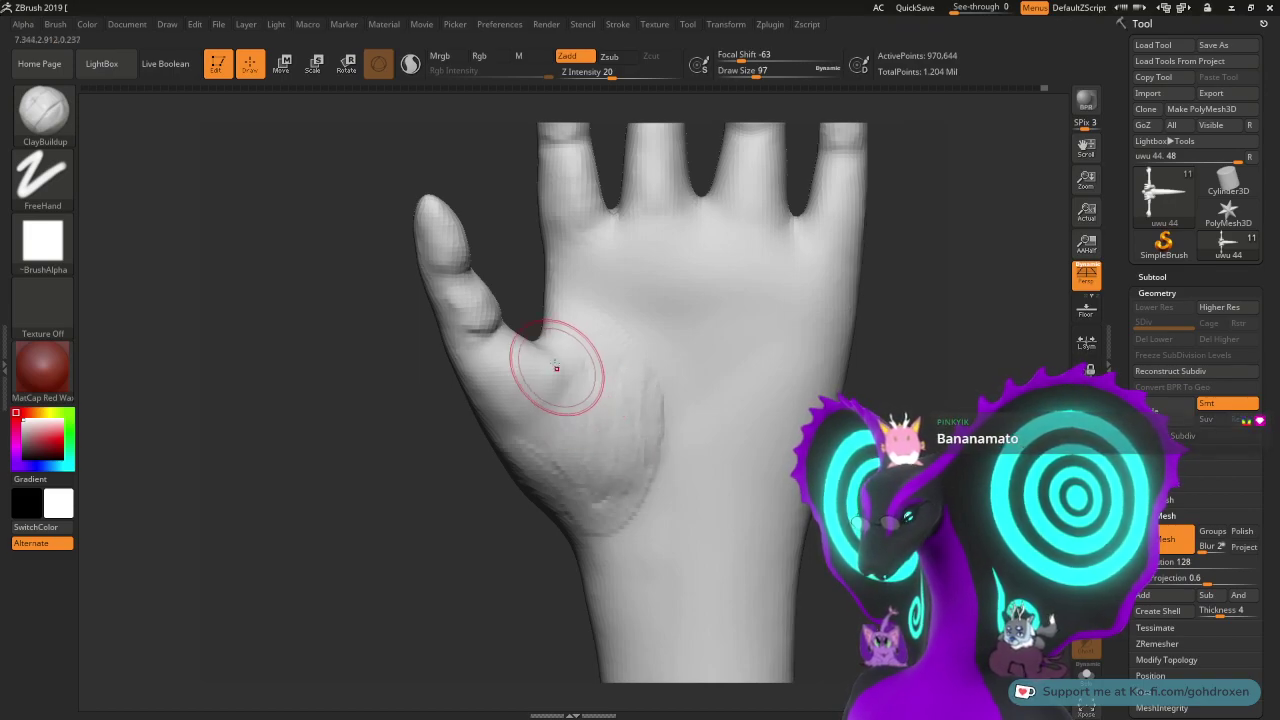
{"action": "left_click_drag", "start_coordinate": [567, 352], "coordinate": [554, 360]}
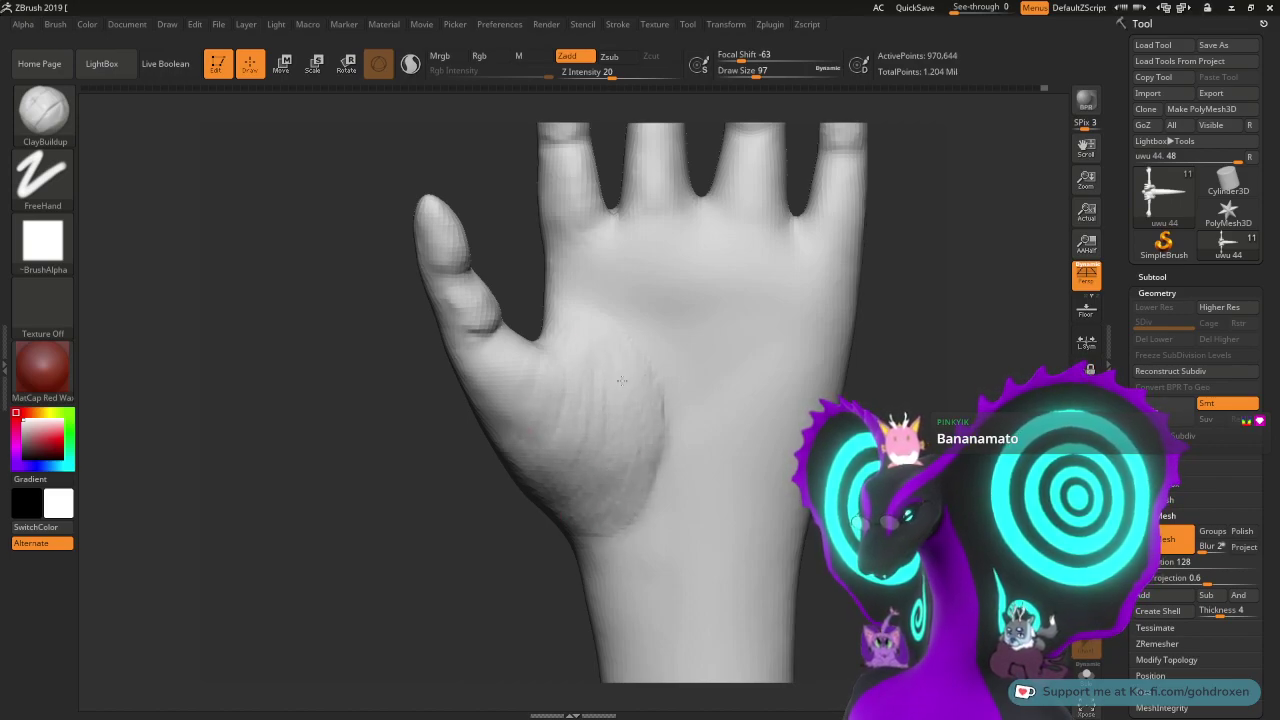
- Smooth the enlarged thumb mound's clay strokes and its border with the palm
{"action": "key", "text": "shift"}
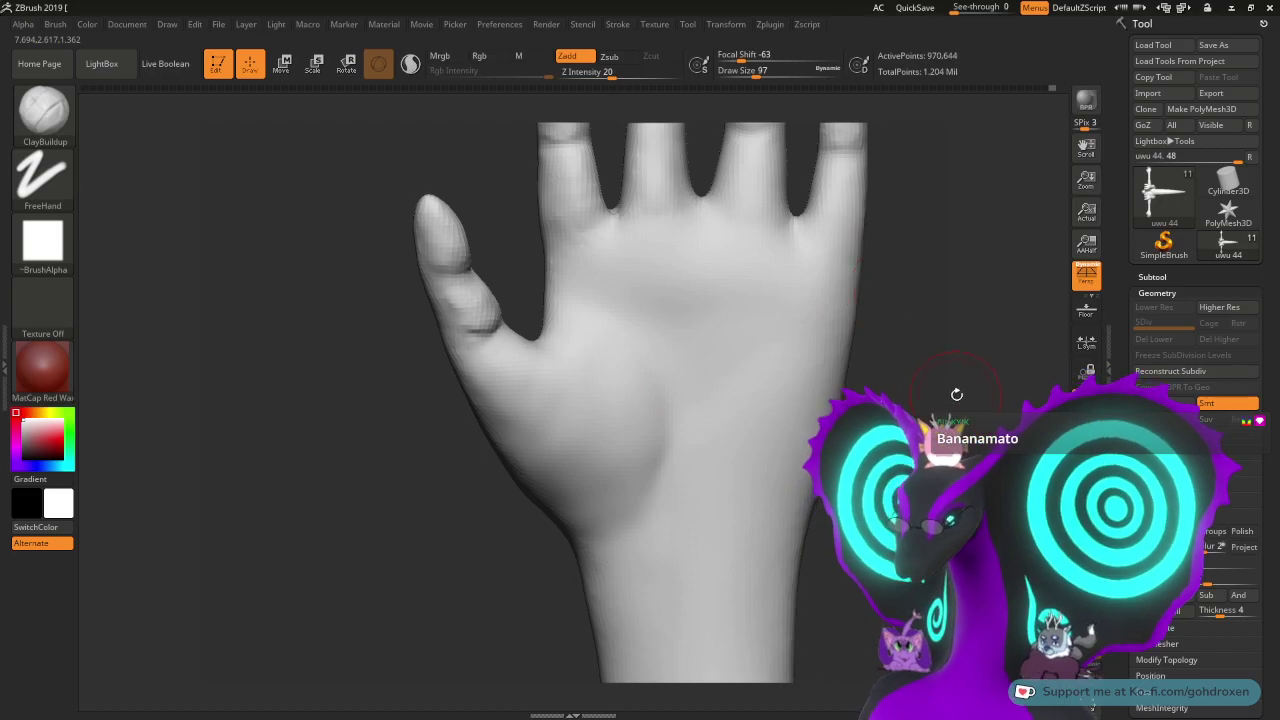
{"action": "mouse_move", "coordinate": [957, 394]}
{"action": "left_mouse_down"}
{"action": "mouse_move", "coordinate": [921, 324]}
{"action": "mouse_move", "coordinate": [934, 354]}
{"action": "mouse_move", "coordinate": [905, 358]}
{"action": "left_mouse_up"}
{"action": "key", "text": "shift"}
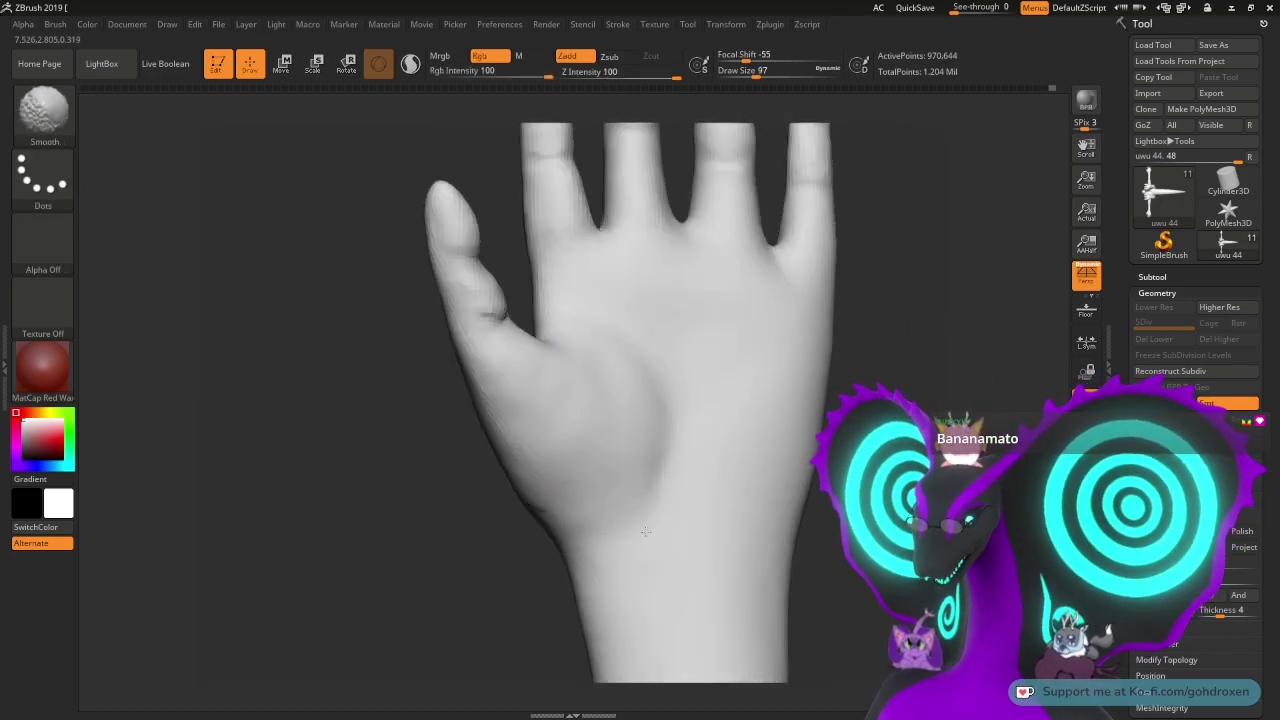
{"action": "mouse_move", "coordinate": [905, 345]}
{"action": "left_mouse_down"}
{"action": "mouse_move", "coordinate": [920, 372]}
{"action": "mouse_move", "coordinate": [910, 369]}
{"action": "mouse_move", "coordinate": [930, 368]}
{"action": "left_mouse_up"}
{"action": "key", "text": "shift"}
- Refine and soften the inner end of the lower thumb crease with ClayBuildup at draw size 18 and the Smooth brush
{"action": "left_click_drag", "start_coordinate": [511, 233], "coordinate": [520, 440], "text": "alt"}
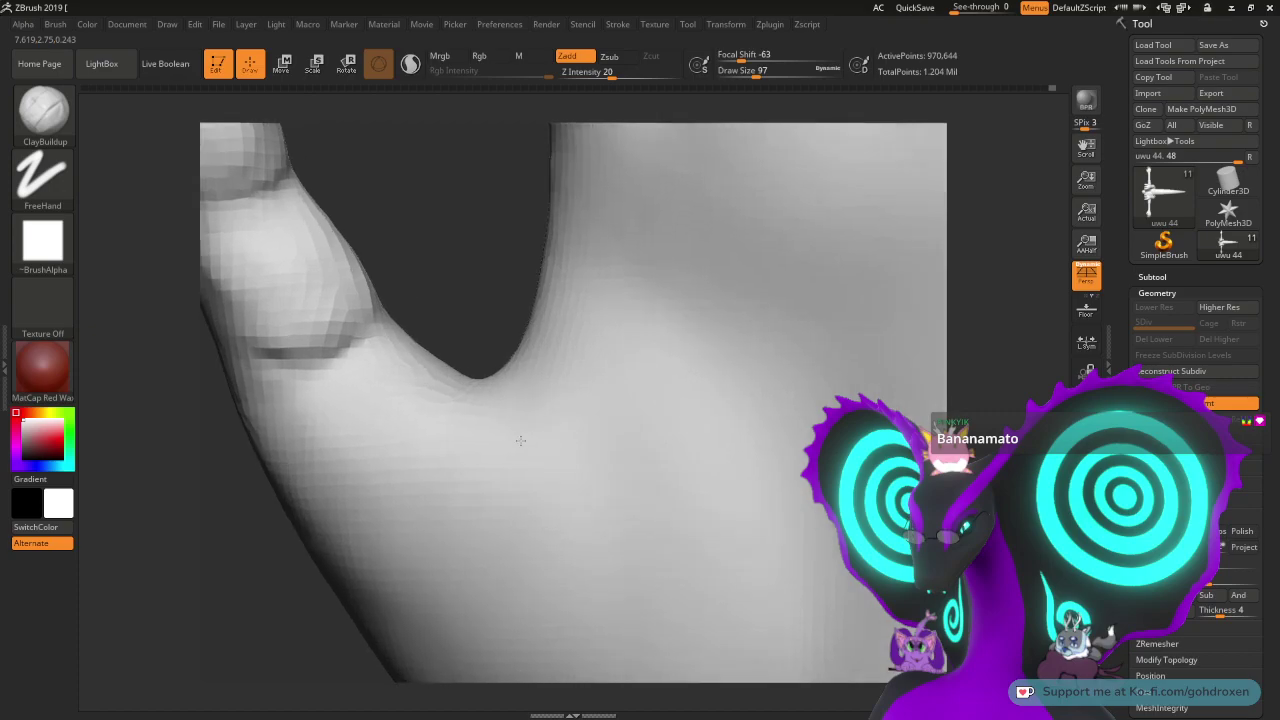
{"action": "left_click_drag", "start_coordinate": [480, 249], "coordinate": [665, 344], "text": "alt"}
{"action": "key", "text": "space"}
{"action": "left_click_drag", "start_coordinate": [532, 431], "coordinate": [511, 435]}
{"action": "mouse_move", "coordinate": [600, 360]}
{"action": "left_mouse_down"}
{"action": "mouse_move", "coordinate": [609, 341]}
{"action": "mouse_move", "coordinate": [590, 350]}
{"action": "left_mouse_up"}
{"action": "left_click_drag", "start_coordinate": [500, 440], "coordinate": [380, 462], "text": "shift"}
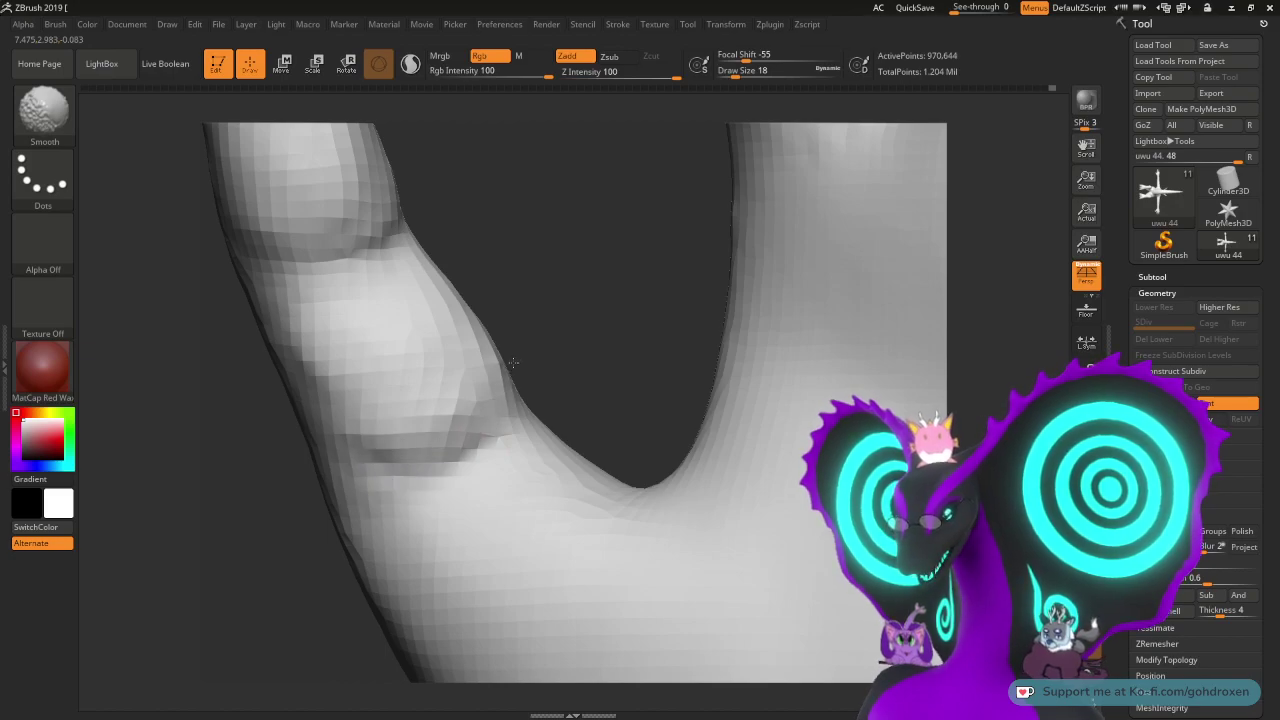
- Examine the hand's palm side, its proportions against the arm, and the full character from the front
{"action": "mouse_move", "coordinate": [617, 403]}
{"action": "right_mouse_down"}
{"action": "mouse_move", "coordinate": [630, 330]}
{"action": "mouse_move", "coordinate": [599, 102]}
{"action": "right_mouse_up"}
{"action": "right_click_drag", "start_coordinate": [750, 340], "coordinate": [836, 393]}
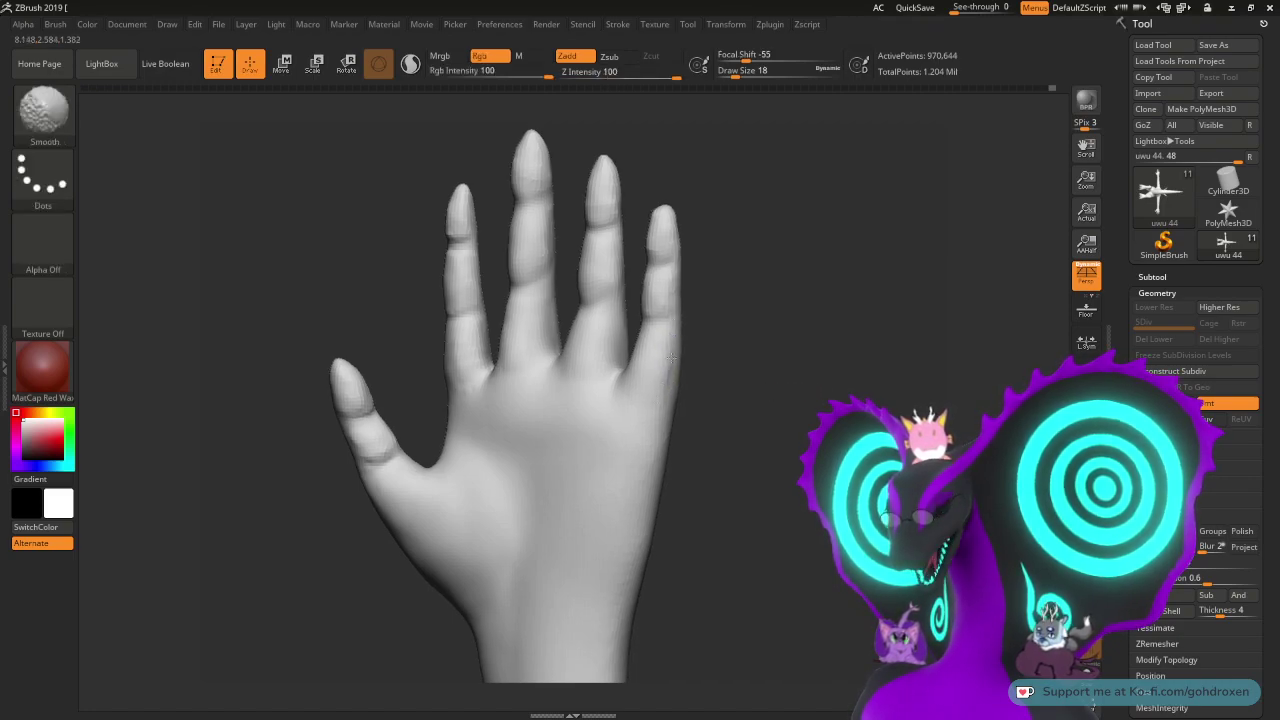
{"action": "right_click_drag", "start_coordinate": [742, 377], "coordinate": [803, 389]}
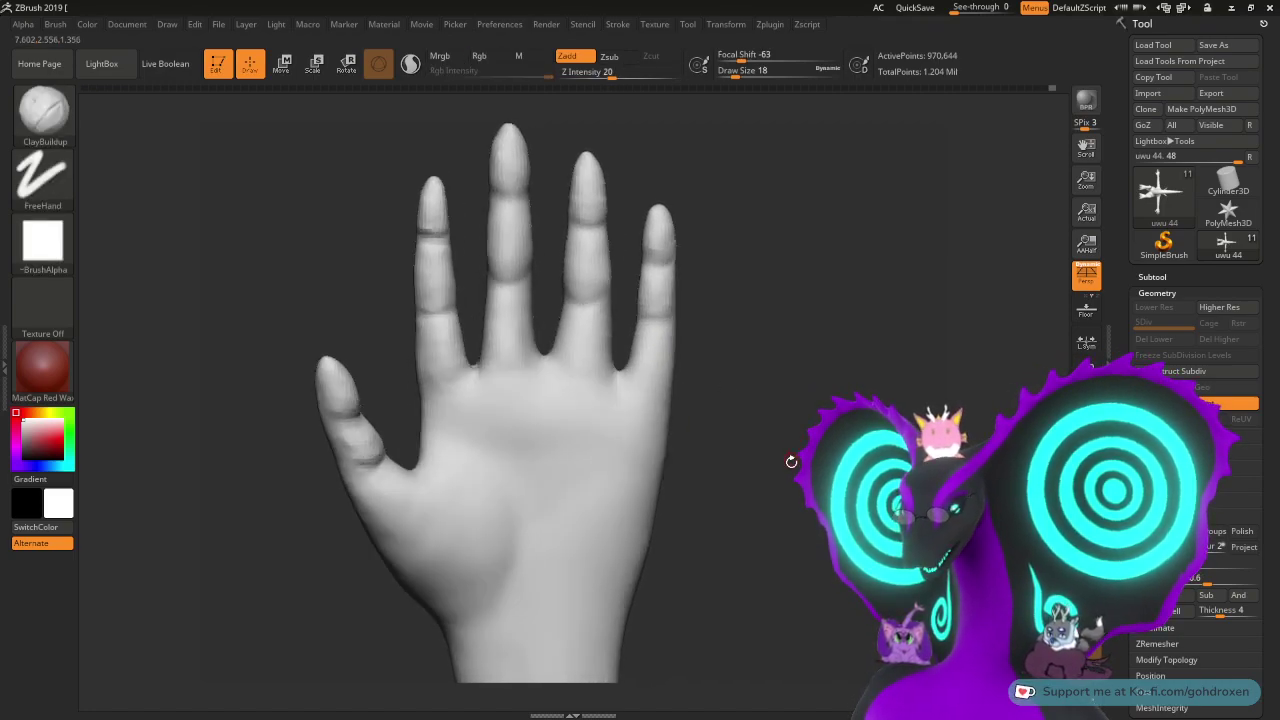
{"action": "right_click_drag", "start_coordinate": [791, 461], "coordinate": [753, 327], "text": "alt"}
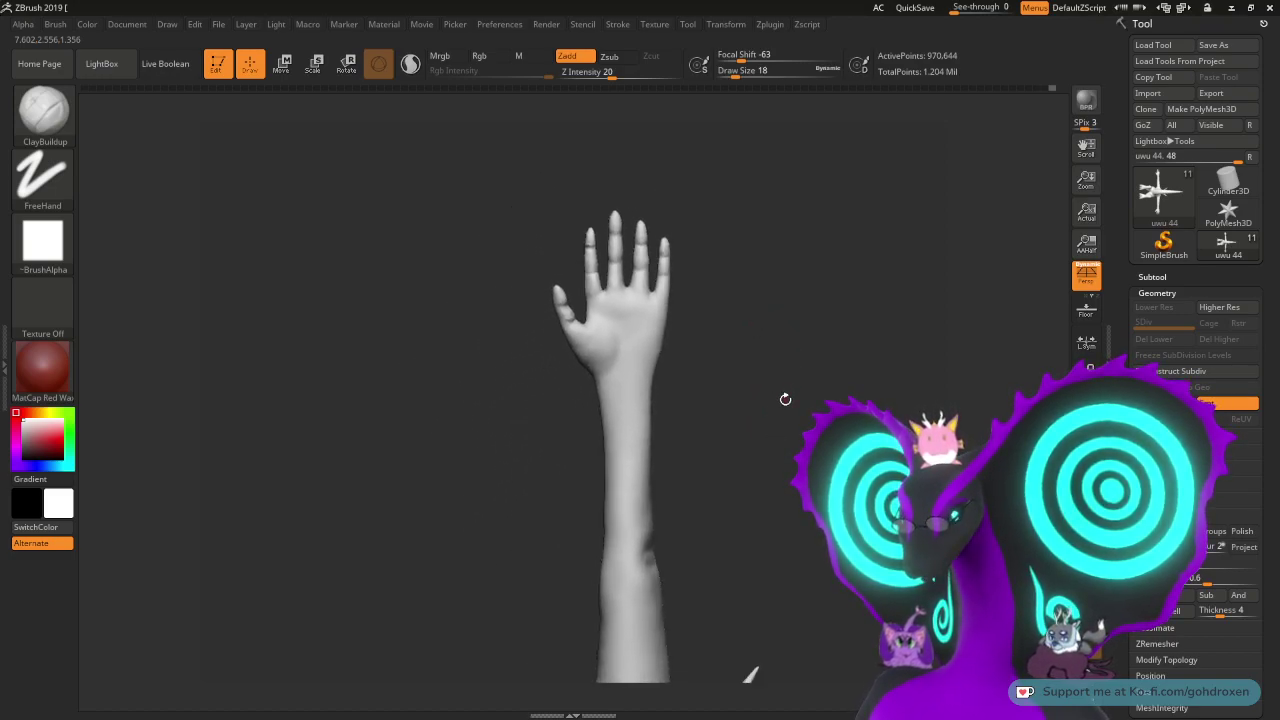
{"action": "right_click_drag", "start_coordinate": [785, 399], "coordinate": [736, 452]}
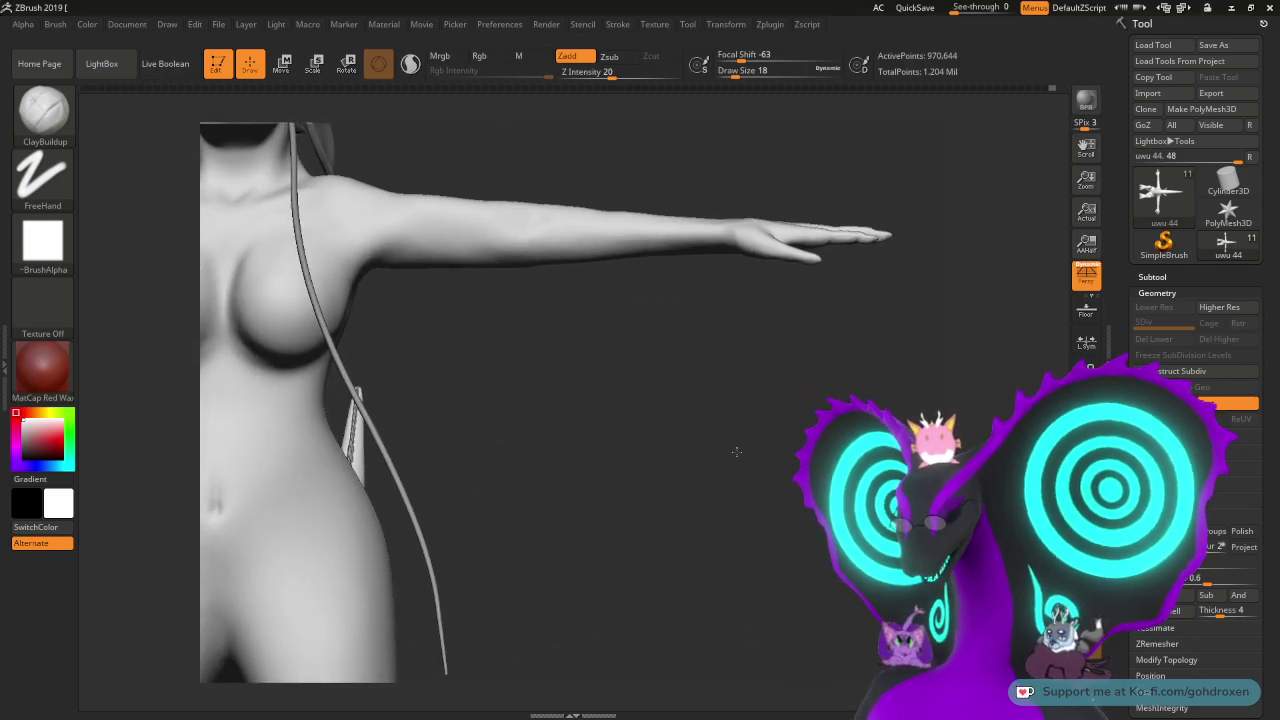
{"action": "key", "text": "f"}
{"action": "mouse_move", "coordinate": [720, 364]}
{"action": "right_mouse_down"}
{"action": "mouse_move", "coordinate": [729, 410]}
{"action": "mouse_move", "coordinate": [747, 405]}
{"action": "mouse_move", "coordinate": [718, 334]}
{"action": "right_mouse_up"}
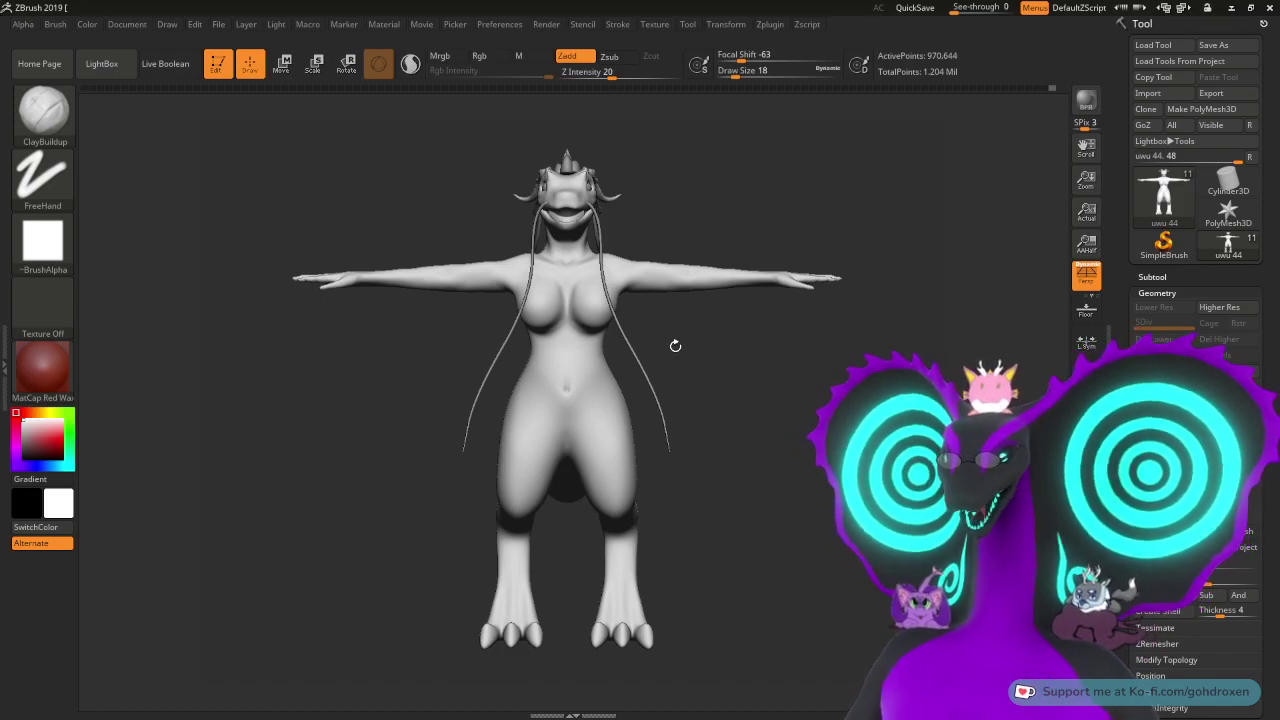
{"action": "right_click_drag", "start_coordinate": [674, 346], "coordinate": [714, 349]}
- Save the tool as a new version named uwu 45 in the same folder
{"action": "left_click", "coordinate": [1224, 49]}
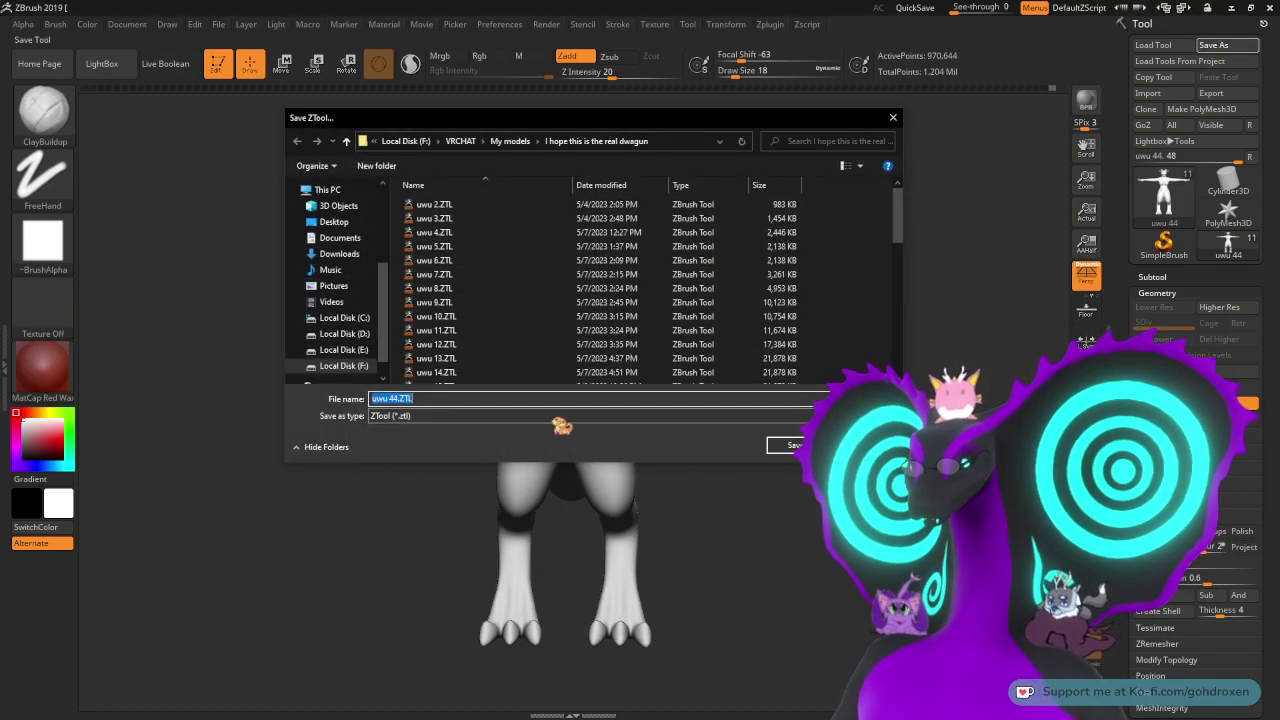
{"action": "left_click", "coordinate": [395, 398]}
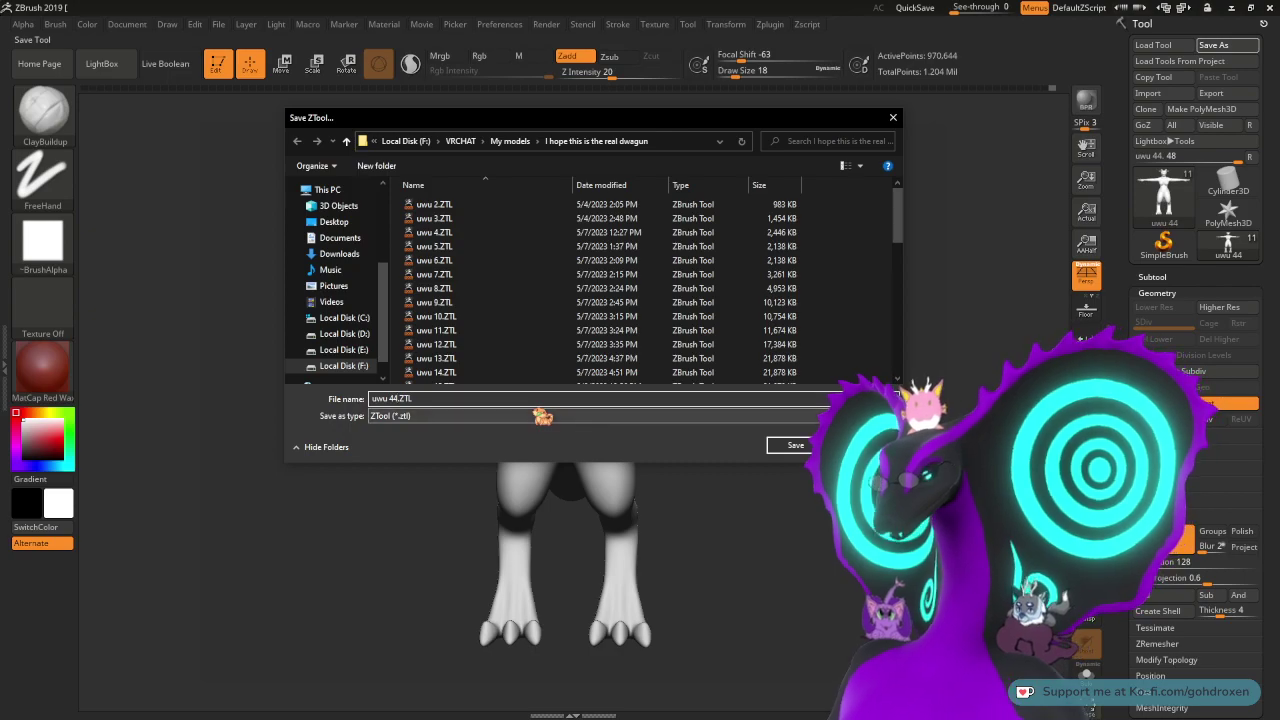
{"action": "type", "text": "5"}
{"action": "key", "text": "Return"}
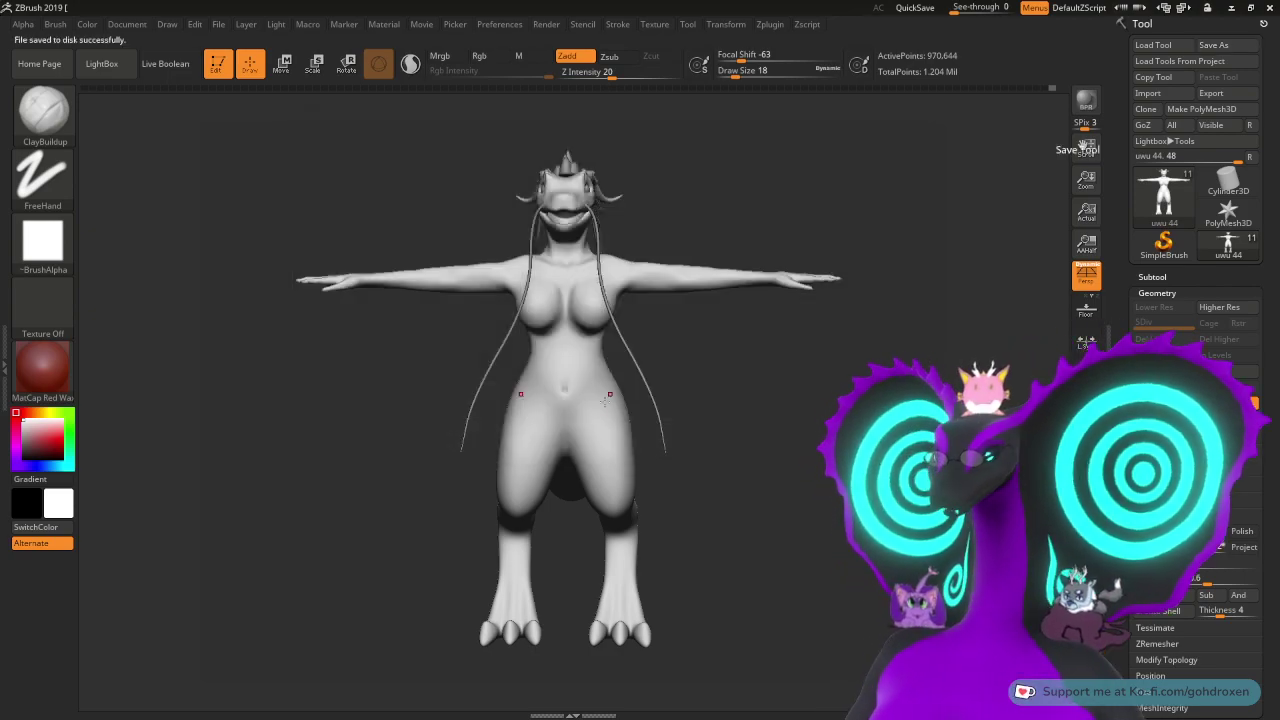
- Build up the nail area on the back of the thumb tip with ClayBuildup at draw size 25
{"action": "left_click_drag", "start_coordinate": [766, 384], "coordinate": [805, 382]}
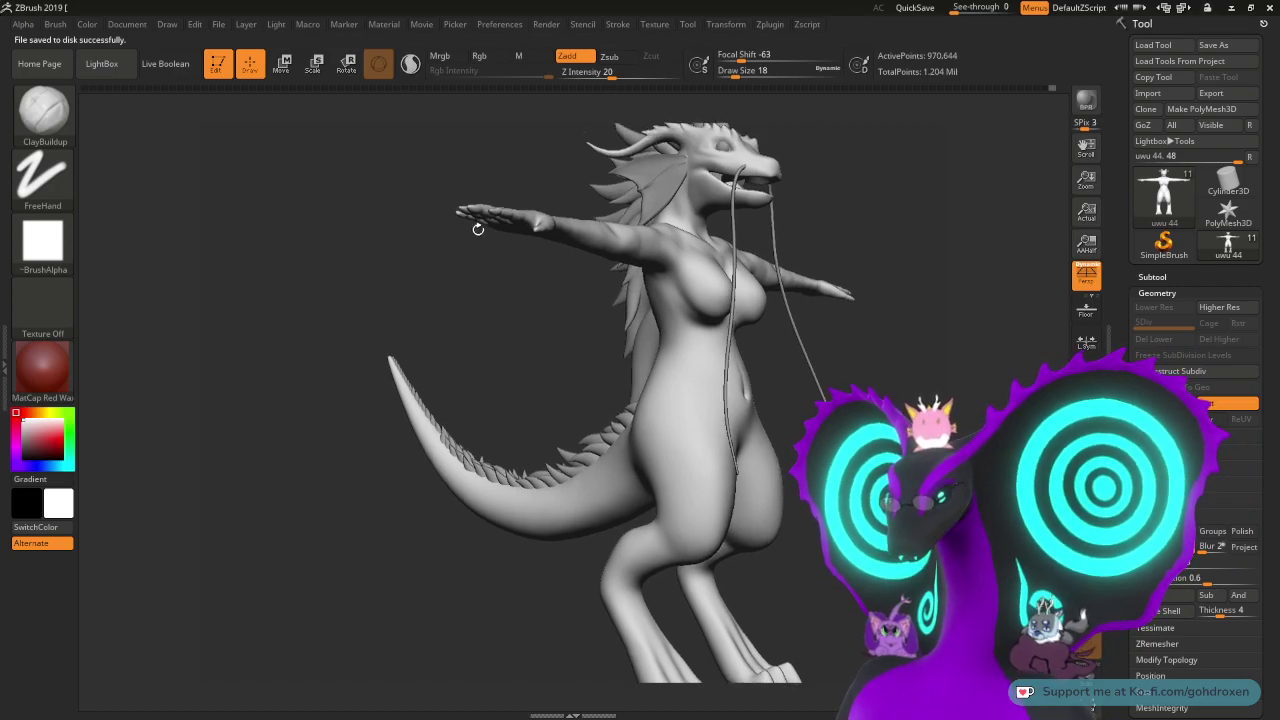
{"action": "key", "text": "f"}
{"action": "left_click_drag", "start_coordinate": [516, 308], "coordinate": [470, 326]}
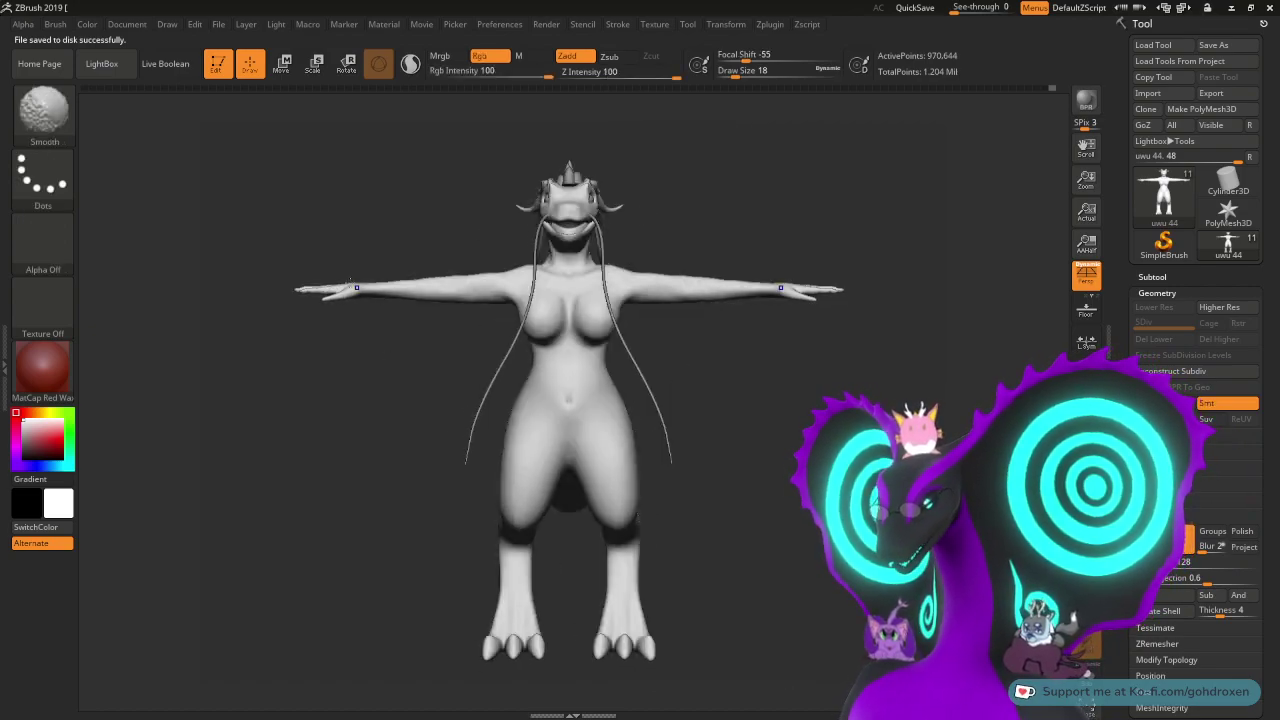
{"action": "left_click_drag", "start_coordinate": [913, 335], "coordinate": [897, 482], "text": "alt"}
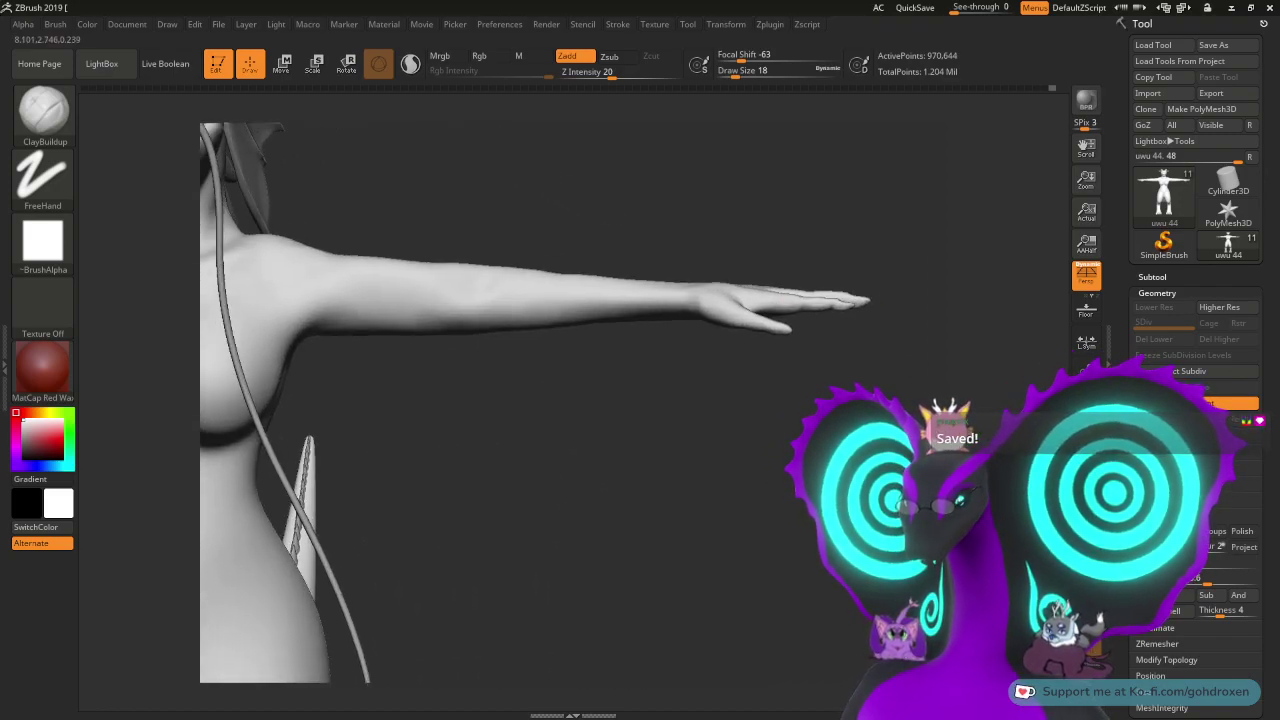
{"action": "left_click_drag", "start_coordinate": [860, 378], "coordinate": [843, 468], "text": "alt"}
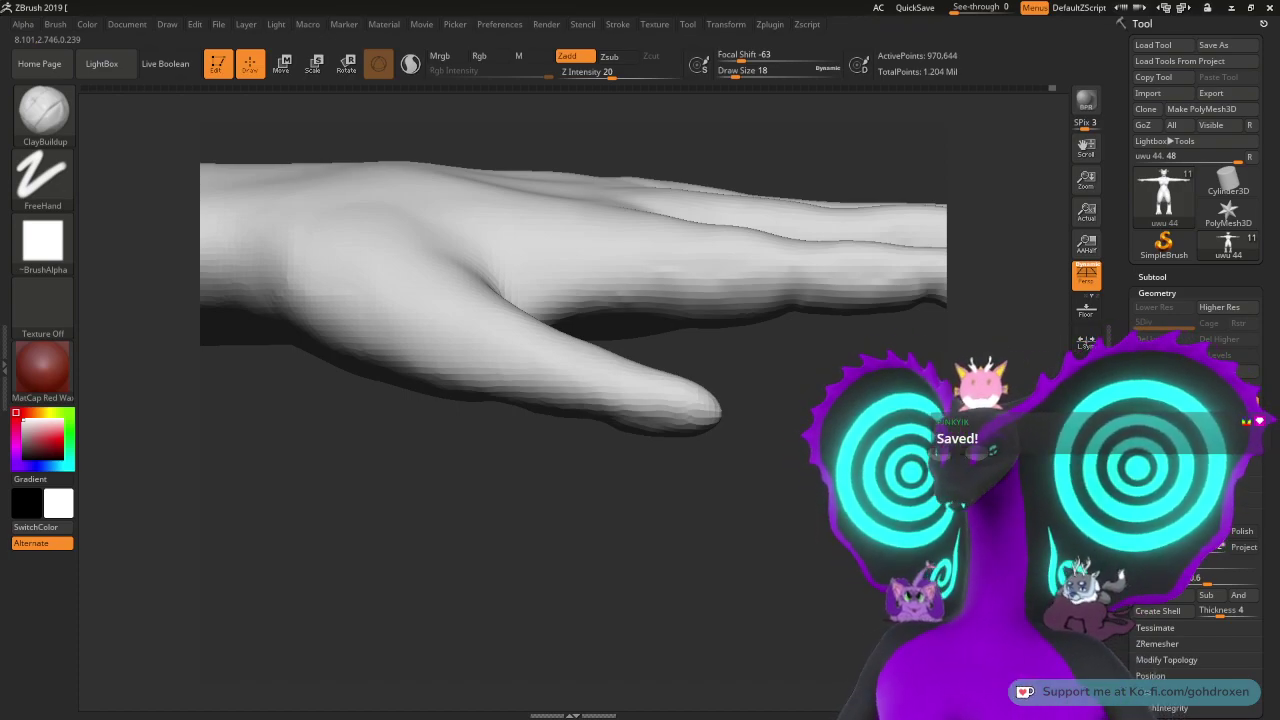
{"action": "left_click_drag", "start_coordinate": [843, 468], "coordinate": [170, 355]}
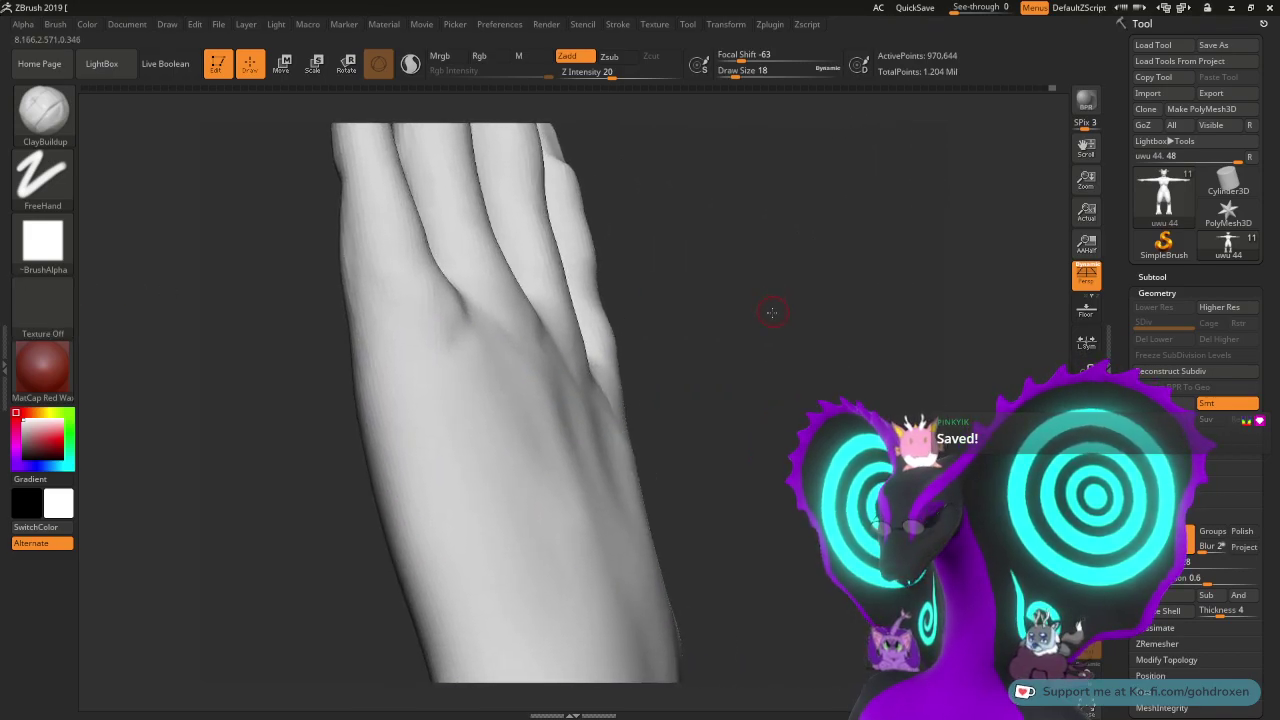
{"action": "left_click_drag", "start_coordinate": [772, 312], "coordinate": [738, 383]}
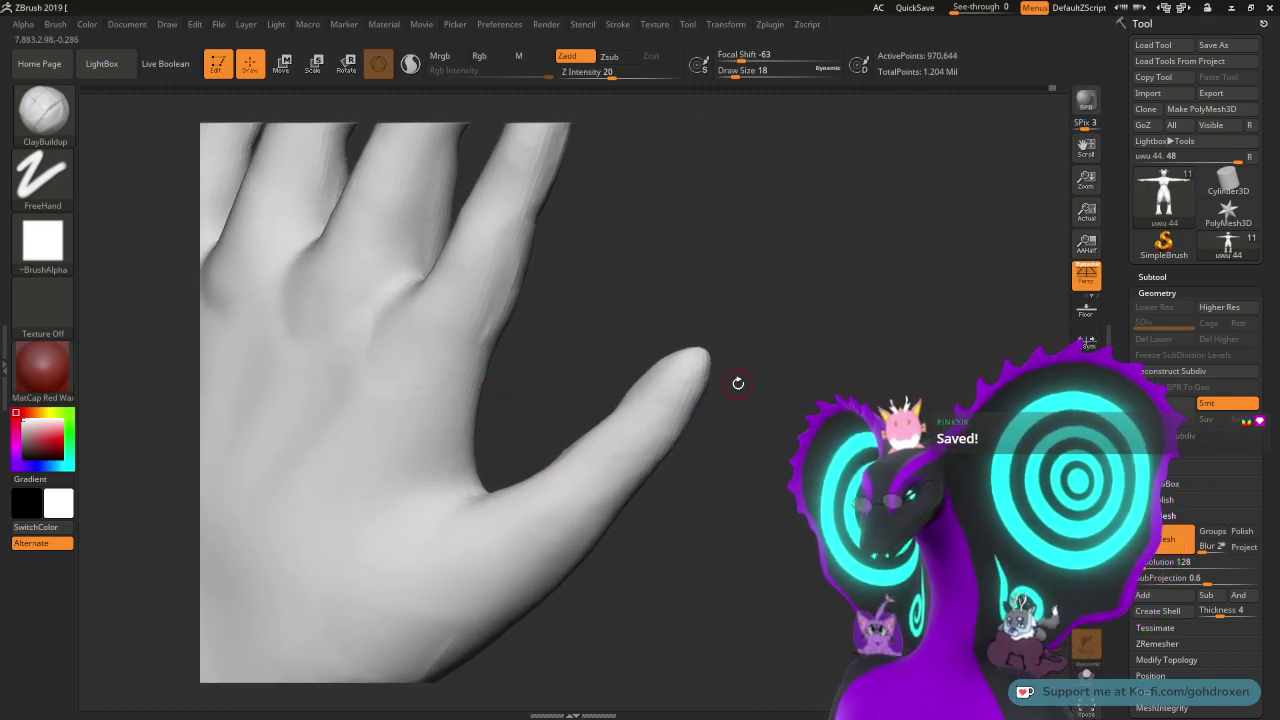
{"action": "key", "text": "space"}
{"action": "left_click_drag", "start_coordinate": [686, 374], "coordinate": [689, 374]}
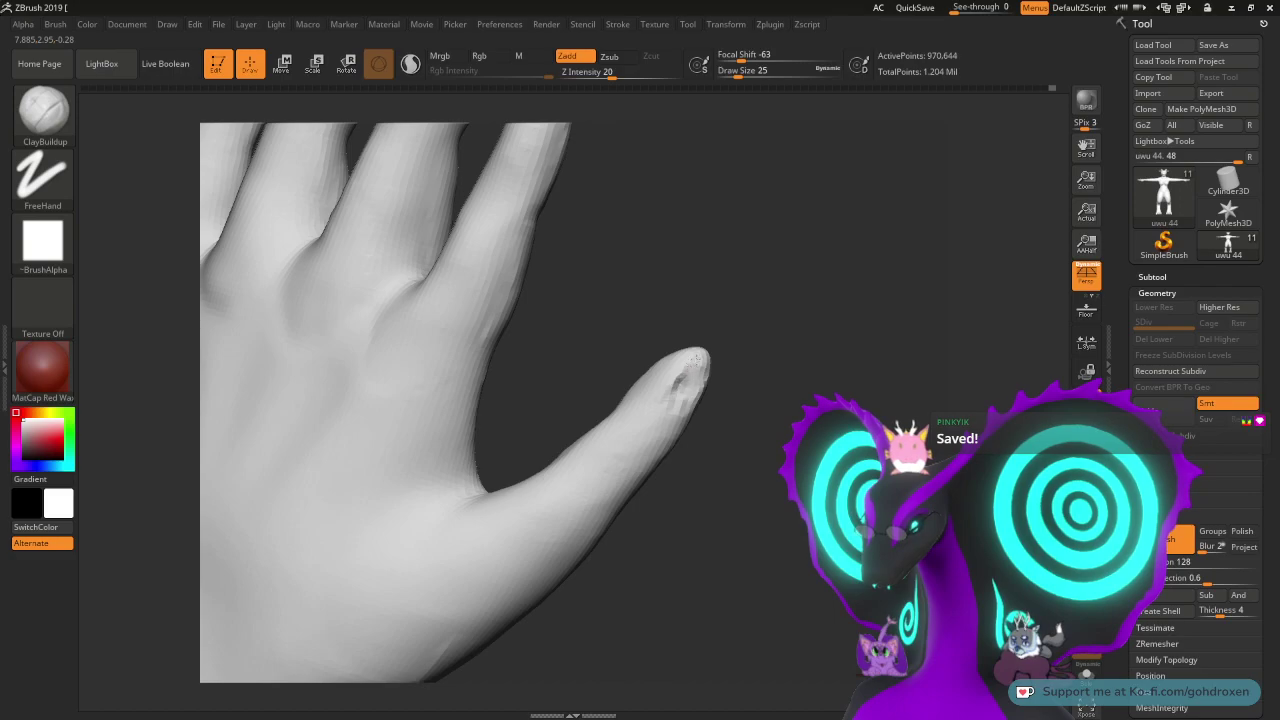
{"action": "left_click_drag", "start_coordinate": [768, 343], "coordinate": [752, 365]}
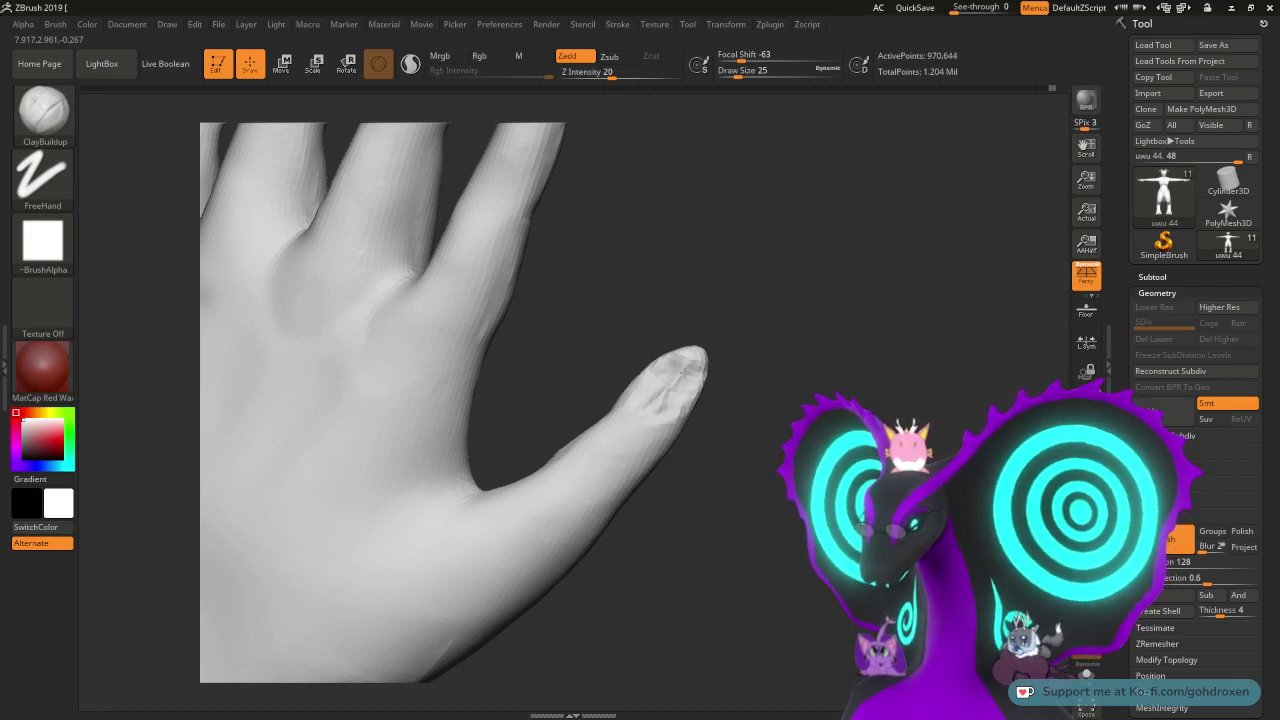
- Smooth the clay strokes across the thumb tip and along its inner edge
{"action": "mouse_move", "coordinate": [779, 350]}
{"action": "left_mouse_down"}
{"action": "mouse_move", "coordinate": [748, 352]}
{"action": "mouse_move", "coordinate": [777, 364]}
{"action": "mouse_move", "coordinate": [757, 434]}
{"action": "left_mouse_up"}
{"action": "left_click_drag", "start_coordinate": [670, 408], "coordinate": [650, 404], "text": "shift"}
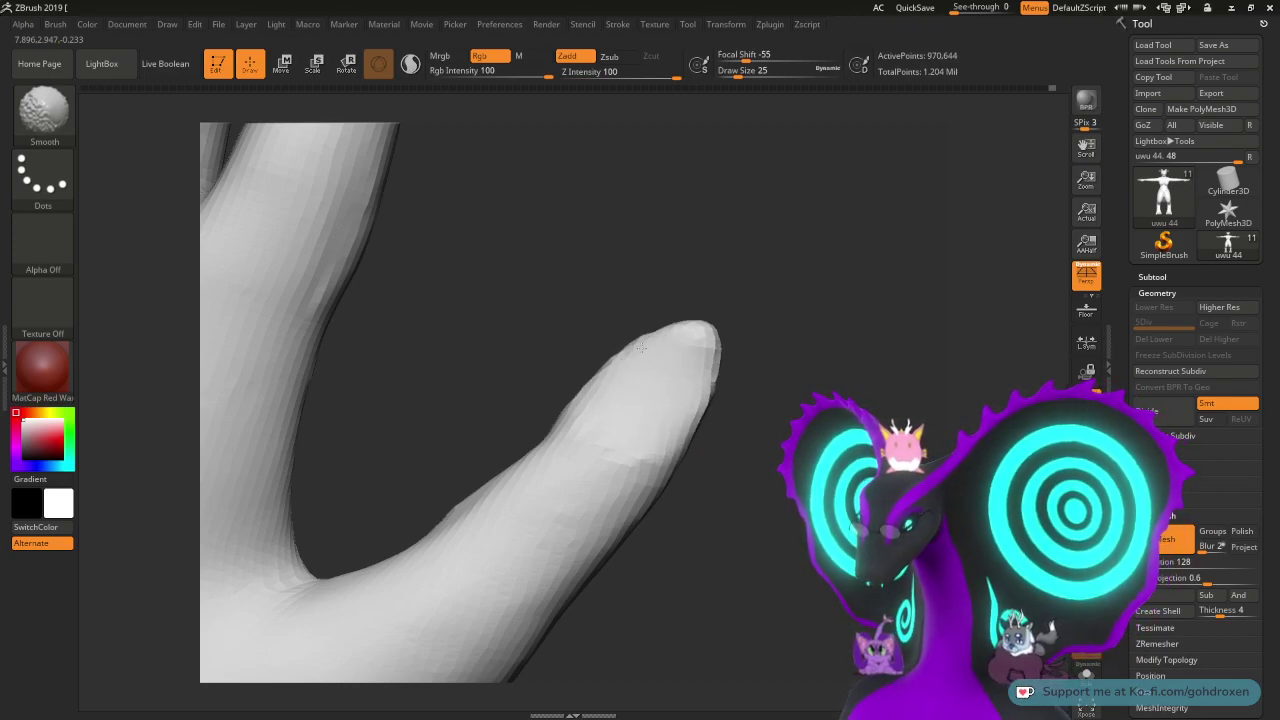
{"action": "mouse_move", "coordinate": [735, 395]}
{"action": "left_mouse_down"}
{"action": "mouse_move", "coordinate": [786, 357]}
{"action": "mouse_move", "coordinate": [741, 309]}
{"action": "mouse_move", "coordinate": [743, 371]}
{"action": "left_mouse_up"}
{"action": "key", "text": "shift"}
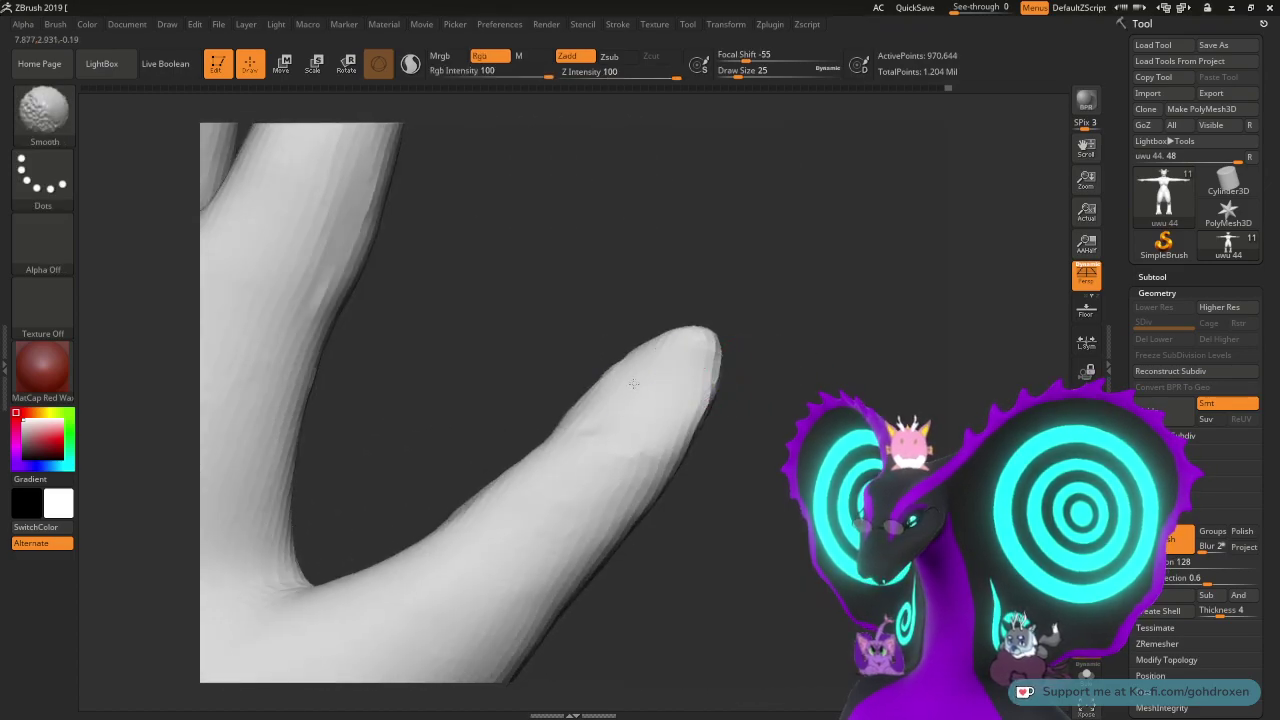
{"action": "left_click_drag", "start_coordinate": [595, 397], "coordinate": [650, 348], "text": "shift"}
- Add a second layer of clay to flatten the thumb's nail area, and blend it into the tip with the Smooth brush
{"action": "mouse_move", "coordinate": [780, 323]}
{"action": "left_mouse_down"}
{"action": "mouse_move", "coordinate": [800, 340]}
{"action": "mouse_move", "coordinate": [803, 377]}
{"action": "mouse_move", "coordinate": [785, 372]}
{"action": "left_mouse_up"}
{"action": "key", "text": "ctrl"}
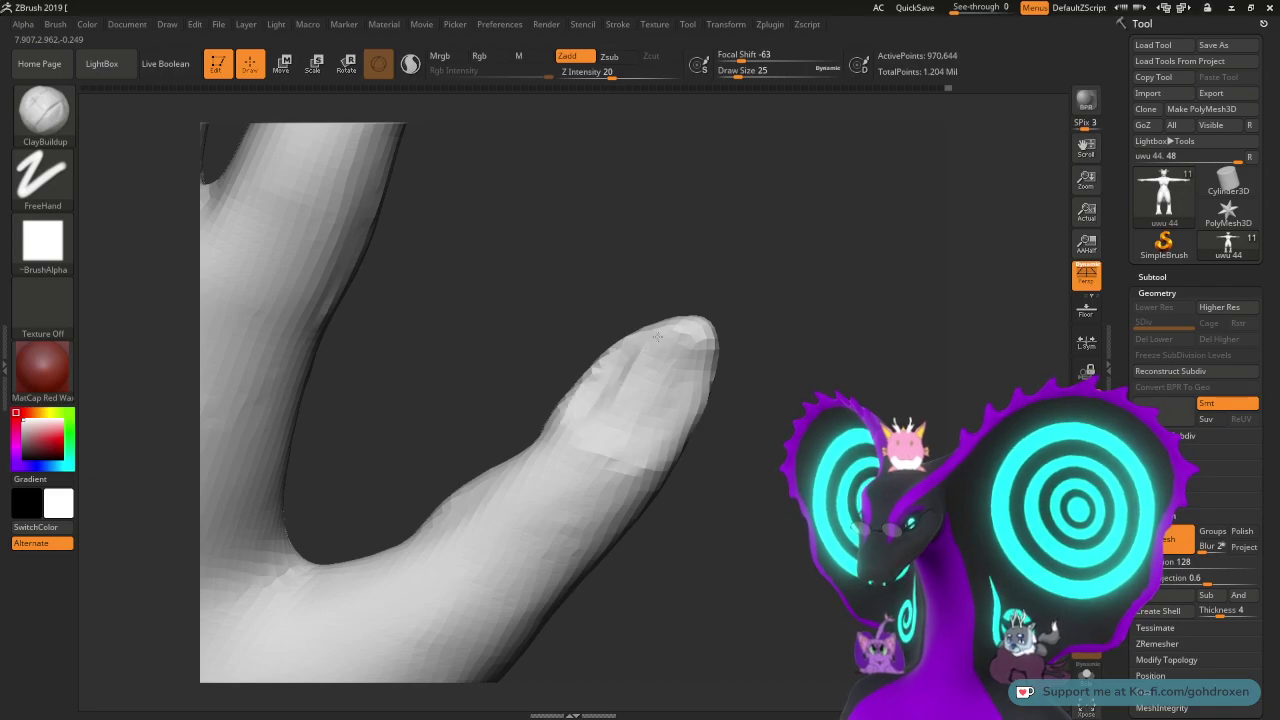
{"action": "left_click_drag", "start_coordinate": [657, 338], "coordinate": [647, 368]}
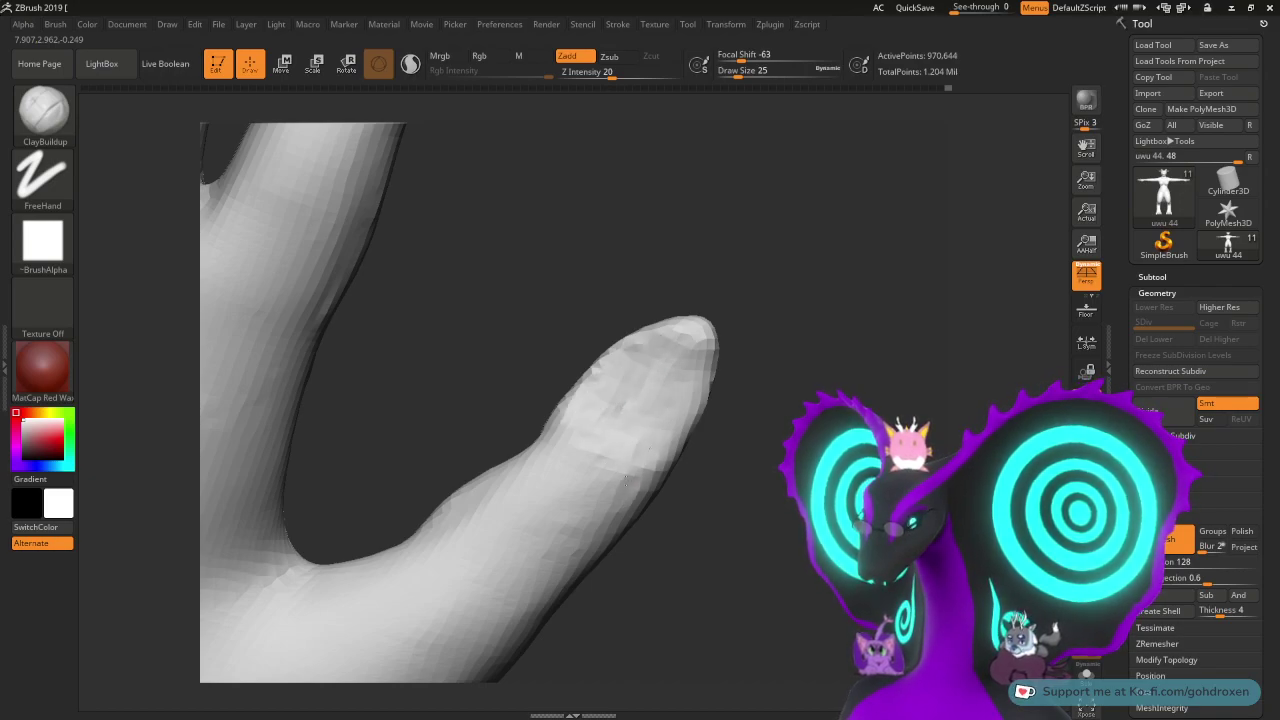
{"action": "key", "text": "shift"}
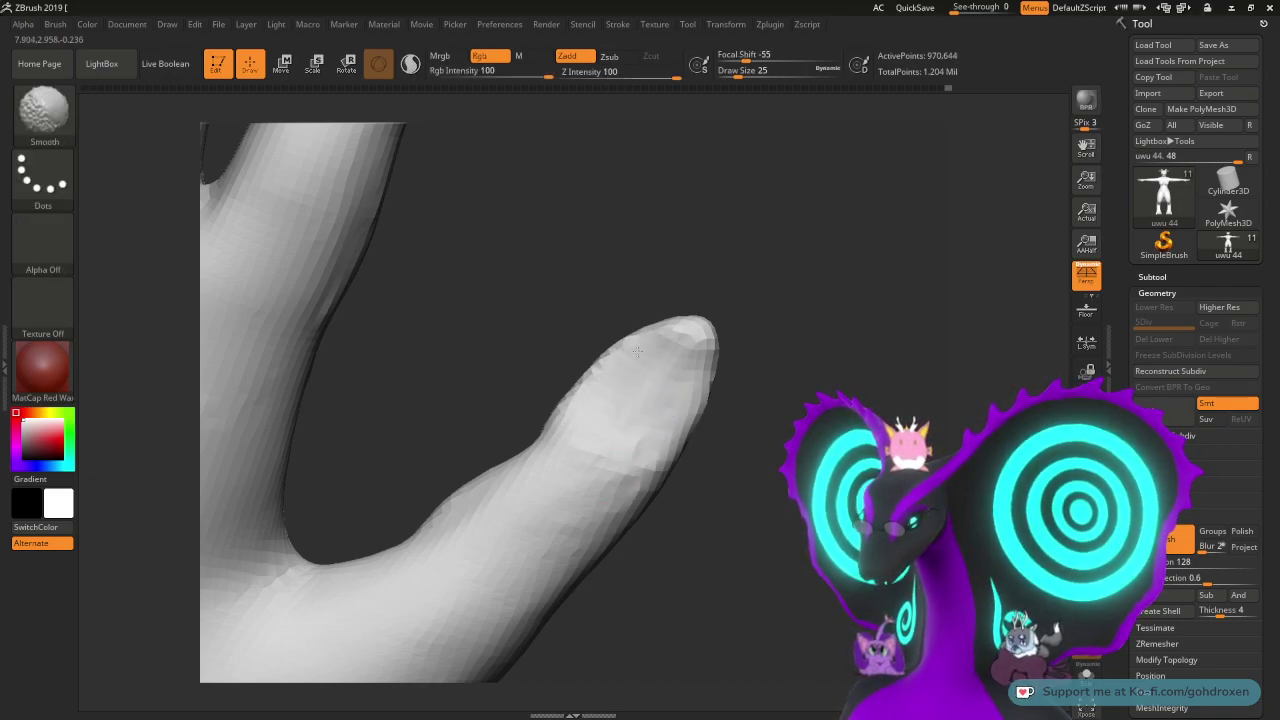
{"action": "mouse_move", "coordinate": [637, 350]}
{"action": "left_mouse_down", "text": "shift"}
{"action": "mouse_move", "coordinate": [652, 366]}
{"action": "mouse_move", "coordinate": [642, 391]}
{"action": "left_mouse_up", "text": "shift"}
{"action": "mouse_move", "coordinate": [870, 424]}
{"action": "left_mouse_down"}
{"action": "mouse_move", "coordinate": [765, 370]}
{"action": "mouse_move", "coordinate": [787, 358]}
{"action": "left_mouse_up"}
{"action": "key", "text": "shift"}
{"action": "left_click_drag", "start_coordinate": [664, 376], "coordinate": [679, 354], "text": "shift"}
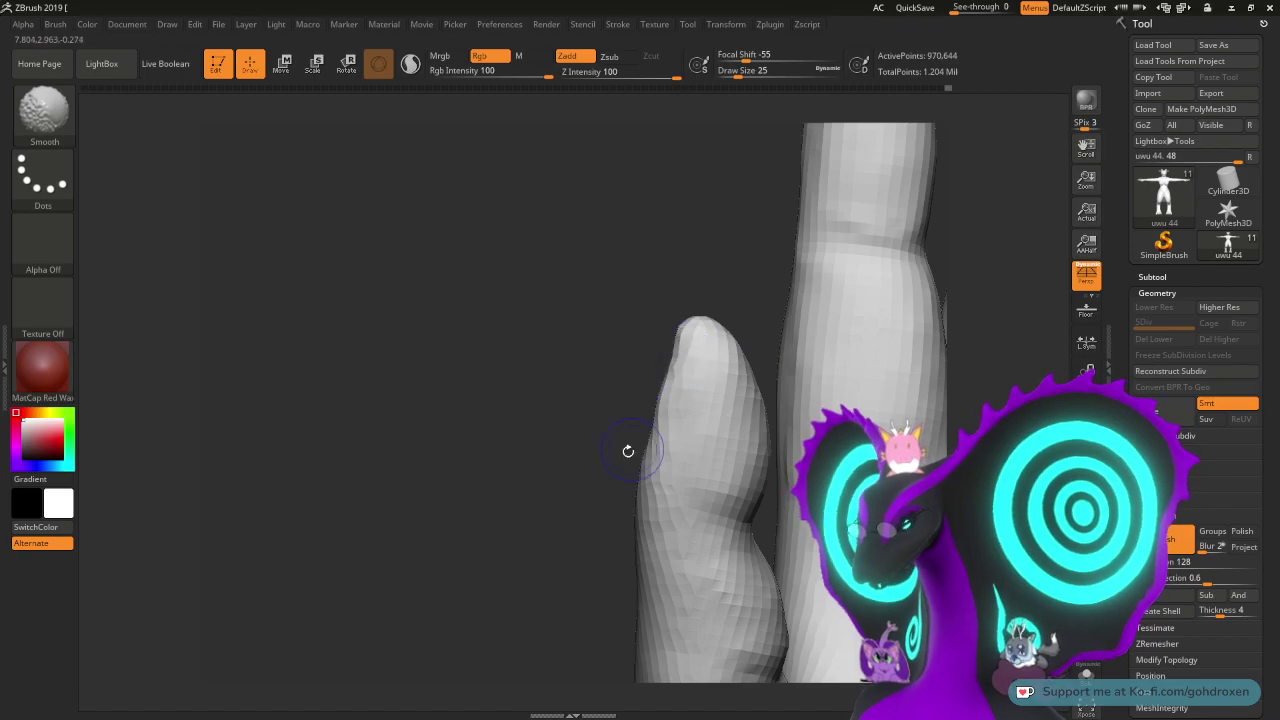
- Sculpt the inner edge of the index finger's base knuckle on the back of the hand with ClayBuildup, raising the draw size to 39
{"action": "left_click_drag", "start_coordinate": [580, 400], "coordinate": [720, 397]}
{"action": "left_click_drag", "start_coordinate": [780, 460], "coordinate": [797, 203]}
{"action": "mouse_move", "coordinate": [779, 400]}
{"action": "left_mouse_down", "text": "alt"}
{"action": "mouse_move", "coordinate": [766, 346]}
{"action": "mouse_move", "coordinate": [775, 403]}
{"action": "mouse_move", "coordinate": [749, 386]}
{"action": "mouse_move", "coordinate": [828, 399]}
{"action": "mouse_move", "coordinate": [789, 361]}
{"action": "mouse_move", "coordinate": [787, 441]}
{"action": "left_mouse_up", "text": "alt"}
{"action": "mouse_move", "coordinate": [675, 321]}
{"action": "left_mouse_down", "text": "alt"}
{"action": "mouse_move", "coordinate": [683, 378]}
{"action": "mouse_move", "coordinate": [881, 311]}
{"action": "mouse_move", "coordinate": [904, 318]}
{"action": "left_mouse_up", "text": "alt"}
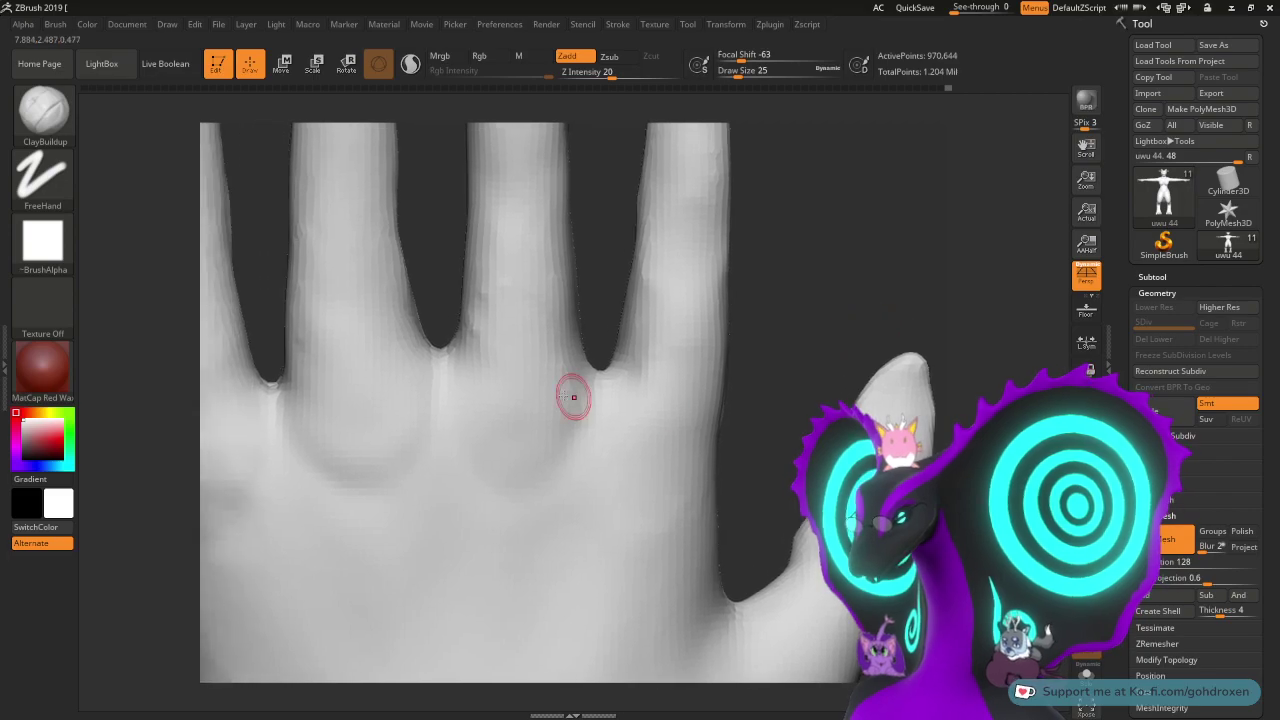
{"action": "left_click_drag", "start_coordinate": [648, 366], "coordinate": [630, 404]}
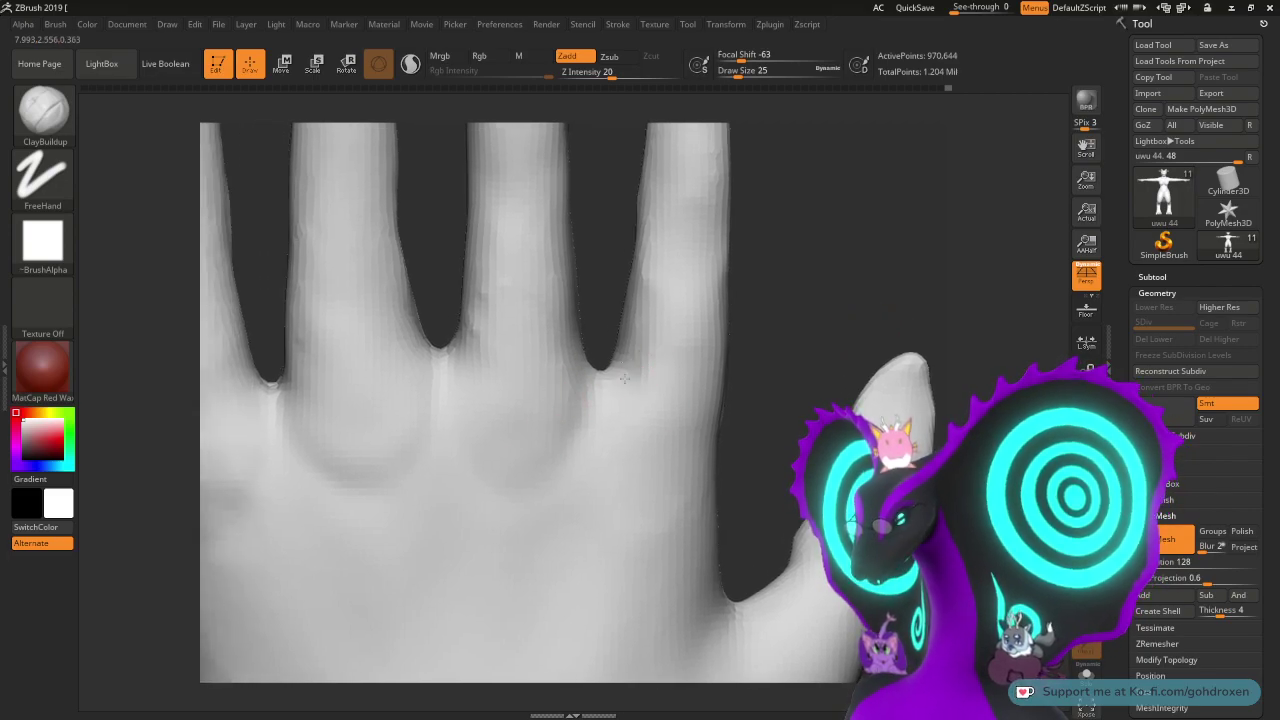
{"action": "left_click_drag", "start_coordinate": [653, 464], "coordinate": [664, 476]}
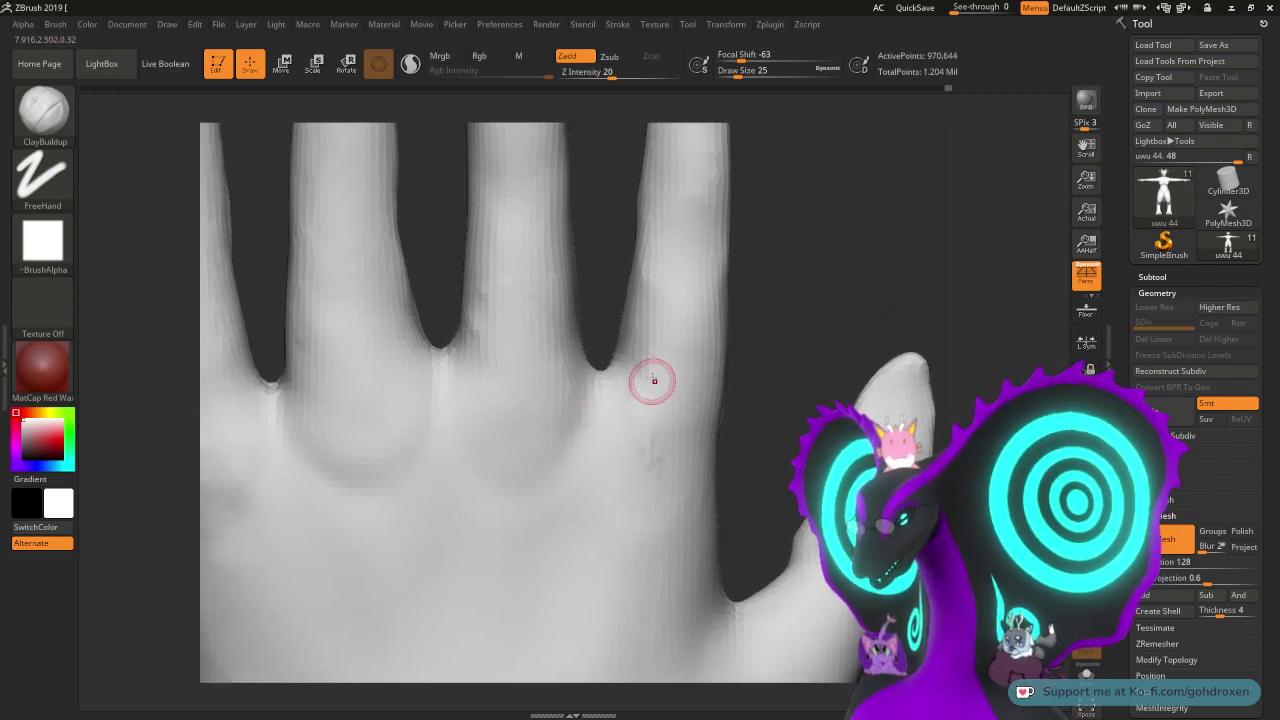
{"action": "key", "text": "space"}
{"action": "left_click_drag", "start_coordinate": [655, 386], "coordinate": [662, 384]}
{"action": "left_click_drag", "start_coordinate": [648, 456], "coordinate": [619, 388]}
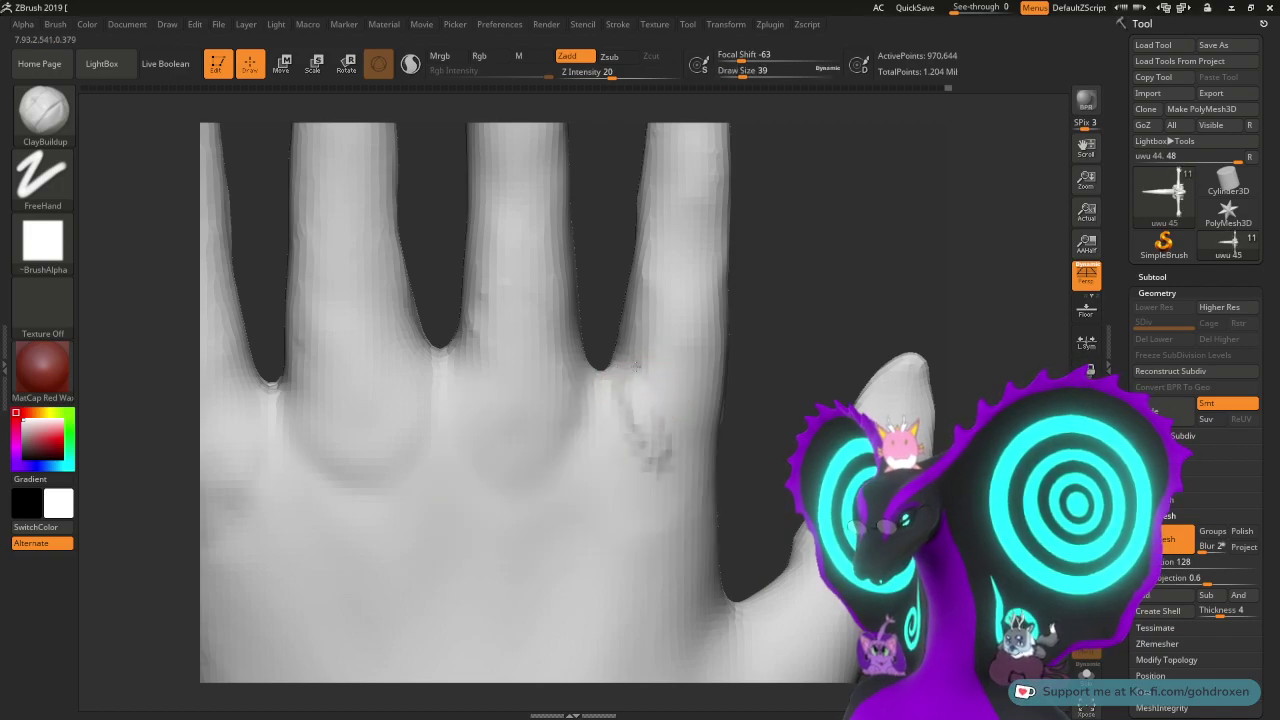
- Fill out the index finger's base knuckle toward the thumb side with ClayBuildup strokes
{"action": "left_click_drag", "start_coordinate": [774, 368], "coordinate": [725, 390]}
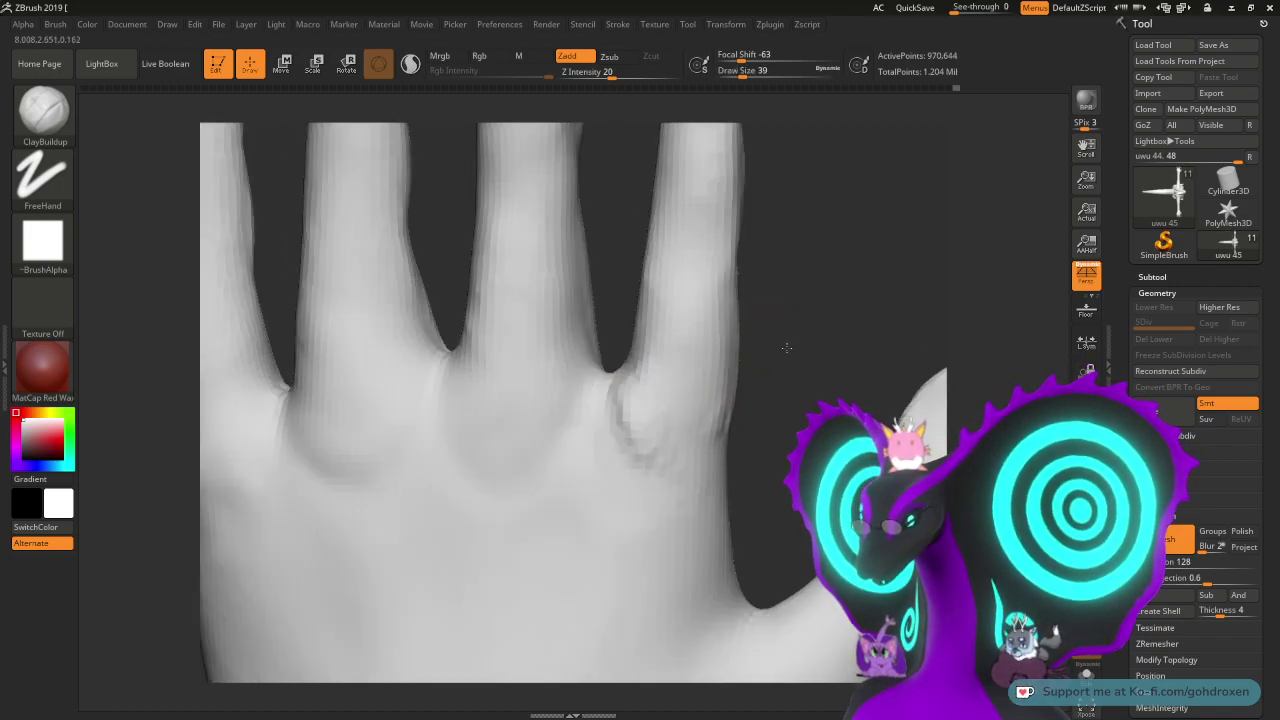
{"action": "left_click_drag", "start_coordinate": [786, 347], "coordinate": [724, 392]}
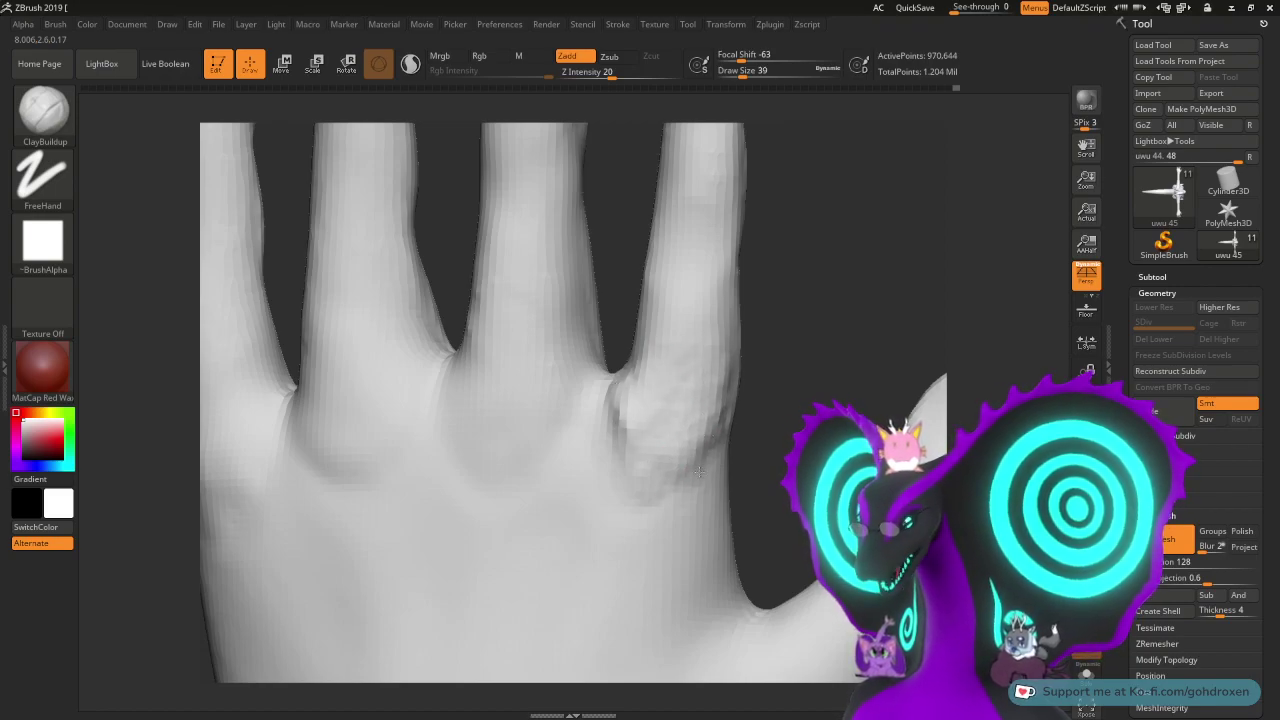
{"action": "left_click_drag", "start_coordinate": [699, 472], "coordinate": [722, 408]}
- Smooth the index finger's knuckle so that its rounded form blends into the finger and the back of the hand
{"action": "left_click_drag", "start_coordinate": [799, 341], "coordinate": [829, 331]}
{"action": "left_click_drag", "start_coordinate": [657, 369], "coordinate": [647, 345], "text": "shift"}
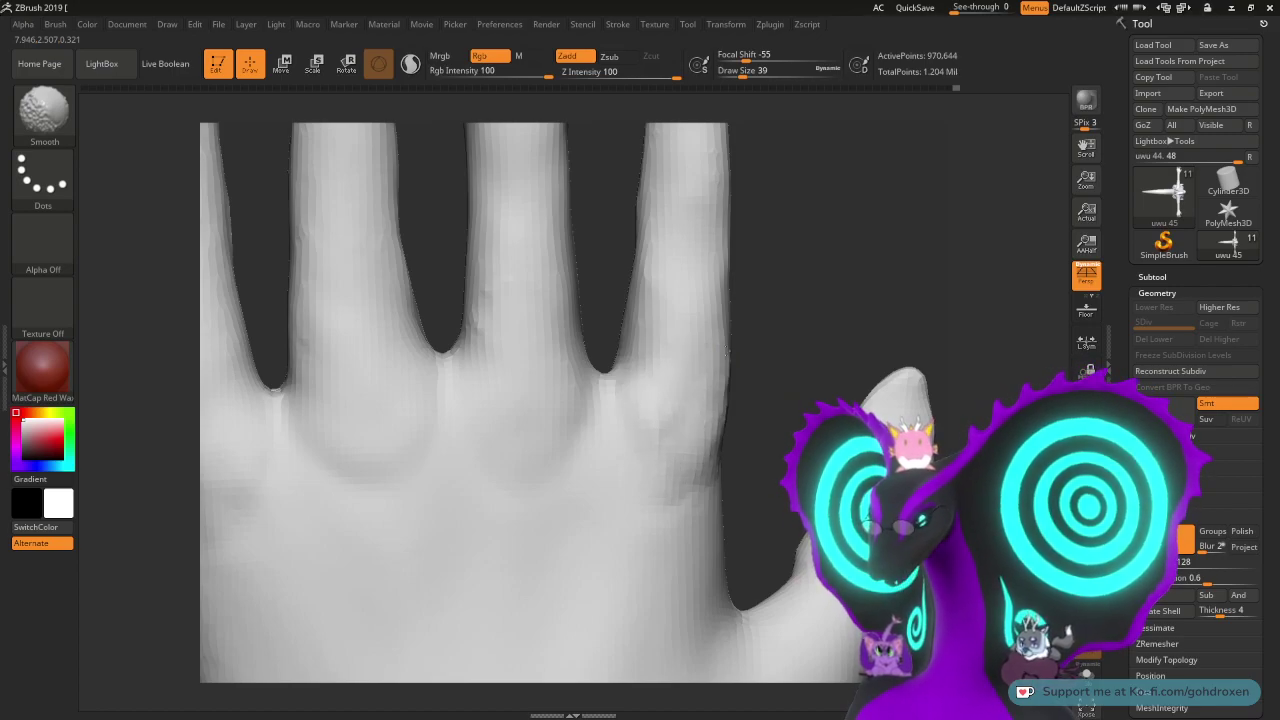
{"action": "mouse_move", "coordinate": [794, 363]}
{"action": "left_mouse_down"}
{"action": "mouse_move", "coordinate": [752, 368]}
{"action": "mouse_move", "coordinate": [714, 456]}
{"action": "left_mouse_up"}
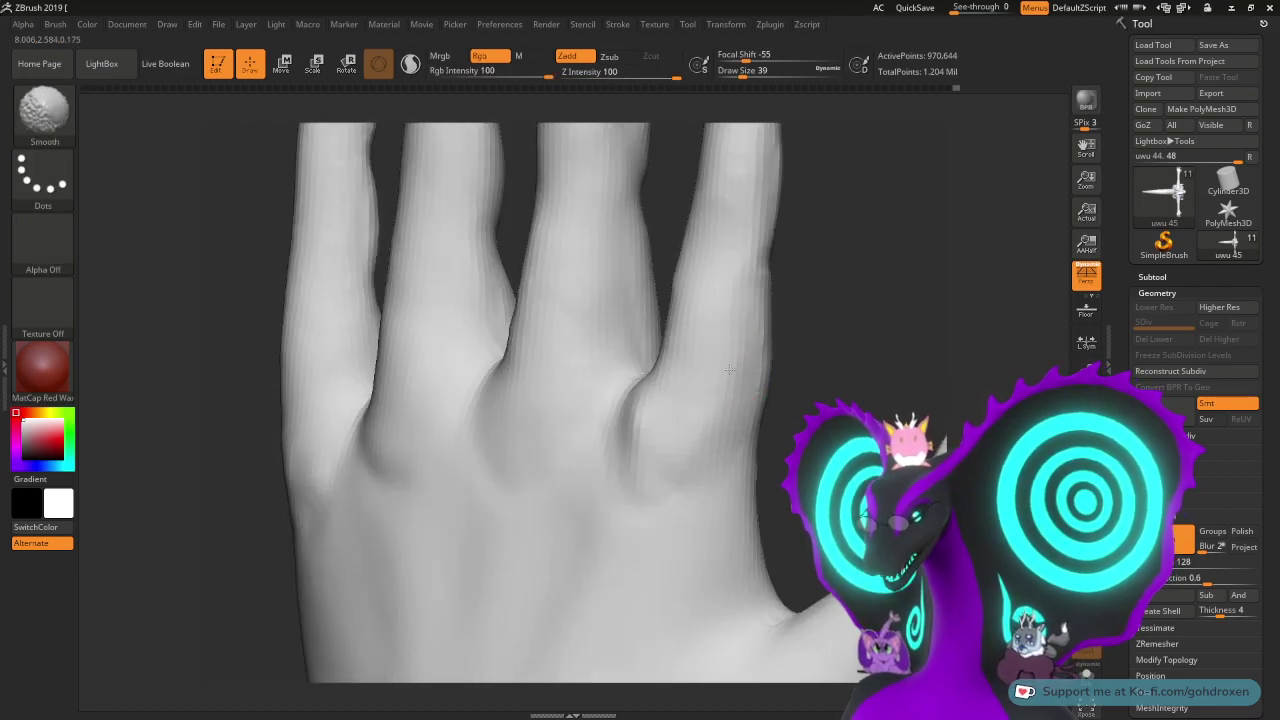
{"action": "key", "text": "ctrl+shift+z"}
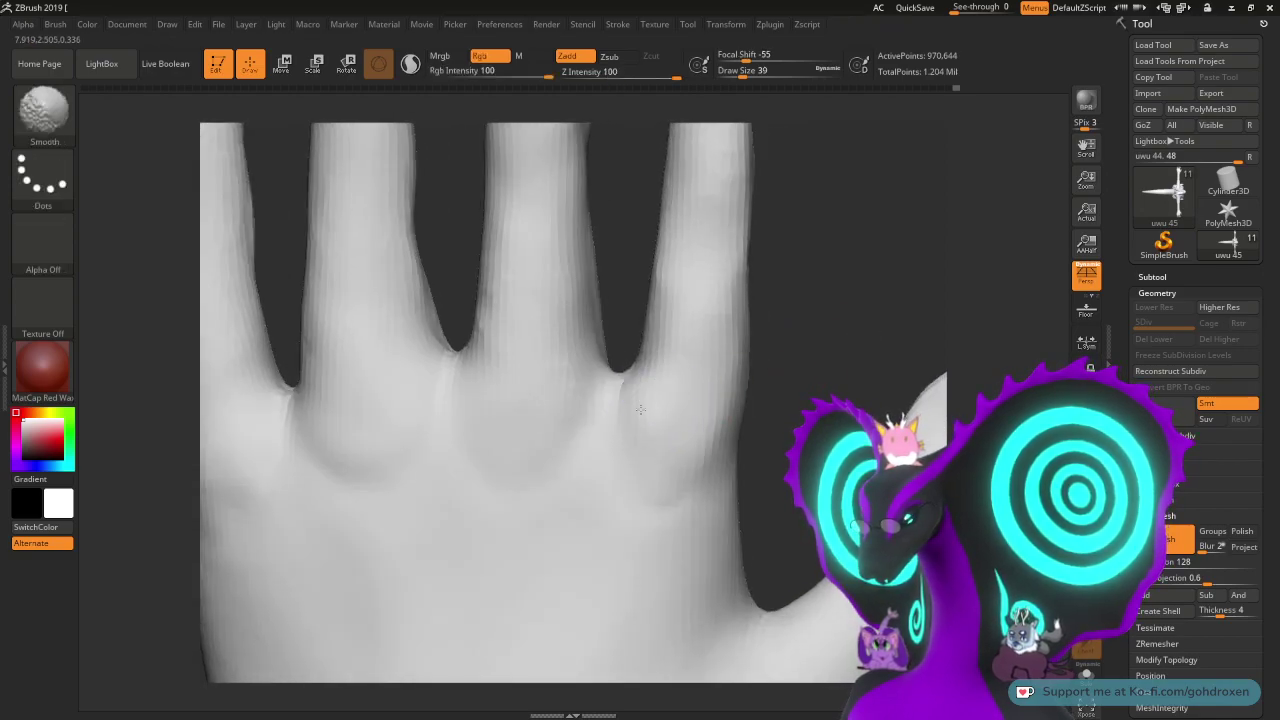
- Check the full character and save the tool as uwu 45.ZTL in the same folder
{"action": "mouse_move", "coordinate": [806, 396]}
{"action": "left_mouse_down"}
{"action": "mouse_move", "coordinate": [837, 289]}
{"action": "mouse_move", "coordinate": [822, 288]}
{"action": "mouse_move", "coordinate": [829, 308]}
{"action": "mouse_move", "coordinate": [803, 324]}
{"action": "mouse_move", "coordinate": [794, 297]}
{"action": "mouse_move", "coordinate": [814, 277]}
{"action": "mouse_move", "coordinate": [729, 171]}
{"action": "mouse_move", "coordinate": [741, 114]}
{"action": "left_mouse_up"}
{"action": "left_click_drag", "start_coordinate": [784, 454], "coordinate": [752, 407], "text": "alt"}
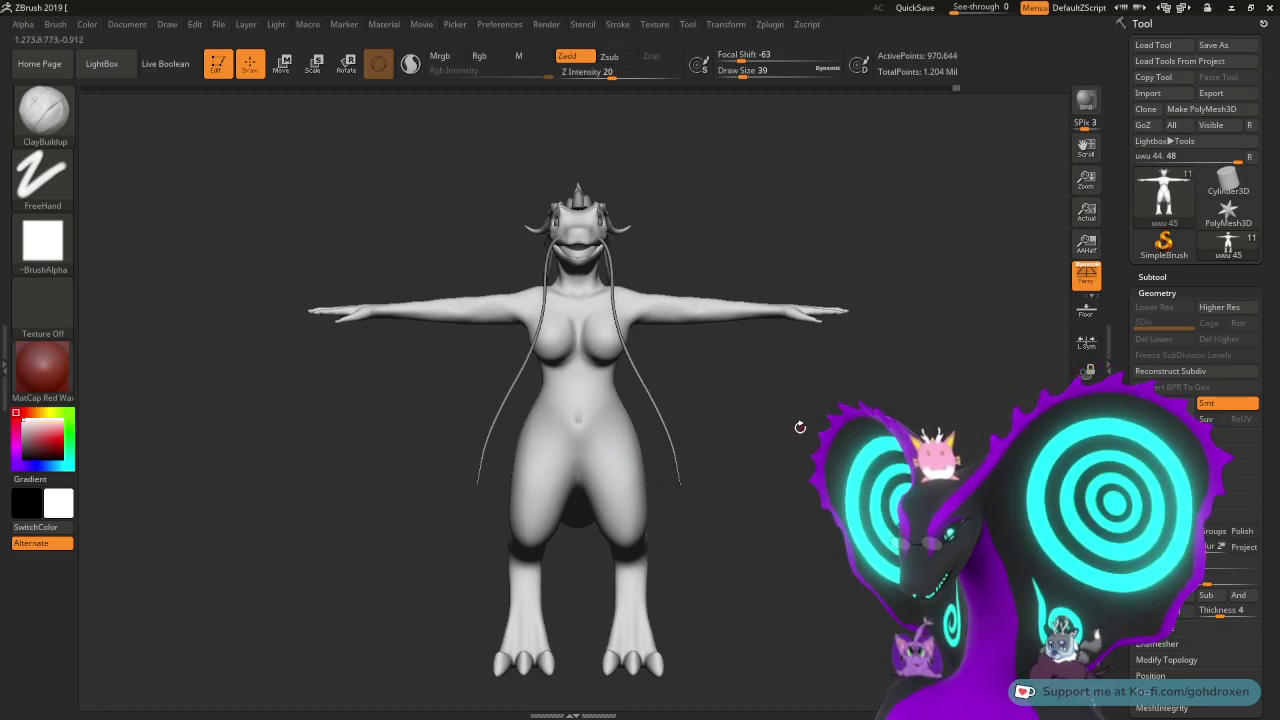
{"action": "mouse_move", "coordinate": [800, 427]}
{"action": "left_mouse_down"}
{"action": "mouse_move", "coordinate": [852, 427]}
{"action": "mouse_move", "coordinate": [772, 427]}
{"action": "mouse_move", "coordinate": [810, 430]}
{"action": "left_mouse_up"}
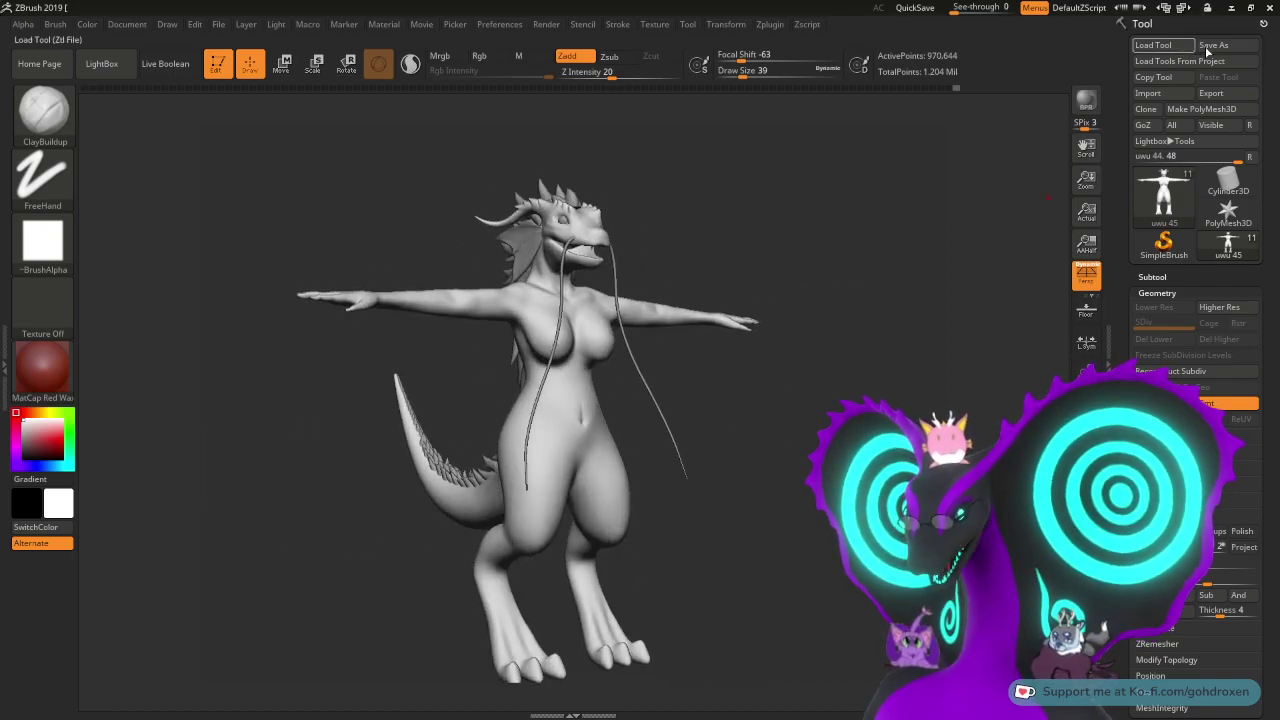
{"action": "left_click", "coordinate": [1213, 45]}
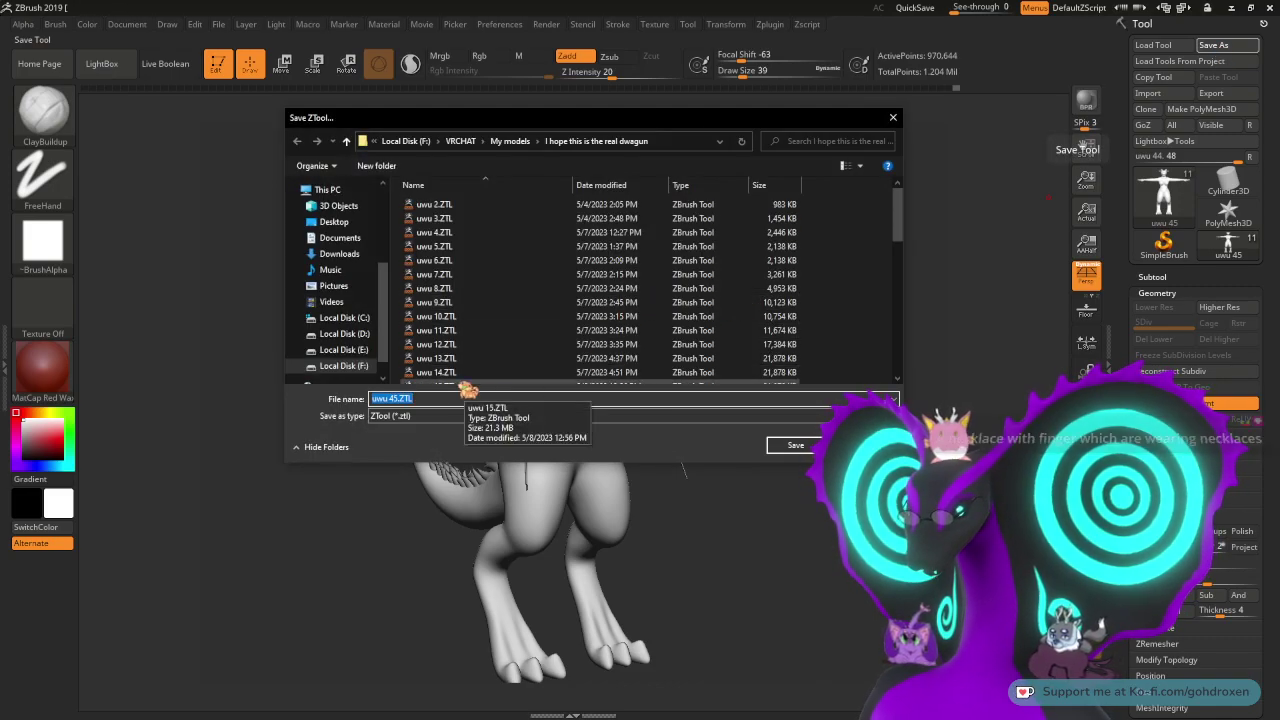
{"action": "left_click", "coordinate": [397, 398]}
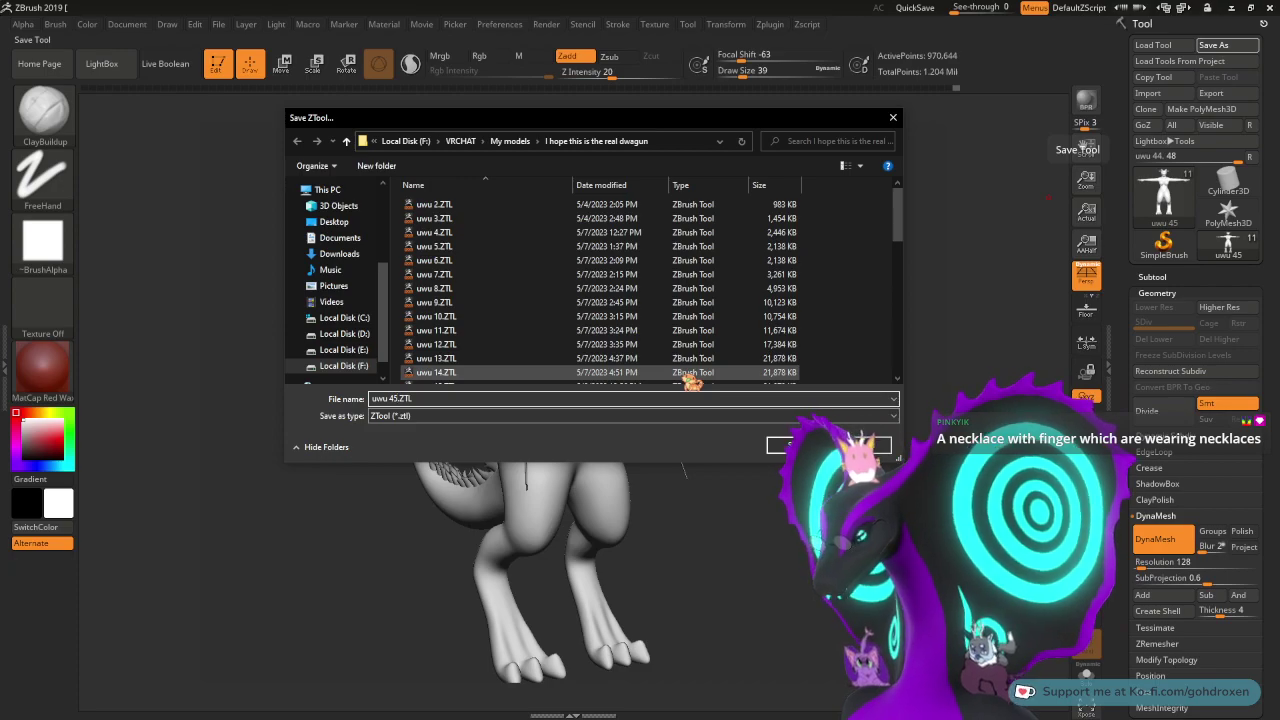
{"action": "key", "text": "Return"}
{"action": "left_click", "coordinate": [683, 372]}
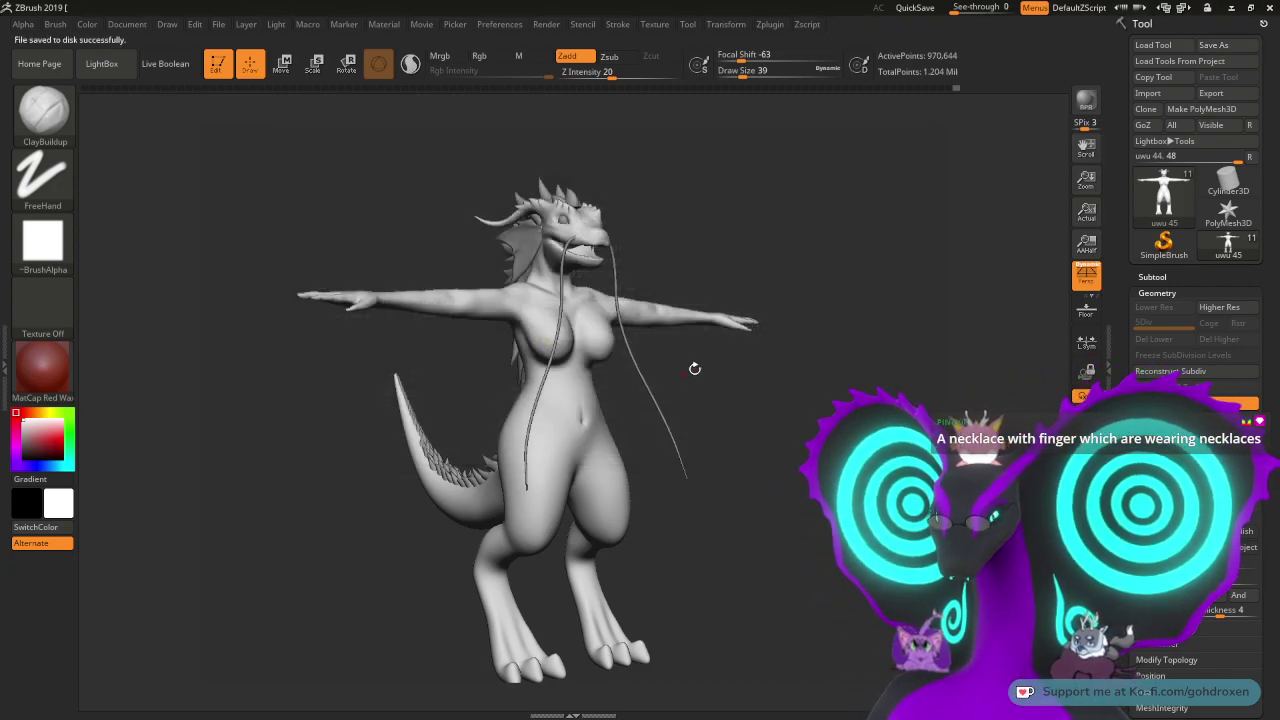
- Select the Top fer subtool and nudge it slightly downward on top of the head with the Move gizmo
{"action": "left_click_drag", "start_coordinate": [806, 394], "coordinate": [790, 414]}
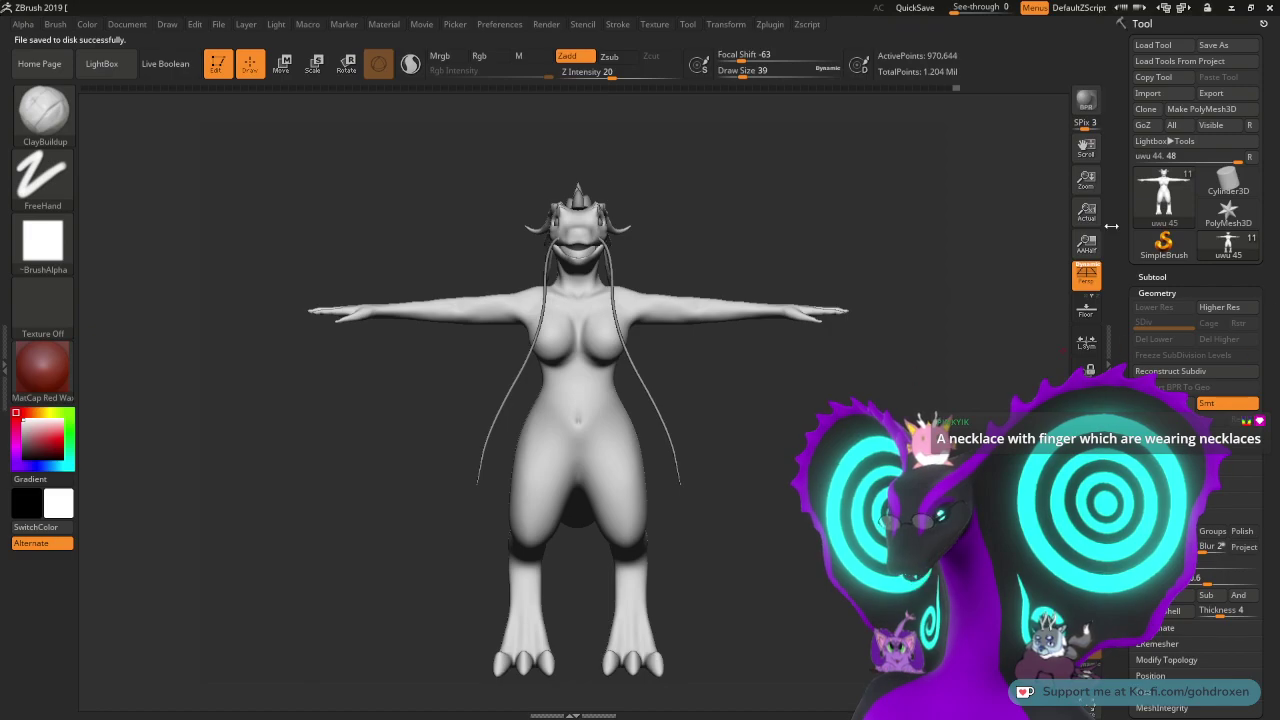
{"action": "left_click", "coordinate": [1148, 277]}
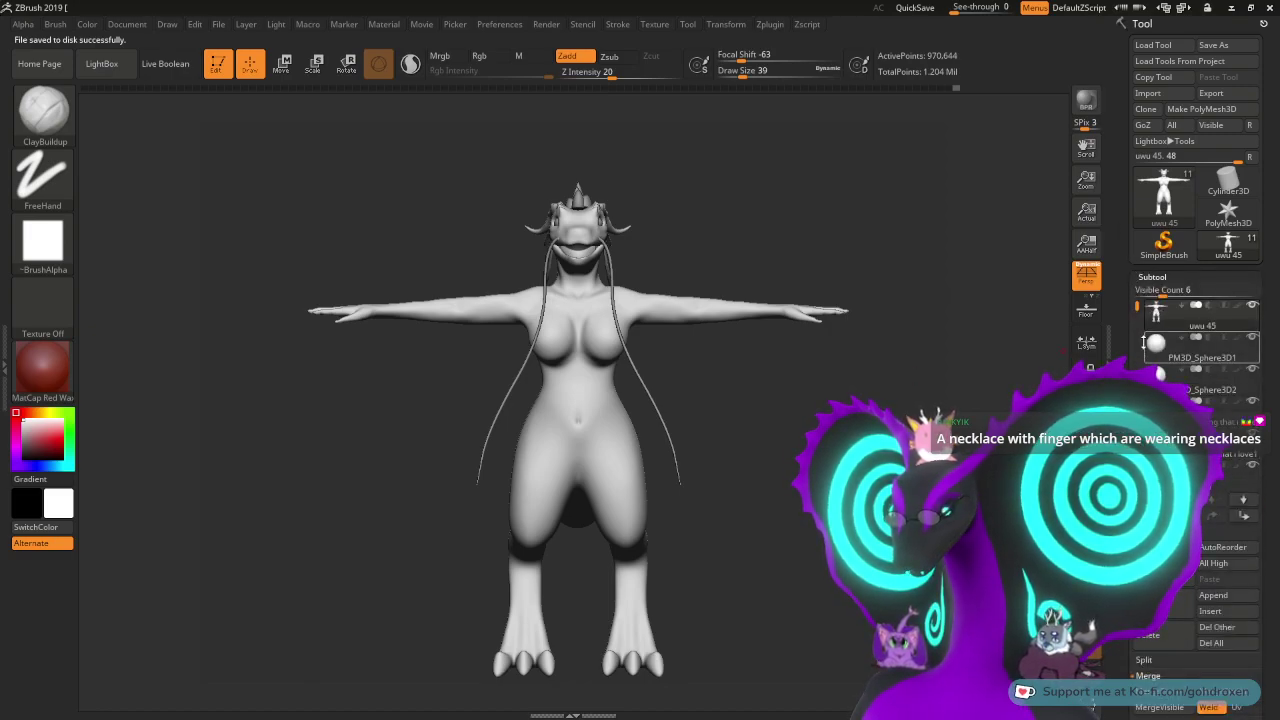
{"action": "left_click_drag", "start_coordinate": [1138, 309], "coordinate": [1139, 349]}
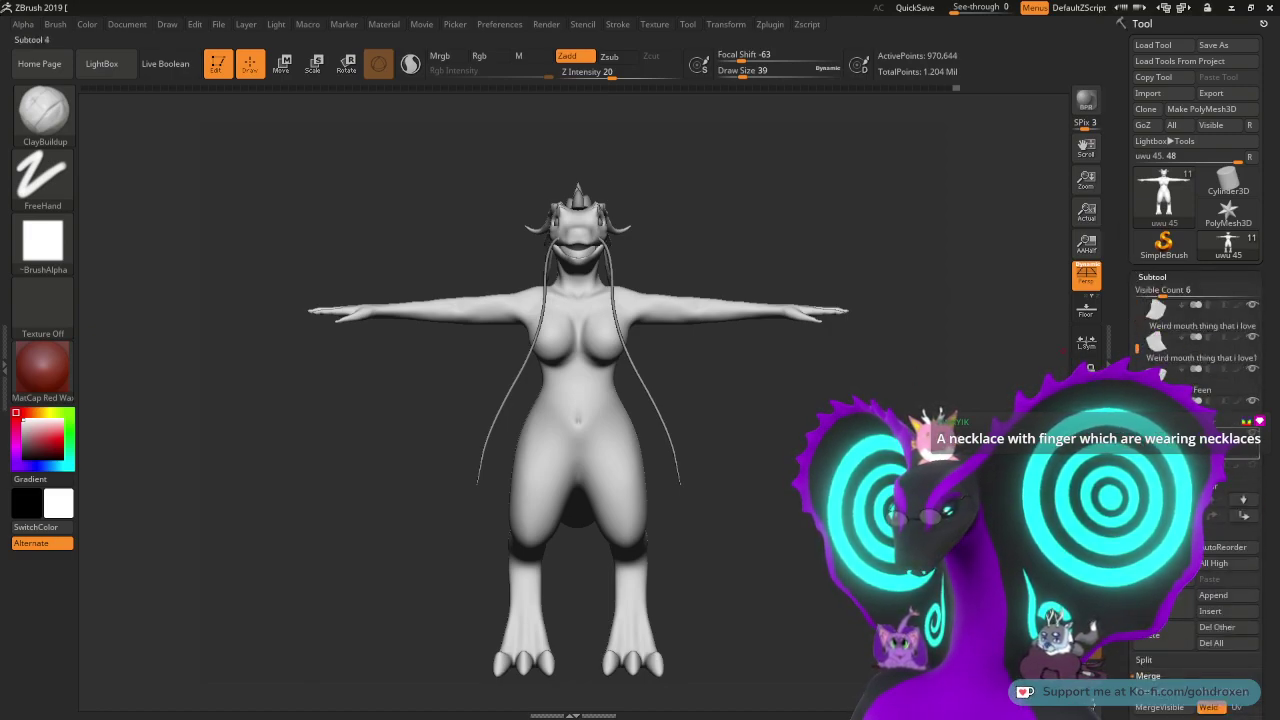
{"action": "left_click", "coordinate": [1178, 408]}
{"action": "left_click_drag", "start_coordinate": [776, 231], "coordinate": [965, 170]}
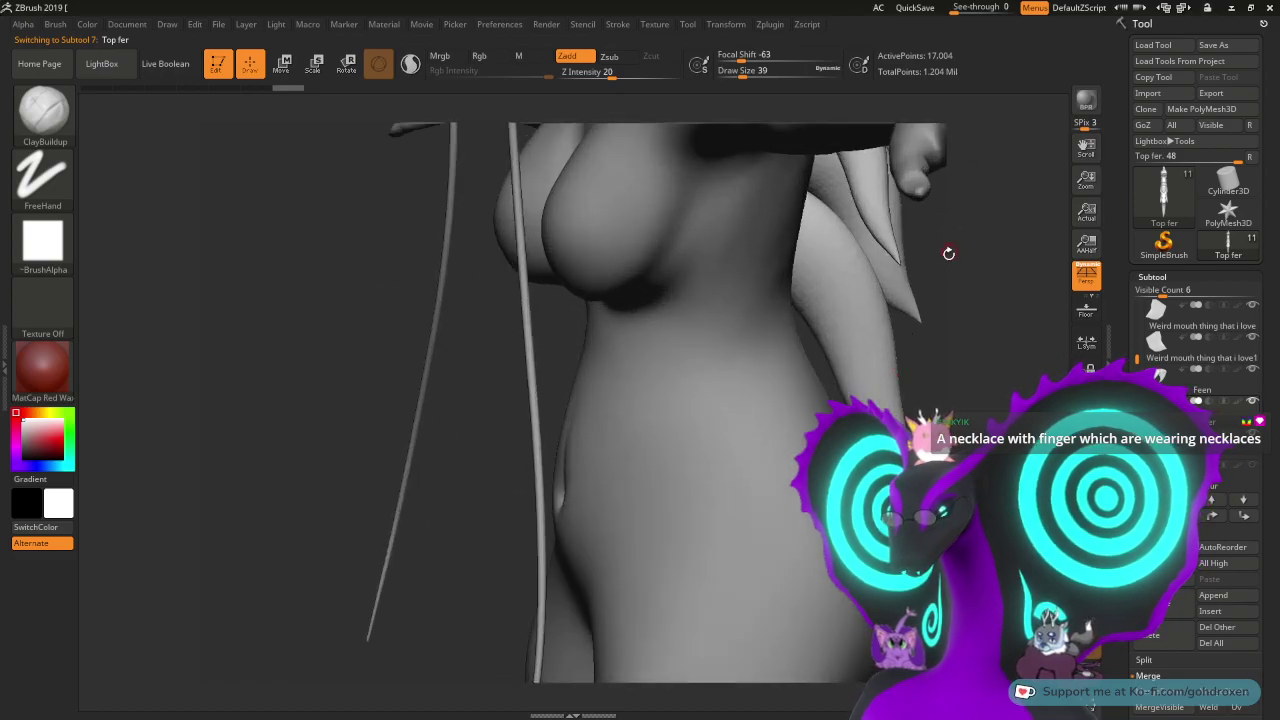
{"action": "left_click_drag", "start_coordinate": [949, 254], "coordinate": [956, 313], "text": "alt"}
{"action": "left_click_drag", "start_coordinate": [903, 206], "coordinate": [855, 225], "text": "alt"}
{"action": "key", "text": "w"}
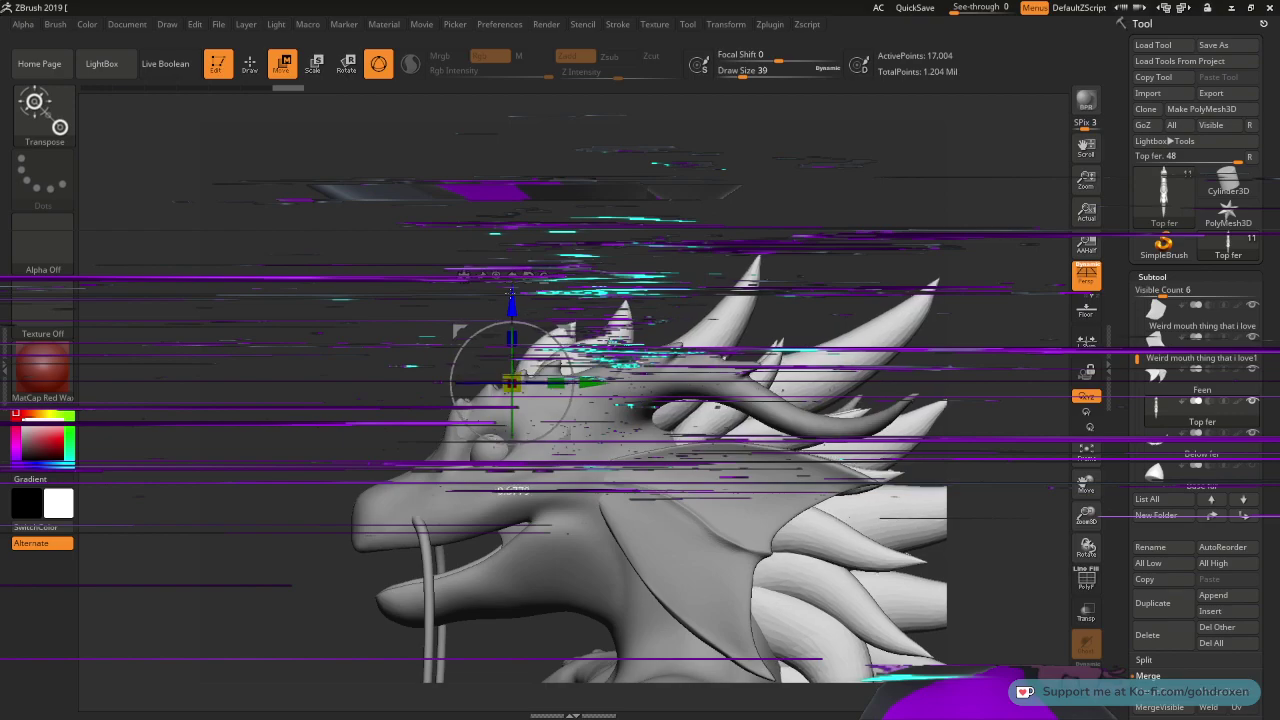
{"action": "mouse_move", "coordinate": [761, 208]}
{"action": "left_mouse_down"}
{"action": "mouse_move", "coordinate": [800, 175]}
{"action": "mouse_move", "coordinate": [714, 183]}
{"action": "left_mouse_up"}
{"action": "left_click_drag", "start_coordinate": [512, 297], "coordinate": [512, 303]}
{"action": "left_click_drag", "start_coordinate": [849, 240], "coordinate": [806, 317]}
{"action": "key", "text": "q"}
- Frame the whole character from the front and make the main body subtool uwu 45 active again
{"action": "left_click_drag", "start_coordinate": [748, 369], "coordinate": [750, 266], "text": "alt"}
{"action": "left_click_drag", "start_coordinate": [771, 500], "coordinate": [831, 397], "text": "alt"}
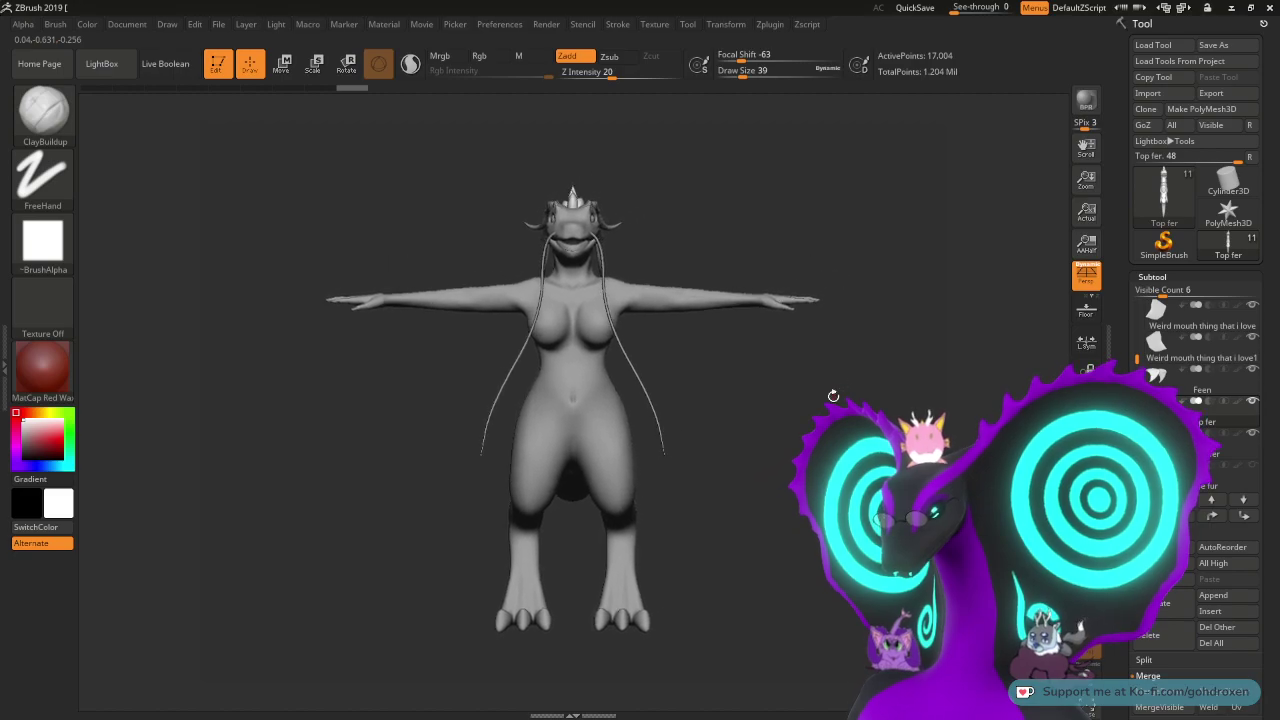
{"action": "scroll", "coordinate": [1165, 318], "scroll_direction": "up", "scroll_amount": 3}
{"action": "left_click", "coordinate": [1165, 318]}
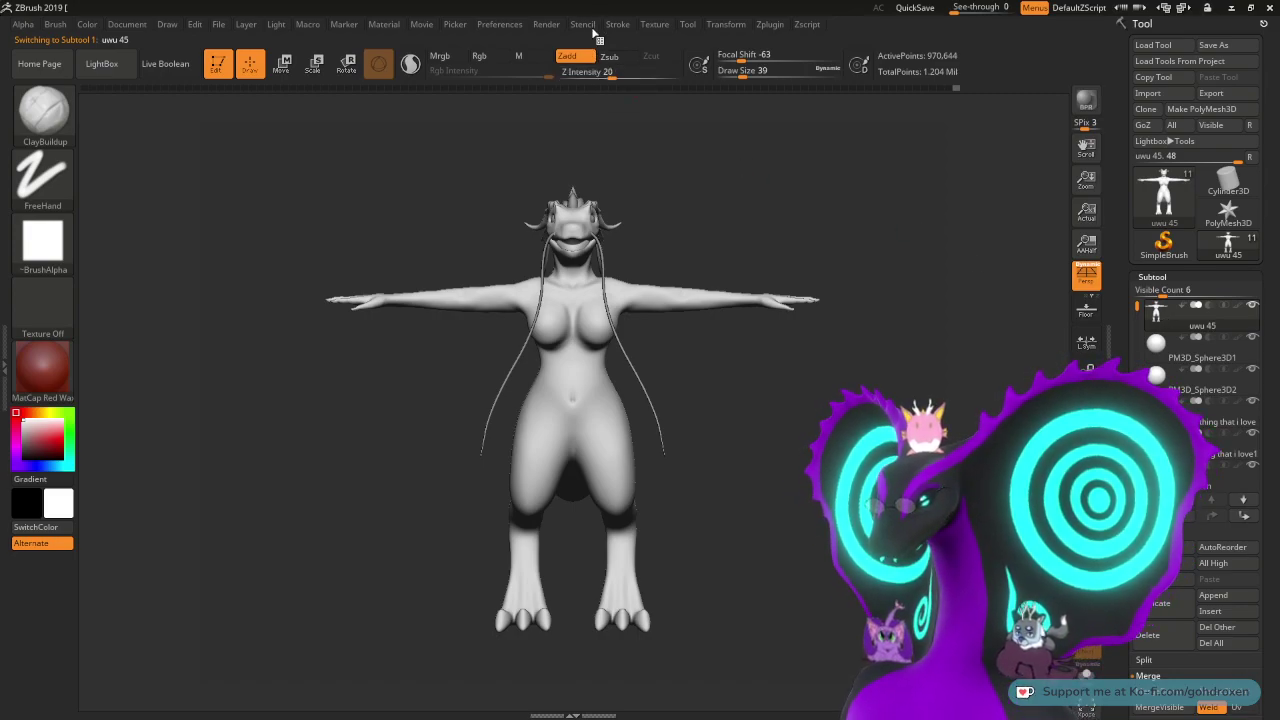
- Set the render mode to Flat and examine the character's silhouette from the front, back and both sides
{"action": "left_click", "coordinate": [546, 24]}
{"action": "left_click", "coordinate": [650, 157]}
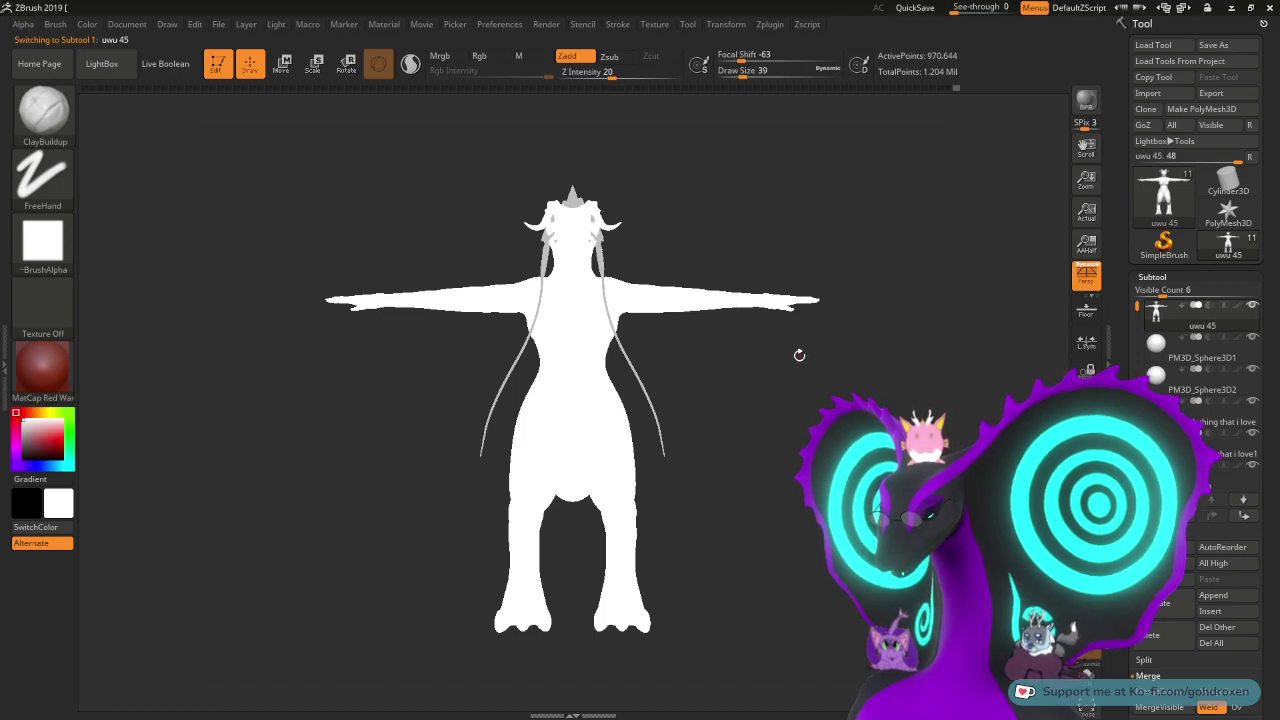
{"action": "left_click_drag", "start_coordinate": [735, 370], "coordinate": [792, 375]}
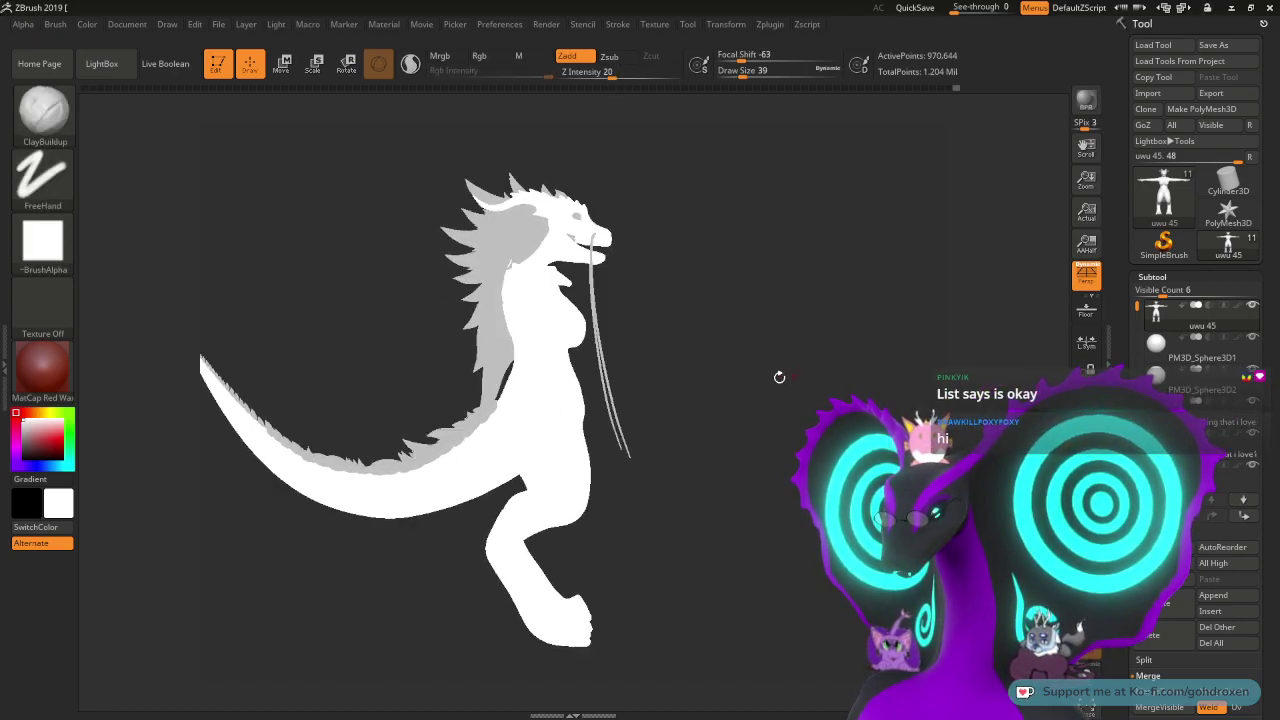
{"action": "left_click_drag", "start_coordinate": [680, 350], "coordinate": [847, 350], "text": "alt"}
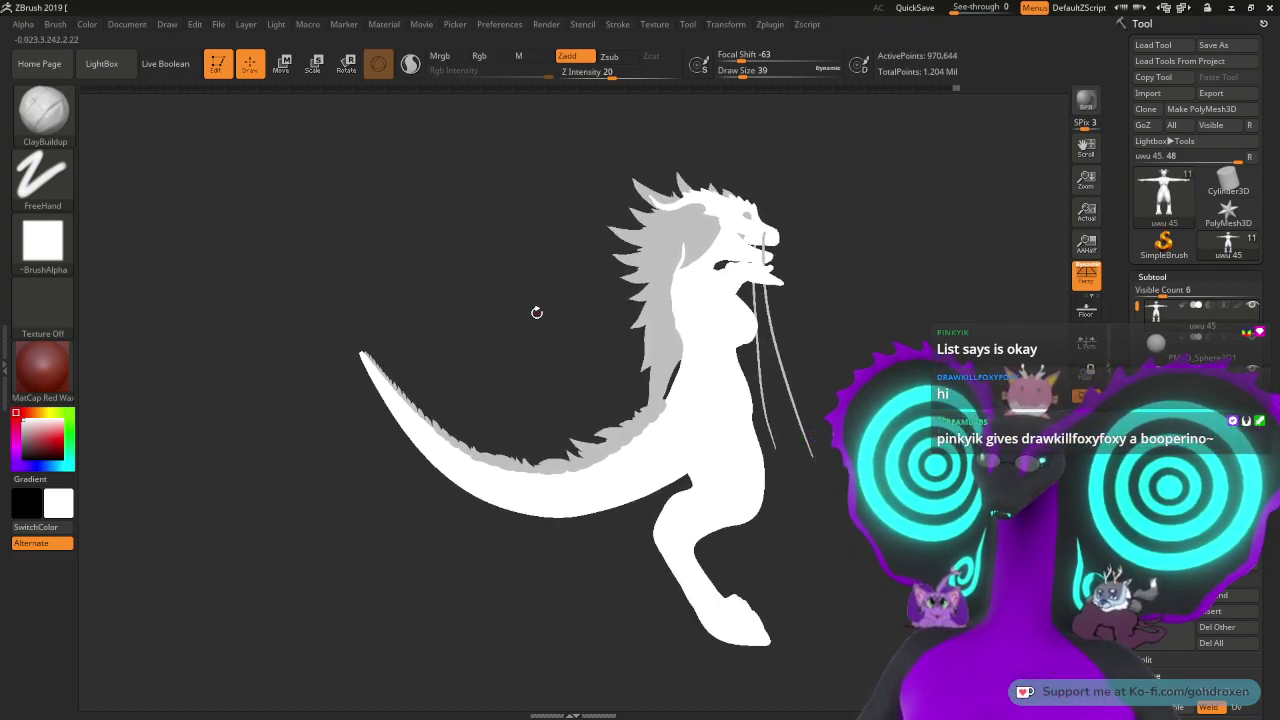
{"action": "left_click_drag", "start_coordinate": [497, 297], "coordinate": [412, 357]}
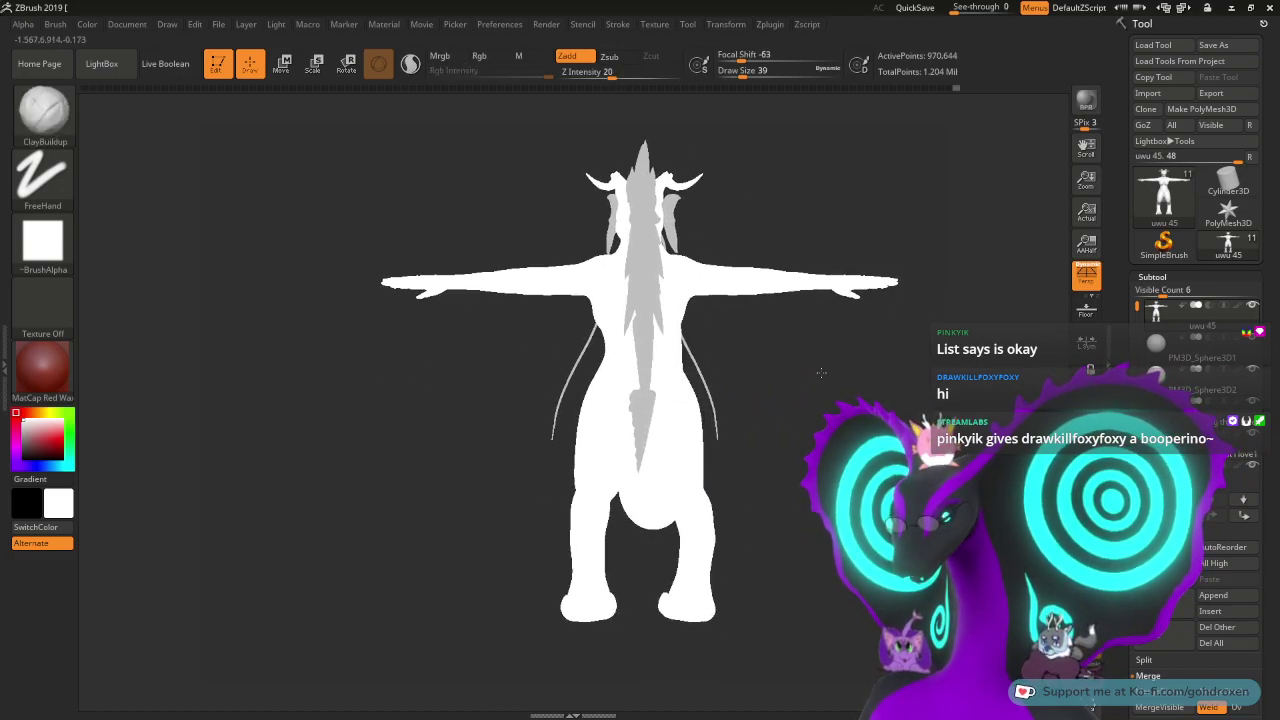
{"action": "left_click_drag", "start_coordinate": [820, 371], "coordinate": [776, 384], "text": "alt"}
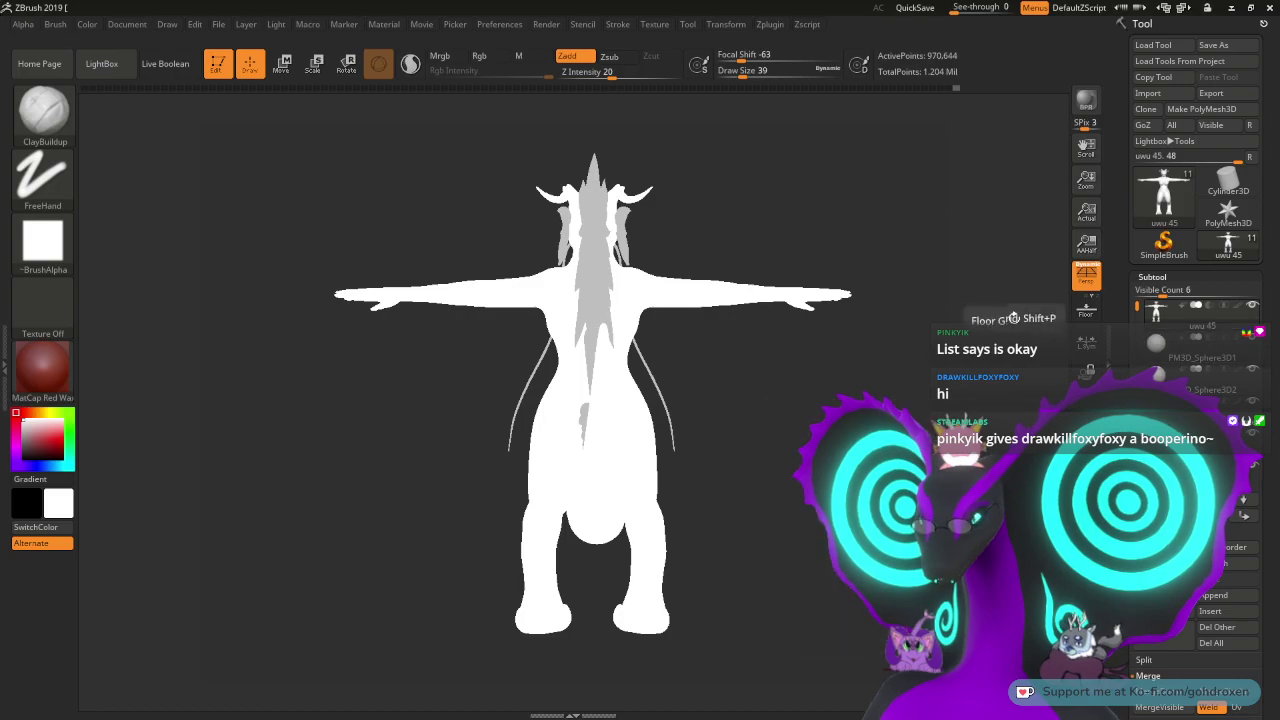
{"action": "left_click_drag", "start_coordinate": [771, 430], "coordinate": [930, 428]}
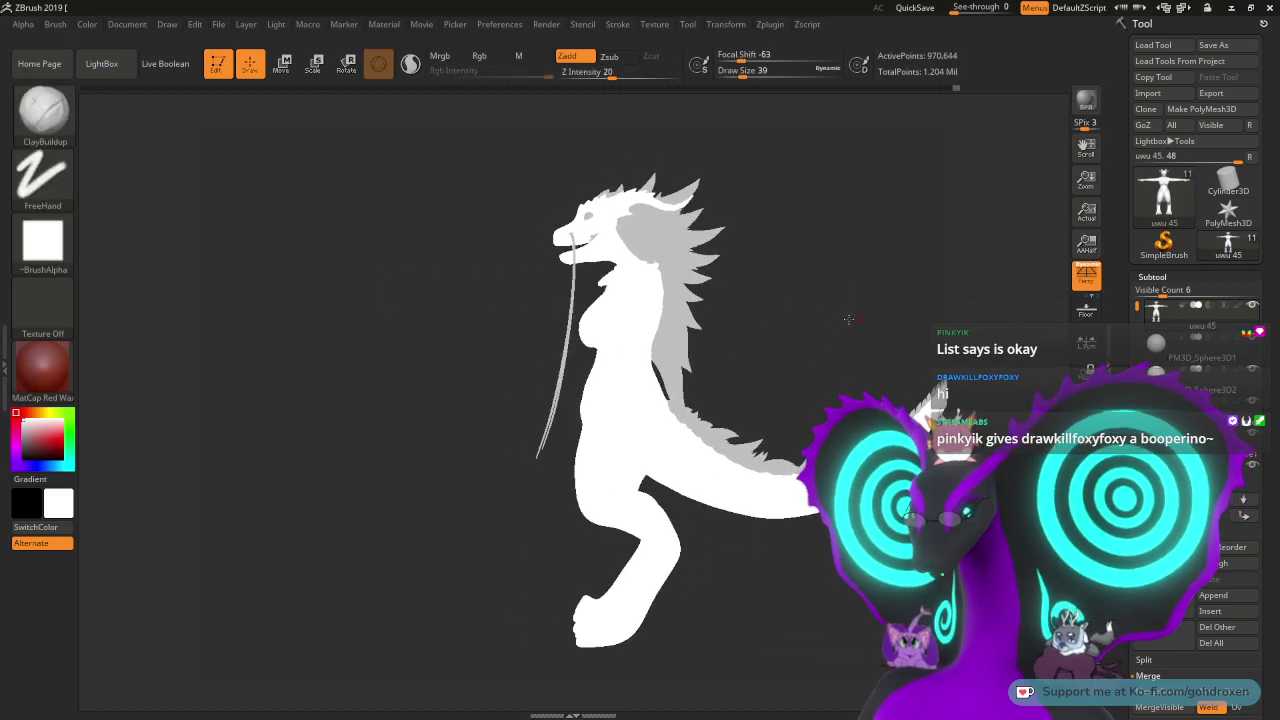
{"action": "left_click_drag", "start_coordinate": [848, 319], "coordinate": [706, 317]}
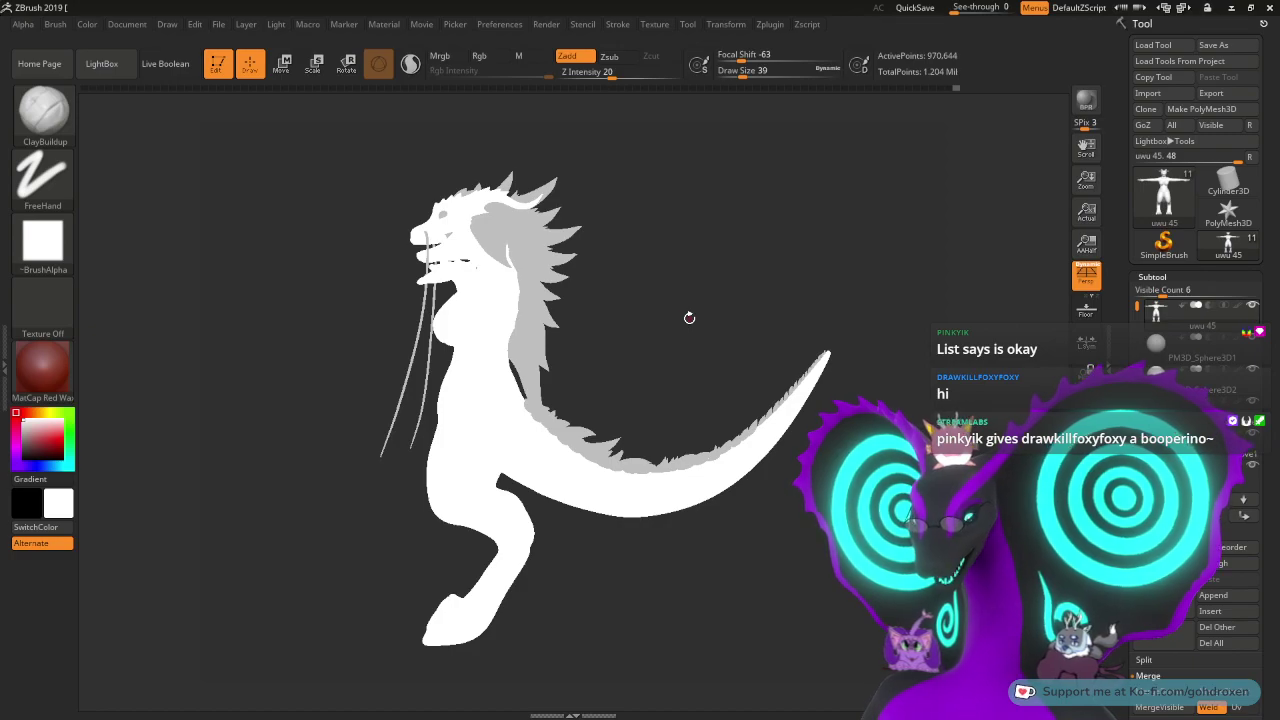
{"action": "left_click_drag", "start_coordinate": [690, 317], "coordinate": [768, 331]}
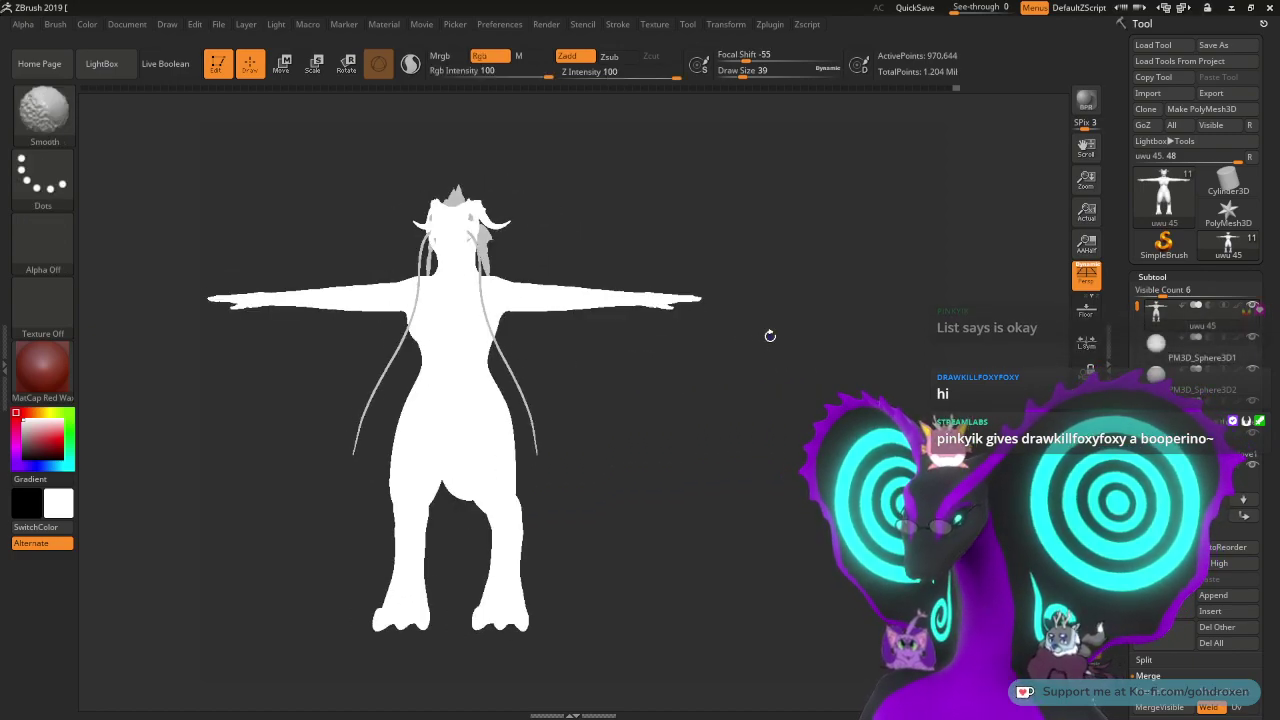
{"action": "left_click_drag", "start_coordinate": [673, 395], "coordinate": [764, 447], "text": "alt"}
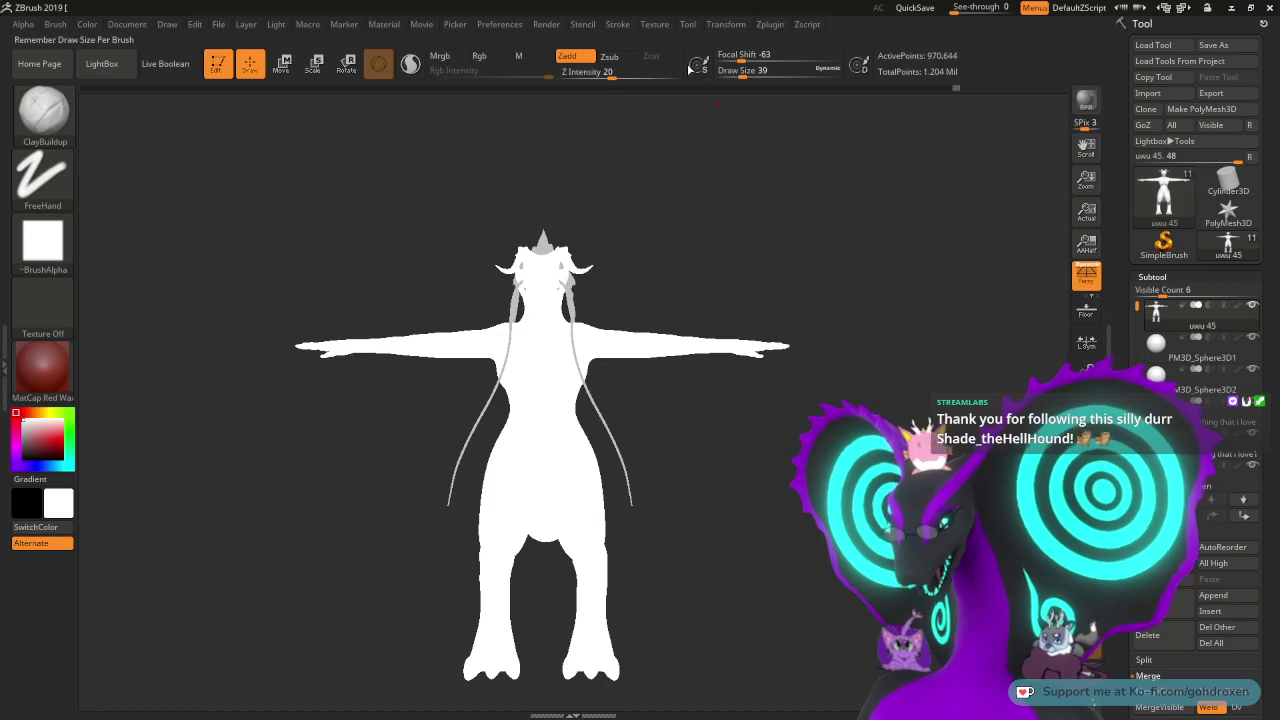
- Switch the render mode to Fast and check the shaded full character from the side and front
{"action": "left_click", "coordinate": [577, 27]}
{"action": "left_click", "coordinate": [555, 27]}
{"action": "left_click", "coordinate": [555, 26]}
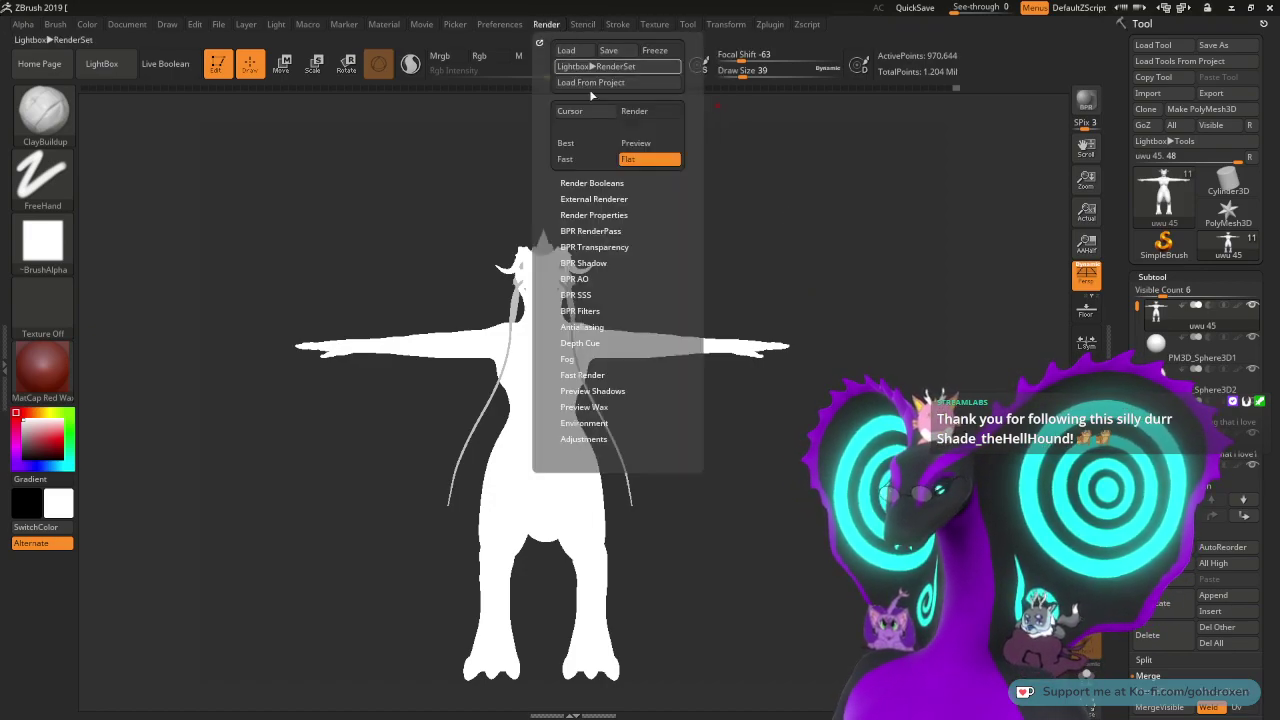
{"action": "left_click", "coordinate": [588, 168]}
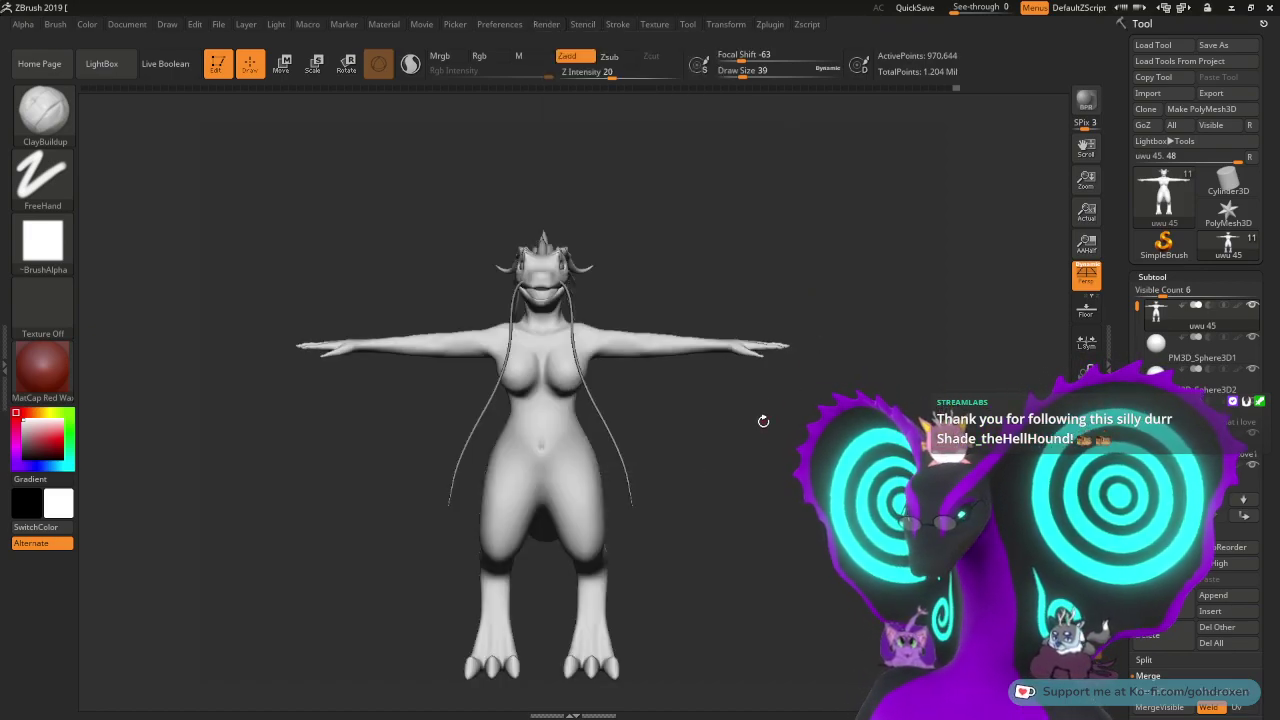
{"action": "mouse_move", "coordinate": [744, 415]}
{"action": "left_mouse_down"}
{"action": "mouse_move", "coordinate": [722, 461]}
{"action": "mouse_move", "coordinate": [903, 503]}
{"action": "left_mouse_up"}
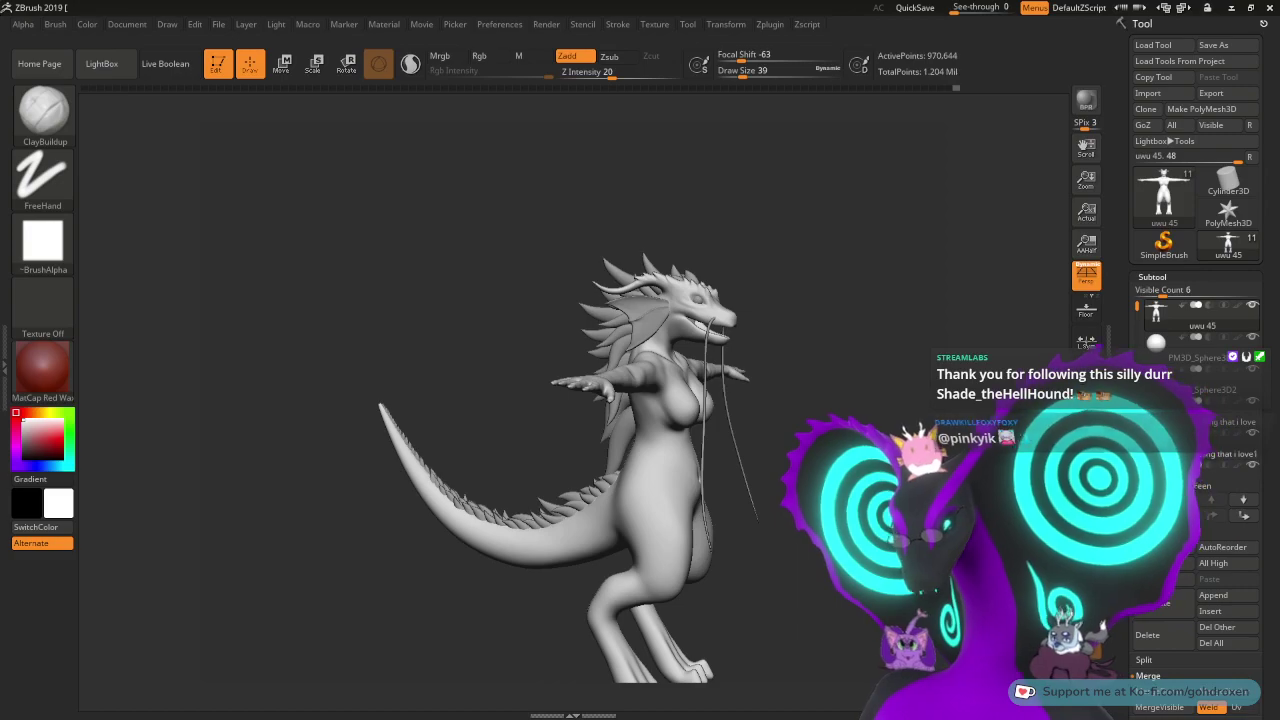
{"action": "mouse_move", "coordinate": [903, 503]}
{"action": "left_mouse_down", "text": "alt"}
{"action": "mouse_move", "coordinate": [918, 446]}
{"action": "mouse_move", "coordinate": [760, 448]}
{"action": "mouse_move", "coordinate": [756, 484]}
{"action": "mouse_move", "coordinate": [680, 475]}
{"action": "left_mouse_up", "text": "alt"}
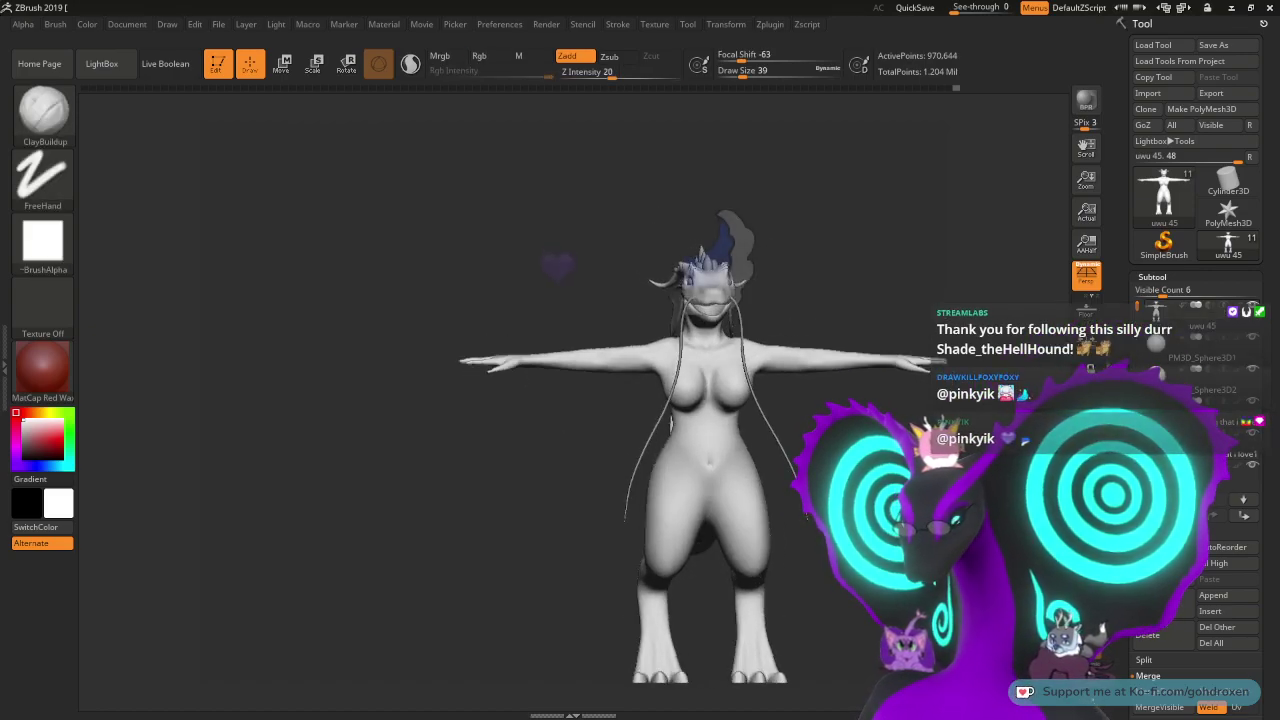
- Select the PM3D_Sphere3D2 eye, enlarge it uniformly with the Move gizmo and shift it back in its socket
{"action": "mouse_move", "coordinate": [851, 462]}
{"action": "left_mouse_down", "text": "alt"}
{"action": "mouse_move", "coordinate": [729, 431]}
{"action": "mouse_move", "coordinate": [747, 413]}
{"action": "mouse_move", "coordinate": [746, 431]}
{"action": "mouse_move", "coordinate": [774, 289]}
{"action": "mouse_move", "coordinate": [775, 351]}
{"action": "mouse_move", "coordinate": [832, 386]}
{"action": "mouse_move", "coordinate": [829, 343]}
{"action": "mouse_move", "coordinate": [824, 375]}
{"action": "mouse_move", "coordinate": [802, 390]}
{"action": "mouse_move", "coordinate": [824, 377]}
{"action": "left_mouse_up", "text": "alt"}
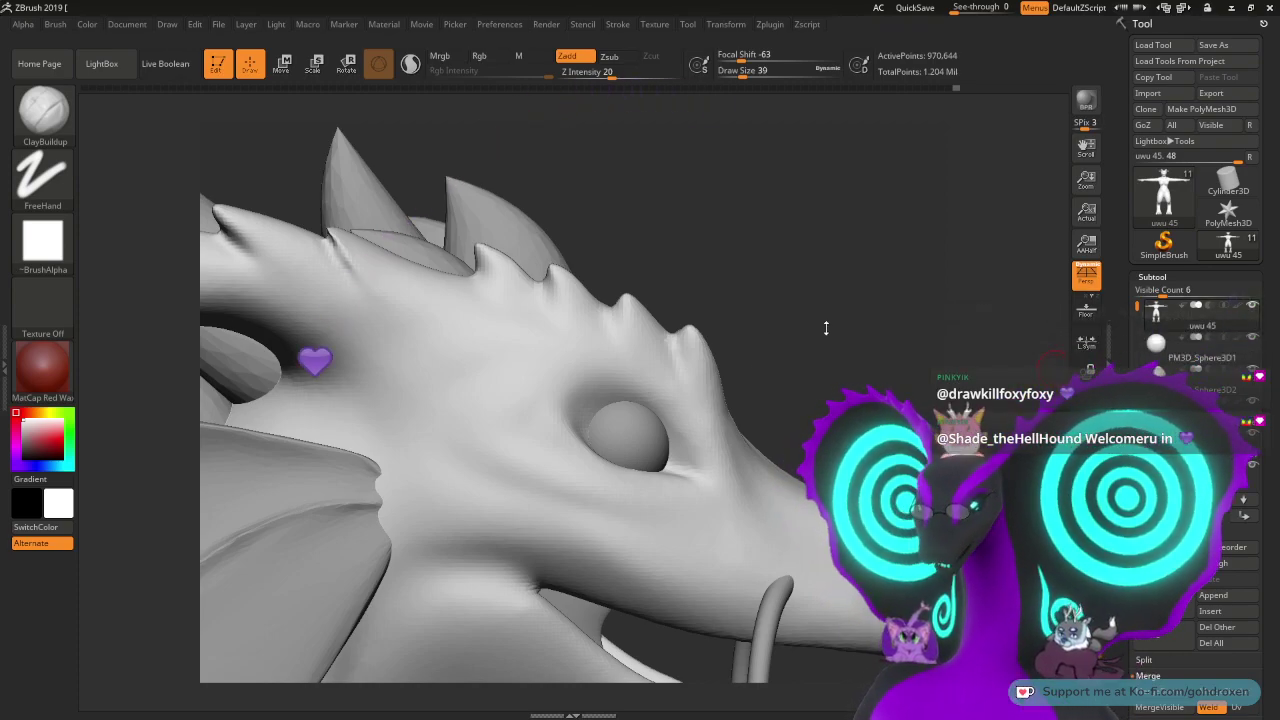
{"action": "mouse_move", "coordinate": [763, 343]}
{"action": "left_mouse_down"}
{"action": "mouse_move", "coordinate": [847, 328]}
{"action": "mouse_move", "coordinate": [845, 344]}
{"action": "mouse_move", "coordinate": [835, 333]}
{"action": "left_mouse_up"}
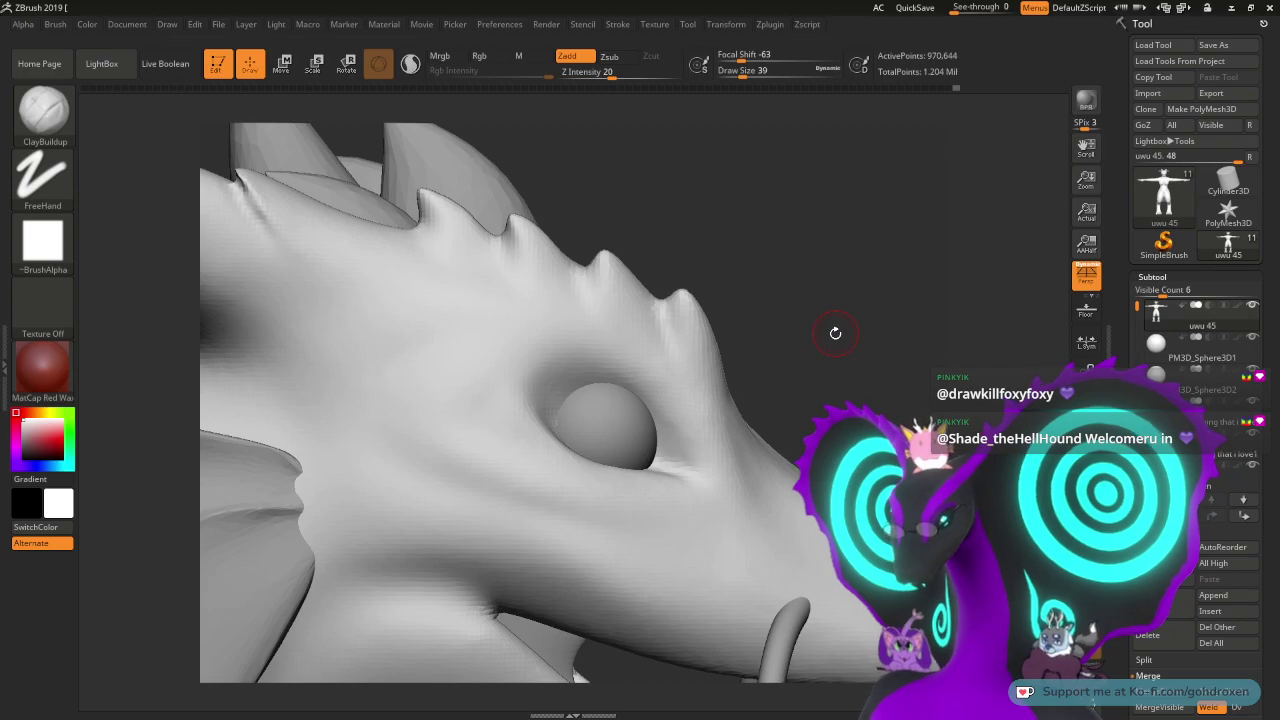
{"action": "left_click", "coordinate": [1156, 346]}
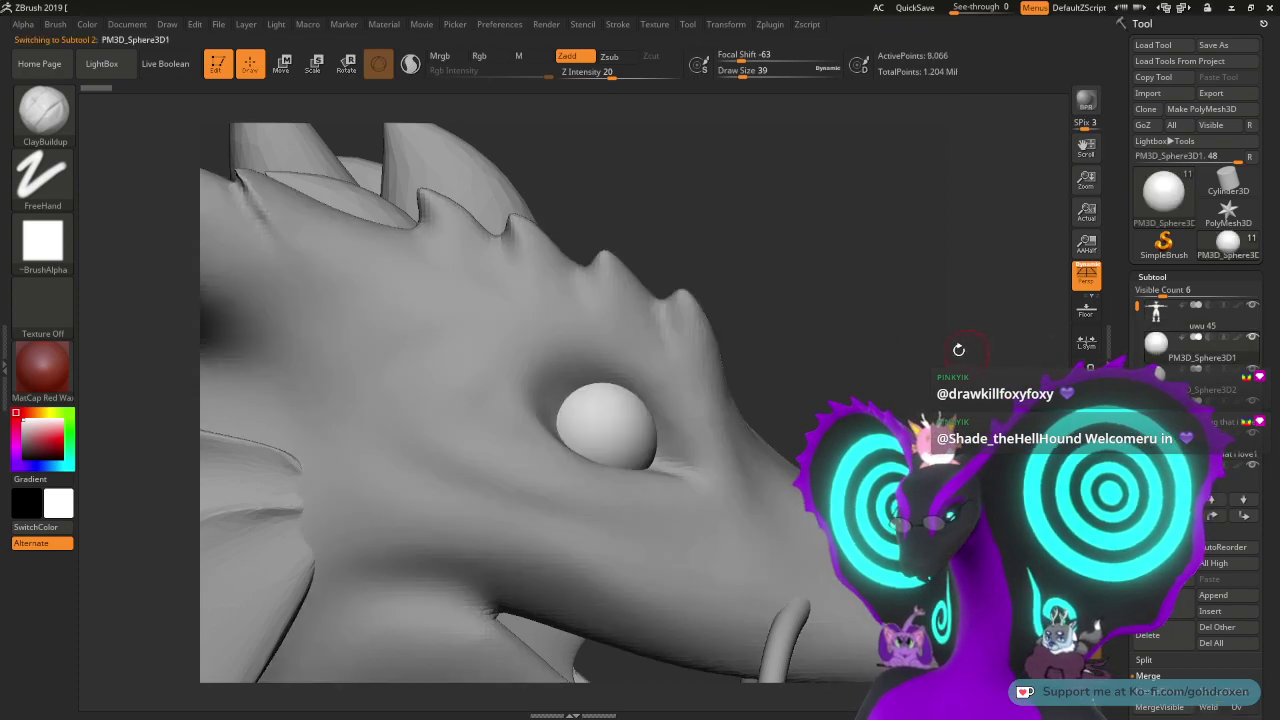
{"action": "left_click_drag", "start_coordinate": [958, 349], "coordinate": [869, 347]}
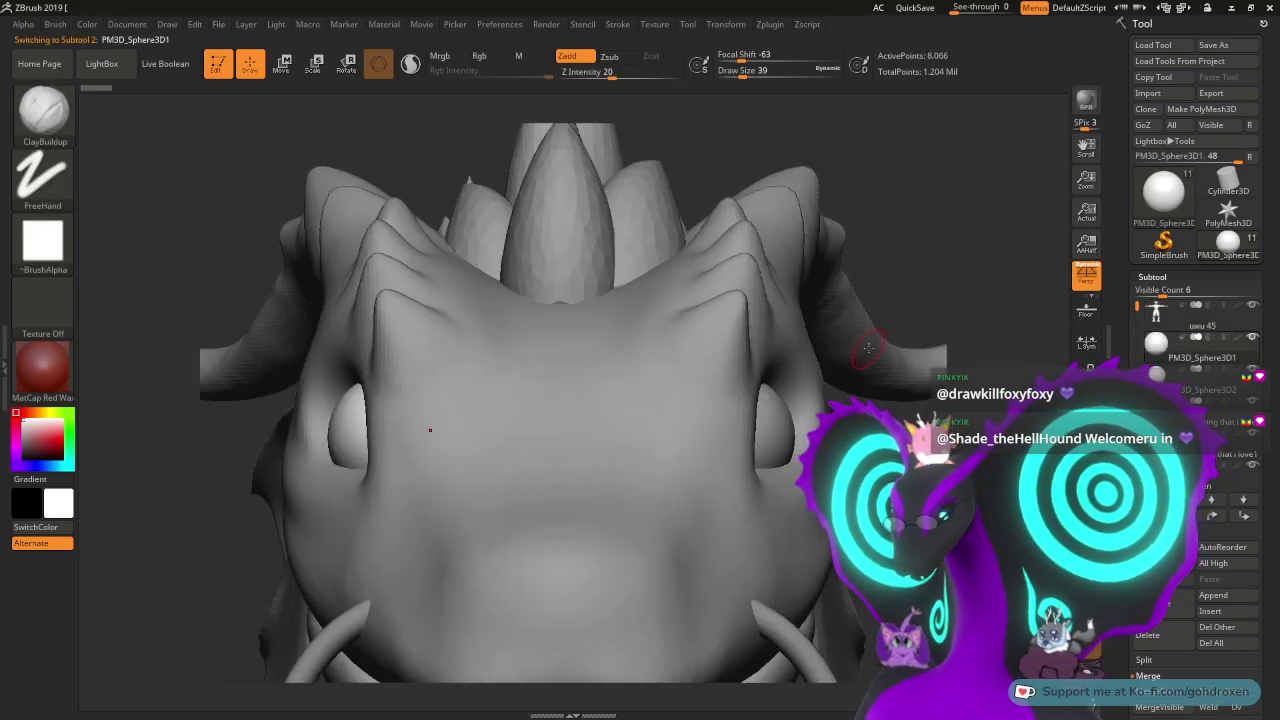
{"action": "key", "text": "w"}
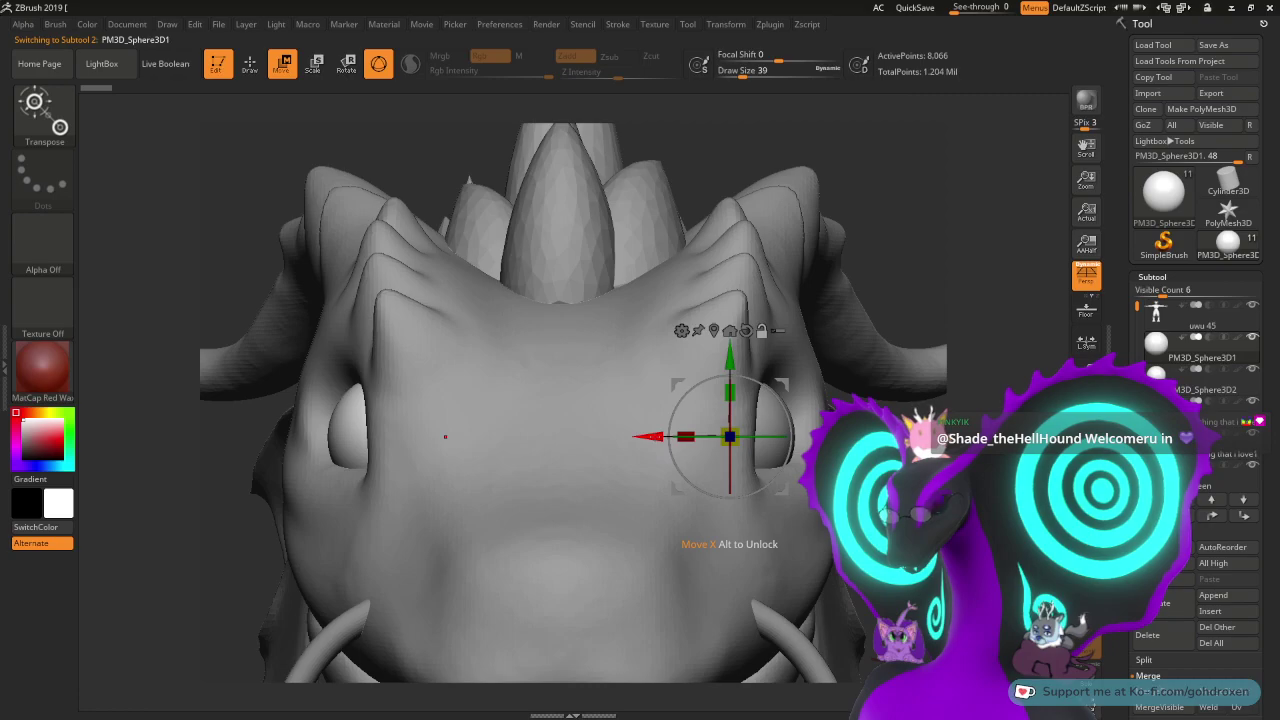
{"action": "left_click_drag", "start_coordinate": [650, 437], "coordinate": [650, 437]}
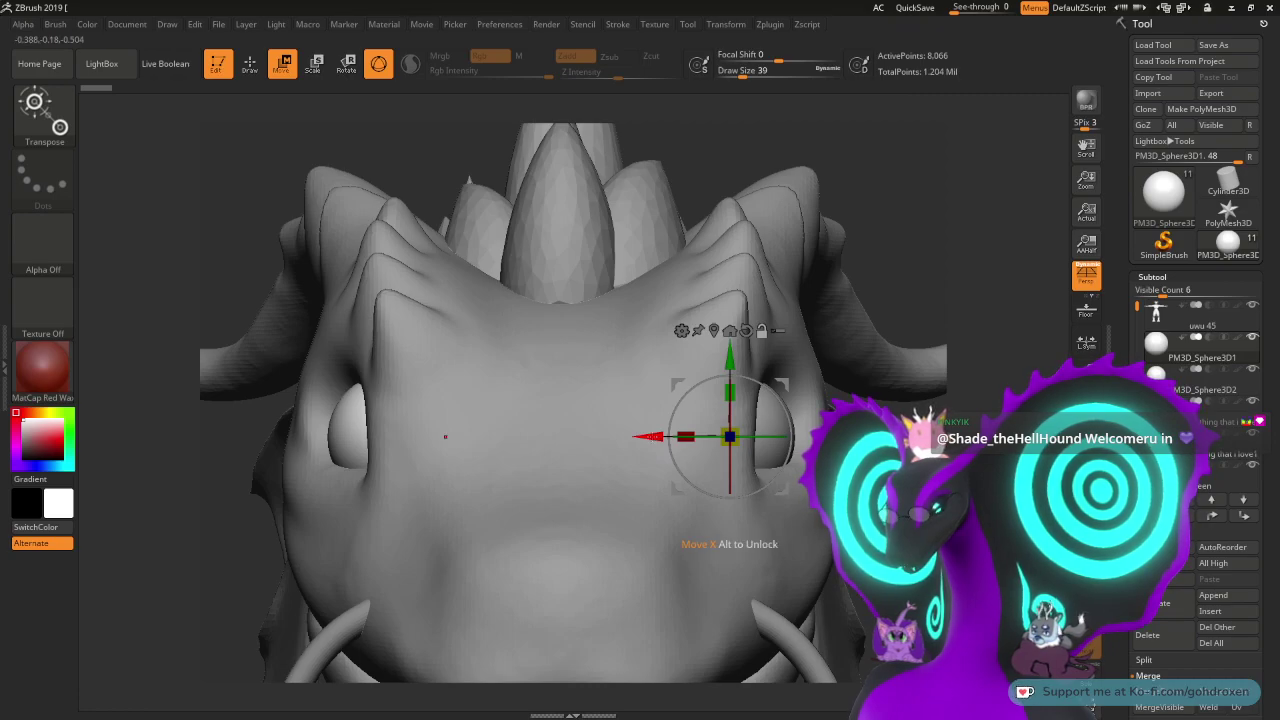
{"action": "left_click", "coordinate": [1200, 378]}
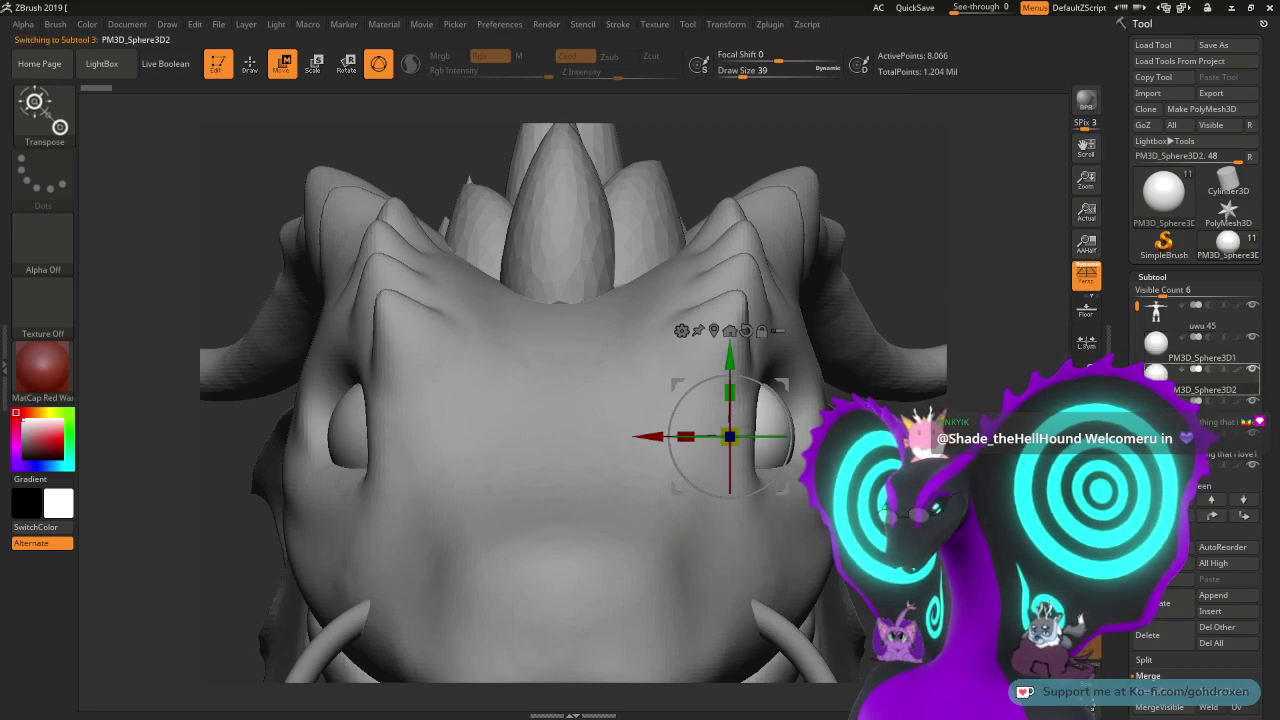
{"action": "left_click_drag", "start_coordinate": [985, 300], "coordinate": [554, 310]}
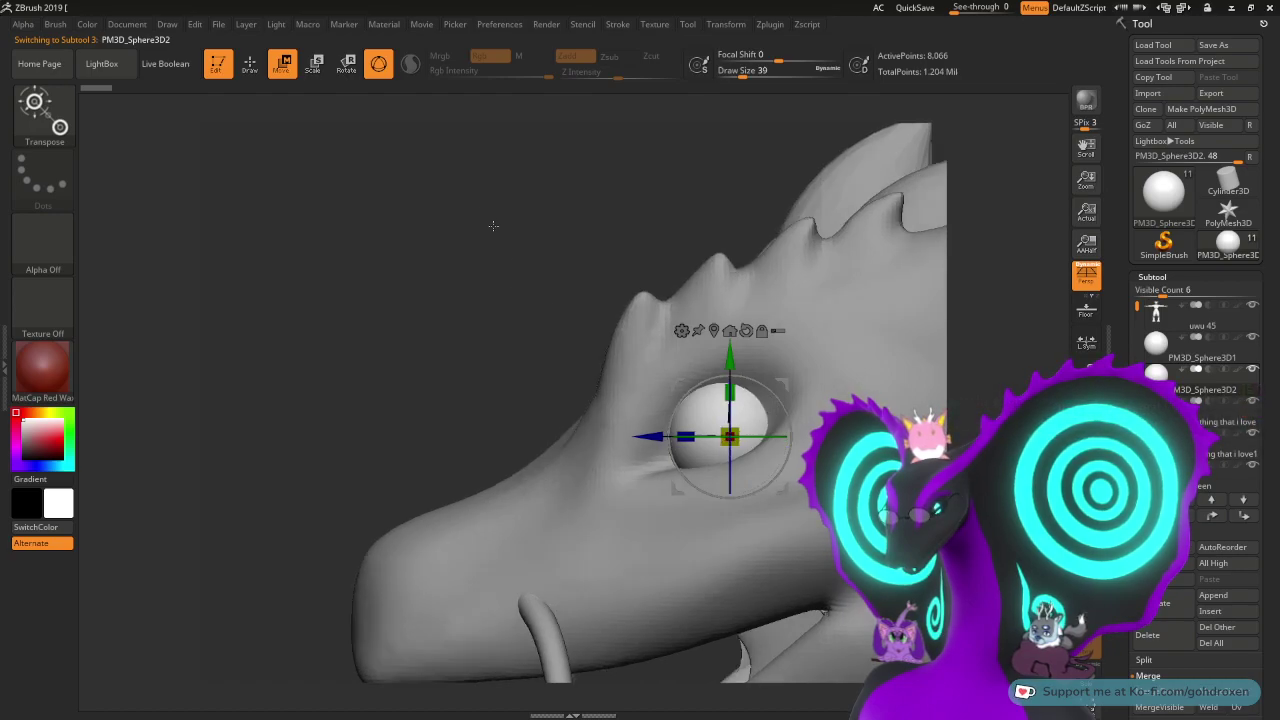
{"action": "left_click_drag", "start_coordinate": [402, 182], "coordinate": [464, 281], "text": "alt"}
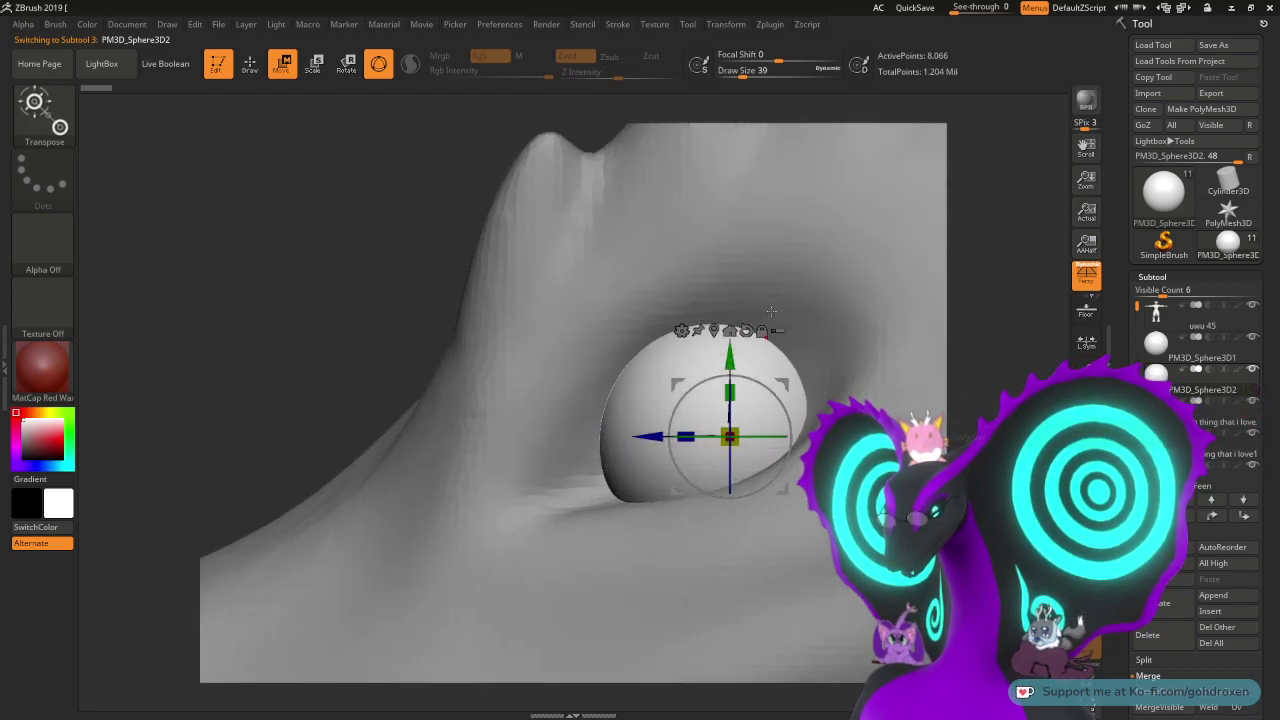
{"action": "left_click_drag", "start_coordinate": [735, 432], "coordinate": [780, 433]}
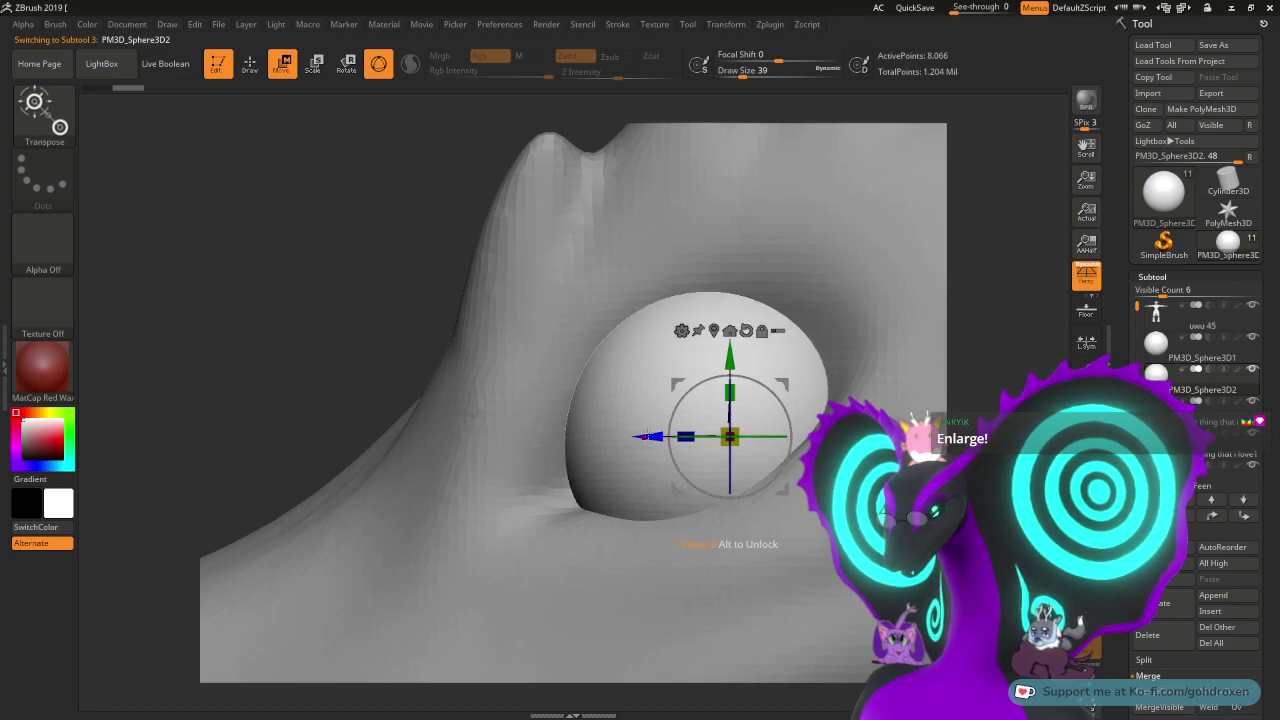
{"action": "left_click_drag", "start_coordinate": [648, 438], "coordinate": [706, 444]}
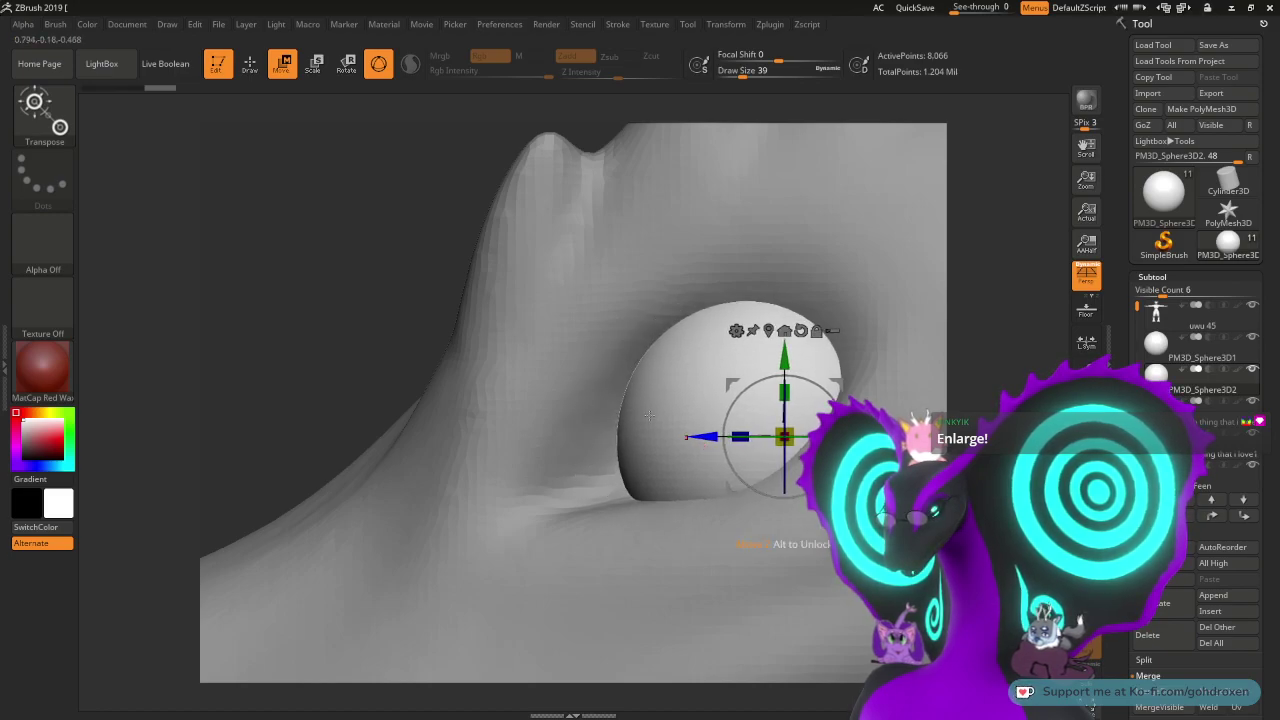
- Nudge the PM3D_Sphere3D2 eye slightly sideways in its socket and check the fit from the front and side
{"action": "left_click_drag", "start_coordinate": [323, 271], "coordinate": [387, 283]}
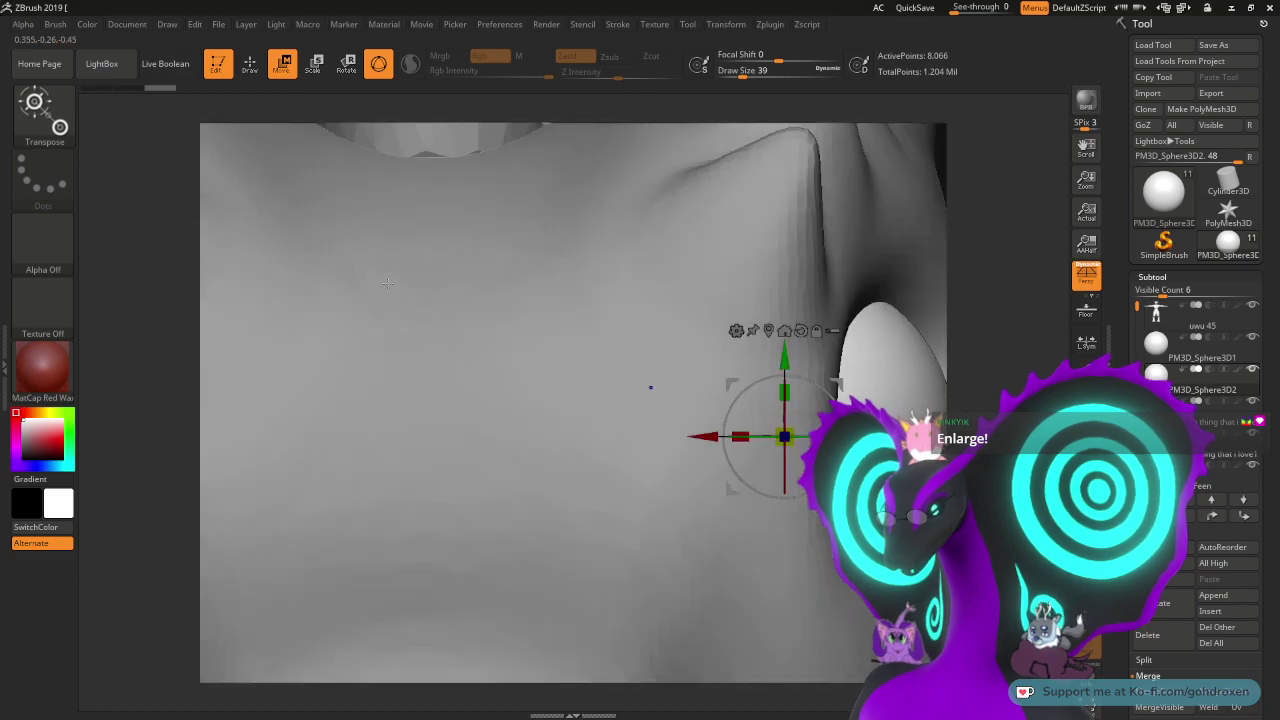
{"action": "left_click_drag", "start_coordinate": [1018, 420], "coordinate": [978, 288], "text": "alt"}
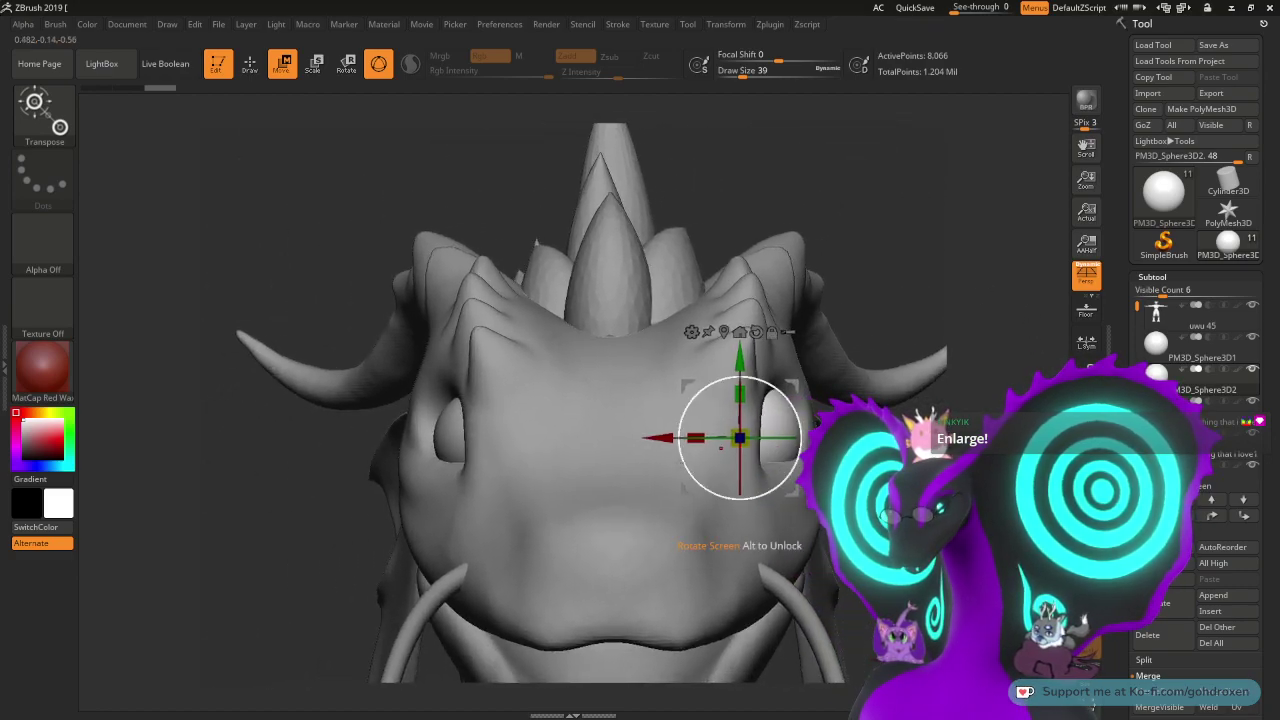
{"action": "left_click_drag", "start_coordinate": [665, 438], "coordinate": [659, 438]}
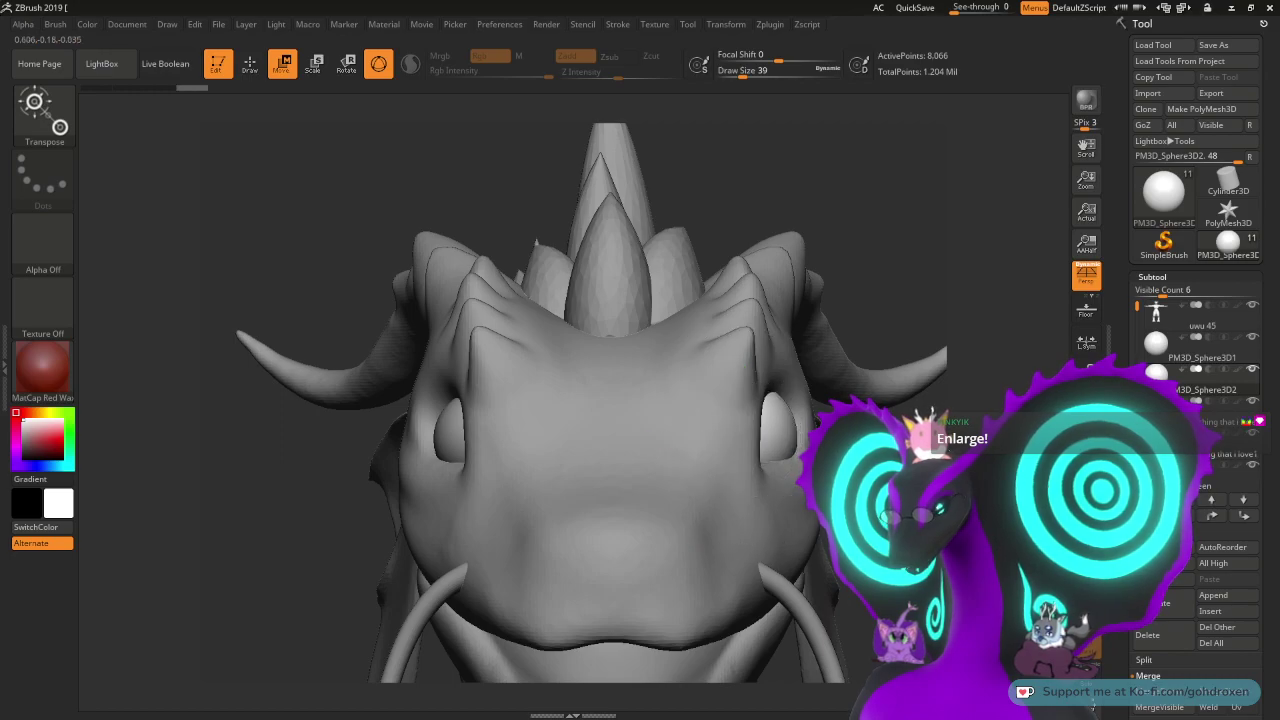
{"action": "left_click_drag", "start_coordinate": [1010, 545], "coordinate": [787, 570]}
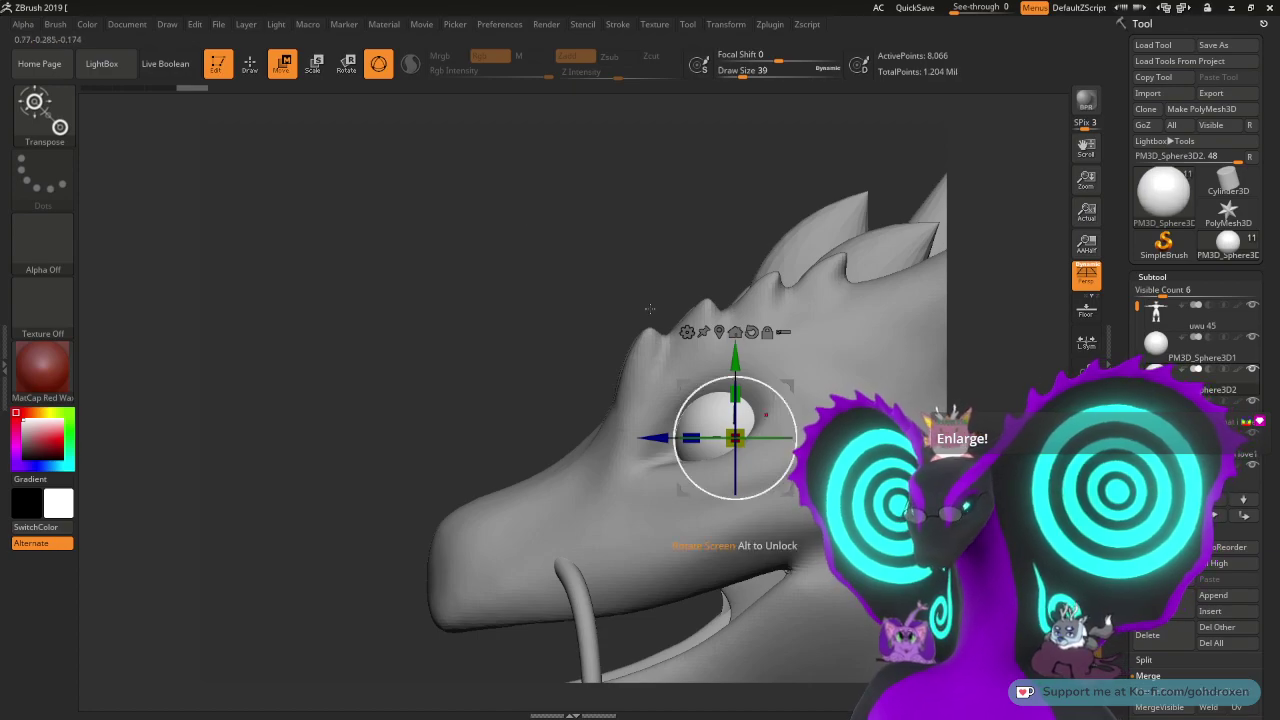
{"action": "key", "text": "q"}
{"action": "left_click_drag", "start_coordinate": [514, 229], "coordinate": [572, 234]}
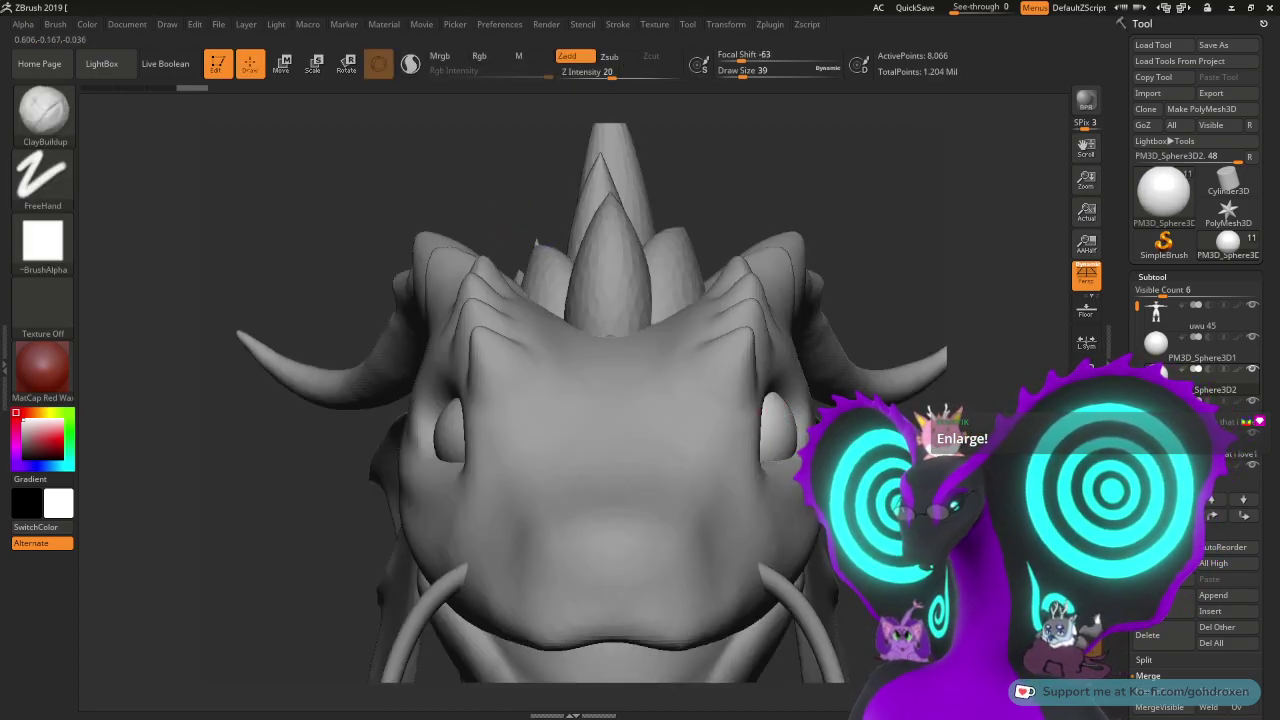
{"action": "mouse_move", "coordinate": [858, 218]}
{"action": "left_mouse_down"}
{"action": "mouse_move", "coordinate": [853, 230]}
{"action": "mouse_move", "coordinate": [672, 250]}
{"action": "left_mouse_up"}
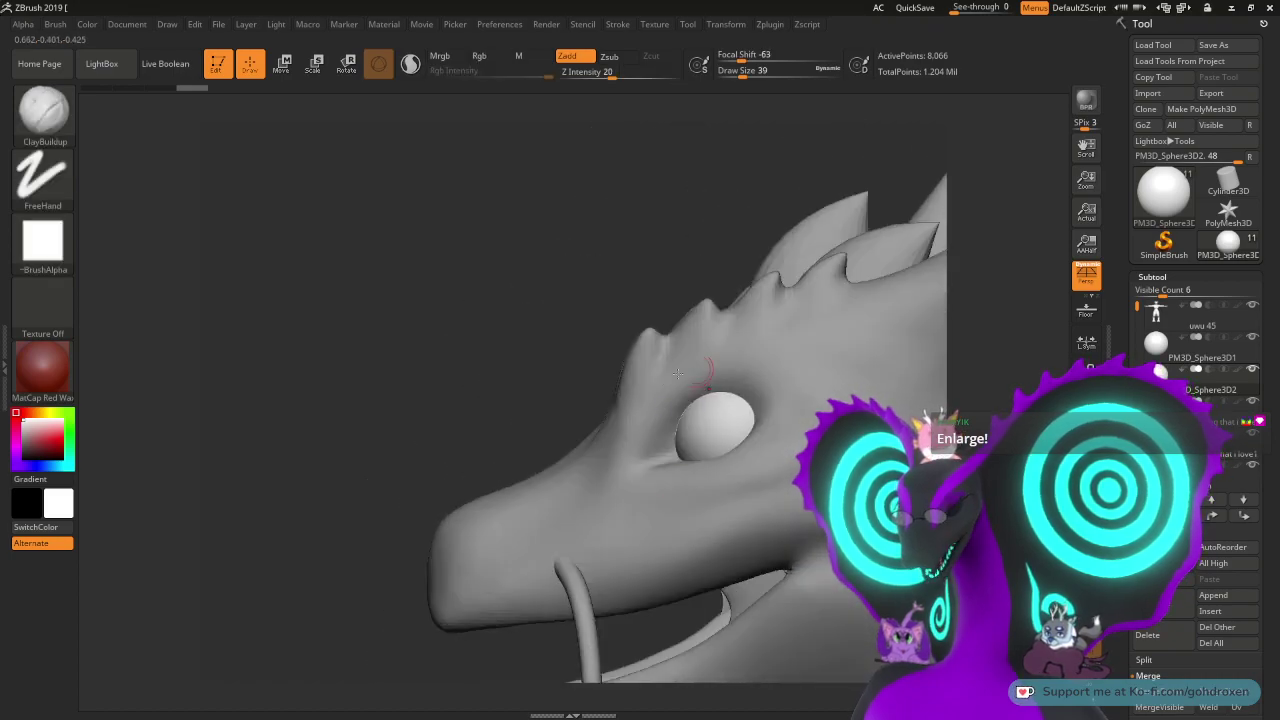
{"action": "mouse_move", "coordinate": [552, 323]}
{"action": "left_mouse_down"}
{"action": "mouse_move", "coordinate": [557, 343]}
{"action": "mouse_move", "coordinate": [662, 330]}
{"action": "mouse_move", "coordinate": [570, 340]}
{"action": "left_mouse_up"}
- Delete the opposite PM3D_Sphere3D1 eye subtool and duplicate the enlarged PM3D_Sphere3D2 eye
{"action": "left_click", "coordinate": [1162, 355]}
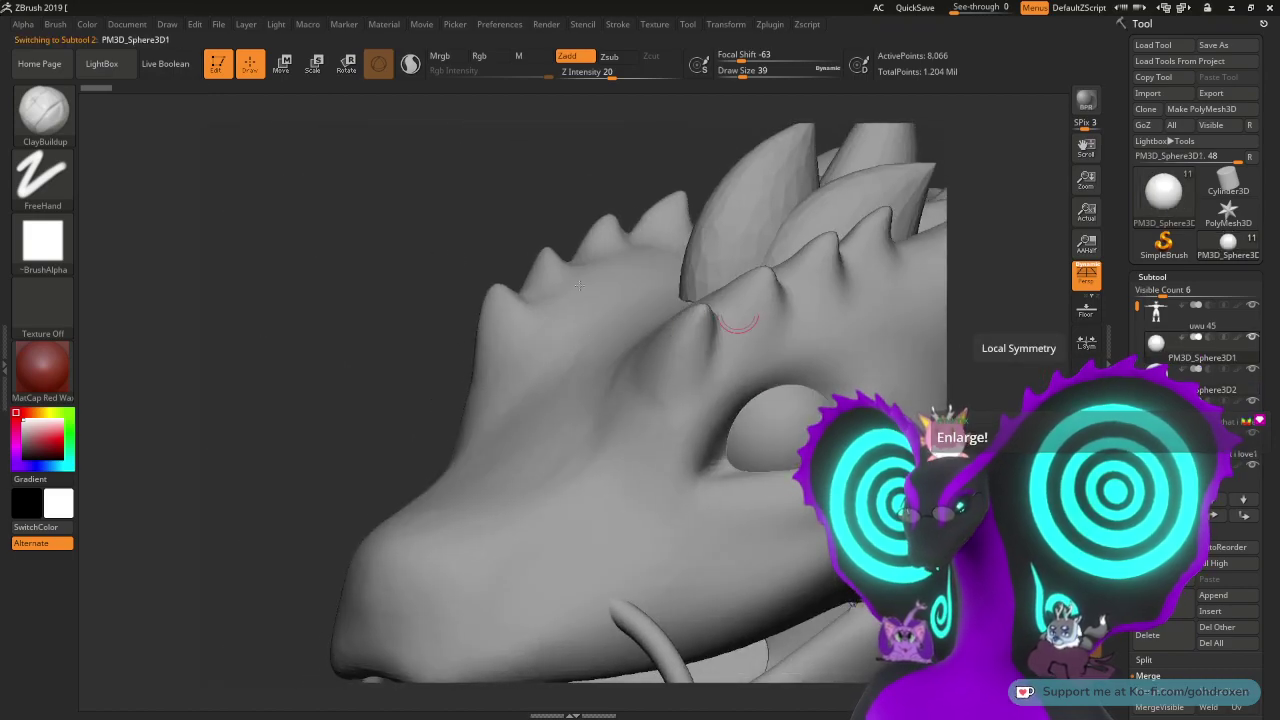
{"action": "left_click_drag", "start_coordinate": [412, 216], "coordinate": [480, 268]}
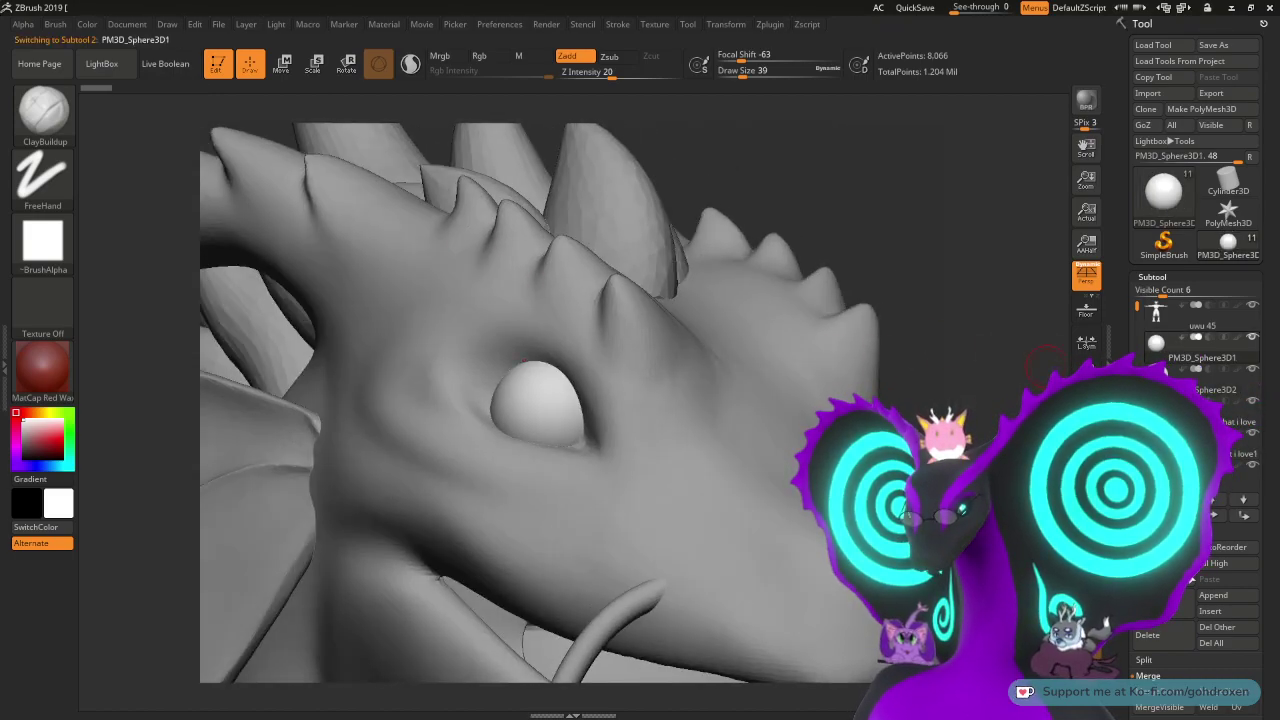
{"action": "left_click", "coordinate": [1188, 632]}
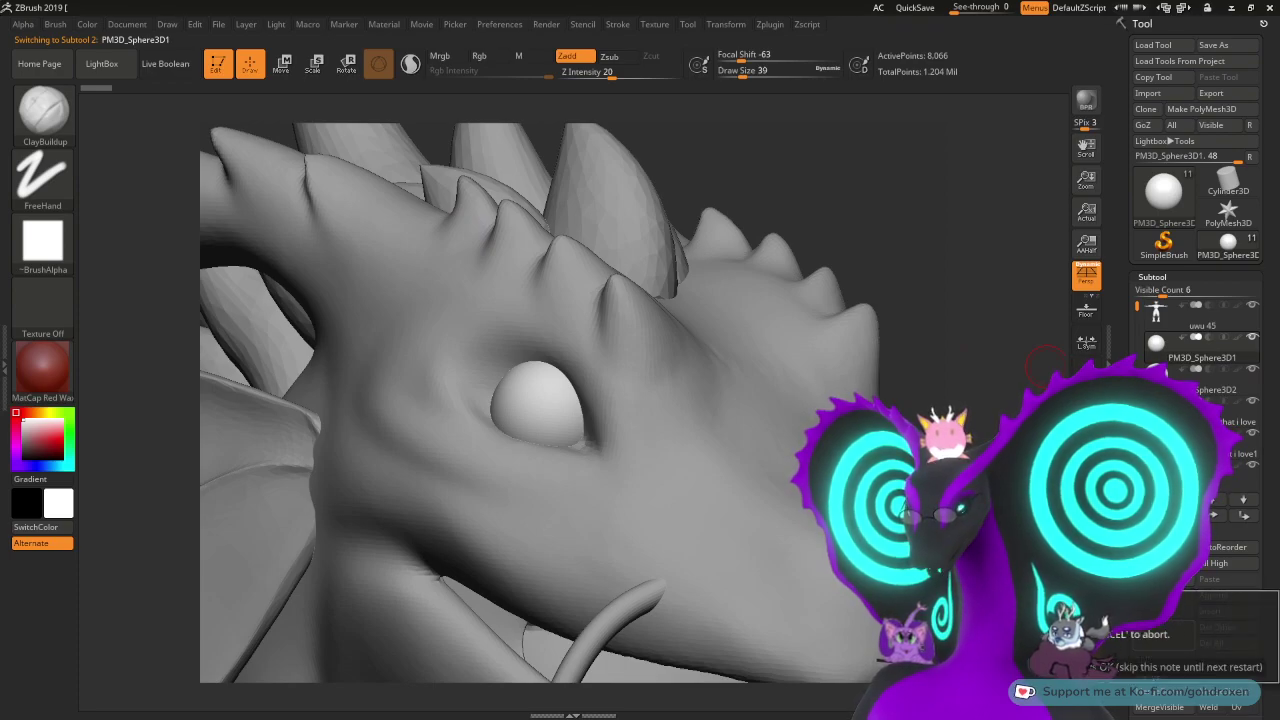
{"action": "left_click", "coordinate": [985, 667]}
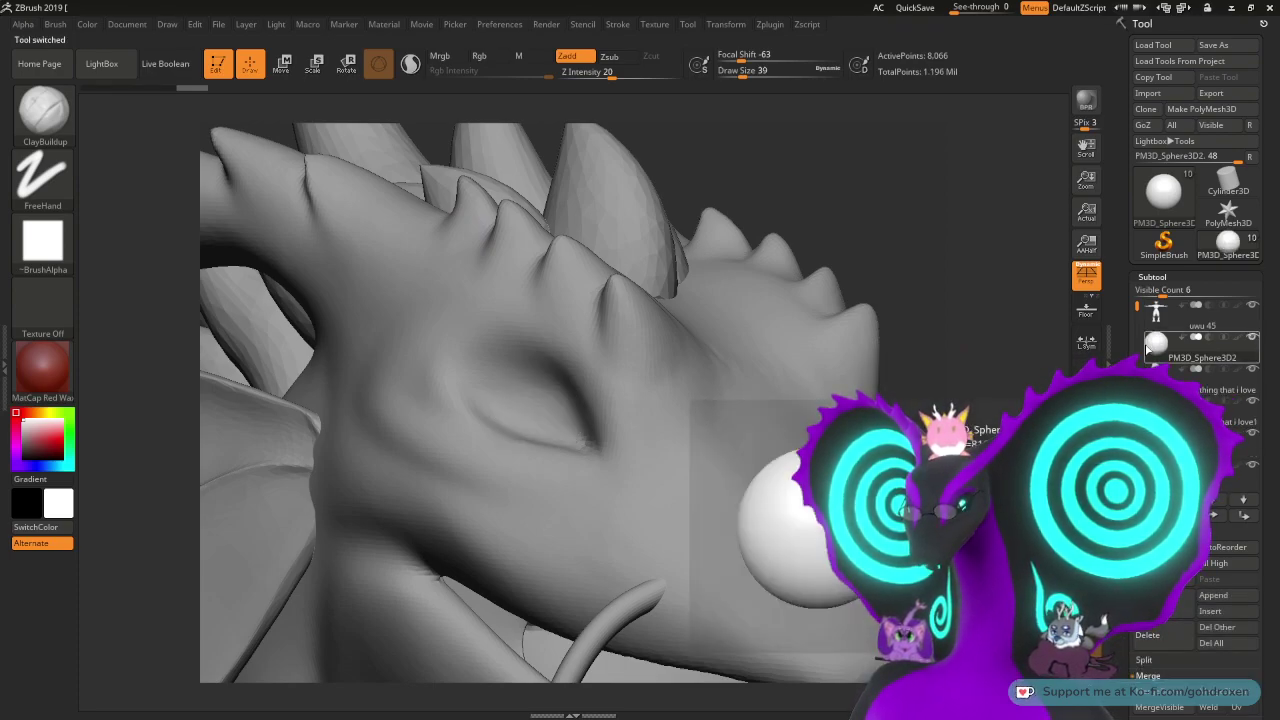
{"action": "left_click", "coordinate": [1186, 612]}
{"action": "left_click_drag", "start_coordinate": [1020, 595], "coordinate": [843, 603]}
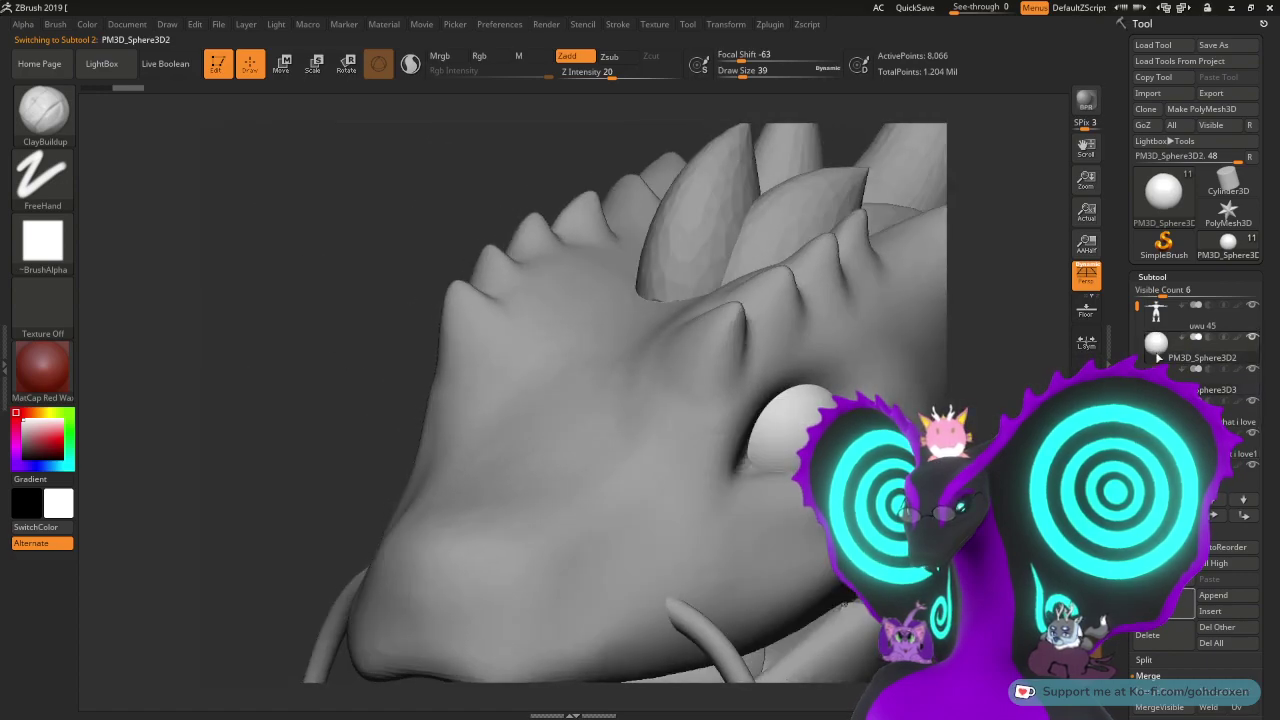
- Select the duplicated PM3D_Sphere3D3 eye and mirror it with the Mirror deformation into the opposite socket
{"action": "left_click_drag", "start_coordinate": [1120, 632], "coordinate": [1120, 327]}
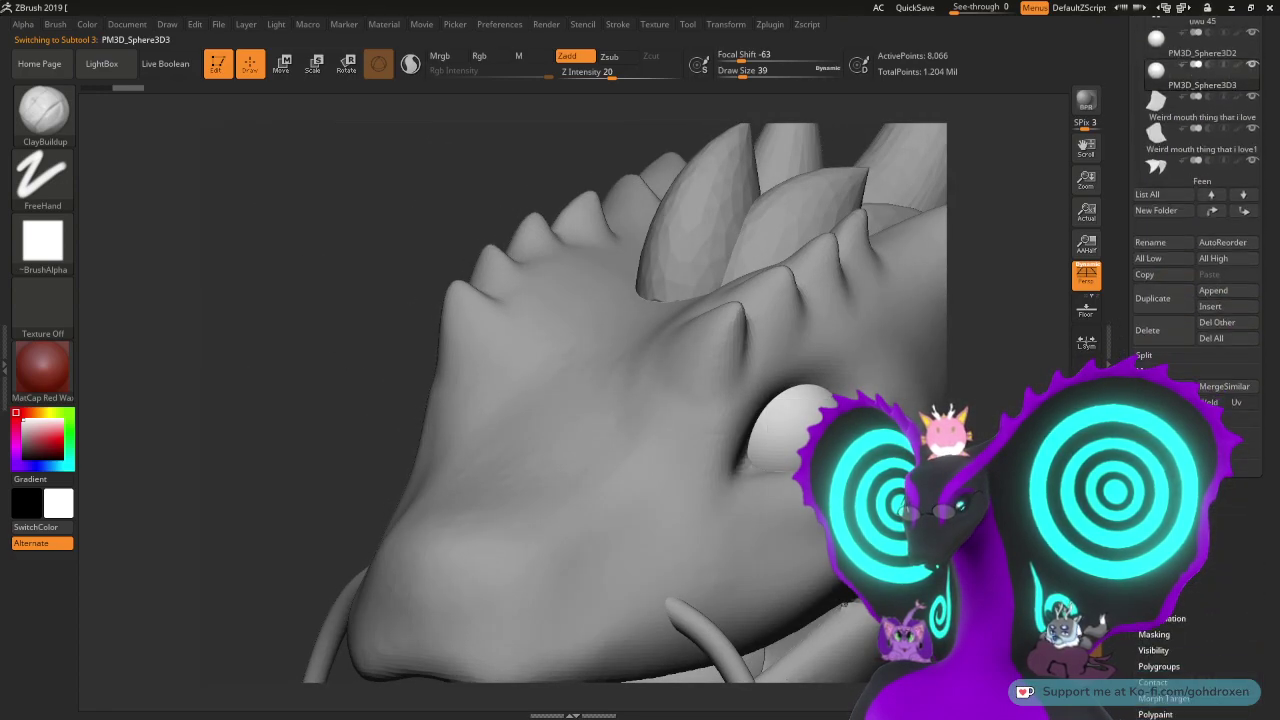
{"action": "left_click", "coordinate": [1166, 620]}
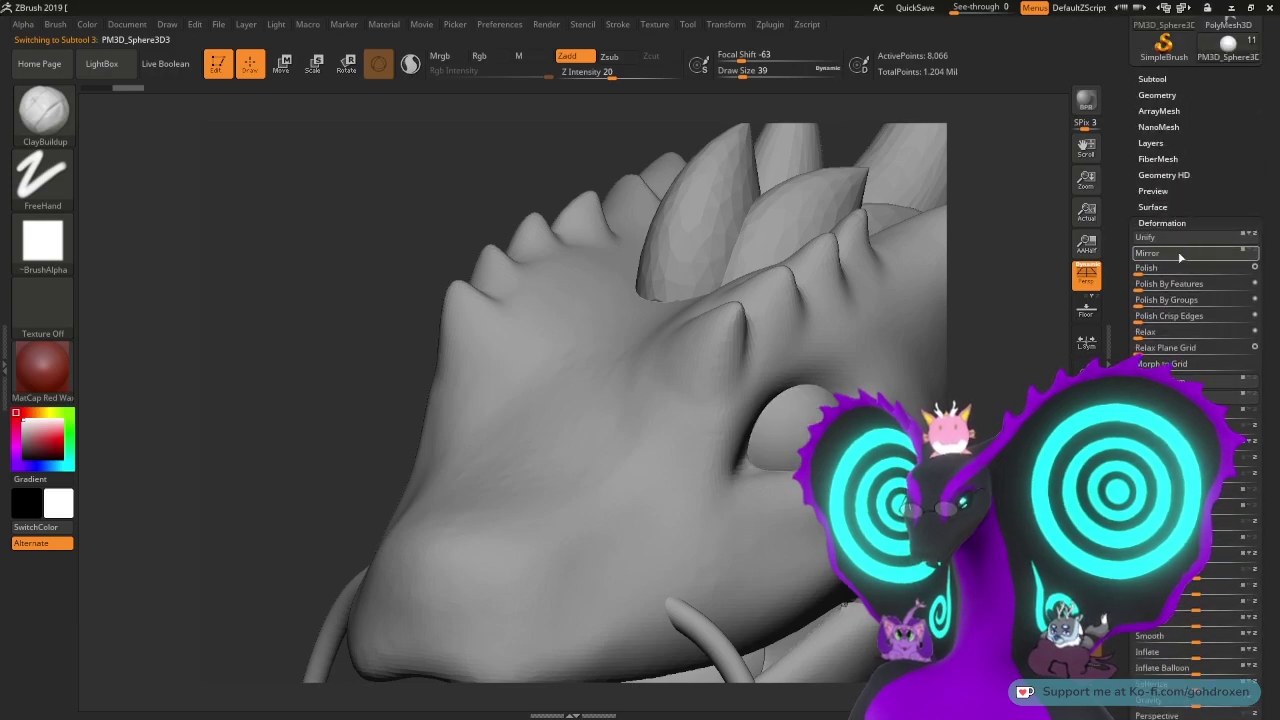
{"action": "mouse_move", "coordinate": [211, 185]}
{"action": "left_mouse_down"}
{"action": "mouse_move", "coordinate": [386, 154]}
{"action": "mouse_move", "coordinate": [198, 192]}
{"action": "mouse_move", "coordinate": [214, 198]}
{"action": "left_mouse_up"}
- Select the uwu 45 body and adjust the upper eyelid around the enlarged eye using the Move Topological brush at draw size 83
{"action": "left_click", "coordinate": [1151, 78]}
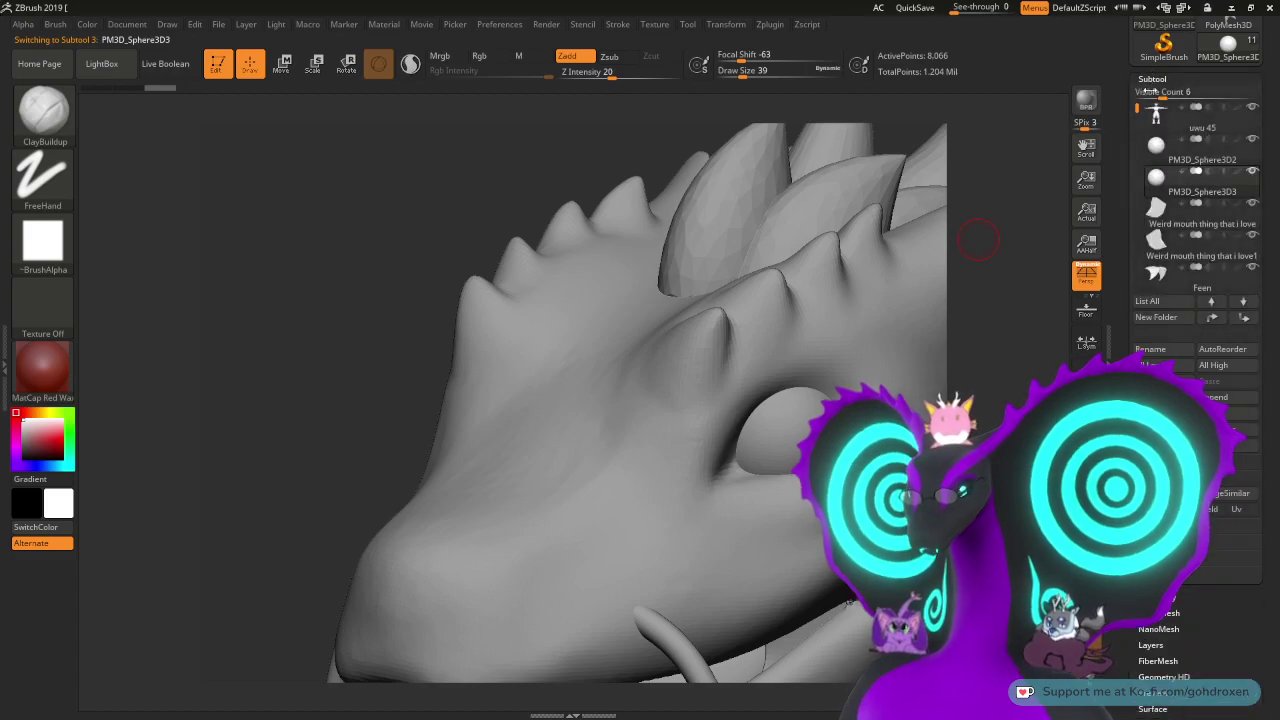
{"action": "left_click", "coordinate": [1155, 115]}
{"action": "left_click_drag", "start_coordinate": [380, 297], "coordinate": [363, 327]}
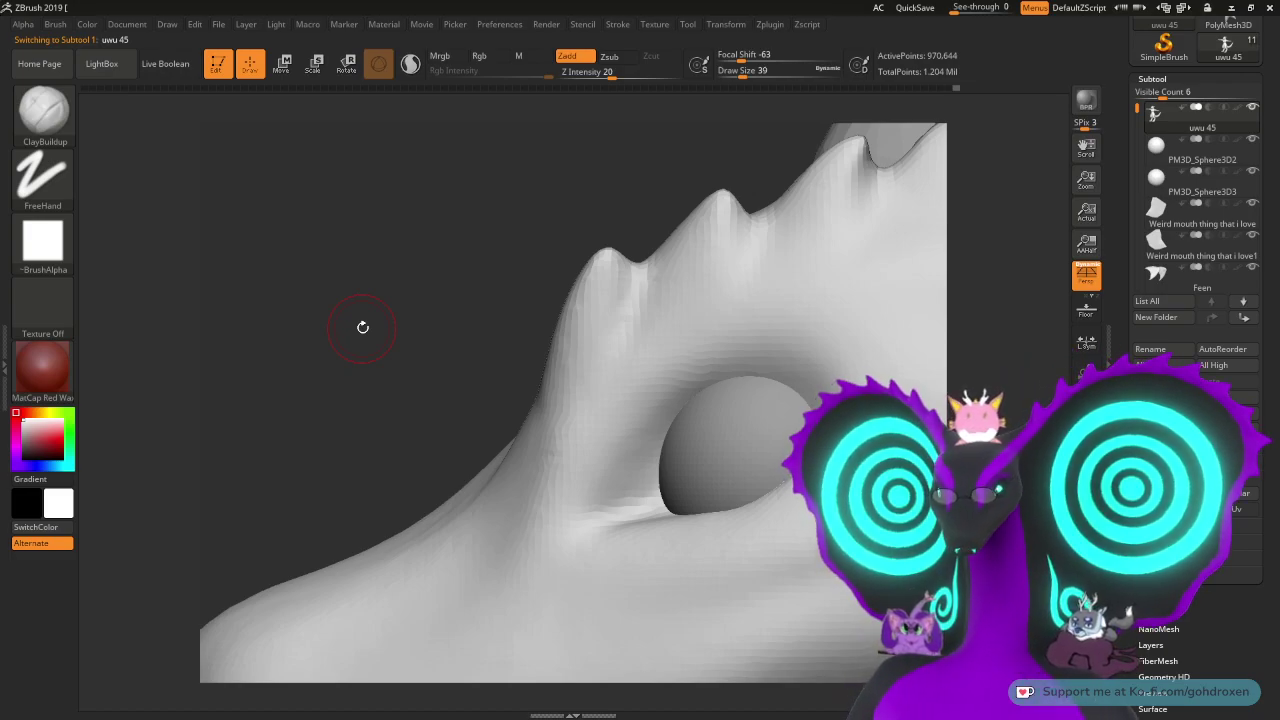
{"action": "left_click", "coordinate": [45, 120]}
{"action": "left_click", "coordinate": [549, 230]}
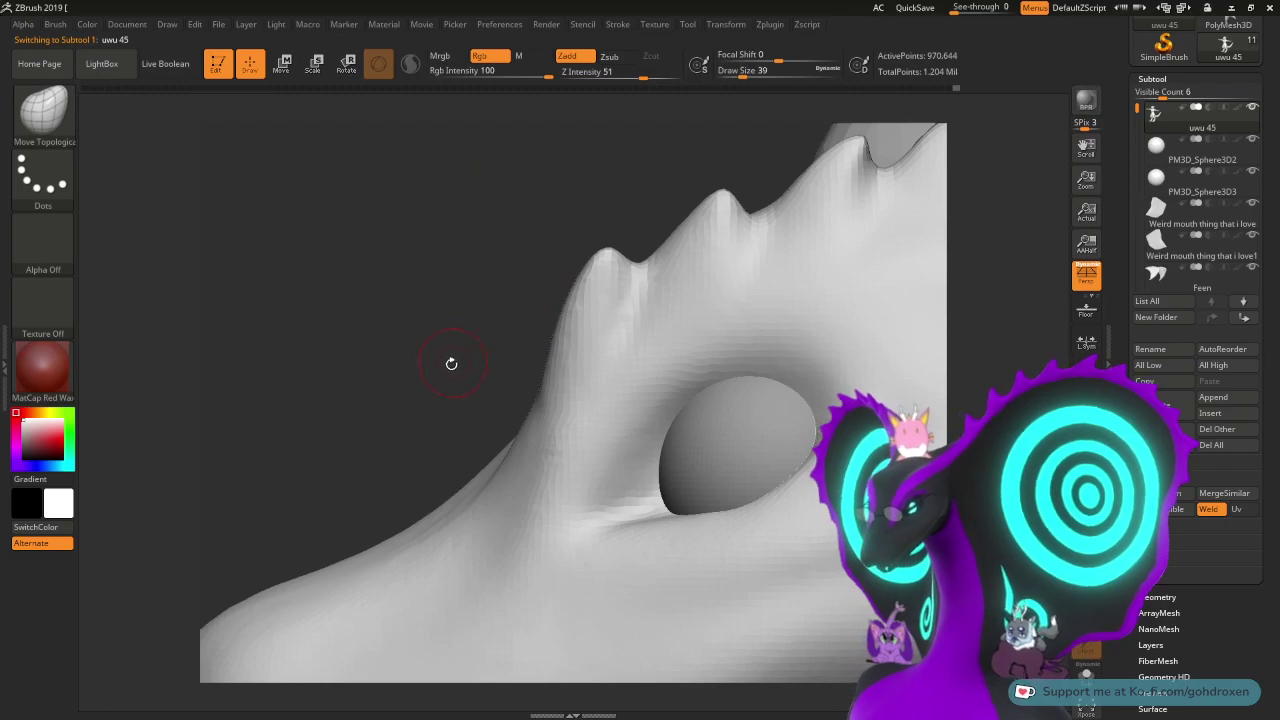
{"action": "mouse_move", "coordinate": [451, 363]}
{"action": "left_mouse_down"}
{"action": "mouse_move", "coordinate": [423, 360]}
{"action": "mouse_move", "coordinate": [433, 373]}
{"action": "mouse_move", "coordinate": [449, 364]}
{"action": "left_mouse_up"}
{"action": "key", "text": "space"}
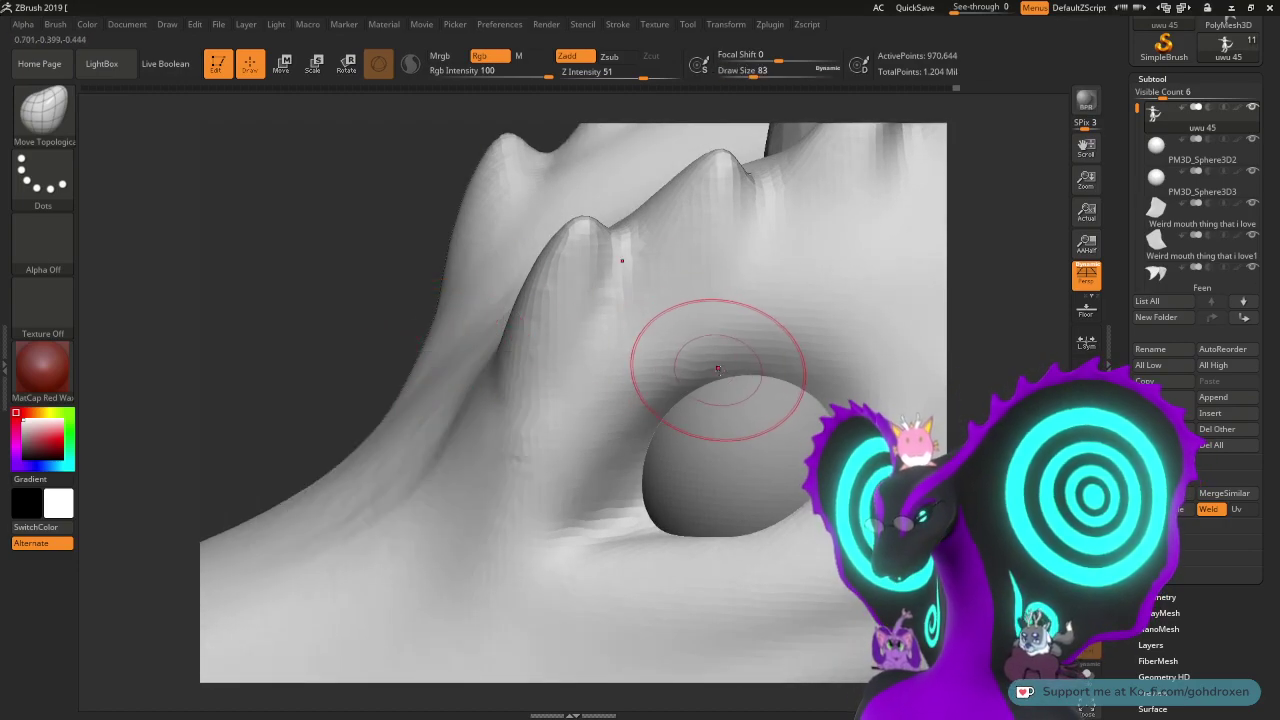
{"action": "mouse_move", "coordinate": [430, 272]}
{"action": "left_mouse_down"}
{"action": "mouse_move", "coordinate": [443, 296]}
{"action": "mouse_move", "coordinate": [474, 298]}
{"action": "left_mouse_up"}
{"action": "mouse_move", "coordinate": [972, 350]}
{"action": "left_mouse_down"}
{"action": "mouse_move", "coordinate": [852, 380]}
{"action": "mouse_move", "coordinate": [600, 280]}
{"action": "left_mouse_up"}
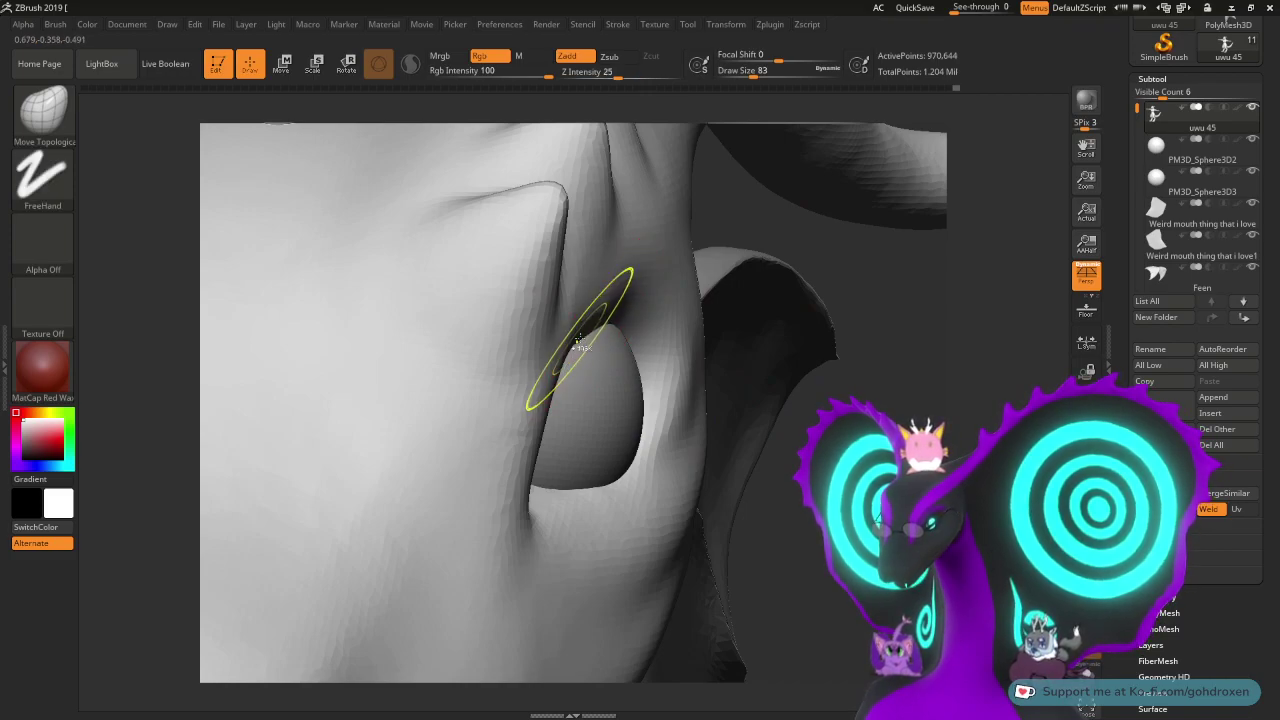
- Raise the draw size to 104, reshape the front part of the upper eyelid around the eye, and smooth its inner corner
{"action": "key", "text": "space"}
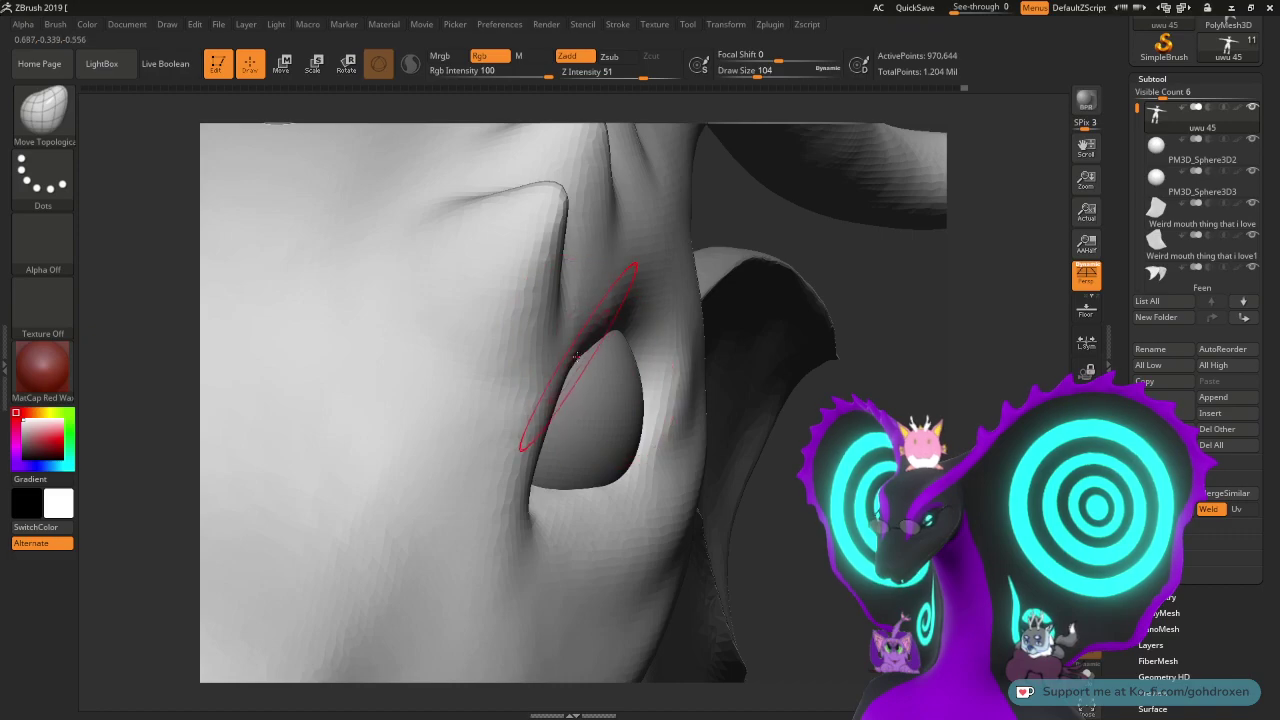
{"action": "left_click_drag", "start_coordinate": [811, 404], "coordinate": [570, 406]}
{"action": "left_click_drag", "start_coordinate": [819, 515], "coordinate": [720, 423]}
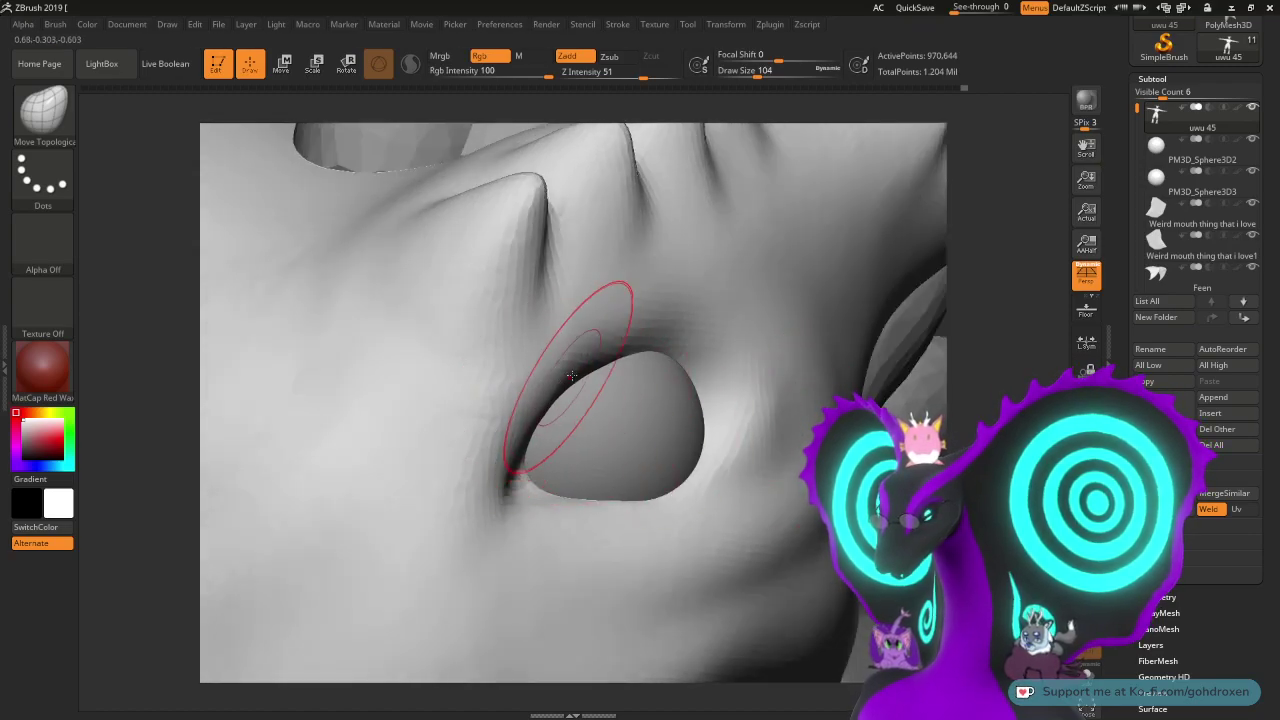
{"action": "key", "text": "shift"}
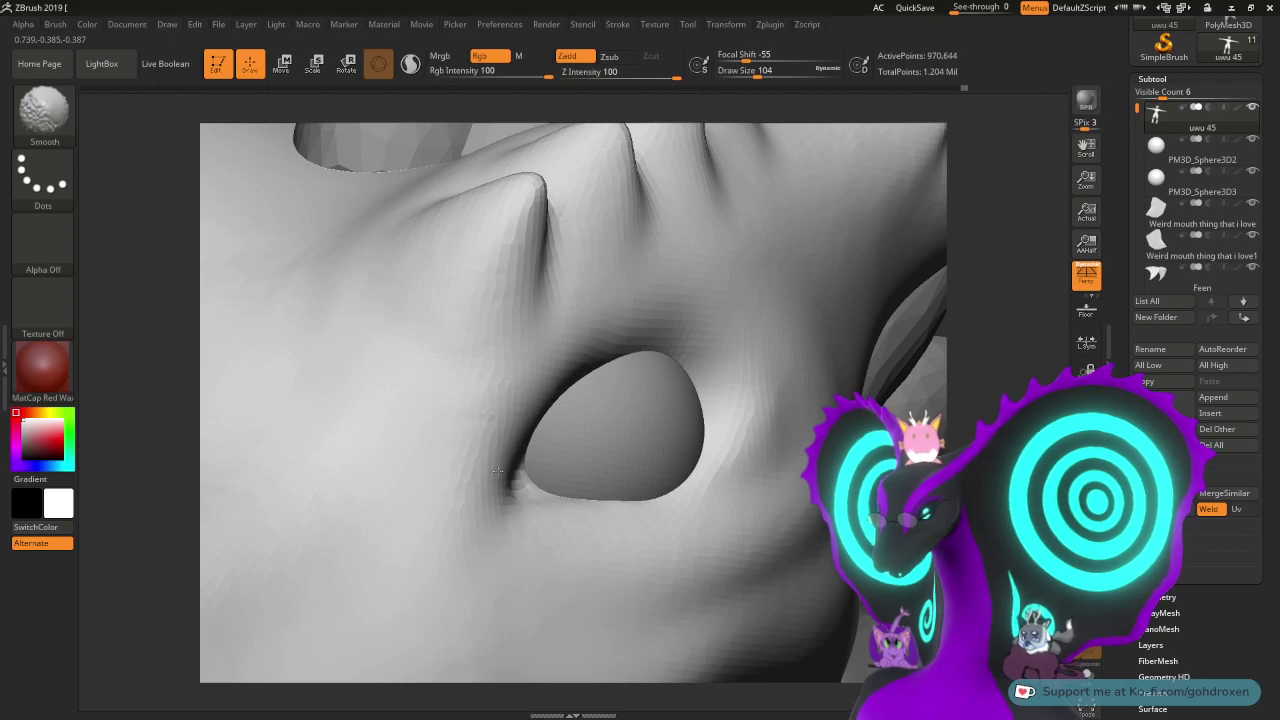
{"action": "left_click_drag", "start_coordinate": [990, 361], "coordinate": [1014, 371]}
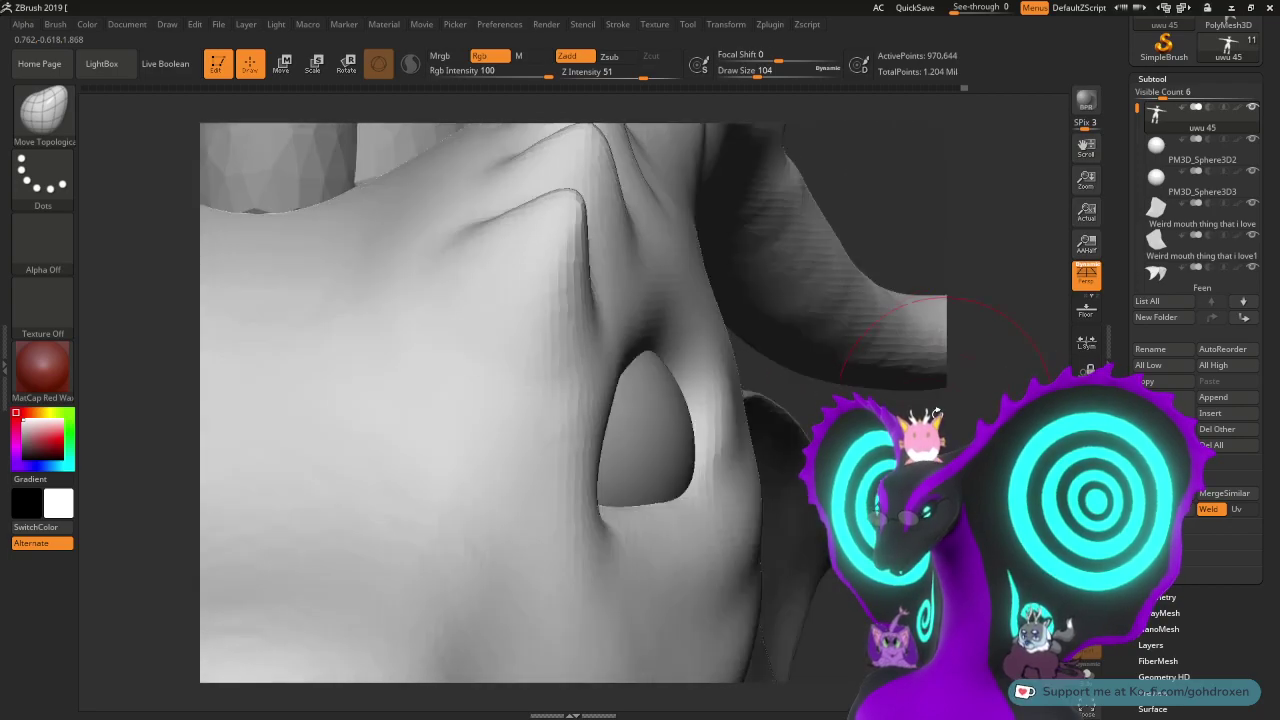
{"action": "mouse_move", "coordinate": [936, 412]}
{"action": "left_mouse_down"}
{"action": "mouse_move", "coordinate": [958, 366]}
{"action": "mouse_move", "coordinate": [928, 358]}
{"action": "mouse_move", "coordinate": [938, 400]}
{"action": "mouse_move", "coordinate": [998, 396]}
{"action": "mouse_move", "coordinate": [1000, 428]}
{"action": "mouse_move", "coordinate": [977, 448]}
{"action": "left_mouse_up"}
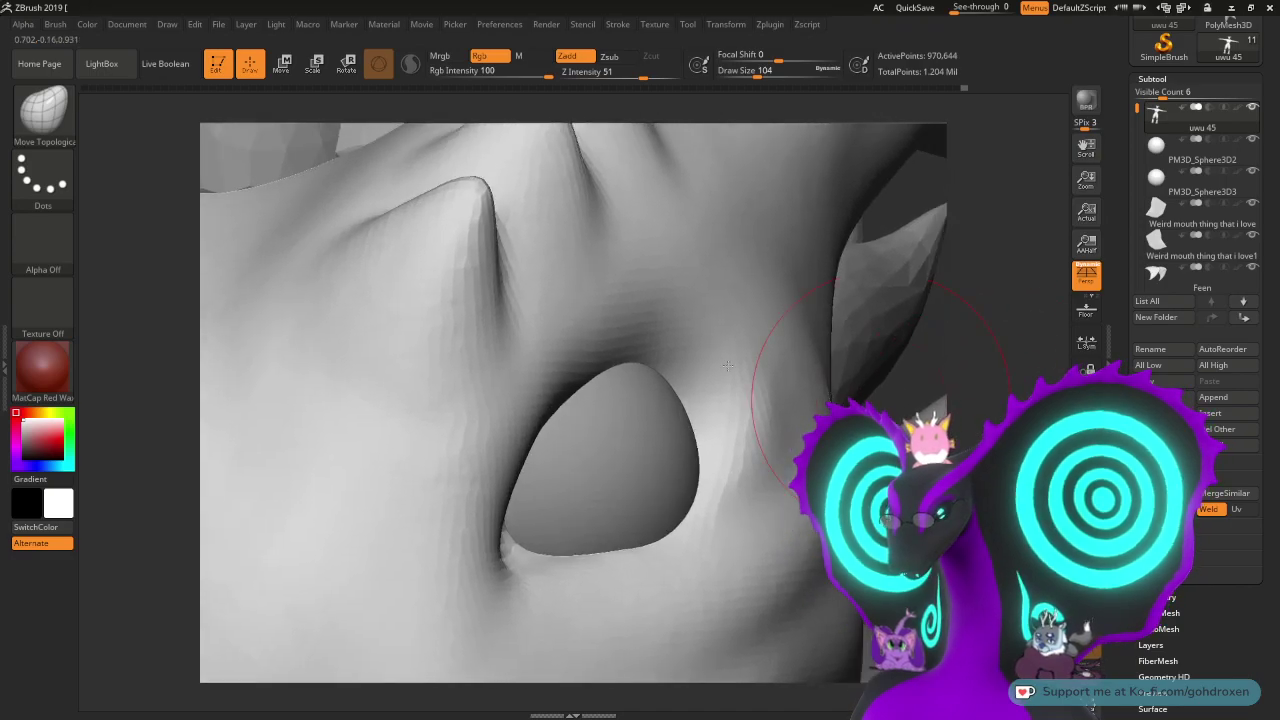
- Switch to the DamStandard brush and reduce its draw size to 27 for carving the eyelid
{"action": "left_click", "coordinate": [20, 115]}
{"action": "left_click", "coordinate": [300, 170]}
{"action": "key", "text": "space"}
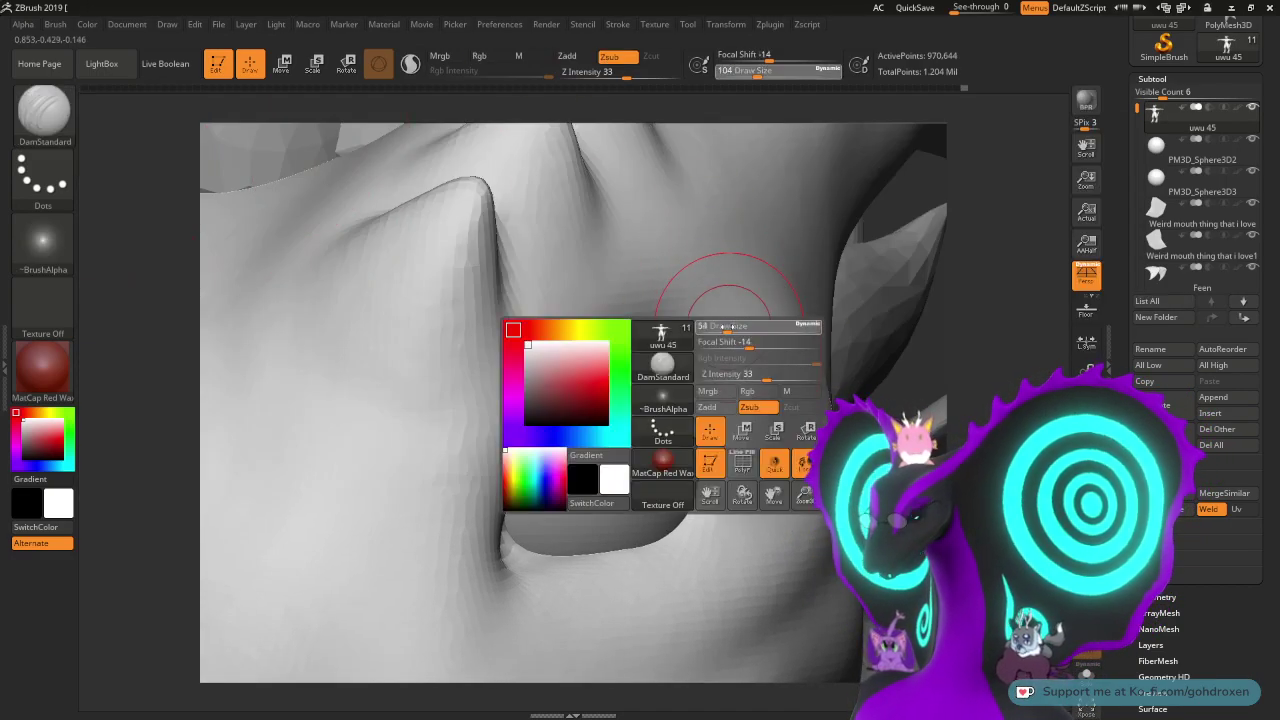
{"action": "left_click_drag", "start_coordinate": [721, 328], "coordinate": [718, 328]}
{"action": "mouse_move", "coordinate": [947, 364]}
{"action": "left_mouse_down"}
{"action": "mouse_move", "coordinate": [992, 397]}
{"action": "mouse_move", "coordinate": [948, 356]}
{"action": "left_mouse_up"}
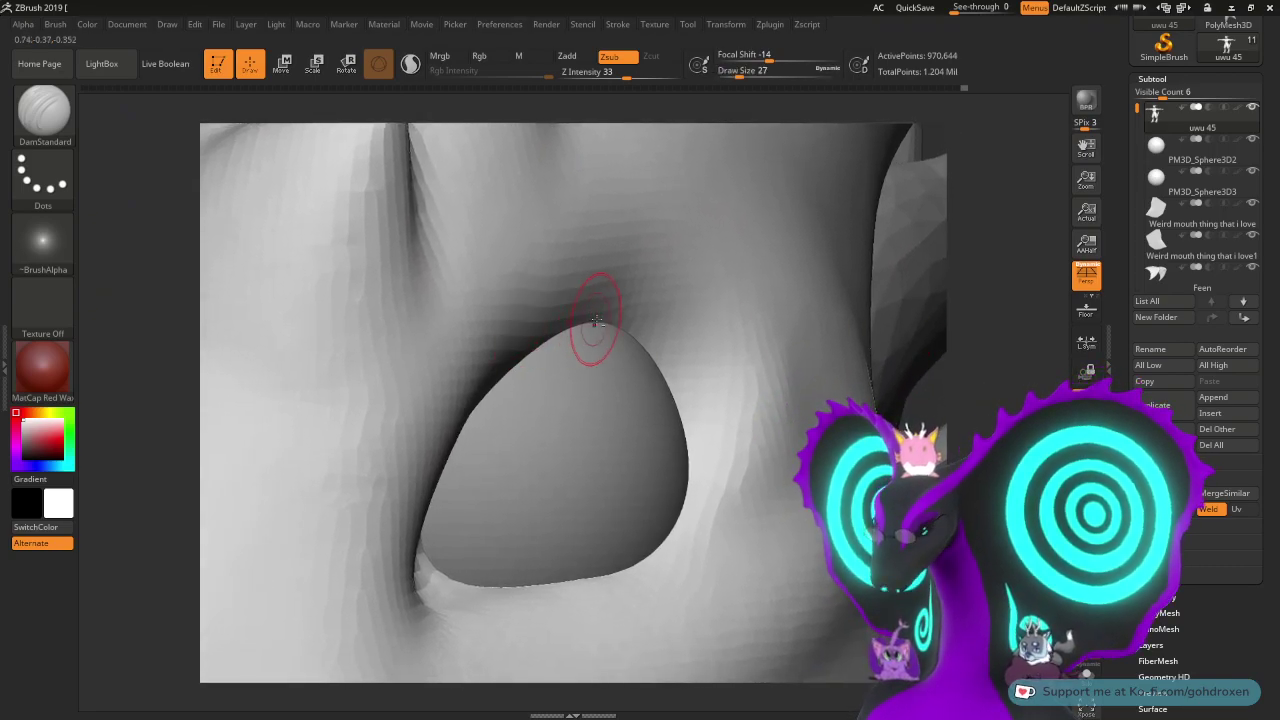
- Try to carve a crease along the upper eyelid edge, undoing both test strokes
{"action": "left_click_drag", "start_coordinate": [535, 342], "coordinate": [446, 458]}
{"action": "key", "text": "ctrl+z"}
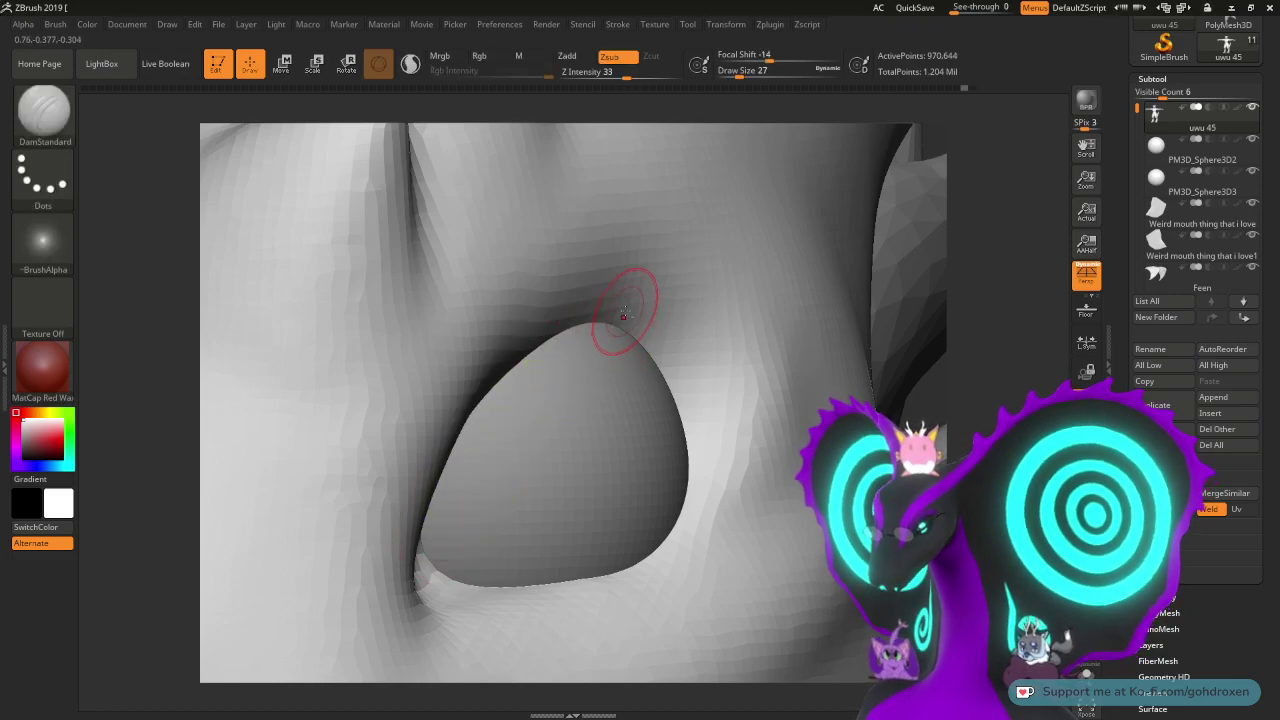
{"action": "mouse_move", "coordinate": [555, 325]}
{"action": "left_mouse_down"}
{"action": "mouse_move", "coordinate": [470, 405]}
{"action": "mouse_move", "coordinate": [425, 555]}
{"action": "left_mouse_up"}
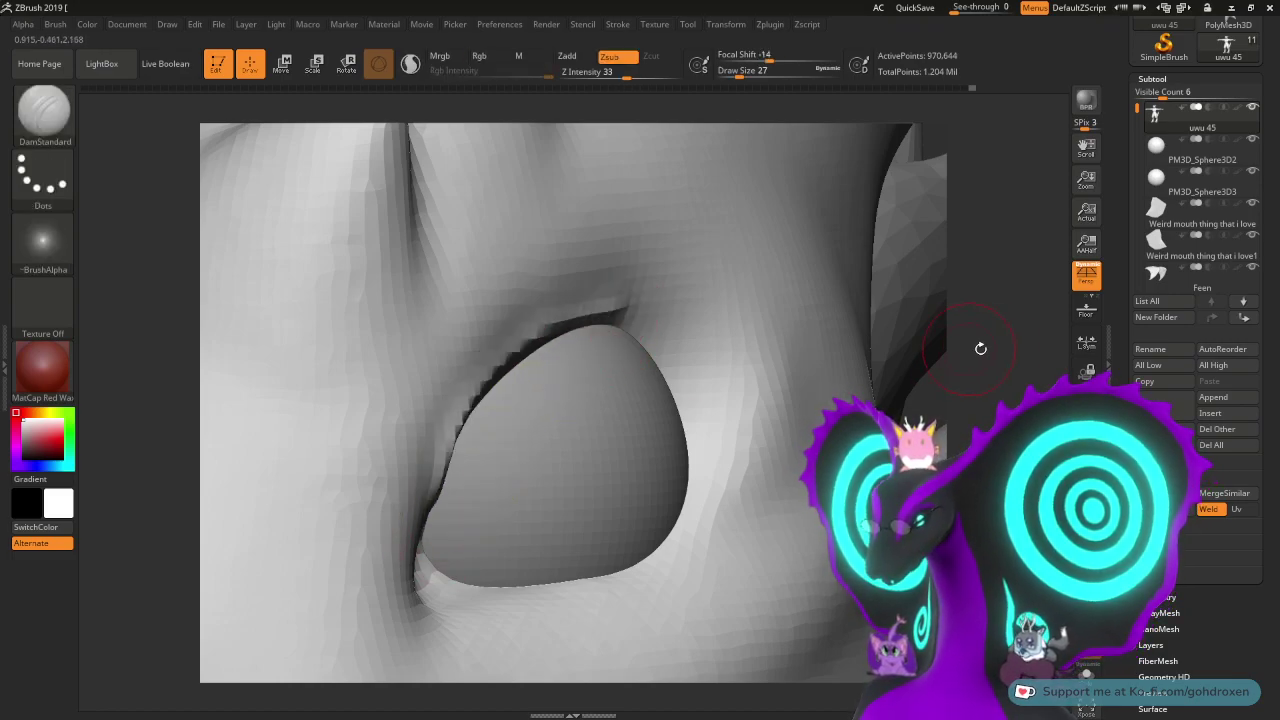
{"action": "left_click_drag", "start_coordinate": [981, 349], "coordinate": [950, 378]}
{"action": "key", "text": "ctrl+z"}
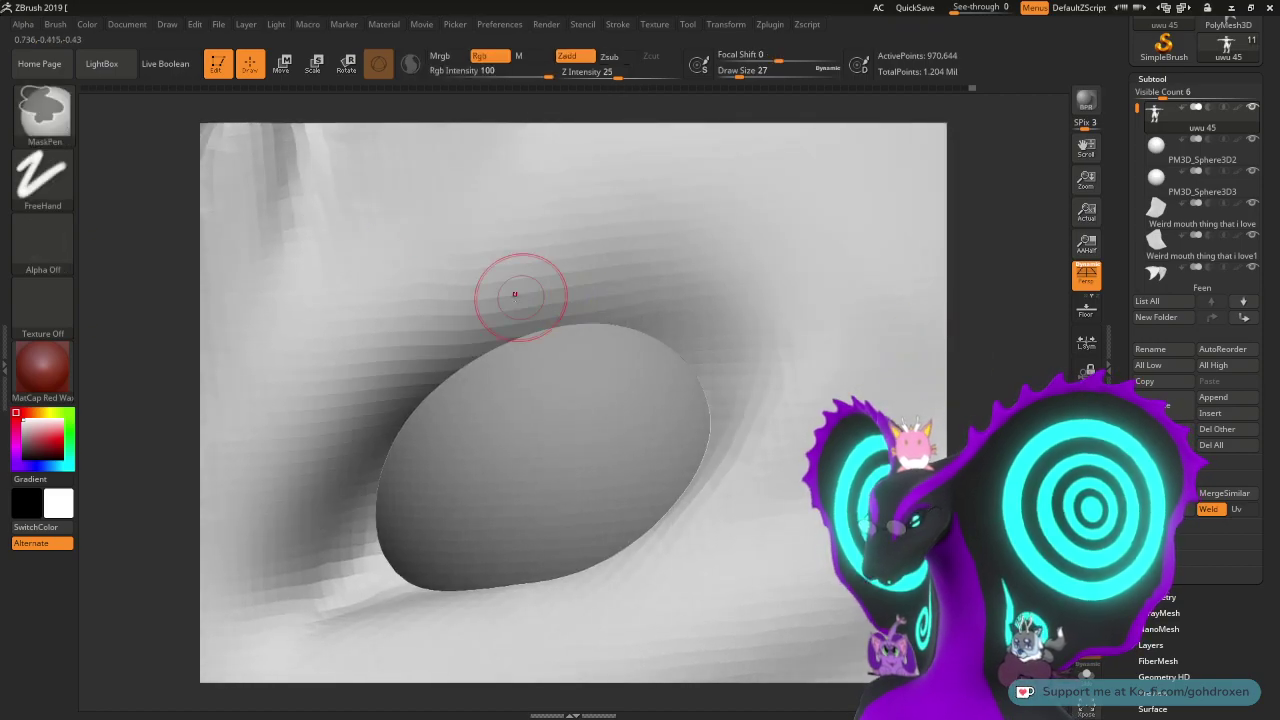
- Carve a deep DamStandard crease along the upper eyelid from the inner corner, extending past the outer corner of the eye
{"action": "mouse_move", "coordinate": [615, 316]}
{"action": "left_mouse_down"}
{"action": "mouse_move", "coordinate": [497, 337]}
{"action": "mouse_move", "coordinate": [422, 383]}
{"action": "mouse_move", "coordinate": [341, 500]}
{"action": "left_mouse_up"}
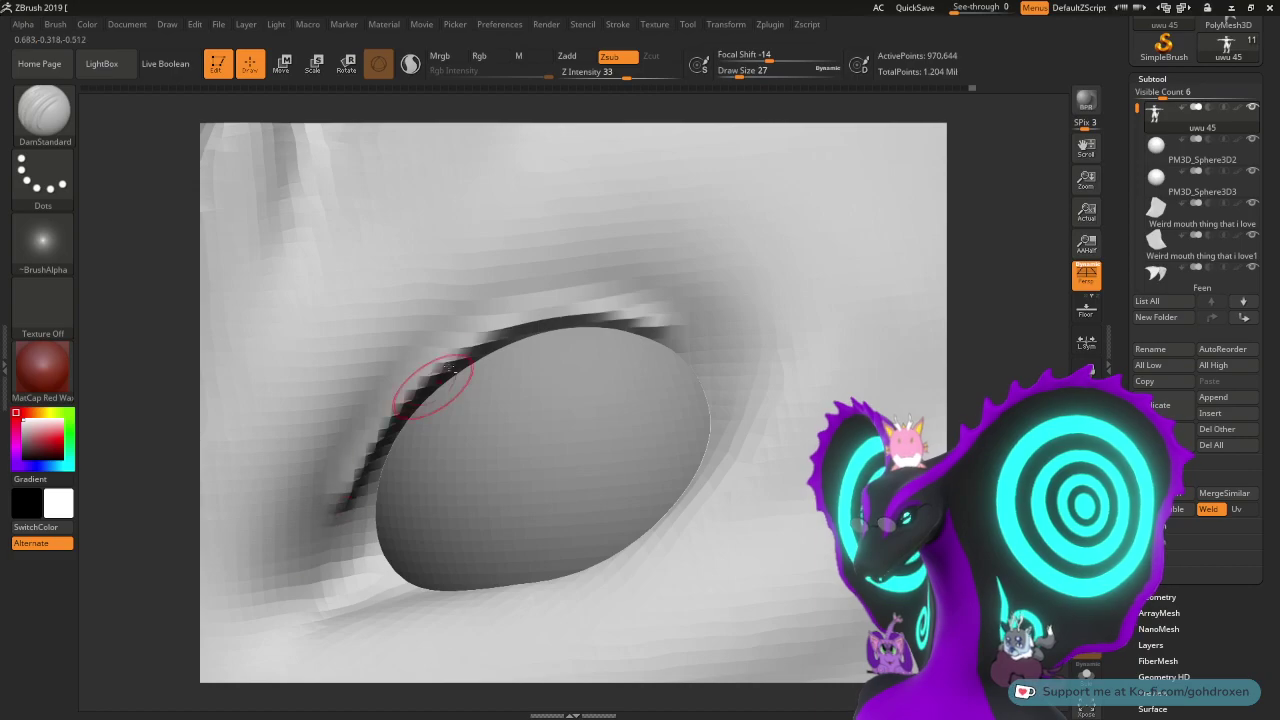
{"action": "mouse_move", "coordinate": [688, 341]}
{"action": "left_mouse_down"}
{"action": "mouse_move", "coordinate": [585, 315]}
{"action": "mouse_move", "coordinate": [670, 340]}
{"action": "left_mouse_up"}
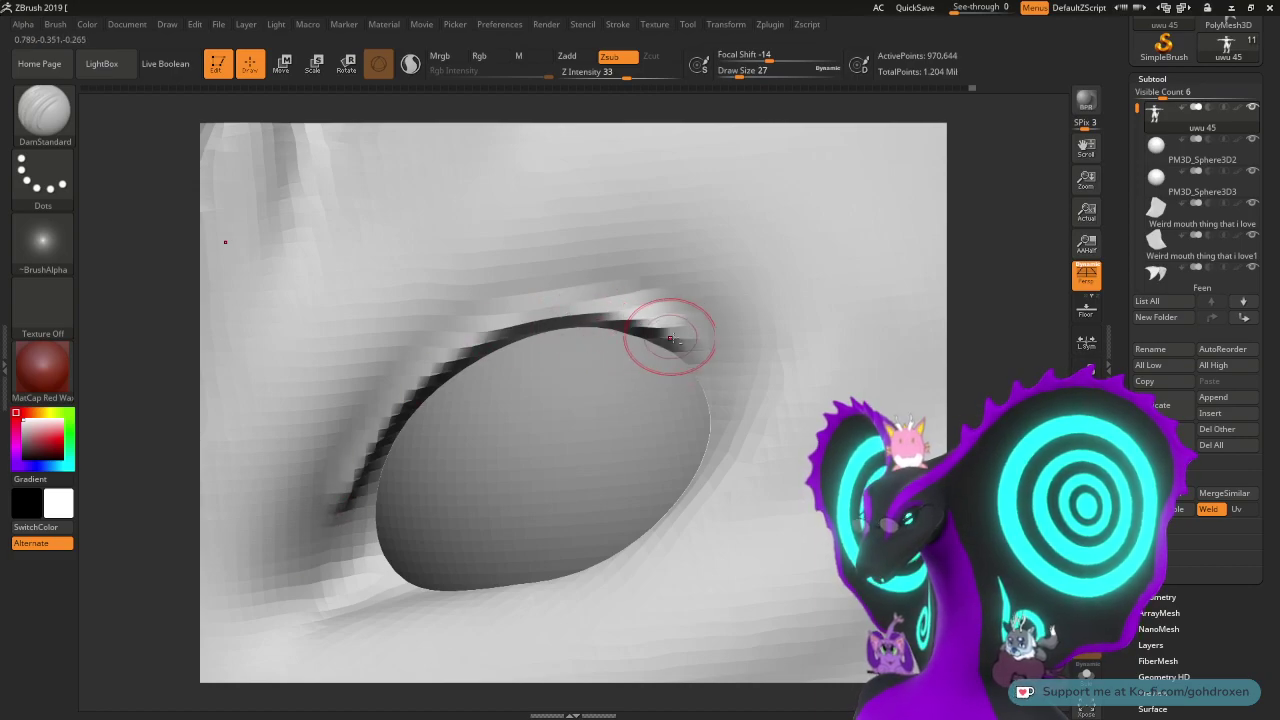
{"action": "mouse_move", "coordinate": [603, 317]}
{"action": "left_mouse_down"}
{"action": "mouse_move", "coordinate": [440, 370]}
{"action": "mouse_move", "coordinate": [376, 541]}
{"action": "left_mouse_up"}
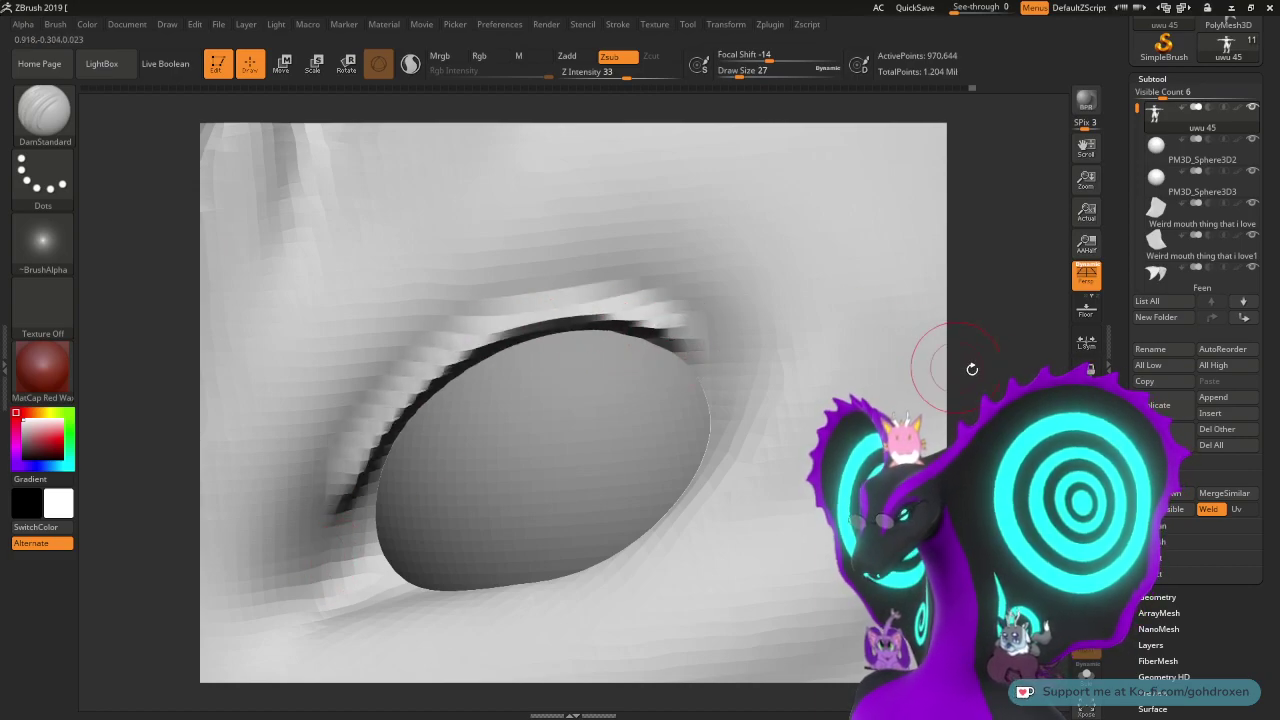
{"action": "left_click_drag", "start_coordinate": [972, 369], "coordinate": [915, 358]}
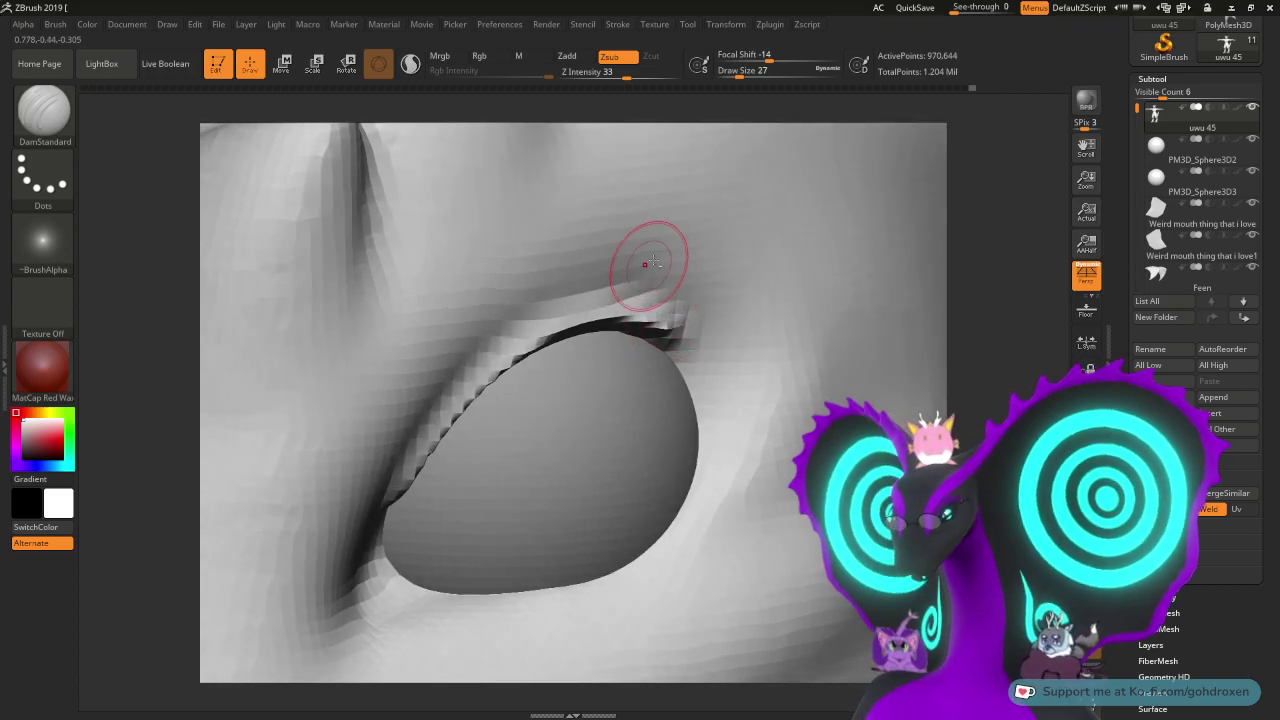
{"action": "mouse_move", "coordinate": [651, 303]}
{"action": "left_mouse_down"}
{"action": "mouse_move", "coordinate": [677, 332]}
{"action": "mouse_move", "coordinate": [716, 335]}
{"action": "mouse_move", "coordinate": [605, 322]}
{"action": "left_mouse_up"}
{"action": "left_click_drag", "start_coordinate": [749, 336], "coordinate": [560, 325]}
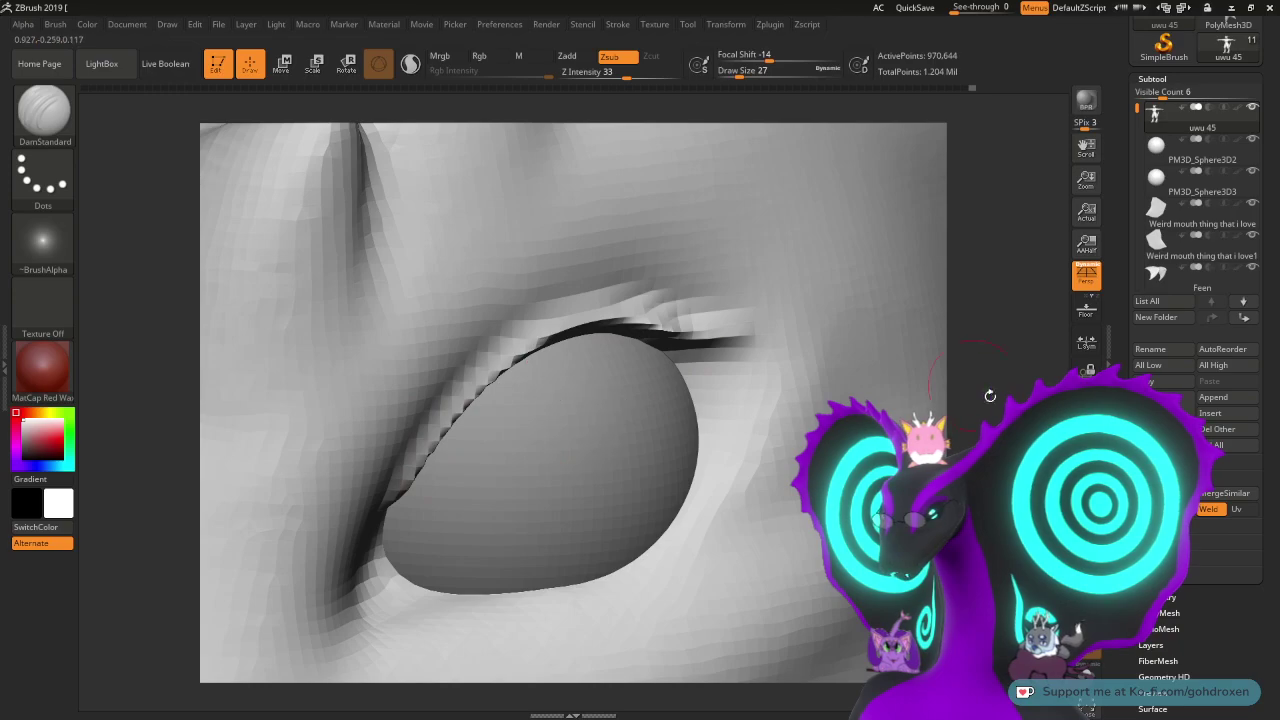
- Extend the upper eyelid crease down toward the inner corner of the eye and smooth the skin above it
{"action": "left_click_drag", "start_coordinate": [991, 394], "coordinate": [1028, 248], "text": "alt"}
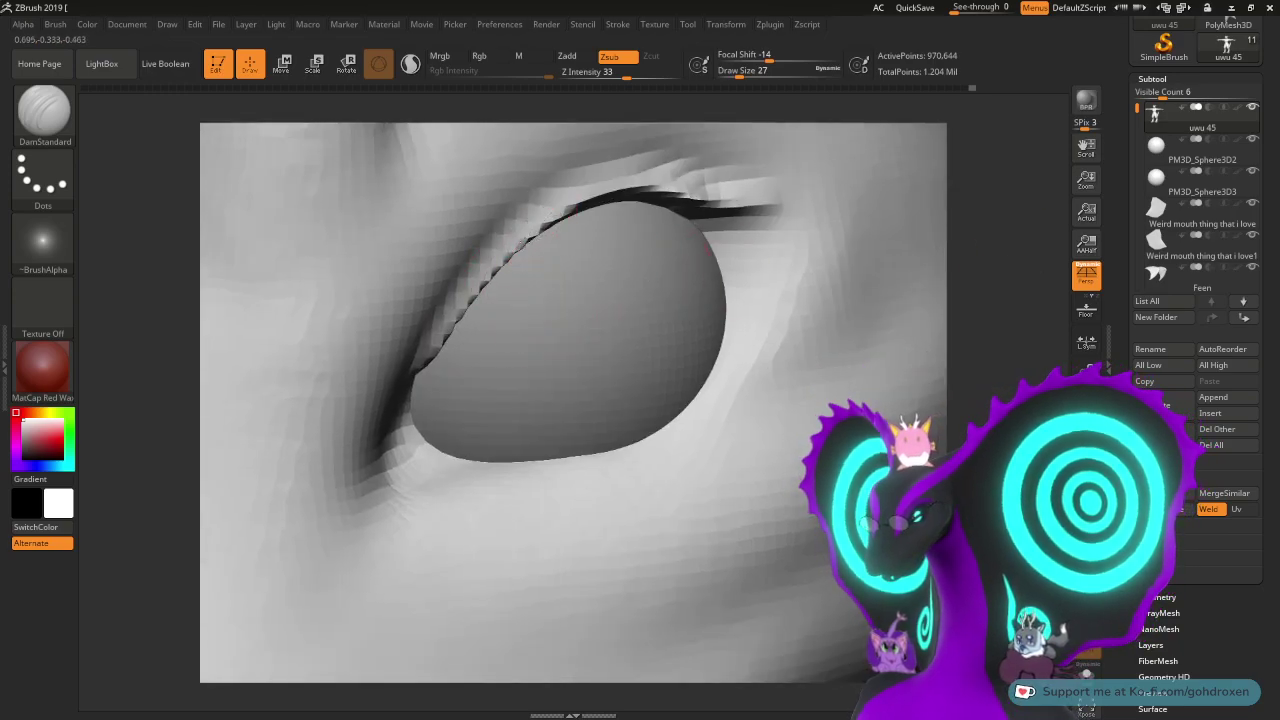
{"action": "left_click_drag", "start_coordinate": [447, 320], "coordinate": [390, 393]}
{"action": "left_click_drag", "start_coordinate": [982, 322], "coordinate": [1005, 275]}
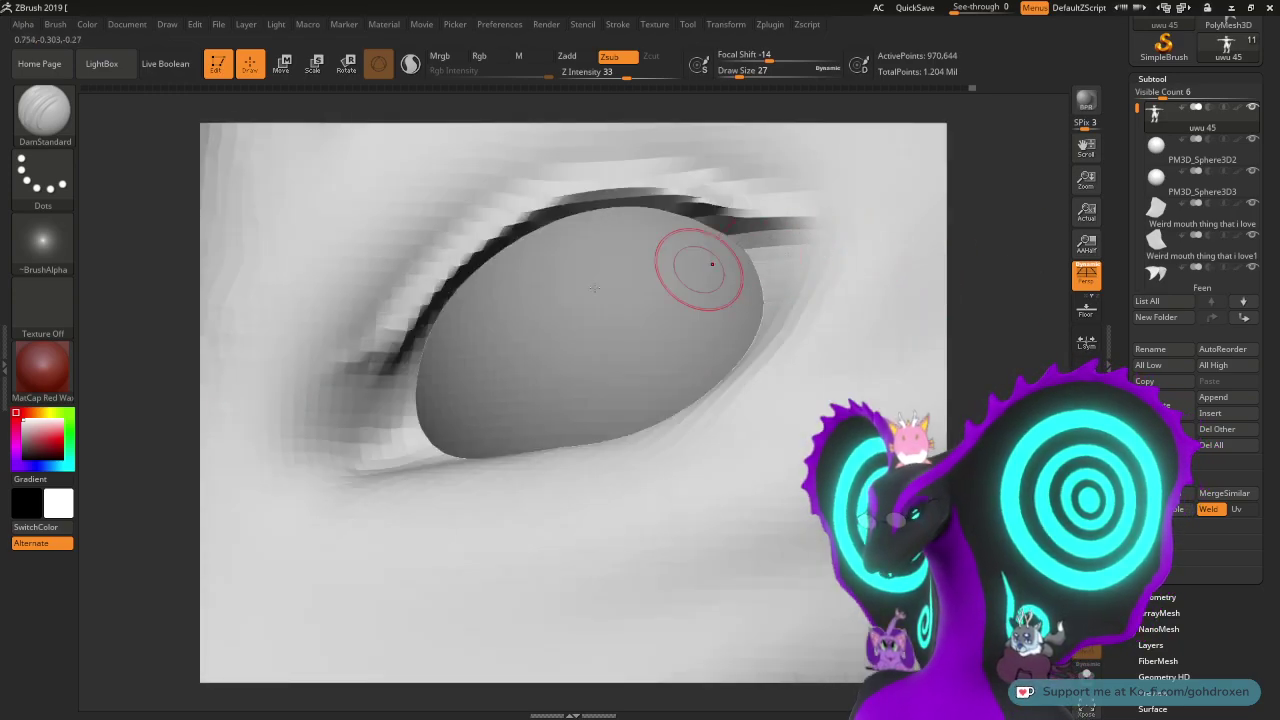
{"action": "mouse_move", "coordinate": [425, 305]}
{"action": "left_mouse_down"}
{"action": "mouse_move", "coordinate": [337, 402]}
{"action": "mouse_move", "coordinate": [335, 435]}
{"action": "mouse_move", "coordinate": [403, 270]}
{"action": "left_mouse_up"}
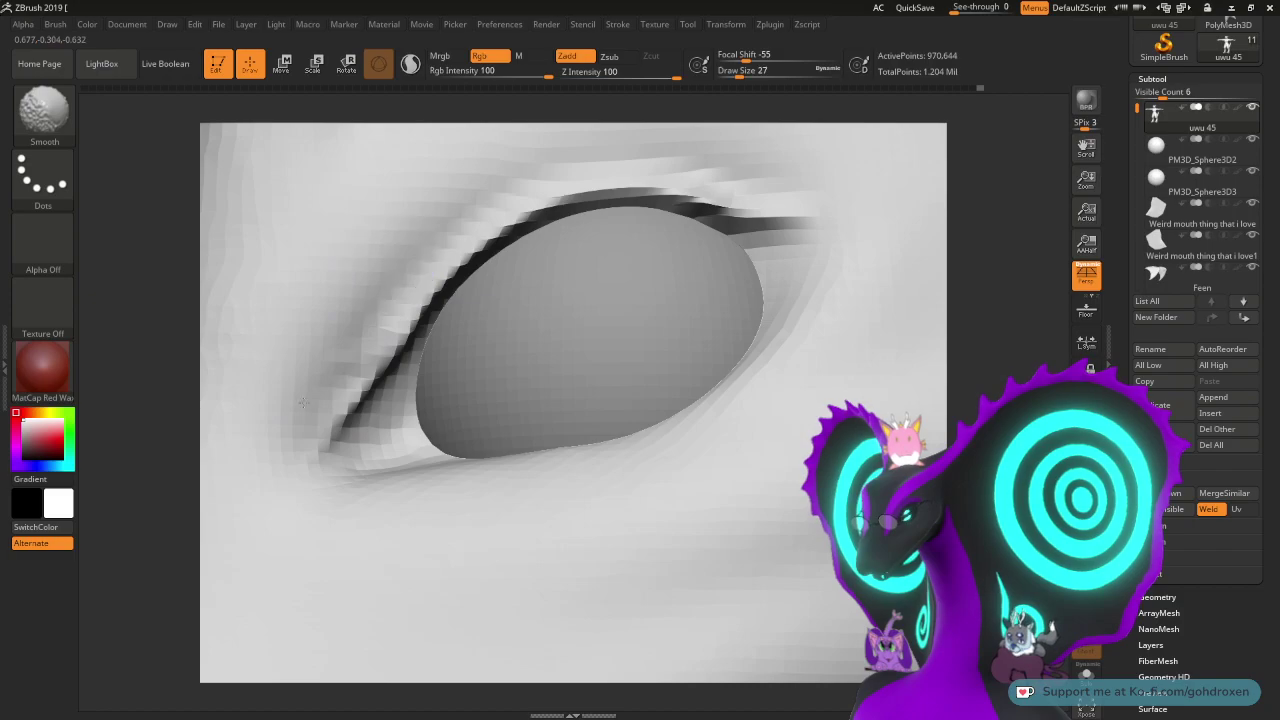
{"action": "left_click_drag", "start_coordinate": [1012, 344], "coordinate": [923, 462], "text": "alt"}
{"action": "mouse_move", "coordinate": [687, 306]}
{"action": "left_mouse_down", "text": "shift"}
{"action": "mouse_move", "coordinate": [650, 292]}
{"action": "mouse_move", "coordinate": [458, 284]}
{"action": "left_mouse_up", "text": "shift"}
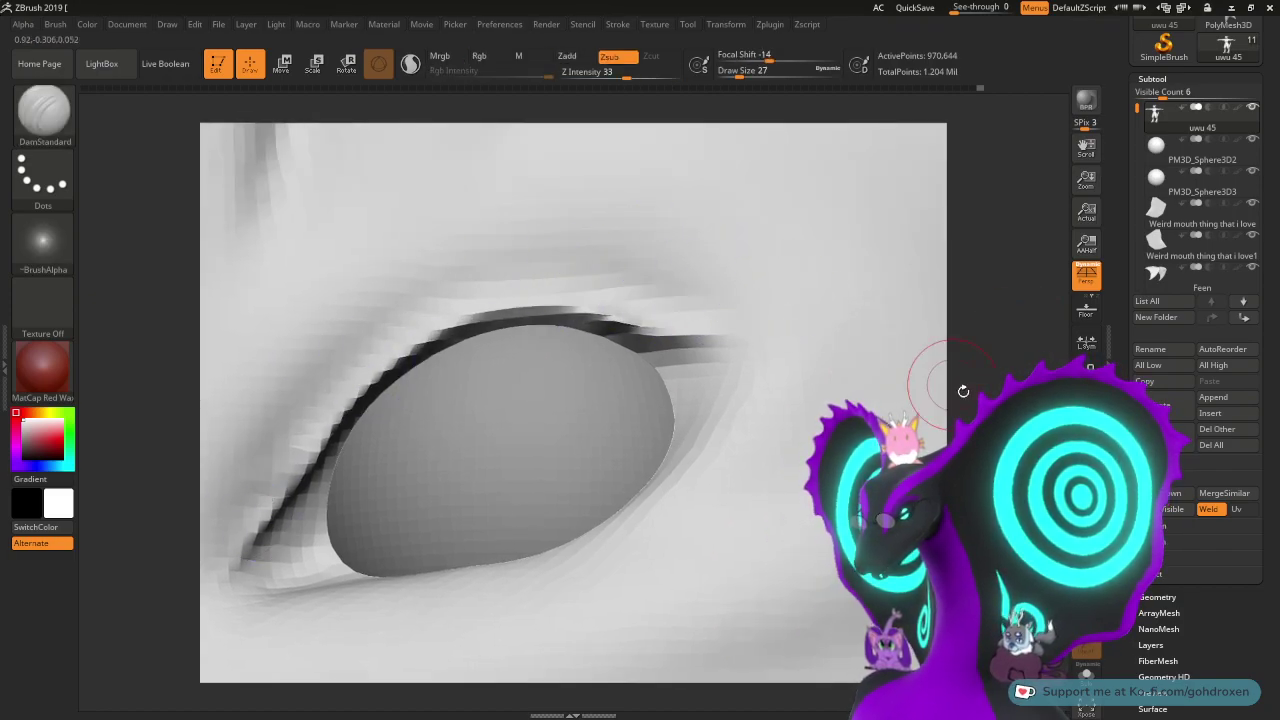
- Check the eye against the whole head, then smooth the upper eyelid crease at its outer tail and along its front edge
{"action": "mouse_move", "coordinate": [966, 391]}
{"action": "left_mouse_down", "text": "alt"}
{"action": "mouse_move", "coordinate": [994, 360]}
{"action": "mouse_move", "coordinate": [946, 189]}
{"action": "left_mouse_up", "text": "alt"}
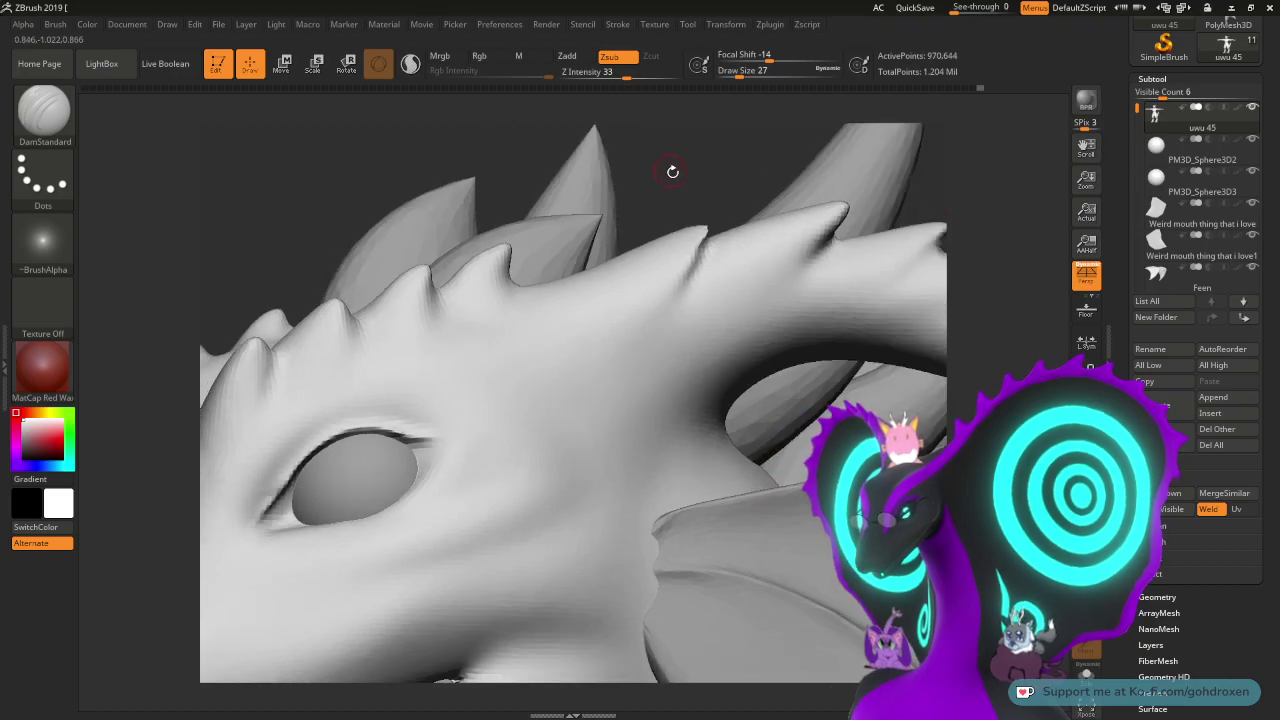
{"action": "left_click_drag", "start_coordinate": [673, 171], "coordinate": [662, 170]}
{"action": "mouse_move", "coordinate": [326, 190]}
{"action": "left_mouse_down"}
{"action": "mouse_move", "coordinate": [294, 267]}
{"action": "mouse_move", "coordinate": [330, 300]}
{"action": "mouse_move", "coordinate": [560, 310]}
{"action": "mouse_move", "coordinate": [350, 295]}
{"action": "left_mouse_up"}
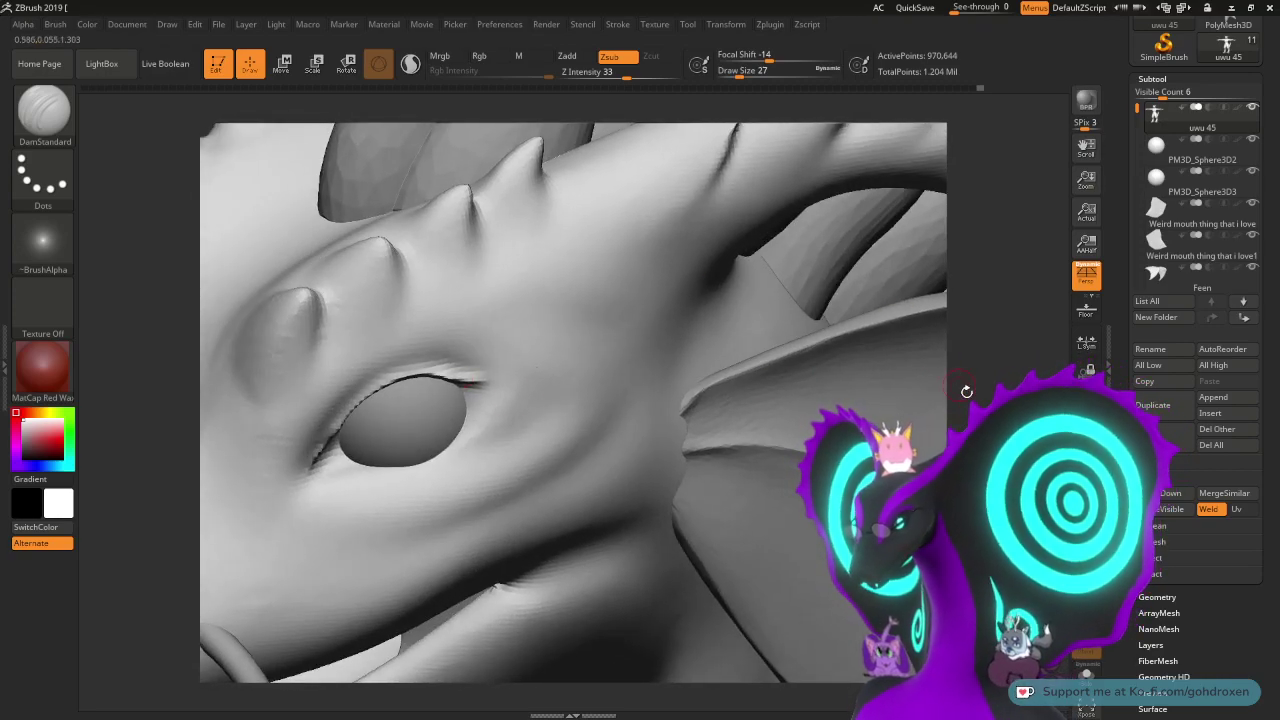
{"action": "right_click_drag", "start_coordinate": [468, 385], "coordinate": [655, 343], "text": "alt"}
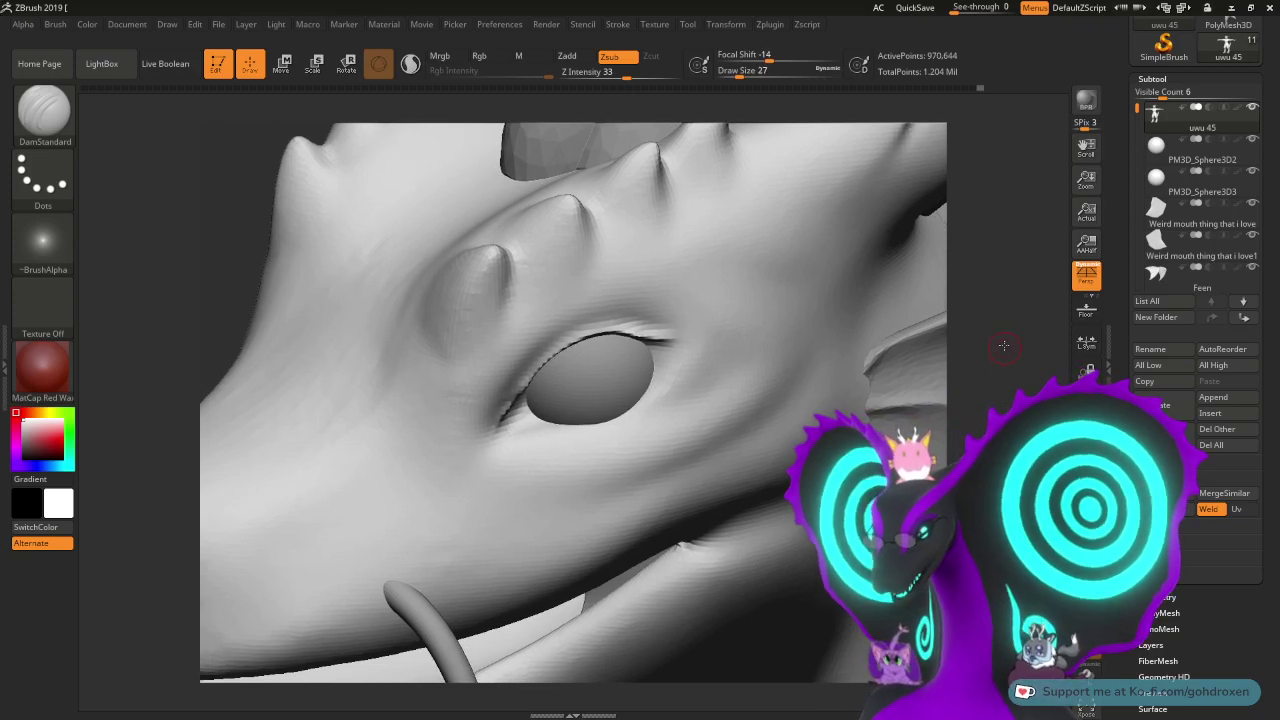
{"action": "right_click_drag", "start_coordinate": [1004, 346], "coordinate": [1000, 530], "text": "ctrl"}
{"action": "right_click_drag", "start_coordinate": [803, 232], "coordinate": [743, 325], "text": "alt"}
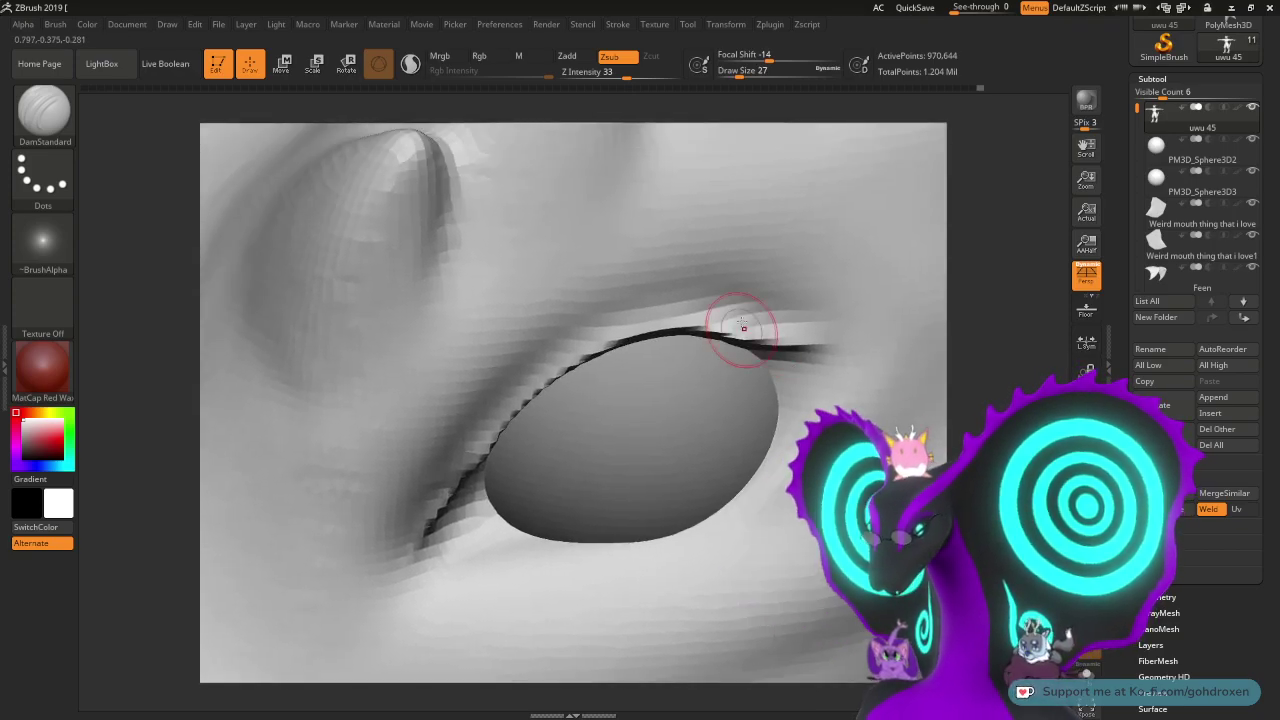
{"action": "key", "text": "shift"}
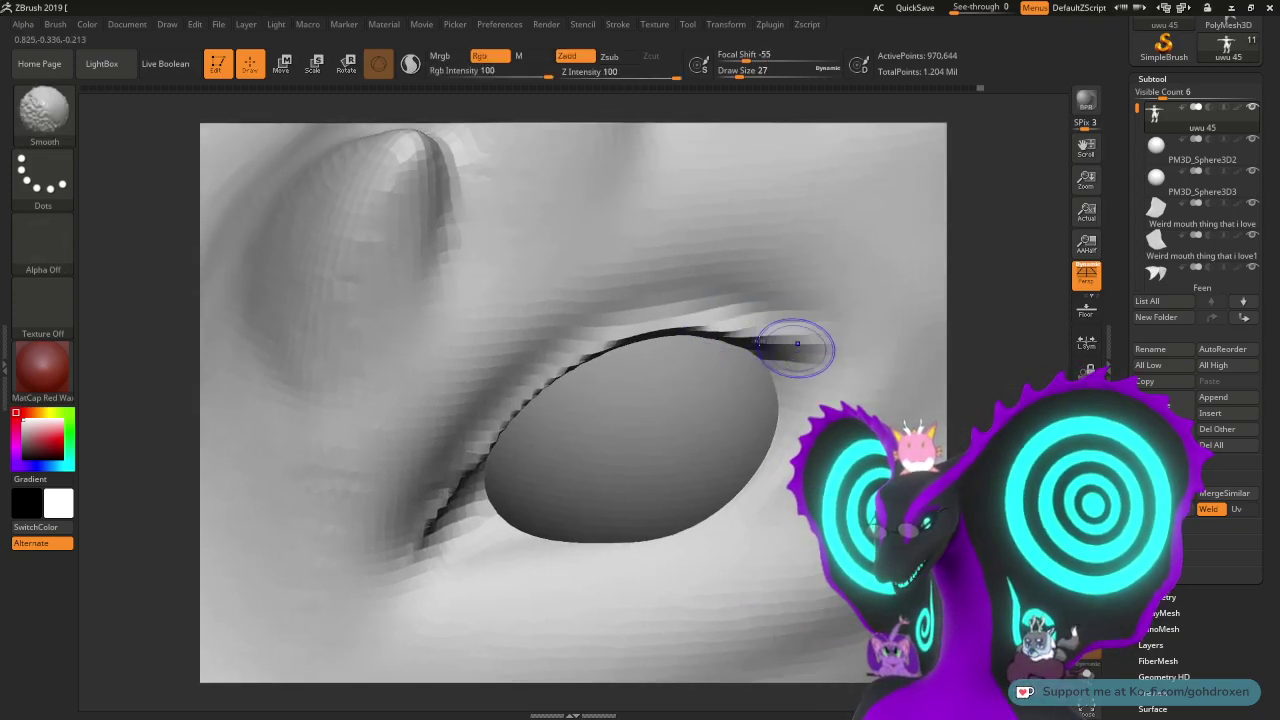
{"action": "mouse_move", "coordinate": [650, 335]}
{"action": "left_mouse_down", "text": "shift"}
{"action": "mouse_move", "coordinate": [557, 351]}
{"action": "mouse_move", "coordinate": [570, 368]}
{"action": "mouse_move", "coordinate": [496, 438]}
{"action": "mouse_move", "coordinate": [541, 405]}
{"action": "left_mouse_up", "text": "shift"}
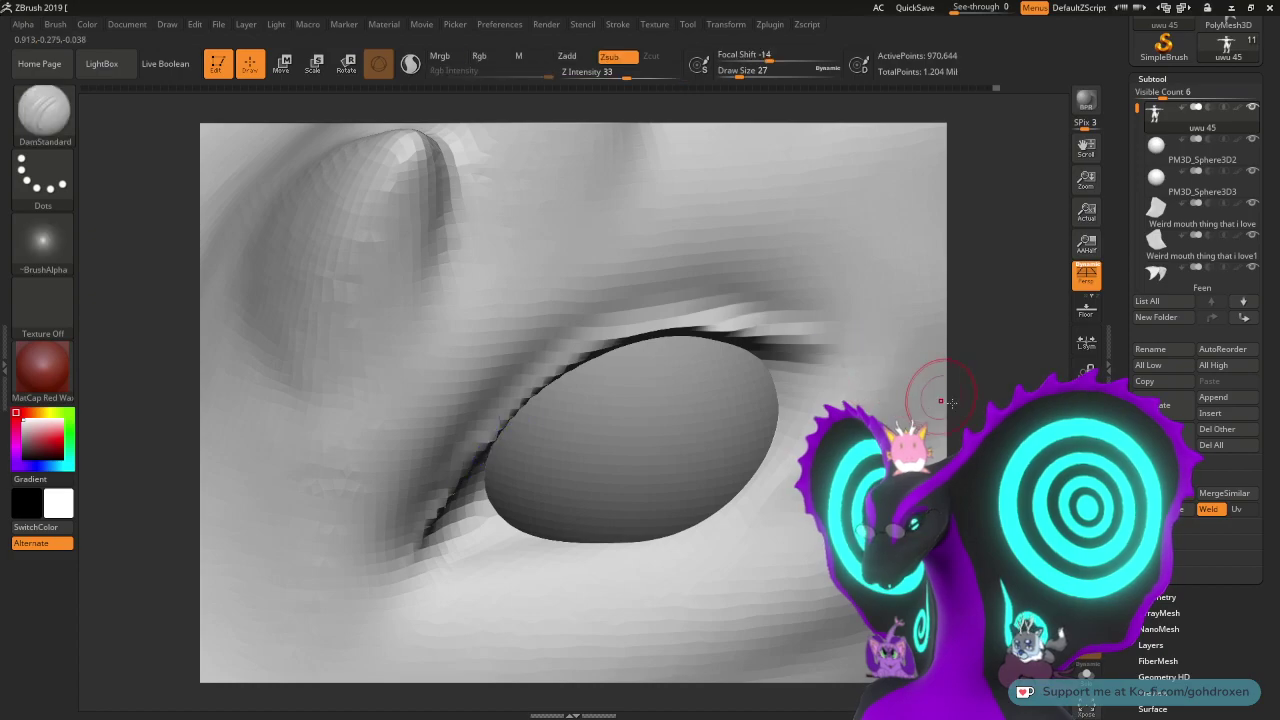
{"action": "left_click_drag", "start_coordinate": [1000, 382], "coordinate": [905, 390]}
{"action": "key", "text": "shift"}
{"action": "left_click_drag", "start_coordinate": [470, 386], "coordinate": [471, 438], "text": "shift"}
- Recarve the upper eyelid crease with DamStandard down to the inner corner and touch up its outer end
{"action": "mouse_move", "coordinate": [980, 520]}
{"action": "left_mouse_down"}
{"action": "mouse_move", "coordinate": [1045, 525]}
{"action": "mouse_move", "coordinate": [975, 515]}
{"action": "mouse_move", "coordinate": [1060, 500]}
{"action": "left_mouse_up"}
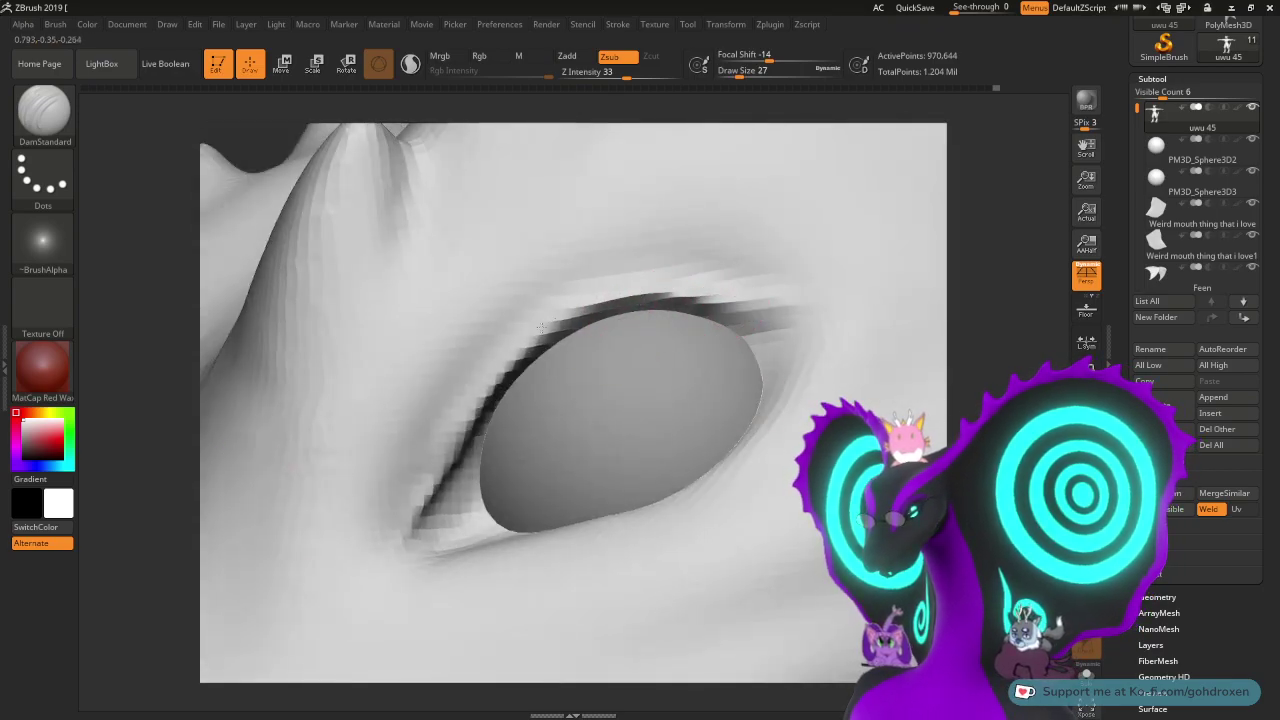
{"action": "left_click_drag", "start_coordinate": [468, 414], "coordinate": [370, 579]}
{"action": "mouse_move", "coordinate": [970, 385]}
{"action": "left_mouse_down"}
{"action": "mouse_move", "coordinate": [1054, 416]}
{"action": "mouse_move", "coordinate": [985, 435]}
{"action": "mouse_move", "coordinate": [1040, 400]}
{"action": "mouse_move", "coordinate": [985, 350]}
{"action": "left_mouse_up"}
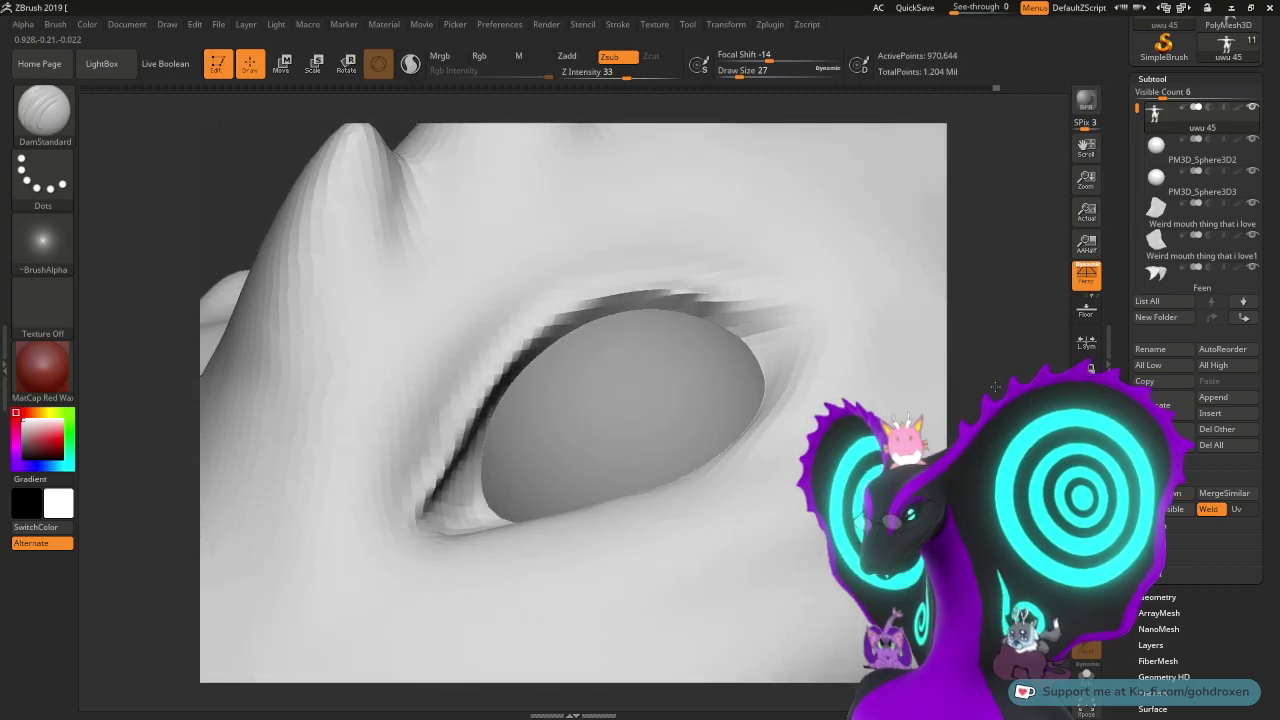
{"action": "left_click_drag", "start_coordinate": [721, 302], "coordinate": [716, 299]}
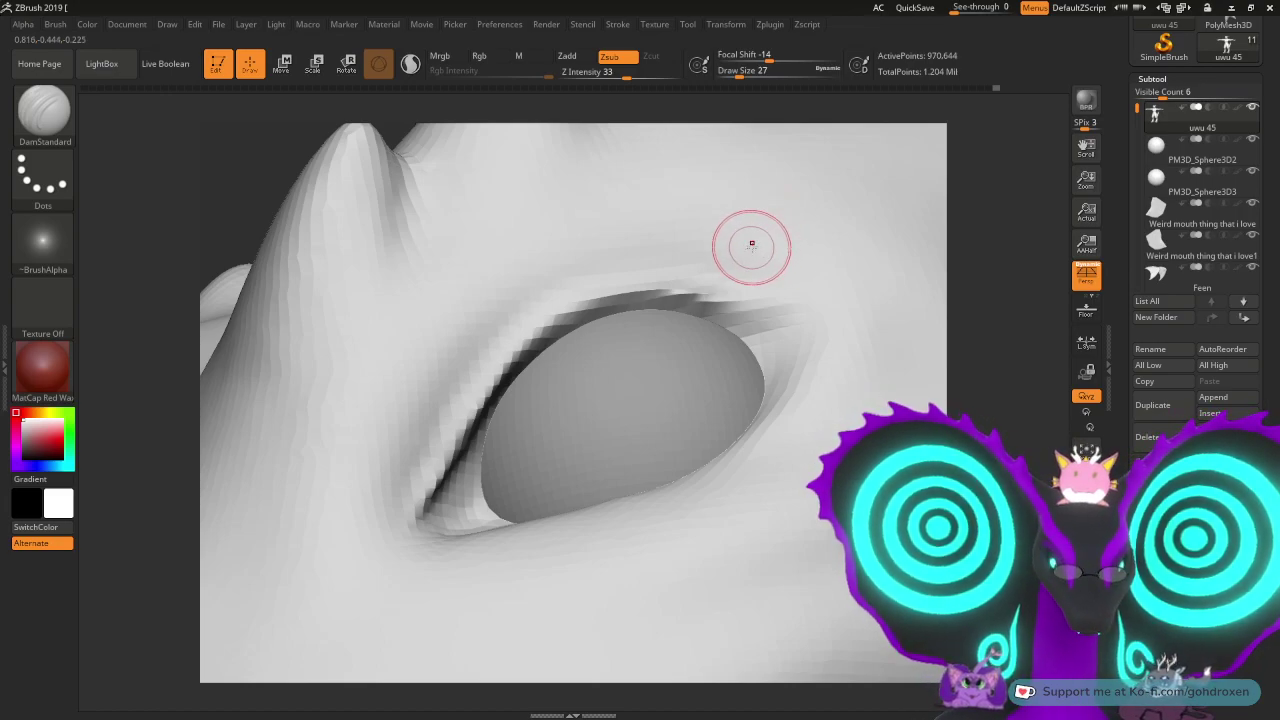
- Build up a raised fold above the upper eyelid with ClayBuildup at draw size 51, curving down to the inner corner
{"action": "left_click", "coordinate": [43, 110]}
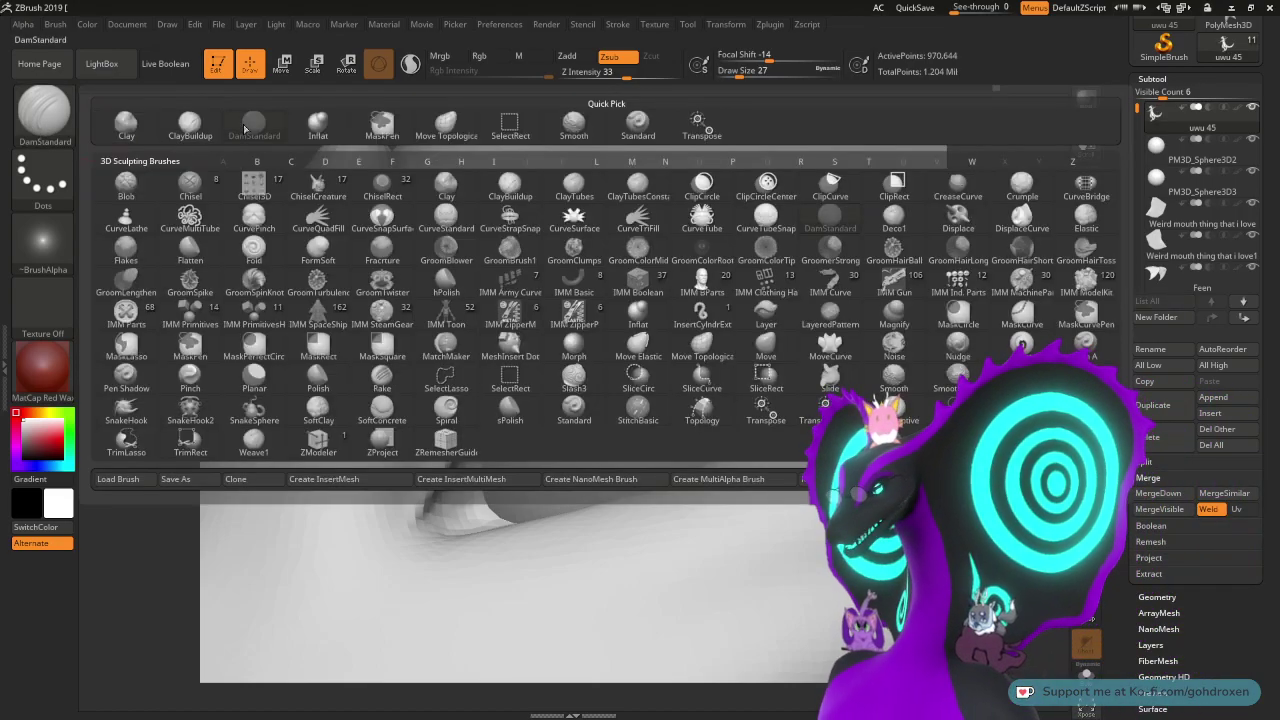
{"action": "left_click", "coordinate": [214, 122]}
{"action": "key", "text": "space"}
{"action": "left_click_drag", "start_coordinate": [617, 247], "coordinate": [623, 247]}
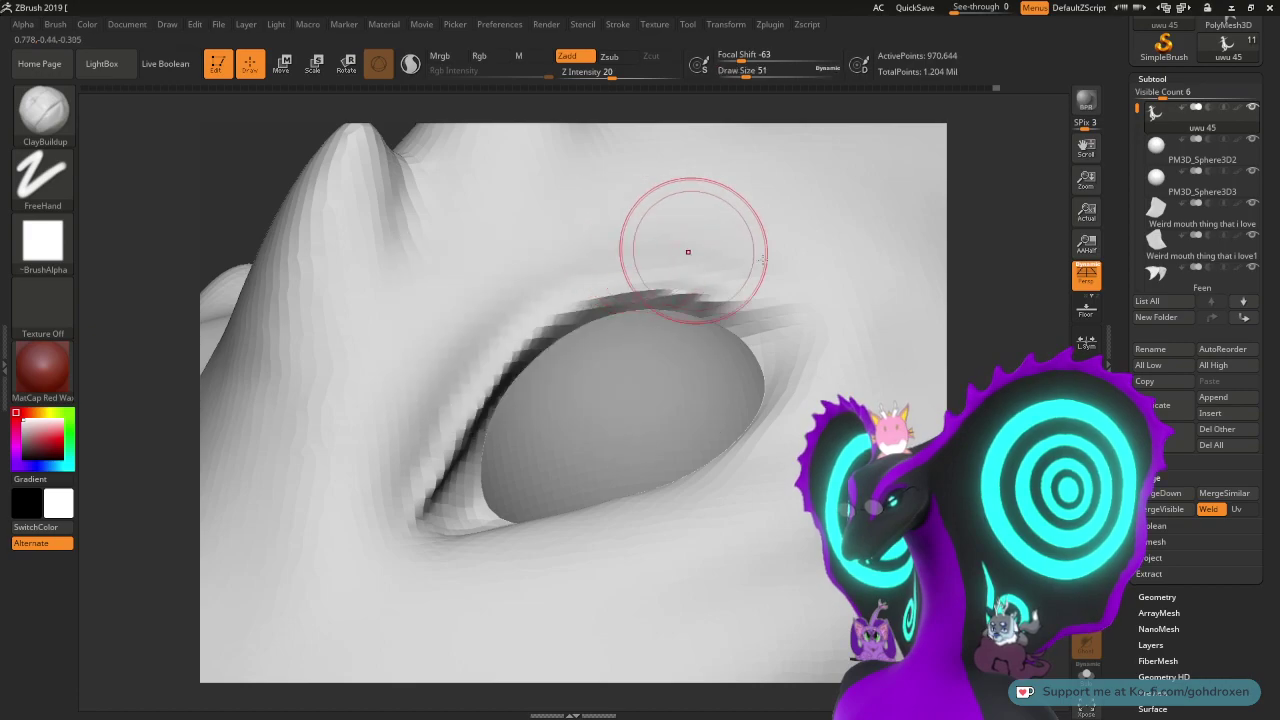
{"action": "mouse_move", "coordinate": [1014, 362]}
{"action": "left_mouse_down", "text": "alt"}
{"action": "mouse_move", "coordinate": [990, 412]}
{"action": "mouse_move", "coordinate": [1022, 428]}
{"action": "left_mouse_up", "text": "alt"}
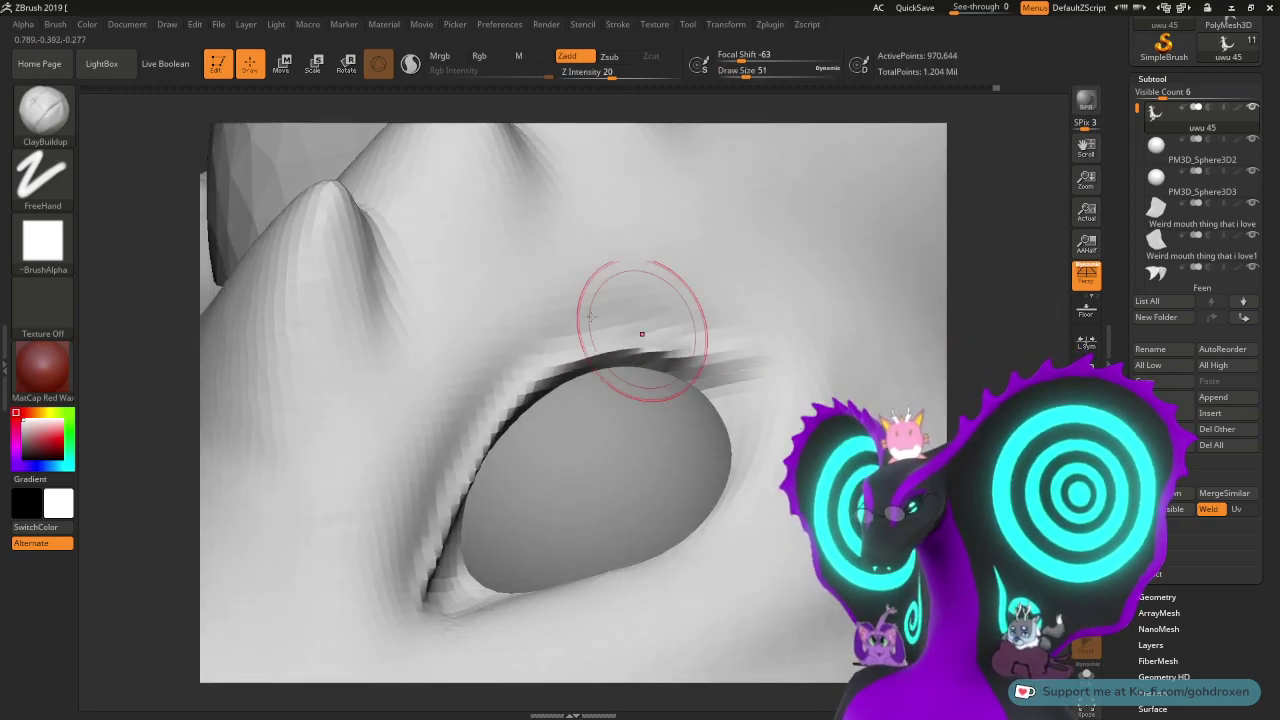
{"action": "mouse_move", "coordinate": [607, 268]}
{"action": "left_mouse_down"}
{"action": "mouse_move", "coordinate": [695, 271]}
{"action": "mouse_move", "coordinate": [590, 296]}
{"action": "mouse_move", "coordinate": [706, 296]}
{"action": "mouse_move", "coordinate": [570, 298]}
{"action": "mouse_move", "coordinate": [486, 329]}
{"action": "mouse_move", "coordinate": [385, 457]}
{"action": "left_mouse_up"}
{"action": "mouse_move", "coordinate": [375, 566]}
{"action": "left_mouse_down"}
{"action": "mouse_move", "coordinate": [415, 455]}
{"action": "mouse_move", "coordinate": [390, 568]}
{"action": "left_mouse_up"}
{"action": "mouse_move", "coordinate": [445, 403]}
{"action": "left_mouse_down"}
{"action": "mouse_move", "coordinate": [520, 335]}
{"action": "mouse_move", "coordinate": [580, 318]}
{"action": "left_mouse_up"}
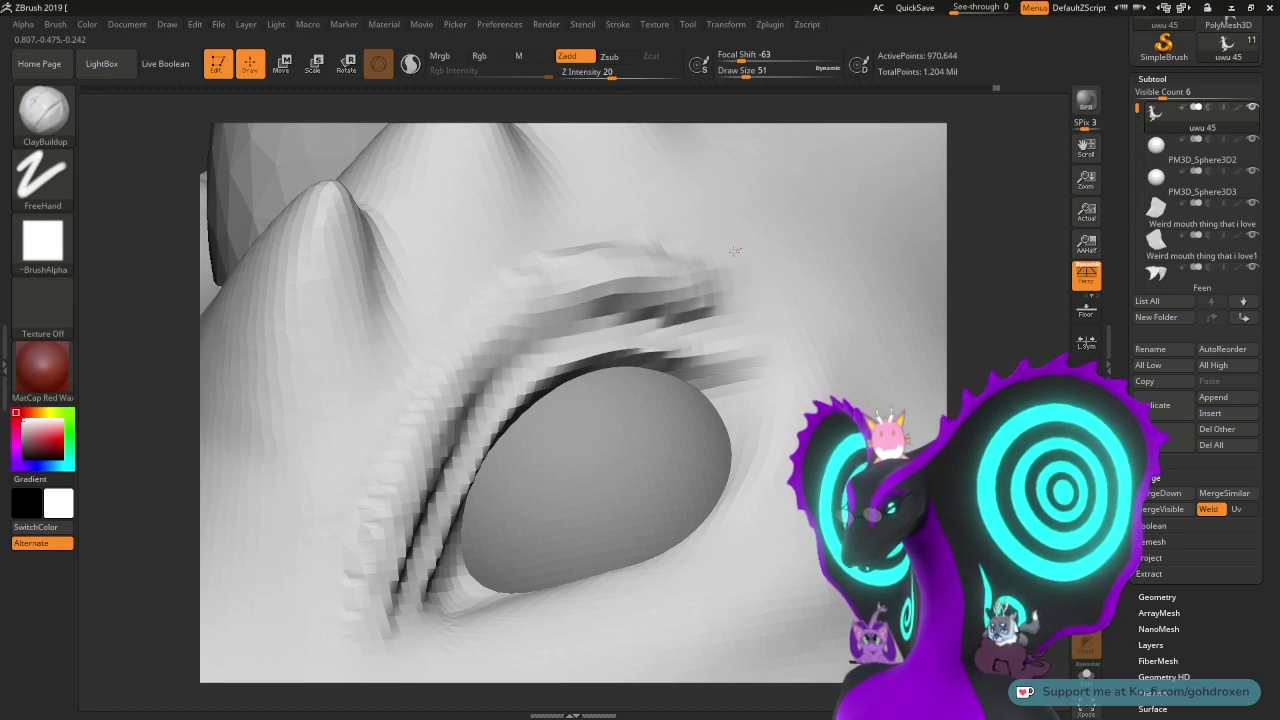
- Extend the raised fold toward the outer corner of the eye and fill in its upper edge down to the inner end
{"action": "left_click_drag", "start_coordinate": [1017, 351], "coordinate": [992, 421], "text": "alt"}
{"action": "left_click_drag", "start_coordinate": [748, 337], "coordinate": [634, 329]}
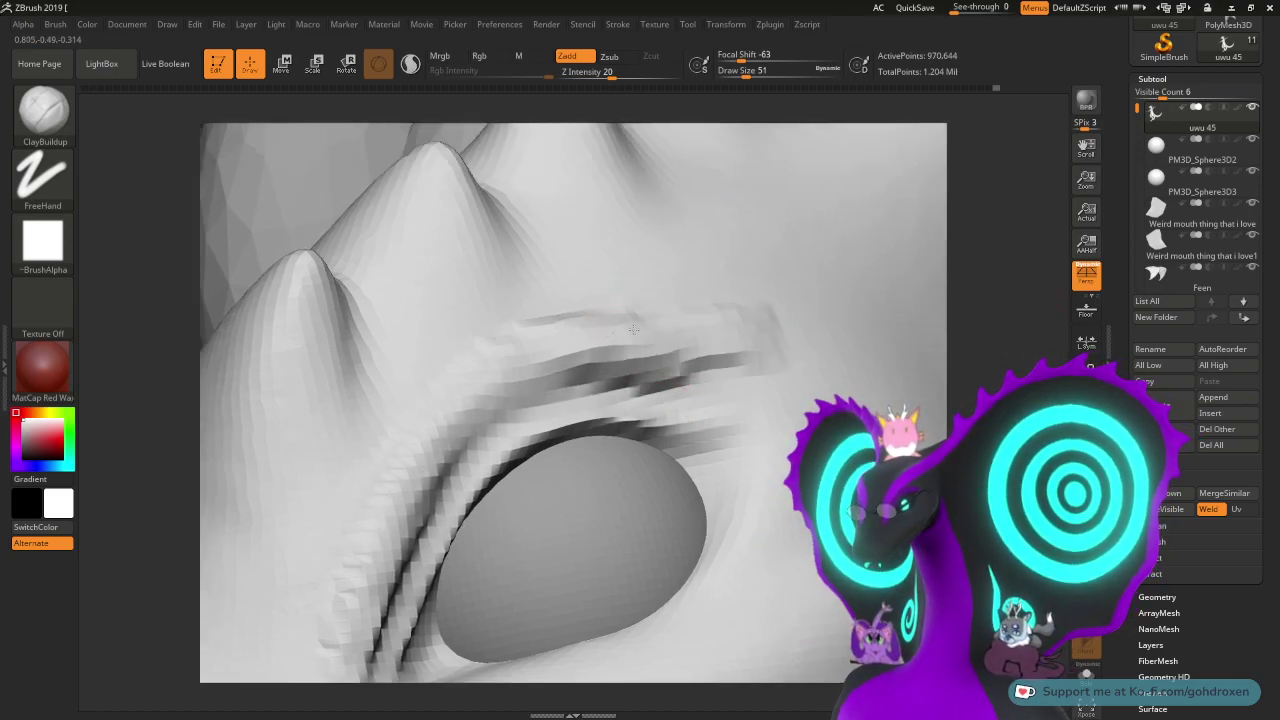
{"action": "mouse_move", "coordinate": [726, 331]}
{"action": "left_mouse_down"}
{"action": "mouse_move", "coordinate": [640, 352]}
{"action": "mouse_move", "coordinate": [656, 347]}
{"action": "left_mouse_up"}
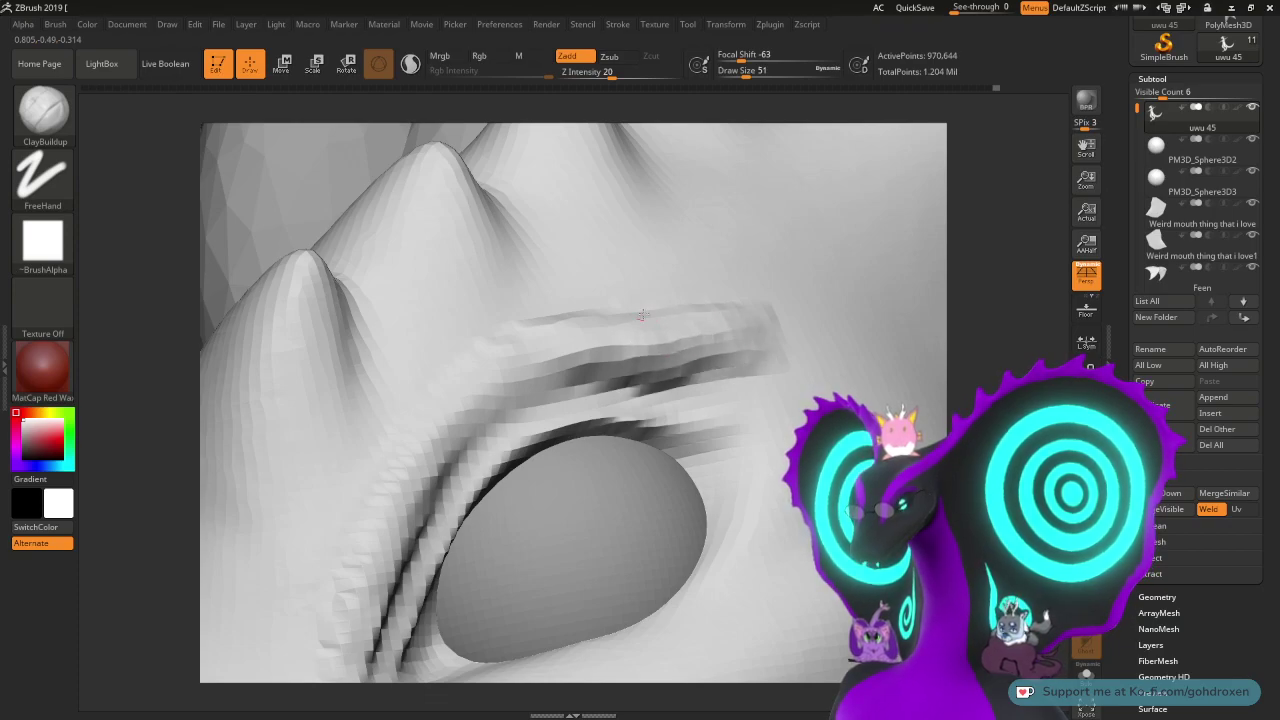
{"action": "left_click_drag", "start_coordinate": [581, 304], "coordinate": [451, 389]}
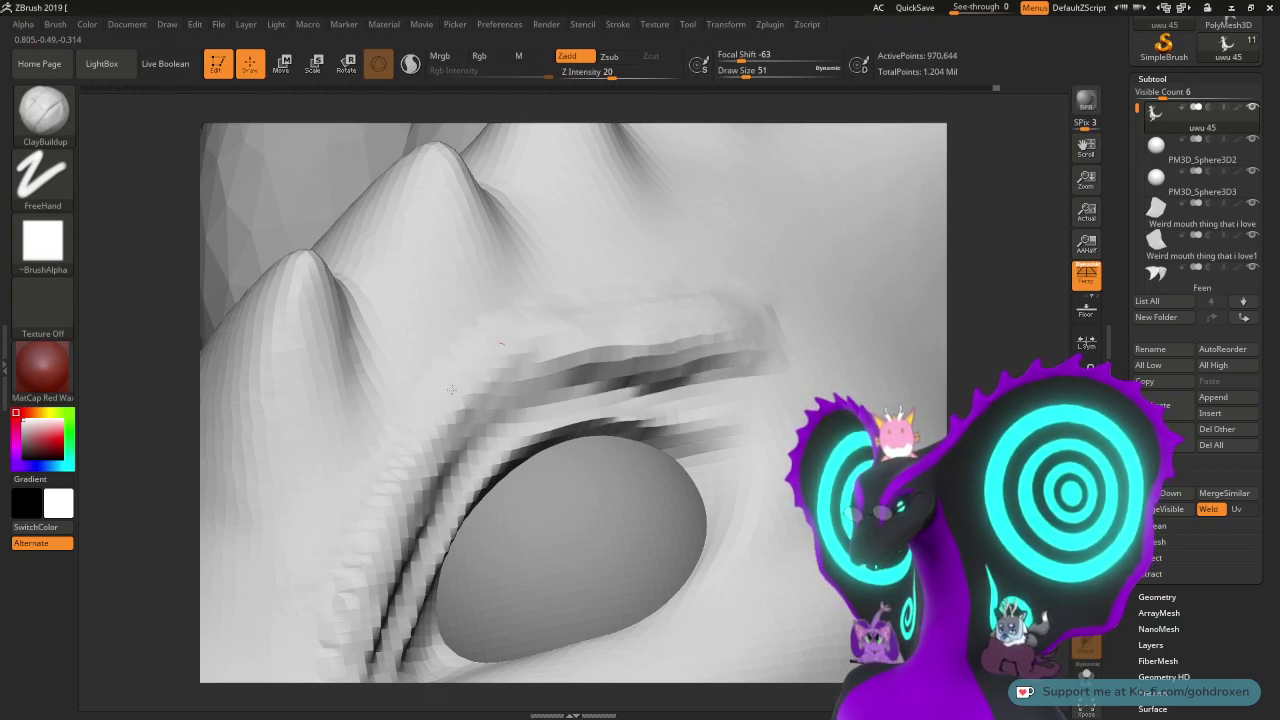
{"action": "left_click_drag", "start_coordinate": [347, 568], "coordinate": [324, 606]}
- Add clay along the fold's lower edge, bringing it closer to the upper eyelid down toward the inner corner
{"action": "left_click_drag", "start_coordinate": [974, 317], "coordinate": [977, 189], "text": "alt"}
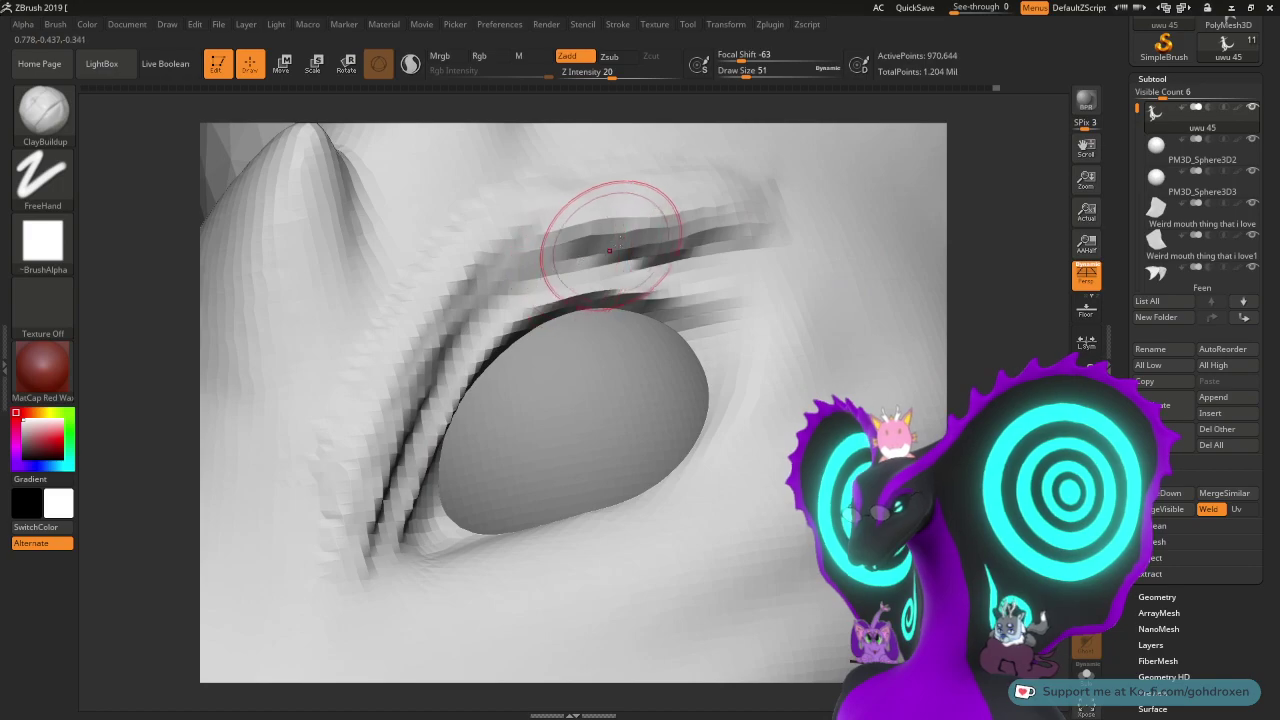
{"action": "mouse_move", "coordinate": [611, 240]}
{"action": "left_mouse_down"}
{"action": "mouse_move", "coordinate": [576, 219]}
{"action": "mouse_move", "coordinate": [404, 400]}
{"action": "mouse_move", "coordinate": [372, 484]}
{"action": "left_mouse_up"}
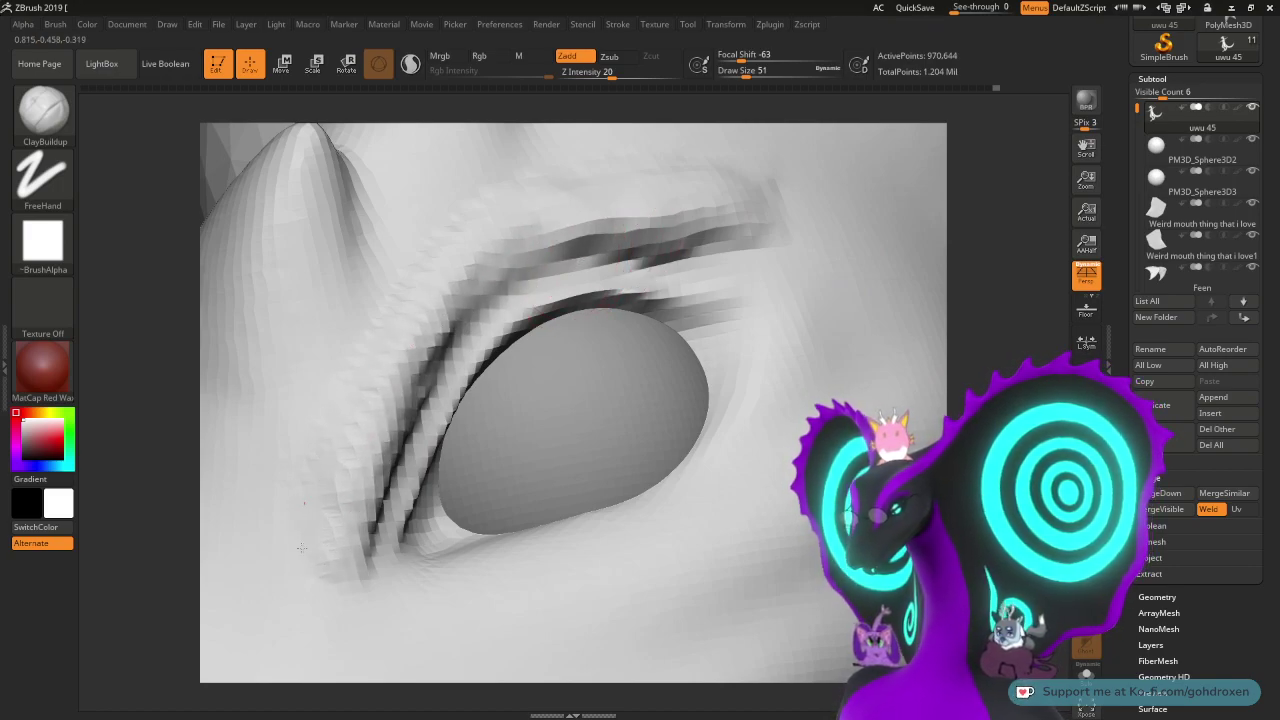
{"action": "left_click_drag", "start_coordinate": [963, 379], "coordinate": [529, 380]}
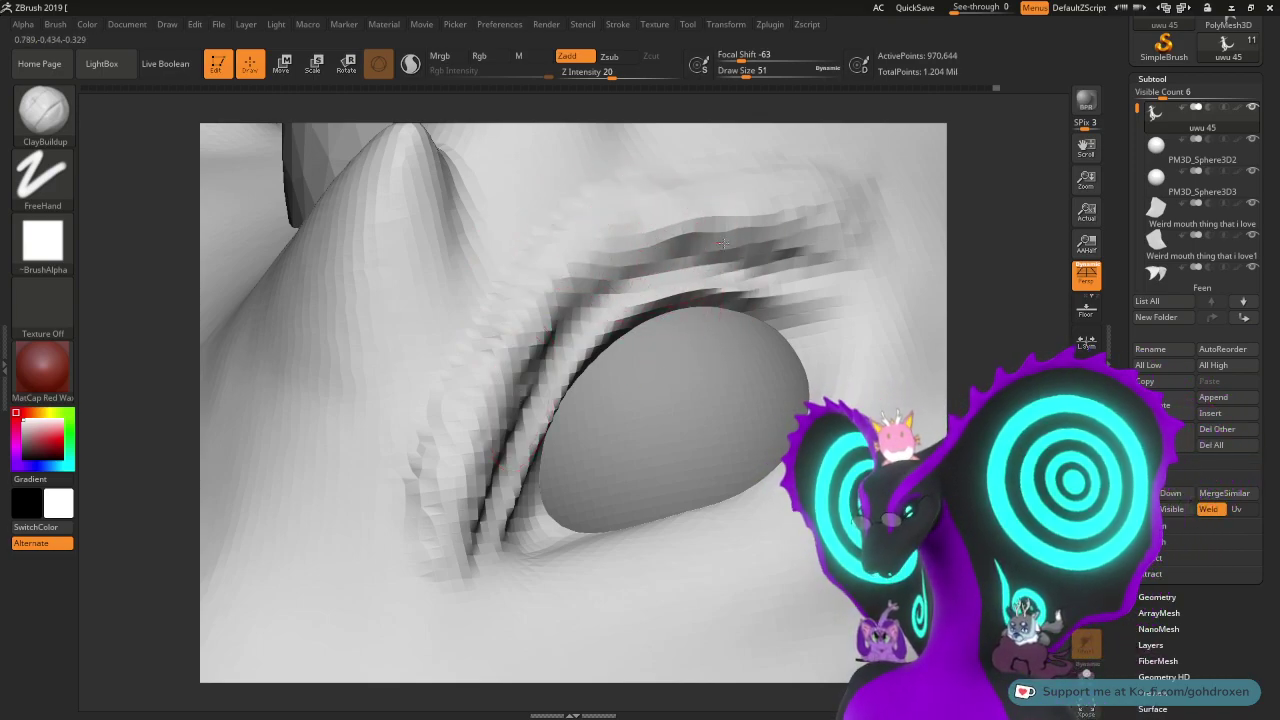
{"action": "left_click_drag", "start_coordinate": [623, 259], "coordinate": [597, 288]}
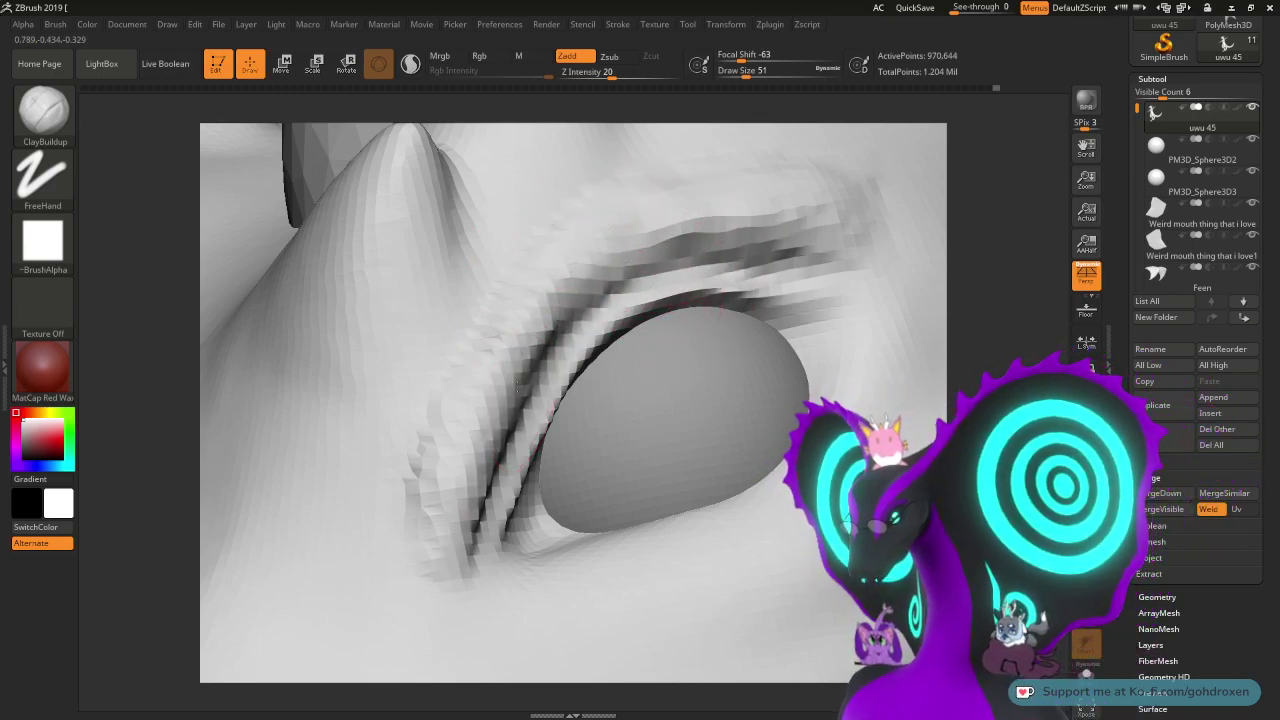
- Smooth the fold above the upper eyelid from its outer end to the inner corner, blending its upper edge into the brow
{"action": "left_click_drag", "start_coordinate": [975, 330], "coordinate": [909, 408], "text": "alt"}
{"action": "mouse_move", "coordinate": [802, 288]}
{"action": "left_mouse_down", "text": "shift"}
{"action": "mouse_move", "coordinate": [791, 258]}
{"action": "mouse_move", "coordinate": [697, 300]}
{"action": "left_mouse_up", "text": "shift"}
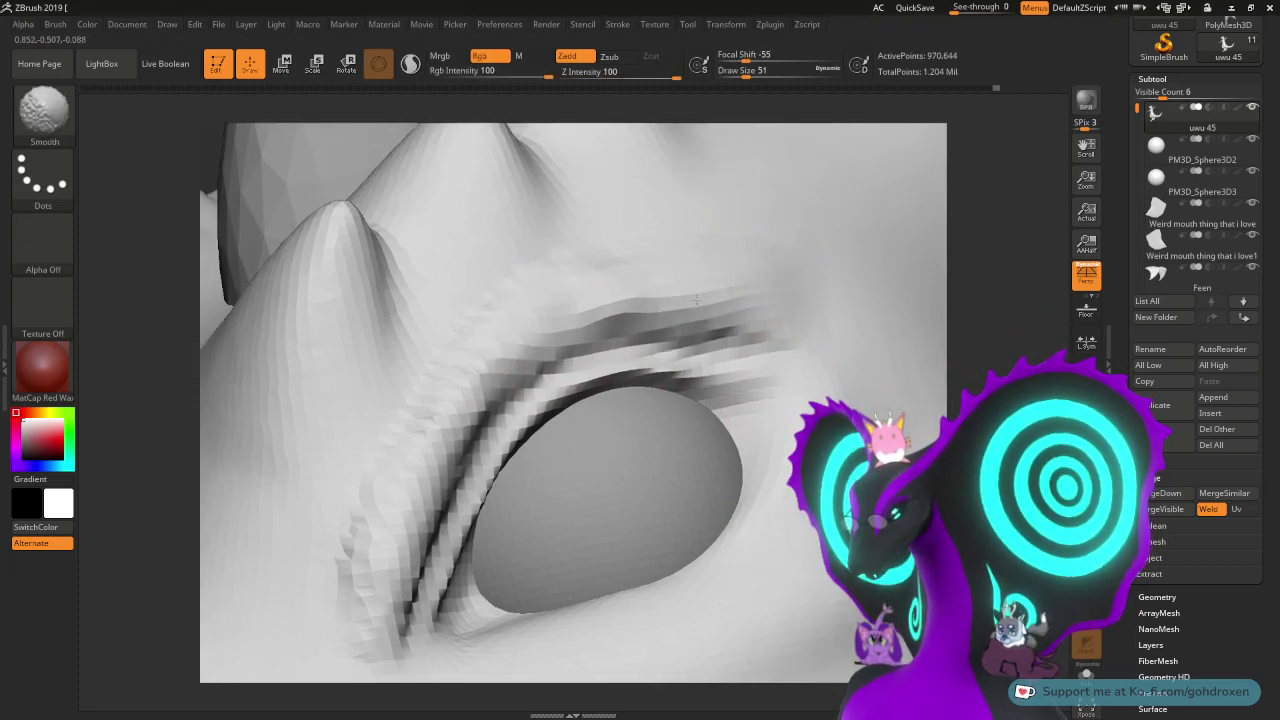
{"action": "left_click_drag", "start_coordinate": [775, 285], "coordinate": [520, 320], "text": "shift"}
{"action": "mouse_move", "coordinate": [786, 311]}
{"action": "left_mouse_down", "text": "shift"}
{"action": "mouse_move", "coordinate": [540, 320]}
{"action": "mouse_move", "coordinate": [622, 315]}
{"action": "mouse_move", "coordinate": [569, 336]}
{"action": "left_mouse_up", "text": "shift"}
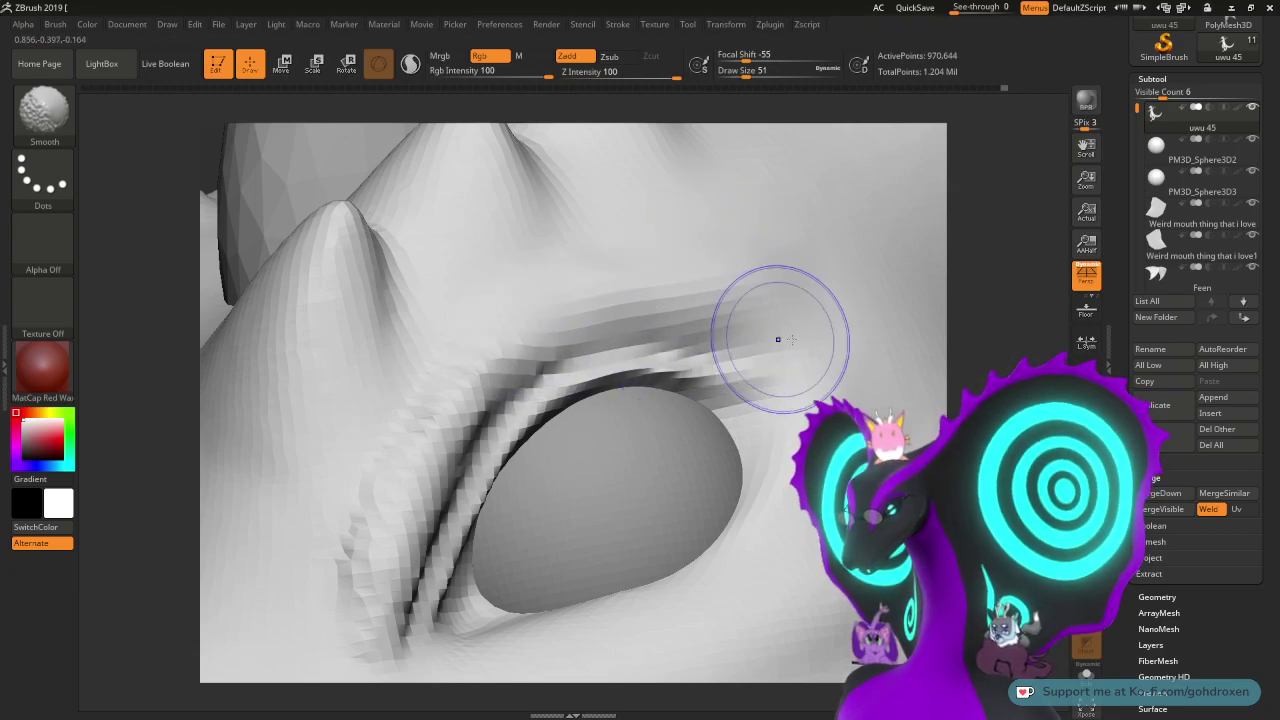
{"action": "mouse_move", "coordinate": [777, 340]}
{"action": "left_mouse_down", "text": "shift"}
{"action": "mouse_move", "coordinate": [556, 333]}
{"action": "mouse_move", "coordinate": [425, 418]}
{"action": "left_mouse_up", "text": "shift"}
{"action": "left_click_drag", "start_coordinate": [621, 285], "coordinate": [395, 447], "text": "shift"}
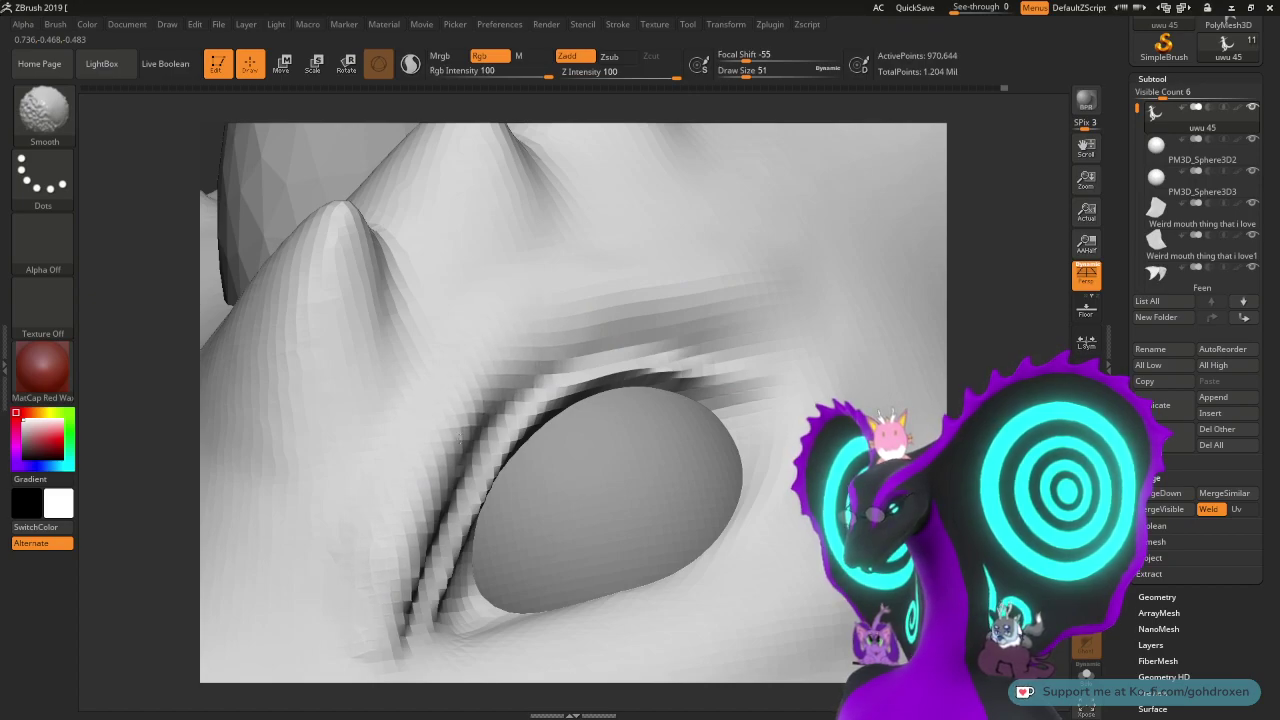
- Smooth the crease along the inner upper eyelid and build up the skin in front of the eye's inner corner with ClayBuildup
{"action": "mouse_move", "coordinate": [425, 557]}
{"action": "left_mouse_down", "text": "shift"}
{"action": "mouse_move", "coordinate": [506, 386]}
{"action": "mouse_move", "coordinate": [403, 634]}
{"action": "mouse_move", "coordinate": [500, 400]}
{"action": "left_mouse_up", "text": "shift"}
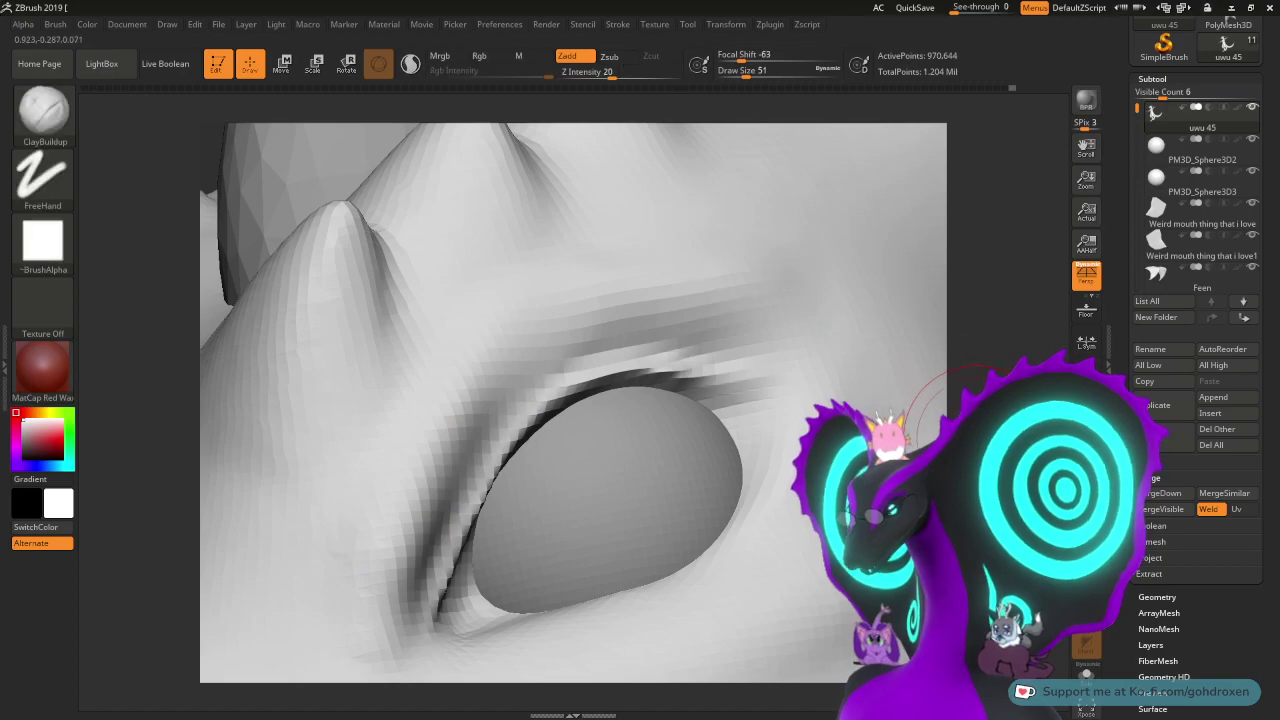
{"action": "left_click_drag", "start_coordinate": [1030, 480], "coordinate": [935, 438], "text": "alt"}
{"action": "right_click_drag", "start_coordinate": [935, 437], "coordinate": [995, 372]}
{"action": "mouse_move", "coordinate": [995, 371]}
{"action": "left_mouse_down"}
{"action": "mouse_move", "coordinate": [930, 374]}
{"action": "mouse_move", "coordinate": [1008, 378]}
{"action": "left_mouse_up"}
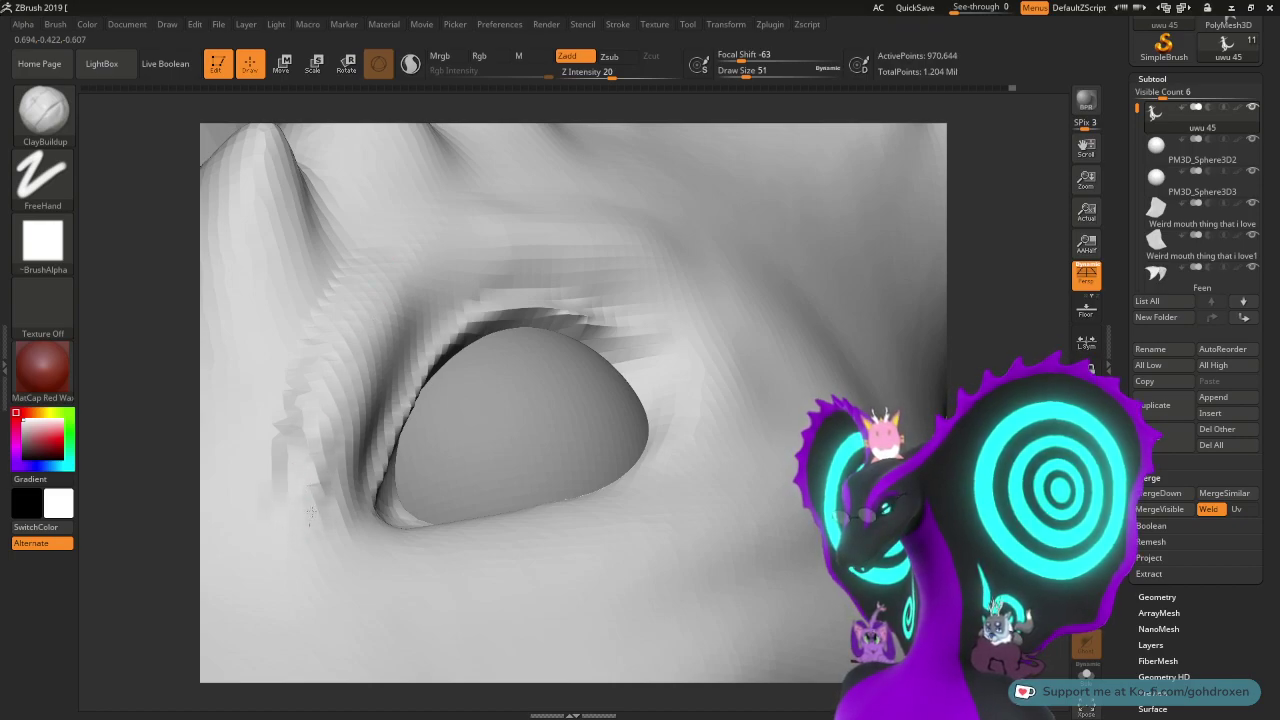
{"action": "key", "text": "shift"}
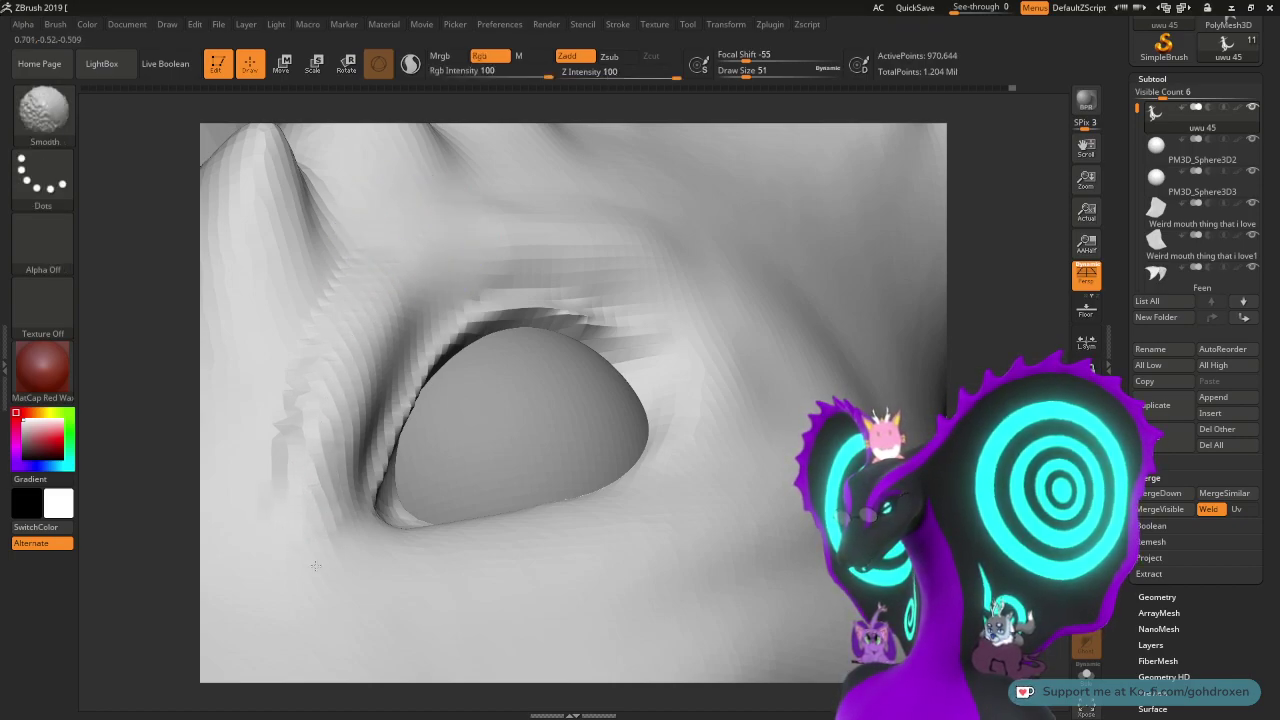
- Build up the brow fold above the eye with ClayBuildup strokes and smooth it into the surrounding skin
{"action": "mouse_move", "coordinate": [983, 360]}
{"action": "left_mouse_down"}
{"action": "mouse_move", "coordinate": [1045, 352]}
{"action": "mouse_move", "coordinate": [1030, 372]}
{"action": "mouse_move", "coordinate": [1090, 350]}
{"action": "mouse_move", "coordinate": [1018, 434]}
{"action": "left_mouse_up"}
{"action": "right_click_drag", "start_coordinate": [760, 335], "coordinate": [775, 336]}
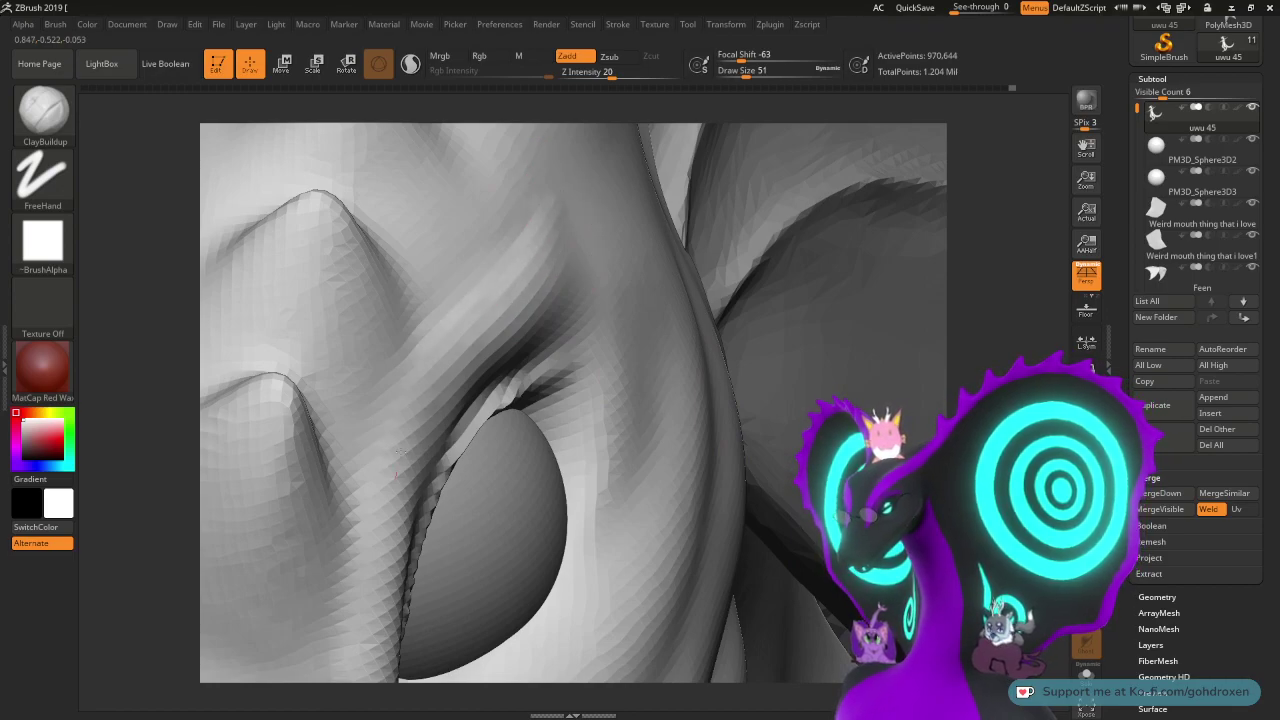
{"action": "left_click_drag", "start_coordinate": [985, 358], "coordinate": [820, 366]}
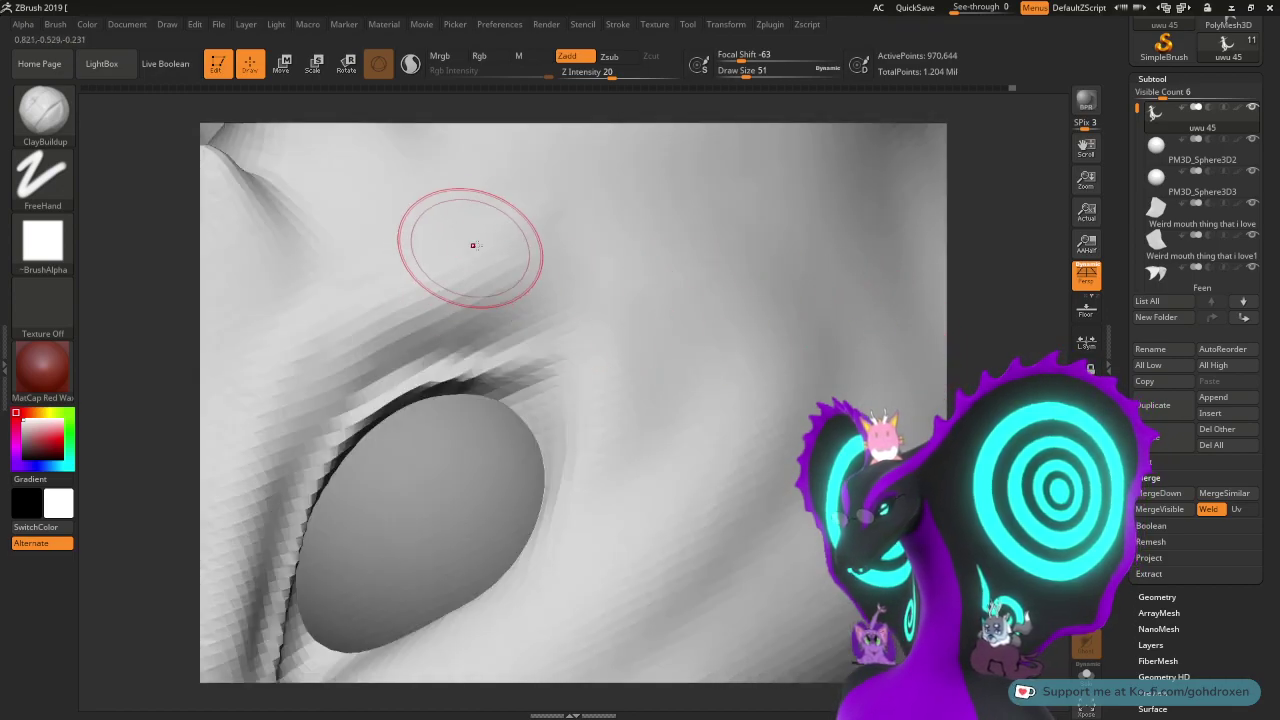
{"action": "left_click_drag", "start_coordinate": [498, 290], "coordinate": [437, 303]}
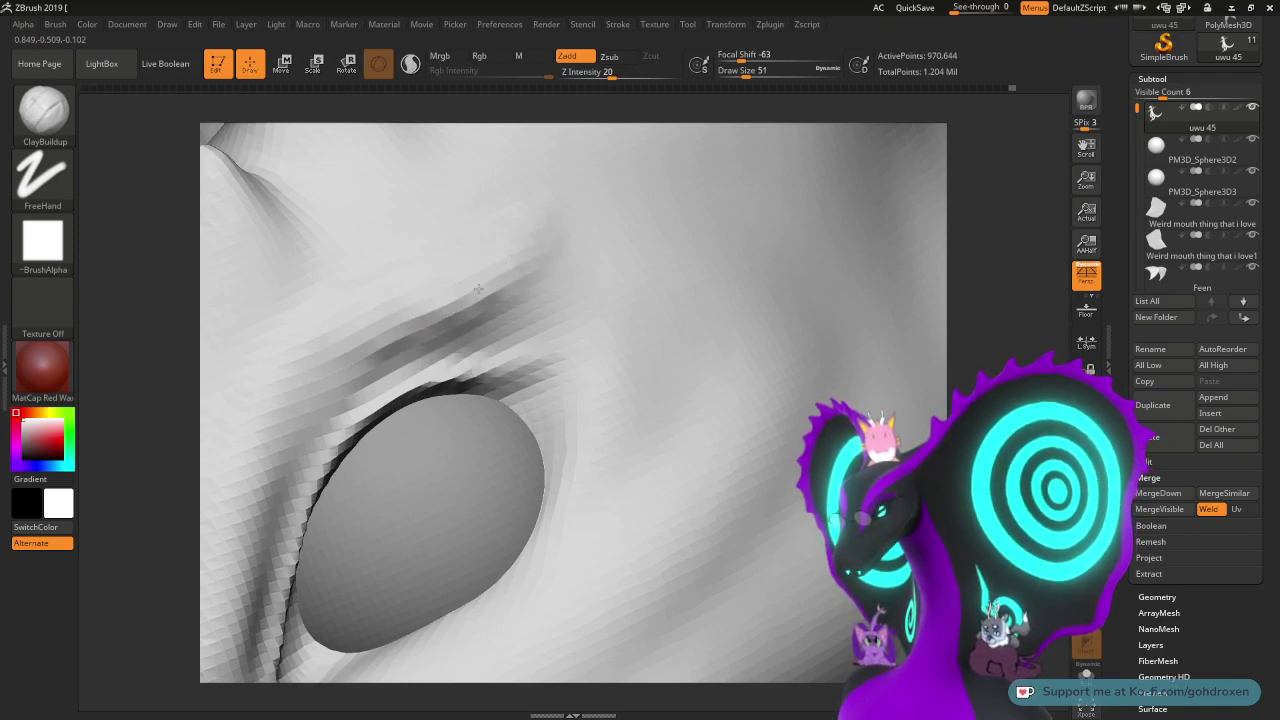
{"action": "mouse_move", "coordinate": [492, 275]}
{"action": "left_mouse_down"}
{"action": "mouse_move", "coordinate": [287, 365]}
{"action": "mouse_move", "coordinate": [291, 478]}
{"action": "left_mouse_up"}
{"action": "left_click_drag", "start_coordinate": [975, 385], "coordinate": [1110, 413], "text": "alt"}
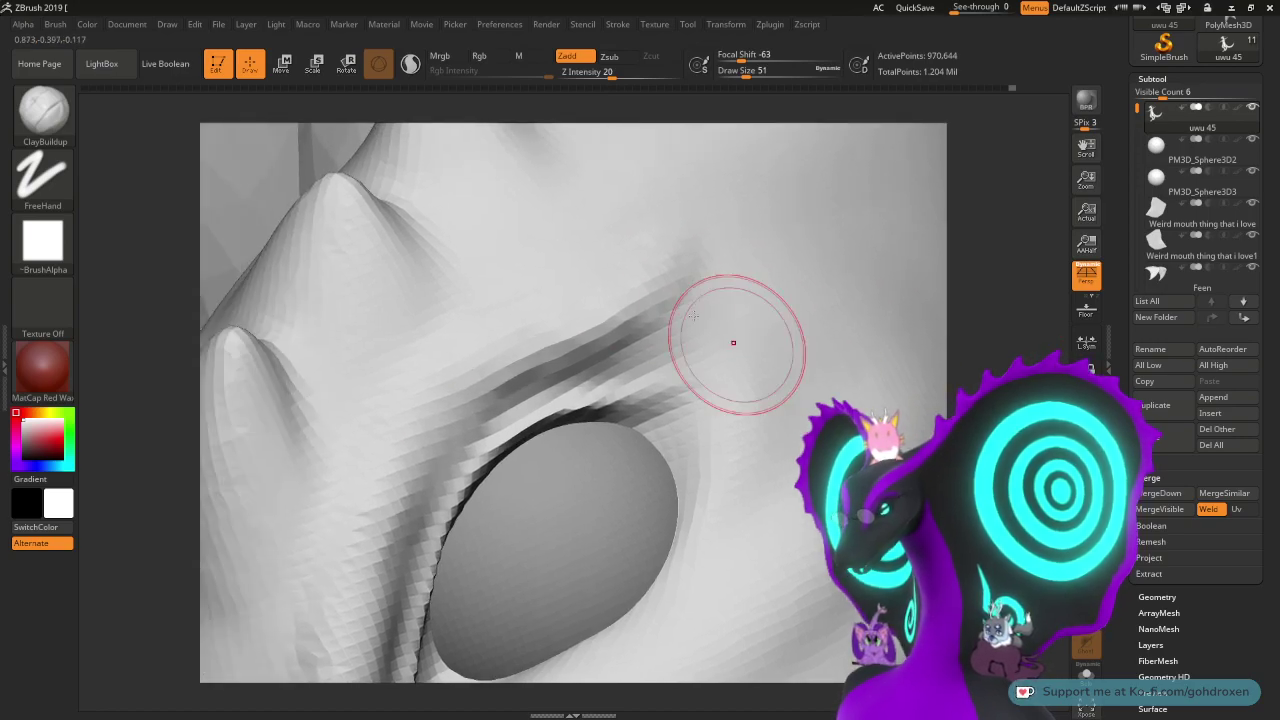
{"action": "mouse_move", "coordinate": [702, 230]}
{"action": "left_mouse_down", "text": "shift"}
{"action": "mouse_move", "coordinate": [486, 351]}
{"action": "mouse_move", "coordinate": [640, 285]}
{"action": "mouse_move", "coordinate": [470, 375]}
{"action": "left_mouse_up", "text": "shift"}
- Try a ClayBuildup stroke down the brow beside the eye from the front of the head and undo it
{"action": "mouse_move", "coordinate": [985, 445]}
{"action": "left_mouse_down", "text": "alt"}
{"action": "mouse_move", "coordinate": [995, 270]}
{"action": "mouse_move", "coordinate": [985, 305]}
{"action": "mouse_move", "coordinate": [1006, 200]}
{"action": "mouse_move", "coordinate": [978, 157]}
{"action": "left_mouse_up", "text": "alt"}
{"action": "right_click_drag", "start_coordinate": [996, 294], "coordinate": [845, 372]}
{"action": "key", "text": "shift"}
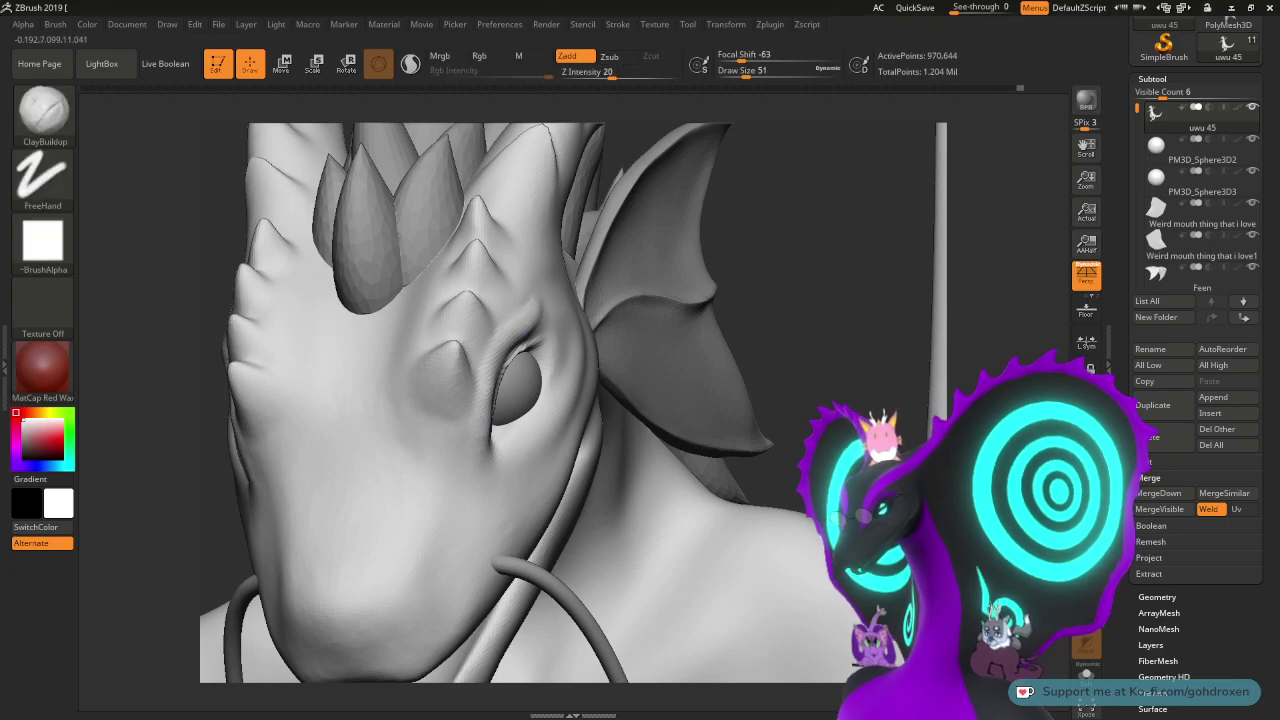
{"action": "mouse_move", "coordinate": [985, 365]}
{"action": "left_mouse_down"}
{"action": "mouse_move", "coordinate": [835, 392]}
{"action": "mouse_move", "coordinate": [822, 410]}
{"action": "mouse_move", "coordinate": [930, 420]}
{"action": "mouse_move", "coordinate": [932, 402]}
{"action": "mouse_move", "coordinate": [888, 382]}
{"action": "left_mouse_up"}
{"action": "right_click_drag", "start_coordinate": [760, 350], "coordinate": [833, 239]}
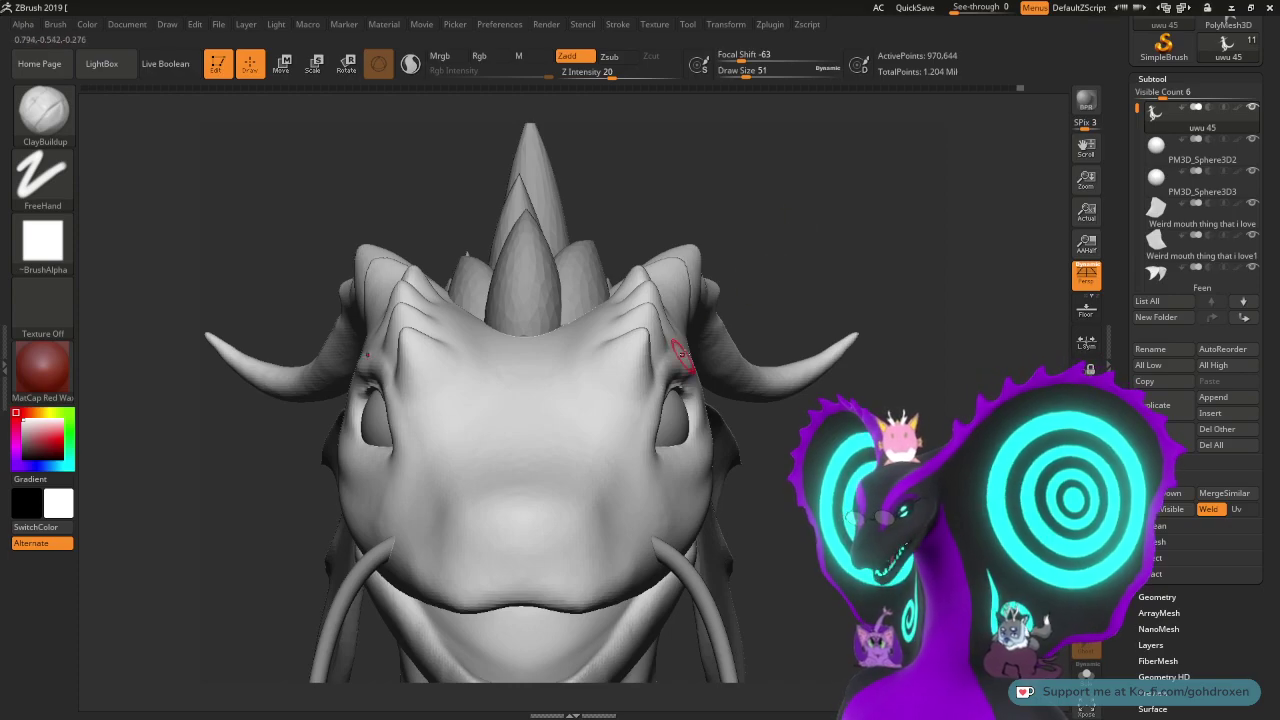
{"action": "mouse_move", "coordinate": [682, 354]}
{"action": "left_mouse_down"}
{"action": "mouse_move", "coordinate": [634, 462]}
{"action": "mouse_move", "coordinate": [650, 408]}
{"action": "left_mouse_up"}
{"action": "key", "text": "ctrl+z"}
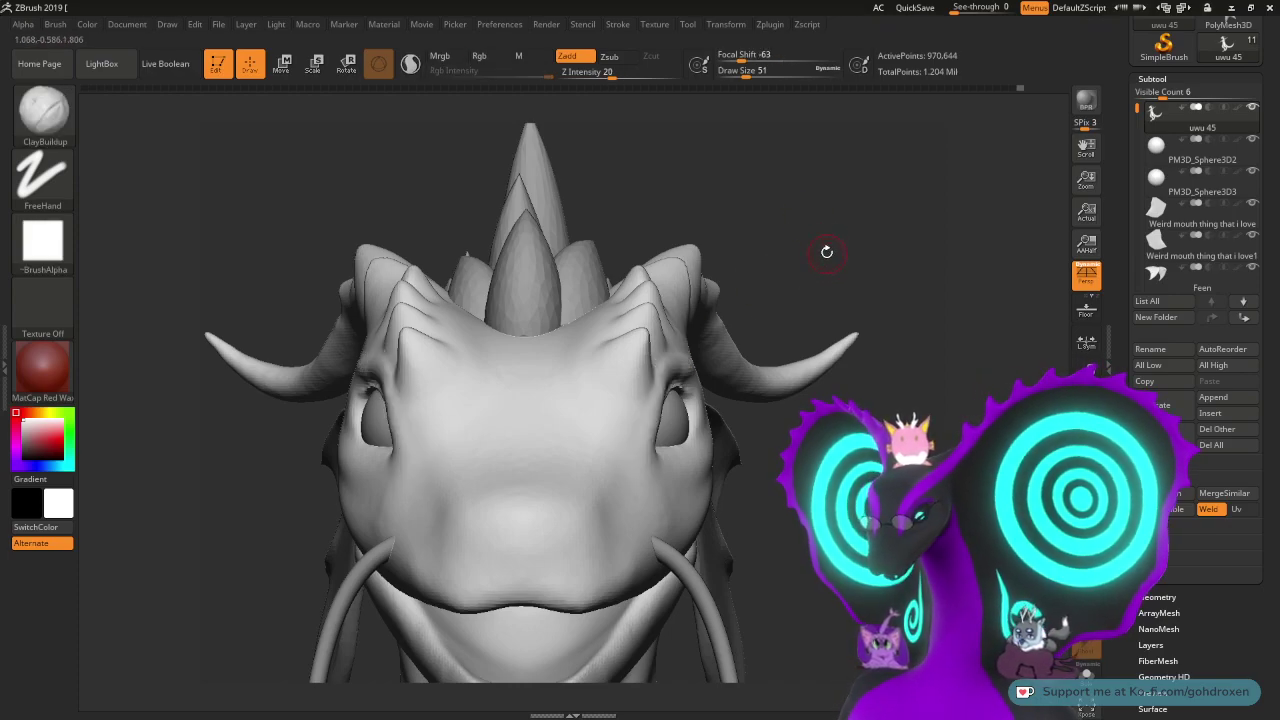
- Refine and smooth the outer end of the fold above the eye
{"action": "right_click_drag", "start_coordinate": [864, 263], "coordinate": [860, 328]}
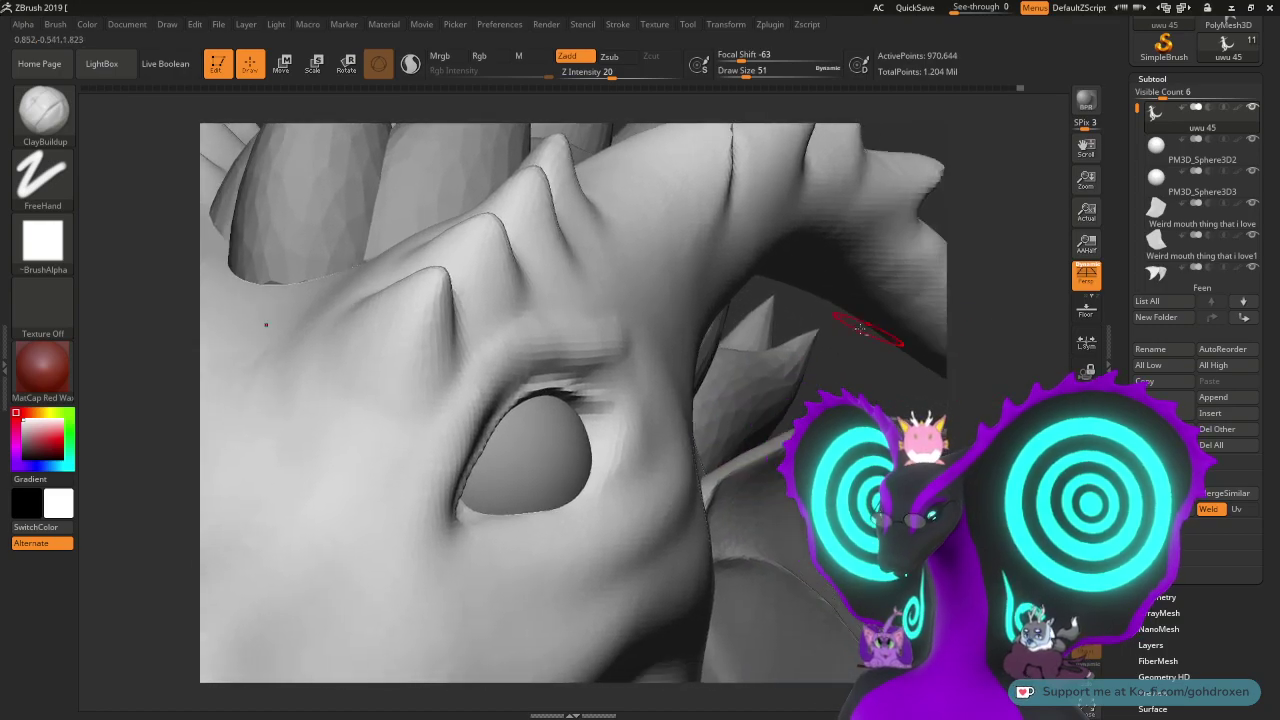
{"action": "right_click_drag", "start_coordinate": [843, 372], "coordinate": [600, 340]}
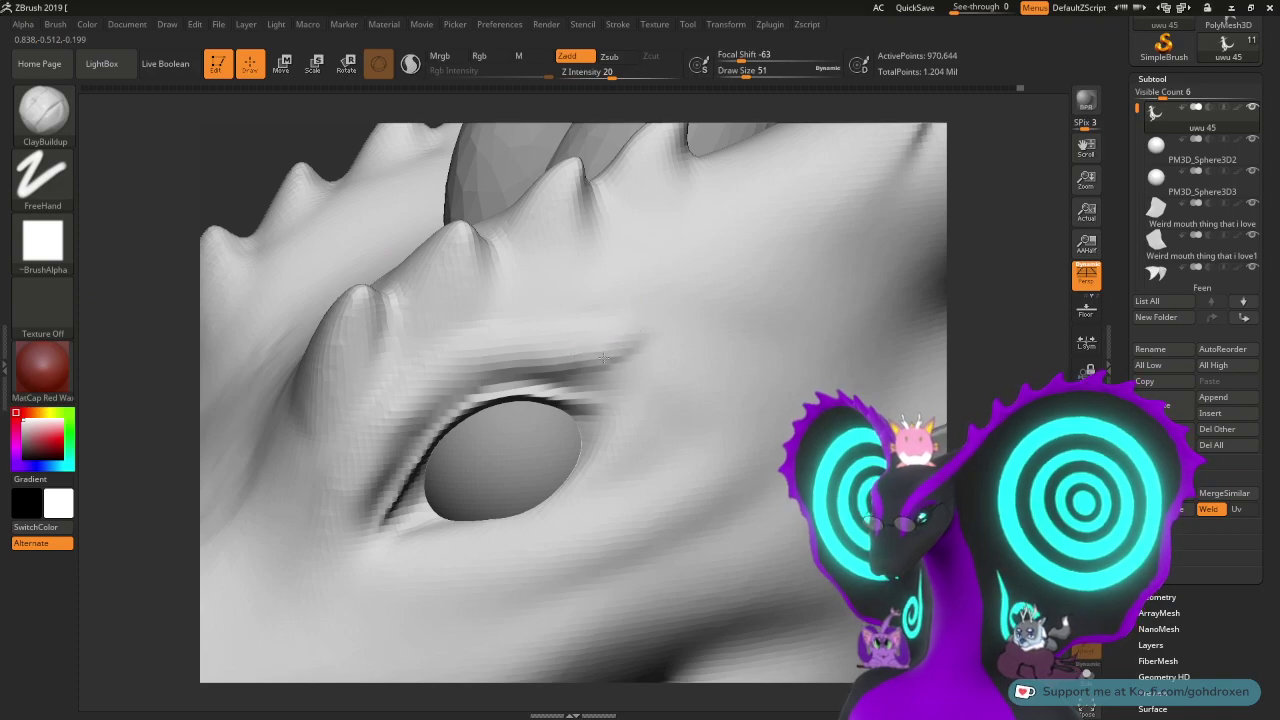
{"action": "key", "text": "shift"}
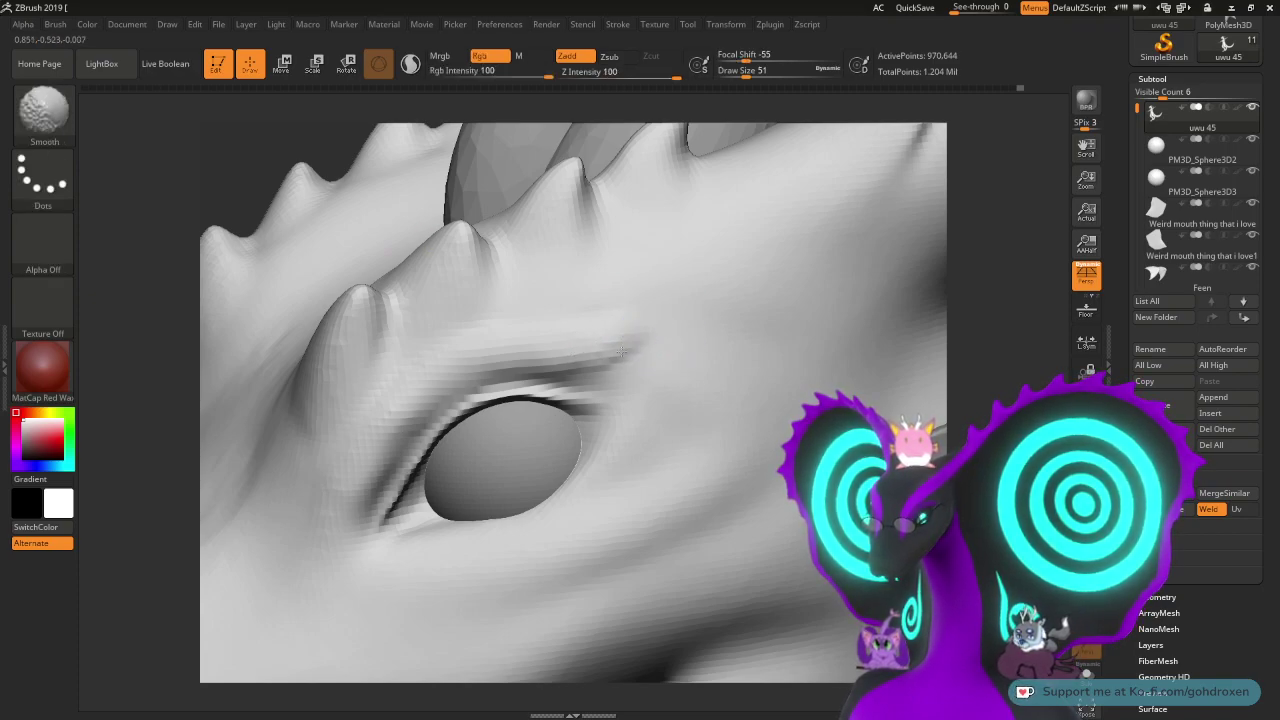
- Sculpt a raised ClayBuildup fold around the outer eye corner and along beneath the lower eyelid to the inner corner
{"action": "left_click_drag", "start_coordinate": [965, 385], "coordinate": [997, 352]}
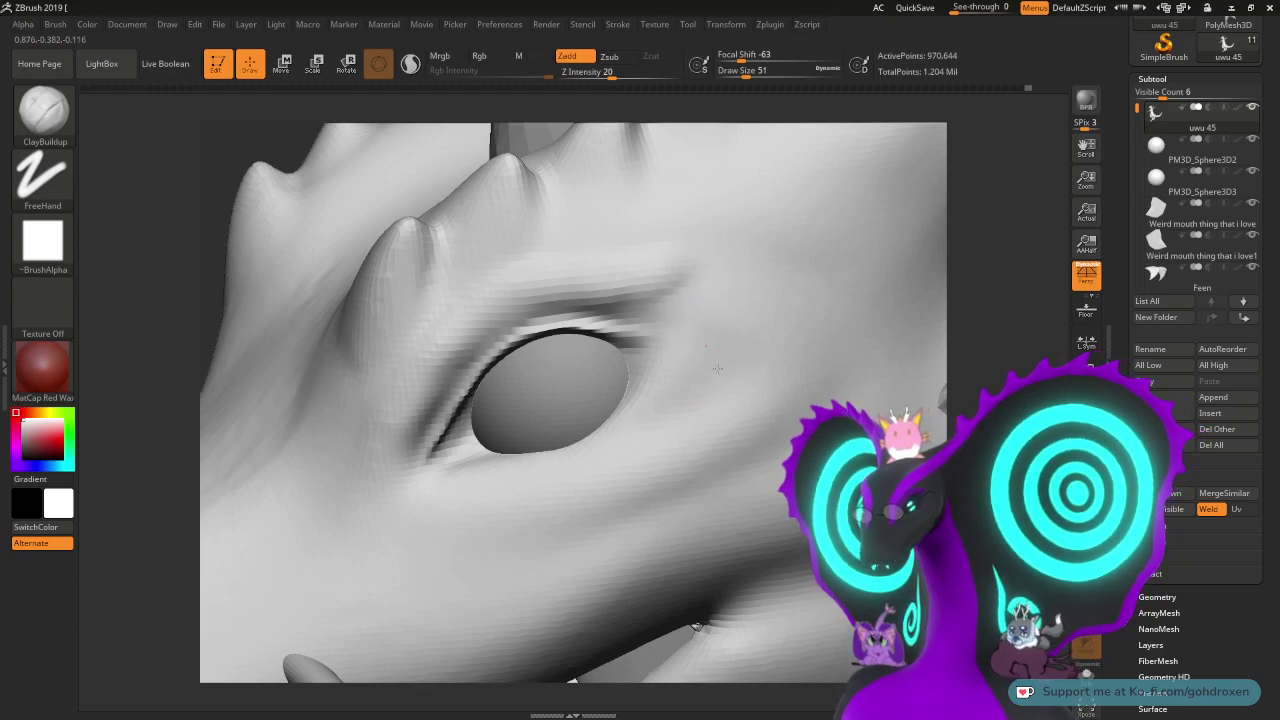
{"action": "left_click_drag", "start_coordinate": [998, 386], "coordinate": [940, 358]}
{"action": "mouse_move", "coordinate": [659, 316]}
{"action": "left_mouse_down"}
{"action": "mouse_move", "coordinate": [718, 380]}
{"action": "mouse_move", "coordinate": [540, 485]}
{"action": "mouse_move", "coordinate": [455, 470]}
{"action": "left_mouse_up"}
{"action": "key", "text": "ctrl+z"}
{"action": "mouse_move", "coordinate": [670, 318]}
{"action": "left_mouse_down"}
{"action": "mouse_move", "coordinate": [722, 400]}
{"action": "mouse_move", "coordinate": [428, 463]}
{"action": "left_mouse_up"}
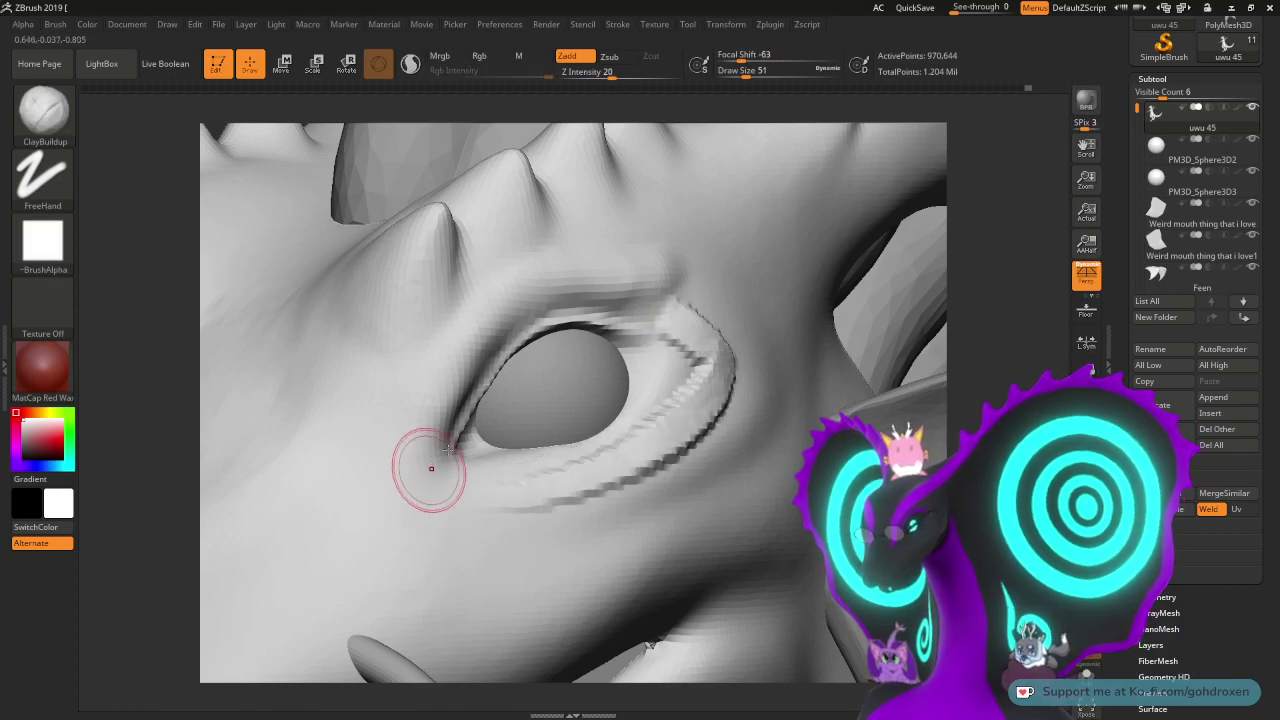
{"action": "left_click_drag", "start_coordinate": [1021, 378], "coordinate": [986, 371]}
{"action": "left_click_drag", "start_coordinate": [525, 472], "coordinate": [450, 497]}
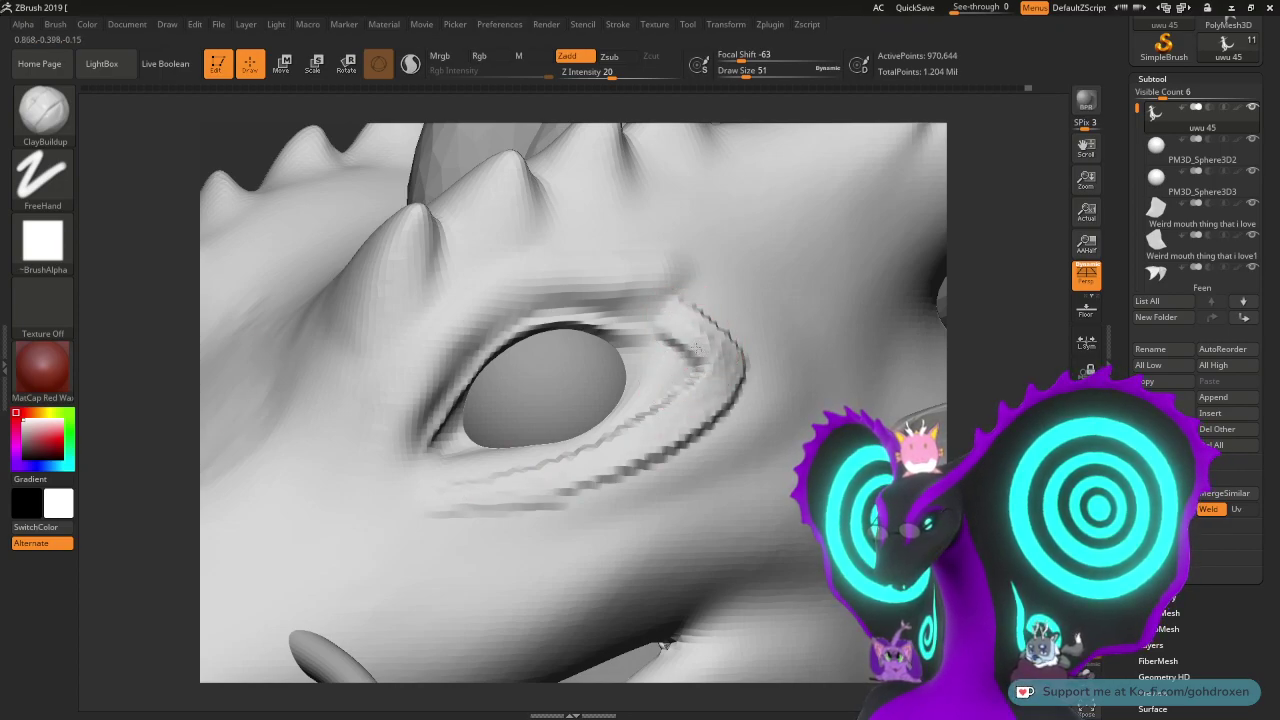
- Smooth both edges of the lower eyelid fold from the outer eye corner to the inner corner
{"action": "left_click_drag", "start_coordinate": [686, 309], "coordinate": [695, 320], "text": "shift"}
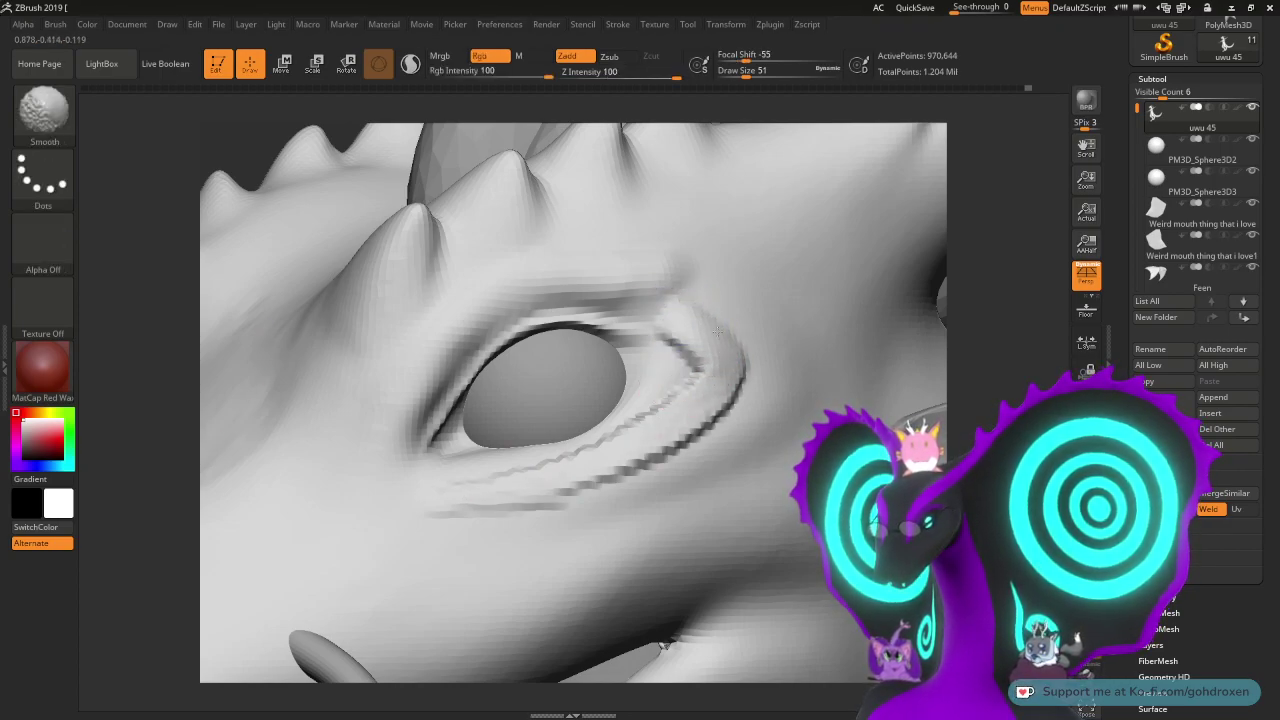
{"action": "left_click_drag", "start_coordinate": [737, 385], "coordinate": [682, 440], "text": "shift"}
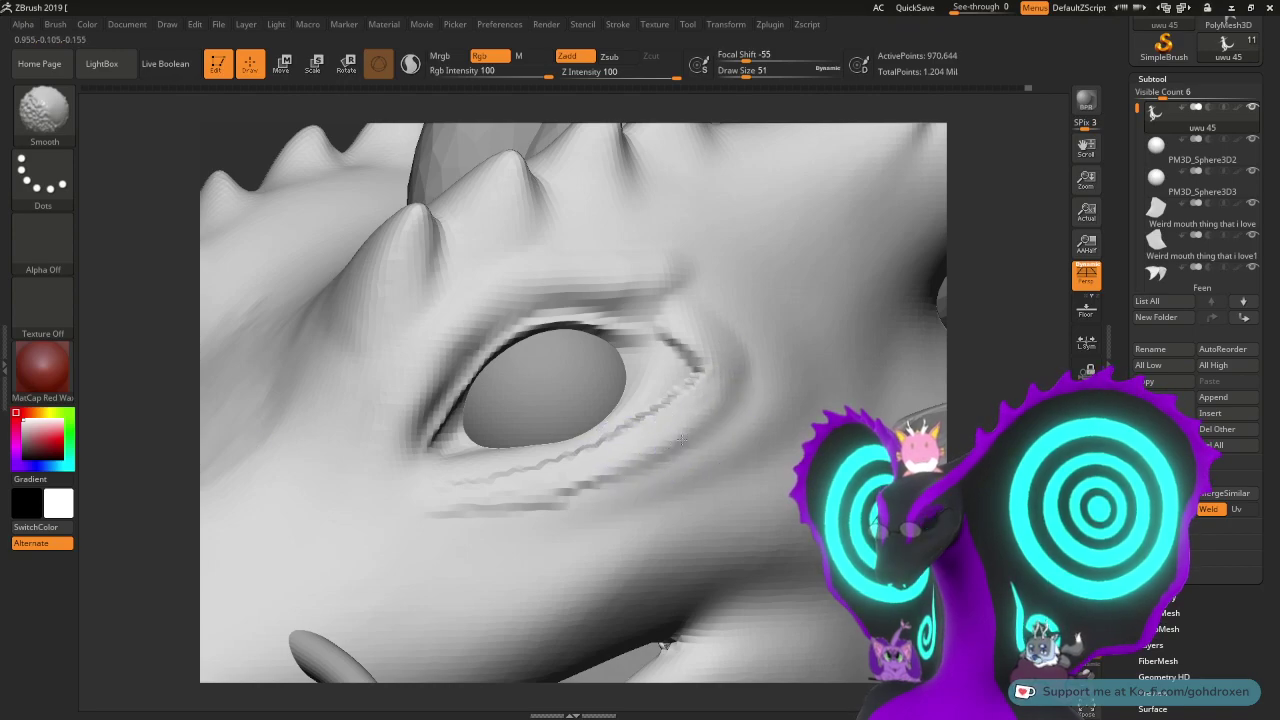
{"action": "mouse_move", "coordinate": [670, 335]}
{"action": "left_mouse_down", "text": "shift"}
{"action": "mouse_move", "coordinate": [652, 327]}
{"action": "mouse_move", "coordinate": [697, 354]}
{"action": "mouse_move", "coordinate": [698, 392]}
{"action": "mouse_move", "coordinate": [434, 494]}
{"action": "left_mouse_up", "text": "shift"}
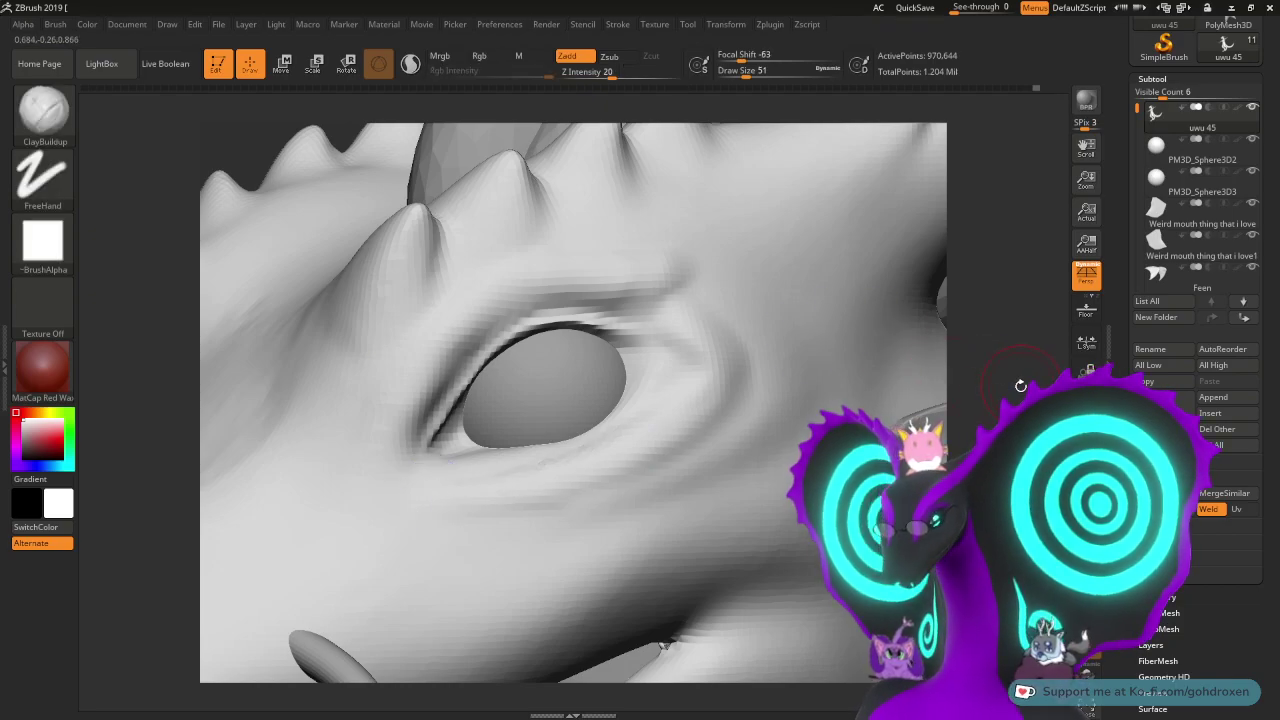
{"action": "left_click_drag", "start_coordinate": [1020, 385], "coordinate": [890, 378]}
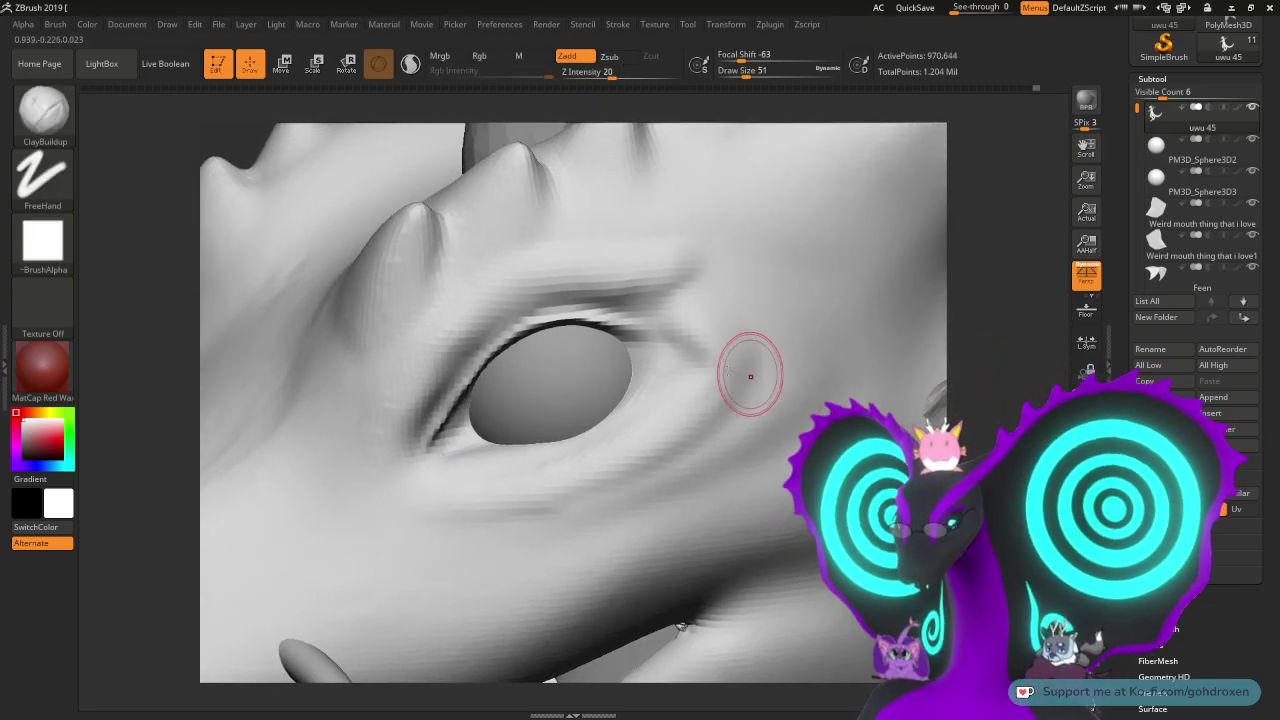
{"action": "key", "text": "shift"}
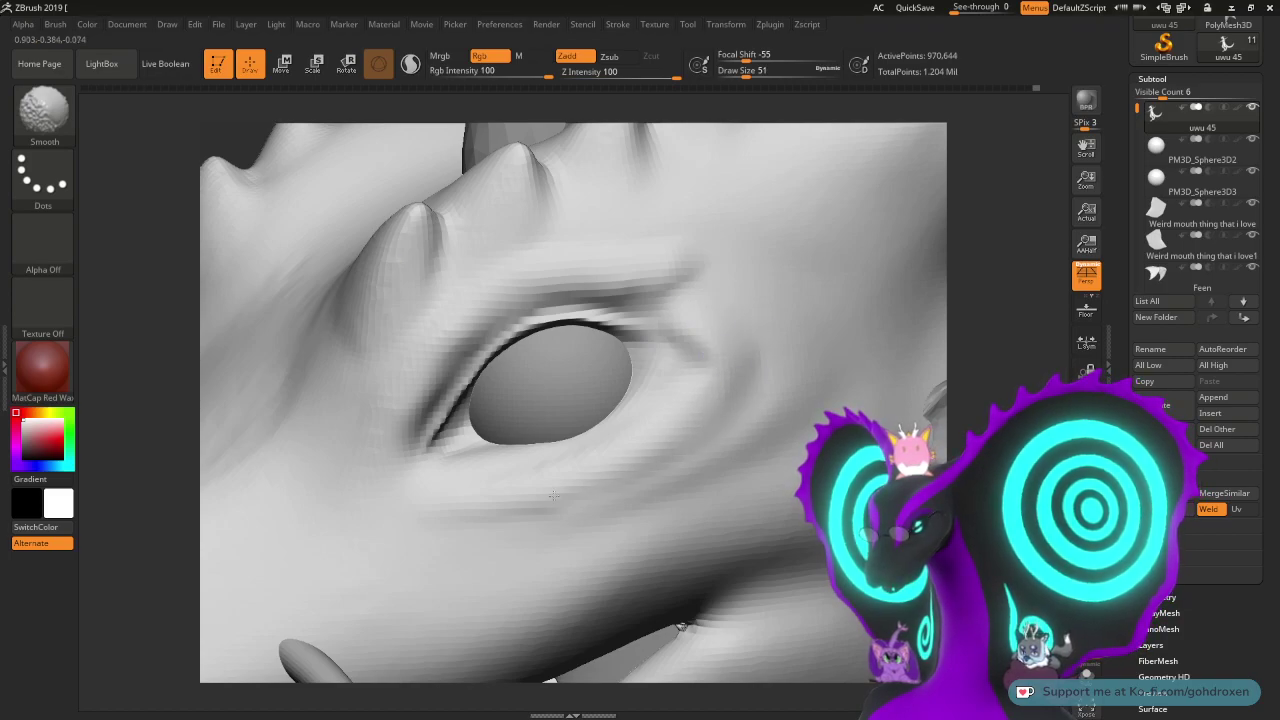
{"action": "left_click_drag", "start_coordinate": [714, 366], "coordinate": [695, 322], "text": "shift"}
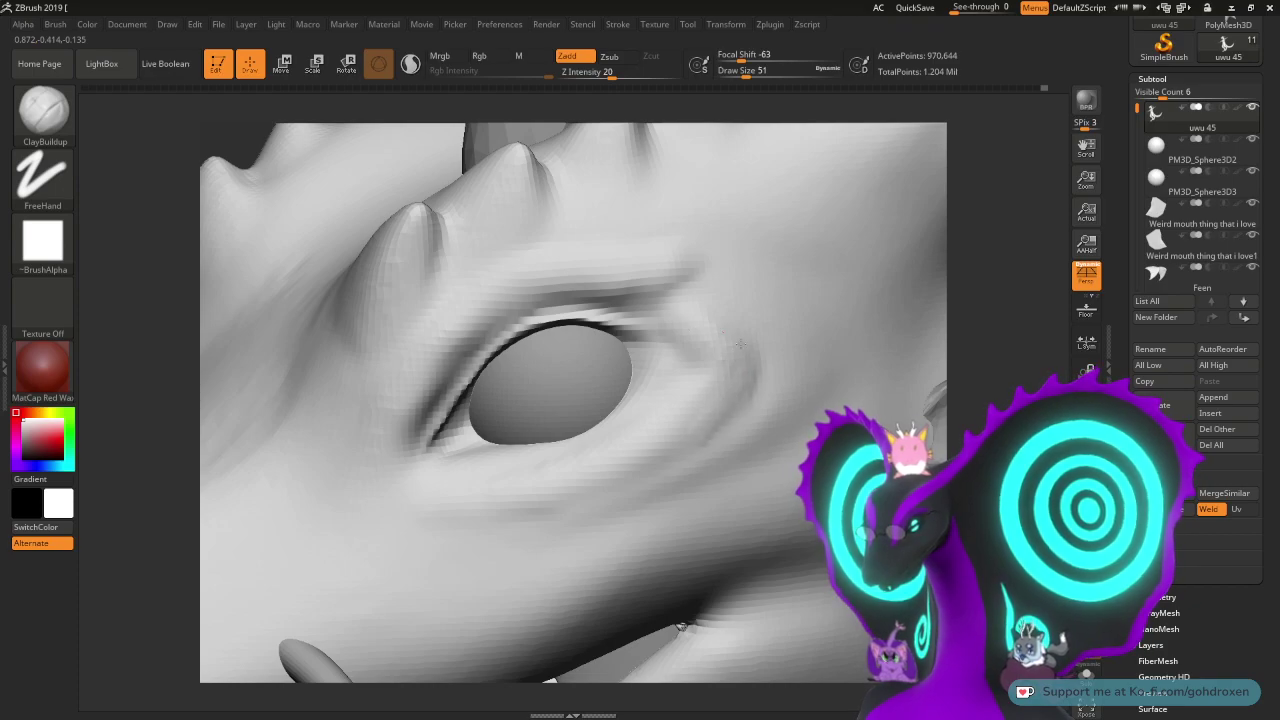
- Add ClayBuildup volume behind the outer eye corner and smooth it into the cheek
{"action": "mouse_move", "coordinate": [987, 400]}
{"action": "left_mouse_down"}
{"action": "mouse_move", "coordinate": [961, 377]}
{"action": "mouse_move", "coordinate": [1020, 397]}
{"action": "left_mouse_up"}
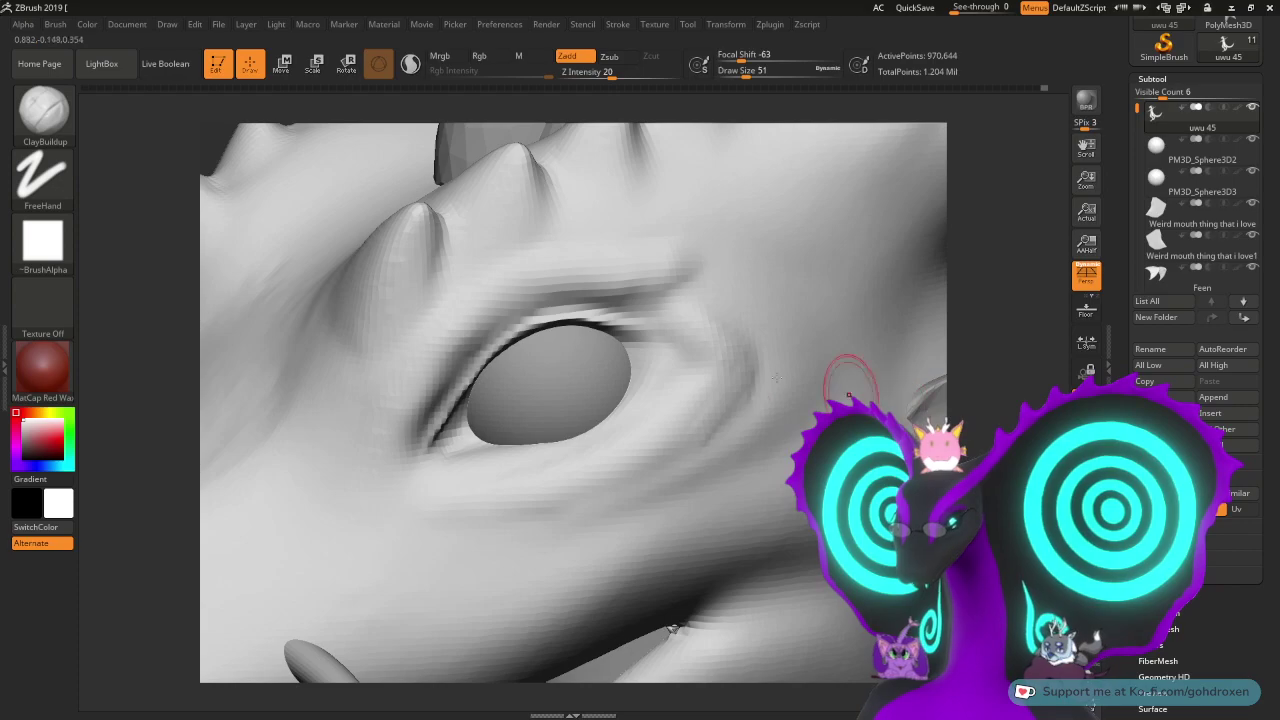
{"action": "left_click_drag", "start_coordinate": [702, 283], "coordinate": [704, 282]}
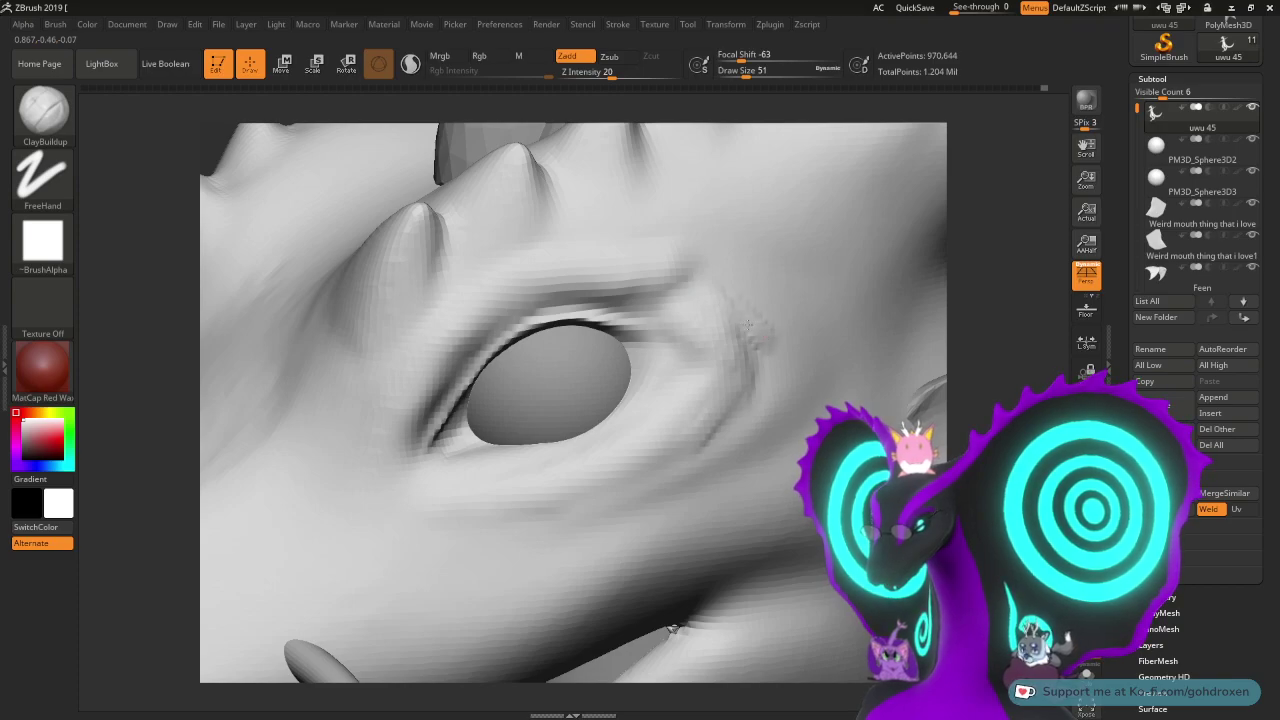
{"action": "key", "text": "shift"}
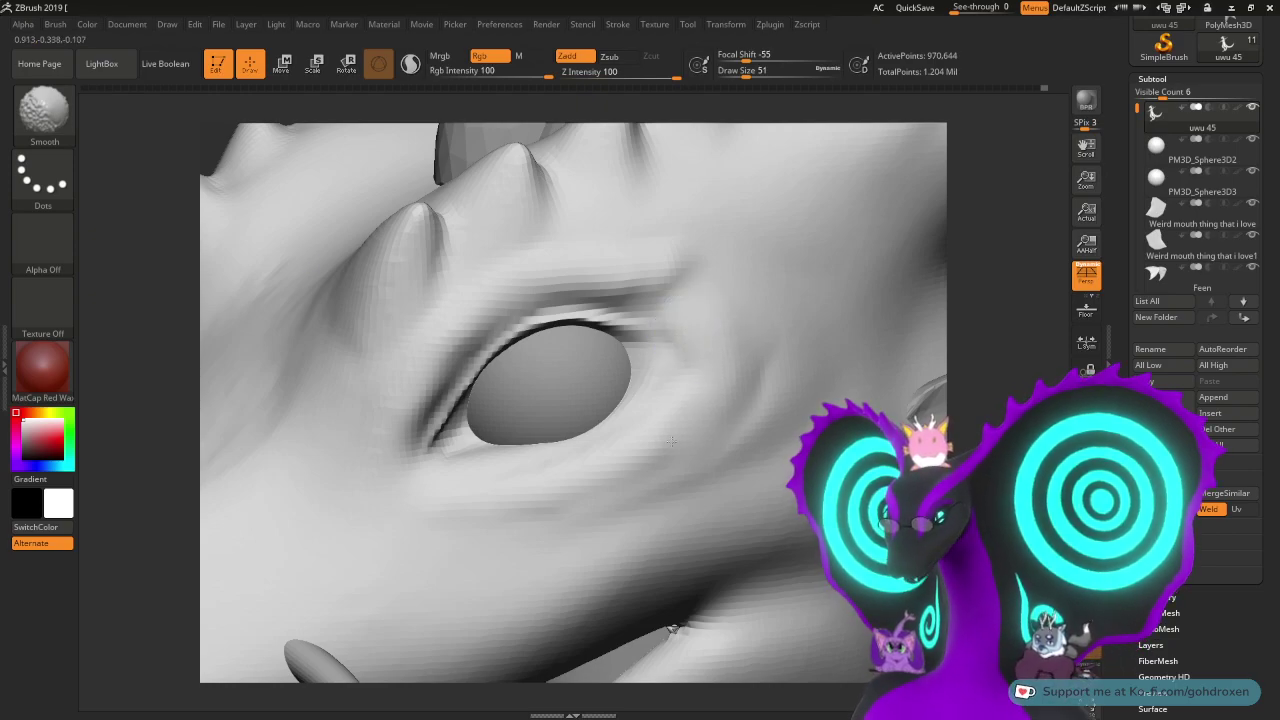
{"action": "mouse_move", "coordinate": [957, 372]}
{"action": "left_mouse_down"}
{"action": "mouse_move", "coordinate": [974, 408]}
{"action": "mouse_move", "coordinate": [936, 398]}
{"action": "mouse_move", "coordinate": [1030, 412]}
{"action": "left_mouse_up"}
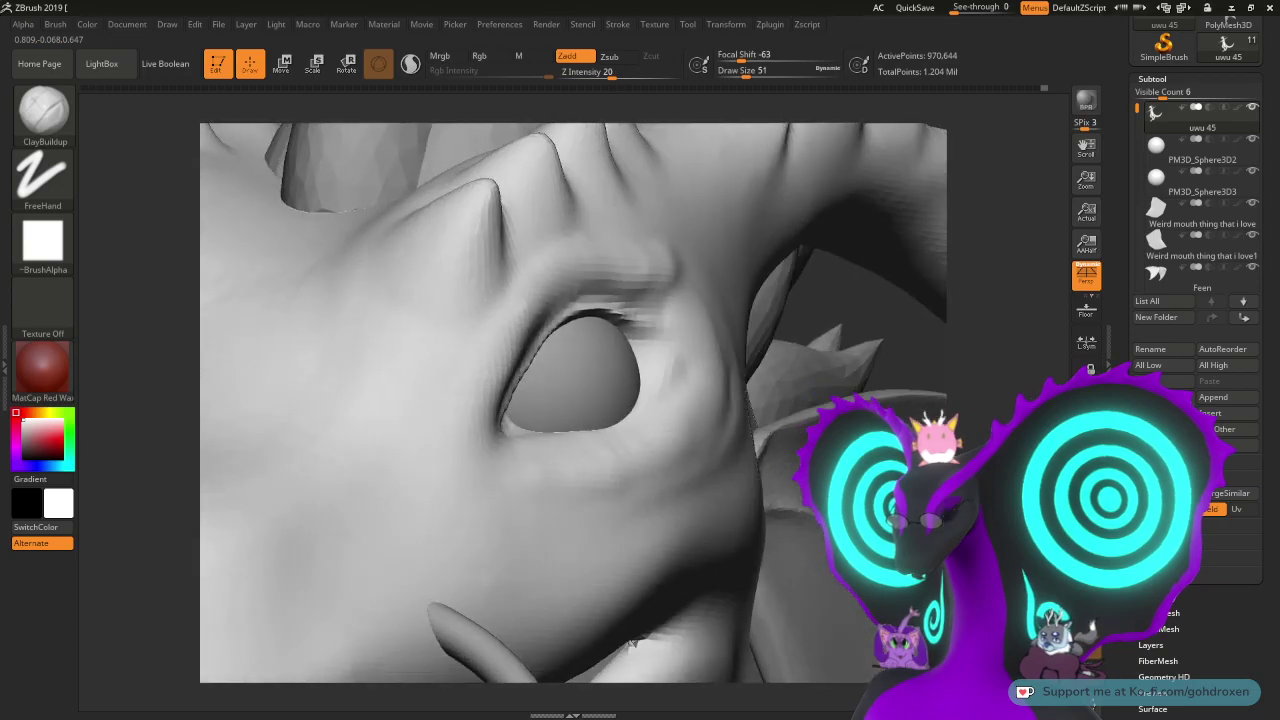
{"action": "mouse_move", "coordinate": [632, 643]}
{"action": "right_mouse_down"}
{"action": "mouse_move", "coordinate": [708, 630]}
{"action": "mouse_move", "coordinate": [740, 560]}
{"action": "right_mouse_up"}
{"action": "key", "text": "shift"}
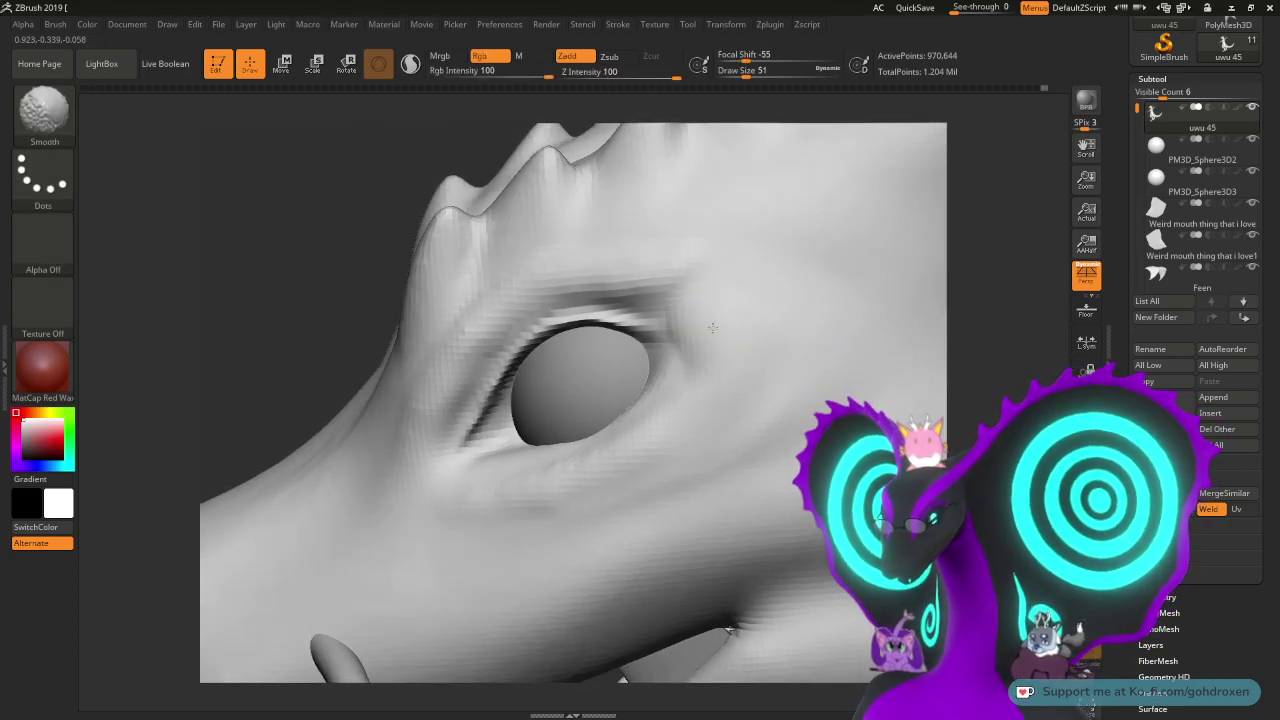
- Rebuild the angled ridge between the brow's outer end and the lower lid fold with ClayBuildup, and soften it with Smooth
{"action": "right_click_drag", "start_coordinate": [840, 366], "coordinate": [786, 380]}
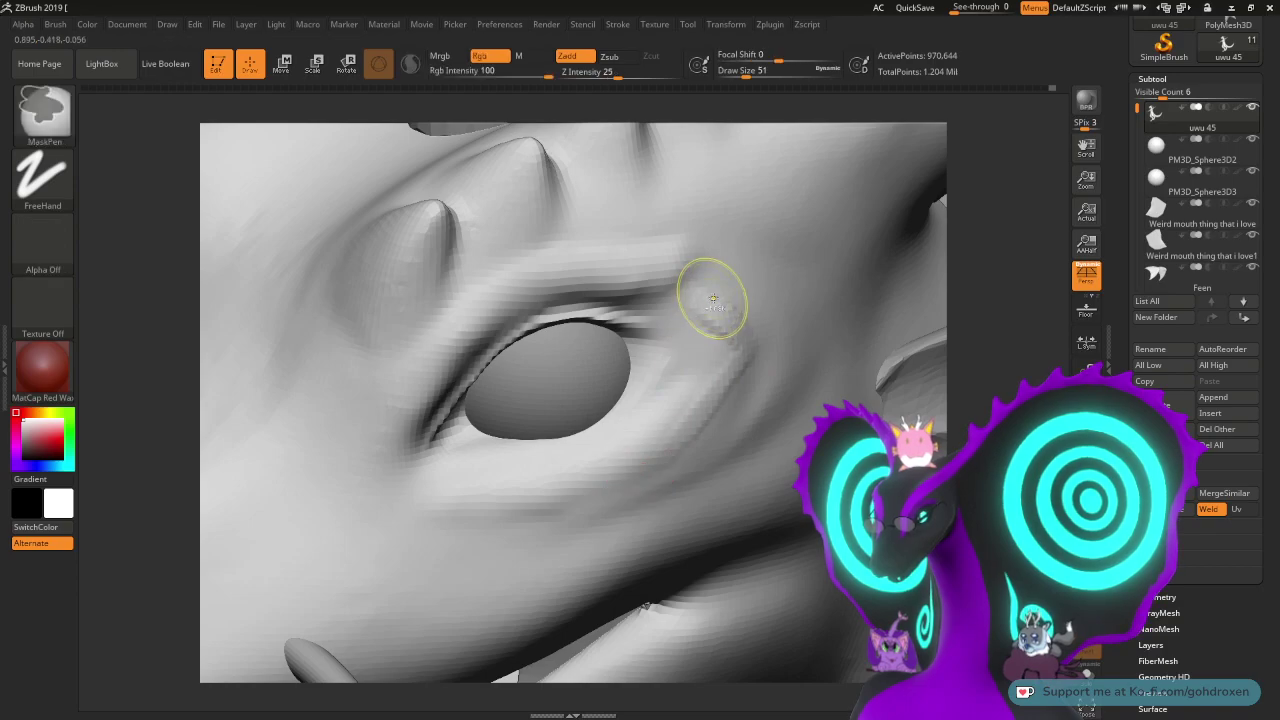
{"action": "mouse_move", "coordinate": [711, 300]}
{"action": "left_mouse_down", "text": "shift"}
{"action": "mouse_move", "coordinate": [717, 254]}
{"action": "mouse_move", "coordinate": [733, 293]}
{"action": "left_mouse_up", "text": "shift"}
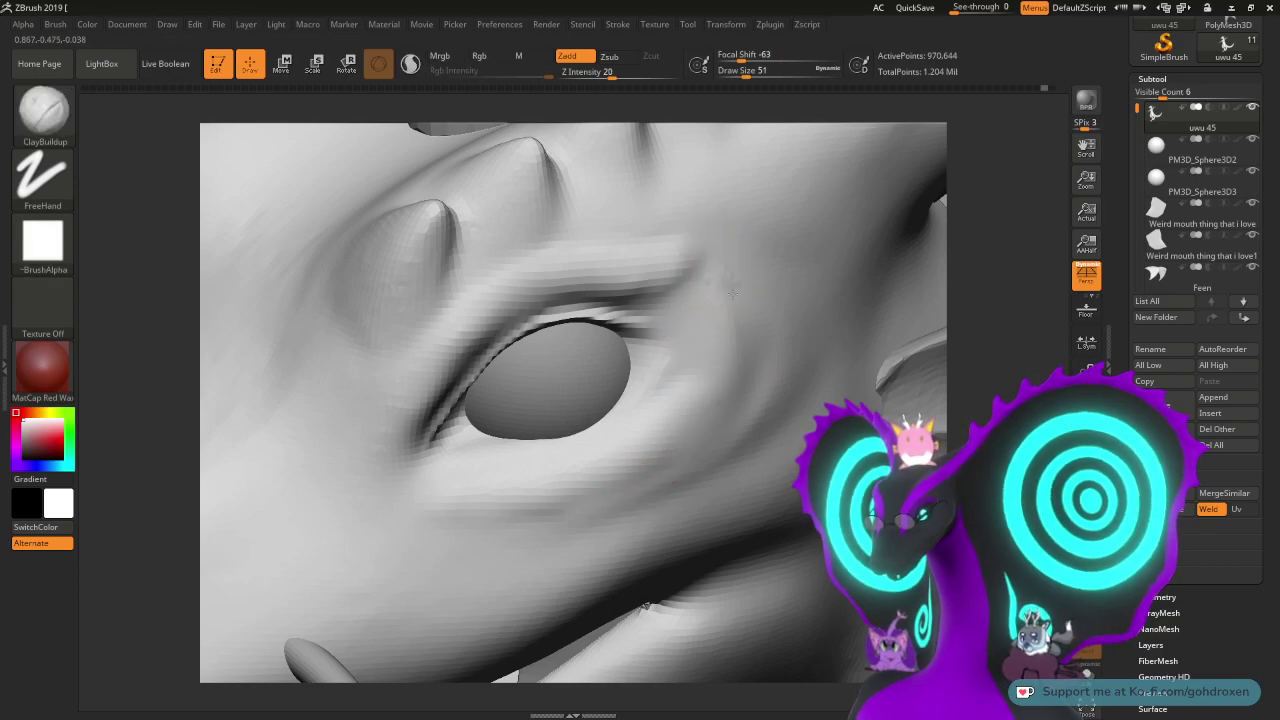
{"action": "left_click_drag", "start_coordinate": [691, 431], "coordinate": [680, 429]}
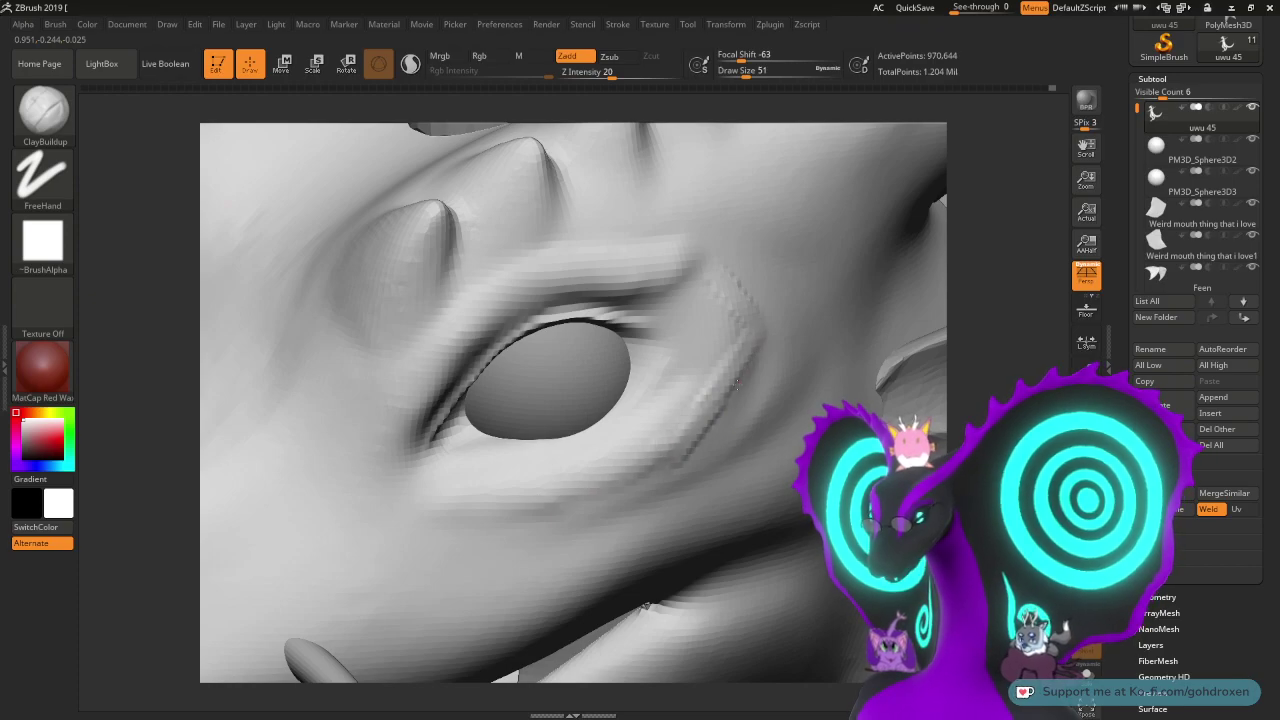
{"action": "left_click_drag", "start_coordinate": [1001, 404], "coordinate": [960, 393]}
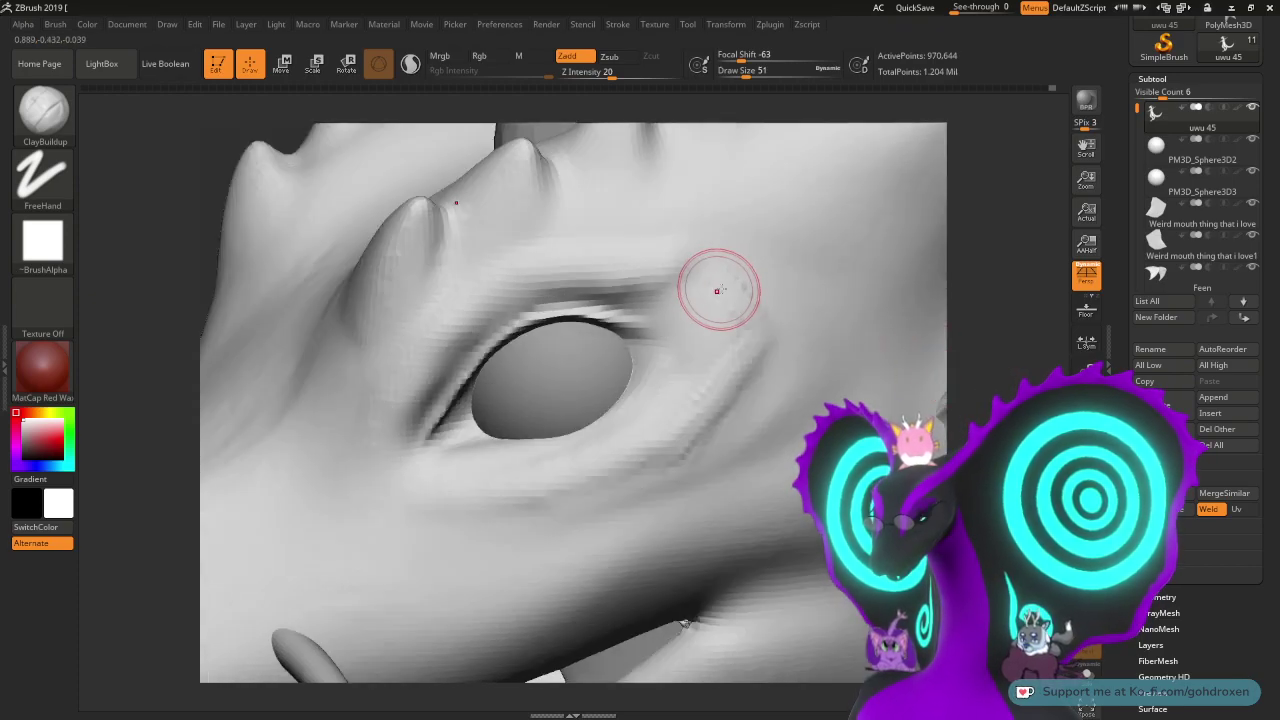
{"action": "mouse_move", "coordinate": [717, 289]}
{"action": "left_mouse_down"}
{"action": "mouse_move", "coordinate": [745, 286]}
{"action": "mouse_move", "coordinate": [738, 278]}
{"action": "mouse_move", "coordinate": [722, 314]}
{"action": "left_mouse_up"}
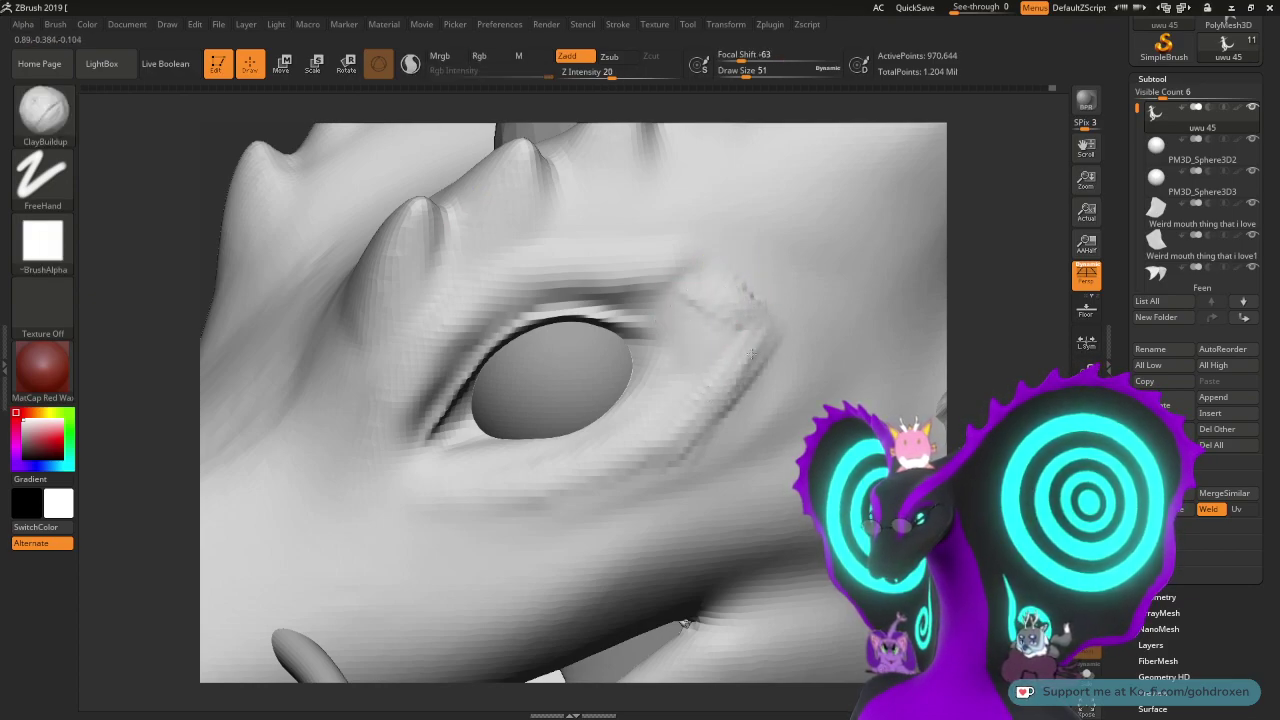
{"action": "left_click_drag", "start_coordinate": [716, 397], "coordinate": [742, 352]}
{"action": "left_click_drag", "start_coordinate": [726, 309], "coordinate": [726, 296], "text": "shift"}
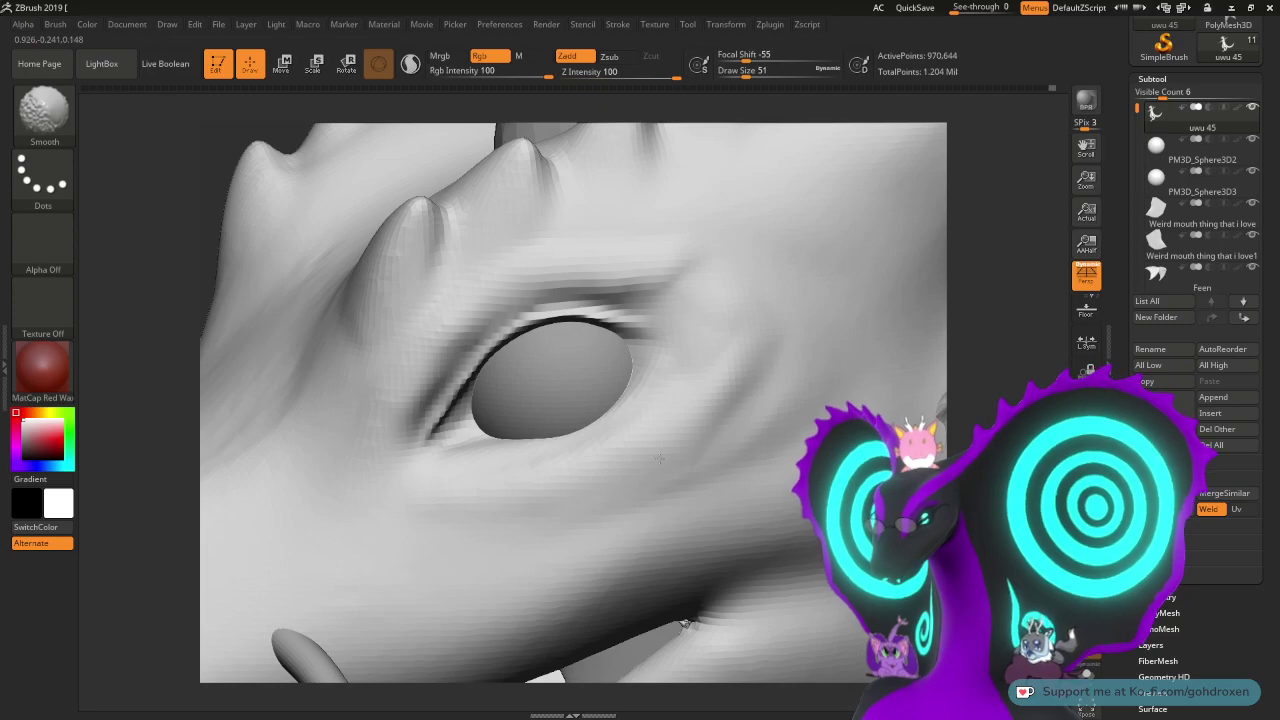
- Switch to the DamStandard brush and frame the eye closely for carving around the lower eyelid
{"action": "right_click_drag", "start_coordinate": [836, 382], "coordinate": [822, 440], "text": "ctrl"}
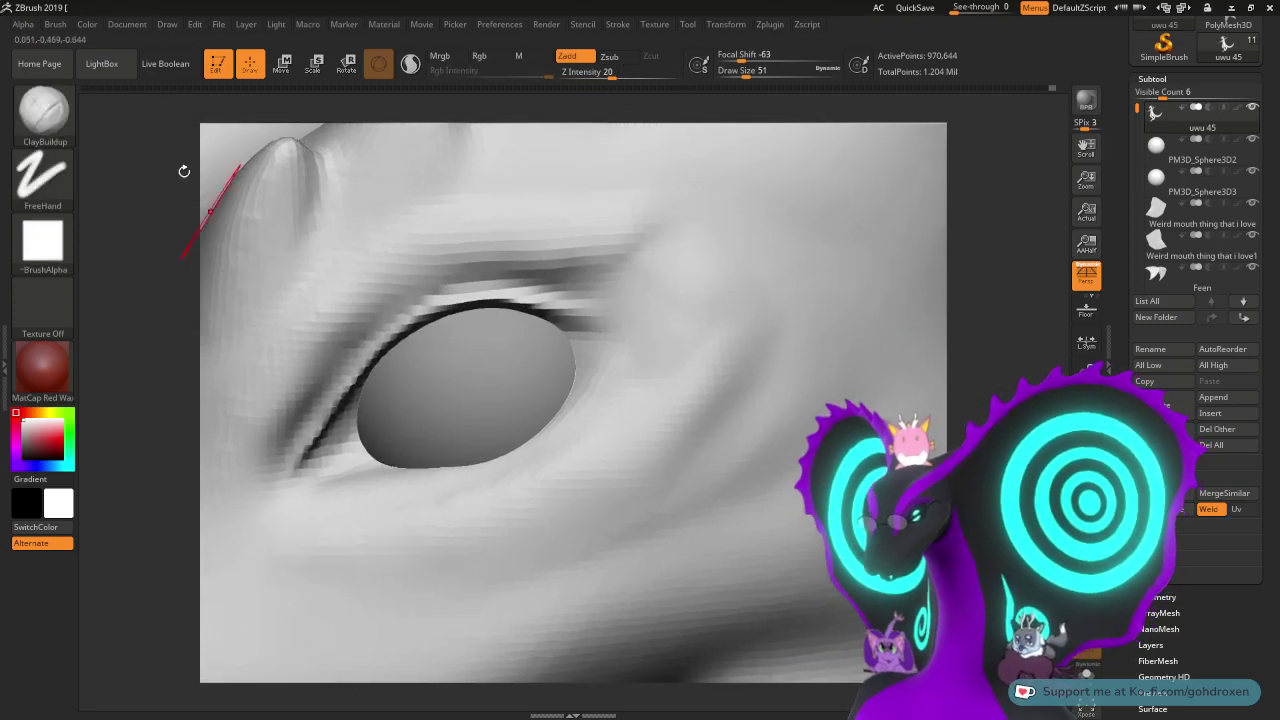
{"action": "left_click", "coordinate": [45, 112]}
{"action": "left_click", "coordinate": [262, 131]}
{"action": "right_click_drag", "start_coordinate": [925, 383], "coordinate": [1050, 396], "text": "alt"}
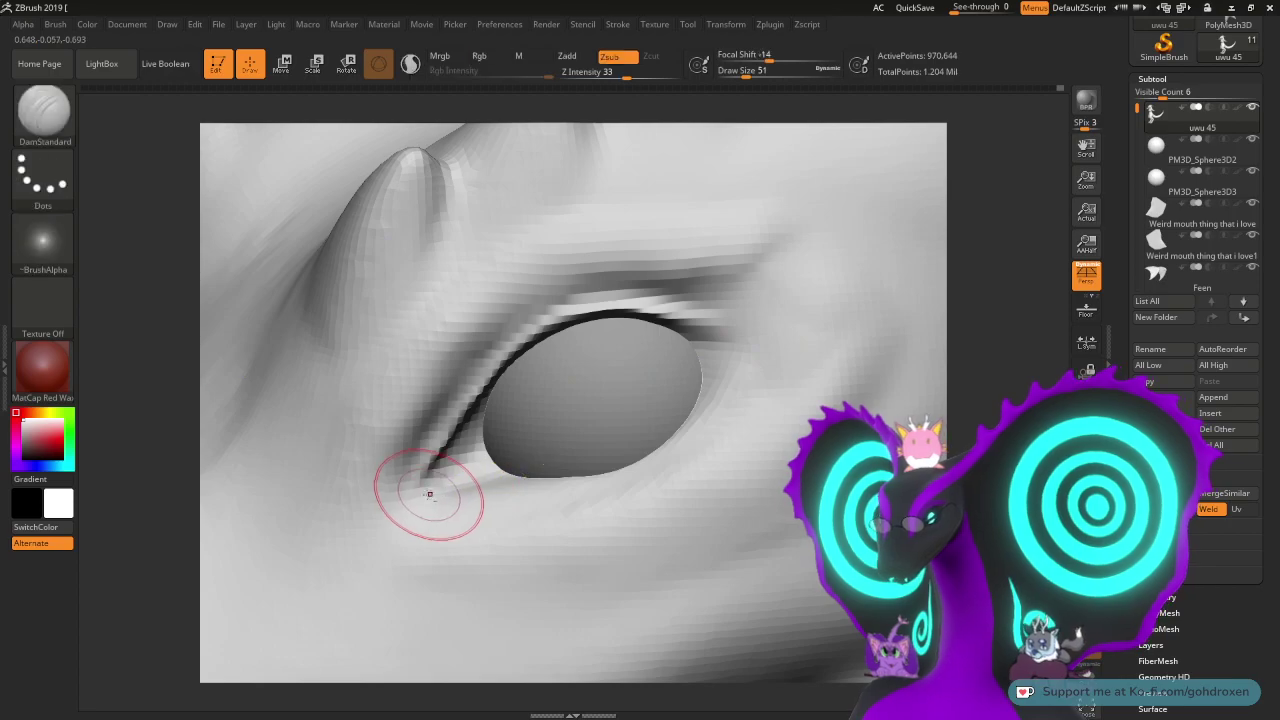
- Try to carve a crease along the lower eyelid between the inner and outer eye corners with DamStandard
{"action": "mouse_move", "coordinate": [451, 489]}
{"action": "left_mouse_down"}
{"action": "mouse_move", "coordinate": [694, 414]}
{"action": "mouse_move", "coordinate": [732, 370]}
{"action": "left_mouse_up"}
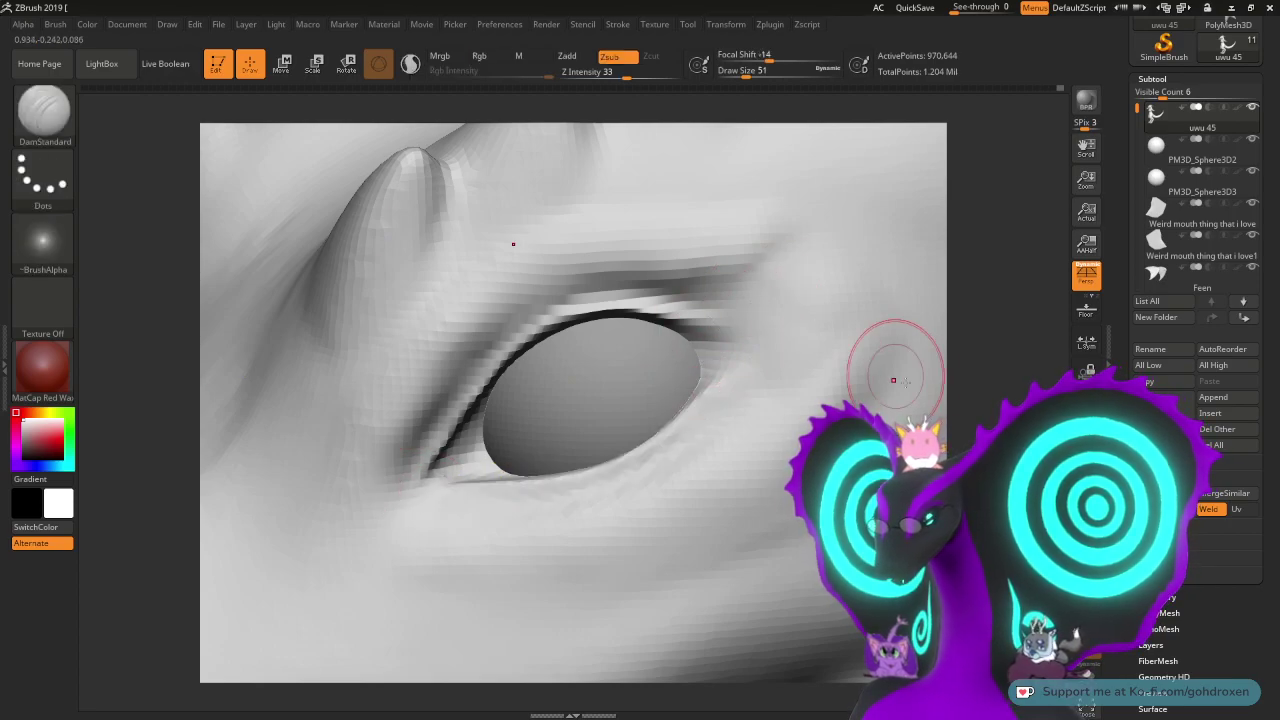
{"action": "mouse_move", "coordinate": [978, 354]}
{"action": "left_mouse_down"}
{"action": "mouse_move", "coordinate": [1004, 356]}
{"action": "mouse_move", "coordinate": [900, 350]}
{"action": "mouse_move", "coordinate": [945, 340]}
{"action": "mouse_move", "coordinate": [1015, 368]}
{"action": "mouse_move", "coordinate": [990, 364]}
{"action": "left_mouse_up"}
{"action": "key", "text": "ctrl+z"}
{"action": "left_click_drag", "start_coordinate": [784, 340], "coordinate": [452, 511]}
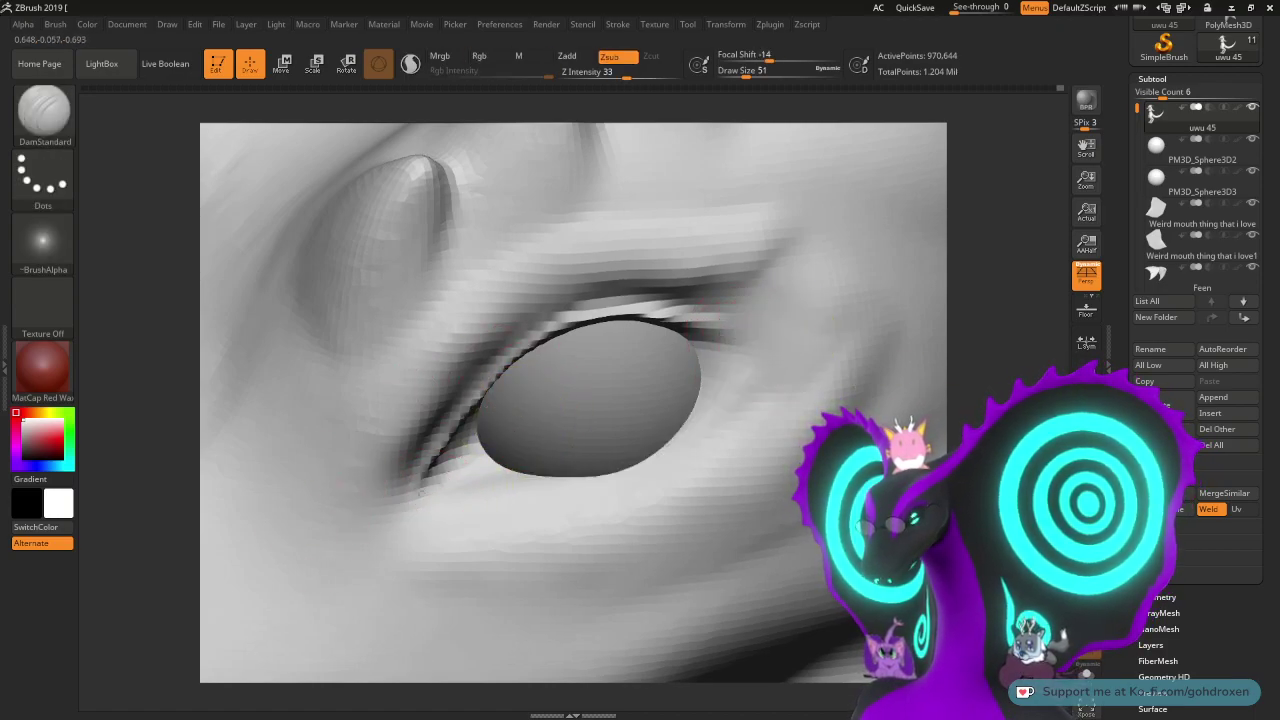
{"action": "left_click_drag", "start_coordinate": [524, 493], "coordinate": [552, 482]}
{"action": "key", "text": "ctrl+z"}
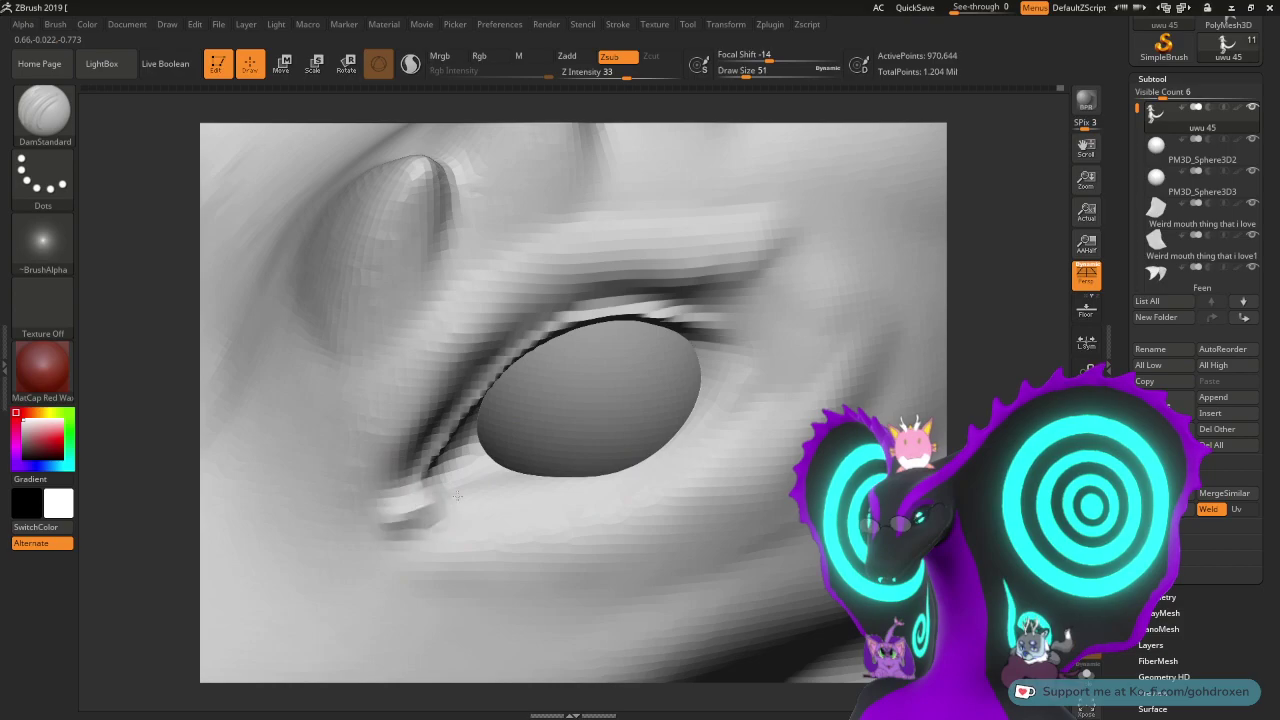
{"action": "left_click_drag", "start_coordinate": [457, 496], "coordinate": [590, 476]}
{"action": "key", "text": "ctrl+z"}
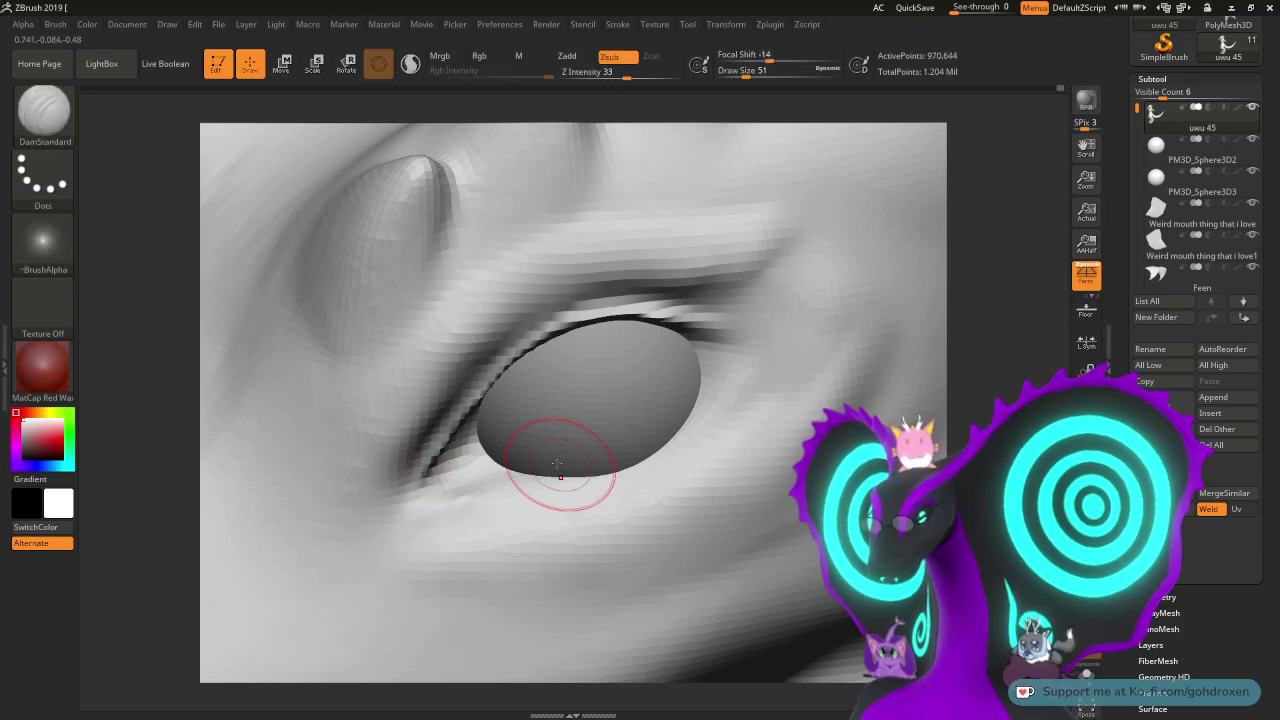
{"action": "key", "text": "ctrl+z"}
- Reduce the DamStandard draw size to 27 and try finer creases along the edge of the lower eyelid
{"action": "key", "text": "space"}
{"action": "left_click", "coordinate": [518, 480]}
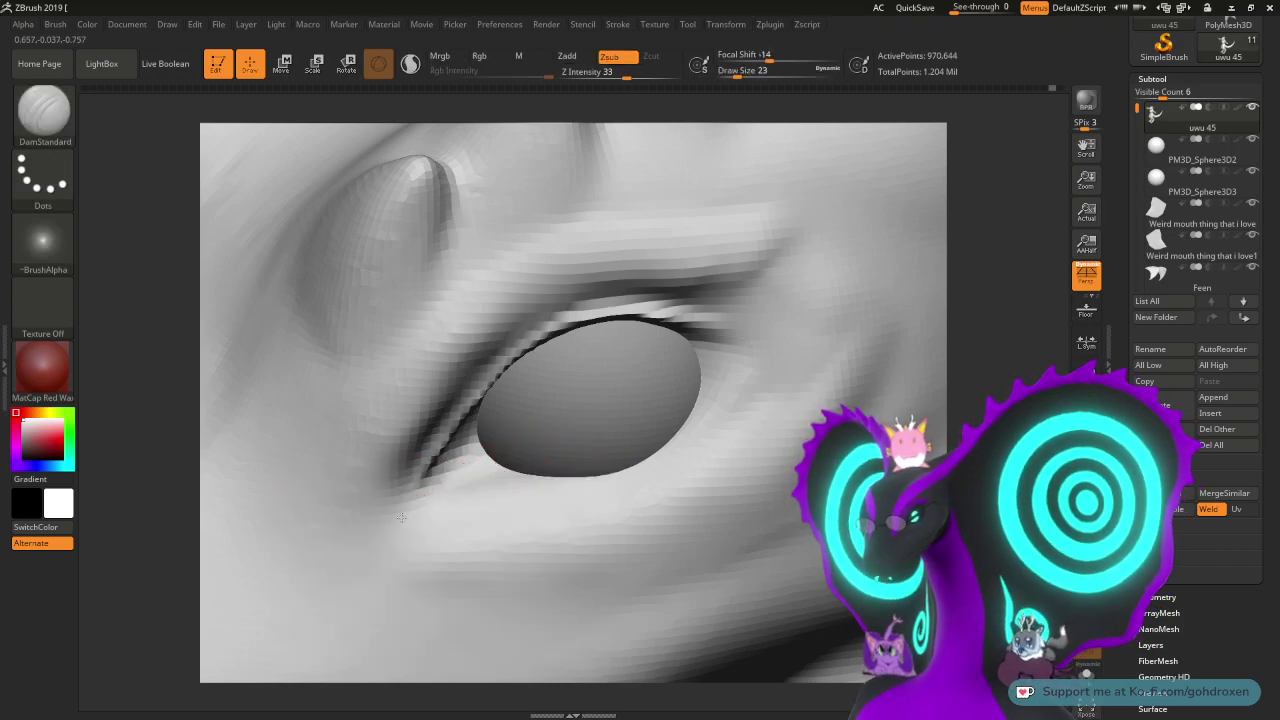
{"action": "left_click_drag", "start_coordinate": [510, 470], "coordinate": [503, 470]}
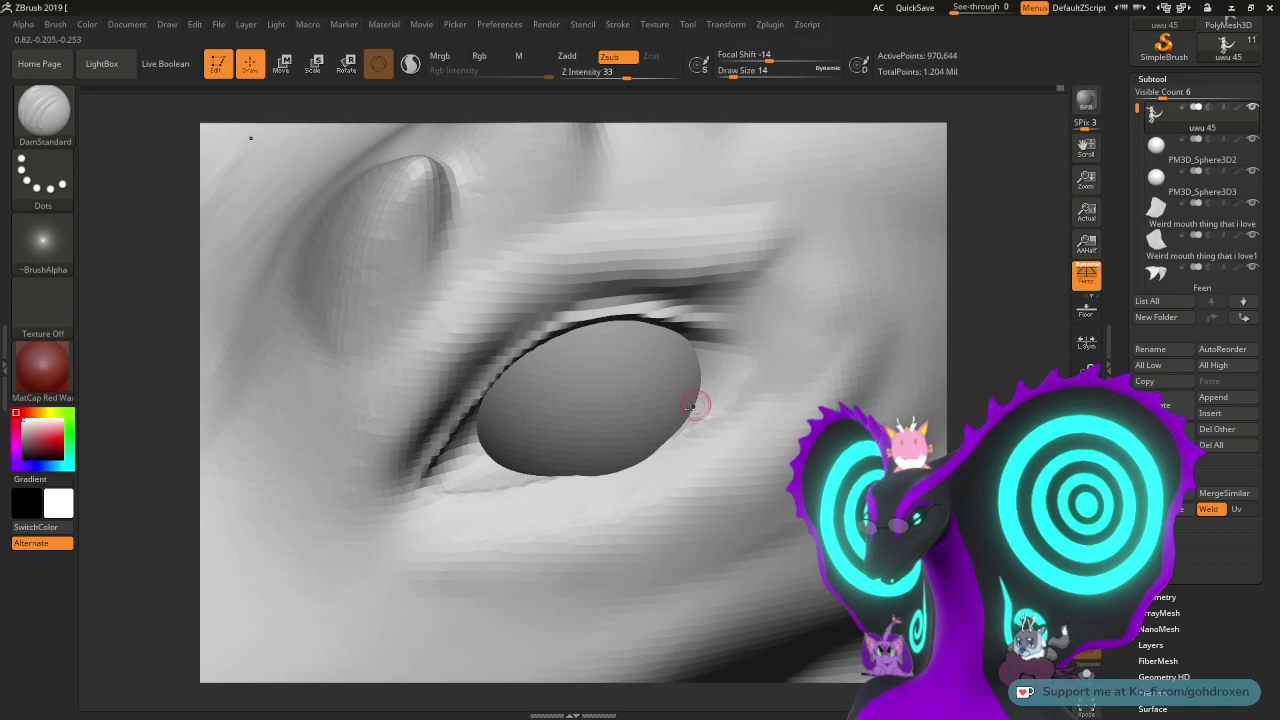
{"action": "key", "text": "space"}
{"action": "left_click_drag", "start_coordinate": [655, 432], "coordinate": [678, 437]}
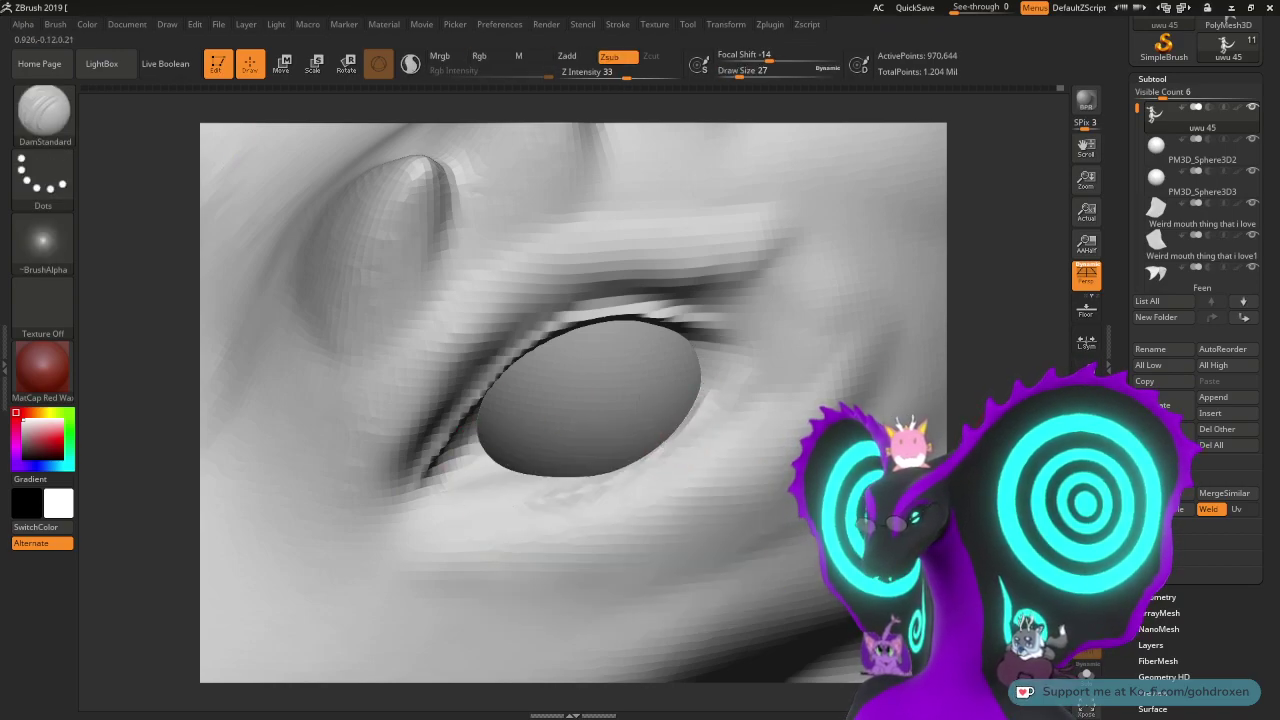
{"action": "mouse_move", "coordinate": [1035, 455]}
{"action": "left_mouse_down"}
{"action": "mouse_move", "coordinate": [992, 399]}
{"action": "mouse_move", "coordinate": [829, 371]}
{"action": "left_mouse_up"}
{"action": "mouse_move", "coordinate": [422, 497]}
{"action": "left_mouse_down"}
{"action": "mouse_move", "coordinate": [455, 482]}
{"action": "mouse_move", "coordinate": [606, 475]}
{"action": "mouse_move", "coordinate": [728, 396]}
{"action": "left_mouse_up"}
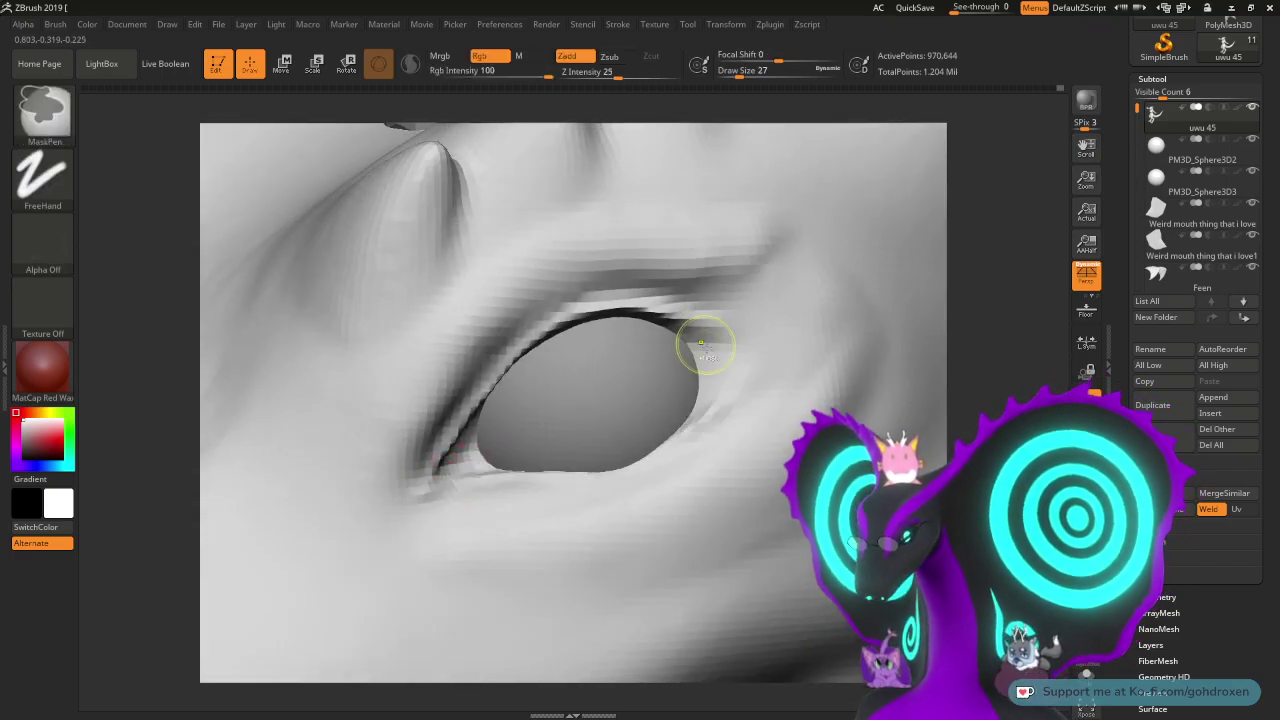
{"action": "key", "text": "ctrl+z"}
- Carve a DamStandard crease from the outer eye corner beneath the lower eyelid to the inner corner
{"action": "left_click_drag", "start_coordinate": [776, 336], "coordinate": [676, 447]}
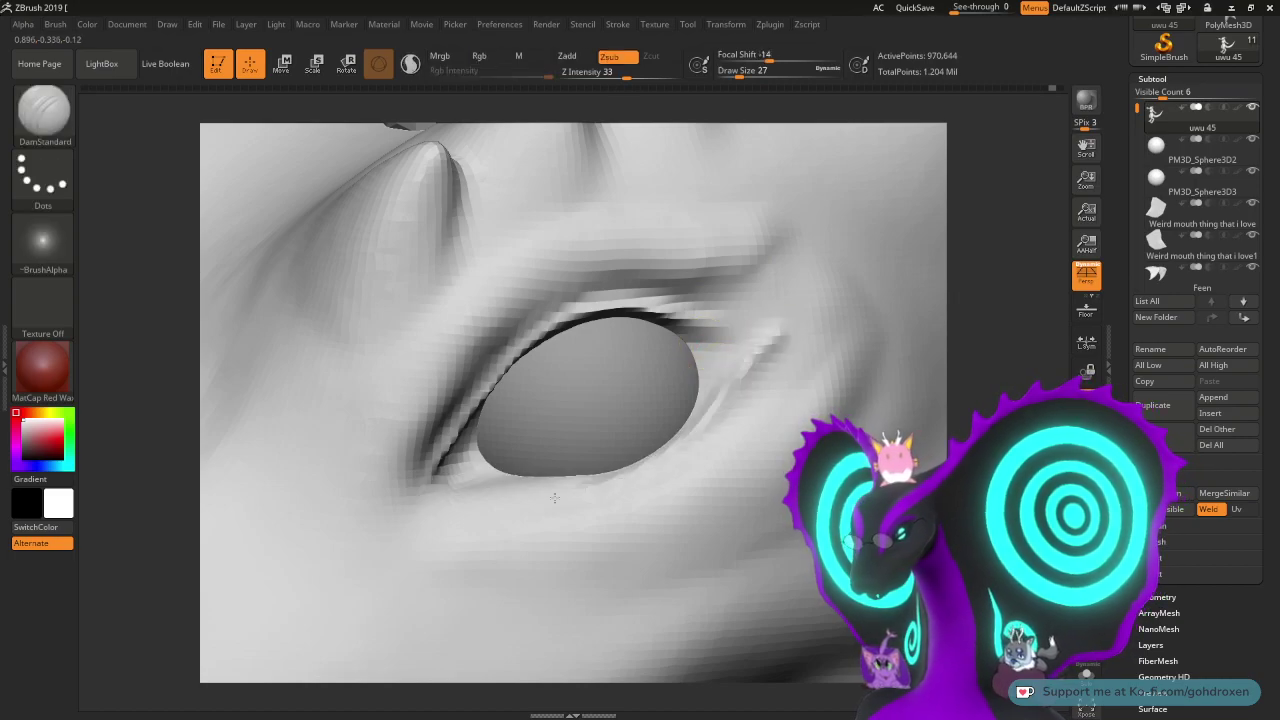
{"action": "left_click_drag", "start_coordinate": [983, 396], "coordinate": [936, 398]}
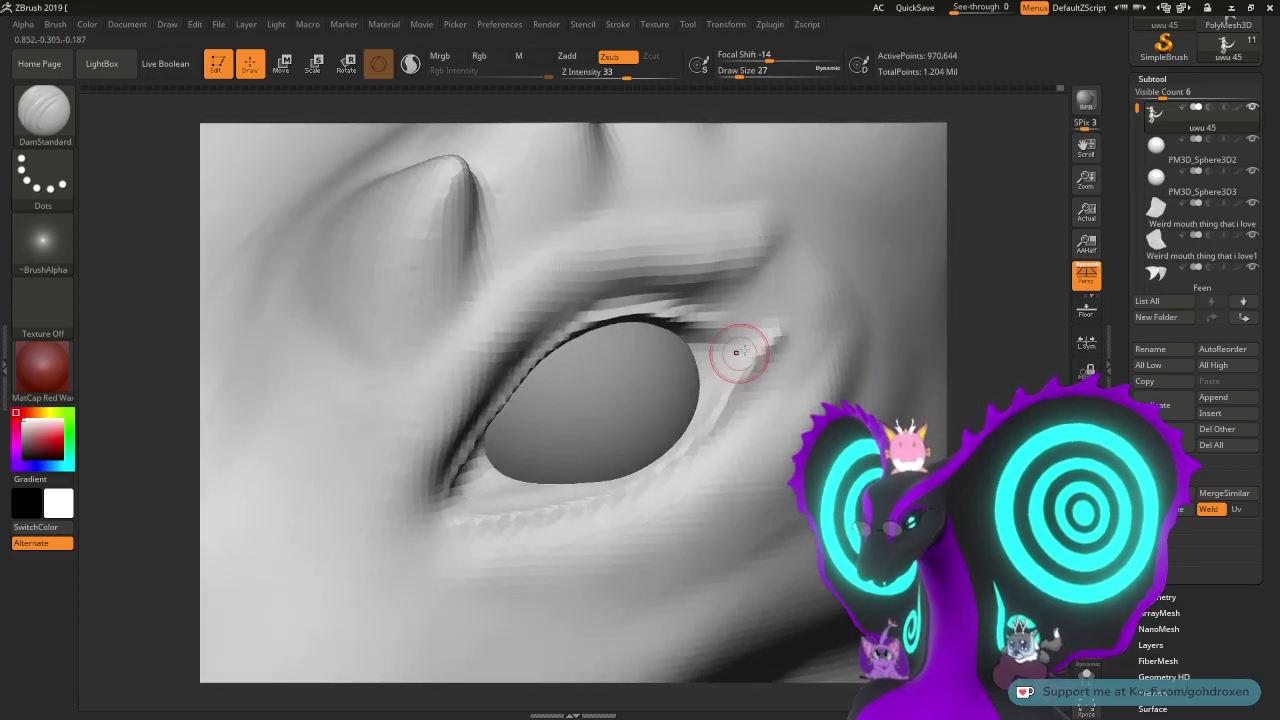
{"action": "left_click_drag", "start_coordinate": [627, 490], "coordinate": [464, 518]}
{"action": "mouse_move", "coordinate": [985, 520]}
{"action": "left_mouse_down"}
{"action": "mouse_move", "coordinate": [895, 508]}
{"action": "mouse_move", "coordinate": [1016, 516]}
{"action": "left_mouse_up"}
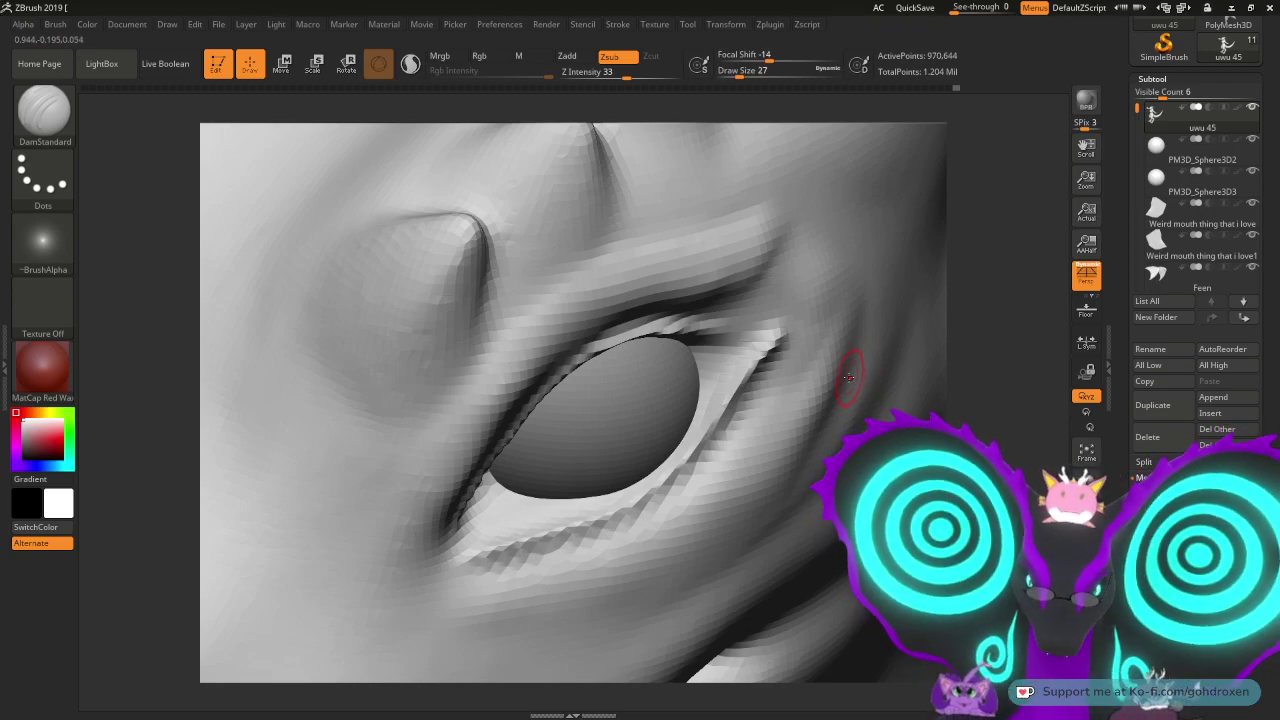
{"action": "left_click_drag", "start_coordinate": [1008, 384], "coordinate": [985, 354]}
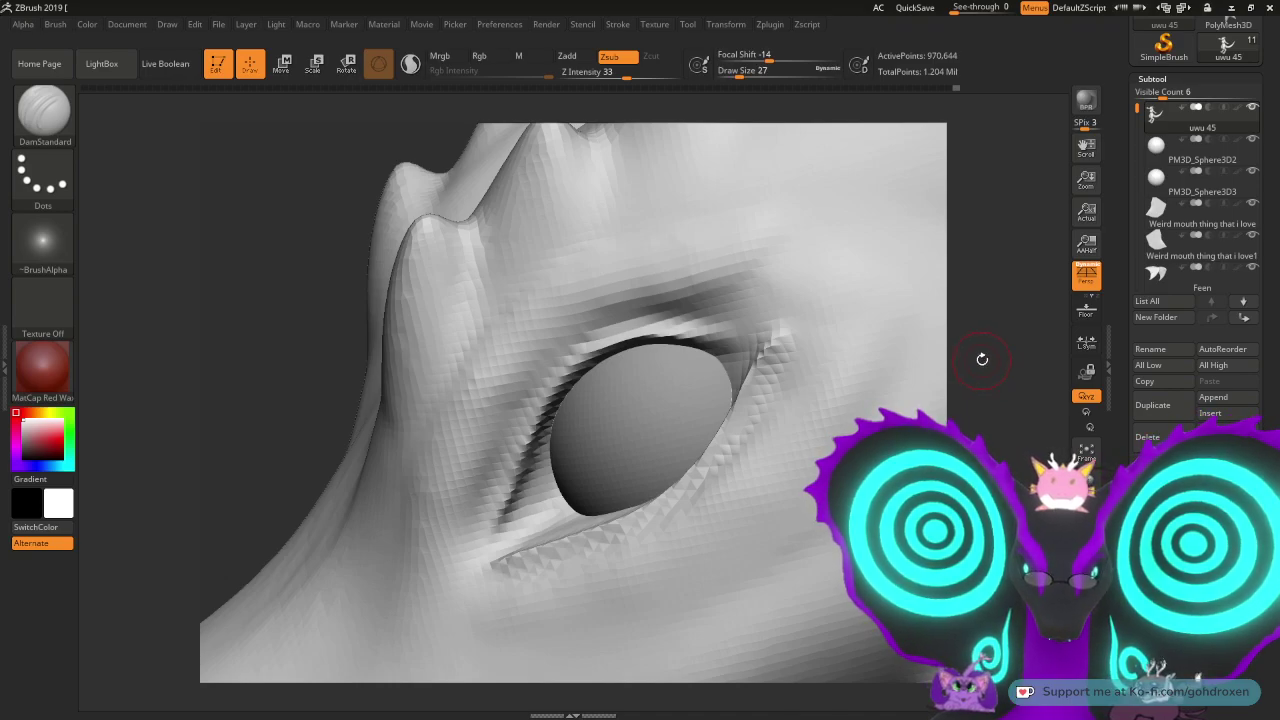
{"action": "left_click_drag", "start_coordinate": [995, 372], "coordinate": [1035, 396]}
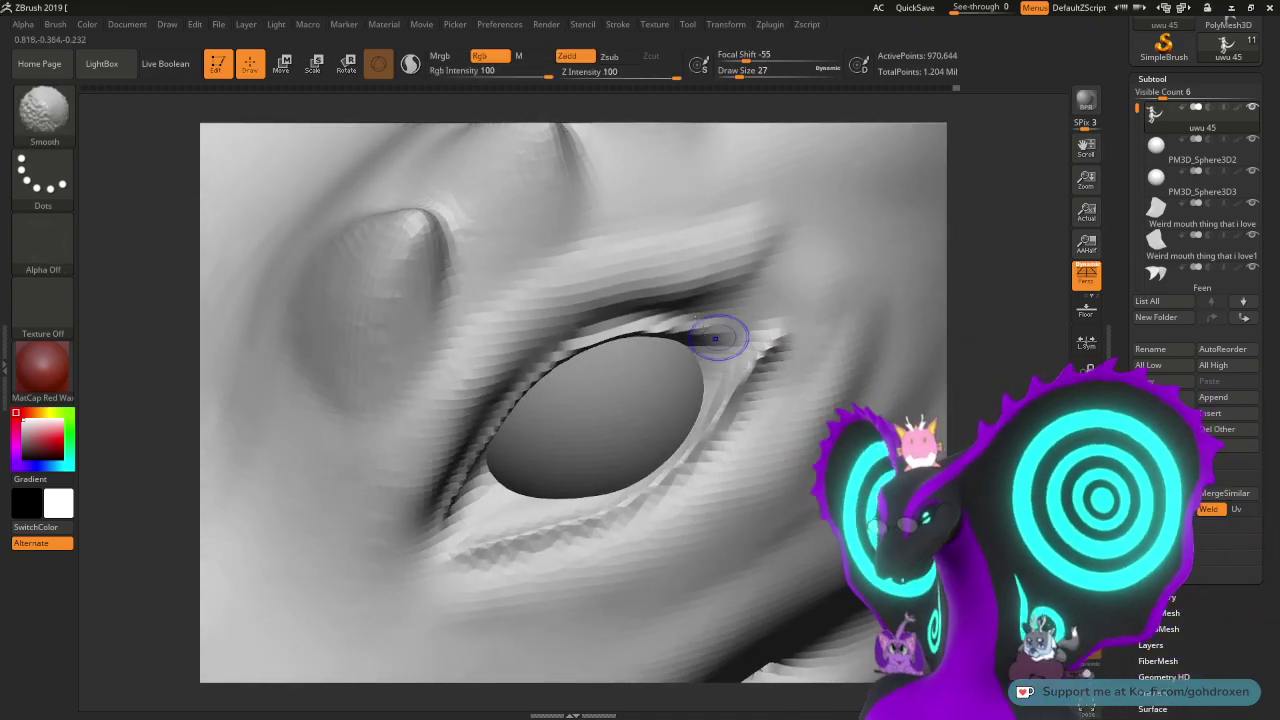
- Smooth the outer eye corner and carve a crease that extends the upper eyelid's outer end with DamStandard
{"action": "mouse_move", "coordinate": [715, 338]}
{"action": "left_mouse_down", "text": "shift"}
{"action": "mouse_move", "coordinate": [771, 343]}
{"action": "mouse_move", "coordinate": [766, 354]}
{"action": "mouse_move", "coordinate": [777, 331]}
{"action": "left_mouse_up", "text": "shift"}
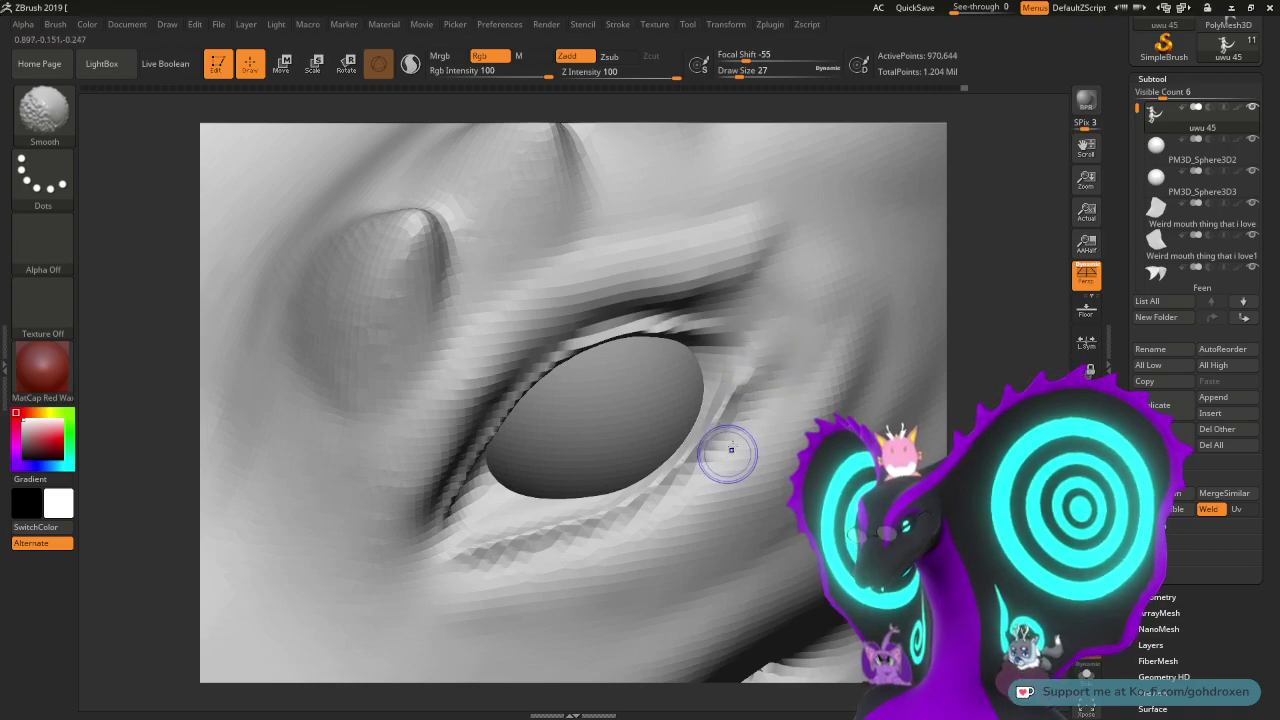
{"action": "mouse_move", "coordinate": [761, 376]}
{"action": "left_mouse_down", "text": "shift"}
{"action": "mouse_move", "coordinate": [746, 369]}
{"action": "mouse_move", "coordinate": [706, 450]}
{"action": "left_mouse_up", "text": "shift"}
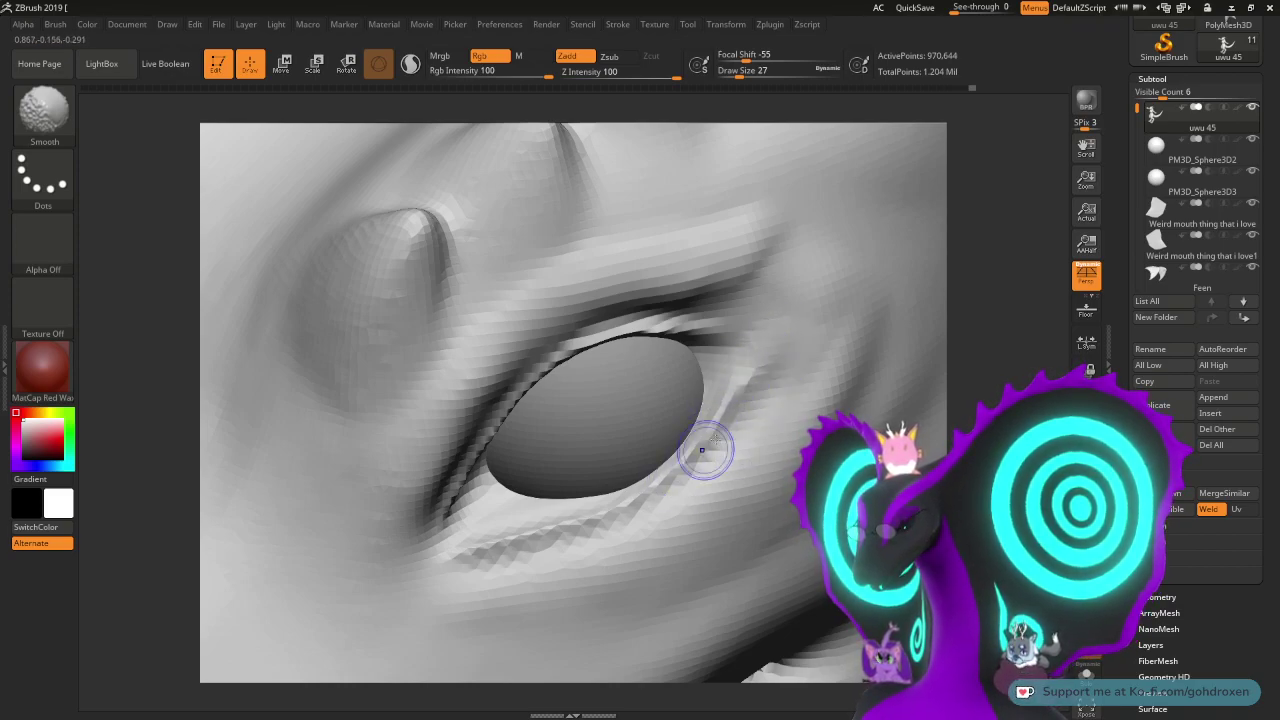
{"action": "left_click_drag", "start_coordinate": [985, 376], "coordinate": [914, 373]}
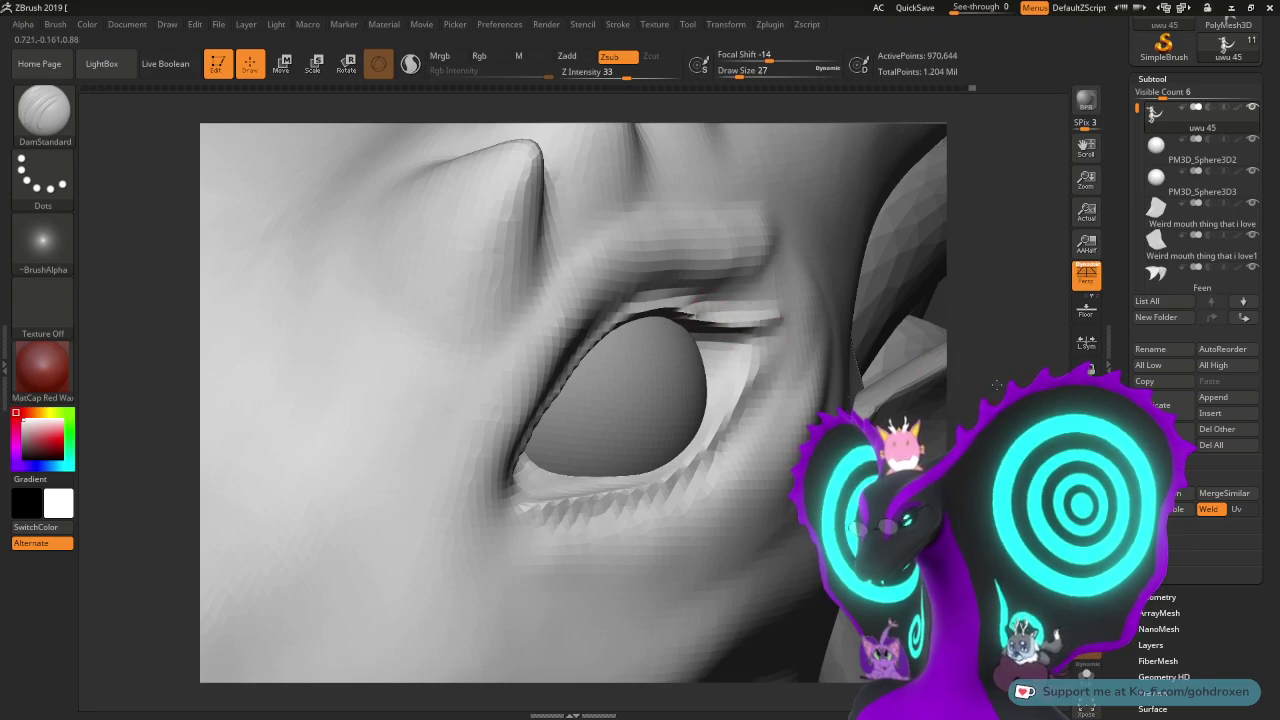
{"action": "mouse_move", "coordinate": [997, 385]}
{"action": "left_mouse_down"}
{"action": "mouse_move", "coordinate": [945, 420]}
{"action": "mouse_move", "coordinate": [757, 380]}
{"action": "left_mouse_up"}
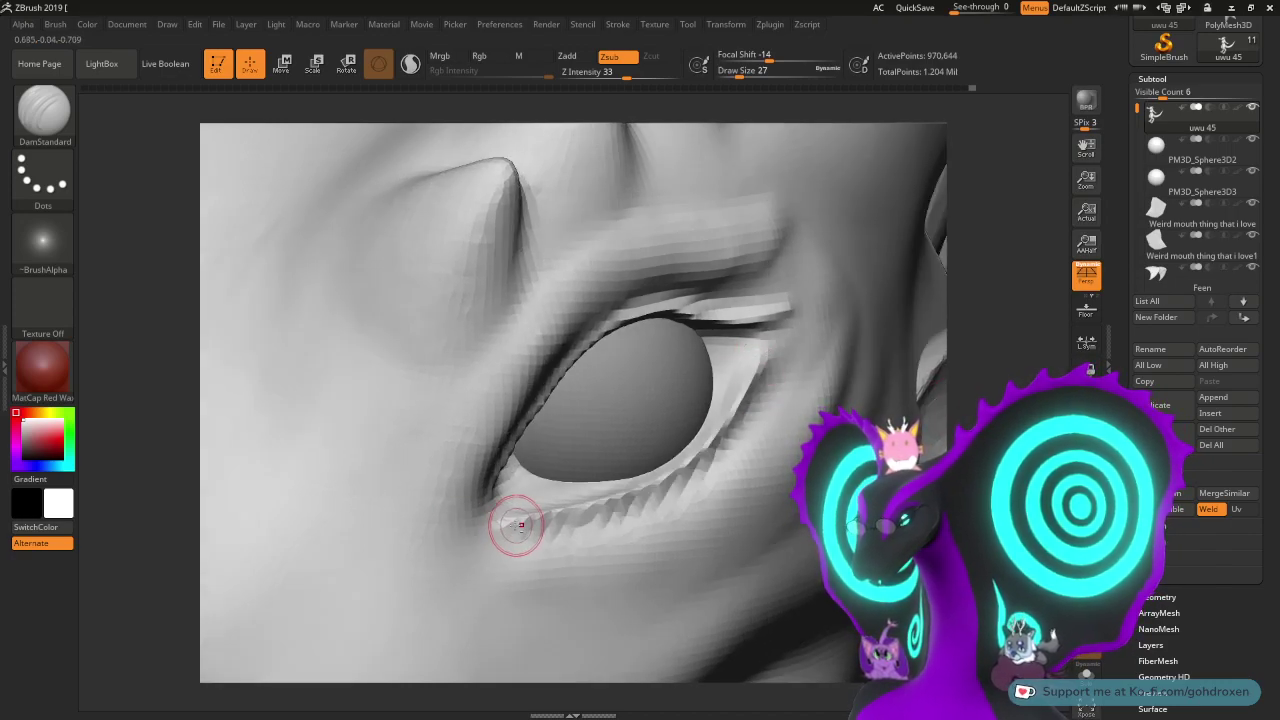
- Smooth away the jagged crease beneath the lower eyelid from the outer to the inner eye corner
{"action": "mouse_move", "coordinate": [979, 416]}
{"action": "left_mouse_down"}
{"action": "mouse_move", "coordinate": [905, 355]}
{"action": "mouse_move", "coordinate": [975, 400]}
{"action": "mouse_move", "coordinate": [1045, 410]}
{"action": "mouse_move", "coordinate": [1001, 403]}
{"action": "mouse_move", "coordinate": [952, 273]}
{"action": "mouse_move", "coordinate": [861, 403]}
{"action": "left_mouse_up"}
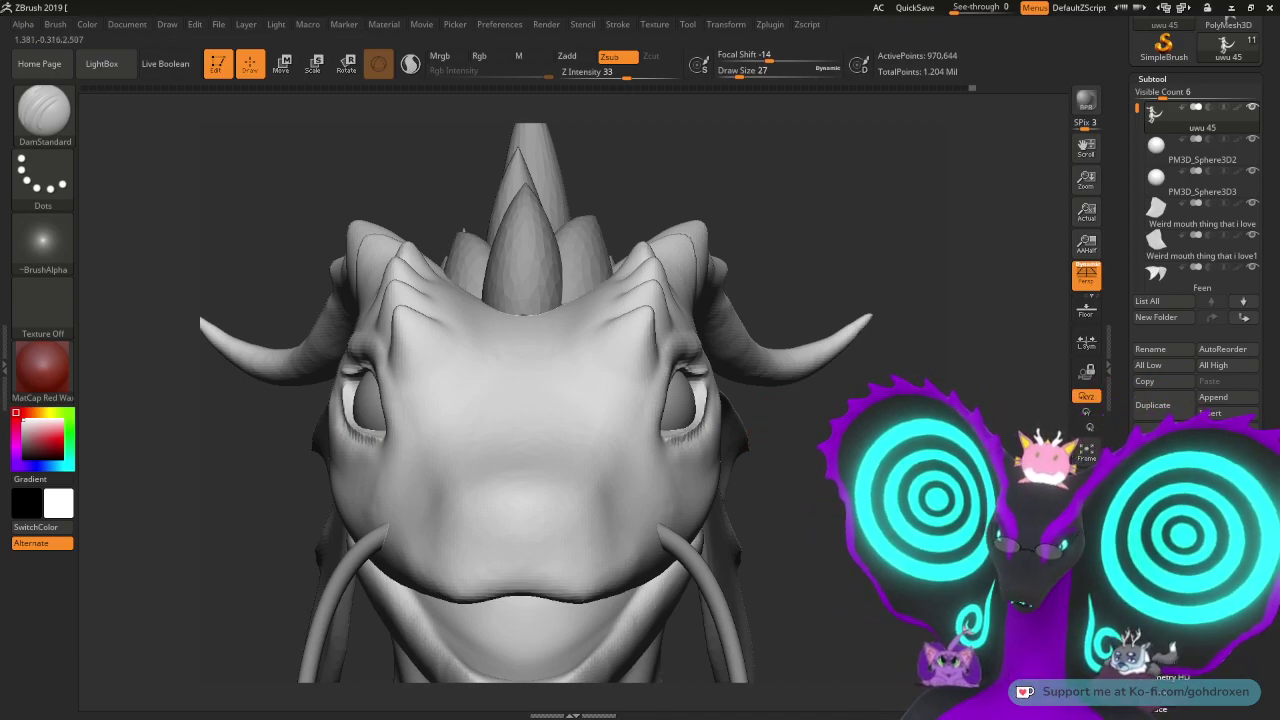
{"action": "left_click_drag", "start_coordinate": [1000, 403], "coordinate": [804, 413]}
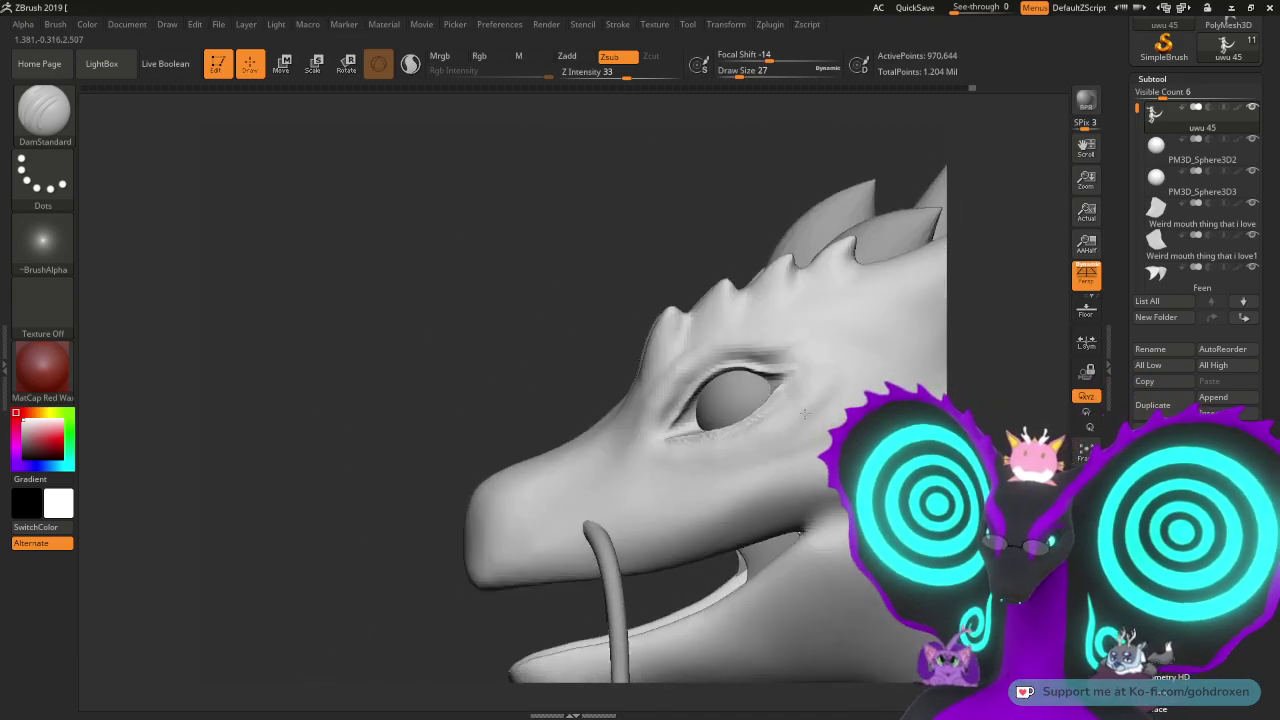
{"action": "mouse_move", "coordinate": [514, 349]}
{"action": "left_mouse_down"}
{"action": "mouse_move", "coordinate": [491, 369]}
{"action": "mouse_move", "coordinate": [568, 380]}
{"action": "left_mouse_up"}
{"action": "left_click_drag", "start_coordinate": [800, 400], "coordinate": [800, 560], "text": "alt"}
{"action": "mouse_move", "coordinate": [1000, 380]}
{"action": "left_mouse_down"}
{"action": "mouse_move", "coordinate": [870, 370]}
{"action": "mouse_move", "coordinate": [905, 362]}
{"action": "left_mouse_up"}
{"action": "left_click_drag", "start_coordinate": [997, 394], "coordinate": [905, 469], "text": "alt"}
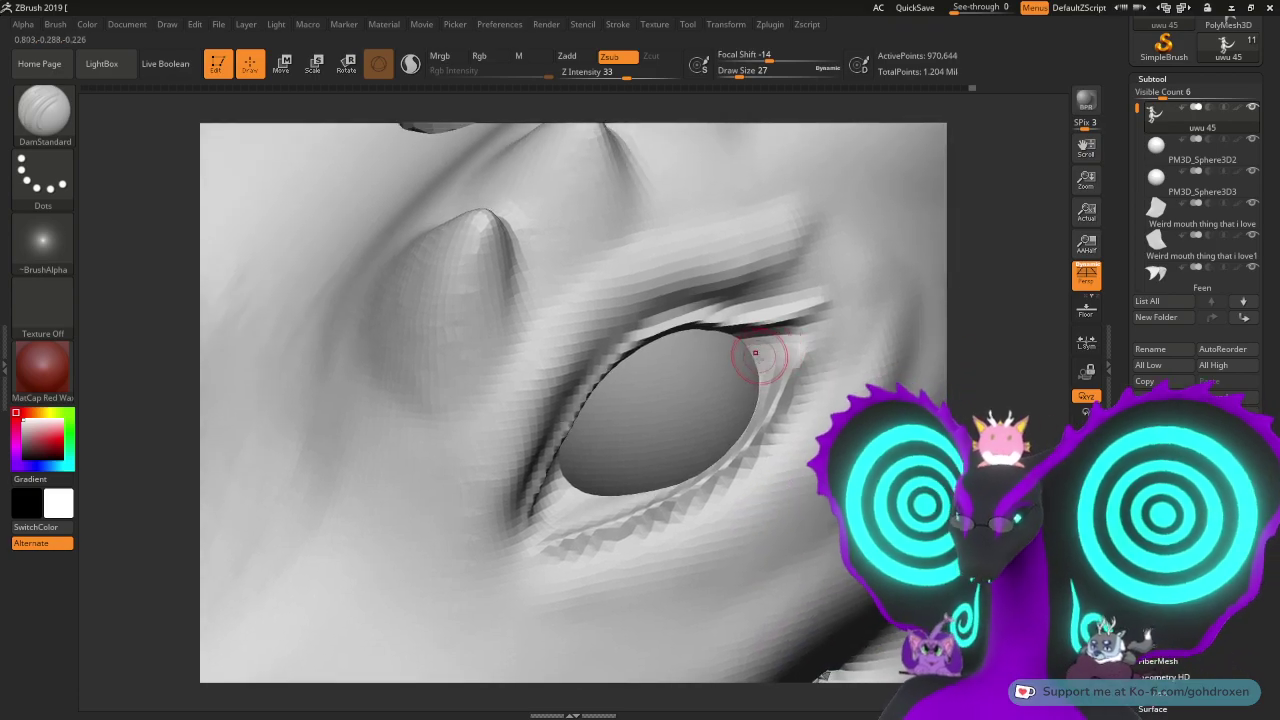
{"action": "mouse_move", "coordinate": [797, 355]}
{"action": "left_mouse_down", "text": "shift"}
{"action": "mouse_move", "coordinate": [776, 398]}
{"action": "mouse_move", "coordinate": [670, 495]}
{"action": "mouse_move", "coordinate": [527, 558]}
{"action": "left_mouse_up", "text": "shift"}
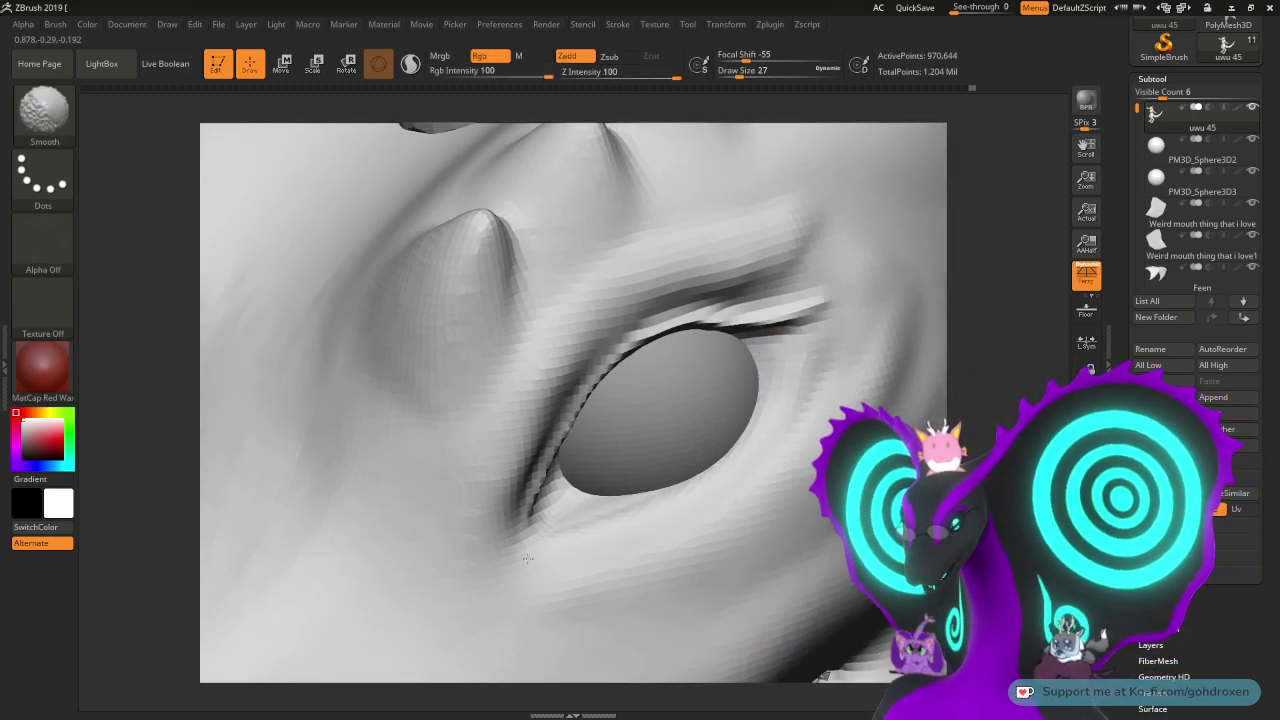
{"action": "mouse_move", "coordinate": [1012, 427]}
{"action": "left_mouse_down"}
{"action": "mouse_move", "coordinate": [955, 400]}
{"action": "mouse_move", "coordinate": [1015, 420]}
{"action": "left_mouse_up"}
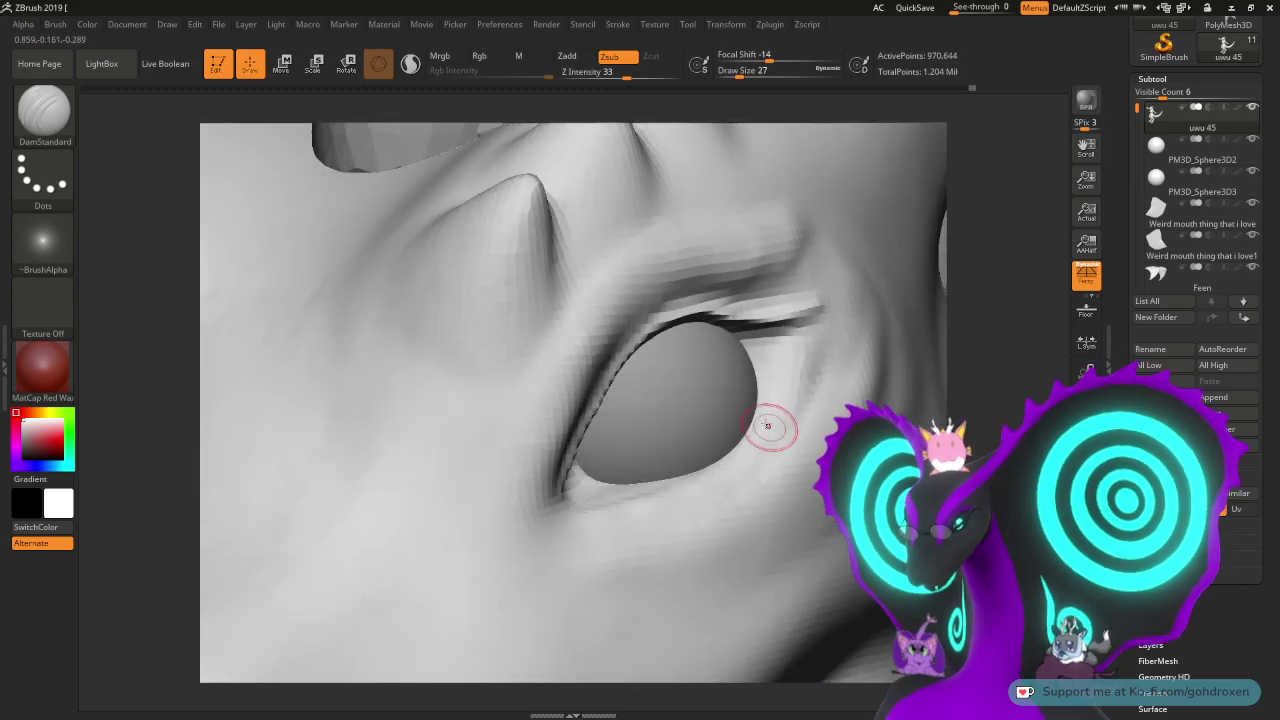
{"action": "left_click_drag", "start_coordinate": [770, 421], "coordinate": [793, 401], "text": "shift"}
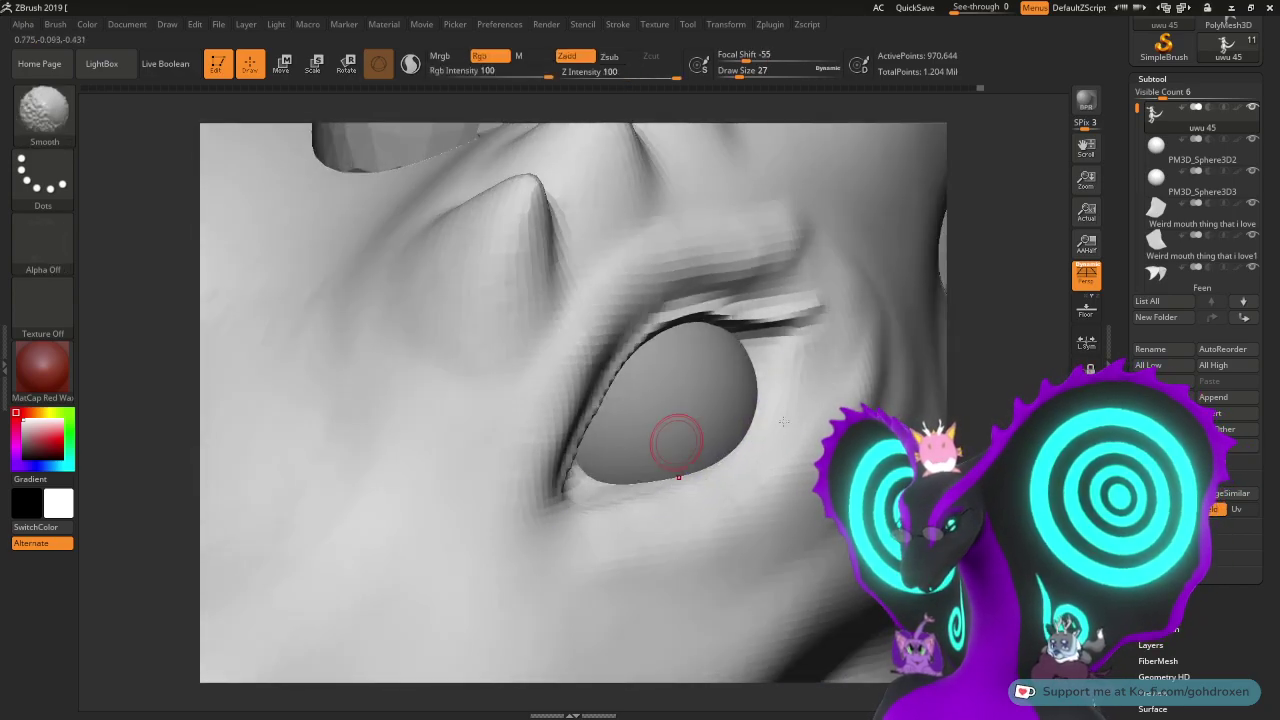
- Carve a short slanted nostril slit on each side of the snout's tip with DamStandard
{"action": "mouse_move", "coordinate": [1012, 446]}
{"action": "left_mouse_down", "text": "alt"}
{"action": "mouse_move", "coordinate": [1031, 287]}
{"action": "mouse_move", "coordinate": [1007, 378]}
{"action": "mouse_move", "coordinate": [1080, 390]}
{"action": "mouse_move", "coordinate": [1021, 378]}
{"action": "left_mouse_up", "text": "alt"}
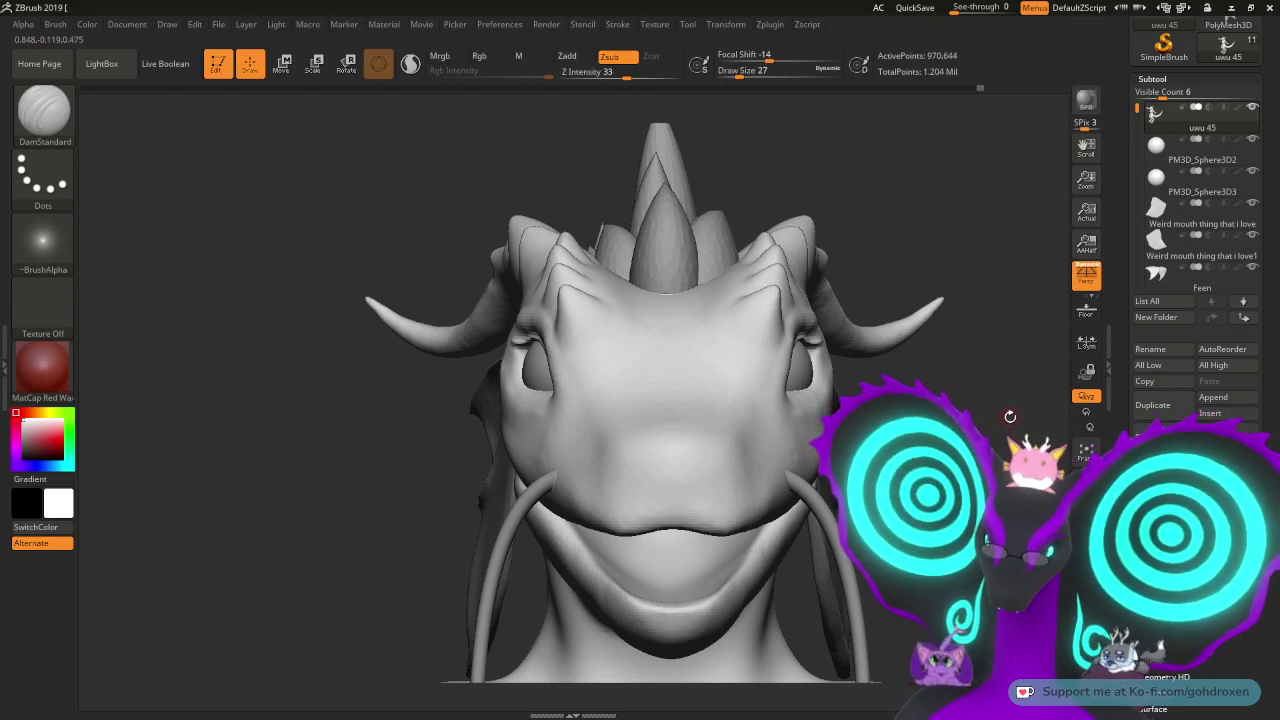
{"action": "left_click_drag", "start_coordinate": [1007, 436], "coordinate": [987, 443]}
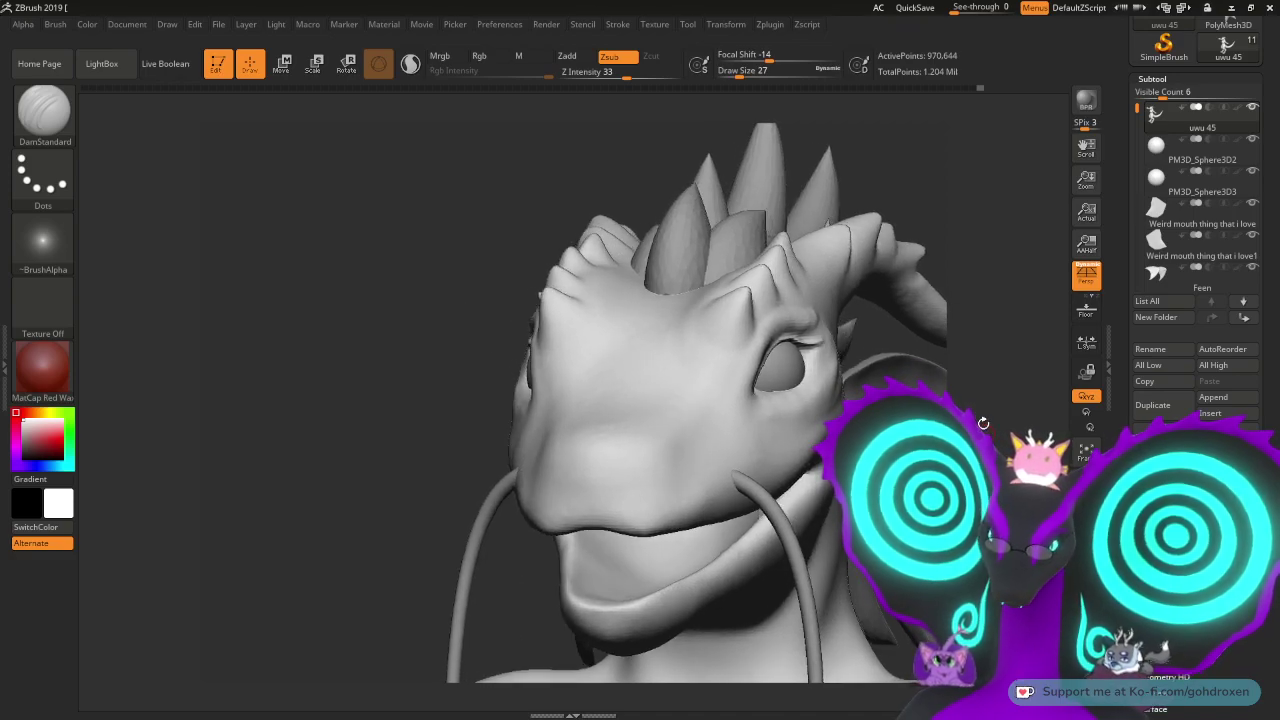
{"action": "left_click_drag", "start_coordinate": [983, 423], "coordinate": [964, 398]}
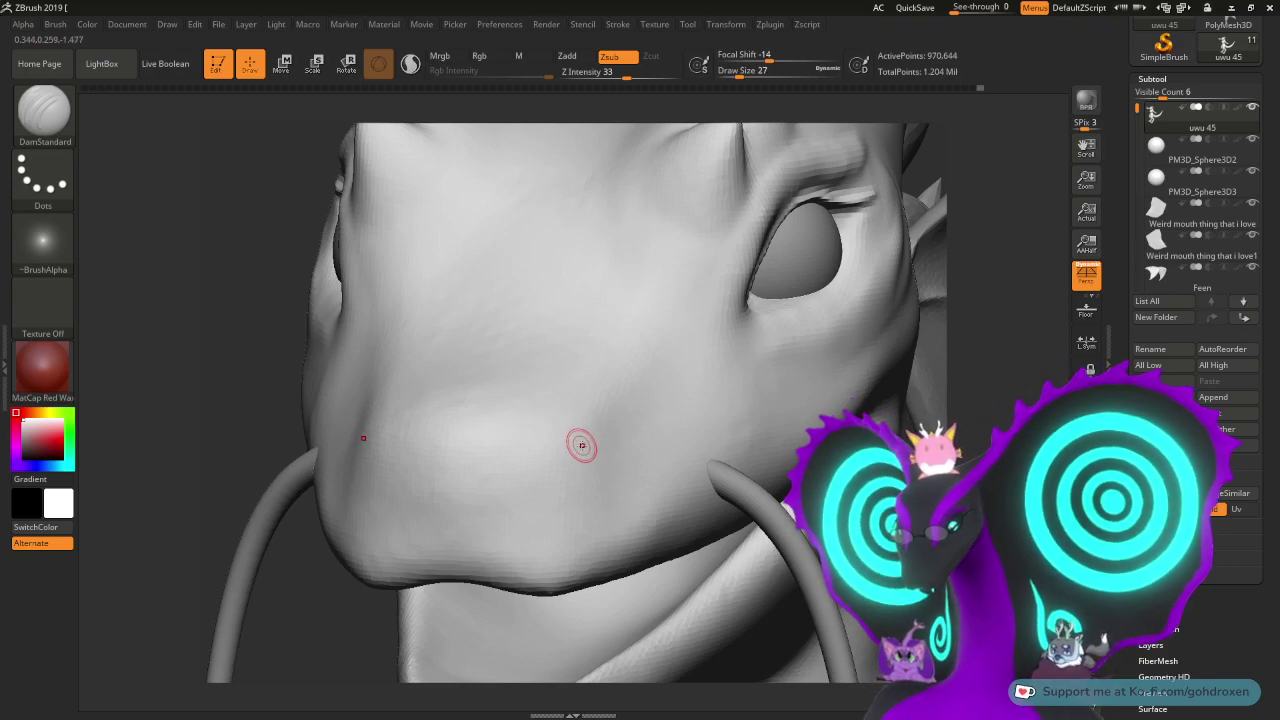
{"action": "left_click_drag", "start_coordinate": [571, 485], "coordinate": [598, 447]}
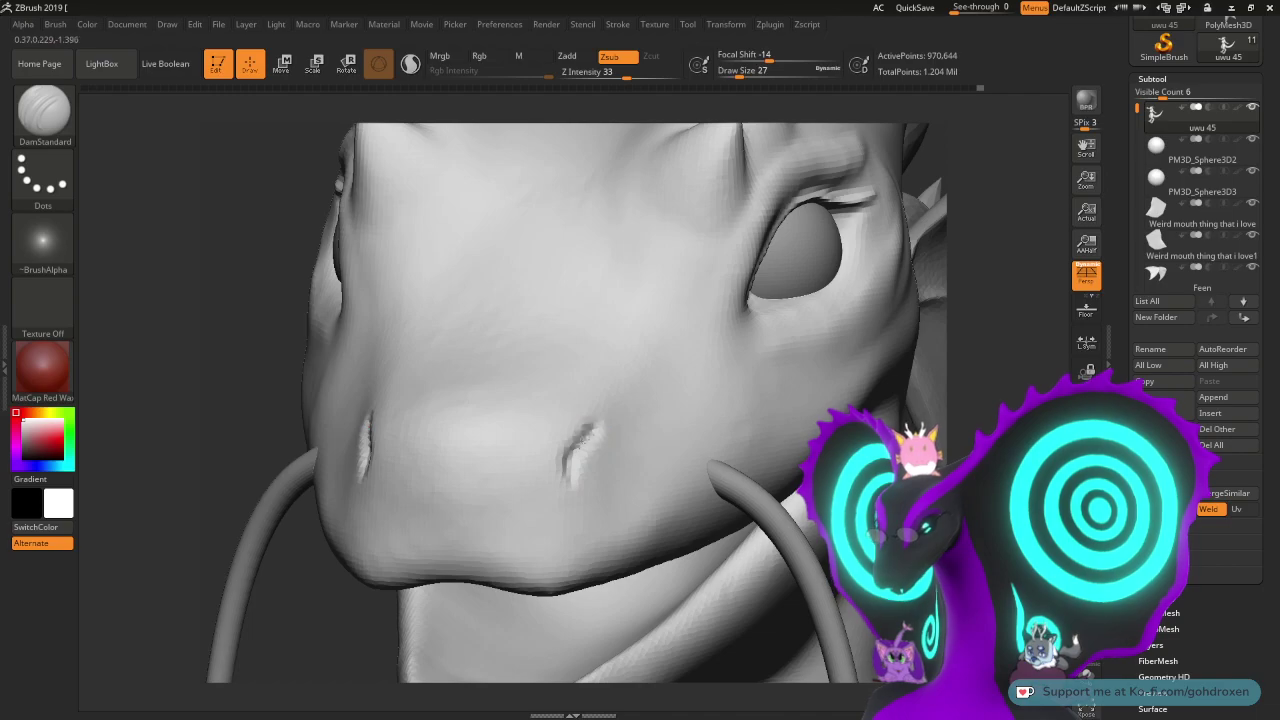
{"action": "left_click_drag", "start_coordinate": [963, 431], "coordinate": [785, 440]}
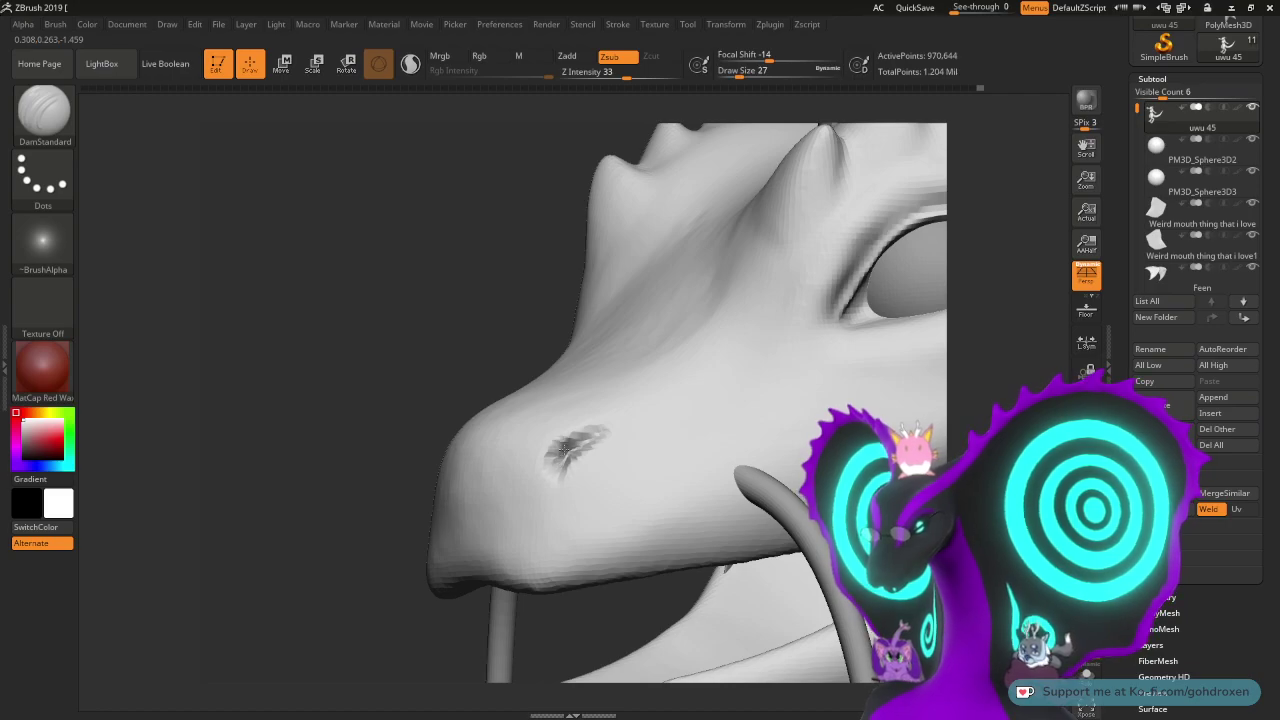
{"action": "right_click_drag", "start_coordinate": [570, 448], "coordinate": [586, 450]}
- Smooth the rough outer side of the nostril slits into the surrounding snout
{"action": "key", "text": "ctrl"}
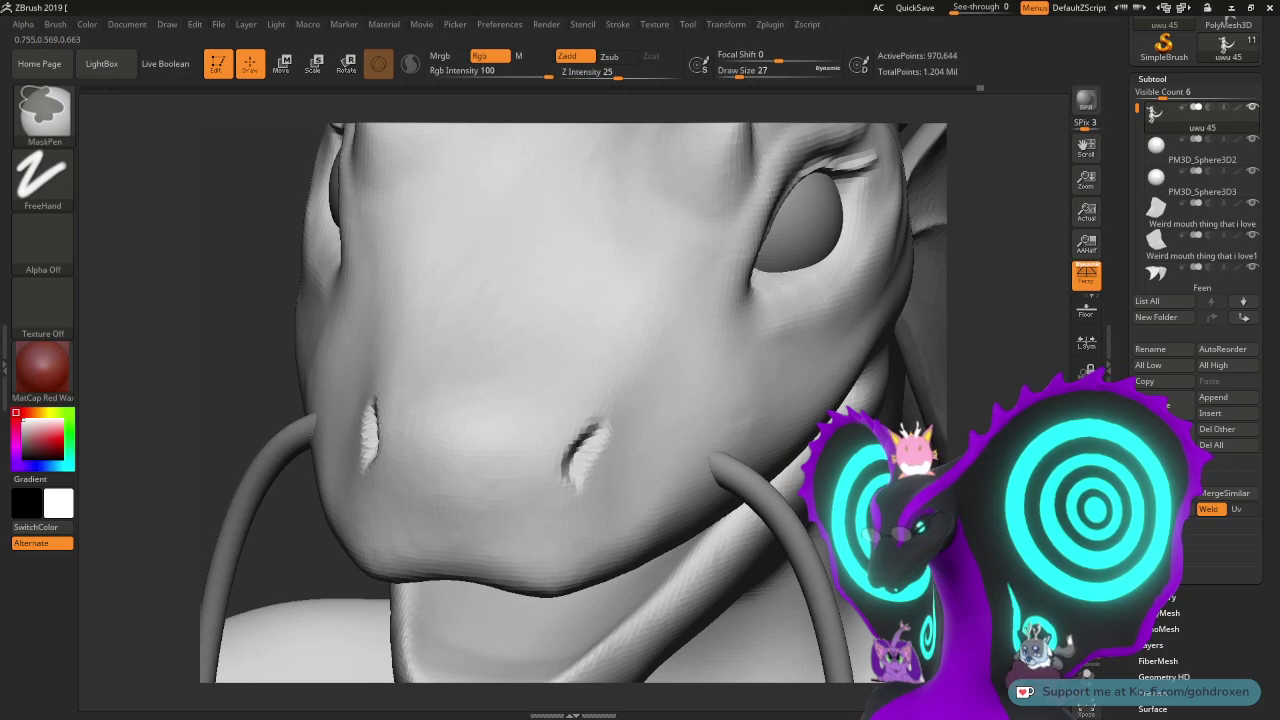
{"action": "key", "text": "shift"}
{"action": "left_click_drag", "start_coordinate": [657, 463], "coordinate": [590, 437], "text": "shift"}
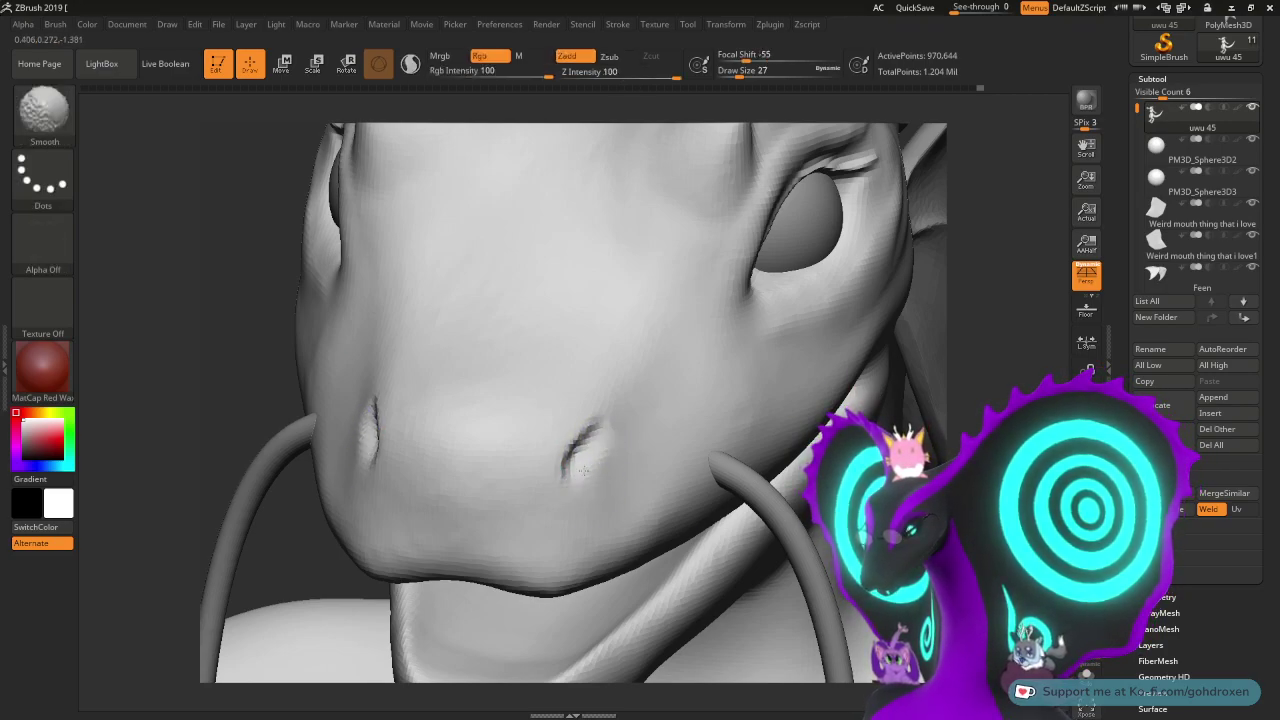
- Deepen and redefine the curved nostril slits with DamStandard
{"action": "right_click_drag", "start_coordinate": [781, 466], "coordinate": [634, 446]}
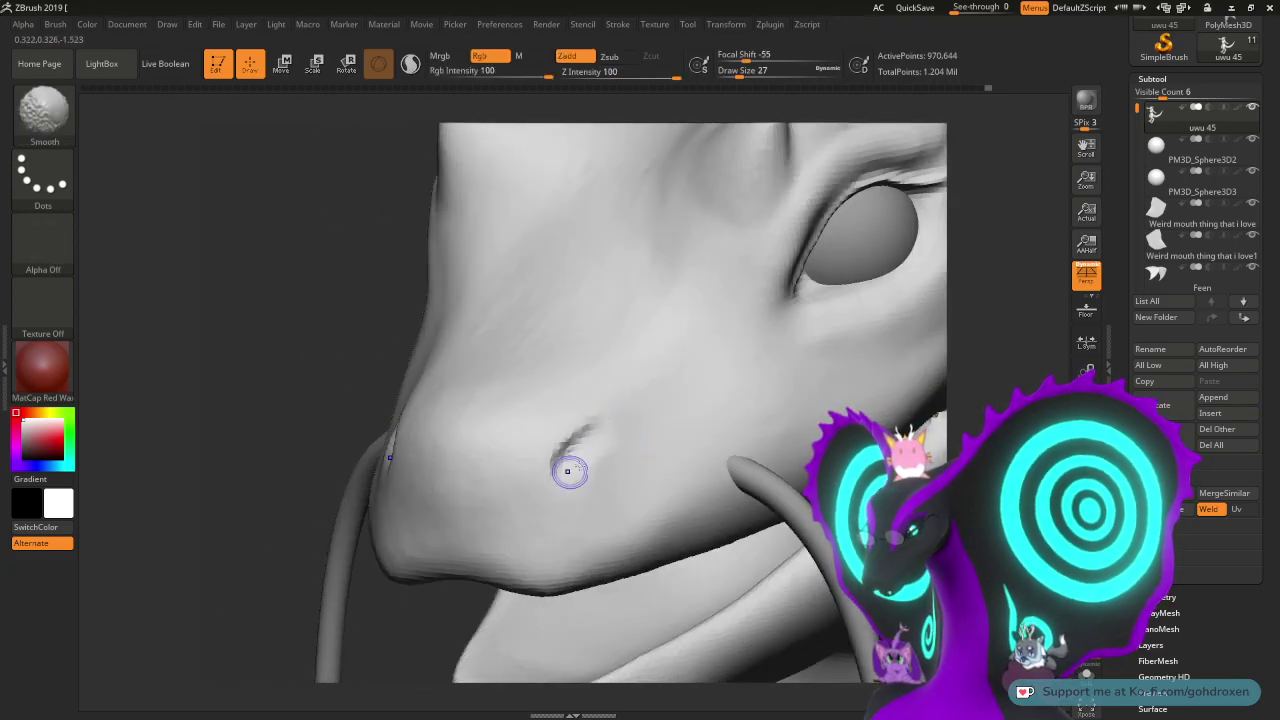
{"action": "mouse_move", "coordinate": [594, 435]}
{"action": "left_mouse_down"}
{"action": "mouse_move", "coordinate": [575, 440]}
{"action": "mouse_move", "coordinate": [600, 432]}
{"action": "left_mouse_up"}
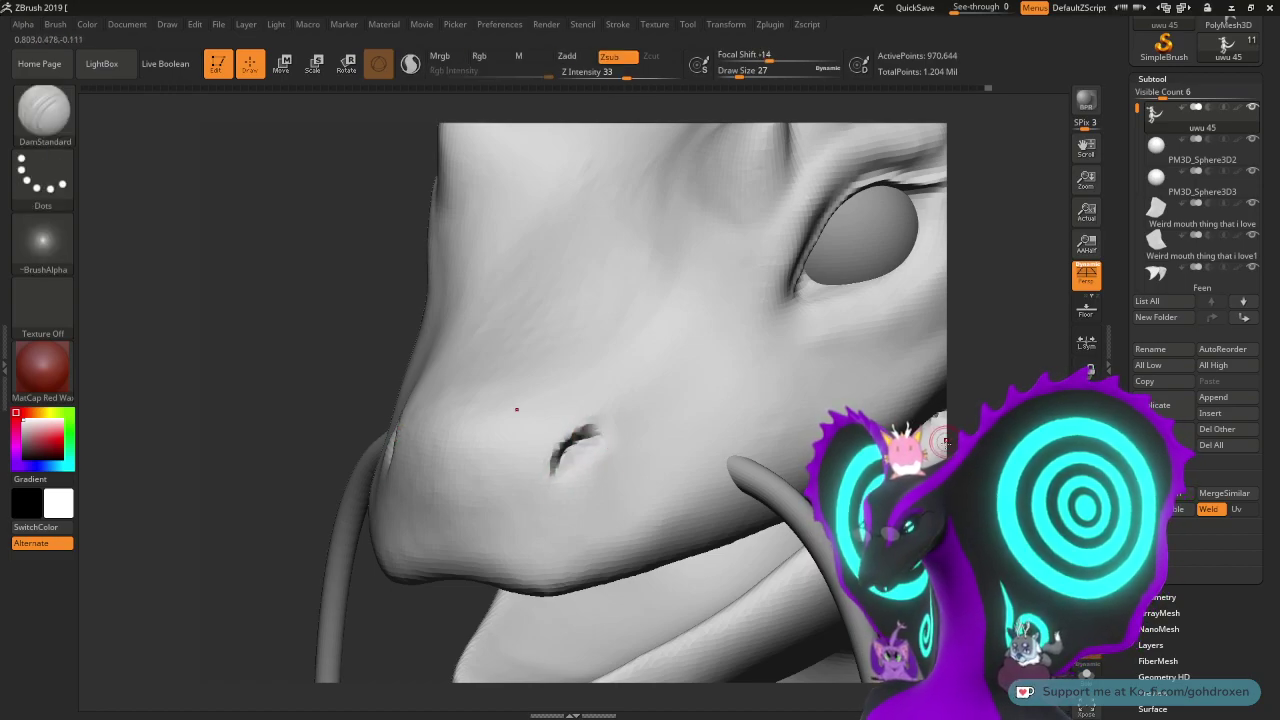
{"action": "left_click_drag", "start_coordinate": [948, 442], "coordinate": [1030, 462]}
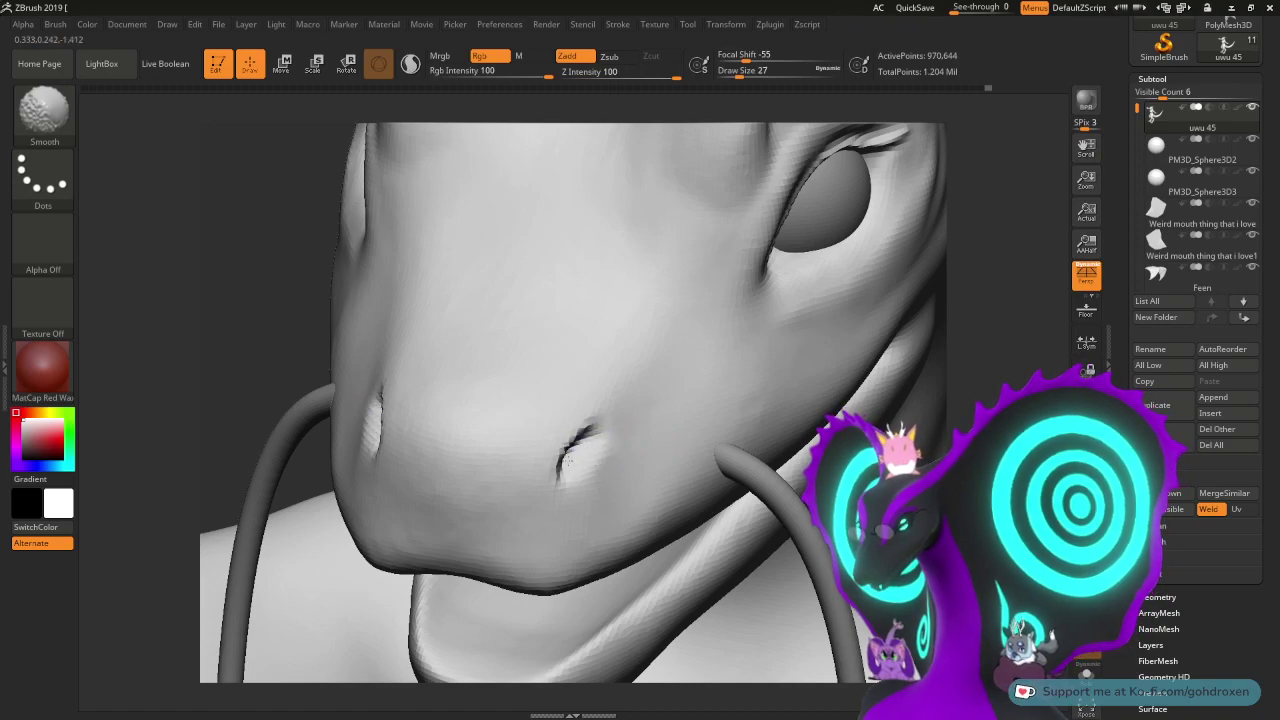
- Try softening the nostril slits into the snout by smoothing them from both sides
{"action": "left_click_drag", "start_coordinate": [985, 462], "coordinate": [830, 440]}
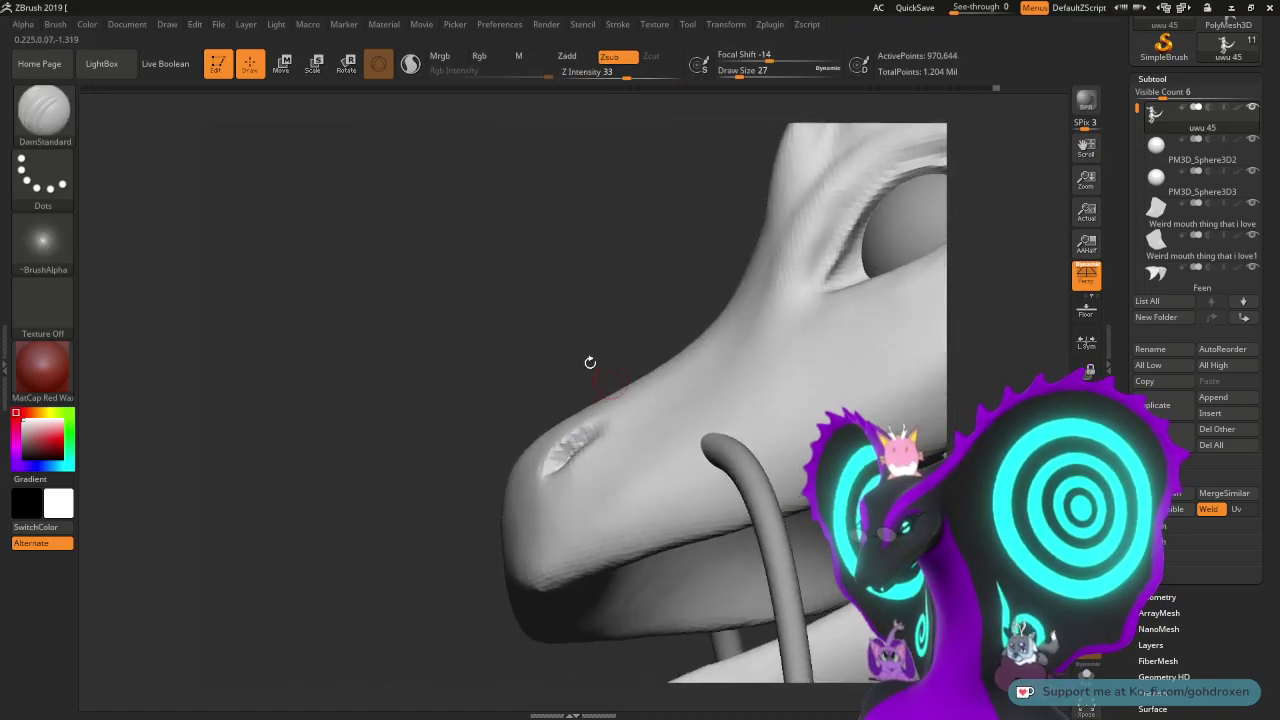
{"action": "left_click_drag", "start_coordinate": [589, 363], "coordinate": [511, 319]}
{"action": "right_click_drag", "start_coordinate": [510, 318], "coordinate": [564, 427]}
{"action": "key", "text": "shift"}
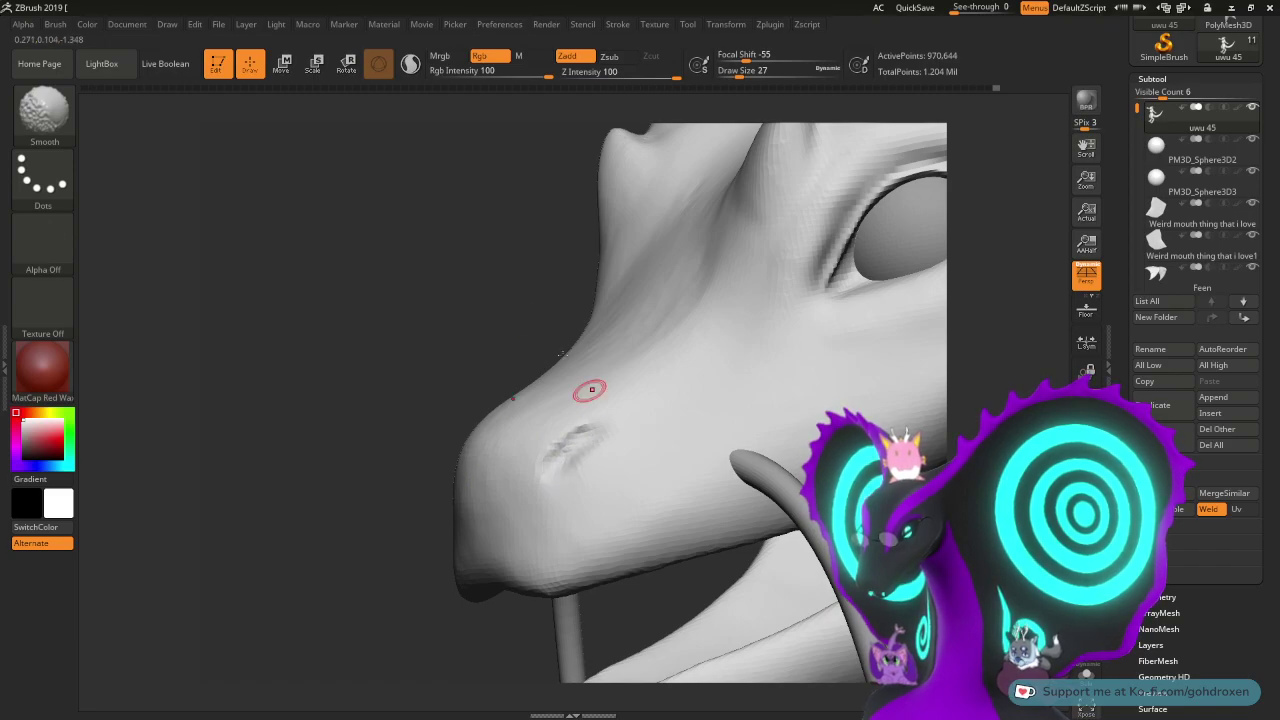
{"action": "left_click_drag", "start_coordinate": [482, 320], "coordinate": [576, 307]}
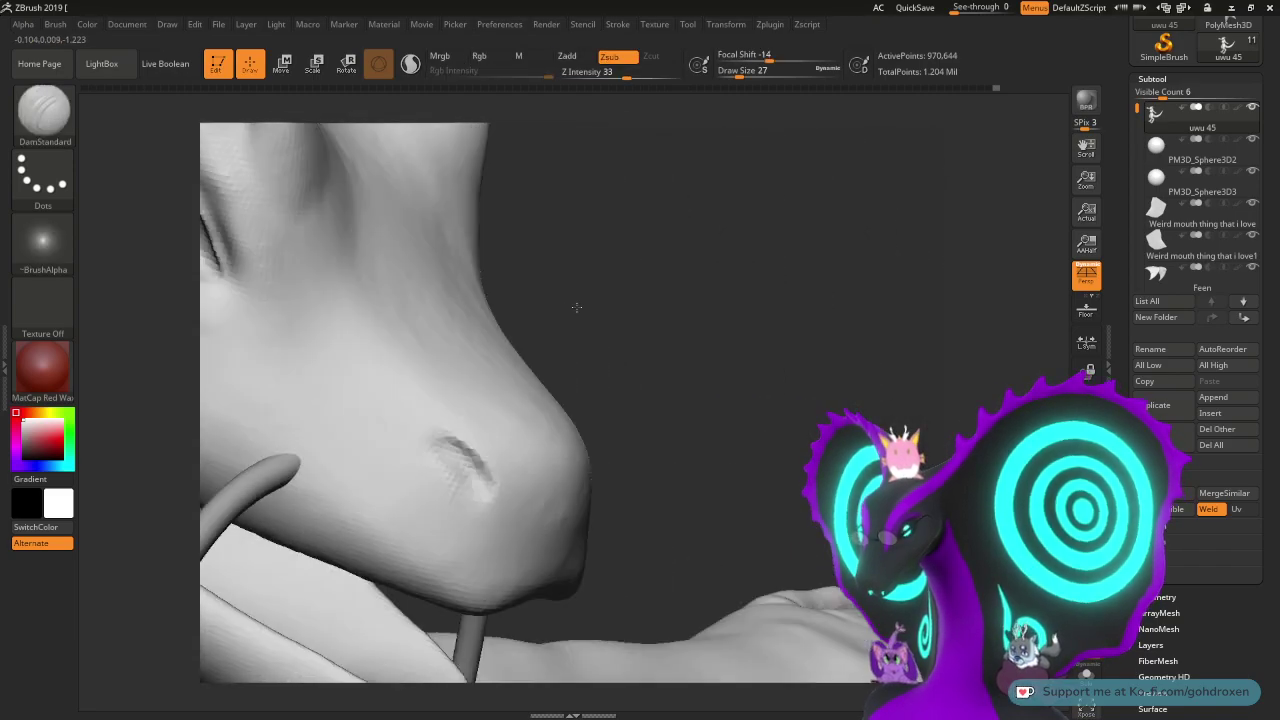
{"action": "mouse_move", "coordinate": [576, 307]}
{"action": "right_mouse_down"}
{"action": "mouse_move", "coordinate": [545, 380]}
{"action": "mouse_move", "coordinate": [576, 430]}
{"action": "right_mouse_up"}
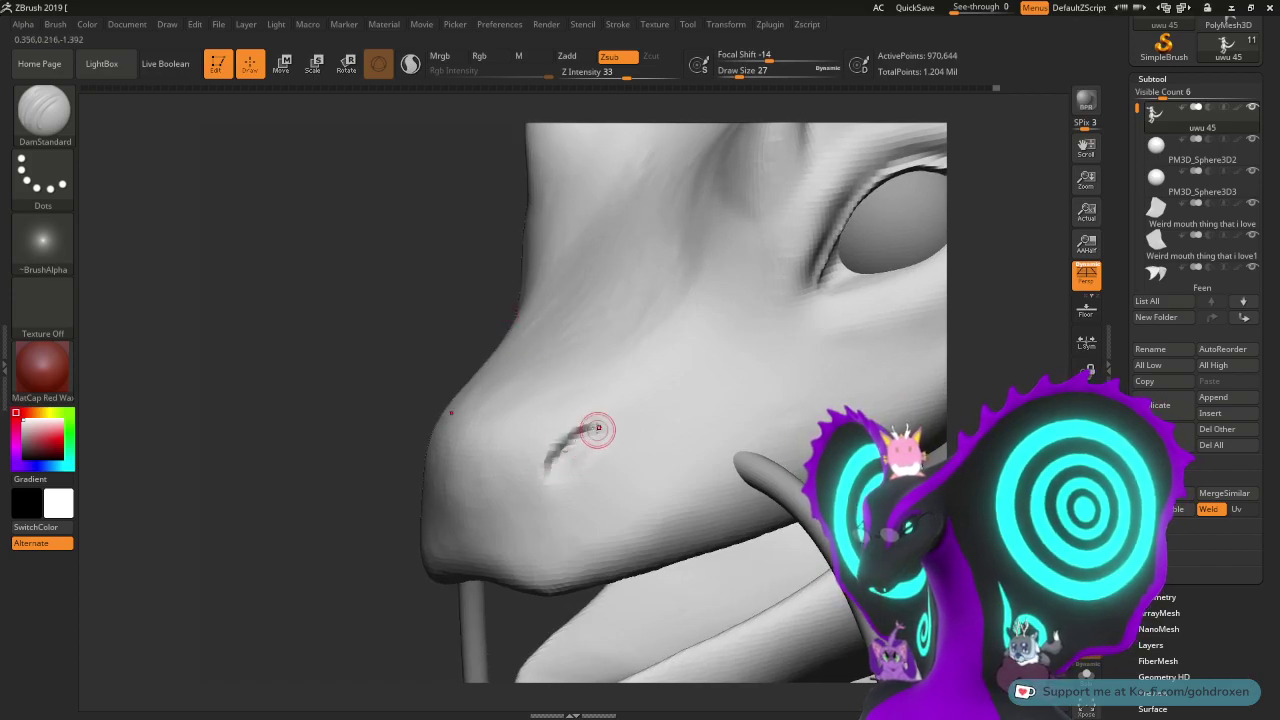
{"action": "key", "text": "shift"}
{"action": "left_click_drag", "start_coordinate": [388, 364], "coordinate": [444, 368]}
{"action": "mouse_move", "coordinate": [792, 486]}
{"action": "left_mouse_down", "text": "alt"}
{"action": "mouse_move", "coordinate": [811, 360]}
{"action": "mouse_move", "coordinate": [803, 377]}
{"action": "mouse_move", "coordinate": [793, 350]}
{"action": "mouse_move", "coordinate": [797, 425]}
{"action": "left_mouse_up", "text": "alt"}
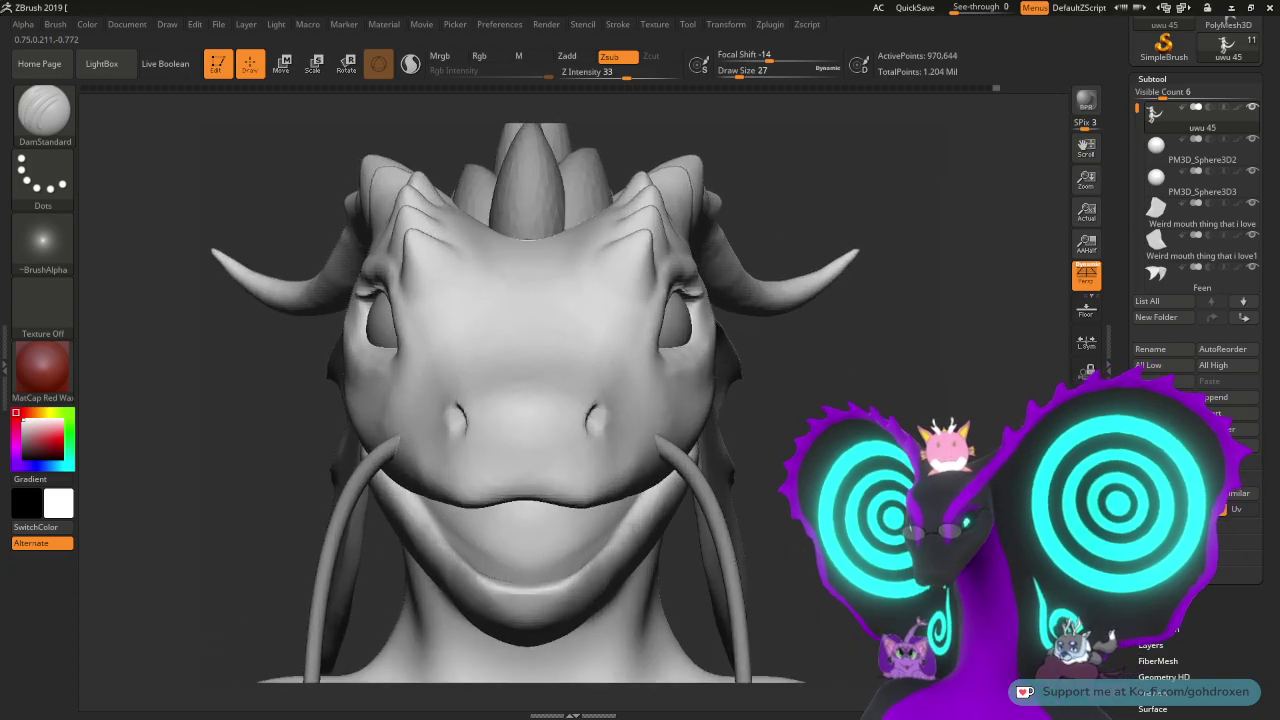
{"action": "left_click_drag", "start_coordinate": [880, 400], "coordinate": [765, 400]}
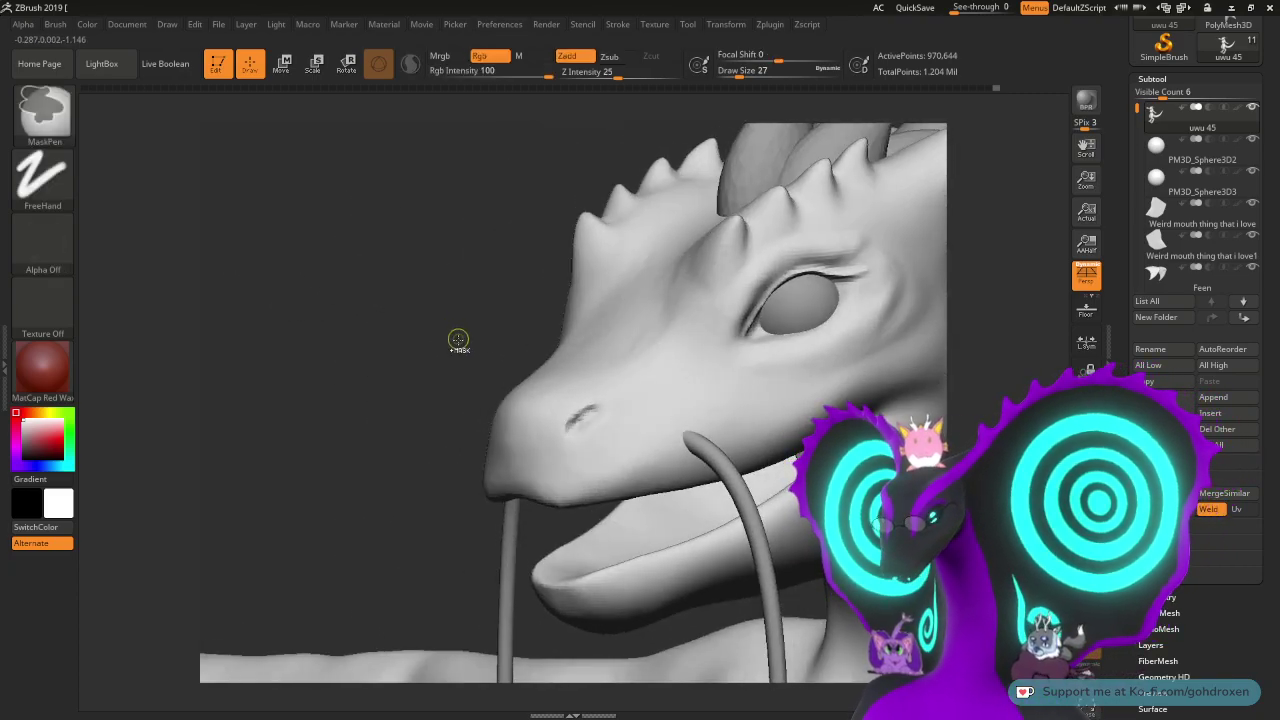
- Undo the nostril sculpting step by step until the snout's tip is free of the slits
{"action": "key", "text": "ctrl+z"}
{"action": "key", "text": "ctrl+z"}
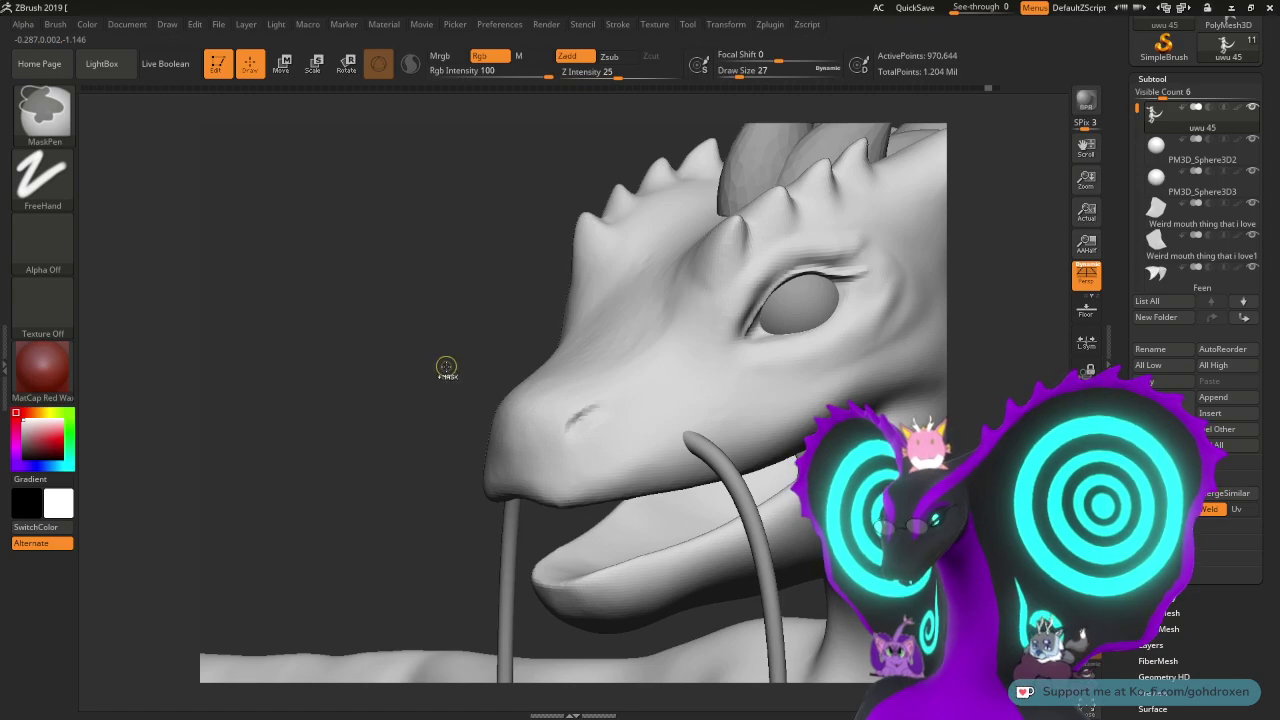
{"action": "left_click_drag", "start_coordinate": [443, 354], "coordinate": [402, 436]}
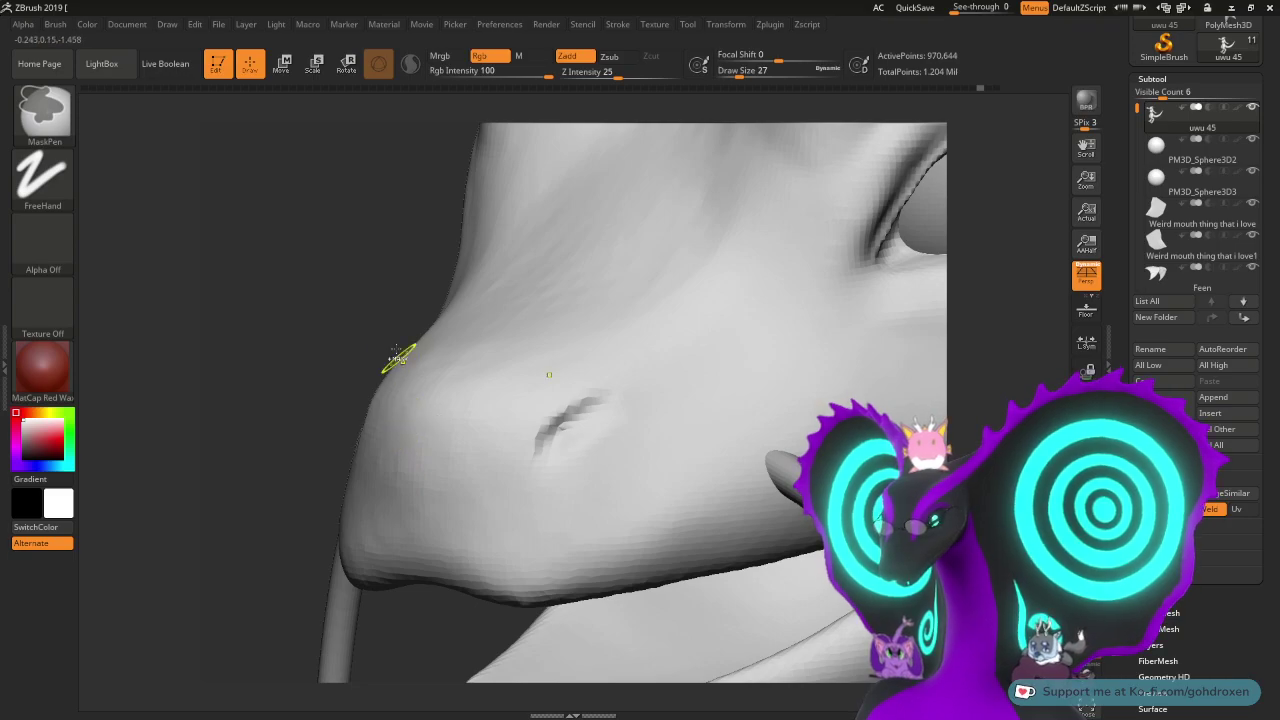
{"action": "key", "text": "ctrl+z"}
{"action": "key", "text": "ctrl+z"}
{"action": "left_click", "coordinate": [335, 327], "text": "ctrl"}
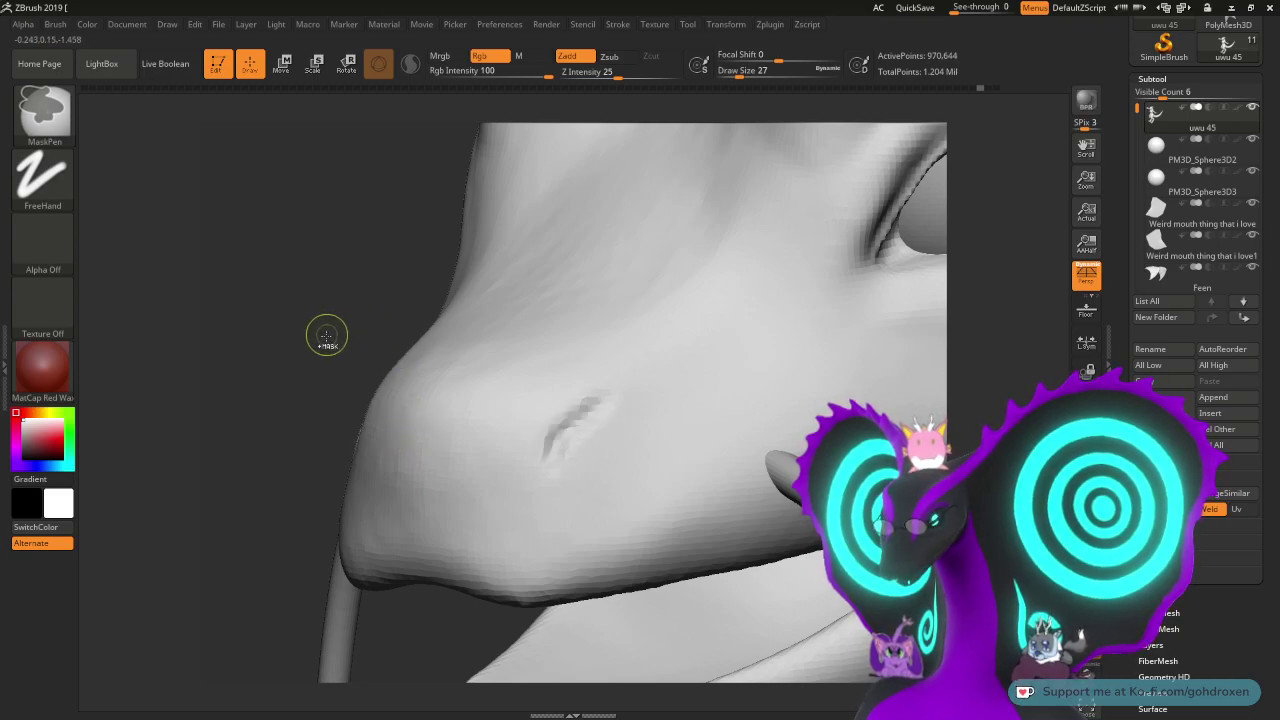
{"action": "left_click", "coordinate": [323, 339], "text": "ctrl"}
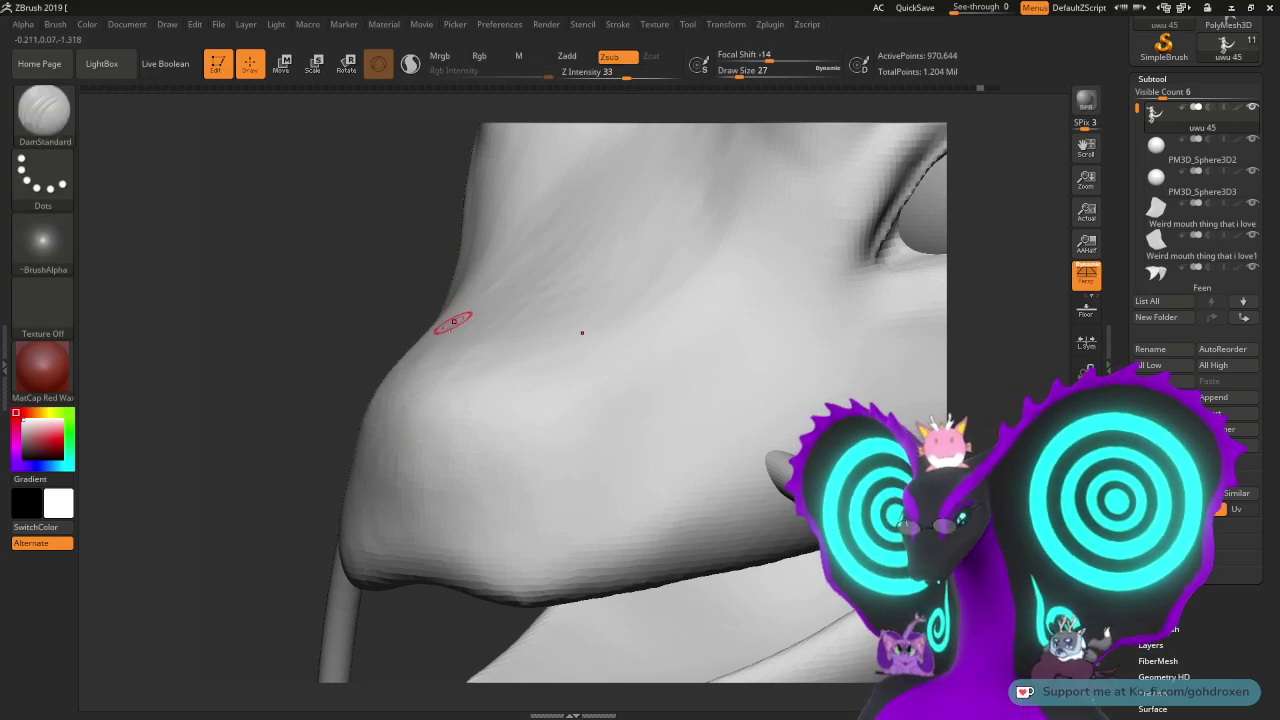
- Carve a new curved nostril on each side of the snout's tip with DamStandard, discarding the newer undo history
{"action": "mouse_move", "coordinate": [354, 313]}
{"action": "left_mouse_down"}
{"action": "mouse_move", "coordinate": [317, 309]}
{"action": "mouse_move", "coordinate": [375, 333]}
{"action": "left_mouse_up"}
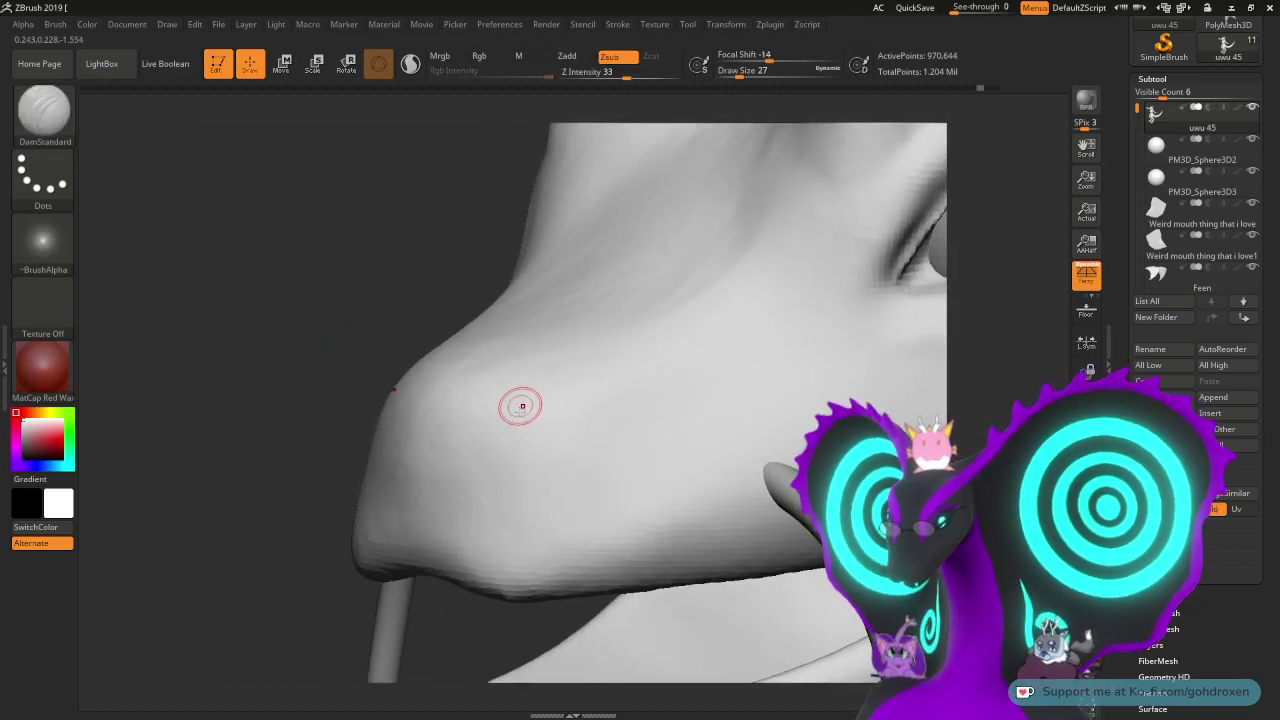
{"action": "left_click_drag", "start_coordinate": [363, 343], "coordinate": [349, 315]}
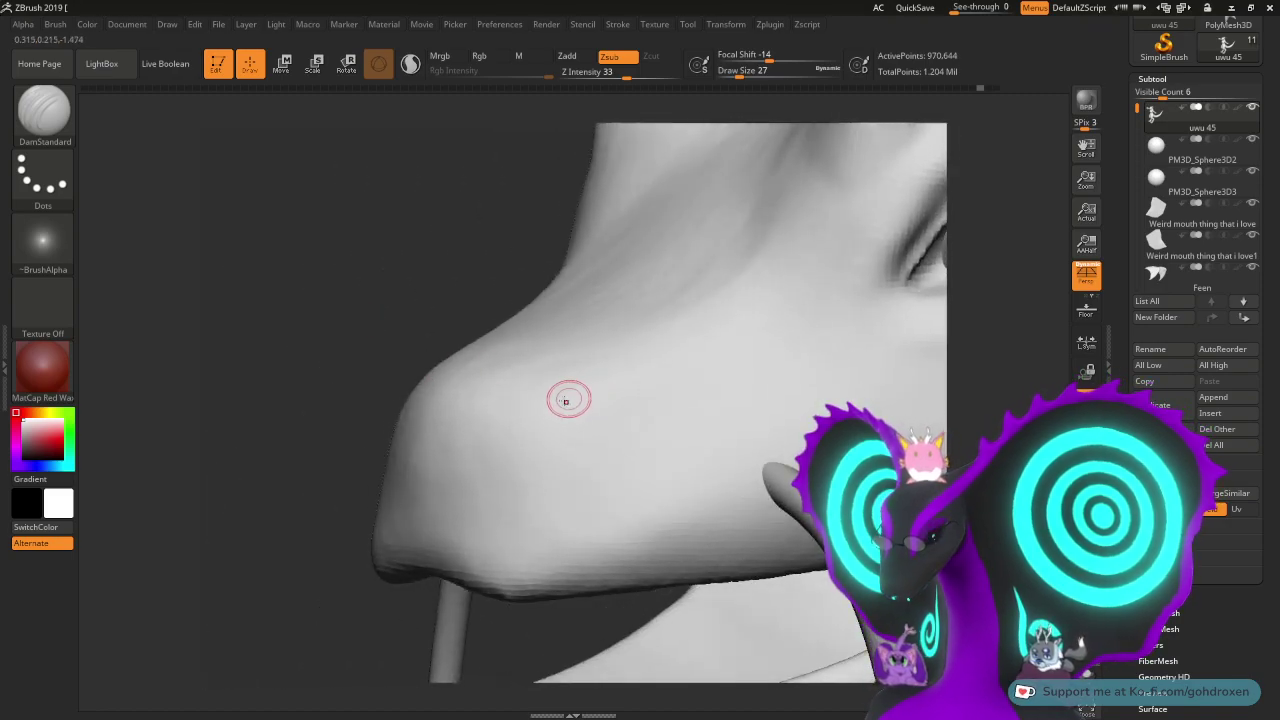
{"action": "left_click", "coordinate": [519, 416]}
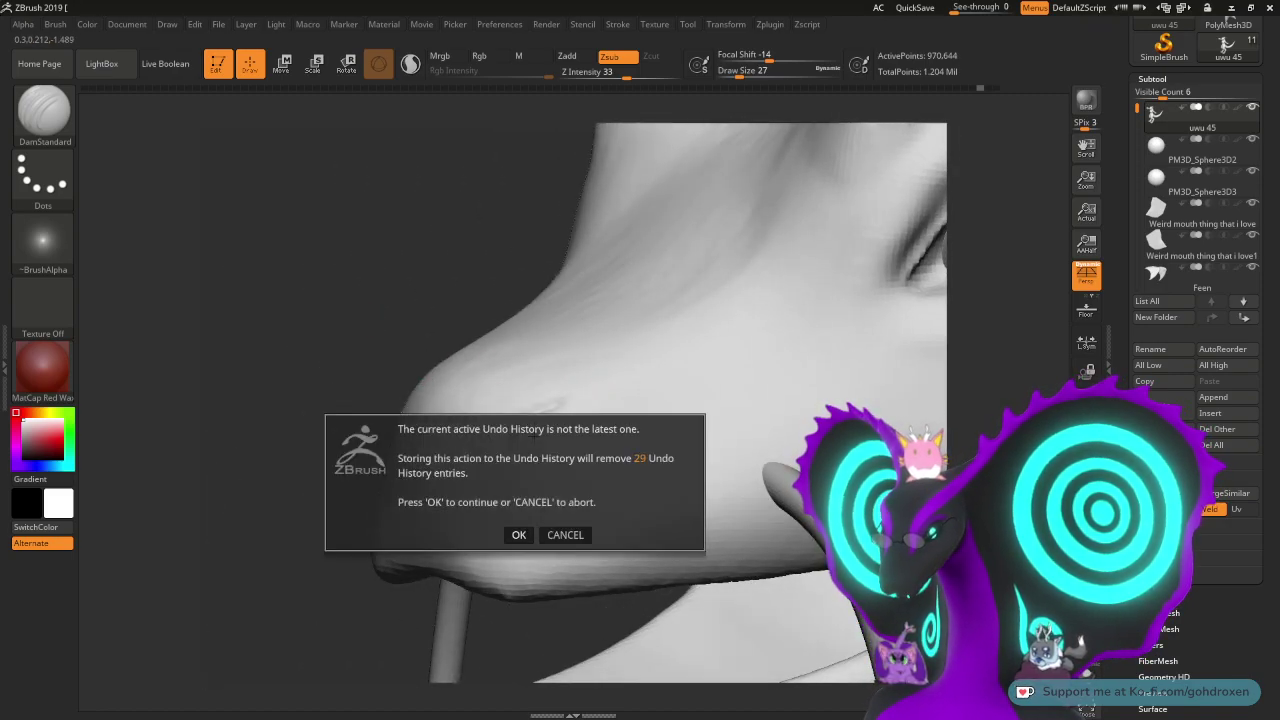
{"action": "left_click", "coordinate": [519, 535]}
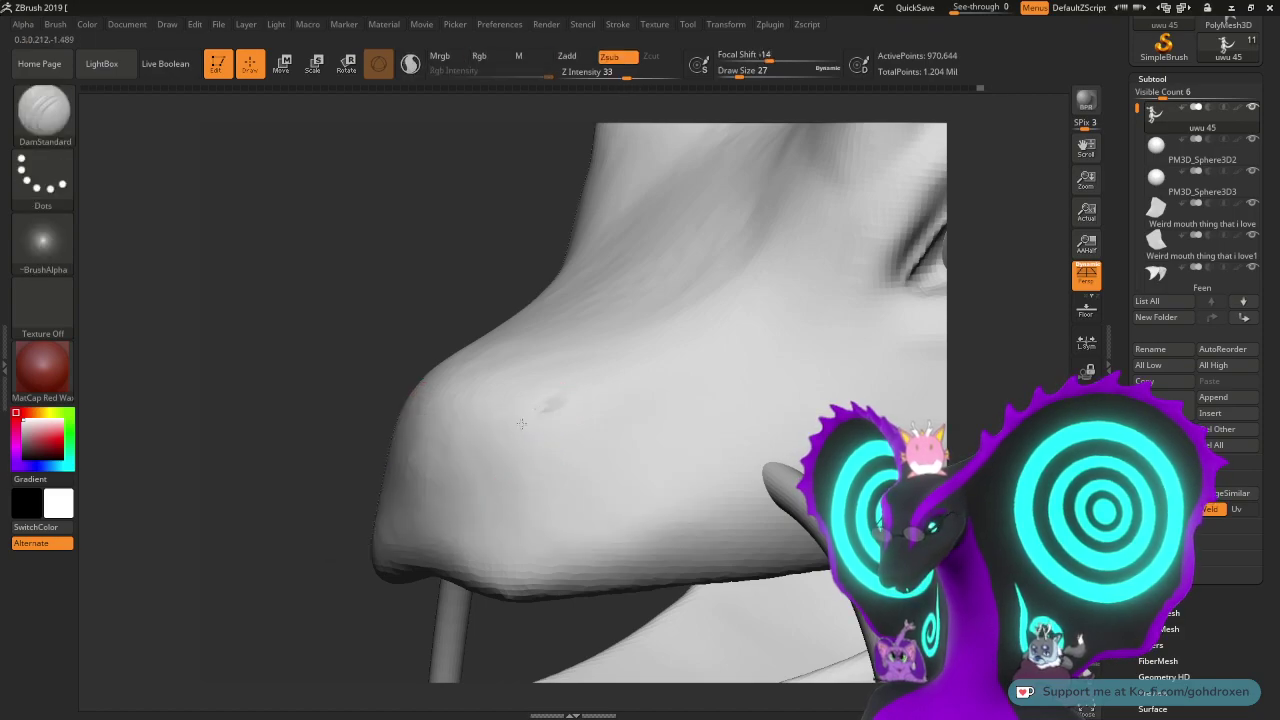
{"action": "key", "text": "ctrl+z"}
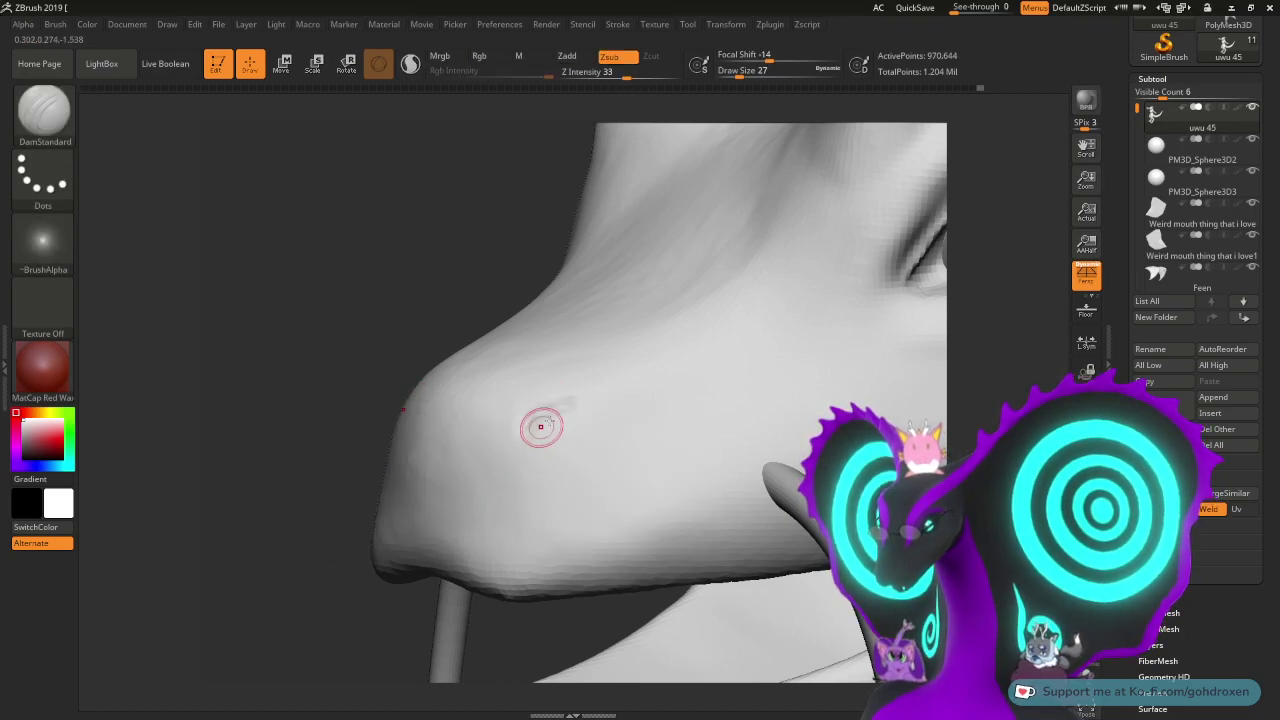
{"action": "mouse_move", "coordinate": [540, 427]}
{"action": "left_mouse_down"}
{"action": "mouse_move", "coordinate": [555, 405]}
{"action": "mouse_move", "coordinate": [526, 424]}
{"action": "left_mouse_up"}
{"action": "left_click_drag", "start_coordinate": [423, 346], "coordinate": [452, 348]}
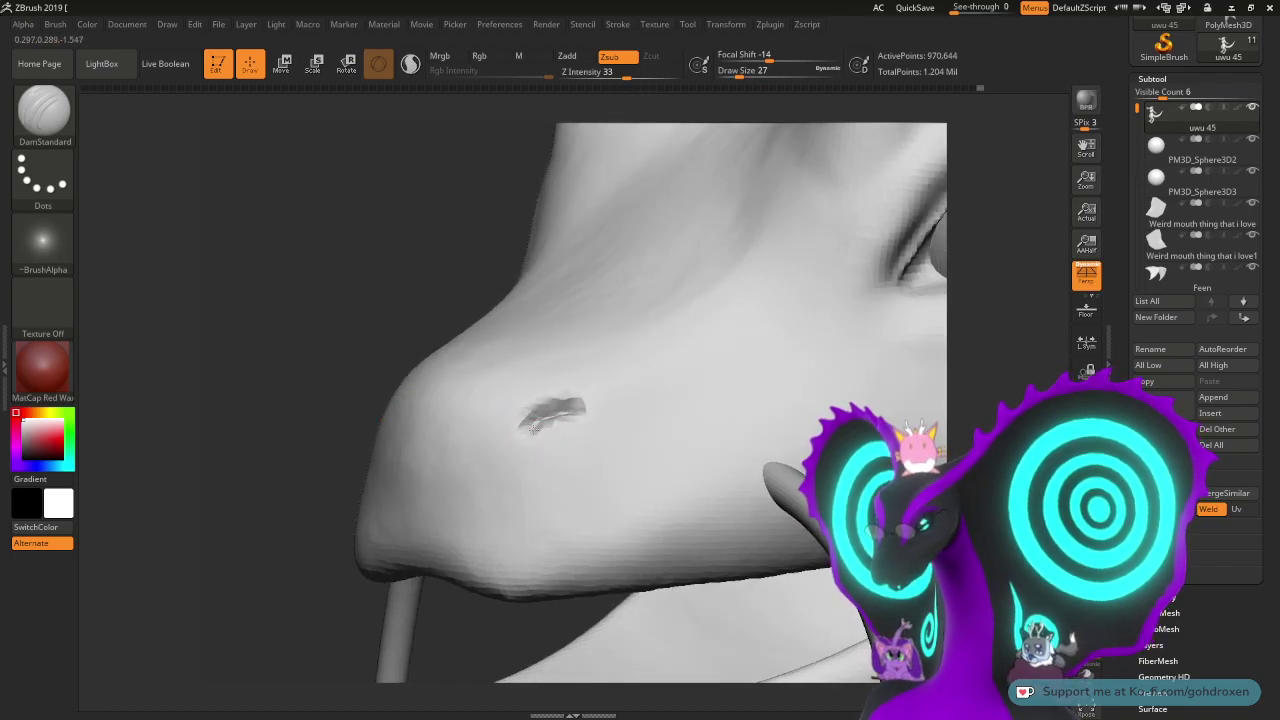
{"action": "left_click_drag", "start_coordinate": [525, 439], "coordinate": [527, 445]}
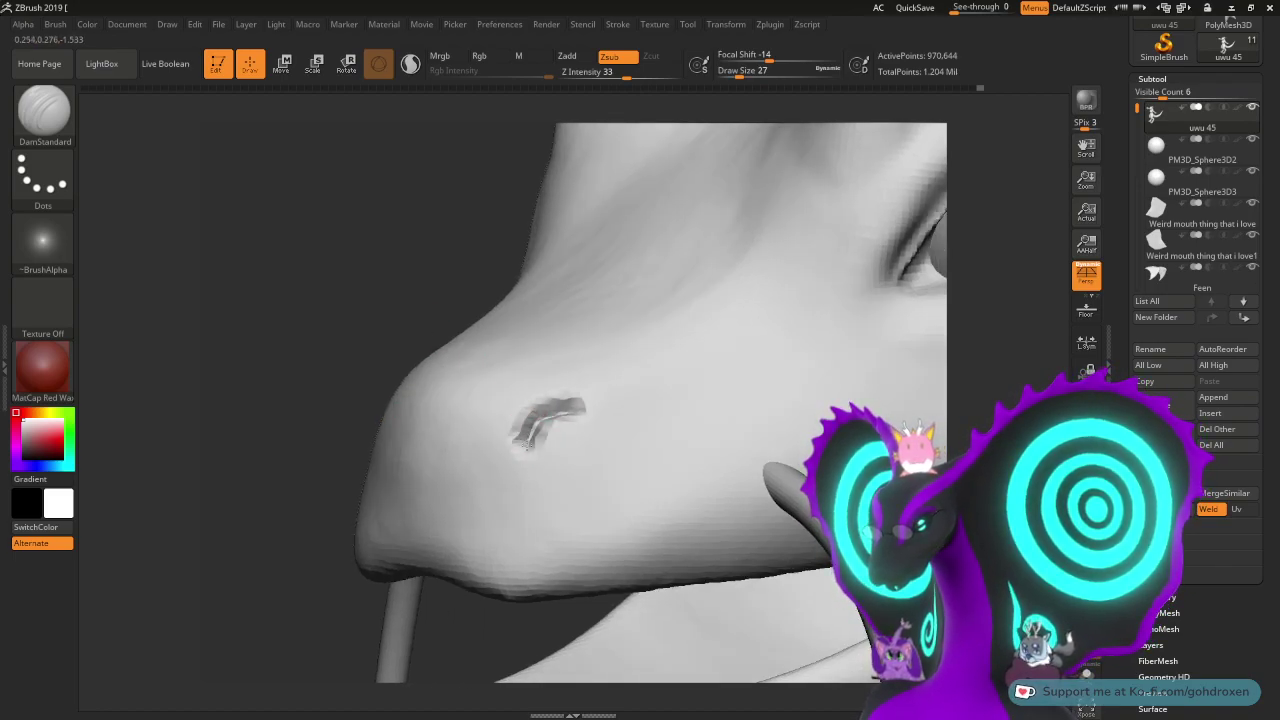
{"action": "mouse_move", "coordinate": [367, 345]}
{"action": "left_mouse_down"}
{"action": "mouse_move", "coordinate": [375, 286]}
{"action": "mouse_move", "coordinate": [402, 348]}
{"action": "left_mouse_up"}
- Smooth the nostril hollows and cut a deep crease along their curved upper edge with DamStandard
{"action": "mouse_move", "coordinate": [571, 424]}
{"action": "left_mouse_down", "text": "shift"}
{"action": "mouse_move", "coordinate": [548, 440]}
{"action": "mouse_move", "coordinate": [563, 423]}
{"action": "left_mouse_up", "text": "shift"}
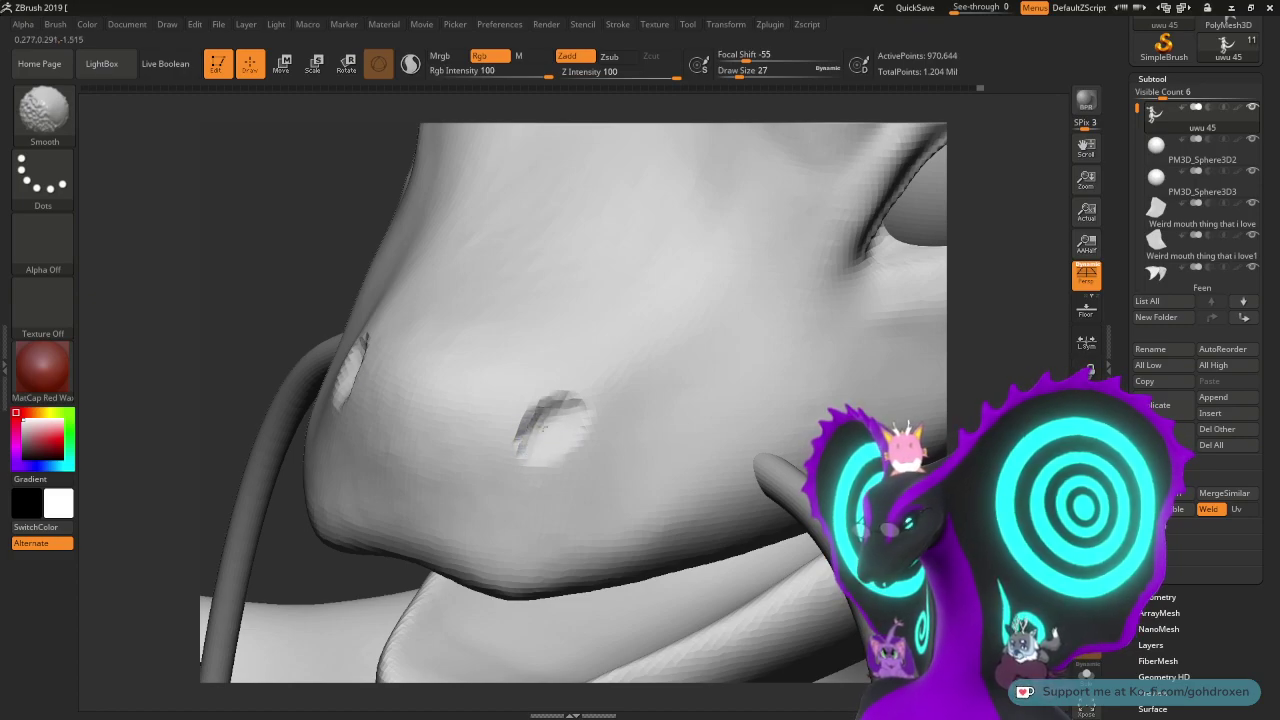
{"action": "left_click_drag", "start_coordinate": [543, 428], "coordinate": [540, 451], "text": "shift"}
{"action": "mouse_move", "coordinate": [582, 402]}
{"action": "left_mouse_down"}
{"action": "mouse_move", "coordinate": [533, 408]}
{"action": "mouse_move", "coordinate": [520, 447]}
{"action": "left_mouse_up"}
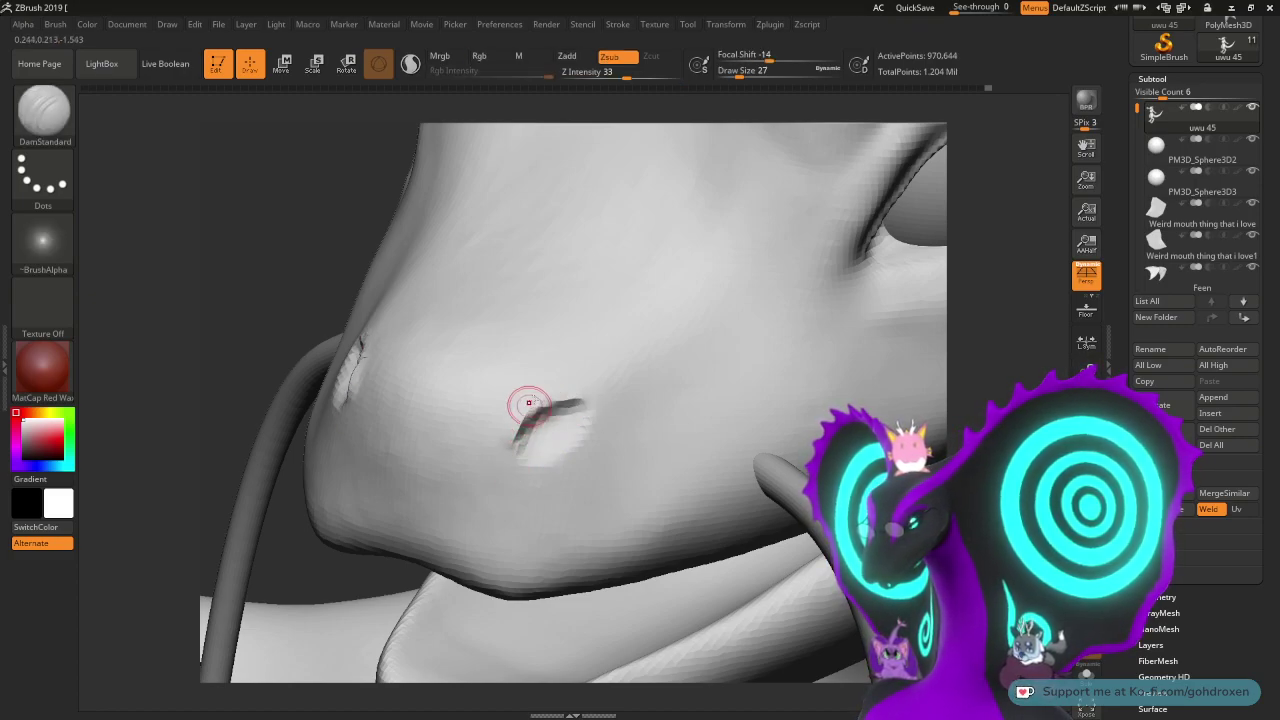
{"action": "mouse_move", "coordinate": [968, 408]}
{"action": "left_mouse_down"}
{"action": "mouse_move", "coordinate": [860, 408]}
{"action": "mouse_move", "coordinate": [990, 411]}
{"action": "mouse_move", "coordinate": [982, 446]}
{"action": "left_mouse_up"}
{"action": "left_click_drag", "start_coordinate": [585, 400], "coordinate": [517, 451]}
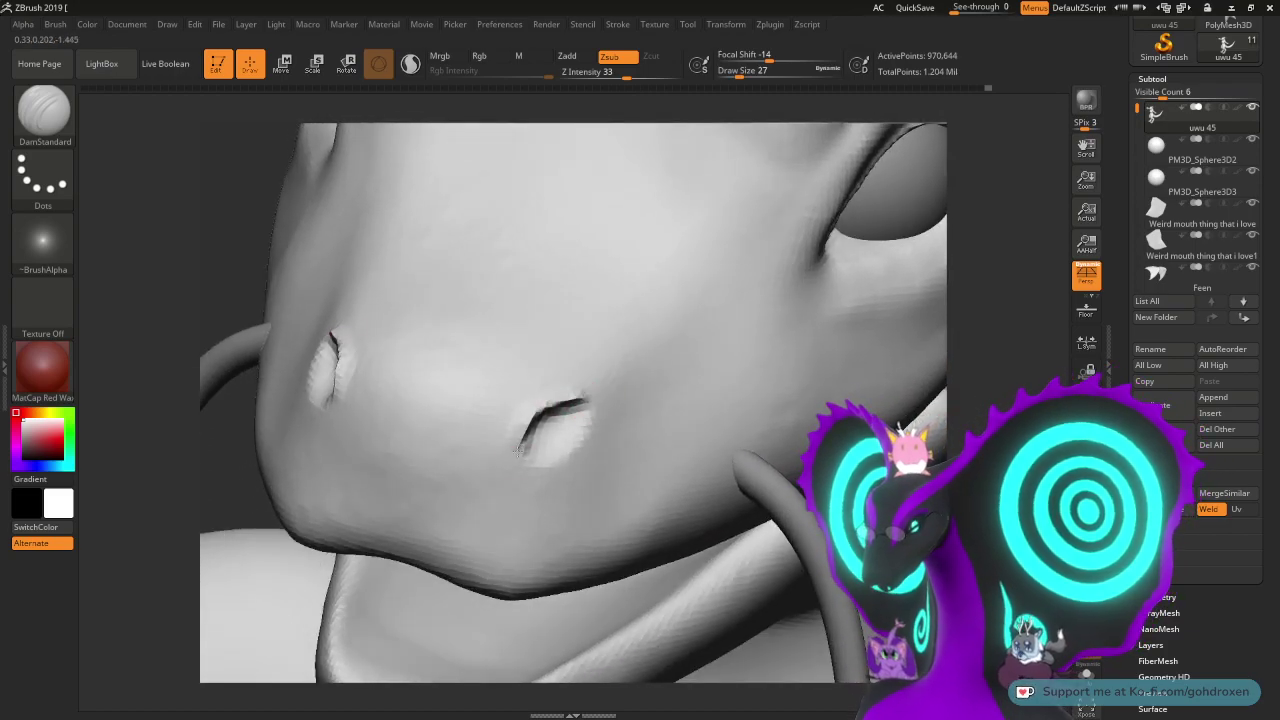
{"action": "left_click_drag", "start_coordinate": [586, 401], "coordinate": [520, 448]}
- Extend the nostril creases around their front ends and smooth the rims and inner edges into the snout
{"action": "left_click_drag", "start_coordinate": [995, 410], "coordinate": [868, 405]}
{"action": "left_click_drag", "start_coordinate": [563, 437], "coordinate": [514, 449], "text": "shift"}
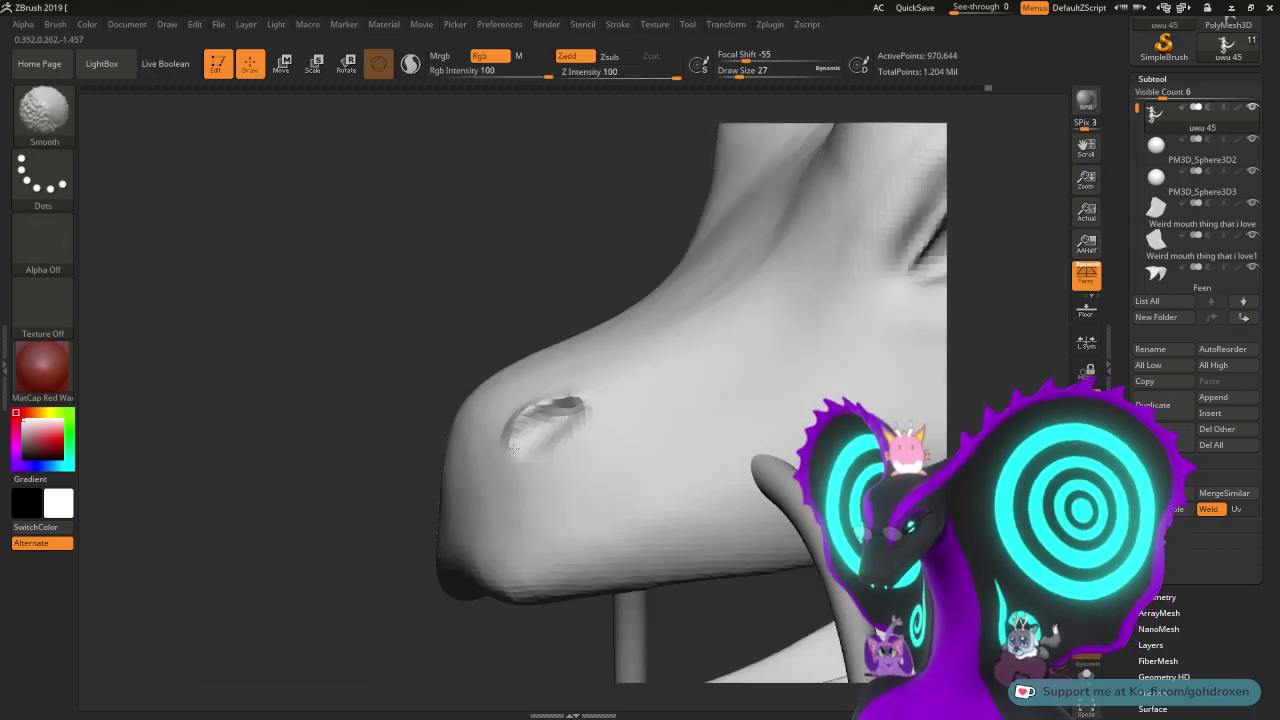
{"action": "left_click_drag", "start_coordinate": [426, 271], "coordinate": [474, 320]}
{"action": "left_click_drag", "start_coordinate": [576, 403], "coordinate": [506, 457]}
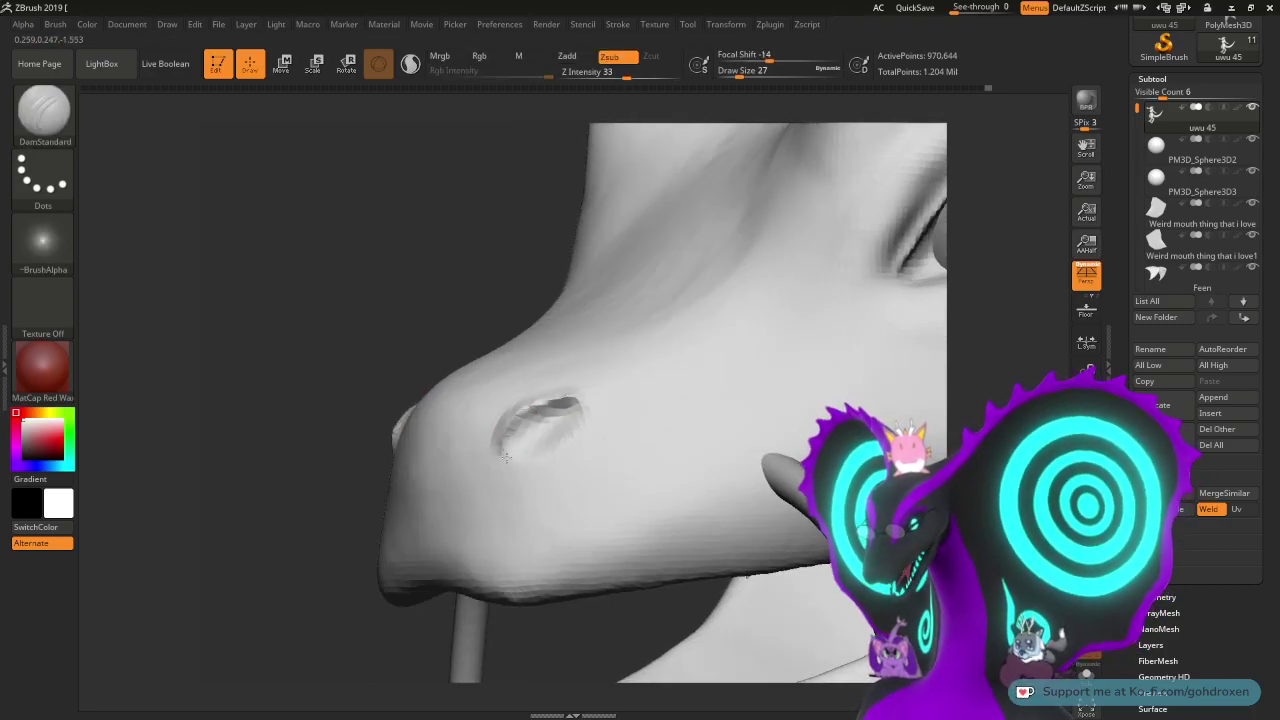
{"action": "left_click_drag", "start_coordinate": [524, 414], "coordinate": [500, 450], "text": "shift"}
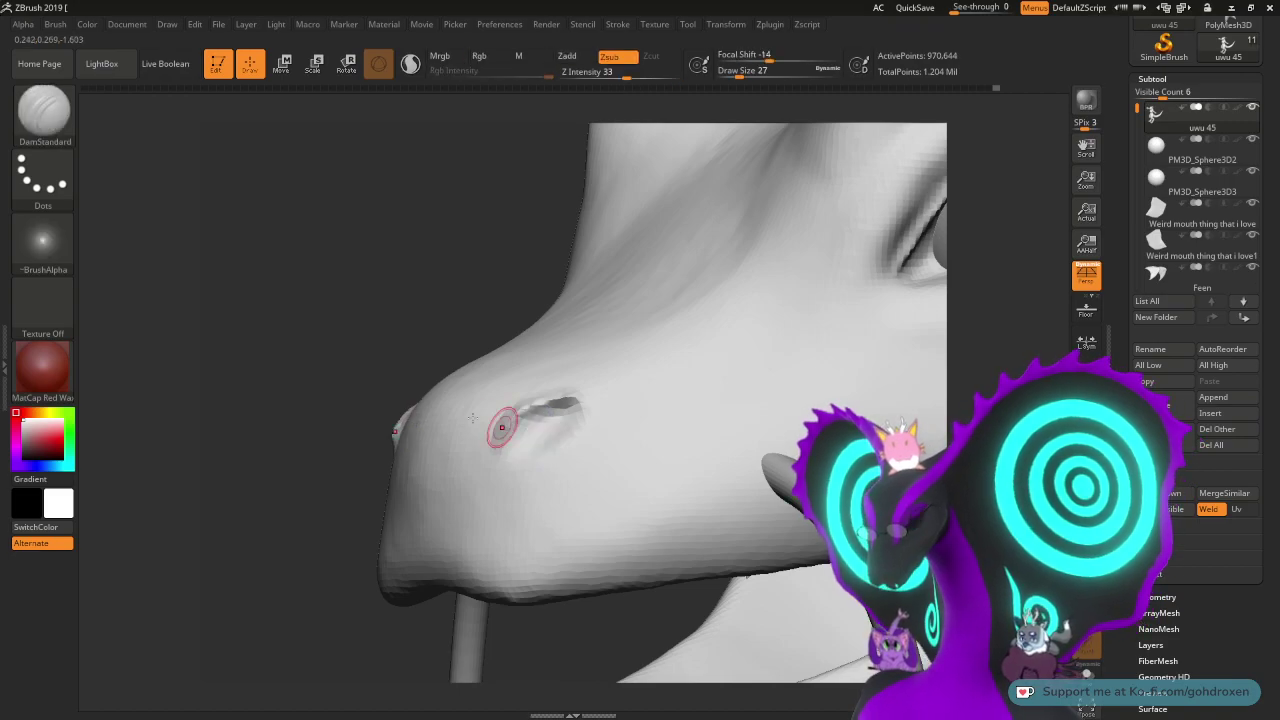
{"action": "left_click_drag", "start_coordinate": [372, 356], "coordinate": [520, 340]}
{"action": "key", "text": "shift"}
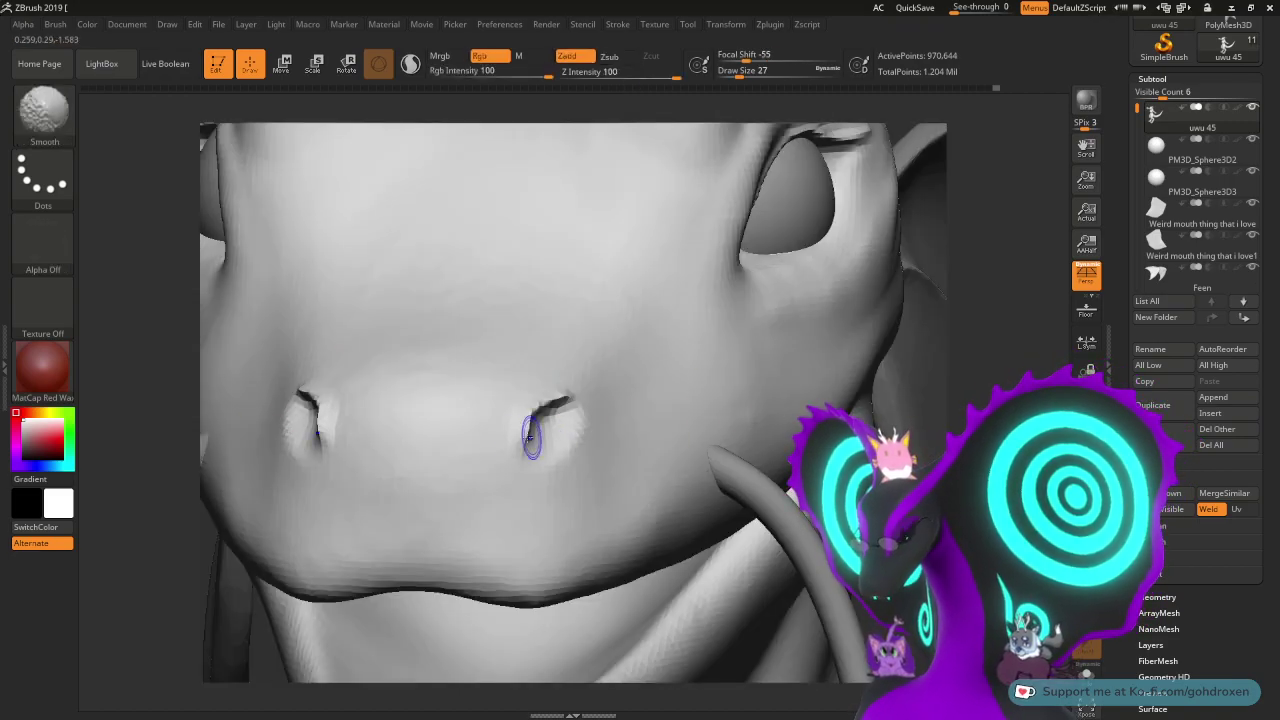
{"action": "left_click_drag", "start_coordinate": [563, 400], "coordinate": [542, 422], "text": "shift"}
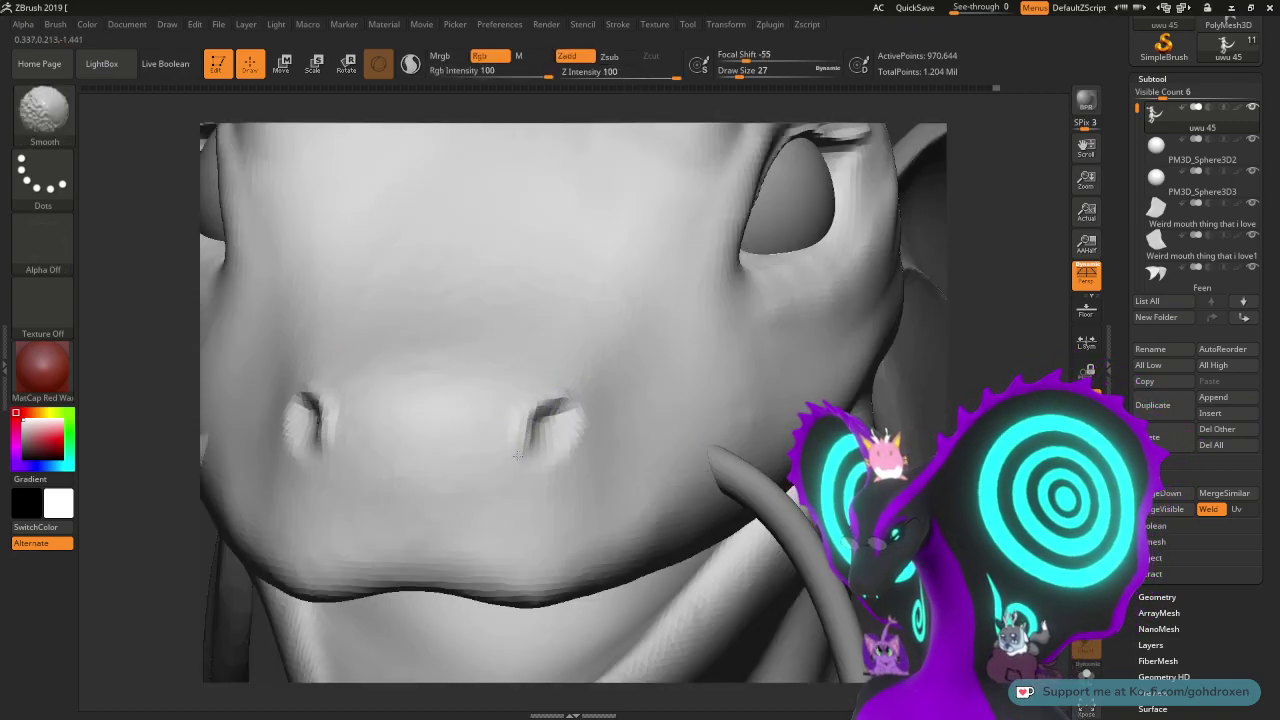
- Examine the reshaped nostrils on the head from the side and at full-figure distance
{"action": "left_click_drag", "start_coordinate": [960, 590], "coordinate": [968, 432], "text": "alt"}
{"action": "right_click_drag", "start_coordinate": [968, 432], "coordinate": [880, 430]}
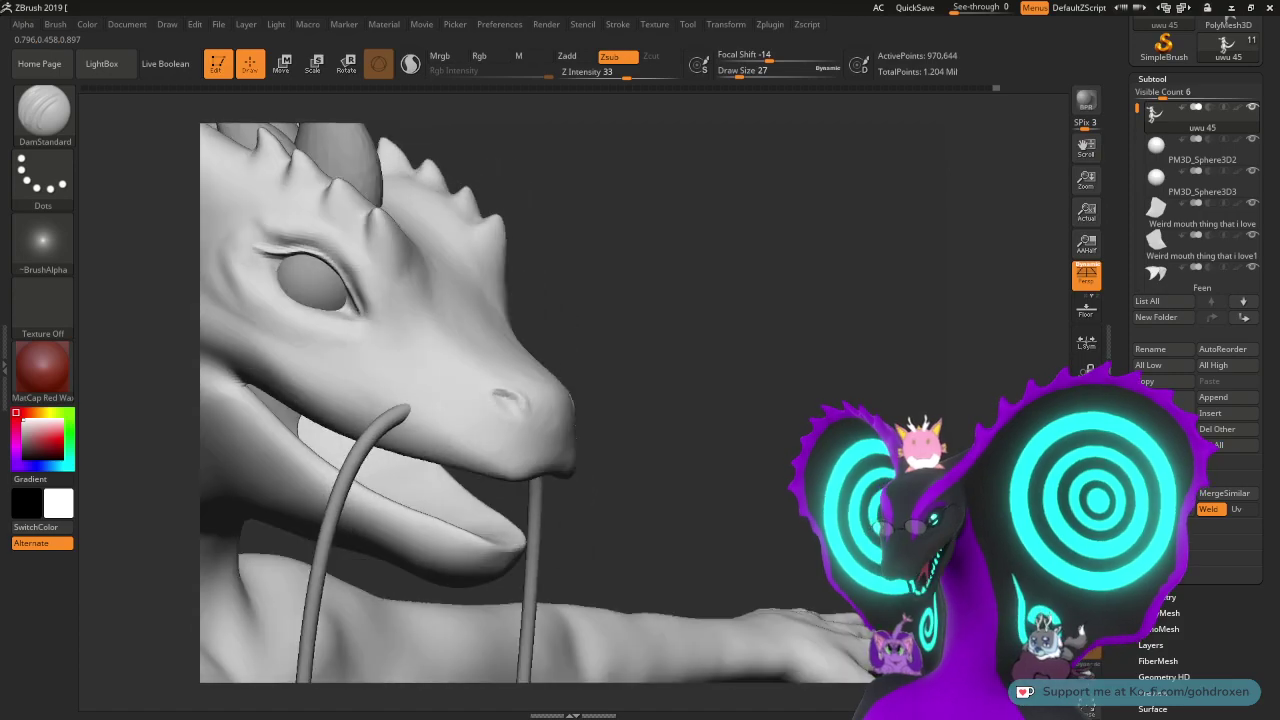
{"action": "left_click_drag", "start_coordinate": [880, 480], "coordinate": [900, 448], "text": "alt"}
{"action": "left_click_drag", "start_coordinate": [886, 366], "coordinate": [908, 372]}
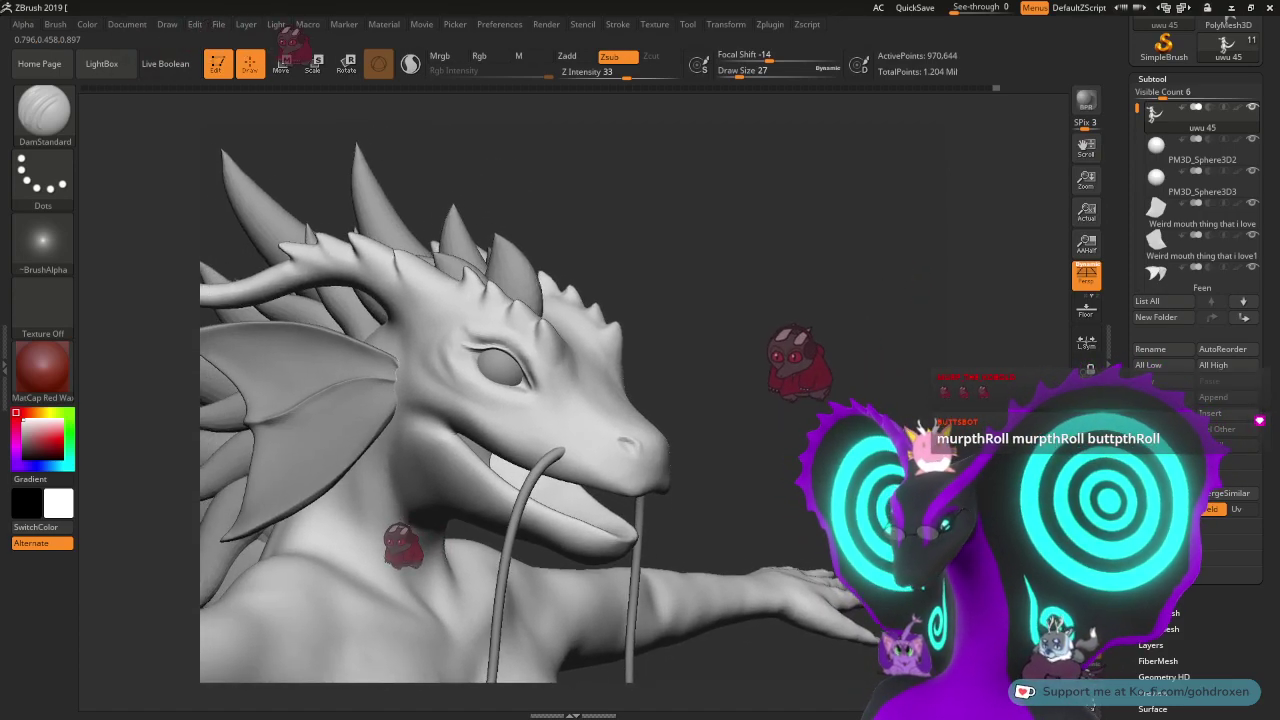
{"action": "left_click_drag", "start_coordinate": [900, 480], "coordinate": [835, 365], "text": "alt"}
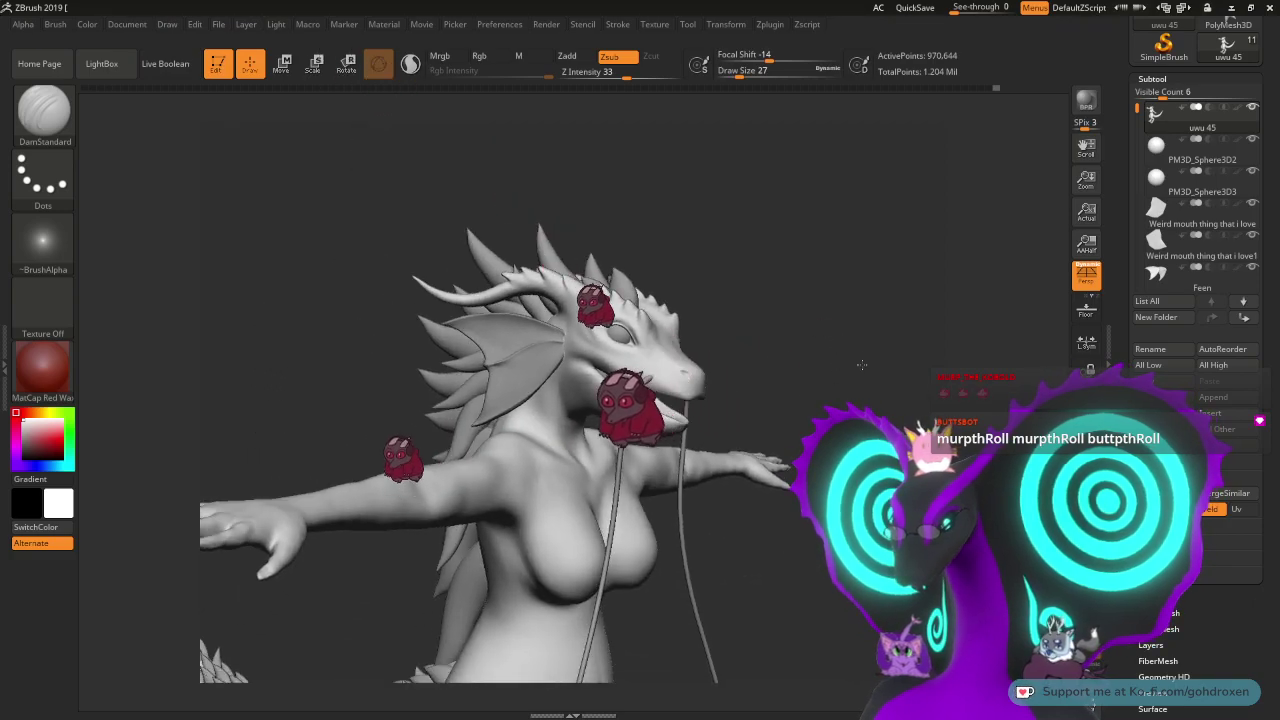
{"action": "mouse_move", "coordinate": [861, 365]}
{"action": "right_mouse_down"}
{"action": "mouse_move", "coordinate": [837, 363]}
{"action": "mouse_move", "coordinate": [855, 369]}
{"action": "mouse_move", "coordinate": [805, 401]}
{"action": "mouse_move", "coordinate": [835, 408]}
{"action": "mouse_move", "coordinate": [869, 383]}
{"action": "right_mouse_up"}
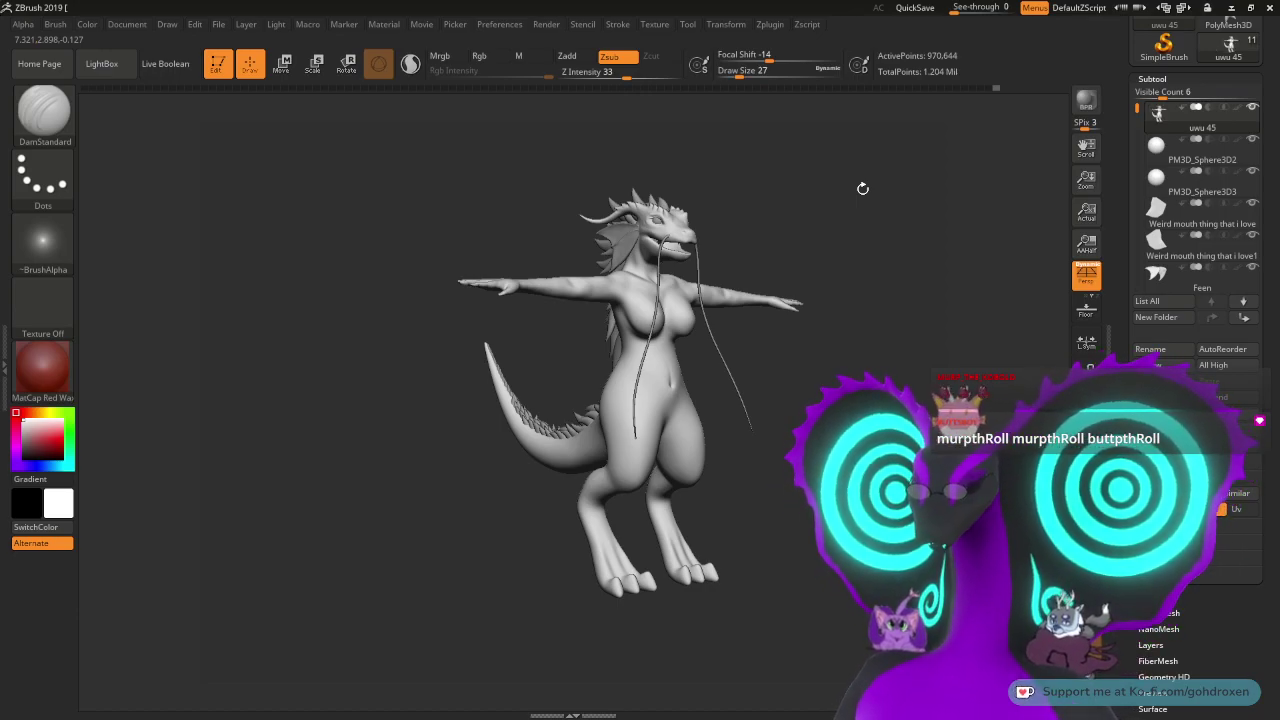
- Save the model as a new ZTool version named uwu 46 in the same folder
{"action": "mouse_move", "coordinate": [1157, 115]}
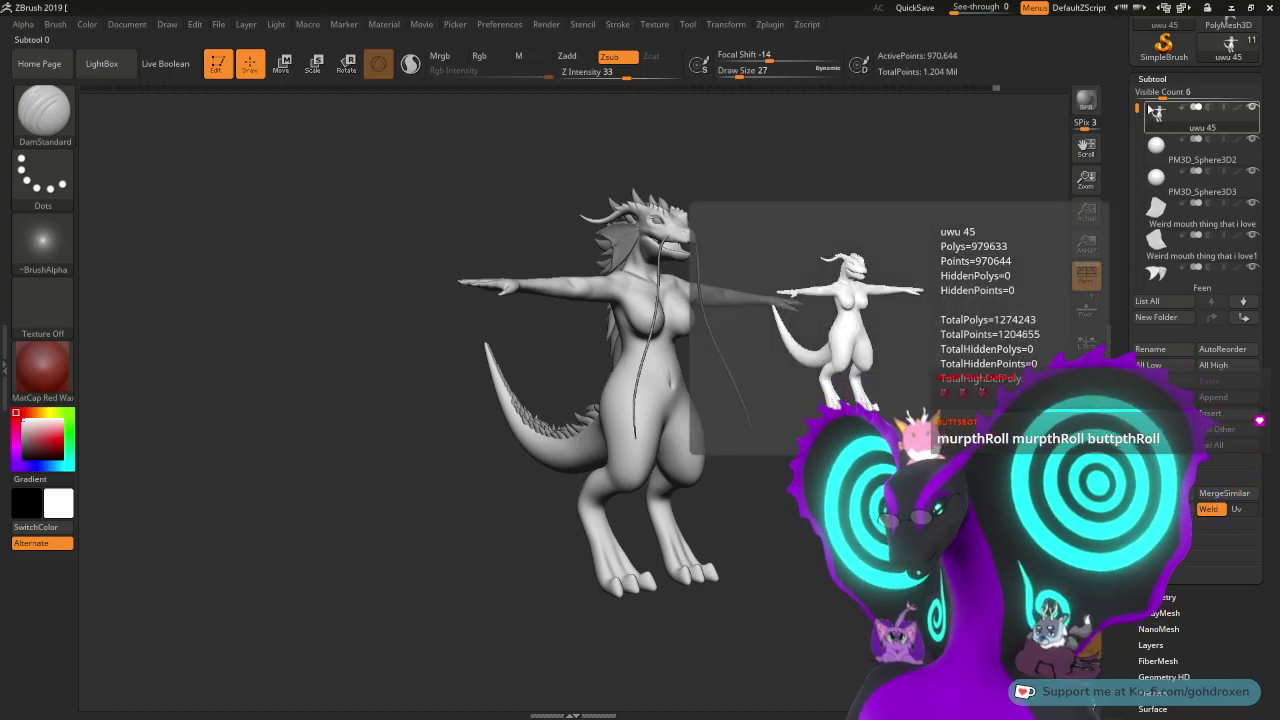
{"action": "scroll", "coordinate": [1124, 60], "scroll_direction": "up", "scroll_amount": 3}
{"action": "left_click", "coordinate": [1215, 45]}
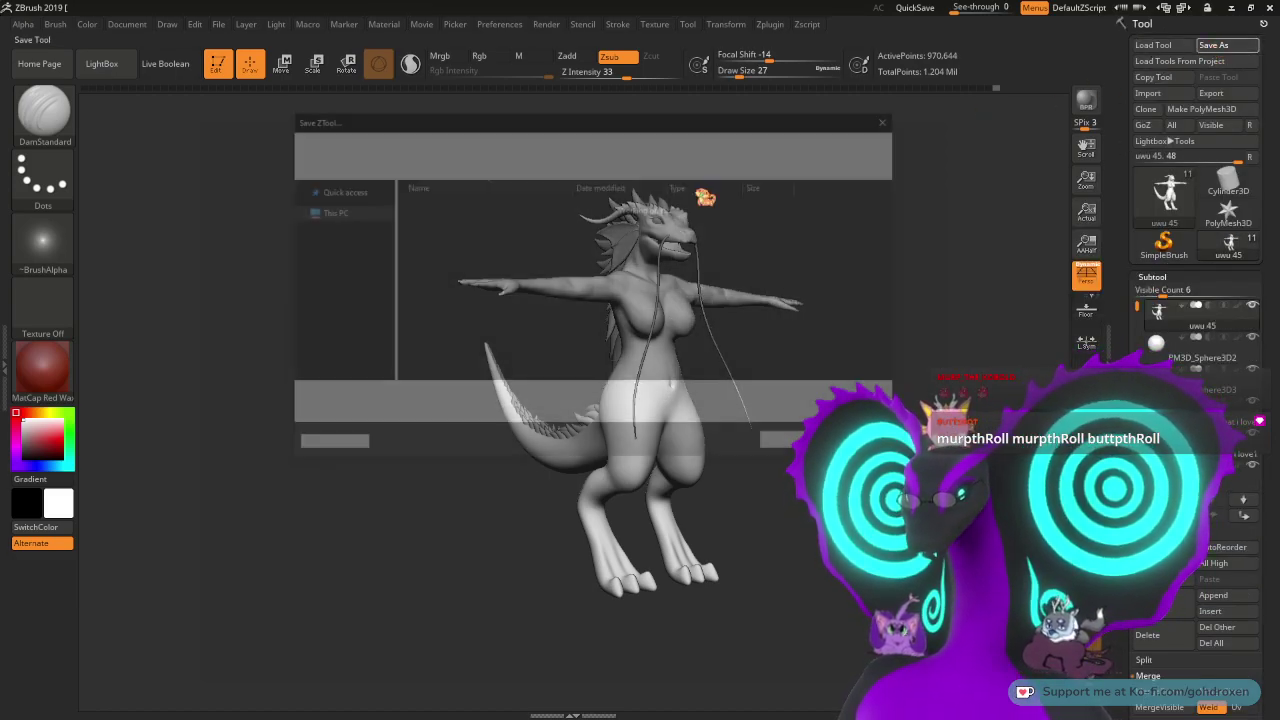
{"action": "left_click", "coordinate": [397, 400]}
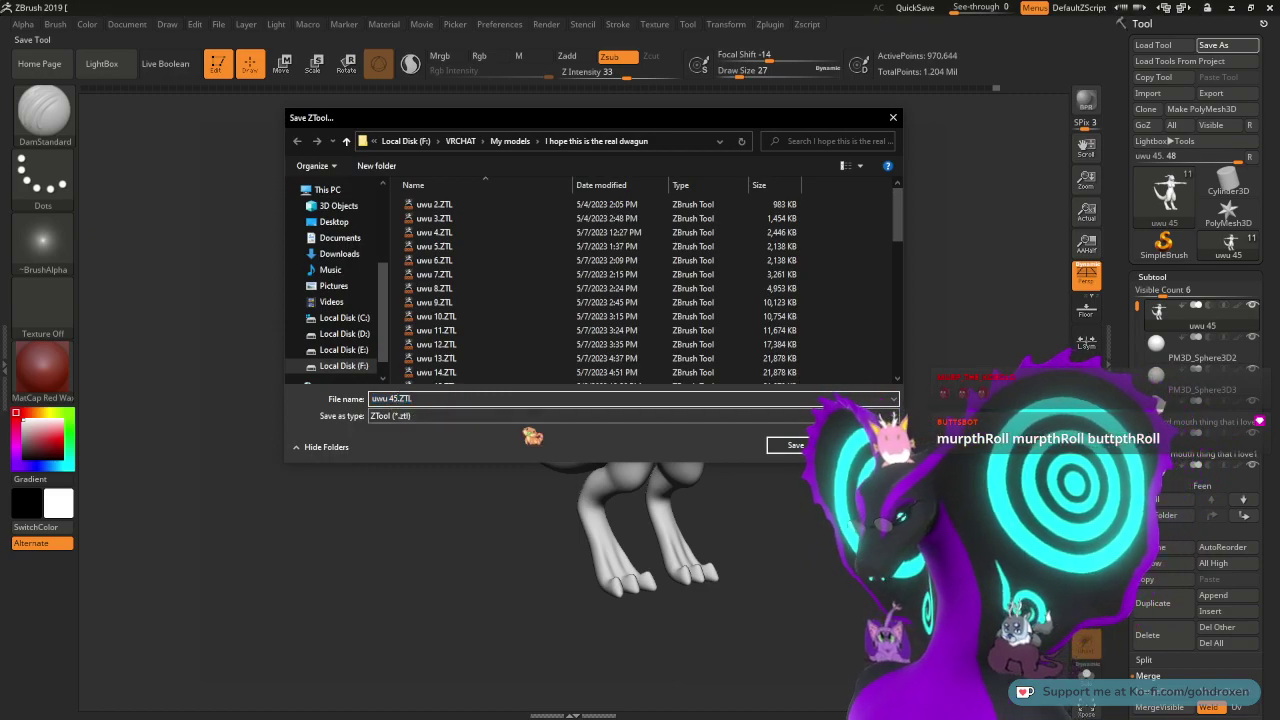
{"action": "key", "text": "BackSpace"}
{"action": "type", "text": "6"}
{"action": "key", "text": "Return"}
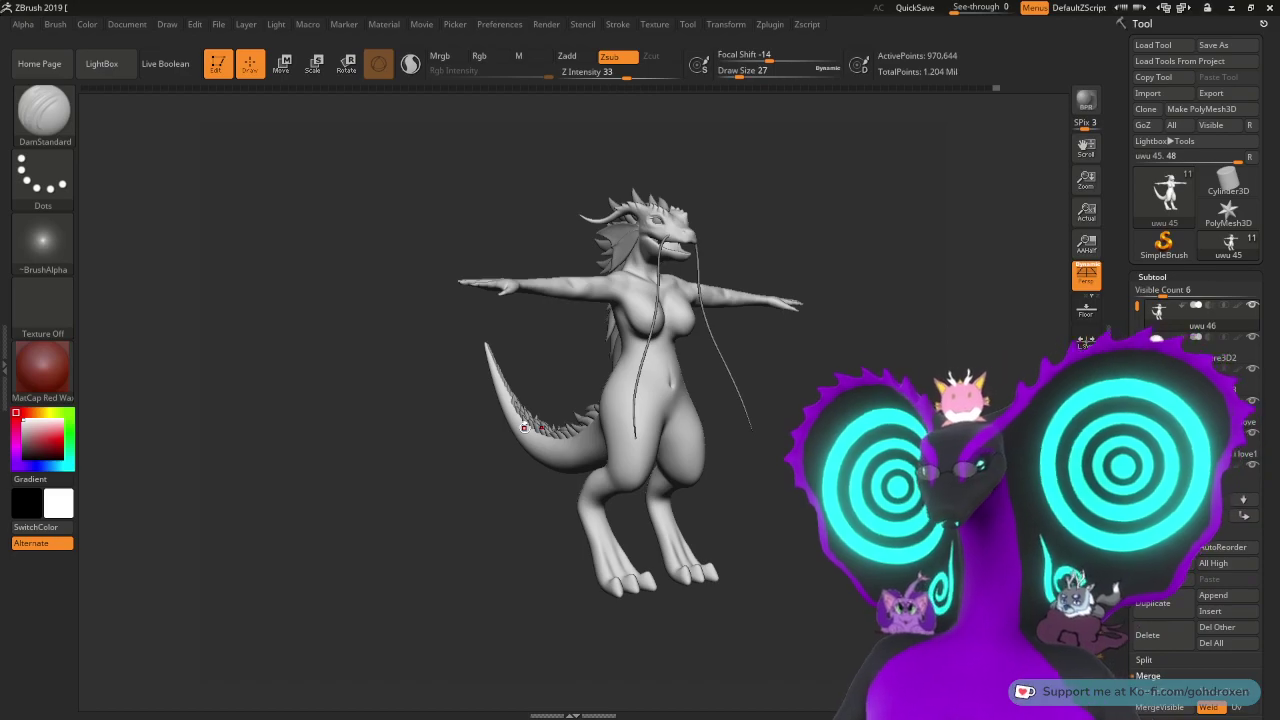
{"action": "left_click_drag", "start_coordinate": [894, 273], "coordinate": [817, 258]}
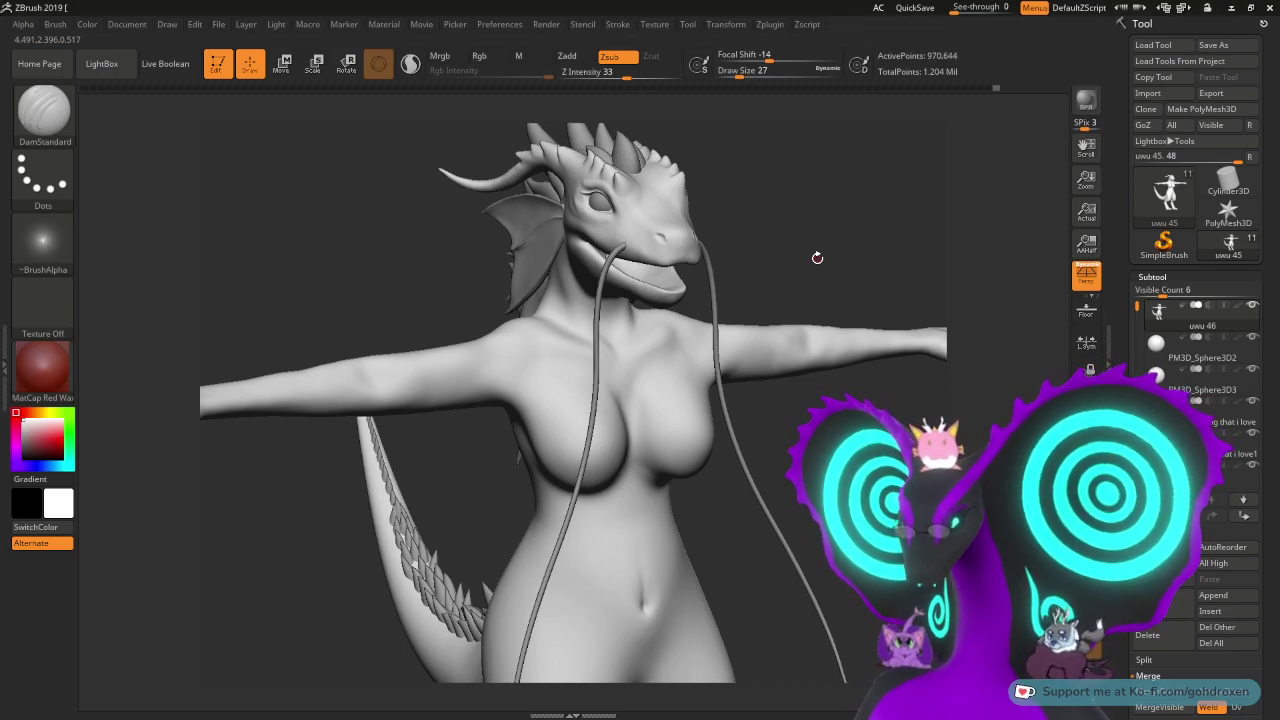
{"action": "mouse_move", "coordinate": [817, 258]}
{"action": "left_mouse_down"}
{"action": "mouse_move", "coordinate": [788, 235]}
{"action": "mouse_move", "coordinate": [884, 237]}
{"action": "mouse_move", "coordinate": [855, 353]}
{"action": "mouse_move", "coordinate": [822, 335]}
{"action": "left_mouse_up"}
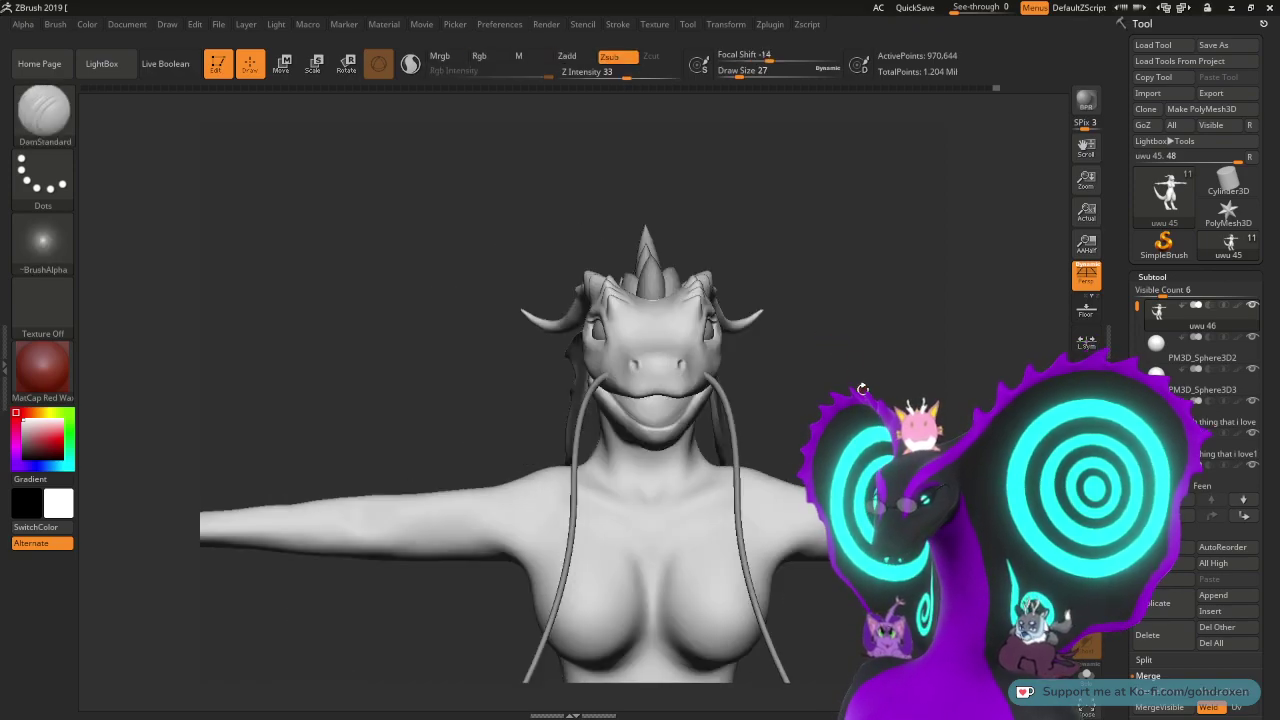
{"action": "left_click_drag", "start_coordinate": [862, 388], "coordinate": [857, 387]}
{"action": "left_click_drag", "start_coordinate": [774, 377], "coordinate": [889, 341], "text": "alt"}
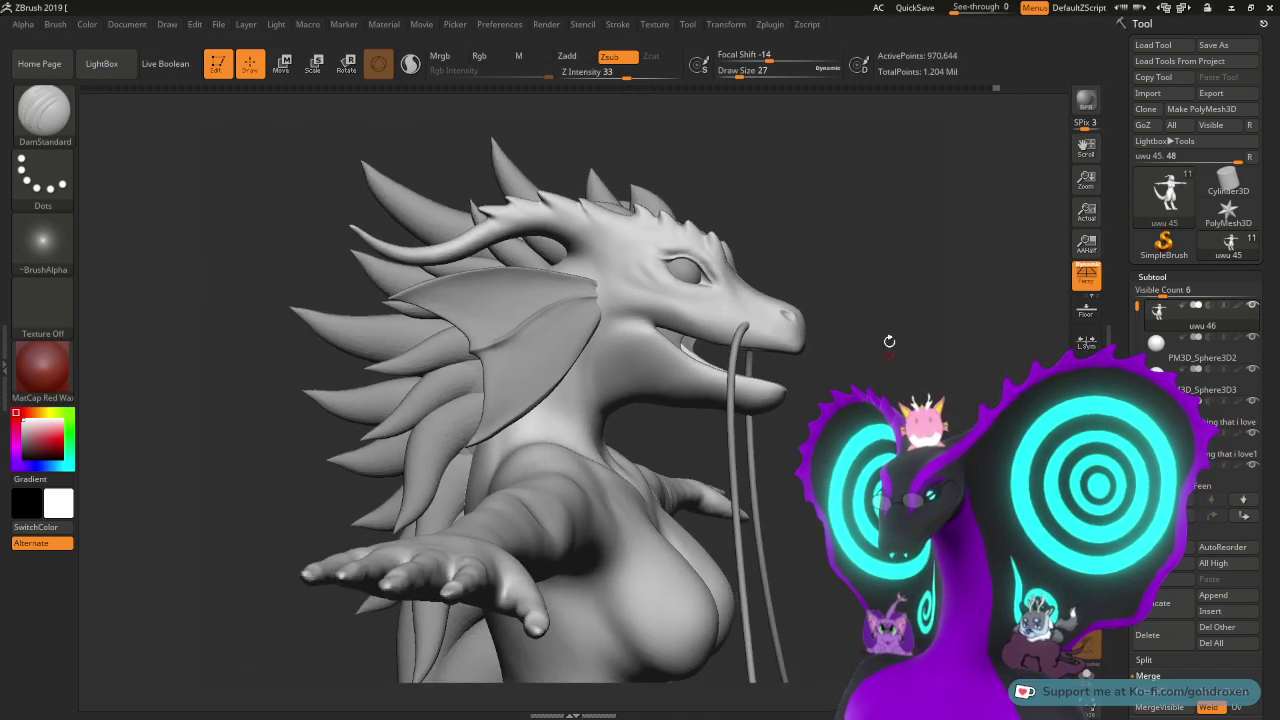
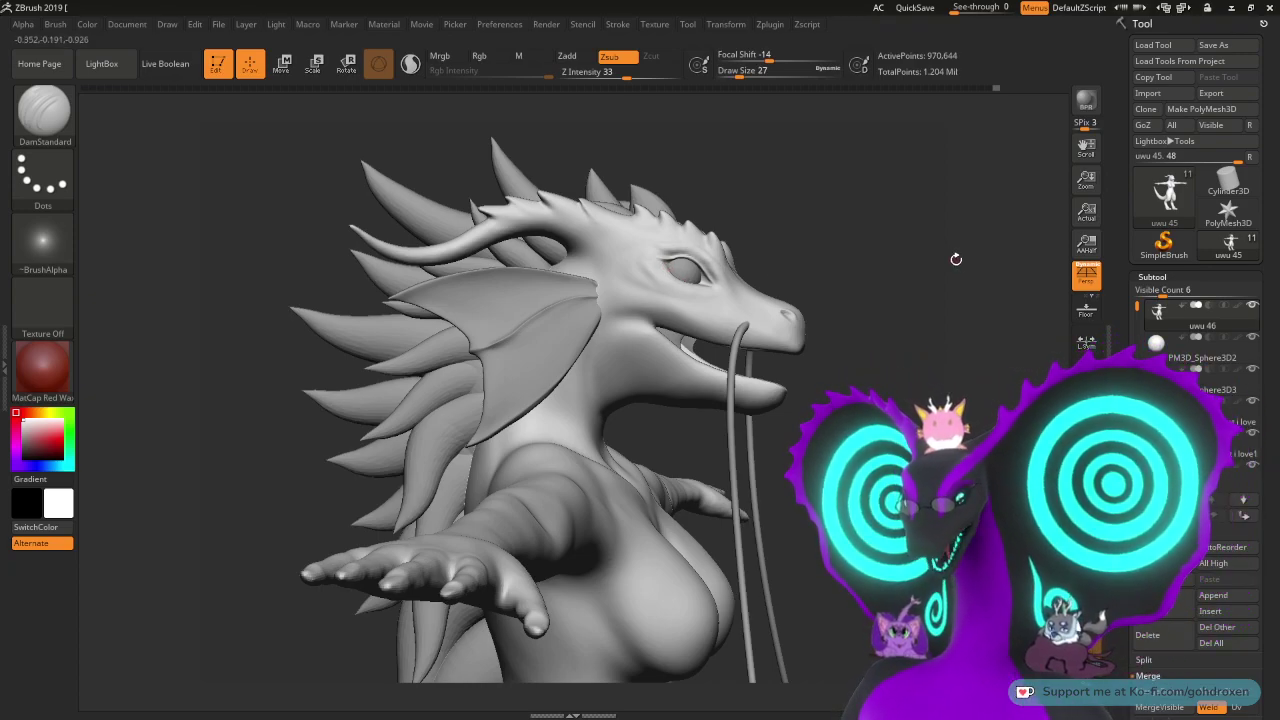
{"action": "left_click_drag", "start_coordinate": [970, 264], "coordinate": [960, 268]}
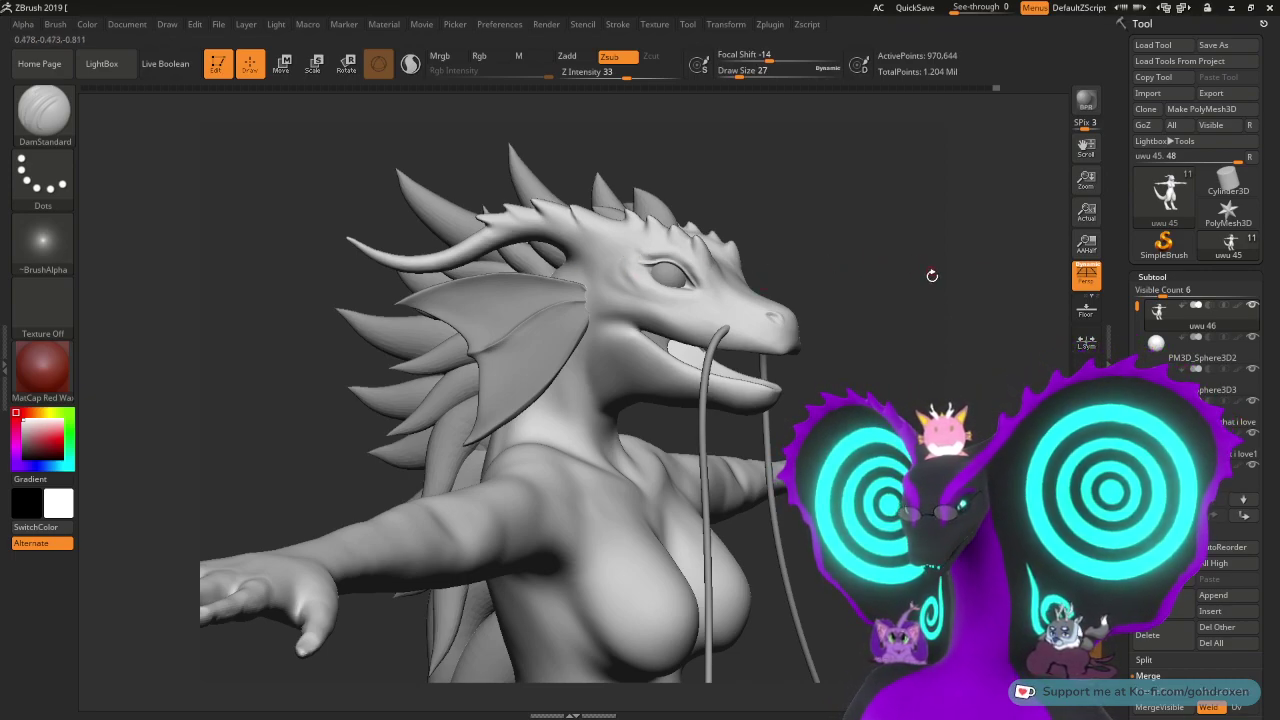
{"action": "mouse_move", "coordinate": [935, 293]}
{"action": "left_mouse_down", "text": "alt"}
{"action": "mouse_move", "coordinate": [930, 359]}
{"action": "mouse_move", "coordinate": [906, 358]}
{"action": "mouse_move", "coordinate": [933, 360]}
{"action": "mouse_move", "coordinate": [915, 346]}
{"action": "mouse_move", "coordinate": [915, 301]}
{"action": "left_mouse_up", "text": "alt"}
{"action": "left_click_drag", "start_coordinate": [938, 390], "coordinate": [920, 384]}
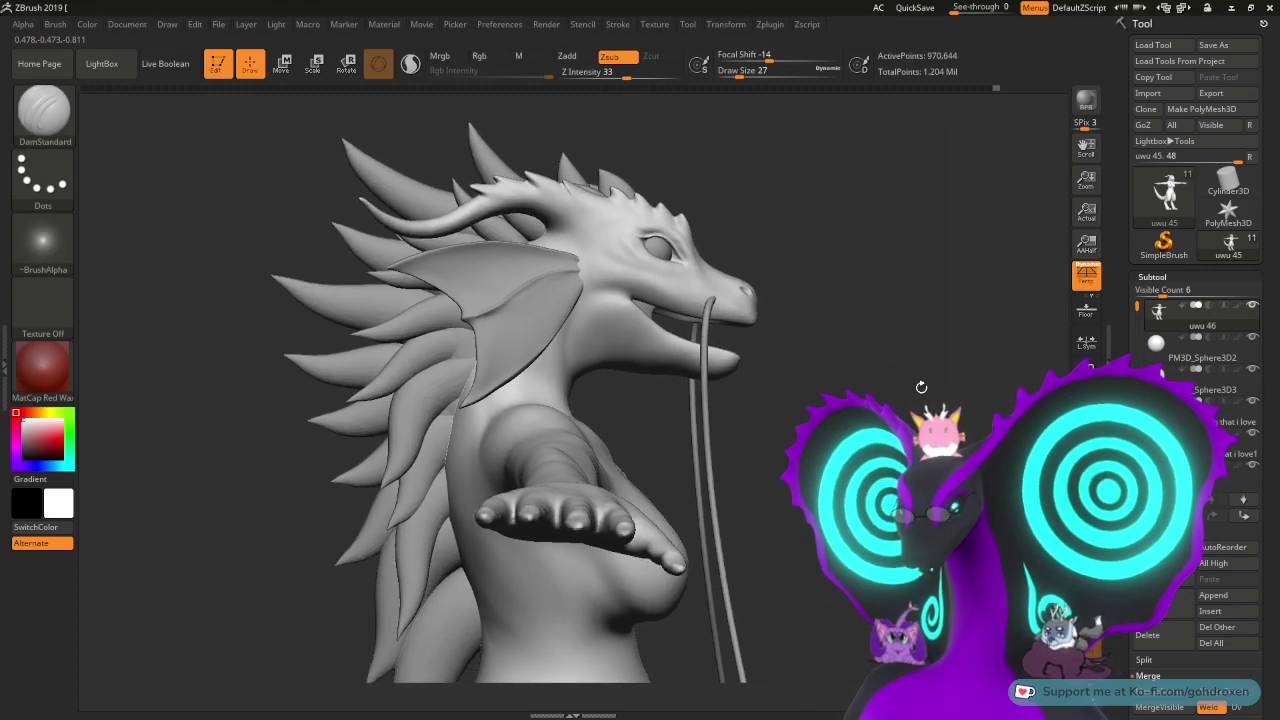
- Merge the whisker subtool Noodlthe2nd down with its copy Noodlthe2nd1 into a single subtool
{"action": "mouse_move", "coordinate": [1156, 345]}
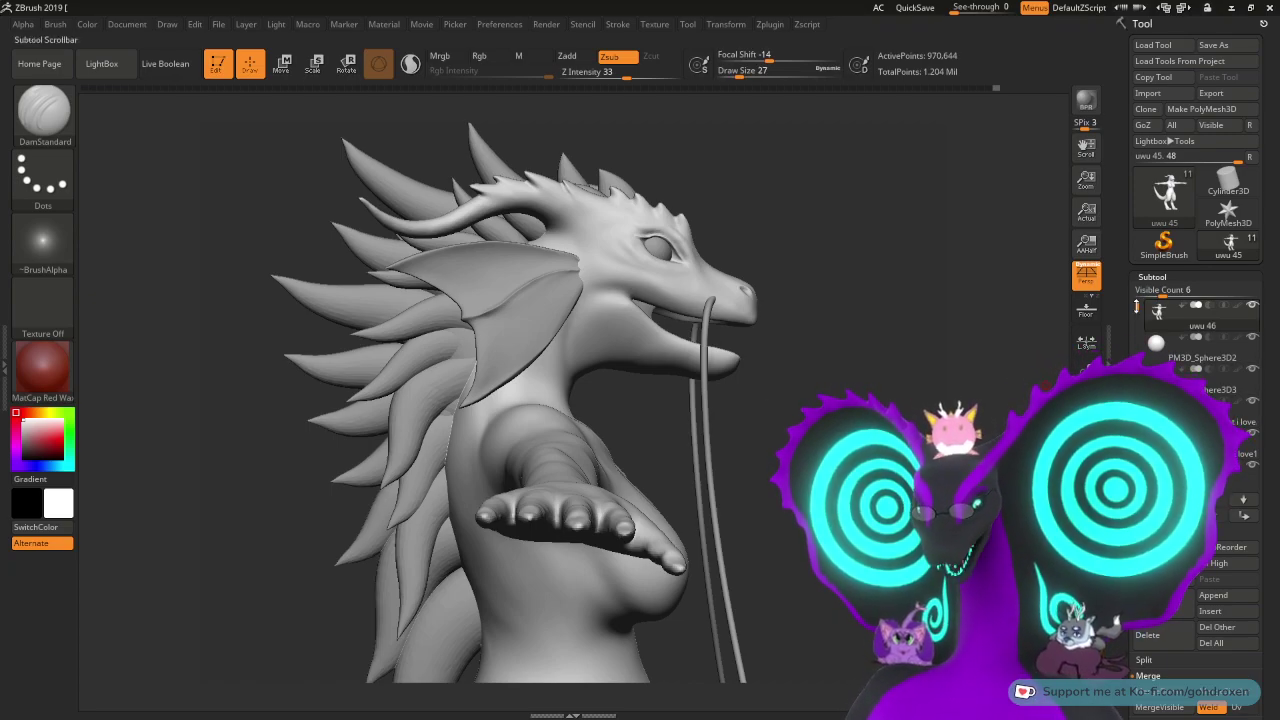
{"action": "left_click_drag", "start_coordinate": [1136, 310], "coordinate": [1137, 321]}
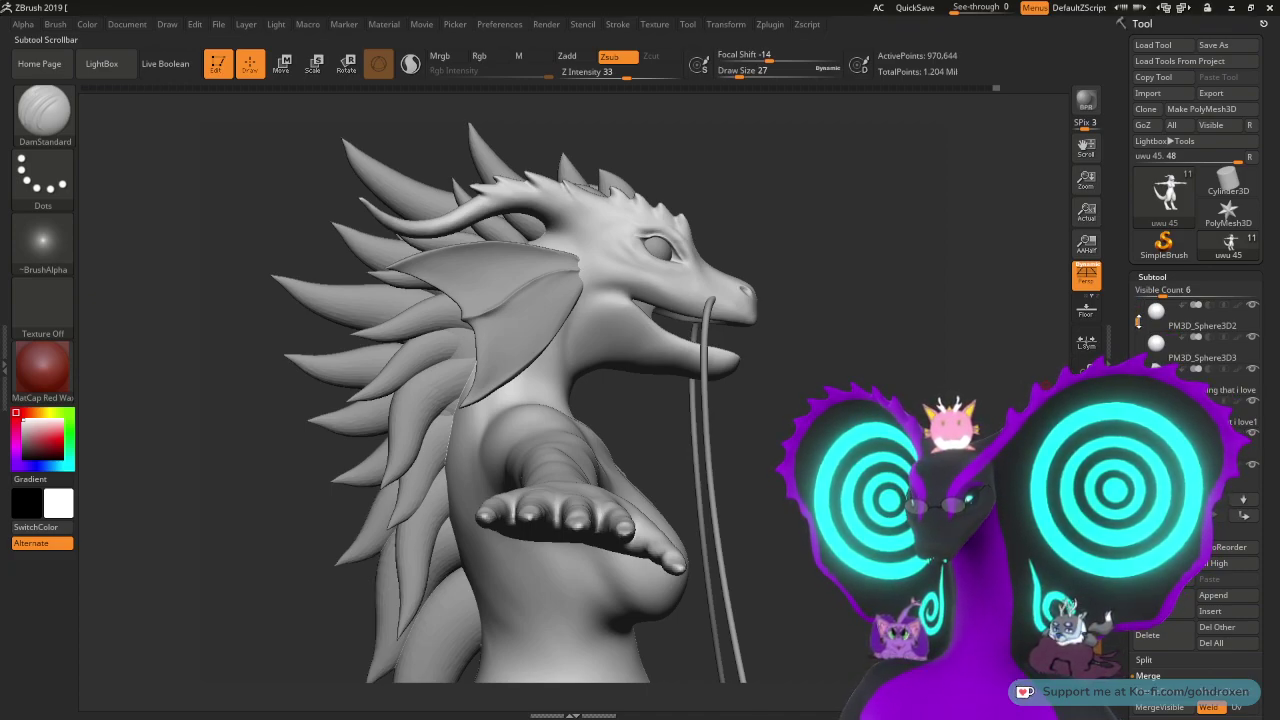
{"action": "left_click_drag", "start_coordinate": [1138, 335], "coordinate": [1139, 360]}
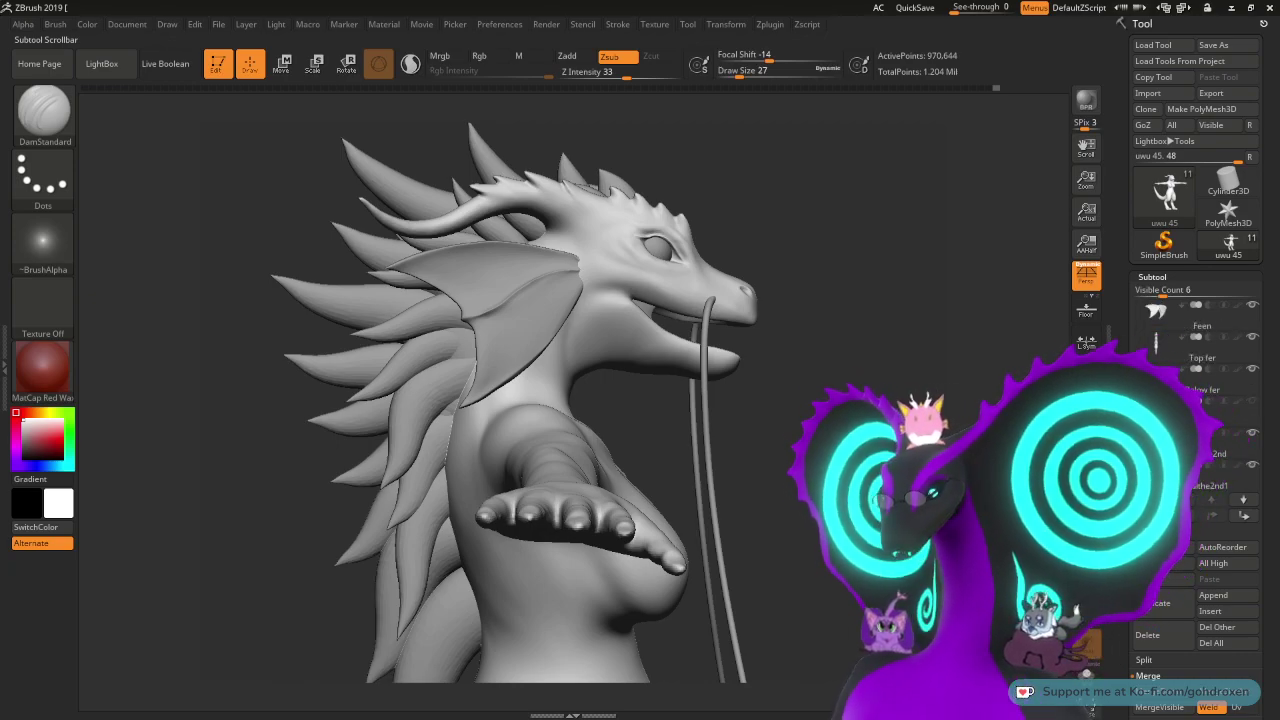
{"action": "left_click", "coordinate": [1190, 448]}
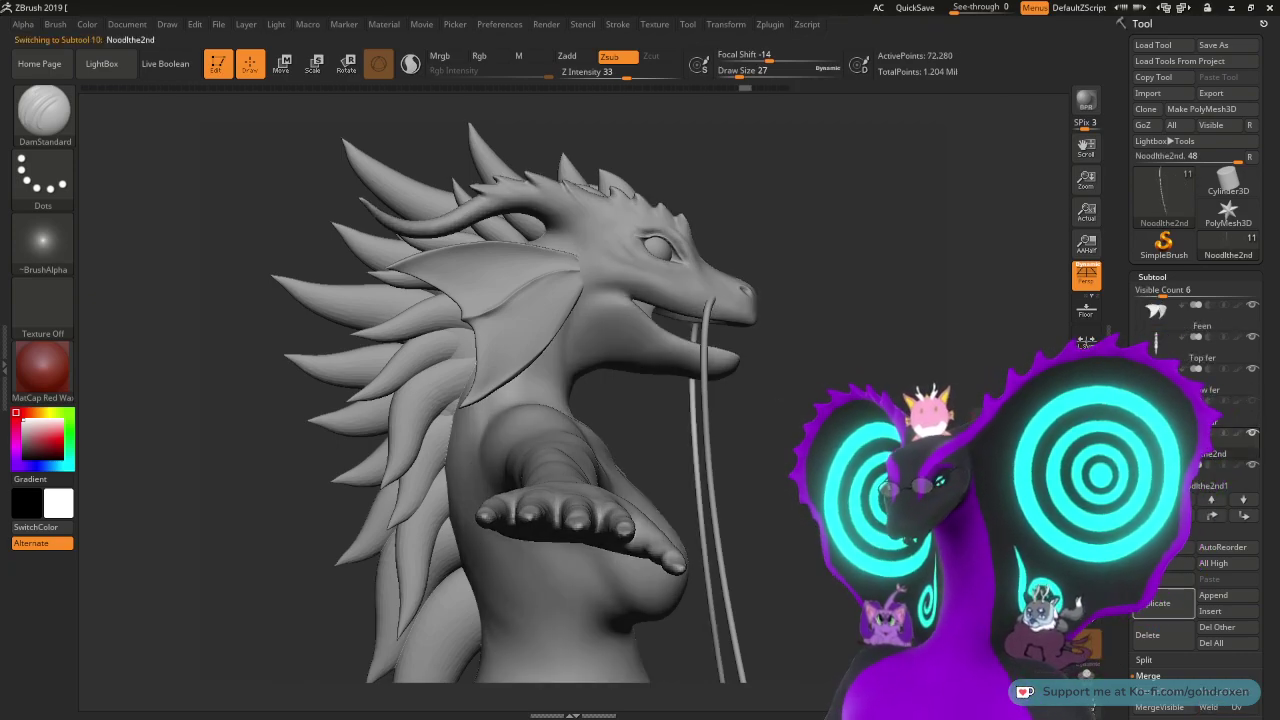
{"action": "left_click_drag", "start_coordinate": [940, 455], "coordinate": [782, 469]}
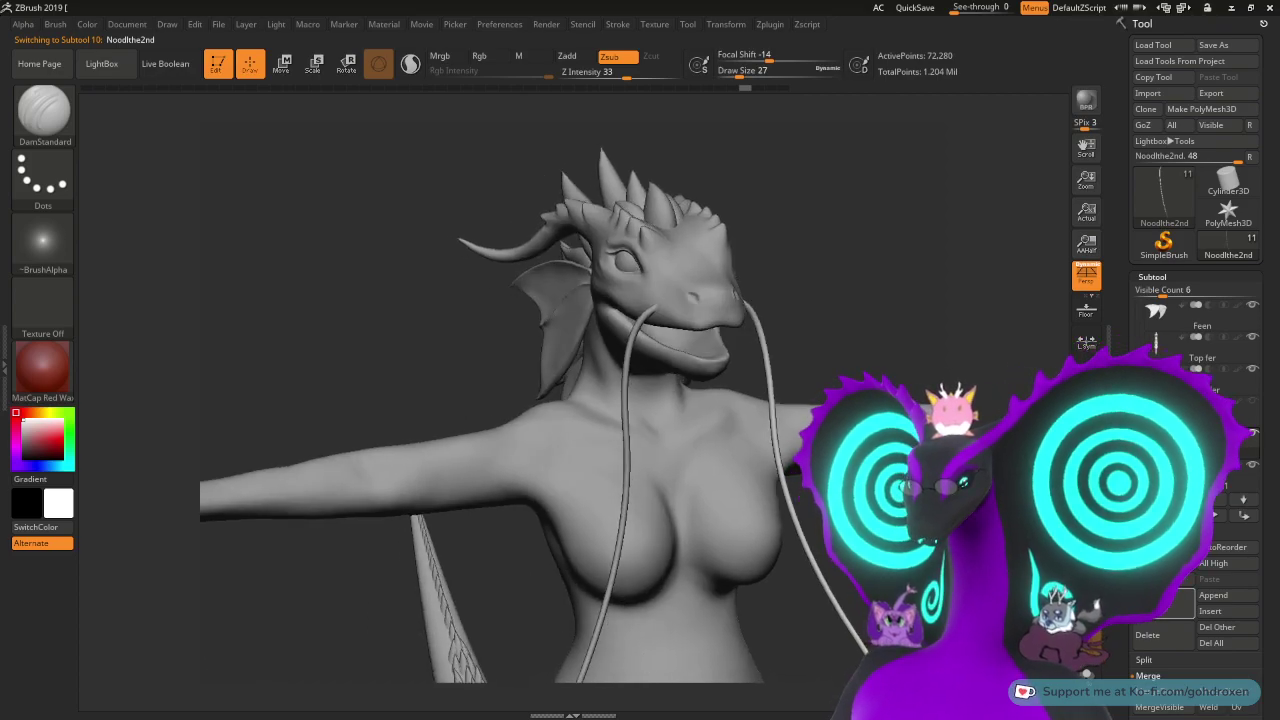
{"action": "scroll", "coordinate": [1160, 650], "scroll_direction": "down", "scroll_amount": 1}
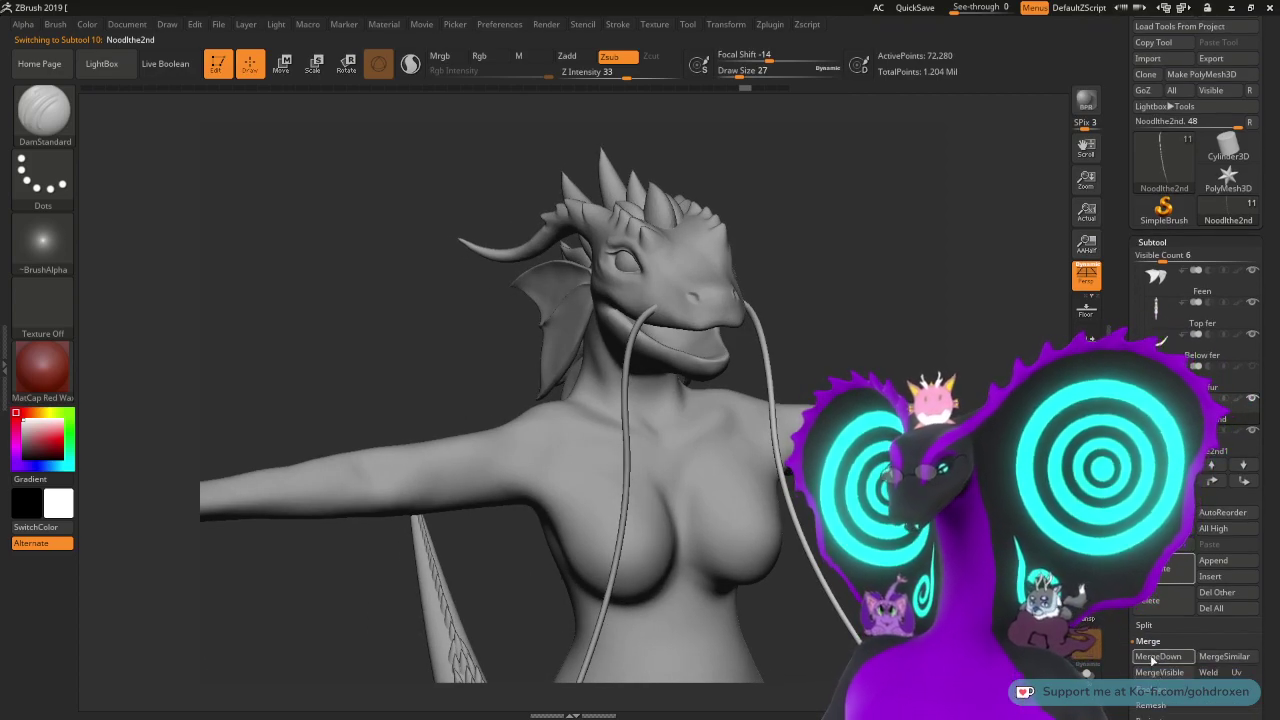
{"action": "left_click", "coordinate": [1157, 656]}
{"action": "left_click", "coordinate": [975, 687]}
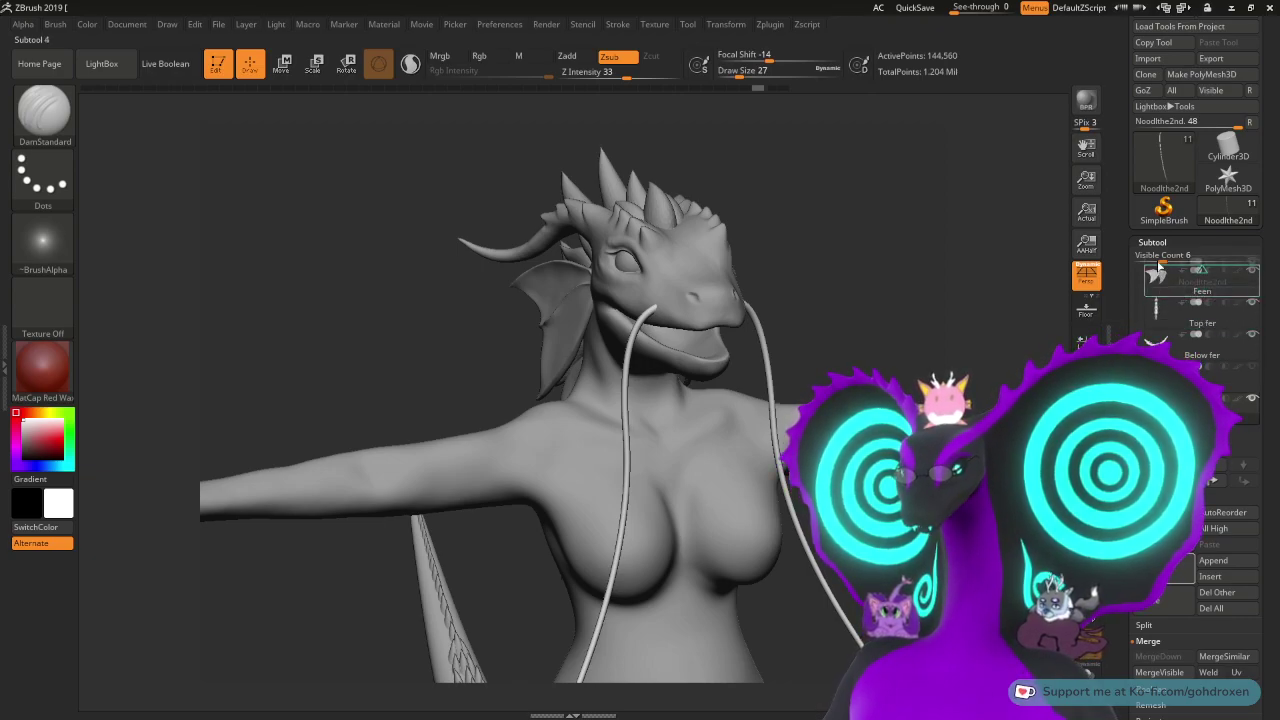
- Reorder the merged whisker subtool directly below the uwu 46 body and merge it into the body
{"action": "scroll", "coordinate": [1159, 266], "scroll_direction": "up", "scroll_amount": 4}
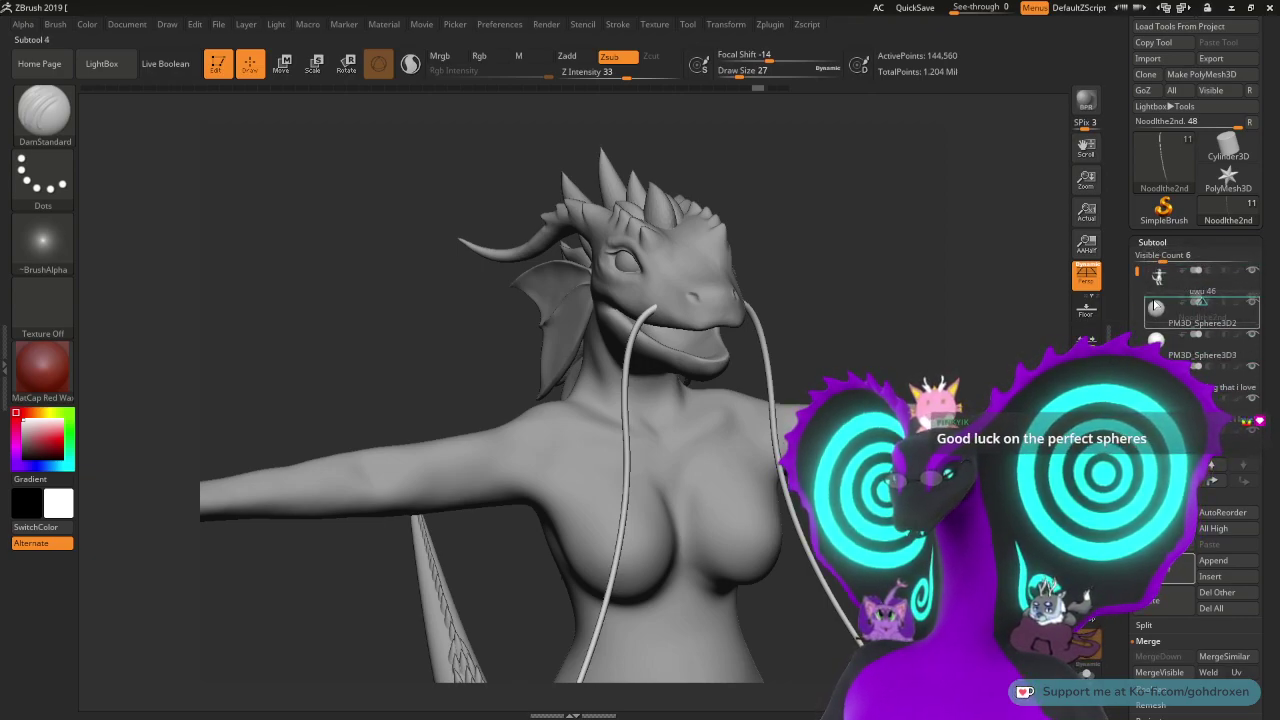
{"action": "left_click", "coordinate": [1158, 285]}
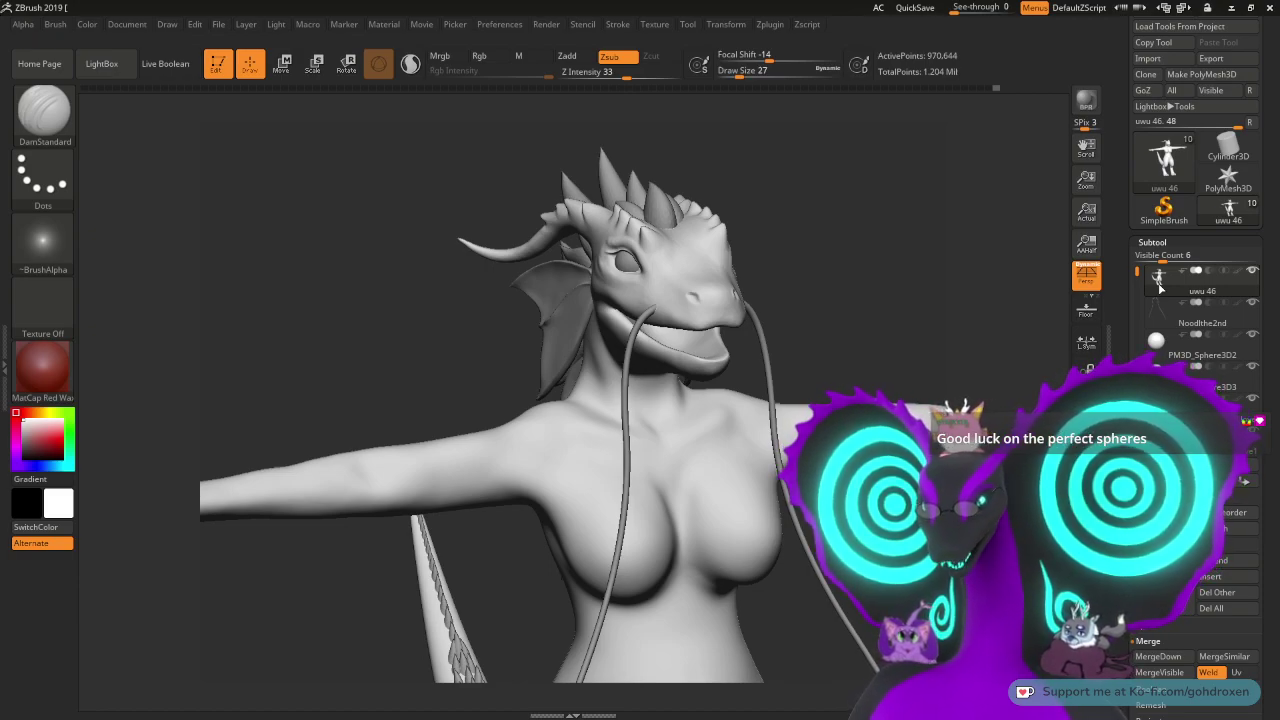
{"action": "mouse_move", "coordinate": [1158, 288]}
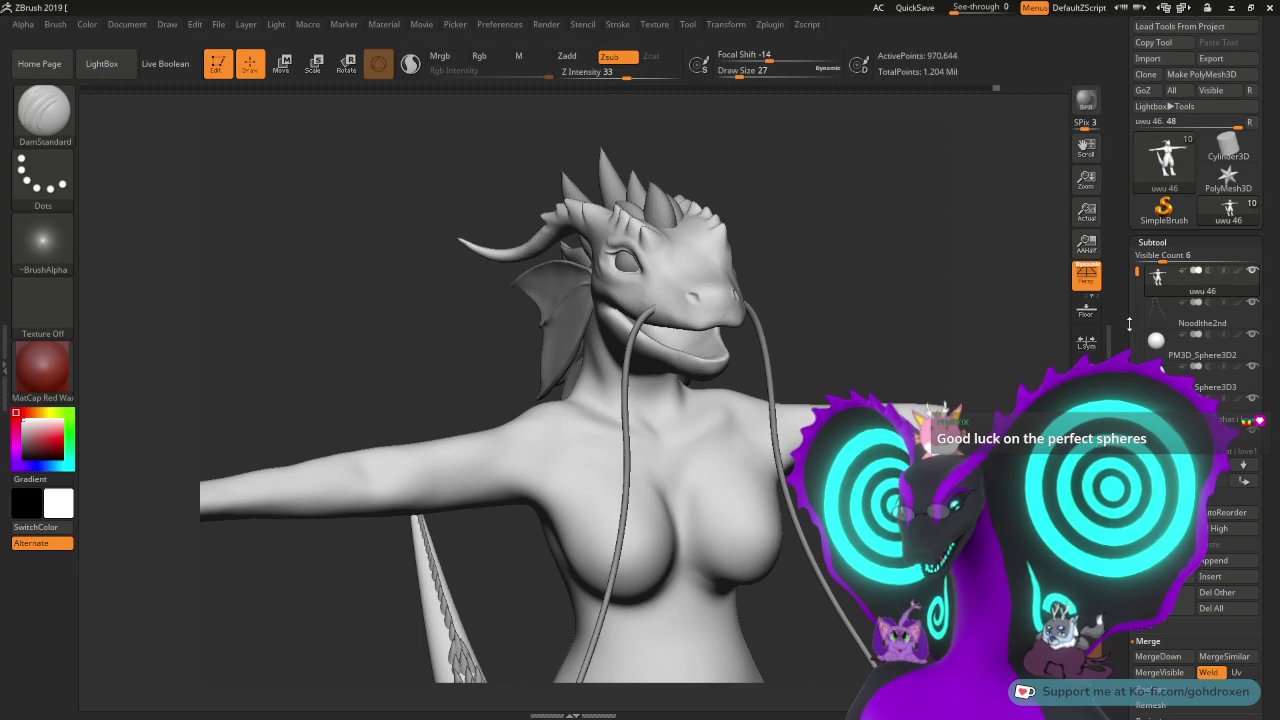
{"action": "left_click", "coordinate": [1156, 657]}
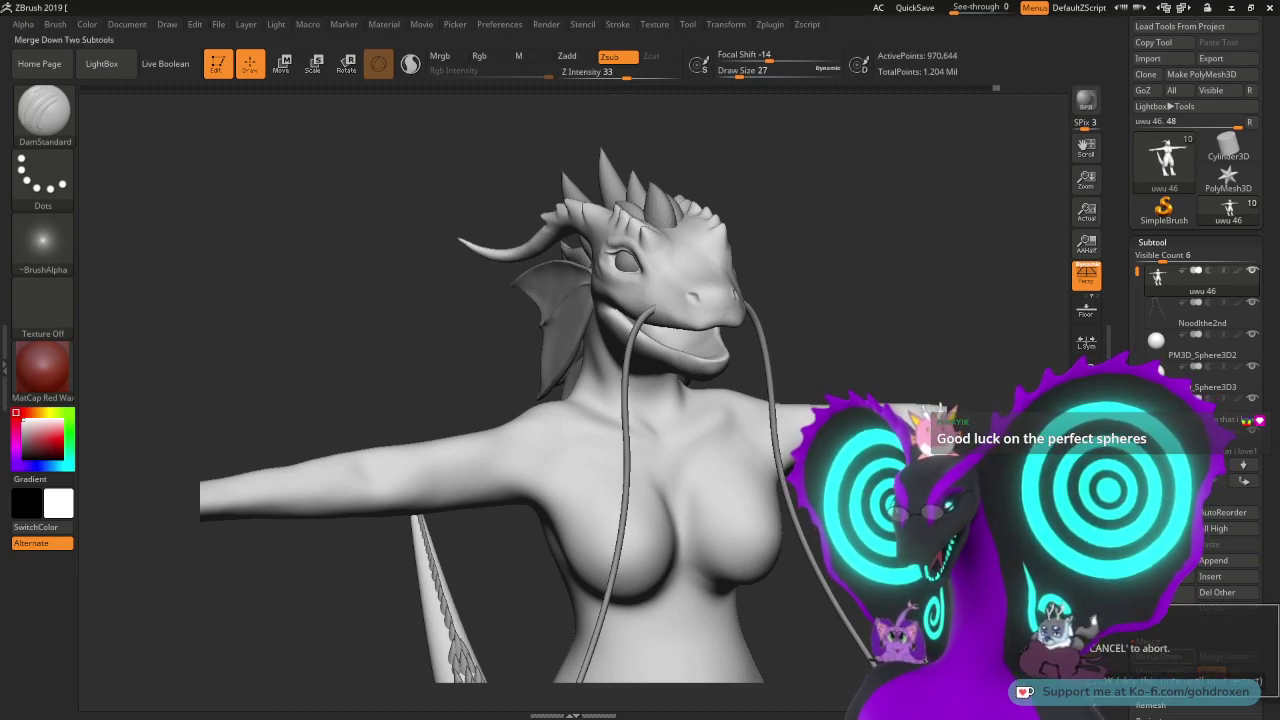
{"action": "left_click", "coordinate": [915, 681]}
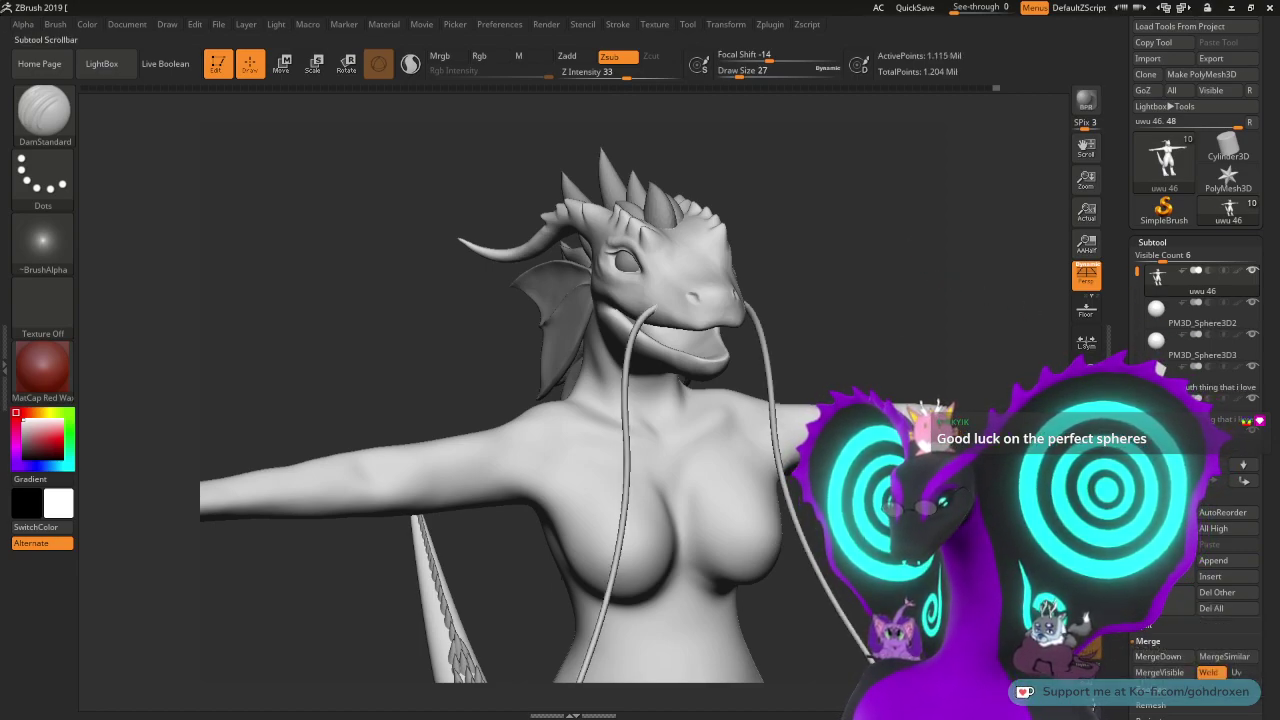
- Place the Feen subtool directly below the uwu 46 body and merge the fins into the body
{"action": "left_click_drag", "start_coordinate": [1195, 440], "coordinate": [1195, 298]}
{"action": "left_click", "coordinate": [1206, 285]}
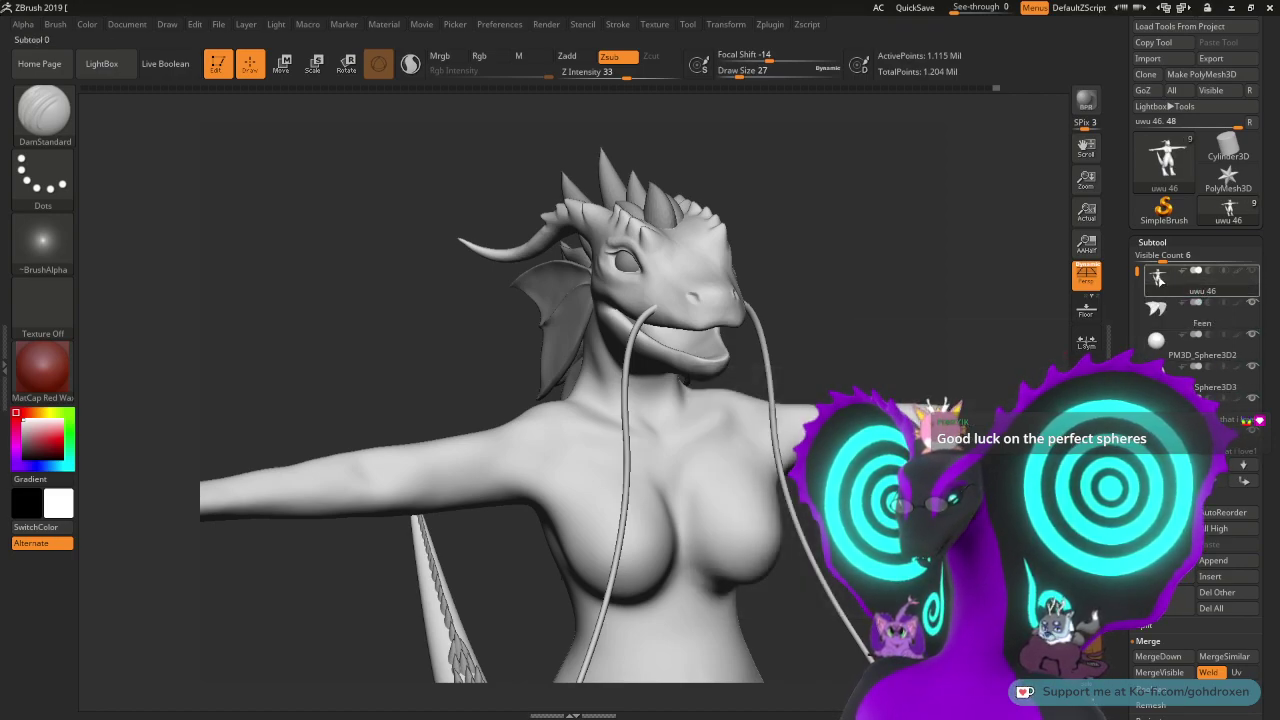
{"action": "left_click", "coordinate": [1158, 656]}
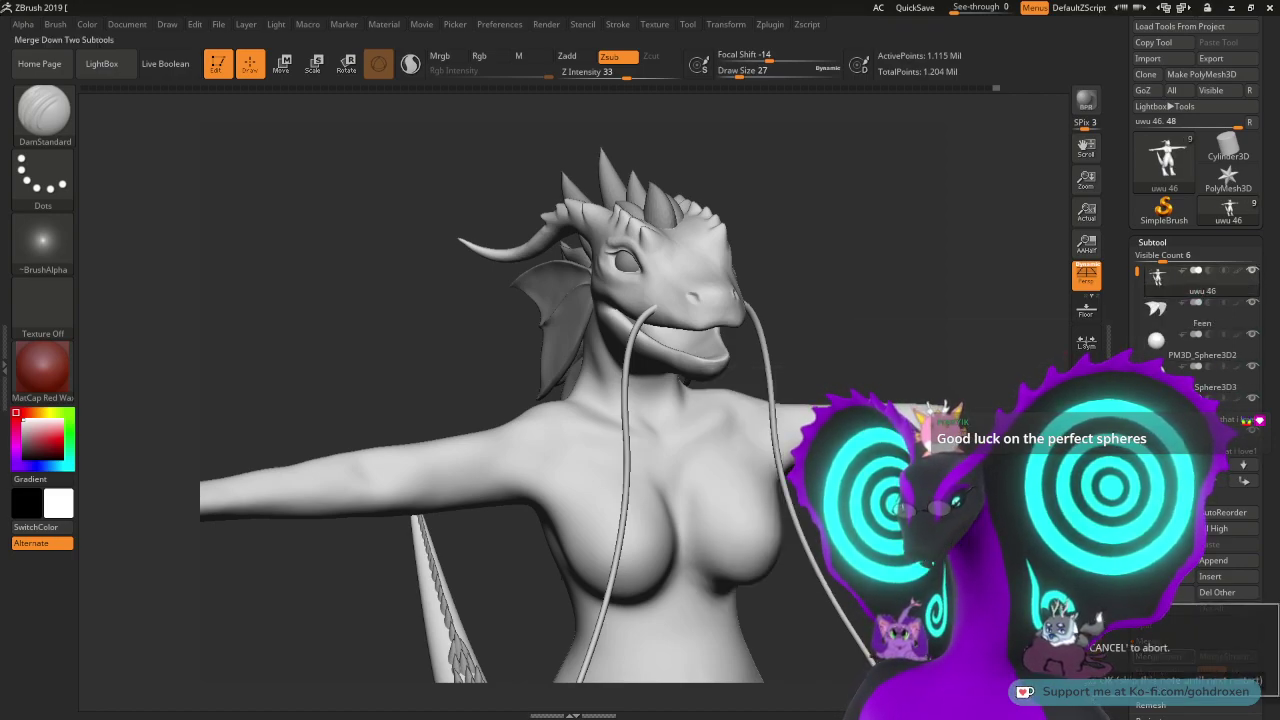
{"action": "left_click", "coordinate": [930, 680]}
- Fuse the merged body, whiskers and fins into one mesh with DynaMesh at resolution 128
{"action": "left_click_drag", "start_coordinate": [930, 308], "coordinate": [1020, 315]}
{"action": "key", "text": "shift"}
{"action": "left_click_drag", "start_coordinate": [1118, 318], "coordinate": [1124, 284]}
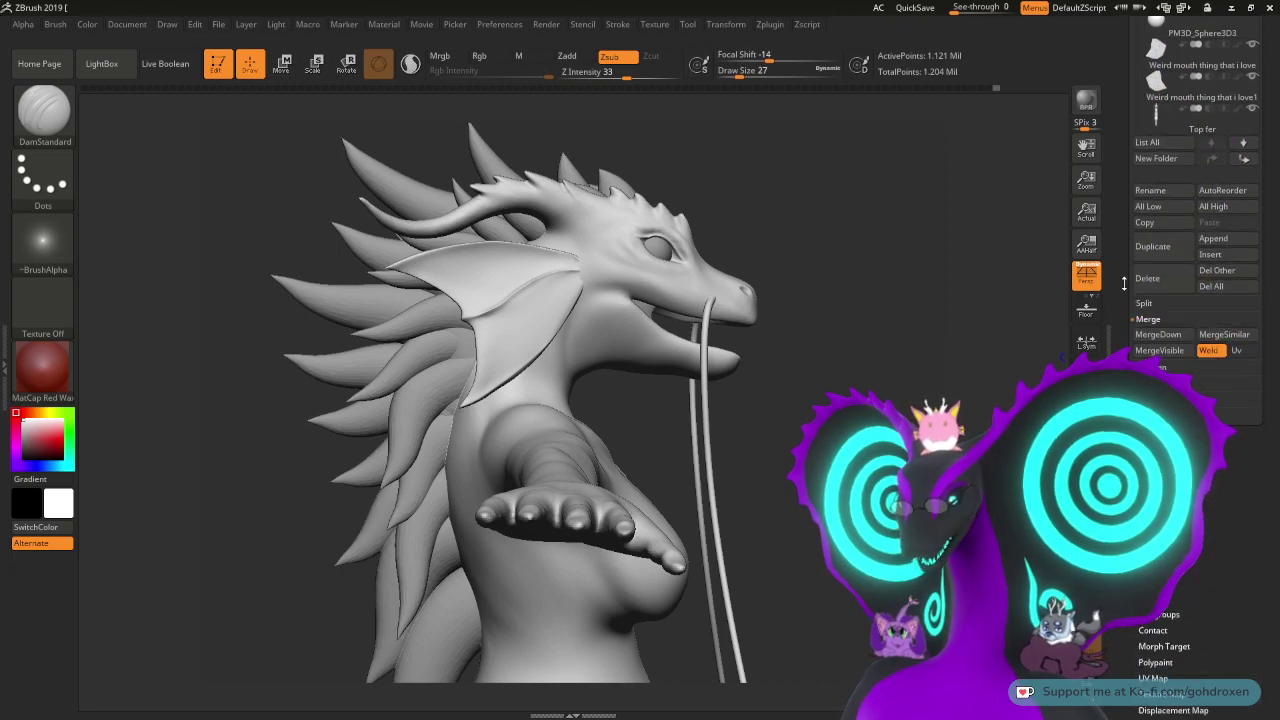
{"action": "left_click", "coordinate": [1157, 438]}
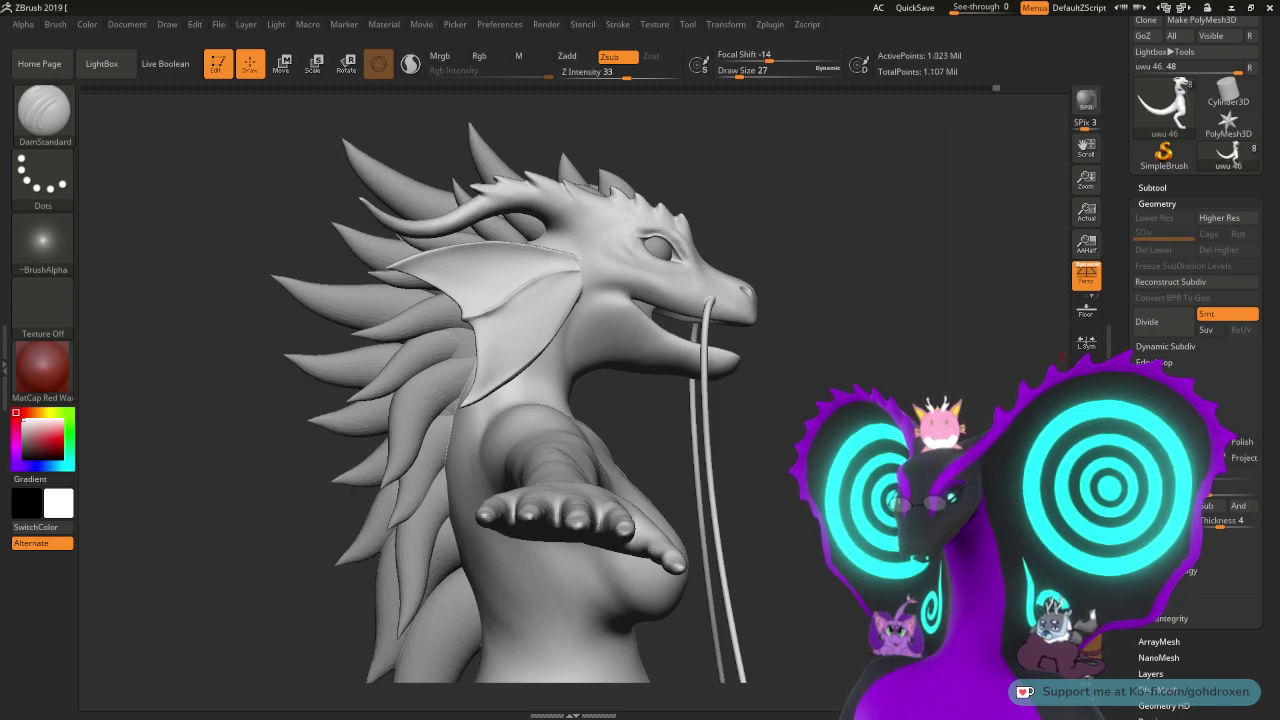
- Smooth the joint where the whisker grows out of the snout so that it blends into the upper lip
{"action": "left_click_drag", "start_coordinate": [884, 363], "coordinate": [845, 353]}
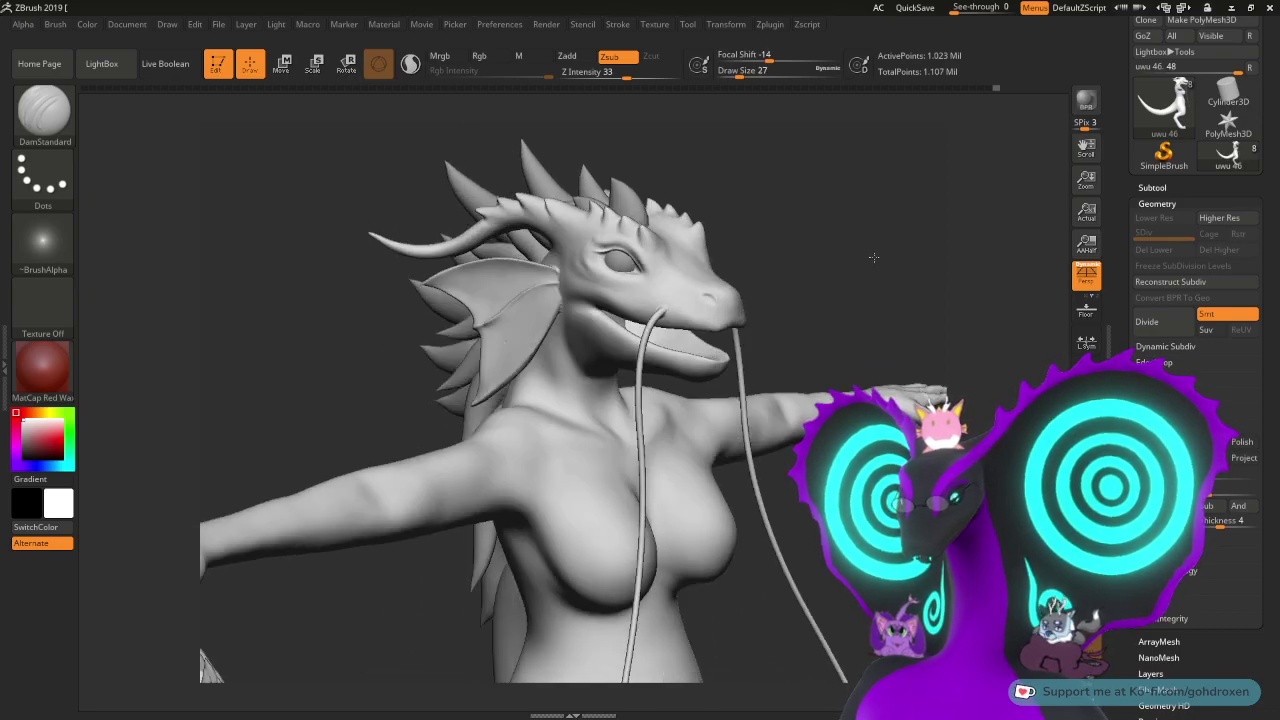
{"action": "mouse_move", "coordinate": [873, 257]}
{"action": "left_mouse_down", "text": "alt"}
{"action": "mouse_move", "coordinate": [864, 472]}
{"action": "mouse_move", "coordinate": [940, 467]}
{"action": "left_mouse_up", "text": "alt"}
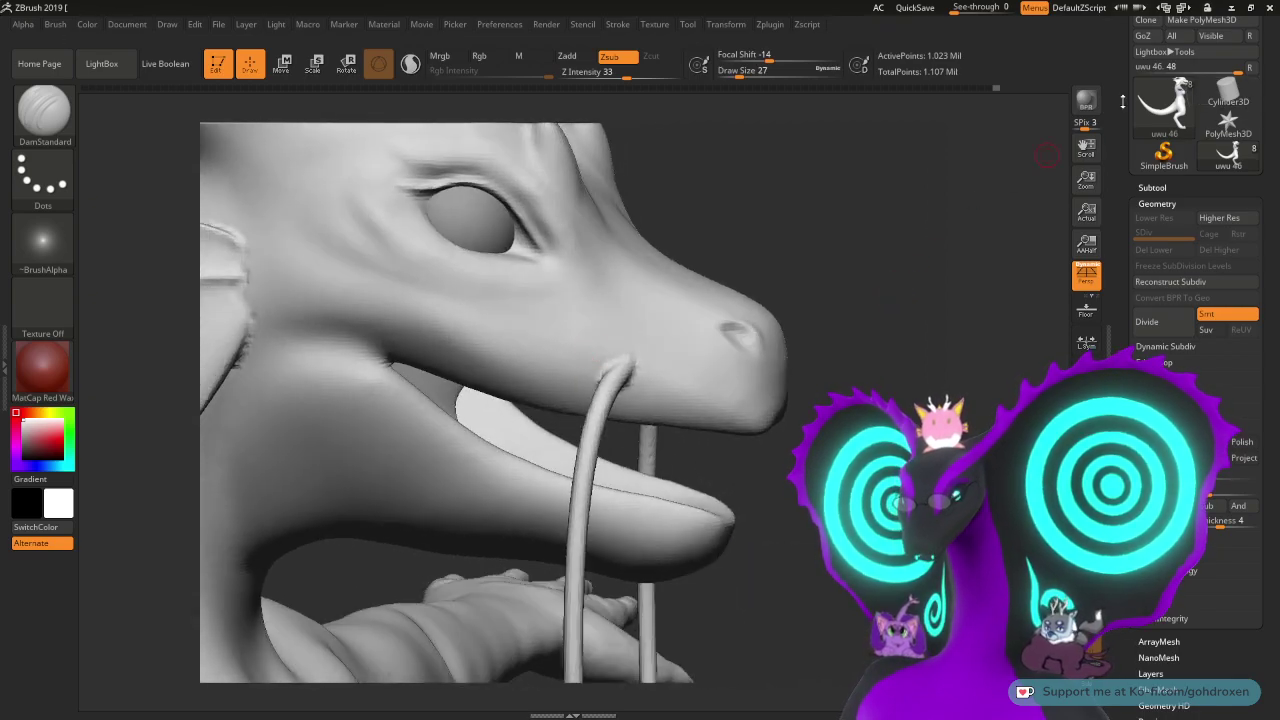
{"action": "mouse_move", "coordinate": [1160, 105]}
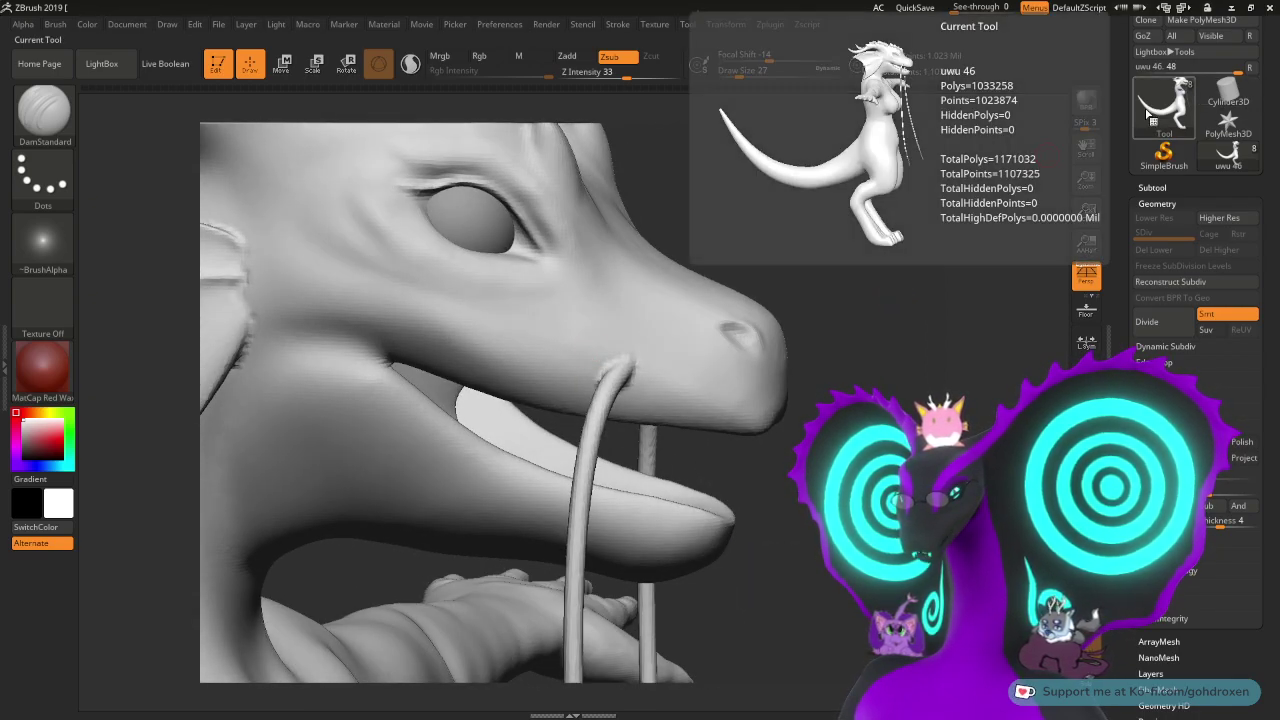
{"action": "mouse_move", "coordinate": [920, 288]}
{"action": "left_mouse_down"}
{"action": "mouse_move", "coordinate": [903, 274]}
{"action": "mouse_move", "coordinate": [985, 273]}
{"action": "left_mouse_up"}
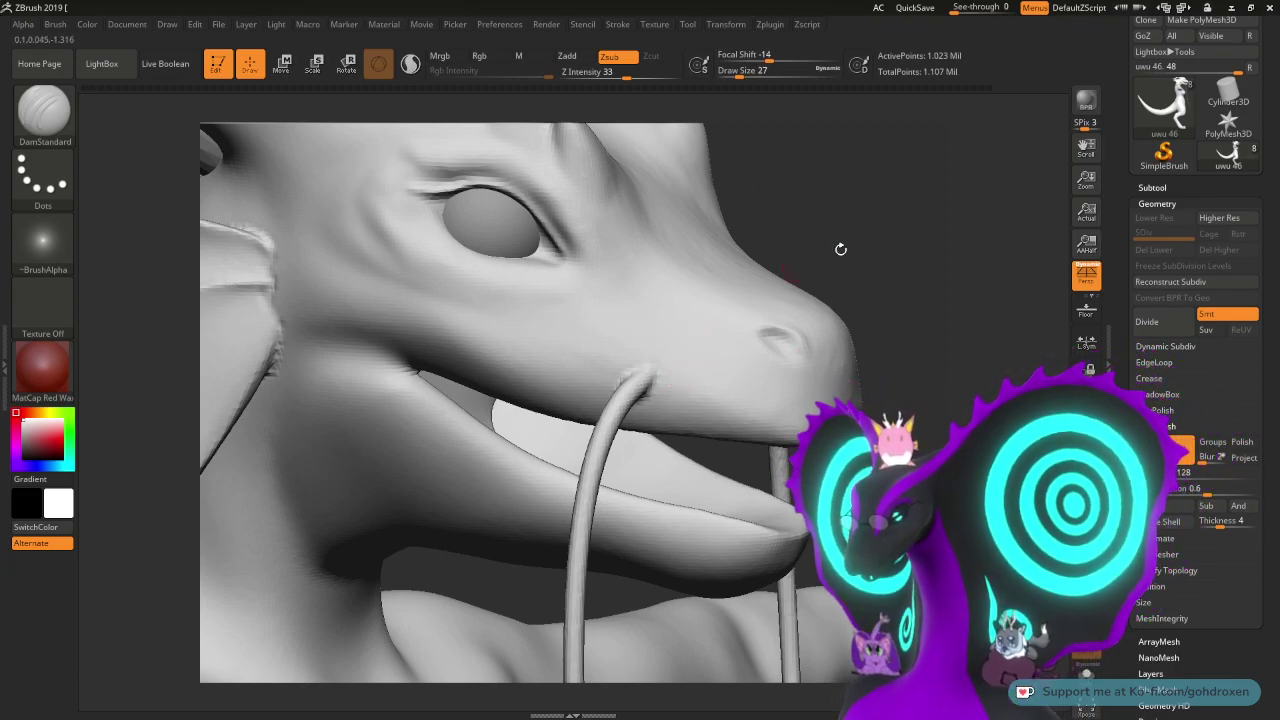
{"action": "mouse_move", "coordinate": [890, 207]}
{"action": "left_mouse_down", "text": "alt"}
{"action": "mouse_move", "coordinate": [883, 322]}
{"action": "mouse_move", "coordinate": [931, 223]}
{"action": "left_mouse_up", "text": "alt"}
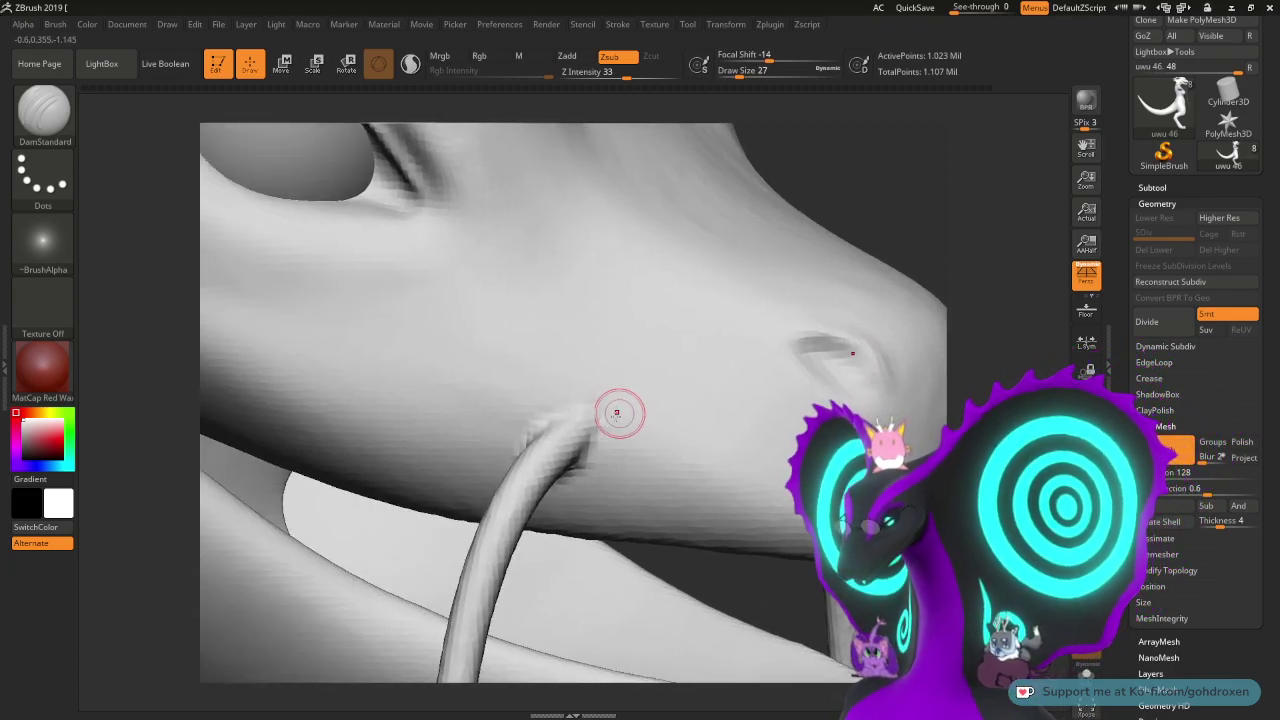
{"action": "key", "text": "shift"}
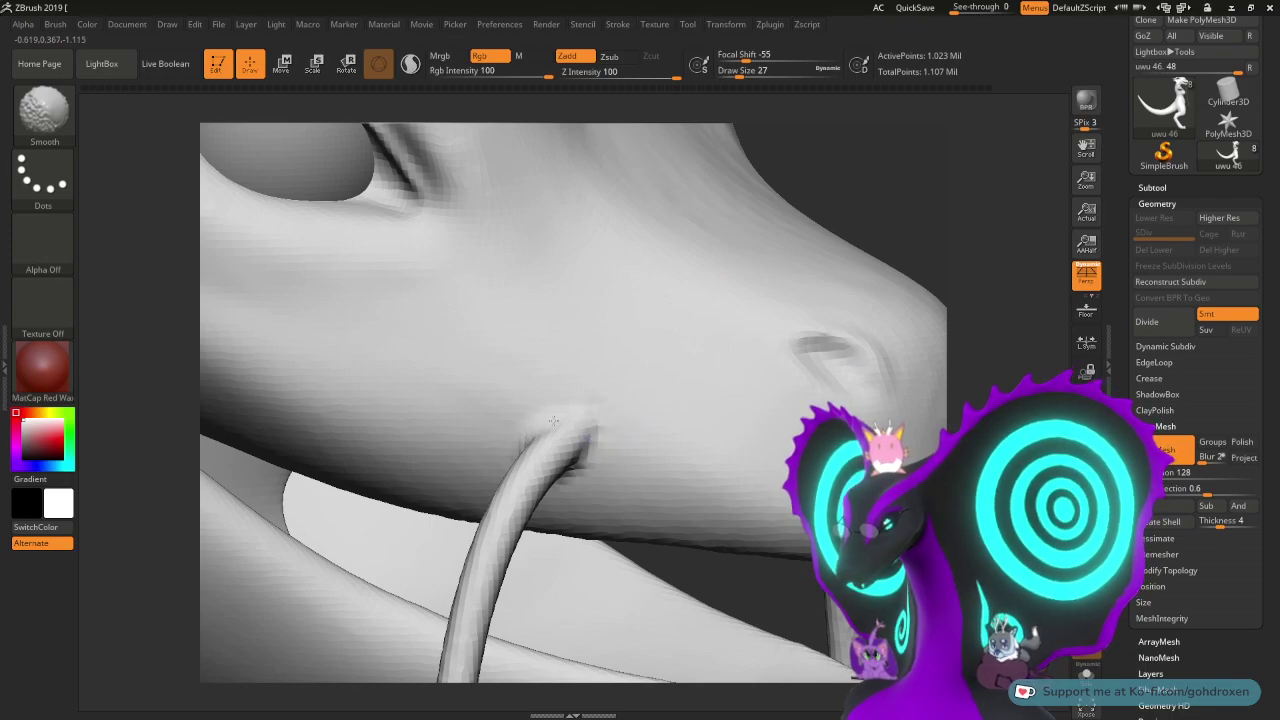
{"action": "left_click_drag", "start_coordinate": [589, 450], "coordinate": [556, 488], "text": "shift"}
{"action": "left_click_drag", "start_coordinate": [886, 226], "coordinate": [1000, 228]}
{"action": "left_click_drag", "start_coordinate": [562, 430], "coordinate": [543, 480], "text": "shift"}
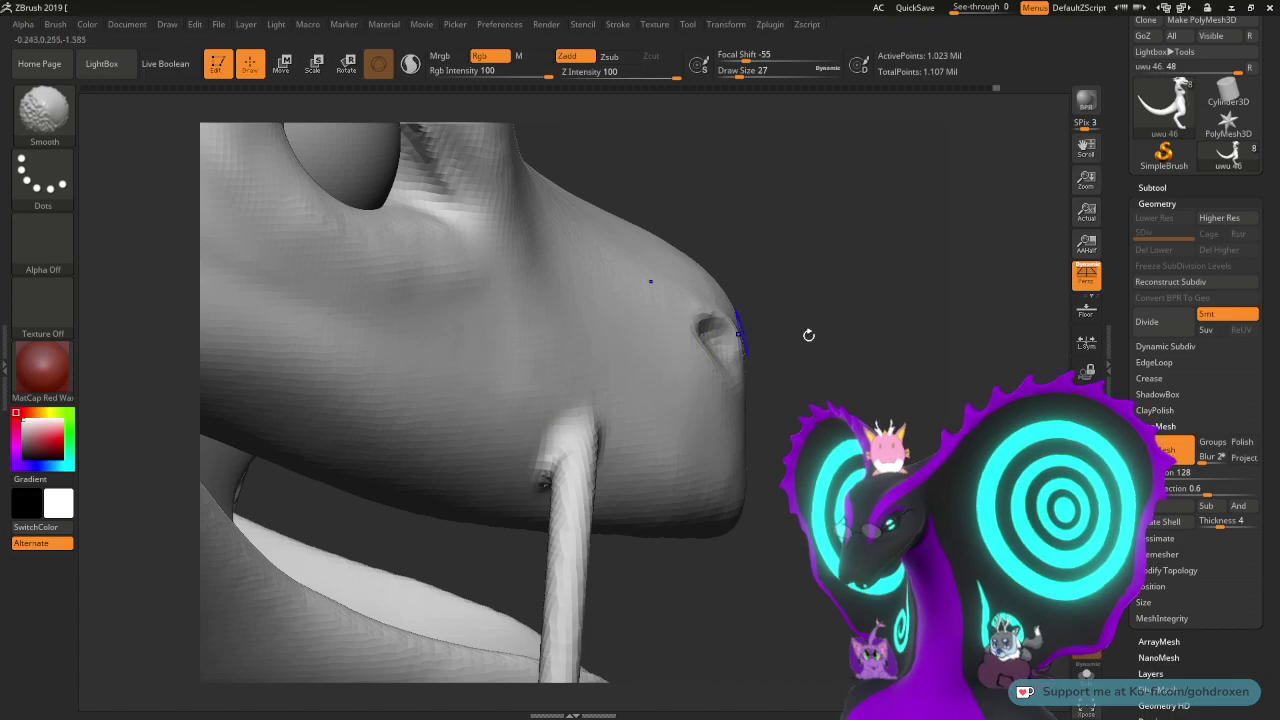
{"action": "mouse_move", "coordinate": [809, 335]}
{"action": "left_mouse_down"}
{"action": "mouse_move", "coordinate": [921, 405]}
{"action": "mouse_move", "coordinate": [918, 376]}
{"action": "mouse_move", "coordinate": [832, 400]}
{"action": "mouse_move", "coordinate": [780, 443]}
{"action": "left_mouse_up"}
{"action": "key", "text": "shift"}
{"action": "left_click_drag", "start_coordinate": [661, 427], "coordinate": [670, 412], "text": "shift"}
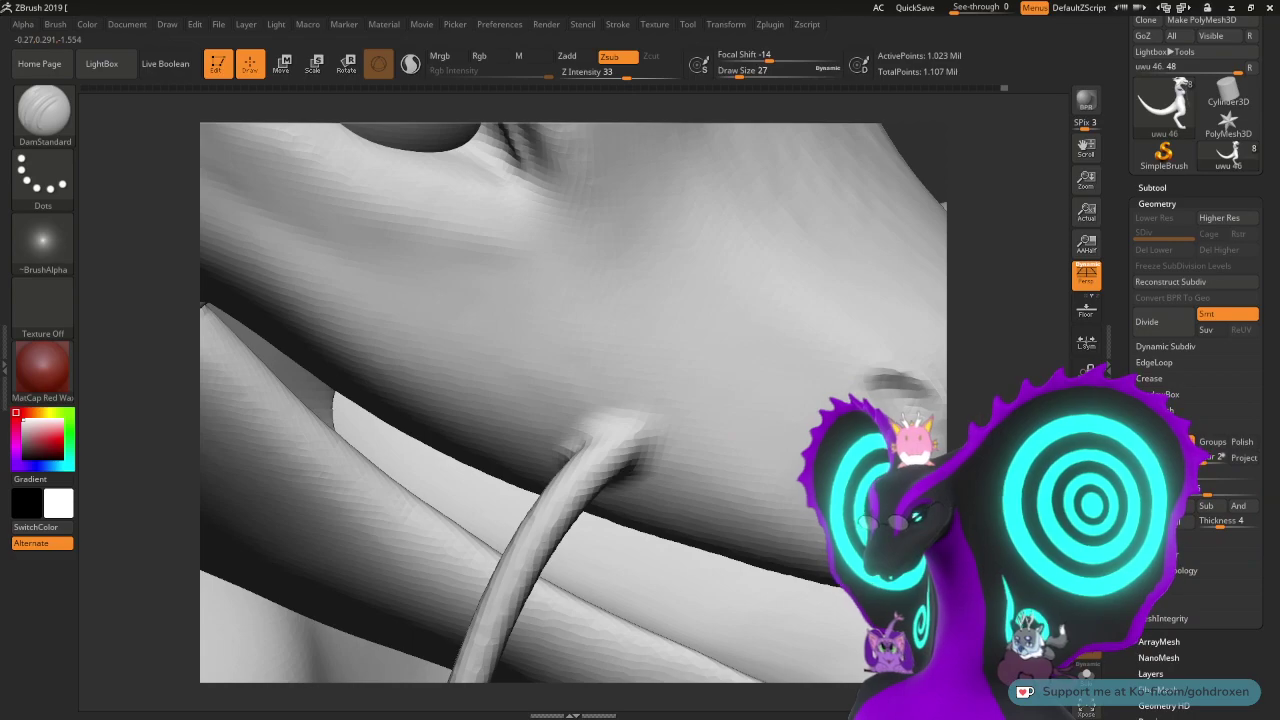
- Smooth the jagged outer joint where the ear fin's edges and central ridge meet the side of the head
{"action": "mouse_move", "coordinate": [880, 408]}
{"action": "left_mouse_down", "text": "alt"}
{"action": "mouse_move", "coordinate": [953, 384]}
{"action": "mouse_move", "coordinate": [958, 348]}
{"action": "mouse_move", "coordinate": [1019, 368]}
{"action": "mouse_move", "coordinate": [997, 331]}
{"action": "left_mouse_up", "text": "alt"}
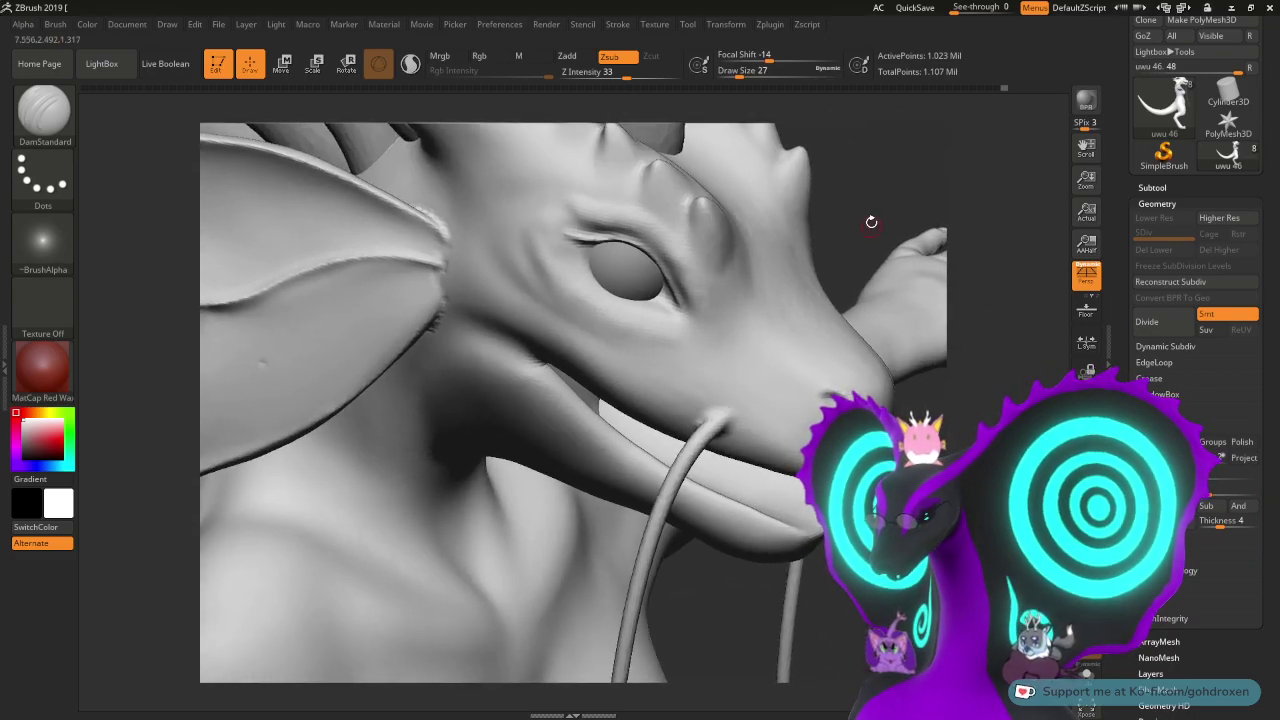
{"action": "mouse_move", "coordinate": [872, 221]}
{"action": "left_mouse_down"}
{"action": "mouse_move", "coordinate": [970, 249]}
{"action": "mouse_move", "coordinate": [1042, 297]}
{"action": "left_mouse_up"}
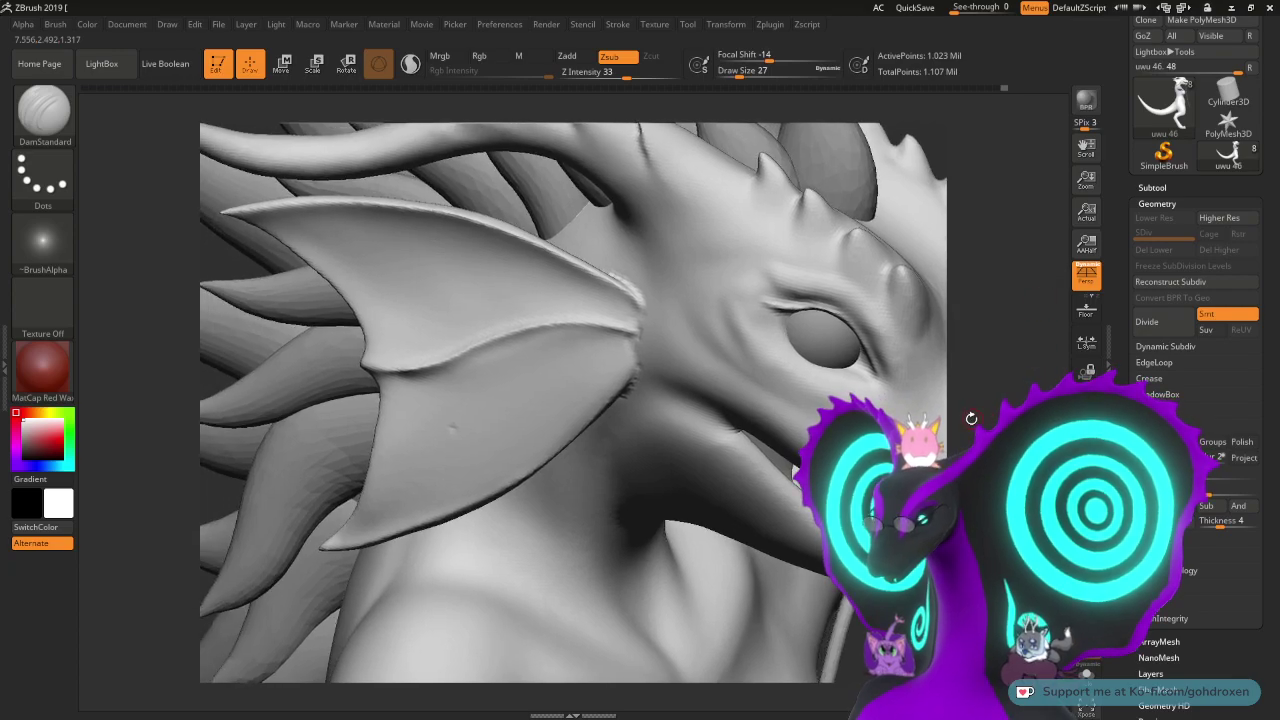
{"action": "mouse_move", "coordinate": [971, 418]}
{"action": "left_mouse_down"}
{"action": "mouse_move", "coordinate": [906, 381]}
{"action": "mouse_move", "coordinate": [932, 344]}
{"action": "left_mouse_up"}
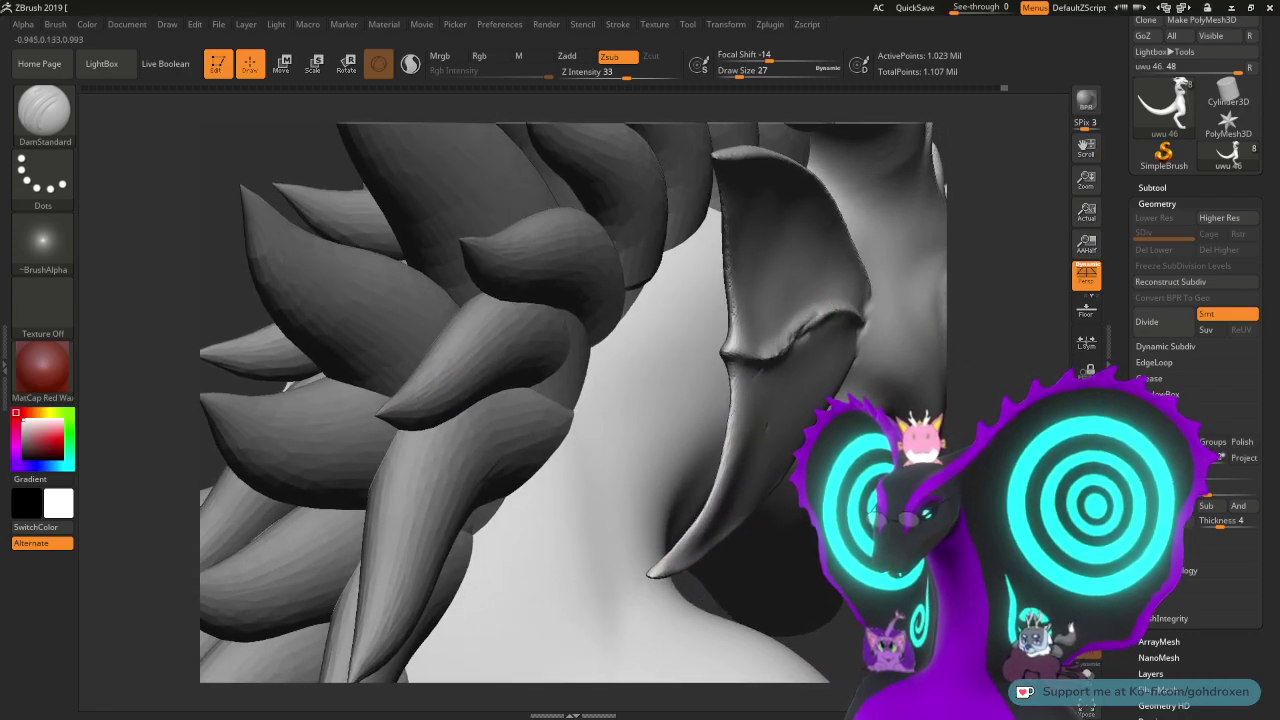
{"action": "mouse_move", "coordinate": [863, 366]}
{"action": "left_mouse_down"}
{"action": "mouse_move", "coordinate": [963, 443]}
{"action": "mouse_move", "coordinate": [1027, 432]}
{"action": "mouse_move", "coordinate": [686, 400]}
{"action": "left_mouse_up"}
{"action": "key", "text": "shift"}
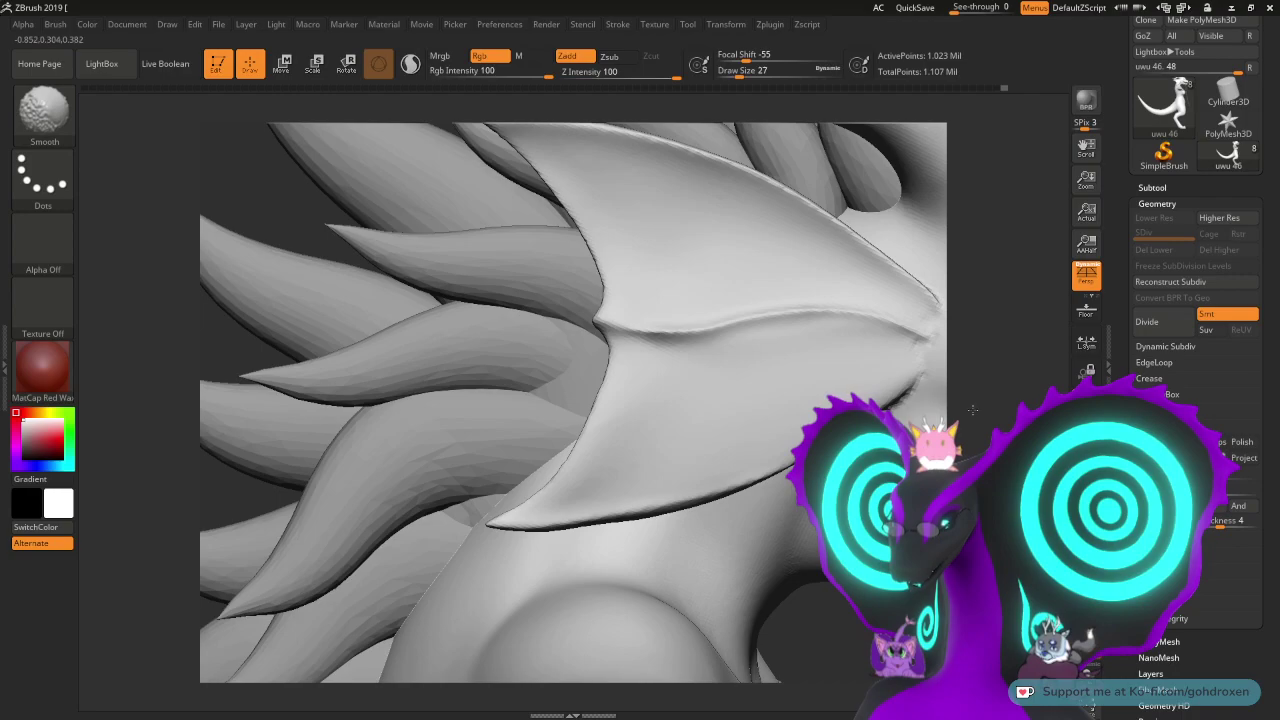
{"action": "key", "text": "shift"}
{"action": "left_click_drag", "start_coordinate": [972, 410], "coordinate": [894, 471], "text": "alt"}
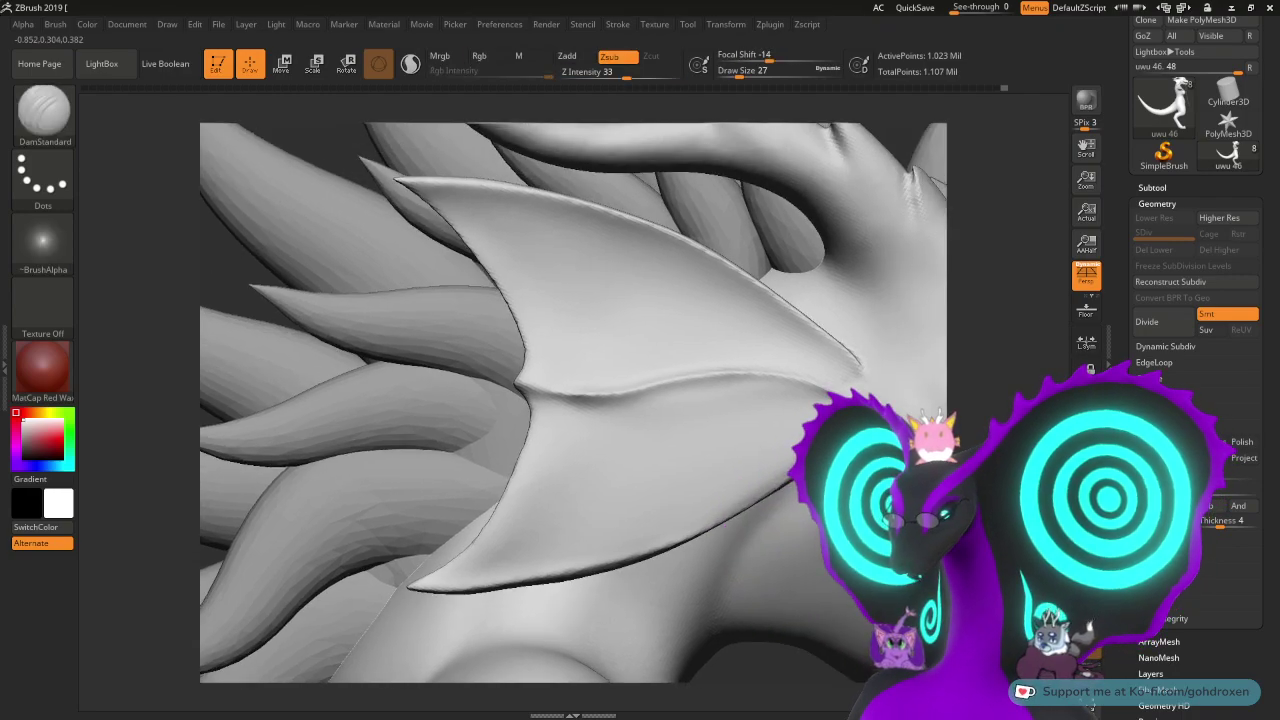
{"action": "left_click_drag", "start_coordinate": [968, 420], "coordinate": [970, 562], "text": "alt"}
{"action": "left_click_drag", "start_coordinate": [970, 420], "coordinate": [685, 458], "text": "alt"}
{"action": "left_click_drag", "start_coordinate": [970, 345], "coordinate": [922, 348], "text": "alt"}
{"action": "left_click_drag", "start_coordinate": [930, 301], "coordinate": [765, 346], "text": "alt"}
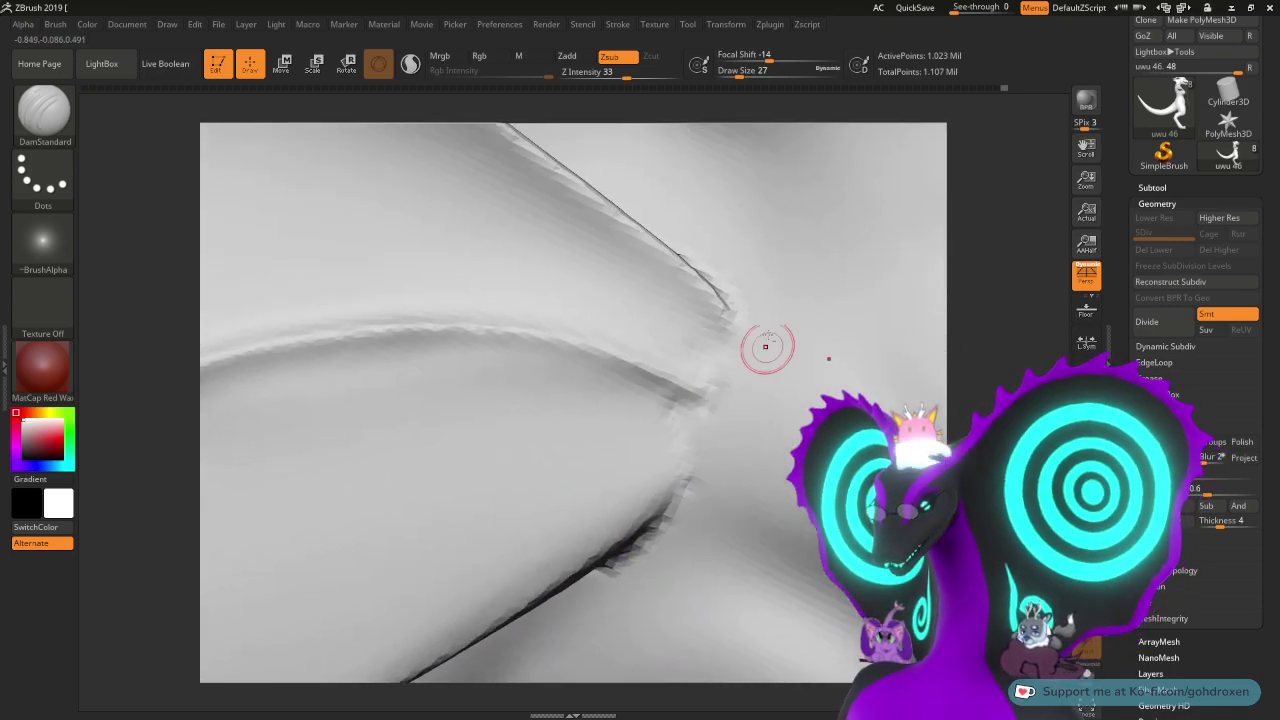
{"action": "left_click_drag", "start_coordinate": [736, 289], "coordinate": [739, 323], "text": "shift"}
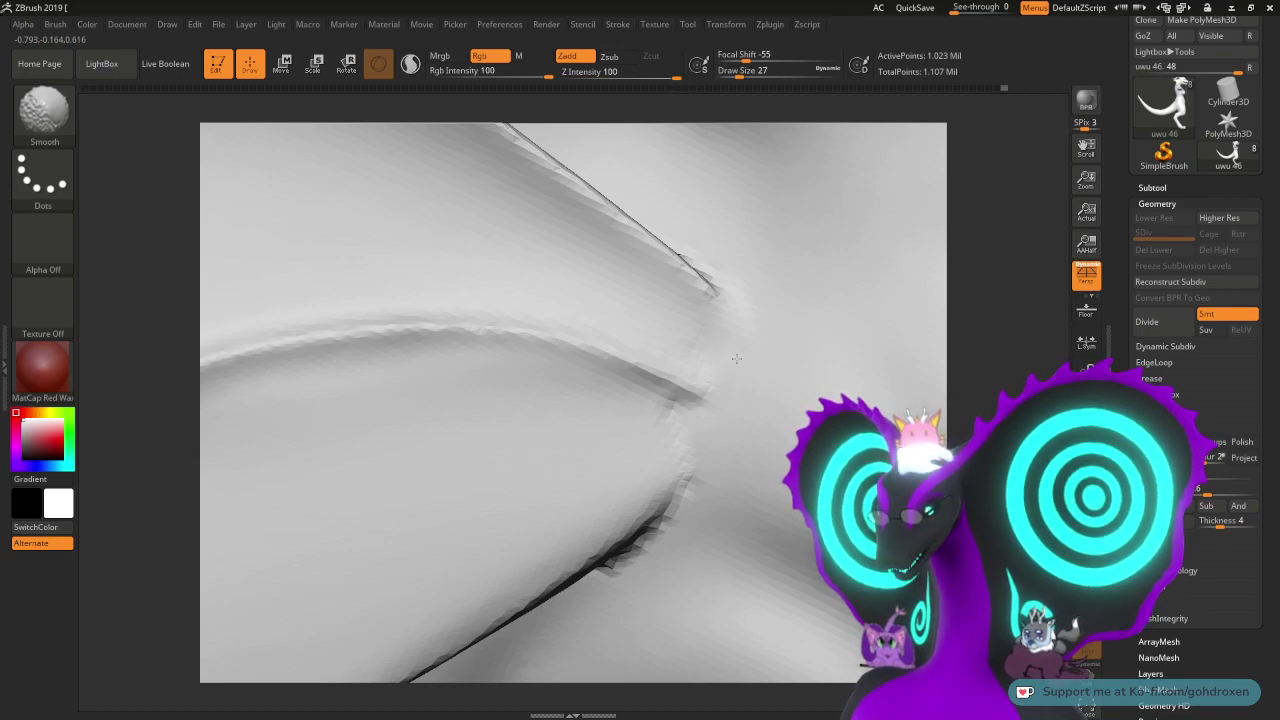
{"action": "left_click_drag", "start_coordinate": [649, 424], "coordinate": [694, 398], "text": "shift"}
{"action": "mouse_move", "coordinate": [728, 462]}
{"action": "left_mouse_down", "text": "shift"}
{"action": "mouse_move", "coordinate": [660, 520]}
{"action": "mouse_move", "coordinate": [625, 578]}
{"action": "mouse_move", "coordinate": [594, 585]}
{"action": "left_mouse_up", "text": "shift"}
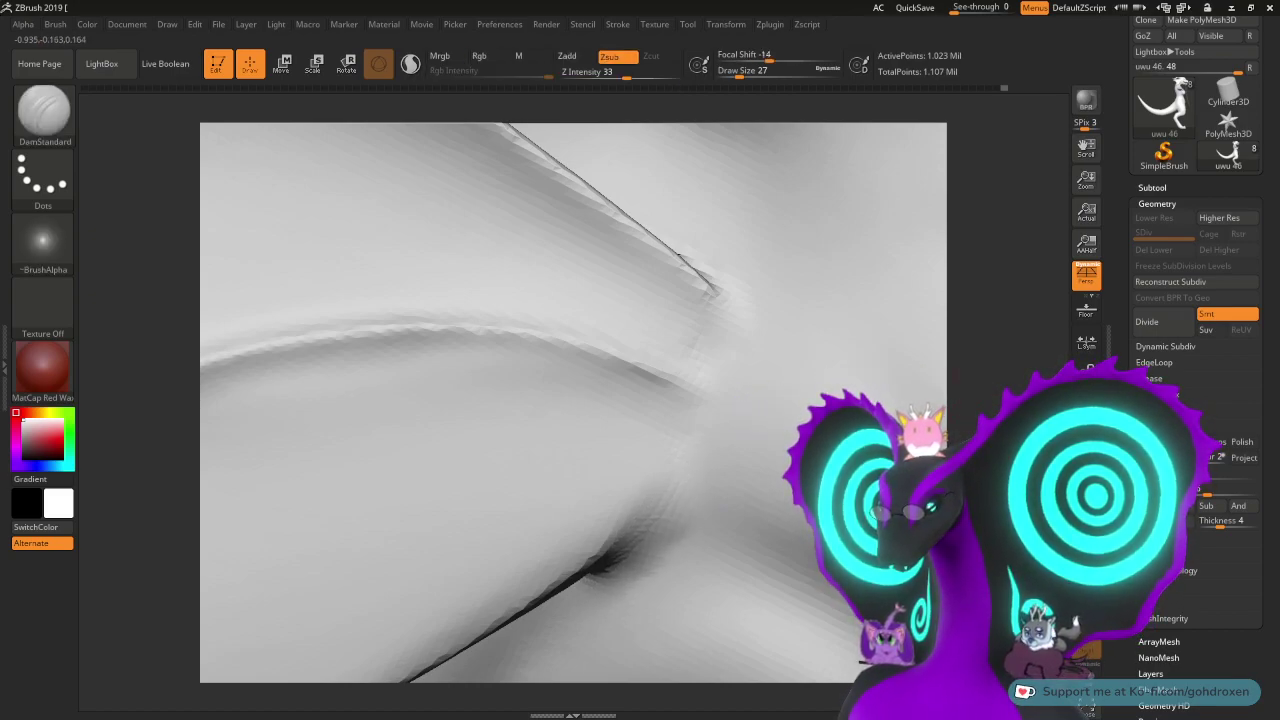
- Smooth the front base of the ear fin so that its upper edge and middle ridge blend into the cheek
{"action": "mouse_move", "coordinate": [1000, 460]}
{"action": "left_mouse_down"}
{"action": "mouse_move", "coordinate": [998, 410]}
{"action": "mouse_move", "coordinate": [1004, 500]}
{"action": "mouse_move", "coordinate": [1030, 510]}
{"action": "mouse_move", "coordinate": [1050, 495]}
{"action": "left_mouse_up"}
{"action": "mouse_move", "coordinate": [718, 367]}
{"action": "left_mouse_down", "text": "shift"}
{"action": "mouse_move", "coordinate": [686, 378]}
{"action": "mouse_move", "coordinate": [697, 390]}
{"action": "left_mouse_up", "text": "shift"}
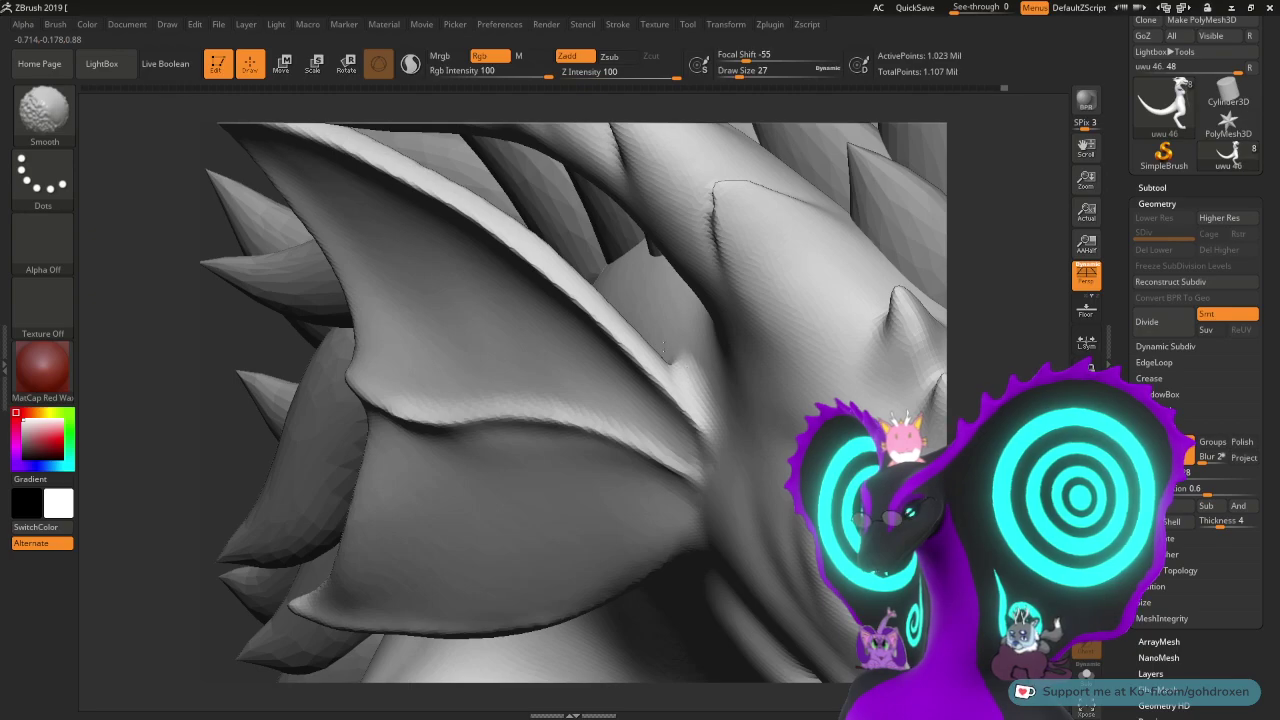
{"action": "left_click_drag", "start_coordinate": [1000, 460], "coordinate": [985, 500]}
{"action": "key", "text": "shift"}
{"action": "left_click_drag", "start_coordinate": [734, 443], "coordinate": [703, 428], "text": "shift"}
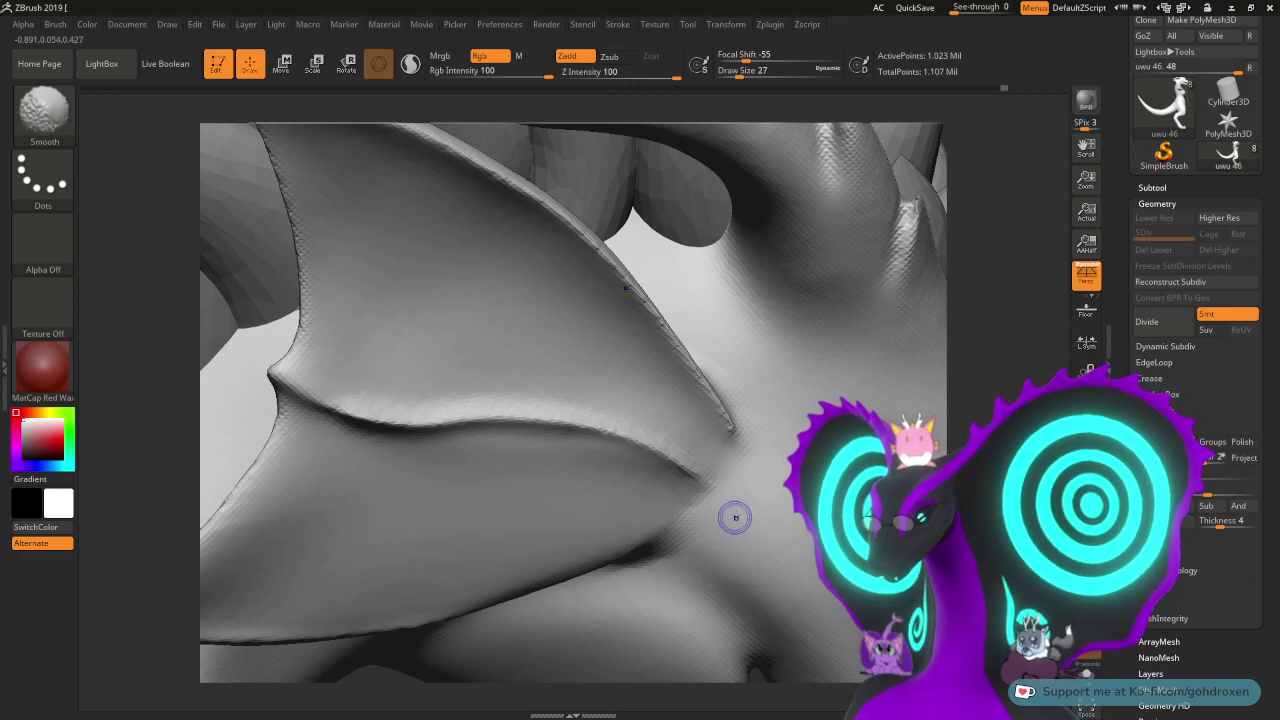
- Smooth the serrated seam behind the ear fin where it joins the neck
{"action": "left_click_drag", "start_coordinate": [980, 430], "coordinate": [1060, 490]}
{"action": "key", "text": "shift"}
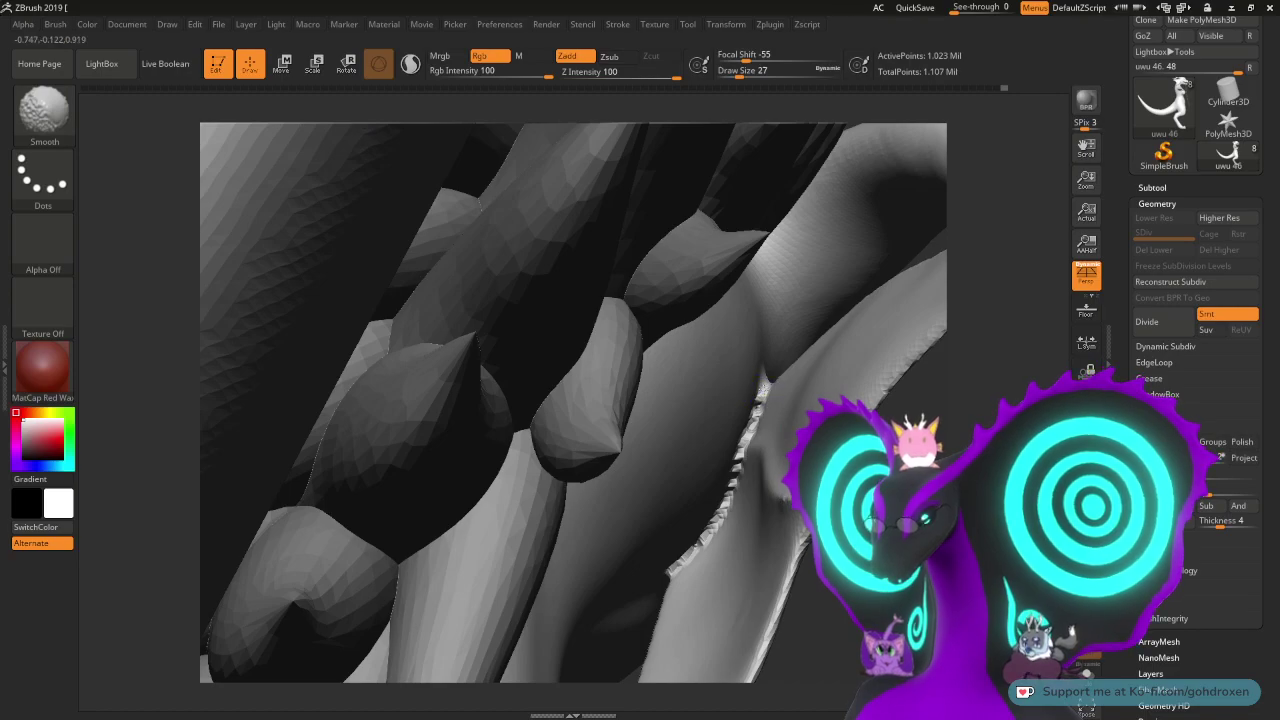
{"action": "left_click_drag", "start_coordinate": [758, 392], "coordinate": [741, 432], "text": "shift"}
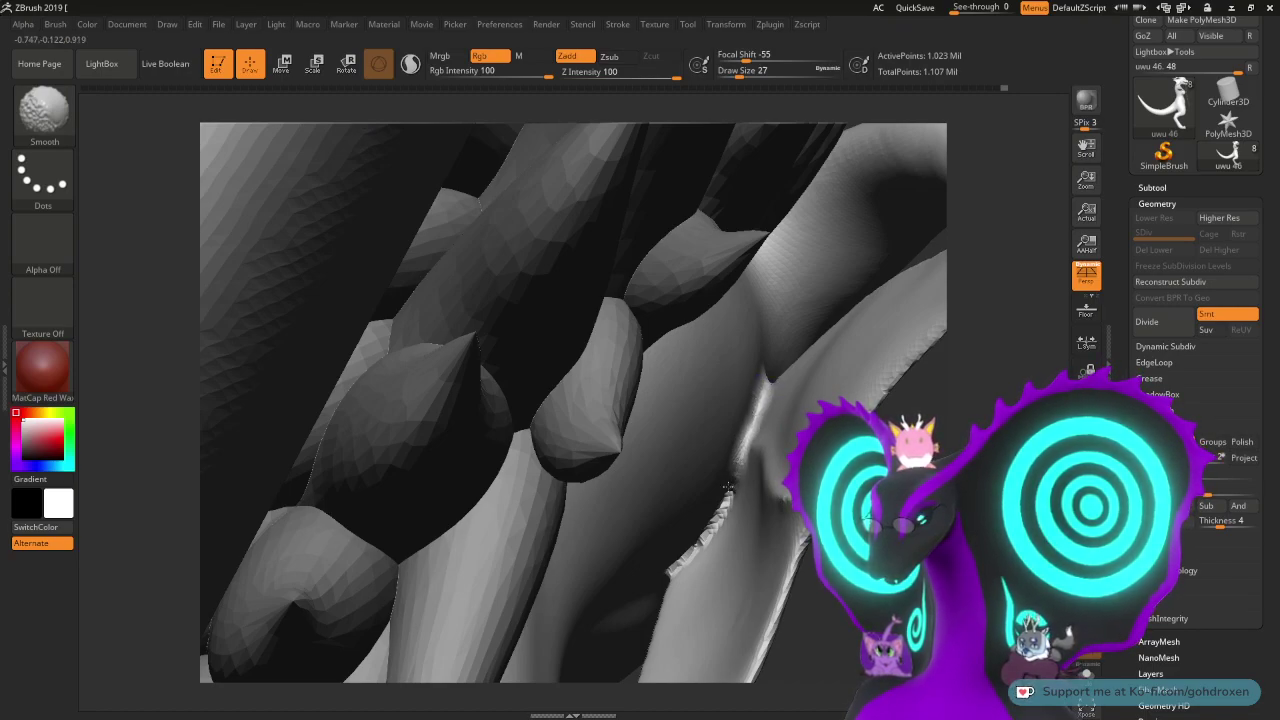
{"action": "mouse_move", "coordinate": [726, 496]}
{"action": "left_mouse_down", "text": "shift"}
{"action": "mouse_move", "coordinate": [732, 486]}
{"action": "mouse_move", "coordinate": [708, 532]}
{"action": "left_mouse_up", "text": "shift"}
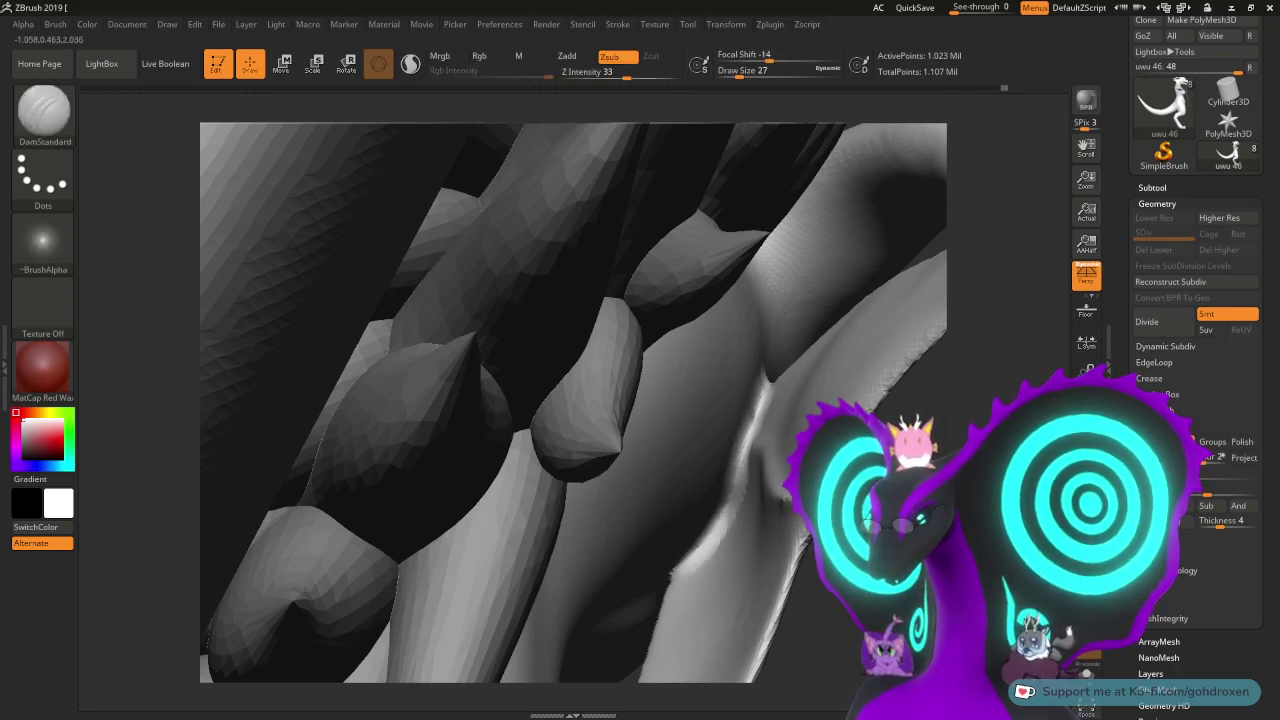
- Soften the rest of the fin's rear joint and its lower edge where it attaches beneath the jaw
{"action": "mouse_move", "coordinate": [677, 562]}
{"action": "right_mouse_down"}
{"action": "mouse_move", "coordinate": [555, 552]}
{"action": "mouse_move", "coordinate": [740, 480]}
{"action": "mouse_move", "coordinate": [745, 555]}
{"action": "right_mouse_up"}
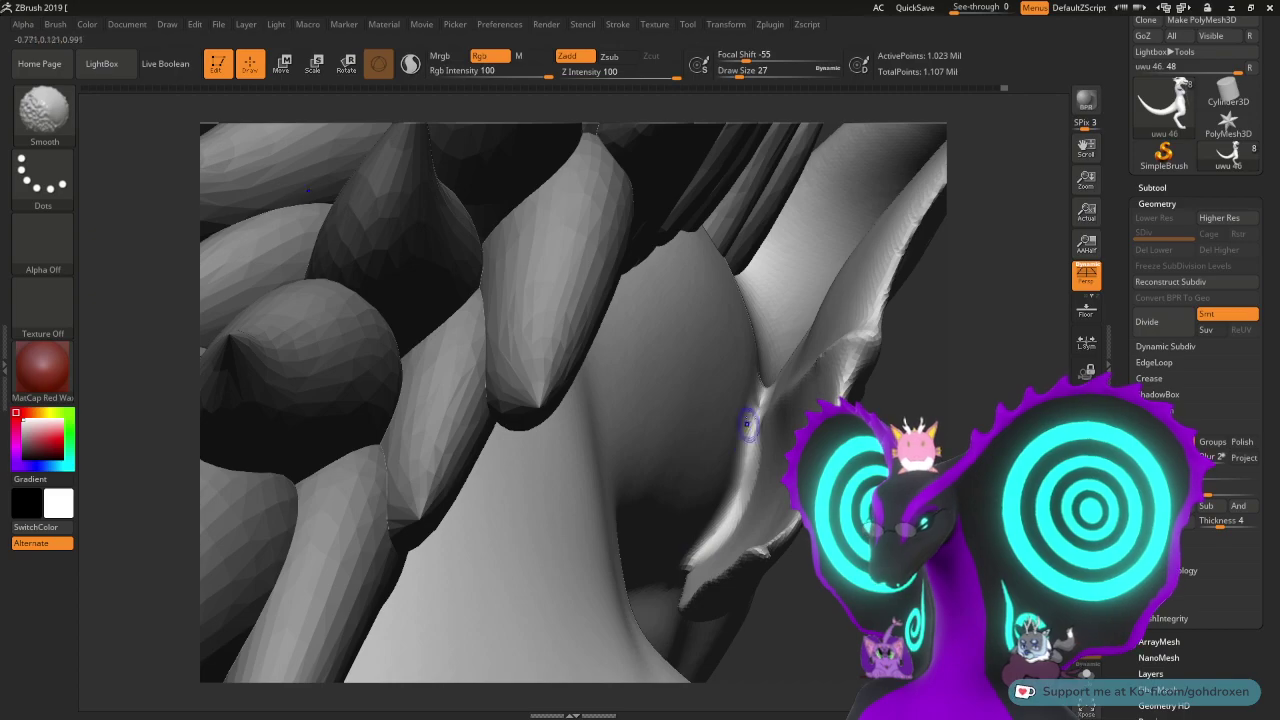
{"action": "mouse_move", "coordinate": [735, 445]}
{"action": "right_mouse_down"}
{"action": "mouse_move", "coordinate": [600, 480]}
{"action": "mouse_move", "coordinate": [625, 570]}
{"action": "mouse_move", "coordinate": [655, 530]}
{"action": "mouse_move", "coordinate": [672, 550]}
{"action": "right_mouse_up"}
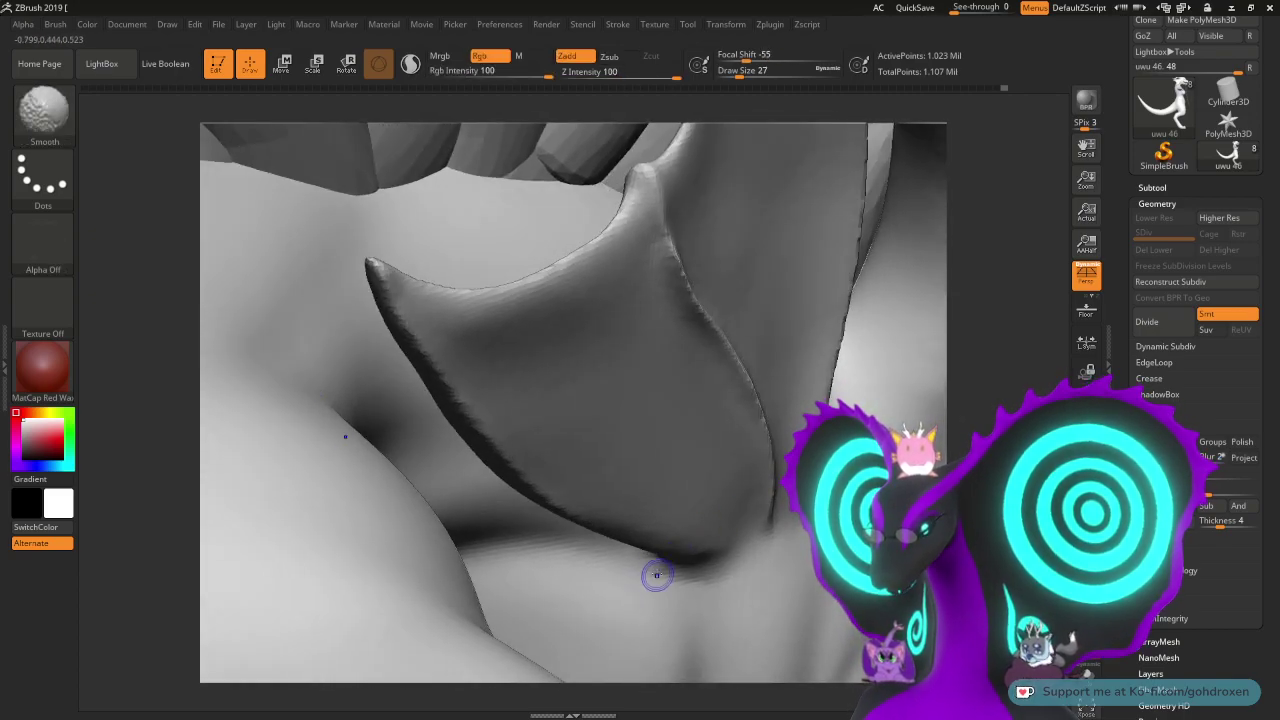
{"action": "left_click_drag", "start_coordinate": [657, 575], "coordinate": [704, 562], "text": "shift"}
{"action": "mouse_move", "coordinate": [738, 577]}
{"action": "right_mouse_down"}
{"action": "mouse_move", "coordinate": [578, 558]}
{"action": "mouse_move", "coordinate": [568, 335]}
{"action": "right_mouse_up"}
{"action": "mouse_move", "coordinate": [568, 400]}
{"action": "right_mouse_down", "text": "alt"}
{"action": "mouse_move", "coordinate": [572, 305]}
{"action": "mouse_move", "coordinate": [405, 395]}
{"action": "right_mouse_up", "text": "alt"}
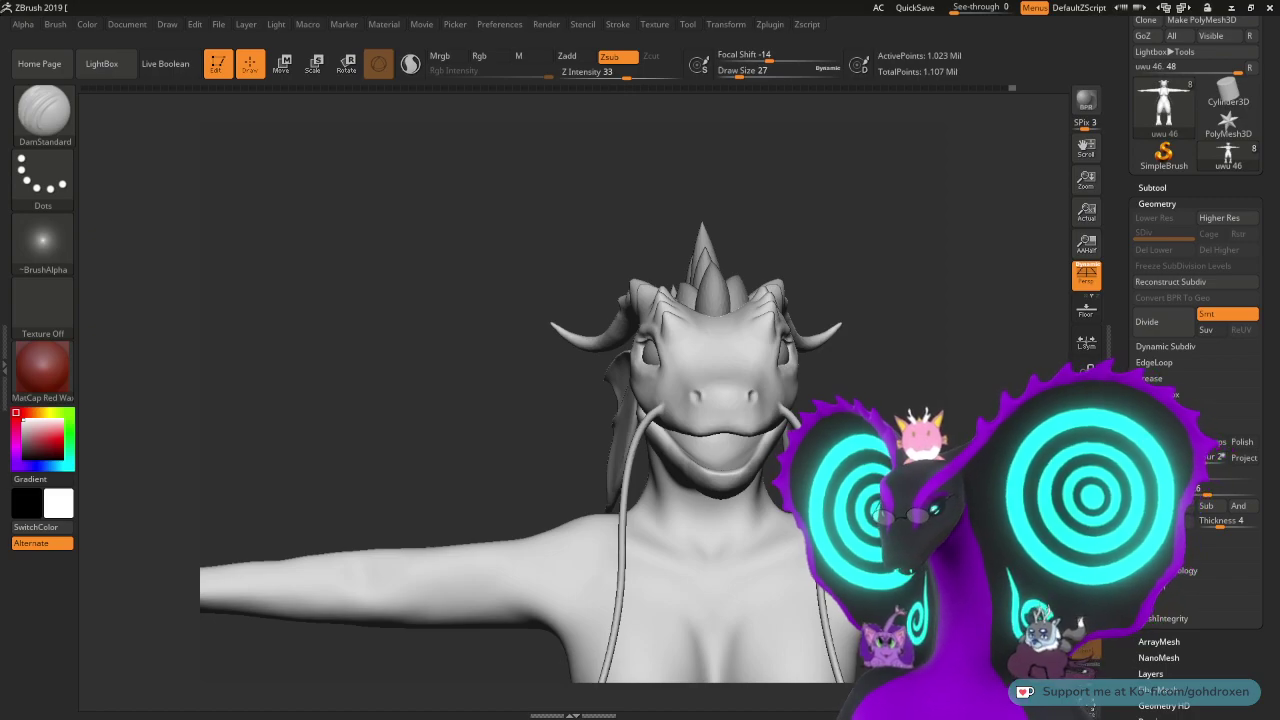
- Examine the head, fins, whiskers and full body from the front, side and back
{"action": "left_click_drag", "start_coordinate": [400, 350], "coordinate": [335, 350]}
{"action": "right_click_drag", "start_coordinate": [780, 400], "coordinate": [637, 409]}
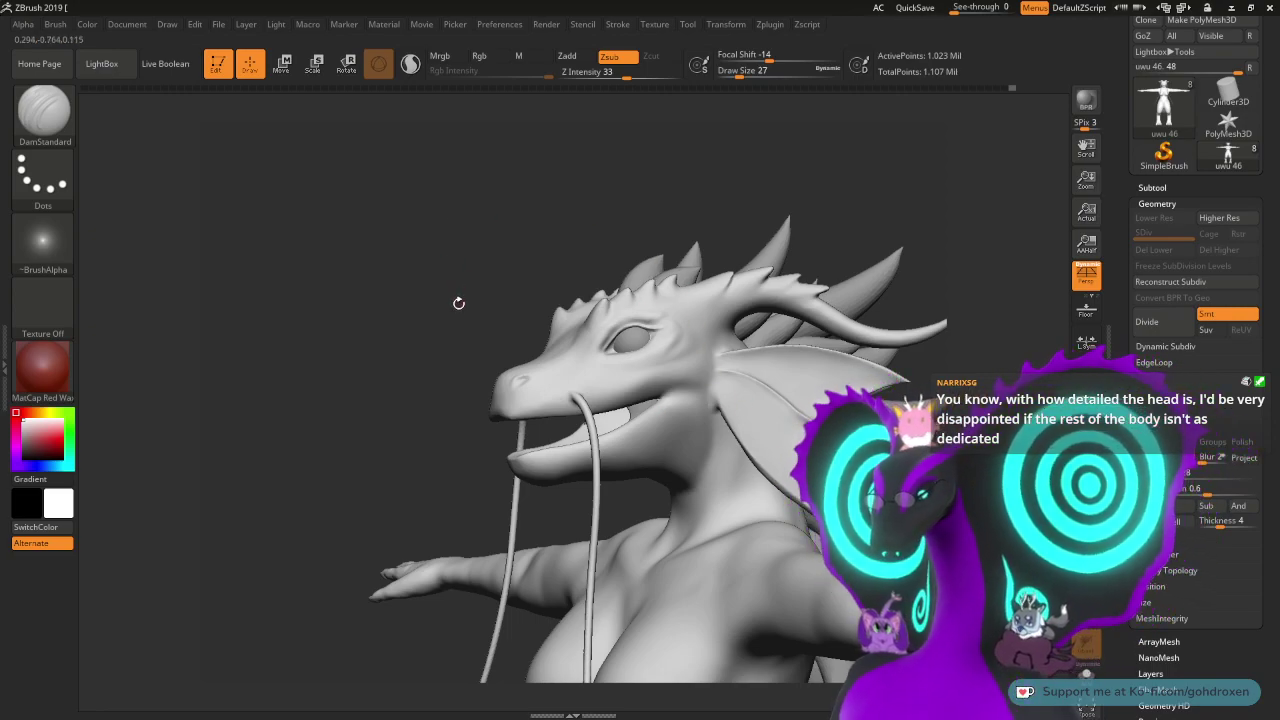
{"action": "left_click_drag", "start_coordinate": [466, 289], "coordinate": [490, 334]}
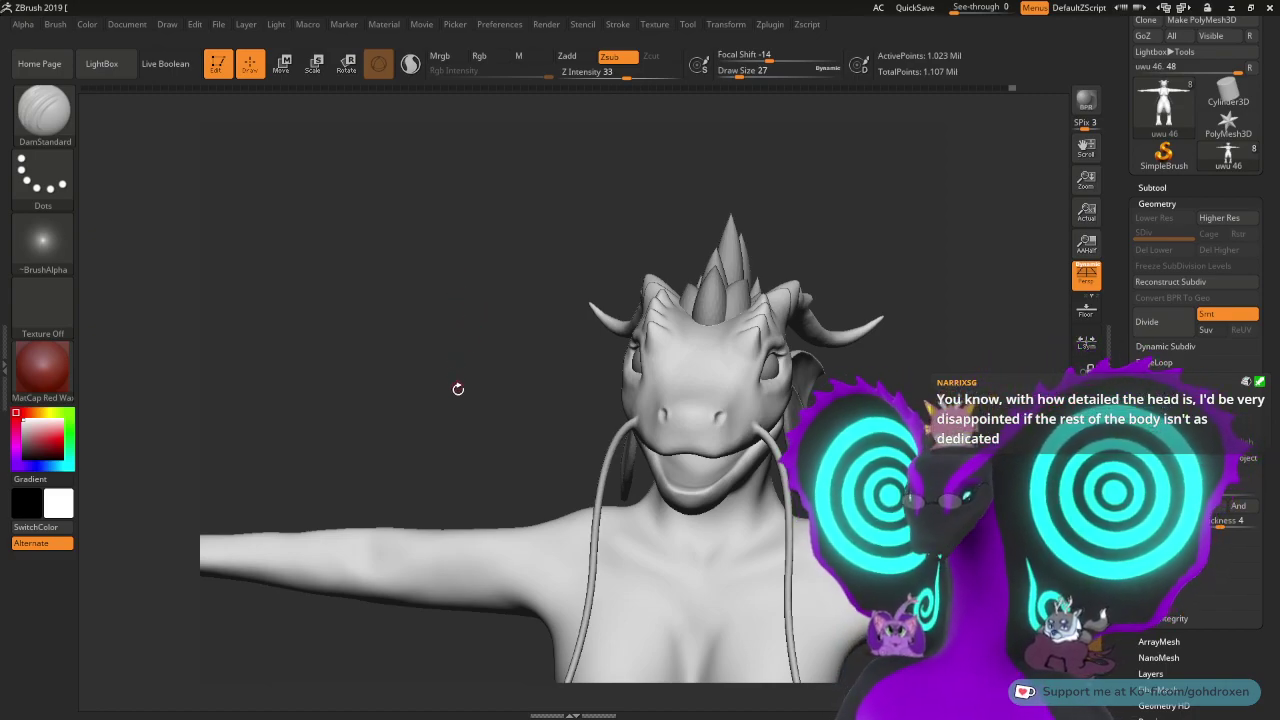
{"action": "left_click_drag", "start_coordinate": [457, 389], "coordinate": [486, 214], "text": "alt"}
{"action": "left_click_drag", "start_coordinate": [460, 520], "coordinate": [429, 420]}
{"action": "left_click_drag", "start_coordinate": [840, 470], "coordinate": [755, 394], "text": "alt"}
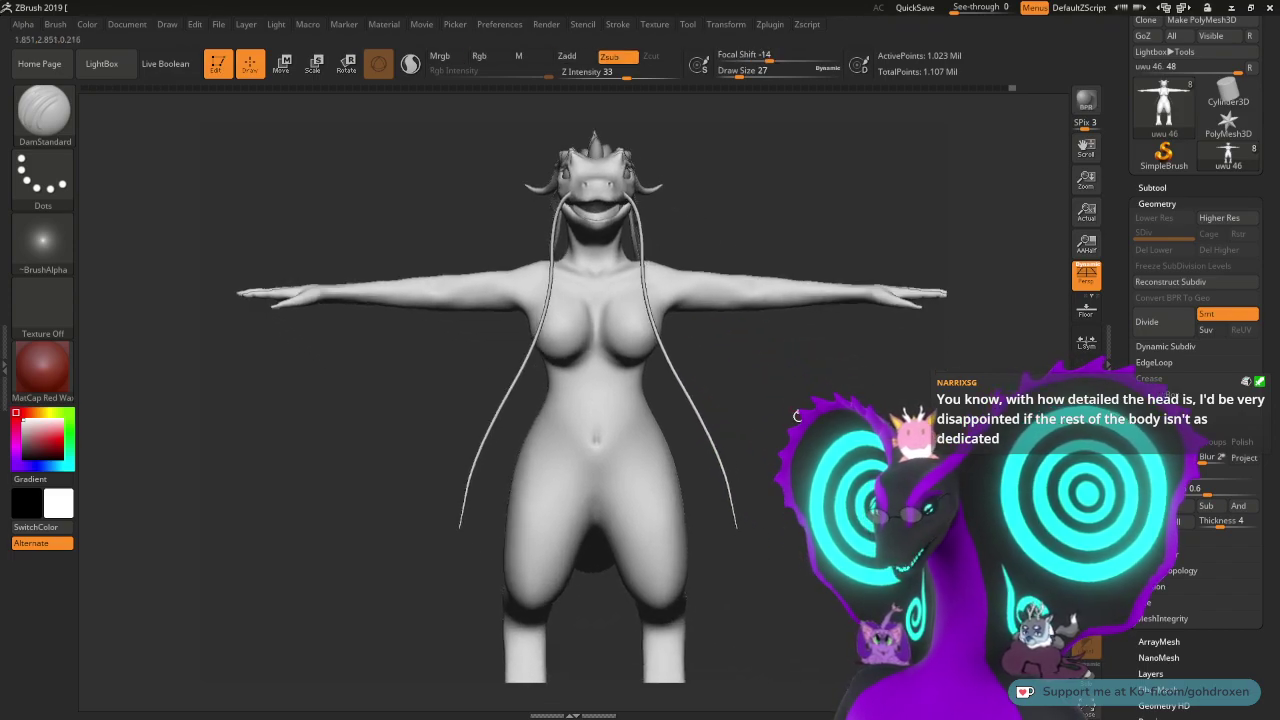
{"action": "left_click_drag", "start_coordinate": [818, 436], "coordinate": [816, 395], "text": "alt"}
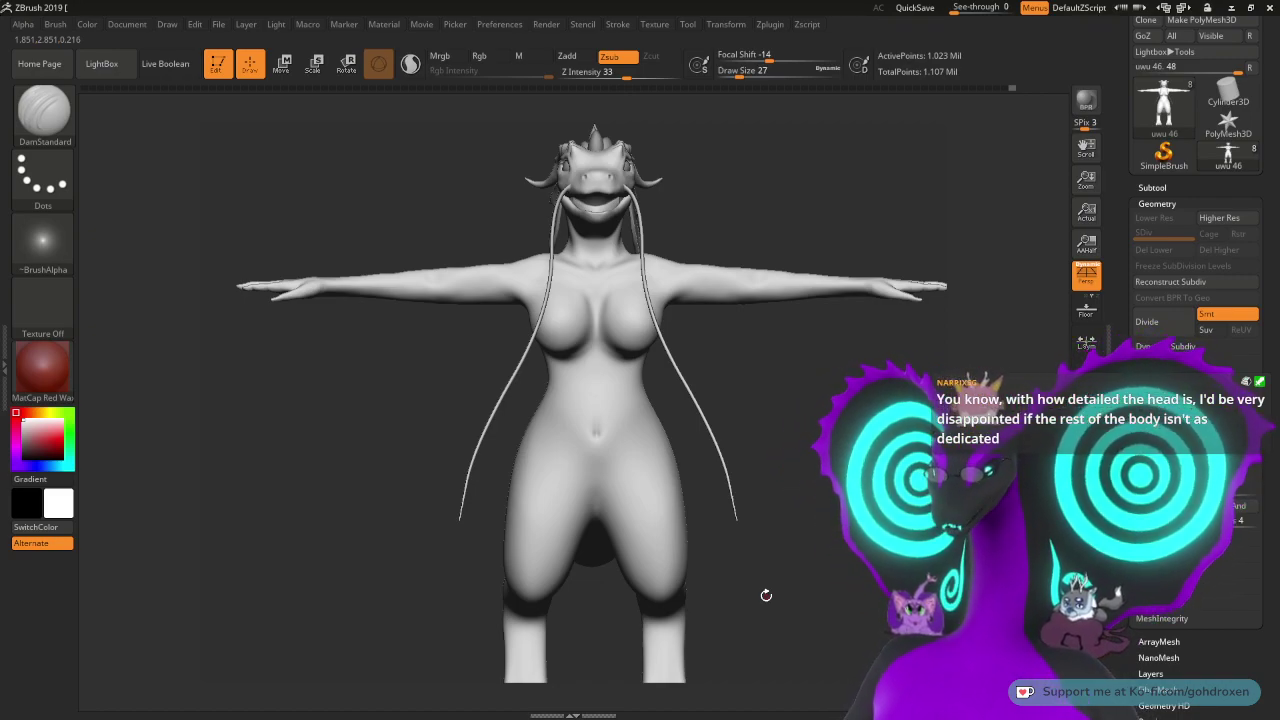
{"action": "mouse_move", "coordinate": [743, 374]}
{"action": "left_mouse_down"}
{"action": "mouse_move", "coordinate": [740, 349]}
{"action": "mouse_move", "coordinate": [761, 396]}
{"action": "mouse_move", "coordinate": [740, 391]}
{"action": "left_mouse_up"}
{"action": "mouse_move", "coordinate": [784, 287]}
{"action": "left_mouse_down"}
{"action": "mouse_move", "coordinate": [766, 309]}
{"action": "mouse_move", "coordinate": [791, 279]}
{"action": "mouse_move", "coordinate": [778, 260]}
{"action": "mouse_move", "coordinate": [788, 255]}
{"action": "mouse_move", "coordinate": [752, 260]}
{"action": "mouse_move", "coordinate": [769, 291]}
{"action": "mouse_move", "coordinate": [724, 336]}
{"action": "mouse_move", "coordinate": [645, 370]}
{"action": "mouse_move", "coordinate": [381, 341]}
{"action": "left_mouse_up"}
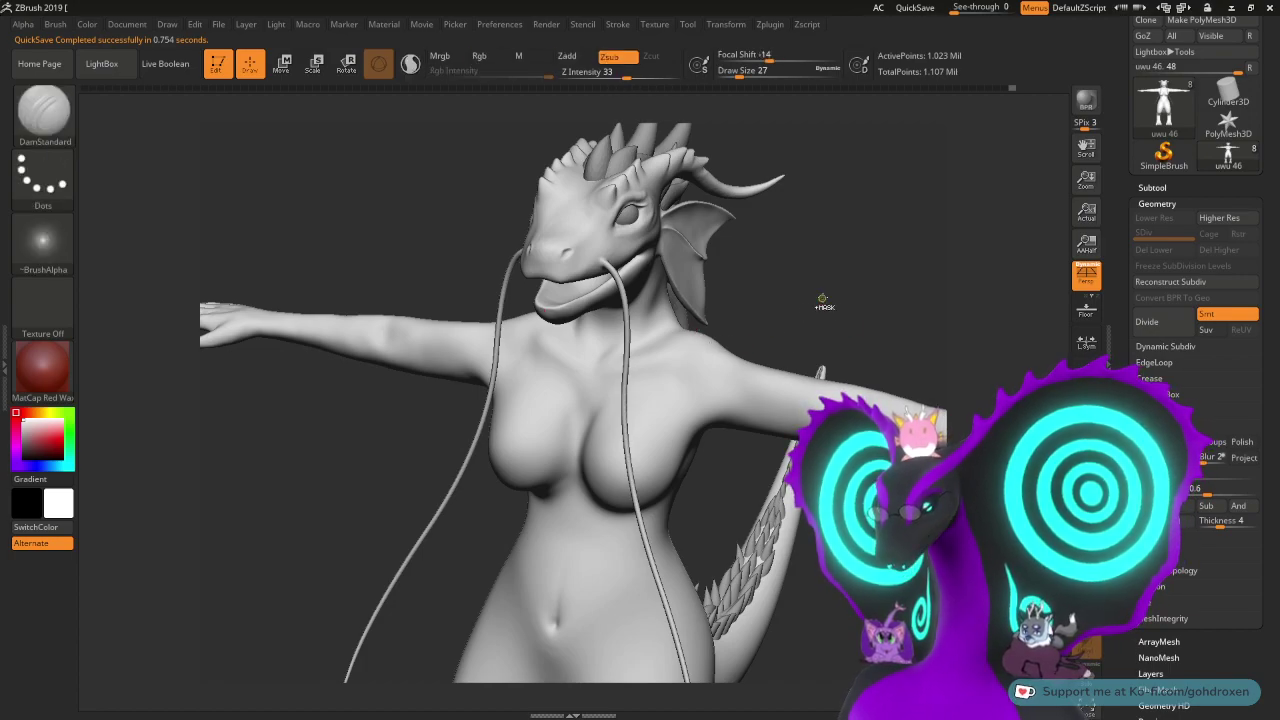
{"action": "mouse_move", "coordinate": [822, 300]}
{"action": "left_mouse_down"}
{"action": "mouse_move", "coordinate": [776, 362]}
{"action": "mouse_move", "coordinate": [862, 284]}
{"action": "mouse_move", "coordinate": [748, 271]}
{"action": "mouse_move", "coordinate": [822, 310]}
{"action": "mouse_move", "coordinate": [793, 358]}
{"action": "left_mouse_up"}
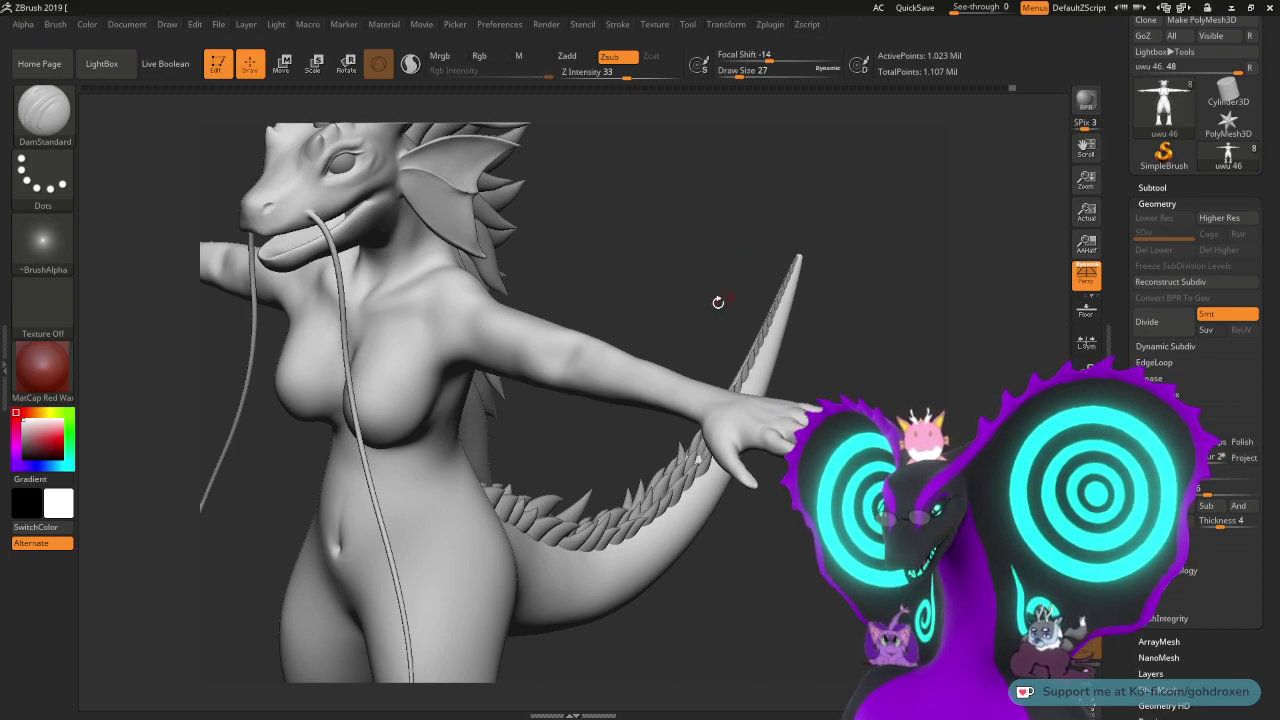
{"action": "mouse_move", "coordinate": [716, 312]}
{"action": "left_mouse_down"}
{"action": "mouse_move", "coordinate": [700, 325]}
{"action": "mouse_move", "coordinate": [746, 323]}
{"action": "mouse_move", "coordinate": [749, 290]}
{"action": "mouse_move", "coordinate": [813, 263]}
{"action": "mouse_move", "coordinate": [777, 316]}
{"action": "mouse_move", "coordinate": [791, 300]}
{"action": "mouse_move", "coordinate": [802, 335]}
{"action": "mouse_move", "coordinate": [583, 378]}
{"action": "left_mouse_up"}
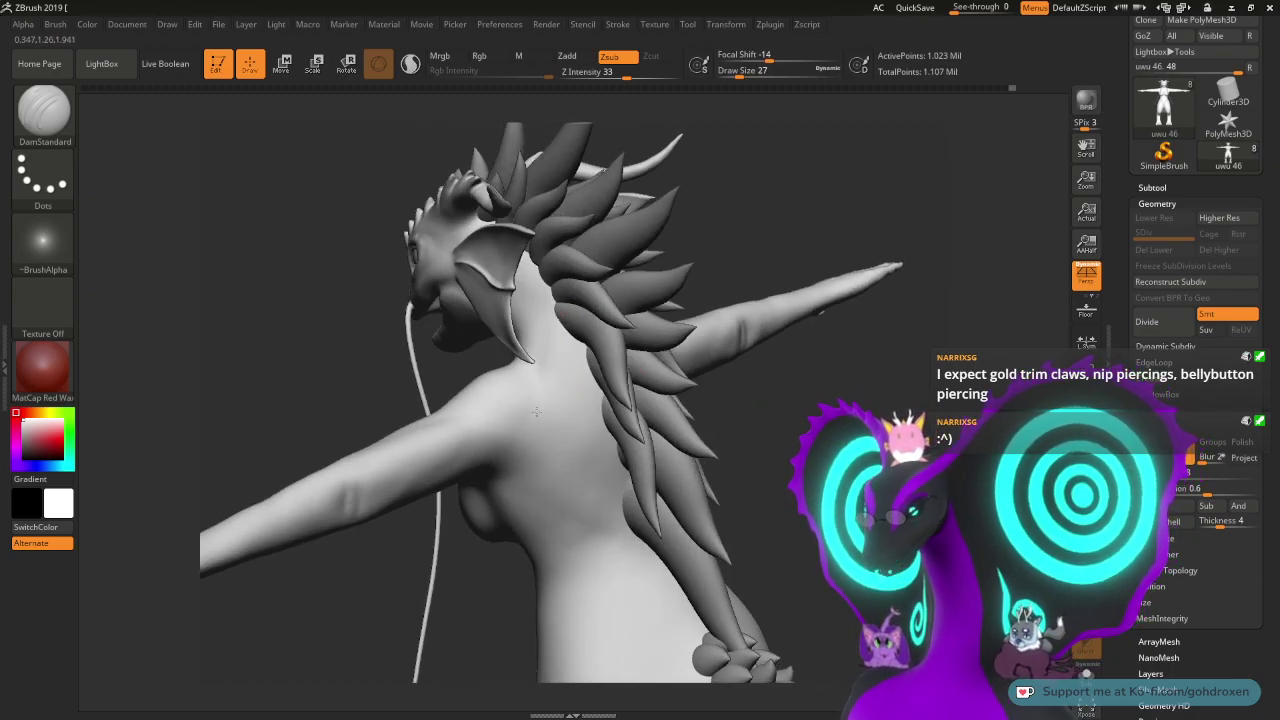
{"action": "left_click_drag", "start_coordinate": [750, 243], "coordinate": [560, 383]}
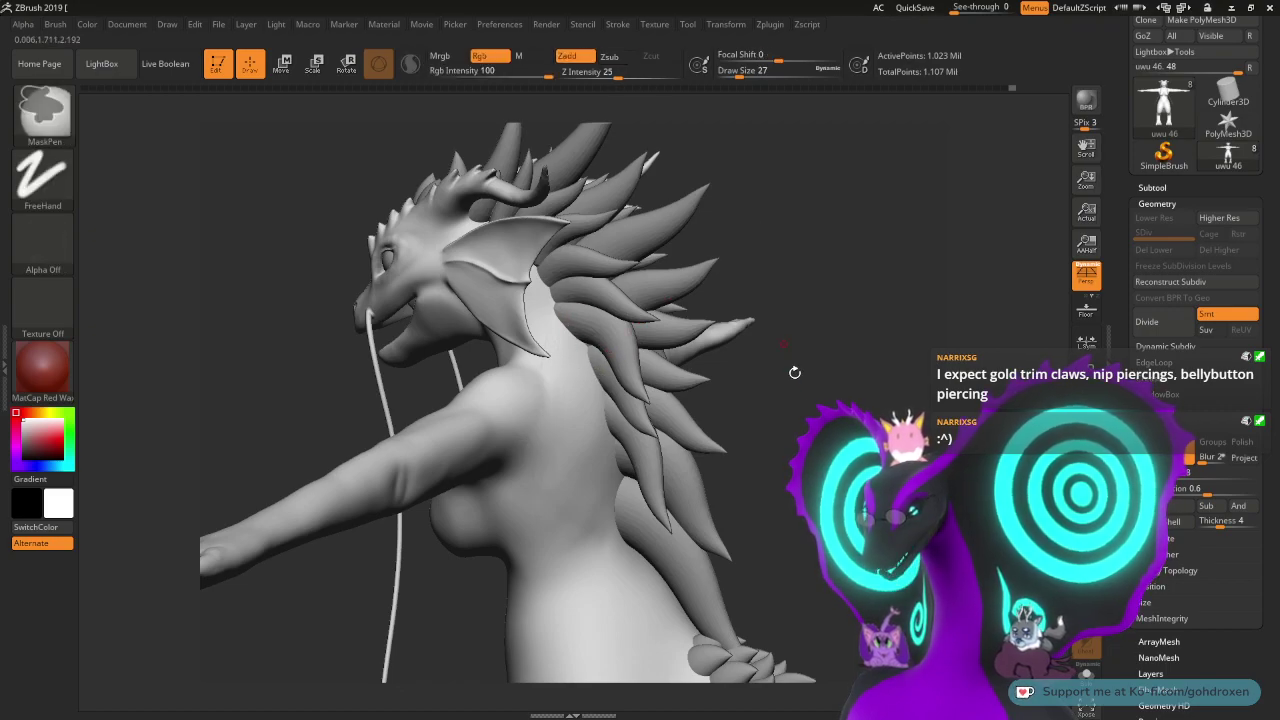
{"action": "left_click_drag", "start_coordinate": [794, 371], "coordinate": [625, 432]}
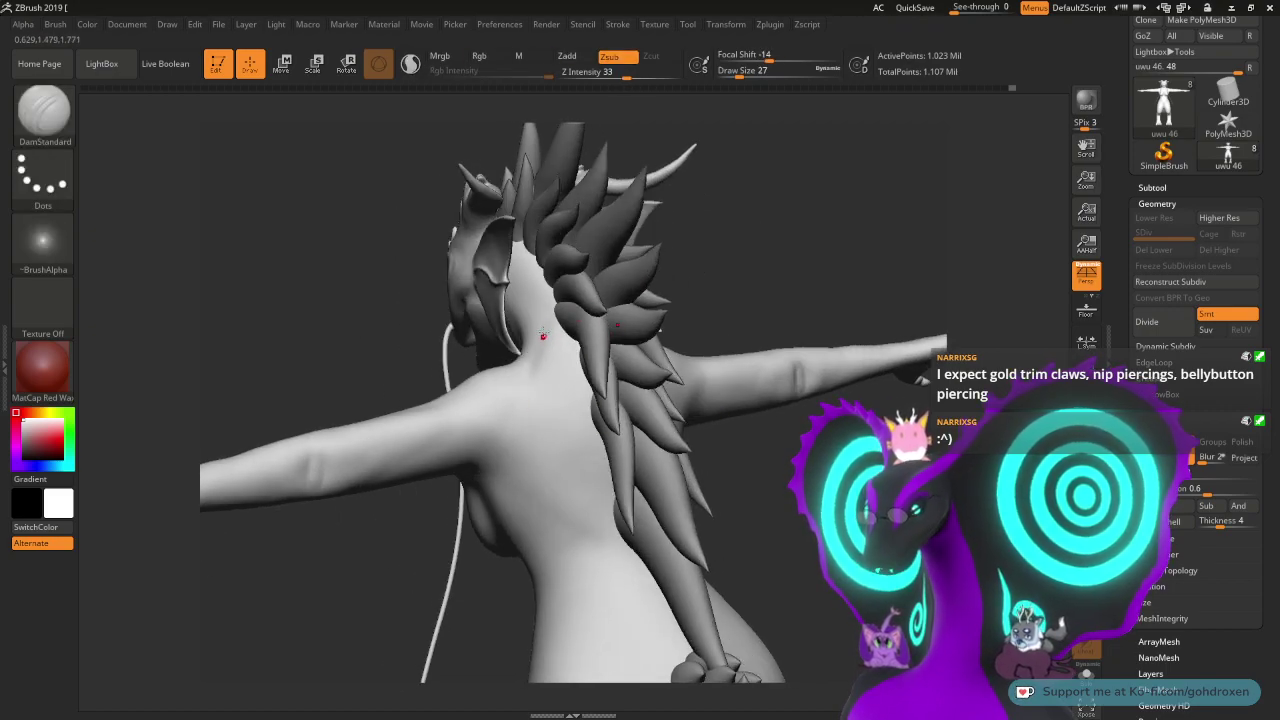
{"action": "left_click_drag", "start_coordinate": [570, 507], "coordinate": [557, 451], "text": "shift"}
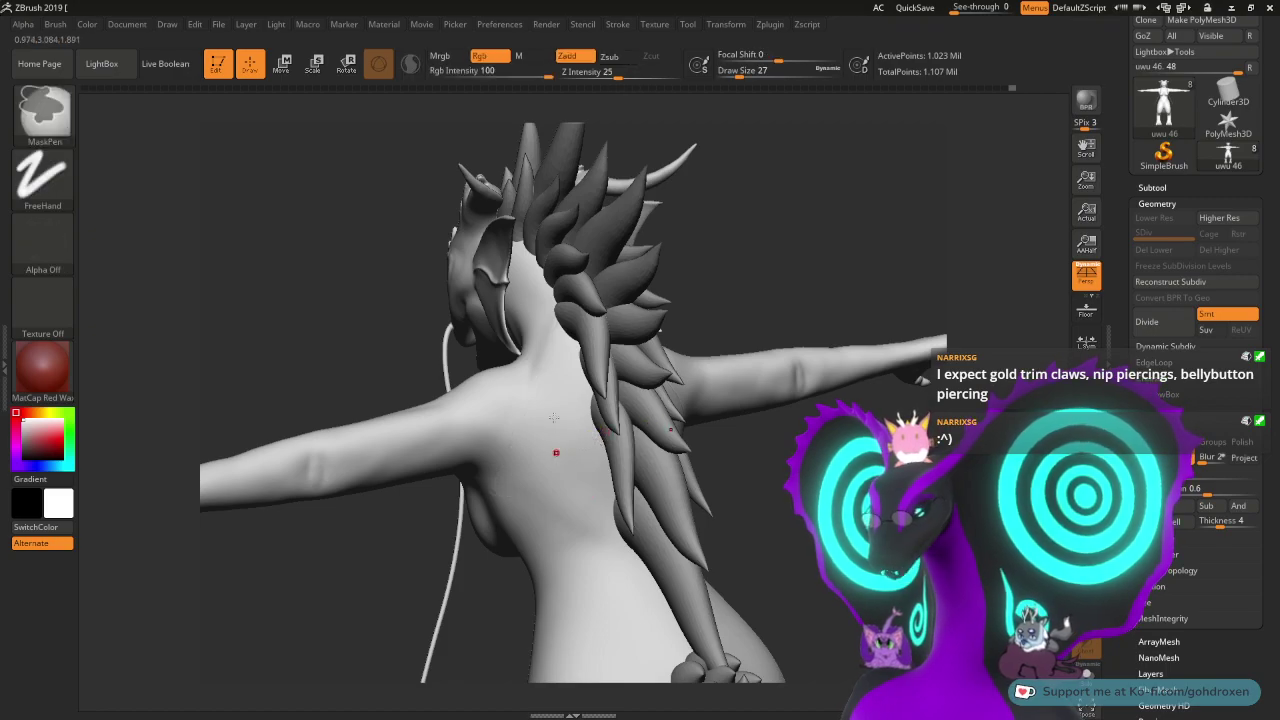
{"action": "mouse_move", "coordinate": [751, 249]}
{"action": "left_mouse_down"}
{"action": "mouse_move", "coordinate": [784, 231]}
{"action": "mouse_move", "coordinate": [774, 257]}
{"action": "mouse_move", "coordinate": [826, 280]}
{"action": "mouse_move", "coordinate": [838, 205]}
{"action": "left_mouse_up"}
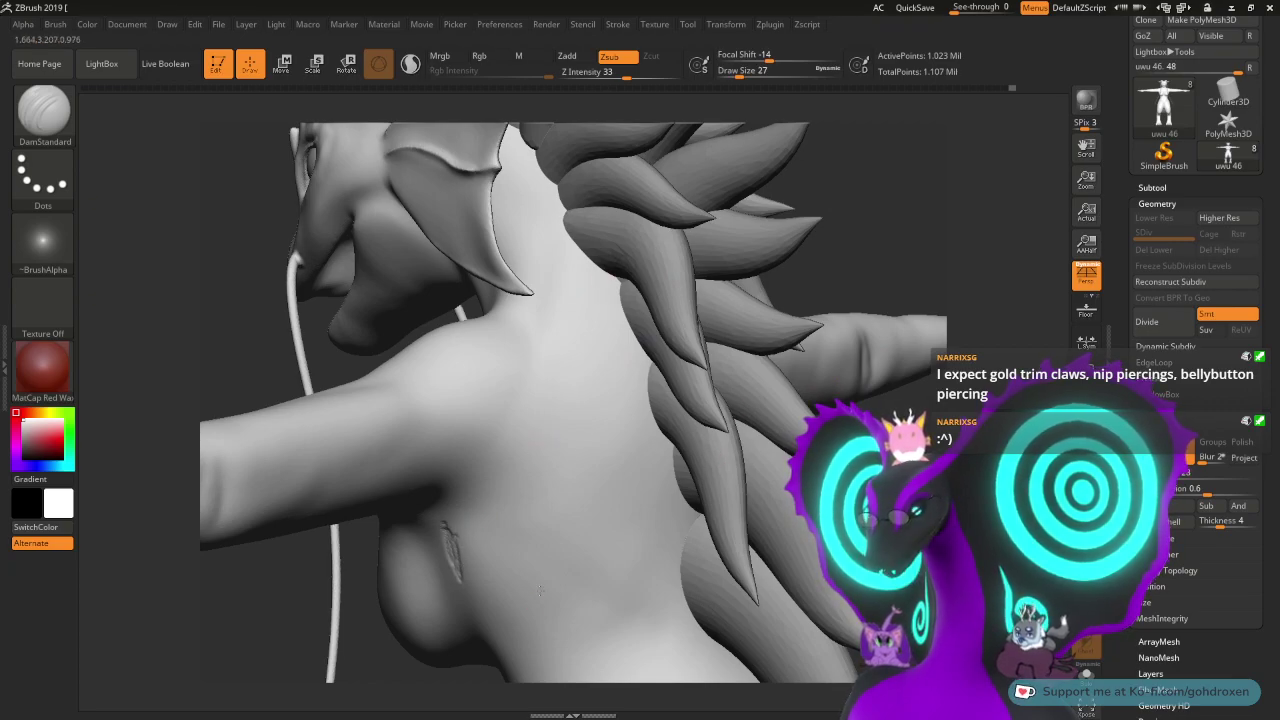
{"action": "left_click_drag", "start_coordinate": [894, 256], "coordinate": [841, 331]}
- Pull the mouth corners and sides of the lower jaw inward using the Move Topological brush at draw size 408
{"action": "key", "text": "b"}
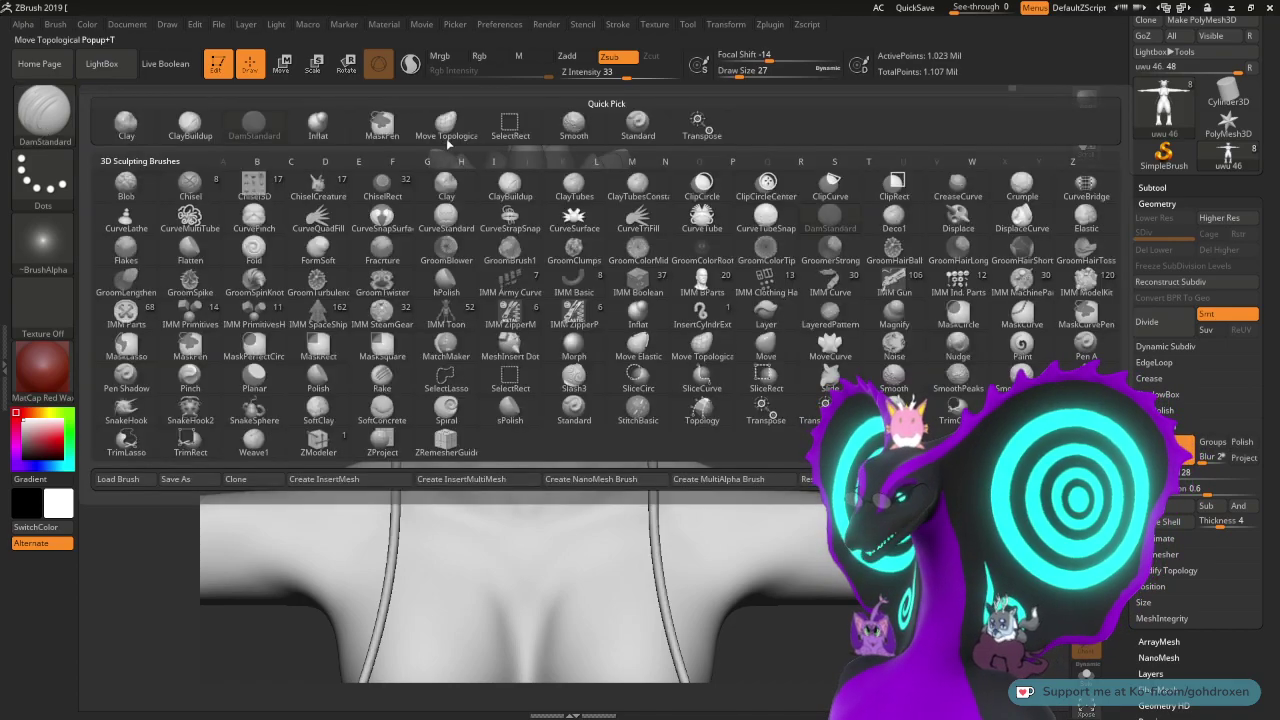
{"action": "left_click", "coordinate": [899, 182]}
{"action": "key", "text": "space"}
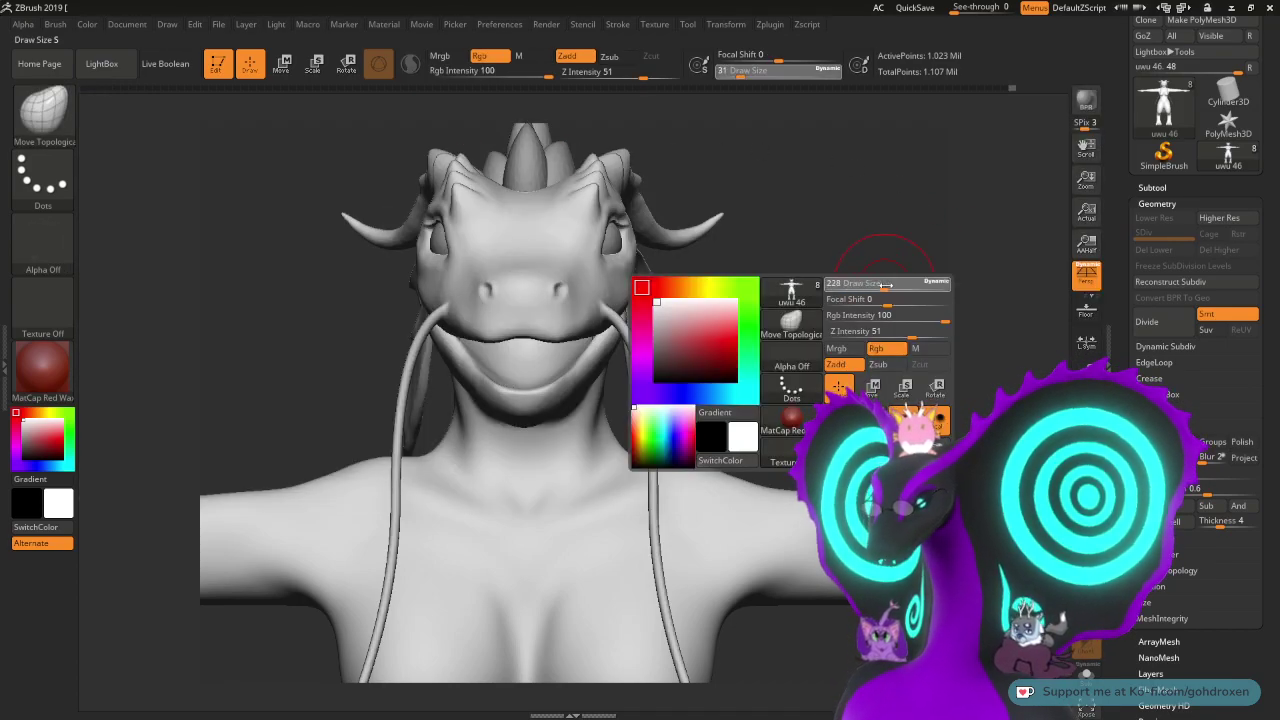
{"action": "left_click_drag", "start_coordinate": [912, 289], "coordinate": [904, 289]}
{"action": "left_click_drag", "start_coordinate": [838, 317], "coordinate": [815, 362], "text": "alt"}
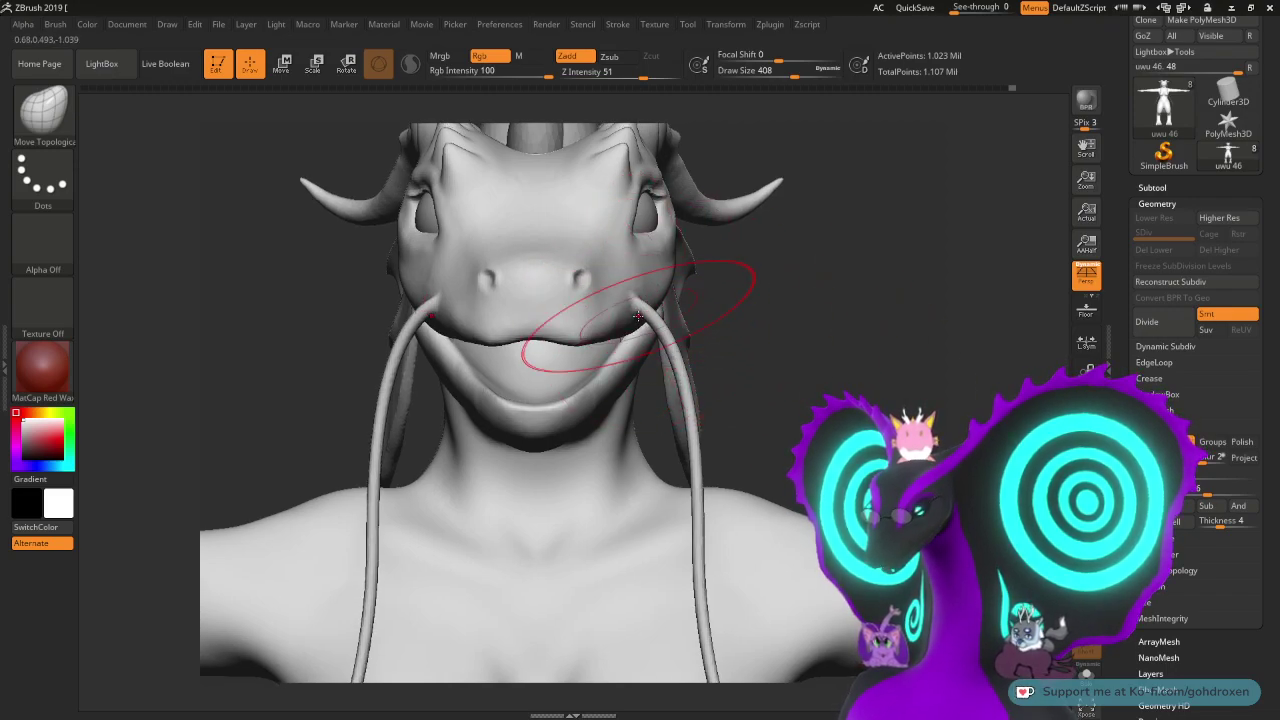
{"action": "left_click_drag", "start_coordinate": [635, 317], "coordinate": [621, 326]}
{"action": "mouse_move", "coordinate": [623, 374]}
{"action": "left_mouse_down"}
{"action": "mouse_move", "coordinate": [573, 428]}
{"action": "mouse_move", "coordinate": [594, 383]}
{"action": "left_mouse_up"}
- Refine the lower jaw's contour and the cheeks around the mouth corners with small Move Topological adjustments
{"action": "left_click_drag", "start_coordinate": [792, 383], "coordinate": [708, 393]}
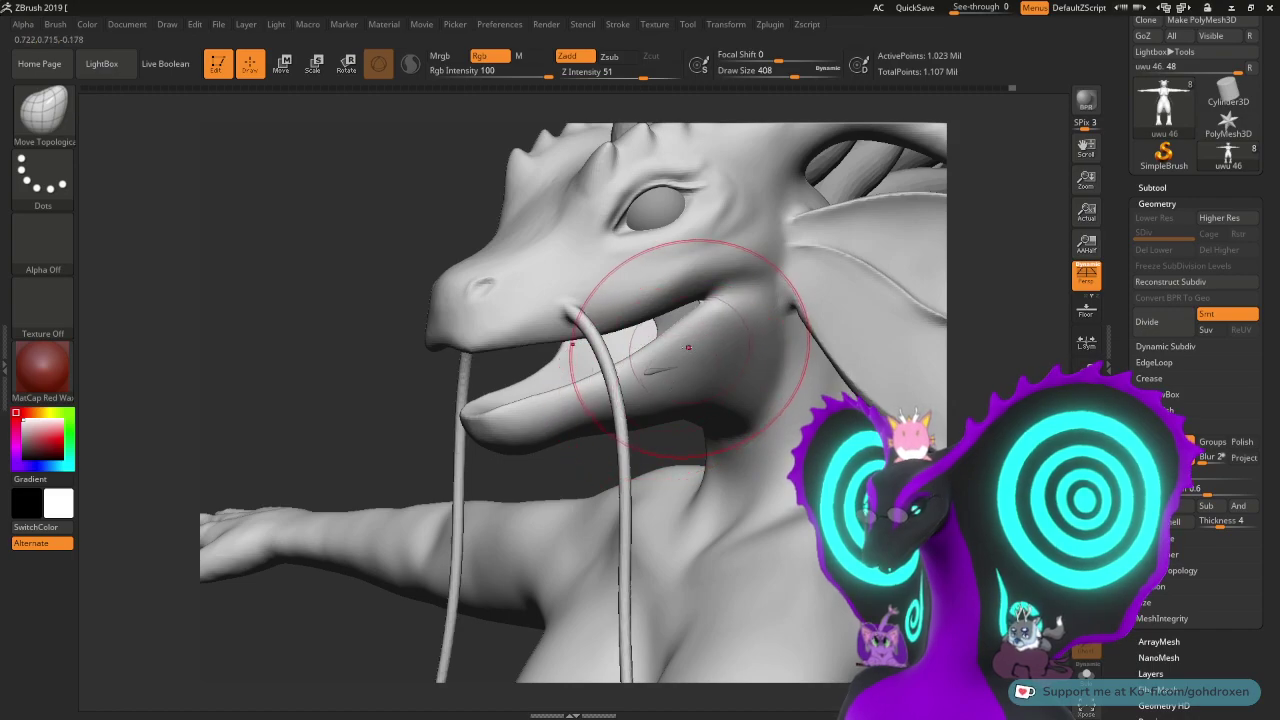
{"action": "left_click_drag", "start_coordinate": [688, 348], "coordinate": [682, 347]}
{"action": "right_click_drag", "start_coordinate": [471, 323], "coordinate": [435, 248]}
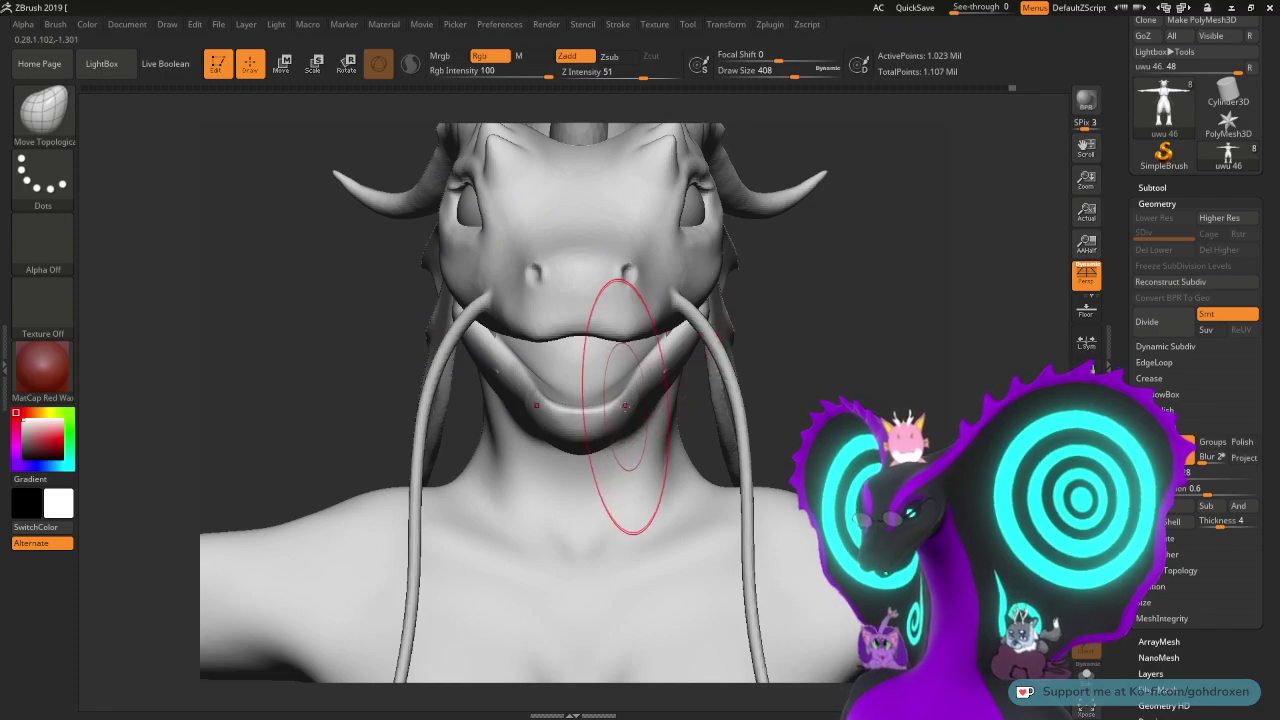
{"action": "left_click_drag", "start_coordinate": [617, 405], "coordinate": [625, 408]}
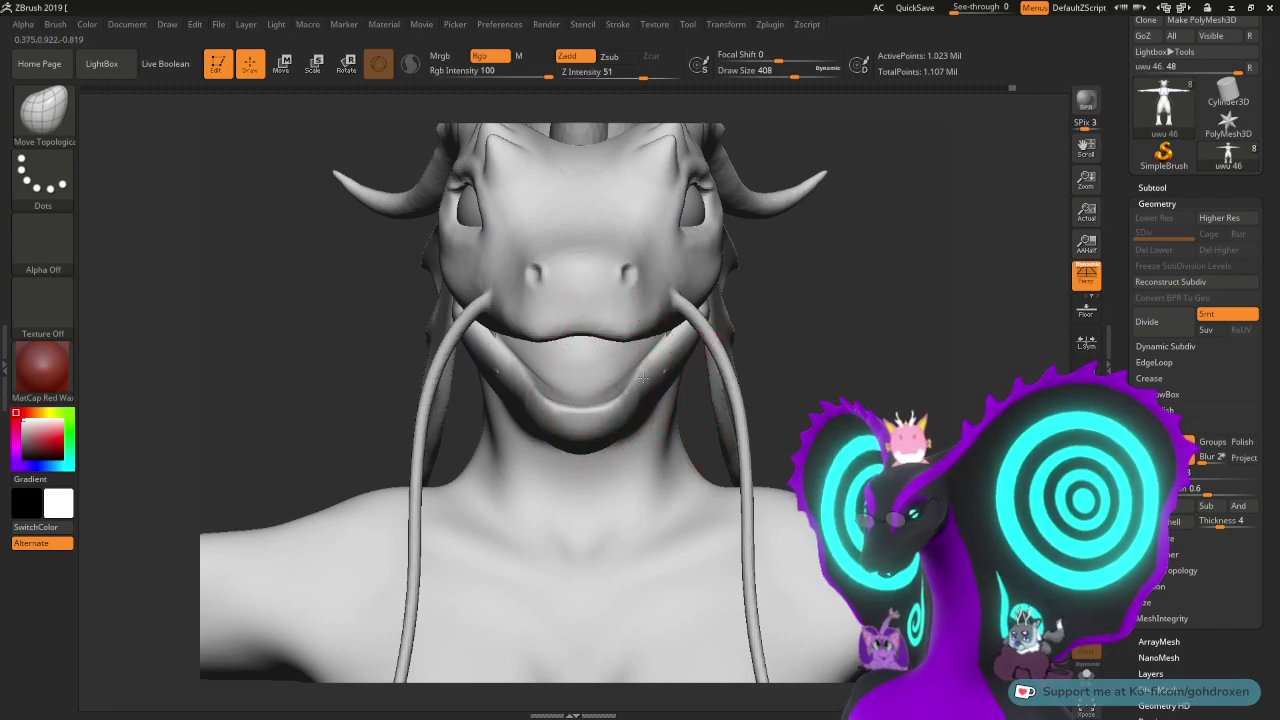
{"action": "left_click_drag", "start_coordinate": [668, 353], "coordinate": [661, 355]}
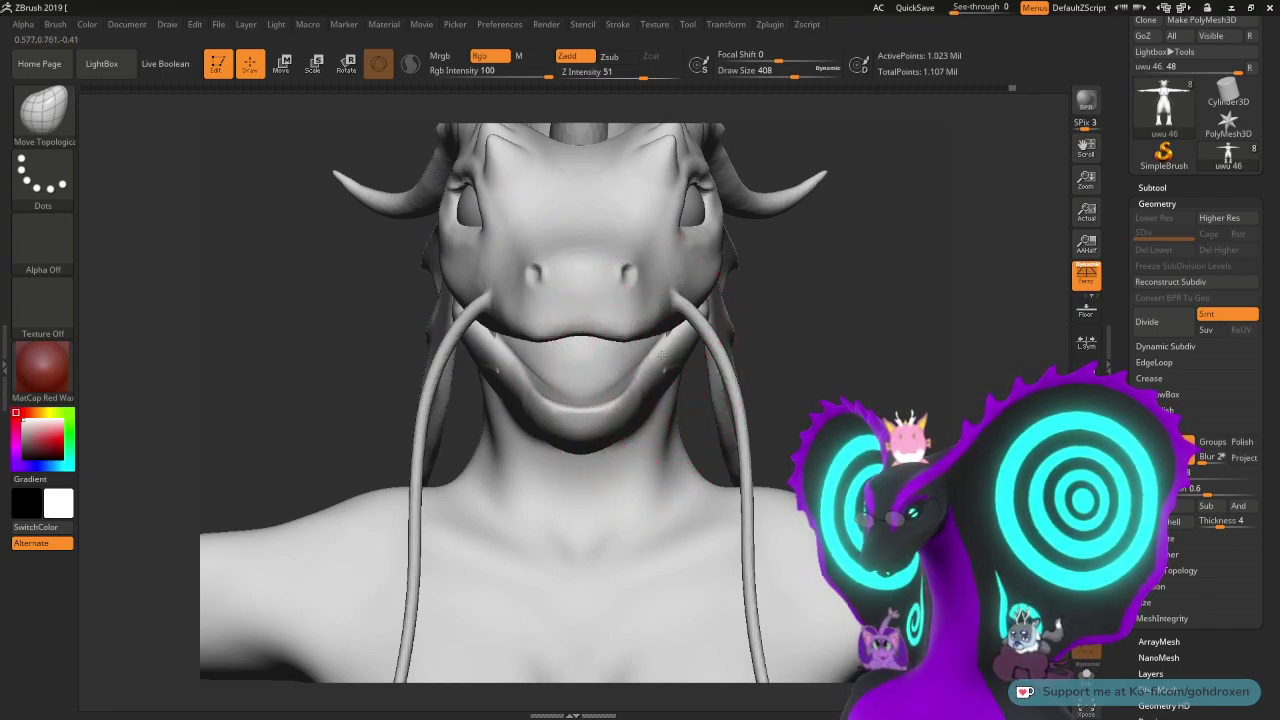
{"action": "left_click_drag", "start_coordinate": [745, 342], "coordinate": [733, 354]}
{"action": "right_click_drag", "start_coordinate": [713, 326], "coordinate": [718, 325]}
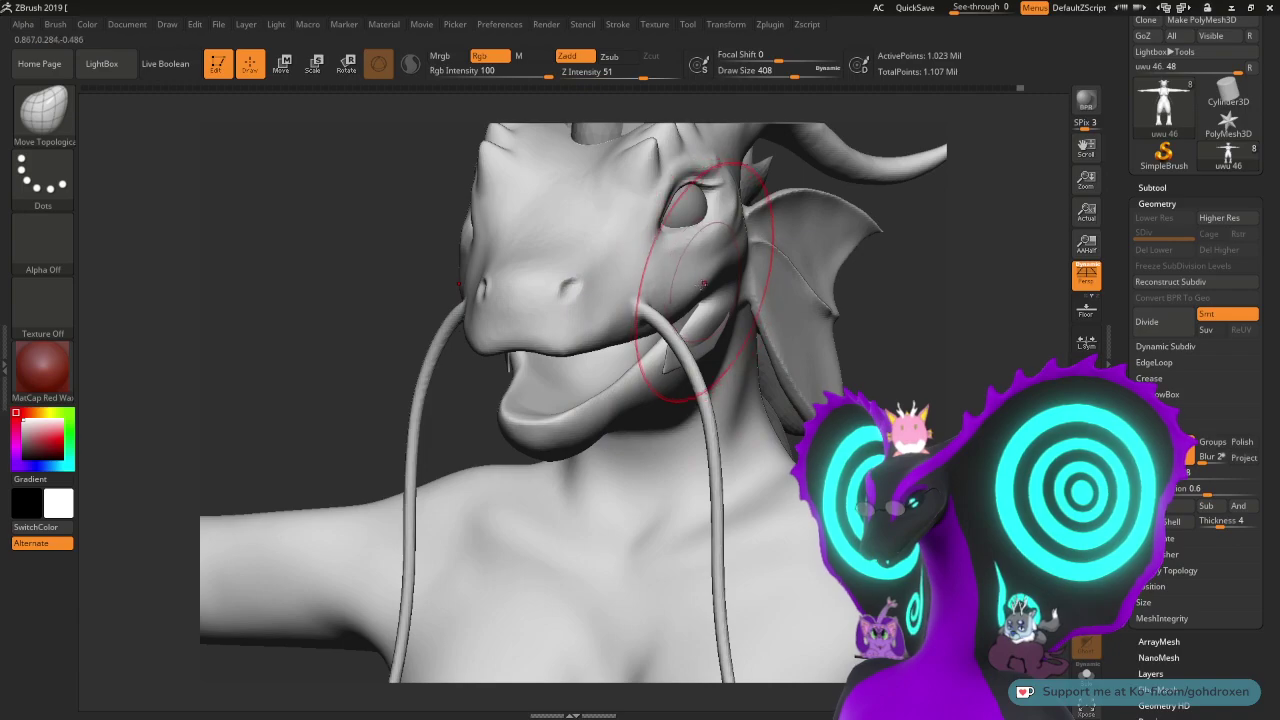
- Undo the last brush adjustment and pull the cheeks beside the mouth corners slightly inward on both sides
{"action": "key", "text": "ctrl+z"}
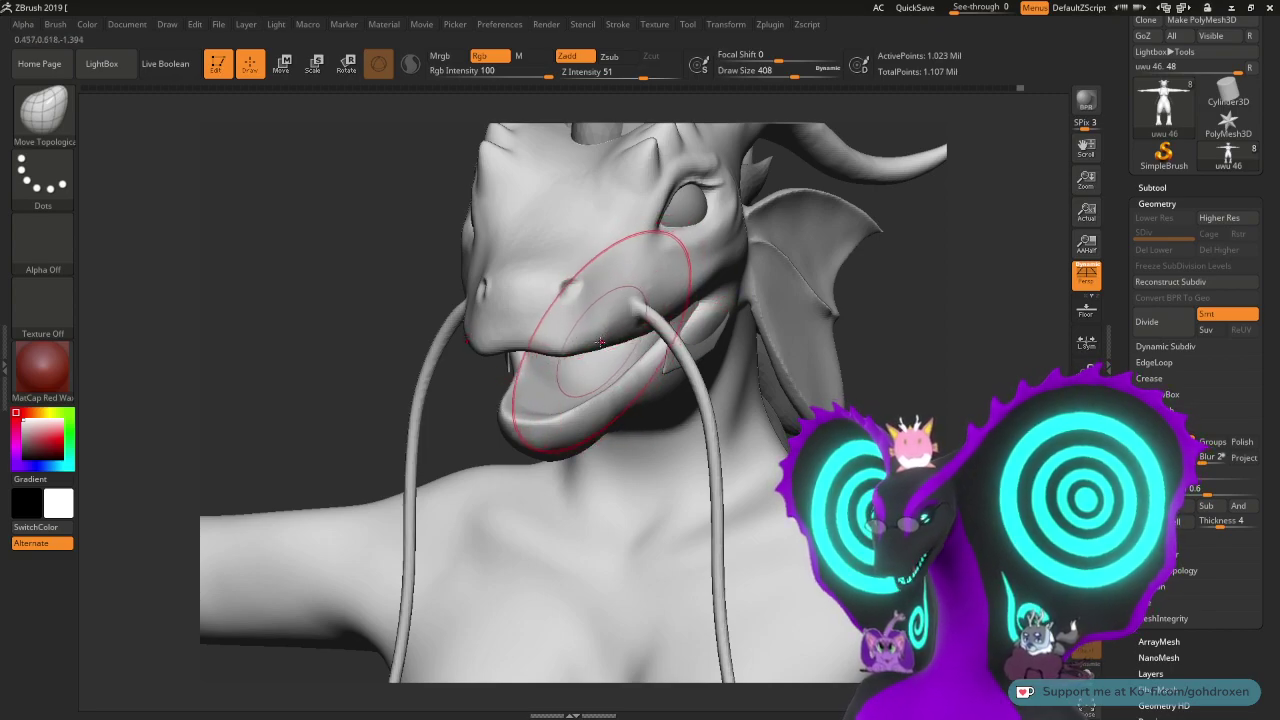
{"action": "left_click_drag", "start_coordinate": [636, 331], "coordinate": [628, 330]}
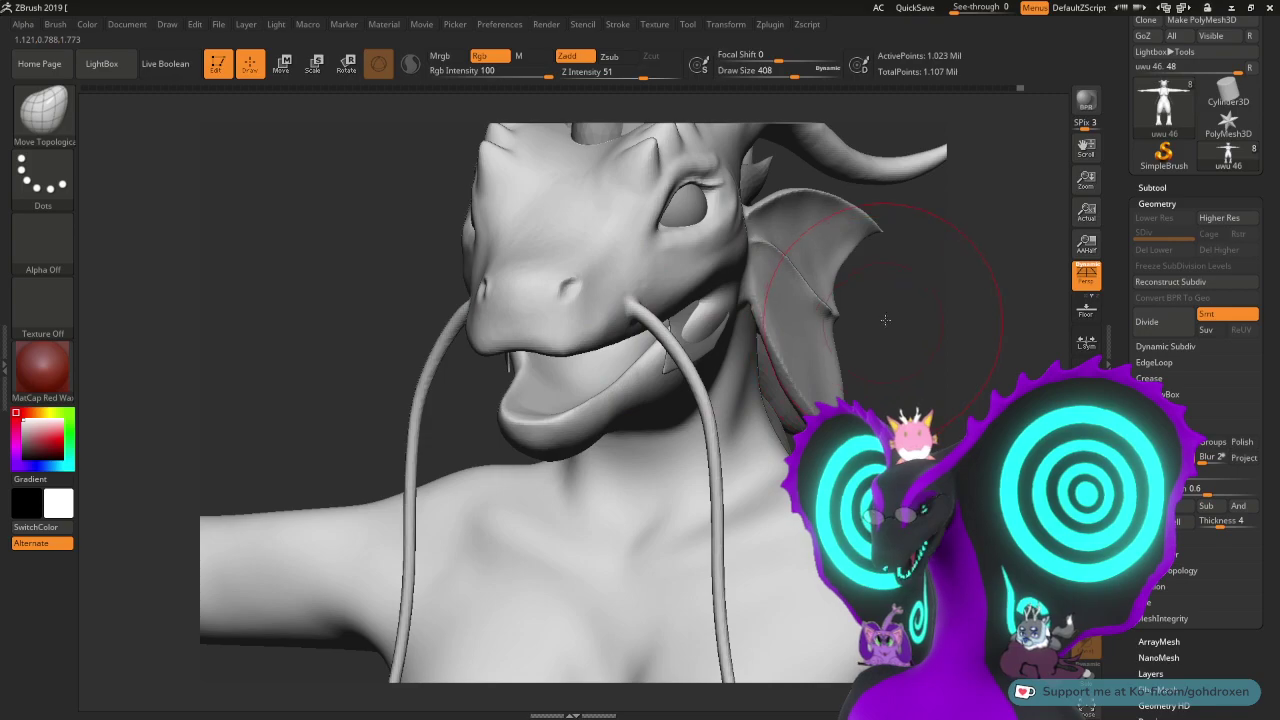
{"action": "left_click_drag", "start_coordinate": [885, 320], "coordinate": [807, 336], "text": "shift"}
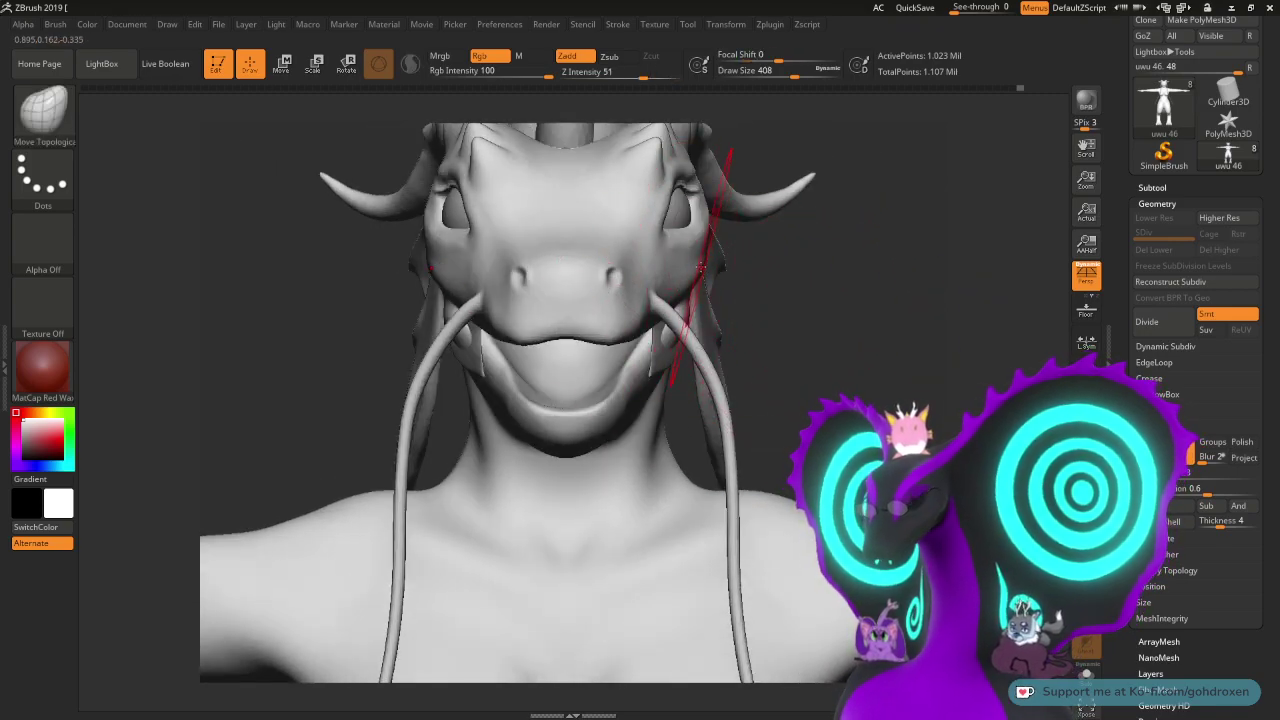
{"action": "left_click_drag", "start_coordinate": [701, 267], "coordinate": [692, 266]}
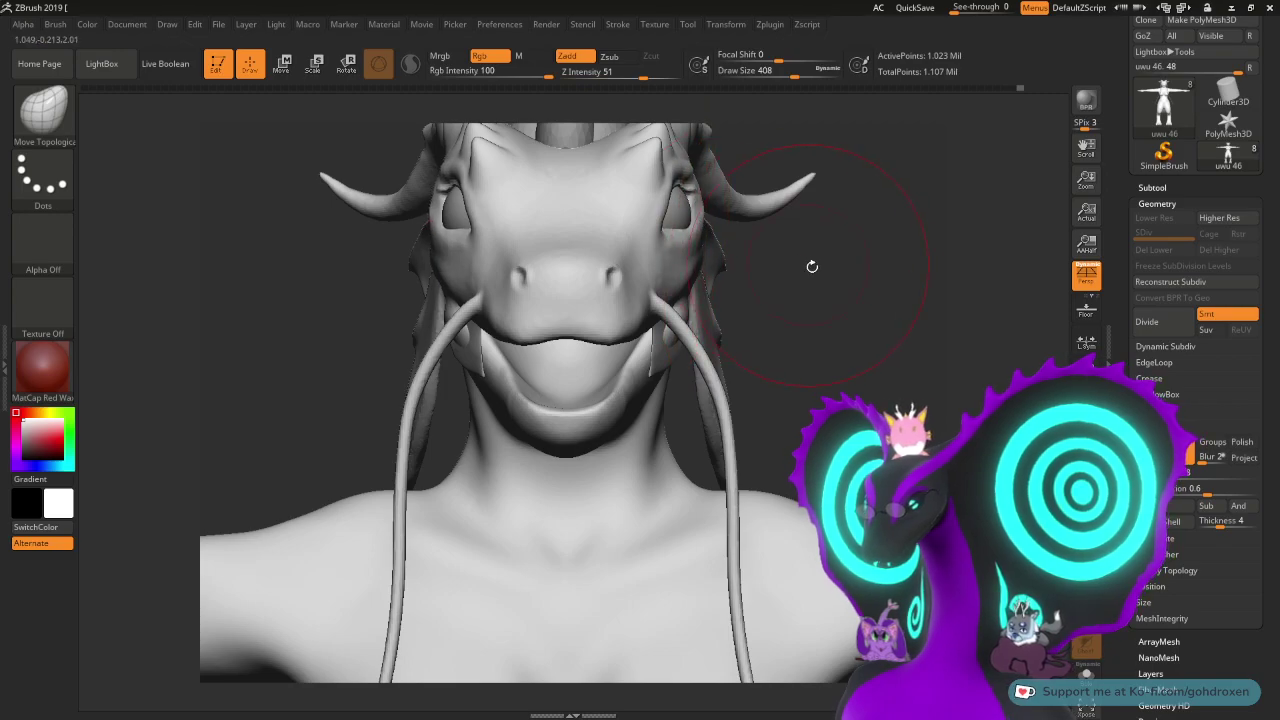
- Narrow the sides of the head around the eyes using the Move Topological brush at draw size 1000
{"action": "mouse_move", "coordinate": [814, 266]}
{"action": "left_mouse_down"}
{"action": "mouse_move", "coordinate": [762, 265]}
{"action": "mouse_move", "coordinate": [815, 268]}
{"action": "mouse_move", "coordinate": [811, 326]}
{"action": "left_mouse_up"}
{"action": "key", "text": "space"}
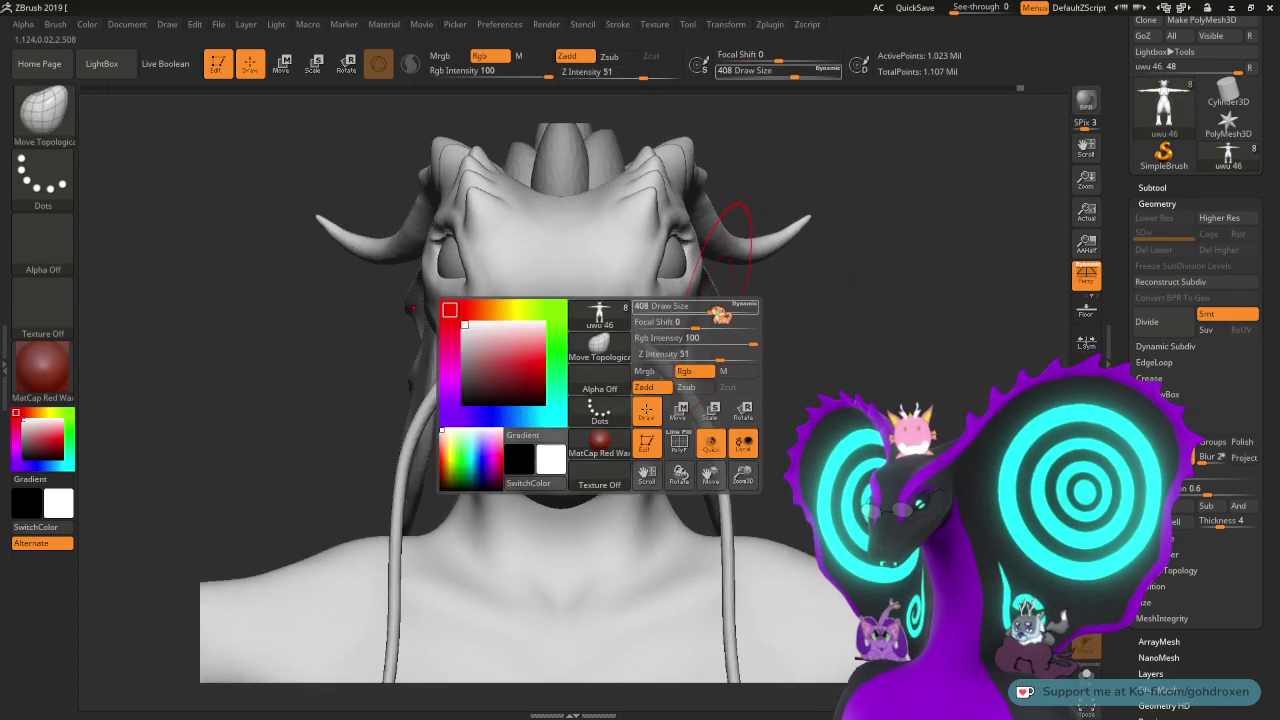
{"action": "left_click_drag", "start_coordinate": [722, 309], "coordinate": [766, 307]}
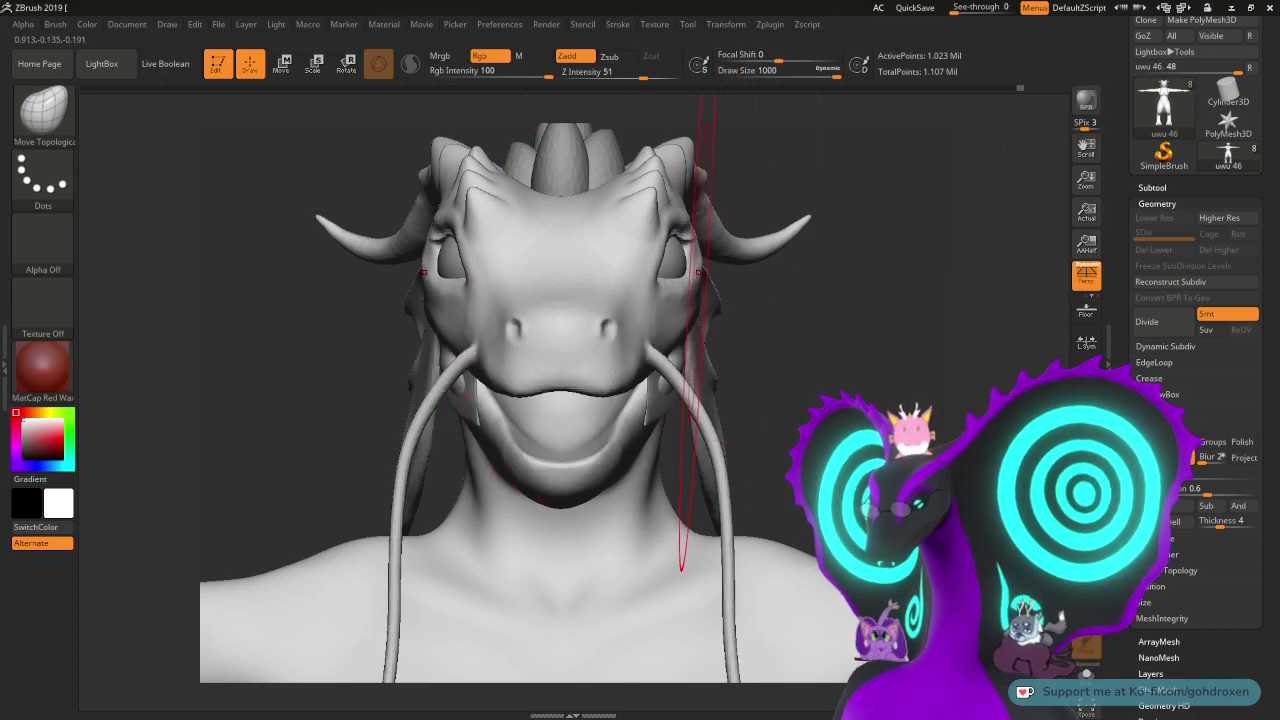
{"action": "mouse_move", "coordinate": [698, 272]}
{"action": "left_mouse_down"}
{"action": "mouse_move", "coordinate": [666, 271]}
{"action": "mouse_move", "coordinate": [671, 284]}
{"action": "left_mouse_up"}
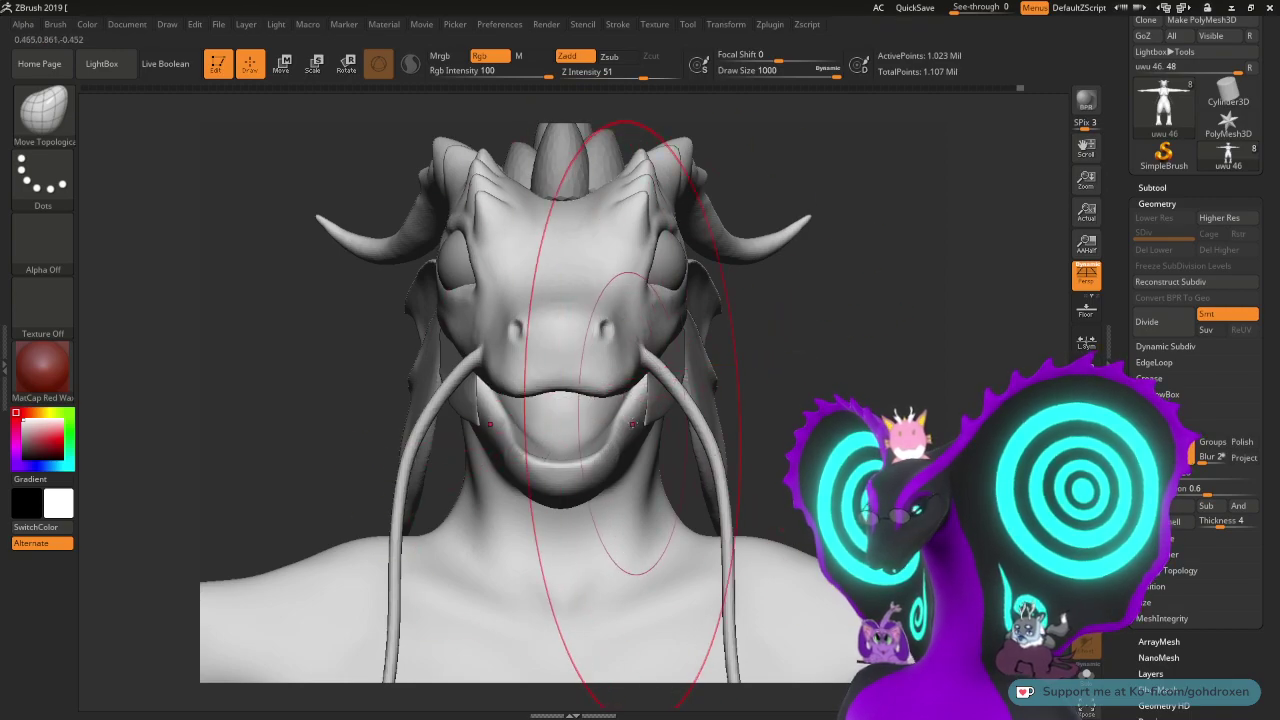
- Hide both eye sphere subtools and examine the empty eye sockets and the face from the side and front
{"action": "left_click_drag", "start_coordinate": [783, 363], "coordinate": [758, 362]}
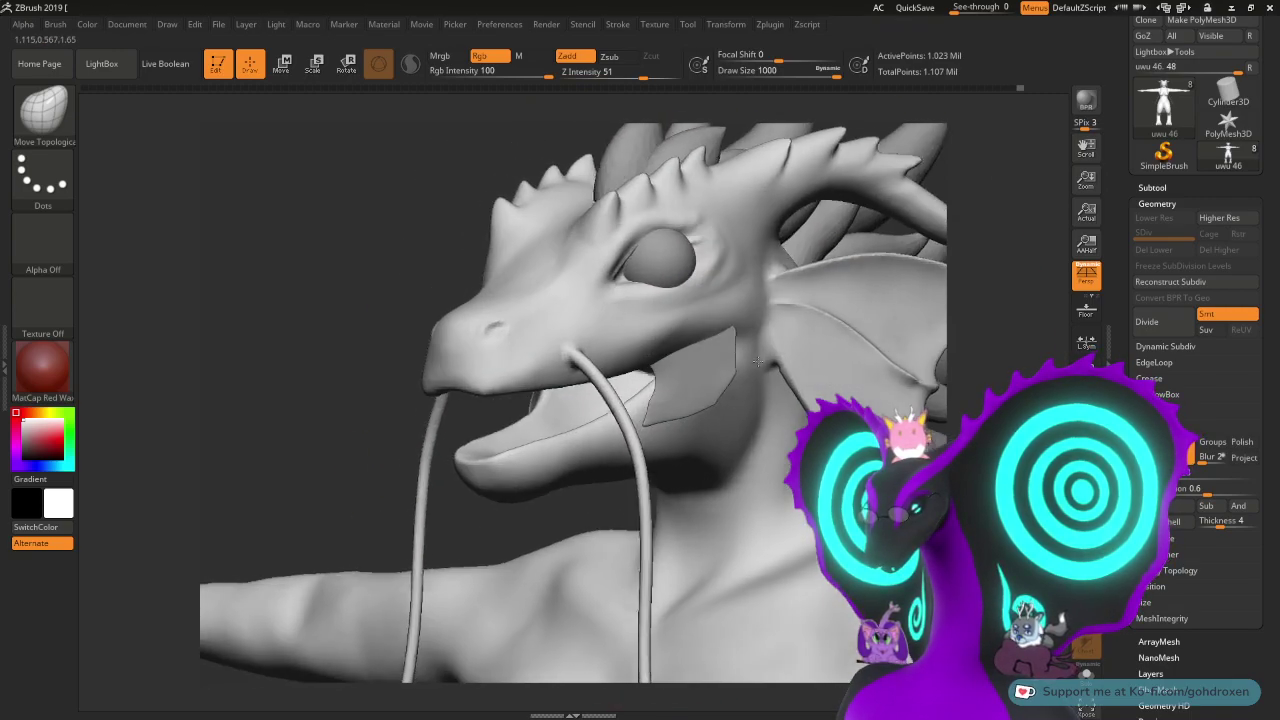
{"action": "right_click_drag", "start_coordinate": [758, 361], "coordinate": [754, 362]}
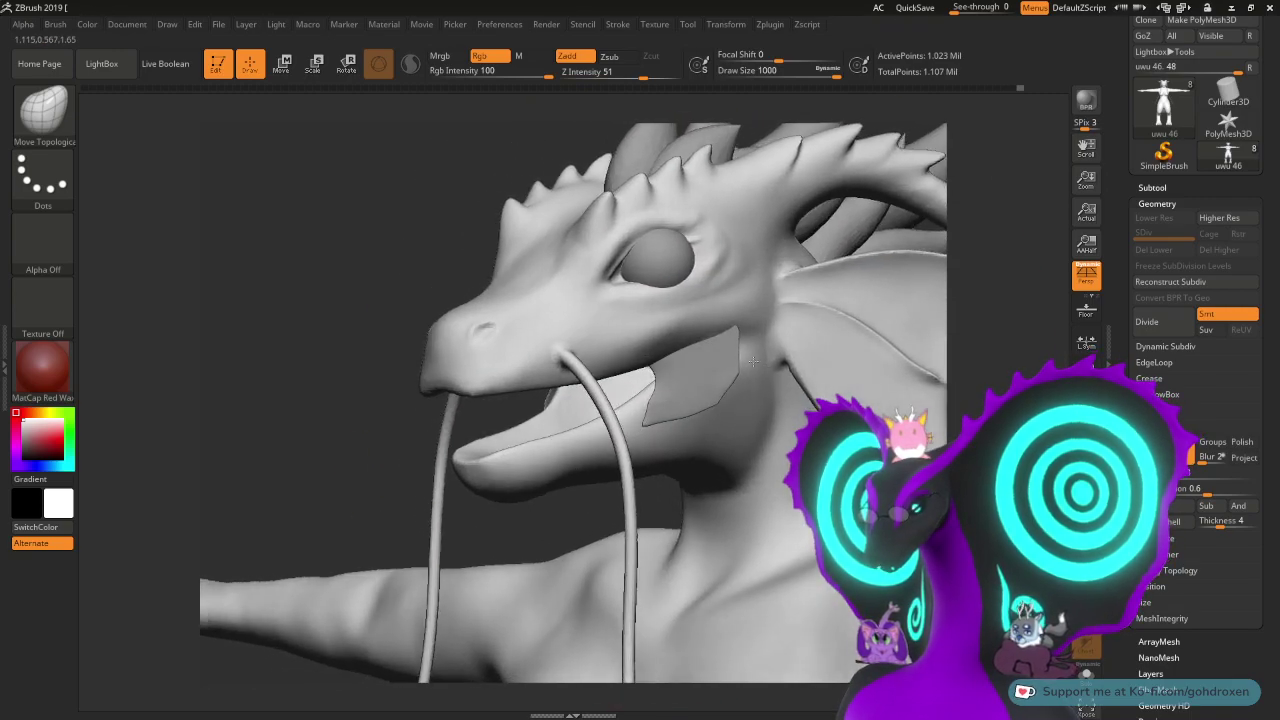
{"action": "left_click", "coordinate": [1153, 187]}
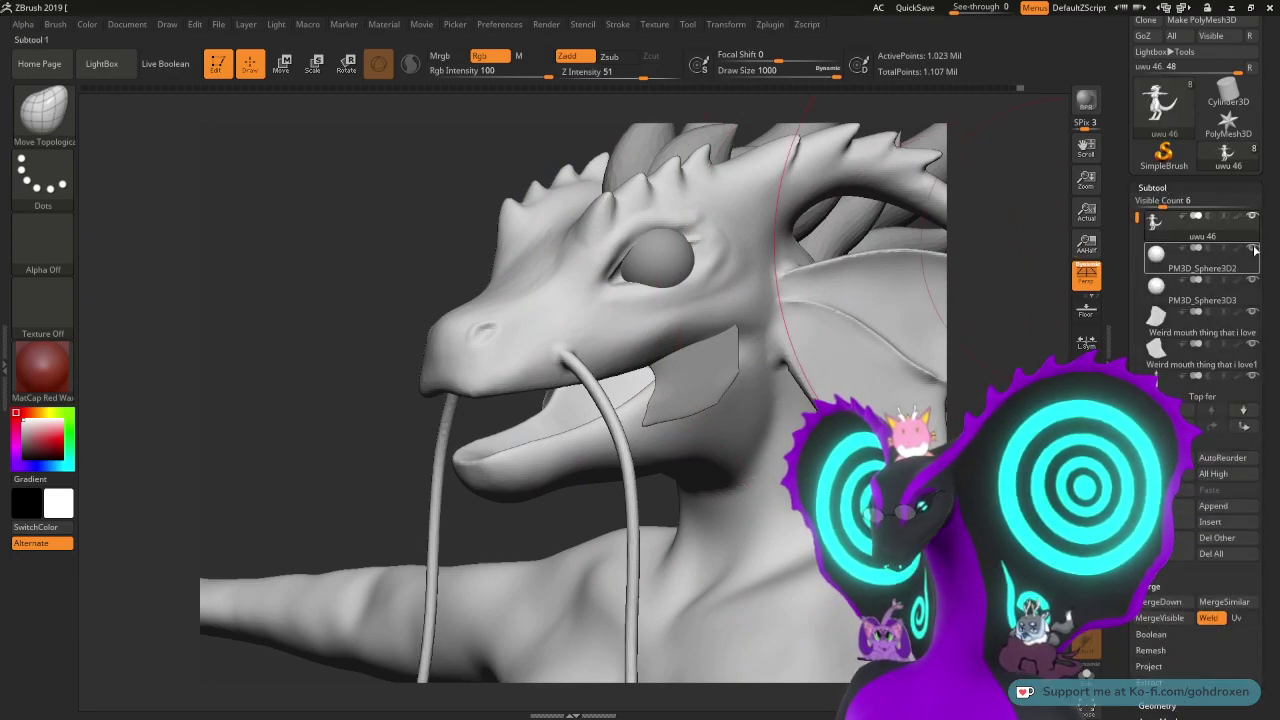
{"action": "mouse_move", "coordinate": [429, 223]}
{"action": "left_mouse_down"}
{"action": "mouse_move", "coordinate": [840, 283]}
{"action": "mouse_move", "coordinate": [795, 301]}
{"action": "mouse_move", "coordinate": [776, 342]}
{"action": "mouse_move", "coordinate": [800, 345]}
{"action": "left_mouse_up"}
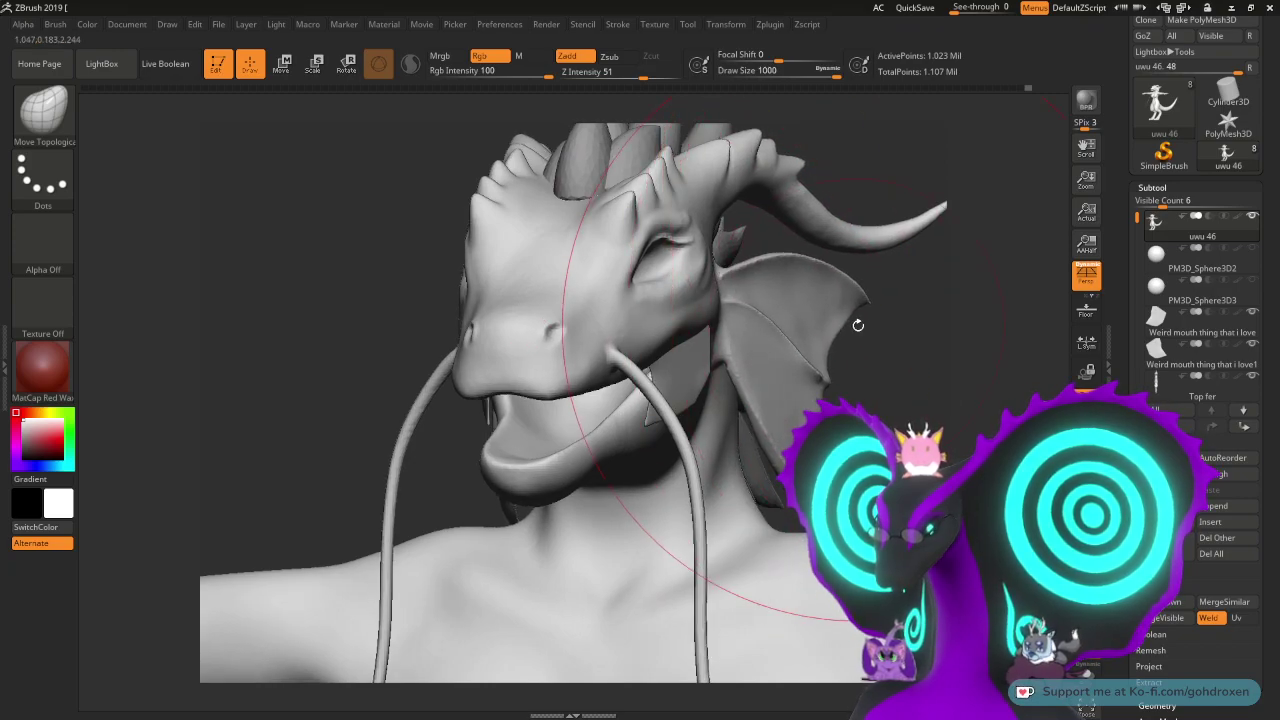
{"action": "mouse_move", "coordinate": [857, 366]}
{"action": "left_mouse_down"}
{"action": "mouse_move", "coordinate": [887, 366]}
{"action": "mouse_move", "coordinate": [873, 306]}
{"action": "mouse_move", "coordinate": [886, 306]}
{"action": "mouse_move", "coordinate": [790, 278]}
{"action": "left_mouse_up"}
{"action": "key", "text": "ctrl"}
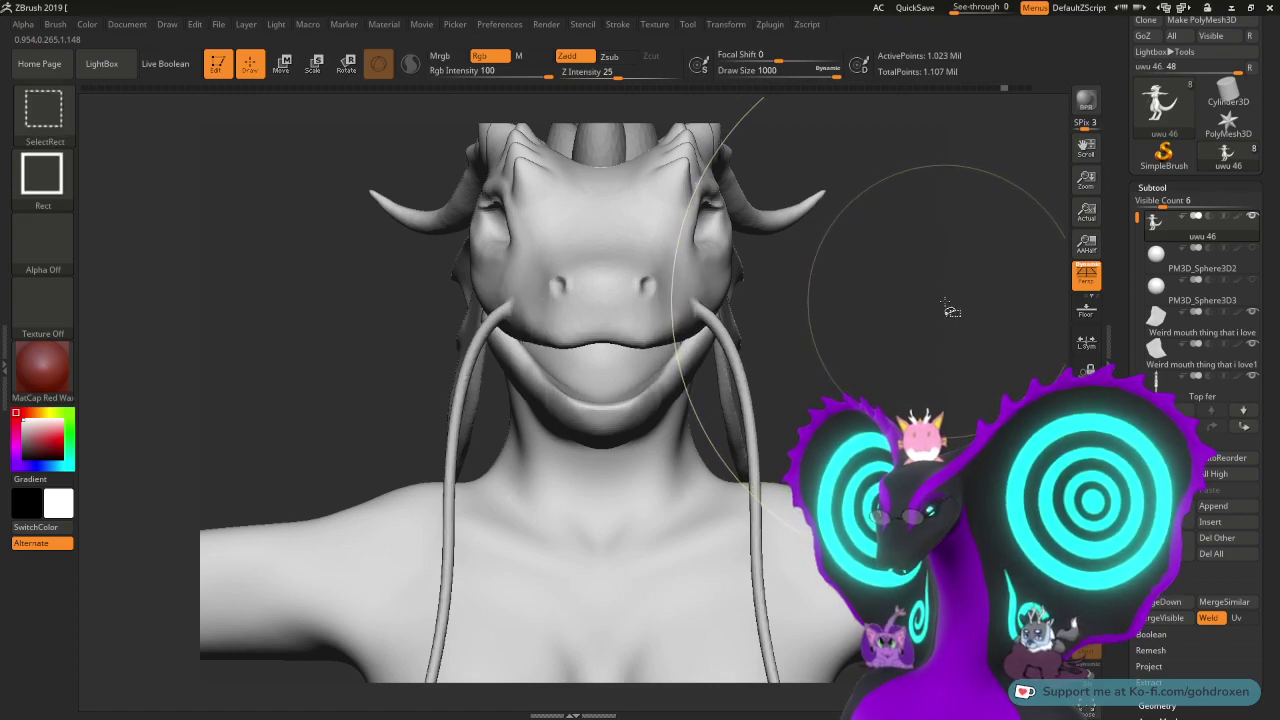
- Reactivate the Move Topological brush, show both eye spheres again and view the whole figure from the front
{"action": "key", "text": "b"}
{"action": "key", "text": "m"}
{"action": "key", "text": "t"}
{"action": "left_click", "coordinate": [1250, 287]}
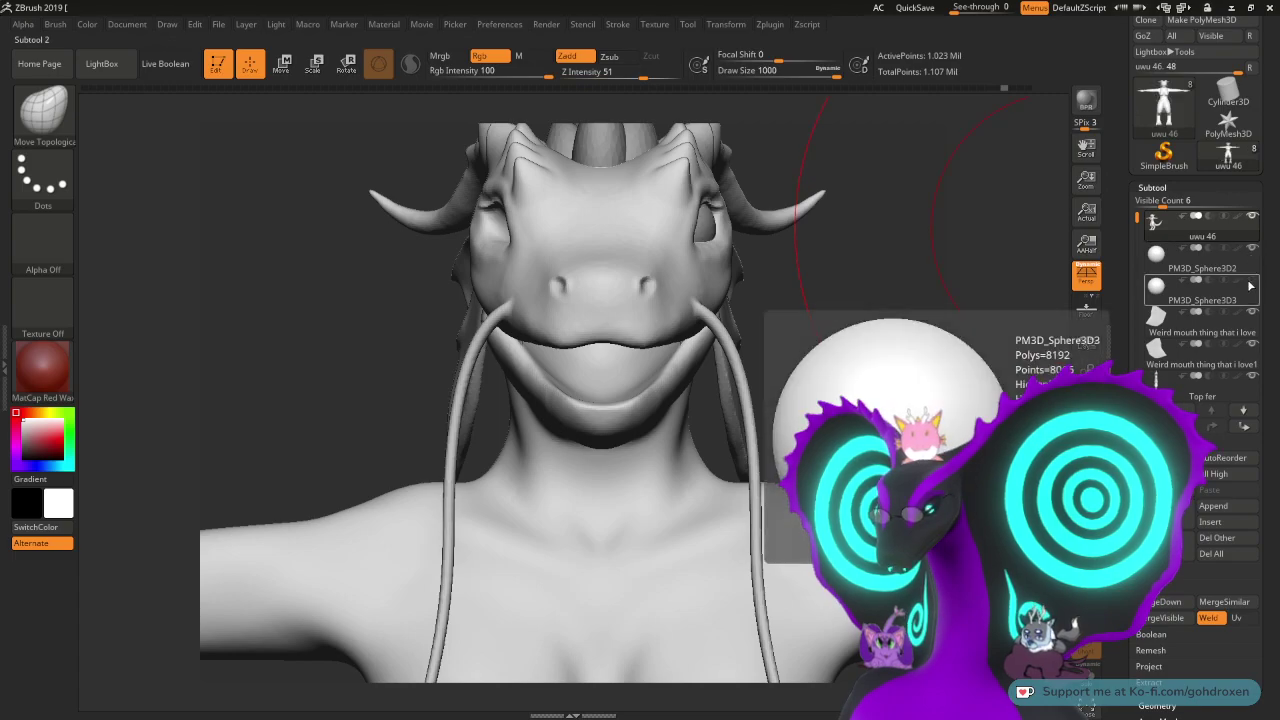
{"action": "left_click", "coordinate": [1252, 286]}
{"action": "left_click_drag", "start_coordinate": [880, 314], "coordinate": [830, 388], "text": "alt"}
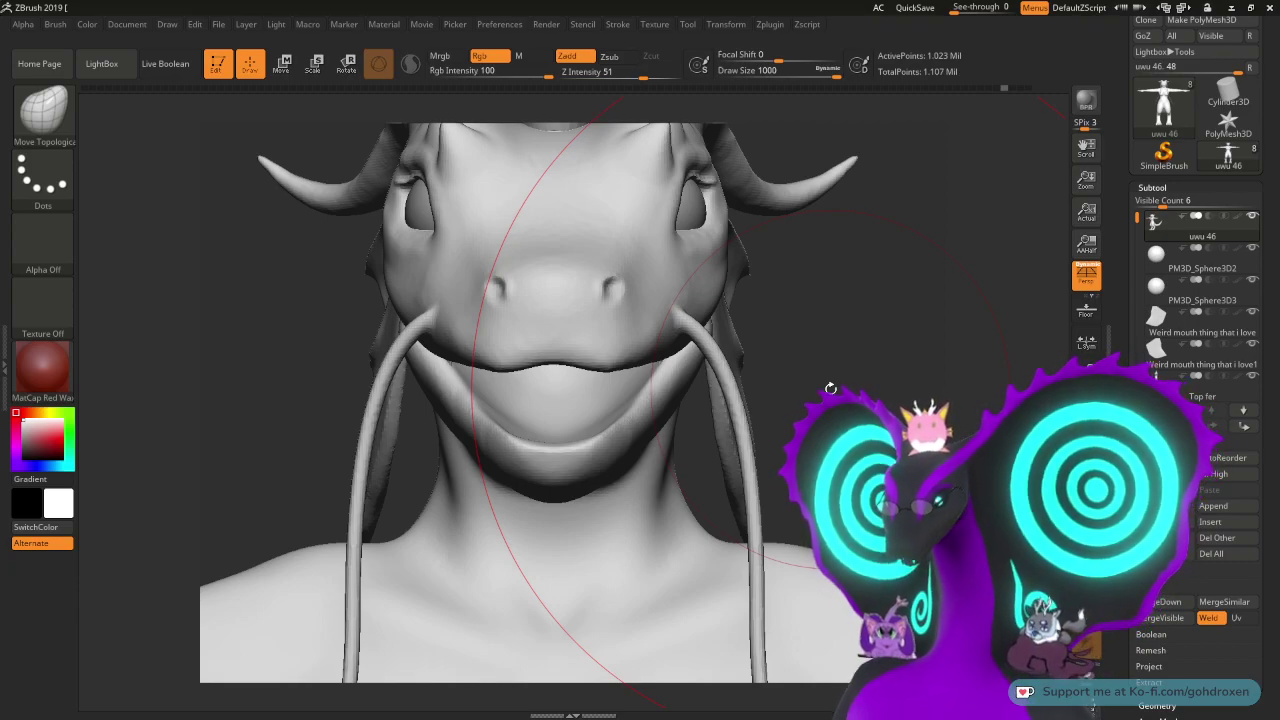
{"action": "left_click_drag", "start_coordinate": [830, 388], "coordinate": [839, 194]}
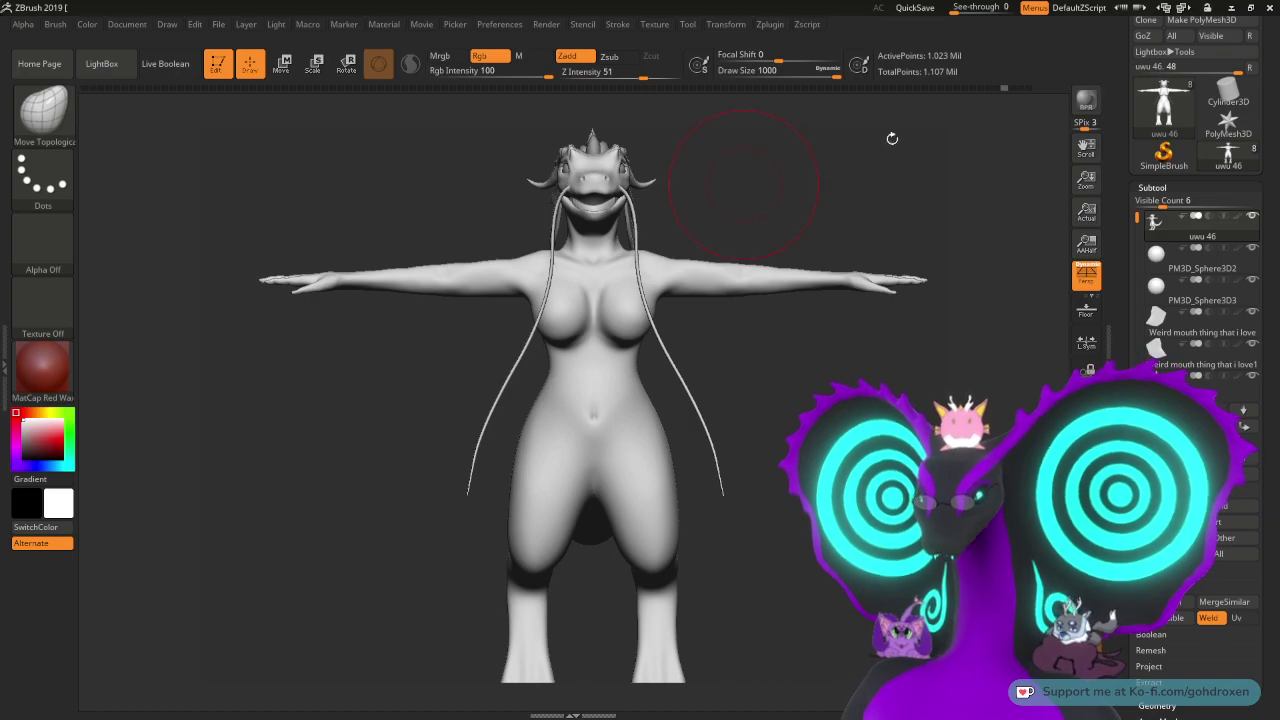
- Check the Ling Long reference drawing for the character's body details and close the image
{"action": "mouse_move", "coordinate": [1228, 122]}
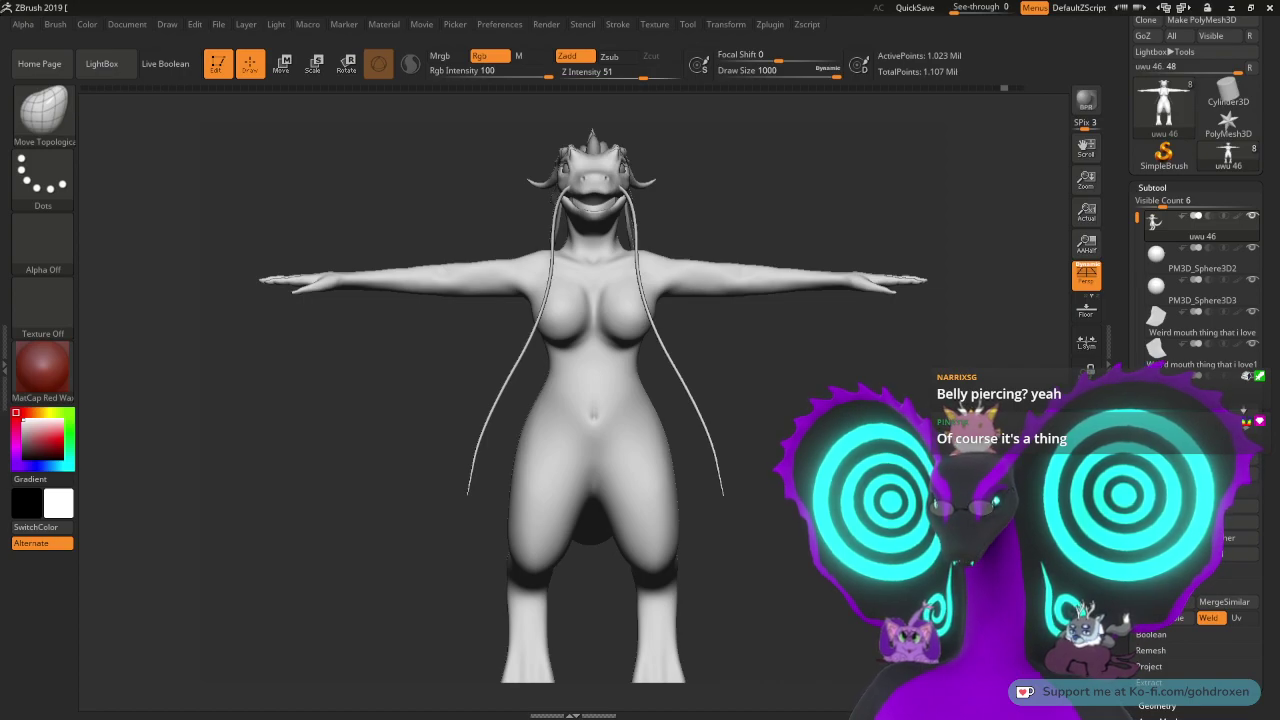
{"action": "key", "text": "alt+Tab"}
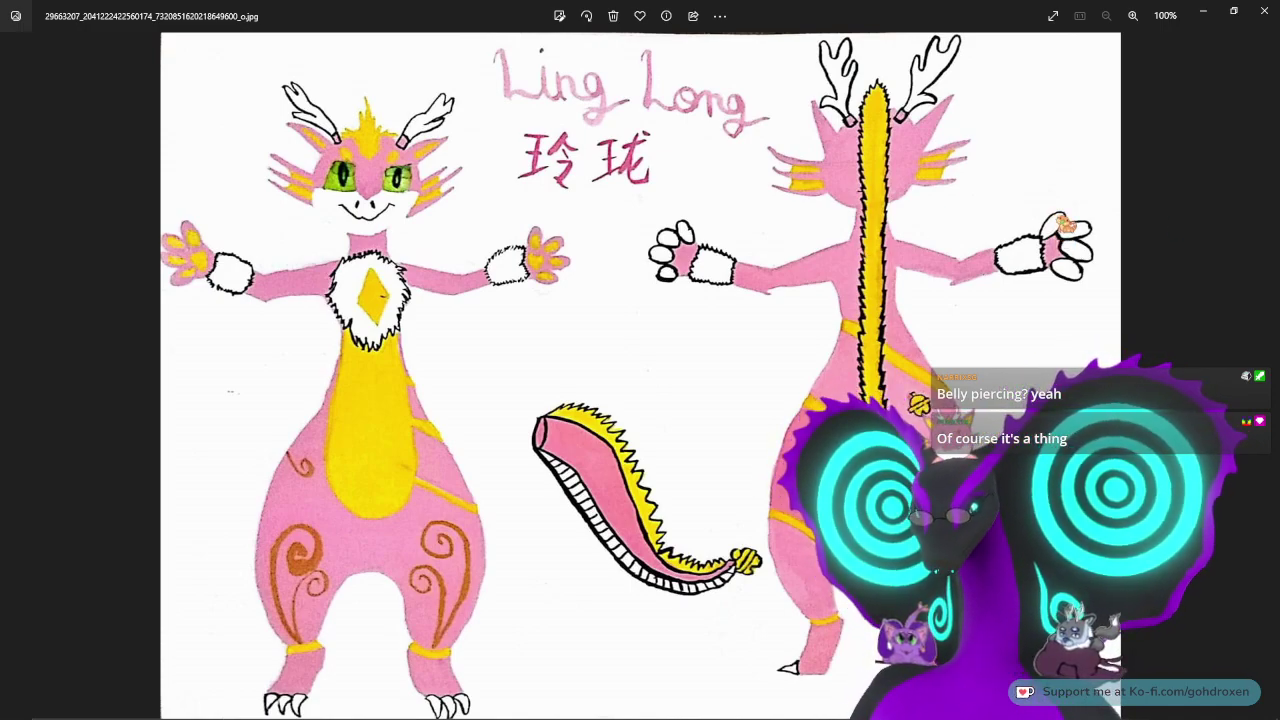
{"action": "left_click", "coordinate": [1264, 10]}
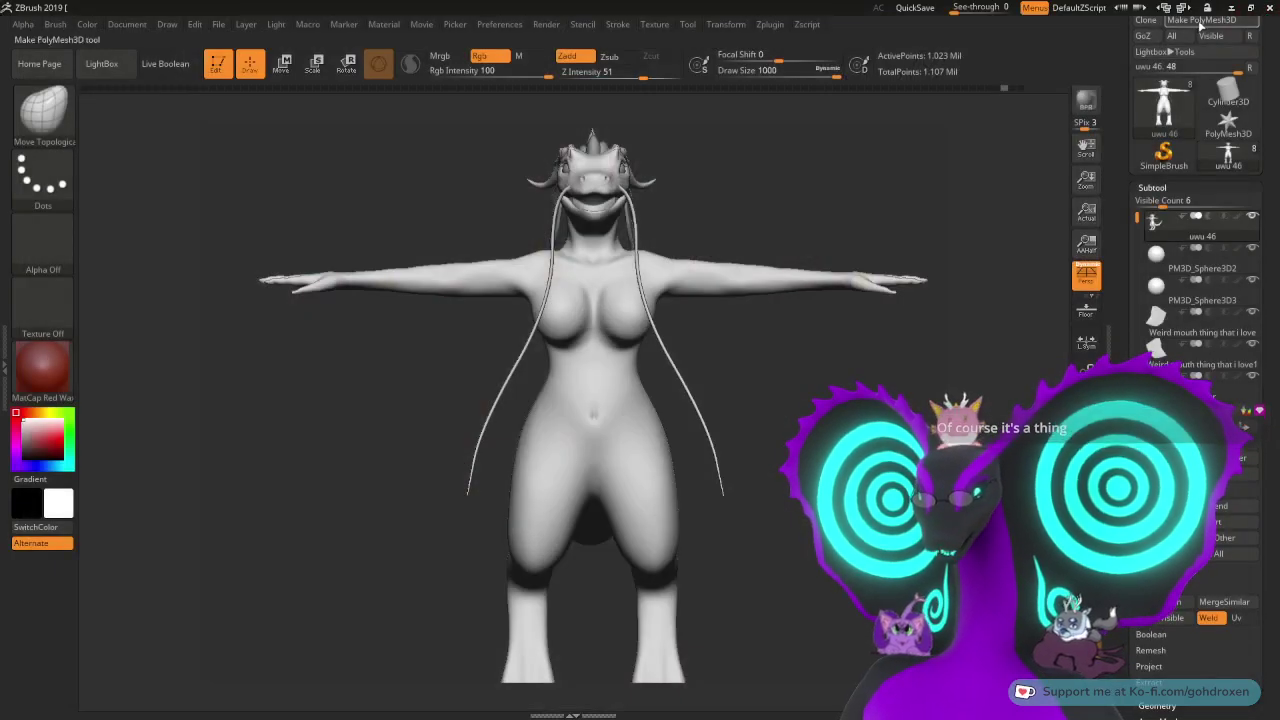
- Switch to Blender and open the recent file Here comes the pain 26 redo.blend
{"action": "left_click", "coordinate": [1236, 7]}
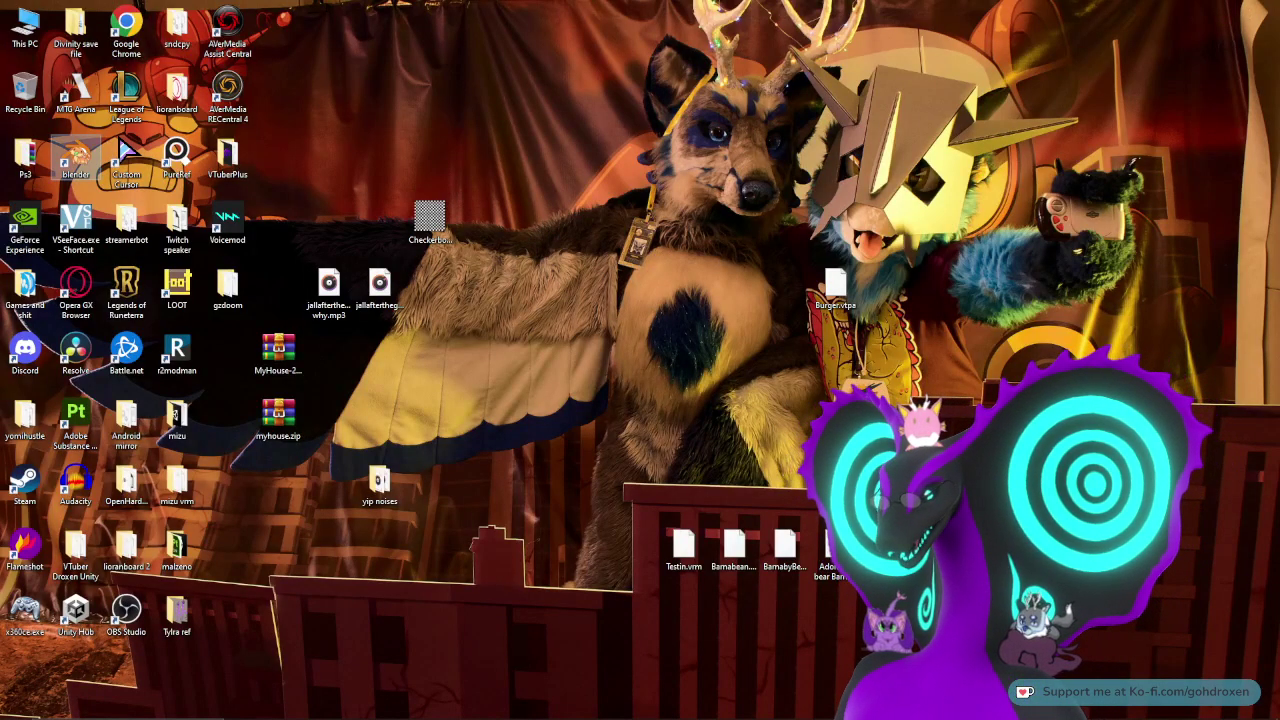
{"action": "double_click", "coordinate": [77, 155]}
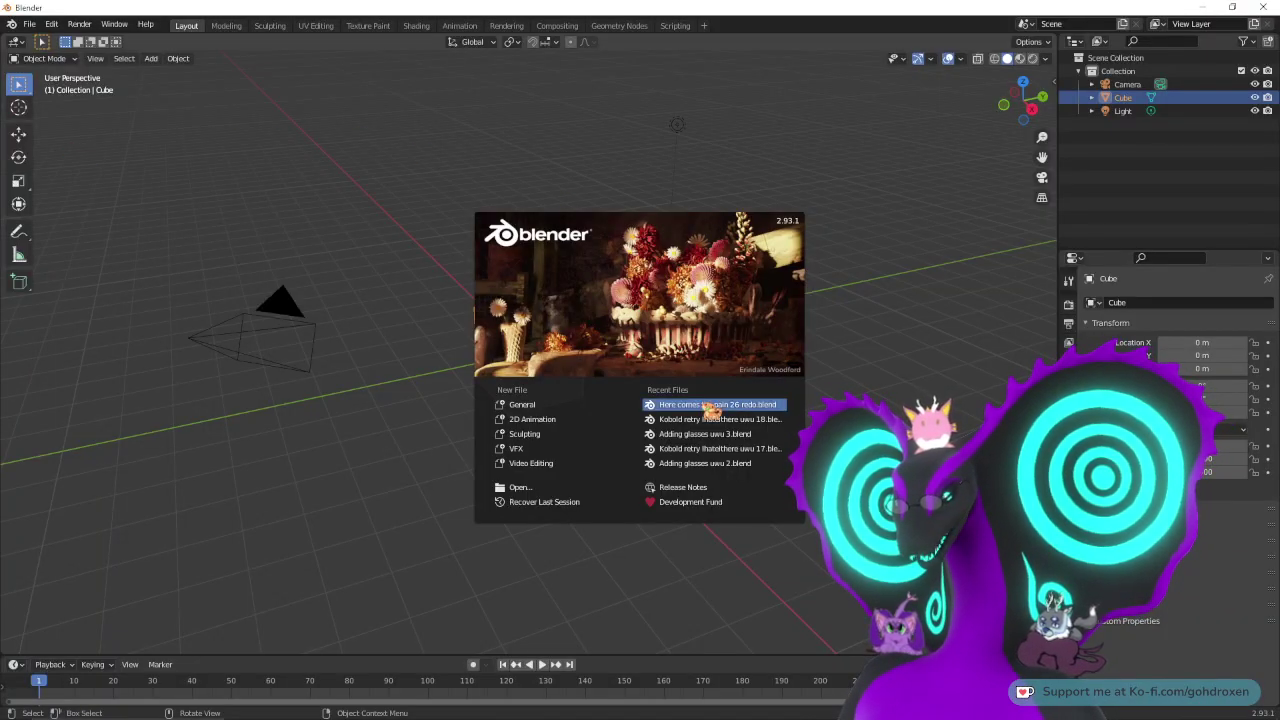
{"action": "left_click", "coordinate": [703, 404]}
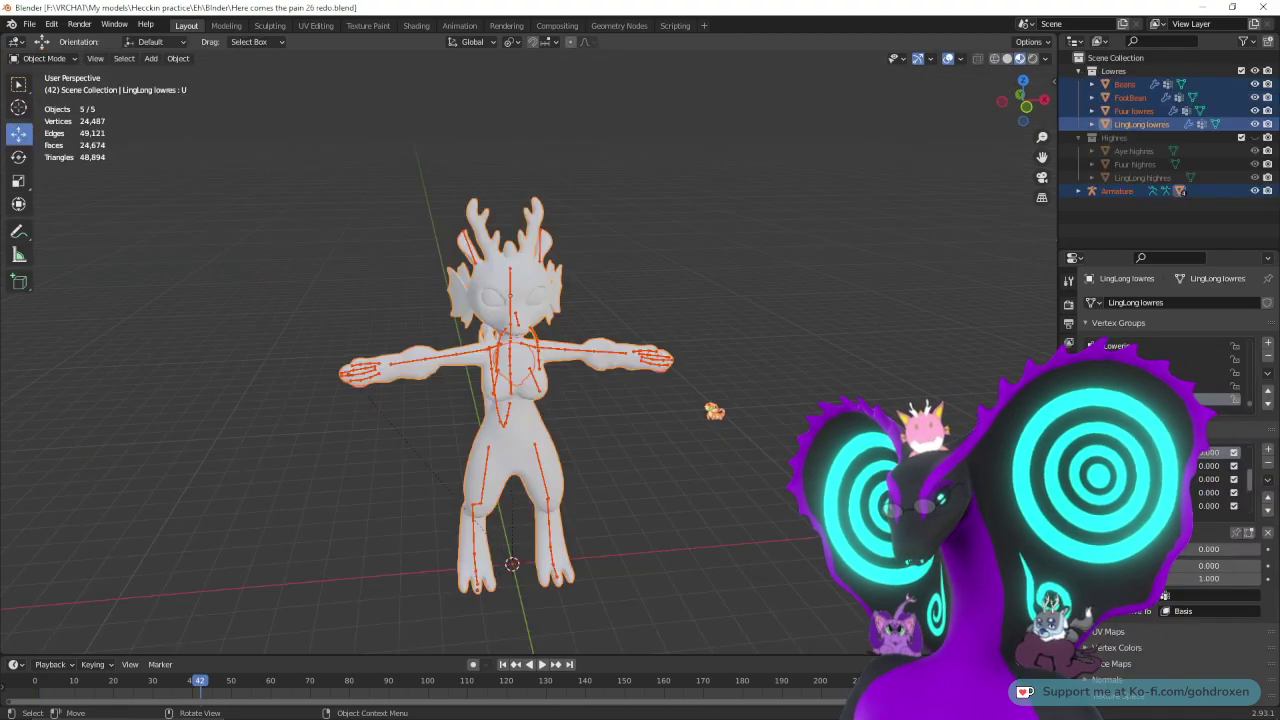
- Examine the earlier Ling Long model's head, chest, arms and feet, close Blender and return to ZBrush
{"action": "middle_click_drag", "start_coordinate": [620, 350], "coordinate": [505, 355]}
{"action": "scroll", "coordinate": [515, 365], "scroll_direction": "up", "scroll_amount": 6}
{"action": "middle_click_drag", "start_coordinate": [600, 380], "coordinate": [576, 336]}
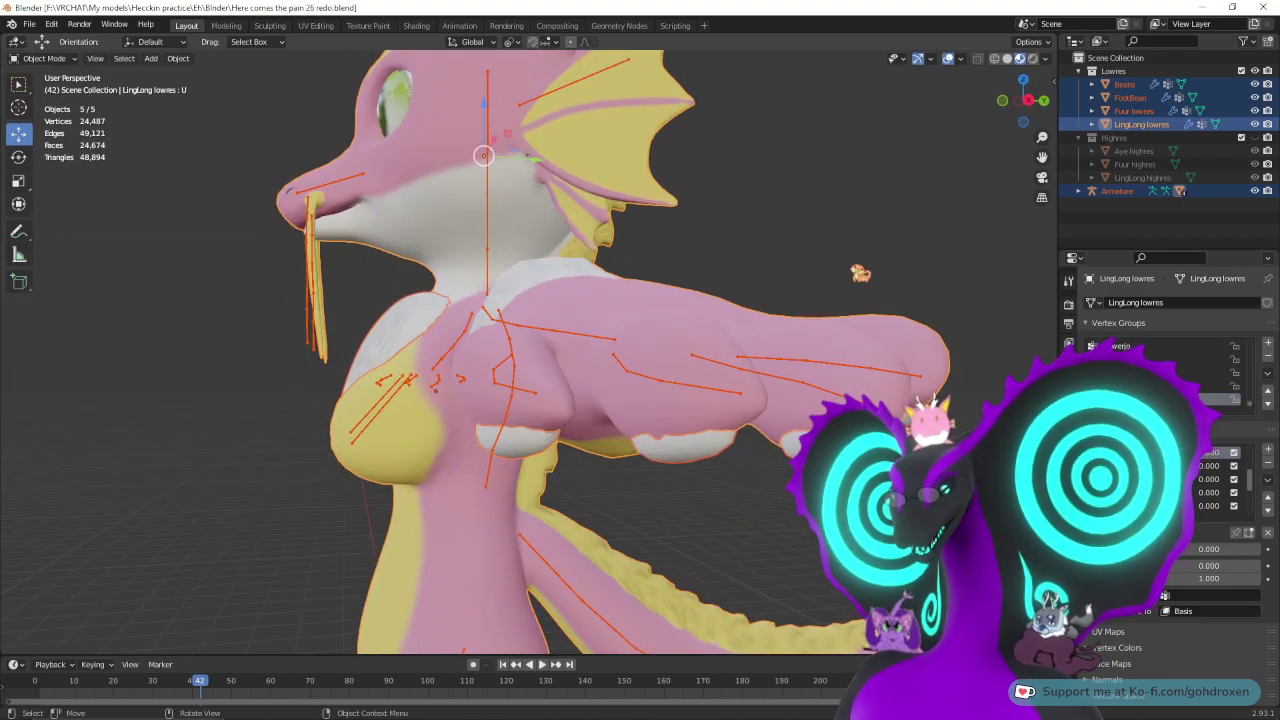
{"action": "middle_click_drag", "start_coordinate": [833, 242], "coordinate": [898, 268]}
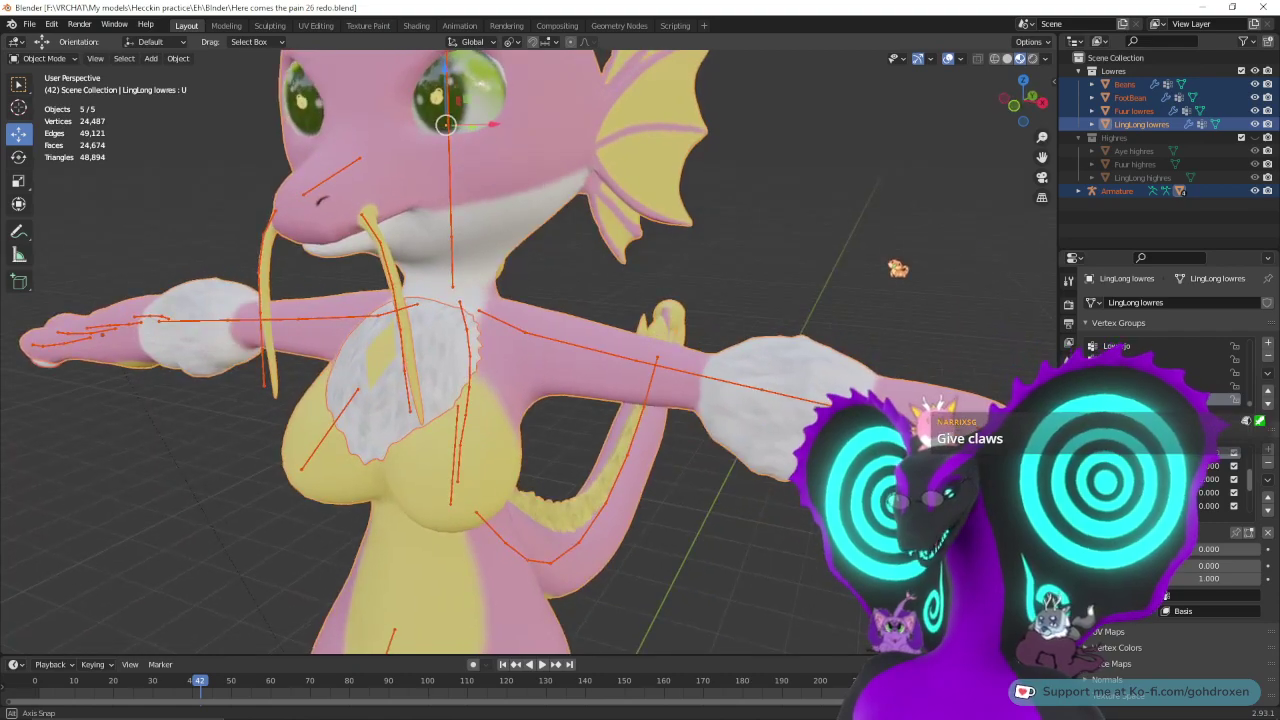
{"action": "middle_click_drag", "start_coordinate": [739, 589], "coordinate": [928, 164], "text": "shift"}
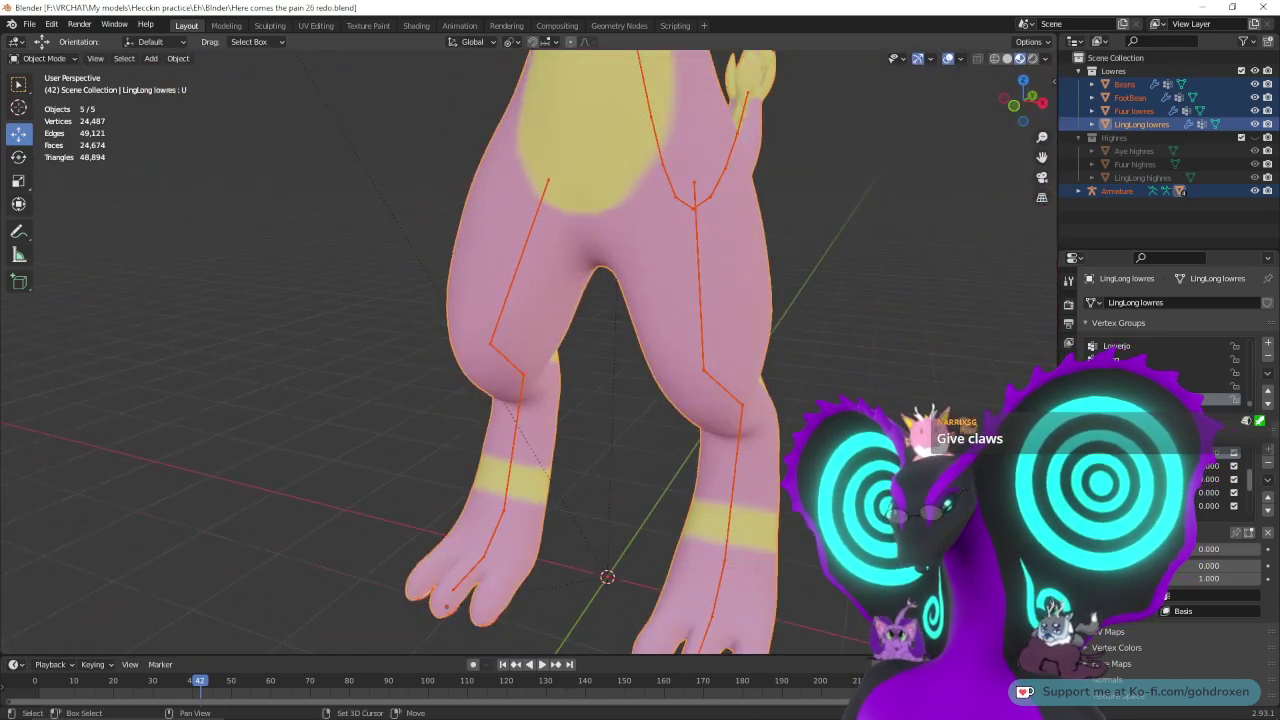
{"action": "middle_click_drag", "start_coordinate": [932, 431], "coordinate": [905, 202], "text": "shift"}
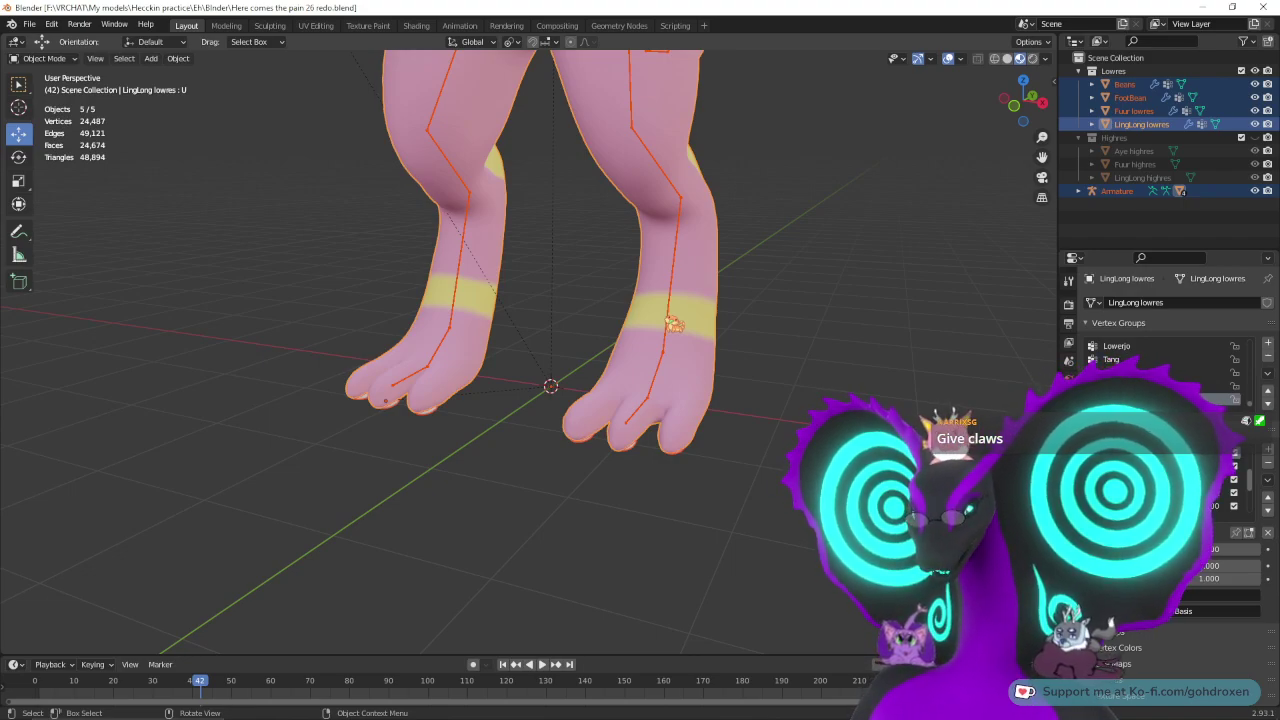
{"action": "left_click", "coordinate": [1267, 7]}
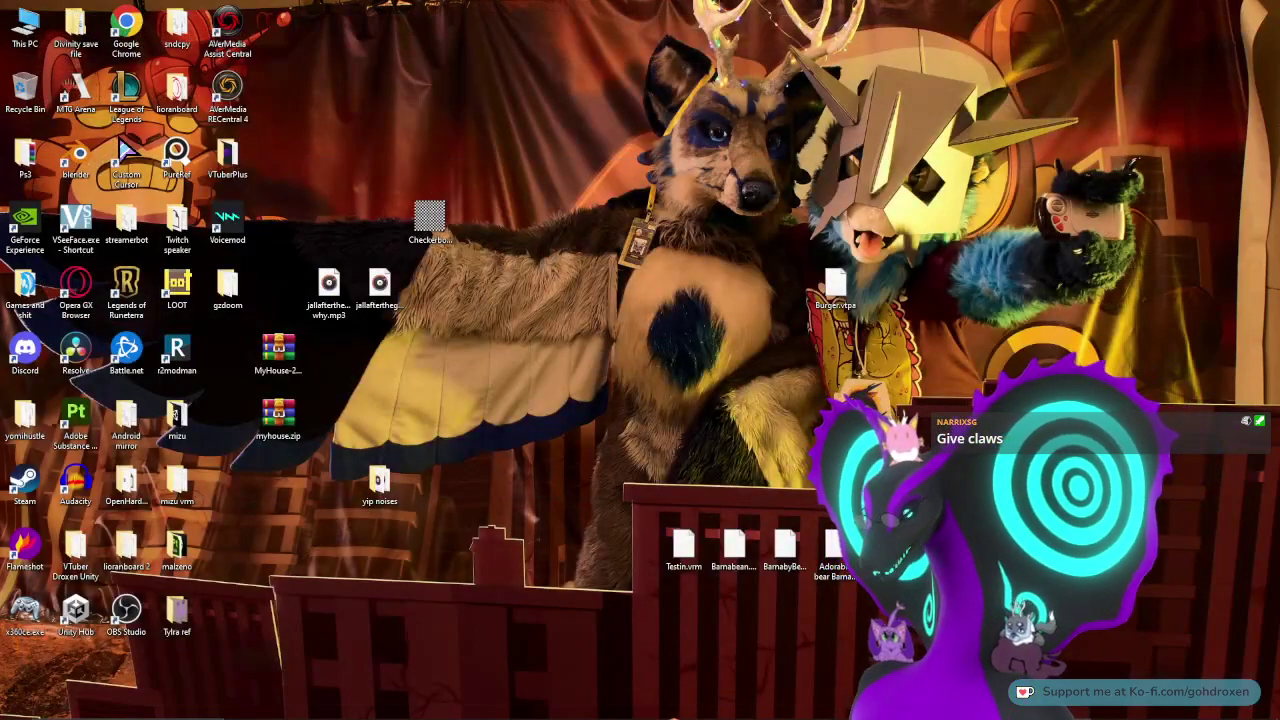
{"action": "mouse_move", "coordinate": [675, 717]}
{"action": "left_click", "coordinate": [498, 708]}
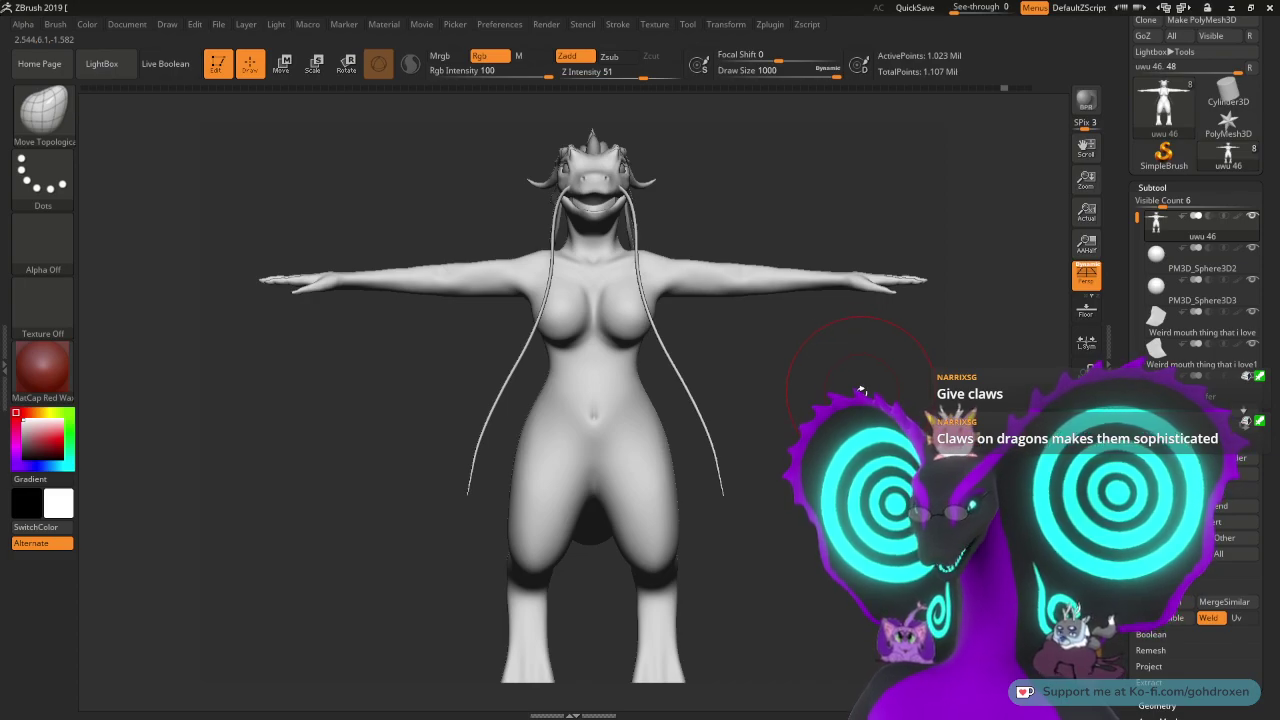
- Examine the dragon's upper body from several sides, the toes up close, and the shape of the fingers and fingertips
{"action": "mouse_move", "coordinate": [857, 400]}
{"action": "left_mouse_down"}
{"action": "mouse_move", "coordinate": [755, 440]}
{"action": "mouse_move", "coordinate": [741, 592]}
{"action": "left_mouse_up"}
{"action": "left_click_drag", "start_coordinate": [836, 300], "coordinate": [716, 280], "text": "alt"}
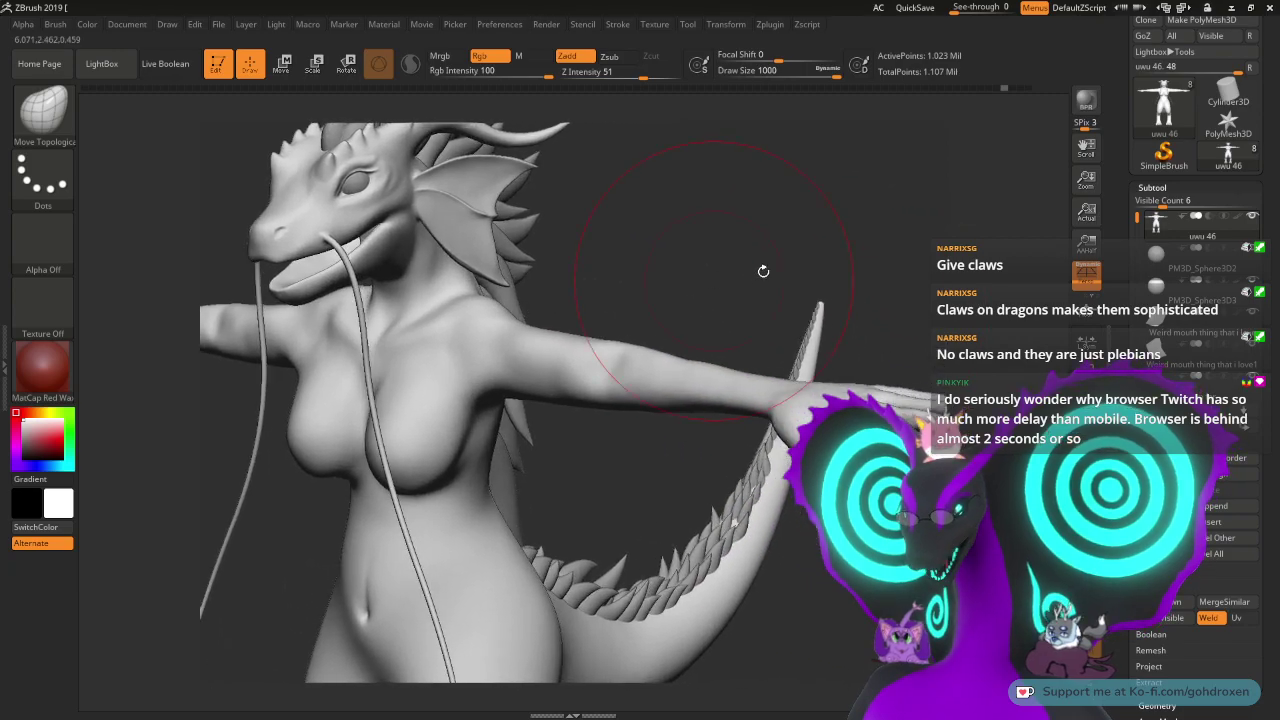
{"action": "left_click_drag", "start_coordinate": [925, 340], "coordinate": [928, 303]}
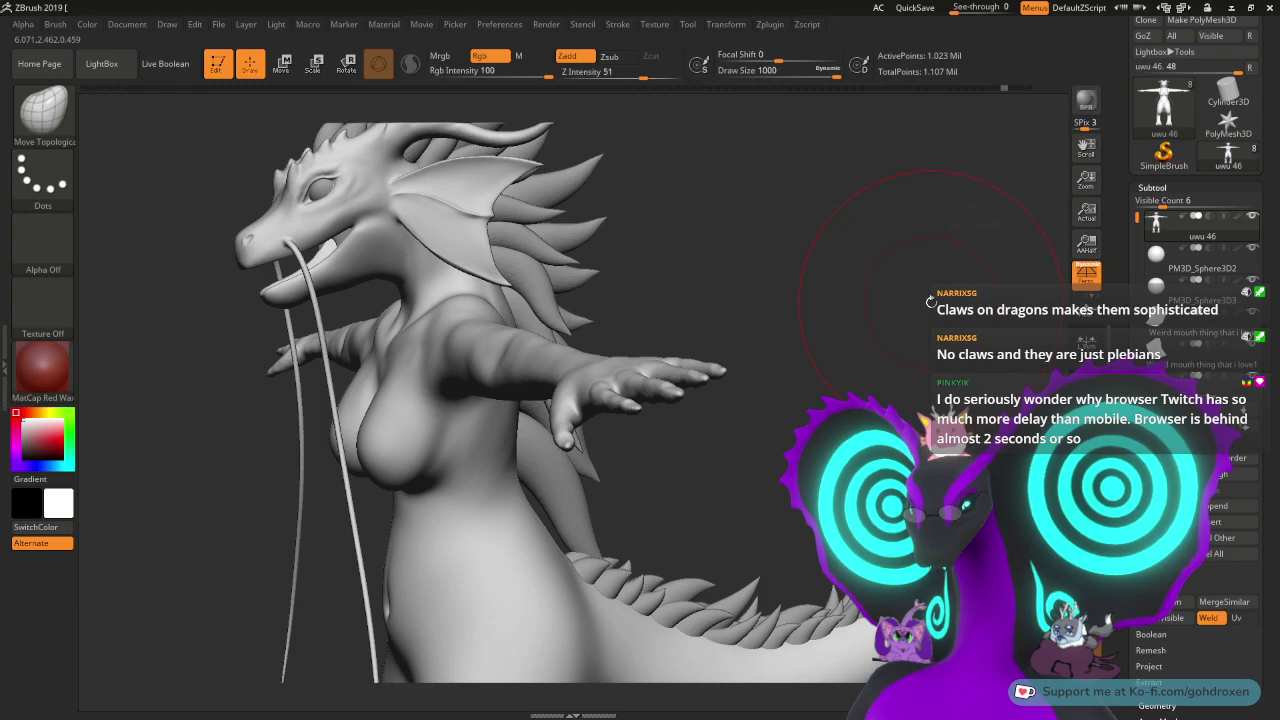
{"action": "left_click_drag", "start_coordinate": [931, 301], "coordinate": [860, 274]}
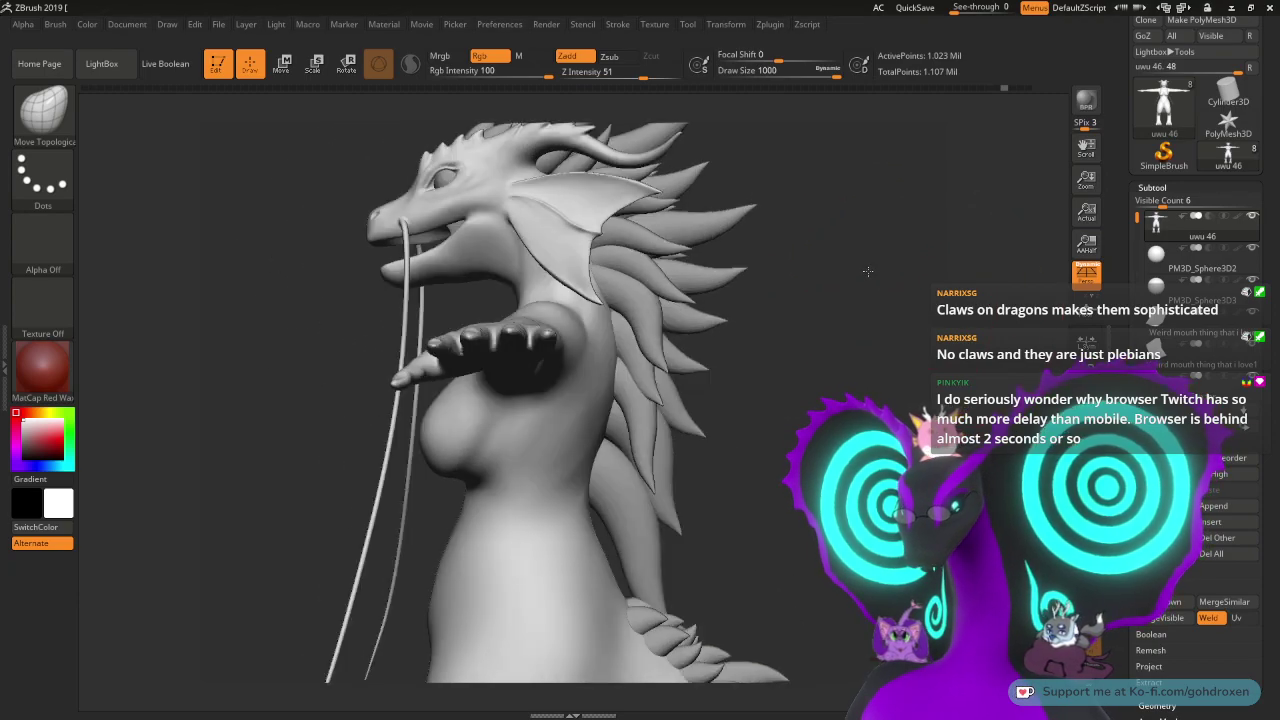
{"action": "left_click_drag", "start_coordinate": [809, 347], "coordinate": [990, 370]}
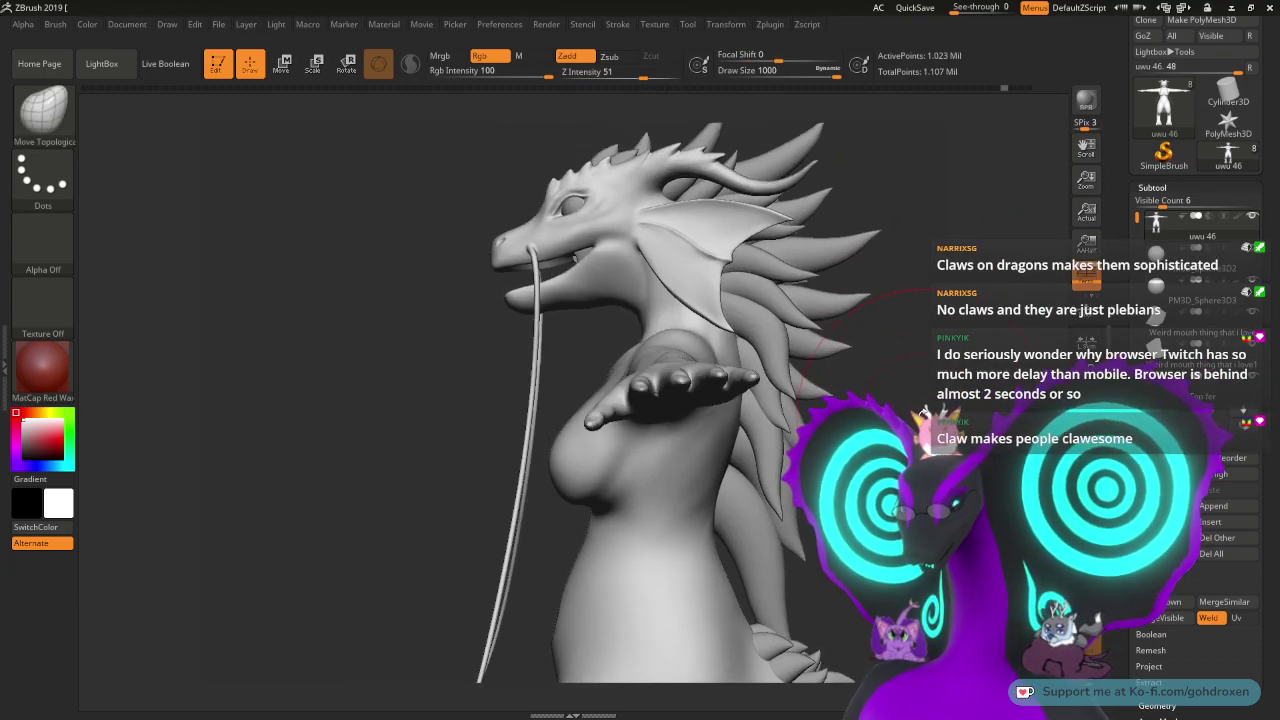
{"action": "left_click_drag", "start_coordinate": [924, 413], "coordinate": [917, 262]}
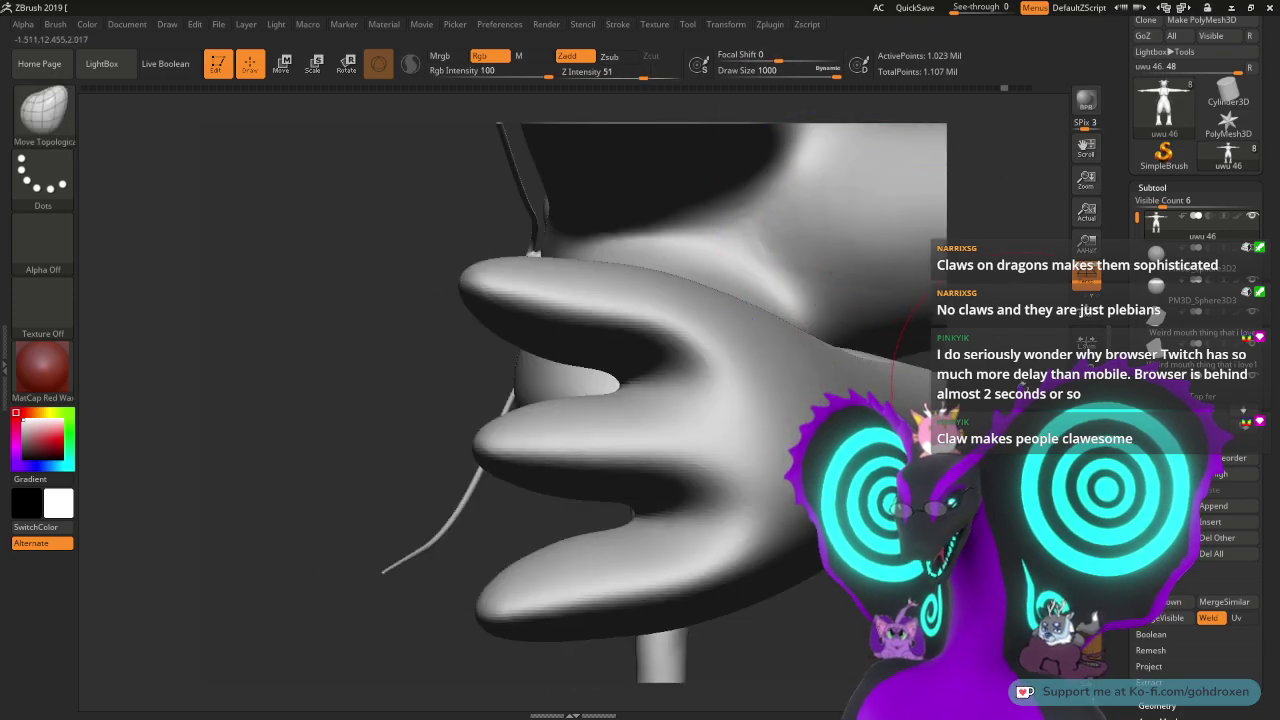
{"action": "left_click_drag", "start_coordinate": [1022, 386], "coordinate": [983, 388]}
{"action": "left_click_drag", "start_coordinate": [800, 245], "coordinate": [829, 236]}
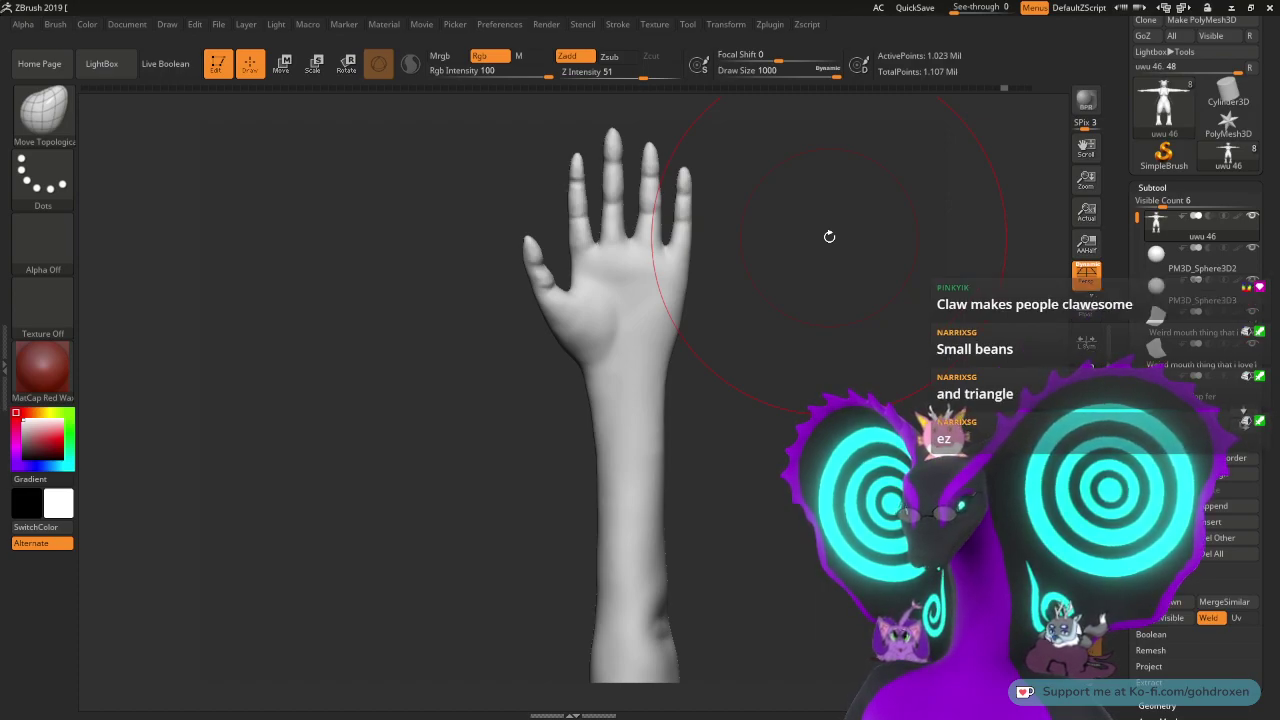
{"action": "left_click_drag", "start_coordinate": [795, 208], "coordinate": [859, 349], "text": "alt"}
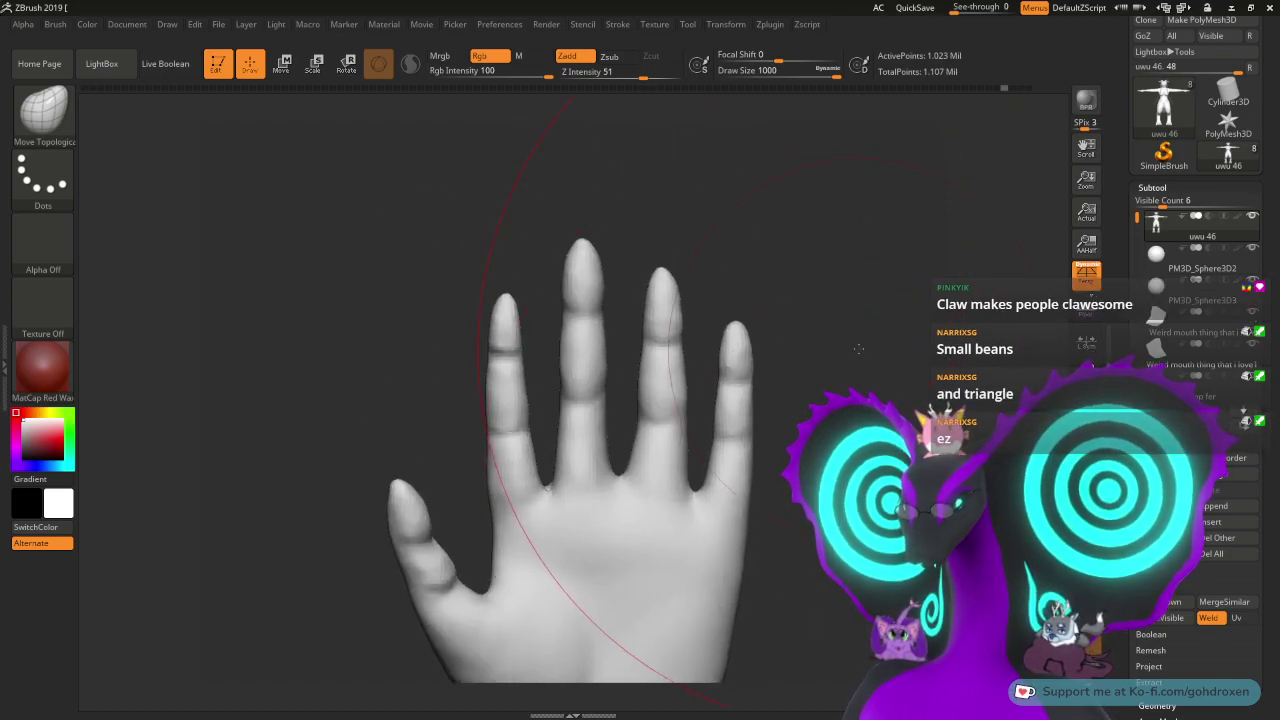
{"action": "mouse_move", "coordinate": [858, 348]}
{"action": "right_mouse_down", "text": "ctrl"}
{"action": "mouse_move", "coordinate": [886, 392]}
{"action": "mouse_move", "coordinate": [880, 408]}
{"action": "right_mouse_up", "text": "ctrl"}
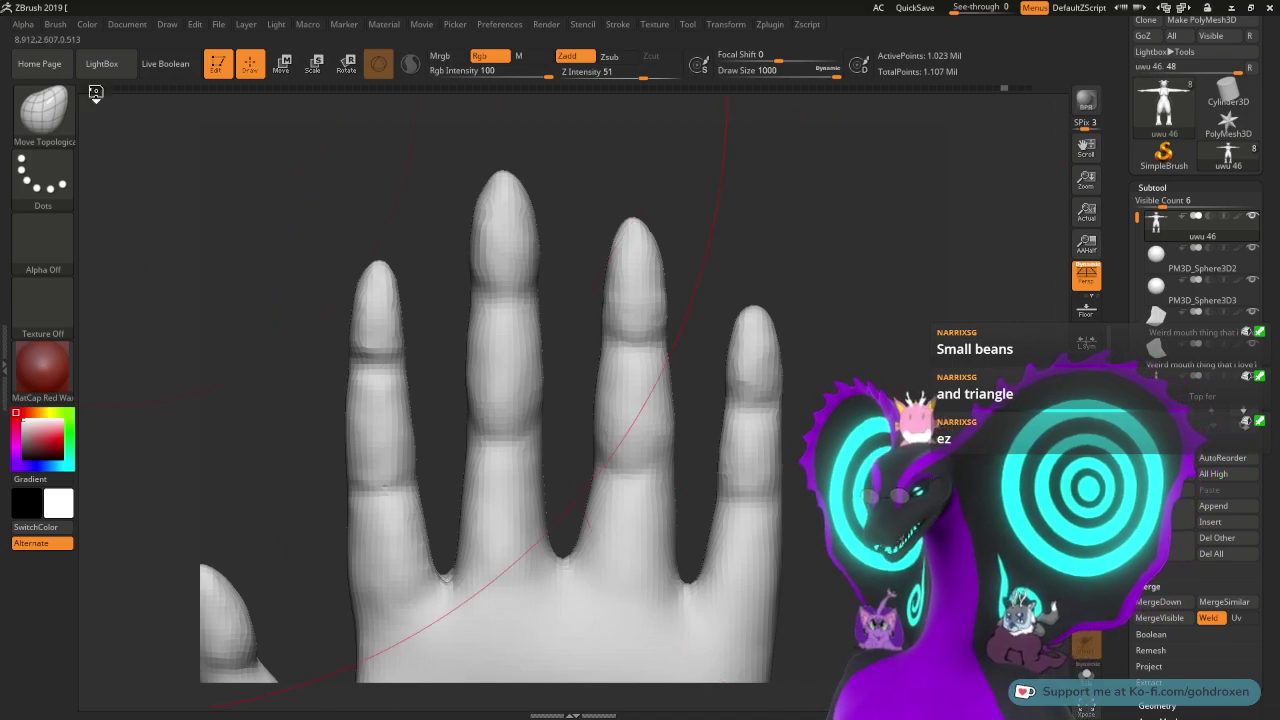
{"action": "left_click", "coordinate": [43, 110]}
{"action": "left_click", "coordinate": [190, 122]}
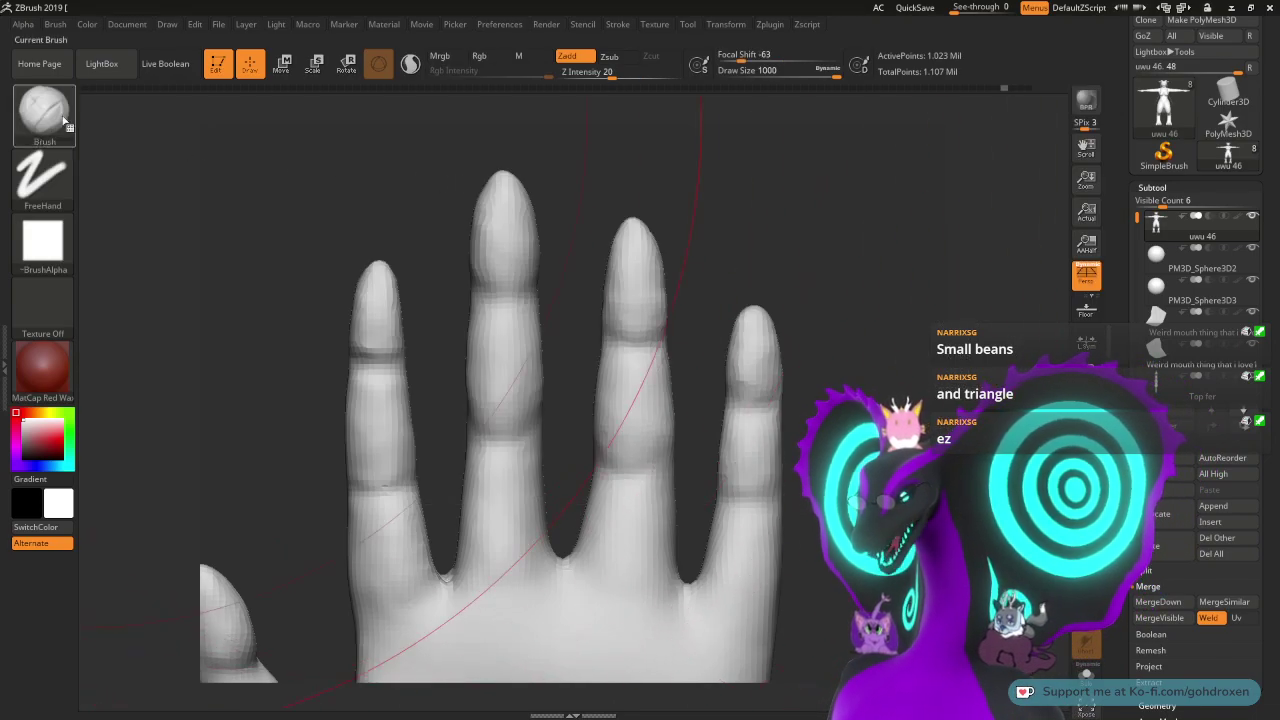
{"action": "key", "text": "b"}
{"action": "left_click", "coordinate": [317, 124]}
{"action": "key", "text": "space"}
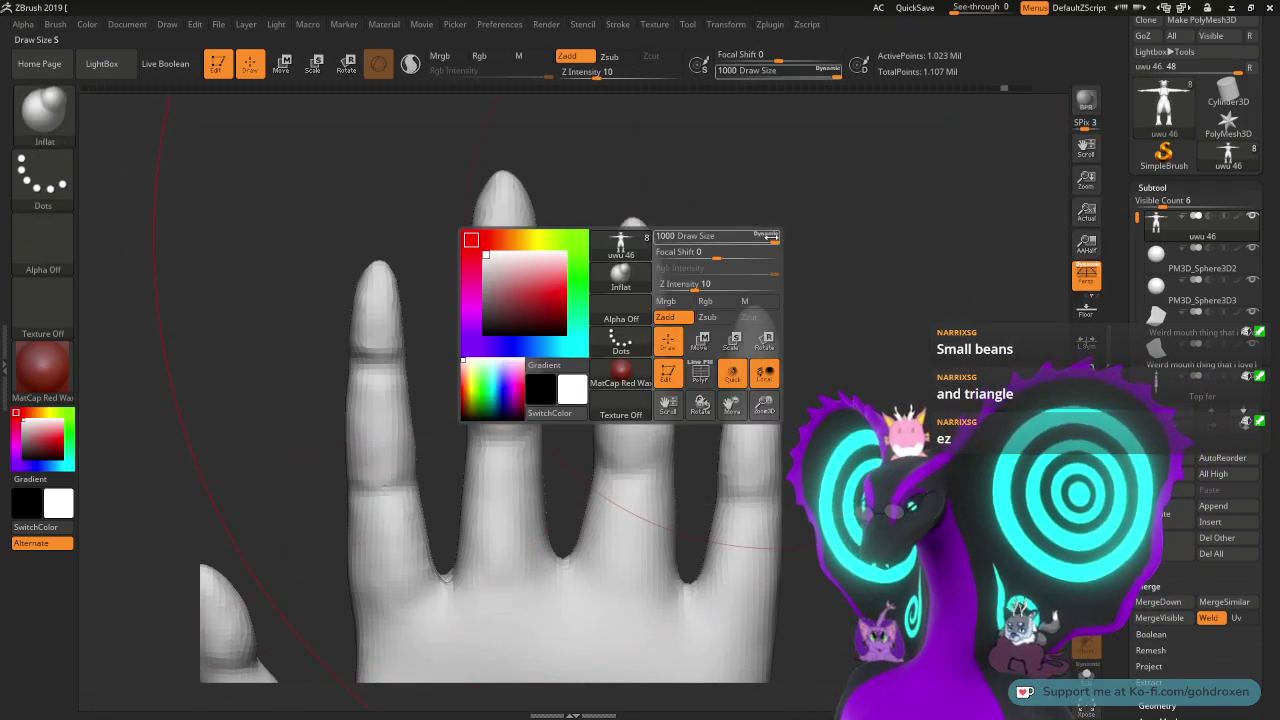
{"action": "left_click_drag", "start_coordinate": [703, 236], "coordinate": [692, 237]}
- Broaden and round the little finger's tip using the Move Topological brush at Draw Size 77
{"action": "left_click", "coordinate": [43, 110]}
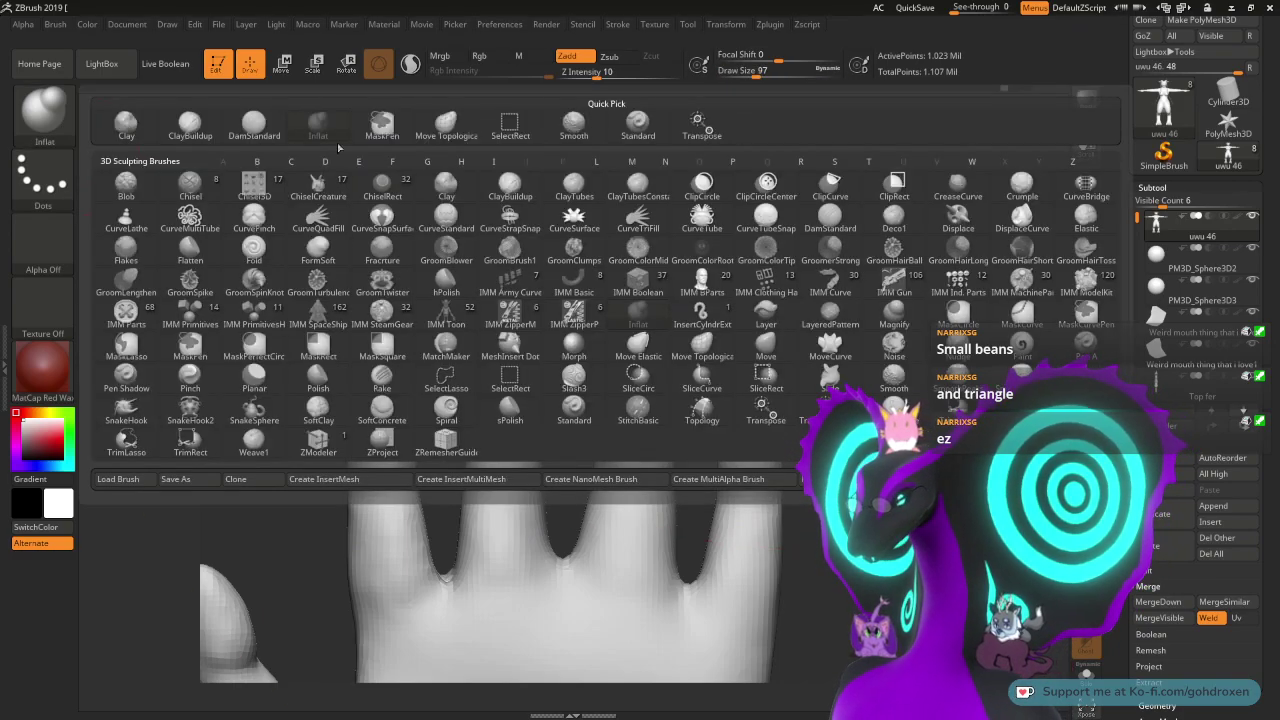
{"action": "left_click", "coordinate": [445, 126]}
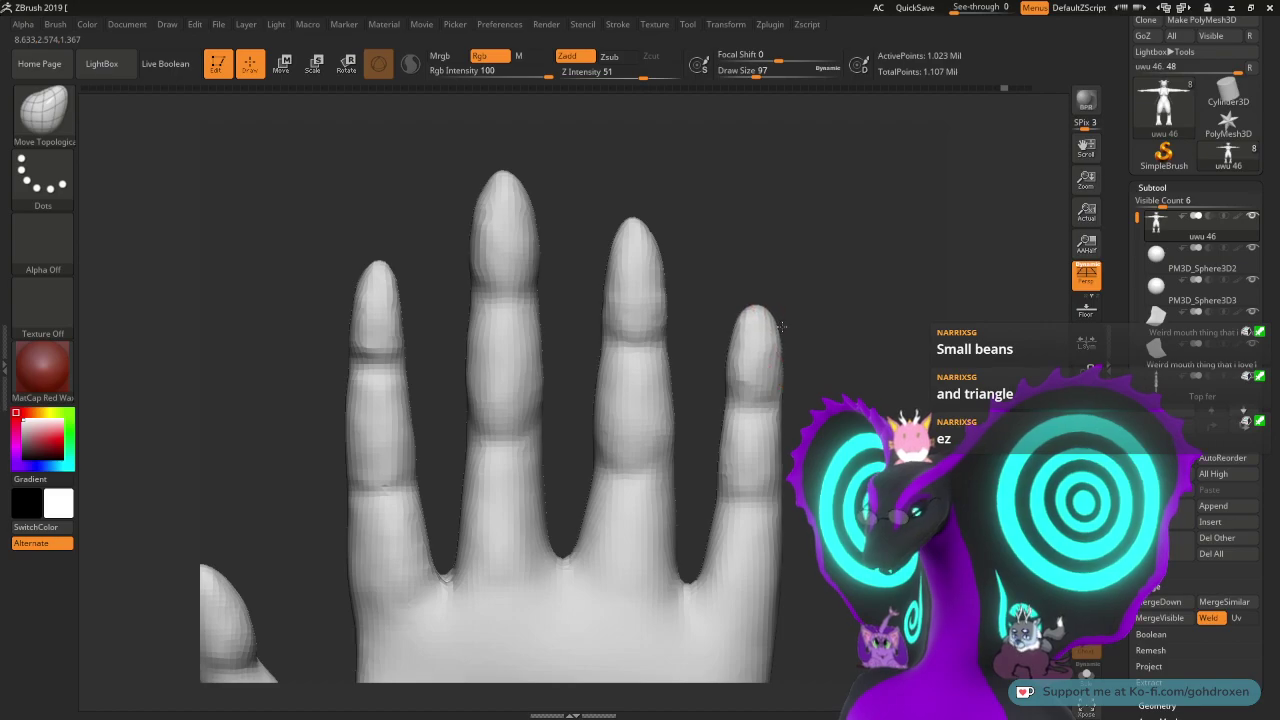
{"action": "key", "text": "space"}
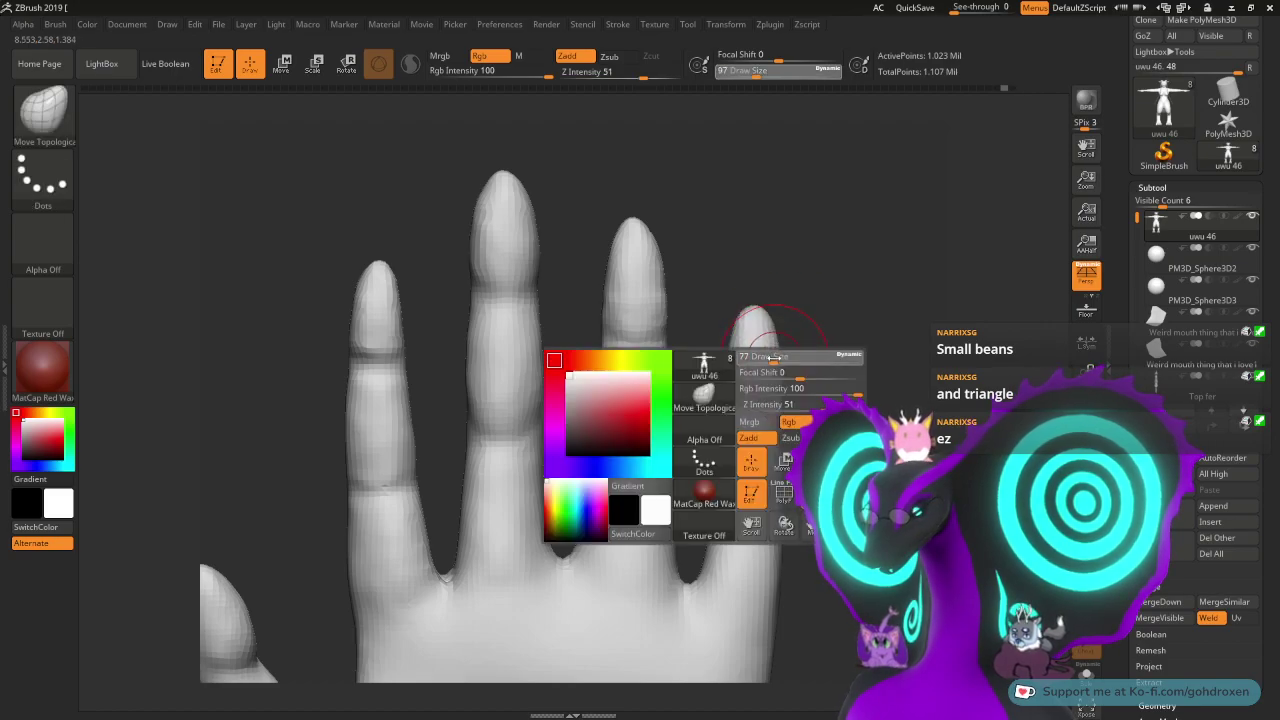
{"action": "left_click_drag", "start_coordinate": [778, 358], "coordinate": [774, 358]}
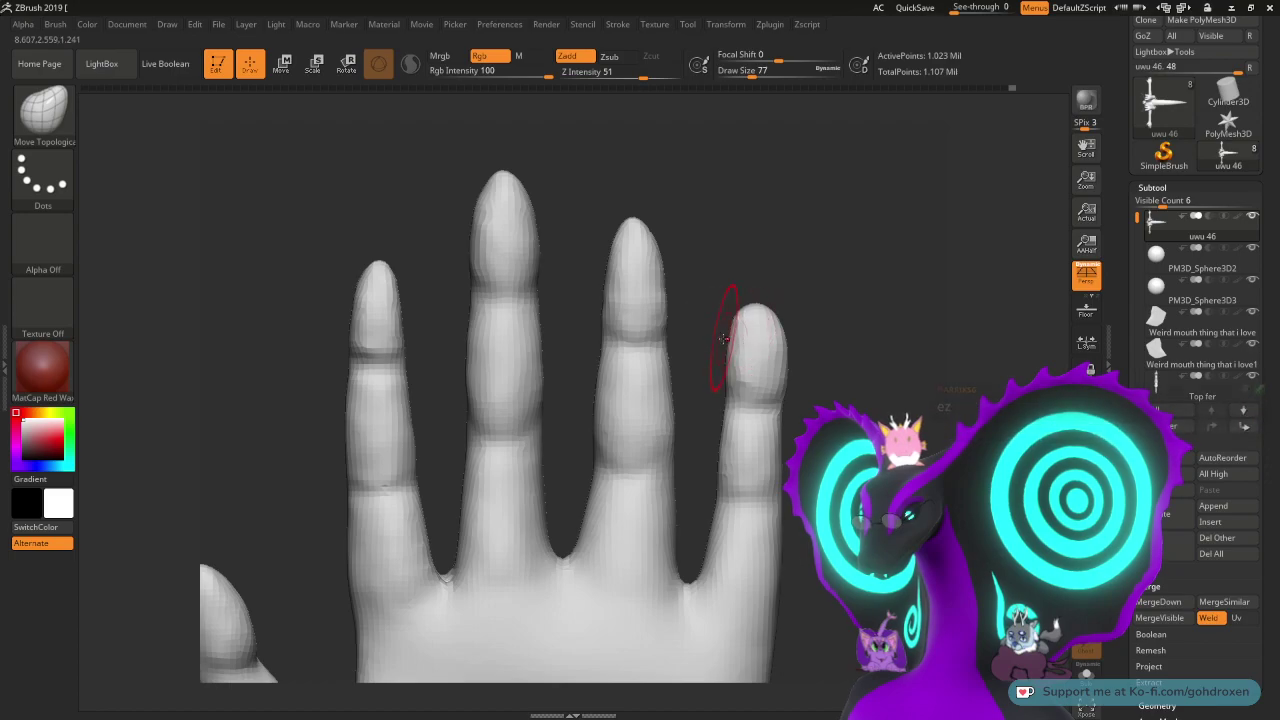
{"action": "left_click_drag", "start_coordinate": [720, 361], "coordinate": [715, 365]}
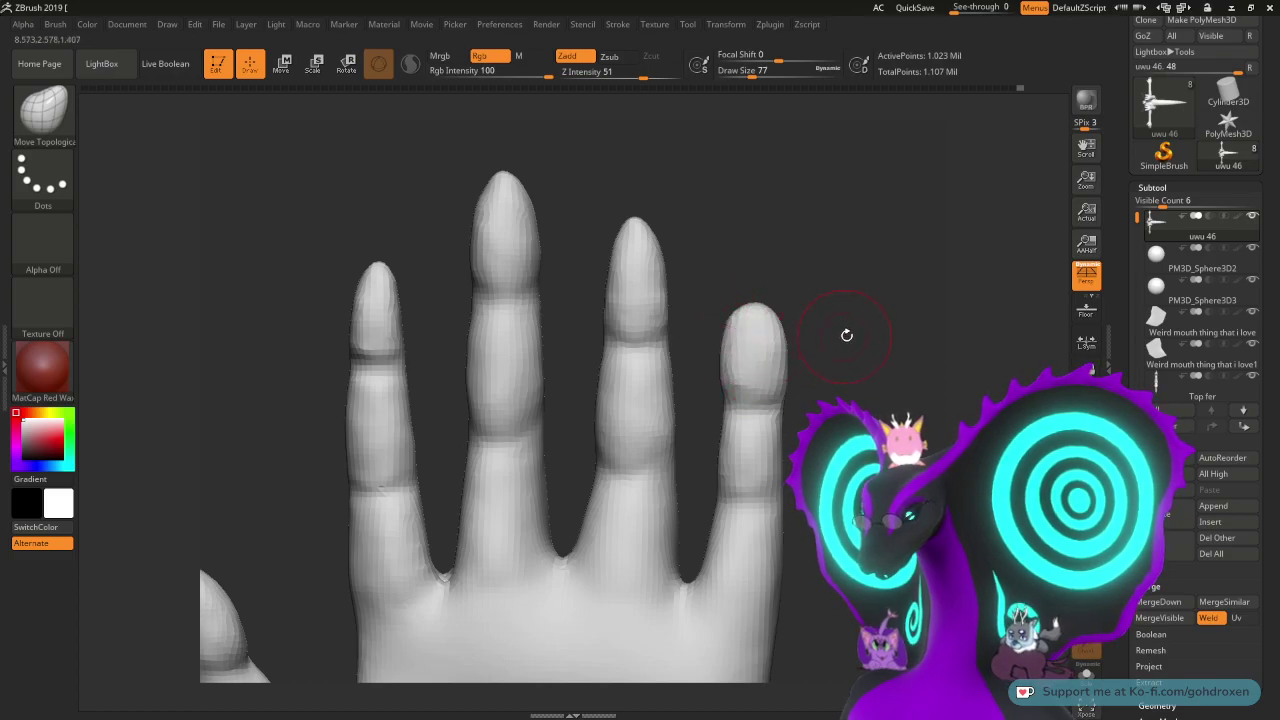
{"action": "left_click_drag", "start_coordinate": [846, 337], "coordinate": [824, 315]}
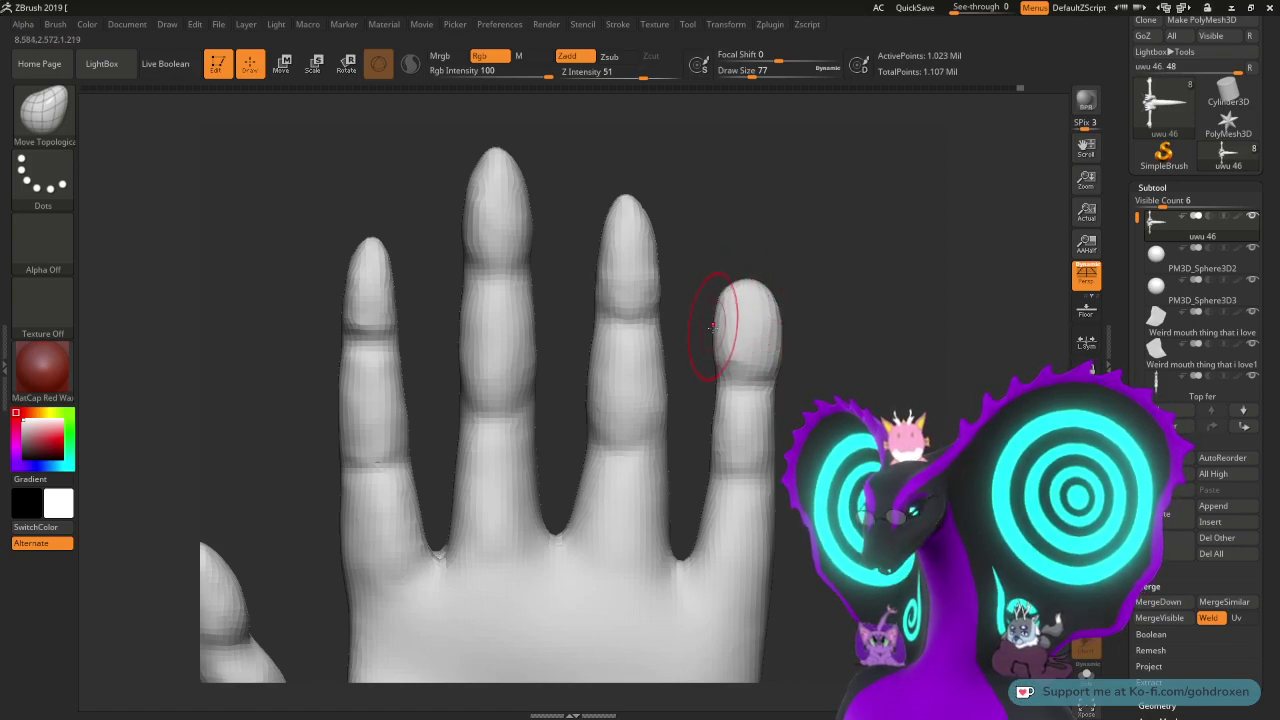
{"action": "mouse_move", "coordinate": [822, 306]}
{"action": "left_mouse_down"}
{"action": "mouse_move", "coordinate": [742, 316]}
{"action": "mouse_move", "coordinate": [811, 315]}
{"action": "mouse_move", "coordinate": [785, 316]}
{"action": "left_mouse_up"}
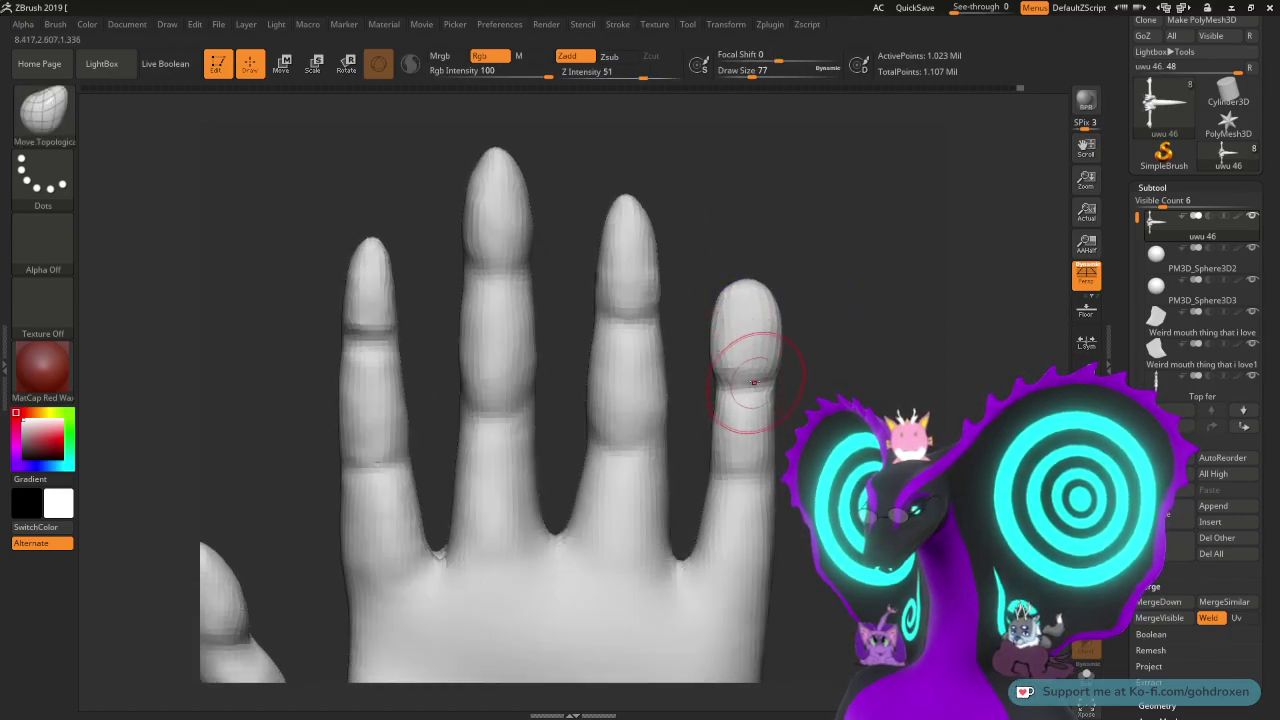
- Widen the ring finger's tip with the Move Topological brush and even out its outline
{"action": "mouse_move", "coordinate": [839, 311]}
{"action": "left_mouse_down", "text": "alt"}
{"action": "mouse_move", "coordinate": [843, 385]}
{"action": "mouse_move", "coordinate": [863, 428]}
{"action": "left_mouse_up", "text": "alt"}
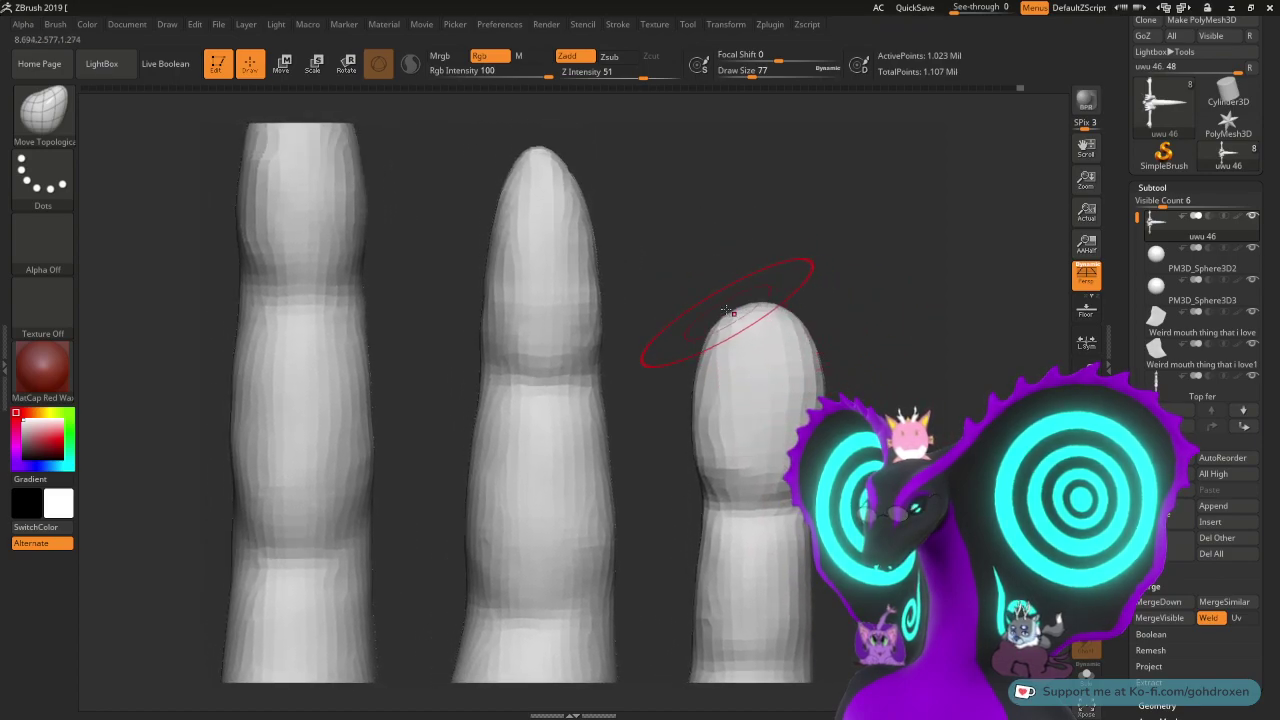
{"action": "left_click_drag", "start_coordinate": [761, 232], "coordinate": [860, 331], "text": "alt"}
{"action": "left_click_drag", "start_coordinate": [664, 266], "coordinate": [670, 259]}
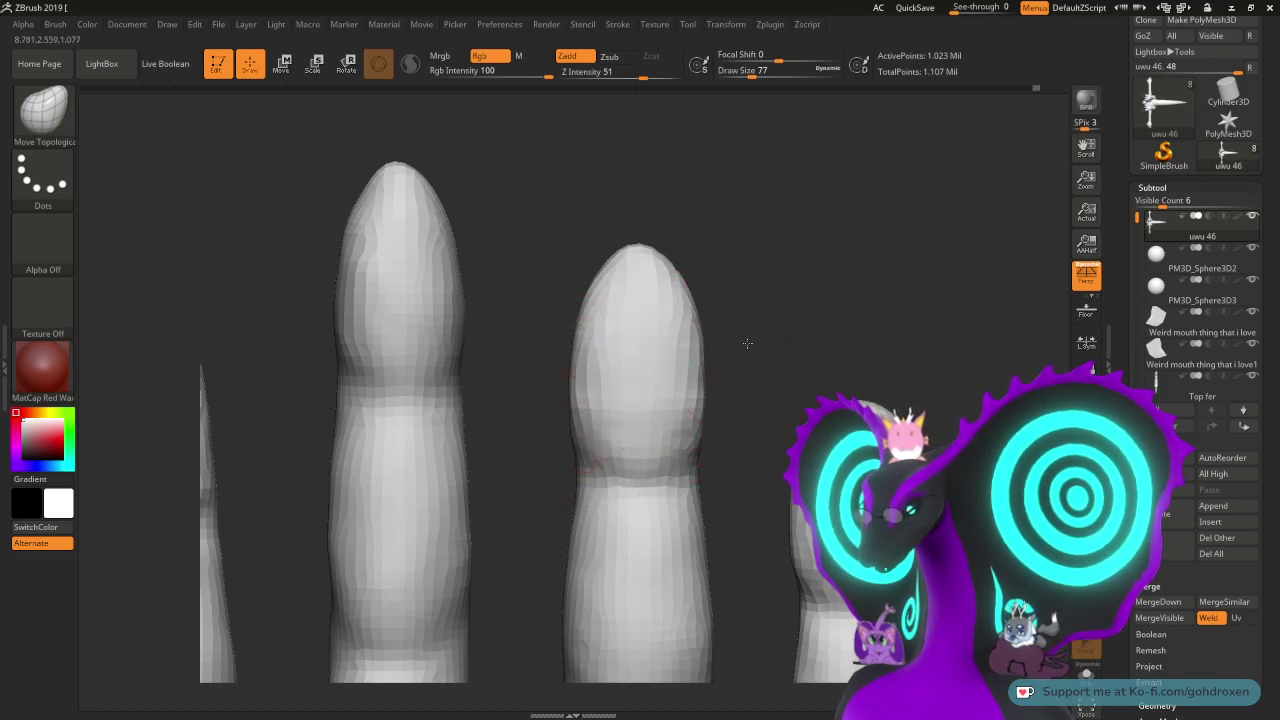
{"action": "mouse_move", "coordinate": [749, 303]}
{"action": "left_mouse_down", "text": "alt"}
{"action": "mouse_move", "coordinate": [760, 257]}
{"action": "mouse_move", "coordinate": [777, 283]}
{"action": "mouse_move", "coordinate": [768, 297]}
{"action": "mouse_move", "coordinate": [717, 266]}
{"action": "left_mouse_up", "text": "alt"}
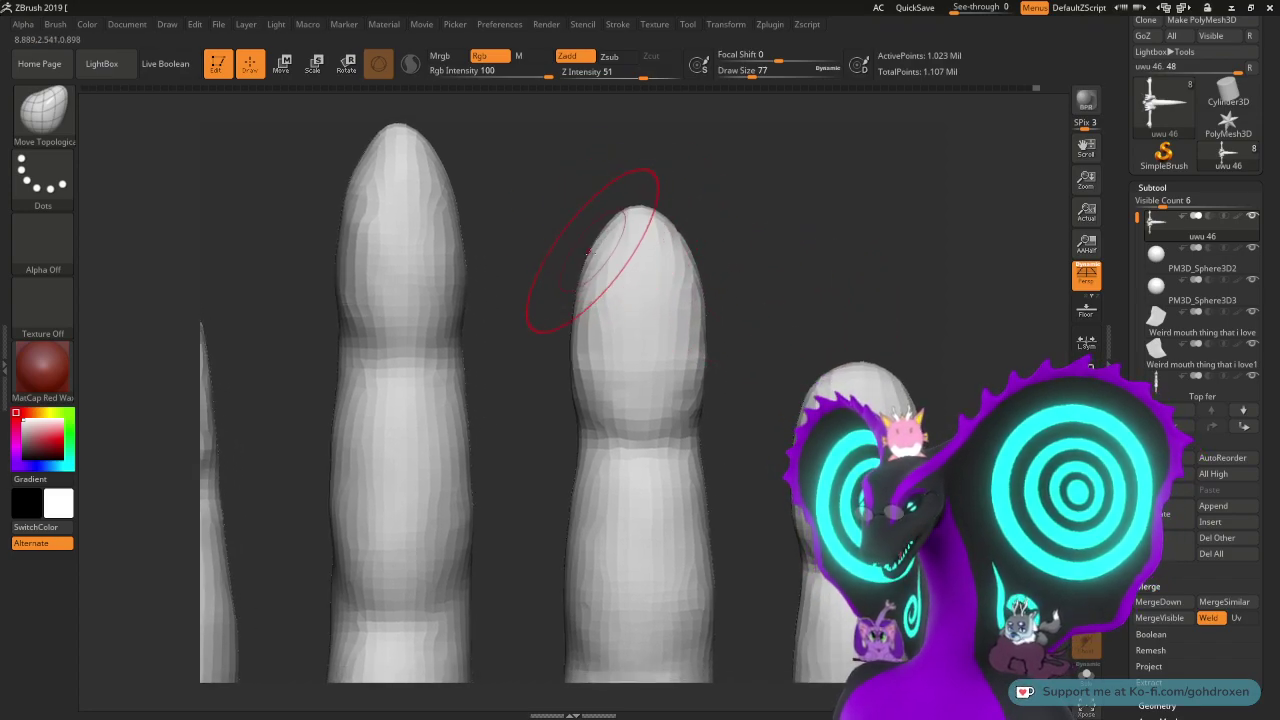
{"action": "mouse_move", "coordinate": [724, 272]}
{"action": "left_mouse_down"}
{"action": "mouse_move", "coordinate": [752, 269]}
{"action": "mouse_move", "coordinate": [586, 286]}
{"action": "left_mouse_up"}
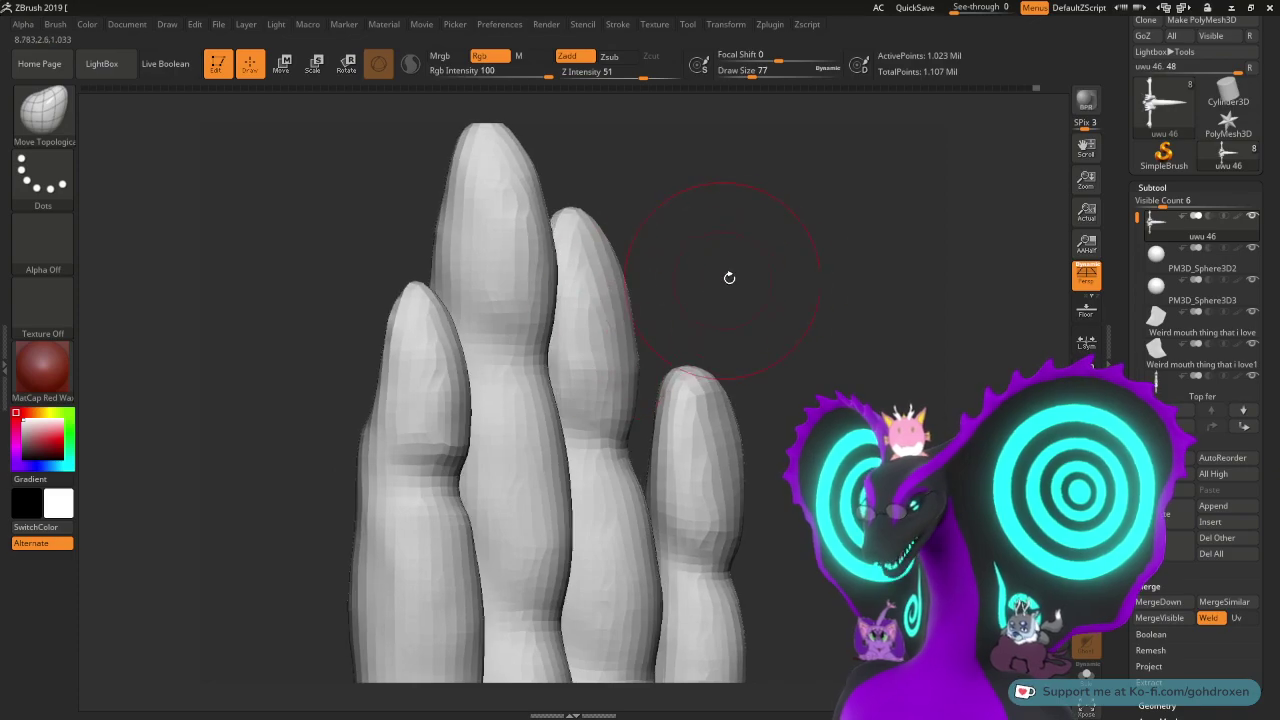
- Taper the little finger's tip toward a point while keeping its base broad above the joint
{"action": "mouse_move", "coordinate": [729, 277]}
{"action": "left_mouse_down"}
{"action": "mouse_move", "coordinate": [700, 266]}
{"action": "mouse_move", "coordinate": [779, 283]}
{"action": "mouse_move", "coordinate": [614, 260]}
{"action": "left_mouse_up"}
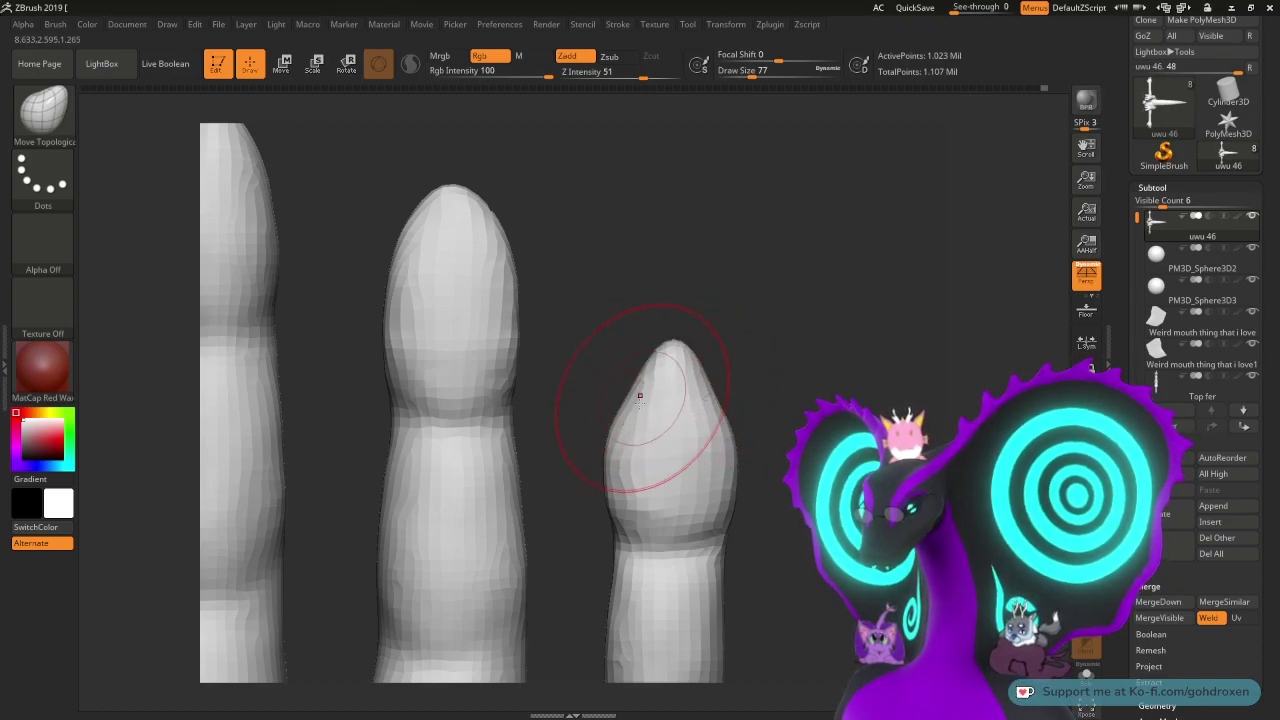
{"action": "mouse_move", "coordinate": [771, 346]}
{"action": "left_mouse_down"}
{"action": "mouse_move", "coordinate": [777, 374]}
{"action": "mouse_move", "coordinate": [745, 293]}
{"action": "mouse_move", "coordinate": [769, 333]}
{"action": "left_mouse_up"}
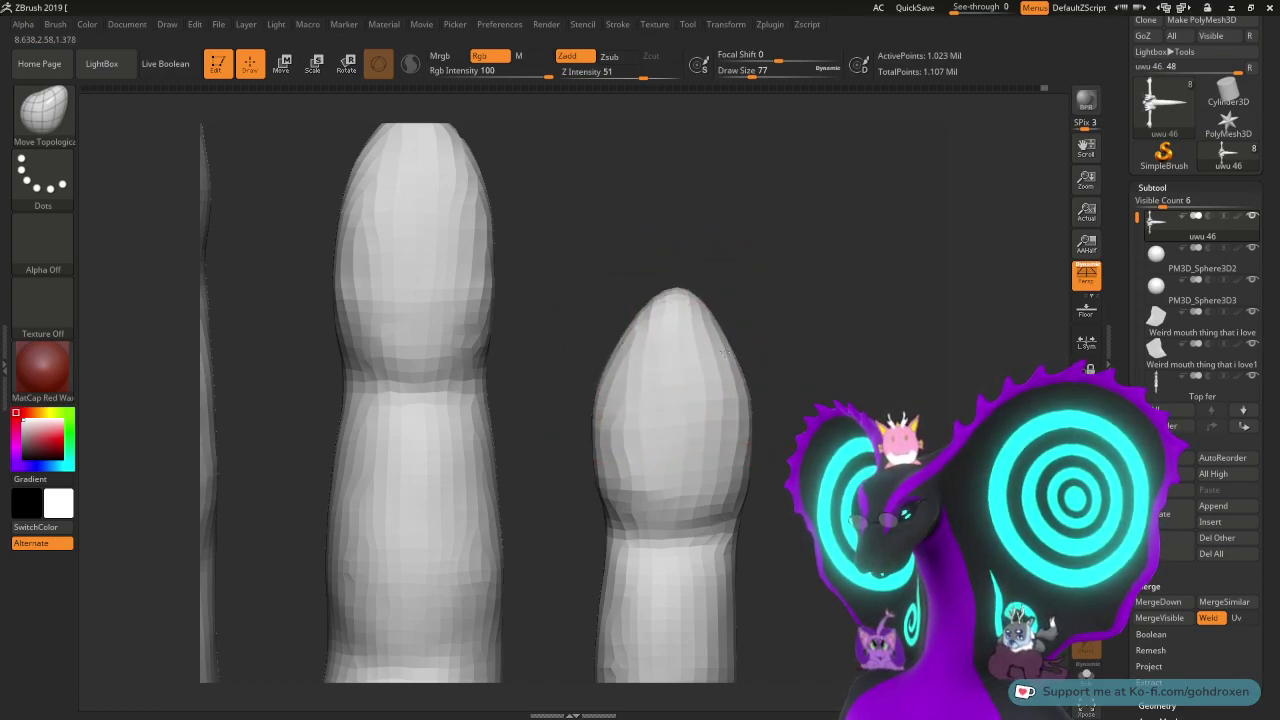
{"action": "left_click_drag", "start_coordinate": [812, 340], "coordinate": [662, 300]}
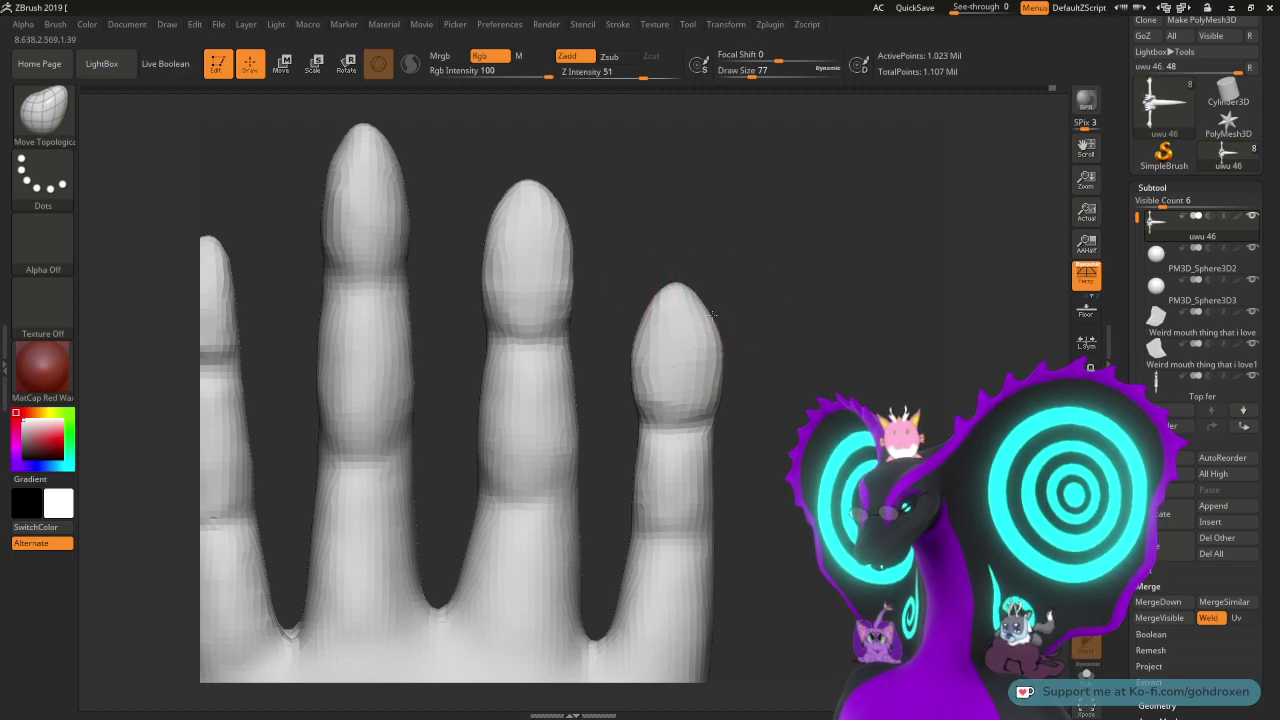
{"action": "mouse_move", "coordinate": [772, 312]}
{"action": "left_mouse_down", "text": "alt"}
{"action": "mouse_move", "coordinate": [780, 385]}
{"action": "mouse_move", "coordinate": [776, 340]}
{"action": "left_mouse_up", "text": "alt"}
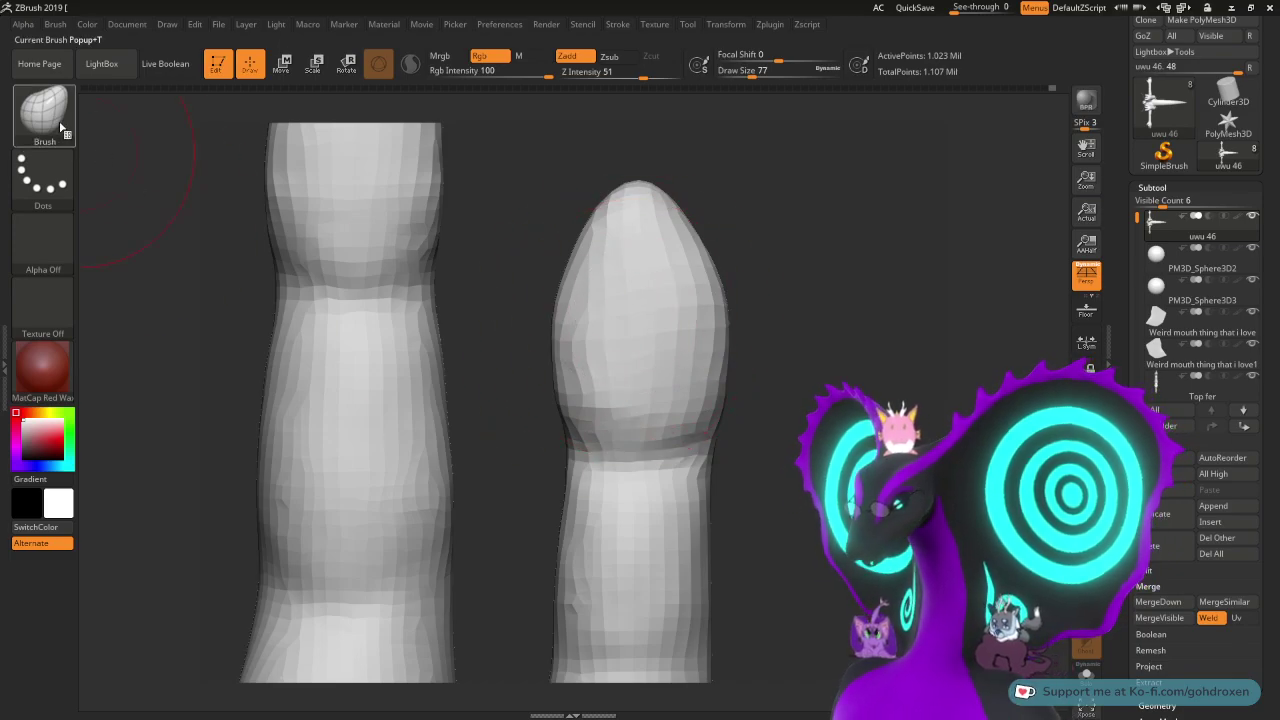
- Try building up the little fingertip's surface with the ClayBuildup brush at Draw Size 39
{"action": "key", "text": "b"}
{"action": "left_click", "coordinate": [228, 123]}
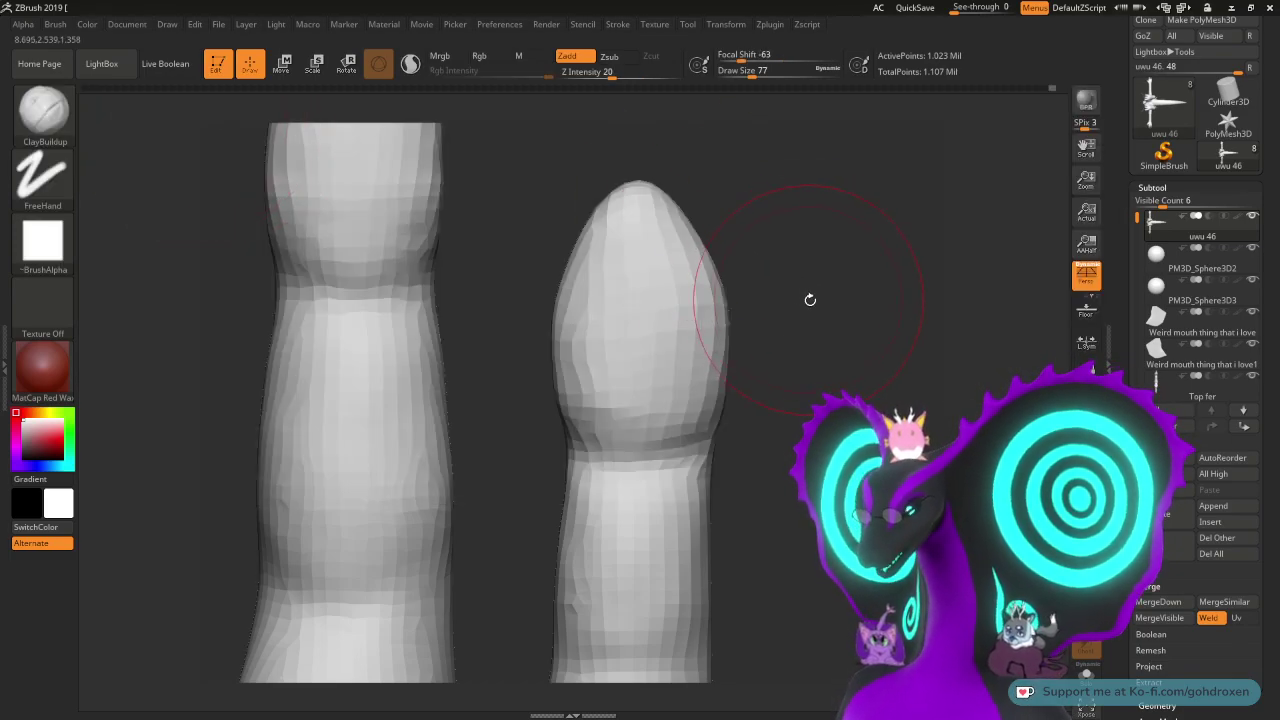
{"action": "left_click_drag", "start_coordinate": [809, 299], "coordinate": [797, 312], "text": "alt"}
{"action": "key", "text": "space"}
{"action": "mouse_move", "coordinate": [640, 250]}
{"action": "left_mouse_down"}
{"action": "mouse_move", "coordinate": [600, 390]}
{"action": "mouse_move", "coordinate": [625, 295]}
{"action": "mouse_move", "coordinate": [620, 335]}
{"action": "mouse_move", "coordinate": [660, 300]}
{"action": "mouse_move", "coordinate": [660, 400]}
{"action": "left_mouse_up"}
{"action": "mouse_move", "coordinate": [861, 311]}
{"action": "left_mouse_down"}
{"action": "mouse_move", "coordinate": [807, 292]}
{"action": "mouse_move", "coordinate": [826, 274]}
{"action": "mouse_move", "coordinate": [900, 337]}
{"action": "mouse_move", "coordinate": [838, 294]}
{"action": "left_mouse_up"}
{"action": "key", "text": "ctrl+z"}
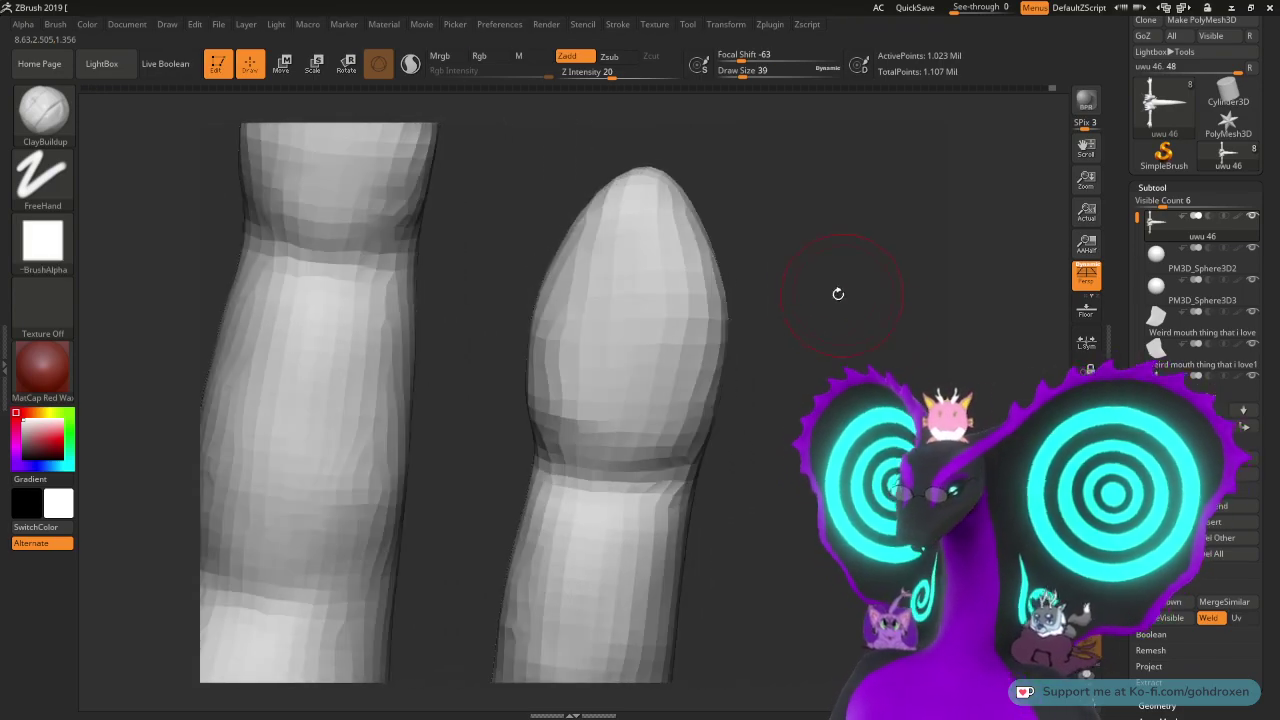
- Raise a nail-shaped area on the little fingertip with the Inflat brush at Draw Size 39
{"action": "left_click", "coordinate": [42, 110]}
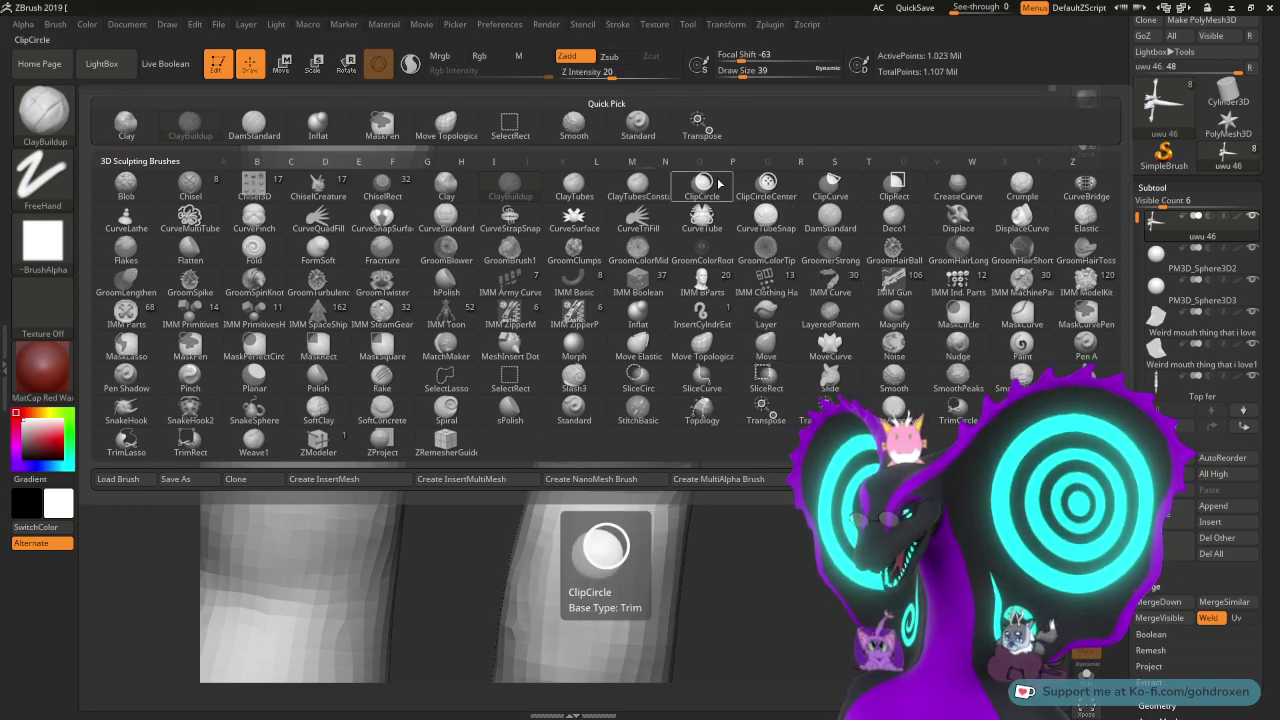
{"action": "left_click", "coordinate": [318, 121]}
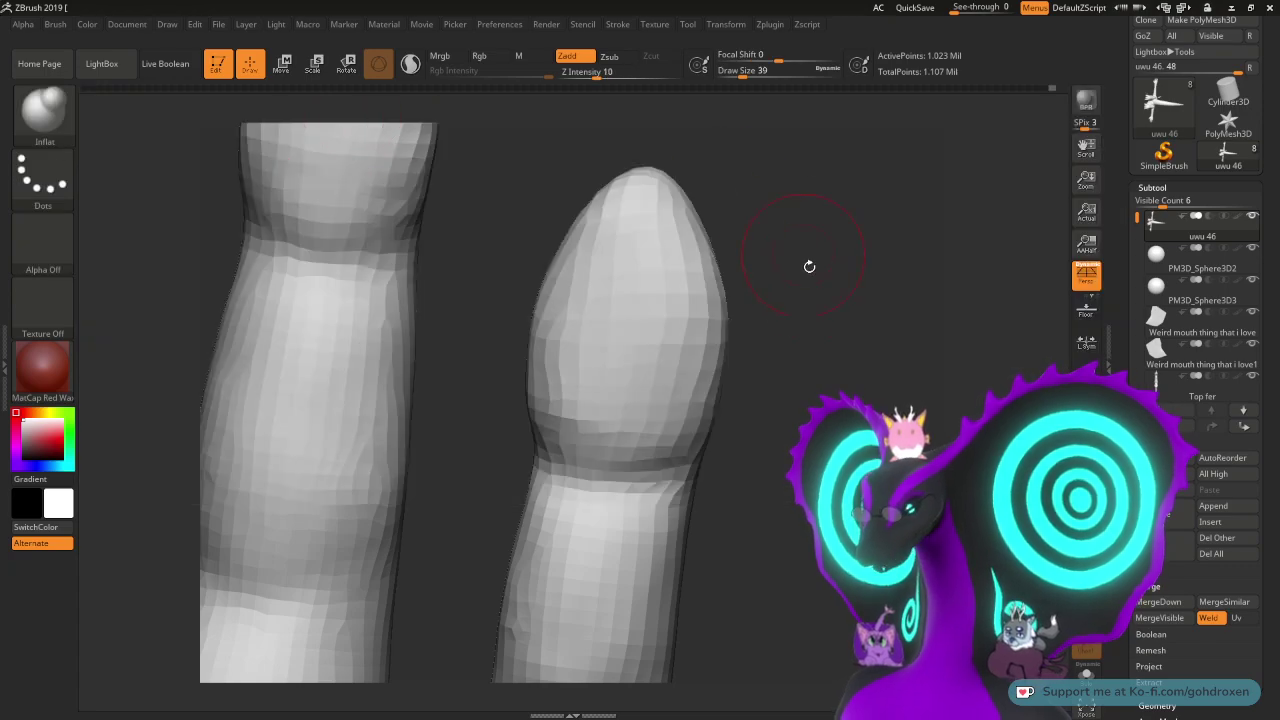
{"action": "left_click_drag", "start_coordinate": [809, 266], "coordinate": [818, 292], "text": "shift"}
{"action": "left_click_drag", "start_coordinate": [806, 282], "coordinate": [808, 320], "text": "alt"}
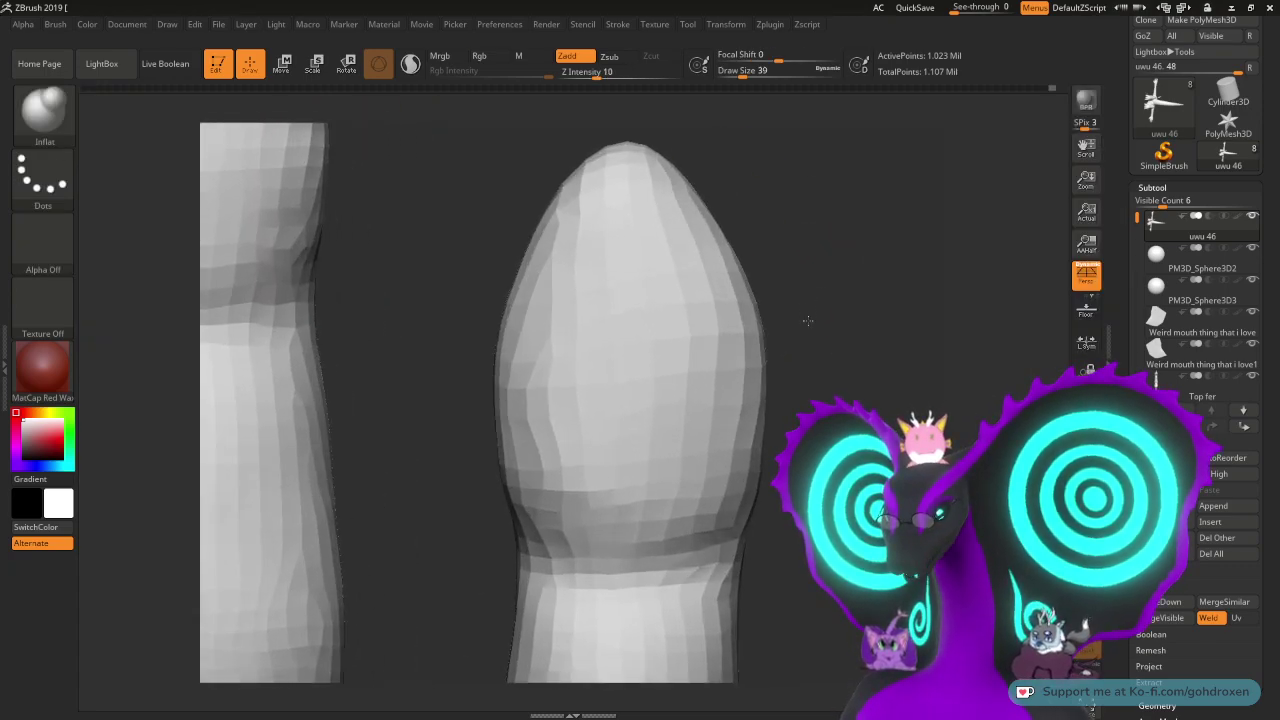
{"action": "mouse_move", "coordinate": [637, 249]}
{"action": "left_mouse_down"}
{"action": "mouse_move", "coordinate": [672, 300]}
{"action": "mouse_move", "coordinate": [594, 287]}
{"action": "mouse_move", "coordinate": [632, 500]}
{"action": "mouse_move", "coordinate": [685, 492]}
{"action": "mouse_move", "coordinate": [568, 440]}
{"action": "mouse_move", "coordinate": [597, 335]}
{"action": "mouse_move", "coordinate": [698, 484]}
{"action": "mouse_move", "coordinate": [680, 511]}
{"action": "left_mouse_up"}
{"action": "mouse_move", "coordinate": [846, 260]}
{"action": "left_mouse_down"}
{"action": "mouse_move", "coordinate": [799, 268]}
{"action": "mouse_move", "coordinate": [816, 266]}
{"action": "left_mouse_up"}
{"action": "key", "text": "ctrl+z"}
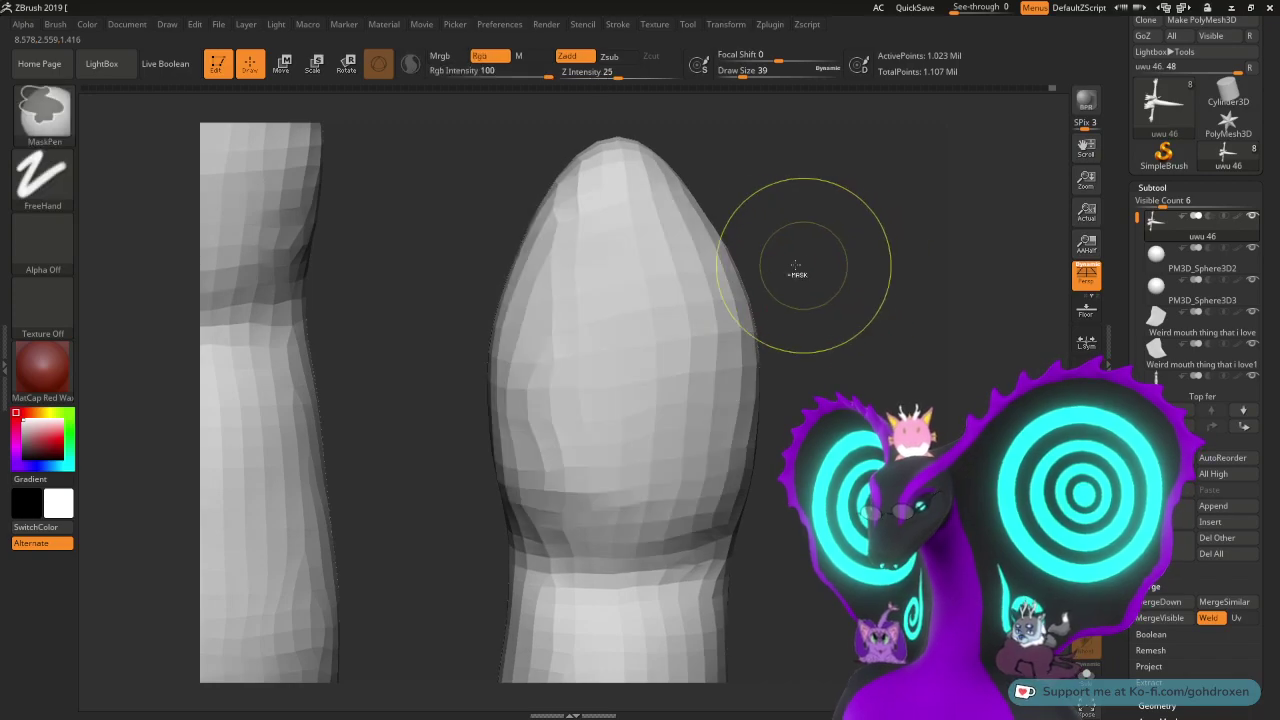
{"action": "mouse_move", "coordinate": [625, 295]}
{"action": "left_mouse_down"}
{"action": "mouse_move", "coordinate": [624, 405]}
{"action": "mouse_move", "coordinate": [638, 374]}
{"action": "mouse_move", "coordinate": [656, 405]}
{"action": "mouse_move", "coordinate": [626, 370]}
{"action": "mouse_move", "coordinate": [610, 385]}
{"action": "mouse_move", "coordinate": [645, 400]}
{"action": "left_mouse_up"}
{"action": "left_click_drag", "start_coordinate": [581, 243], "coordinate": [600, 255]}
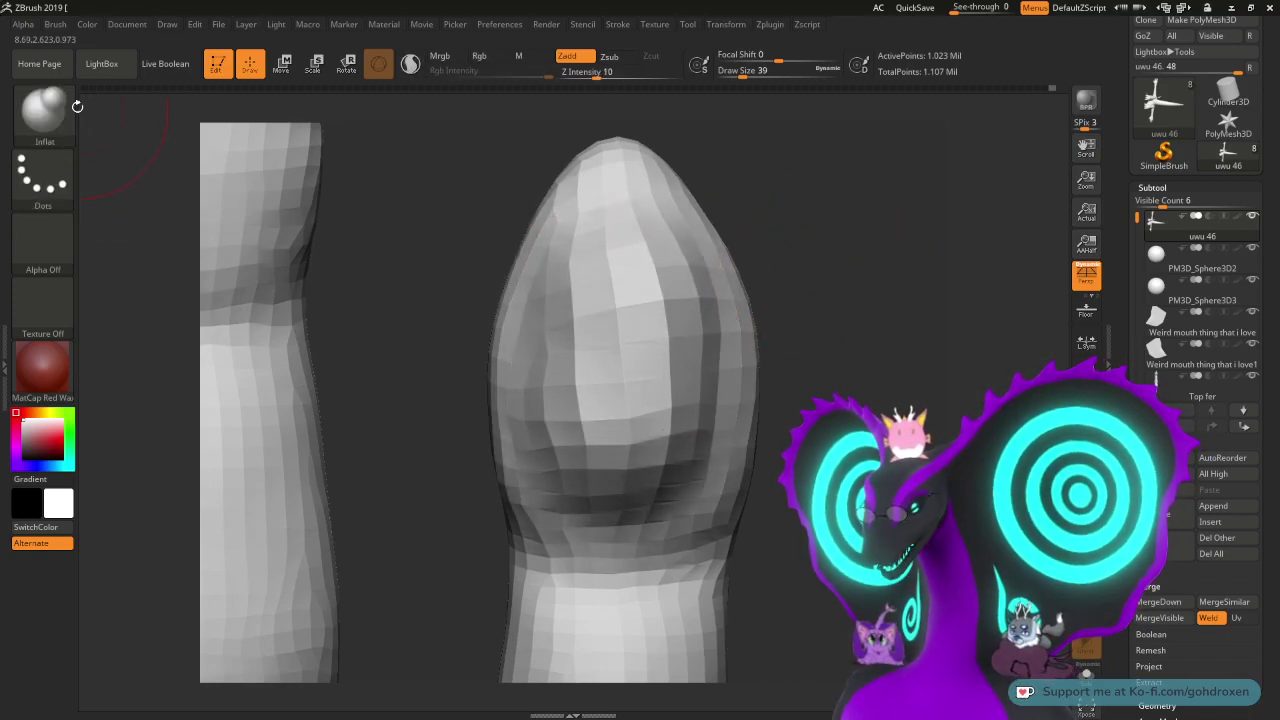
- Carve a groove along one side of the little finger's raised nail with the DamStandard brush at Draw Size 17
{"action": "key", "text": "b"}
{"action": "key", "text": "d"}
{"action": "key", "text": "s"}
{"action": "key", "text": "space"}
{"action": "left_click_drag", "start_coordinate": [807, 264], "coordinate": [812, 272]}
{"action": "mouse_move", "coordinate": [694, 232]}
{"action": "left_mouse_down"}
{"action": "mouse_move", "coordinate": [717, 430]}
{"action": "mouse_move", "coordinate": [680, 480]}
{"action": "left_mouse_up"}
{"action": "left_click_drag", "start_coordinate": [828, 180], "coordinate": [806, 182]}
{"action": "mouse_move", "coordinate": [684, 228]}
{"action": "left_mouse_down"}
{"action": "mouse_move", "coordinate": [662, 211]}
{"action": "mouse_move", "coordinate": [600, 209]}
{"action": "left_mouse_up"}
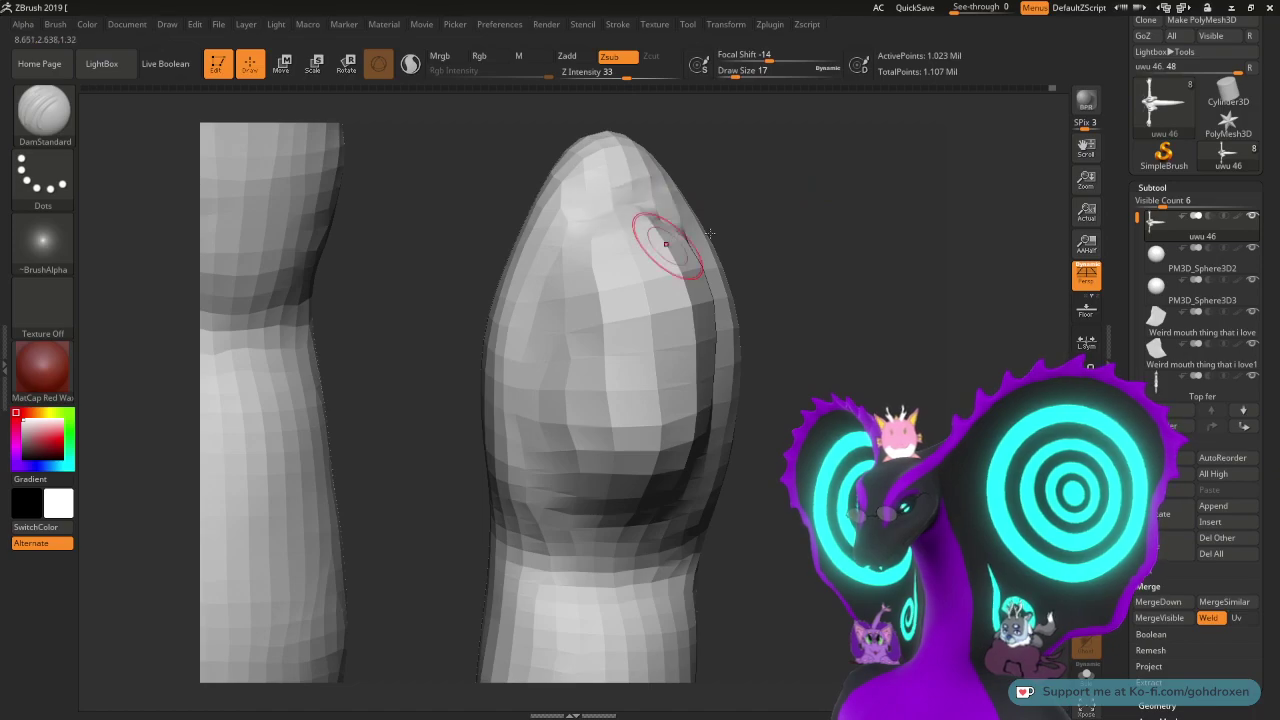
{"action": "left_click_drag", "start_coordinate": [792, 228], "coordinate": [808, 238]}
{"action": "key", "text": "ctrl+z"}
{"action": "left_click_drag", "start_coordinate": [800, 178], "coordinate": [793, 197]}
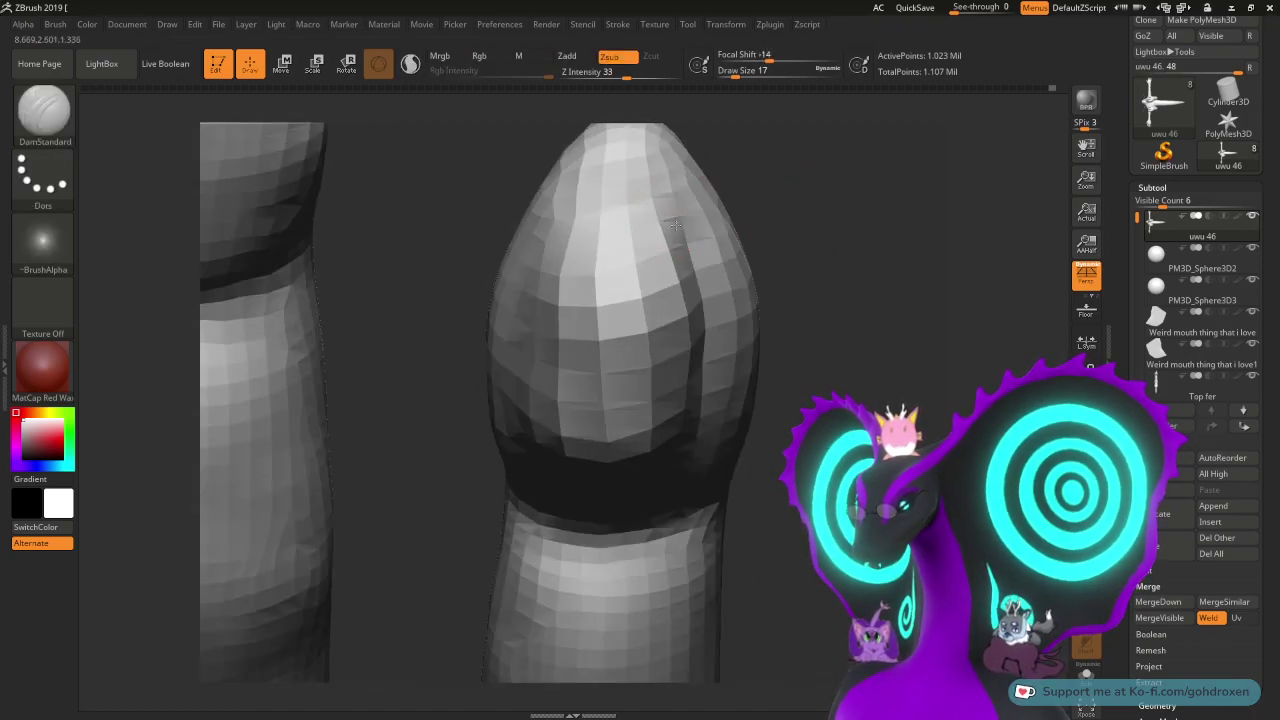
- Continue the groove around the nail's tip, opposite side and base to outline the whole nail
{"action": "mouse_move", "coordinate": [690, 190]}
{"action": "left_mouse_down"}
{"action": "mouse_move", "coordinate": [615, 198]}
{"action": "mouse_move", "coordinate": [545, 240]}
{"action": "mouse_move", "coordinate": [515, 305]}
{"action": "left_mouse_up"}
{"action": "left_click_drag", "start_coordinate": [812, 225], "coordinate": [815, 191]}
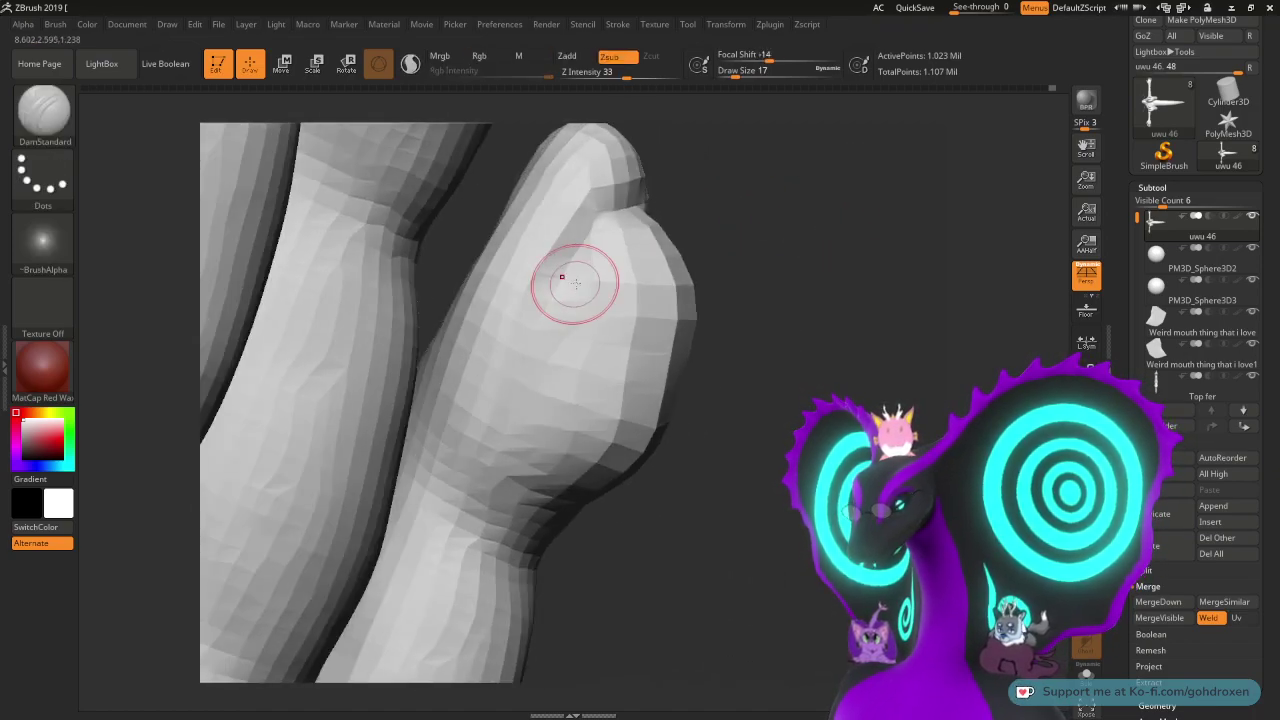
{"action": "mouse_move", "coordinate": [606, 236]}
{"action": "left_mouse_down"}
{"action": "mouse_move", "coordinate": [582, 250]}
{"action": "mouse_move", "coordinate": [508, 440]}
{"action": "left_mouse_up"}
{"action": "left_click_drag", "start_coordinate": [786, 354], "coordinate": [812, 262]}
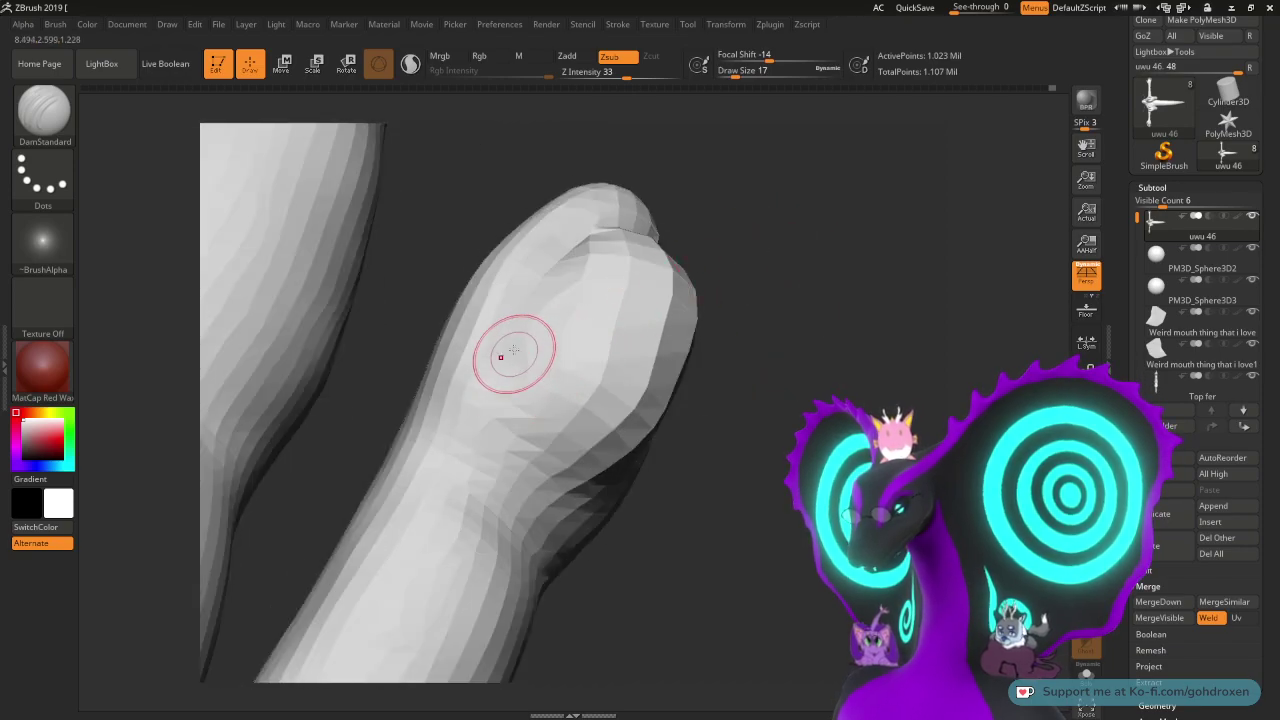
{"action": "mouse_move", "coordinate": [511, 356]}
{"action": "left_mouse_down"}
{"action": "mouse_move", "coordinate": [504, 390]}
{"action": "mouse_move", "coordinate": [528, 430]}
{"action": "left_mouse_up"}
{"action": "left_click_drag", "start_coordinate": [757, 414], "coordinate": [675, 375]}
{"action": "mouse_move", "coordinate": [620, 424]}
{"action": "left_mouse_down"}
{"action": "mouse_move", "coordinate": [545, 440]}
{"action": "mouse_move", "coordinate": [445, 430]}
{"action": "left_mouse_up"}
{"action": "left_click_drag", "start_coordinate": [755, 424], "coordinate": [588, 437]}
{"action": "mouse_move", "coordinate": [1012, 335]}
{"action": "left_mouse_down"}
{"action": "mouse_move", "coordinate": [1010, 314]}
{"action": "mouse_move", "coordinate": [976, 358]}
{"action": "left_mouse_up"}
{"action": "left_click_drag", "start_coordinate": [414, 368], "coordinate": [435, 455]}
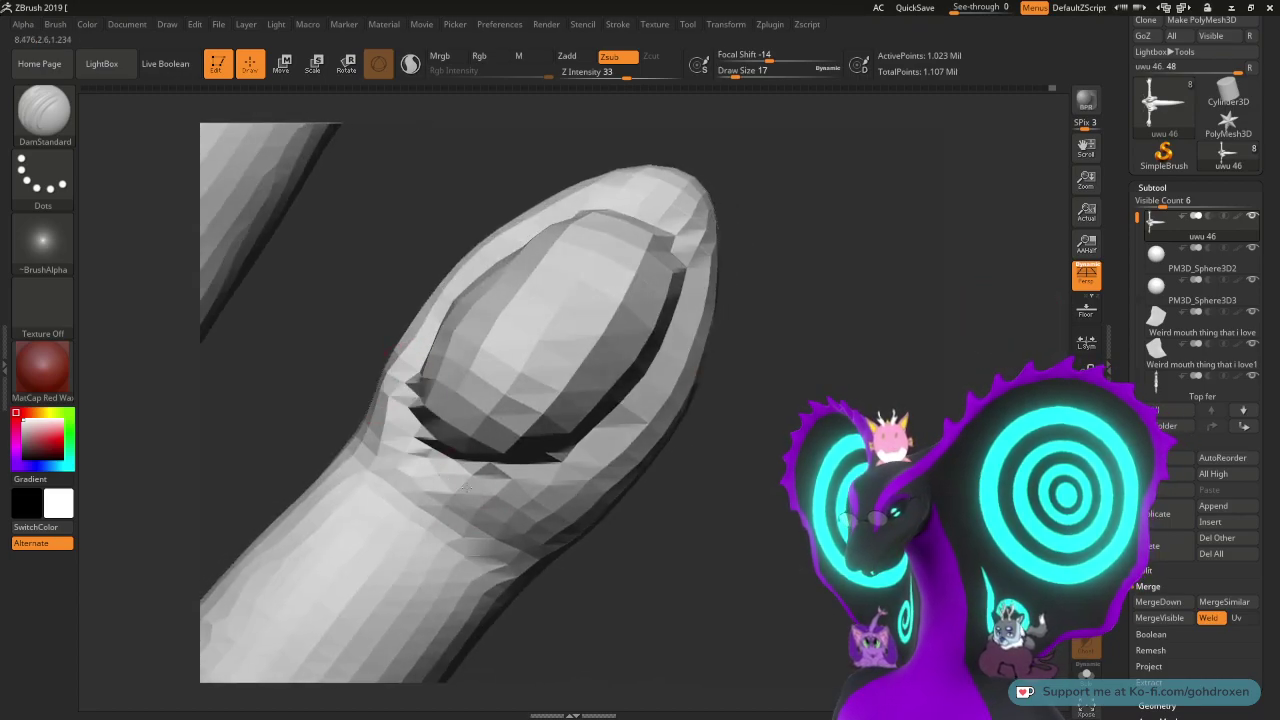
- Smooth the carved groove and the edges around the little finger's nail
{"action": "left_click_drag", "start_coordinate": [800, 335], "coordinate": [762, 322]}
{"action": "mouse_move", "coordinate": [540, 217]}
{"action": "left_mouse_down", "text": "shift"}
{"action": "mouse_move", "coordinate": [603, 180]}
{"action": "mouse_move", "coordinate": [439, 296]}
{"action": "left_mouse_up", "text": "shift"}
{"action": "mouse_move", "coordinate": [562, 191]}
{"action": "left_mouse_down", "text": "shift"}
{"action": "mouse_move", "coordinate": [440, 308]}
{"action": "mouse_move", "coordinate": [430, 345]}
{"action": "mouse_move", "coordinate": [467, 277]}
{"action": "mouse_move", "coordinate": [428, 419]}
{"action": "mouse_move", "coordinate": [511, 460]}
{"action": "left_mouse_up", "text": "shift"}
{"action": "left_click_drag", "start_coordinate": [785, 398], "coordinate": [700, 380]}
{"action": "mouse_move", "coordinate": [633, 217]}
{"action": "left_mouse_down", "text": "shift"}
{"action": "mouse_move", "coordinate": [648, 312]}
{"action": "mouse_move", "coordinate": [628, 350]}
{"action": "mouse_move", "coordinate": [585, 400]}
{"action": "mouse_move", "coordinate": [606, 366]}
{"action": "mouse_move", "coordinate": [463, 488]}
{"action": "left_mouse_up", "text": "shift"}
{"action": "left_click_drag", "start_coordinate": [730, 392], "coordinate": [811, 380]}
{"action": "mouse_move", "coordinate": [515, 485]}
{"action": "left_mouse_down", "text": "shift"}
{"action": "mouse_move", "coordinate": [480, 475]}
{"action": "mouse_move", "coordinate": [378, 398]}
{"action": "left_mouse_up", "text": "shift"}
{"action": "right_click_drag", "start_coordinate": [782, 426], "coordinate": [714, 380]}
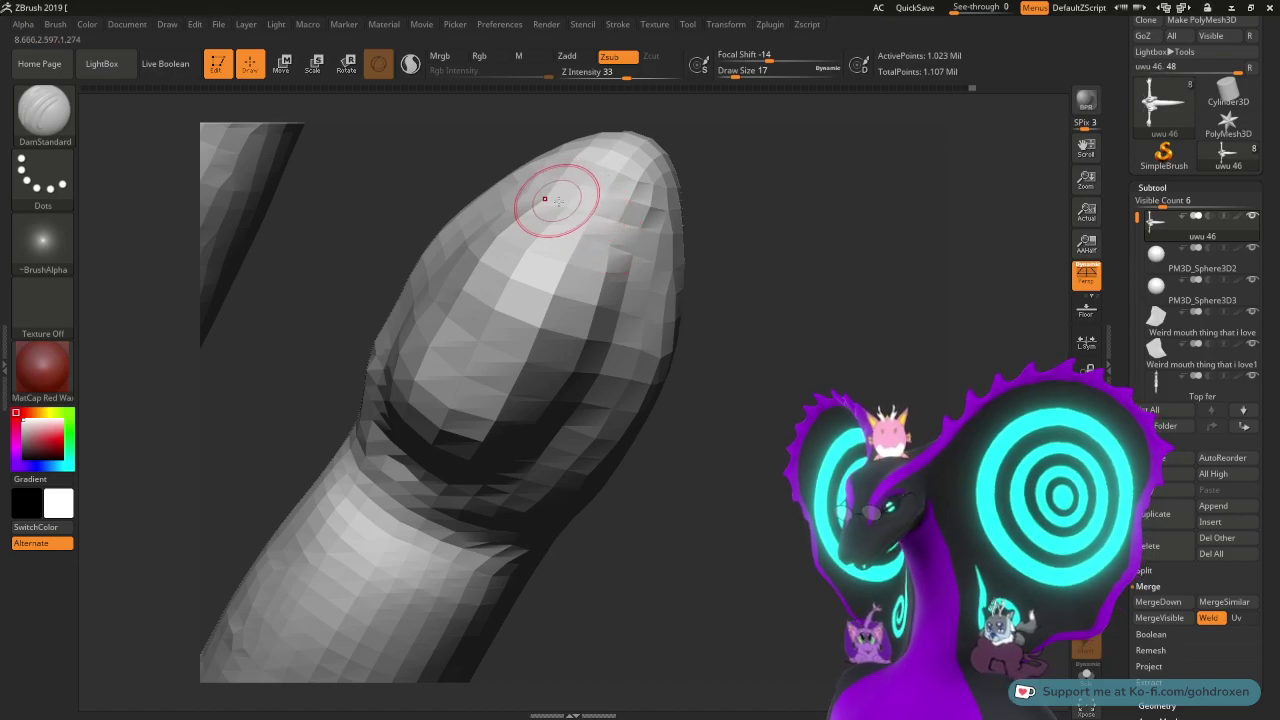
{"action": "mouse_move", "coordinate": [628, 271]}
{"action": "right_mouse_down"}
{"action": "mouse_move", "coordinate": [855, 258]}
{"action": "mouse_move", "coordinate": [820, 251]}
{"action": "mouse_move", "coordinate": [797, 291]}
{"action": "right_mouse_up"}
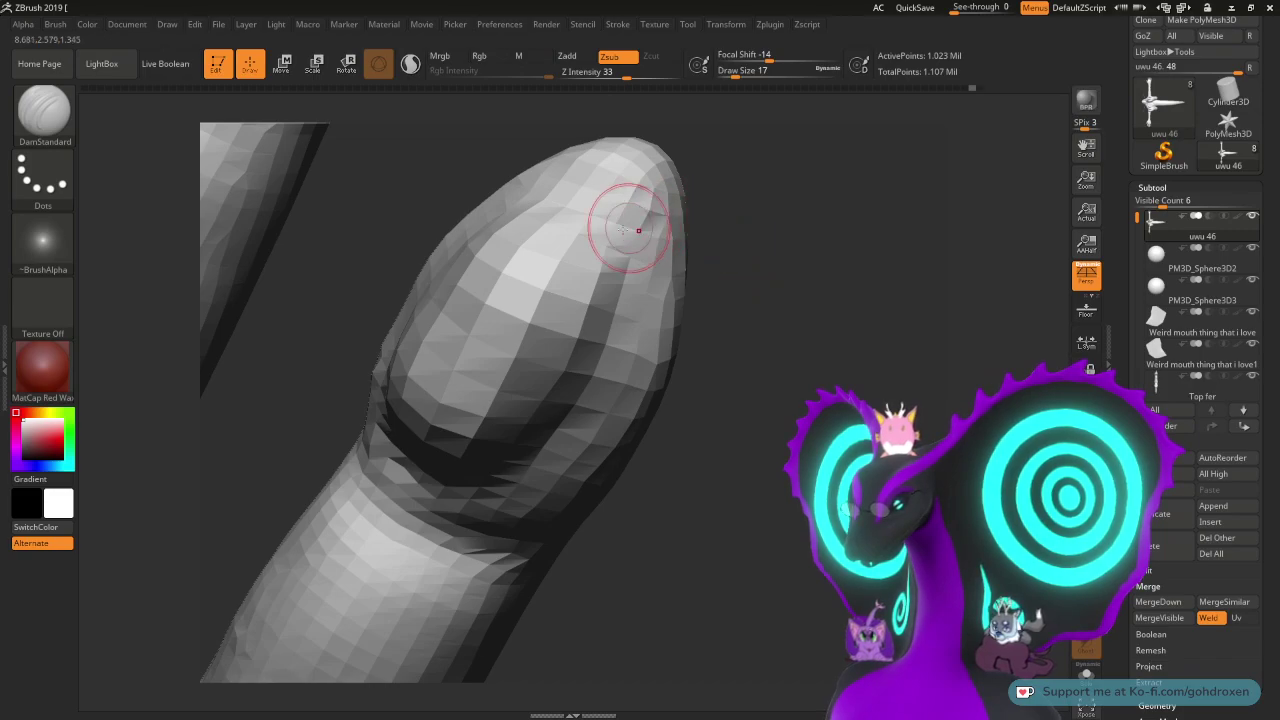
- Try carving a curved crease into the middle of the hand with the DamStandard brush
{"action": "right_click_drag", "start_coordinate": [806, 380], "coordinate": [797, 211], "text": "ctrl"}
{"action": "right_click_drag", "start_coordinate": [740, 345], "coordinate": [735, 306], "text": "alt"}
{"action": "right_click_drag", "start_coordinate": [742, 391], "coordinate": [752, 330], "text": "alt"}
{"action": "mouse_move", "coordinate": [752, 330]}
{"action": "right_mouse_down", "text": "ctrl"}
{"action": "mouse_move", "coordinate": [729, 234]}
{"action": "mouse_move", "coordinate": [747, 338]}
{"action": "right_mouse_up", "text": "ctrl"}
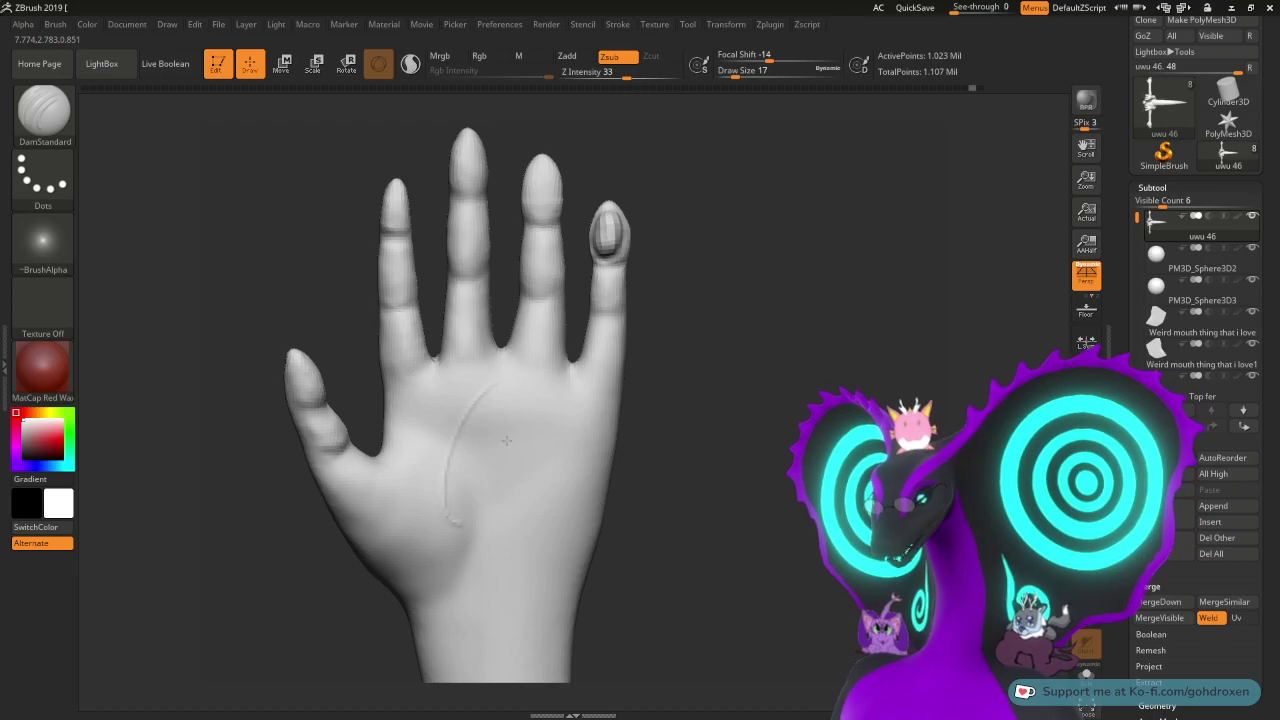
{"action": "left_click_drag", "start_coordinate": [488, 424], "coordinate": [483, 437]}
{"action": "key", "text": "ctrl+z"}
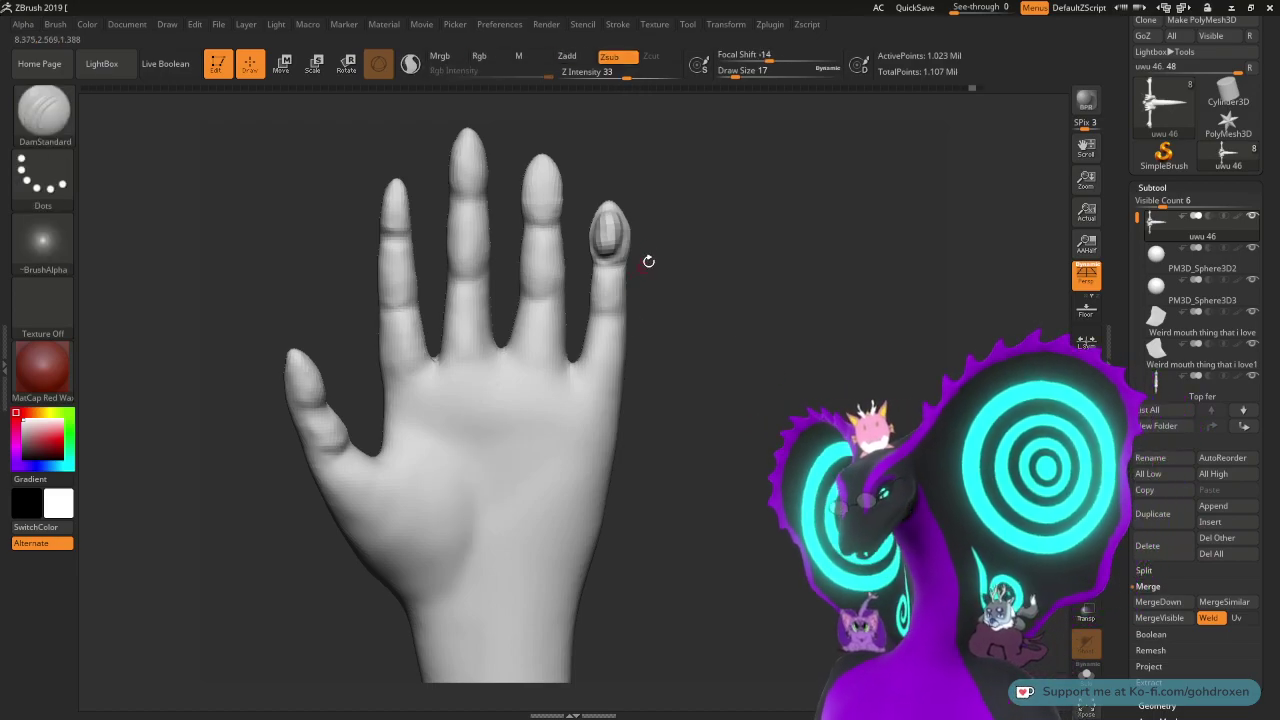
- Go back through the undo history to remove the little finger's nail and the fingertip reshaping
{"action": "left_click_drag", "start_coordinate": [752, 270], "coordinate": [757, 425], "text": "alt"}
{"action": "left_click_drag", "start_coordinate": [840, 246], "coordinate": [760, 437], "text": "alt"}
{"action": "left_click_drag", "start_coordinate": [808, 320], "coordinate": [695, 274], "text": "alt"}
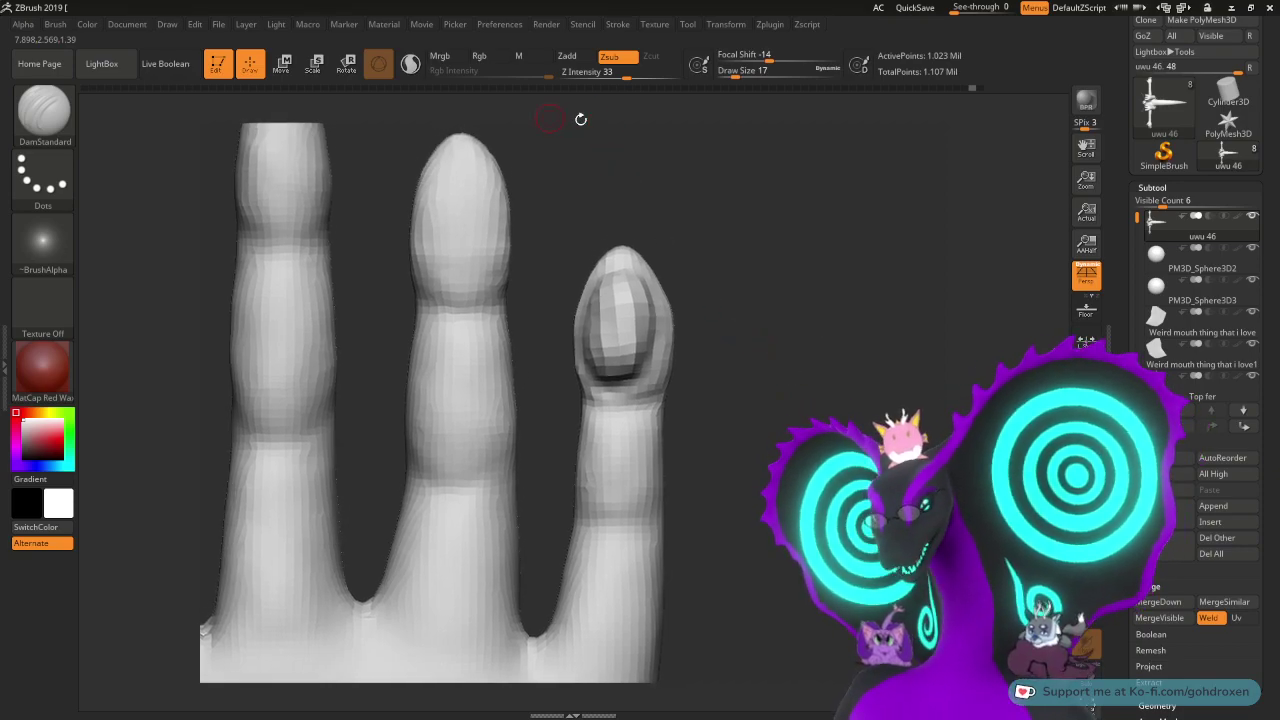
{"action": "left_click_drag", "start_coordinate": [976, 91], "coordinate": [927, 91]}
{"action": "left_click_drag", "start_coordinate": [861, 356], "coordinate": [836, 172], "text": "alt"}
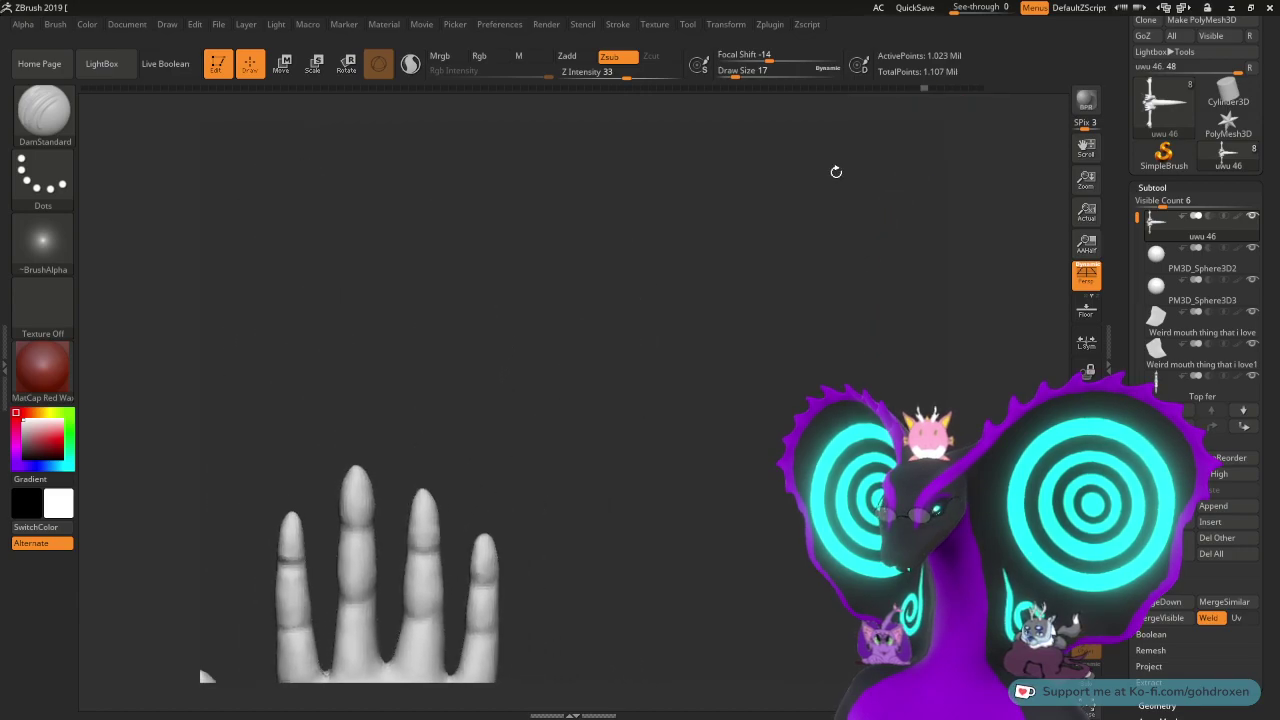
- Frame the palm side of the hand and choose the ClayBuildup brush with a draw size of 87
{"action": "key", "text": "f"}
{"action": "key", "text": "ctrl"}
{"action": "key", "text": "ctrl+shift"}
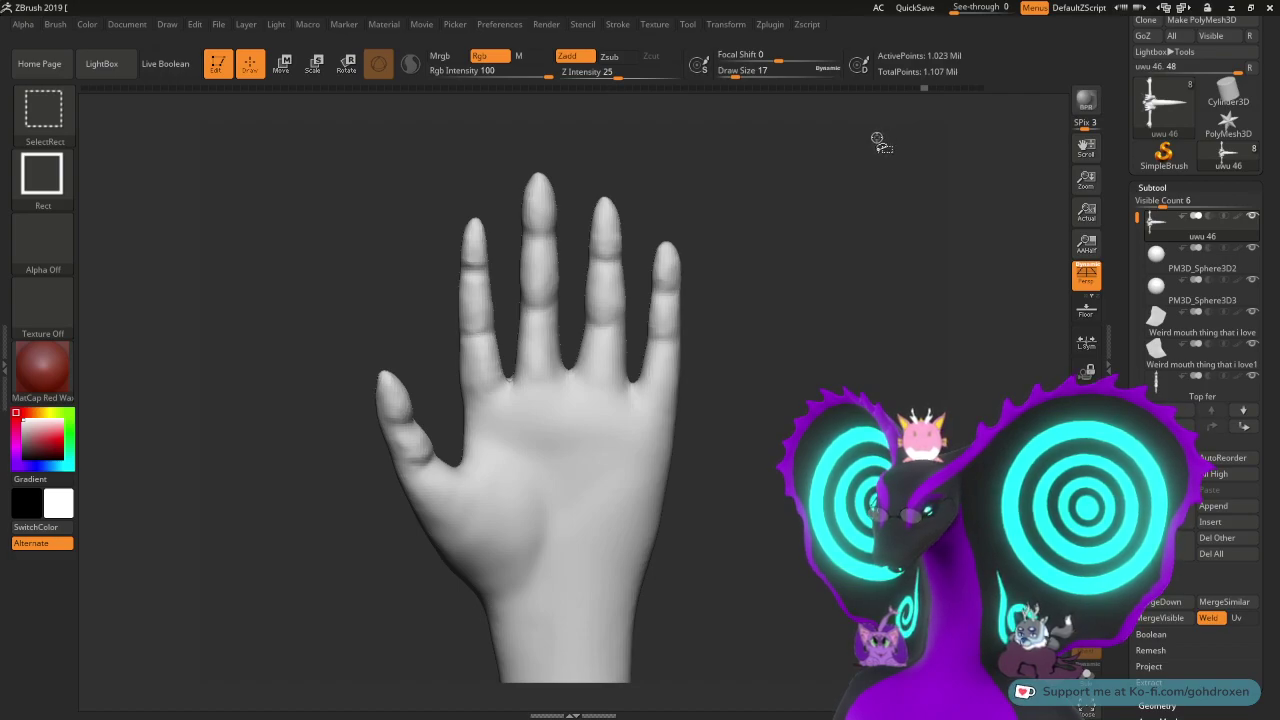
{"action": "key", "text": "ctrl"}
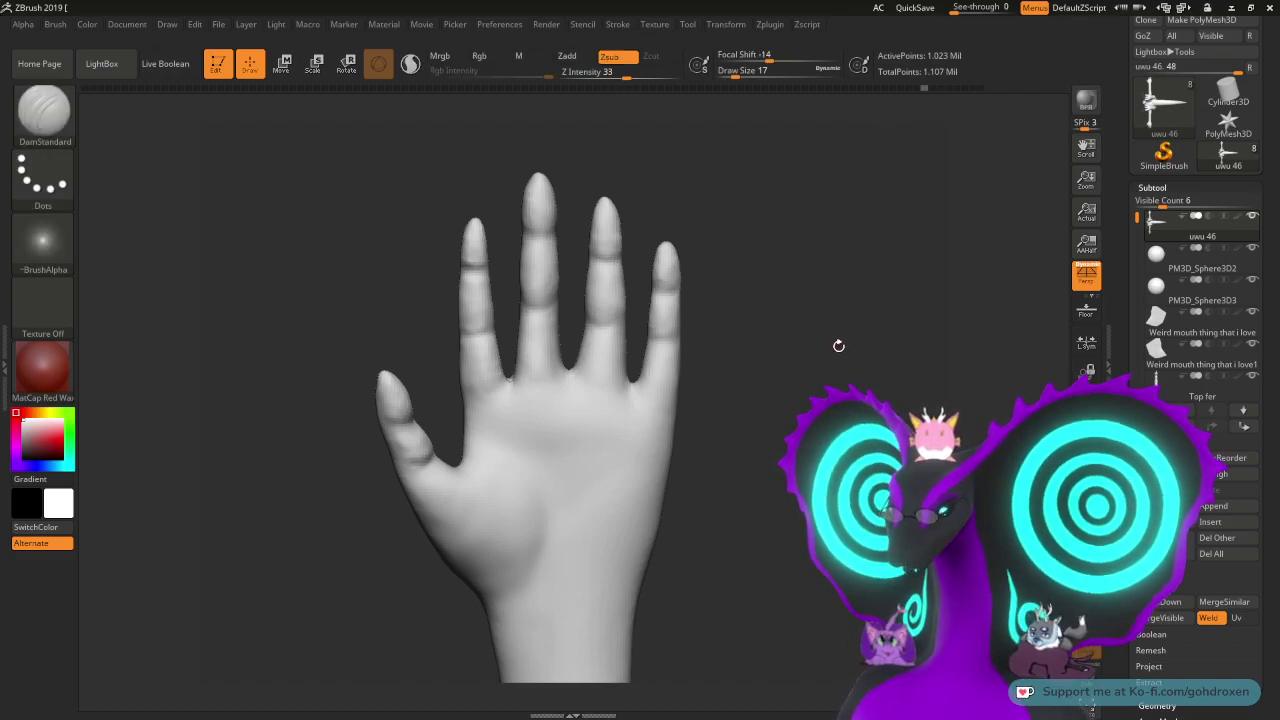
{"action": "left_click_drag", "start_coordinate": [835, 342], "coordinate": [883, 248], "text": "alt"}
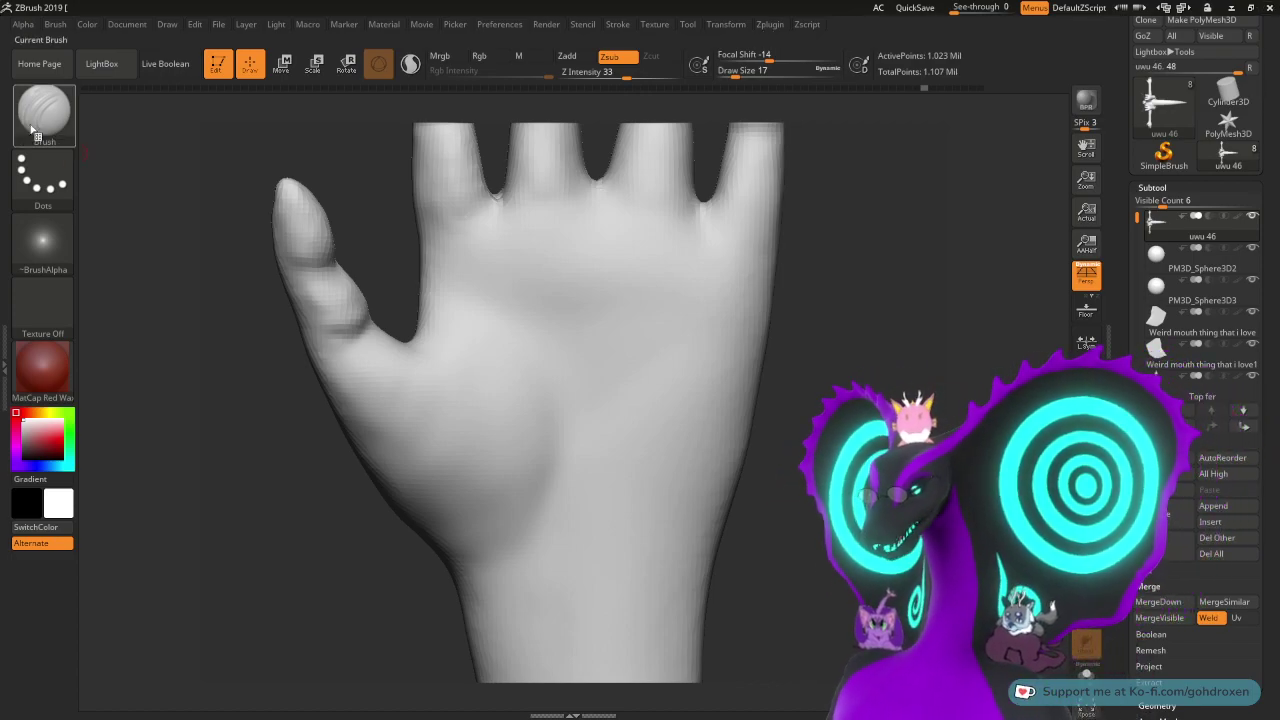
{"action": "left_click", "coordinate": [40, 112]}
{"action": "left_click", "coordinate": [190, 128]}
{"action": "key", "text": "space"}
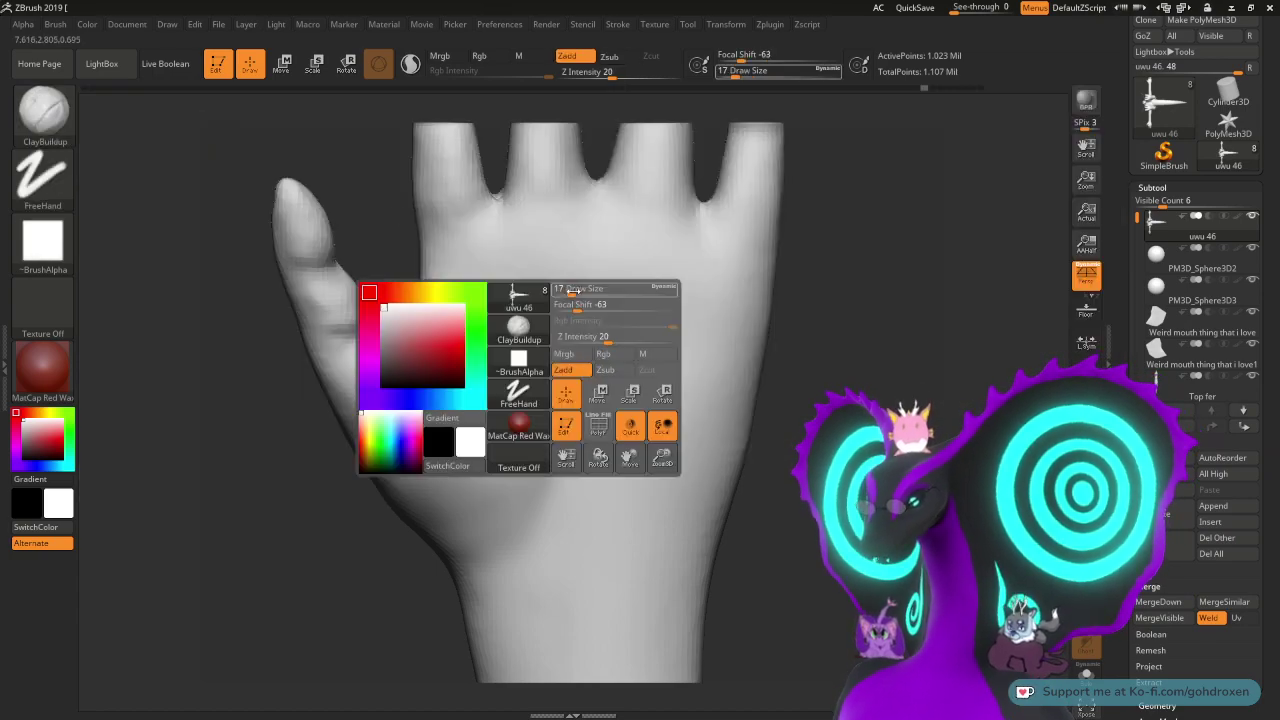
{"action": "mouse_move", "coordinate": [567, 290]}
{"action": "left_mouse_down"}
{"action": "mouse_move", "coordinate": [598, 290]}
{"action": "mouse_move", "coordinate": [585, 290]}
{"action": "mouse_move", "coordinate": [600, 300]}
{"action": "mouse_move", "coordinate": [585, 347]}
{"action": "left_mouse_up"}
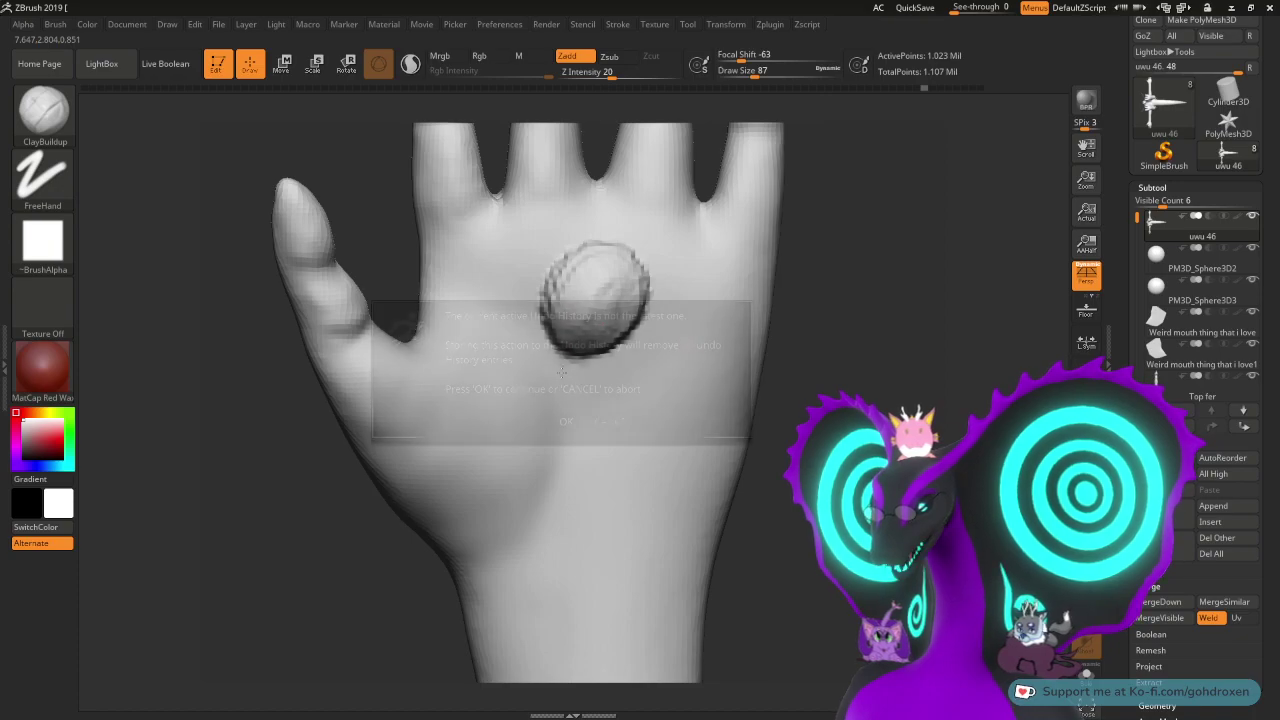
- Try building three rounded paw pads in a triangle on the palm and smoothing the area where they meet
{"action": "left_click", "coordinate": [566, 421]}
{"action": "mouse_move", "coordinate": [540, 420]}
{"action": "left_mouse_down"}
{"action": "mouse_move", "coordinate": [571, 366]}
{"action": "mouse_move", "coordinate": [530, 400]}
{"action": "mouse_move", "coordinate": [546, 357]}
{"action": "mouse_move", "coordinate": [535, 420]}
{"action": "mouse_move", "coordinate": [600, 430]}
{"action": "mouse_move", "coordinate": [645, 385]}
{"action": "mouse_move", "coordinate": [630, 418]}
{"action": "mouse_move", "coordinate": [640, 375]}
{"action": "mouse_move", "coordinate": [652, 436]}
{"action": "left_mouse_up"}
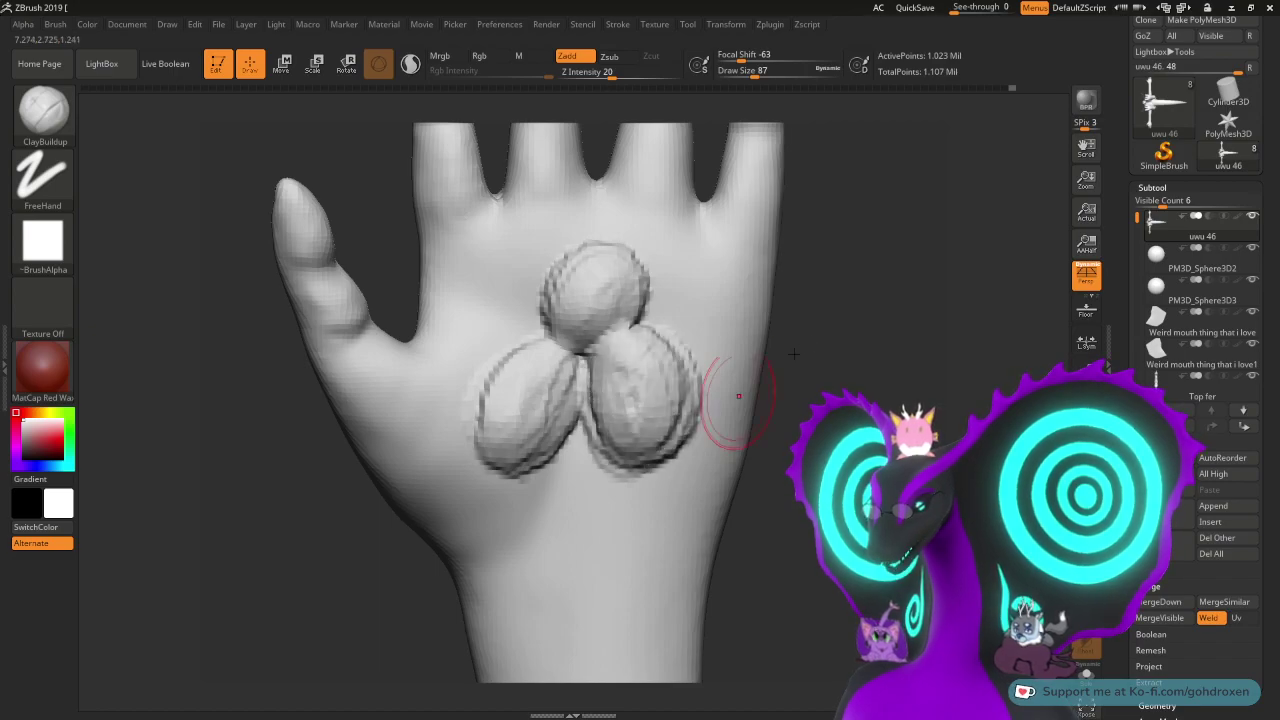
{"action": "mouse_move", "coordinate": [815, 372]}
{"action": "left_mouse_down"}
{"action": "mouse_move", "coordinate": [796, 345]}
{"action": "mouse_move", "coordinate": [792, 268]}
{"action": "mouse_move", "coordinate": [780, 342]}
{"action": "left_mouse_up"}
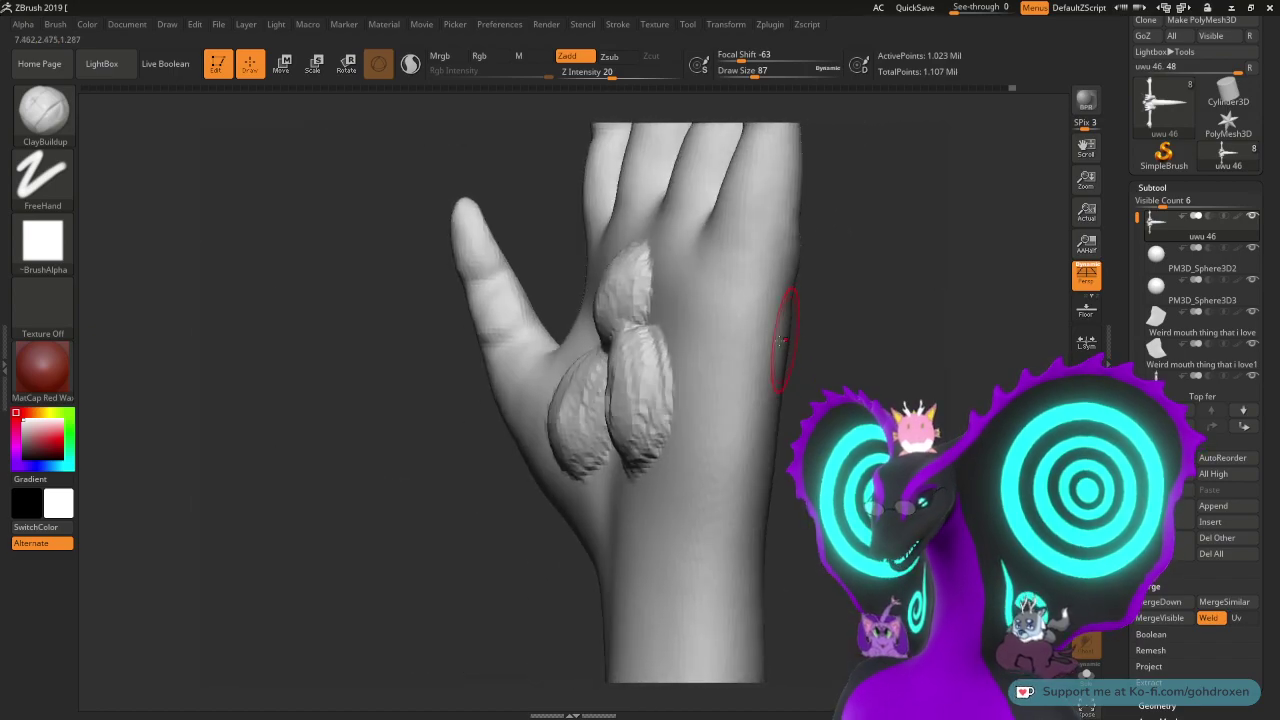
{"action": "left_click_drag", "start_coordinate": [871, 355], "coordinate": [822, 362]}
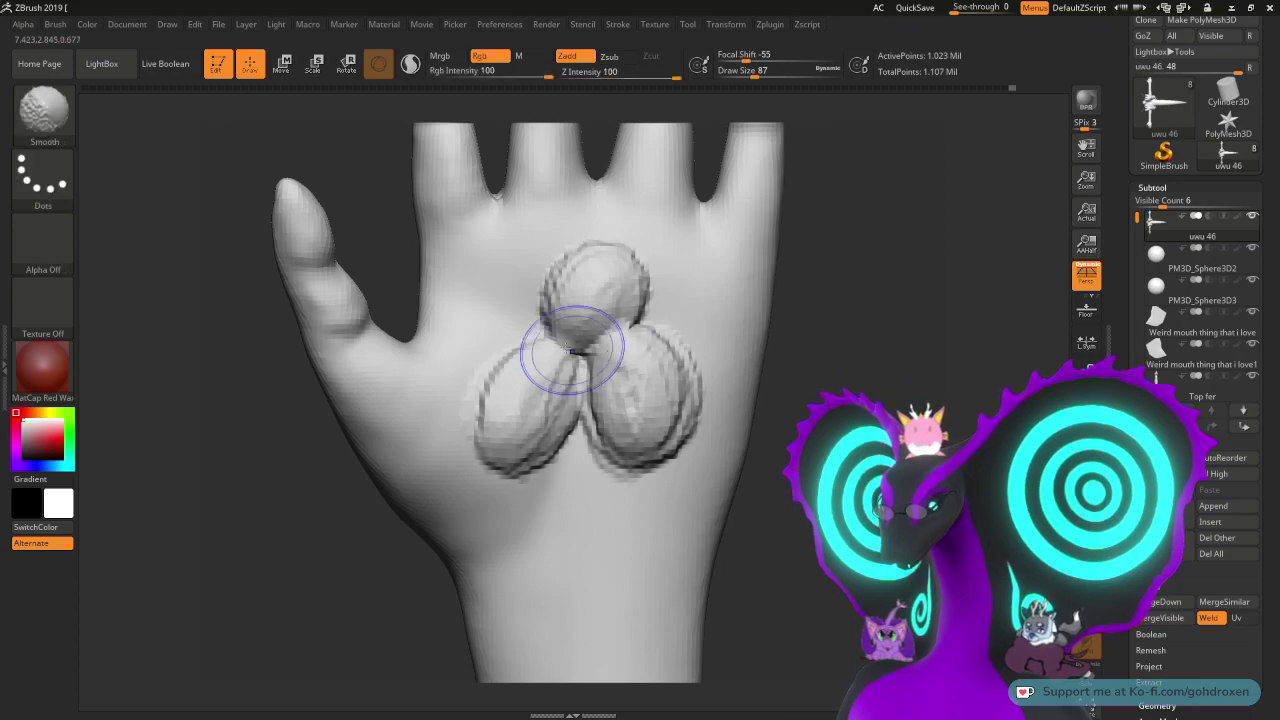
{"action": "mouse_move", "coordinate": [578, 354]}
{"action": "left_mouse_down"}
{"action": "mouse_move", "coordinate": [582, 408]}
{"action": "mouse_move", "coordinate": [567, 347]}
{"action": "left_mouse_up"}
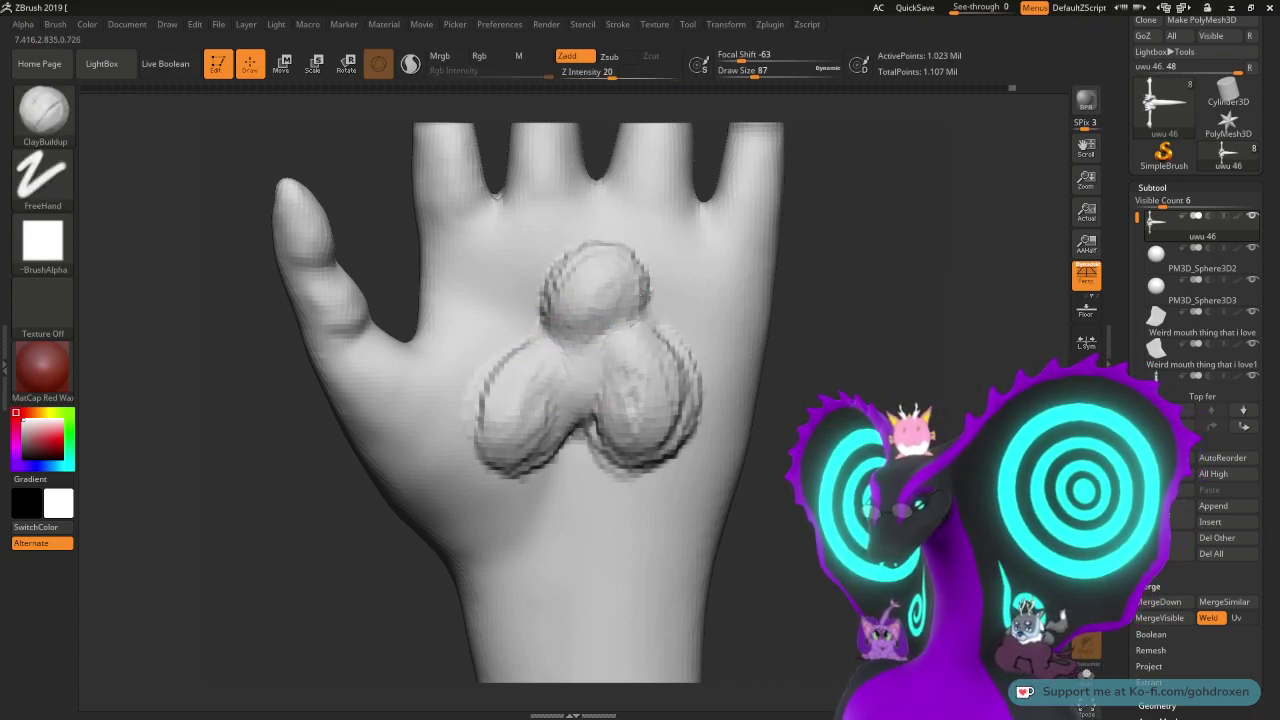
- Undo the clay pads added to the palm
{"action": "mouse_move", "coordinate": [894, 343]}
{"action": "left_mouse_down"}
{"action": "mouse_move", "coordinate": [857, 380]}
{"action": "mouse_move", "coordinate": [825, 385]}
{"action": "mouse_move", "coordinate": [911, 343]}
{"action": "left_mouse_up"}
{"action": "key", "text": "ctrl+z"}
{"action": "key", "text": "ctrl+z"}
{"action": "key", "text": "ctrl+z"}
{"action": "key", "text": "ctrl+z"}
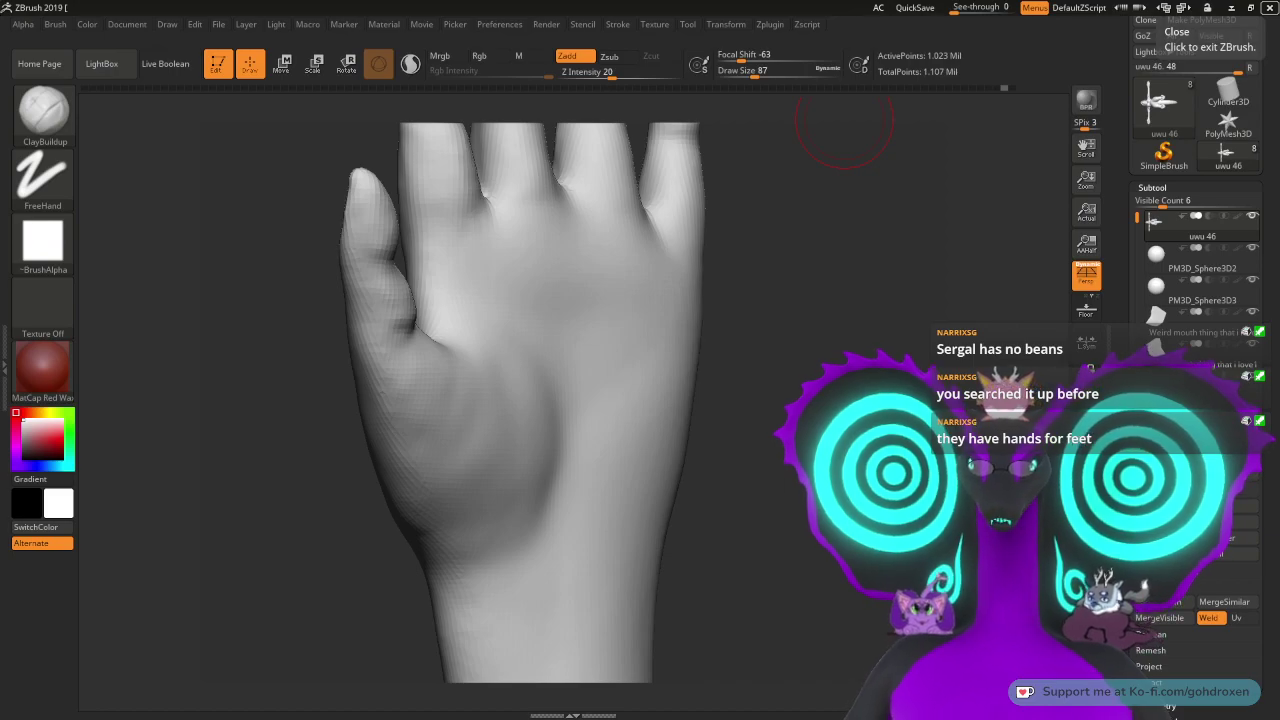
- Switch to the browser and examine the sergal drawing and the sergal feet photo for the paw pad layout
{"action": "left_click_drag", "start_coordinate": [1279, 78], "coordinate": [550, 108]}
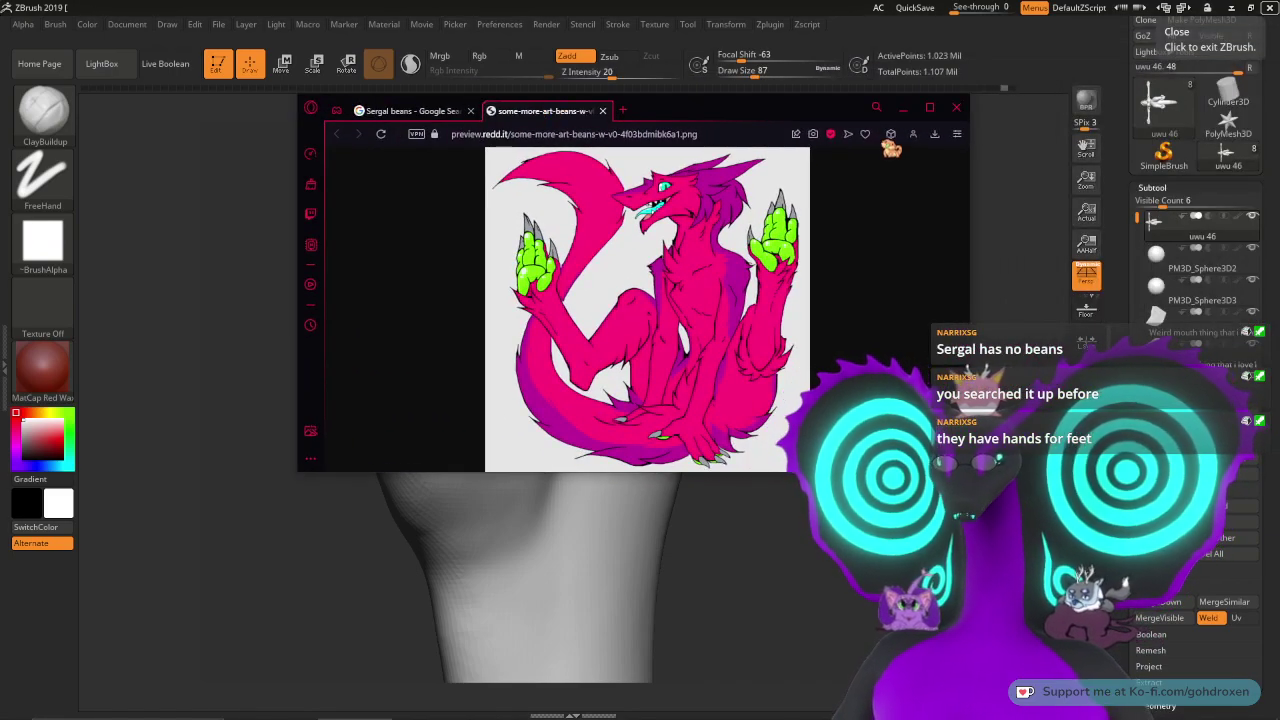
{"action": "left_click", "coordinate": [931, 108]}
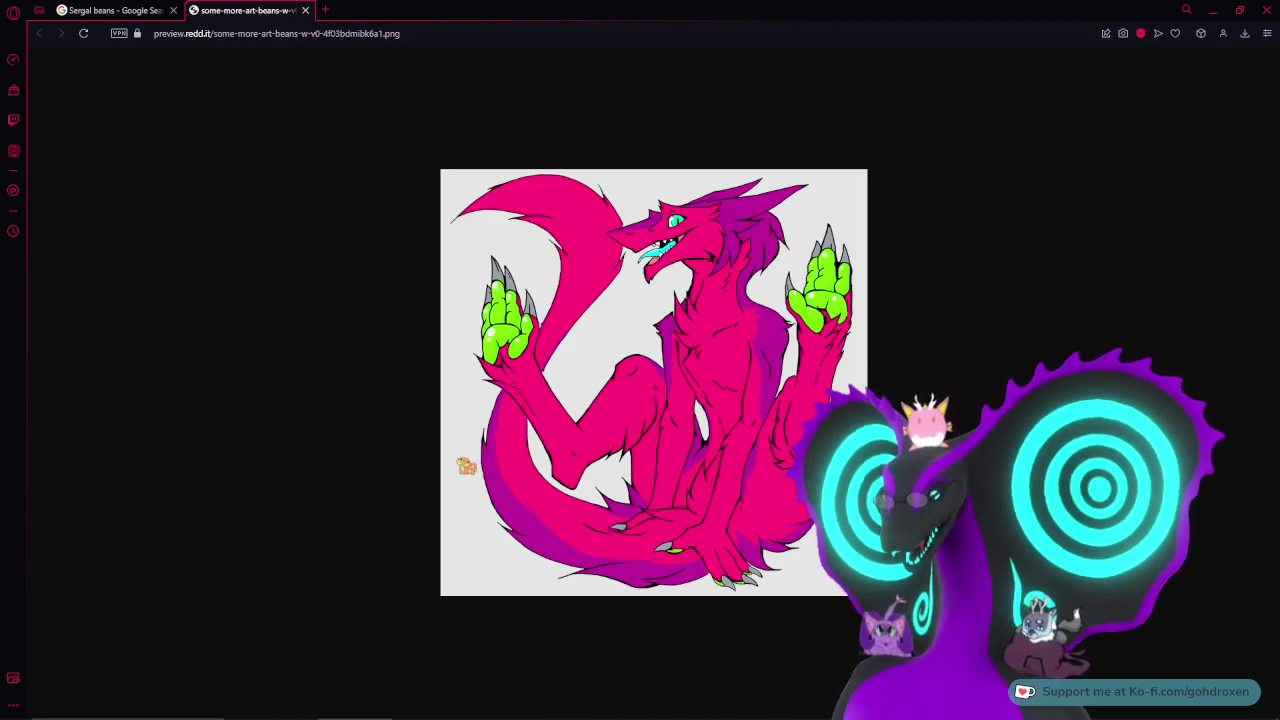
{"action": "left_click_drag", "start_coordinate": [546, 8], "coordinate": [1279, 156]}
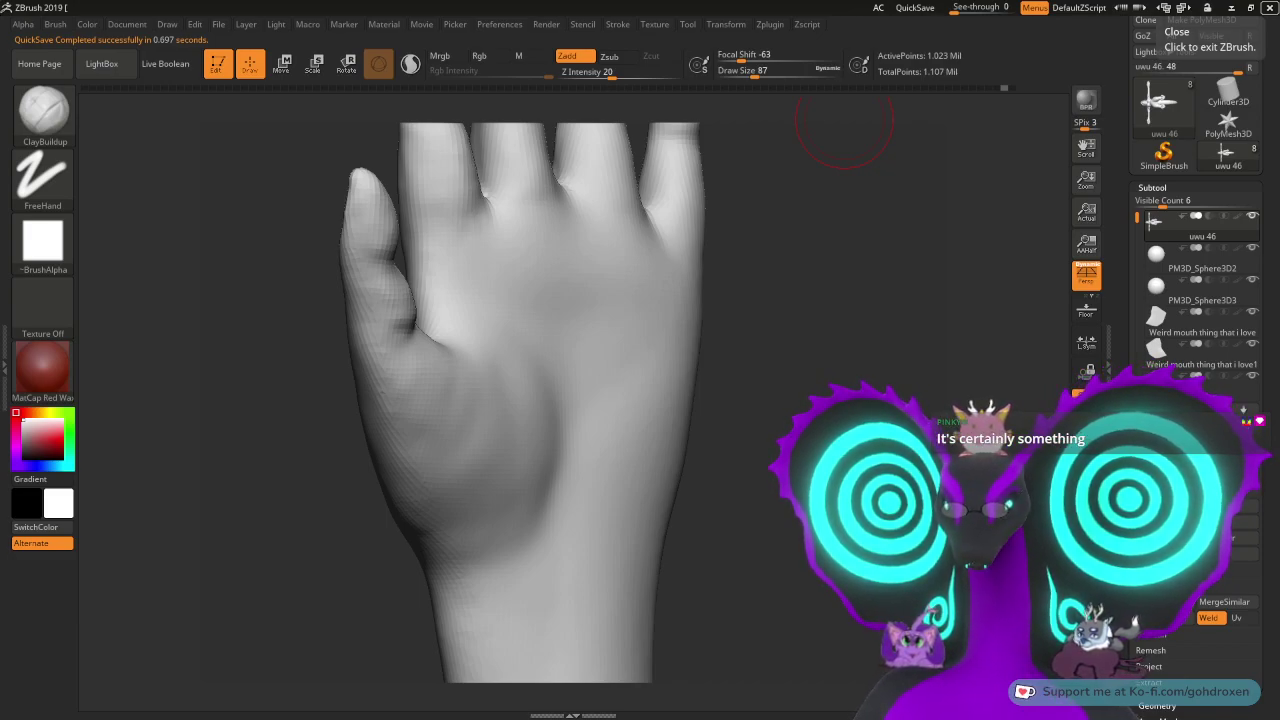
{"action": "key", "text": "alt+Tab"}
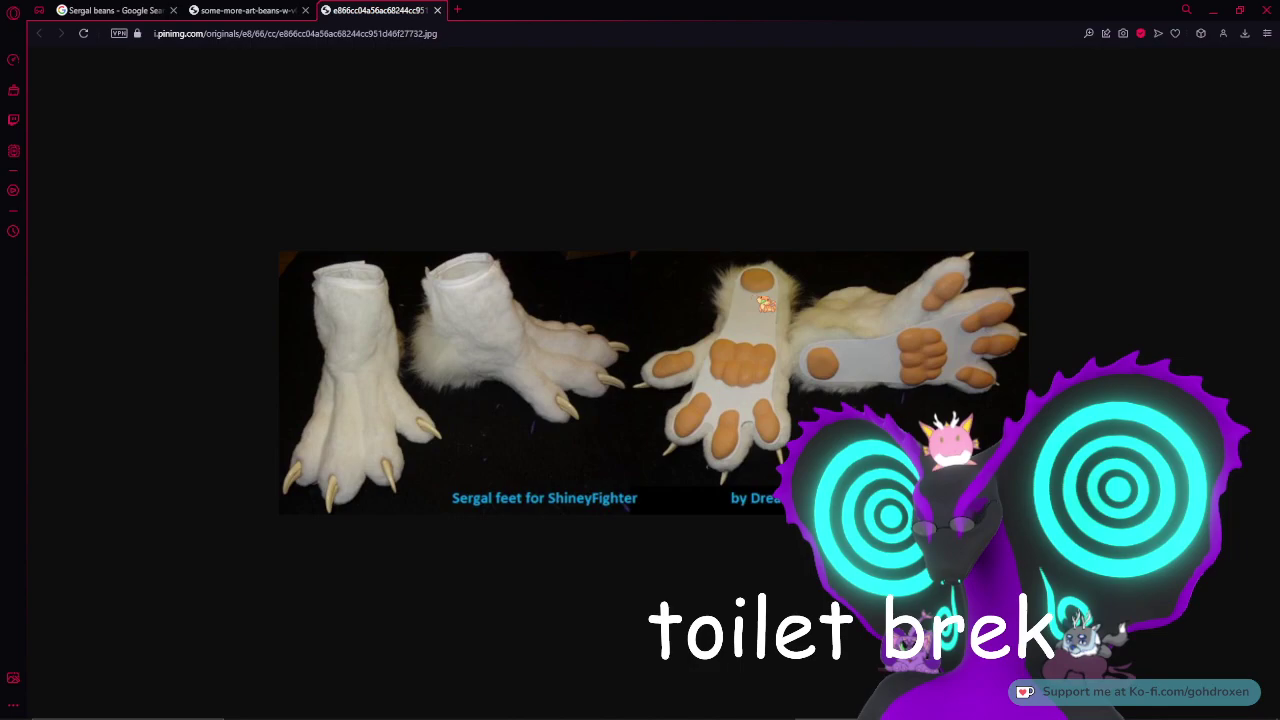
{"action": "left_click", "coordinate": [551, 710]}
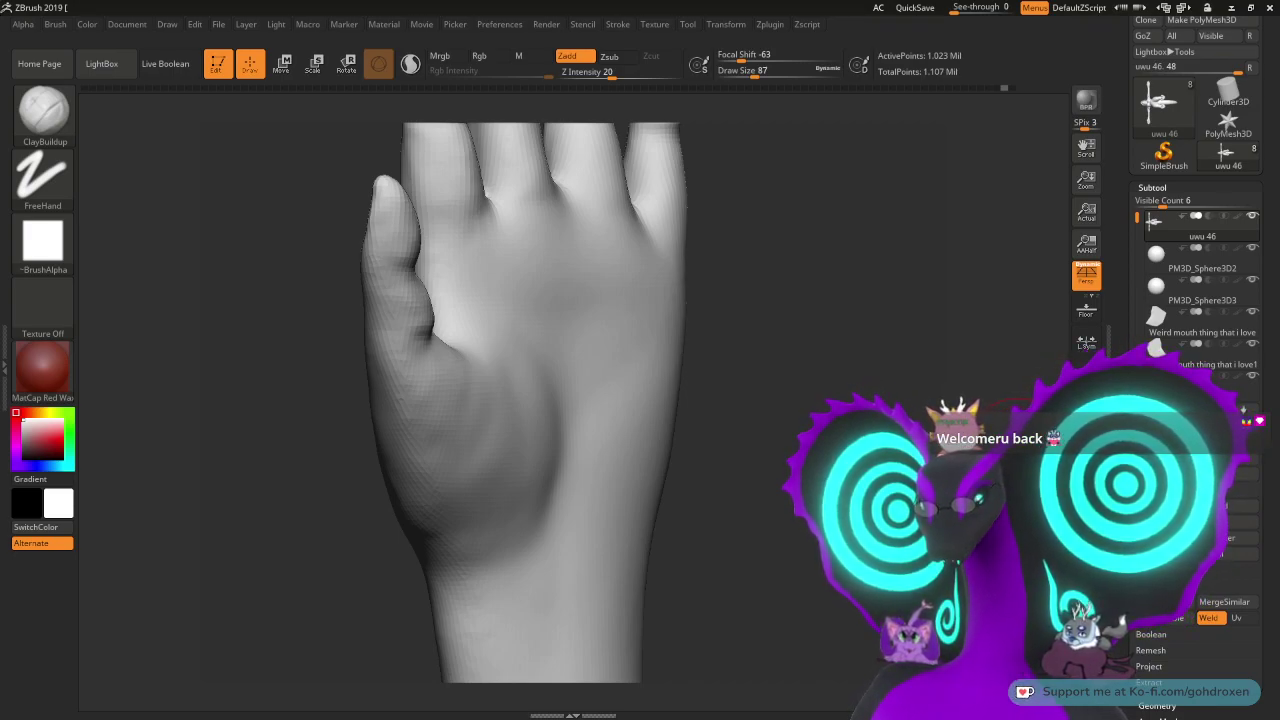
{"action": "key", "text": "alt+Tab"}
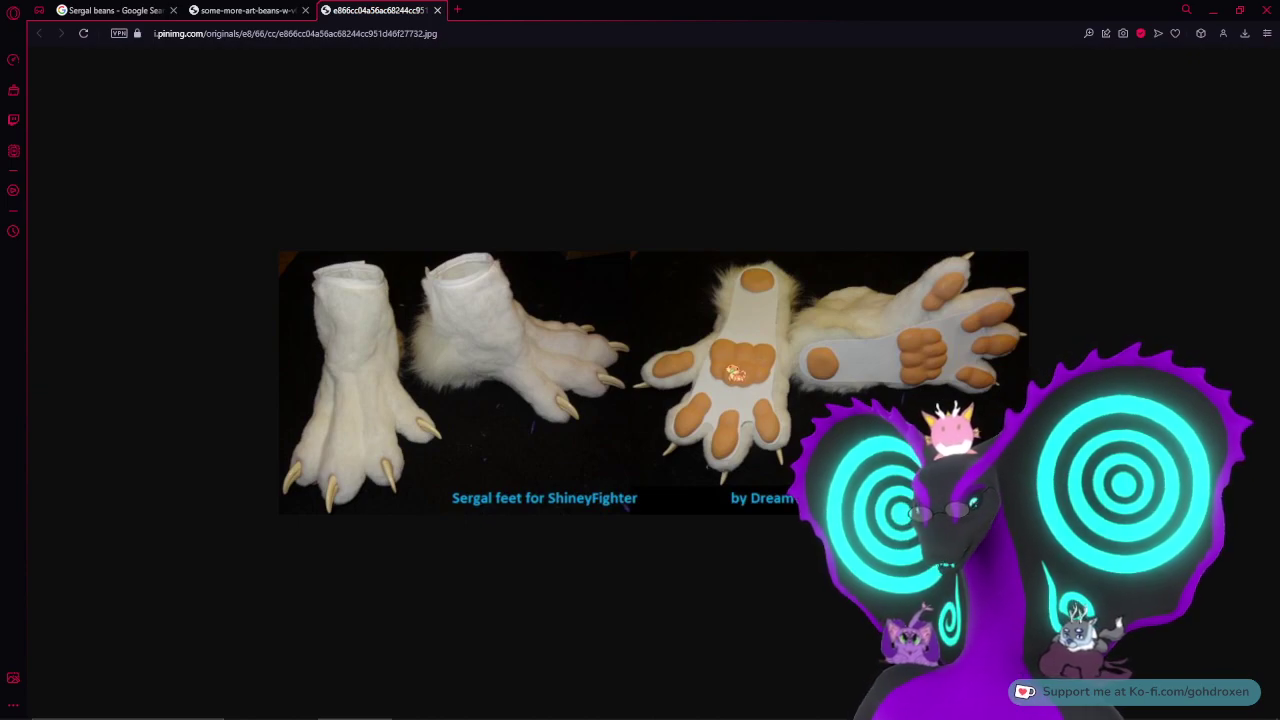
{"action": "mouse_move", "coordinate": [686, 717]}
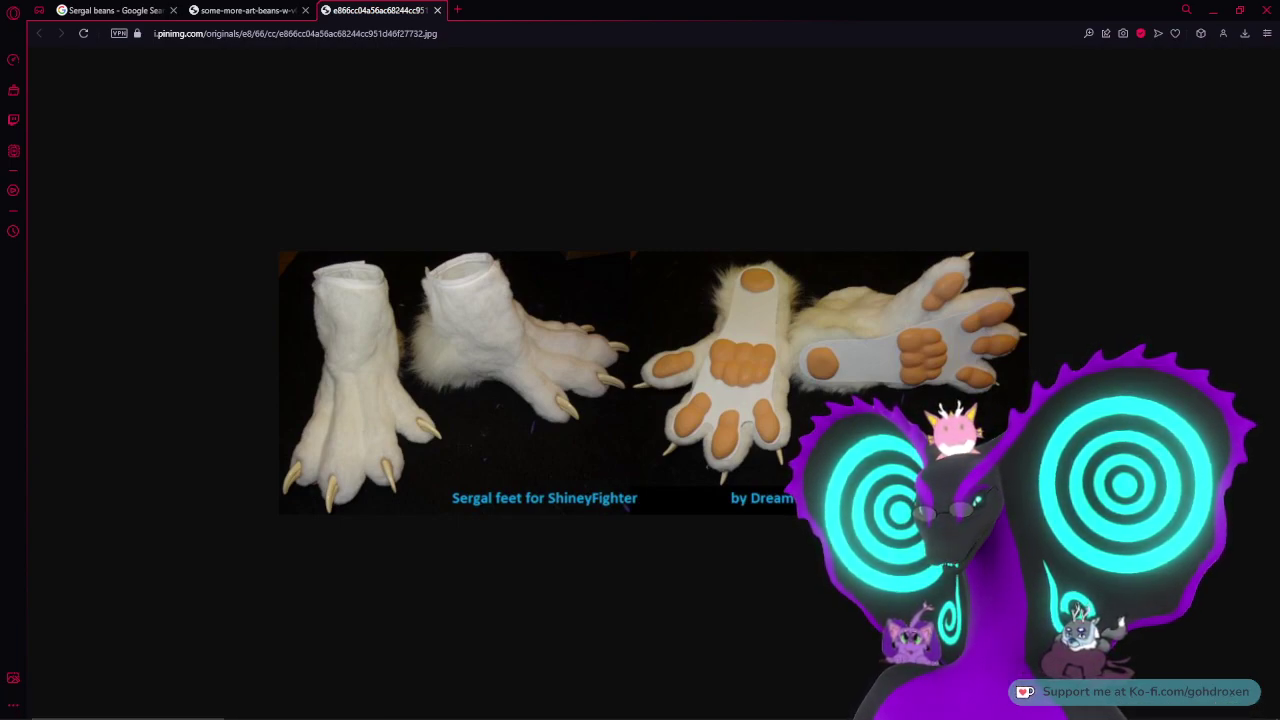
- Add the sergal feet photo to the reference board, close the browser and move the board out of the way
{"action": "right_click_drag", "start_coordinate": [1279, 190], "coordinate": [480, 317]}
{"action": "left_click", "coordinate": [1240, 10]}
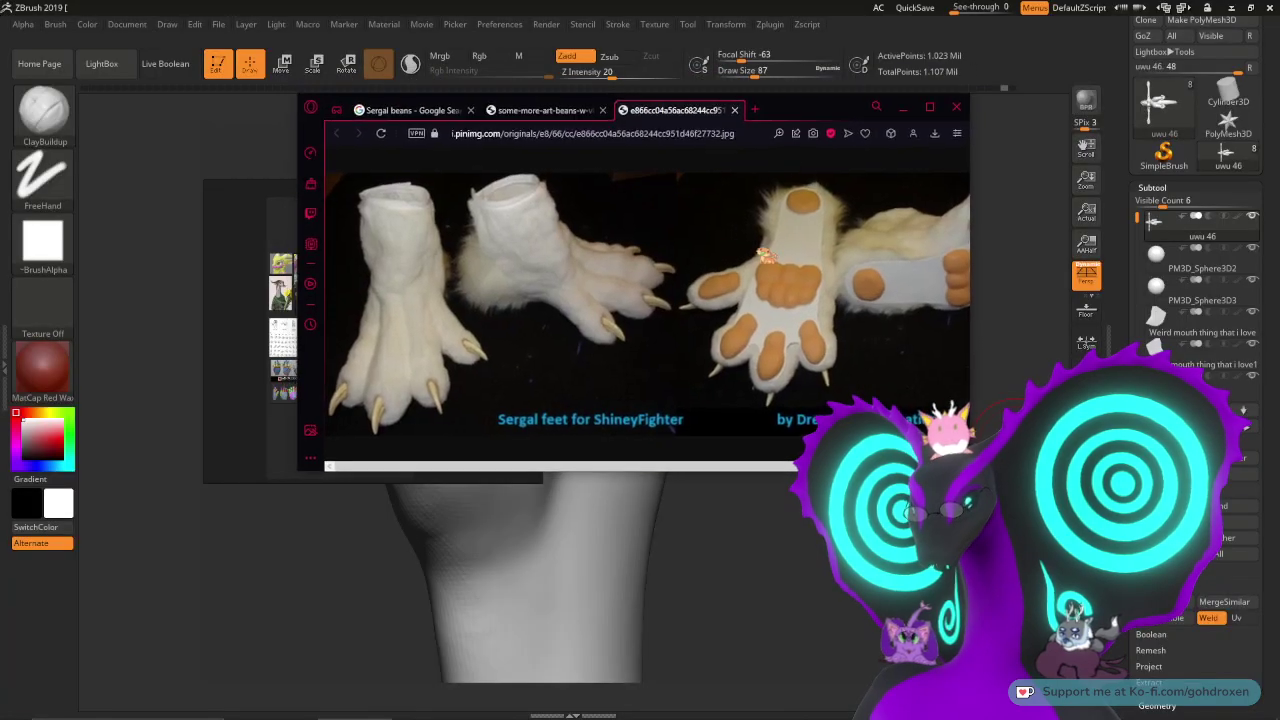
{"action": "left_click_drag", "start_coordinate": [779, 116], "coordinate": [1039, 148]}
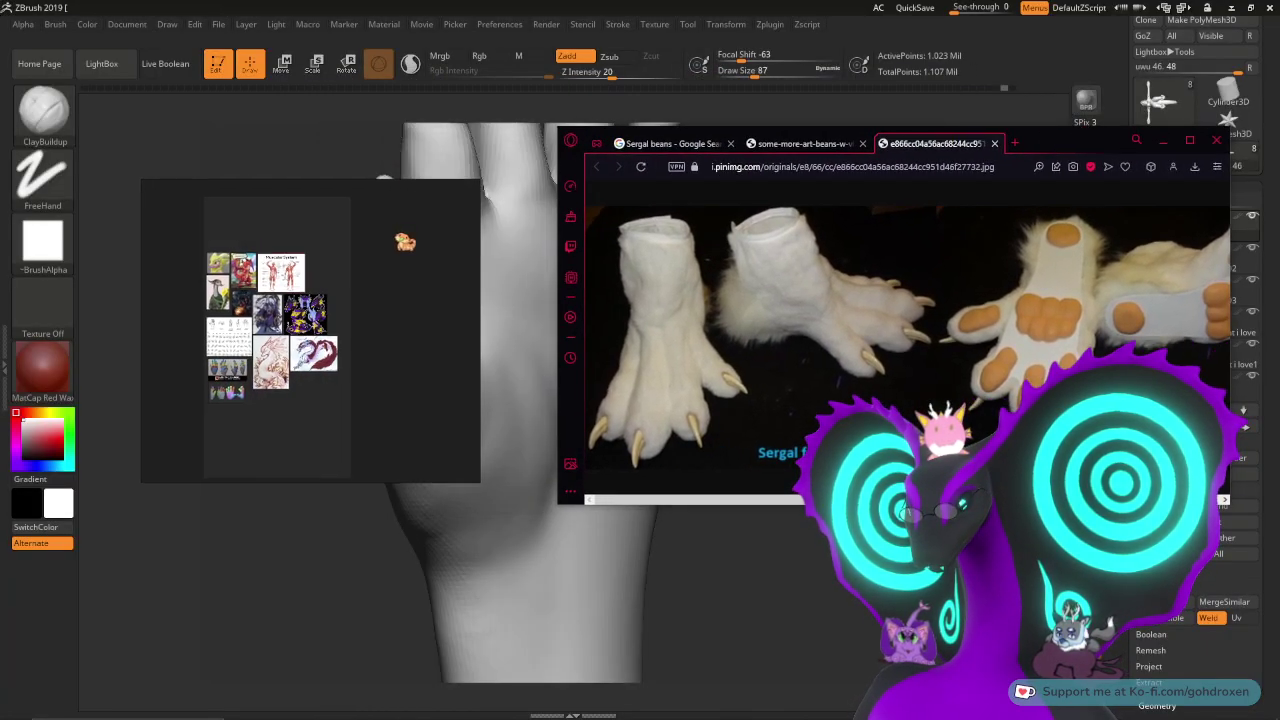
{"action": "left_click_drag", "start_coordinate": [830, 360], "coordinate": [280, 440]}
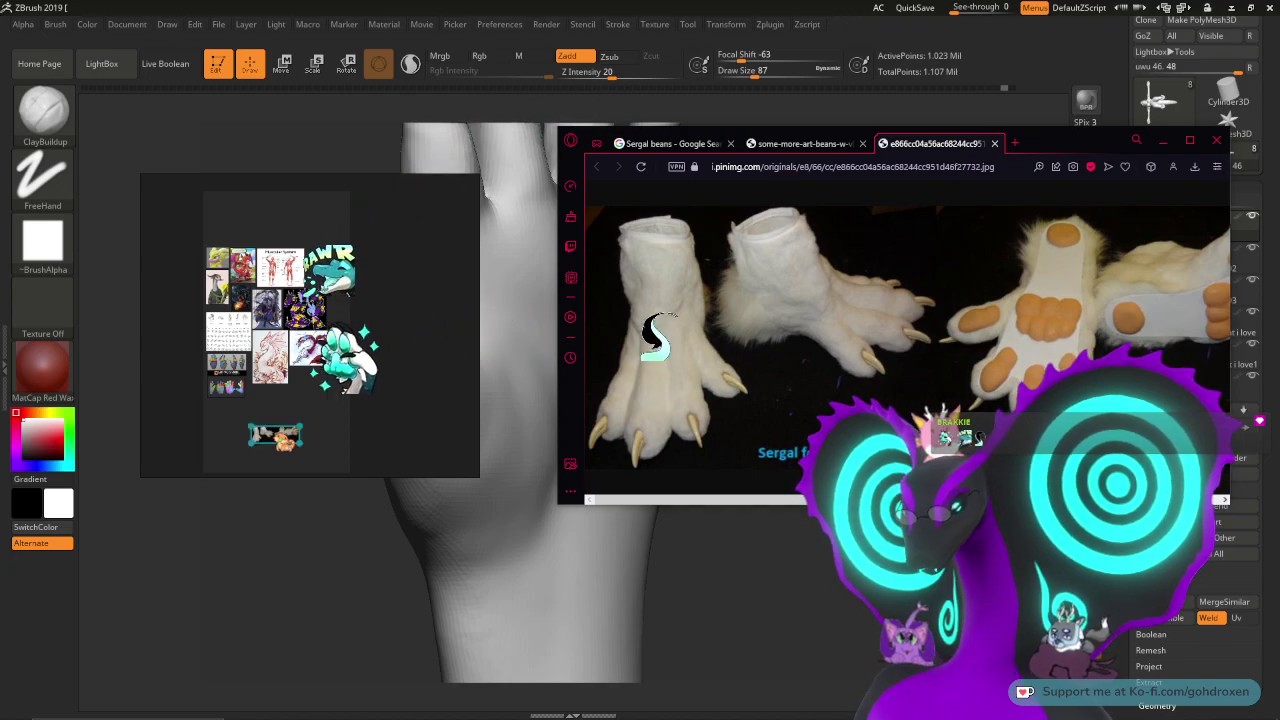
{"action": "left_click", "coordinate": [1216, 140]}
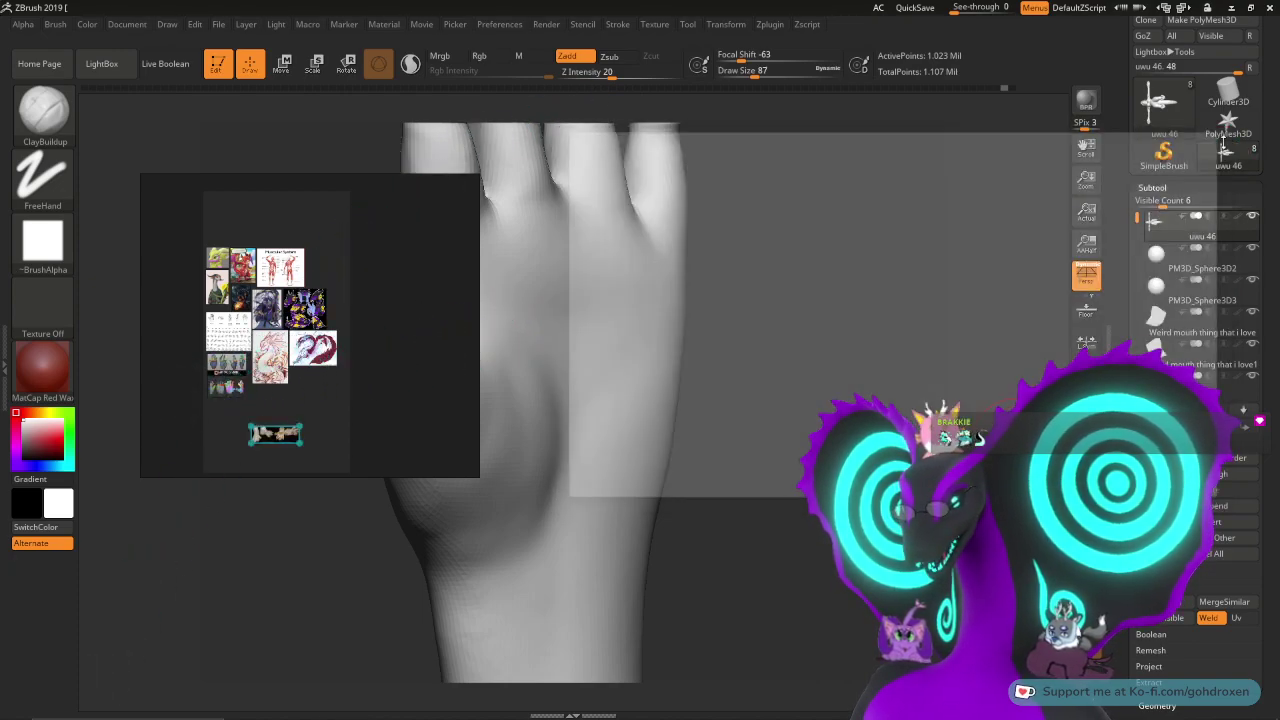
{"action": "right_click_drag", "start_coordinate": [418, 294], "coordinate": [1279, 126]}
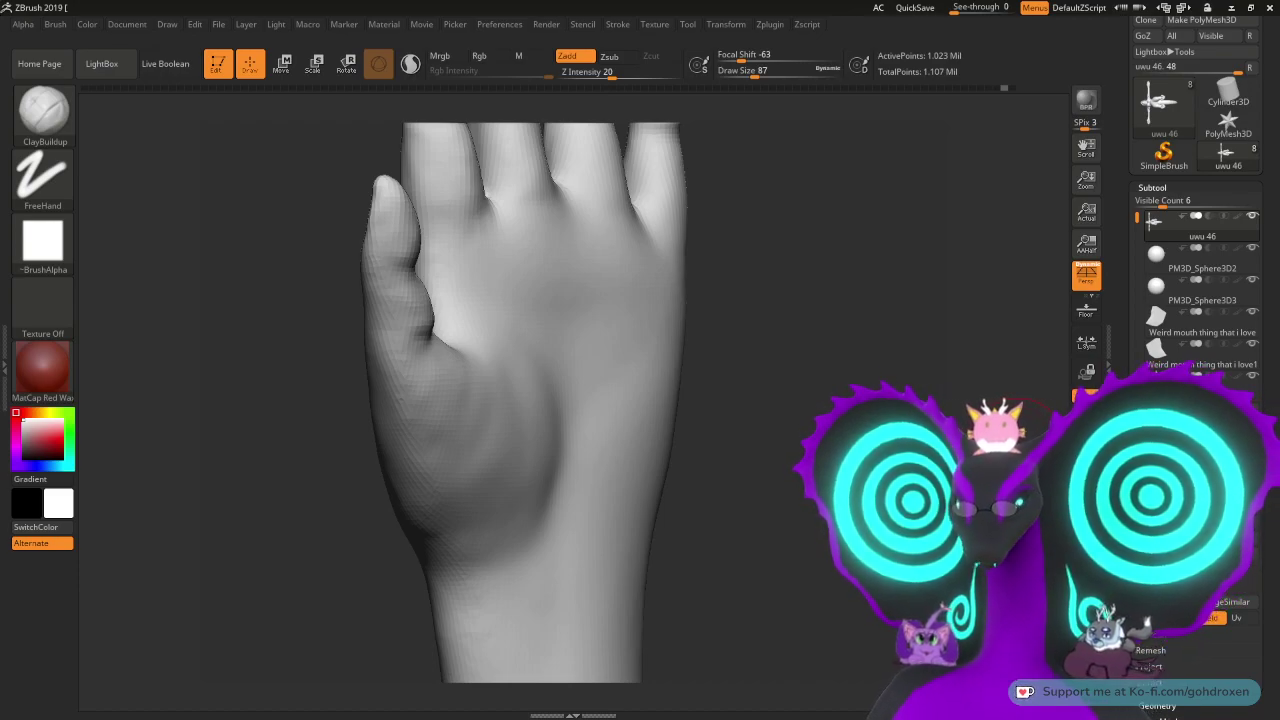
- Try adding clay across the upper palm with ClayBuildup at a draw size of 163
{"action": "mouse_move", "coordinate": [820, 268]}
{"action": "left_mouse_down"}
{"action": "mouse_move", "coordinate": [860, 264]}
{"action": "mouse_move", "coordinate": [831, 266]}
{"action": "left_mouse_up"}
{"action": "left_click_drag", "start_coordinate": [899, 234], "coordinate": [906, 274]}
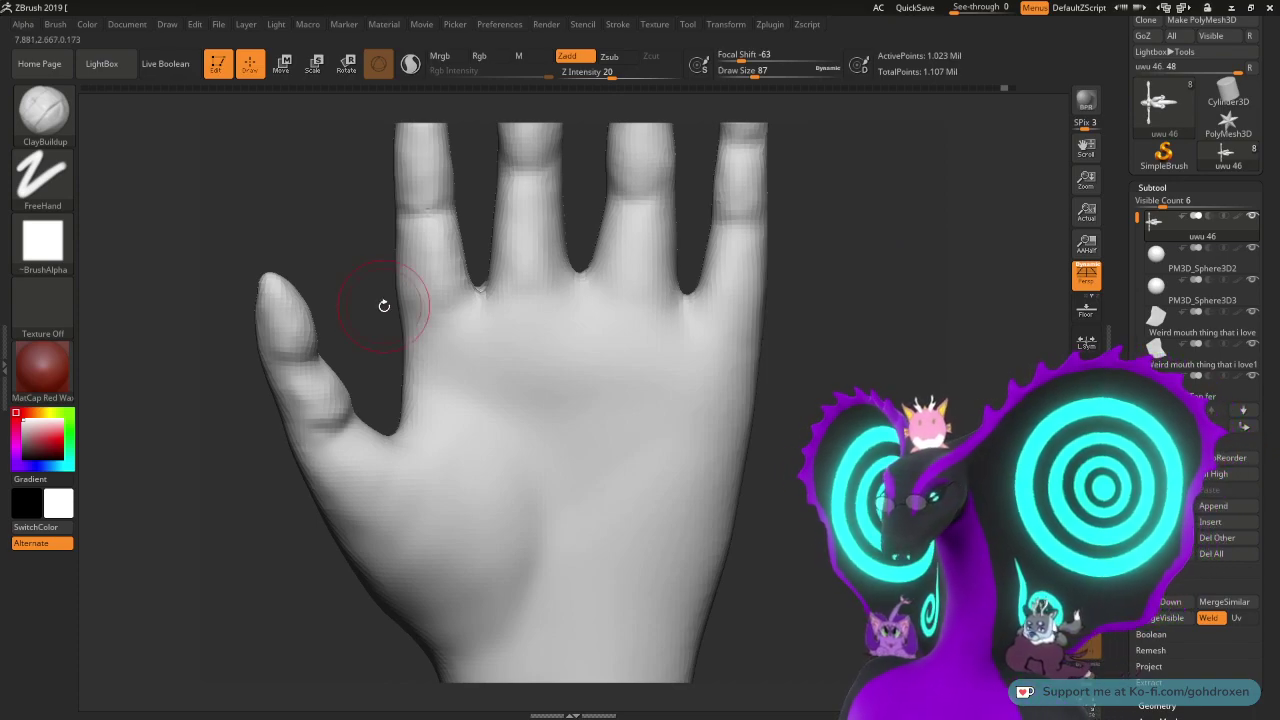
{"action": "key", "text": "space"}
{"action": "left_click_drag", "start_coordinate": [776, 382], "coordinate": [789, 383]}
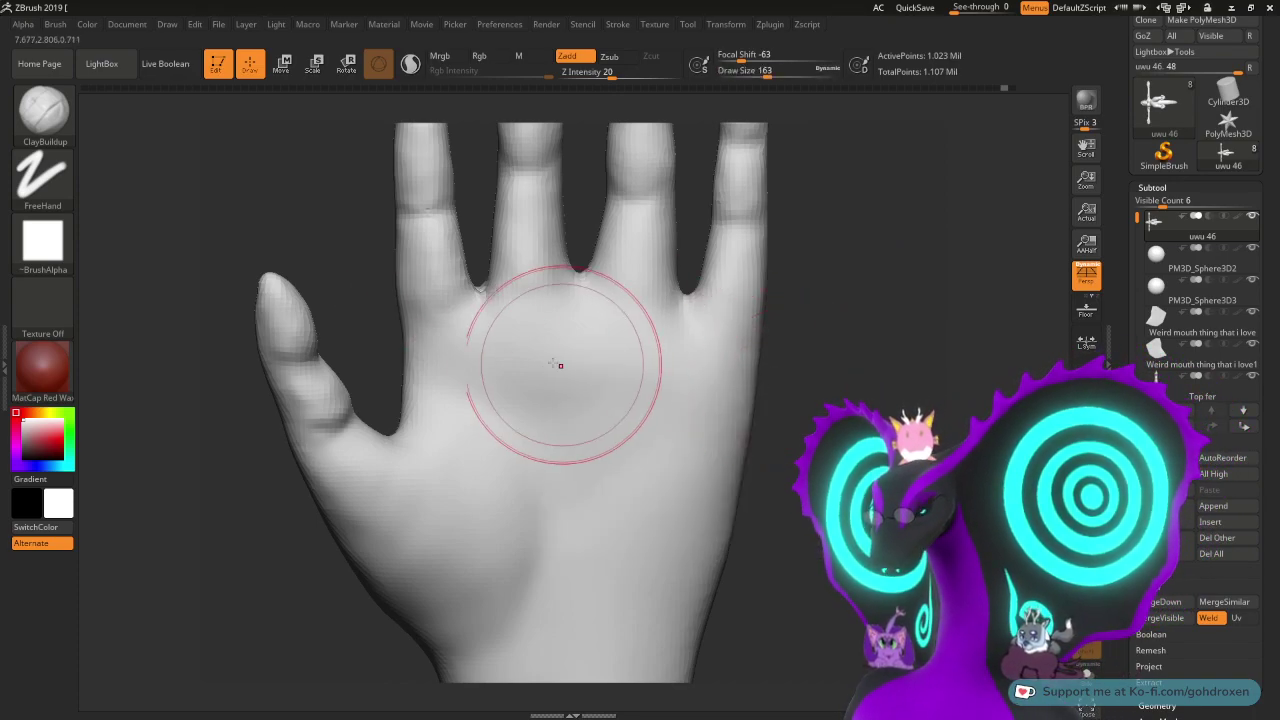
{"action": "mouse_move", "coordinate": [492, 364]}
{"action": "left_mouse_down"}
{"action": "mouse_move", "coordinate": [629, 357]}
{"action": "mouse_move", "coordinate": [582, 352]}
{"action": "left_mouse_up"}
{"action": "key", "text": "ctrl+z"}
- Set the draw size to 94 and lay a curved pad below the fingers and down the little-finger side of the palm
{"action": "key", "text": "space"}
{"action": "mouse_move", "coordinate": [480, 357]}
{"action": "left_mouse_down"}
{"action": "mouse_move", "coordinate": [630, 357]}
{"action": "mouse_move", "coordinate": [593, 350]}
{"action": "mouse_move", "coordinate": [698, 424]}
{"action": "left_mouse_up"}
{"action": "left_click_drag", "start_coordinate": [636, 370], "coordinate": [665, 548]}
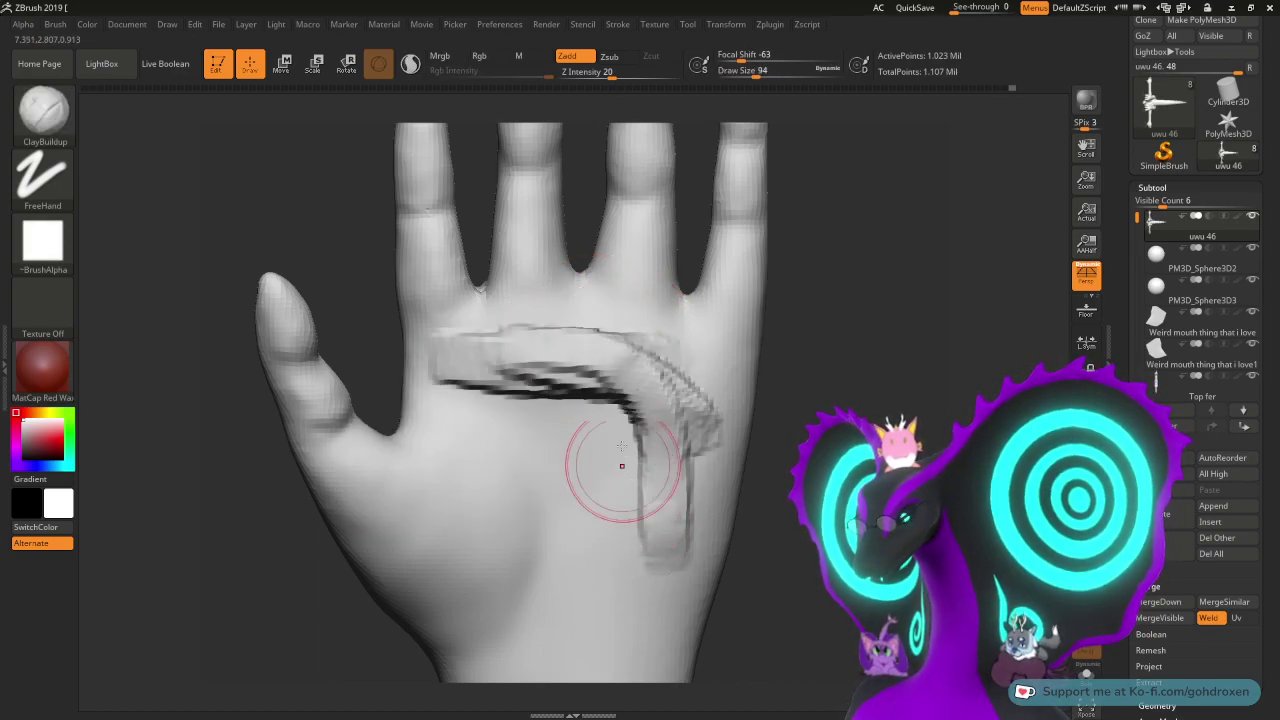
{"action": "left_click_drag", "start_coordinate": [845, 381], "coordinate": [864, 314], "text": "alt"}
- Build an oval pad at the base of the thumb and thicken the curved pad across the palm
{"action": "mouse_move", "coordinate": [482, 418]}
{"action": "left_mouse_down"}
{"action": "mouse_move", "coordinate": [528, 486]}
{"action": "mouse_move", "coordinate": [512, 522]}
{"action": "mouse_move", "coordinate": [571, 410]}
{"action": "left_mouse_up"}
{"action": "mouse_move", "coordinate": [491, 334]}
{"action": "left_mouse_down"}
{"action": "mouse_move", "coordinate": [635, 335]}
{"action": "mouse_move", "coordinate": [668, 400]}
{"action": "mouse_move", "coordinate": [660, 475]}
{"action": "mouse_move", "coordinate": [678, 426]}
{"action": "mouse_move", "coordinate": [687, 495]}
{"action": "mouse_move", "coordinate": [640, 408]}
{"action": "mouse_move", "coordinate": [500, 324]}
{"action": "left_mouse_up"}
{"action": "mouse_move", "coordinate": [600, 340]}
{"action": "left_mouse_down"}
{"action": "mouse_move", "coordinate": [640, 490]}
{"action": "mouse_move", "coordinate": [570, 320]}
{"action": "mouse_move", "coordinate": [580, 285]}
{"action": "mouse_move", "coordinate": [701, 359]}
{"action": "left_mouse_up"}
{"action": "mouse_move", "coordinate": [894, 337]}
{"action": "left_mouse_down"}
{"action": "mouse_move", "coordinate": [990, 340]}
{"action": "mouse_move", "coordinate": [931, 320]}
{"action": "mouse_move", "coordinate": [803, 329]}
{"action": "left_mouse_up"}
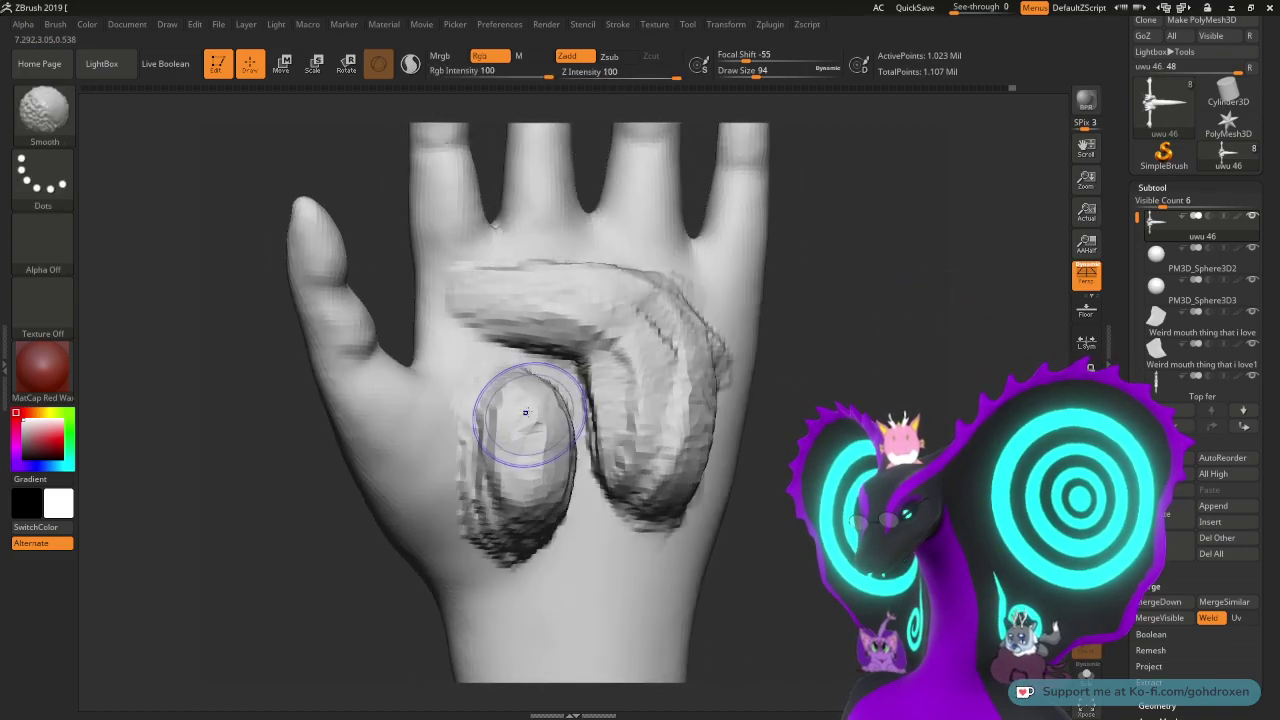
- Smooth the oval thumb pad and the whole curved pad into rounded forms
{"action": "mouse_move", "coordinate": [494, 401]}
{"action": "left_mouse_down"}
{"action": "mouse_move", "coordinate": [471, 438]}
{"action": "mouse_move", "coordinate": [469, 493]}
{"action": "mouse_move", "coordinate": [469, 473]}
{"action": "mouse_move", "coordinate": [488, 503]}
{"action": "left_mouse_up"}
{"action": "mouse_move", "coordinate": [516, 424]}
{"action": "left_mouse_down", "text": "shift"}
{"action": "mouse_move", "coordinate": [478, 504]}
{"action": "mouse_move", "coordinate": [526, 520]}
{"action": "mouse_move", "coordinate": [558, 425]}
{"action": "left_mouse_up", "text": "shift"}
{"action": "left_click_drag", "start_coordinate": [925, 368], "coordinate": [838, 380]}
{"action": "mouse_move", "coordinate": [585, 415]}
{"action": "left_mouse_down", "text": "shift"}
{"action": "mouse_move", "coordinate": [570, 518]}
{"action": "mouse_move", "coordinate": [597, 420]}
{"action": "mouse_move", "coordinate": [560, 368]}
{"action": "left_mouse_up", "text": "shift"}
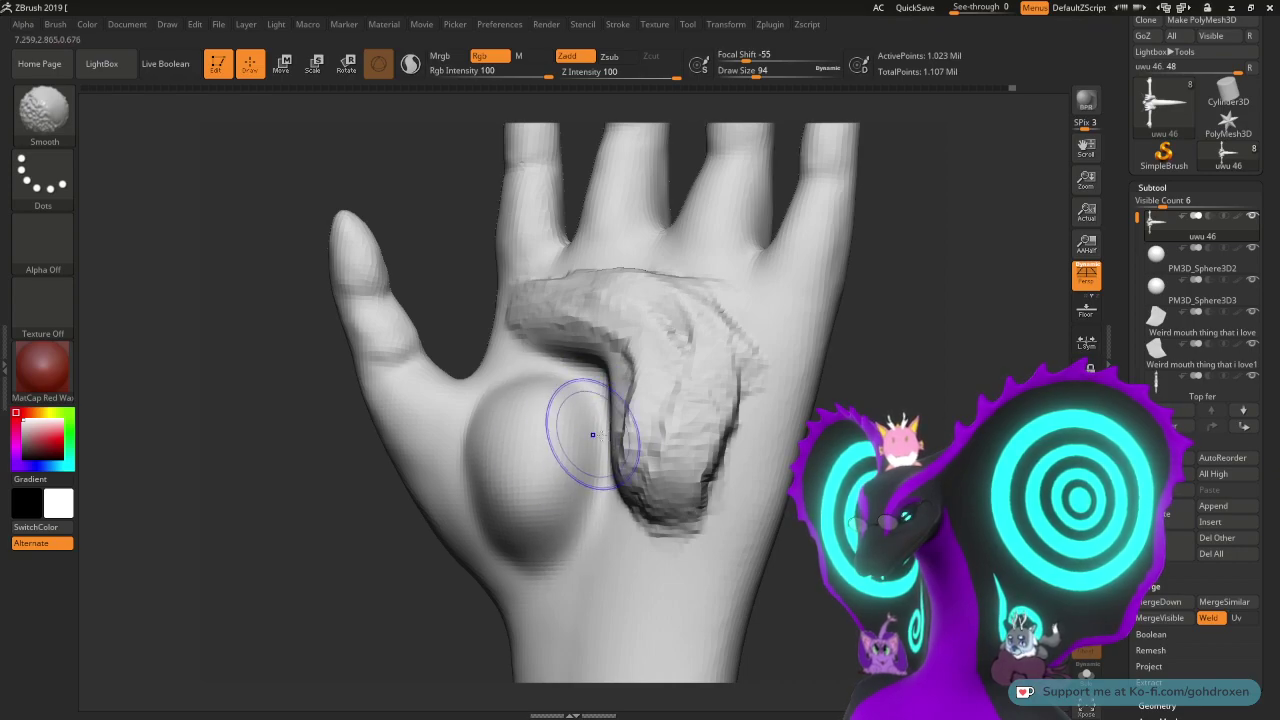
{"action": "mouse_move", "coordinate": [638, 470]}
{"action": "left_mouse_down", "text": "shift"}
{"action": "mouse_move", "coordinate": [678, 426]}
{"action": "mouse_move", "coordinate": [720, 440]}
{"action": "mouse_move", "coordinate": [700, 500]}
{"action": "mouse_move", "coordinate": [720, 330]}
{"action": "mouse_move", "coordinate": [637, 289]}
{"action": "mouse_move", "coordinate": [585, 330]}
{"action": "mouse_move", "coordinate": [535, 325]}
{"action": "left_mouse_up", "text": "shift"}
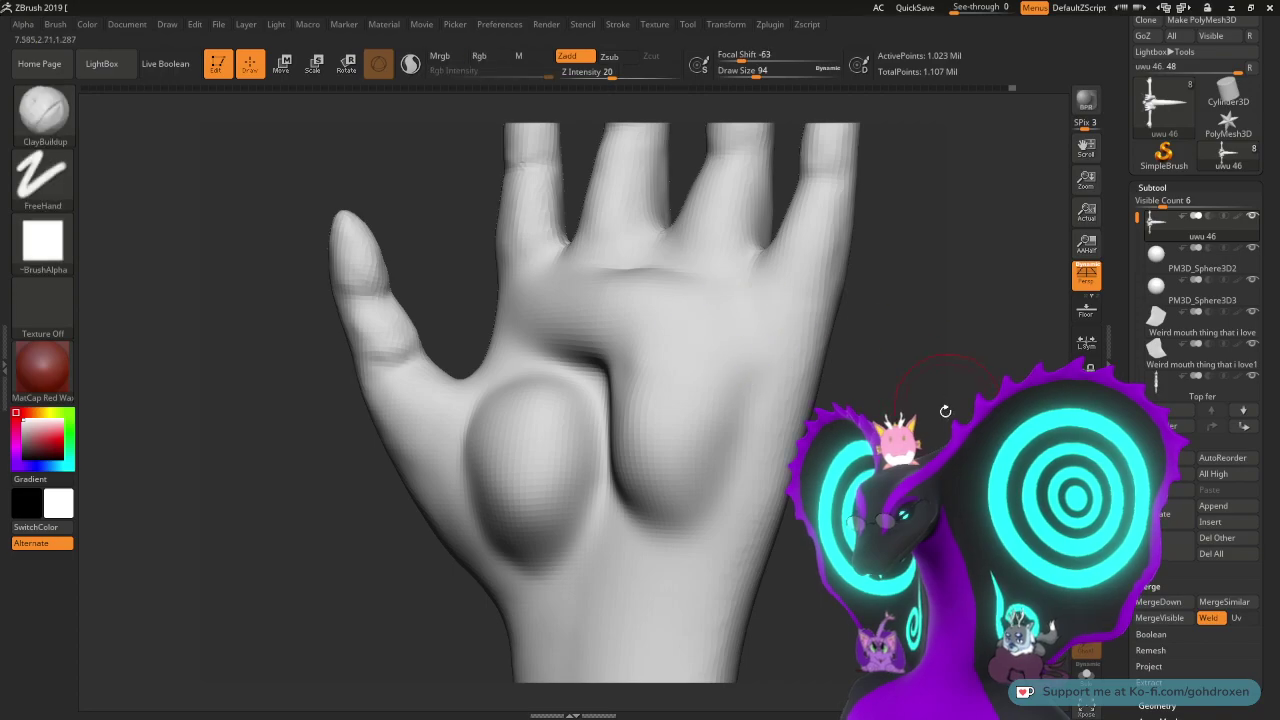
- Soften the deep crease between the two pads and blend the curved pad's upper edge below the fingers
{"action": "left_click_drag", "start_coordinate": [946, 411], "coordinate": [868, 402]}
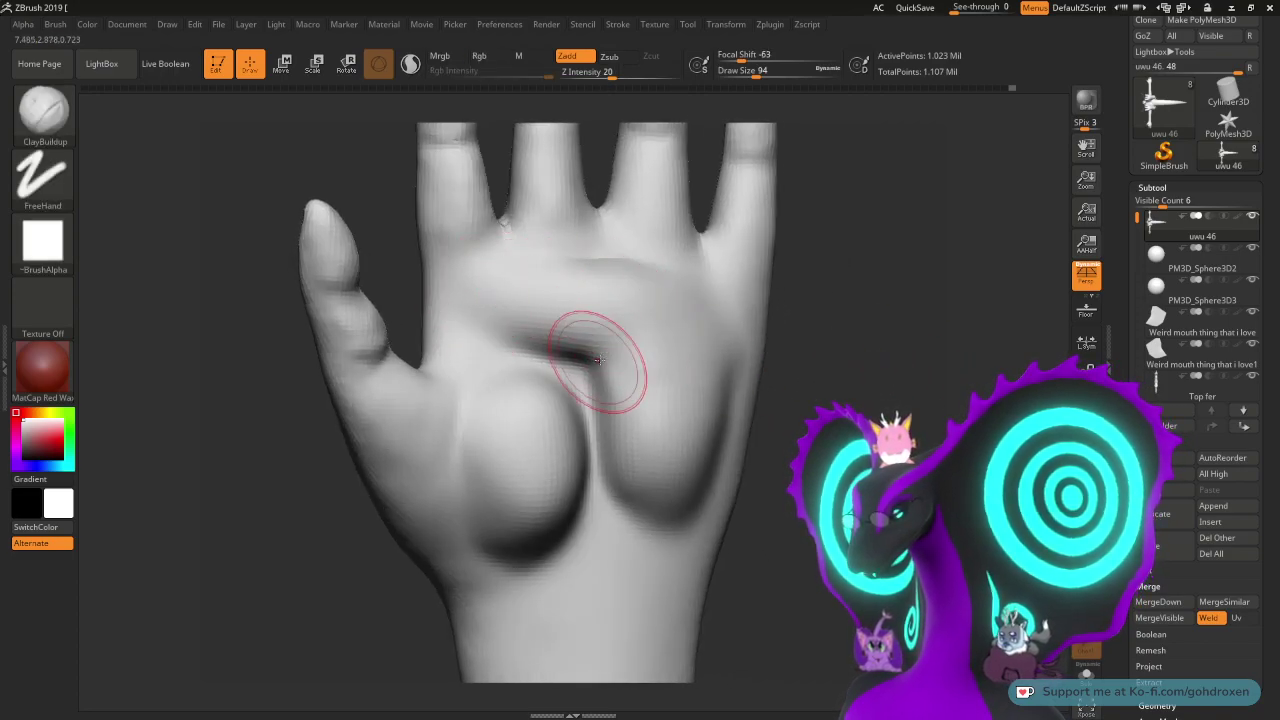
{"action": "mouse_move", "coordinate": [545, 345]}
{"action": "left_mouse_down", "text": "shift"}
{"action": "mouse_move", "coordinate": [592, 349]}
{"action": "mouse_move", "coordinate": [590, 376]}
{"action": "mouse_move", "coordinate": [545, 345]}
{"action": "left_mouse_up", "text": "shift"}
{"action": "mouse_move", "coordinate": [654, 465]}
{"action": "left_mouse_down", "text": "shift"}
{"action": "mouse_move", "coordinate": [615, 475]}
{"action": "mouse_move", "coordinate": [655, 374]}
{"action": "left_mouse_up", "text": "shift"}
{"action": "left_click_drag", "start_coordinate": [564, 317], "coordinate": [660, 283], "text": "shift"}
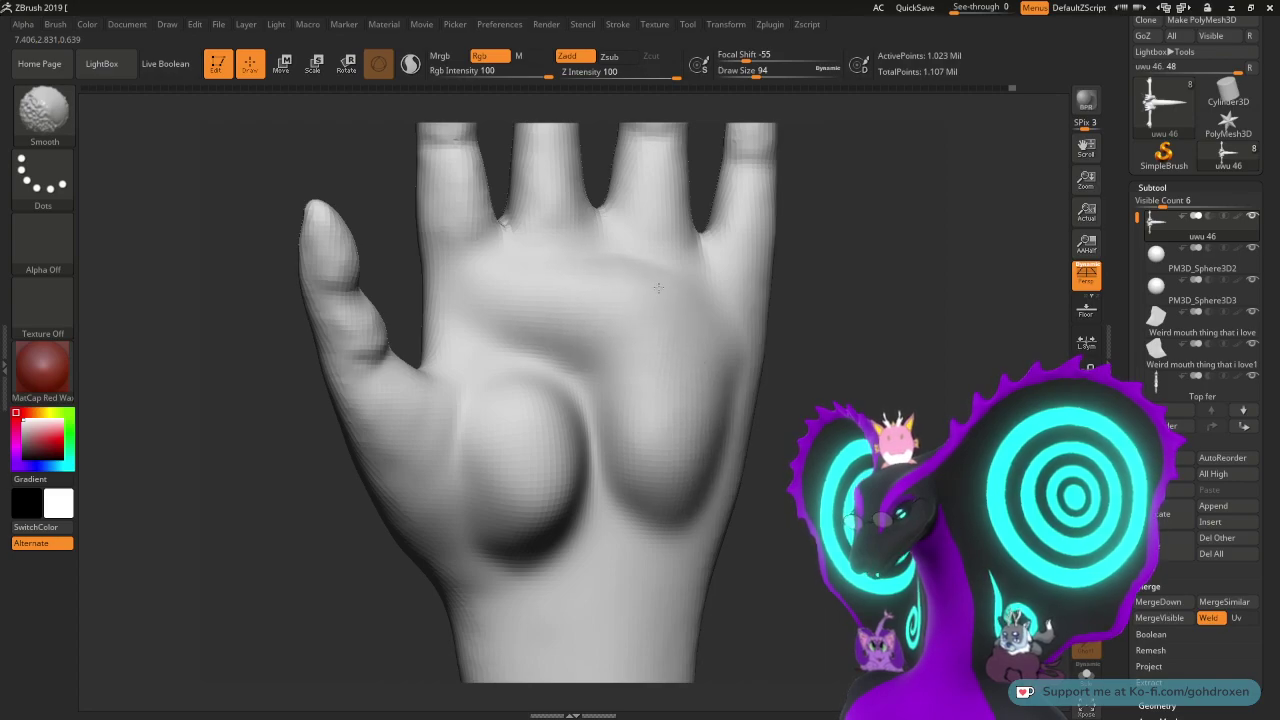
- Smooth the curved pad's outer side and lower end, and soften the surface of the thumb pad
{"action": "left_click_drag", "start_coordinate": [880, 392], "coordinate": [805, 382]}
{"action": "mouse_move", "coordinate": [722, 405]}
{"action": "left_mouse_down", "text": "shift"}
{"action": "mouse_move", "coordinate": [667, 445]}
{"action": "mouse_move", "coordinate": [612, 452]}
{"action": "mouse_move", "coordinate": [608, 485]}
{"action": "left_mouse_up", "text": "shift"}
{"action": "mouse_move", "coordinate": [845, 402]}
{"action": "left_mouse_down"}
{"action": "mouse_move", "coordinate": [907, 408]}
{"action": "mouse_move", "coordinate": [884, 398]}
{"action": "mouse_move", "coordinate": [897, 331]}
{"action": "mouse_move", "coordinate": [819, 350]}
{"action": "mouse_move", "coordinate": [871, 348]}
{"action": "mouse_move", "coordinate": [826, 407]}
{"action": "mouse_move", "coordinate": [865, 397]}
{"action": "mouse_move", "coordinate": [887, 445]}
{"action": "left_mouse_up"}
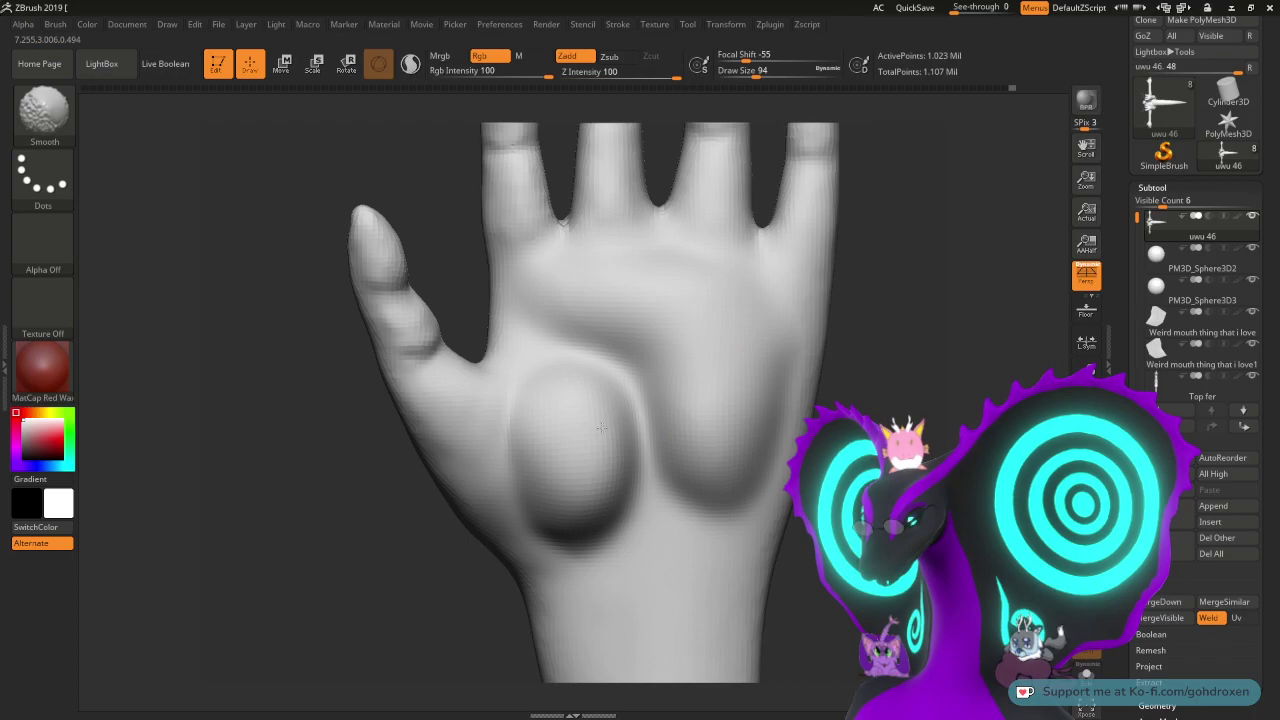
{"action": "left_click_drag", "start_coordinate": [560, 456], "coordinate": [548, 418], "text": "shift"}
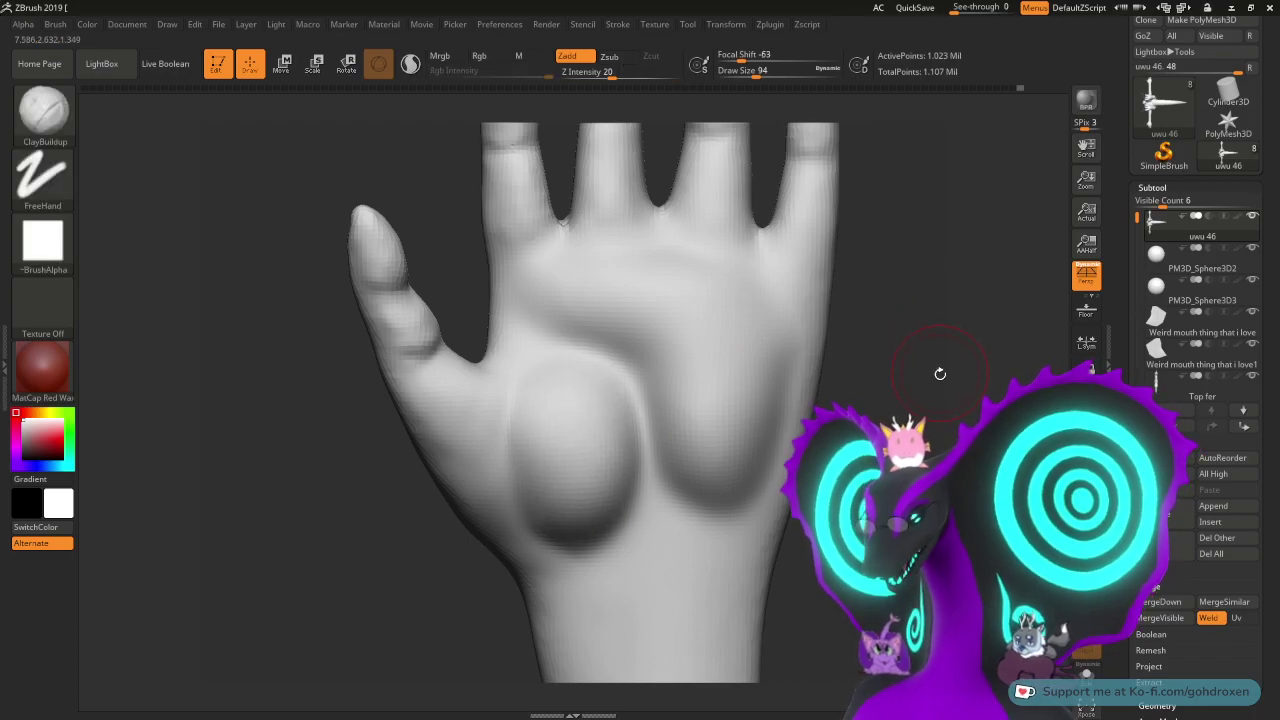
- Add a little clay around the lower end of the curved pad near the palm's outer edge and smooth it
{"action": "mouse_move", "coordinate": [947, 372]}
{"action": "left_mouse_down"}
{"action": "mouse_move", "coordinate": [973, 380]}
{"action": "mouse_move", "coordinate": [953, 376]}
{"action": "mouse_move", "coordinate": [956, 363]}
{"action": "left_mouse_up"}
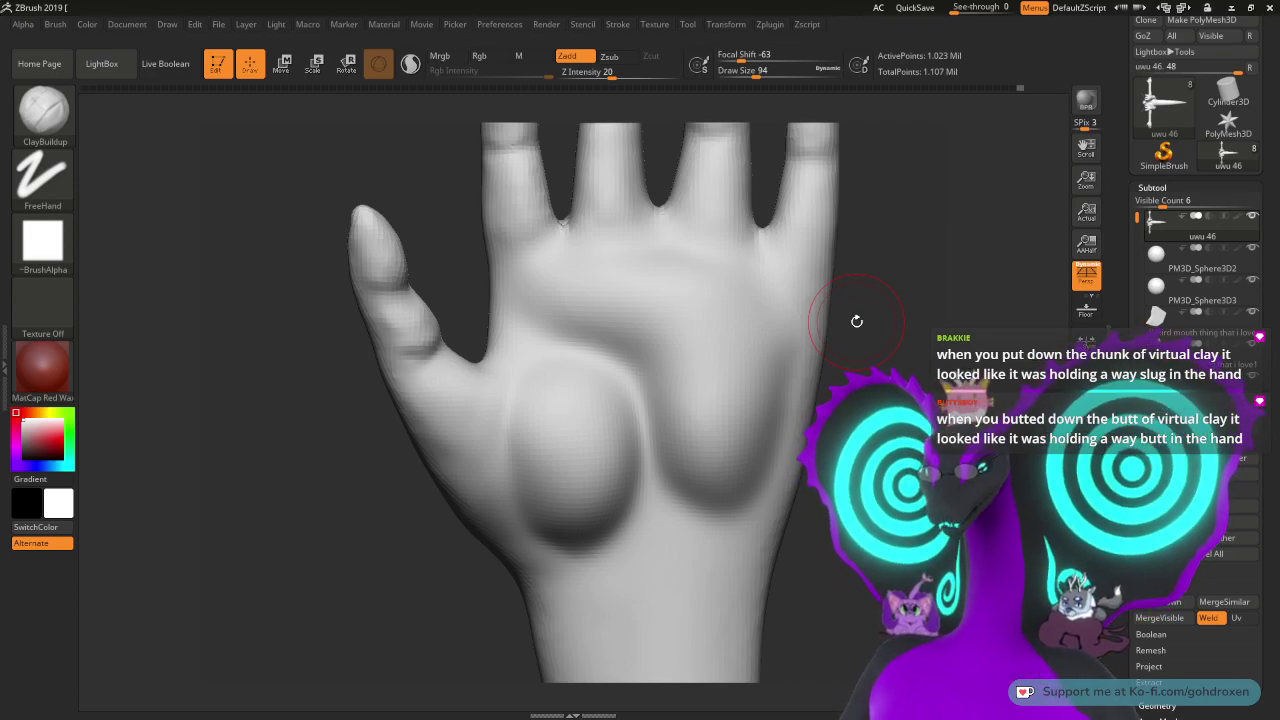
{"action": "mouse_move", "coordinate": [940, 364]}
{"action": "left_mouse_down", "text": "alt"}
{"action": "mouse_move", "coordinate": [962, 394]}
{"action": "mouse_move", "coordinate": [975, 328]}
{"action": "left_mouse_up", "text": "alt"}
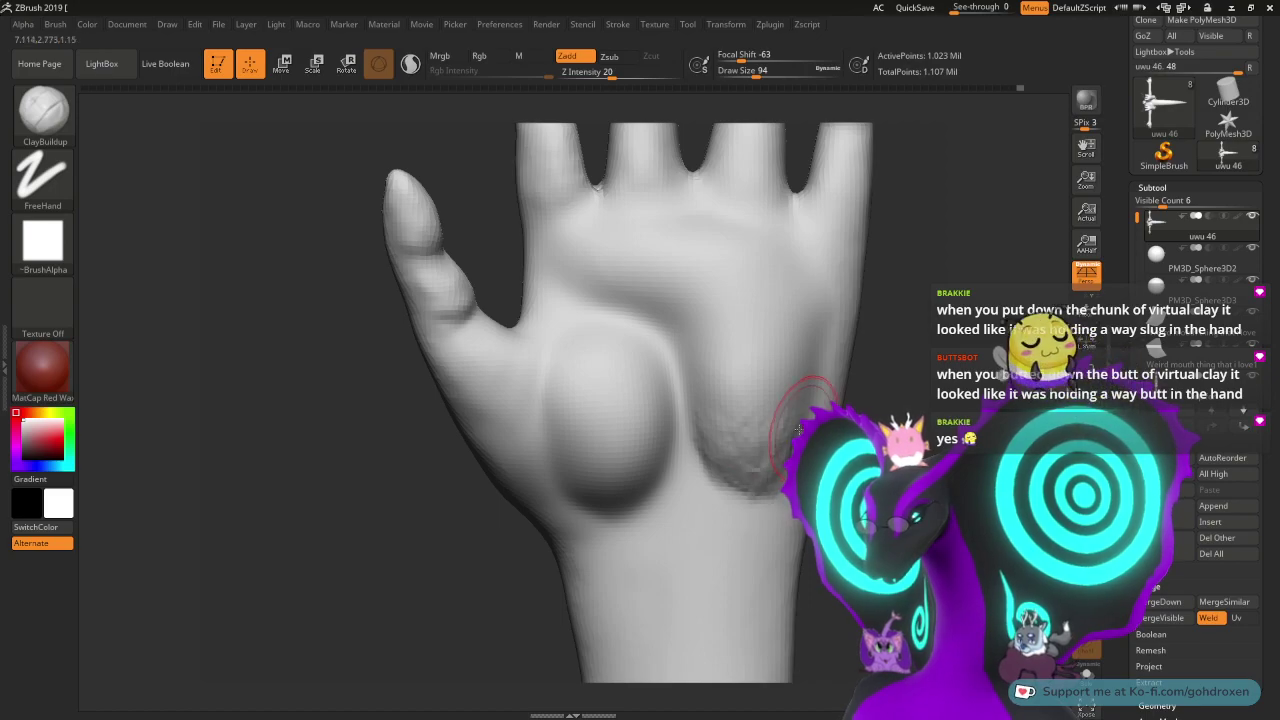
{"action": "key", "text": "shift"}
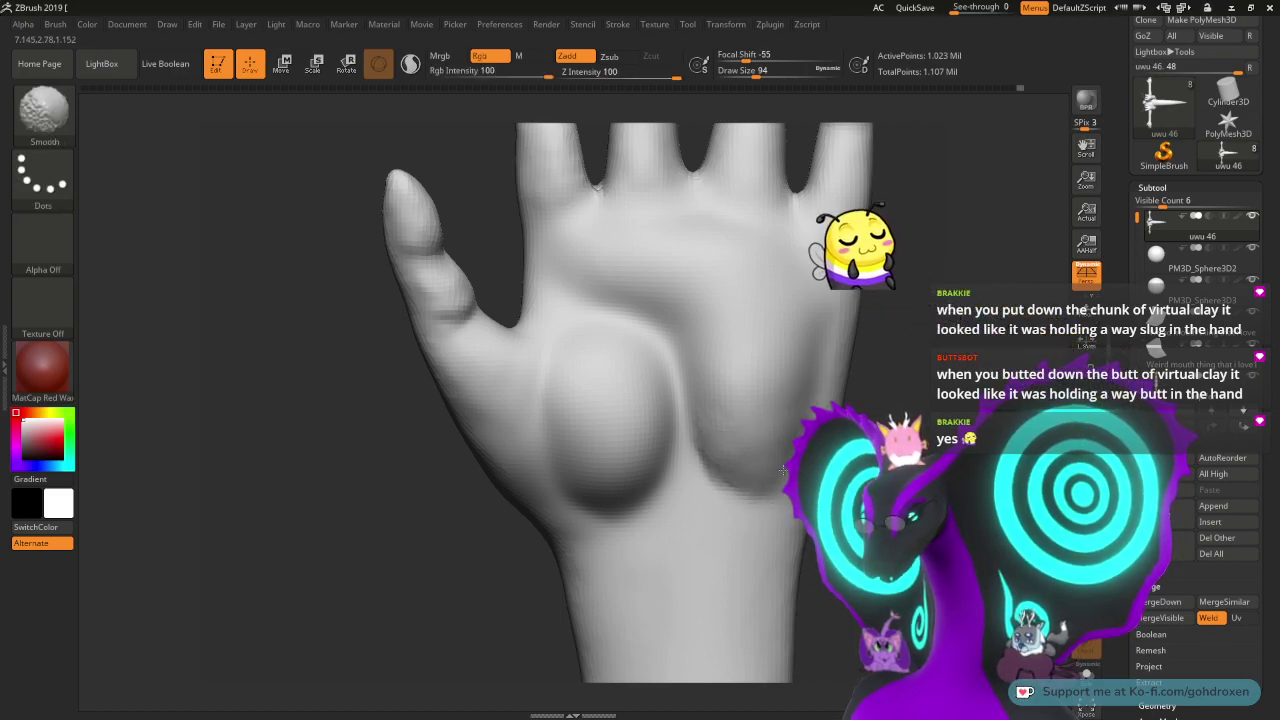
- Build up clay along the lower edge of the curved pad's thumb-side end and smooth it into the pad
{"action": "mouse_move", "coordinate": [926, 398]}
{"action": "left_mouse_down", "text": "alt"}
{"action": "mouse_move", "coordinate": [888, 394]}
{"action": "mouse_move", "coordinate": [874, 466]}
{"action": "left_mouse_up", "text": "alt"}
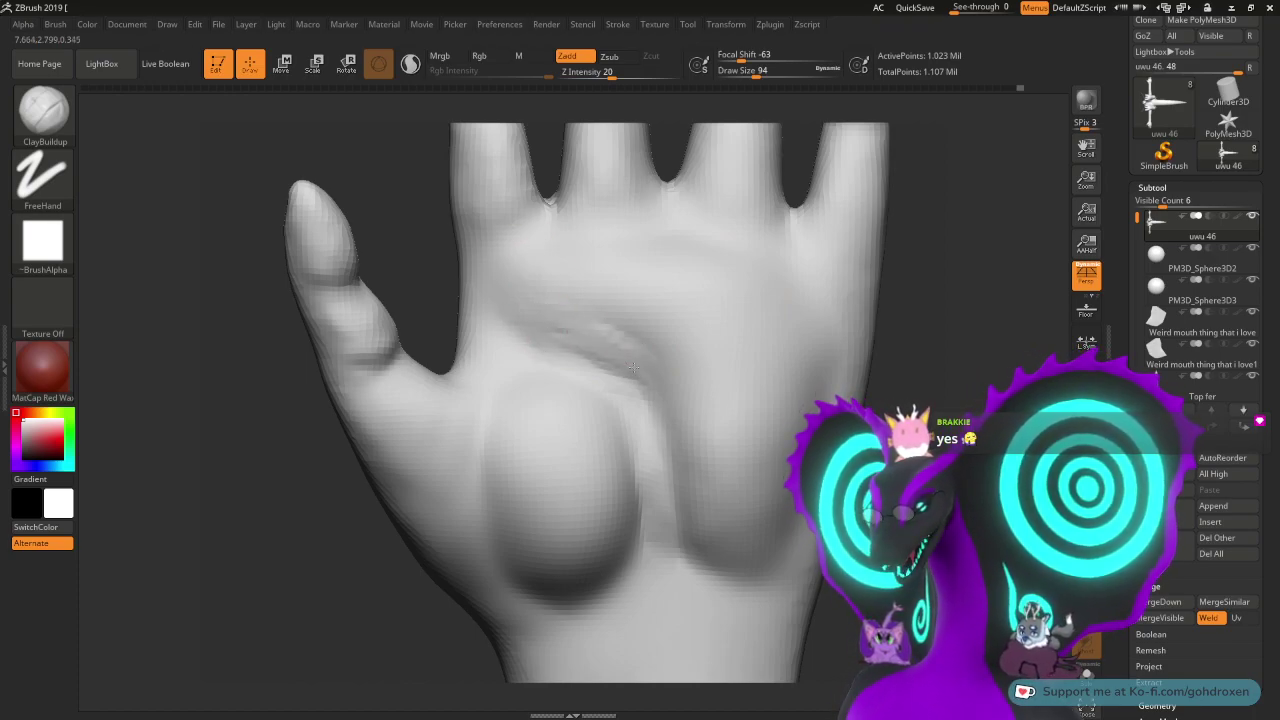
{"action": "left_click_drag", "start_coordinate": [925, 345], "coordinate": [919, 402], "text": "alt"}
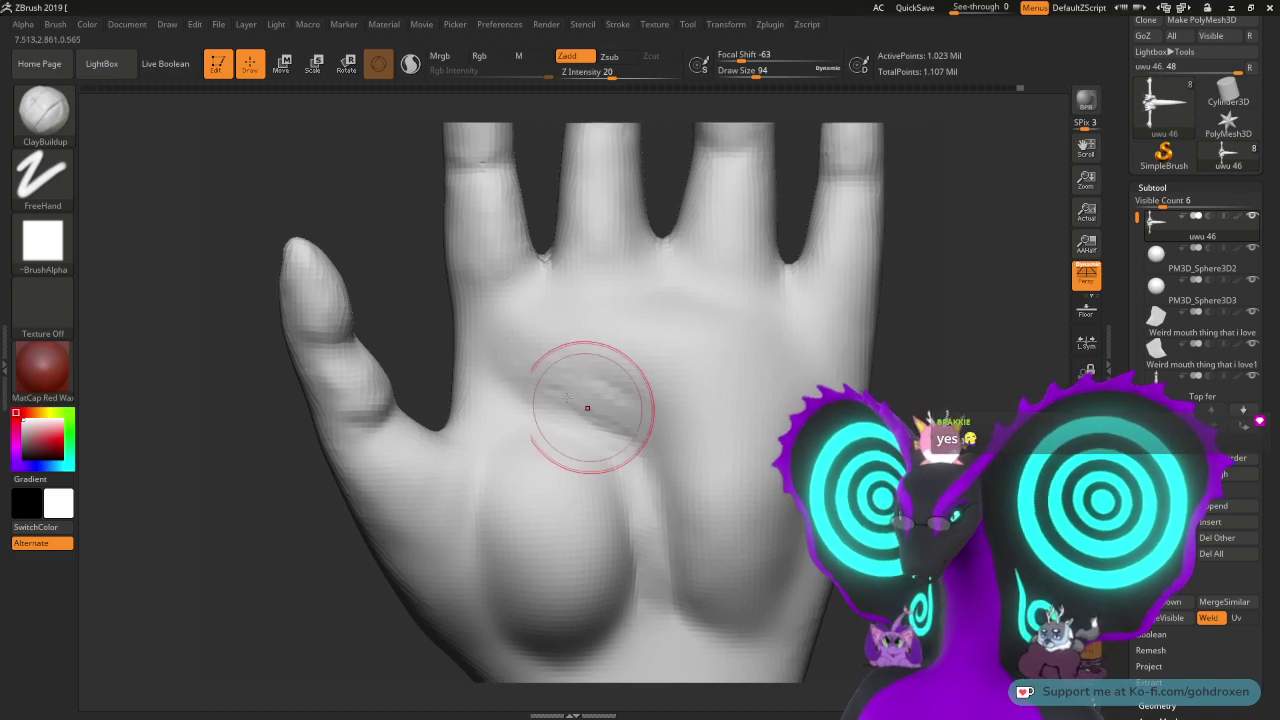
{"action": "left_click_drag", "start_coordinate": [609, 380], "coordinate": [641, 405]}
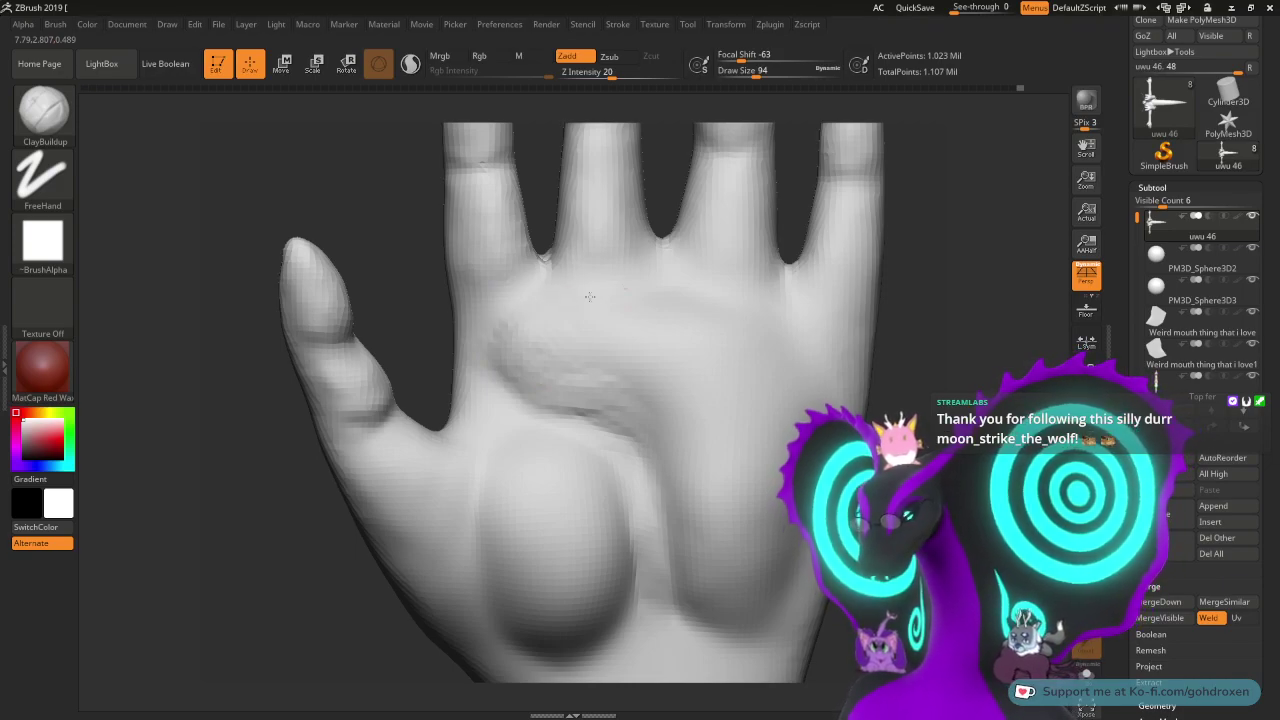
{"action": "key", "text": "shift"}
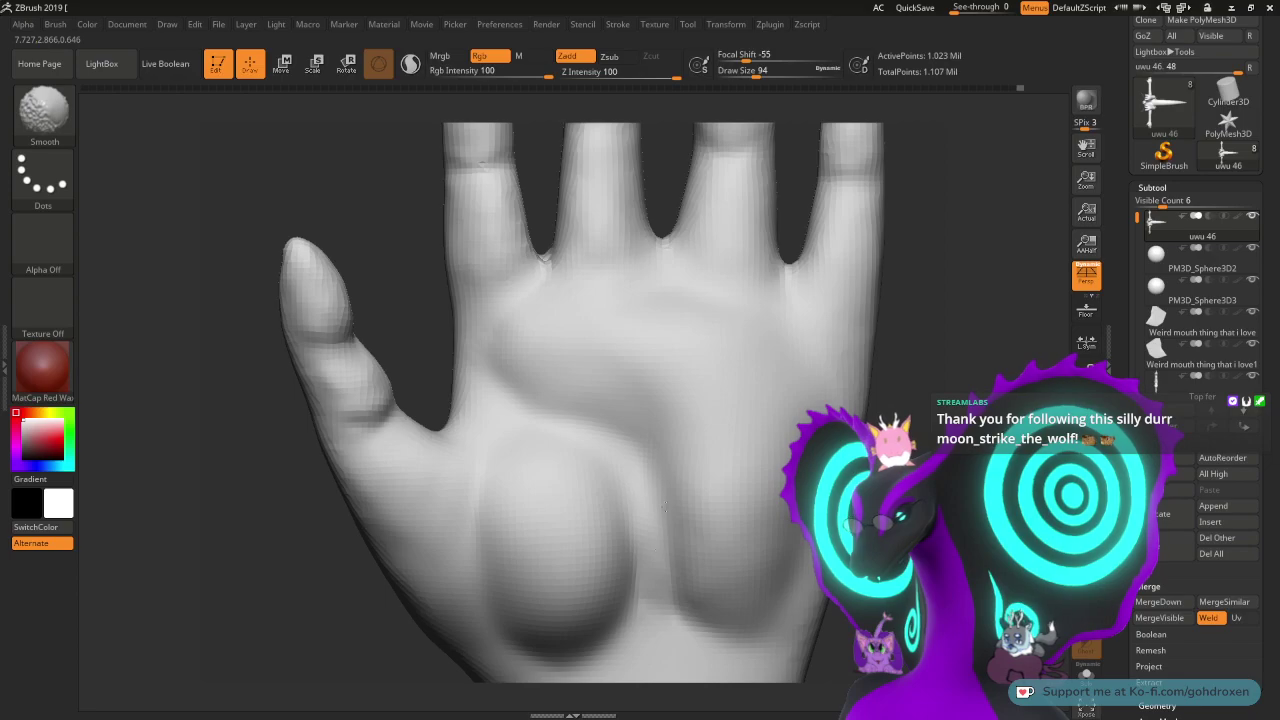
{"action": "left_click_drag", "start_coordinate": [653, 595], "coordinate": [722, 530], "text": "shift"}
- Smooth the curved pad's centre, outer side and upper thumb-side area from several angles
{"action": "right_click_drag", "start_coordinate": [640, 500], "coordinate": [720, 470]}
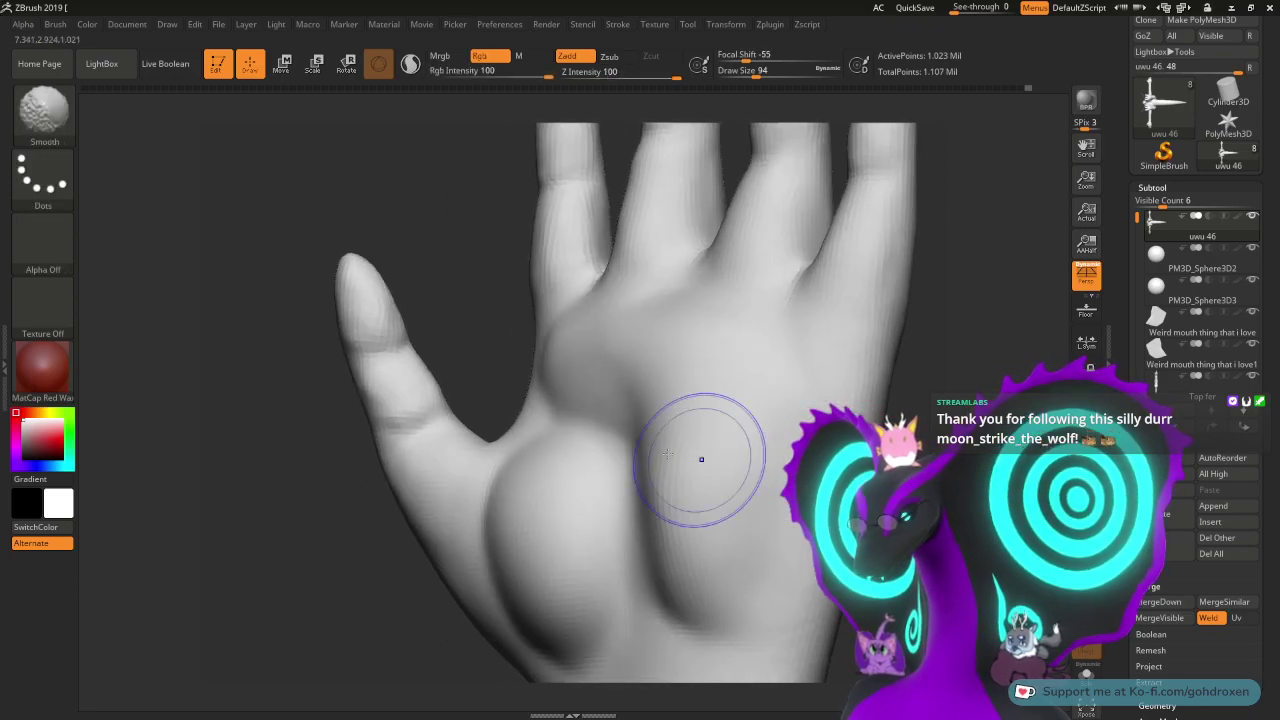
{"action": "left_click_drag", "start_coordinate": [700, 459], "coordinate": [655, 433], "text": "shift"}
{"action": "right_click_drag", "start_coordinate": [658, 414], "coordinate": [847, 325]}
{"action": "key", "text": "shift"}
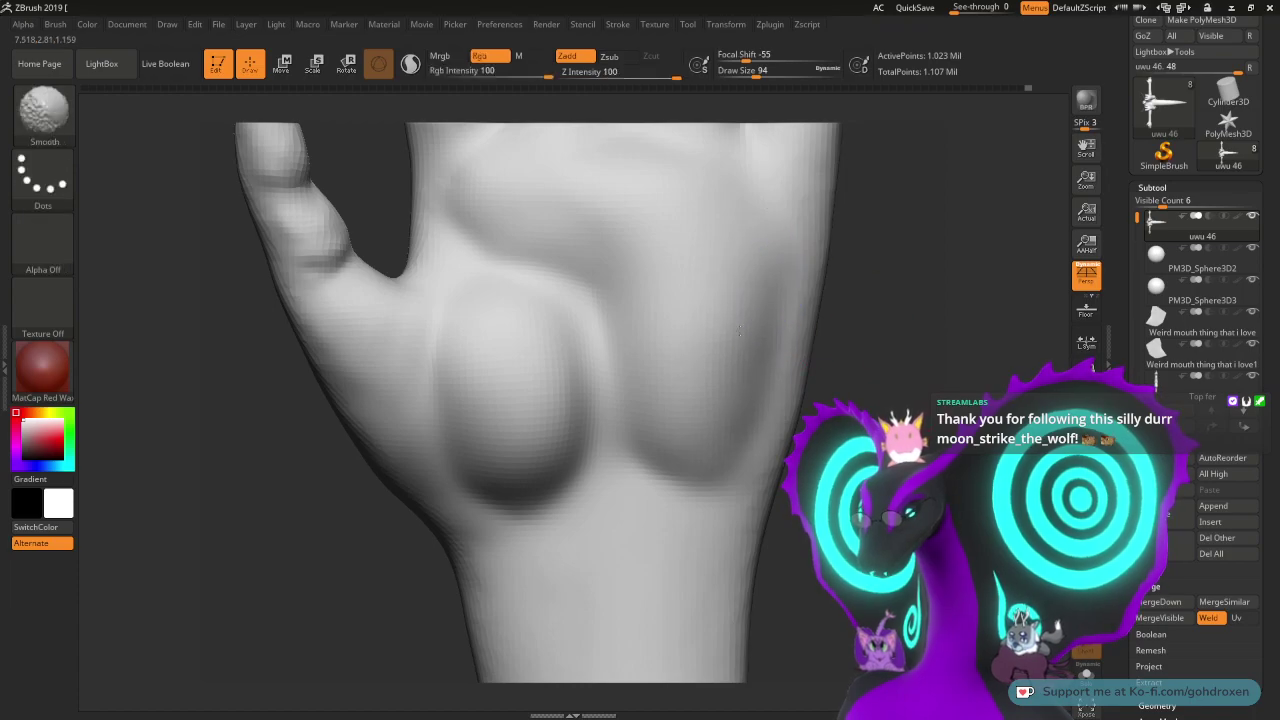
{"action": "left_click_drag", "start_coordinate": [740, 333], "coordinate": [745, 320], "text": "shift"}
{"action": "right_click_drag", "start_coordinate": [705, 235], "coordinate": [668, 383]}
{"action": "left_click_drag", "start_coordinate": [668, 383], "coordinate": [516, 315], "text": "shift"}
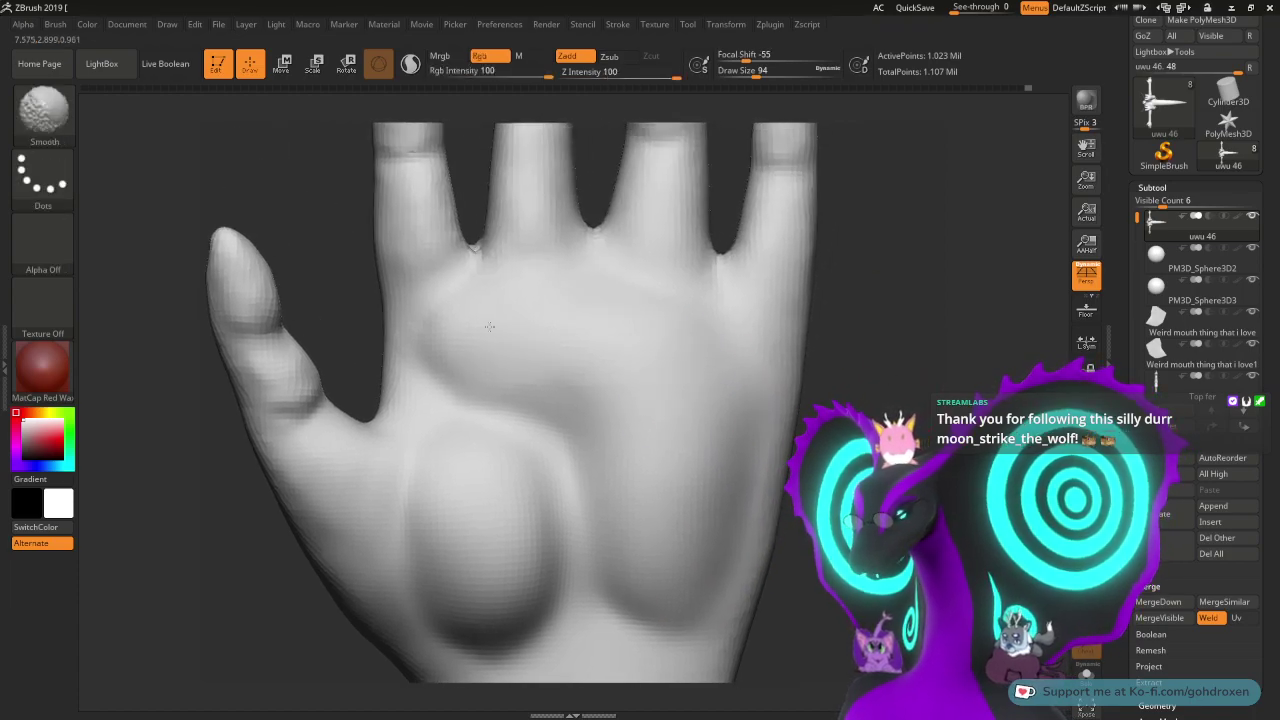
{"action": "mouse_move", "coordinate": [496, 399]}
{"action": "right_mouse_down"}
{"action": "mouse_move", "coordinate": [350, 400]}
{"action": "mouse_move", "coordinate": [496, 396]}
{"action": "mouse_move", "coordinate": [434, 384]}
{"action": "right_mouse_up"}
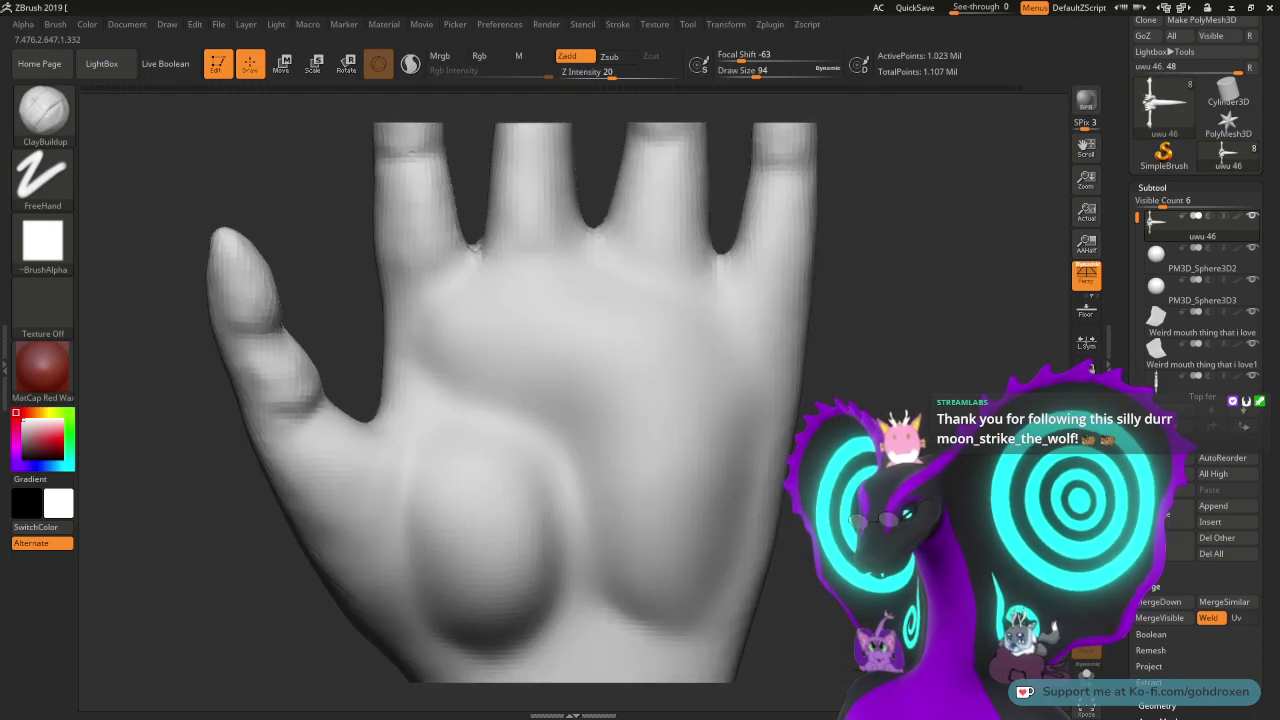
- Carve a groove along the curved pad's inner edge down to its lower end using DamStandard at draw size 56
{"action": "key", "text": "shift"}
{"action": "key", "text": "b"}
{"action": "key", "text": "d"}
{"action": "key", "text": "s"}
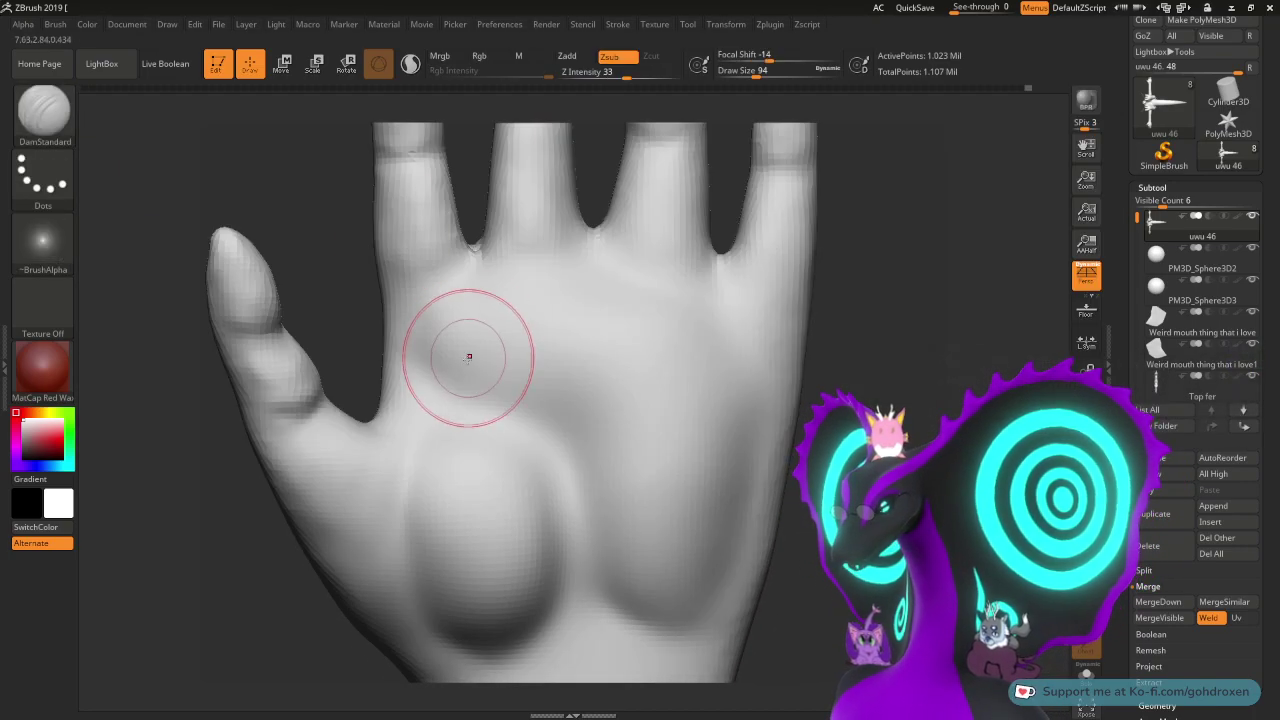
{"action": "key", "text": "space"}
{"action": "left_click_drag", "start_coordinate": [456, 359], "coordinate": [443, 380]}
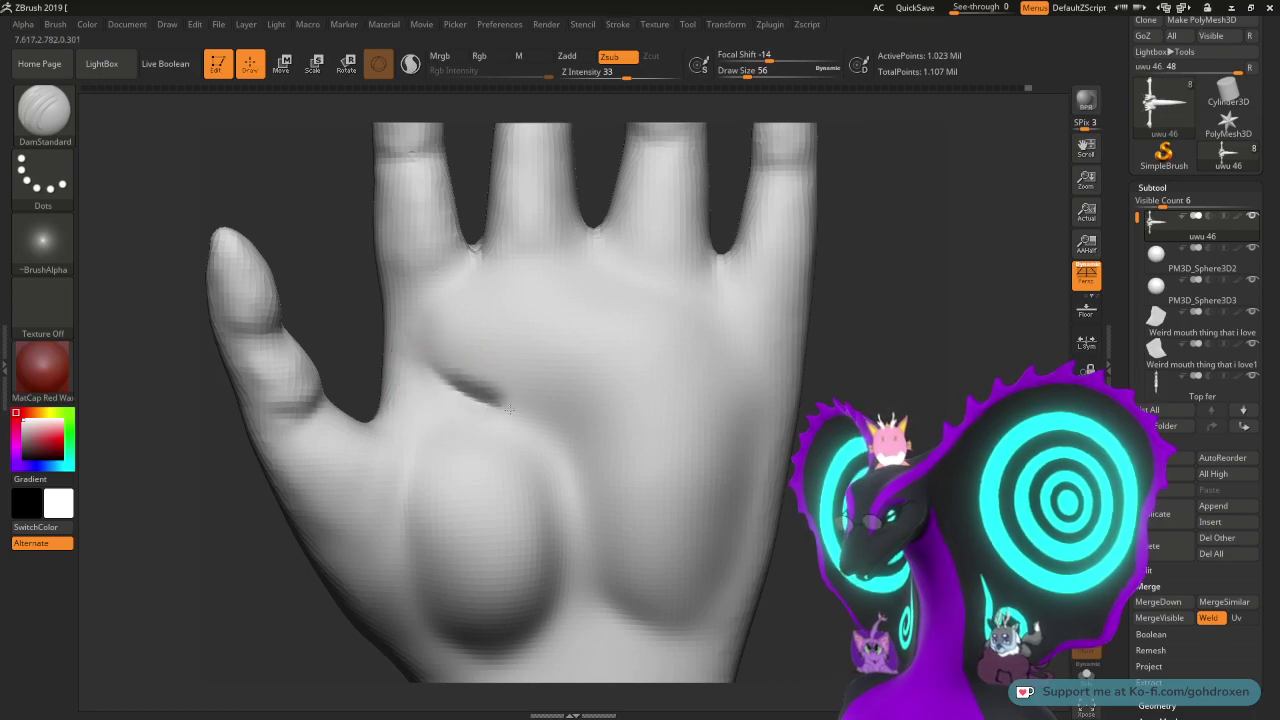
{"action": "mouse_move", "coordinate": [555, 425]}
{"action": "left_mouse_down", "text": "shift"}
{"action": "mouse_move", "coordinate": [443, 366]}
{"action": "mouse_move", "coordinate": [555, 432]}
{"action": "mouse_move", "coordinate": [575, 468]}
{"action": "left_mouse_up", "text": "shift"}
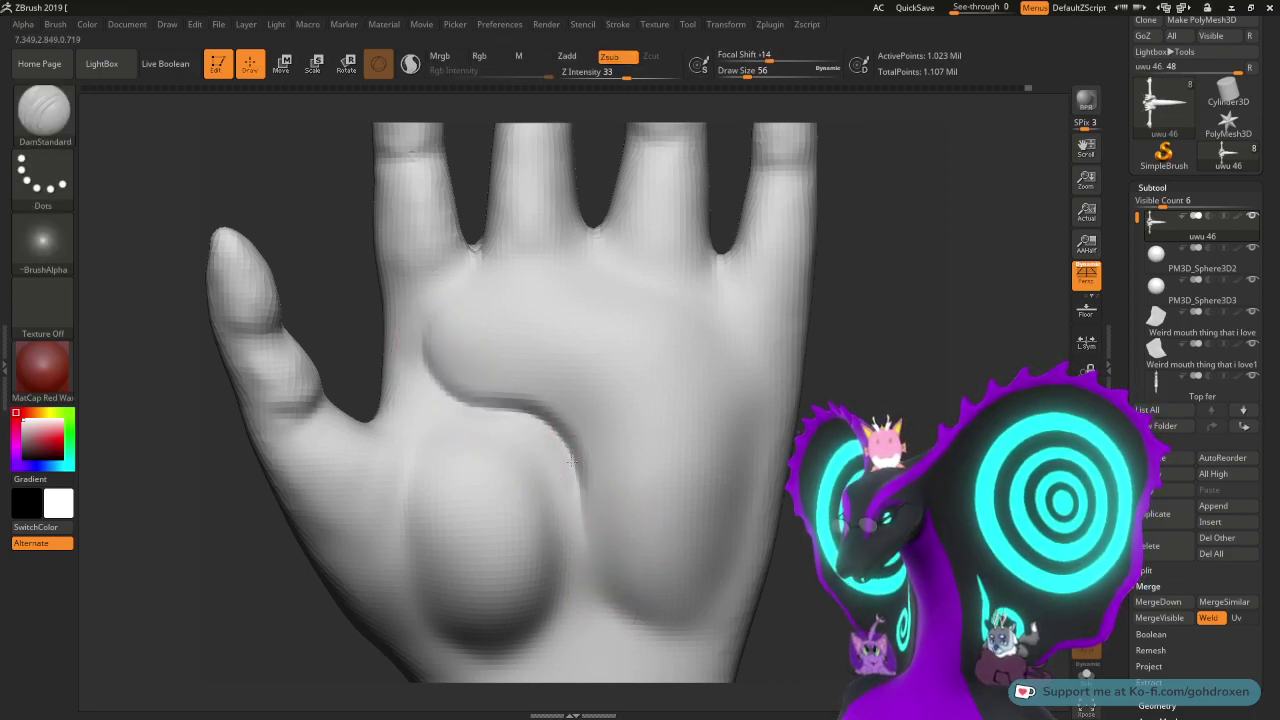
{"action": "left_click_drag", "start_coordinate": [597, 580], "coordinate": [636, 617]}
- Carve the groove around the curved pad's thumb-side end and onto the beginning of its upper edge
{"action": "right_click_drag", "start_coordinate": [691, 394], "coordinate": [697, 422], "text": "alt"}
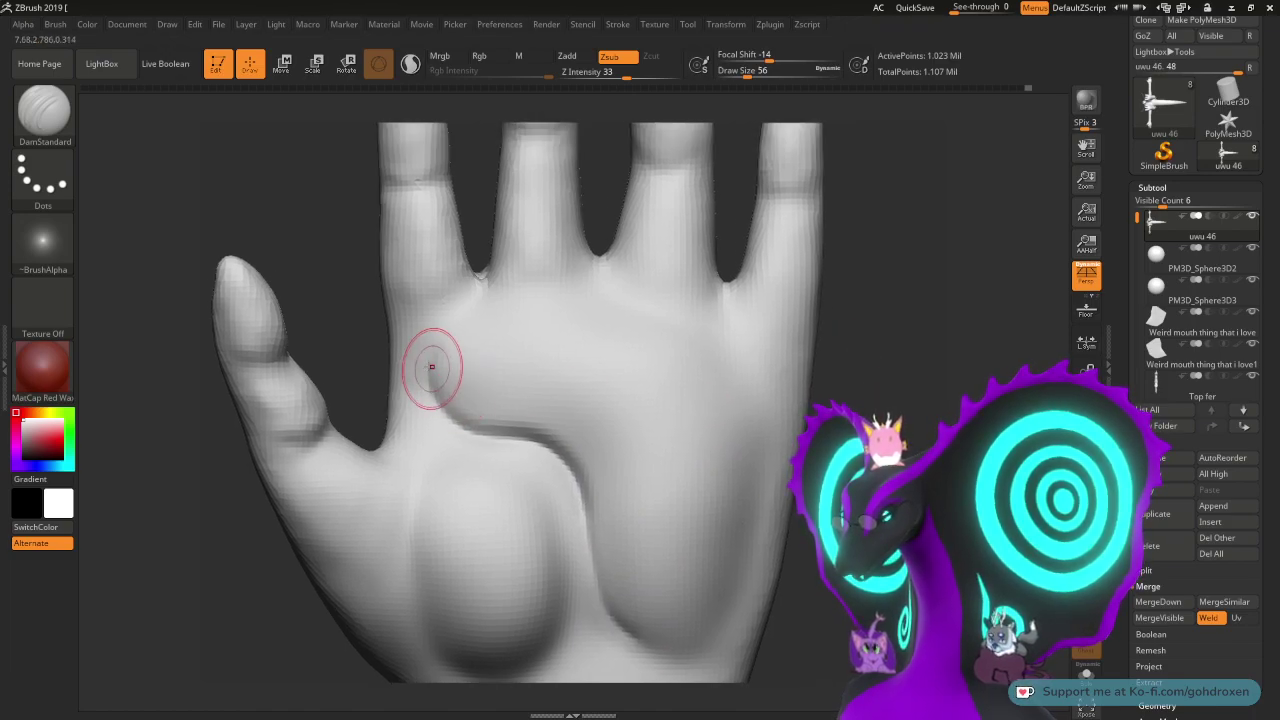
{"action": "left_click_drag", "start_coordinate": [429, 375], "coordinate": [431, 368]}
{"action": "left_click_drag", "start_coordinate": [522, 327], "coordinate": [525, 325]}
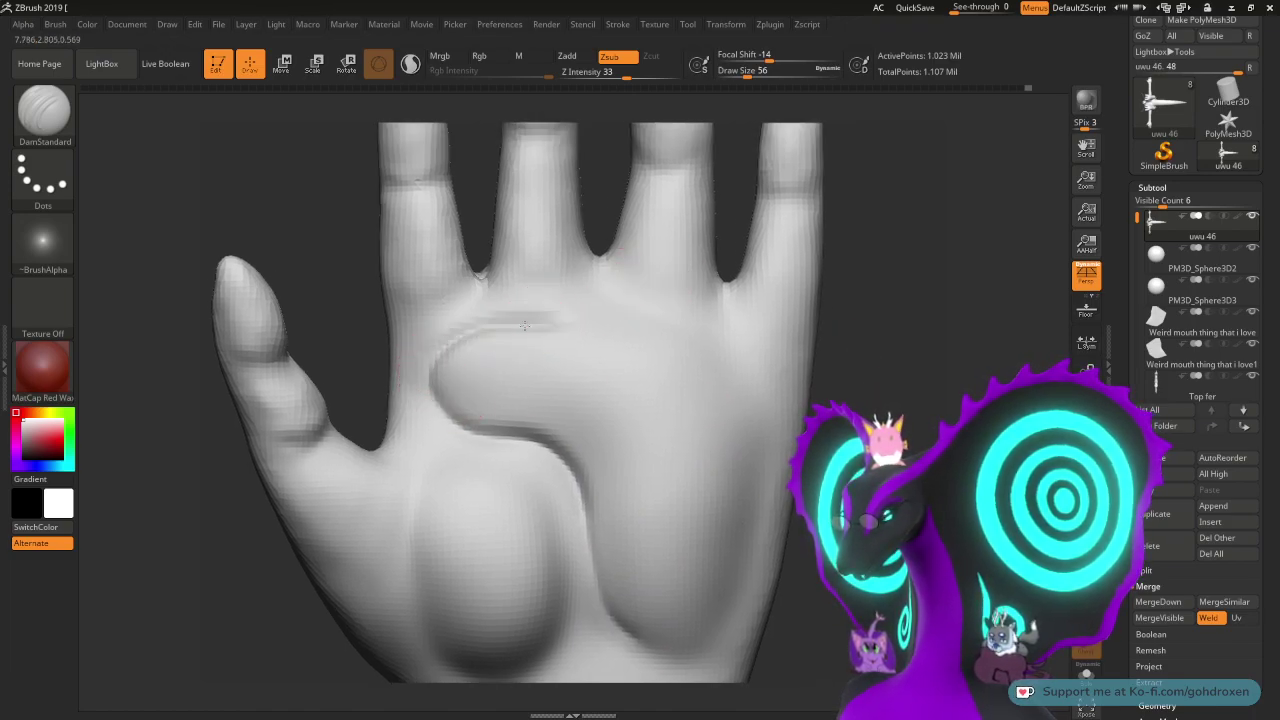
- Try to carve the groove along the curved pad's upper edge below the fingers, undoing the unwanted strokes
{"action": "left_click_drag", "start_coordinate": [660, 340], "coordinate": [750, 430]}
{"action": "key", "text": "ctrl+z"}
{"action": "mouse_move", "coordinate": [537, 318]}
{"action": "left_mouse_down"}
{"action": "mouse_move", "coordinate": [669, 337]}
{"action": "mouse_move", "coordinate": [758, 462]}
{"action": "left_mouse_up"}
{"action": "key", "text": "ctrl+z"}
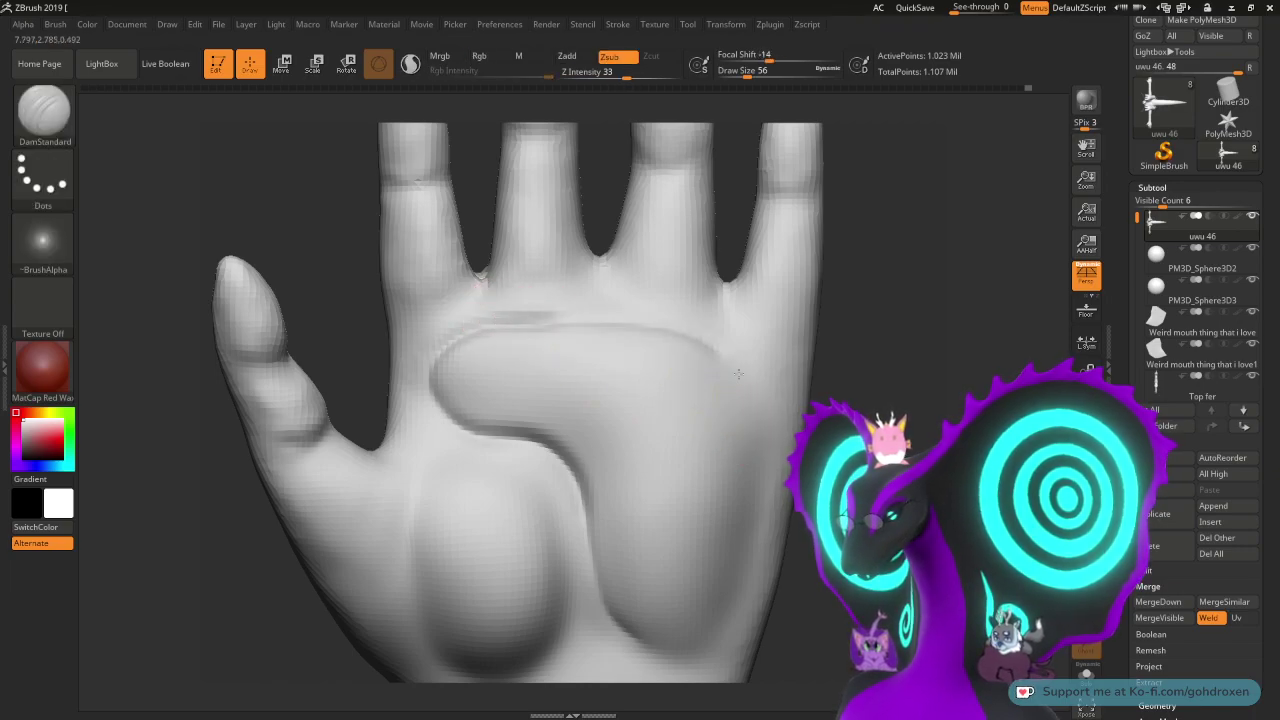
{"action": "left_click_drag", "start_coordinate": [902, 366], "coordinate": [898, 440]}
{"action": "key", "text": "ctrl+z"}
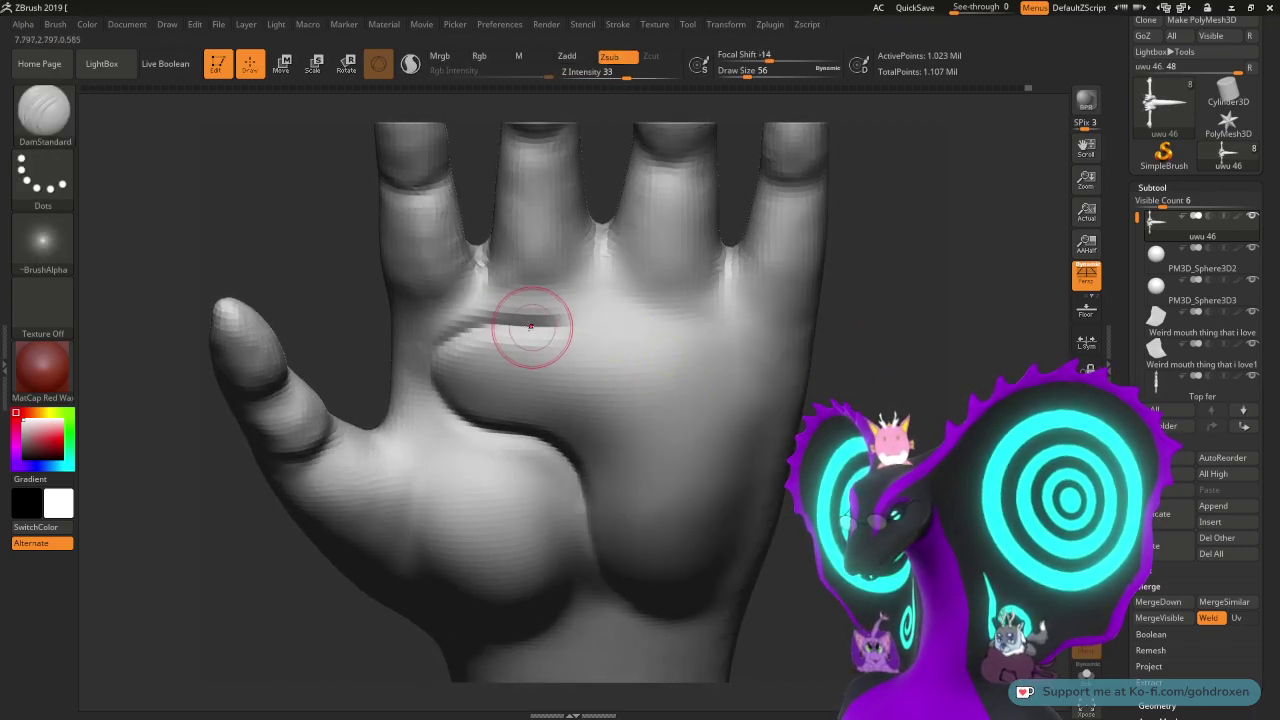
{"action": "mouse_move", "coordinate": [530, 321]}
{"action": "left_mouse_down"}
{"action": "mouse_move", "coordinate": [655, 317]}
{"action": "mouse_move", "coordinate": [738, 347]}
{"action": "mouse_move", "coordinate": [763, 383]}
{"action": "left_mouse_up"}
{"action": "key", "text": "ctrl+z"}
{"action": "key", "text": "ctrl+z"}
- Carve the groove along the curved pad's upper edge and down its outer side to close the outline
{"action": "mouse_move", "coordinate": [514, 321]}
{"action": "left_mouse_down"}
{"action": "mouse_move", "coordinate": [620, 338]}
{"action": "mouse_move", "coordinate": [752, 386]}
{"action": "left_mouse_up"}
{"action": "mouse_move", "coordinate": [862, 415]}
{"action": "left_mouse_down"}
{"action": "mouse_move", "coordinate": [914, 363]}
{"action": "mouse_move", "coordinate": [871, 391]}
{"action": "left_mouse_up"}
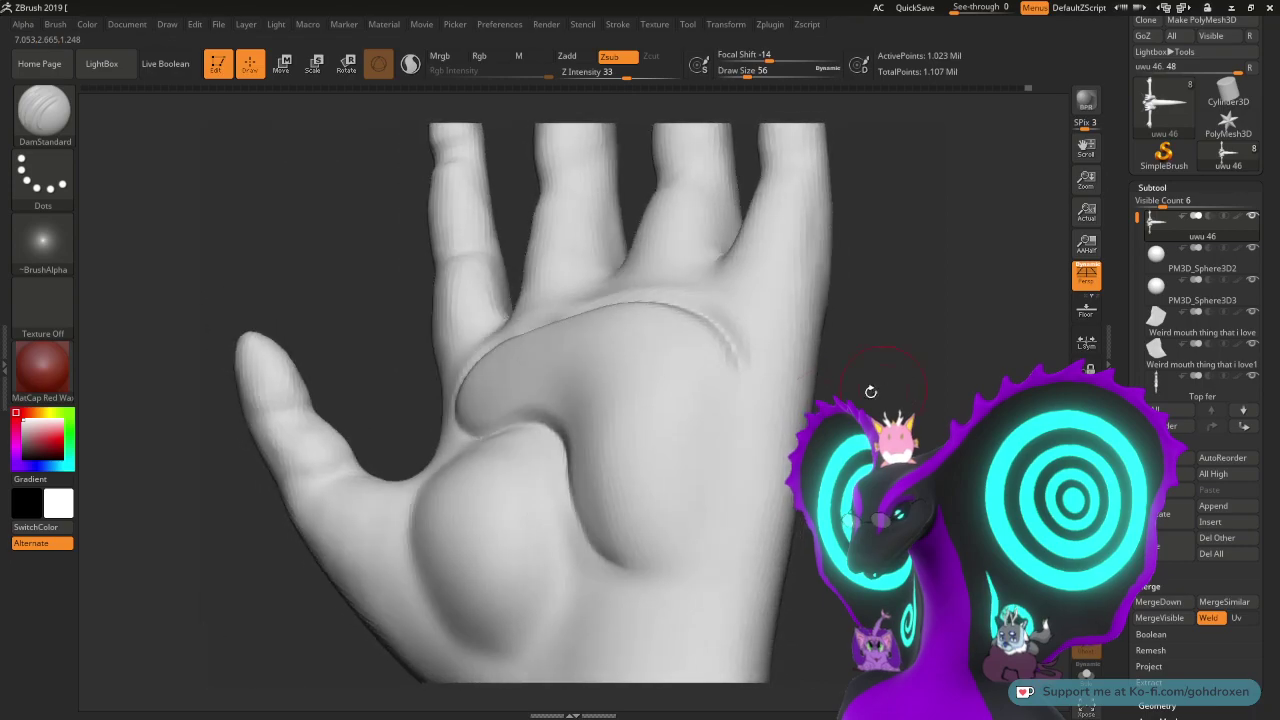
{"action": "mouse_move", "coordinate": [736, 433]}
{"action": "left_mouse_down"}
{"action": "mouse_move", "coordinate": [706, 528]}
{"action": "mouse_move", "coordinate": [660, 568]}
{"action": "left_mouse_up"}
{"action": "left_click_drag", "start_coordinate": [392, 432], "coordinate": [340, 422]}
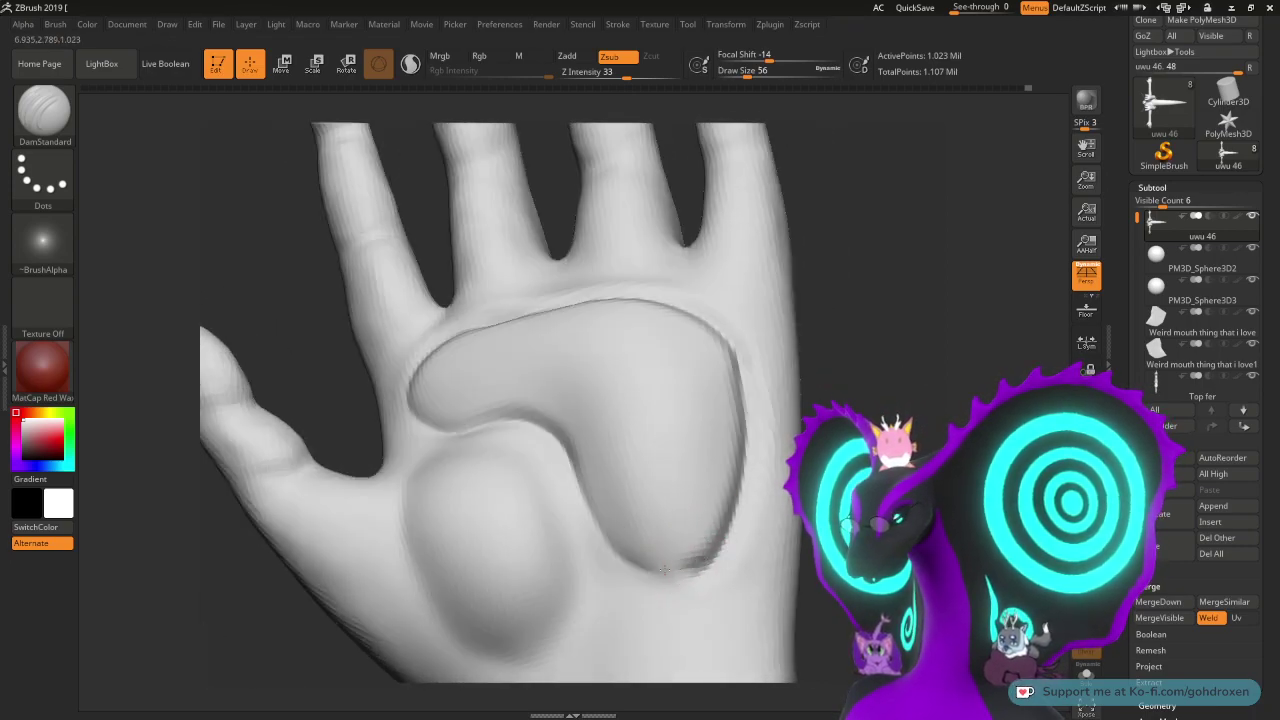
- Carve a groove along the oval thumb pad's outer side and around its lower end
{"action": "mouse_move", "coordinate": [850, 375]}
{"action": "left_mouse_down"}
{"action": "mouse_move", "coordinate": [824, 292]}
{"action": "mouse_move", "coordinate": [888, 288]}
{"action": "left_mouse_up"}
{"action": "left_click_drag", "start_coordinate": [447, 332], "coordinate": [483, 482]}
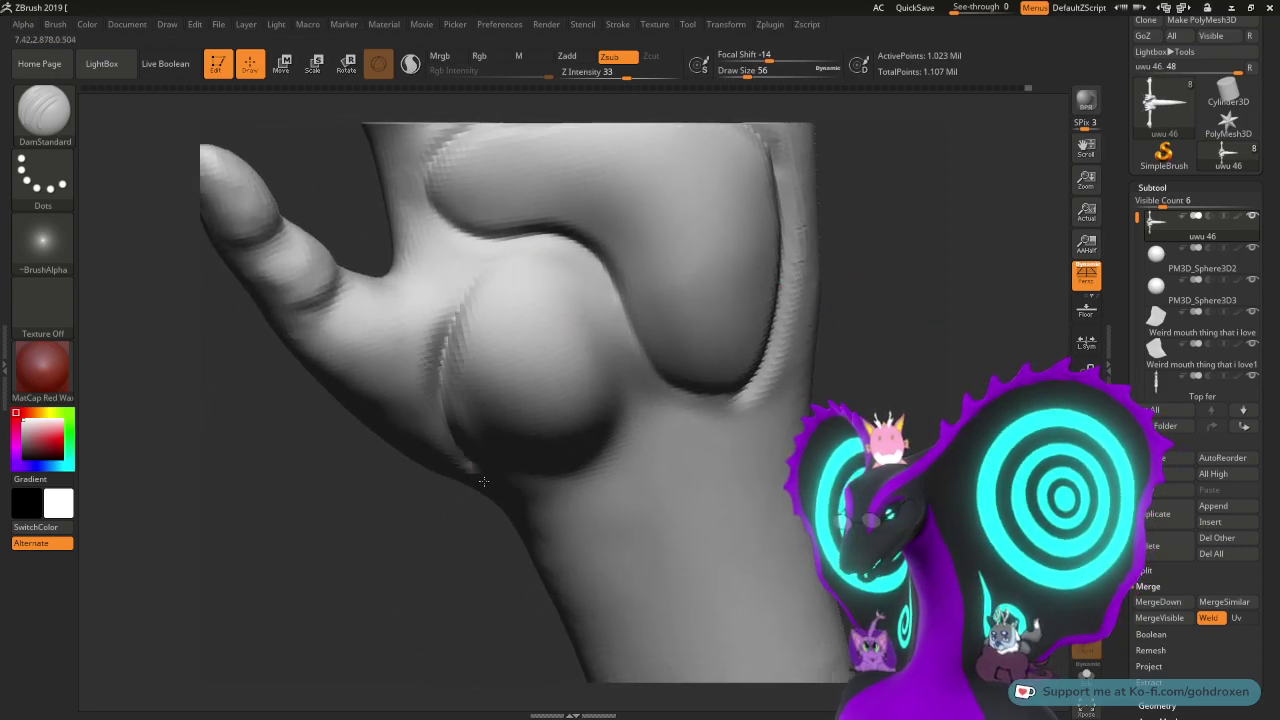
{"action": "key", "text": "ctrl+z"}
{"action": "left_click_drag", "start_coordinate": [876, 398], "coordinate": [880, 325]}
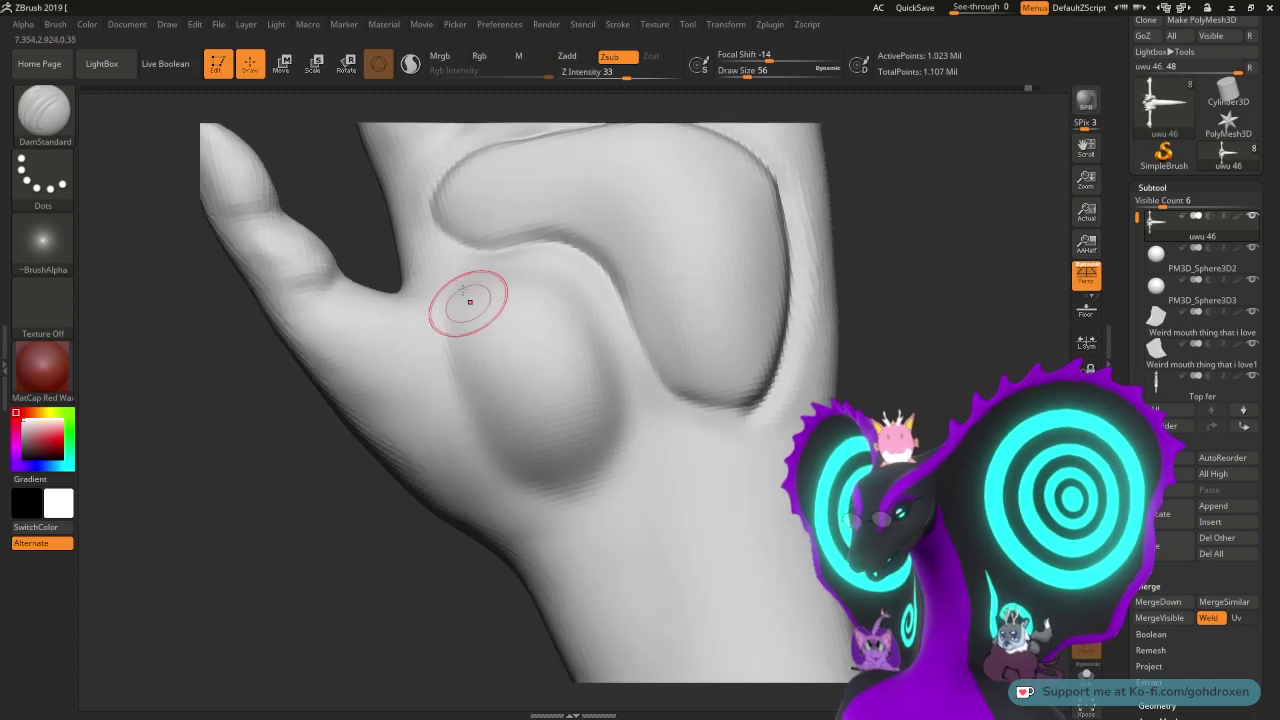
{"action": "mouse_move", "coordinate": [452, 340]}
{"action": "left_mouse_down"}
{"action": "mouse_move", "coordinate": [495, 465]}
{"action": "mouse_move", "coordinate": [575, 492]}
{"action": "left_mouse_up"}
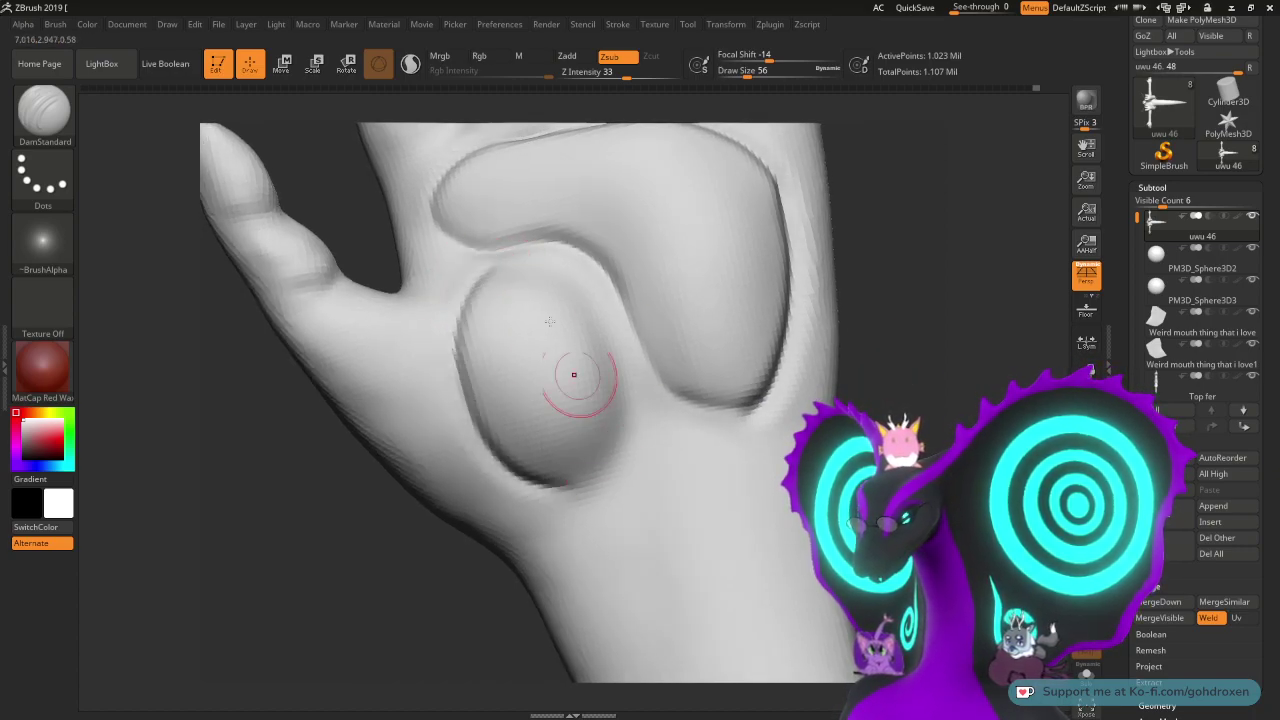
- Carve the groove over the oval thumb pad's upper end and down its inner side to complete the outline
{"action": "right_click_drag", "start_coordinate": [890, 333], "coordinate": [657, 371]}
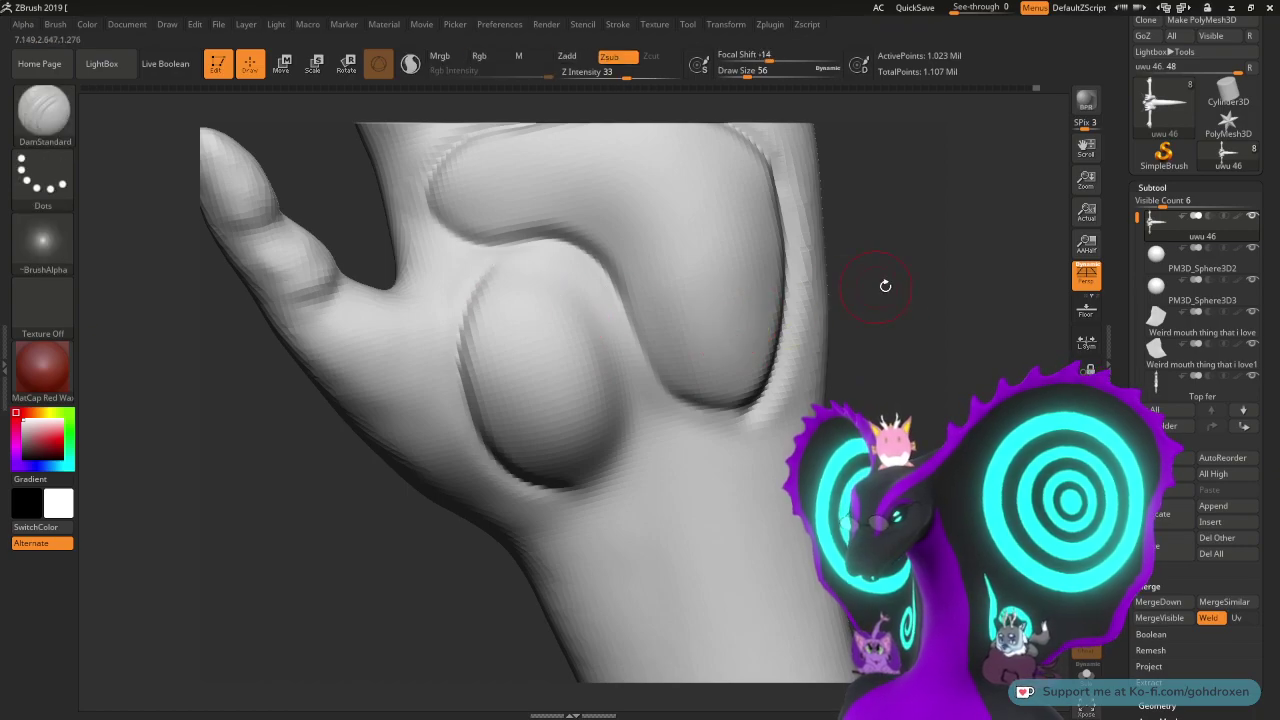
{"action": "right_click_drag", "start_coordinate": [883, 283], "coordinate": [523, 380]}
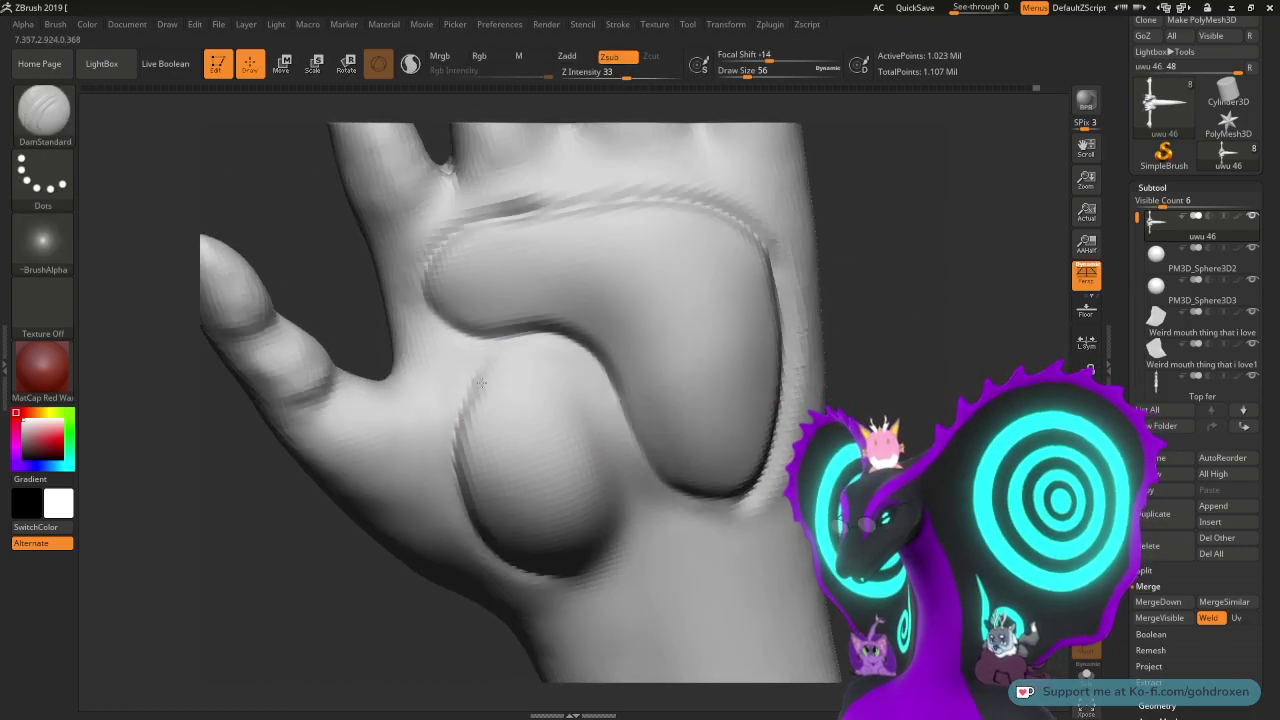
{"action": "mouse_move", "coordinate": [527, 367]}
{"action": "left_mouse_down"}
{"action": "mouse_move", "coordinate": [598, 440]}
{"action": "mouse_move", "coordinate": [618, 560]}
{"action": "mouse_move", "coordinate": [590, 605]}
{"action": "left_mouse_up"}
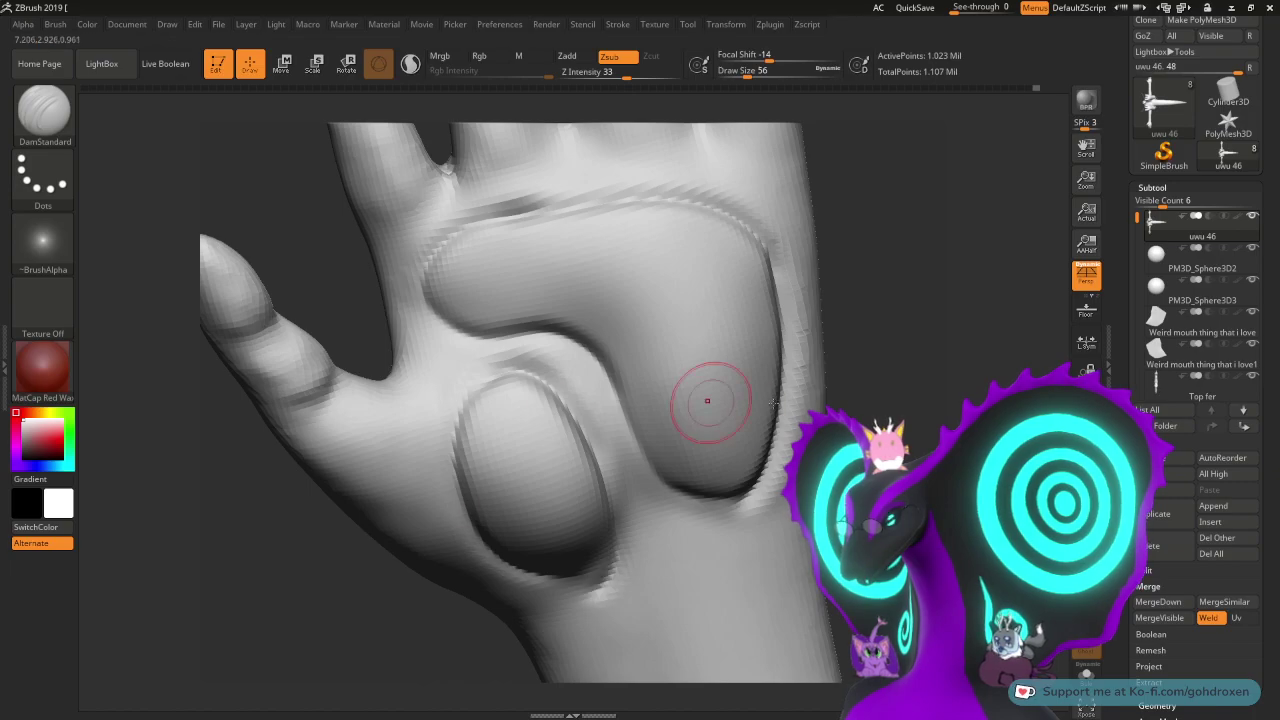
{"action": "key", "text": "ctrl+z"}
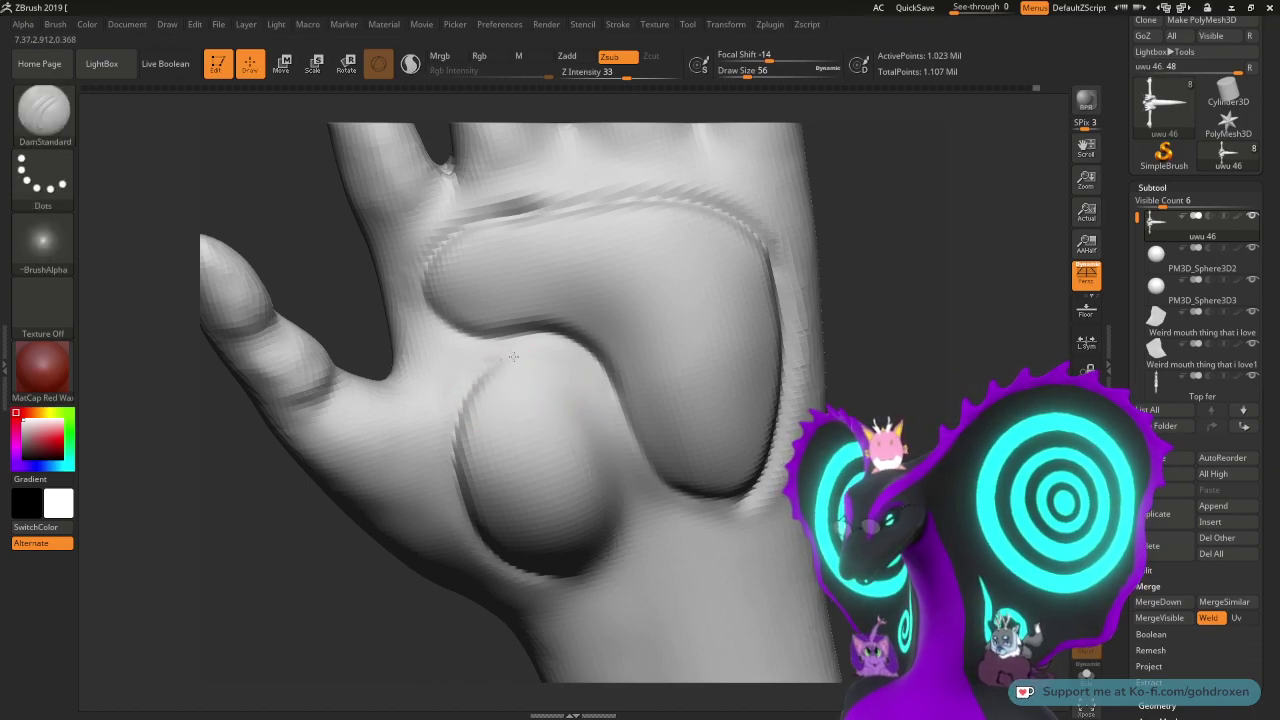
{"action": "left_click_drag", "start_coordinate": [581, 407], "coordinate": [608, 498]}
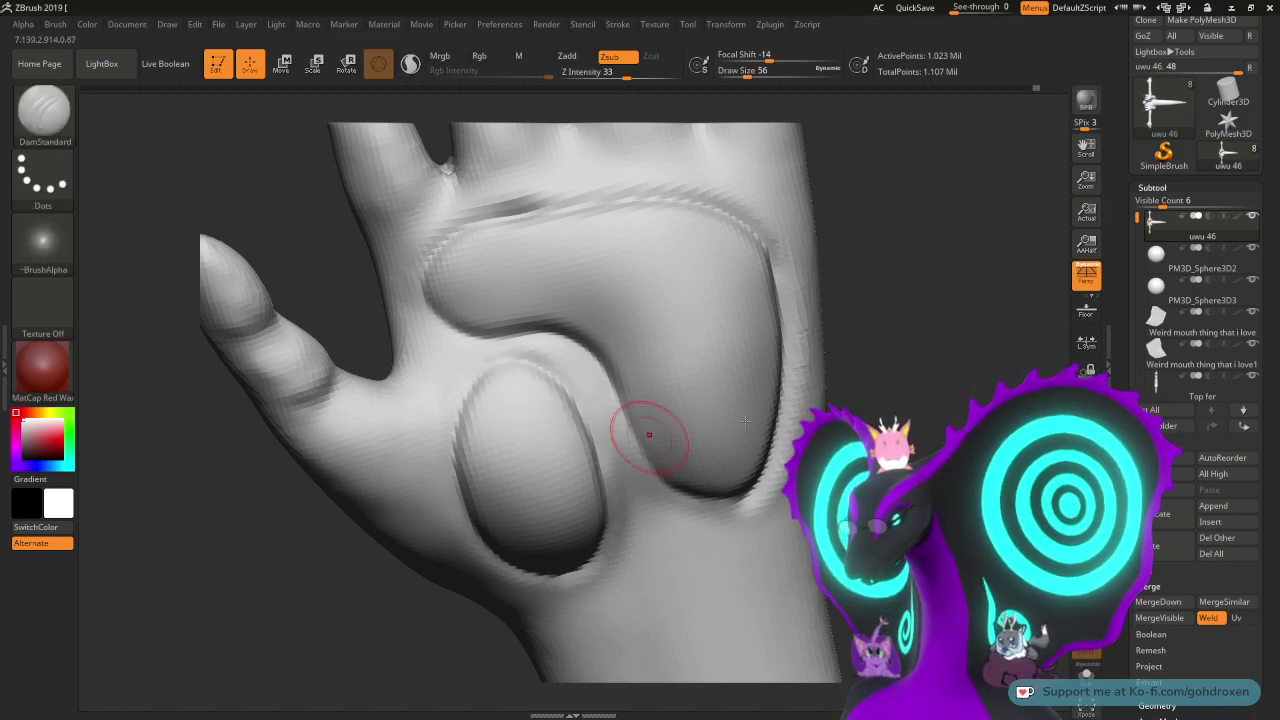
- Smooth the palm surface just outside the groove along the curved pad's outer side and upper outer corner
{"action": "mouse_move", "coordinate": [872, 418]}
{"action": "left_mouse_down"}
{"action": "mouse_move", "coordinate": [908, 367]}
{"action": "mouse_move", "coordinate": [894, 406]}
{"action": "left_mouse_up"}
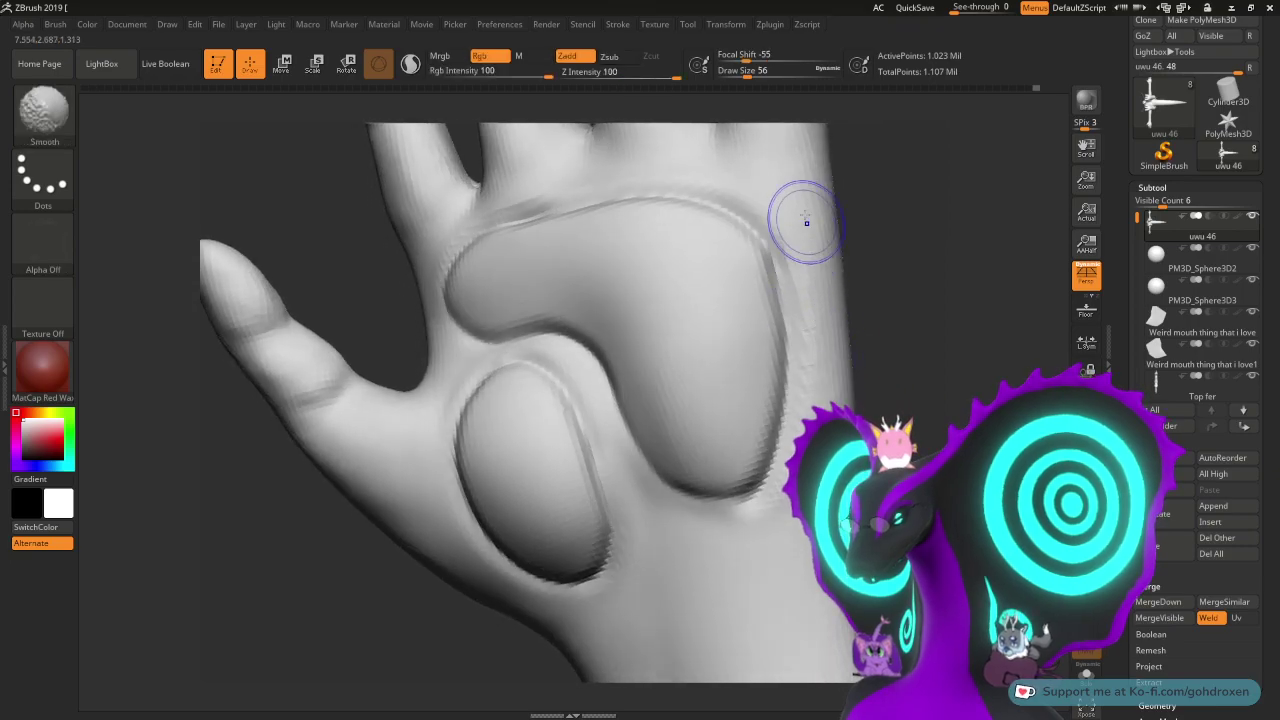
{"action": "left_click_drag", "start_coordinate": [781, 196], "coordinate": [773, 201], "text": "shift"}
{"action": "mouse_move", "coordinate": [796, 247]}
{"action": "left_mouse_down", "text": "shift"}
{"action": "mouse_move", "coordinate": [807, 296]}
{"action": "mouse_move", "coordinate": [808, 264]}
{"action": "left_mouse_up", "text": "shift"}
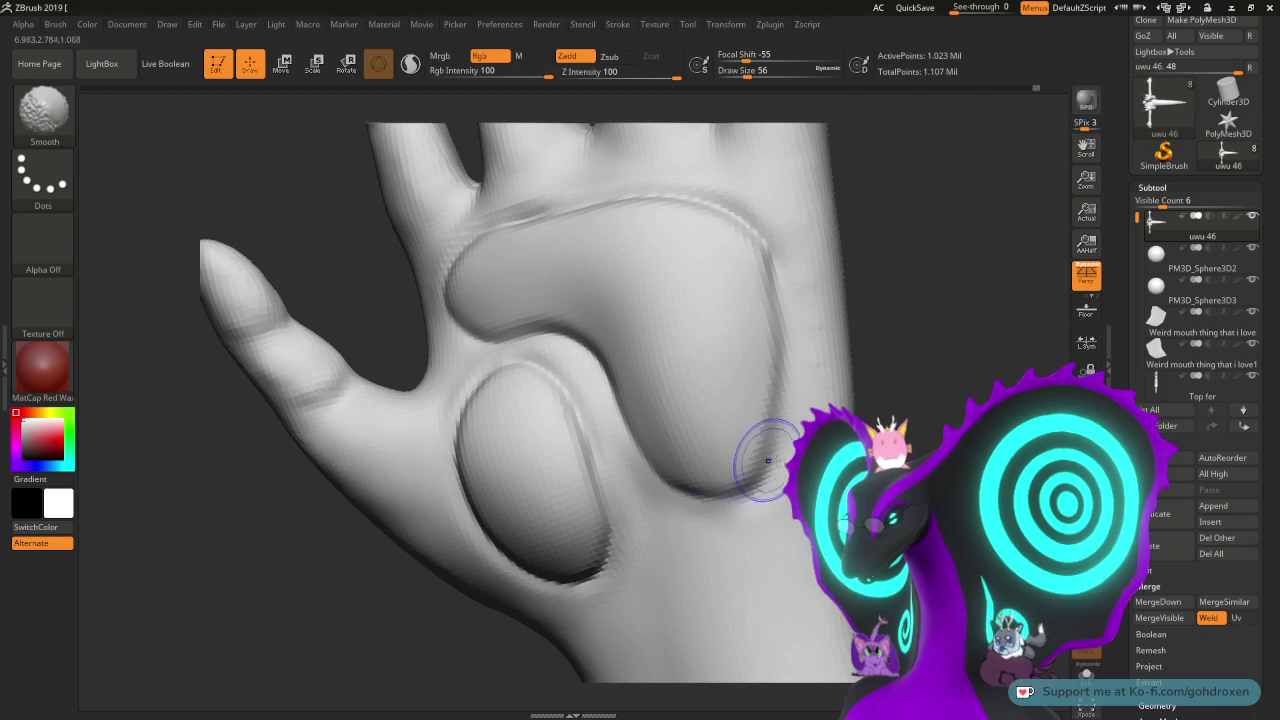
{"action": "left_click_drag", "start_coordinate": [890, 378], "coordinate": [770, 315]}
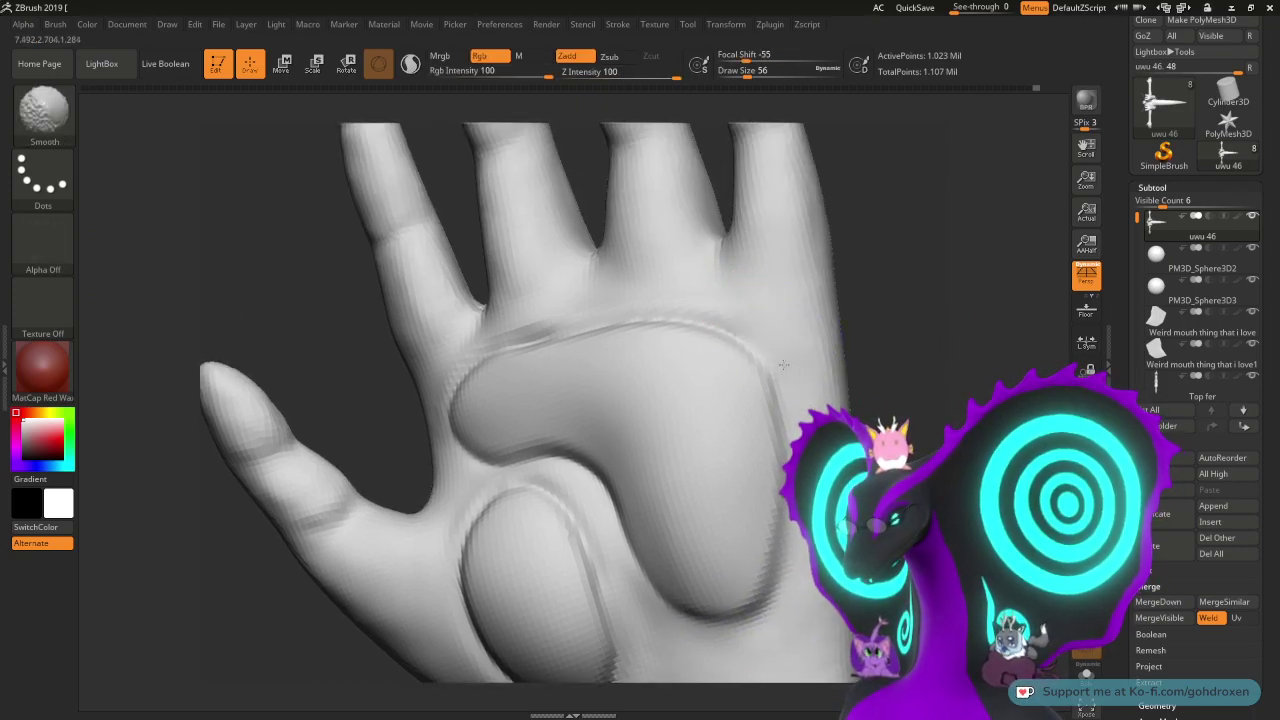
{"action": "left_click_drag", "start_coordinate": [783, 365], "coordinate": [732, 320], "text": "shift"}
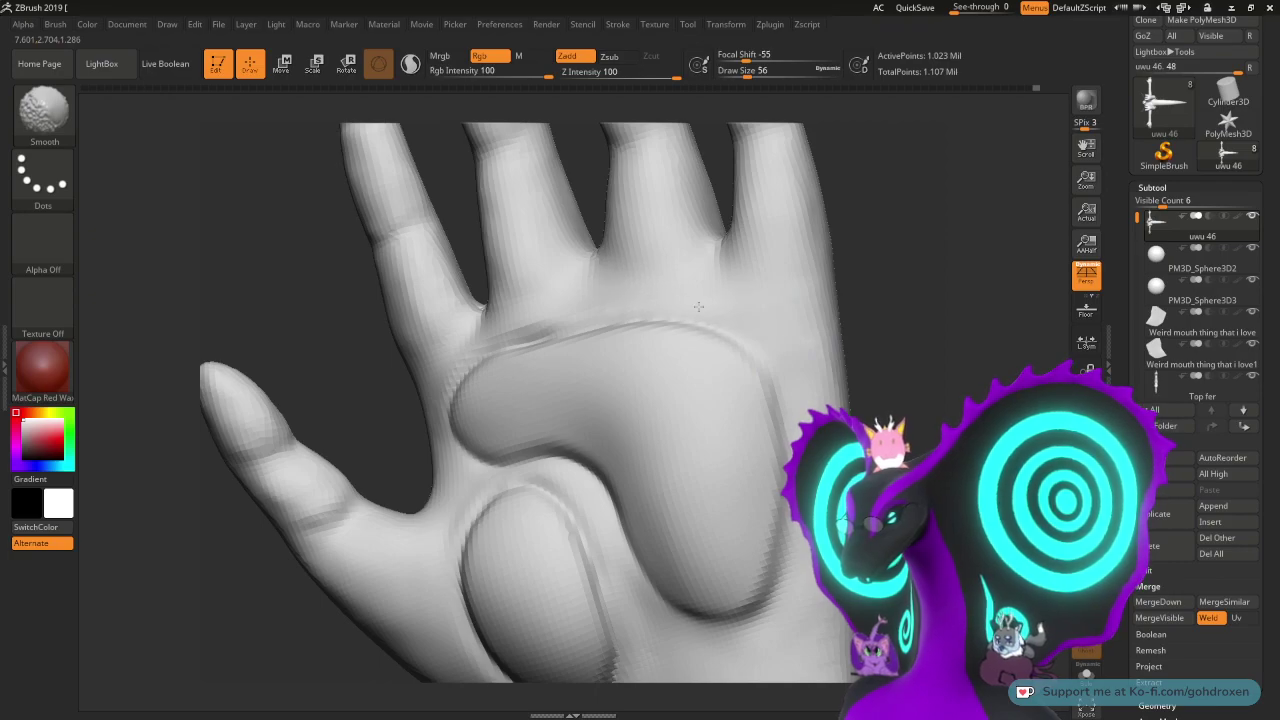
- Reduce the draw size to 35 and smooth the rough double groove along the curved pad's upper edge below the fingers
{"action": "mouse_move", "coordinate": [883, 325]}
{"action": "left_mouse_down"}
{"action": "mouse_move", "coordinate": [903, 386]}
{"action": "mouse_move", "coordinate": [929, 349]}
{"action": "left_mouse_up"}
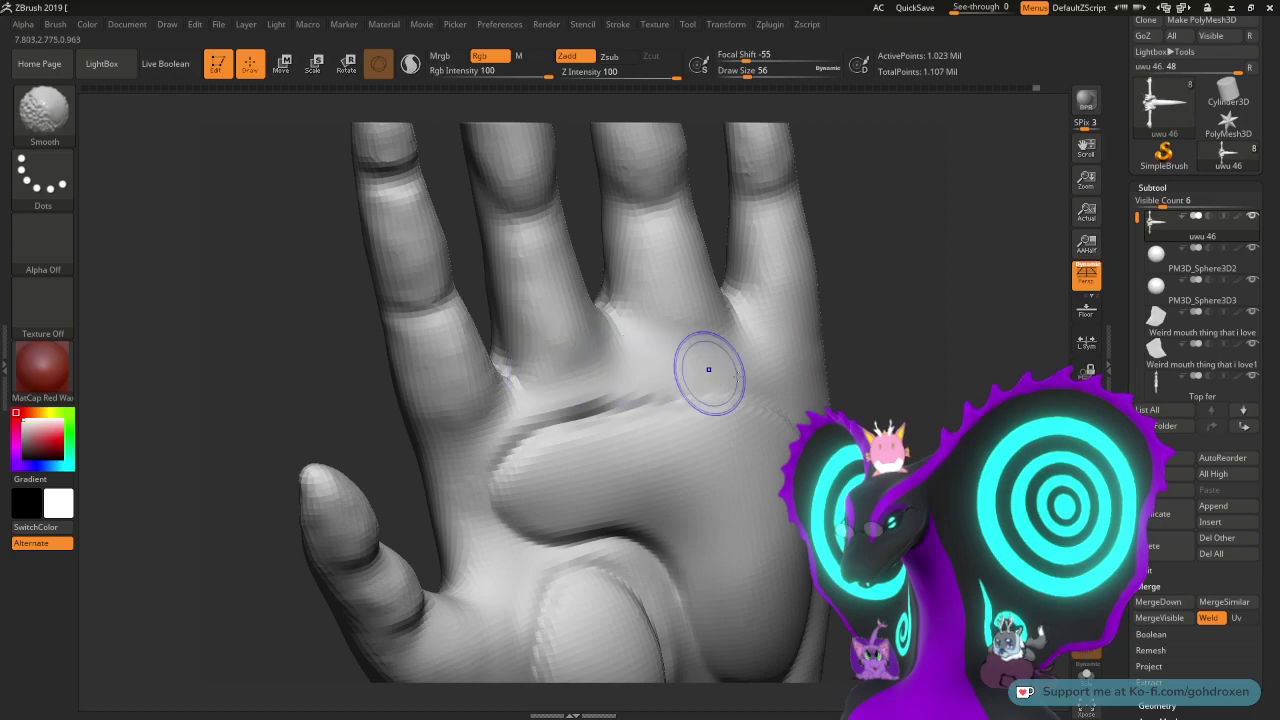
{"action": "left_click_drag", "start_coordinate": [610, 378], "coordinate": [594, 390], "text": "shift"}
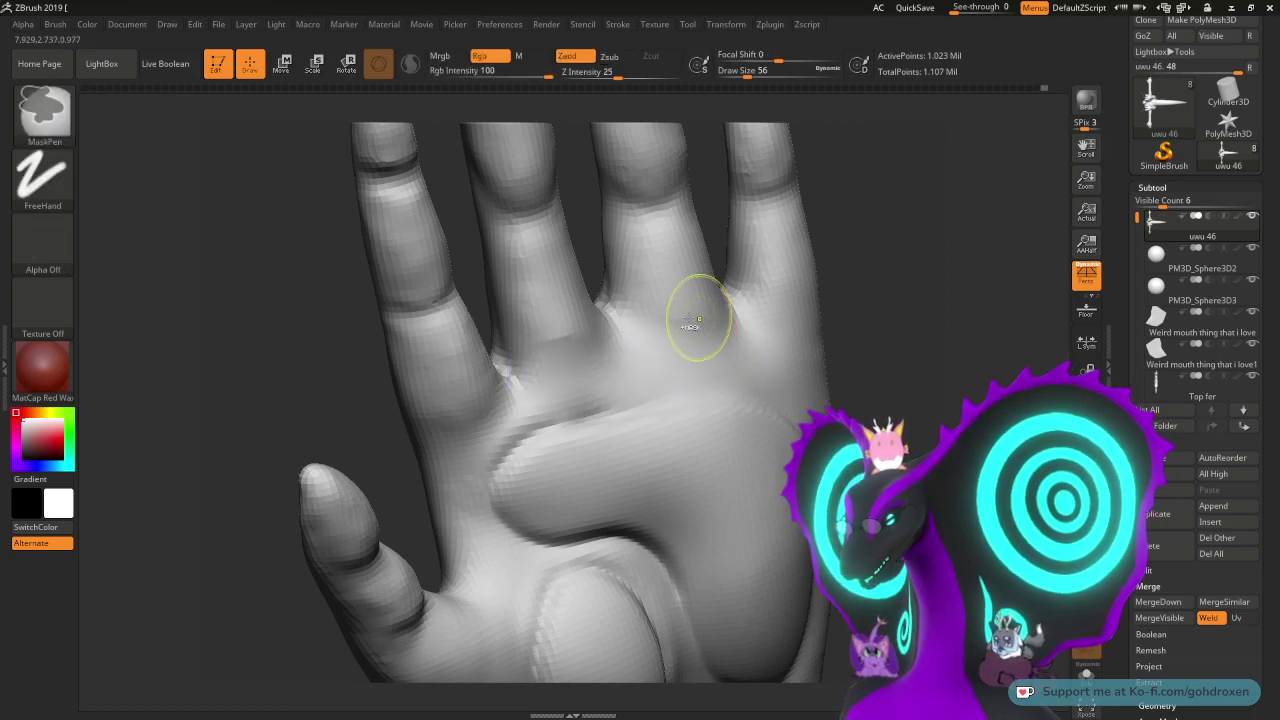
{"action": "key", "text": "ctrl+z"}
{"action": "left_click_drag", "start_coordinate": [927, 377], "coordinate": [918, 390]}
{"action": "key", "text": "s"}
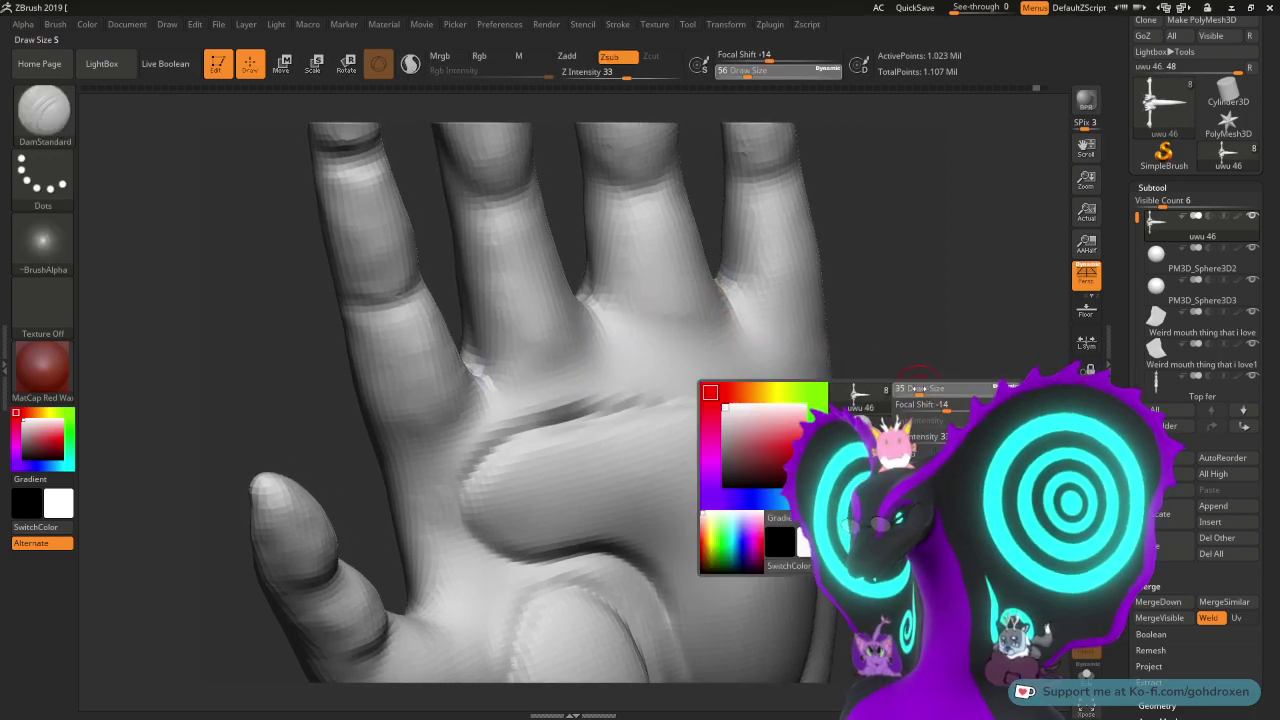
{"action": "key", "text": "shift"}
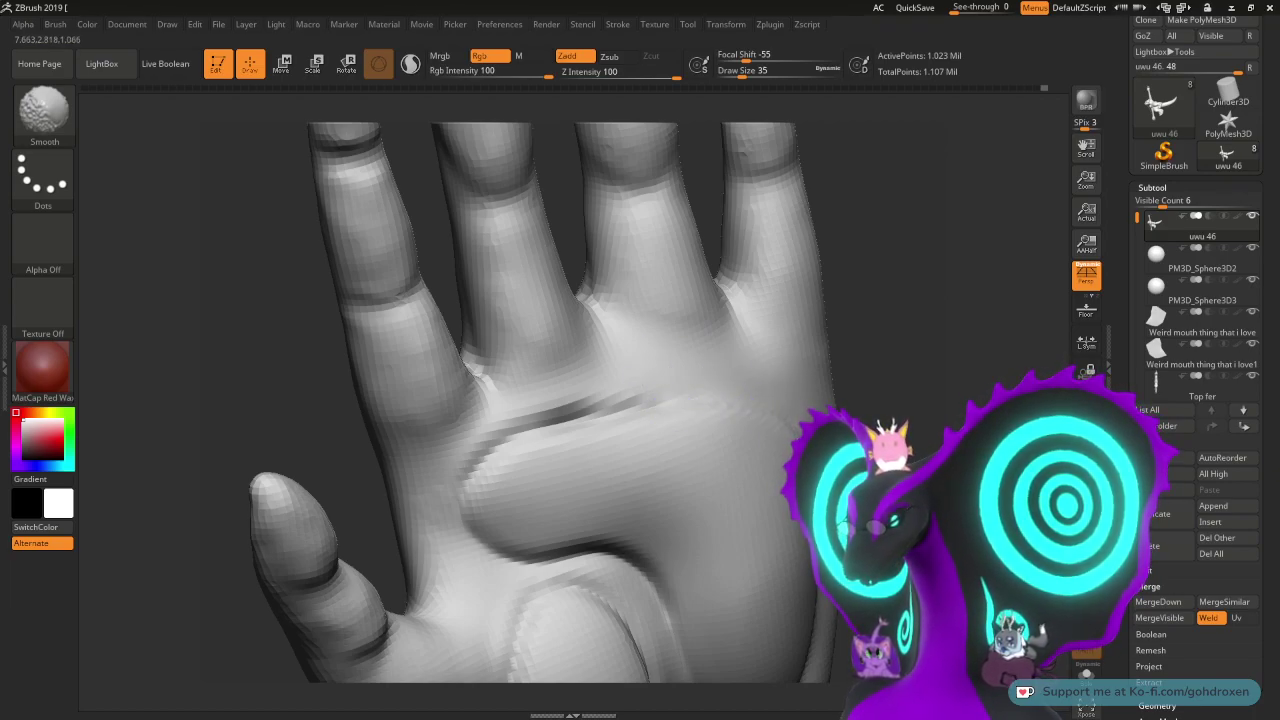
{"action": "left_click_drag", "start_coordinate": [648, 391], "coordinate": [540, 412], "text": "shift"}
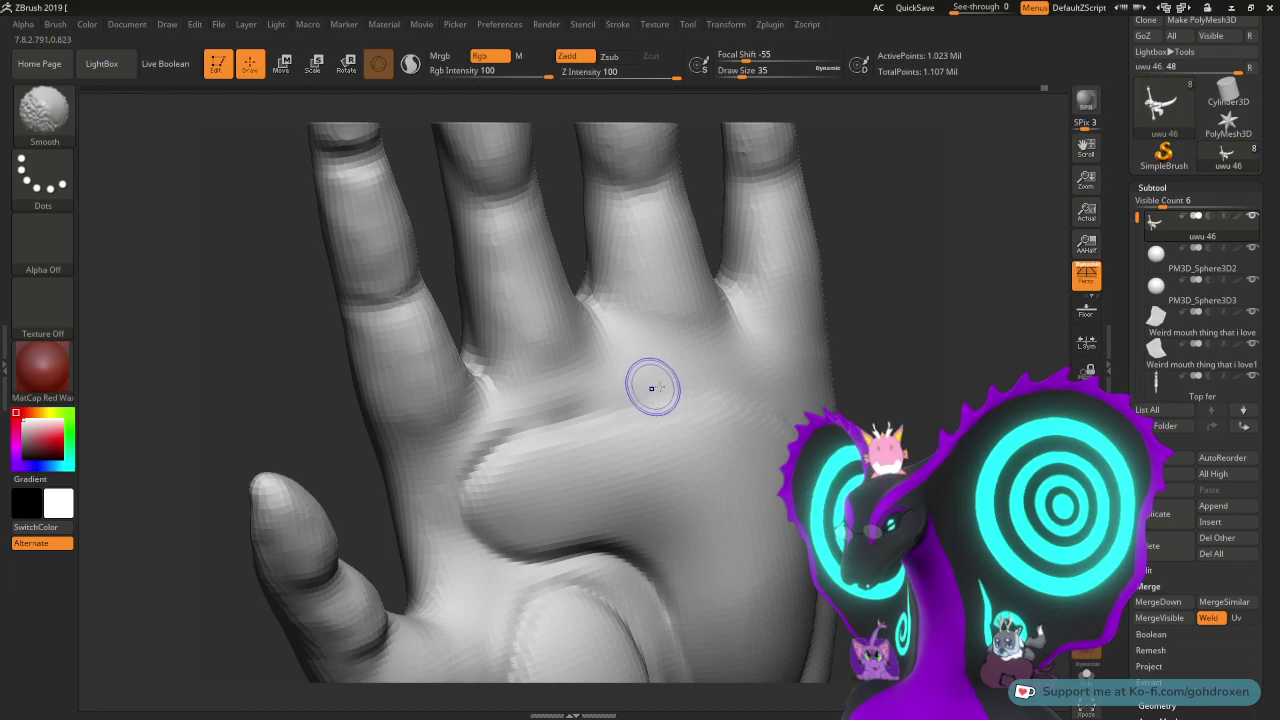
{"action": "mouse_move", "coordinate": [646, 384]}
{"action": "left_mouse_down", "text": "shift"}
{"action": "mouse_move", "coordinate": [509, 414]}
{"action": "mouse_move", "coordinate": [467, 452]}
{"action": "left_mouse_up", "text": "shift"}
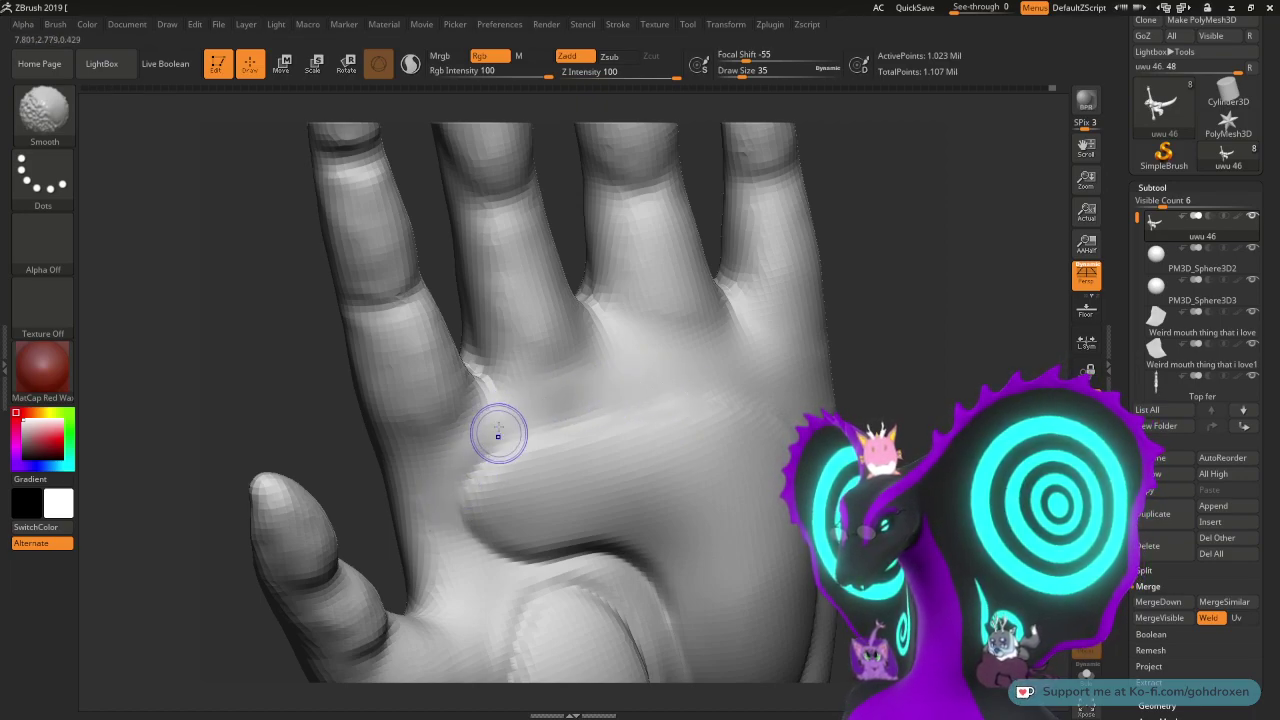
- Smooth the palm surface just outside the groove along the oval thumb pad's outer side
{"action": "left_click_drag", "start_coordinate": [861, 423], "coordinate": [606, 349]}
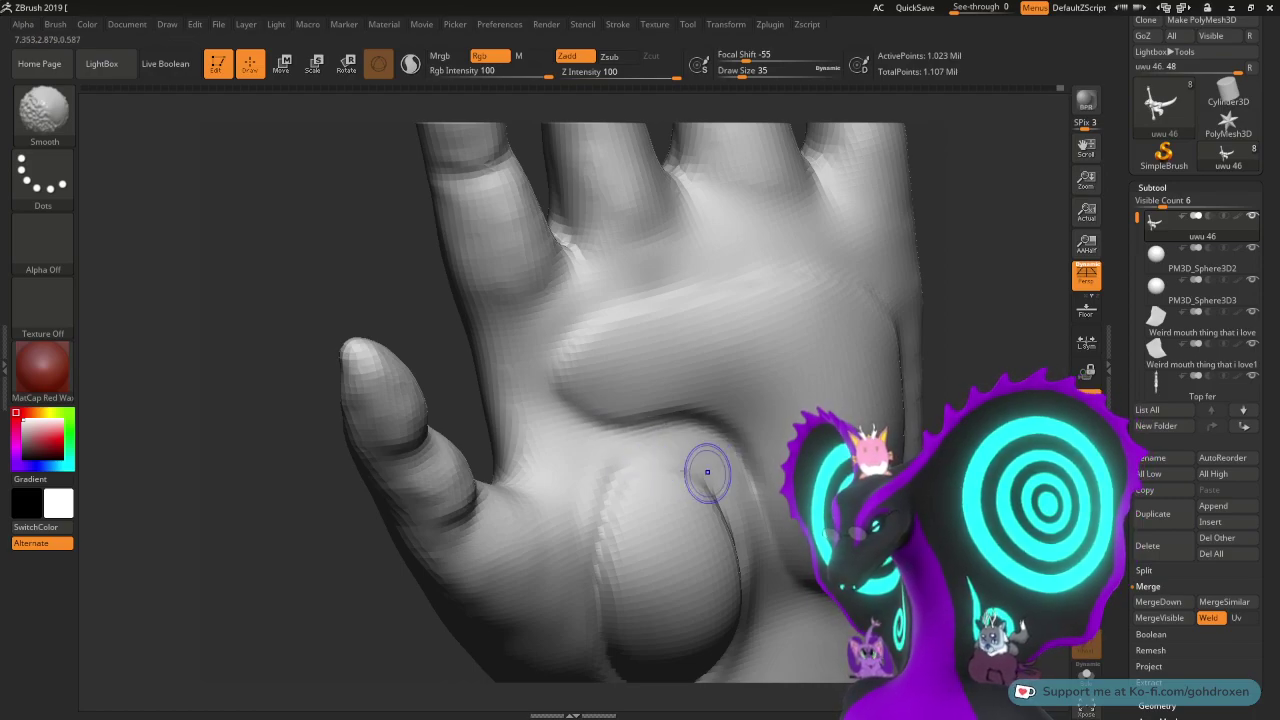
{"action": "mouse_move", "coordinate": [1055, 490]}
{"action": "left_mouse_down", "text": "alt"}
{"action": "mouse_move", "coordinate": [989, 343]}
{"action": "mouse_move", "coordinate": [925, 345]}
{"action": "left_mouse_up", "text": "alt"}
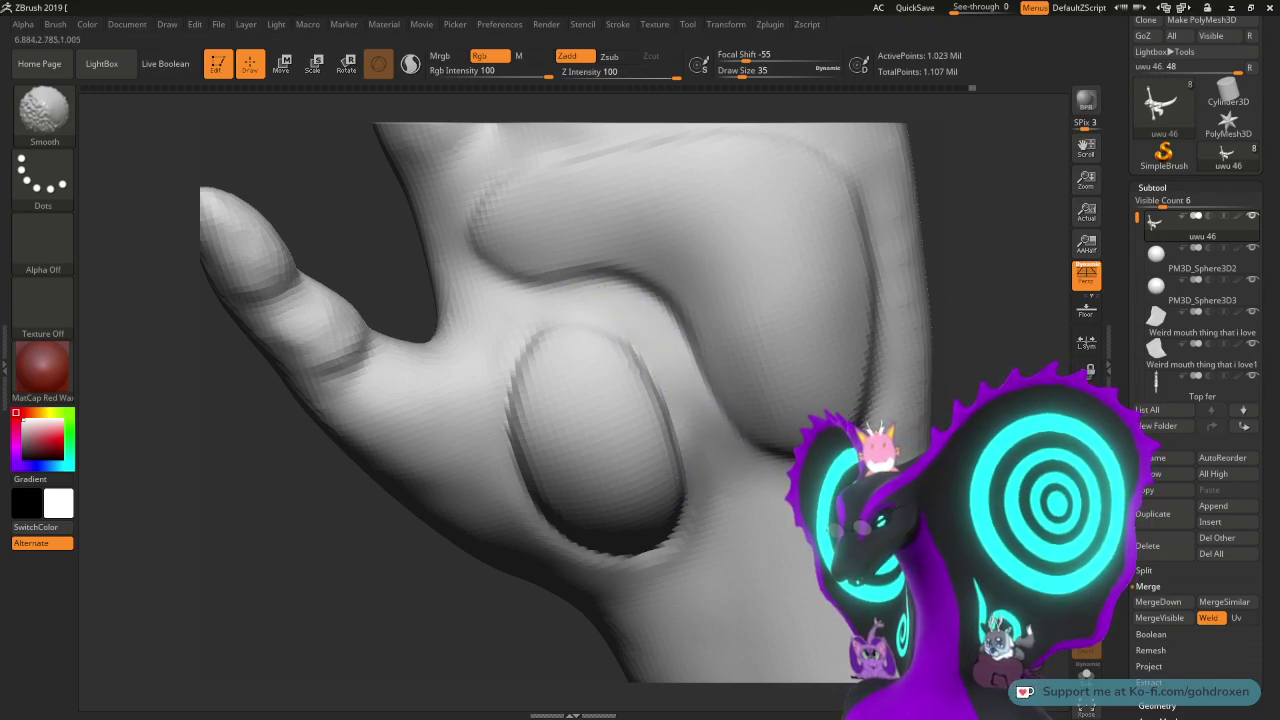
{"action": "mouse_move", "coordinate": [300, 470]}
{"action": "left_mouse_down"}
{"action": "mouse_move", "coordinate": [325, 500]}
{"action": "mouse_move", "coordinate": [425, 495]}
{"action": "mouse_move", "coordinate": [445, 440]}
{"action": "left_mouse_up"}
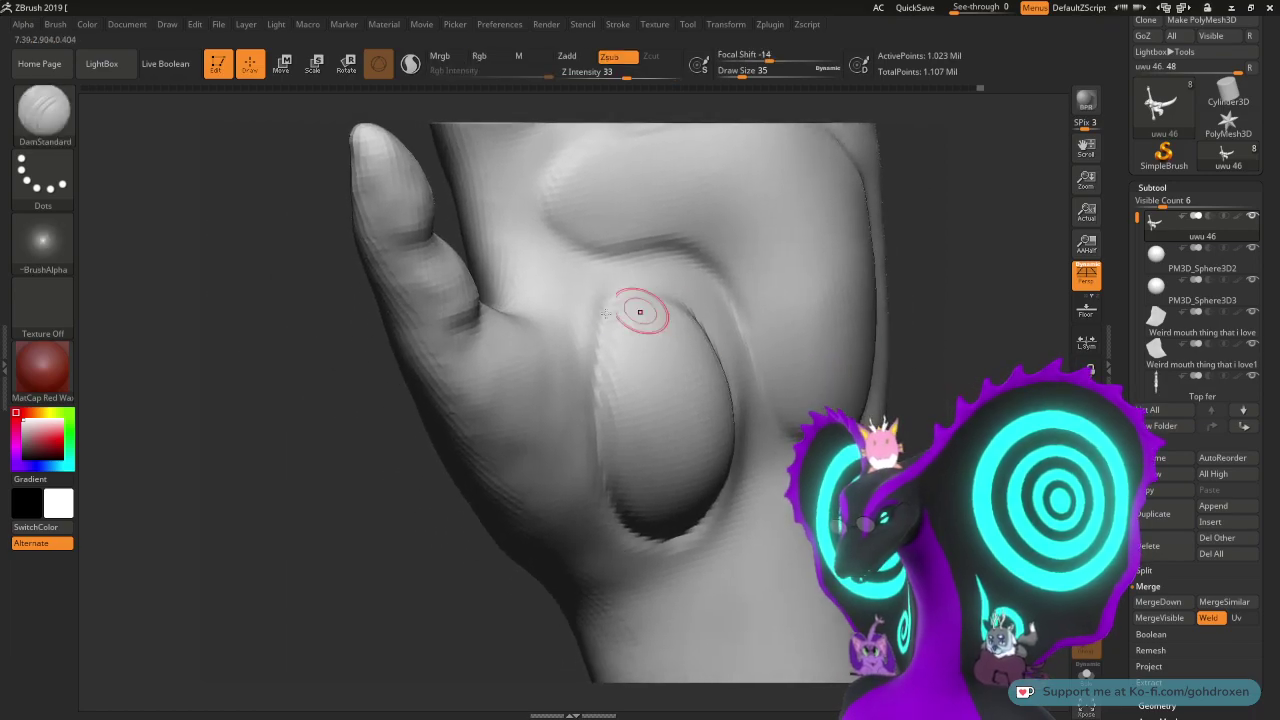
{"action": "key", "text": "shift"}
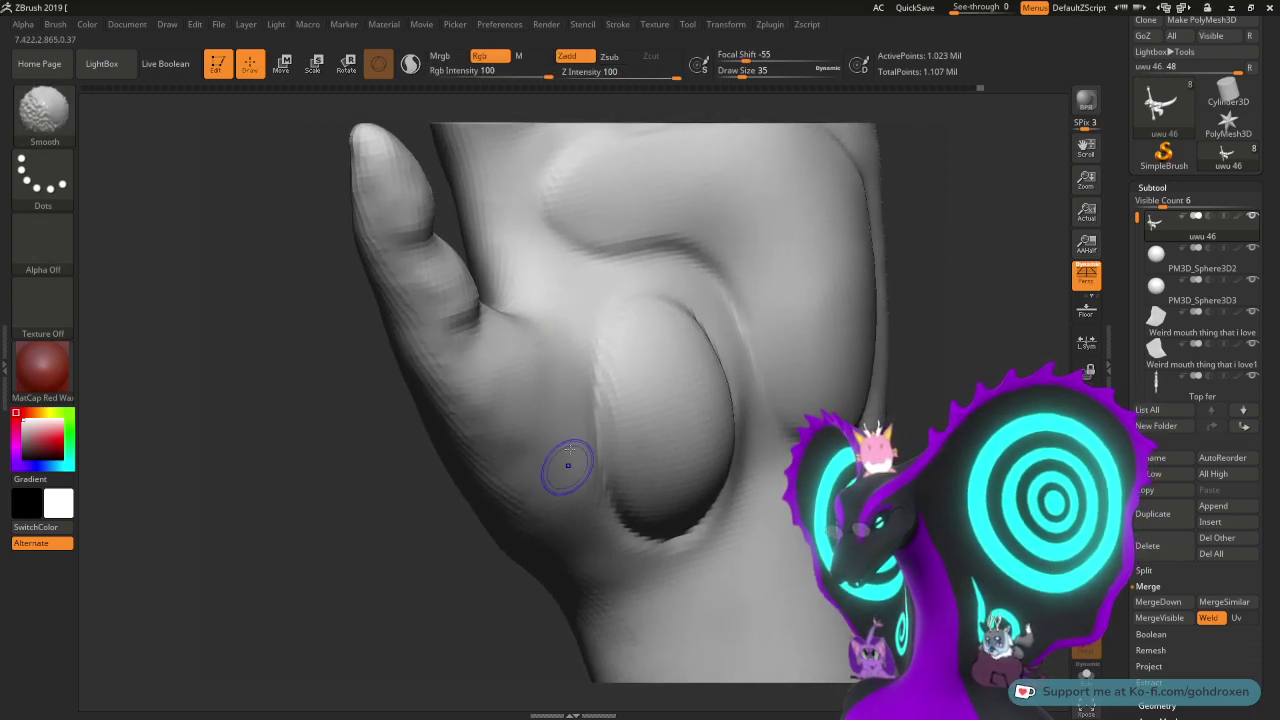
{"action": "left_click_drag", "start_coordinate": [576, 440], "coordinate": [606, 466], "text": "shift"}
{"action": "left_click_drag", "start_coordinate": [581, 347], "coordinate": [574, 450], "text": "shift"}
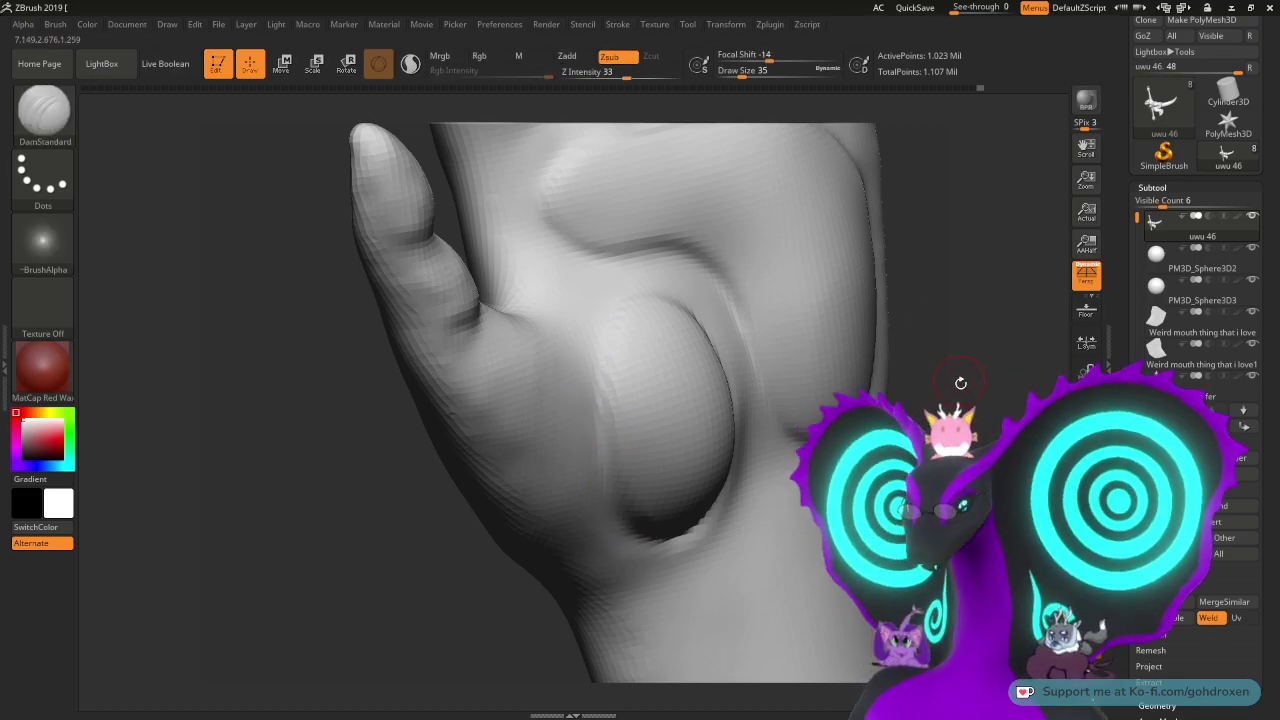
- Smooth the ridges outside the groove around the oval thumb pad's lower end and lower inner side
{"action": "left_click_drag", "start_coordinate": [960, 383], "coordinate": [860, 385]}
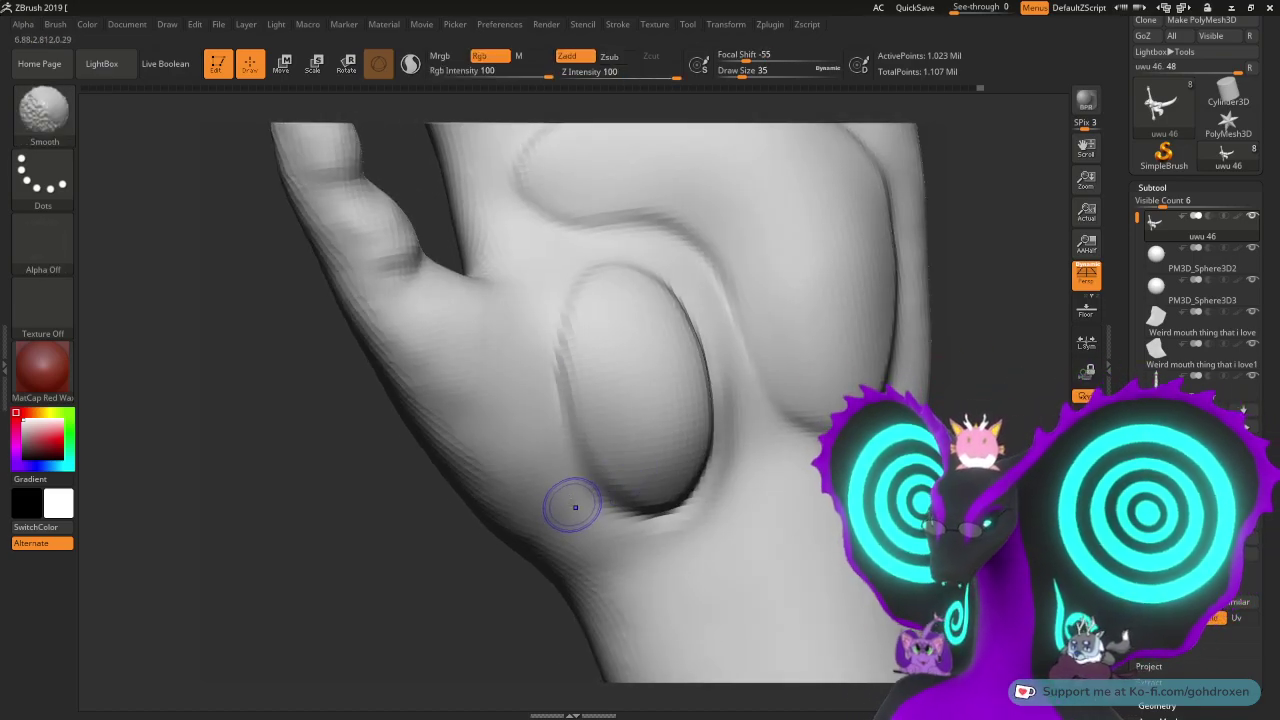
{"action": "mouse_move", "coordinate": [580, 506]}
{"action": "left_mouse_down", "text": "shift"}
{"action": "mouse_move", "coordinate": [660, 518]}
{"action": "mouse_move", "coordinate": [623, 535]}
{"action": "left_mouse_up", "text": "shift"}
{"action": "left_click_drag", "start_coordinate": [1006, 410], "coordinate": [694, 408]}
{"action": "key", "text": "shift"}
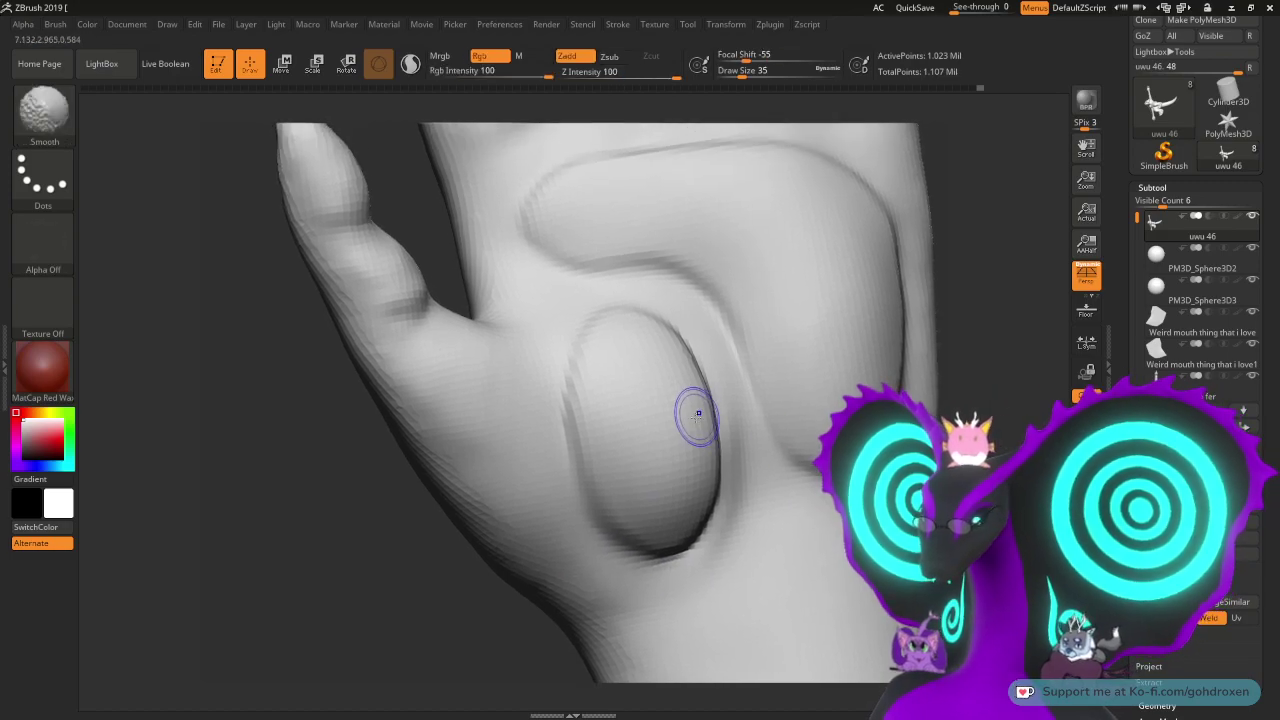
{"action": "left_click_drag", "start_coordinate": [732, 522], "coordinate": [692, 550], "text": "shift"}
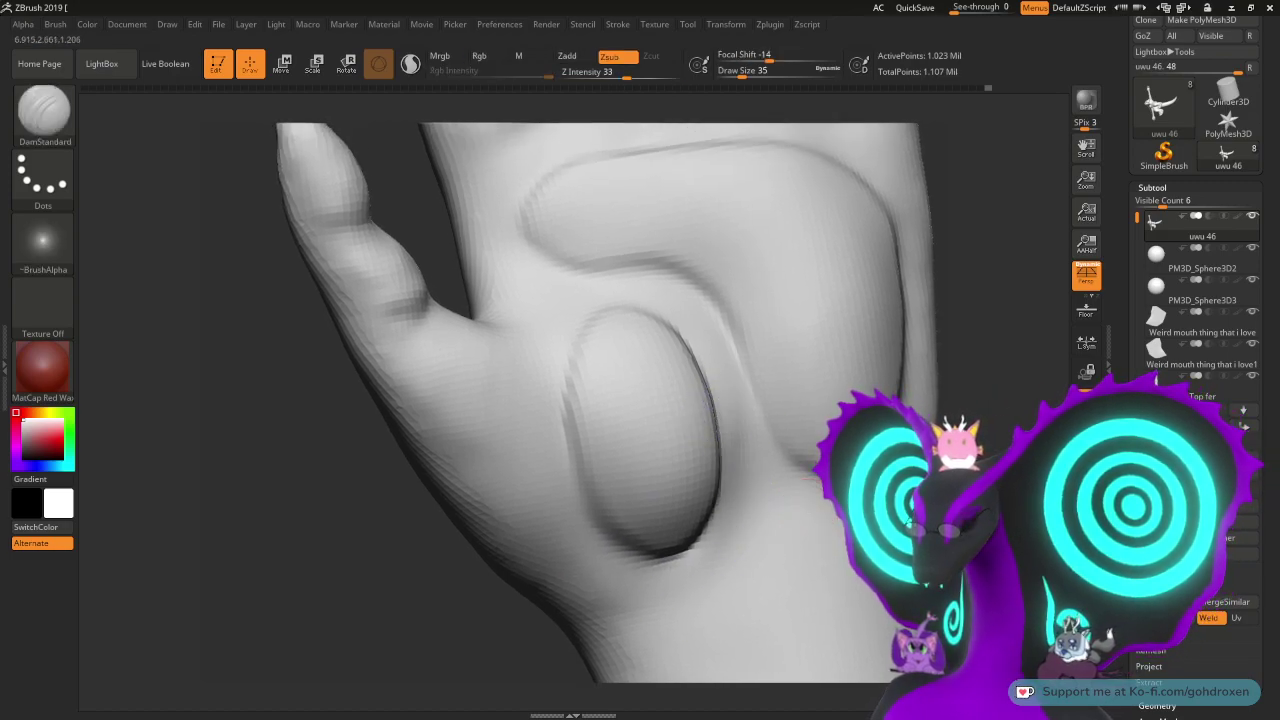
{"action": "left_click_drag", "start_coordinate": [1005, 430], "coordinate": [930, 400]}
{"action": "key", "text": "shift"}
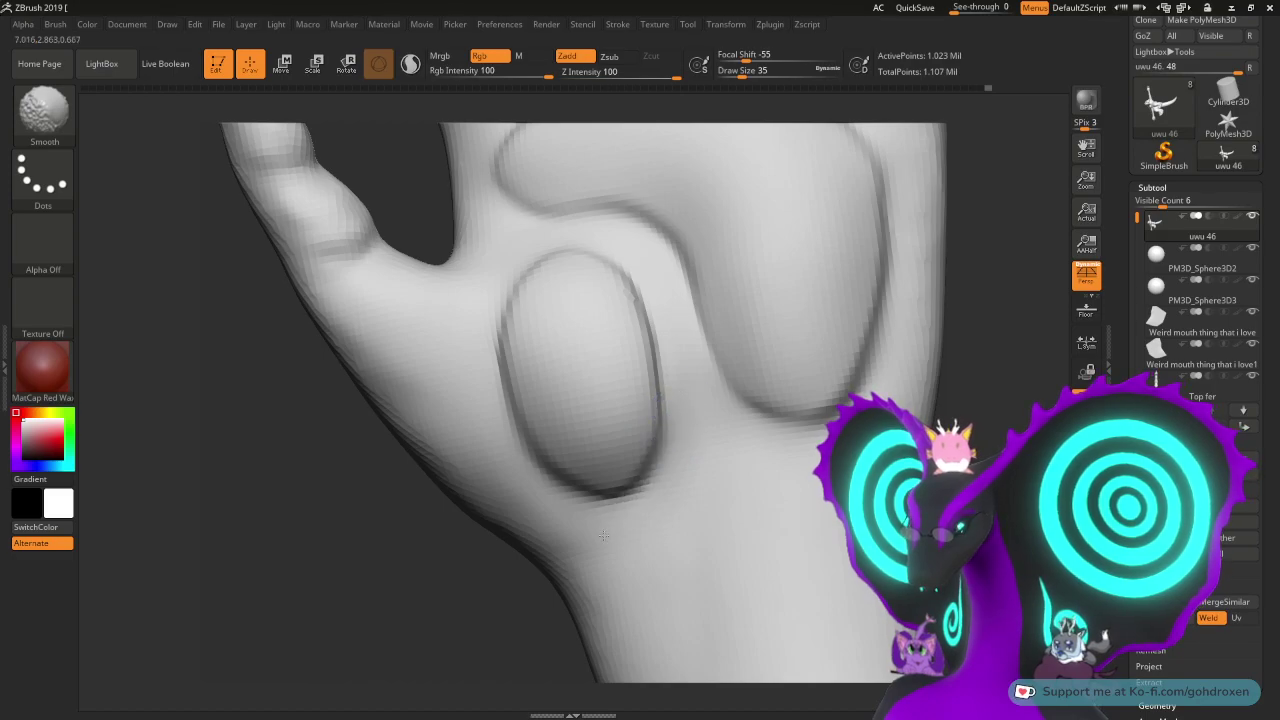
{"action": "left_click_drag", "start_coordinate": [603, 536], "coordinate": [638, 506], "text": "shift"}
- Reshape the curved pad's upper outer corner and lower end using the Move Topological brush at draw size 145
{"action": "mouse_move", "coordinate": [1002, 440]}
{"action": "left_mouse_down"}
{"action": "mouse_move", "coordinate": [989, 431]}
{"action": "mouse_move", "coordinate": [985, 497]}
{"action": "mouse_move", "coordinate": [921, 334]}
{"action": "left_mouse_up"}
{"action": "left_click_drag", "start_coordinate": [882, 452], "coordinate": [818, 420], "text": "alt"}
{"action": "left_click_drag", "start_coordinate": [856, 358], "coordinate": [852, 456], "text": "alt"}
{"action": "left_click", "coordinate": [44, 116]}
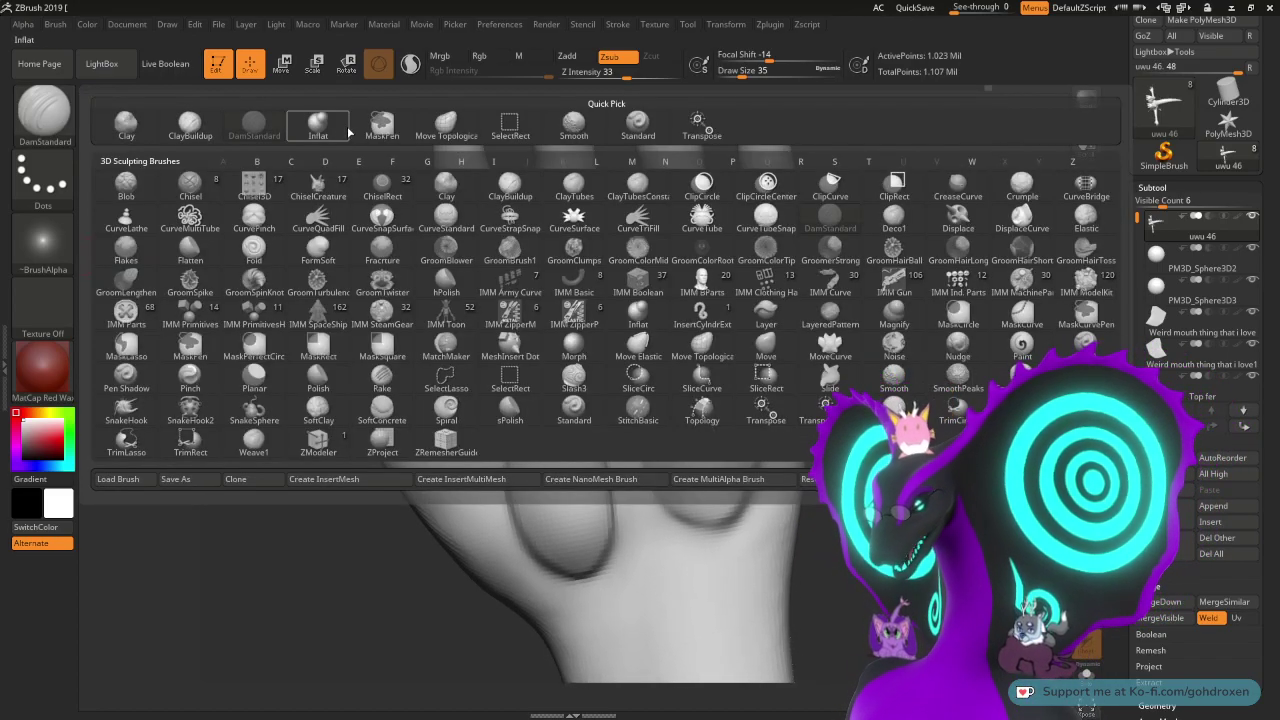
{"action": "left_click", "coordinate": [446, 125]}
{"action": "key", "text": "space"}
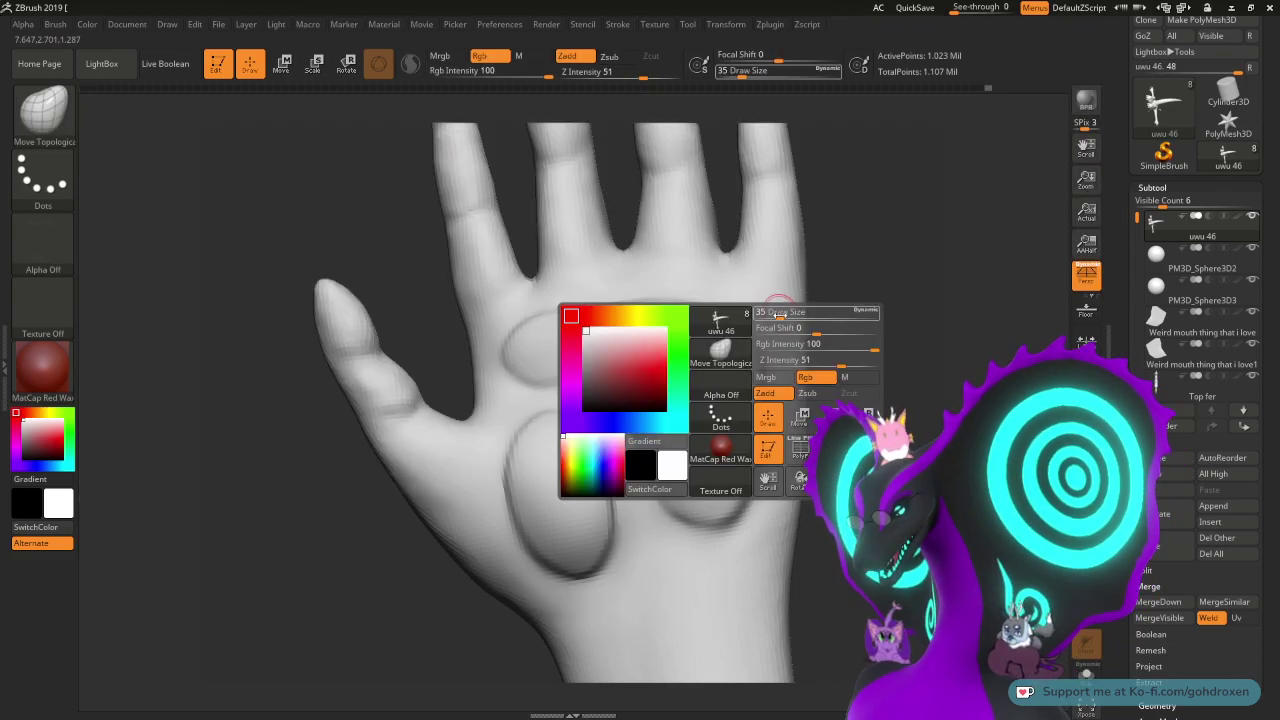
{"action": "mouse_move", "coordinate": [779, 313]}
{"action": "left_mouse_down"}
{"action": "mouse_move", "coordinate": [804, 317]}
{"action": "mouse_move", "coordinate": [692, 287]}
{"action": "left_mouse_up"}
{"action": "left_click_drag", "start_coordinate": [757, 337], "coordinate": [744, 334]}
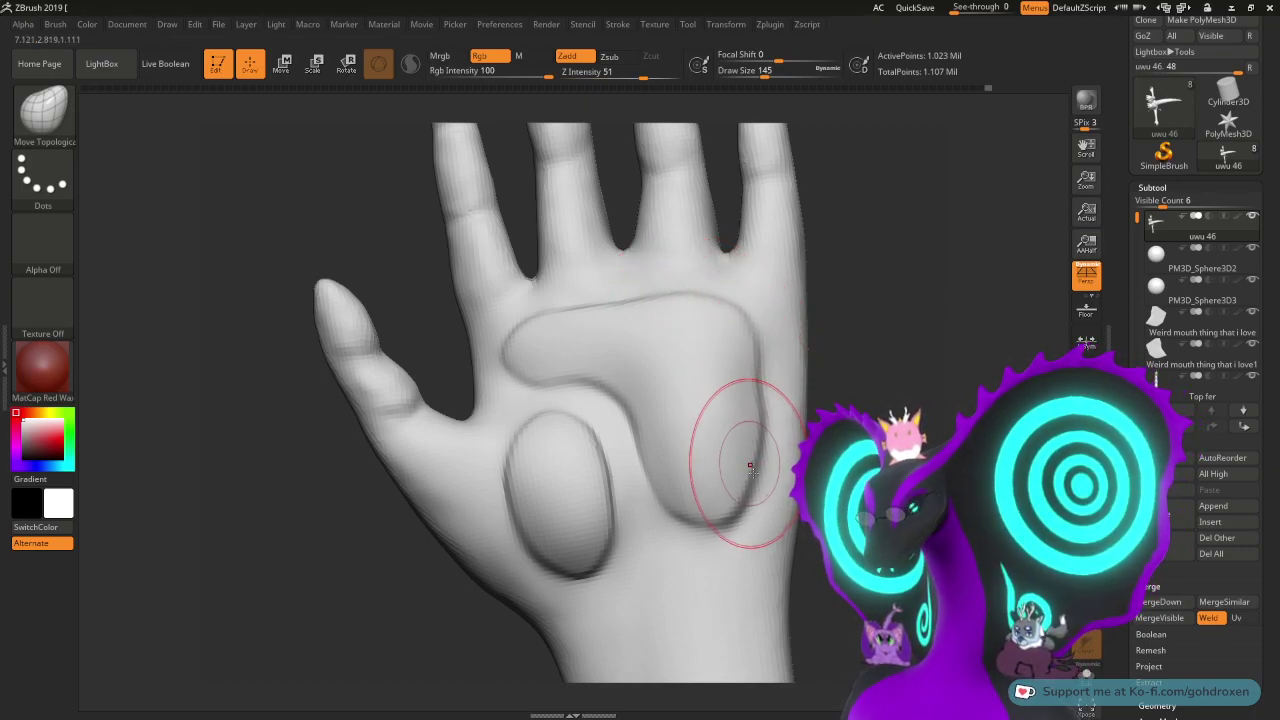
{"action": "left_click_drag", "start_coordinate": [699, 517], "coordinate": [700, 527]}
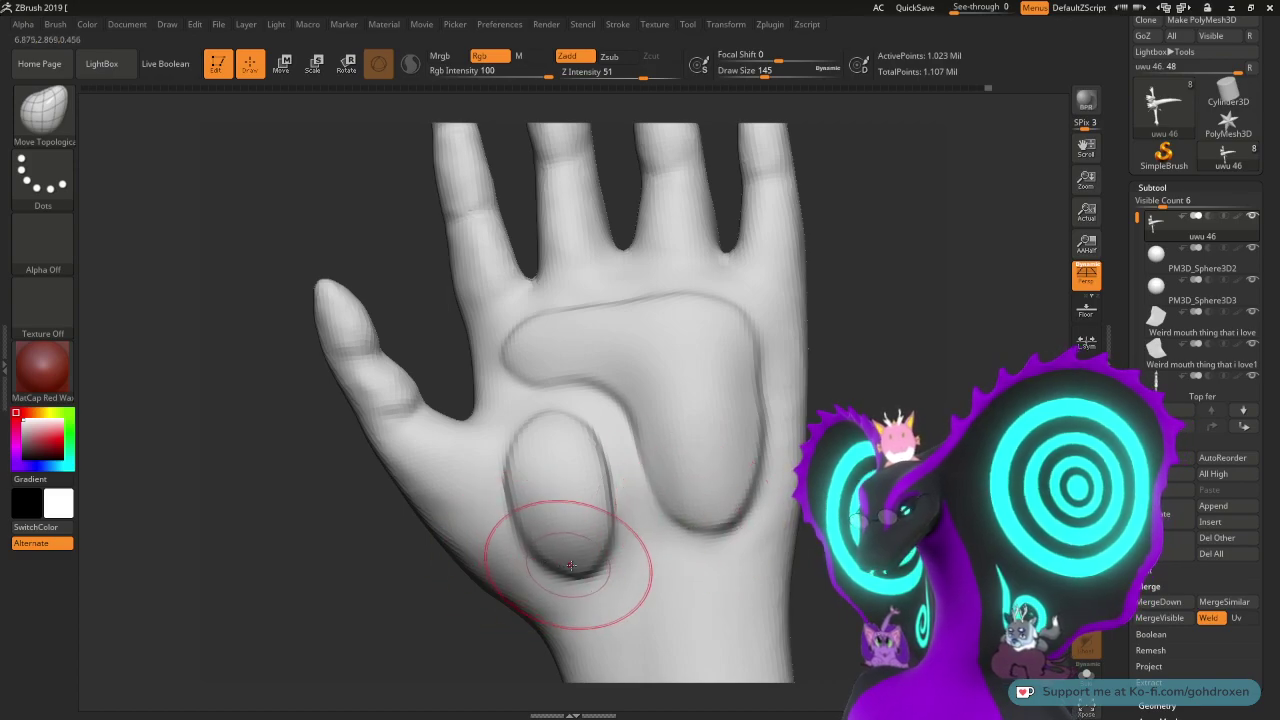
- Push the oval thumb pad's lower end upward and widen the pad toward its outer side
{"action": "left_click_drag", "start_coordinate": [577, 566], "coordinate": [574, 556]}
{"action": "left_click_drag", "start_coordinate": [520, 466], "coordinate": [511, 469]}
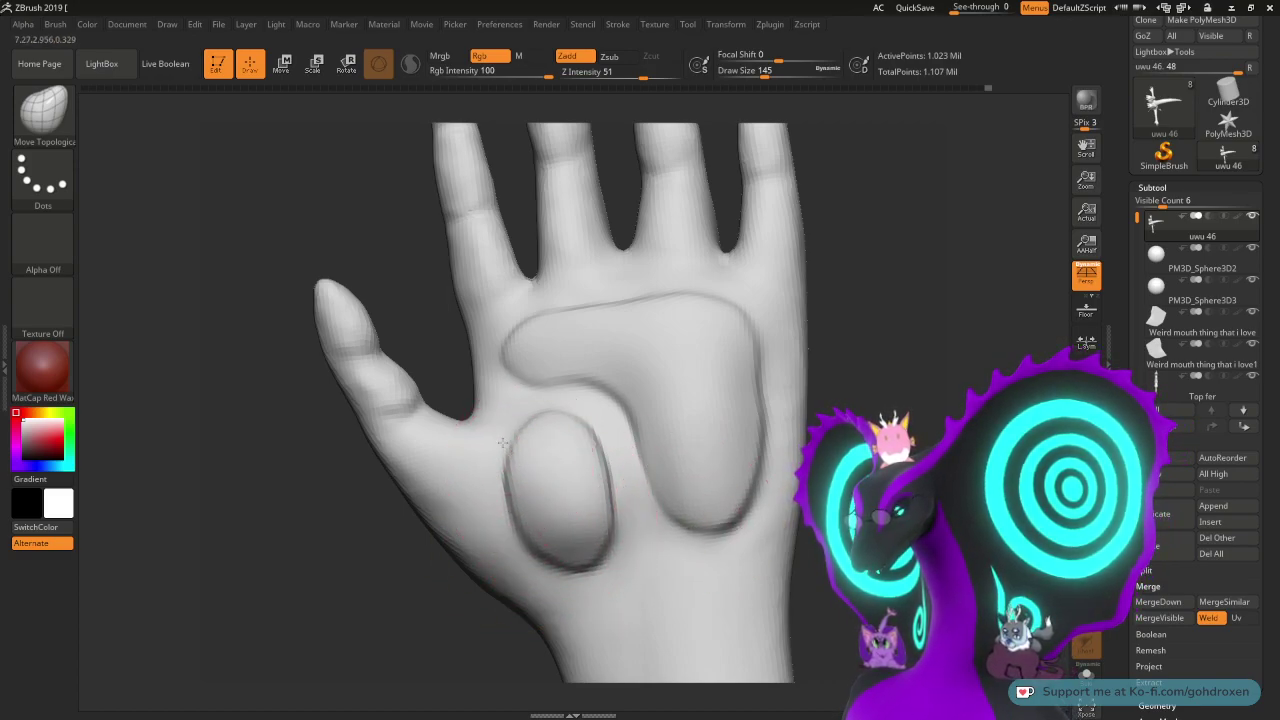
{"action": "left_click_drag", "start_coordinate": [538, 550], "coordinate": [514, 543]}
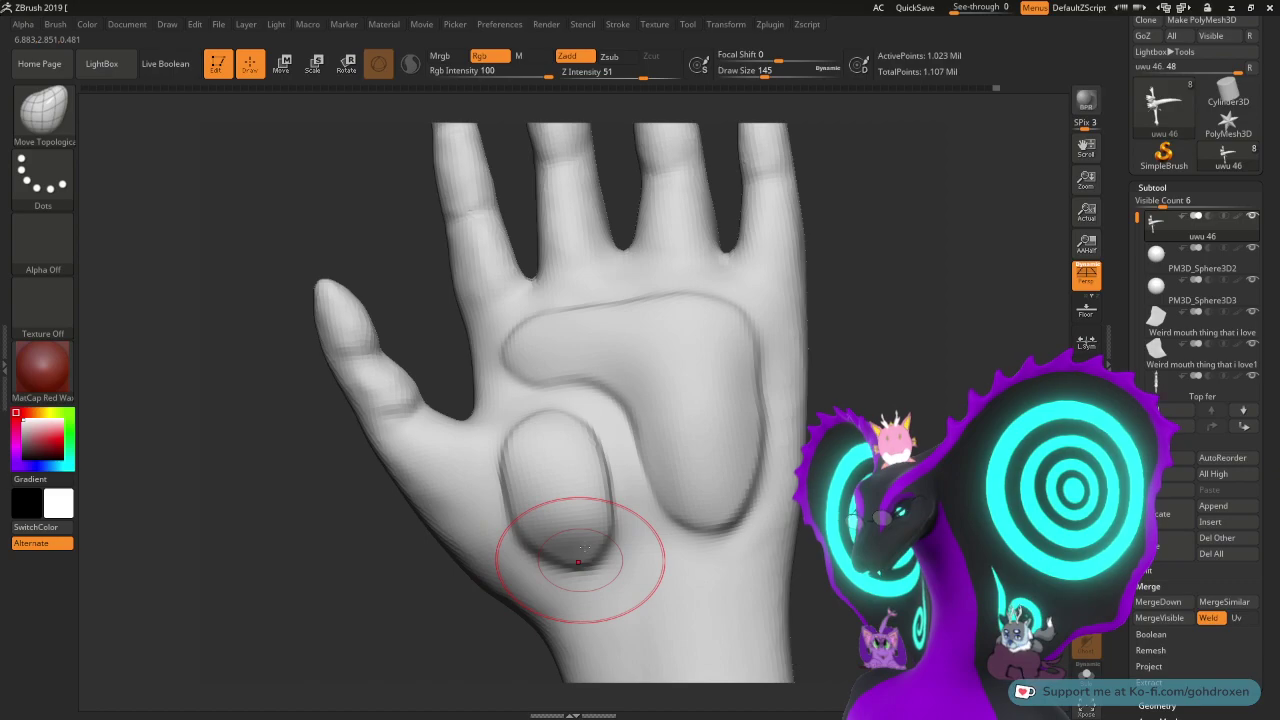
{"action": "mouse_move", "coordinate": [842, 470]}
{"action": "left_mouse_down"}
{"action": "mouse_move", "coordinate": [903, 514]}
{"action": "mouse_move", "coordinate": [840, 388]}
{"action": "left_mouse_up"}
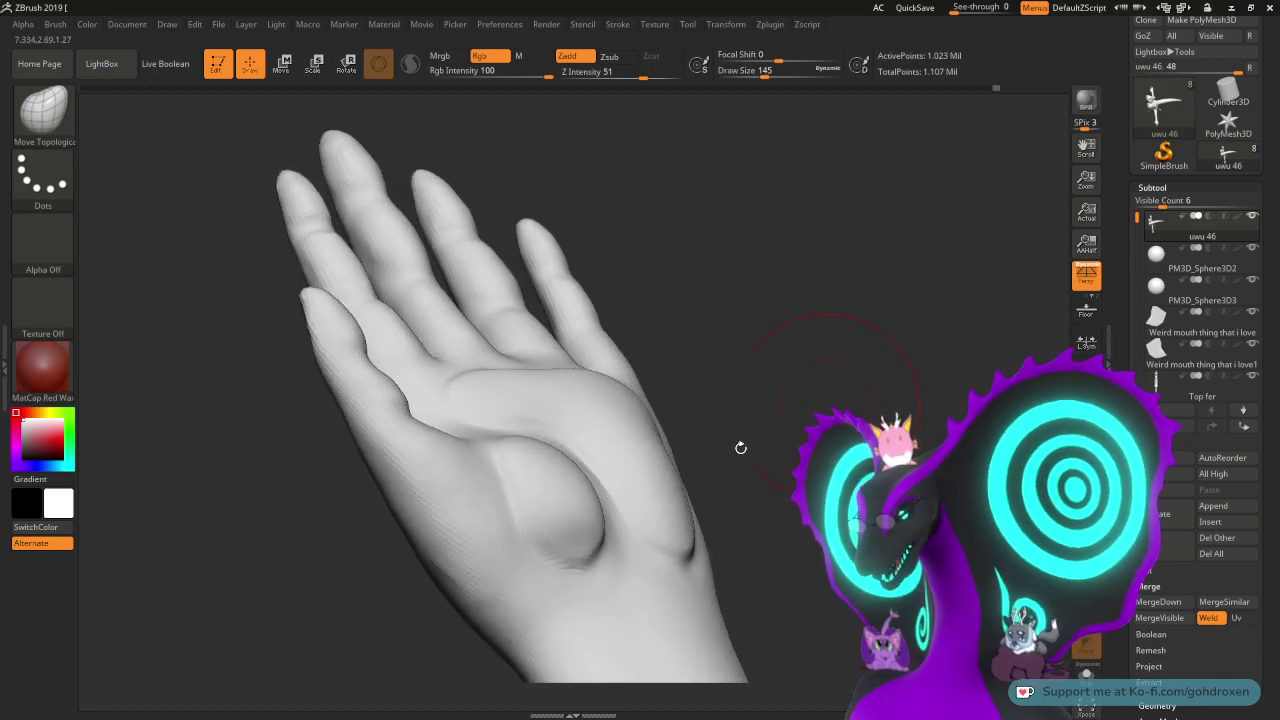
{"action": "right_click_drag", "start_coordinate": [870, 401], "coordinate": [800, 393]}
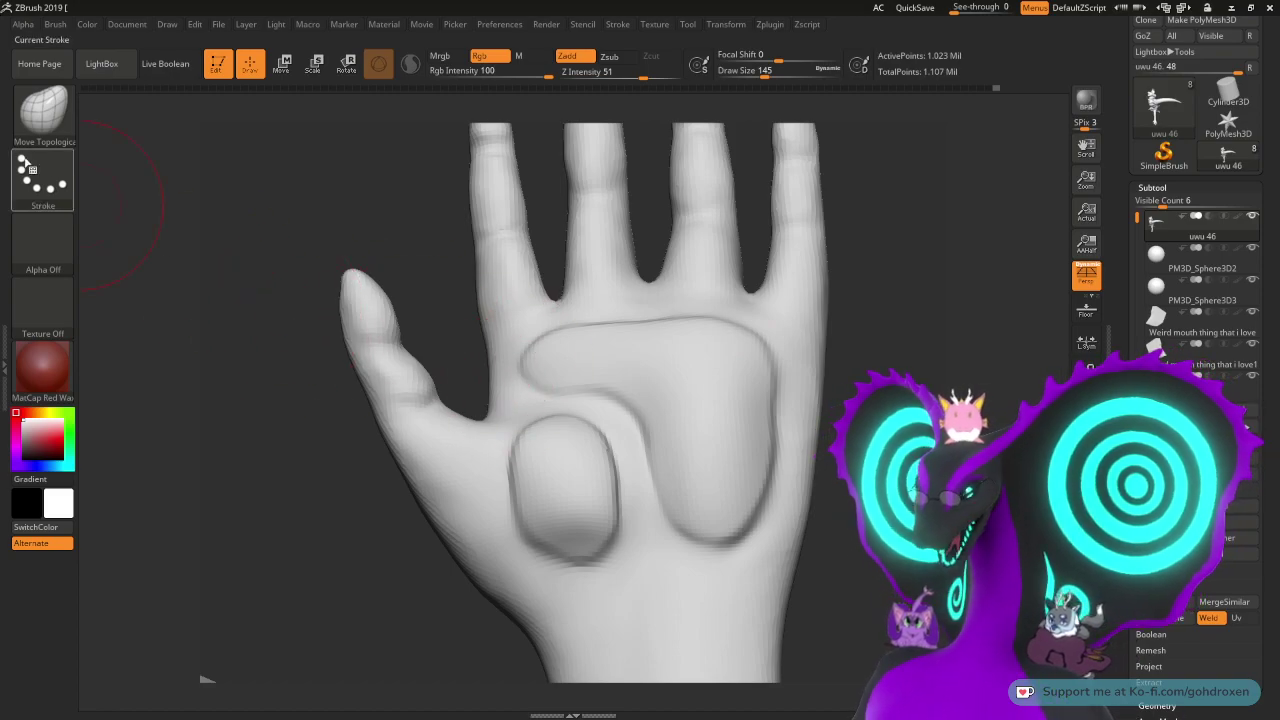
{"action": "left_click", "coordinate": [43, 110]}
{"action": "left_click", "coordinate": [252, 123]}
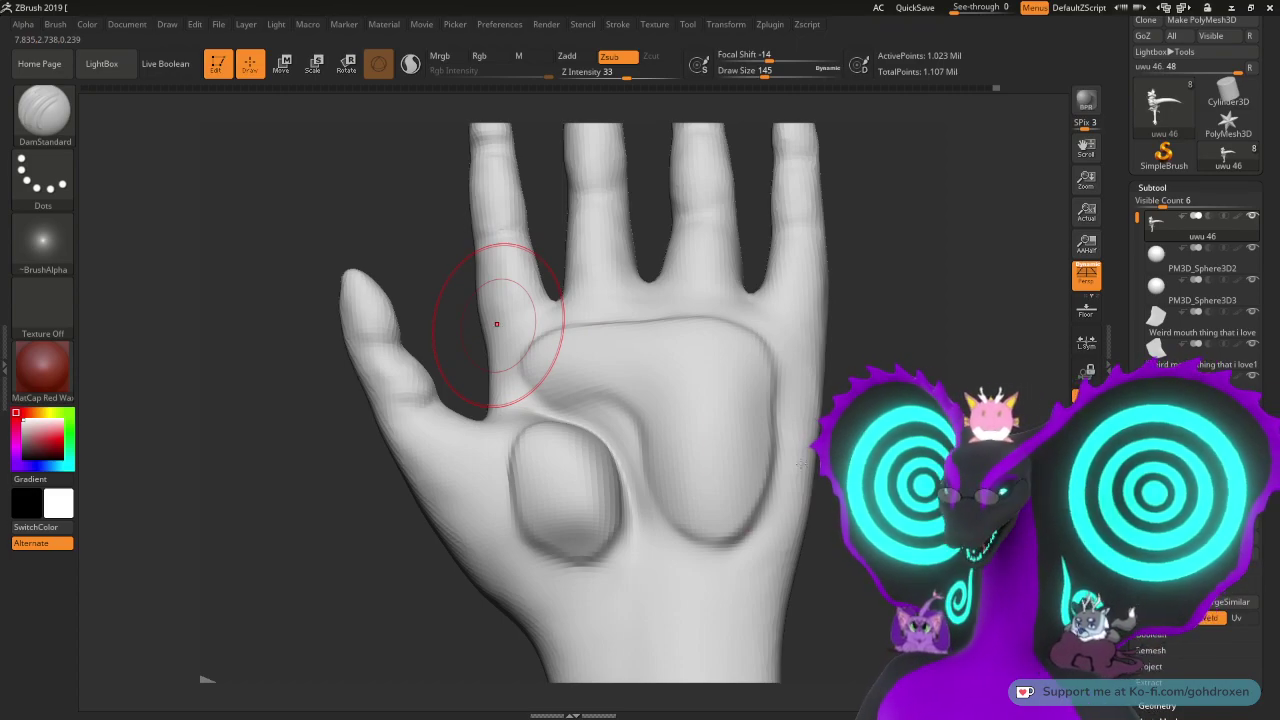
{"action": "key", "text": "ctrl+z"}
{"action": "mouse_move", "coordinate": [903, 409]}
{"action": "left_mouse_down", "text": "alt"}
{"action": "mouse_move", "coordinate": [947, 410]}
{"action": "mouse_move", "coordinate": [917, 301]}
{"action": "left_mouse_up", "text": "alt"}
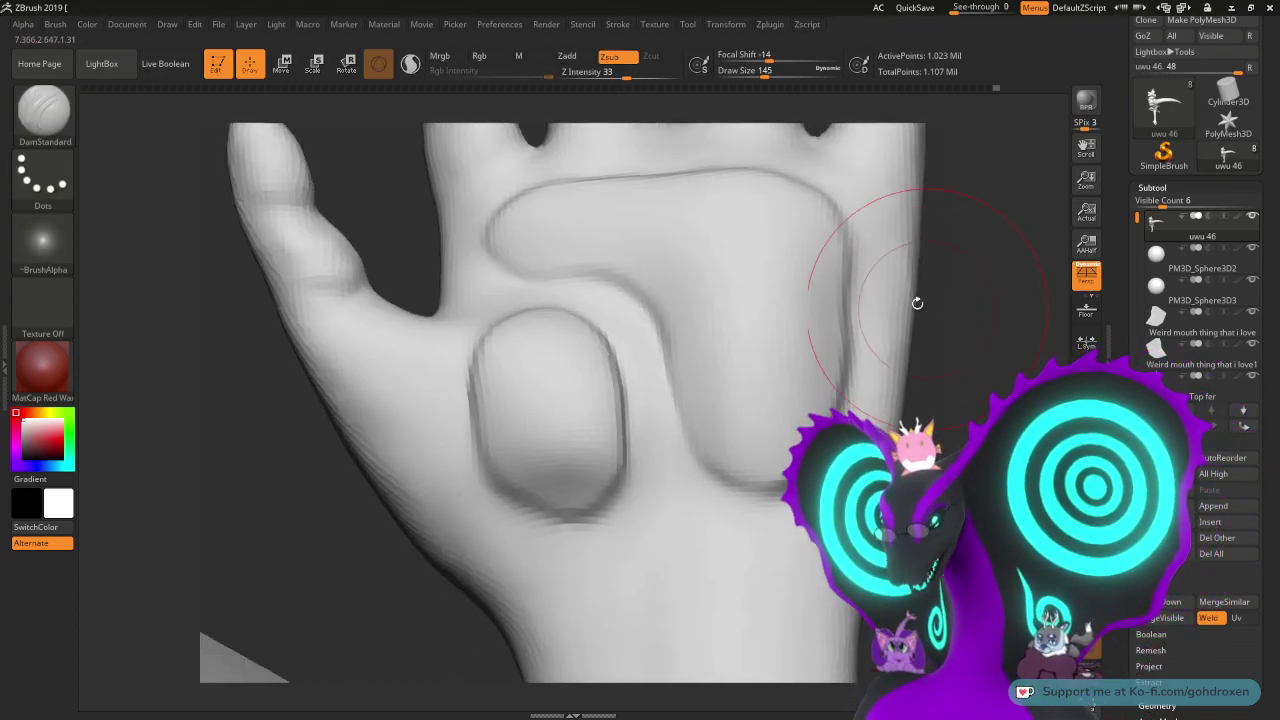
{"action": "left_click", "coordinate": [43, 110]}
{"action": "left_click", "coordinate": [177, 126]}
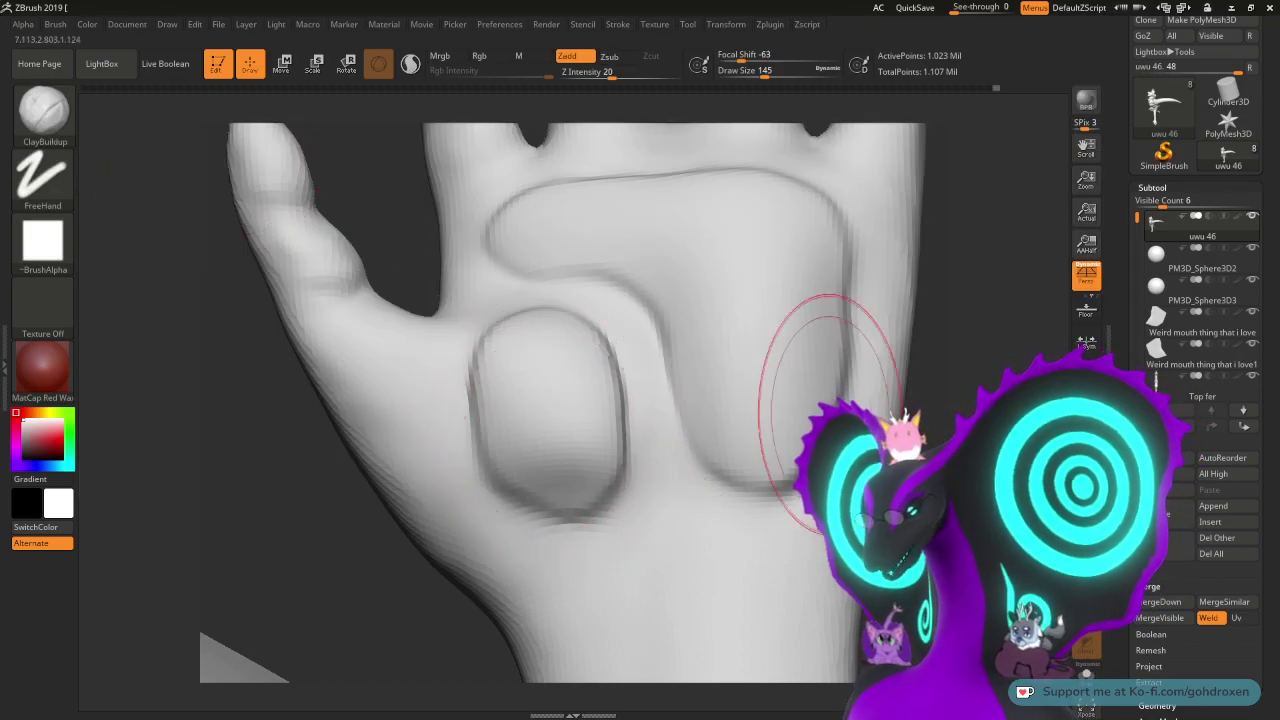
{"action": "mouse_move", "coordinate": [906, 328]}
{"action": "left_mouse_down"}
{"action": "mouse_move", "coordinate": [990, 335]}
{"action": "mouse_move", "coordinate": [914, 380]}
{"action": "left_mouse_up"}
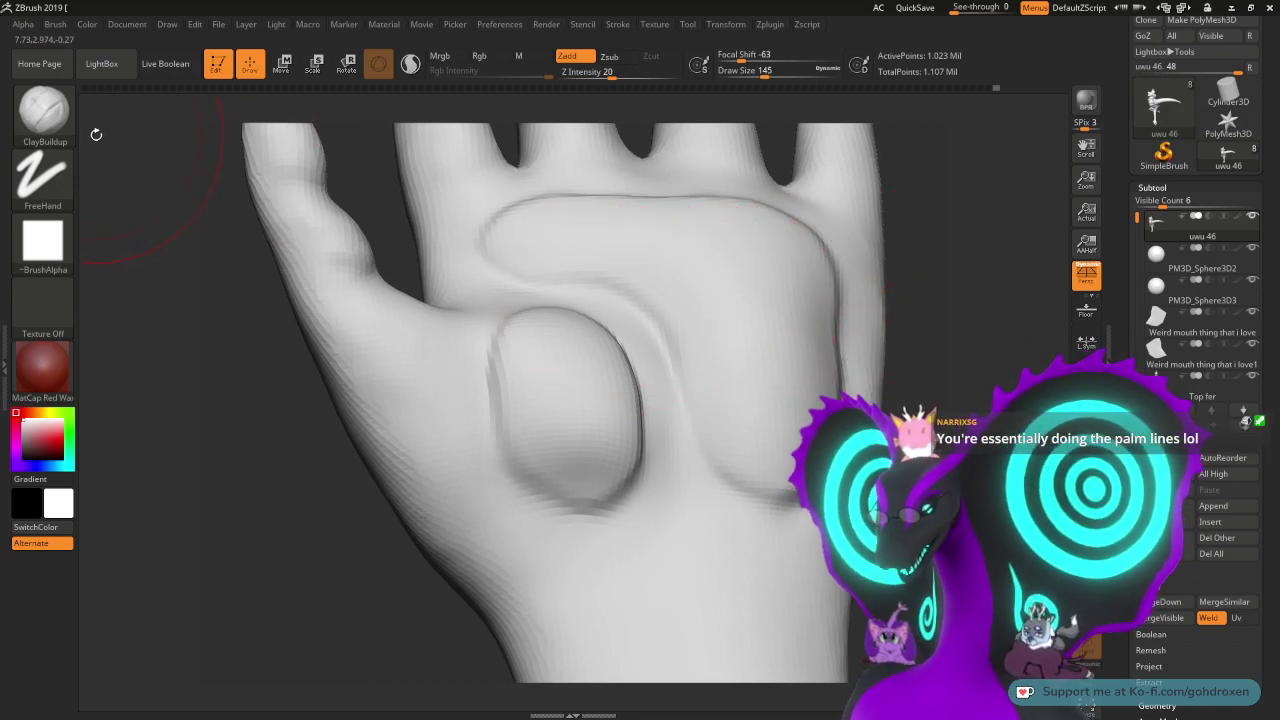
- Choose the DamStandard brush at draw size 25 and deepen the groove along the curved pad's lower inner side
{"action": "left_click", "coordinate": [44, 128]}
{"action": "left_click", "coordinate": [255, 124]}
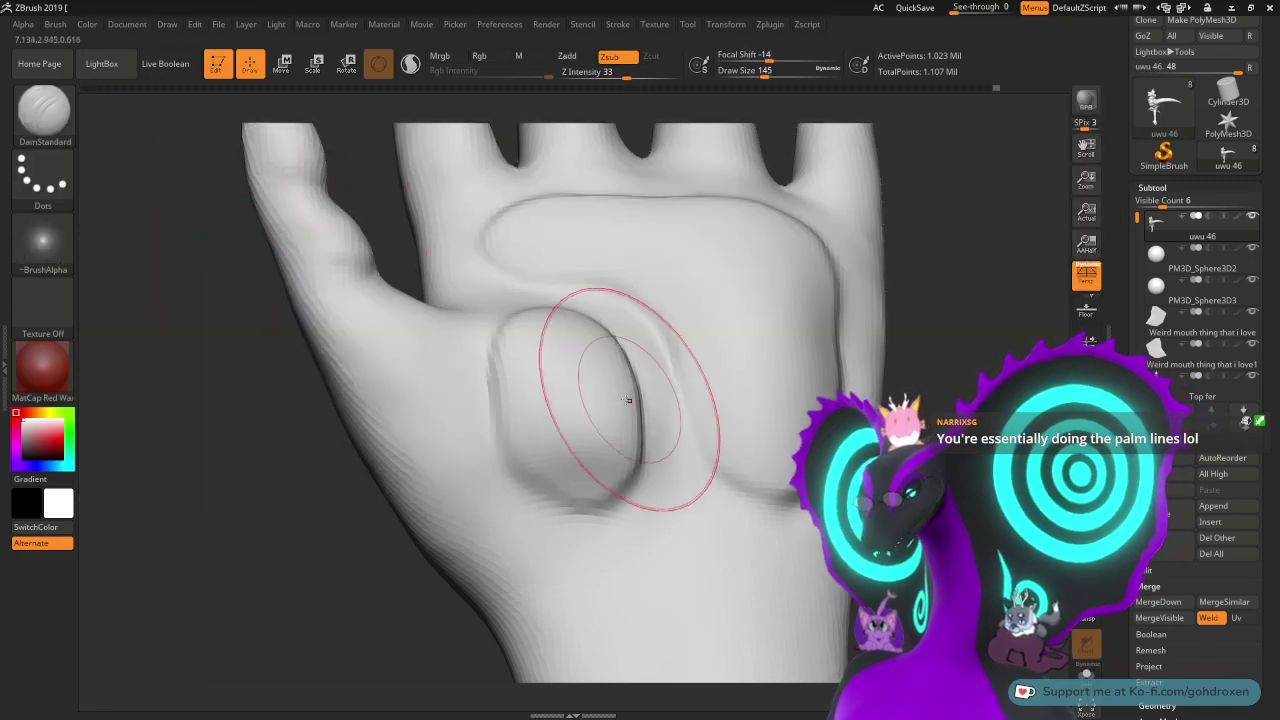
{"action": "key", "text": "space"}
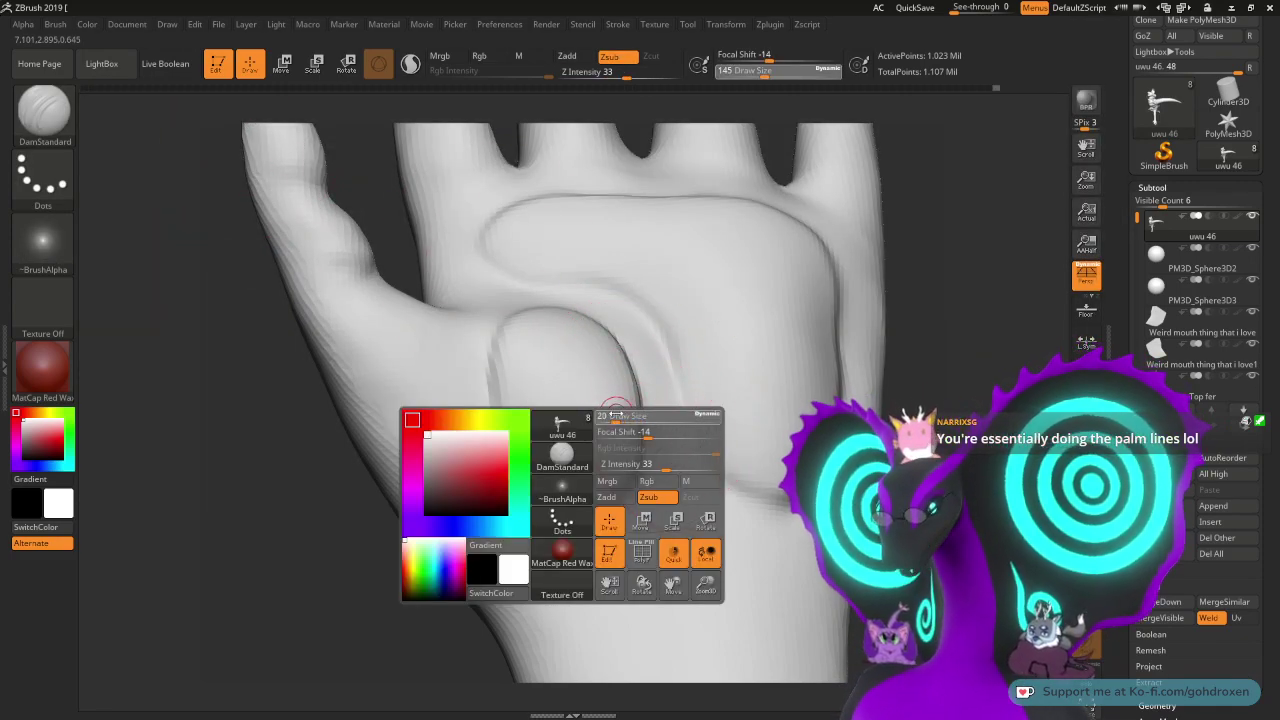
{"action": "left_click_drag", "start_coordinate": [616, 414], "coordinate": [612, 417]}
{"action": "key", "text": "space"}
{"action": "left_click_drag", "start_coordinate": [672, 377], "coordinate": [686, 377]}
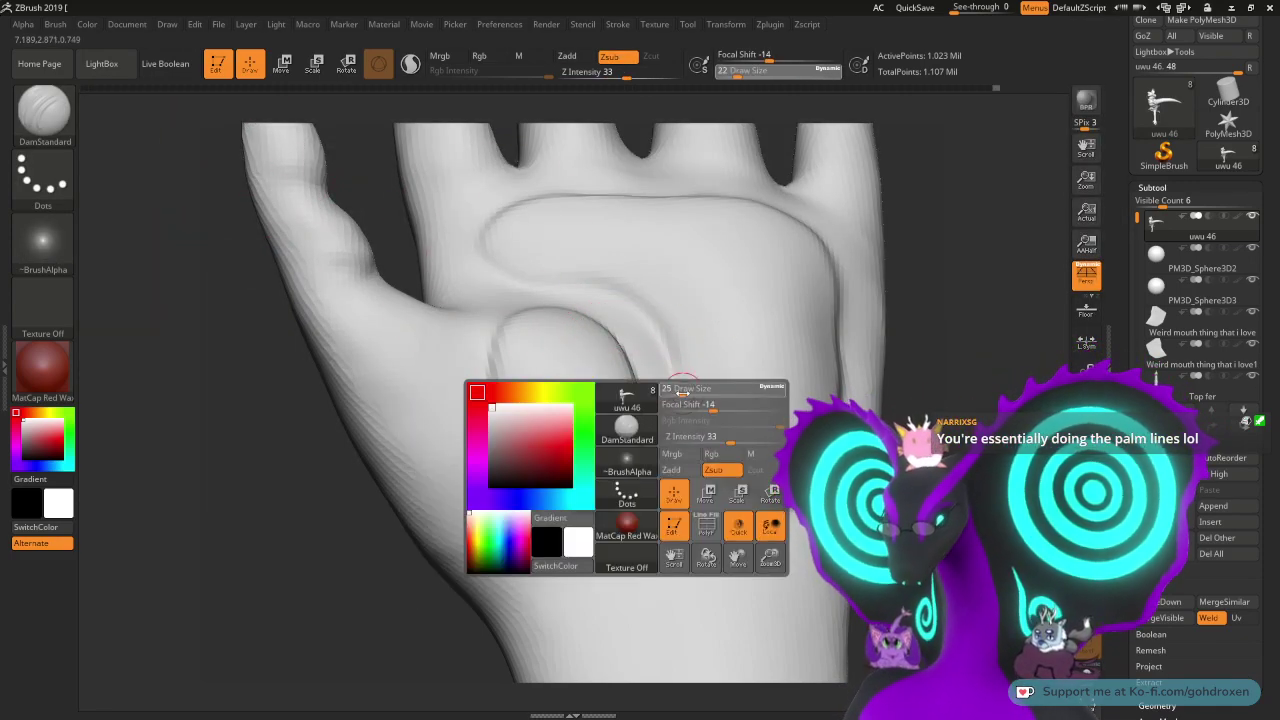
{"action": "left_click_drag", "start_coordinate": [956, 324], "coordinate": [956, 386]}
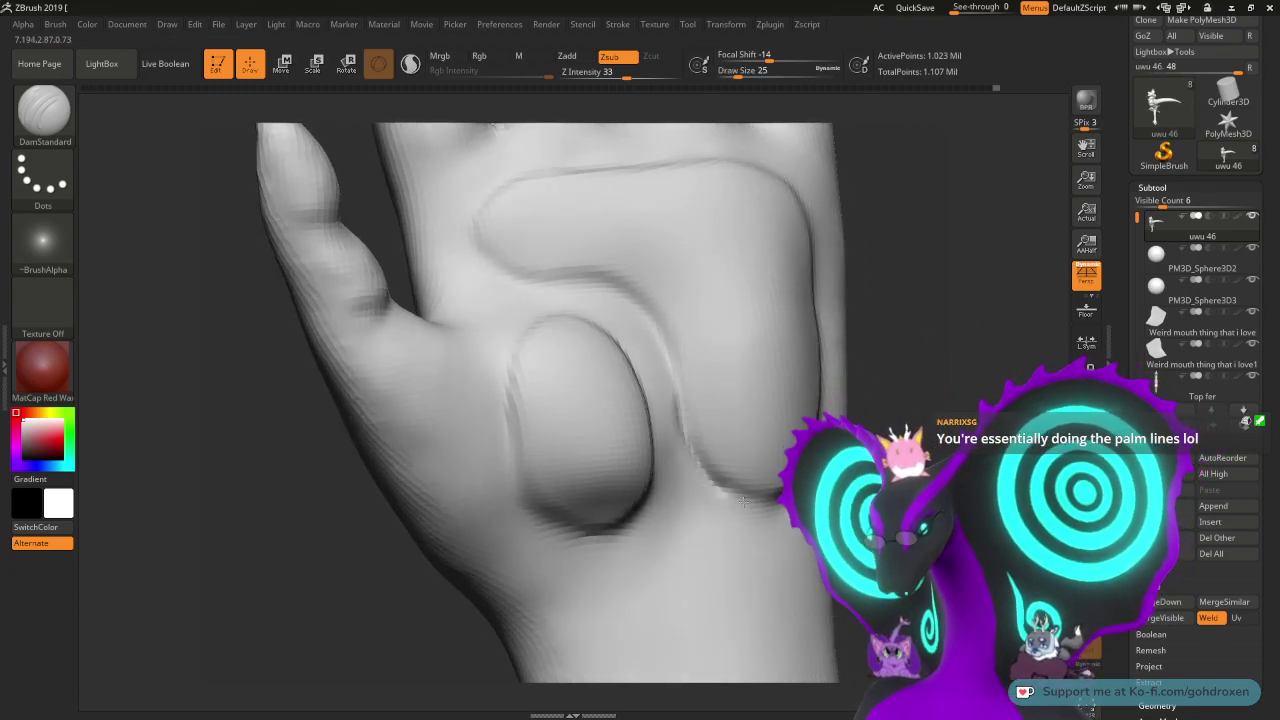
{"action": "key", "text": "ctrl+z"}
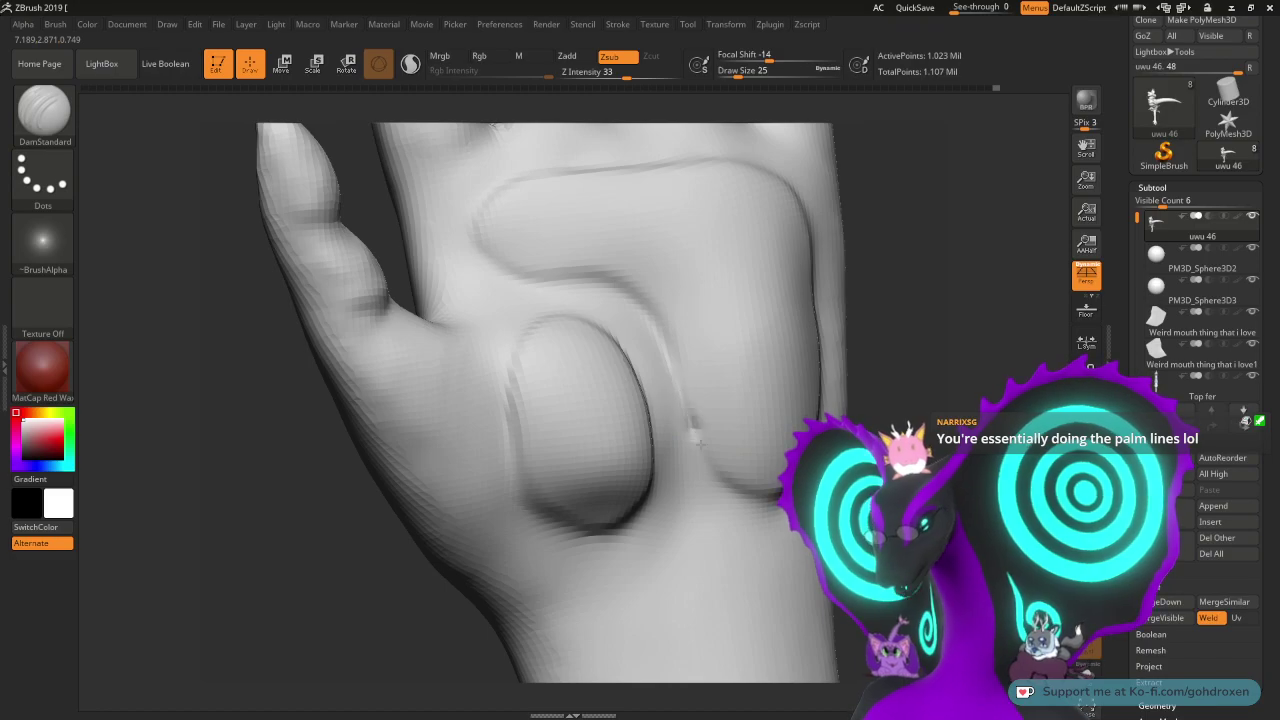
{"action": "left_click_drag", "start_coordinate": [697, 440], "coordinate": [733, 500]}
- Continue the groove around the curved pad's lower end and refine it higher up along the inner side
{"action": "mouse_move", "coordinate": [922, 404]}
{"action": "left_mouse_down"}
{"action": "mouse_move", "coordinate": [969, 377]}
{"action": "mouse_move", "coordinate": [936, 402]}
{"action": "left_mouse_up"}
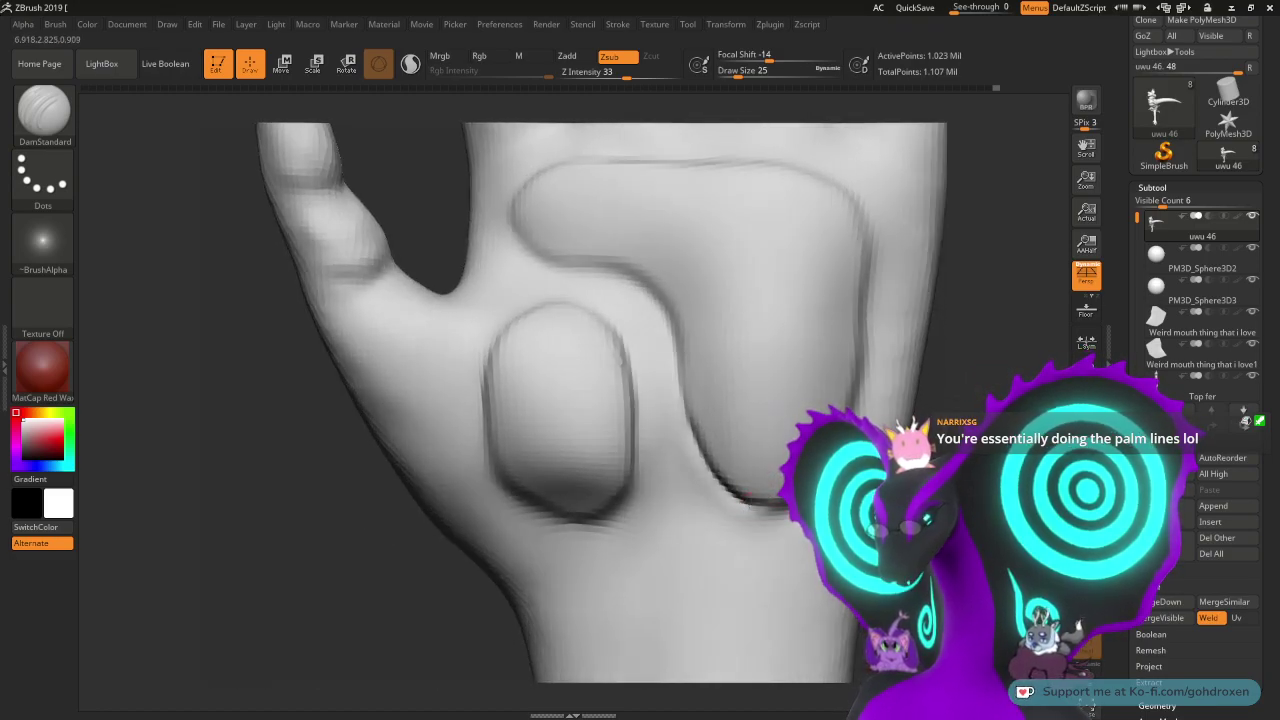
{"action": "left_click_drag", "start_coordinate": [940, 451], "coordinate": [948, 452]}
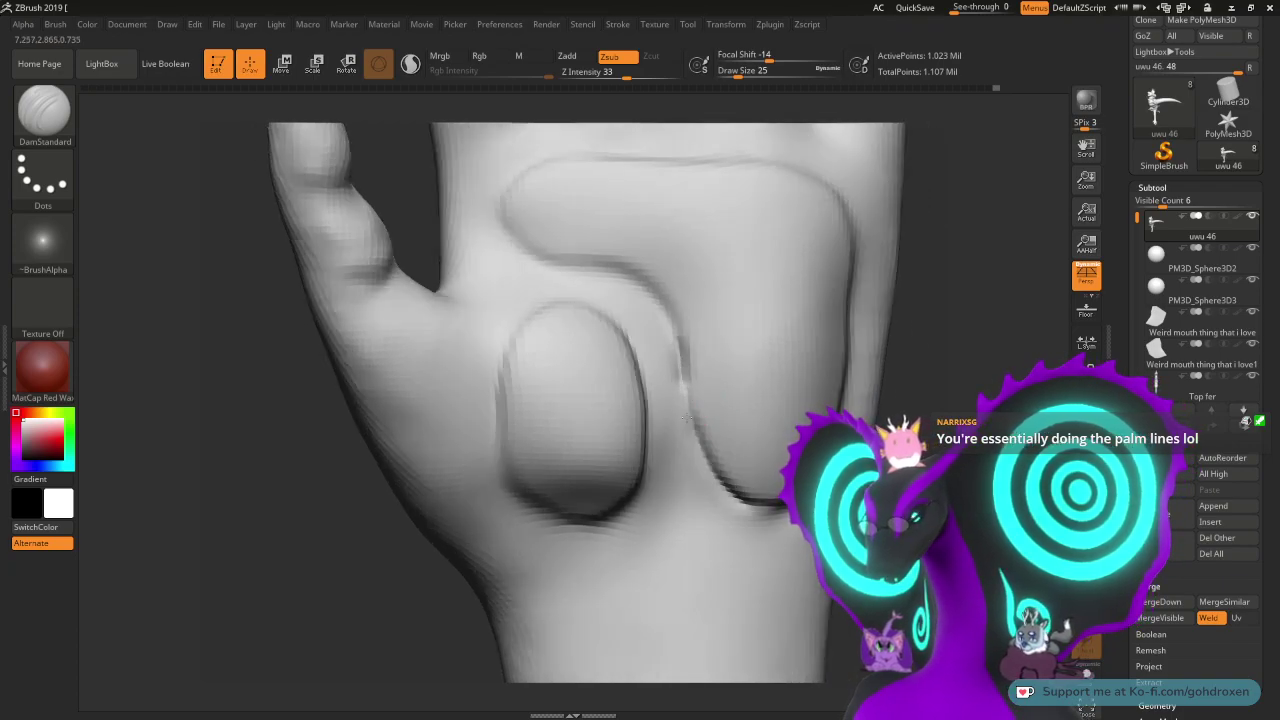
{"action": "left_click_drag", "start_coordinate": [687, 418], "coordinate": [696, 434]}
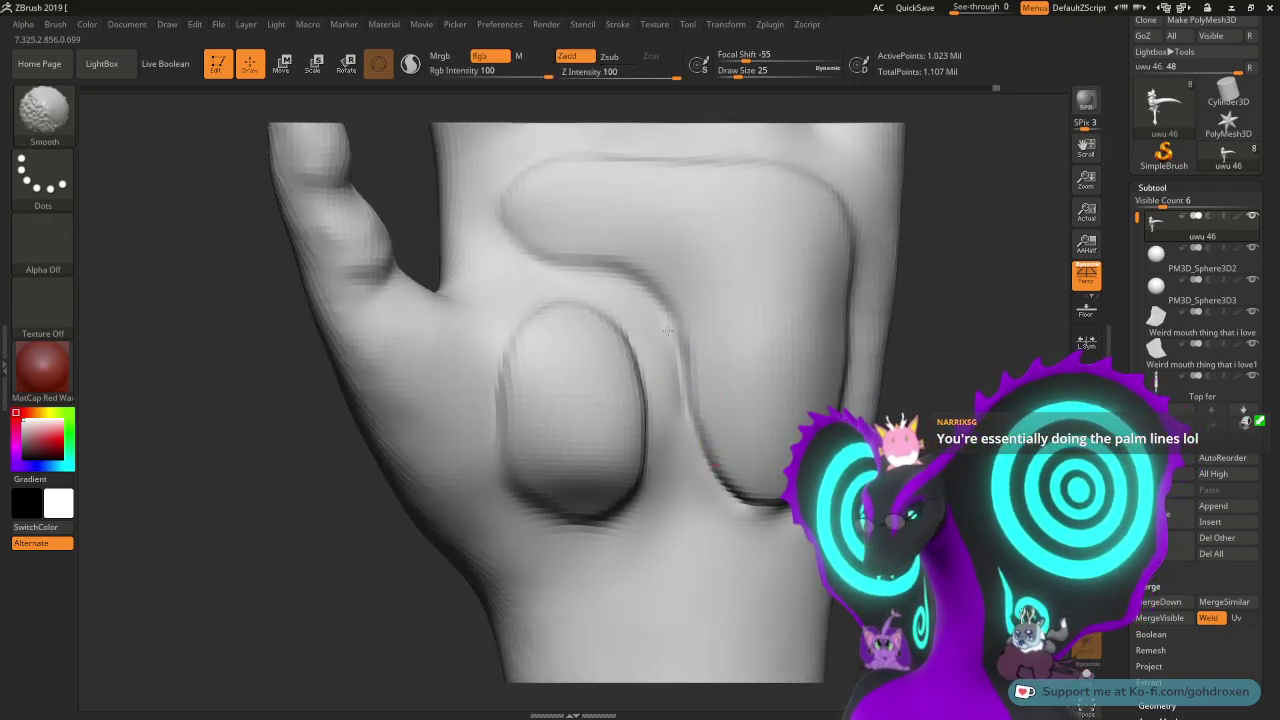
- Carve a sharper groove down the oval thumb pad's outer side and smooth the surface beside it
{"action": "mouse_move", "coordinate": [917, 366]}
{"action": "left_mouse_down"}
{"action": "mouse_move", "coordinate": [880, 352]}
{"action": "mouse_move", "coordinate": [960, 356]}
{"action": "mouse_move", "coordinate": [880, 348]}
{"action": "left_mouse_up"}
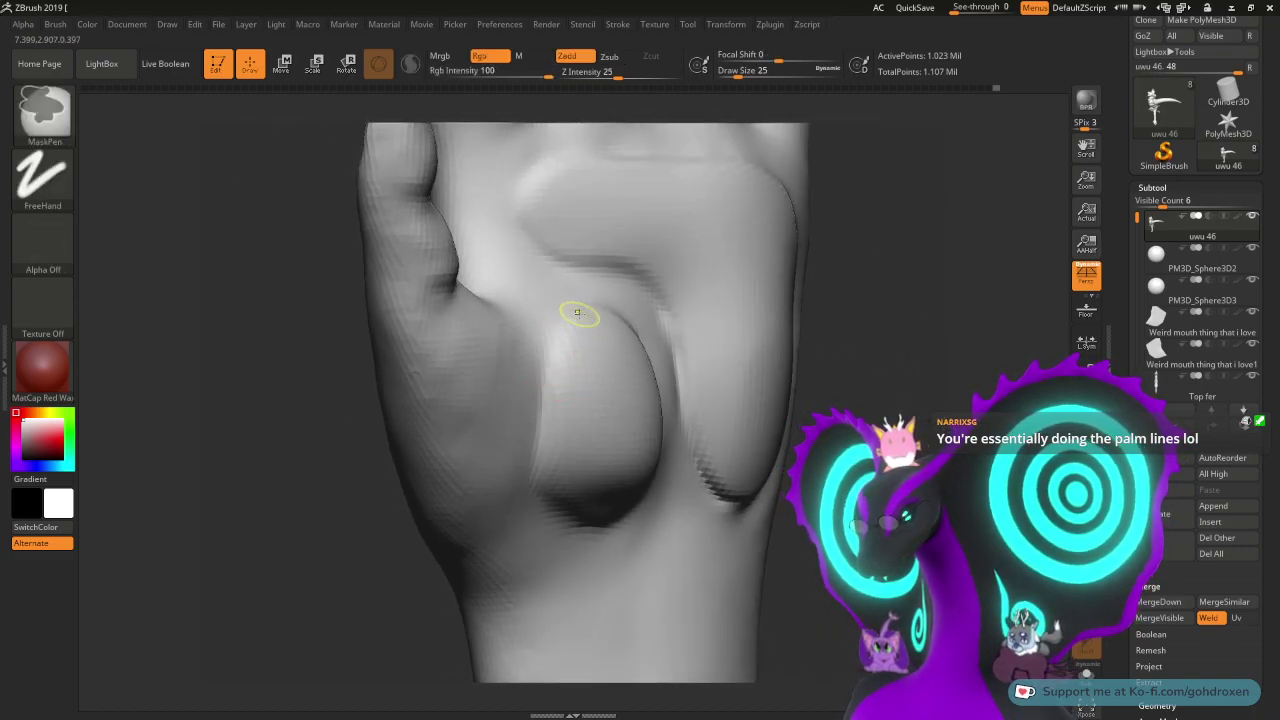
{"action": "mouse_move", "coordinate": [582, 316]}
{"action": "left_mouse_down"}
{"action": "mouse_move", "coordinate": [543, 357]}
{"action": "mouse_move", "coordinate": [532, 476]}
{"action": "left_mouse_up"}
{"action": "left_click_drag", "start_coordinate": [890, 360], "coordinate": [780, 375]}
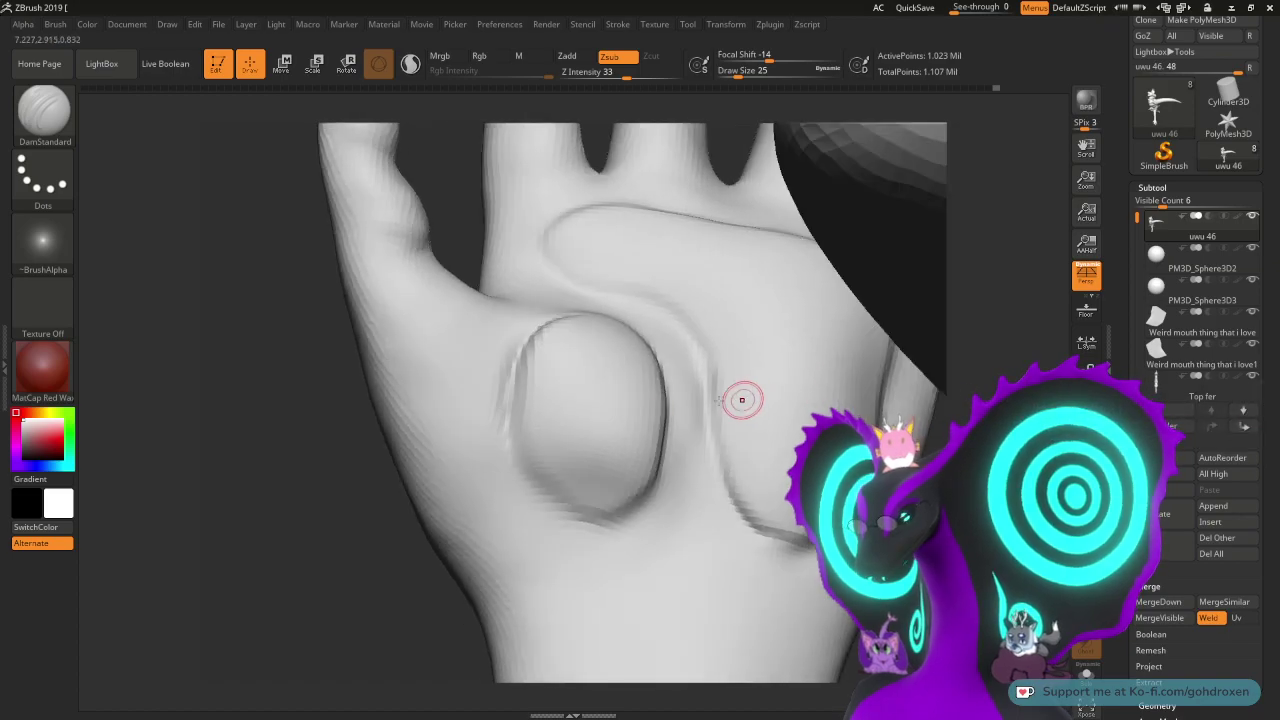
{"action": "left_click_drag", "start_coordinate": [270, 348], "coordinate": [385, 350]}
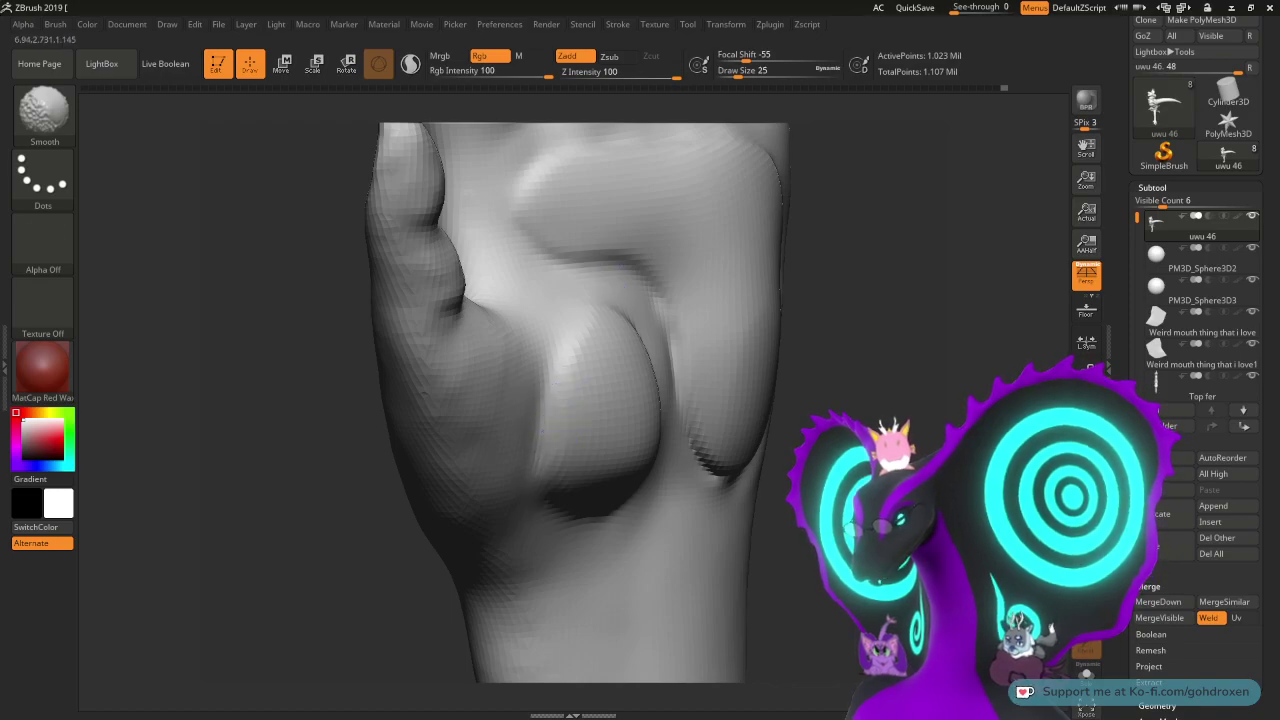
- Carve a deeper groove around the oval thumb pad's lower end, from the inner side to the outer side
{"action": "mouse_move", "coordinate": [900, 350]}
{"action": "left_mouse_down"}
{"action": "mouse_move", "coordinate": [840, 360]}
{"action": "mouse_move", "coordinate": [819, 390]}
{"action": "mouse_move", "coordinate": [736, 378]}
{"action": "left_mouse_up"}
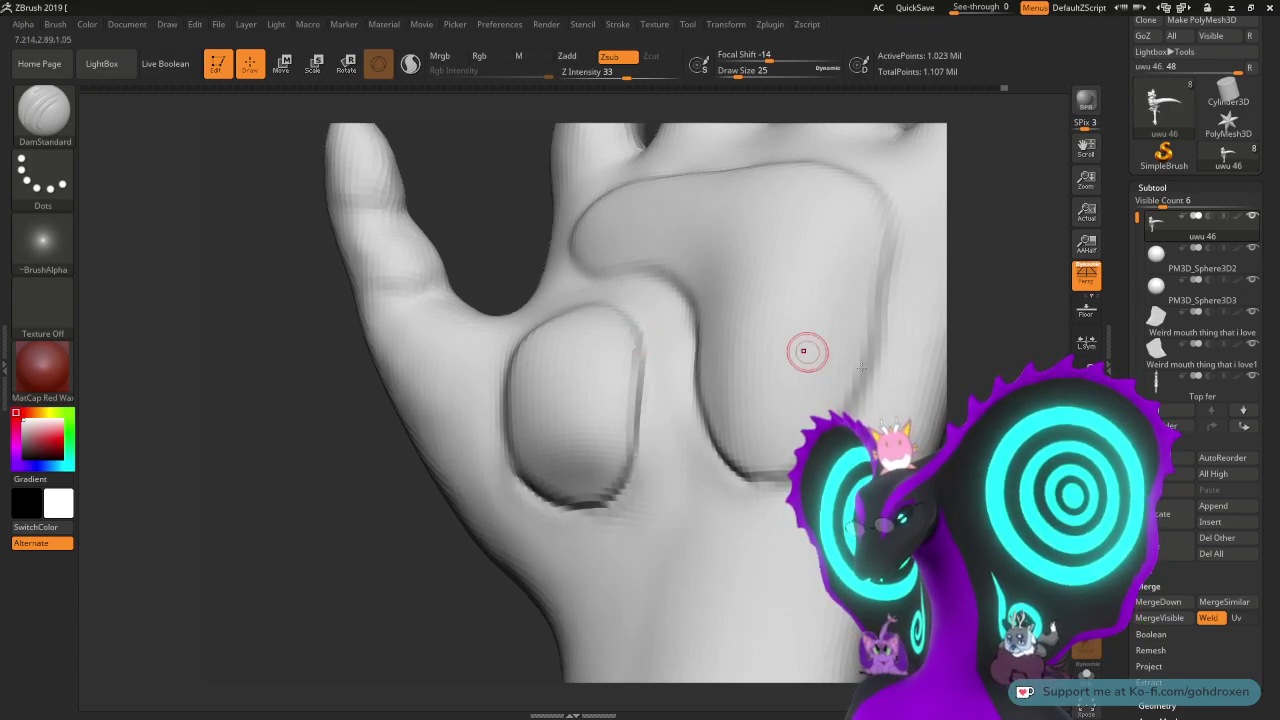
{"action": "left_click_drag", "start_coordinate": [965, 350], "coordinate": [1038, 345]}
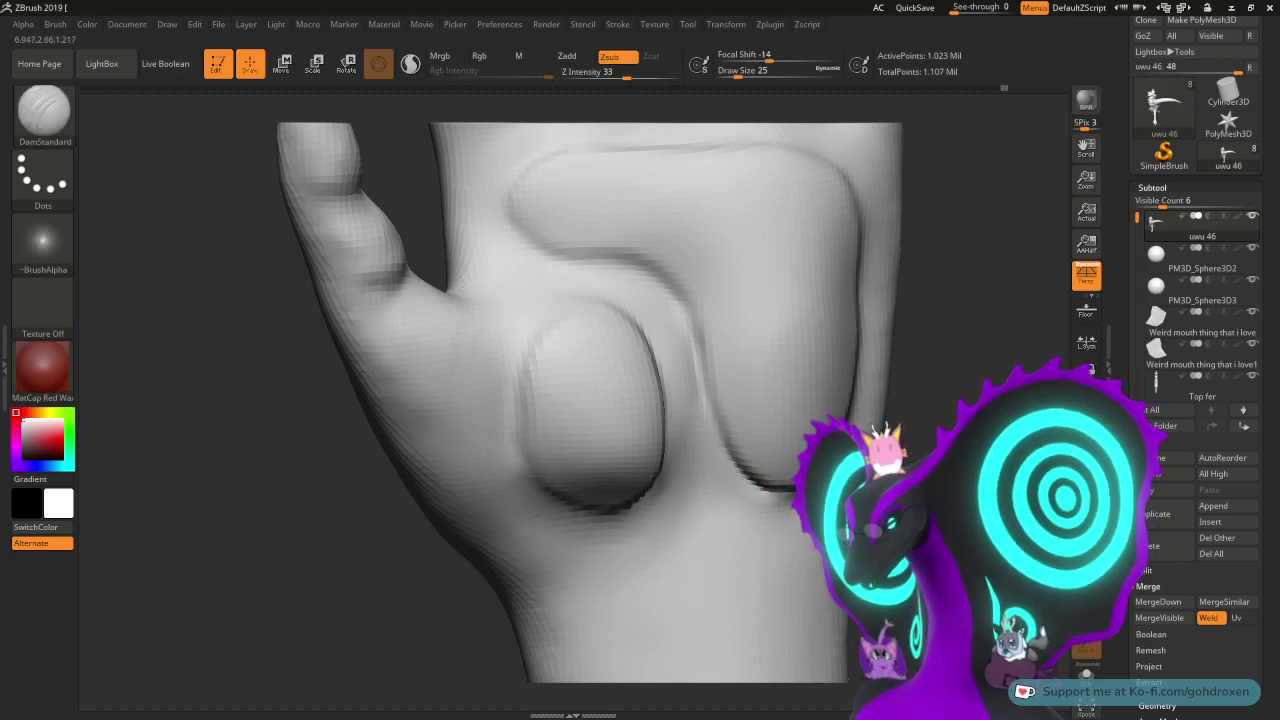
{"action": "left_click_drag", "start_coordinate": [659, 509], "coordinate": [527, 467]}
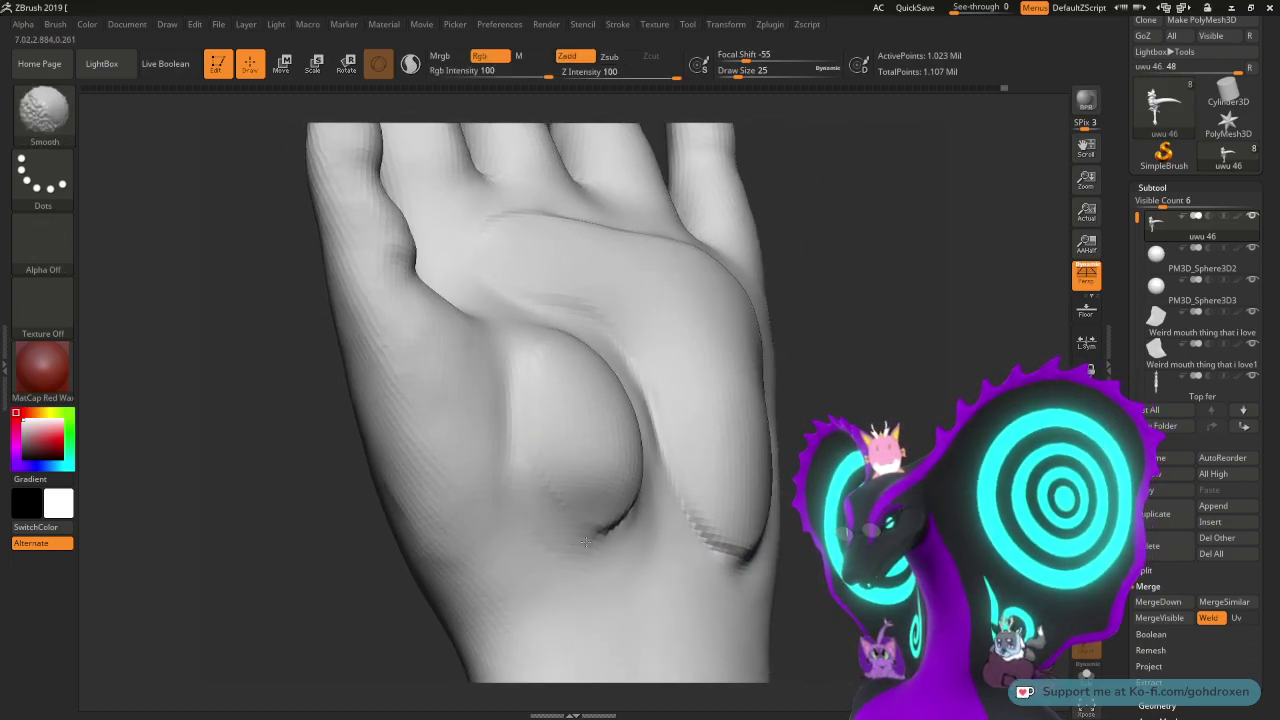
- Smooth the groove around the oval thumb pad's lower end and the palm surface beside the pad's inner side
{"action": "left_click_drag", "start_coordinate": [586, 541], "coordinate": [602, 536], "text": "shift"}
{"action": "left_click_drag", "start_coordinate": [845, 490], "coordinate": [711, 420]}
{"action": "left_click_drag", "start_coordinate": [696, 374], "coordinate": [683, 351], "text": "shift"}
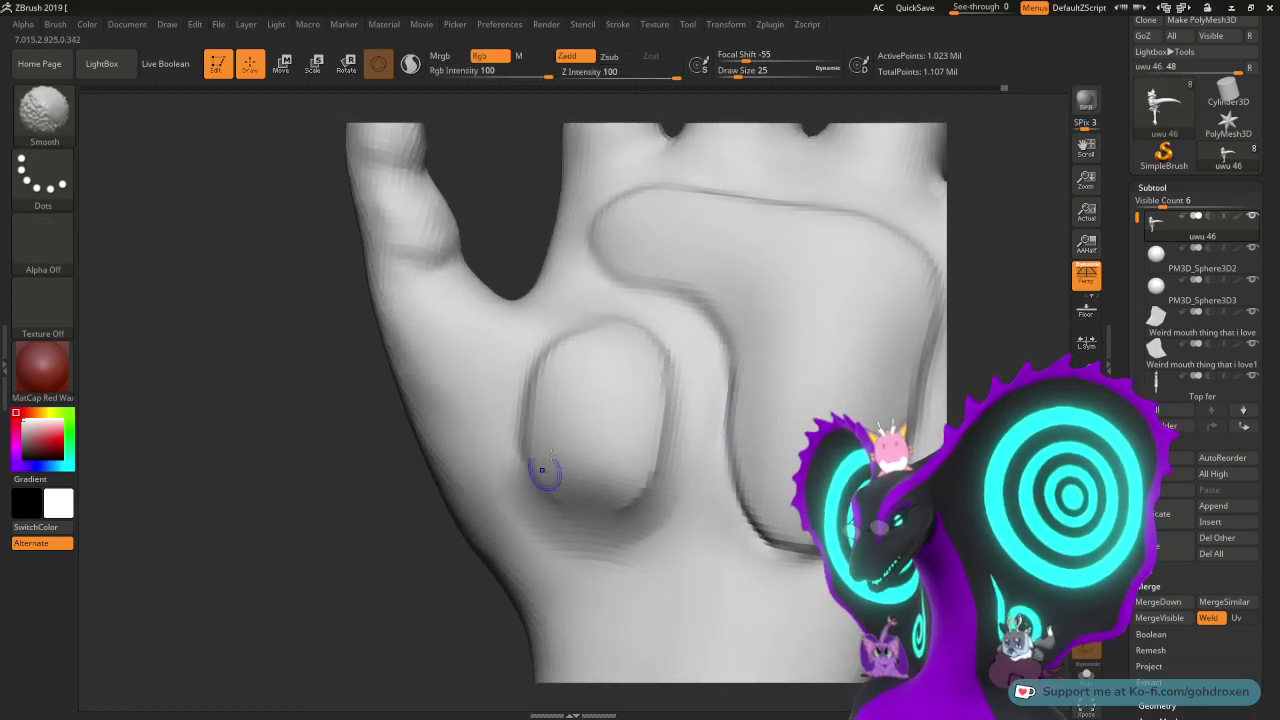
{"action": "key", "text": "shift"}
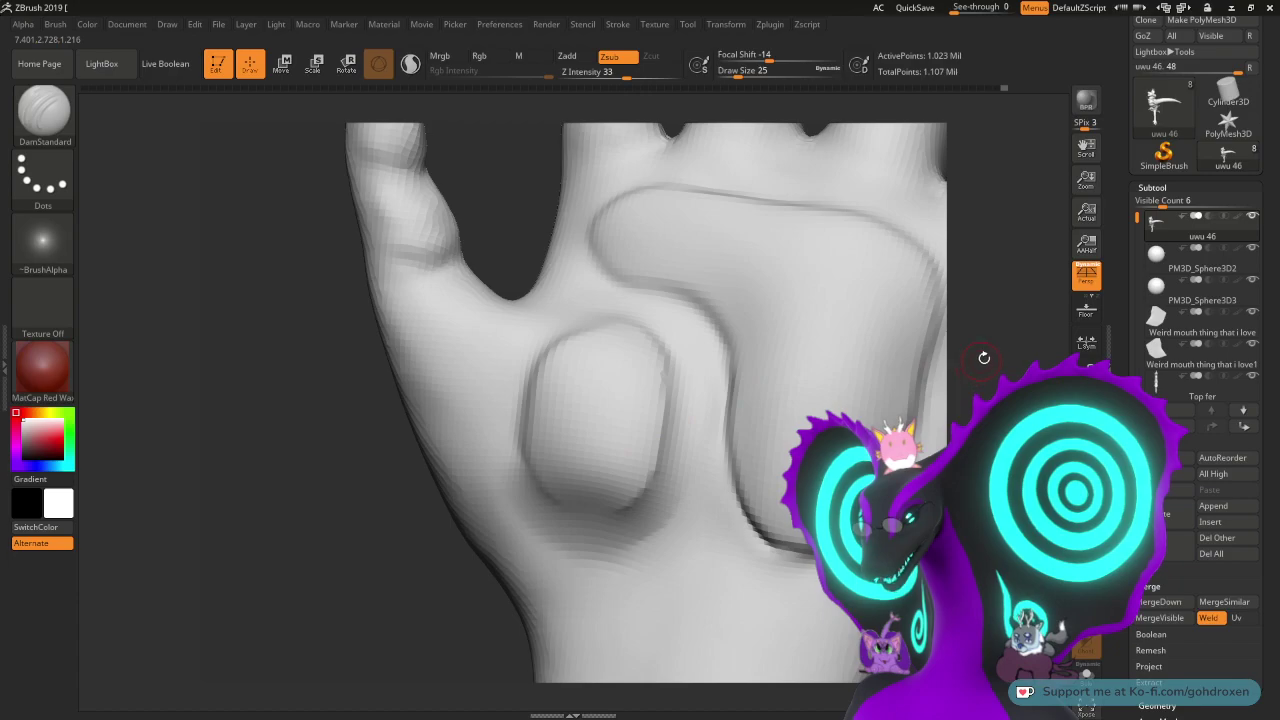
{"action": "left_click_drag", "start_coordinate": [984, 357], "coordinate": [1014, 381]}
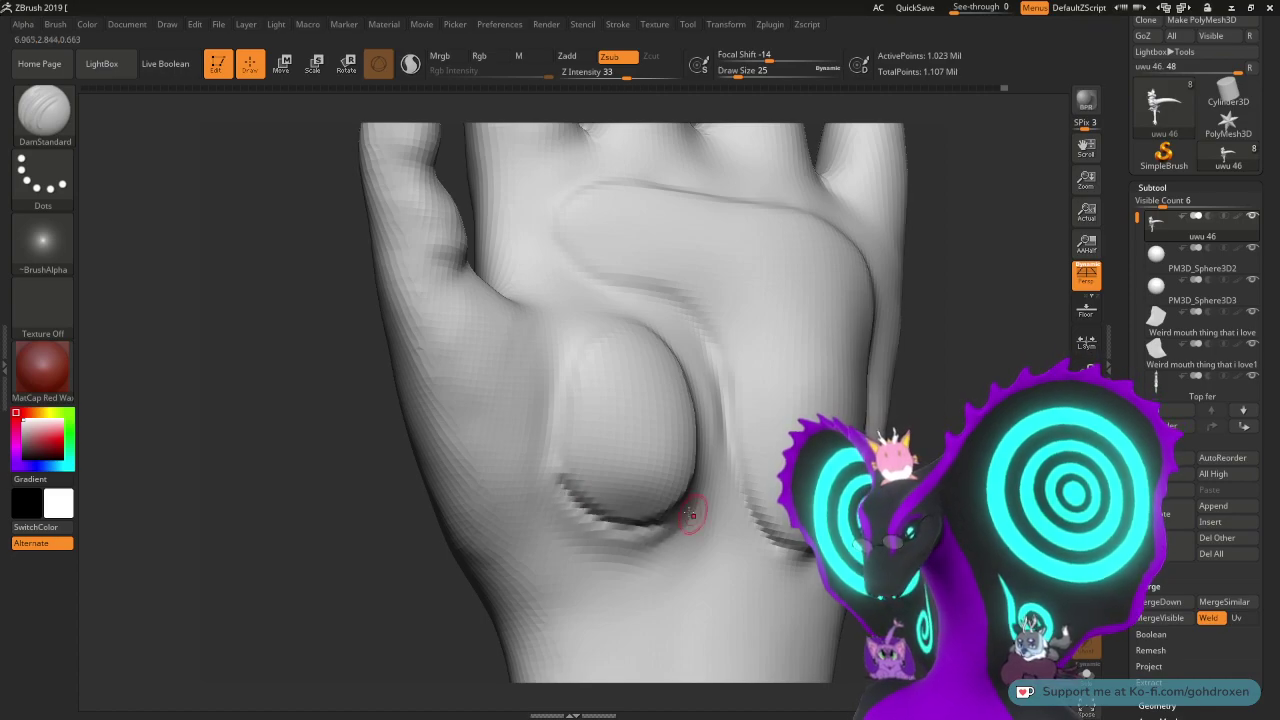
{"action": "key", "text": "shift"}
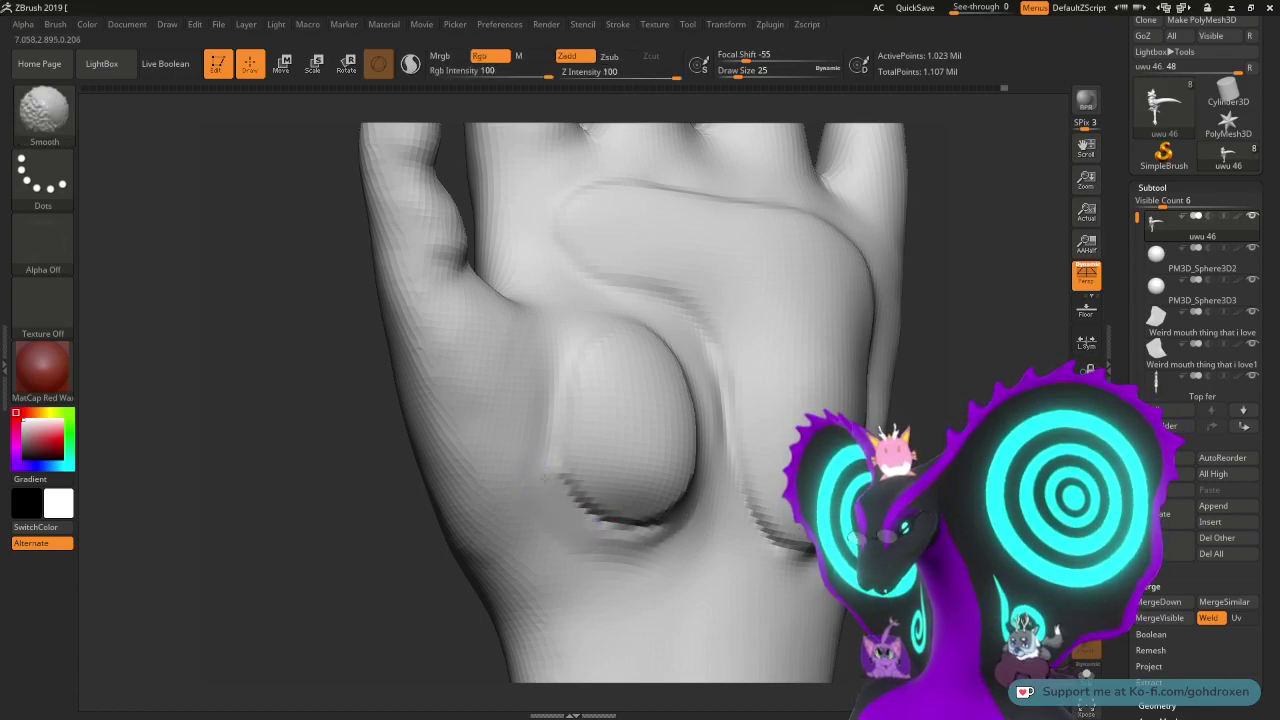
{"action": "mouse_move", "coordinate": [552, 480]}
{"action": "left_mouse_down", "text": "shift"}
{"action": "mouse_move", "coordinate": [620, 522]}
{"action": "mouse_move", "coordinate": [635, 549]}
{"action": "left_mouse_up", "text": "shift"}
- Switch to the ClayBuildup brush and bring up the sculpting brush selection again
{"action": "mouse_move", "coordinate": [740, 464]}
{"action": "right_mouse_down"}
{"action": "mouse_move", "coordinate": [643, 478]}
{"action": "mouse_move", "coordinate": [640, 465]}
{"action": "mouse_move", "coordinate": [920, 470]}
{"action": "mouse_move", "coordinate": [950, 455]}
{"action": "mouse_move", "coordinate": [965, 388]}
{"action": "right_mouse_up"}
{"action": "mouse_move", "coordinate": [964, 387]}
{"action": "left_mouse_down"}
{"action": "mouse_move", "coordinate": [830, 408]}
{"action": "mouse_move", "coordinate": [883, 405]}
{"action": "mouse_move", "coordinate": [896, 570]}
{"action": "mouse_move", "coordinate": [896, 555]}
{"action": "left_mouse_up"}
{"action": "left_click_drag", "start_coordinate": [894, 323], "coordinate": [543, 329]}
{"action": "left_click", "coordinate": [50, 113]}
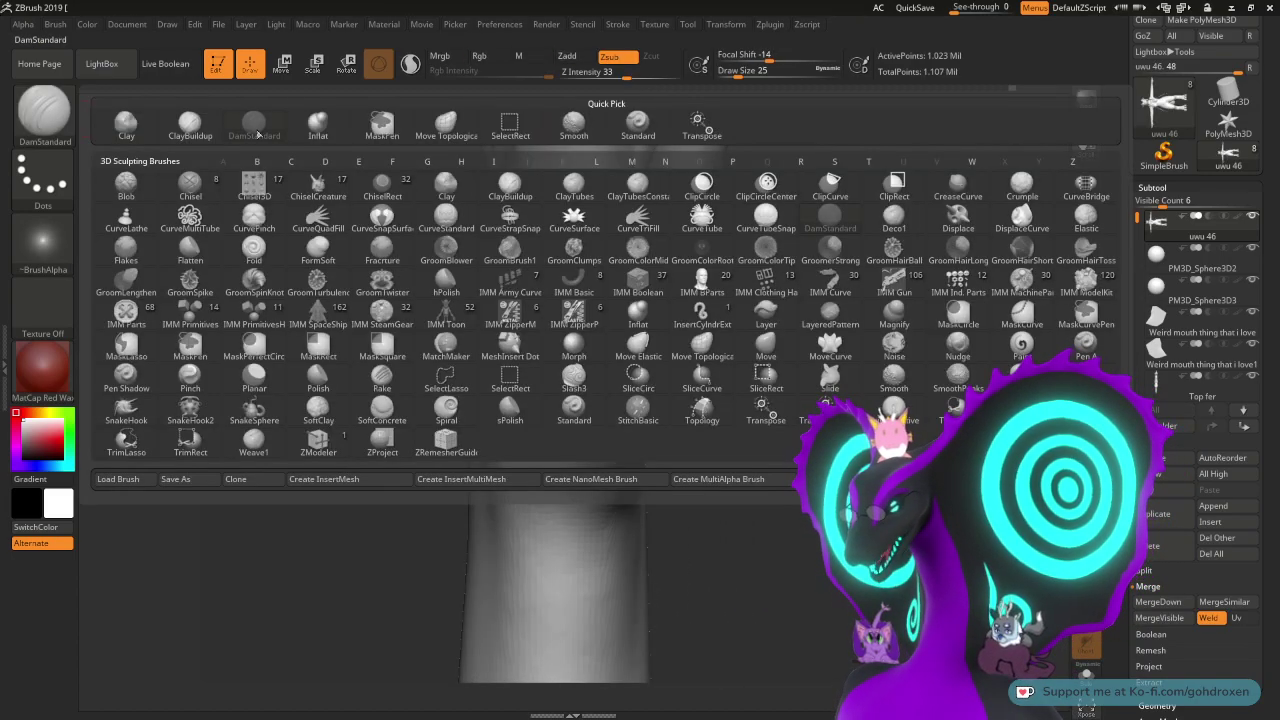
{"action": "left_click", "coordinate": [190, 122]}
{"action": "left_click", "coordinate": [43, 110]}
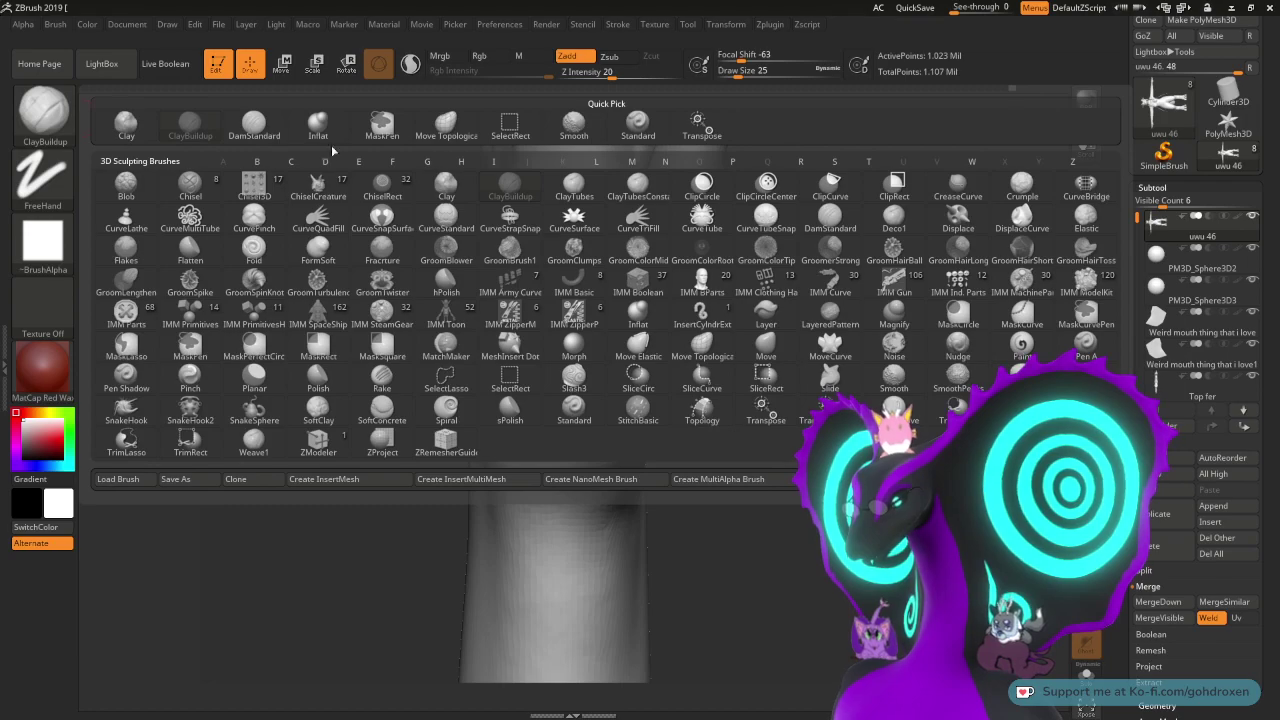
- Reshape the palm pads at the base of the hand with the Move Topological brush at draw size 167
{"action": "left_click", "coordinate": [446, 122]}
{"action": "key", "text": "space"}
{"action": "mouse_move", "coordinate": [802, 346]}
{"action": "left_mouse_down"}
{"action": "mouse_move", "coordinate": [830, 347]}
{"action": "mouse_move", "coordinate": [864, 390]}
{"action": "mouse_move", "coordinate": [790, 380]}
{"action": "left_mouse_up"}
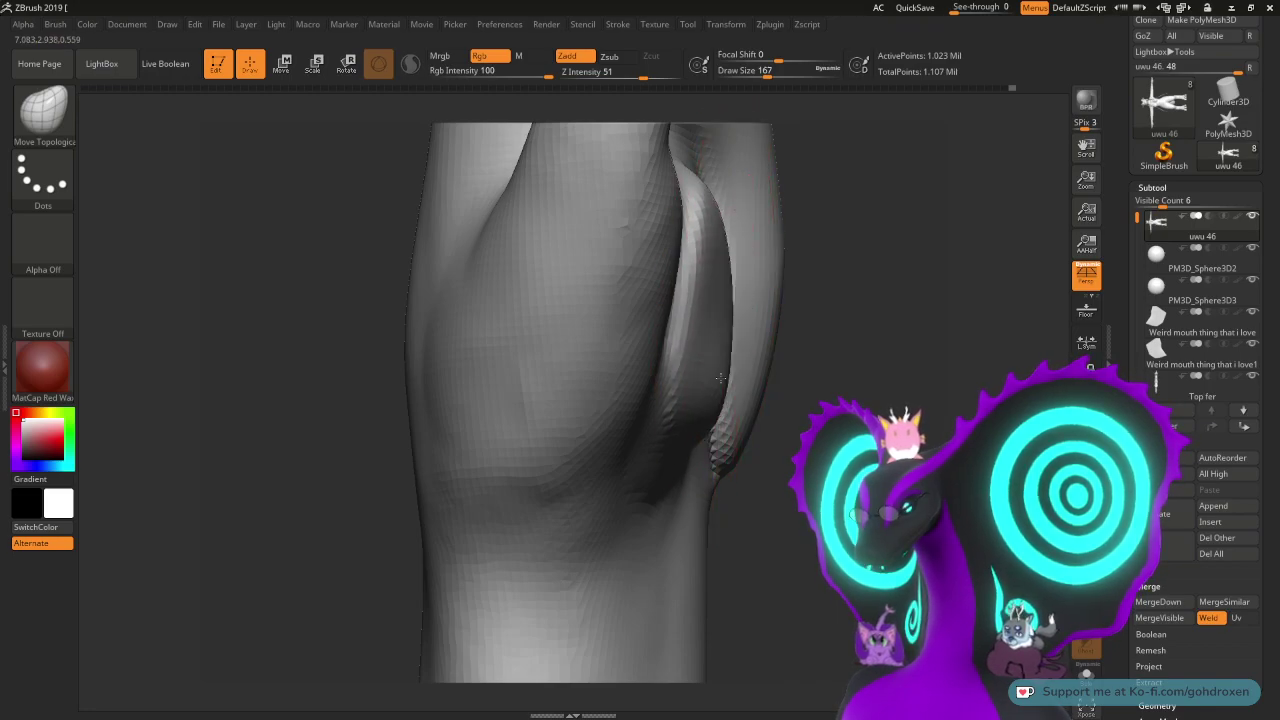
{"action": "mouse_move", "coordinate": [911, 351]}
{"action": "left_mouse_down"}
{"action": "mouse_move", "coordinate": [810, 349]}
{"action": "mouse_move", "coordinate": [798, 328]}
{"action": "left_mouse_up"}
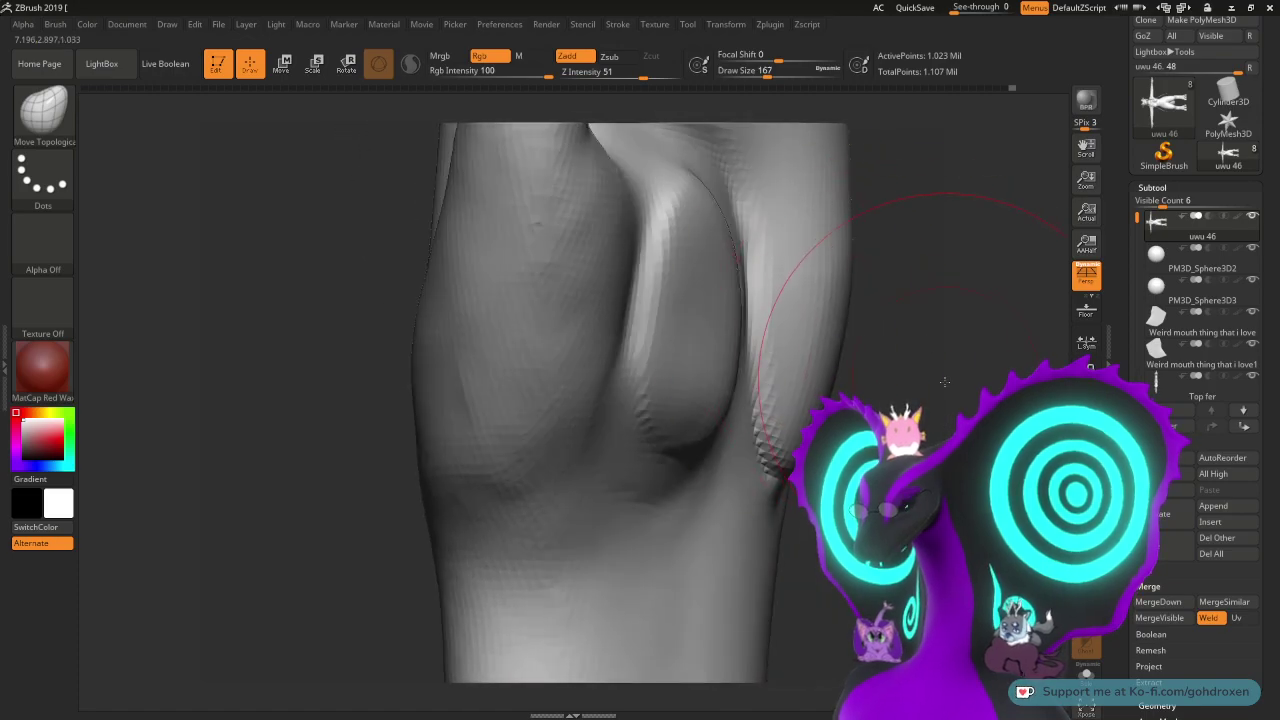
{"action": "mouse_move", "coordinate": [944, 381]}
{"action": "left_mouse_down"}
{"action": "mouse_move", "coordinate": [868, 385]}
{"action": "mouse_move", "coordinate": [700, 360]}
{"action": "left_mouse_up"}
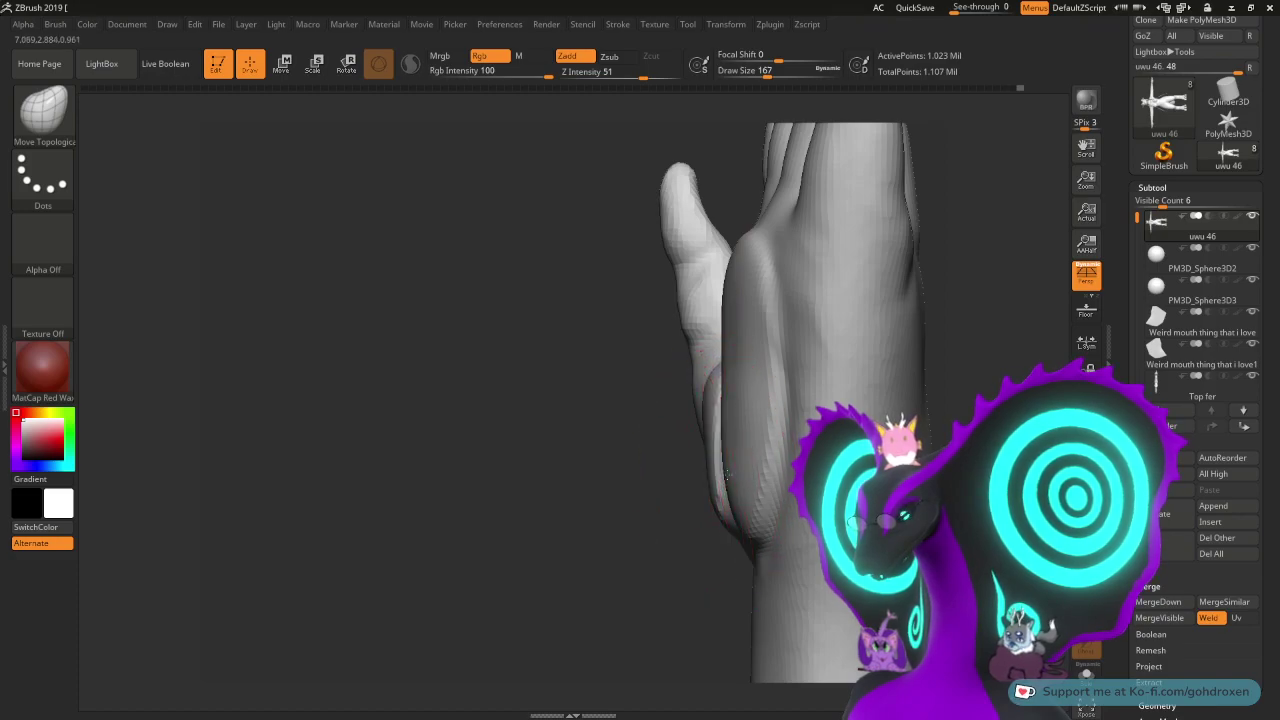
{"action": "mouse_move", "coordinate": [613, 415]}
{"action": "left_mouse_down"}
{"action": "mouse_move", "coordinate": [690, 350]}
{"action": "mouse_move", "coordinate": [737, 286]}
{"action": "left_mouse_up"}
- Examine the hand and the full dragon figure's proportions from several angles
{"action": "left_click_drag", "start_coordinate": [461, 570], "coordinate": [480, 504], "text": "alt"}
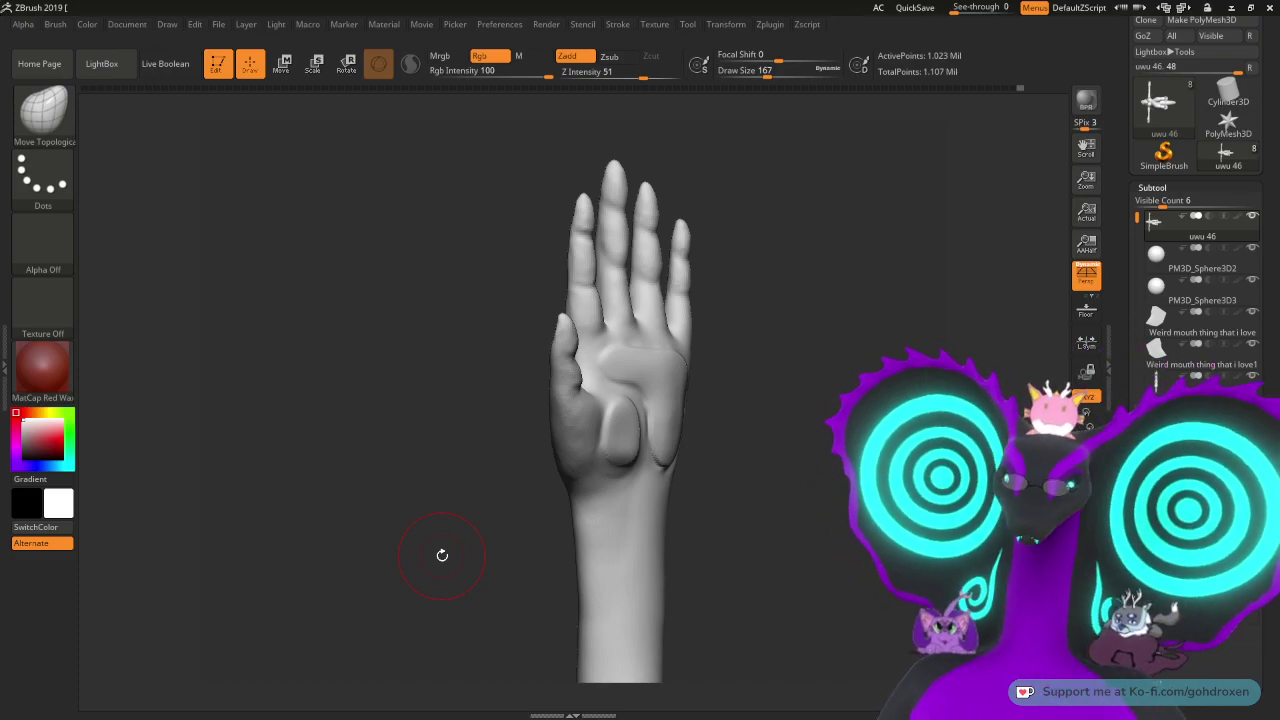
{"action": "left_click_drag", "start_coordinate": [728, 345], "coordinate": [836, 395]}
{"action": "left_click_drag", "start_coordinate": [818, 480], "coordinate": [824, 367], "text": "alt"}
{"action": "right_click_drag", "start_coordinate": [831, 368], "coordinate": [777, 443]}
{"action": "left_click_drag", "start_coordinate": [777, 443], "coordinate": [814, 396]}
{"action": "right_click_drag", "start_coordinate": [814, 396], "coordinate": [798, 500]}
{"action": "left_click_drag", "start_coordinate": [722, 440], "coordinate": [812, 406]}
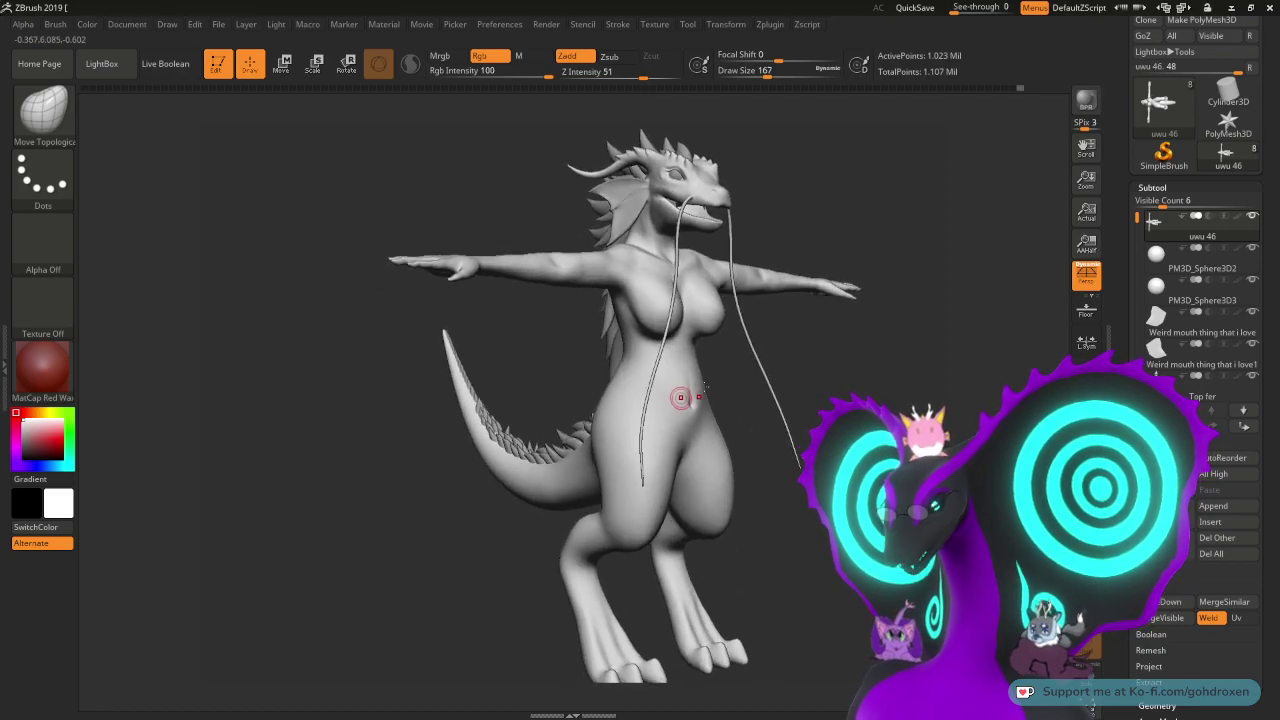
{"action": "mouse_move", "coordinate": [866, 369]}
{"action": "left_mouse_down"}
{"action": "mouse_move", "coordinate": [838, 376]}
{"action": "mouse_move", "coordinate": [860, 355]}
{"action": "mouse_move", "coordinate": [797, 371]}
{"action": "left_mouse_up"}
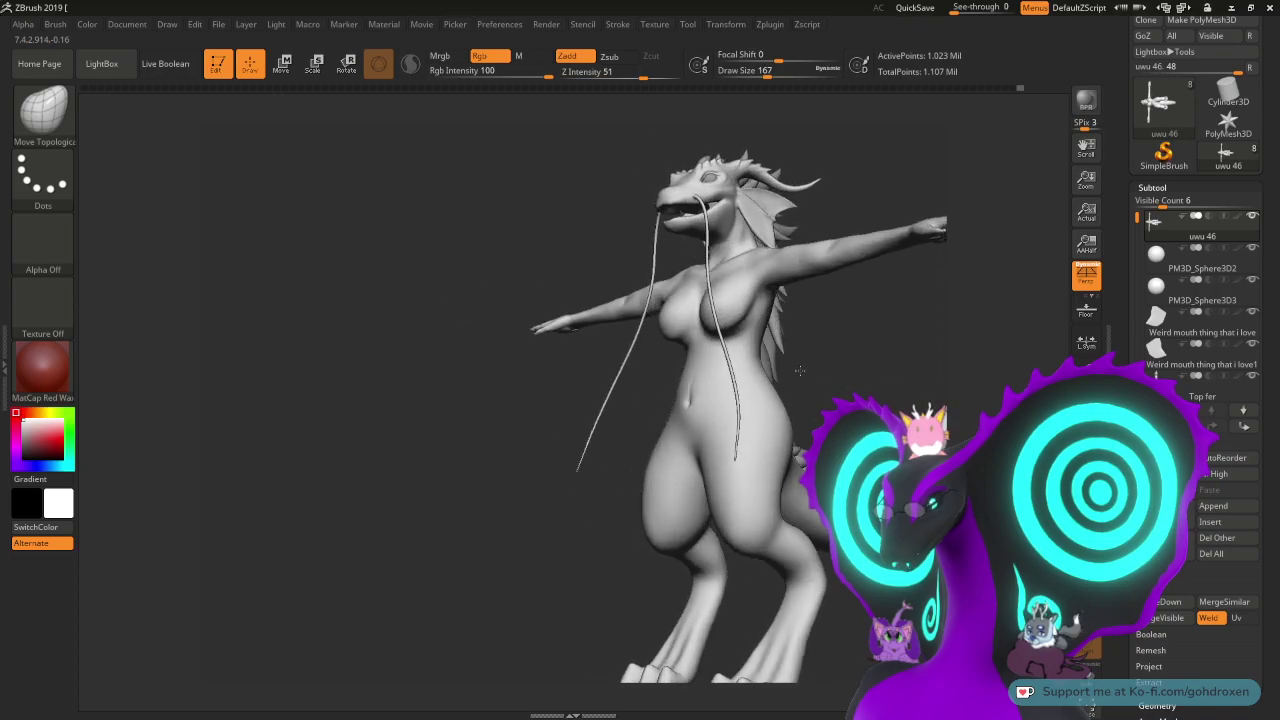
{"action": "left_click_drag", "start_coordinate": [903, 386], "coordinate": [864, 400]}
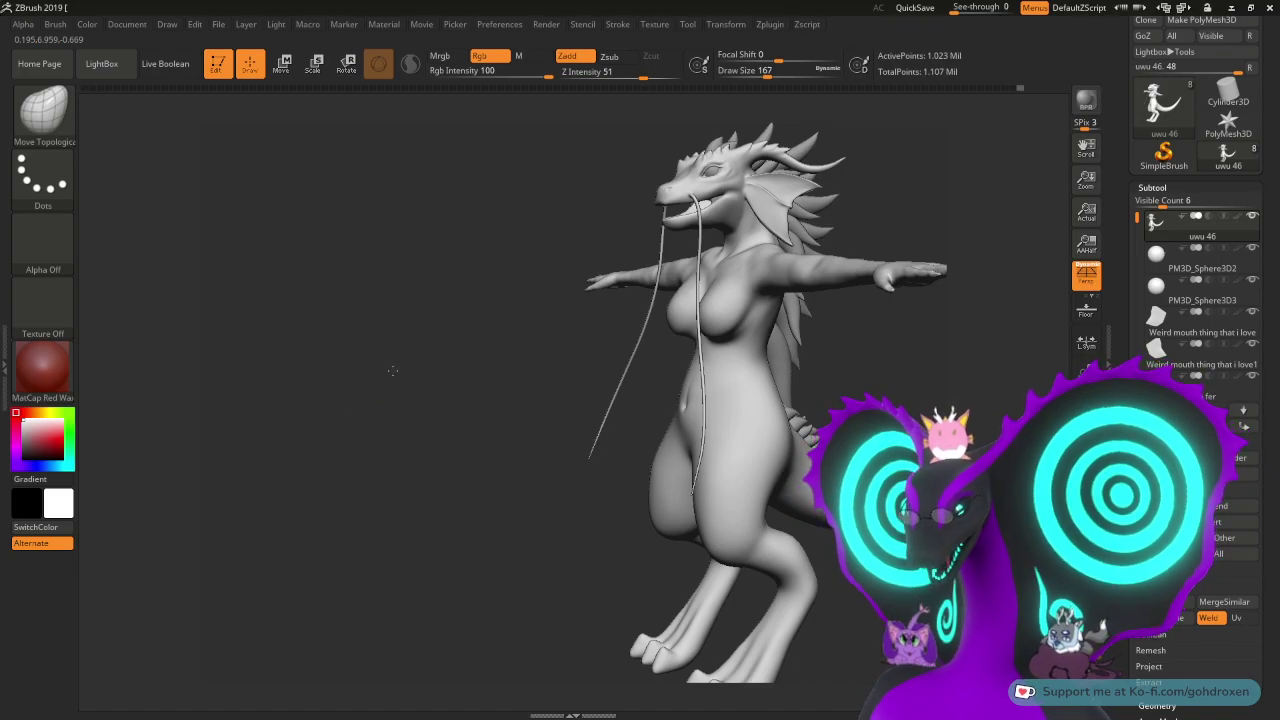
{"action": "mouse_move", "coordinate": [394, 371]}
{"action": "left_mouse_down"}
{"action": "mouse_move", "coordinate": [343, 420]}
{"action": "mouse_move", "coordinate": [377, 413]}
{"action": "mouse_move", "coordinate": [360, 320]}
{"action": "mouse_move", "coordinate": [336, 462]}
{"action": "mouse_move", "coordinate": [393, 383]}
{"action": "mouse_move", "coordinate": [443, 371]}
{"action": "left_mouse_up"}
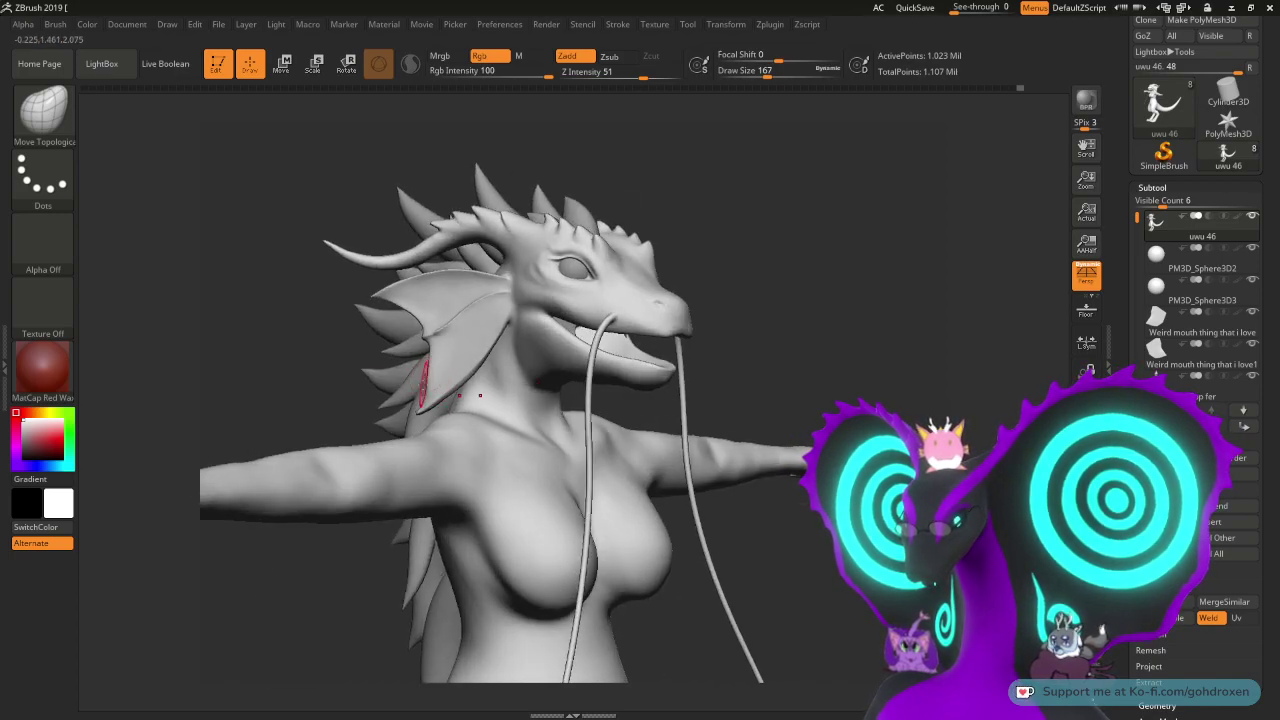
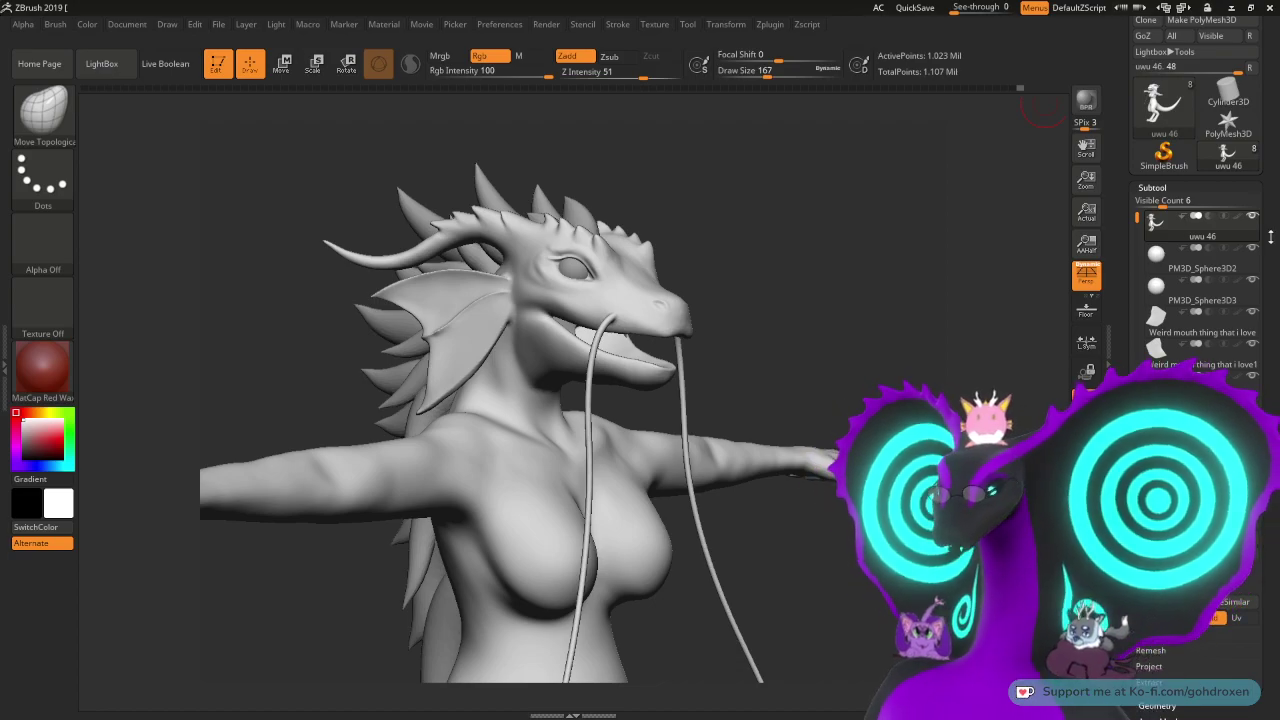
- Try to reshape the cheek in front of the ear fin with the Move Topological brush at draw size 358
{"action": "left_click_drag", "start_coordinate": [947, 335], "coordinate": [893, 336]}
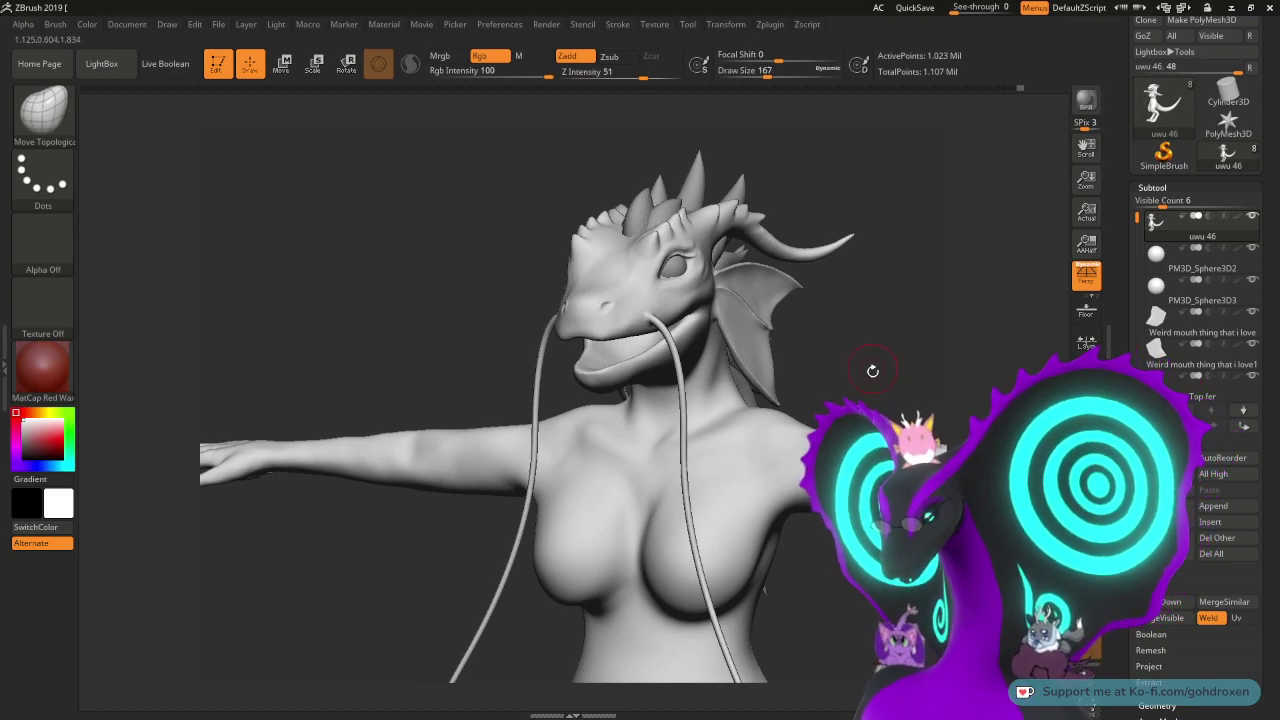
{"action": "left_click_drag", "start_coordinate": [873, 371], "coordinate": [900, 430], "text": "alt"}
{"action": "left_click_drag", "start_coordinate": [923, 257], "coordinate": [768, 464], "text": "alt"}
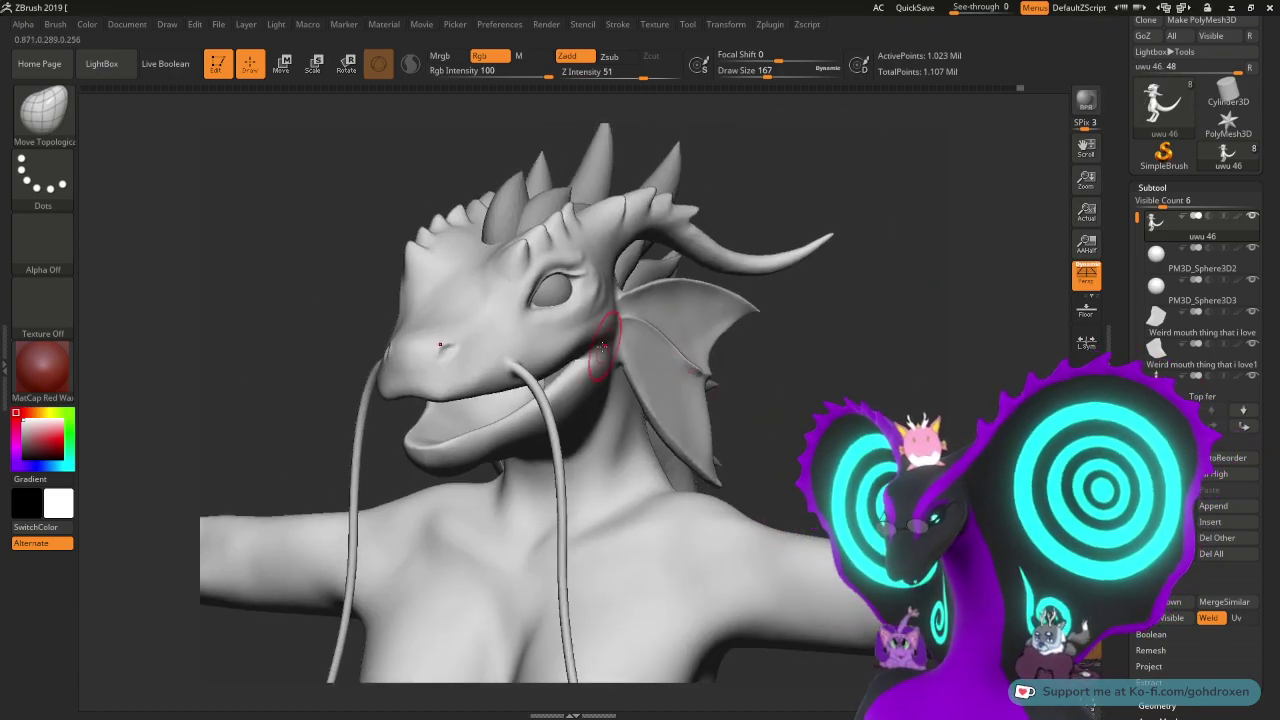
{"action": "key", "text": "space"}
{"action": "left_click_drag", "start_coordinate": [843, 354], "coordinate": [794, 343]}
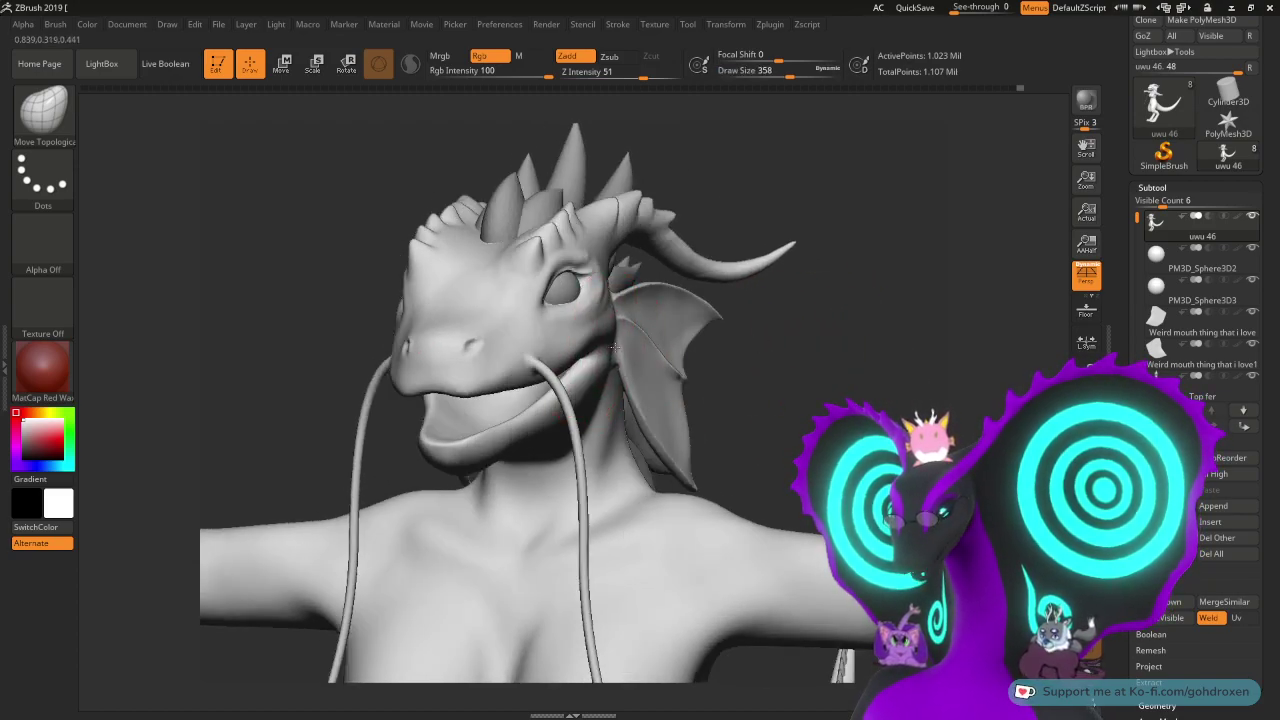
{"action": "left_click_drag", "start_coordinate": [814, 353], "coordinate": [771, 352]}
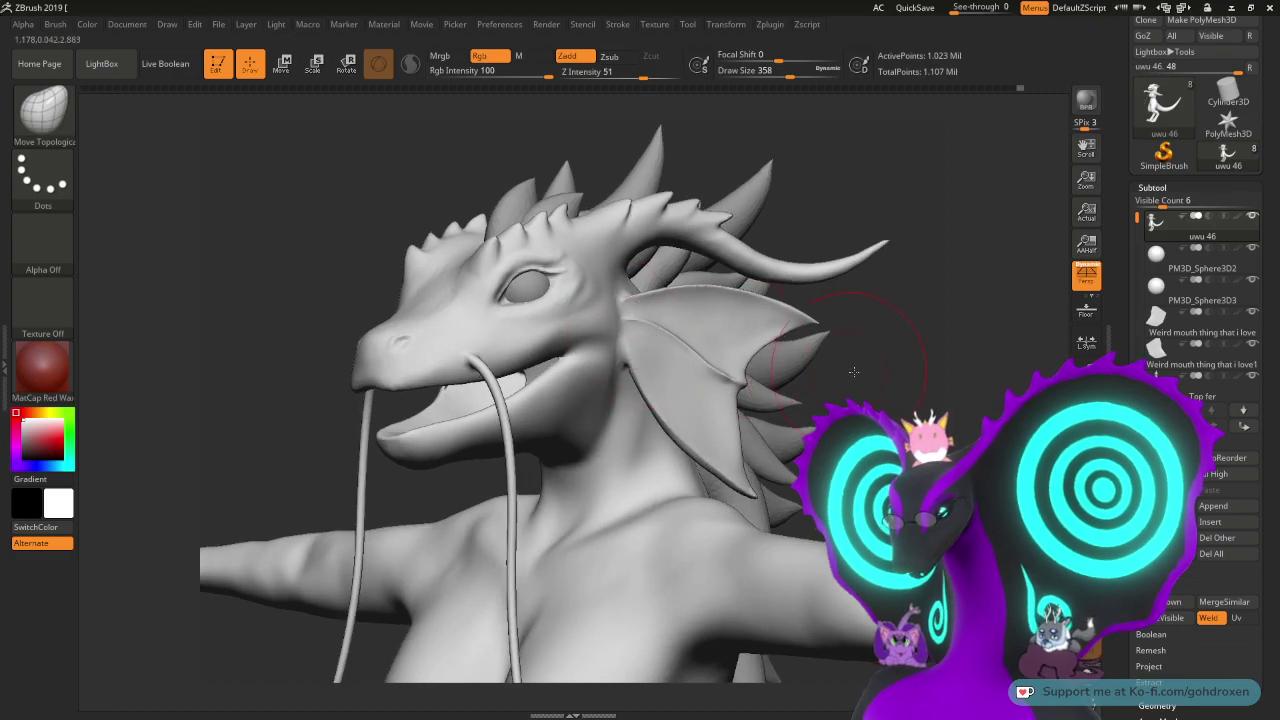
{"action": "left_click_drag", "start_coordinate": [851, 371], "coordinate": [890, 370]}
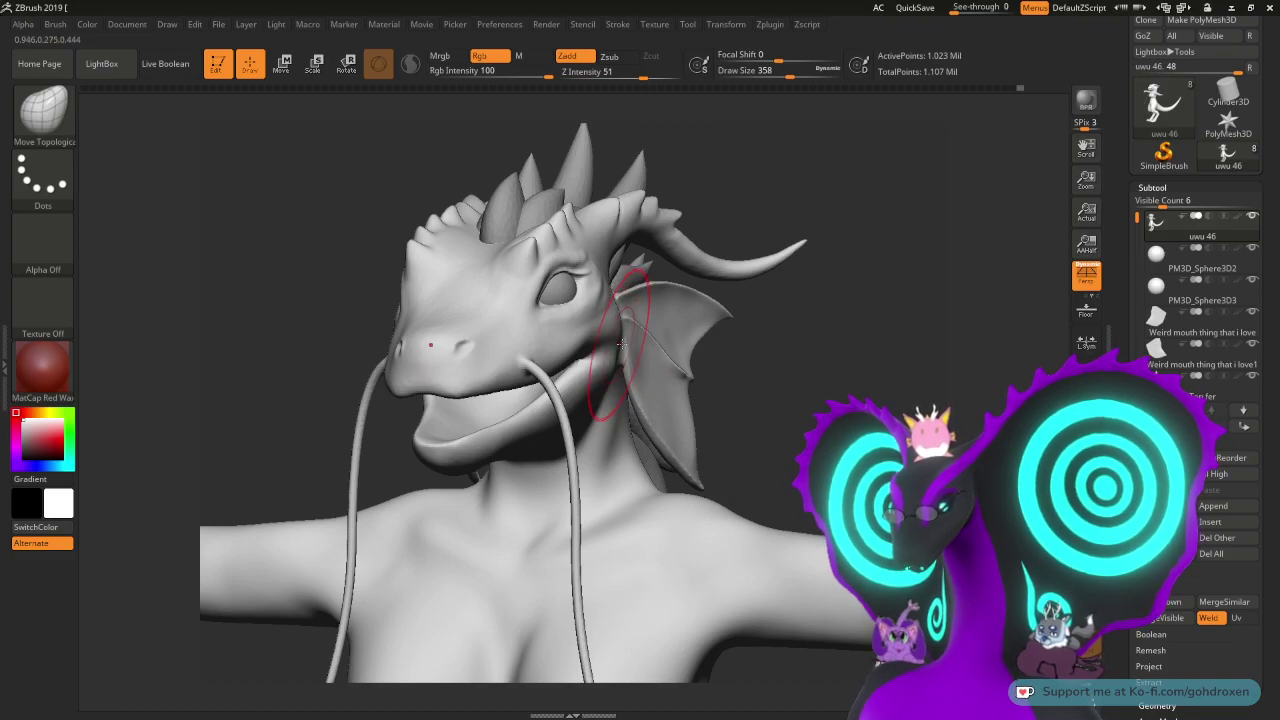
{"action": "mouse_move", "coordinate": [795, 369]}
{"action": "left_mouse_down", "text": "shift"}
{"action": "mouse_move", "coordinate": [821, 371]}
{"action": "mouse_move", "coordinate": [700, 376]}
{"action": "left_mouse_up", "text": "shift"}
{"action": "key", "text": "ctrl+z"}
- Set the brush's draw size to 393 and push out the back of the jaw in front of the ear fin
{"action": "key", "text": "space"}
{"action": "left_click_drag", "start_coordinate": [614, 331], "coordinate": [620, 331]}
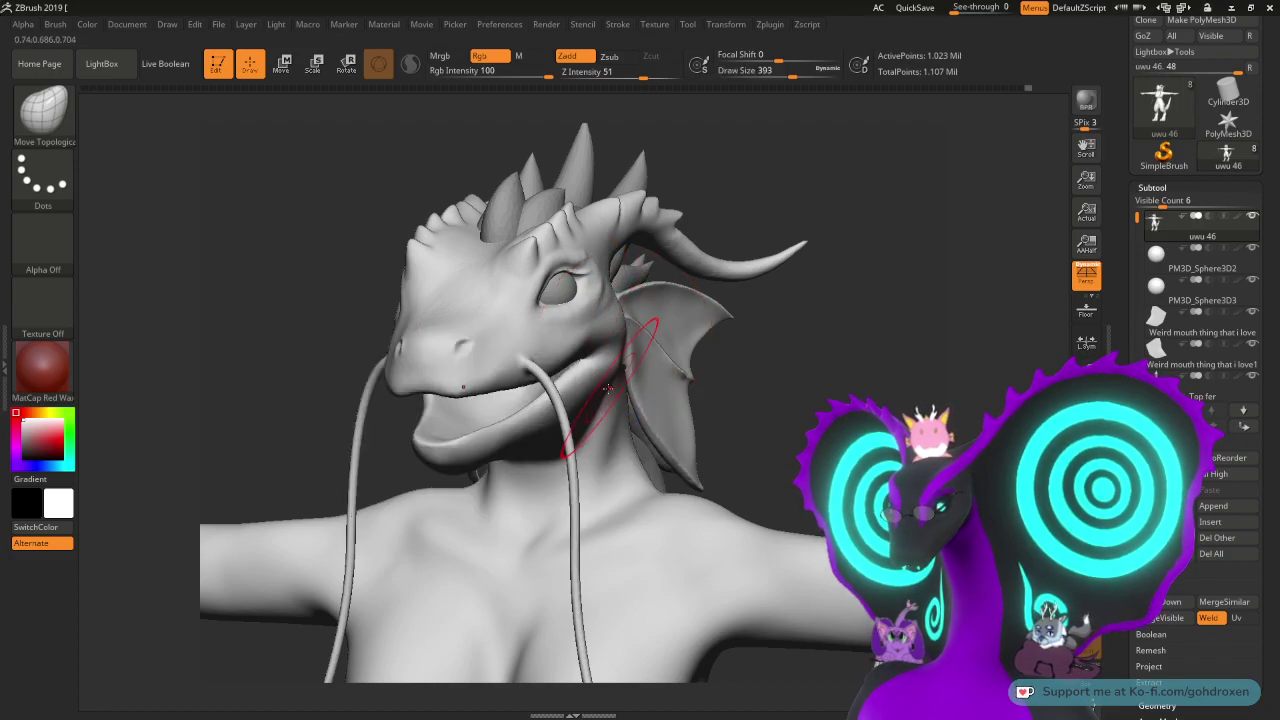
{"action": "mouse_move", "coordinate": [771, 372]}
{"action": "left_mouse_down"}
{"action": "mouse_move", "coordinate": [695, 366]}
{"action": "mouse_move", "coordinate": [781, 382]}
{"action": "mouse_move", "coordinate": [677, 380]}
{"action": "left_mouse_up"}
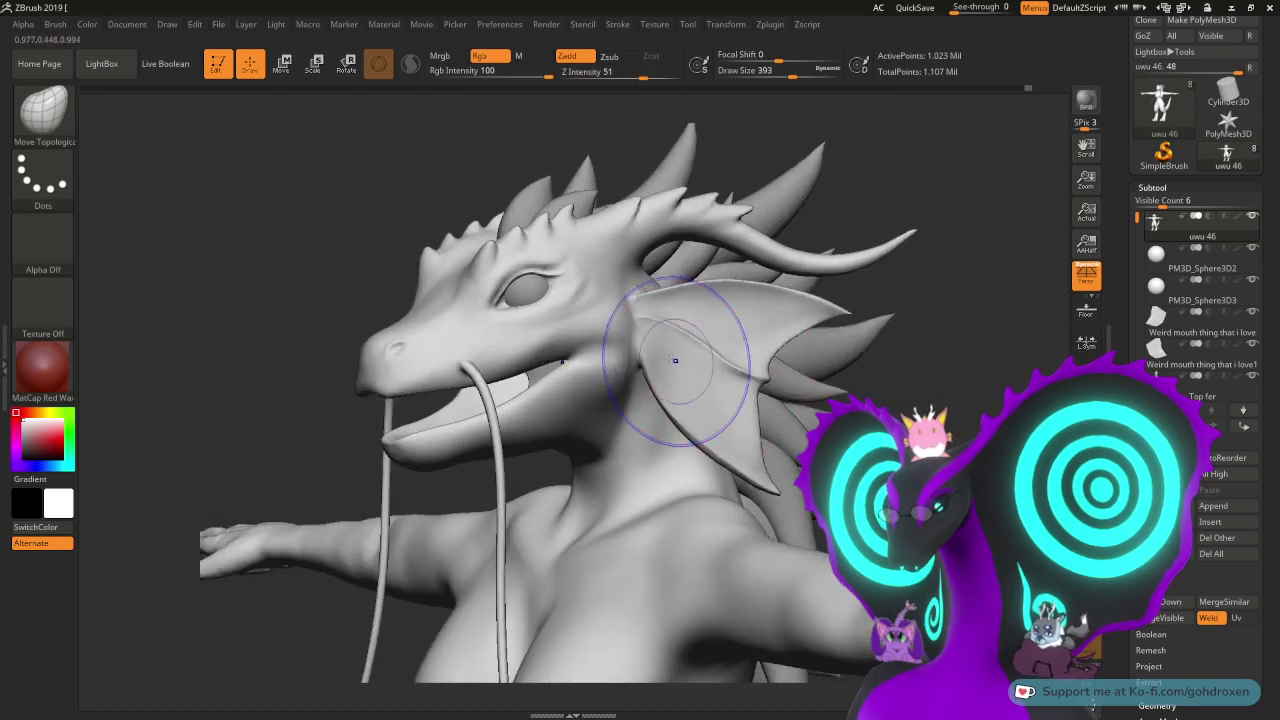
{"action": "left_click_drag", "start_coordinate": [900, 391], "coordinate": [796, 370]}
- Reduce the draw size to 136 and smooth the cheek between the mouth corner and the ear fin
{"action": "key", "text": "space"}
{"action": "left_click_drag", "start_coordinate": [583, 379], "coordinate": [563, 379]}
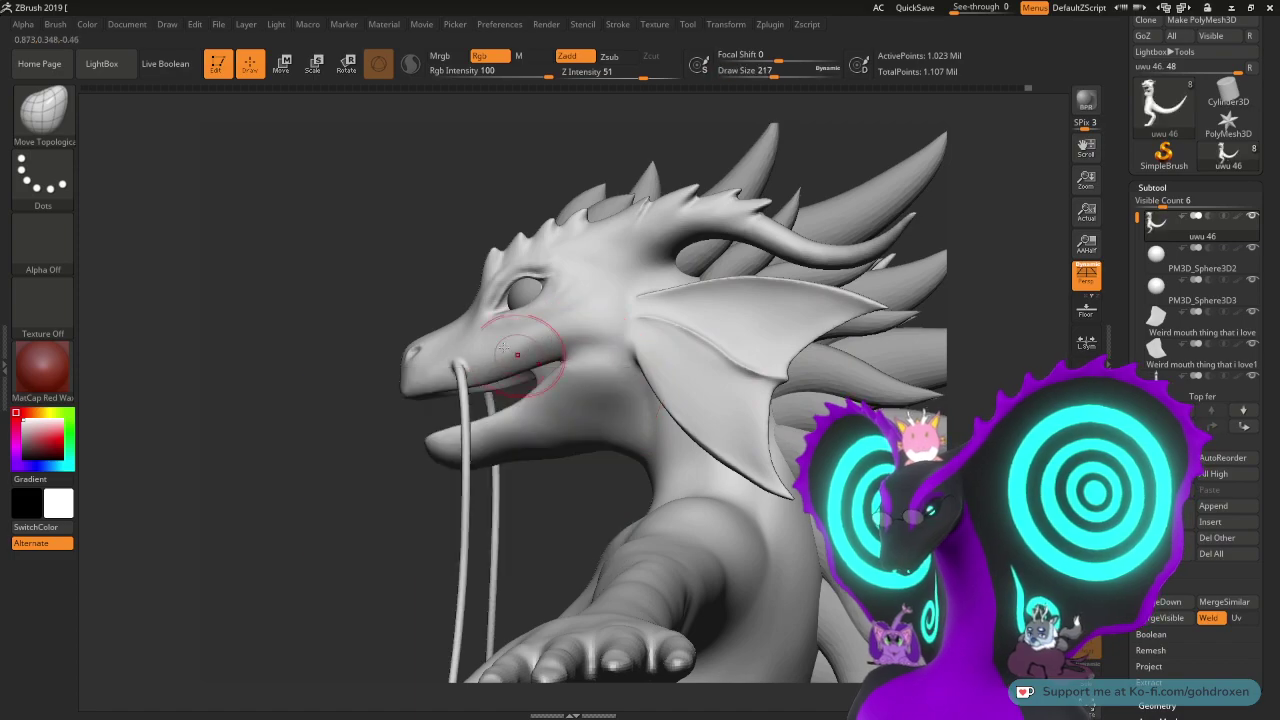
{"action": "left_click_drag", "start_coordinate": [432, 258], "coordinate": [460, 440], "text": "alt"}
{"action": "key", "text": "shift"}
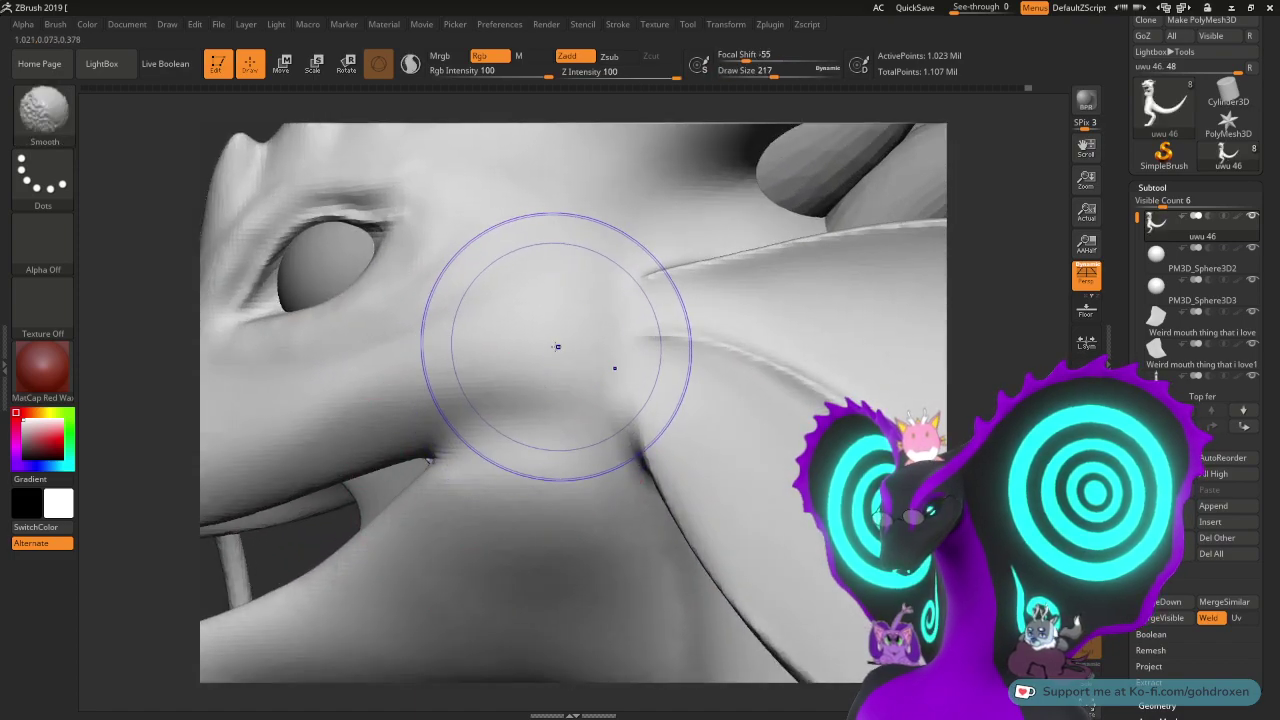
{"action": "key", "text": "space"}
{"action": "left_click_drag", "start_coordinate": [560, 346], "coordinate": [548, 346]}
{"action": "key", "text": "shift"}
{"action": "mouse_move", "coordinate": [560, 463]}
{"action": "left_mouse_down", "text": "shift"}
{"action": "mouse_move", "coordinate": [563, 429]}
{"action": "mouse_move", "coordinate": [617, 549]}
{"action": "mouse_move", "coordinate": [646, 566]}
{"action": "mouse_move", "coordinate": [547, 321]}
{"action": "left_mouse_up", "text": "shift"}
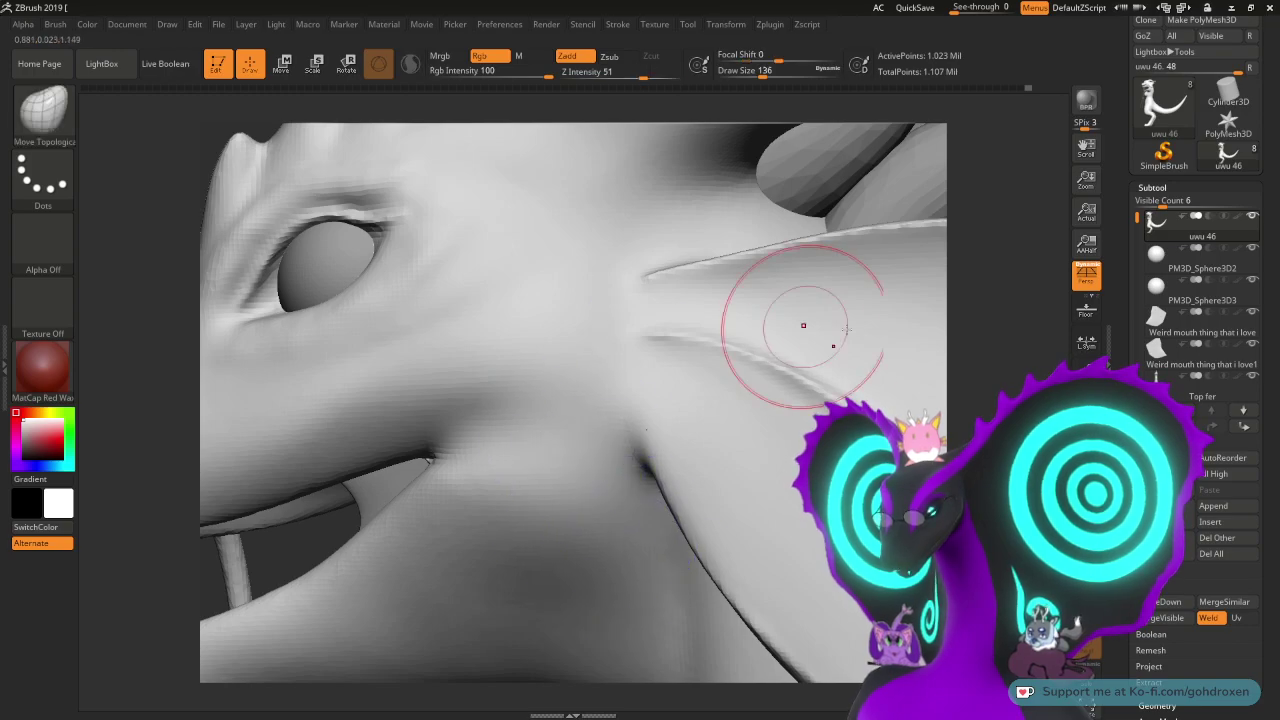
- Smooth the jaw and upper neck just below the ear fin
{"action": "left_click_drag", "start_coordinate": [1006, 400], "coordinate": [890, 345]}
{"action": "mouse_move", "coordinate": [800, 346]}
{"action": "left_mouse_down"}
{"action": "mouse_move", "coordinate": [725, 350]}
{"action": "mouse_move", "coordinate": [850, 345]}
{"action": "left_mouse_up"}
{"action": "left_click_drag", "start_coordinate": [534, 486], "coordinate": [500, 470], "text": "shift"}
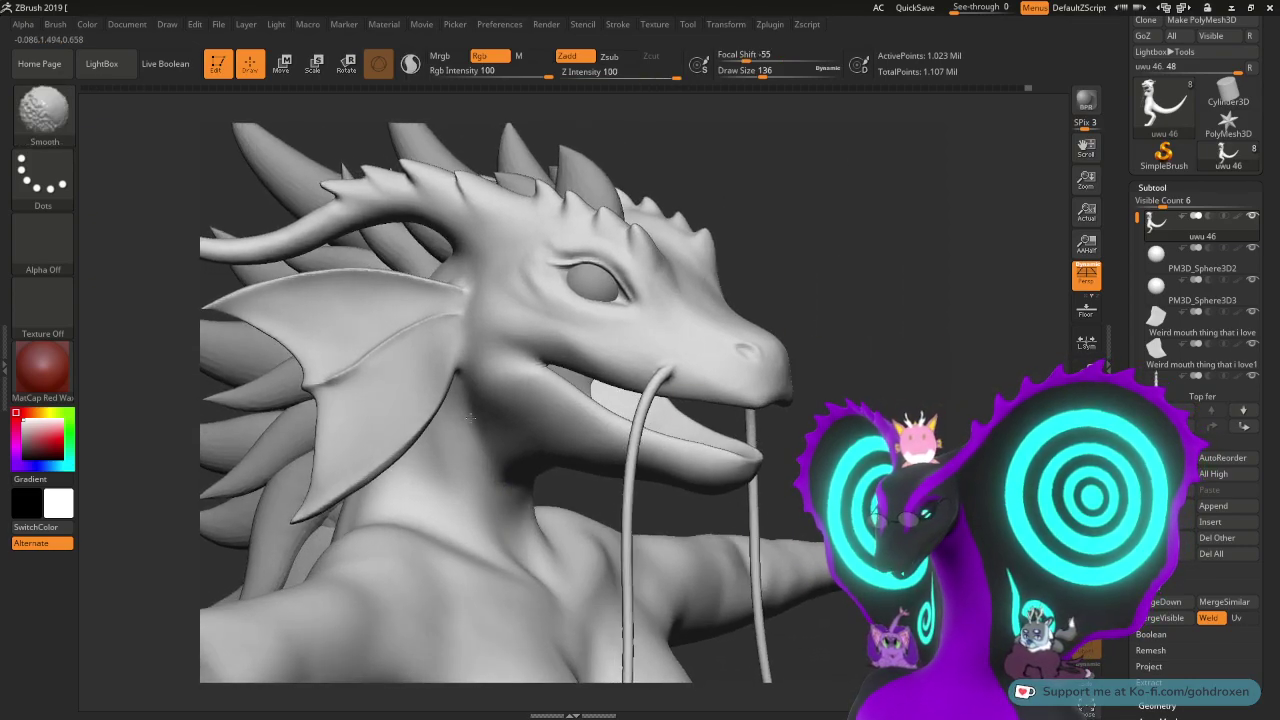
- Smooth the pointed corner of the mouth where the upper and lower lips meet
{"action": "left_click_drag", "start_coordinate": [900, 299], "coordinate": [785, 262]}
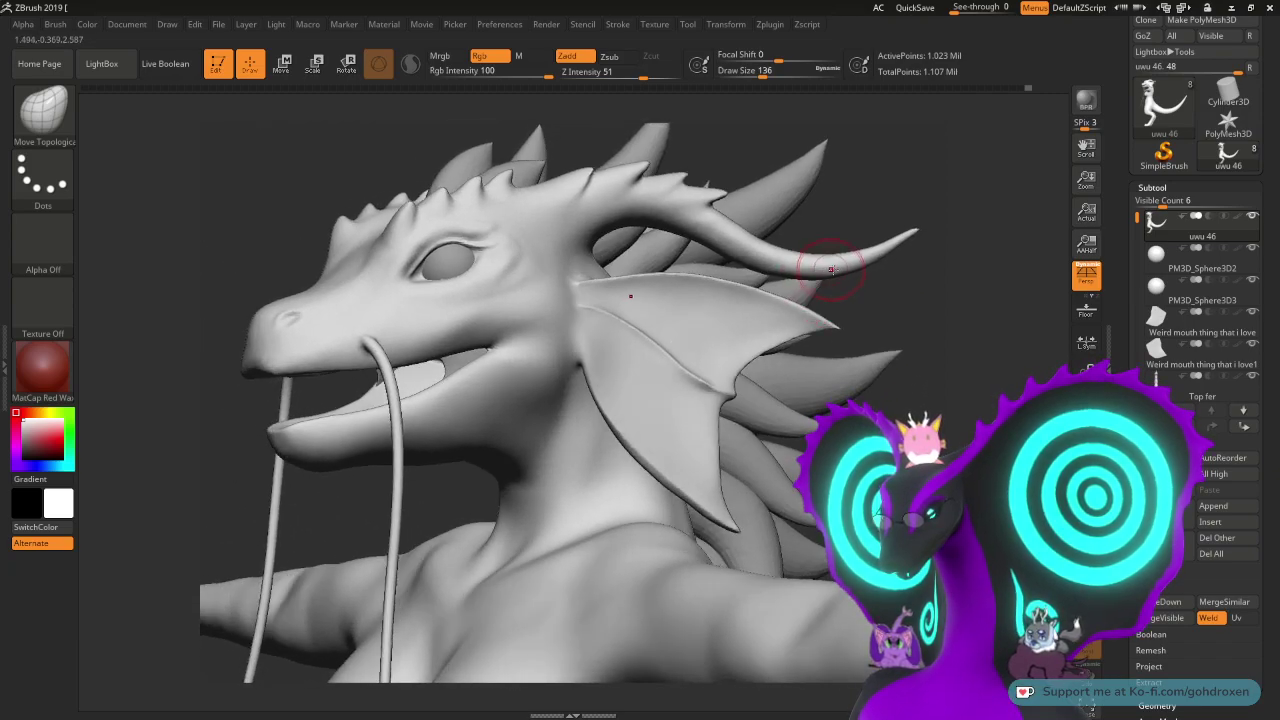
{"action": "left_click_drag", "start_coordinate": [942, 342], "coordinate": [954, 440], "text": "alt"}
{"action": "left_click_drag", "start_coordinate": [1003, 361], "coordinate": [1014, 537], "text": "alt"}
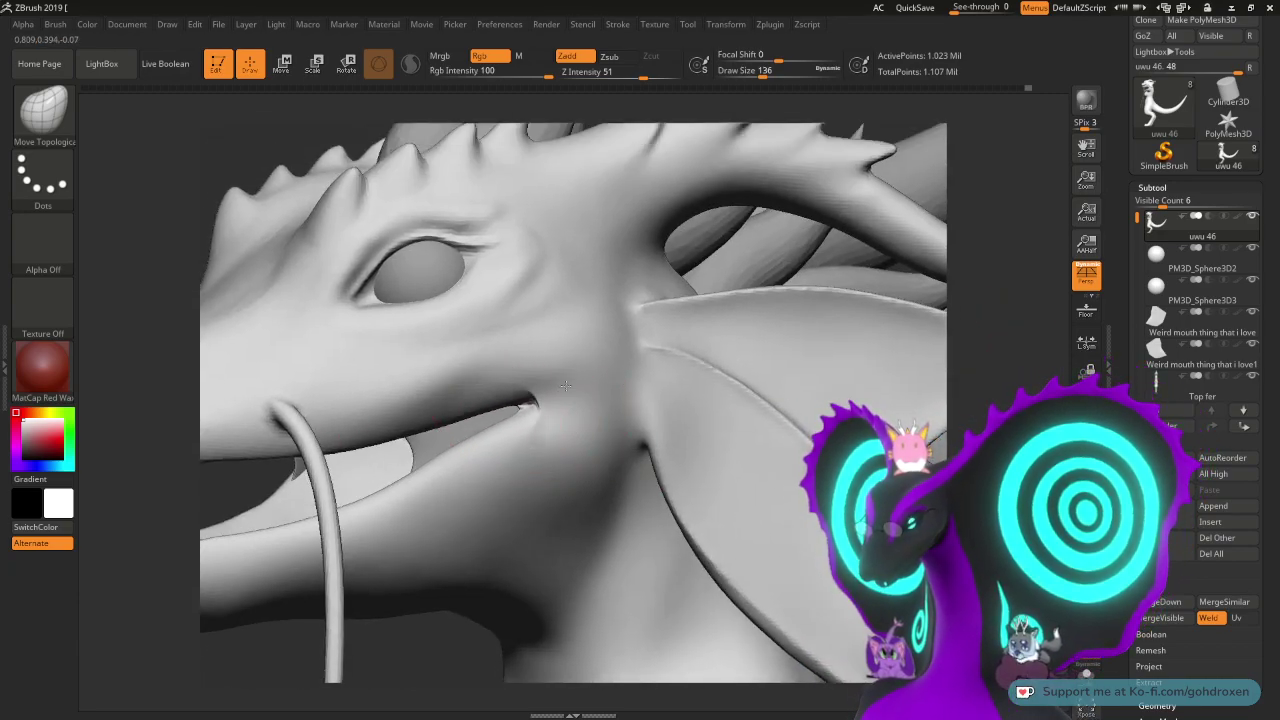
{"action": "key", "text": "shift"}
{"action": "left_click_drag", "start_coordinate": [498, 416], "coordinate": [514, 408], "text": "shift"}
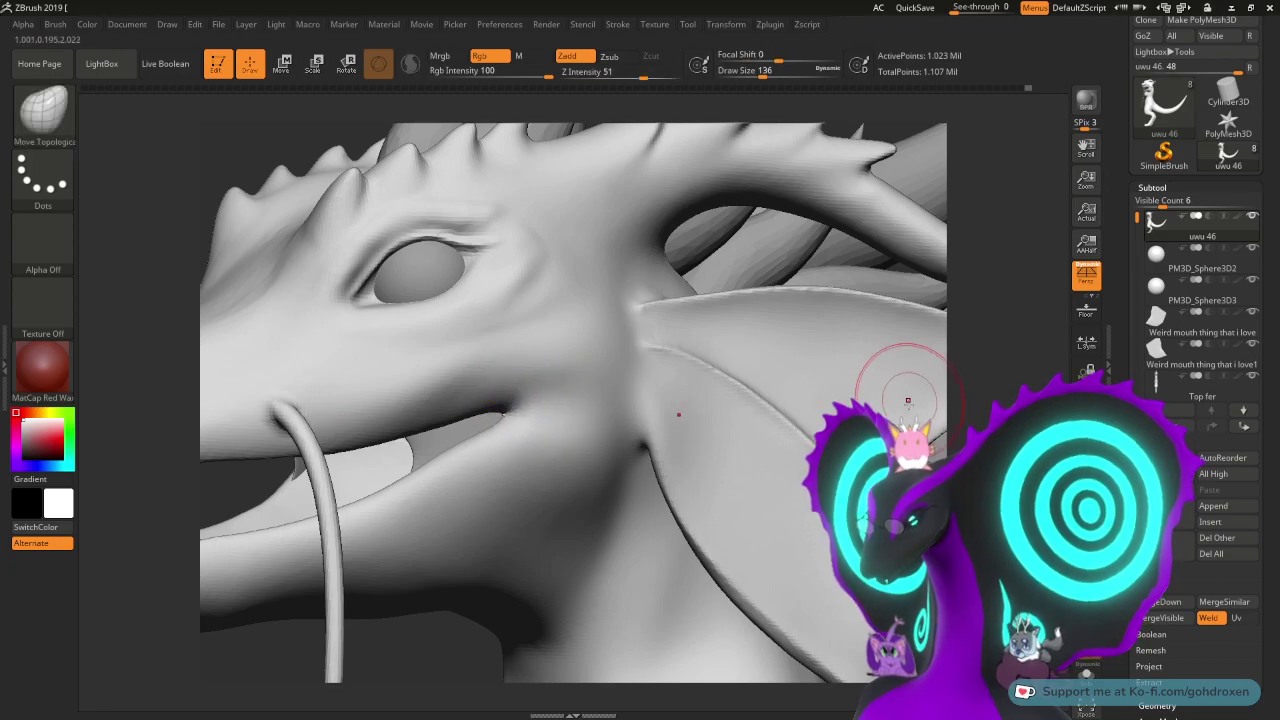
- Pull the mouth corner slightly up and back with the Move Topological brush and smooth its crease
{"action": "mouse_move", "coordinate": [1003, 372]}
{"action": "left_mouse_down"}
{"action": "mouse_move", "coordinate": [905, 378]}
{"action": "mouse_move", "coordinate": [935, 380]}
{"action": "left_mouse_up"}
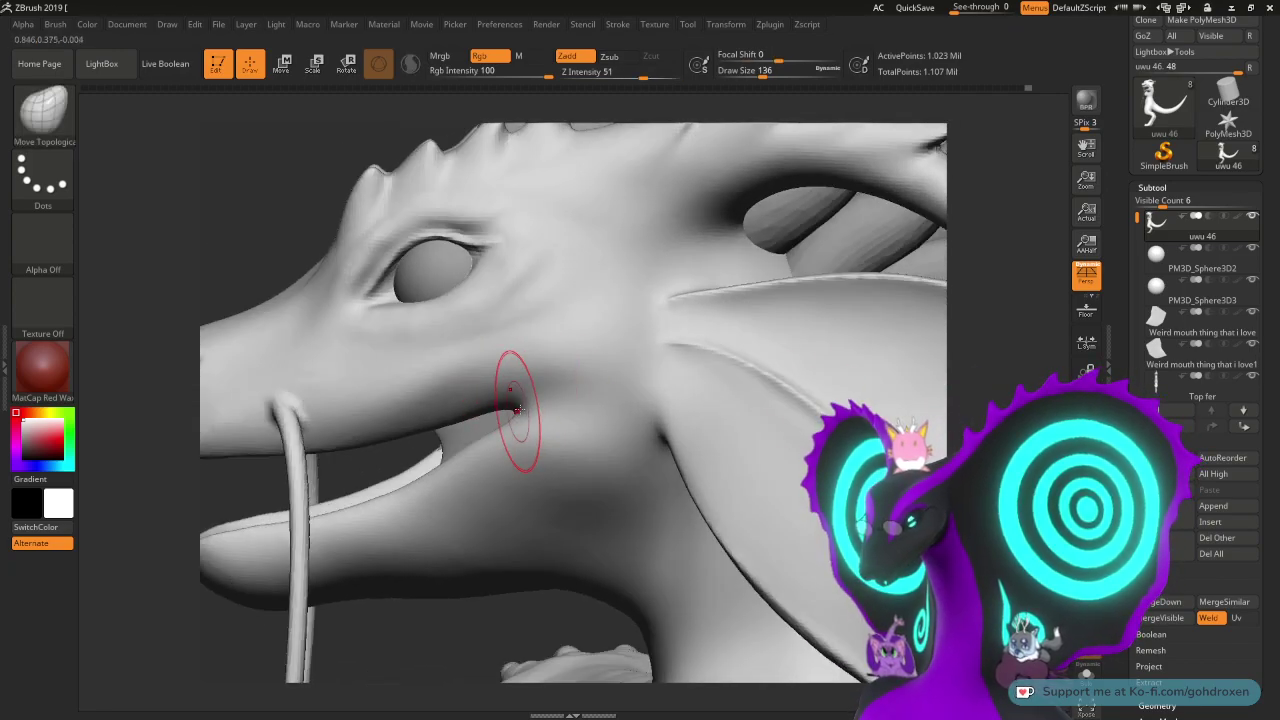
{"action": "key", "text": "shift"}
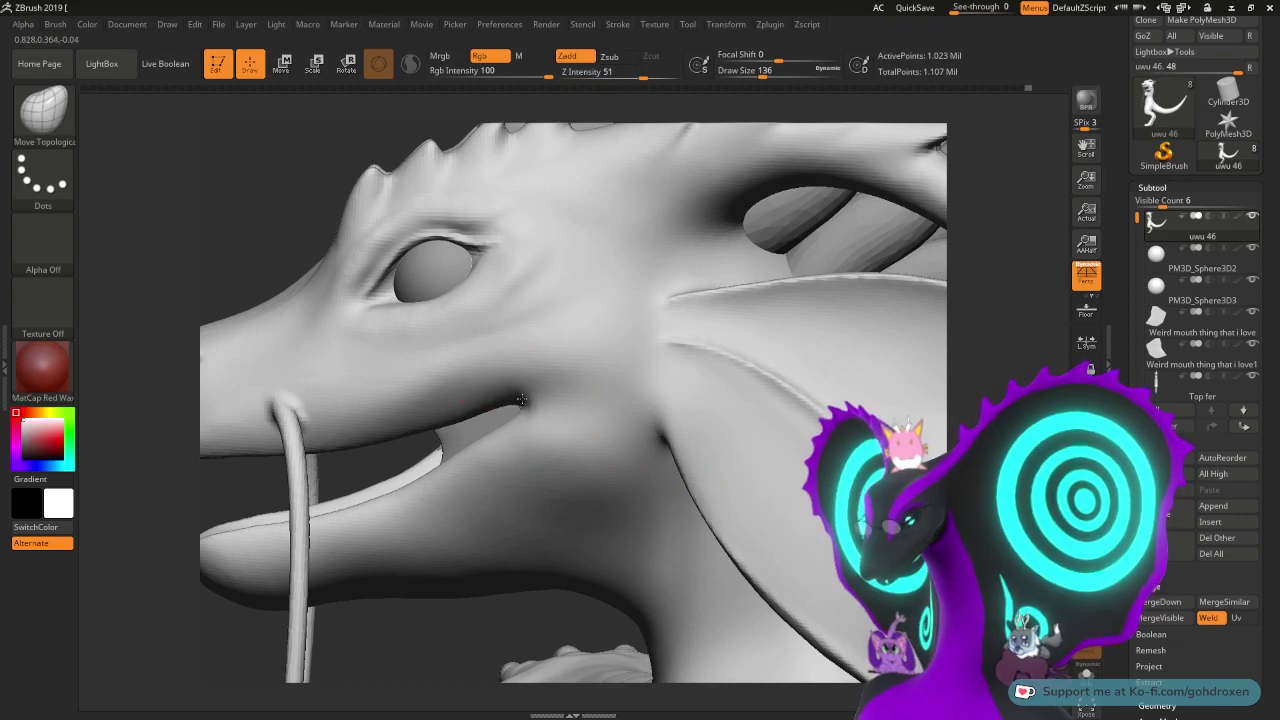
{"action": "left_click_drag", "start_coordinate": [520, 398], "coordinate": [492, 408], "text": "shift"}
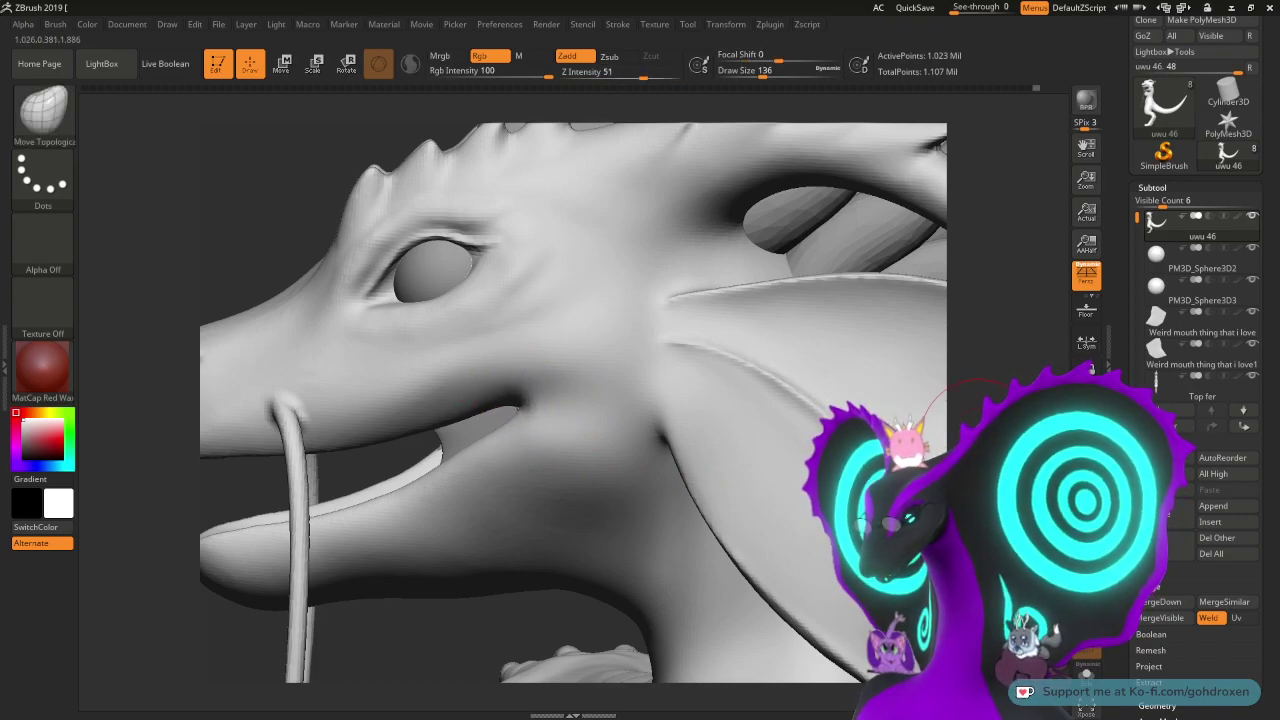
{"action": "mouse_move", "coordinate": [978, 437]}
{"action": "left_mouse_down"}
{"action": "mouse_move", "coordinate": [999, 429]}
{"action": "mouse_move", "coordinate": [937, 360]}
{"action": "mouse_move", "coordinate": [957, 386]}
{"action": "left_mouse_up"}
{"action": "mouse_move", "coordinate": [880, 400]}
{"action": "left_mouse_down"}
{"action": "mouse_move", "coordinate": [992, 424]}
{"action": "mouse_move", "coordinate": [891, 409]}
{"action": "left_mouse_up"}
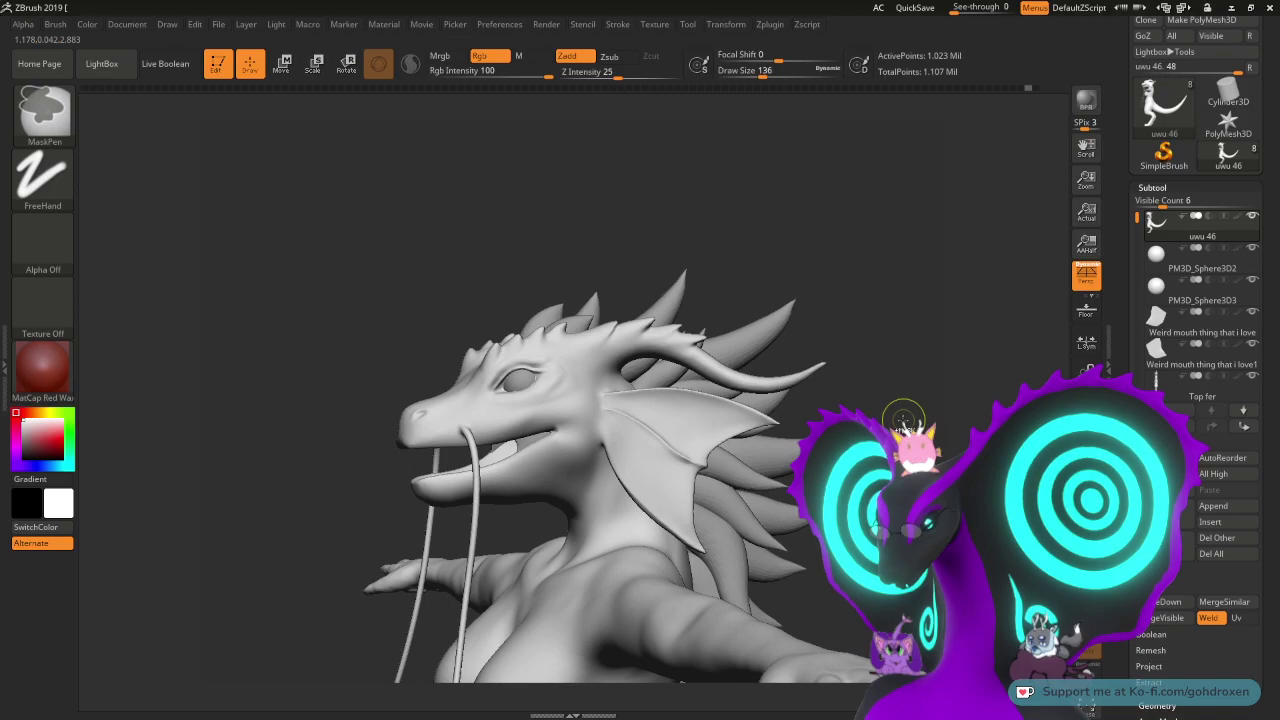
{"action": "key", "text": "ctrl+shift"}
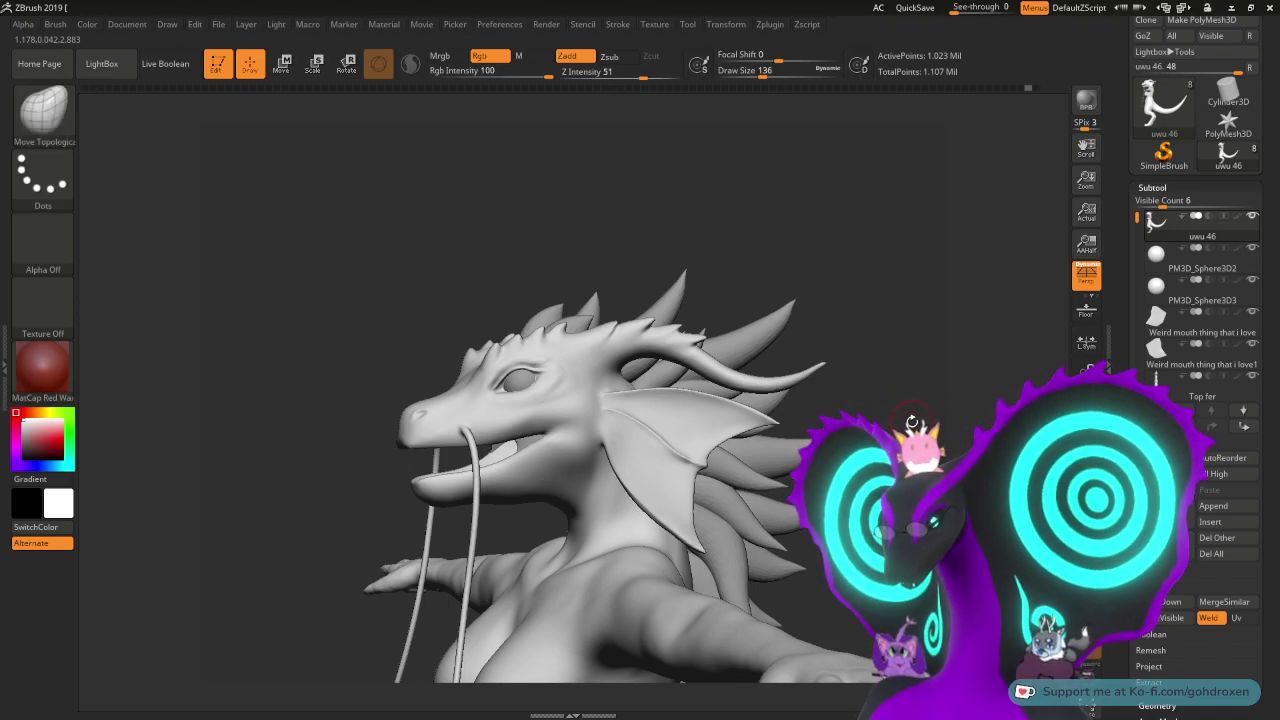
{"action": "left_click_drag", "start_coordinate": [912, 422], "coordinate": [958, 441]}
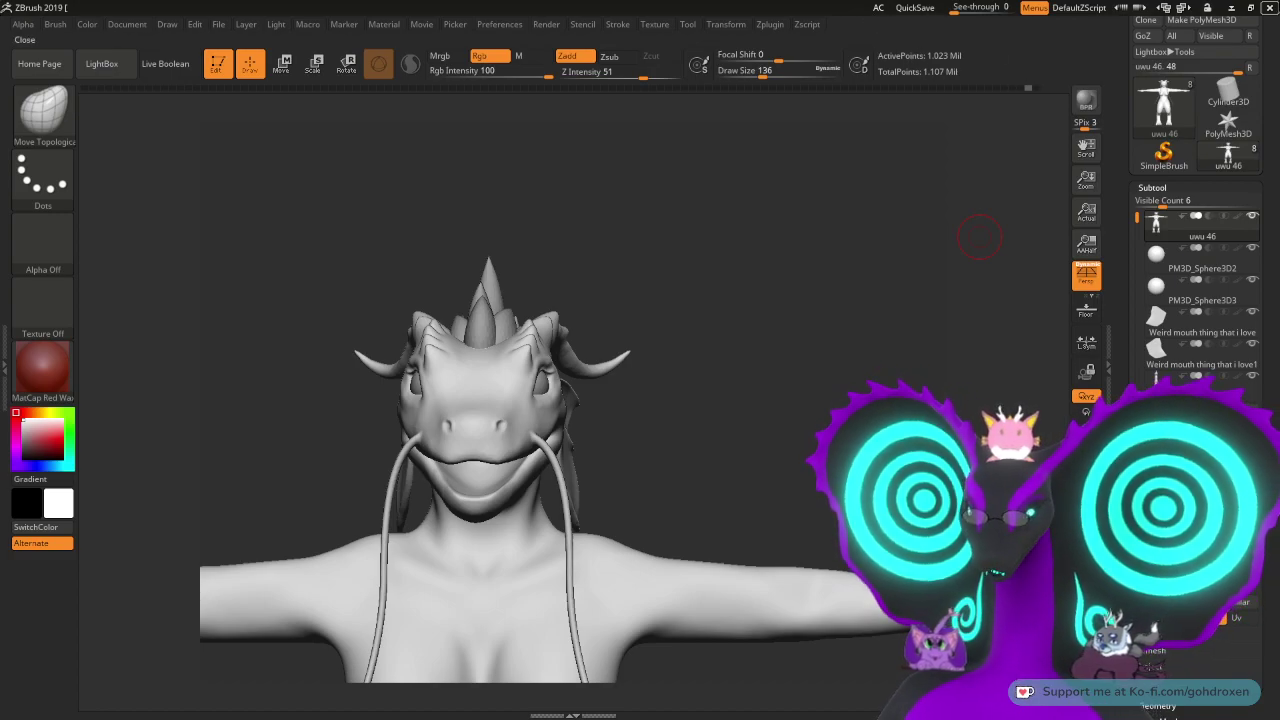
- Switch to Blender and open the recent file "Kobold retry Ihateithere uwu 18.blend"
{"action": "mouse_move", "coordinate": [1228, 122]}
{"action": "left_click", "coordinate": [1230, 7]}
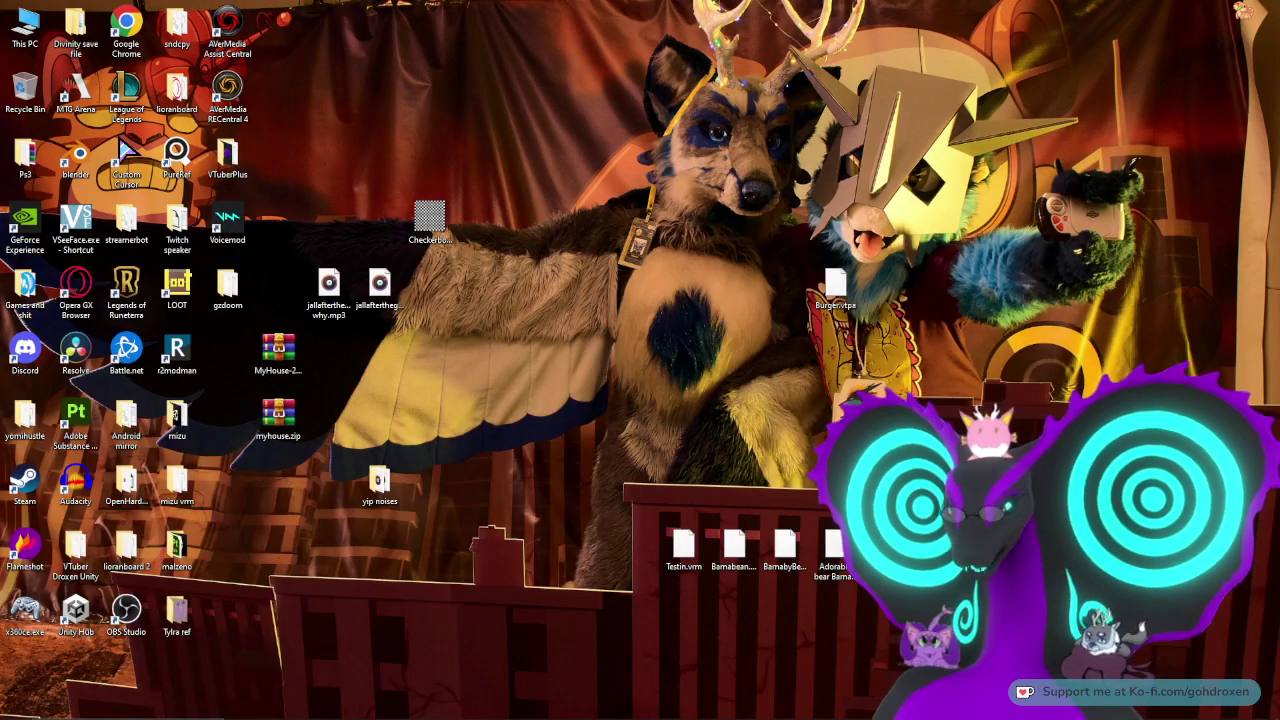
{"action": "right_click", "coordinate": [849, 141]}
{"action": "left_click", "coordinate": [883, 176]}
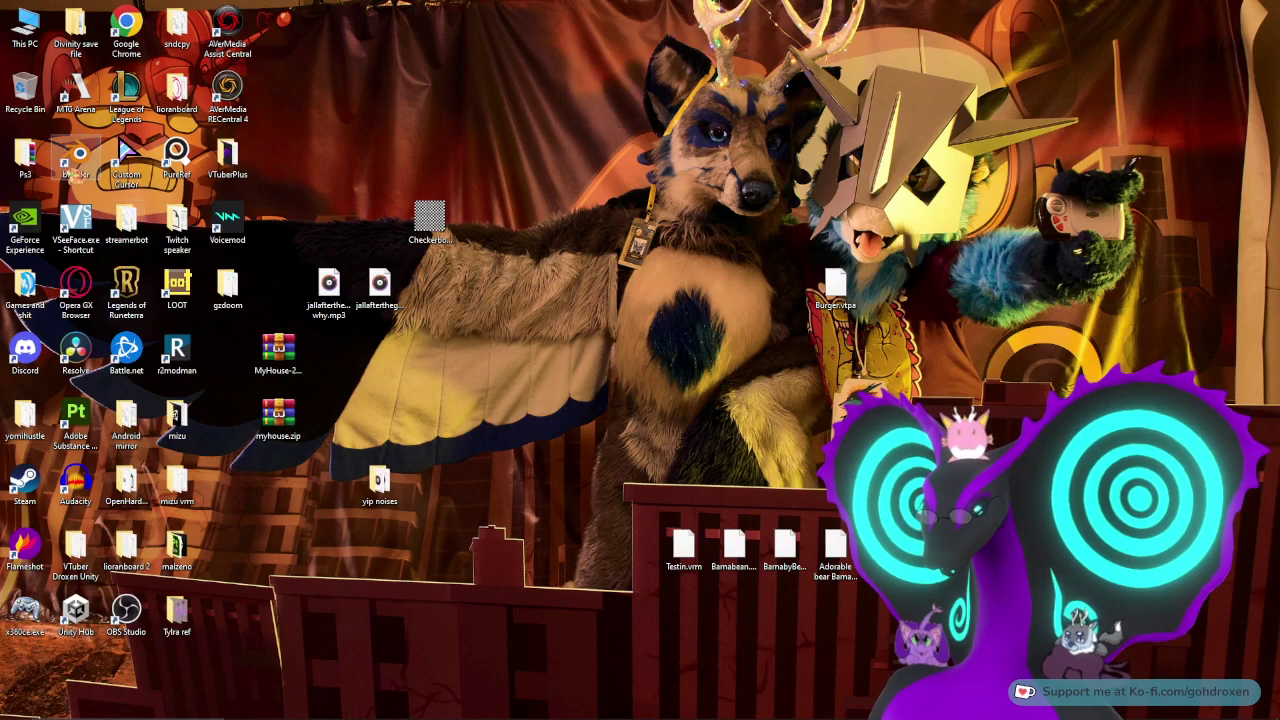
{"action": "double_click", "coordinate": [76, 158]}
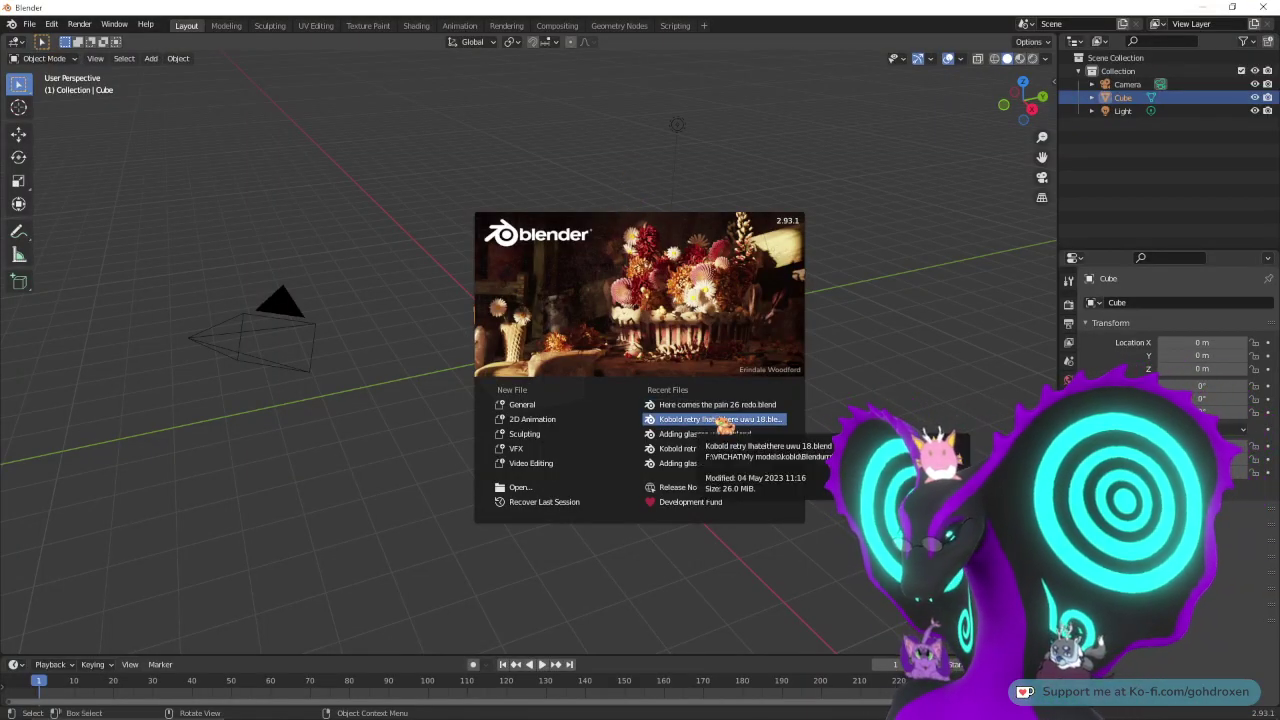
{"action": "left_click", "coordinate": [716, 421]}
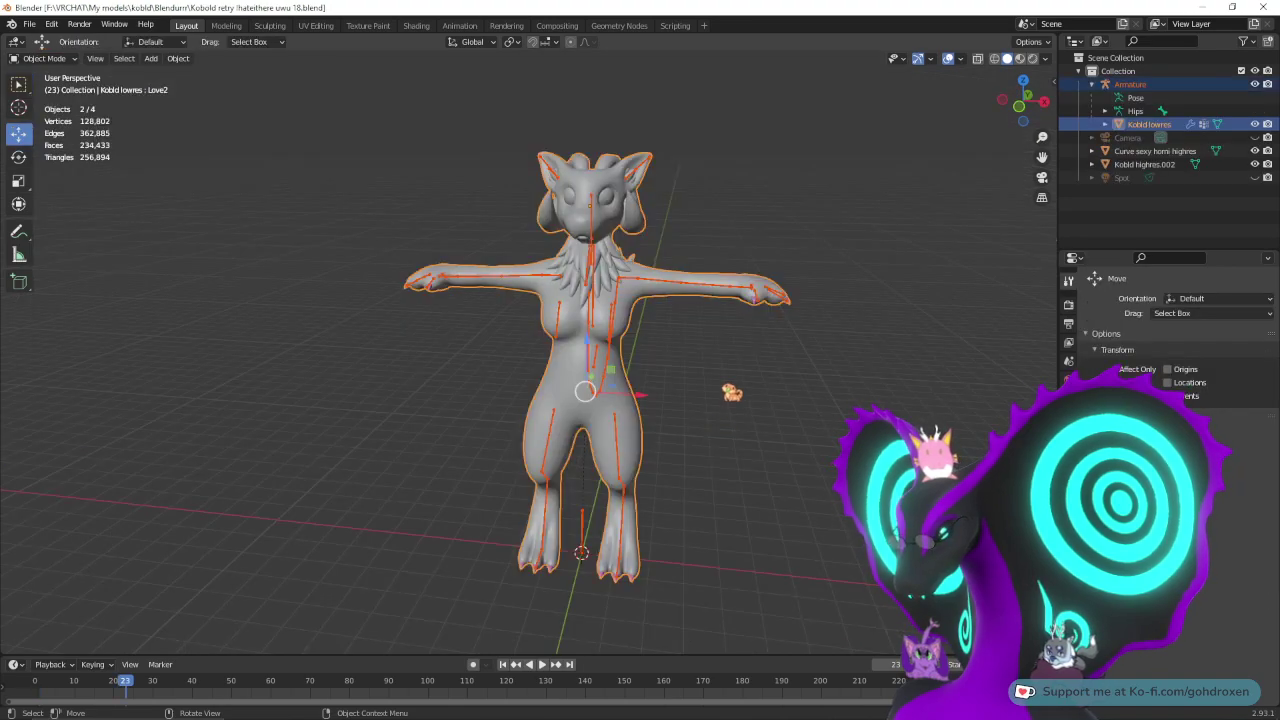
- Examine the kobold model's head, muzzle and neck up close
{"action": "middle_click_drag", "start_coordinate": [750, 382], "coordinate": [831, 346]}
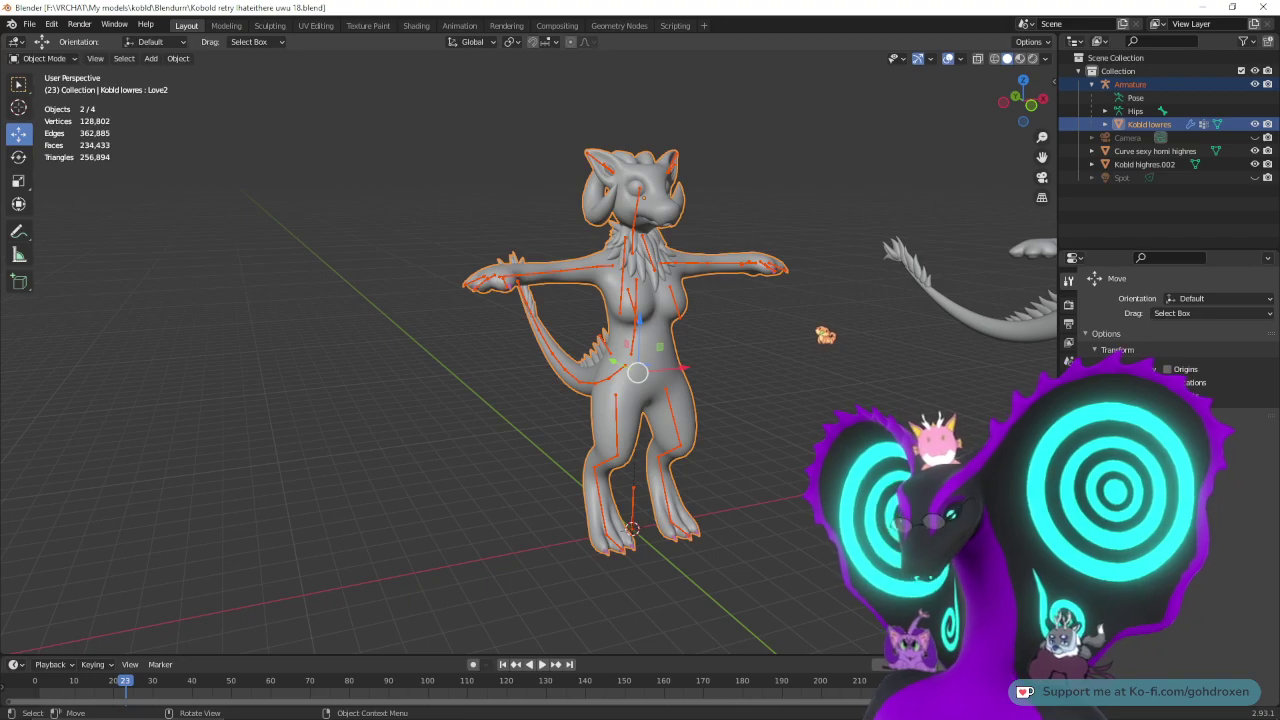
{"action": "scroll", "coordinate": [860, 310], "scroll_direction": "up", "scroll_amount": 4}
{"action": "middle_click_drag", "start_coordinate": [901, 271], "coordinate": [712, 428], "text": "shift"}
{"action": "mouse_move", "coordinate": [766, 377]}
{"action": "middle_mouse_down"}
{"action": "mouse_move", "coordinate": [758, 285]}
{"action": "mouse_move", "coordinate": [774, 394]}
{"action": "middle_mouse_up"}
{"action": "scroll", "coordinate": [774, 375], "scroll_direction": "up", "scroll_amount": 2}
{"action": "middle_click_drag", "start_coordinate": [774, 270], "coordinate": [735, 372], "text": "shift"}
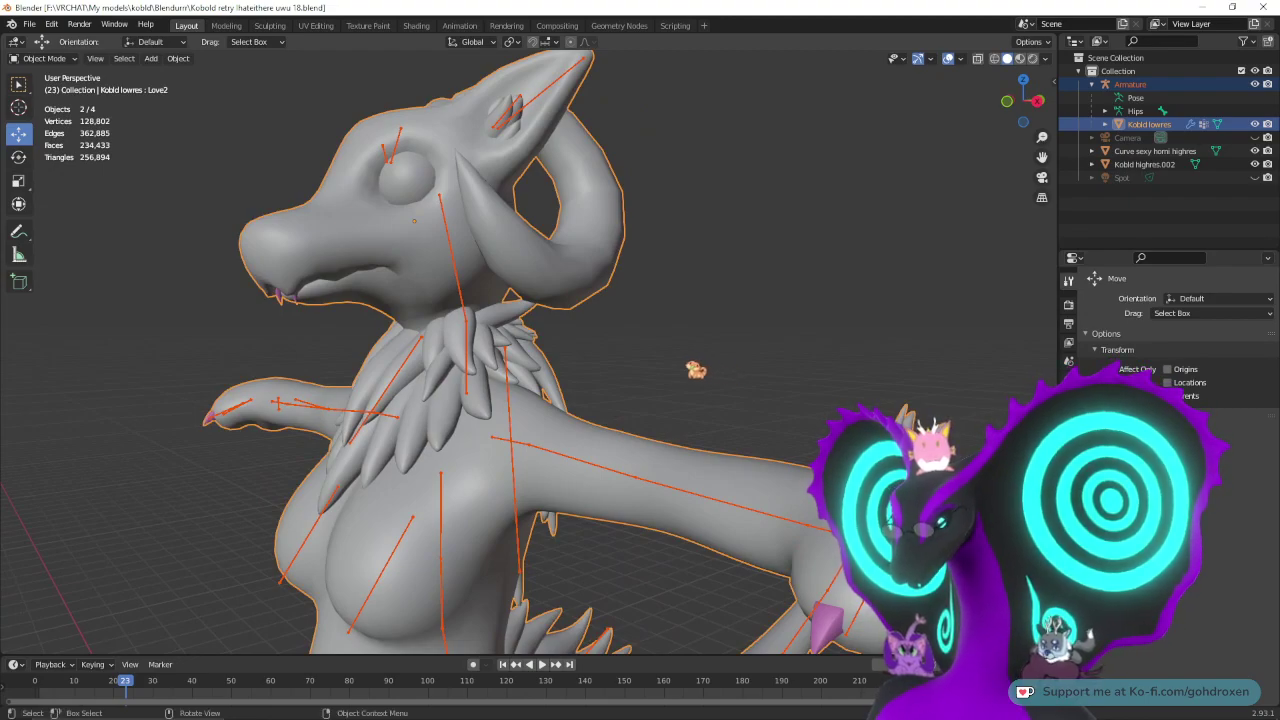
- Display the kobold model with its colours and textures in Material Preview shading, turned to show its other side
{"action": "middle_click_drag", "start_coordinate": [644, 354], "coordinate": [798, 360]}
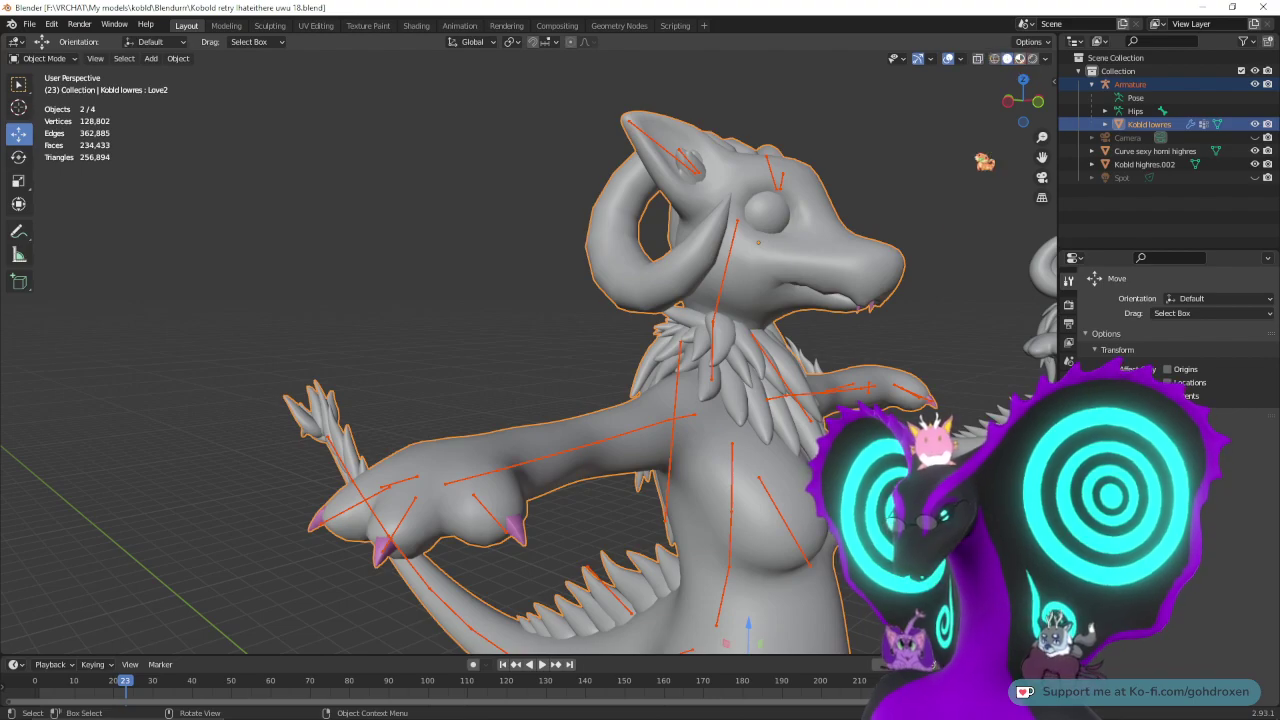
{"action": "middle_click_drag", "start_coordinate": [929, 334], "coordinate": [854, 330], "text": "shift"}
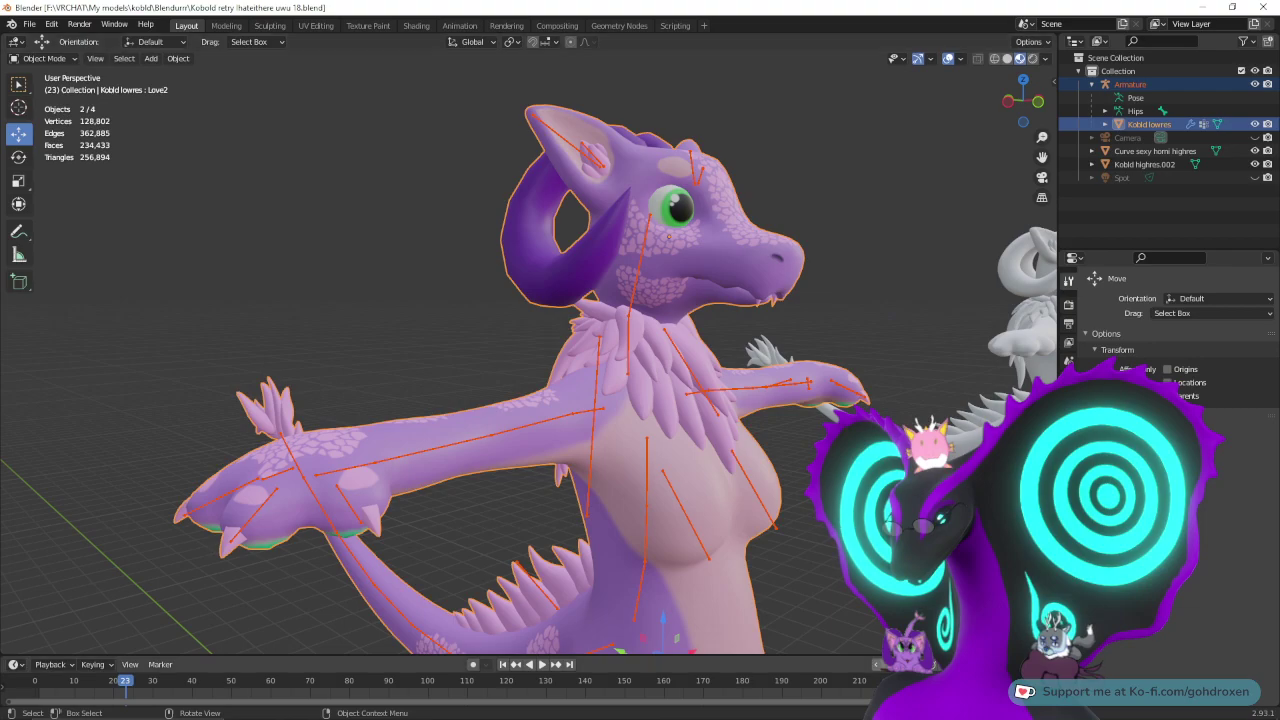
- Switch to ZBrush and examine the dragon's head and open mouth from the front and three-quarter side
{"action": "left_click", "coordinate": [506, 712]}
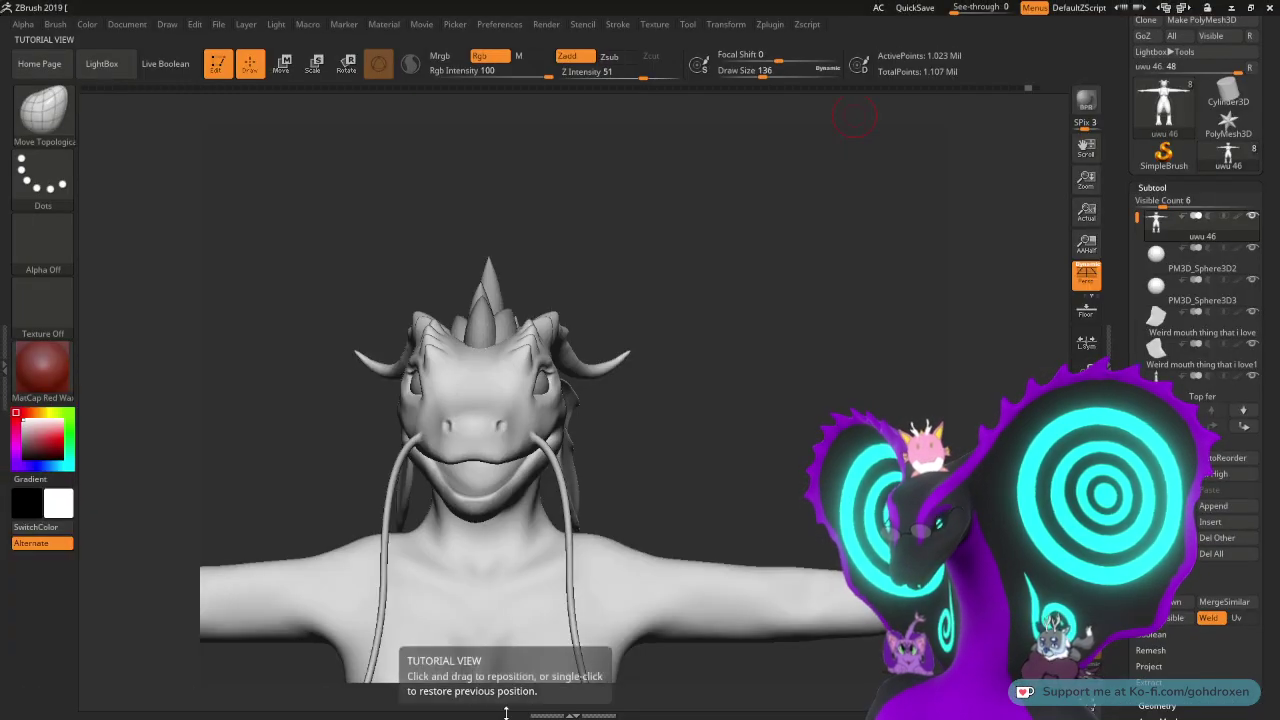
{"action": "mouse_move", "coordinate": [723, 429]}
{"action": "left_mouse_down"}
{"action": "mouse_move", "coordinate": [754, 419]}
{"action": "mouse_move", "coordinate": [765, 440]}
{"action": "mouse_move", "coordinate": [796, 447]}
{"action": "mouse_move", "coordinate": [724, 459]}
{"action": "left_mouse_up"}
{"action": "key", "text": "ctrl"}
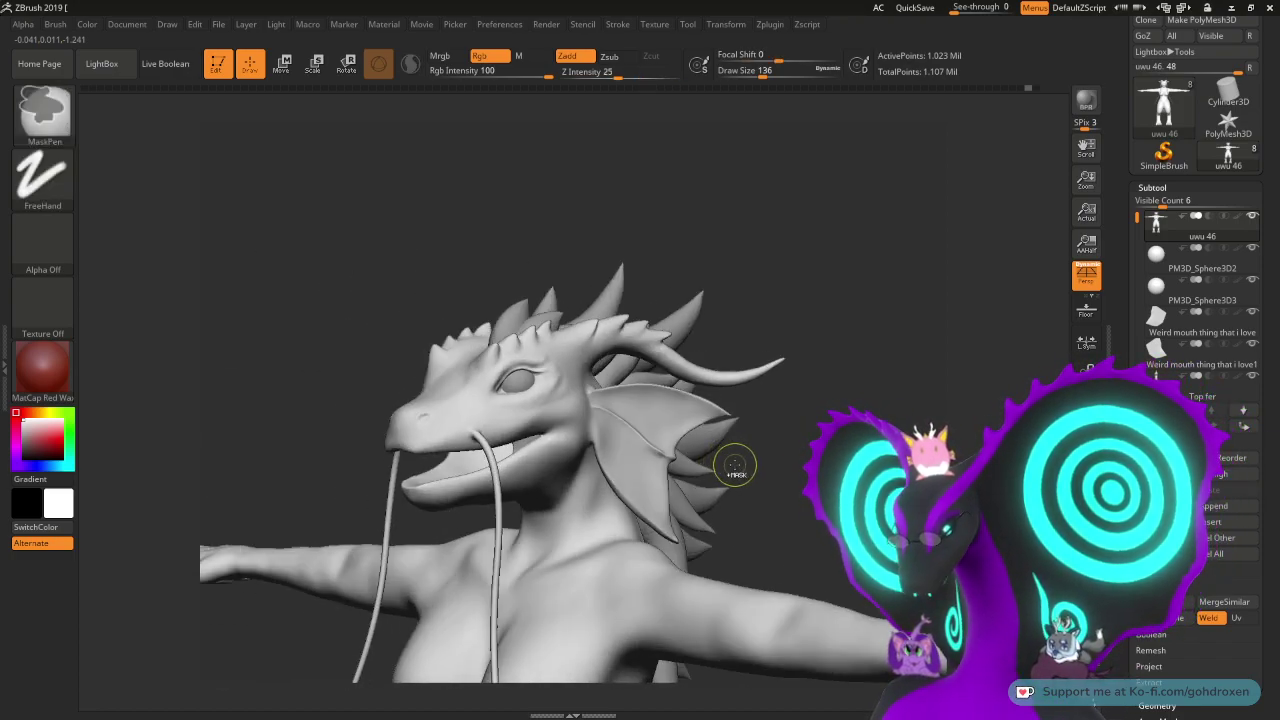
{"action": "mouse_move", "coordinate": [760, 468]}
{"action": "left_mouse_down"}
{"action": "mouse_move", "coordinate": [797, 490]}
{"action": "mouse_move", "coordinate": [763, 461]}
{"action": "mouse_move", "coordinate": [748, 470]}
{"action": "left_mouse_up"}
{"action": "key", "text": "ctrl"}
{"action": "key", "text": "ctrl"}
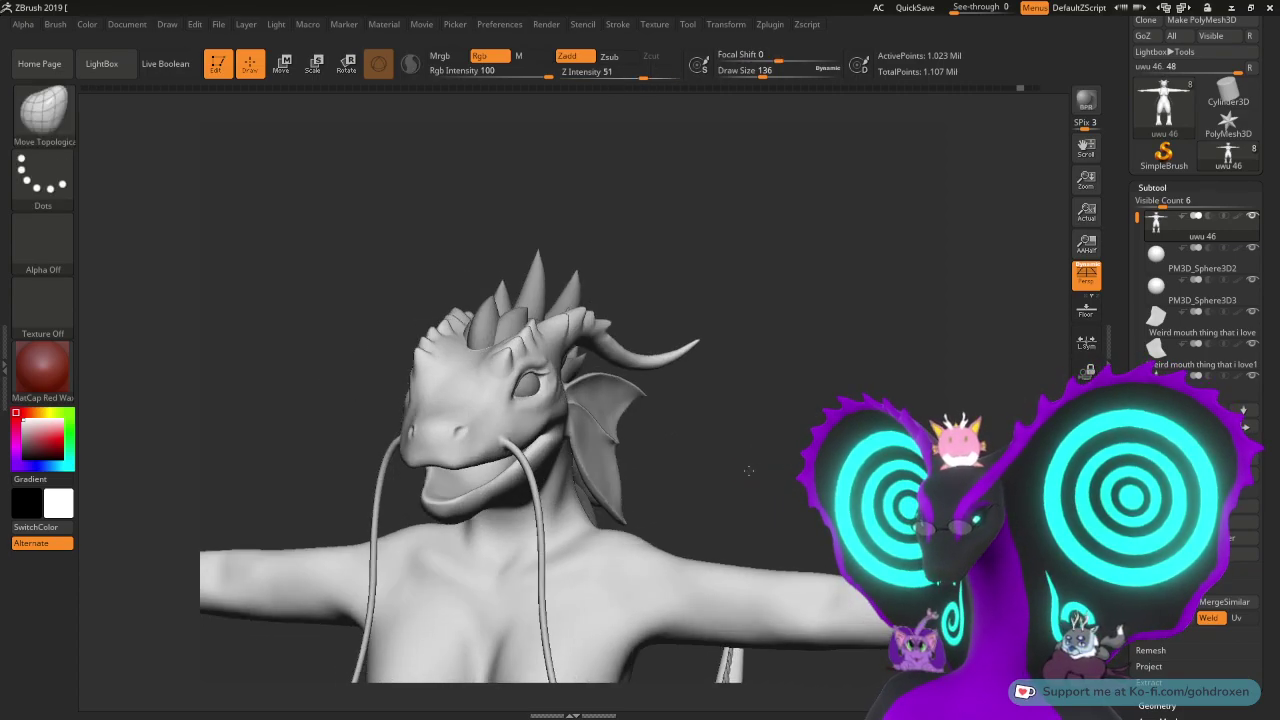
- Return to Blender and examine the textured kobold's muzzle, lip line and mouth corners up close from both sides
{"action": "left_click", "coordinate": [1229, 8]}
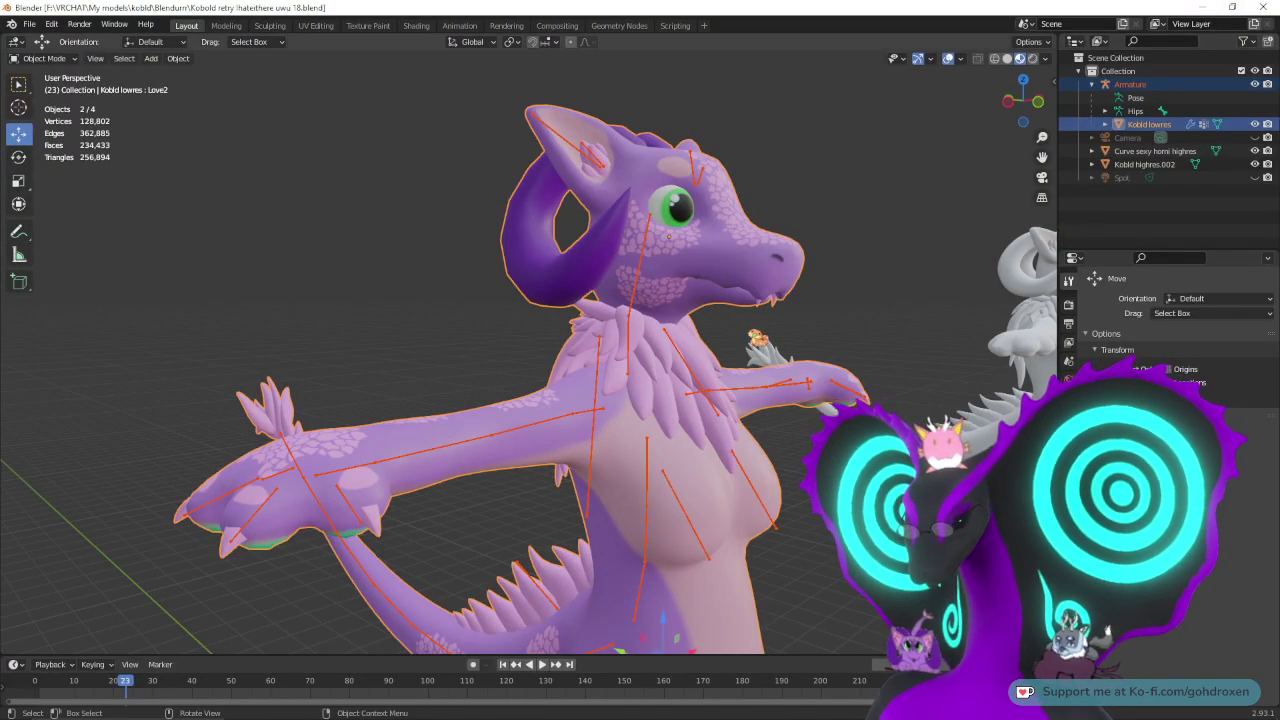
{"action": "middle_click_drag", "start_coordinate": [929, 300], "coordinate": [790, 325]}
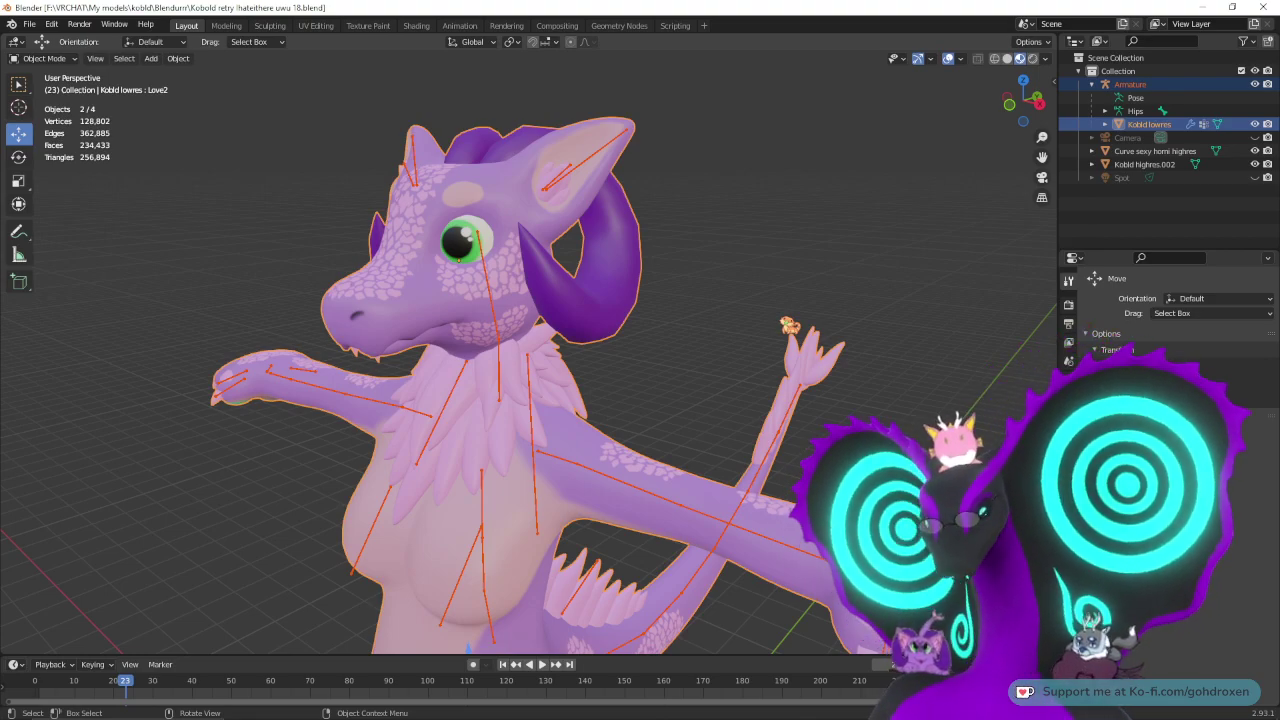
{"action": "middle_click_drag", "start_coordinate": [714, 400], "coordinate": [829, 354]}
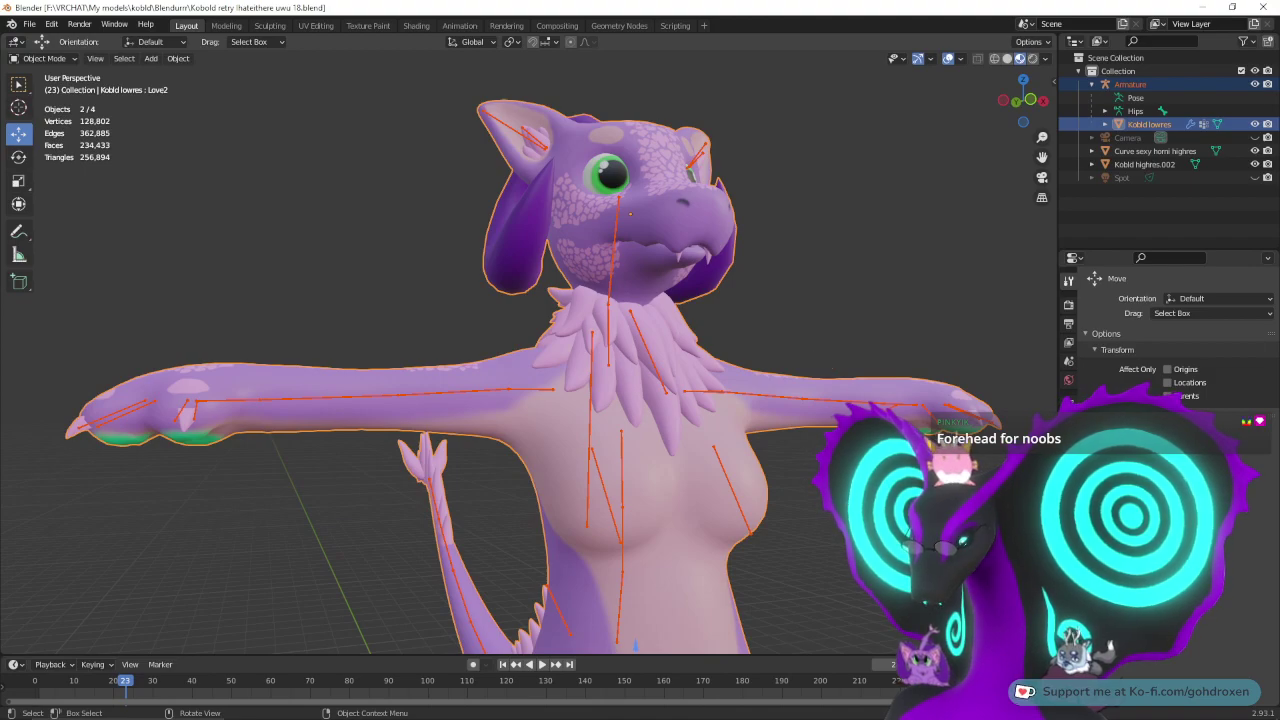
{"action": "scroll", "coordinate": [829, 348], "scroll_direction": "up", "scroll_amount": 6}
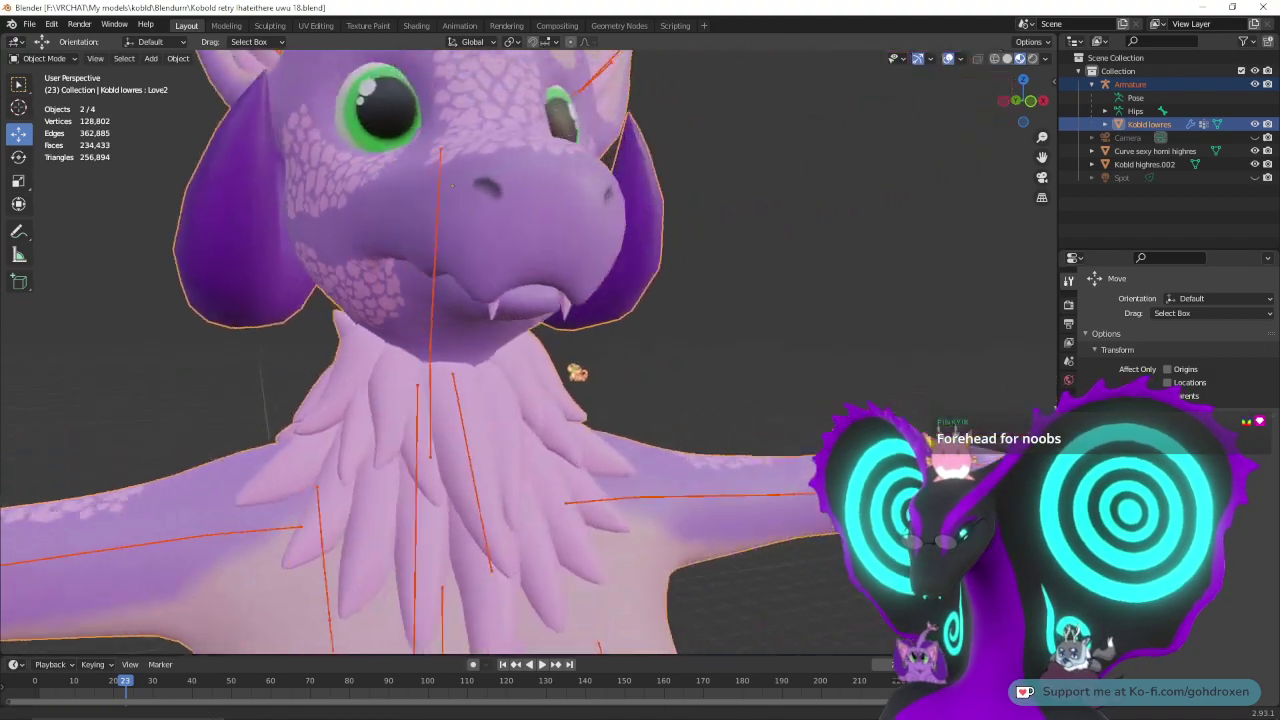
{"action": "middle_click_drag", "start_coordinate": [577, 372], "coordinate": [560, 410], "text": "shift"}
{"action": "middle_click_drag", "start_coordinate": [560, 410], "coordinate": [702, 413], "text": "shift"}
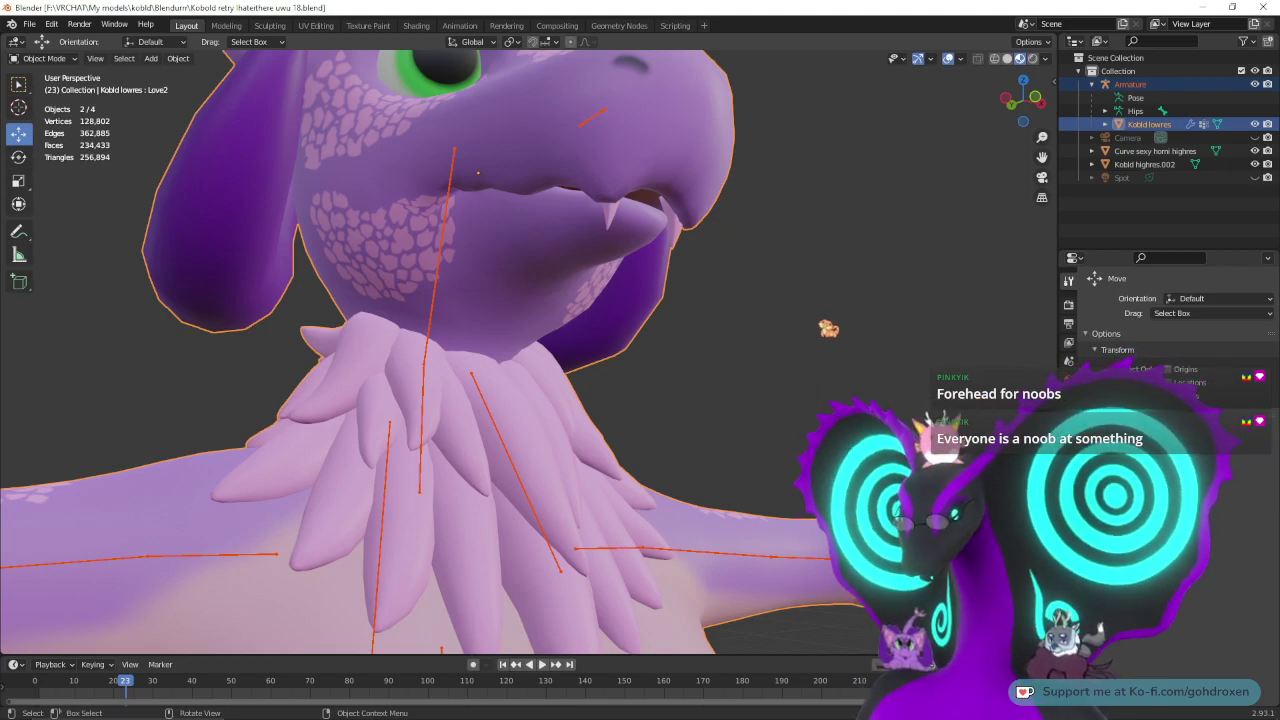
{"action": "middle_click_drag", "start_coordinate": [828, 328], "coordinate": [746, 371]}
{"action": "middle_click_drag", "start_coordinate": [648, 399], "coordinate": [729, 351]}
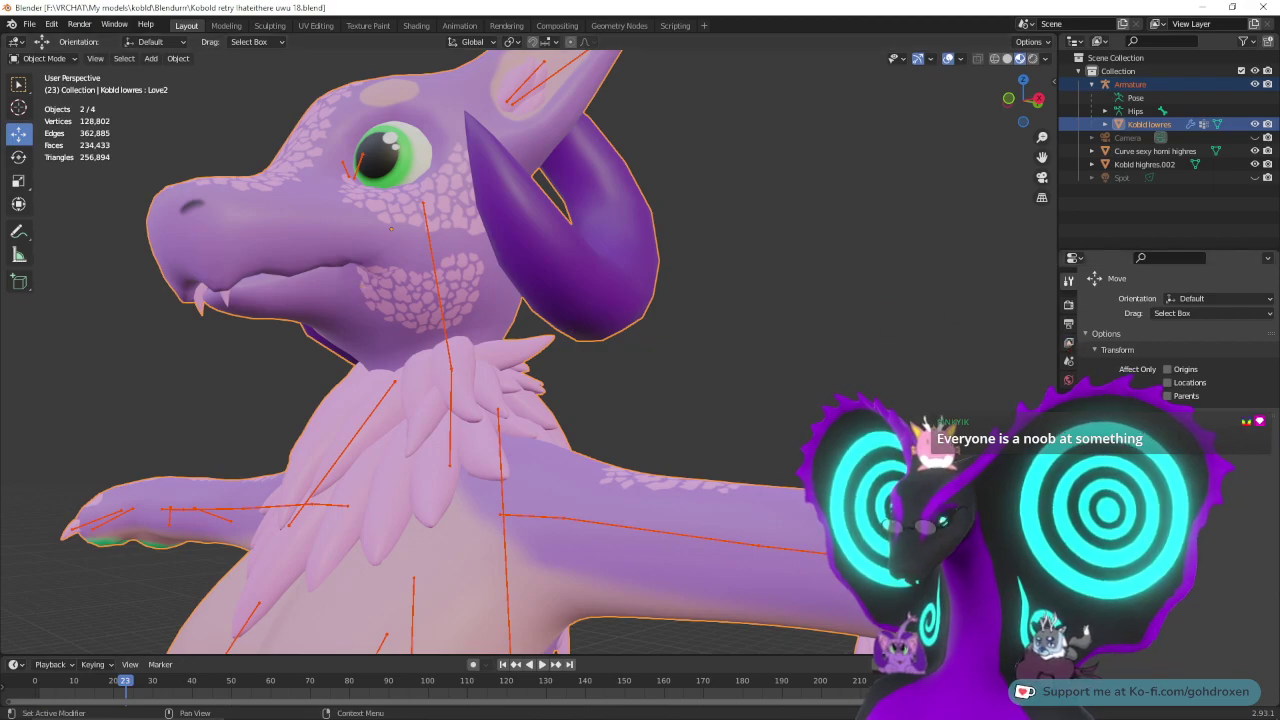
- Select the Kobld lowres mesh and open its mouth with shape key A, trying 1.000 and settling on 0.647
{"action": "left_click", "coordinate": [463, 218]}
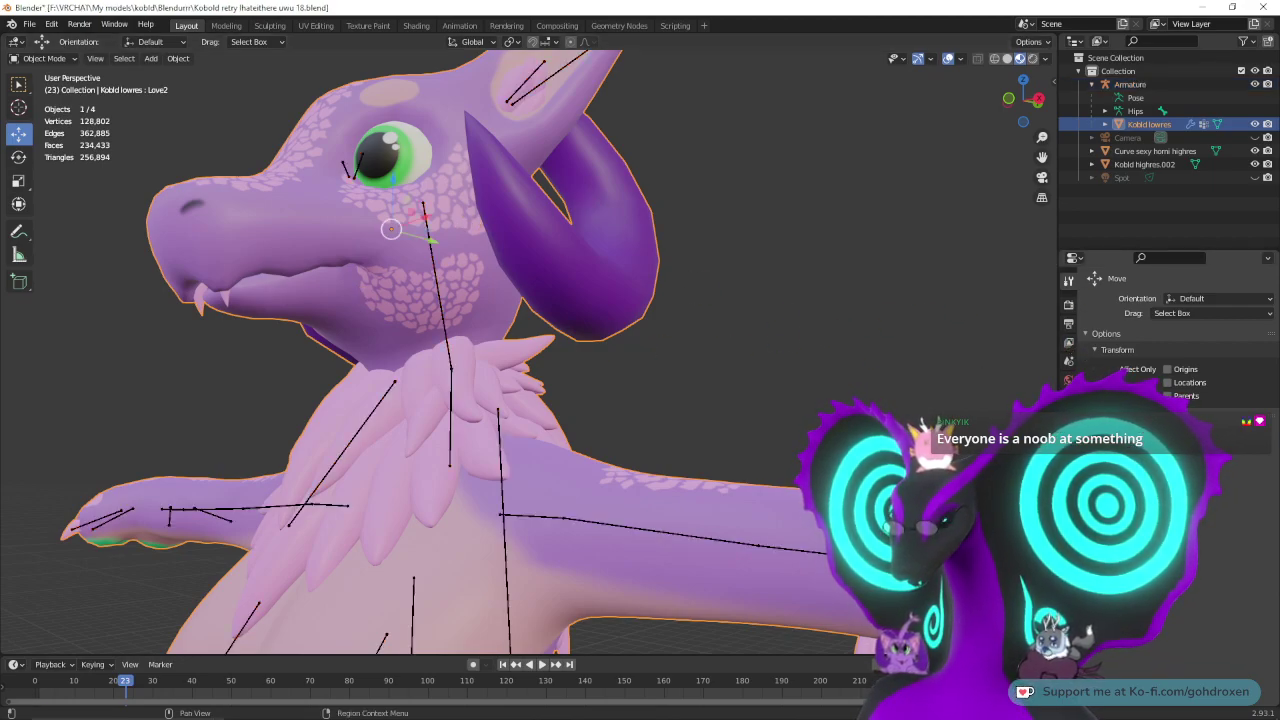
{"action": "left_click", "coordinate": [1068, 516]}
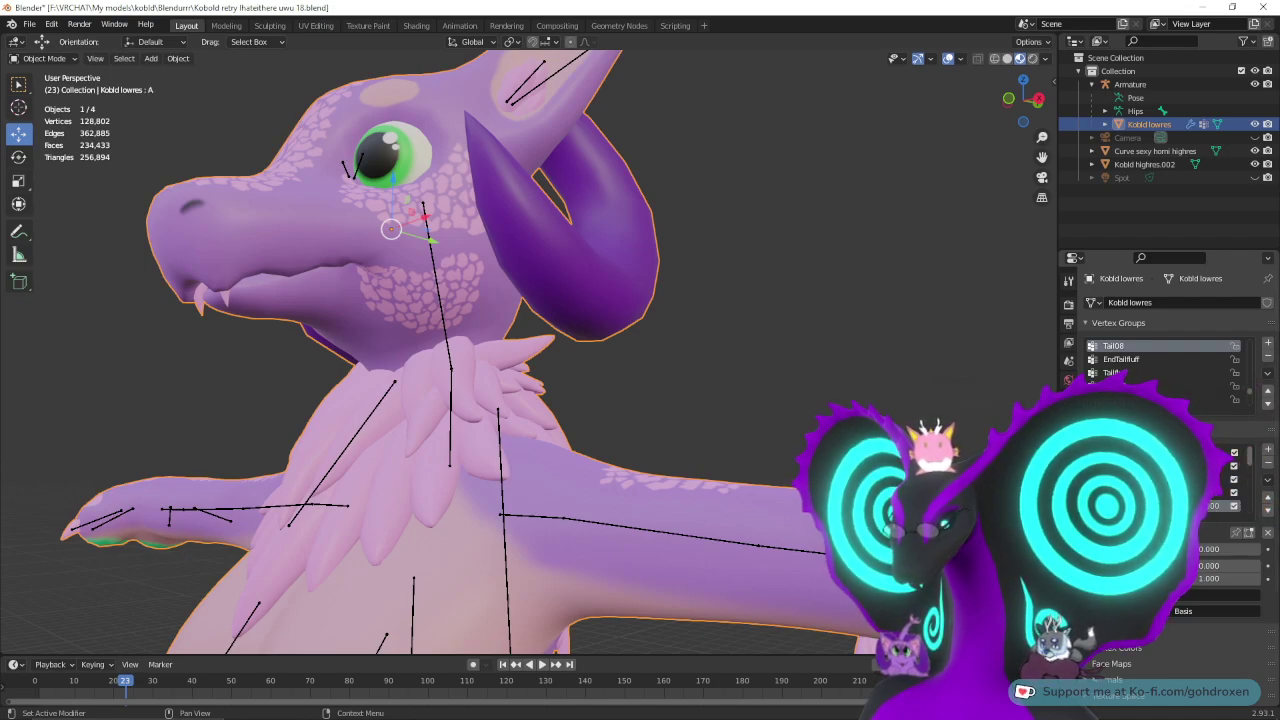
{"action": "left_click_drag", "start_coordinate": [1170, 549], "coordinate": [1260, 549]}
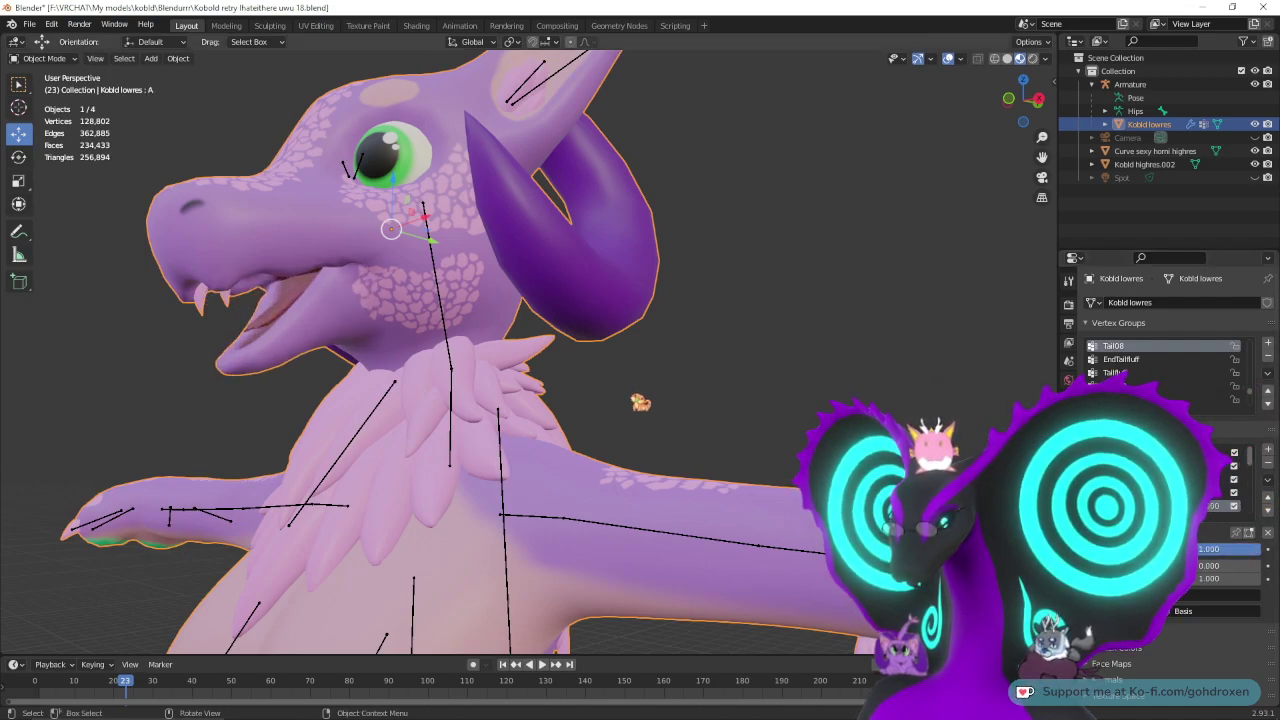
{"action": "middle_click_drag", "start_coordinate": [400, 350], "coordinate": [684, 343]}
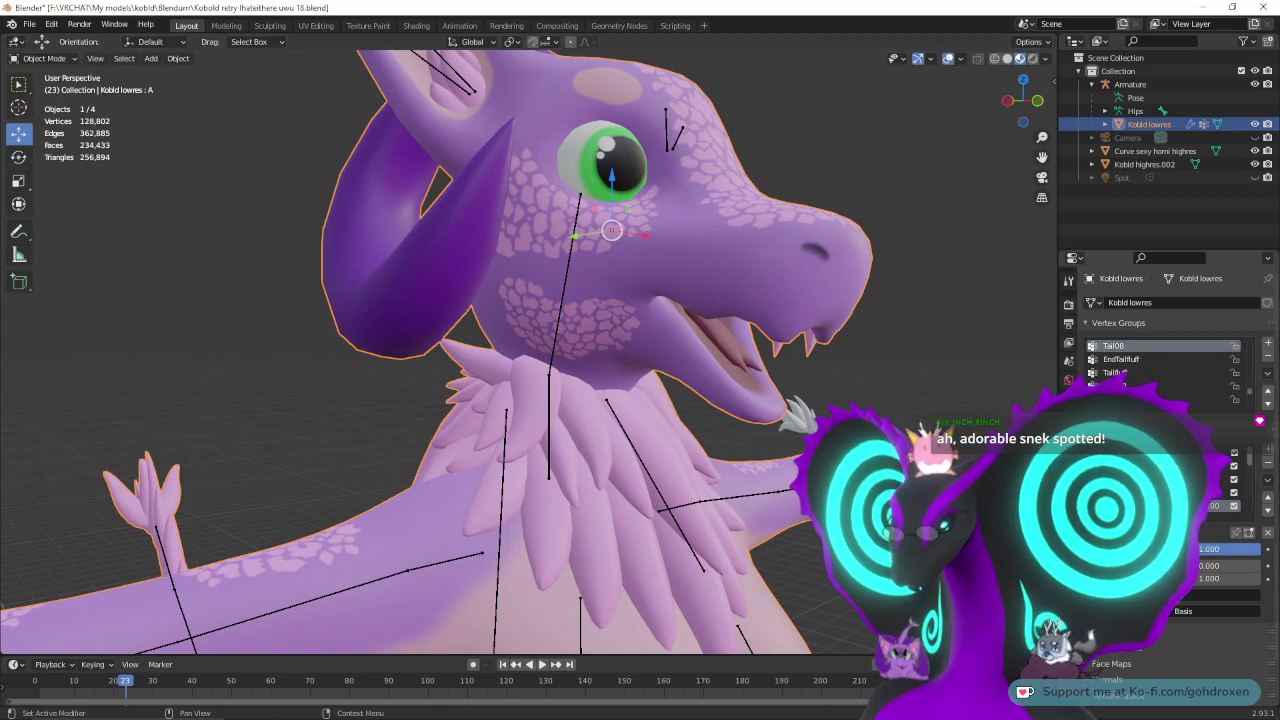
{"action": "left_click_drag", "start_coordinate": [1240, 549], "coordinate": [1203, 549]}
- Examine the kobold's partly open mouth and upper lip from the side and the front
{"action": "middle_click_drag", "start_coordinate": [700, 350], "coordinate": [686, 335]}
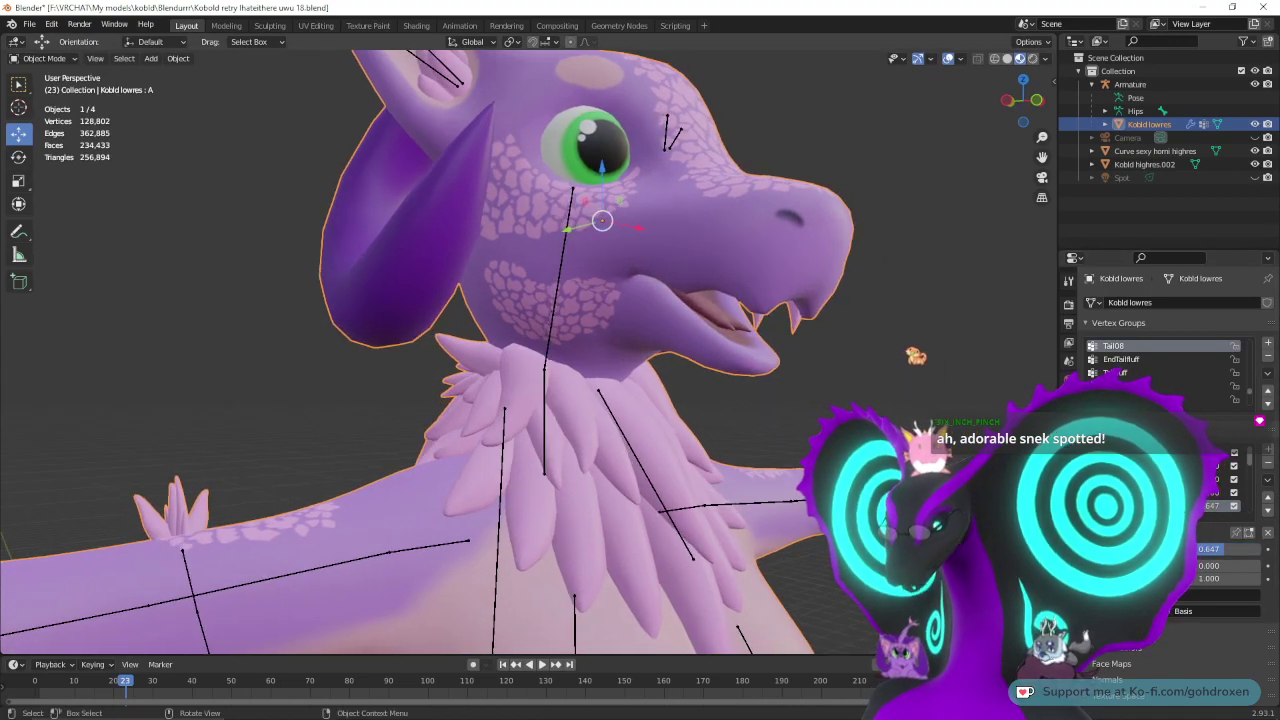
{"action": "mouse_move", "coordinate": [772, 706]}
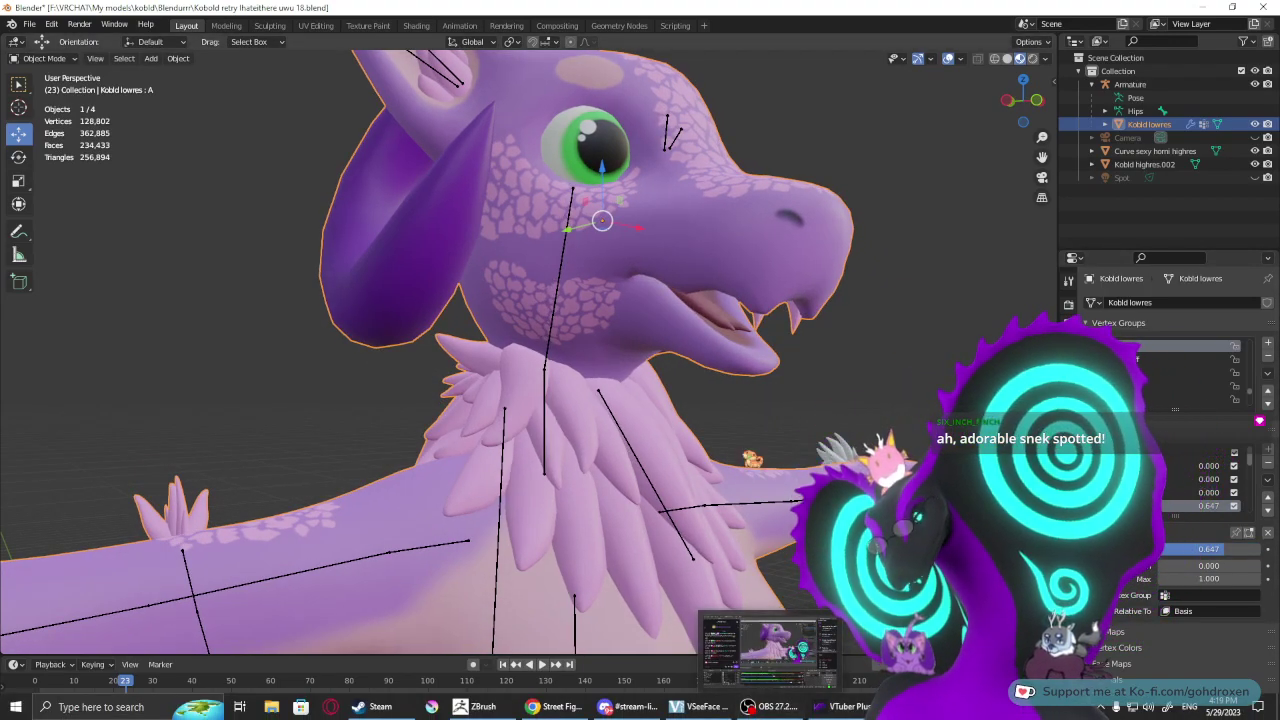
{"action": "middle_click_drag", "start_coordinate": [686, 370], "coordinate": [655, 358]}
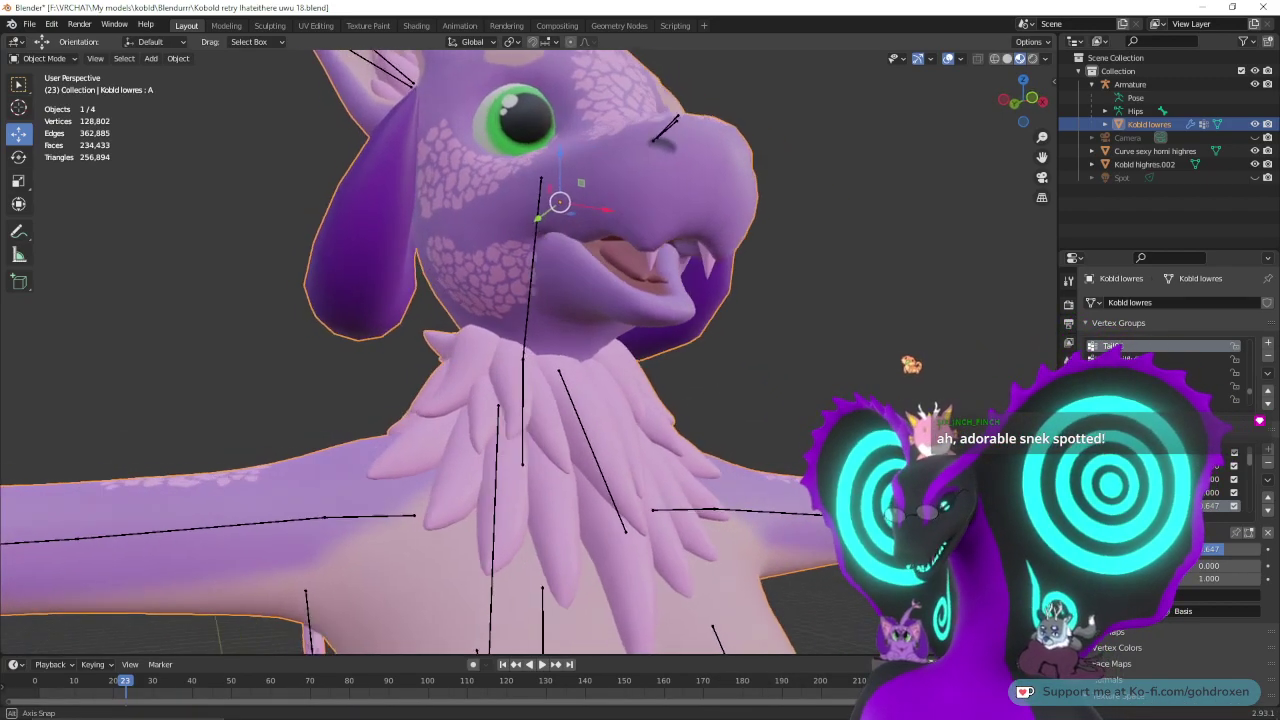
{"action": "middle_click_drag", "start_coordinate": [911, 365], "coordinate": [879, 387]}
{"action": "mouse_move", "coordinate": [628, 715]}
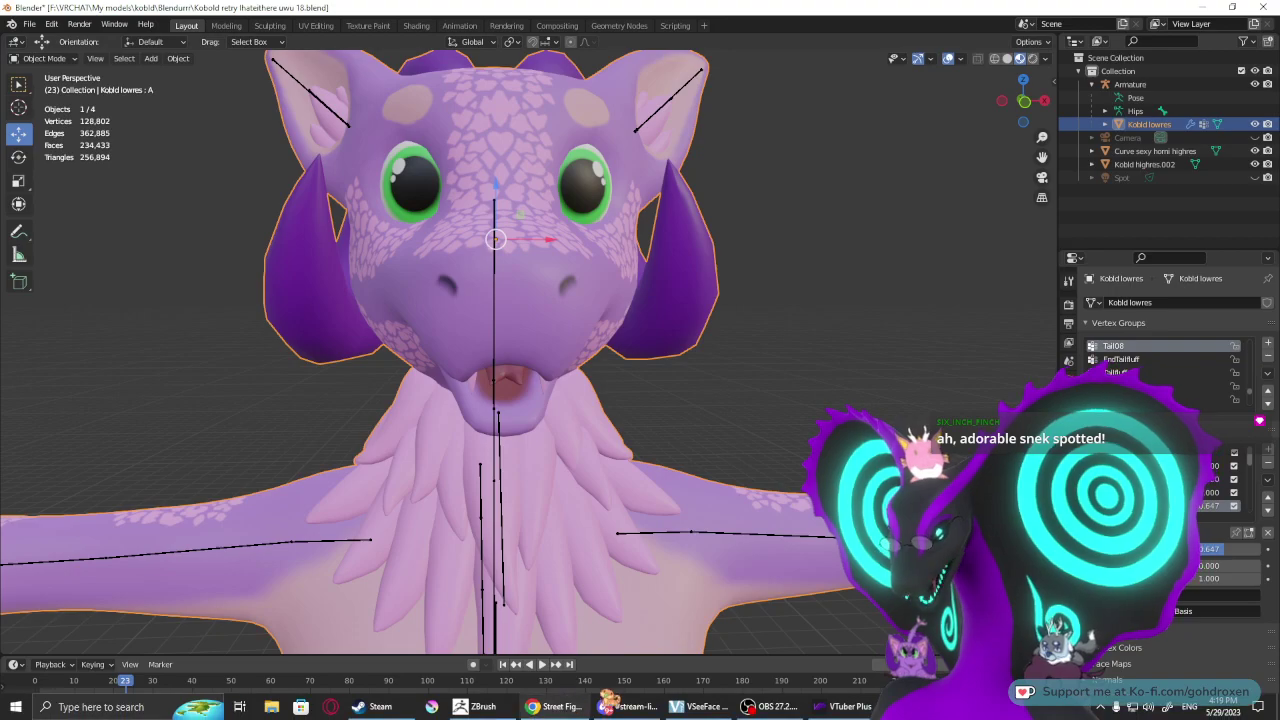
- Switch to ZBrush and examine the dragon's muzzle and mouth up close, as well as the whole figure from the front
{"action": "left_click", "coordinate": [478, 708]}
{"action": "mouse_move", "coordinate": [689, 481]}
{"action": "left_mouse_down"}
{"action": "mouse_move", "coordinate": [743, 483]}
{"action": "mouse_move", "coordinate": [714, 480]}
{"action": "mouse_move", "coordinate": [709, 620]}
{"action": "left_mouse_up"}
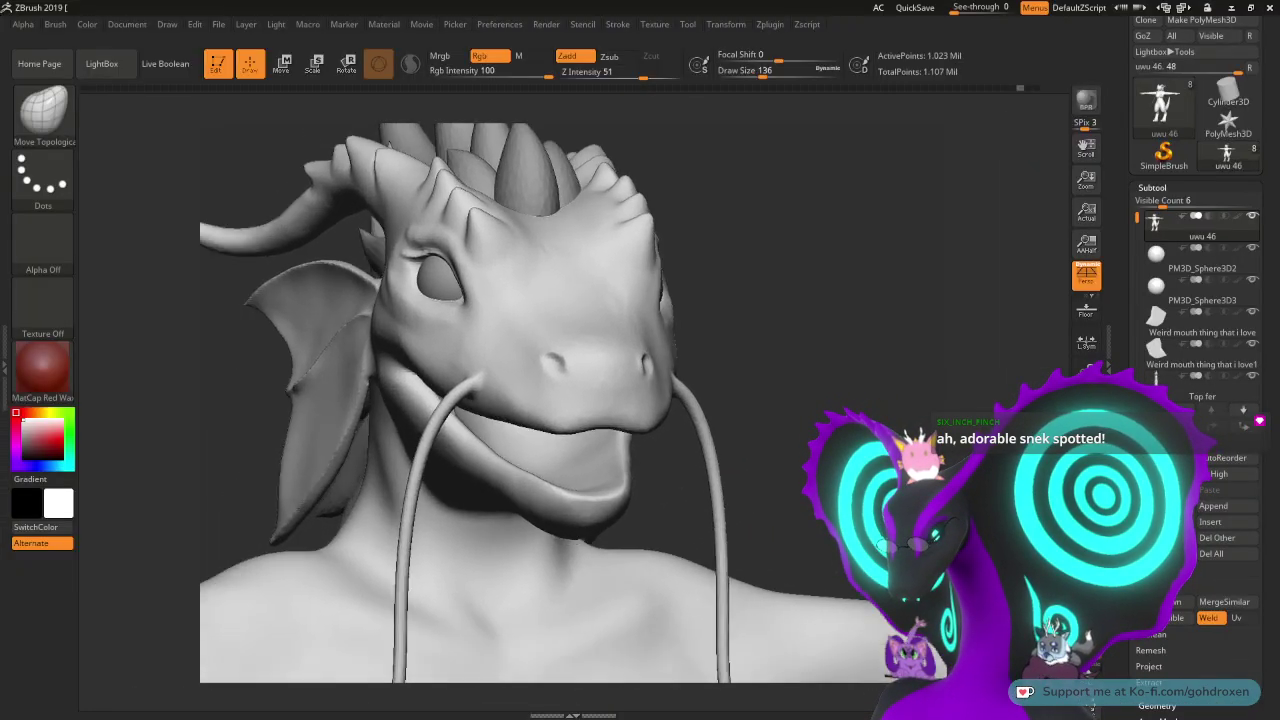
{"action": "mouse_move", "coordinate": [757, 450]}
{"action": "left_mouse_down"}
{"action": "mouse_move", "coordinate": [712, 446]}
{"action": "mouse_move", "coordinate": [825, 436]}
{"action": "mouse_move", "coordinate": [828, 510]}
{"action": "mouse_move", "coordinate": [808, 484]}
{"action": "left_mouse_up"}
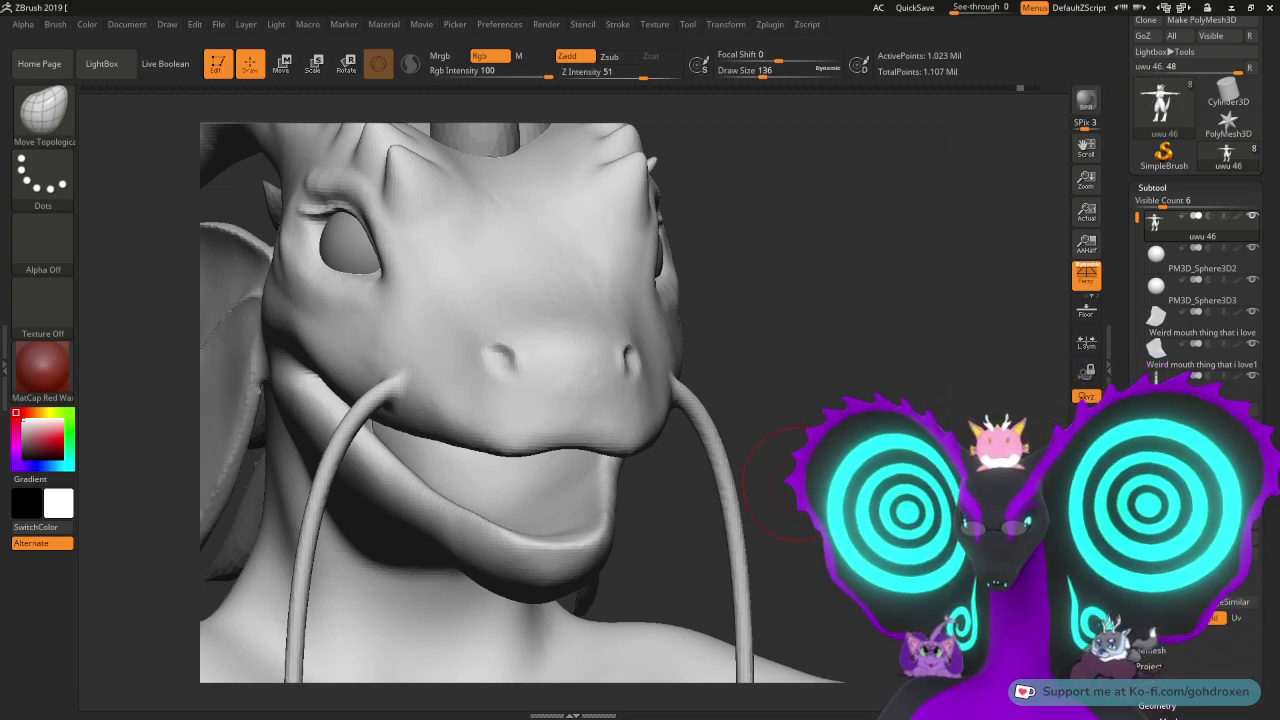
{"action": "left_click_drag", "start_coordinate": [800, 484], "coordinate": [782, 450]}
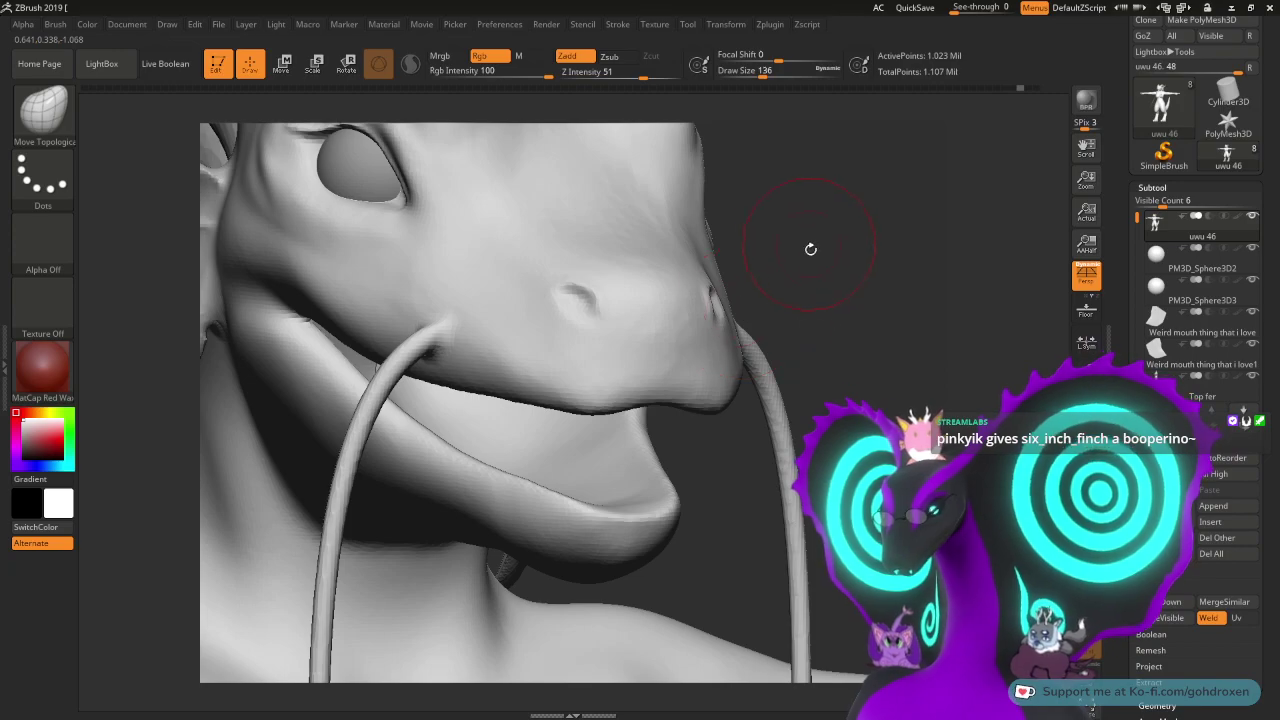
{"action": "left_click_drag", "start_coordinate": [811, 249], "coordinate": [822, 313]}
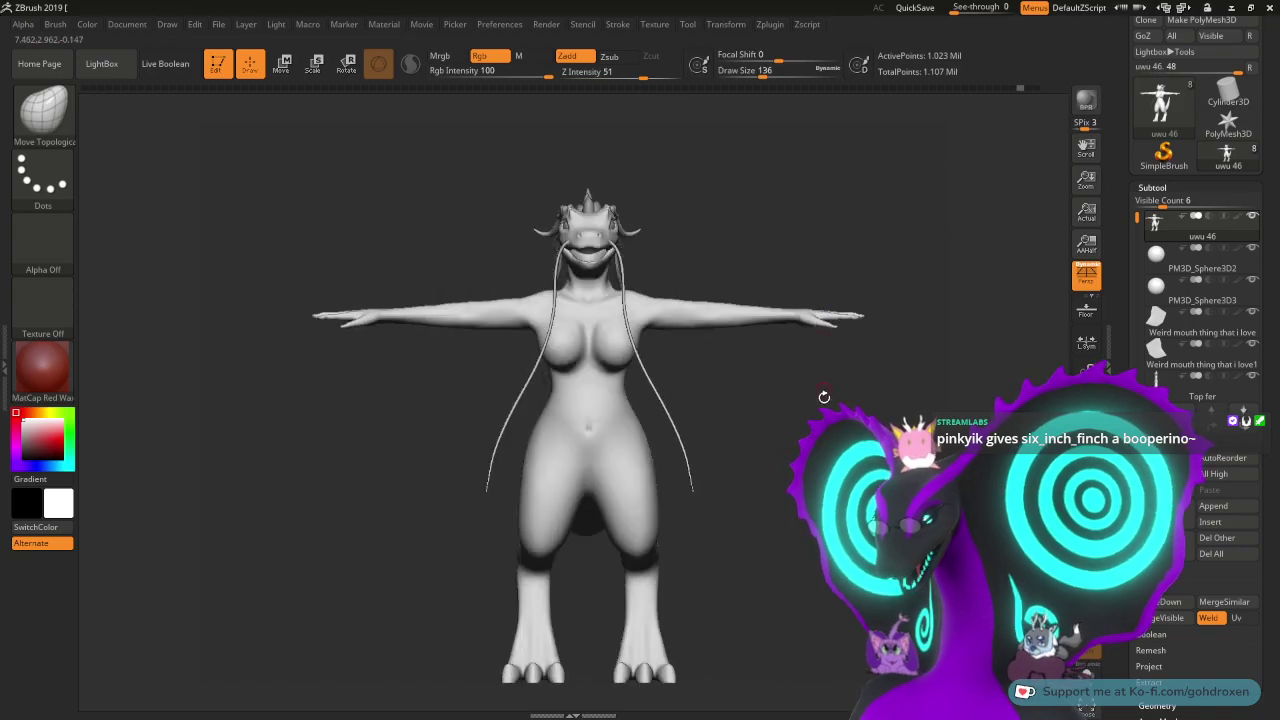
{"action": "left_click_drag", "start_coordinate": [824, 397], "coordinate": [745, 363], "text": "alt"}
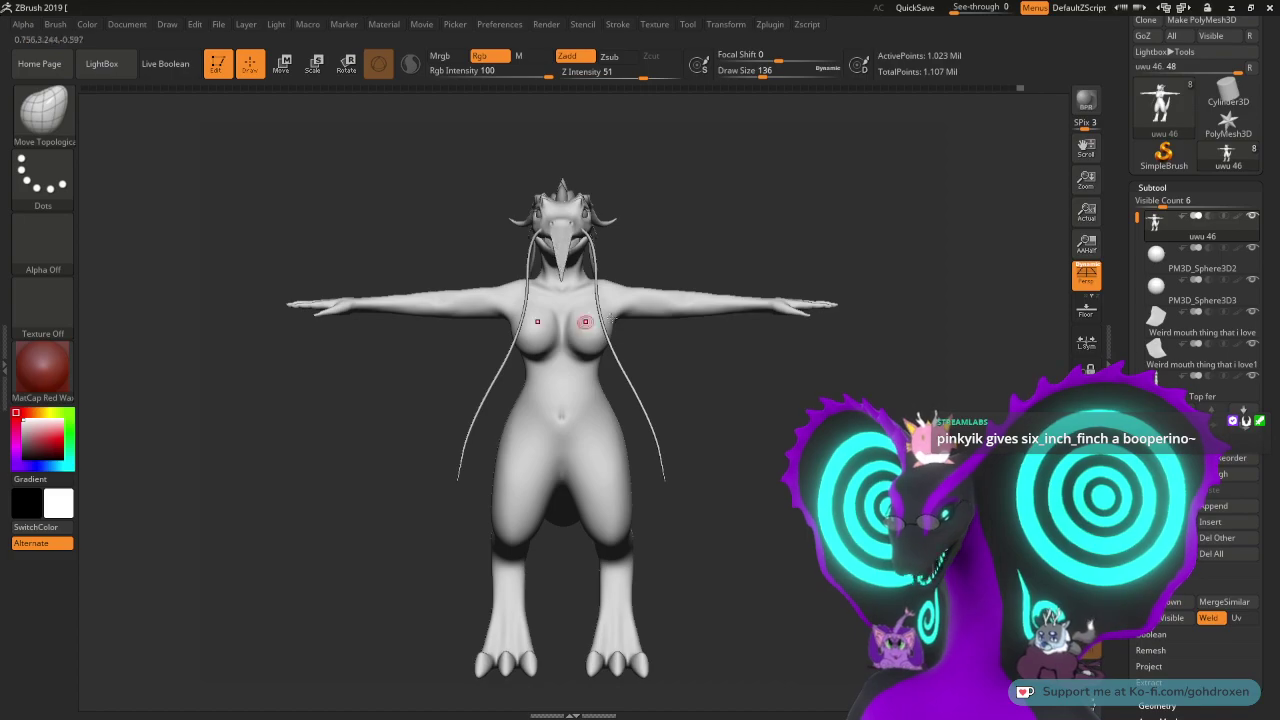
{"action": "key", "text": "ctrl+z"}
- Flatten the arch in the middle of the dragon's upper lip using the Move Topological brush at draw size 104
{"action": "mouse_move", "coordinate": [696, 284]}
{"action": "left_mouse_down"}
{"action": "mouse_move", "coordinate": [749, 259]}
{"action": "mouse_move", "coordinate": [706, 251]}
{"action": "mouse_move", "coordinate": [729, 249]}
{"action": "mouse_move", "coordinate": [800, 286]}
{"action": "mouse_move", "coordinate": [771, 363]}
{"action": "mouse_move", "coordinate": [785, 346]}
{"action": "mouse_move", "coordinate": [734, 357]}
{"action": "mouse_move", "coordinate": [888, 400]}
{"action": "mouse_move", "coordinate": [862, 397]}
{"action": "left_mouse_up"}
{"action": "key", "text": "space"}
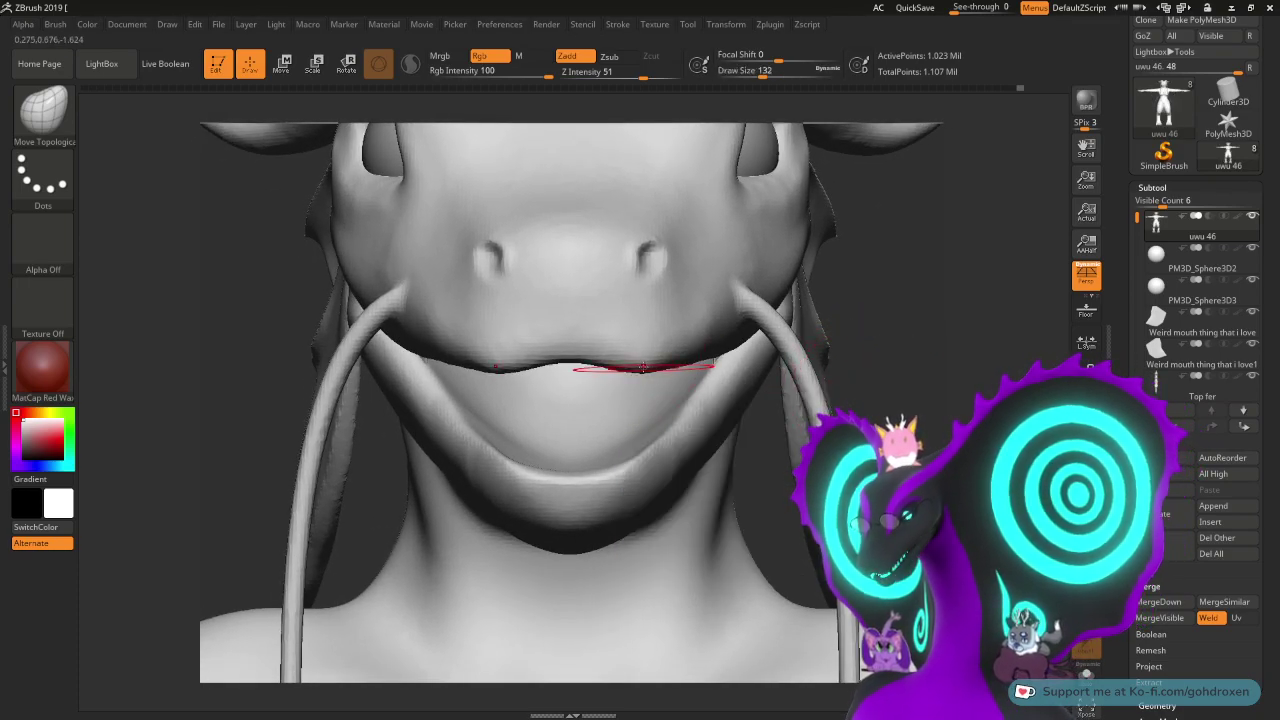
{"action": "left_click_drag", "start_coordinate": [905, 317], "coordinate": [799, 306]}
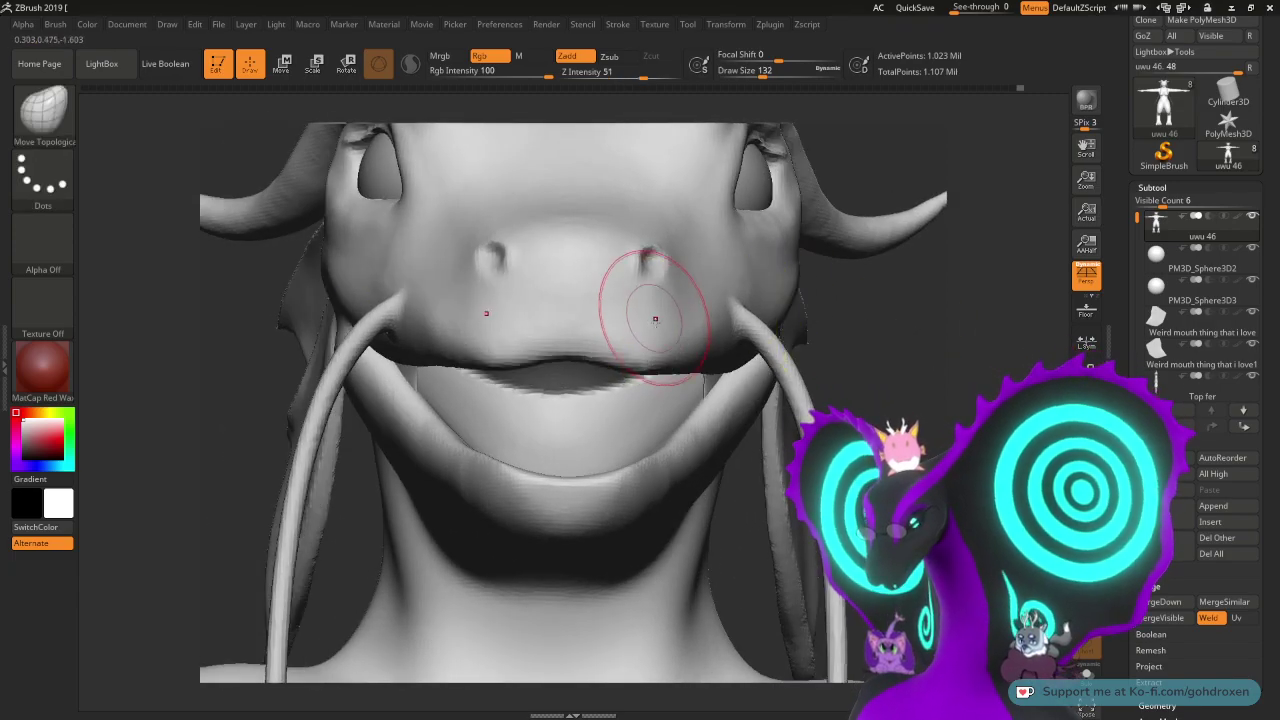
{"action": "key", "text": "shift"}
{"action": "left_click_drag", "start_coordinate": [635, 360], "coordinate": [603, 357]}
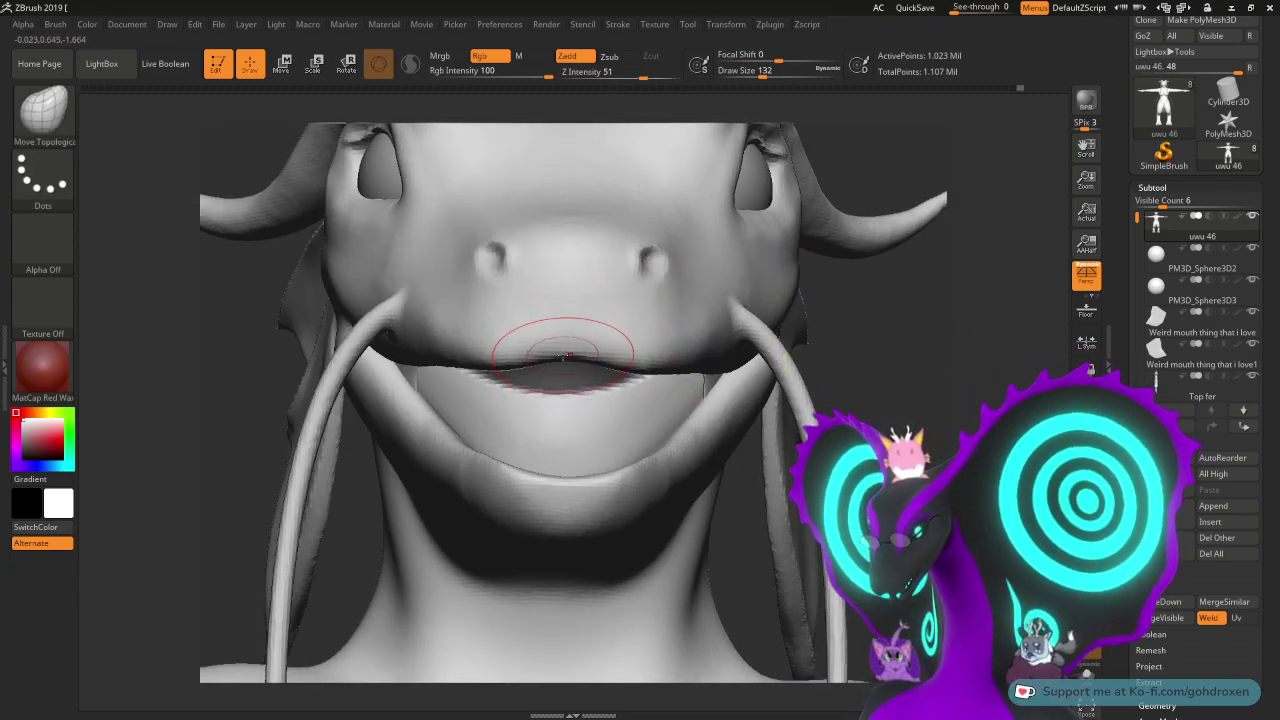
{"action": "key", "text": "space"}
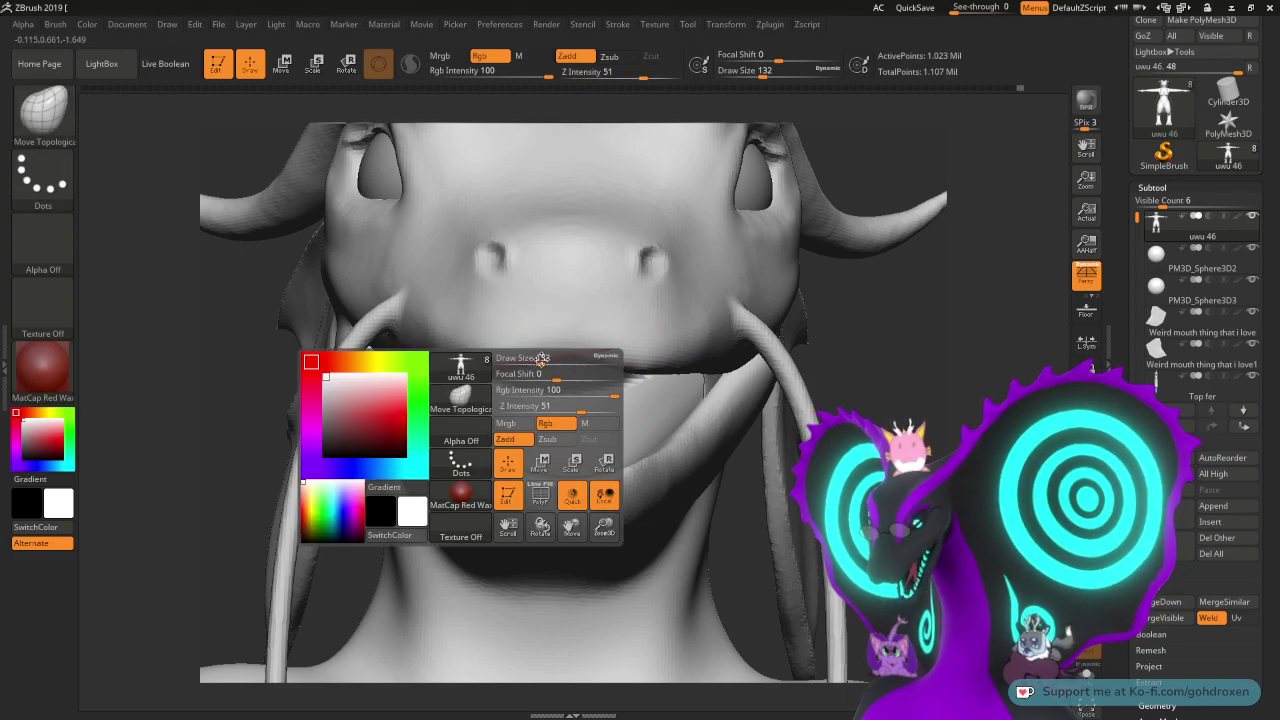
{"action": "left_click_drag", "start_coordinate": [531, 360], "coordinate": [545, 358]}
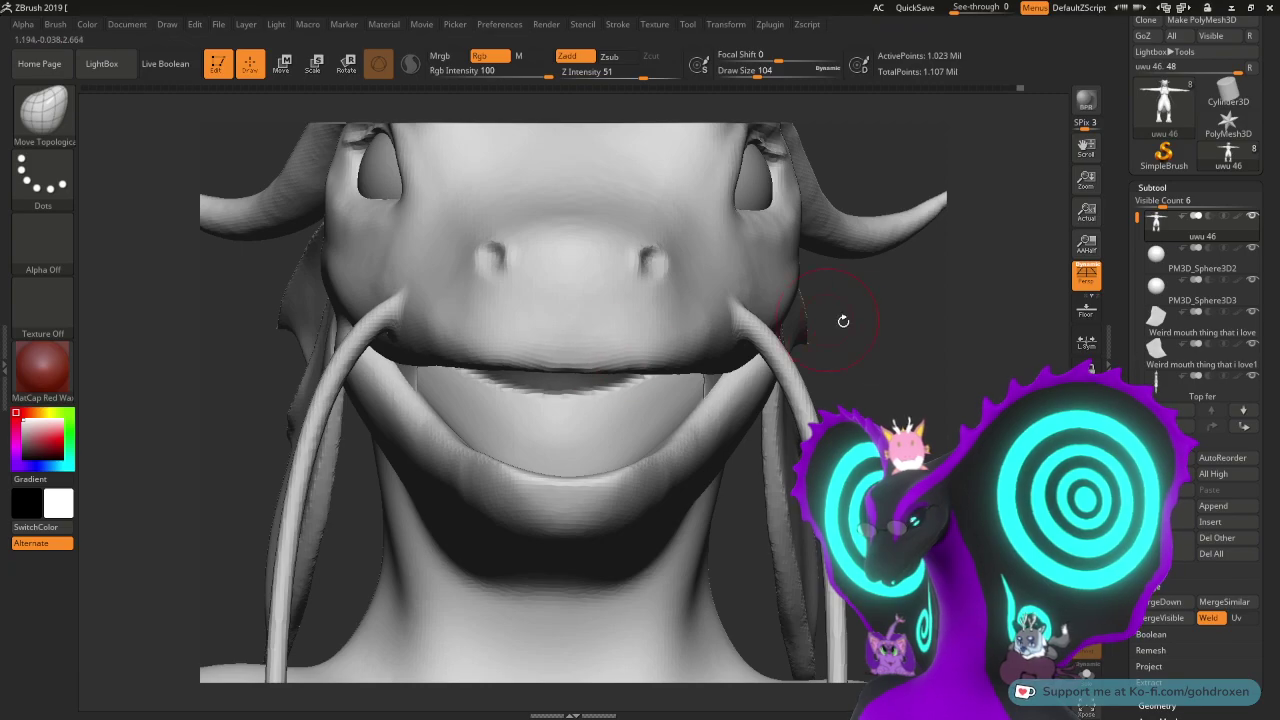
- Nudge the middle of the upper lip's edge slightly upward to give the lip line a gentle wave
{"action": "left_click_drag", "start_coordinate": [843, 320], "coordinate": [880, 354], "text": "shift"}
{"action": "left_click_drag", "start_coordinate": [760, 378], "coordinate": [680, 278]}
{"action": "left_click_drag", "start_coordinate": [472, 337], "coordinate": [490, 360], "text": "alt"}
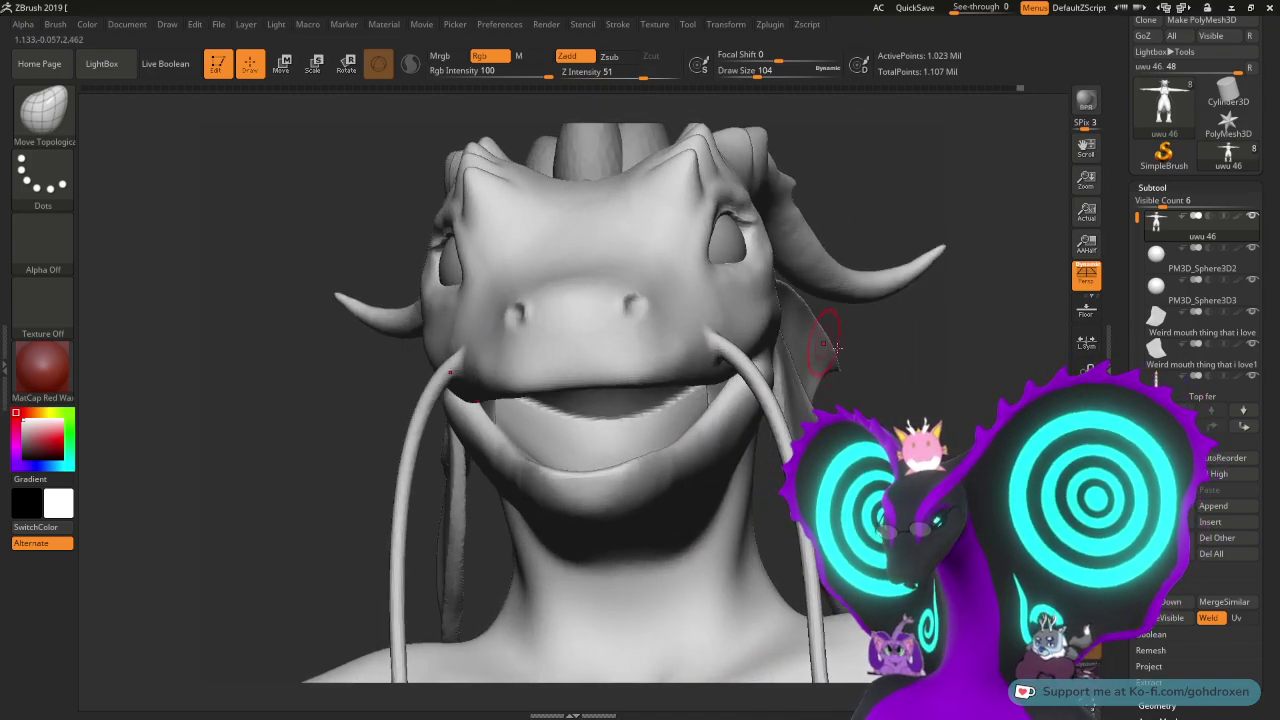
{"action": "left_click_drag", "start_coordinate": [830, 350], "coordinate": [902, 386], "text": "alt"}
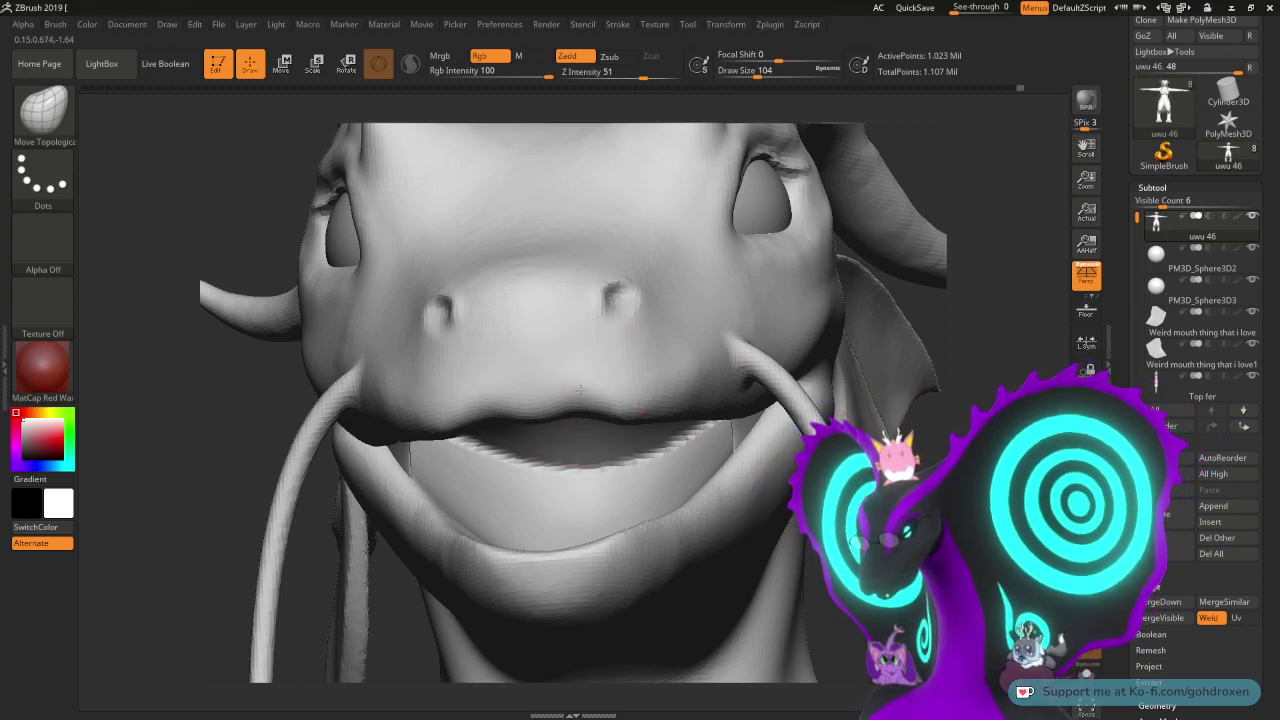
{"action": "left_click_drag", "start_coordinate": [945, 382], "coordinate": [1035, 380]}
{"action": "left_click_drag", "start_coordinate": [580, 423], "coordinate": [588, 410]}
{"action": "mouse_move", "coordinate": [763, 368]}
{"action": "left_mouse_down"}
{"action": "mouse_move", "coordinate": [757, 355]}
{"action": "mouse_move", "coordinate": [665, 360]}
{"action": "left_mouse_up"}
{"action": "left_click_drag", "start_coordinate": [842, 626], "coordinate": [843, 622], "text": "shift"}
- Reduce the draw size to 80 and pull the centre of the upper lip down into a small pointed tip
{"action": "key", "text": "space"}
{"action": "left_click_drag", "start_coordinate": [712, 358], "coordinate": [708, 359]}
{"action": "left_click_drag", "start_coordinate": [920, 383], "coordinate": [938, 398], "text": "alt"}
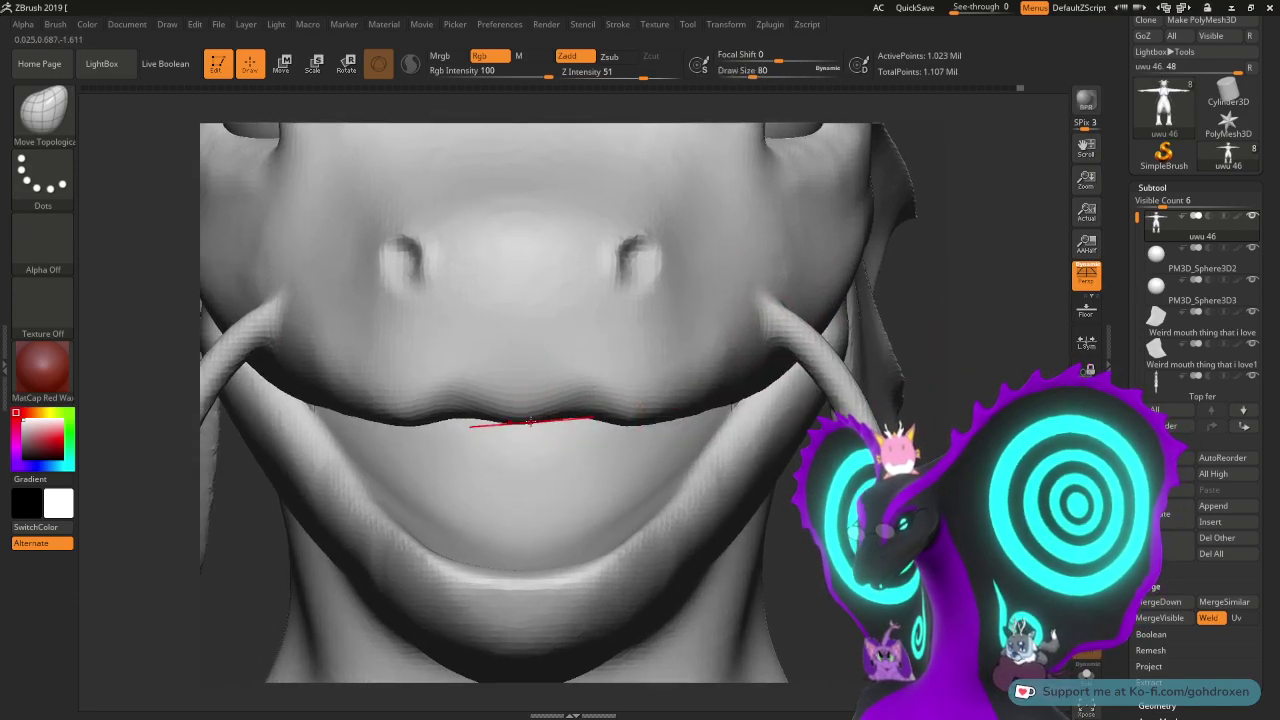
{"action": "right_click_drag", "start_coordinate": [592, 378], "coordinate": [569, 405]}
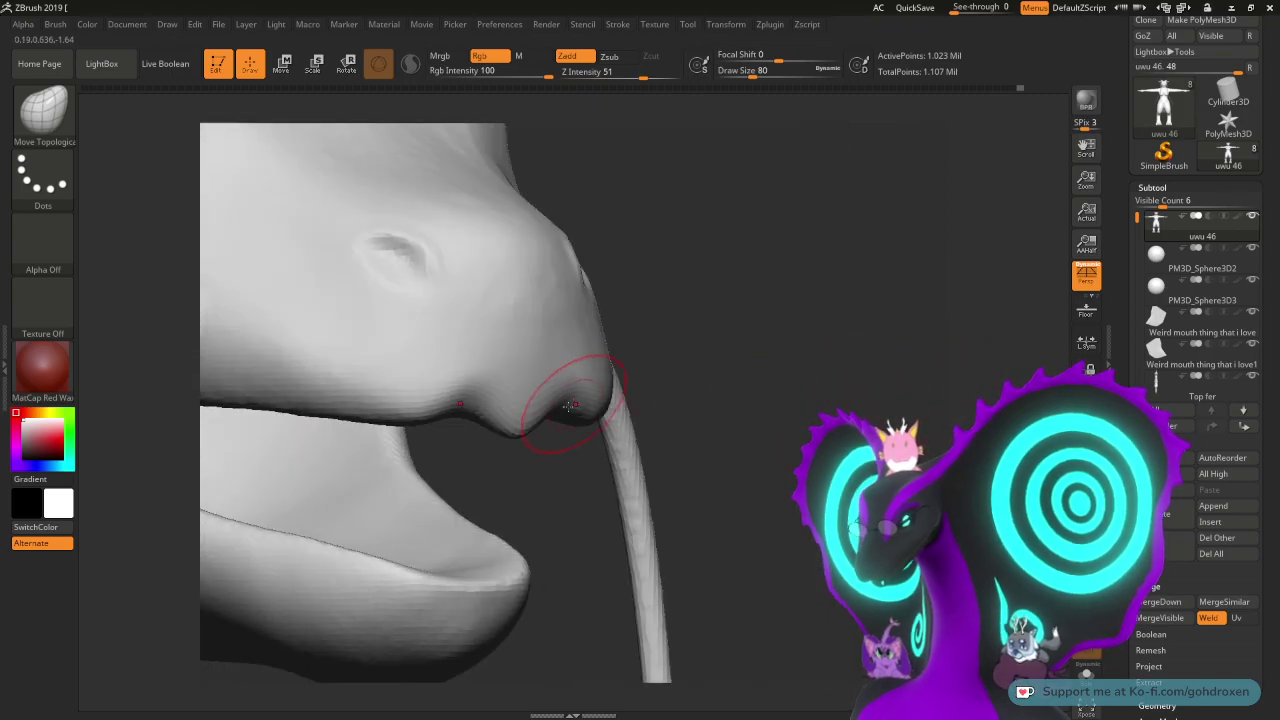
{"action": "left_click_drag", "start_coordinate": [520, 431], "coordinate": [523, 447]}
{"action": "mouse_move", "coordinate": [837, 375]}
{"action": "right_mouse_down"}
{"action": "mouse_move", "coordinate": [846, 363]}
{"action": "mouse_move", "coordinate": [809, 309]}
{"action": "right_mouse_up"}
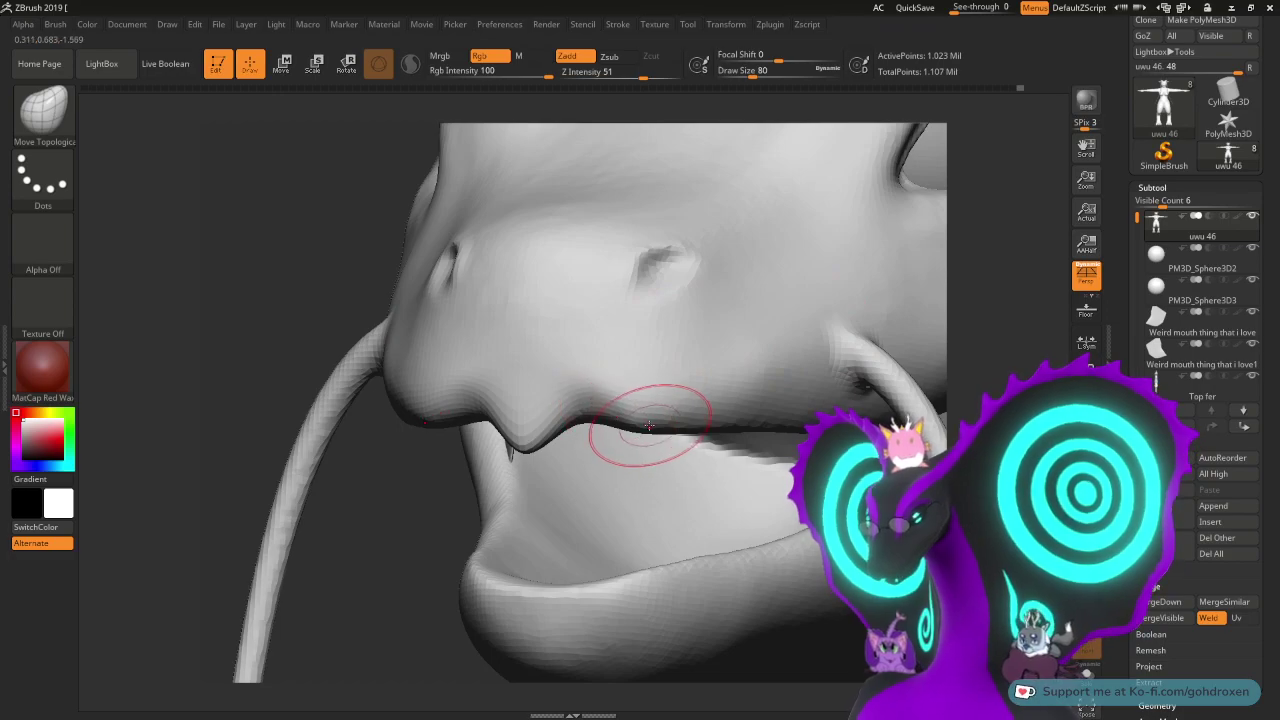
{"action": "right_click_drag", "start_coordinate": [1012, 381], "coordinate": [900, 390], "text": "shift"}
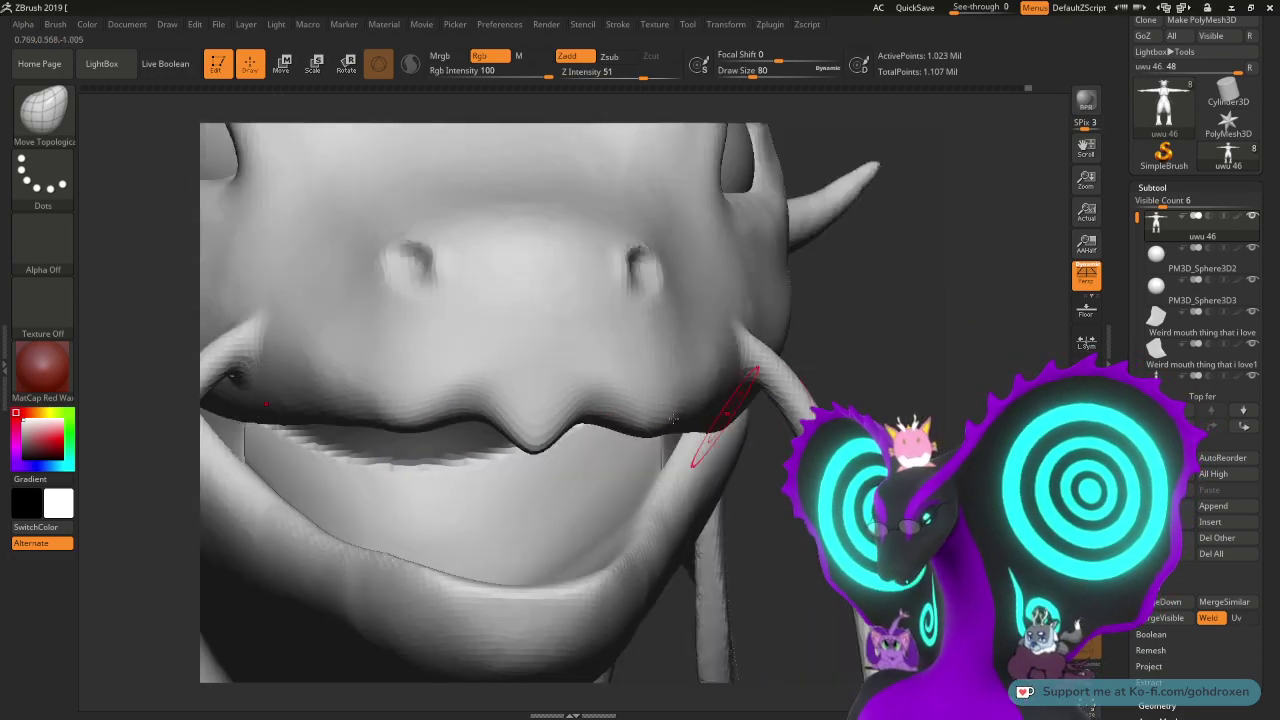
- Undo the pointed tip pulled down at the centre of the dragon's upper lip
{"action": "mouse_move", "coordinate": [528, 414]}
{"action": "right_mouse_down"}
{"action": "mouse_move", "coordinate": [1000, 385]}
{"action": "mouse_move", "coordinate": [960, 364]}
{"action": "right_mouse_up"}
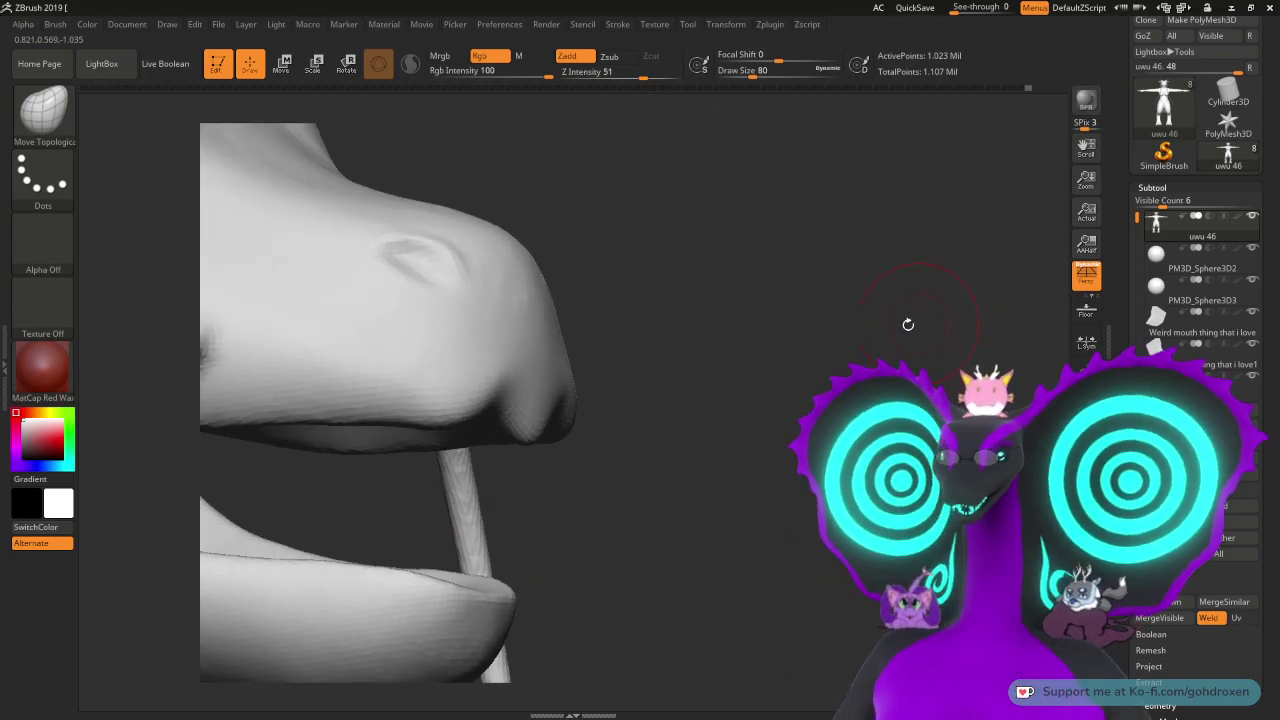
{"action": "right_click_drag", "start_coordinate": [958, 350], "coordinate": [900, 347]}
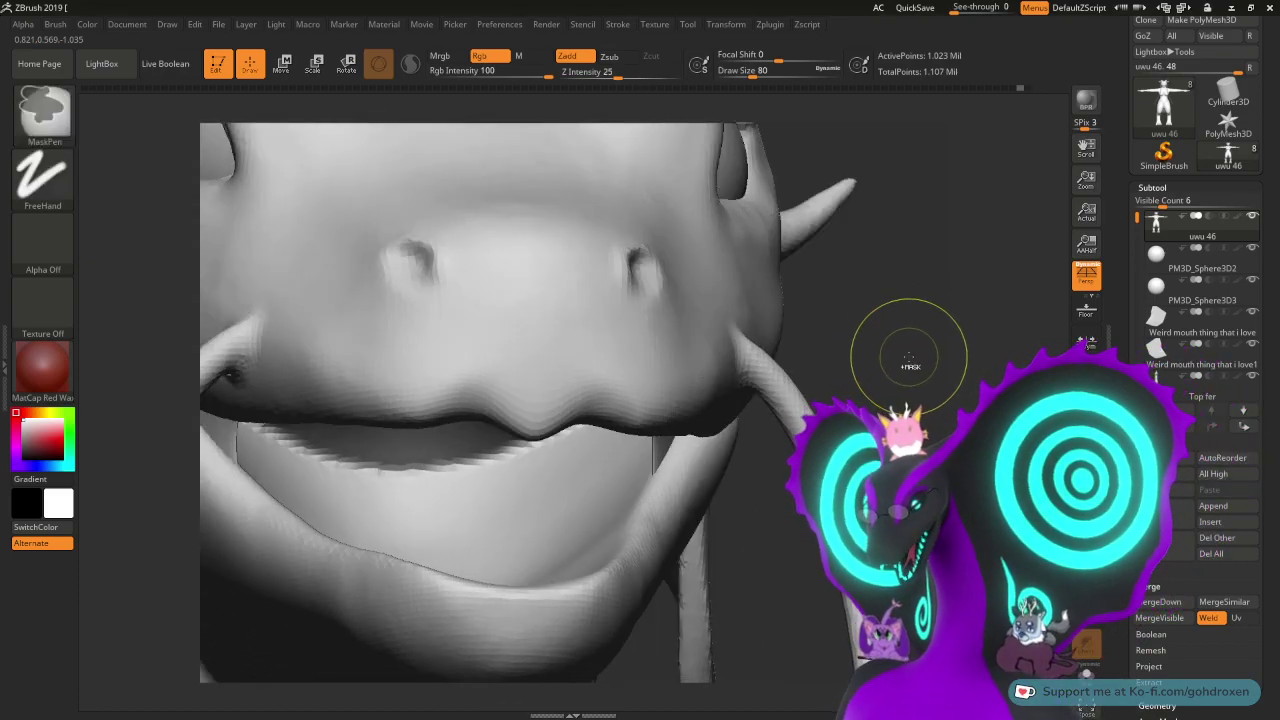
{"action": "key", "text": "ctrl+z"}
{"action": "key", "text": "ctrl+z"}
{"action": "left_click_drag", "start_coordinate": [917, 360], "coordinate": [889, 367]}
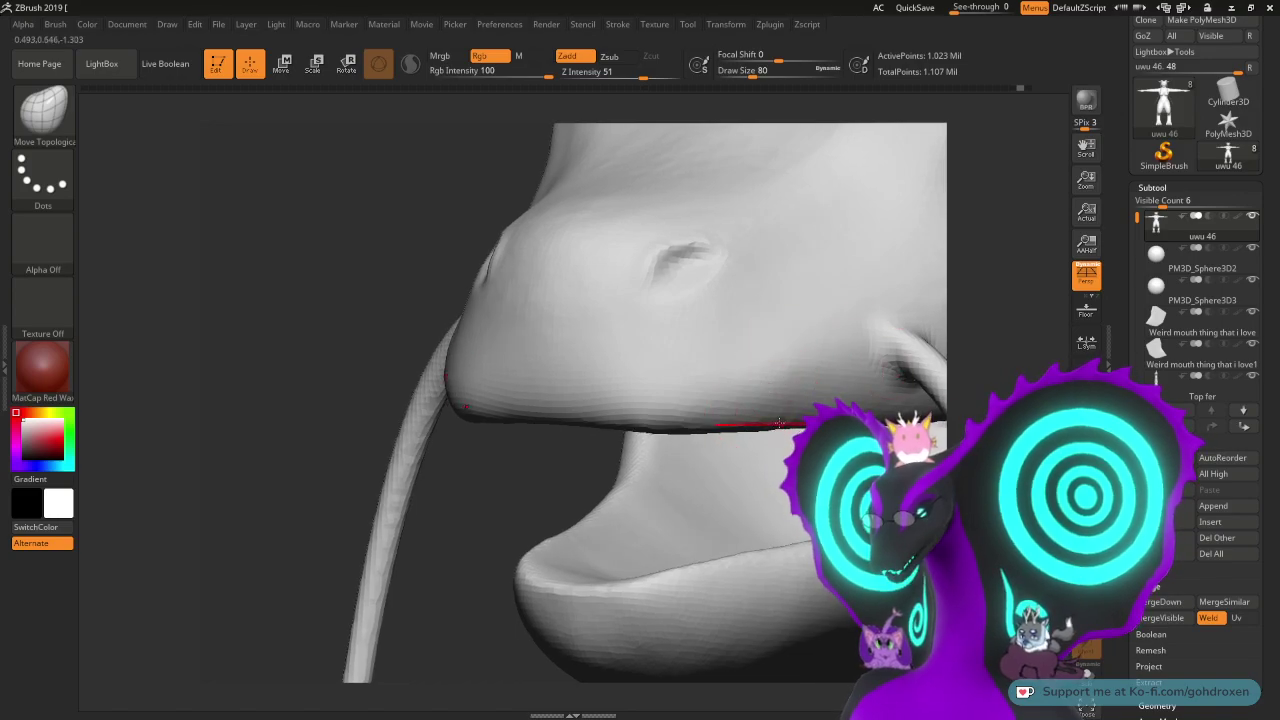
- Try shaping several small rounded bumps along the side edge of the upper lip and smoothing them
{"action": "mouse_move", "coordinate": [291, 380]}
{"action": "right_mouse_down"}
{"action": "mouse_move", "coordinate": [815, 395]}
{"action": "mouse_move", "coordinate": [891, 371]}
{"action": "mouse_move", "coordinate": [890, 412]}
{"action": "right_mouse_up"}
{"action": "key", "text": "shift"}
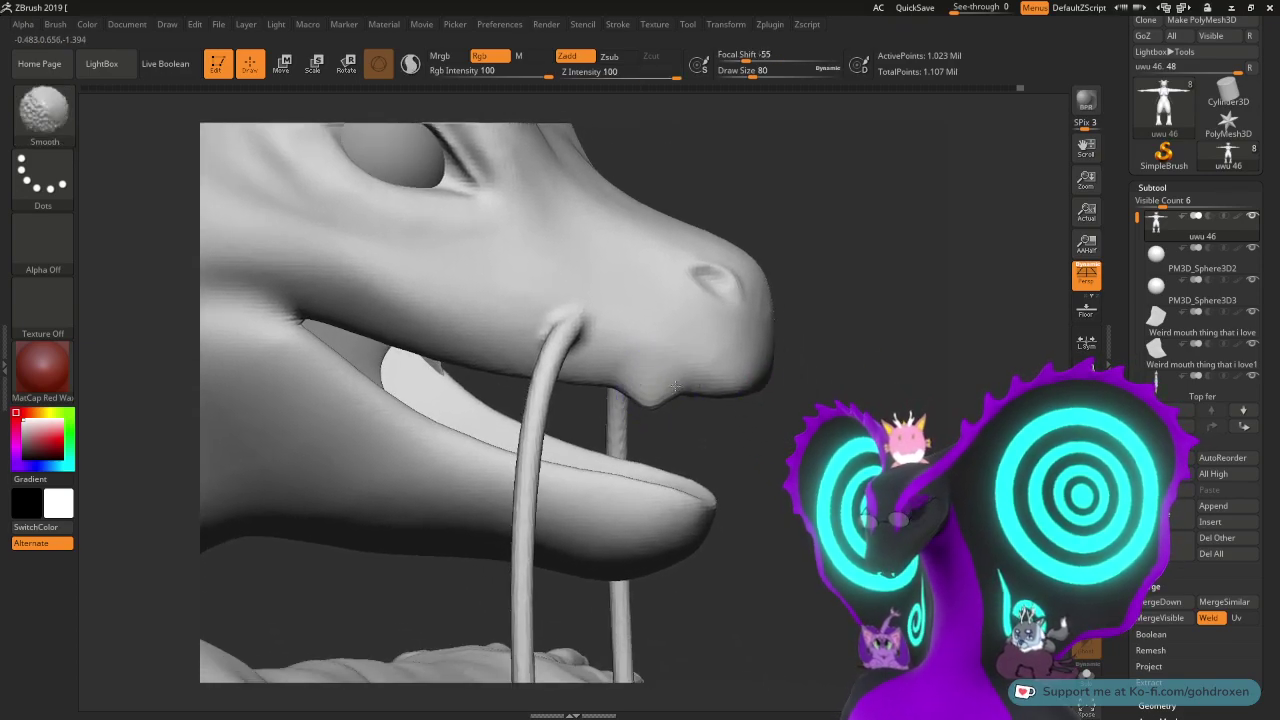
{"action": "left_click_drag", "start_coordinate": [666, 378], "coordinate": [708, 372], "text": "shift"}
{"action": "mouse_move", "coordinate": [708, 372]}
{"action": "right_mouse_down"}
{"action": "mouse_move", "coordinate": [592, 372]}
{"action": "mouse_move", "coordinate": [625, 380]}
{"action": "mouse_move", "coordinate": [615, 390]}
{"action": "mouse_move", "coordinate": [430, 386]}
{"action": "right_mouse_up"}
{"action": "right_click_drag", "start_coordinate": [545, 404], "coordinate": [520, 428]}
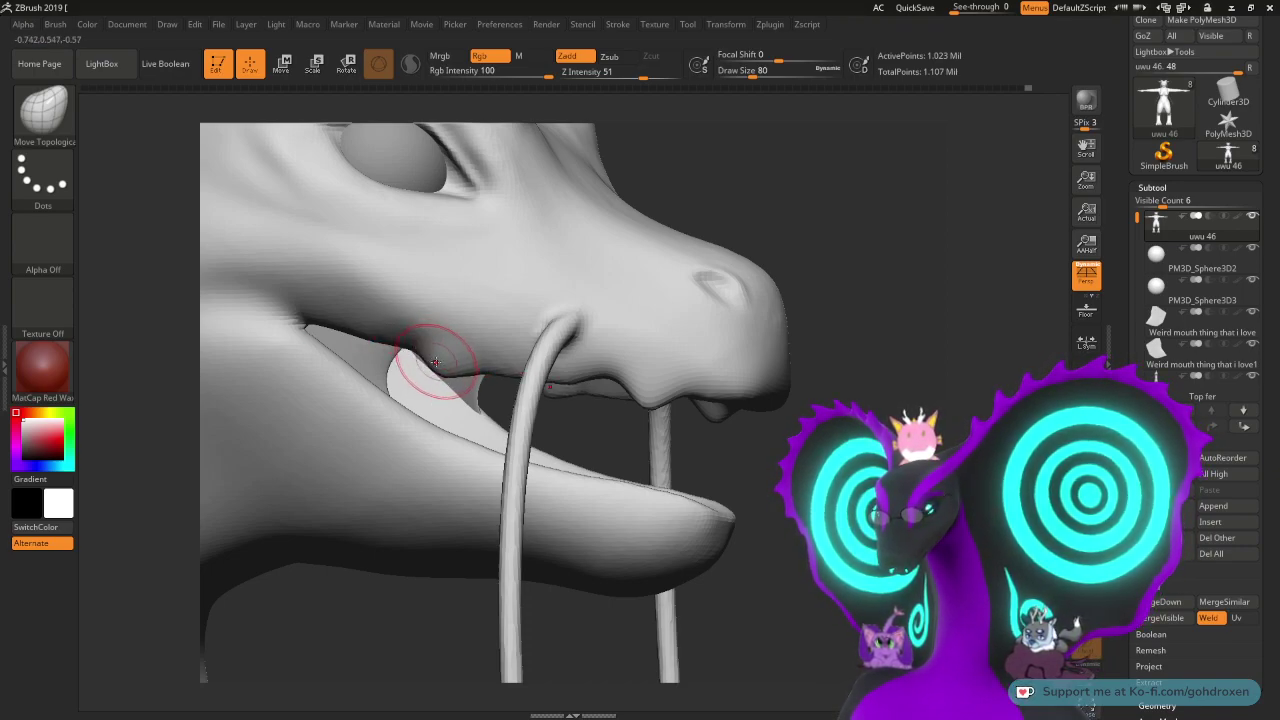
- Undo the trial bumps along the side edge of the upper lip
{"action": "key", "text": "ctrl"}
{"action": "key", "text": "ctrl+z"}
{"action": "key", "text": "ctrl+z"}
{"action": "key", "text": "ctrl+z"}
{"action": "key", "text": "ctrl+z"}
{"action": "key", "text": "ctrl+z"}
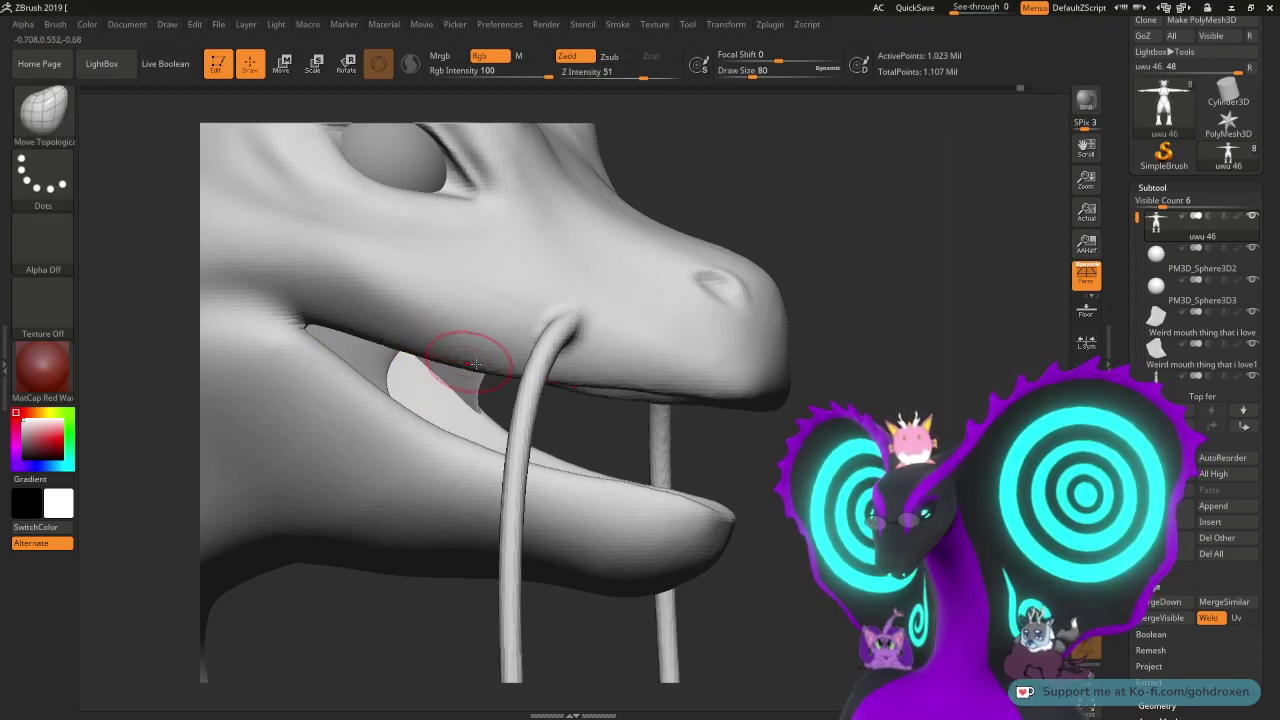
- Pull a single rounded bump down from the upper lip's edge just behind the whisker and smooth its surface
{"action": "left_click_drag", "start_coordinate": [596, 432], "coordinate": [690, 428]}
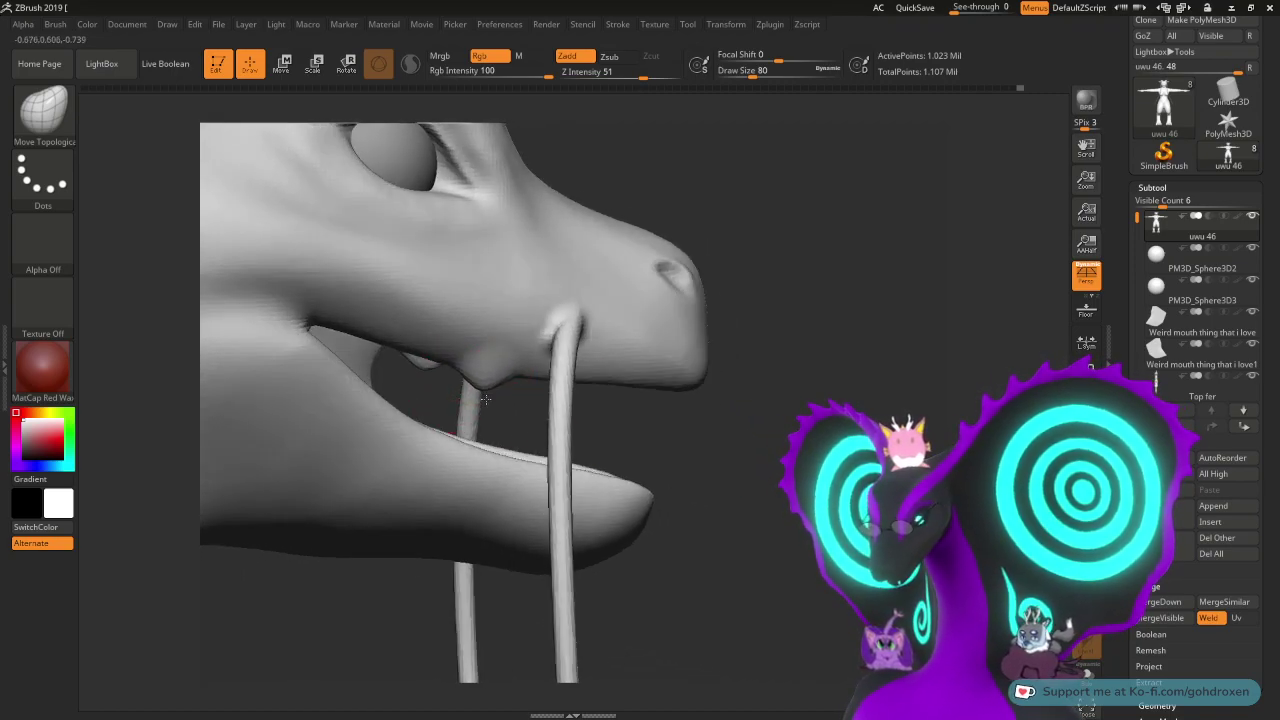
{"action": "right_click_drag", "start_coordinate": [617, 351], "coordinate": [317, 356]}
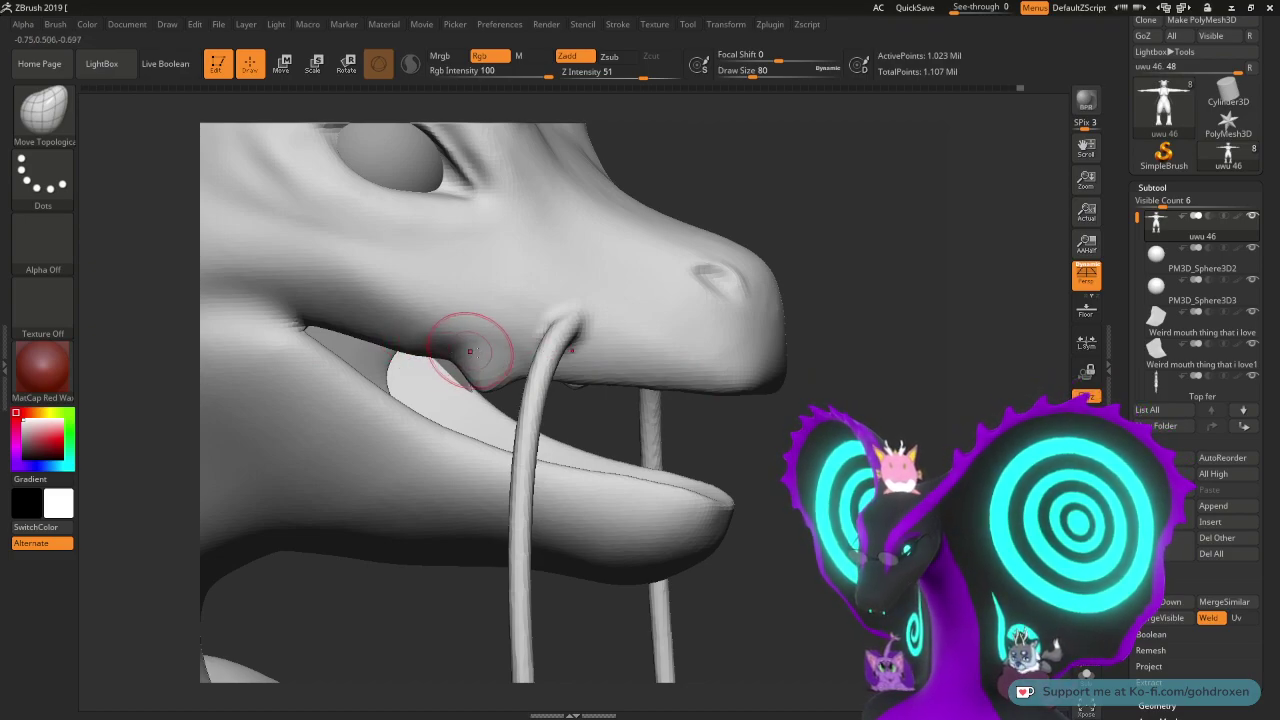
{"action": "left_click_drag", "start_coordinate": [486, 371], "coordinate": [491, 361], "text": "shift"}
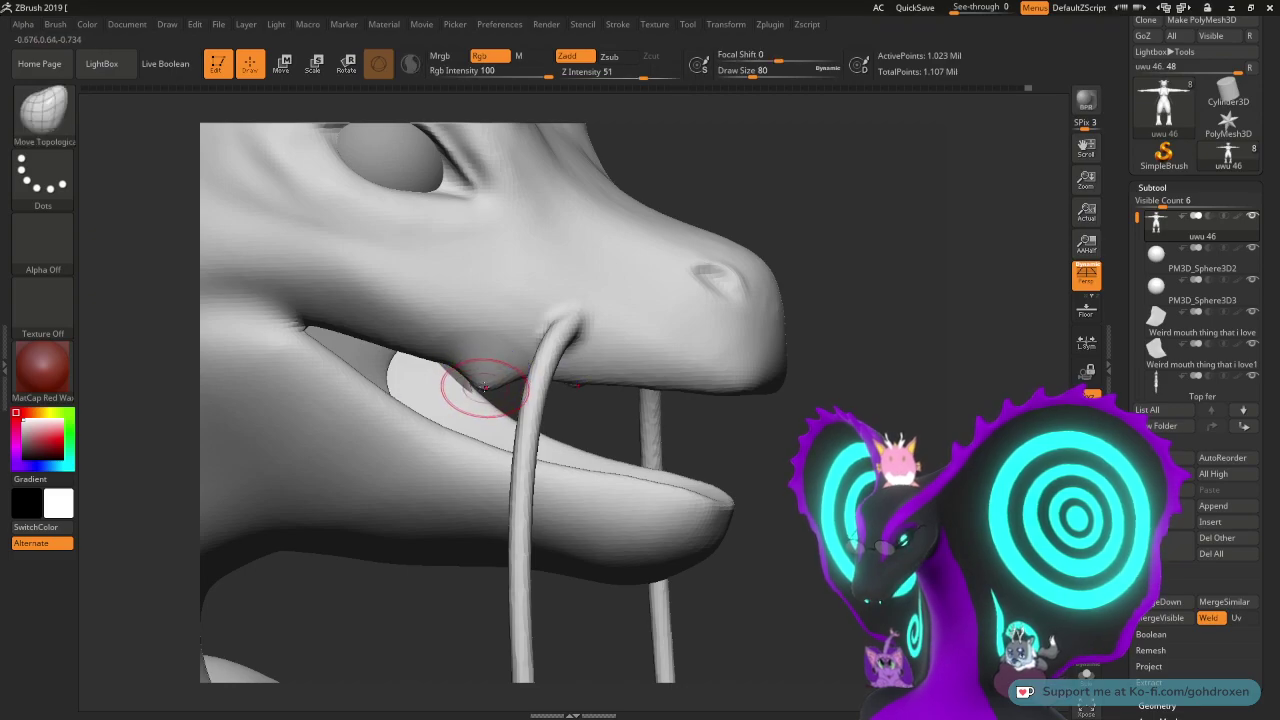
{"action": "key", "text": "shift"}
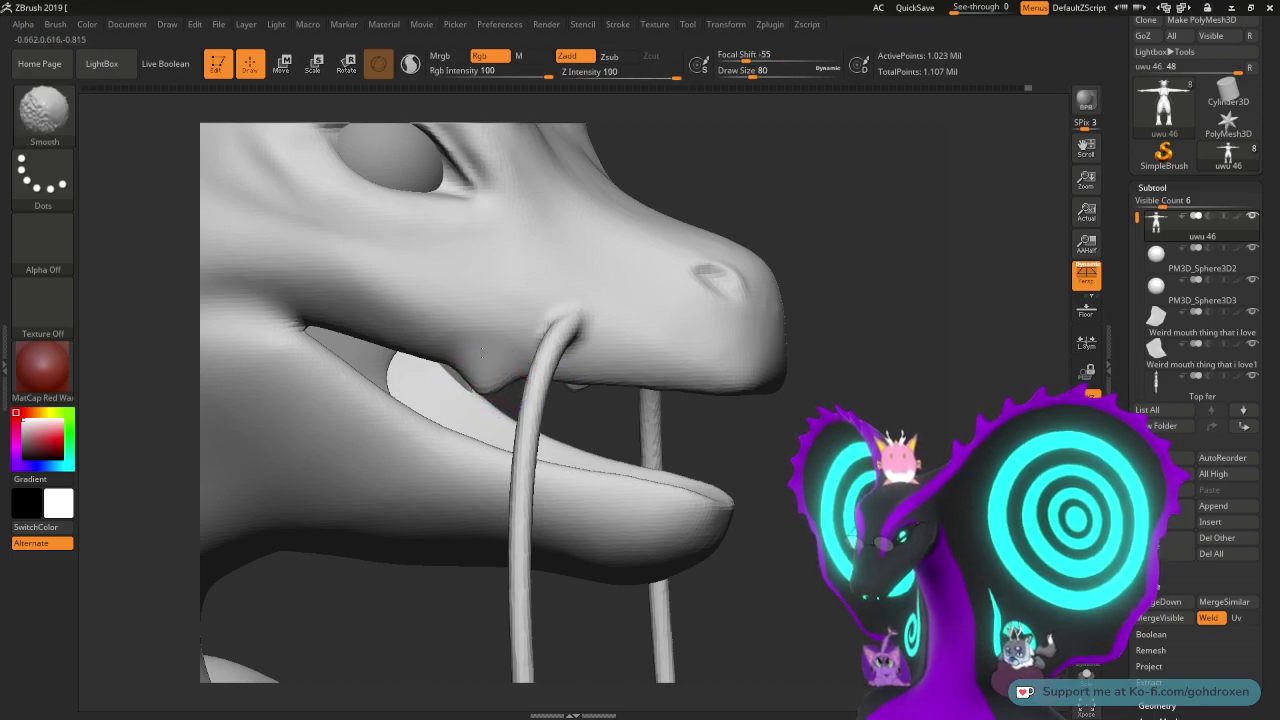
{"action": "left_click_drag", "start_coordinate": [468, 366], "coordinate": [433, 357]}
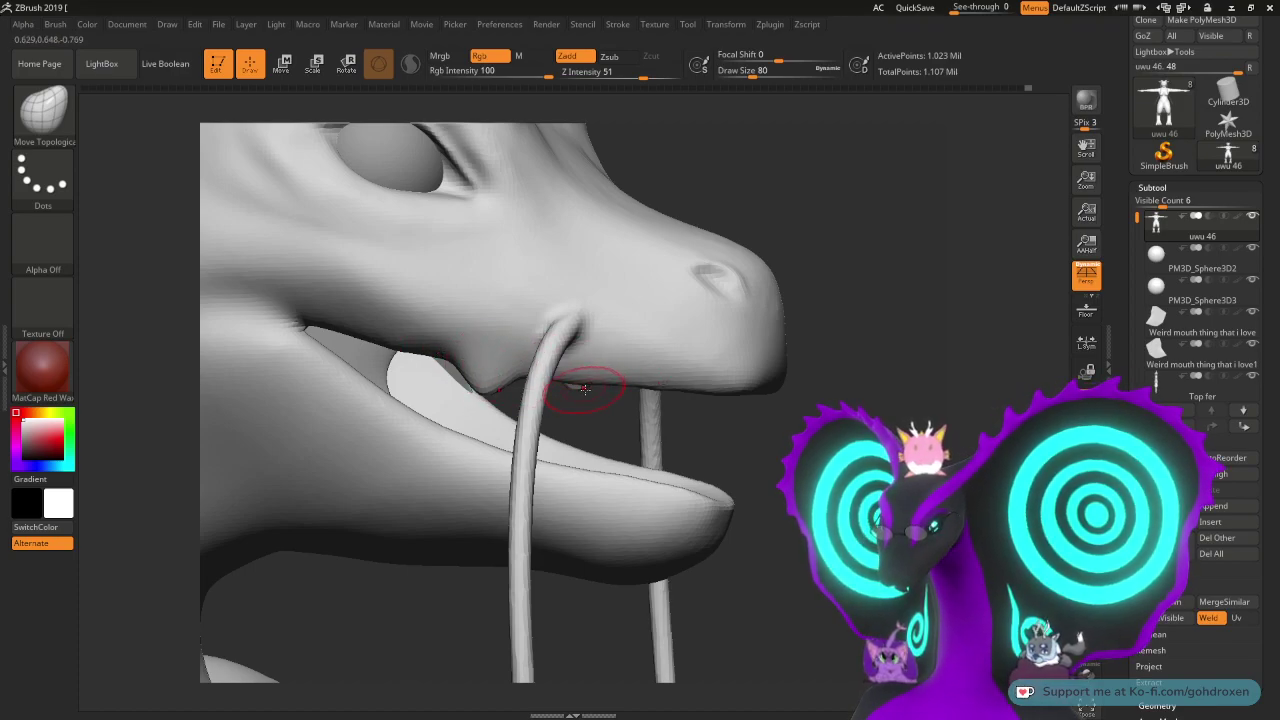
- Nudge the upper lip's edge slightly upward in front of the bump and raise the draw size to 112
{"action": "left_click_drag", "start_coordinate": [755, 450], "coordinate": [719, 434]}
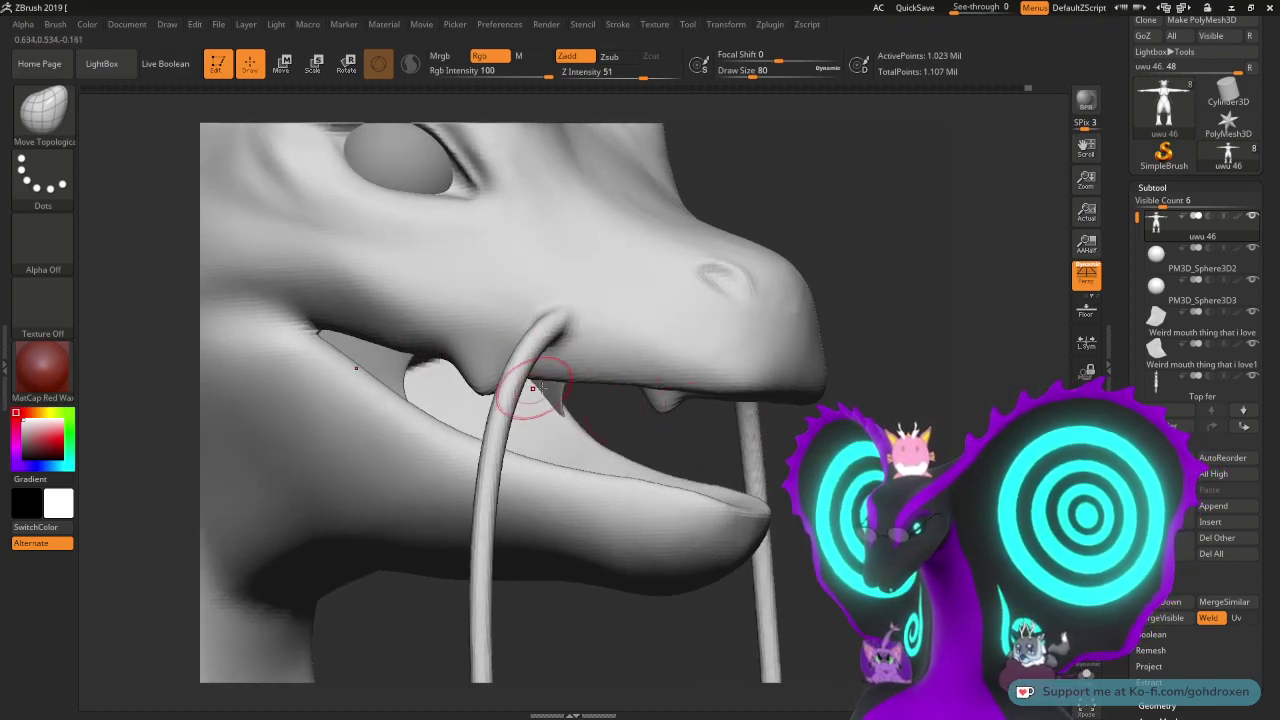
{"action": "left_click_drag", "start_coordinate": [533, 388], "coordinate": [549, 378]}
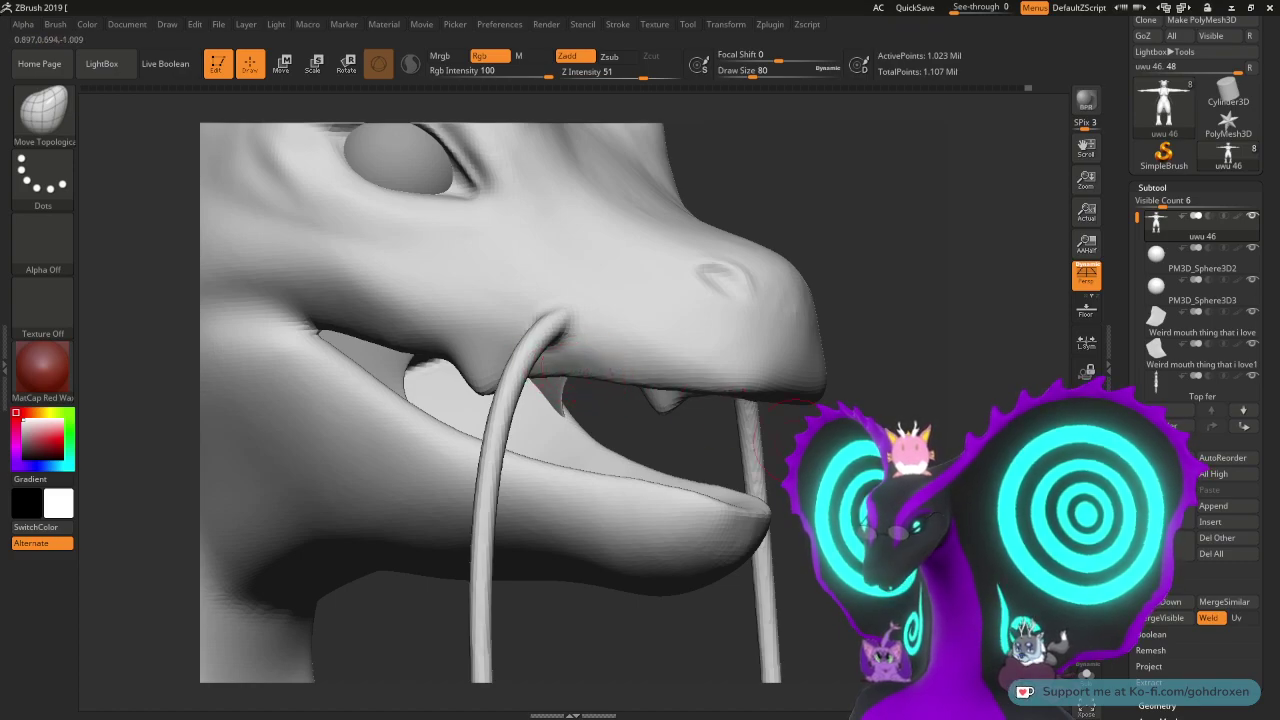
{"action": "right_click_drag", "start_coordinate": [640, 390], "coordinate": [694, 396]}
{"action": "key", "text": "space"}
{"action": "left_click_drag", "start_coordinate": [708, 394], "coordinate": [700, 393]}
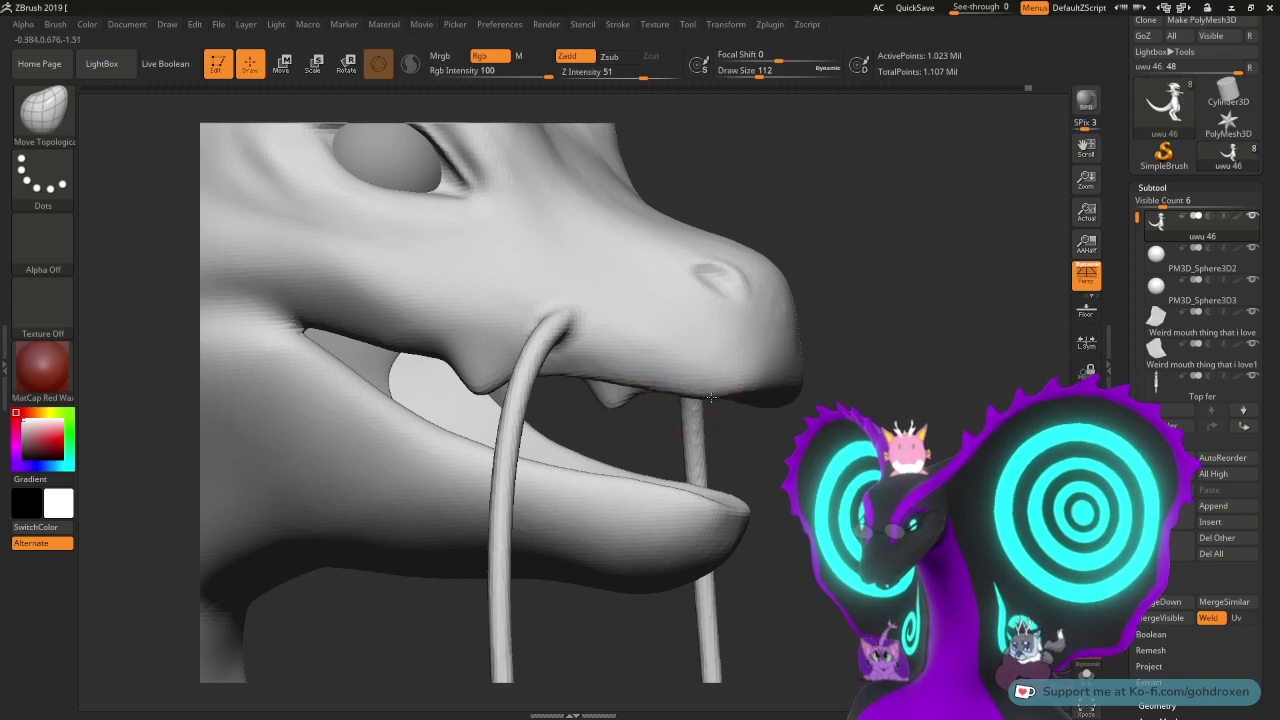
- Smooth the bump behind the whisker into a gentle bulge of the lip line and reduce the draw size to 41
{"action": "right_click_drag", "start_coordinate": [732, 394], "coordinate": [820, 410]}
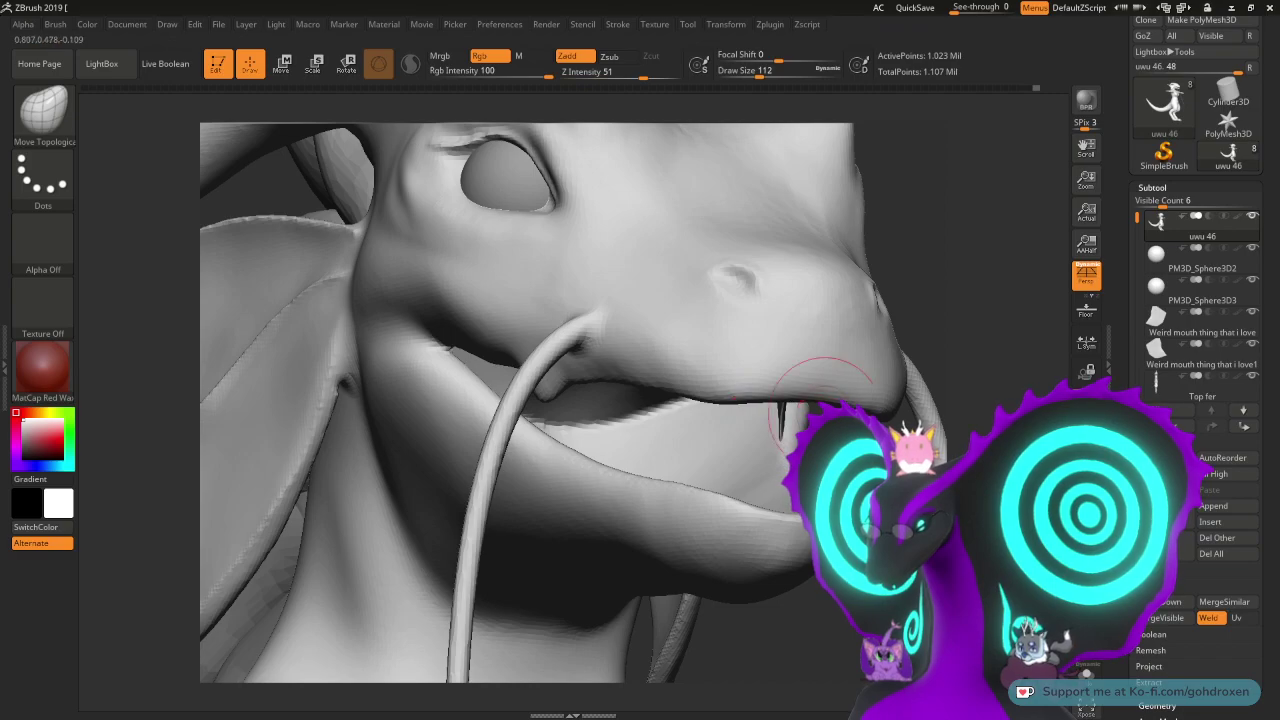
{"action": "mouse_move", "coordinate": [824, 413]}
{"action": "right_mouse_down"}
{"action": "mouse_move", "coordinate": [705, 408]}
{"action": "mouse_move", "coordinate": [890, 400]}
{"action": "right_mouse_up"}
{"action": "mouse_move", "coordinate": [767, 422]}
{"action": "right_mouse_down"}
{"action": "mouse_move", "coordinate": [802, 424]}
{"action": "mouse_move", "coordinate": [790, 462]}
{"action": "mouse_move", "coordinate": [802, 470]}
{"action": "right_mouse_up"}
{"action": "left_click_drag", "start_coordinate": [486, 389], "coordinate": [539, 345], "text": "shift"}
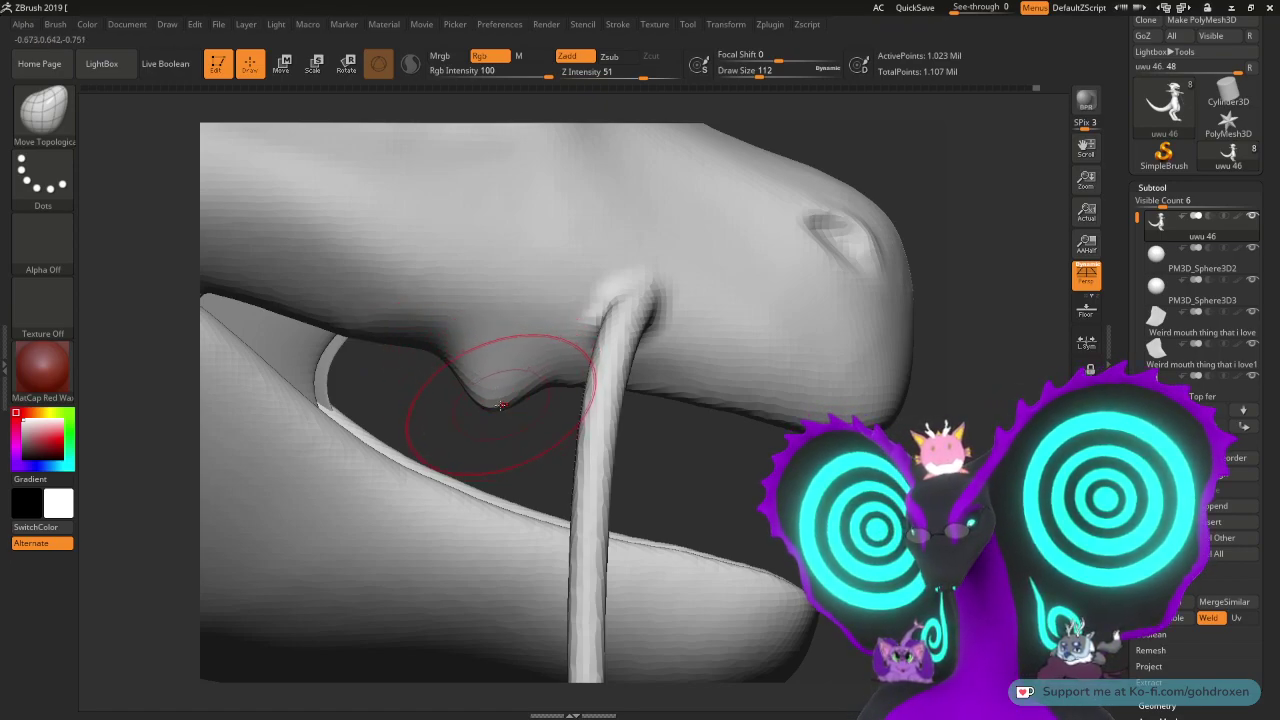
{"action": "key", "text": "shift"}
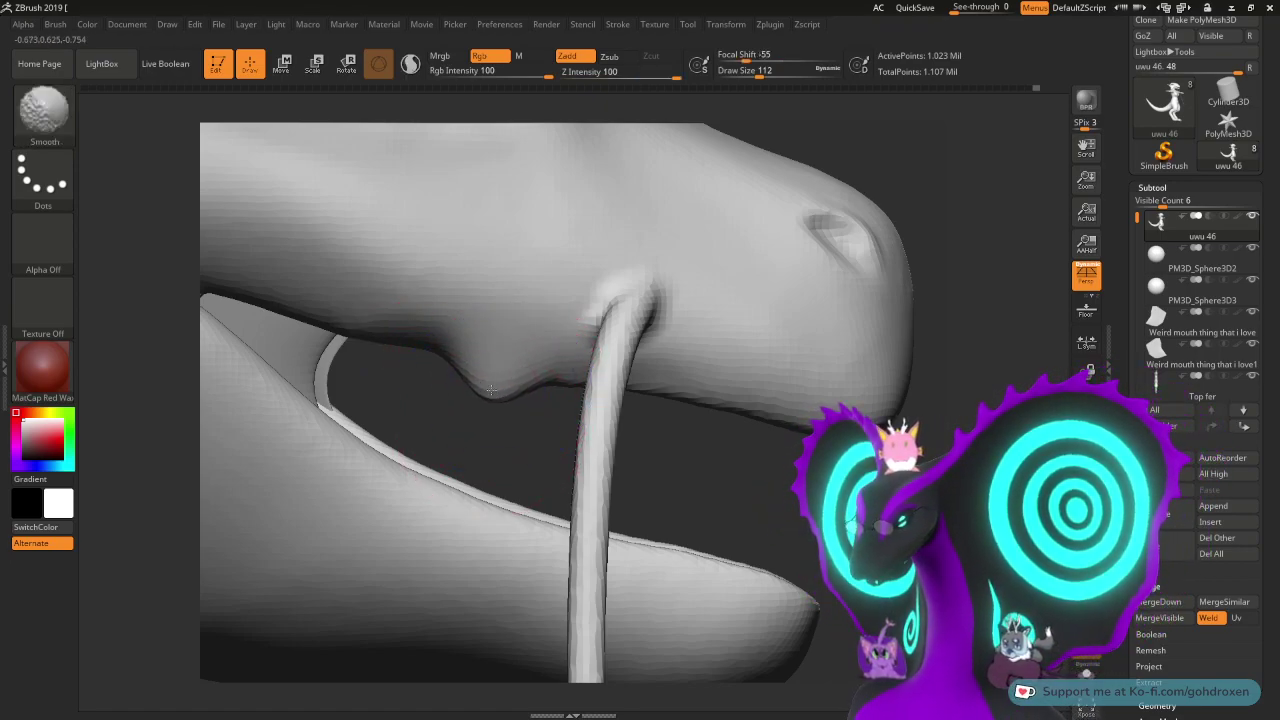
{"action": "key", "text": "space"}
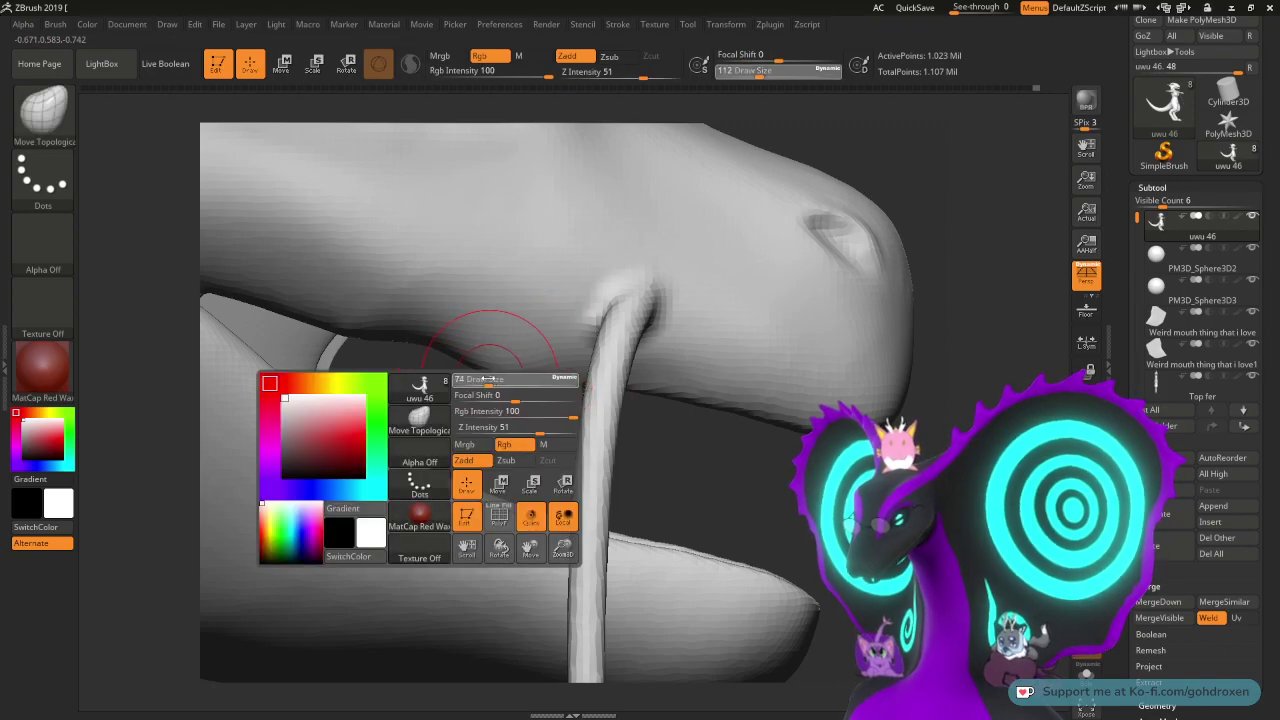
{"action": "right_click_drag", "start_coordinate": [517, 386], "coordinate": [550, 478], "text": "ctrl"}
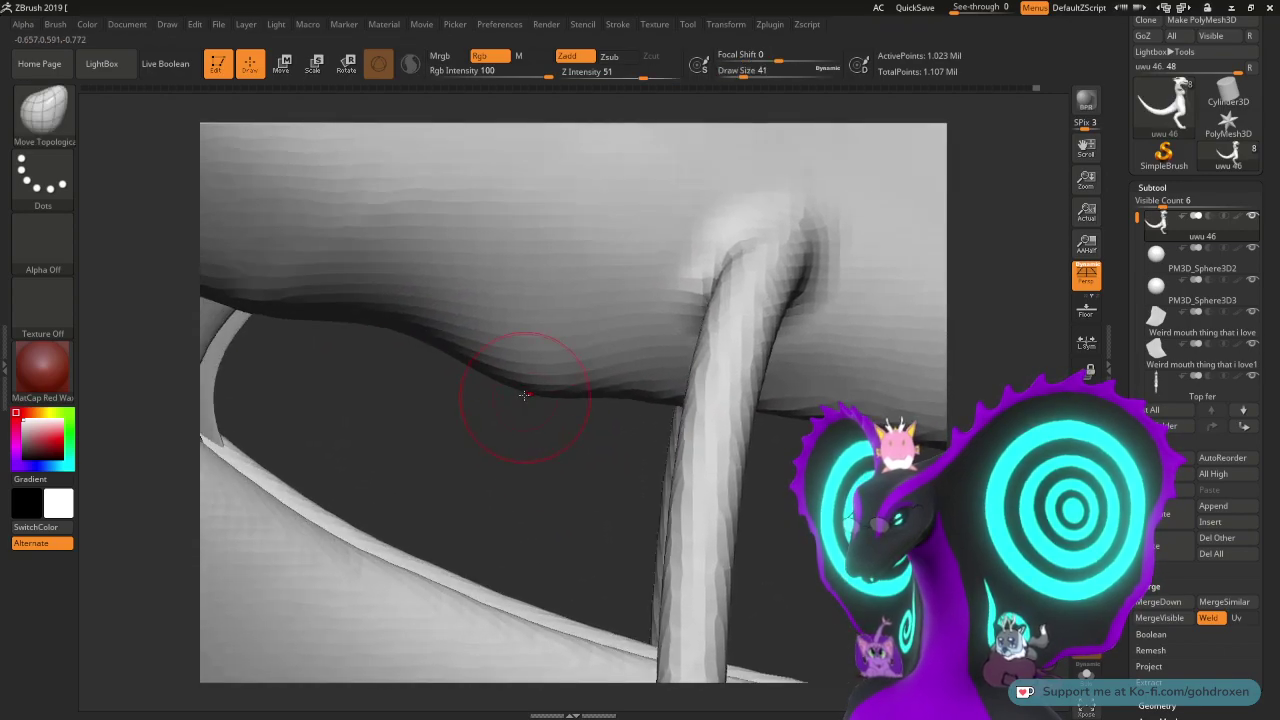
{"action": "mouse_move", "coordinate": [519, 411]}
{"action": "right_mouse_down"}
{"action": "mouse_move", "coordinate": [523, 491]}
{"action": "mouse_move", "coordinate": [589, 517]}
{"action": "mouse_move", "coordinate": [634, 423]}
{"action": "mouse_move", "coordinate": [560, 405]}
{"action": "right_mouse_up"}
- Try pulling a small fang-like point out of the upper lip bulge with the Displace brush
{"action": "left_click", "coordinate": [43, 113]}
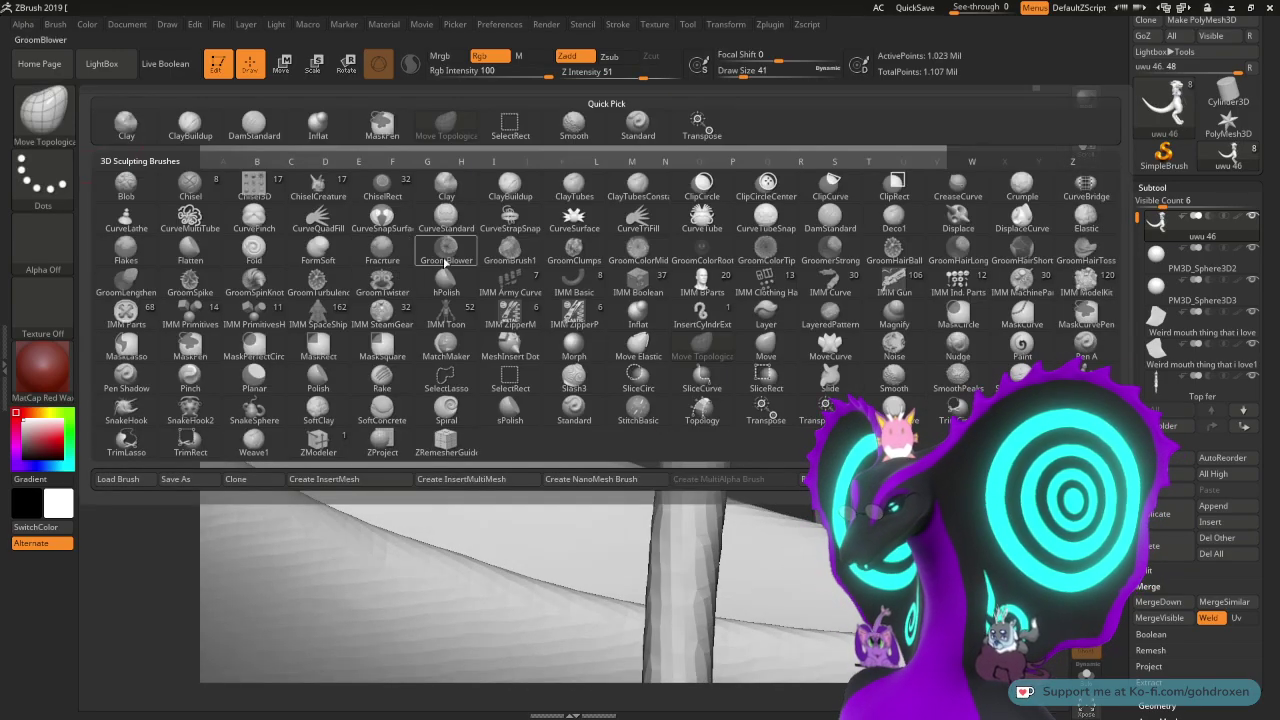
{"action": "key", "text": "d"}
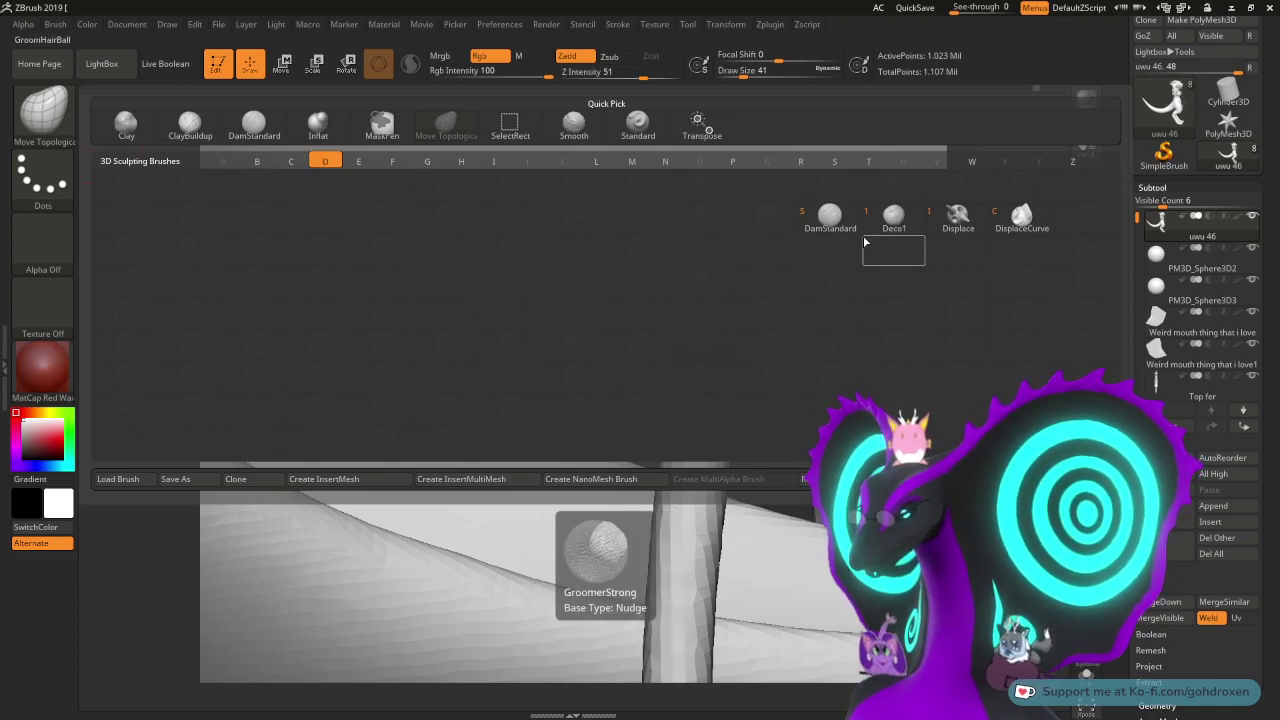
{"action": "left_click", "coordinate": [957, 216]}
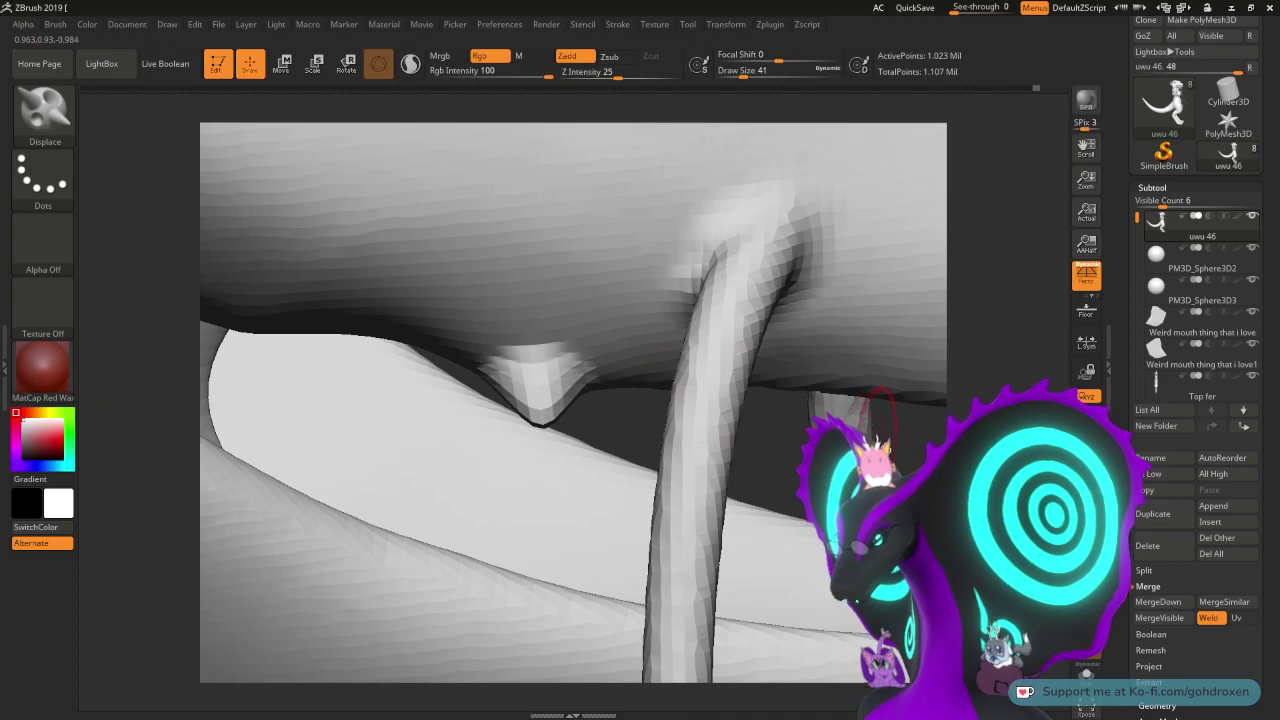
{"action": "left_click_drag", "start_coordinate": [975, 425], "coordinate": [928, 394]}
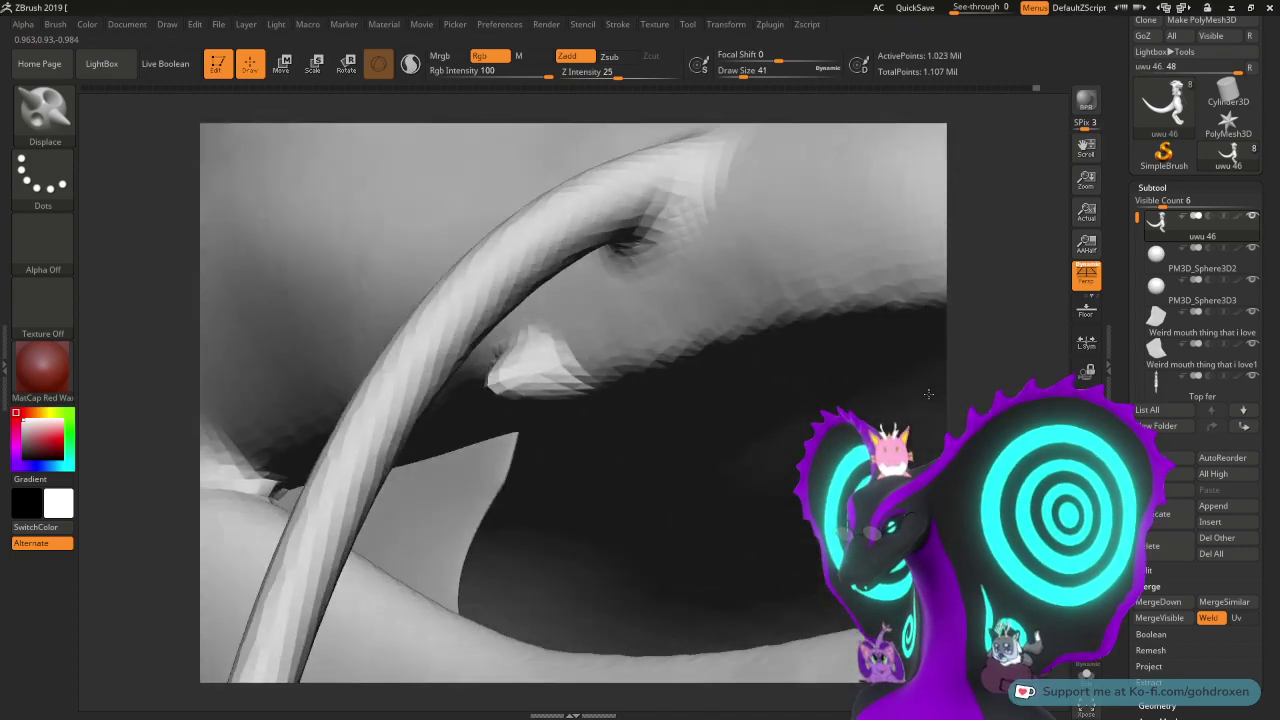
{"action": "right_click_drag", "start_coordinate": [928, 394], "coordinate": [800, 357]}
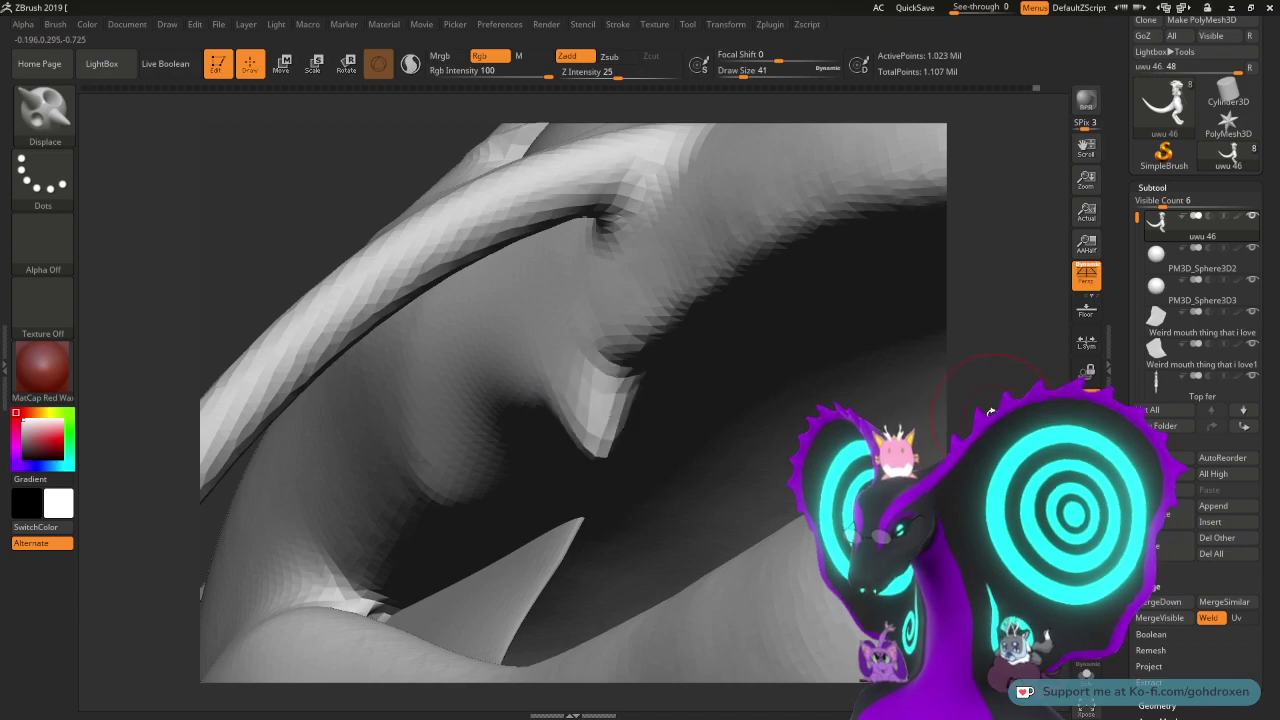
{"action": "mouse_move", "coordinate": [990, 411]}
{"action": "left_mouse_down"}
{"action": "mouse_move", "coordinate": [1105, 440]}
{"action": "mouse_move", "coordinate": [1035, 405]}
{"action": "mouse_move", "coordinate": [1050, 415]}
{"action": "mouse_move", "coordinate": [965, 245]}
{"action": "mouse_move", "coordinate": [995, 330]}
{"action": "mouse_move", "coordinate": [1000, 420]}
{"action": "left_mouse_up"}
- Try smoothing and refining the fang-like point where it meets the upper lip, checking it from below
{"action": "key", "text": "shift"}
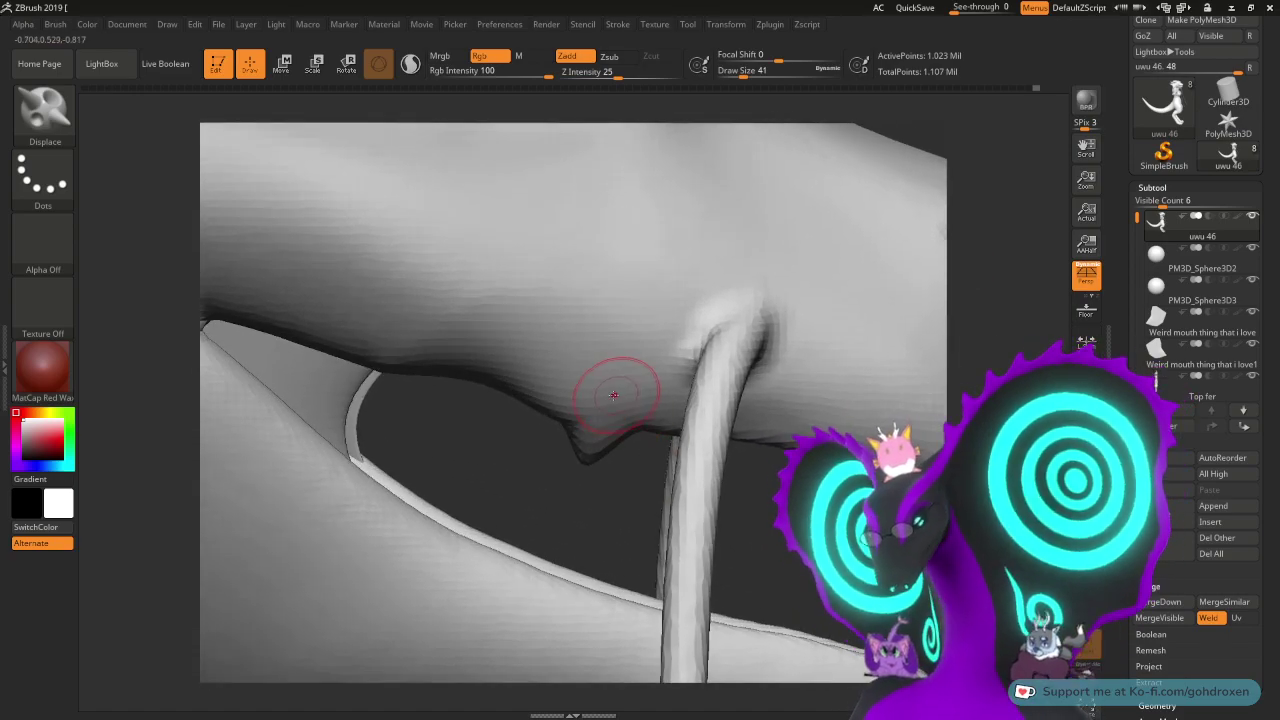
{"action": "key", "text": "shift"}
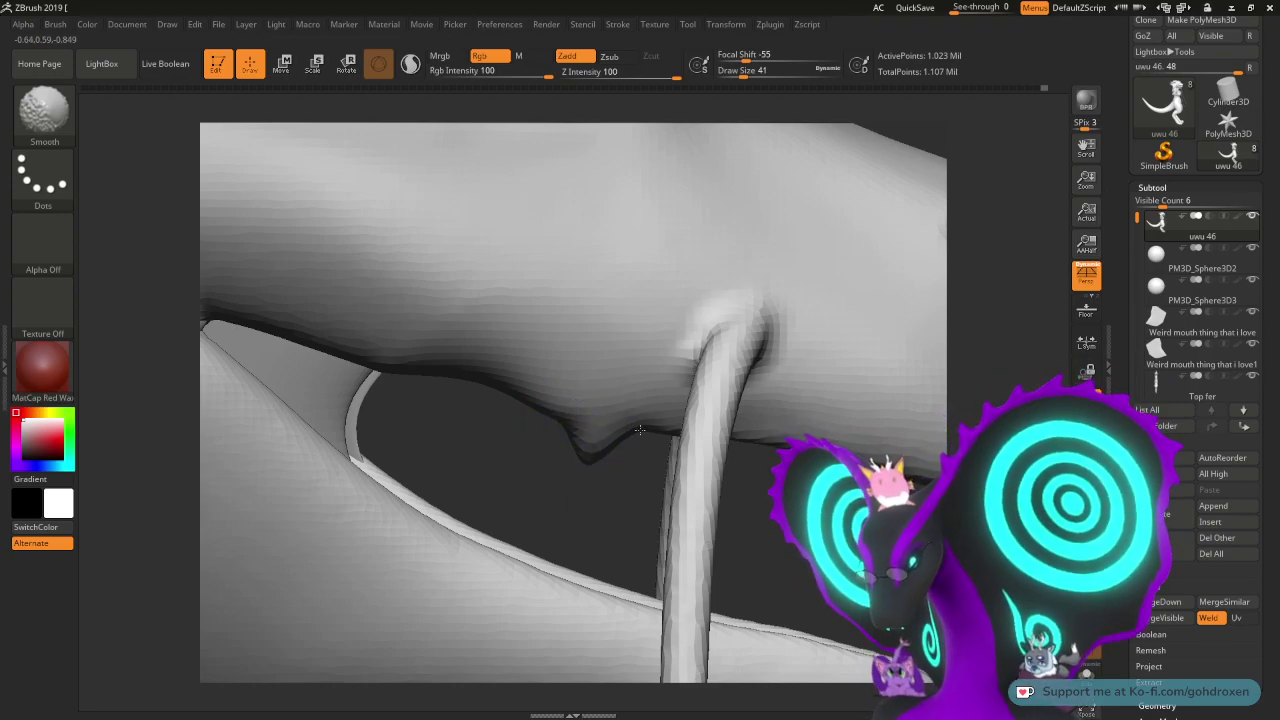
{"action": "left_click_drag", "start_coordinate": [621, 485], "coordinate": [590, 477]}
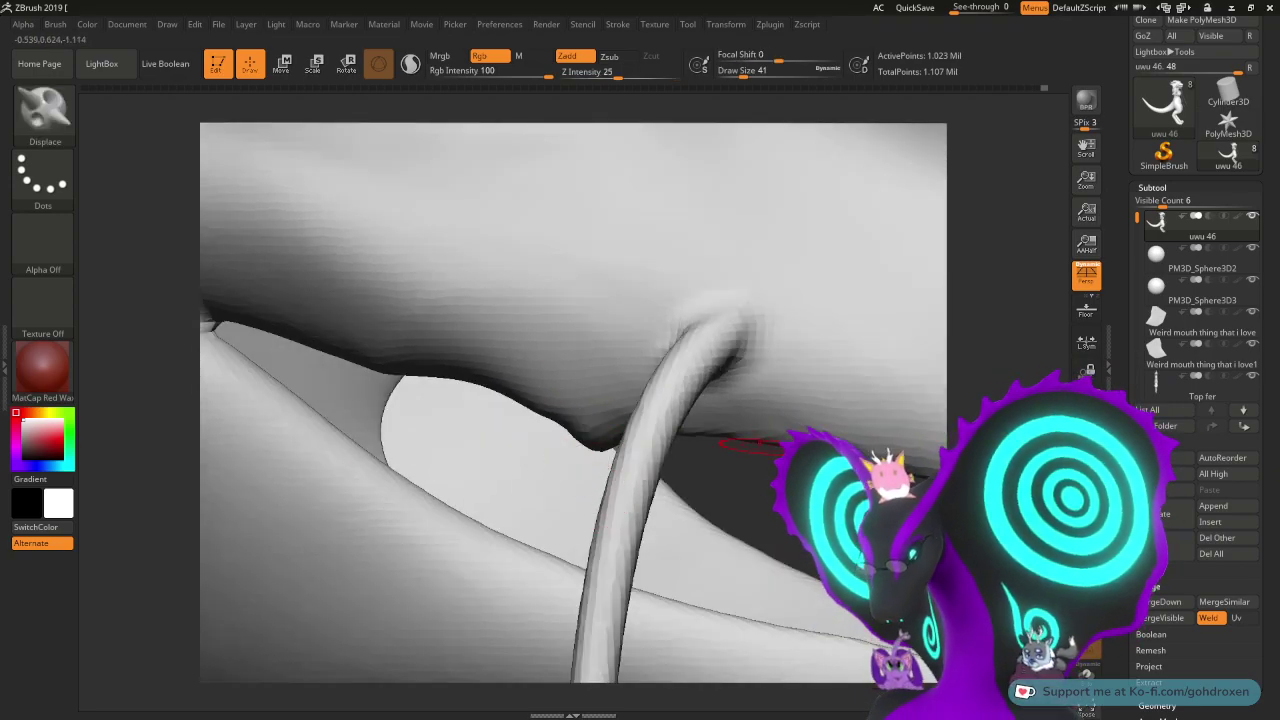
{"action": "mouse_move", "coordinate": [748, 443]}
{"action": "left_mouse_down"}
{"action": "mouse_move", "coordinate": [702, 448]}
{"action": "mouse_move", "coordinate": [657, 485]}
{"action": "mouse_move", "coordinate": [660, 526]}
{"action": "mouse_move", "coordinate": [682, 552]}
{"action": "mouse_move", "coordinate": [740, 582]}
{"action": "left_mouse_up"}
{"action": "right_click_drag", "start_coordinate": [597, 437], "coordinate": [505, 445]}
{"action": "left_click_drag", "start_coordinate": [652, 488], "coordinate": [640, 452], "text": "shift"}
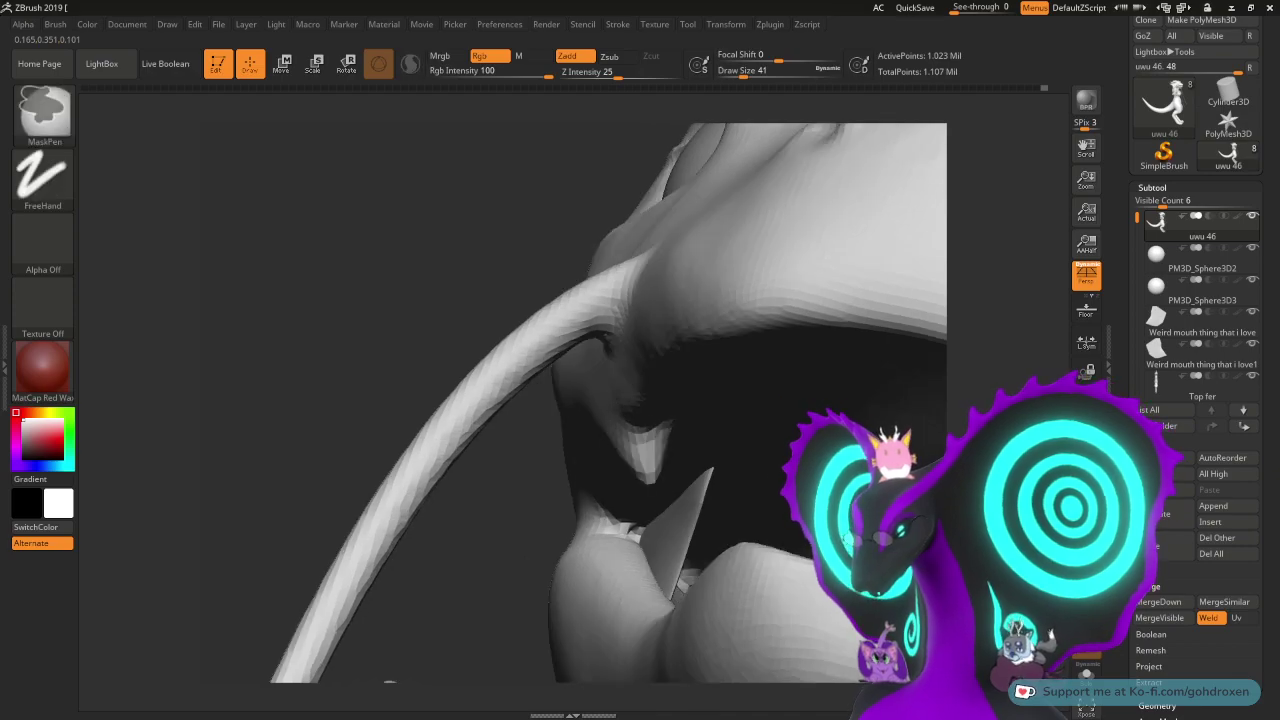
{"action": "right_click_drag", "start_coordinate": [414, 294], "coordinate": [500, 297]}
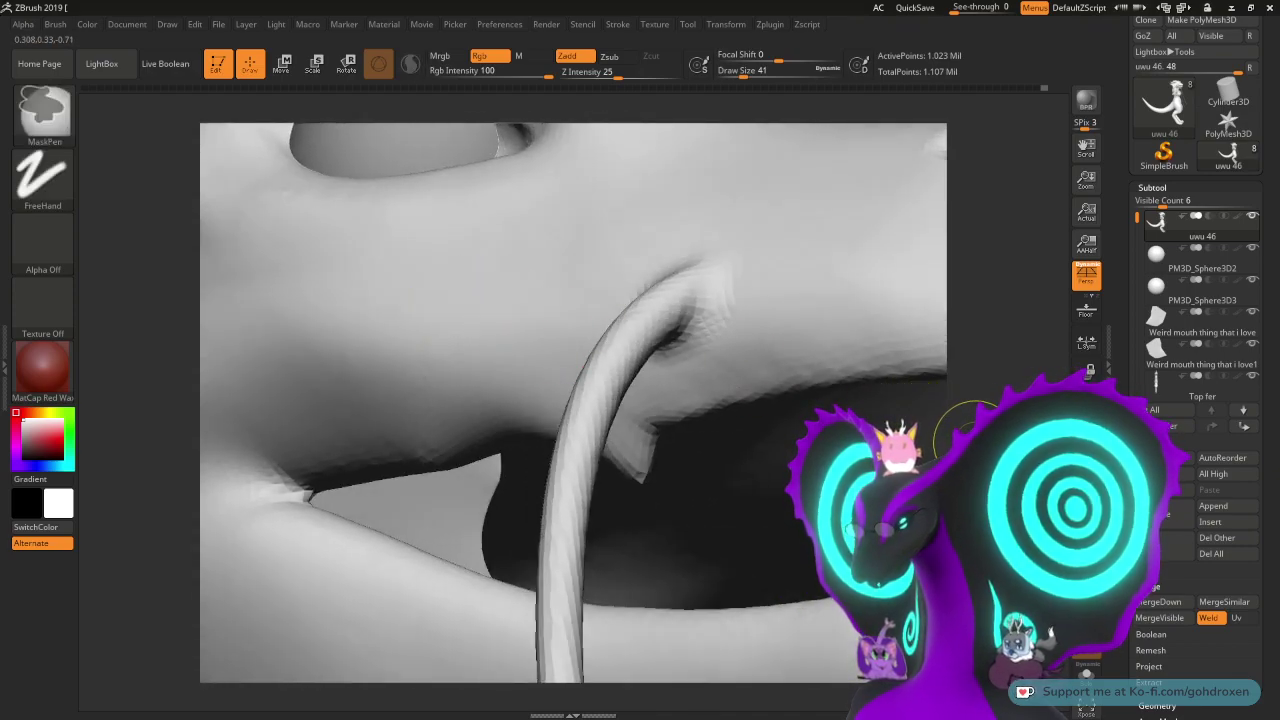
- Undo the fang-like point and compare earlier states of the lip, settling on the gentle bulge
{"action": "key", "text": "ctrl+z"}
{"action": "mouse_move", "coordinate": [974, 441]}
{"action": "right_mouse_down"}
{"action": "mouse_move", "coordinate": [1045, 446]}
{"action": "mouse_move", "coordinate": [1010, 420]}
{"action": "mouse_move", "coordinate": [975, 430]}
{"action": "mouse_move", "coordinate": [1008, 434]}
{"action": "right_mouse_up"}
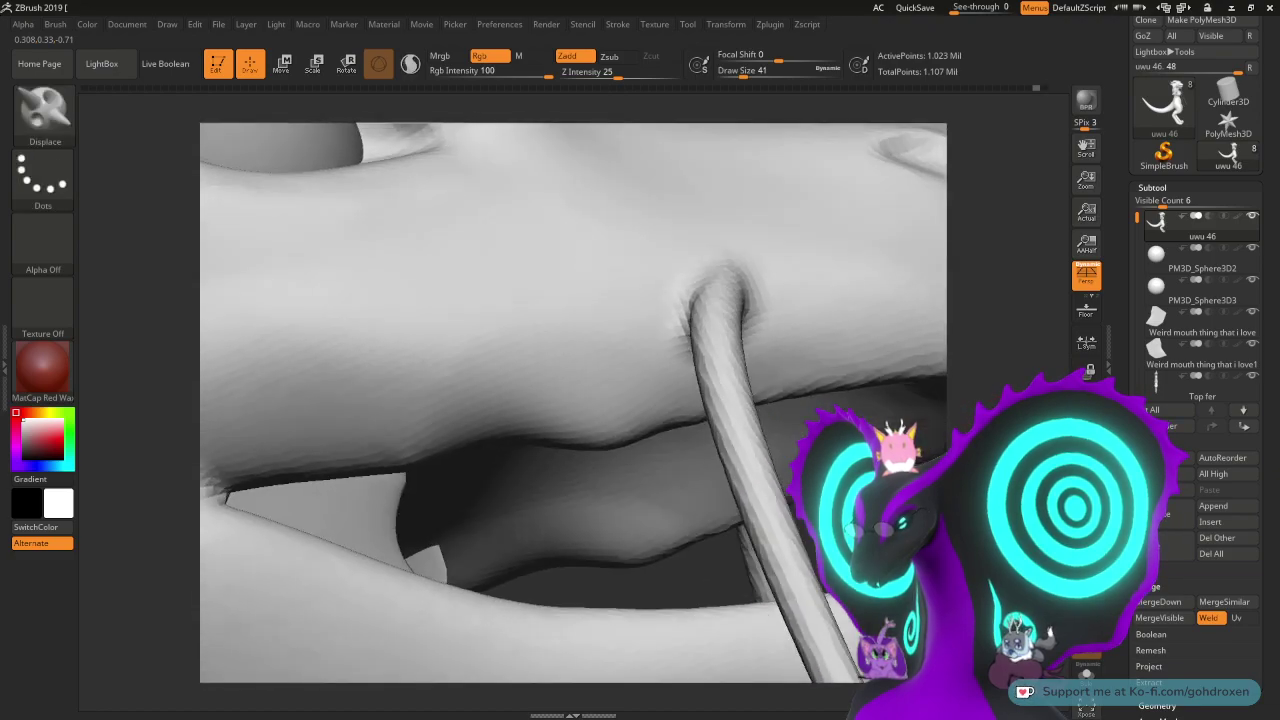
{"action": "key", "text": "ctrl+z"}
{"action": "key", "text": "ctrl+z"}
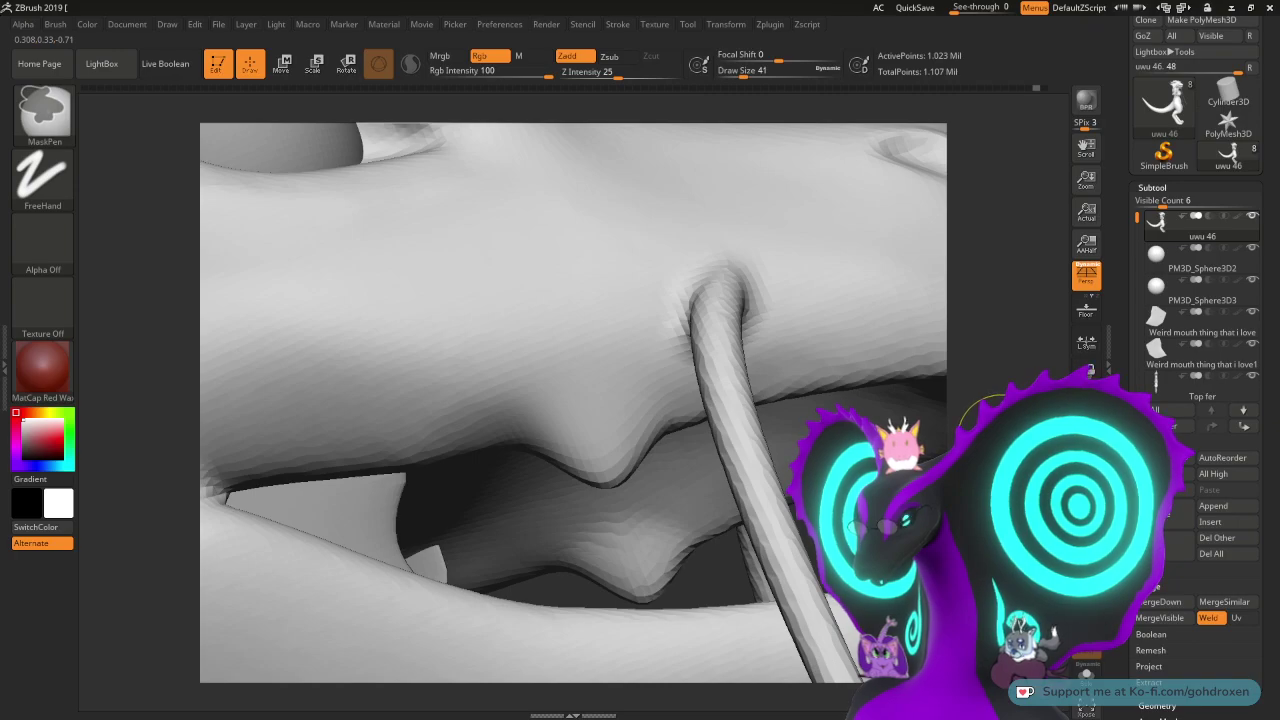
{"action": "key", "text": "ctrl+shift+z"}
{"action": "key", "text": "ctrl+shift+z"}
- Frame the whole side of the head and switch back to the Move Topological brush
{"action": "left_click_drag", "start_coordinate": [975, 418], "coordinate": [998, 305]}
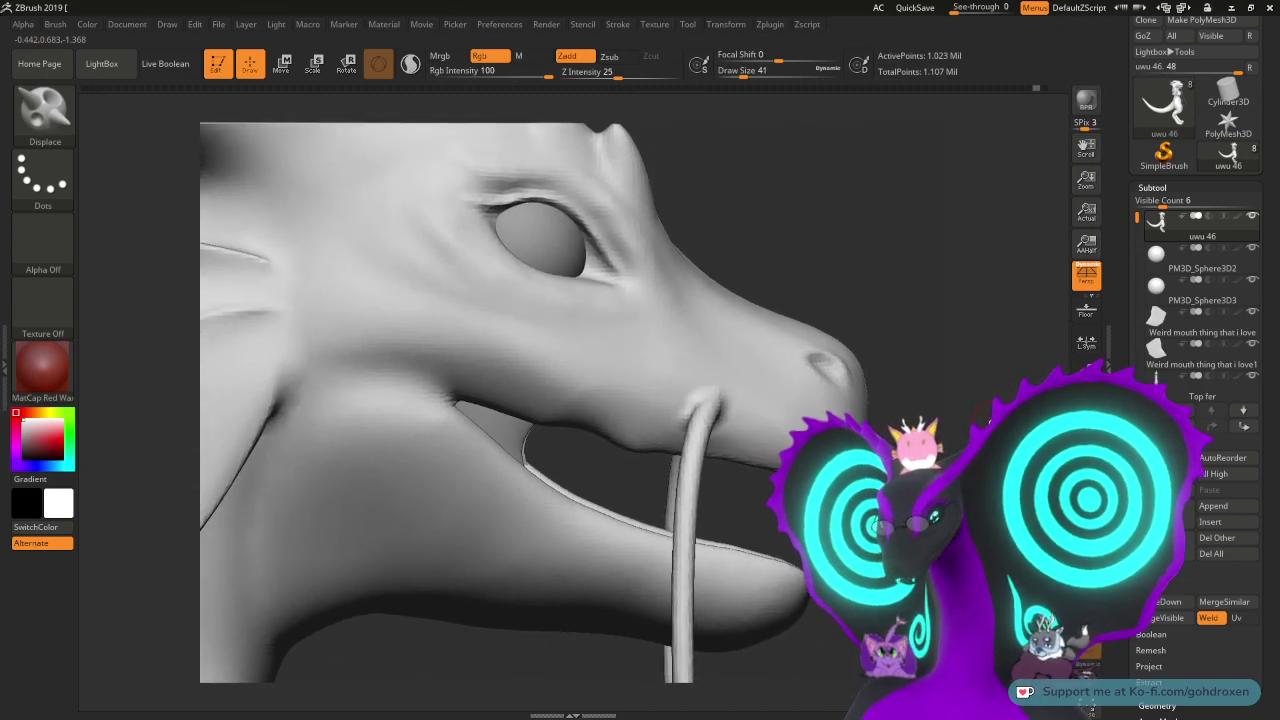
{"action": "right_click_drag", "start_coordinate": [939, 439], "coordinate": [933, 431]}
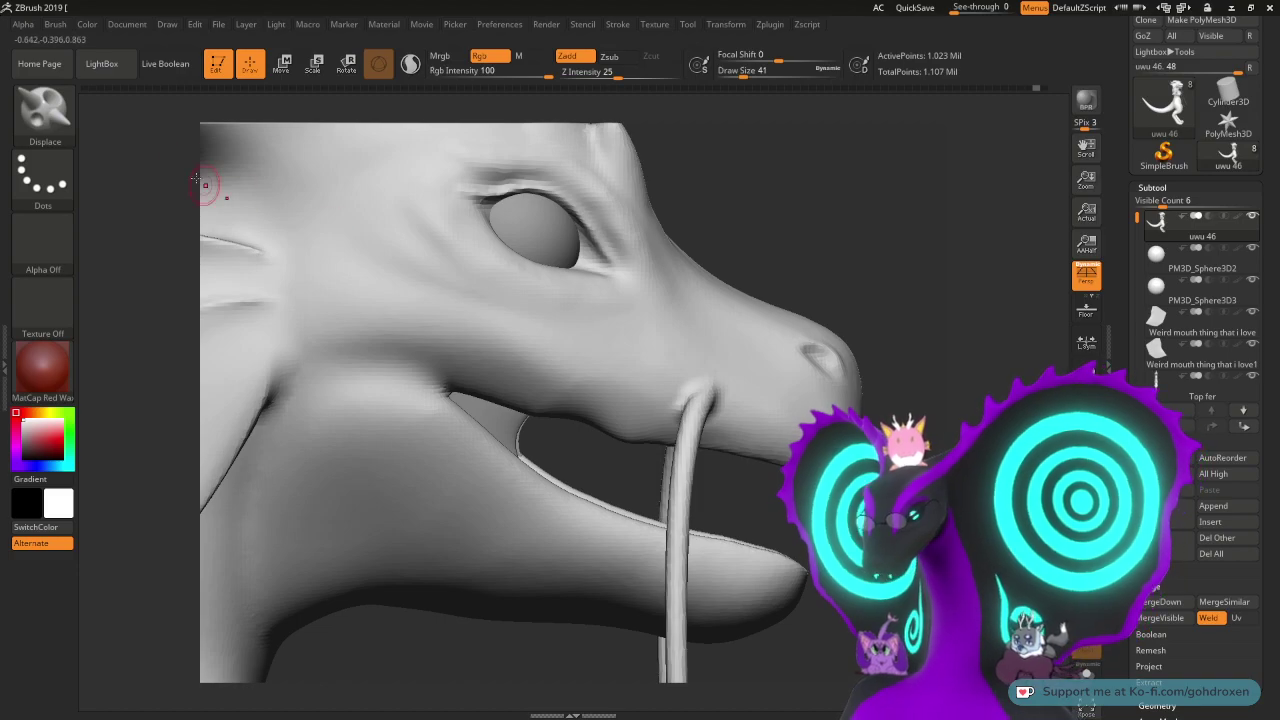
{"action": "left_click", "coordinate": [43, 110]}
{"action": "left_click", "coordinate": [240, 126]}
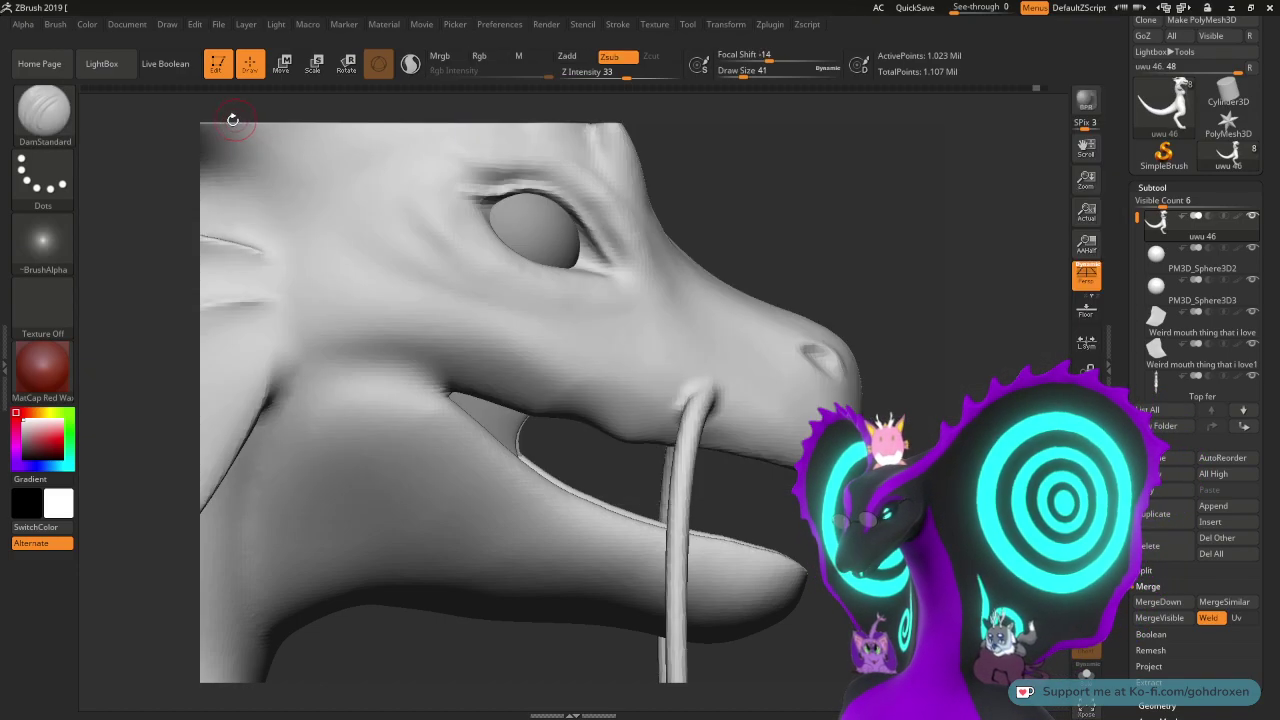
{"action": "left_click", "coordinate": [55, 112]}
{"action": "left_click", "coordinate": [500, 126]}
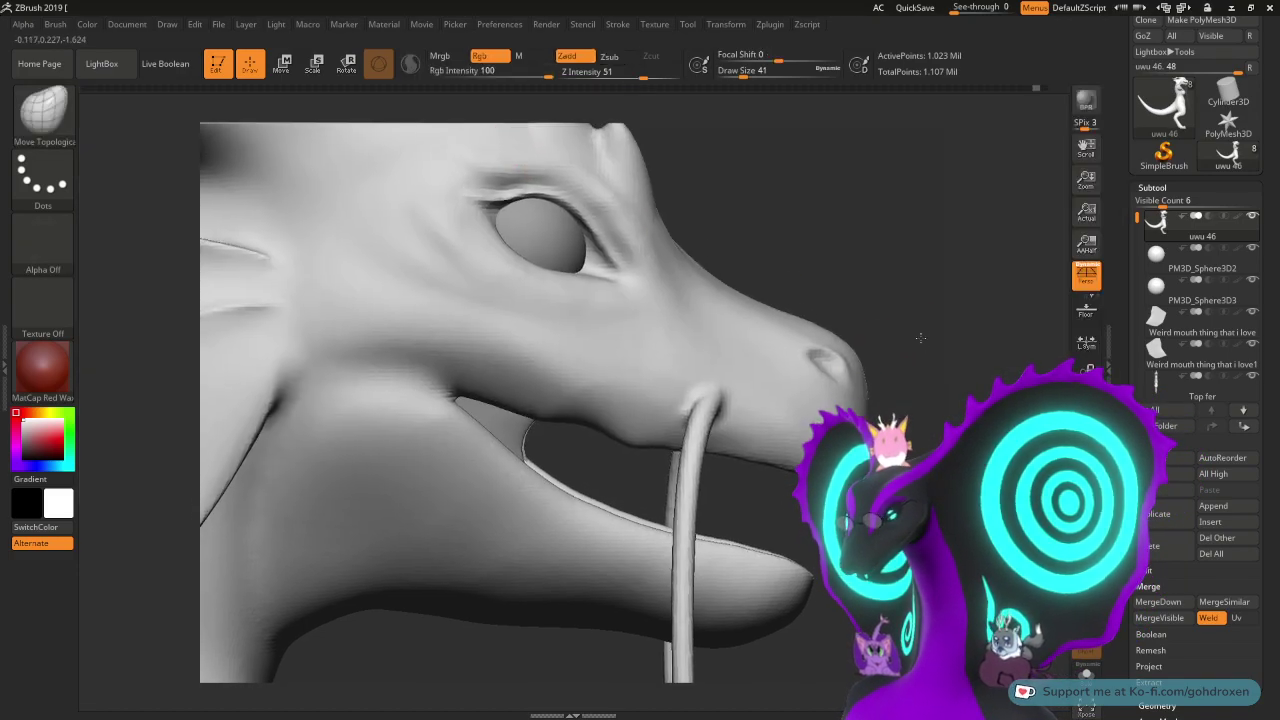
- Even out the bulge along the upper lip line with the Move Topological brush at draw size 167, then smooth the edge
{"action": "mouse_move", "coordinate": [921, 338]}
{"action": "right_mouse_down", "text": "alt"}
{"action": "mouse_move", "coordinate": [922, 372]}
{"action": "mouse_move", "coordinate": [921, 333]}
{"action": "right_mouse_up", "text": "alt"}
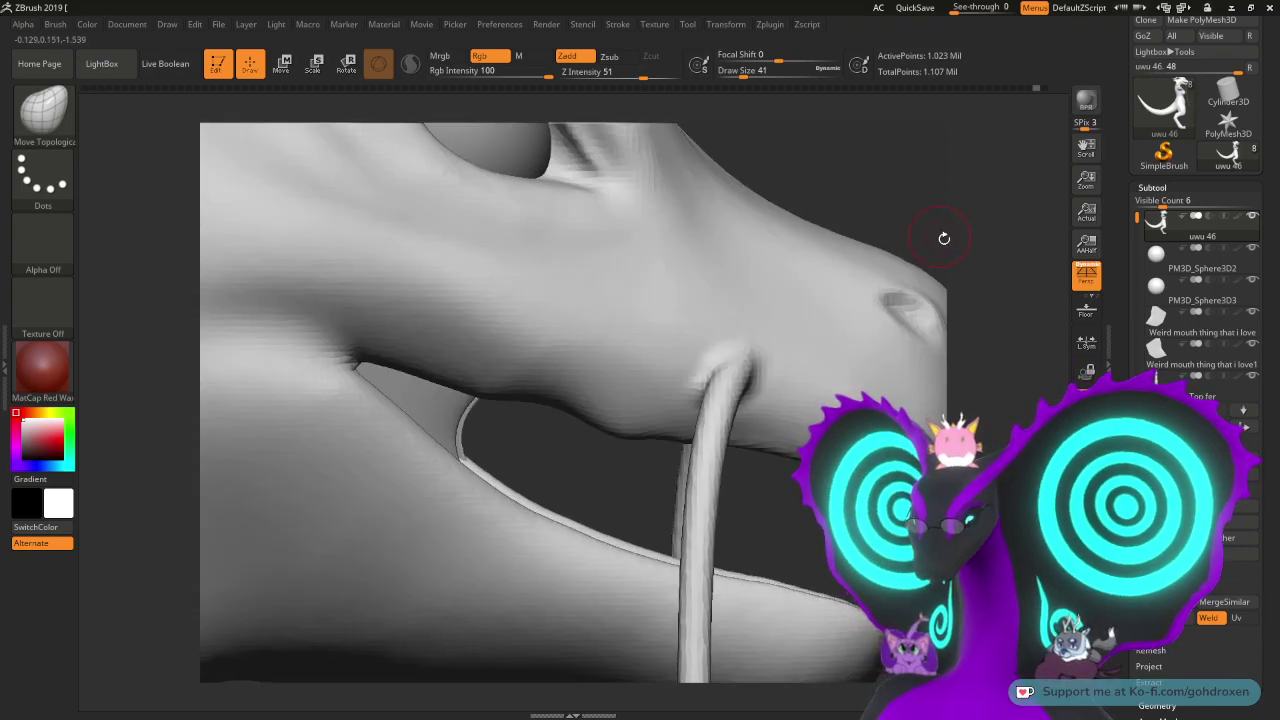
{"action": "mouse_move", "coordinate": [944, 238]}
{"action": "left_mouse_down", "text": "alt"}
{"action": "mouse_move", "coordinate": [843, 176]}
{"action": "mouse_move", "coordinate": [954, 222]}
{"action": "left_mouse_up", "text": "alt"}
{"action": "key", "text": "space"}
{"action": "left_click_drag", "start_coordinate": [482, 362], "coordinate": [480, 370]}
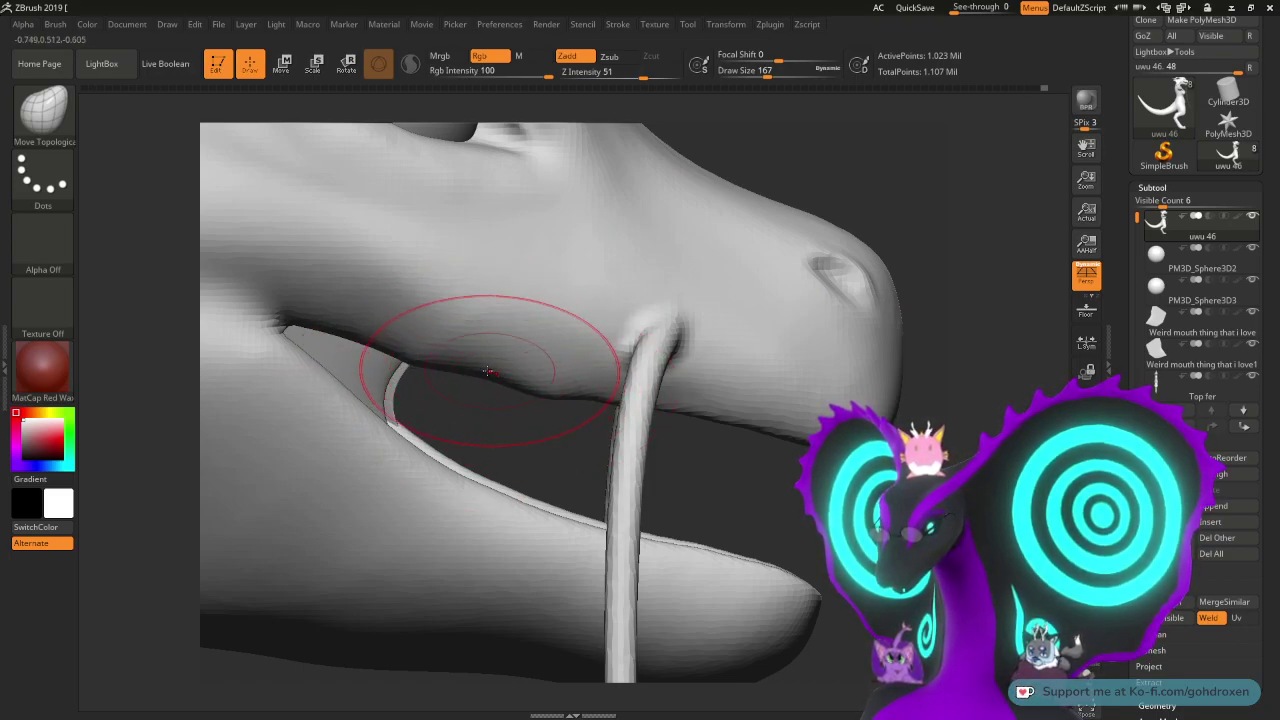
{"action": "left_click_drag", "start_coordinate": [553, 384], "coordinate": [437, 371], "text": "shift"}
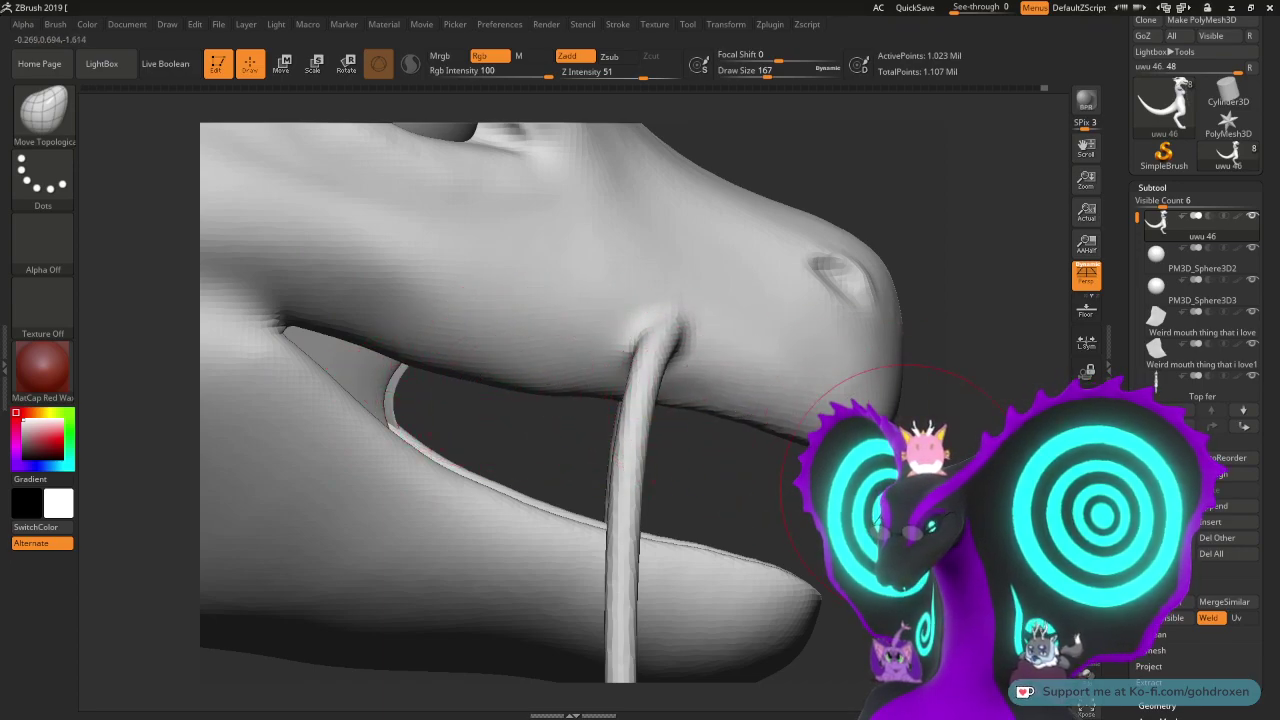
- Push up the underside of the lower jaw and reshape the chin tip with the Move Topological brush at draw size 324
{"action": "mouse_move", "coordinate": [915, 440]}
{"action": "left_mouse_down"}
{"action": "mouse_move", "coordinate": [560, 432]}
{"action": "mouse_move", "coordinate": [868, 428]}
{"action": "left_mouse_up"}
{"action": "right_click_drag", "start_coordinate": [595, 398], "coordinate": [718, 423]}
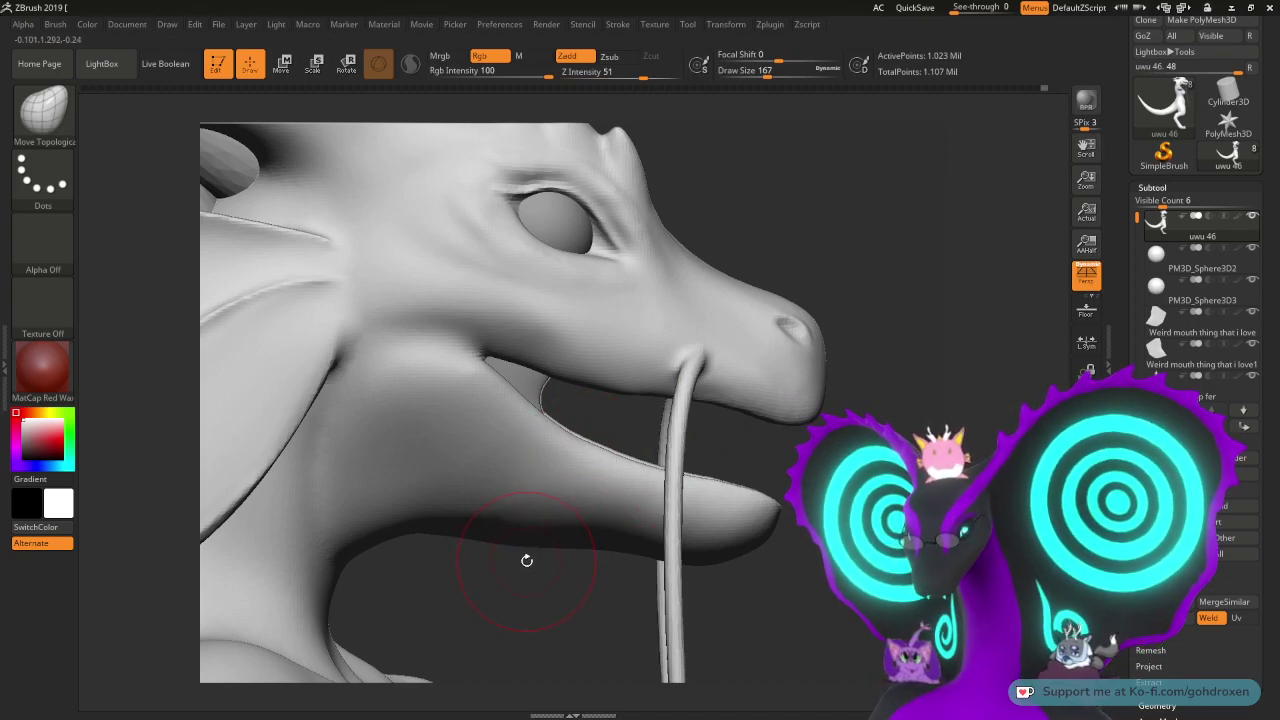
{"action": "key", "text": "space"}
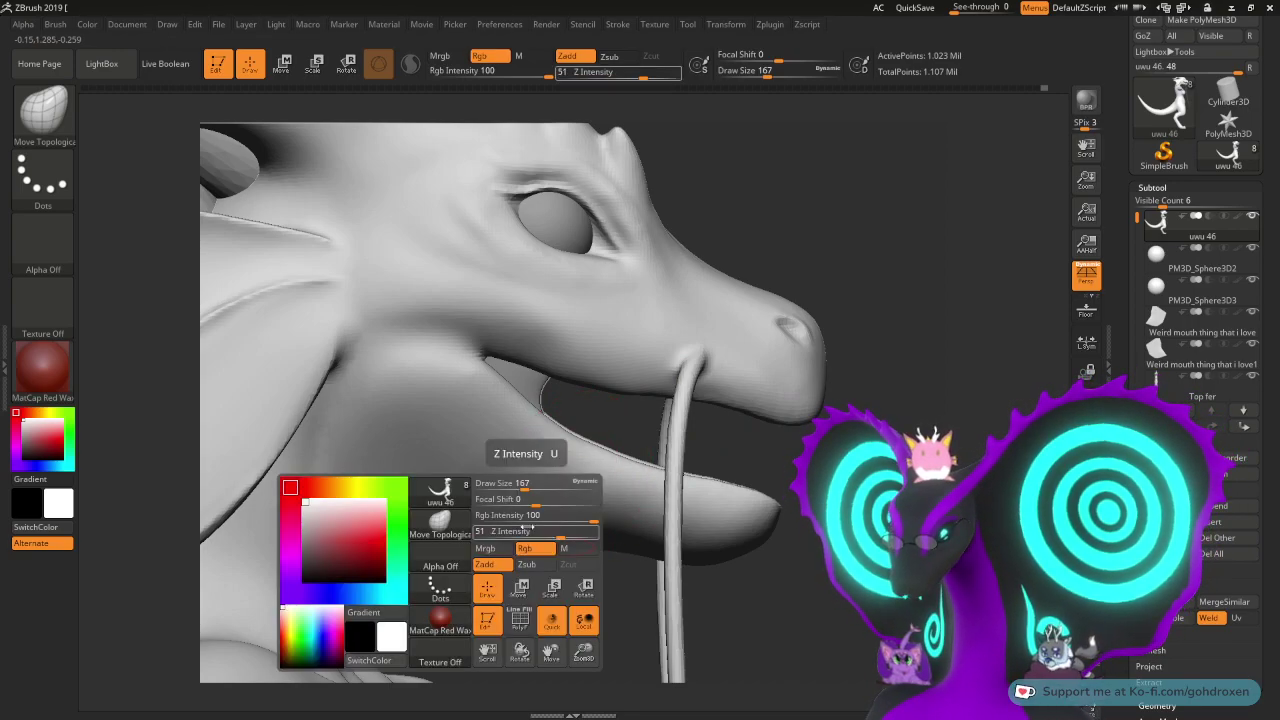
{"action": "left_click_drag", "start_coordinate": [525, 488], "coordinate": [542, 489]}
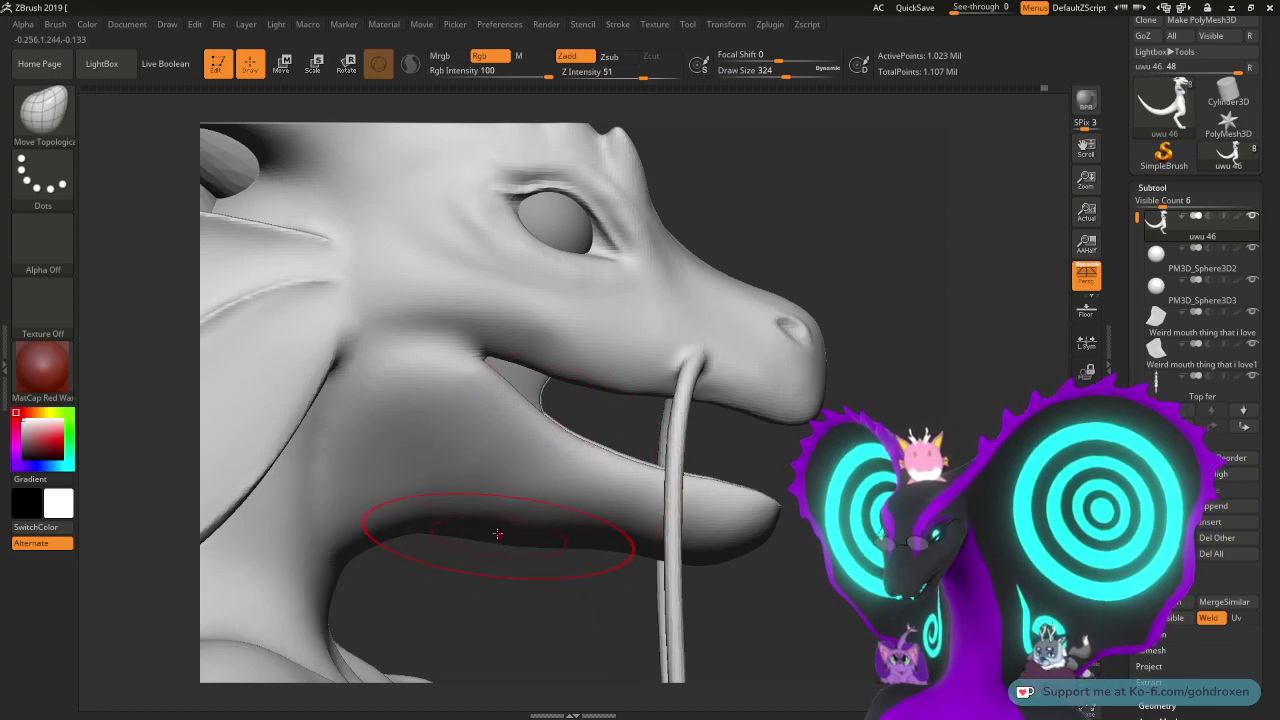
{"action": "left_click_drag", "start_coordinate": [497, 534], "coordinate": [497, 522]}
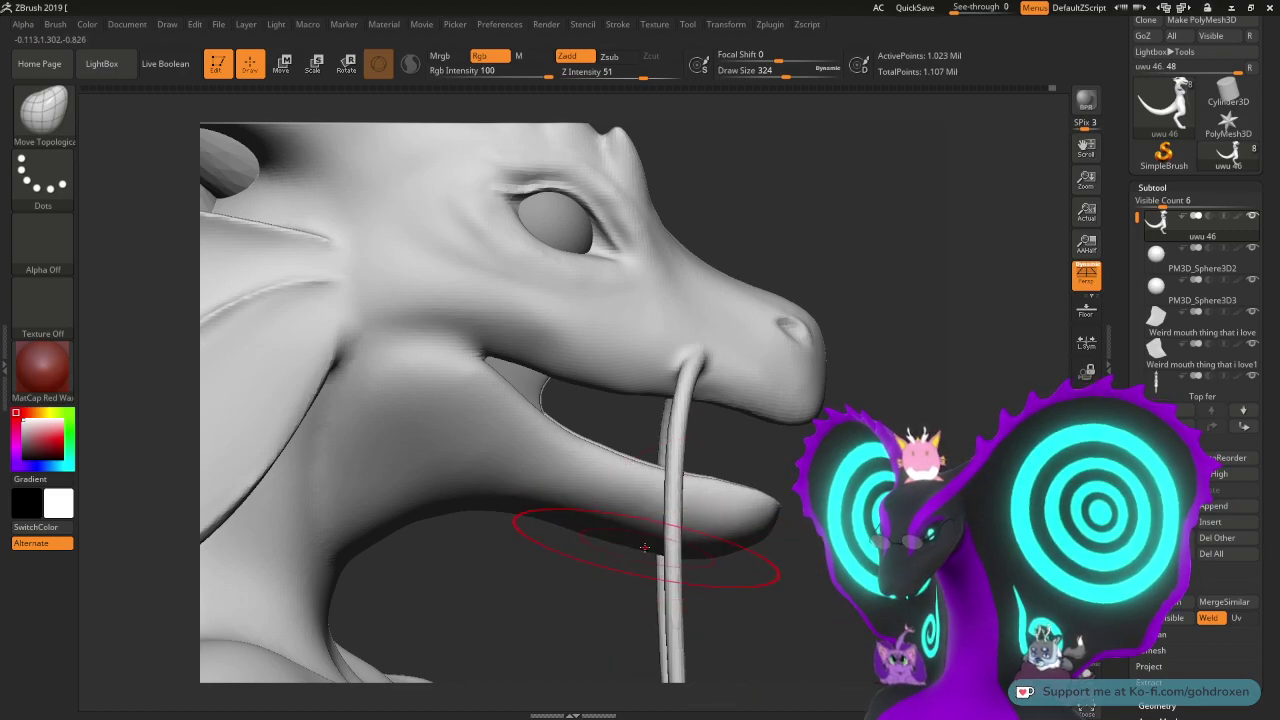
{"action": "mouse_move", "coordinate": [757, 531]}
{"action": "left_mouse_down"}
{"action": "mouse_move", "coordinate": [660, 536]}
{"action": "mouse_move", "coordinate": [811, 543]}
{"action": "mouse_move", "coordinate": [795, 535]}
{"action": "left_mouse_up"}
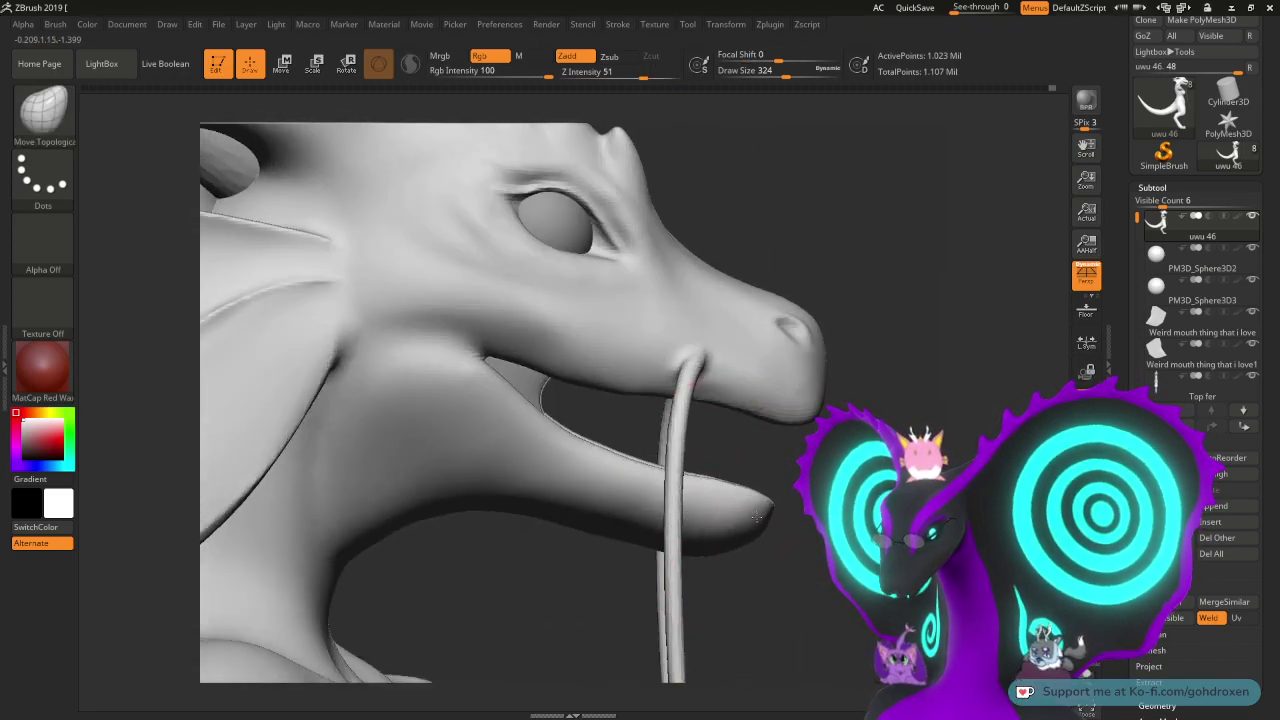
{"action": "left_click_drag", "start_coordinate": [763, 521], "coordinate": [781, 522]}
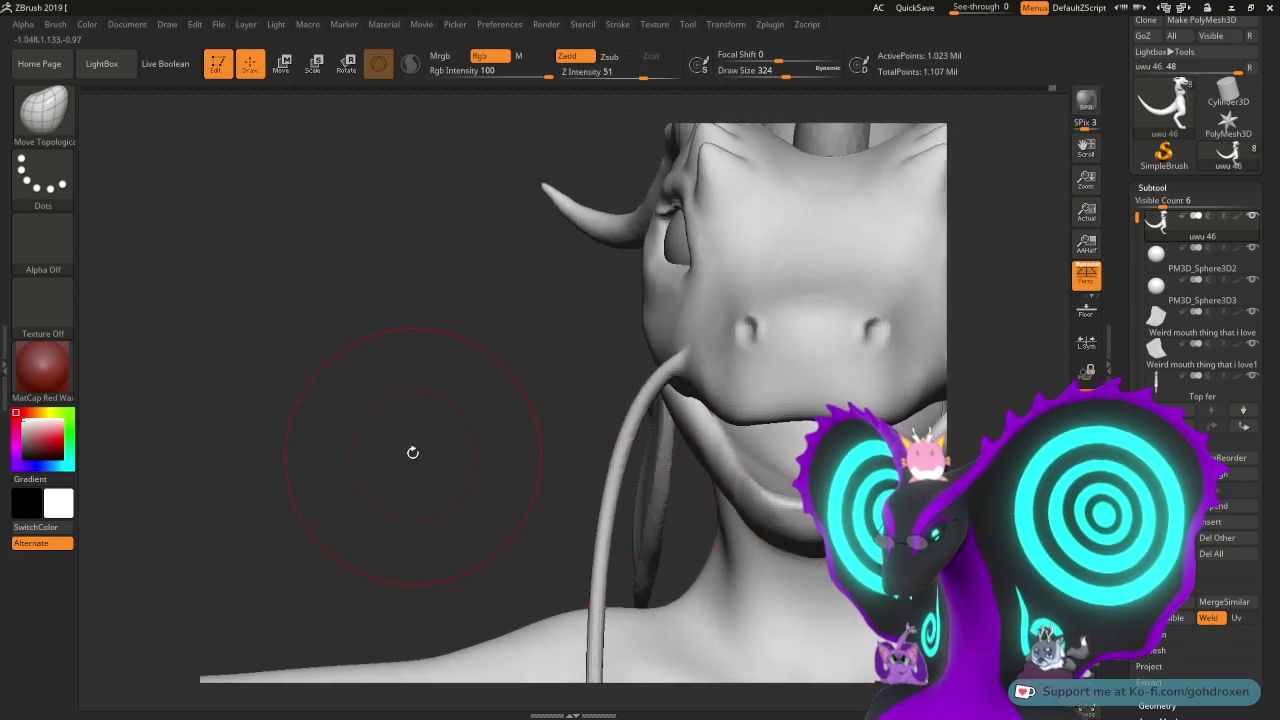
- Smooth the rear of the lower jaw and the curve where the jaw meets the throat
{"action": "mouse_move", "coordinate": [413, 453]}
{"action": "left_mouse_down", "text": "shift"}
{"action": "mouse_move", "coordinate": [437, 451]}
{"action": "mouse_move", "coordinate": [331, 437]}
{"action": "mouse_move", "coordinate": [440, 438]}
{"action": "left_mouse_up", "text": "shift"}
{"action": "key", "text": "shift"}
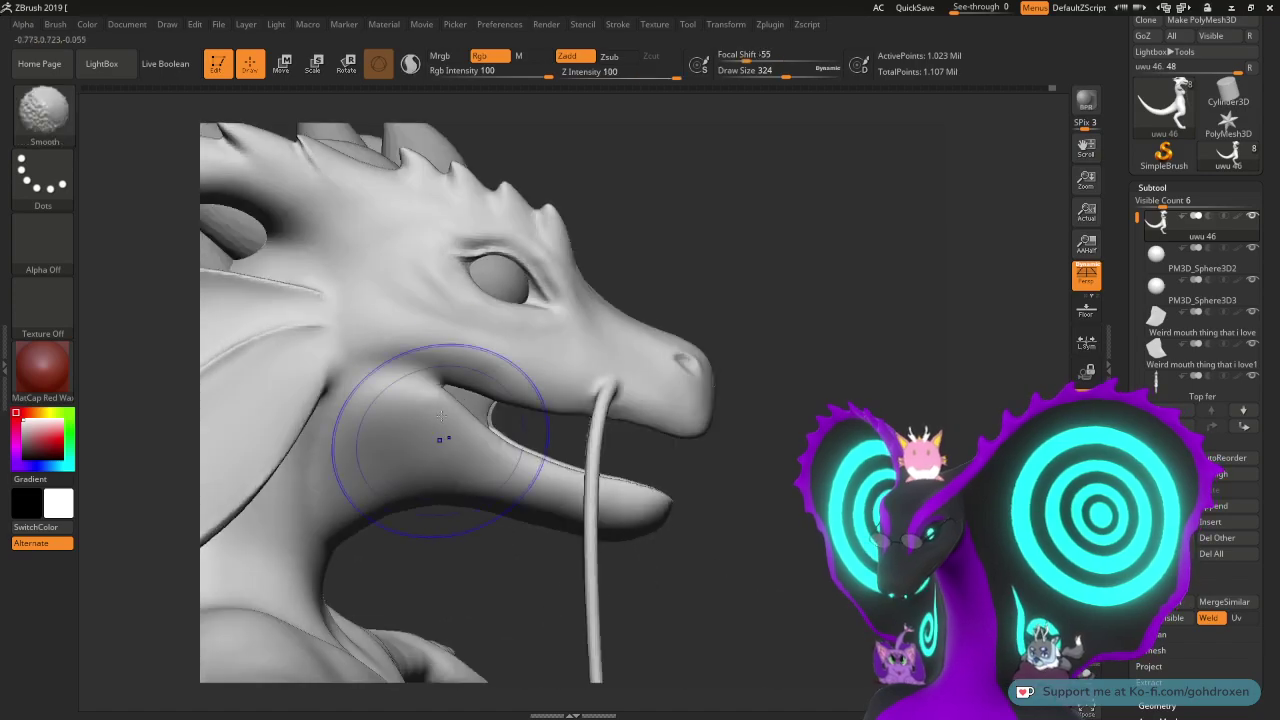
{"action": "mouse_move", "coordinate": [771, 483]}
{"action": "left_mouse_down"}
{"action": "mouse_move", "coordinate": [791, 520]}
{"action": "mouse_move", "coordinate": [783, 563]}
{"action": "mouse_move", "coordinate": [823, 420]}
{"action": "left_mouse_up"}
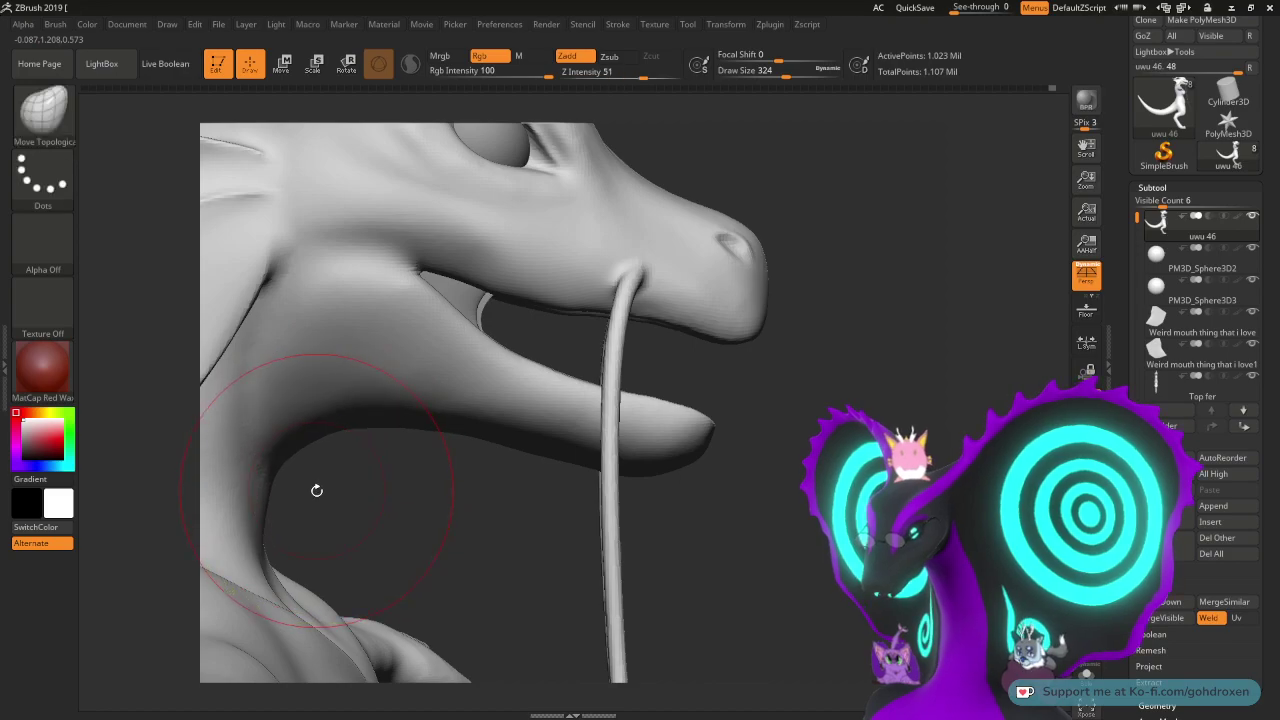
{"action": "key", "text": "shift"}
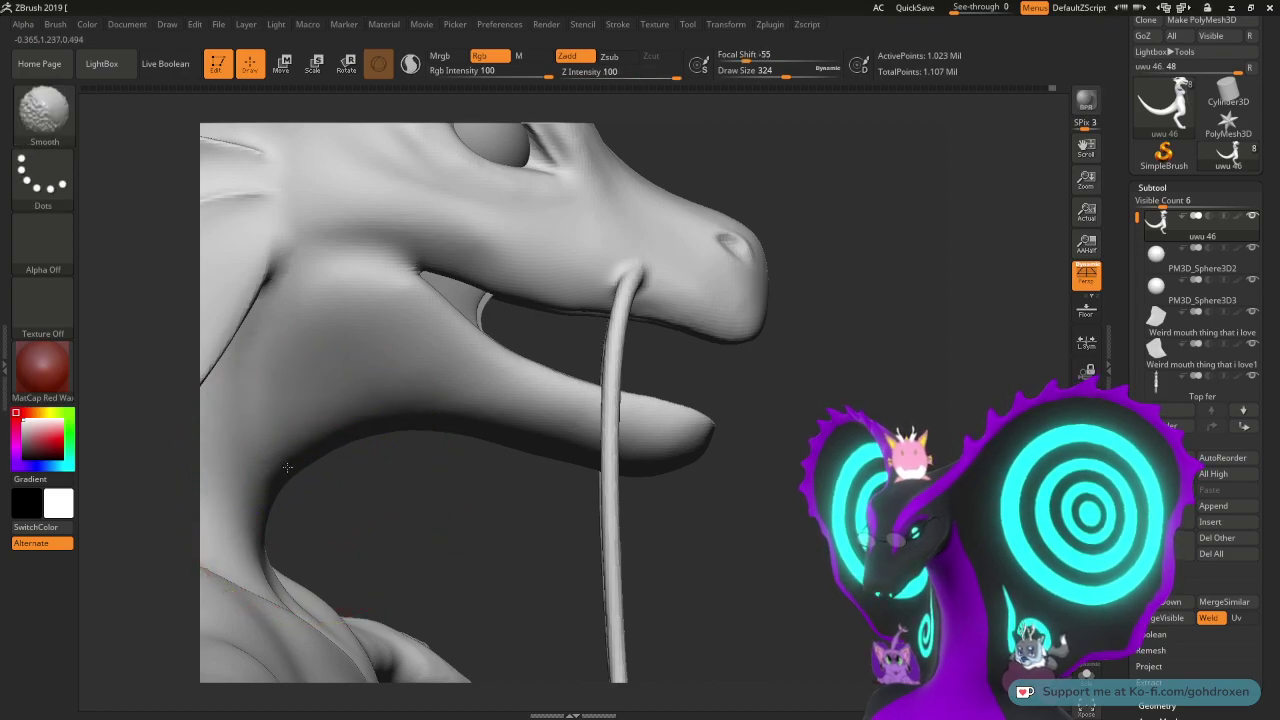
{"action": "mouse_move", "coordinate": [810, 455]}
{"action": "left_mouse_down"}
{"action": "mouse_move", "coordinate": [761, 453]}
{"action": "mouse_move", "coordinate": [823, 460]}
{"action": "mouse_move", "coordinate": [848, 492]}
{"action": "mouse_move", "coordinate": [848, 480]}
{"action": "mouse_move", "coordinate": [846, 520]}
{"action": "mouse_move", "coordinate": [822, 485]}
{"action": "mouse_move", "coordinate": [835, 450]}
{"action": "left_mouse_up"}
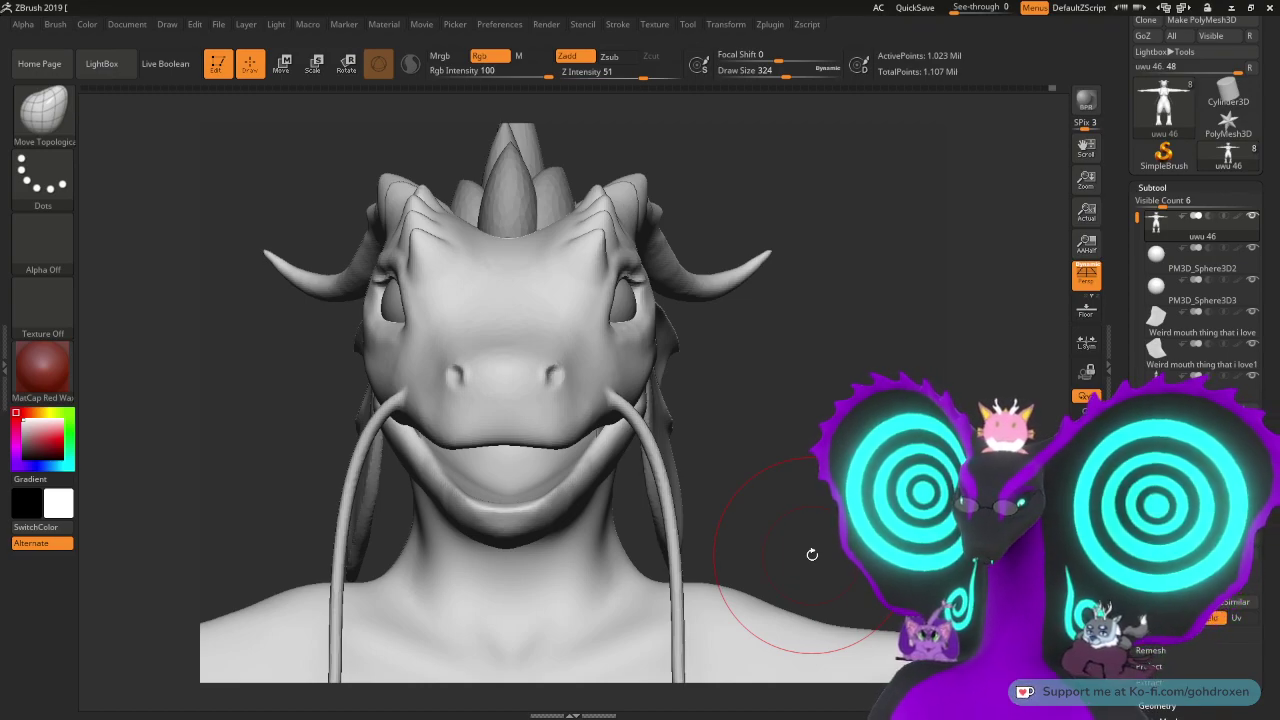
- Refine and smooth the corner of the mouth at draw size 68, checking it from the side and front
{"action": "mouse_move", "coordinate": [890, 362]}
{"action": "left_mouse_down"}
{"action": "mouse_move", "coordinate": [752, 382]}
{"action": "mouse_move", "coordinate": [915, 400]}
{"action": "mouse_move", "coordinate": [876, 403]}
{"action": "mouse_move", "coordinate": [889, 380]}
{"action": "mouse_move", "coordinate": [811, 399]}
{"action": "mouse_move", "coordinate": [850, 275]}
{"action": "left_mouse_up"}
{"action": "mouse_move", "coordinate": [803, 455]}
{"action": "left_mouse_down", "text": "alt"}
{"action": "mouse_move", "coordinate": [811, 396]}
{"action": "mouse_move", "coordinate": [858, 403]}
{"action": "mouse_move", "coordinate": [855, 380]}
{"action": "left_mouse_up", "text": "alt"}
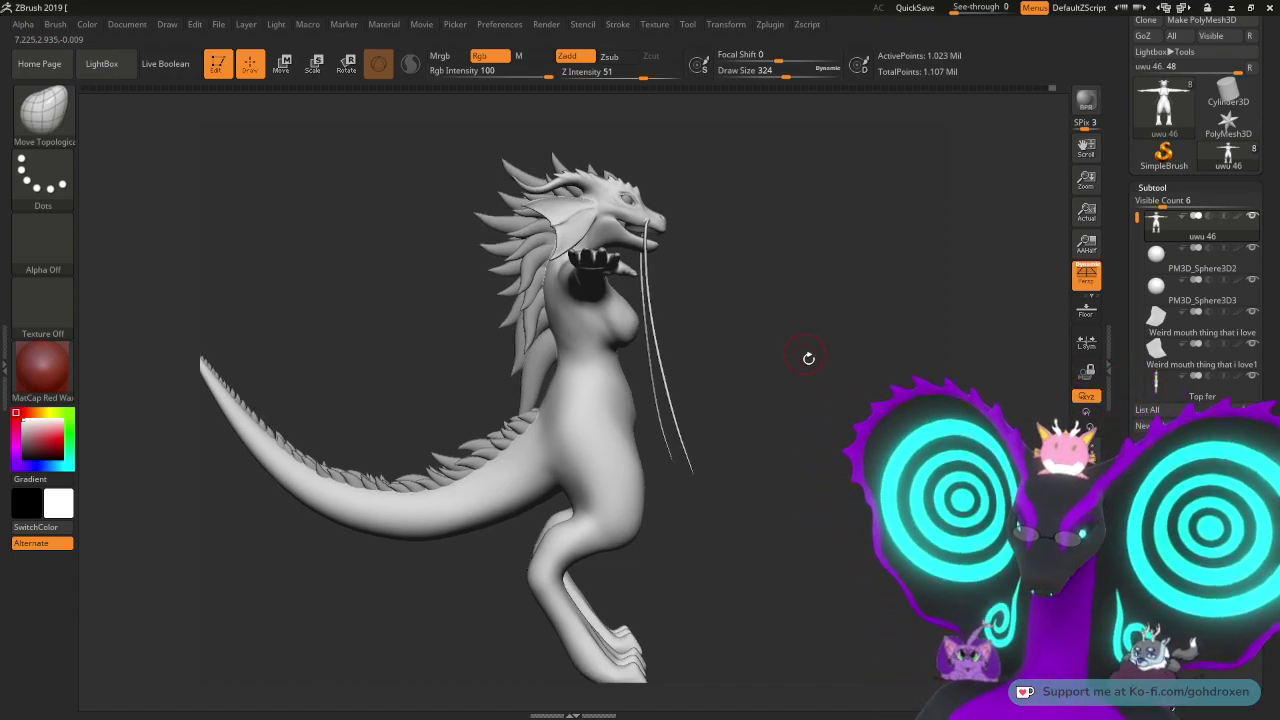
{"action": "mouse_move", "coordinate": [820, 363]}
{"action": "left_mouse_down"}
{"action": "mouse_move", "coordinate": [845, 414]}
{"action": "mouse_move", "coordinate": [863, 397]}
{"action": "mouse_move", "coordinate": [839, 407]}
{"action": "mouse_move", "coordinate": [831, 386]}
{"action": "mouse_move", "coordinate": [851, 420]}
{"action": "mouse_move", "coordinate": [872, 540]}
{"action": "left_mouse_up"}
{"action": "mouse_move", "coordinate": [834, 331]}
{"action": "left_mouse_down", "text": "alt"}
{"action": "mouse_move", "coordinate": [848, 443]}
{"action": "mouse_move", "coordinate": [832, 333]}
{"action": "mouse_move", "coordinate": [829, 400]}
{"action": "mouse_move", "coordinate": [901, 398]}
{"action": "mouse_move", "coordinate": [858, 402]}
{"action": "mouse_move", "coordinate": [853, 499]}
{"action": "mouse_move", "coordinate": [822, 582]}
{"action": "mouse_move", "coordinate": [789, 537]}
{"action": "left_mouse_up", "text": "alt"}
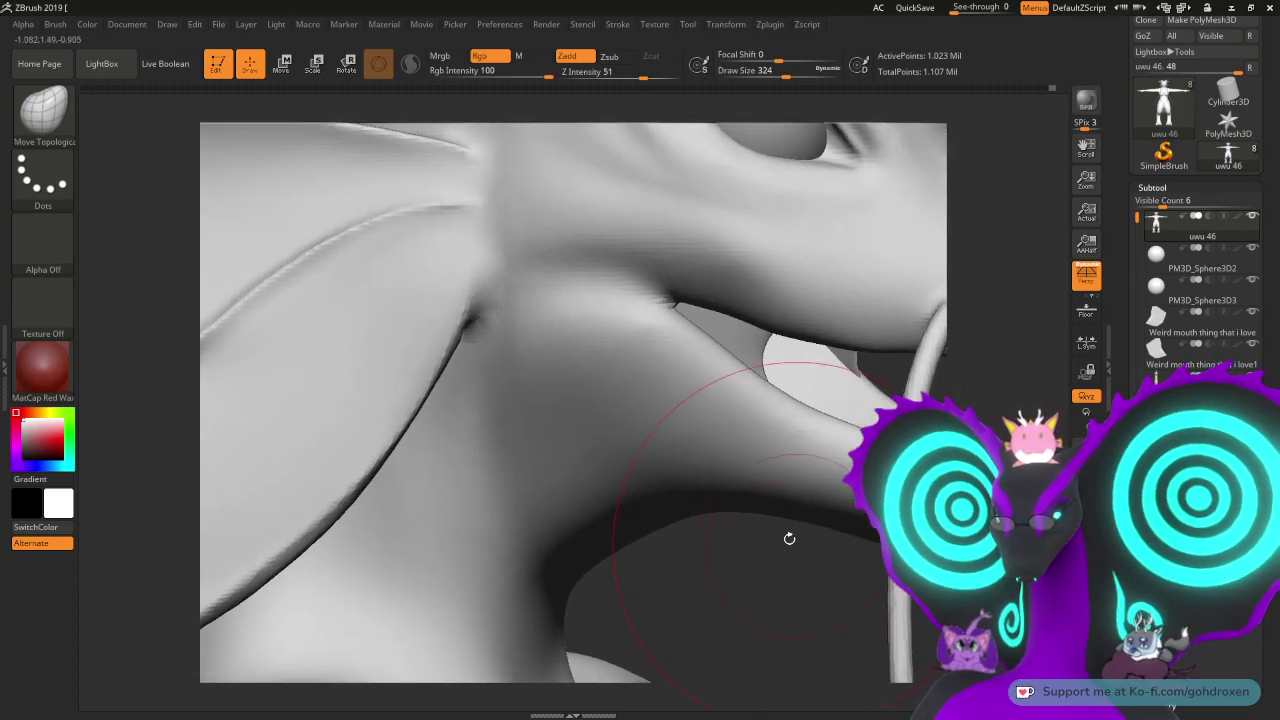
{"action": "key", "text": "space"}
{"action": "left_click_drag", "start_coordinate": [679, 325], "coordinate": [642, 325]}
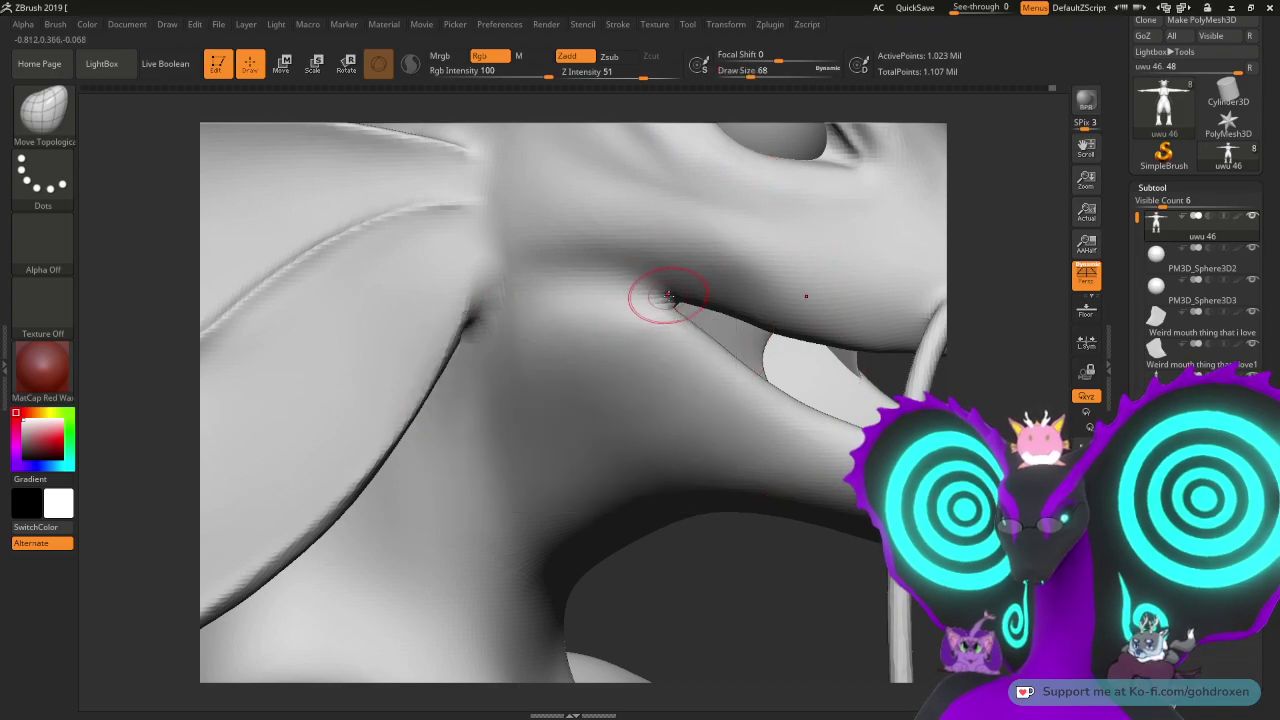
{"action": "key", "text": "shift"}
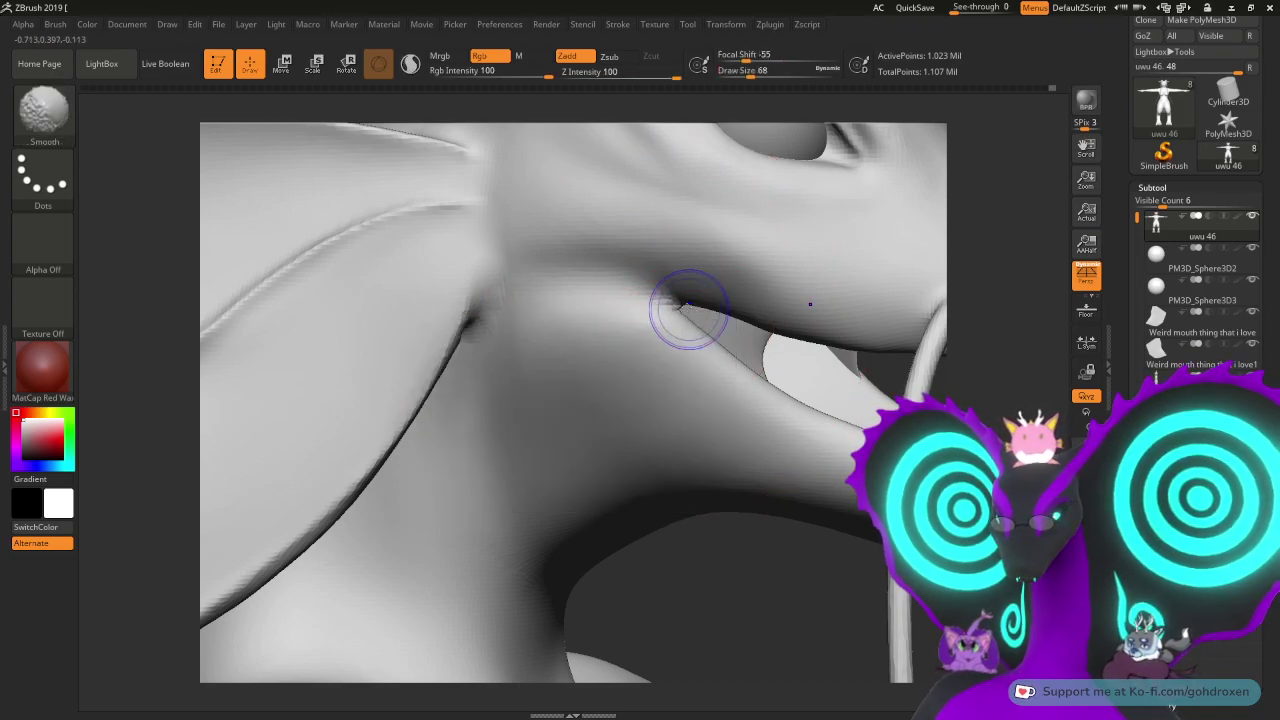
{"action": "left_click_drag", "start_coordinate": [840, 631], "coordinate": [804, 560]}
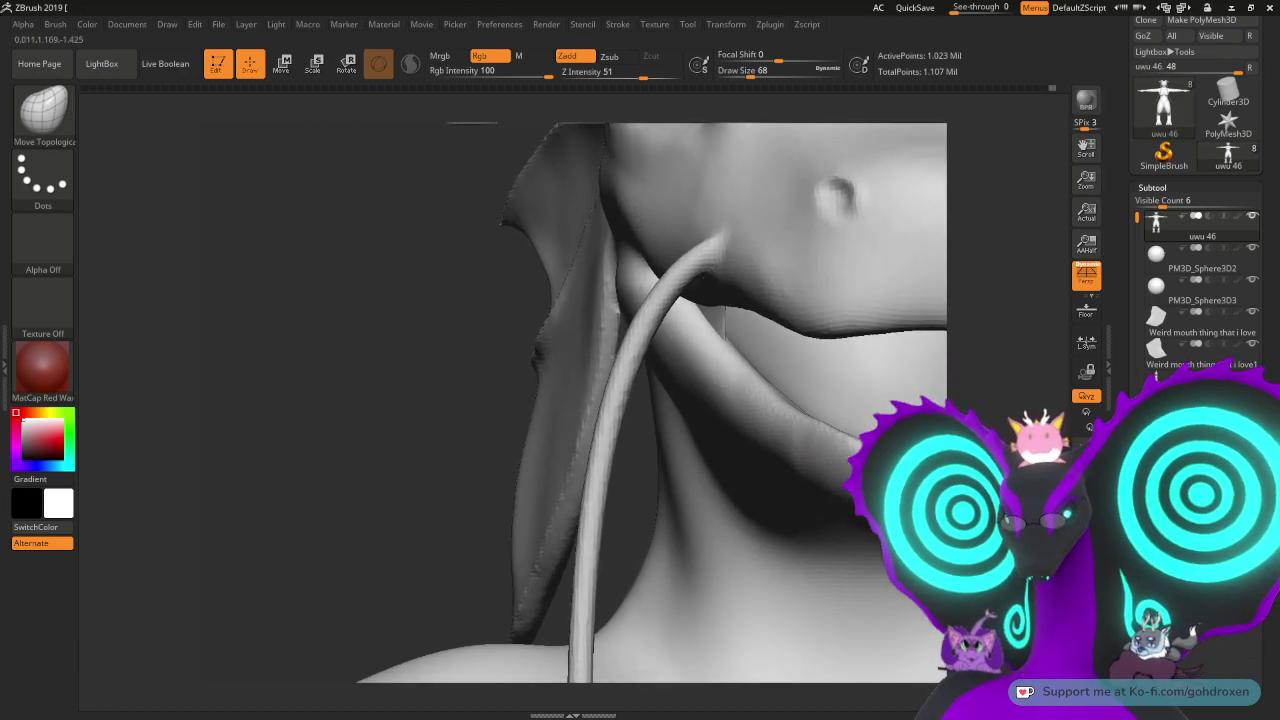
{"action": "left_click_drag", "start_coordinate": [1020, 520], "coordinate": [866, 490], "text": "alt"}
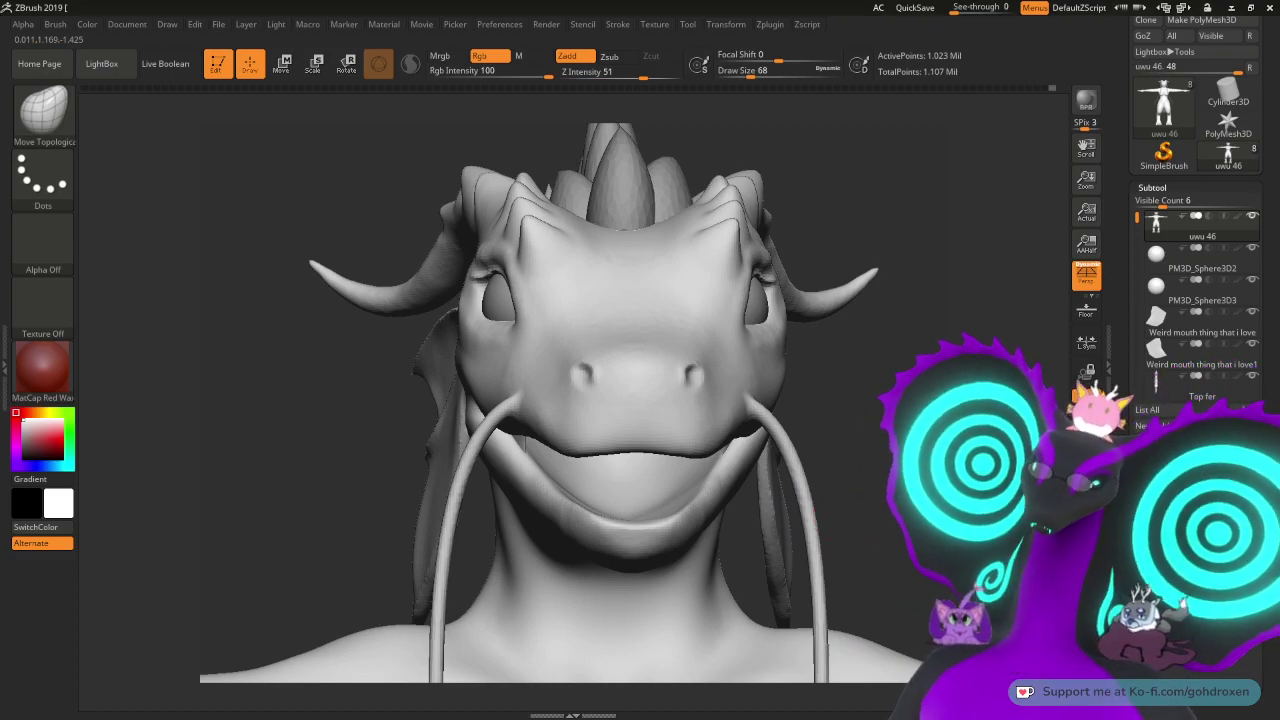
{"action": "mouse_move", "coordinate": [918, 440]}
{"action": "left_mouse_down"}
{"action": "mouse_move", "coordinate": [1050, 450]}
{"action": "mouse_move", "coordinate": [928, 458]}
{"action": "mouse_move", "coordinate": [922, 446]}
{"action": "left_mouse_up"}
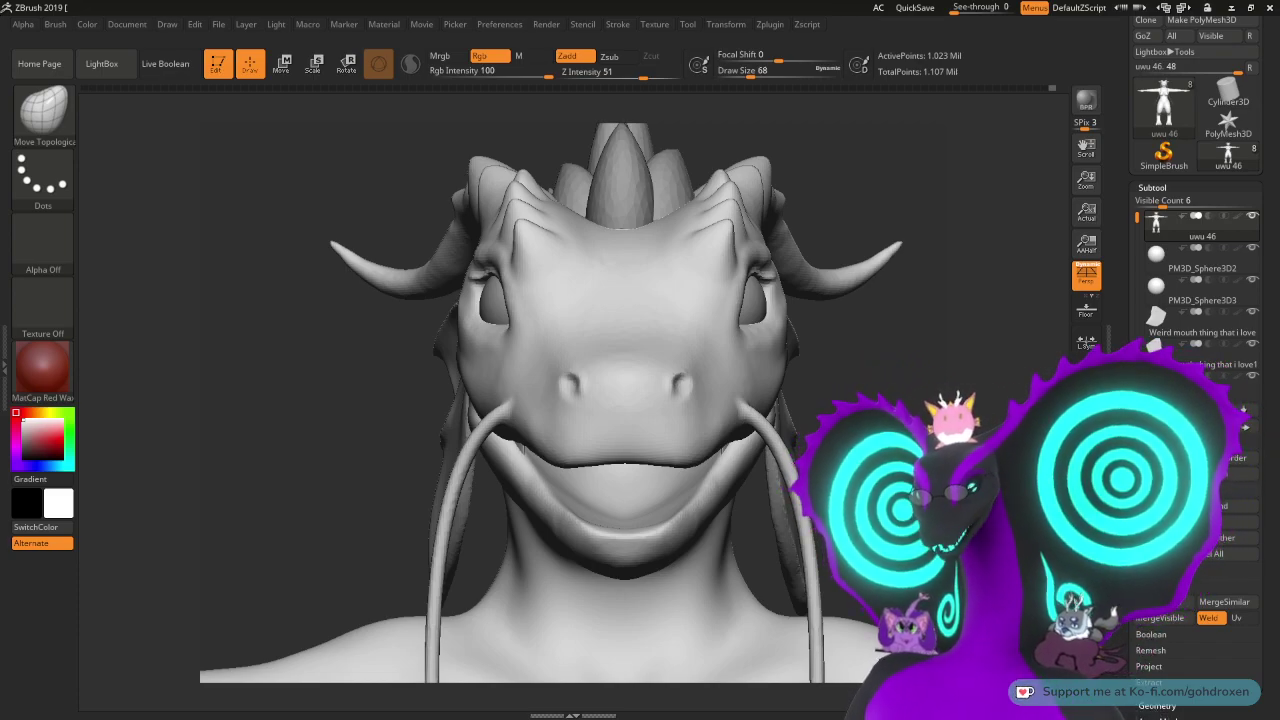
- Mask the whole lower jaw up to its hinge, including the inside of the mouth, at draw size 228
{"action": "mouse_move", "coordinate": [1200, 355]}
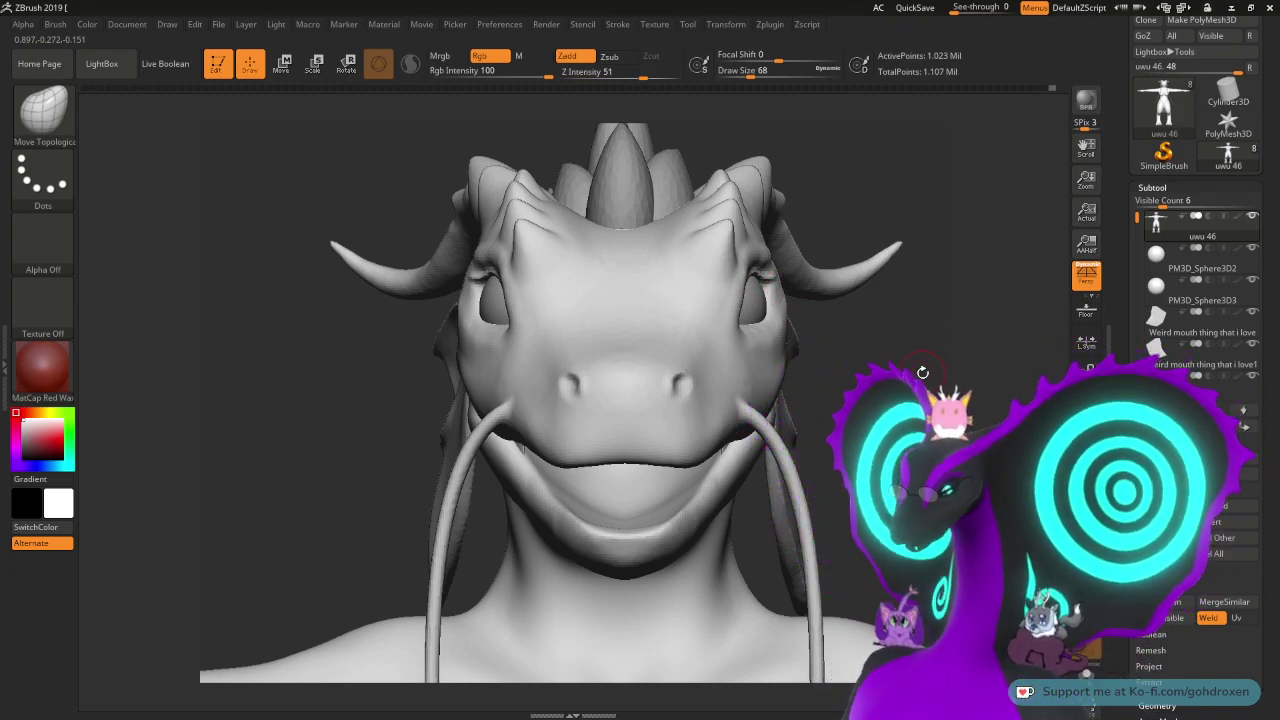
{"action": "mouse_move", "coordinate": [917, 396]}
{"action": "left_mouse_down"}
{"action": "mouse_move", "coordinate": [990, 420]}
{"action": "mouse_move", "coordinate": [988, 397]}
{"action": "mouse_move", "coordinate": [940, 430]}
{"action": "mouse_move", "coordinate": [982, 434]}
{"action": "left_mouse_up"}
{"action": "key", "text": "space"}
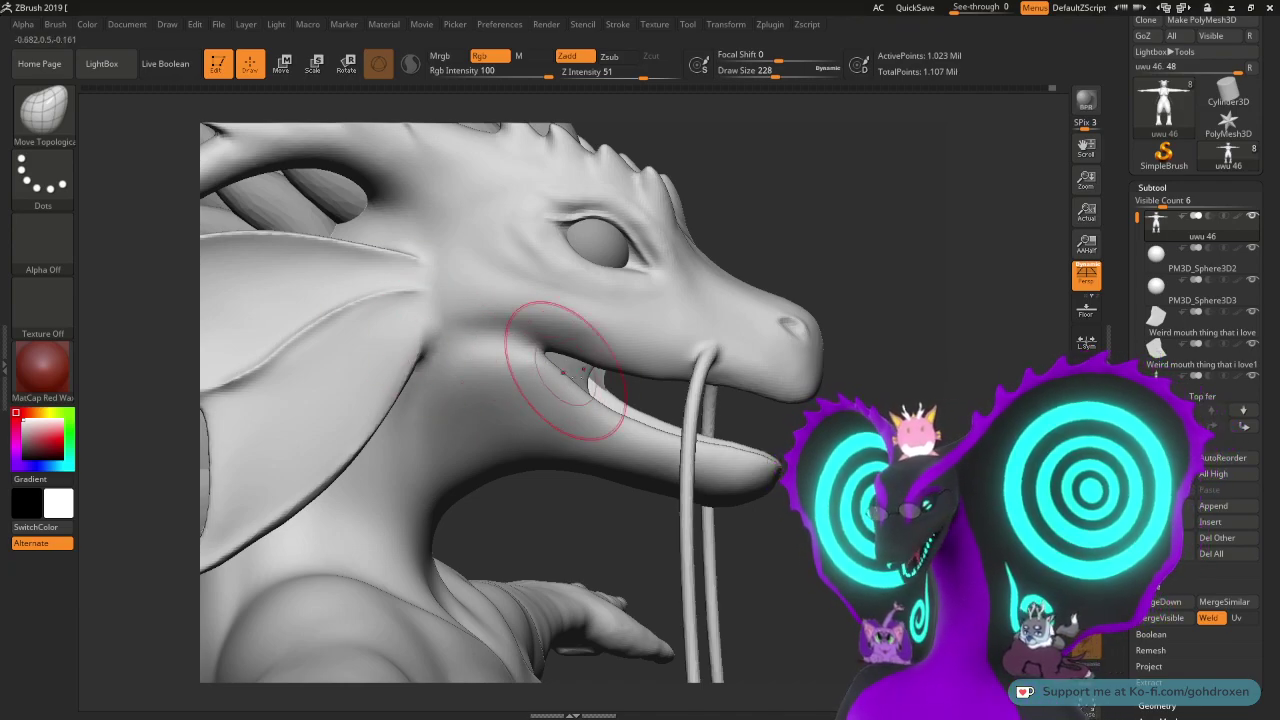
{"action": "left_click_drag", "start_coordinate": [557, 443], "coordinate": [753, 465], "text": "ctrl"}
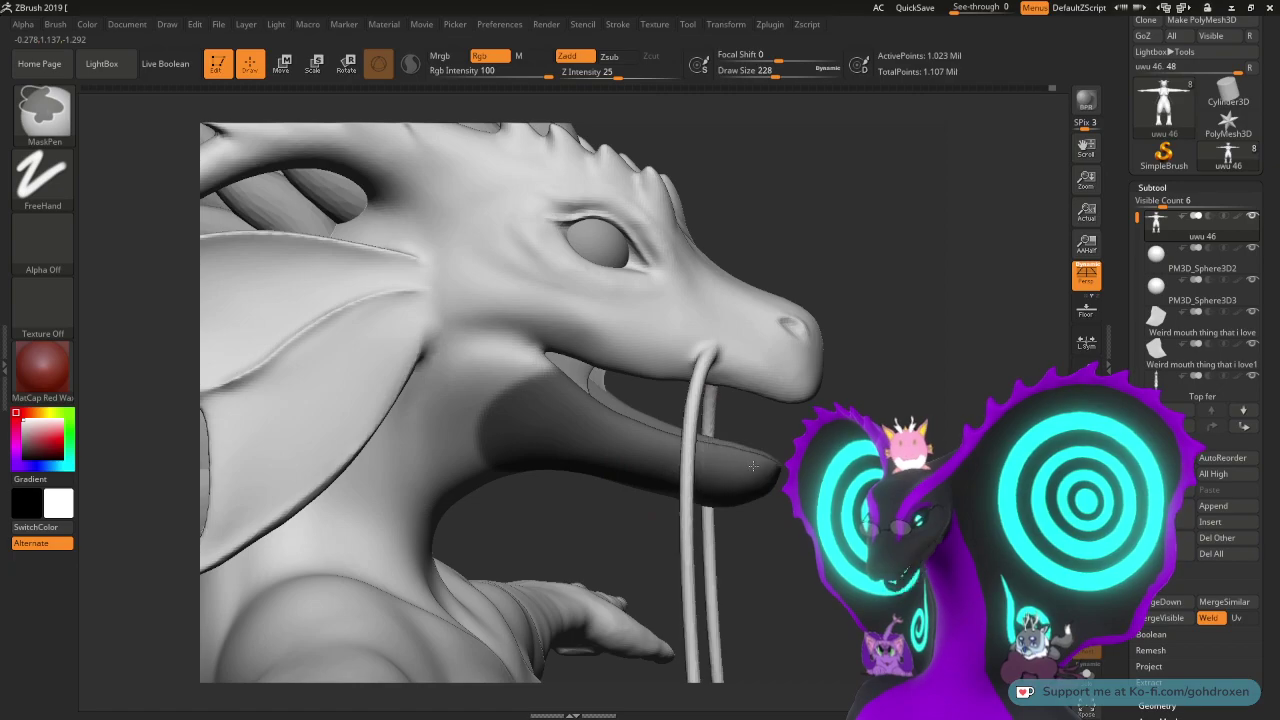
{"action": "mouse_move", "coordinate": [528, 443]}
{"action": "left_mouse_down", "text": "ctrl"}
{"action": "mouse_move", "coordinate": [520, 378]}
{"action": "mouse_move", "coordinate": [490, 410]}
{"action": "mouse_move", "coordinate": [538, 415]}
{"action": "left_mouse_up", "text": "ctrl"}
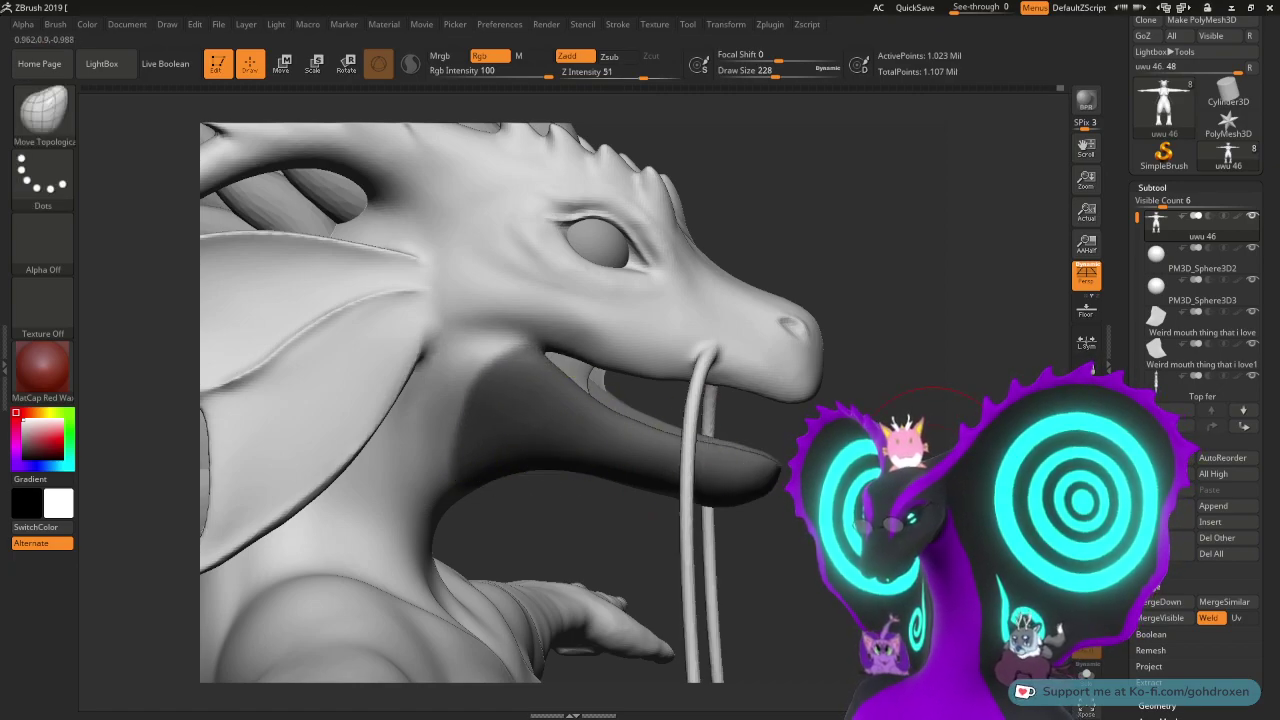
{"action": "mouse_move", "coordinate": [612, 540]}
{"action": "left_mouse_down"}
{"action": "mouse_move", "coordinate": [510, 520]}
{"action": "mouse_move", "coordinate": [444, 532]}
{"action": "left_mouse_up"}
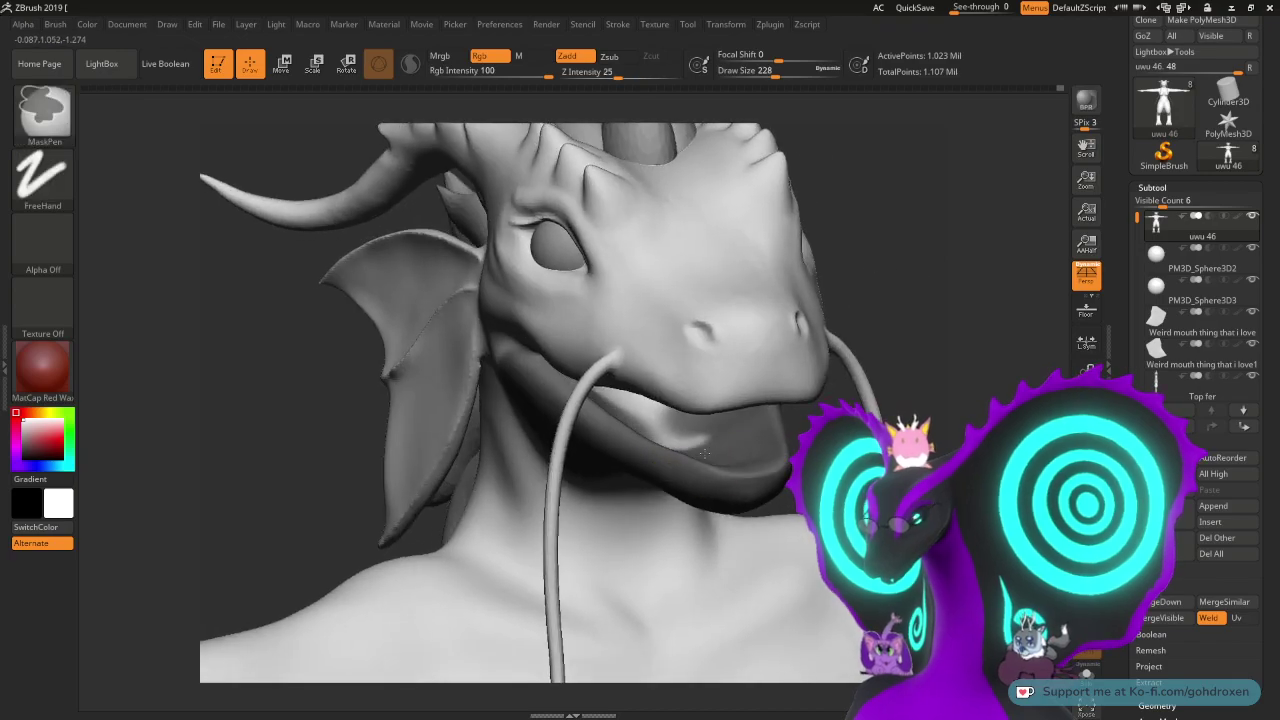
{"action": "left_click_drag", "start_coordinate": [704, 453], "coordinate": [672, 421], "text": "ctrl"}
- Invert the lower jaw mask so that only the jaw stays editable
{"action": "left_click_drag", "start_coordinate": [928, 345], "coordinate": [885, 199]}
{"action": "mouse_move", "coordinate": [906, 301]}
{"action": "left_mouse_down"}
{"action": "mouse_move", "coordinate": [915, 244]}
{"action": "mouse_move", "coordinate": [950, 352]}
{"action": "mouse_move", "coordinate": [900, 372]}
{"action": "mouse_move", "coordinate": [999, 359]}
{"action": "mouse_move", "coordinate": [860, 412]}
{"action": "mouse_move", "coordinate": [868, 432]}
{"action": "left_mouse_up"}
{"action": "mouse_move", "coordinate": [1020, 440]}
{"action": "right_mouse_down"}
{"action": "mouse_move", "coordinate": [874, 413]}
{"action": "mouse_move", "coordinate": [927, 398]}
{"action": "right_mouse_up"}
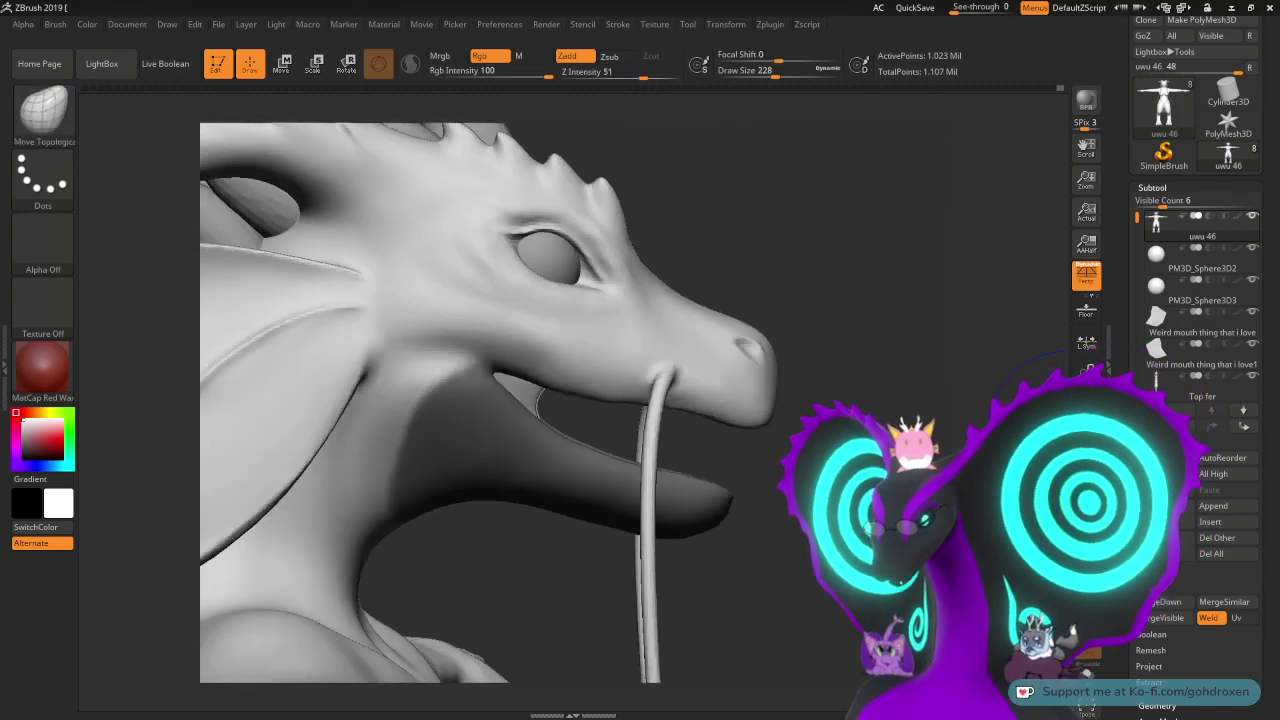
{"action": "scroll", "coordinate": [1137, 372], "scroll_direction": "down", "scroll_amount": 10}
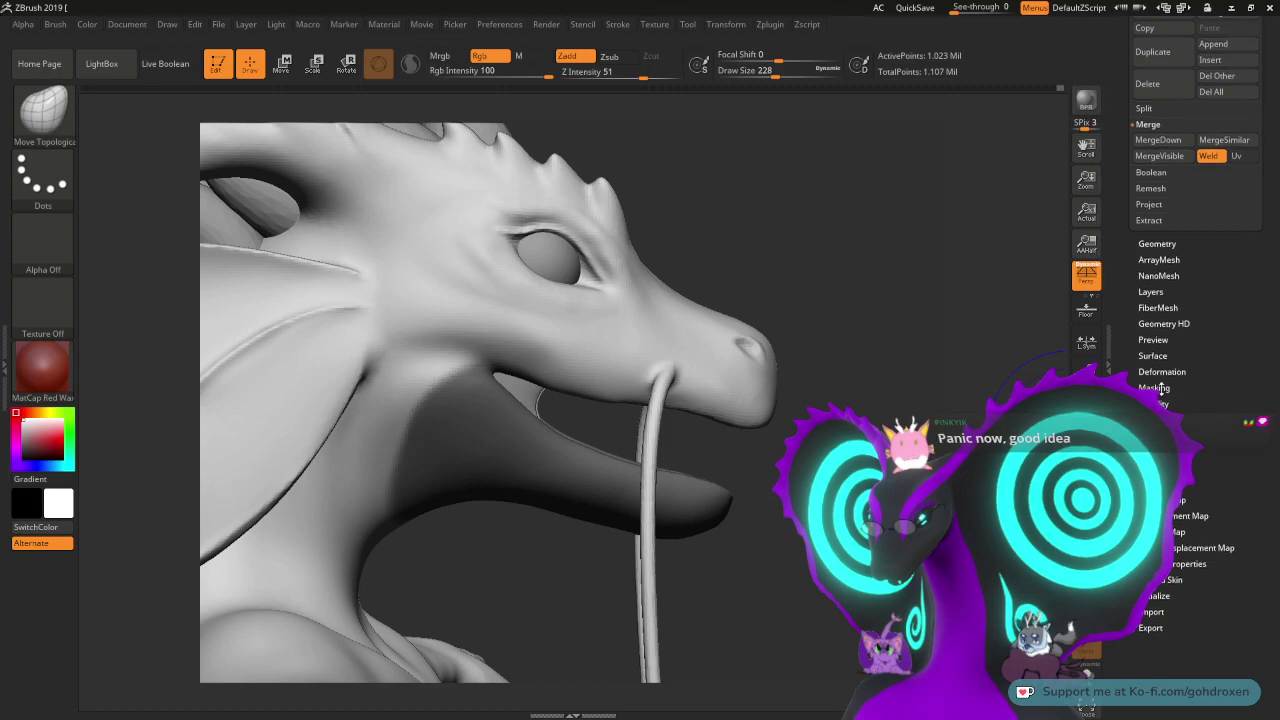
{"action": "left_click", "coordinate": [1155, 388]}
{"action": "scroll", "coordinate": [1175, 360], "scroll_direction": "up", "scroll_amount": 3}
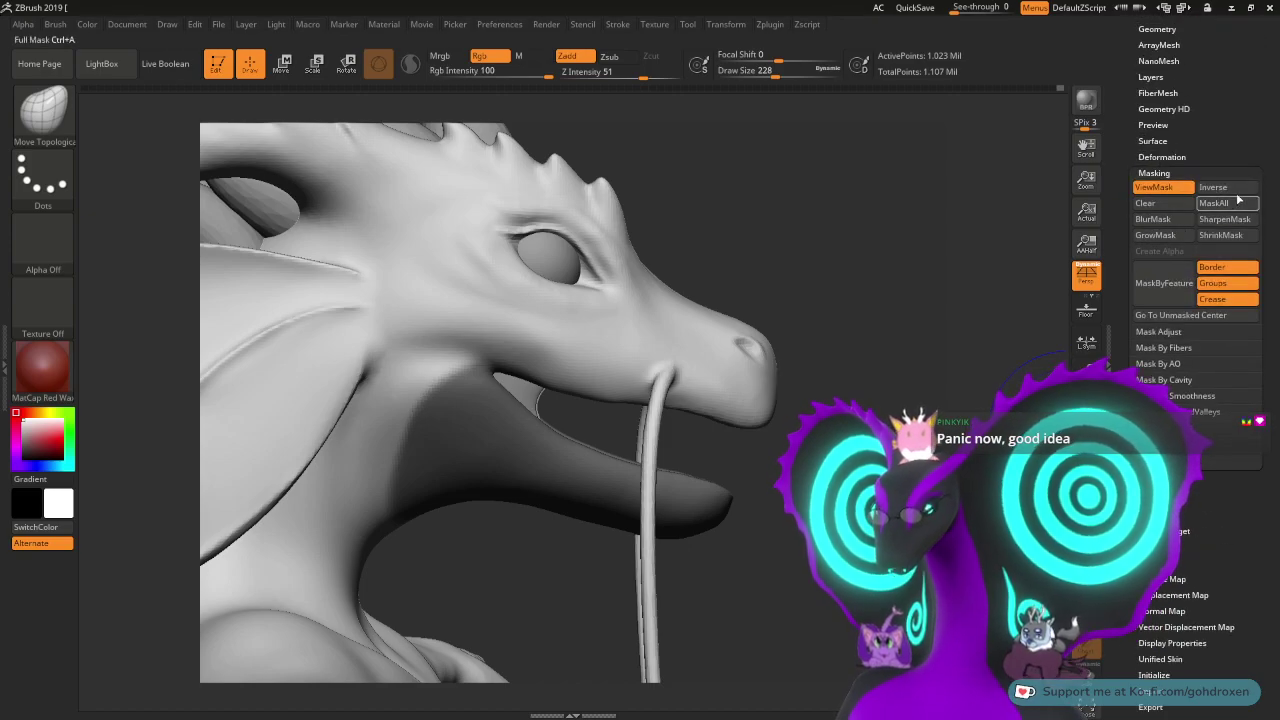
{"action": "left_click", "coordinate": [1238, 200]}
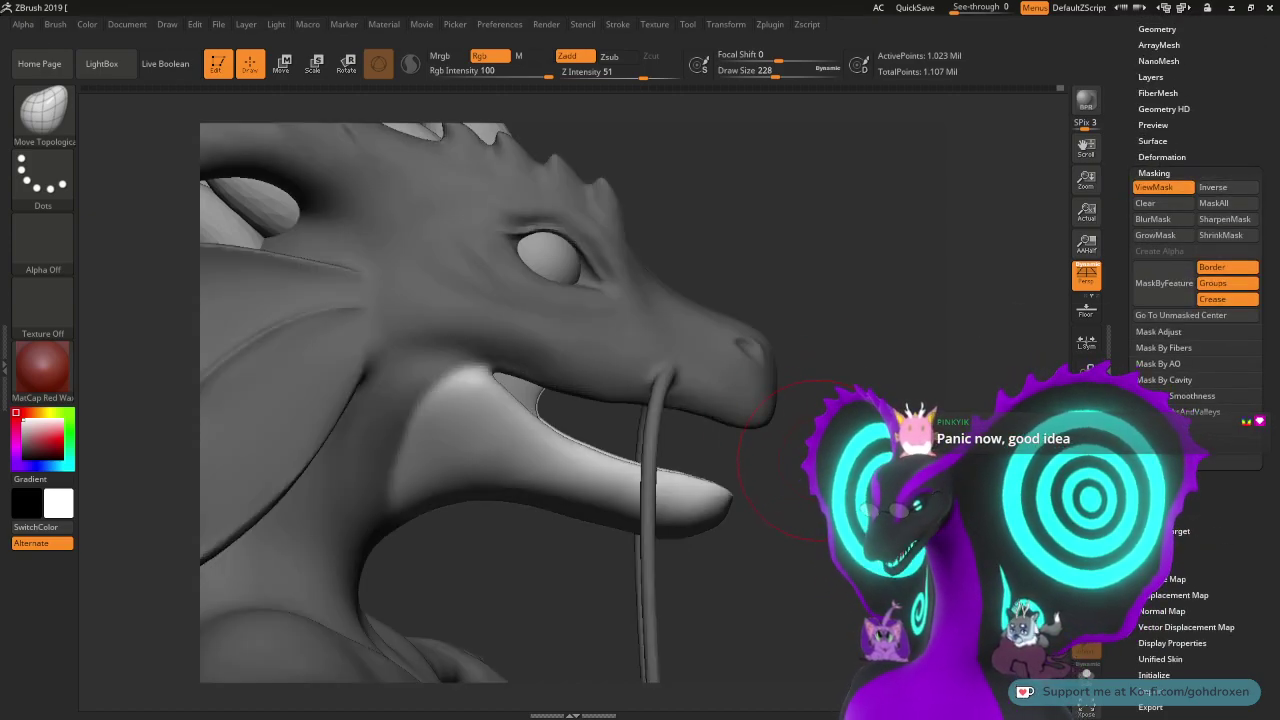
- Bring up the transform gizmo and reposition its pivot at the hinge of the lower jaw
{"action": "key", "text": "w"}
{"action": "left_click_drag", "start_coordinate": [798, 441], "coordinate": [780, 525], "text": "alt"}
{"action": "left_click_drag", "start_coordinate": [530, 385], "coordinate": [506, 535], "text": "alt"}
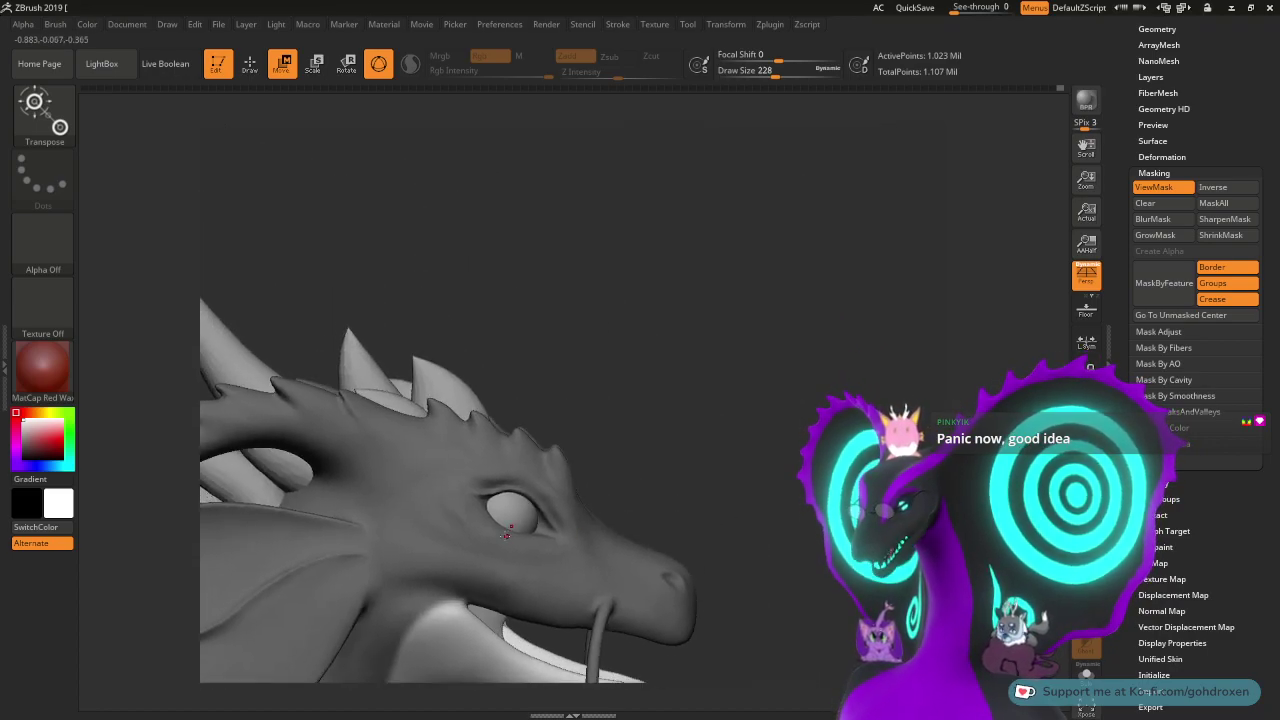
{"action": "key", "text": "q"}
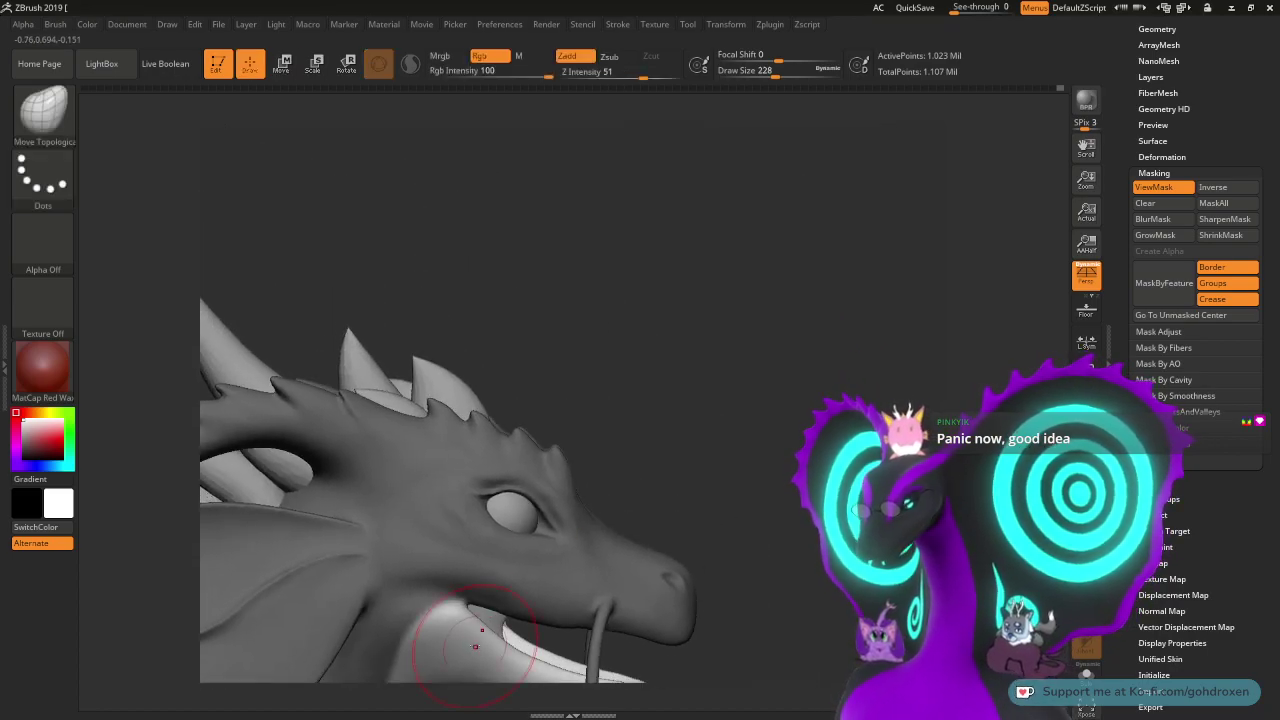
{"action": "mouse_move", "coordinate": [723, 489]}
{"action": "left_mouse_down"}
{"action": "mouse_move", "coordinate": [763, 500]}
{"action": "mouse_move", "coordinate": [798, 354]}
{"action": "mouse_move", "coordinate": [784, 481]}
{"action": "mouse_move", "coordinate": [751, 340]}
{"action": "left_mouse_up"}
{"action": "key", "text": "w"}
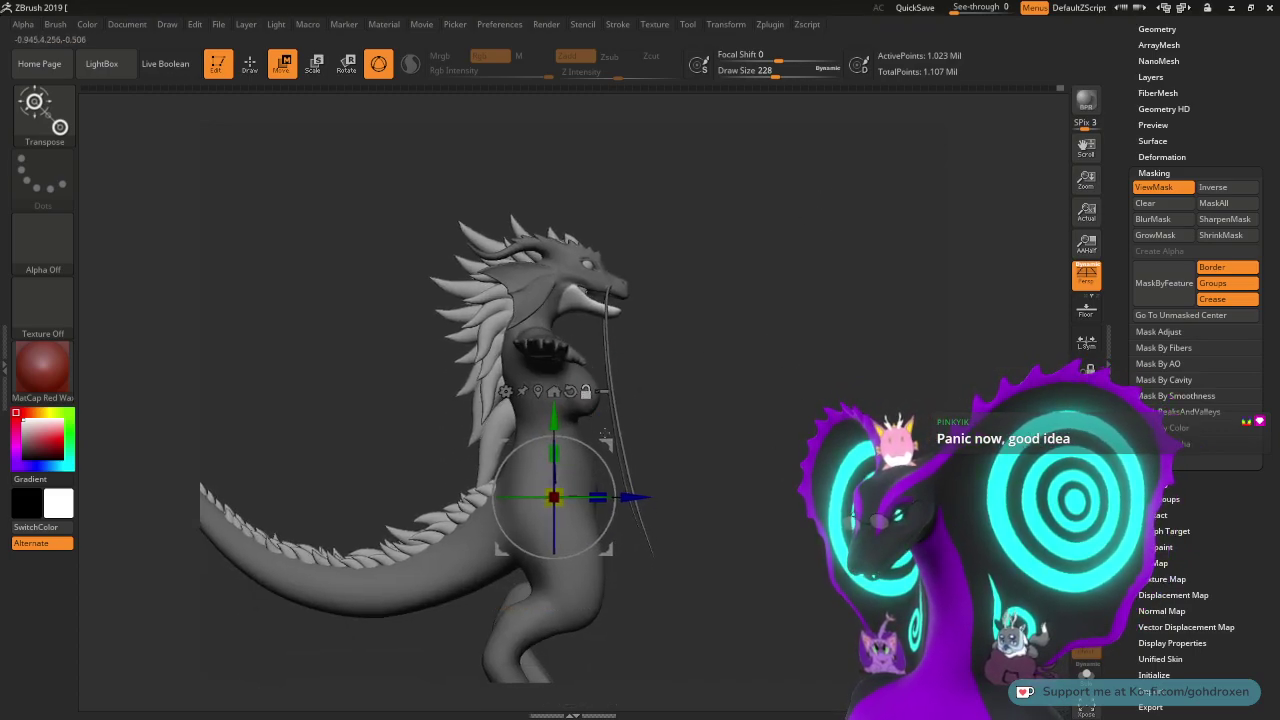
{"action": "left_click_drag", "start_coordinate": [608, 440], "coordinate": [622, 236], "text": "alt"}
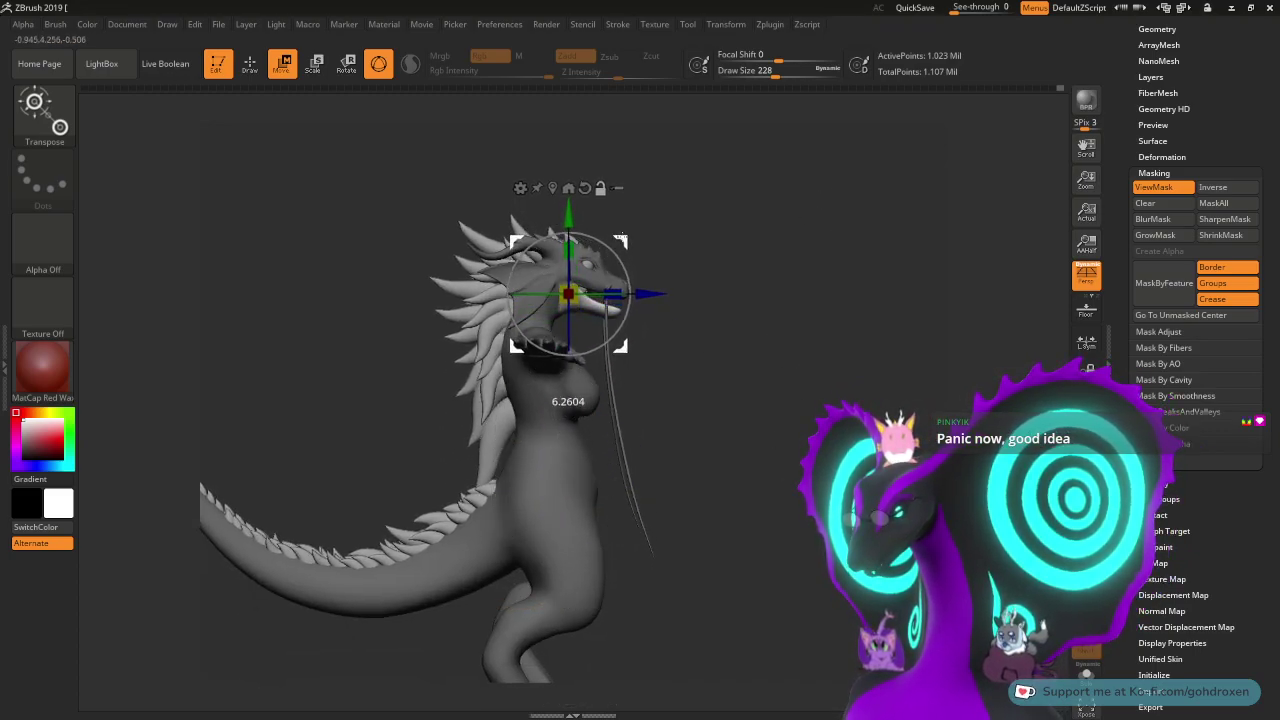
{"action": "left_click_drag", "start_coordinate": [749, 314], "coordinate": [757, 526], "text": "alt"}
{"action": "left_click_drag", "start_coordinate": [838, 396], "coordinate": [775, 560], "text": "alt"}
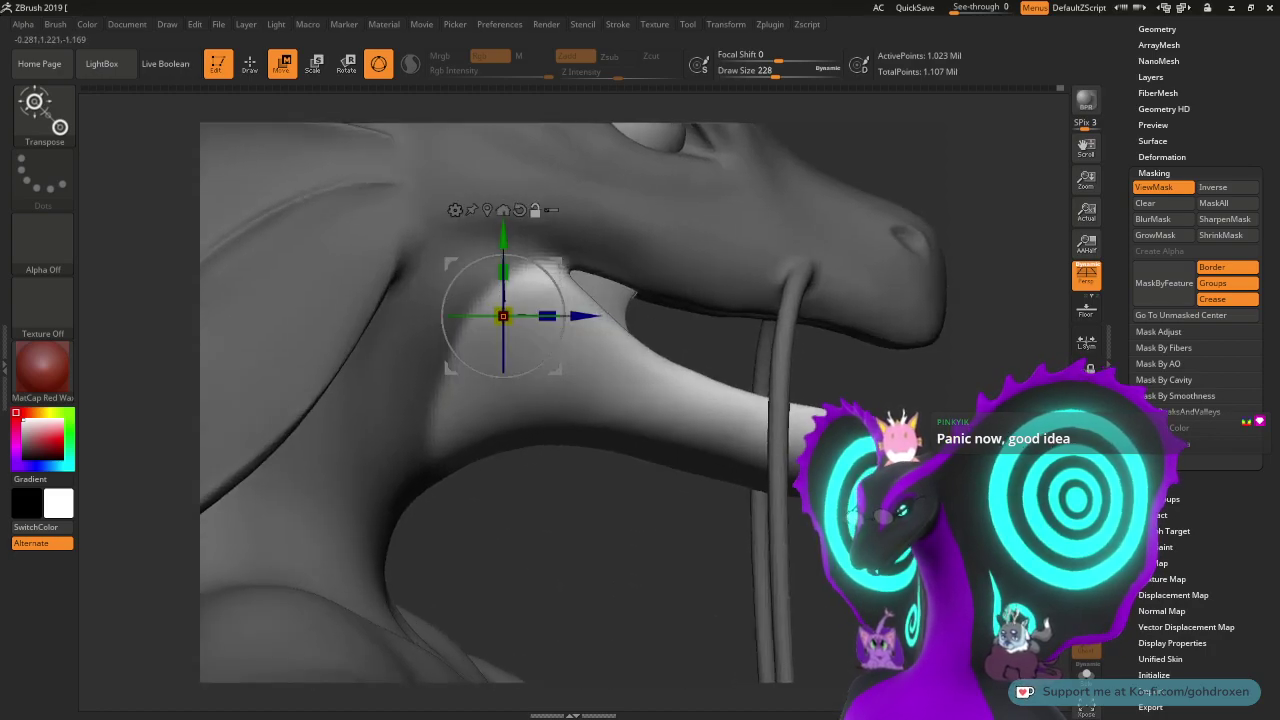
{"action": "left_click_drag", "start_coordinate": [878, 404], "coordinate": [833, 457], "text": "alt"}
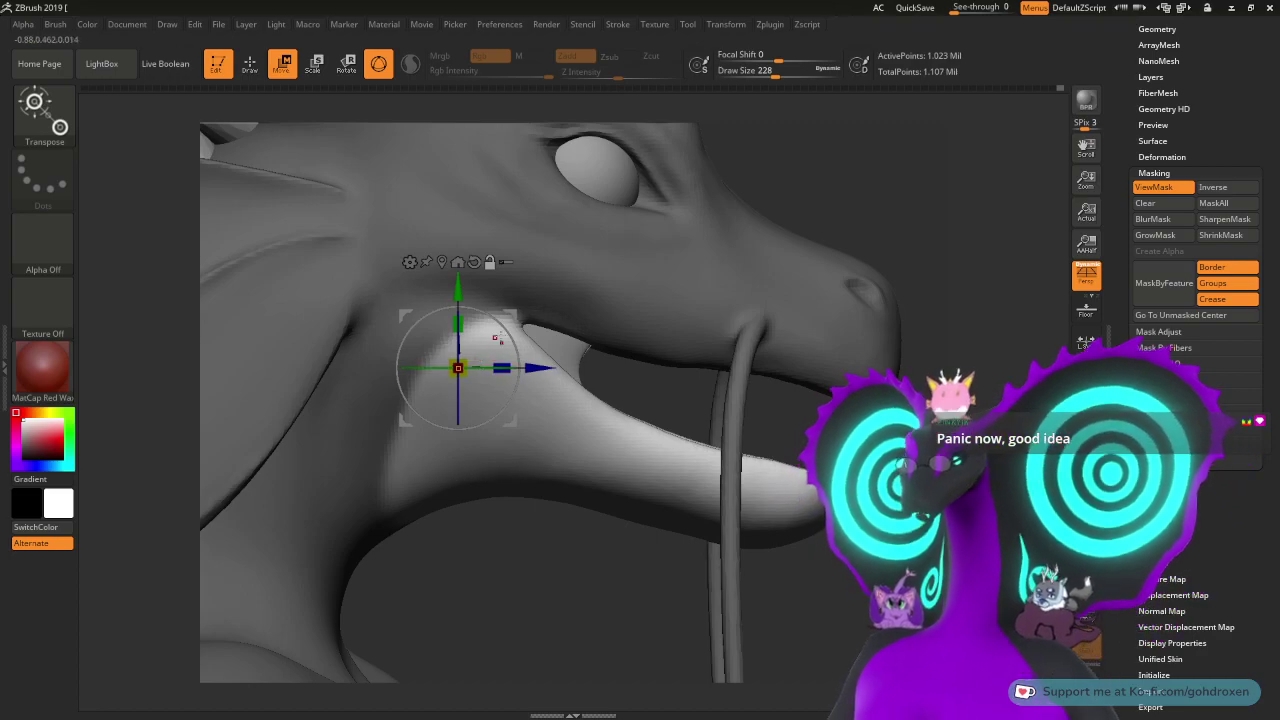
- Move the gizmo pivot lower at the jaw hinge and extend the mask over the cheek behind the lower jaw
{"action": "left_click_drag", "start_coordinate": [514, 317], "coordinate": [533, 281]}
{"action": "left_click_drag", "start_coordinate": [477, 333], "coordinate": [468, 397]}
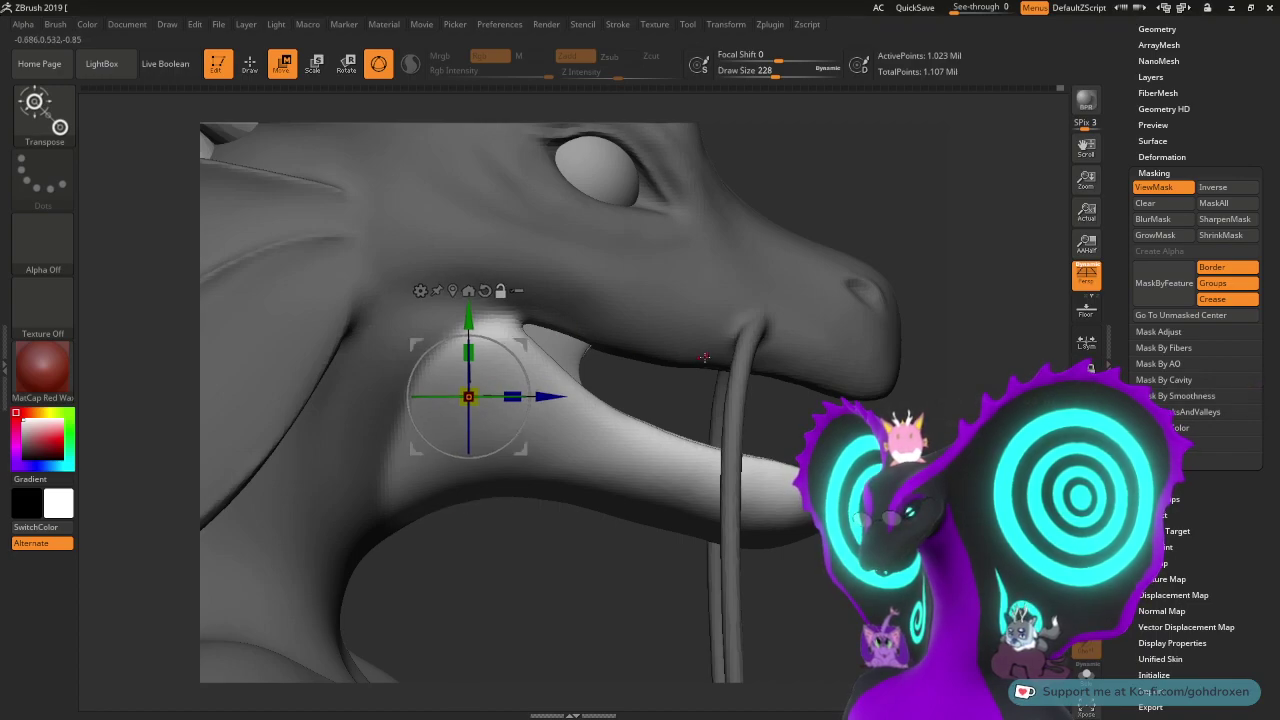
{"action": "key", "text": "q"}
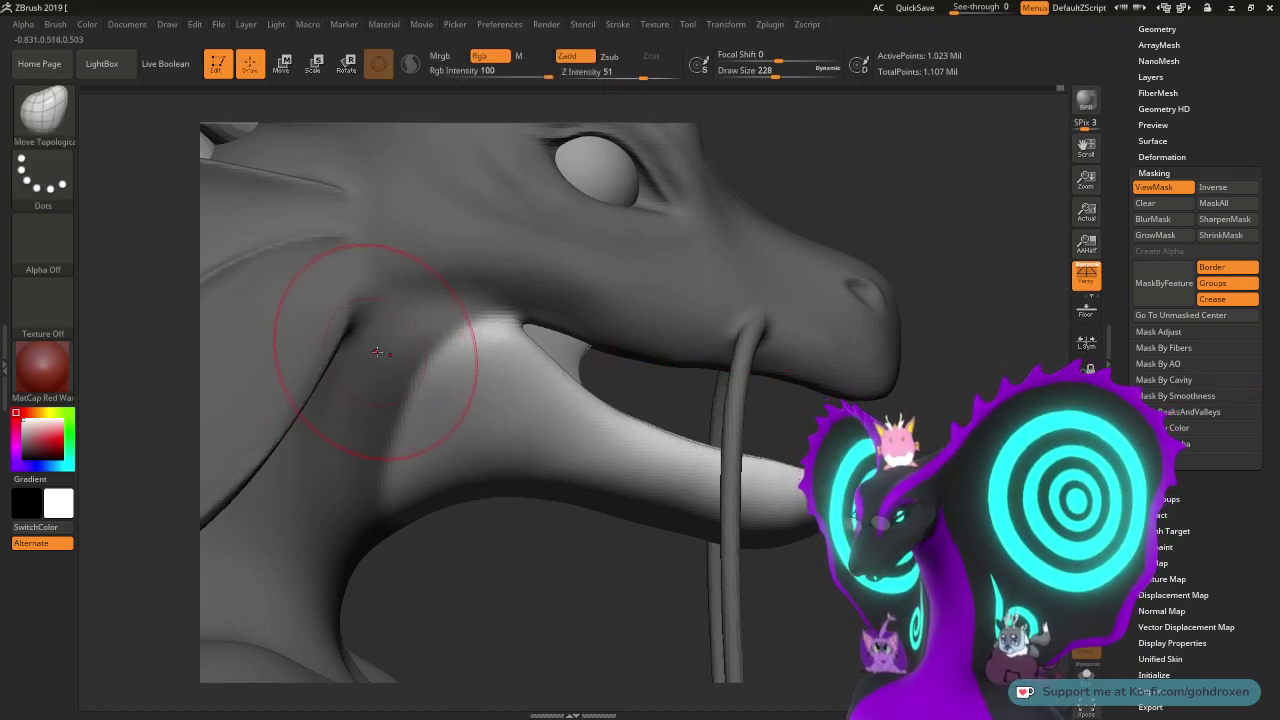
{"action": "key", "text": "ctrl"}
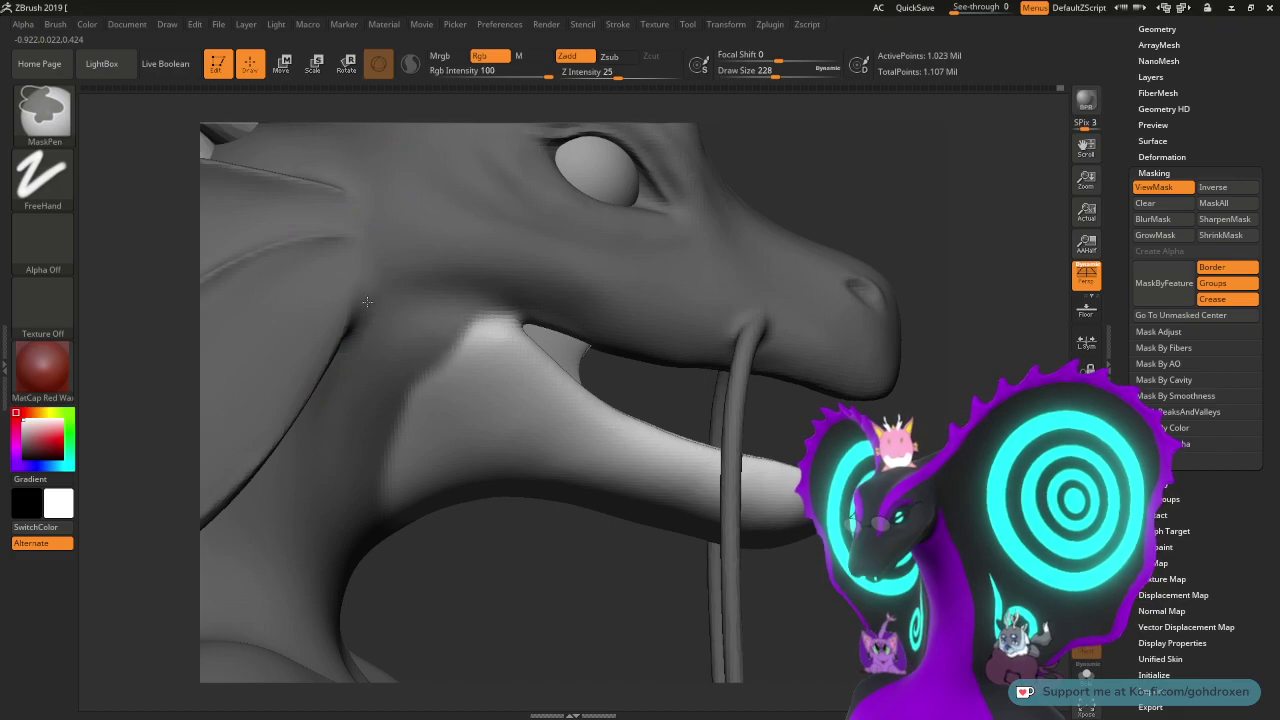
{"action": "left_click_drag", "start_coordinate": [341, 381], "coordinate": [328, 442], "text": "ctrl"}
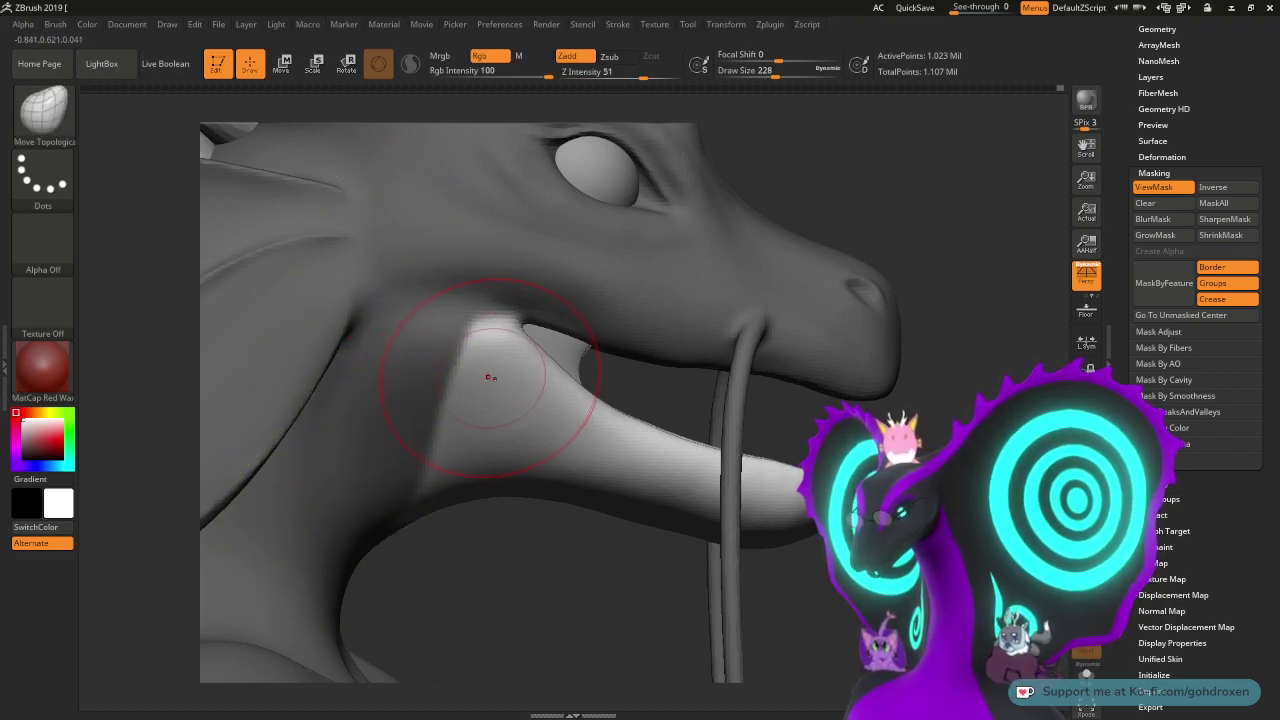
- Try to rotate the lower jaw around its hinge, check it, and undo the rotation
{"action": "key", "text": "w"}
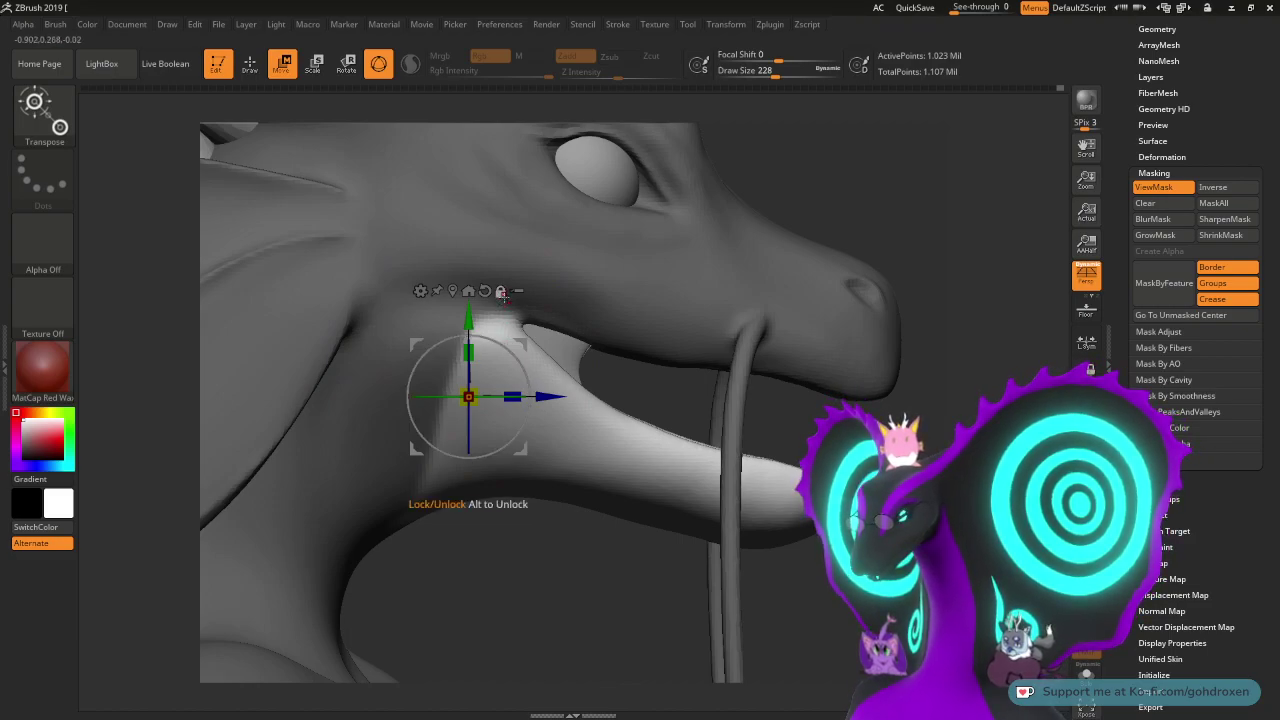
{"action": "left_click_drag", "start_coordinate": [523, 368], "coordinate": [547, 344]}
{"action": "mouse_move", "coordinate": [620, 580]}
{"action": "left_mouse_down"}
{"action": "mouse_move", "coordinate": [510, 582]}
{"action": "mouse_move", "coordinate": [665, 580]}
{"action": "mouse_move", "coordinate": [583, 585]}
{"action": "left_mouse_up"}
{"action": "key", "text": "ctrl+z"}
{"action": "key", "text": "q"}
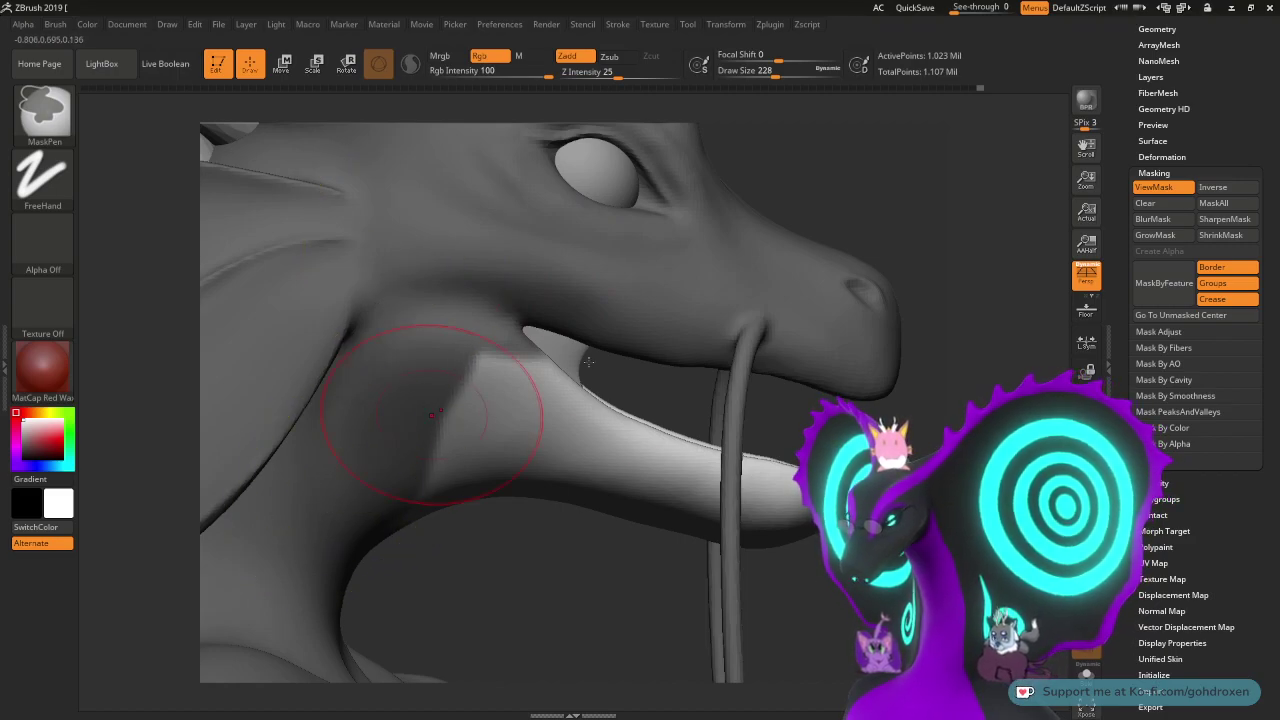
- Rework the mask edge around the jaw hinge and the corner of the mouth
{"action": "left_click_drag", "start_coordinate": [915, 345], "coordinate": [830, 352]}
{"action": "left_click_drag", "start_coordinate": [1000, 300], "coordinate": [1040, 300]}
{"action": "left_click_drag", "start_coordinate": [899, 418], "coordinate": [869, 443], "text": "alt"}
{"action": "key", "text": "ctrl"}
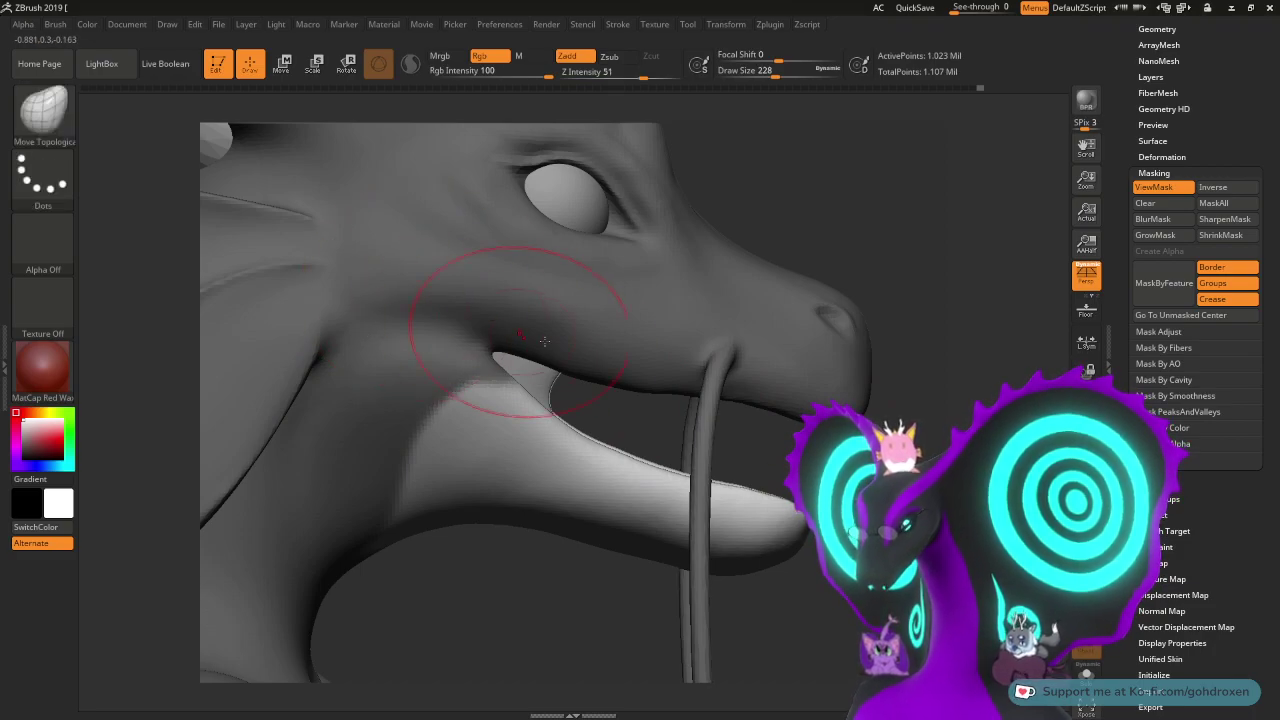
- Test a small rotation of the jaw with the adjusted mask and undo it
{"action": "key", "text": "w"}
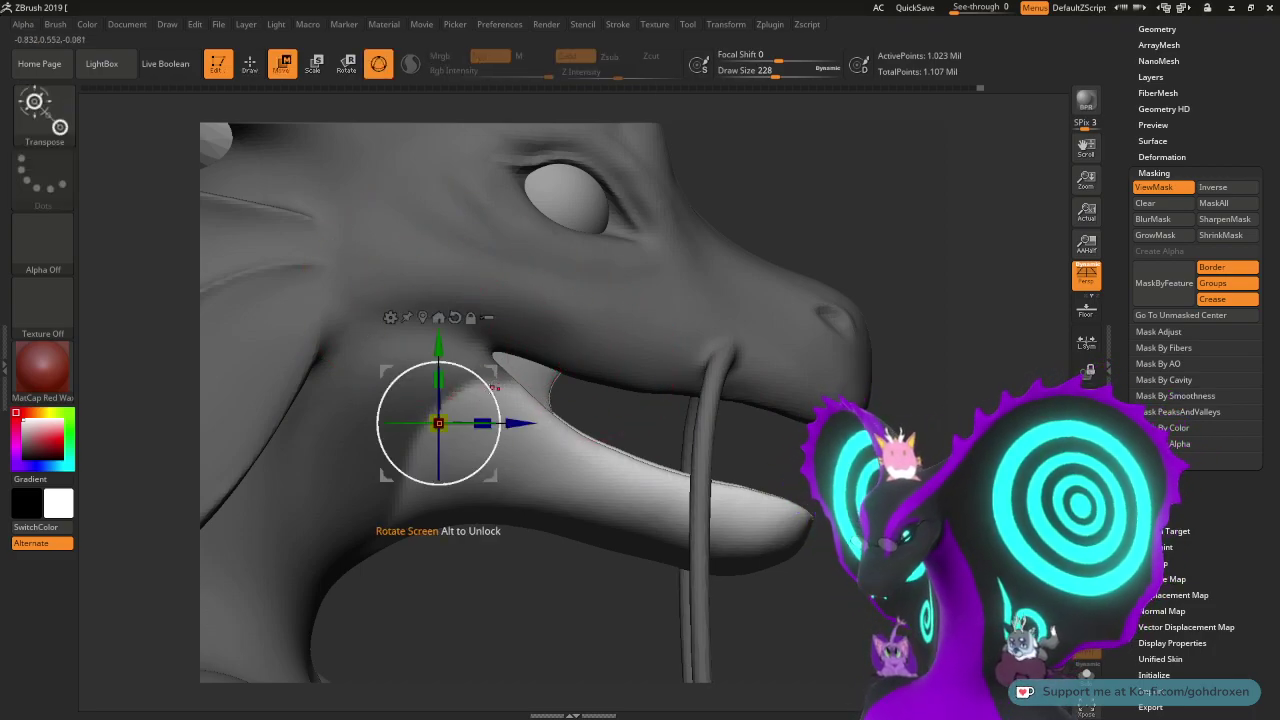
{"action": "left_click_drag", "start_coordinate": [494, 388], "coordinate": [488, 377]}
{"action": "key", "text": "ctrl+z"}
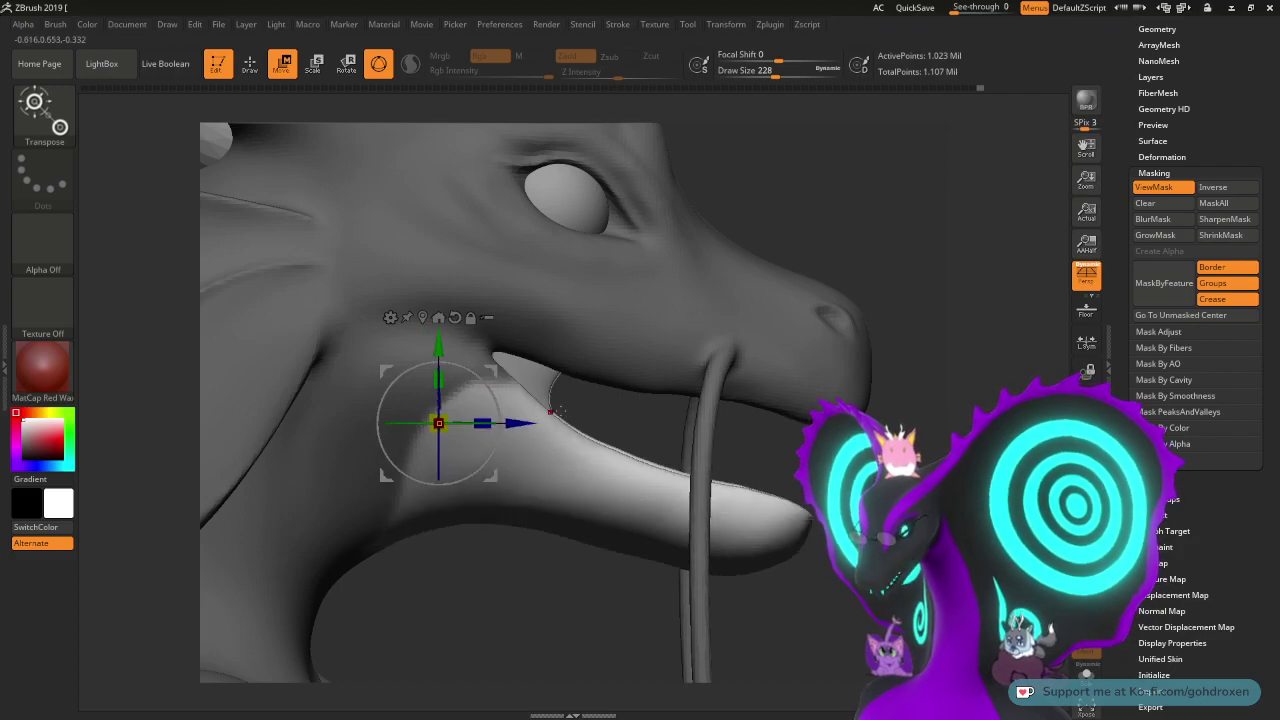
{"action": "key", "text": "q"}
- Refine the mask under the jaw so that the throat behind the lower jaw is protected
{"action": "mouse_move", "coordinate": [728, 632]}
{"action": "left_mouse_down"}
{"action": "mouse_move", "coordinate": [500, 517]}
{"action": "mouse_move", "coordinate": [370, 500]}
{"action": "left_mouse_up"}
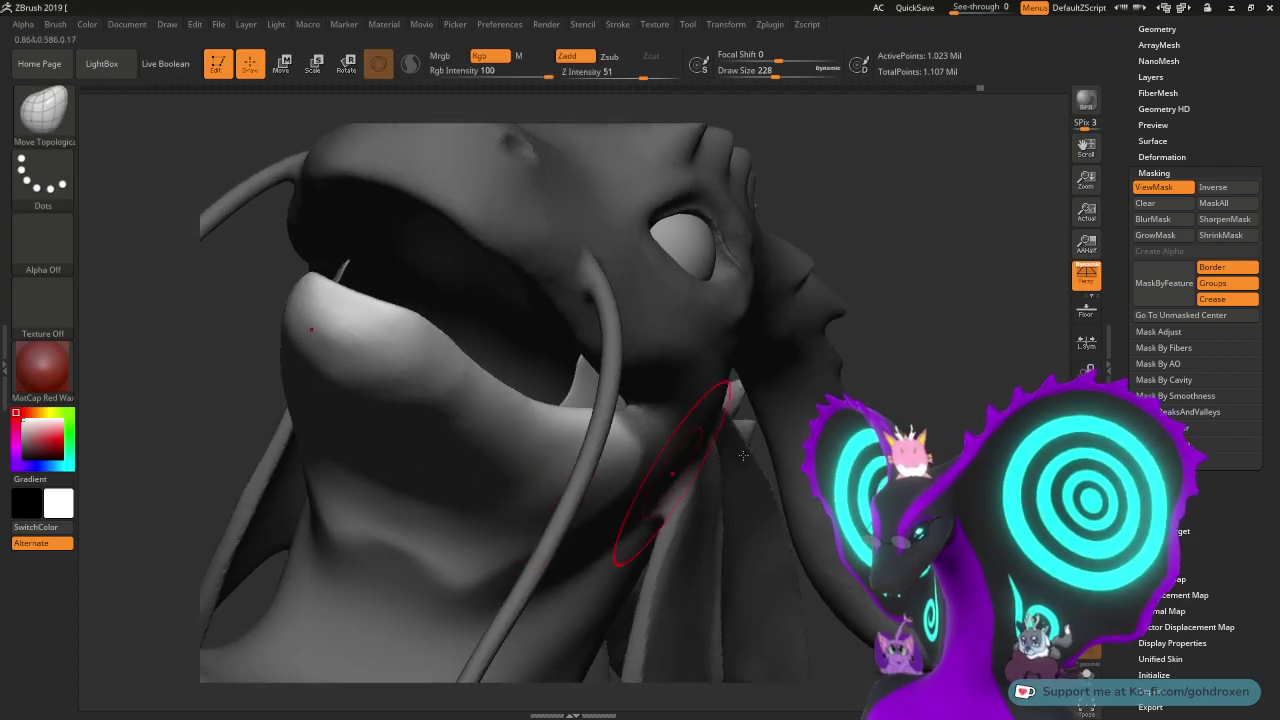
{"action": "left_click_drag", "start_coordinate": [941, 412], "coordinate": [913, 248], "text": "alt"}
{"action": "left_click_drag", "start_coordinate": [951, 323], "coordinate": [954, 286]}
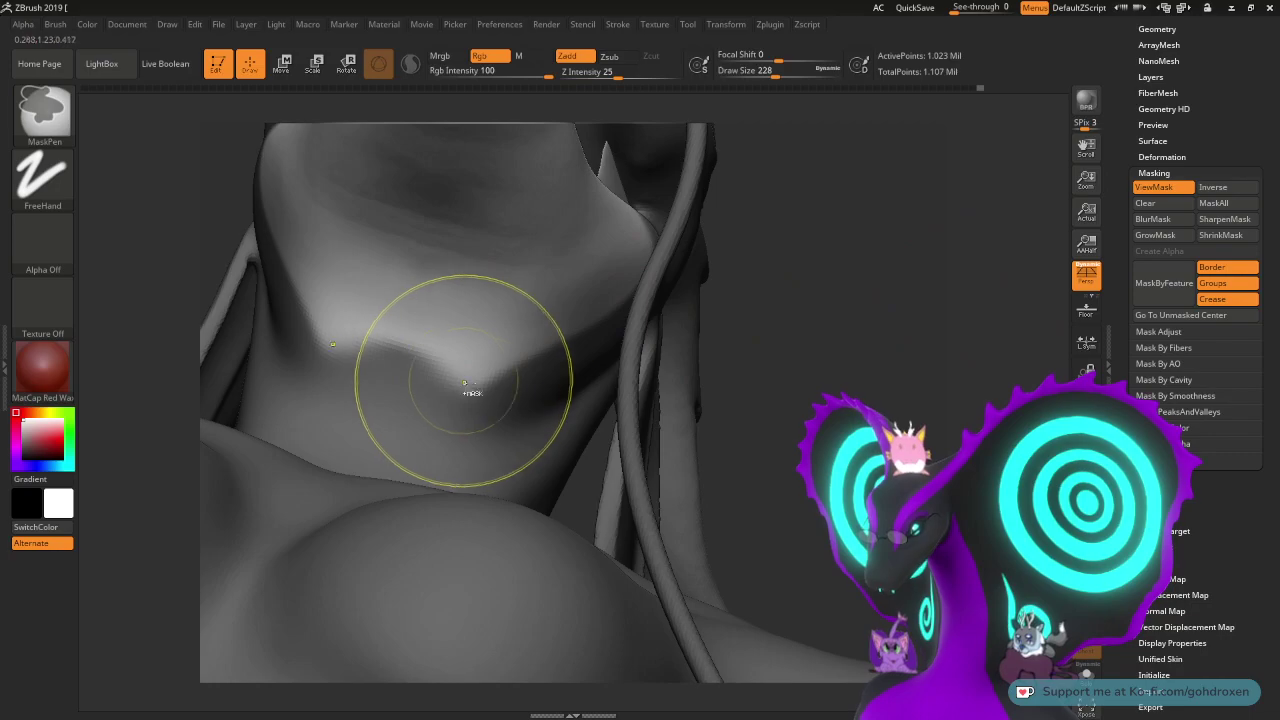
{"action": "key", "text": "ctrl+z"}
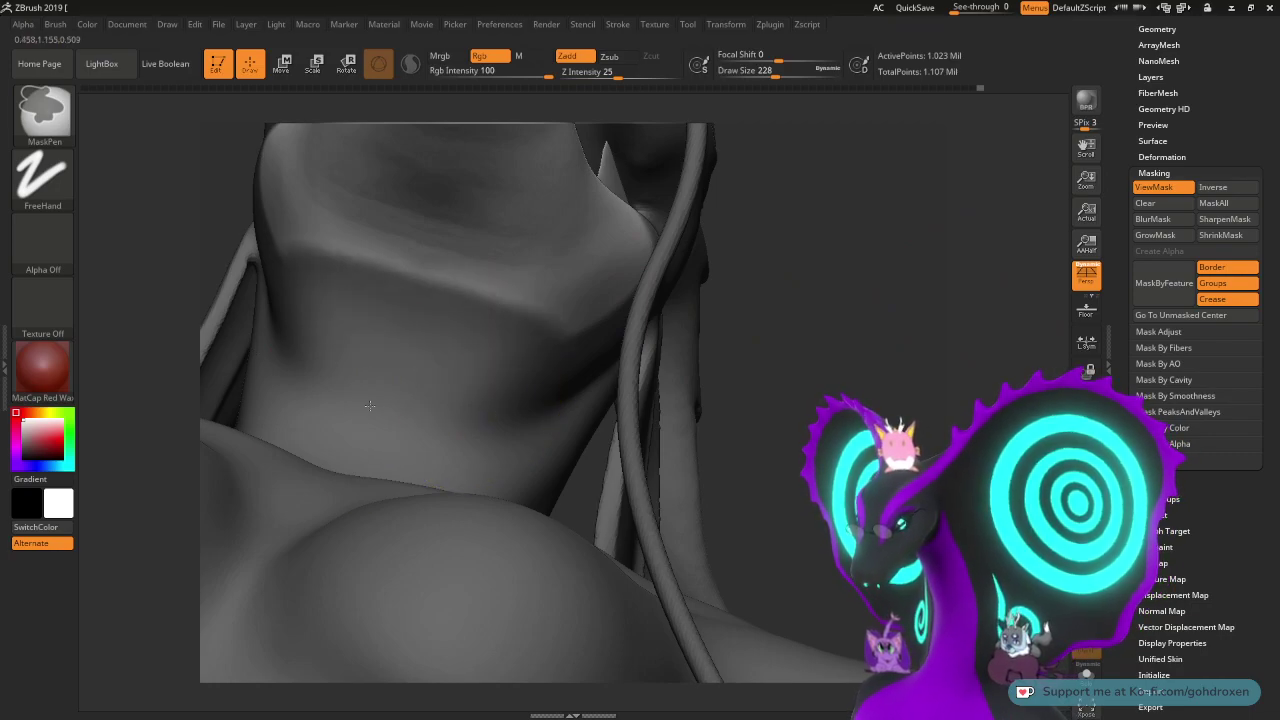
{"action": "left_click_drag", "start_coordinate": [777, 403], "coordinate": [930, 415]}
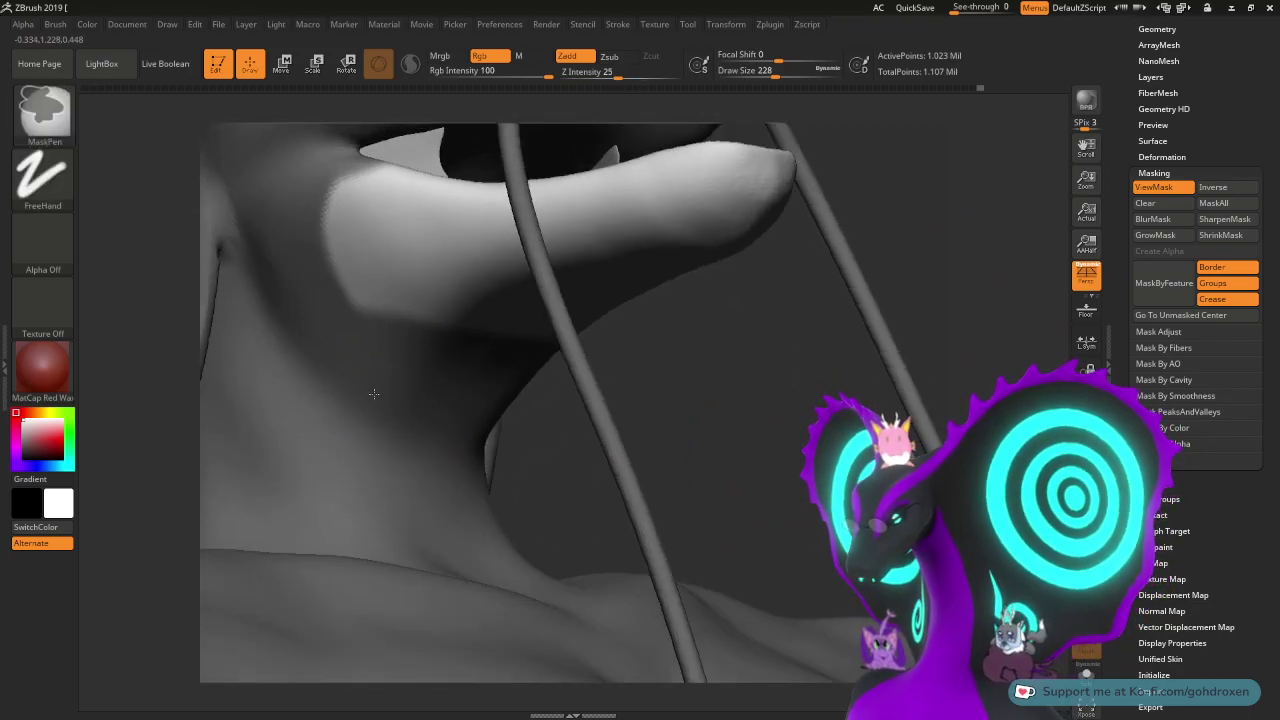
{"action": "mouse_move", "coordinate": [323, 371]}
{"action": "right_mouse_down"}
{"action": "mouse_move", "coordinate": [745, 468]}
{"action": "mouse_move", "coordinate": [900, 385]}
{"action": "mouse_move", "coordinate": [928, 384]}
{"action": "right_mouse_up"}
- Rotate the unmasked lower jaw upward around its hinge until the mouth is nearly closed
{"action": "key", "text": "w"}
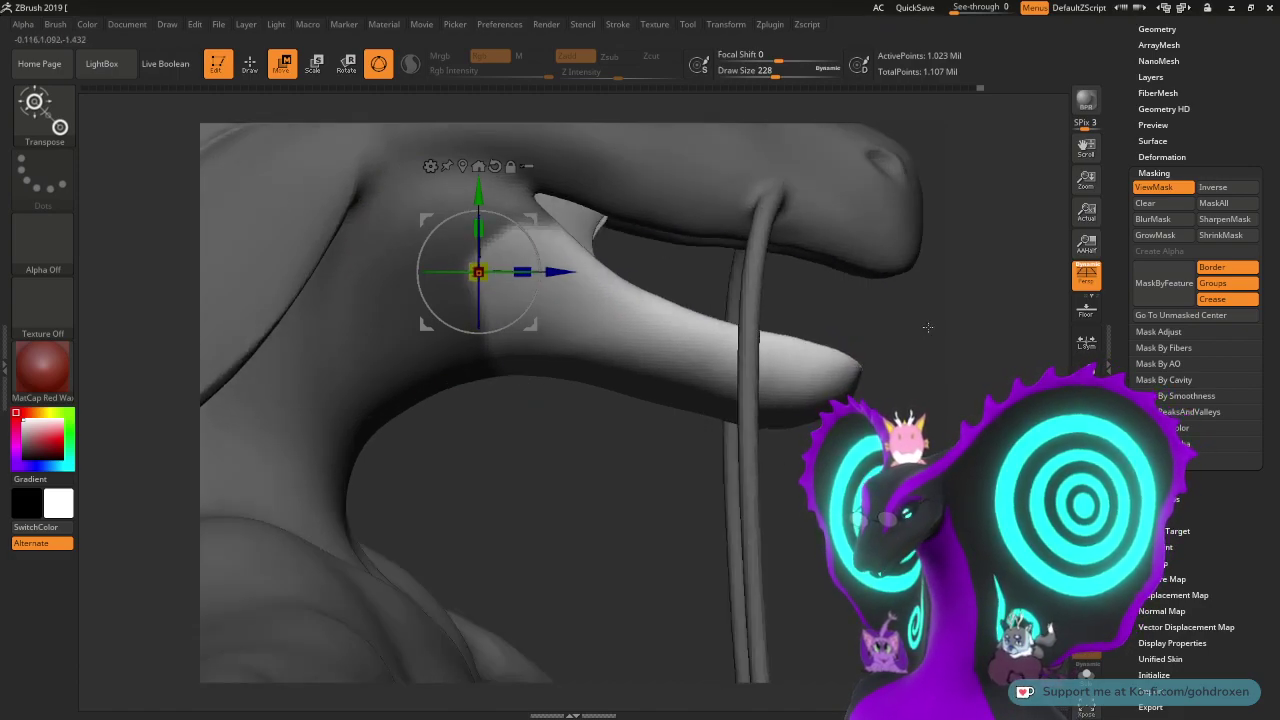
{"action": "right_click_drag", "start_coordinate": [928, 327], "coordinate": [905, 422], "text": "alt"}
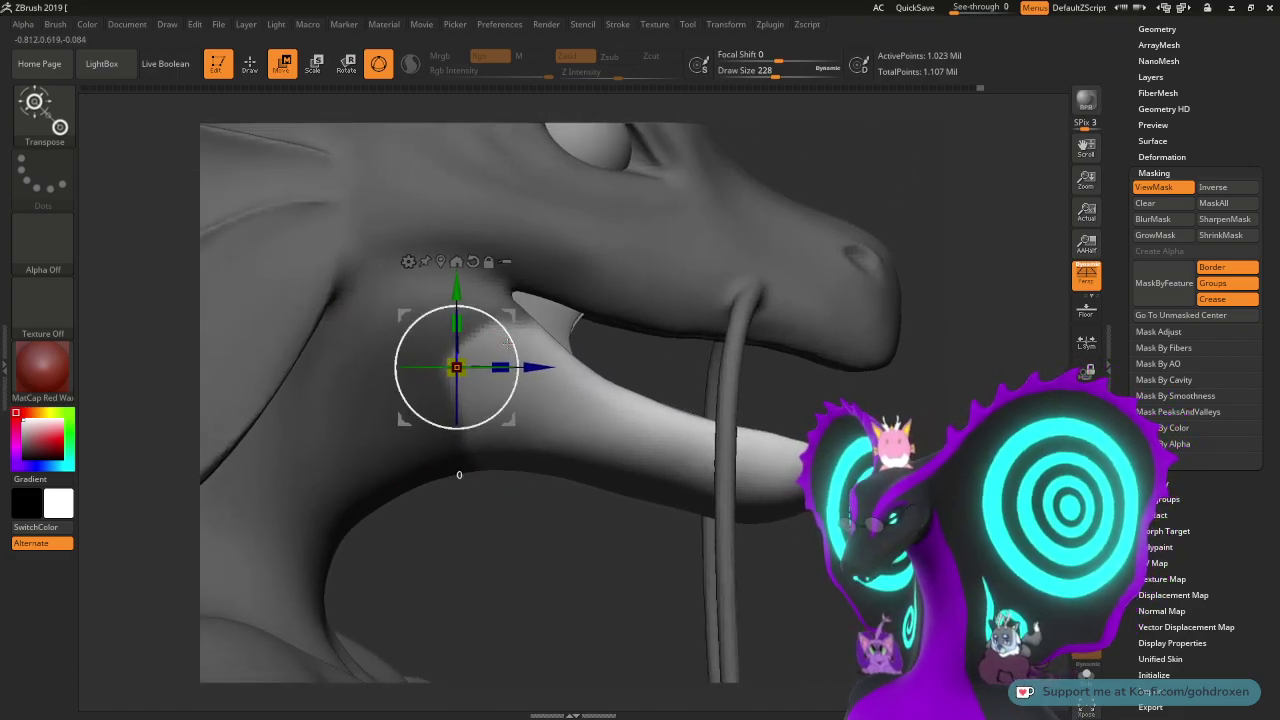
{"action": "mouse_move", "coordinate": [508, 343]}
{"action": "left_mouse_down"}
{"action": "mouse_move", "coordinate": [479, 315]}
{"action": "mouse_move", "coordinate": [512, 332]}
{"action": "mouse_move", "coordinate": [505, 318]}
{"action": "left_mouse_up"}
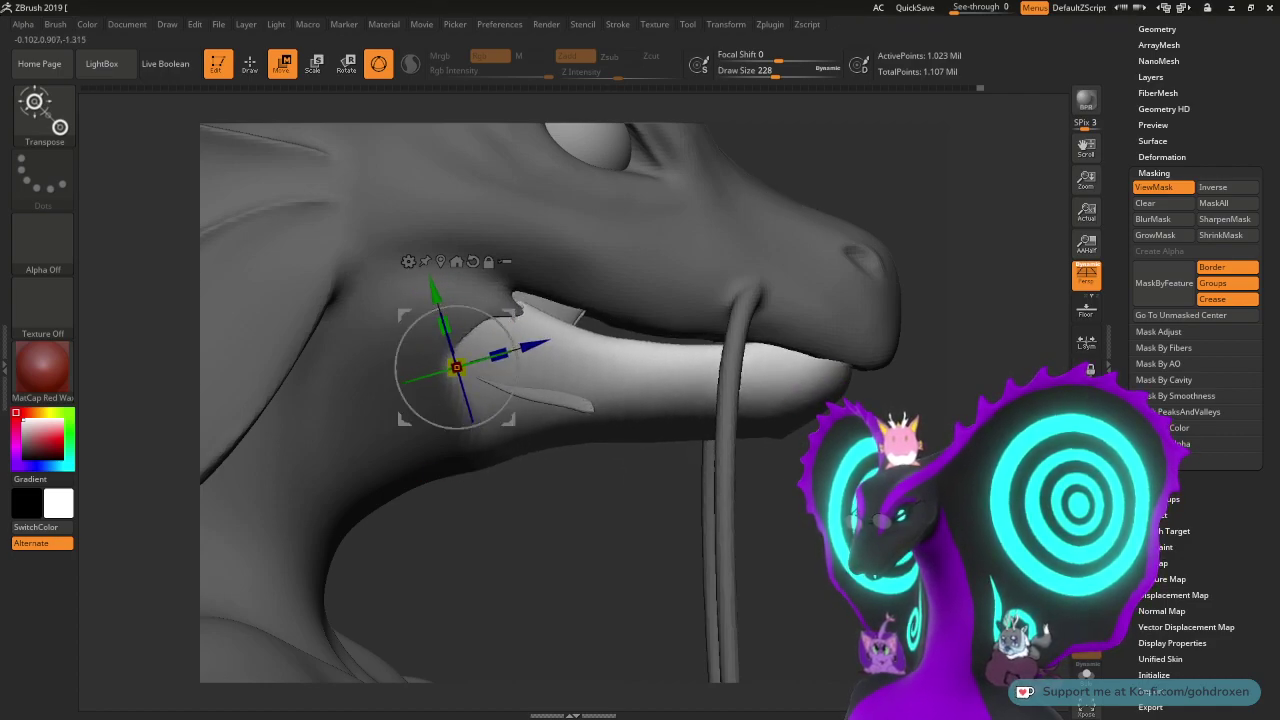
- Check the closed mouth from the front and side, and undo the jaw rotation
{"action": "left_click_drag", "start_coordinate": [620, 560], "coordinate": [430, 555]}
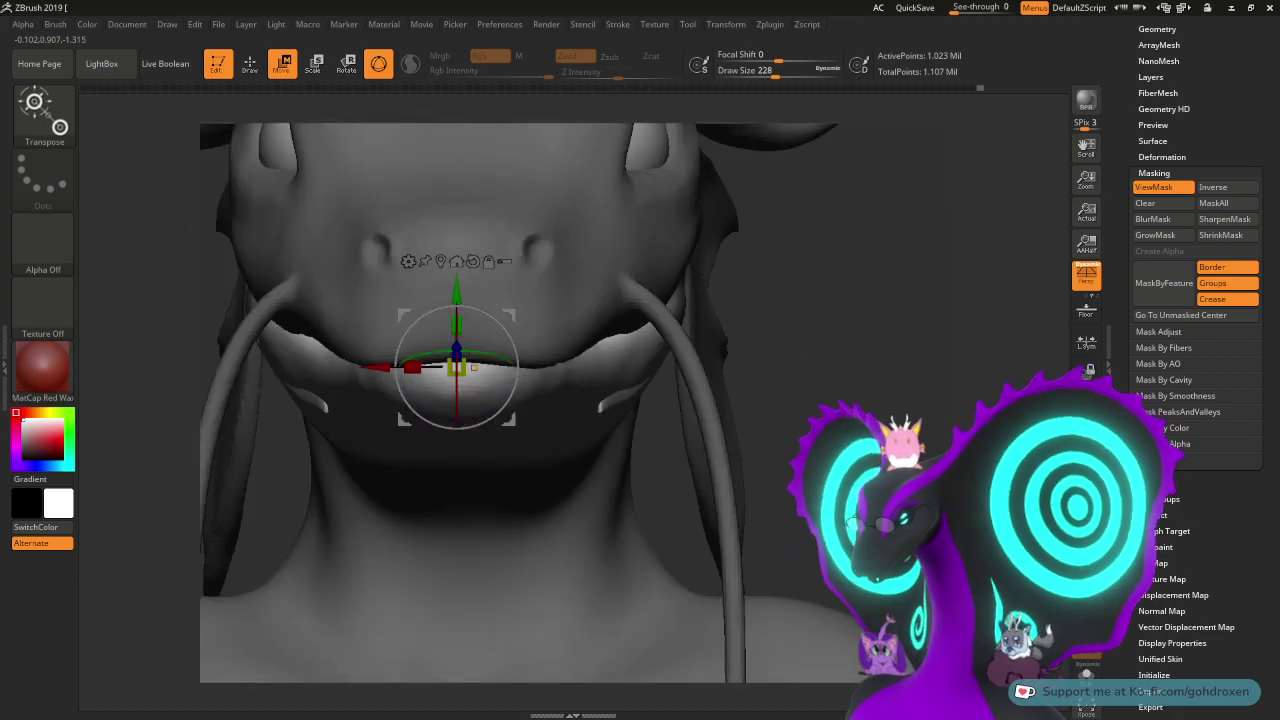
{"action": "mouse_move", "coordinate": [800, 455]}
{"action": "left_mouse_down", "text": "alt"}
{"action": "mouse_move", "coordinate": [785, 376]}
{"action": "mouse_move", "coordinate": [790, 396]}
{"action": "mouse_move", "coordinate": [824, 379]}
{"action": "left_mouse_up", "text": "alt"}
{"action": "key", "text": "q"}
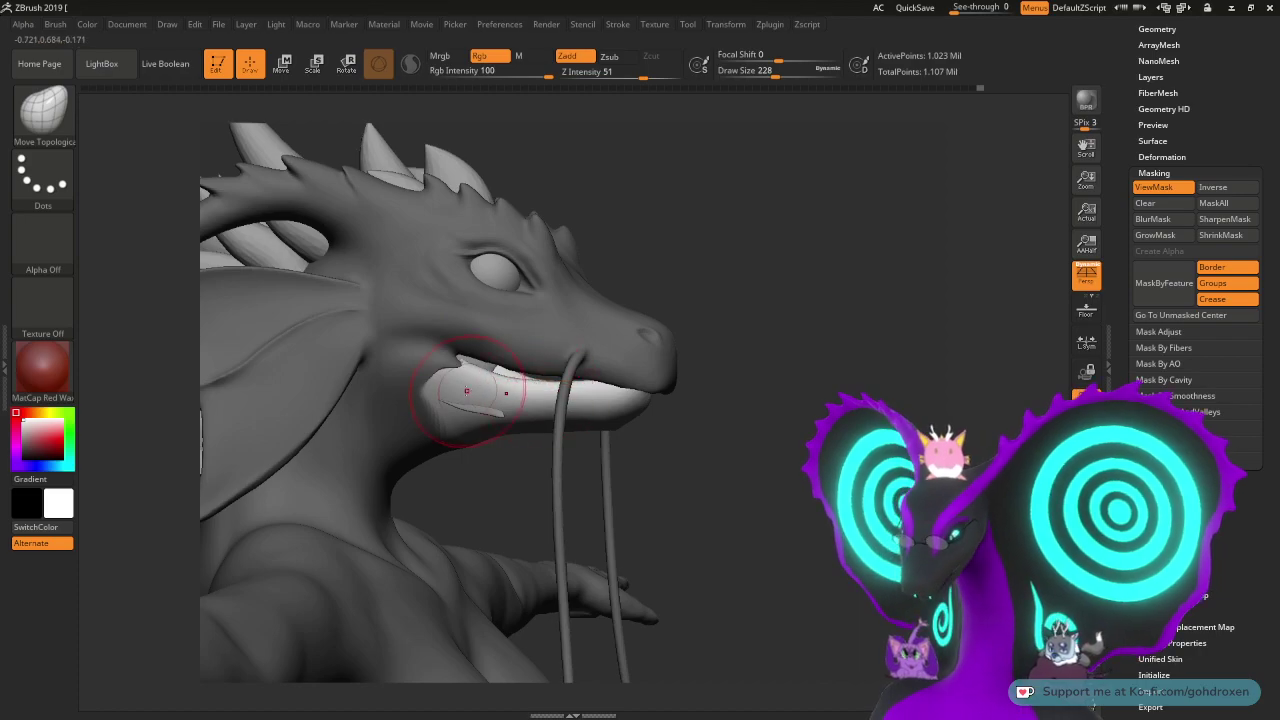
{"action": "left_click_drag", "start_coordinate": [762, 429], "coordinate": [736, 428]}
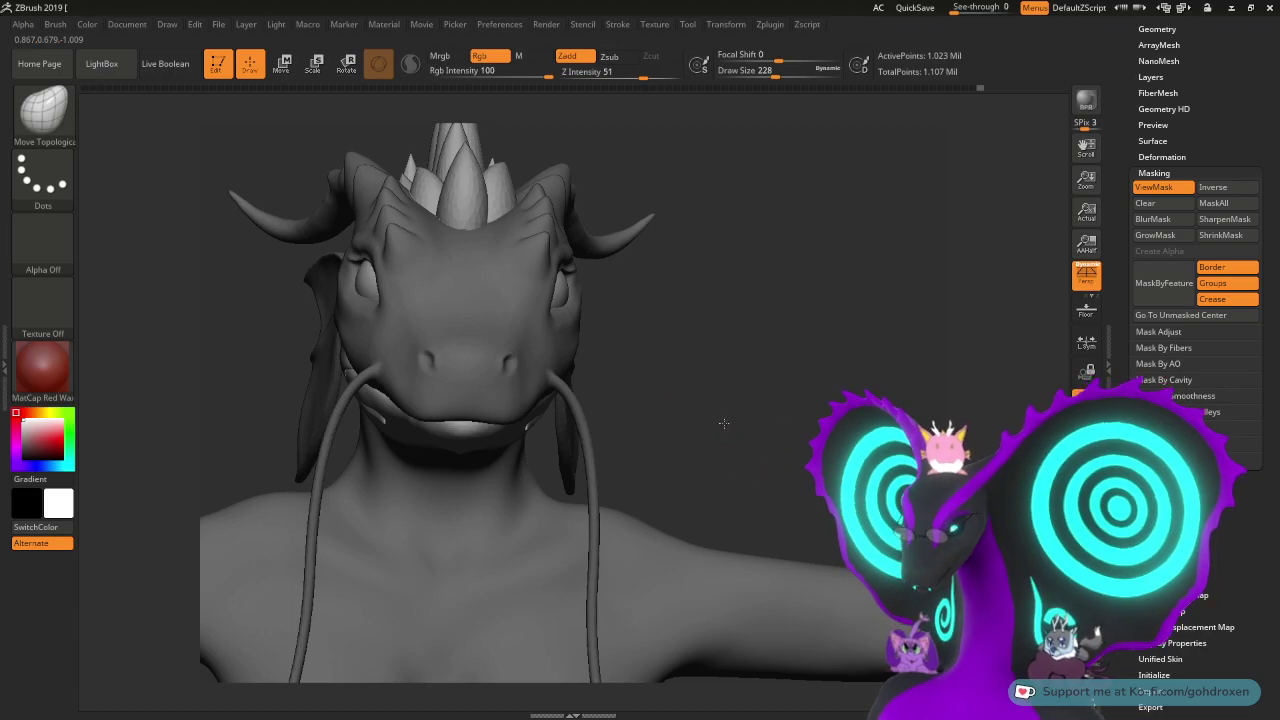
{"action": "left_click_drag", "start_coordinate": [723, 423], "coordinate": [750, 417]}
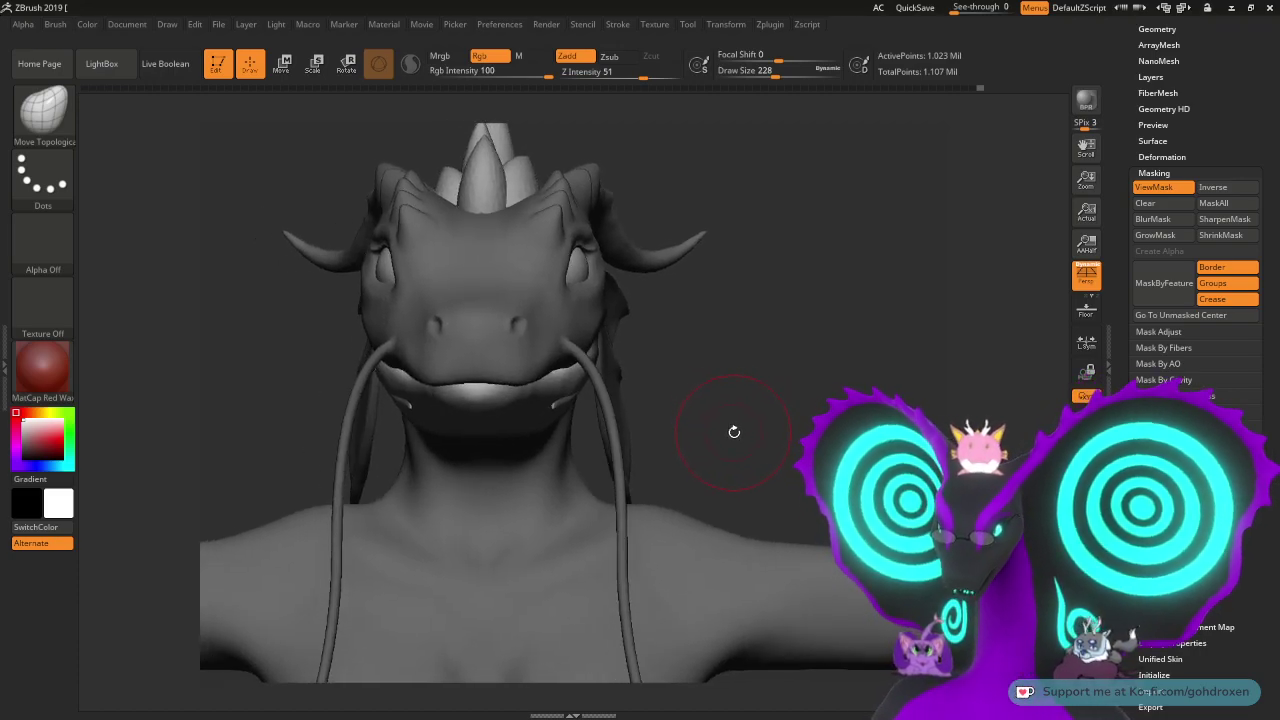
{"action": "mouse_move", "coordinate": [734, 432]}
{"action": "left_mouse_down"}
{"action": "mouse_move", "coordinate": [817, 420]}
{"action": "mouse_move", "coordinate": [783, 414]}
{"action": "mouse_move", "coordinate": [800, 476]}
{"action": "left_mouse_up"}
{"action": "key", "text": "ctrl+z"}
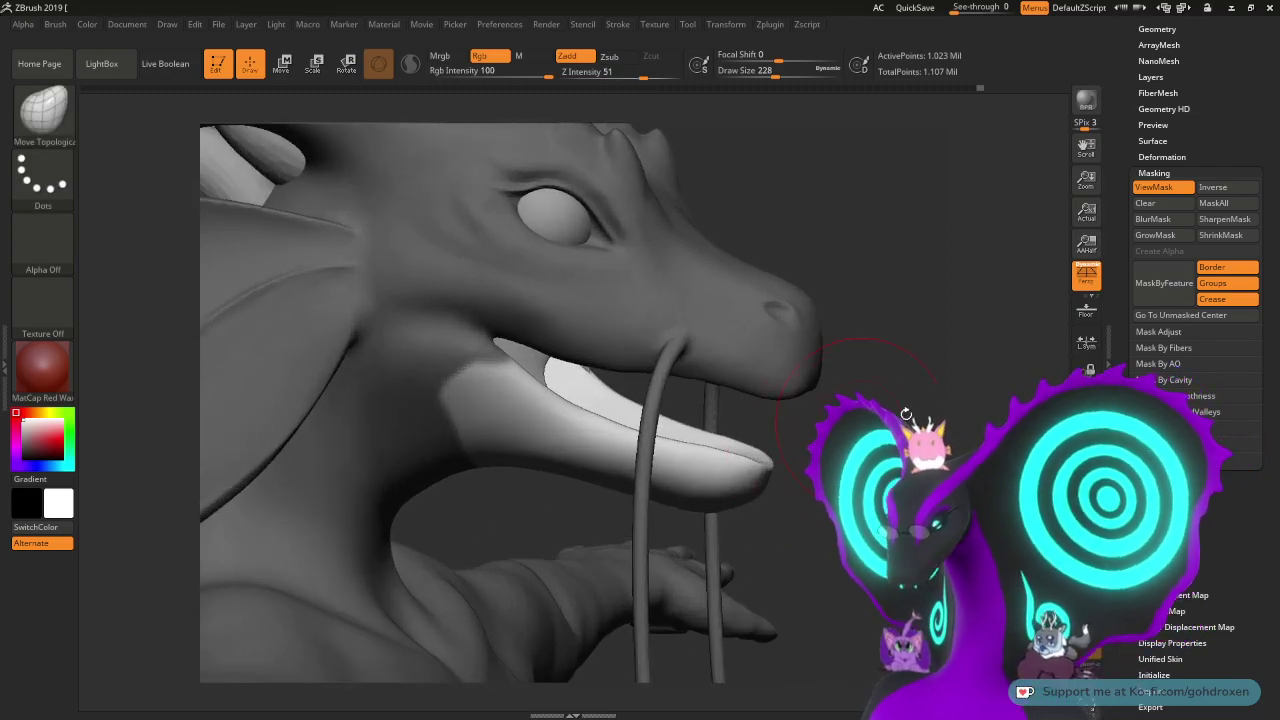
- Clear the mask from the dragon's head and set the draw size to 101 for work around the mouth
{"action": "left_click_drag", "start_coordinate": [1125, 420], "coordinate": [1125, 426]}
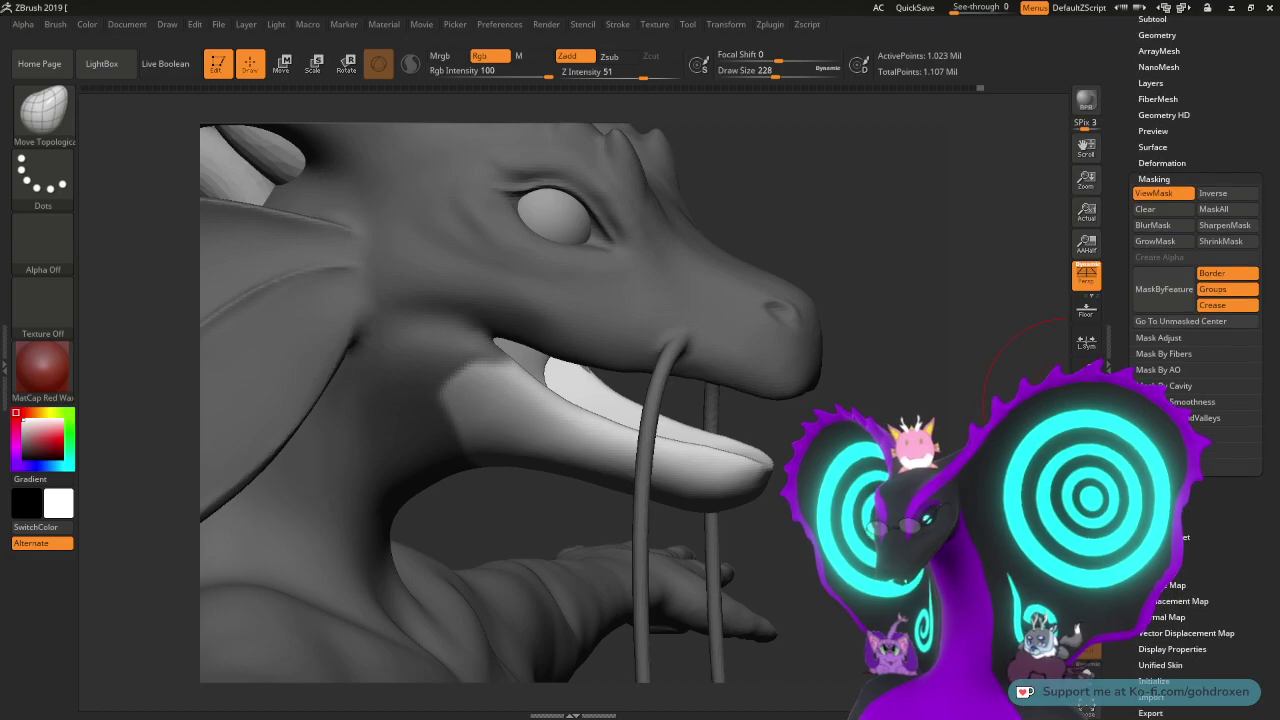
{"action": "left_click", "coordinate": [1165, 212]}
{"action": "left_click_drag", "start_coordinate": [934, 409], "coordinate": [905, 468], "text": "alt"}
{"action": "mouse_move", "coordinate": [785, 482]}
{"action": "left_mouse_down"}
{"action": "mouse_move", "coordinate": [519, 414]}
{"action": "mouse_move", "coordinate": [516, 386]}
{"action": "mouse_move", "coordinate": [503, 385]}
{"action": "left_mouse_up"}
{"action": "key", "text": "space"}
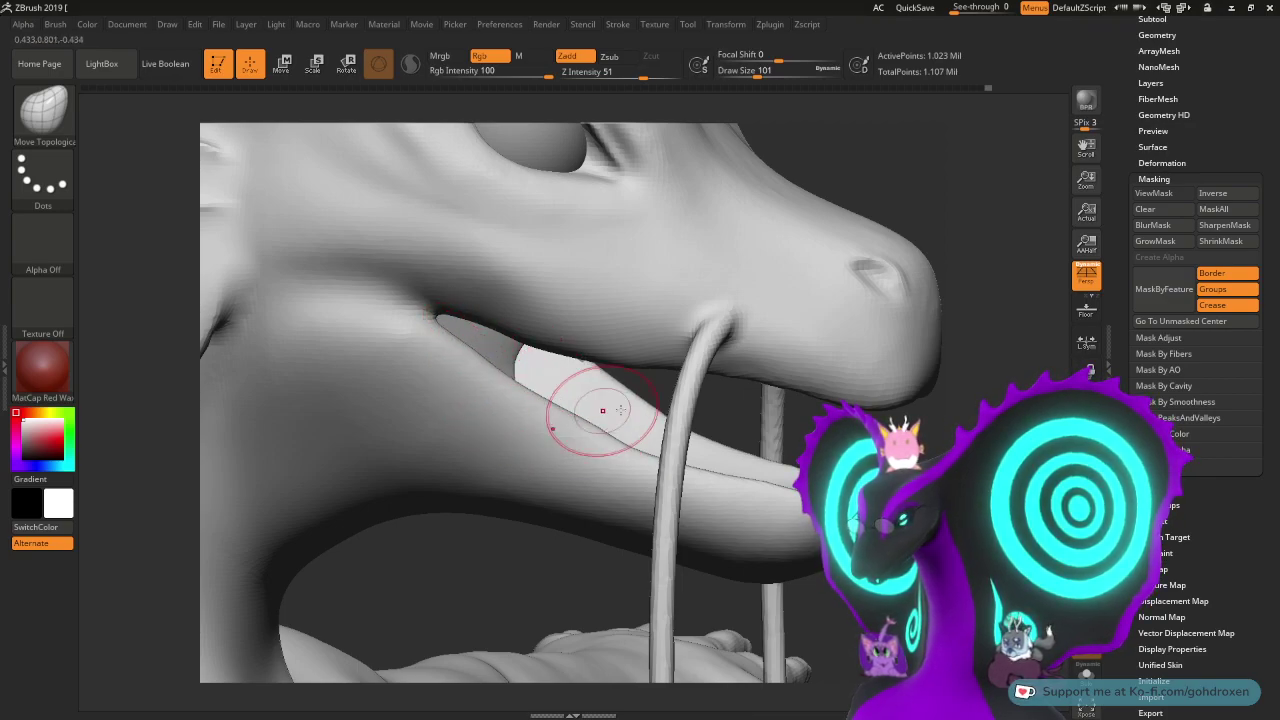
{"action": "left_click_drag", "start_coordinate": [930, 470], "coordinate": [968, 444]}
{"action": "left_click_drag", "start_coordinate": [620, 438], "coordinate": [620, 437]}
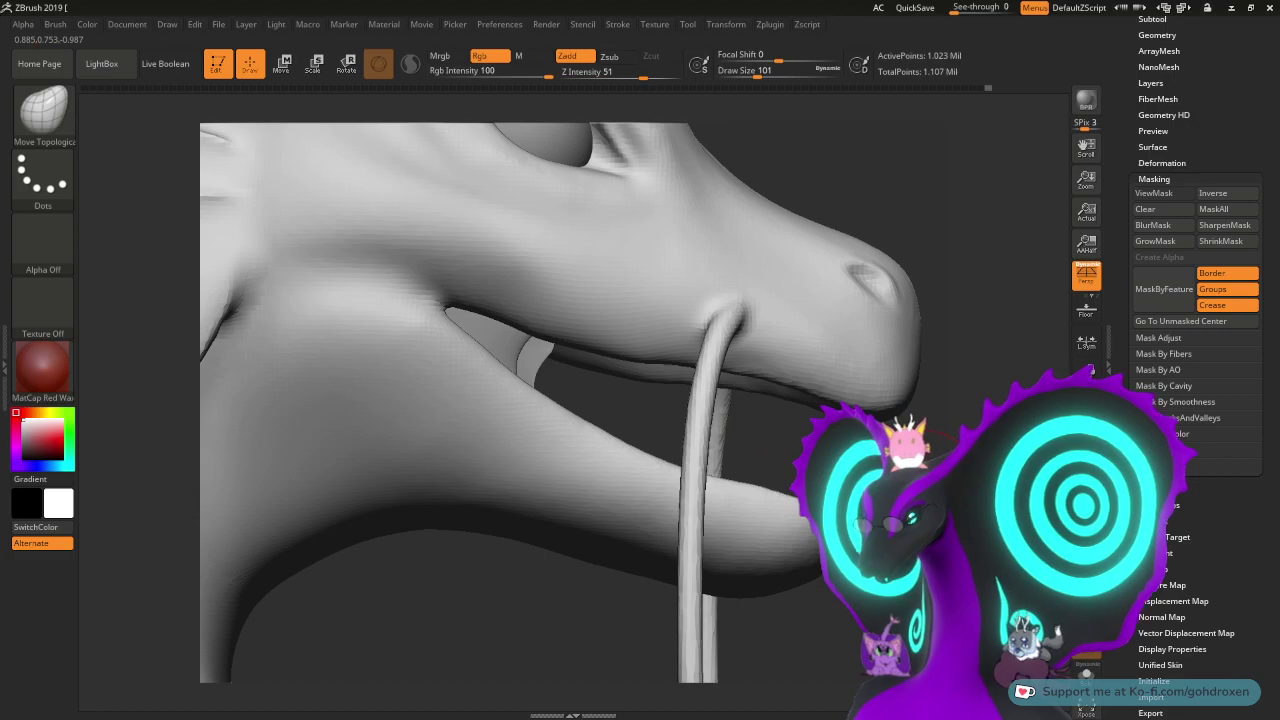
{"action": "mouse_move", "coordinate": [922, 474]}
{"action": "left_mouse_down"}
{"action": "mouse_move", "coordinate": [680, 470]}
{"action": "mouse_move", "coordinate": [915, 472]}
{"action": "left_mouse_up"}
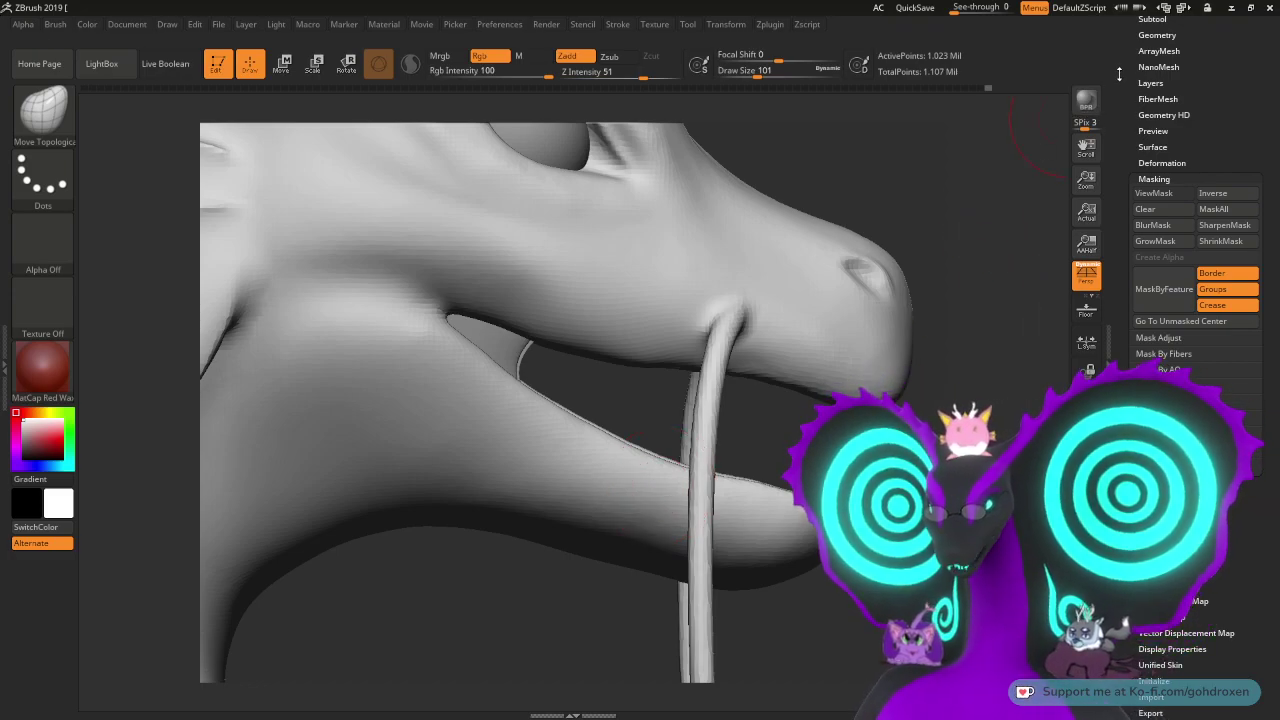
- Save the tool as a new file named uwu 47
{"action": "left_click_drag", "start_coordinate": [1119, 74], "coordinate": [1127, 207]}
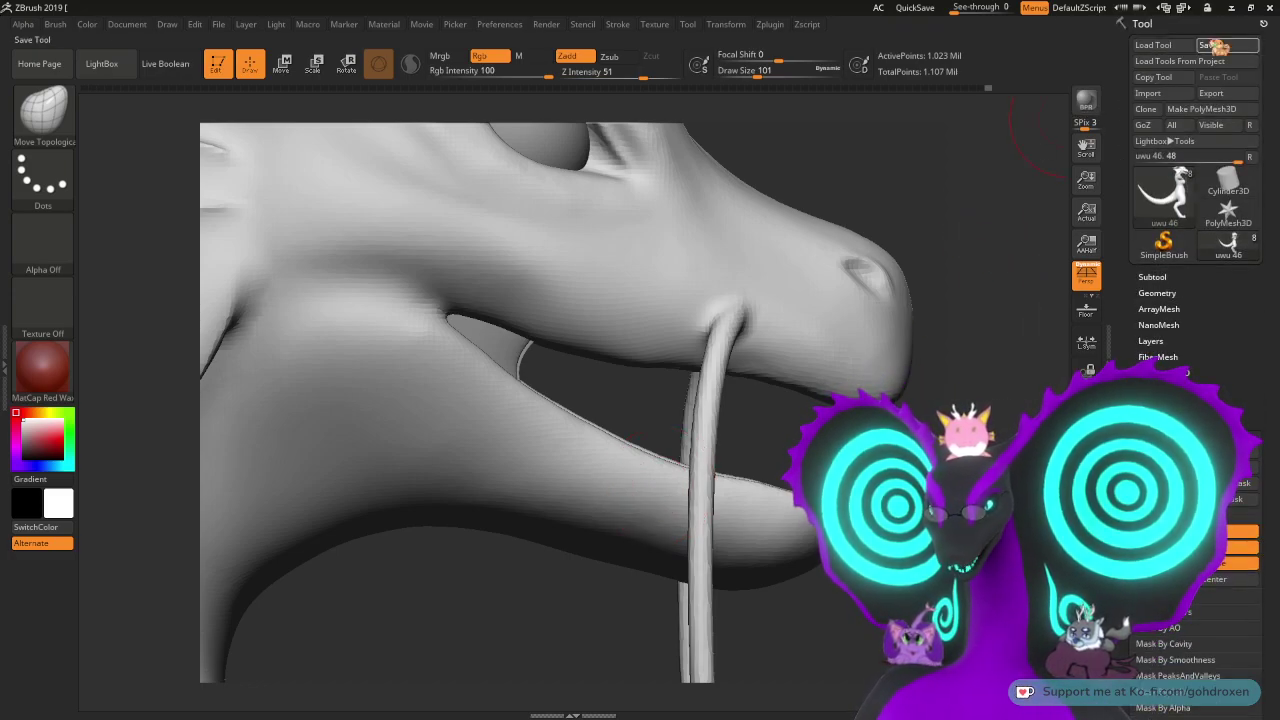
{"action": "left_click", "coordinate": [1213, 45]}
{"action": "left_click", "coordinate": [392, 398]}
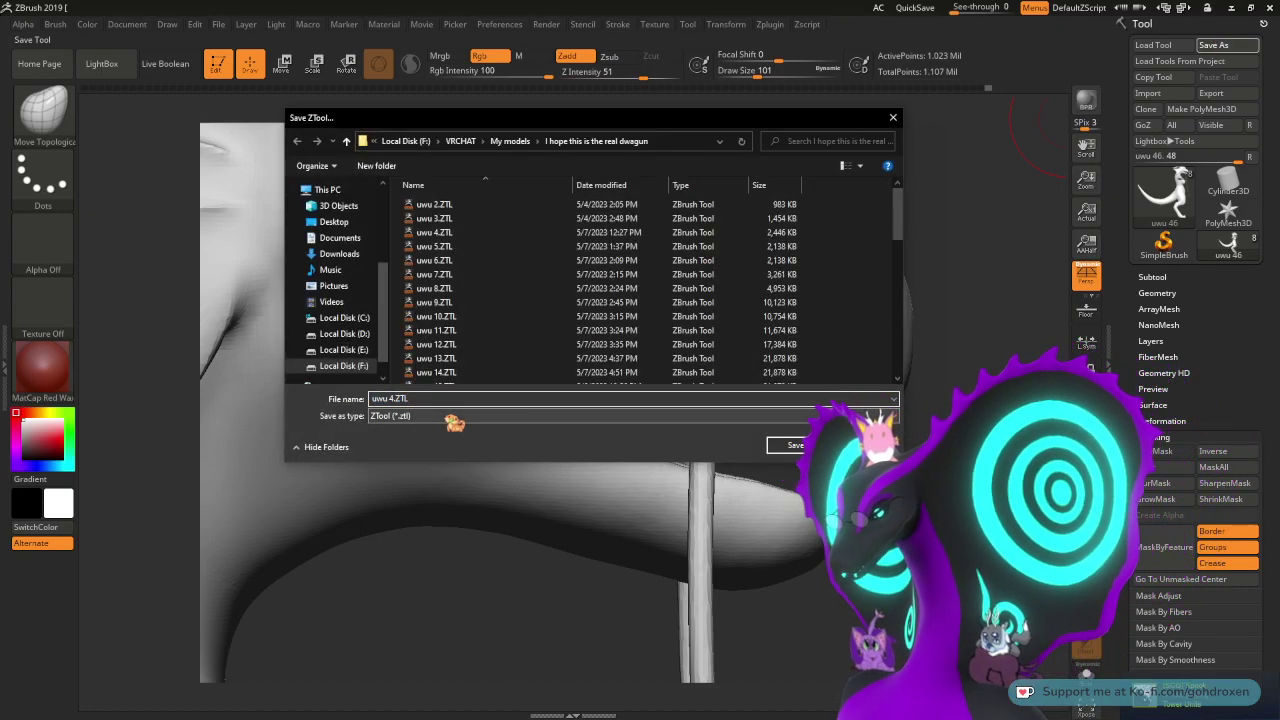
{"action": "type", "text": "7"}
{"action": "key", "text": "Return"}
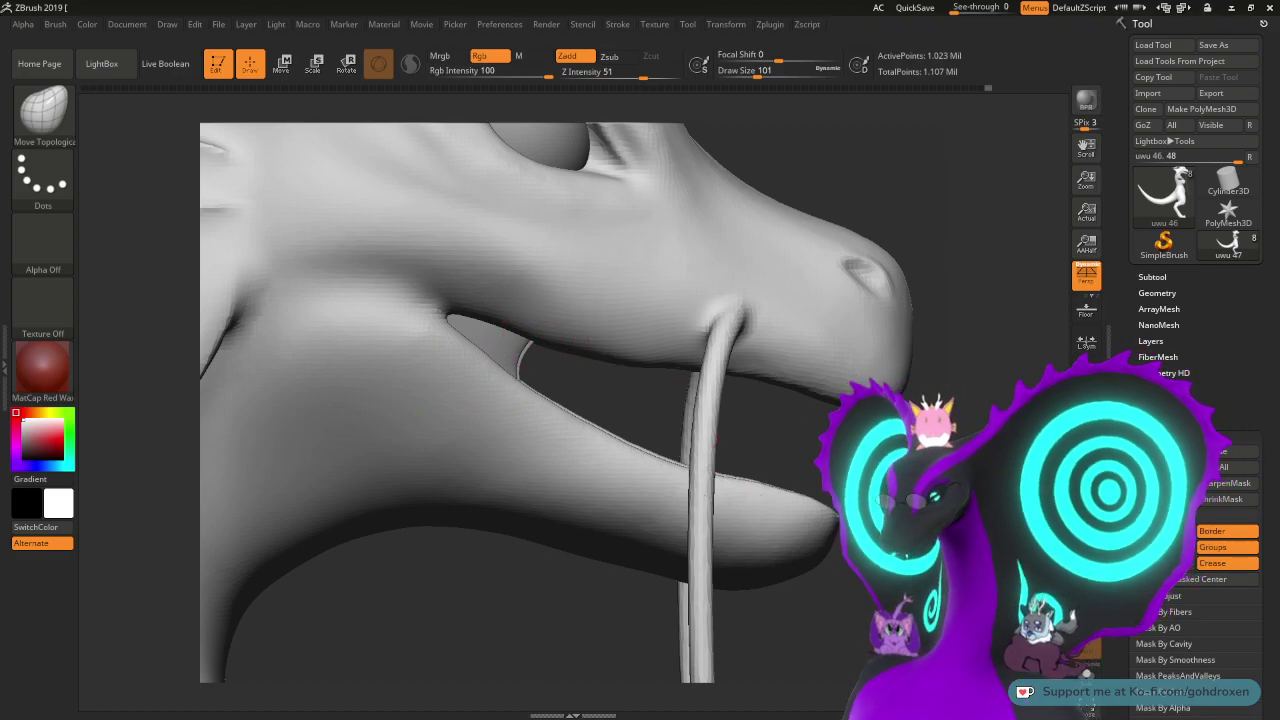
- Mask the outer side of the lower jaw from the hinge to the chin at draw size 197
{"action": "left_click_drag", "start_coordinate": [1040, 410], "coordinate": [975, 408]}
{"action": "mouse_move", "coordinate": [998, 500]}
{"action": "left_mouse_down", "text": "alt"}
{"action": "mouse_move", "coordinate": [993, 395]}
{"action": "mouse_move", "coordinate": [985, 465]}
{"action": "left_mouse_up", "text": "alt"}
{"action": "left_click_drag", "start_coordinate": [960, 330], "coordinate": [1020, 325]}
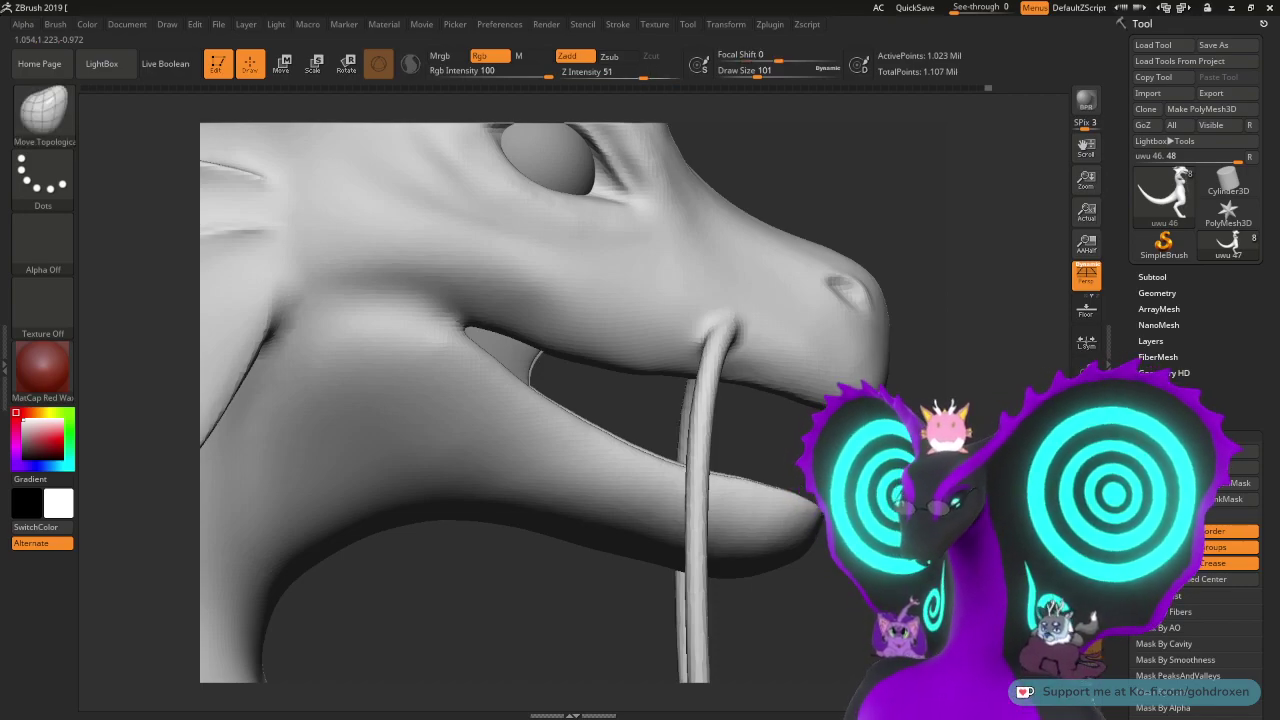
{"action": "key", "text": "space"}
{"action": "left_click_drag", "start_coordinate": [516, 392], "coordinate": [518, 396]}
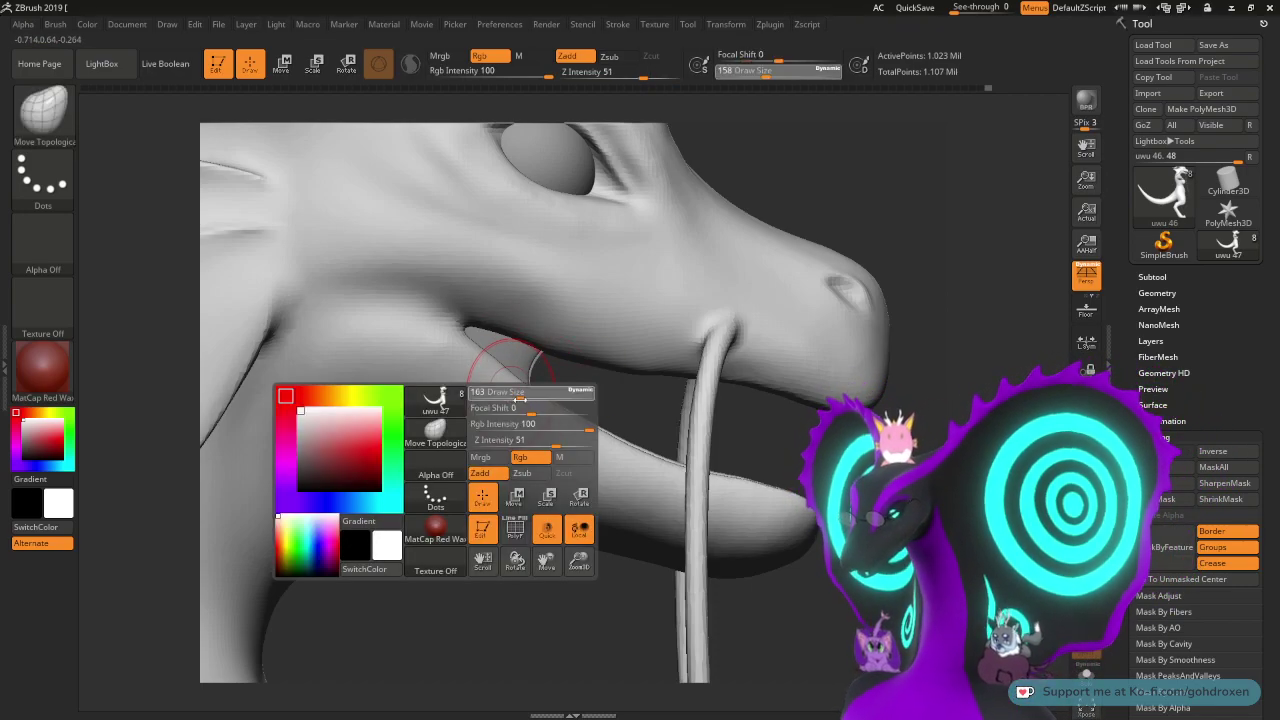
{"action": "left_click", "coordinate": [461, 425], "text": "ctrl"}
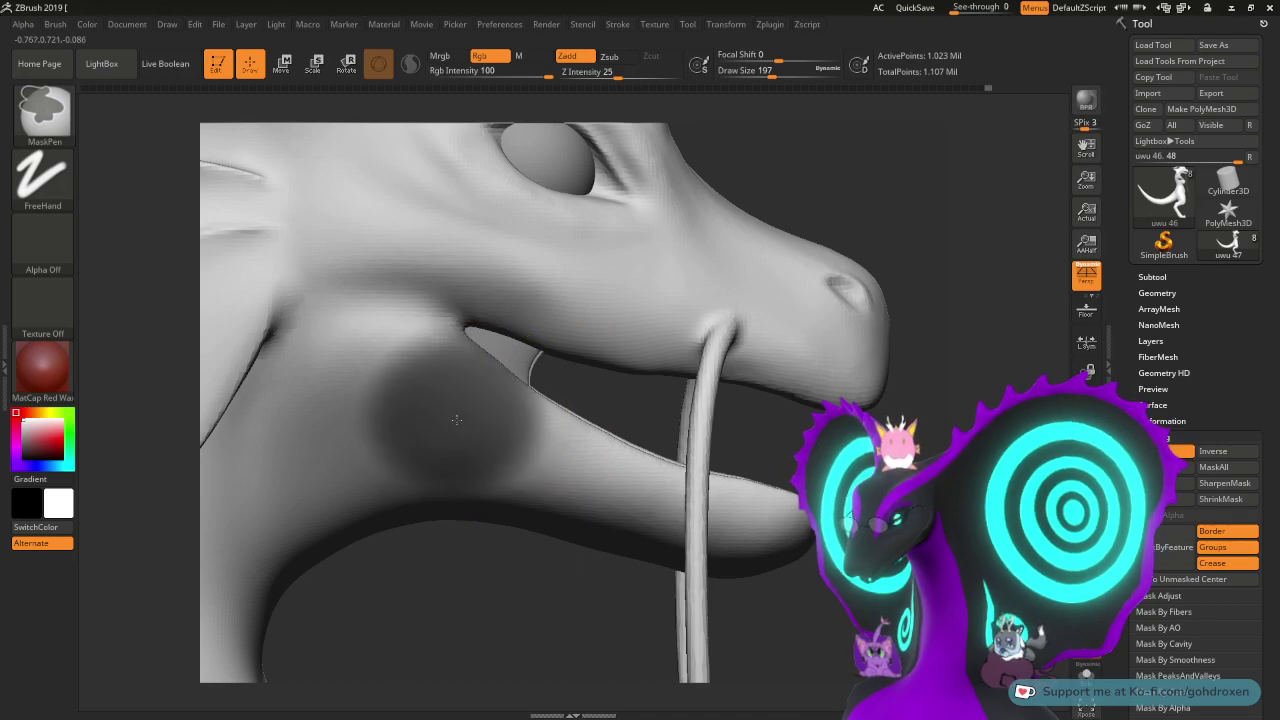
{"action": "mouse_move", "coordinate": [461, 425]}
{"action": "left_mouse_down", "text": "ctrl"}
{"action": "mouse_move", "coordinate": [680, 495]}
{"action": "mouse_move", "coordinate": [668, 492]}
{"action": "left_mouse_up", "text": "ctrl"}
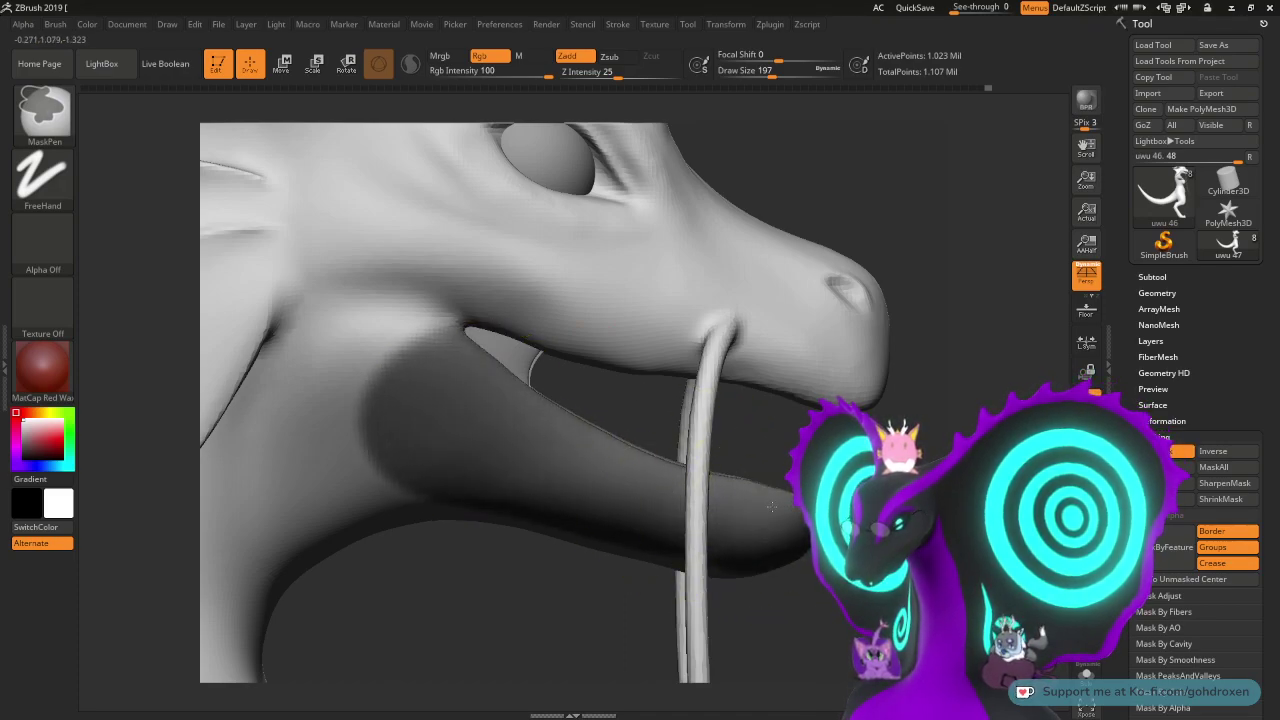
- Mask the underside of the lower jaw from the chin back to the throat, undoing the last stray mask stroke
{"action": "mouse_move", "coordinate": [765, 620]}
{"action": "left_mouse_down"}
{"action": "mouse_move", "coordinate": [857, 371]}
{"action": "mouse_move", "coordinate": [880, 430]}
{"action": "mouse_move", "coordinate": [925, 340]}
{"action": "mouse_move", "coordinate": [900, 385]}
{"action": "mouse_move", "coordinate": [885, 365]}
{"action": "mouse_move", "coordinate": [943, 357]}
{"action": "mouse_move", "coordinate": [953, 239]}
{"action": "left_mouse_up"}
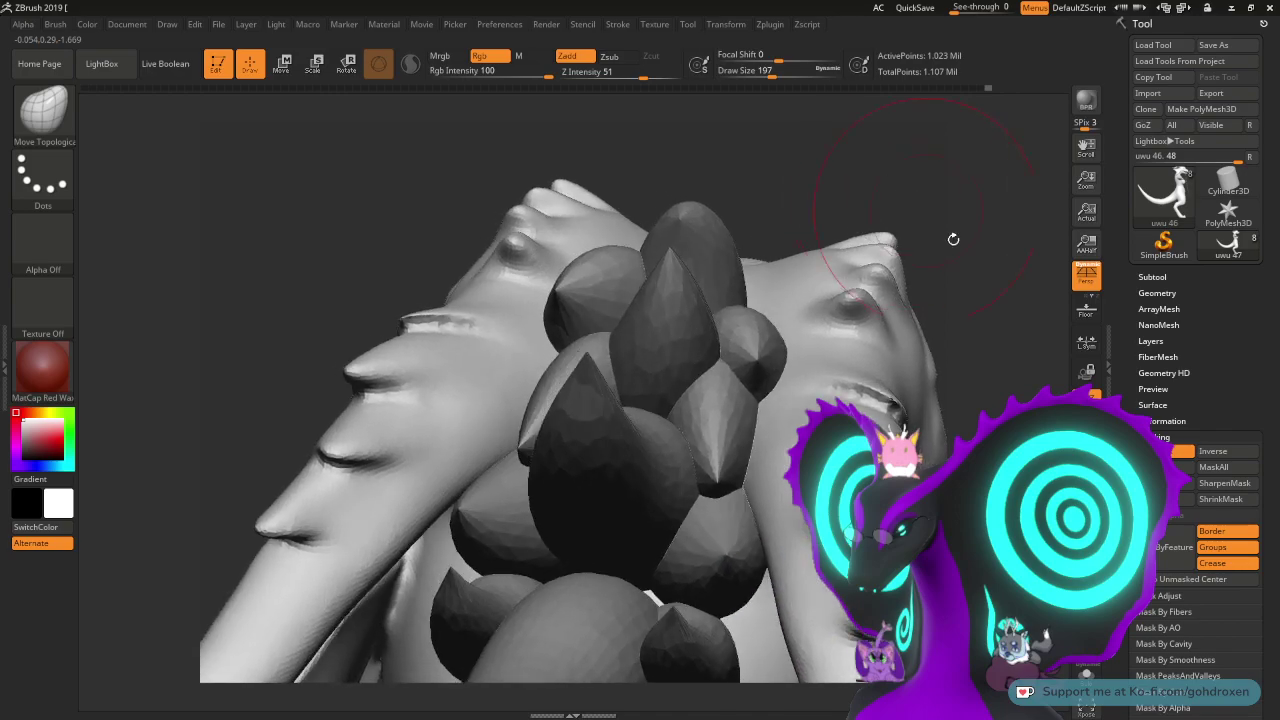
{"action": "mouse_move", "coordinate": [977, 439]}
{"action": "left_mouse_down"}
{"action": "mouse_move", "coordinate": [990, 385]}
{"action": "mouse_move", "coordinate": [1035, 420]}
{"action": "mouse_move", "coordinate": [998, 386]}
{"action": "mouse_move", "coordinate": [1001, 371]}
{"action": "mouse_move", "coordinate": [838, 222]}
{"action": "left_mouse_up"}
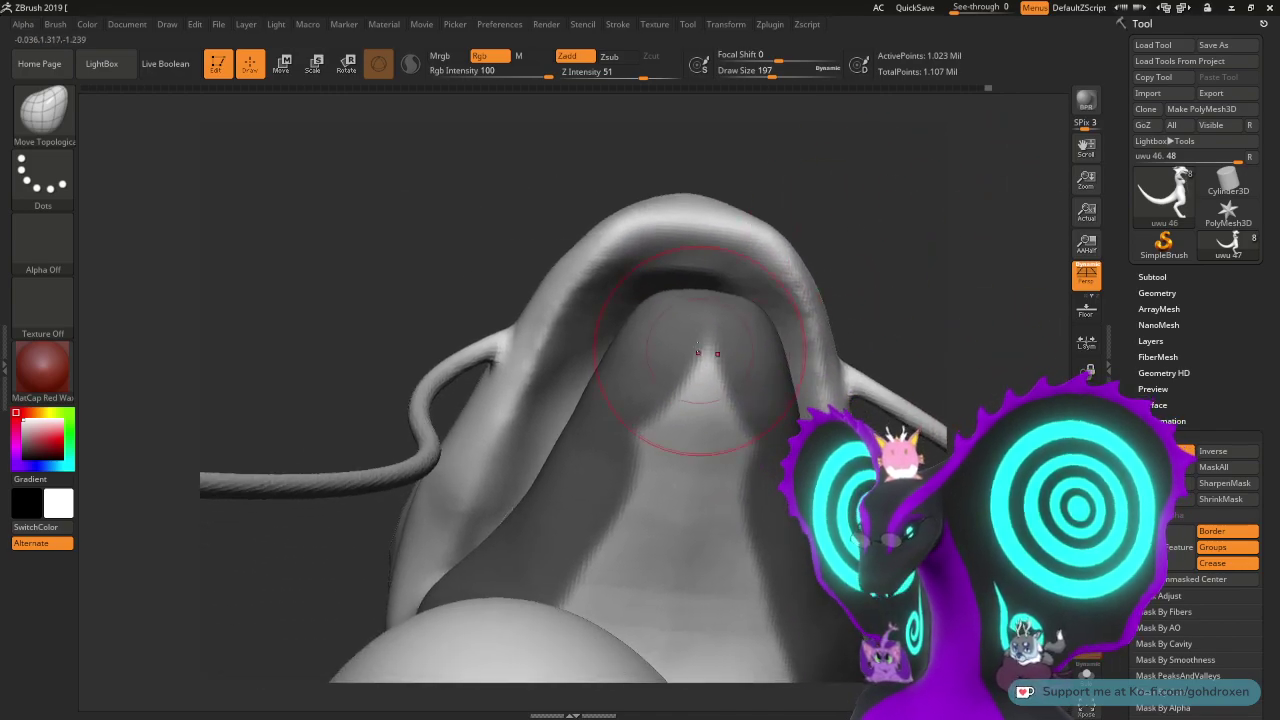
{"action": "mouse_move", "coordinate": [698, 385]}
{"action": "left_mouse_down", "text": "ctrl"}
{"action": "mouse_move", "coordinate": [708, 376]}
{"action": "mouse_move", "coordinate": [672, 464]}
{"action": "mouse_move", "coordinate": [714, 541]}
{"action": "mouse_move", "coordinate": [641, 561]}
{"action": "mouse_move", "coordinate": [722, 640]}
{"action": "mouse_move", "coordinate": [695, 645]}
{"action": "left_mouse_up", "text": "ctrl"}
{"action": "left_click_drag", "start_coordinate": [880, 520], "coordinate": [1015, 500]}
{"action": "left_click_drag", "start_coordinate": [705, 535], "coordinate": [663, 520]}
{"action": "mouse_move", "coordinate": [484, 563]}
{"action": "left_mouse_down", "text": "ctrl"}
{"action": "mouse_move", "coordinate": [549, 575]}
{"action": "mouse_move", "coordinate": [522, 577]}
{"action": "left_mouse_up", "text": "ctrl"}
{"action": "key", "text": "ctrl+z"}
- Continue masking the lower jaw along its underside and across its inner mouth surface, undoing the last stroke inside the mouth
{"action": "mouse_move", "coordinate": [872, 557]}
{"action": "left_mouse_down"}
{"action": "mouse_move", "coordinate": [760, 535]}
{"action": "mouse_move", "coordinate": [614, 588]}
{"action": "left_mouse_up"}
{"action": "mouse_move", "coordinate": [862, 590]}
{"action": "left_mouse_down"}
{"action": "mouse_move", "coordinate": [868, 618]}
{"action": "mouse_move", "coordinate": [962, 640]}
{"action": "mouse_move", "coordinate": [972, 655]}
{"action": "left_mouse_up"}
{"action": "left_click_drag", "start_coordinate": [868, 572], "coordinate": [768, 598]}
{"action": "left_click_drag", "start_coordinate": [667, 542], "coordinate": [578, 560], "text": "ctrl"}
{"action": "left_click_drag", "start_coordinate": [873, 322], "coordinate": [830, 197]}
{"action": "mouse_move", "coordinate": [925, 259]}
{"action": "left_mouse_down"}
{"action": "mouse_move", "coordinate": [924, 225]}
{"action": "mouse_move", "coordinate": [922, 282]}
{"action": "left_mouse_up"}
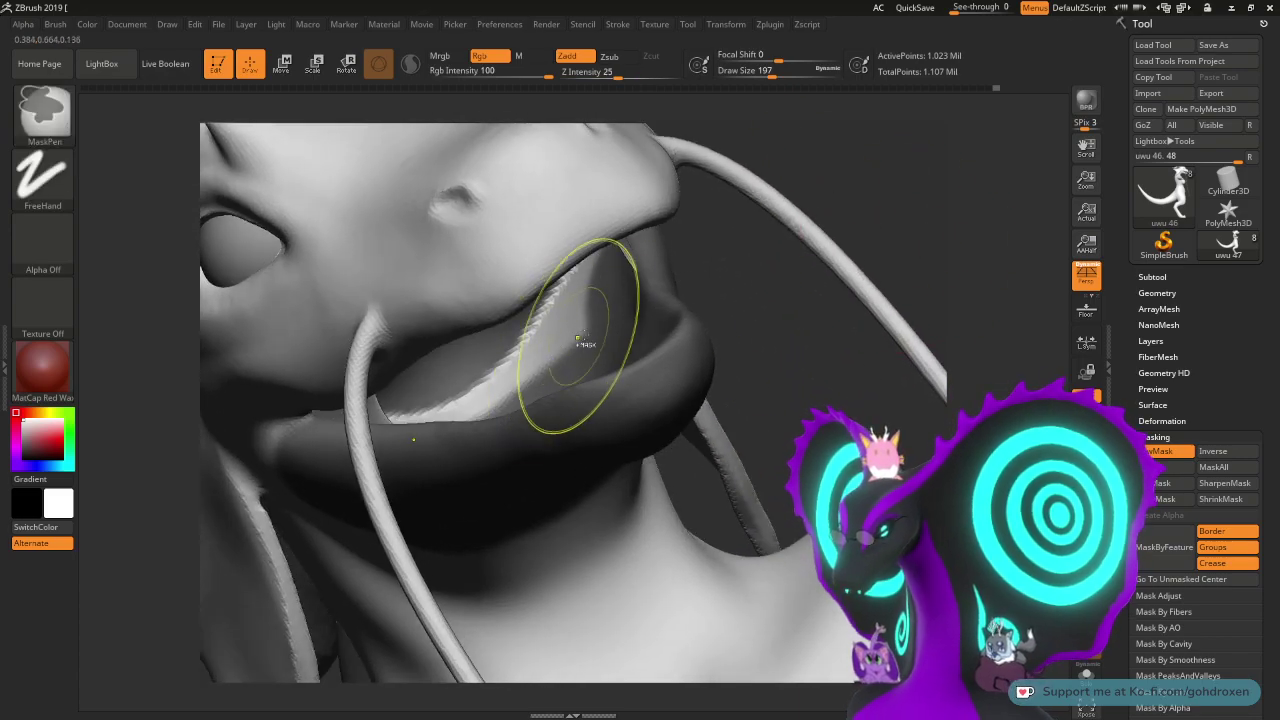
{"action": "mouse_move", "coordinate": [587, 345]}
{"action": "left_mouse_down", "text": "ctrl"}
{"action": "mouse_move", "coordinate": [562, 340]}
{"action": "mouse_move", "coordinate": [540, 385]}
{"action": "mouse_move", "coordinate": [513, 403]}
{"action": "left_mouse_up", "text": "ctrl"}
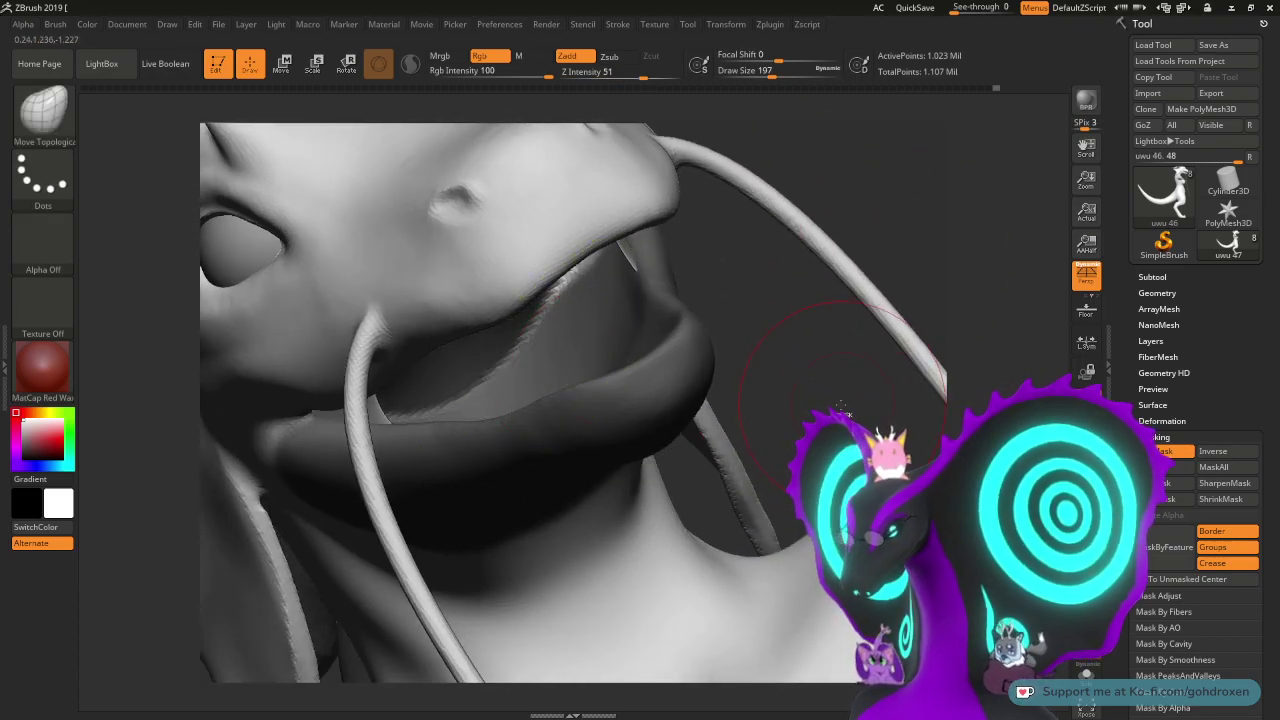
{"action": "key", "text": "ctrl+z"}
{"action": "left_click_drag", "start_coordinate": [843, 391], "coordinate": [878, 392]}
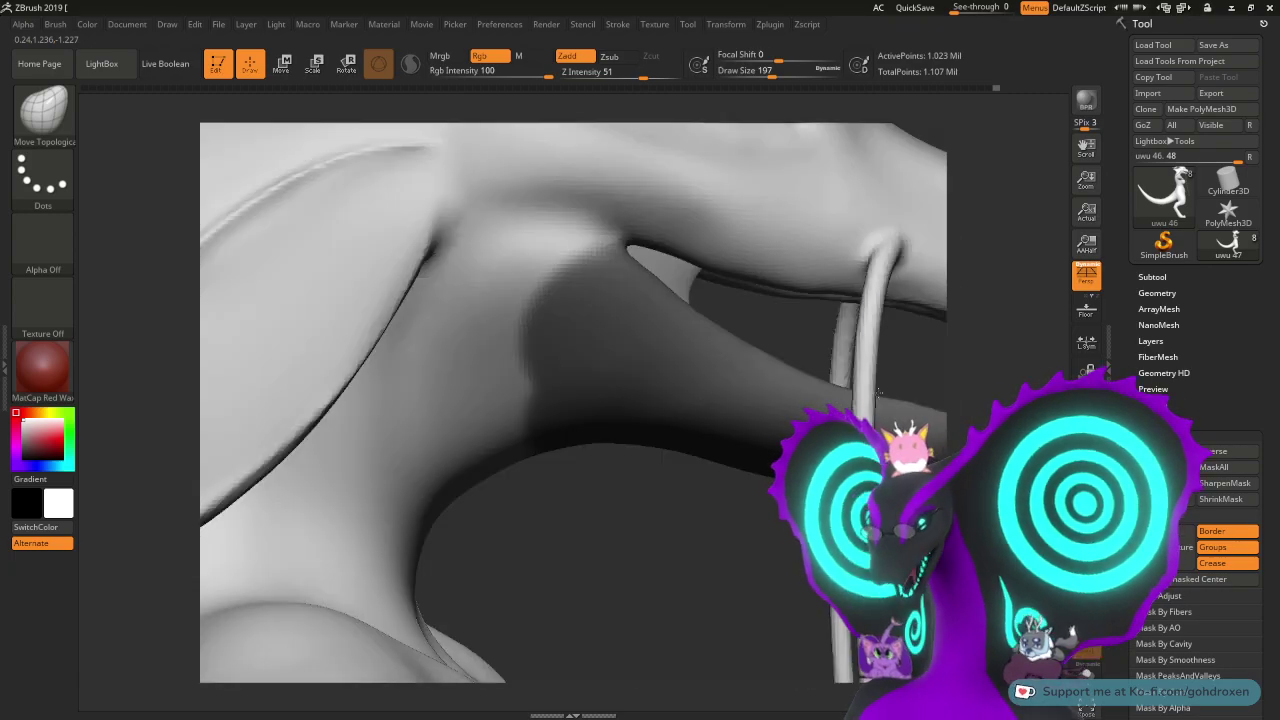
- Trim the mask edge at the jaw hinge into a cleaner line running from the mouth corner down to the throat
{"action": "left_click_drag", "start_coordinate": [985, 492], "coordinate": [903, 464], "text": "alt"}
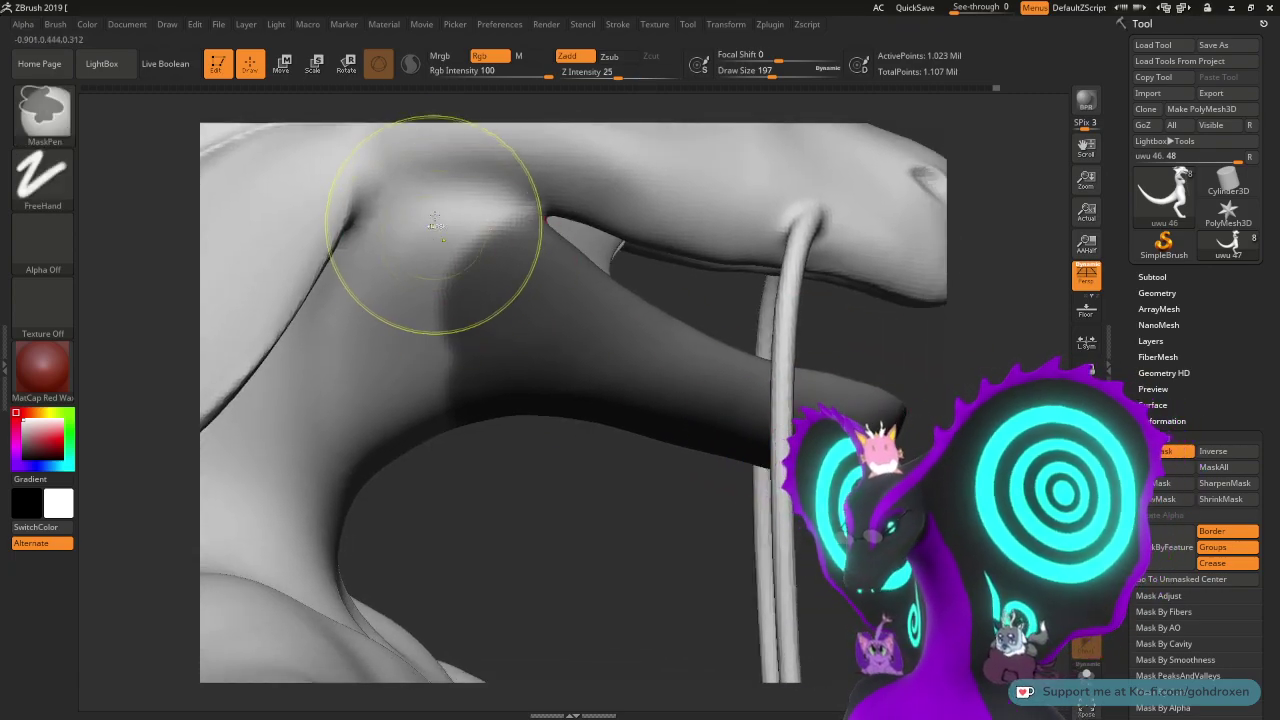
{"action": "left_click_drag", "start_coordinate": [434, 226], "coordinate": [398, 203], "text": "ctrl"}
{"action": "key", "text": "ctrl+z"}
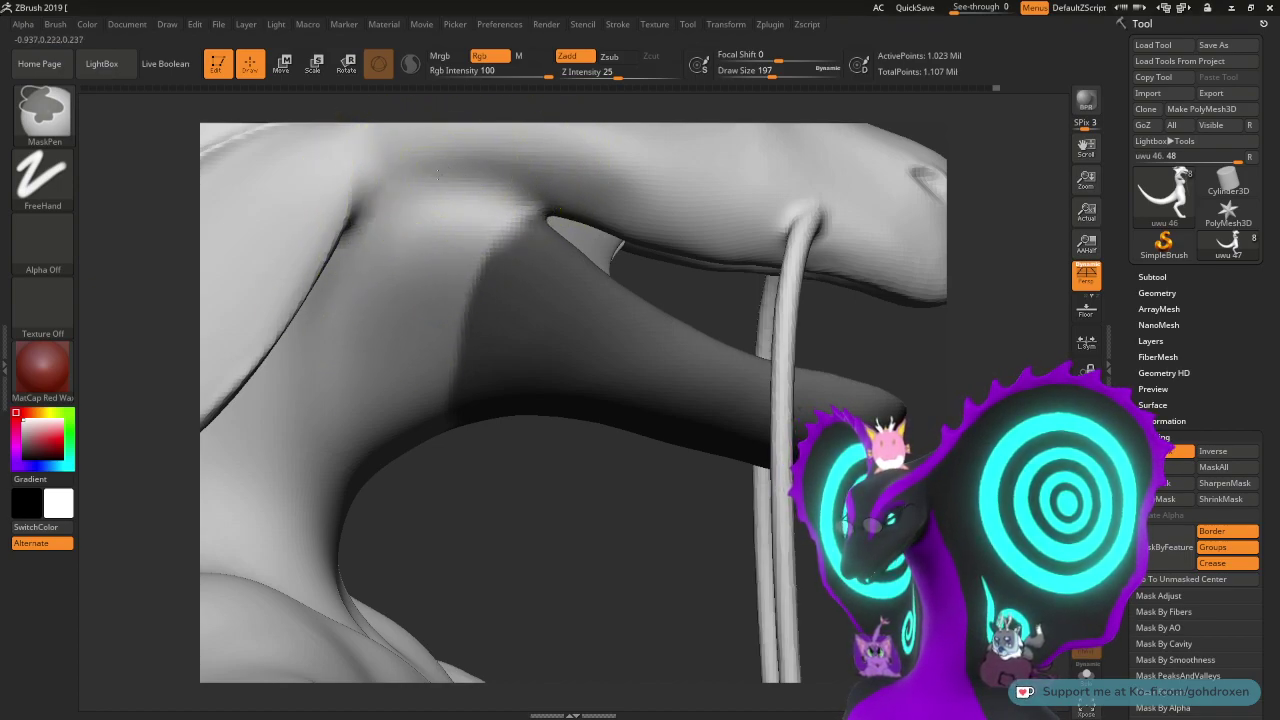
{"action": "left_click_drag", "start_coordinate": [374, 352], "coordinate": [384, 380], "text": "ctrl+alt"}
{"action": "left_click_drag", "start_coordinate": [550, 490], "coordinate": [430, 465]}
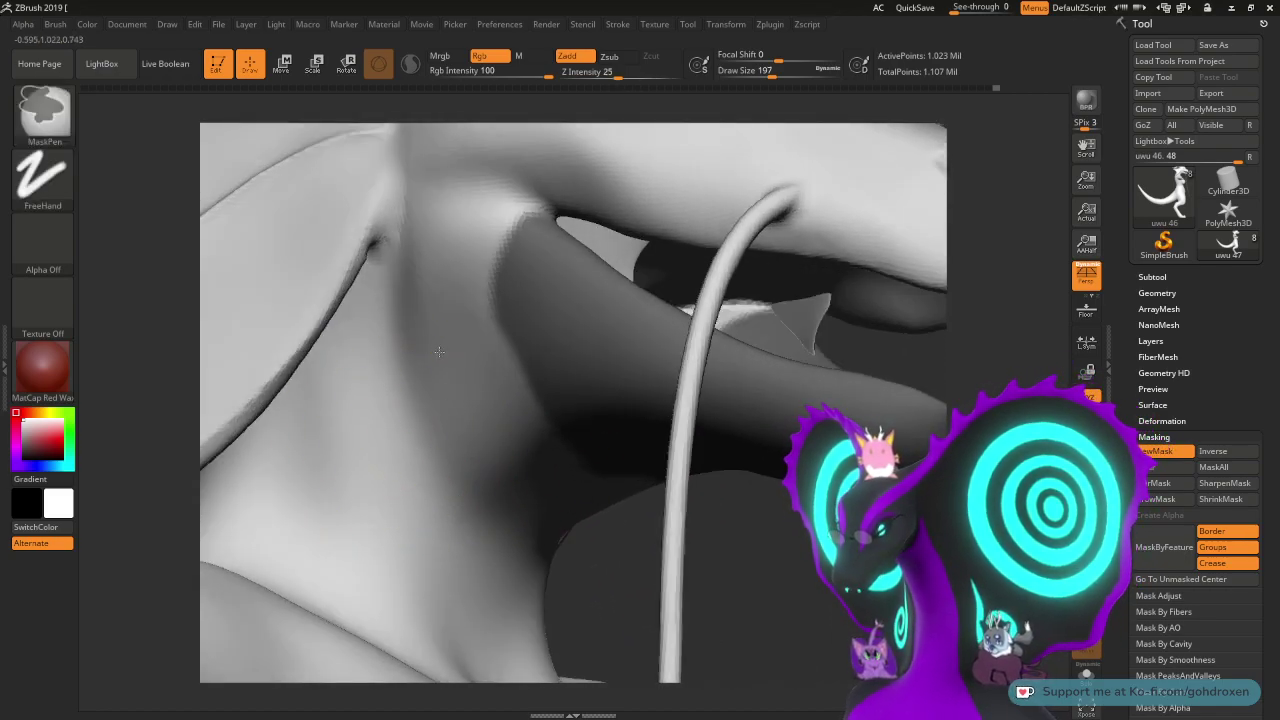
{"action": "left_click_drag", "start_coordinate": [439, 352], "coordinate": [446, 262], "text": "ctrl+alt"}
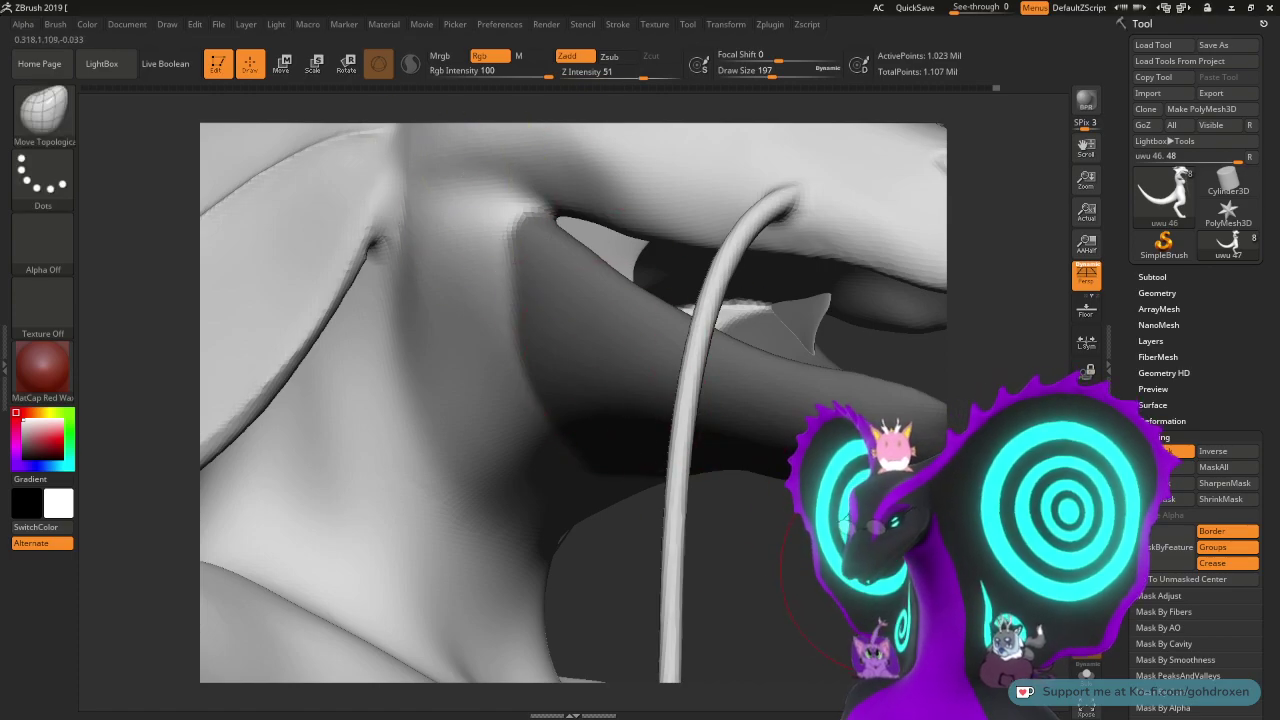
{"action": "left_click_drag", "start_coordinate": [880, 568], "coordinate": [898, 509]}
- Invert the mask to free only the lower jaw and place the transform gizmo at the corner of the mouth
{"action": "left_click", "coordinate": [1213, 451]}
{"action": "key", "text": "w"}
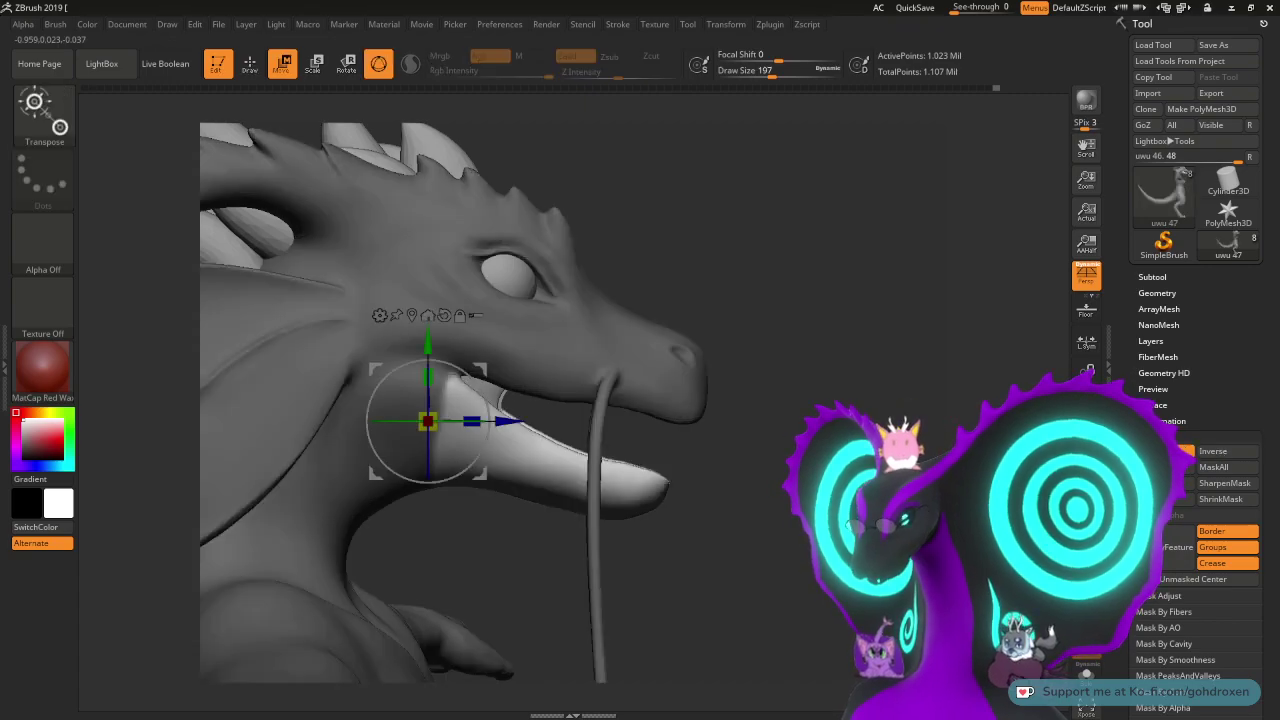
{"action": "left_click_drag", "start_coordinate": [799, 417], "coordinate": [767, 523], "text": "alt"}
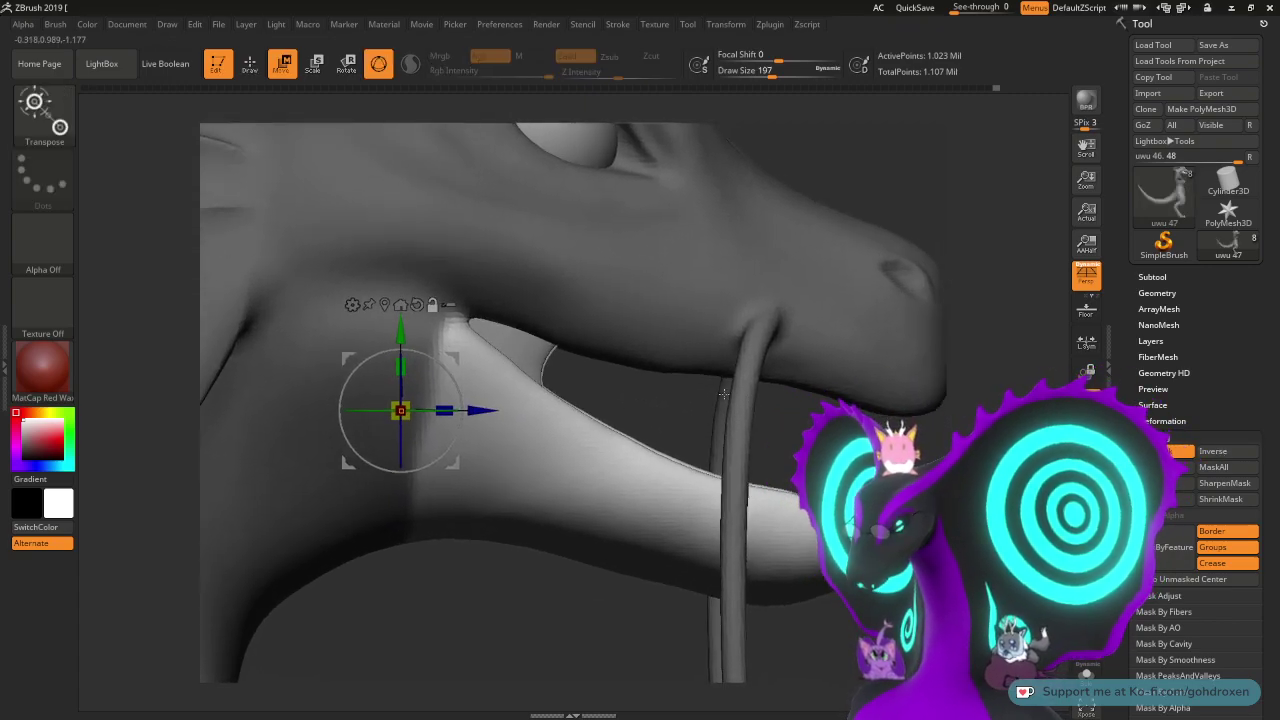
{"action": "left_click_drag", "start_coordinate": [450, 365], "coordinate": [506, 278]}
{"action": "key", "text": "ctrl+z"}
{"action": "key", "text": "ctrl+z"}
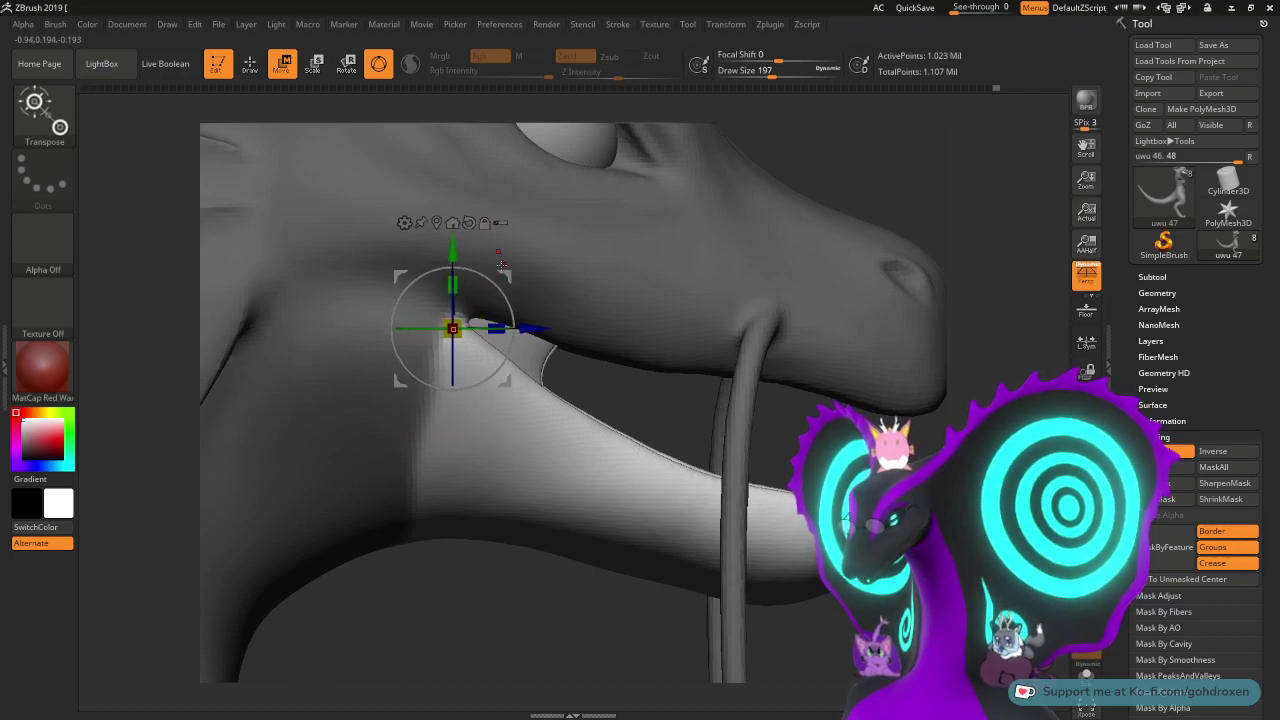
- Try rotating the lower jaw upward about 17 degrees around the mouth corner and check the fit against the upper jaw
{"action": "left_click_drag", "start_coordinate": [517, 320], "coordinate": [537, 271]}
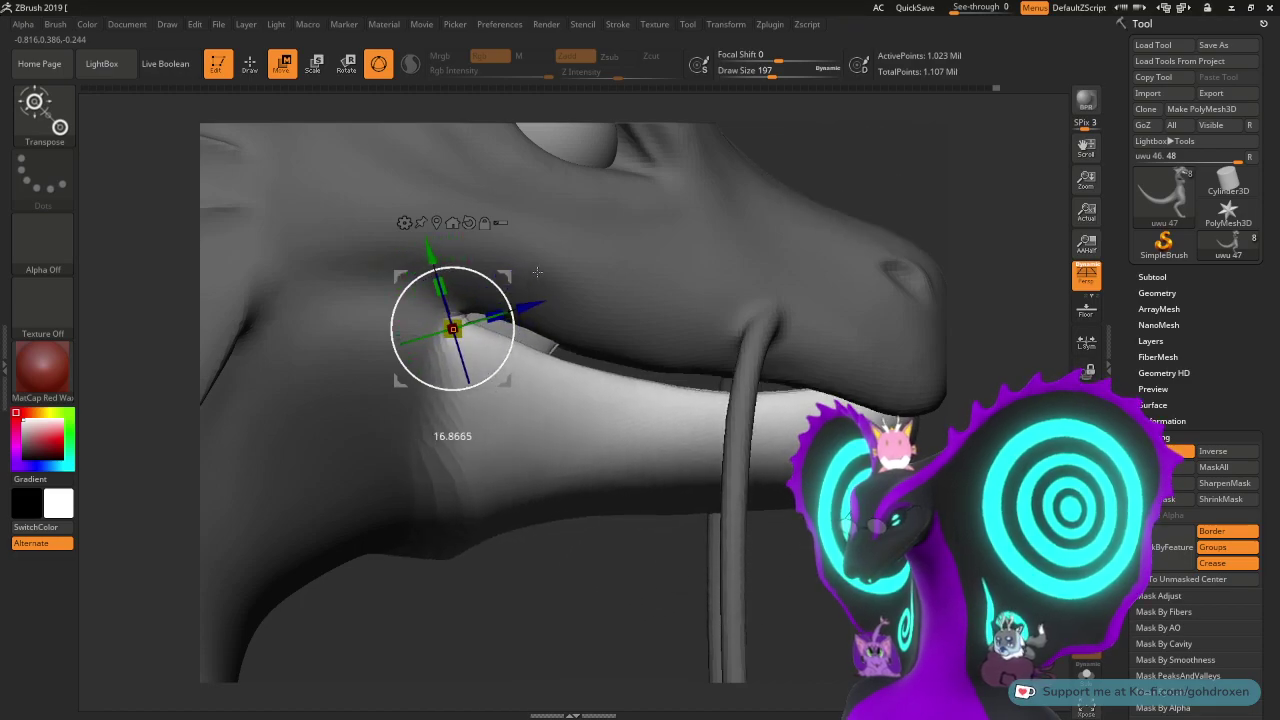
{"action": "left_click_drag", "start_coordinate": [804, 519], "coordinate": [755, 519]}
{"action": "left_click_drag", "start_coordinate": [537, 271], "coordinate": [537, 271]}
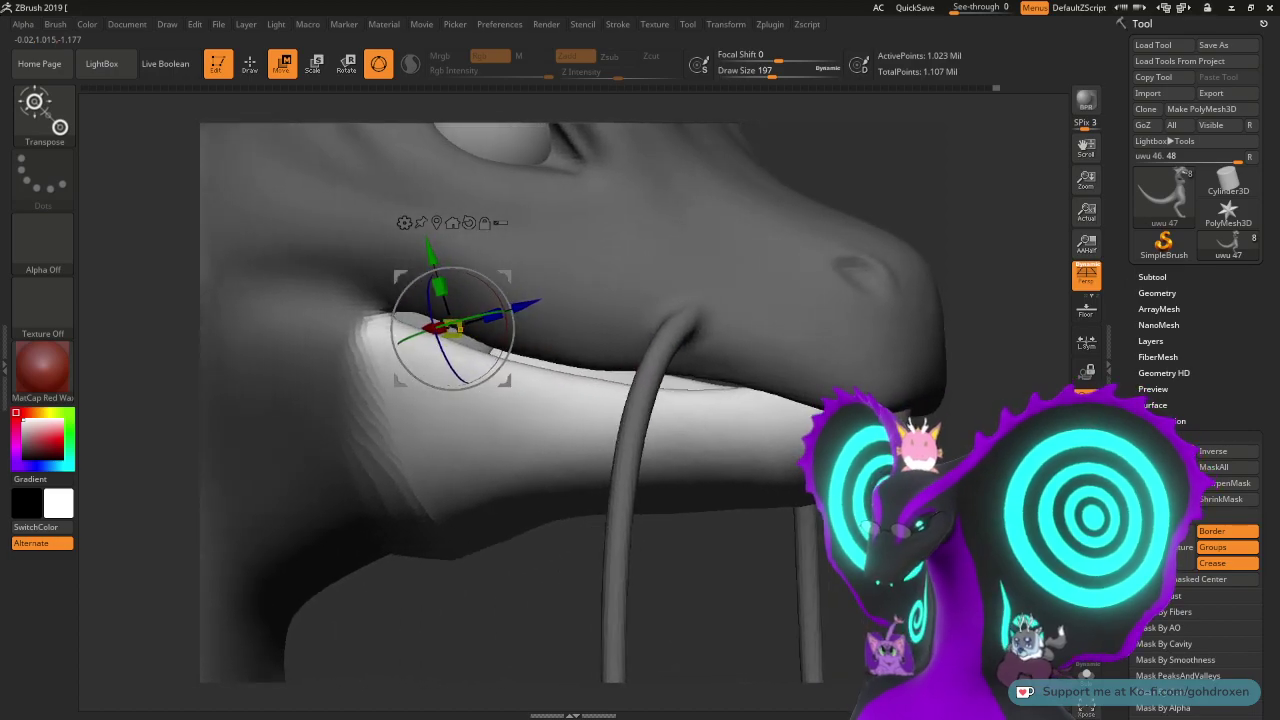
{"action": "left_click_drag", "start_coordinate": [755, 540], "coordinate": [682, 482], "text": "alt"}
{"action": "left_click_drag", "start_coordinate": [537, 271], "coordinate": [537, 271]}
{"action": "left_click_drag", "start_coordinate": [684, 484], "coordinate": [666, 560], "text": "alt"}
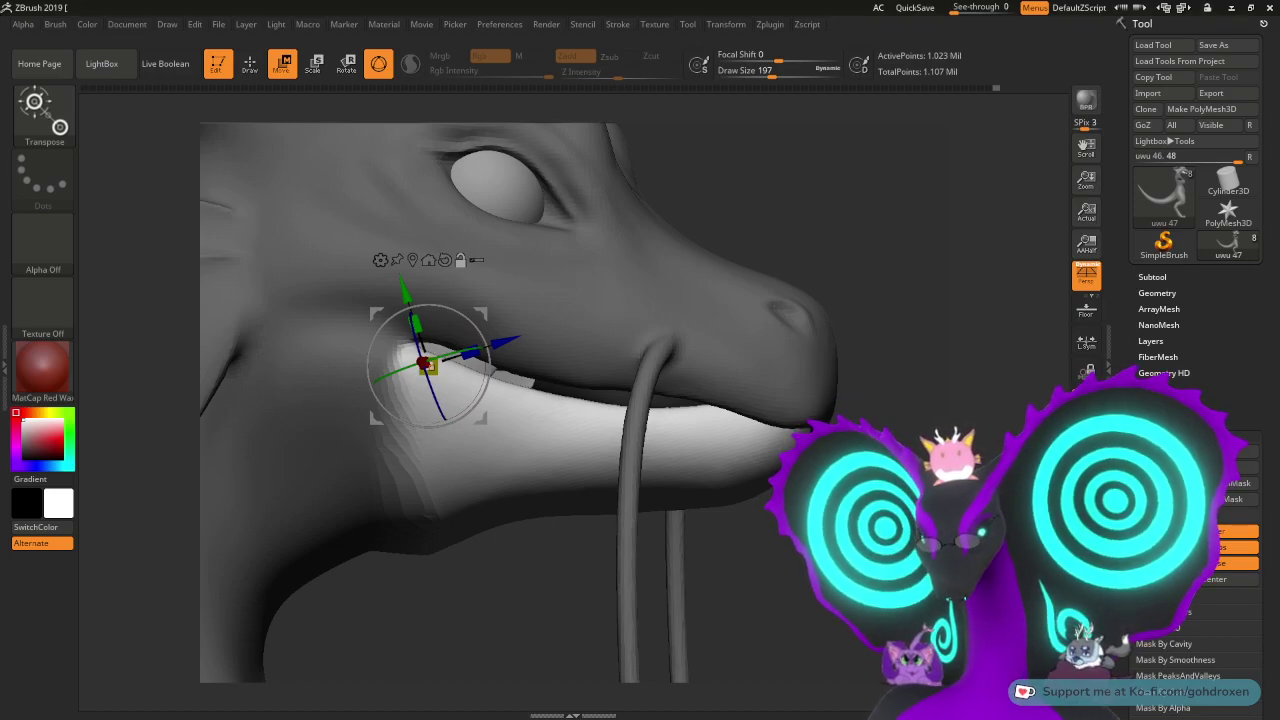
- Undo the lower jaw rotation, clear the mask and return to drawing with the Move Topological brush
{"action": "key", "text": "ctrl+z"}
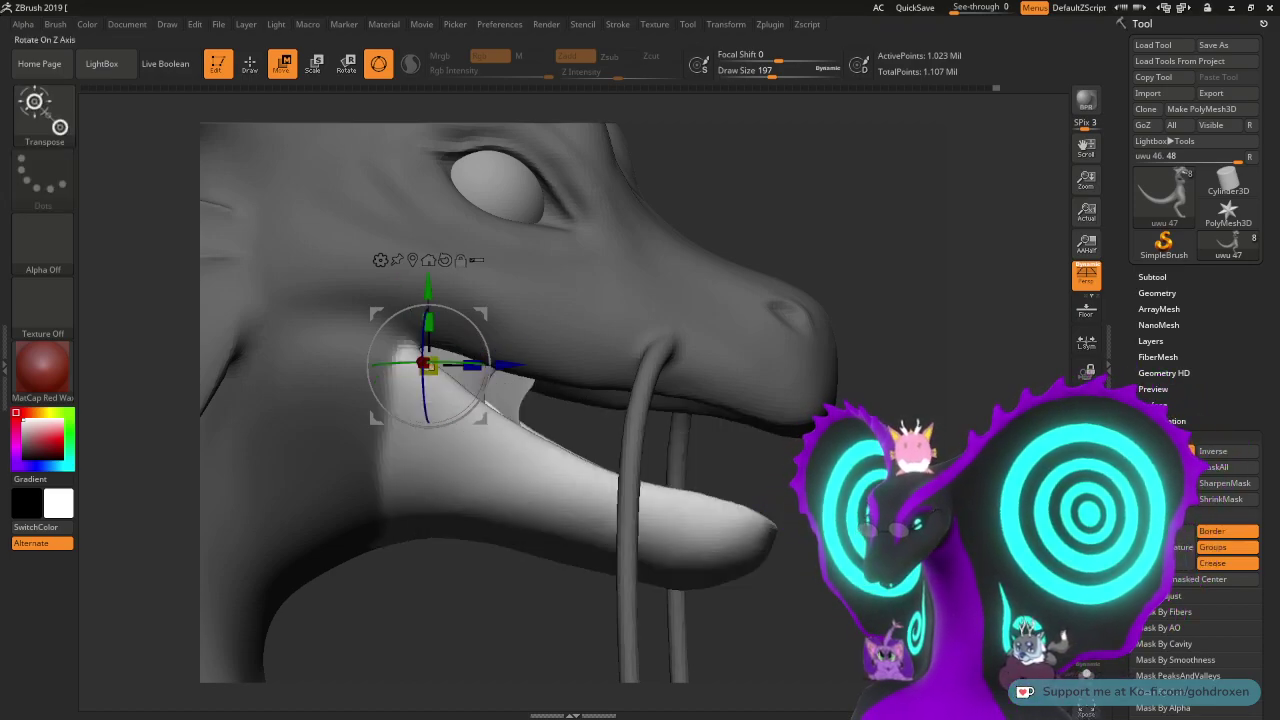
{"action": "left_click", "coordinate": [1214, 467]}
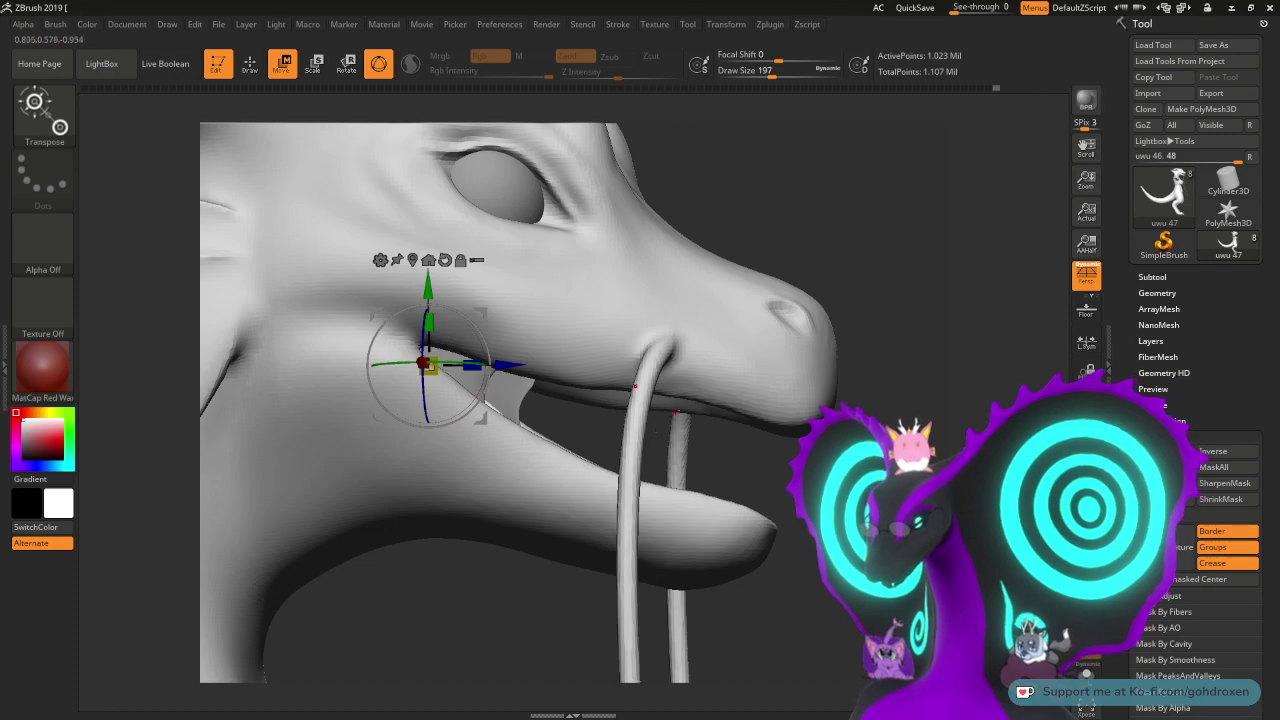
{"action": "key", "text": "q"}
{"action": "key", "text": "w"}
{"action": "key", "text": "q"}
- Reshape the upper lip line from the mouth corner toward the snout with Move Topological, smoothing it lightly
{"action": "left_click_drag", "start_coordinate": [742, 446], "coordinate": [784, 436]}
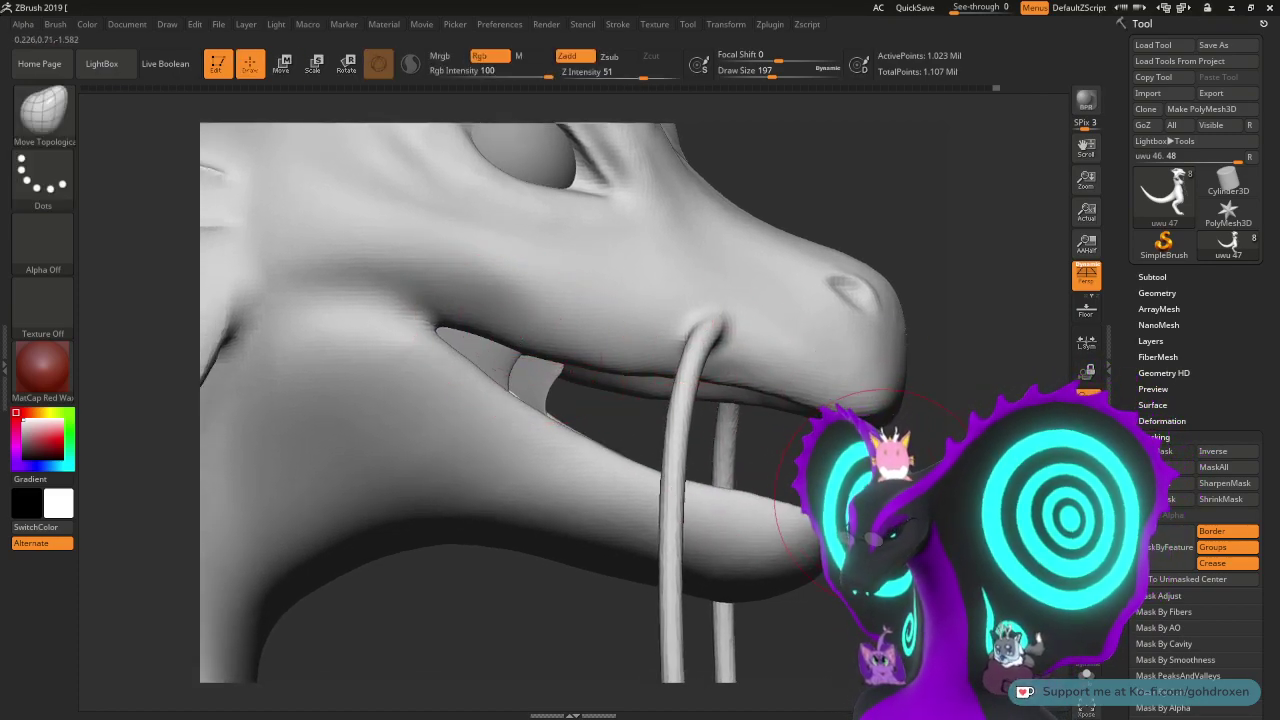
{"action": "left_click_drag", "start_coordinate": [878, 495], "coordinate": [924, 530]}
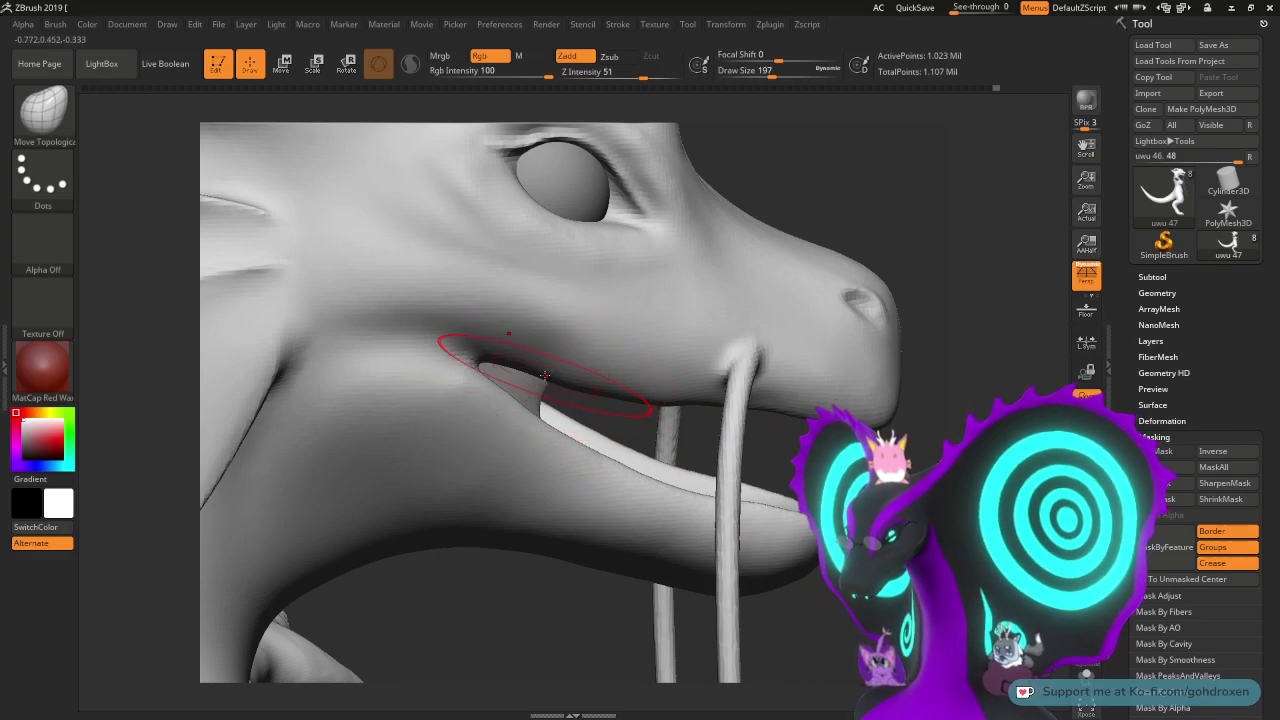
{"action": "left_click_drag", "start_coordinate": [544, 375], "coordinate": [552, 384]}
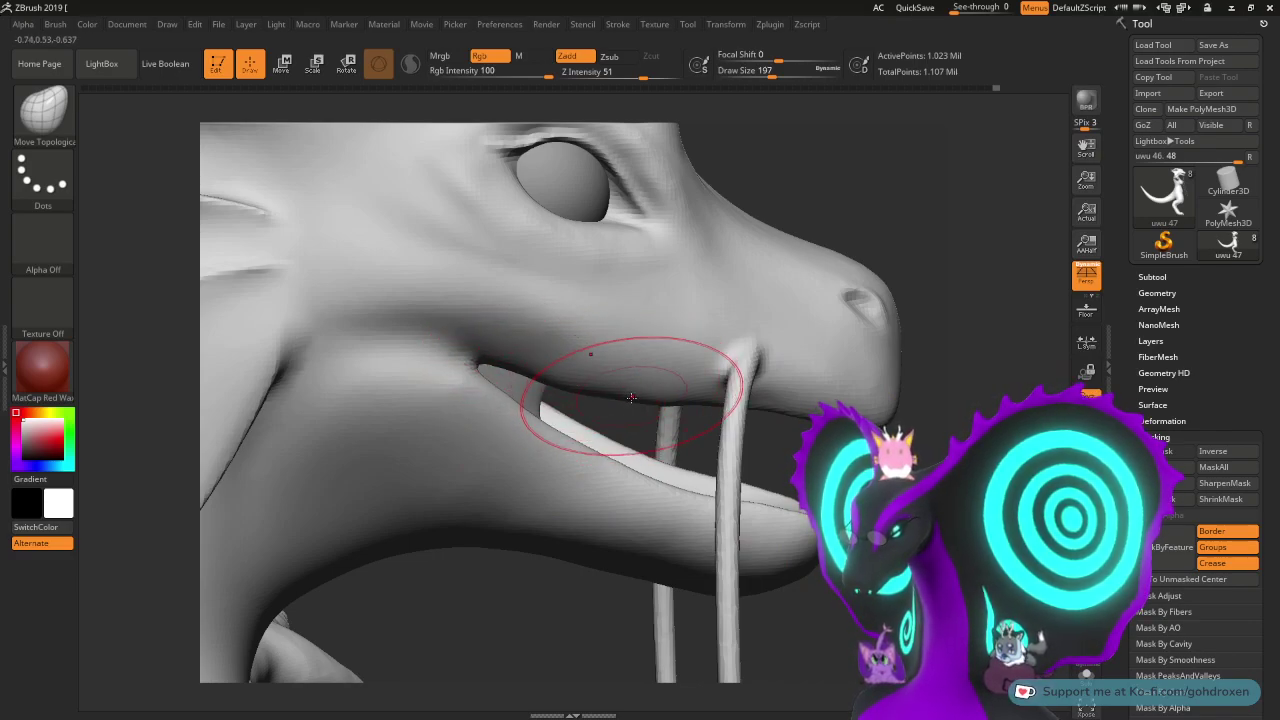
{"action": "left_click_drag", "start_coordinate": [634, 397], "coordinate": [632, 403]}
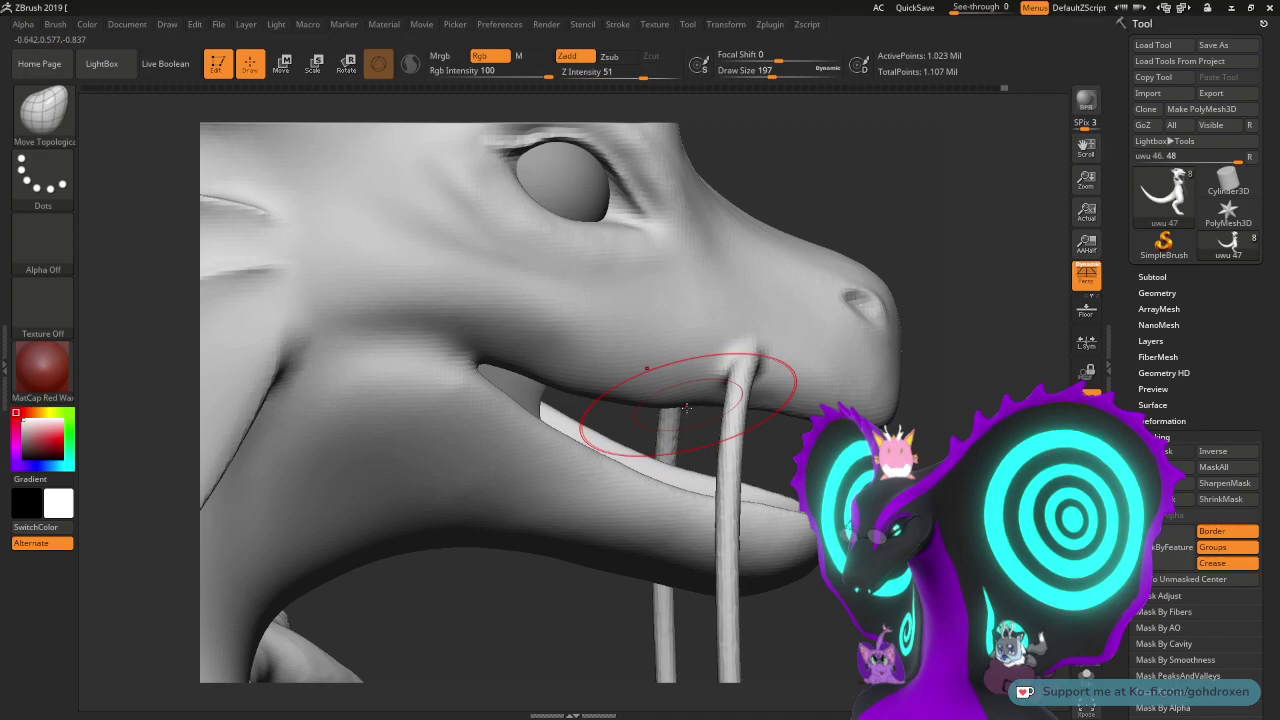
{"action": "left_click_drag", "start_coordinate": [822, 430], "coordinate": [762, 438]}
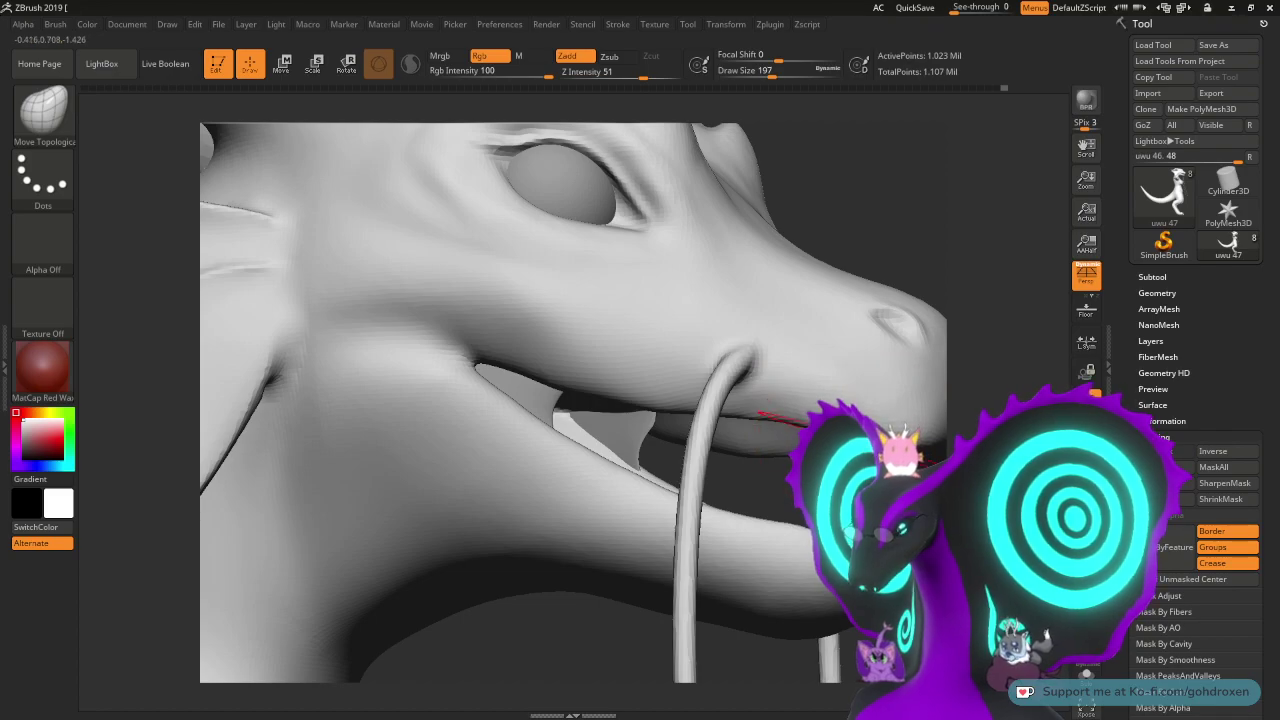
{"action": "left_click_drag", "start_coordinate": [762, 437], "coordinate": [779, 439]}
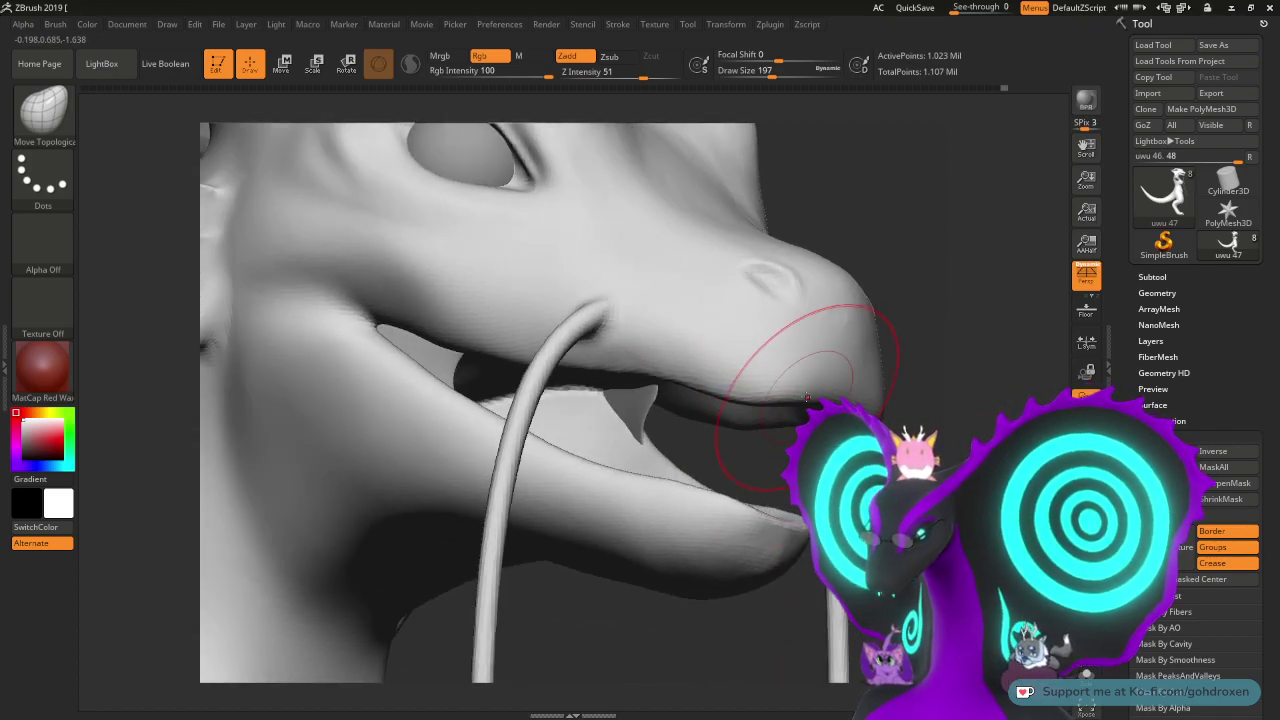
{"action": "mouse_move", "coordinate": [903, 513]}
{"action": "left_mouse_down"}
{"action": "mouse_move", "coordinate": [832, 490]}
{"action": "mouse_move", "coordinate": [880, 485]}
{"action": "mouse_move", "coordinate": [825, 449]}
{"action": "mouse_move", "coordinate": [843, 467]}
{"action": "left_mouse_up"}
{"action": "left_click_drag", "start_coordinate": [709, 394], "coordinate": [712, 395], "text": "shift"}
{"action": "mouse_move", "coordinate": [846, 515]}
{"action": "left_mouse_down"}
{"action": "mouse_move", "coordinate": [797, 505]}
{"action": "mouse_move", "coordinate": [877, 514]}
{"action": "left_mouse_up"}
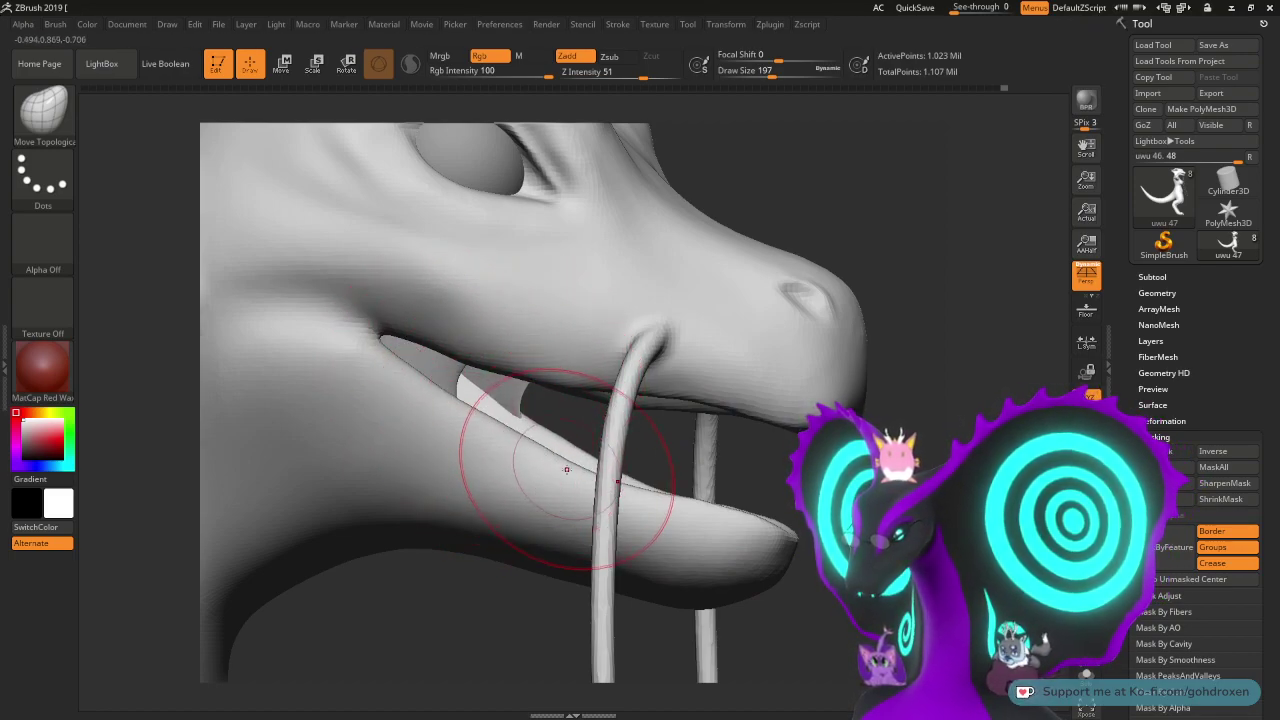
- Adjust the lip edge along the side of the lower jaw, undoing one stroke and redoing it more subtly
{"action": "left_click_drag", "start_coordinate": [915, 518], "coordinate": [830, 518]}
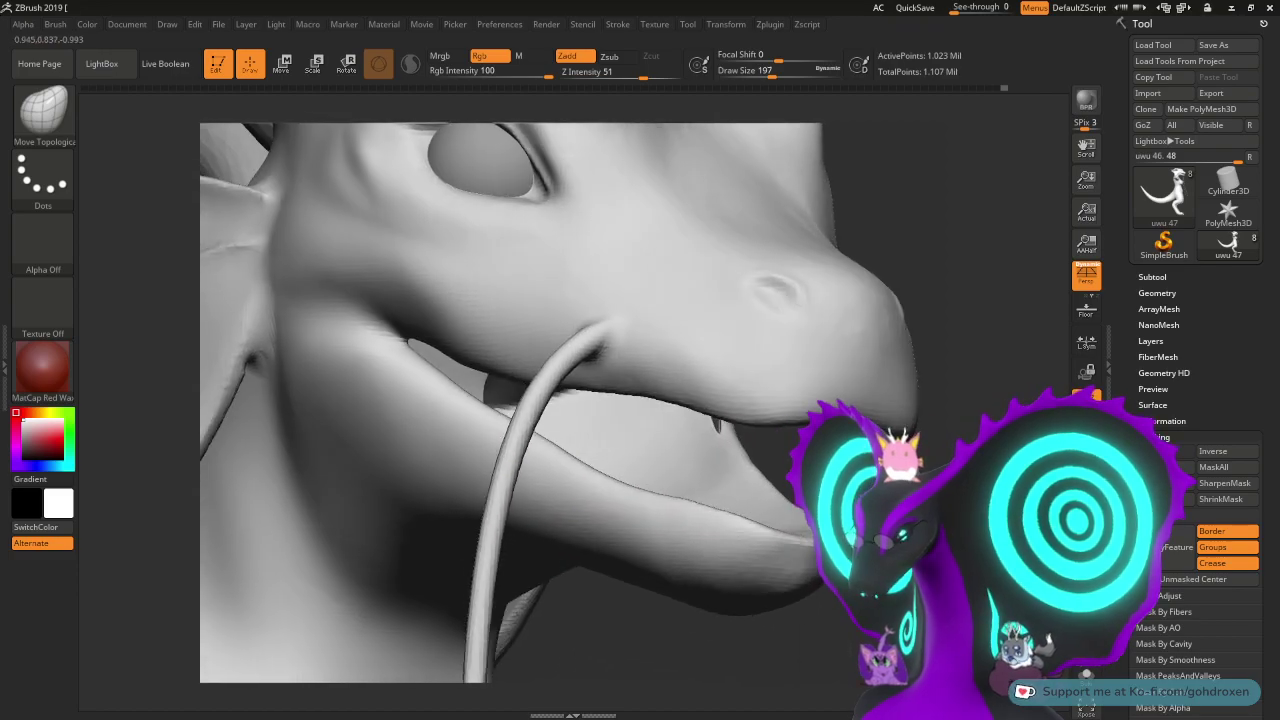
{"action": "right_click_drag", "start_coordinate": [670, 420], "coordinate": [614, 486]}
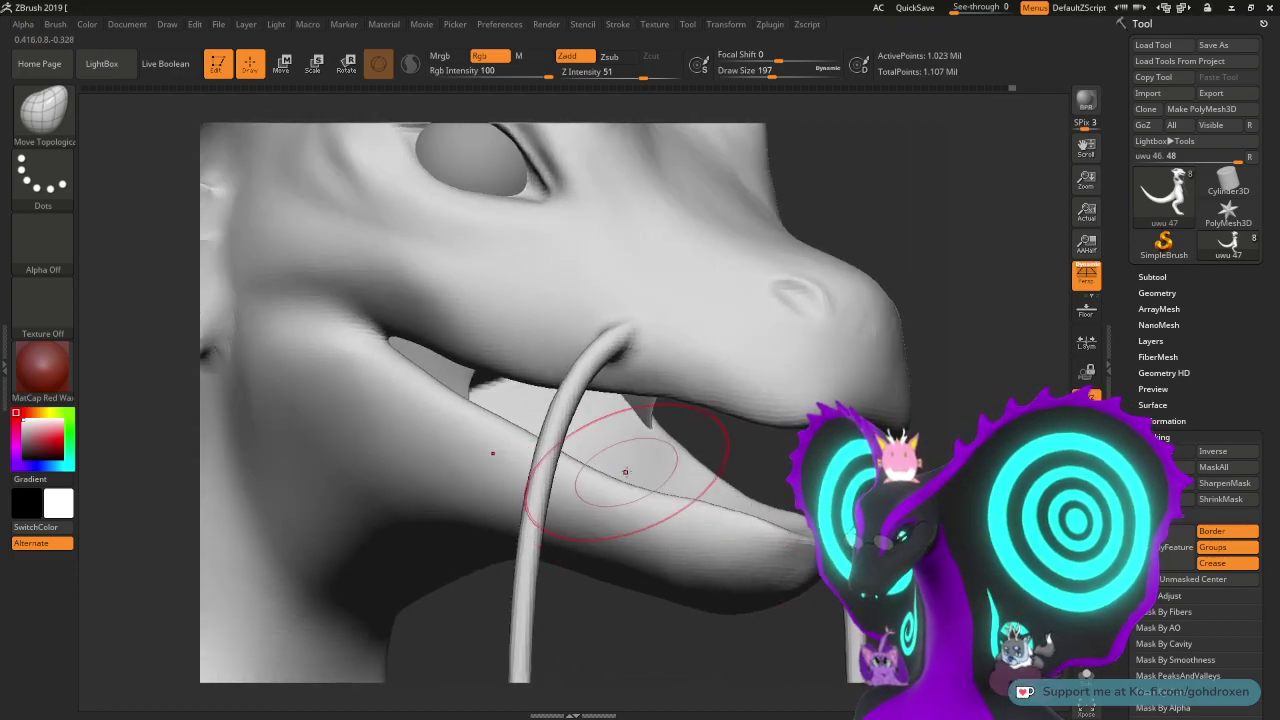
{"action": "key", "text": "ctrl+z"}
{"action": "left_click_drag", "start_coordinate": [627, 487], "coordinate": [624, 481]}
- Check the lower lip from the front and side, and pull the tip of the lower jaw slightly back
{"action": "mouse_move", "coordinate": [786, 486]}
{"action": "left_mouse_down"}
{"action": "mouse_move", "coordinate": [825, 486]}
{"action": "mouse_move", "coordinate": [668, 485]}
{"action": "left_mouse_up"}
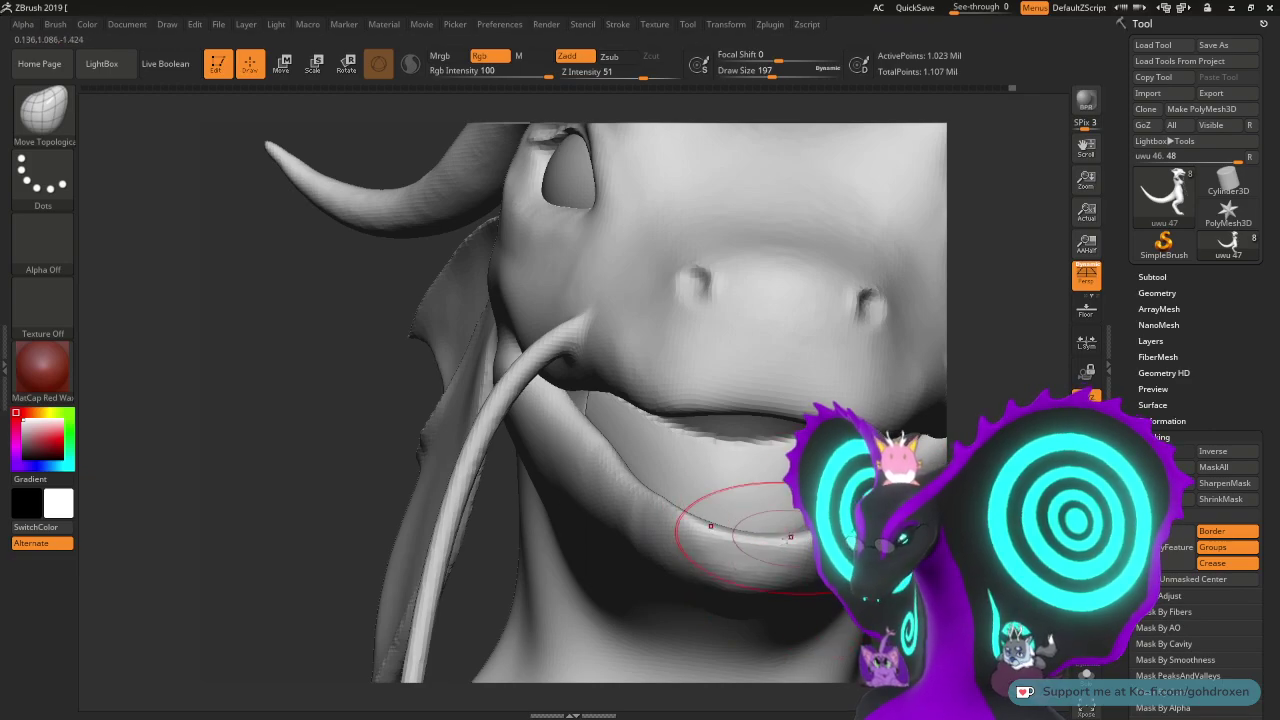
{"action": "left_click_drag", "start_coordinate": [880, 480], "coordinate": [985, 485]}
{"action": "key", "text": "shift"}
{"action": "left_click_drag", "start_coordinate": [930, 562], "coordinate": [835, 553]}
{"action": "right_click_drag", "start_coordinate": [540, 505], "coordinate": [628, 442]}
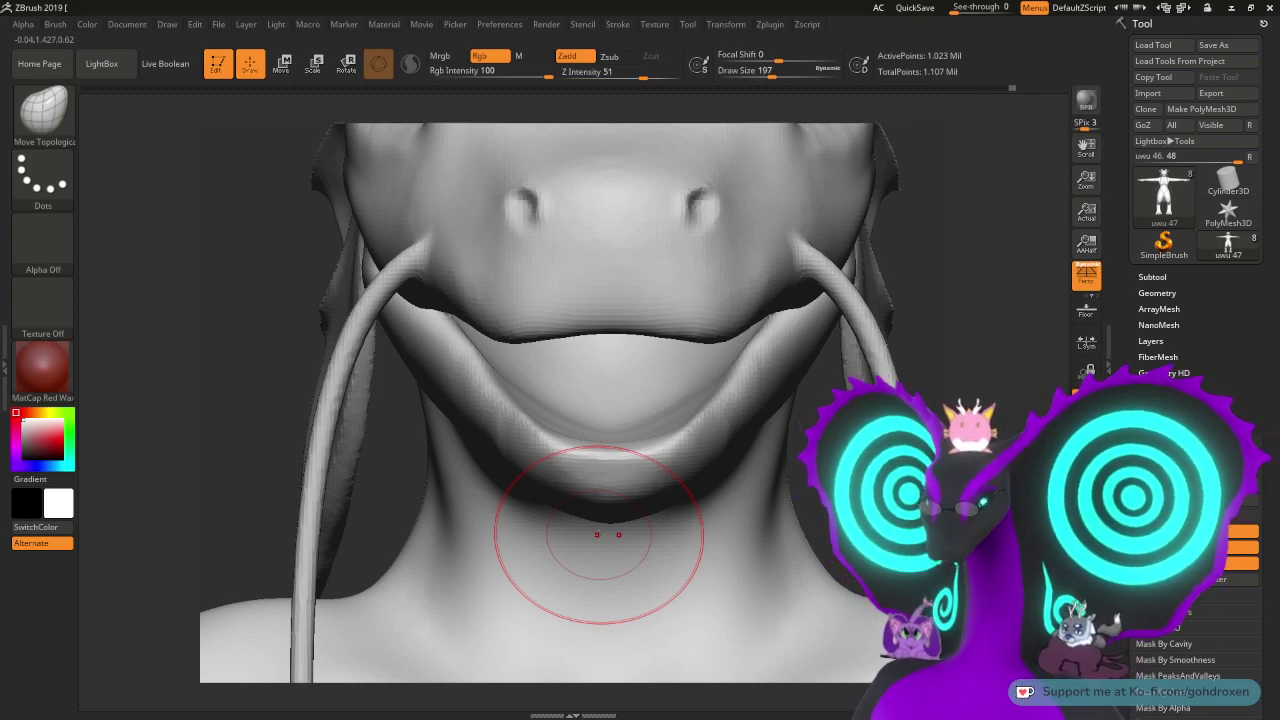
{"action": "left_click_drag", "start_coordinate": [936, 405], "coordinate": [1110, 410]}
{"action": "left_click_drag", "start_coordinate": [808, 428], "coordinate": [812, 330], "text": "alt"}
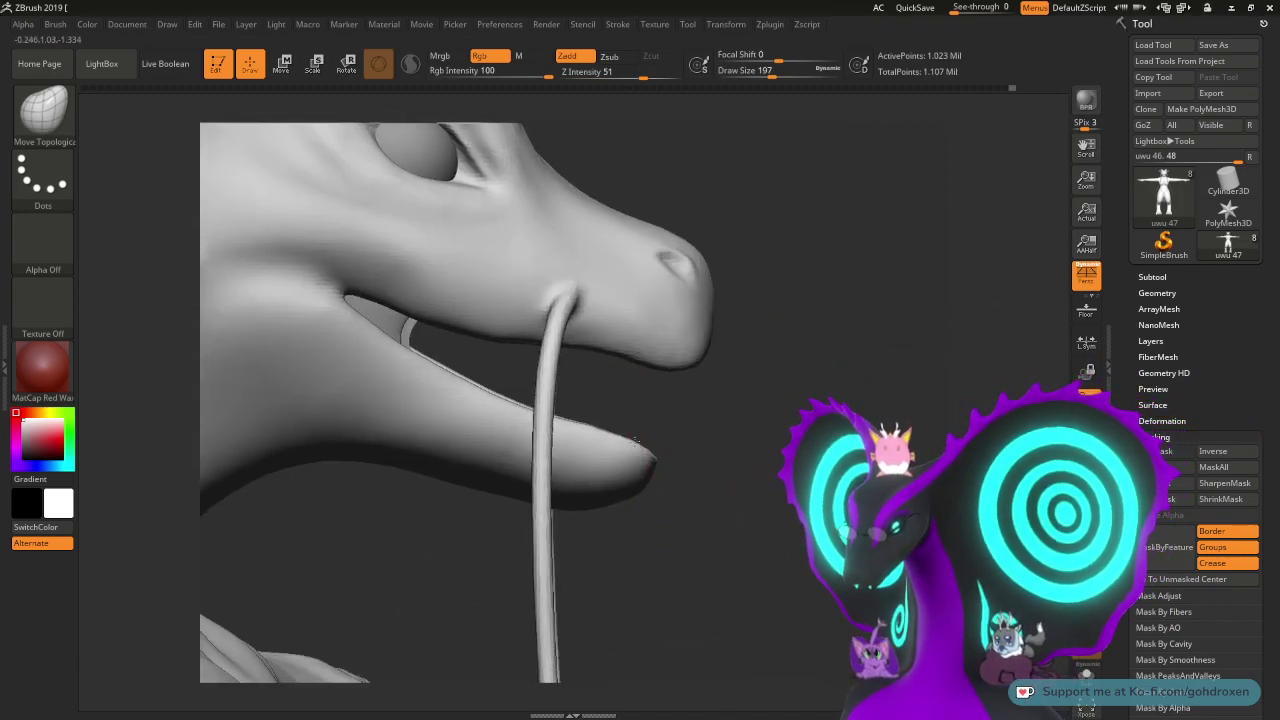
{"action": "mouse_move", "coordinate": [634, 440]}
{"action": "left_mouse_down"}
{"action": "mouse_move", "coordinate": [590, 452]}
{"action": "mouse_move", "coordinate": [612, 440]}
{"action": "left_mouse_up"}
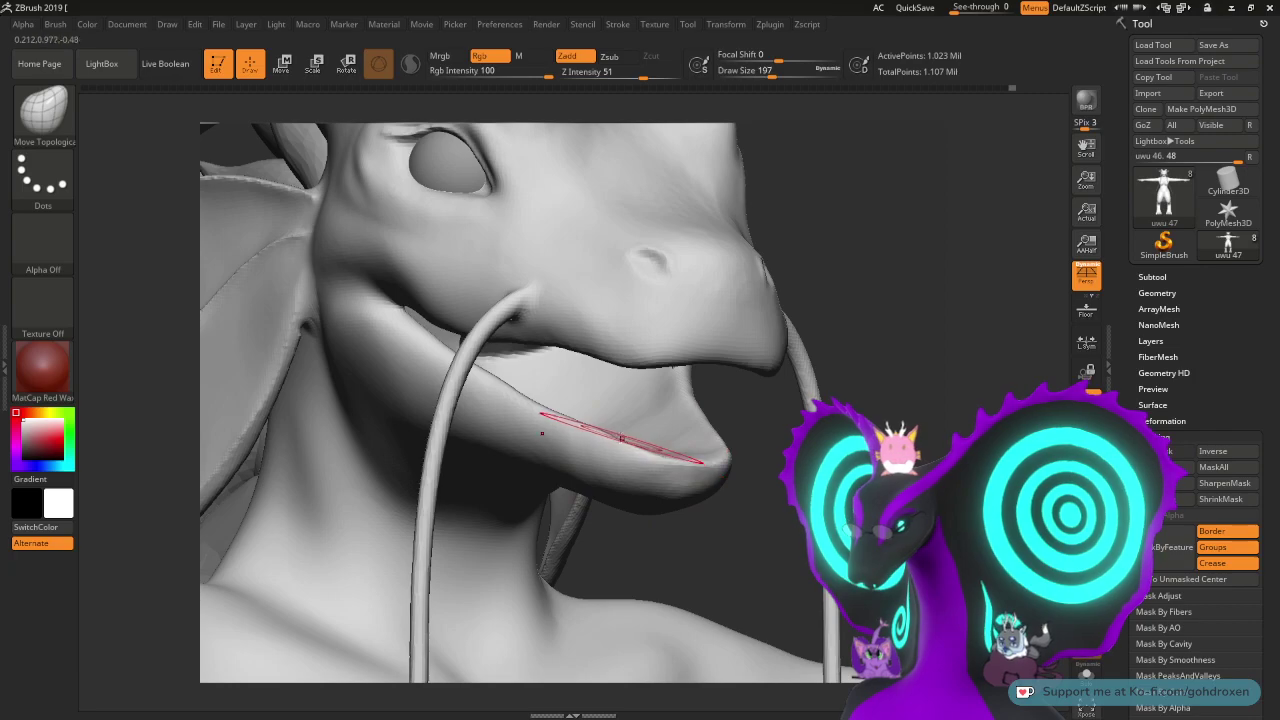
- Inspect the jaw from several angles and save the tool as a new file named uwu 48
{"action": "mouse_move", "coordinate": [683, 537]}
{"action": "left_mouse_down"}
{"action": "mouse_move", "coordinate": [711, 534]}
{"action": "mouse_move", "coordinate": [783, 465]}
{"action": "mouse_move", "coordinate": [790, 440]}
{"action": "mouse_move", "coordinate": [746, 433]}
{"action": "left_mouse_up"}
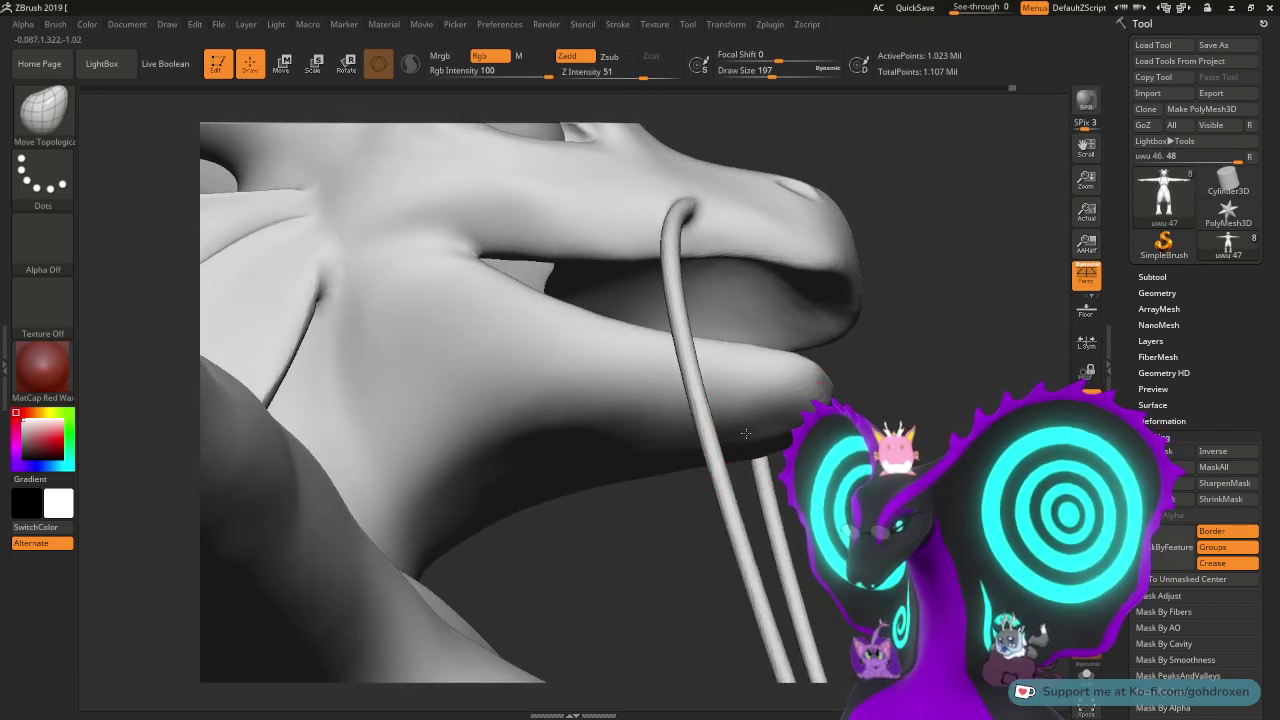
{"action": "left_click_drag", "start_coordinate": [903, 476], "coordinate": [826, 478]}
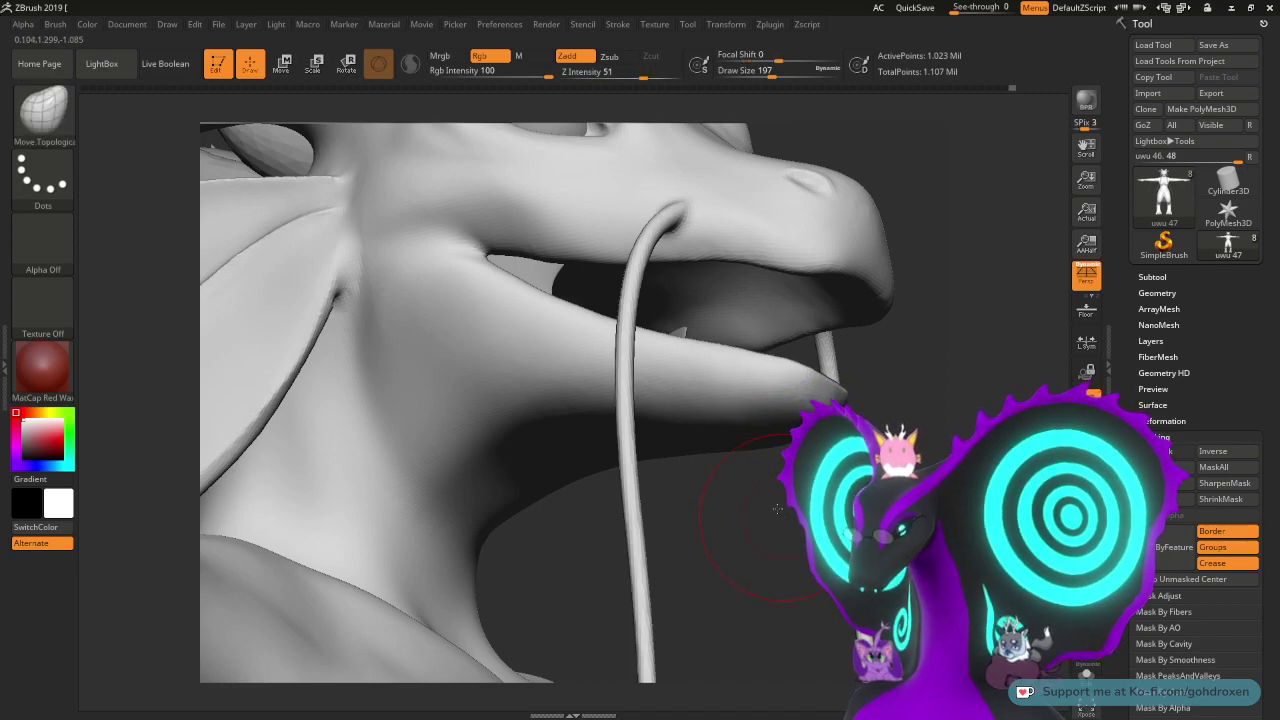
{"action": "mouse_move", "coordinate": [722, 530]}
{"action": "left_mouse_down"}
{"action": "mouse_move", "coordinate": [776, 400]}
{"action": "mouse_move", "coordinate": [770, 425]}
{"action": "left_mouse_up"}
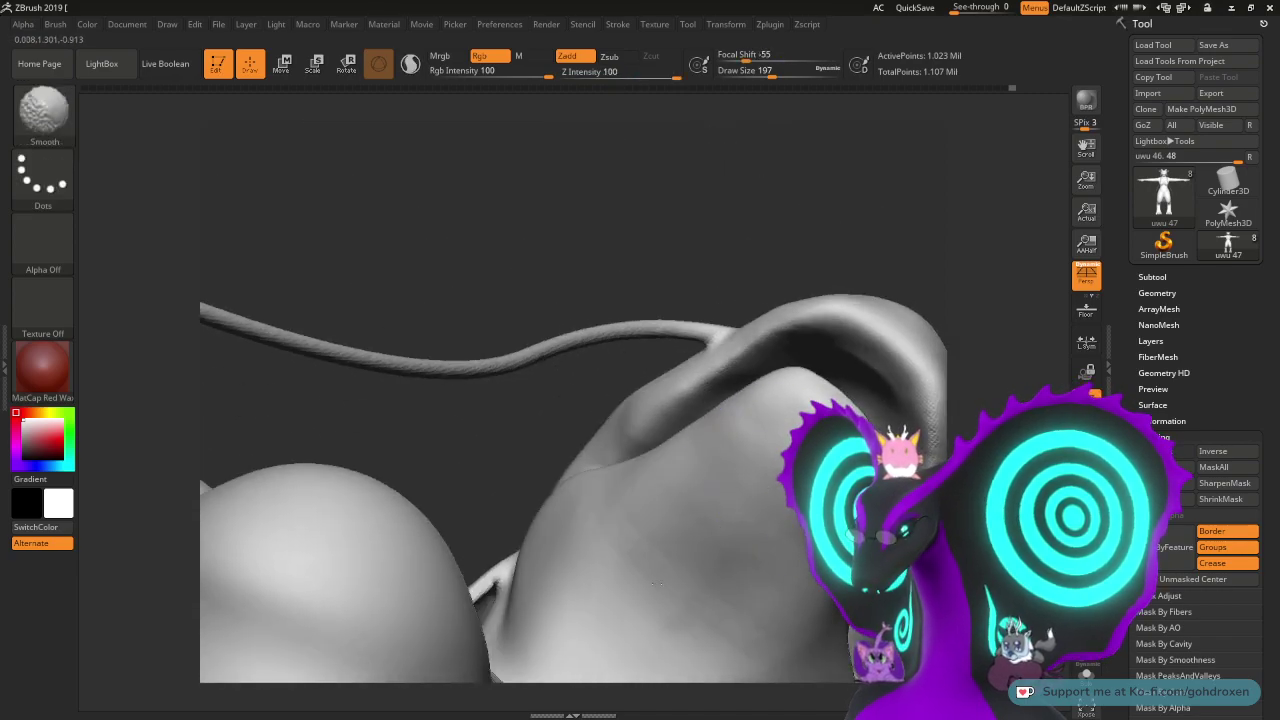
{"action": "mouse_move", "coordinate": [929, 329]}
{"action": "left_mouse_down"}
{"action": "mouse_move", "coordinate": [893, 380]}
{"action": "mouse_move", "coordinate": [922, 241]}
{"action": "left_mouse_up"}
{"action": "left_click_drag", "start_coordinate": [985, 525], "coordinate": [714, 136], "text": "alt"}
{"action": "left_click_drag", "start_coordinate": [680, 612], "coordinate": [821, 623]}
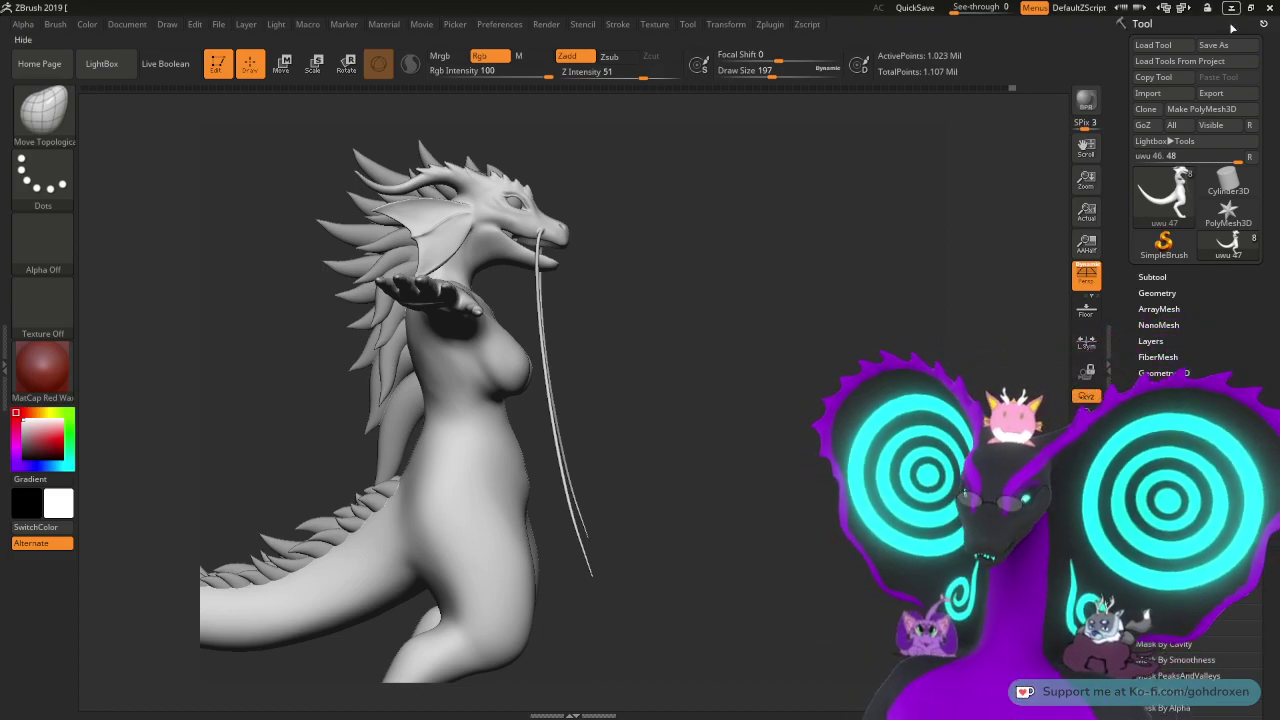
{"action": "left_click", "coordinate": [1213, 45]}
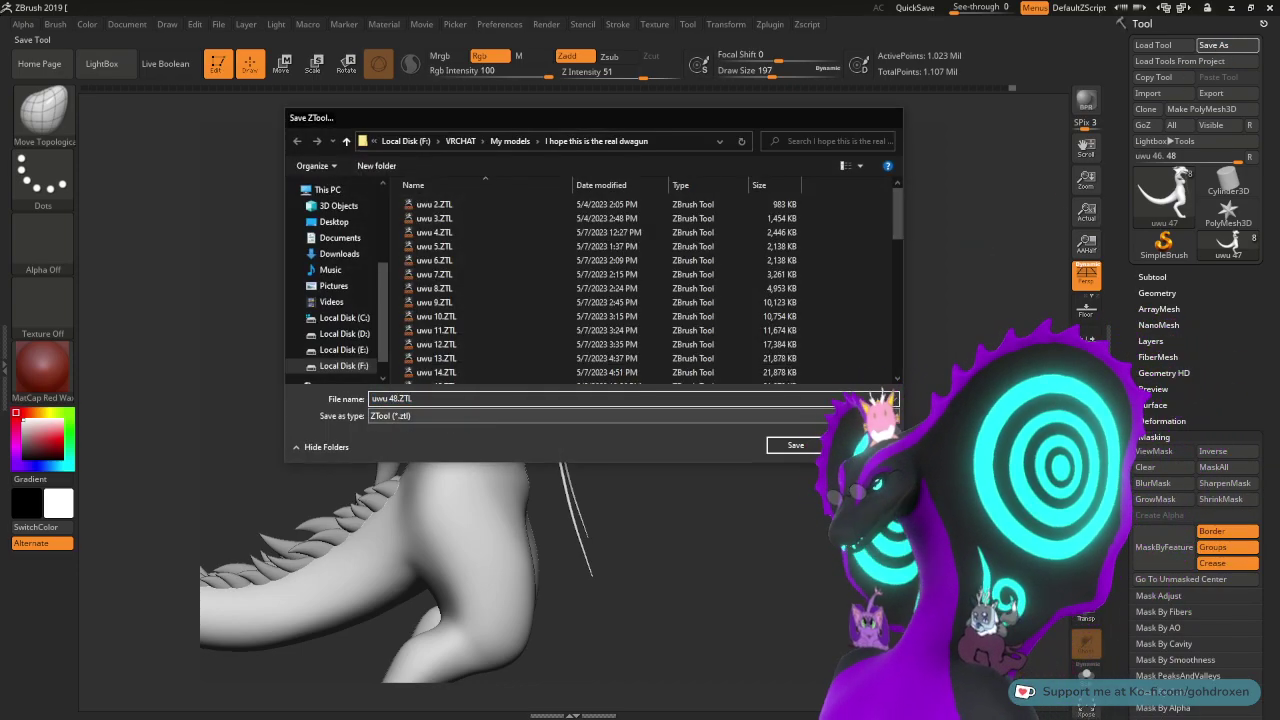
{"action": "key", "text": "Return"}
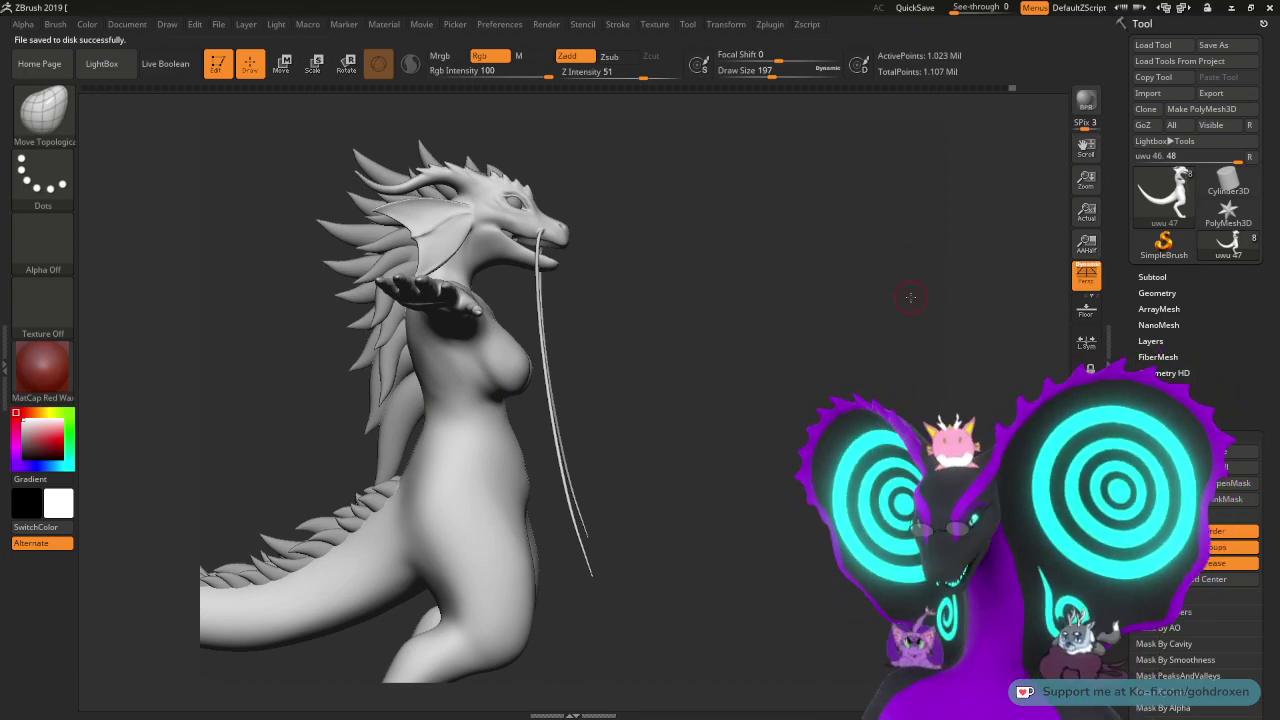
{"action": "mouse_move", "coordinate": [874, 358]}
{"action": "left_mouse_down"}
{"action": "mouse_move", "coordinate": [780, 361]}
{"action": "mouse_move", "coordinate": [863, 361]}
{"action": "mouse_move", "coordinate": [709, 409]}
{"action": "mouse_move", "coordinate": [875, 375]}
{"action": "left_mouse_up"}
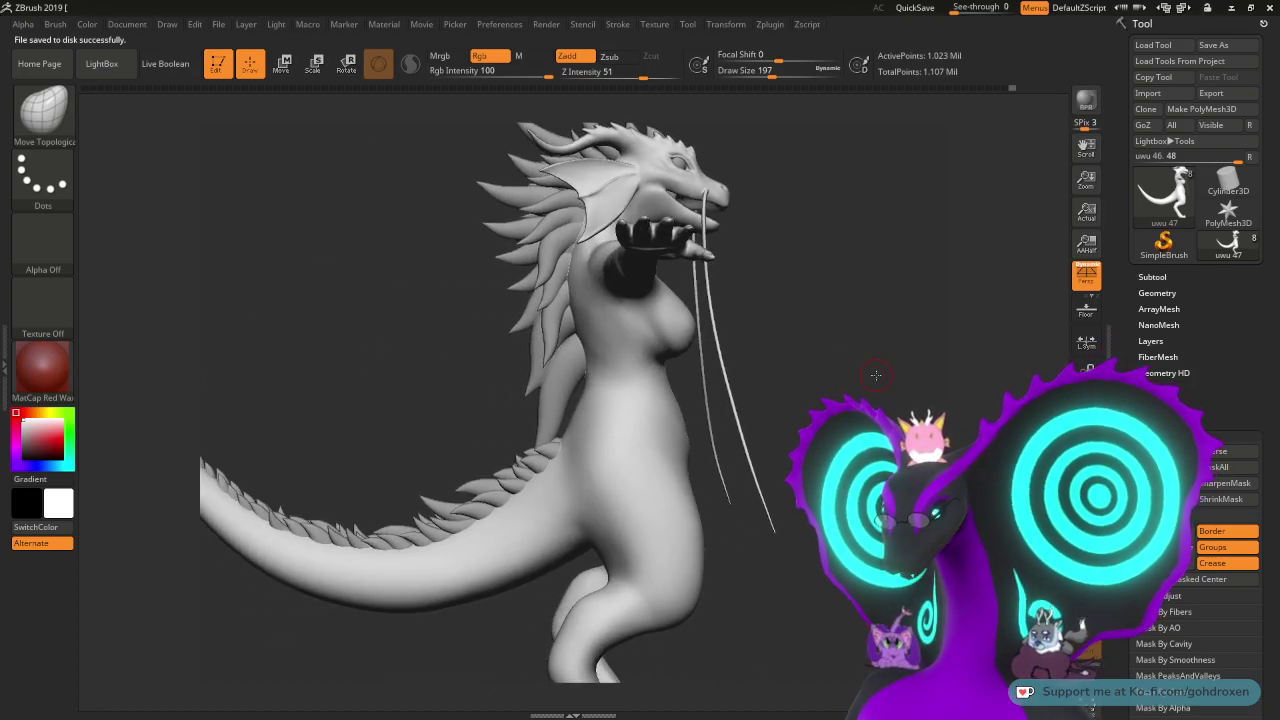
- Move the Weird mouth thing that i love subtools directly below the body and merge the two together
{"action": "left_click", "coordinate": [1153, 277]}
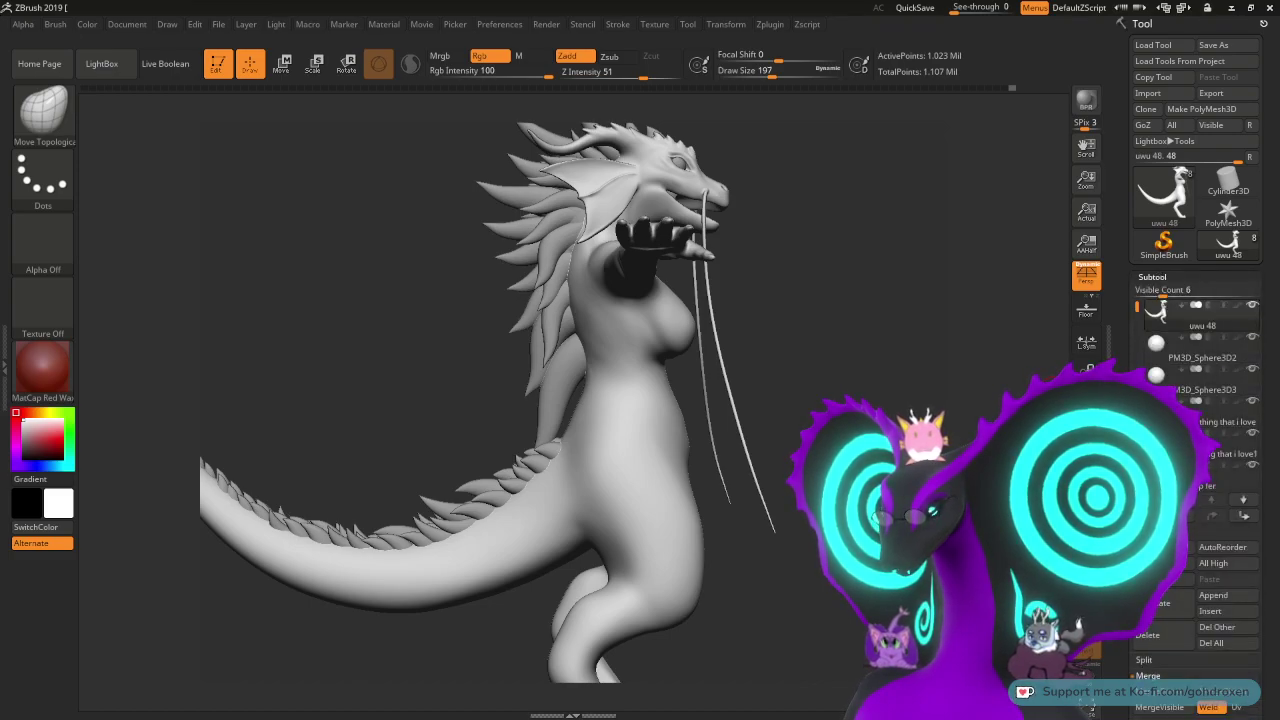
{"action": "left_click_drag", "start_coordinate": [934, 334], "coordinate": [911, 338]}
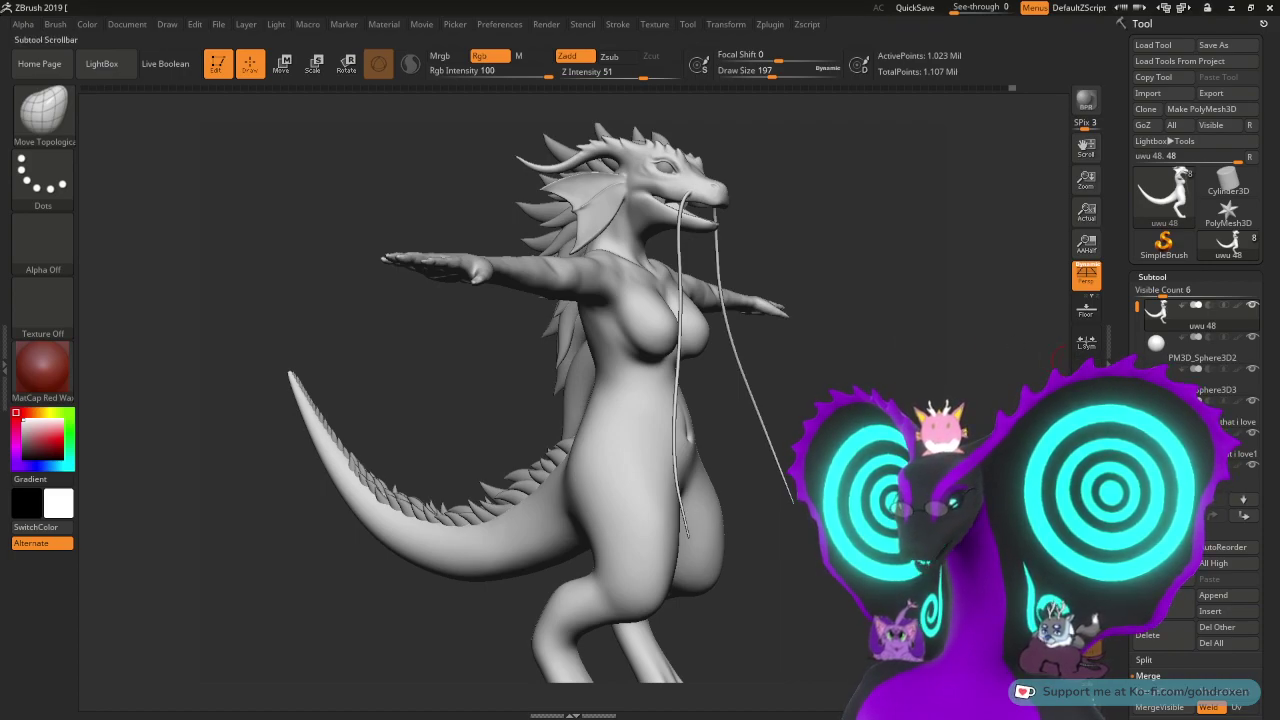
{"action": "mouse_move", "coordinate": [1225, 412]}
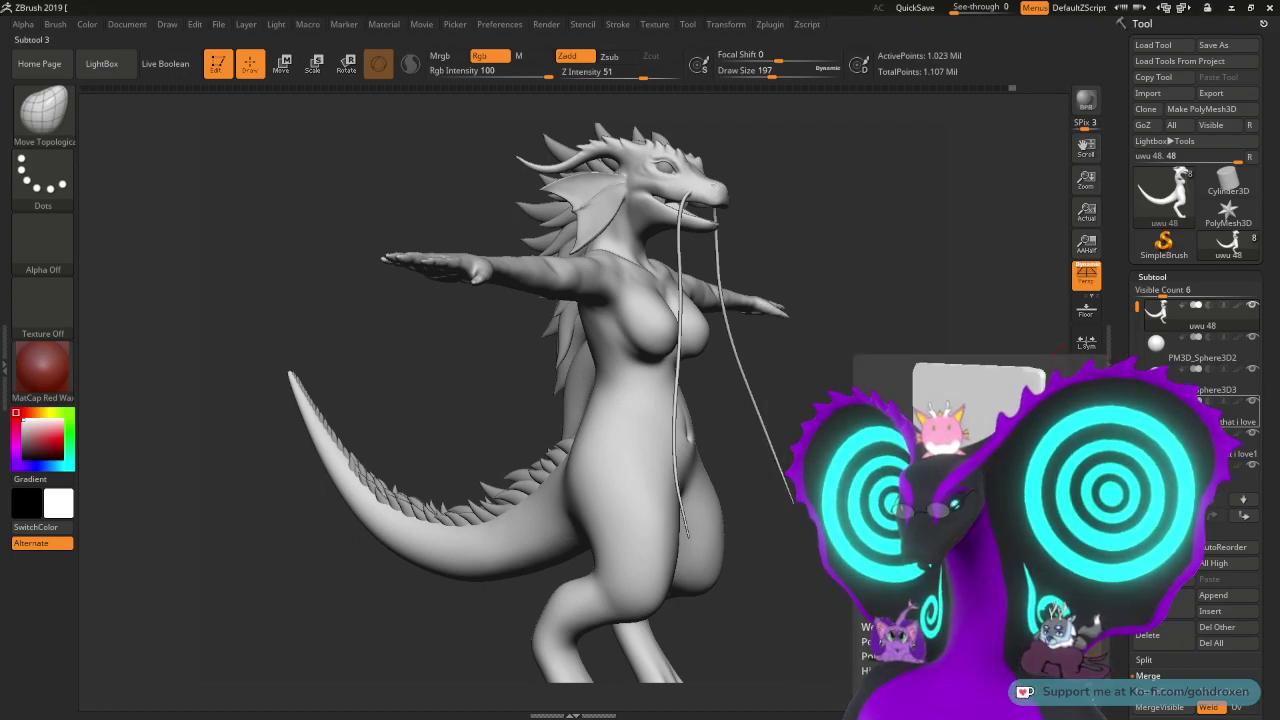
{"action": "left_click_drag", "start_coordinate": [1225, 412], "coordinate": [1217, 330]}
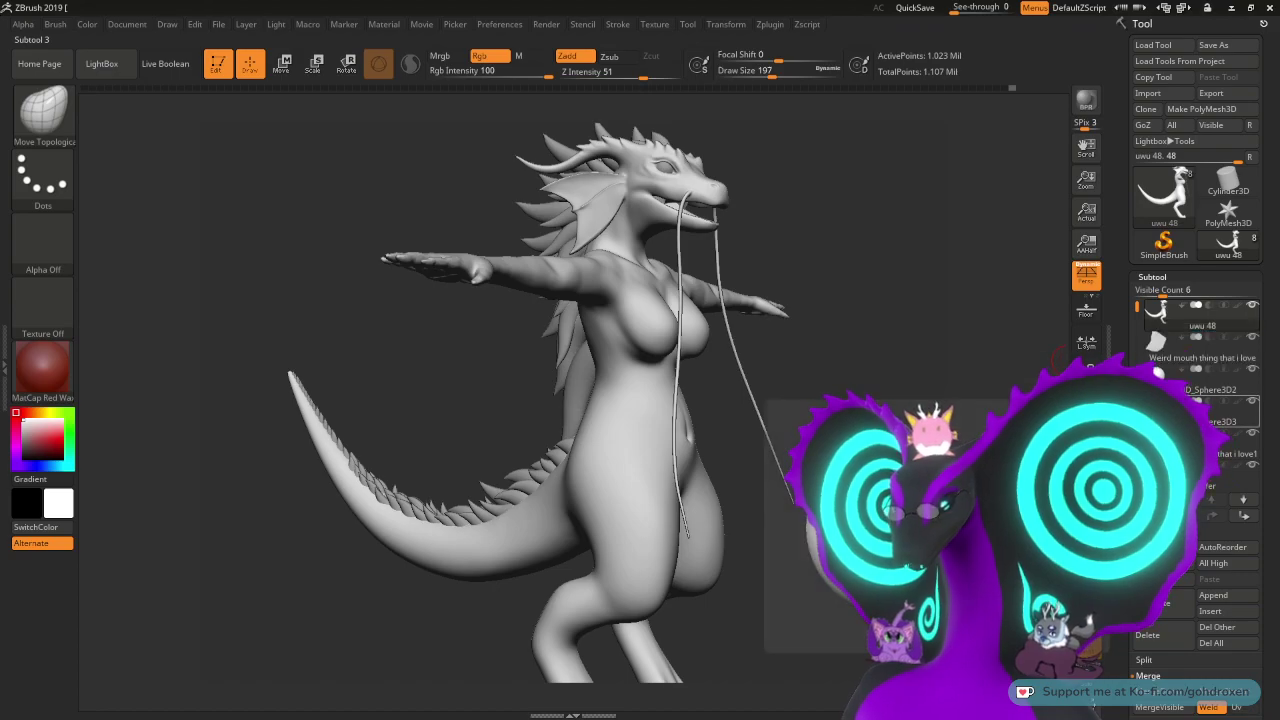
{"action": "left_click", "coordinate": [1205, 350]}
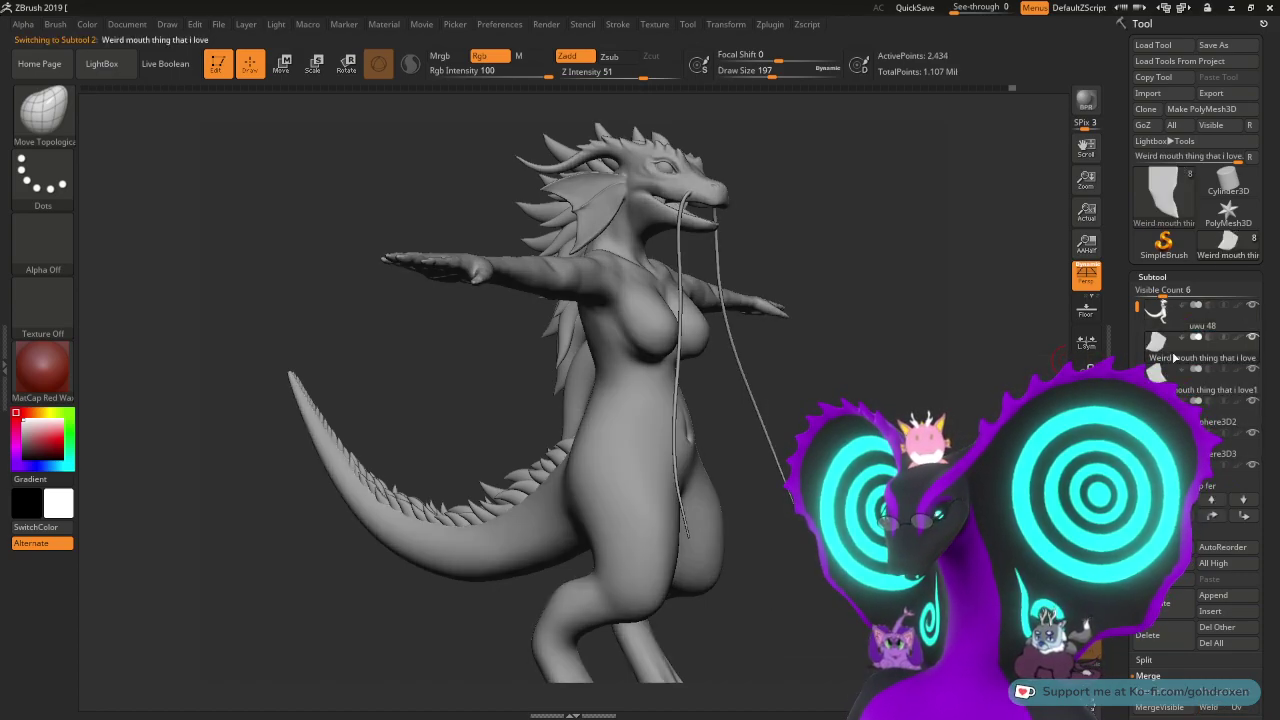
{"action": "left_click_drag", "start_coordinate": [1150, 668], "coordinate": [1158, 597]}
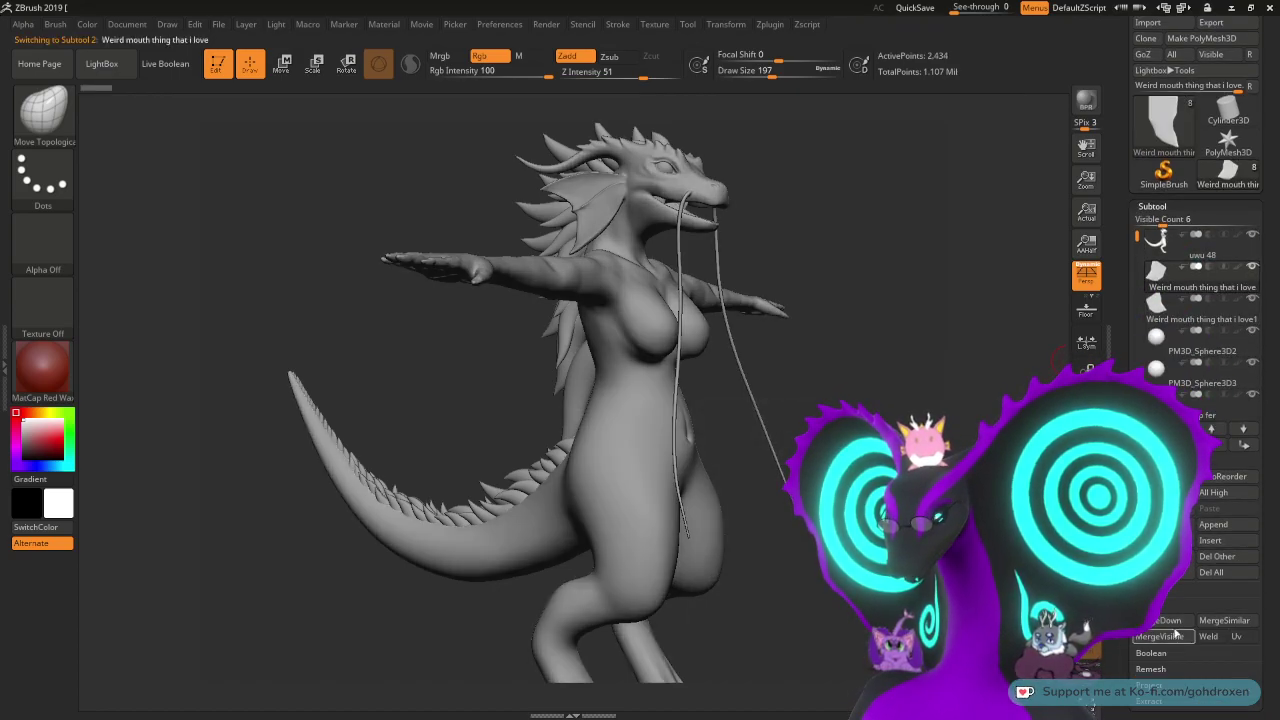
{"action": "left_click", "coordinate": [1175, 621]}
{"action": "left_click", "coordinate": [1170, 650]}
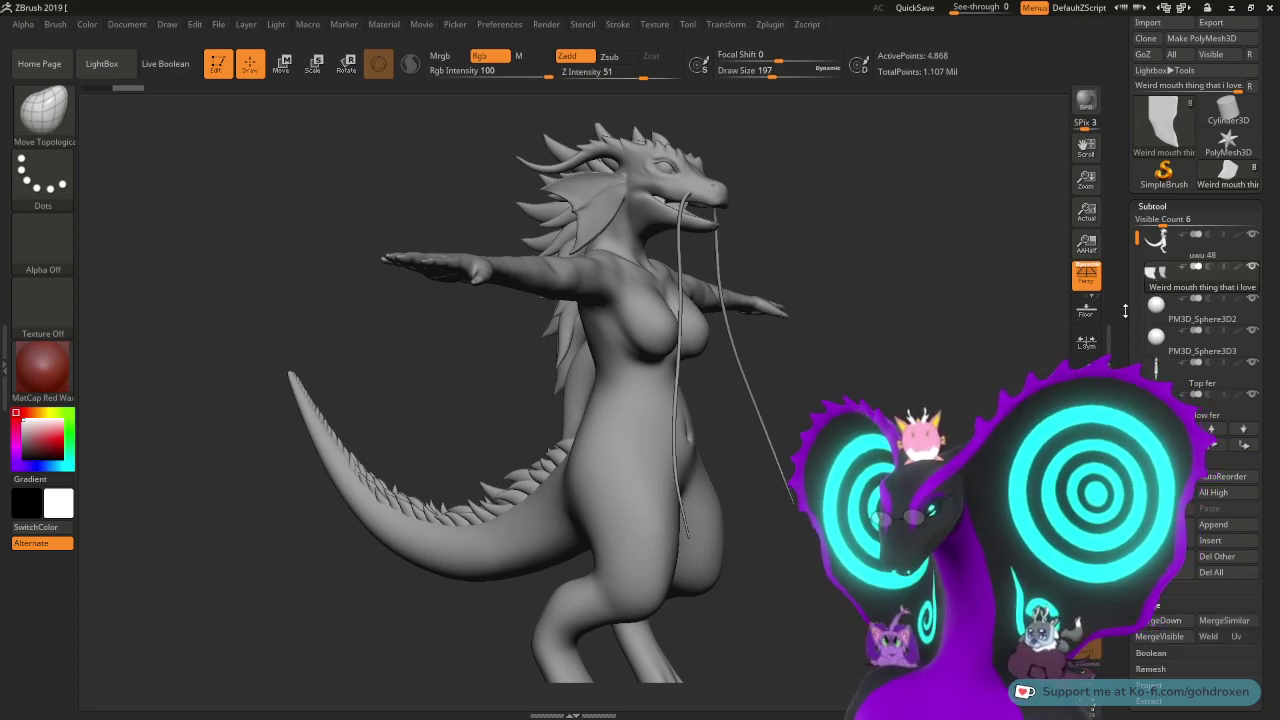
- Select the uwu 48 body subtool and merge the combined mouth piece into it
{"action": "left_click_drag", "start_coordinate": [1125, 311], "coordinate": [1120, 370]}
{"action": "left_click_drag", "start_coordinate": [1040, 356], "coordinate": [790, 362]}
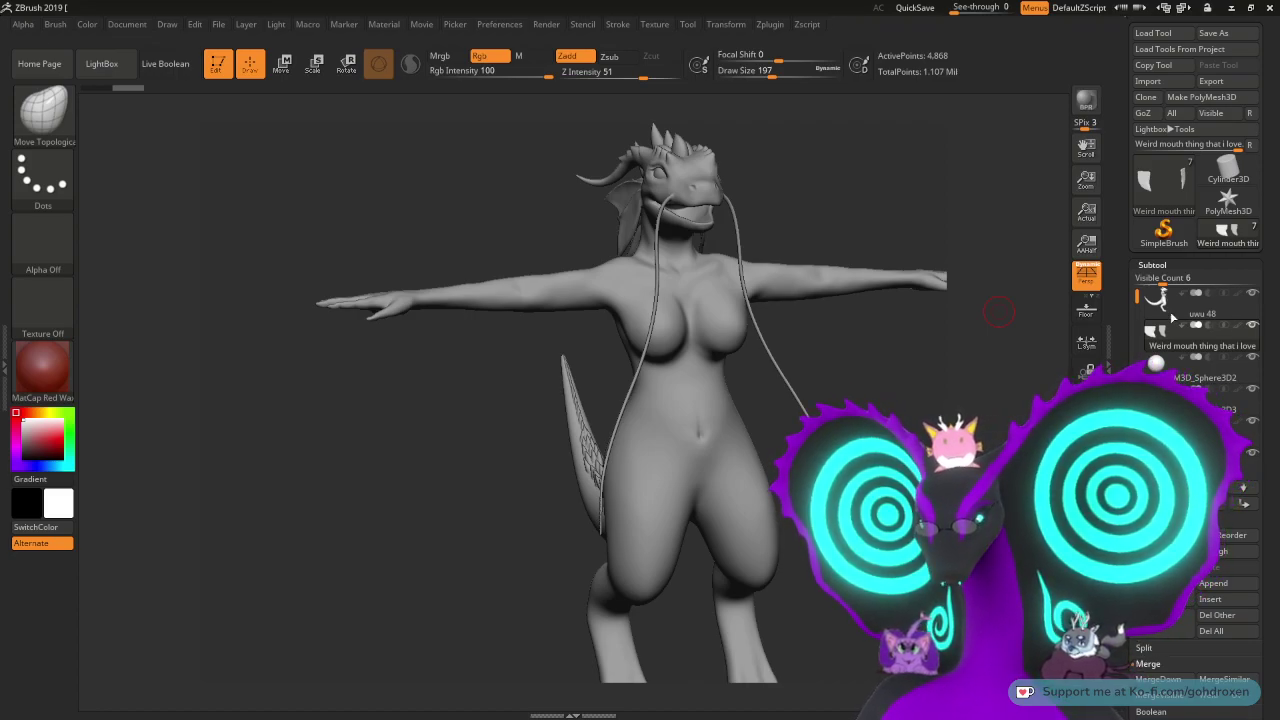
{"action": "mouse_move", "coordinate": [921, 408]}
{"action": "left_mouse_down"}
{"action": "mouse_move", "coordinate": [905, 404]}
{"action": "mouse_move", "coordinate": [945, 393]}
{"action": "left_mouse_up"}
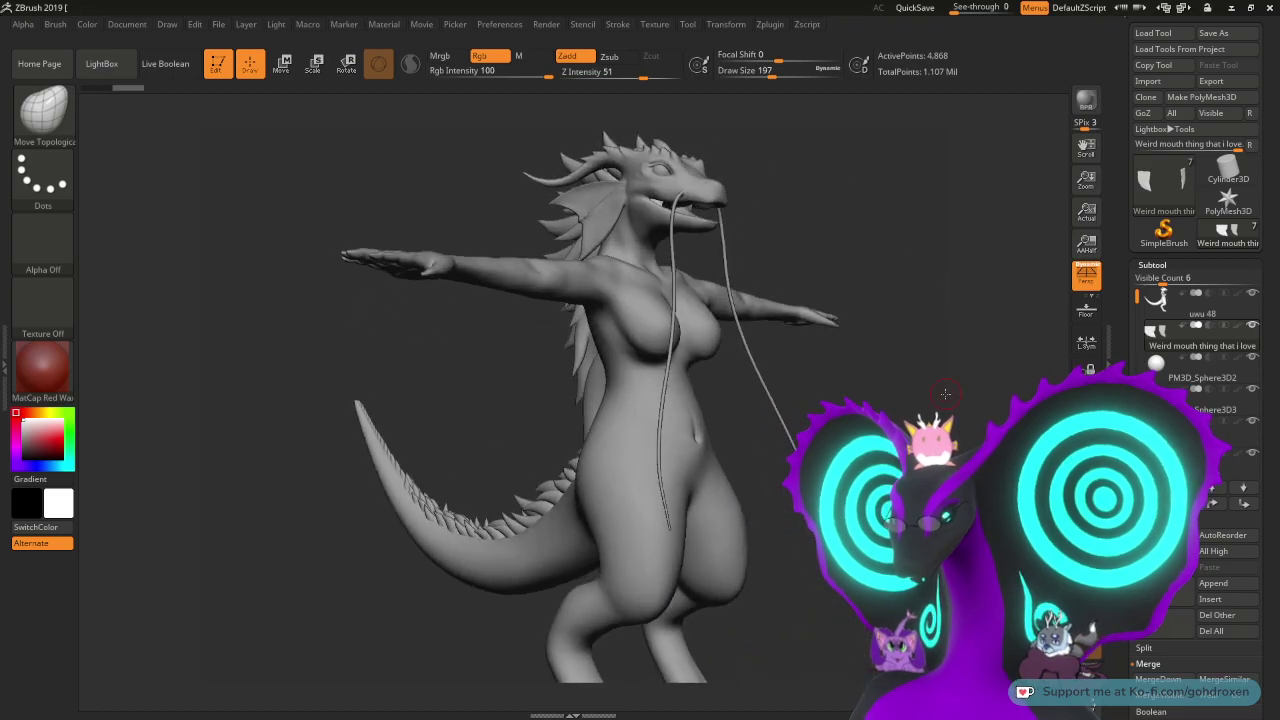
{"action": "left_click", "coordinate": [1172, 301]}
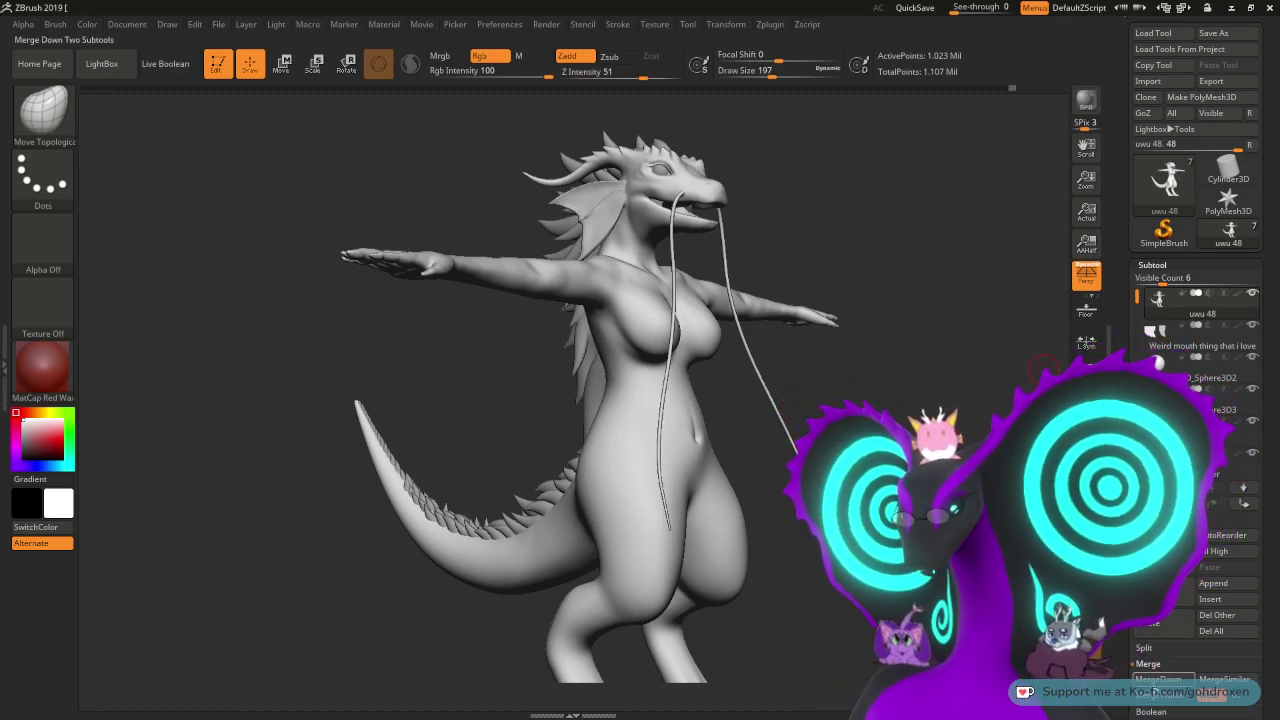
{"action": "left_click", "coordinate": [1157, 679]}
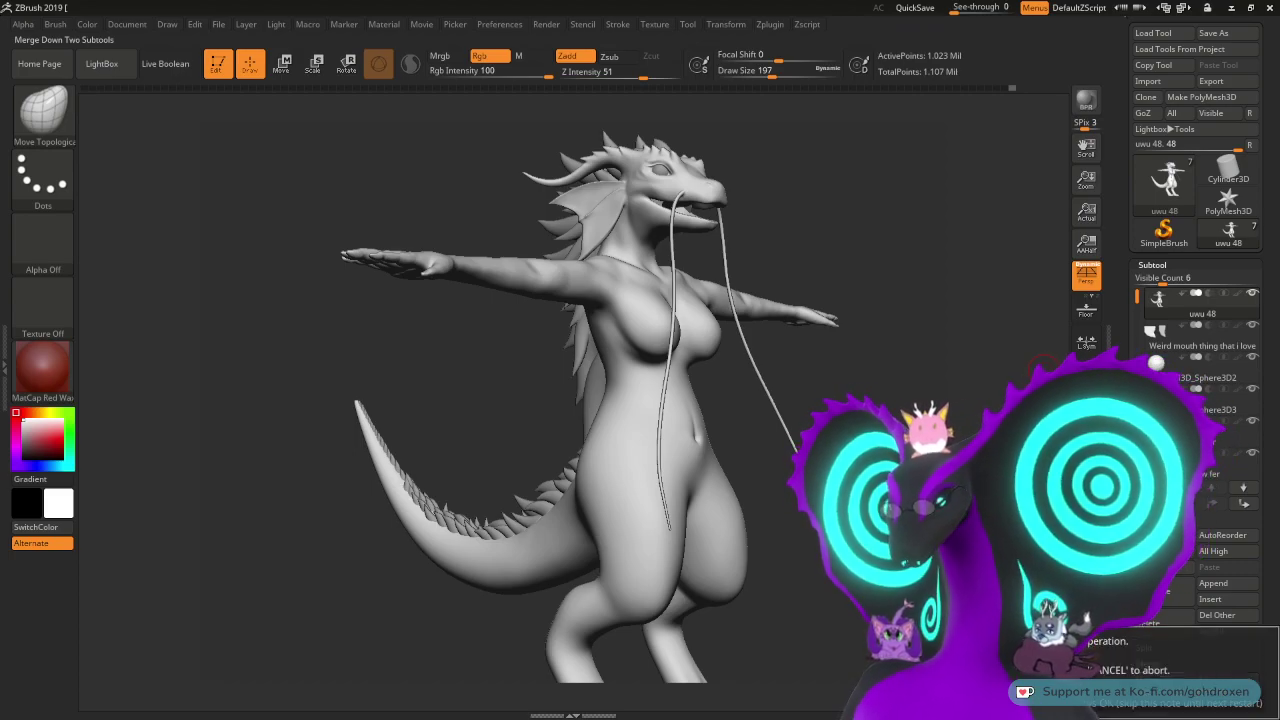
{"action": "left_click", "coordinate": [912, 703]}
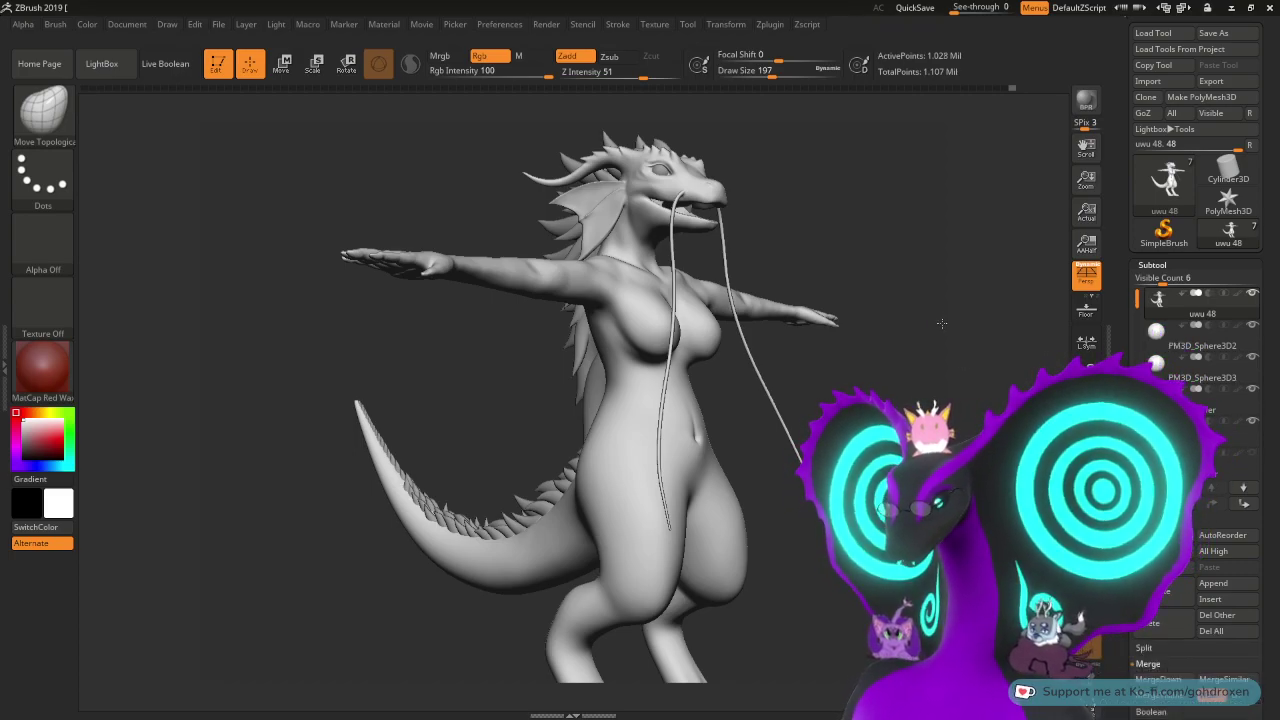
{"action": "mouse_move", "coordinate": [951, 333]}
{"action": "left_mouse_down"}
{"action": "mouse_move", "coordinate": [897, 331]}
{"action": "mouse_move", "coordinate": [953, 343]}
{"action": "left_mouse_up"}
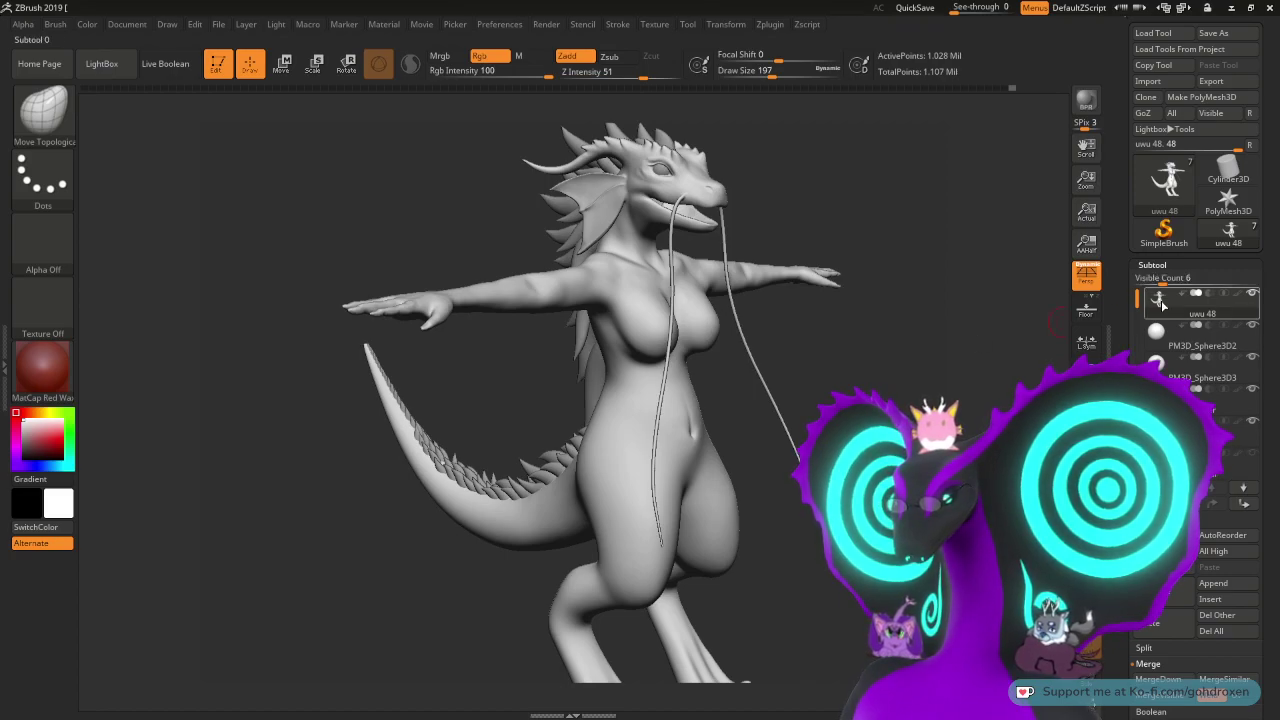
- Place the Top fer subtool above Below fer, merge the two fur pieces, and check them from the side
{"action": "mouse_move", "coordinate": [1162, 306]}
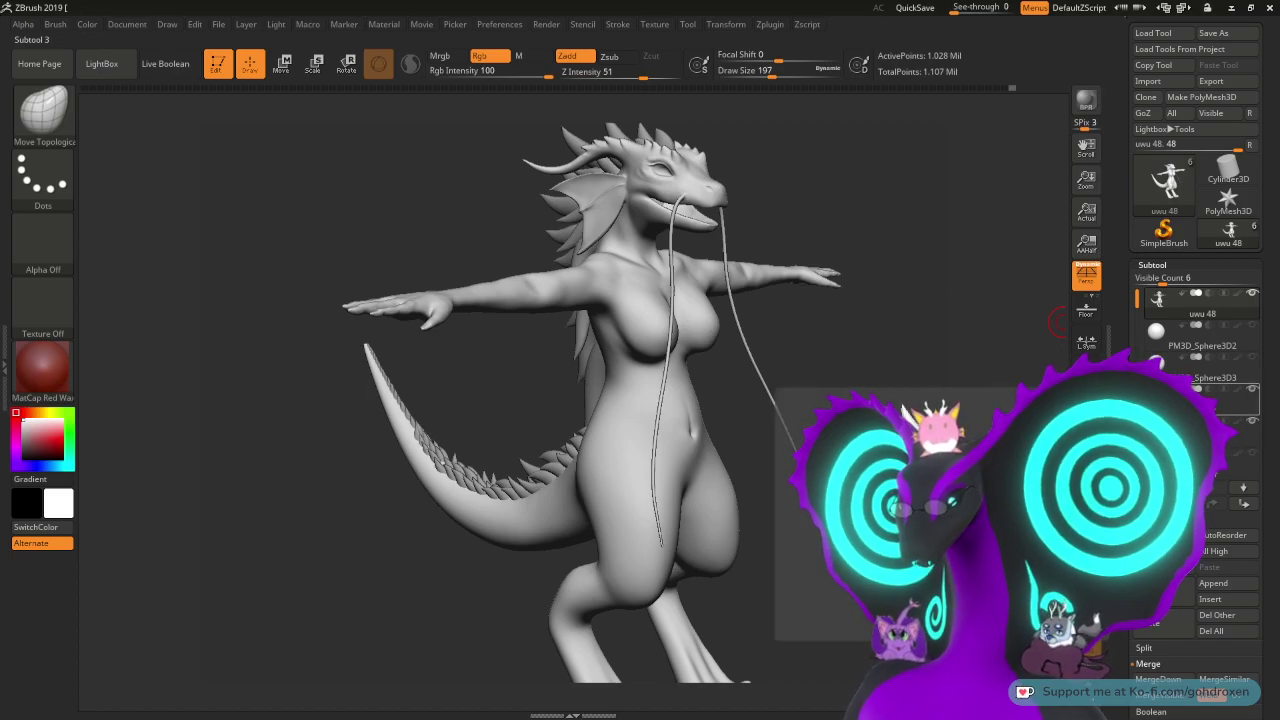
{"action": "left_click", "coordinate": [1190, 402]}
{"action": "left_click", "coordinate": [1190, 433]}
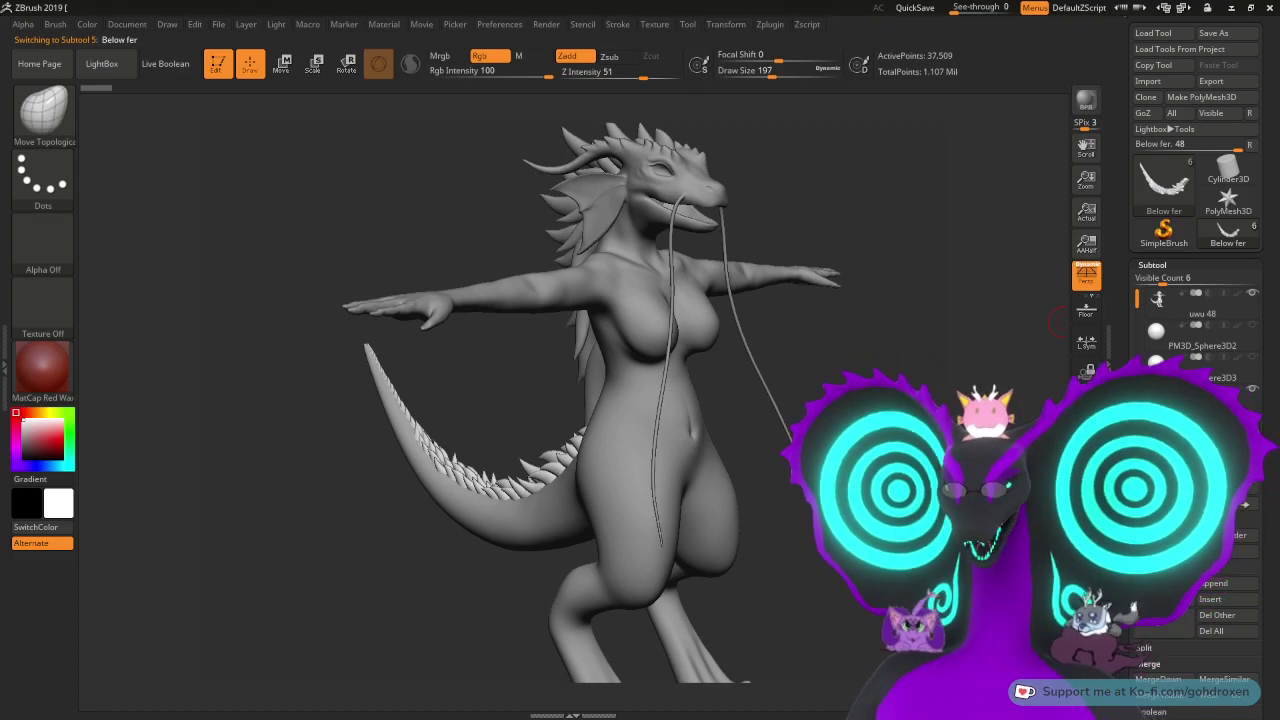
{"action": "left_click", "coordinate": [1218, 486]}
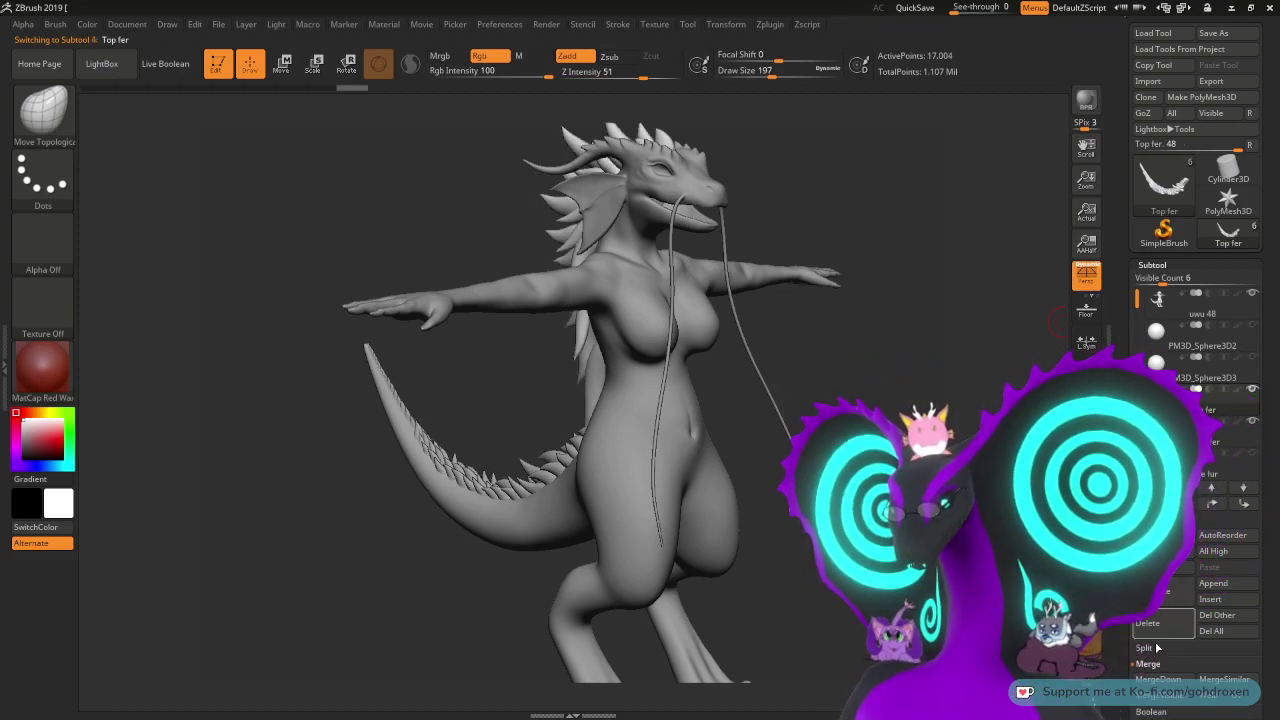
{"action": "left_click", "coordinate": [1160, 680]}
{"action": "left_click", "coordinate": [1094, 705]}
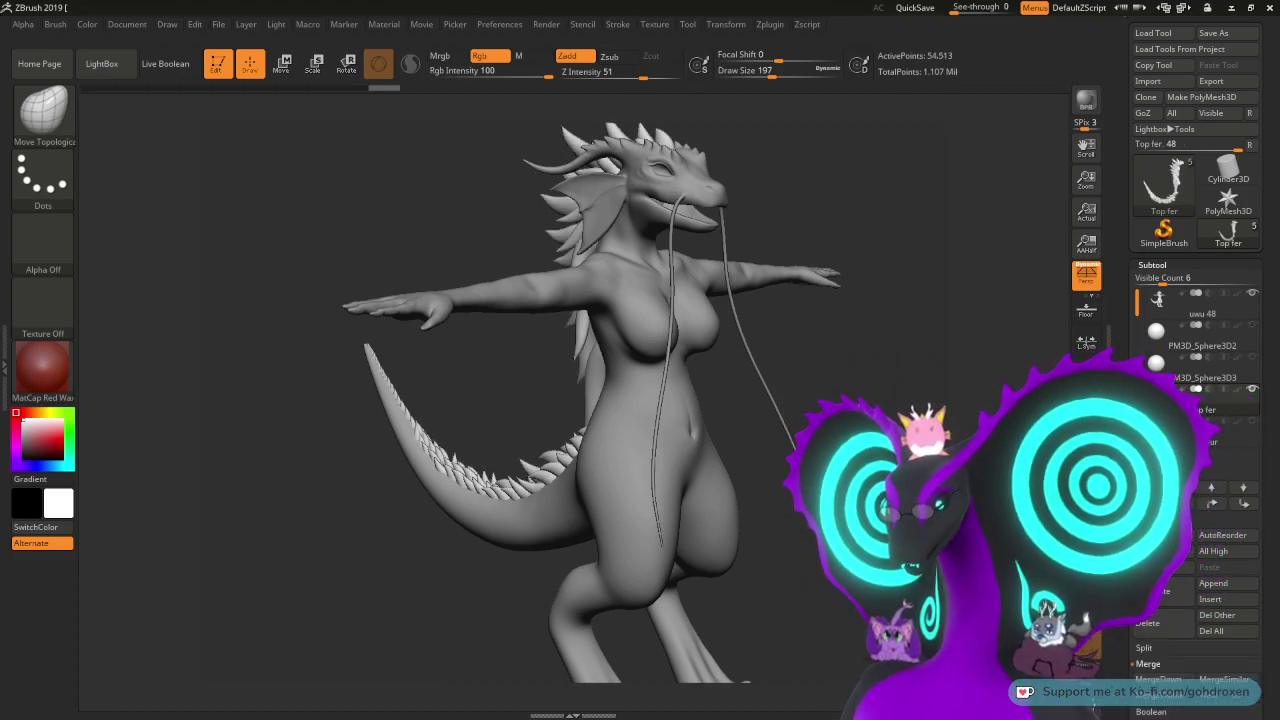
{"action": "left_click_drag", "start_coordinate": [860, 300], "coordinate": [1010, 300]}
{"action": "left_click_drag", "start_coordinate": [900, 220], "coordinate": [957, 300], "text": "alt"}
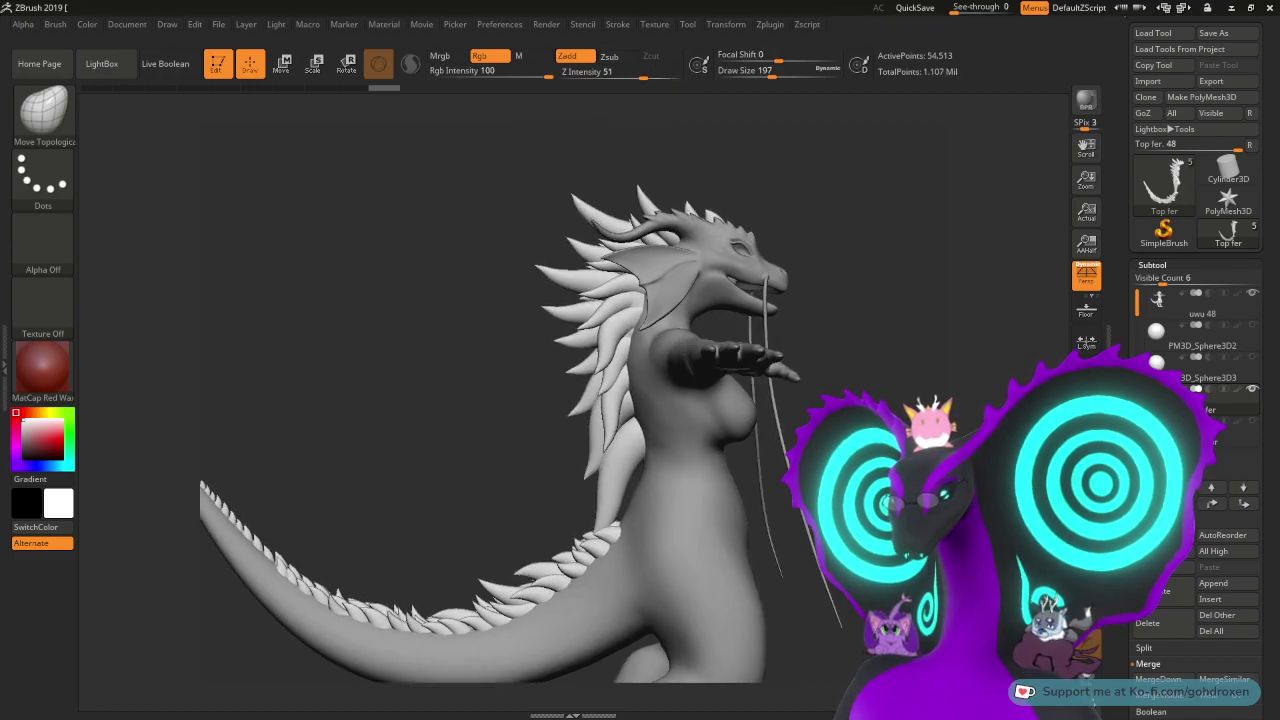
{"action": "left_click_drag", "start_coordinate": [1050, 395], "coordinate": [971, 406]}
- Select the uwu 48 body and pre-process all subtools with Decimation Master
{"action": "mouse_move", "coordinate": [1200, 402]}
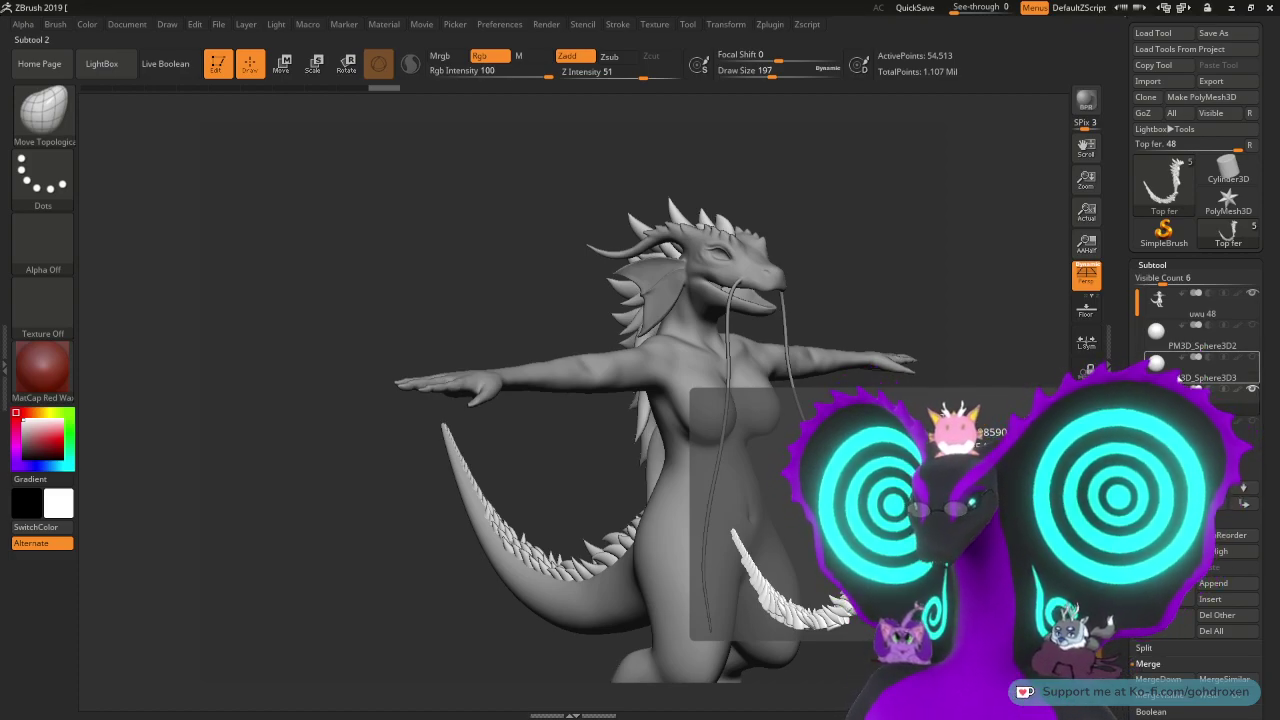
{"action": "left_click", "coordinate": [1158, 313]}
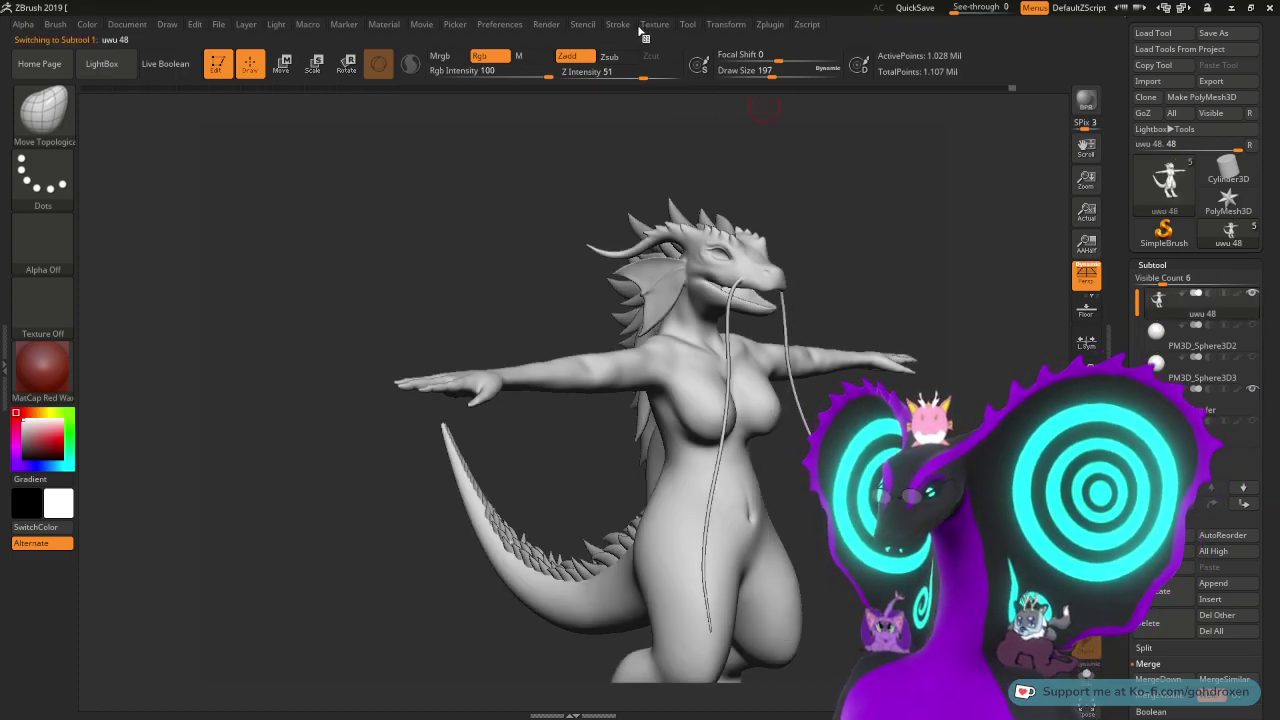
{"action": "left_click", "coordinate": [772, 28]}
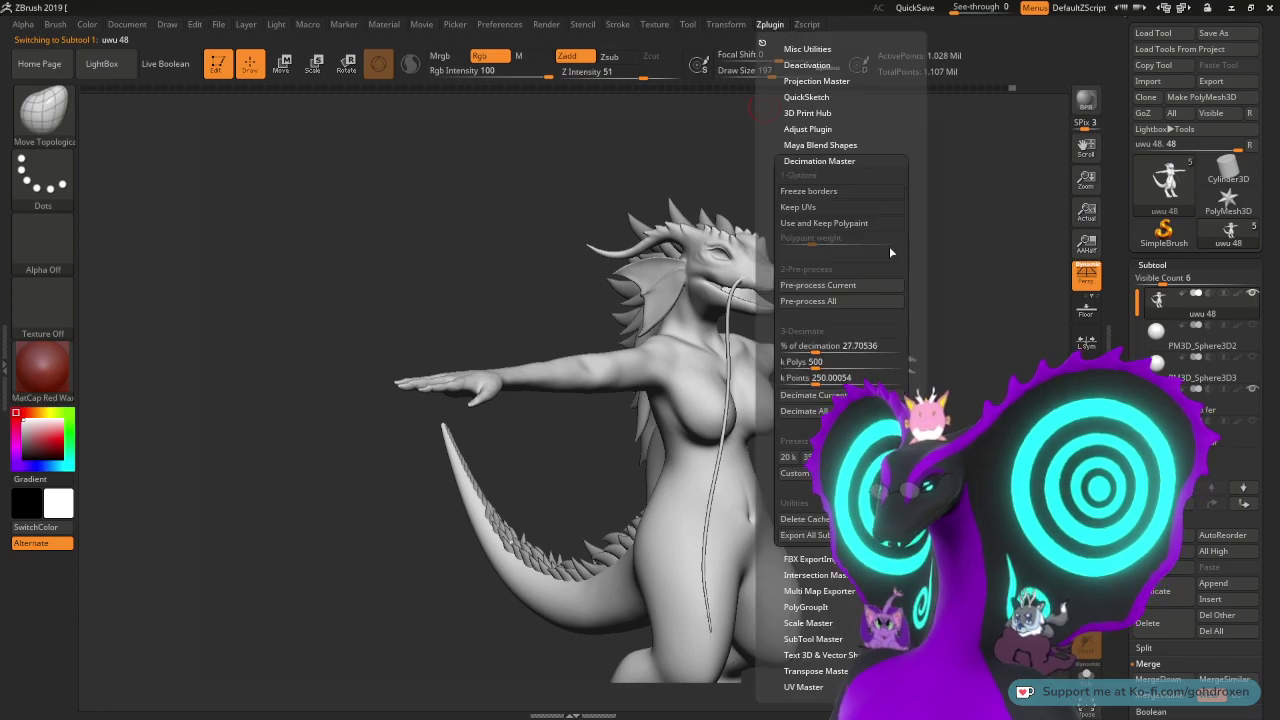
{"action": "left_click", "coordinate": [871, 300]}
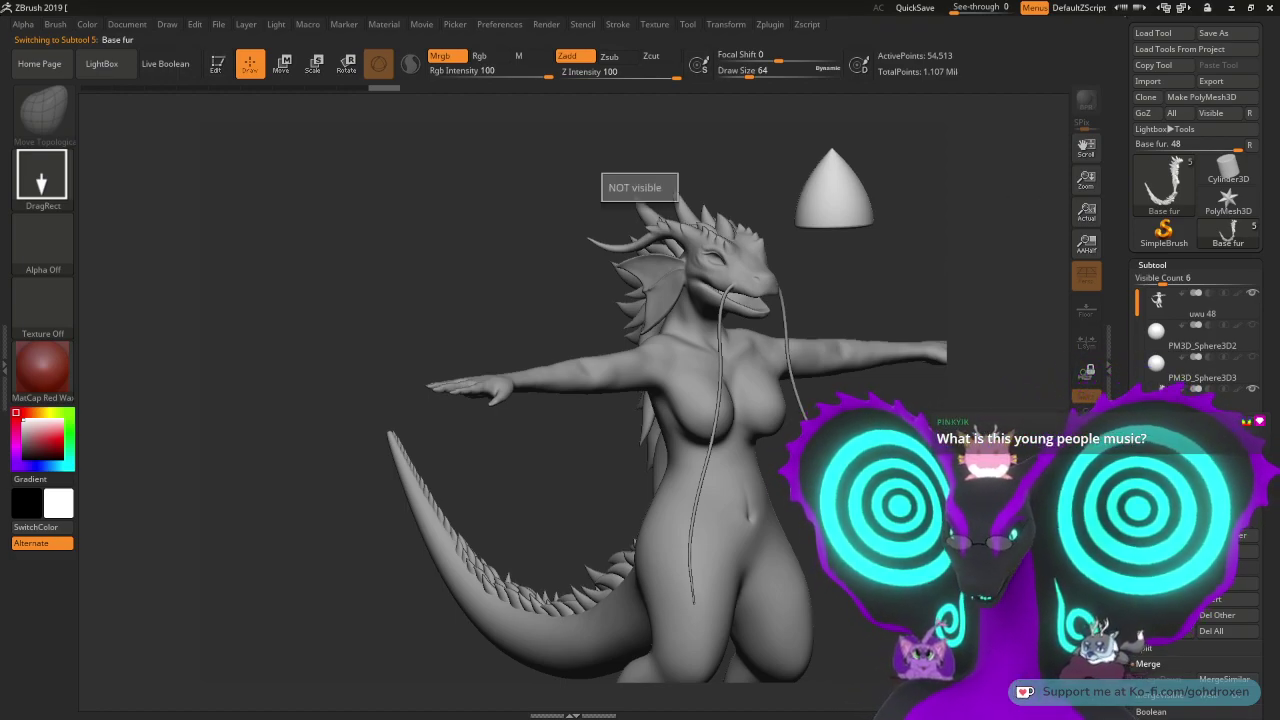
- Switch to the browser and play Street Fighter 6 Ryu's Theme - Viator from the Street Fighter 6 OST playlist
{"action": "left_click_drag", "start_coordinate": [1279, 79], "coordinate": [692, 38]}
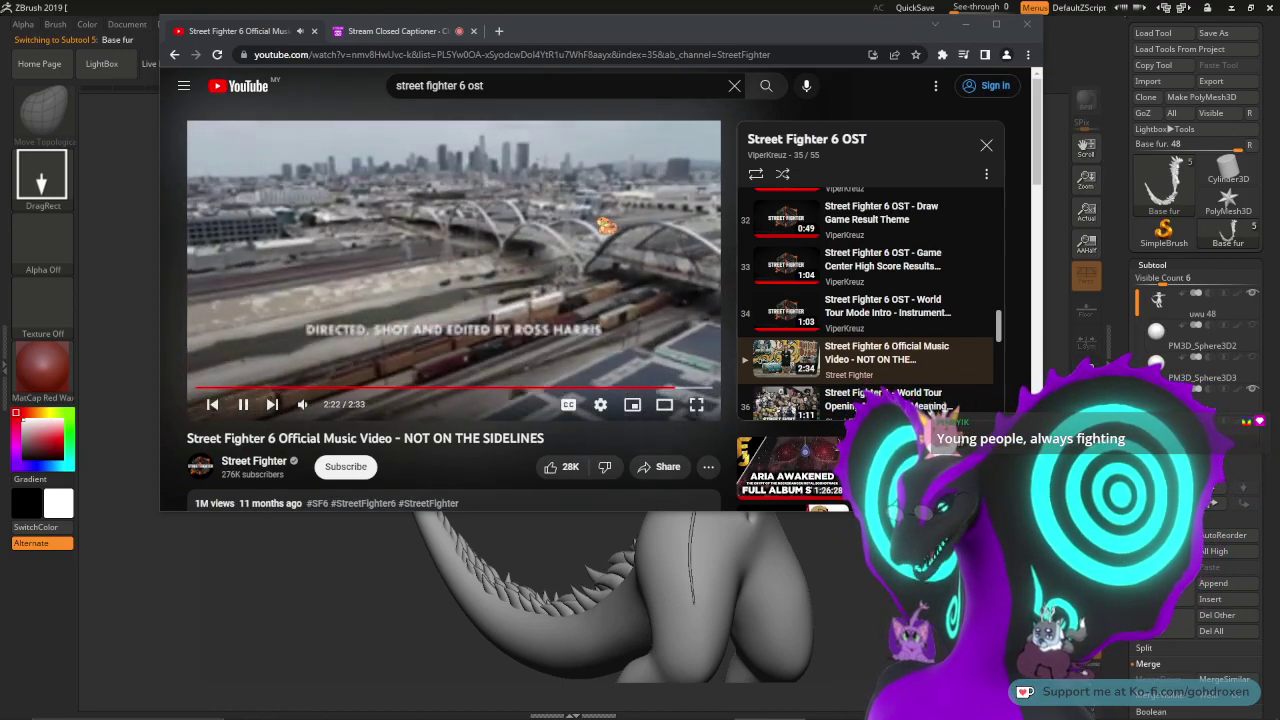
{"action": "scroll", "coordinate": [870, 300], "scroll_direction": "down", "scroll_amount": 1}
{"action": "scroll", "coordinate": [862, 272], "scroll_direction": "down", "scroll_amount": 1}
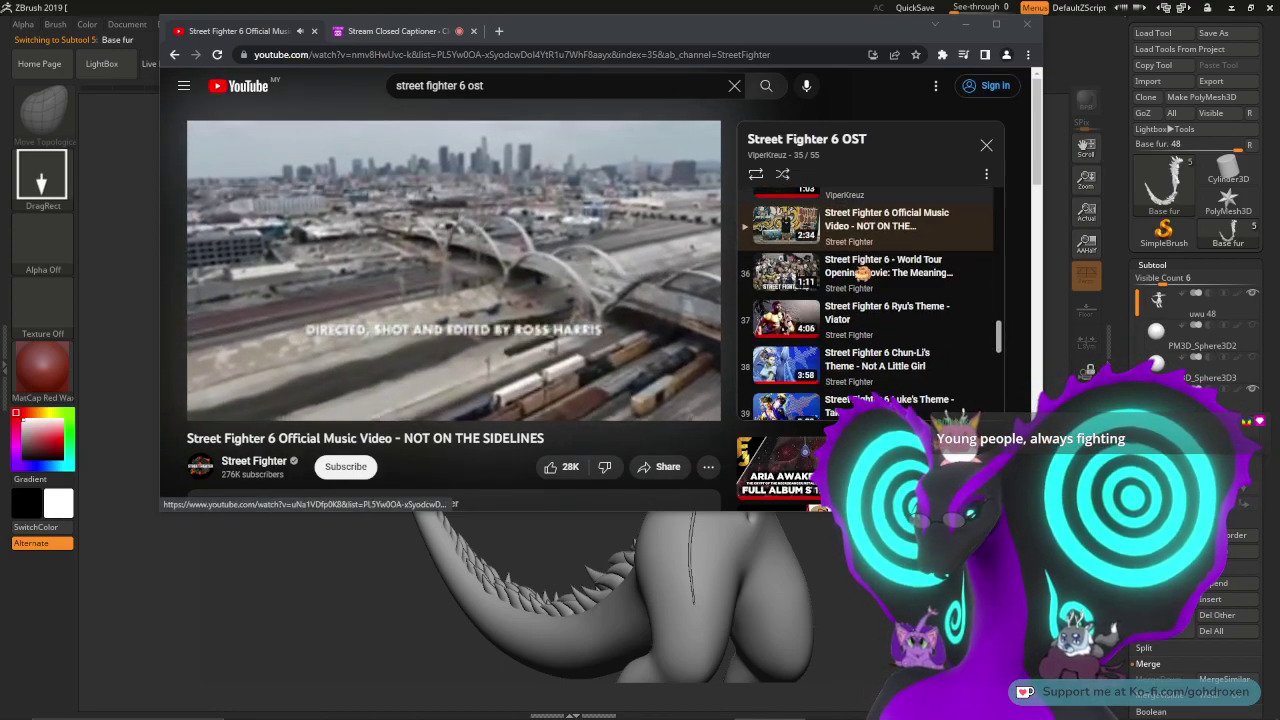
{"action": "left_click", "coordinate": [866, 318]}
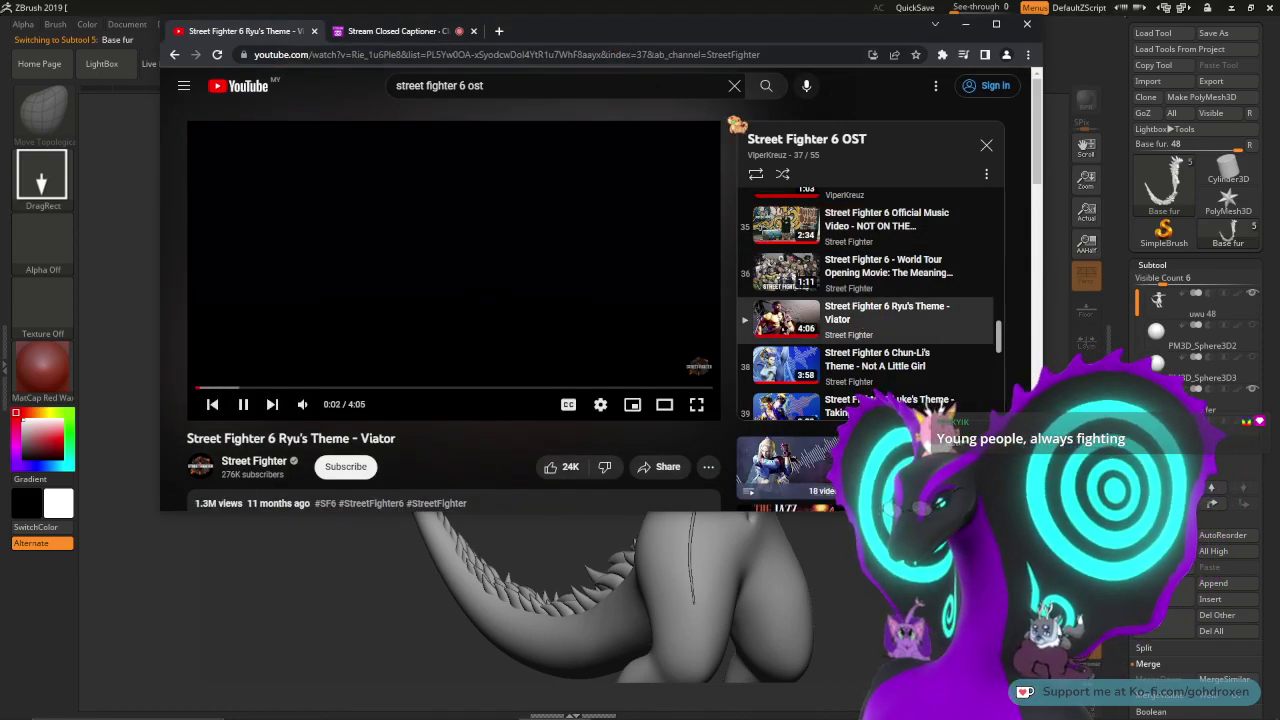
{"action": "scroll", "coordinate": [900, 330], "scroll_direction": "down", "scroll_amount": 6}
{"action": "scroll", "coordinate": [870, 300], "scroll_direction": "down", "scroll_amount": 5}
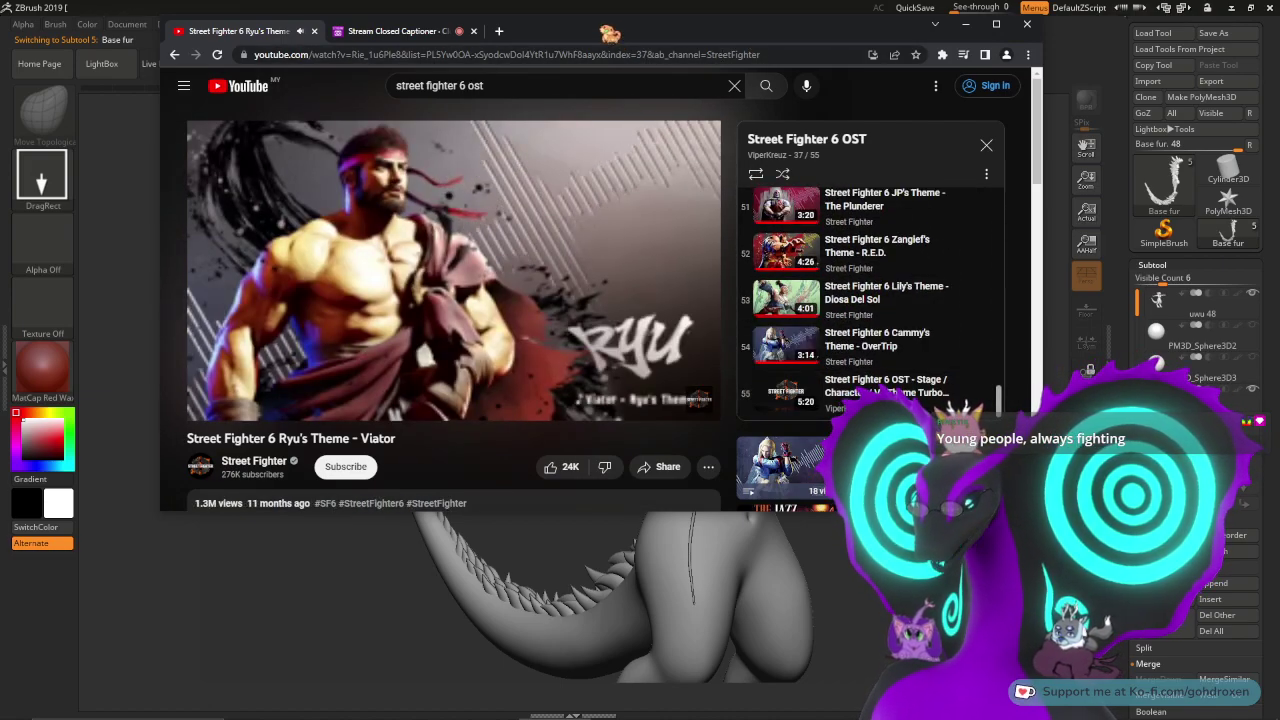
{"action": "left_click_drag", "start_coordinate": [622, 30], "coordinate": [1279, 150]}
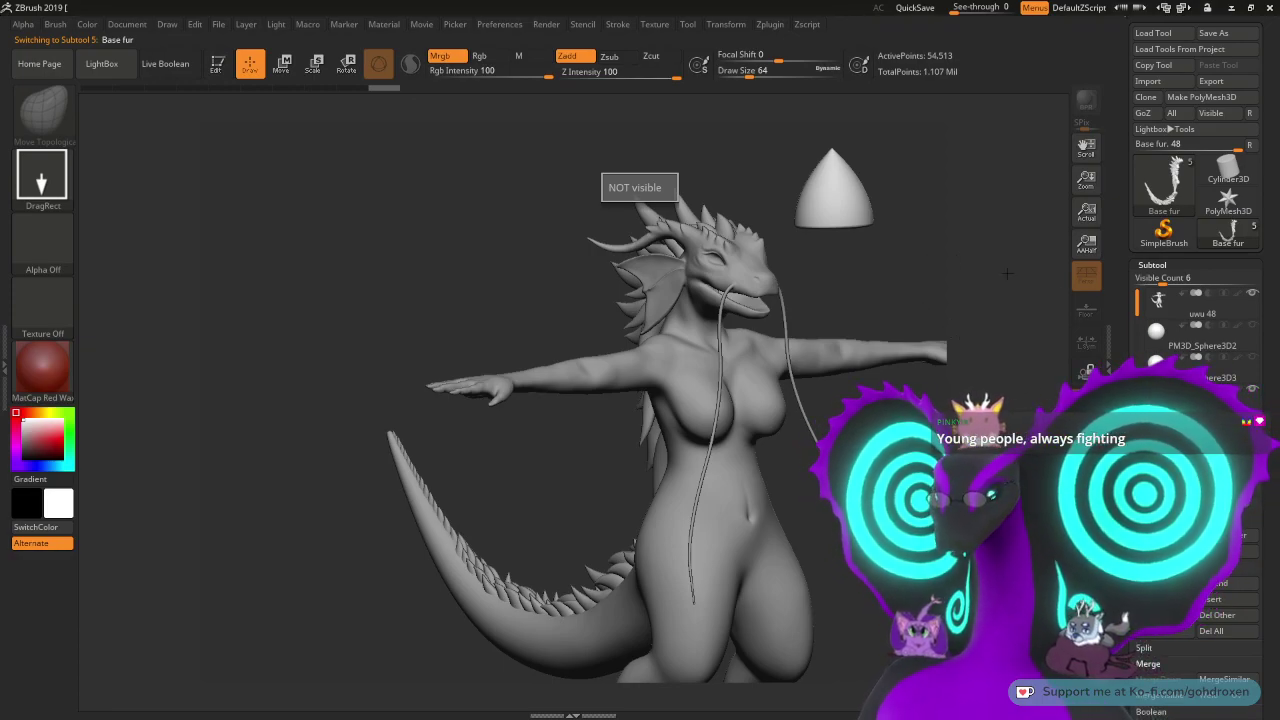
- Set the Decimation Master target to 75 k polys and decimate all subtools
{"action": "left_click", "coordinate": [797, 206], "text": "alt"}
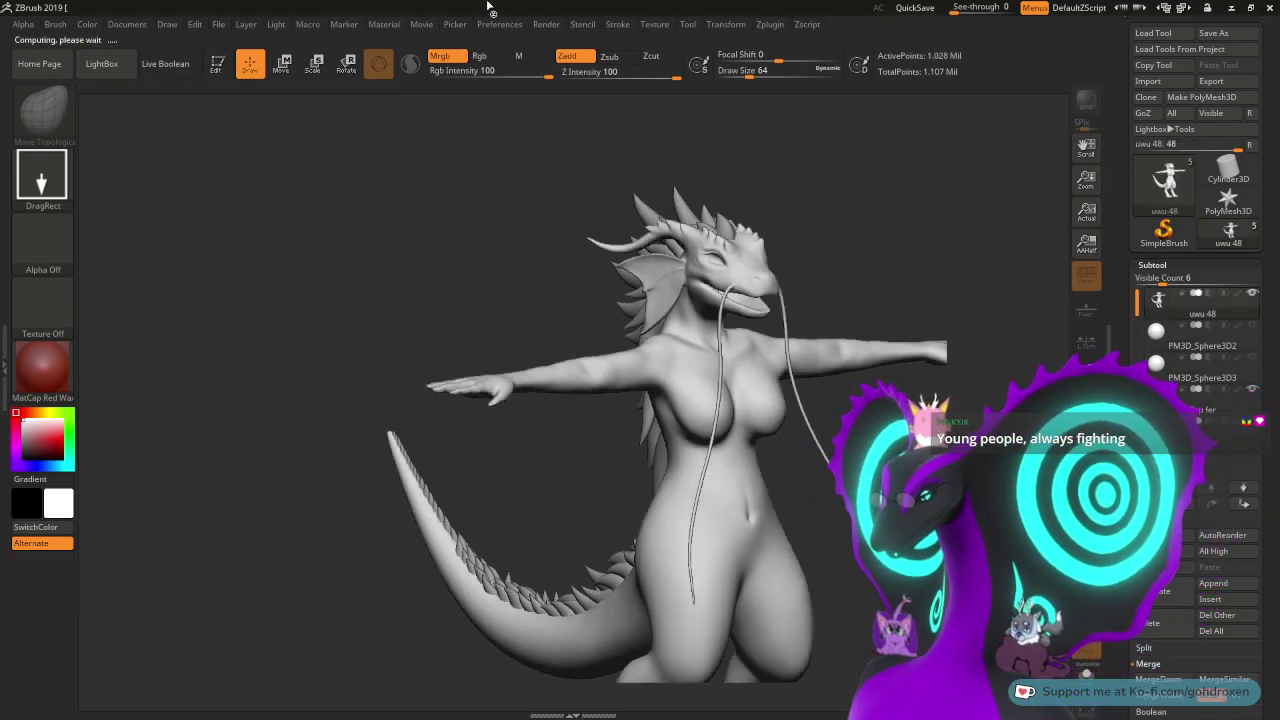
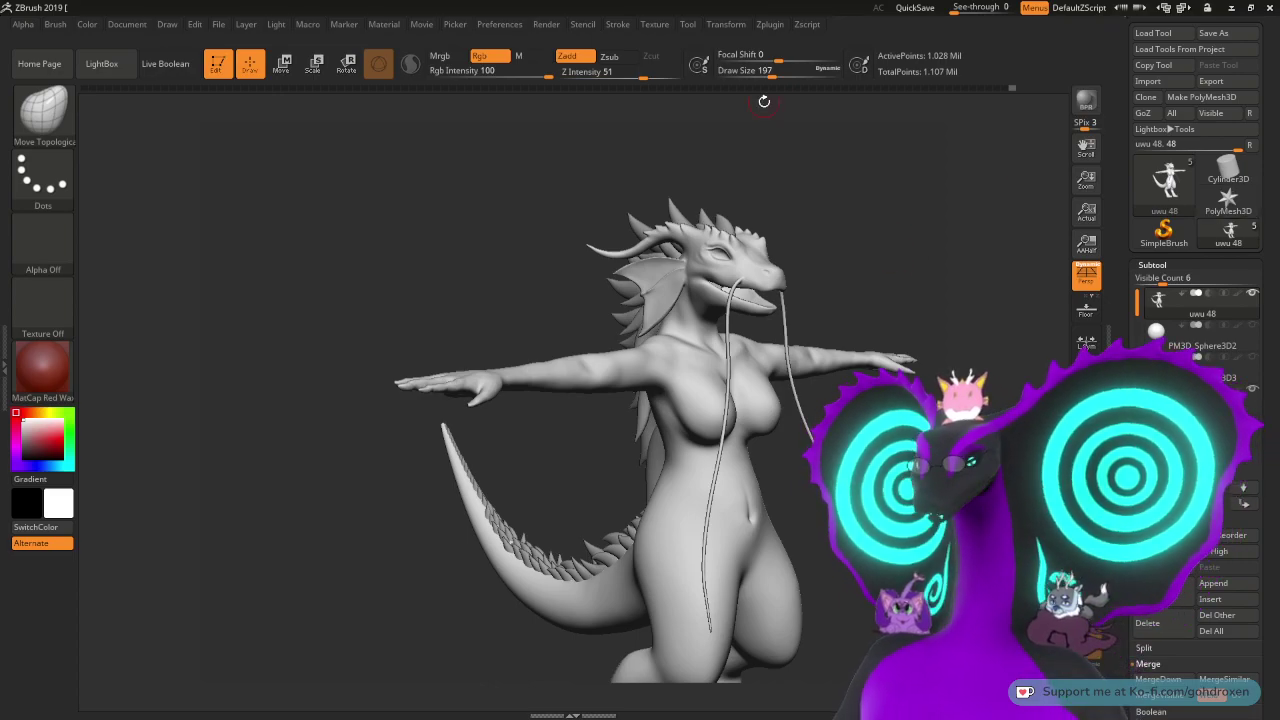
{"action": "left_click", "coordinate": [767, 25]}
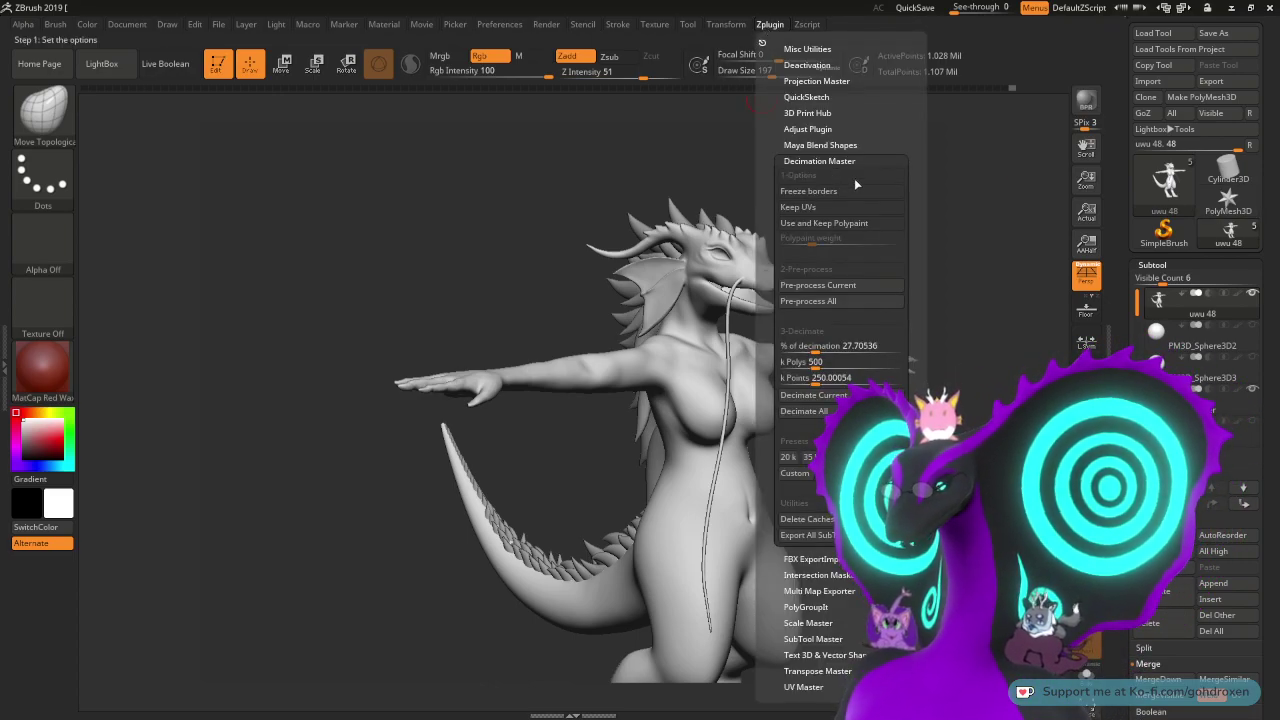
{"action": "left_click", "coordinate": [802, 362]}
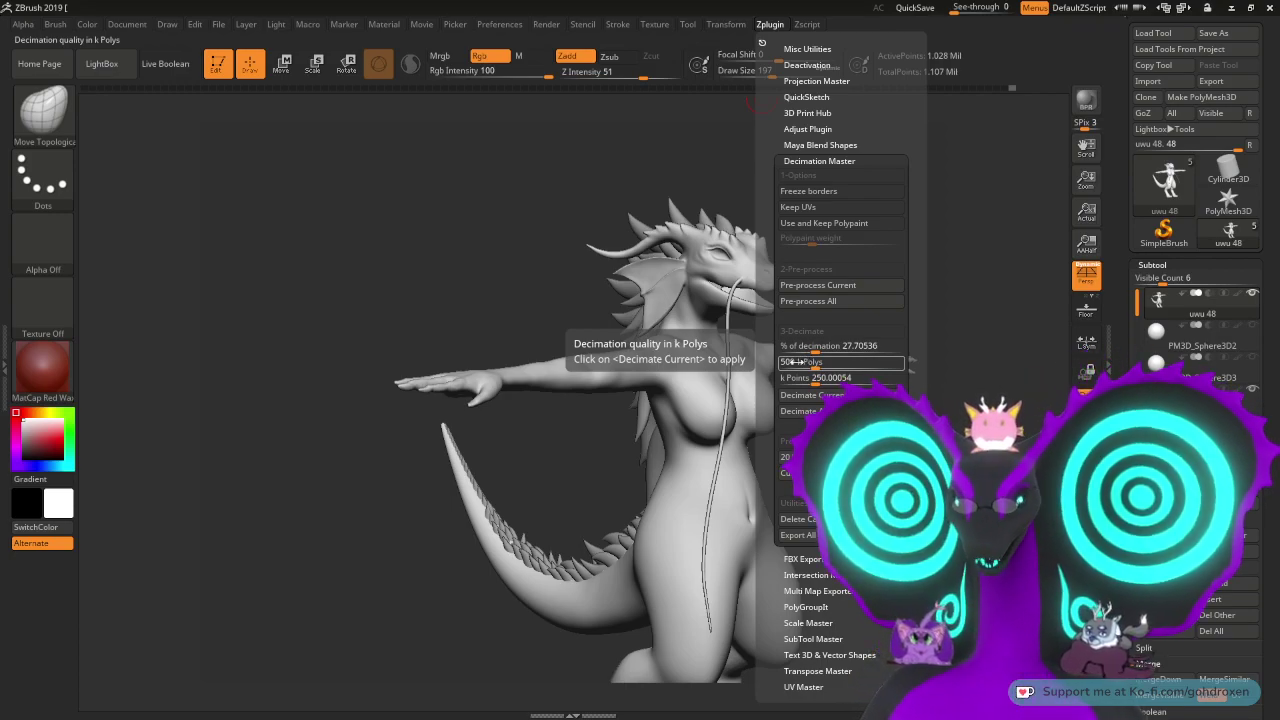
{"action": "left_click", "coordinate": [796, 362]}
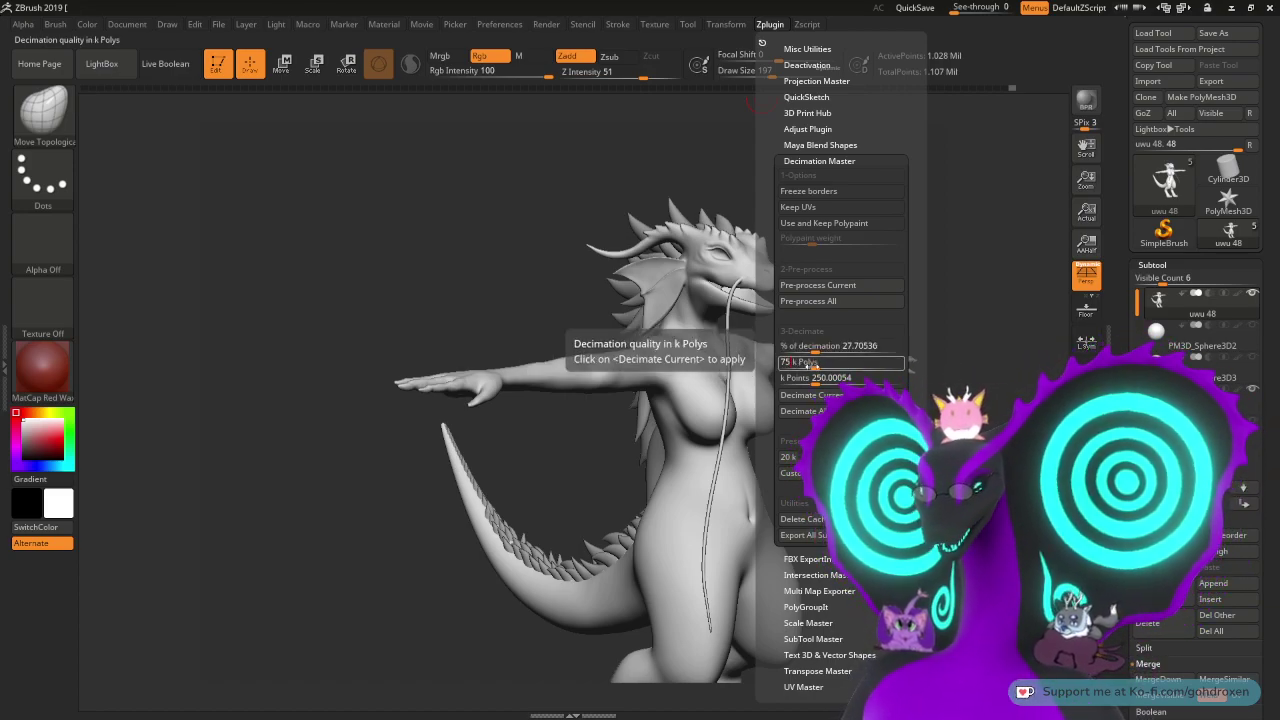
{"action": "key", "text": "Return"}
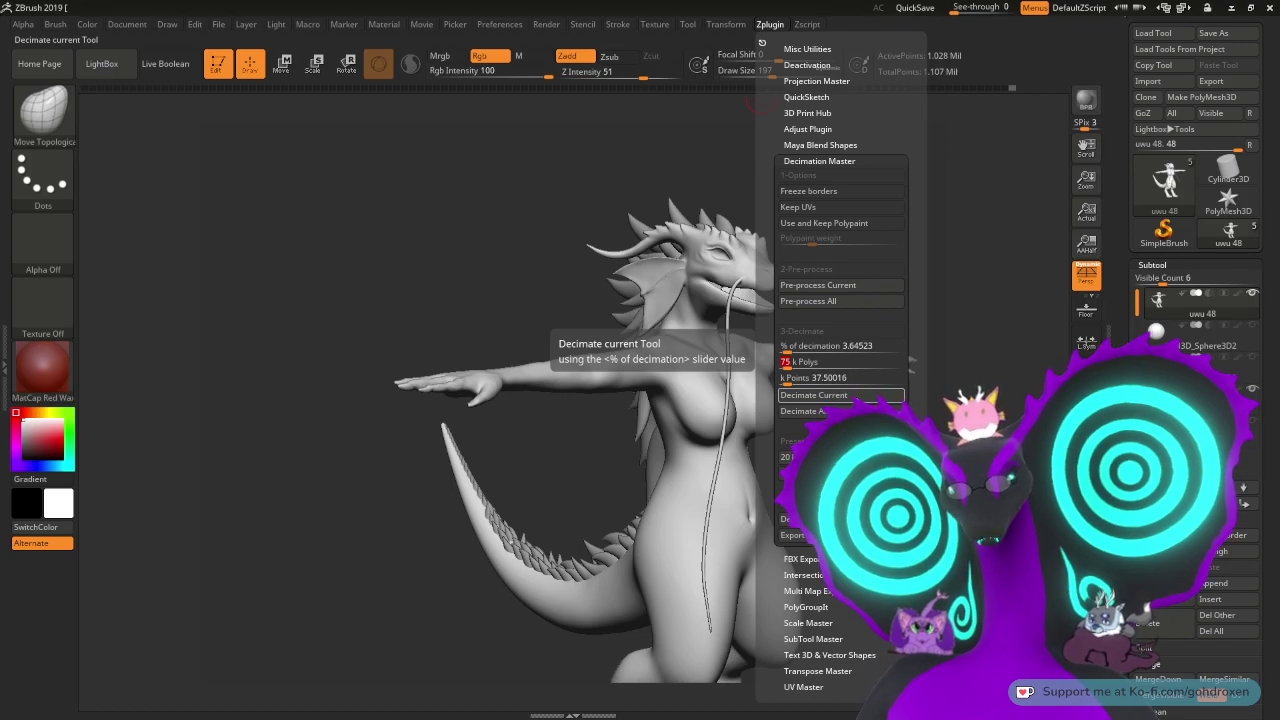
{"action": "left_click", "coordinate": [800, 411]}
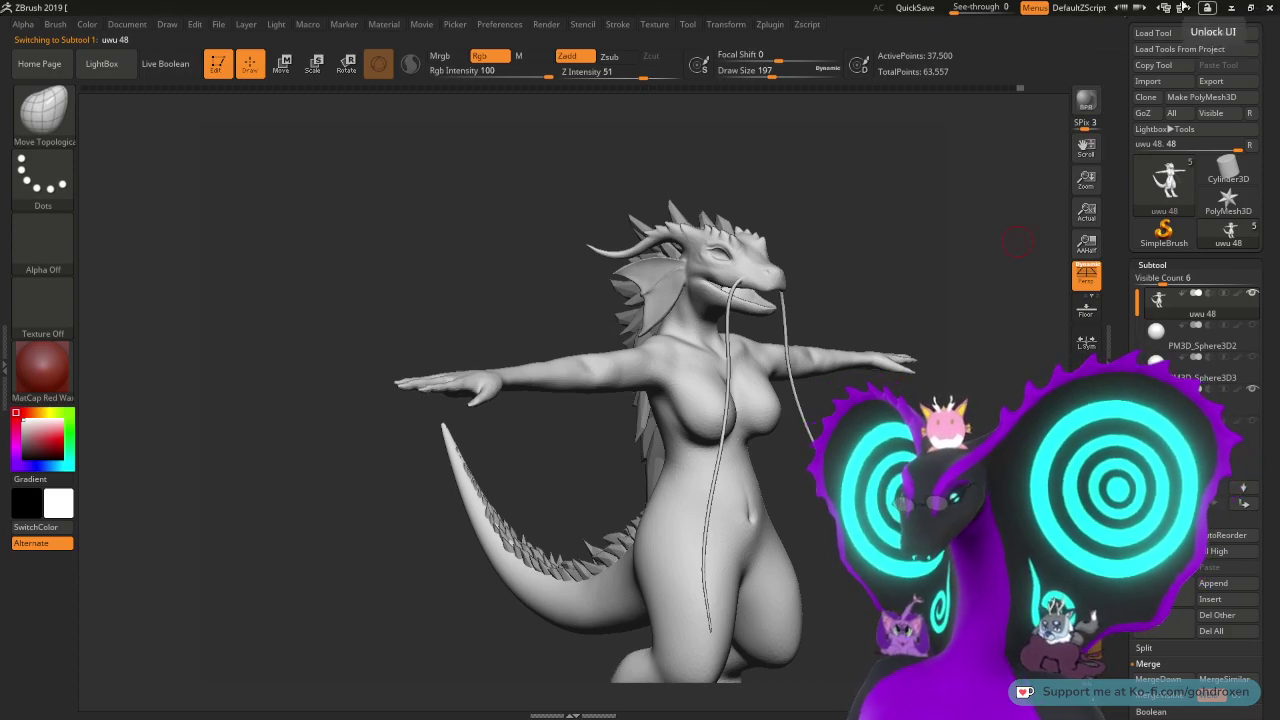
{"action": "mouse_move", "coordinate": [1191, 297]}
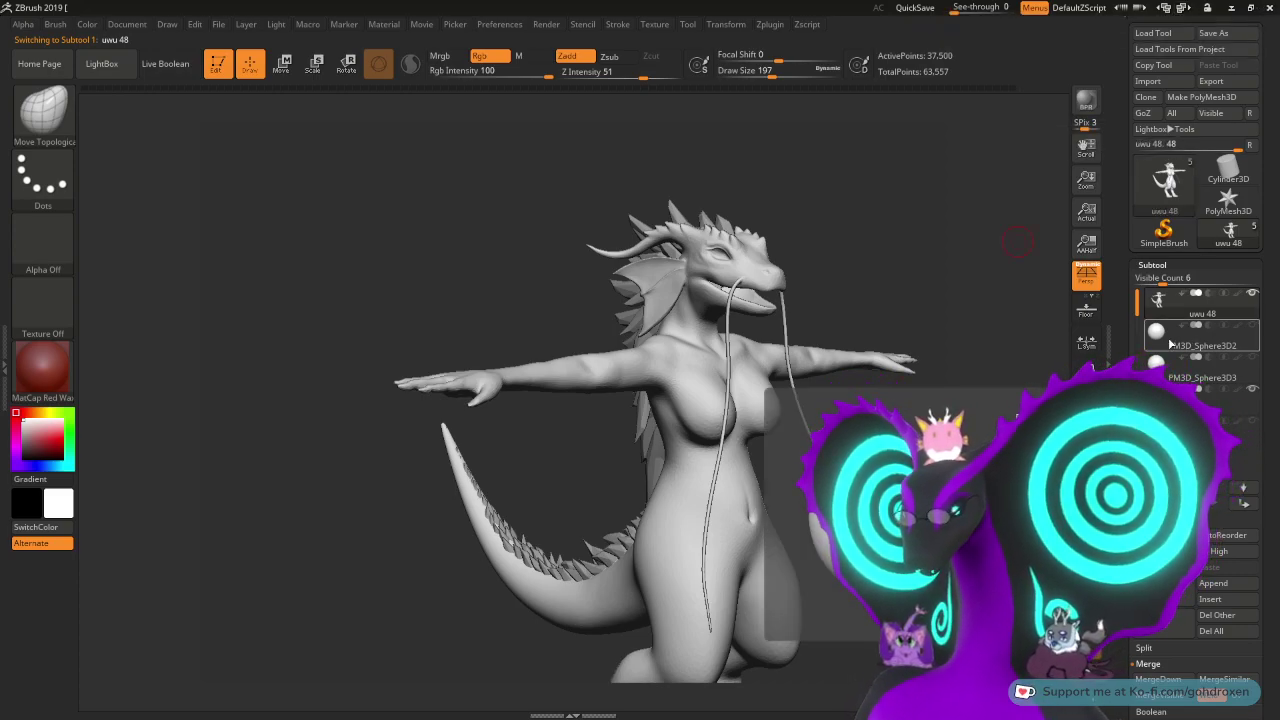
- Inspect the decimated dragon's body and head up close and undo the decimation of all subtools
{"action": "mouse_move", "coordinate": [1200, 398]}
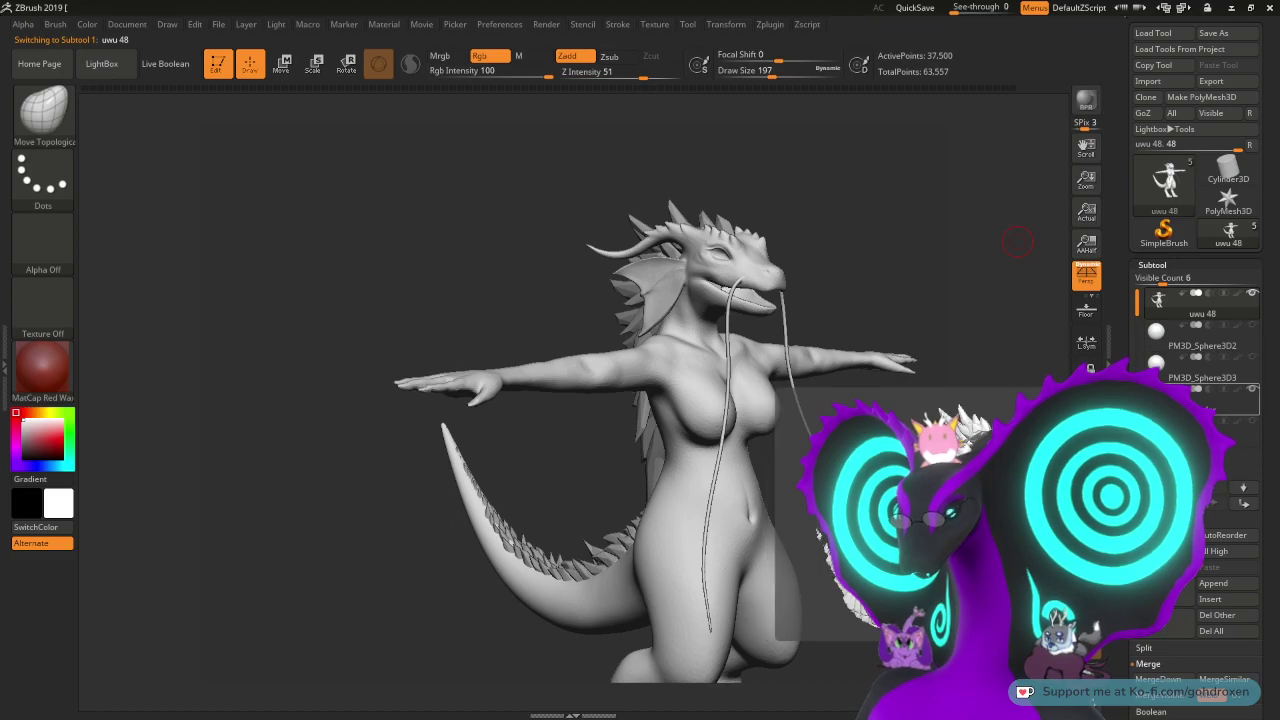
{"action": "left_click_drag", "start_coordinate": [1018, 242], "coordinate": [885, 388]}
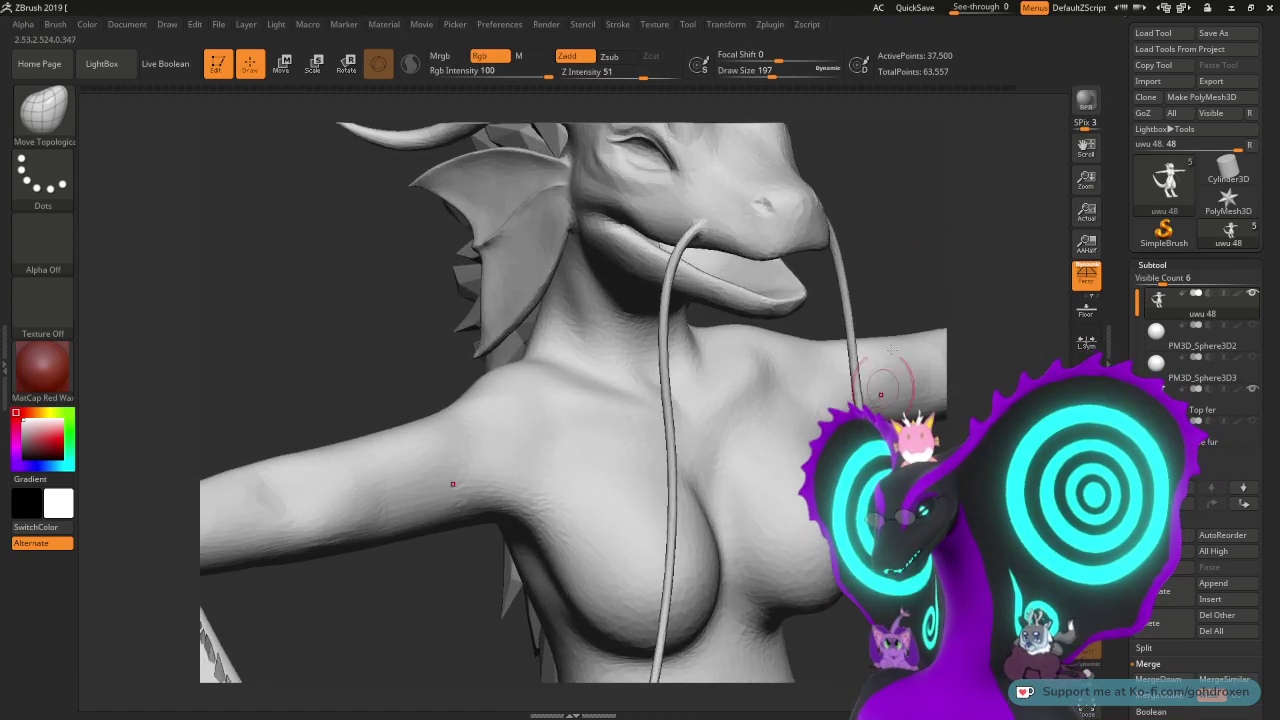
{"action": "left_click_drag", "start_coordinate": [940, 222], "coordinate": [909, 260], "text": "alt"}
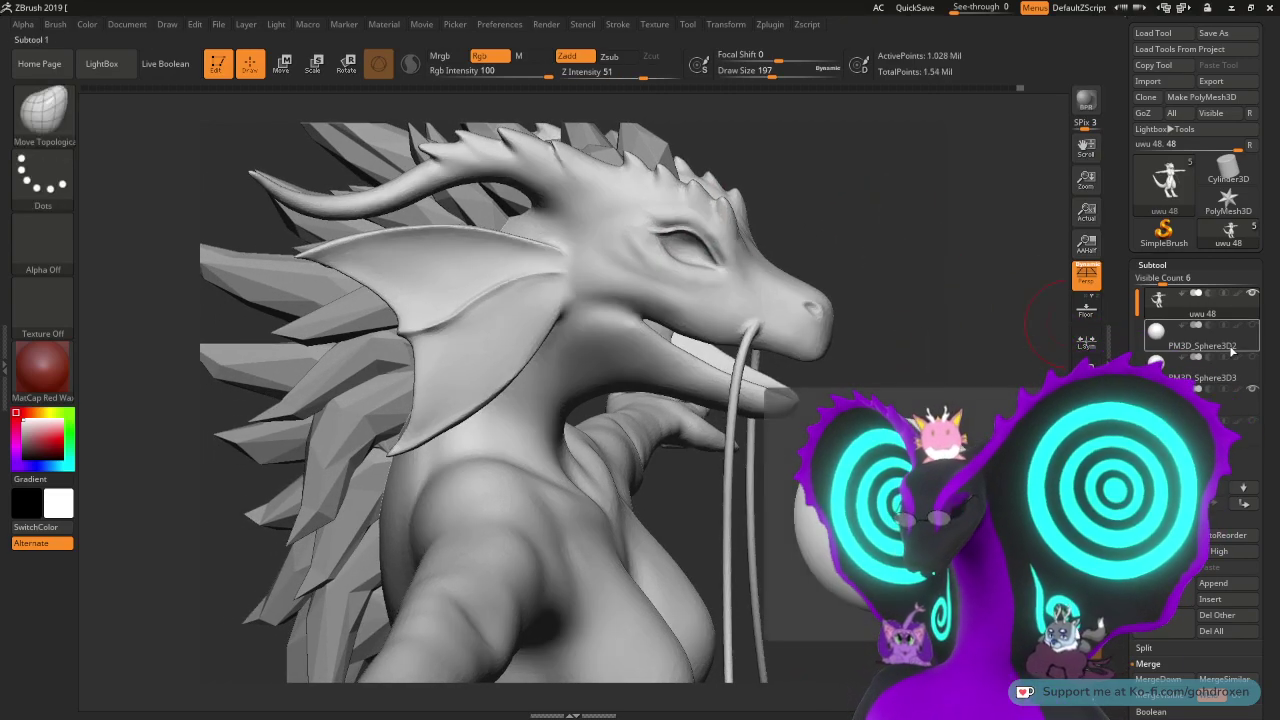
- Delete the PM3D_Sphere3D2, PM3D_Sphere3D3 and Base fur subtools, confirming each deletion
{"action": "left_click", "coordinate": [1162, 346]}
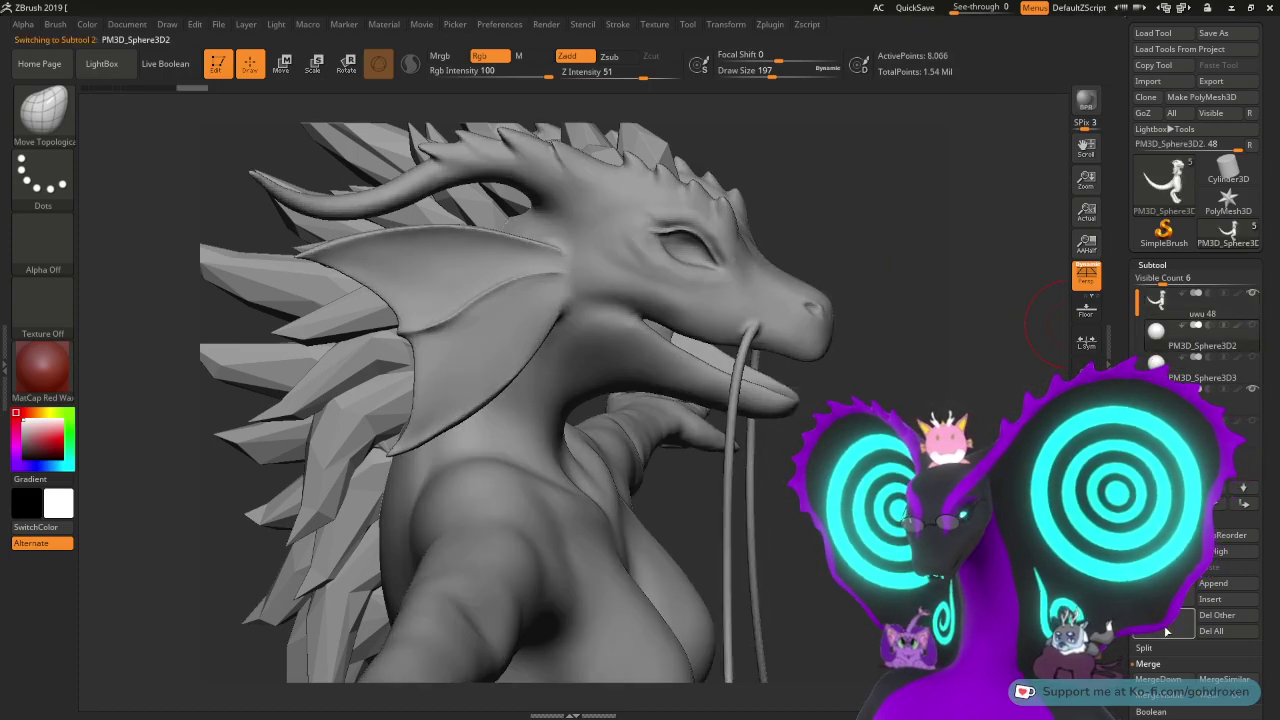
{"action": "left_click", "coordinate": [1166, 624]}
{"action": "left_click", "coordinate": [1012, 657]}
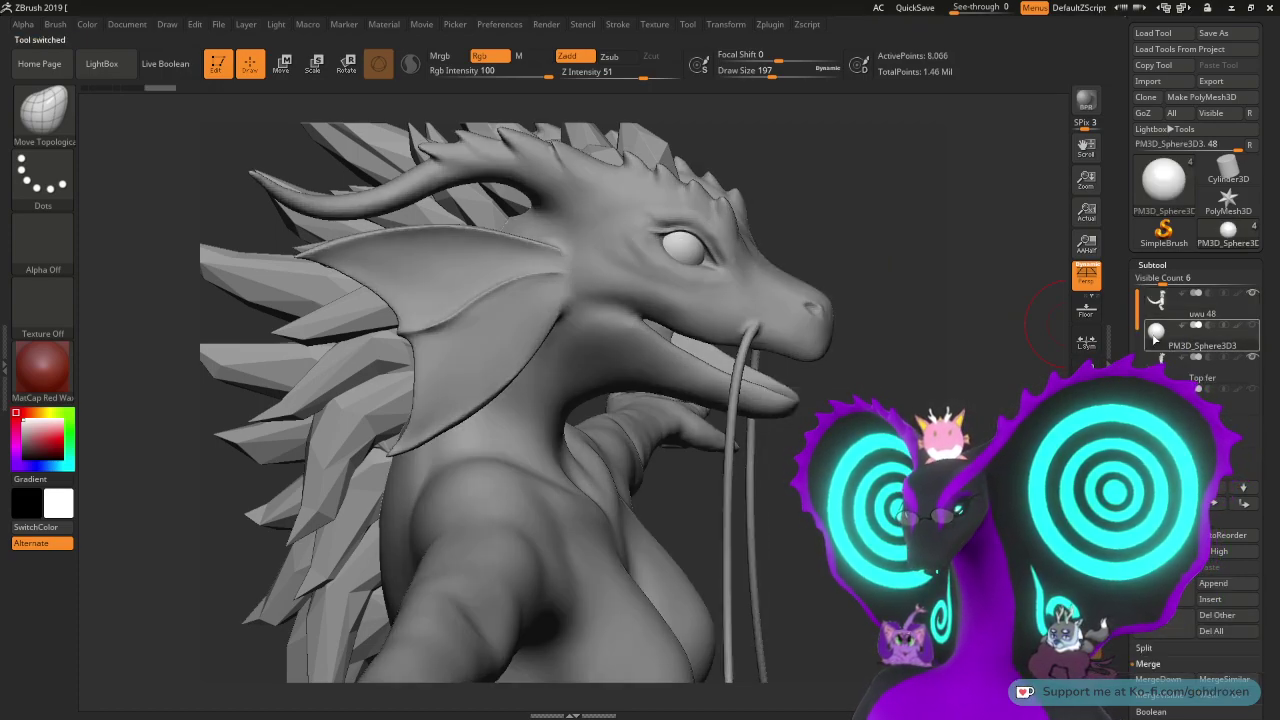
{"action": "left_click", "coordinate": [1252, 325]}
{"action": "left_click", "coordinate": [1190, 615]}
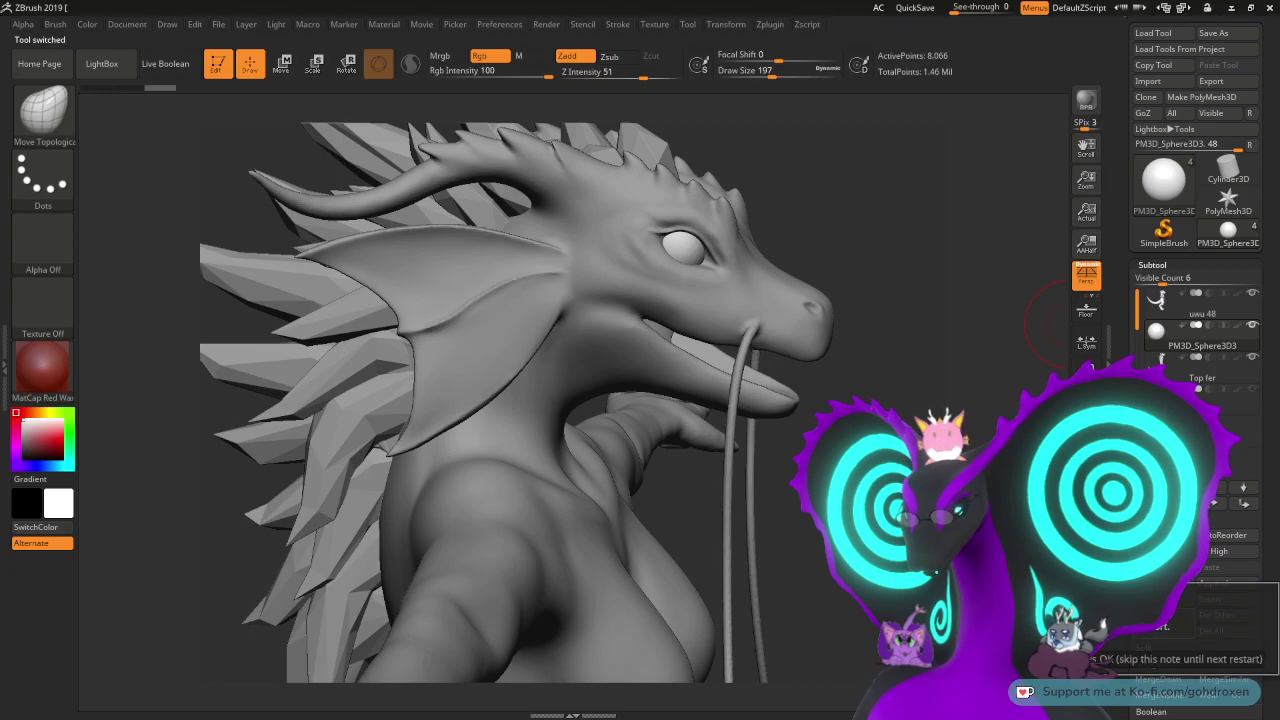
{"action": "left_click", "coordinate": [1180, 657]}
{"action": "left_click", "coordinate": [1158, 368]}
{"action": "left_click", "coordinate": [1190, 615]}
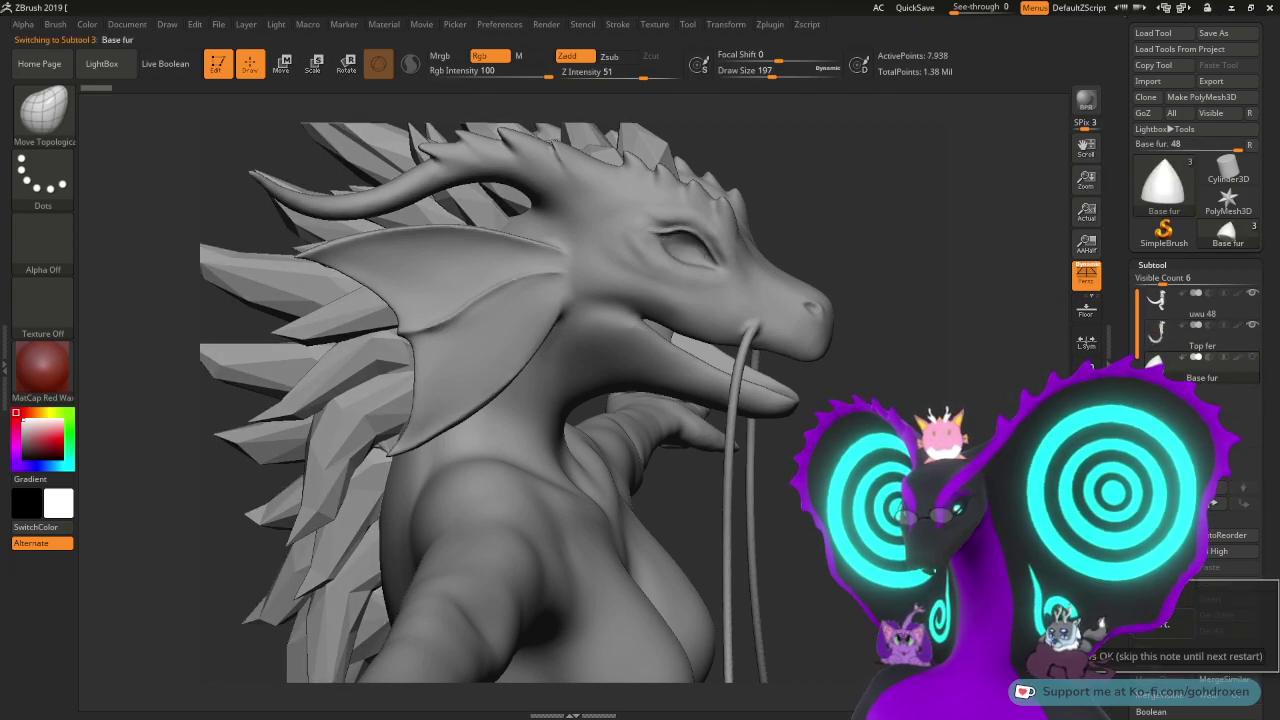
{"action": "left_click", "coordinate": [1180, 657]}
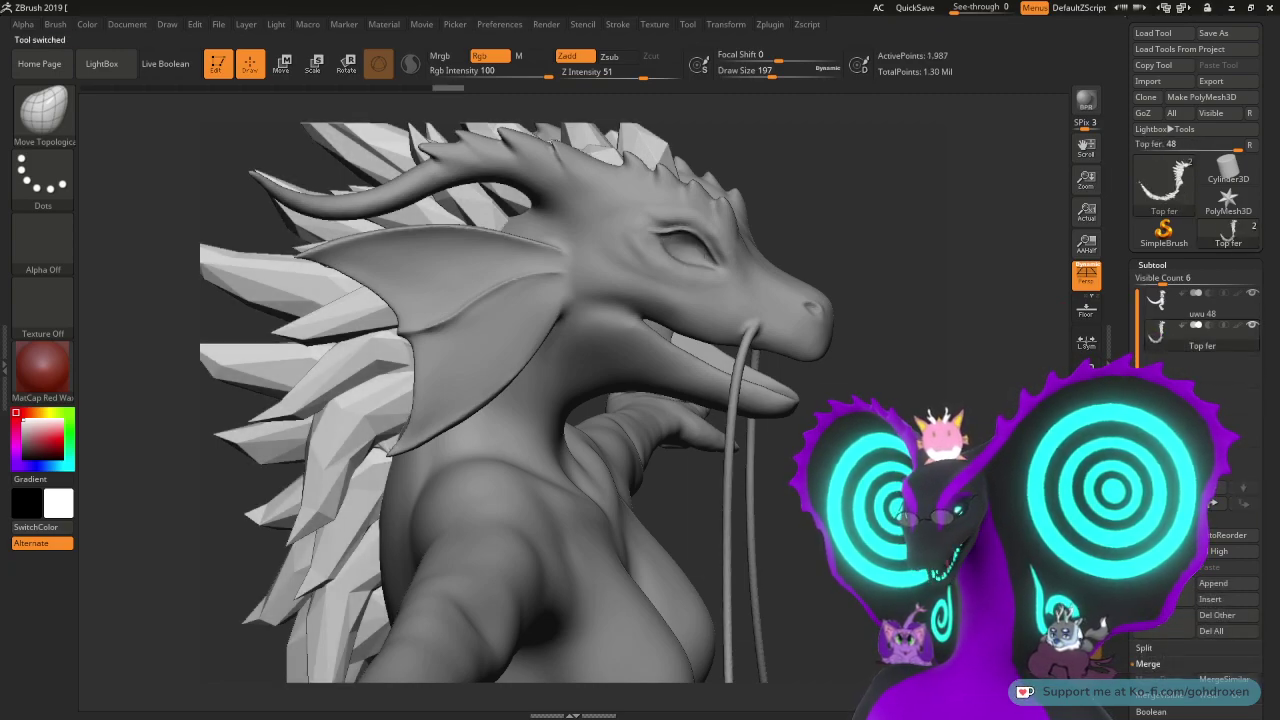
- Subdivide the Top fer subtool several times to smooth the fur spikes along the back and tail
{"action": "right_click_drag", "start_coordinate": [574, 420], "coordinate": [574, 280], "text": "ctrl"}
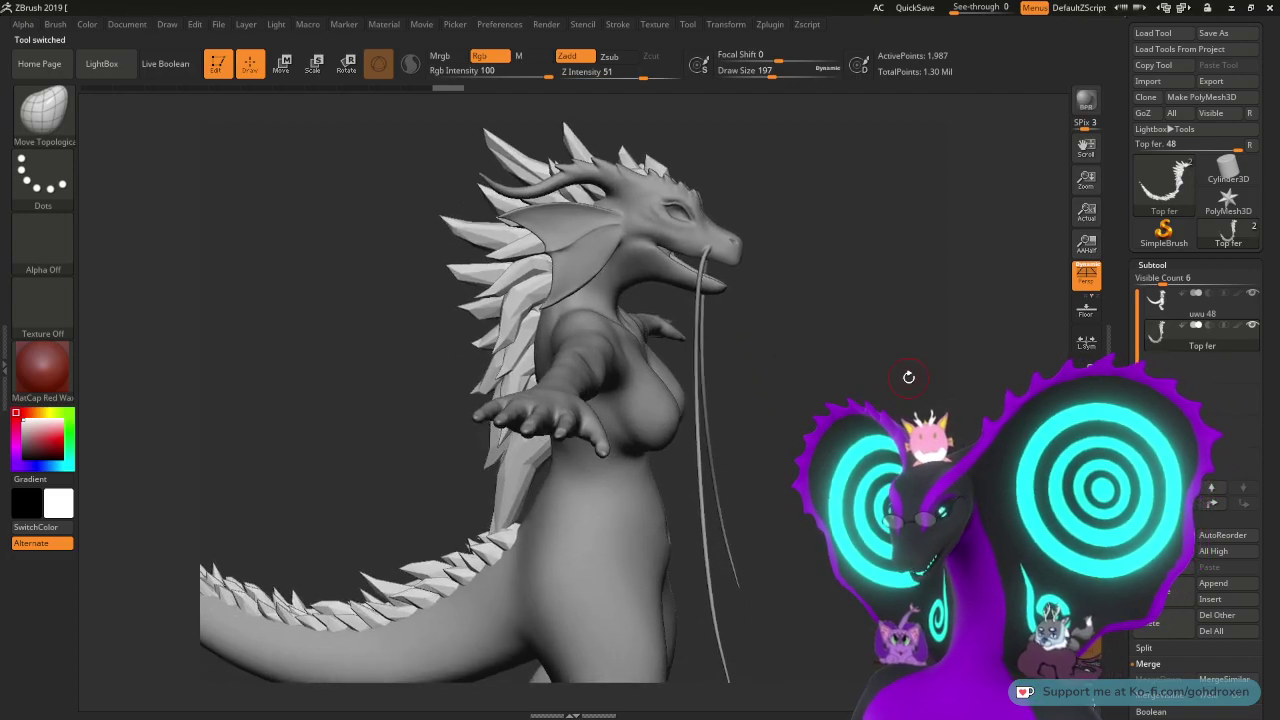
{"action": "key", "text": "ctrl"}
{"action": "key", "text": "ctrl+d"}
{"action": "key", "text": "ctrl+d"}
{"action": "key", "text": "ctrl+d"}
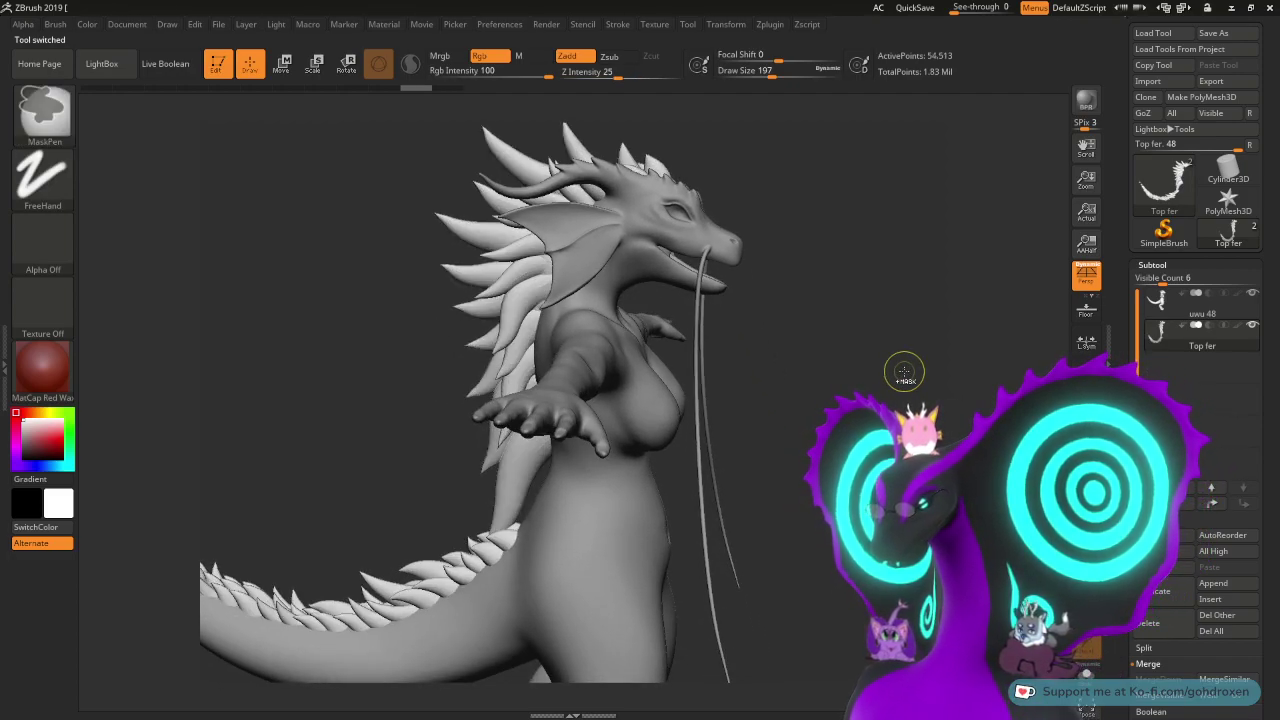
- Select the uwu 48 body, set the Decimation Master target to 200 k polys, and decimate only that subtool
{"action": "left_click_drag", "start_coordinate": [928, 355], "coordinate": [868, 384]}
{"action": "left_click", "coordinate": [1176, 313]}
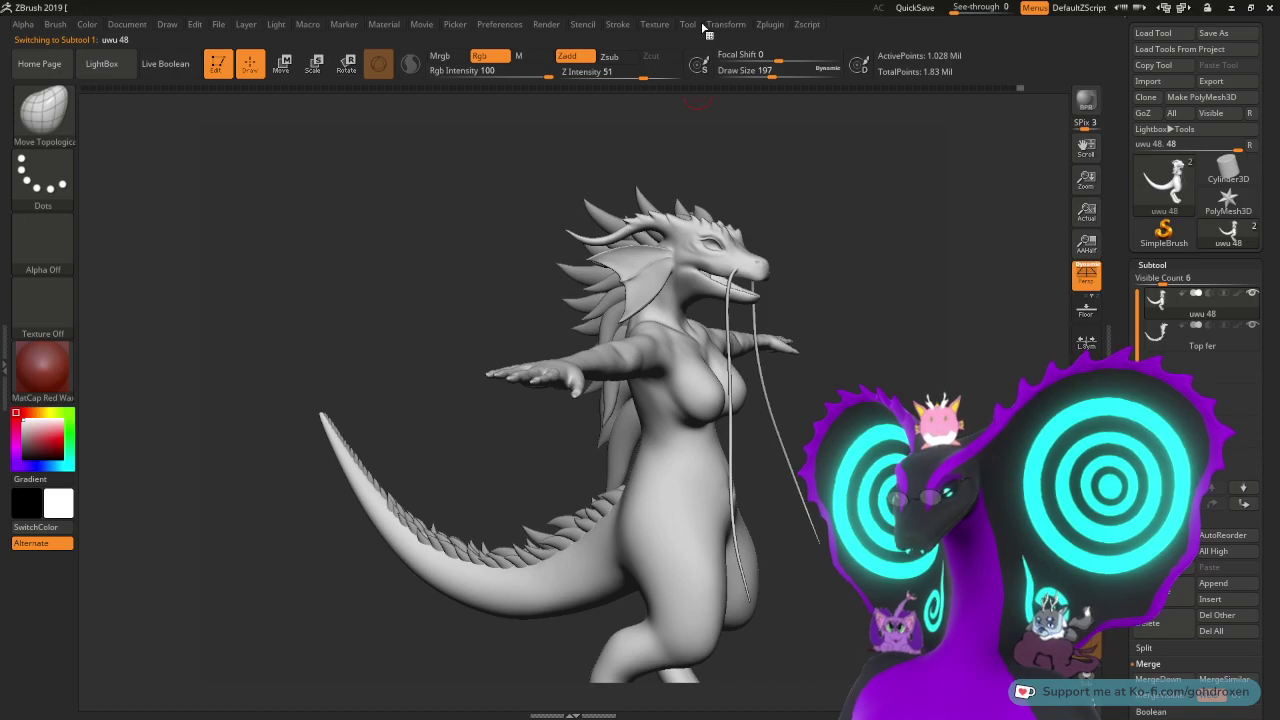
{"action": "left_click", "coordinate": [768, 25]}
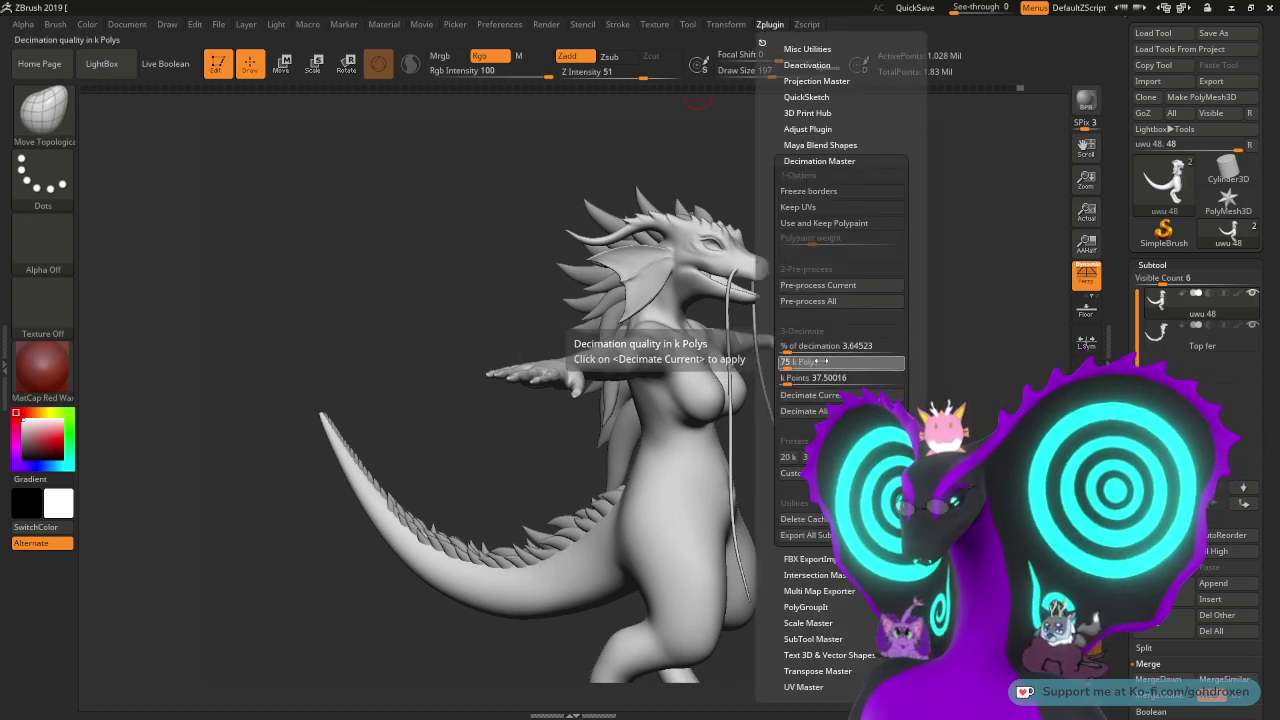
{"action": "left_click", "coordinate": [820, 361]}
{"action": "type", "text": "200"}
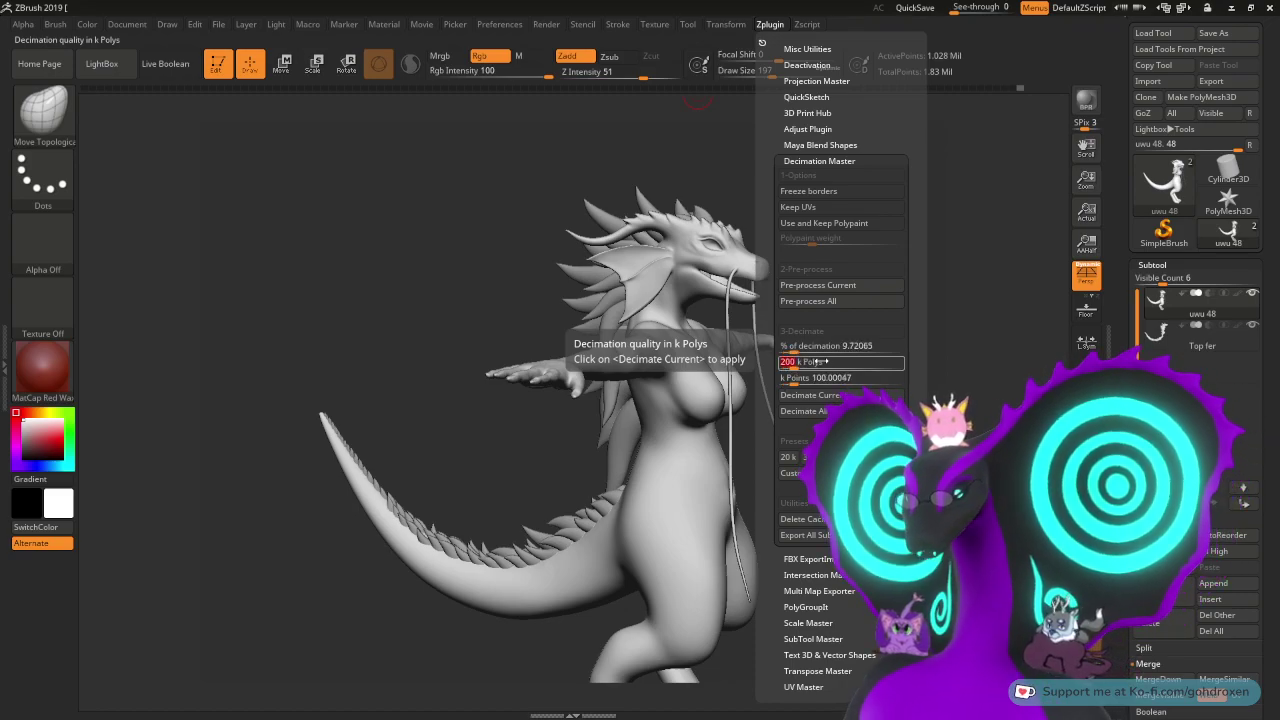
{"action": "key", "text": "Return"}
{"action": "left_click", "coordinate": [810, 395]}
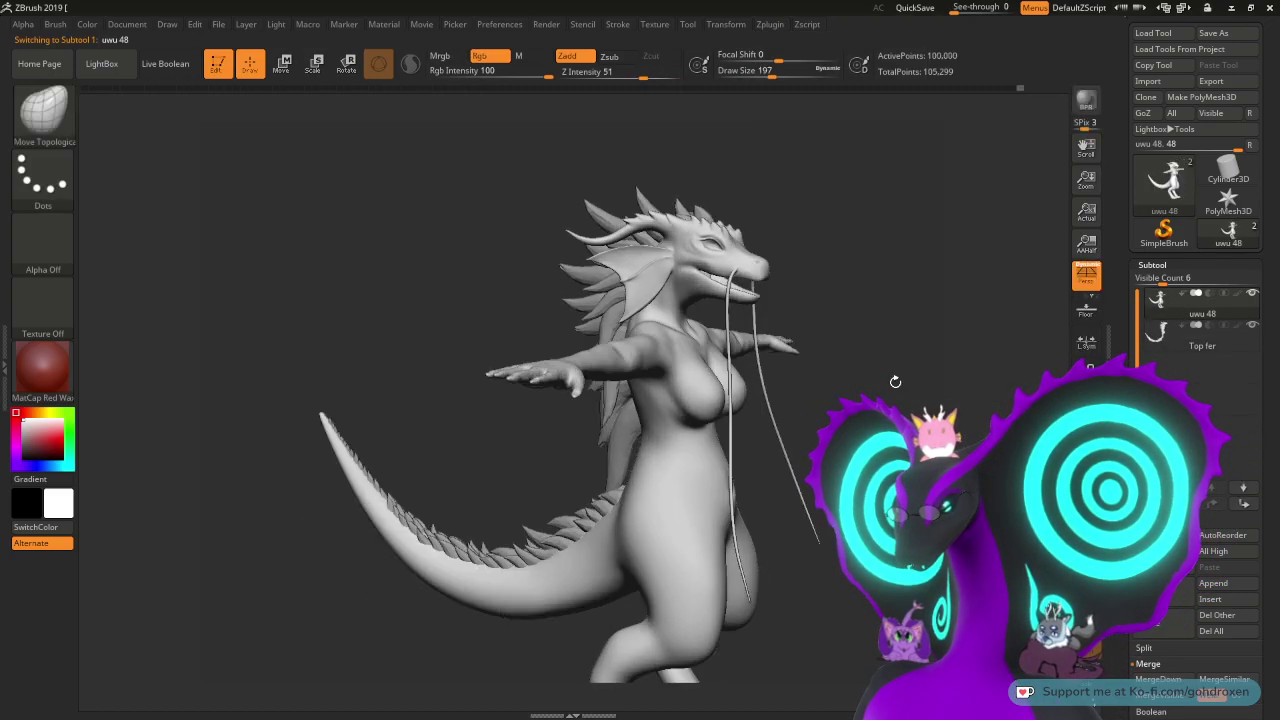
- Inspect the decimated head, fins and torso up close and undo the body's decimation
{"action": "mouse_move", "coordinate": [815, 300]}
{"action": "left_mouse_down"}
{"action": "mouse_move", "coordinate": [943, 309]}
{"action": "mouse_move", "coordinate": [952, 396]}
{"action": "mouse_move", "coordinate": [998, 424]}
{"action": "left_mouse_up"}
{"action": "left_click_drag", "start_coordinate": [166, 246], "coordinate": [333, 318], "text": "alt"}
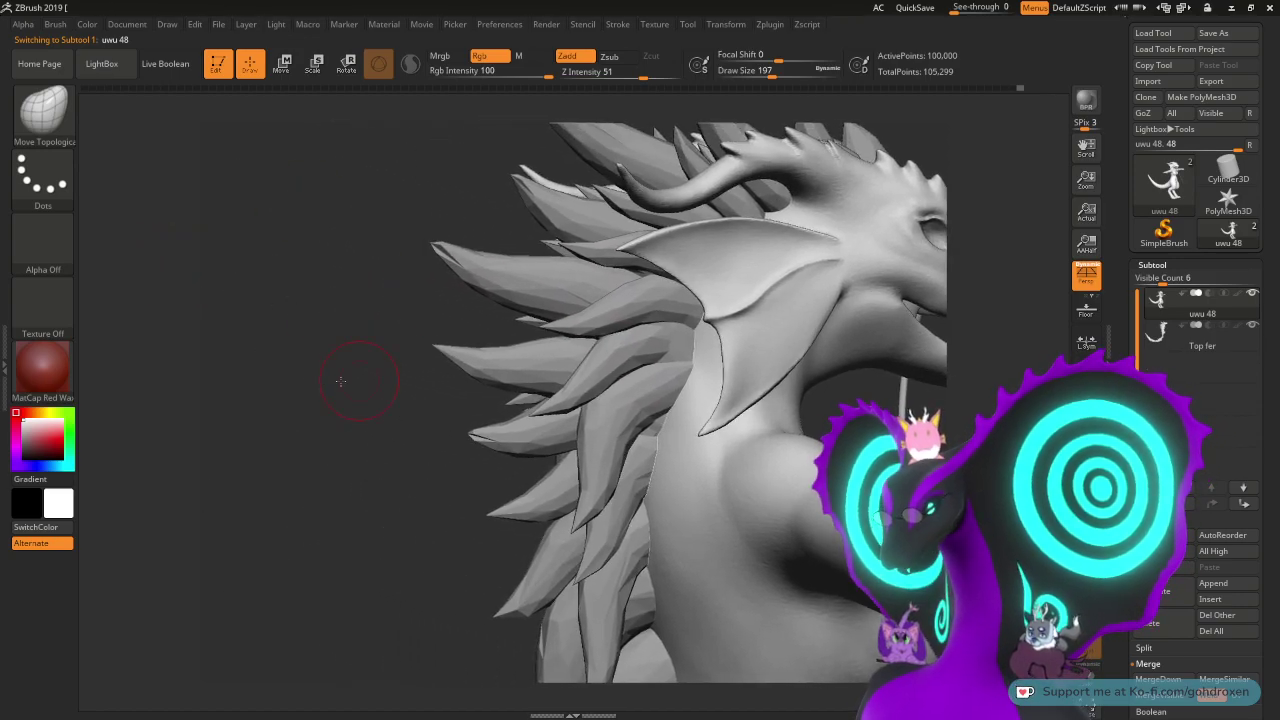
{"action": "left_click_drag", "start_coordinate": [340, 380], "coordinate": [224, 349], "text": "alt"}
{"action": "mouse_move", "coordinate": [955, 450]}
{"action": "left_mouse_down", "text": "alt"}
{"action": "mouse_move", "coordinate": [883, 391]}
{"action": "mouse_move", "coordinate": [842, 400]}
{"action": "mouse_move", "coordinate": [842, 372]}
{"action": "mouse_move", "coordinate": [860, 425]}
{"action": "mouse_move", "coordinate": [835, 422]}
{"action": "mouse_move", "coordinate": [880, 425]}
{"action": "left_mouse_up", "text": "alt"}
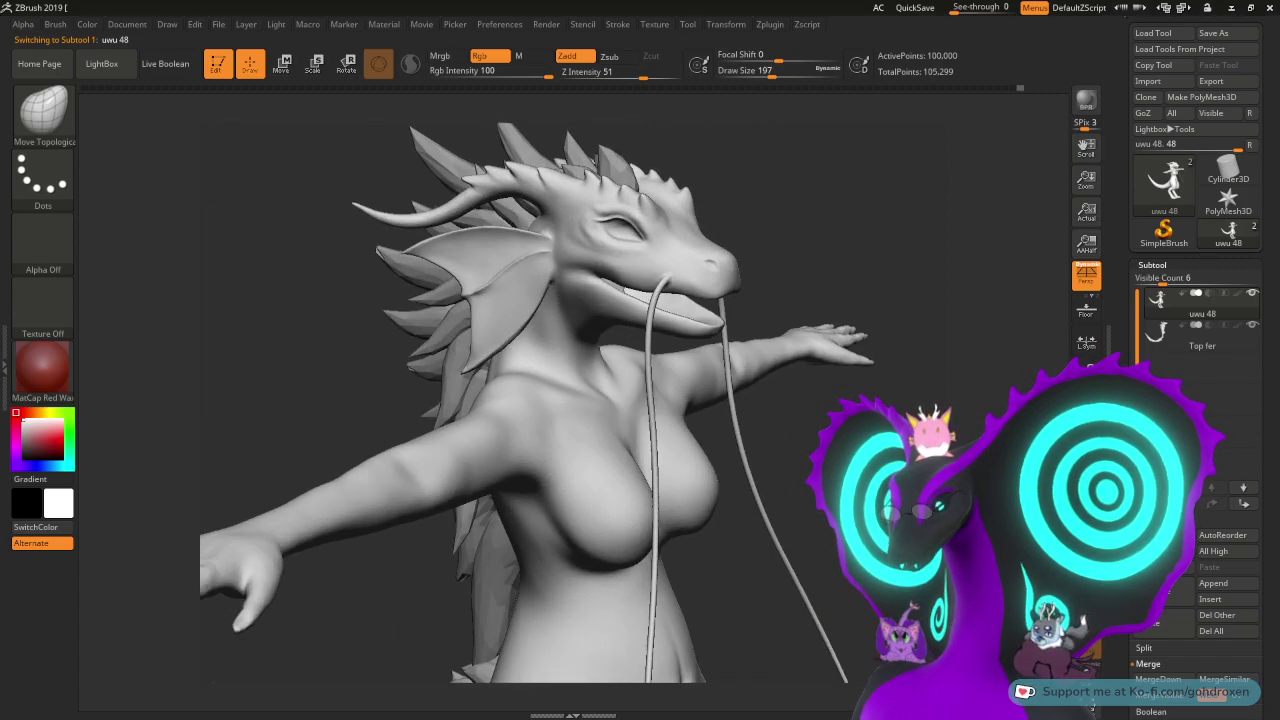
{"action": "key", "text": "ctrl"}
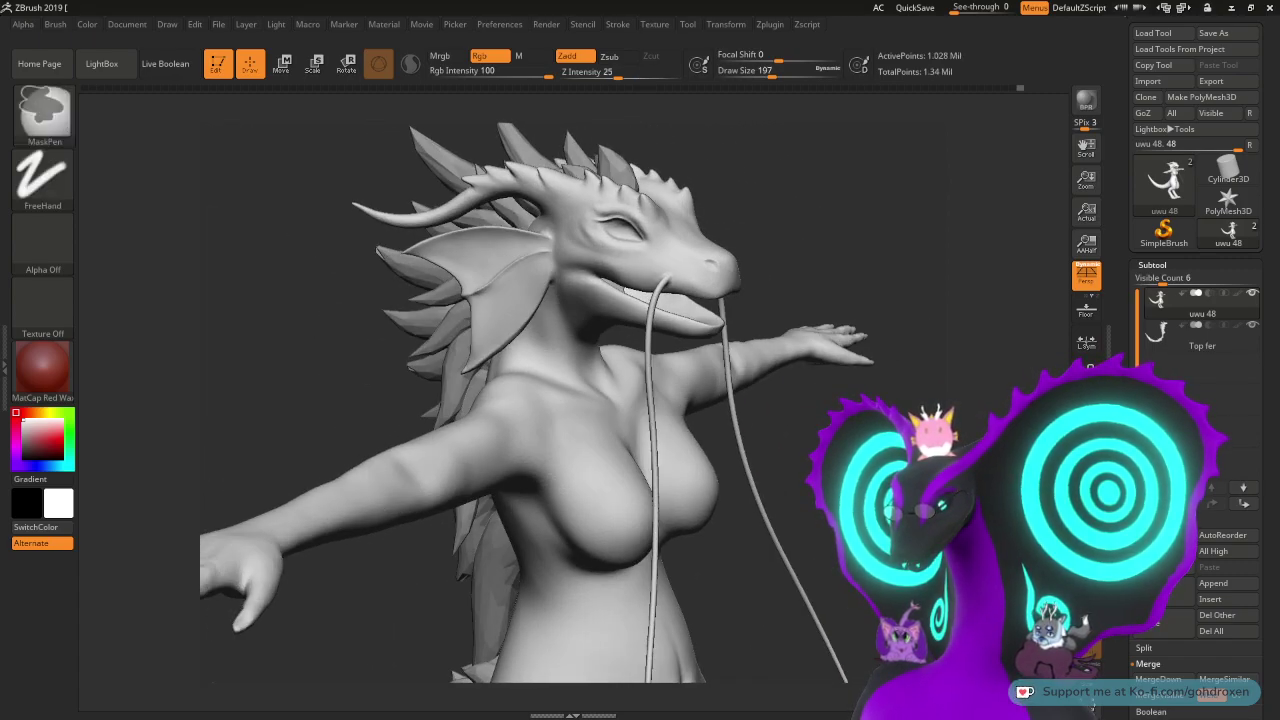
- Select the Top fer subtool and examine the smoothed fur along the back and tail from the side
{"action": "left_click", "coordinate": [1168, 338]}
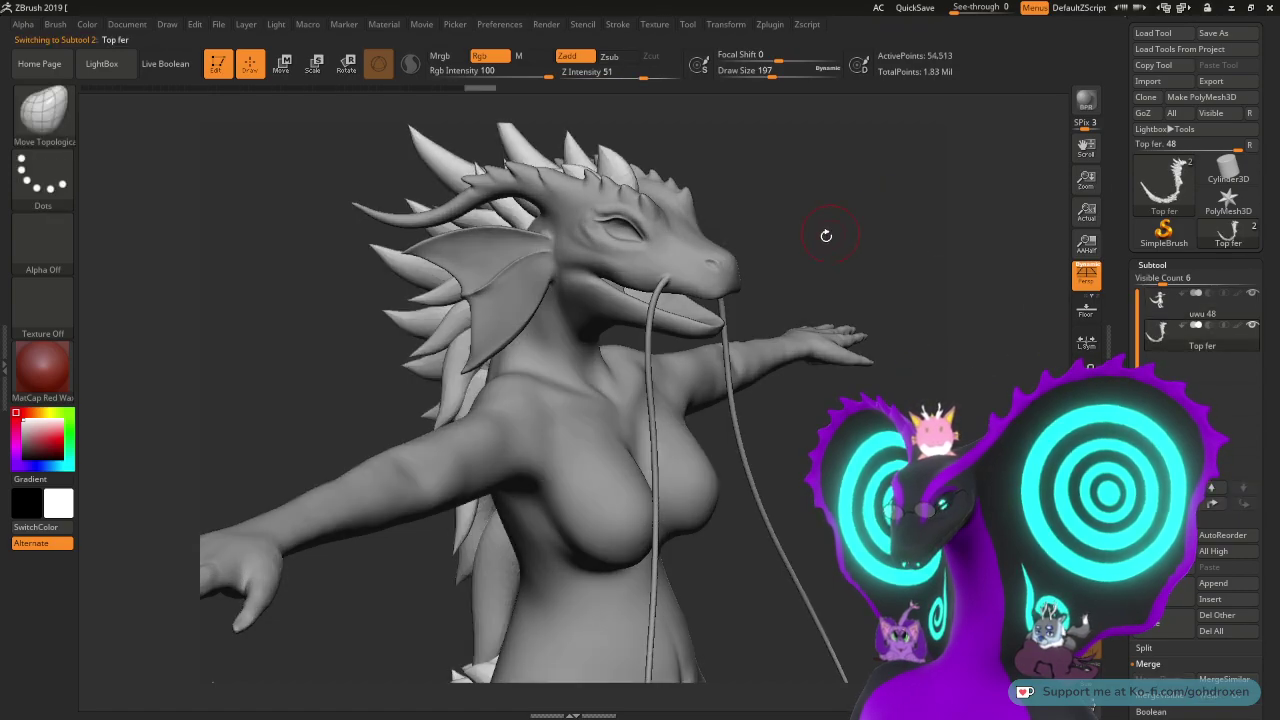
{"action": "mouse_move", "coordinate": [826, 237]}
{"action": "left_mouse_down"}
{"action": "mouse_move", "coordinate": [890, 317]}
{"action": "mouse_move", "coordinate": [869, 217]}
{"action": "mouse_move", "coordinate": [892, 272]}
{"action": "left_mouse_up"}
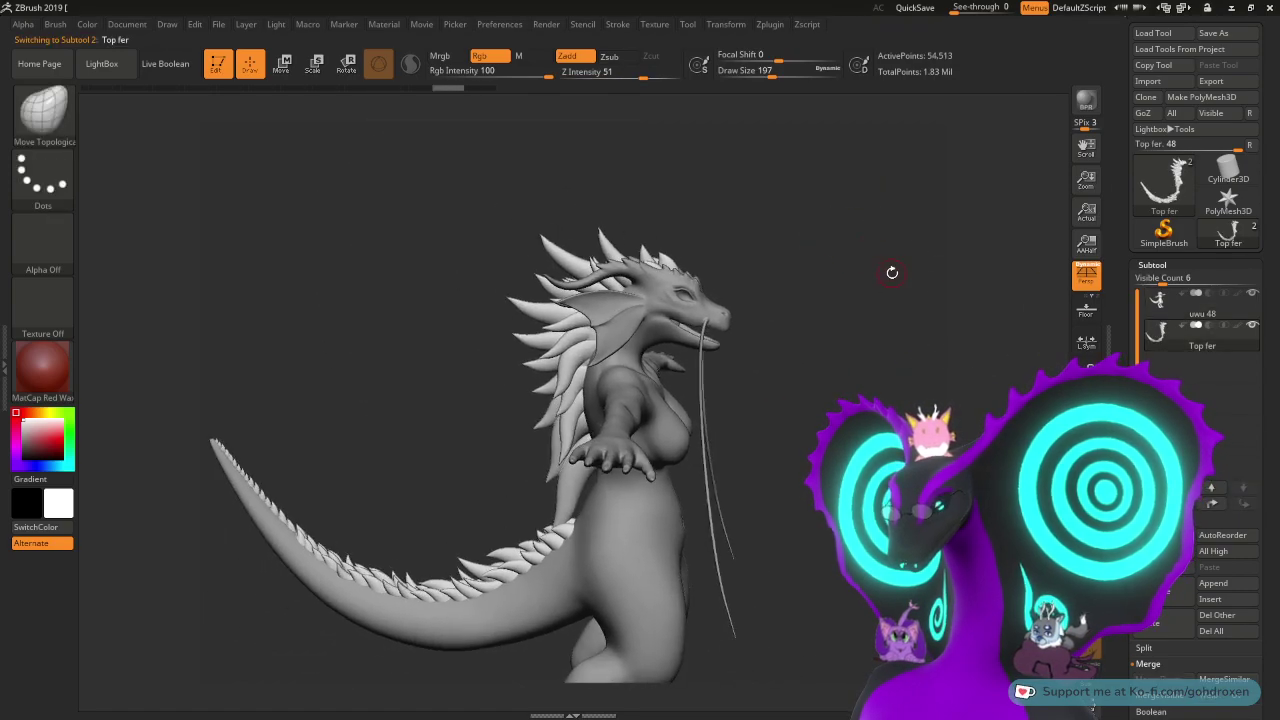
{"action": "mouse_move", "coordinate": [1161, 338]}
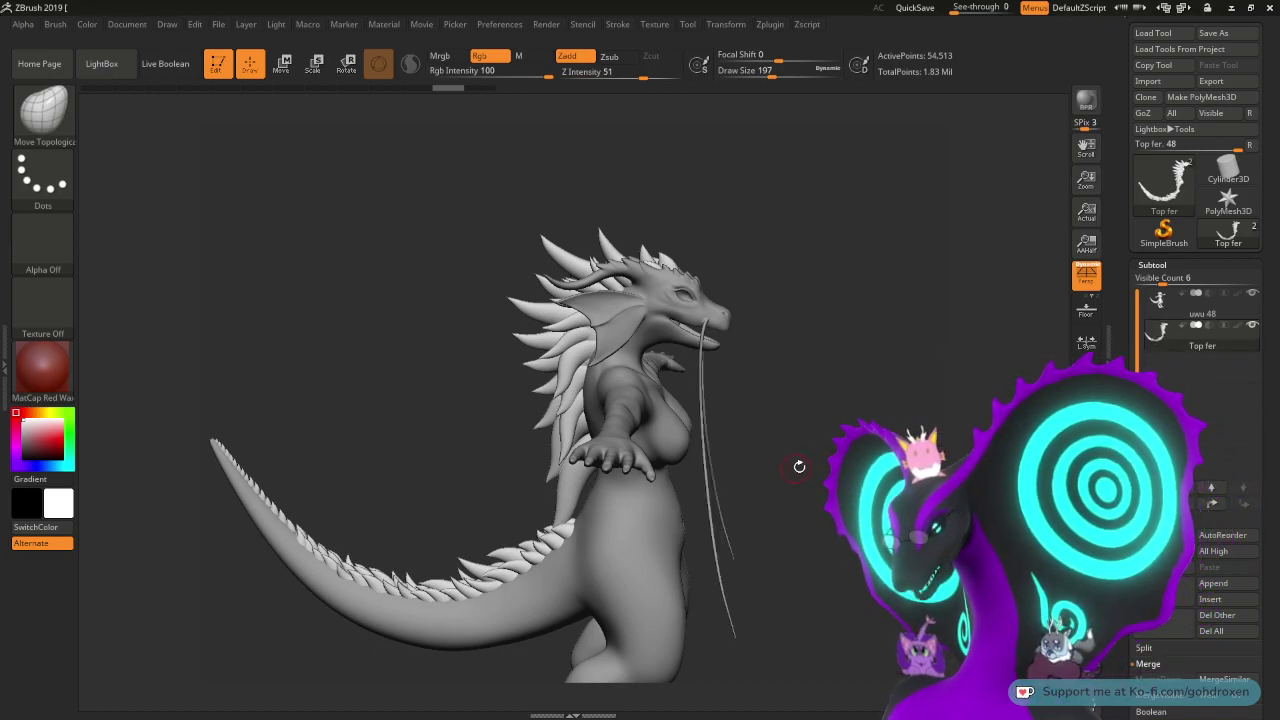
{"action": "left_click_drag", "start_coordinate": [797, 466], "coordinate": [817, 451]}
- Select the uwu 48 body again, set the Decimation Master target to 150 k polys, and decimate that subtool
{"action": "left_click", "coordinate": [1157, 302]}
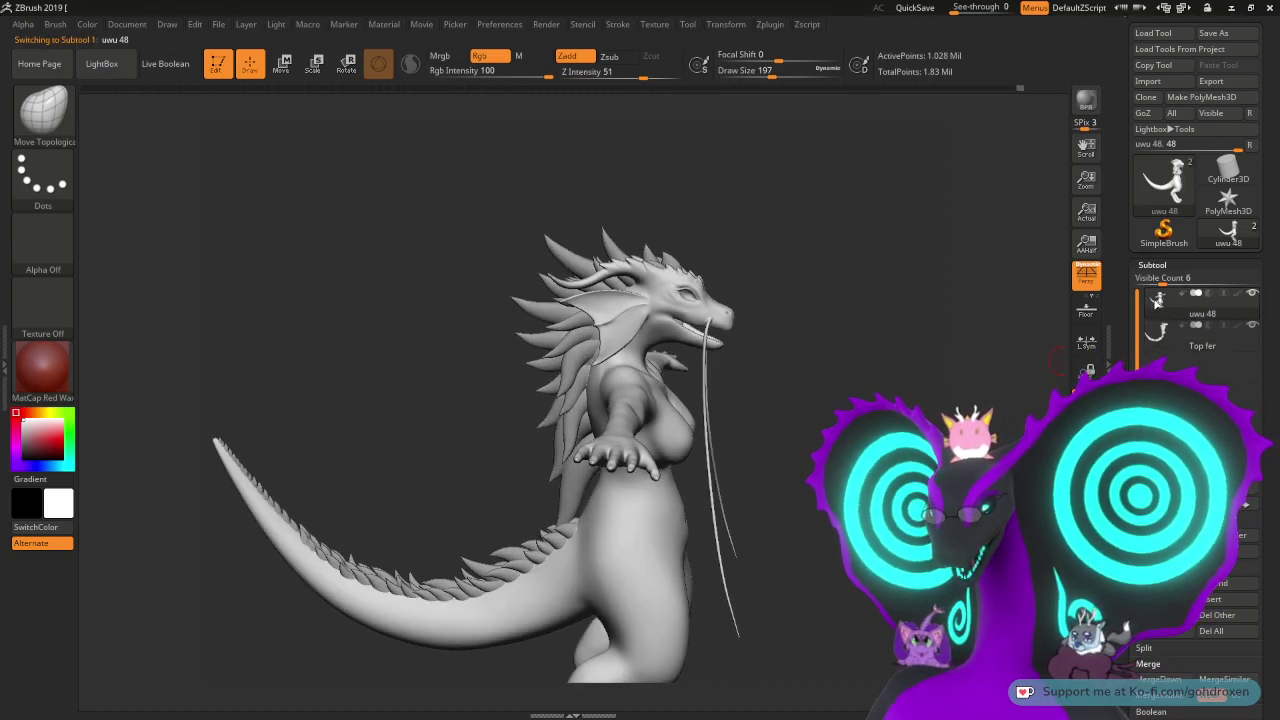
{"action": "mouse_move", "coordinate": [1155, 300]}
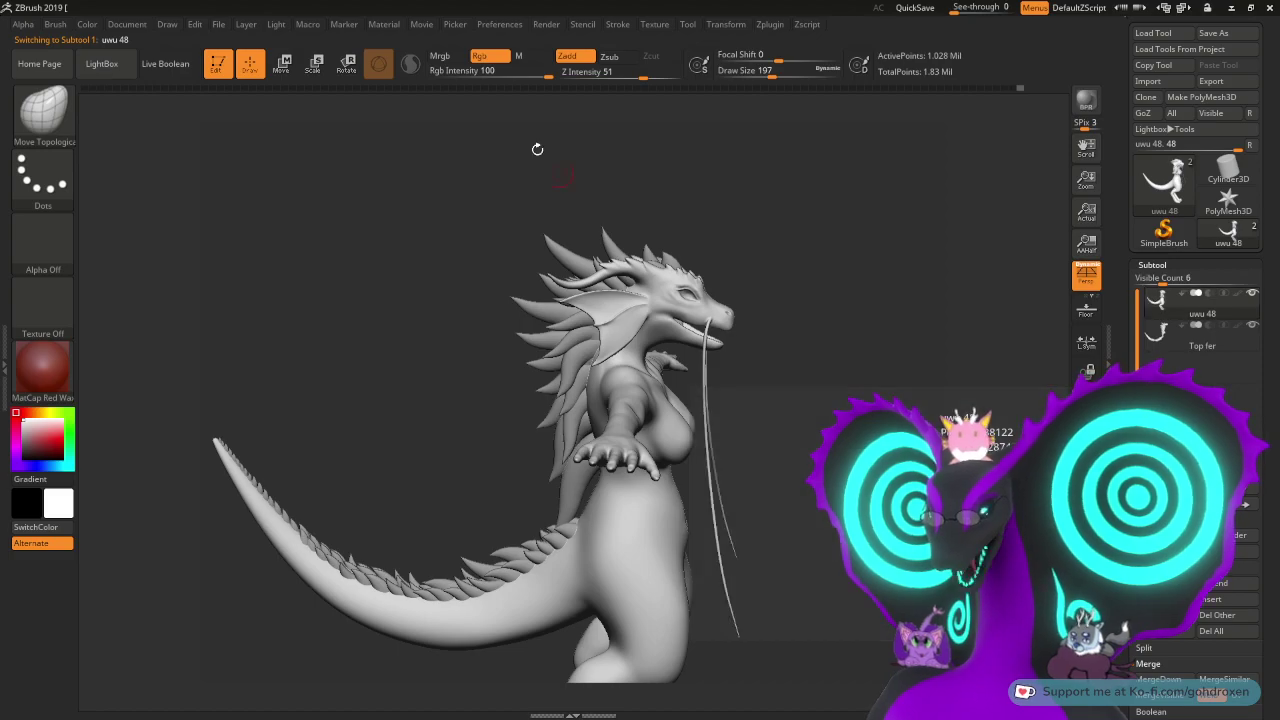
{"action": "left_click", "coordinate": [768, 25]}
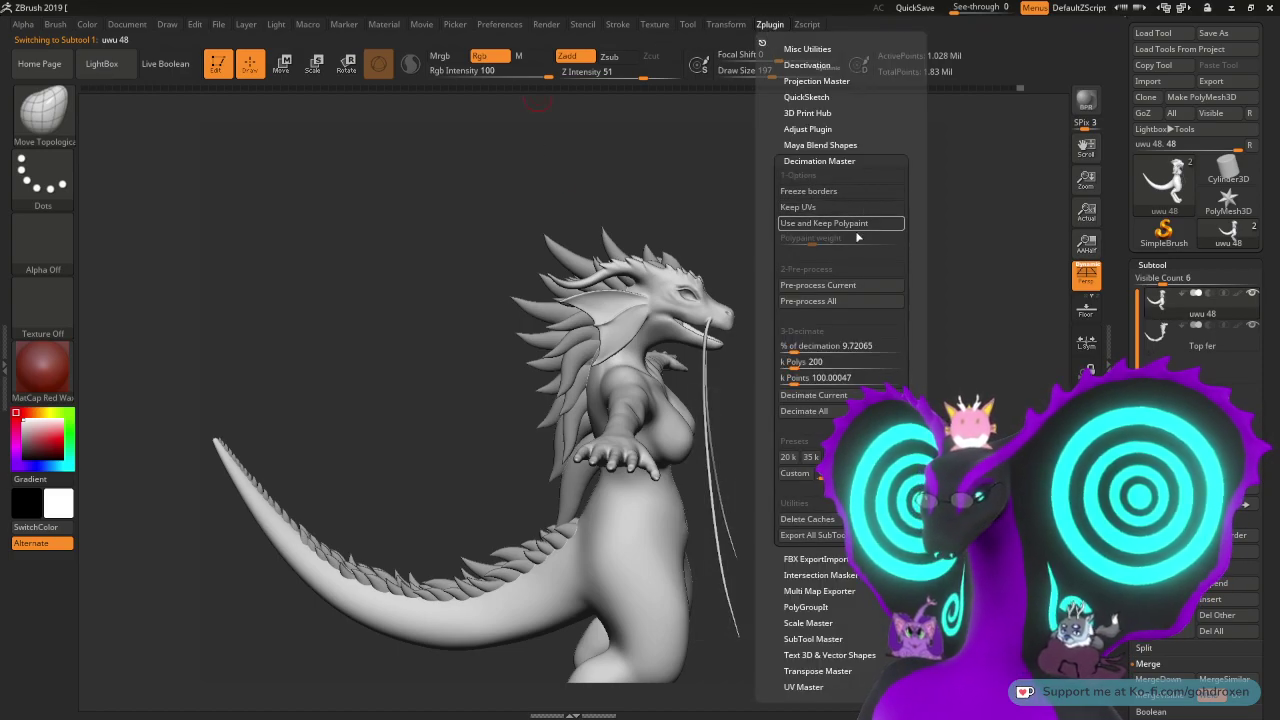
{"action": "left_click", "coordinate": [816, 362]}
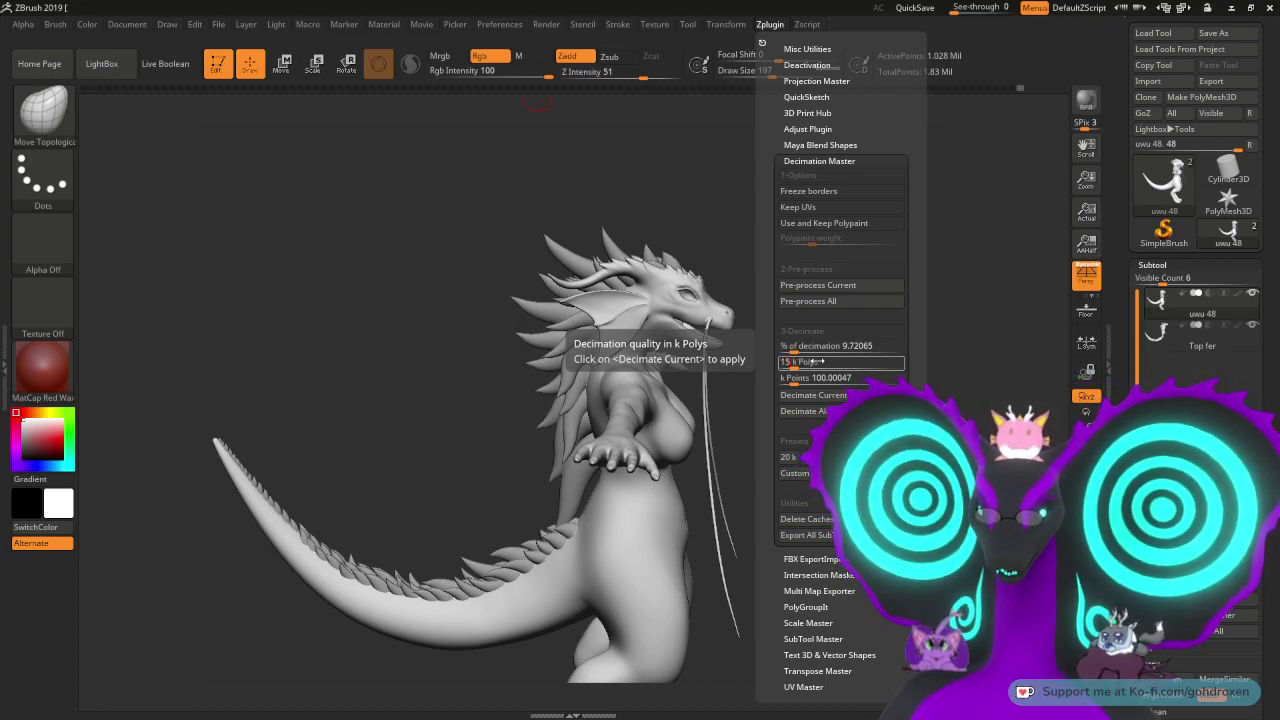
{"action": "type", "text": "150"}
{"action": "left_click", "coordinate": [822, 400]}
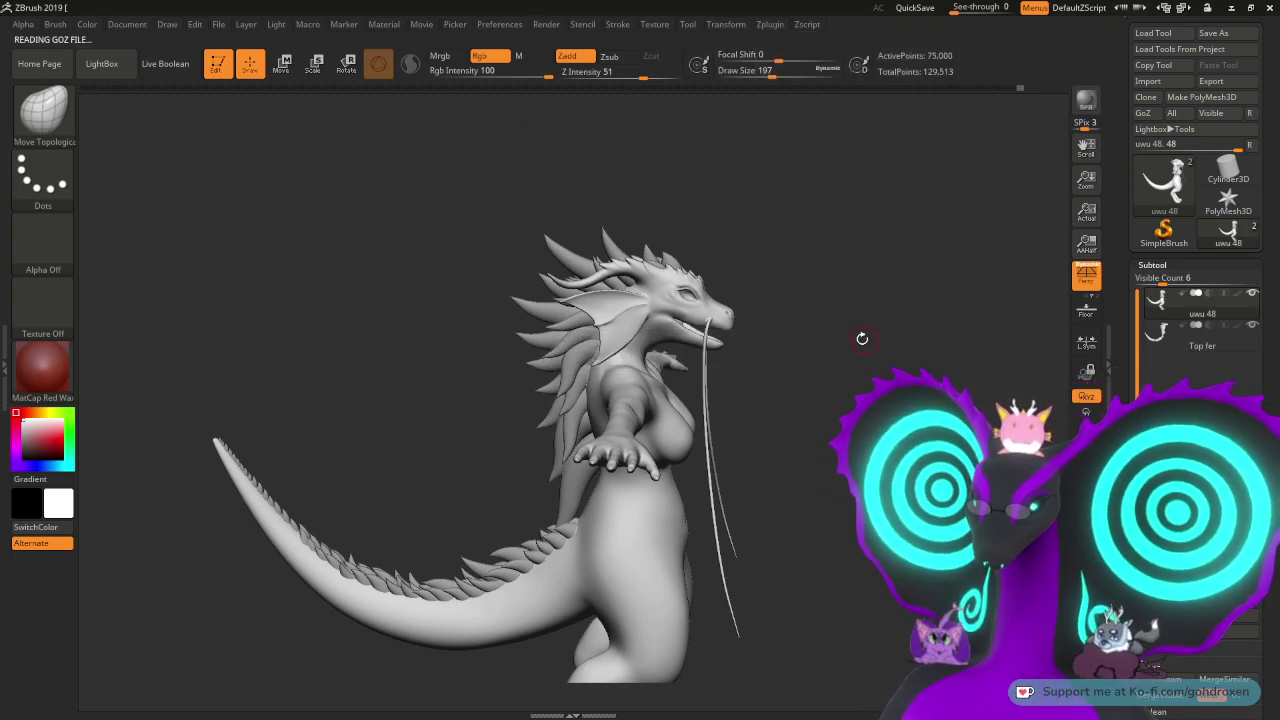
- Examine the decimated body's face and mouth up close and its full figure from the side
{"action": "mouse_move", "coordinate": [1160, 318]}
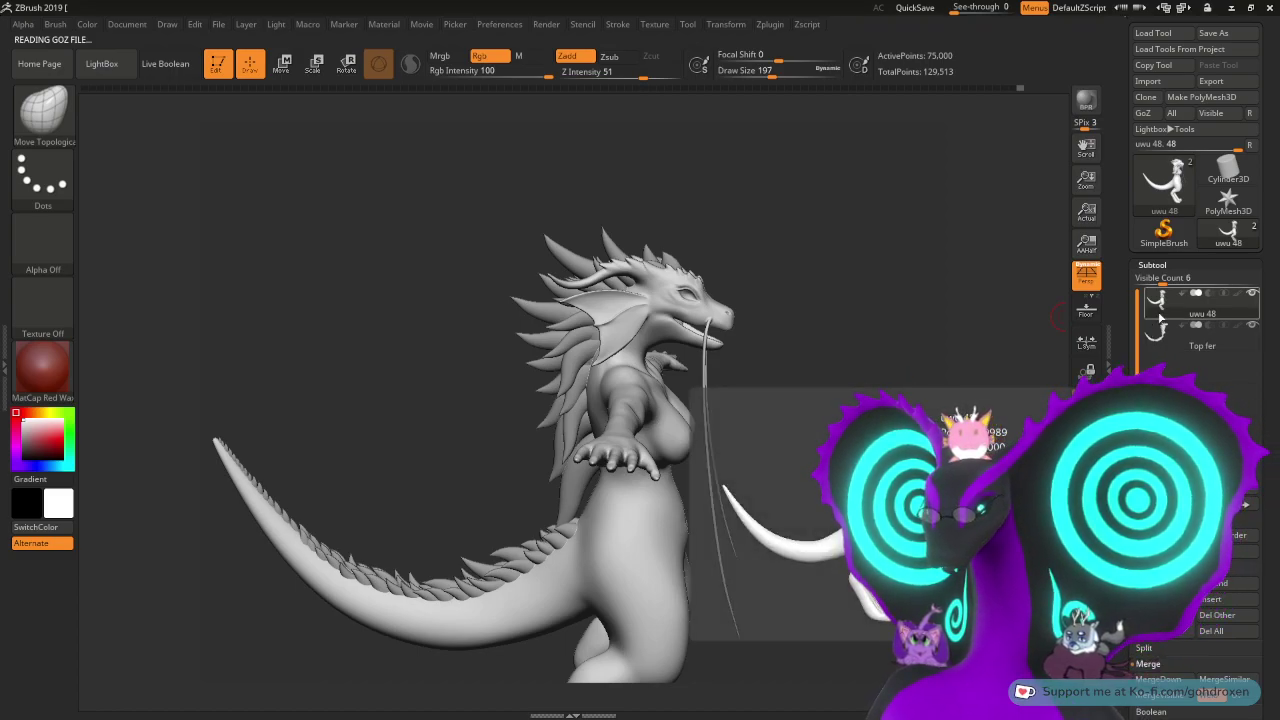
{"action": "left_click_drag", "start_coordinate": [1000, 345], "coordinate": [890, 440]}
{"action": "left_click_drag", "start_coordinate": [876, 202], "coordinate": [959, 373]}
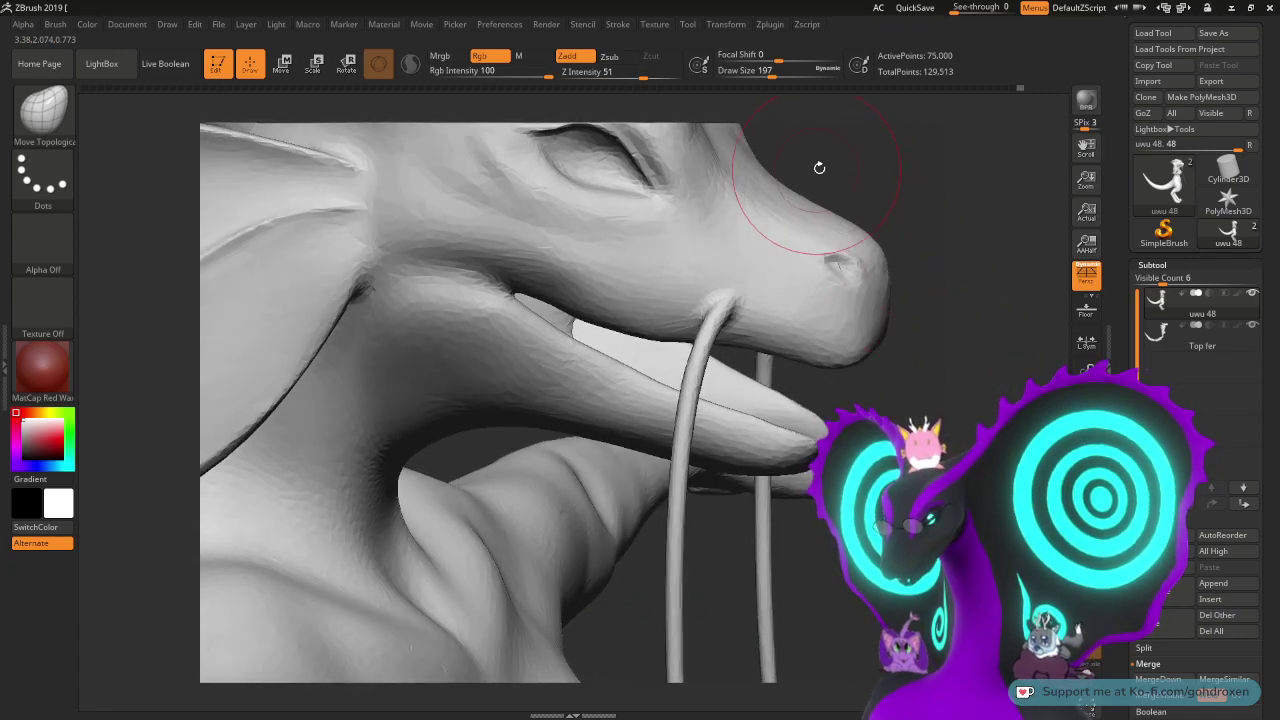
{"action": "mouse_move", "coordinate": [820, 166]}
{"action": "left_mouse_down"}
{"action": "mouse_move", "coordinate": [949, 320]}
{"action": "mouse_move", "coordinate": [978, 300]}
{"action": "mouse_move", "coordinate": [969, 277]}
{"action": "mouse_move", "coordinate": [973, 339]}
{"action": "mouse_move", "coordinate": [942, 364]}
{"action": "mouse_move", "coordinate": [937, 283]}
{"action": "mouse_move", "coordinate": [895, 226]}
{"action": "mouse_move", "coordinate": [898, 357]}
{"action": "mouse_move", "coordinate": [938, 377]}
{"action": "mouse_move", "coordinate": [923, 274]}
{"action": "mouse_move", "coordinate": [857, 360]}
{"action": "mouse_move", "coordinate": [891, 360]}
{"action": "left_mouse_up"}
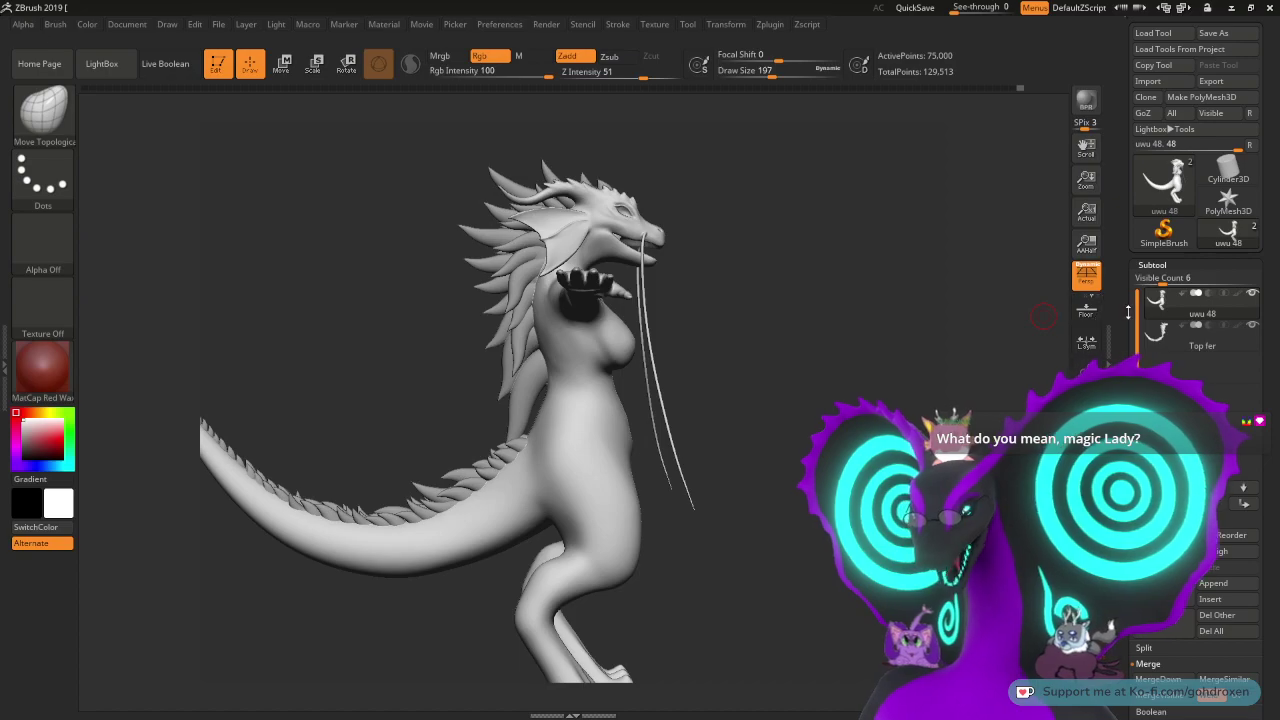
- Export the uwu 48 body as an OBJ file named "dwagon body hi" in the "I hope this is the real dwagun" folder
{"action": "left_click_drag", "start_coordinate": [1125, 278], "coordinate": [1125, 294]}
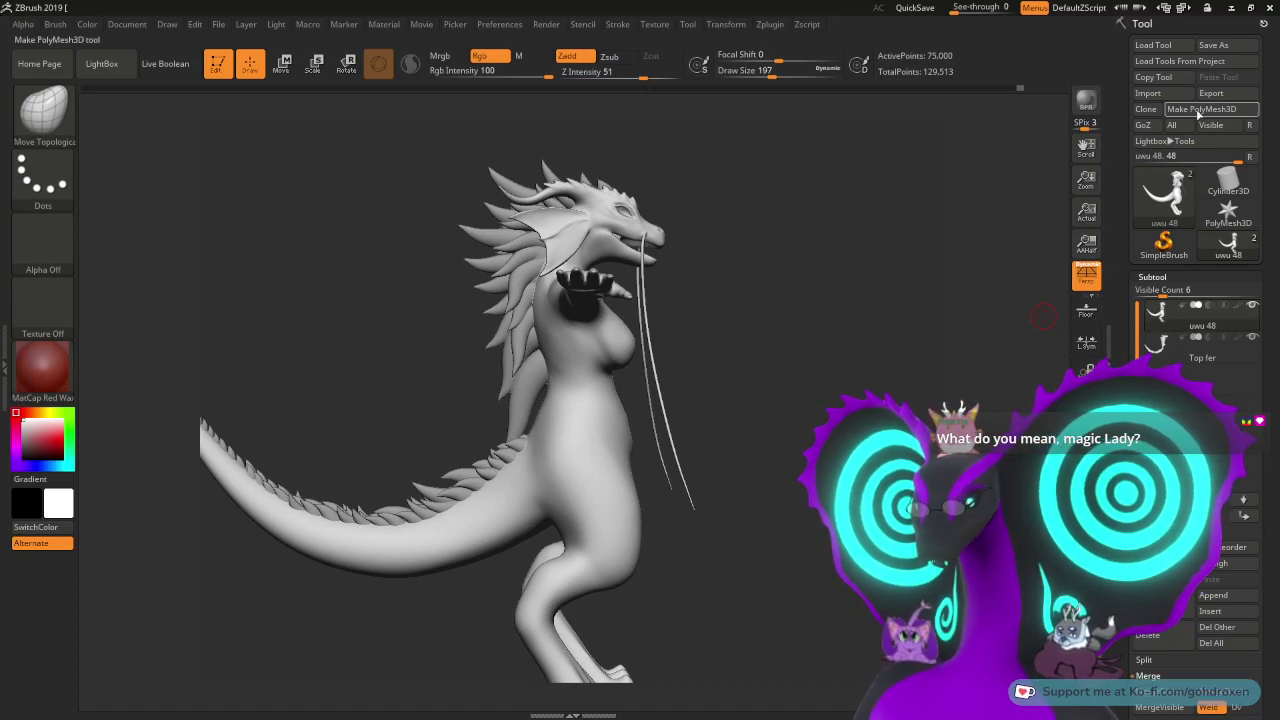
{"action": "left_click", "coordinate": [1189, 338]}
{"action": "left_click", "coordinate": [1157, 312]}
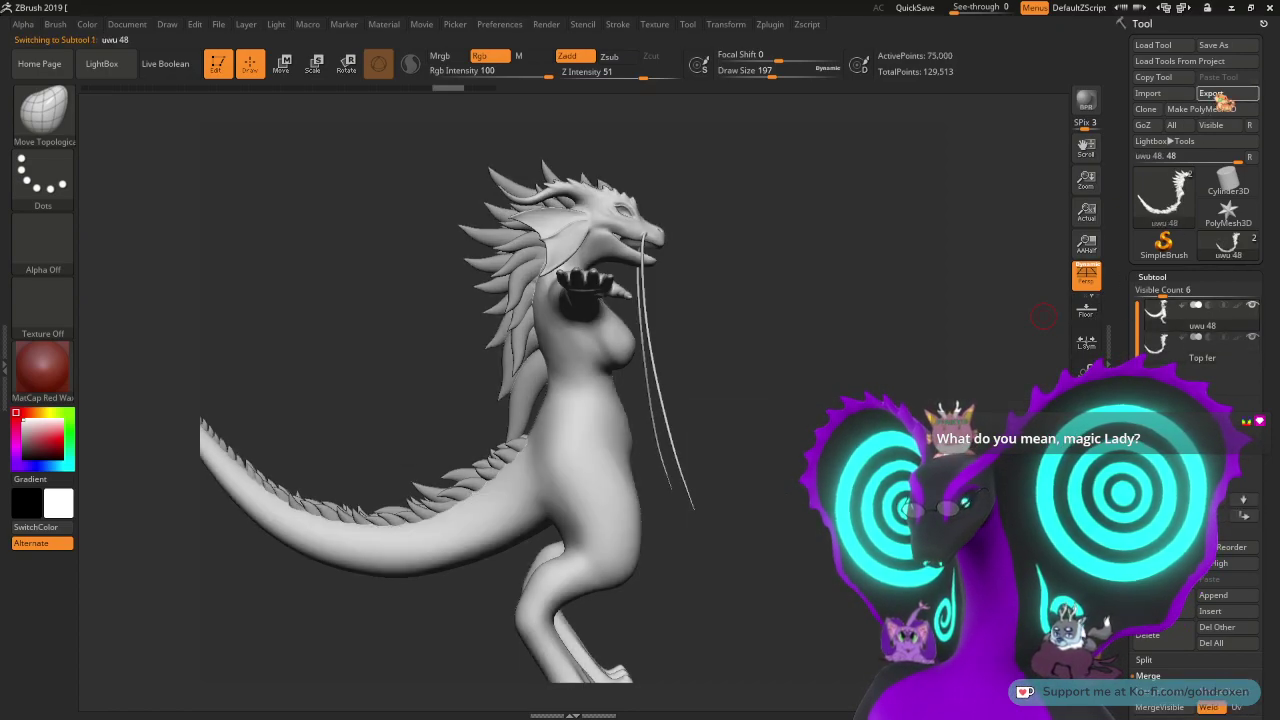
{"action": "left_click", "coordinate": [1211, 93]}
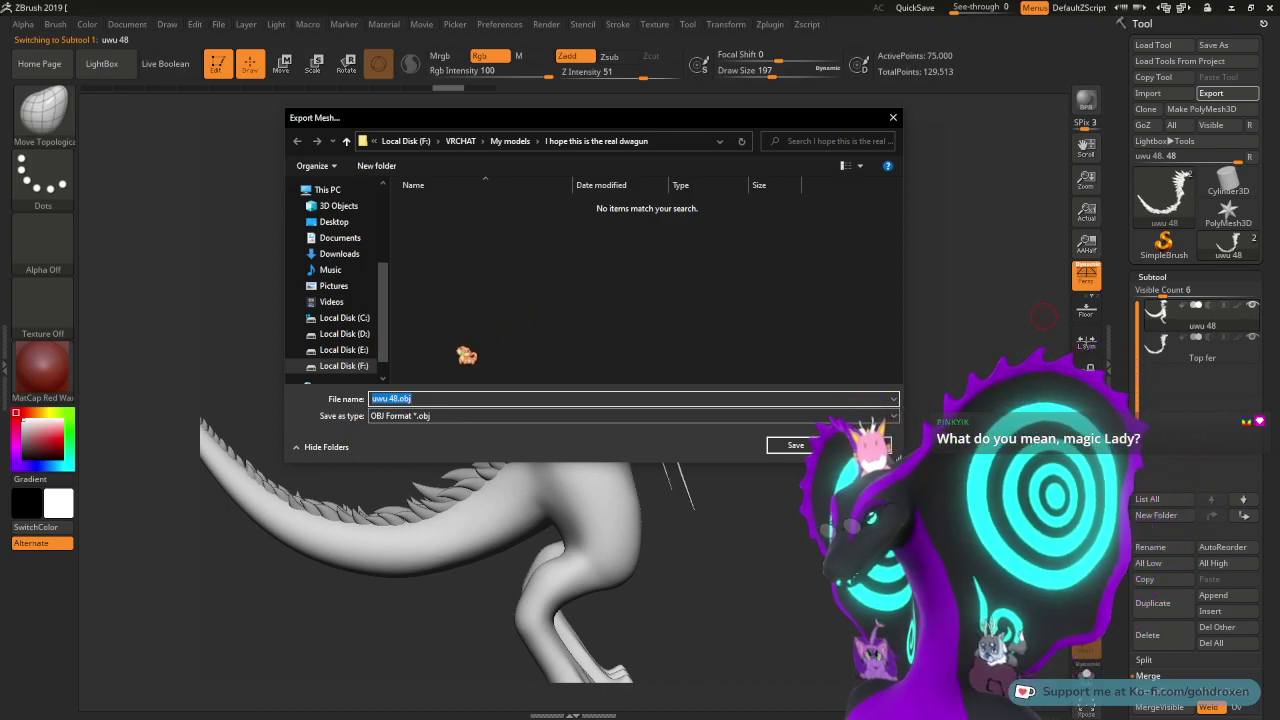
{"action": "type", "text": "dwagon body hi"}
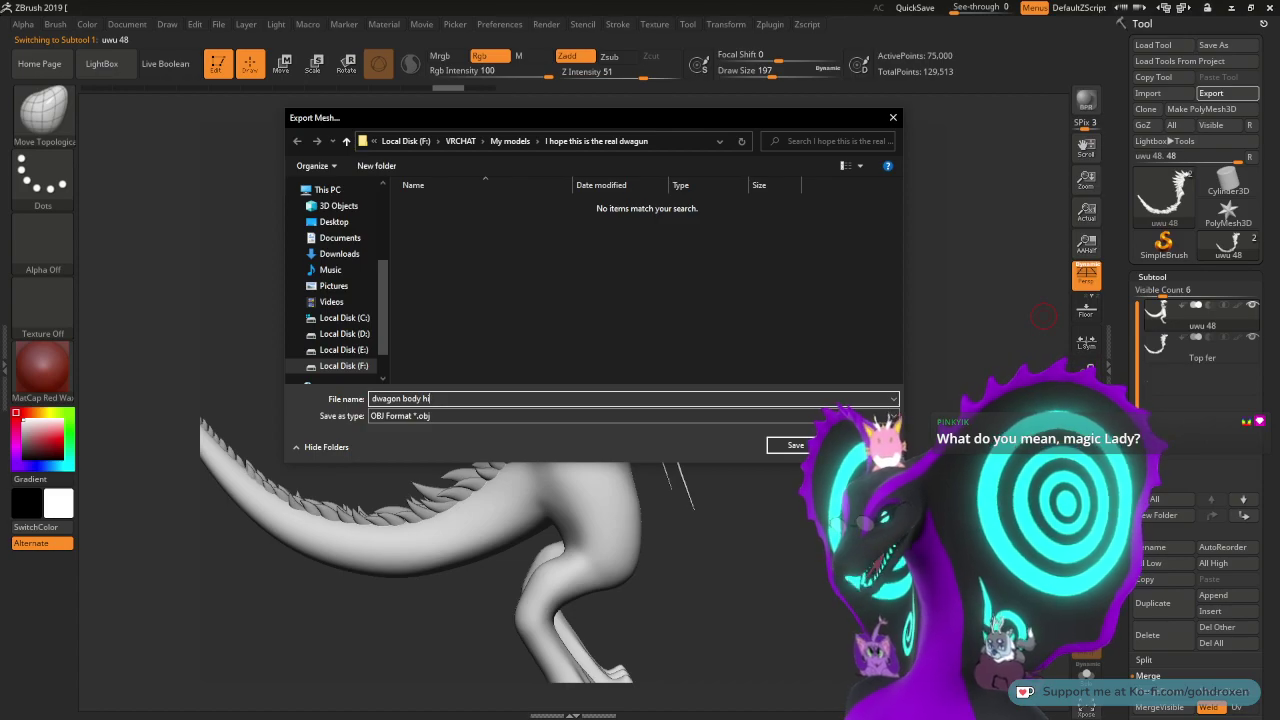
{"action": "key", "text": "Return"}
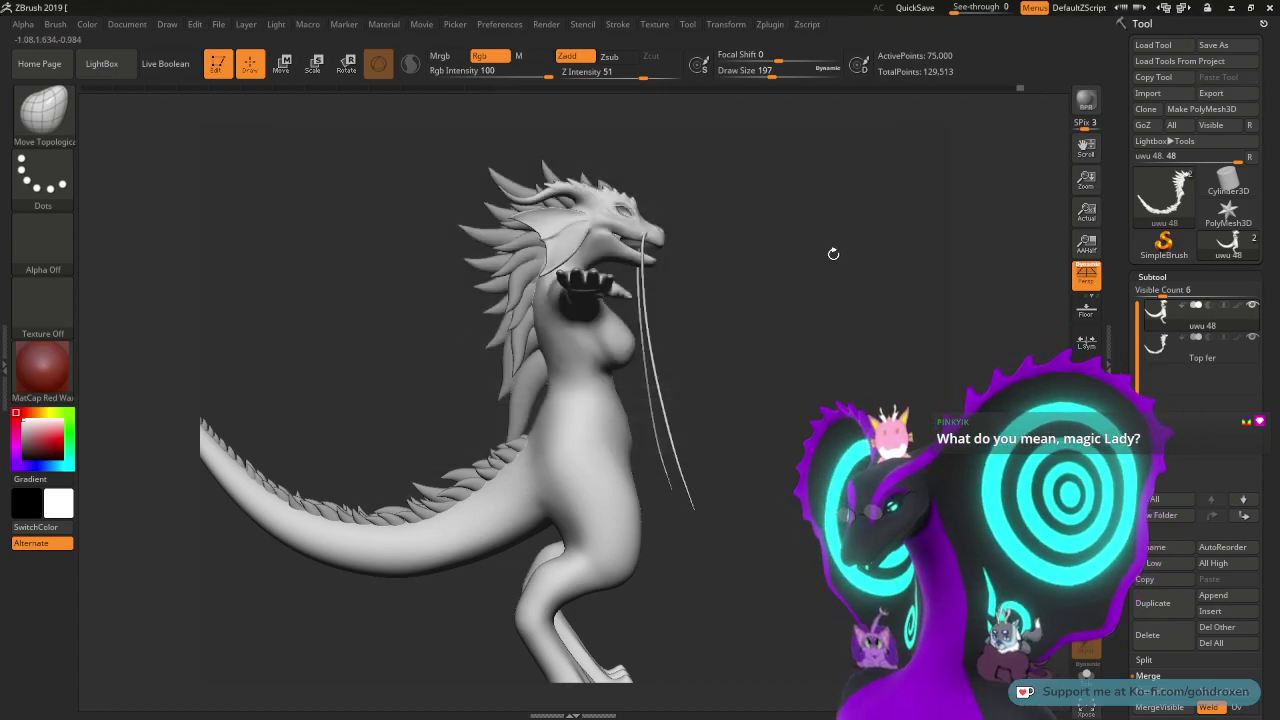
- Export the Top fer subtool as an OBJ file named "dwagon fur hi" in the "I hope this is the real dwagun" folder
{"action": "left_click", "coordinate": [1161, 355]}
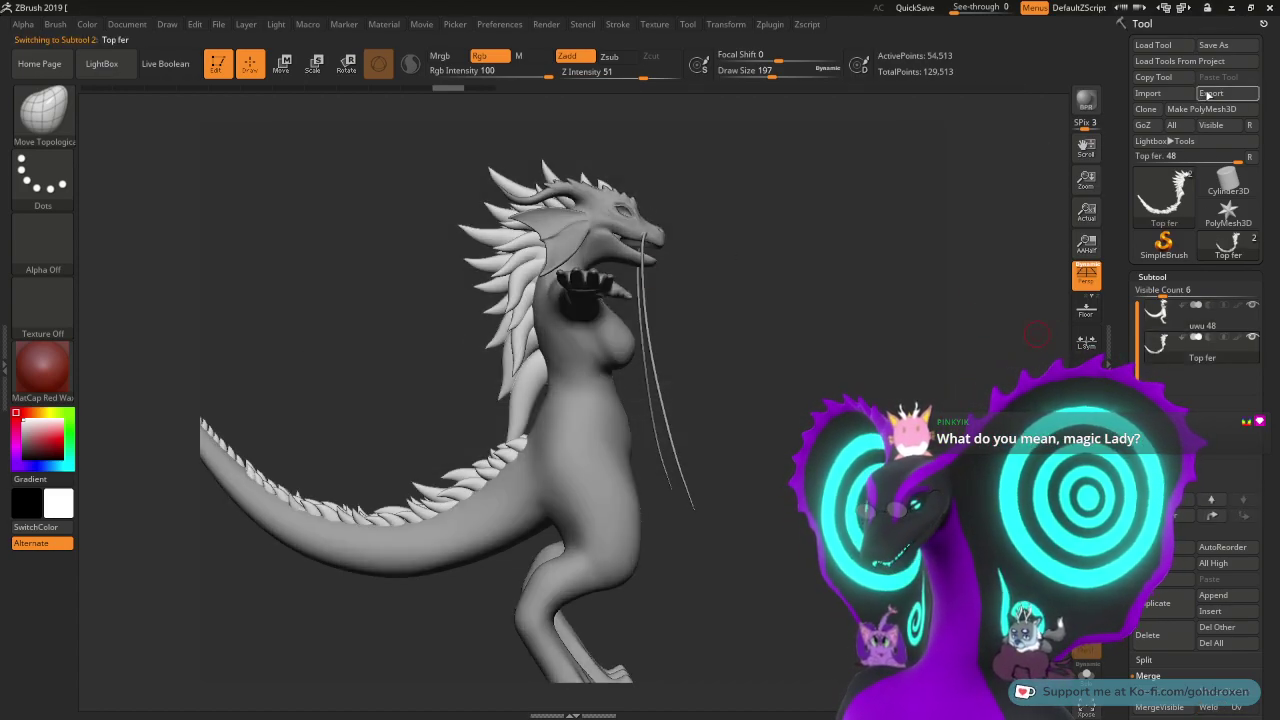
{"action": "left_click", "coordinate": [1209, 93]}
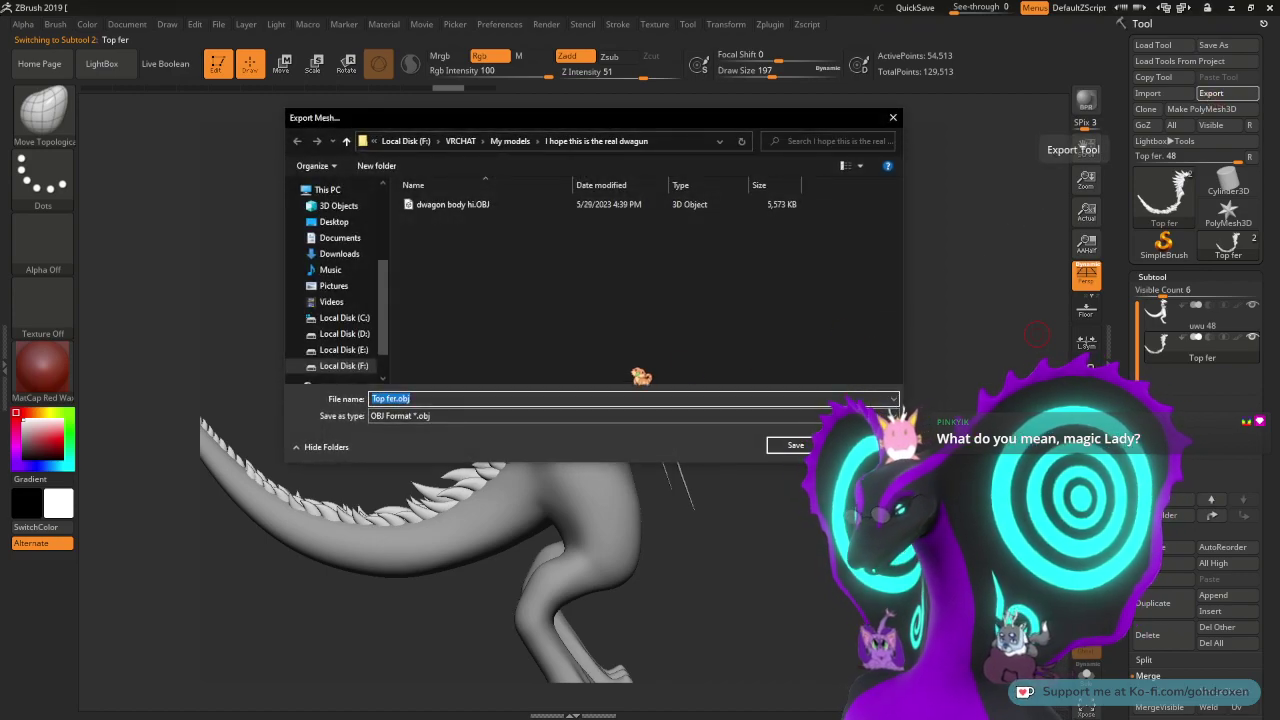
{"action": "type", "text": "dwagon "}
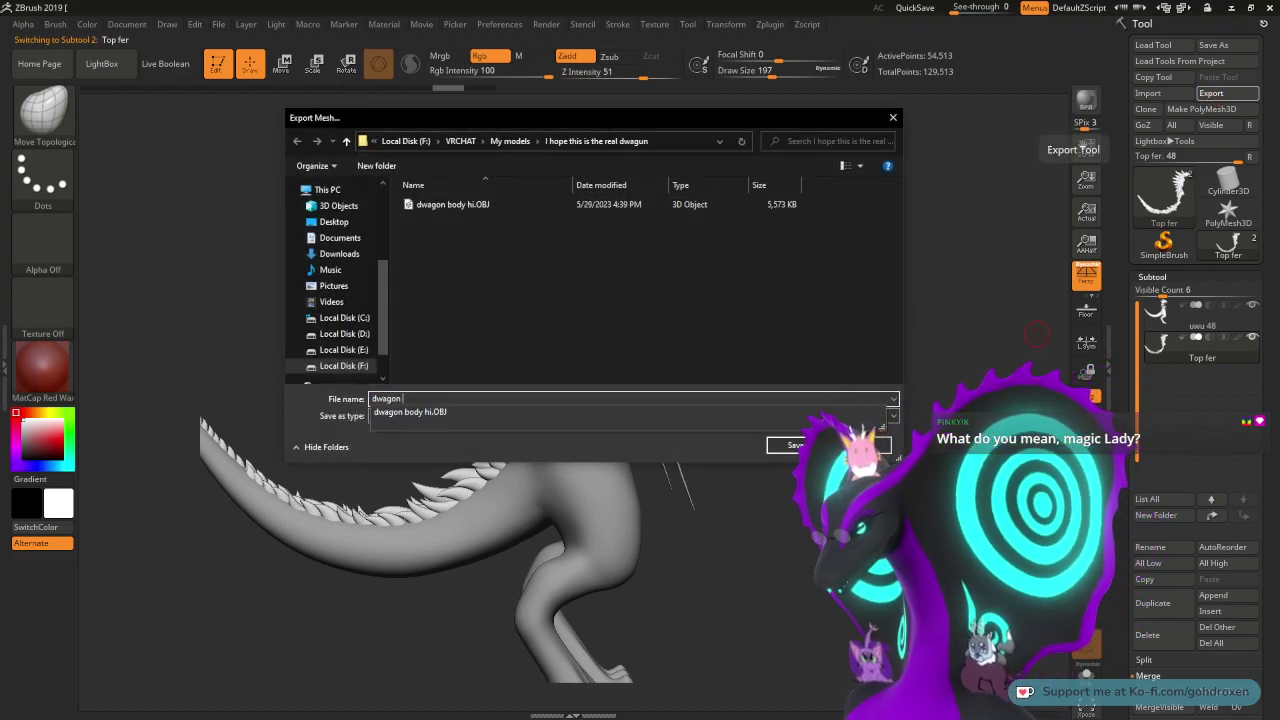
{"action": "type", "text": "fur hi"}
{"action": "key", "text": "Return"}
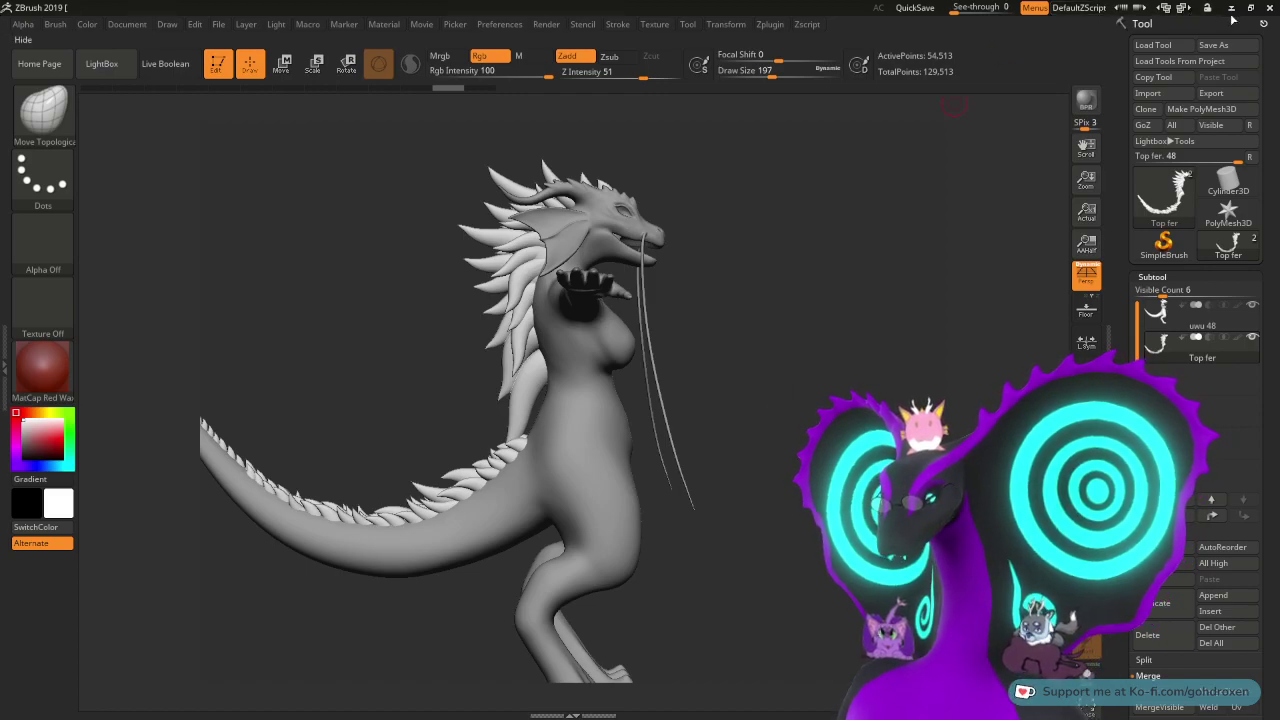
- Switch to Blender, close the open kobold project, and relaunch Blender with a new General file
{"action": "left_click", "coordinate": [1231, 10]}
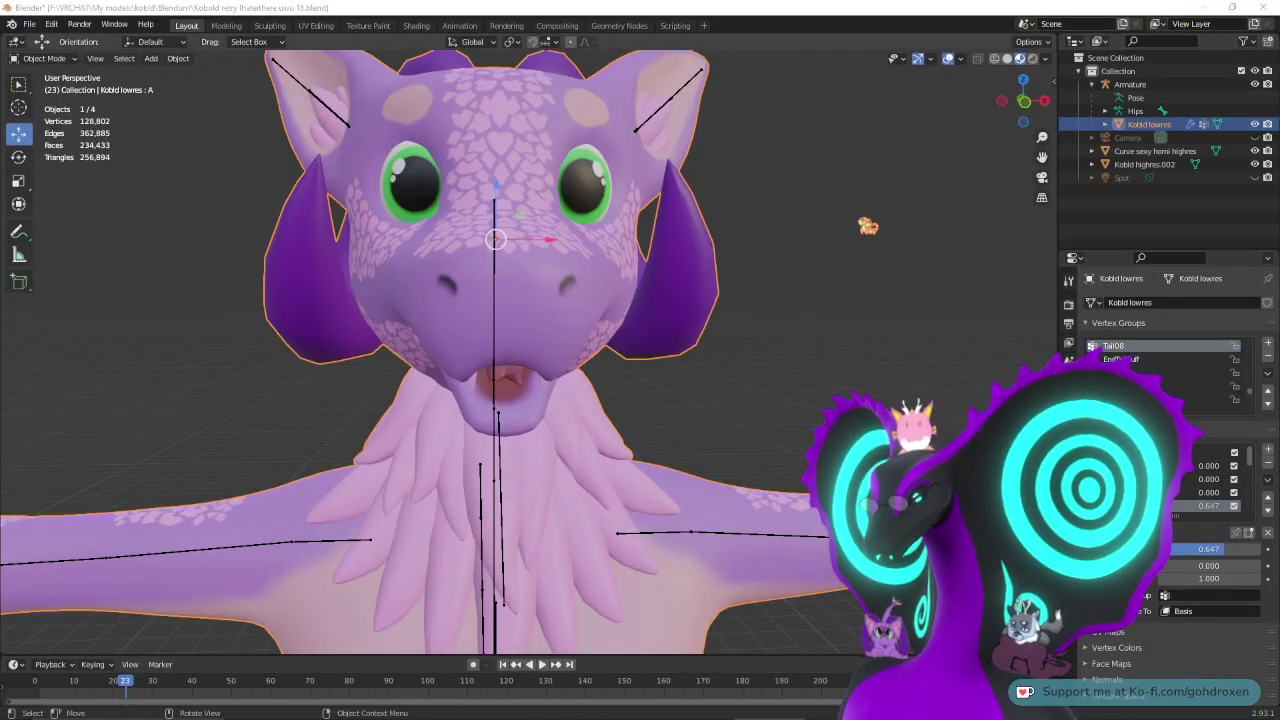
{"action": "left_click", "coordinate": [1268, 8]}
{"action": "left_click", "coordinate": [666, 396]}
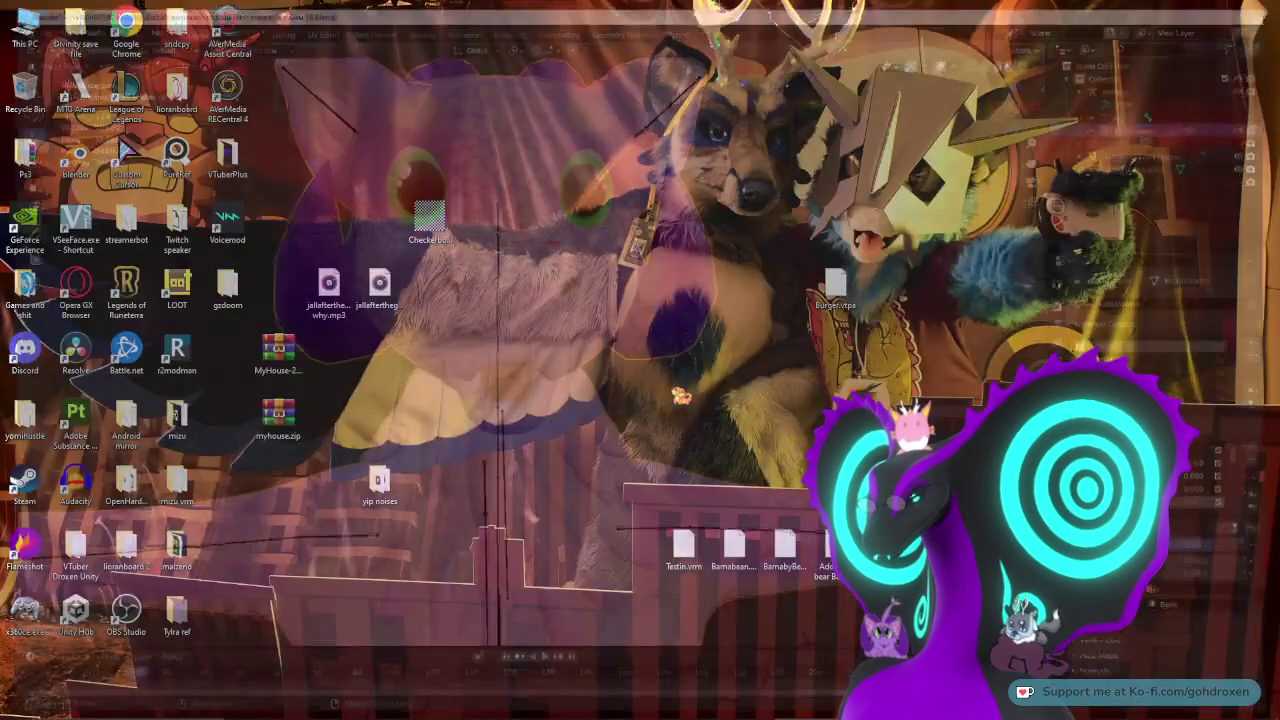
{"action": "double_click", "coordinate": [70, 162]}
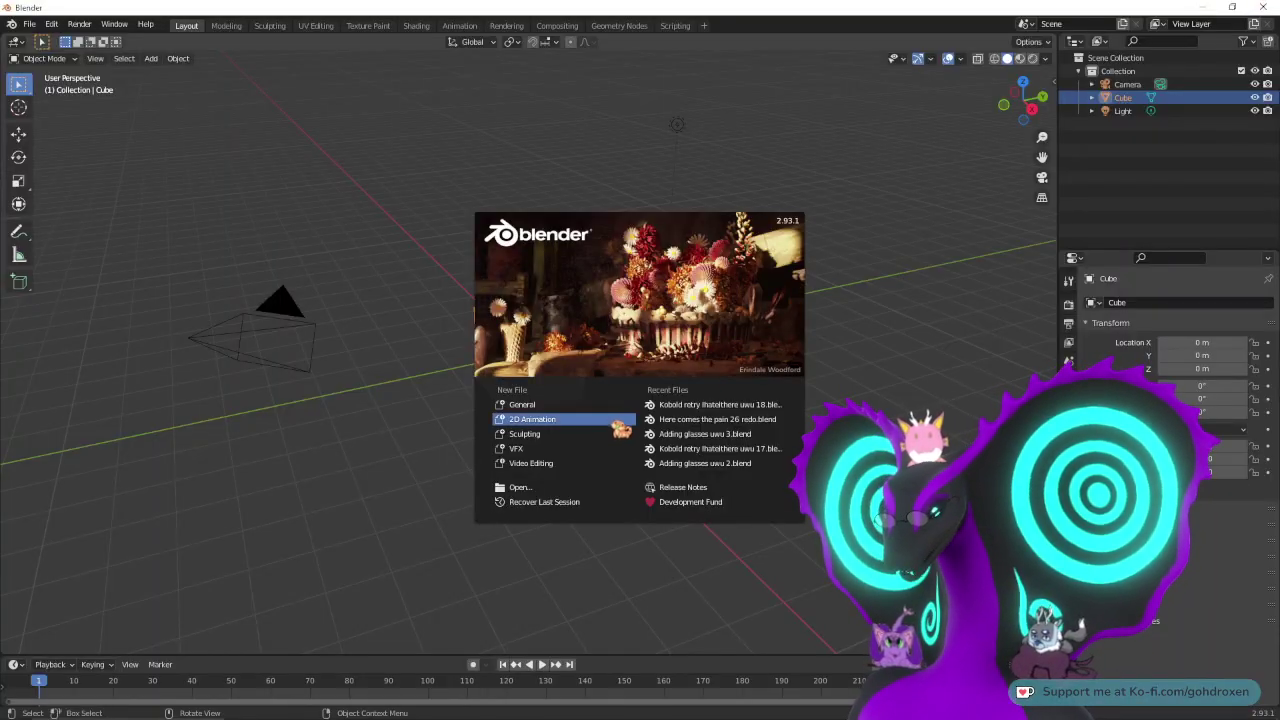
{"action": "left_click", "coordinate": [570, 405]}
- Delete the default cube, camera and light from the new scene
{"action": "scroll", "coordinate": [660, 540], "scroll_direction": "down", "scroll_amount": 10}
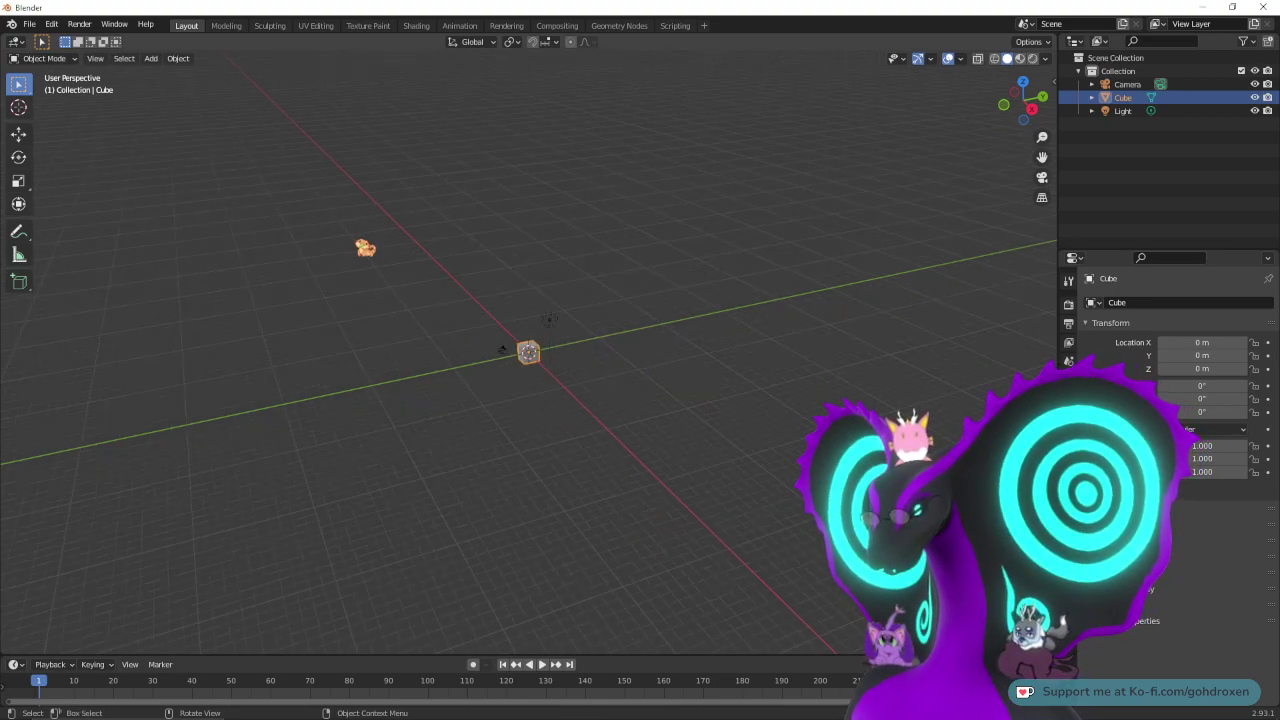
{"action": "key", "text": "a"}
{"action": "key", "text": "Delete"}
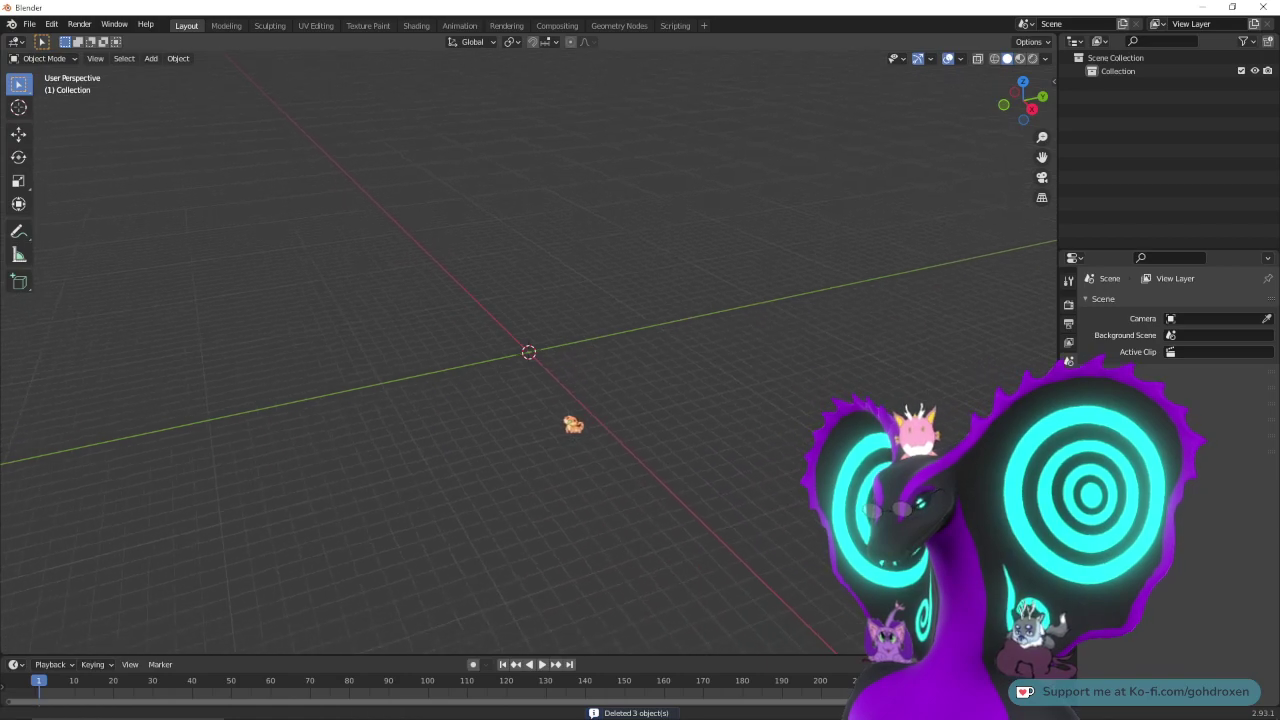
- Import the selected "dwagon fur hi" and "dwagon body hi" OBJ files from F:\VRCHAT\My models\I hope this is the real dwagun
{"action": "left_click", "coordinate": [30, 23]}
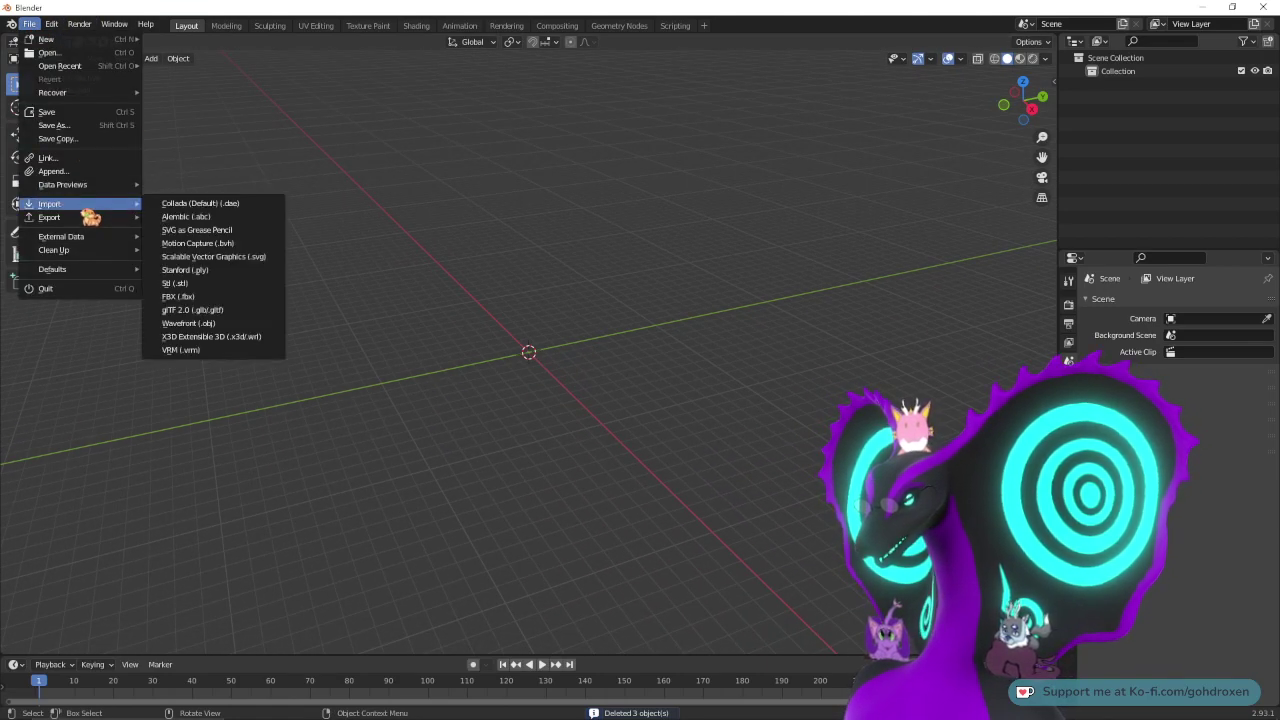
{"action": "mouse_move", "coordinate": [87, 206]}
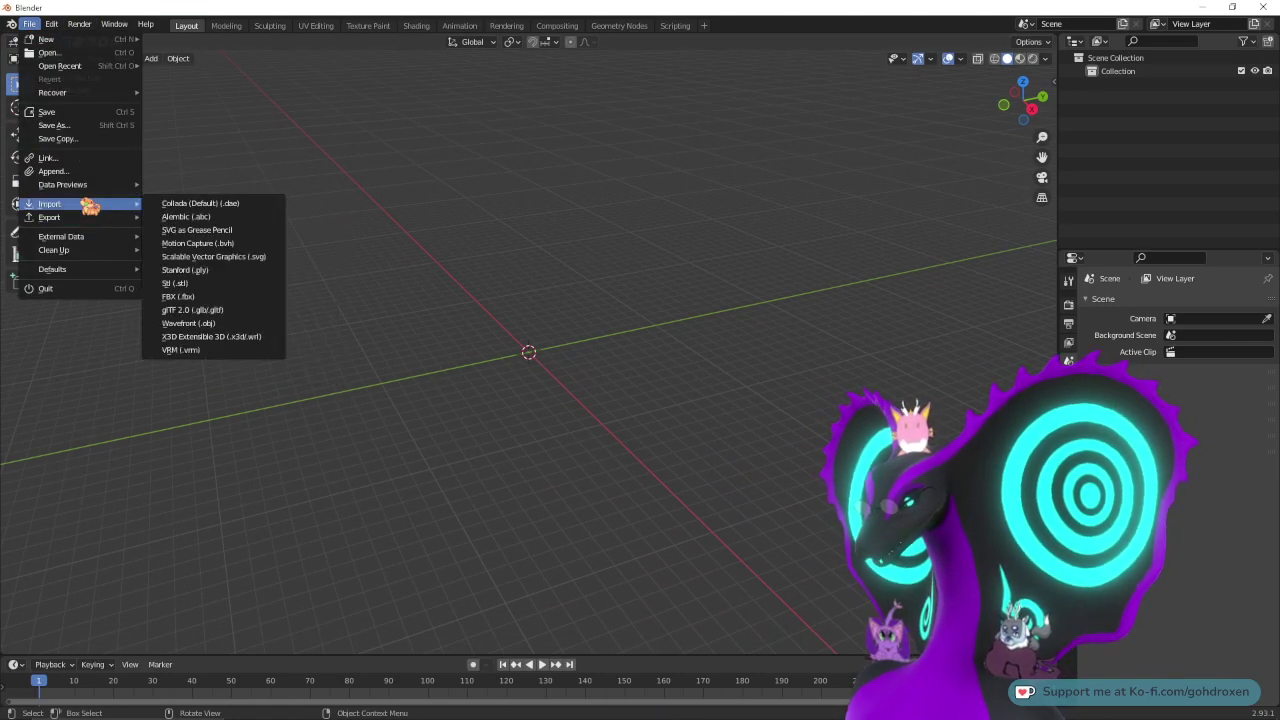
{"action": "left_click", "coordinate": [220, 327]}
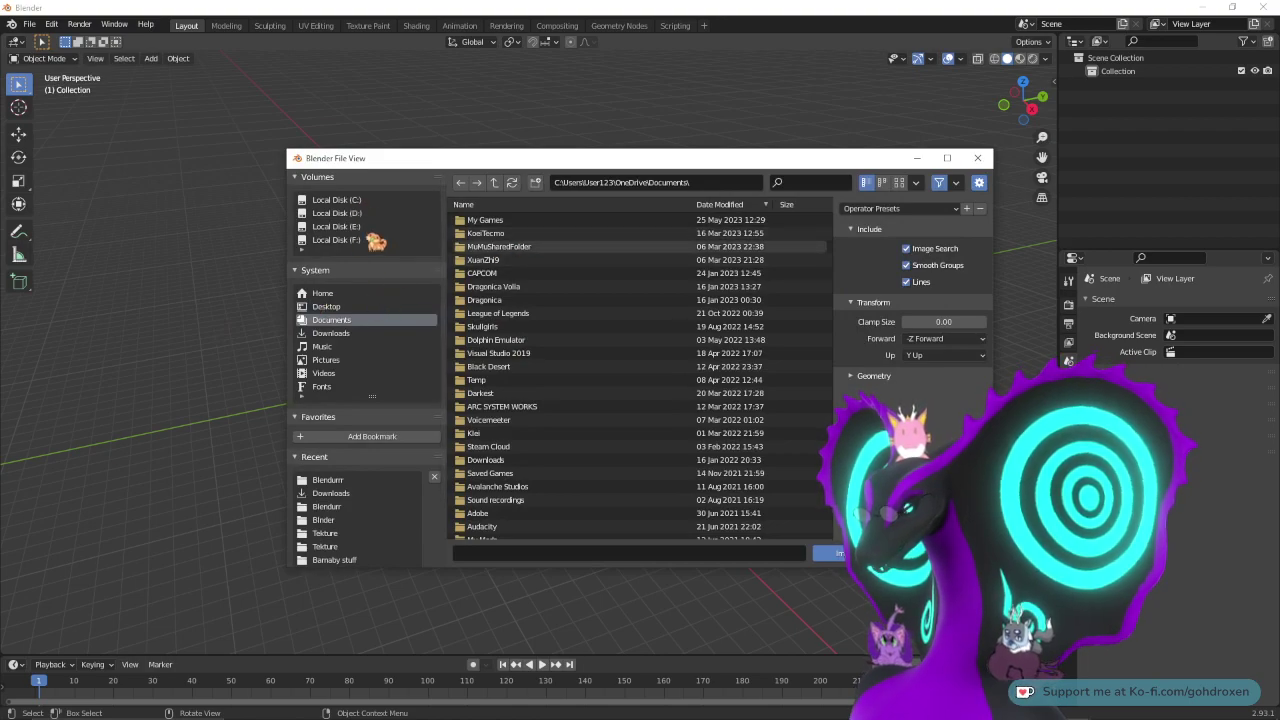
{"action": "left_click", "coordinate": [340, 240]}
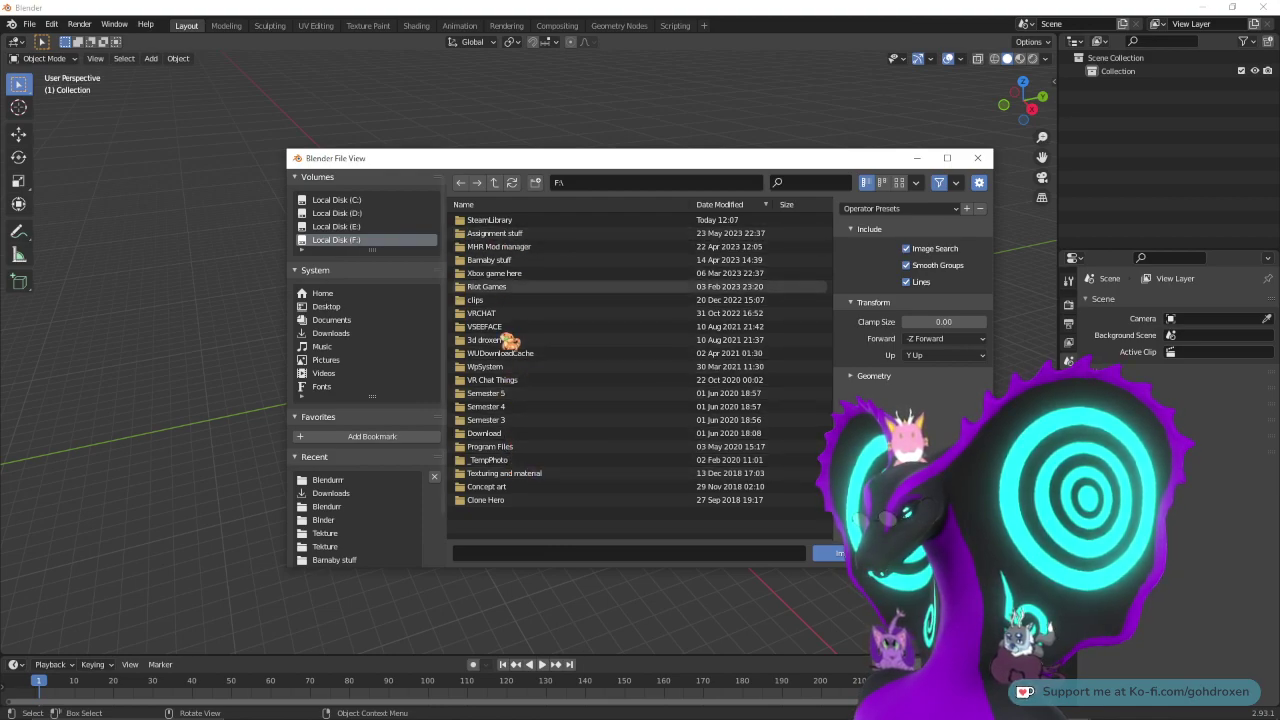
{"action": "double_click", "coordinate": [506, 313]}
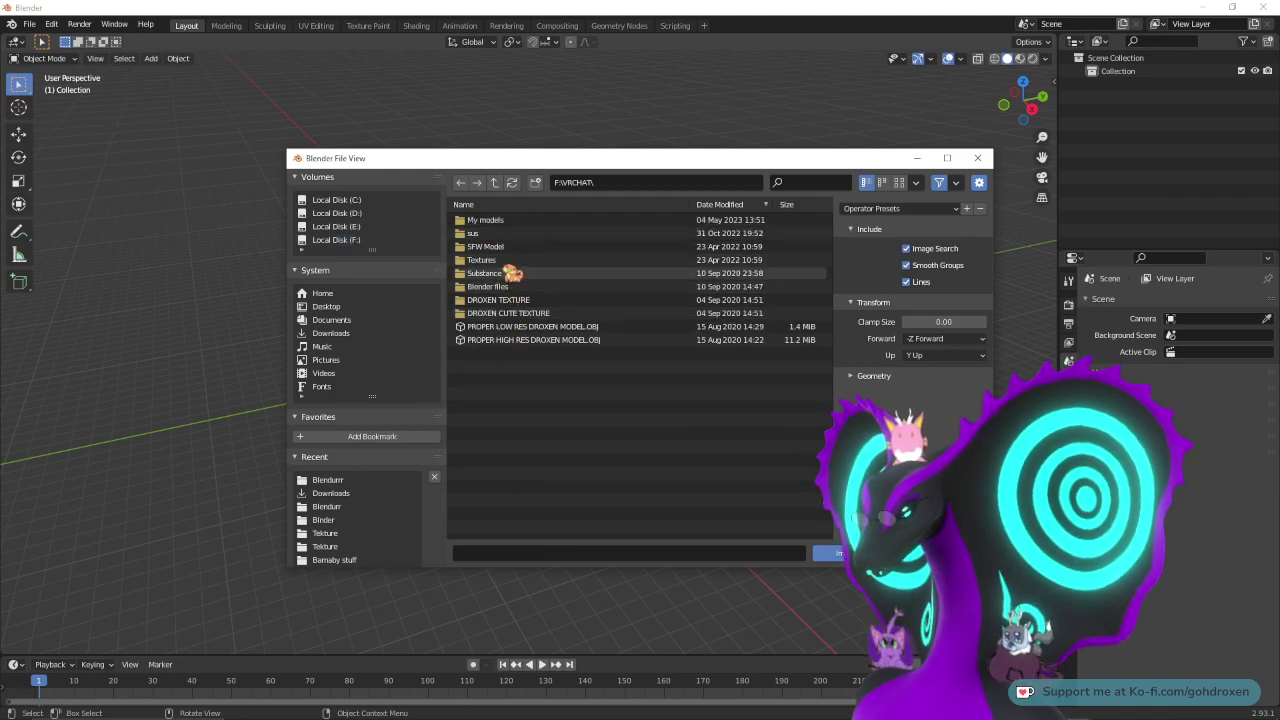
{"action": "double_click", "coordinate": [518, 222]}
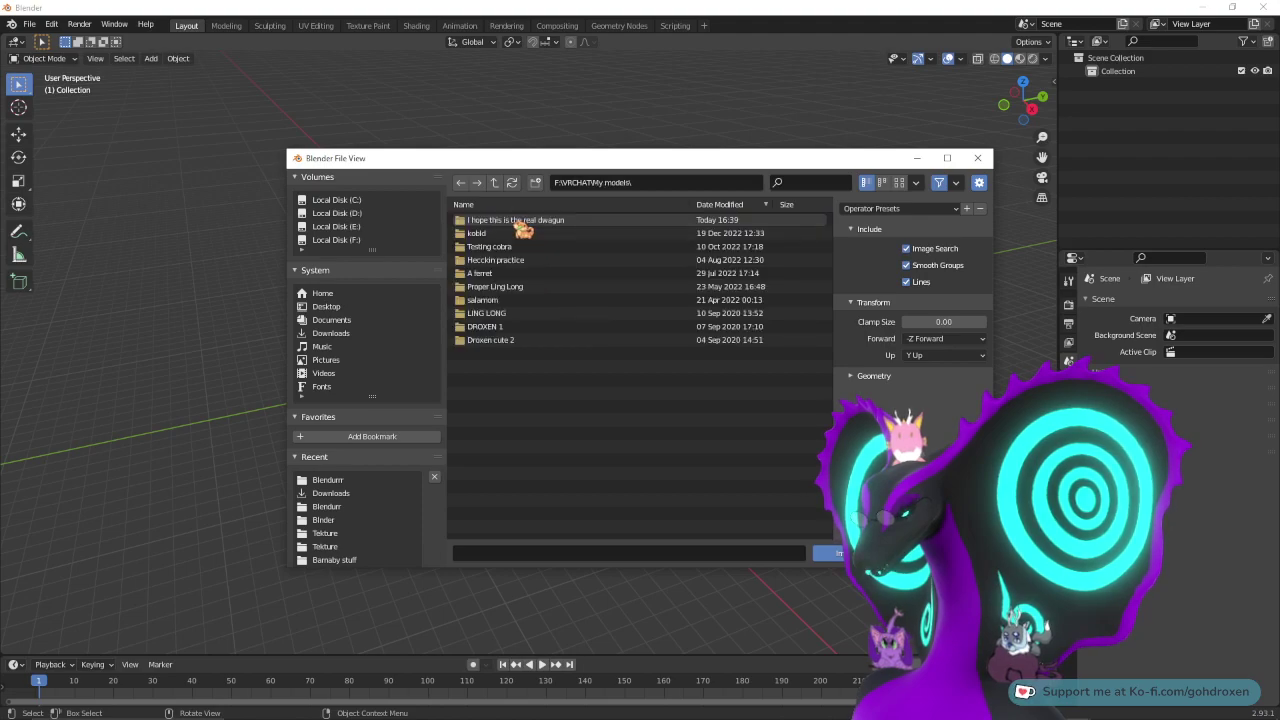
{"action": "double_click", "coordinate": [518, 224]}
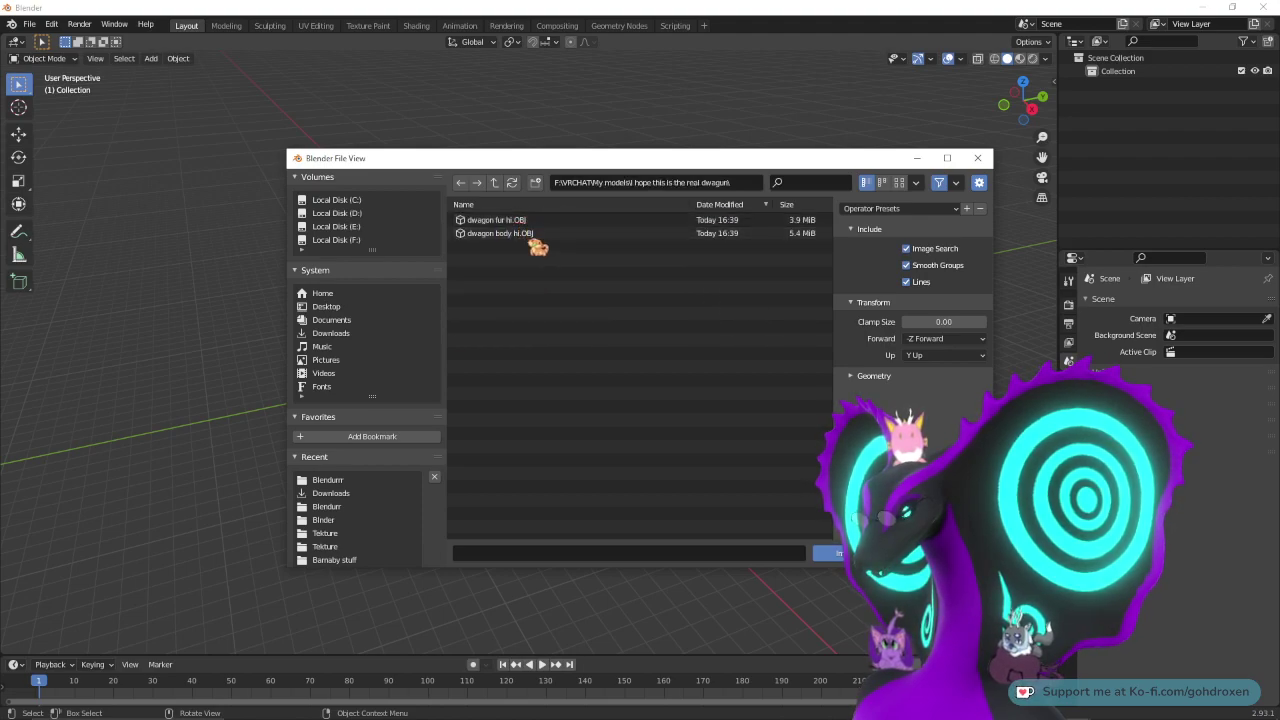
{"action": "left_click", "coordinate": [527, 224]}
{"action": "left_click", "coordinate": [530, 234], "text": "shift"}
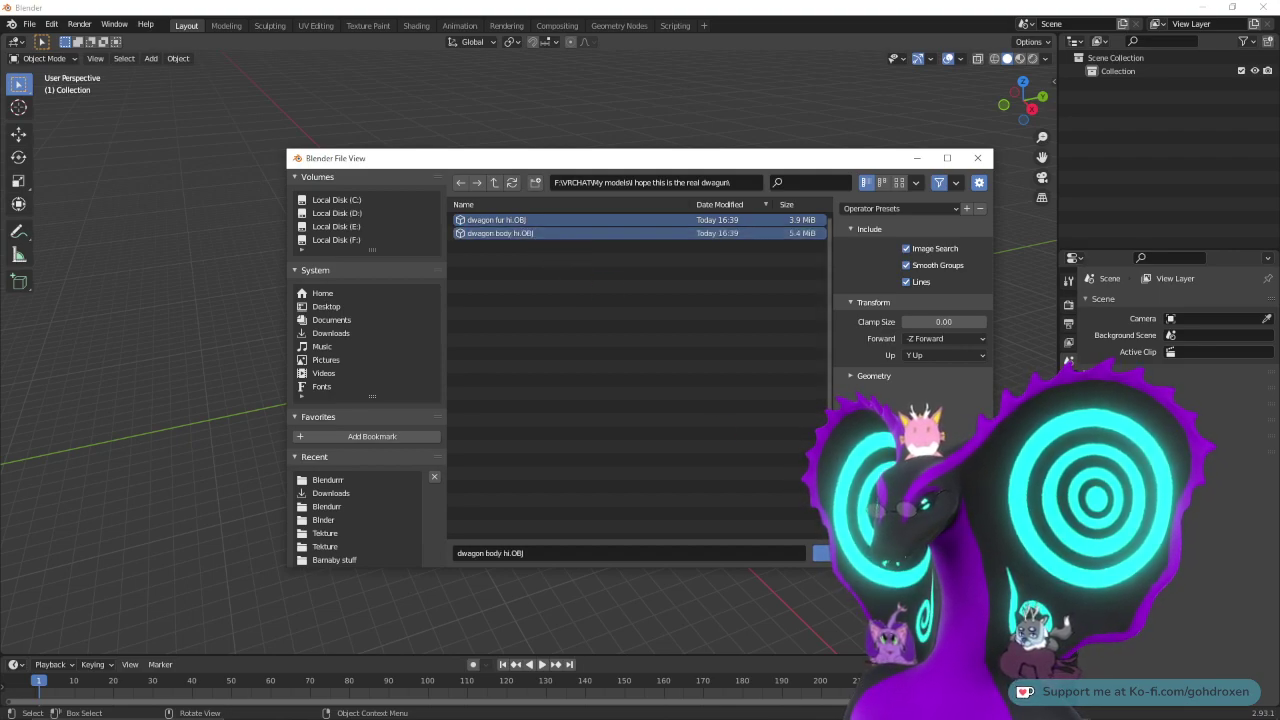
{"action": "left_click", "coordinate": [857, 553]}
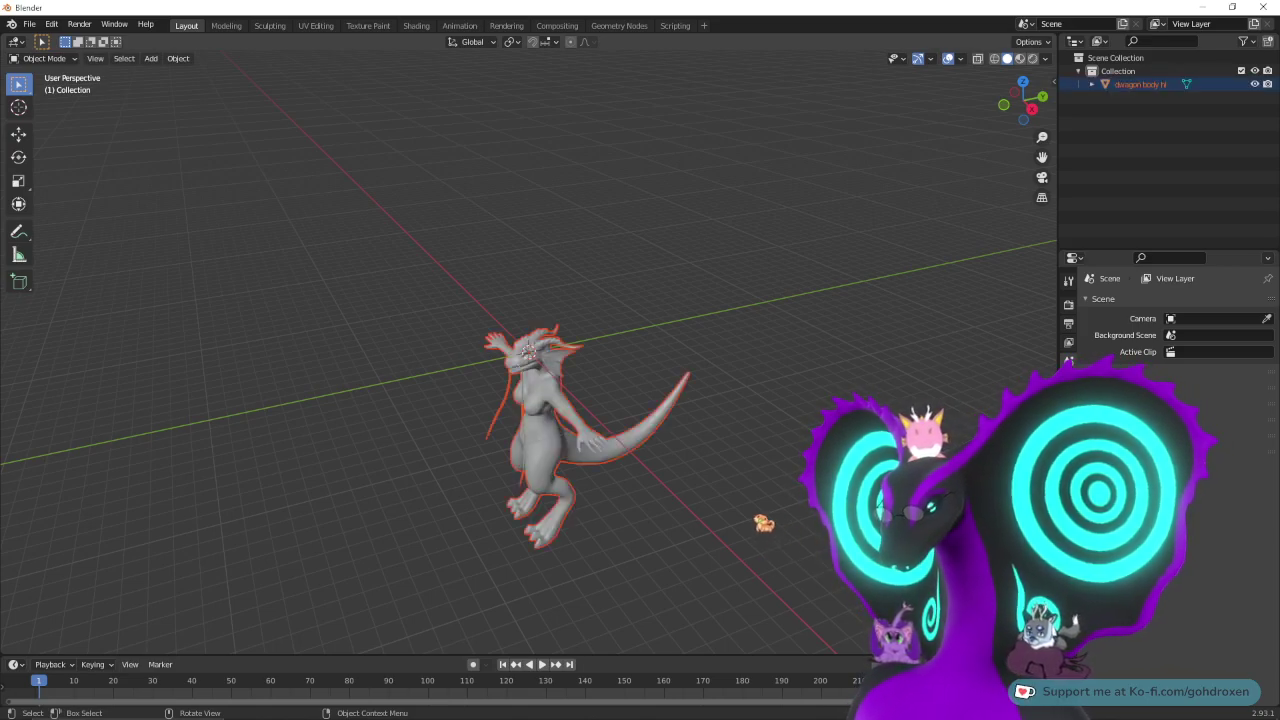
- Raise the imported dragon body to a Z location of about 14.62 m, with its feet just above the ground line
{"action": "middle_click_drag", "start_coordinate": [759, 518], "coordinate": [702, 474]}
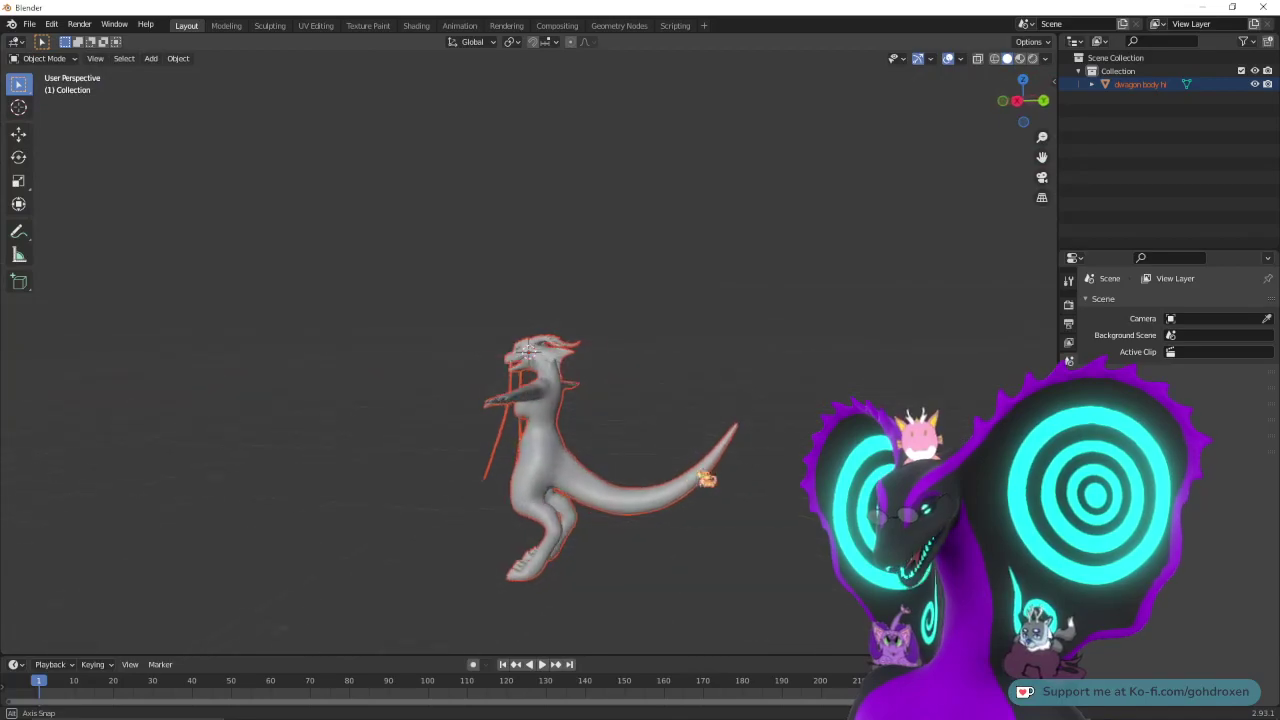
{"action": "middle_click_drag", "start_coordinate": [790, 410], "coordinate": [865, 410]}
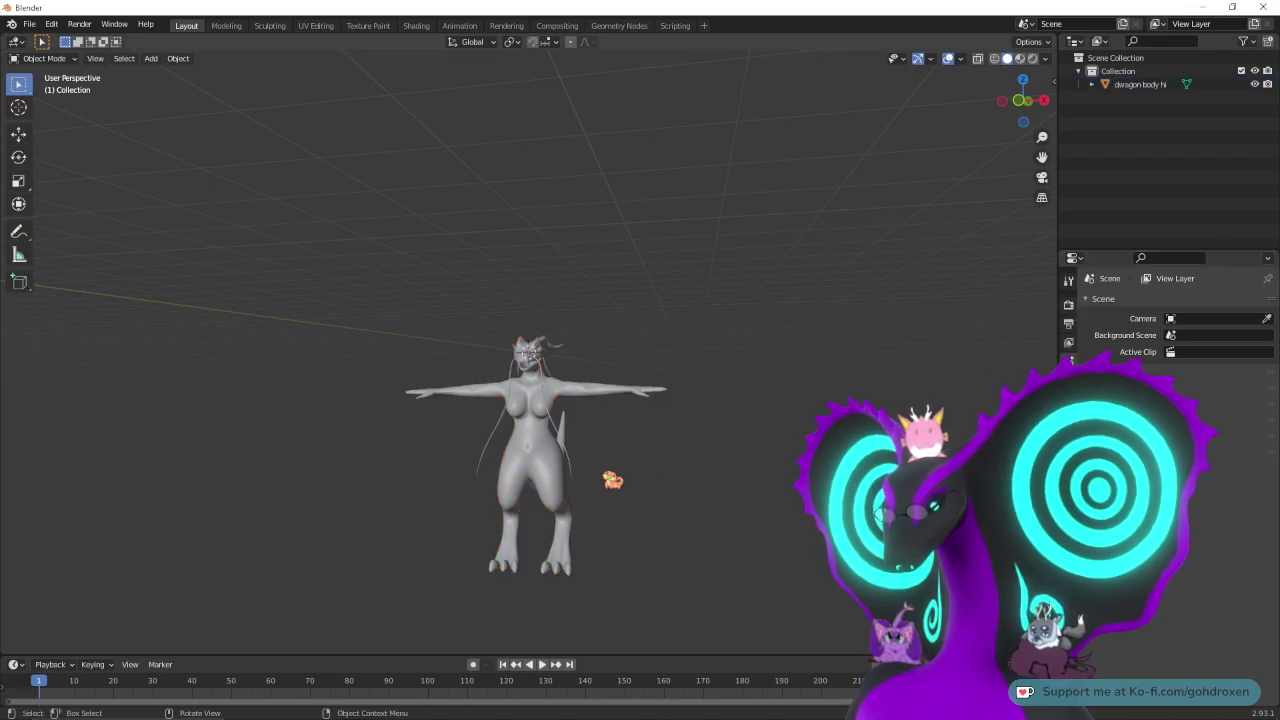
{"action": "left_click", "coordinate": [530, 452]}
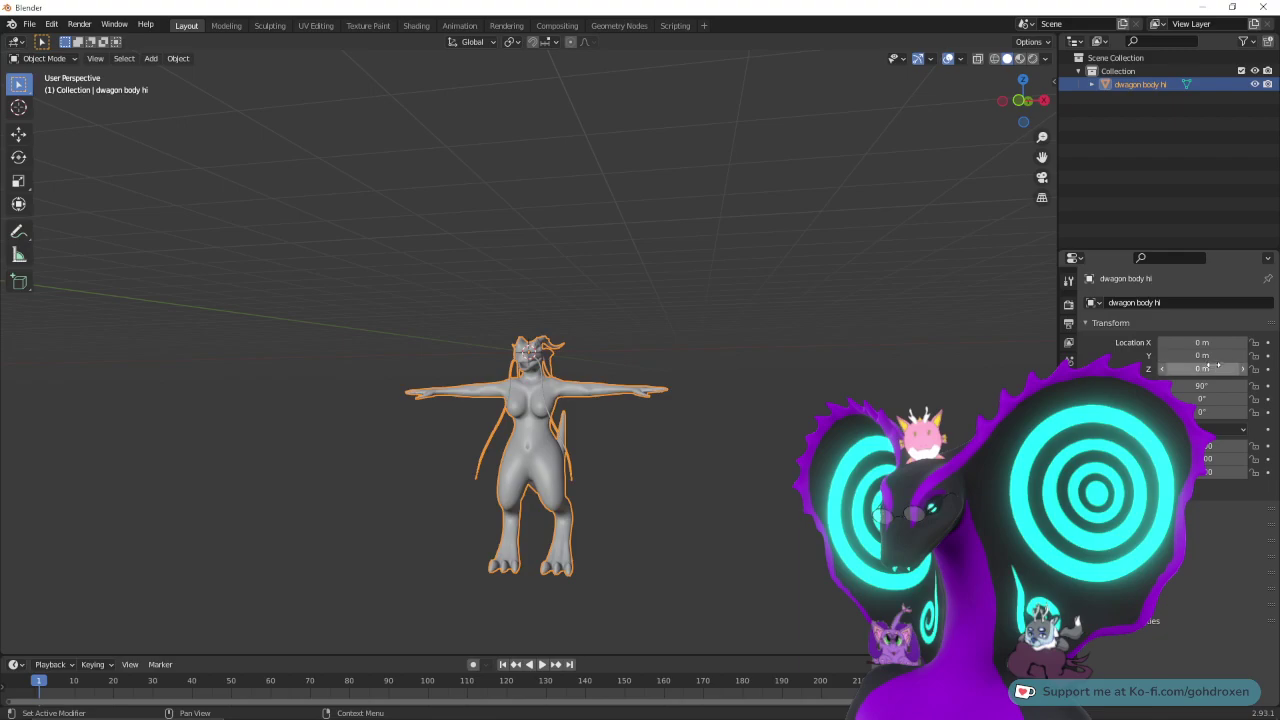
{"action": "left_click_drag", "start_coordinate": [1205, 368], "coordinate": [1272, 368]}
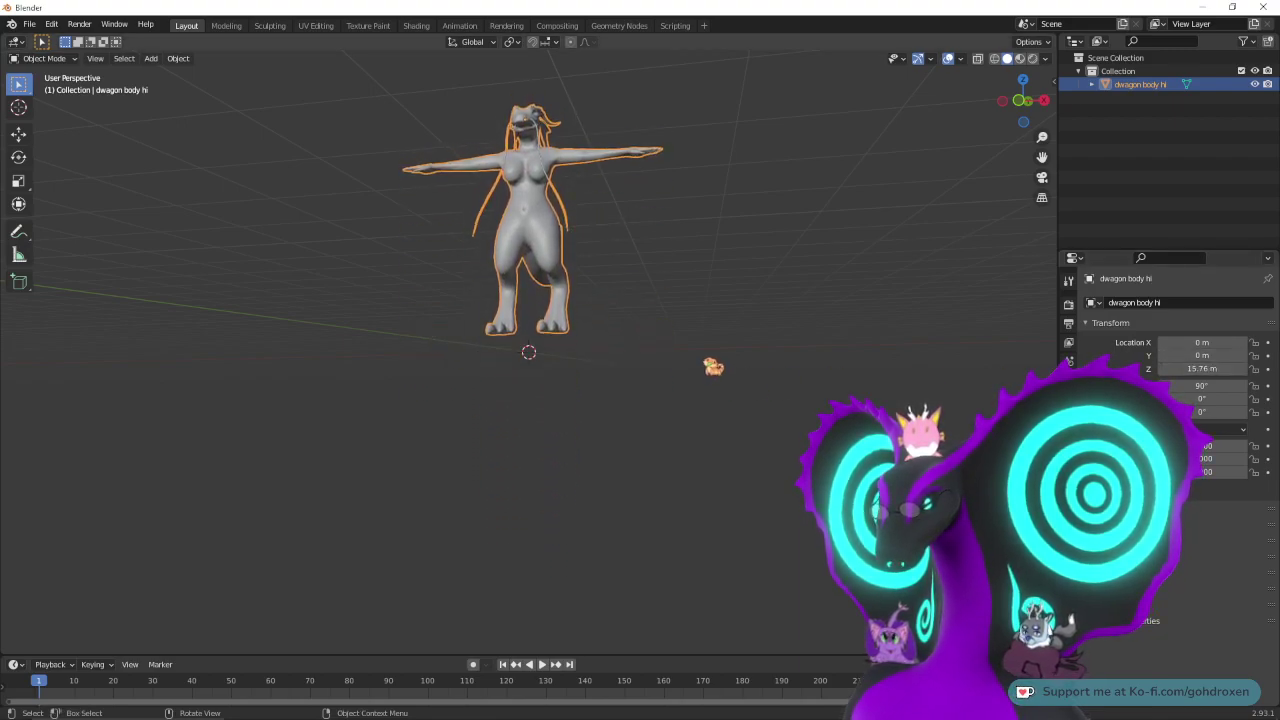
{"action": "middle_click_drag", "start_coordinate": [708, 361], "coordinate": [743, 380]}
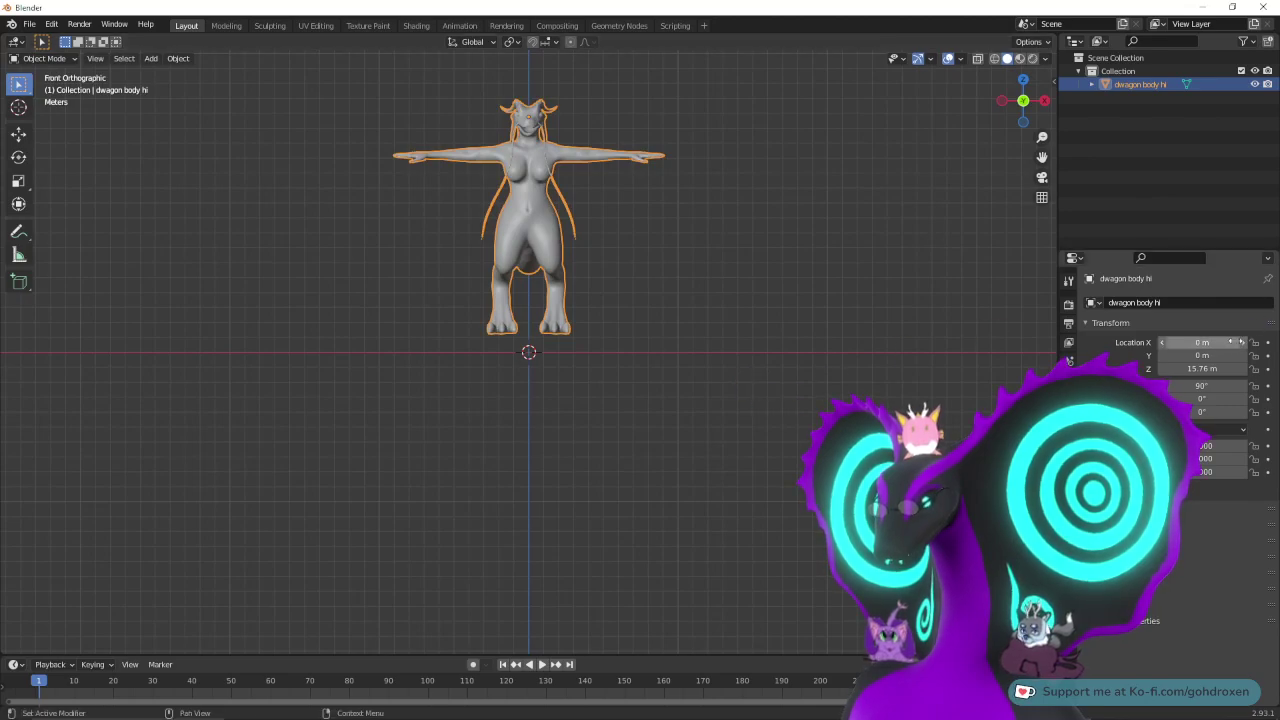
{"action": "left_click_drag", "start_coordinate": [1205, 368], "coordinate": [1171, 368]}
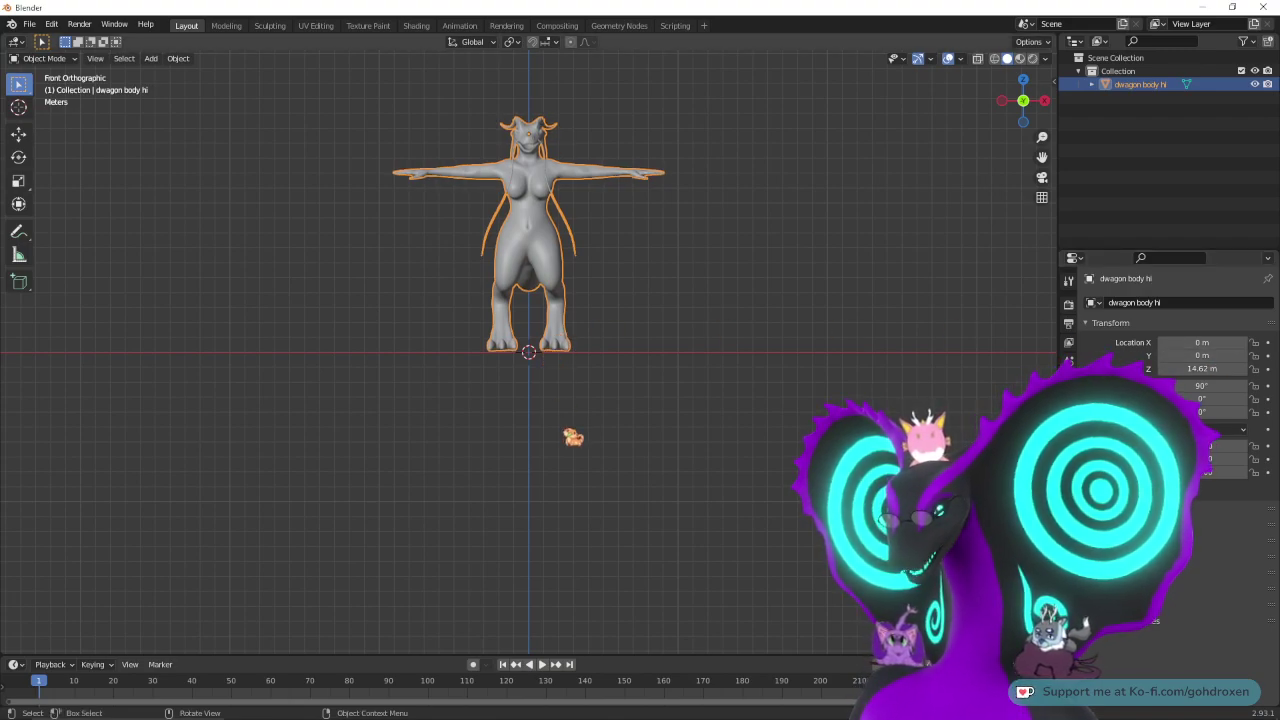
- Lower the body to a Z location of about 14.51 m so the soles rest on the ground line
{"action": "scroll", "coordinate": [568, 440], "scroll_direction": "up", "scroll_amount": 12}
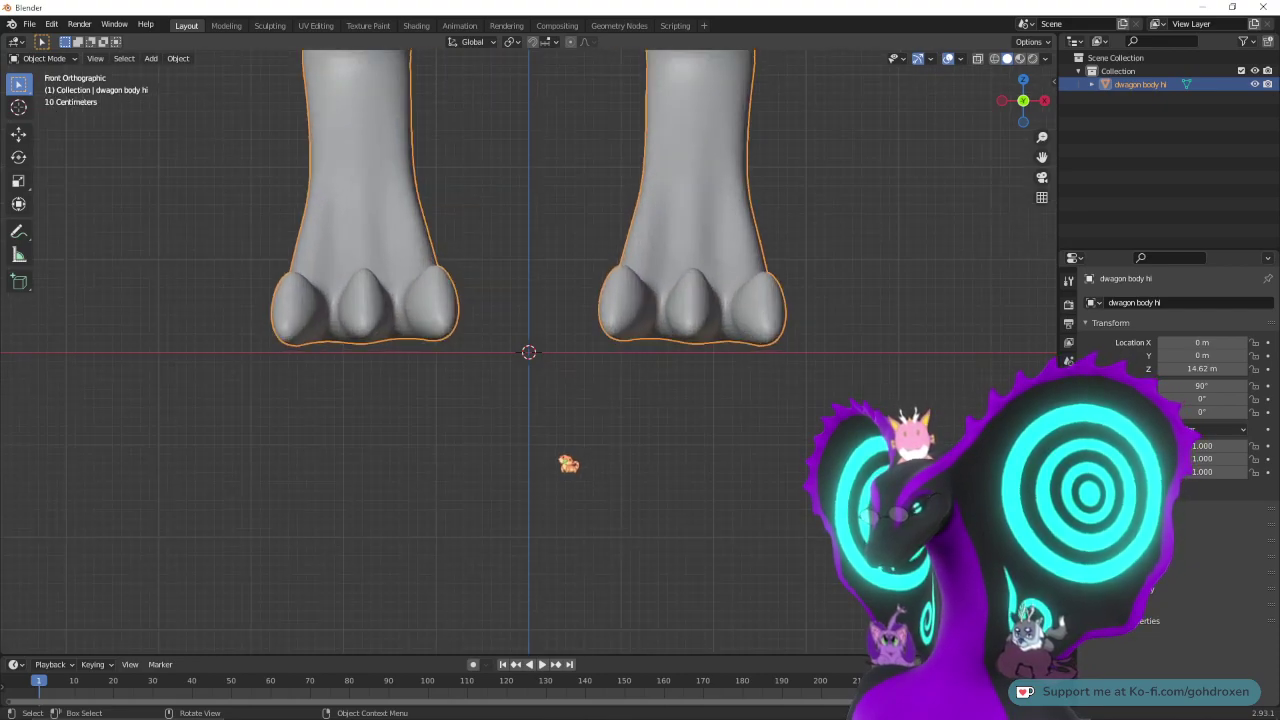
{"action": "scroll", "coordinate": [568, 464], "scroll_direction": "up", "scroll_amount": 1}
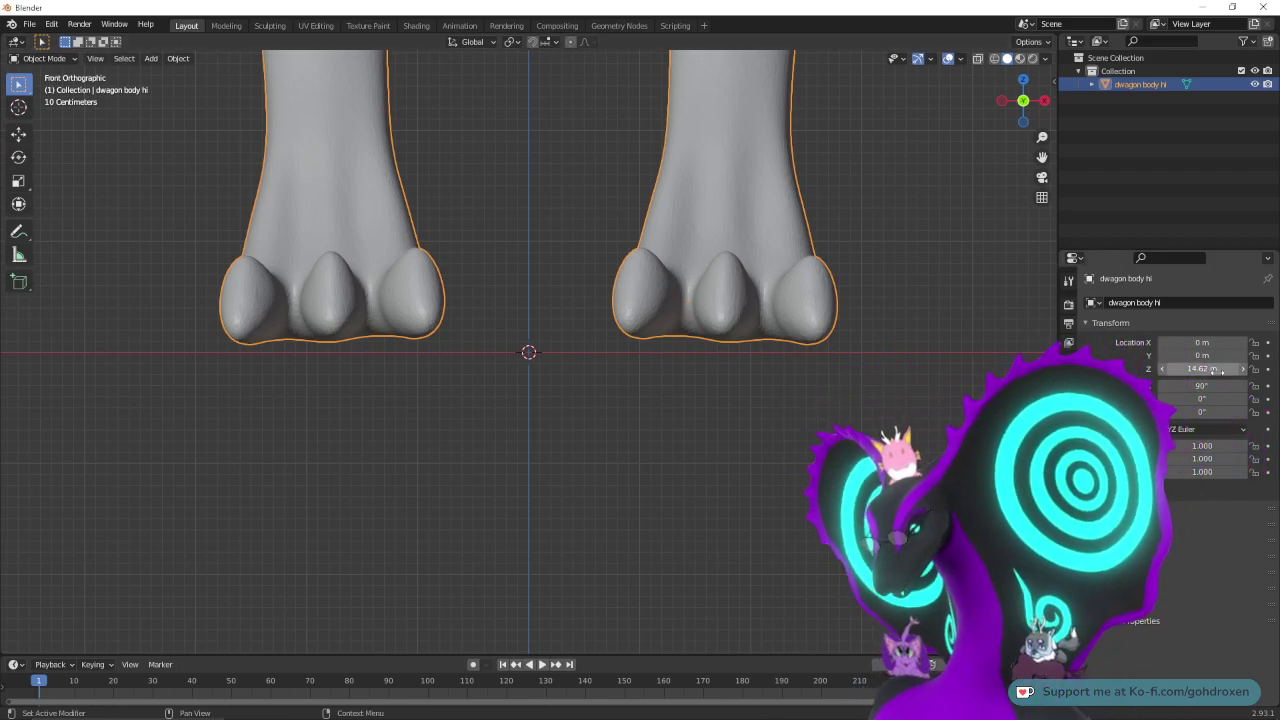
{"action": "left_click_drag", "start_coordinate": [1202, 369], "coordinate": [1192, 369]}
{"action": "left_click_drag", "start_coordinate": [1202, 369], "coordinate": [1199, 369]}
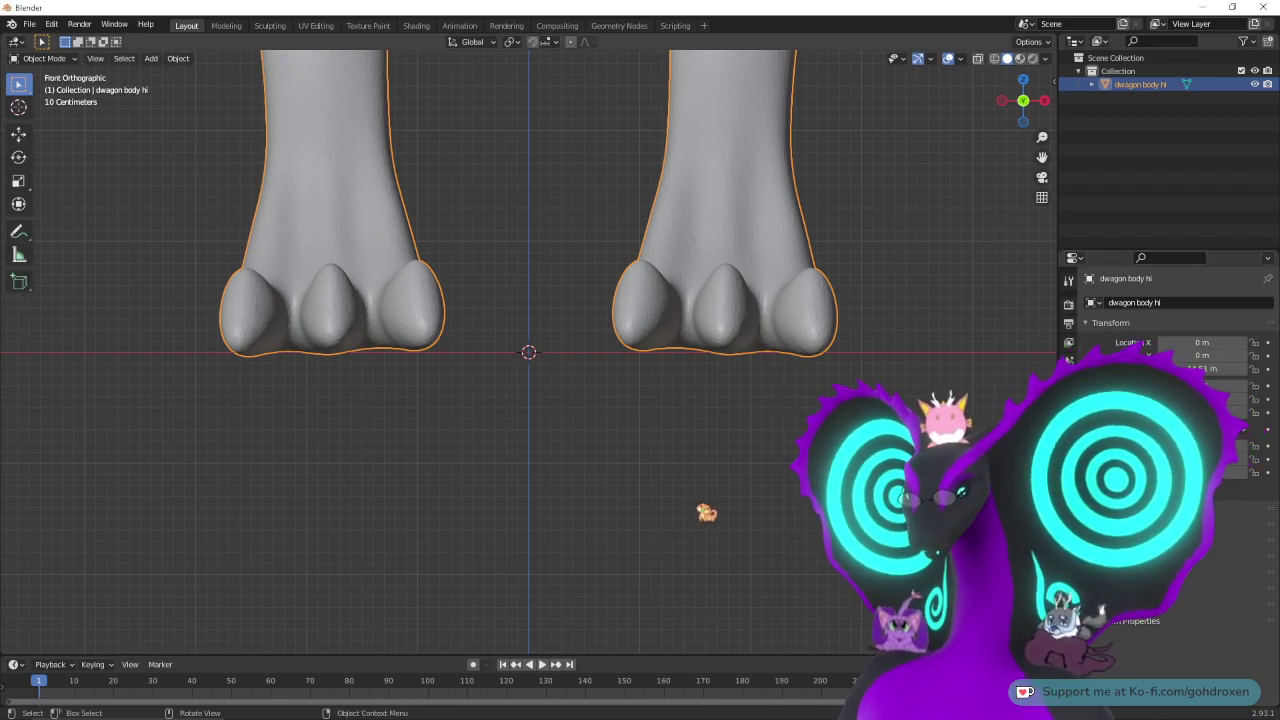
- Set the dragon body's Z location to exactly 14.5 m
{"action": "scroll", "coordinate": [703, 500], "scroll_direction": "down", "scroll_amount": 4}
{"action": "scroll", "coordinate": [706, 496], "scroll_direction": "down", "scroll_amount": 1}
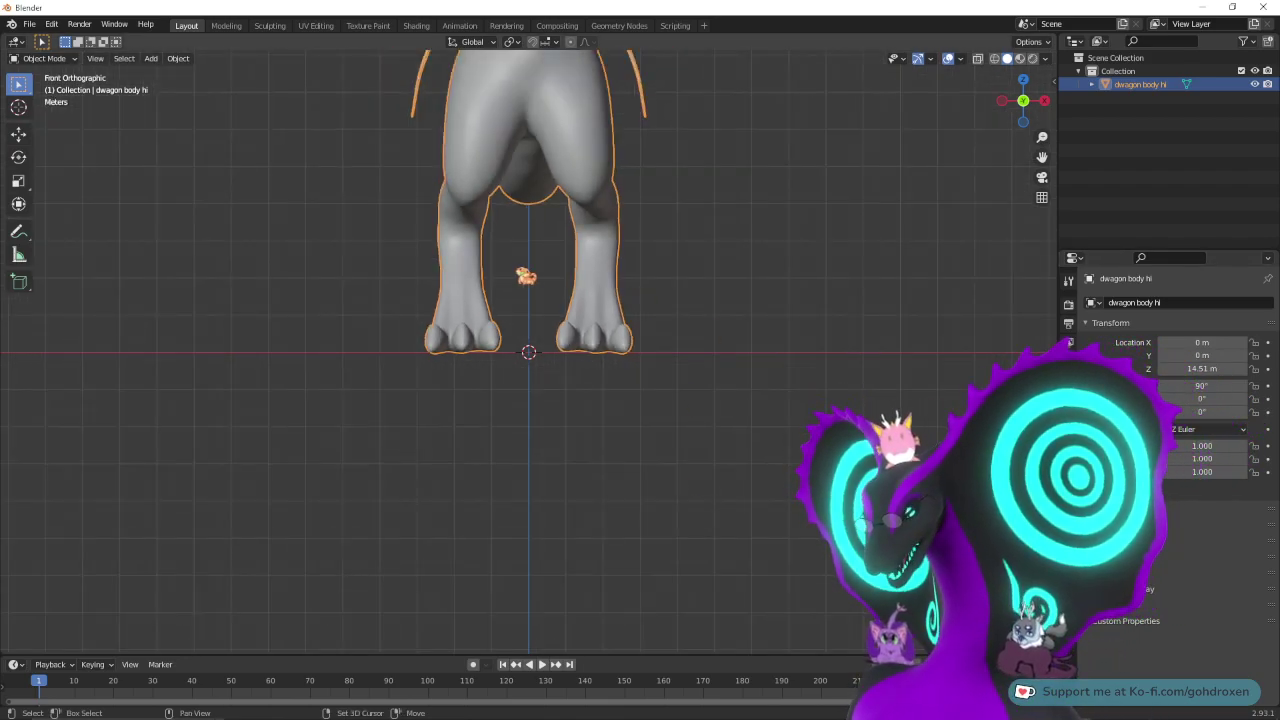
{"action": "middle_click_drag", "start_coordinate": [746, 309], "coordinate": [796, 508], "text": "shift"}
{"action": "middle_click_drag", "start_coordinate": [779, 374], "coordinate": [757, 450], "text": "shift"}
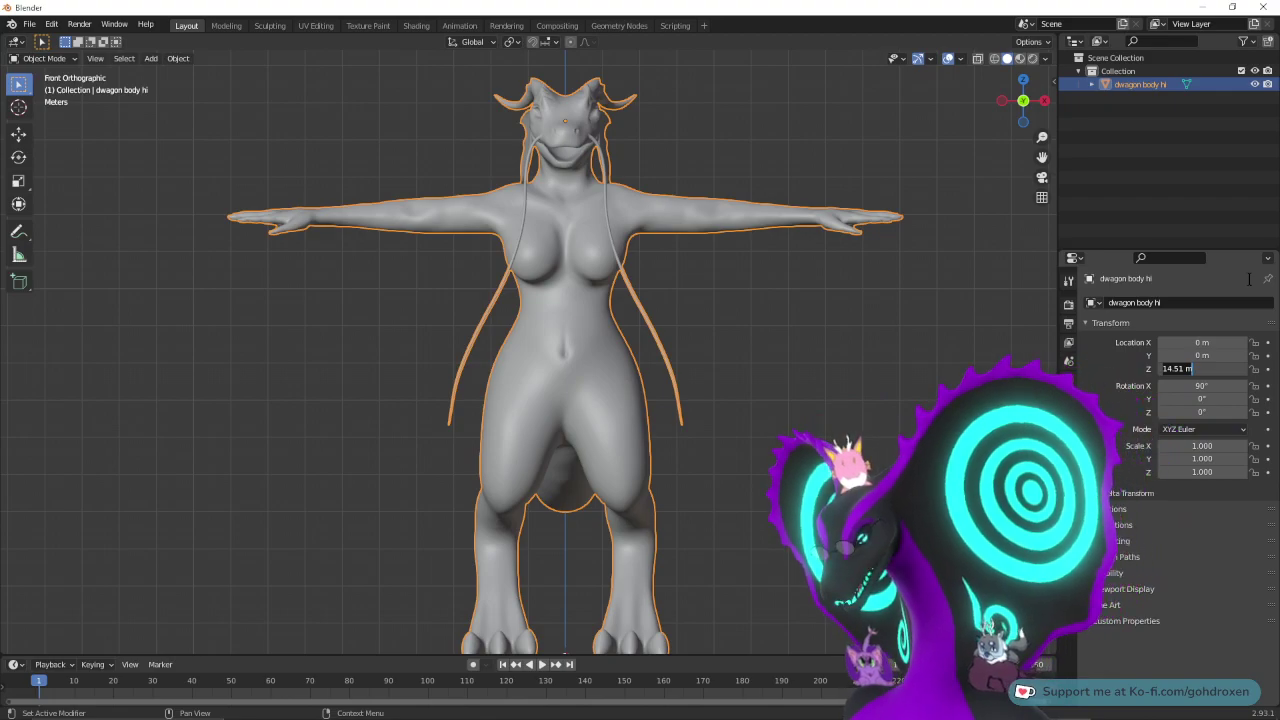
{"action": "type", "text": "14.5"}
{"action": "key", "text": "Return"}
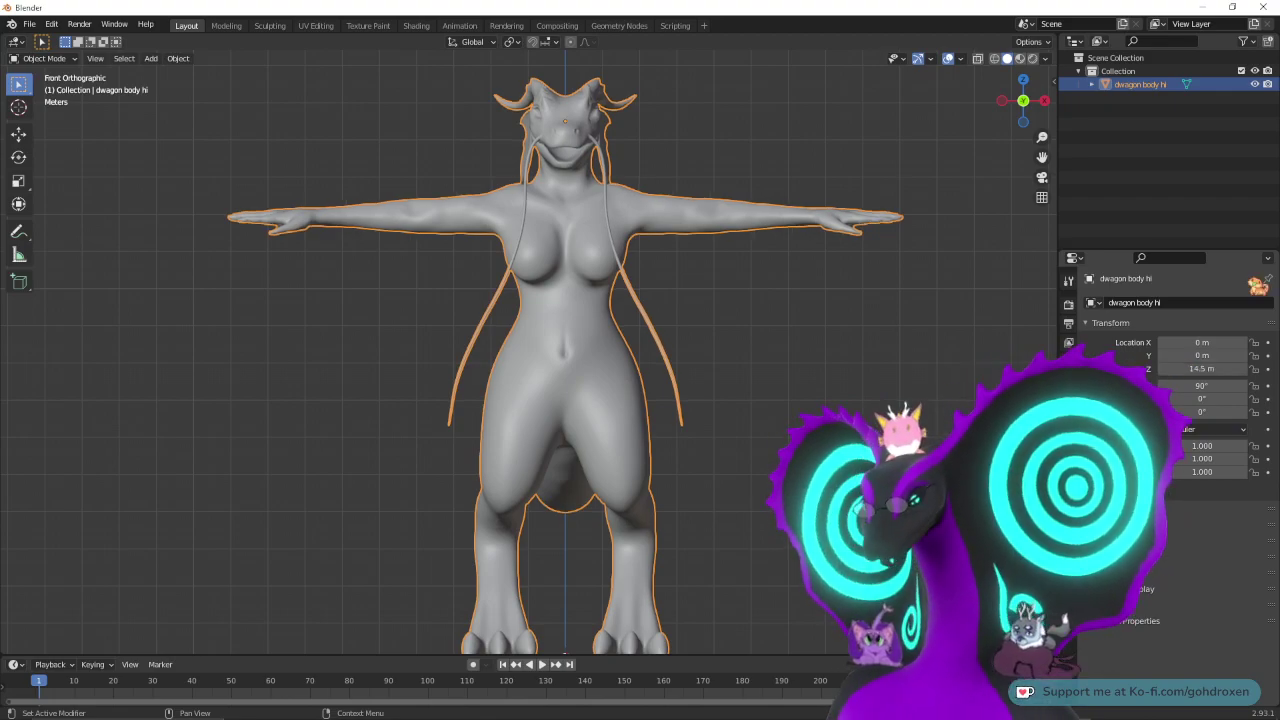
- Examine the positioned body's torso, hips and legs from the front and at an angle
{"action": "middle_click_drag", "start_coordinate": [560, 400], "coordinate": [578, 379]}
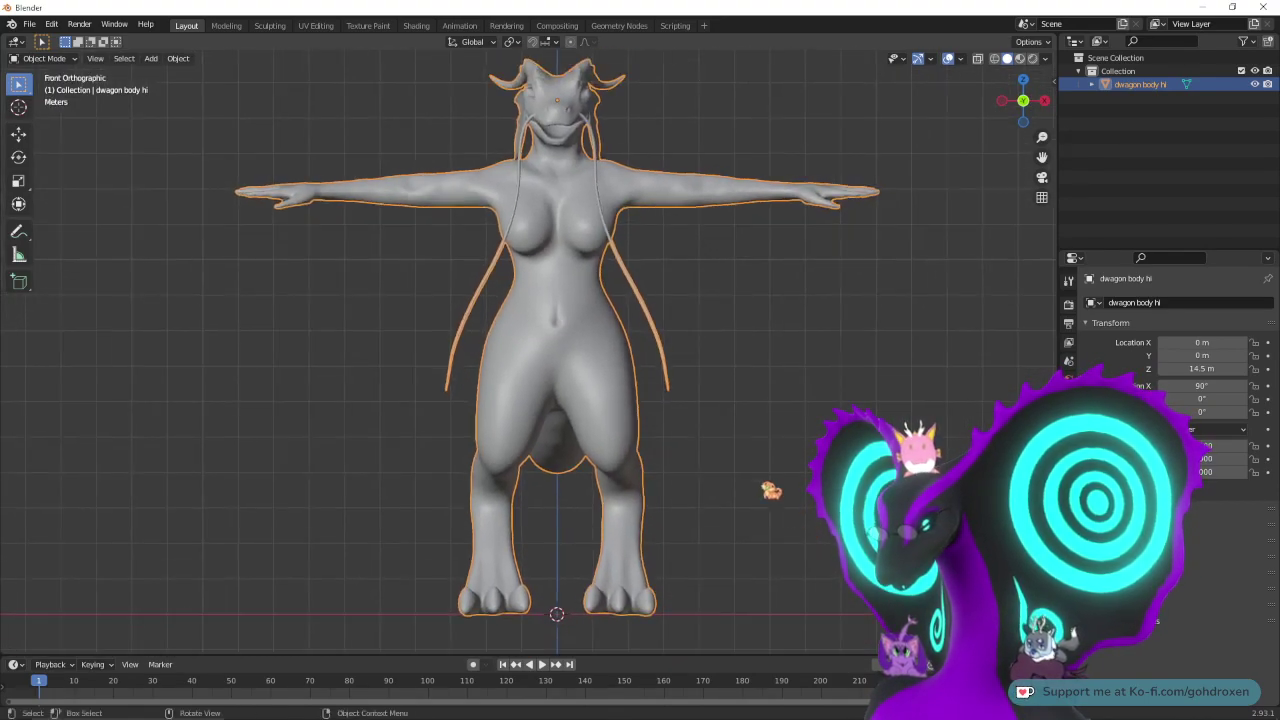
{"action": "middle_click_drag", "start_coordinate": [718, 352], "coordinate": [707, 160], "text": "ctrl"}
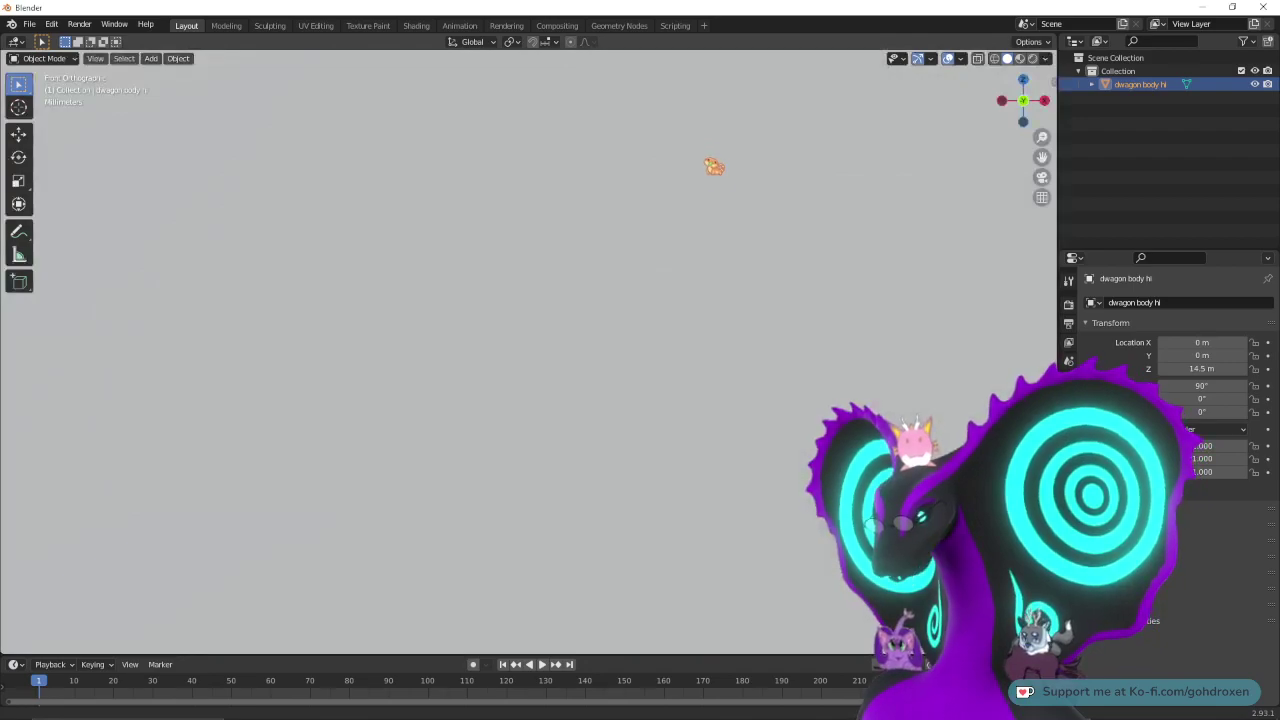
{"action": "scroll", "coordinate": [720, 289], "scroll_direction": "down", "scroll_amount": 8}
{"action": "scroll", "coordinate": [729, 211], "scroll_direction": "up", "scroll_amount": 6}
{"action": "scroll", "coordinate": [748, 288], "scroll_direction": "down", "scroll_amount": 6}
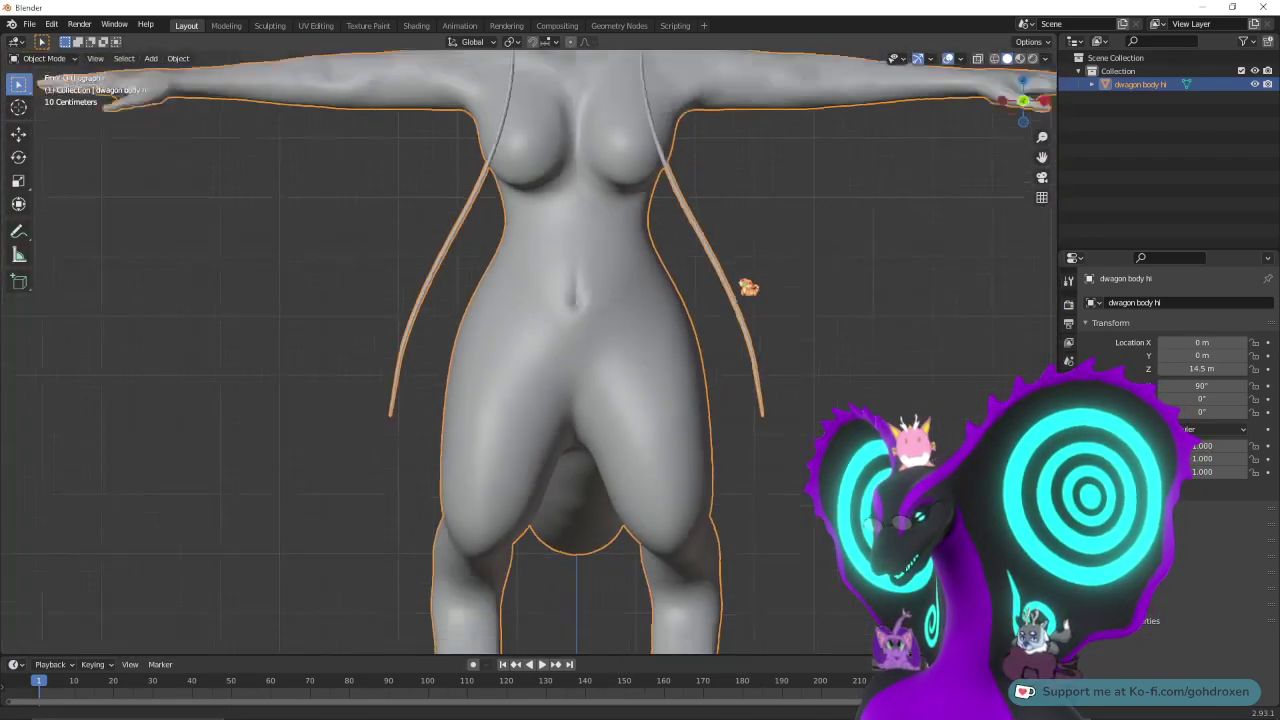
{"action": "middle_click_drag", "start_coordinate": [748, 288], "coordinate": [804, 330]}
{"action": "right_click", "coordinate": [641, 318]}
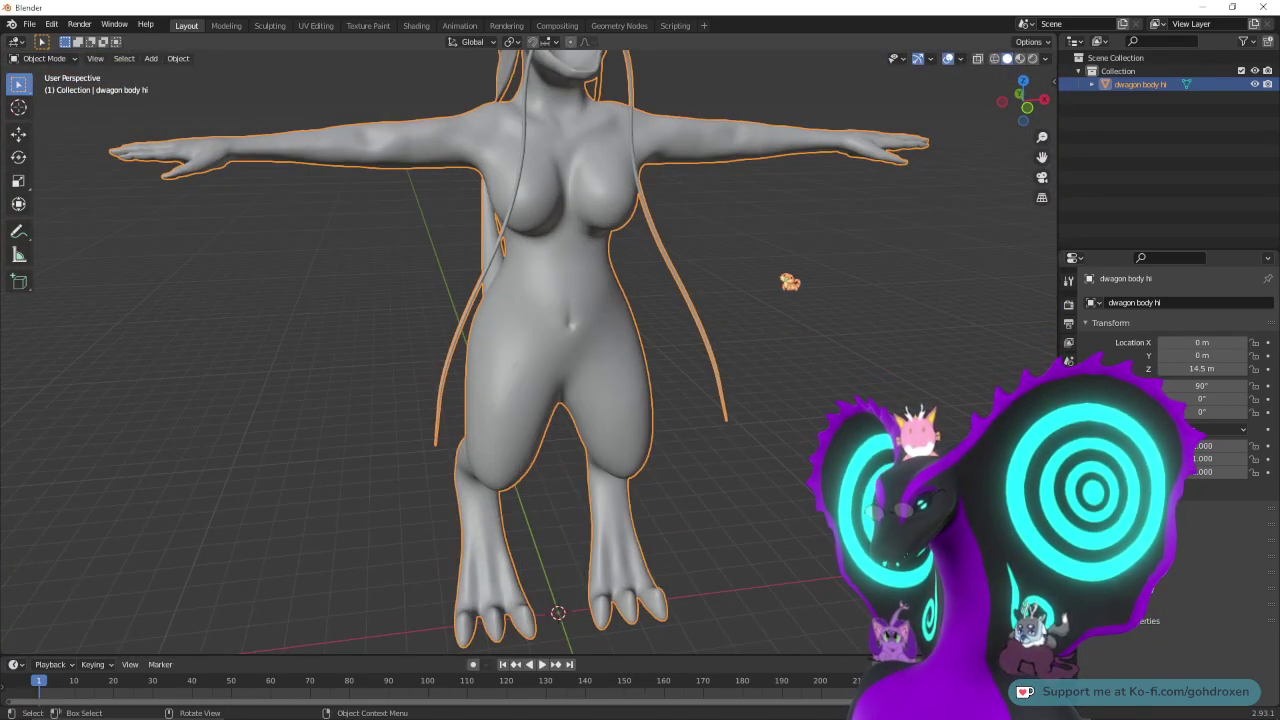
{"action": "middle_click_drag", "start_coordinate": [790, 282], "coordinate": [814, 300]}
{"action": "scroll", "coordinate": [867, 330], "scroll_direction": "up", "scroll_amount": 2}
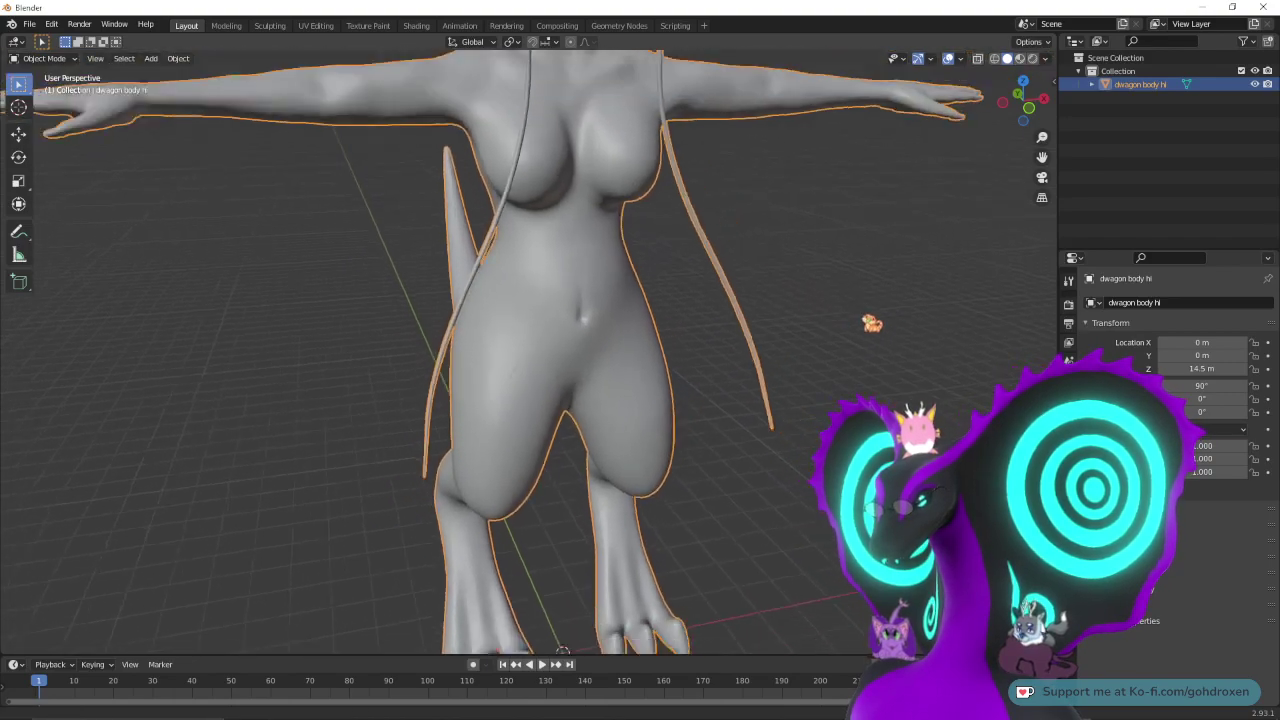
- Import the fur mesh from dwagon fur hi.OBJ as a Wavefront object alongside the body
{"action": "scroll", "coordinate": [872, 323], "scroll_direction": "down", "scroll_amount": 3}
{"action": "middle_click_drag", "start_coordinate": [866, 363], "coordinate": [834, 346]}
{"action": "scroll", "coordinate": [815, 378], "scroll_direction": "up", "scroll_amount": 1}
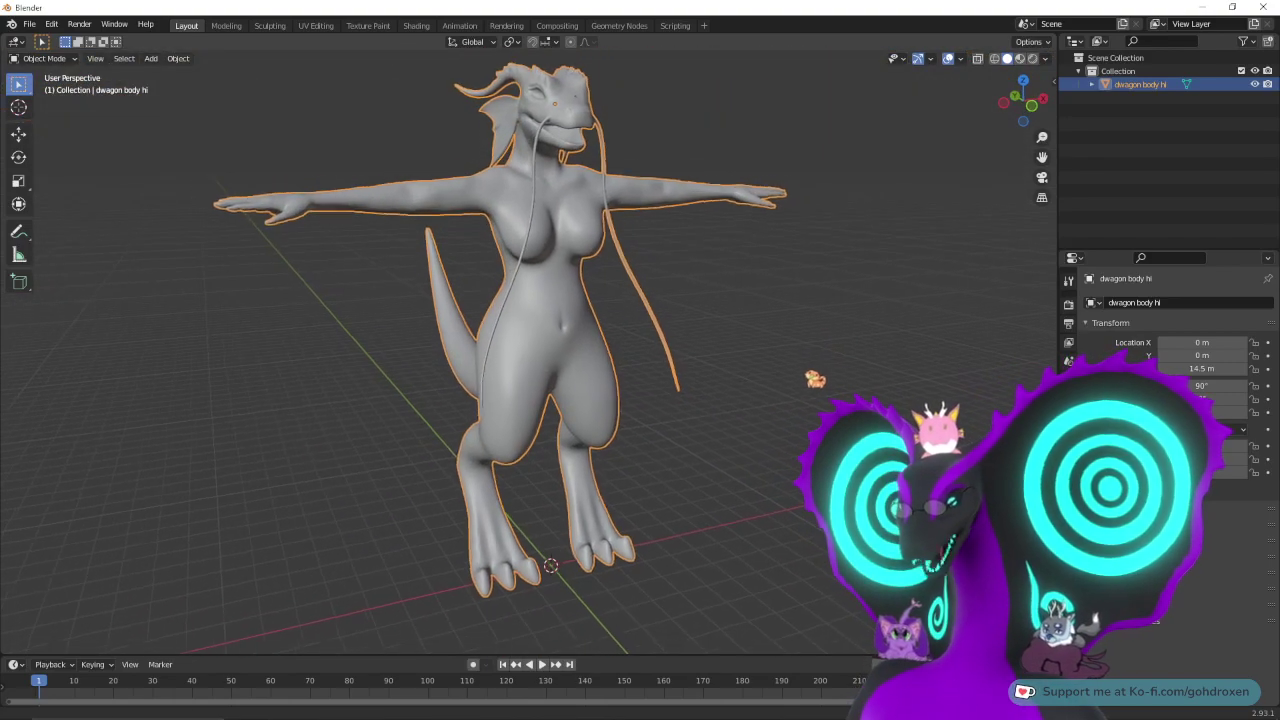
{"action": "scroll", "coordinate": [815, 378], "scroll_direction": "down", "scroll_amount": 1}
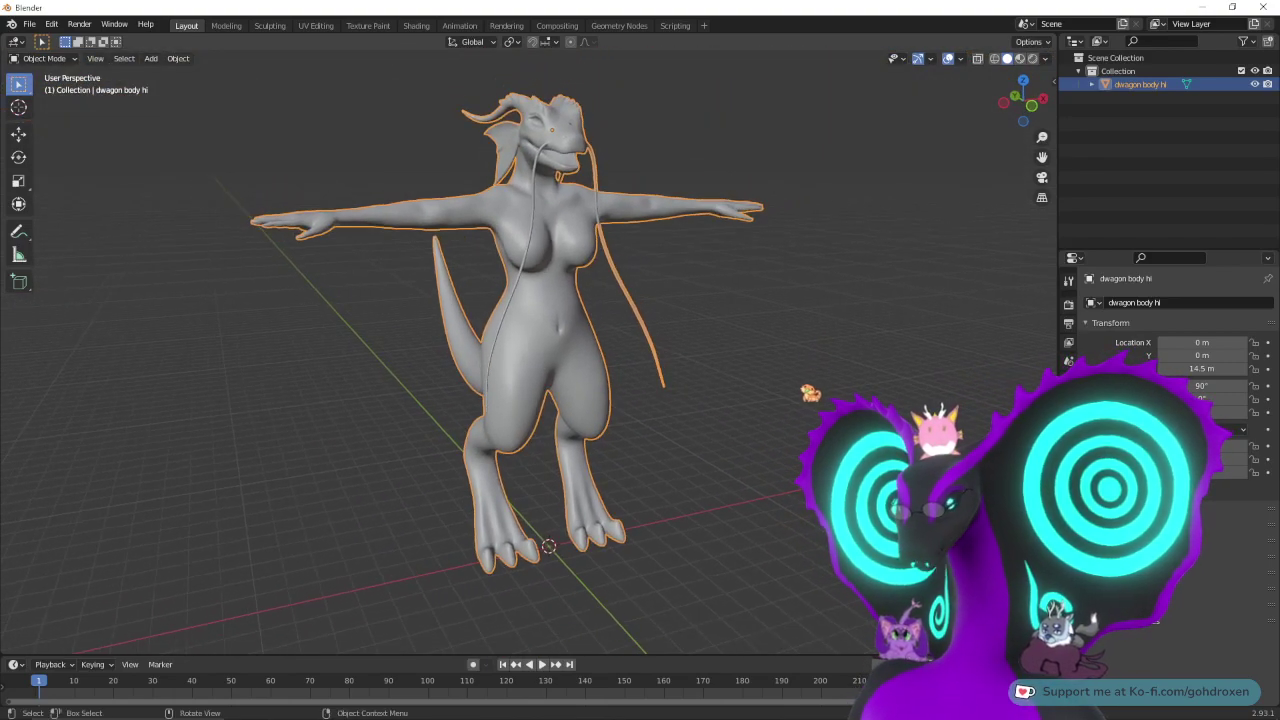
{"action": "left_click", "coordinate": [29, 23]}
{"action": "mouse_move", "coordinate": [108, 206]}
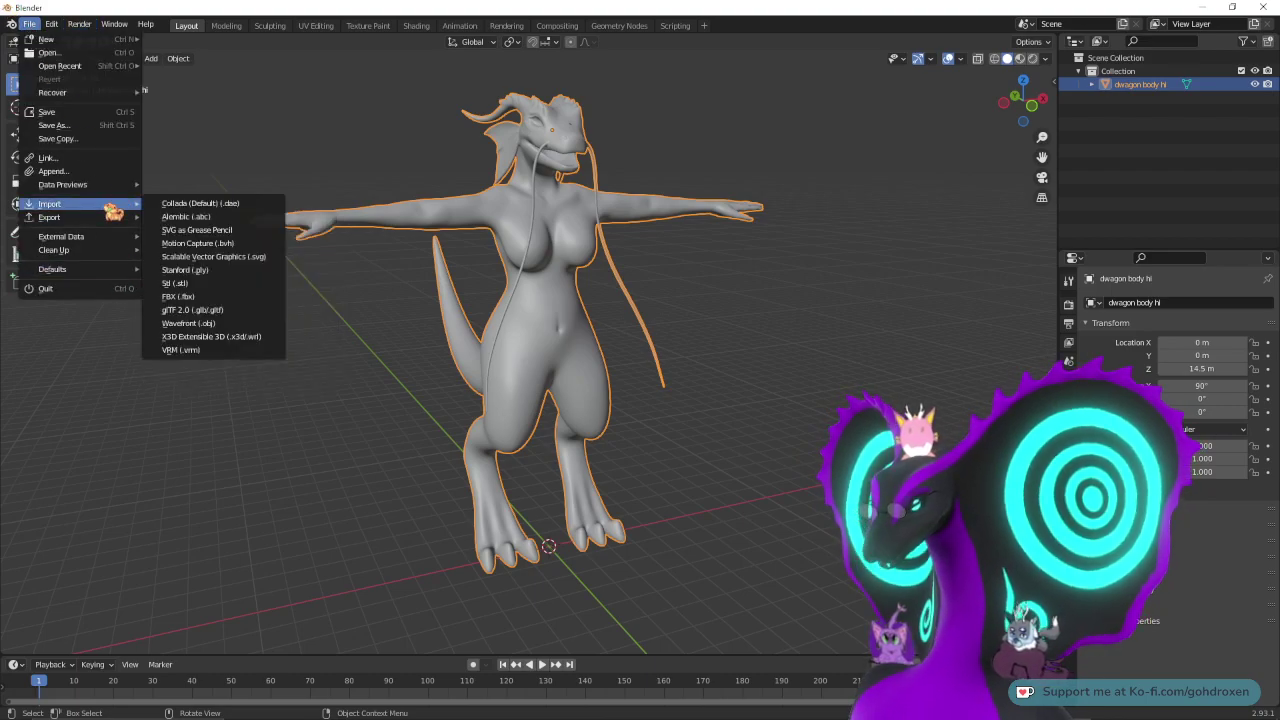
{"action": "left_click", "coordinate": [208, 324]}
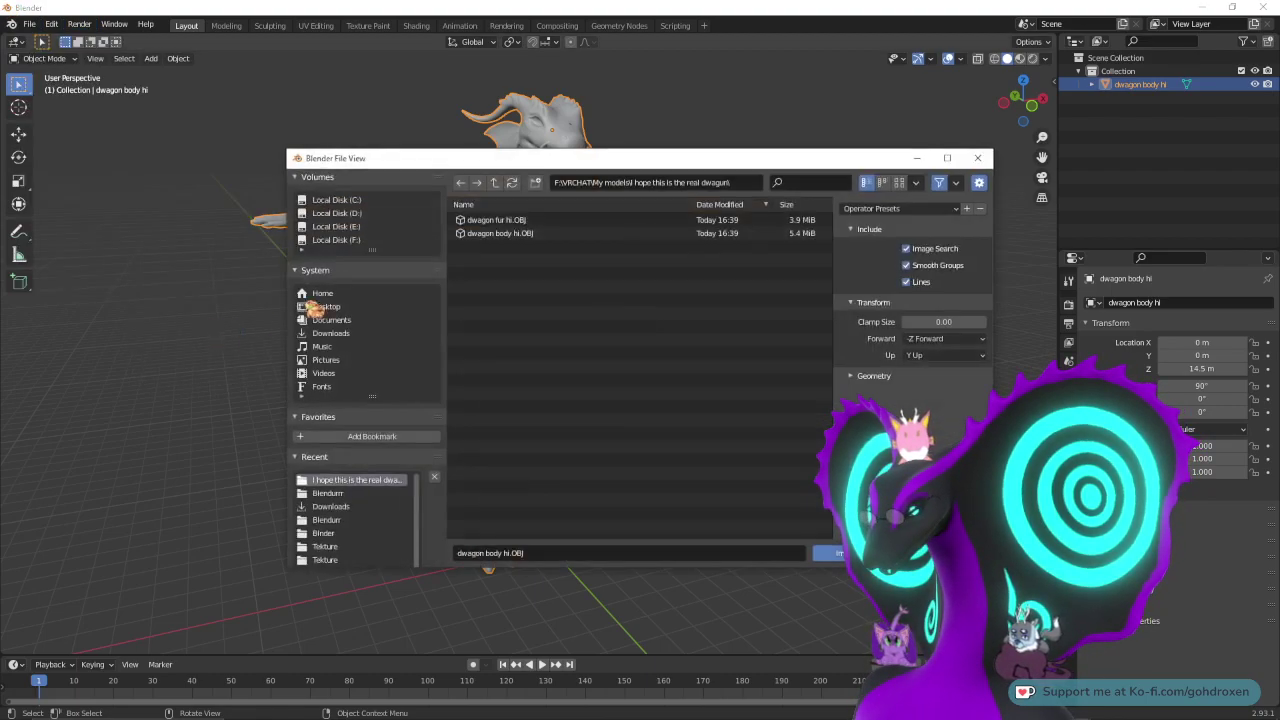
{"action": "left_click", "coordinate": [540, 220]}
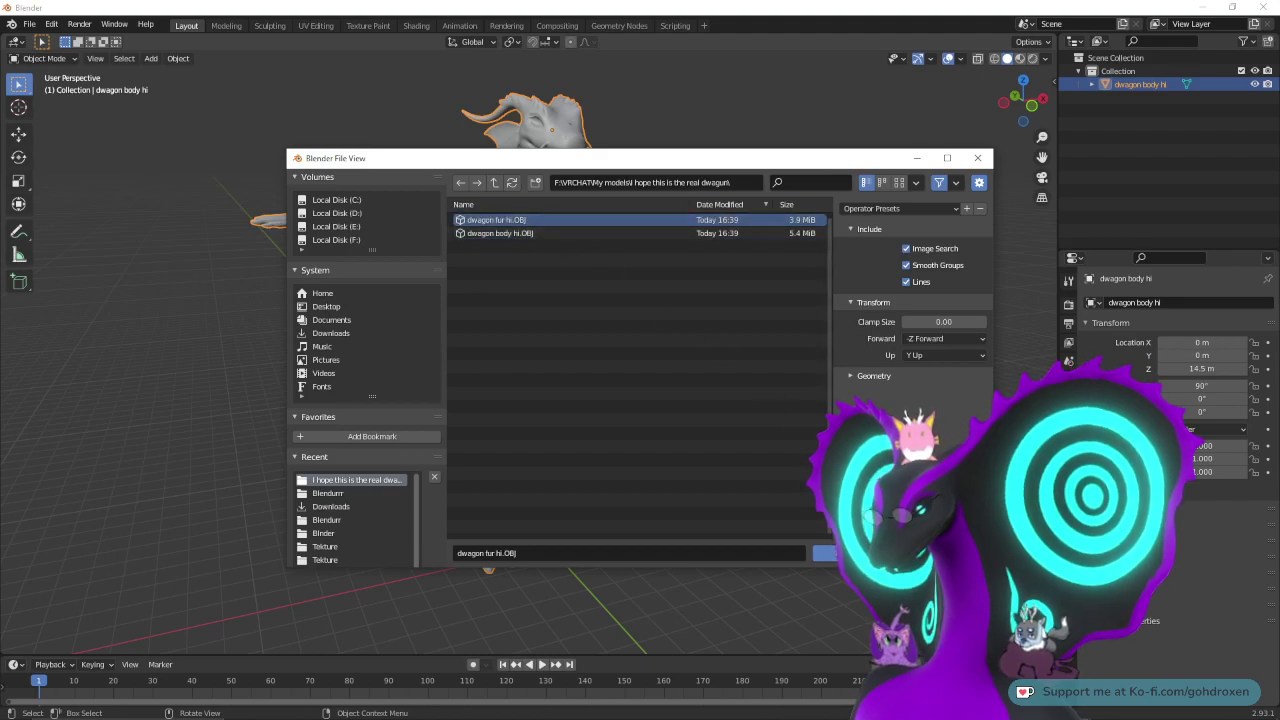
{"action": "left_click", "coordinate": [856, 553]}
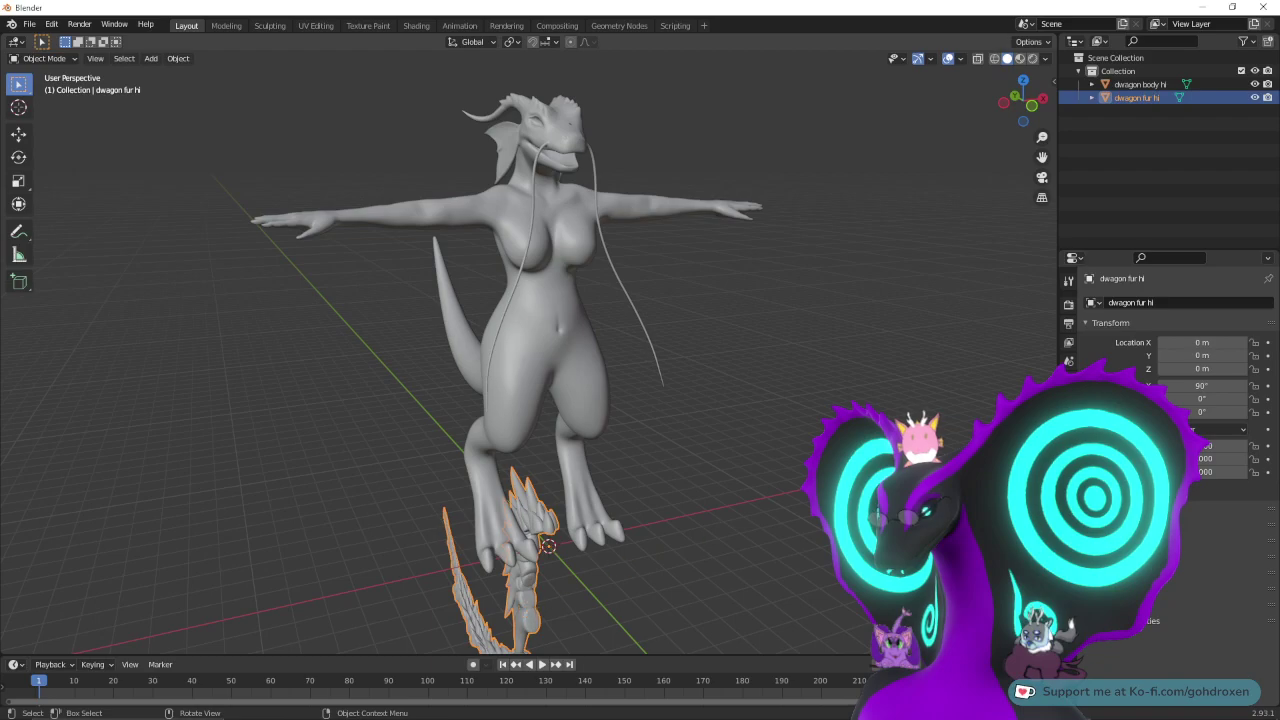
- Set the imported fur's Z location to 14.5 m and check its fit on the body from above and in front
{"action": "left_click", "coordinate": [1205, 369]}
{"action": "type", "text": "14.5"}
{"action": "key", "text": "Return"}
{"action": "left_click", "coordinate": [686, 380]}
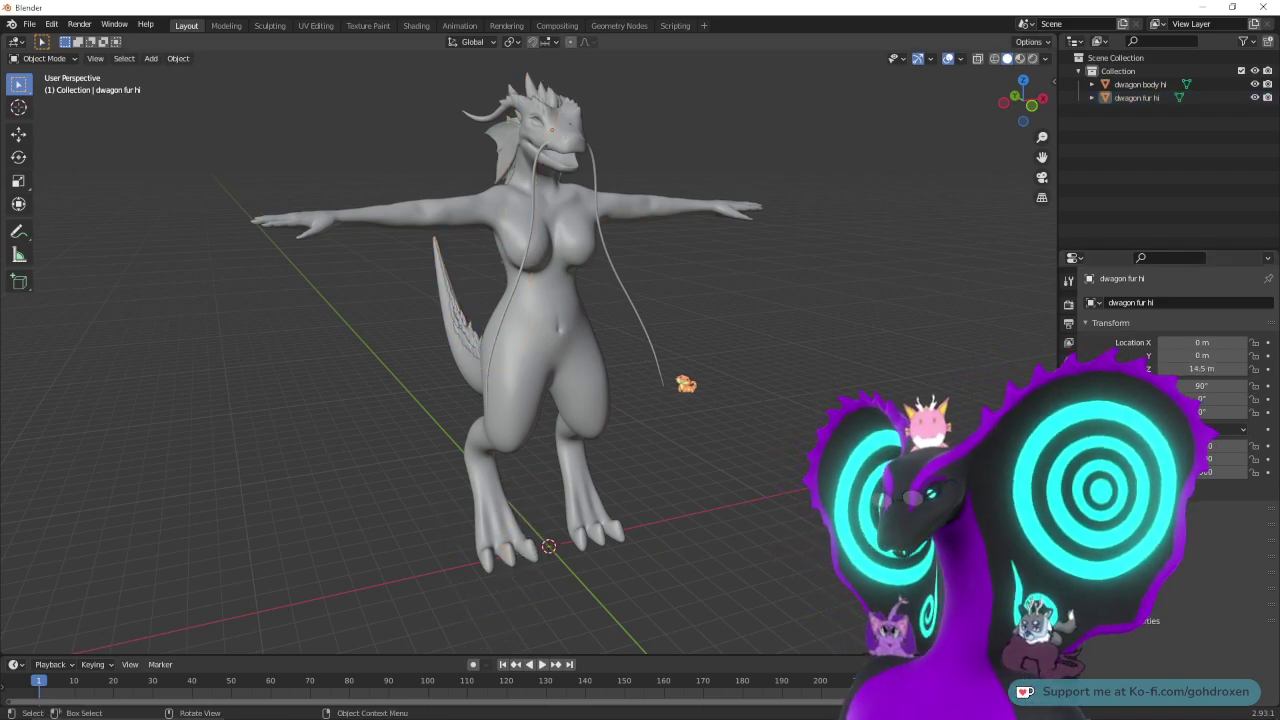
{"action": "middle_click_drag", "start_coordinate": [686, 380], "coordinate": [610, 517]}
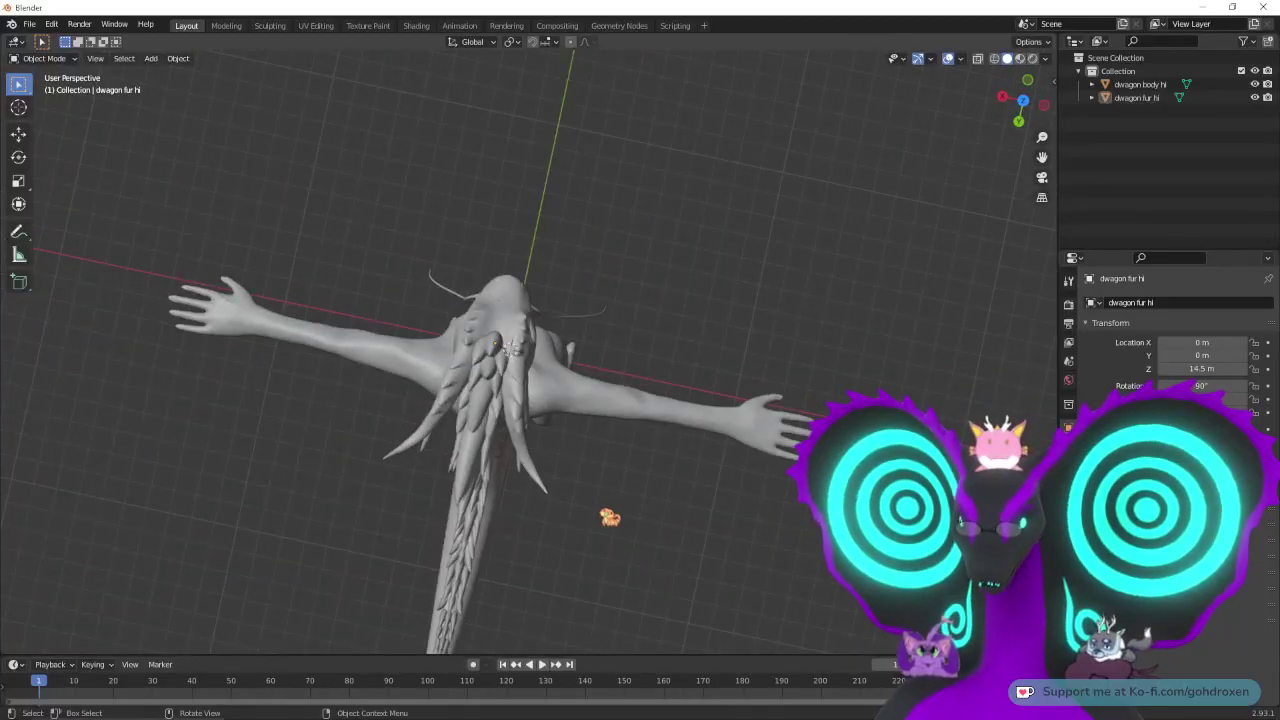
{"action": "middle_click_drag", "start_coordinate": [727, 549], "coordinate": [637, 436]}
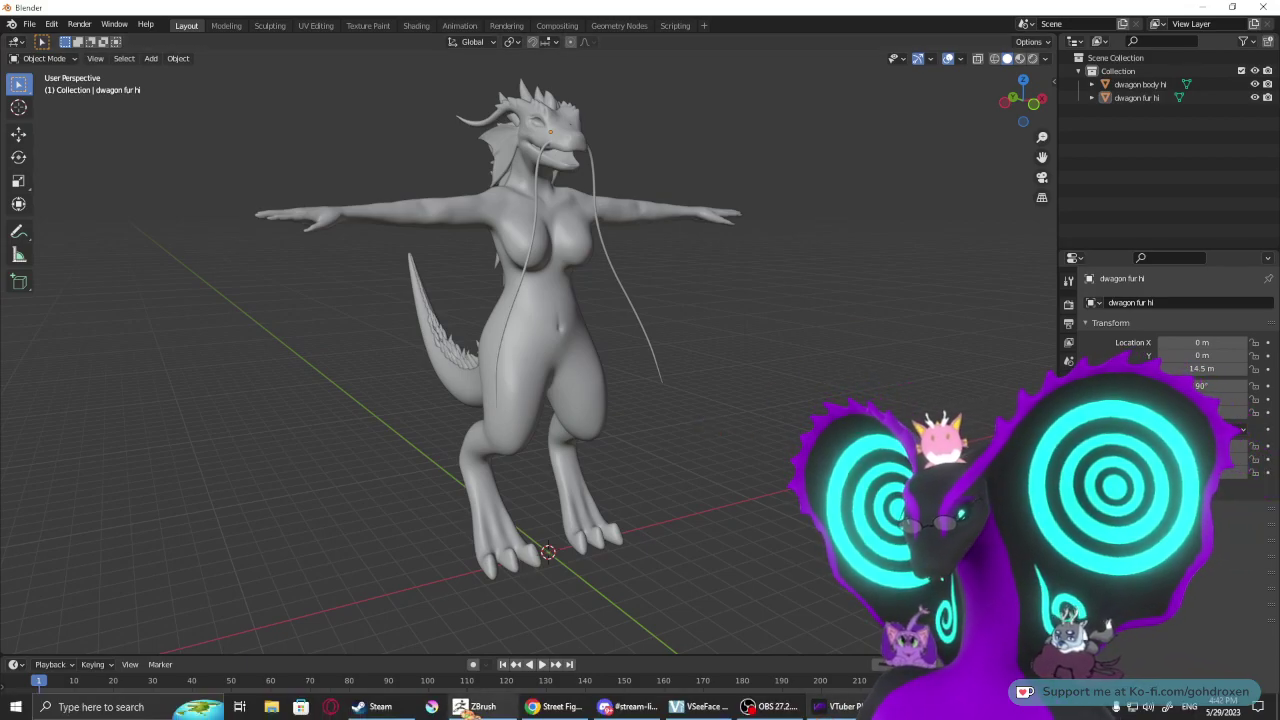
- Switch to ZBrush and examine the full dragon sculpt from the sides, the front and at an angle
{"action": "left_click", "coordinate": [462, 709]}
{"action": "left_click_drag", "start_coordinate": [880, 510], "coordinate": [480, 490]}
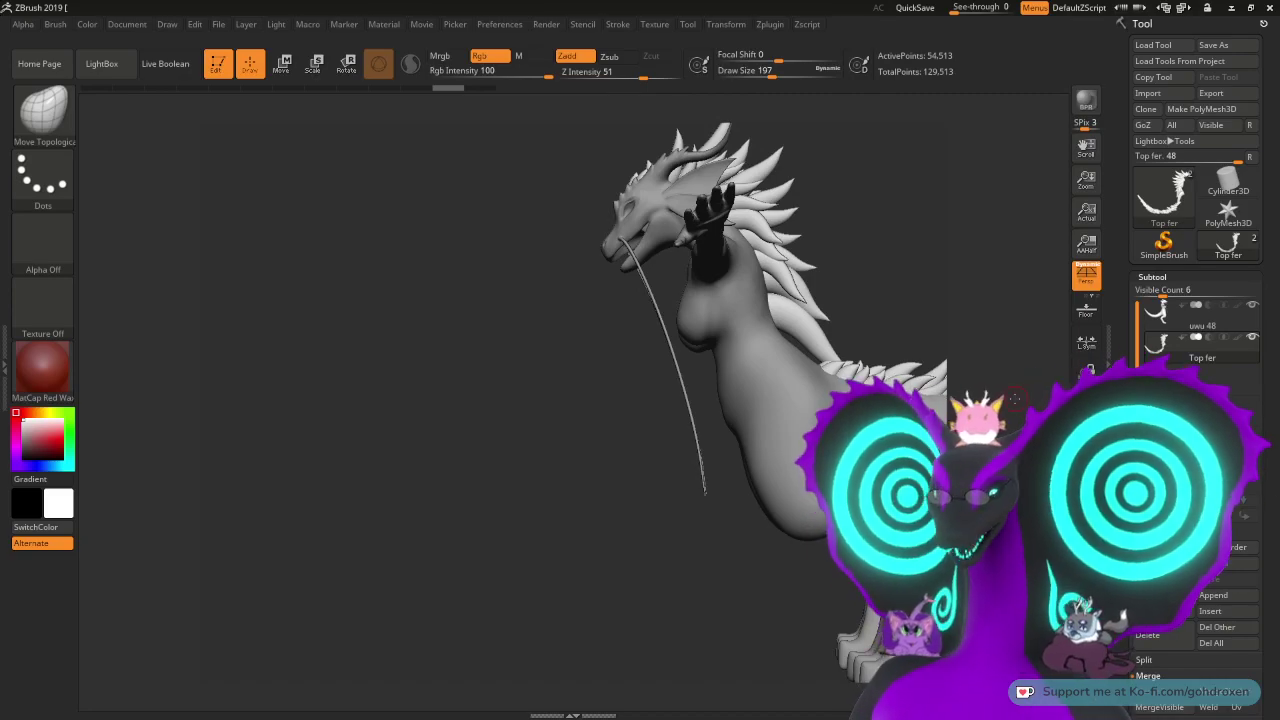
{"action": "right_click_drag", "start_coordinate": [822, 318], "coordinate": [520, 325]}
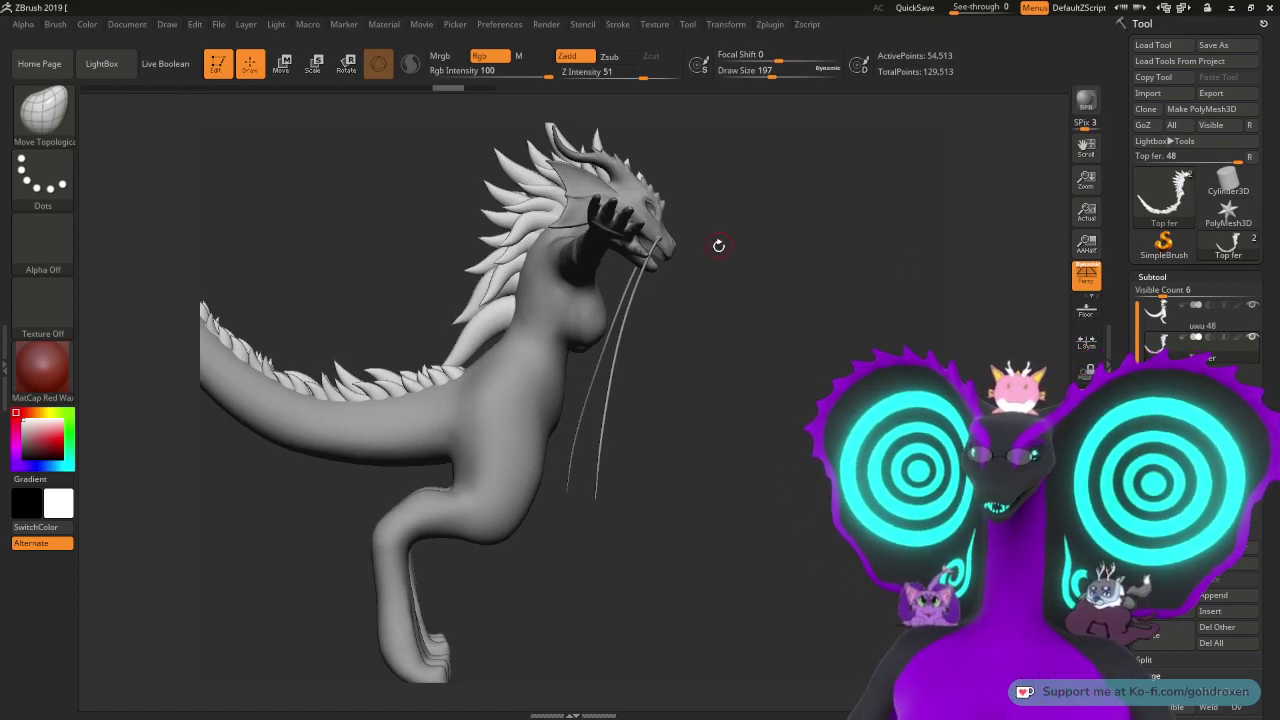
{"action": "left_click_drag", "start_coordinate": [719, 246], "coordinate": [884, 418]}
{"action": "left_click_drag", "start_coordinate": [609, 475], "coordinate": [490, 400]}
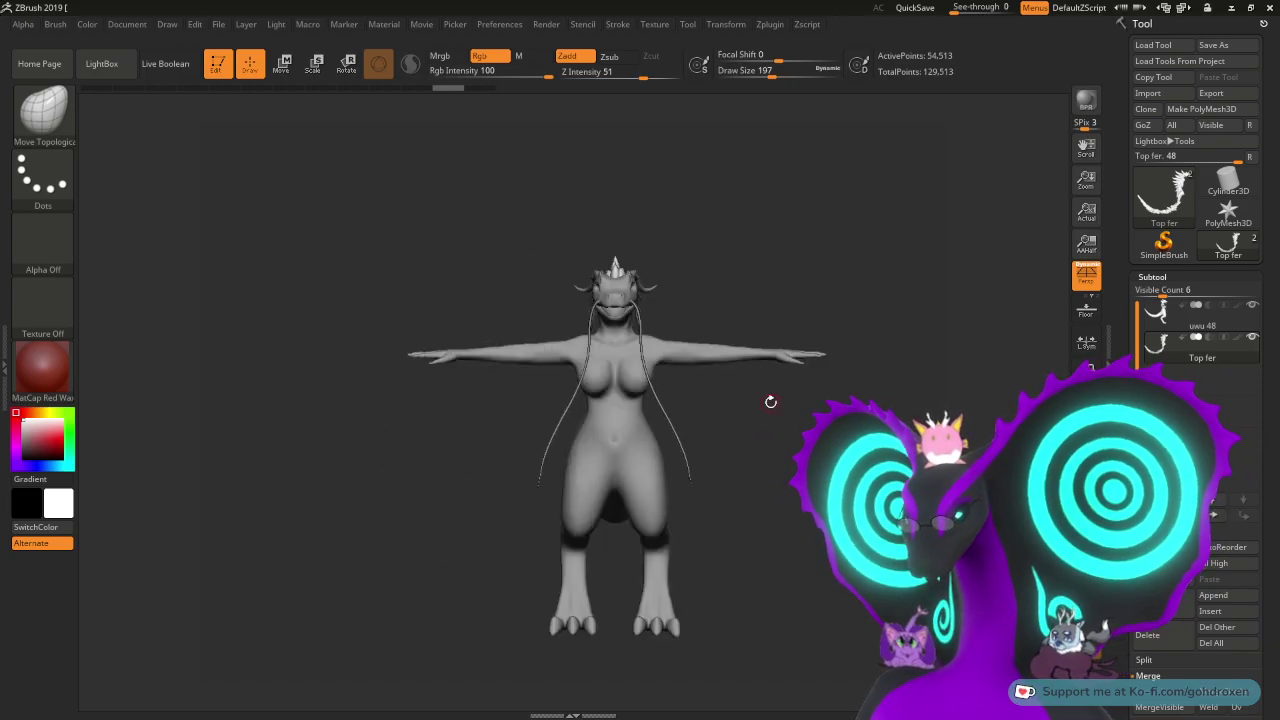
{"action": "left_click_drag", "start_coordinate": [770, 402], "coordinate": [874, 400]}
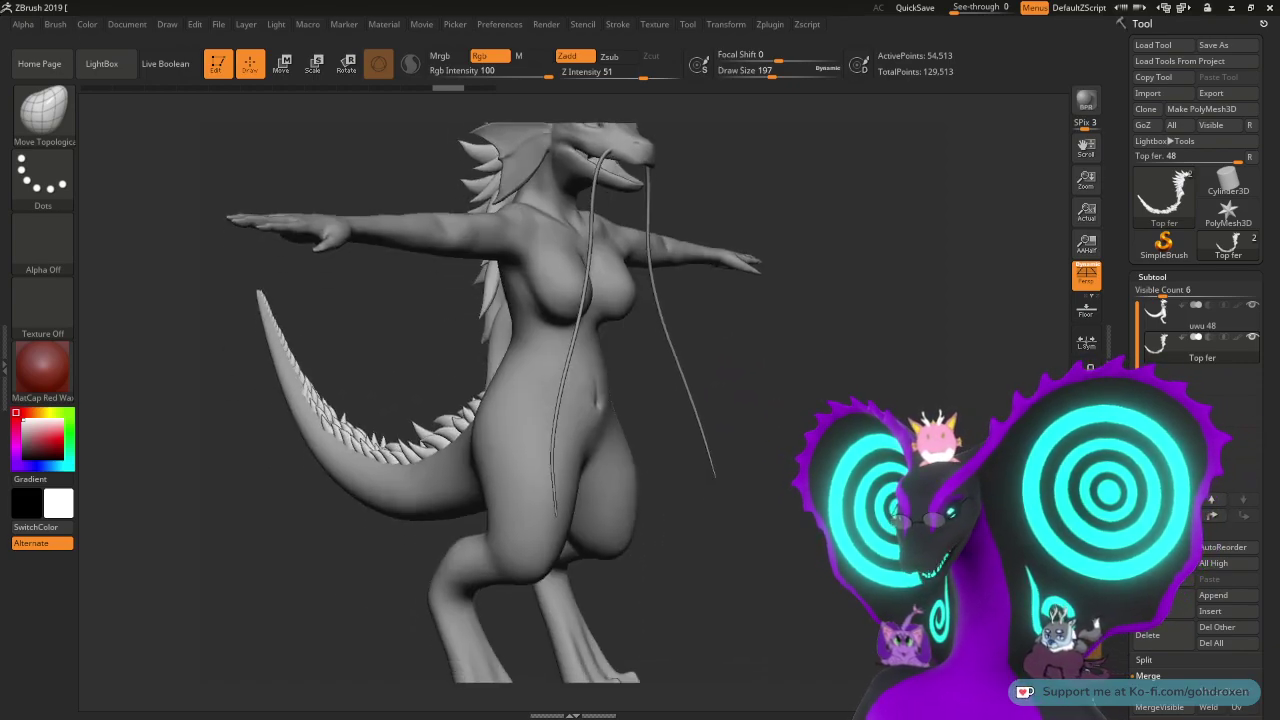
{"action": "left_click_drag", "start_coordinate": [777, 471], "coordinate": [890, 392]}
{"action": "left_click_drag", "start_coordinate": [890, 392], "coordinate": [752, 400]}
- Try remeshing the uwu 48 body subtool with ZRemesher at a target polygon count of 1
{"action": "left_click_drag", "start_coordinate": [1267, 440], "coordinate": [1267, 217]}
{"action": "left_click", "coordinate": [1157, 572]}
{"action": "left_click_drag", "start_coordinate": [1267, 400], "coordinate": [1267, 494]}
{"action": "left_click", "coordinate": [1160, 472]}
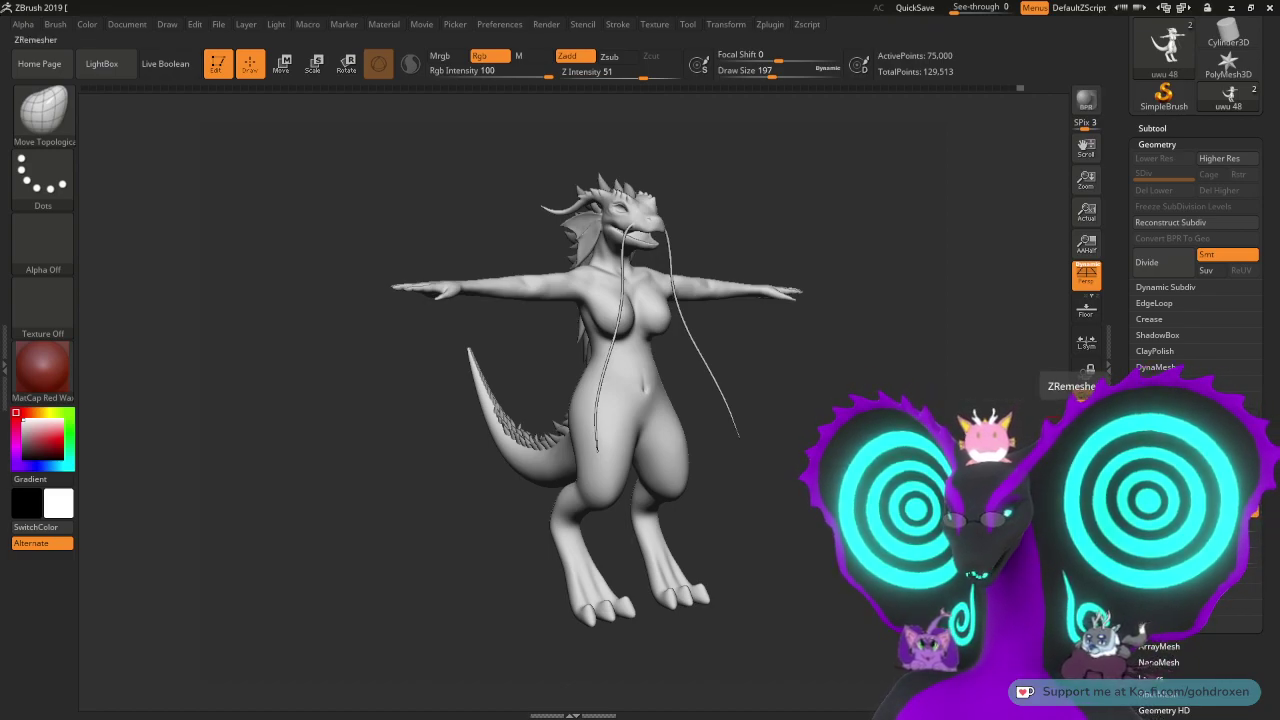
{"action": "left_click", "coordinate": [1160, 392]}
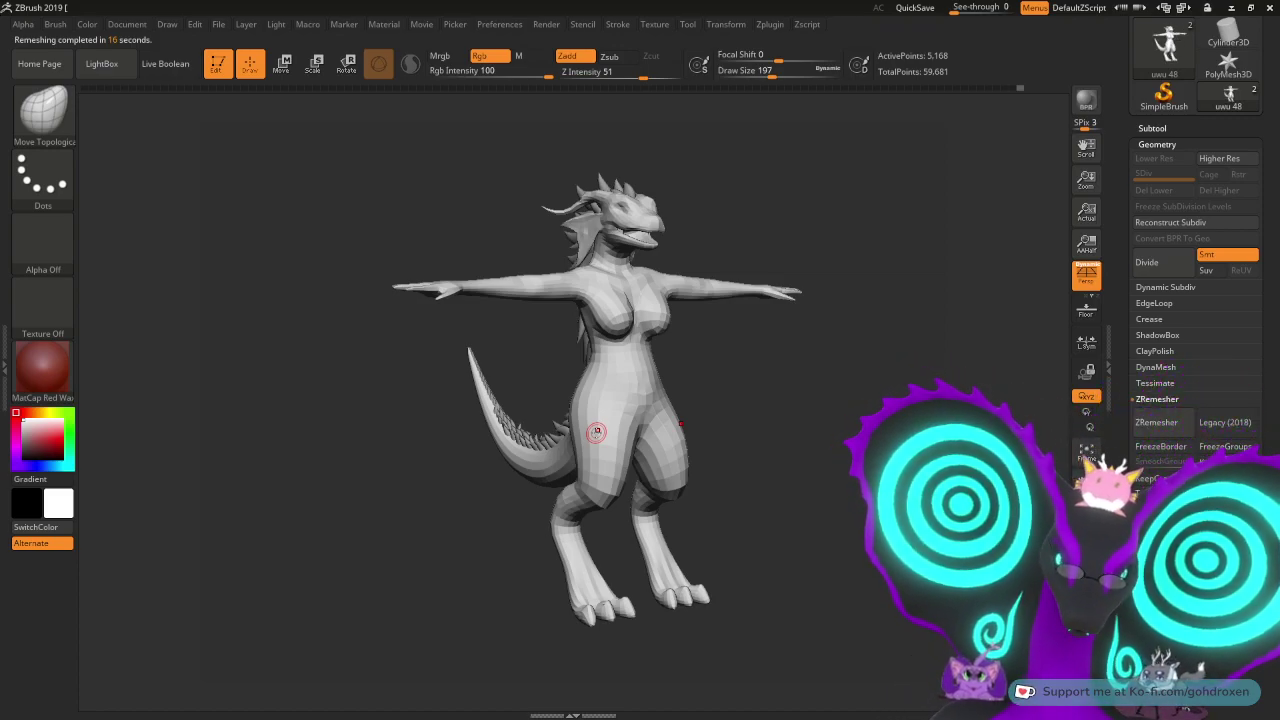
- Inspect the coarse remesh on the body and head, check the tool's polygon statistics, and undo the remesh
{"action": "mouse_move", "coordinate": [729, 397]}
{"action": "left_mouse_down"}
{"action": "mouse_move", "coordinate": [925, 440]}
{"action": "mouse_move", "coordinate": [808, 434]}
{"action": "left_mouse_up"}
{"action": "left_click_drag", "start_coordinate": [712, 405], "coordinate": [797, 411]}
{"action": "mouse_move", "coordinate": [795, 357]}
{"action": "left_mouse_down", "text": "ctrl"}
{"action": "mouse_move", "coordinate": [795, 445]}
{"action": "mouse_move", "coordinate": [786, 417]}
{"action": "mouse_move", "coordinate": [802, 545]}
{"action": "left_mouse_up", "text": "ctrl"}
{"action": "left_click_drag", "start_coordinate": [805, 395], "coordinate": [945, 340]}
{"action": "left_click_drag", "start_coordinate": [1130, 105], "coordinate": [1131, 162]}
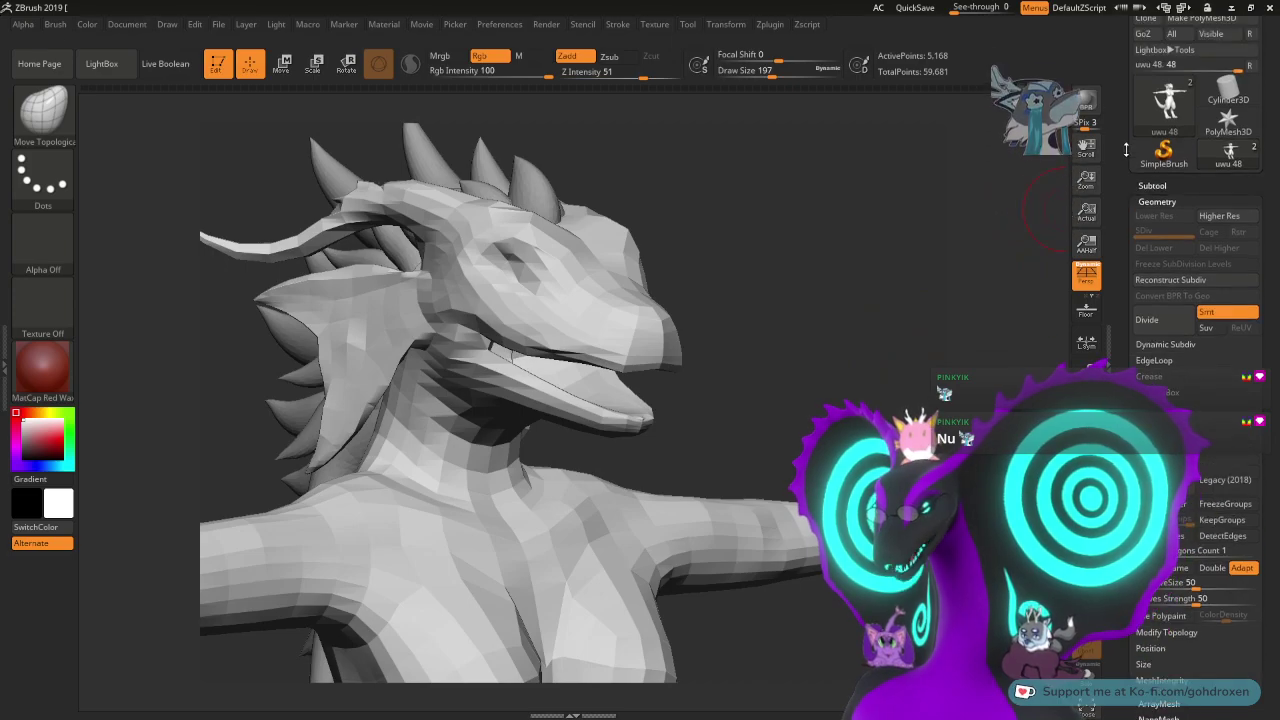
{"action": "mouse_move", "coordinate": [1162, 117]}
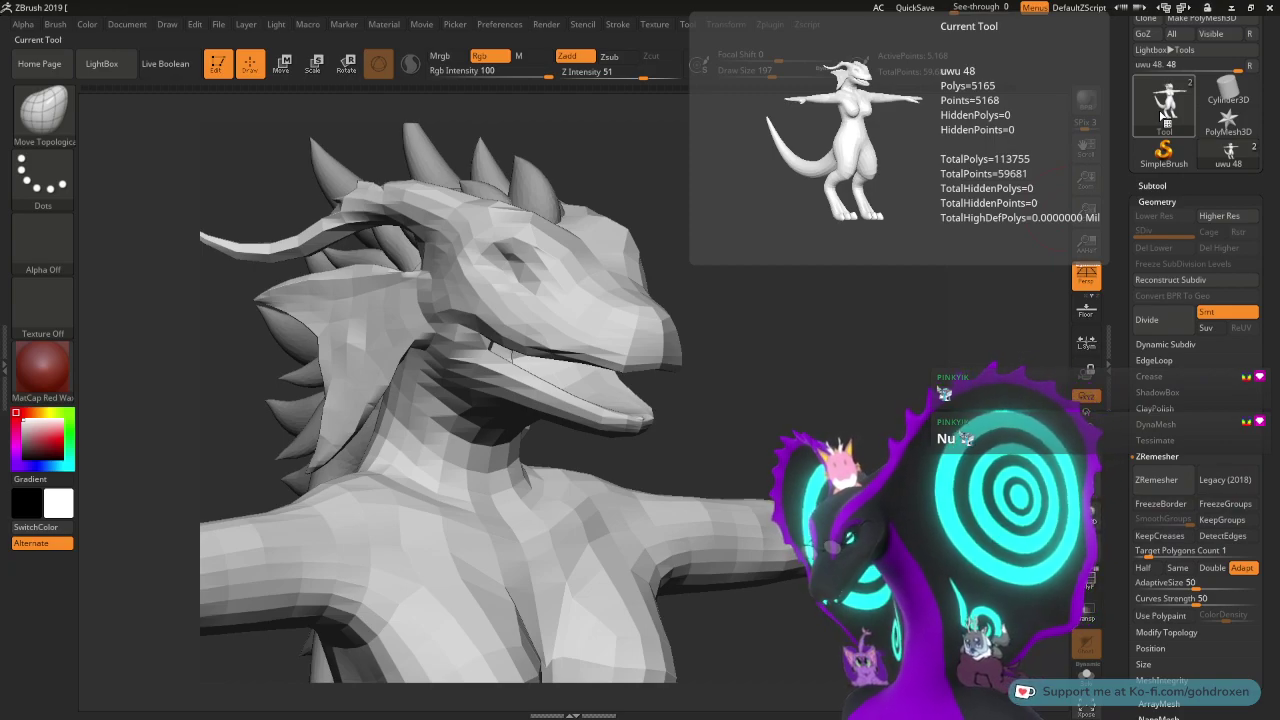
{"action": "mouse_move", "coordinate": [929, 271]}
{"action": "left_mouse_down"}
{"action": "mouse_move", "coordinate": [891, 265]}
{"action": "mouse_move", "coordinate": [949, 271]}
{"action": "mouse_move", "coordinate": [933, 285]}
{"action": "left_mouse_up"}
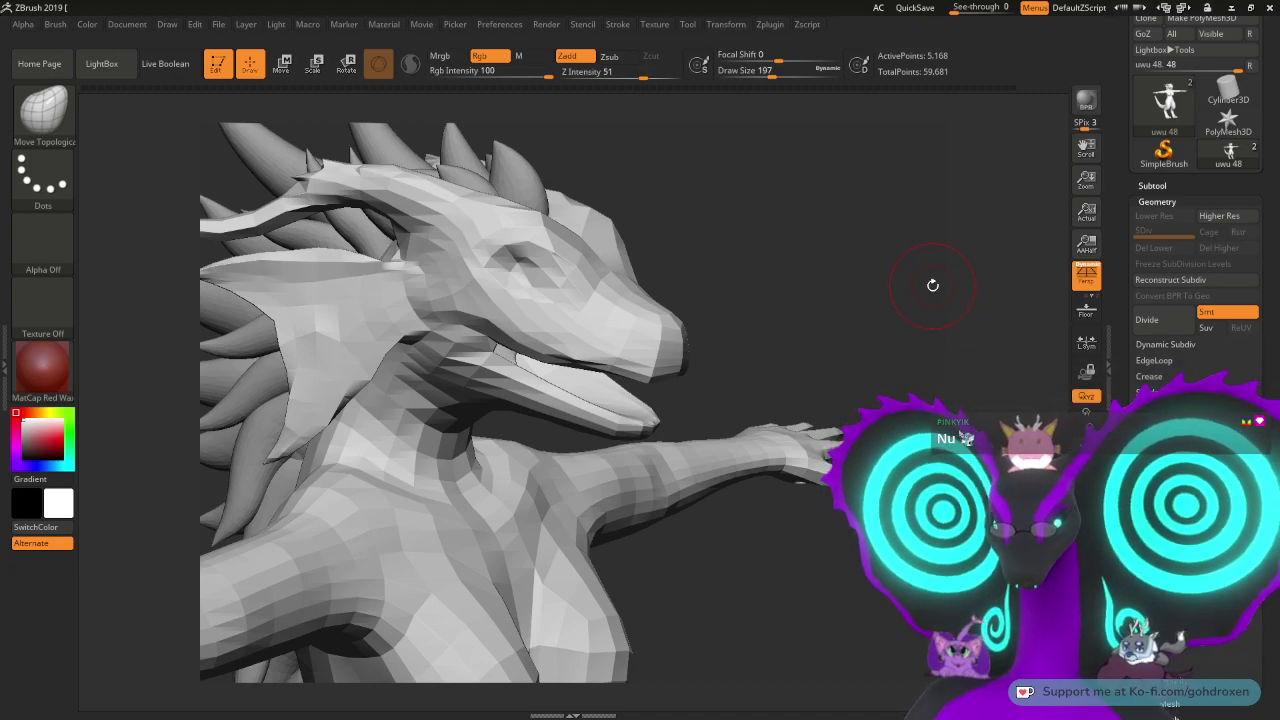
{"action": "key", "text": "ctrl"}
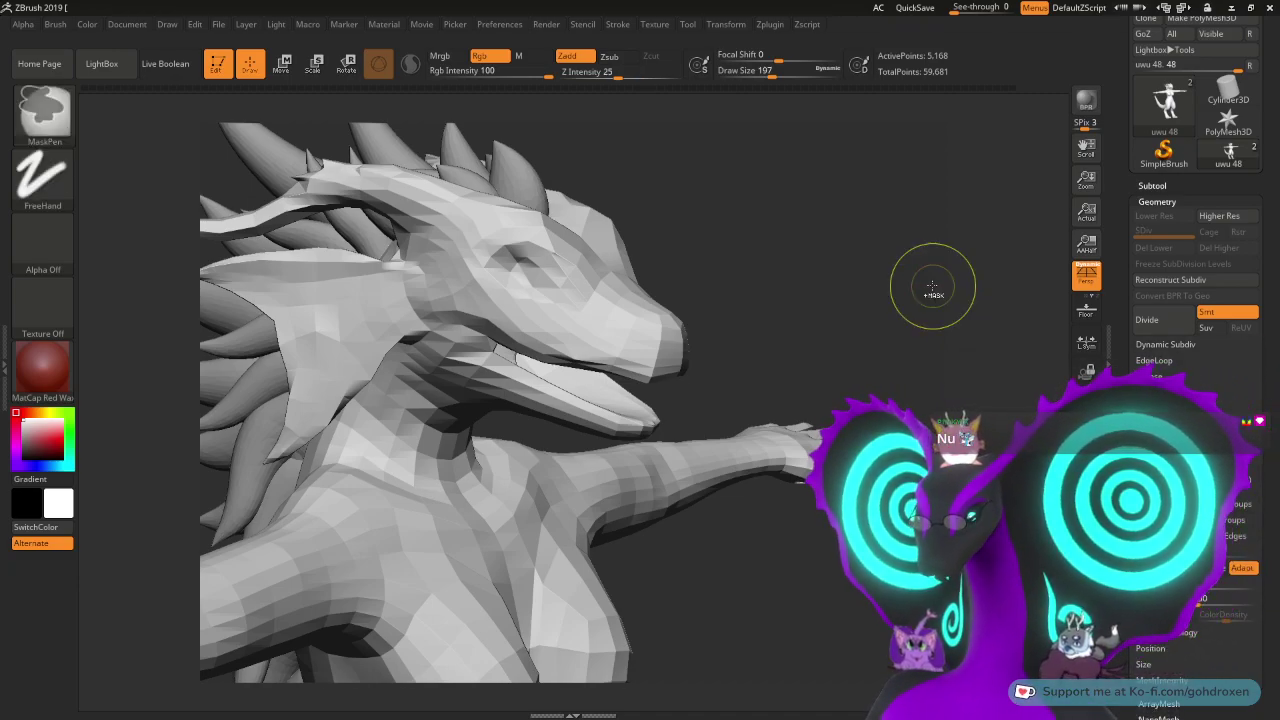
{"action": "key", "text": "ctrl+z"}
- Remesh the body subtool with ZRemesher at a target polygon count of 5
{"action": "left_click_drag", "start_coordinate": [905, 316], "coordinate": [870, 318]}
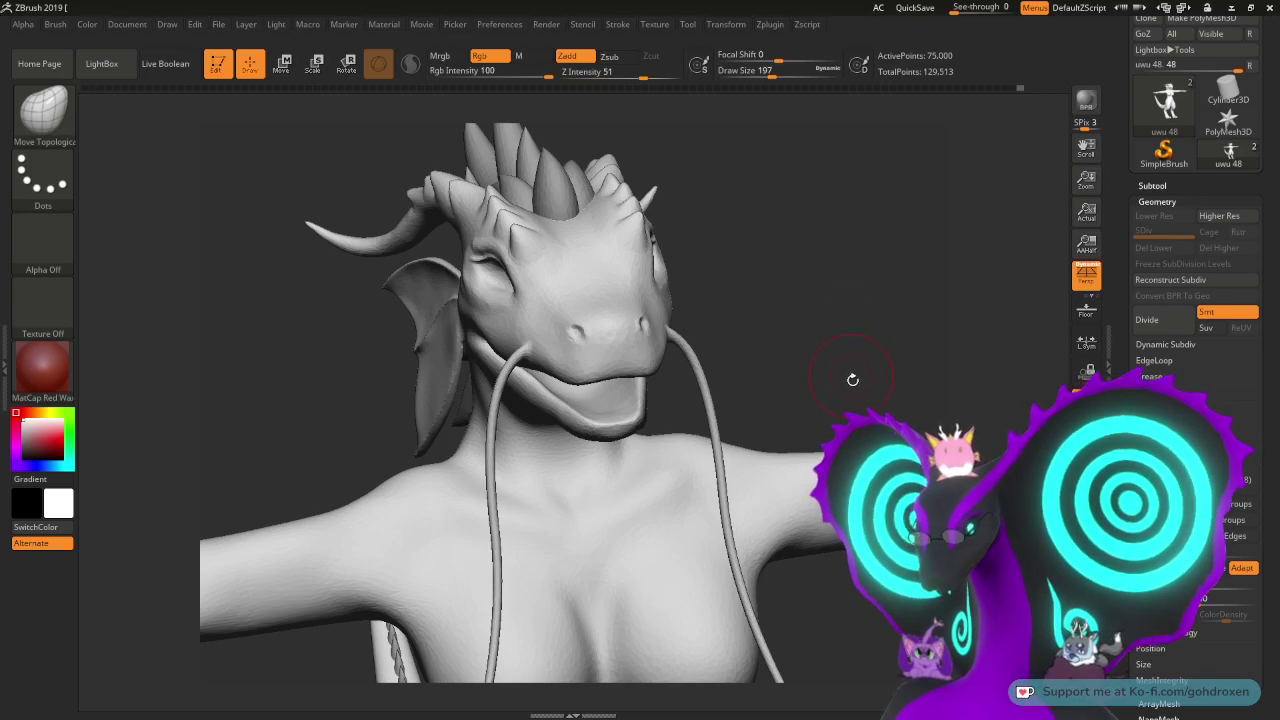
{"action": "mouse_move", "coordinate": [848, 397]}
{"action": "left_mouse_down"}
{"action": "mouse_move", "coordinate": [830, 365]}
{"action": "mouse_move", "coordinate": [832, 381]}
{"action": "mouse_move", "coordinate": [800, 378]}
{"action": "left_mouse_up"}
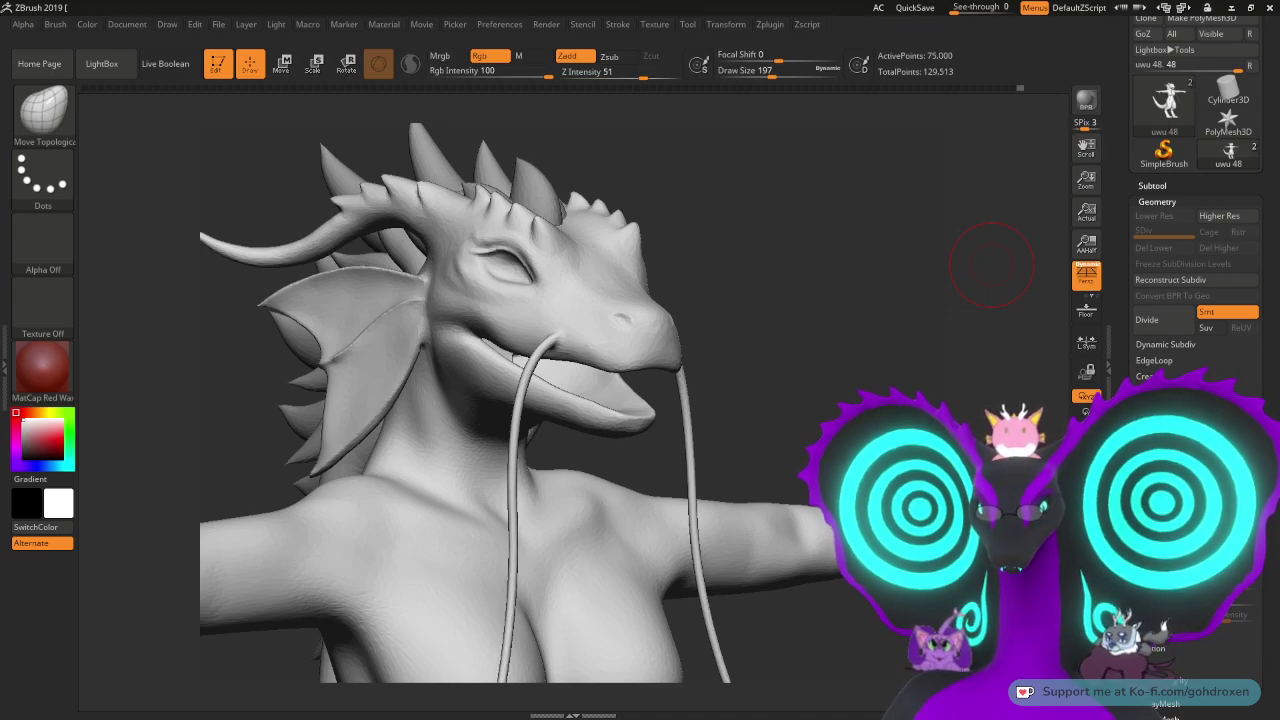
{"action": "left_click_drag", "start_coordinate": [864, 413], "coordinate": [840, 438]}
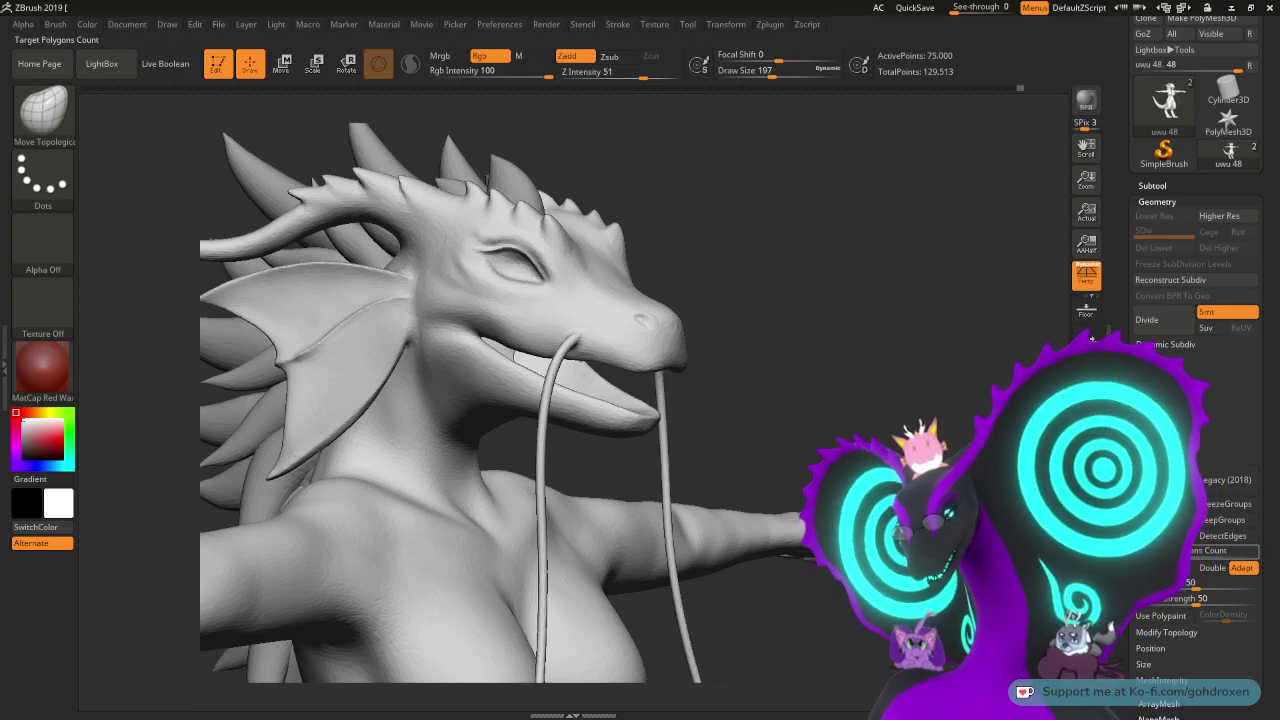
{"action": "left_click", "coordinate": [1165, 504]}
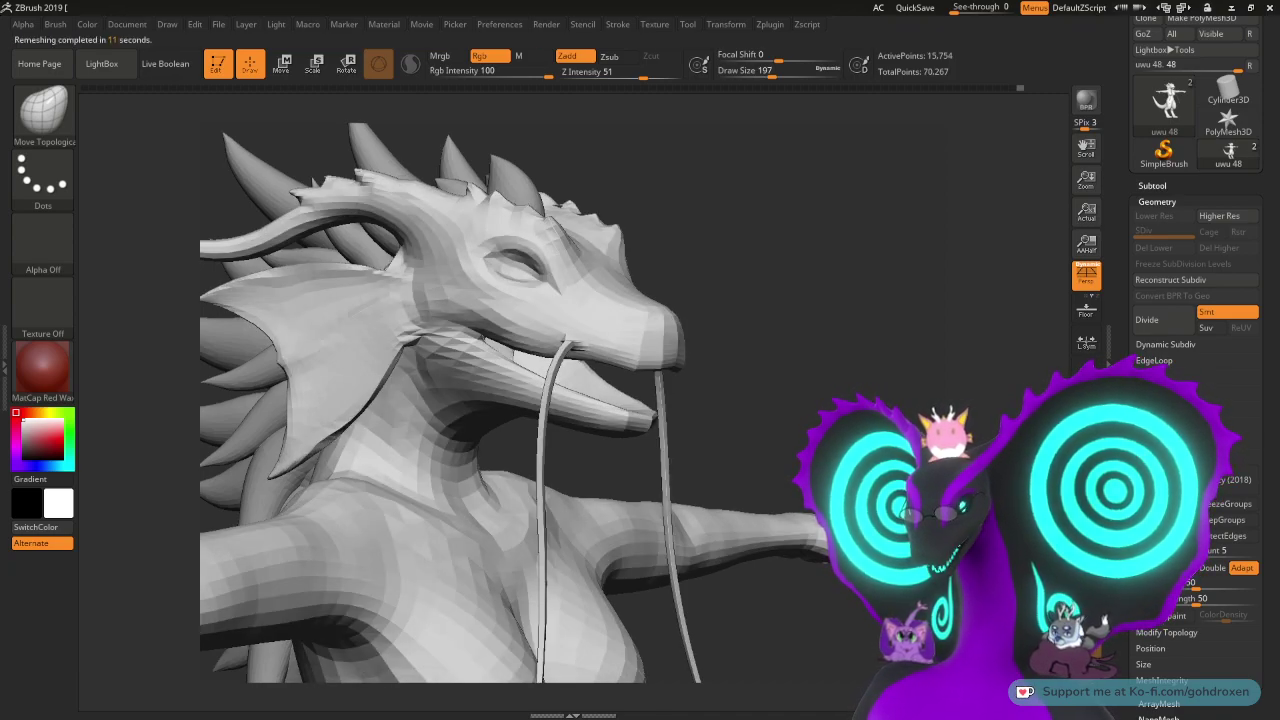
- Examine the remeshed head, horns and whiskers, and check the subtool list and tool statistics
{"action": "left_click_drag", "start_coordinate": [846, 371], "coordinate": [920, 660]}
{"action": "left_click_drag", "start_coordinate": [955, 341], "coordinate": [795, 485]}
{"action": "left_click", "coordinate": [1151, 186]}
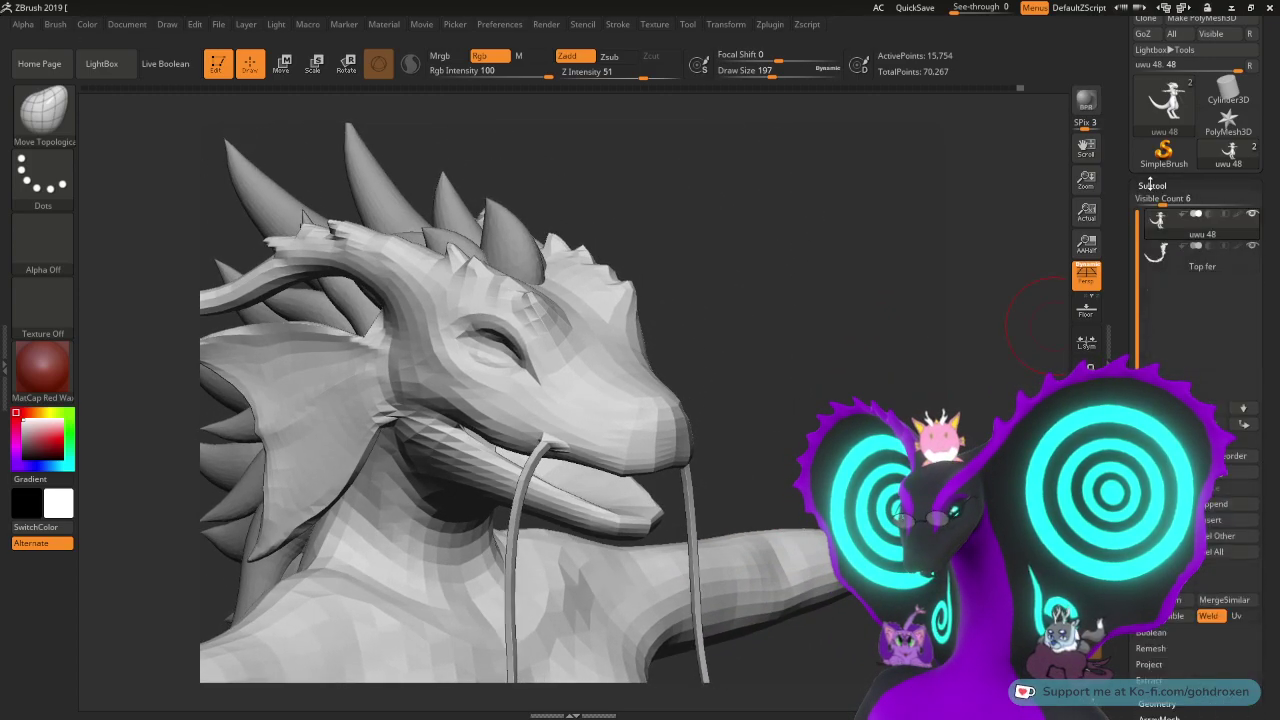
{"action": "mouse_move", "coordinate": [1163, 112]}
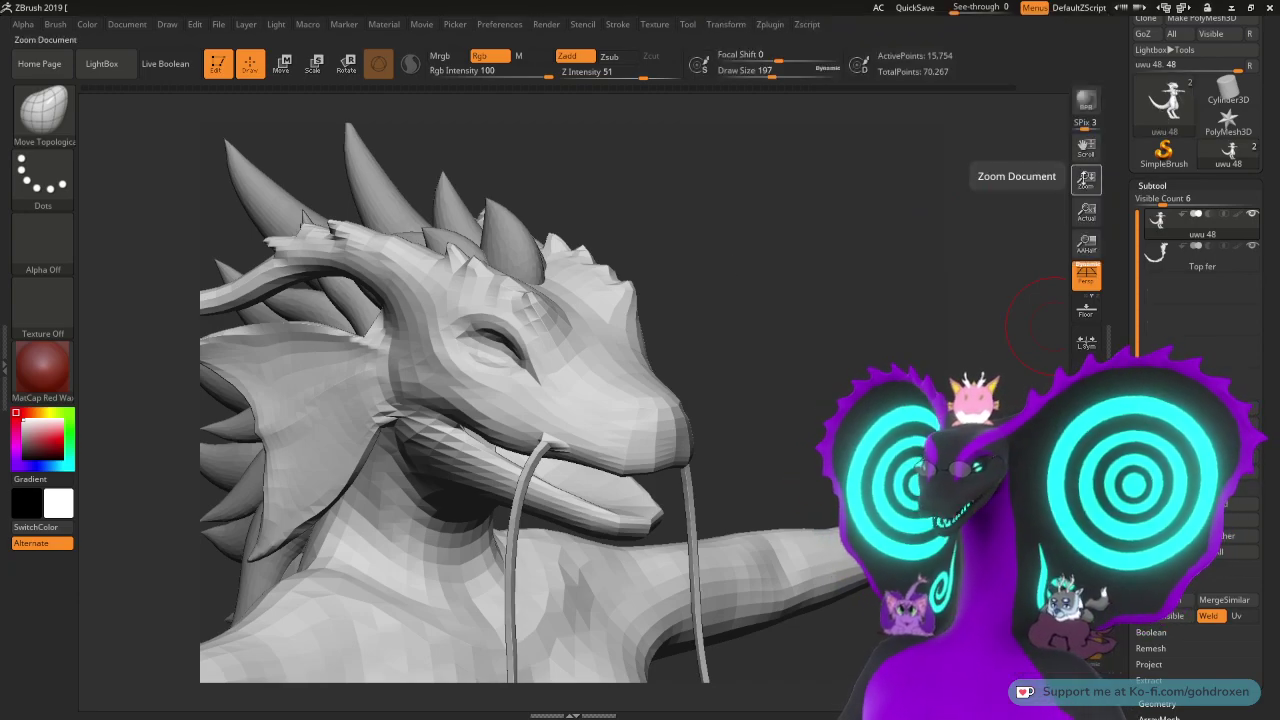
{"action": "mouse_move", "coordinate": [857, 277]}
{"action": "left_mouse_down"}
{"action": "mouse_move", "coordinate": [788, 259]}
{"action": "mouse_move", "coordinate": [852, 259]}
{"action": "left_mouse_up"}
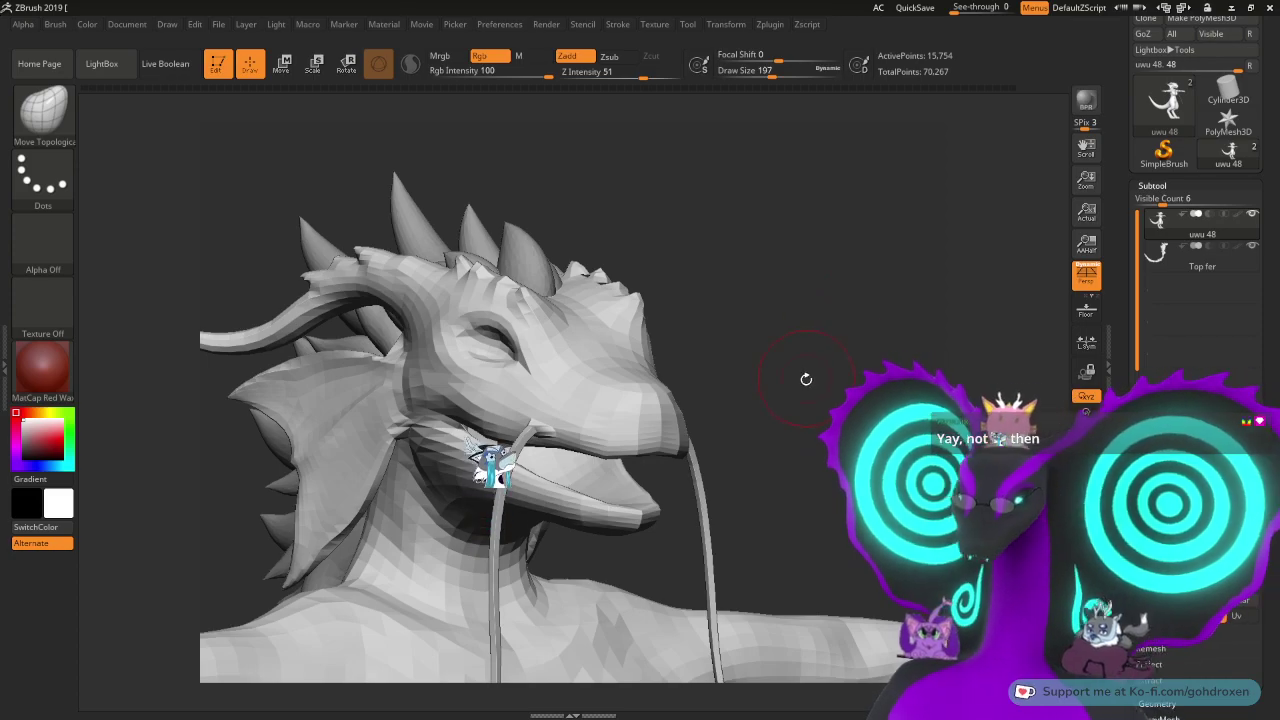
- Reduce the draw size to 20 and try smoothing the whisker's base where it joins the snout
{"action": "mouse_move", "coordinate": [806, 377]}
{"action": "left_mouse_down"}
{"action": "mouse_move", "coordinate": [831, 377]}
{"action": "mouse_move", "coordinate": [842, 465]}
{"action": "mouse_move", "coordinate": [860, 485]}
{"action": "mouse_move", "coordinate": [878, 455]}
{"action": "mouse_move", "coordinate": [939, 520]}
{"action": "left_mouse_up"}
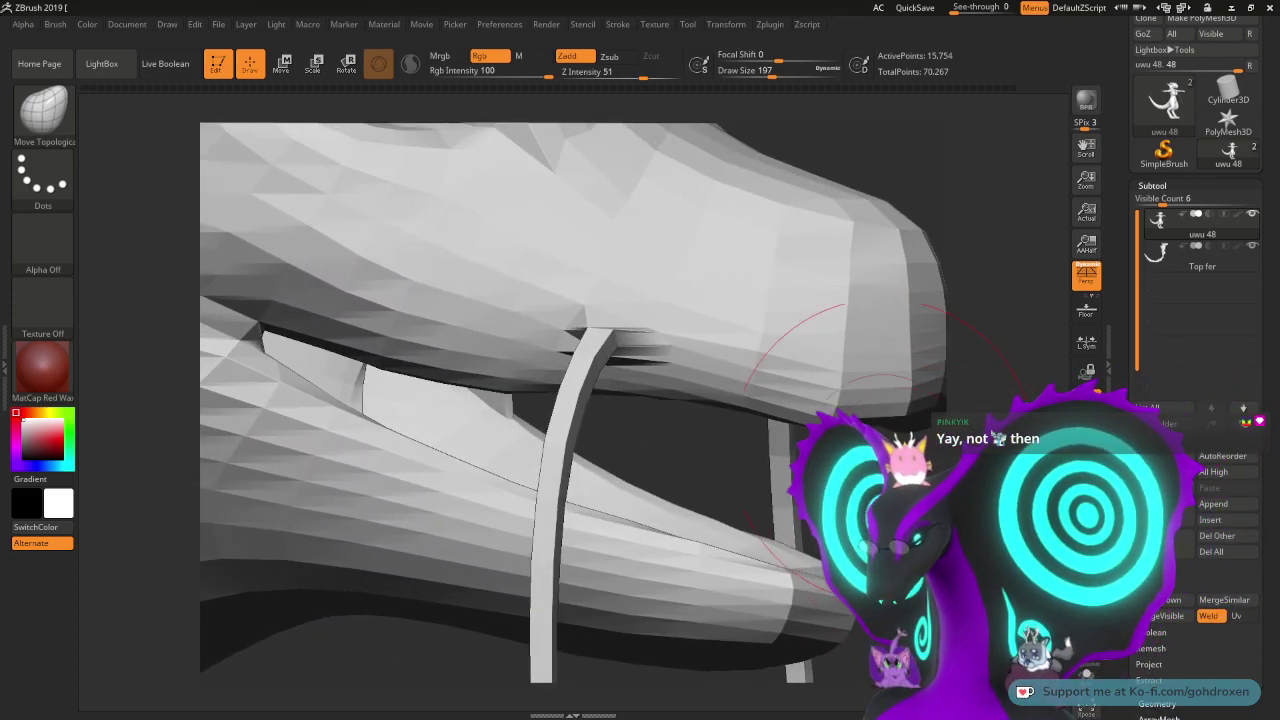
{"action": "key", "text": "space"}
{"action": "left_click_drag", "start_coordinate": [734, 384], "coordinate": [699, 385]}
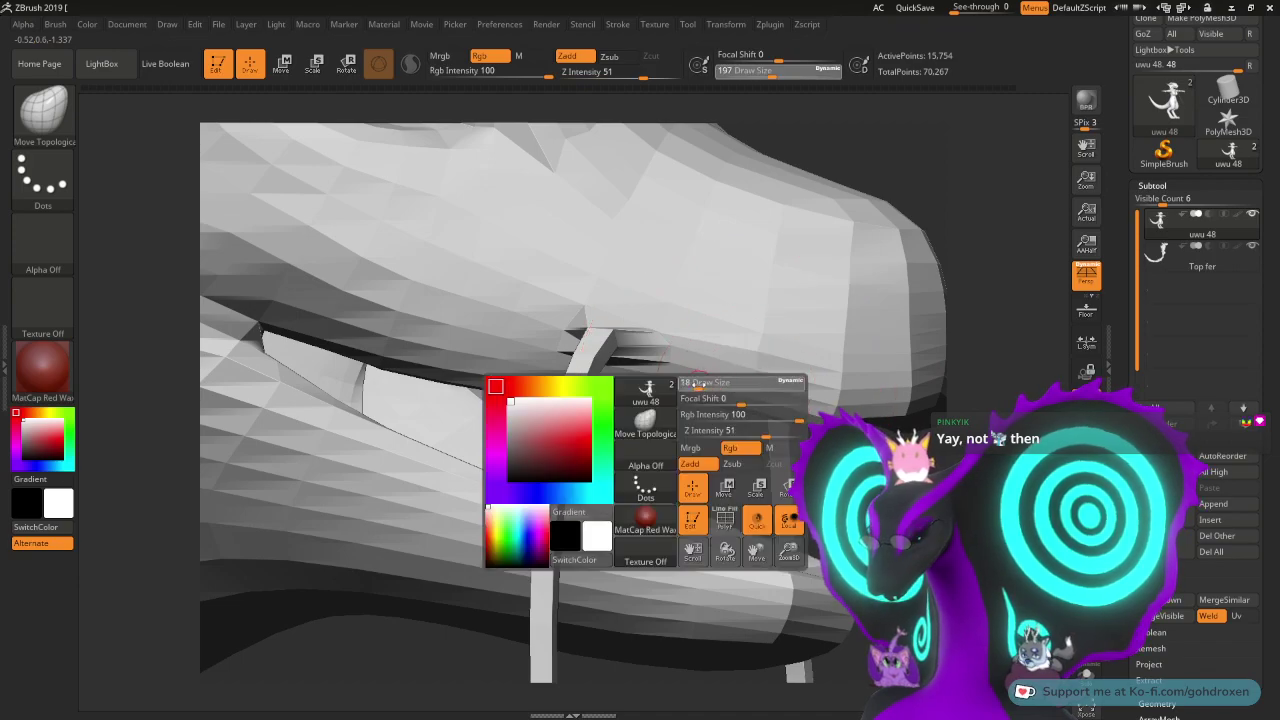
{"action": "key", "text": "shift"}
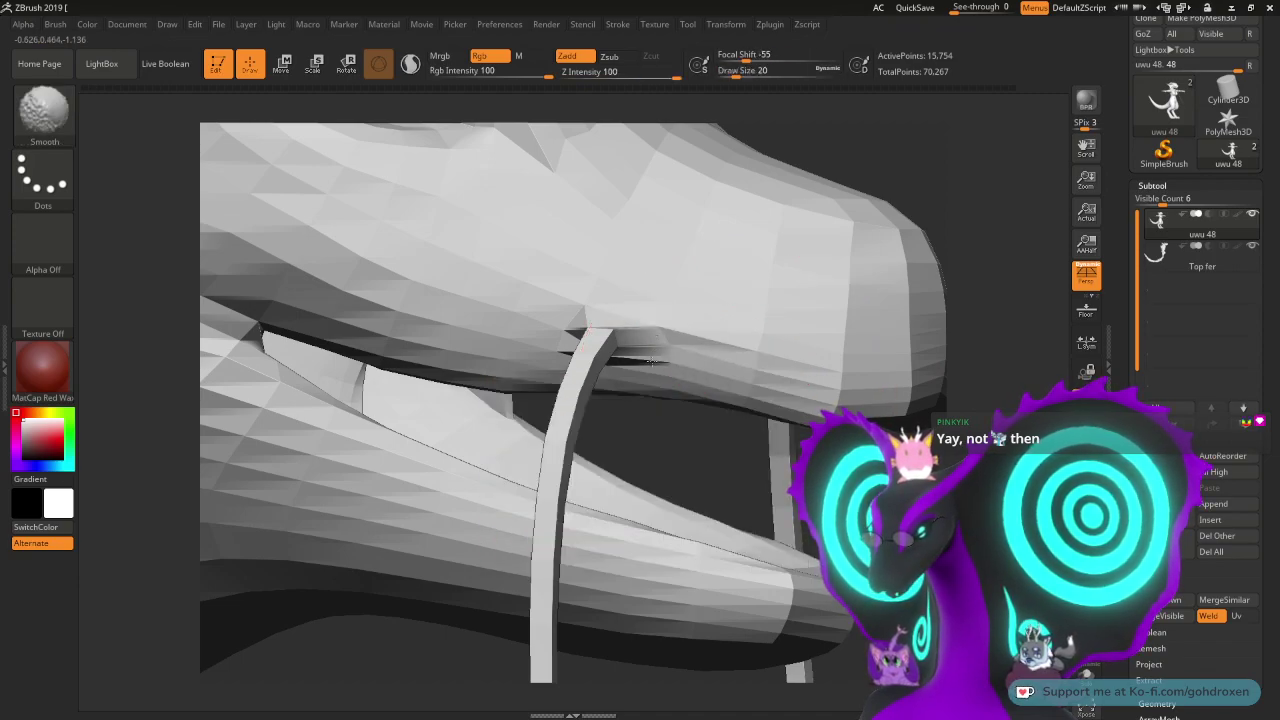
{"action": "left_click_drag", "start_coordinate": [593, 313], "coordinate": [566, 345], "text": "shift"}
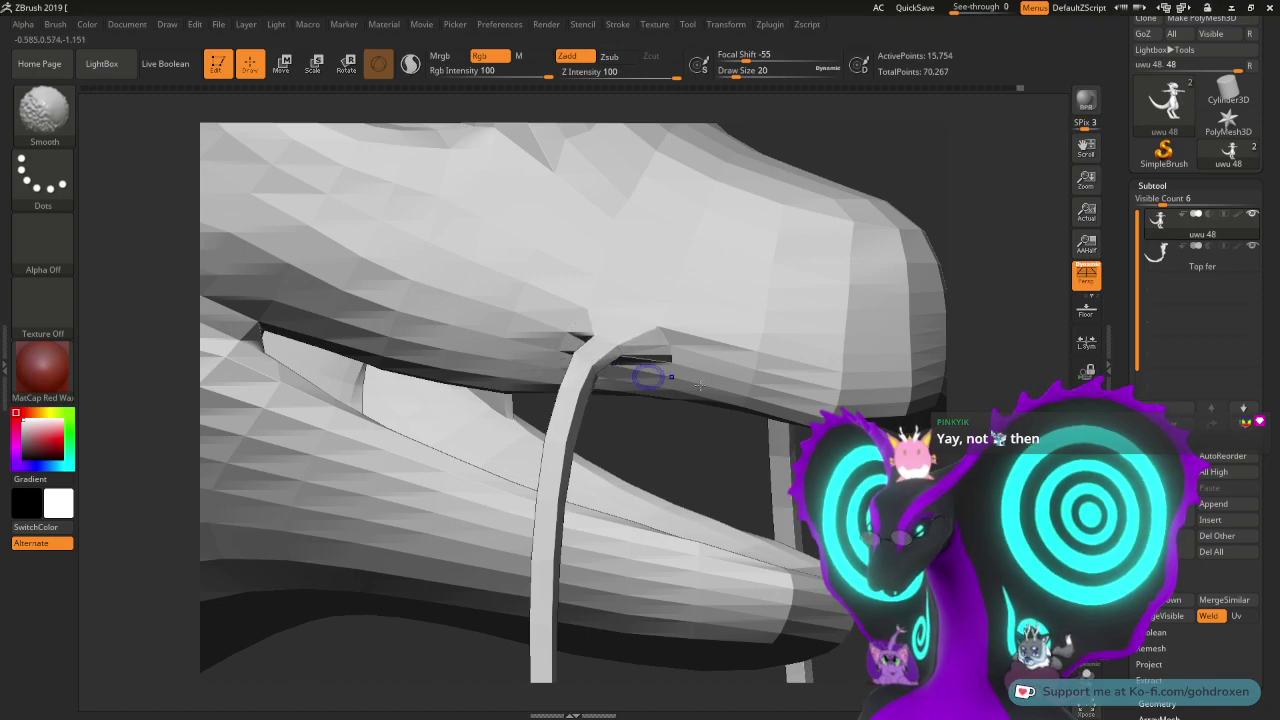
{"action": "left_click_drag", "start_coordinate": [960, 385], "coordinate": [1058, 378]}
{"action": "key", "text": "shift"}
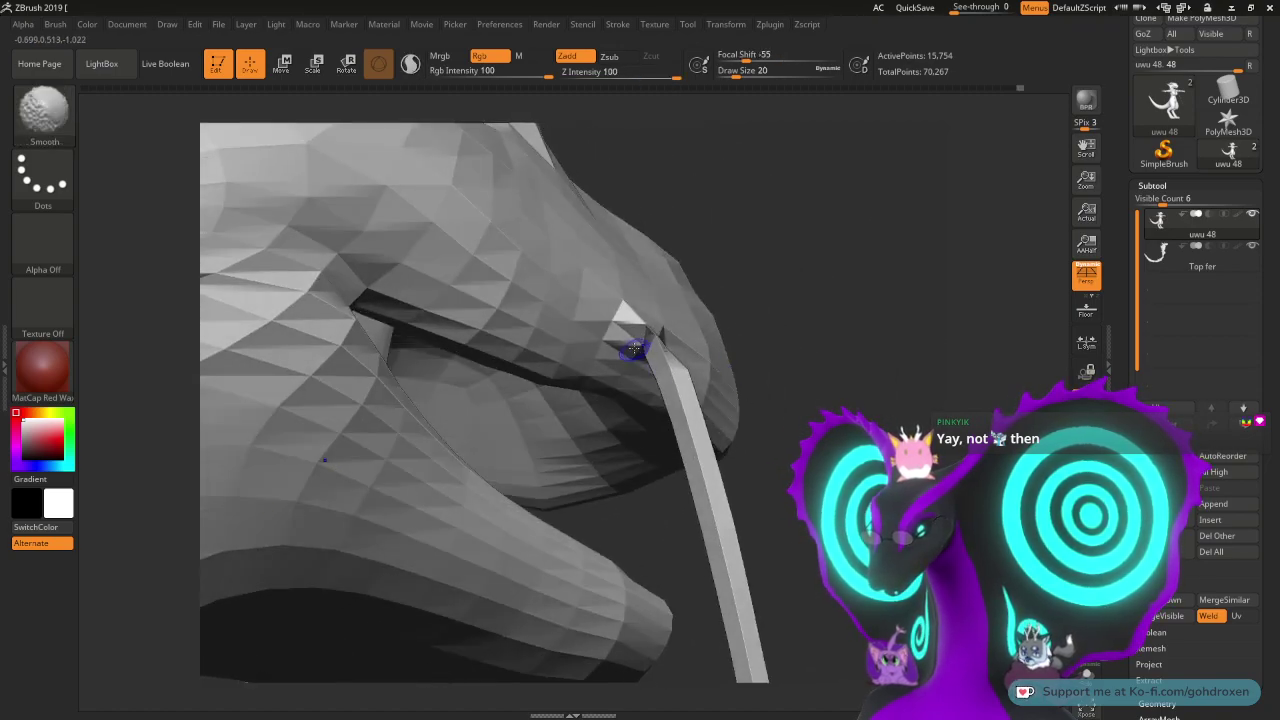
{"action": "left_click_drag", "start_coordinate": [908, 384], "coordinate": [790, 386]}
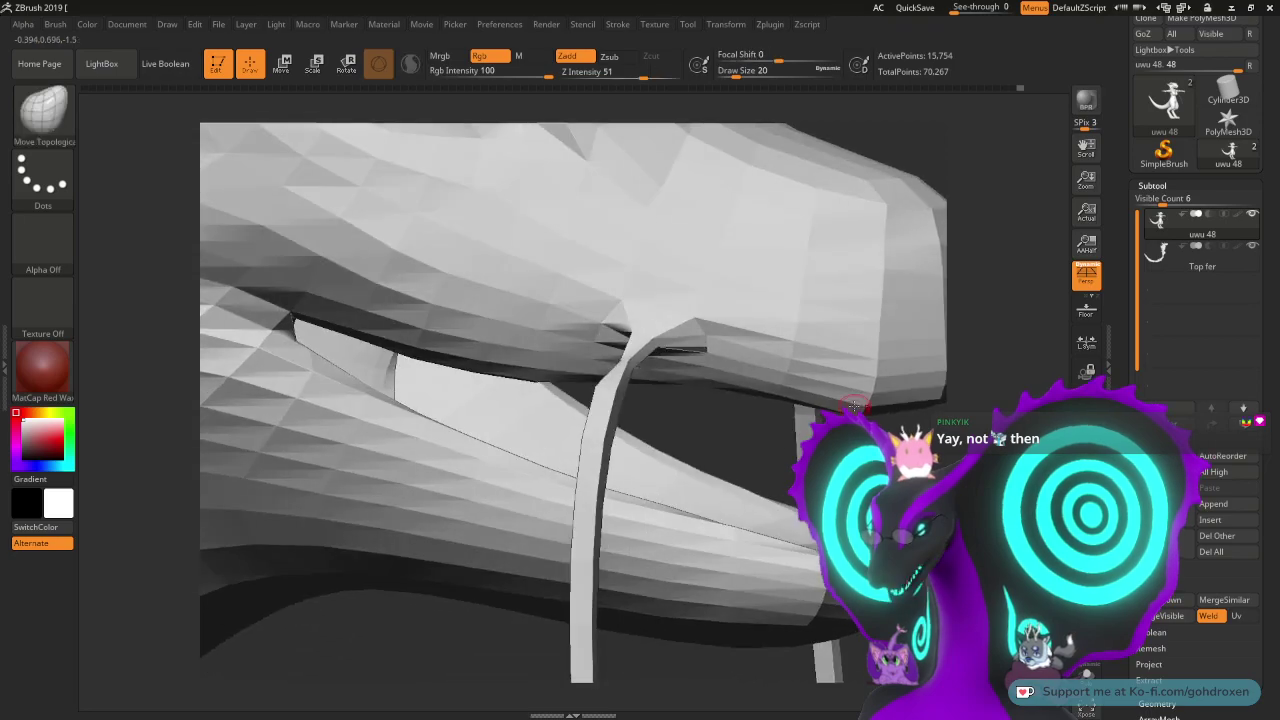
- Undo the whisker smoothing and the remesh to compare with the original, and redo the remesh
{"action": "key", "text": "ctrl"}
{"action": "key", "text": "ctrl+z"}
{"action": "key", "text": "ctrl+z"}
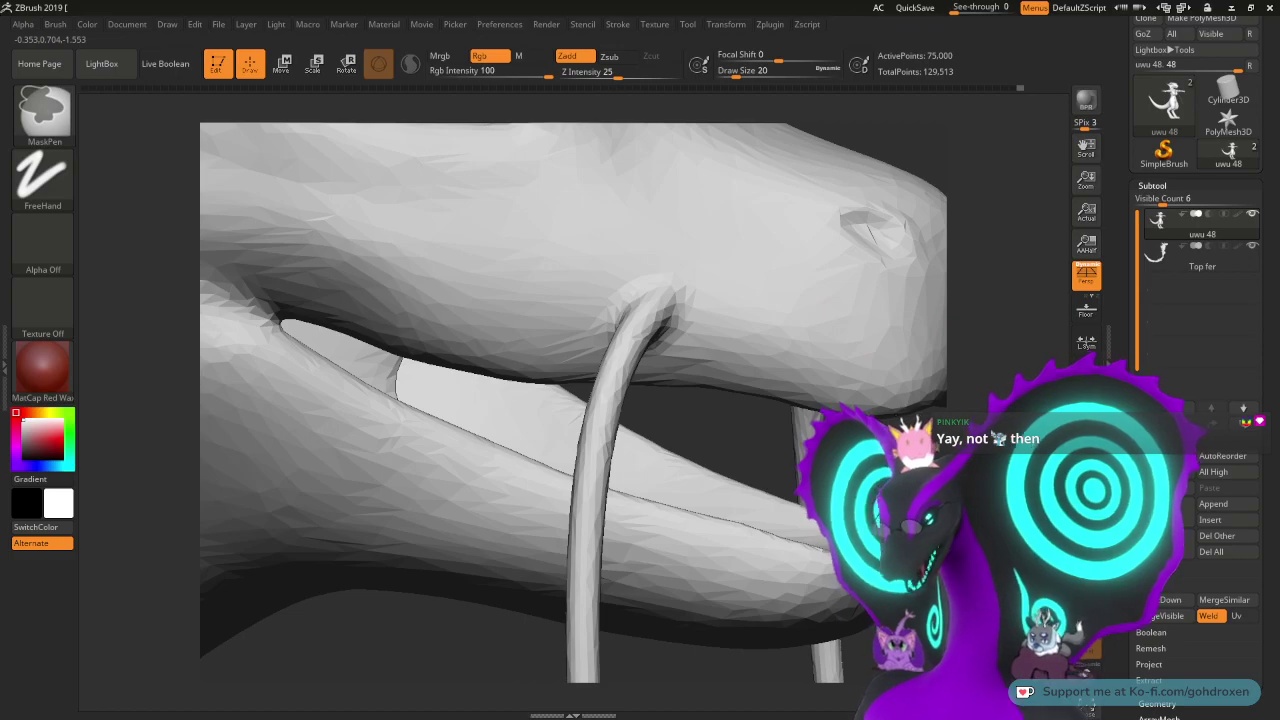
{"action": "key", "text": "ctrl+shift+z"}
- Examine the remeshed arm, hand and finger topology up close from several angles
{"action": "left_click_drag", "start_coordinate": [915, 560], "coordinate": [900, 285], "text": "alt"}
{"action": "left_click_drag", "start_coordinate": [868, 478], "coordinate": [881, 415]}
{"action": "right_click_drag", "start_coordinate": [880, 414], "coordinate": [855, 426]}
{"action": "right_click_drag", "start_coordinate": [250, 318], "coordinate": [600, 530]}
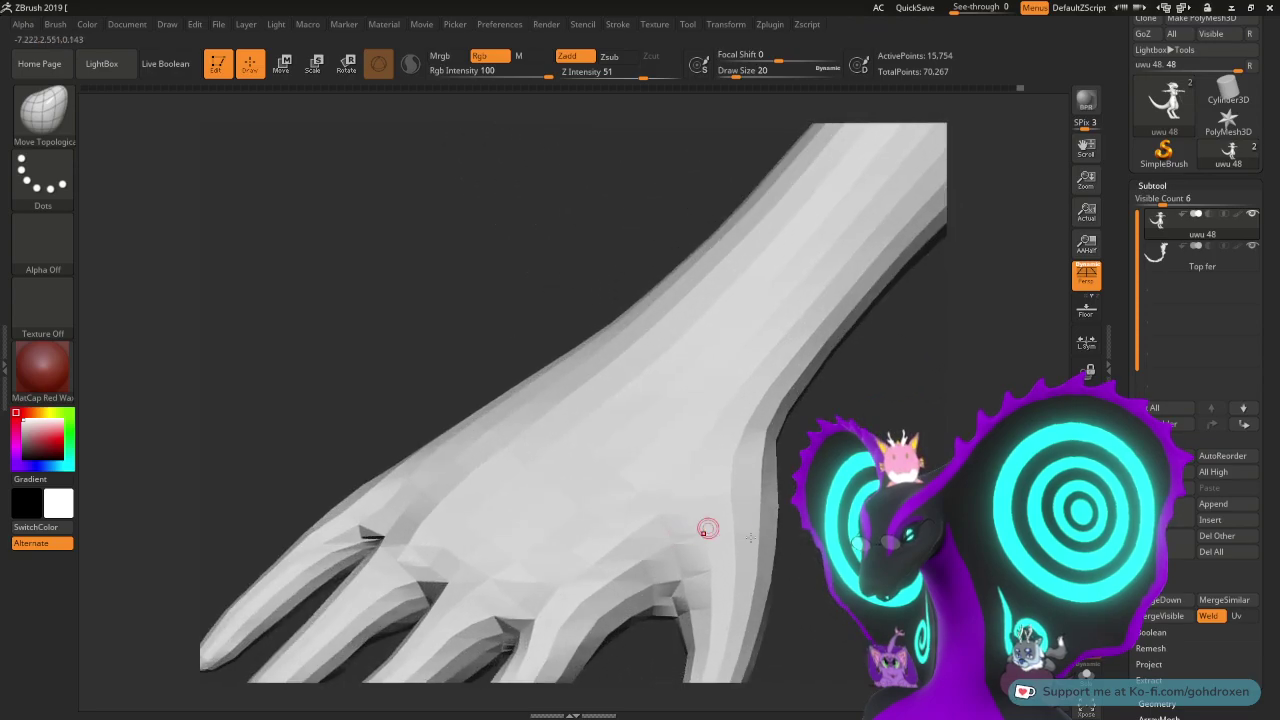
{"action": "right_click_drag", "start_coordinate": [706, 529], "coordinate": [880, 392]}
{"action": "right_click_drag", "start_coordinate": [620, 400], "coordinate": [480, 415]}
{"action": "right_click_drag", "start_coordinate": [736, 443], "coordinate": [725, 495]}
- Open the body's geometry settings to reach the ZRemesher options
{"action": "left_click_drag", "start_coordinate": [1126, 680], "coordinate": [1125, 507]}
{"action": "left_click", "coordinate": [1149, 290]}
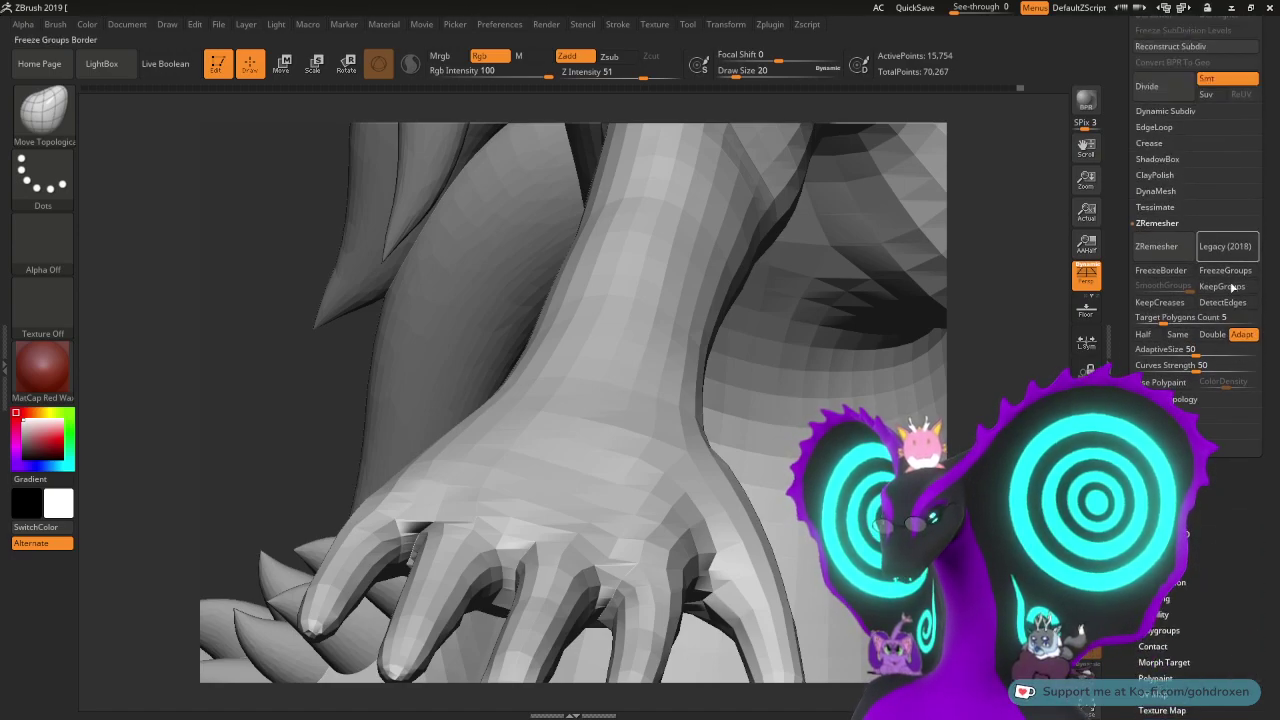
{"action": "left_click", "coordinate": [1180, 400]}
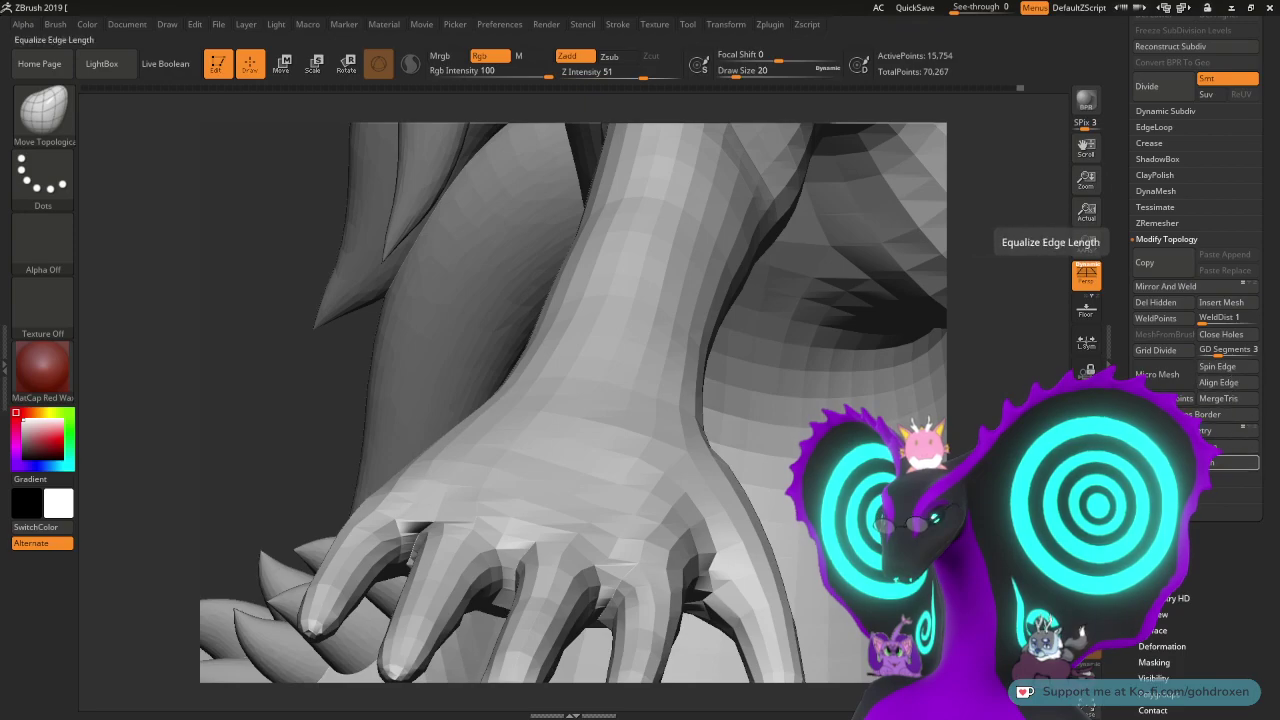
{"action": "left_click", "coordinate": [1174, 225]}
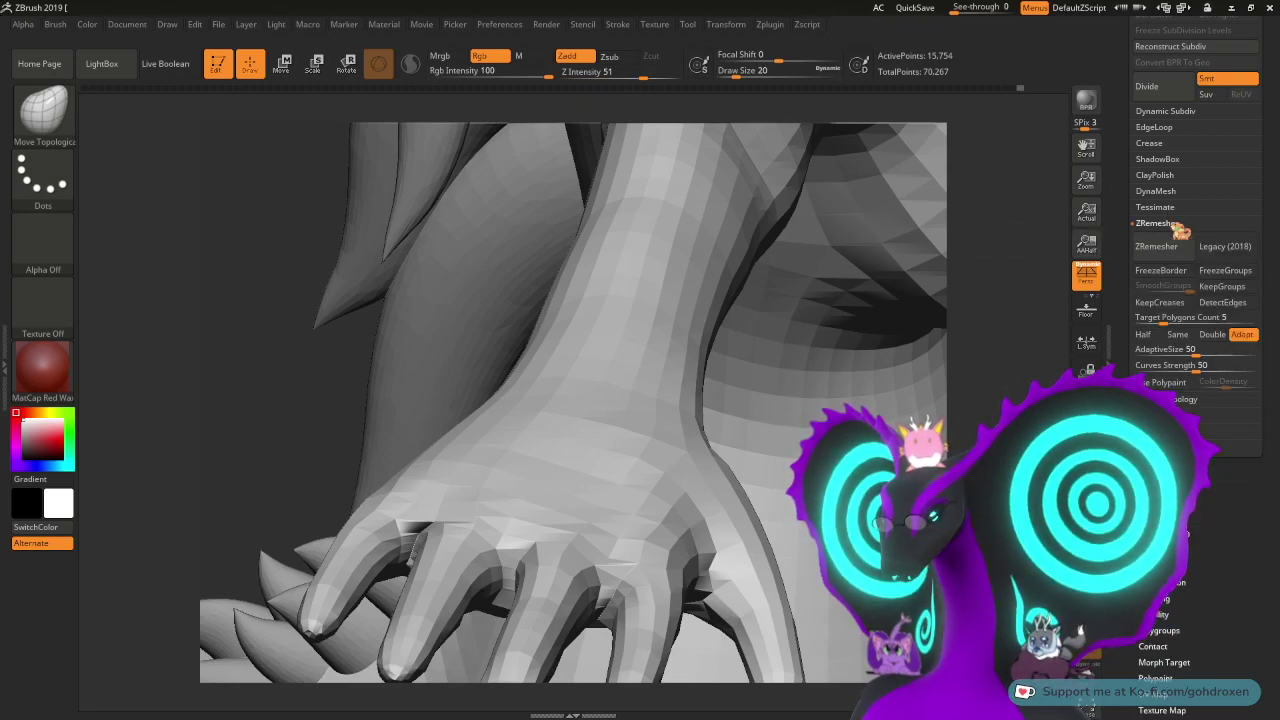
{"action": "left_click", "coordinate": [1174, 224]}
{"action": "left_click", "coordinate": [1170, 239]}
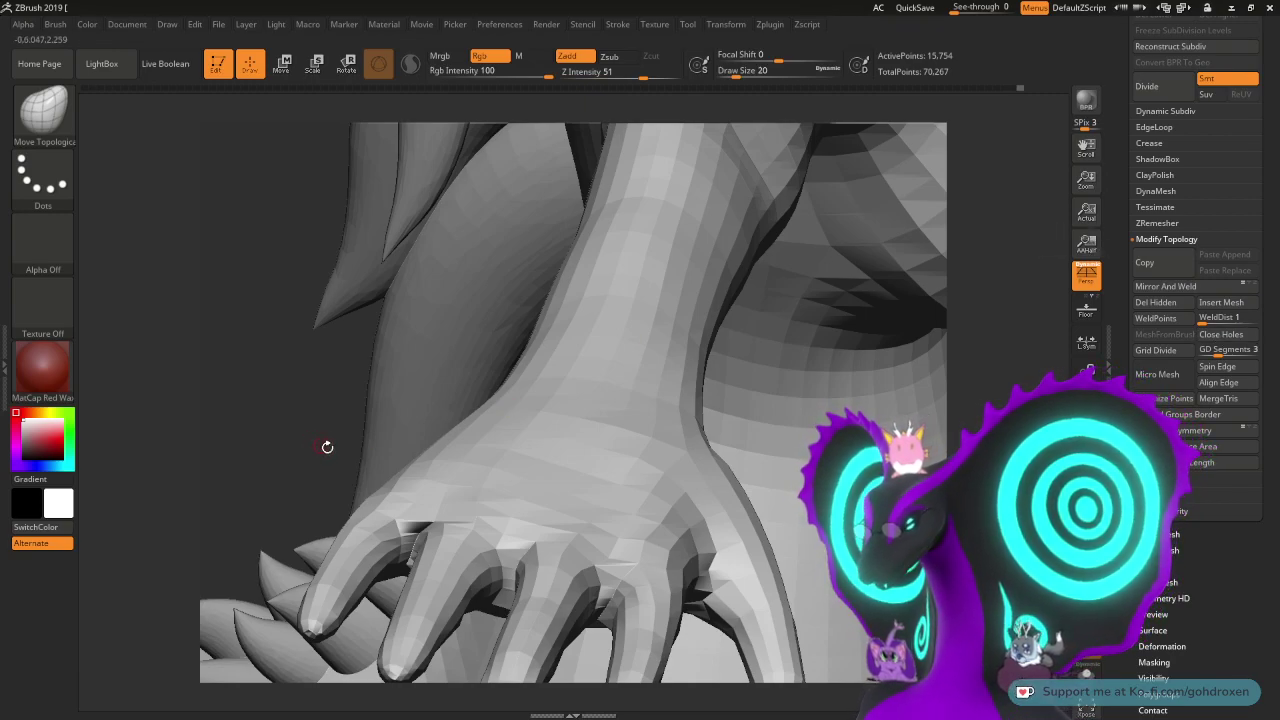
- Examine the low-poly hand's knuckles, finger gaps and fingertips from above, the side and the front
{"action": "mouse_move", "coordinate": [327, 447]}
{"action": "left_mouse_down"}
{"action": "mouse_move", "coordinate": [391, 429]}
{"action": "mouse_move", "coordinate": [386, 389]}
{"action": "mouse_move", "coordinate": [411, 396]}
{"action": "left_mouse_up"}
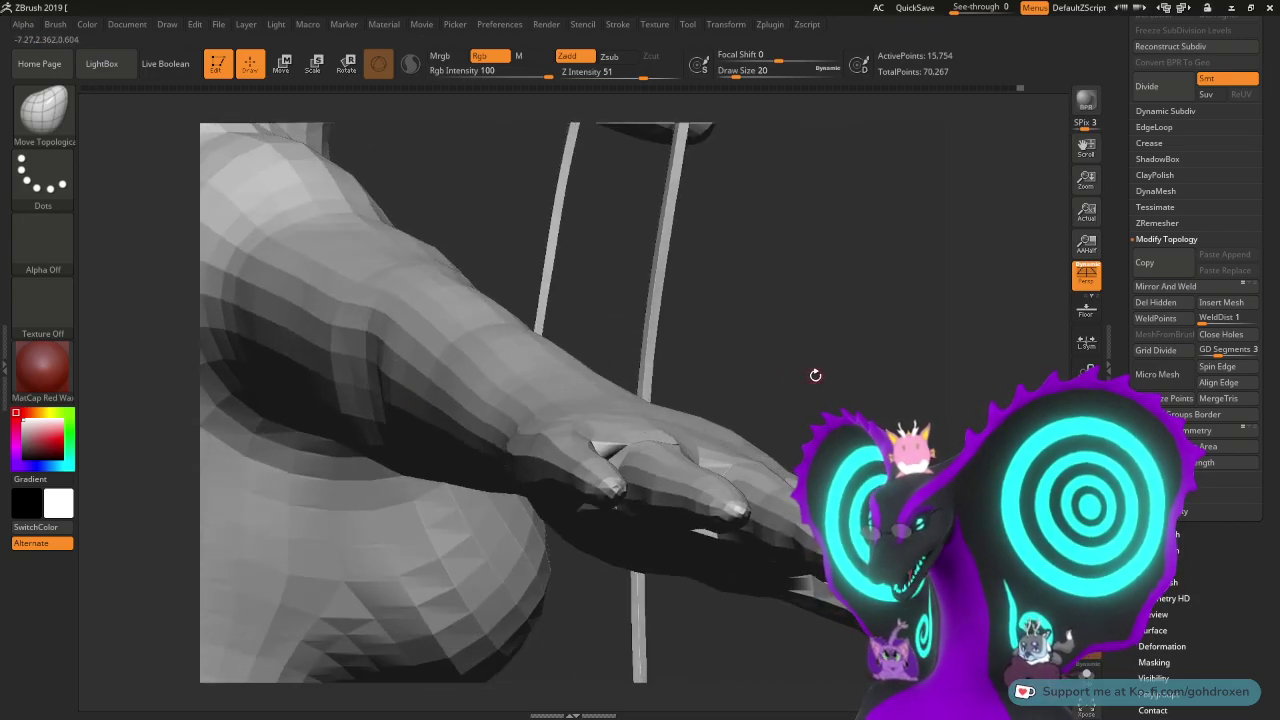
{"action": "mouse_move", "coordinate": [838, 400]}
{"action": "left_mouse_down"}
{"action": "mouse_move", "coordinate": [875, 424]}
{"action": "mouse_move", "coordinate": [836, 456]}
{"action": "mouse_move", "coordinate": [756, 438]}
{"action": "mouse_move", "coordinate": [611, 435]}
{"action": "left_mouse_up"}
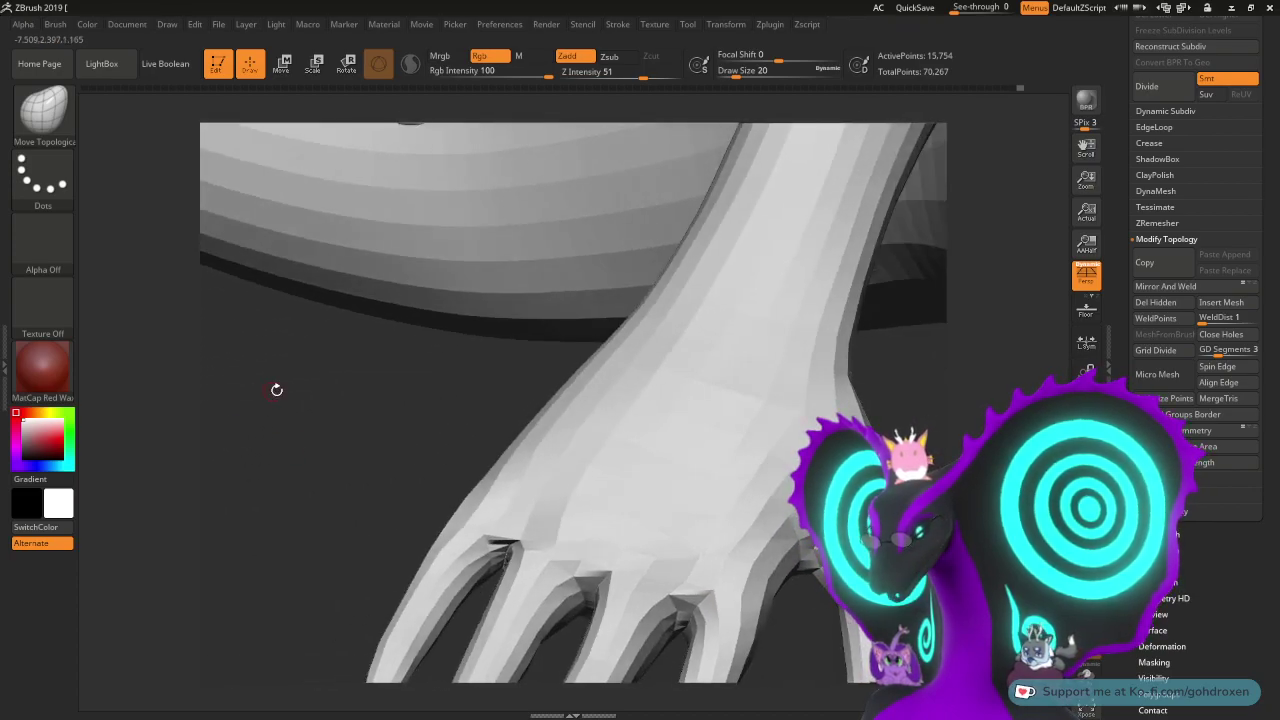
{"action": "mouse_move", "coordinate": [277, 390]}
{"action": "left_mouse_down"}
{"action": "mouse_move", "coordinate": [306, 449]}
{"action": "mouse_move", "coordinate": [386, 326]}
{"action": "mouse_move", "coordinate": [414, 331]}
{"action": "mouse_move", "coordinate": [443, 294]}
{"action": "left_mouse_up"}
{"action": "key", "text": "shift"}
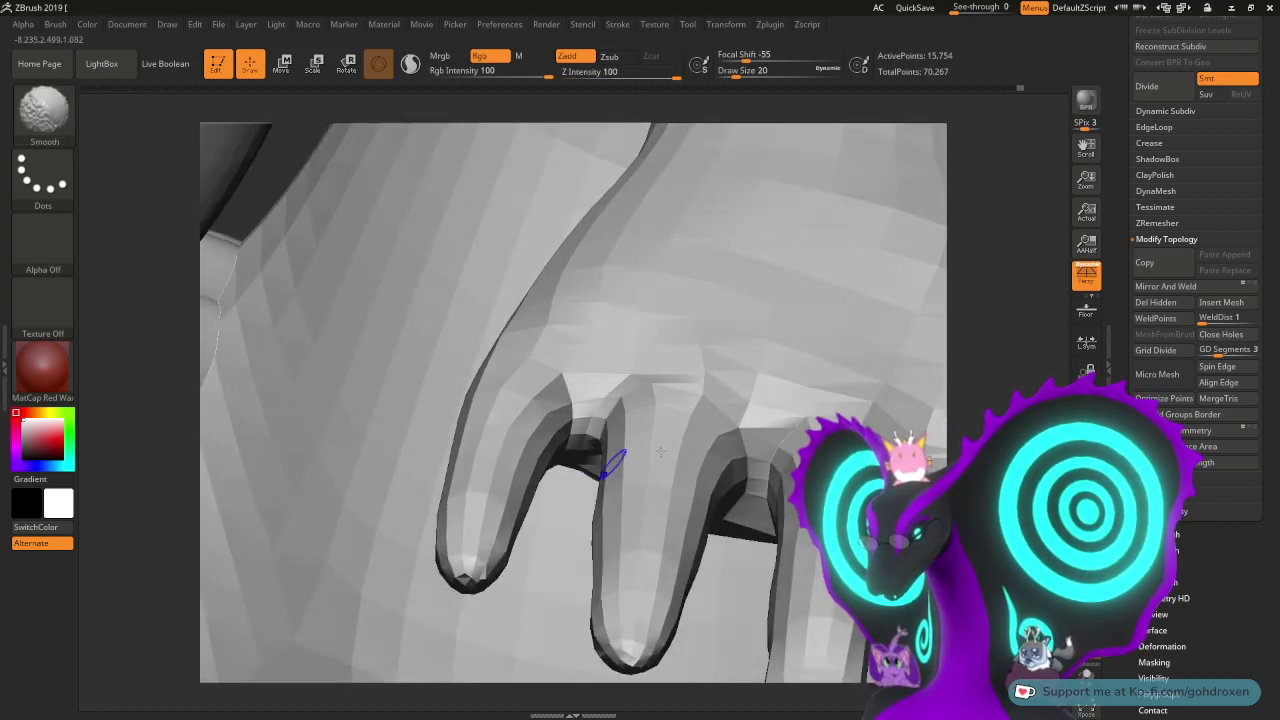
{"action": "mouse_move", "coordinate": [914, 357]}
{"action": "left_mouse_down"}
{"action": "mouse_move", "coordinate": [1000, 346]}
{"action": "mouse_move", "coordinate": [1027, 325]}
{"action": "mouse_move", "coordinate": [710, 370]}
{"action": "mouse_move", "coordinate": [735, 376]}
{"action": "left_mouse_up"}
{"action": "key", "text": "shift"}
{"action": "mouse_move", "coordinate": [740, 376]}
{"action": "right_mouse_down"}
{"action": "mouse_move", "coordinate": [998, 388]}
{"action": "mouse_move", "coordinate": [820, 370]}
{"action": "mouse_move", "coordinate": [730, 345]}
{"action": "right_mouse_up"}
{"action": "key", "text": "ctrl"}
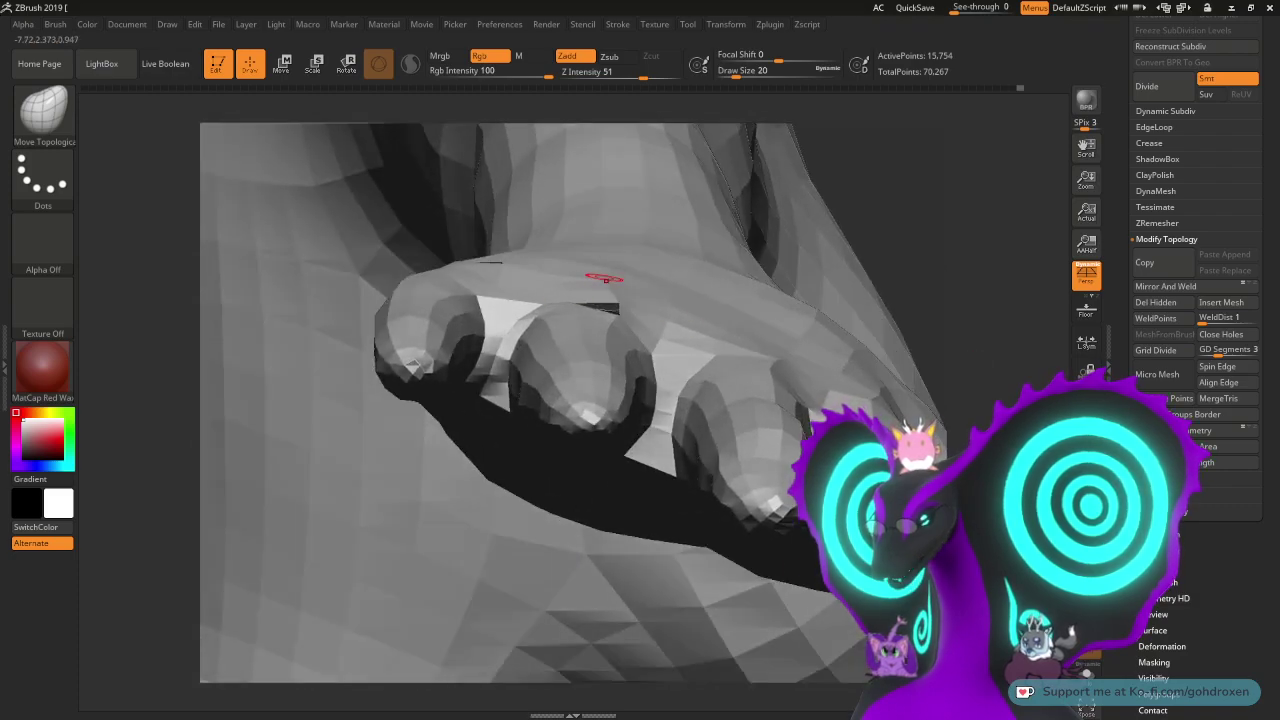
{"action": "left_click", "coordinate": [1086, 341]}
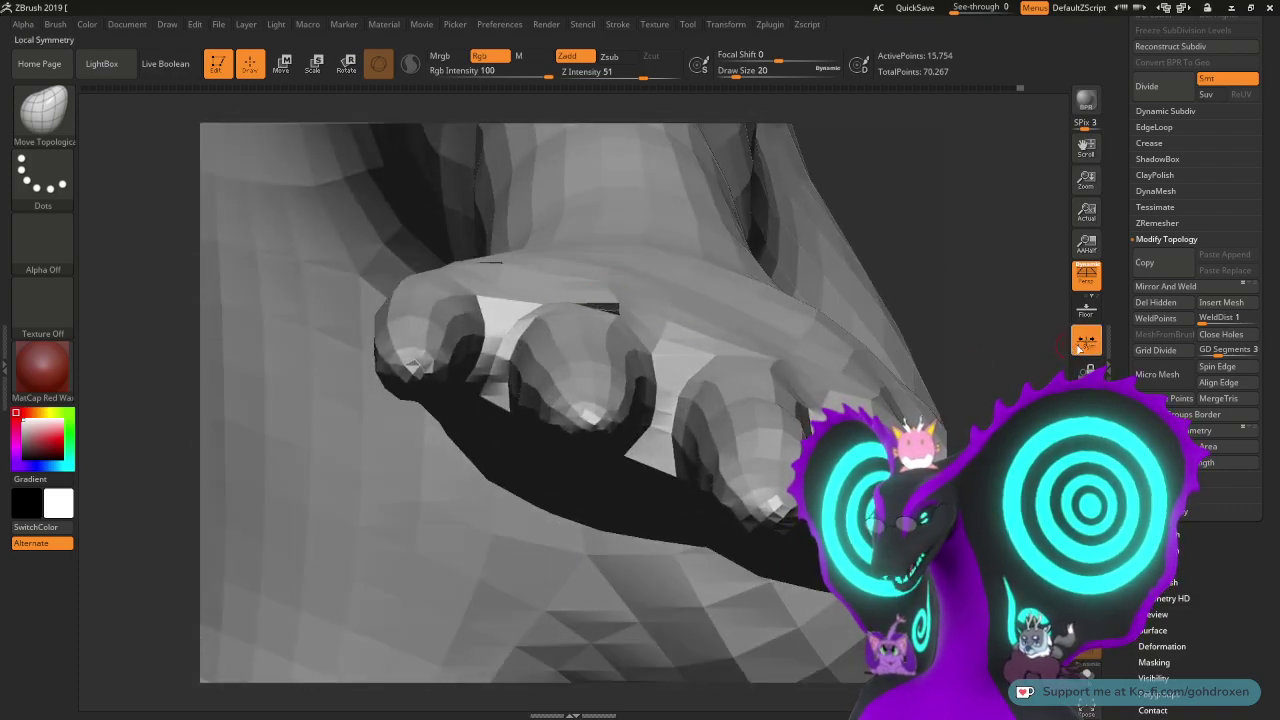
- Enlarge the Move Topological brush to size 39 and pull the frontmost brow spike above the eye into a sharper point
{"action": "left_click_drag", "start_coordinate": [1000, 345], "coordinate": [774, 231]}
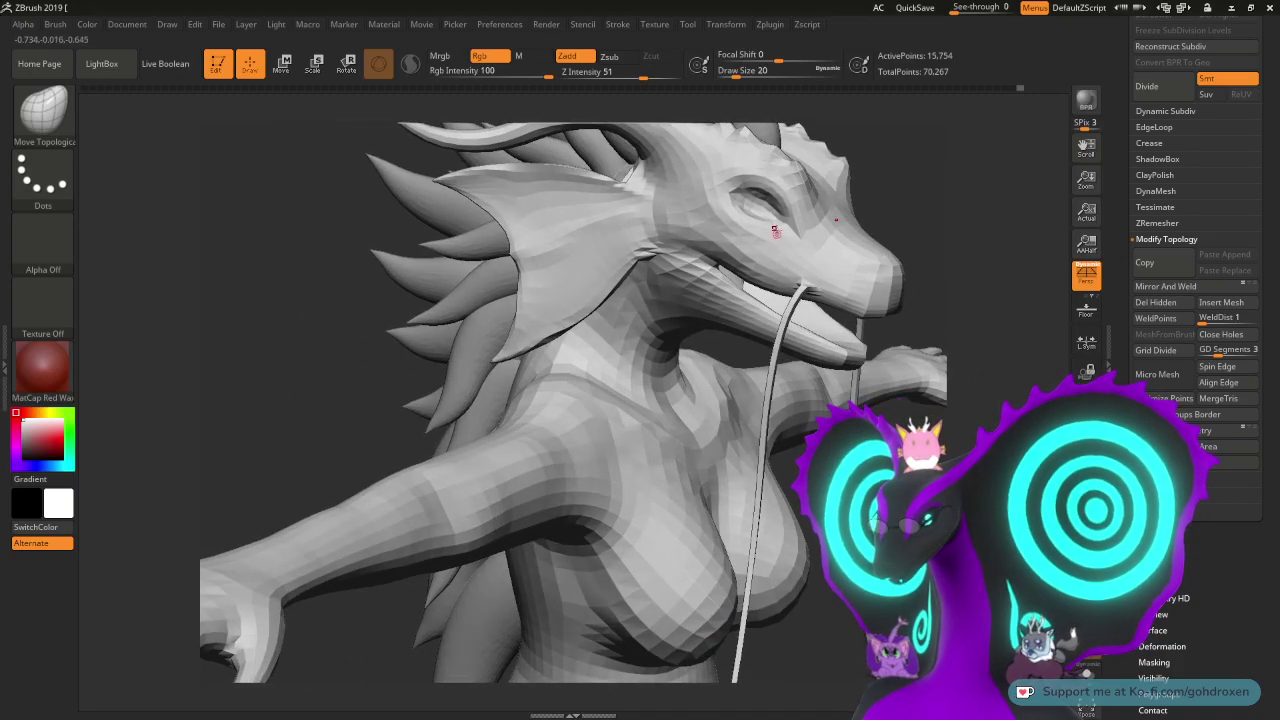
{"action": "left_click_drag", "start_coordinate": [919, 212], "coordinate": [905, 520]}
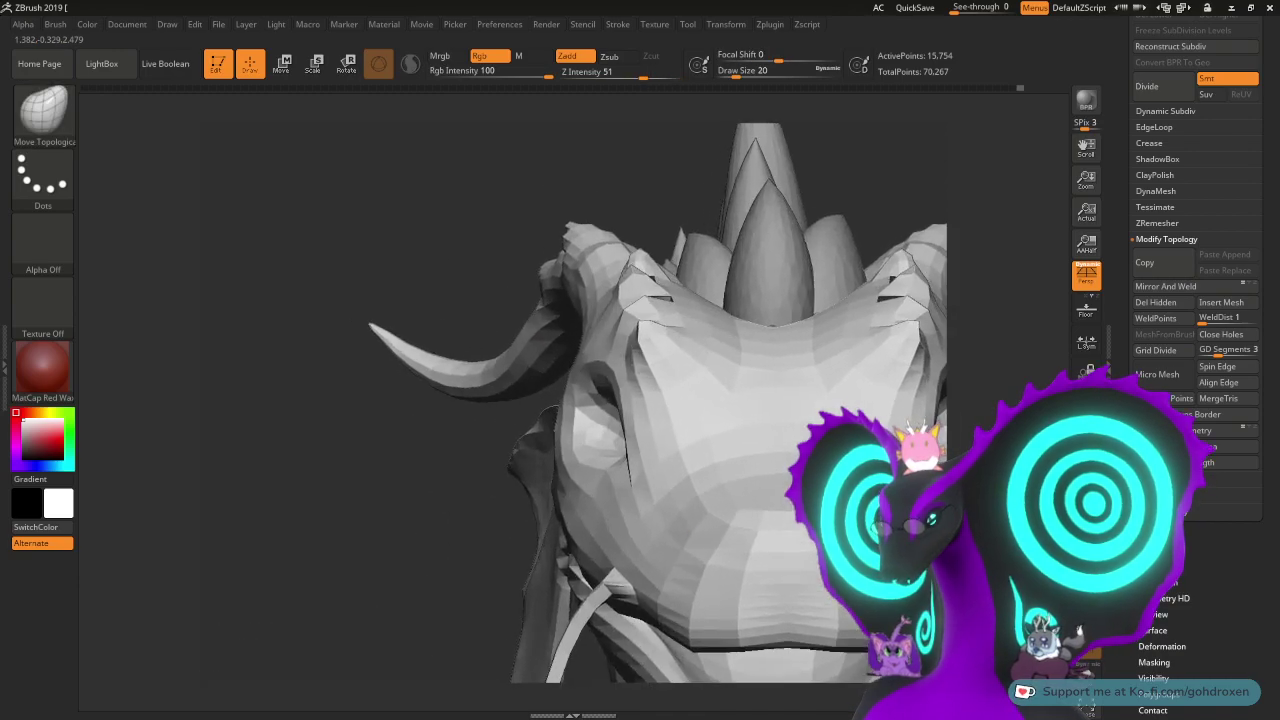
{"action": "left_click_drag", "start_coordinate": [500, 196], "coordinate": [647, 201], "text": "alt"}
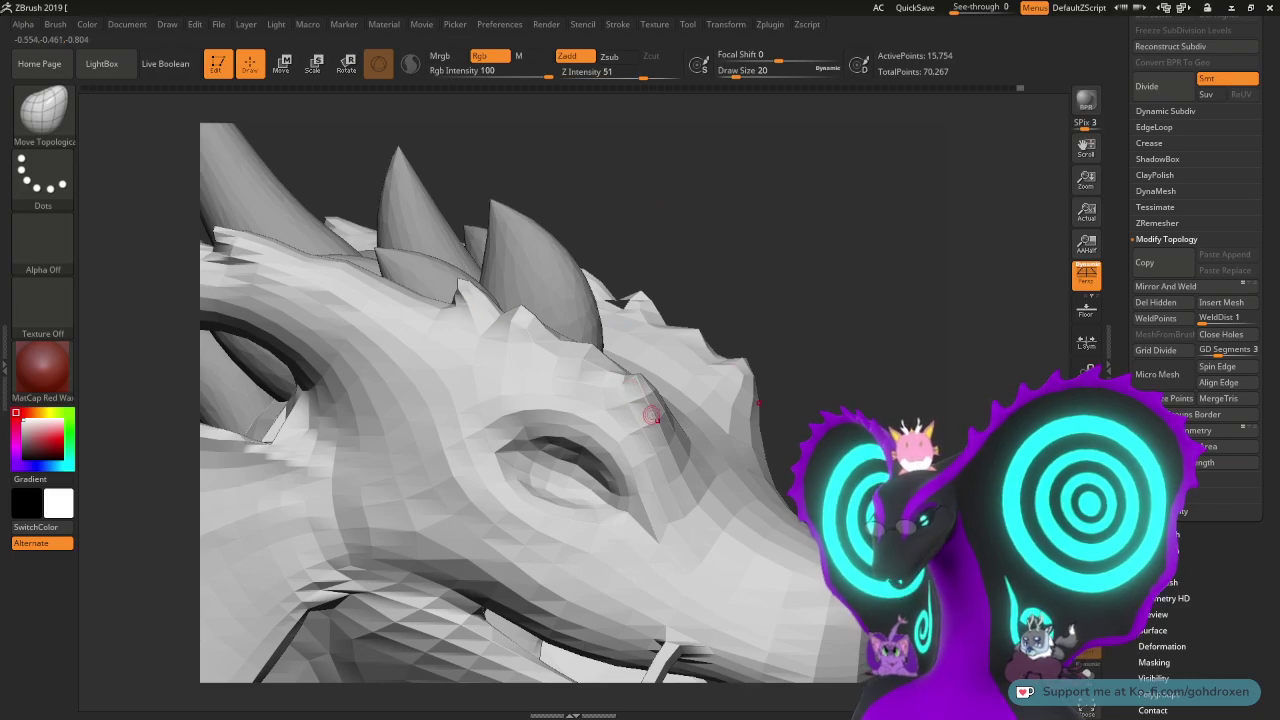
{"action": "left_click_drag", "start_coordinate": [774, 283], "coordinate": [576, 205]}
{"action": "left_click_drag", "start_coordinate": [699, 307], "coordinate": [681, 243], "text": "alt"}
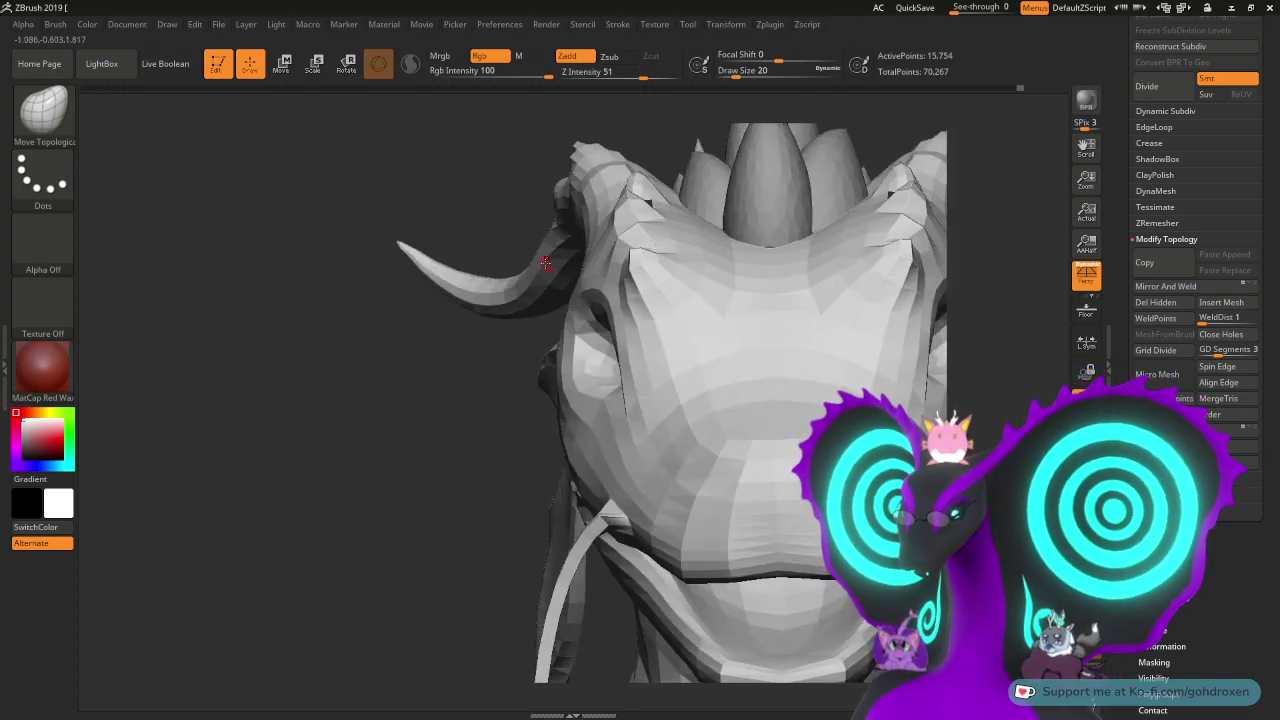
{"action": "left_click_drag", "start_coordinate": [482, 255], "coordinate": [498, 228]}
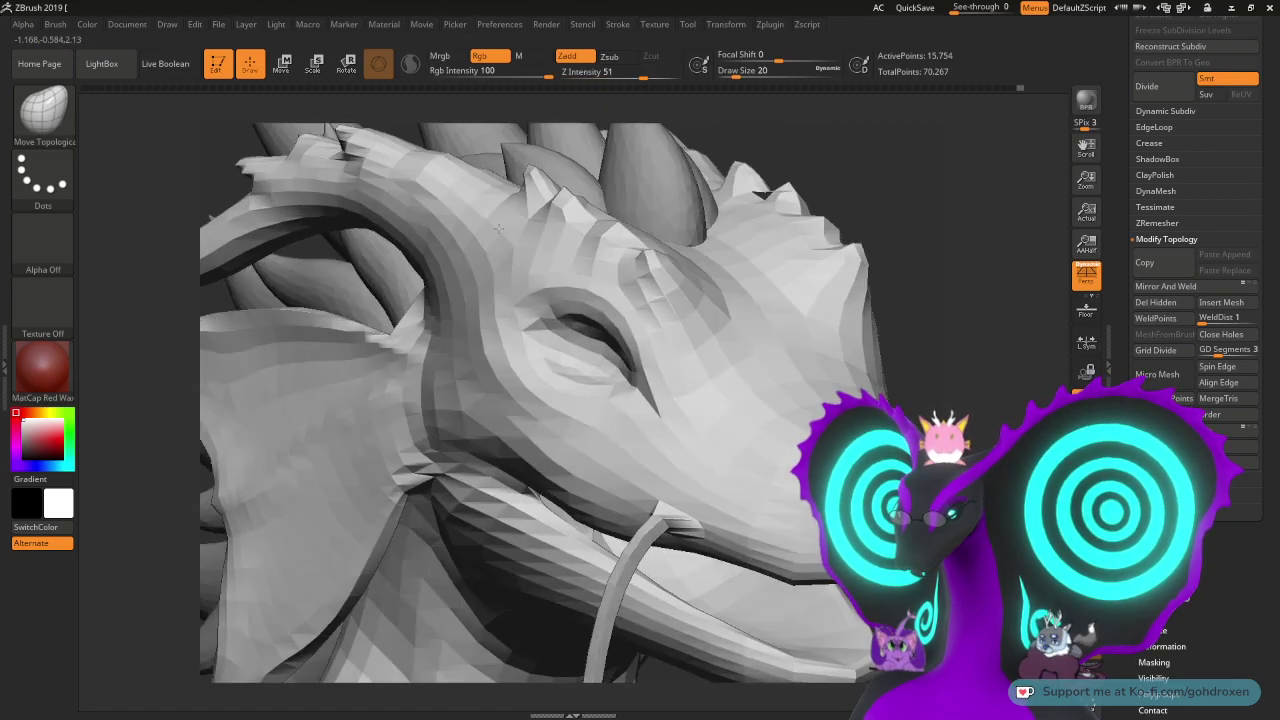
{"action": "left_click_drag", "start_coordinate": [927, 200], "coordinate": [967, 260]}
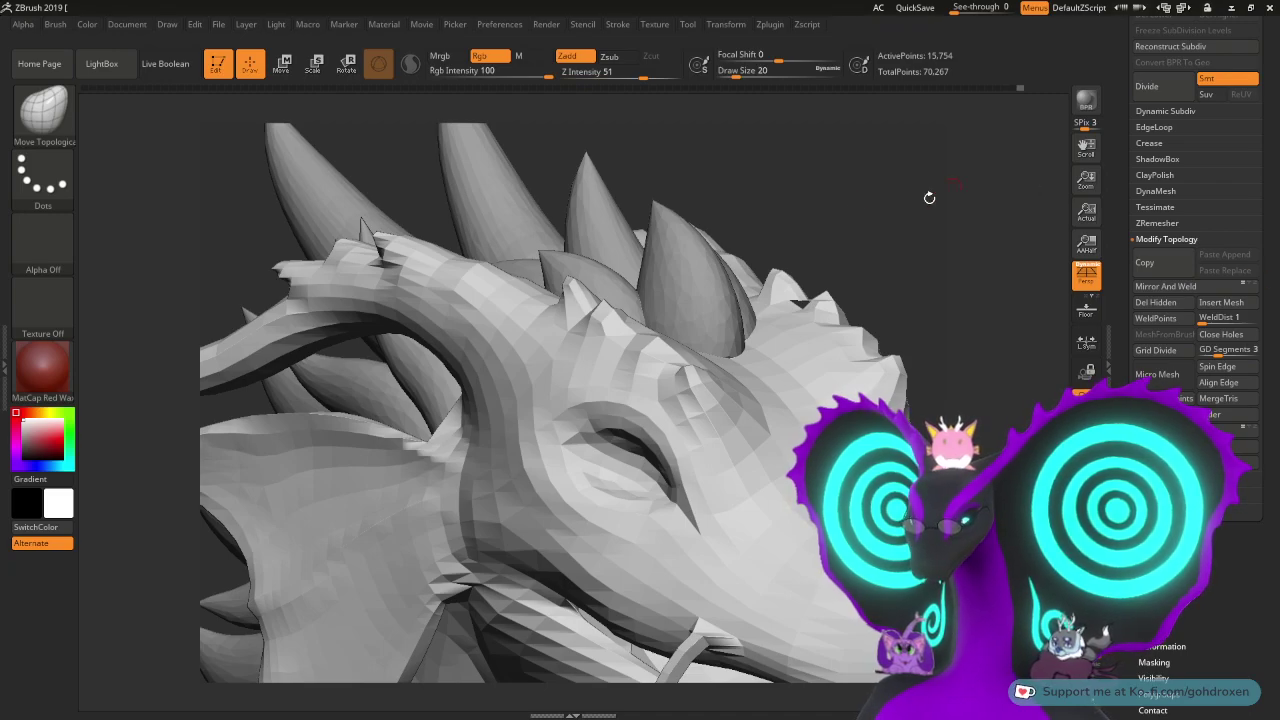
{"action": "left_click_drag", "start_coordinate": [844, 206], "coordinate": [877, 206]}
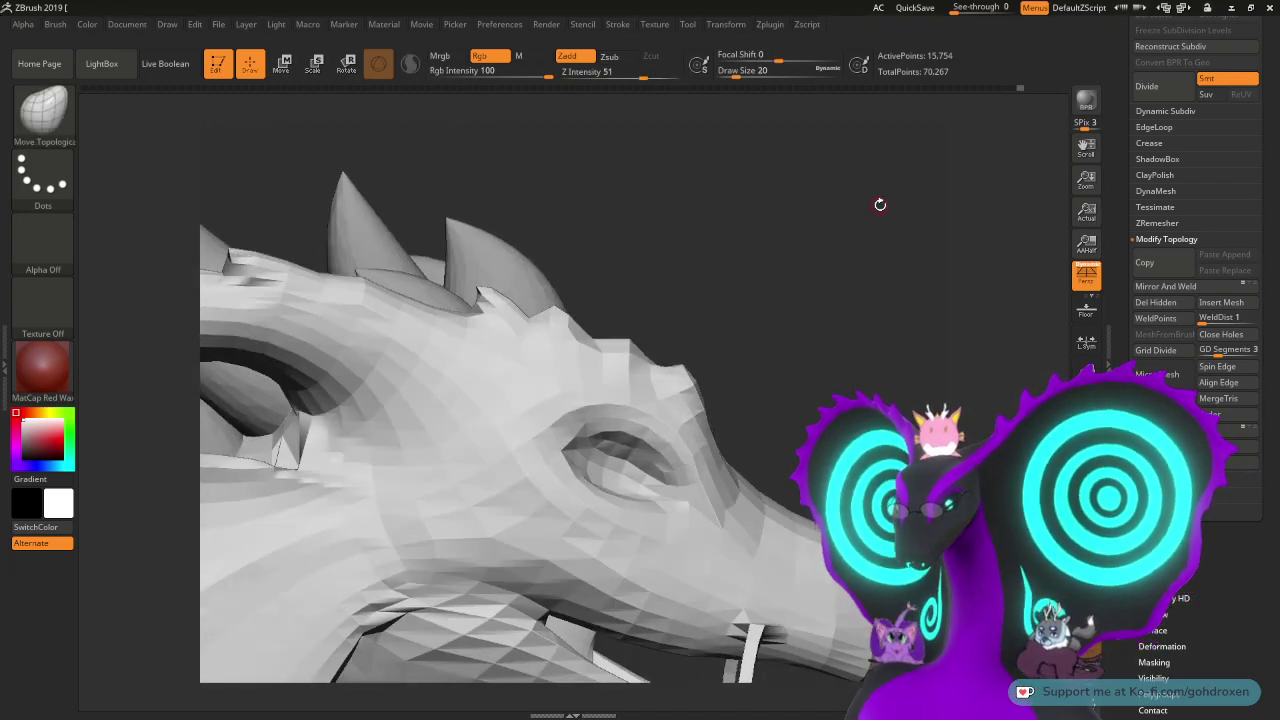
{"action": "key", "text": "space"}
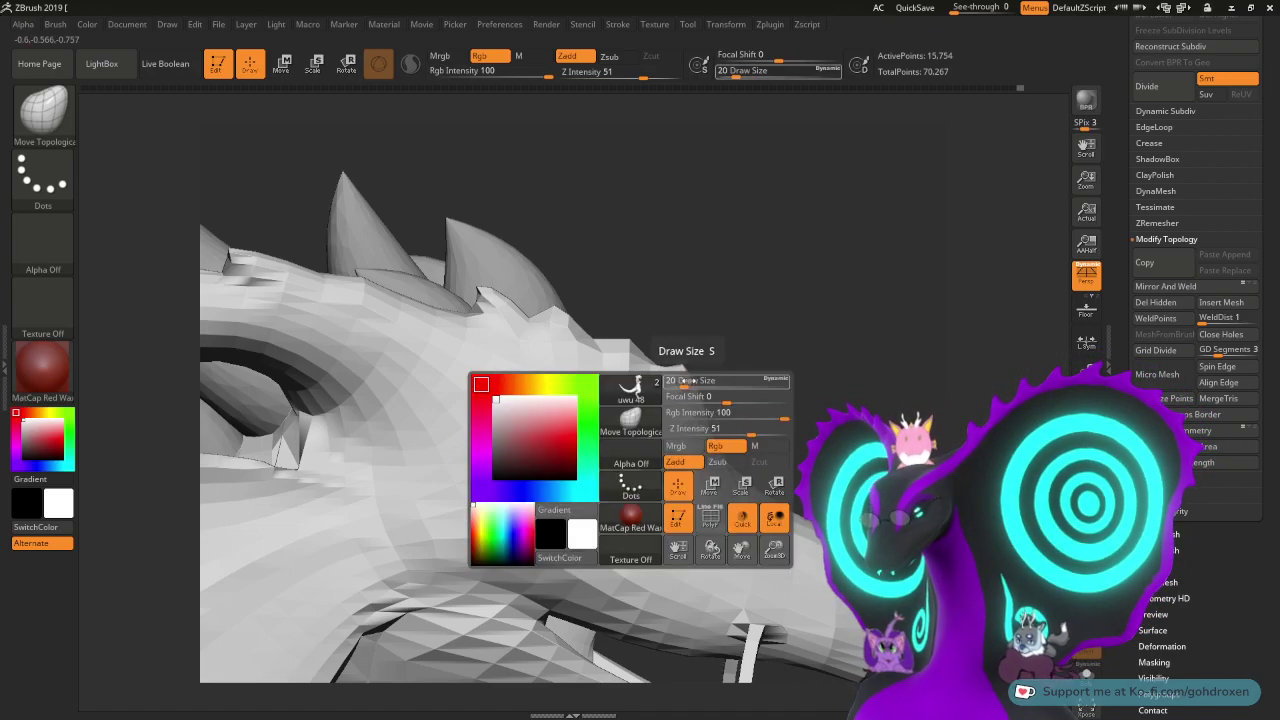
{"action": "left_click_drag", "start_coordinate": [678, 380], "coordinate": [685, 380]}
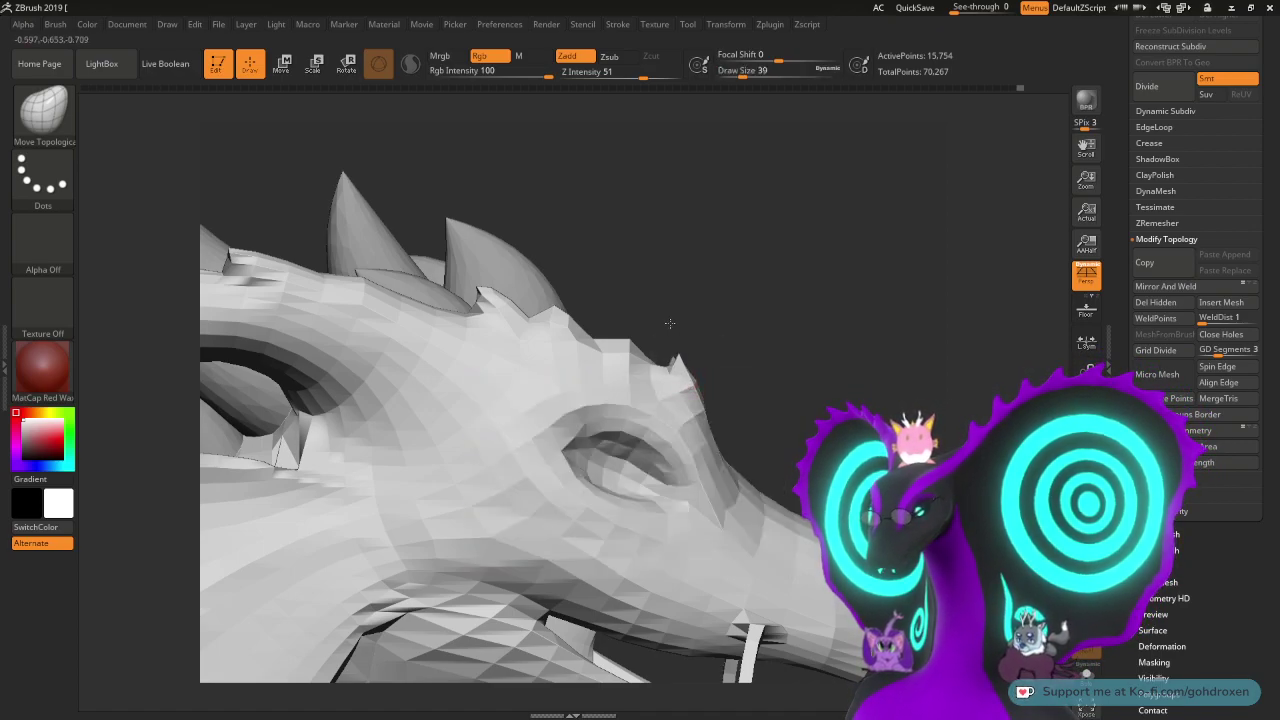
{"action": "left_click_drag", "start_coordinate": [670, 323], "coordinate": [789, 326]}
- Set the brush size to 104 and pull the row of brow spikes above the eye into taller, more pointed shapes
{"action": "key", "text": "space"}
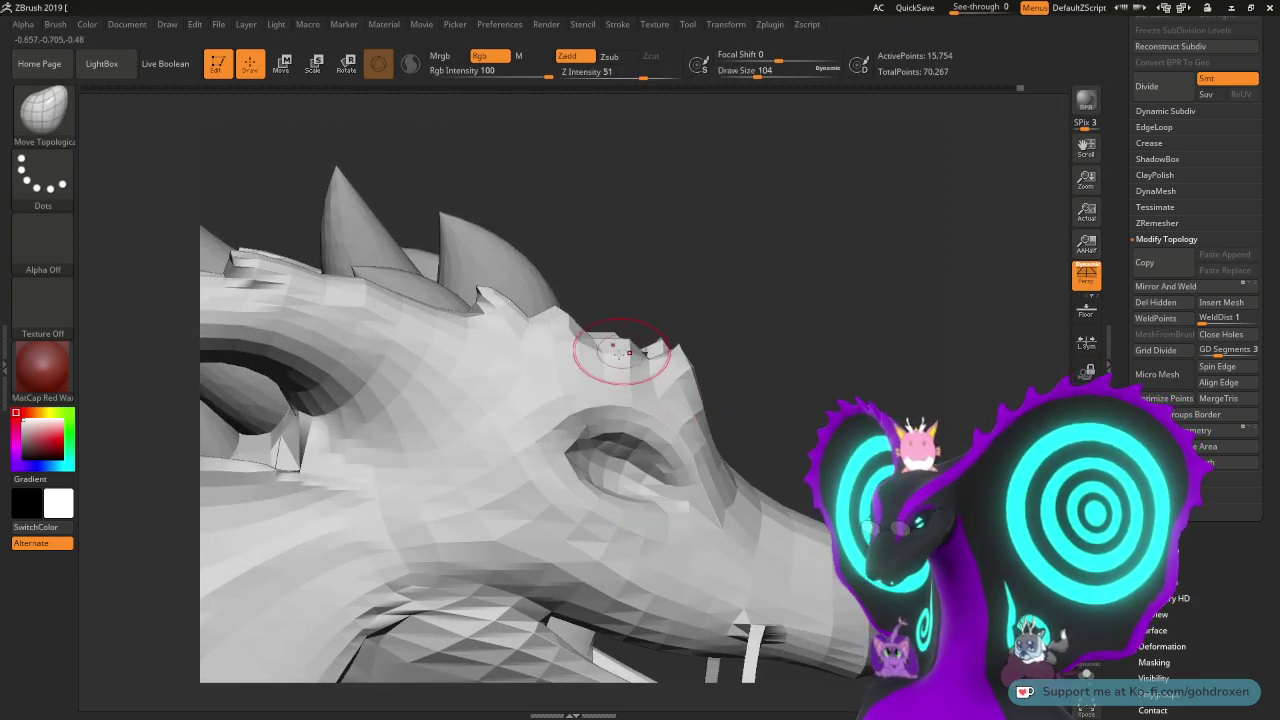
{"action": "mouse_move", "coordinate": [624, 319]}
{"action": "left_mouse_down"}
{"action": "mouse_move", "coordinate": [615, 291]}
{"action": "mouse_move", "coordinate": [473, 290]}
{"action": "left_mouse_up"}
{"action": "mouse_move", "coordinate": [832, 261]}
{"action": "left_mouse_down"}
{"action": "mouse_move", "coordinate": [800, 260]}
{"action": "mouse_move", "coordinate": [815, 250]}
{"action": "mouse_move", "coordinate": [828, 266]}
{"action": "left_mouse_up"}
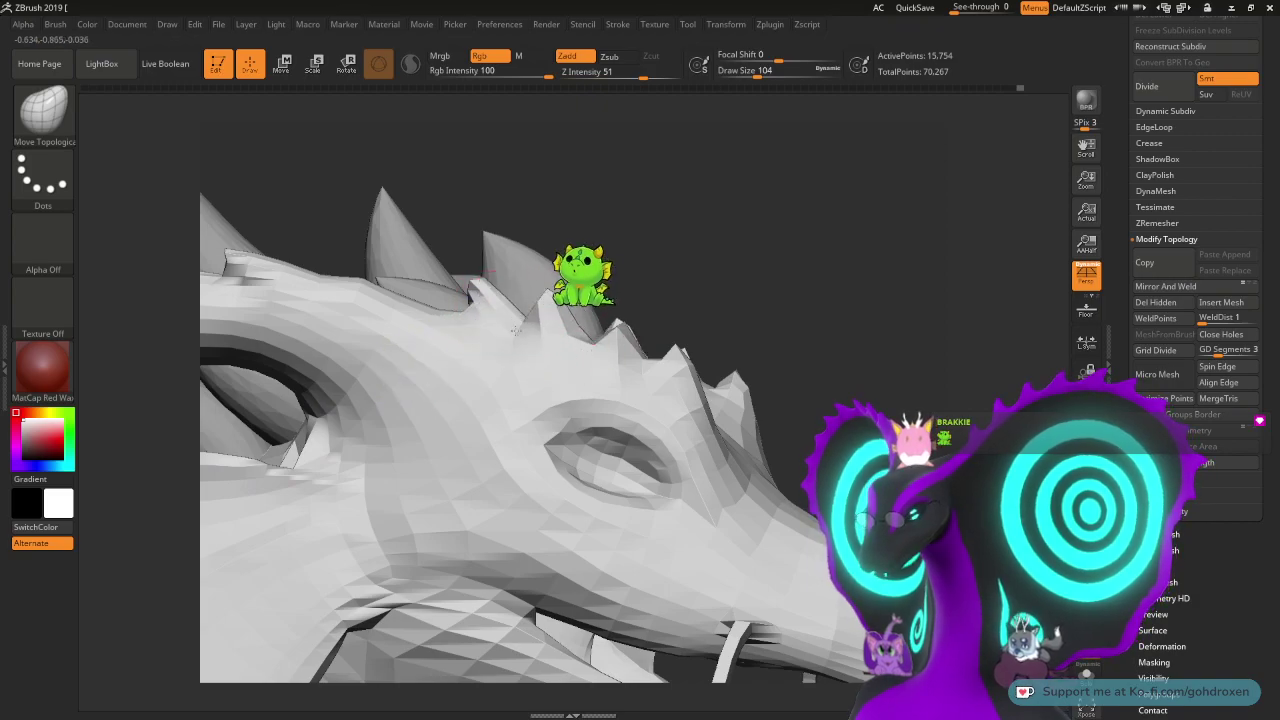
{"action": "left_click_drag", "start_coordinate": [817, 269], "coordinate": [858, 271]}
{"action": "mouse_move", "coordinate": [860, 271]}
{"action": "left_mouse_down"}
{"action": "mouse_move", "coordinate": [838, 260]}
{"action": "mouse_move", "coordinate": [851, 294]}
{"action": "mouse_move", "coordinate": [820, 301]}
{"action": "mouse_move", "coordinate": [608, 317]}
{"action": "left_mouse_up"}
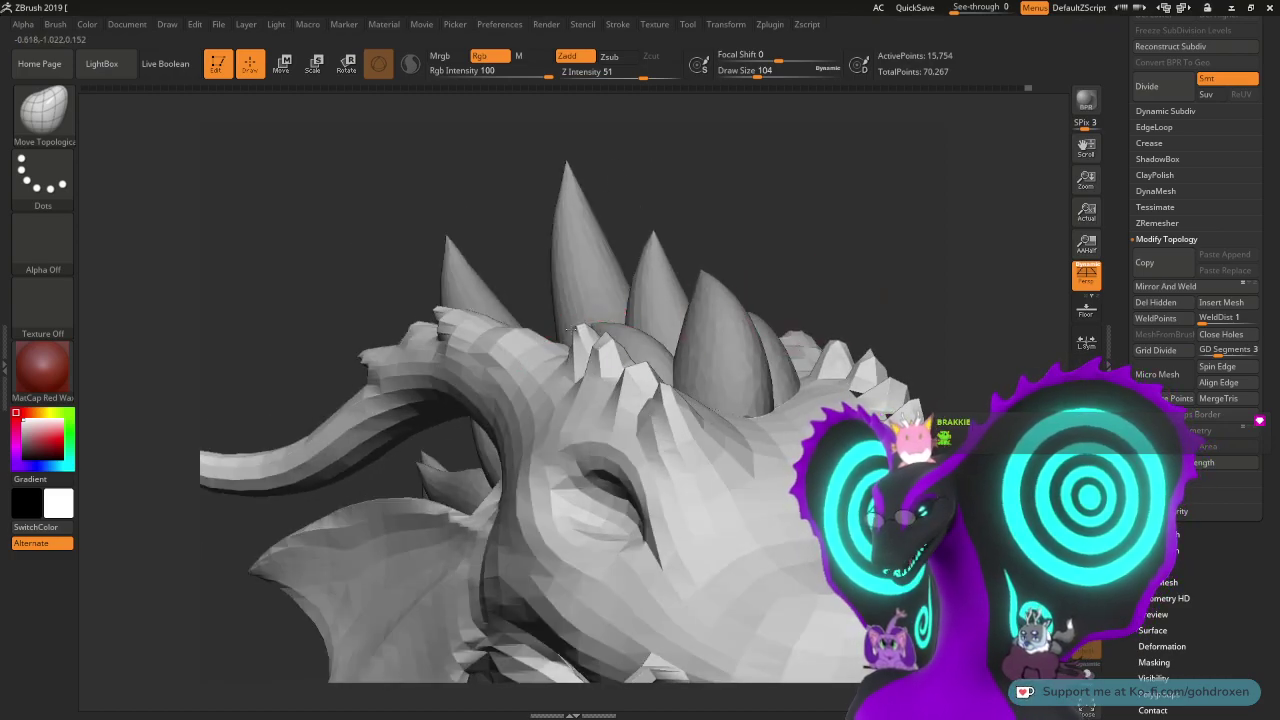
{"action": "left_click_drag", "start_coordinate": [531, 260], "coordinate": [491, 237]}
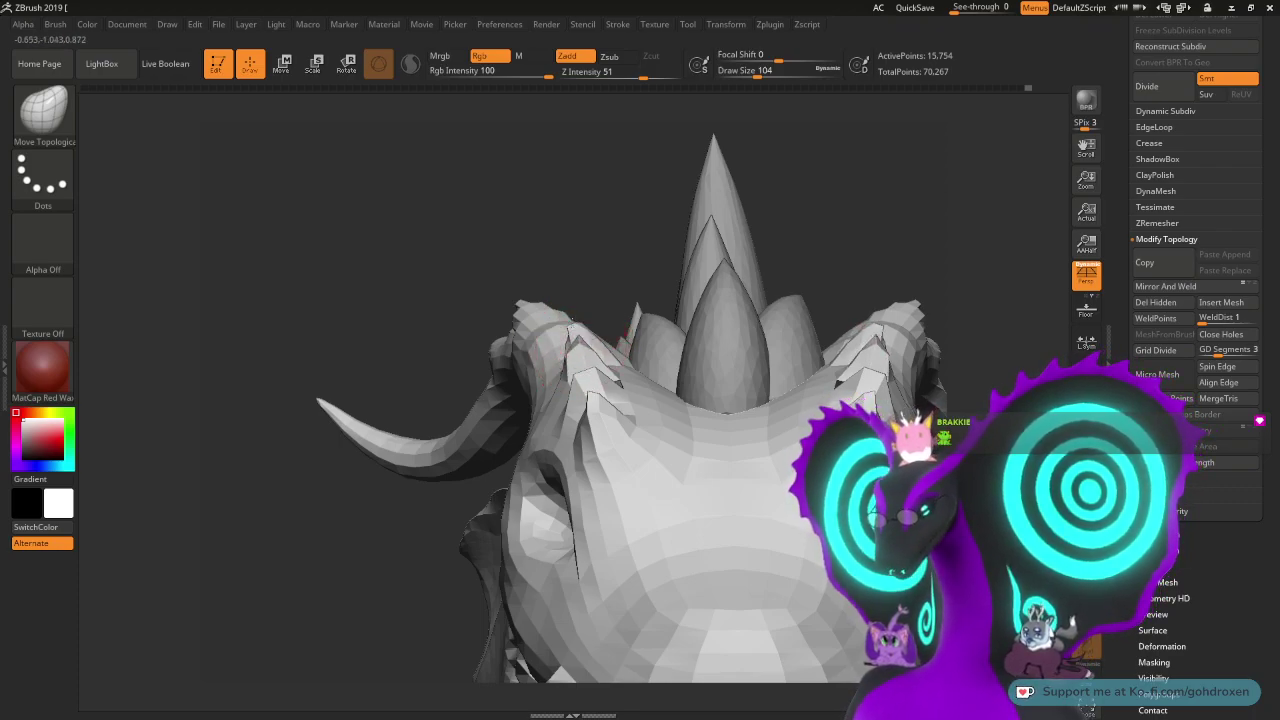
{"action": "left_click_drag", "start_coordinate": [583, 304], "coordinate": [609, 283]}
- Shape the spikes on top of the horn base and smooth their crumpled faces with the Smooth brush
{"action": "mouse_move", "coordinate": [769, 203]}
{"action": "left_mouse_down", "text": "alt"}
{"action": "mouse_move", "coordinate": [806, 237]}
{"action": "mouse_move", "coordinate": [842, 196]}
{"action": "mouse_move", "coordinate": [794, 206]}
{"action": "mouse_move", "coordinate": [797, 240]}
{"action": "mouse_move", "coordinate": [804, 206]}
{"action": "left_mouse_up", "text": "alt"}
{"action": "left_click_drag", "start_coordinate": [531, 206], "coordinate": [632, 251]}
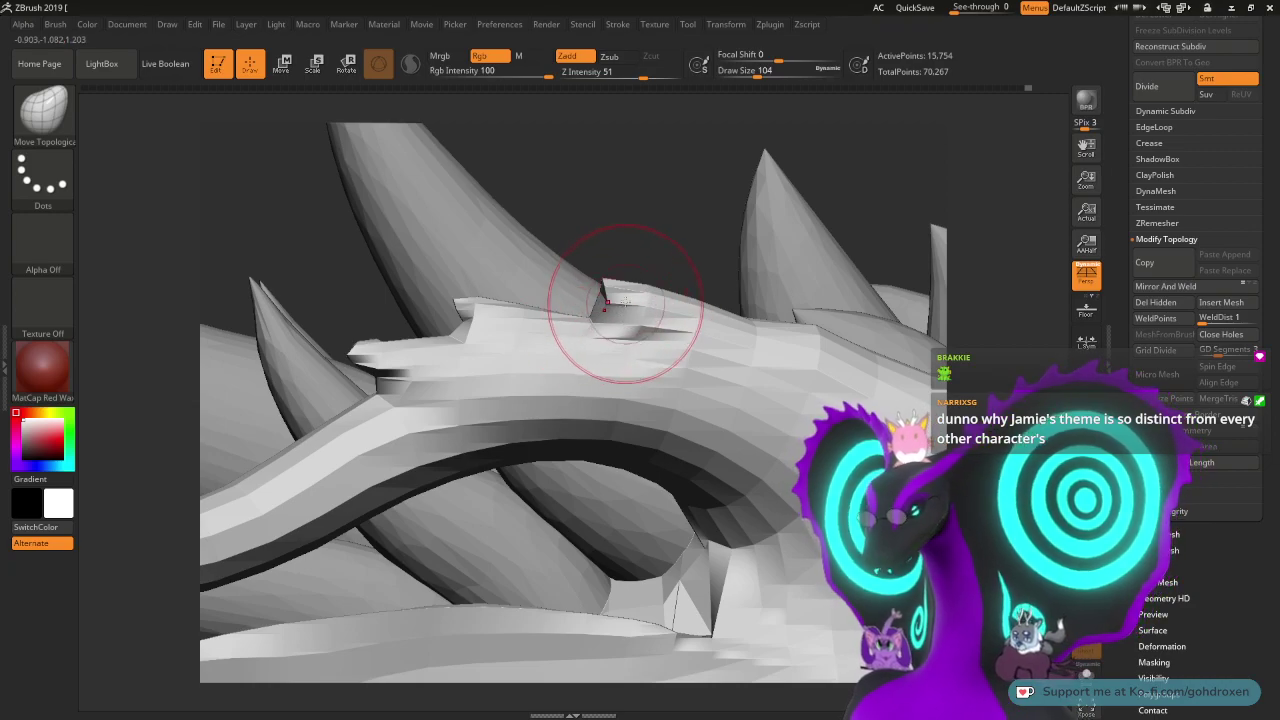
{"action": "left_click_drag", "start_coordinate": [601, 250], "coordinate": [687, 226]}
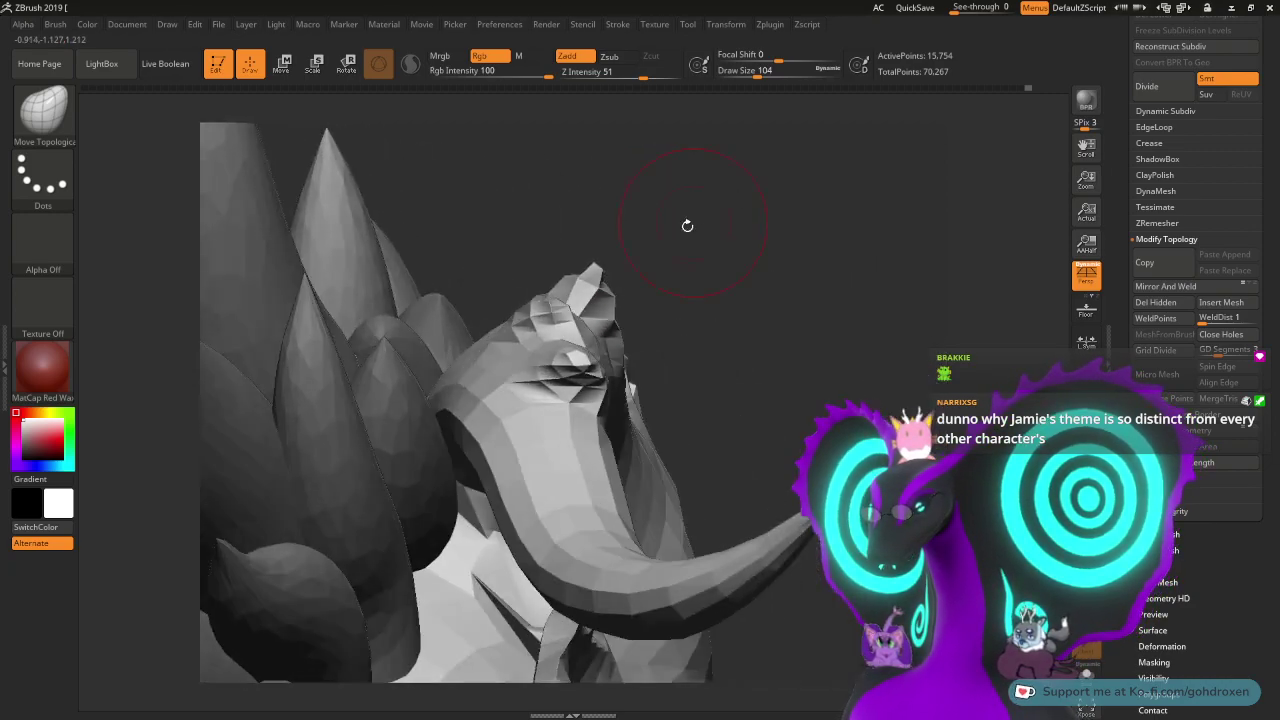
{"action": "key", "text": "shift"}
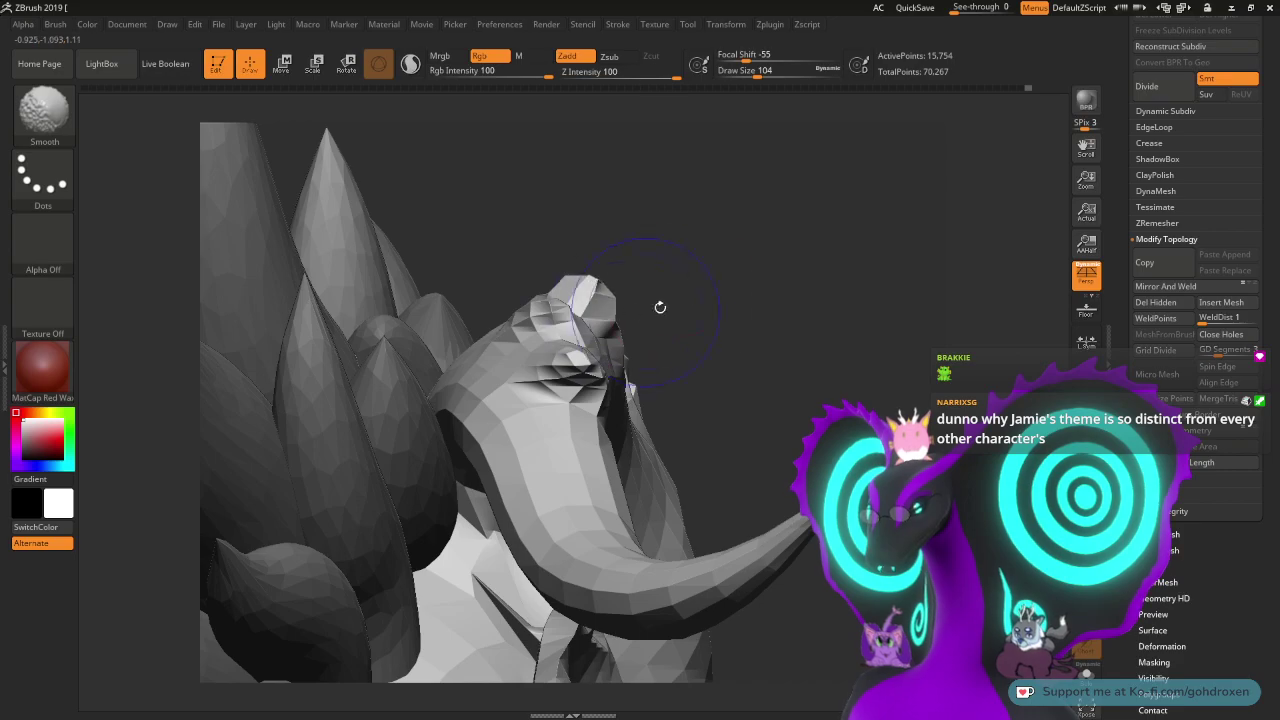
{"action": "left_click_drag", "start_coordinate": [660, 307], "coordinate": [594, 303]}
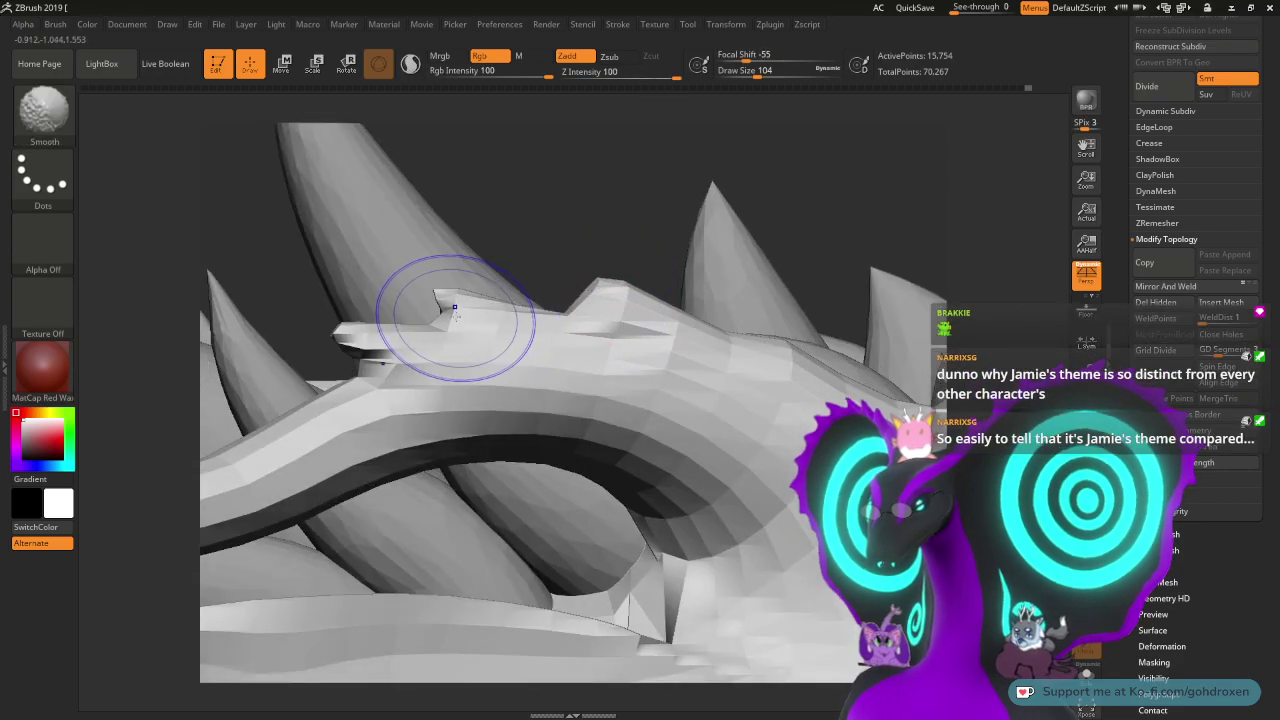
{"action": "left_click_drag", "start_coordinate": [491, 206], "coordinate": [525, 222]}
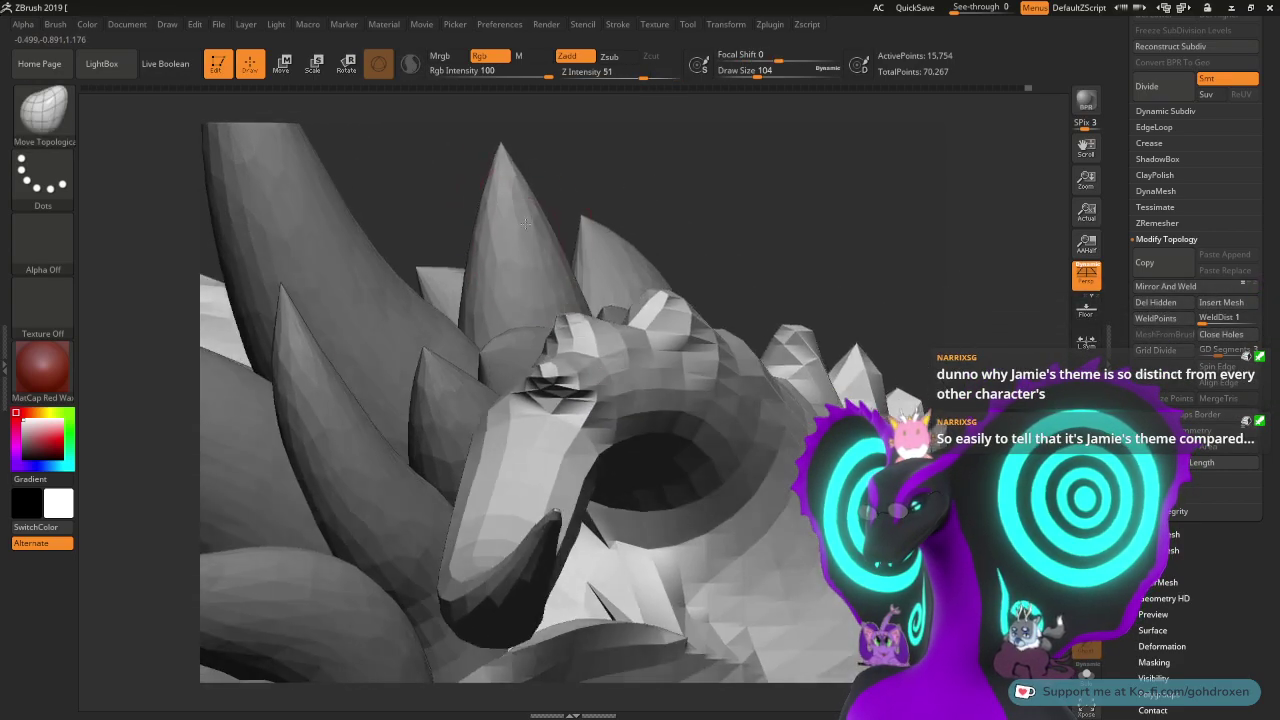
{"action": "left_click_drag", "start_coordinate": [546, 380], "coordinate": [553, 386], "text": "shift"}
- Pull the horn-base spikes into clean, backward-pointing tips with the Move Topological brush
{"action": "mouse_move", "coordinate": [785, 258]}
{"action": "left_mouse_down"}
{"action": "mouse_move", "coordinate": [717, 263]}
{"action": "mouse_move", "coordinate": [443, 337]}
{"action": "left_mouse_up"}
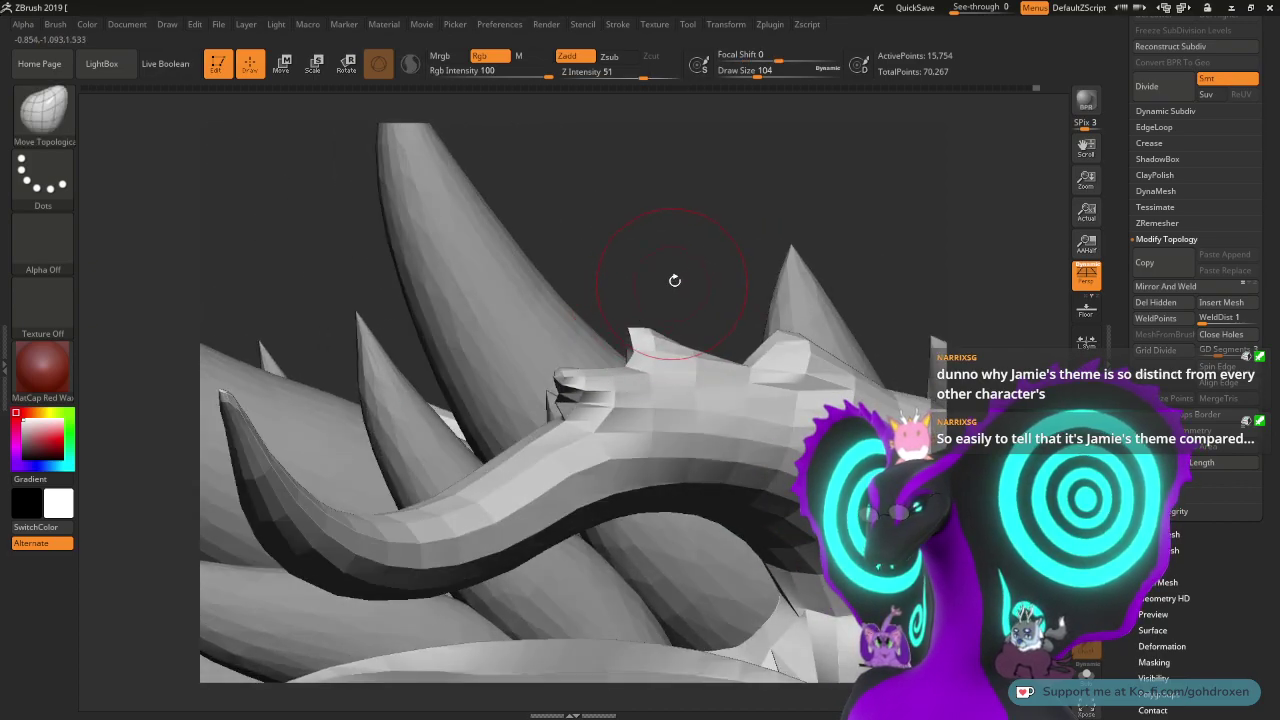
{"action": "mouse_move", "coordinate": [675, 280]}
{"action": "left_mouse_down"}
{"action": "mouse_move", "coordinate": [629, 320]}
{"action": "mouse_move", "coordinate": [614, 386]}
{"action": "left_mouse_up"}
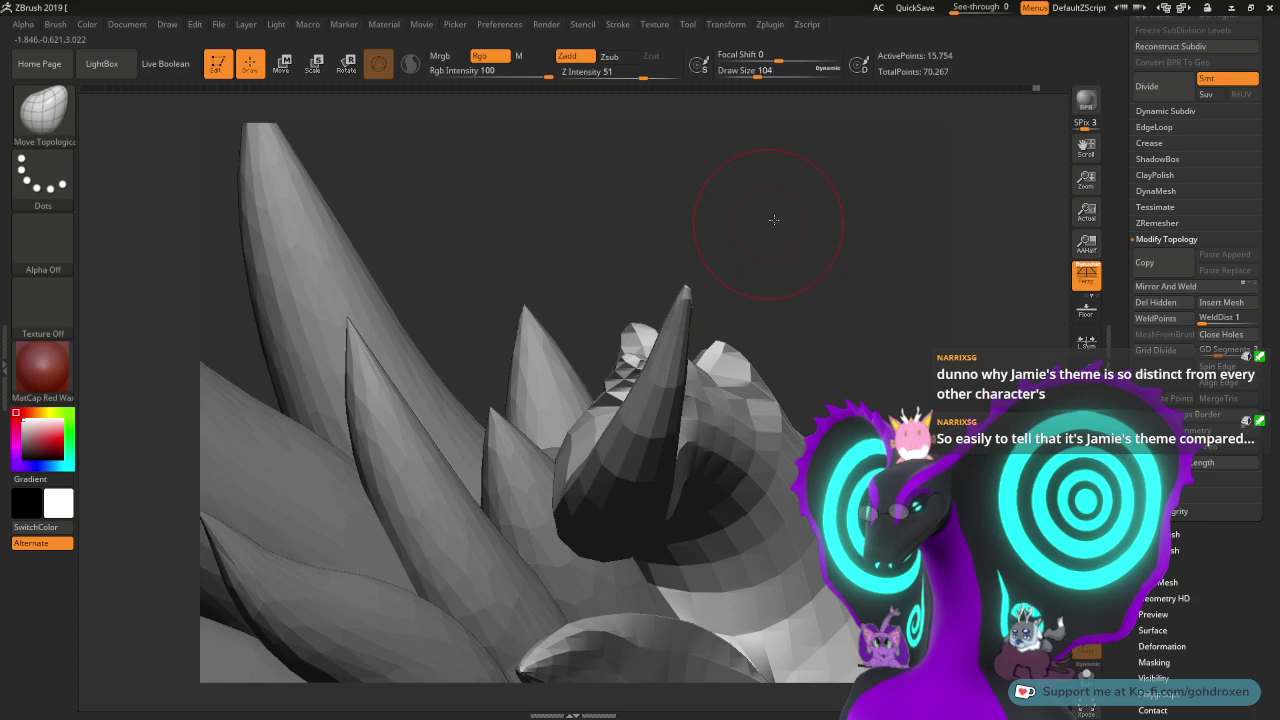
{"action": "left_click_drag", "start_coordinate": [774, 220], "coordinate": [737, 284]}
{"action": "left_click_drag", "start_coordinate": [690, 368], "coordinate": [668, 342]}
{"action": "left_click_drag", "start_coordinate": [789, 329], "coordinate": [742, 338]}
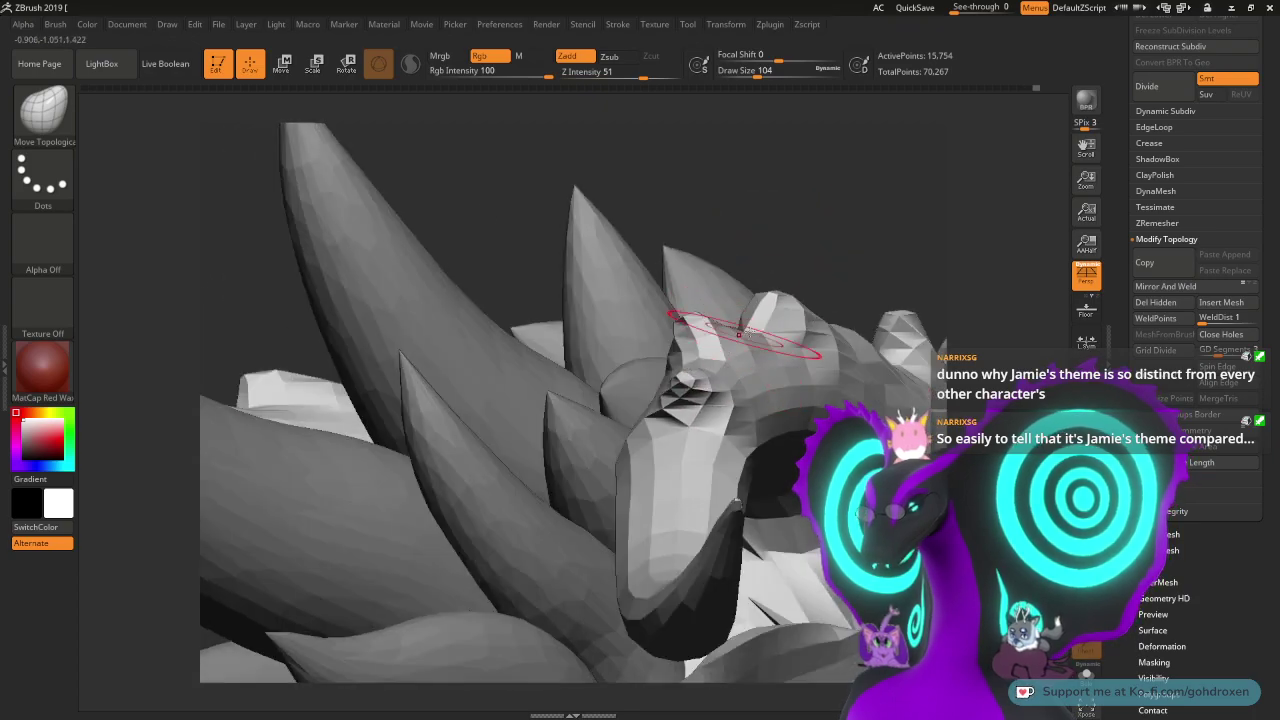
{"action": "mouse_move", "coordinate": [780, 266]}
{"action": "left_mouse_down"}
{"action": "mouse_move", "coordinate": [798, 255]}
{"action": "mouse_move", "coordinate": [654, 354]}
{"action": "left_mouse_up"}
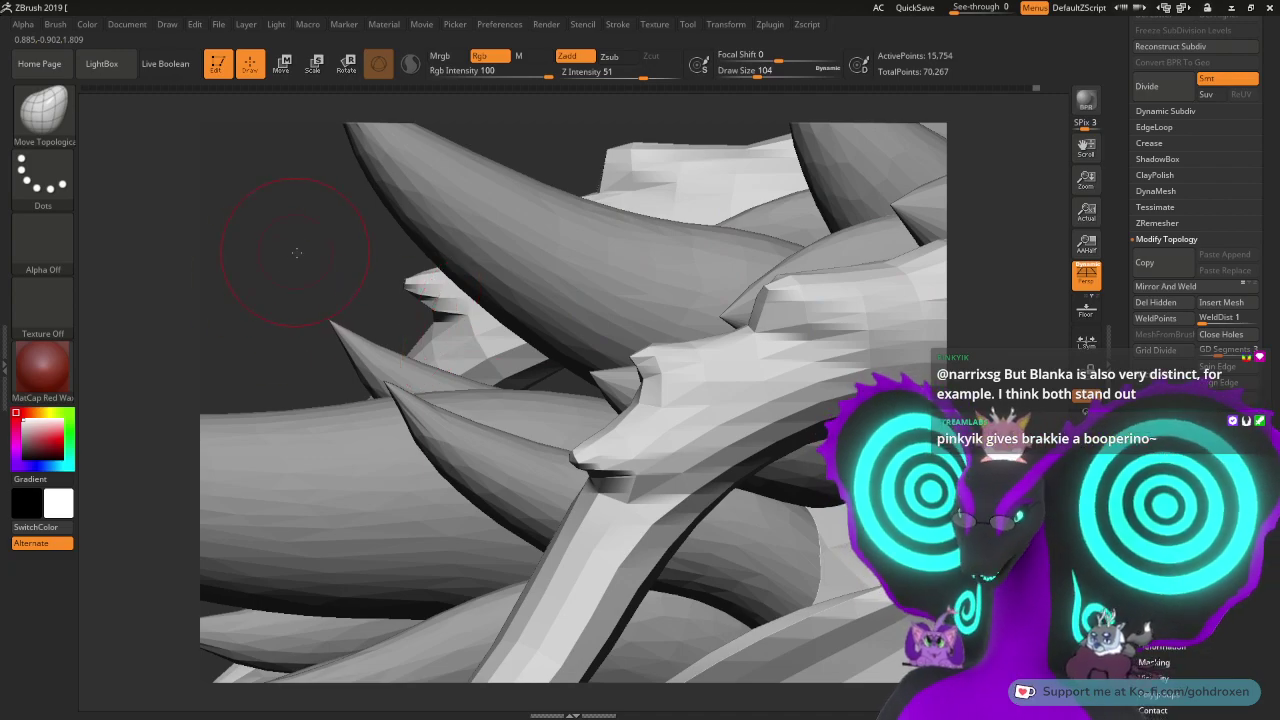
- Smooth the pinched, protruding faces behind the ear fins where they join the back of the head
{"action": "left_click_drag", "start_coordinate": [246, 220], "coordinate": [297, 252]}
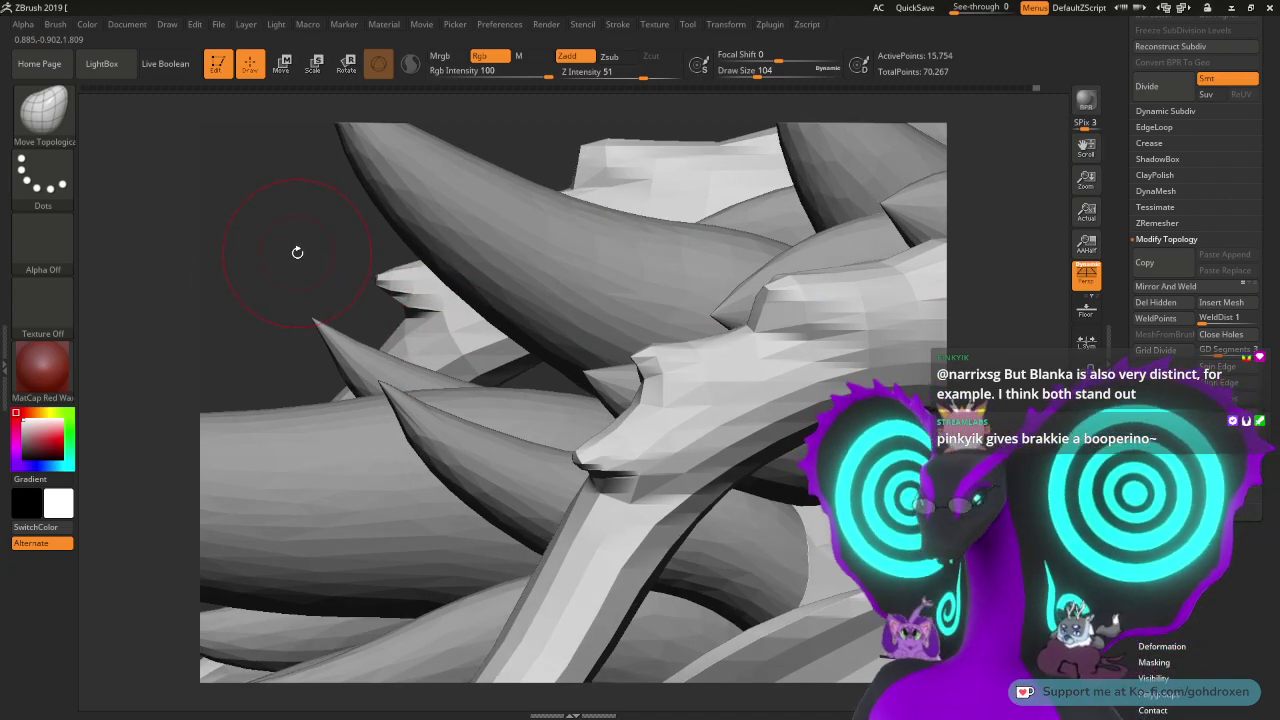
{"action": "left_click_drag", "start_coordinate": [323, 289], "coordinate": [342, 196]}
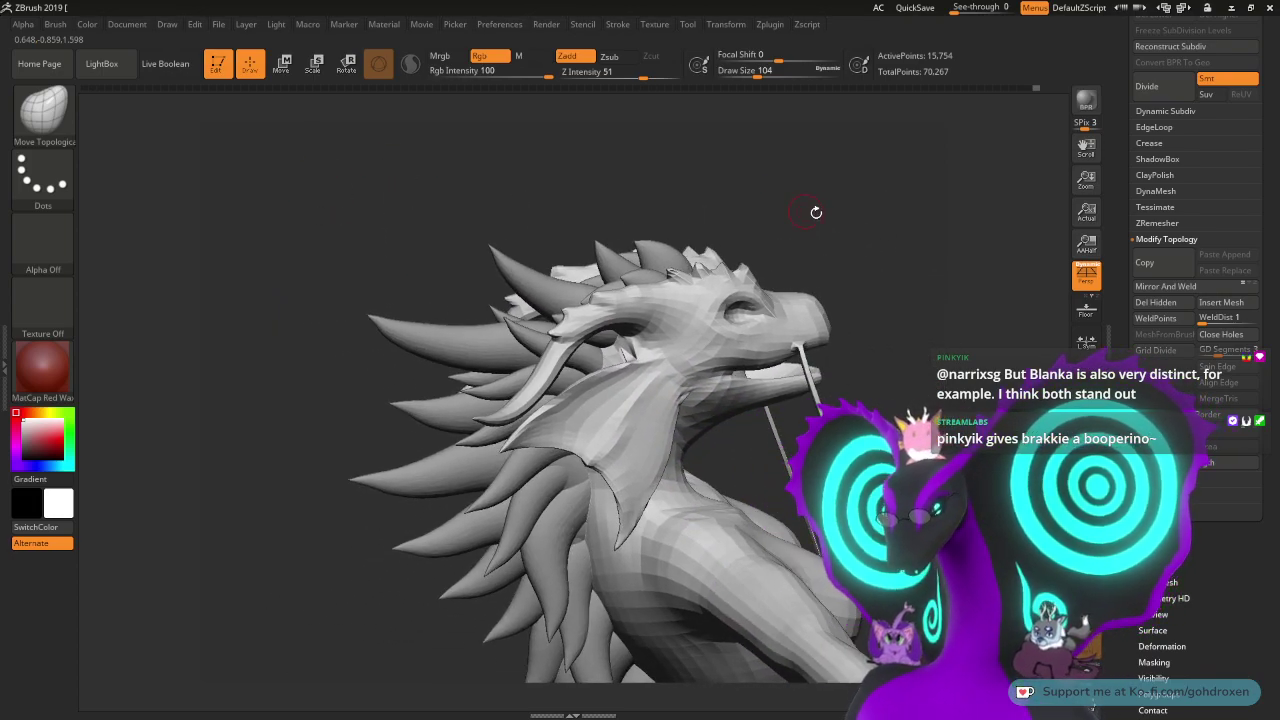
{"action": "left_click_drag", "start_coordinate": [816, 212], "coordinate": [832, 241]}
{"action": "mouse_move", "coordinate": [789, 282]}
{"action": "left_mouse_down"}
{"action": "mouse_move", "coordinate": [837, 238]}
{"action": "mouse_move", "coordinate": [840, 278]}
{"action": "mouse_move", "coordinate": [877, 328]}
{"action": "mouse_move", "coordinate": [864, 230]}
{"action": "mouse_move", "coordinate": [1008, 226]}
{"action": "left_mouse_up"}
{"action": "key", "text": "shift"}
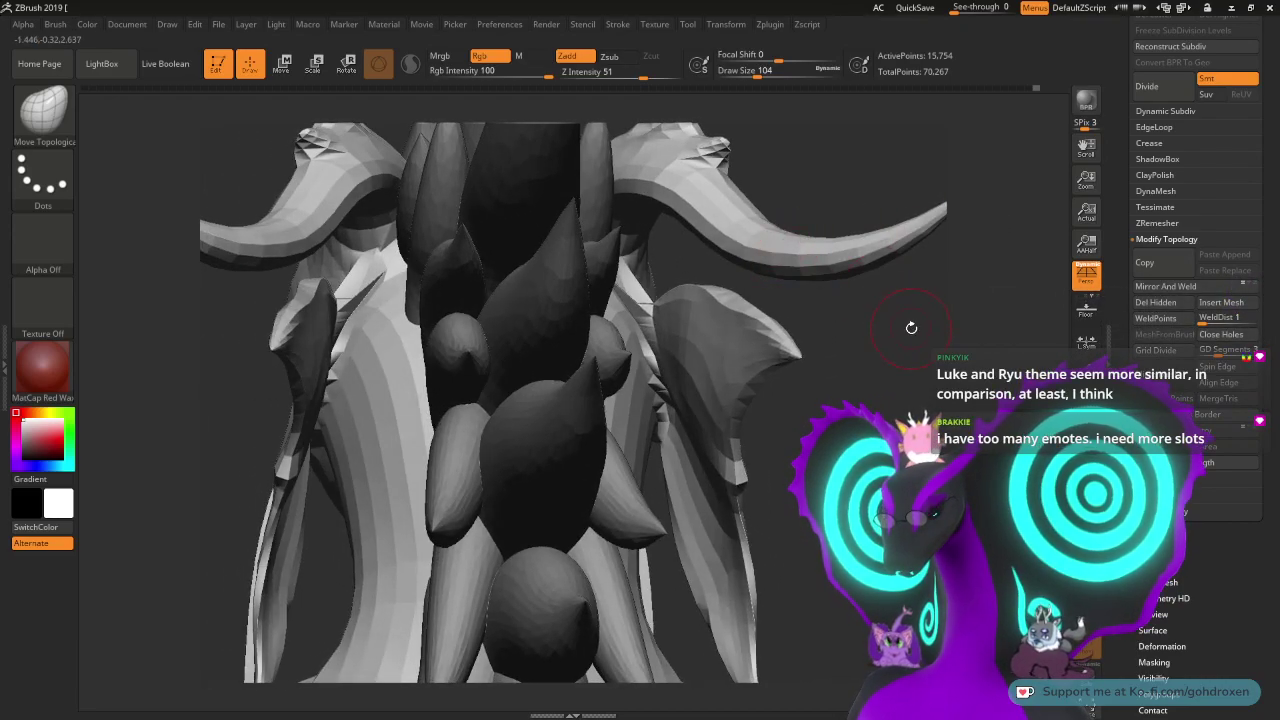
{"action": "left_click_drag", "start_coordinate": [909, 320], "coordinate": [850, 306]}
{"action": "key", "text": "shift"}
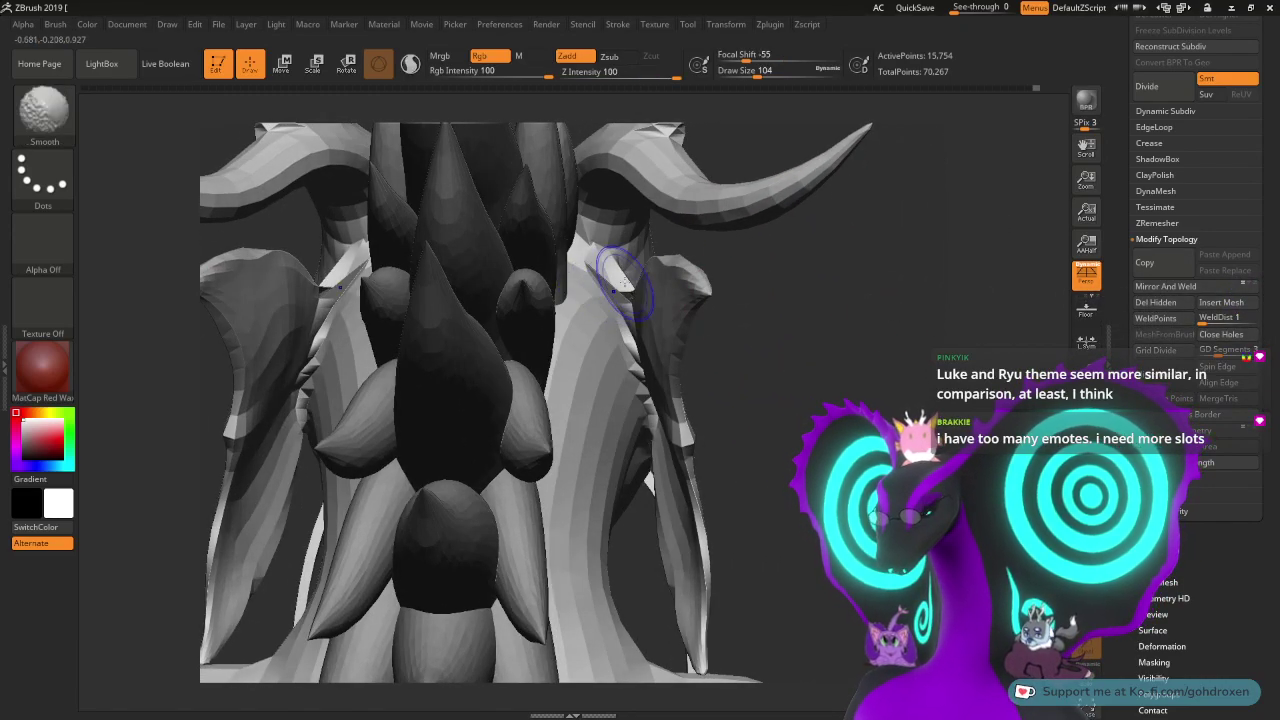
{"action": "left_click_drag", "start_coordinate": [614, 275], "coordinate": [625, 332], "text": "shift"}
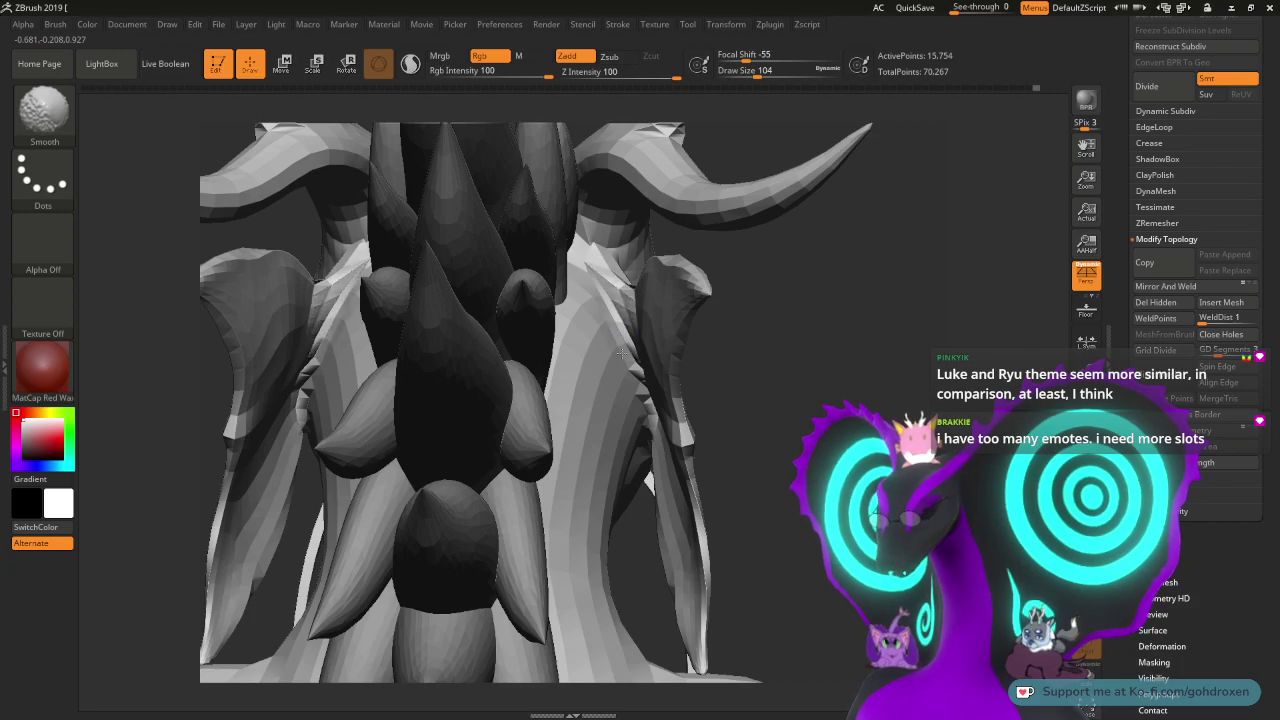
{"action": "mouse_move", "coordinate": [856, 307]}
{"action": "left_mouse_down"}
{"action": "mouse_move", "coordinate": [791, 345]}
{"action": "mouse_move", "coordinate": [641, 343]}
{"action": "mouse_move", "coordinate": [600, 272]}
{"action": "mouse_move", "coordinate": [652, 425]}
{"action": "left_mouse_up"}
{"action": "mouse_move", "coordinate": [814, 363]}
{"action": "left_mouse_down"}
{"action": "mouse_move", "coordinate": [878, 348]}
{"action": "mouse_move", "coordinate": [888, 325]}
{"action": "mouse_move", "coordinate": [868, 340]}
{"action": "left_mouse_up"}
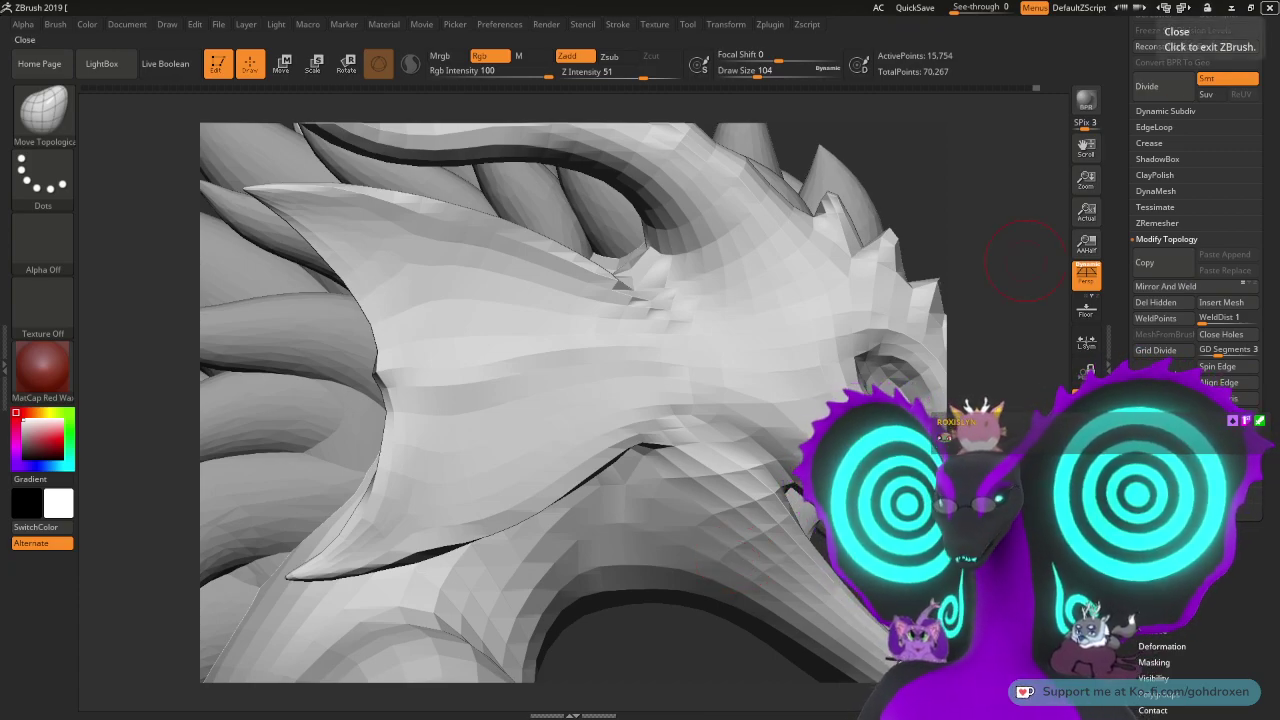
{"action": "left_click", "coordinate": [1269, 8]}
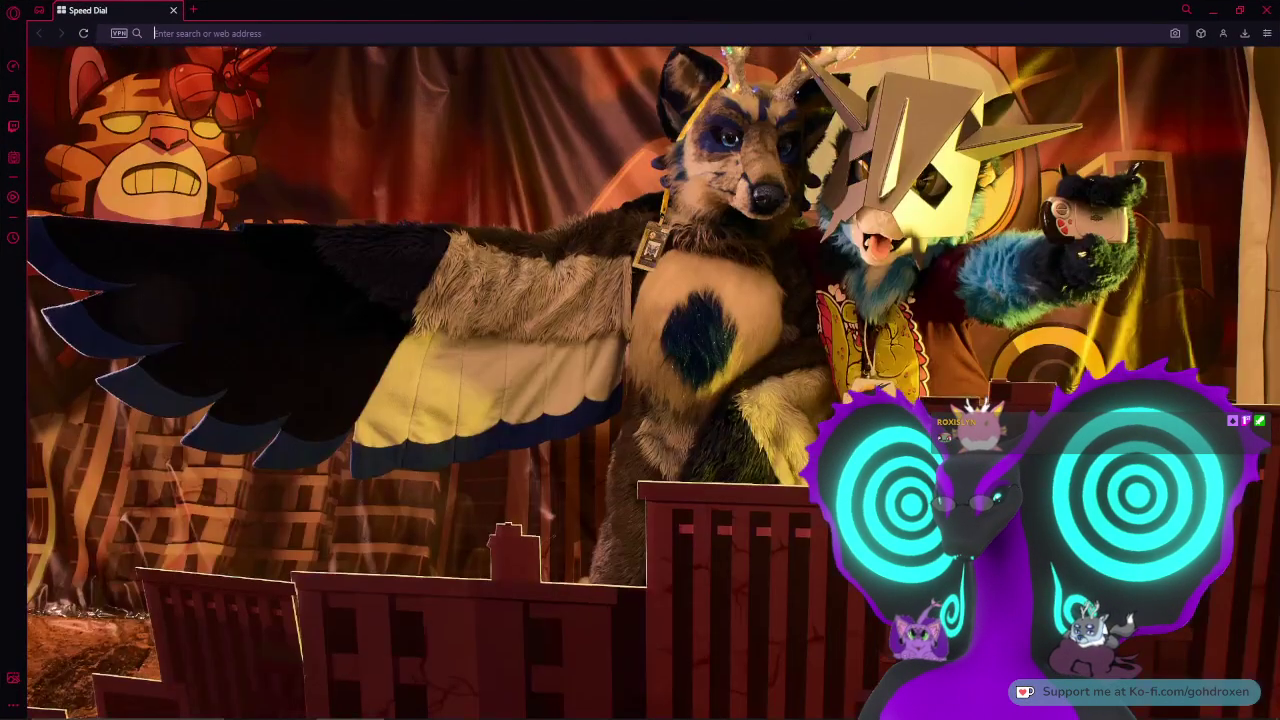
{"action": "left_click_drag", "start_coordinate": [808, 10], "coordinate": [1279, 40]}
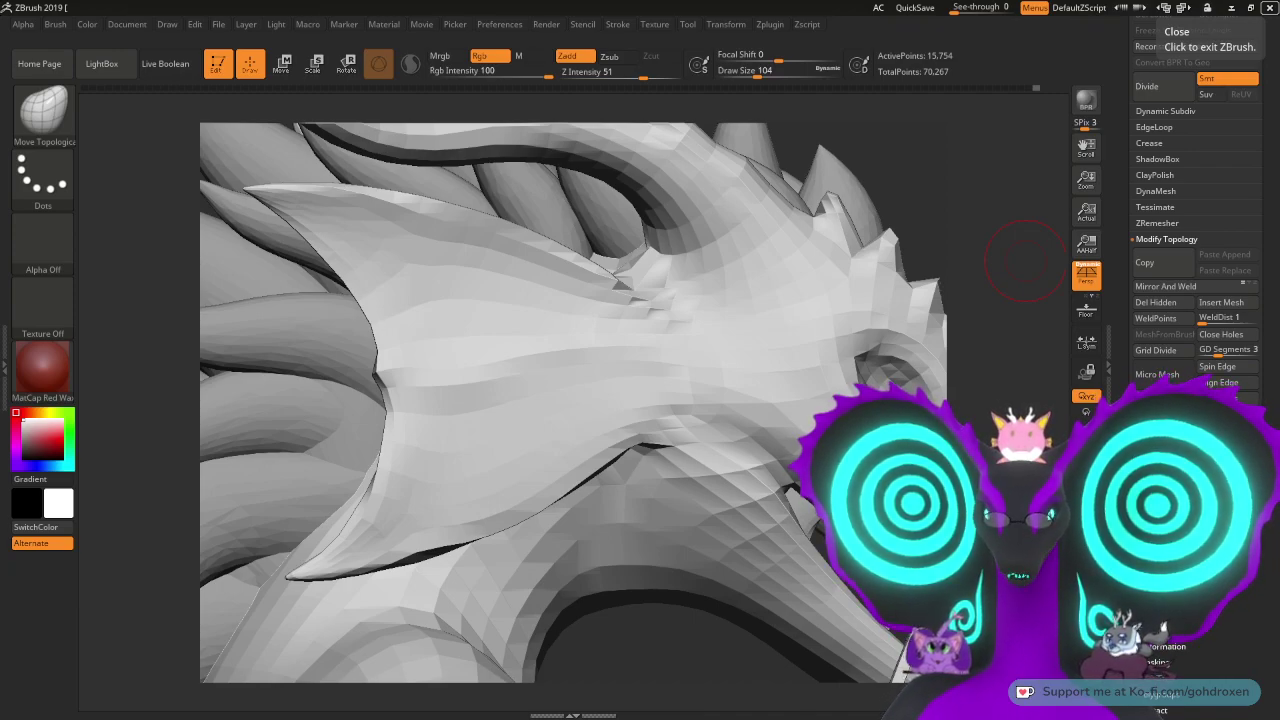
{"action": "left_click_drag", "start_coordinate": [1279, 118], "coordinate": [980, 2]}
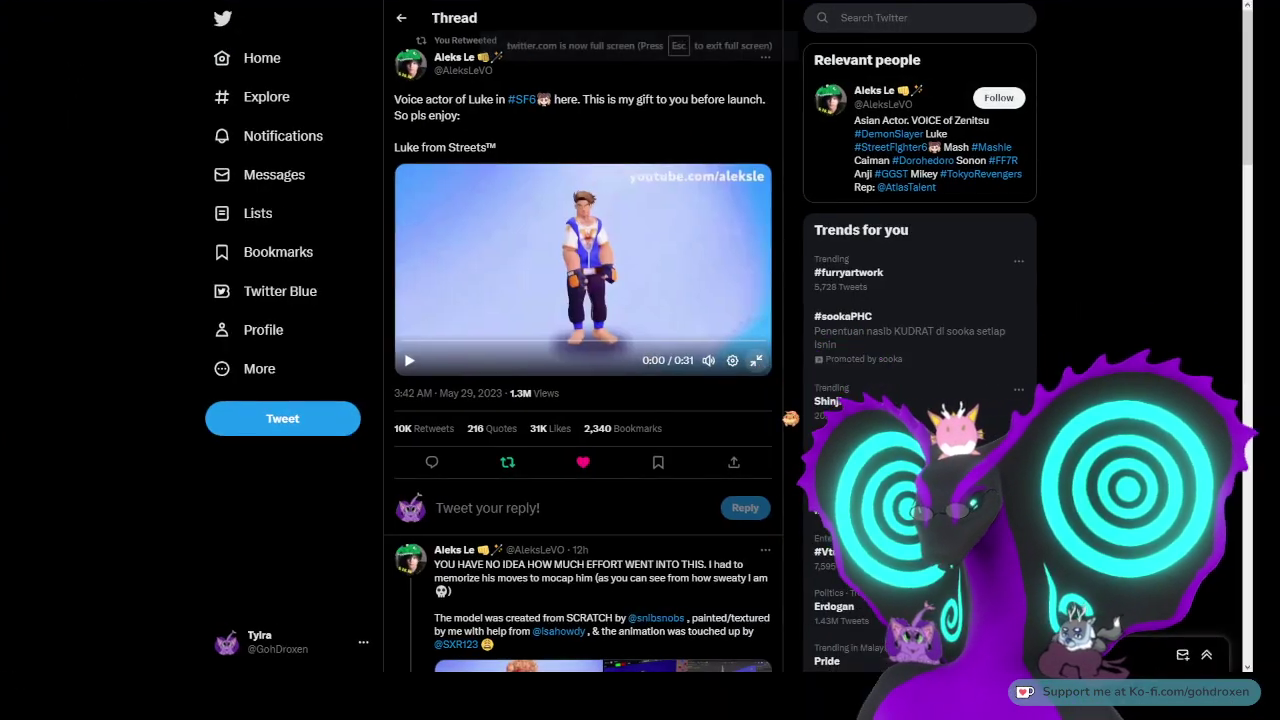
- Switch to the Twitter thread in the browser and play the Luke animation video in full screen
{"action": "left_click", "coordinate": [785, 407]}
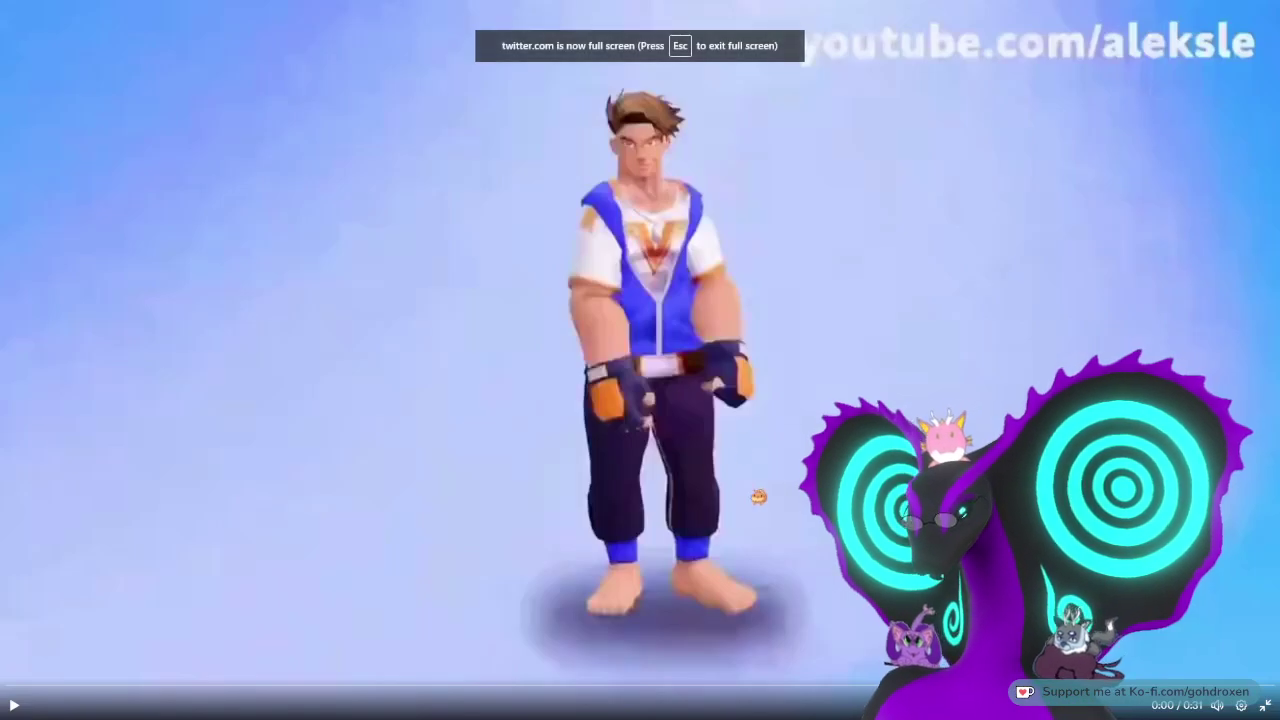
{"action": "left_click", "coordinate": [1264, 703]}
{"action": "right_click", "coordinate": [134, 7]}
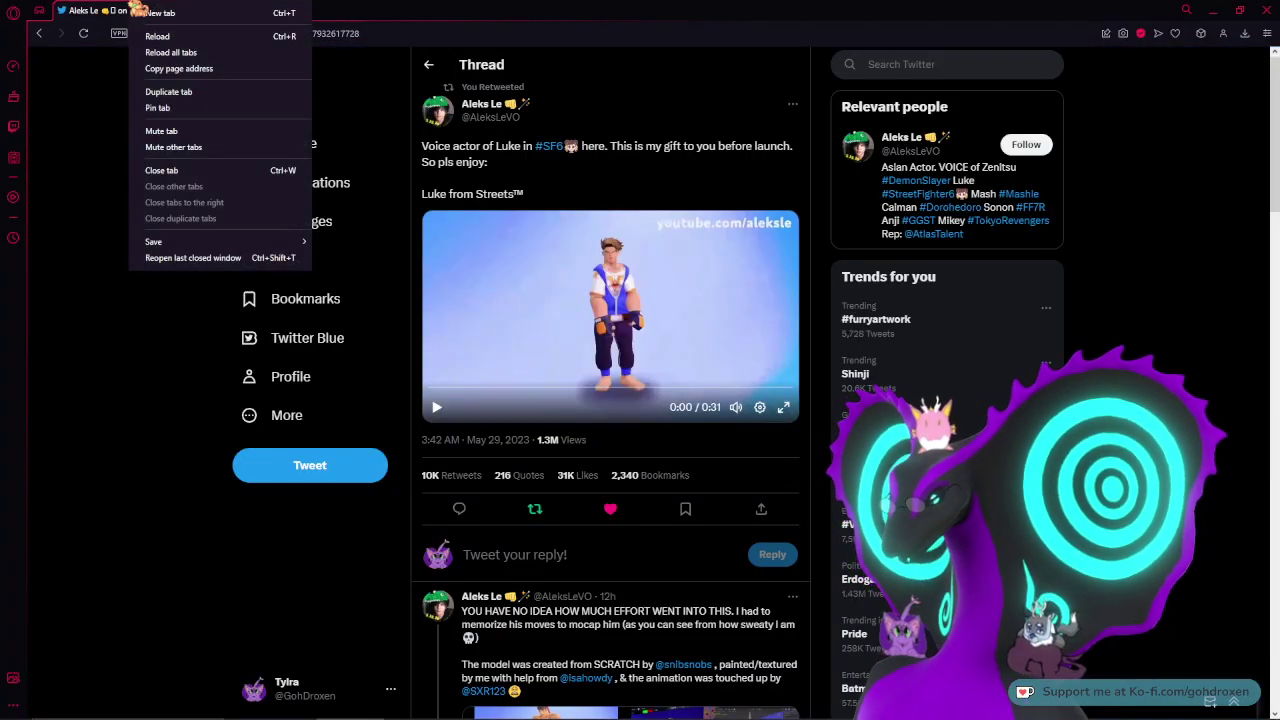
{"action": "left_click", "coordinate": [460, 8]}
{"action": "left_click", "coordinate": [785, 408]}
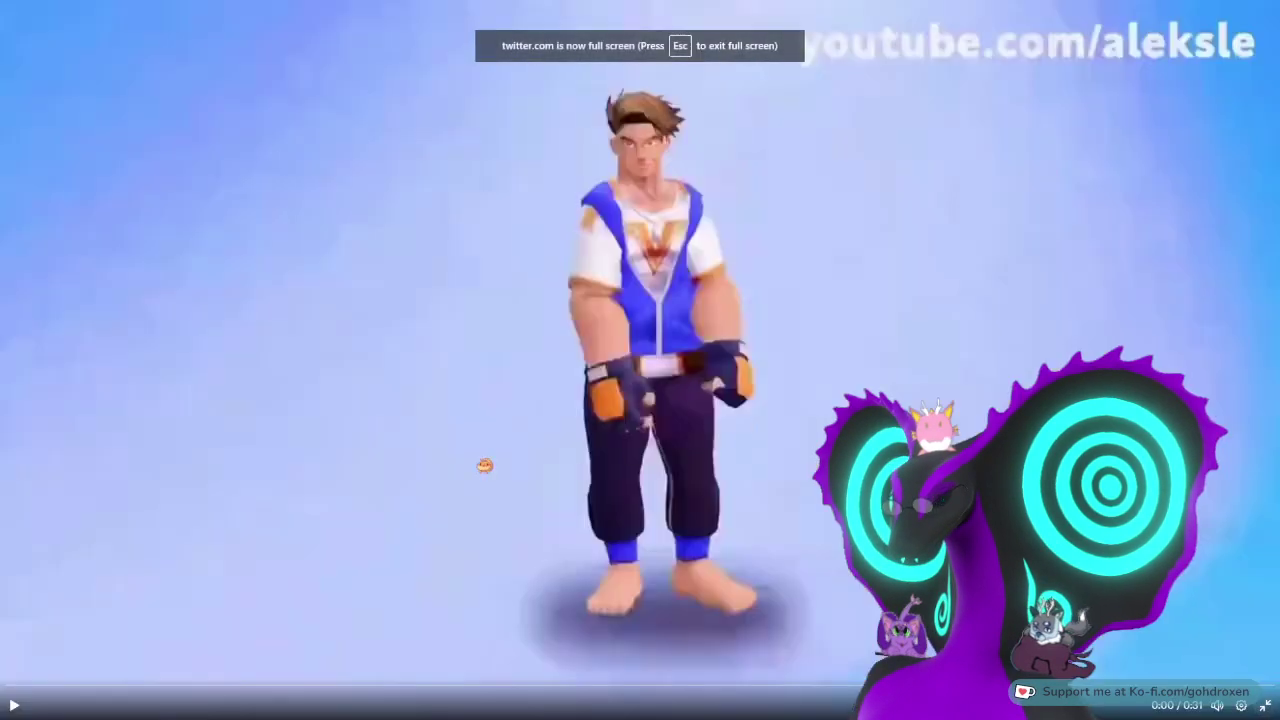
{"action": "left_click", "coordinate": [15, 706]}
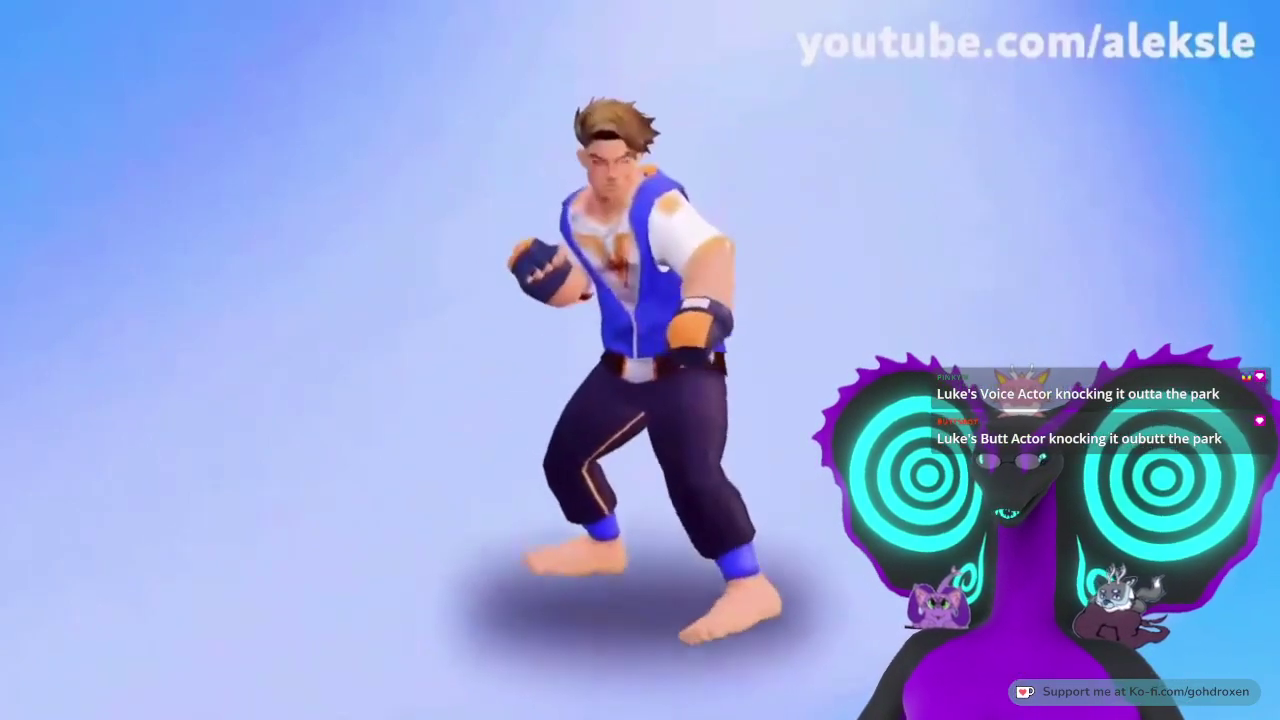
- Replay the Luke animation video, pause it near its start and leave full screen
{"action": "mouse_move", "coordinate": [792, 531]}
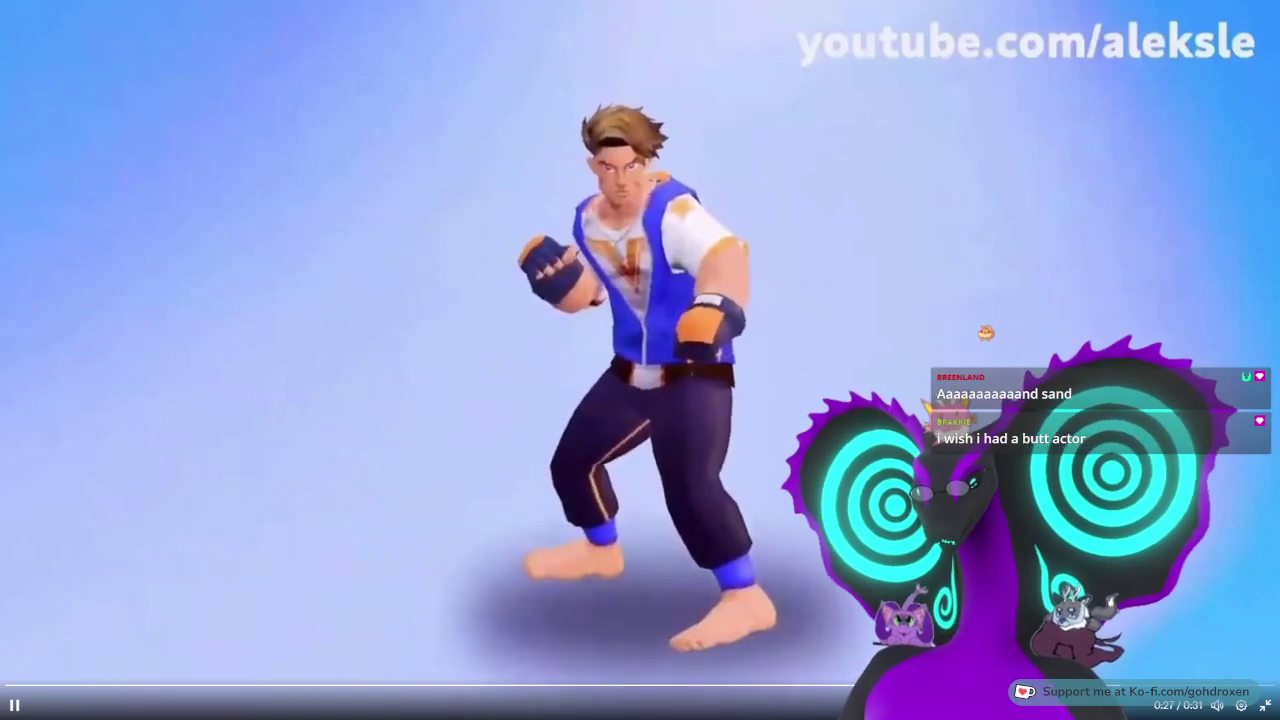
{"action": "left_click", "coordinate": [953, 325]}
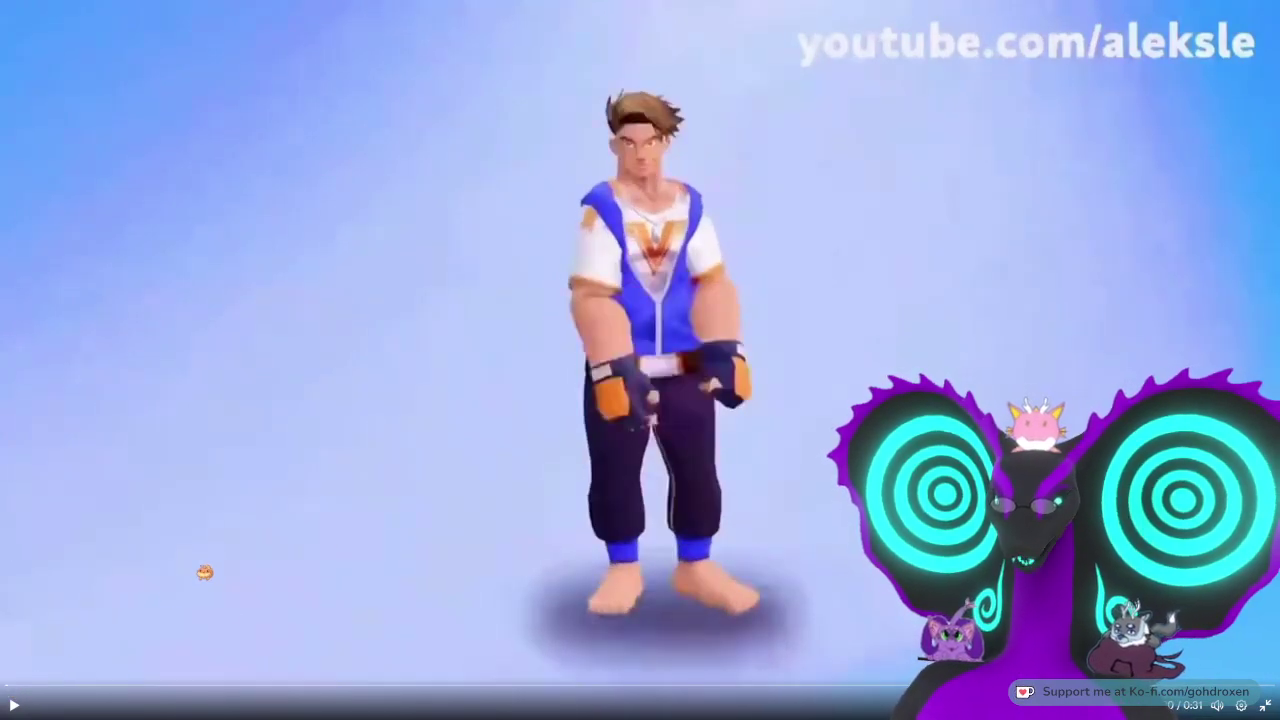
{"action": "left_click", "coordinate": [204, 572]}
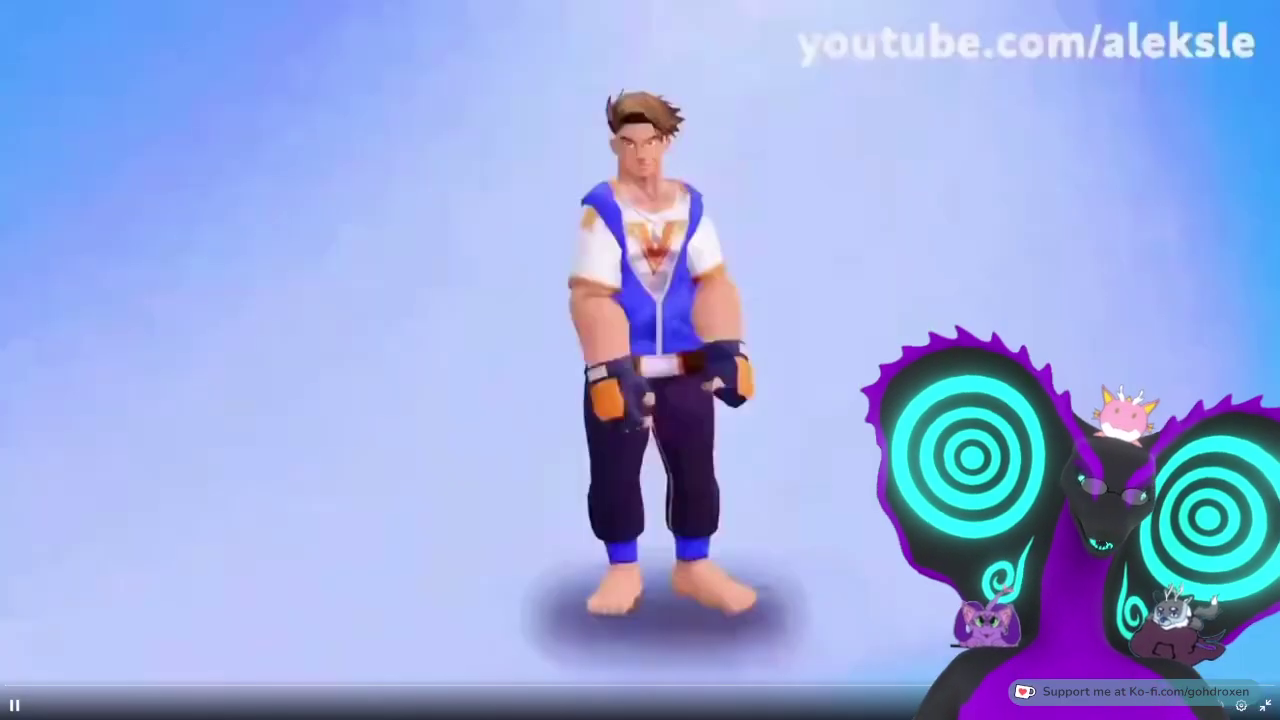
{"action": "key", "text": "space"}
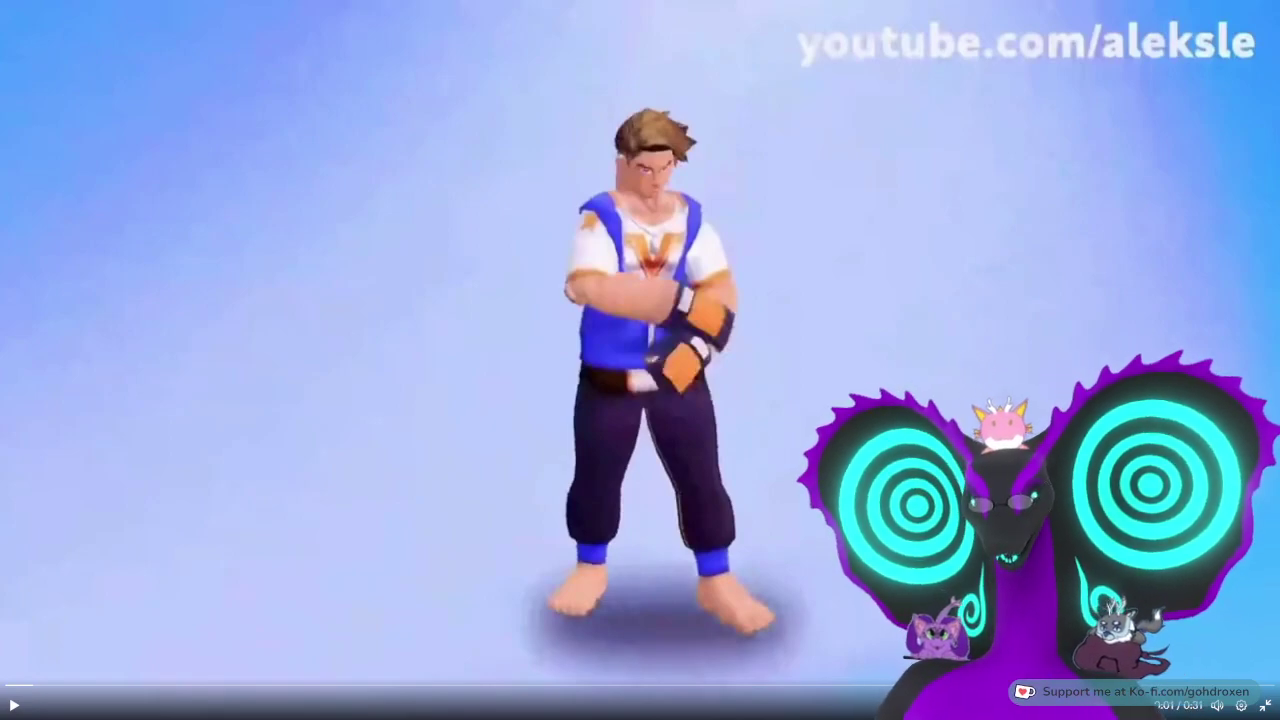
{"action": "key", "text": "Escape"}
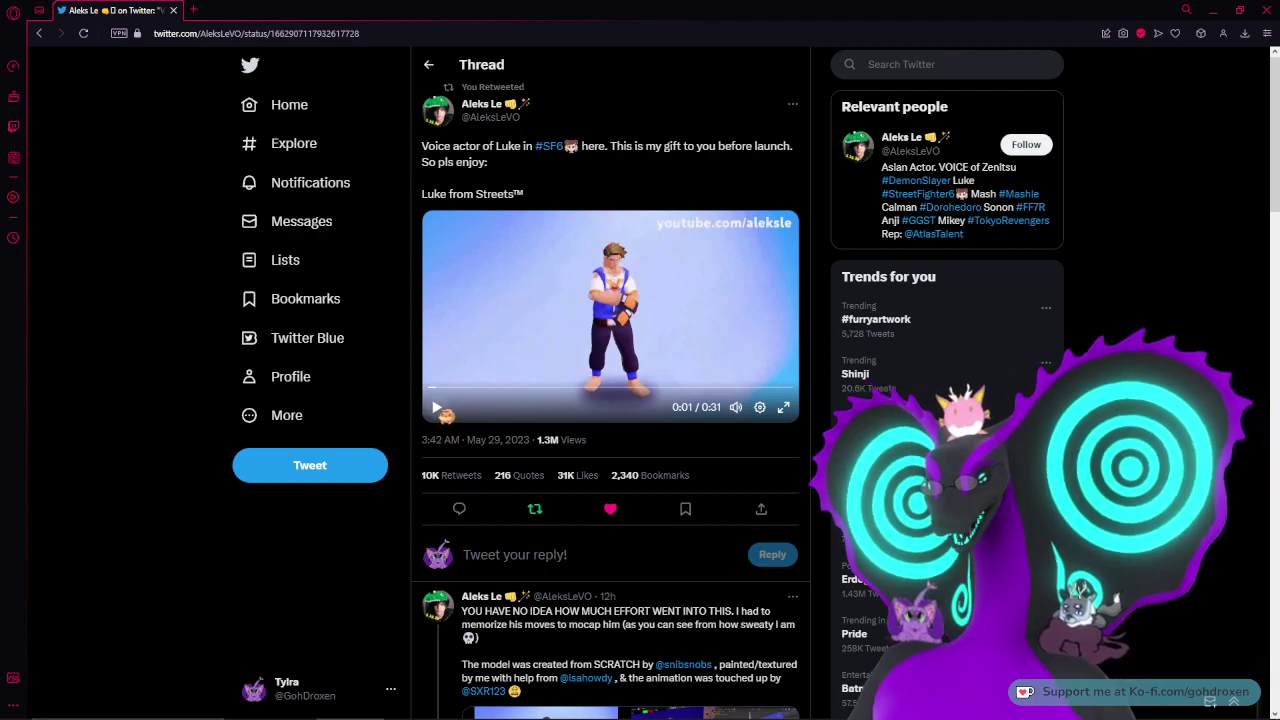
- Rewatch the video inside the thread, skipping to its last third, and close the browser window
{"action": "left_click", "coordinate": [437, 408]}
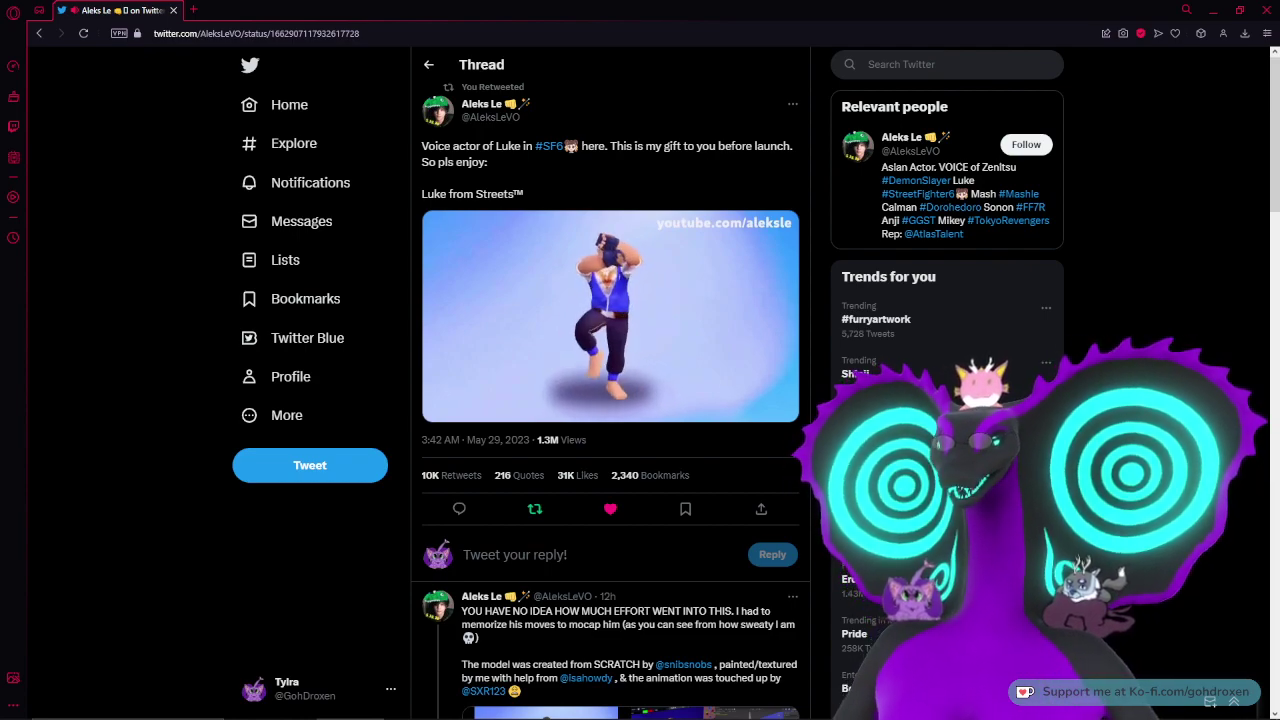
{"action": "mouse_move", "coordinate": [610, 320]}
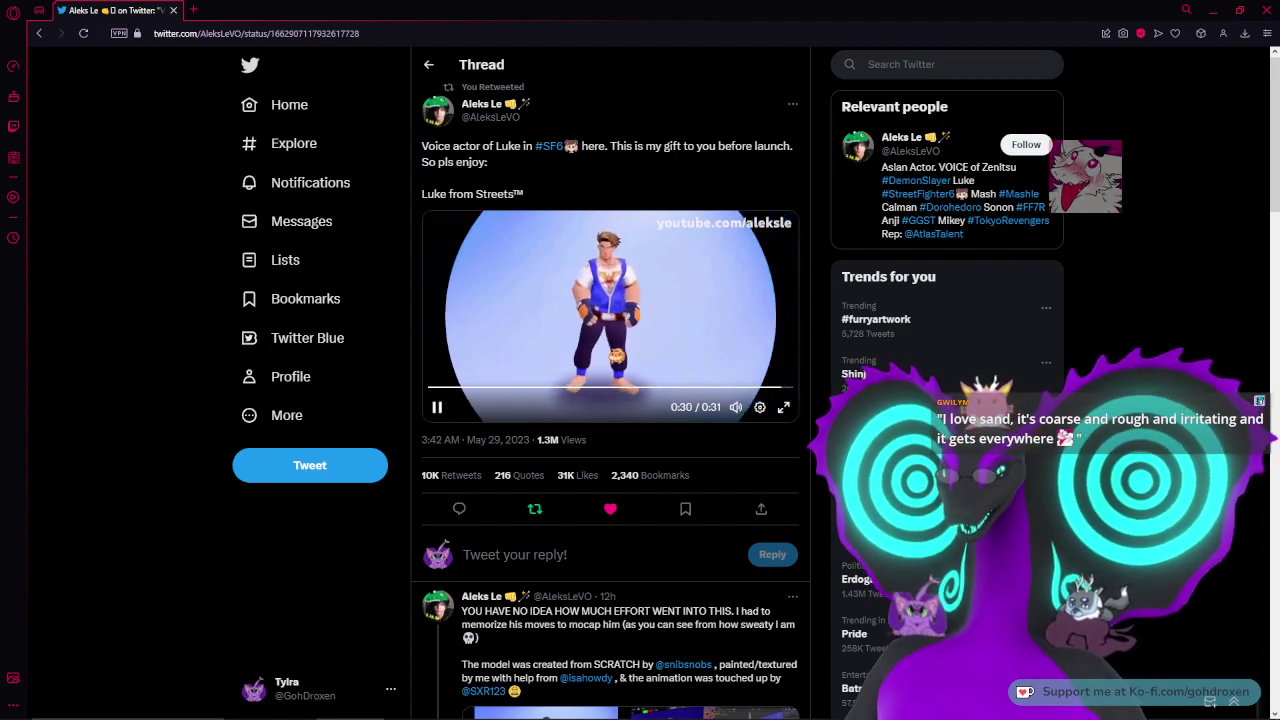
{"action": "left_click", "coordinate": [660, 314]}
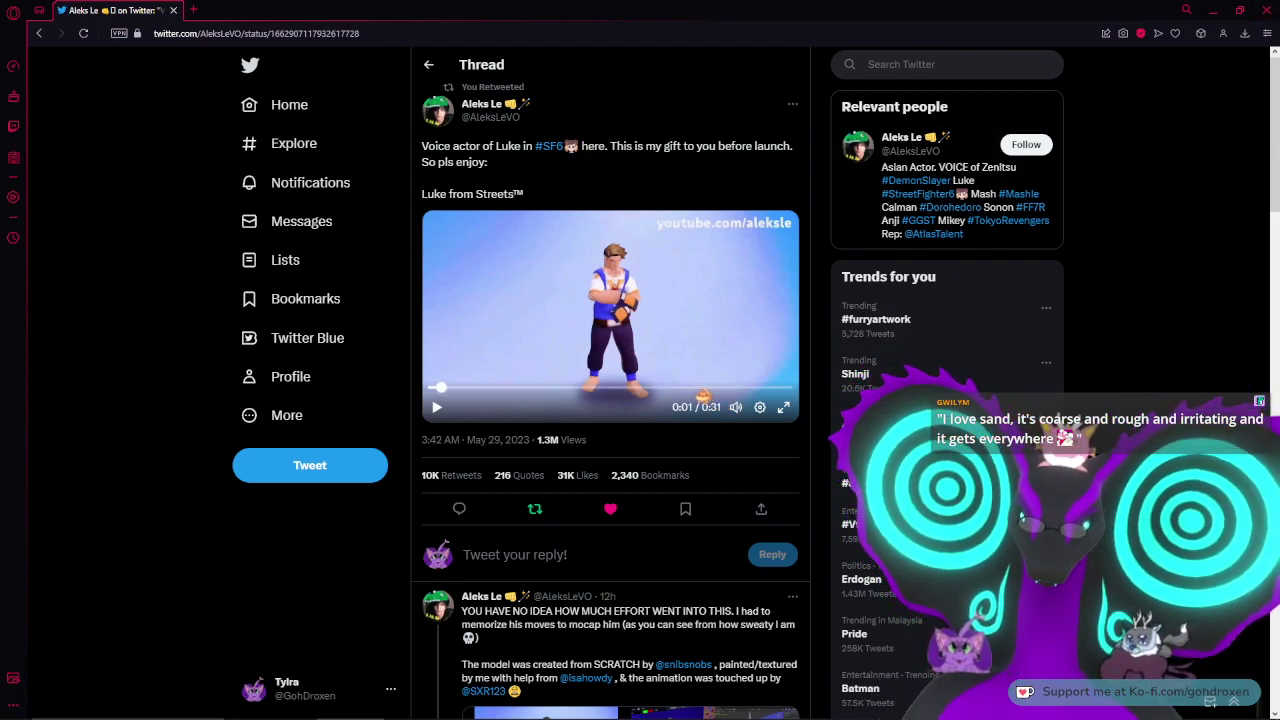
{"action": "left_click", "coordinate": [700, 391]}
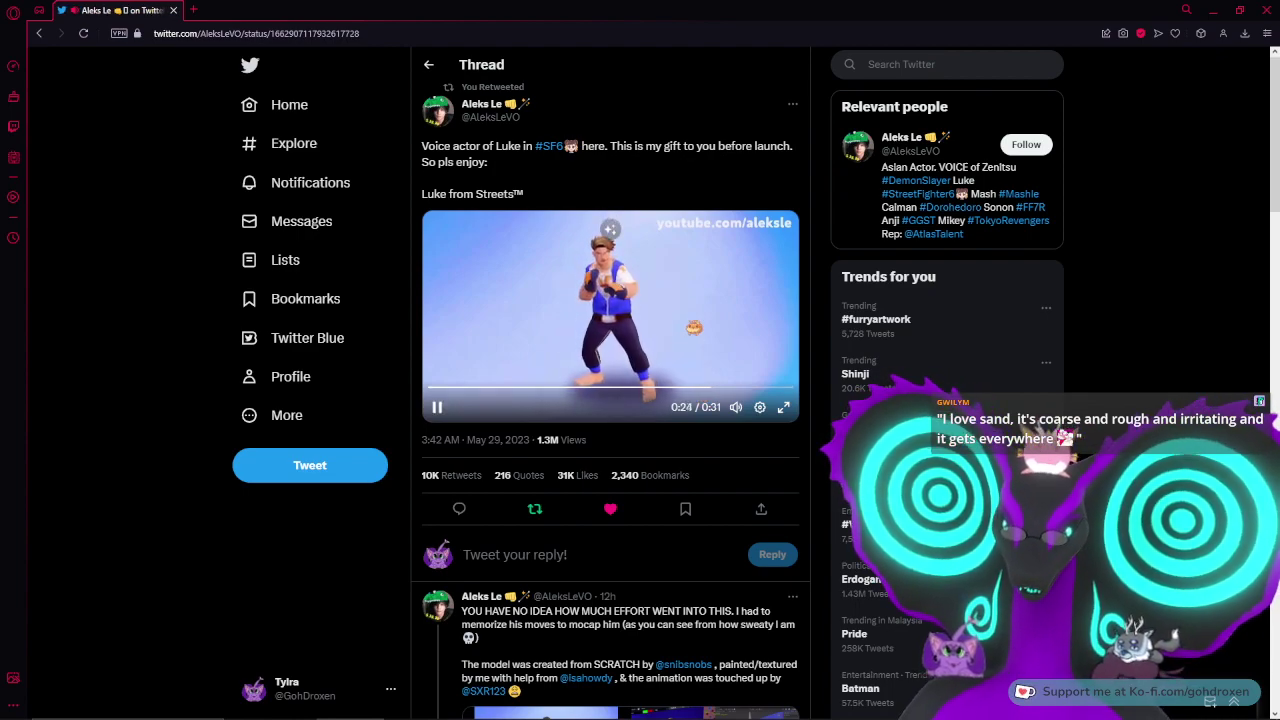
{"action": "left_click", "coordinate": [685, 387]}
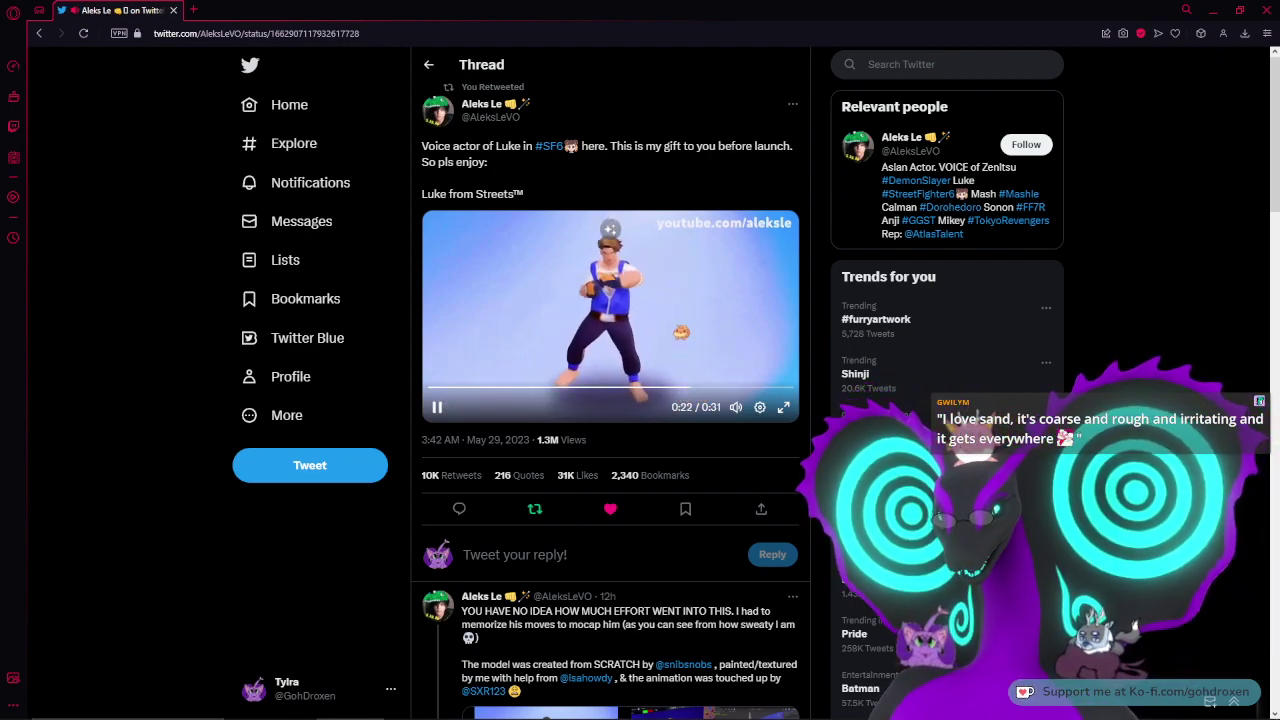
{"action": "left_click", "coordinate": [681, 332]}
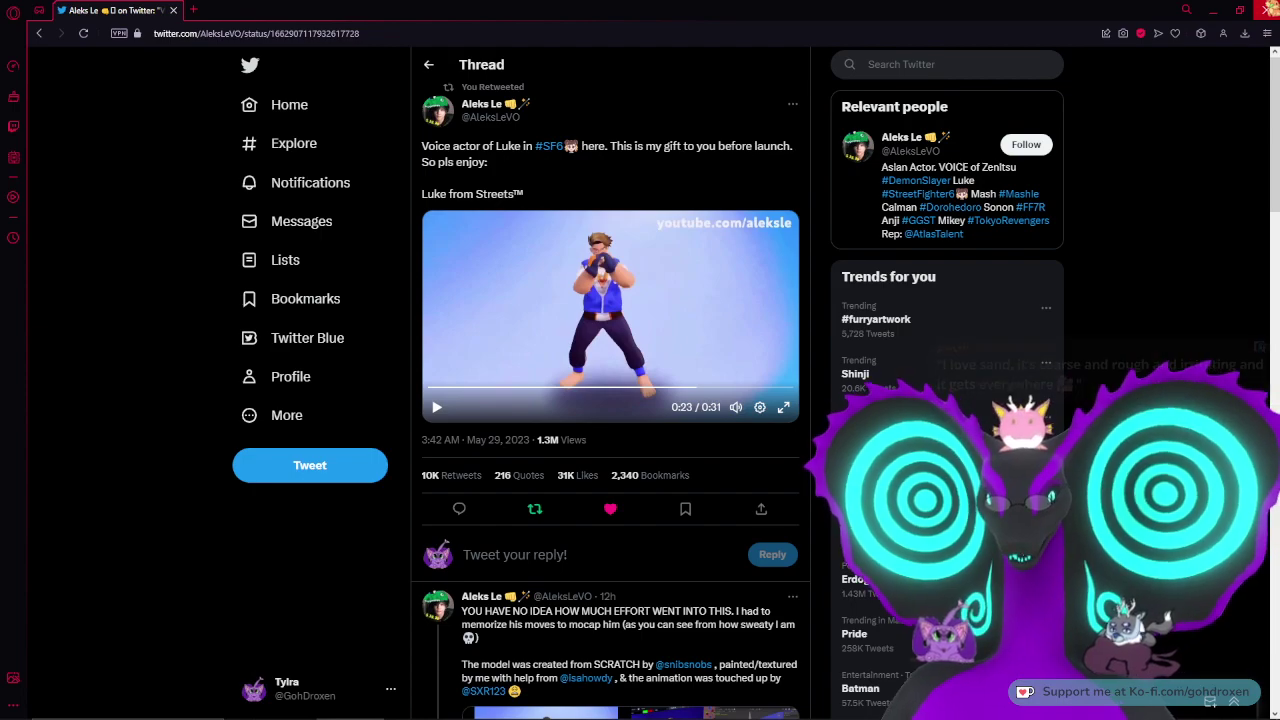
{"action": "left_click", "coordinate": [1270, 8]}
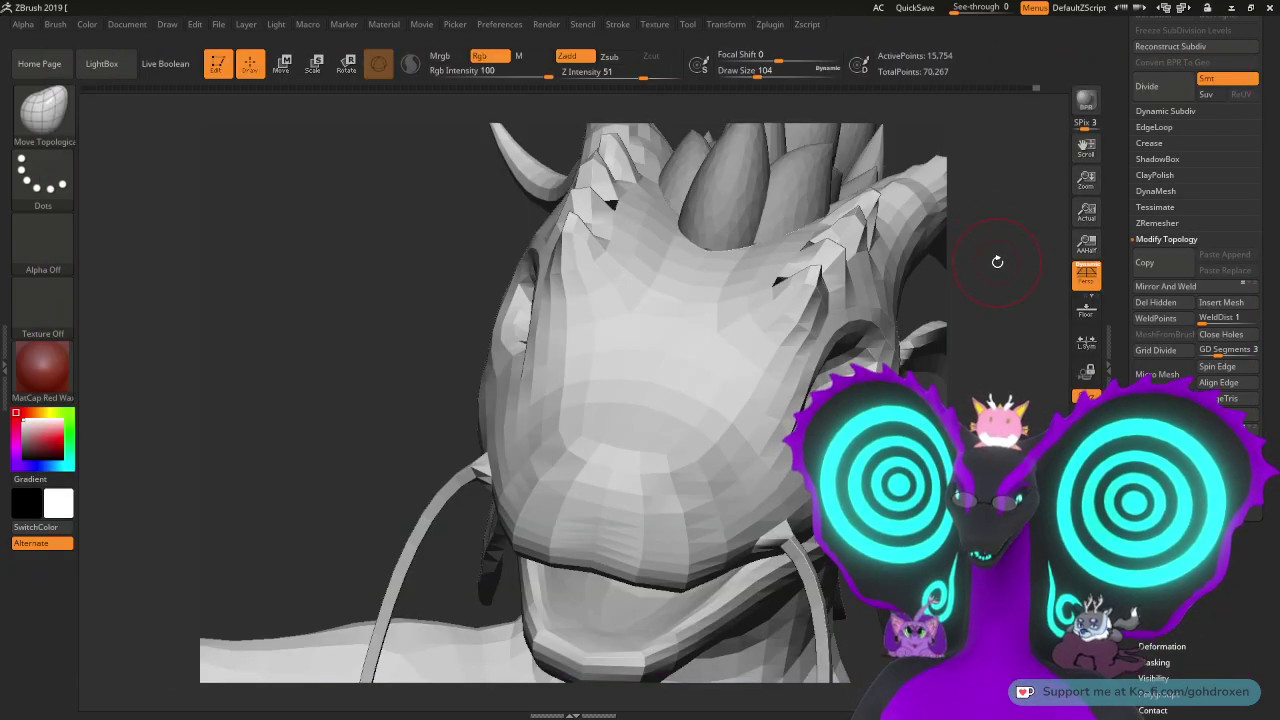
- Examine the dragon's head, brow spikes and horns from the front, side and three-quarter angles
{"action": "left_click_drag", "start_coordinate": [981, 281], "coordinate": [991, 282]}
{"action": "mouse_move", "coordinate": [1010, 335]}
{"action": "left_mouse_down", "text": "alt"}
{"action": "mouse_move", "coordinate": [1000, 251]}
{"action": "mouse_move", "coordinate": [915, 252]}
{"action": "left_mouse_up", "text": "alt"}
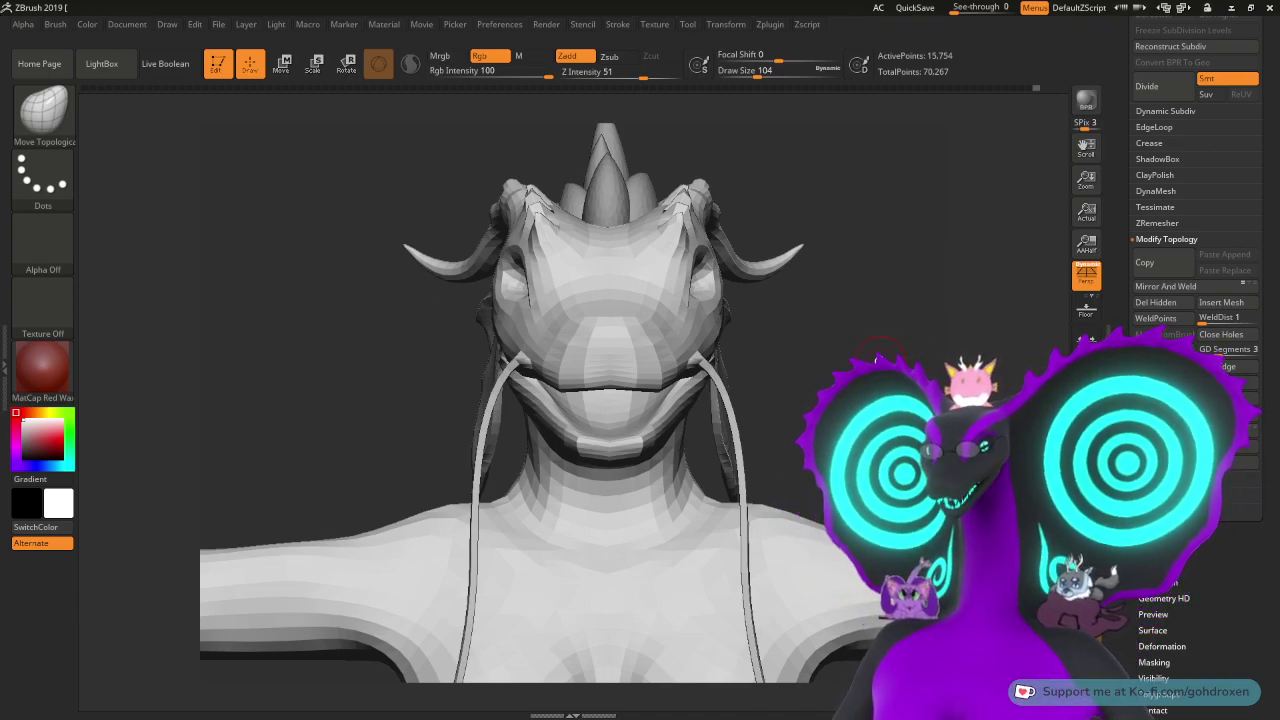
{"action": "left_click_drag", "start_coordinate": [862, 362], "coordinate": [872, 330]}
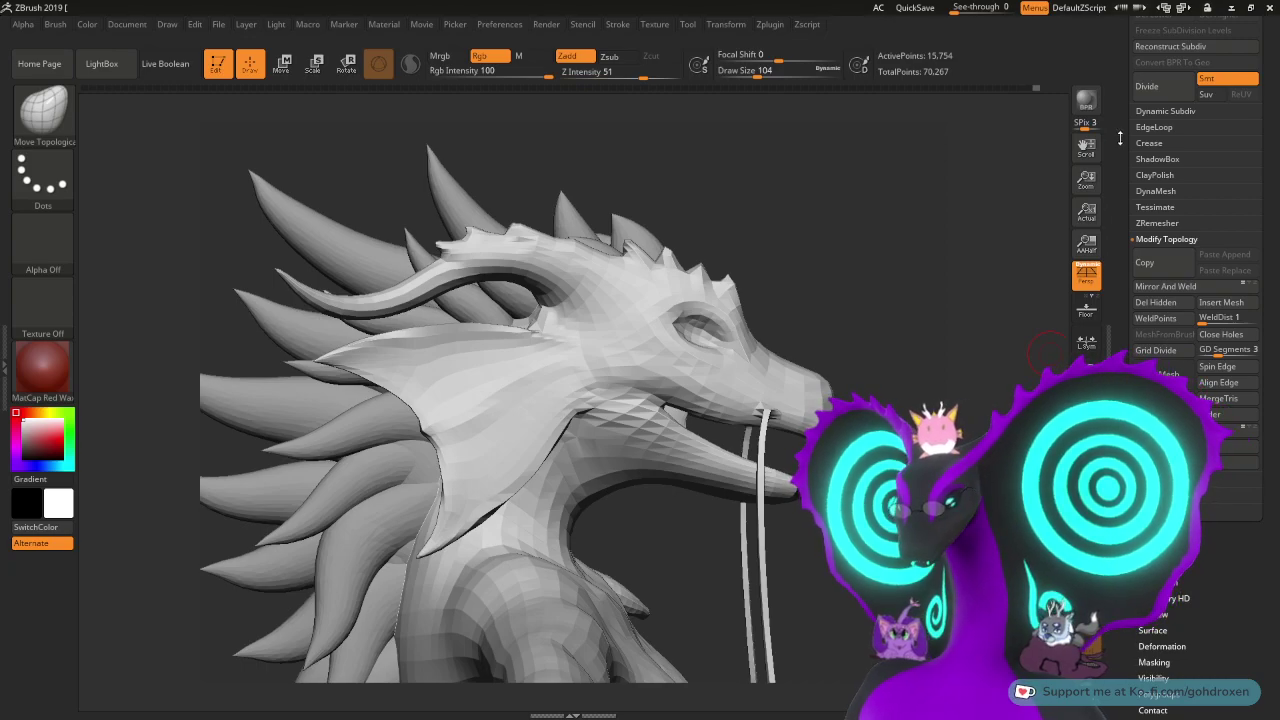
{"action": "left_click_drag", "start_coordinate": [970, 293], "coordinate": [912, 298]}
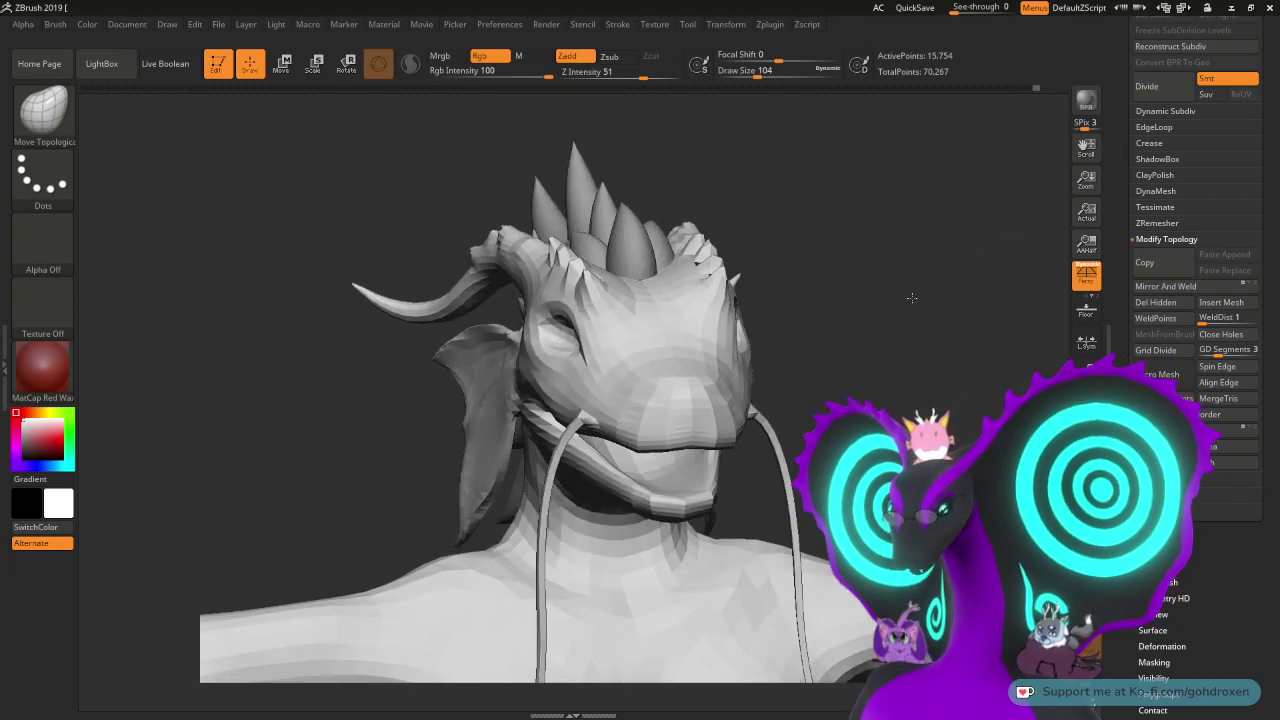
{"action": "left_click_drag", "start_coordinate": [932, 368], "coordinate": [797, 450], "text": "alt"}
{"action": "left_click_drag", "start_coordinate": [770, 296], "coordinate": [810, 395]}
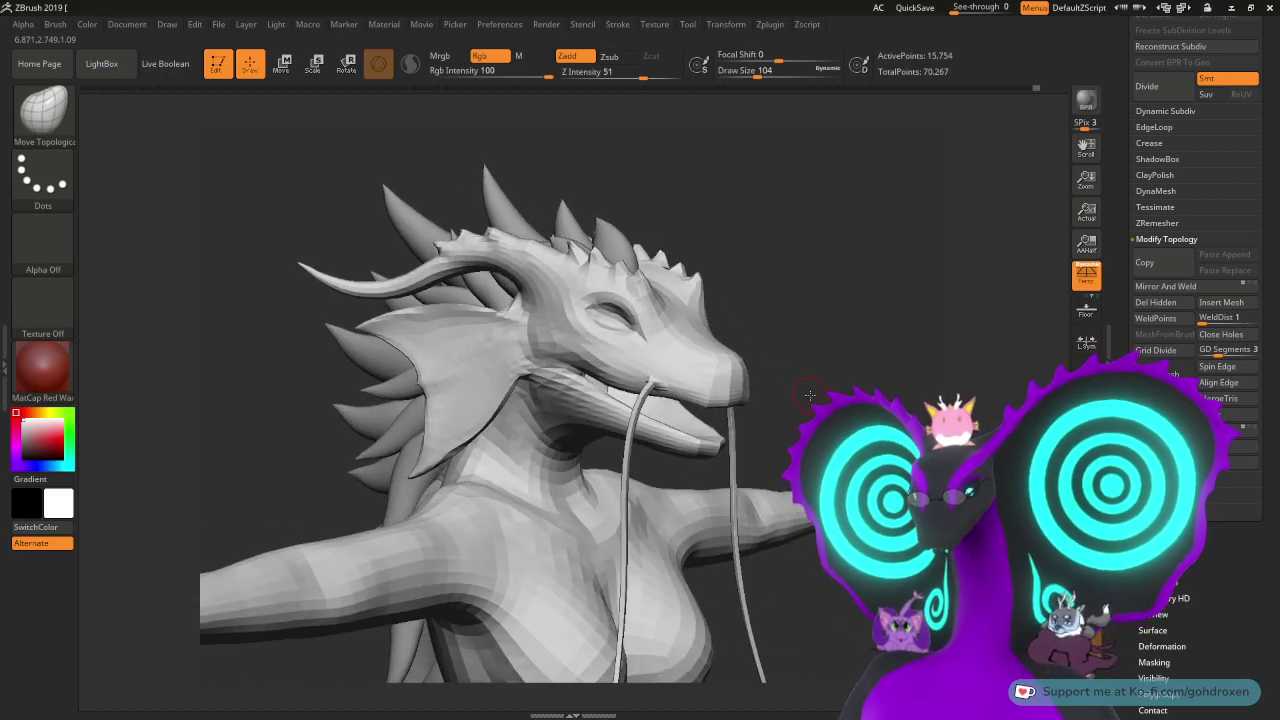
{"action": "left_click_drag", "start_coordinate": [841, 306], "coordinate": [836, 310]}
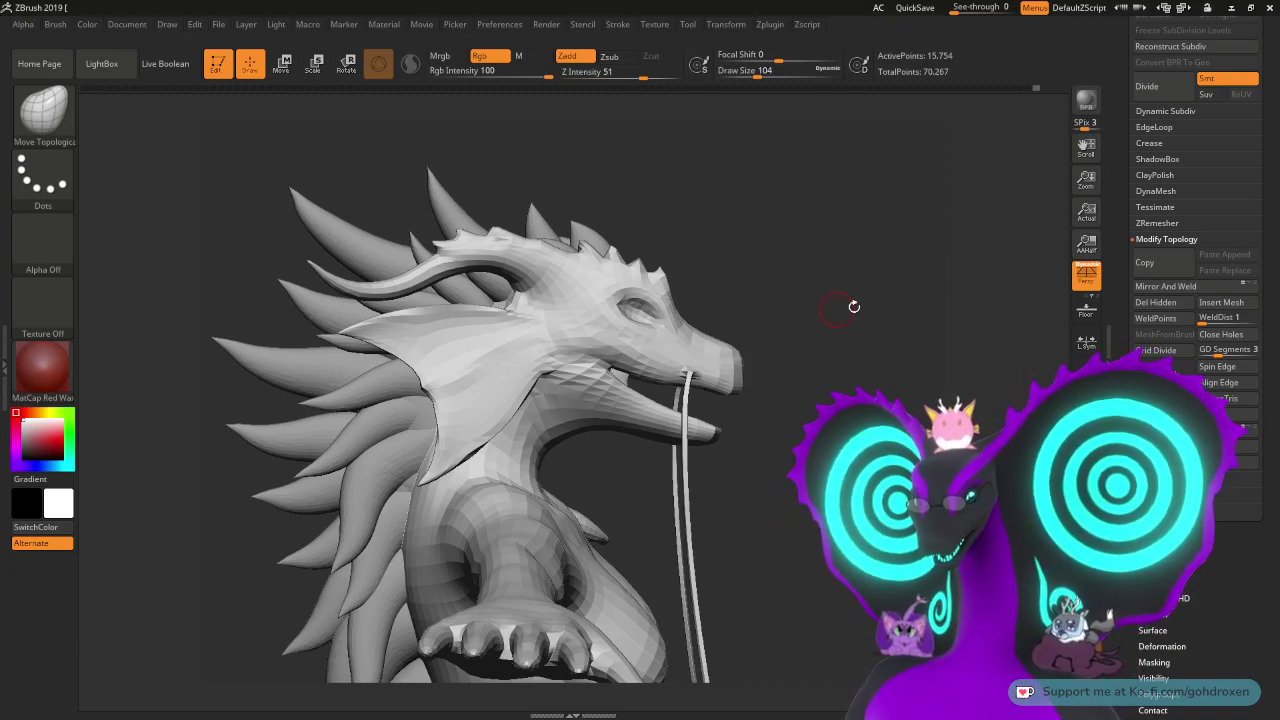
{"action": "left_click_drag", "start_coordinate": [964, 290], "coordinate": [970, 311]}
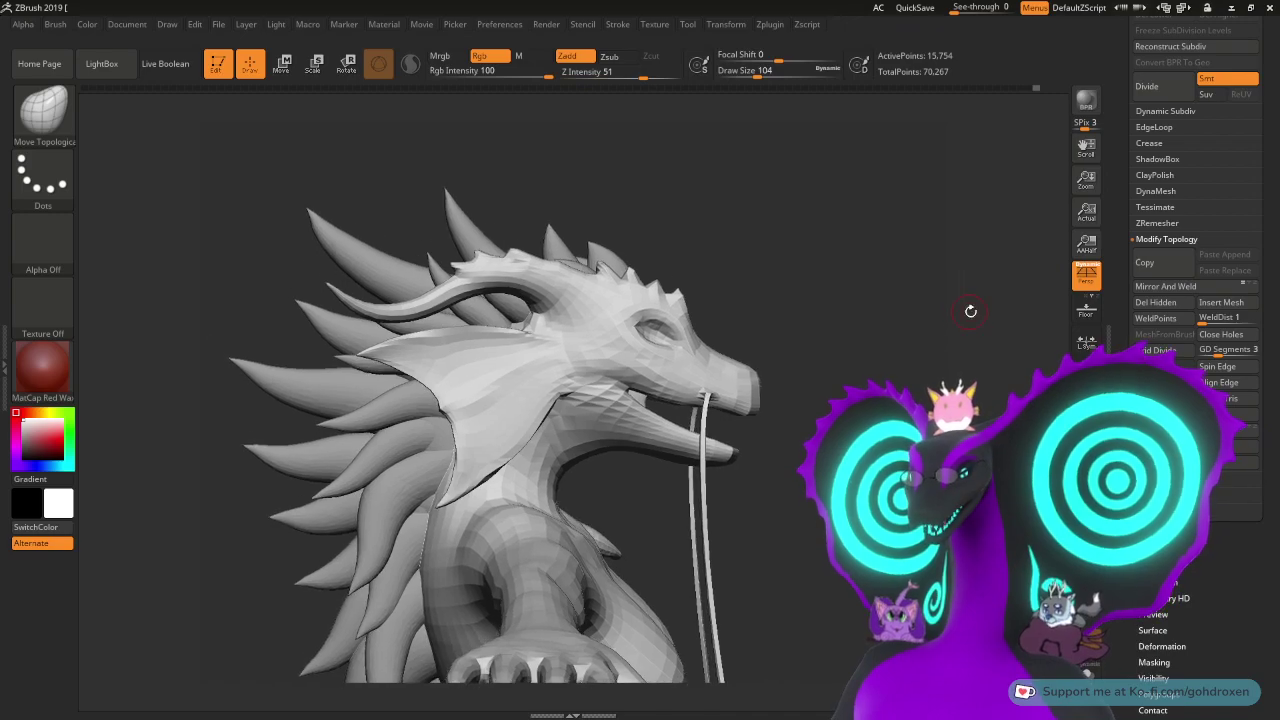
- Expand the list of the dragon model's subtools, starting with the uwu 48 mesh
{"action": "left_click_drag", "start_coordinate": [1115, 195], "coordinate": [1110, 280]}
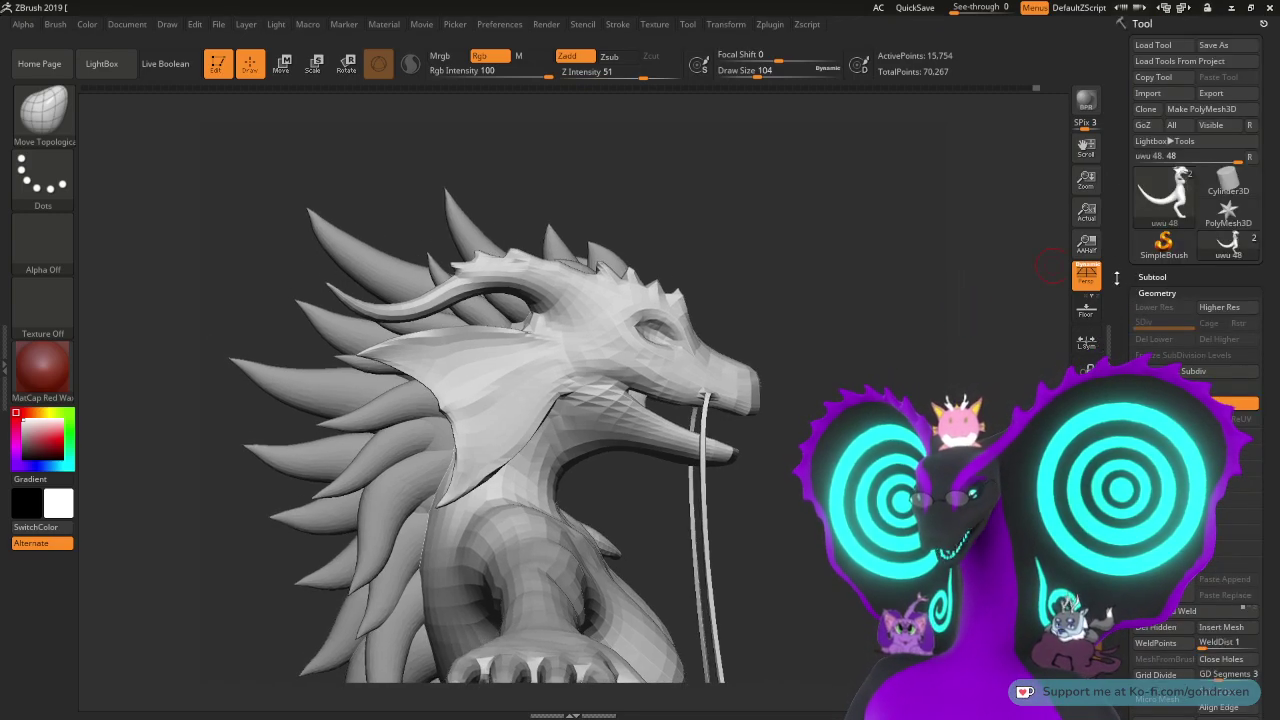
{"action": "left_click", "coordinate": [1160, 277]}
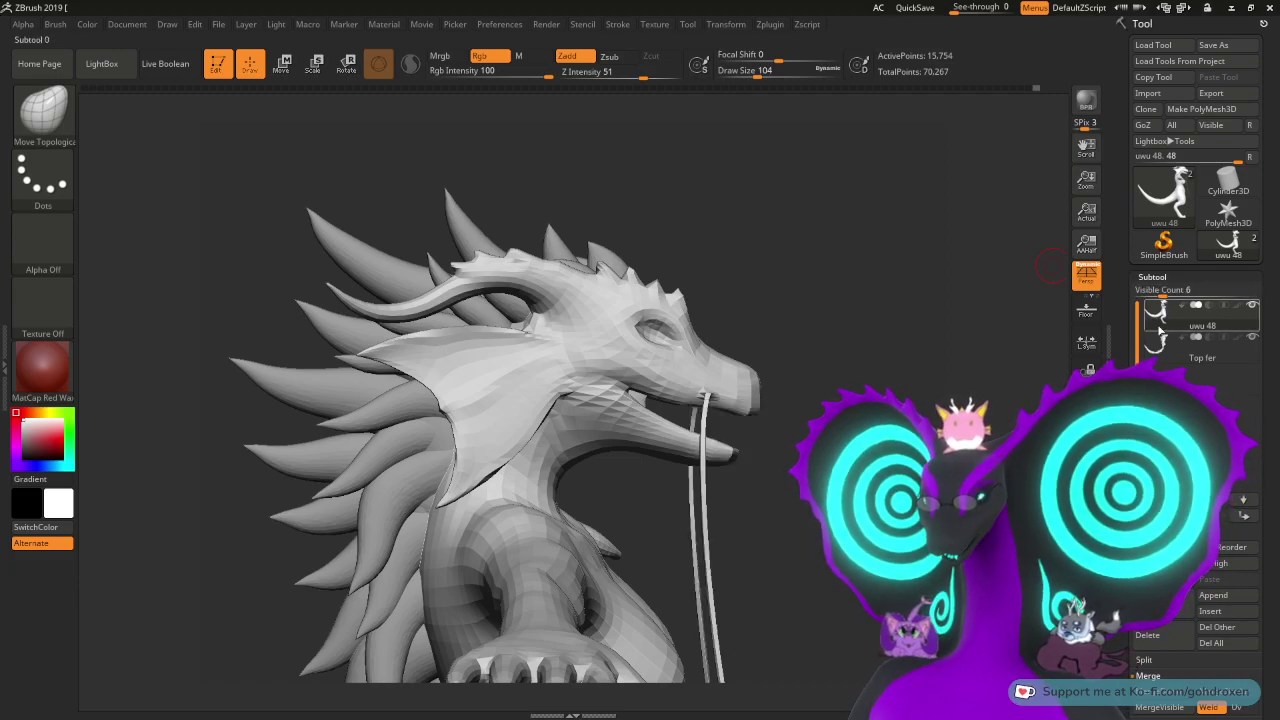
{"action": "mouse_move", "coordinate": [1160, 330]}
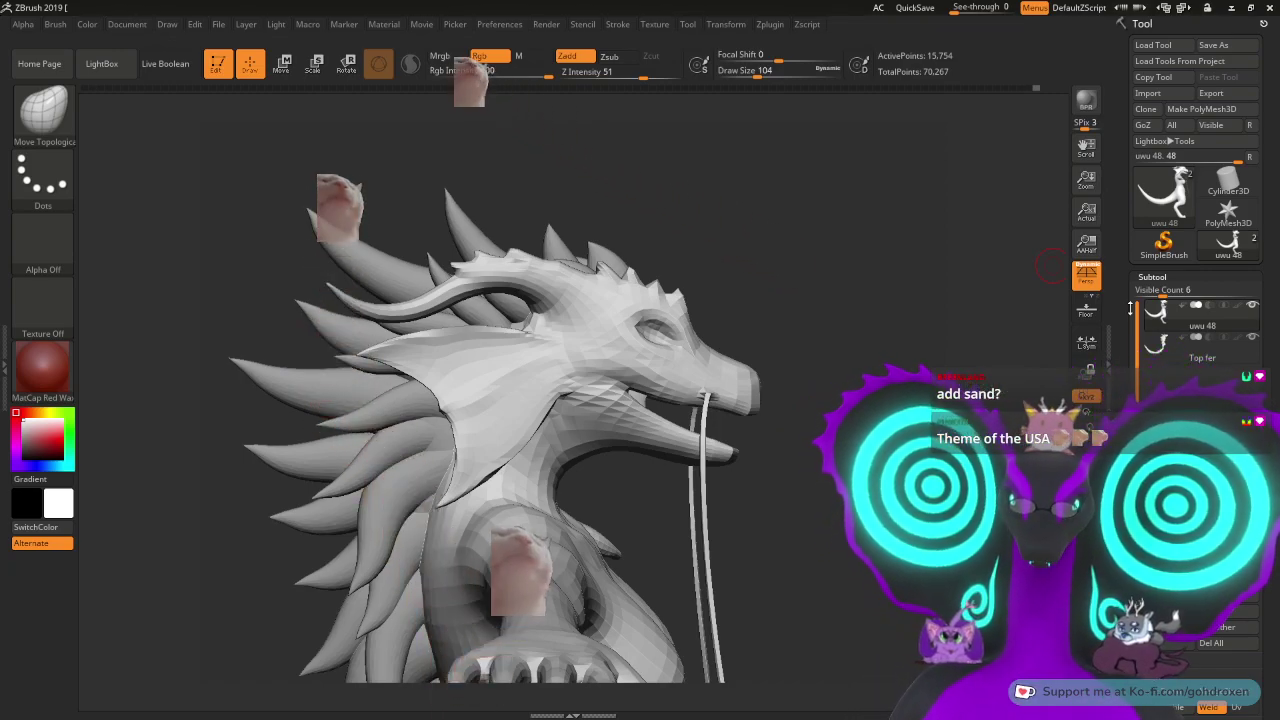
{"action": "left_click", "coordinate": [1157, 289]}
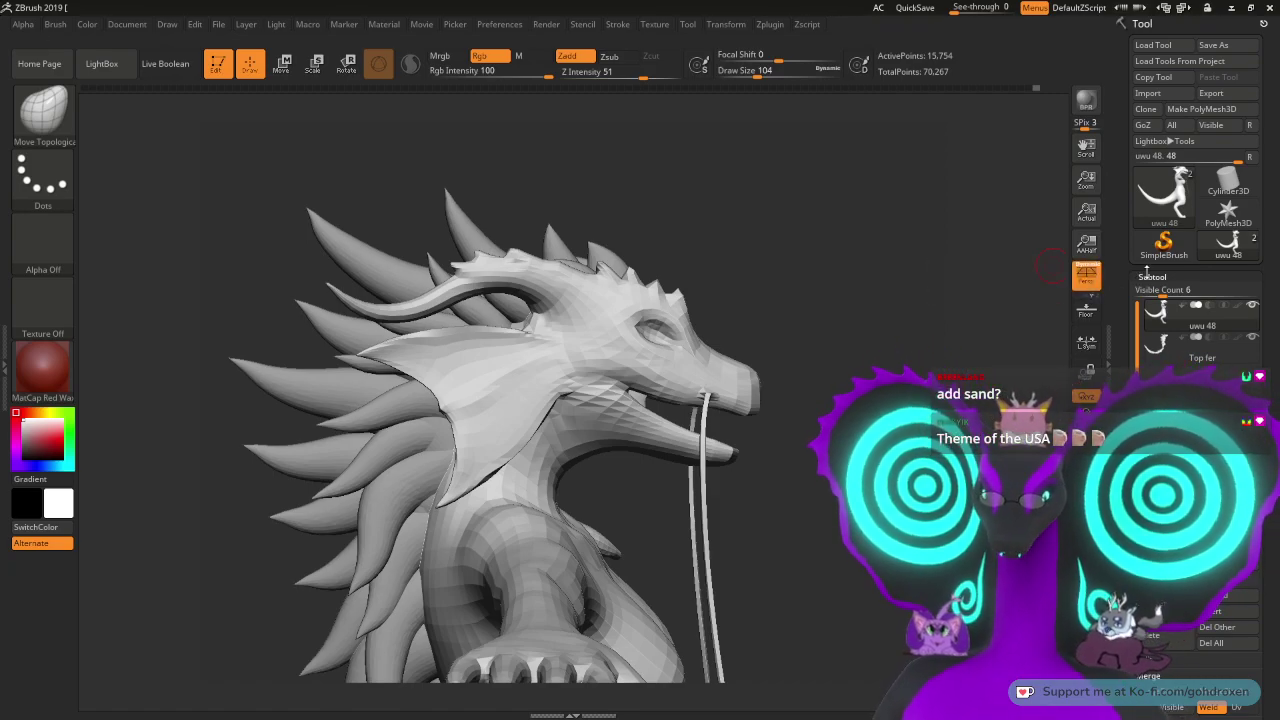
- Paint a trial mask stroke across the dragon's eye and brow, and remove it
{"action": "mouse_move", "coordinate": [662, 202]}
{"action": "left_mouse_down", "text": "ctrl"}
{"action": "mouse_move", "coordinate": [635, 280]}
{"action": "mouse_move", "coordinate": [609, 466]}
{"action": "left_mouse_up", "text": "ctrl"}
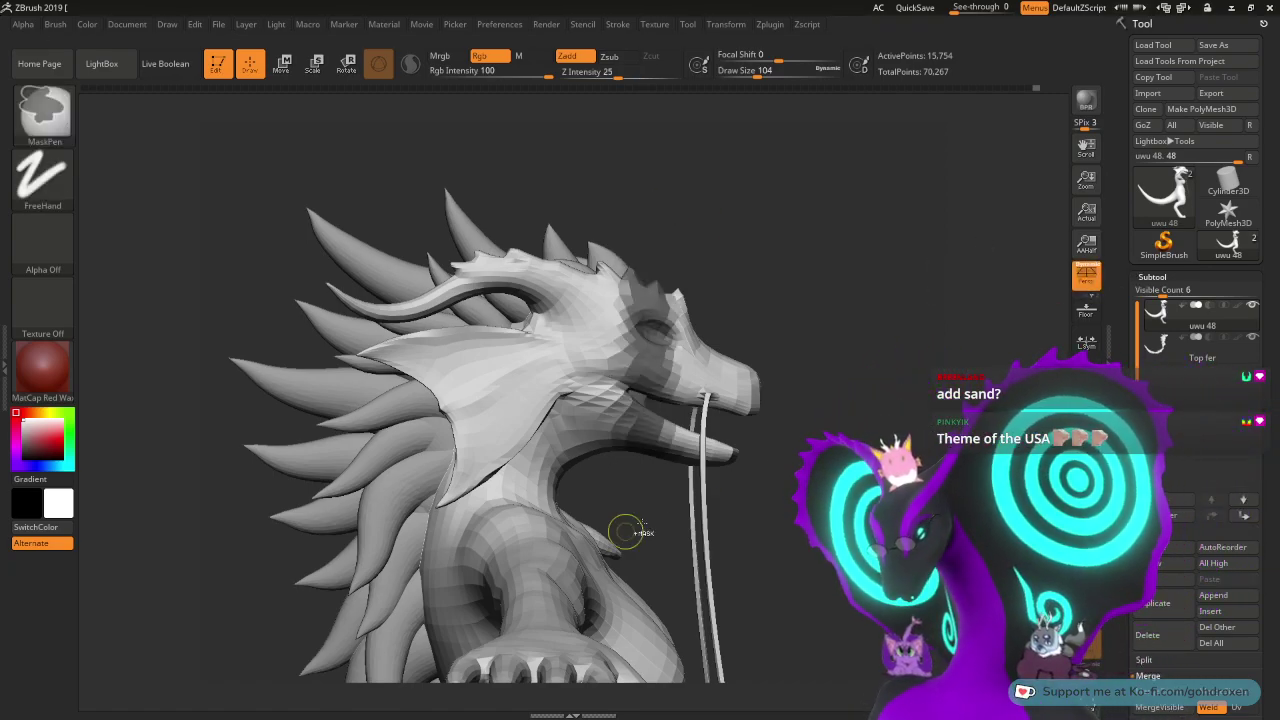
{"action": "mouse_move", "coordinate": [902, 394]}
{"action": "left_mouse_down"}
{"action": "mouse_move", "coordinate": [843, 406]}
{"action": "mouse_move", "coordinate": [872, 392]}
{"action": "mouse_move", "coordinate": [840, 393]}
{"action": "left_mouse_up"}
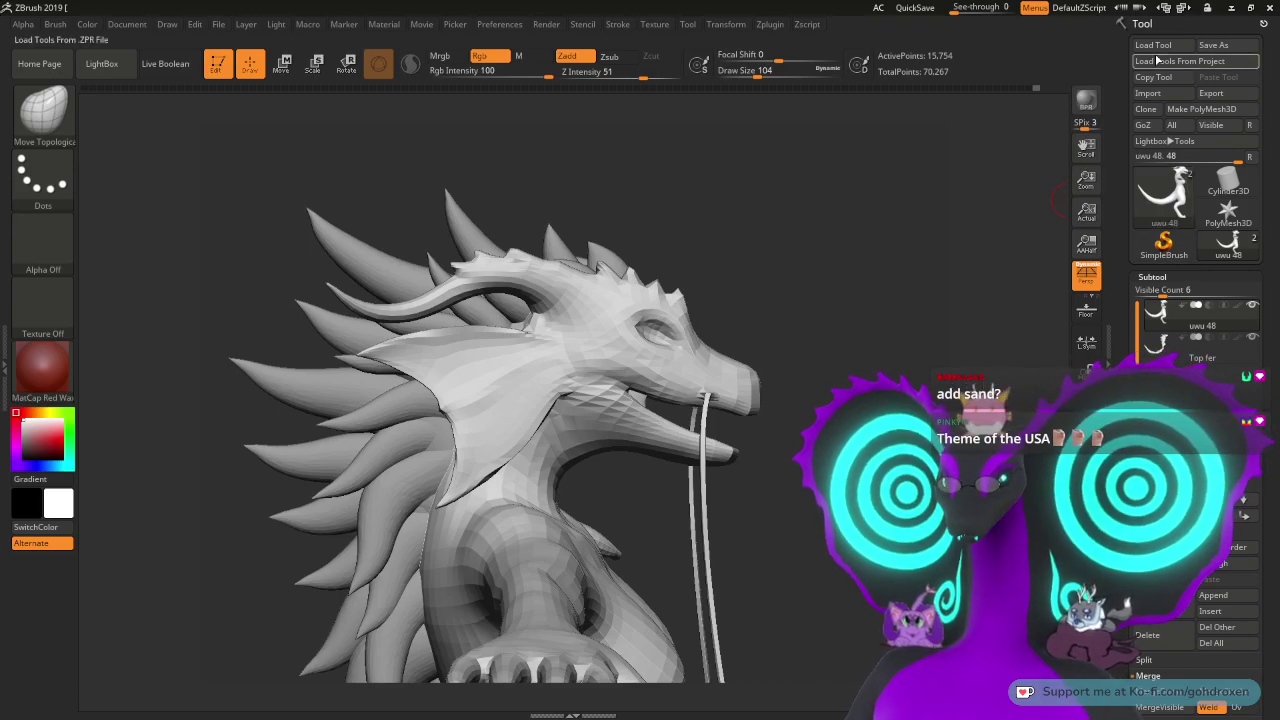
- Export the dragon's uwu 48 body mesh in OBJ format as dwagon body.OBJ
{"action": "left_click", "coordinate": [1211, 93]}
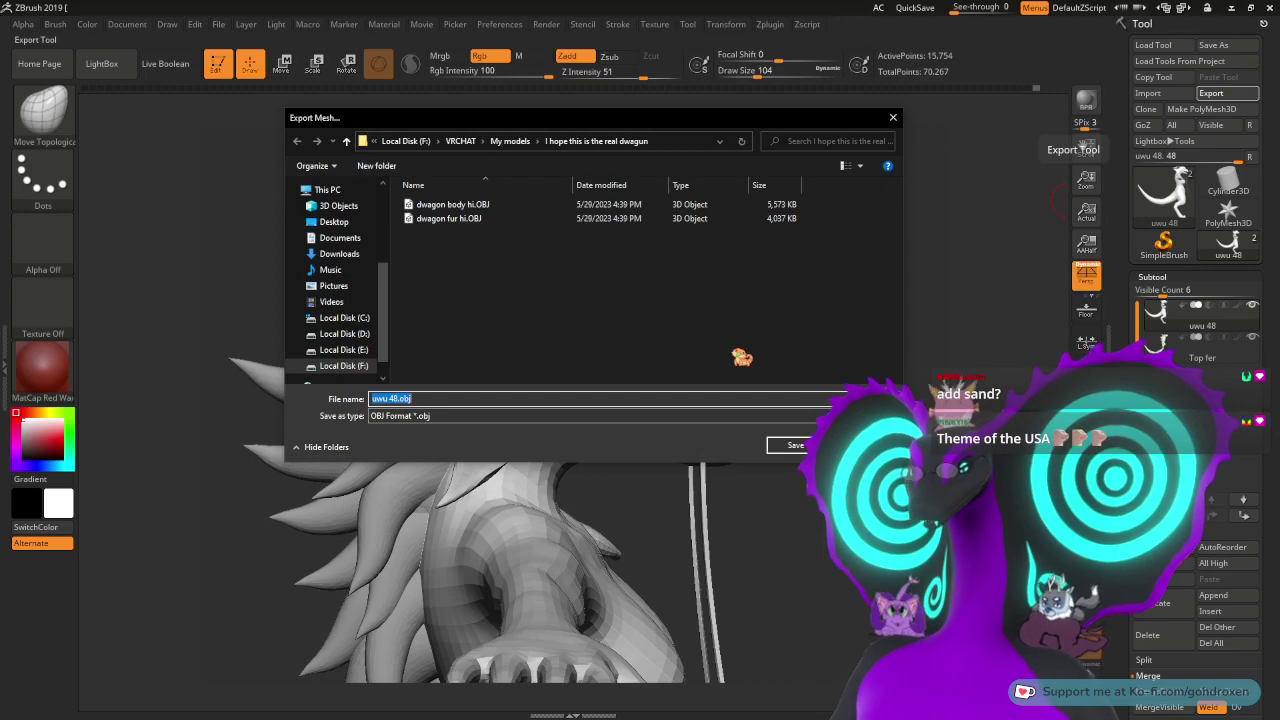
{"action": "left_click", "coordinate": [452, 204]}
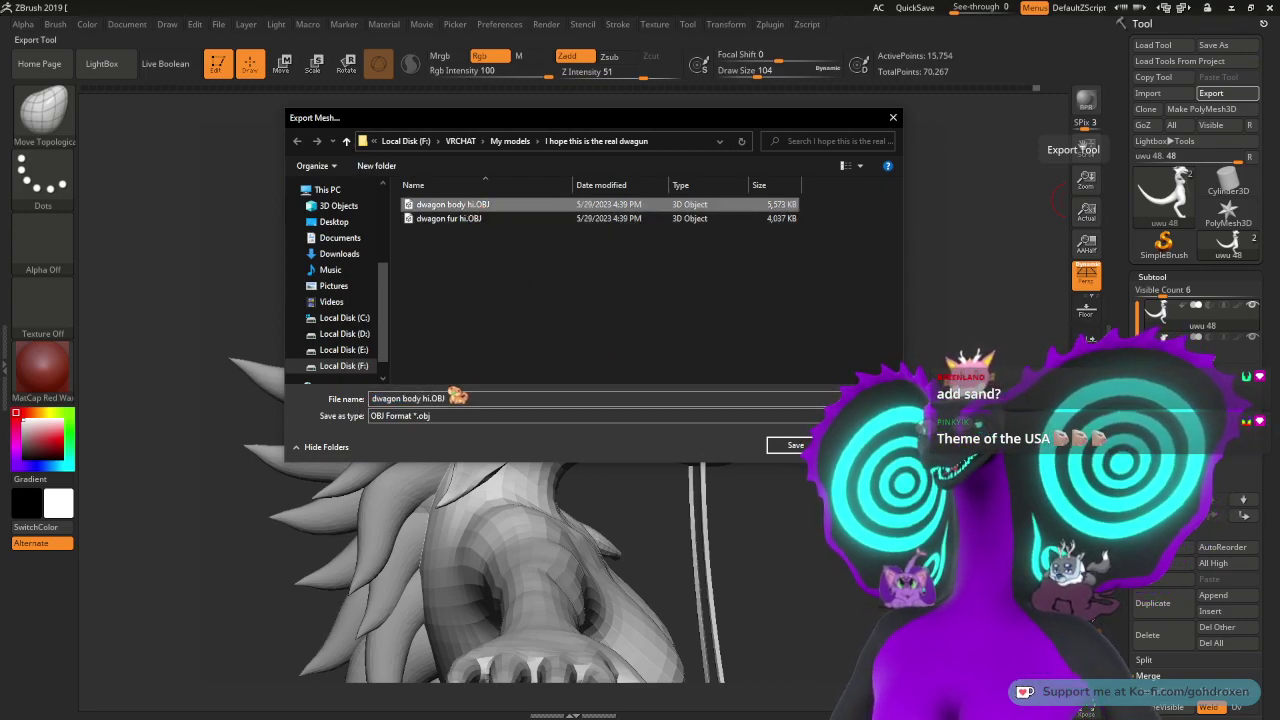
{"action": "left_click", "coordinate": [430, 398]}
{"action": "left_click", "coordinate": [430, 398]}
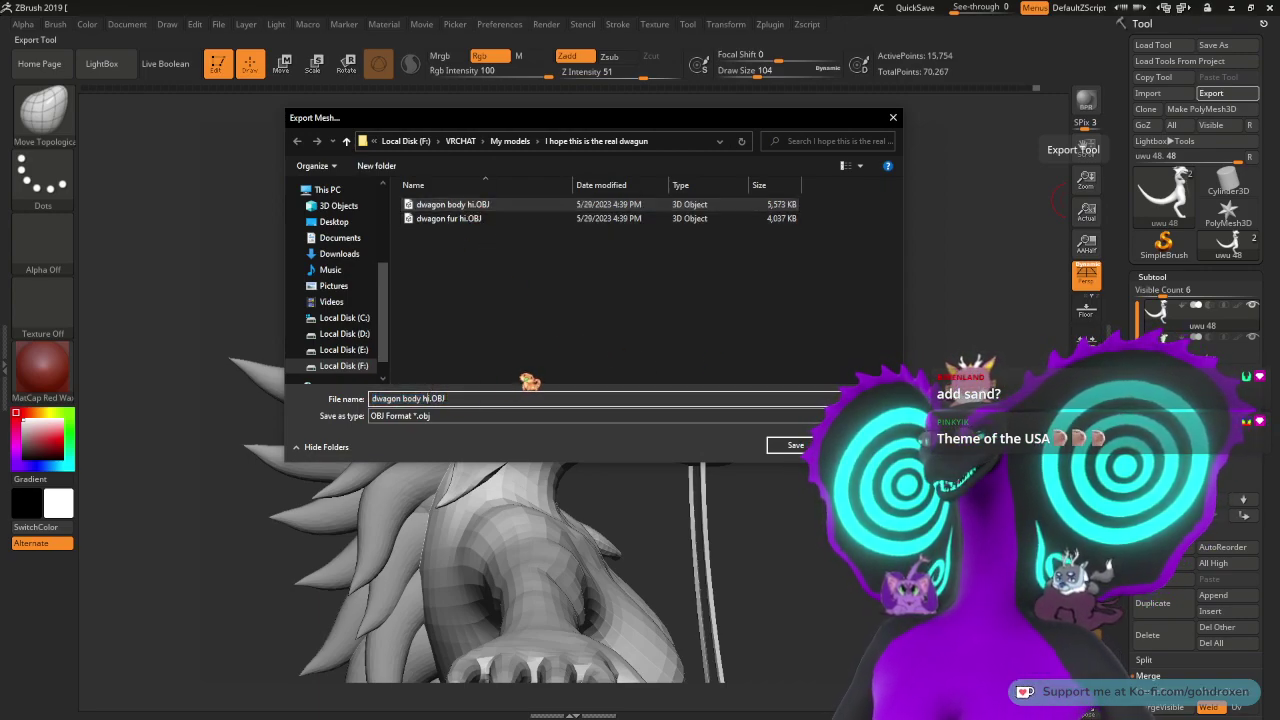
{"action": "key", "text": "BackSpace"}
{"action": "key", "text": "BackSpace"}
{"action": "key", "text": "BackSpace"}
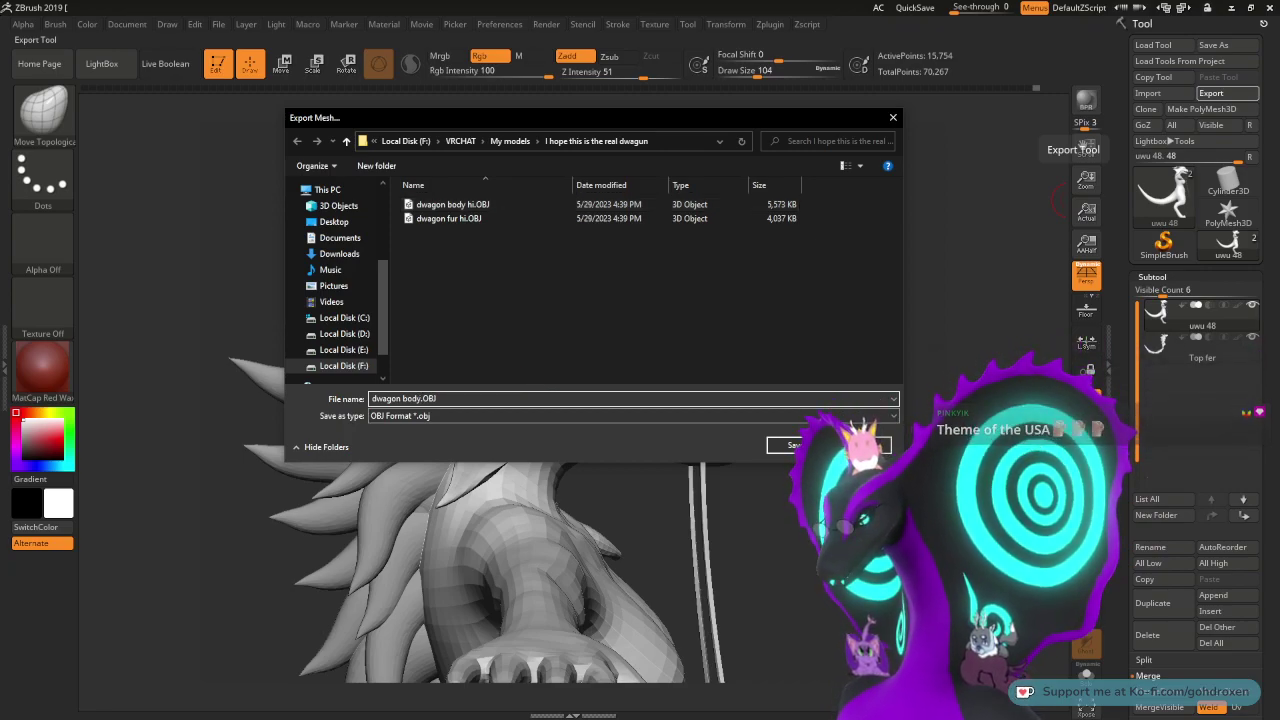
{"action": "key", "text": "Return"}
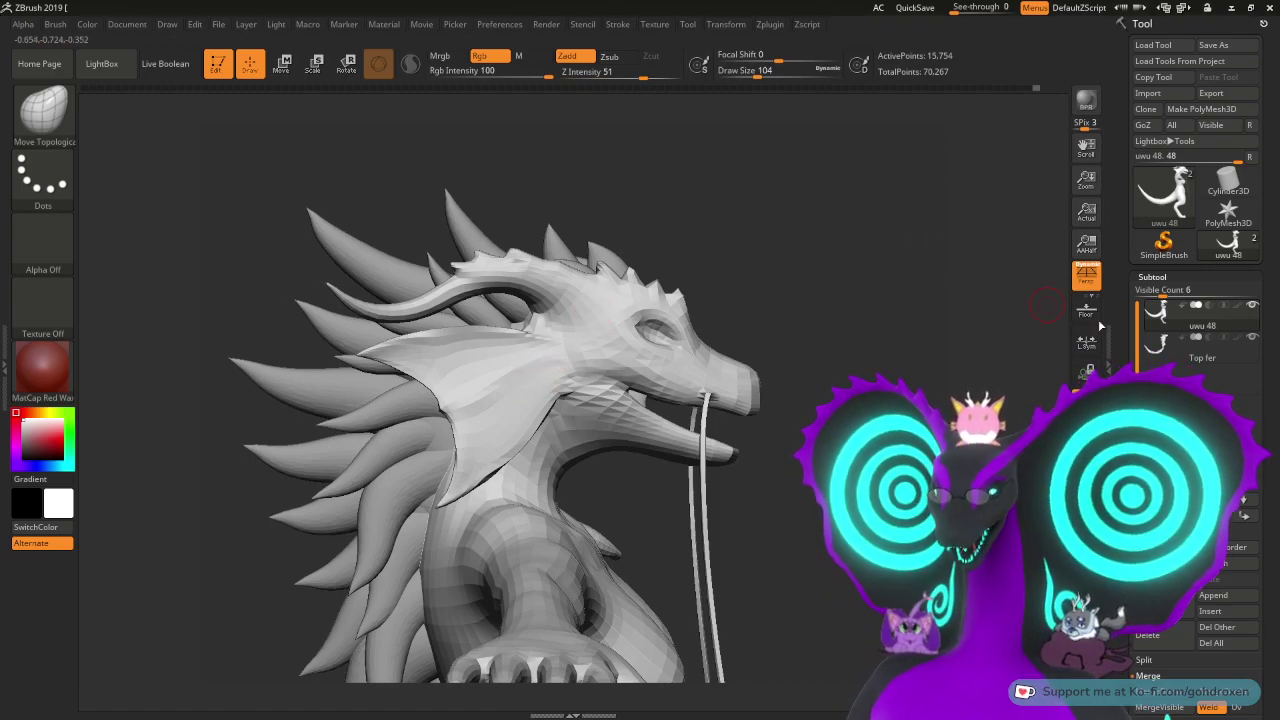
- Make the Top fer subtool active and open its geometry settings
{"action": "left_click", "coordinate": [1208, 346]}
{"action": "left_click_drag", "start_coordinate": [980, 462], "coordinate": [926, 341], "text": "alt"}
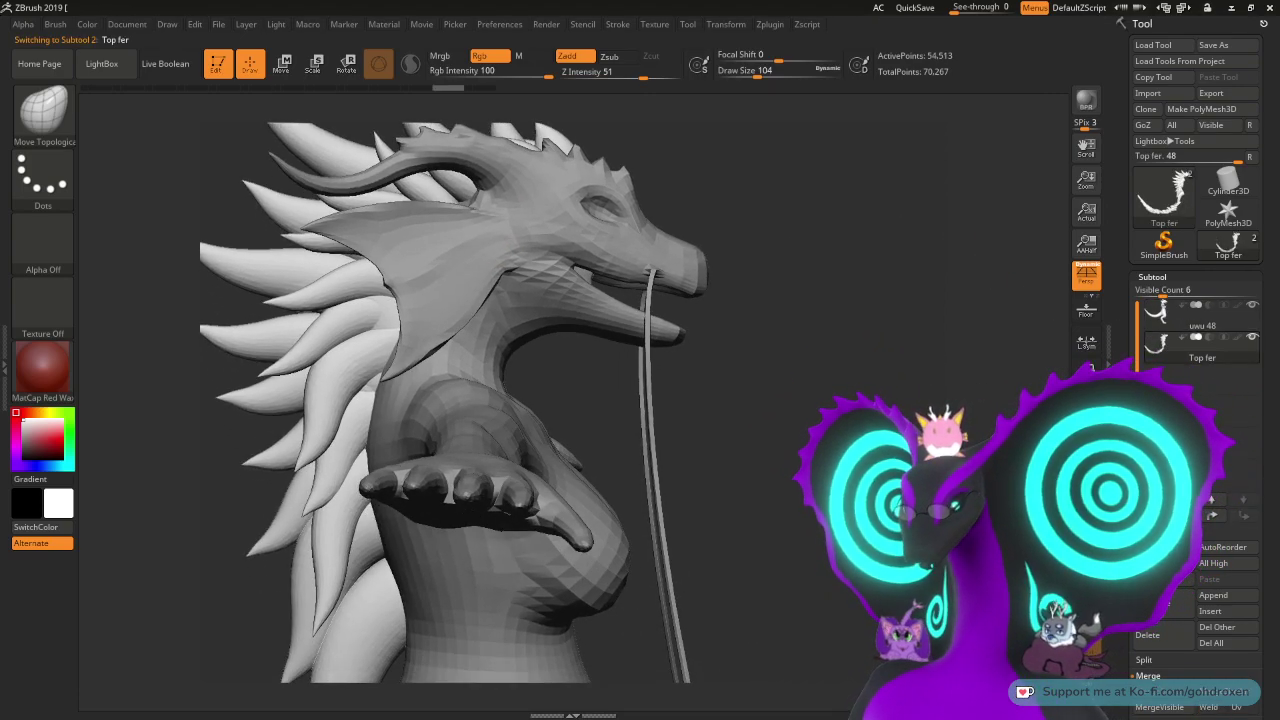
{"action": "left_click_drag", "start_coordinate": [1110, 570], "coordinate": [1122, 494]}
{"action": "left_click", "coordinate": [1150, 329]}
{"action": "scroll", "coordinate": [1150, 368], "scroll_direction": "up", "scroll_amount": 2}
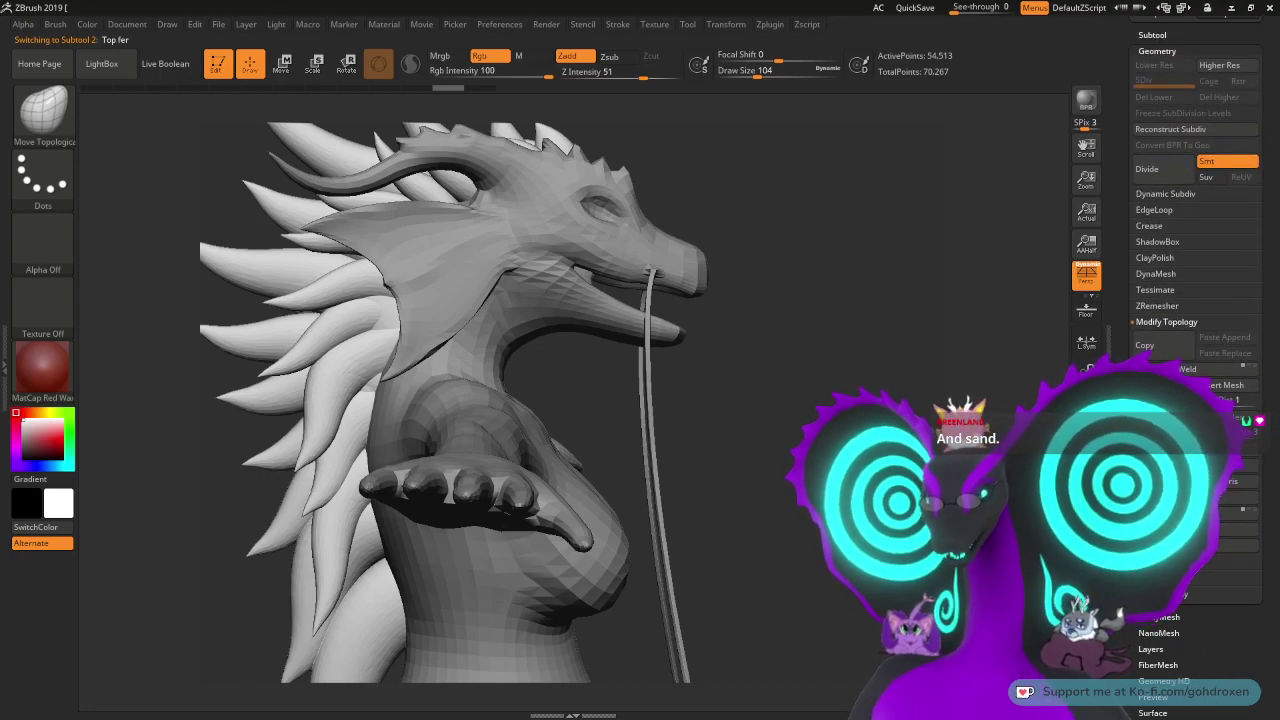
{"action": "scroll", "coordinate": [1150, 368], "scroll_direction": "up", "scroll_amount": 1}
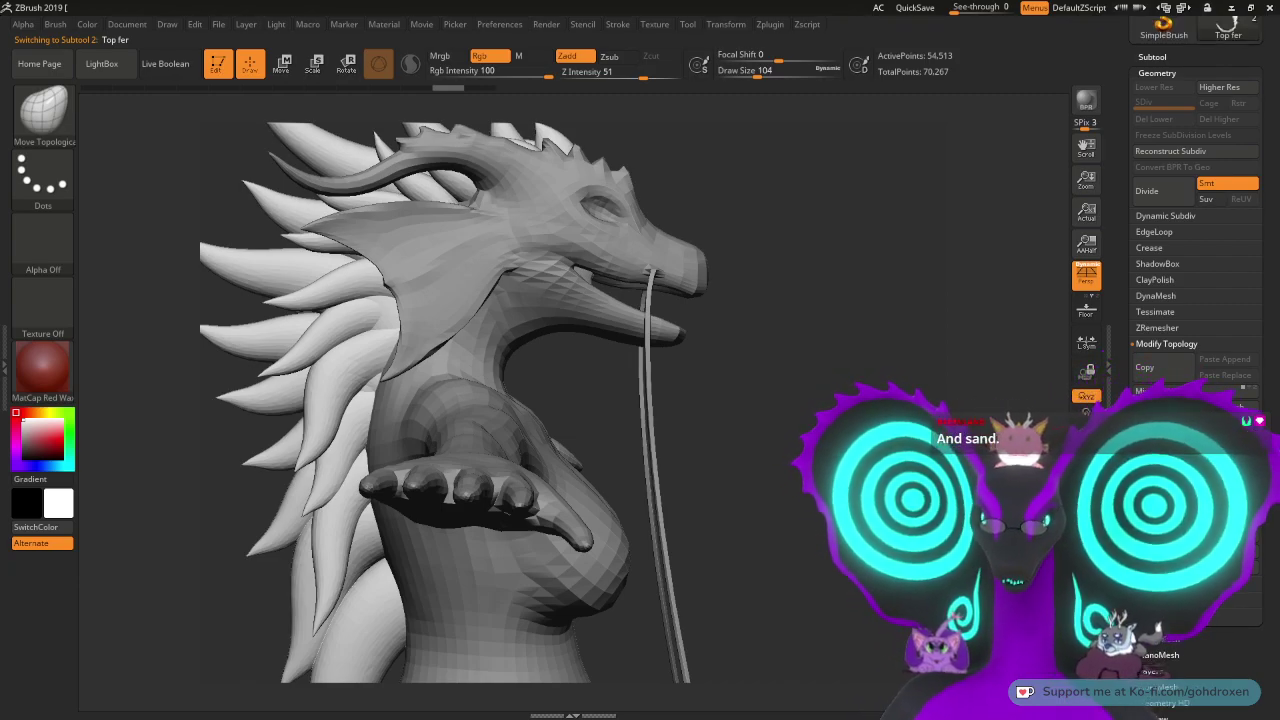
{"action": "scroll", "coordinate": [1150, 368], "scroll_direction": "down", "scroll_amount": 1}
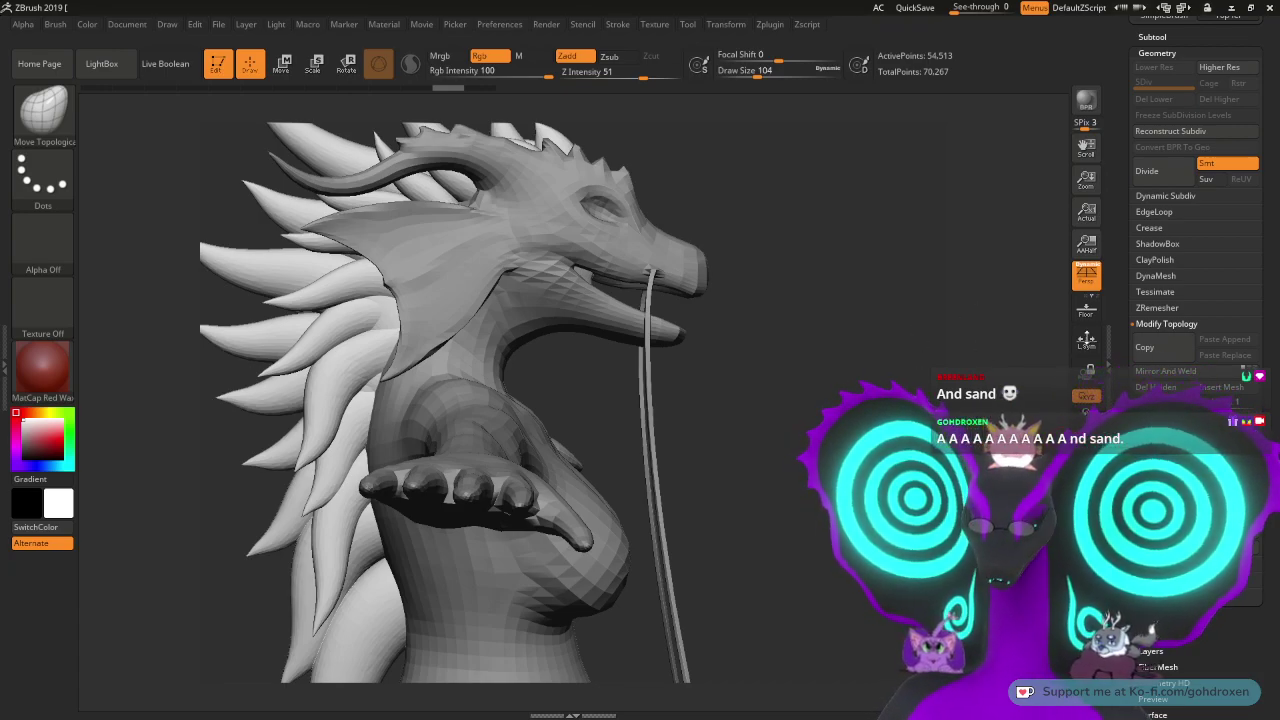
- Remesh the Top fer fur mesh with ZRemesher at a target polygon count of 5
{"action": "left_click_drag", "start_coordinate": [1124, 365], "coordinate": [1118, 403]}
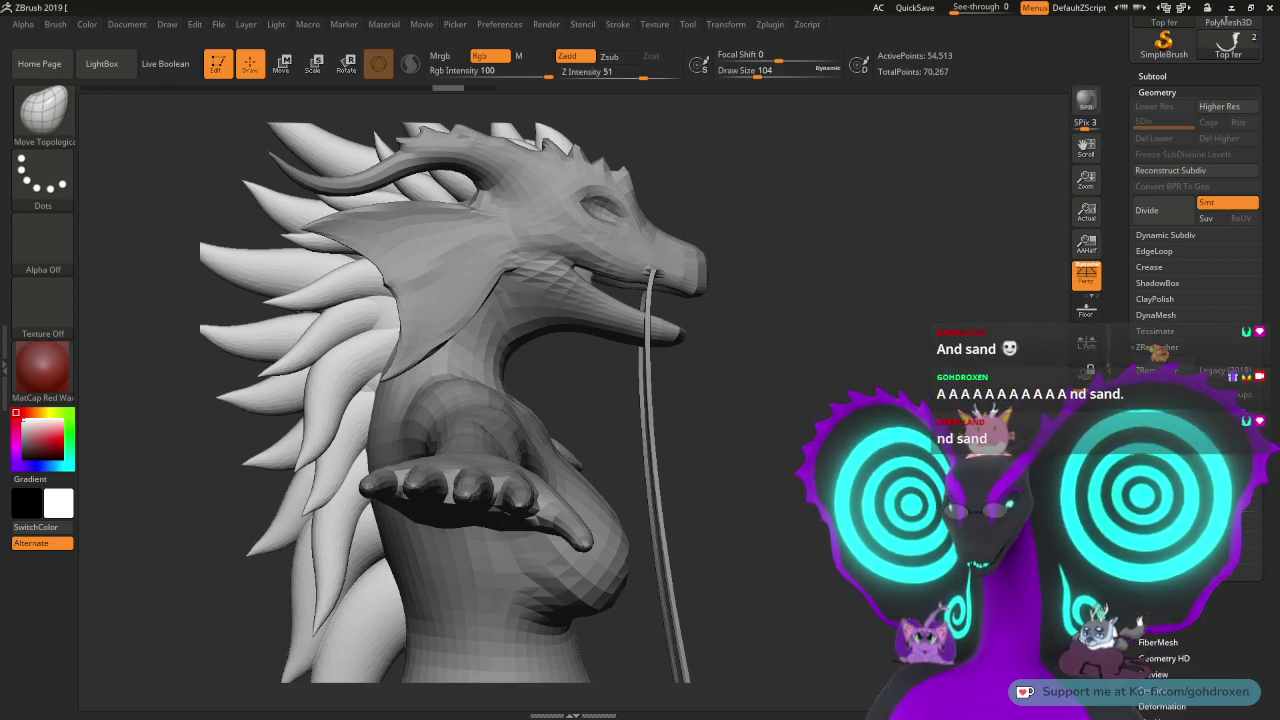
{"action": "left_click_drag", "start_coordinate": [1119, 372], "coordinate": [1121, 362]}
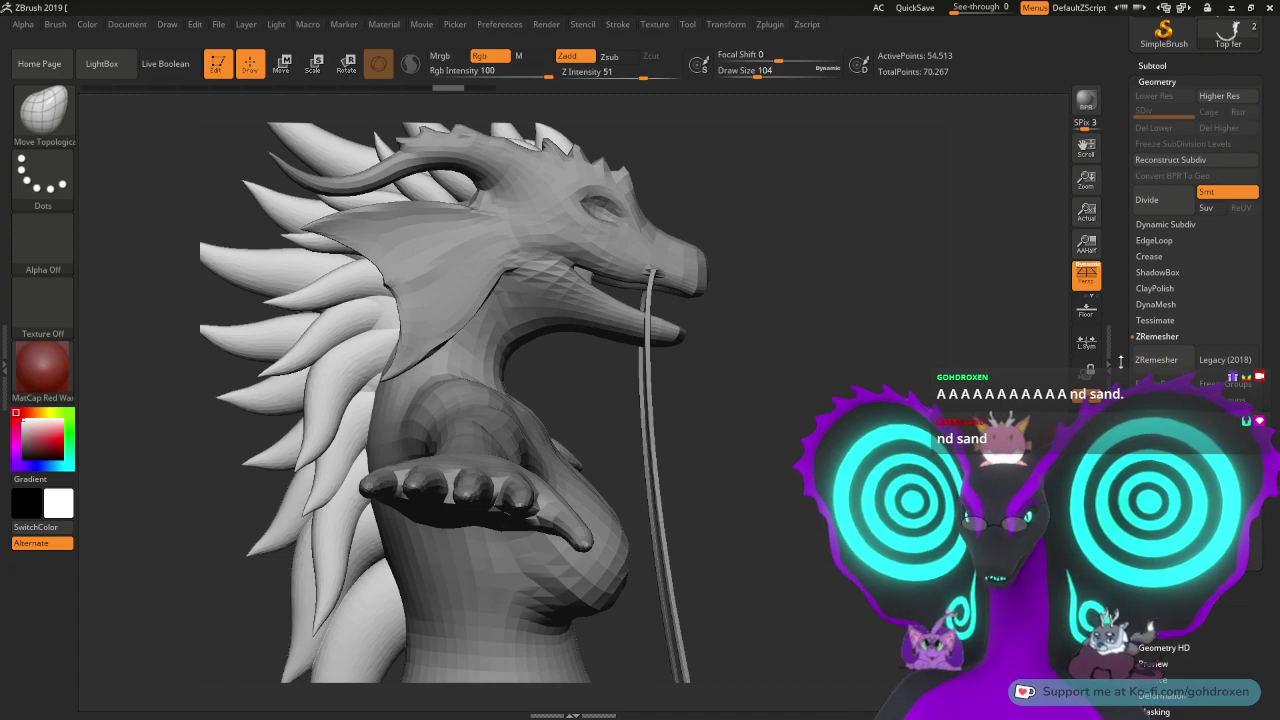
{"action": "left_click_drag", "start_coordinate": [935, 352], "coordinate": [896, 380]}
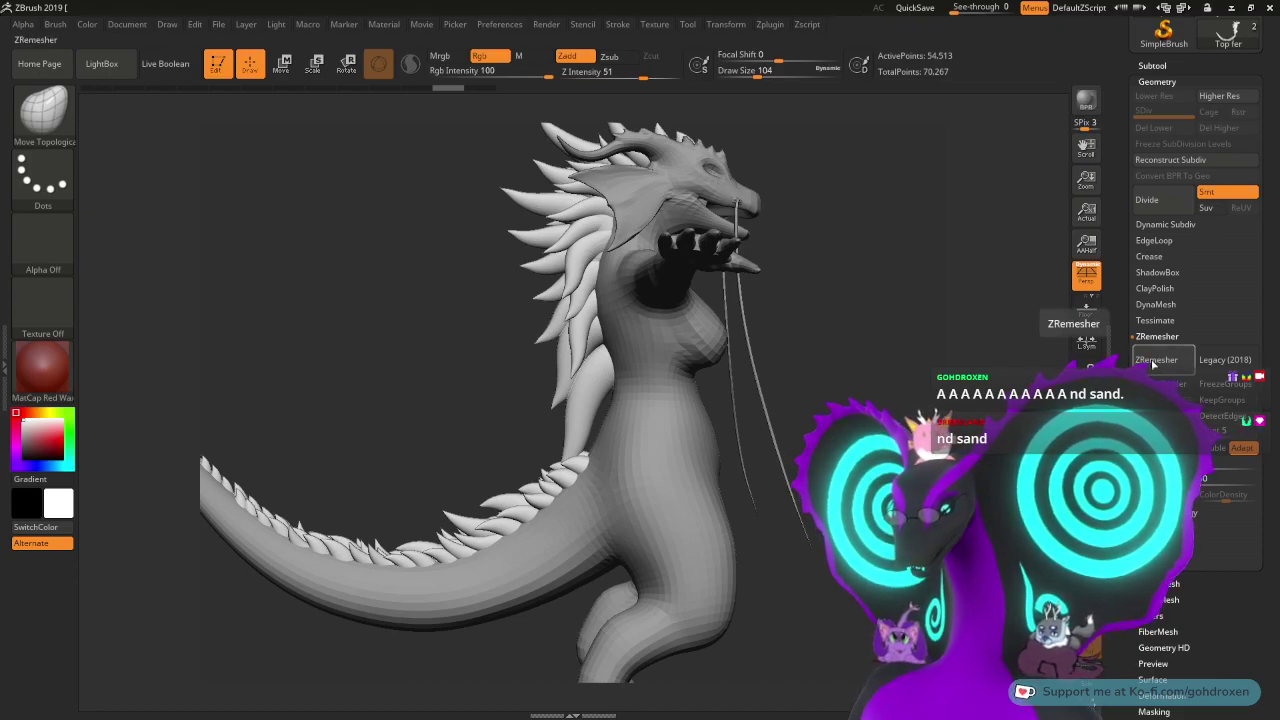
{"action": "left_click", "coordinate": [1155, 361]}
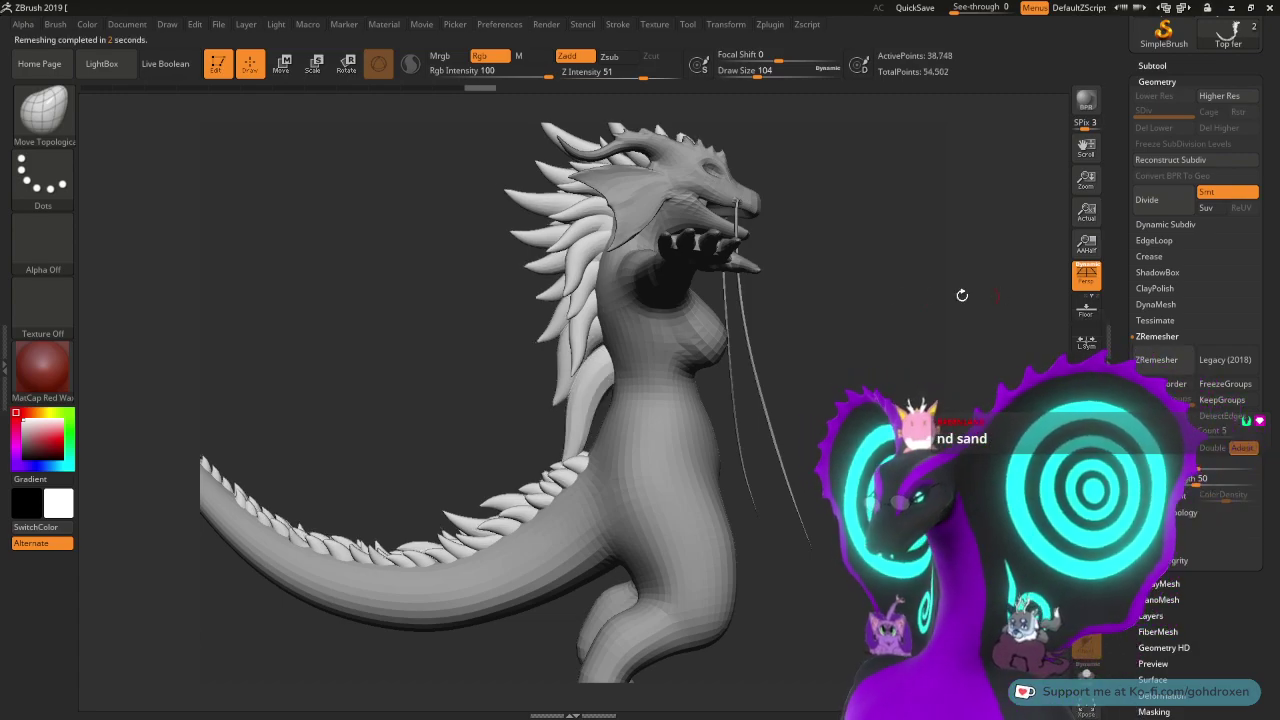
- Examine the remeshed mane spikes and the Top fer subtool's polygon count, and undo the remesh
{"action": "left_click_drag", "start_coordinate": [861, 257], "coordinate": [890, 430]}
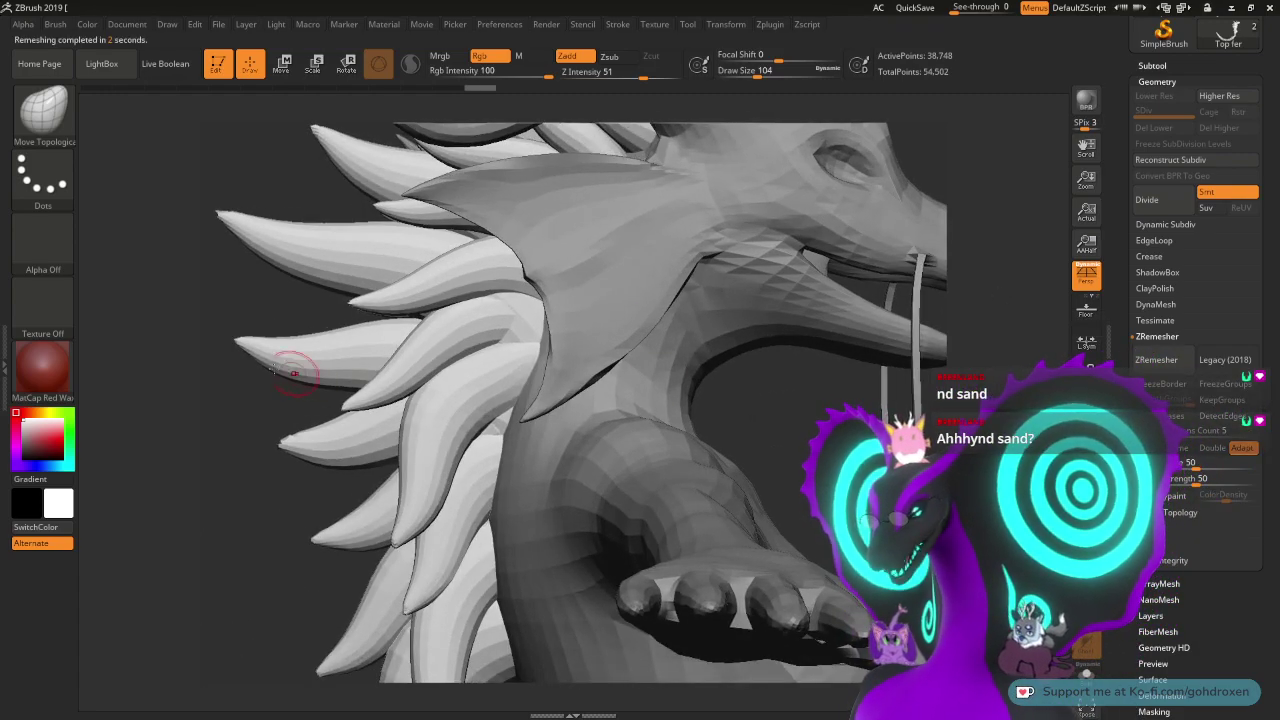
{"action": "left_click_drag", "start_coordinate": [243, 329], "coordinate": [367, 330]}
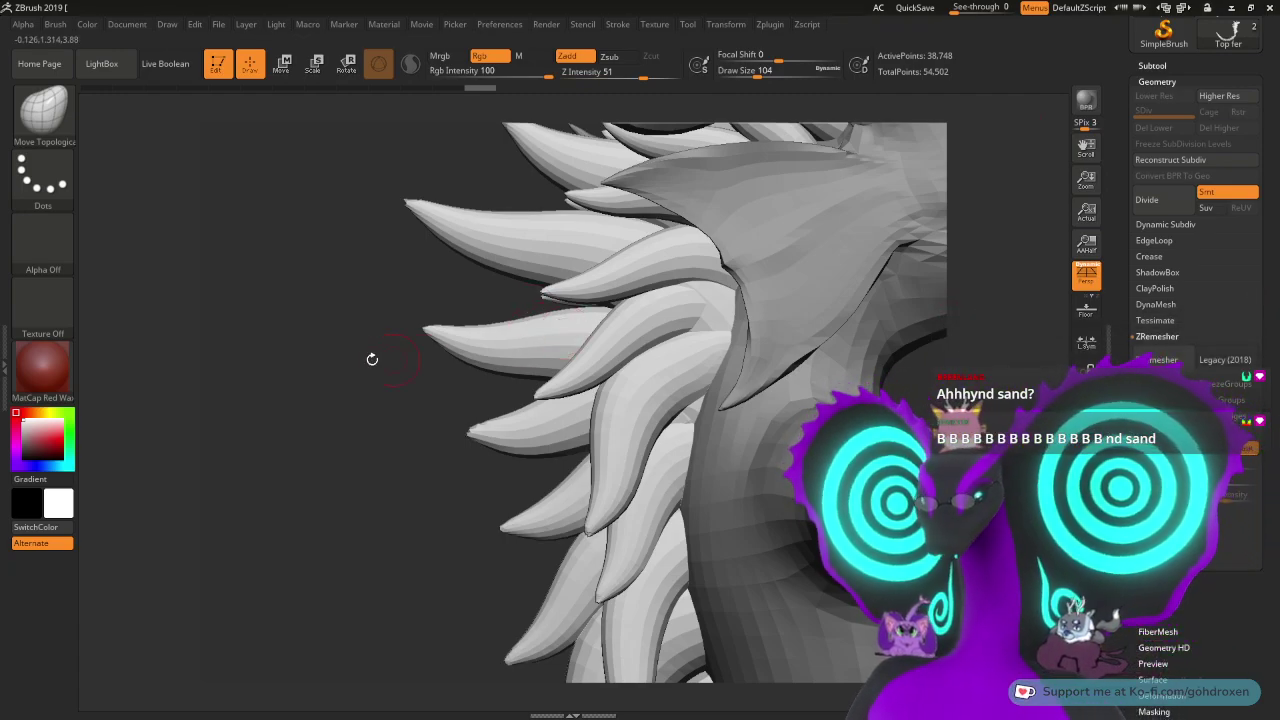
{"action": "mouse_move", "coordinate": [302, 401]}
{"action": "left_mouse_down"}
{"action": "mouse_move", "coordinate": [380, 391]}
{"action": "mouse_move", "coordinate": [303, 400]}
{"action": "mouse_move", "coordinate": [343, 437]}
{"action": "mouse_move", "coordinate": [350, 242]}
{"action": "left_mouse_up"}
{"action": "left_click_drag", "start_coordinate": [531, 290], "coordinate": [492, 317], "text": "alt"}
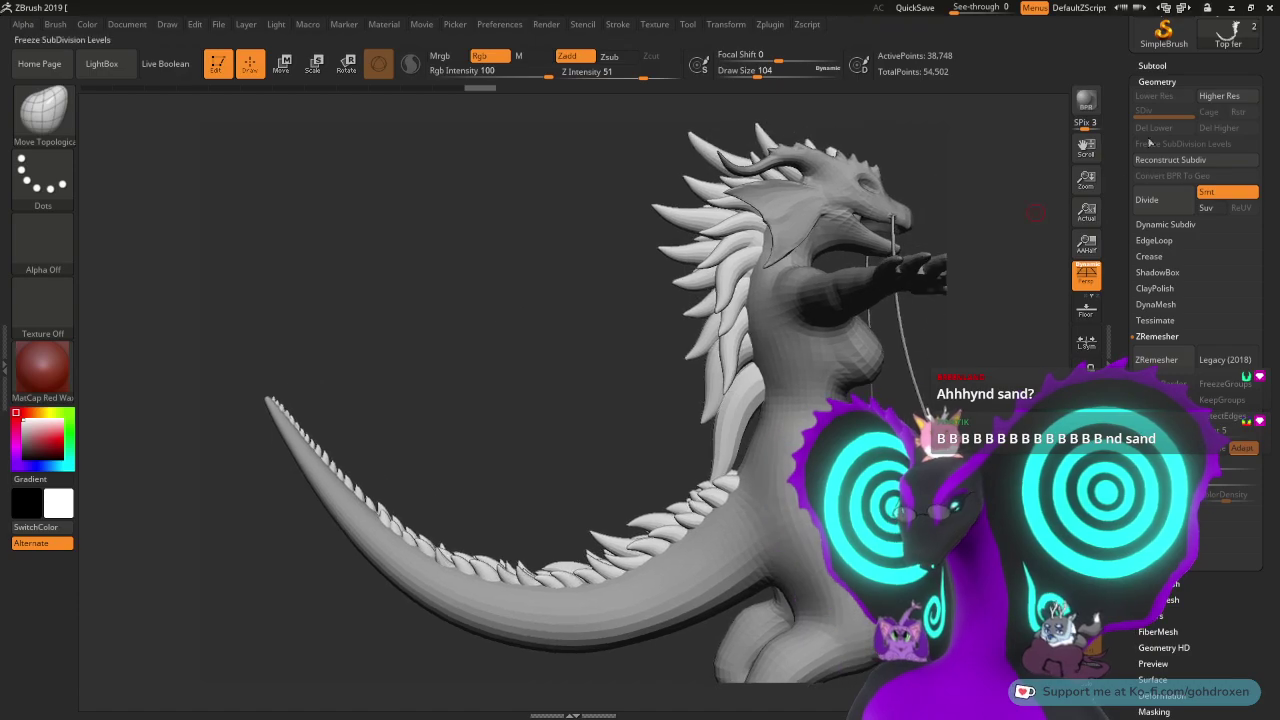
{"action": "left_click", "coordinate": [1152, 65]}
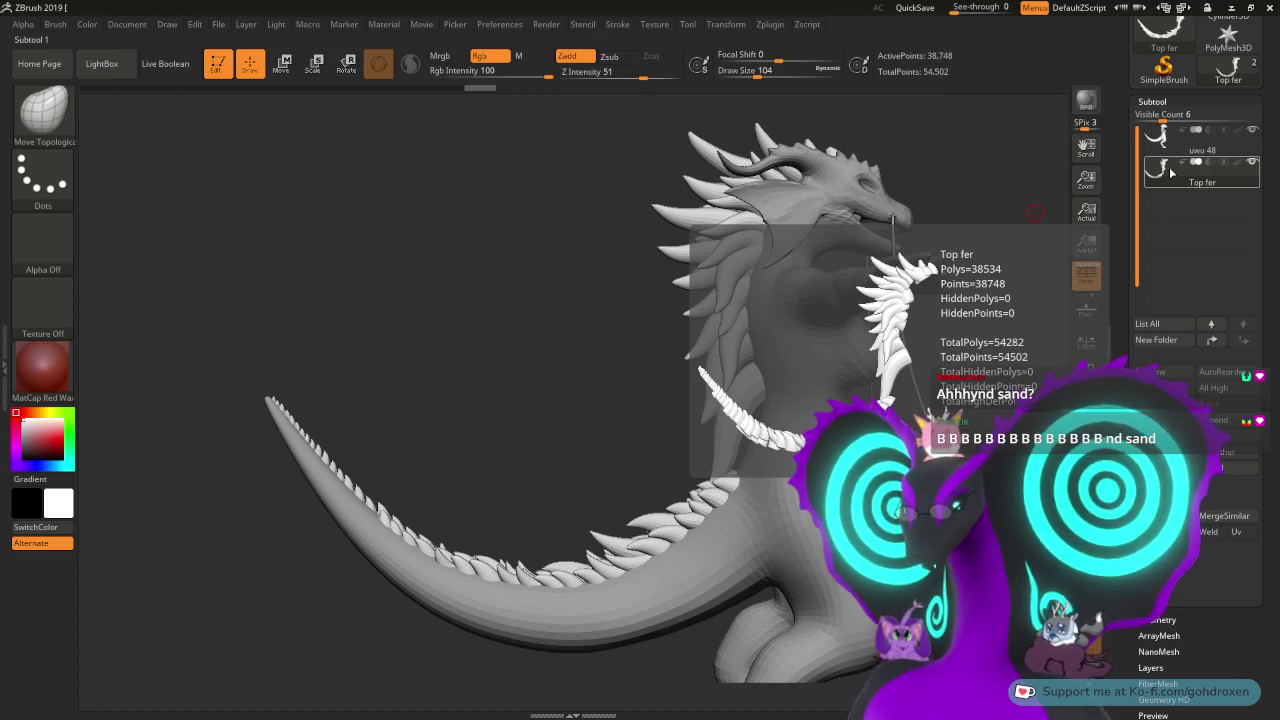
{"action": "key", "text": "ctrl+z"}
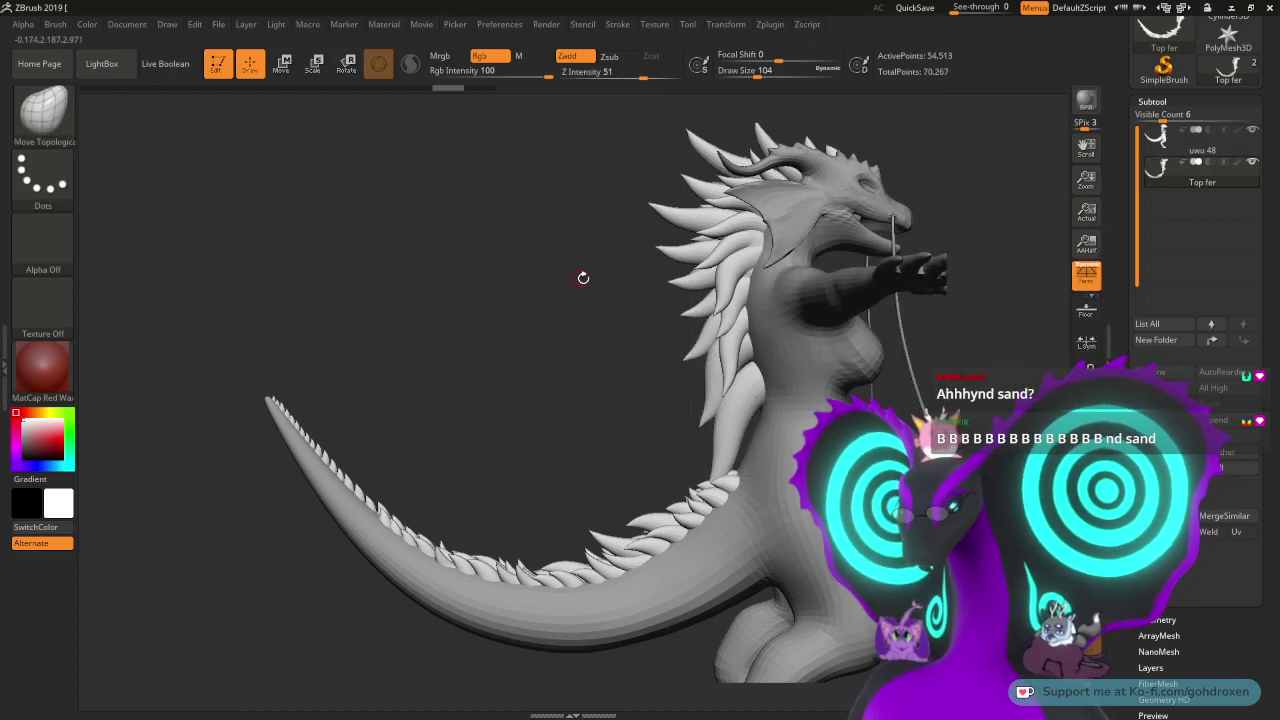
- Try remeshing the Top fer subtool with a target polygon count of 1, check its polygon count, and undo the remesh
{"action": "left_click_drag", "start_coordinate": [1268, 300], "coordinate": [1268, 287]}
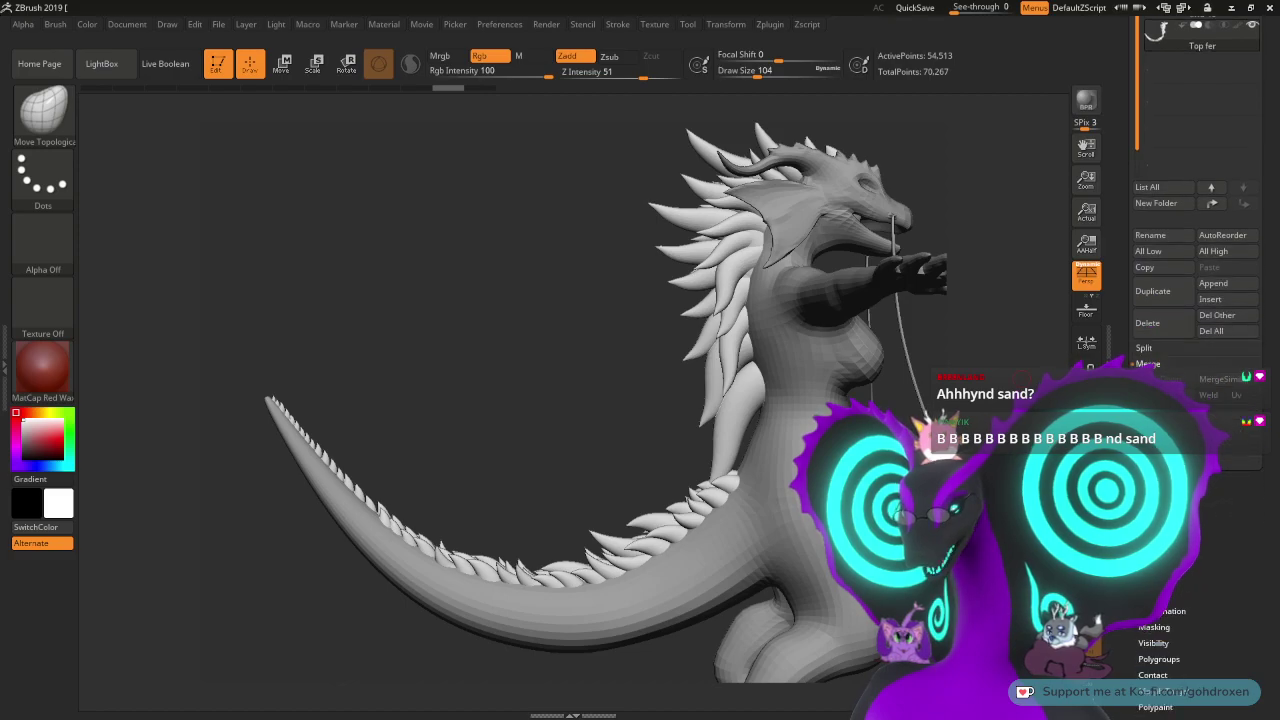
{"action": "left_click", "coordinate": [1155, 483]}
{"action": "left_click_drag", "start_coordinate": [1268, 350], "coordinate": [1268, 380]}
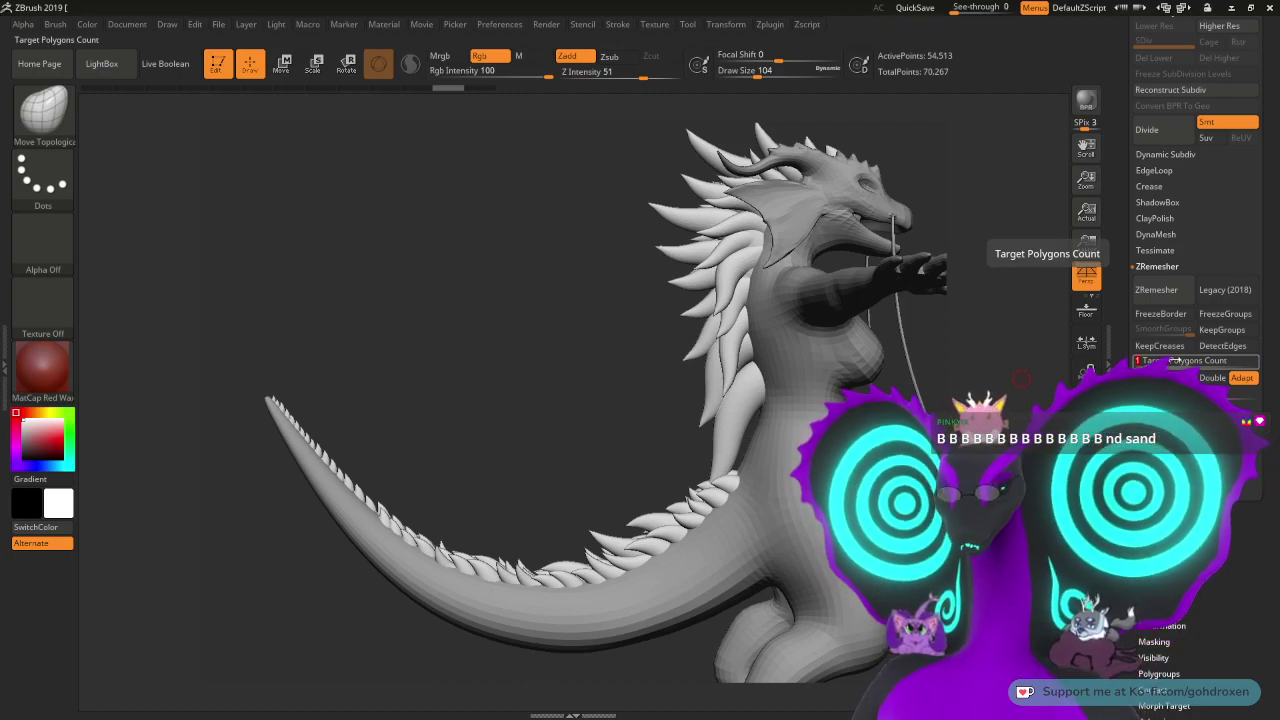
{"action": "left_click", "coordinate": [1156, 289]}
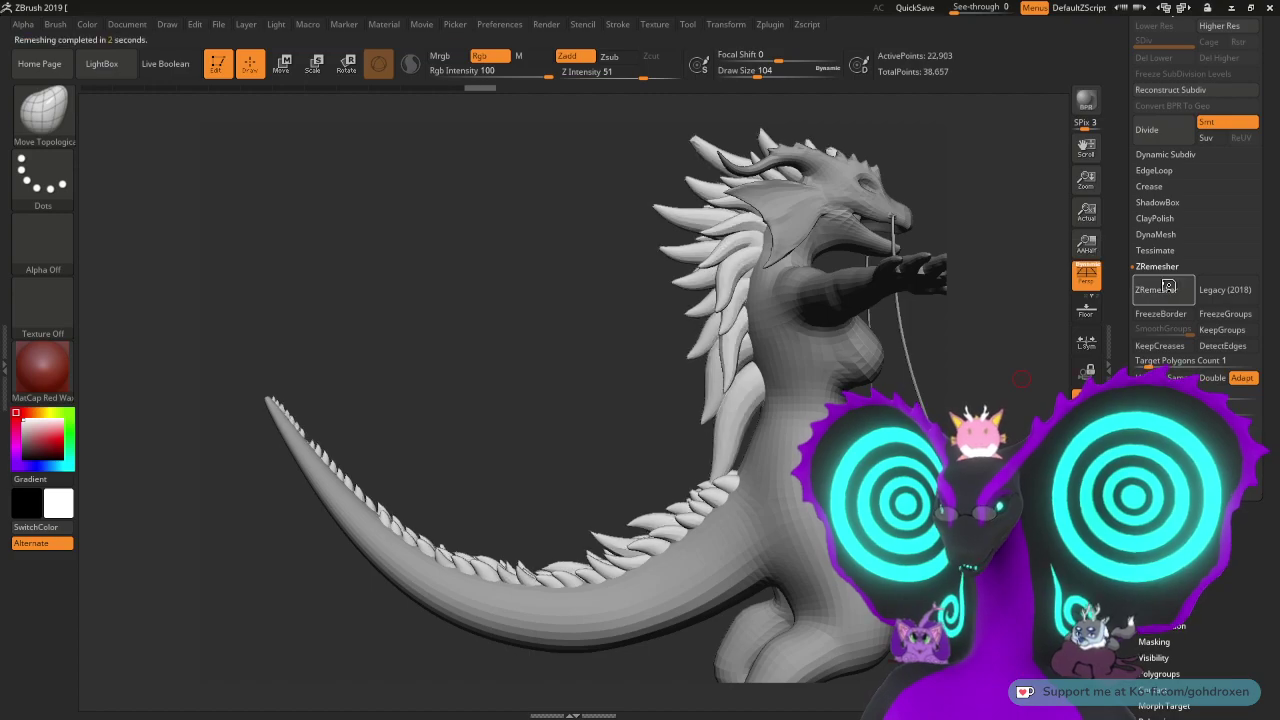
{"action": "scroll", "coordinate": [1168, 240], "scroll_direction": "up", "scroll_amount": 5}
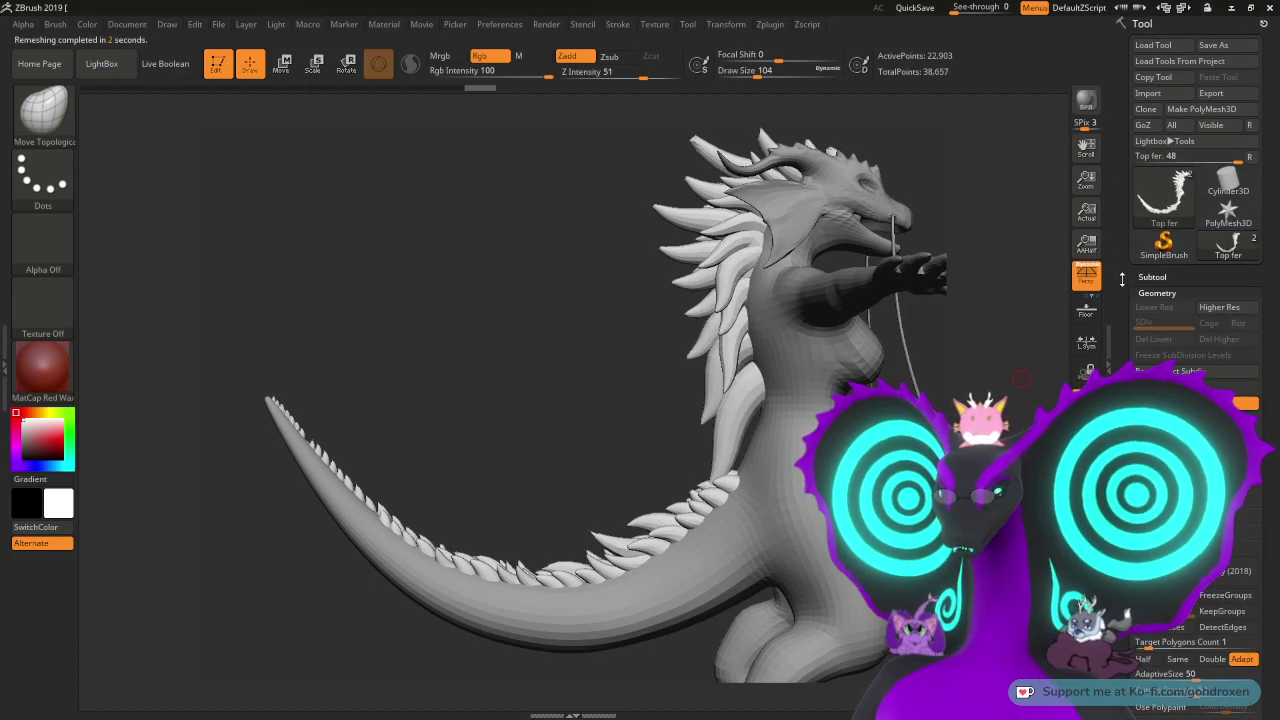
{"action": "mouse_move", "coordinate": [1170, 190]}
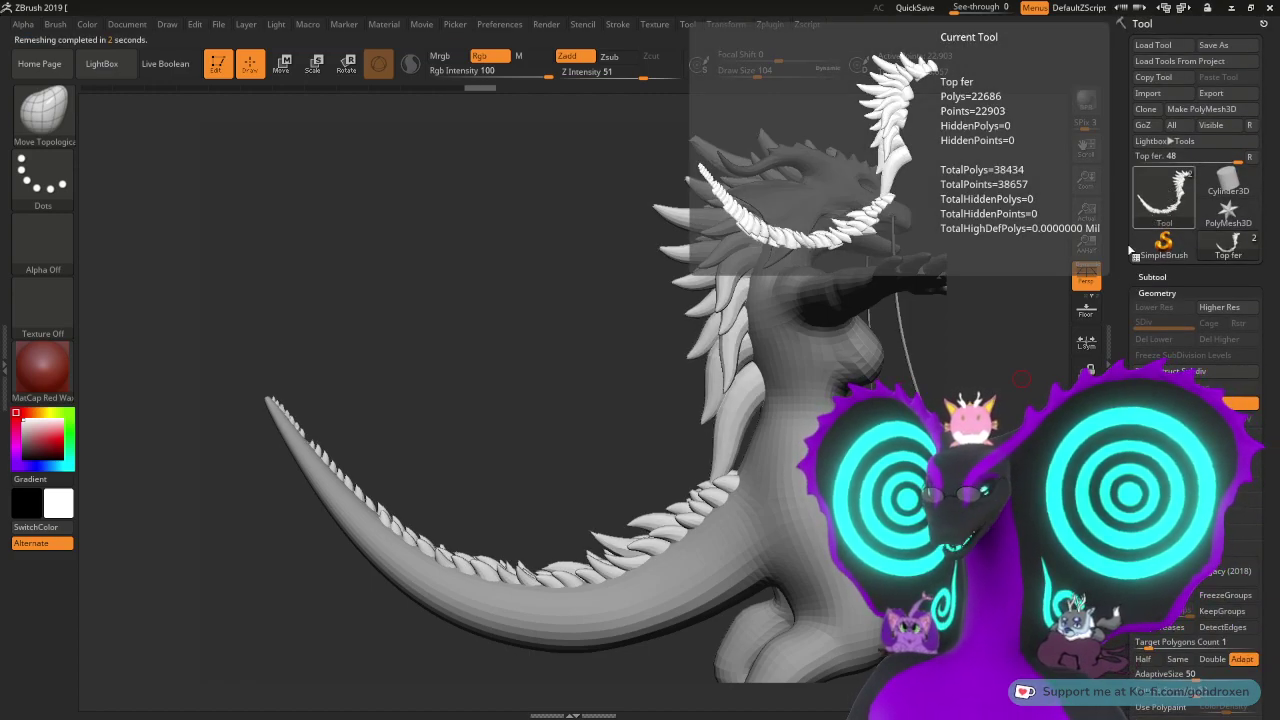
{"action": "left_click_drag", "start_coordinate": [1122, 612], "coordinate": [1120, 325]}
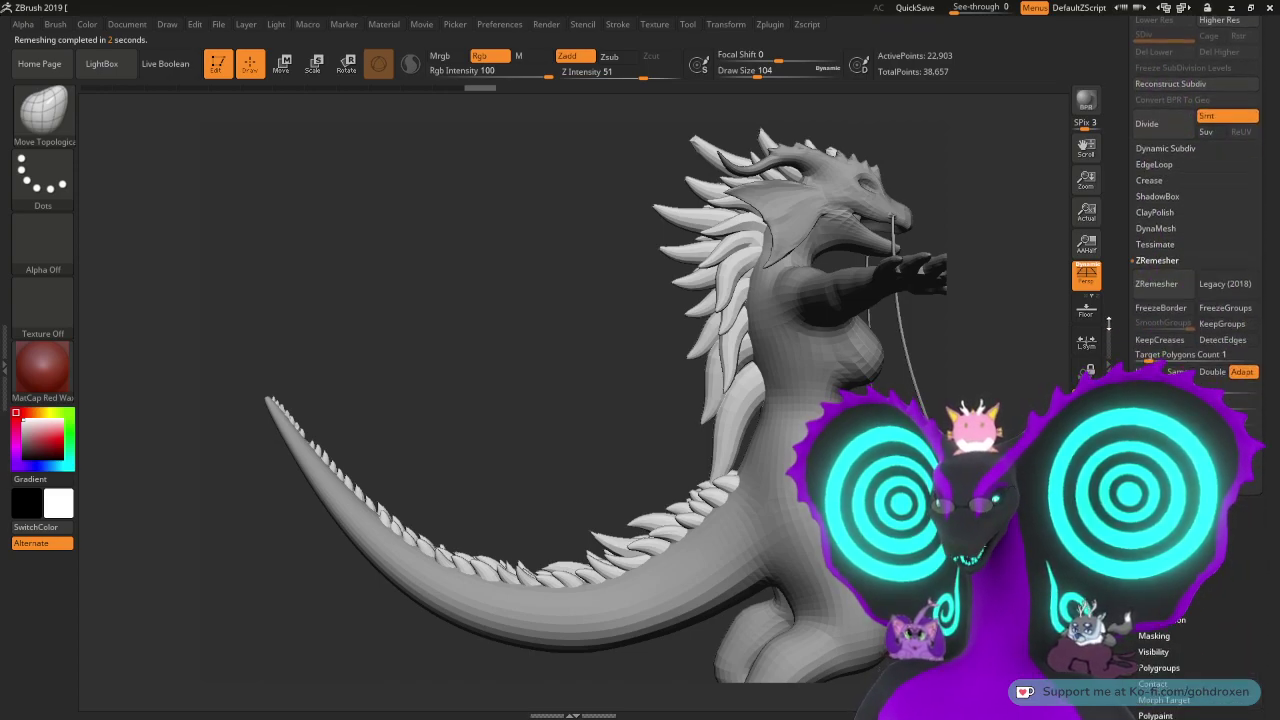
{"action": "key", "text": "ctrl+z"}
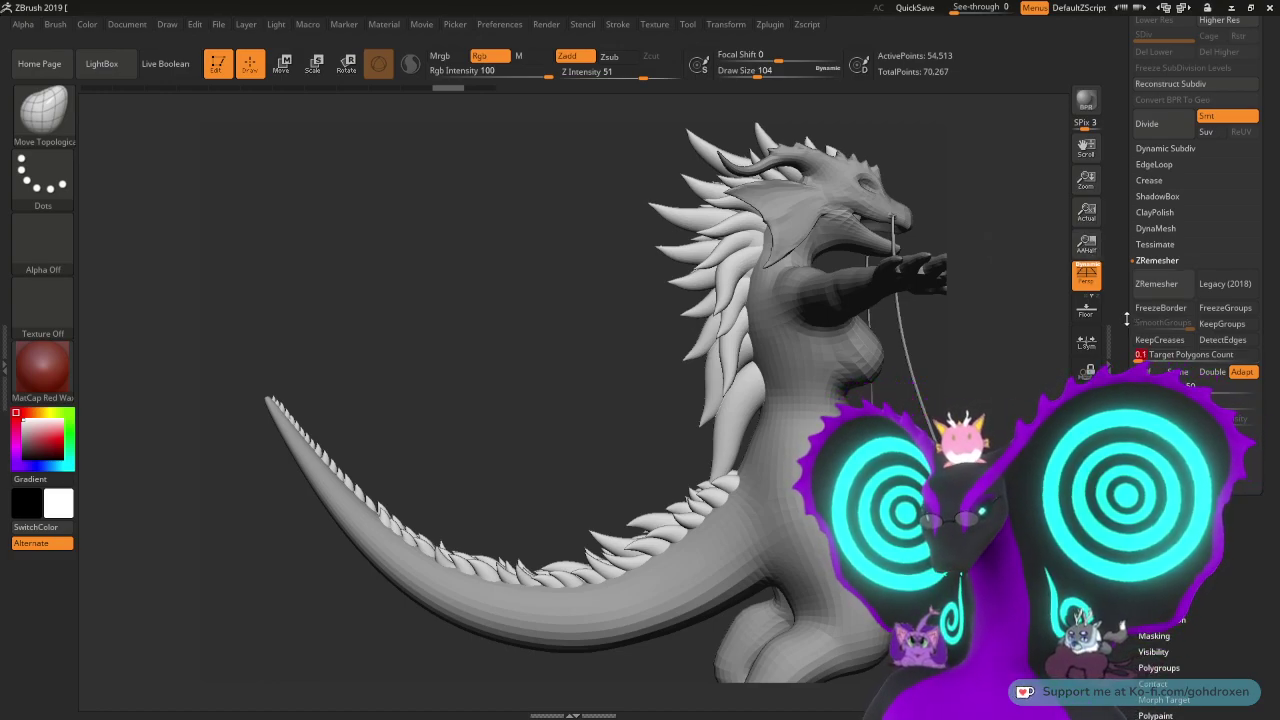
- Try remeshing the Top fer subtool with a target polygon count of 0.1, and undo the remesh
{"action": "left_click_drag", "start_coordinate": [1125, 323], "coordinate": [1123, 202]}
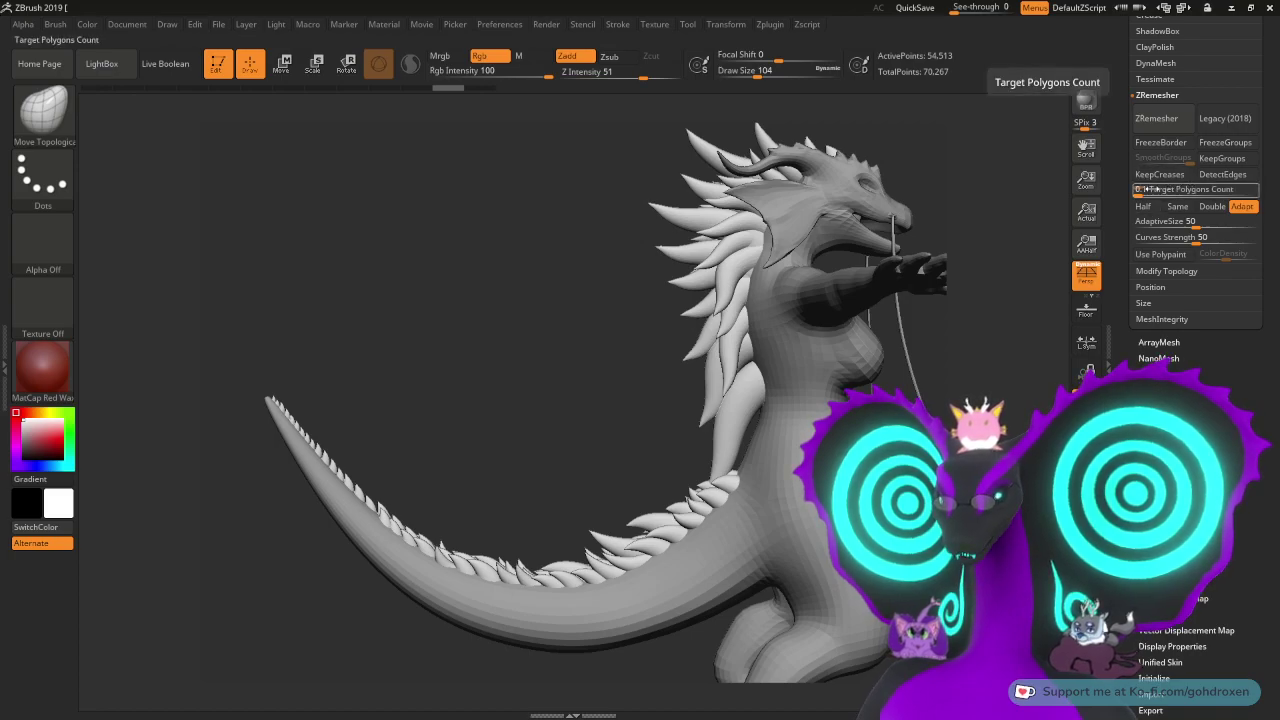
{"action": "left_click", "coordinate": [1156, 118]}
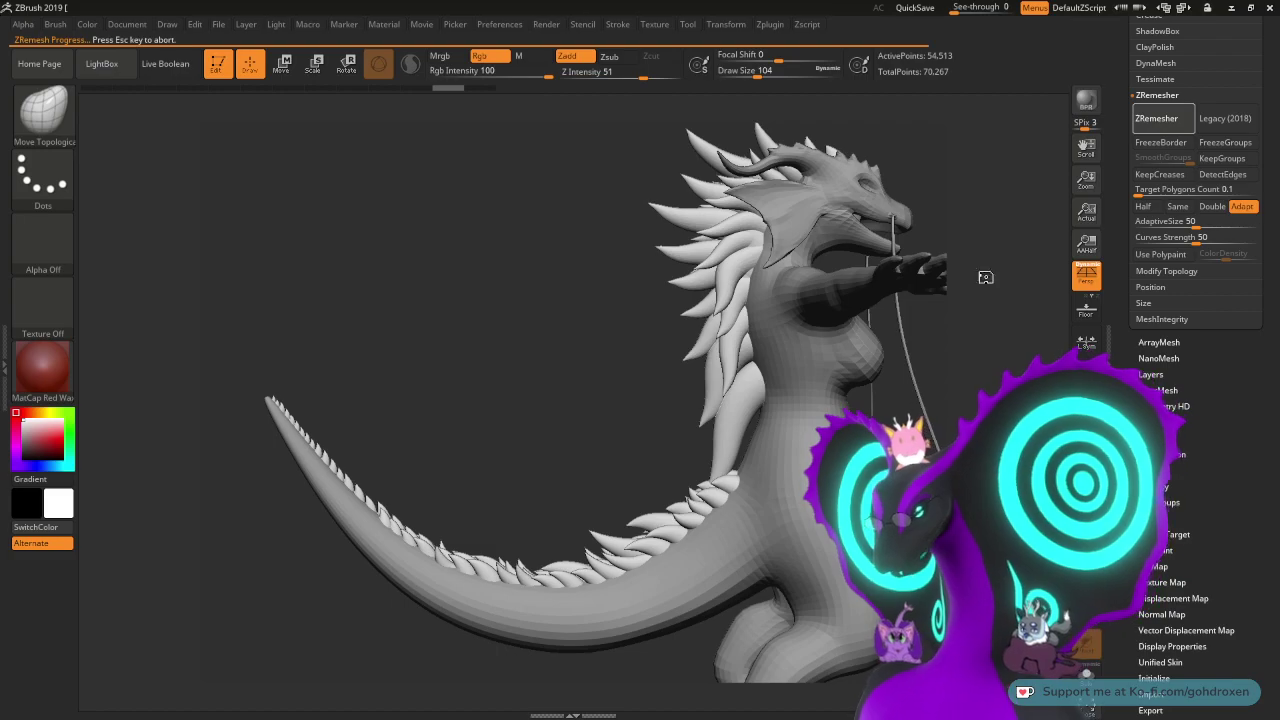
{"action": "left_click_drag", "start_coordinate": [1121, 131], "coordinate": [1112, 302]}
{"action": "left_click", "coordinate": [1153, 198]}
{"action": "mouse_move", "coordinate": [1166, 278]}
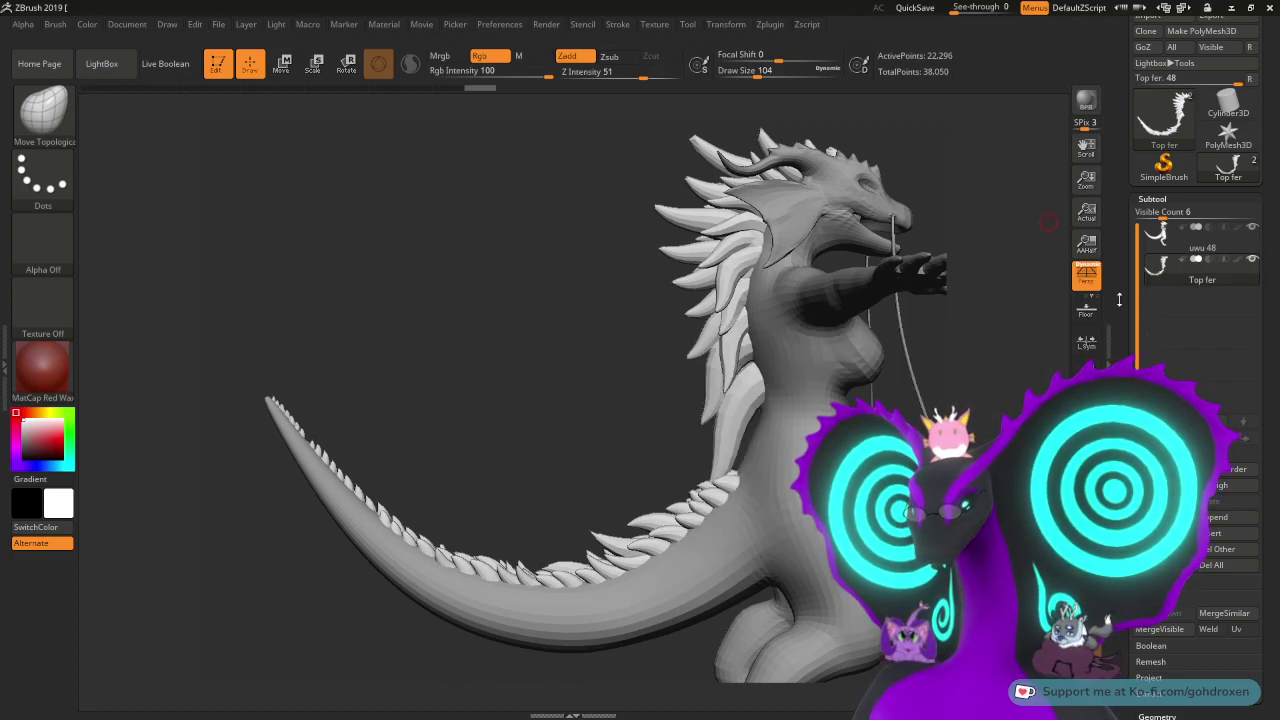
{"action": "scroll", "coordinate": [1119, 299], "scroll_direction": "down", "scroll_amount": 10}
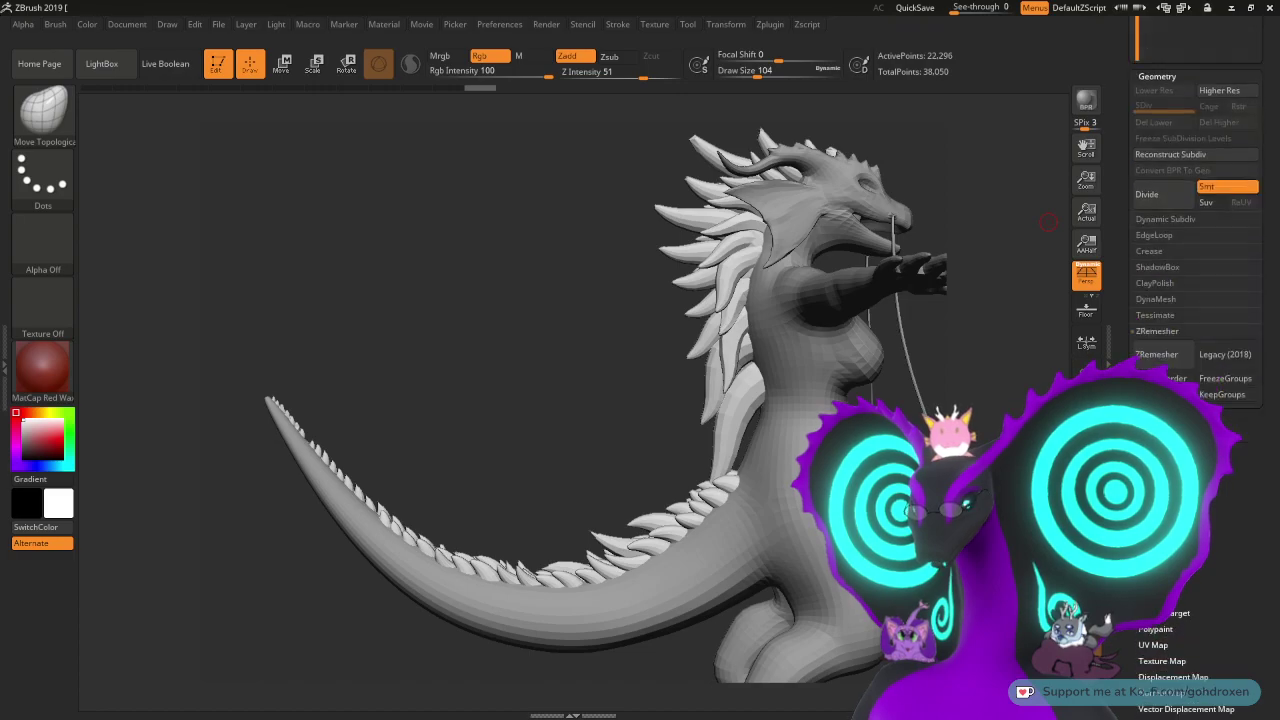
{"action": "left_click_drag", "start_coordinate": [1128, 250], "coordinate": [1128, 400]}
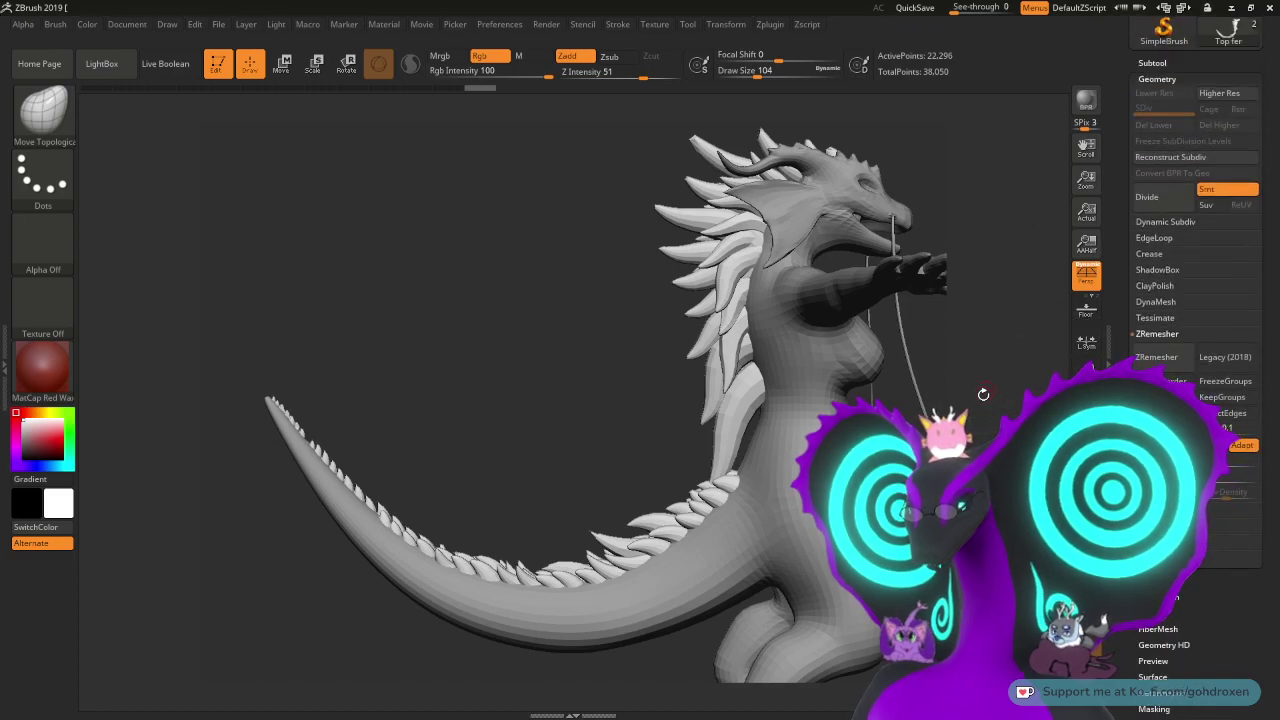
{"action": "scroll", "coordinate": [1174, 229], "scroll_direction": "up", "scroll_amount": 5}
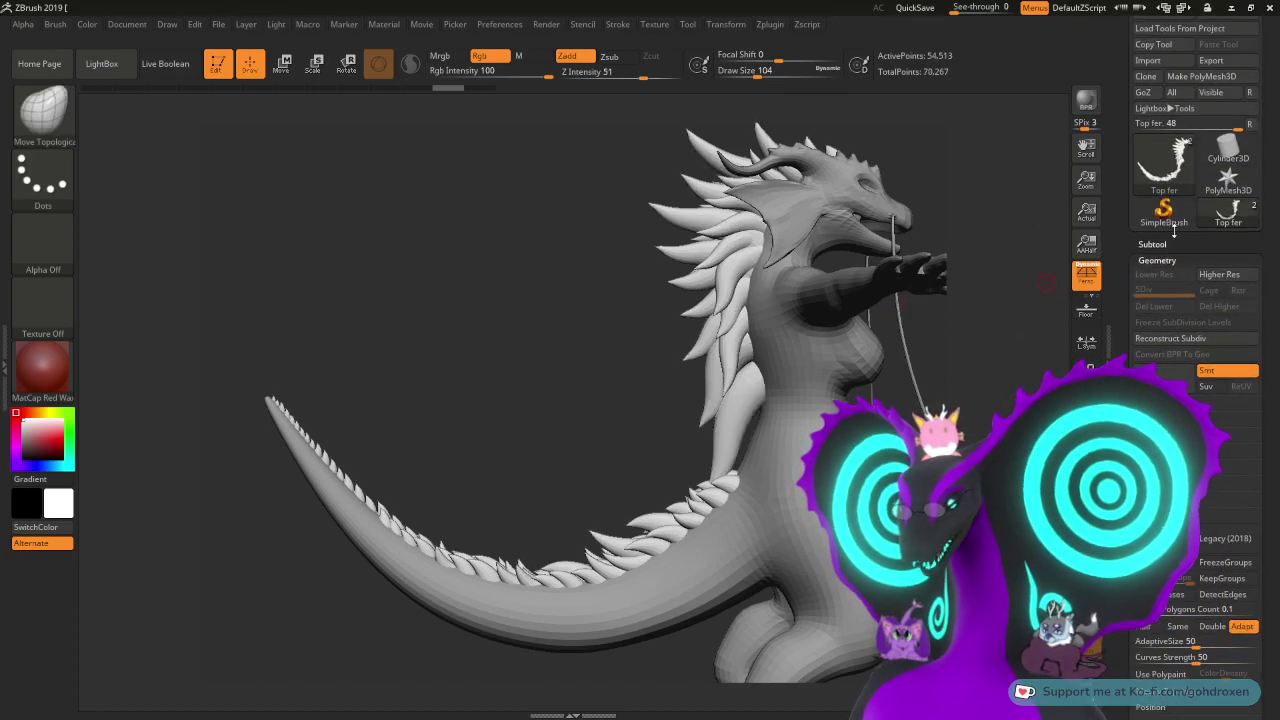
- Pre-process the Top fer subtool with Decimation Master and decimate it to 20 k polys
{"action": "left_click", "coordinate": [1155, 245]}
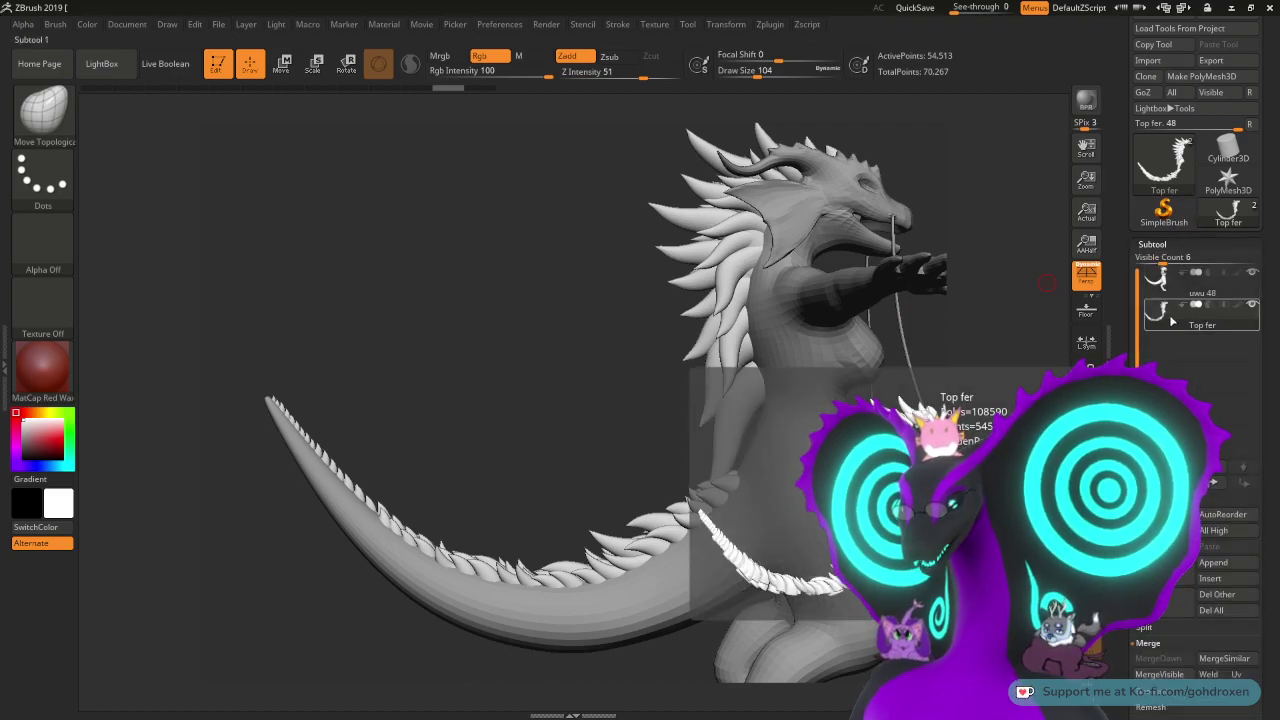
{"action": "left_click", "coordinate": [777, 25]}
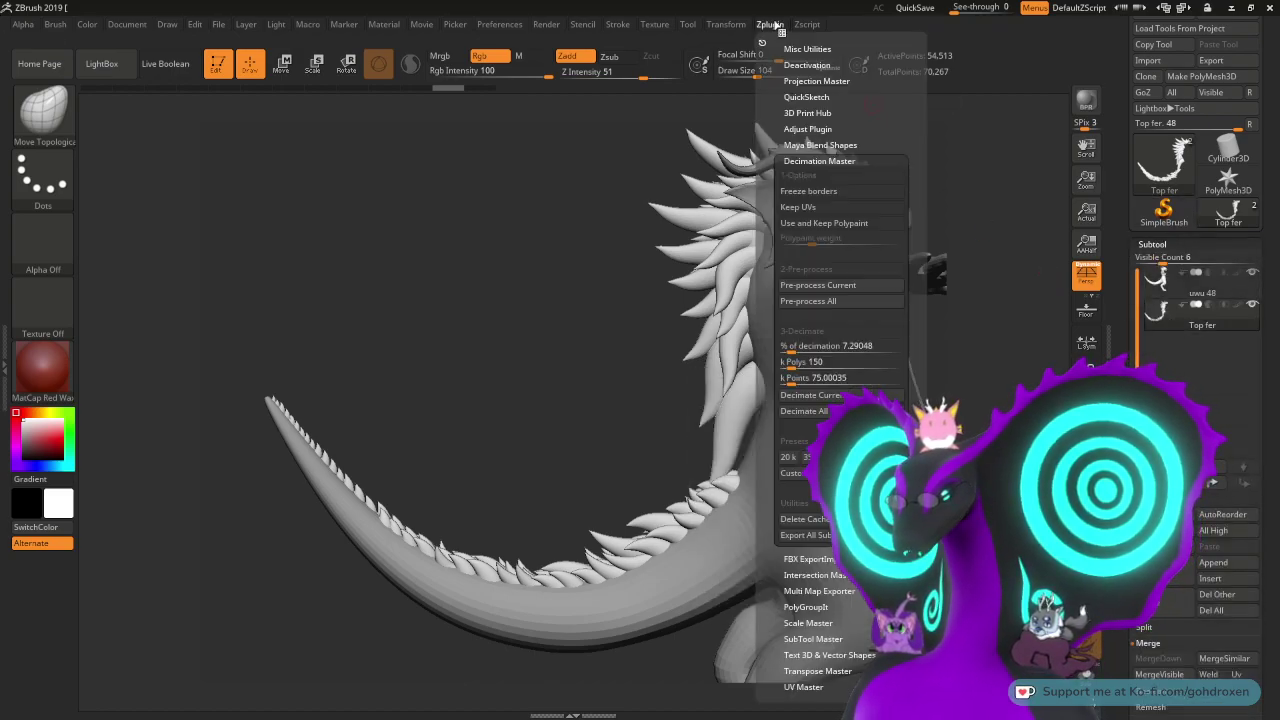
{"action": "left_click", "coordinate": [843, 287]}
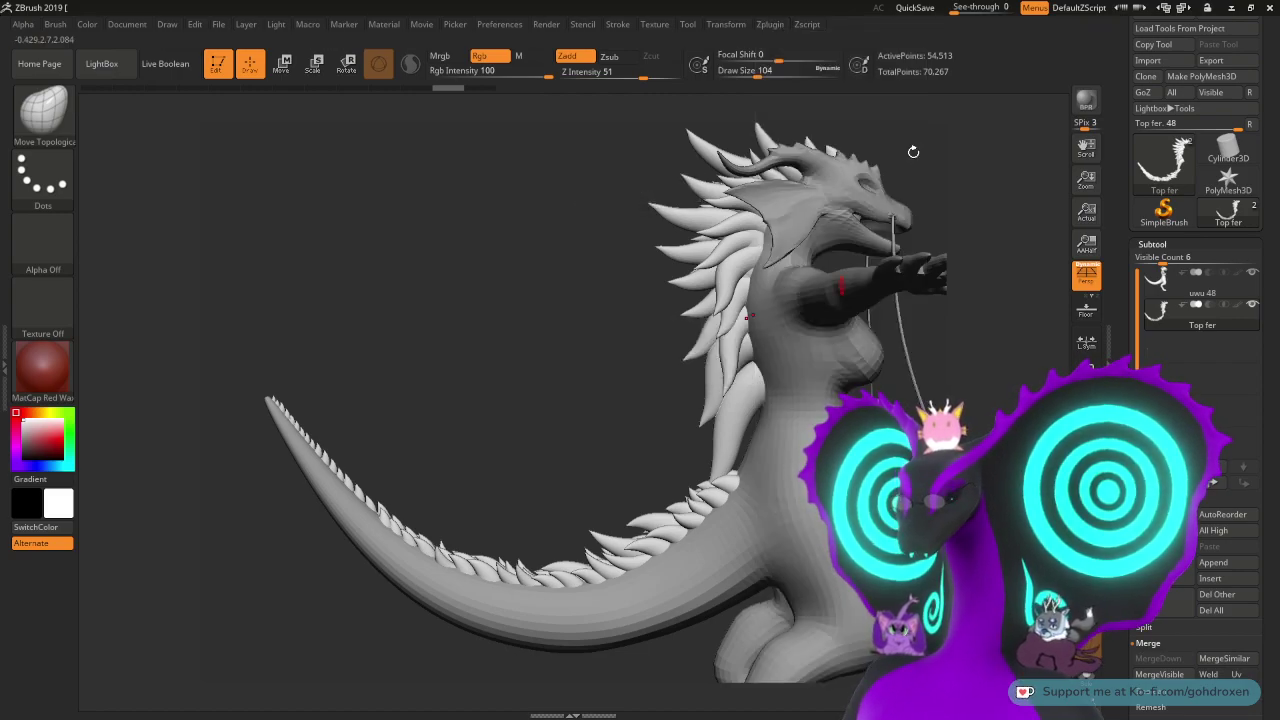
{"action": "left_click", "coordinate": [776, 26]}
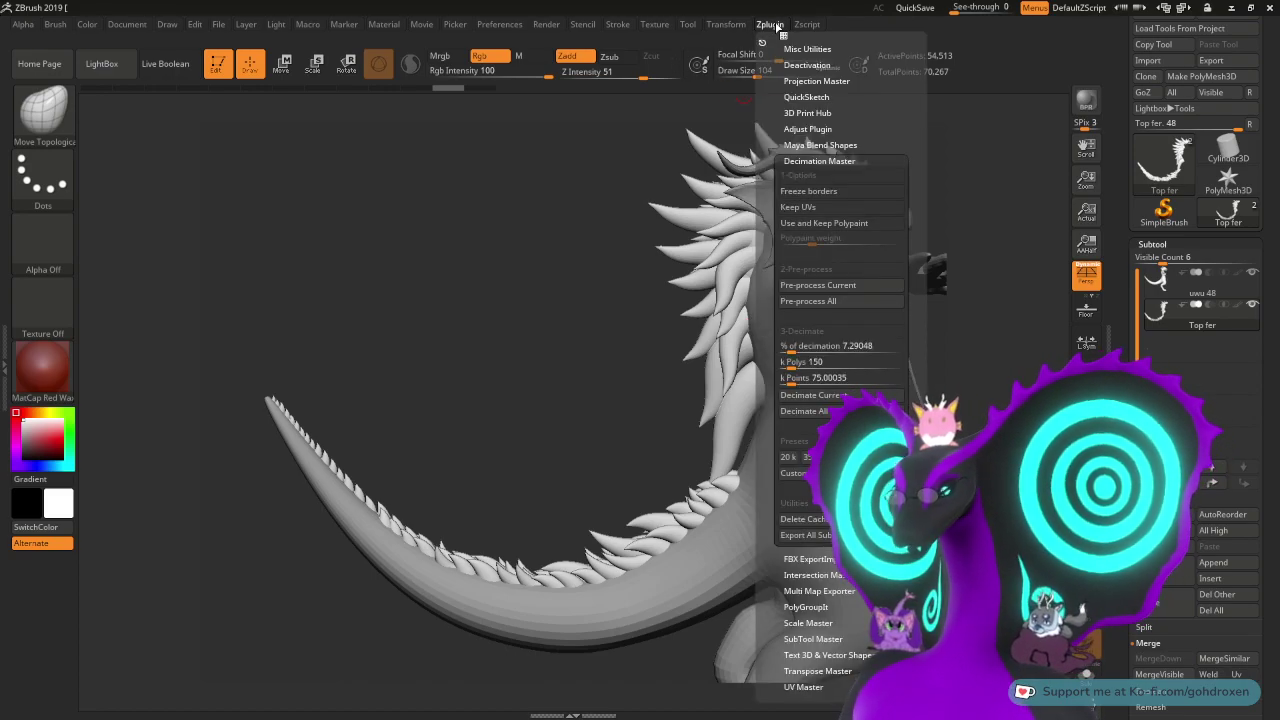
{"action": "left_click", "coordinate": [843, 363]}
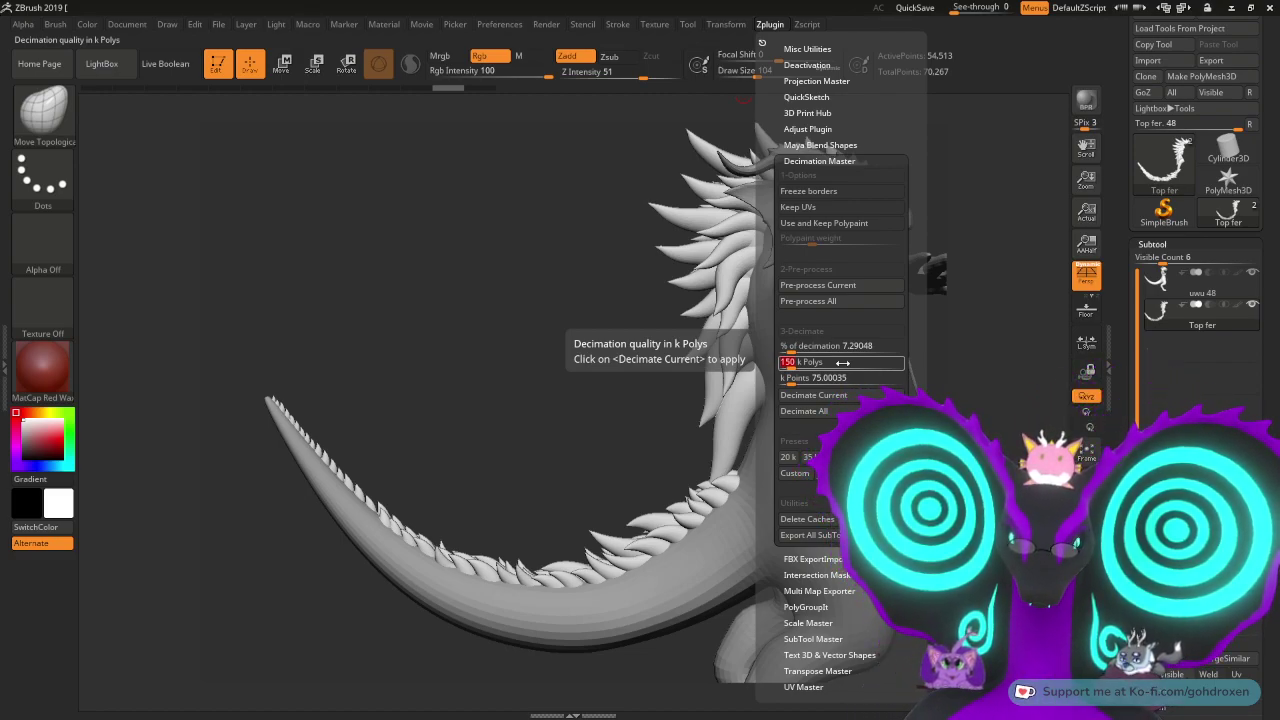
{"action": "type", "text": "20"}
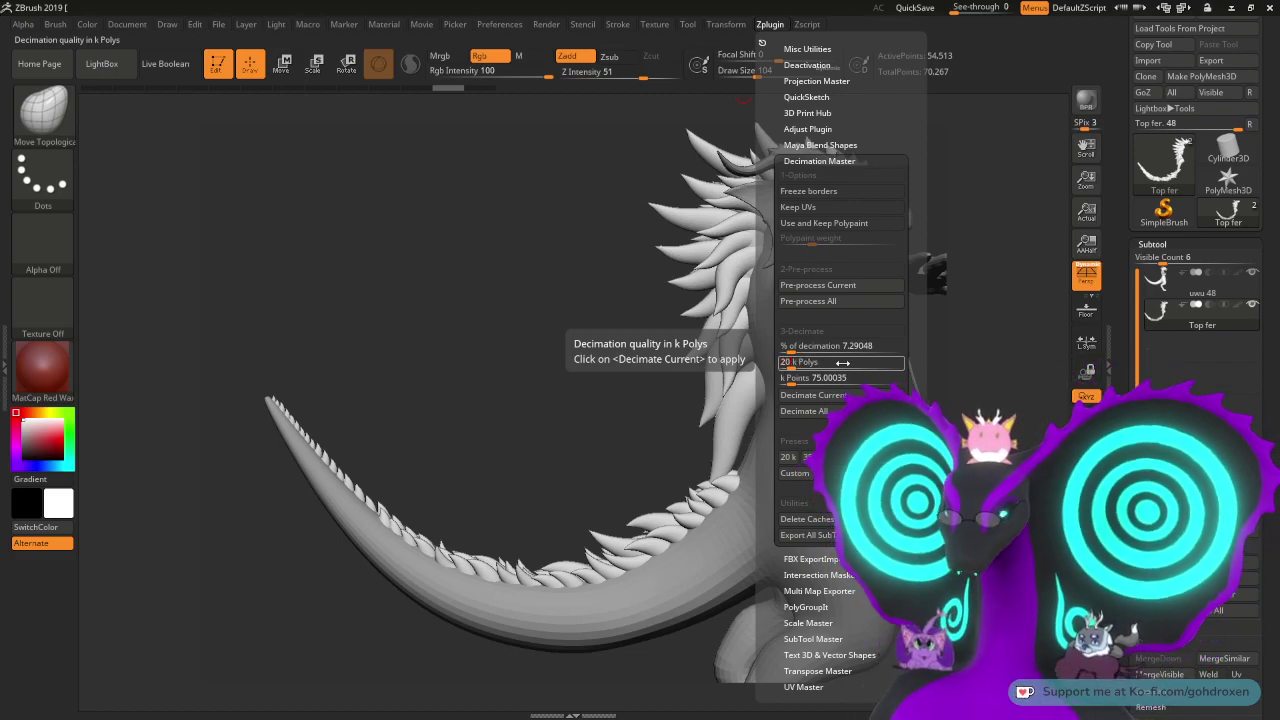
{"action": "key", "text": "Return"}
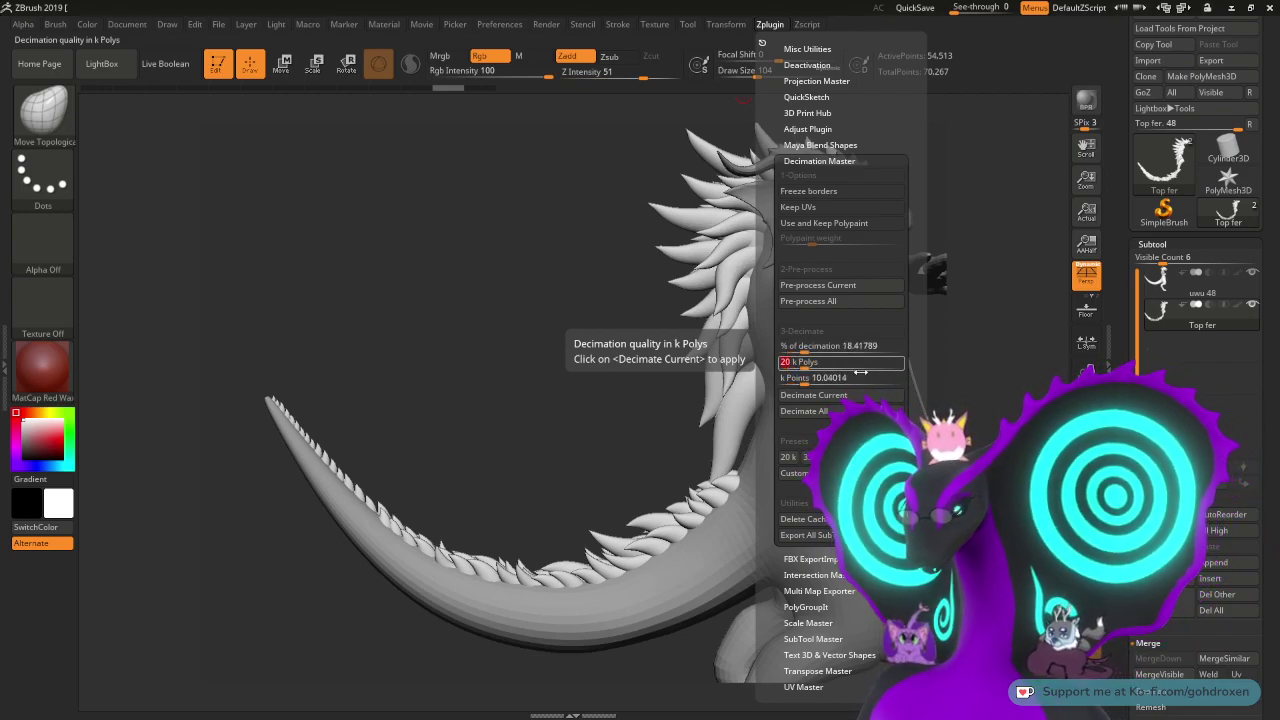
{"action": "left_click", "coordinate": [812, 395]}
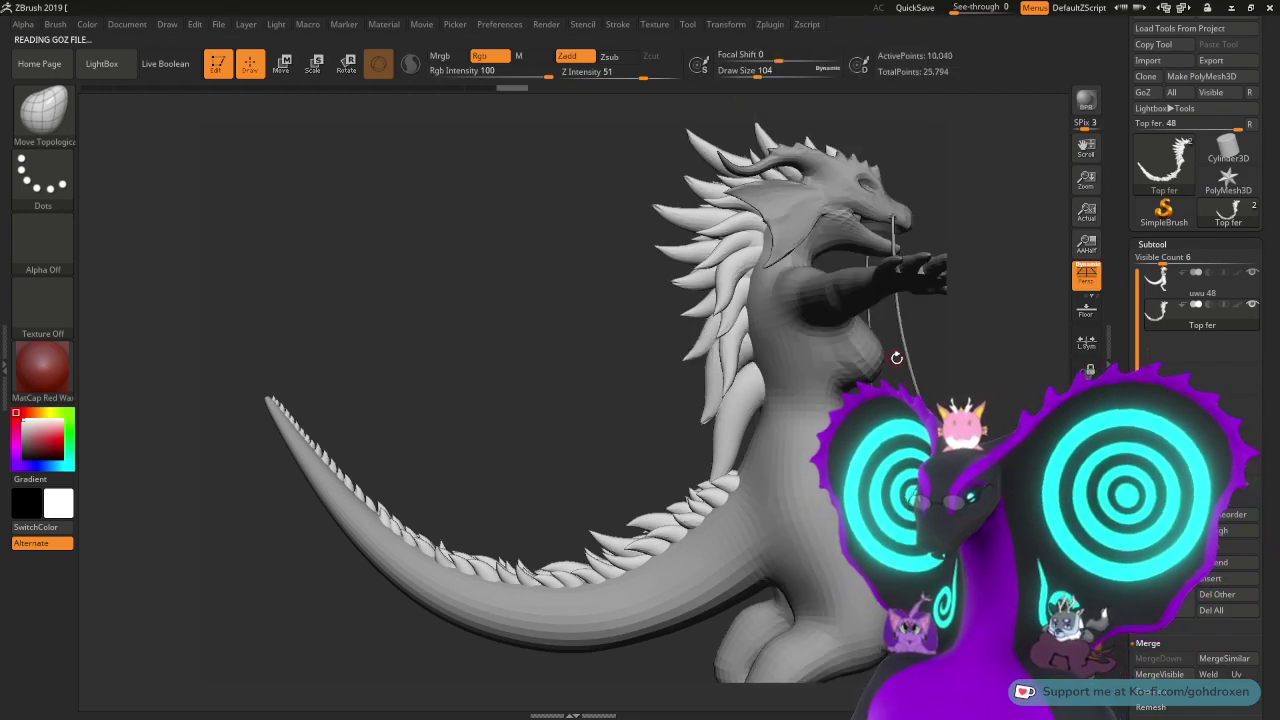
- Examine the decimated mane and tail spikes and check the Top fer subtool's polygon count
{"action": "left_click_drag", "start_coordinate": [523, 371], "coordinate": [496, 420]}
{"action": "left_click_drag", "start_coordinate": [326, 291], "coordinate": [373, 321]}
{"action": "mouse_move", "coordinate": [1151, 328]}
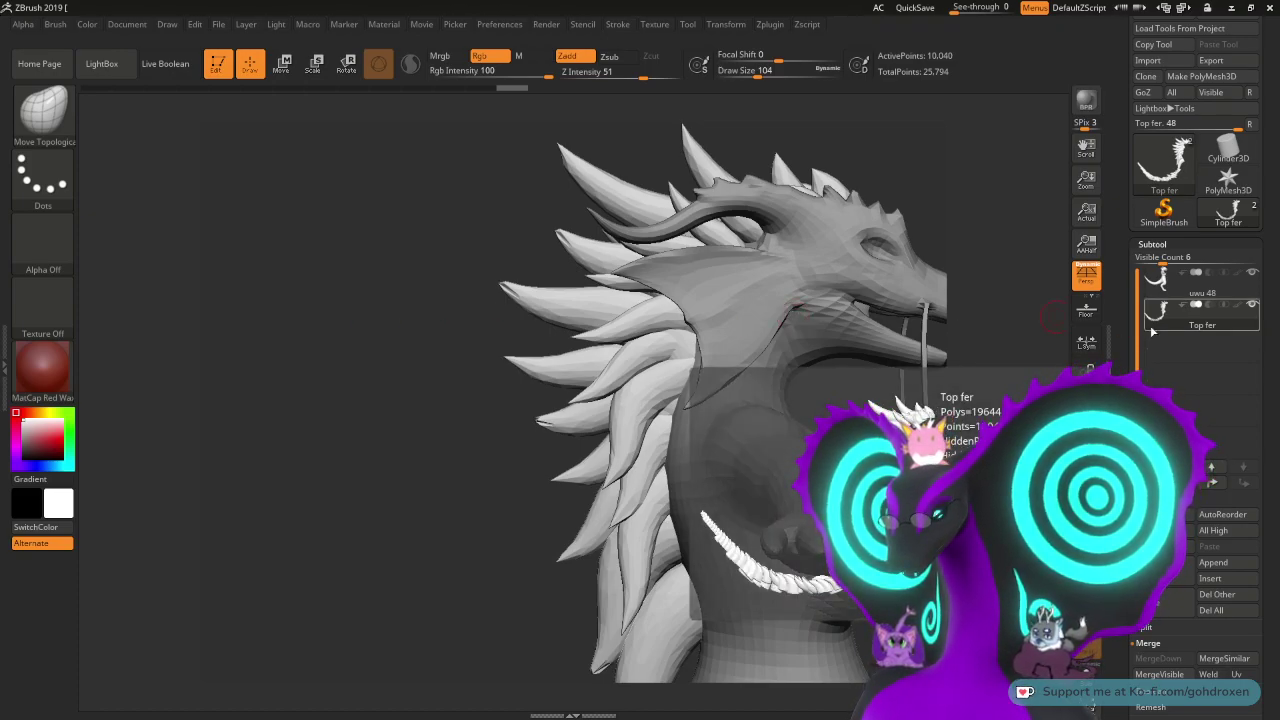
{"action": "left_click_drag", "start_coordinate": [254, 469], "coordinate": [486, 420]}
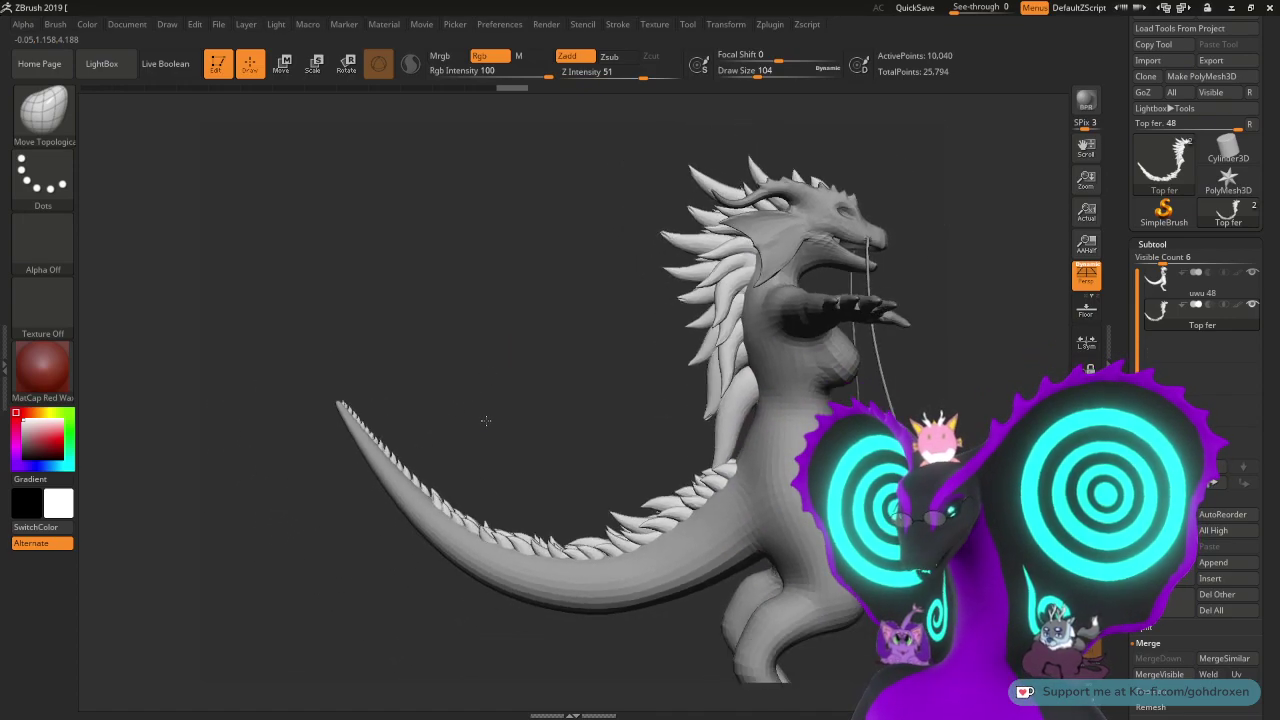
- Try remeshing the decimated Top fer subtool with ZRemesher at a target polygon count of 1, and undo the remesh
{"action": "left_click_drag", "start_coordinate": [1270, 540], "coordinate": [1268, 337]}
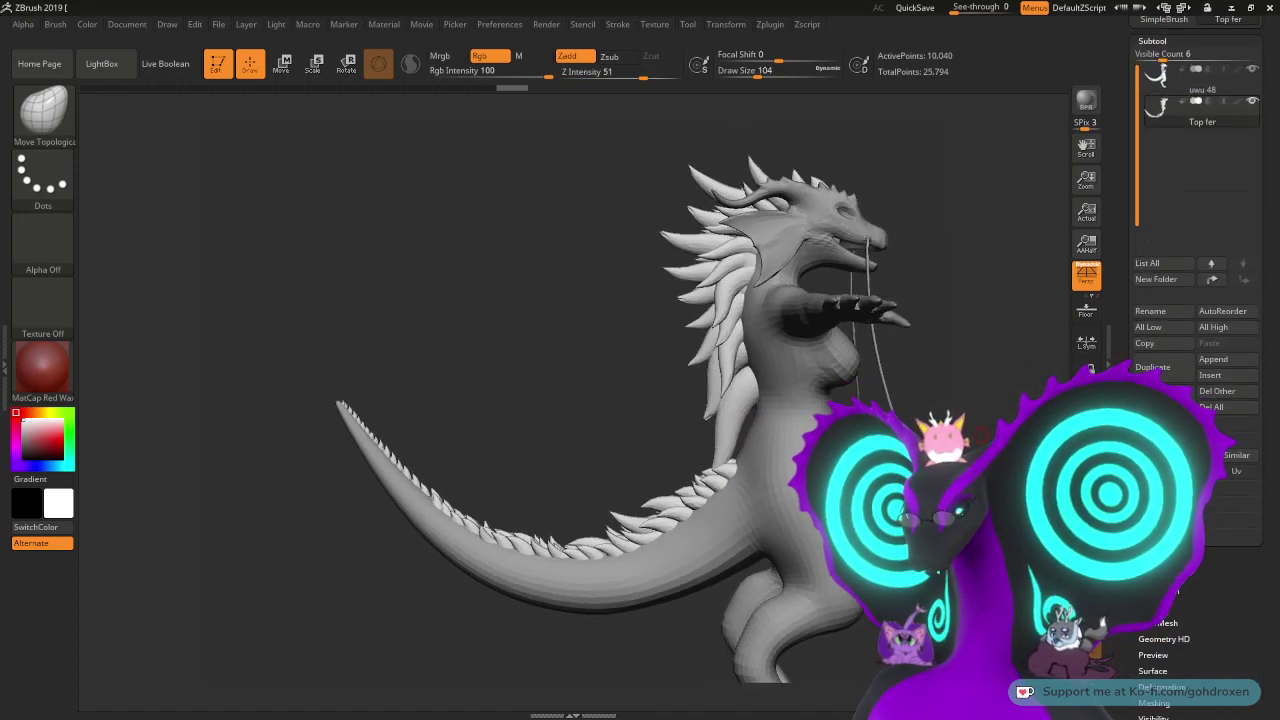
{"action": "left_click", "coordinate": [1157, 559]}
{"action": "left_click_drag", "start_coordinate": [1268, 500], "coordinate": [1268, 546]}
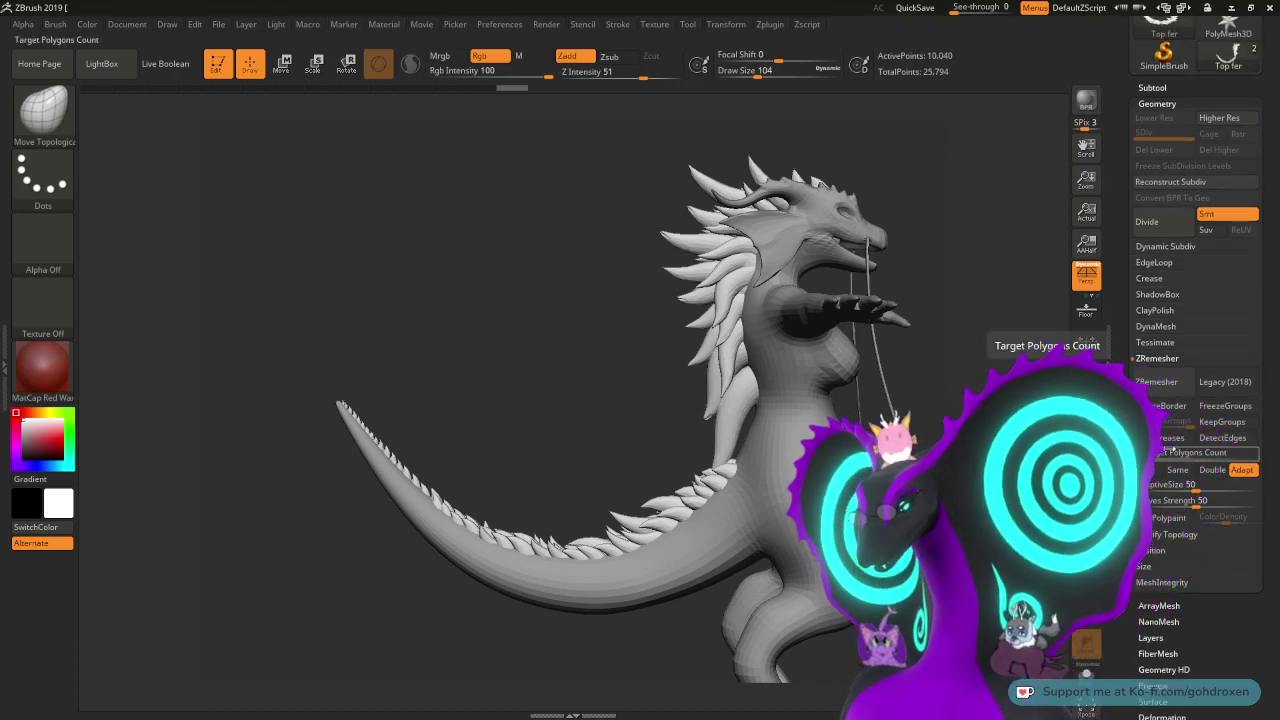
{"action": "left_click", "coordinate": [1150, 381]}
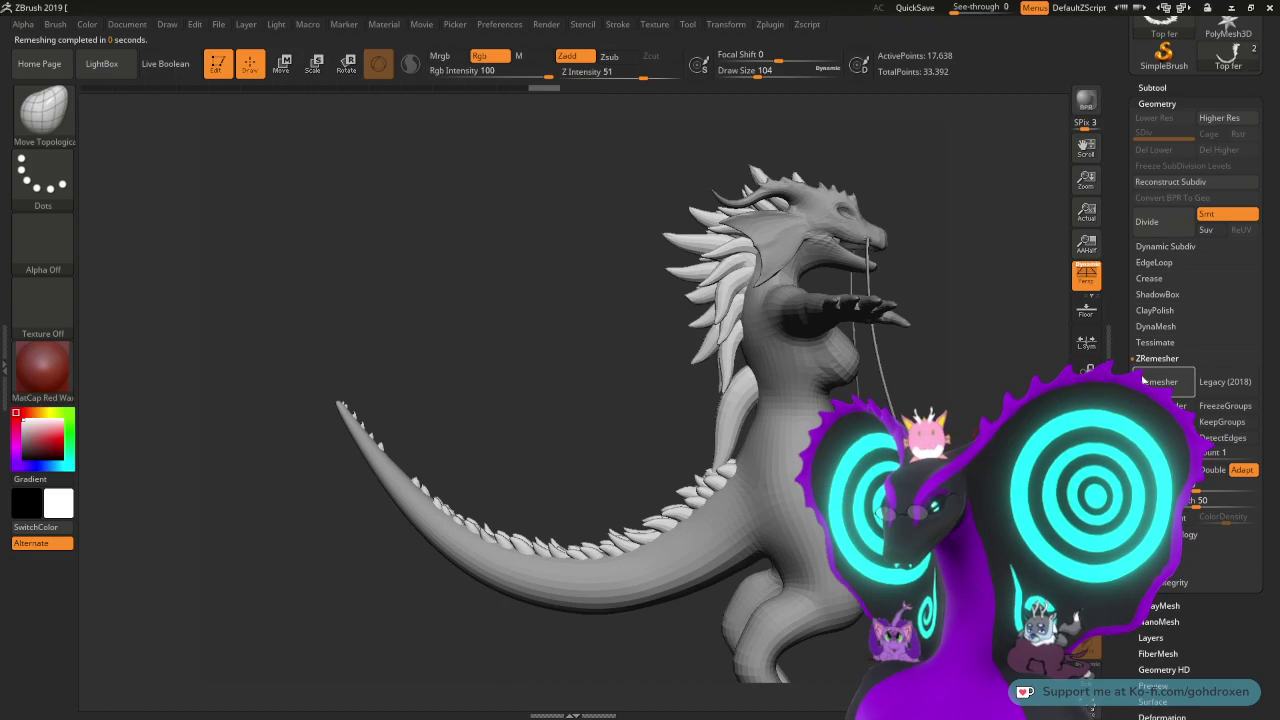
{"action": "left_click_drag", "start_coordinate": [630, 417], "coordinate": [590, 425]}
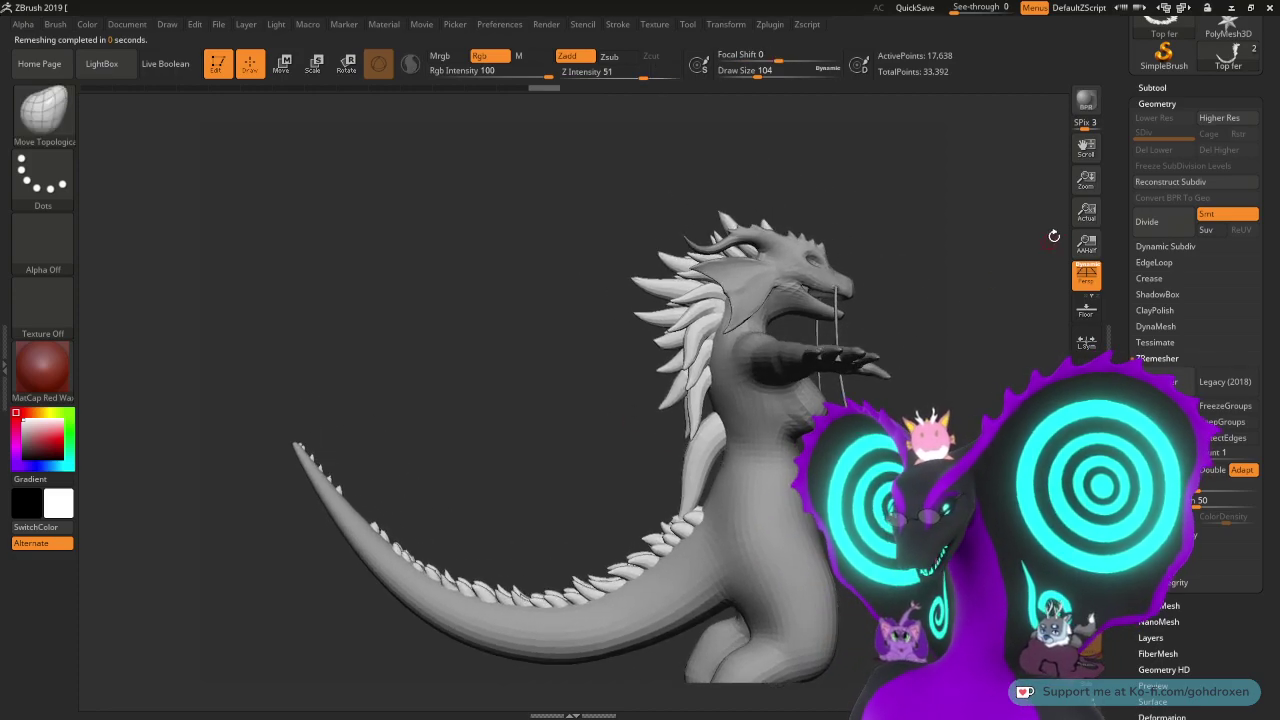
{"action": "scroll", "coordinate": [1121, 191], "scroll_direction": "up", "scroll_amount": 4}
{"action": "mouse_move", "coordinate": [1141, 205]}
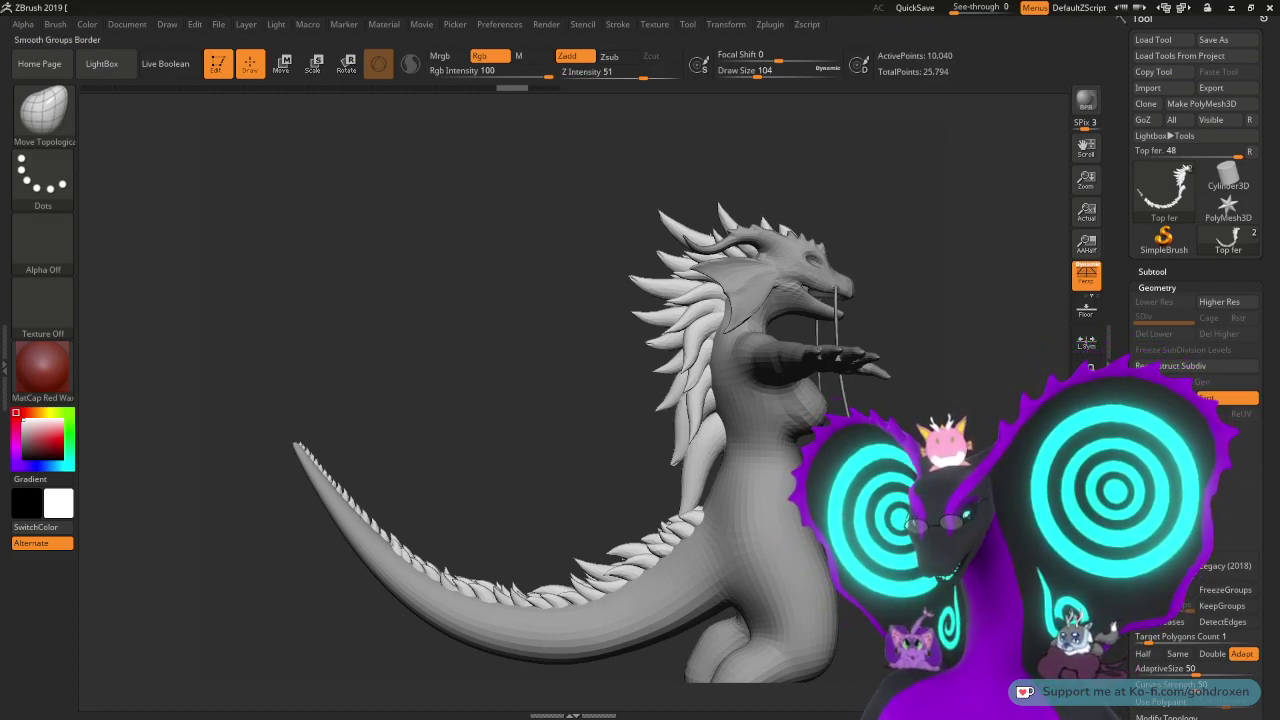
- Undo the extra subdivision of the Top fer fur and run ZRemesher on it again at a target polygon count of 1
{"action": "key", "text": "ctrl+d"}
{"action": "key", "text": "ctrl+z"}
{"action": "left_click", "coordinate": [1190, 575]}
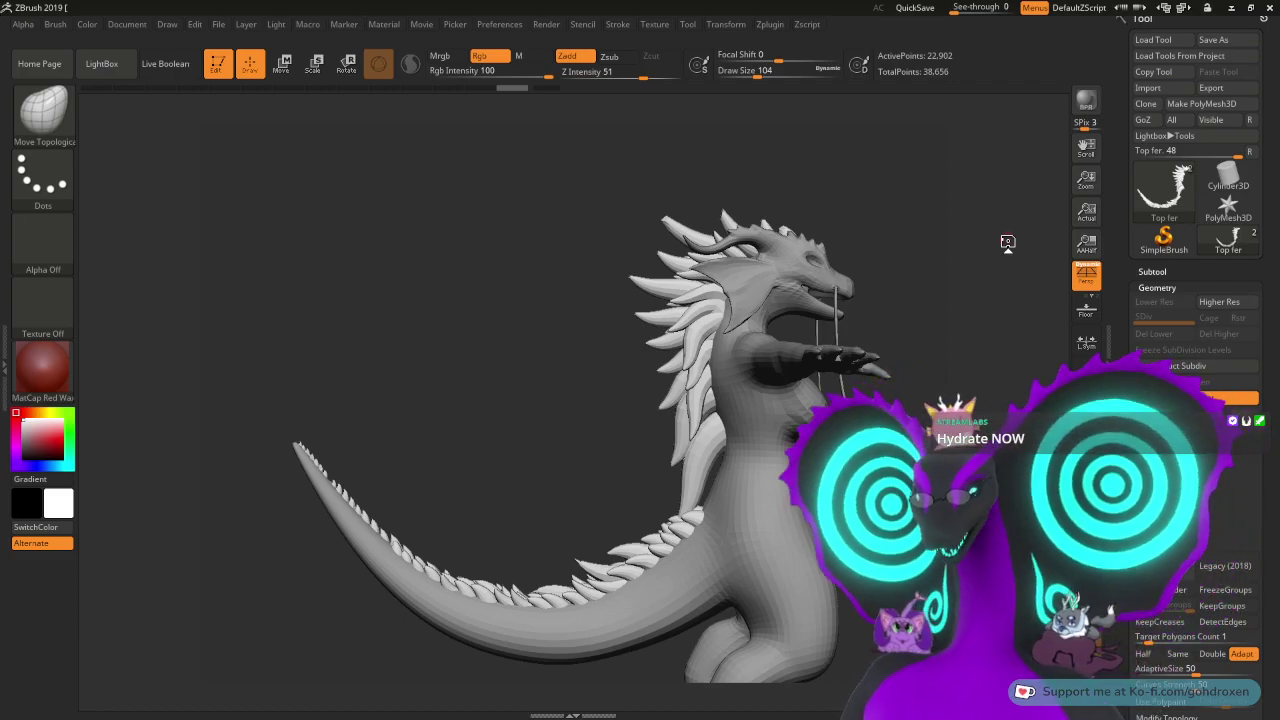
- Start a new Blender session from the desktop and open the recent file Adding glasses uwu 2.blend
{"action": "left_click", "coordinate": [1251, 9]}
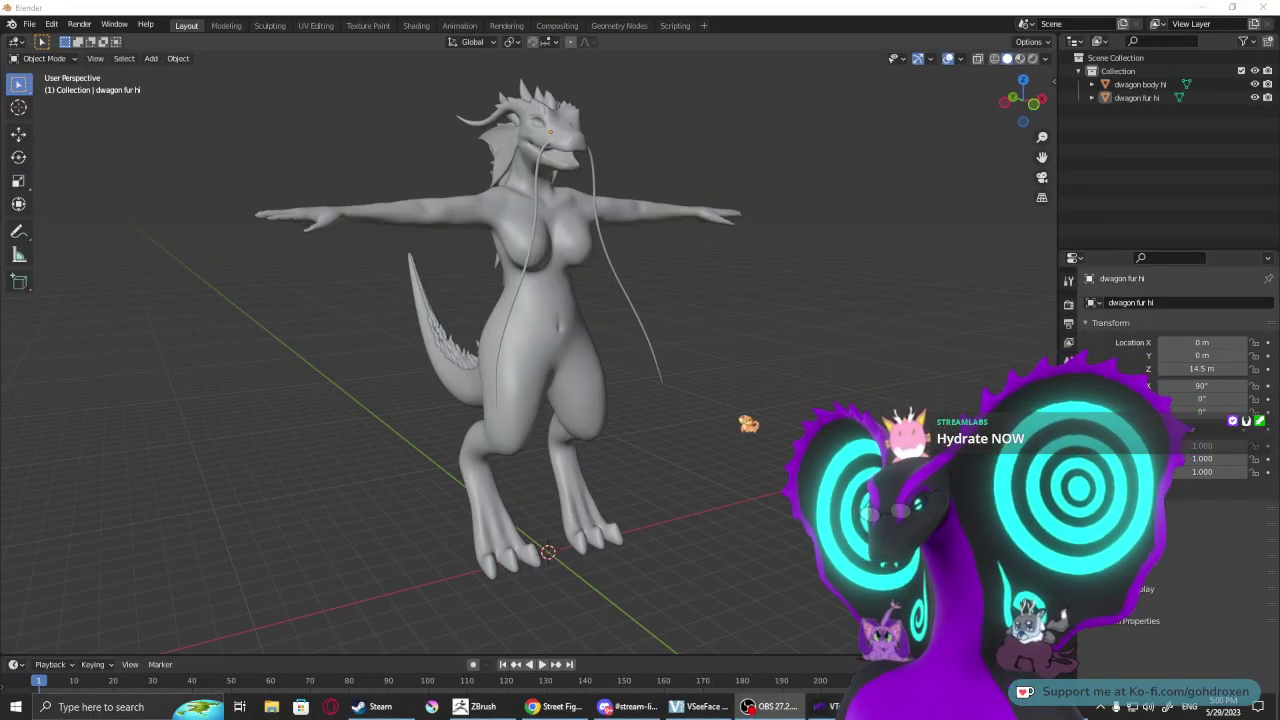
{"action": "key", "text": "super+d"}
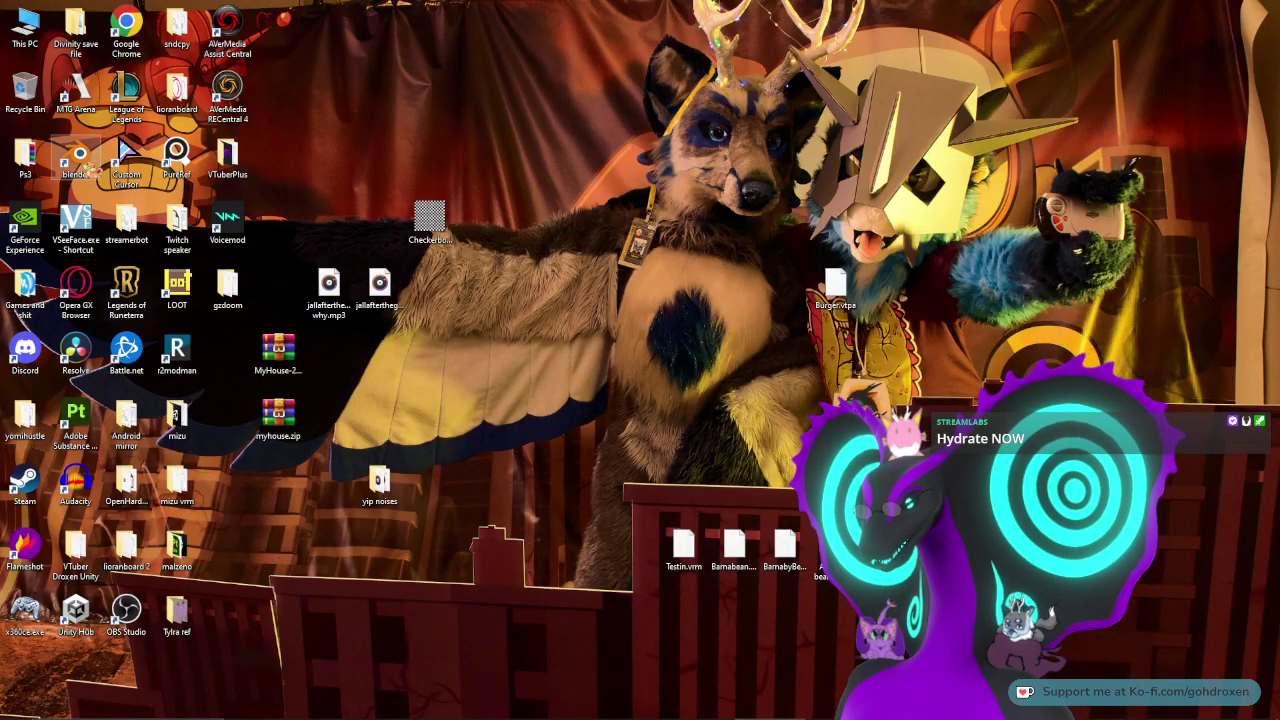
{"action": "double_click", "coordinate": [89, 166]}
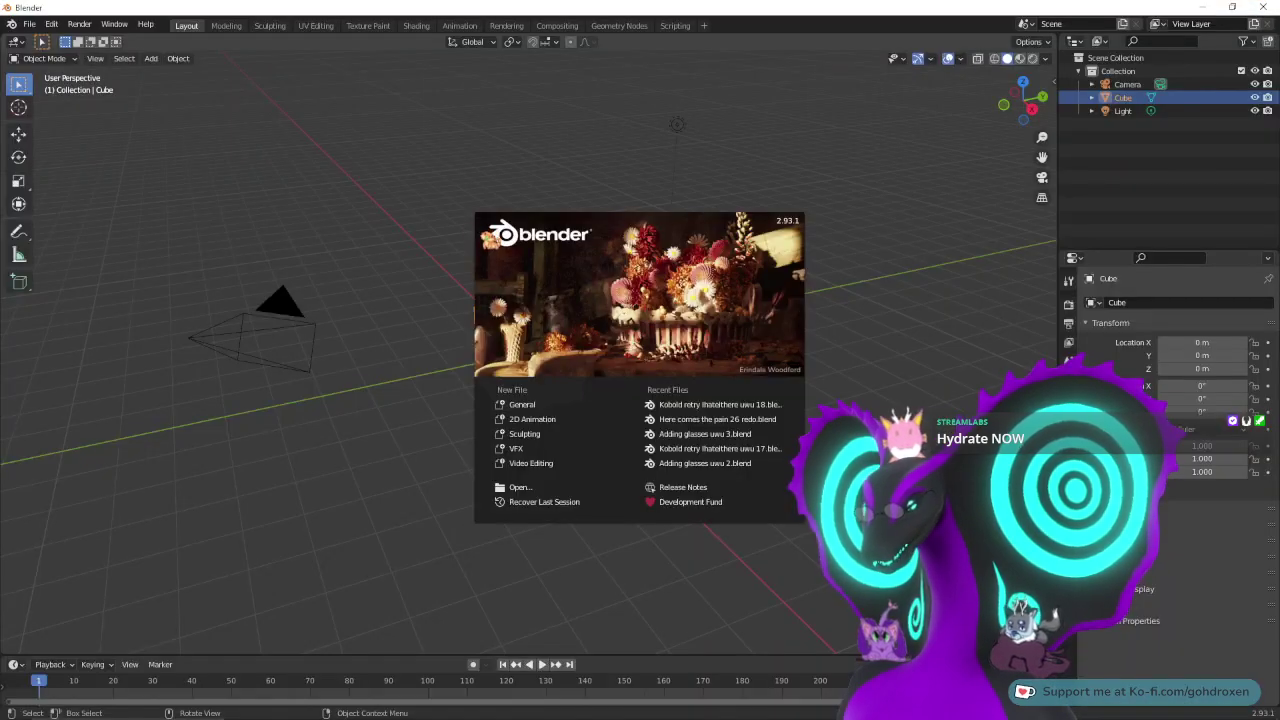
{"action": "left_click", "coordinate": [755, 463]}
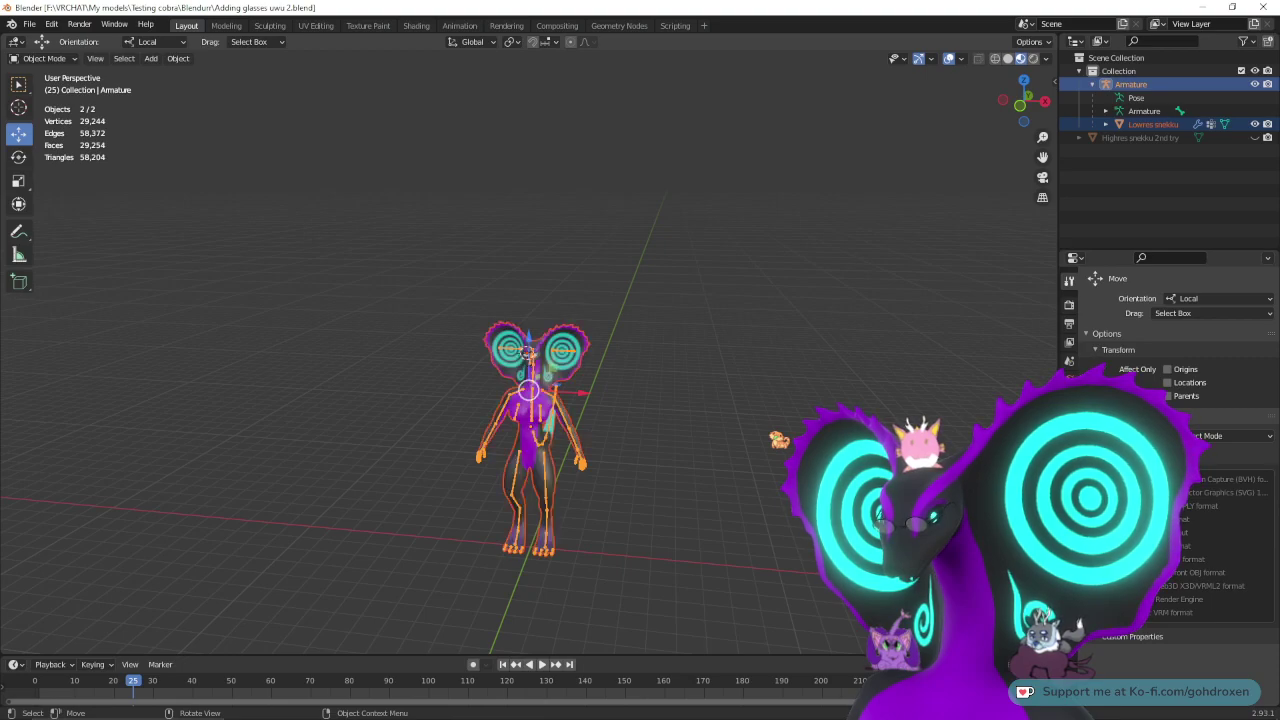
- Show the Lowres snekku mesh in the Modeling workspace and select all its geometry to check its face and triangle counts
{"action": "middle_click_drag", "start_coordinate": [754, 474], "coordinate": [796, 464]}
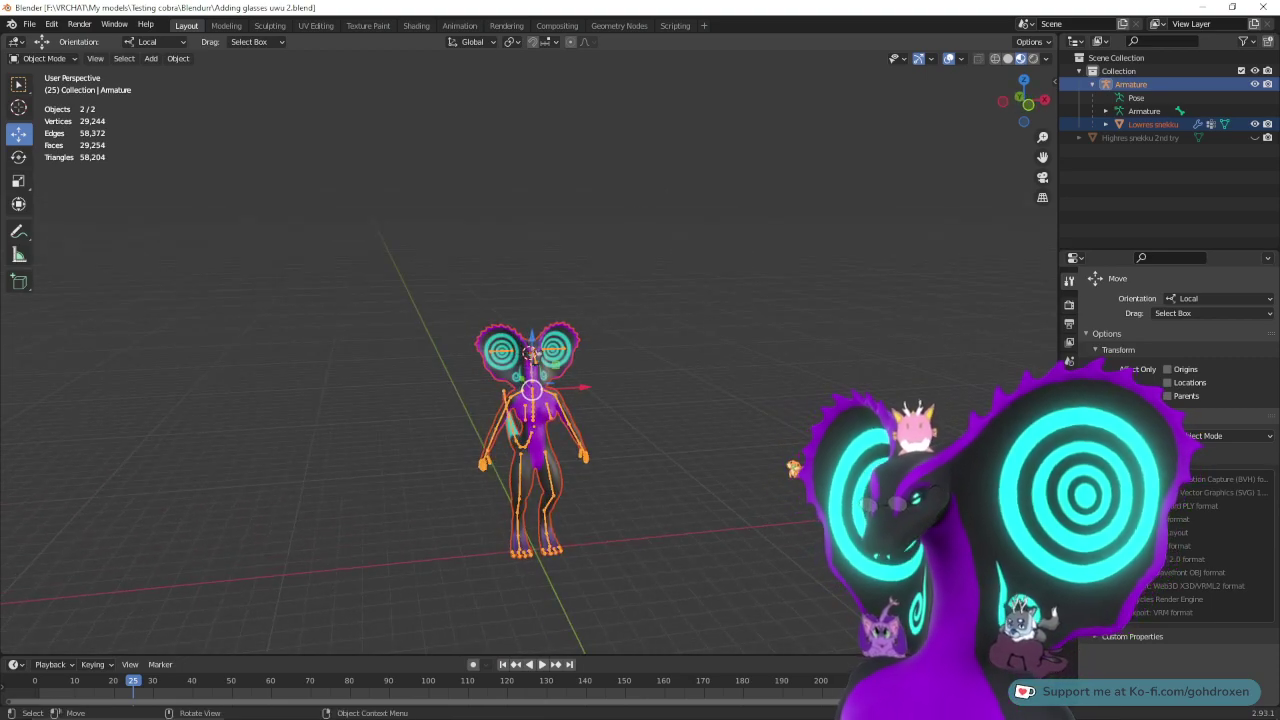
{"action": "key", "text": "alt+a"}
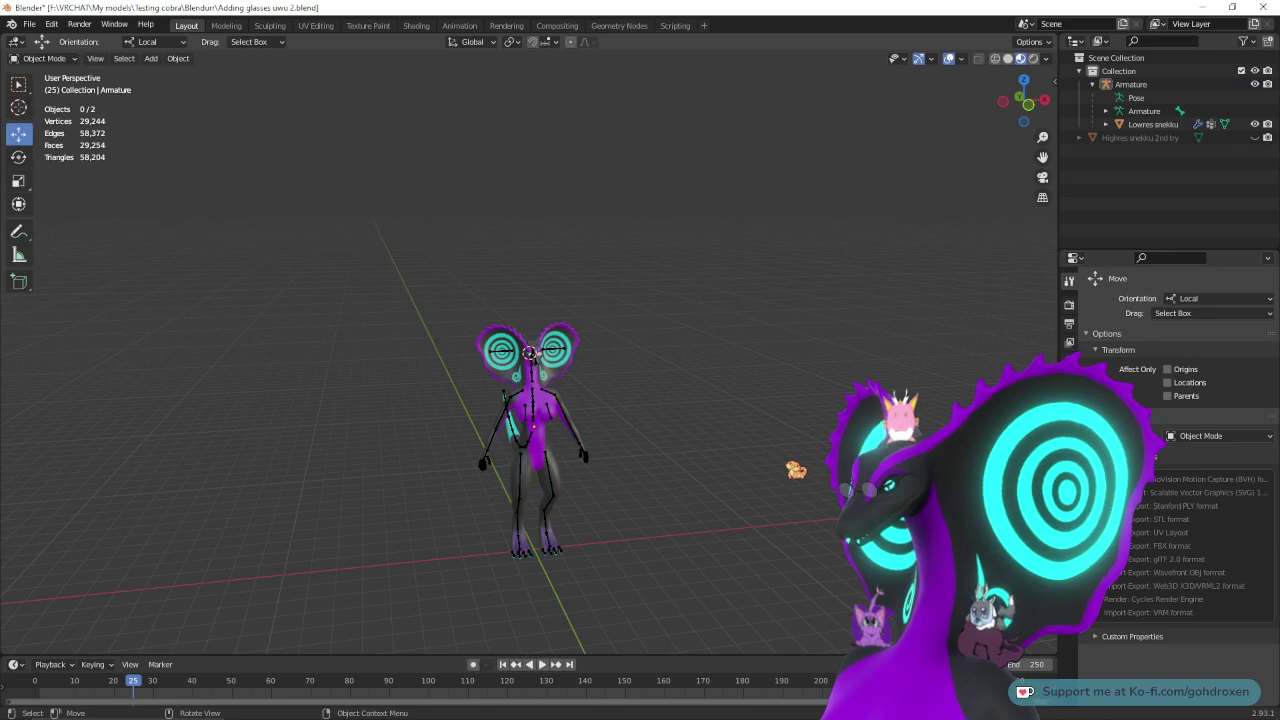
{"action": "left_click", "coordinate": [1160, 124]}
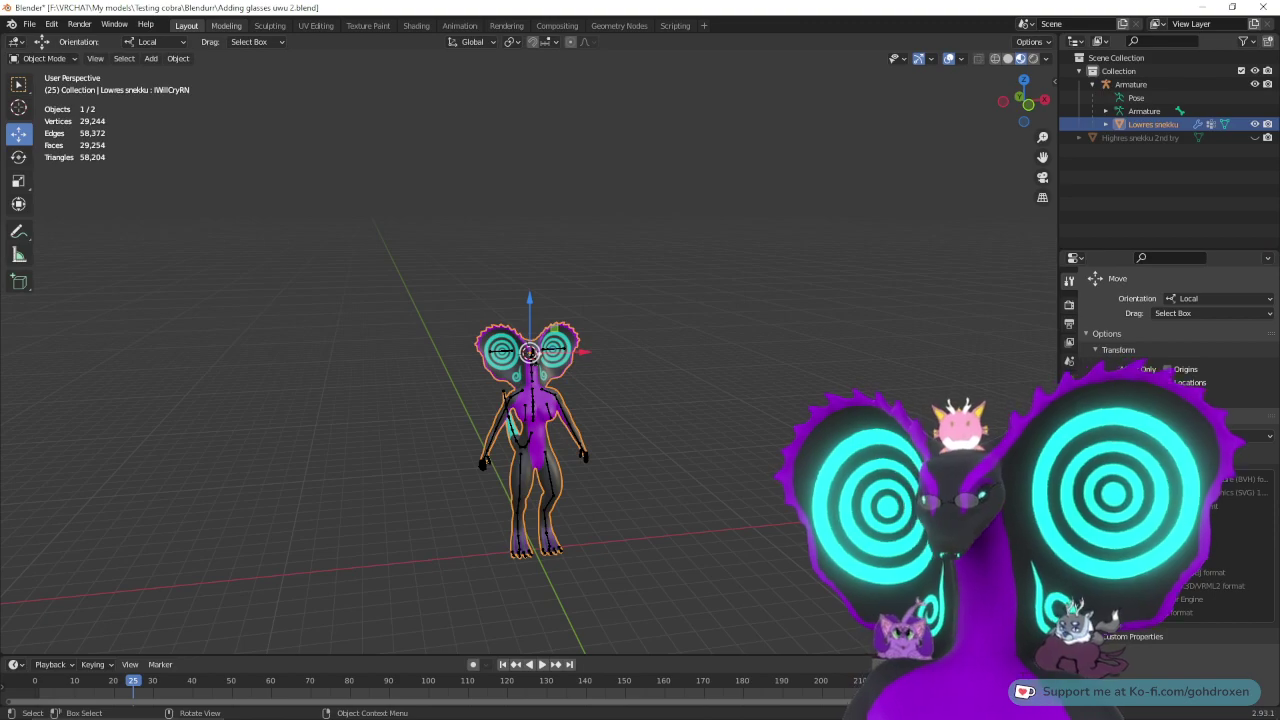
{"action": "key", "text": "ctrl+Page_Down"}
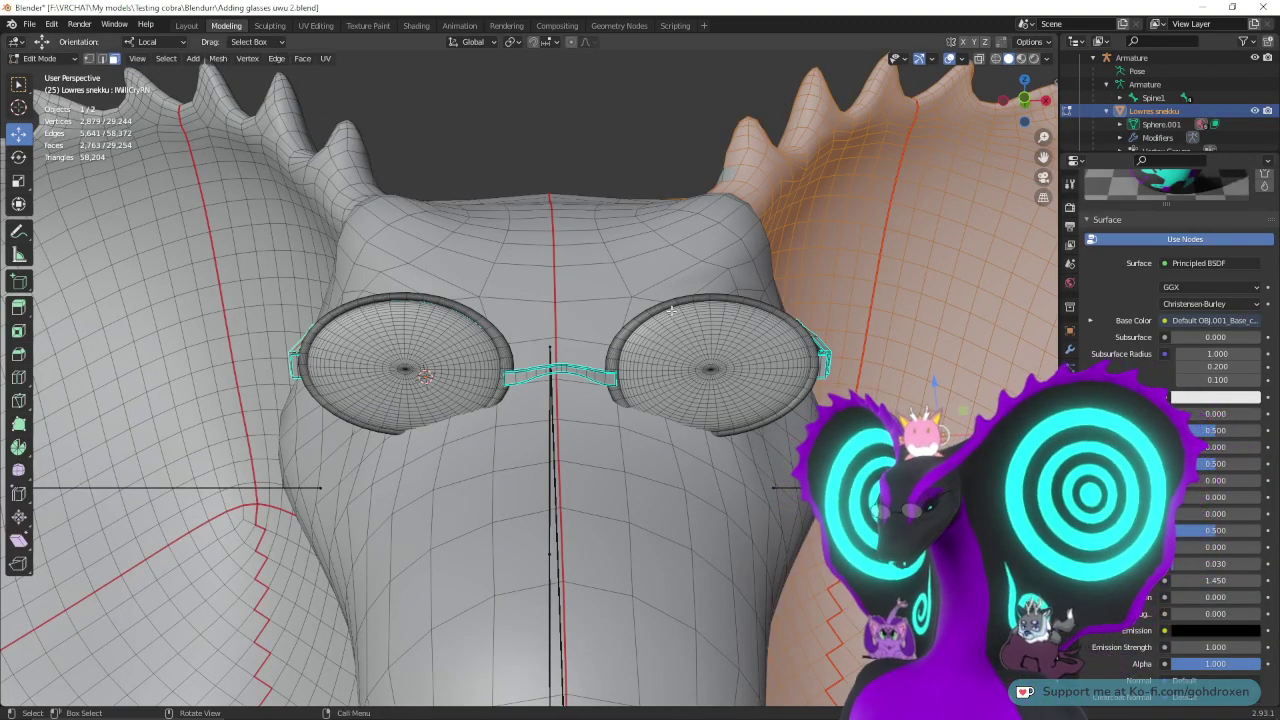
{"action": "scroll", "coordinate": [686, 329], "scroll_direction": "down", "scroll_amount": 6}
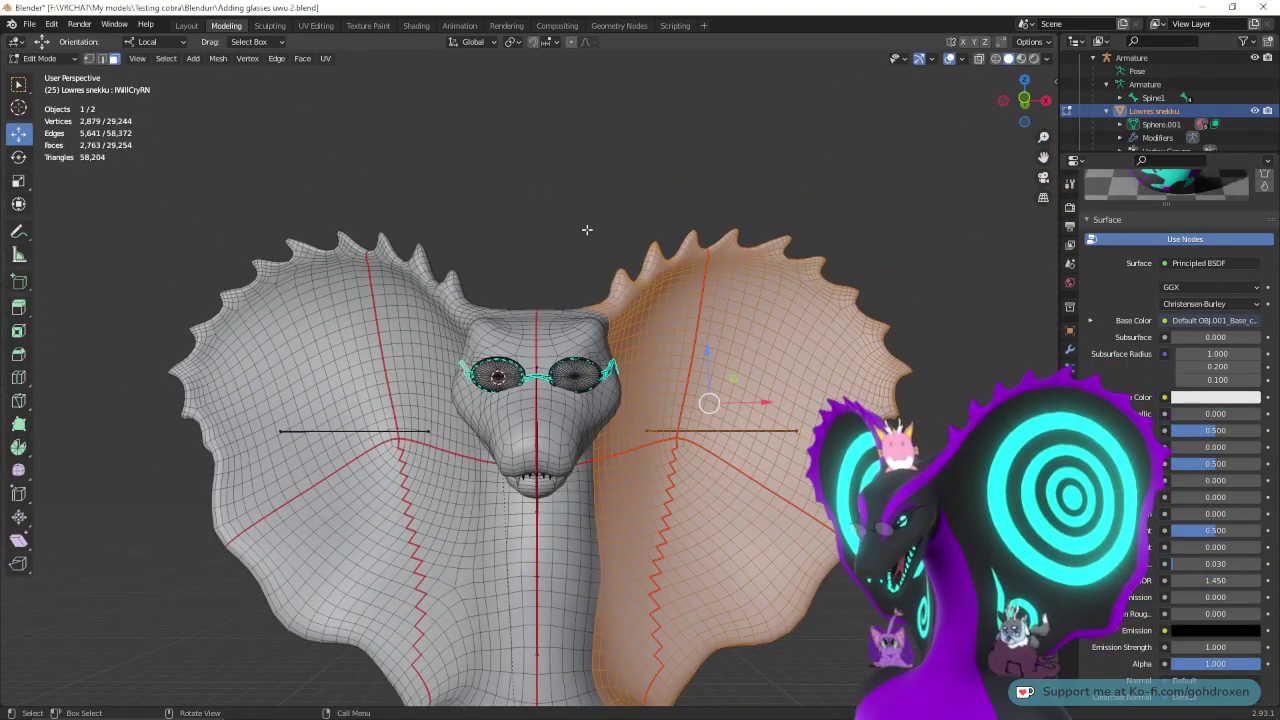
{"action": "middle_click_drag", "start_coordinate": [587, 230], "coordinate": [644, 258]}
{"action": "key", "text": "a"}
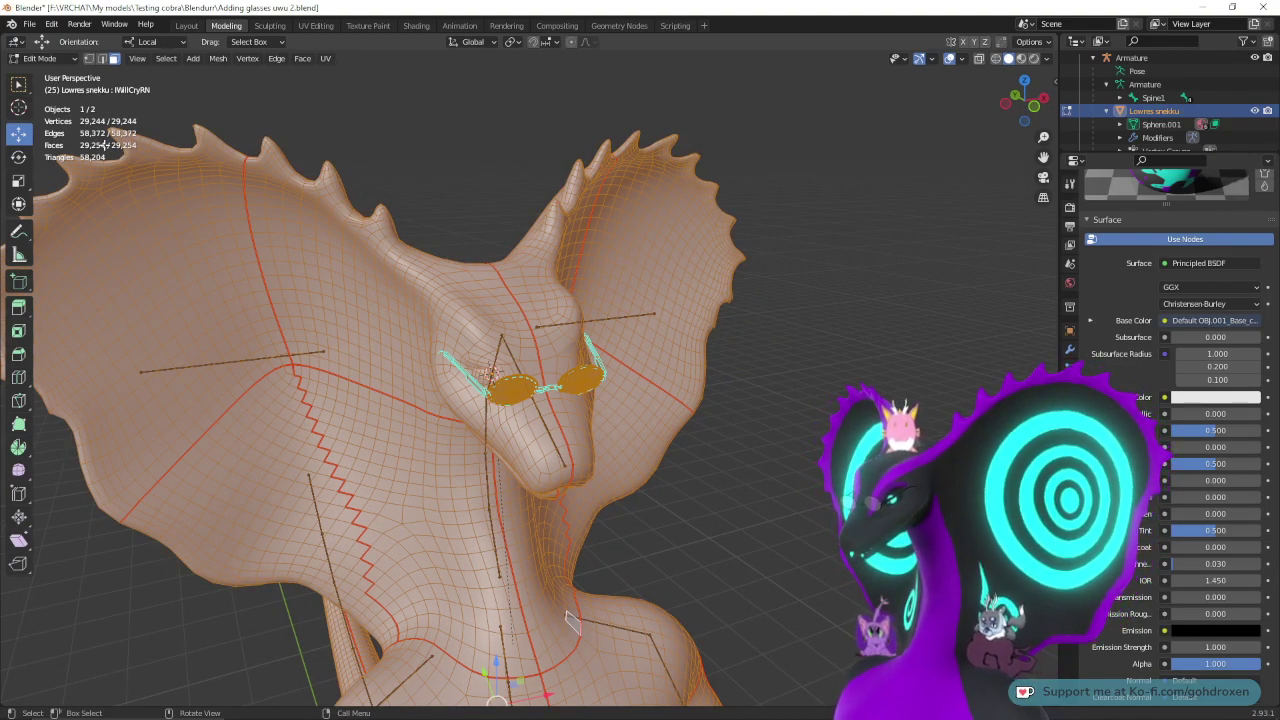
- Examine the Lowres snekku head and glasses topology up close, with the viewport in Material Preview shading
{"action": "middle_click_drag", "start_coordinate": [286, 239], "coordinate": [790, 455]}
{"action": "scroll", "coordinate": [800, 454], "scroll_direction": "up", "scroll_amount": 5}
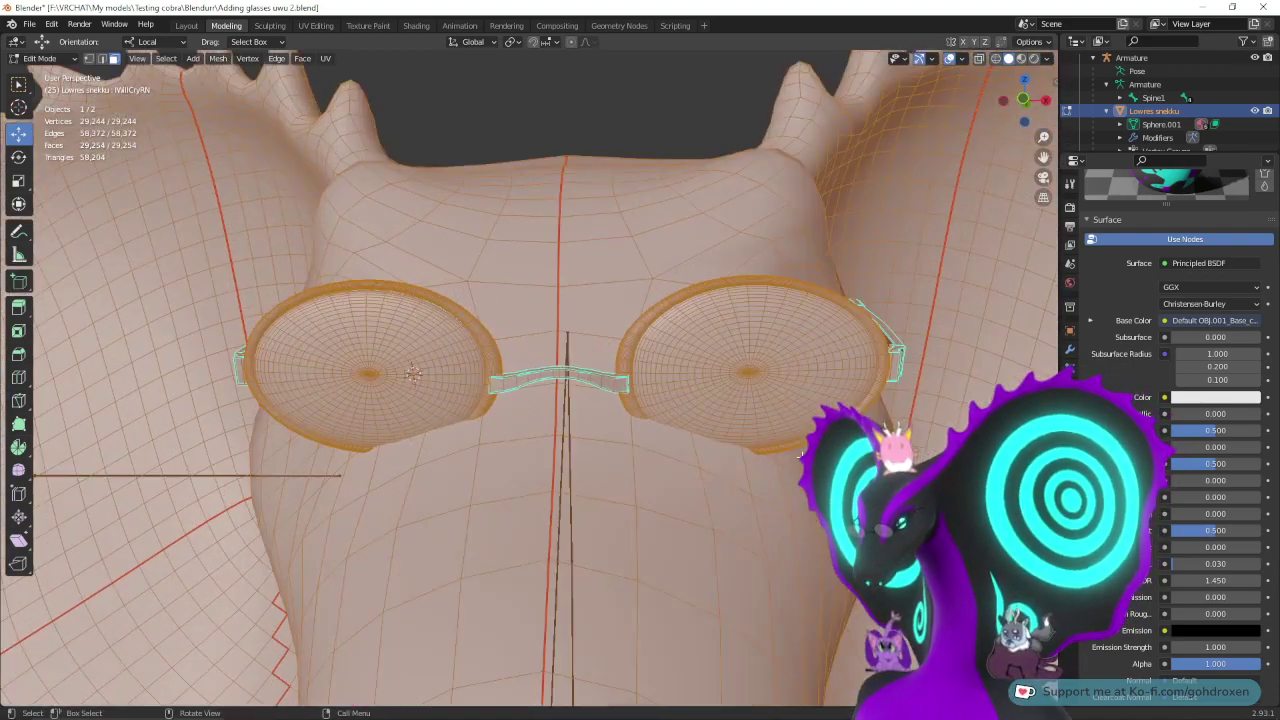
{"action": "middle_click_drag", "start_coordinate": [707, 329], "coordinate": [769, 360]}
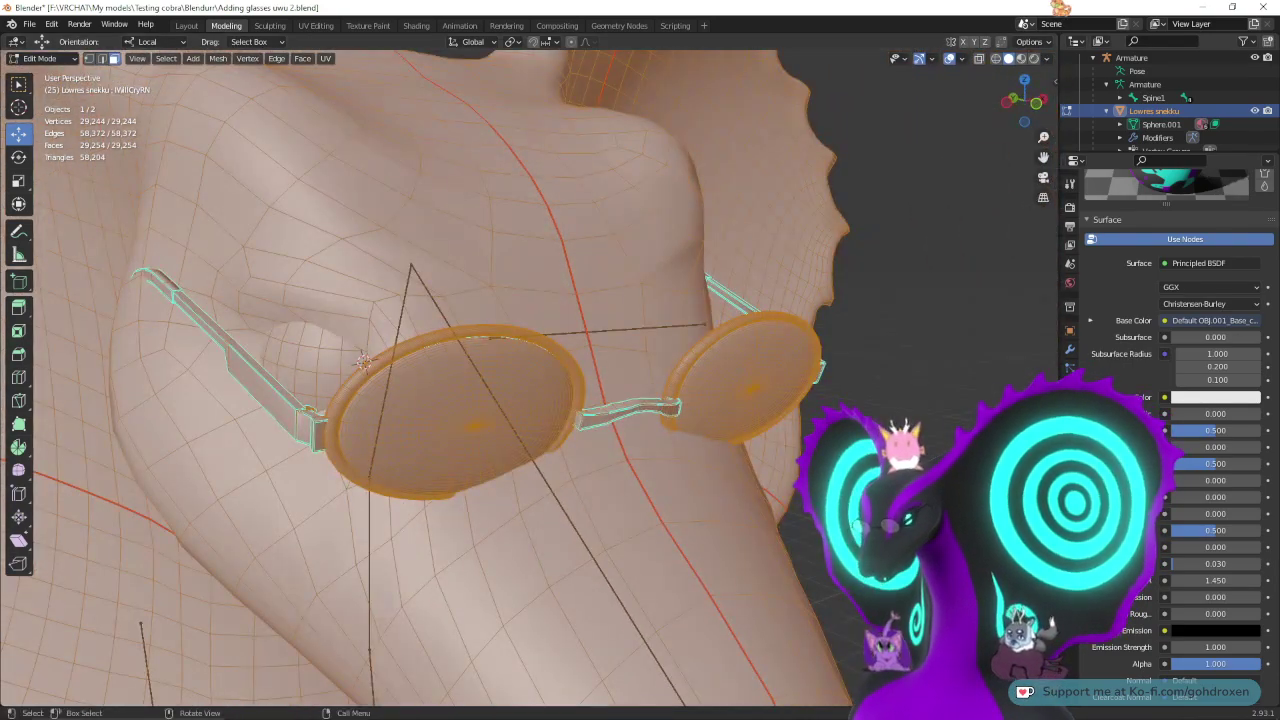
{"action": "left_click", "coordinate": [1022, 59]}
{"action": "middle_click_drag", "start_coordinate": [1021, 313], "coordinate": [941, 322]}
{"action": "scroll", "coordinate": [940, 322], "scroll_direction": "down", "scroll_amount": 8}
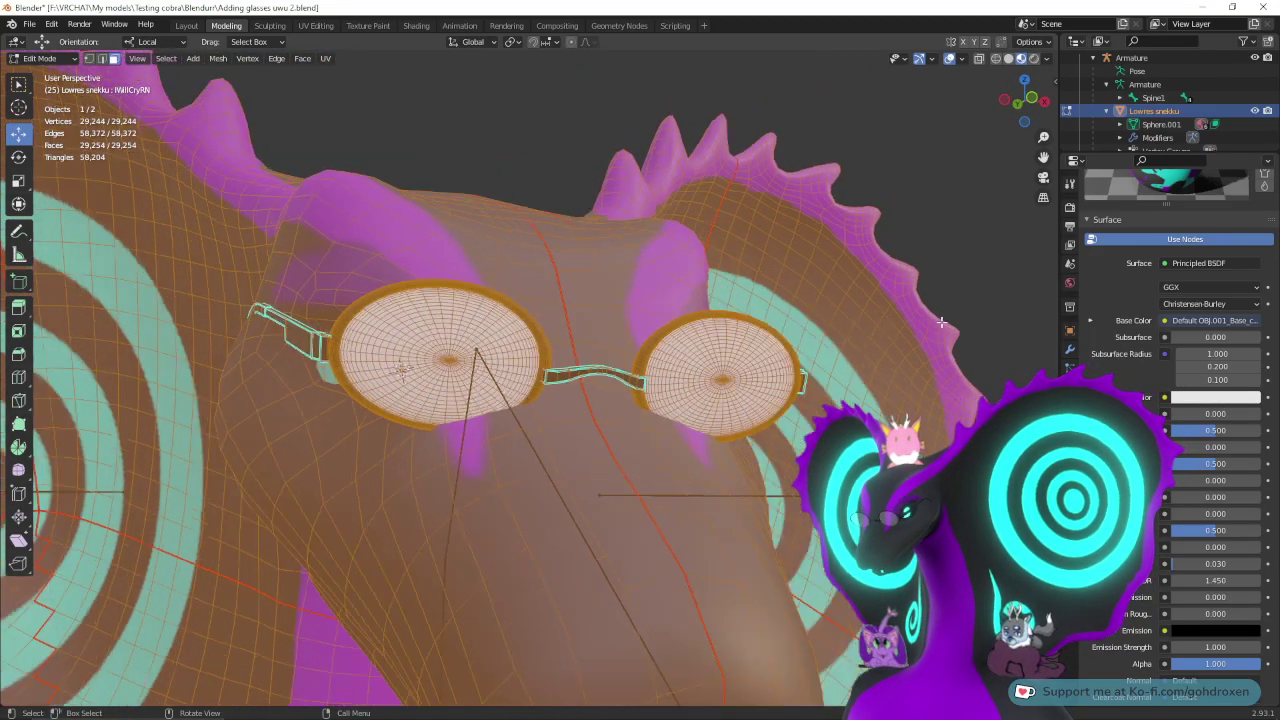
{"action": "scroll", "coordinate": [940, 324], "scroll_direction": "down", "scroll_amount": 10}
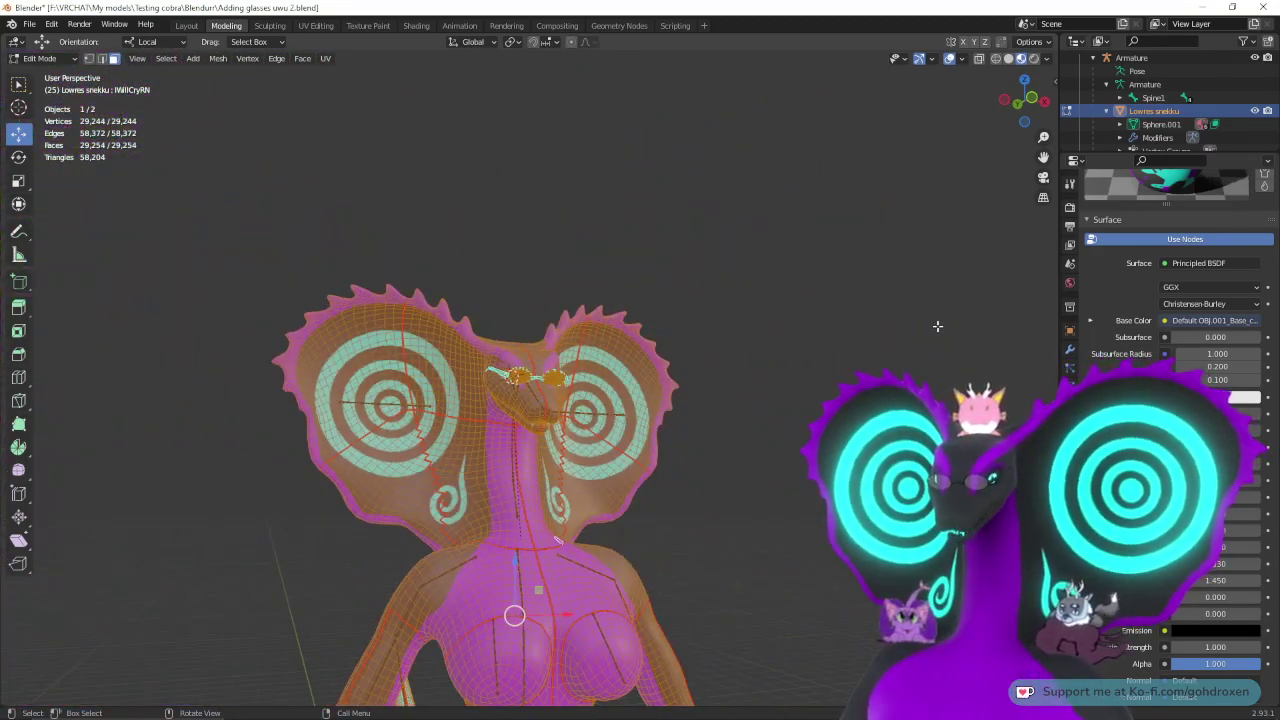
{"action": "scroll", "coordinate": [907, 392], "scroll_direction": "up", "scroll_amount": 10}
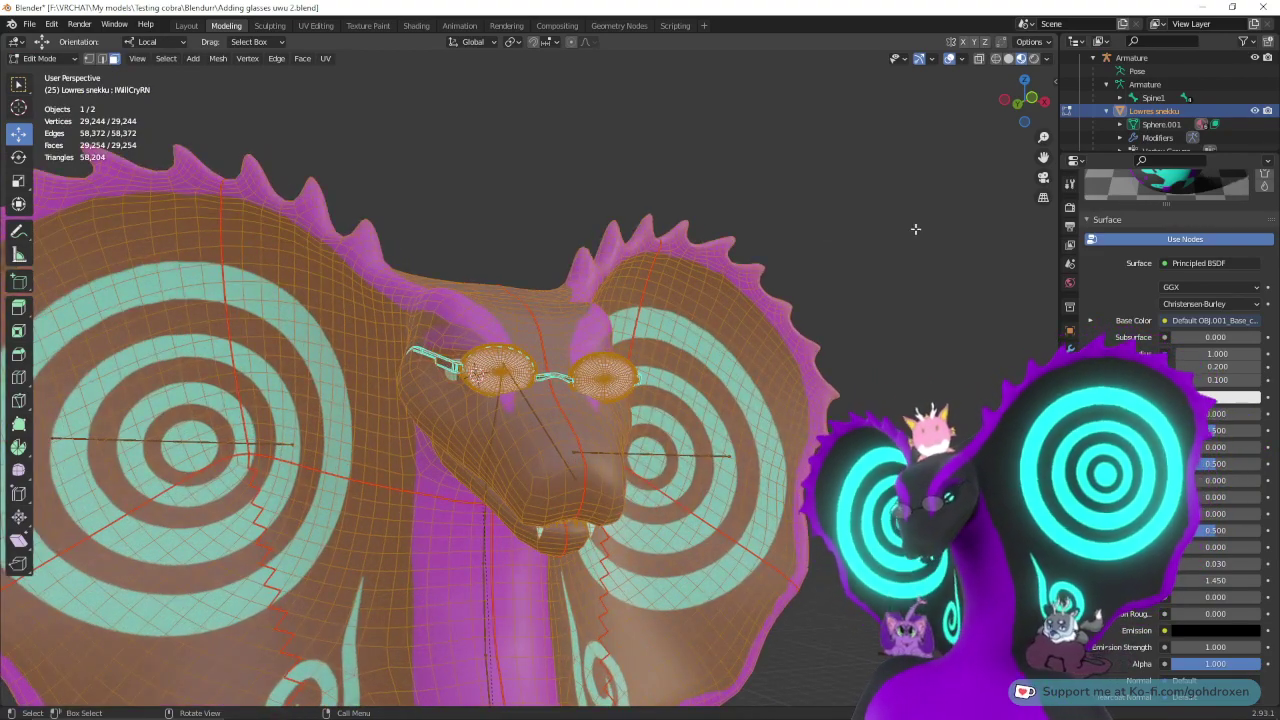
{"action": "middle_click_drag", "start_coordinate": [915, 229], "coordinate": [932, 300]}
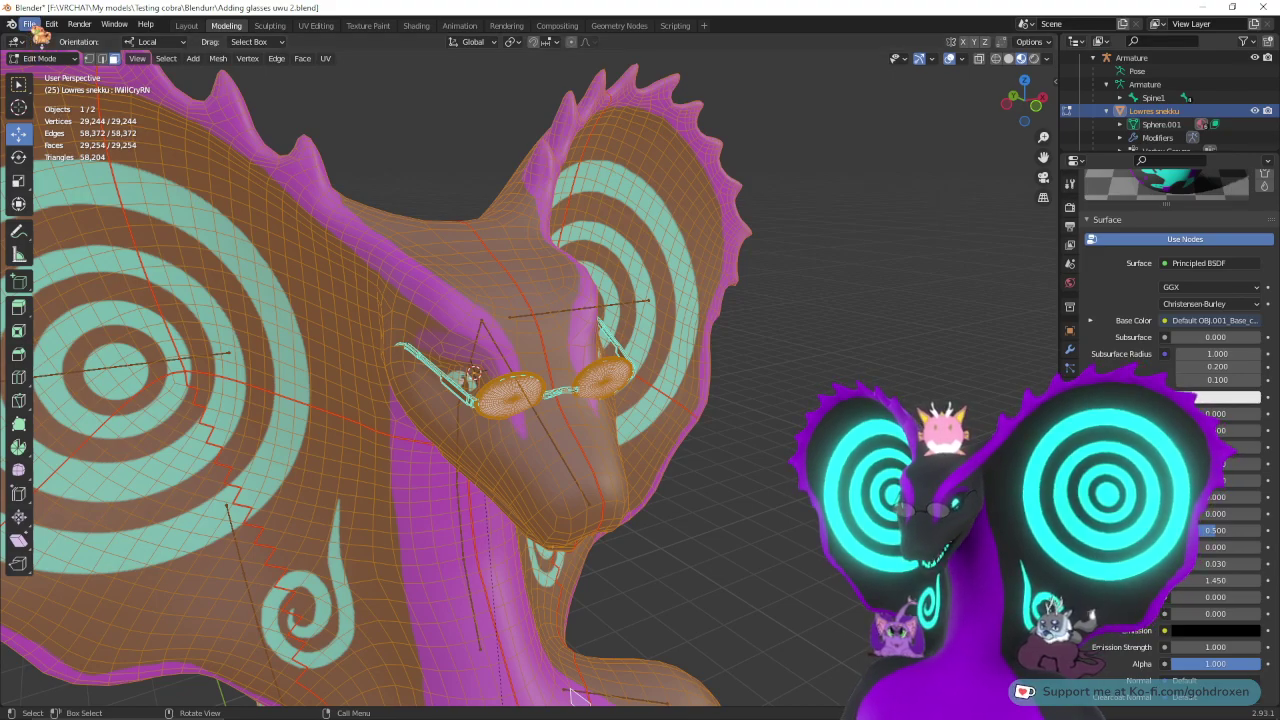
- Open Kobold retry ihateithere uwu 18.blend from the kobld folder's Blendurr subfolder, discarding changes to the current file
{"action": "left_click", "coordinate": [29, 23]}
{"action": "left_click", "coordinate": [48, 53]}
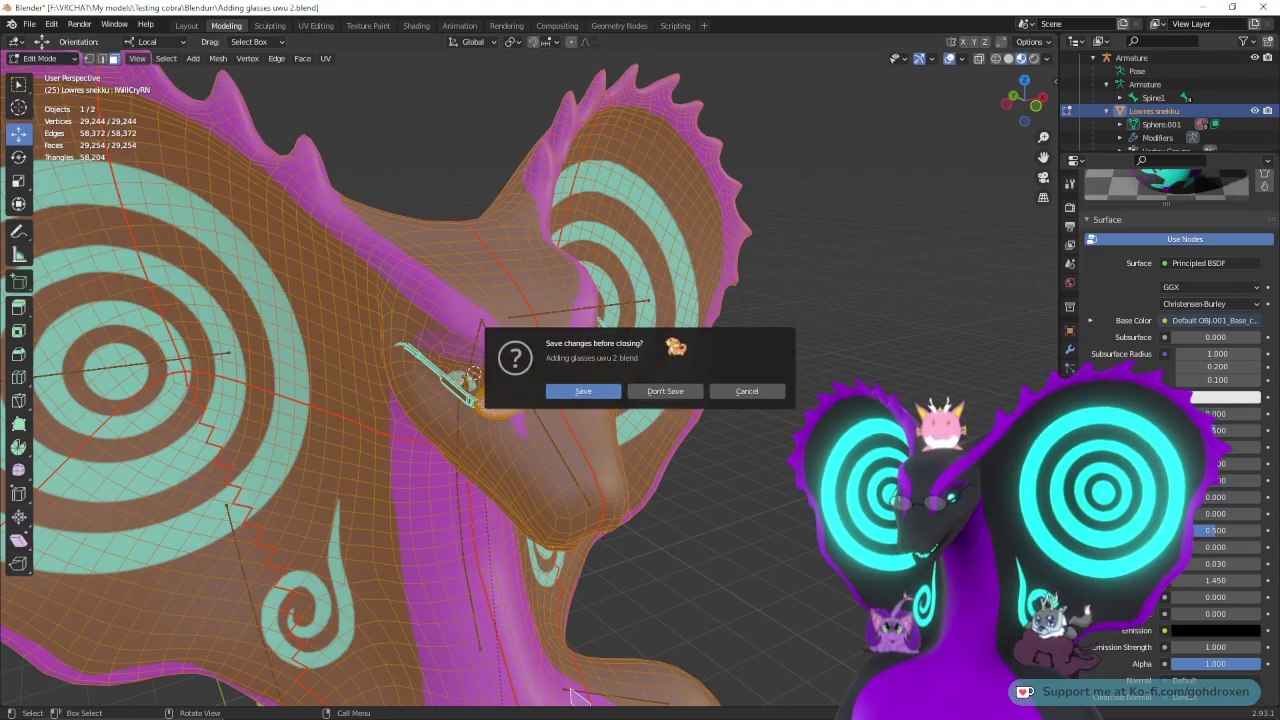
{"action": "left_click", "coordinate": [668, 395]}
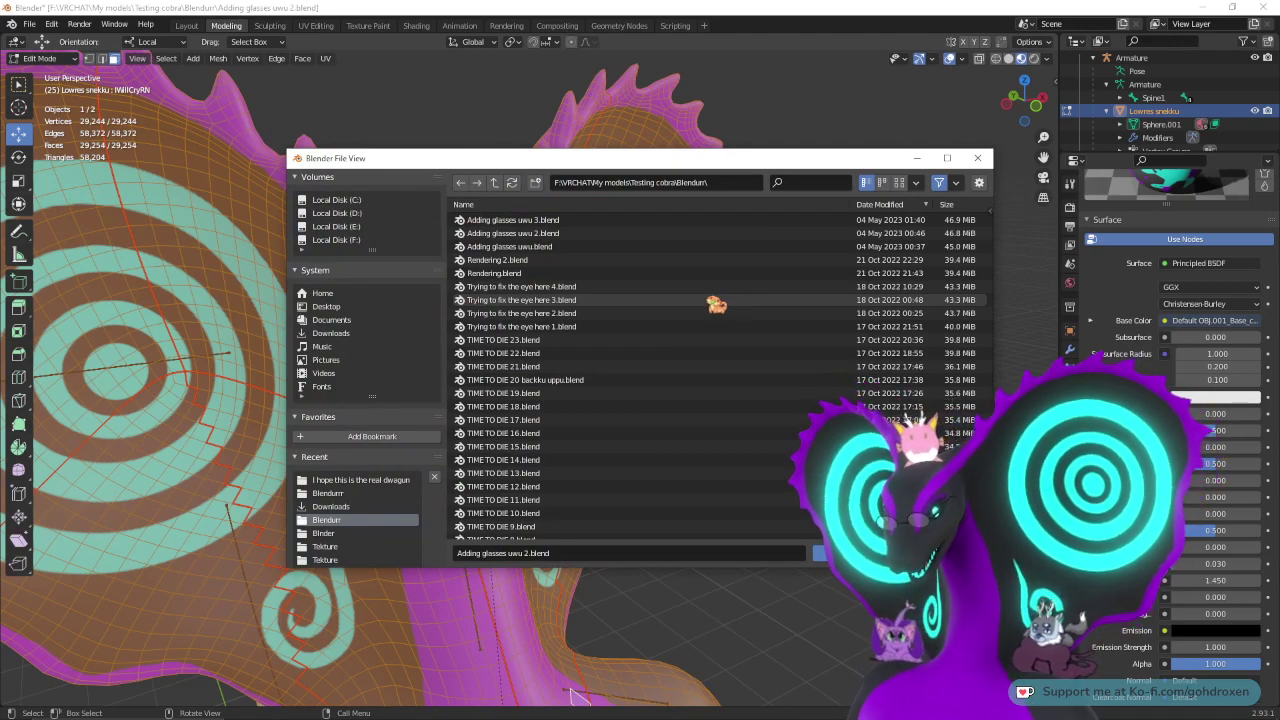
{"action": "left_click", "coordinate": [493, 183]}
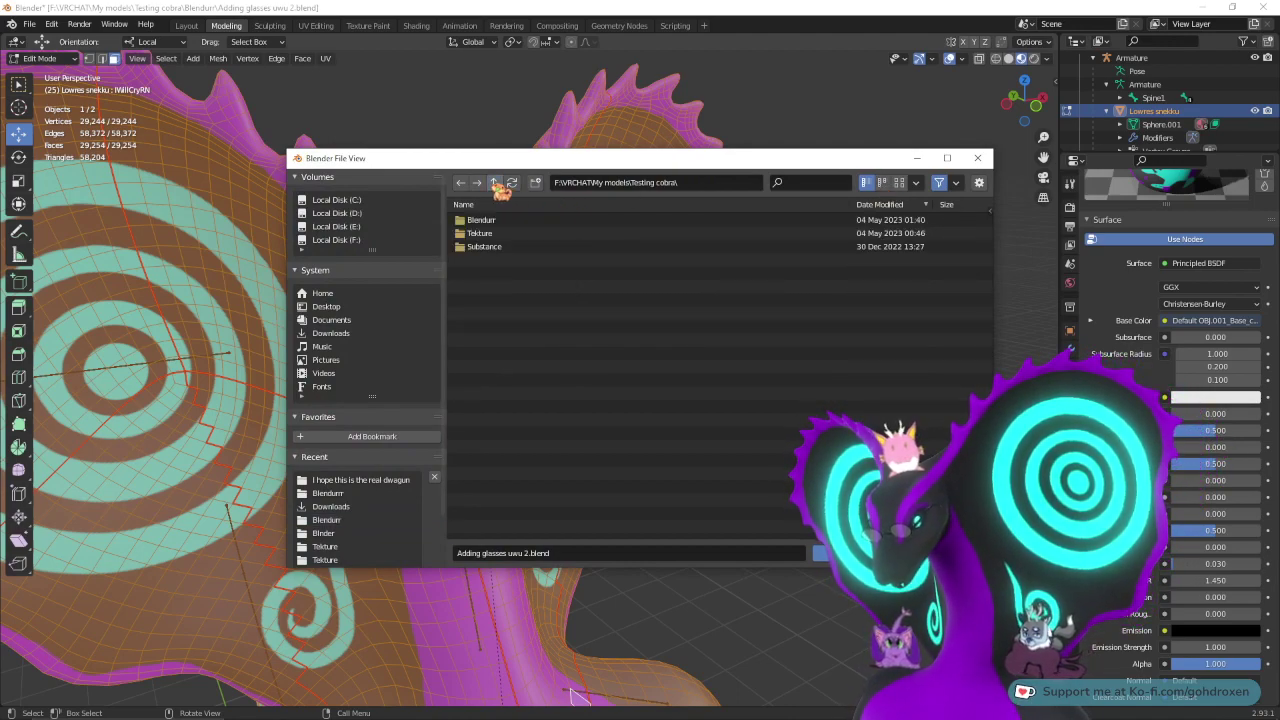
{"action": "left_click", "coordinate": [493, 183]}
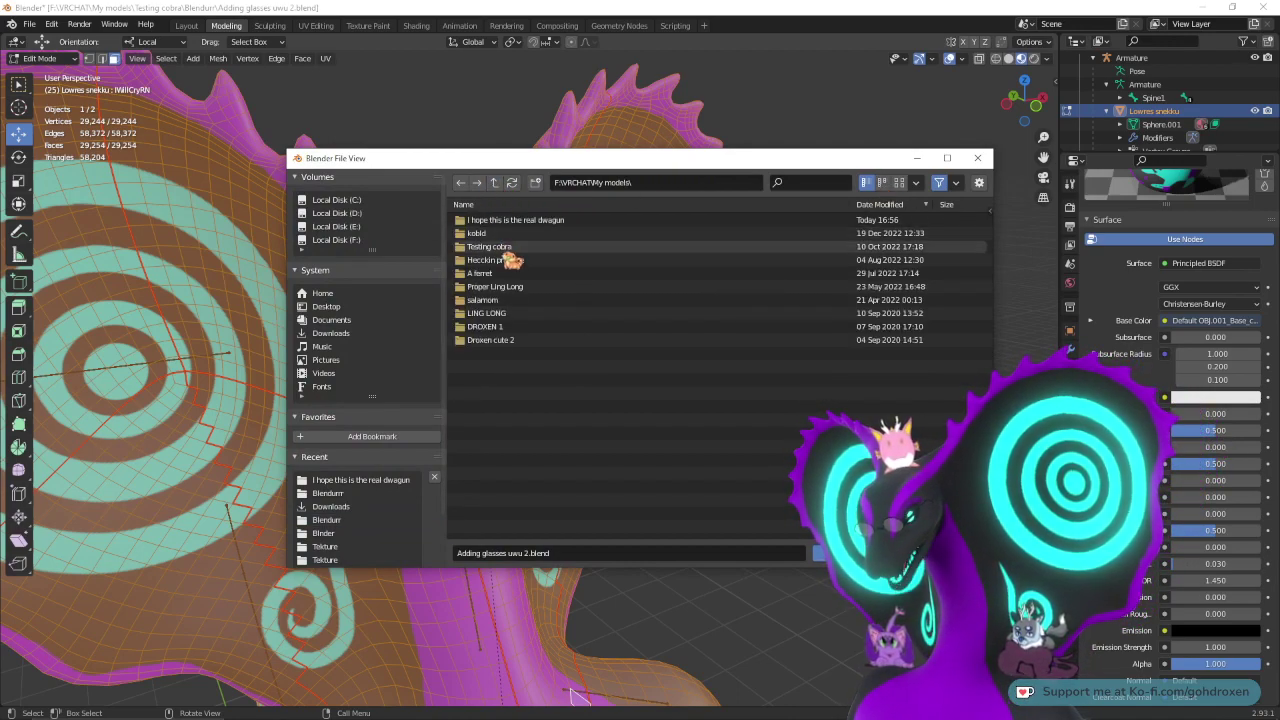
{"action": "left_click", "coordinate": [514, 234]}
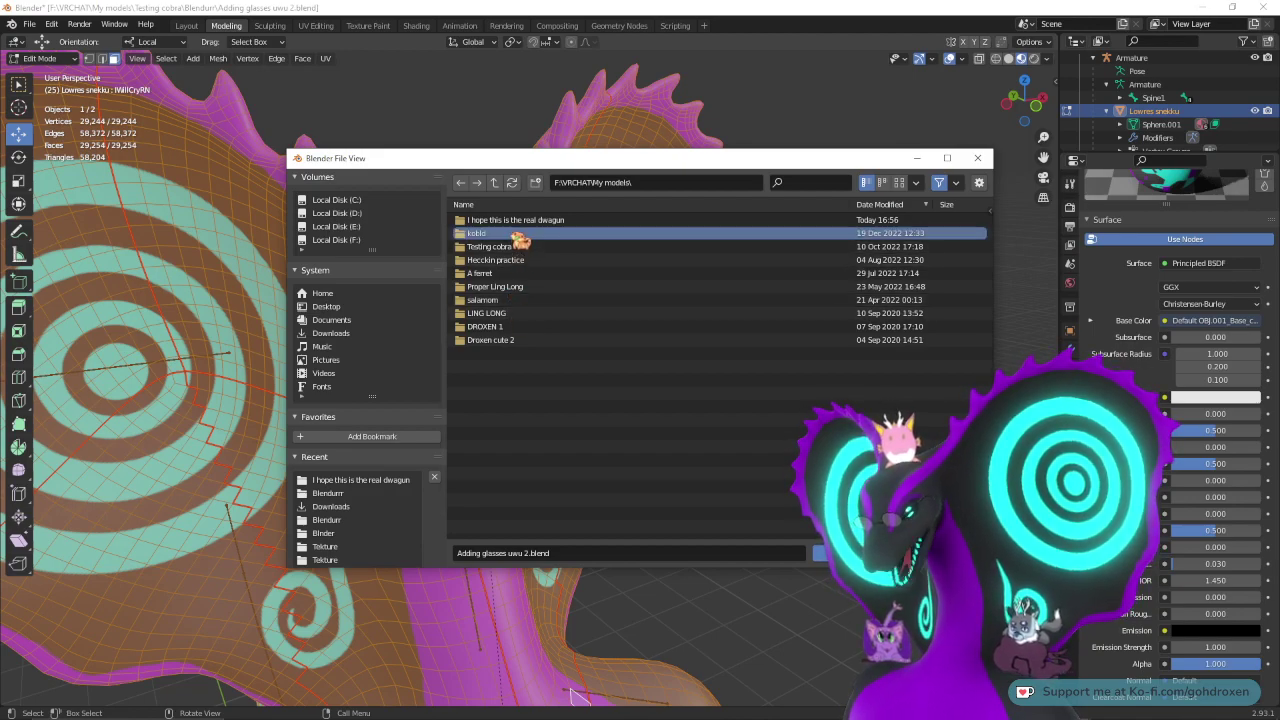
{"action": "double_click", "coordinate": [516, 234]}
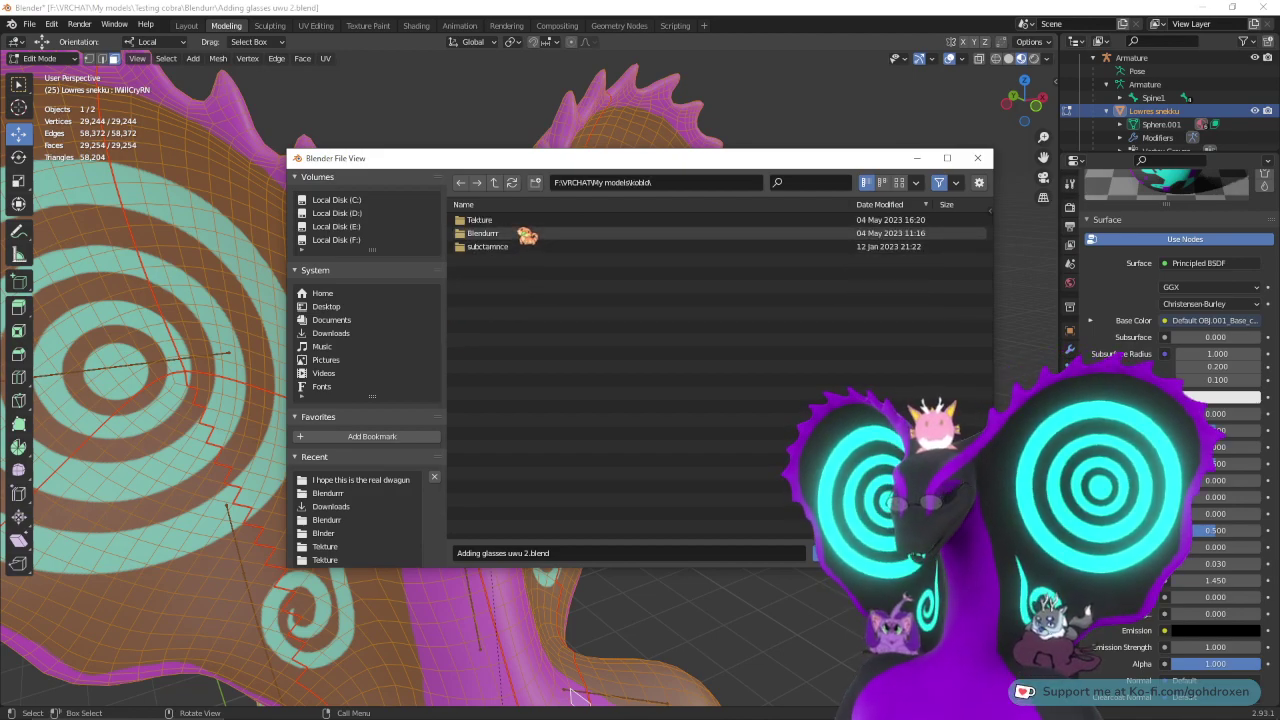
{"action": "double_click", "coordinate": [527, 234]}
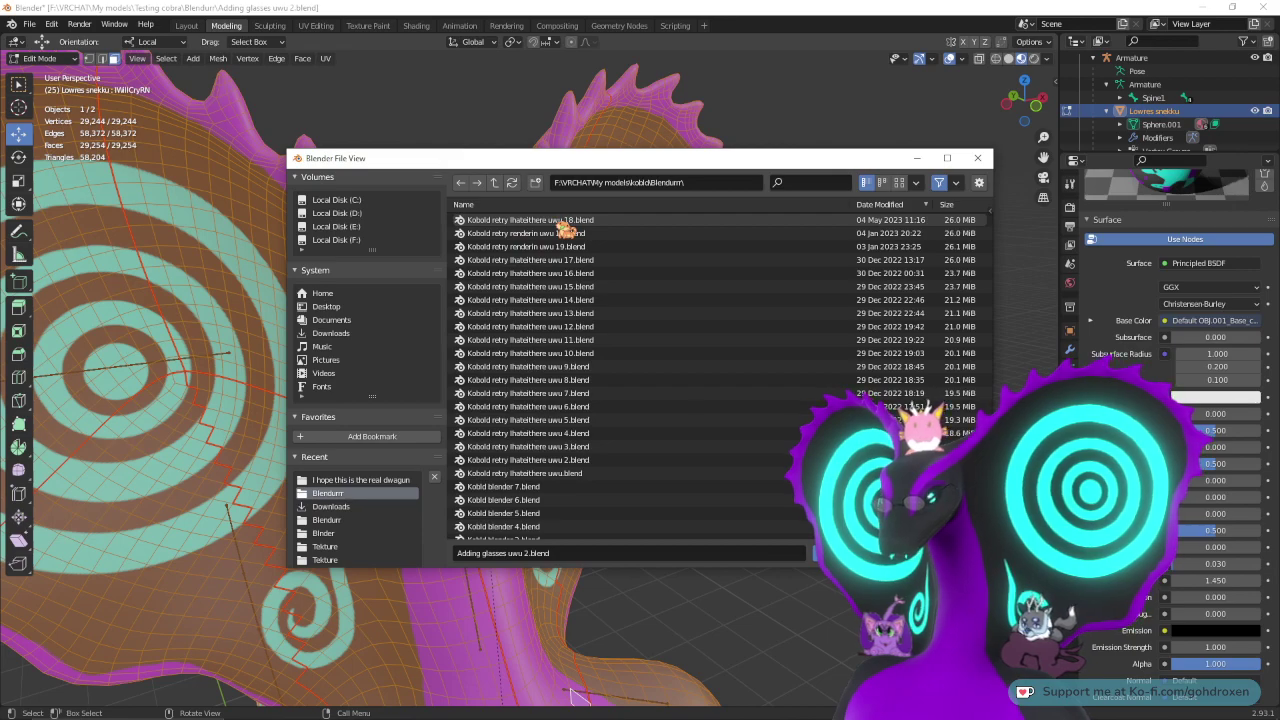
{"action": "left_click", "coordinate": [622, 222]}
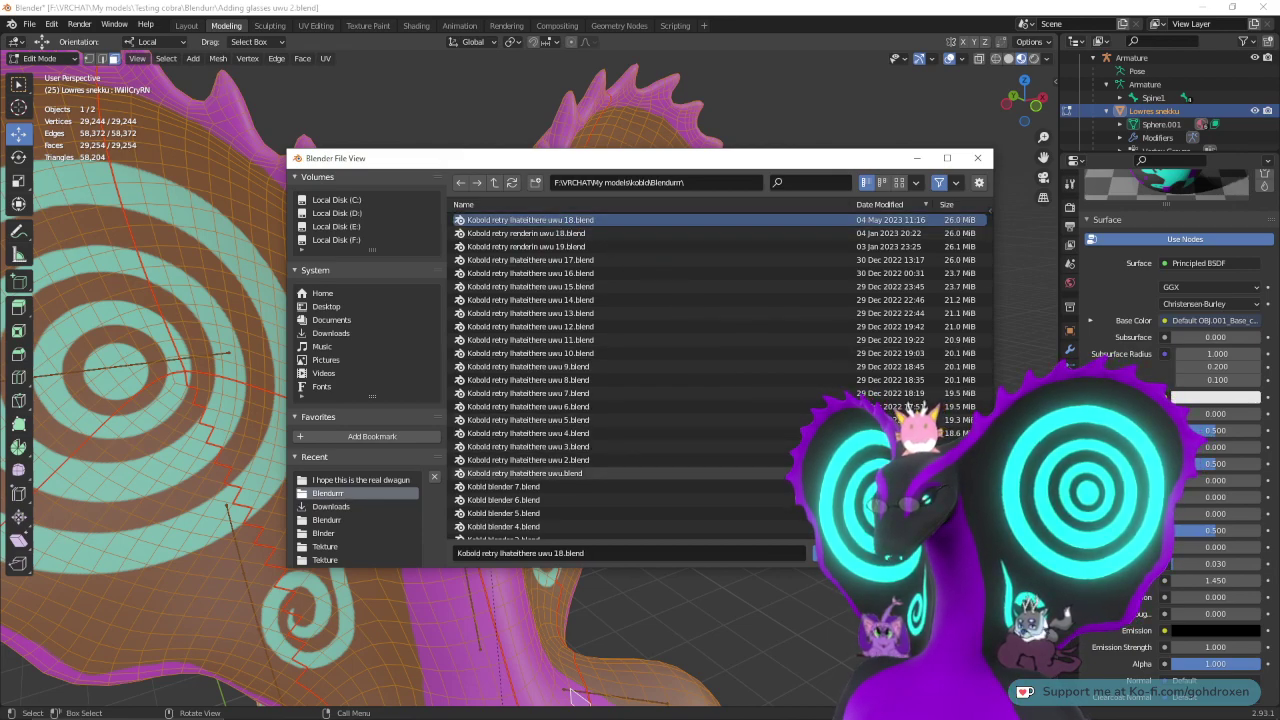
{"action": "left_click", "coordinate": [854, 553]}
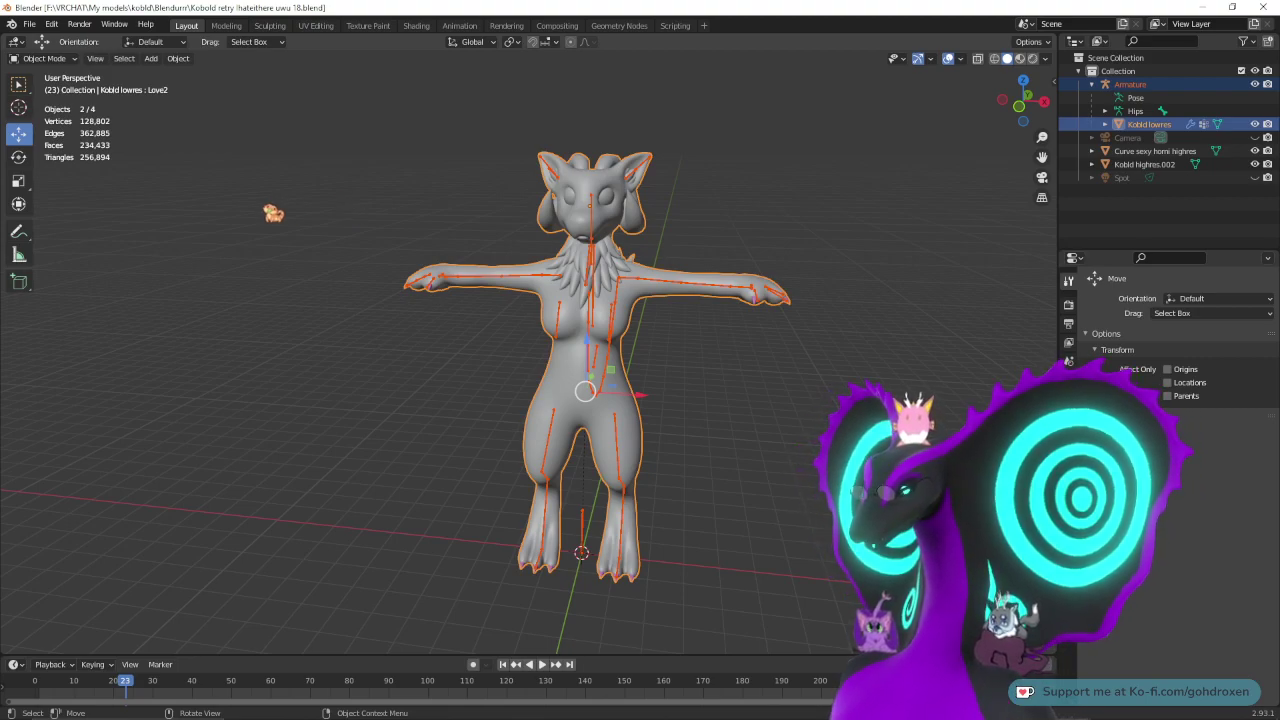
- Hide the two highres meshes and select Kobld lowres to check its face and triangle counts
{"action": "left_click", "coordinate": [274, 213]}
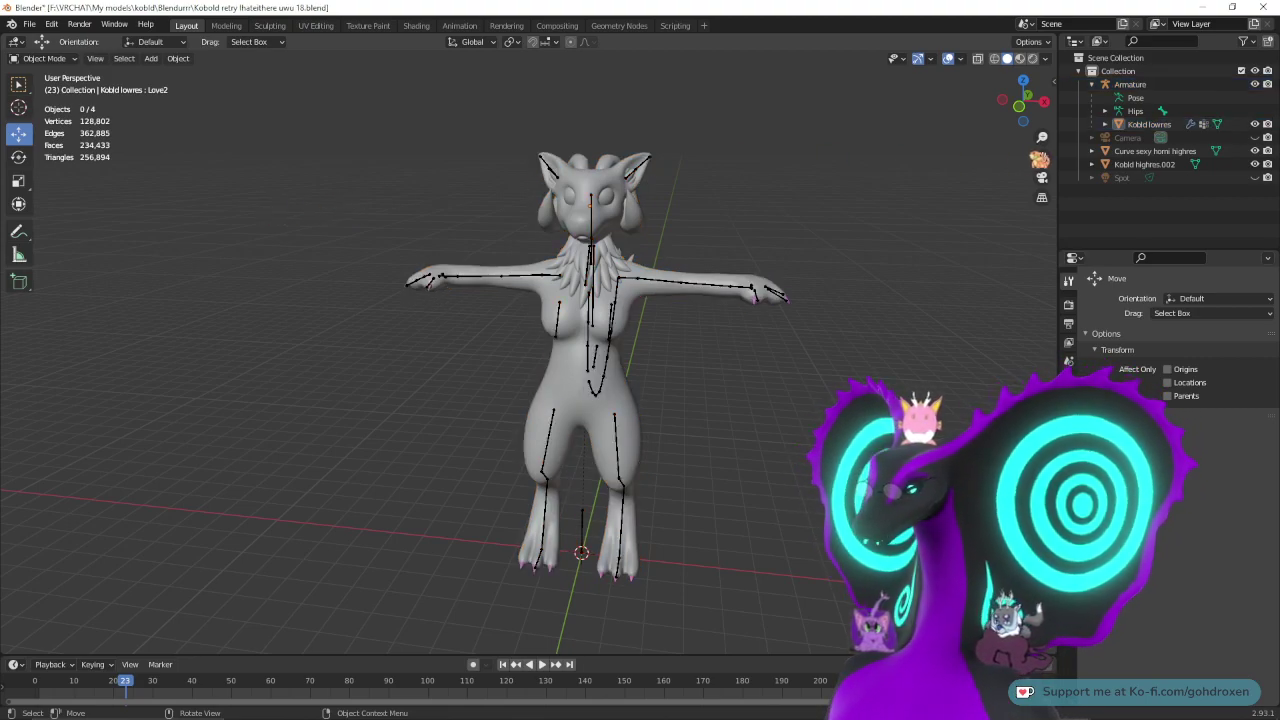
{"action": "left_click", "coordinate": [1255, 164]}
{"action": "left_click", "coordinate": [1255, 150]}
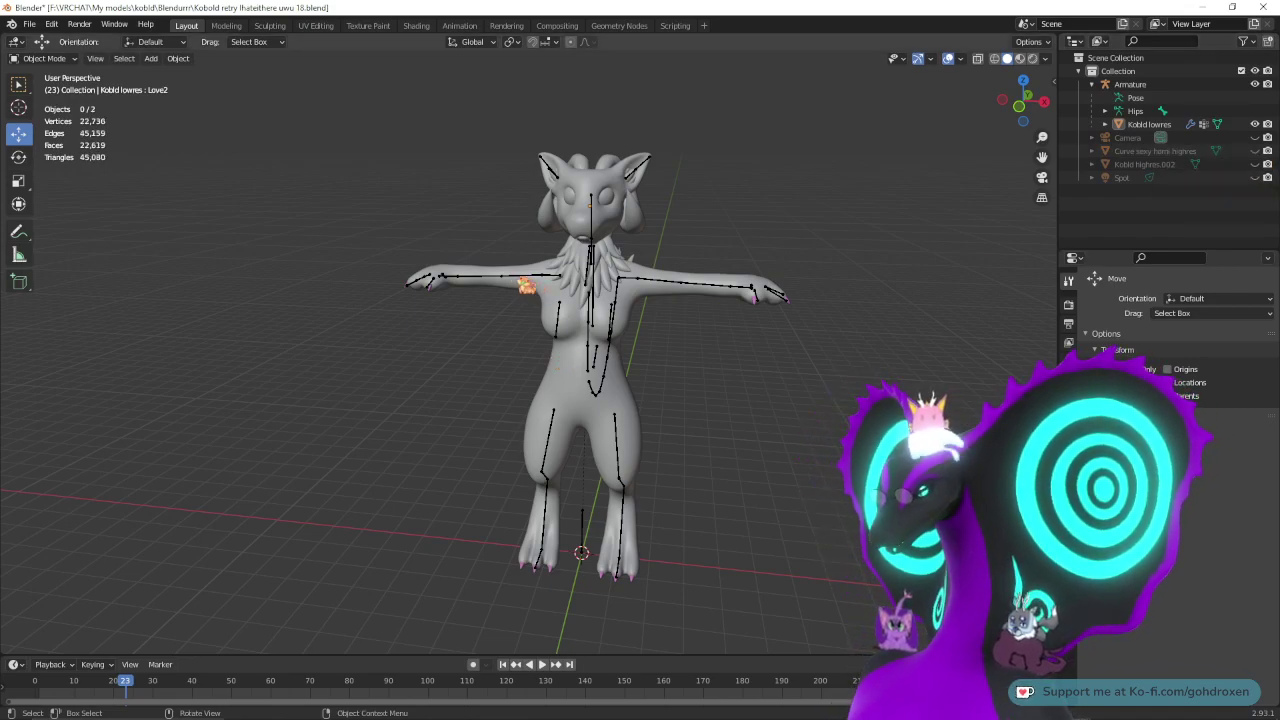
{"action": "left_click", "coordinate": [537, 296]}
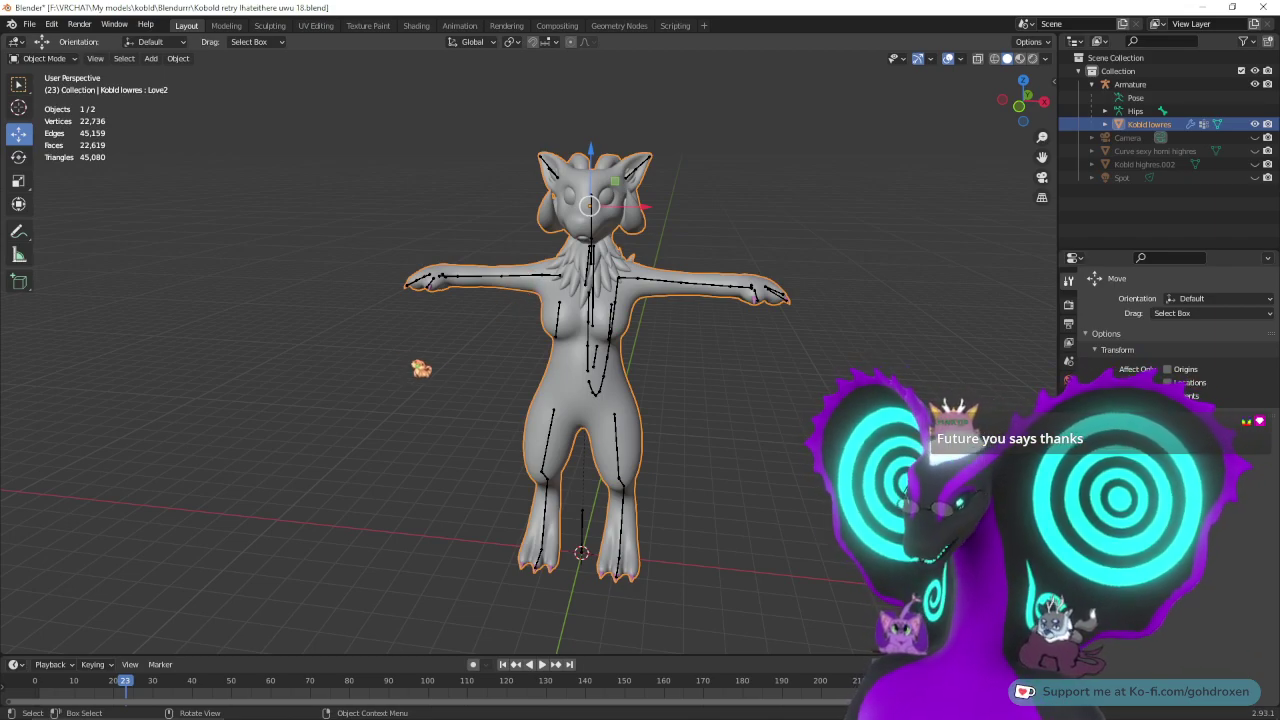
{"action": "middle_click_drag", "start_coordinate": [414, 366], "coordinate": [525, 406]}
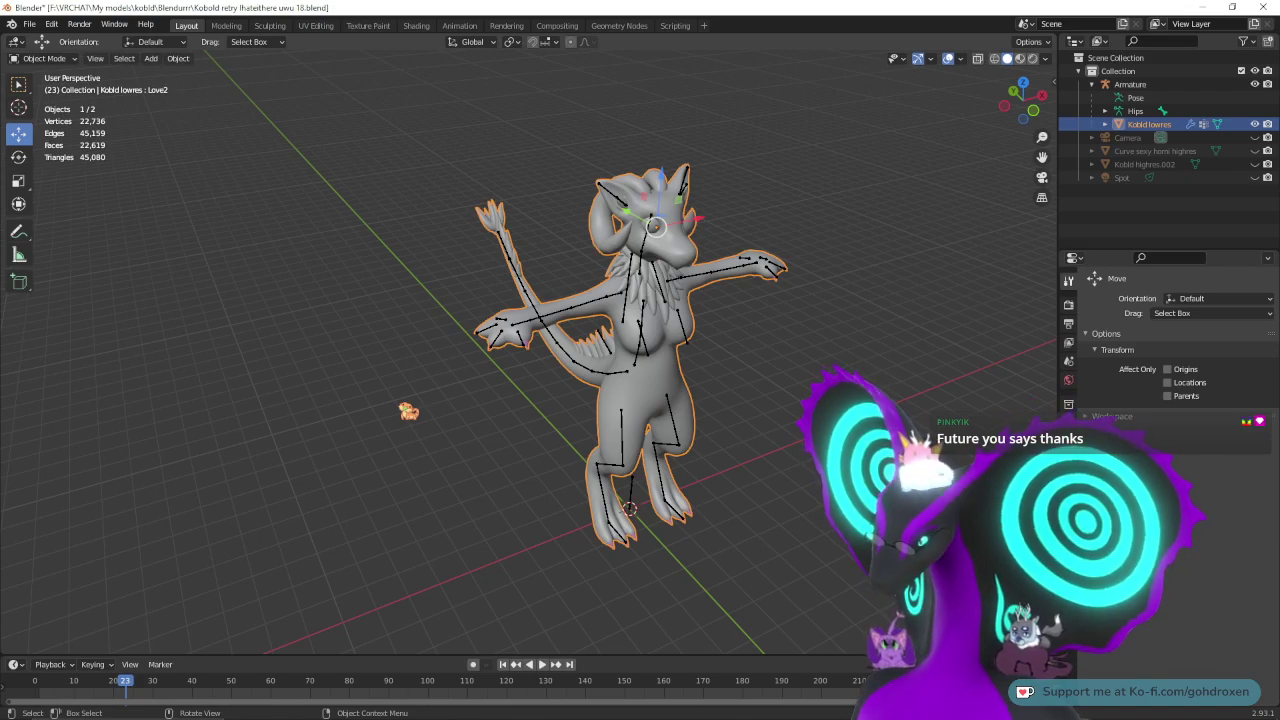
- Close Blender without saving the kobold file and switch to the dragon sculpt in ZBrush
{"action": "mouse_move", "coordinate": [960, 716]}
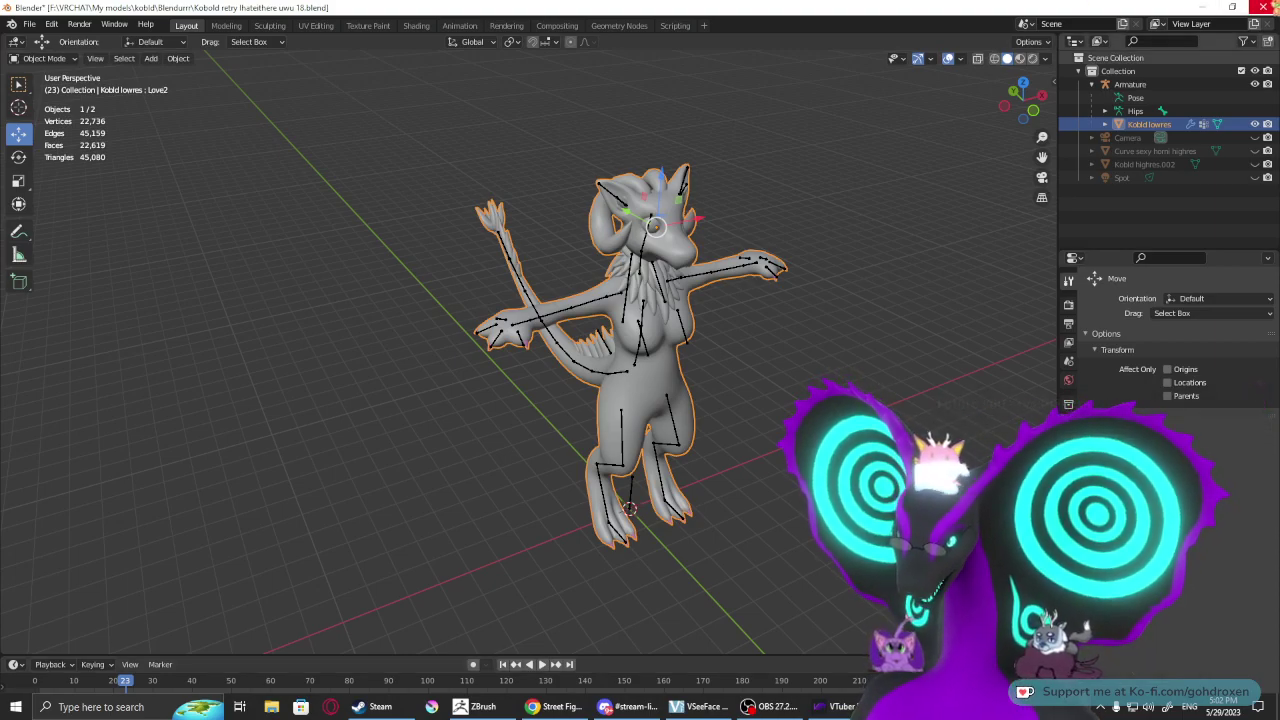
{"action": "left_click", "coordinate": [1265, 7]}
{"action": "left_click", "coordinate": [665, 391]}
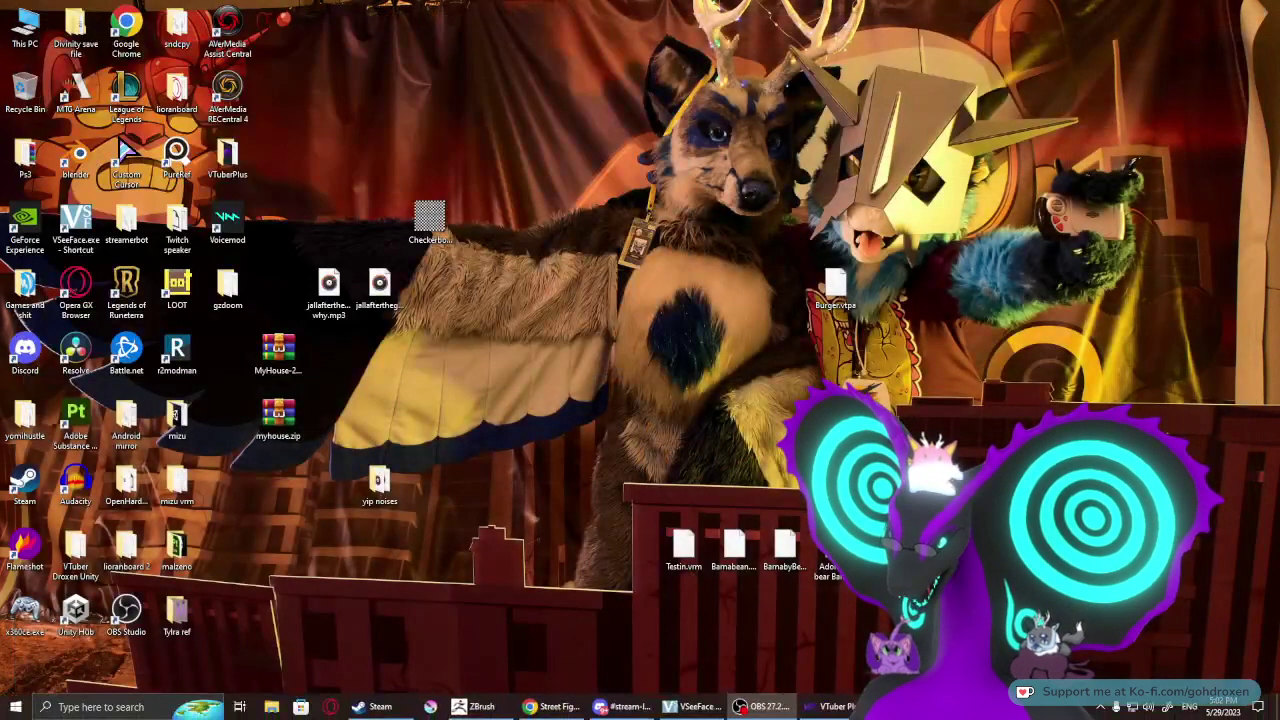
{"action": "left_click", "coordinate": [476, 707]}
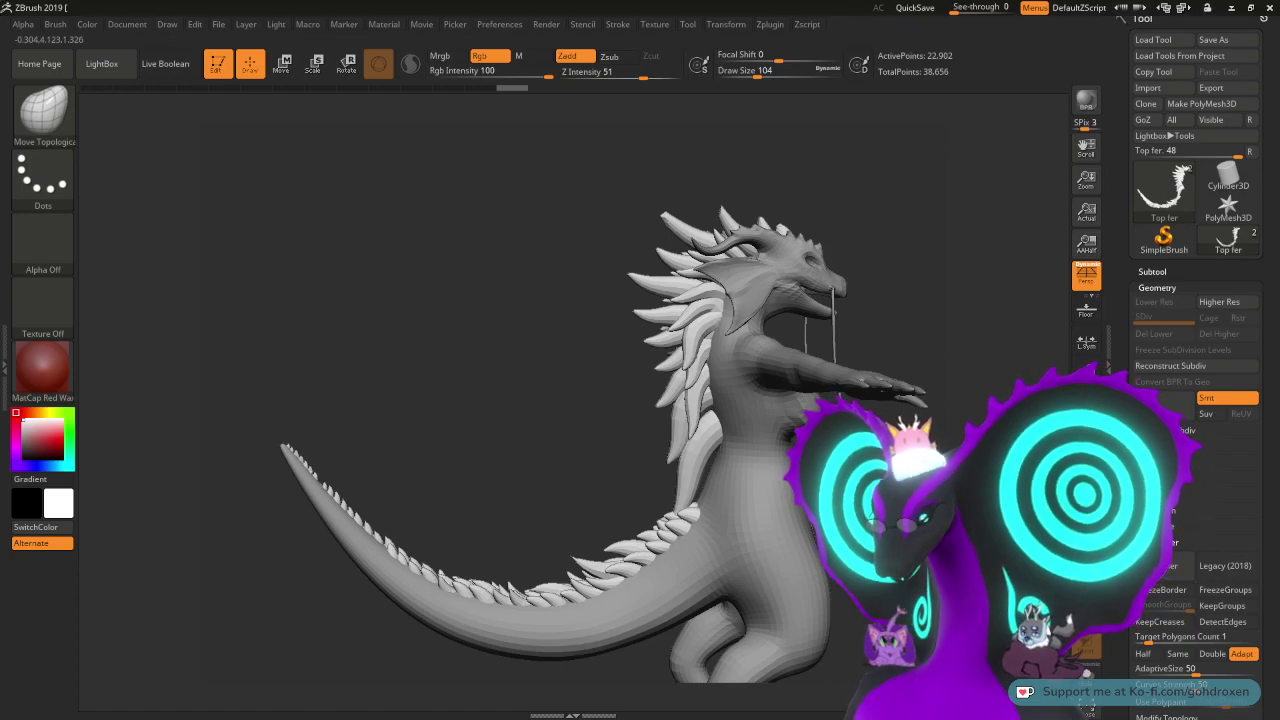
- Show the subtool list and undo the last ZRemesher pass on the Top fer fur
{"action": "left_click_drag", "start_coordinate": [520, 320], "coordinate": [434, 322]}
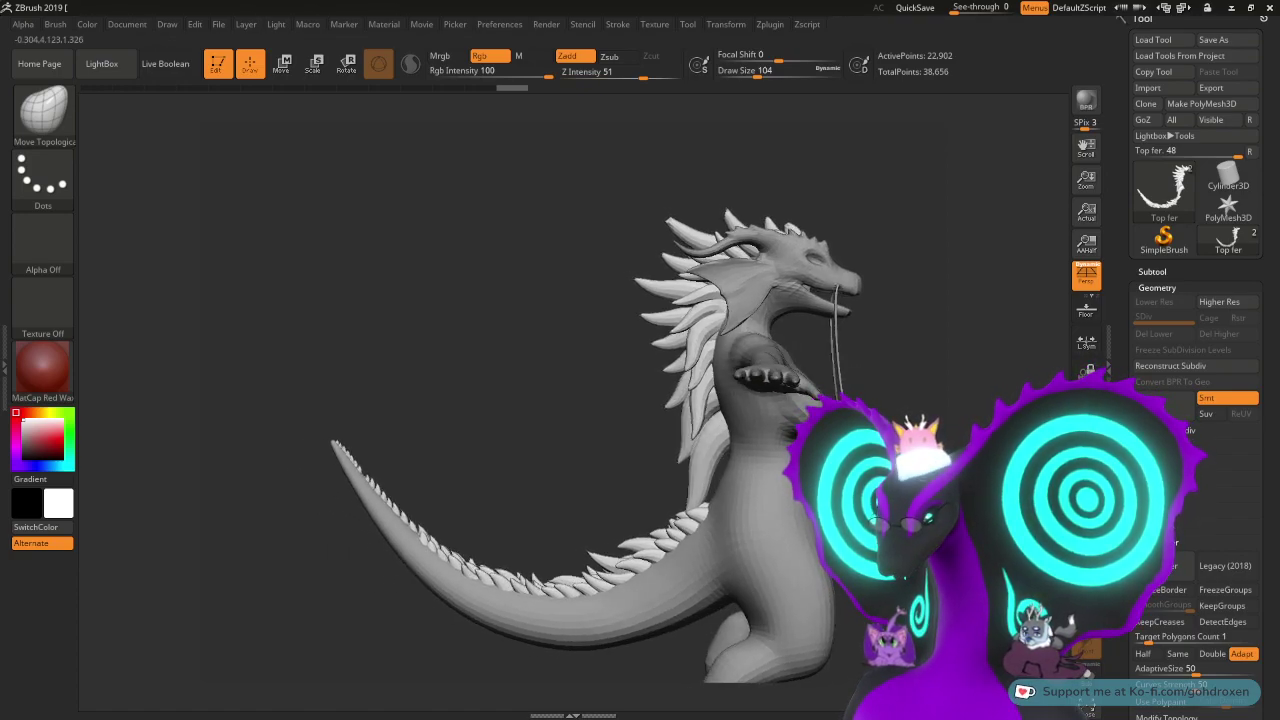
{"action": "left_click", "coordinate": [1152, 271]}
{"action": "mouse_move", "coordinate": [1160, 340]}
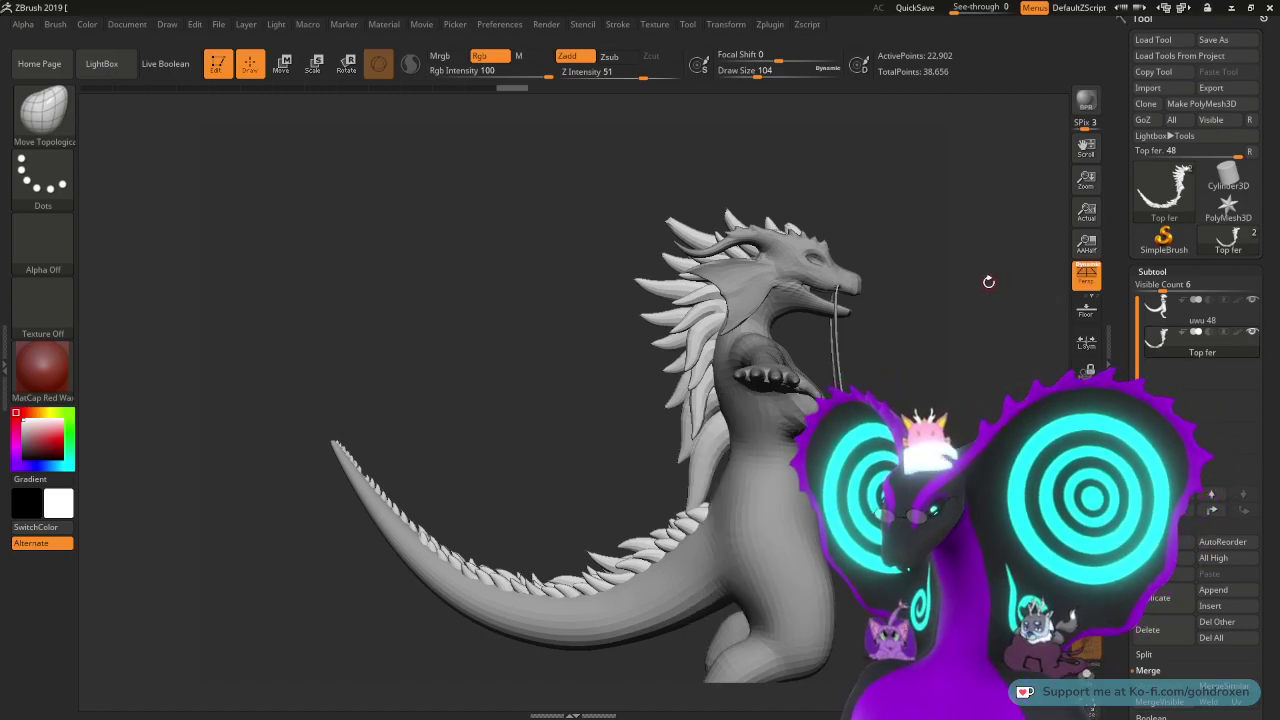
{"action": "key", "text": "ctrl"}
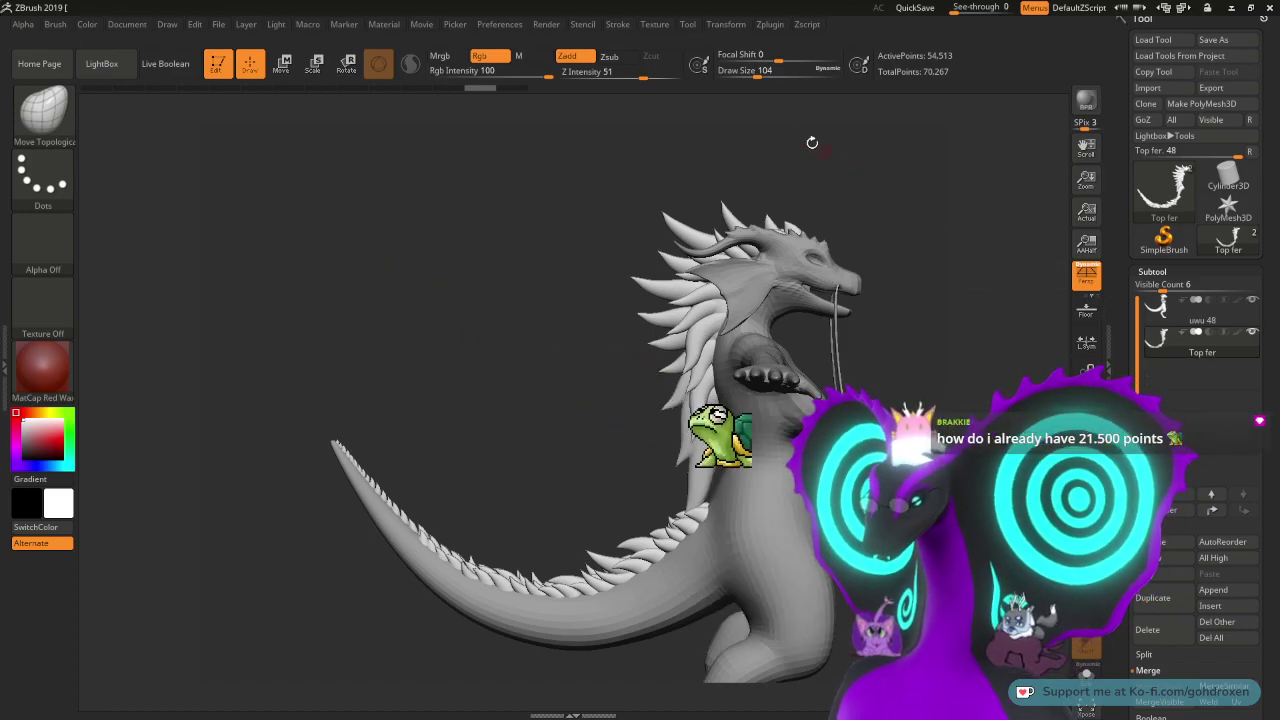
- Decimate the Top fer fur to 75 k polys with Decimation Master and inspect the head and neck spikes
{"action": "left_click", "coordinate": [770, 25]}
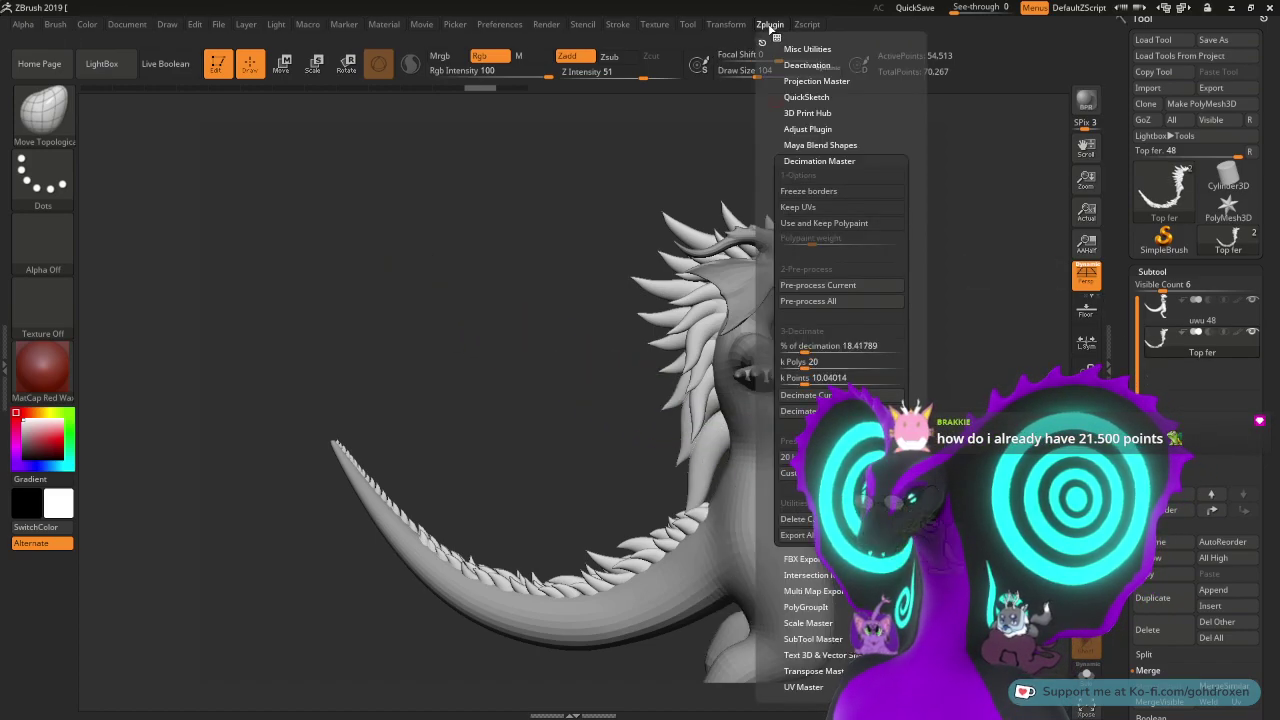
{"action": "left_click", "coordinate": [722, 26]}
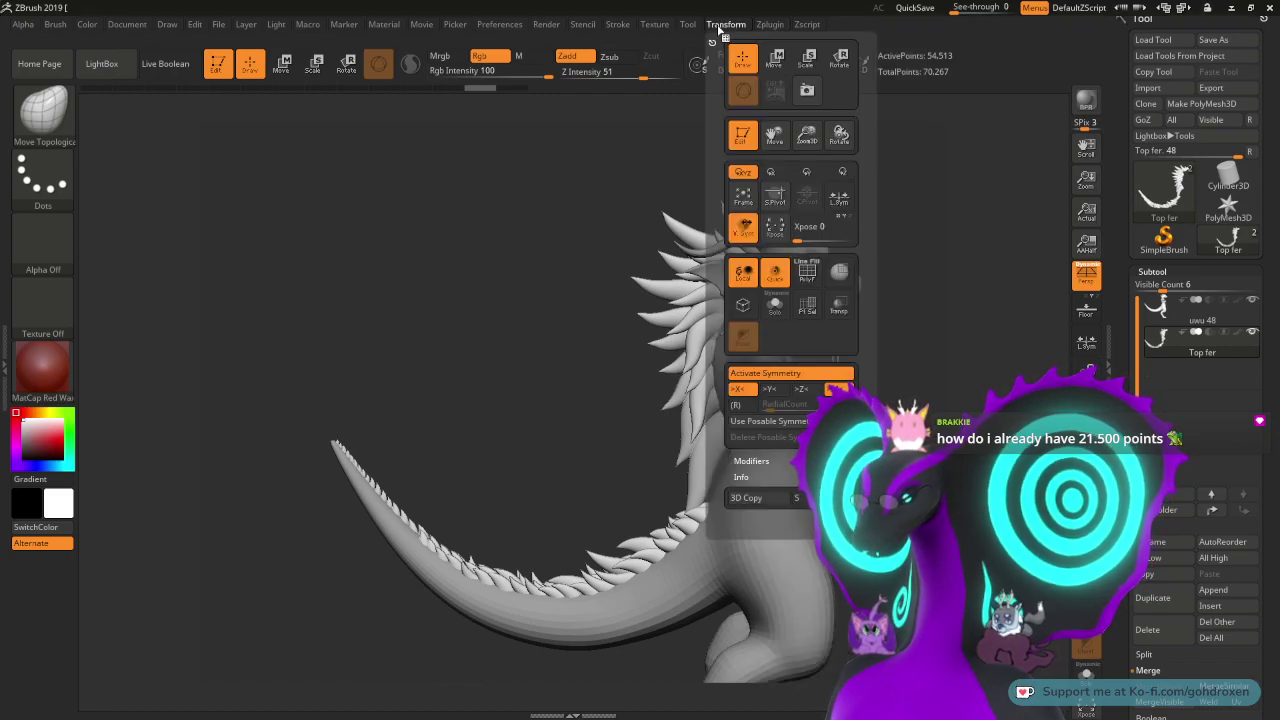
{"action": "left_click", "coordinate": [770, 25]}
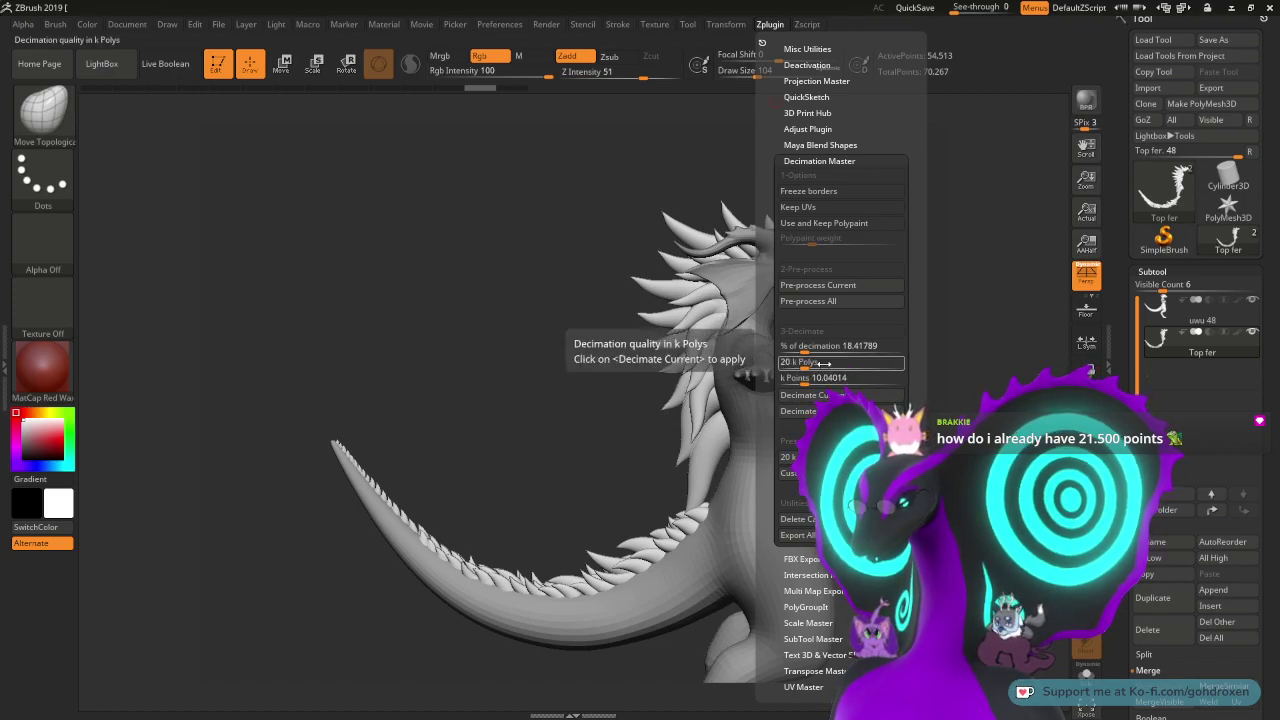
{"action": "left_click", "coordinate": [822, 364]}
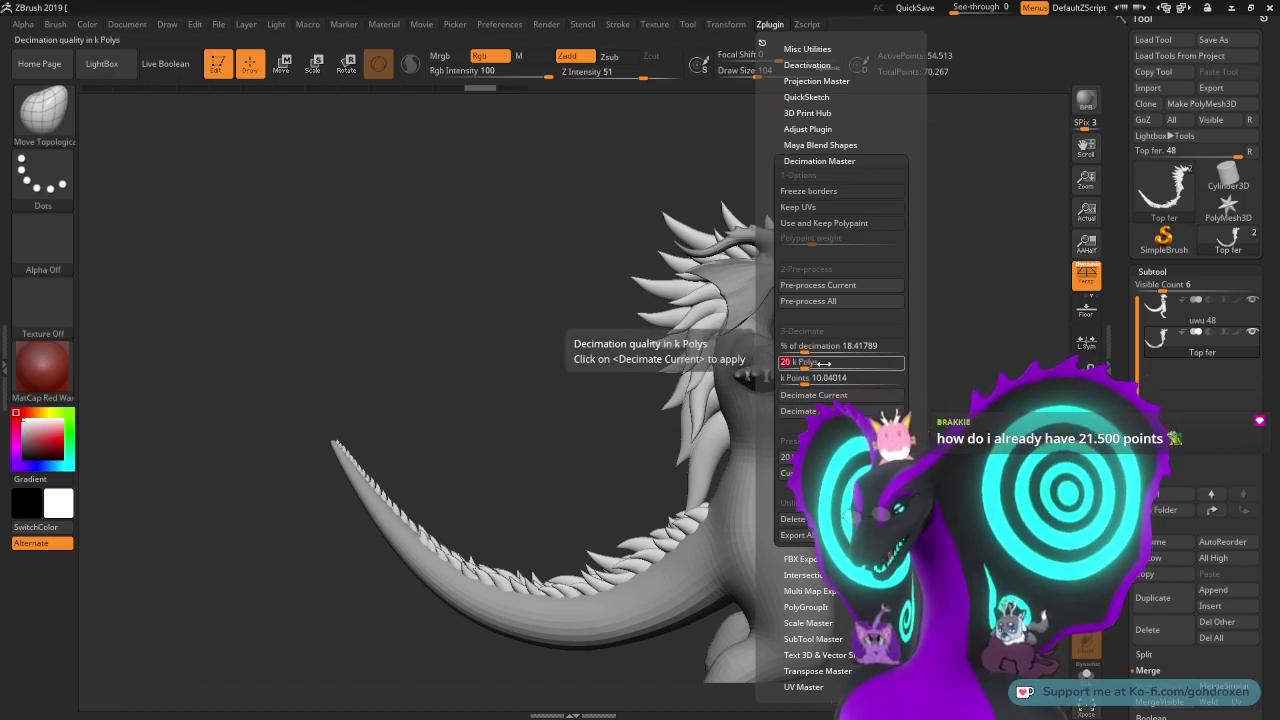
{"action": "type", "text": "75"}
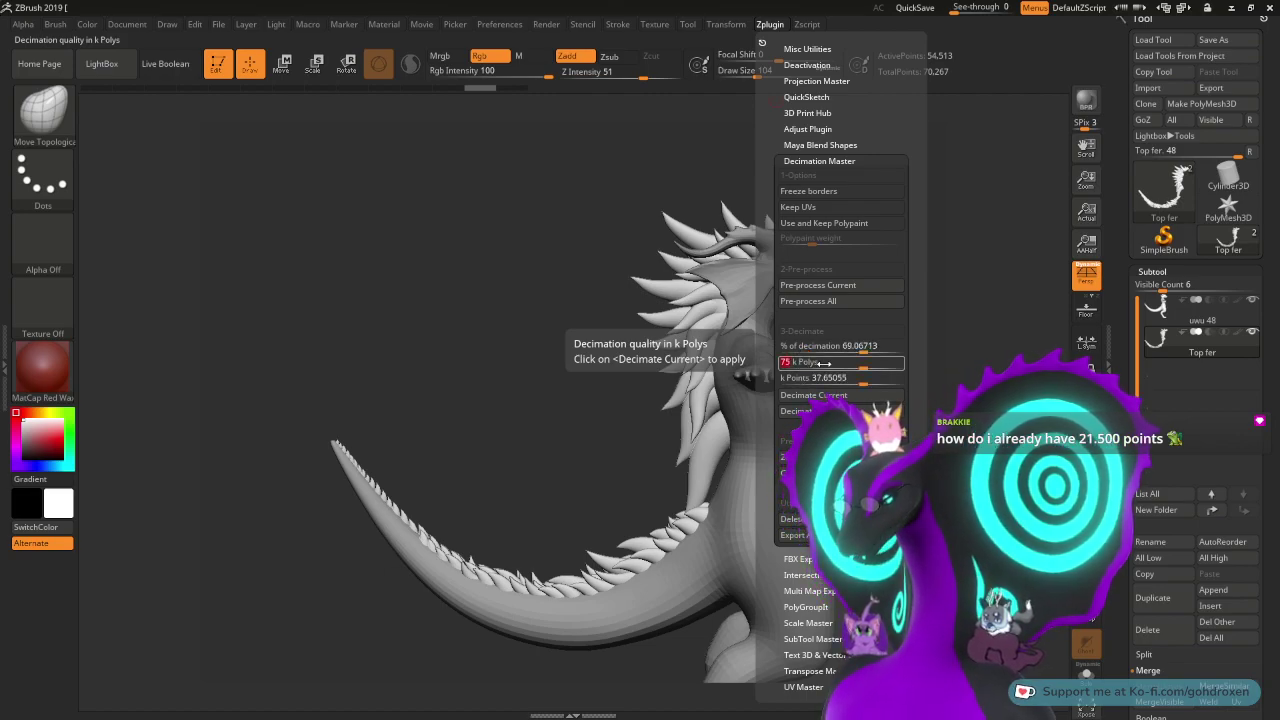
{"action": "left_click", "coordinate": [813, 395]}
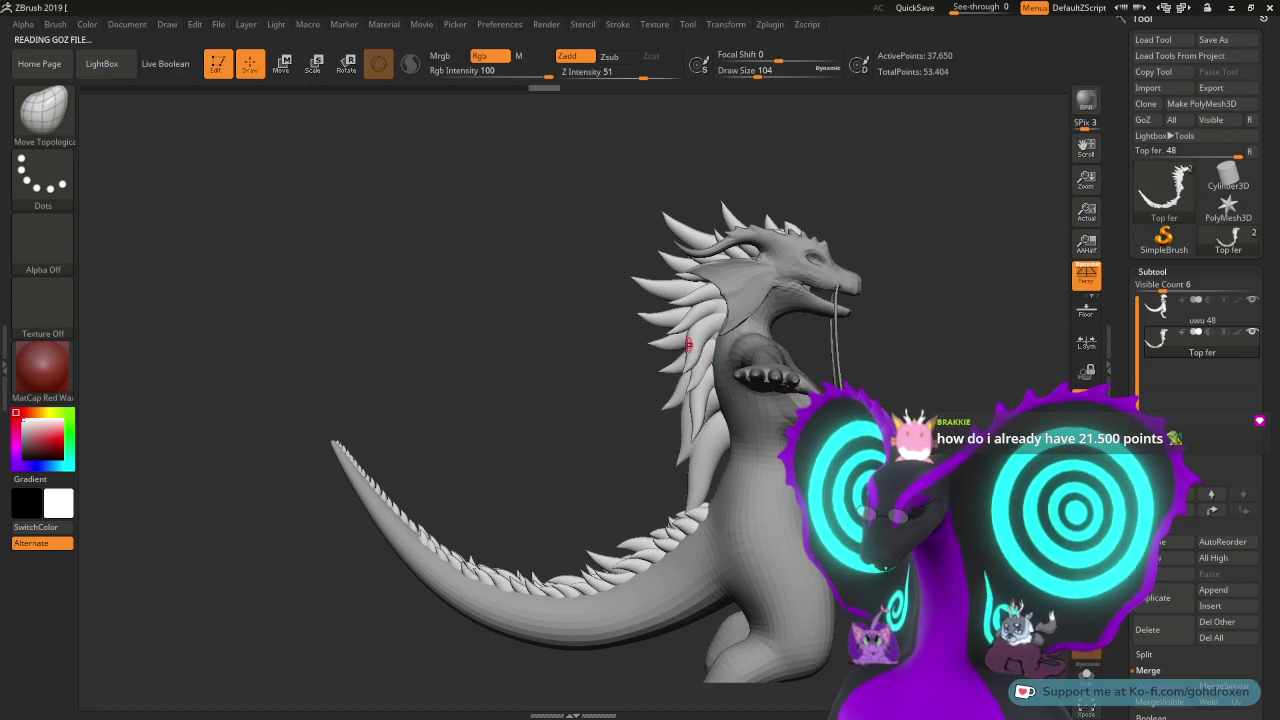
{"action": "mouse_move", "coordinate": [1157, 350]}
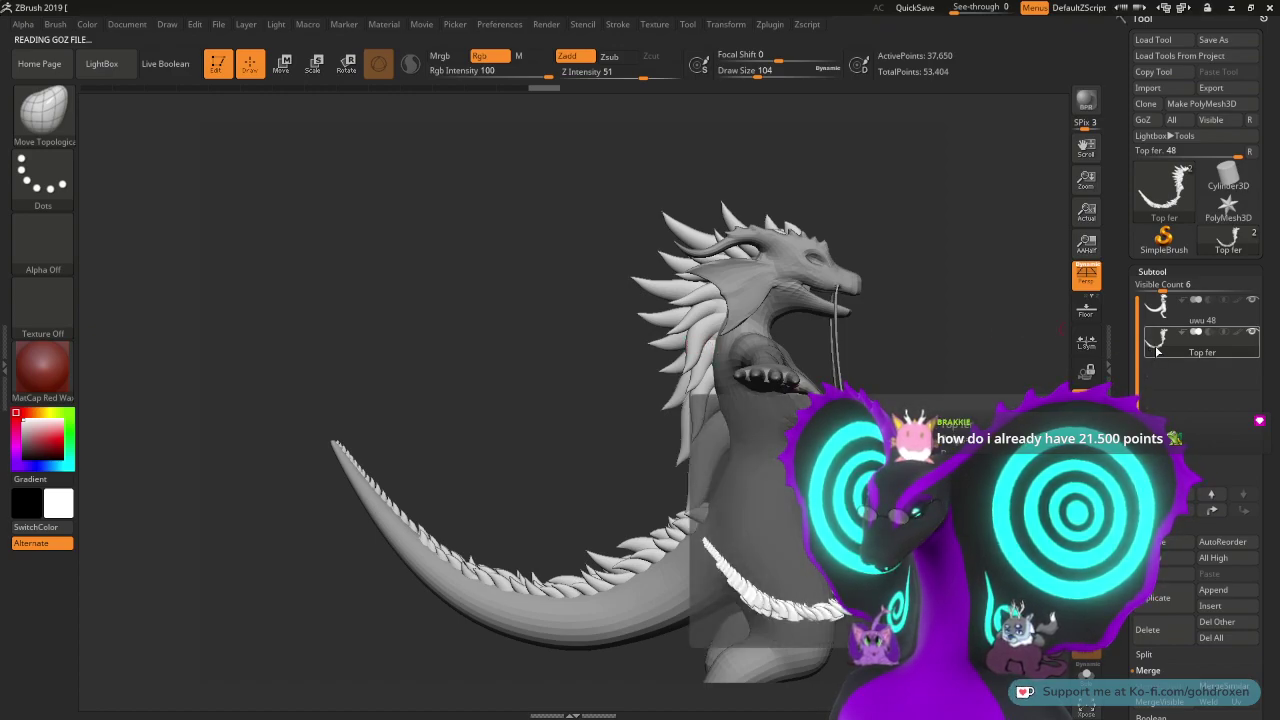
{"action": "mouse_move", "coordinate": [940, 353]}
{"action": "left_mouse_down"}
{"action": "mouse_move", "coordinate": [954, 326]}
{"action": "mouse_move", "coordinate": [944, 342]}
{"action": "left_mouse_up"}
{"action": "left_click_drag", "start_coordinate": [944, 342], "coordinate": [944, 454], "text": "alt"}
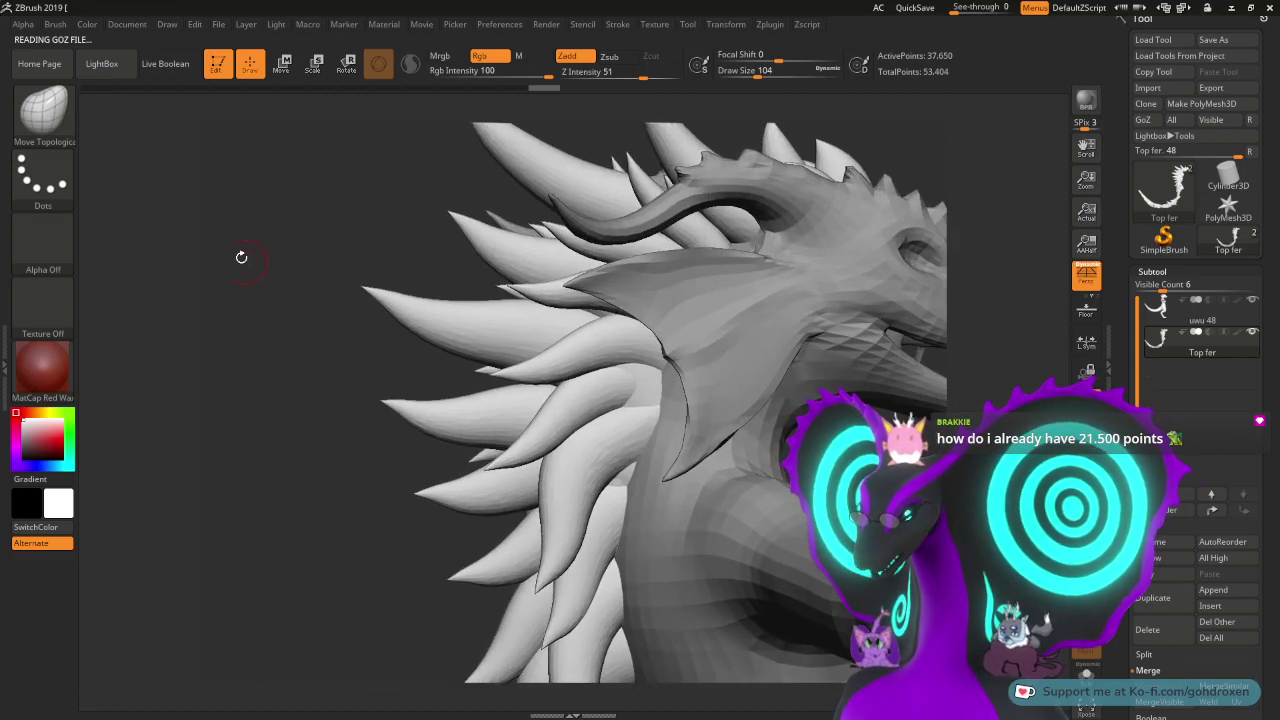
{"action": "mouse_move", "coordinate": [241, 257]}
{"action": "left_mouse_down"}
{"action": "mouse_move", "coordinate": [285, 212]}
{"action": "mouse_move", "coordinate": [262, 225]}
{"action": "mouse_move", "coordinate": [295, 265]}
{"action": "mouse_move", "coordinate": [323, 234]}
{"action": "mouse_move", "coordinate": [403, 306]}
{"action": "mouse_move", "coordinate": [477, 320]}
{"action": "mouse_move", "coordinate": [466, 263]}
{"action": "left_mouse_up"}
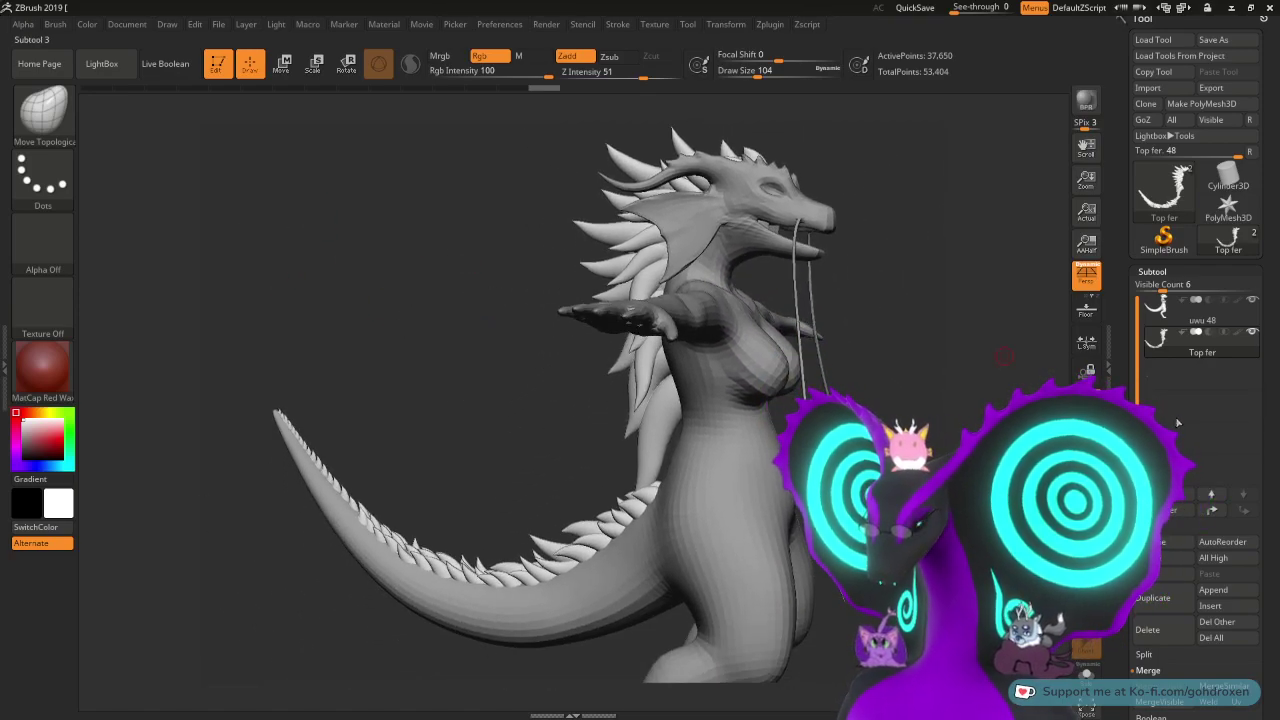
- Run ZRemesher on the decimated Top fer fur at a target polygon count of 1 and inspect the result
{"action": "scroll", "coordinate": [1165, 380], "scroll_direction": "down", "scroll_amount": 5}
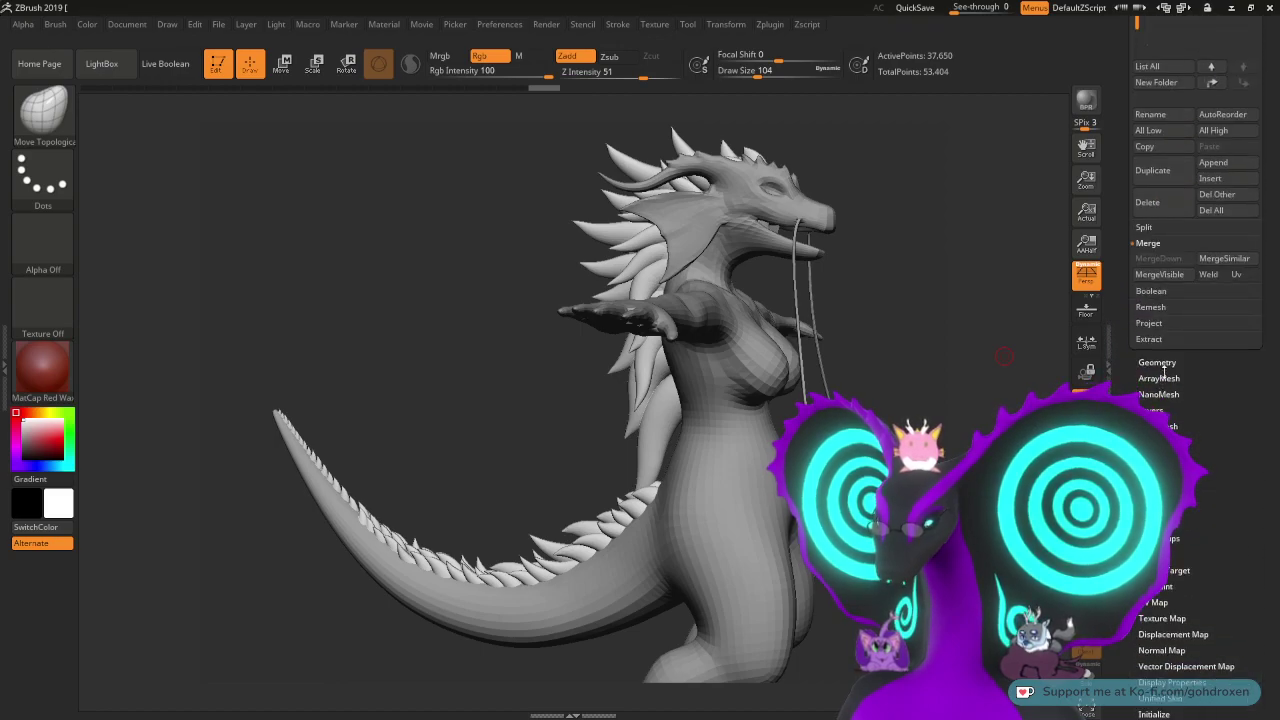
{"action": "left_click", "coordinate": [1158, 363]}
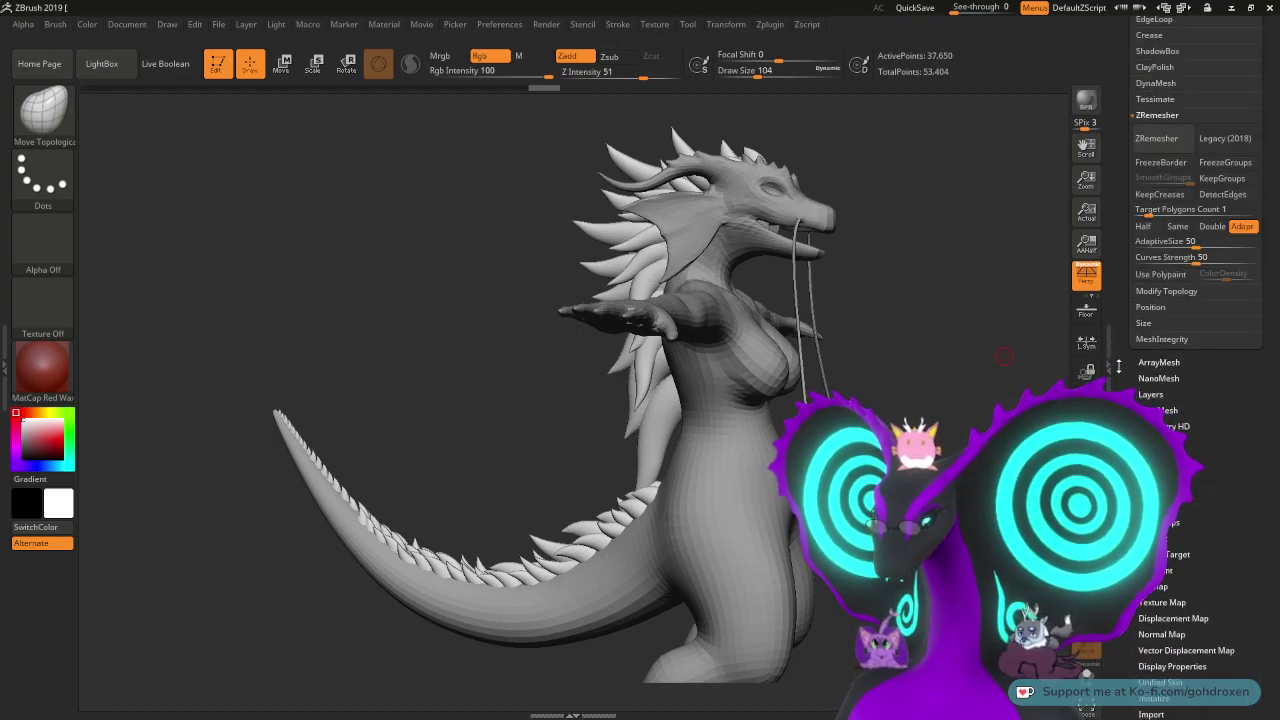
{"action": "scroll", "coordinate": [1119, 366], "scroll_direction": "up", "scroll_amount": 3}
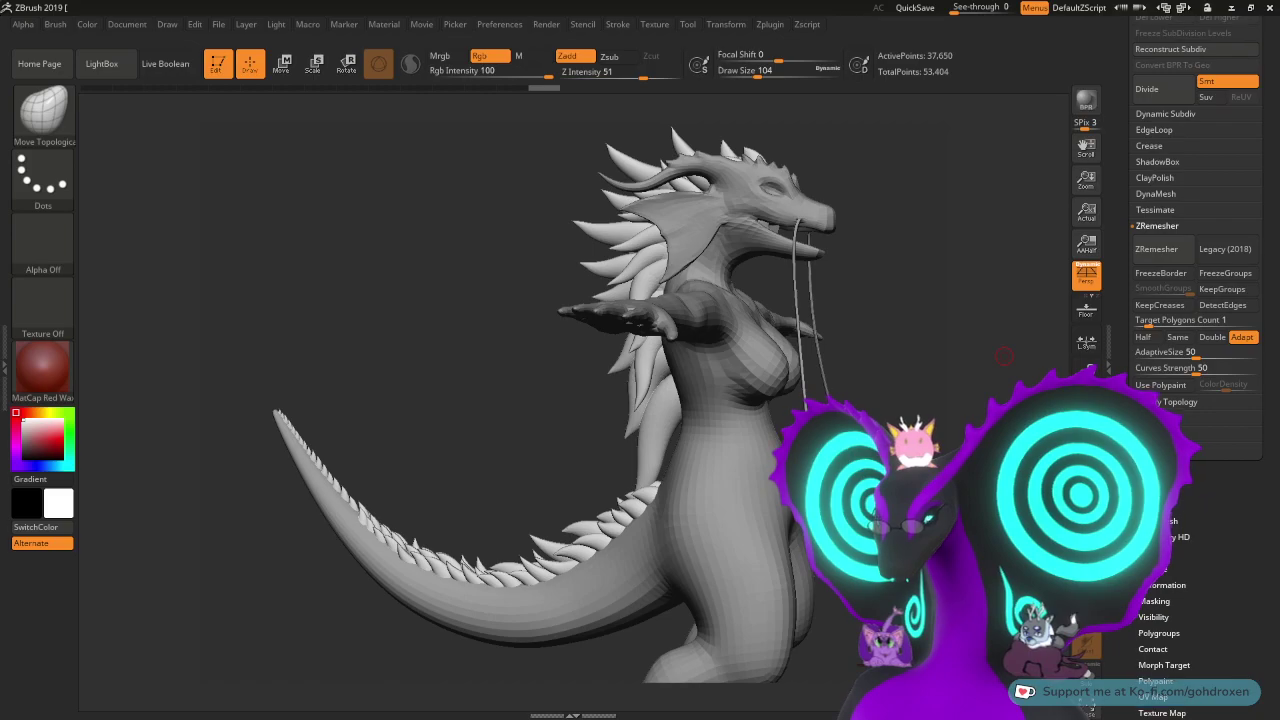
{"action": "scroll", "coordinate": [1195, 300], "scroll_direction": "up", "scroll_amount": 3}
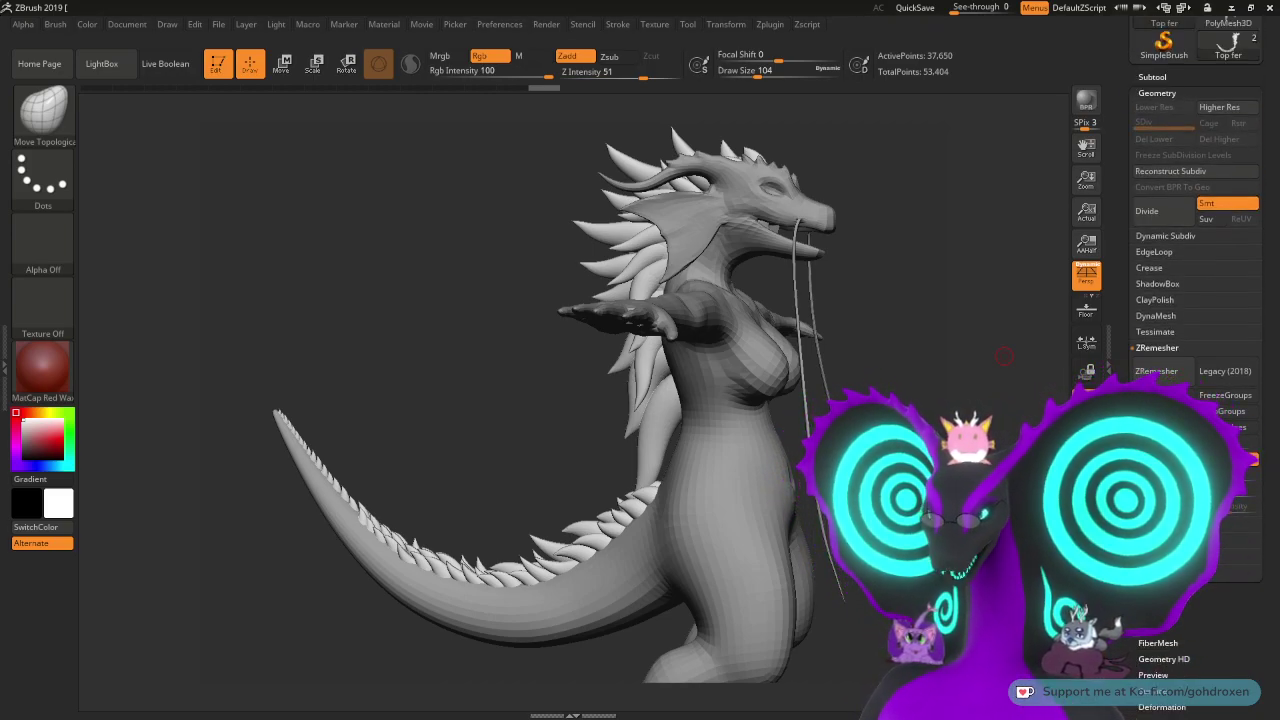
{"action": "left_click", "coordinate": [1156, 371]}
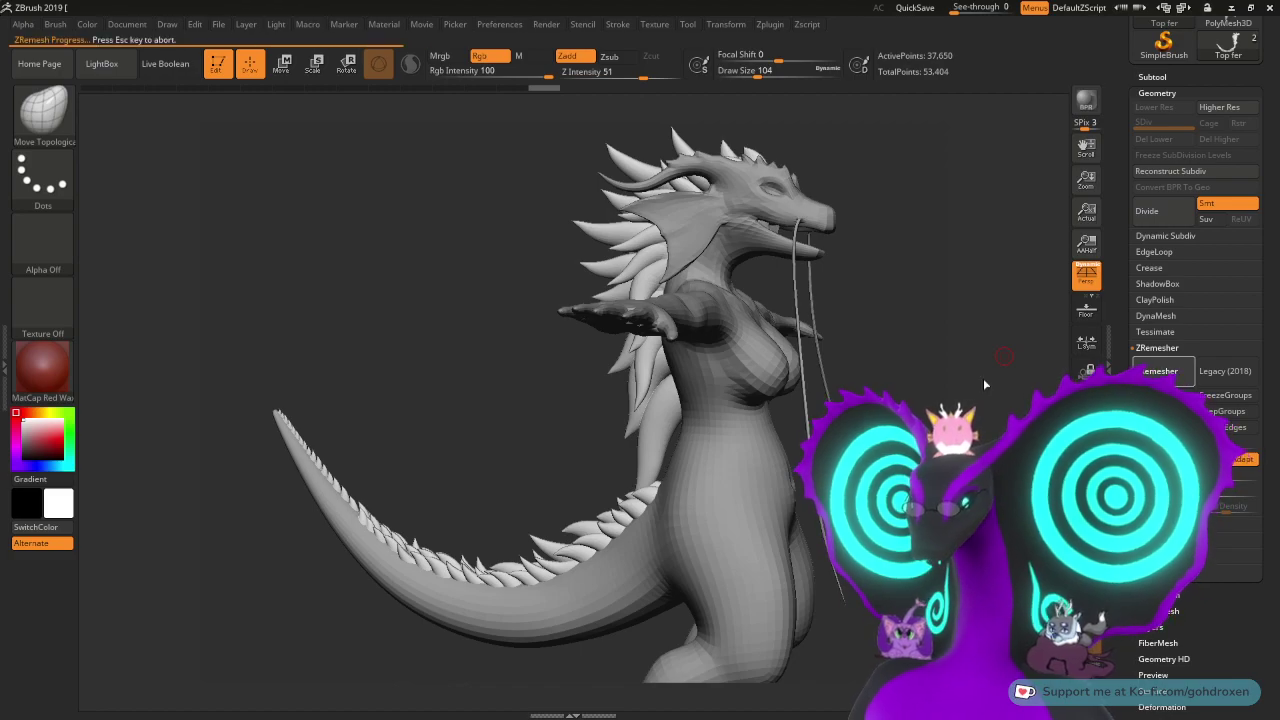
{"action": "left_click_drag", "start_coordinate": [929, 301], "coordinate": [935, 321]}
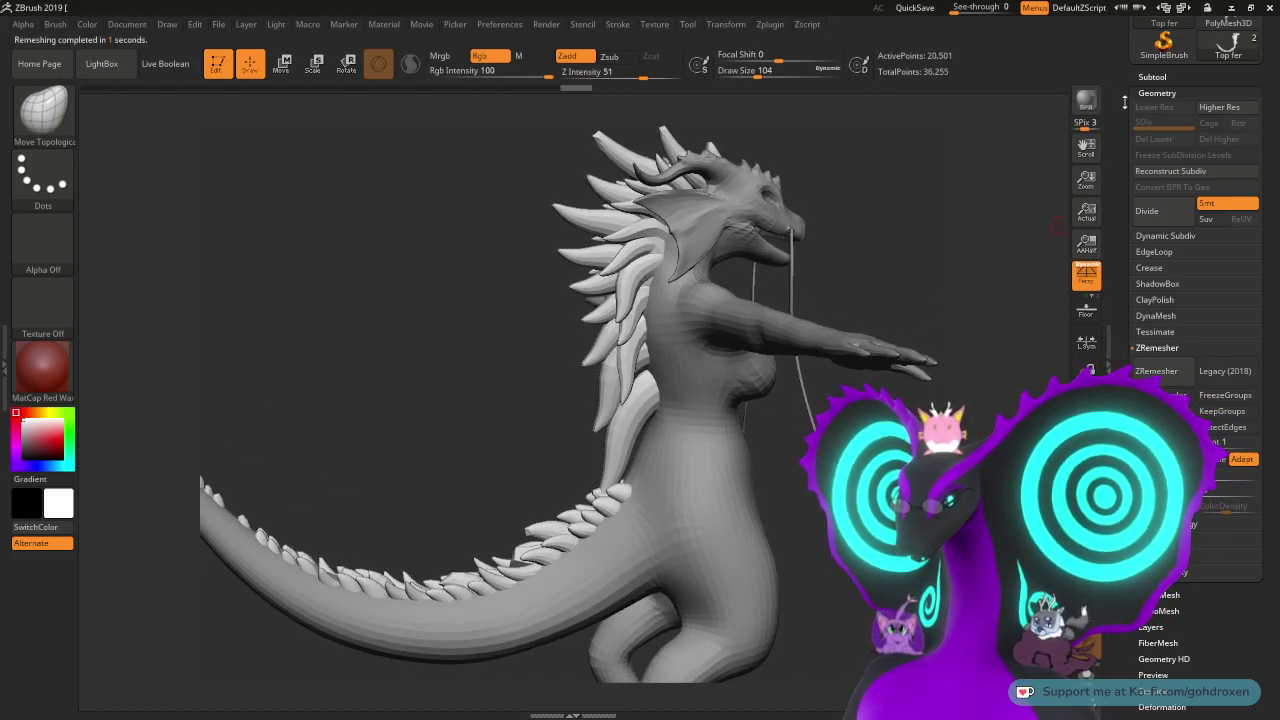
{"action": "scroll", "coordinate": [1124, 103], "scroll_direction": "up", "scroll_amount": 2}
{"action": "mouse_move", "coordinate": [1155, 97]}
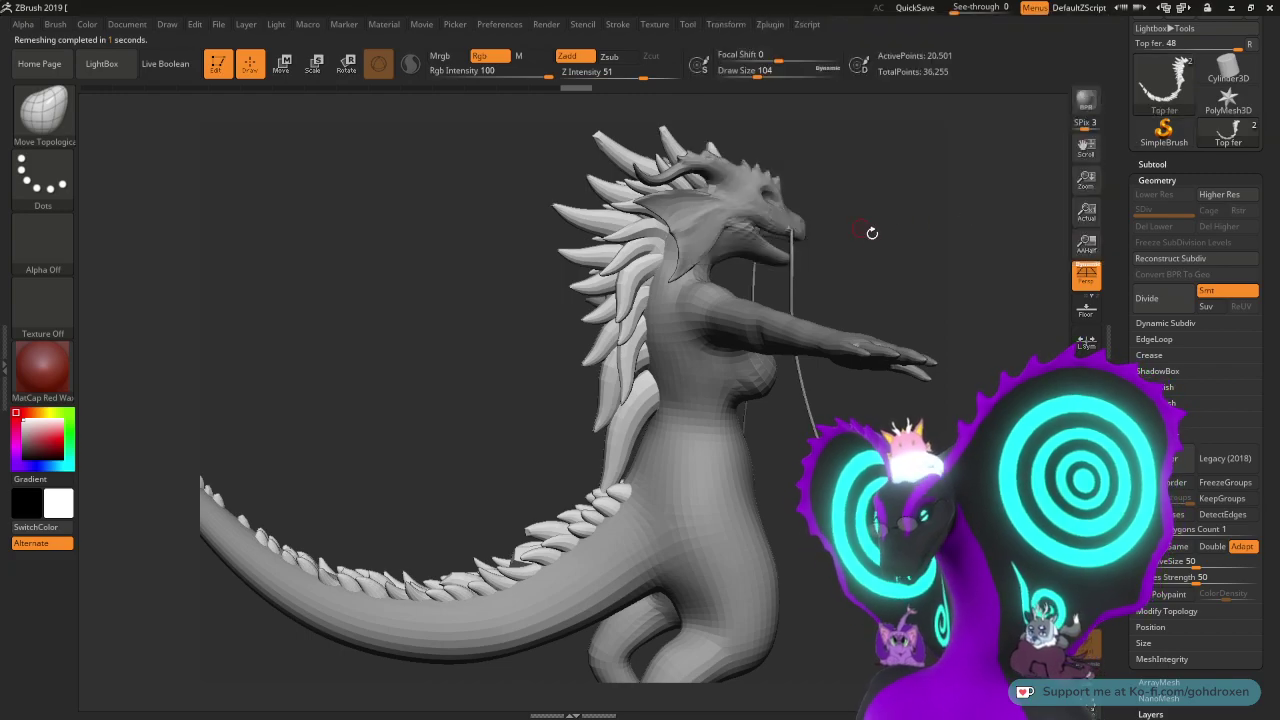
- Inspect the remeshed Top fer fur from the side and undo the last ZRemesher pass
{"action": "left_click_drag", "start_coordinate": [966, 241], "coordinate": [905, 249]}
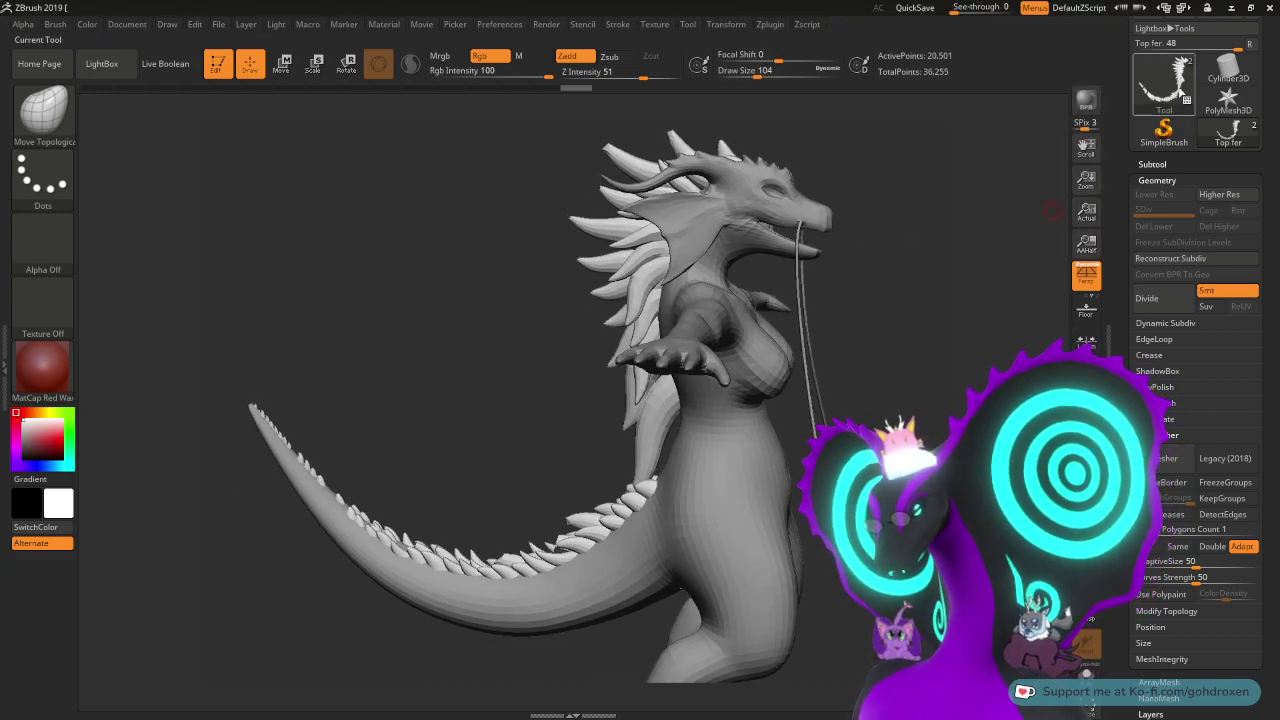
{"action": "mouse_move", "coordinate": [1179, 92]}
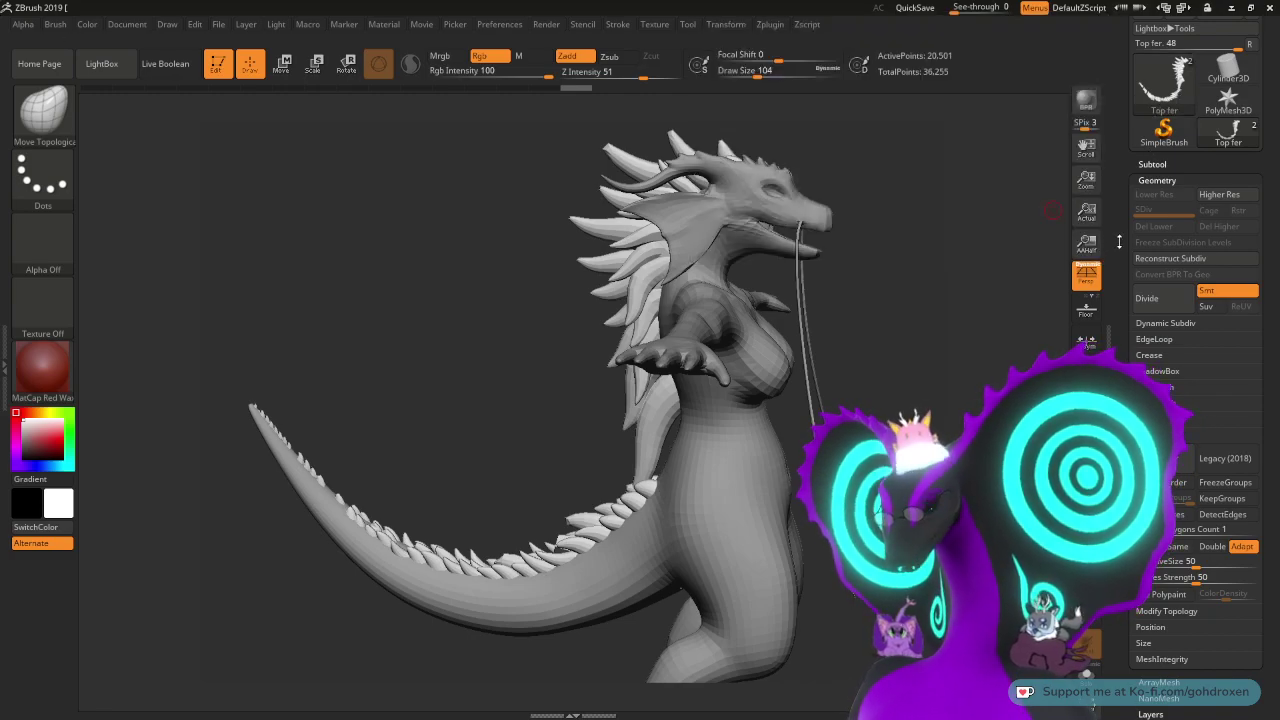
{"action": "left_click_drag", "start_coordinate": [1119, 241], "coordinate": [1116, 222]}
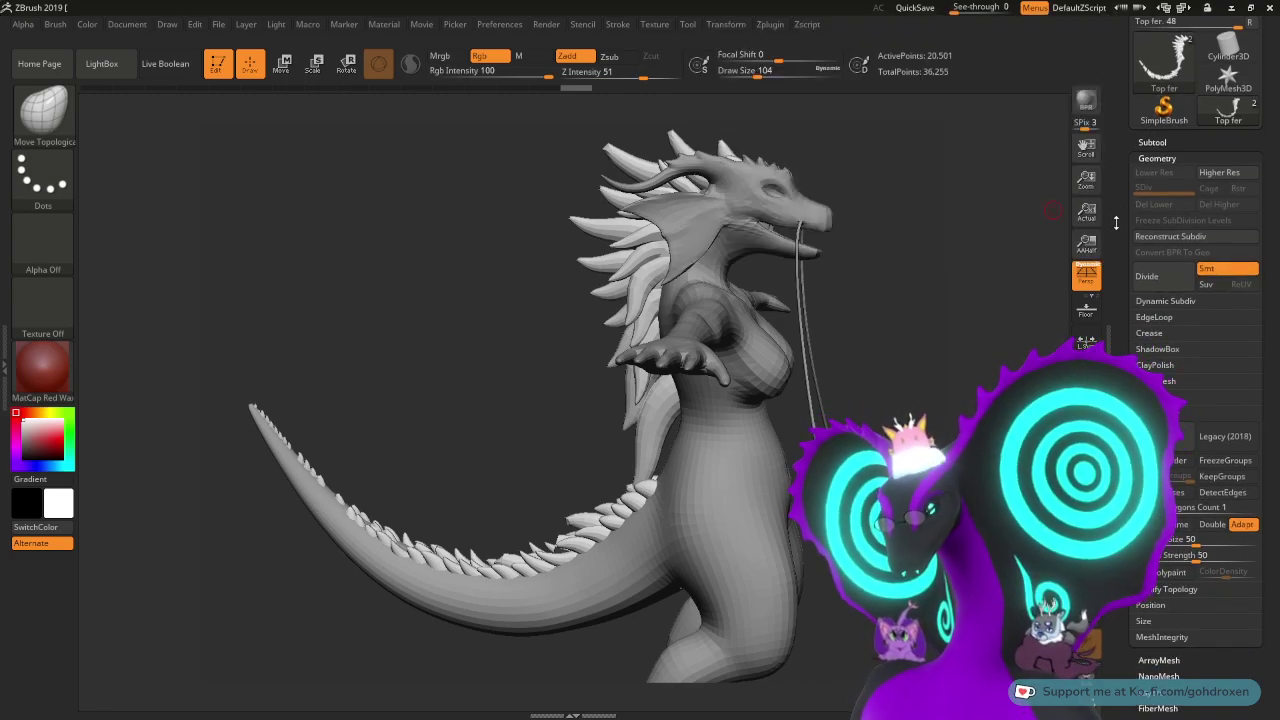
{"action": "left_click_drag", "start_coordinate": [1116, 222], "coordinate": [1117, 222]}
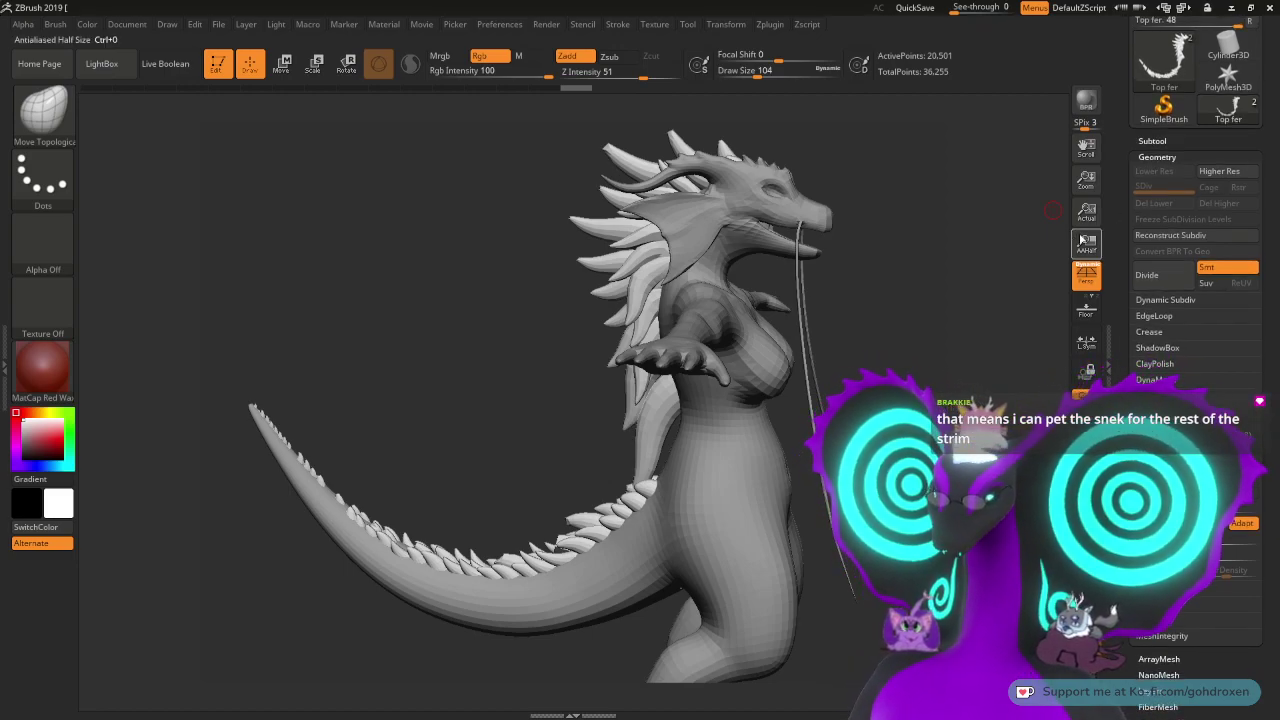
{"action": "key", "text": "ctrl+z"}
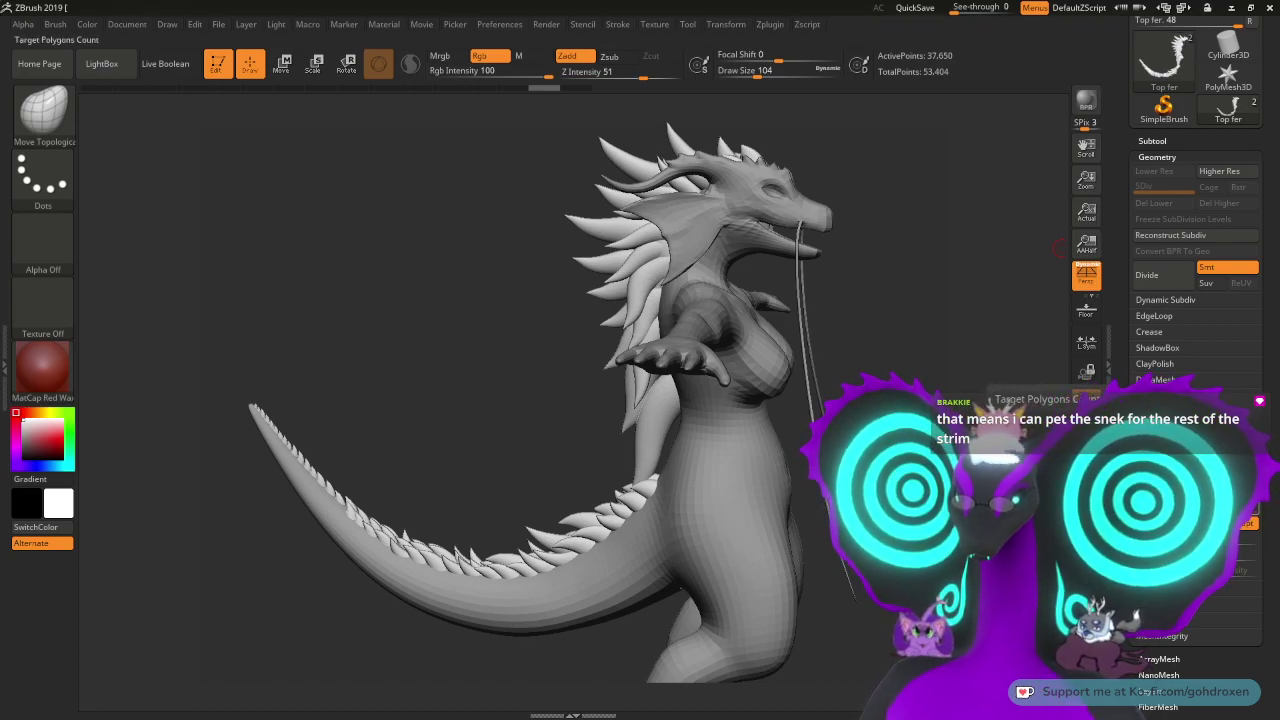
- Run ZRemesher again on the decimated Top fer fur and check its polygon count
{"action": "left_click", "coordinate": [1163, 436]}
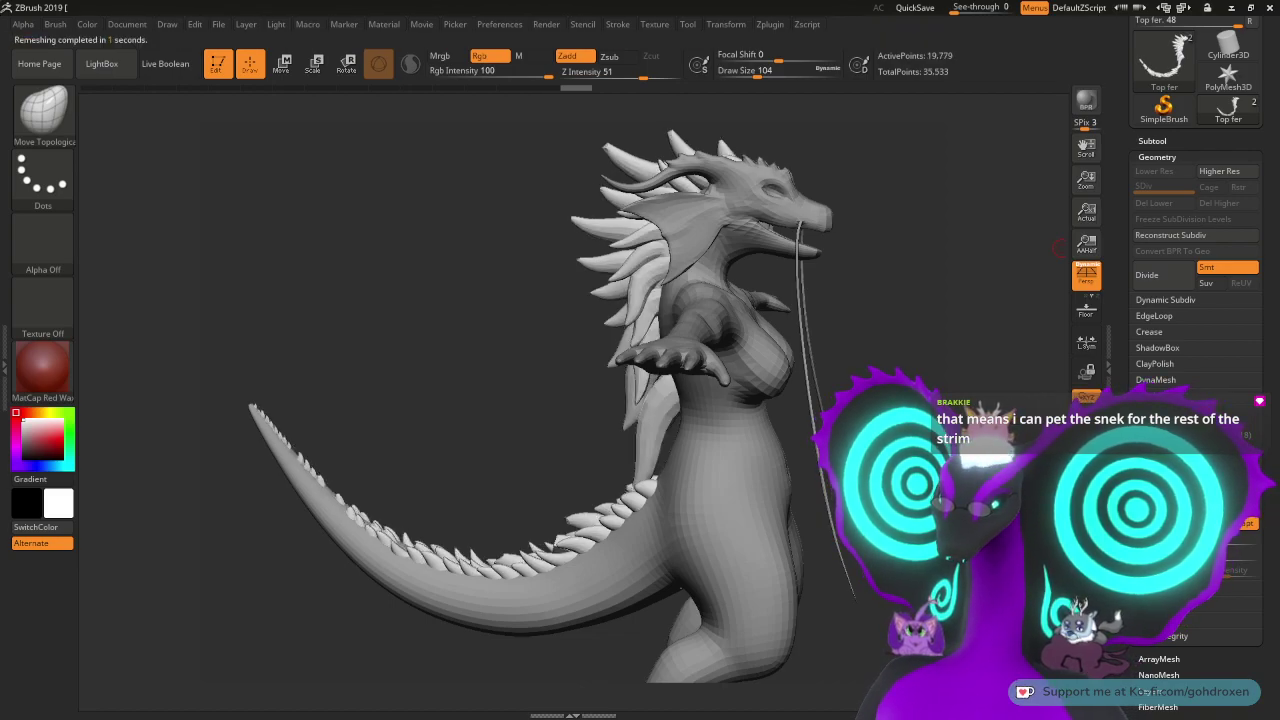
{"action": "scroll", "coordinate": [1160, 110], "scroll_direction": "up", "scroll_amount": 1}
{"action": "mouse_move", "coordinate": [1152, 108]}
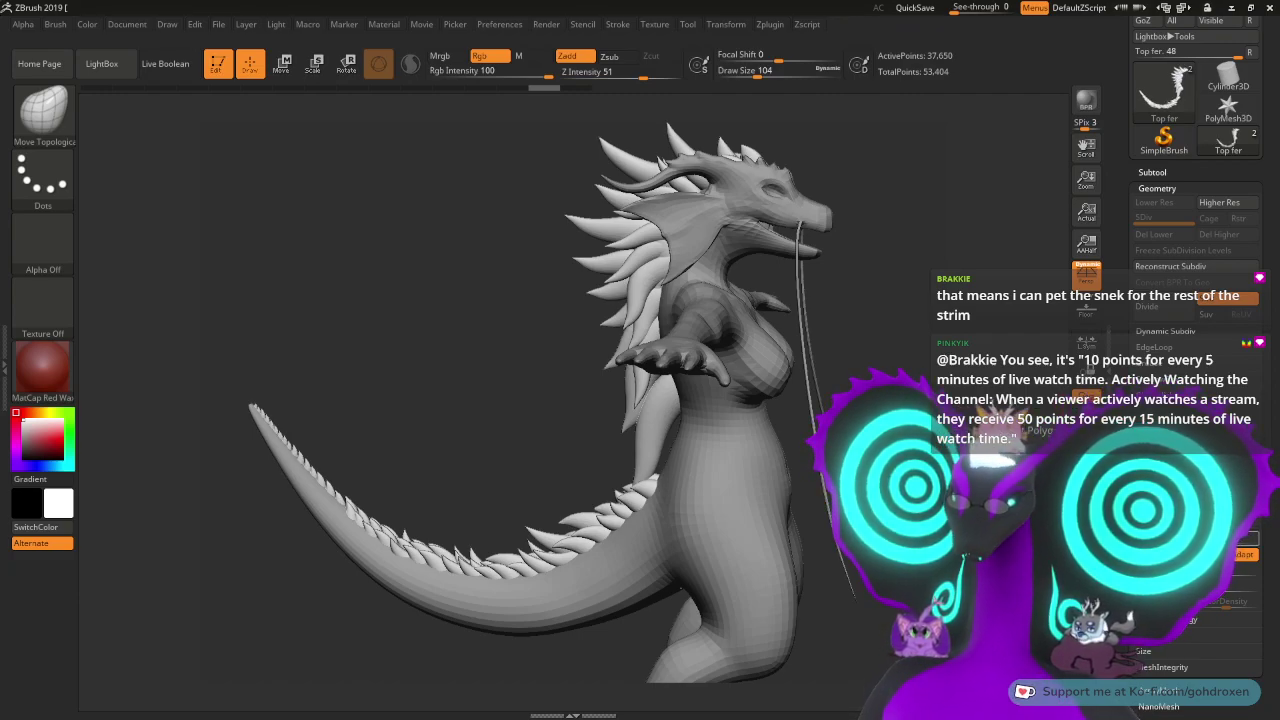
- Try ZRemesher on the Top fer fur at a target polygon count of 0.1, inspect the fur, and undo the pass
{"action": "left_click", "coordinate": [1165, 466]}
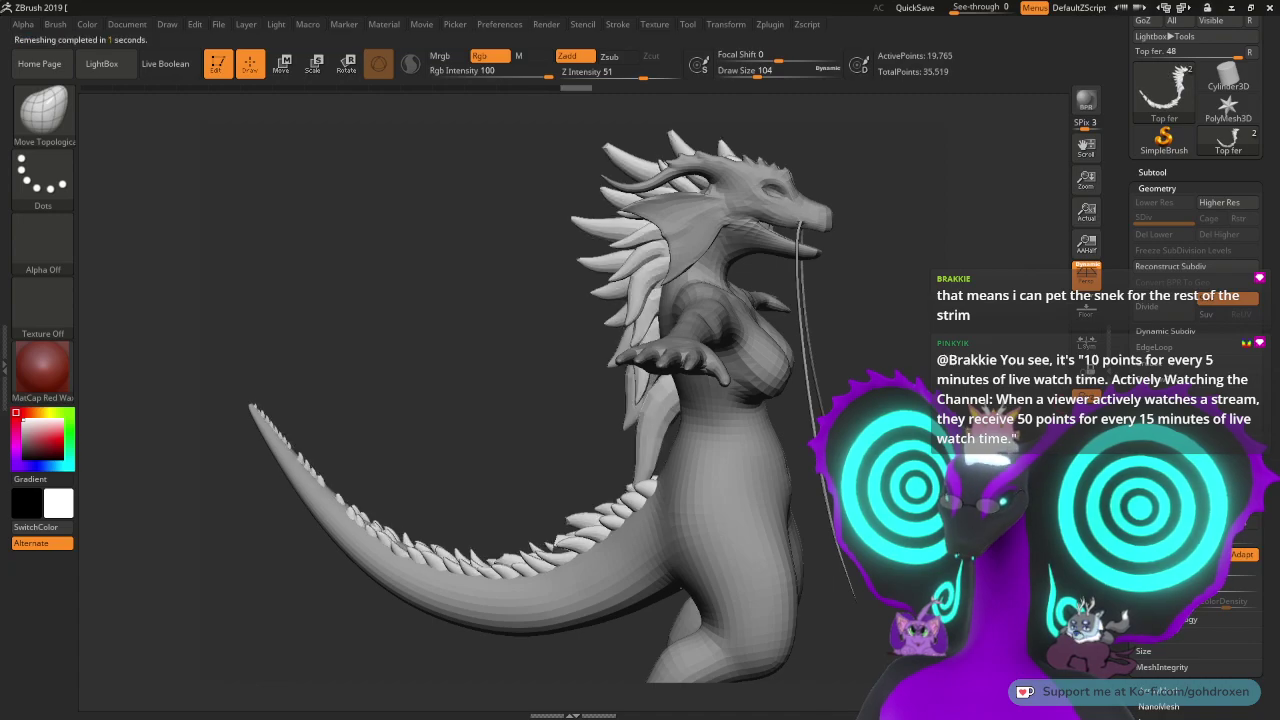
{"action": "left_click_drag", "start_coordinate": [450, 300], "coordinate": [380, 385]}
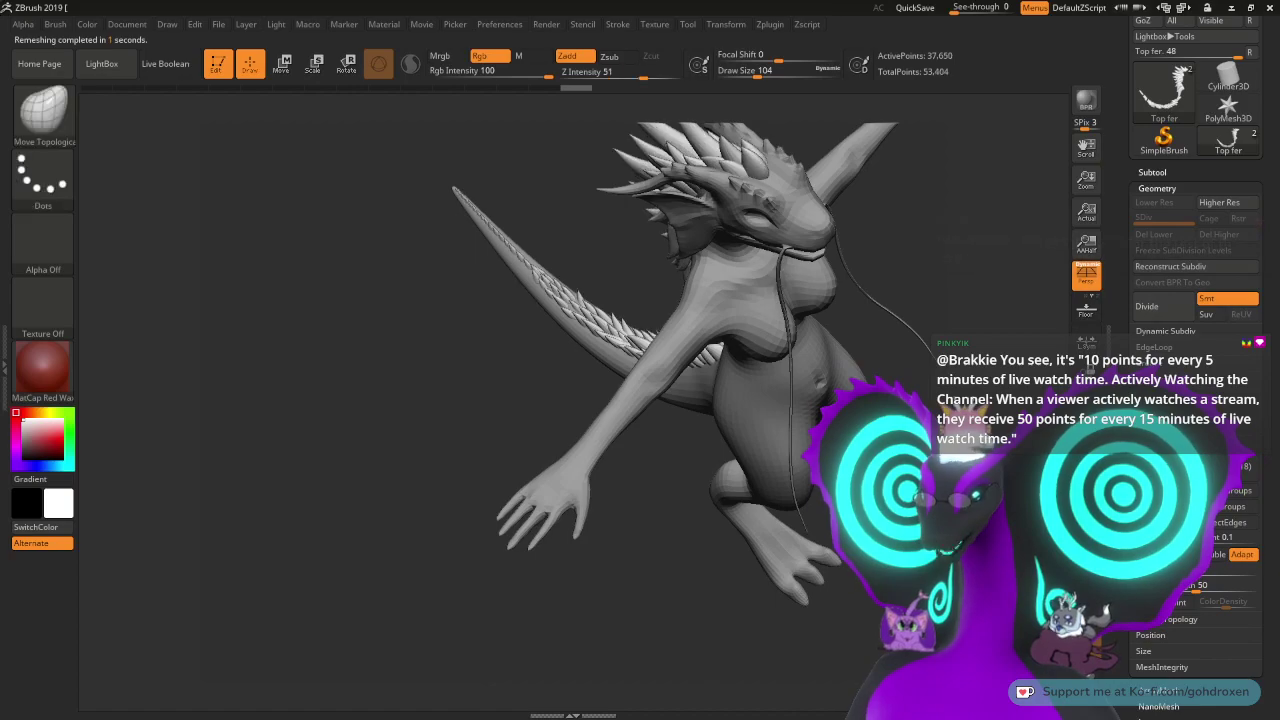
{"action": "key", "text": "ctrl+z"}
- Repeat ZRemesher on the Top fer fur at target polygon count 0.1, check the resulting poly count, and undo it
{"action": "left_click_drag", "start_coordinate": [867, 281], "coordinate": [981, 275]}
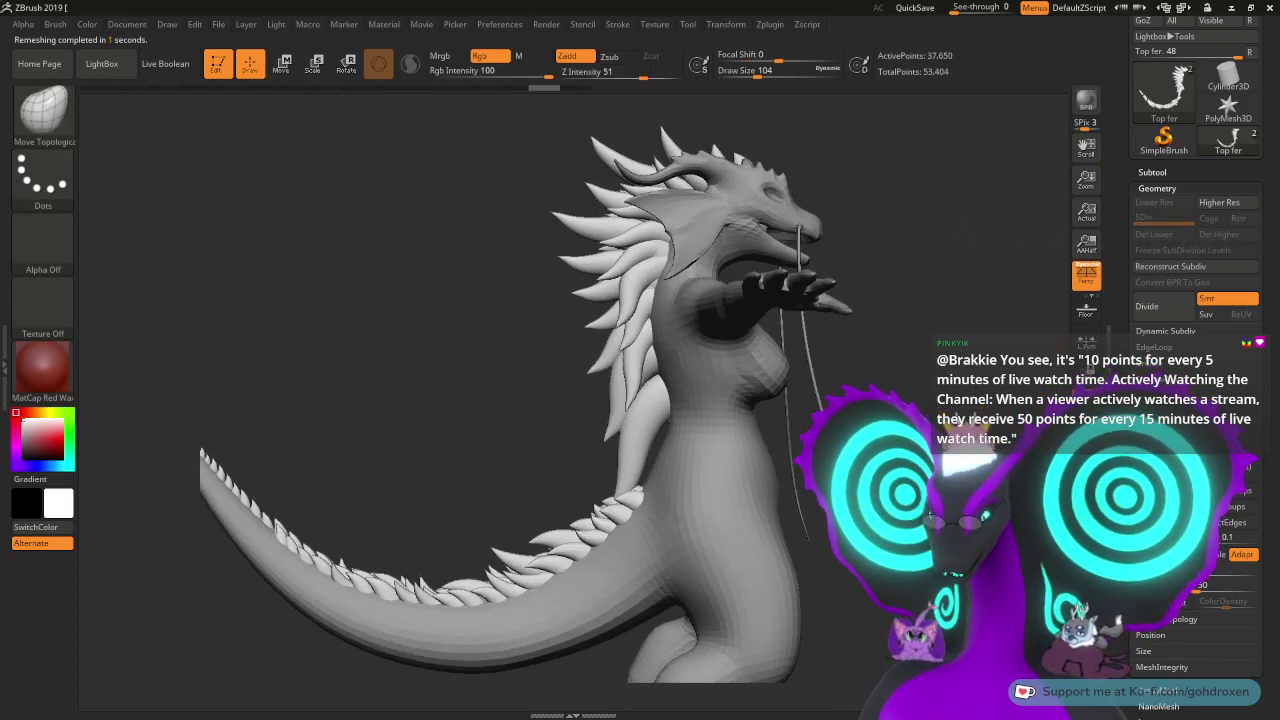
{"action": "left_click", "coordinate": [1163, 466]}
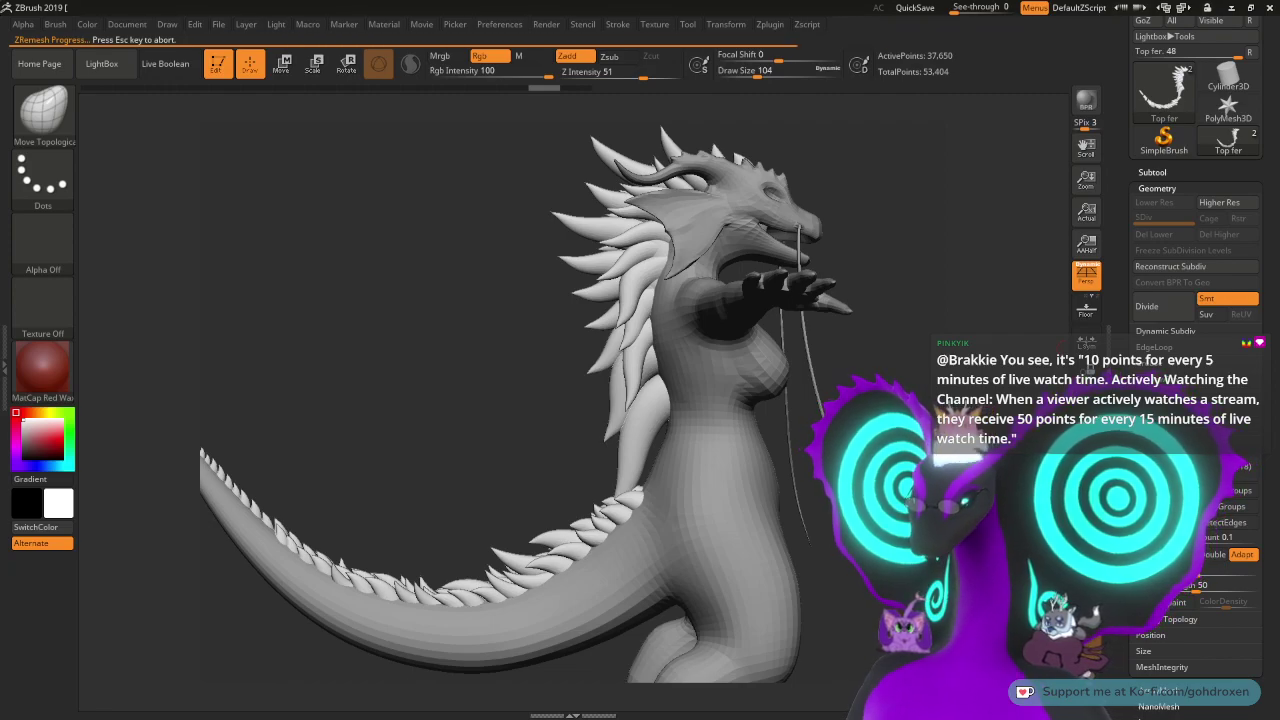
{"action": "left_click_drag", "start_coordinate": [989, 310], "coordinate": [937, 338]}
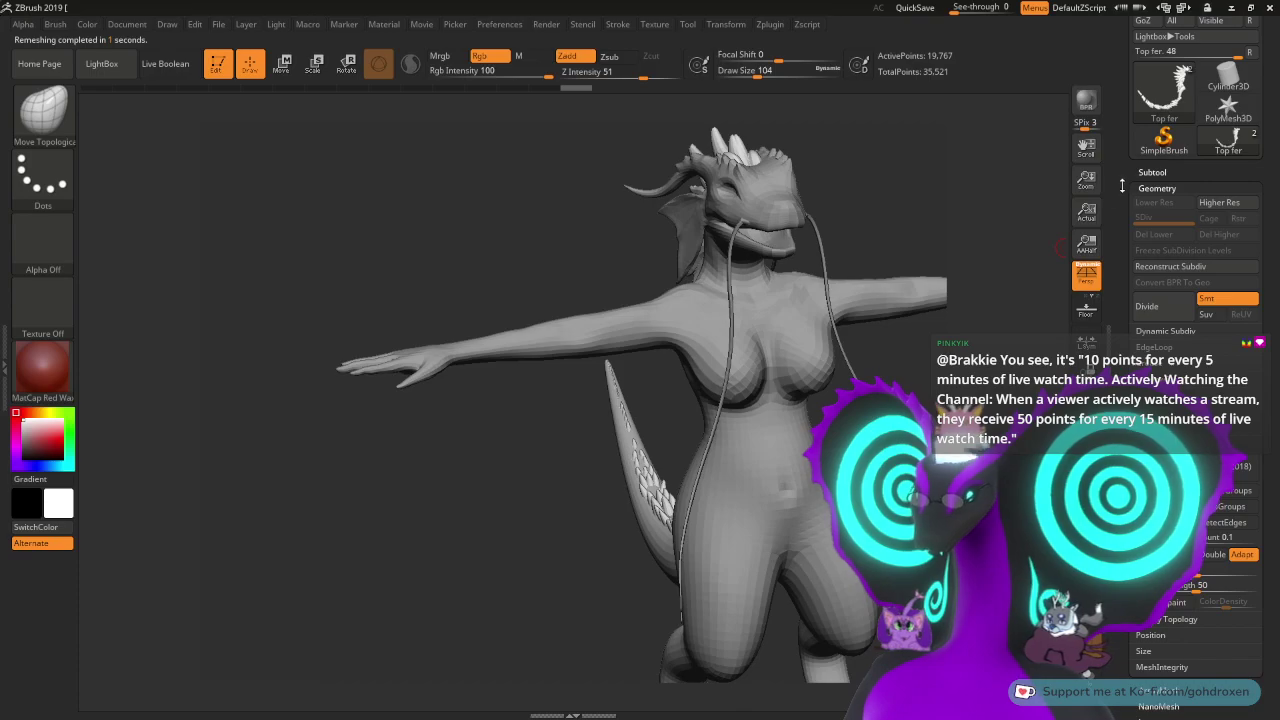
{"action": "left_click_drag", "start_coordinate": [1122, 185], "coordinate": [1120, 247]}
{"action": "mouse_move", "coordinate": [1180, 150]}
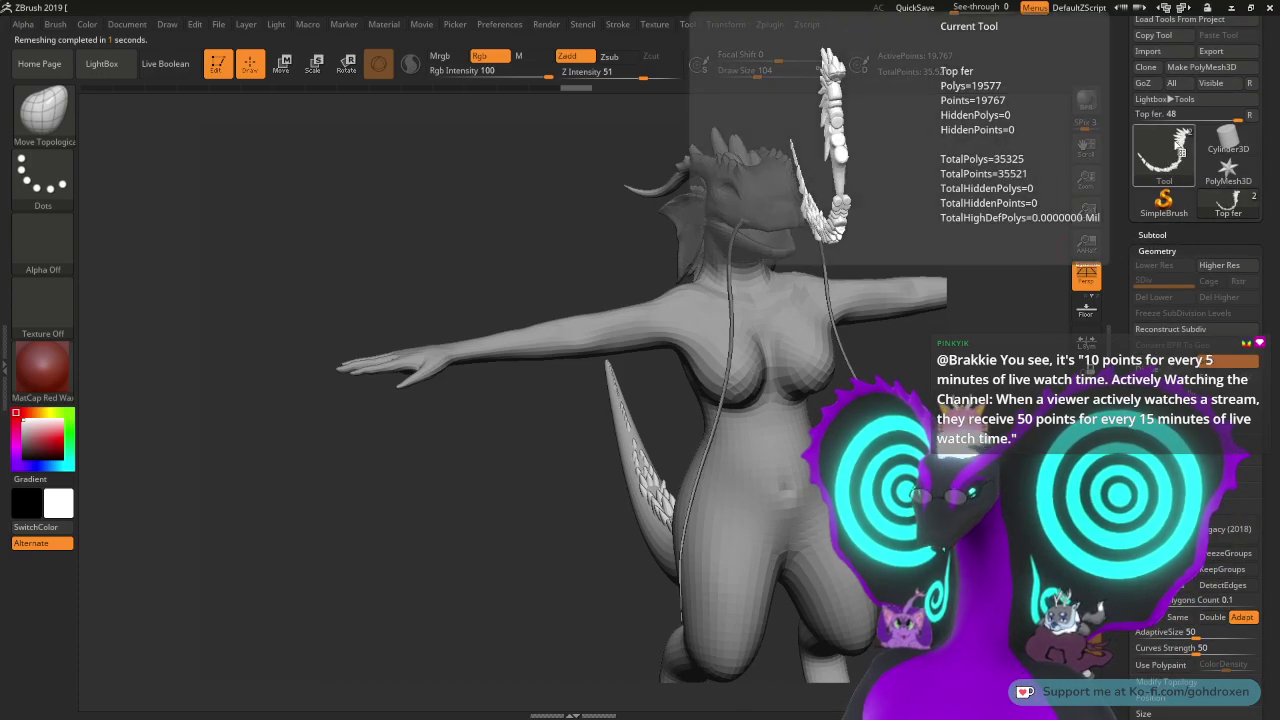
{"action": "left_click_drag", "start_coordinate": [945, 200], "coordinate": [1010, 224]}
{"action": "key", "text": "ctrl+z"}
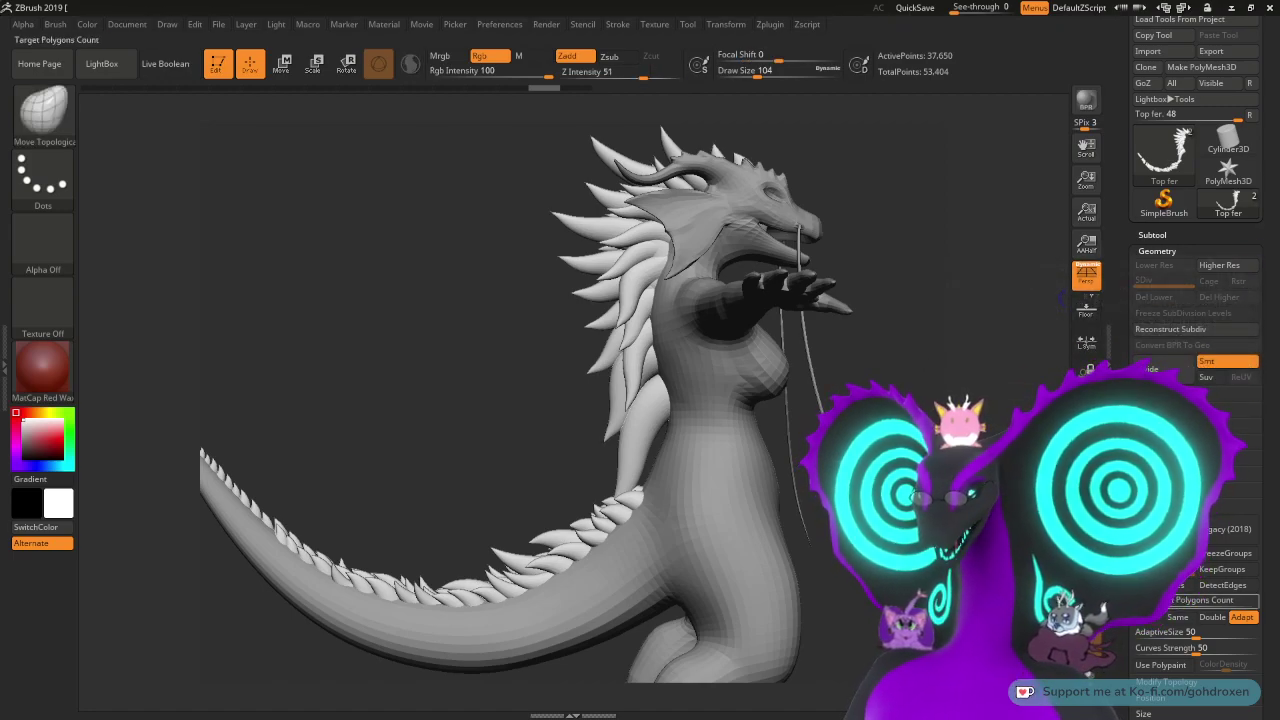
- Check the decimated fur's poly count, try ZRemesher at a target polygon count of 0.5, and undo the pass
{"action": "mouse_move", "coordinate": [1163, 155]}
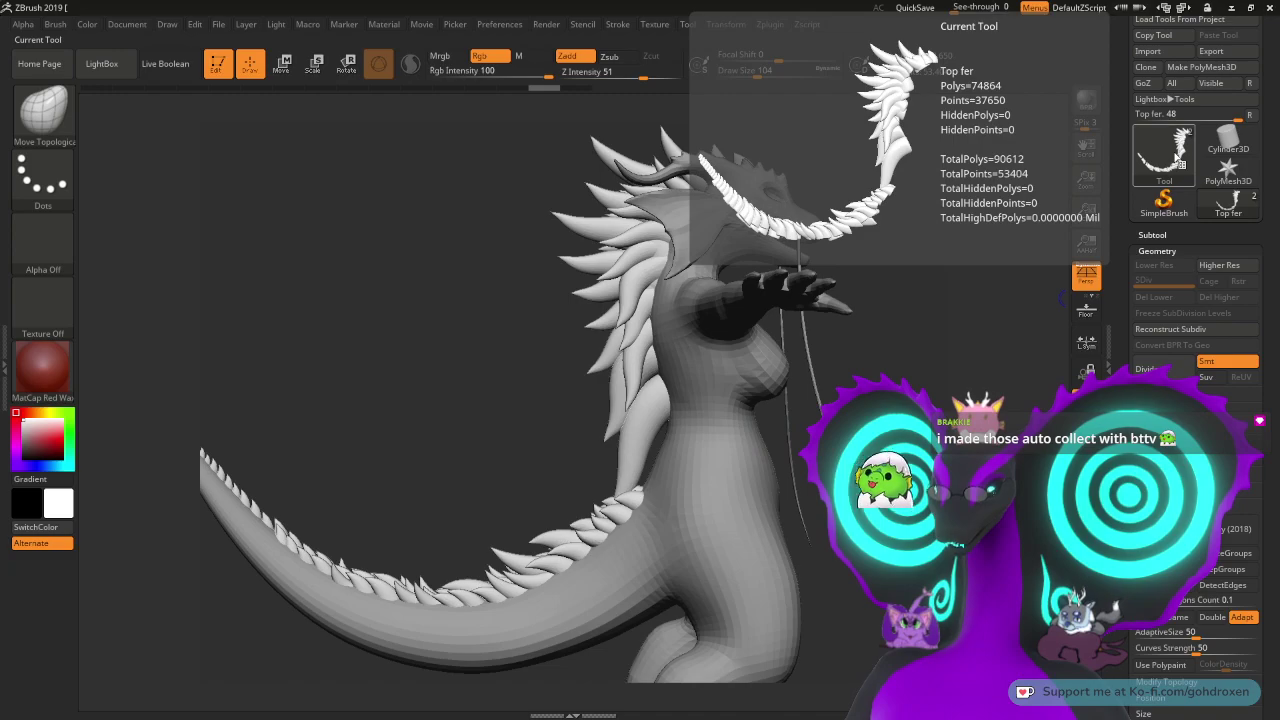
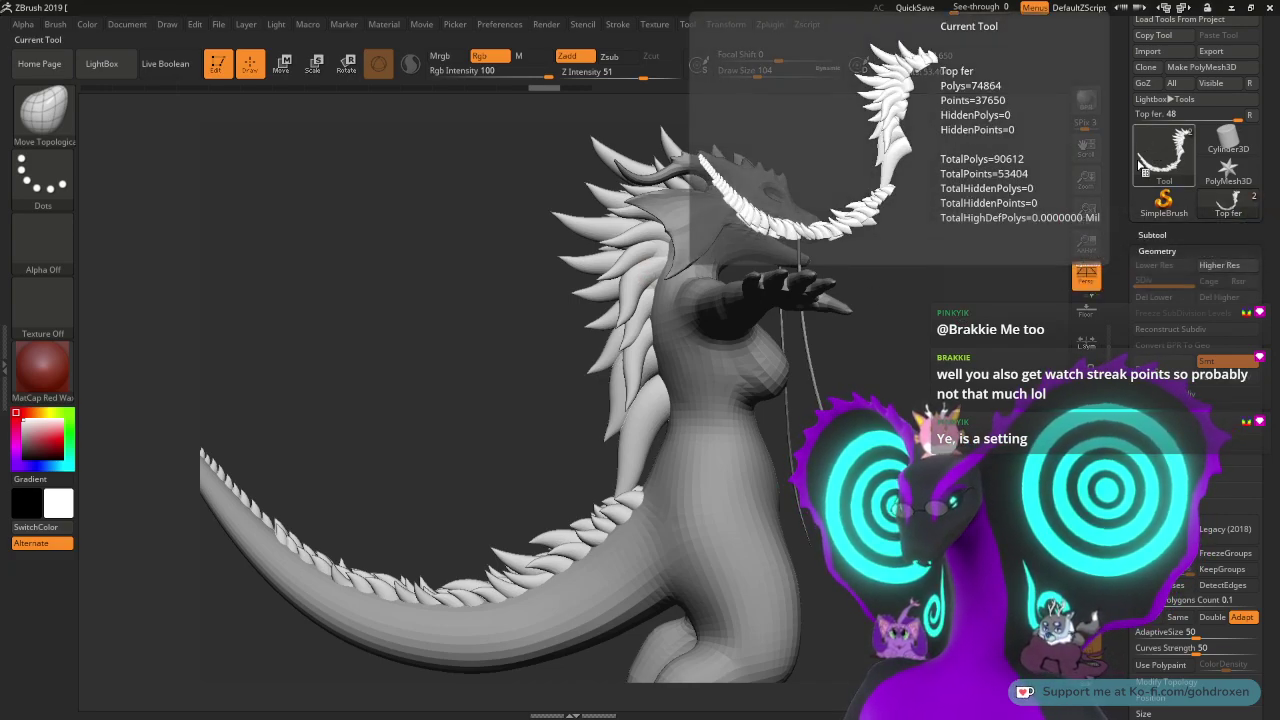
{"action": "left_click_drag", "start_coordinate": [1117, 266], "coordinate": [1118, 206]}
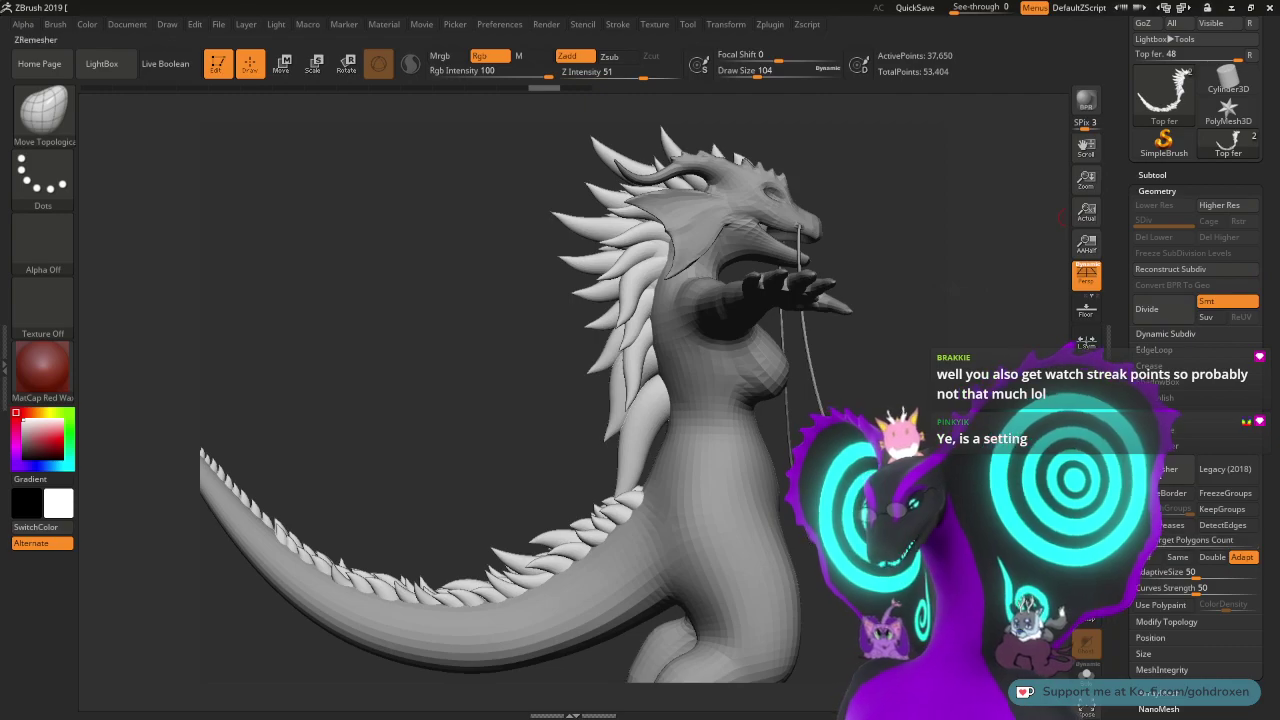
{"action": "left_click", "coordinate": [1165, 470]}
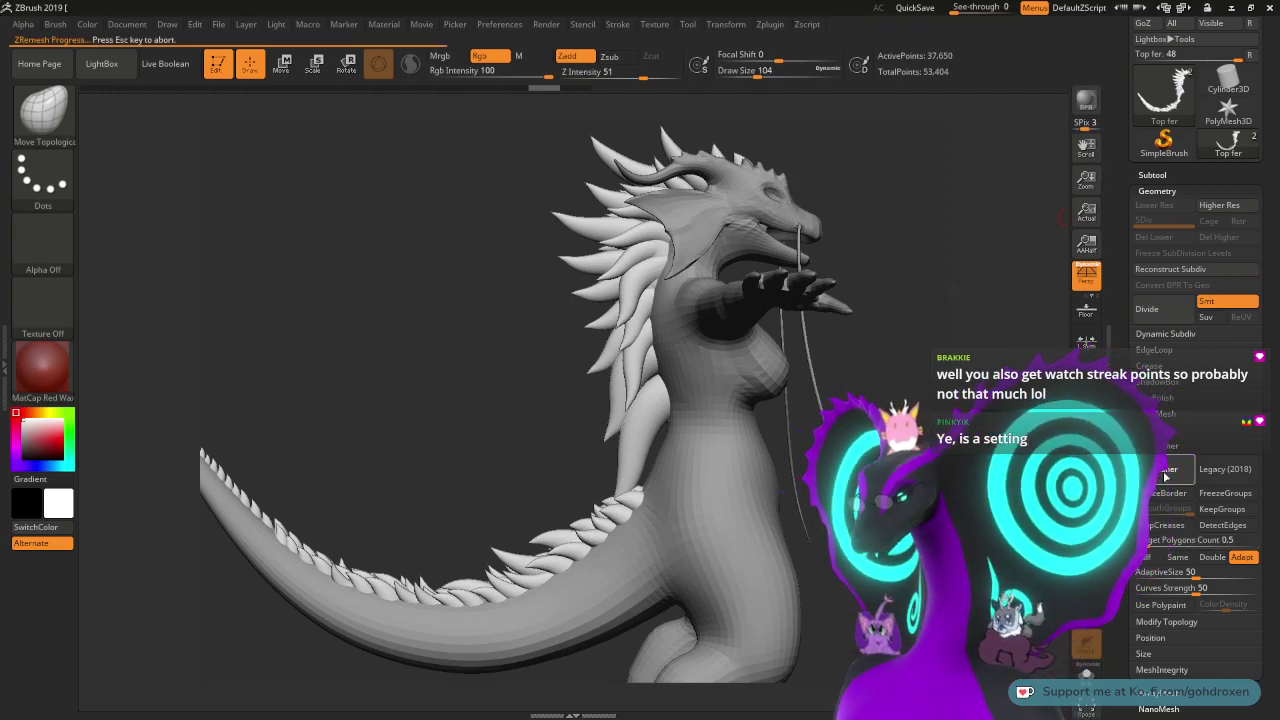
{"action": "mouse_move", "coordinate": [950, 315]}
{"action": "left_mouse_down"}
{"action": "mouse_move", "coordinate": [897, 304]}
{"action": "mouse_move", "coordinate": [905, 360]}
{"action": "mouse_move", "coordinate": [942, 424]}
{"action": "mouse_move", "coordinate": [934, 322]}
{"action": "left_mouse_up"}
{"action": "key", "text": "ctrl+z"}
- Try ZRemesher on the Top fer fur at a target polygon count of 1, inspect the spikes, and undo it
{"action": "left_click", "coordinate": [1185, 546]}
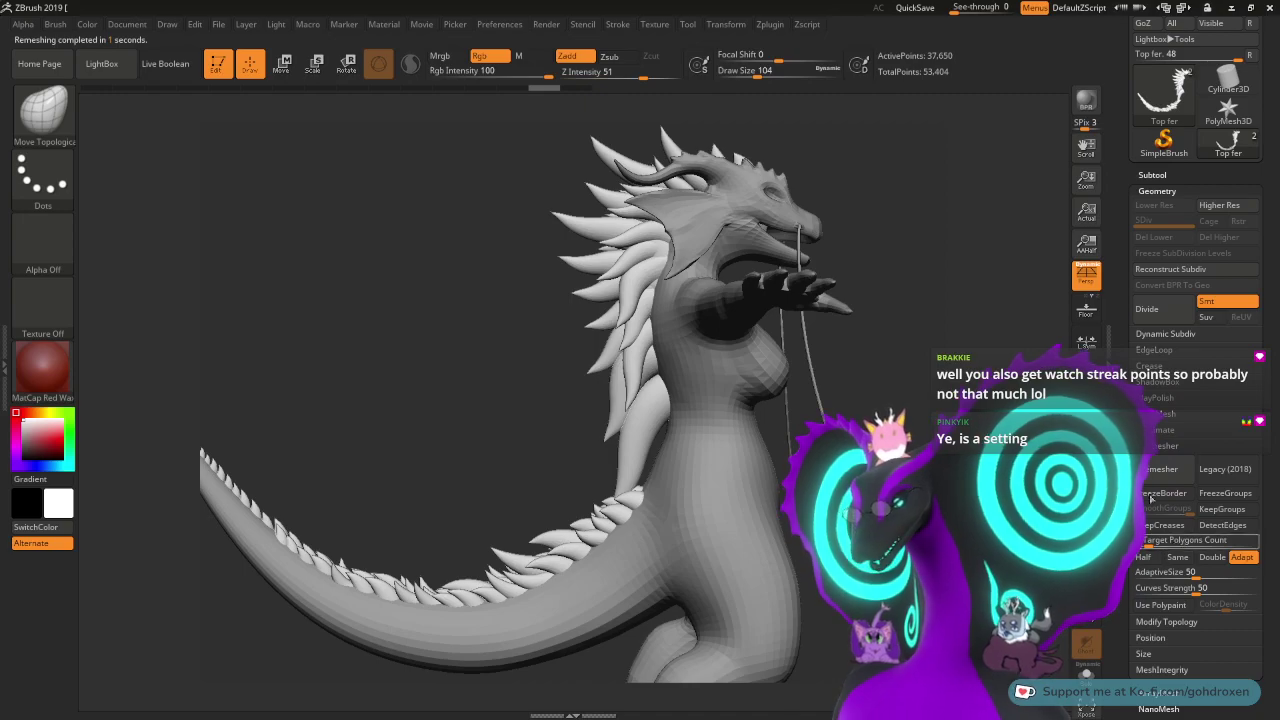
{"action": "left_click", "coordinate": [1160, 469]}
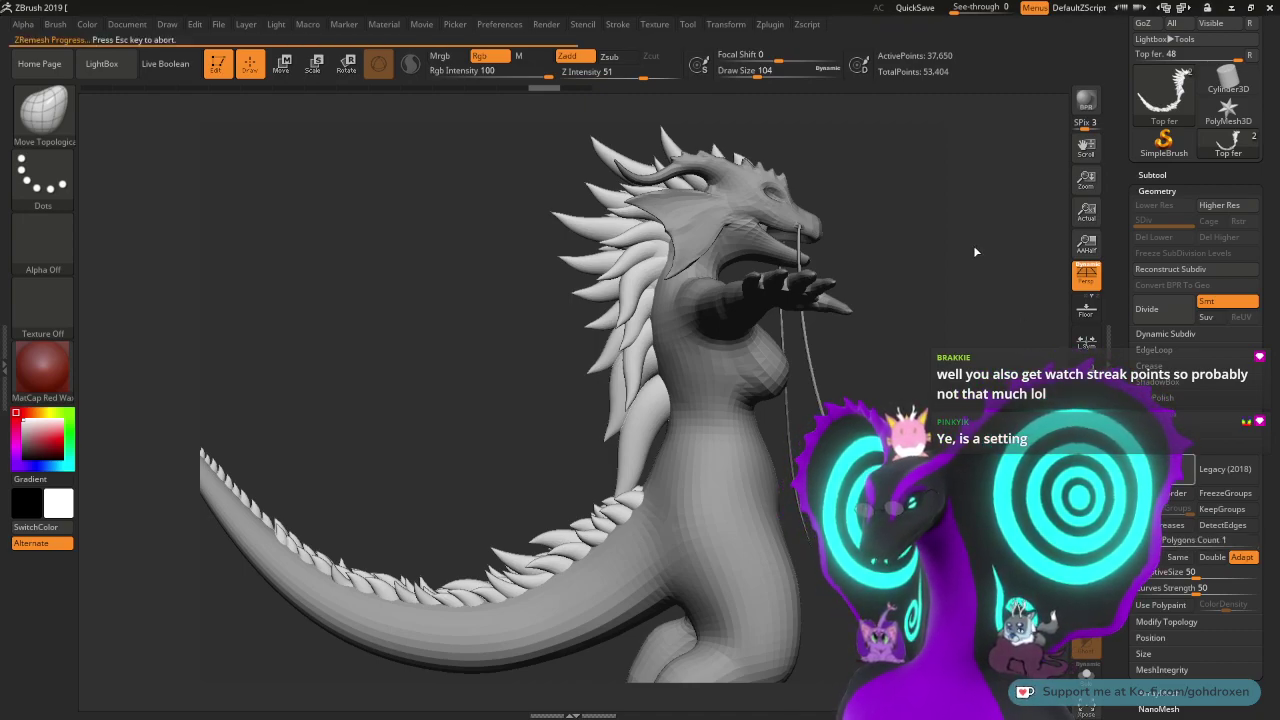
{"action": "left_click_drag", "start_coordinate": [973, 246], "coordinate": [960, 347]}
{"action": "key", "text": "ctrl+z"}
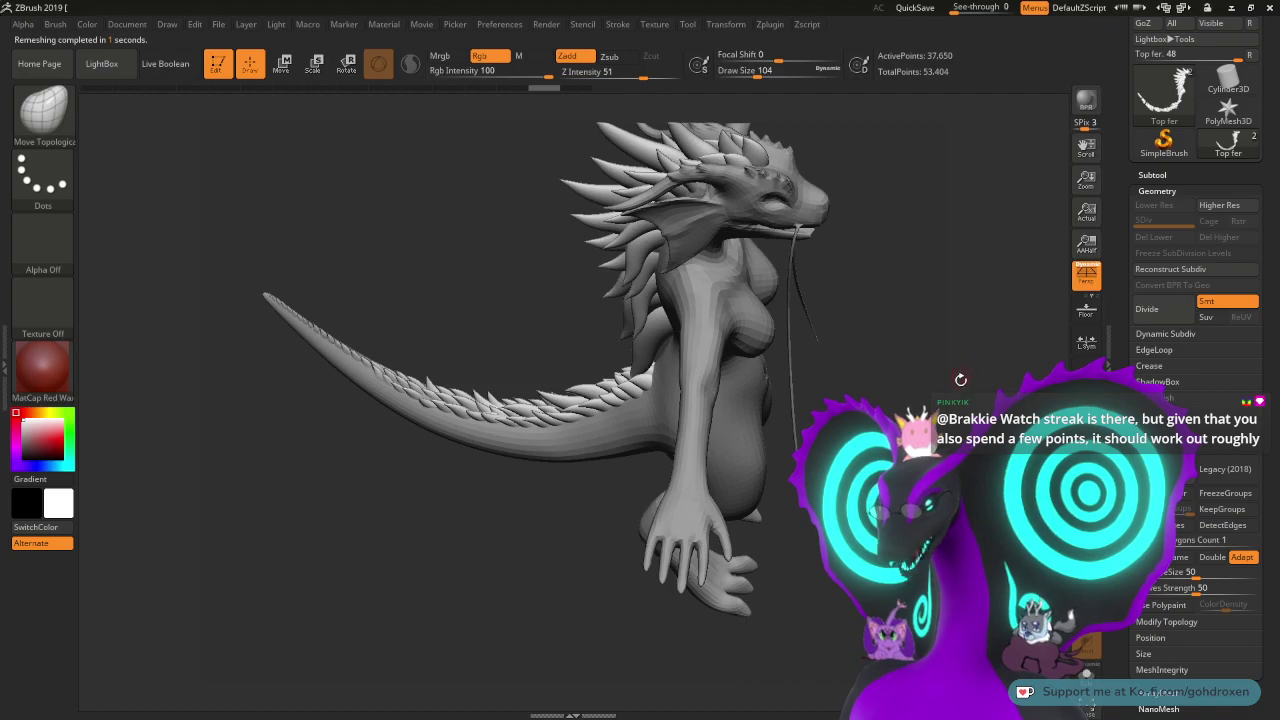
- Try ZRemesher on the Top fer fur at a target polygon count of 5 and inspect the fur
{"action": "left_click_drag", "start_coordinate": [960, 379], "coordinate": [975, 283]}
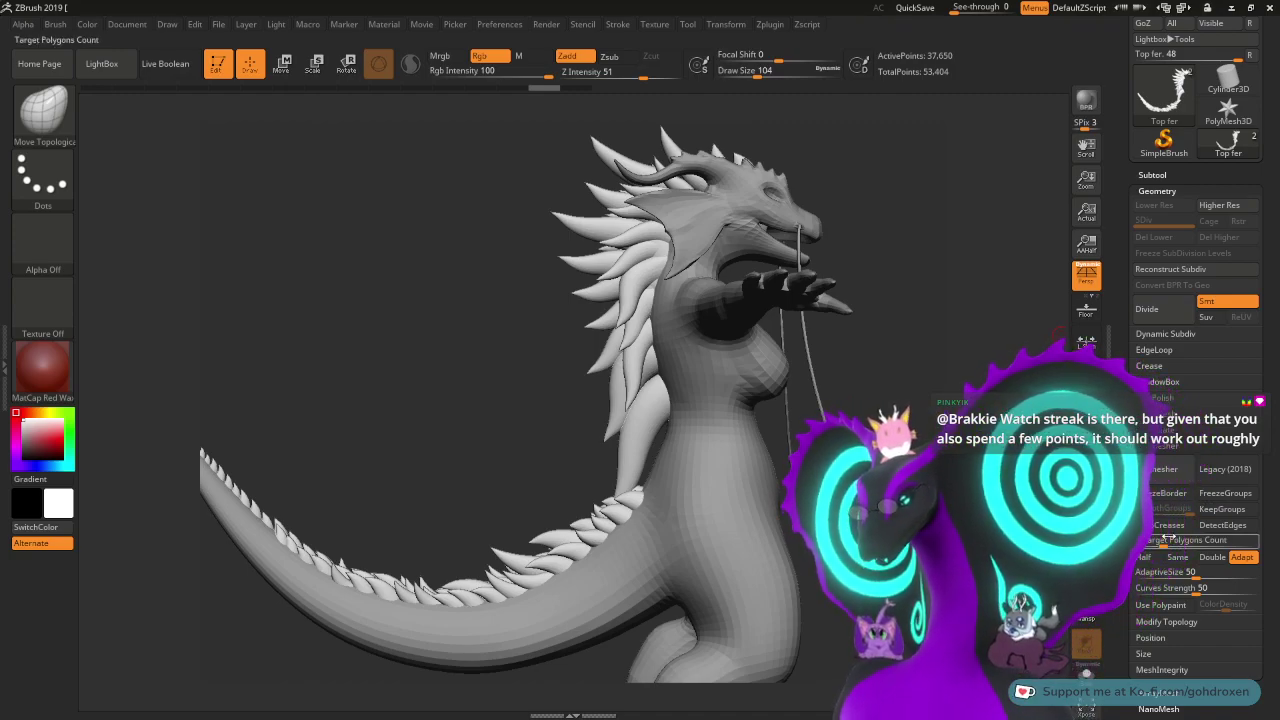
{"action": "left_click", "coordinate": [1162, 468]}
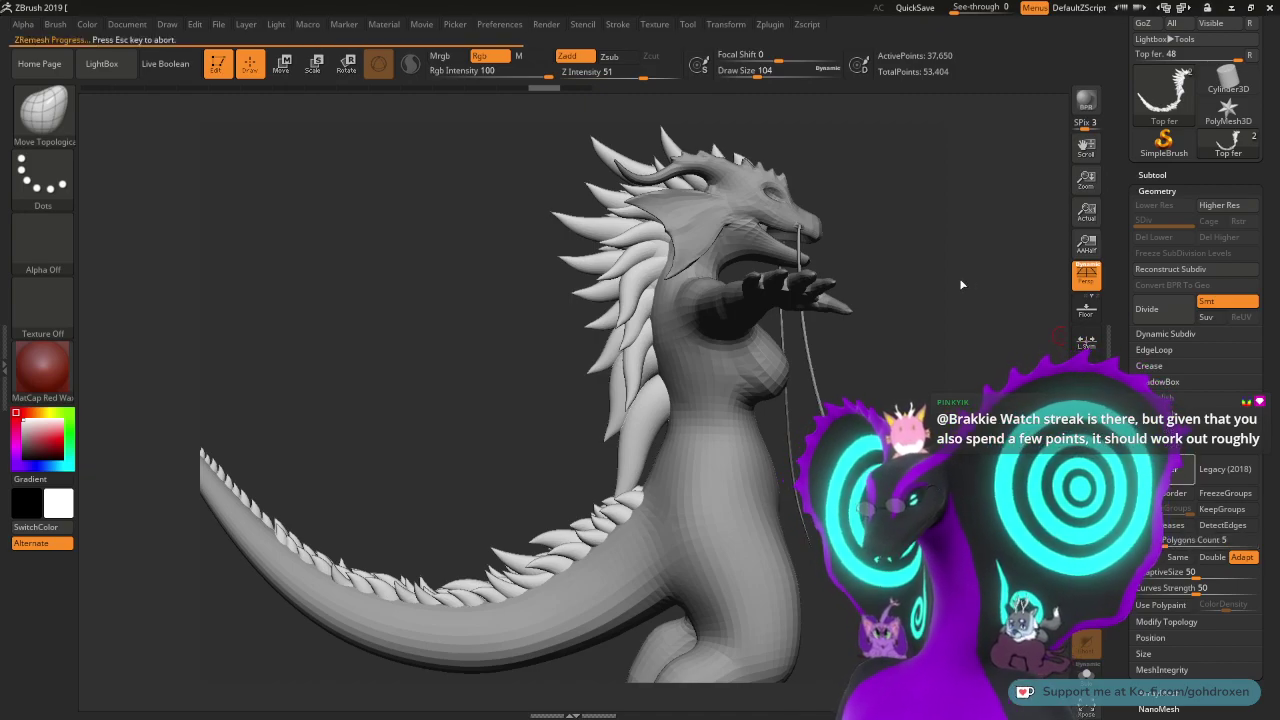
{"action": "left_click_drag", "start_coordinate": [953, 245], "coordinate": [935, 330]}
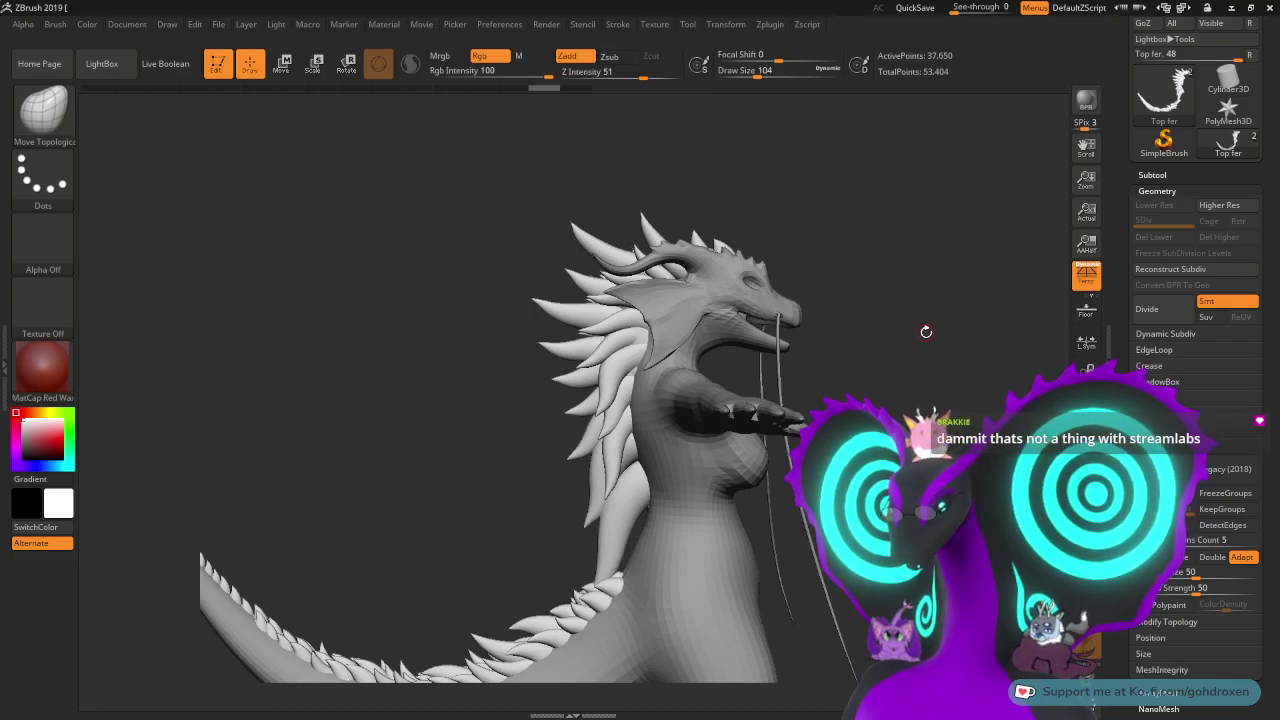
- Decimate the Top fer fur to 25 k polys with Decimation Master and check its polygon count
{"action": "left_click", "coordinate": [768, 26]}
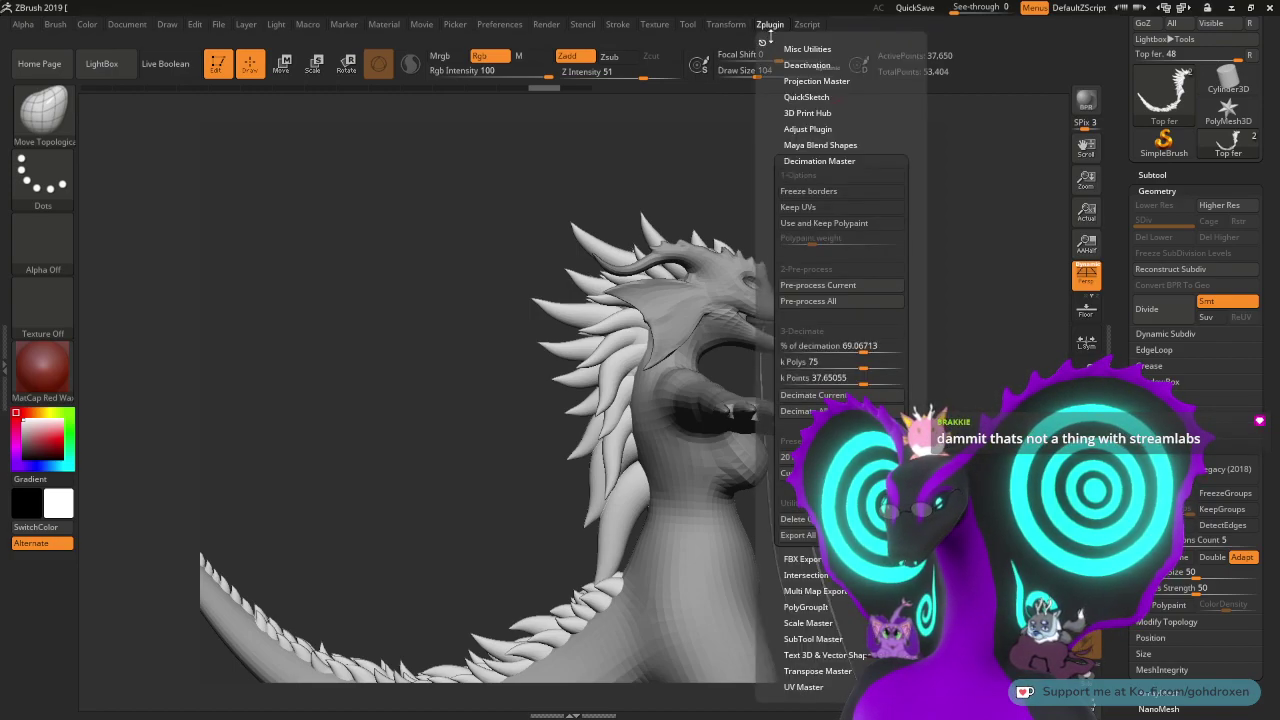
{"action": "left_click", "coordinate": [831, 362]}
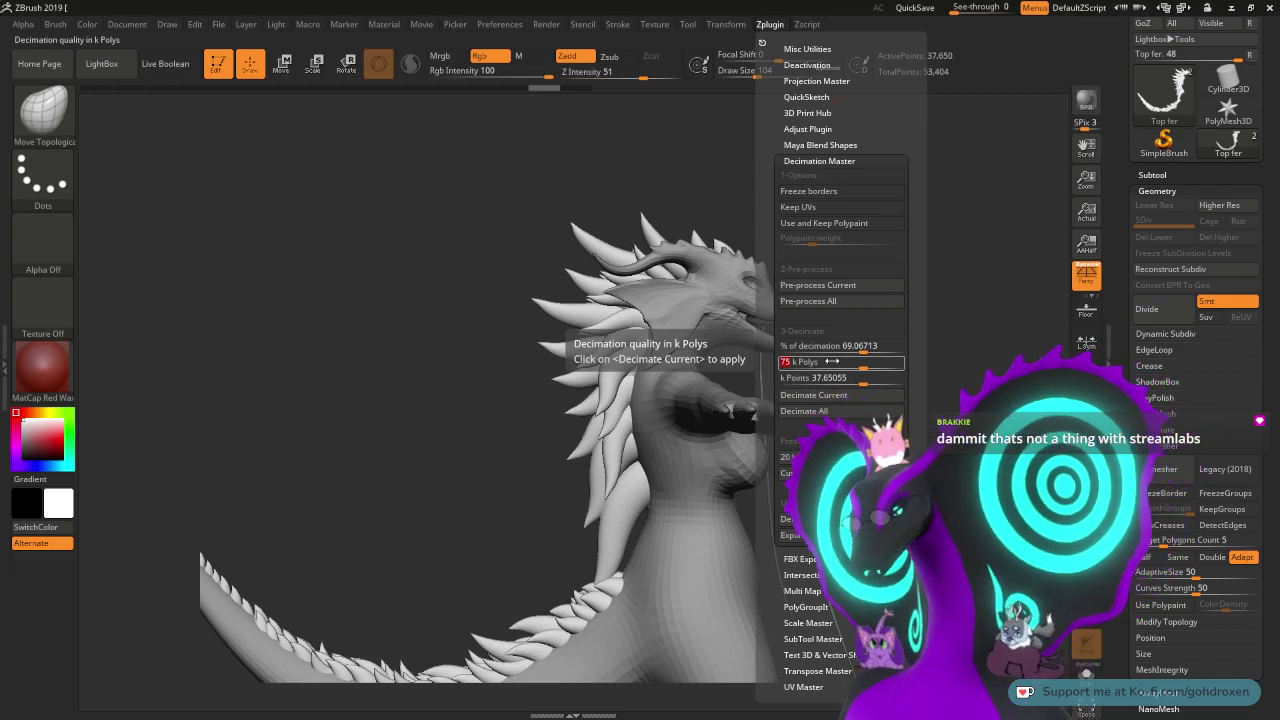
{"action": "type", "text": "25"}
{"action": "key", "text": "Return"}
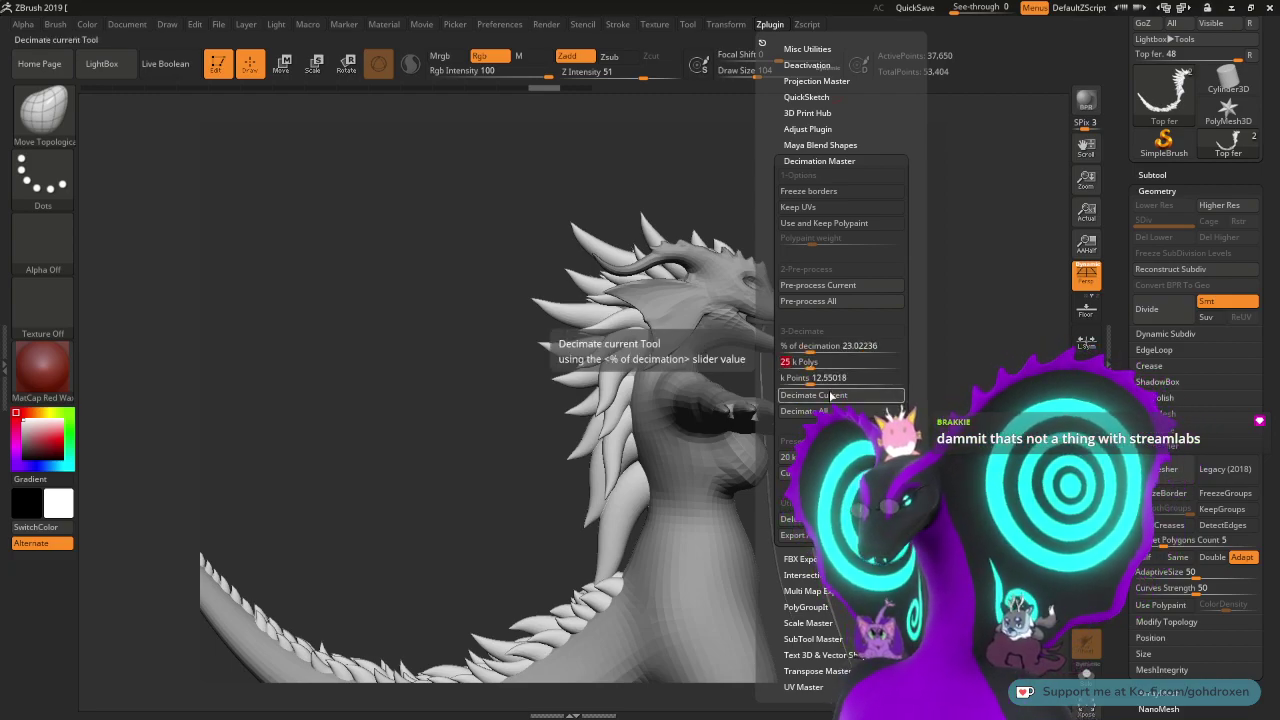
{"action": "left_click", "coordinate": [831, 394]}
{"action": "left_click_drag", "start_coordinate": [887, 335], "coordinate": [873, 312]}
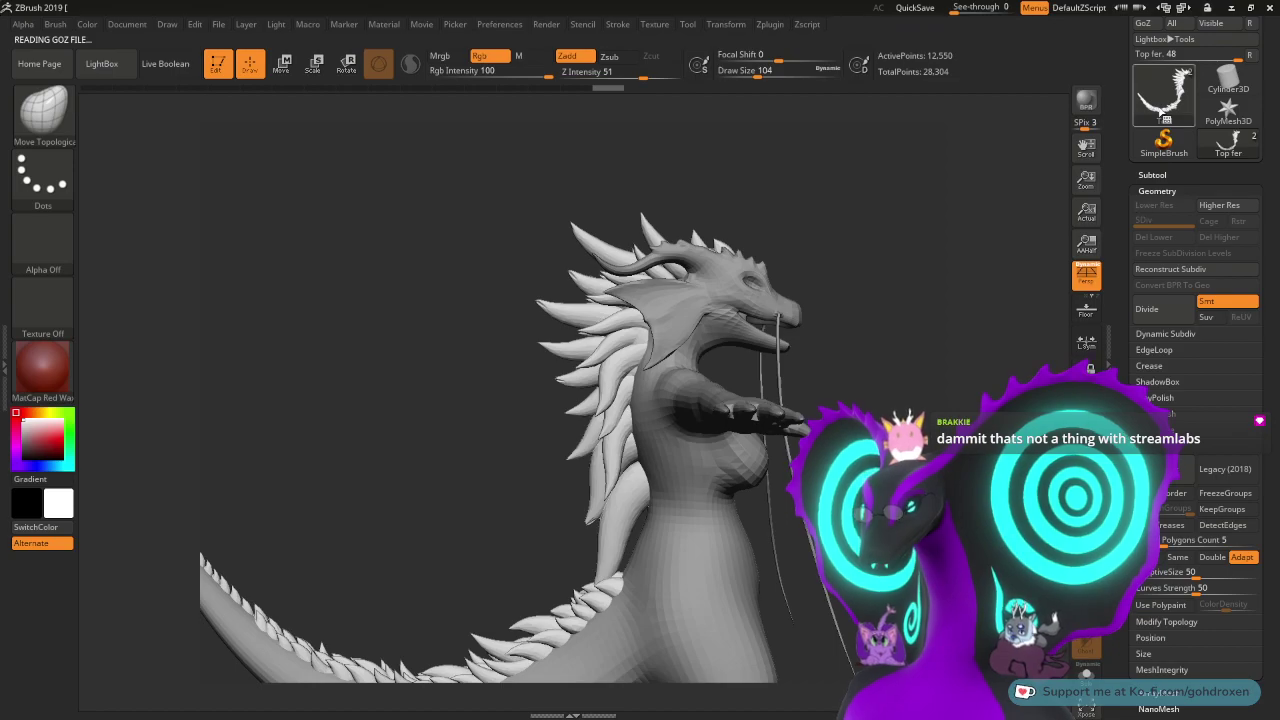
{"action": "mouse_move", "coordinate": [1165, 110]}
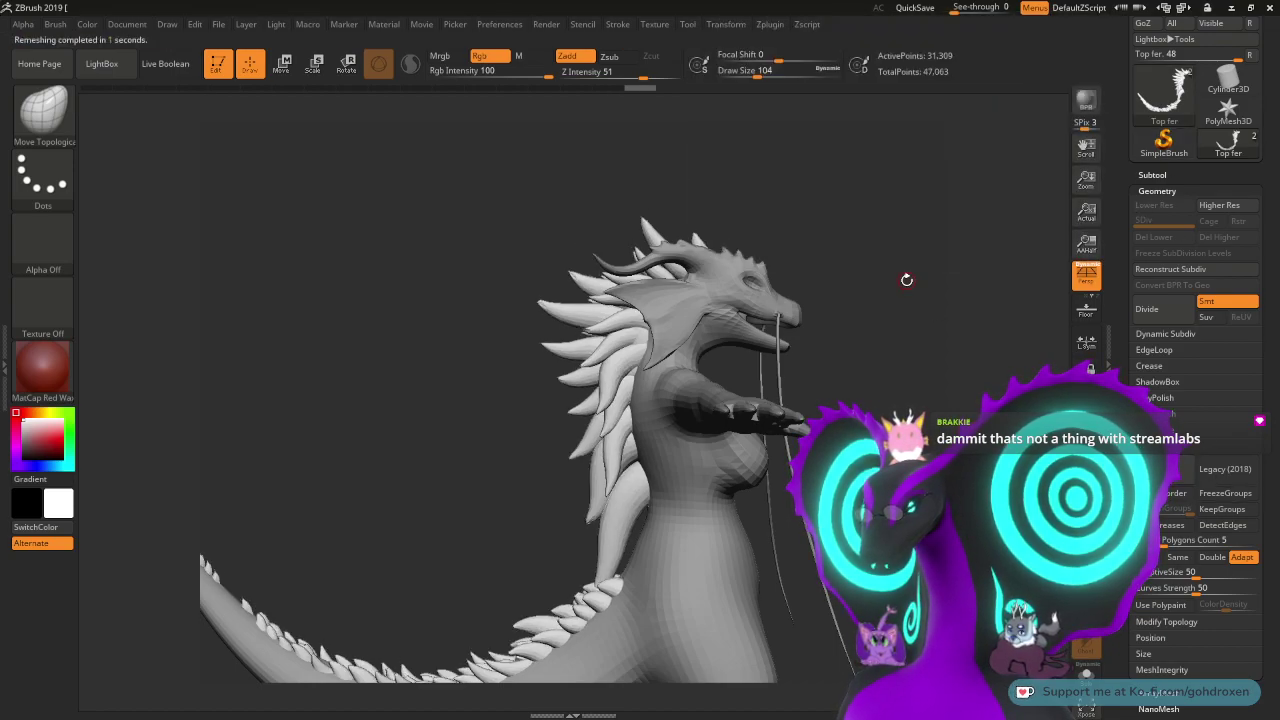
- Inspect the fur remeshed at target polygon count 5 and its poly count, and undo back to the 75 k decimation
{"action": "left_click_drag", "start_coordinate": [906, 279], "coordinate": [870, 295]}
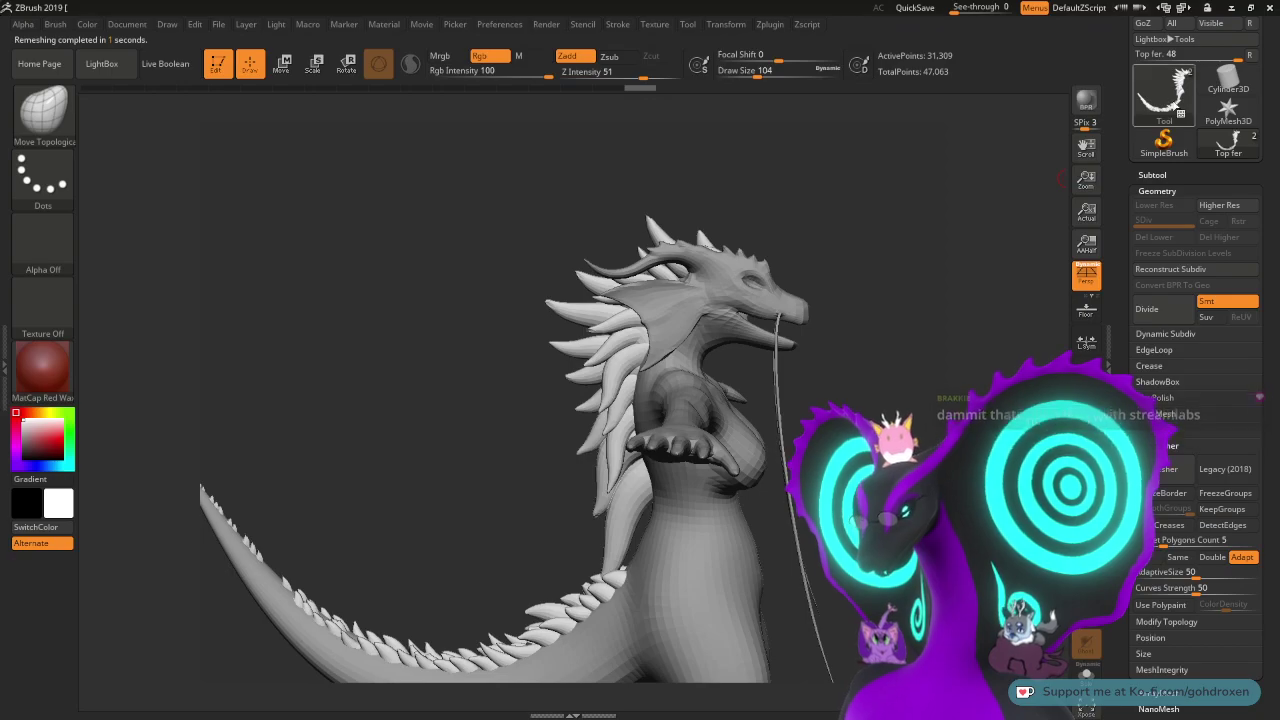
{"action": "mouse_move", "coordinate": [1165, 95]}
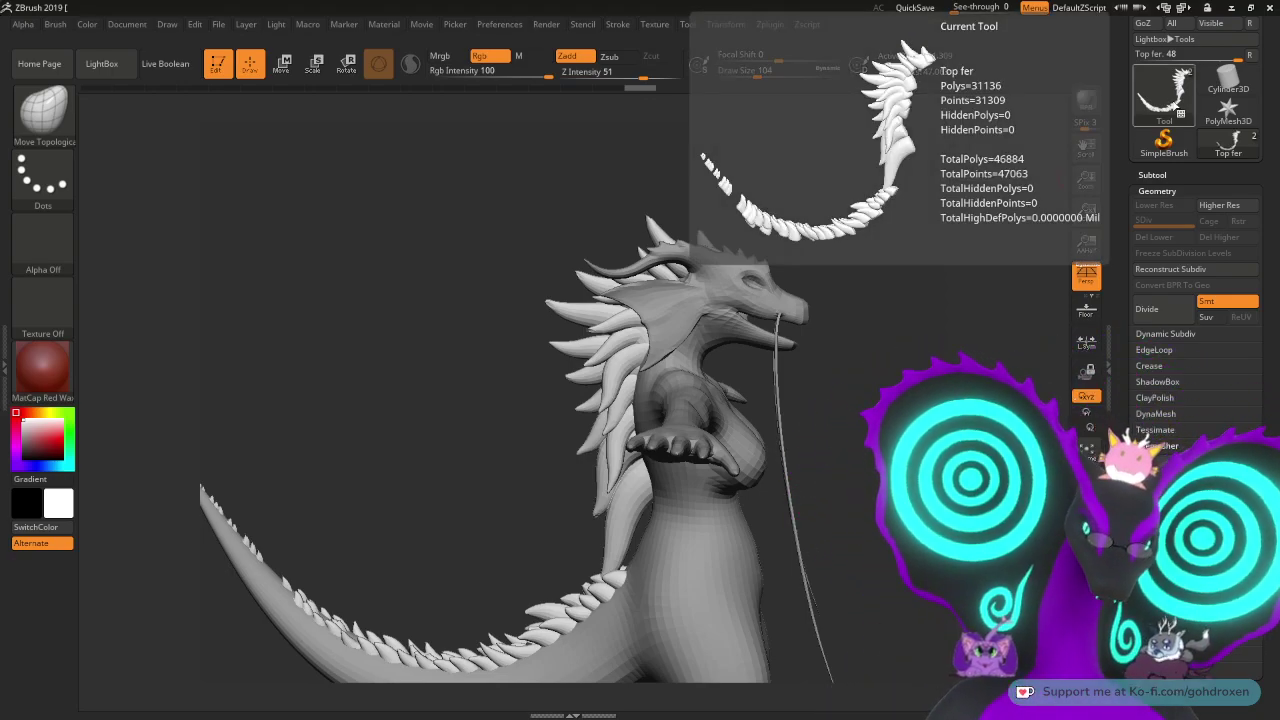
{"action": "key", "text": "ctrl"}
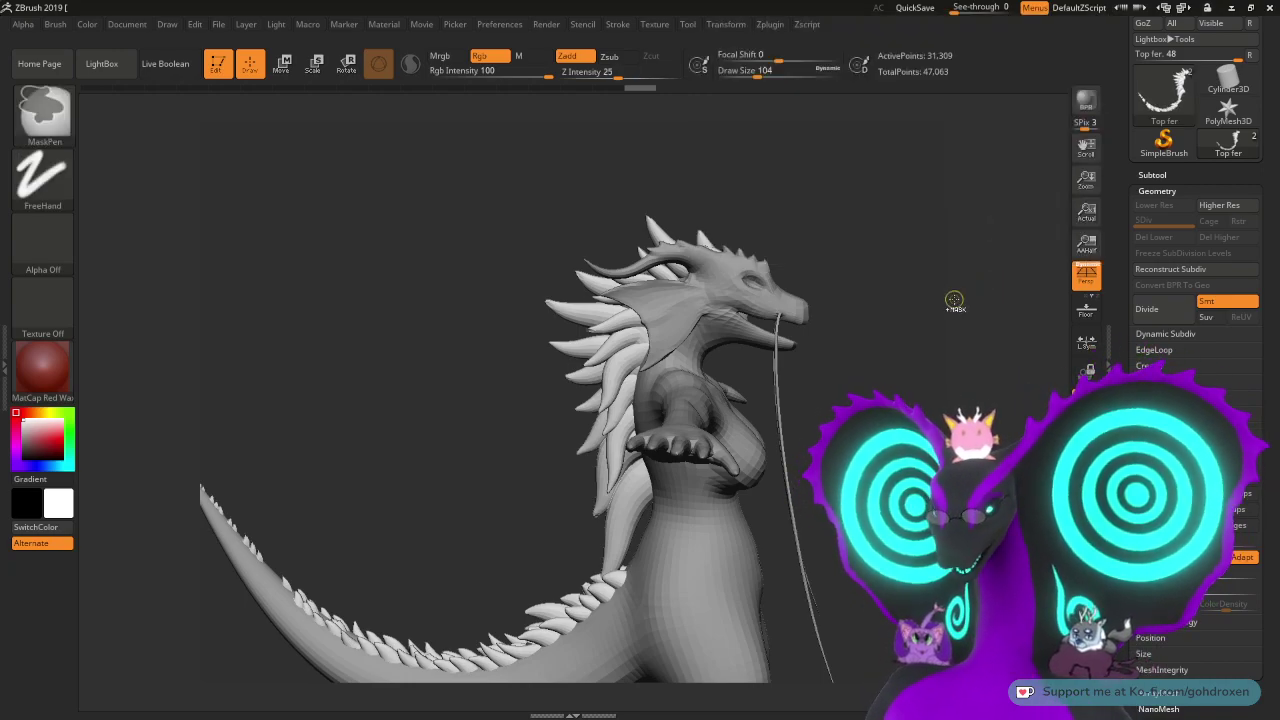
{"action": "key", "text": "ctrl+z"}
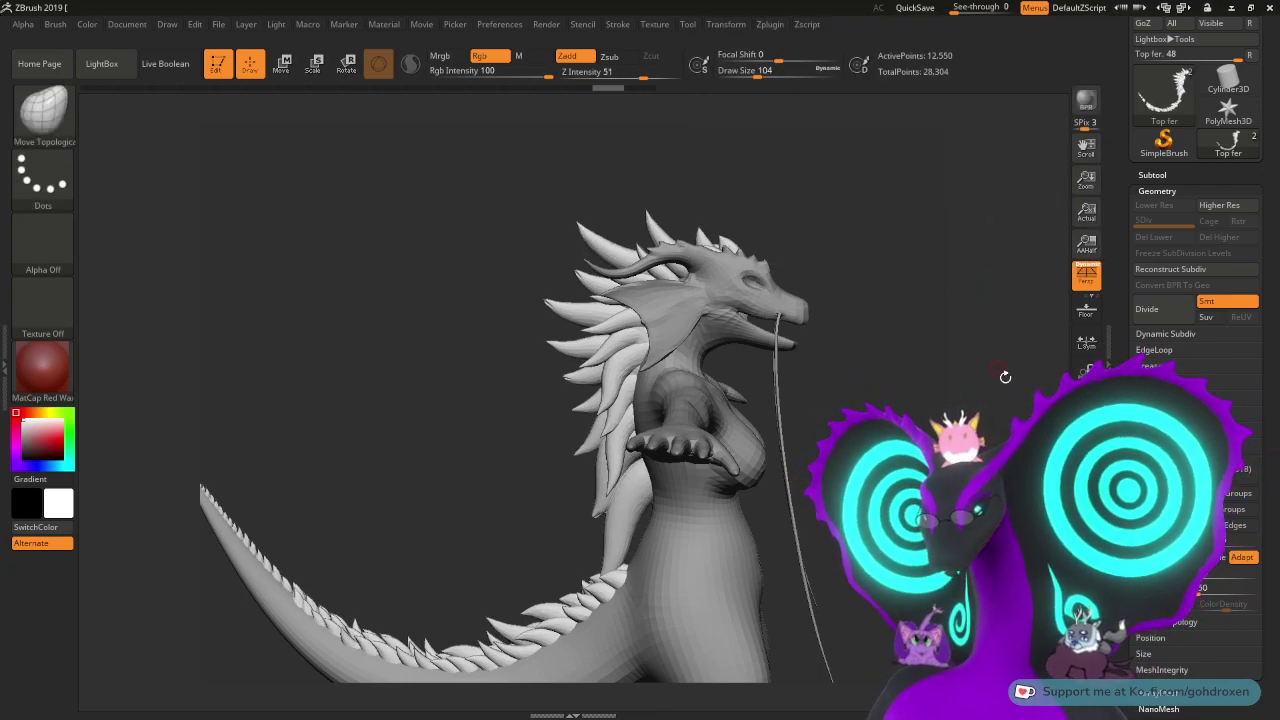
{"action": "key", "text": "ctrl+shift+z"}
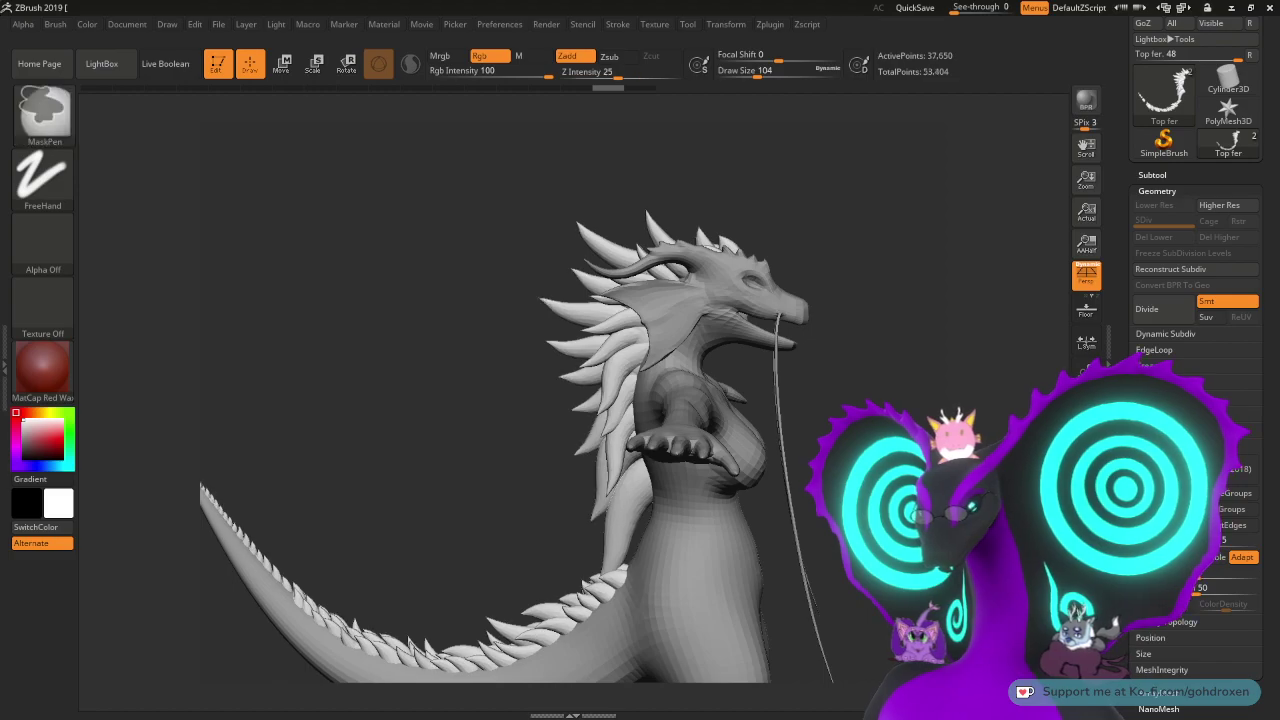
{"action": "key", "text": "ctrl+z"}
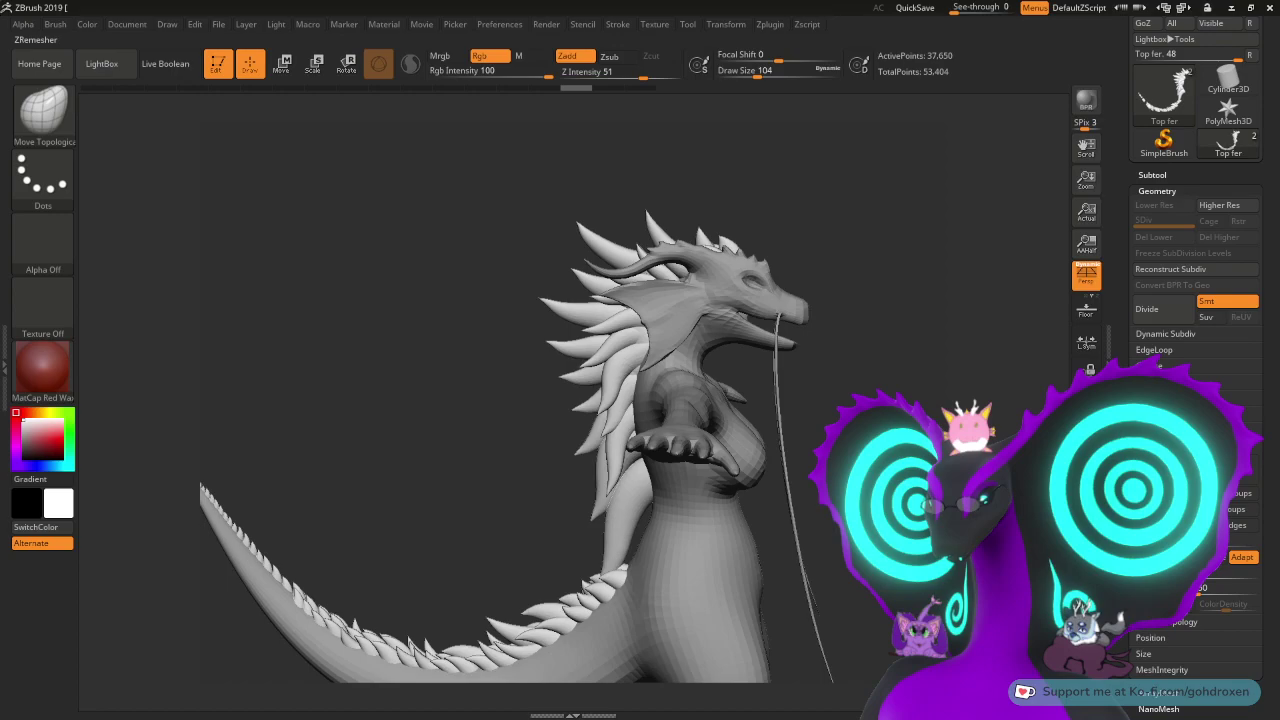
- Try ZRemesher on the 75 k decimated Top fer fur and inspect the spikes around the dragon's forehead
{"action": "left_click", "coordinate": [1163, 484]}
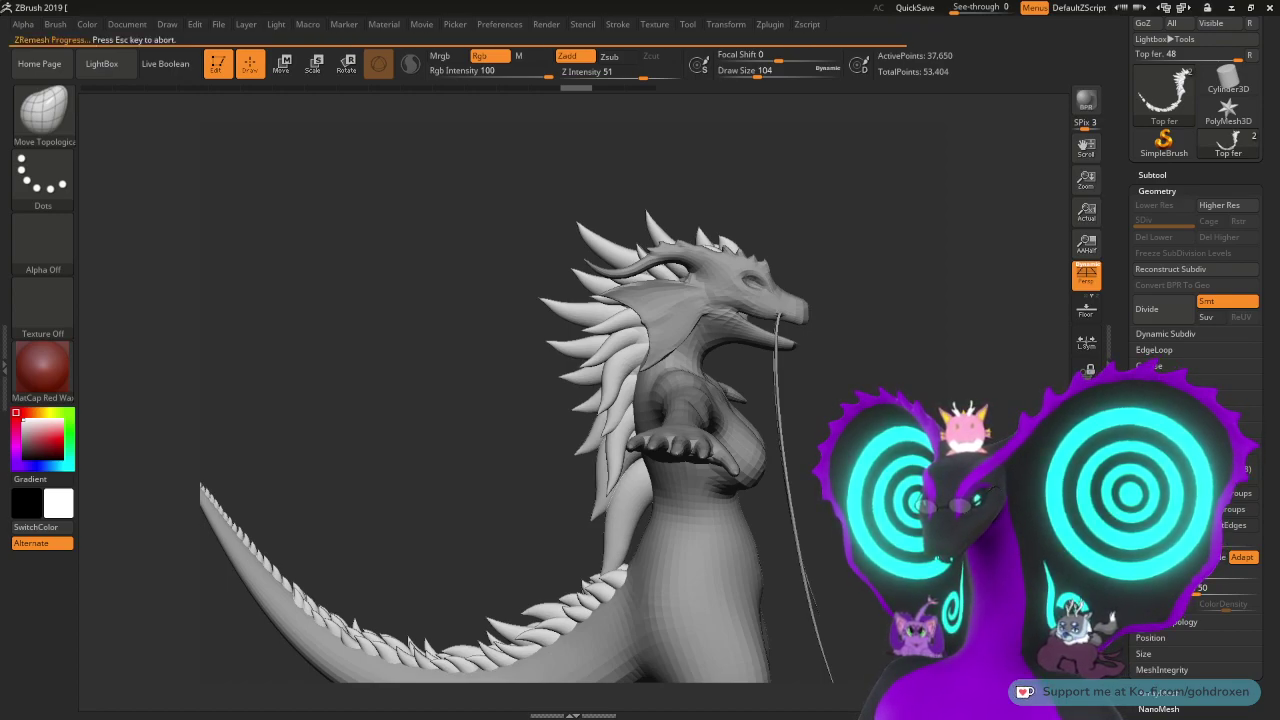
{"action": "left_click_drag", "start_coordinate": [1000, 115], "coordinate": [985, 335]}
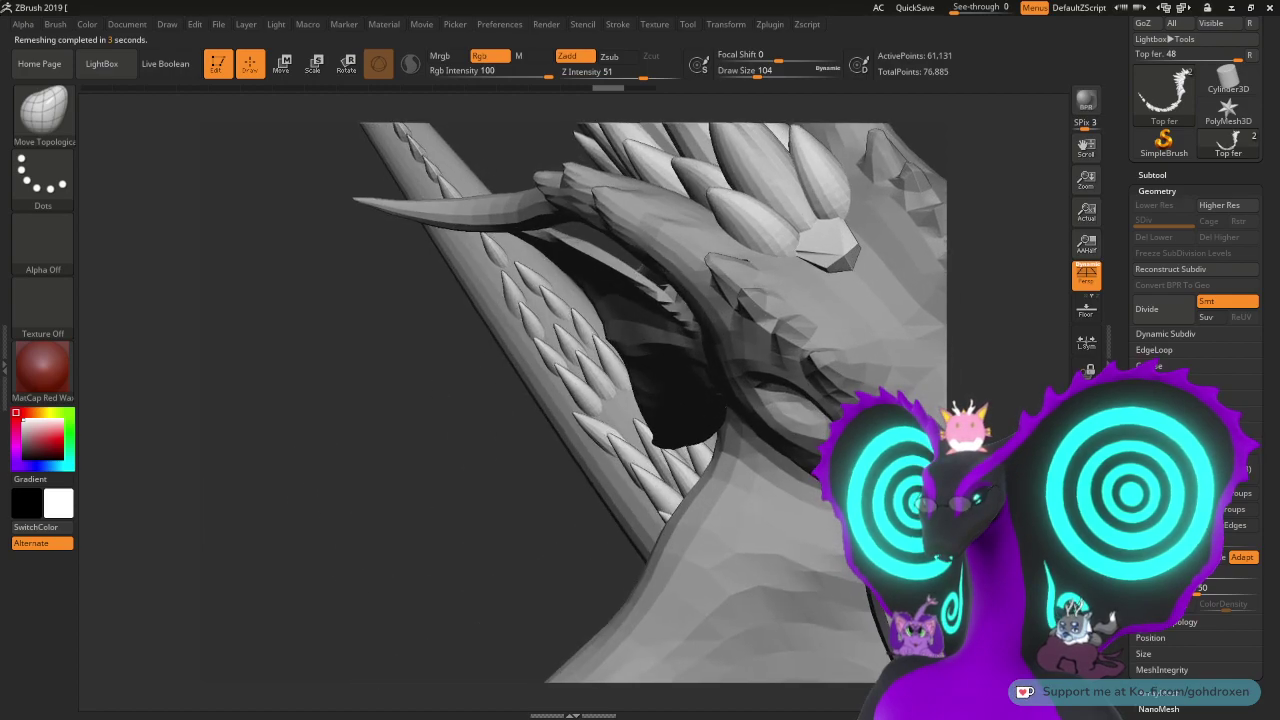
{"action": "left_click_drag", "start_coordinate": [1009, 272], "coordinate": [870, 345], "text": "alt"}
- Try reshaping the foremost forehead spike with the Move Topological brush, compare it with the unedited shape, and undo the edit
{"action": "mouse_move", "coordinate": [811, 375]}
{"action": "left_mouse_down"}
{"action": "mouse_move", "coordinate": [822, 245]}
{"action": "mouse_move", "coordinate": [929, 177]}
{"action": "mouse_move", "coordinate": [891, 342]}
{"action": "mouse_move", "coordinate": [906, 211]}
{"action": "mouse_move", "coordinate": [988, 266]}
{"action": "mouse_move", "coordinate": [945, 288]}
{"action": "left_mouse_up"}
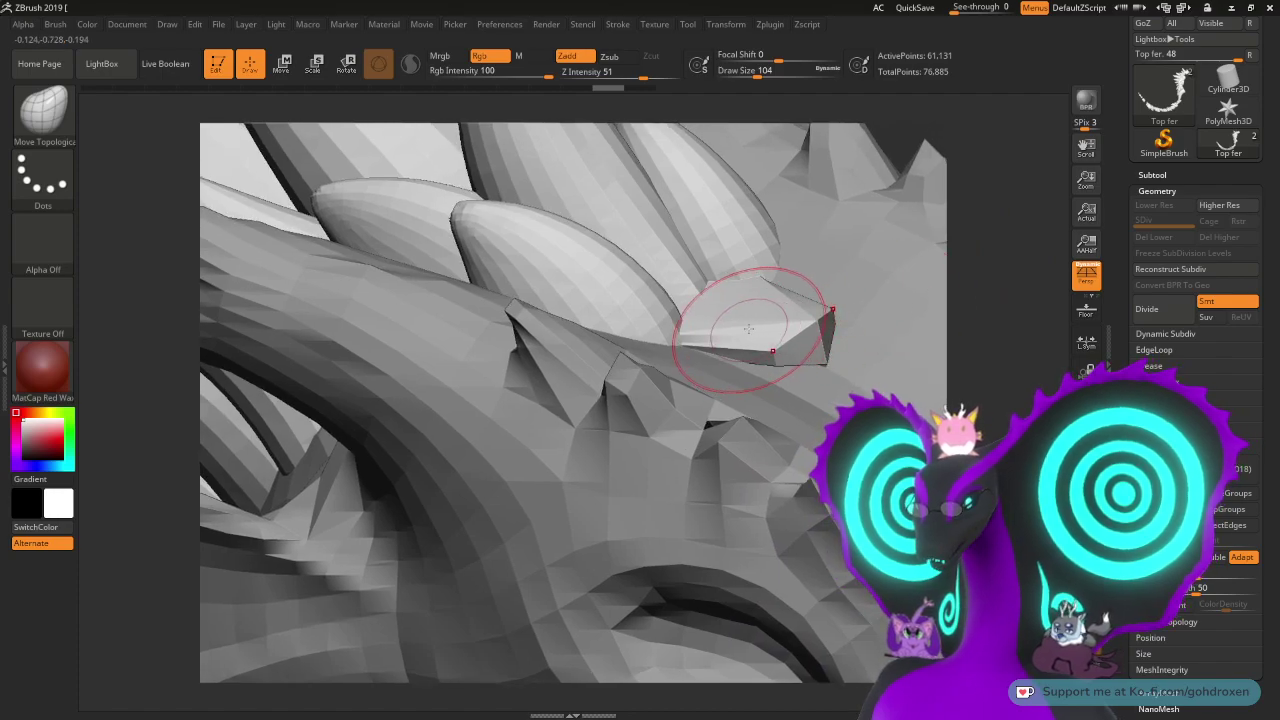
{"action": "key", "text": "ctrl+z"}
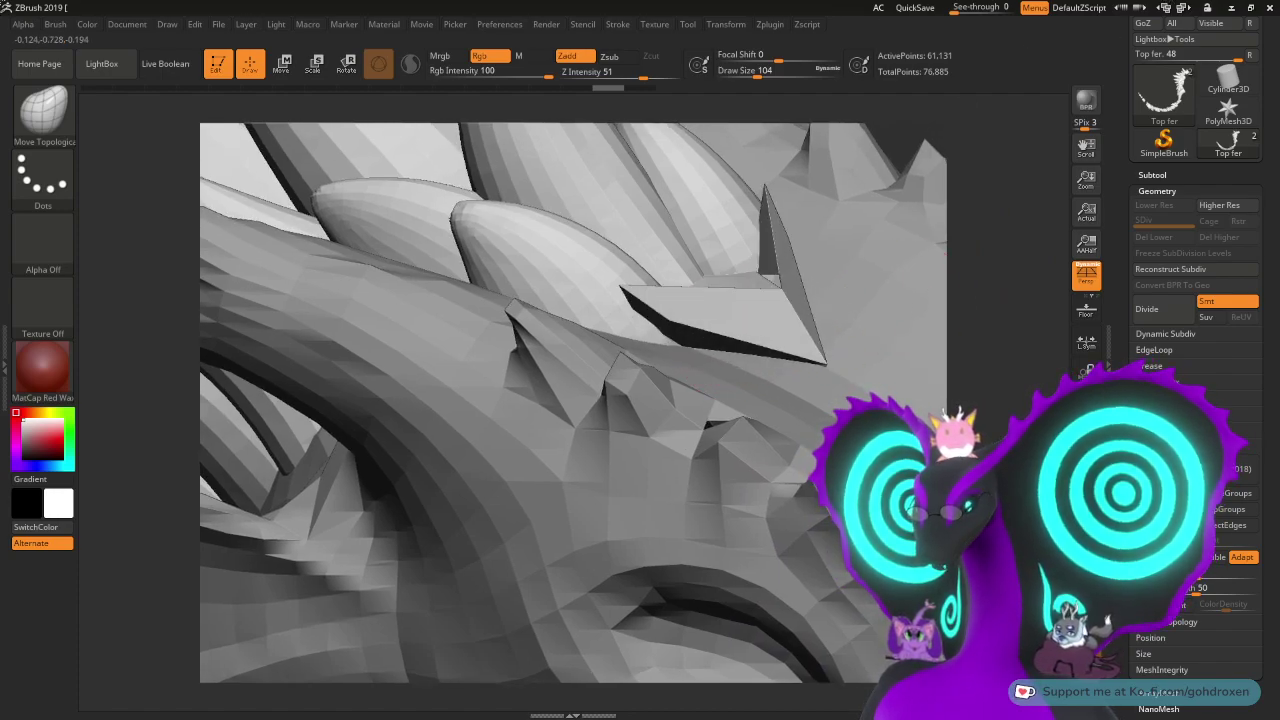
{"action": "key", "text": "ctrl+shift+z"}
{"action": "key", "text": "ctrl+z"}
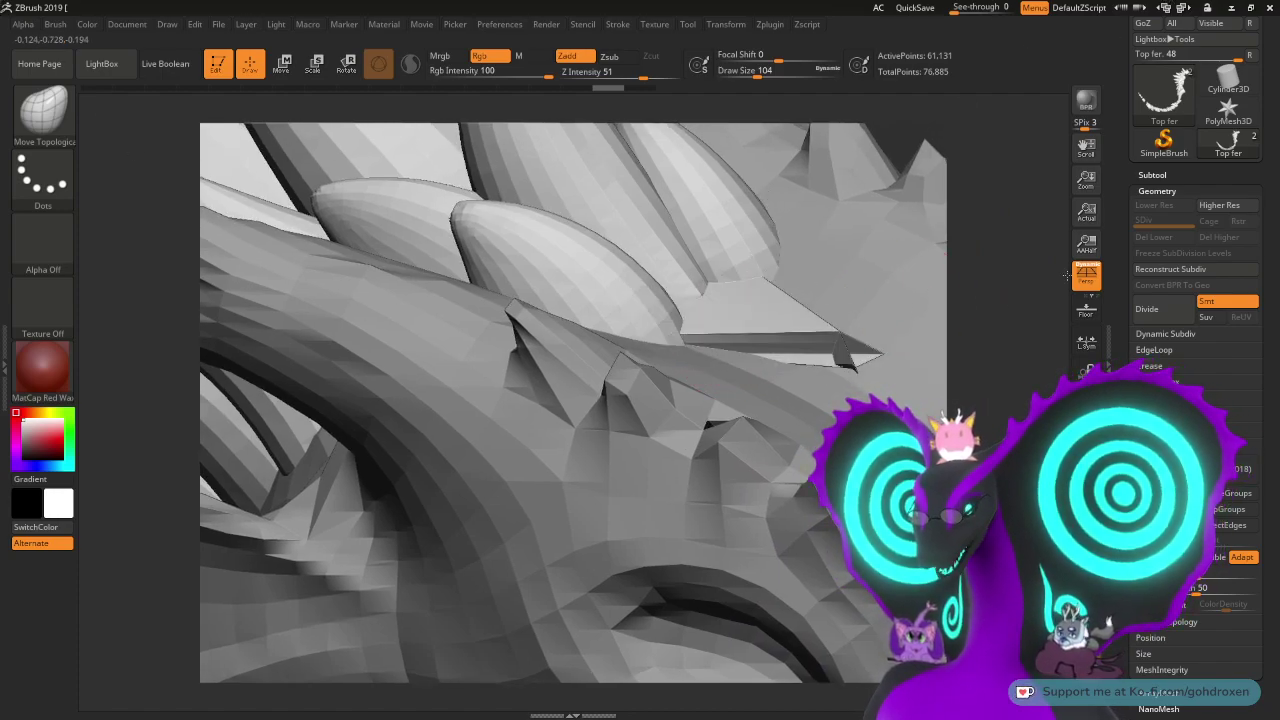
{"action": "key", "text": "ctrl+shift+z"}
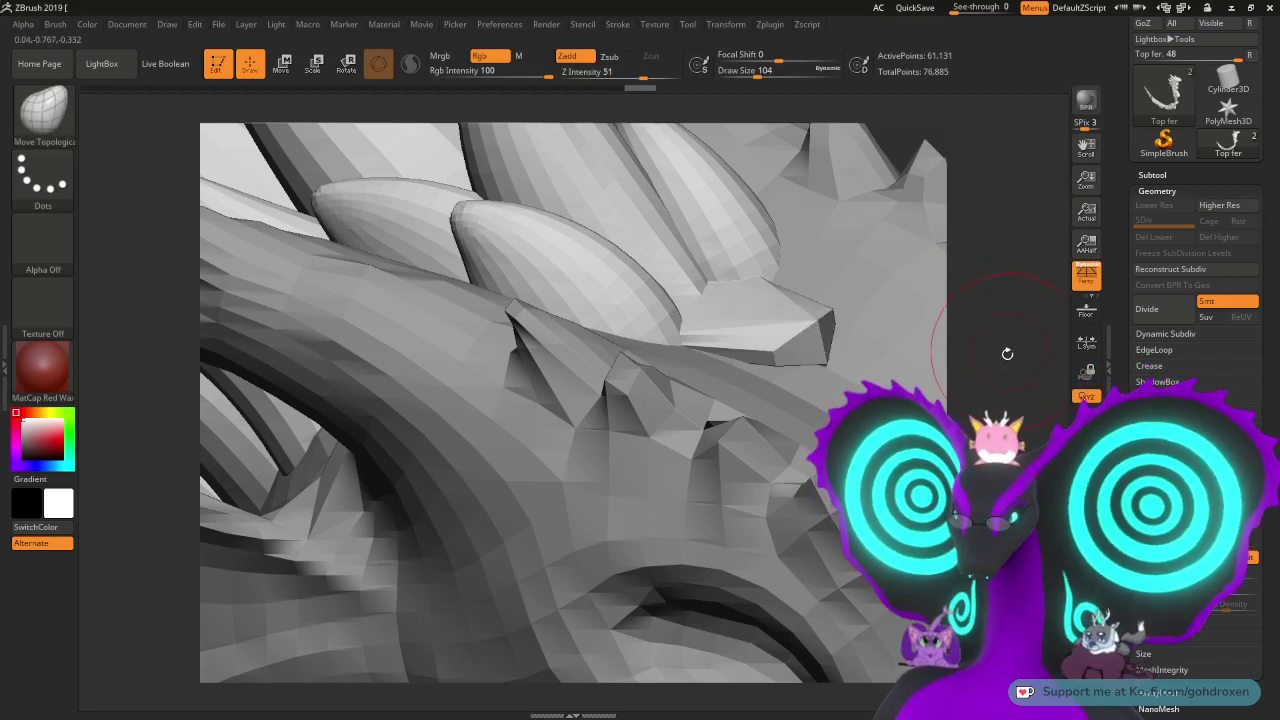
{"action": "left_click_drag", "start_coordinate": [1006, 354], "coordinate": [987, 226]}
{"action": "key", "text": "ctrl+z"}
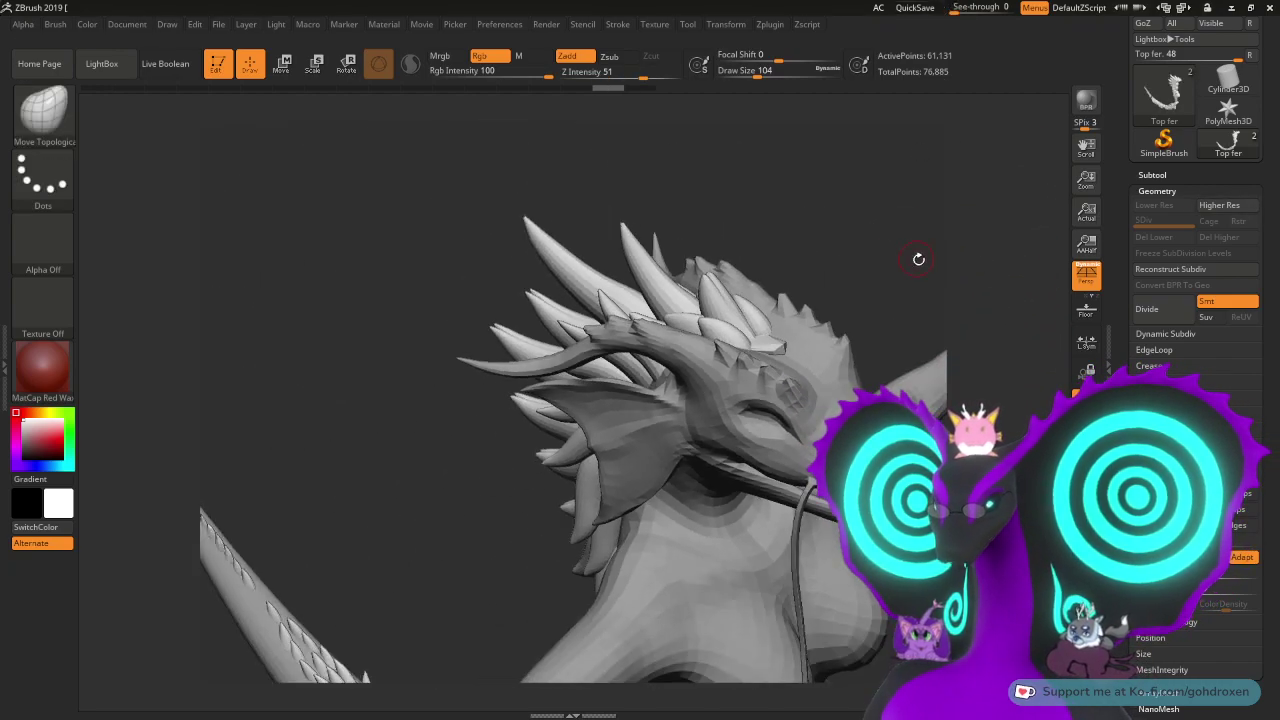
- Check the remeshed fur's polygon count and undo the remesh back to the 75 k decimation
{"action": "left_click_drag", "start_coordinate": [917, 257], "coordinate": [925, 318]}
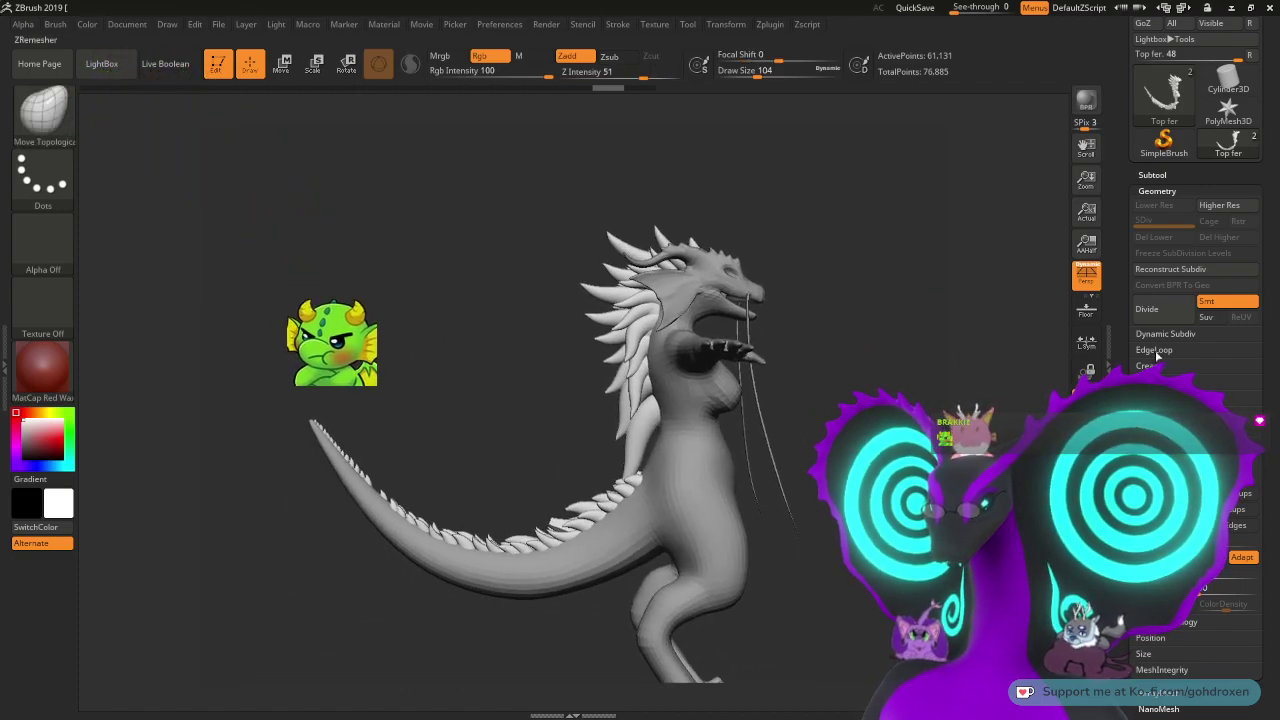
{"action": "mouse_move", "coordinate": [1163, 97]}
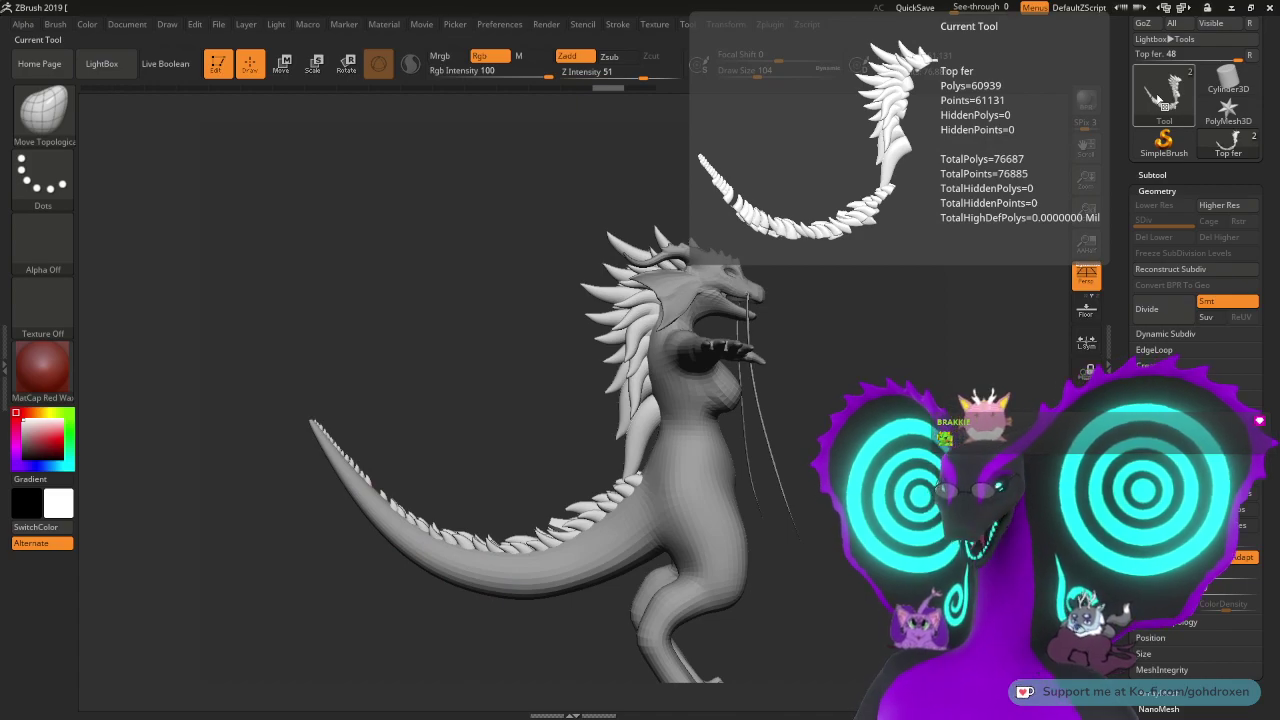
{"action": "key", "text": "ctrl+z"}
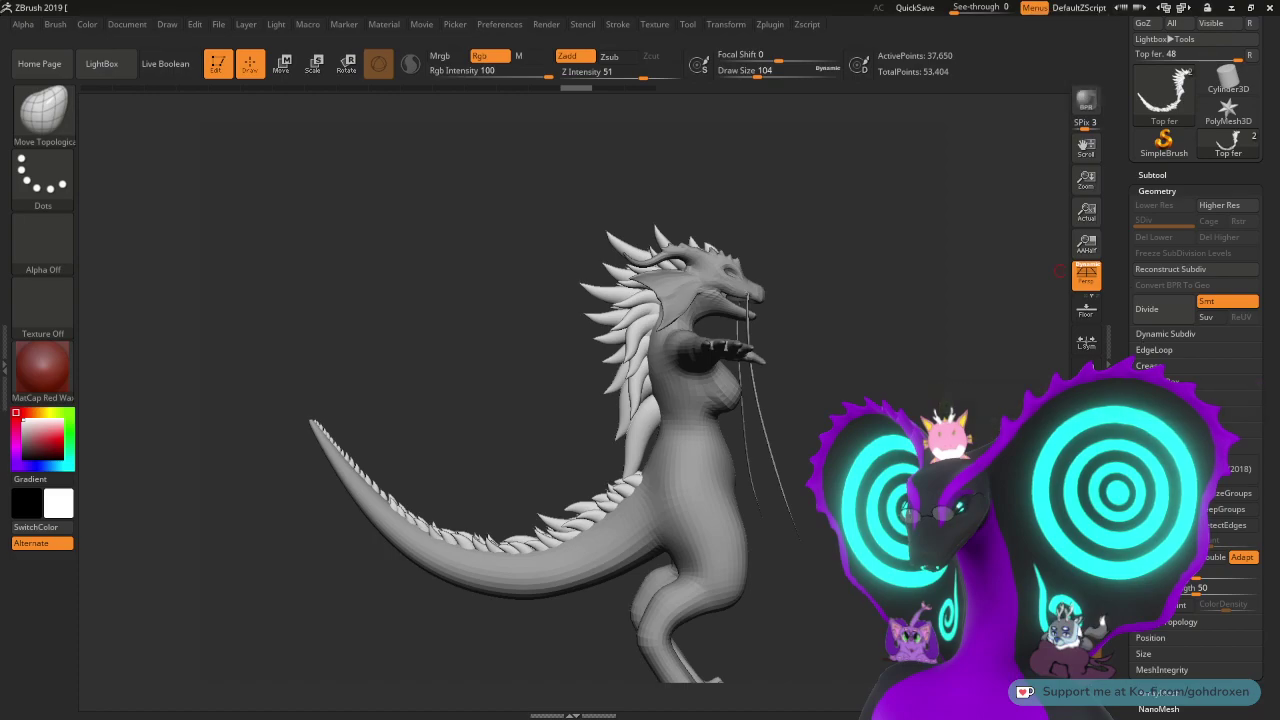
- Try DynaMesh on the decimated Top fer fur and inspect the spikes on the head and neck
{"action": "left_click", "coordinate": [1158, 413]}
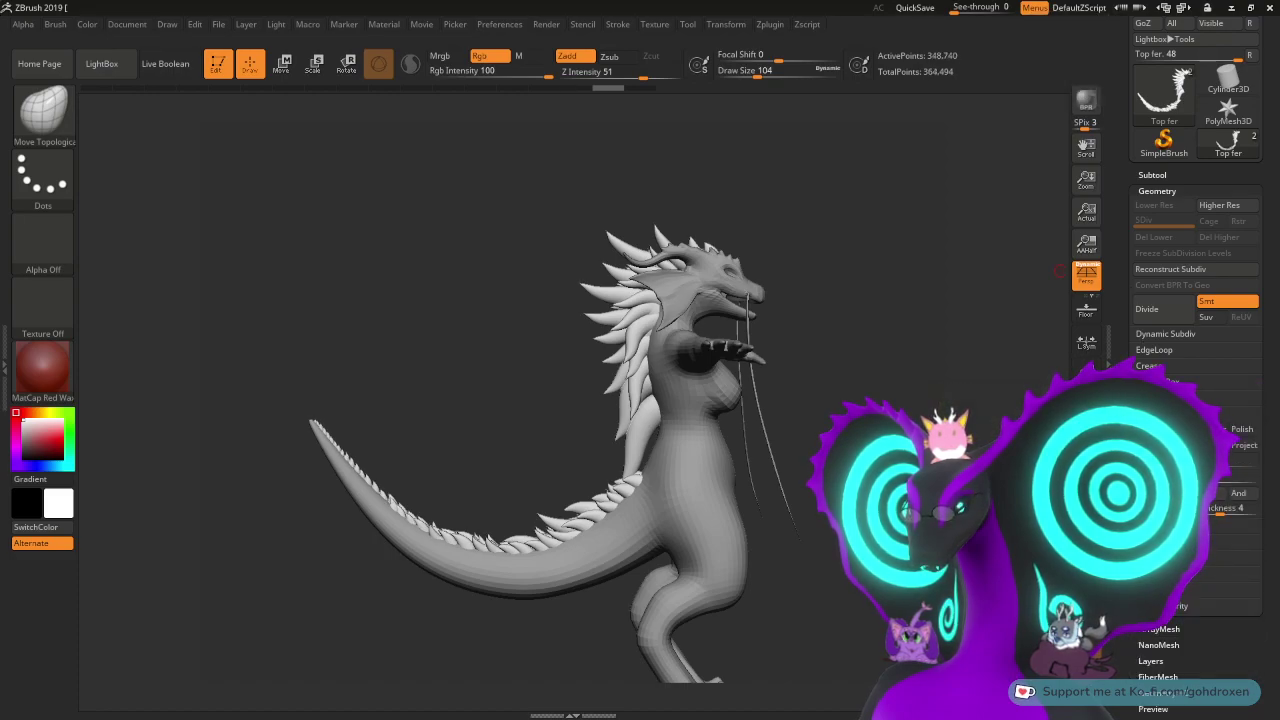
{"action": "mouse_move", "coordinate": [1176, 97]}
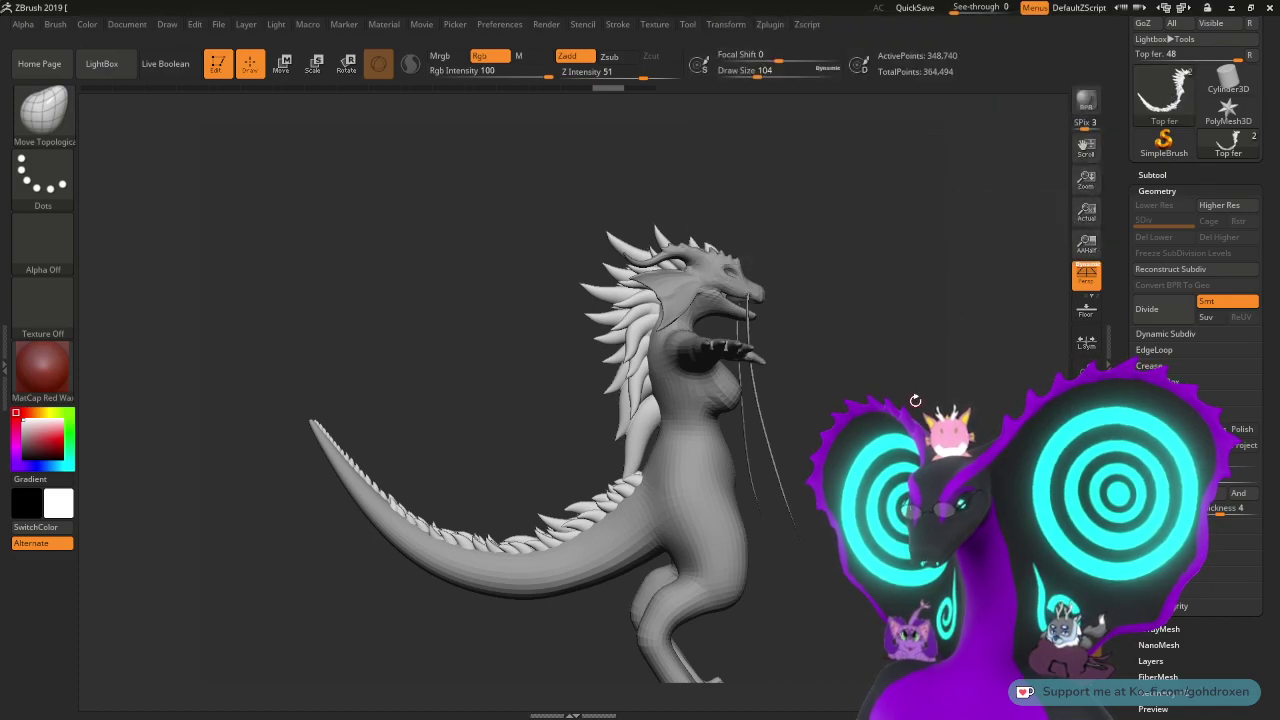
{"action": "left_click_drag", "start_coordinate": [914, 400], "coordinate": [1025, 410]}
{"action": "left_click_drag", "start_coordinate": [937, 242], "coordinate": [934, 490], "text": "alt"}
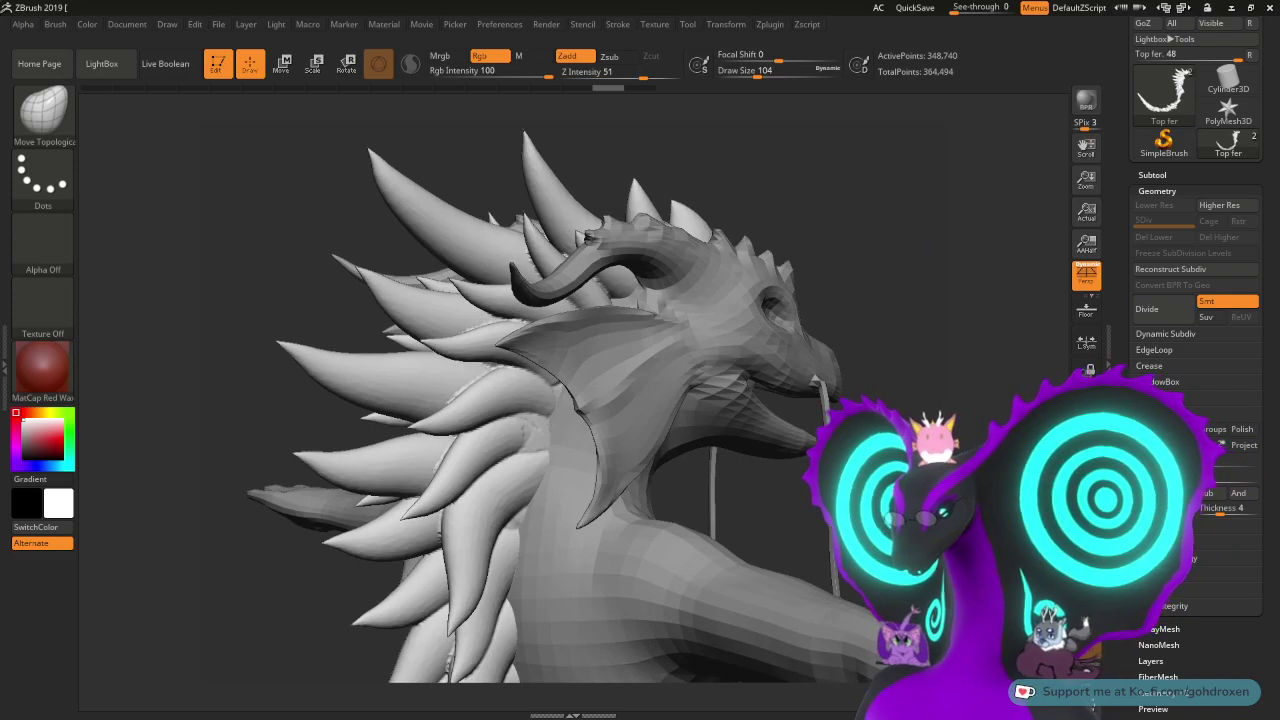
{"action": "left_click_drag", "start_coordinate": [847, 293], "coordinate": [835, 396]}
{"action": "right_click_drag", "start_coordinate": [834, 397], "coordinate": [690, 372]}
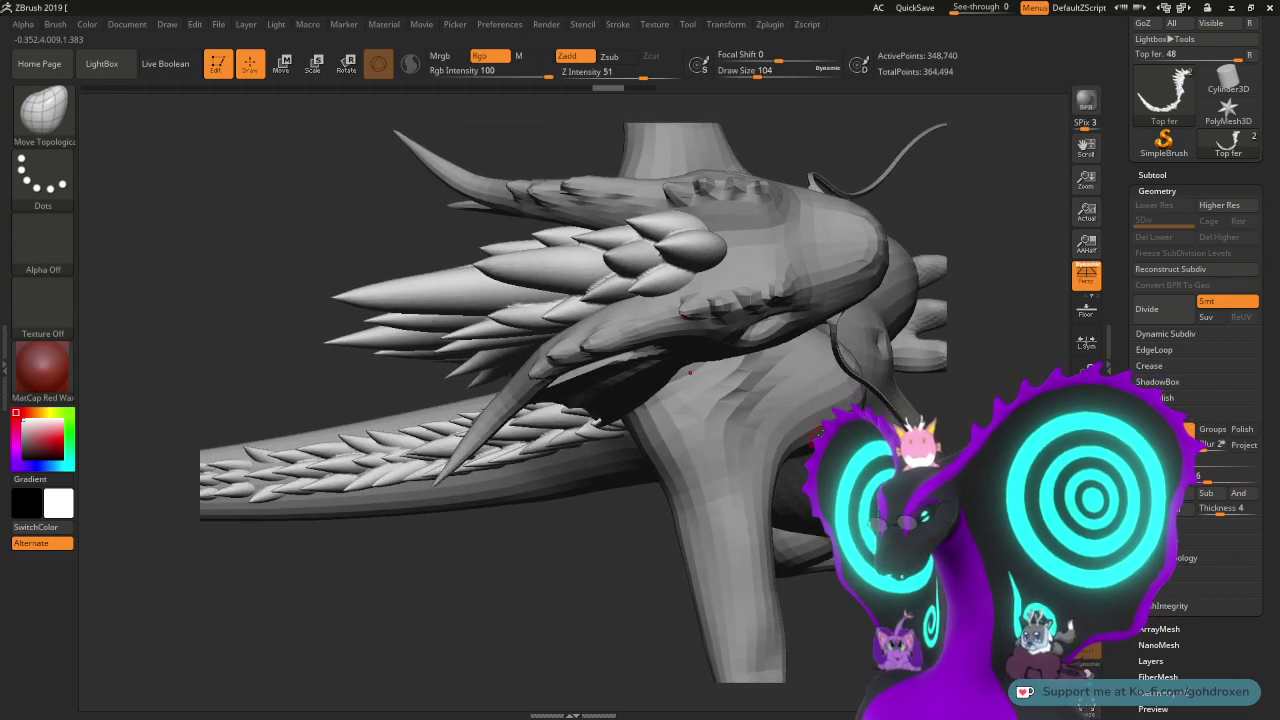
{"action": "mouse_move", "coordinate": [984, 415]}
{"action": "right_mouse_down"}
{"action": "mouse_move", "coordinate": [993, 361]}
{"action": "mouse_move", "coordinate": [943, 323]}
{"action": "mouse_move", "coordinate": [963, 314]}
{"action": "mouse_move", "coordinate": [943, 217]}
{"action": "mouse_move", "coordinate": [1019, 275]}
{"action": "right_mouse_up"}
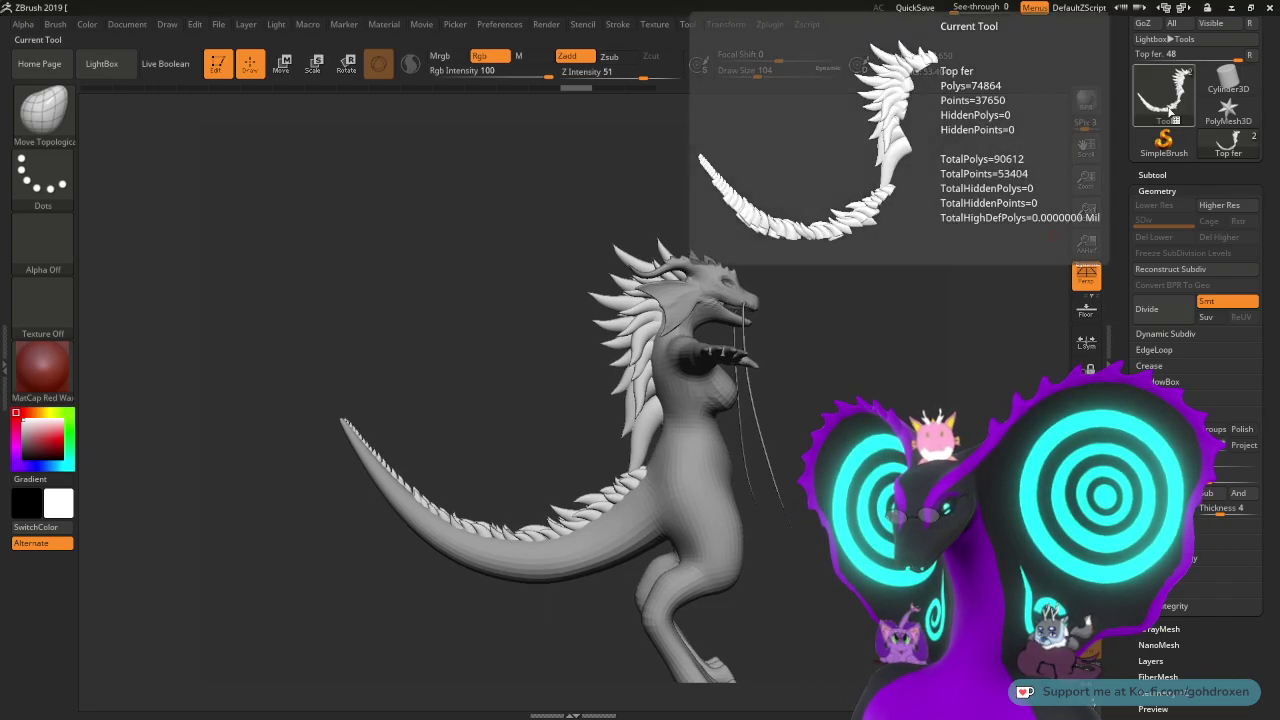
- Divide the Top fer fur up to subdivision level 3 and delete its lower subdivision levels
{"action": "left_click", "coordinate": [1172, 317]}
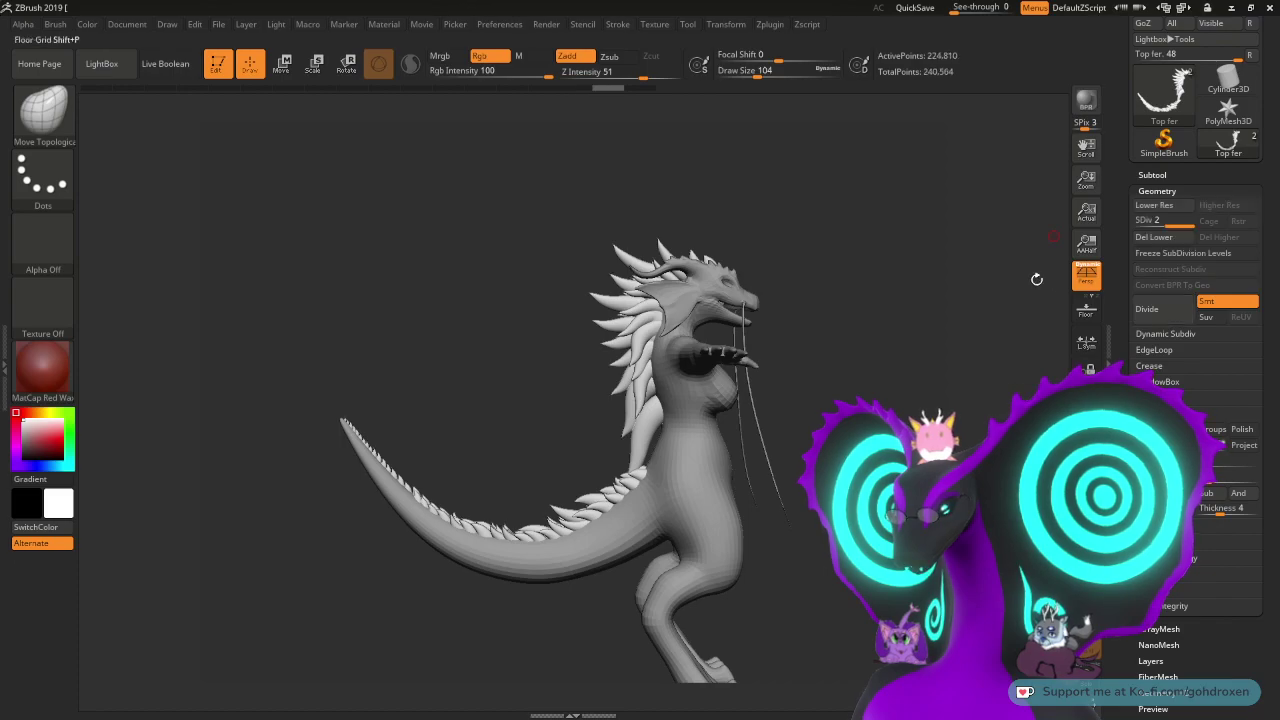
{"action": "mouse_move", "coordinate": [1178, 89]}
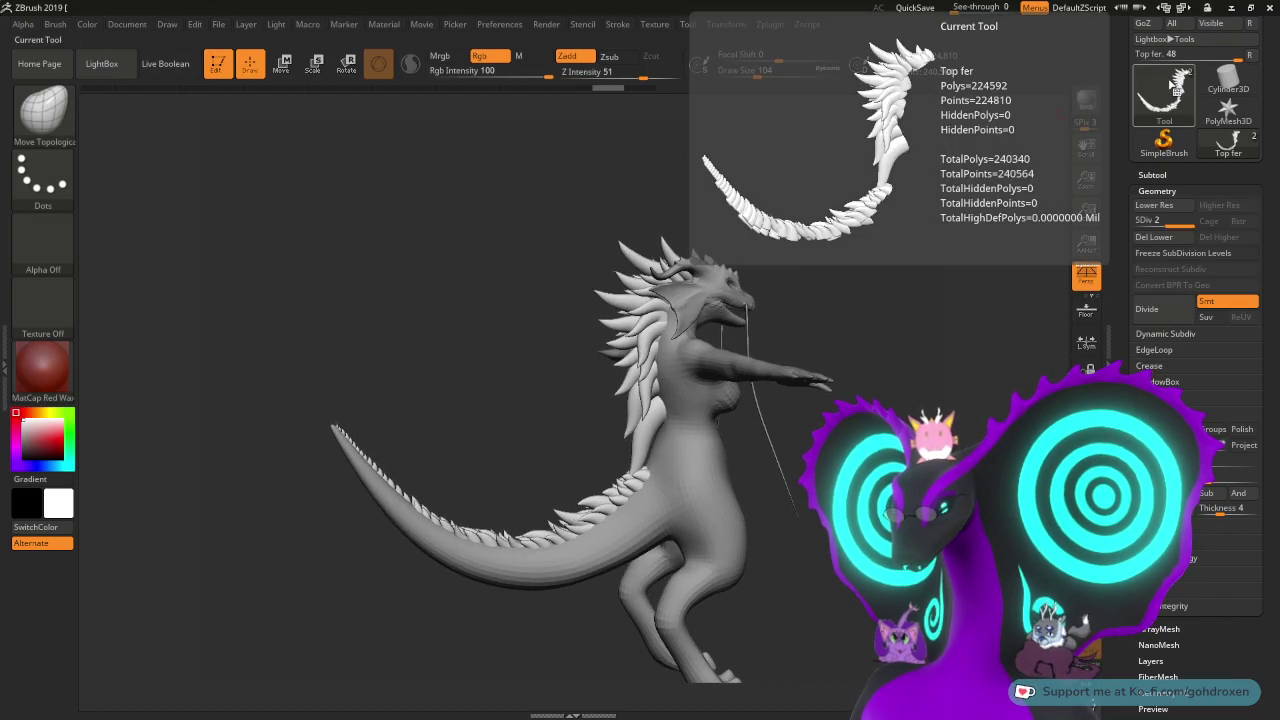
{"action": "left_click", "coordinate": [1147, 309]}
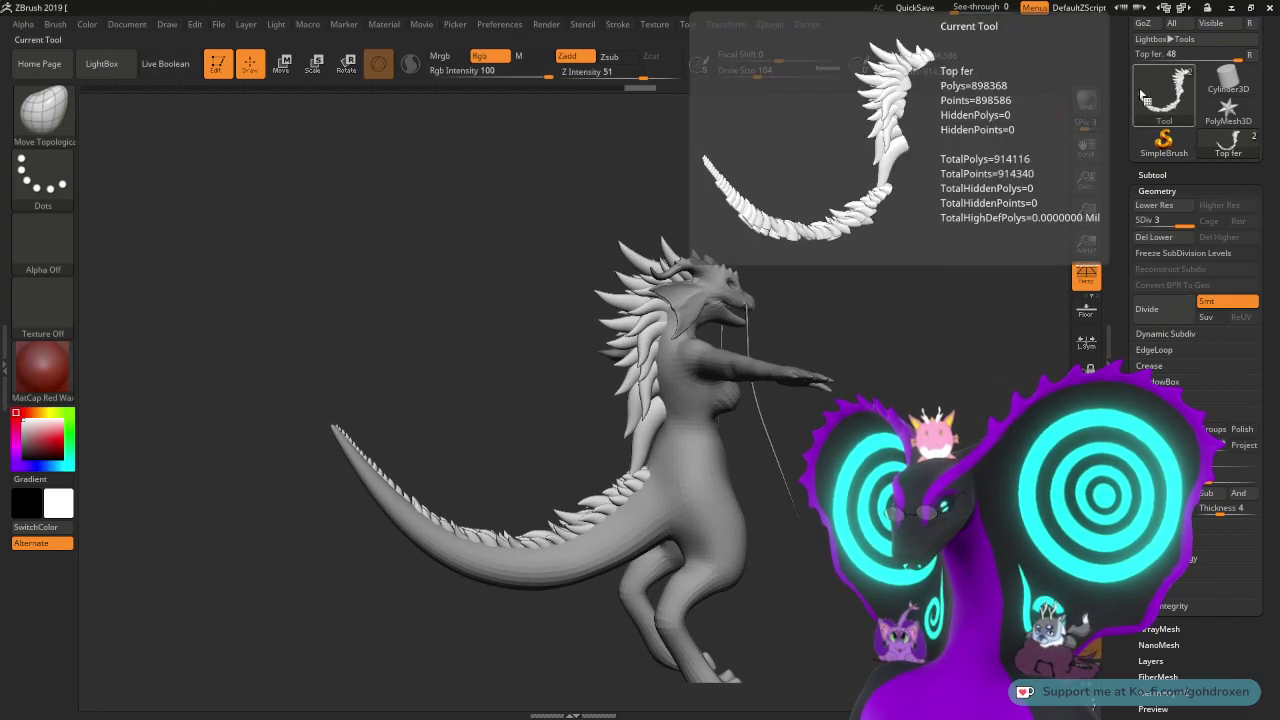
{"action": "left_click_drag", "start_coordinate": [943, 263], "coordinate": [1003, 250]}
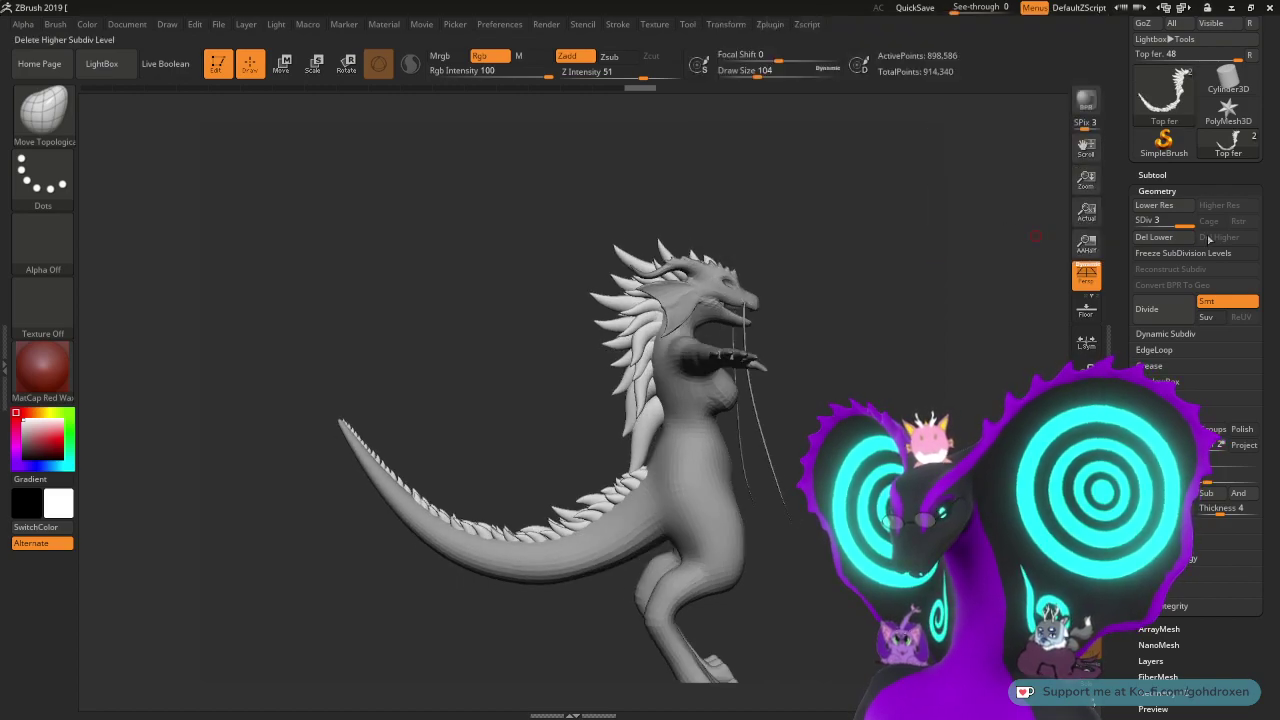
{"action": "left_click", "coordinate": [1172, 241]}
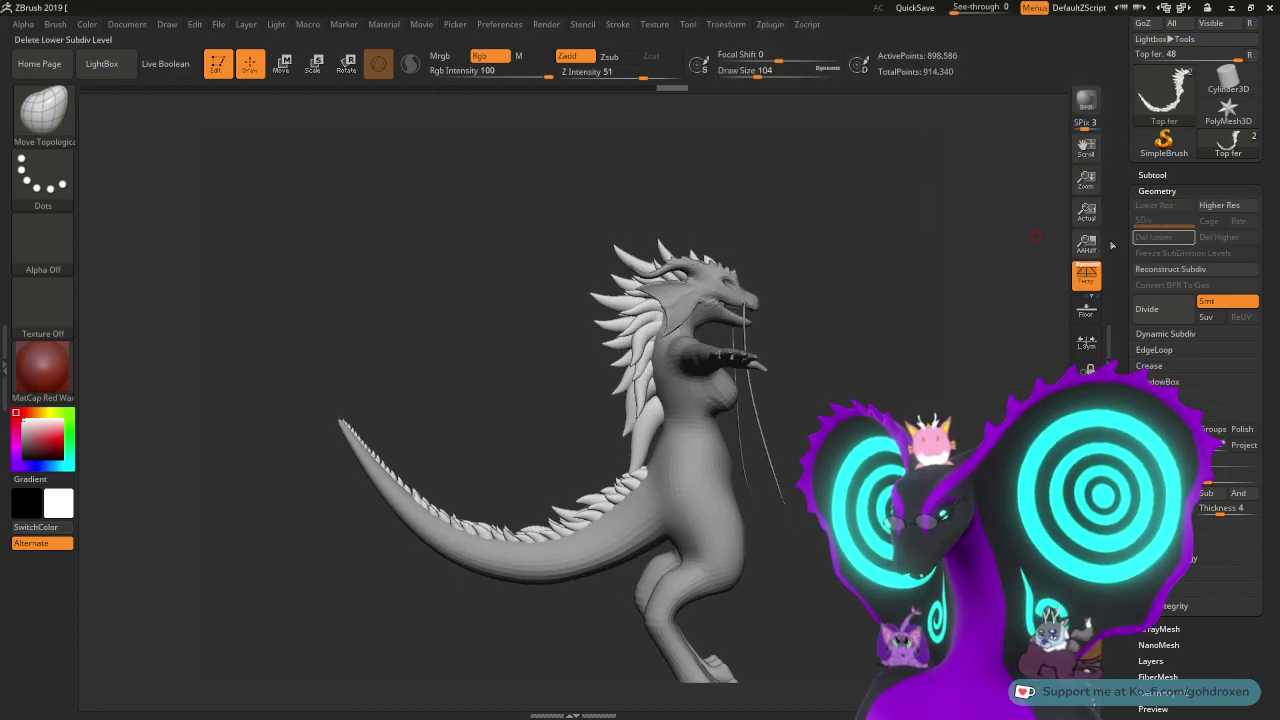
{"action": "left_click_drag", "start_coordinate": [868, 245], "coordinate": [862, 392], "text": "alt"}
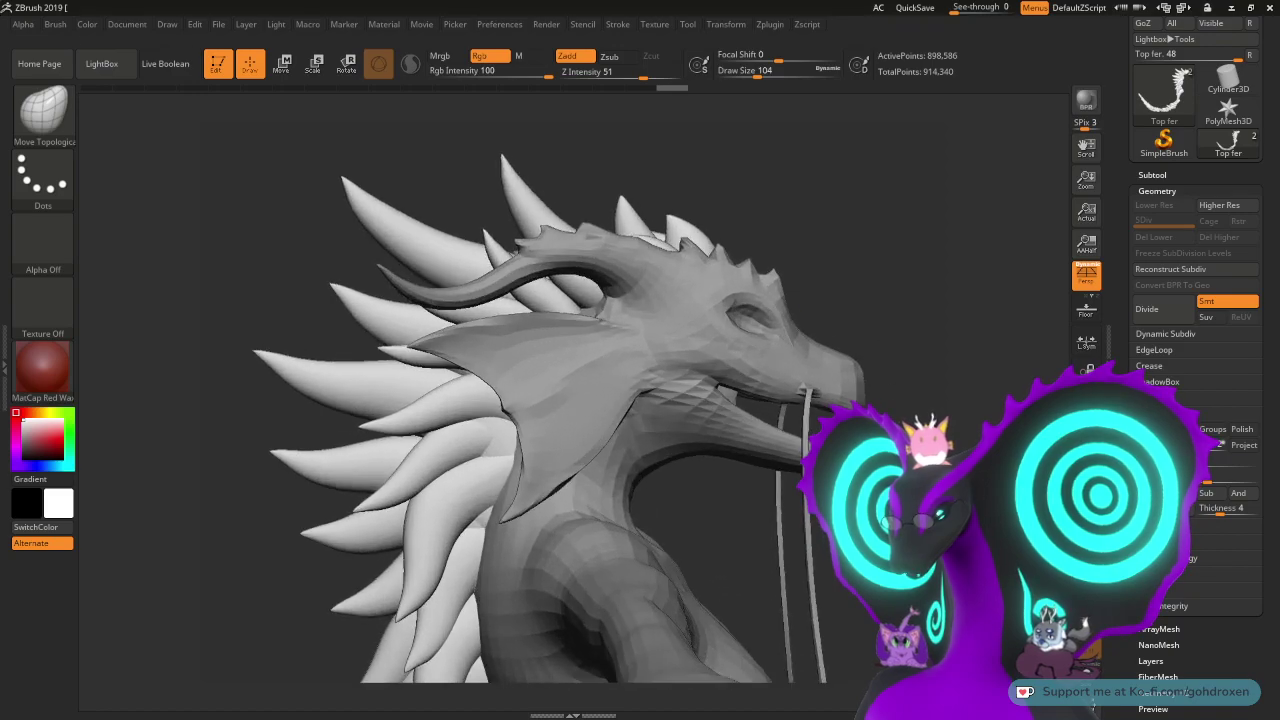
{"action": "left_click_drag", "start_coordinate": [792, 246], "coordinate": [840, 263]}
{"action": "right_click_drag", "start_coordinate": [840, 263], "coordinate": [811, 240]}
{"action": "mouse_move", "coordinate": [1178, 117]}
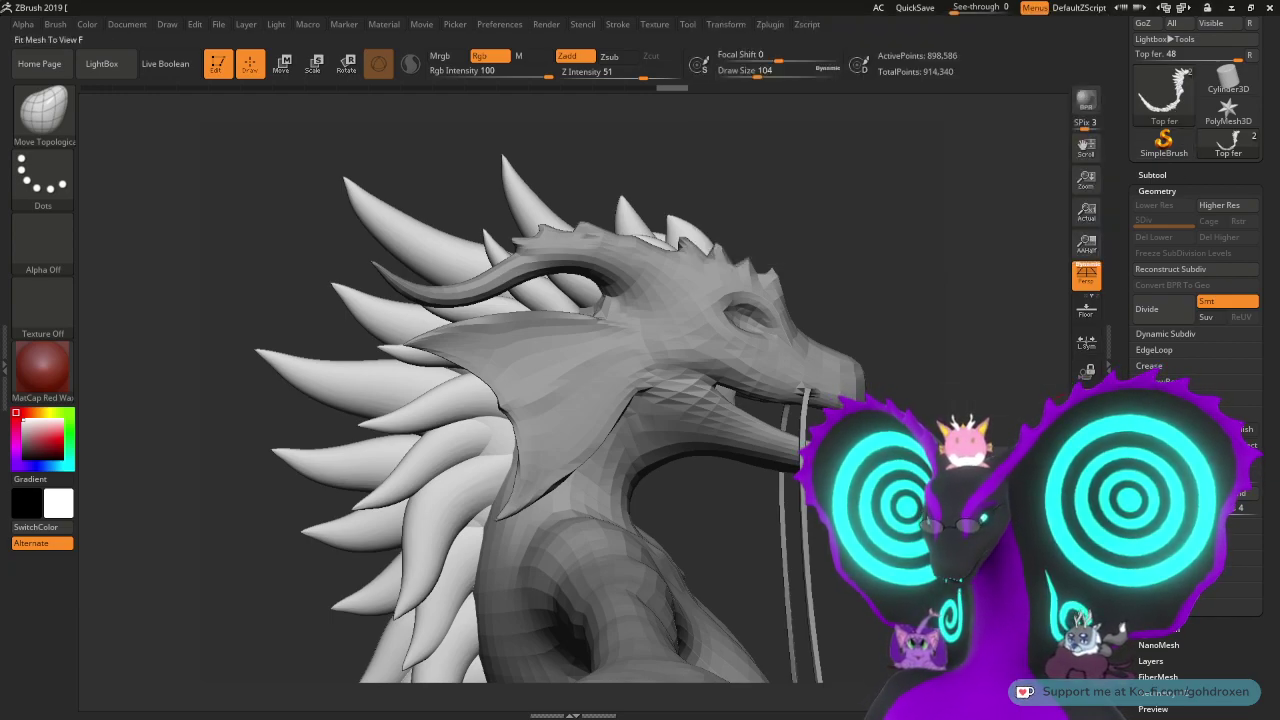
- Run ZRemesher on the subdivided Top fer fur with a target polygon count of 1
{"action": "scroll", "coordinate": [1195, 400], "scroll_direction": "down", "scroll_amount": 3}
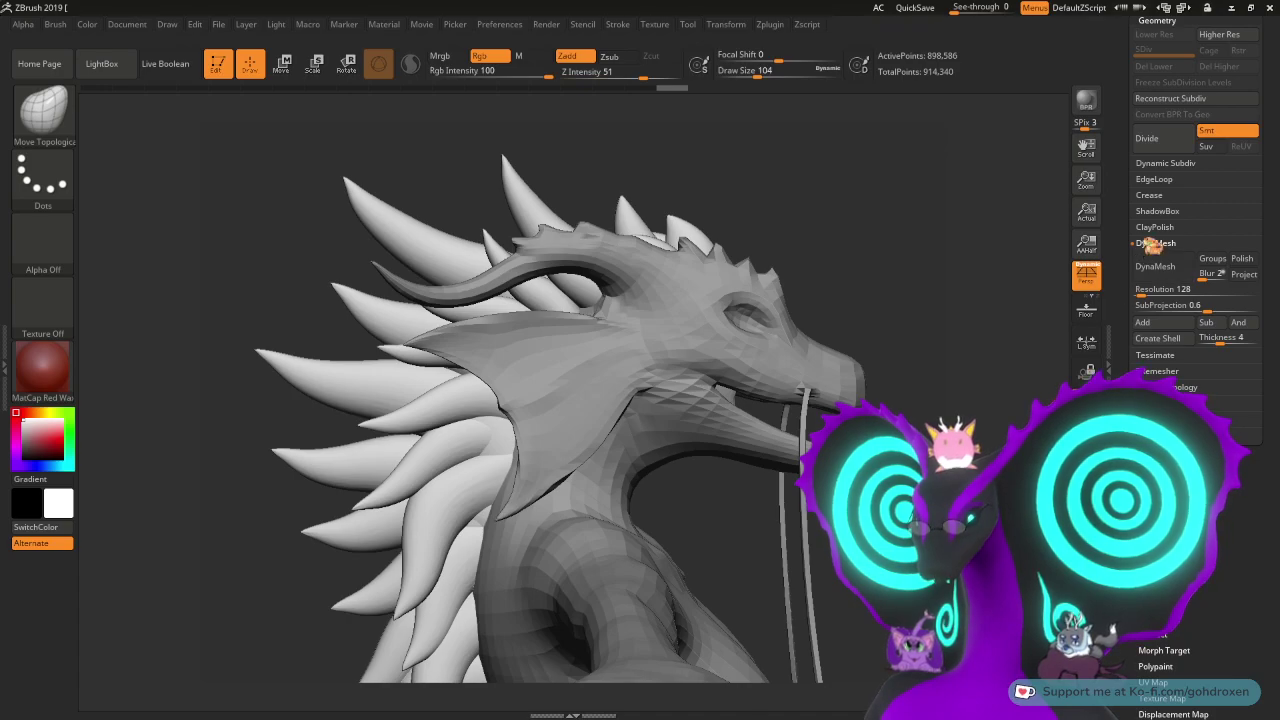
{"action": "left_click", "coordinate": [1152, 243]}
{"action": "left_click", "coordinate": [1155, 275]}
{"action": "left_click_drag", "start_coordinate": [1122, 289], "coordinate": [1124, 317]}
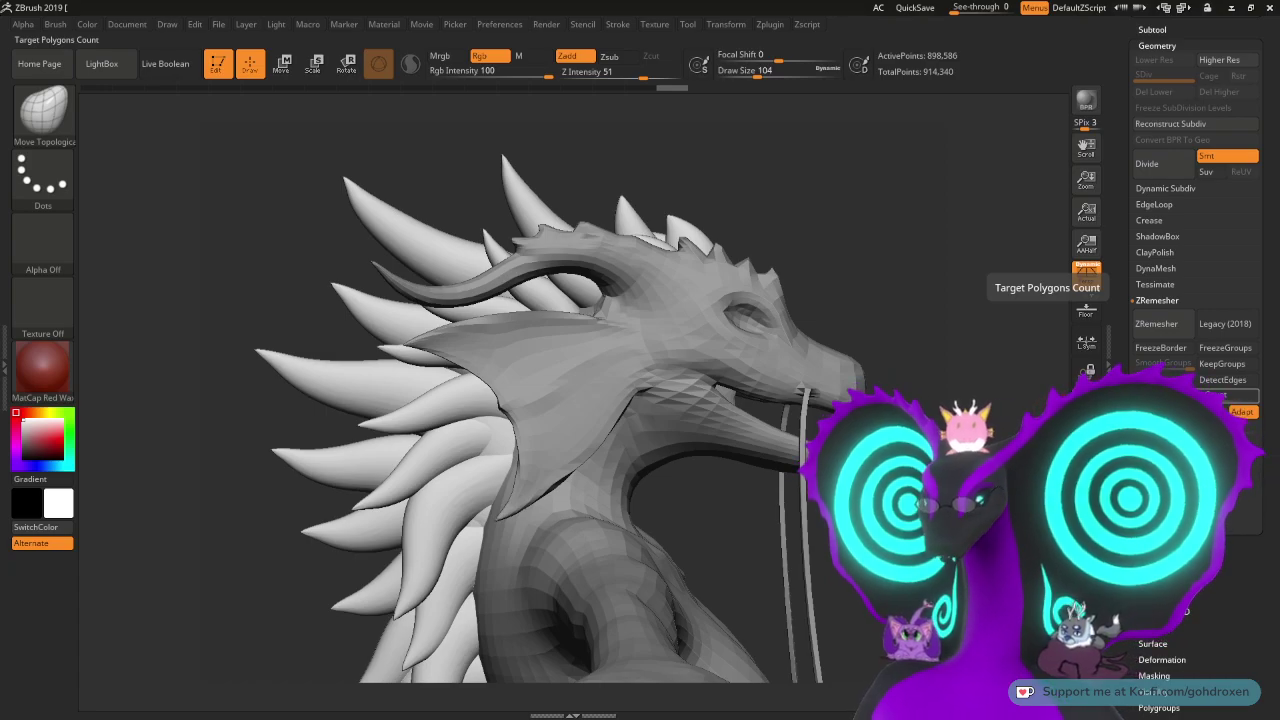
{"action": "left_click", "coordinate": [1155, 327]}
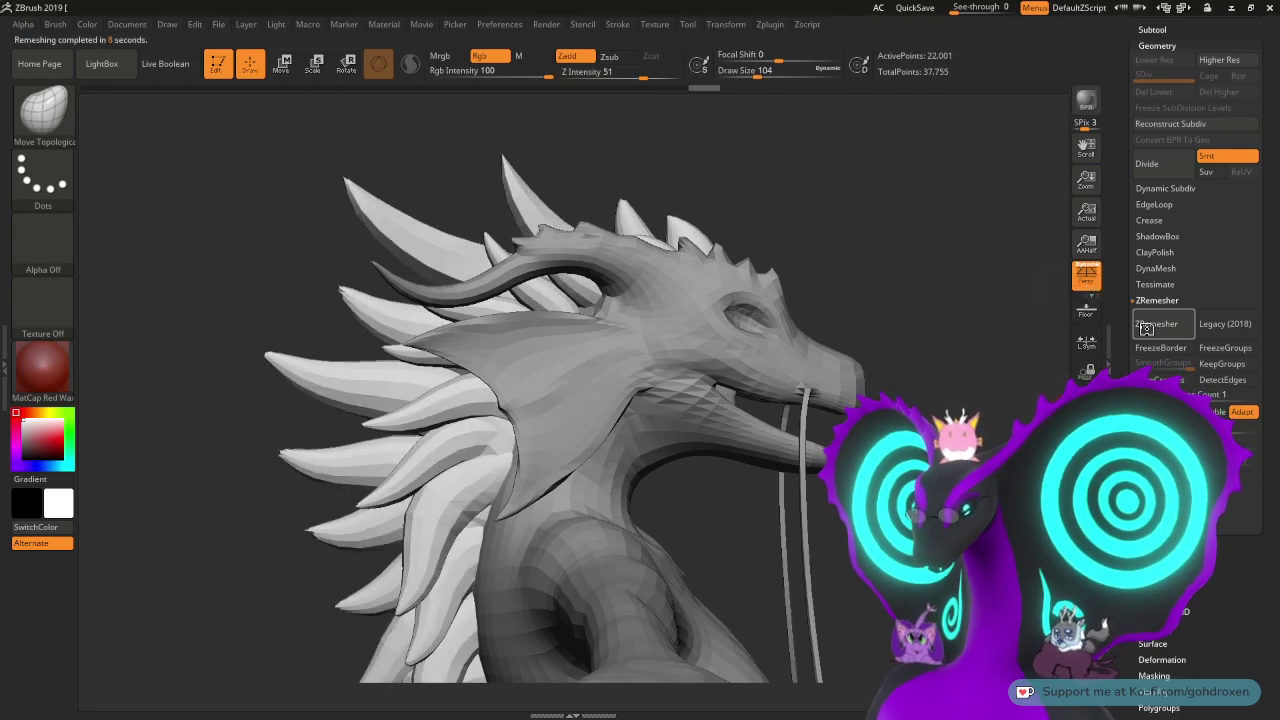
- Check the remeshed fur's polygon count and inspect its spikes, and undo the remesh at target polygon count 1
{"action": "left_click_drag", "start_coordinate": [1112, 145], "coordinate": [1121, 273]}
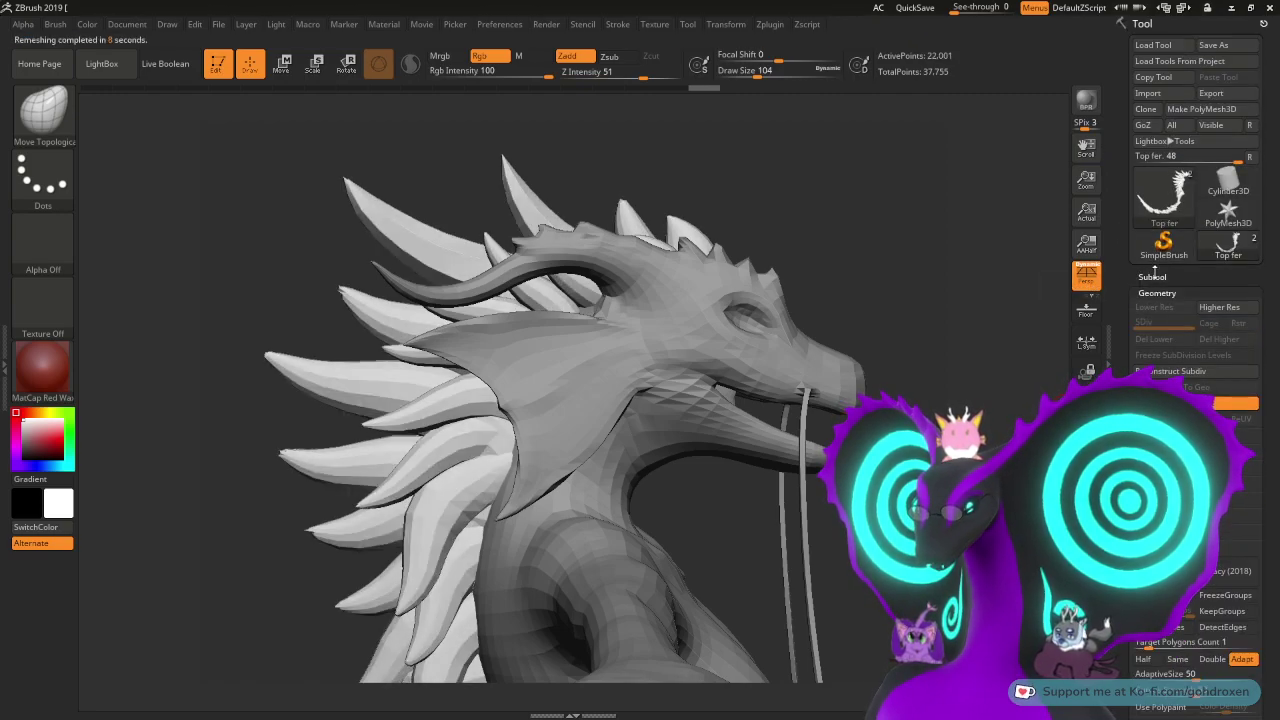
{"action": "mouse_move", "coordinate": [1155, 205]}
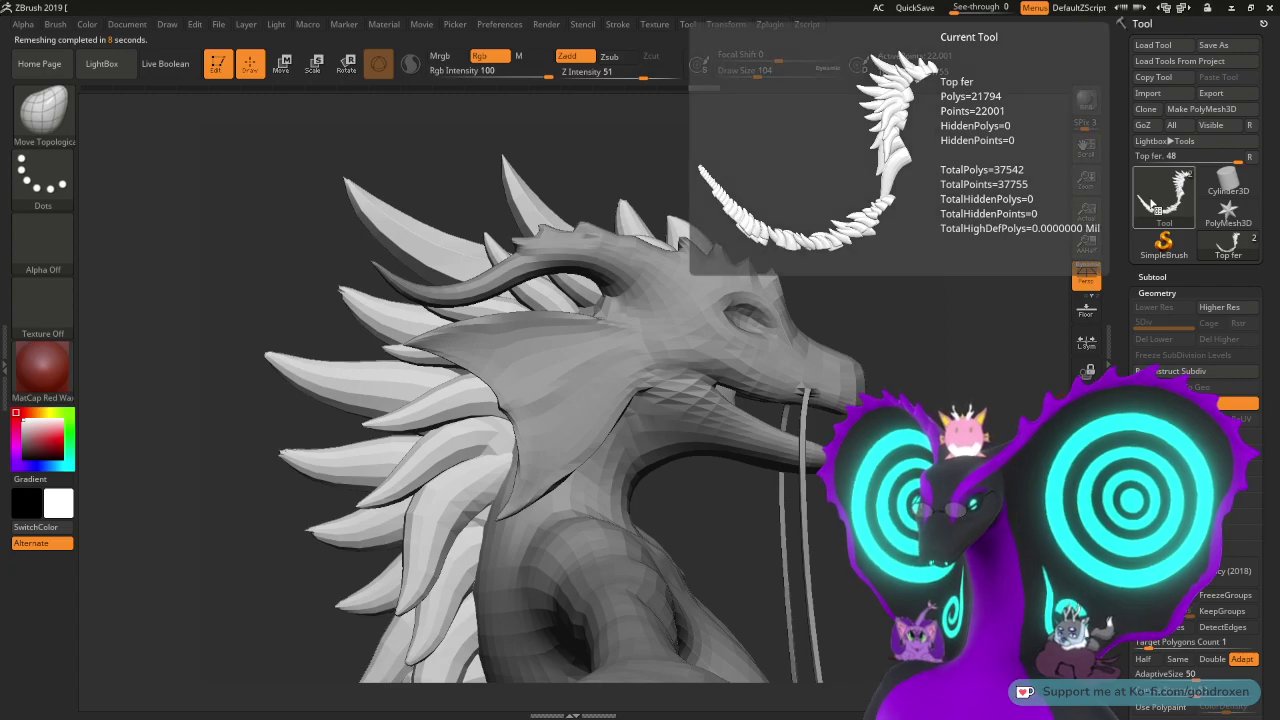
{"action": "left_click_drag", "start_coordinate": [951, 277], "coordinate": [926, 293]}
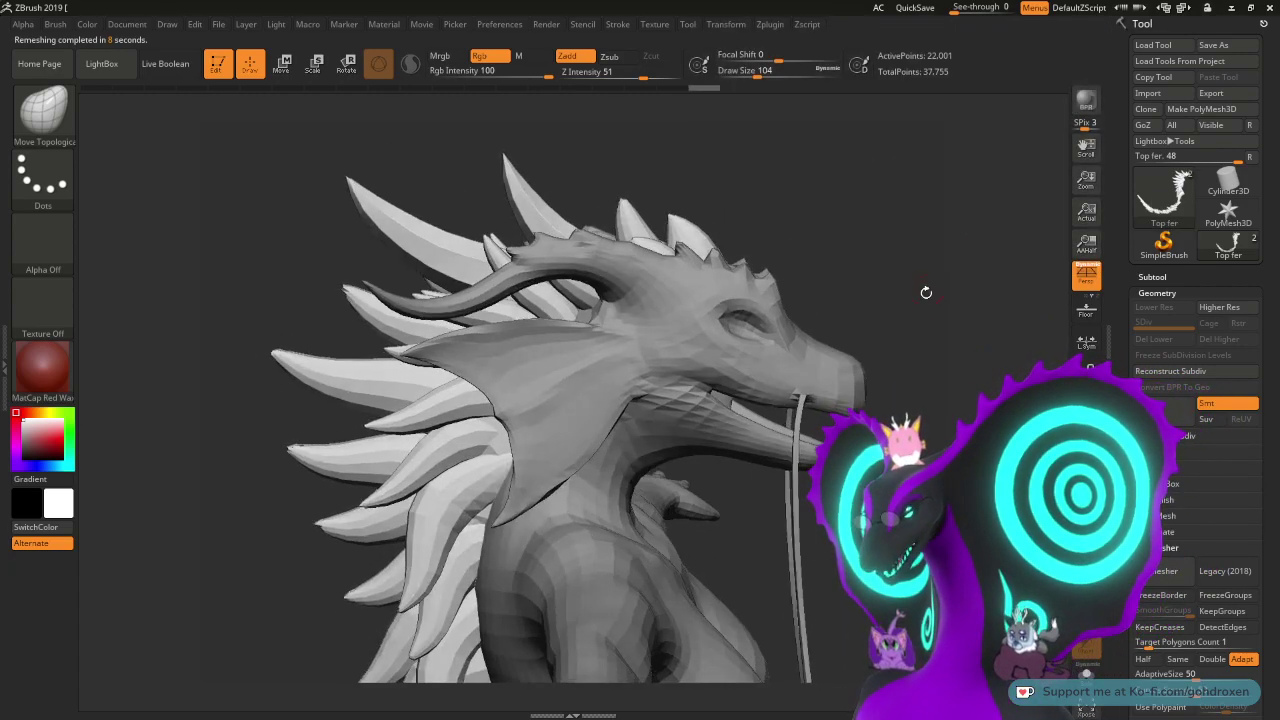
{"action": "left_click_drag", "start_coordinate": [925, 346], "coordinate": [921, 263], "text": "alt"}
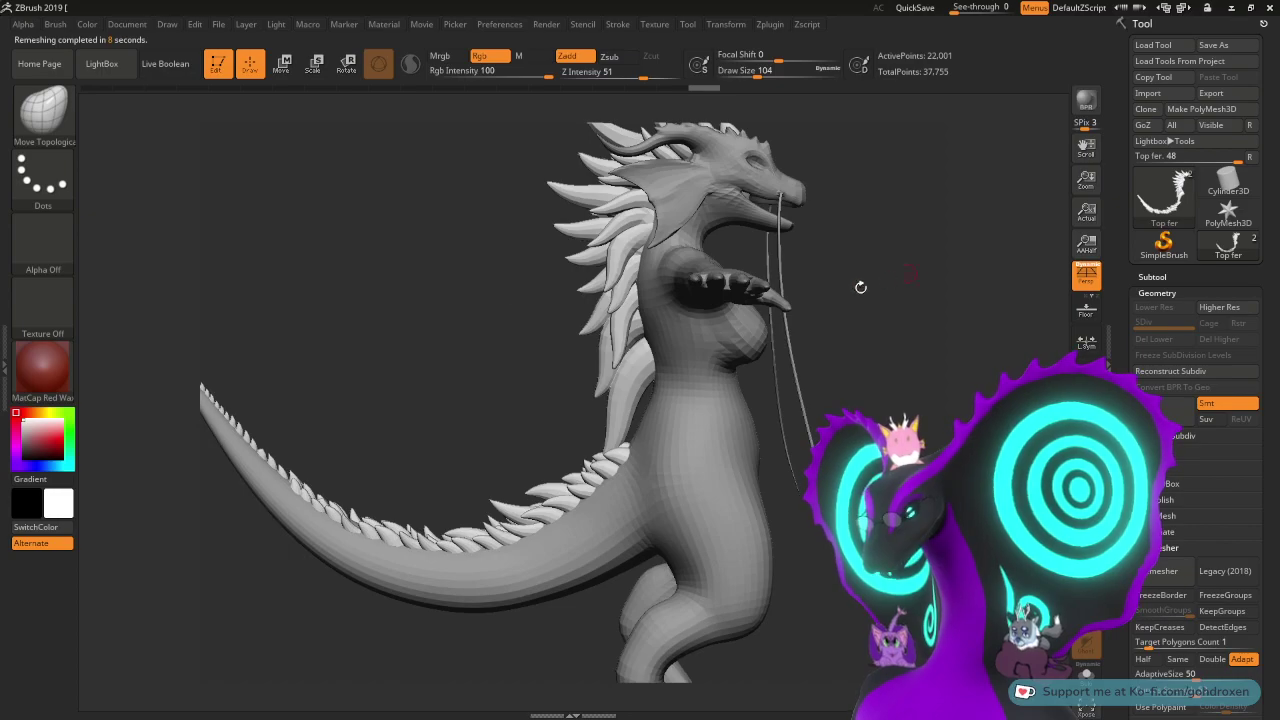
{"action": "left_click_drag", "start_coordinate": [336, 299], "coordinate": [966, 374], "text": "alt"}
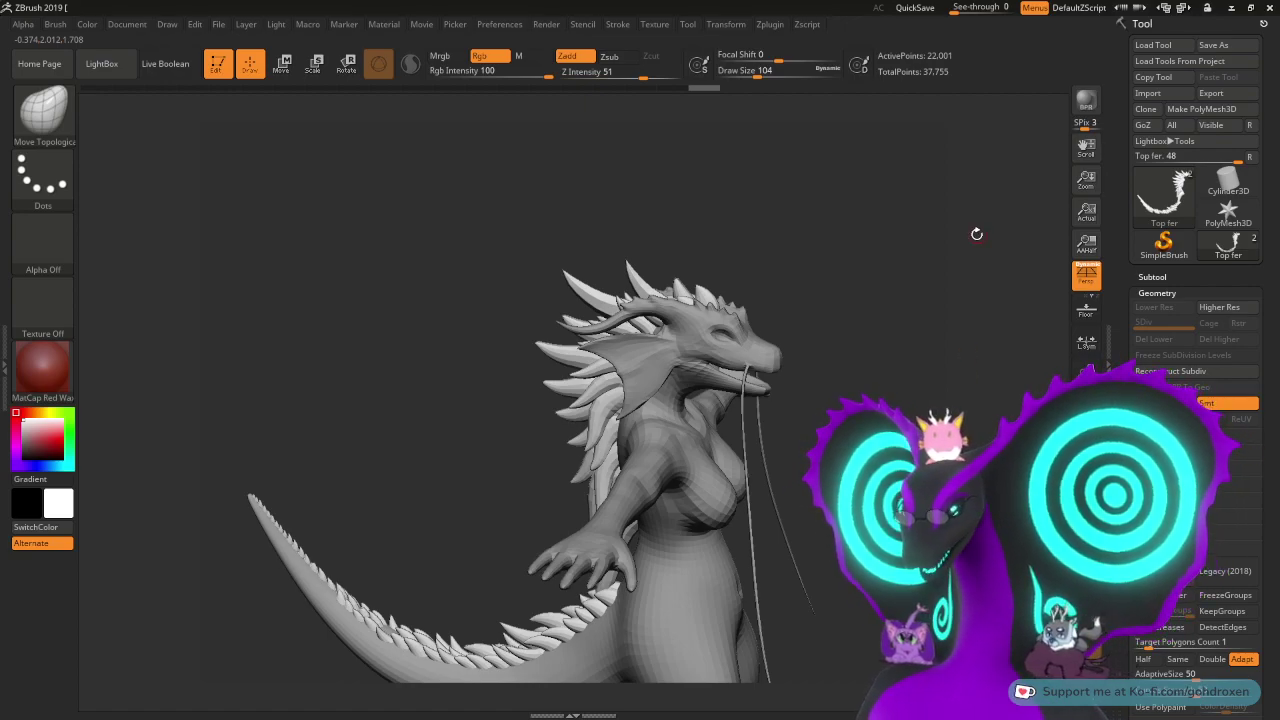
{"action": "left_click_drag", "start_coordinate": [971, 229], "coordinate": [908, 277]}
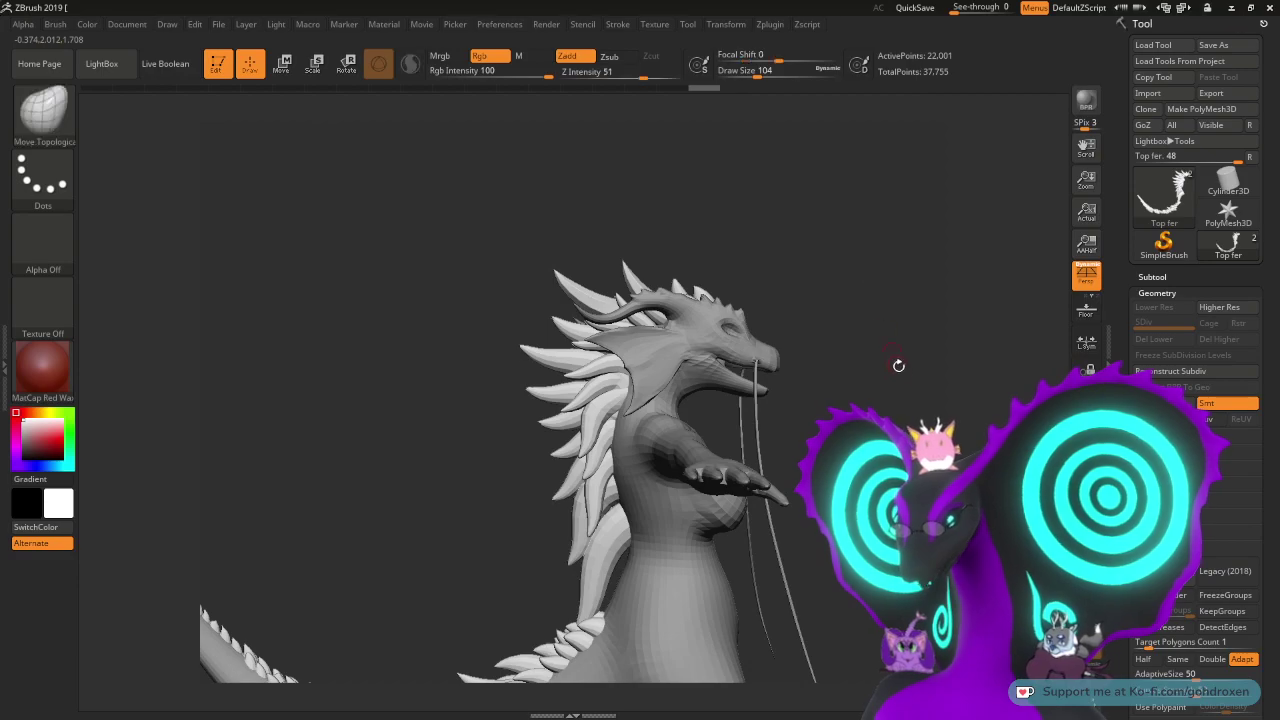
{"action": "left_click_drag", "start_coordinate": [897, 363], "coordinate": [893, 335]}
{"action": "key", "text": "ctrl+z"}
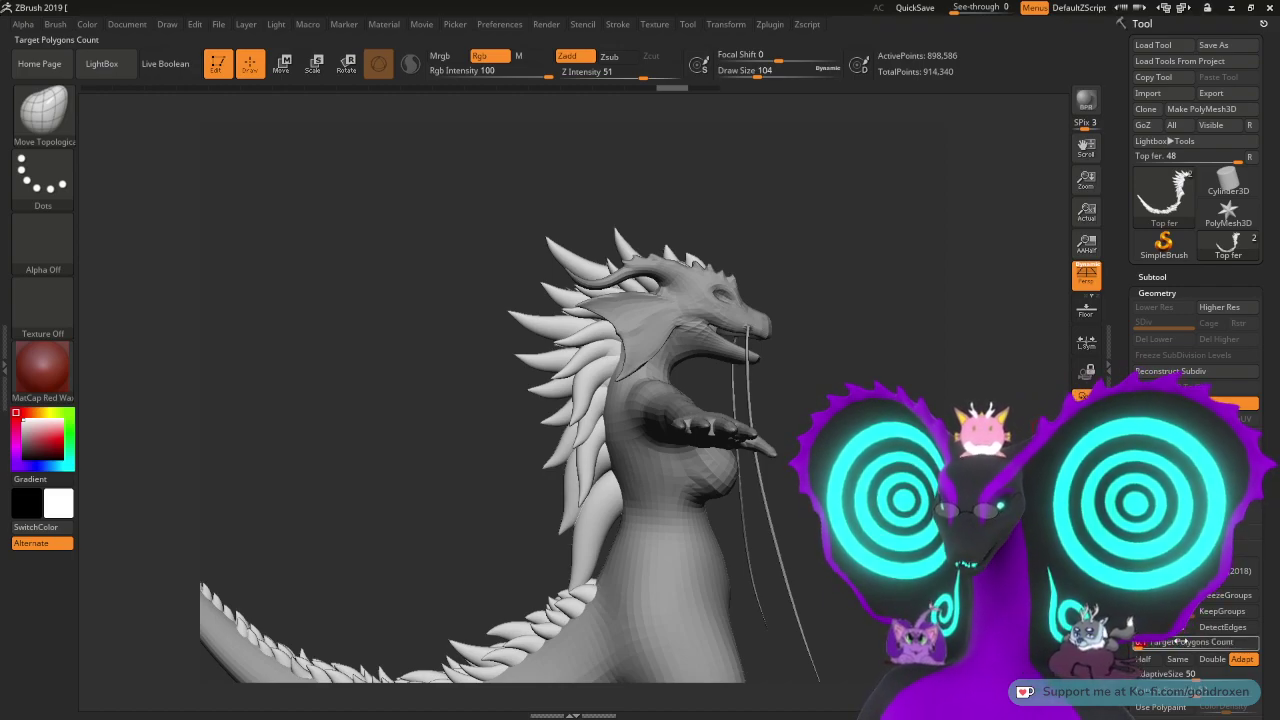
- Try ZRemesher on the subdivided fur at a target polygon count of 0.1, check its polygon count, and undo the remesh
{"action": "left_click", "coordinate": [1166, 571]}
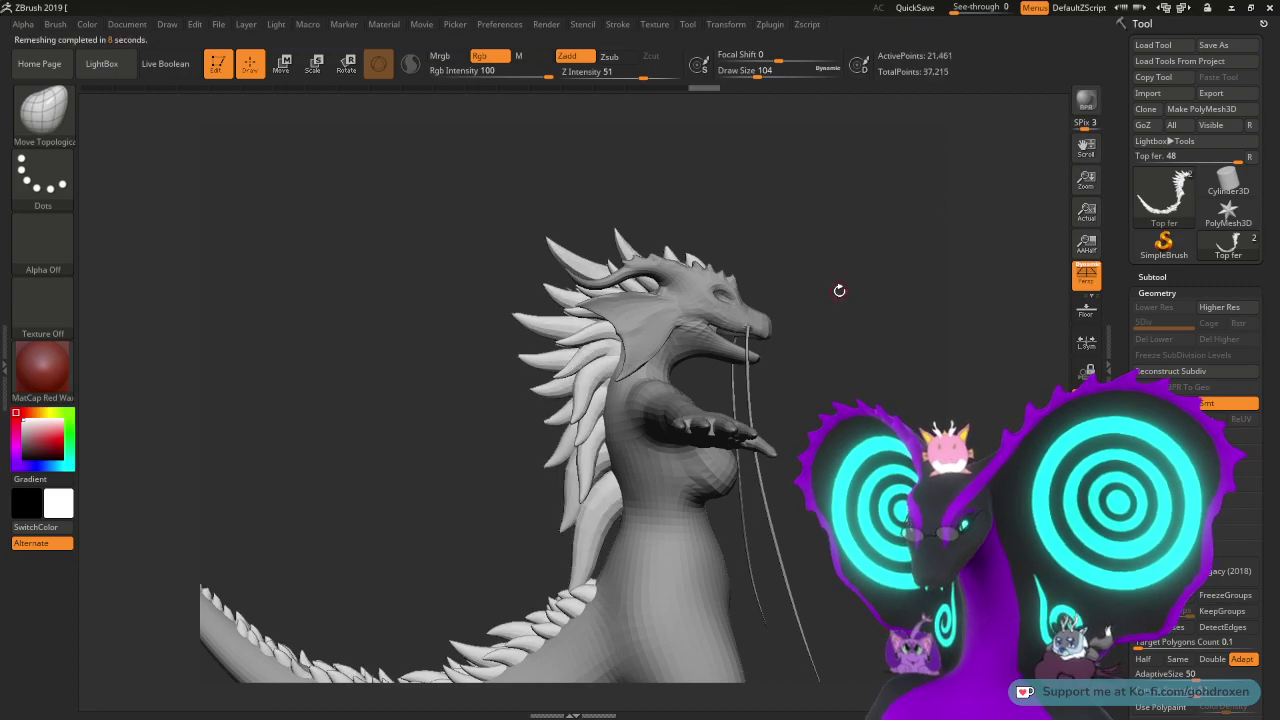
{"action": "left_click_drag", "start_coordinate": [877, 271], "coordinate": [887, 318]}
{"action": "mouse_move", "coordinate": [1184, 203]}
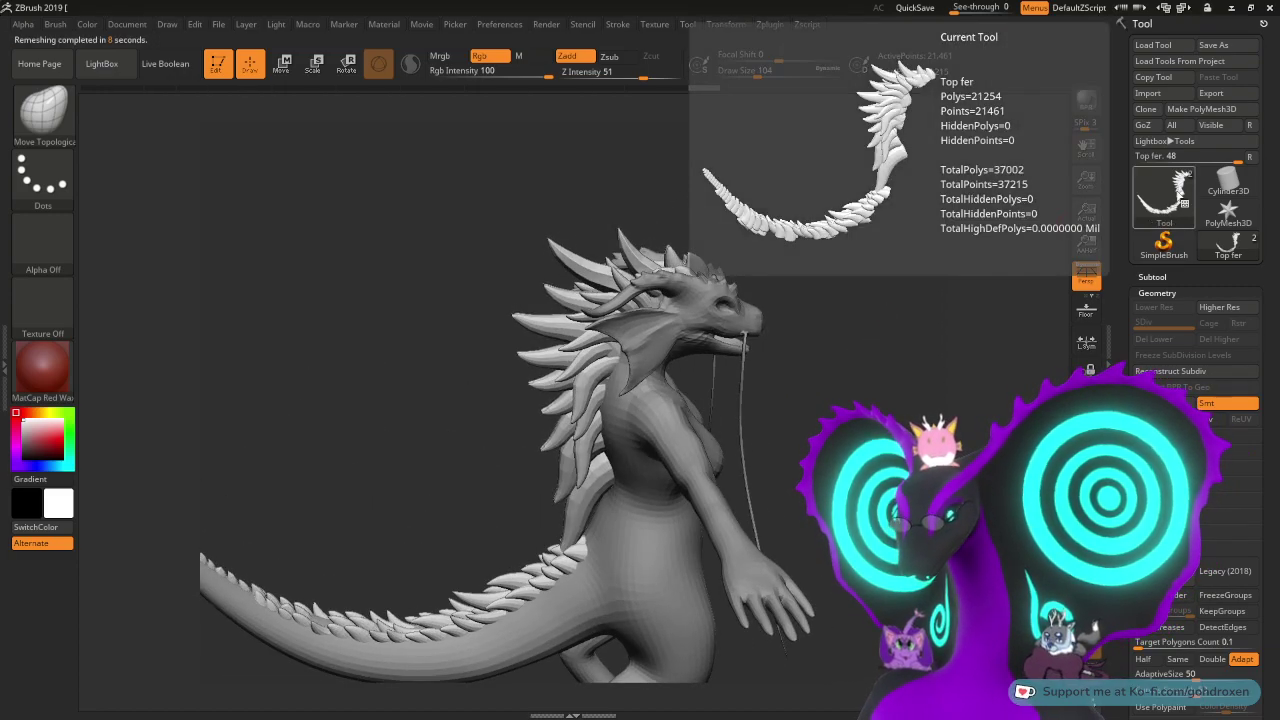
{"action": "mouse_move", "coordinate": [983, 283]}
{"action": "left_mouse_down"}
{"action": "mouse_move", "coordinate": [841, 399]}
{"action": "mouse_move", "coordinate": [827, 458]}
{"action": "left_mouse_up"}
{"action": "key", "text": "ctrl+z"}
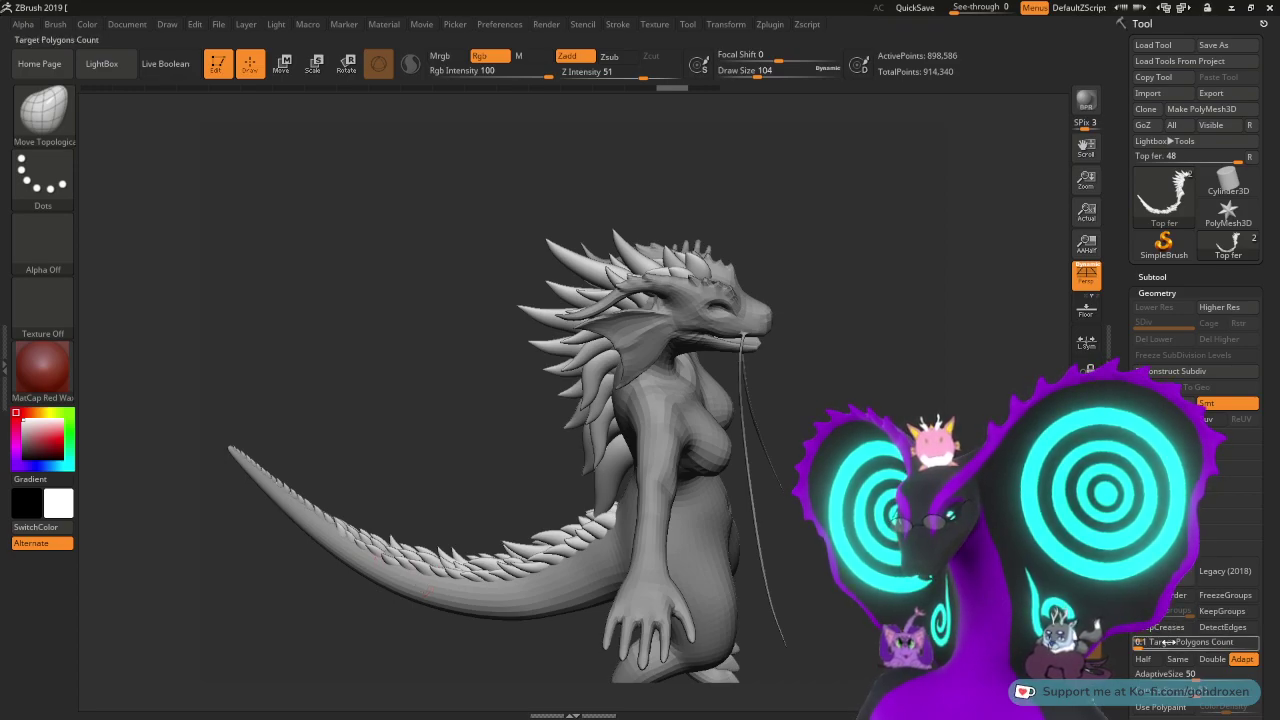
- Remesh the subdivided Top fer fur again with ZRemesher at a target polygon count of 1 and inspect its spikes from several sides
{"action": "type", "text": "1"}
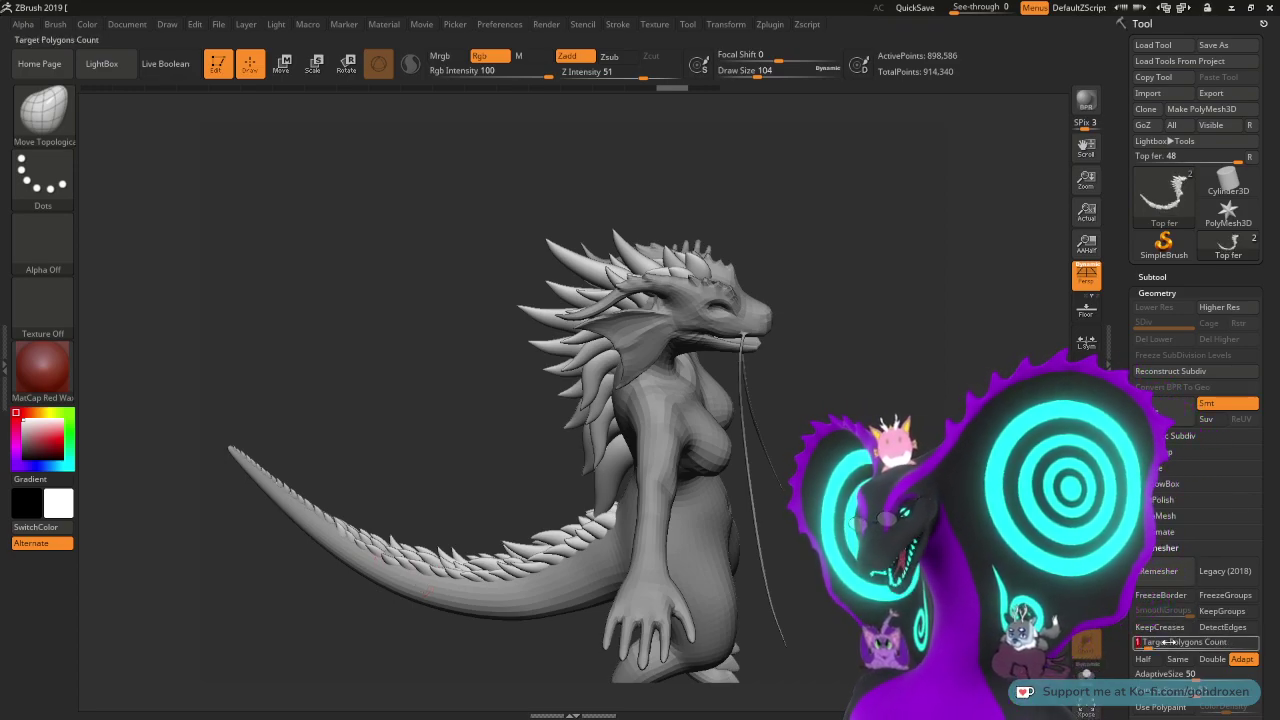
{"action": "left_click", "coordinate": [1160, 571]}
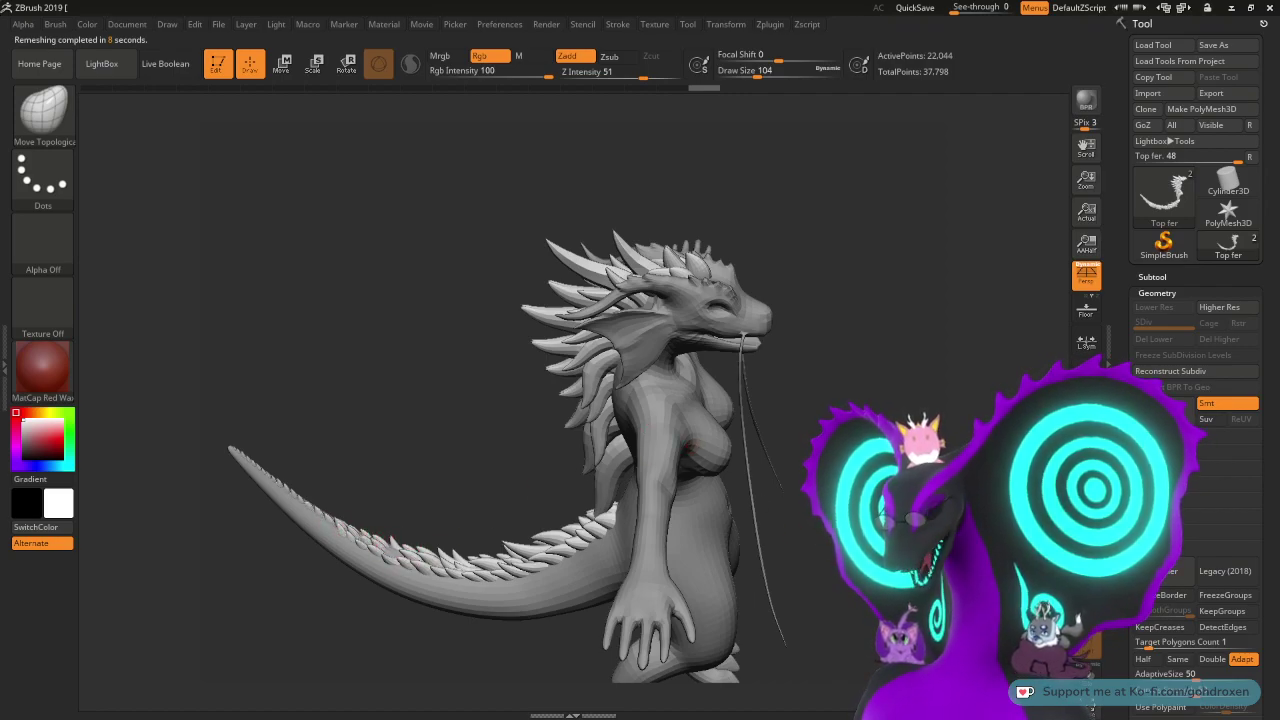
{"action": "mouse_move", "coordinate": [825, 520]}
{"action": "left_mouse_down"}
{"action": "mouse_move", "coordinate": [905, 560]}
{"action": "mouse_move", "coordinate": [880, 575]}
{"action": "mouse_move", "coordinate": [810, 530]}
{"action": "left_mouse_up"}
{"action": "left_click_drag", "start_coordinate": [848, 328], "coordinate": [918, 283]}
{"action": "left_click_drag", "start_coordinate": [837, 283], "coordinate": [553, 299]}
{"action": "left_click_drag", "start_coordinate": [897, 391], "coordinate": [822, 398]}
{"action": "left_click_drag", "start_coordinate": [482, 318], "coordinate": [510, 318]}
{"action": "mouse_move", "coordinate": [1165, 205]}
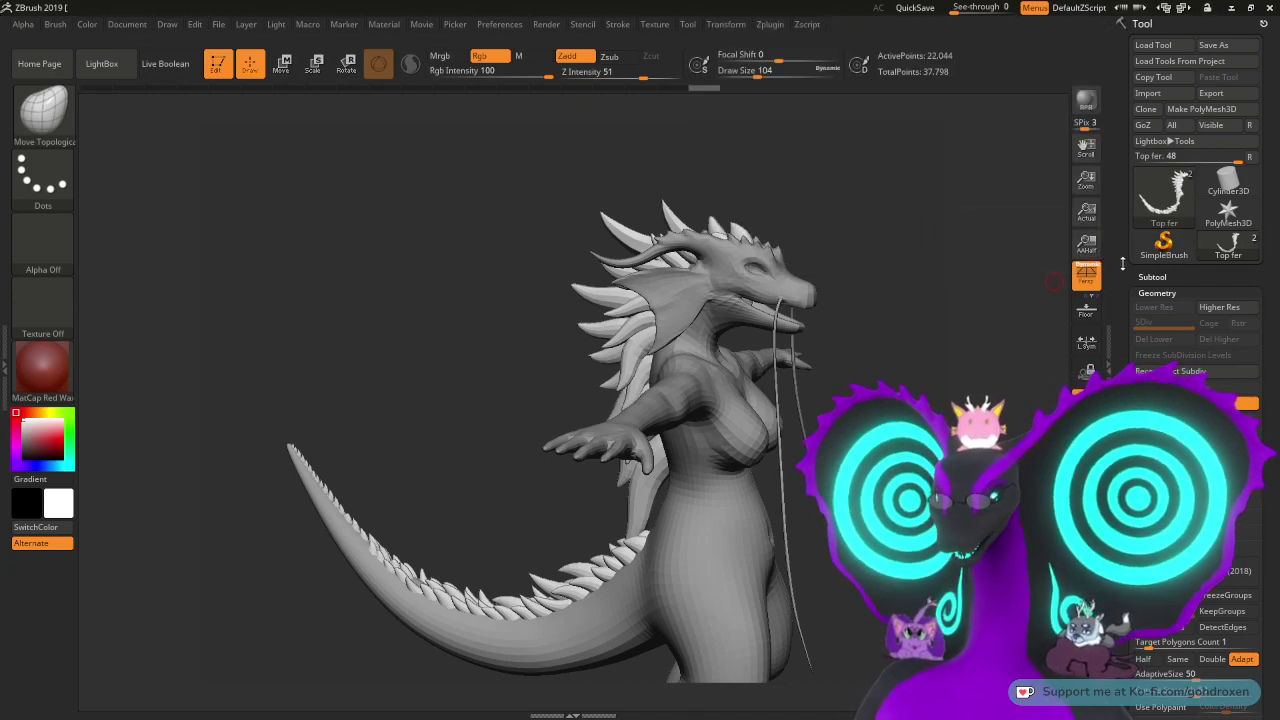
{"action": "left_click_drag", "start_coordinate": [991, 289], "coordinate": [957, 339]}
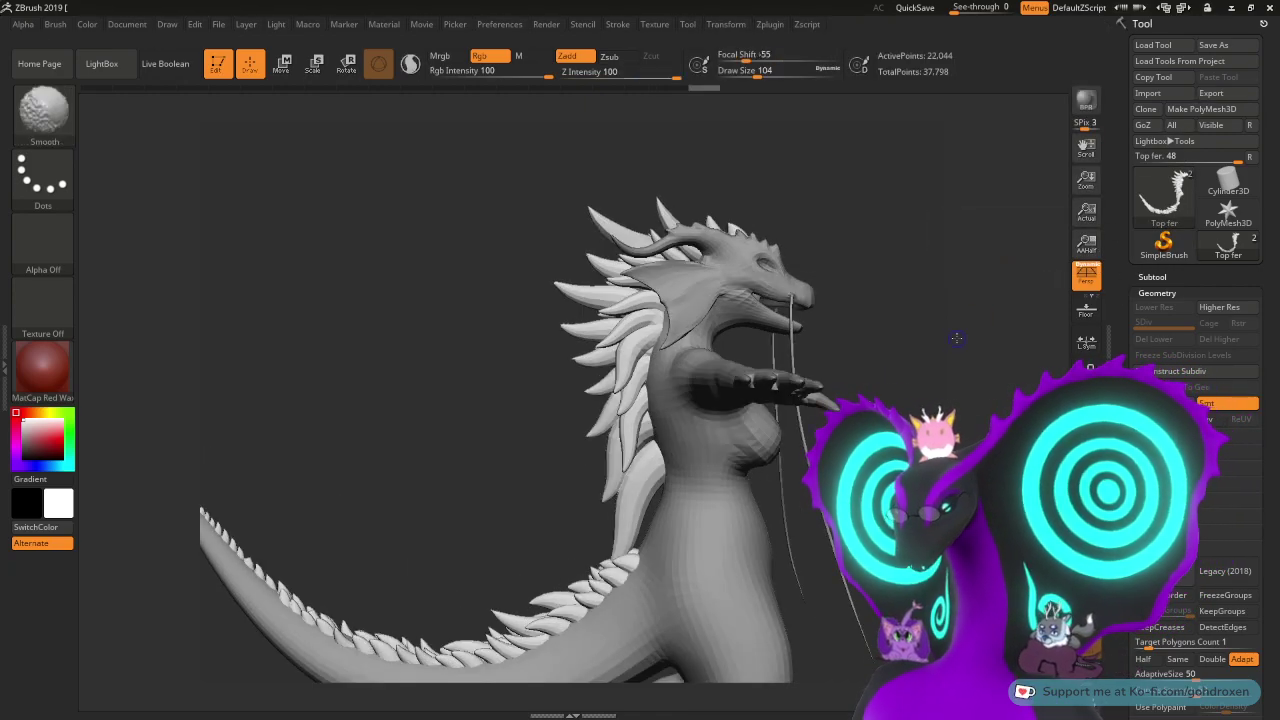
- Export the remeshed Top fer subtool as dwagon fur low.OBJ in the I hope this is the real dwagun folder
{"action": "left_click", "coordinate": [1208, 92]}
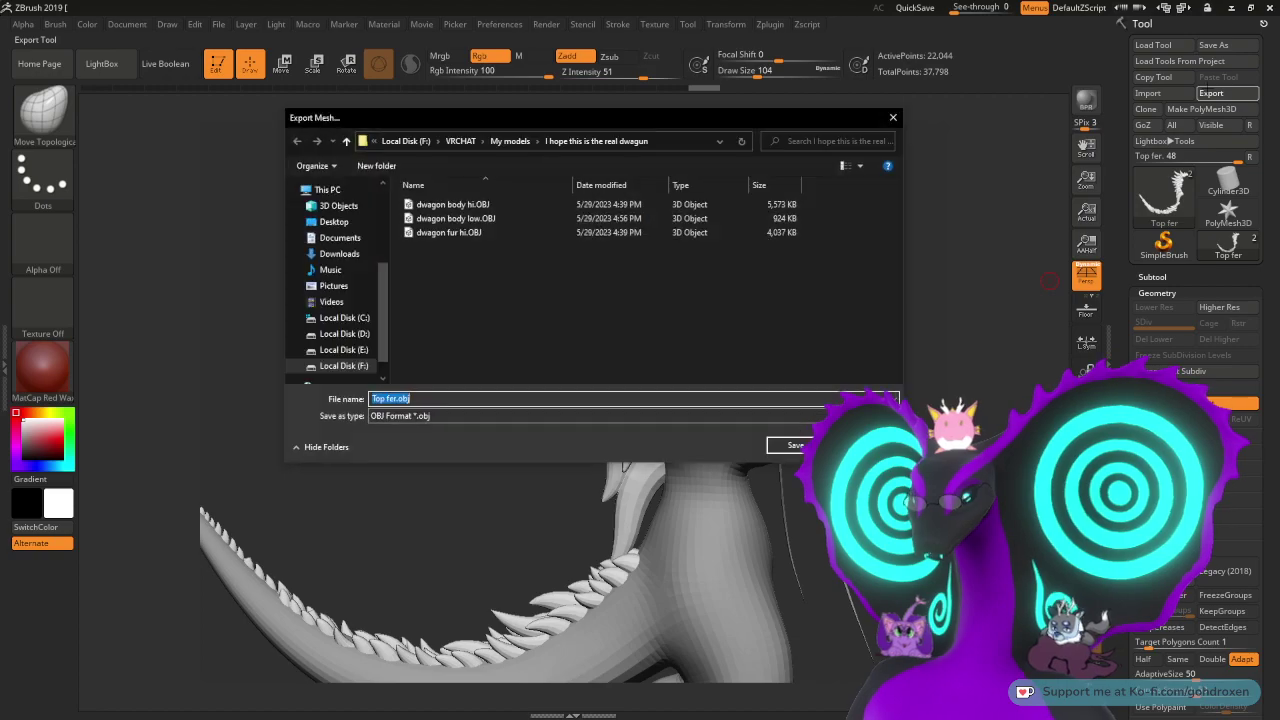
{"action": "left_click", "coordinate": [894, 118]}
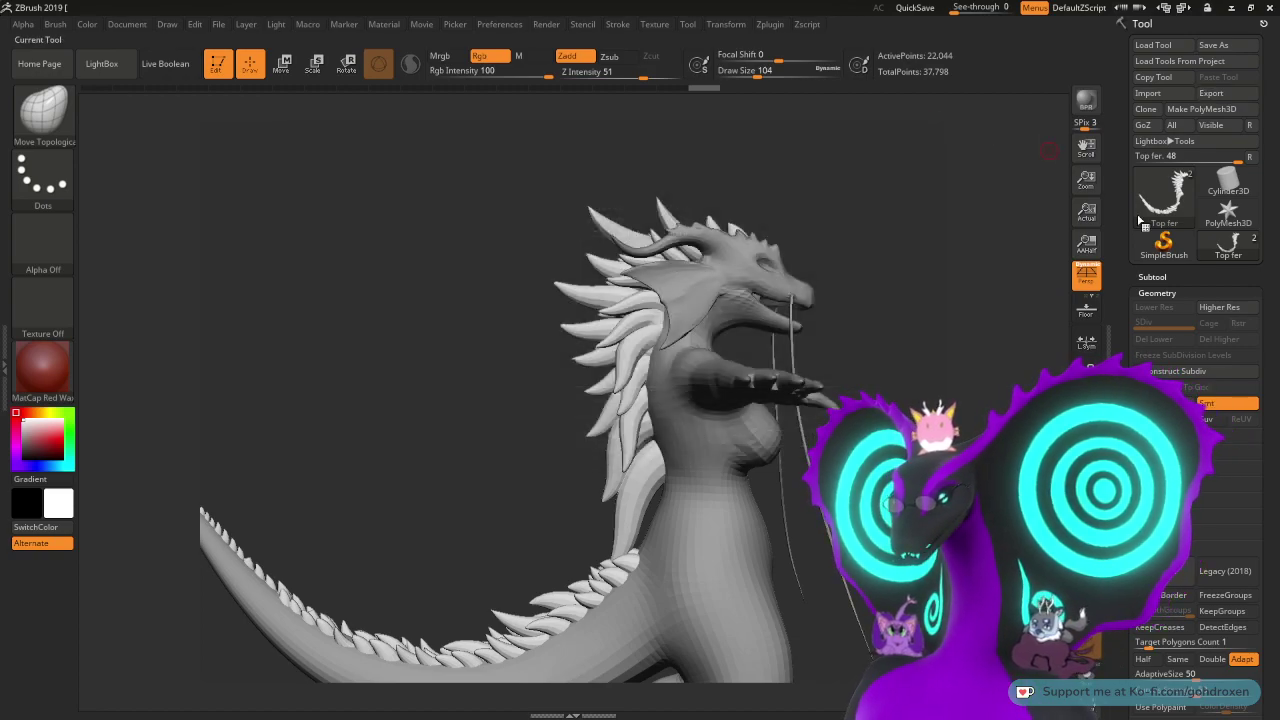
{"action": "left_click", "coordinate": [1160, 278]}
{"action": "left_click", "coordinate": [1190, 342]}
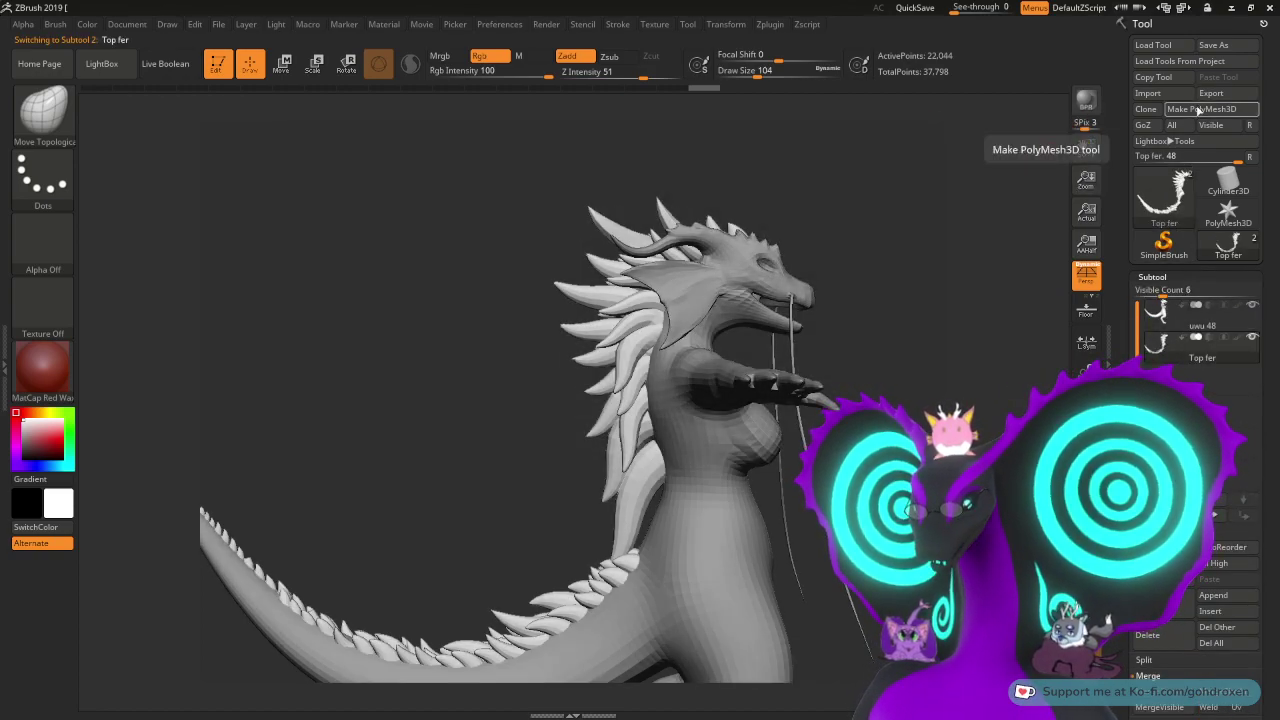
{"action": "left_click", "coordinate": [1210, 92]}
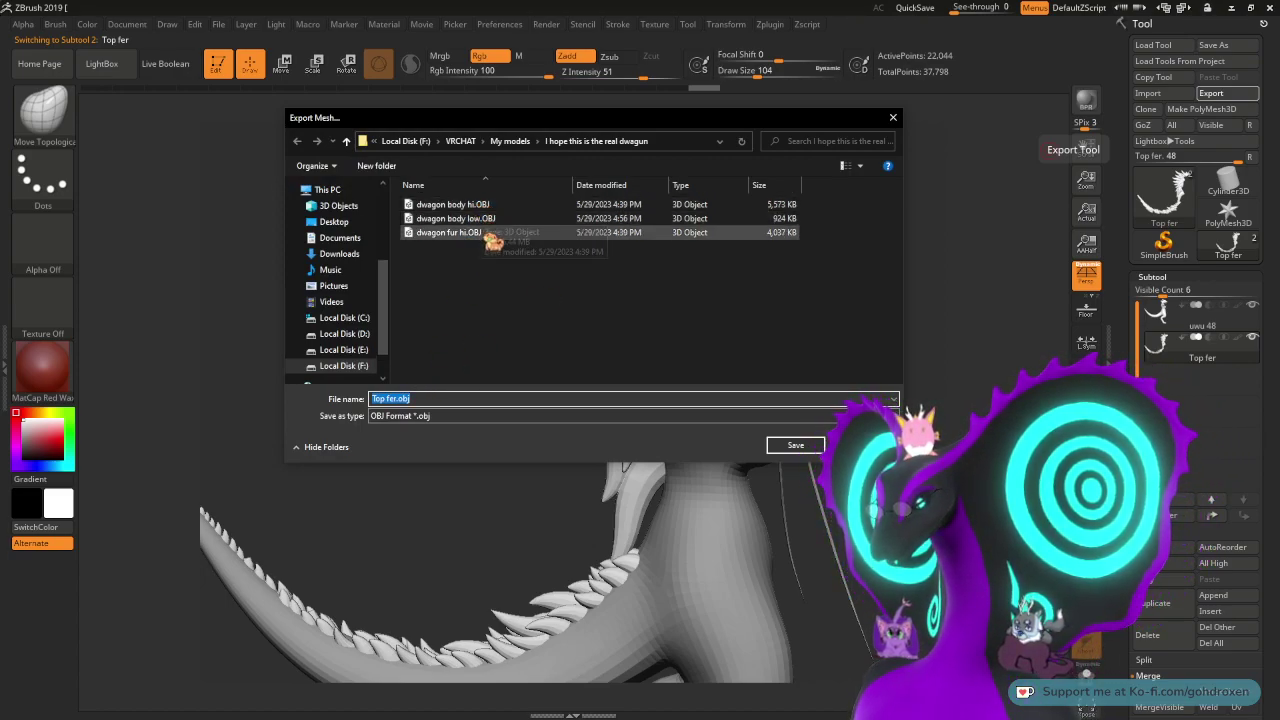
{"action": "left_click", "coordinate": [488, 234]}
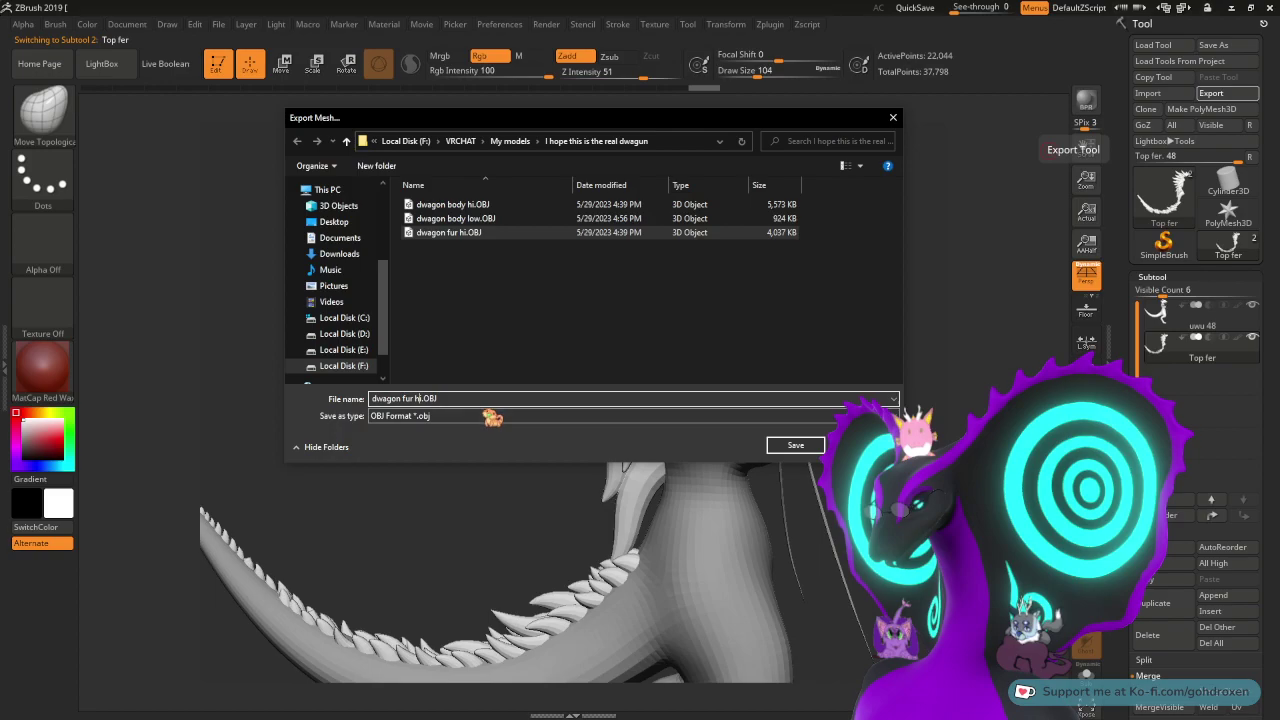
{"action": "key", "text": "BackSpace"}
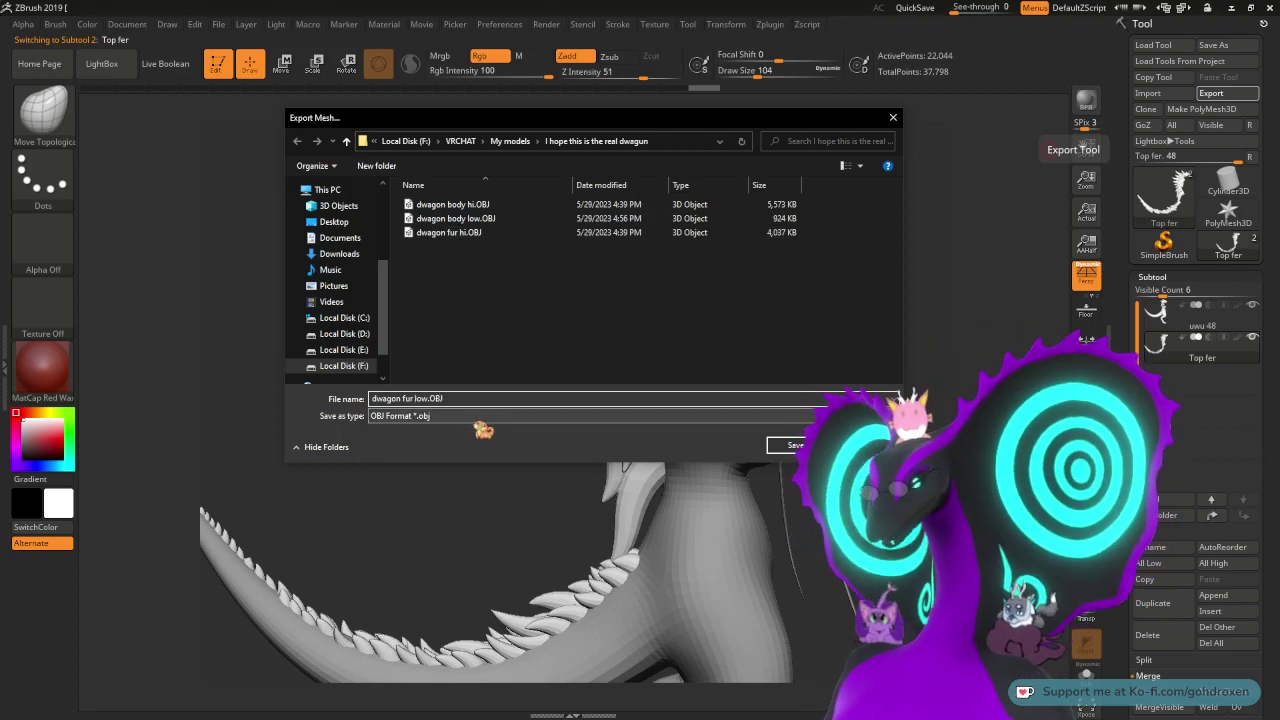
{"action": "left_click", "coordinate": [795, 445]}
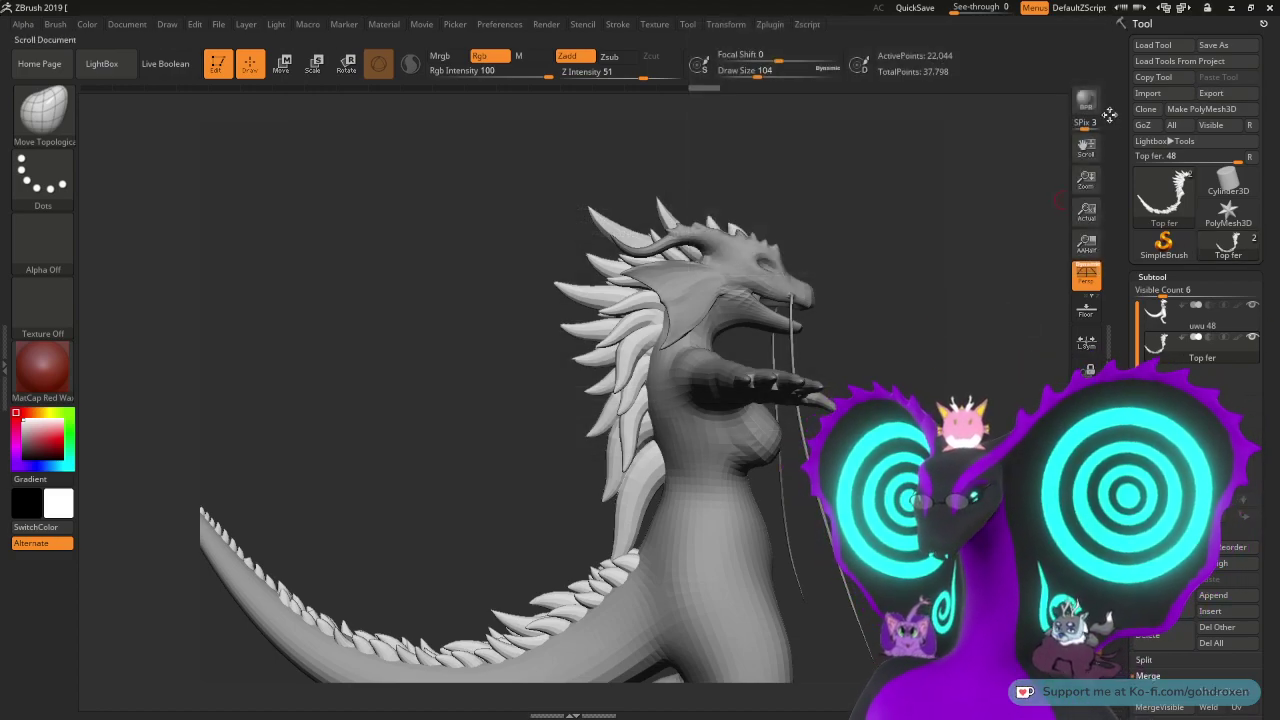
- Switch to the Blender scene and toggle the visibility of dwagon body hi and dwagon fur hi to check both meshes
{"action": "left_click", "coordinate": [1234, 8]}
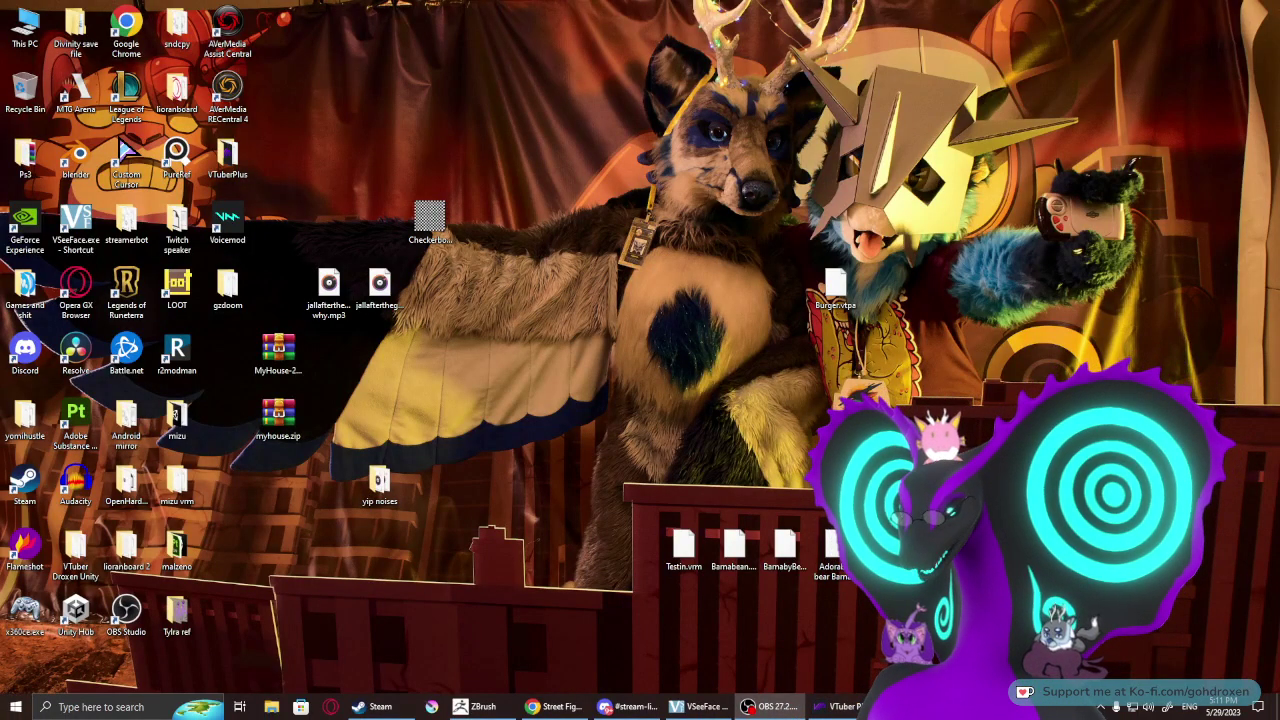
{"action": "left_click", "coordinate": [913, 707]}
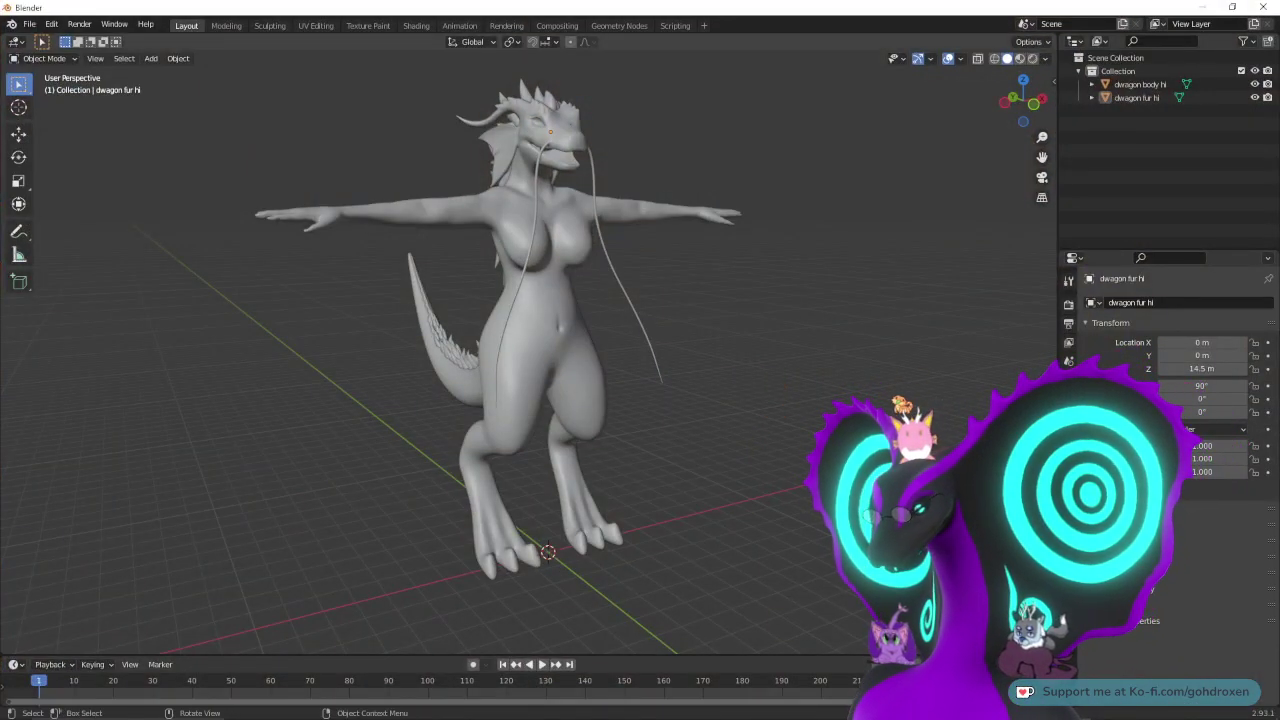
{"action": "middle_click_drag", "start_coordinate": [640, 360], "coordinate": [570, 384]}
{"action": "scroll", "coordinate": [570, 384], "scroll_direction": "down", "scroll_amount": 4}
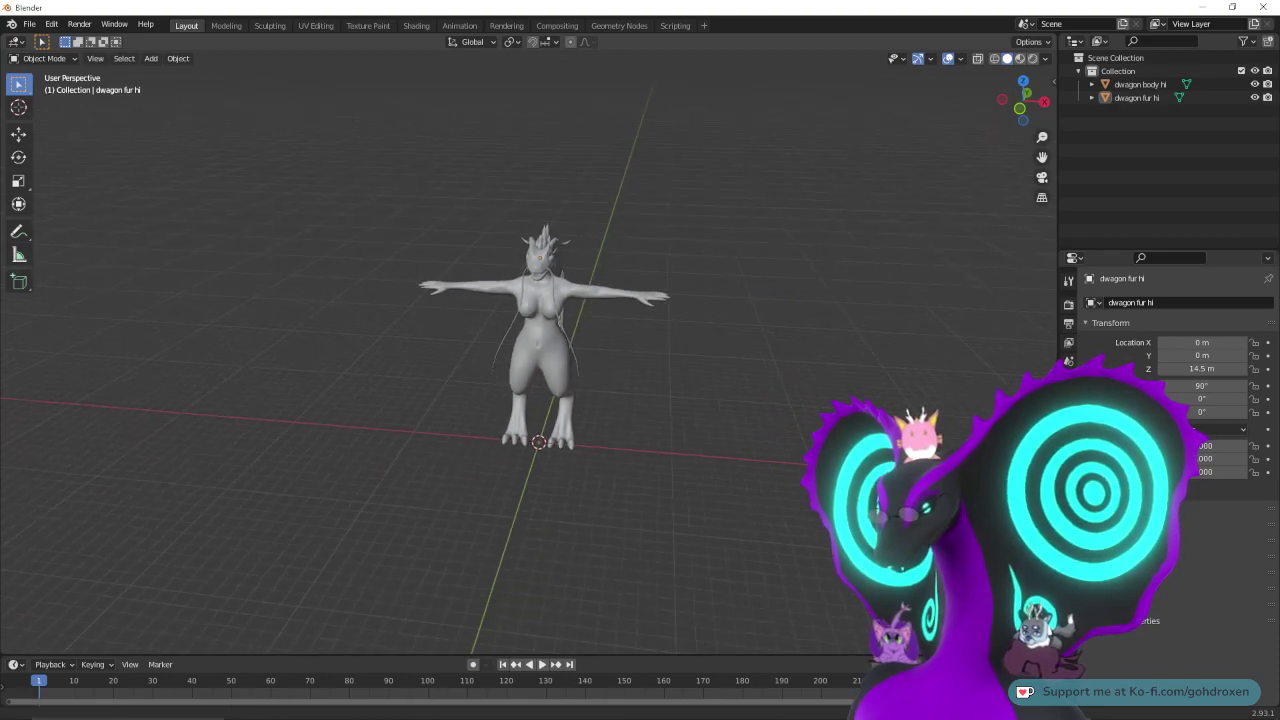
{"action": "scroll", "coordinate": [560, 380], "scroll_direction": "down", "scroll_amount": 1}
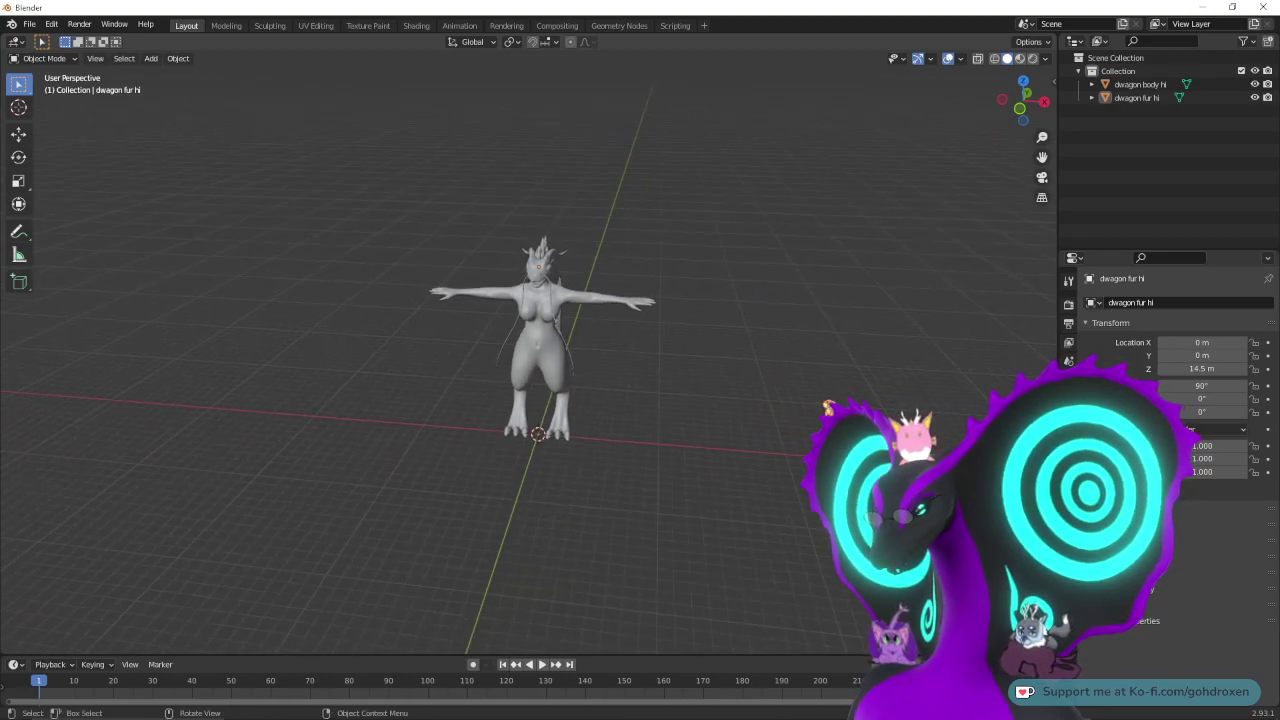
{"action": "left_click", "coordinate": [1255, 84]}
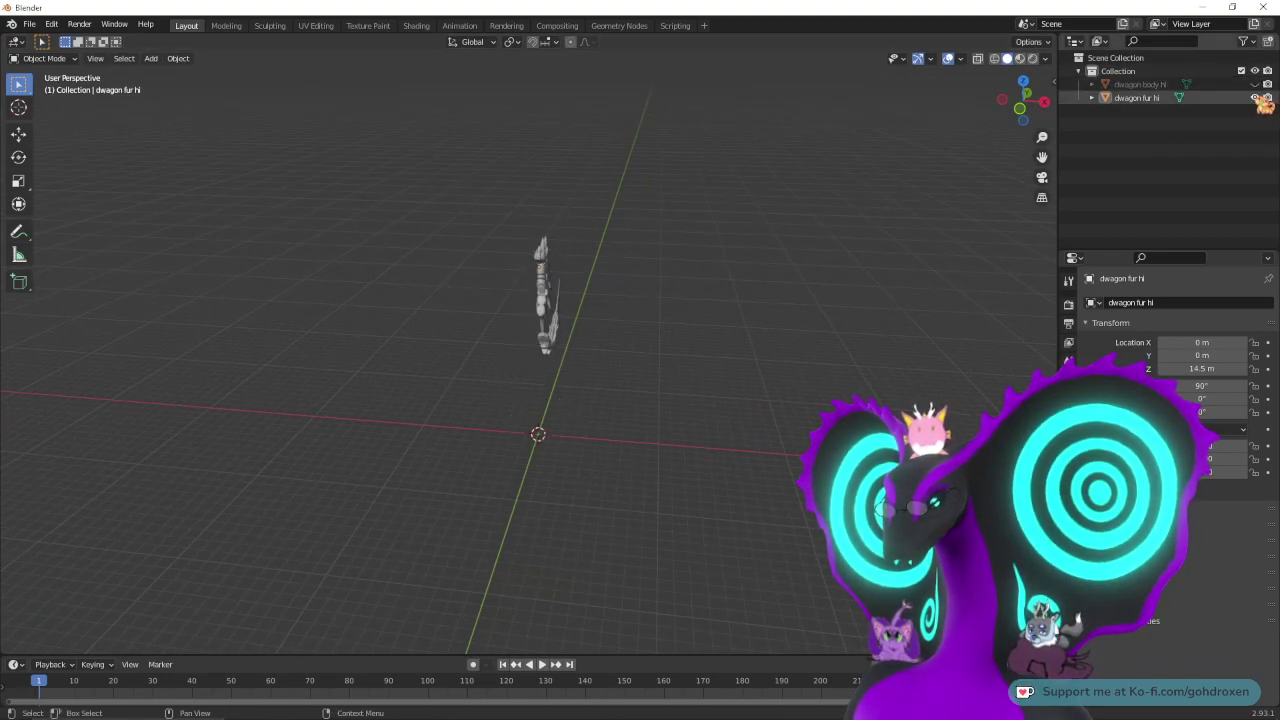
{"action": "left_click", "coordinate": [1255, 97]}
{"action": "left_click", "coordinate": [1255, 84]}
{"action": "left_click", "coordinate": [1255, 97]}
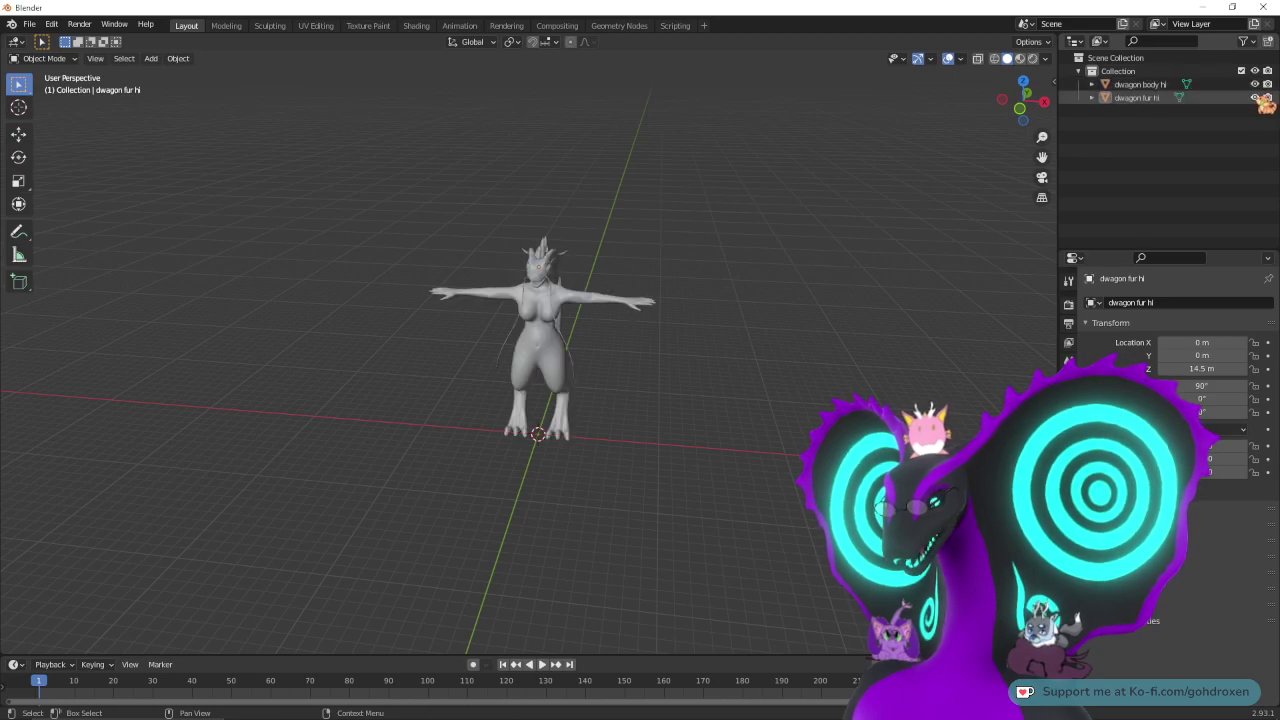
- Move dwagon body hi and dwagon fur hi out of Collection into the Scene Collection
{"action": "left_click", "coordinate": [1145, 97]}
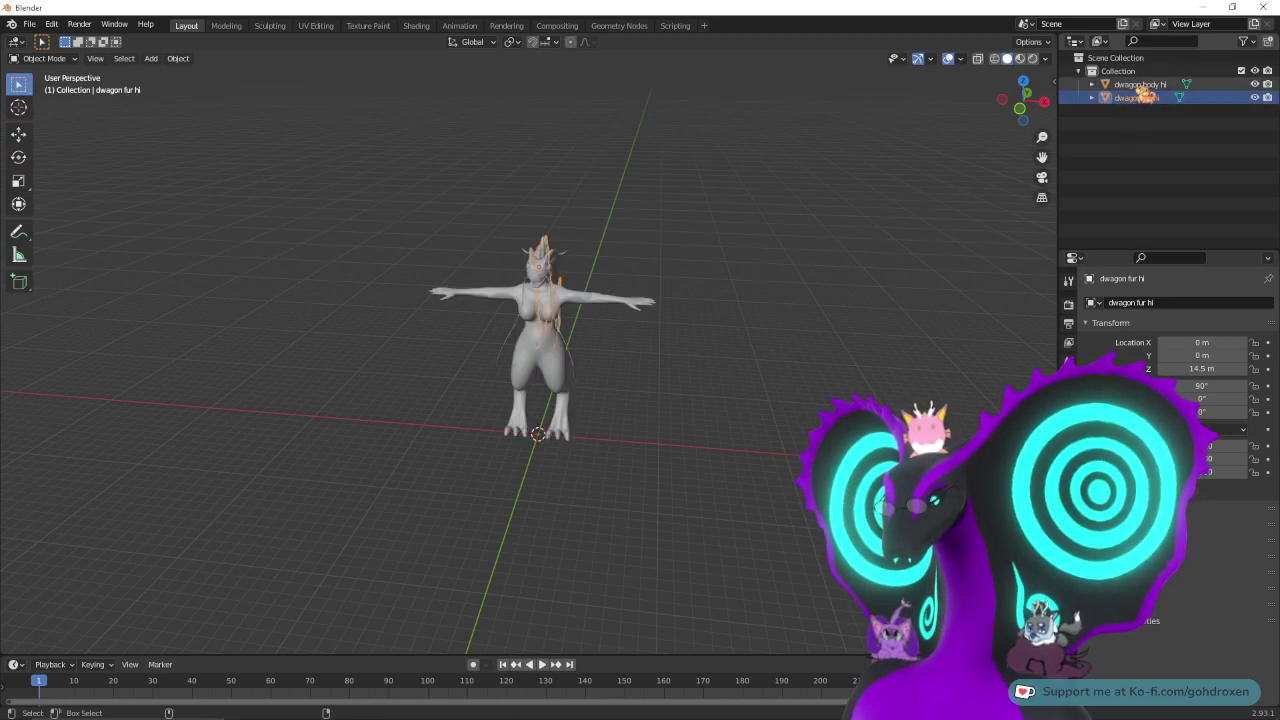
{"action": "left_click", "coordinate": [1150, 85], "text": "ctrl"}
{"action": "left_click_drag", "start_coordinate": [1152, 86], "coordinate": [1140, 133]}
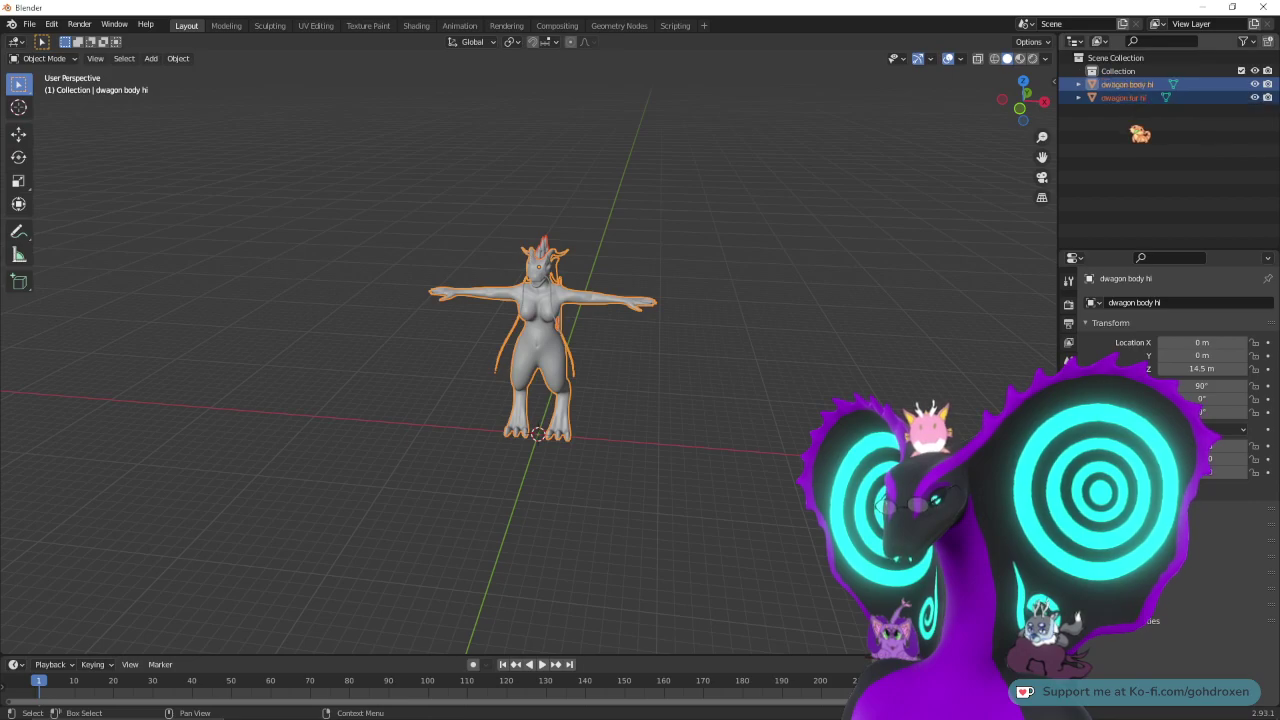
{"action": "left_click", "coordinate": [1145, 130]}
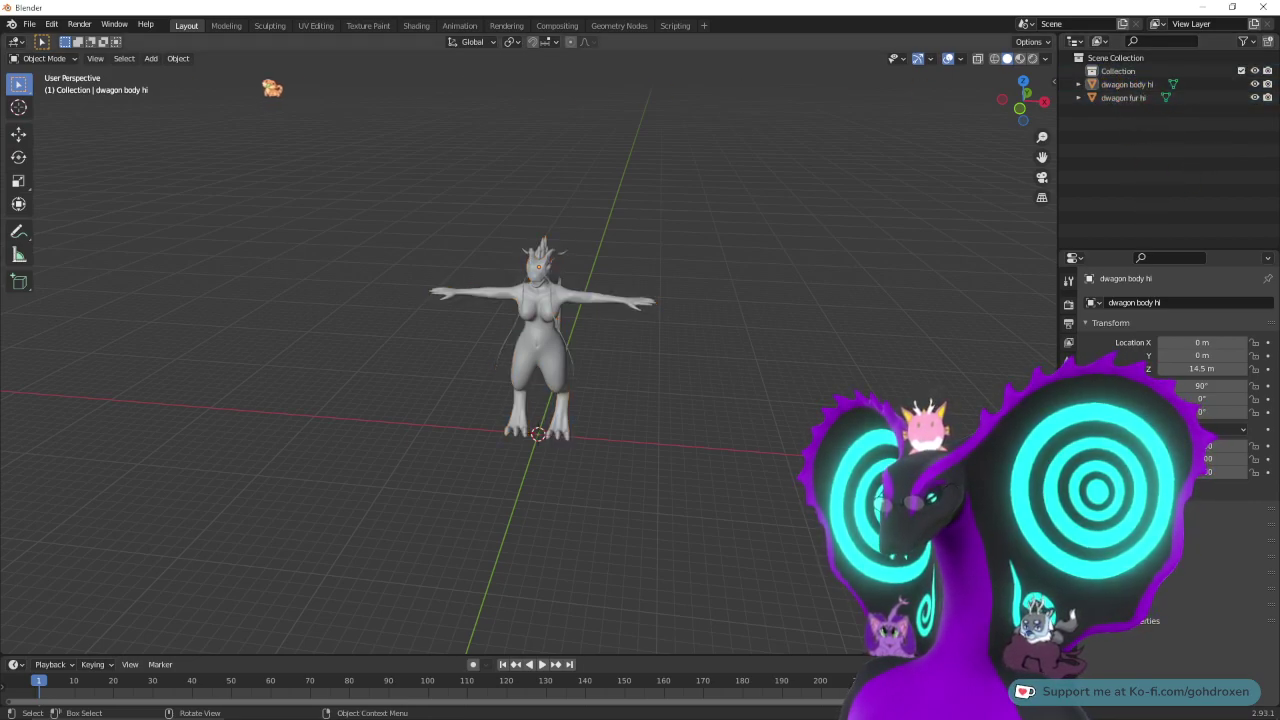
- Import the Wavefront file dwagon fur low.OBJ and hide the dwagon body hi and dwagon fur hi objects
{"action": "left_click", "coordinate": [29, 23]}
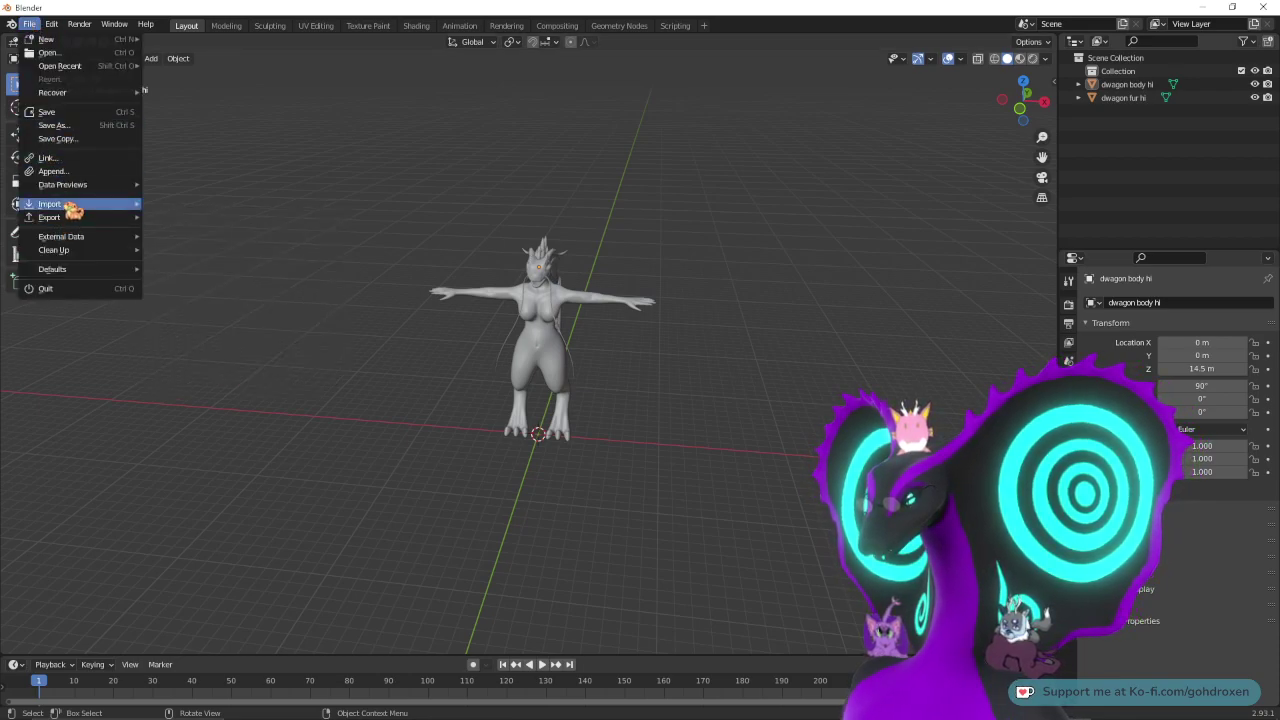
{"action": "mouse_move", "coordinate": [49, 204]}
{"action": "left_click", "coordinate": [269, 322]}
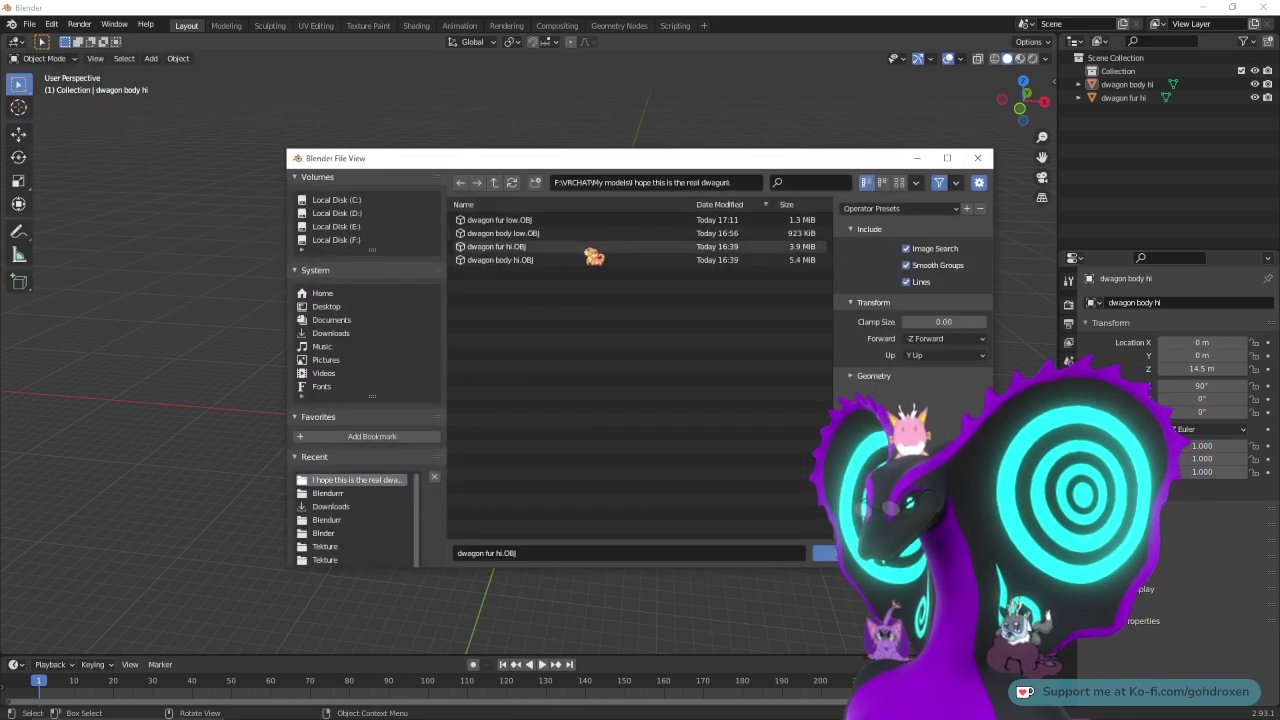
{"action": "left_click", "coordinate": [605, 220]}
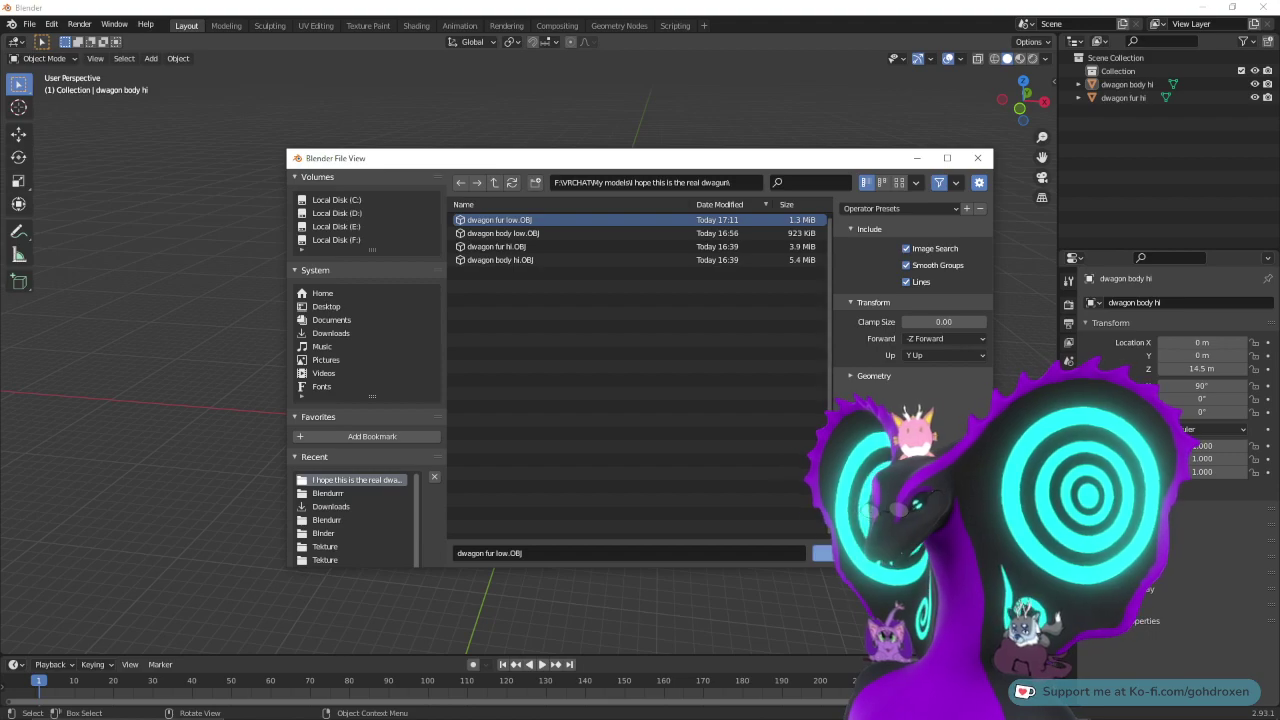
{"action": "left_click", "coordinate": [858, 553]}
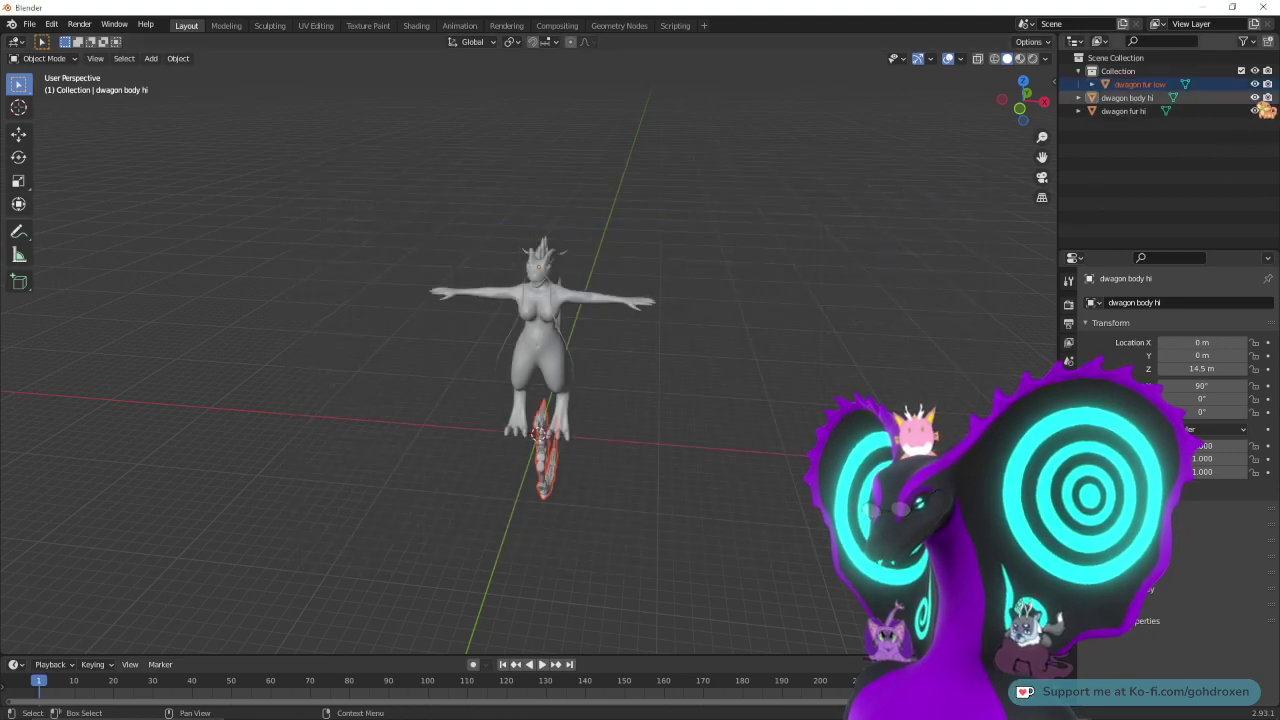
{"action": "left_click", "coordinate": [1255, 97]}
{"action": "left_click", "coordinate": [1255, 110]}
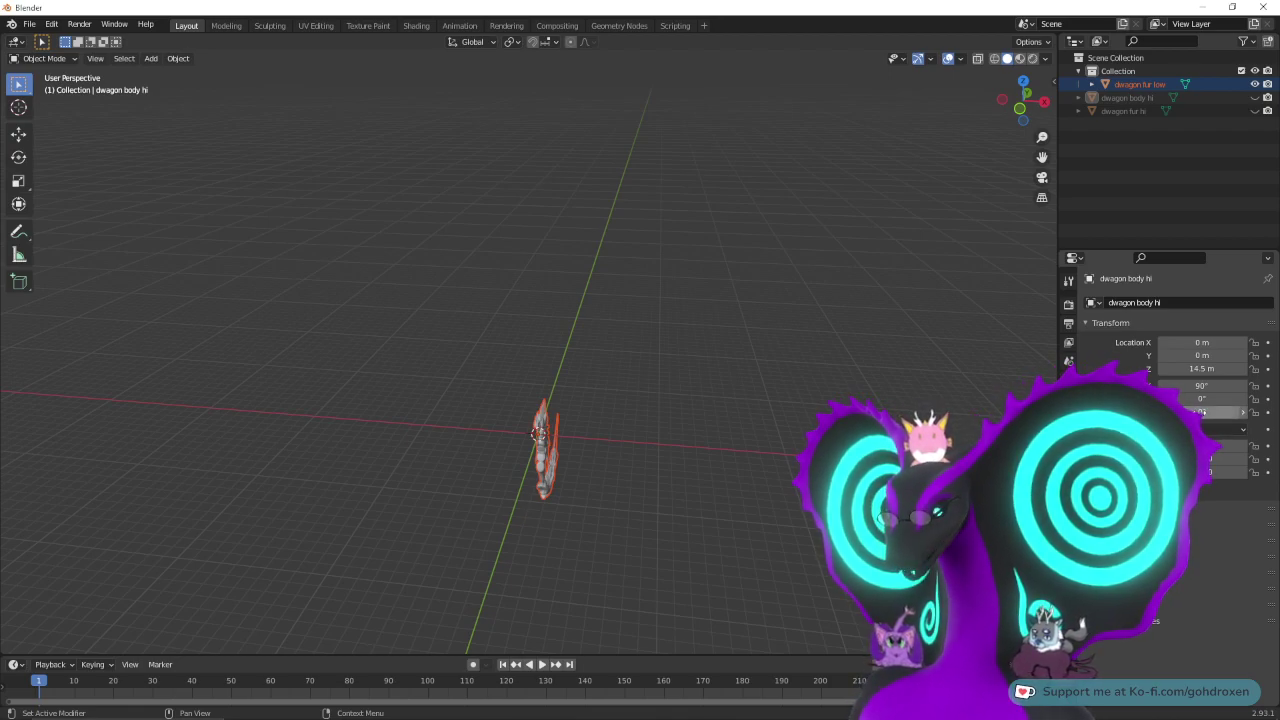
- Set the Z location of dwagon fur low to 14.5 m
{"action": "left_click", "coordinate": [578, 474]}
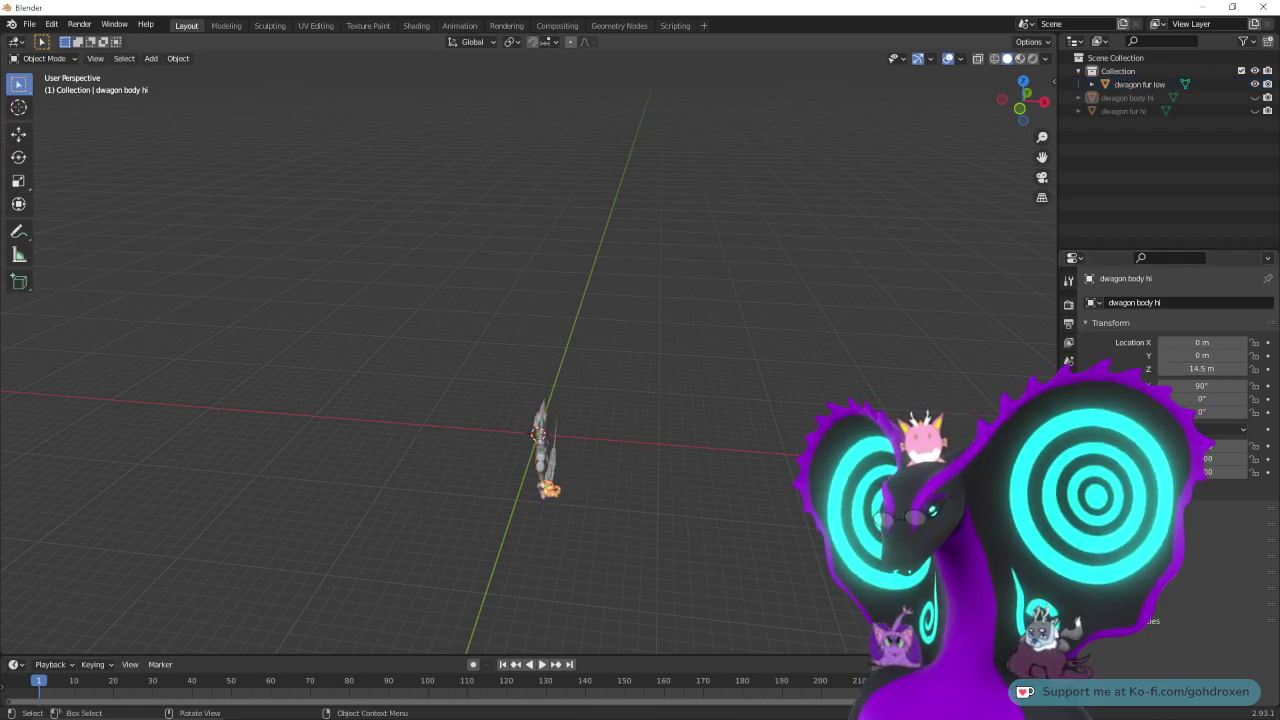
{"action": "left_click", "coordinate": [545, 450]}
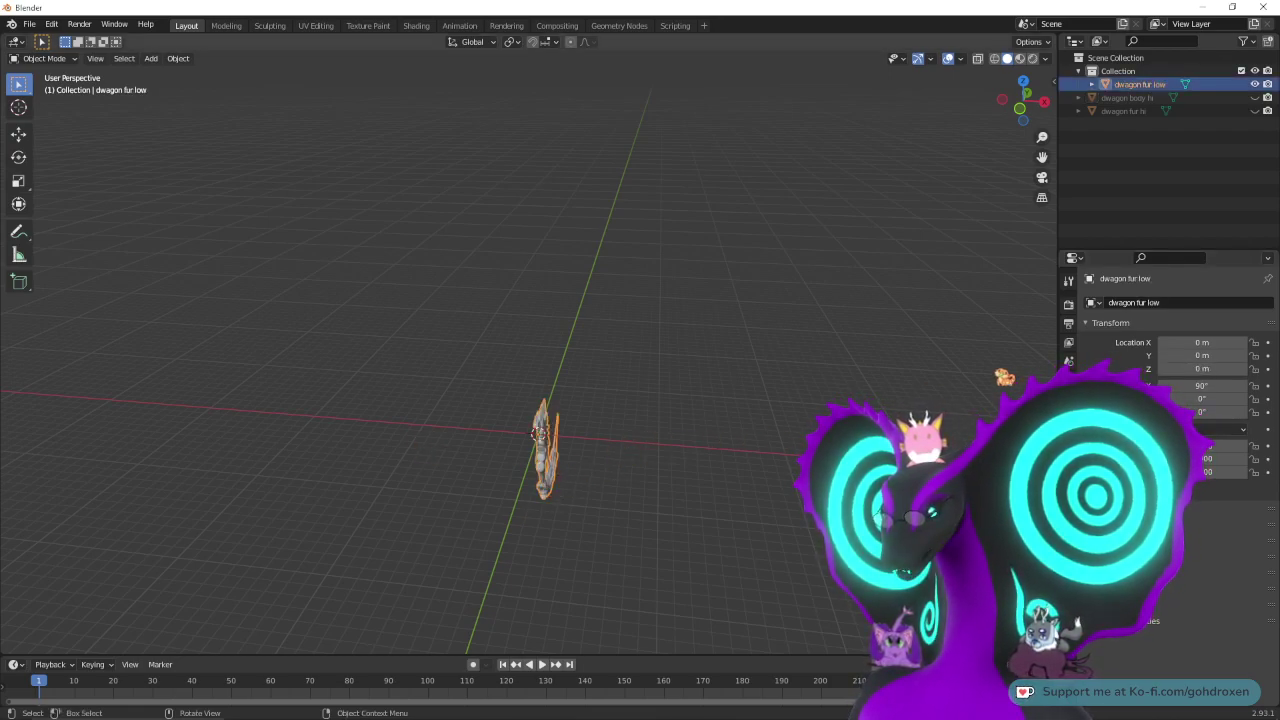
{"action": "left_click", "coordinate": [1186, 367]}
{"action": "type", "text": "14.5"}
{"action": "key", "text": "Return"}
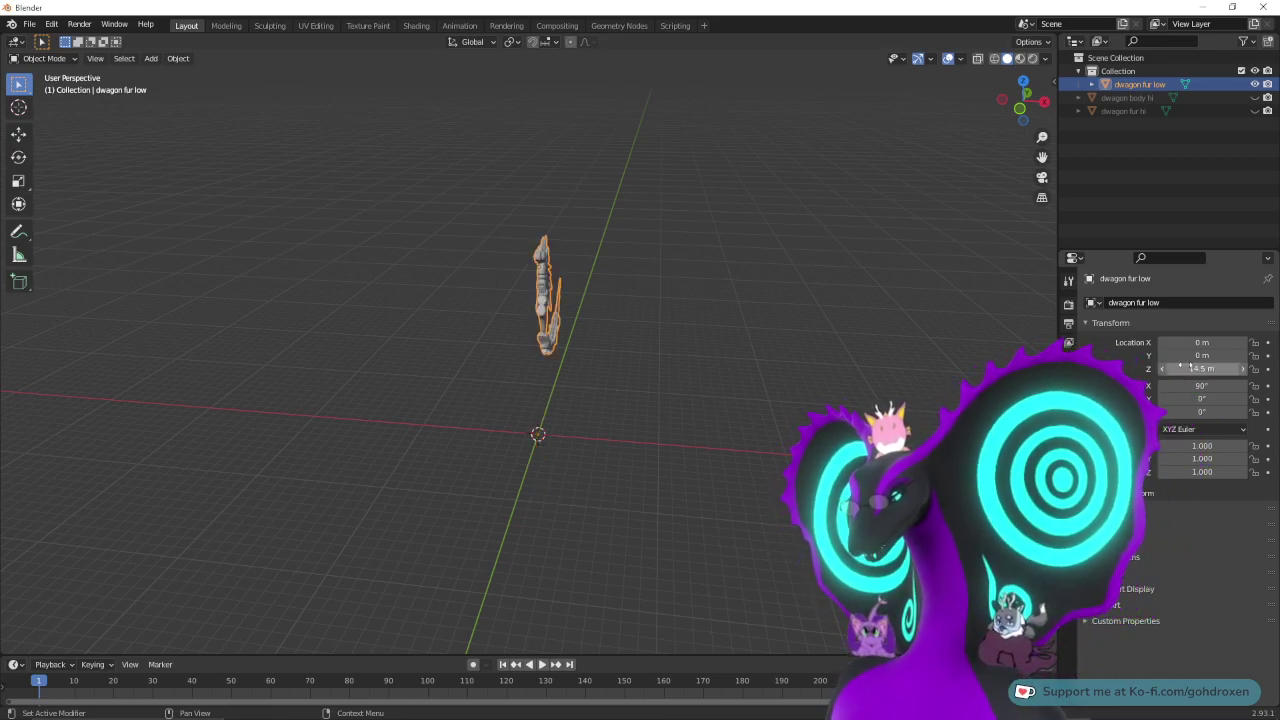
- Import the Wavefront file dwagon body low.OBJ into the scene
{"action": "left_click", "coordinate": [29, 23]}
{"action": "mouse_move", "coordinate": [118, 218]}
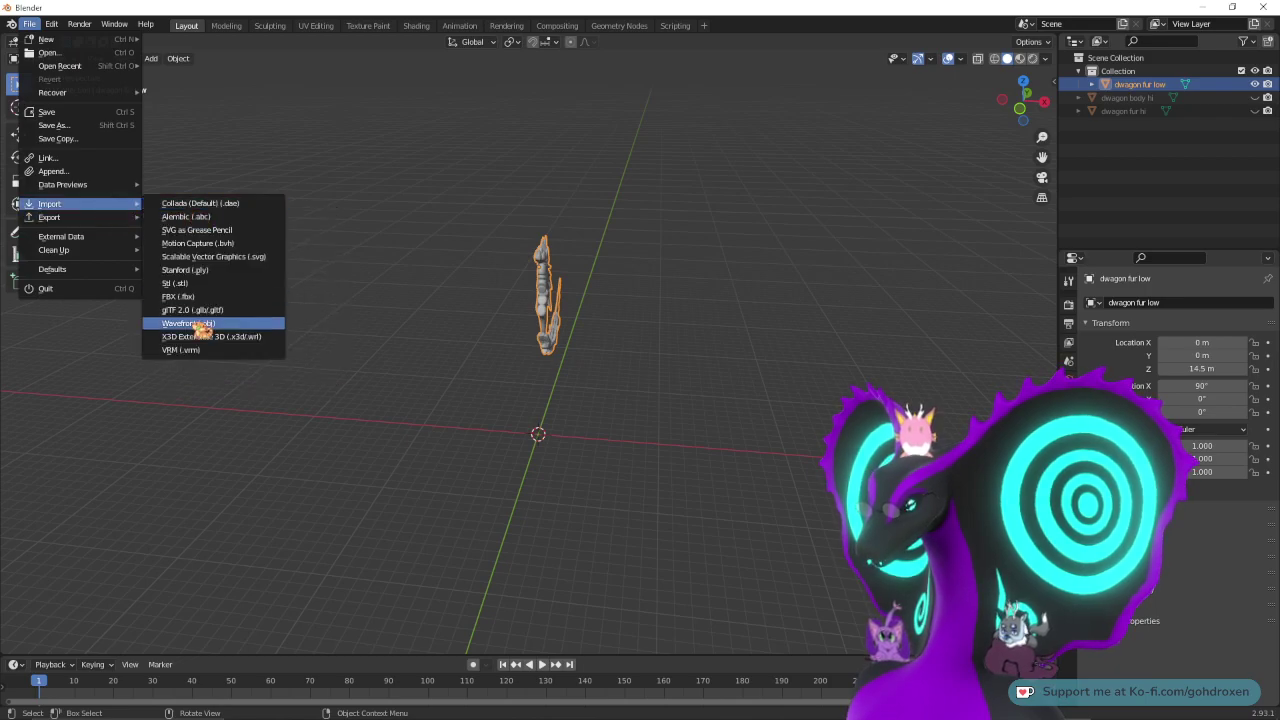
{"action": "left_click", "coordinate": [200, 326]}
{"action": "left_click", "coordinate": [549, 259]}
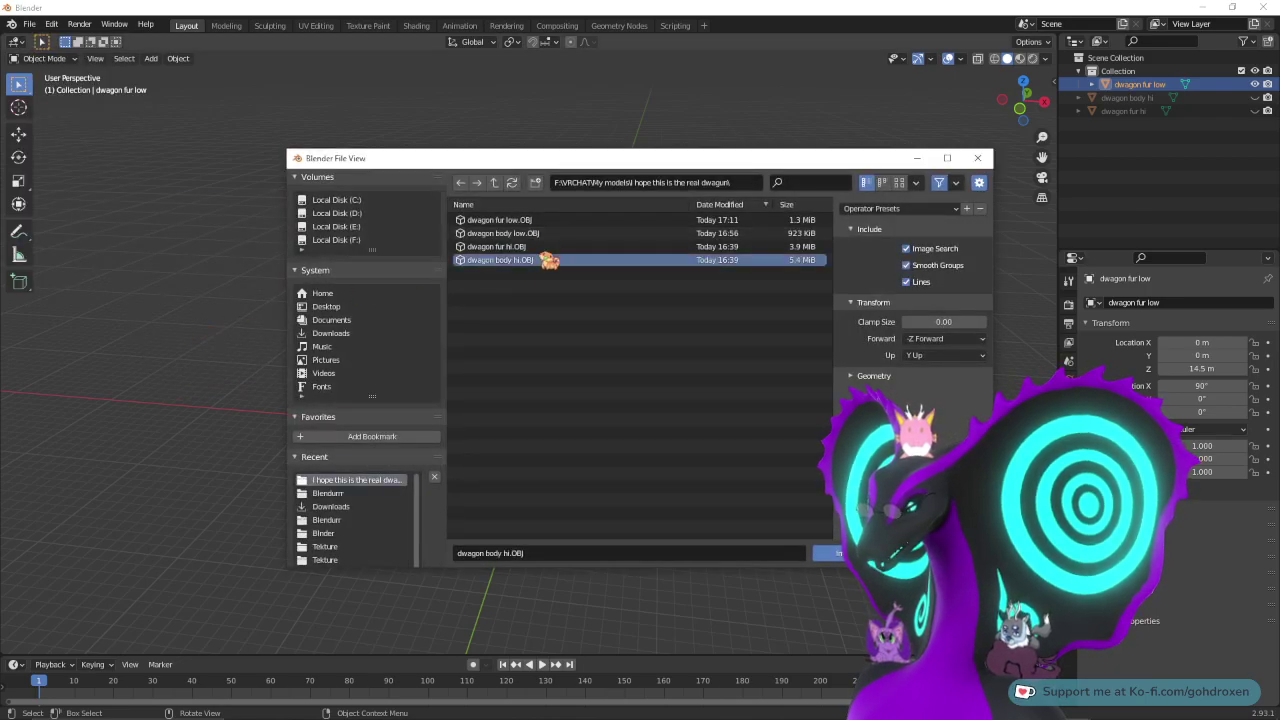
{"action": "left_click", "coordinate": [566, 233]}
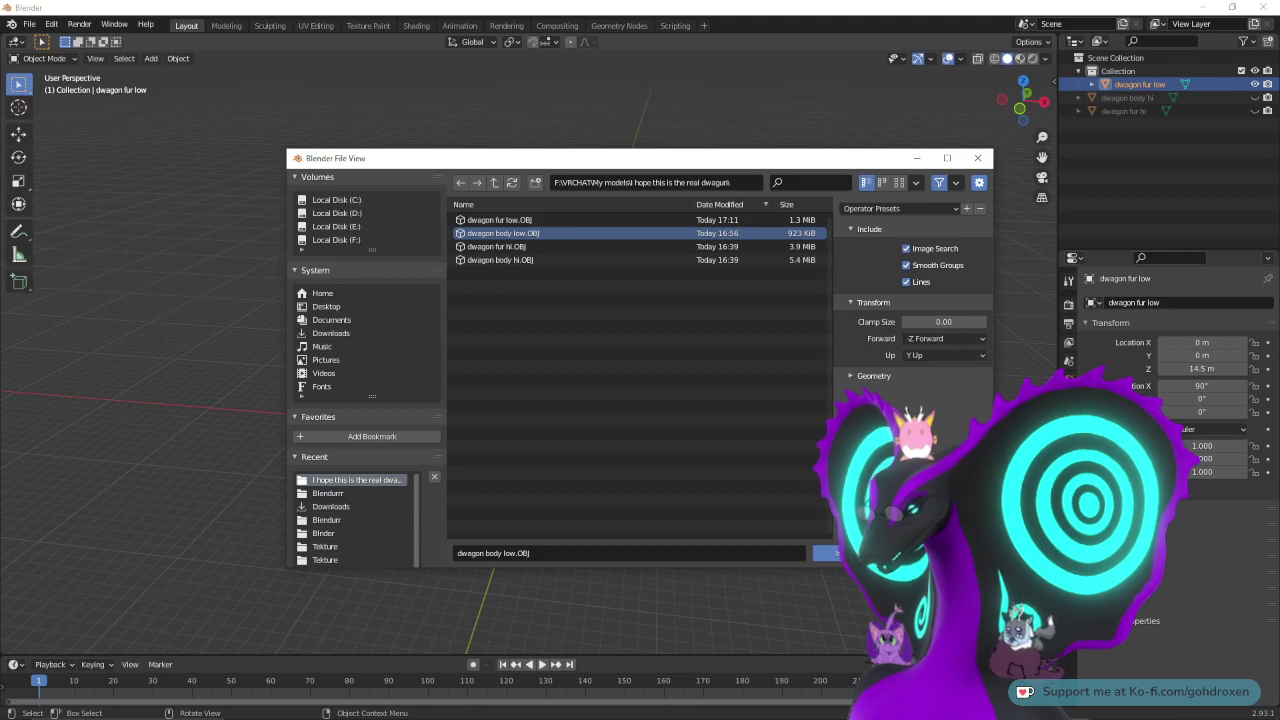
{"action": "left_click", "coordinate": [856, 553]}
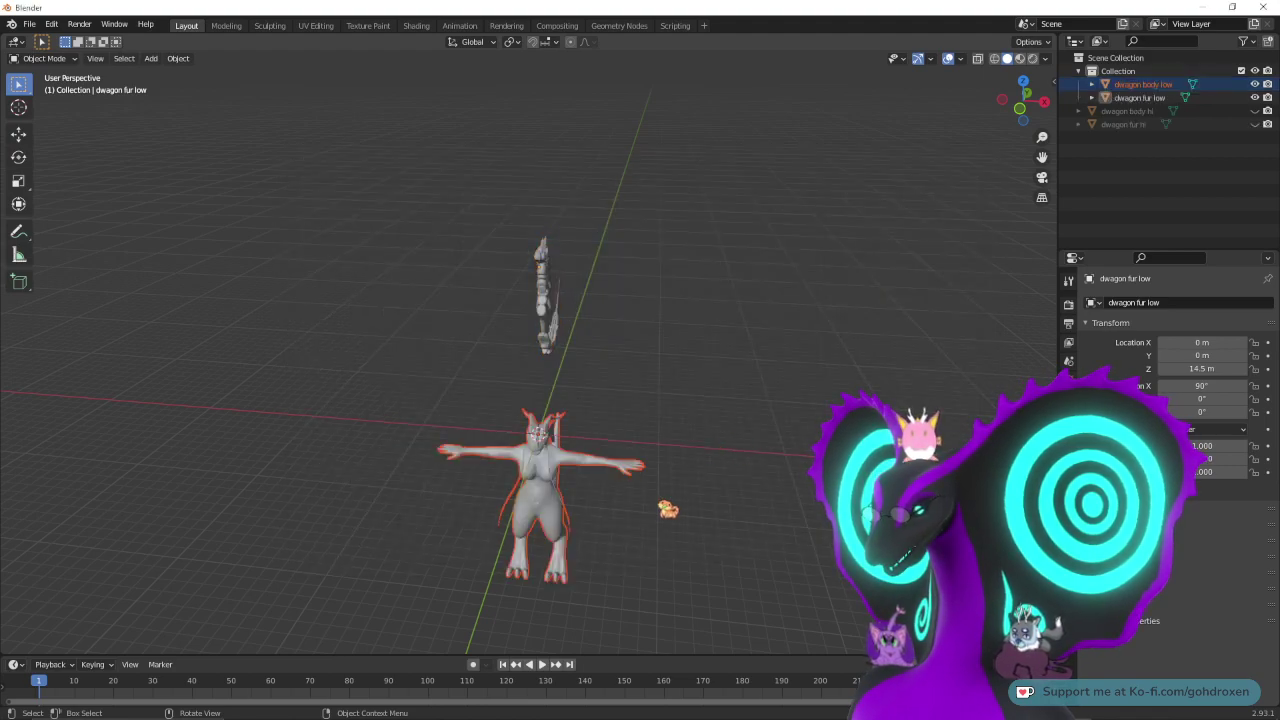
- Set the Z location of dwagon body low to 14.5 m to line it up with the low-poly fur
{"action": "left_click", "coordinate": [660, 503]}
{"action": "left_click", "coordinate": [534, 499]}
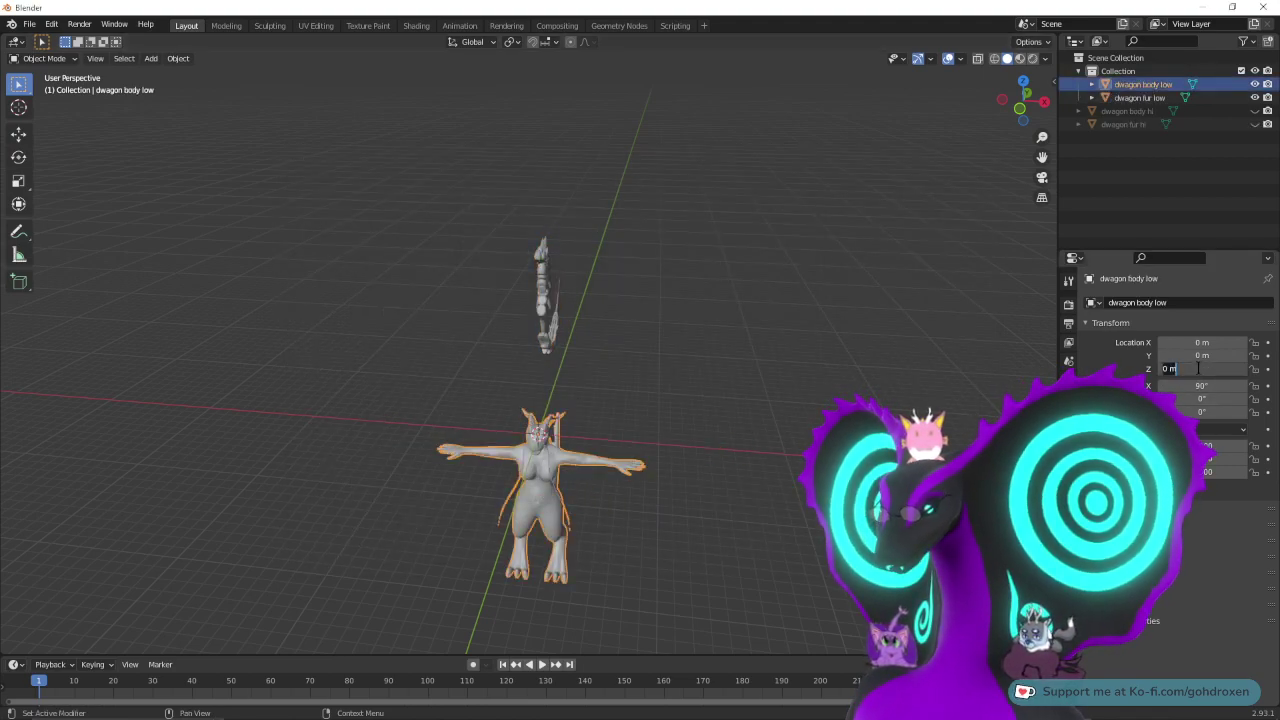
{"action": "key", "text": "Return"}
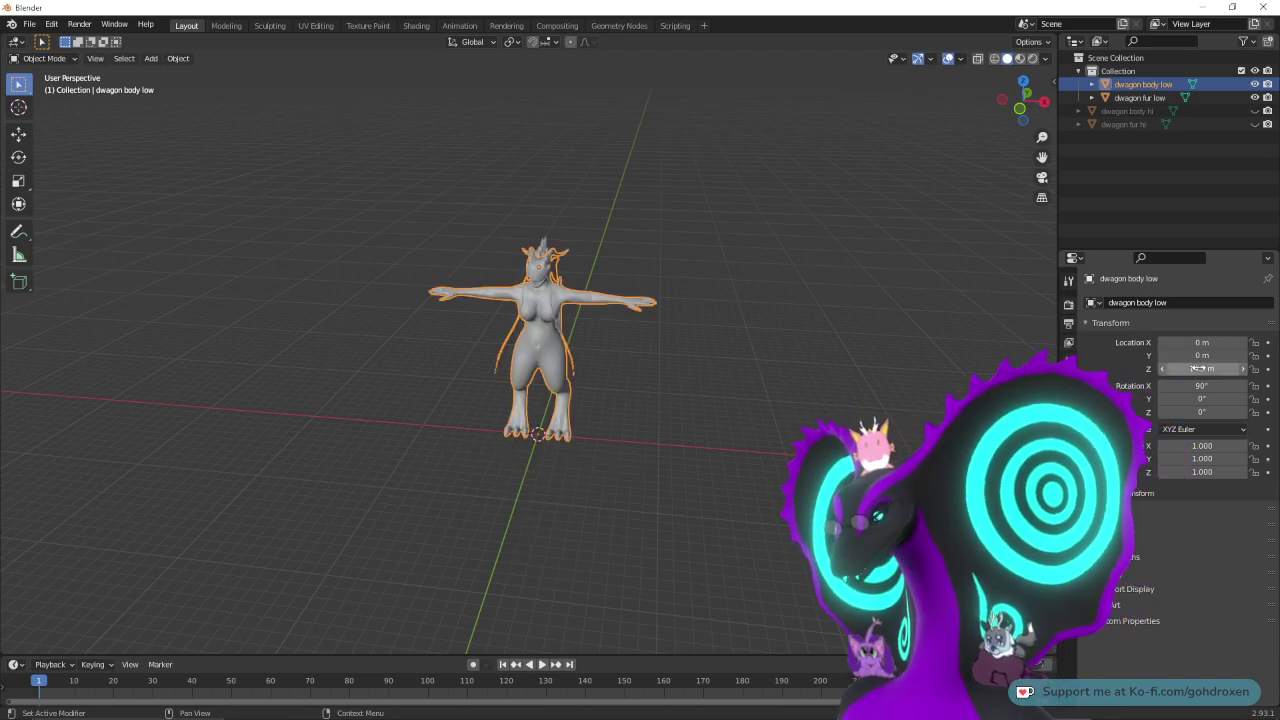
{"action": "scroll", "coordinate": [766, 460], "scroll_direction": "up", "scroll_amount": 7}
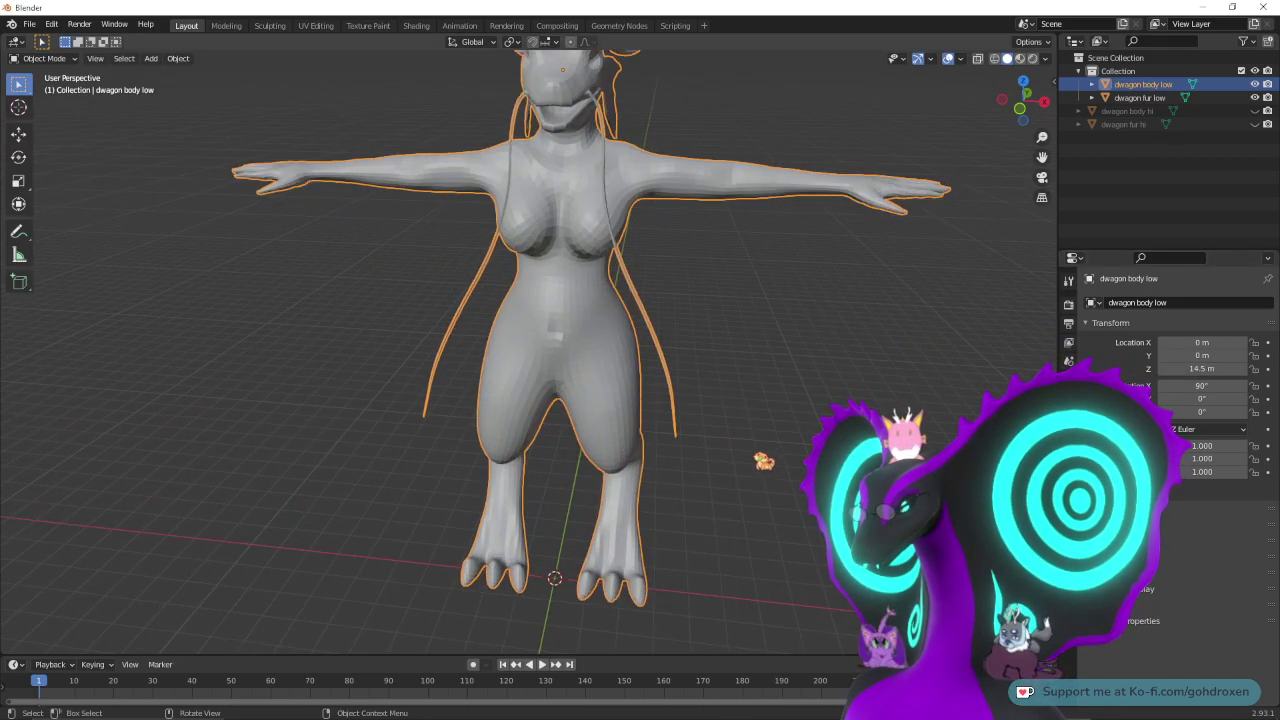
- Apply smooth shading to the dwagon body low and dwagon fur low objects together
{"action": "middle_click_drag", "start_coordinate": [793, 370], "coordinate": [882, 400]}
{"action": "left_click", "coordinate": [803, 381]}
{"action": "left_click", "coordinate": [477, 334]}
{"action": "middle_click_drag", "start_coordinate": [805, 351], "coordinate": [775, 332]}
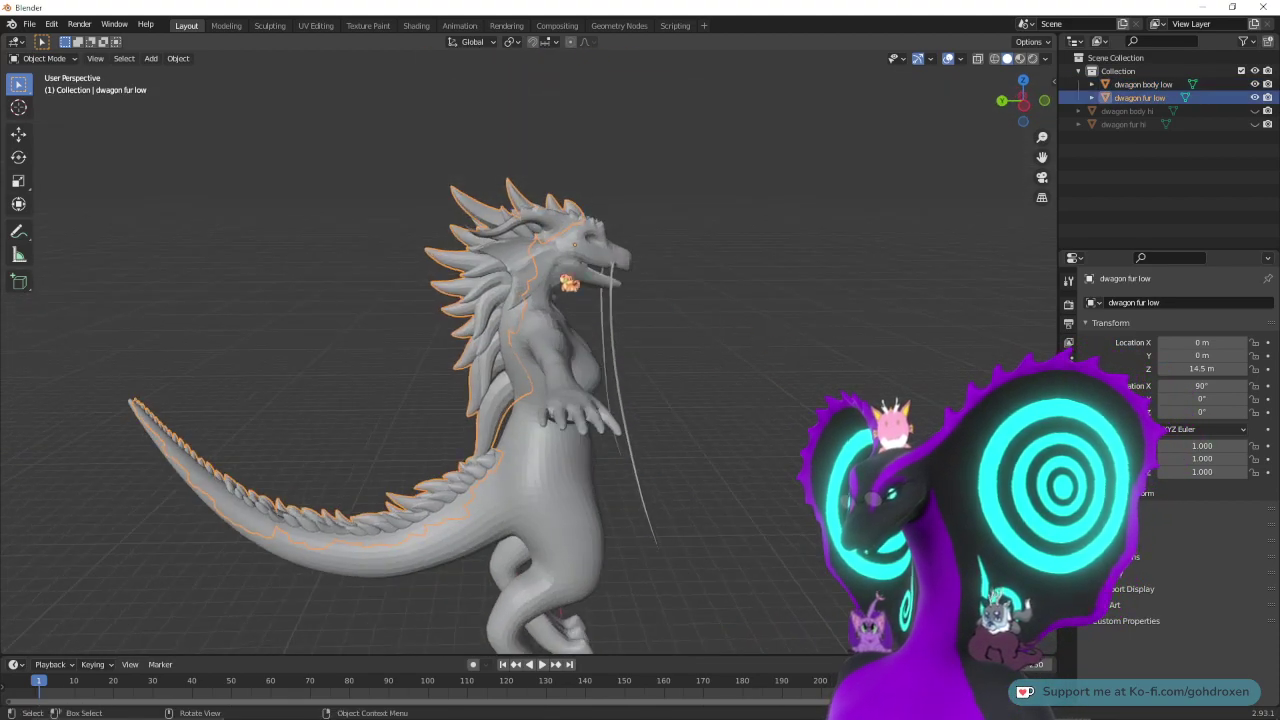
{"action": "left_click_drag", "start_coordinate": [257, 190], "coordinate": [664, 427]}
{"action": "right_click", "coordinate": [545, 358]}
{"action": "left_click", "coordinate": [542, 358]}
{"action": "middle_click_drag", "start_coordinate": [550, 360], "coordinate": [450, 420]}
{"action": "scroll", "coordinate": [690, 500], "scroll_direction": "up", "scroll_amount": 1}
{"action": "left_click", "coordinate": [690, 500]}
- Select both low-poly objects and switch them to flat shading to compare the look
{"action": "scroll", "coordinate": [690, 500], "scroll_direction": "up", "scroll_amount": 2}
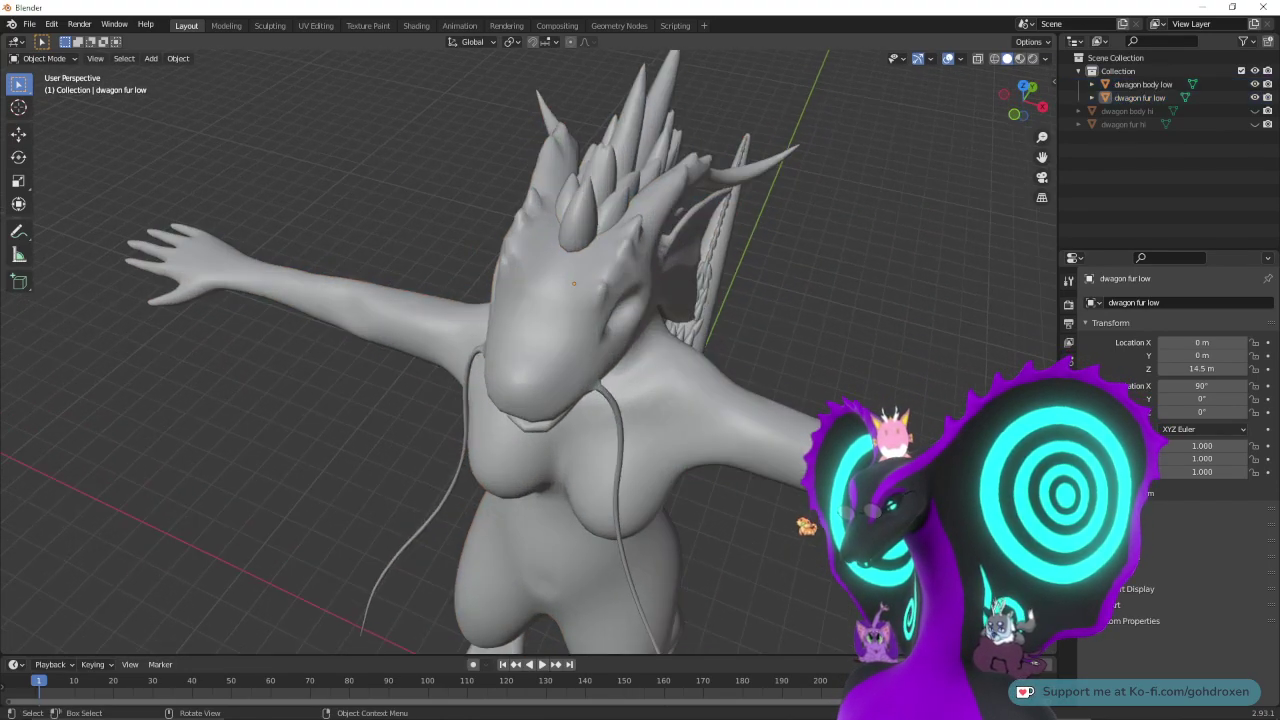
{"action": "middle_click_drag", "start_coordinate": [690, 500], "coordinate": [822, 457]}
{"action": "middle_click_drag", "start_coordinate": [350, 460], "coordinate": [330, 465]}
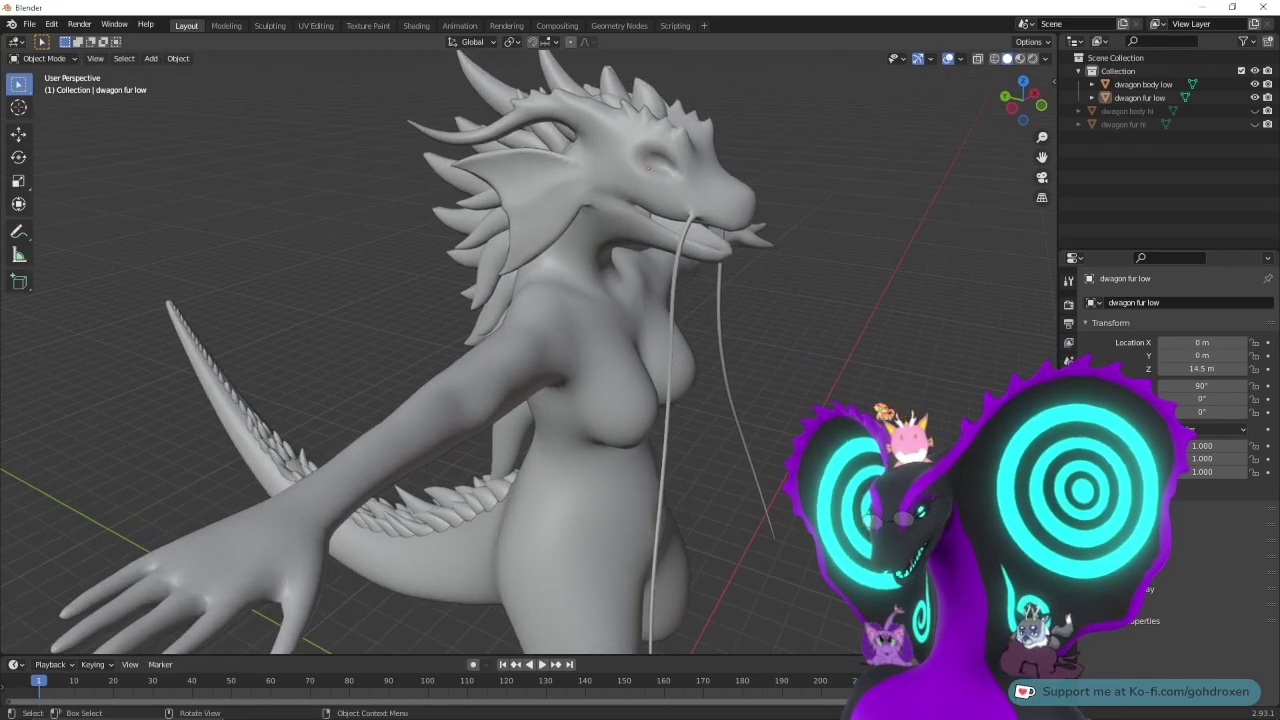
{"action": "left_click_drag", "start_coordinate": [386, 129], "coordinate": [760, 368]}
{"action": "right_click", "coordinate": [650, 345]}
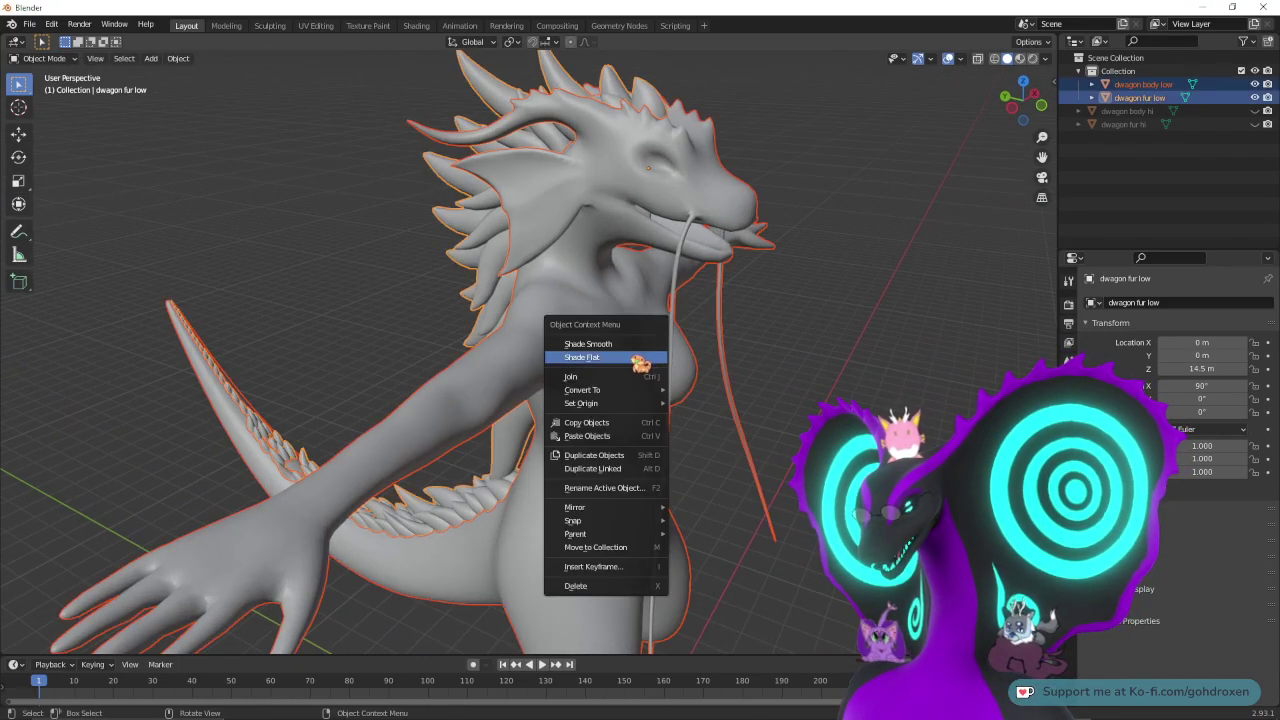
{"action": "left_click", "coordinate": [637, 359]}
{"action": "left_click", "coordinate": [880, 349]}
- Set both the low-poly body and fur back to smooth shading and deselect them
{"action": "middle_click_drag", "start_coordinate": [851, 346], "coordinate": [740, 300]}
{"action": "left_click_drag", "start_coordinate": [240, 145], "coordinate": [690, 408]}
{"action": "right_click", "coordinate": [690, 408]}
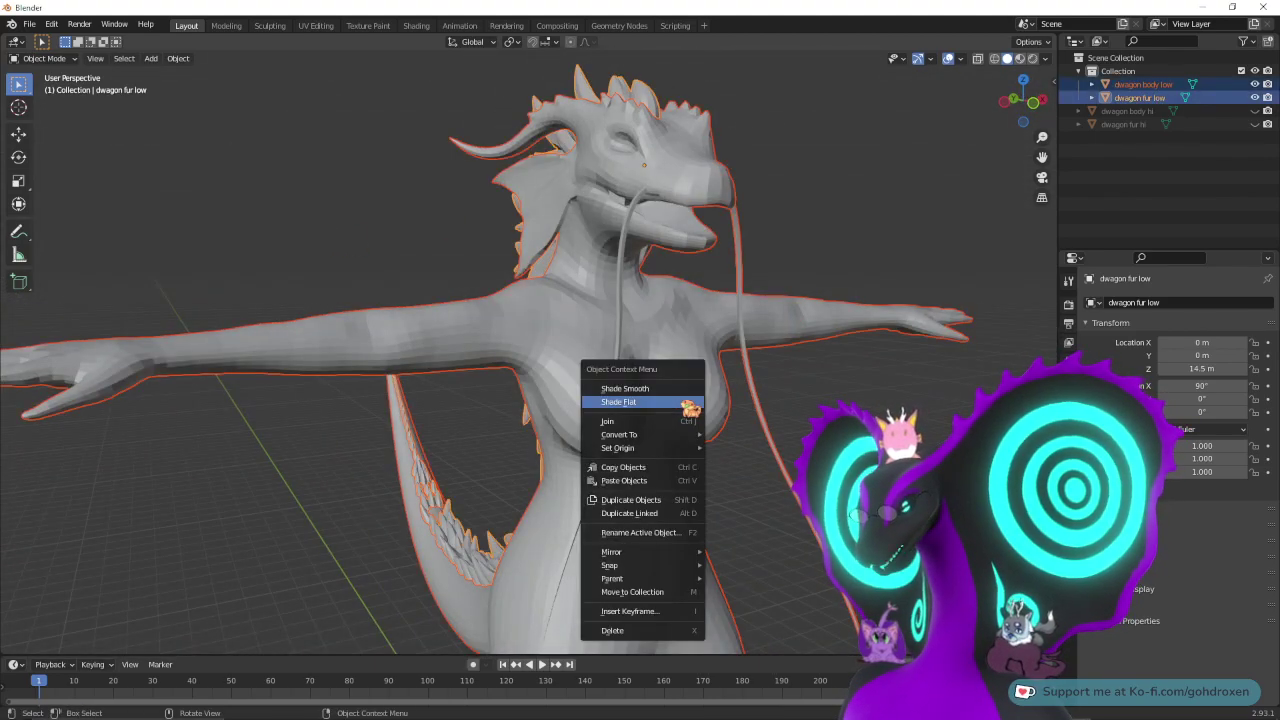
{"action": "left_click", "coordinate": [660, 388]}
{"action": "middle_click_drag", "start_coordinate": [450, 231], "coordinate": [463, 246]}
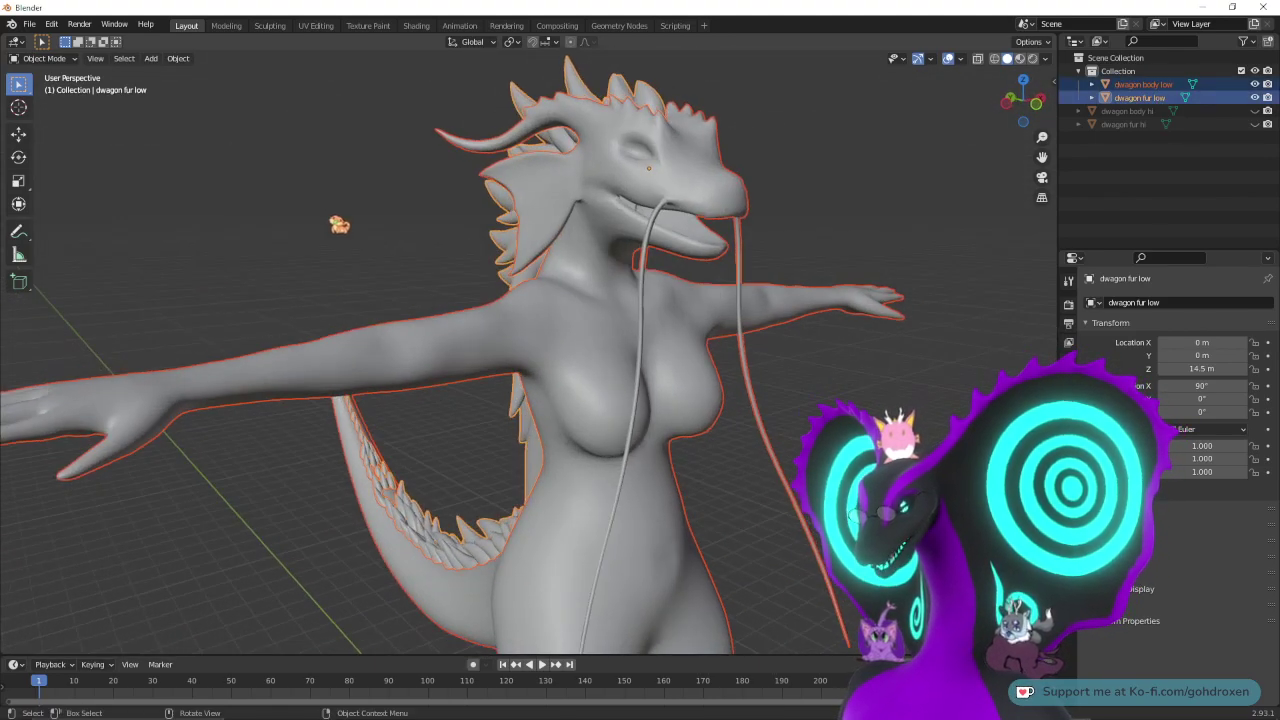
{"action": "left_click", "coordinate": [342, 226]}
- Turn on the Statistics overlay in the Layout viewport to show the scene's geometry counts
{"action": "mouse_move", "coordinate": [466, 292]}
{"action": "middle_mouse_down"}
{"action": "mouse_move", "coordinate": [509, 371]}
{"action": "mouse_move", "coordinate": [614, 271]}
{"action": "mouse_move", "coordinate": [560, 291]}
{"action": "mouse_move", "coordinate": [406, 291]}
{"action": "mouse_move", "coordinate": [446, 292]}
{"action": "middle_mouse_up"}
{"action": "middle_click_drag", "start_coordinate": [732, 389], "coordinate": [749, 475], "text": "ctrl"}
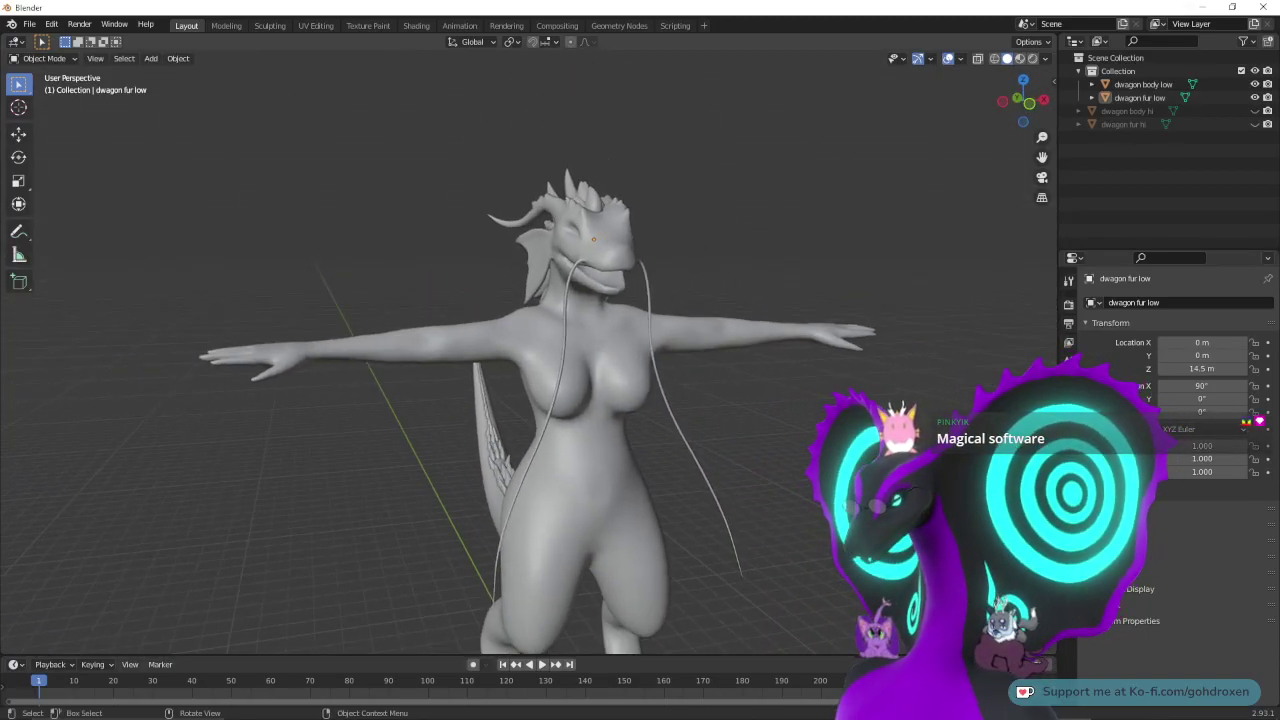
{"action": "middle_click_drag", "start_coordinate": [733, 390], "coordinate": [661, 361]}
{"action": "left_click_drag", "start_coordinate": [423, 185], "coordinate": [866, 482]}
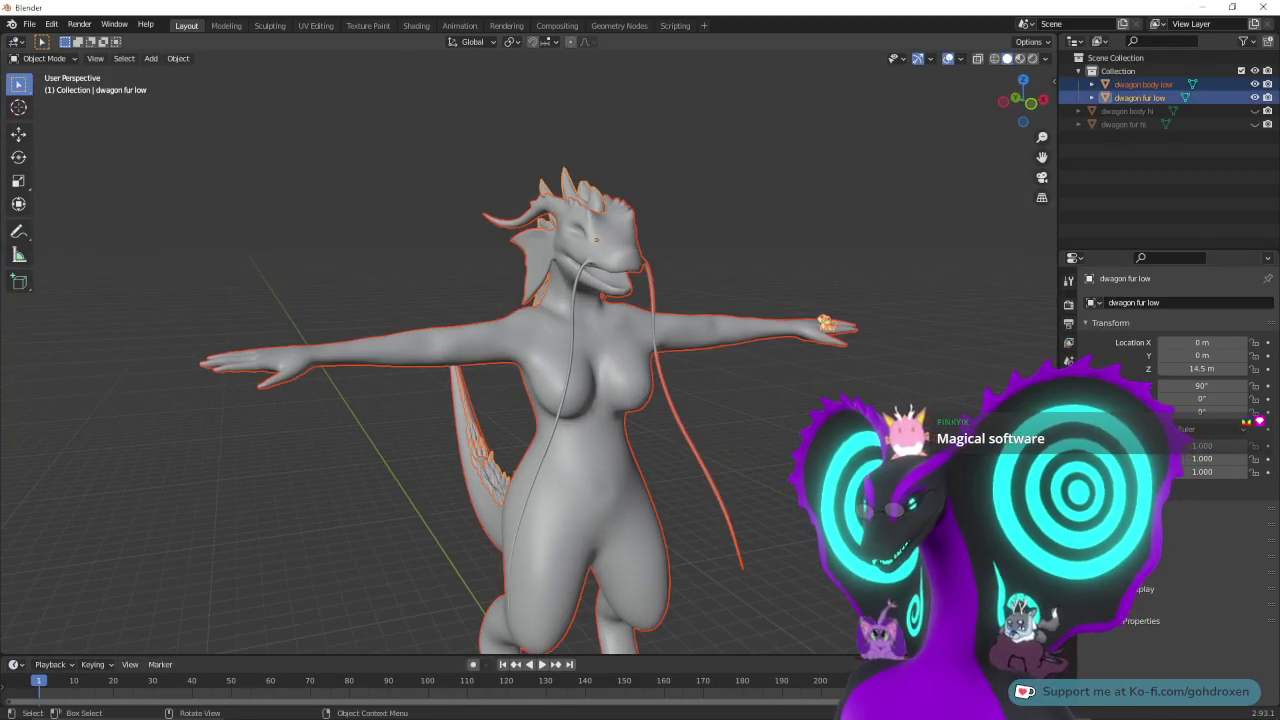
{"action": "left_click", "coordinate": [1046, 59]}
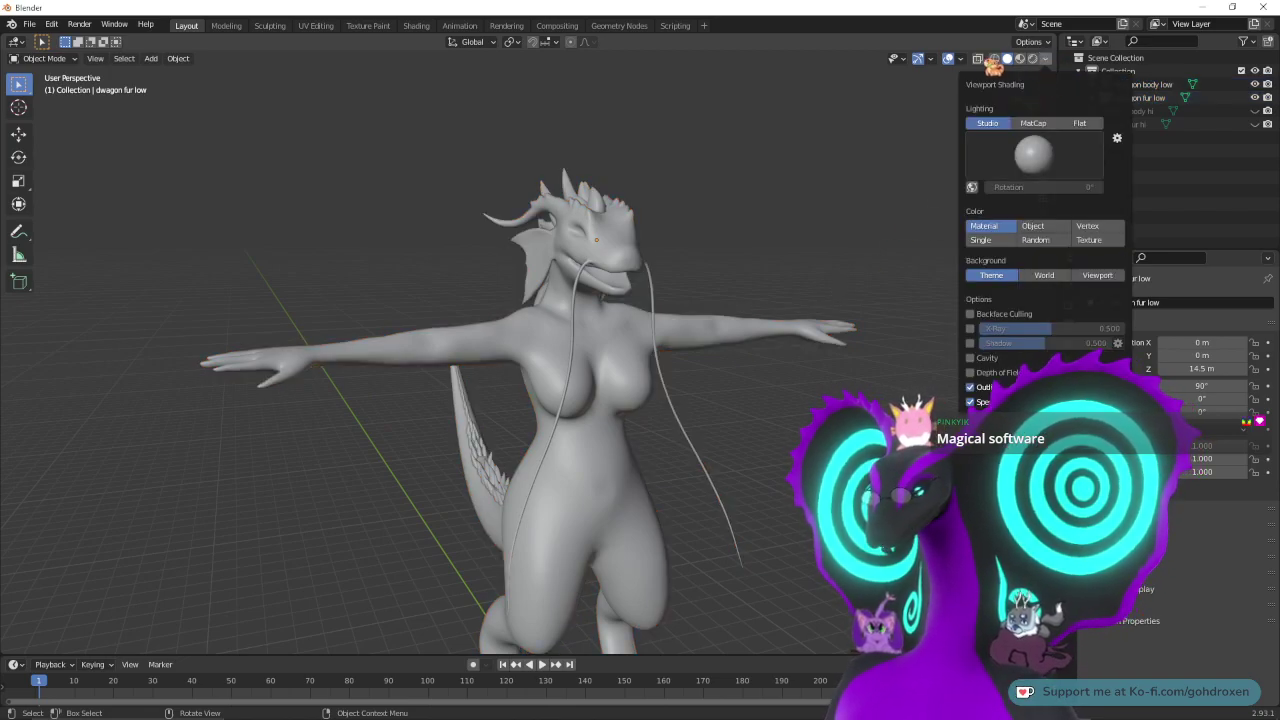
{"action": "left_click", "coordinate": [906, 60]}
{"action": "left_click", "coordinate": [931, 60]}
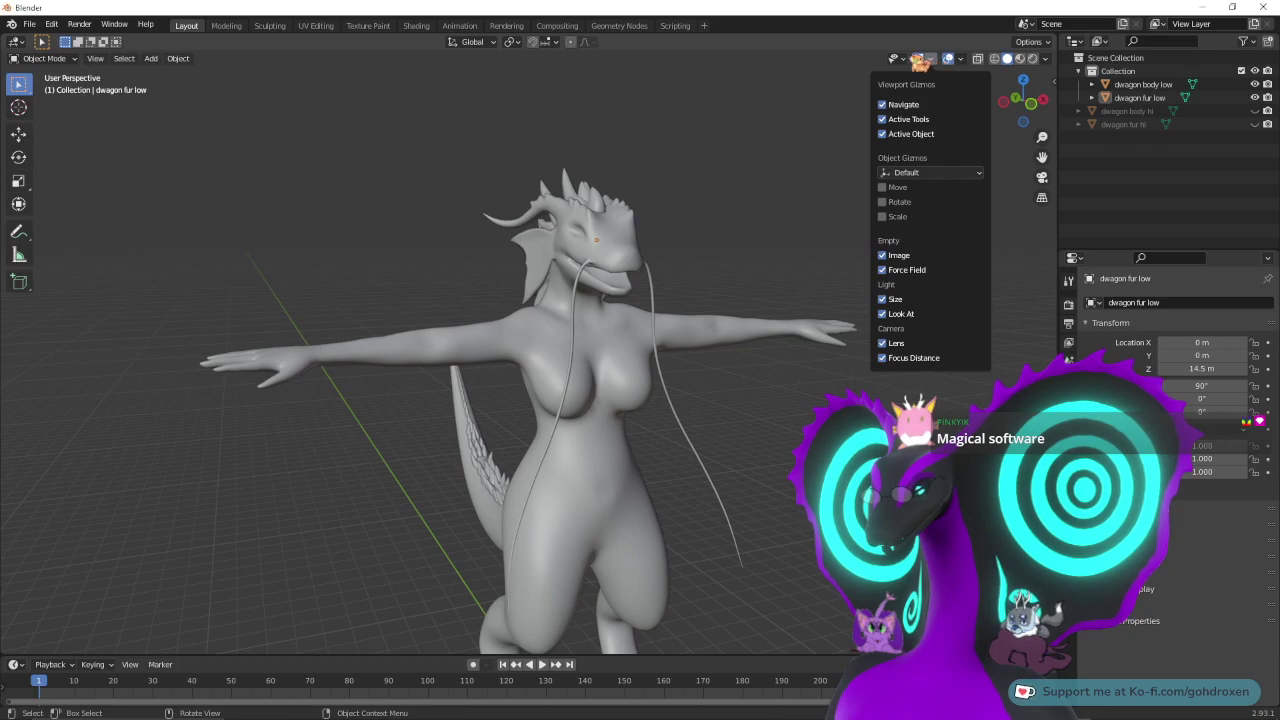
{"action": "mouse_move", "coordinate": [966, 61]}
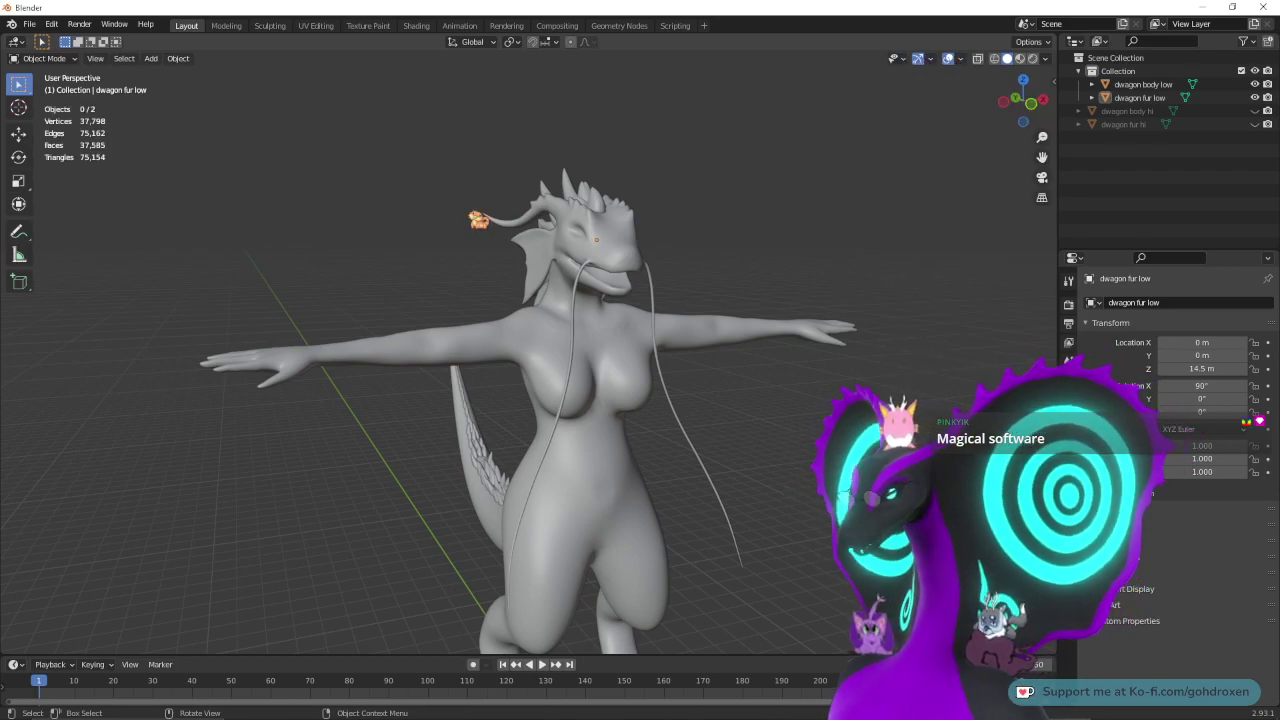
- Select only dwagon fur low and open it for mesh editing in the Modeling workspace
{"action": "key", "text": "a"}
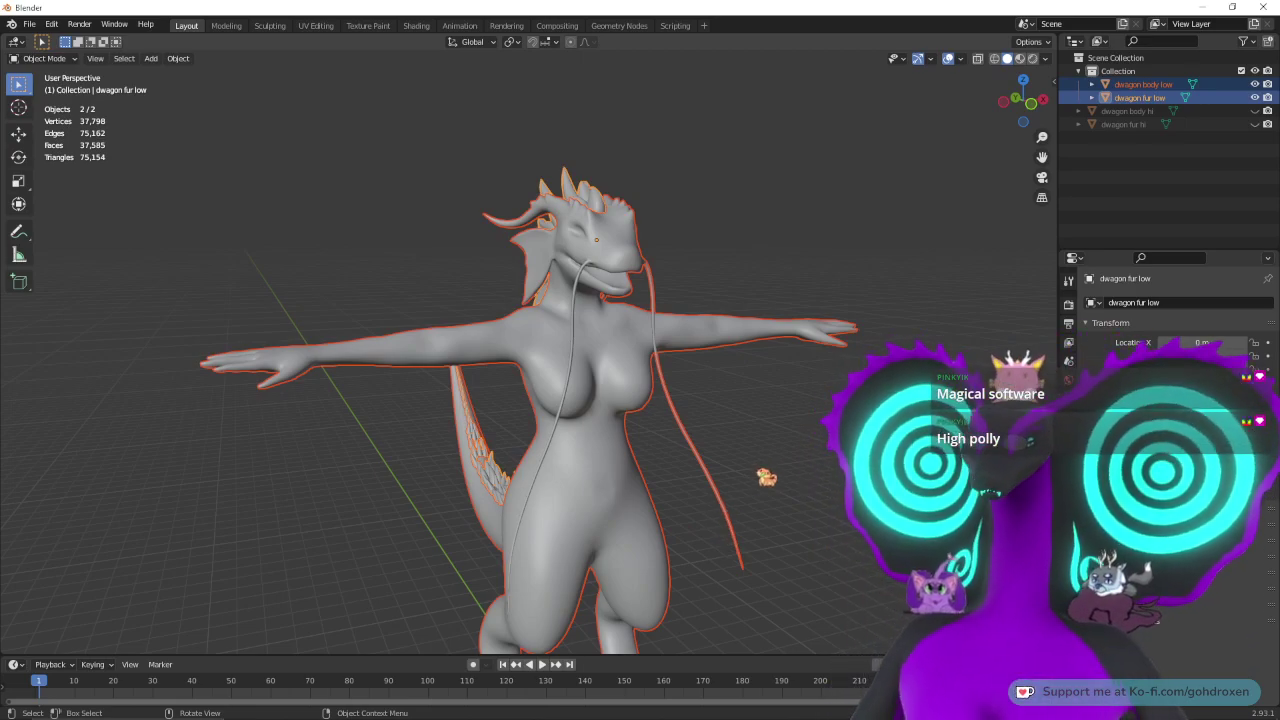
{"action": "middle_click_drag", "start_coordinate": [640, 380], "coordinate": [710, 392]}
{"action": "key", "text": "alt+a"}
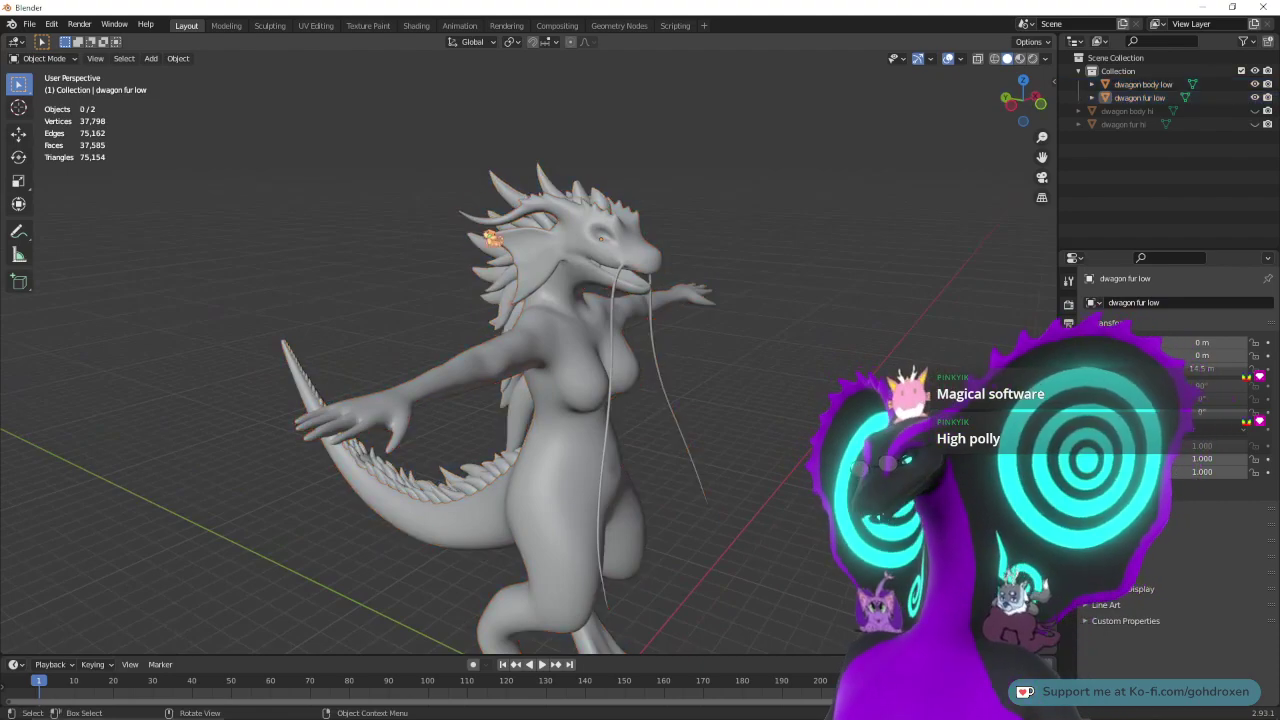
{"action": "left_click", "coordinate": [495, 250]}
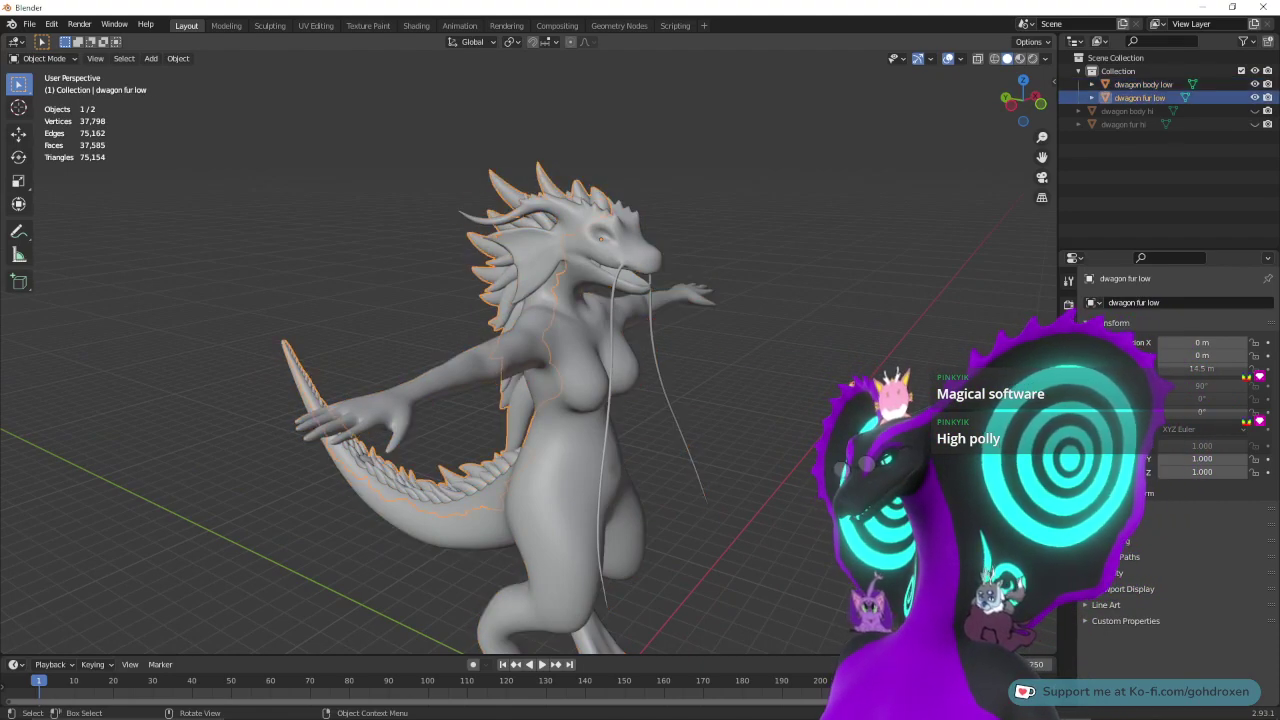
{"action": "left_click", "coordinate": [228, 26]}
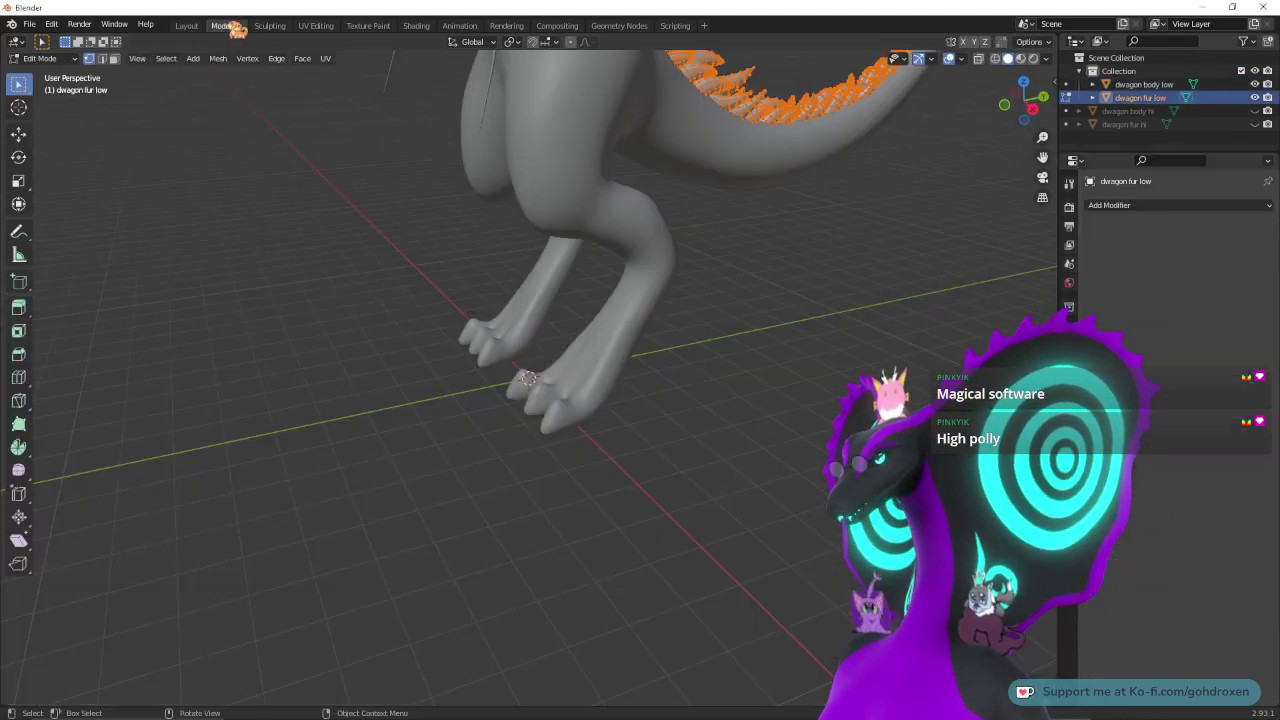
{"action": "scroll", "coordinate": [874, 306], "scroll_direction": "down", "scroll_amount": 3}
{"action": "middle_click_drag", "start_coordinate": [842, 229], "coordinate": [812, 517], "text": "shift"}
- Turn on the Statistics overlay in the Modeling viewport and select the entire fur mesh
{"action": "left_click", "coordinate": [963, 59]}
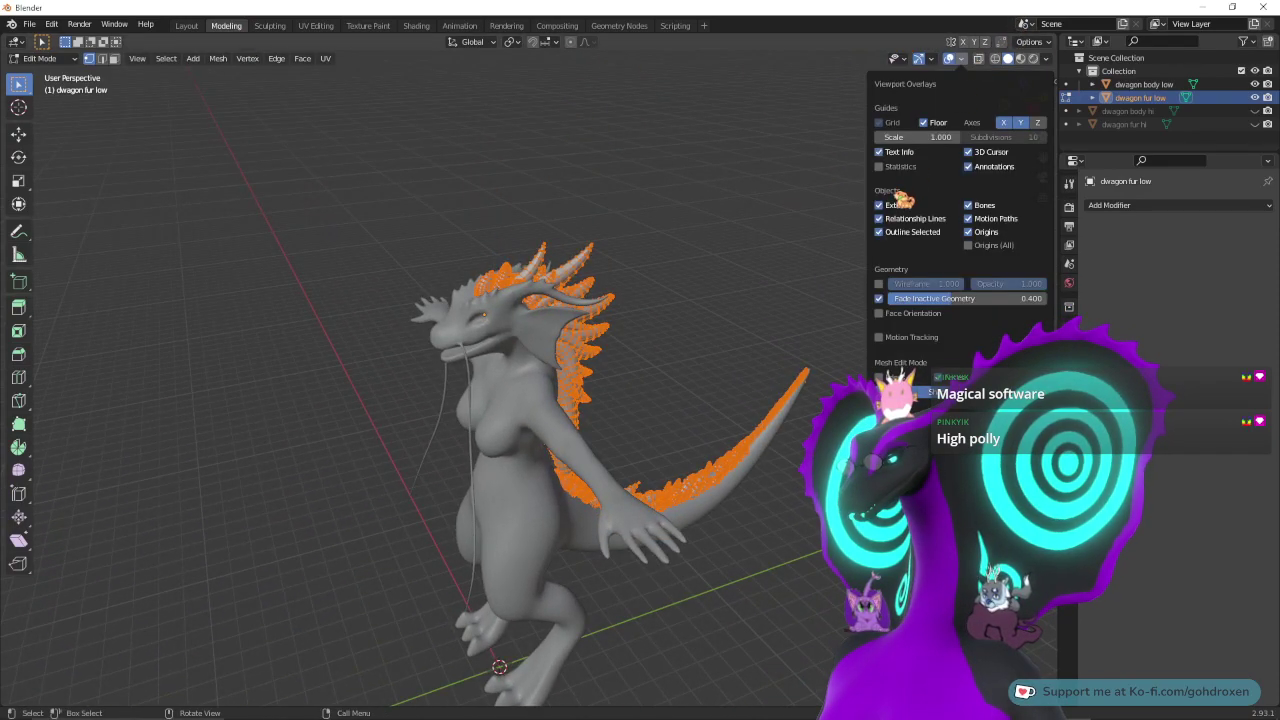
{"action": "middle_click_drag", "start_coordinate": [760, 195], "coordinate": [679, 189]}
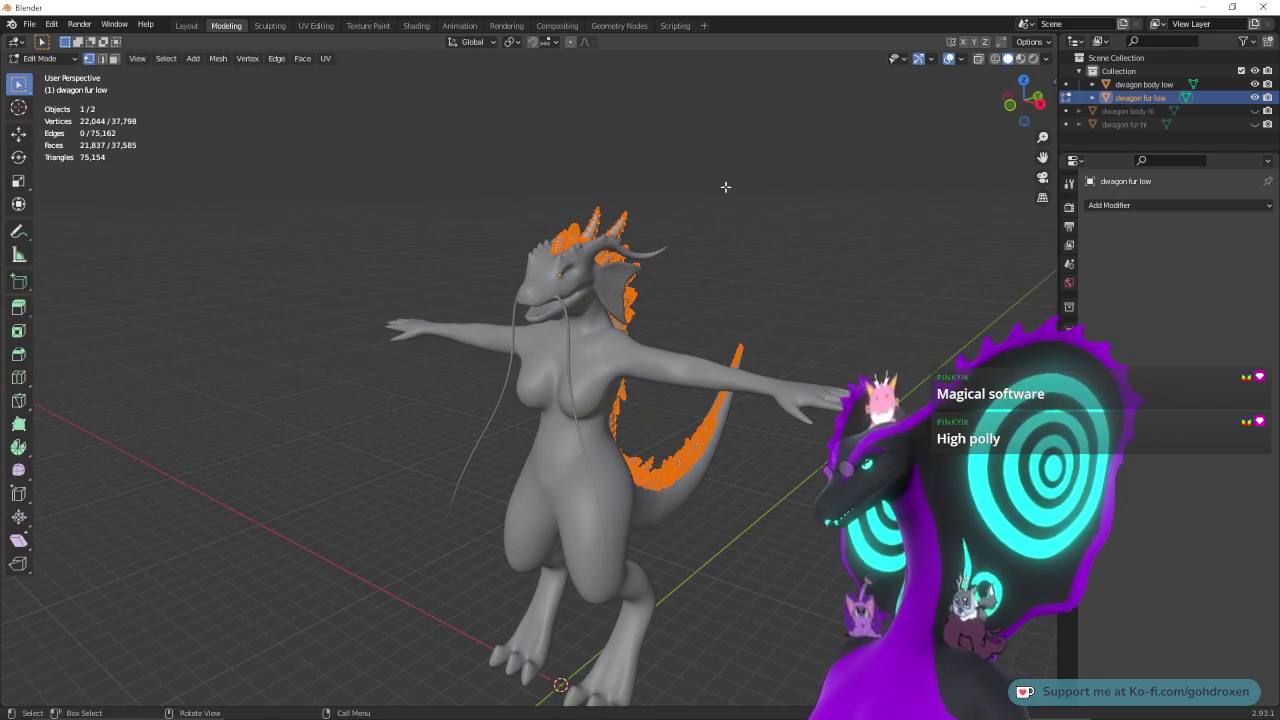
{"action": "key", "text": "a"}
{"action": "key", "text": "a"}
{"action": "middle_click_drag", "start_coordinate": [726, 232], "coordinate": [920, 220]}
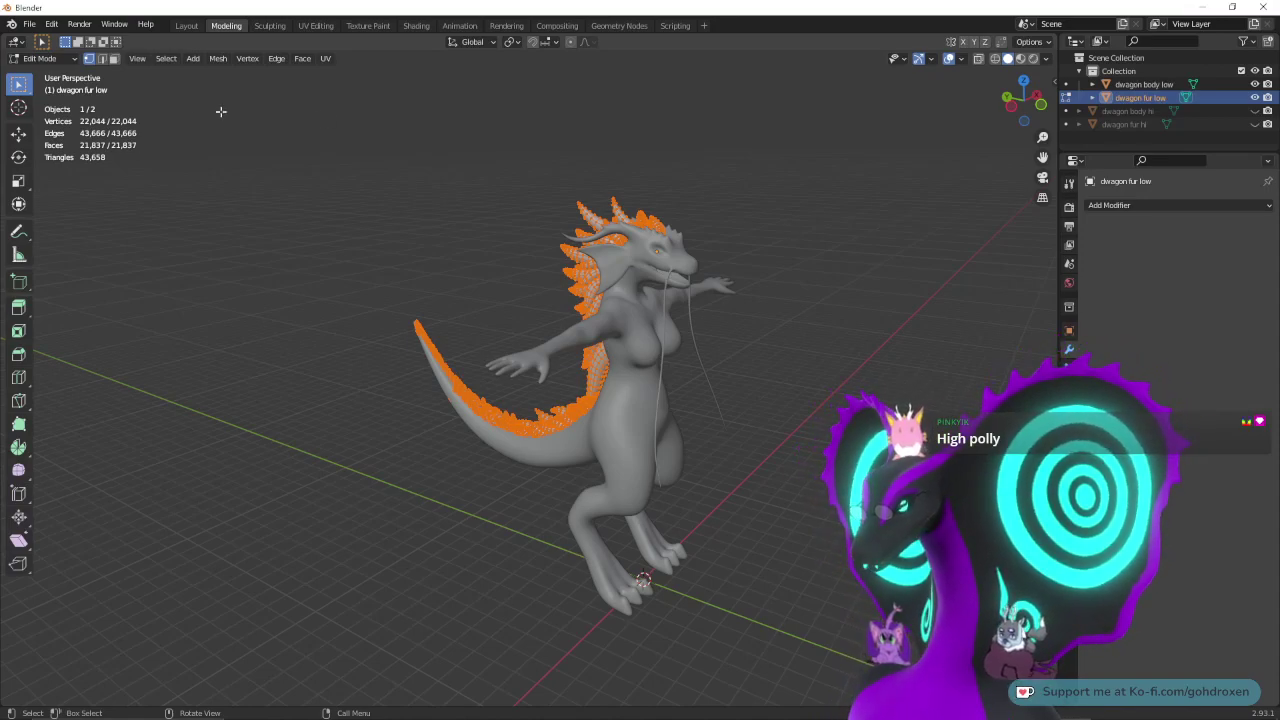
- Switch to face selection, un-subdivide all faces of dwagon fur low, and clear the selection
{"action": "left_click", "coordinate": [114, 58]}
{"action": "middle_click_drag", "start_coordinate": [379, 188], "coordinate": [470, 131], "text": "ctrl"}
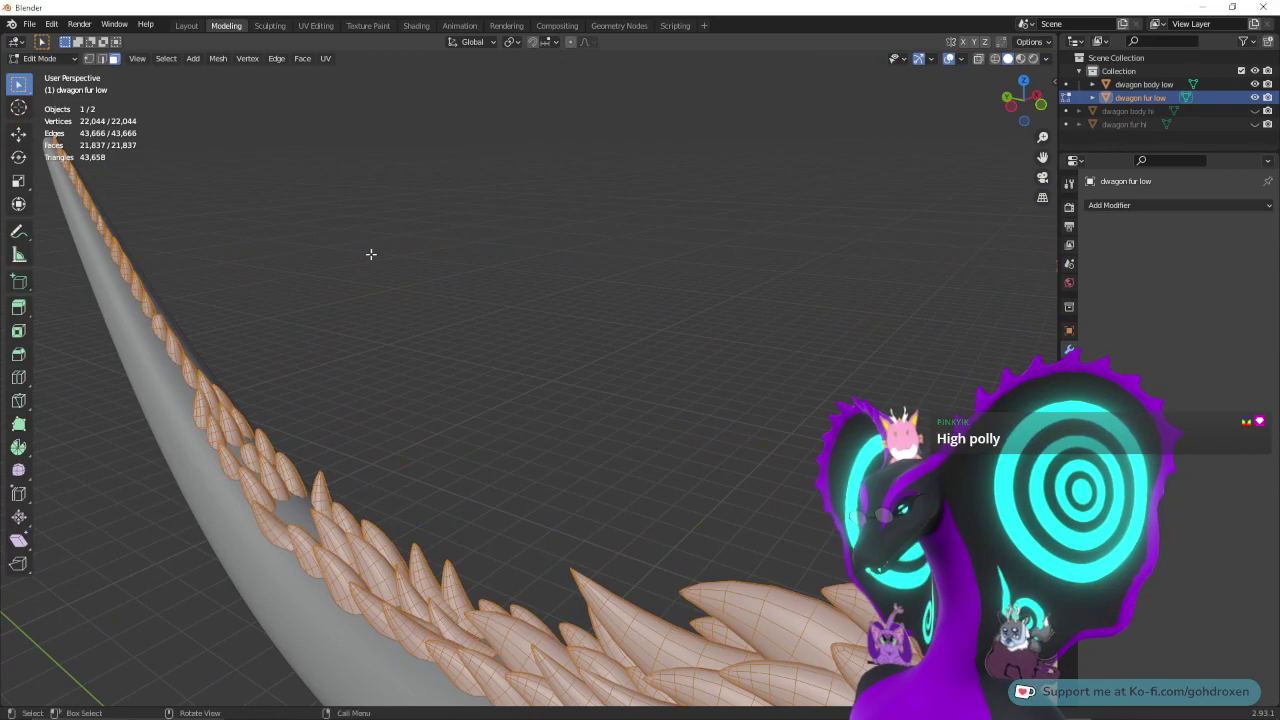
{"action": "middle_click_drag", "start_coordinate": [370, 254], "coordinate": [543, 229]}
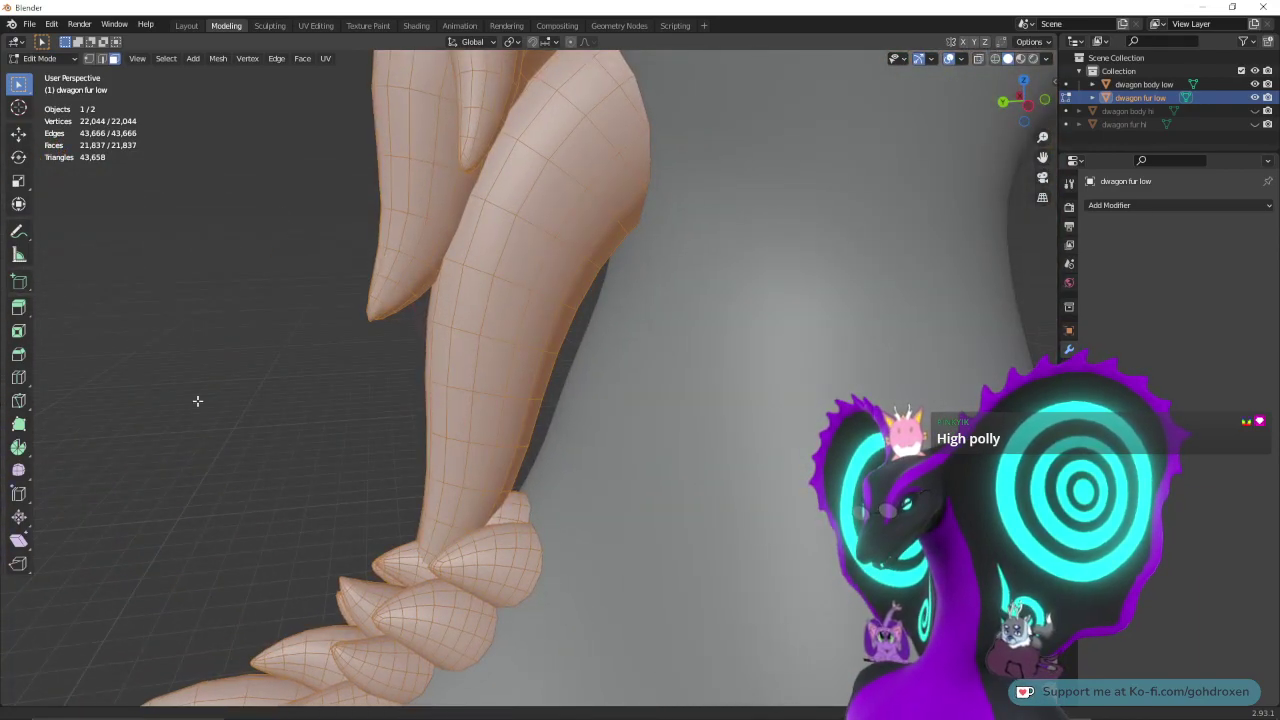
{"action": "middle_click_drag", "start_coordinate": [197, 400], "coordinate": [514, 240]}
{"action": "scroll", "coordinate": [222, 385], "scroll_direction": "down", "scroll_amount": 10}
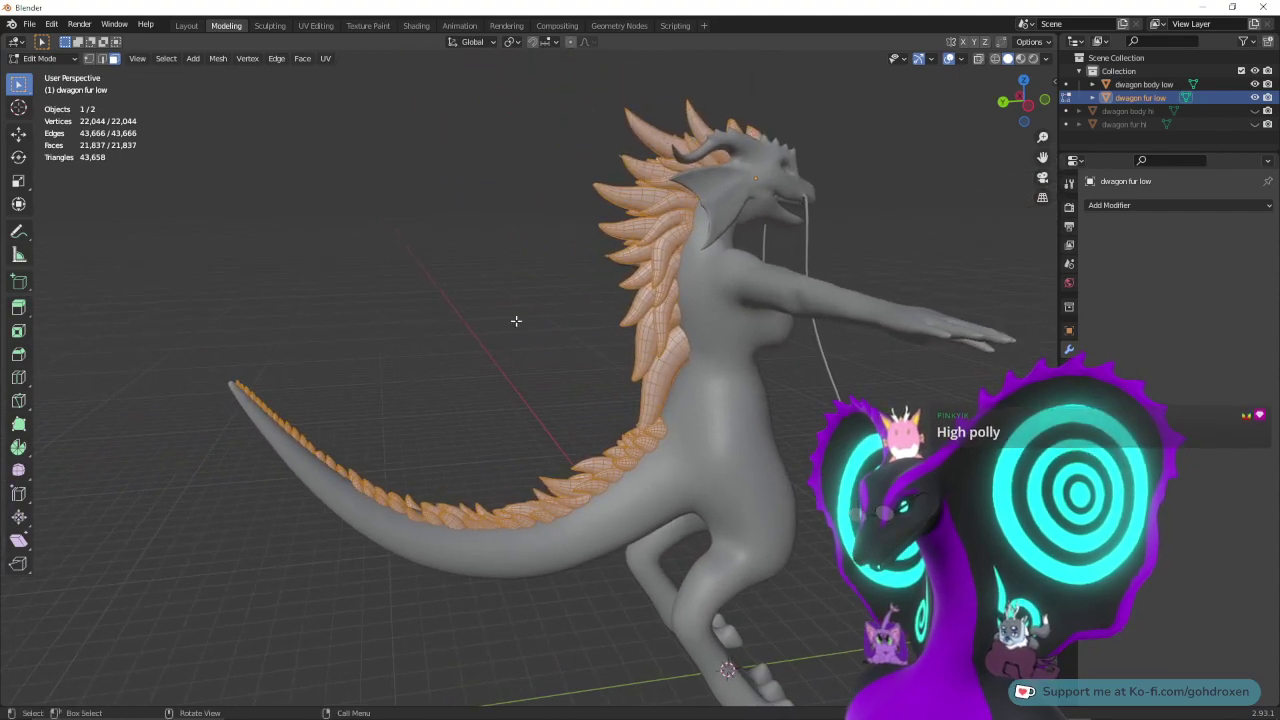
{"action": "right_click", "coordinate": [614, 250]}
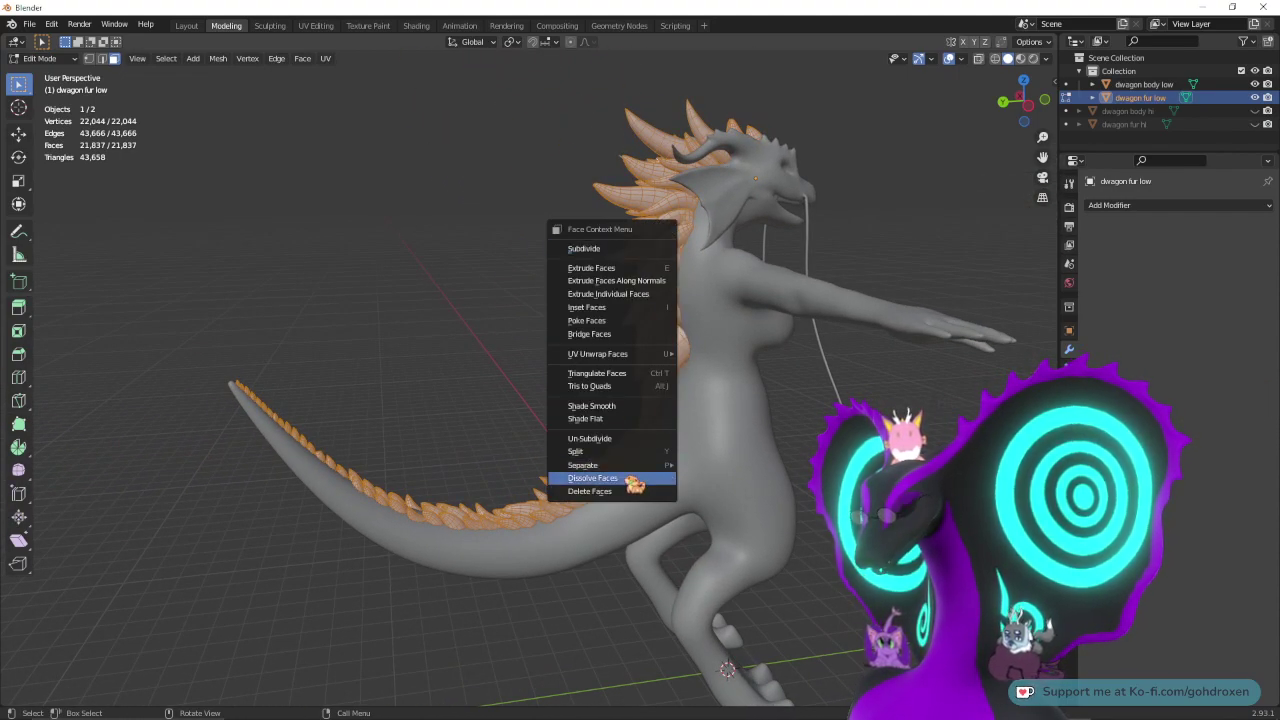
{"action": "left_click", "coordinate": [640, 439]}
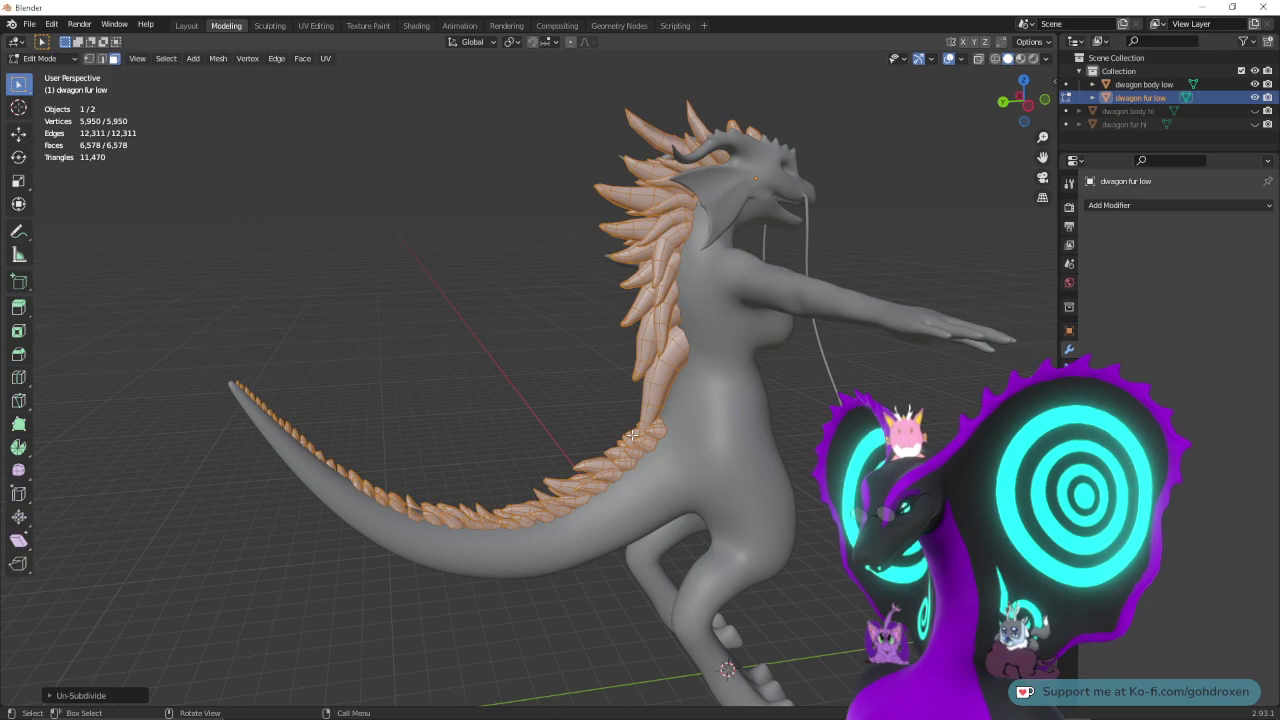
{"action": "middle_click_drag", "start_coordinate": [624, 424], "coordinate": [290, 285]}
{"action": "left_click", "coordinate": [490, 360]}
- Return to the Layout workspace in Object Mode and deselect the reduced fur
{"action": "scroll", "coordinate": [631, 374], "scroll_direction": "up", "scroll_amount": 4}
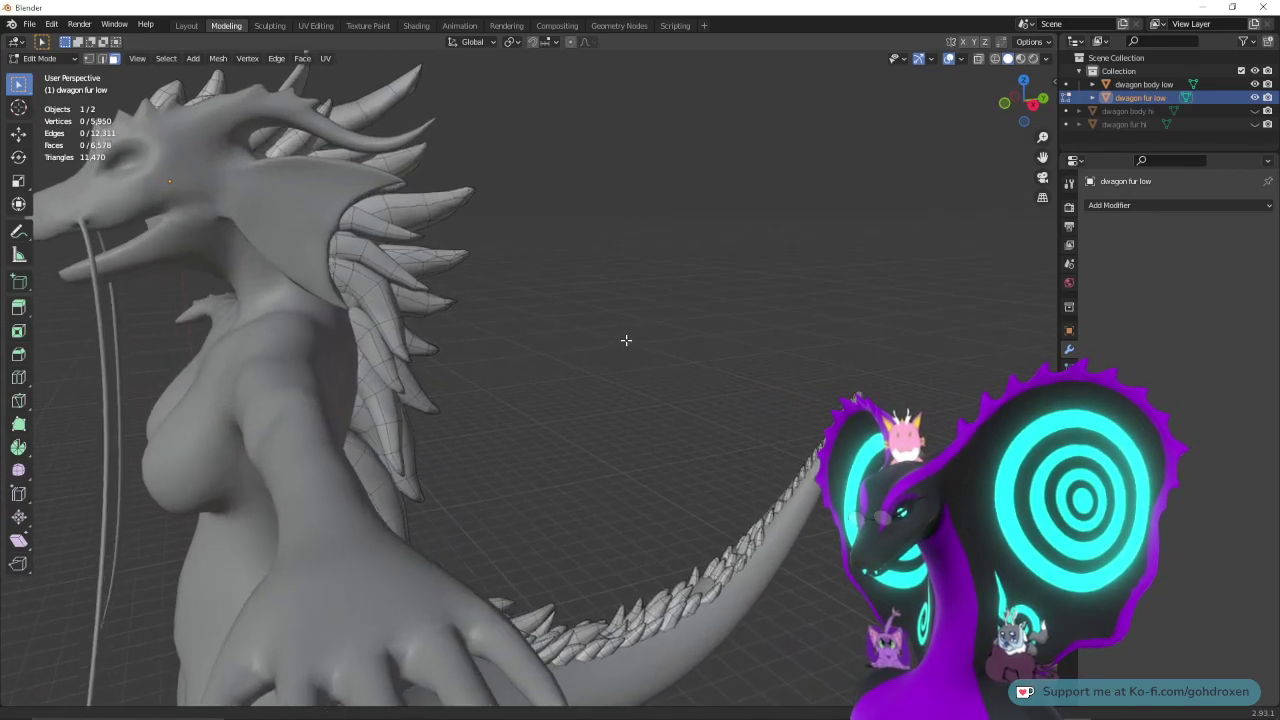
{"action": "middle_click_drag", "start_coordinate": [626, 340], "coordinate": [654, 331]}
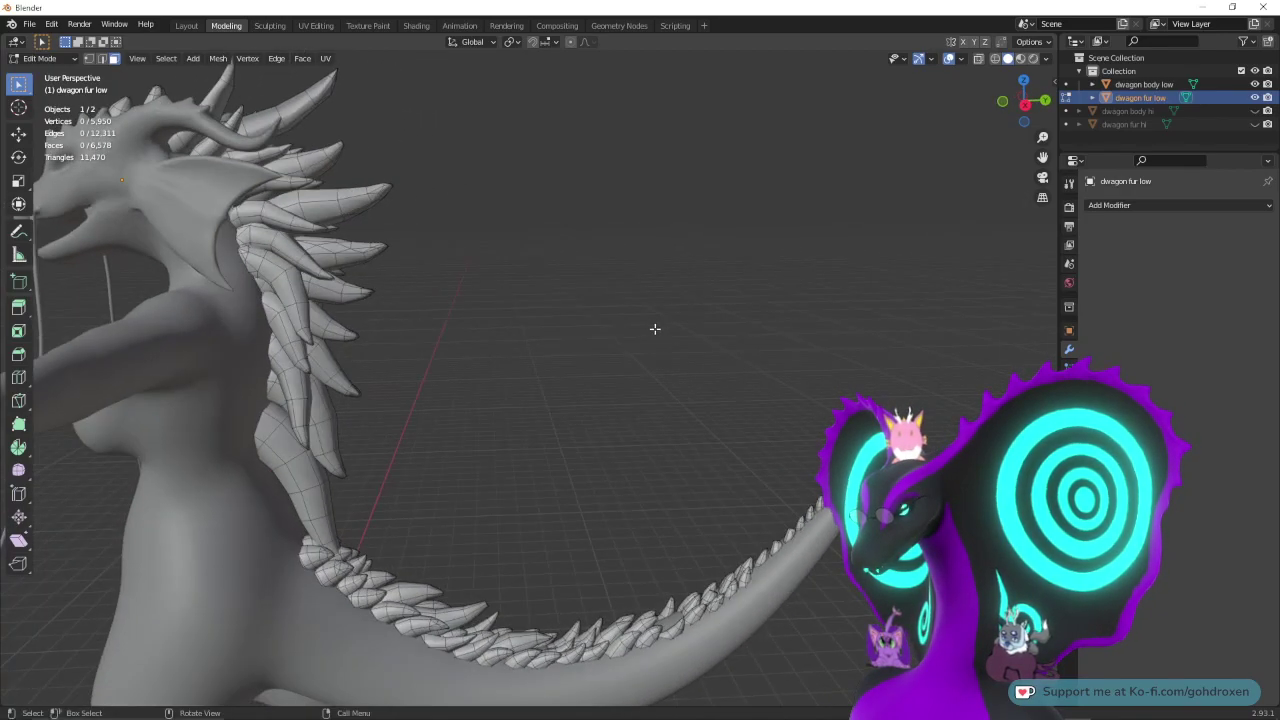
{"action": "left_click", "coordinate": [196, 28]}
{"action": "middle_click_drag", "start_coordinate": [470, 330], "coordinate": [560, 332]}
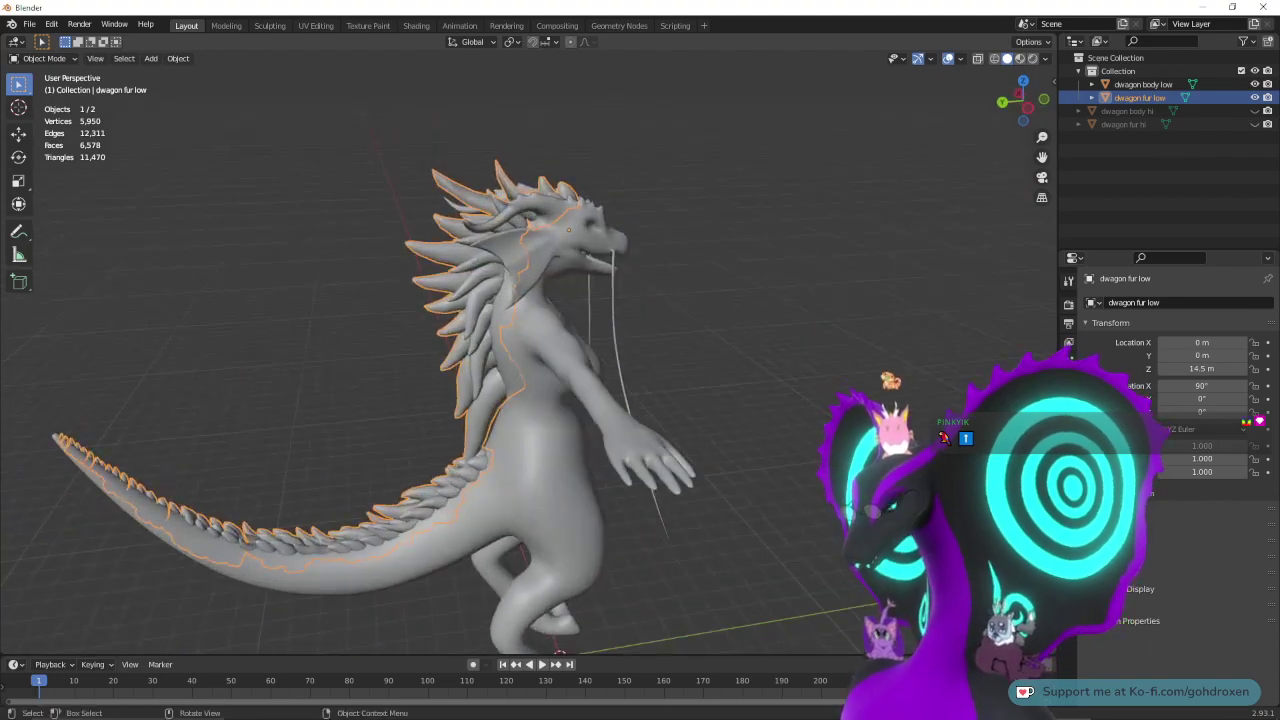
{"action": "left_click", "coordinate": [857, 383]}
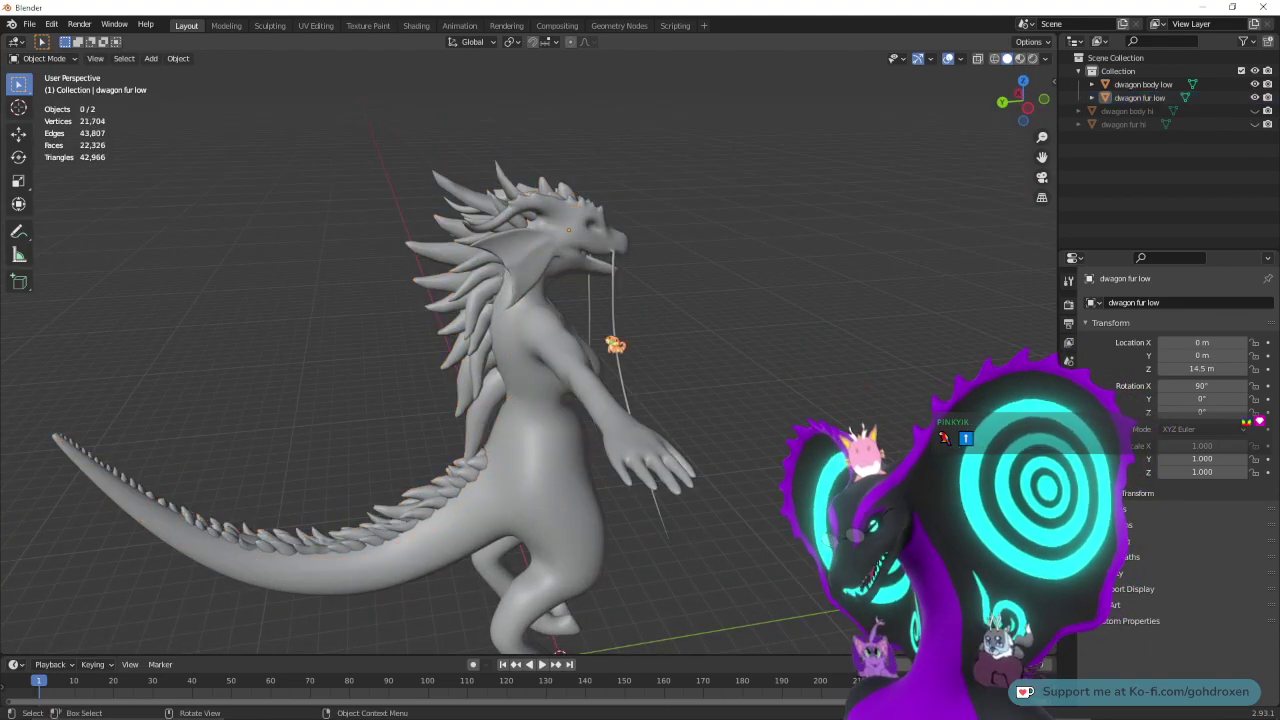
- Examine the smooth-shaded body and reduced fur from the front, above and the sides, including the mane and tail
{"action": "scroll", "coordinate": [626, 346], "scroll_direction": "down", "scroll_amount": 1}
{"action": "scroll", "coordinate": [626, 345], "scroll_direction": "up", "scroll_amount": 4}
{"action": "middle_click_drag", "start_coordinate": [623, 251], "coordinate": [619, 408], "text": "shift"}
{"action": "middle_click_drag", "start_coordinate": [655, 336], "coordinate": [696, 328]}
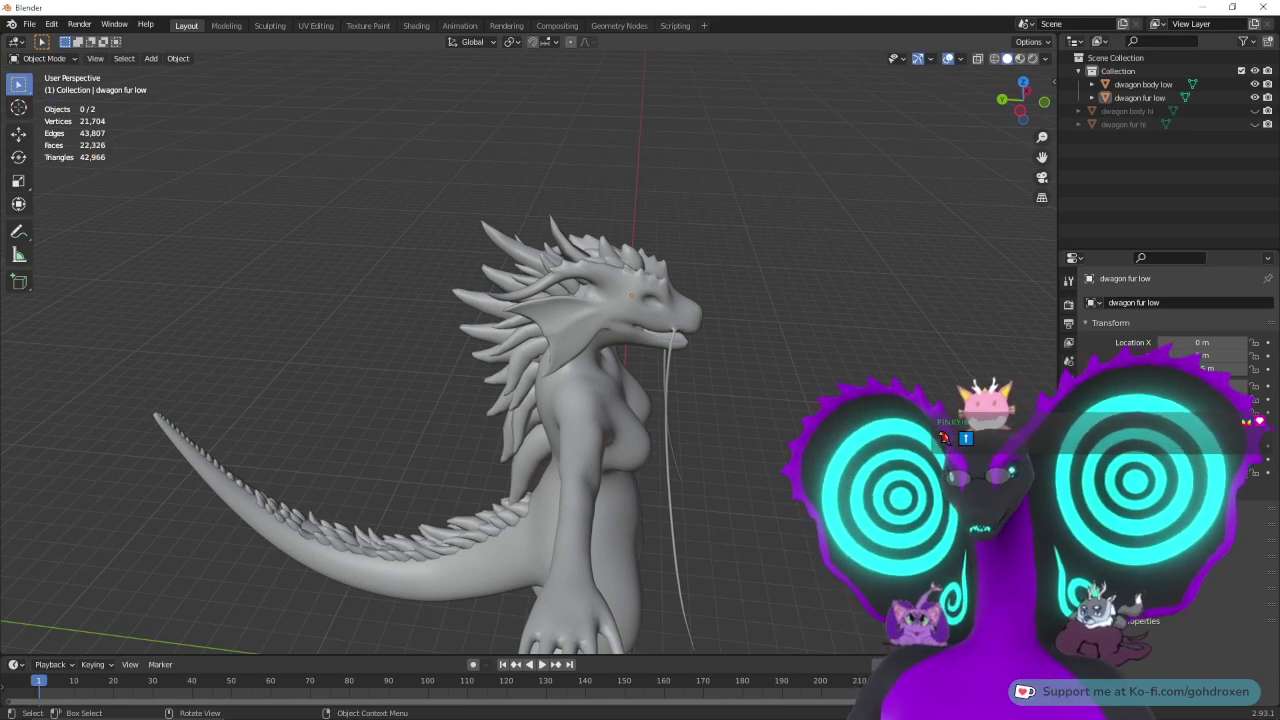
{"action": "middle_click_drag", "start_coordinate": [858, 402], "coordinate": [717, 371]}
{"action": "left_click", "coordinate": [617, 440]}
{"action": "middle_click_drag", "start_coordinate": [800, 300], "coordinate": [843, 302]}
{"action": "left_click", "coordinate": [843, 305]}
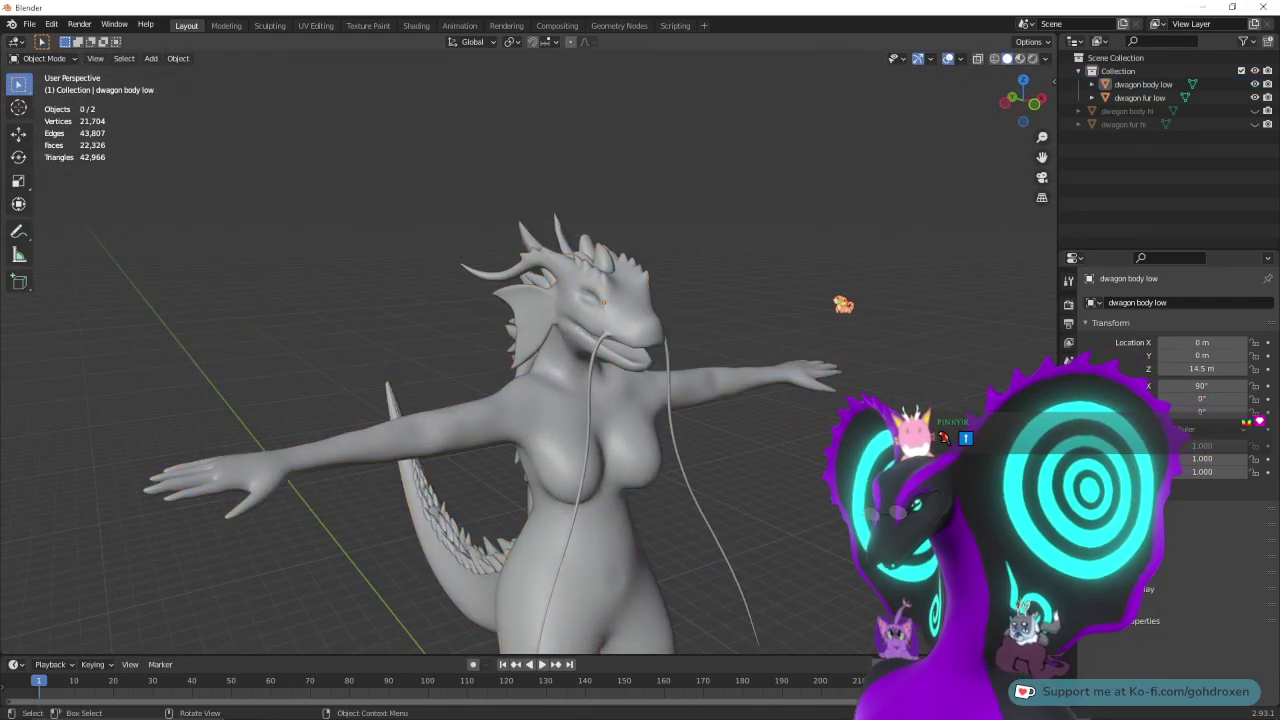
{"action": "middle_click_drag", "start_coordinate": [843, 302], "coordinate": [828, 392]}
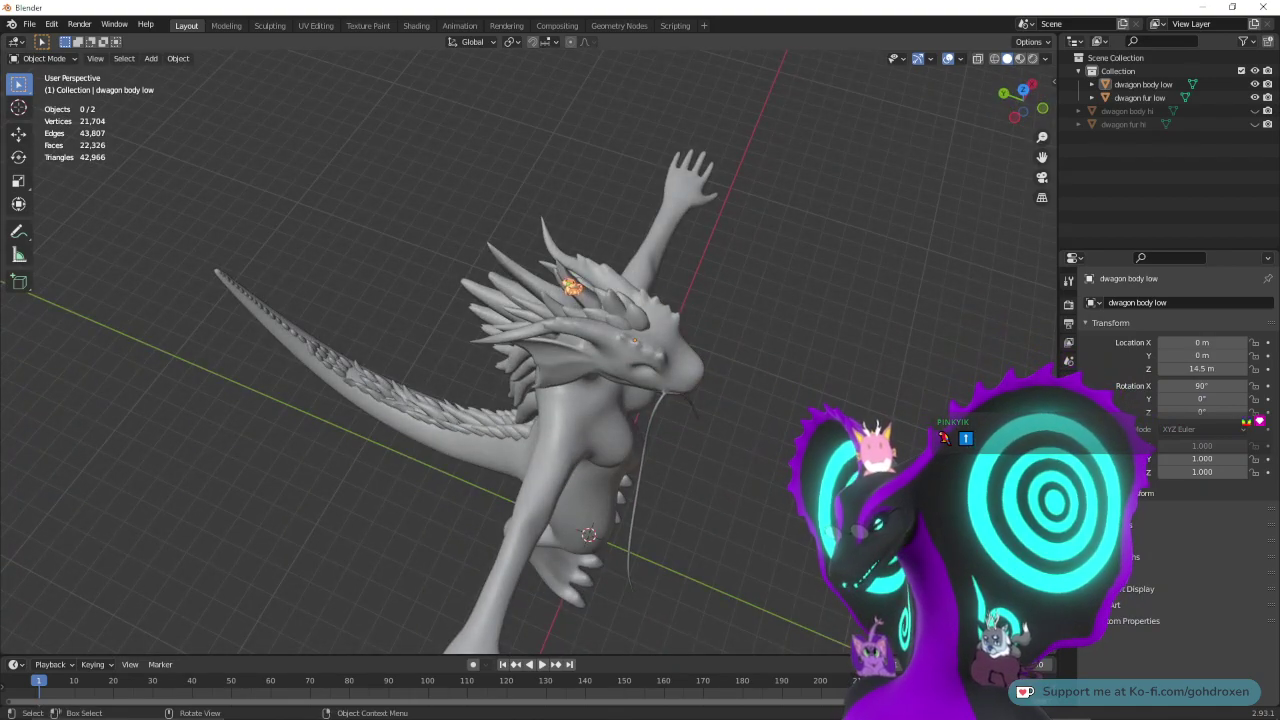
{"action": "middle_click_drag", "start_coordinate": [433, 370], "coordinate": [508, 263]}
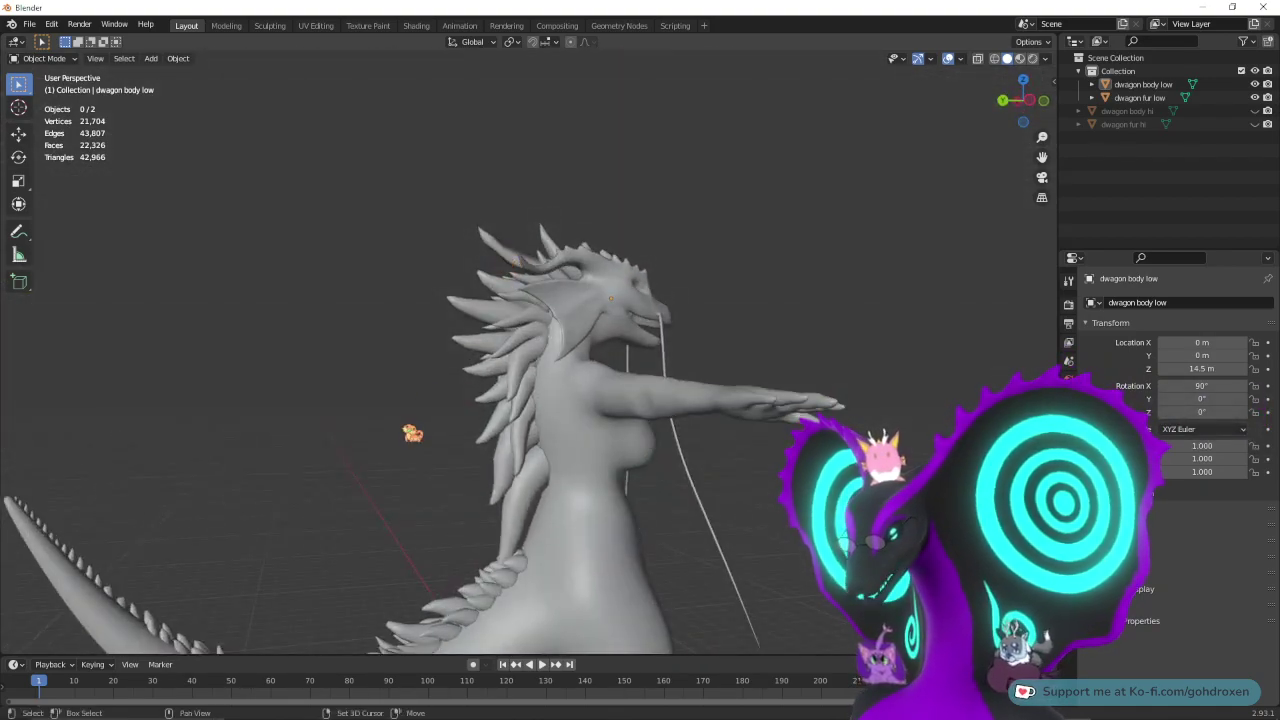
{"action": "middle_click_drag", "start_coordinate": [413, 433], "coordinate": [551, 266], "text": "shift"}
{"action": "middle_click_drag", "start_coordinate": [524, 317], "coordinate": [478, 345]}
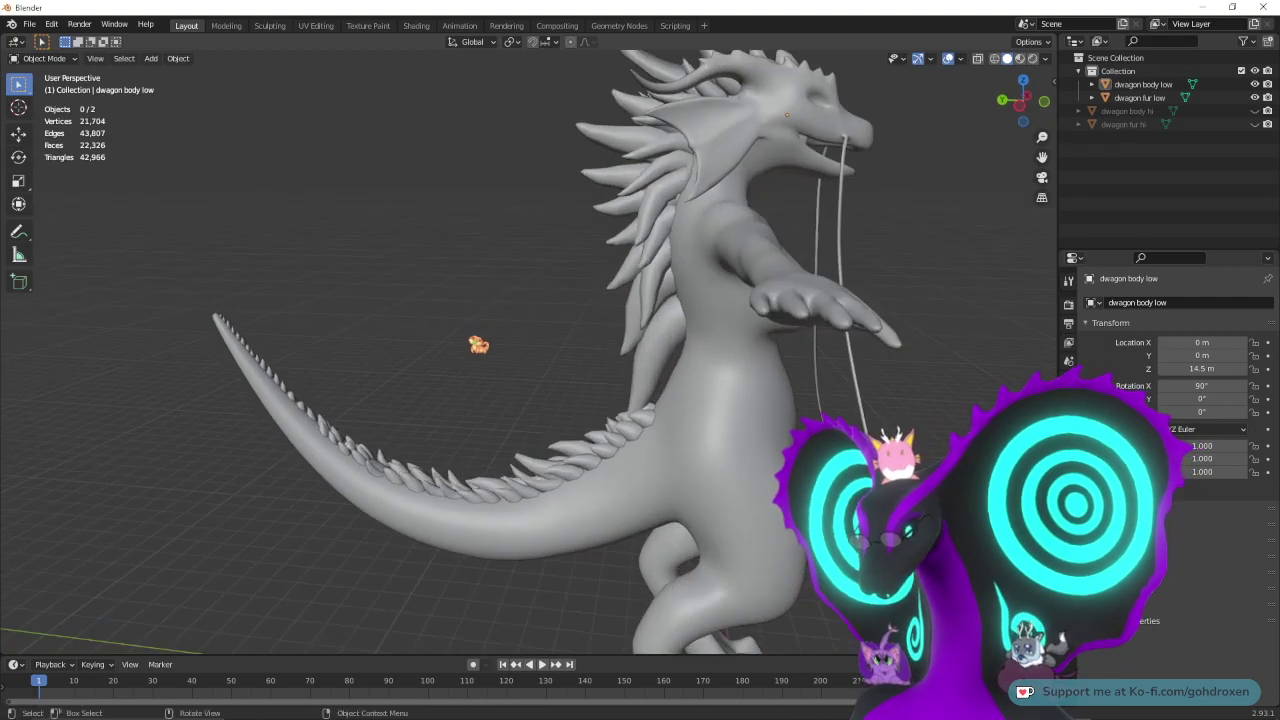
- Select dwagon fur low and reopen it in the Modeling workspace to view its reduced topology
{"action": "left_click", "coordinate": [653, 310]}
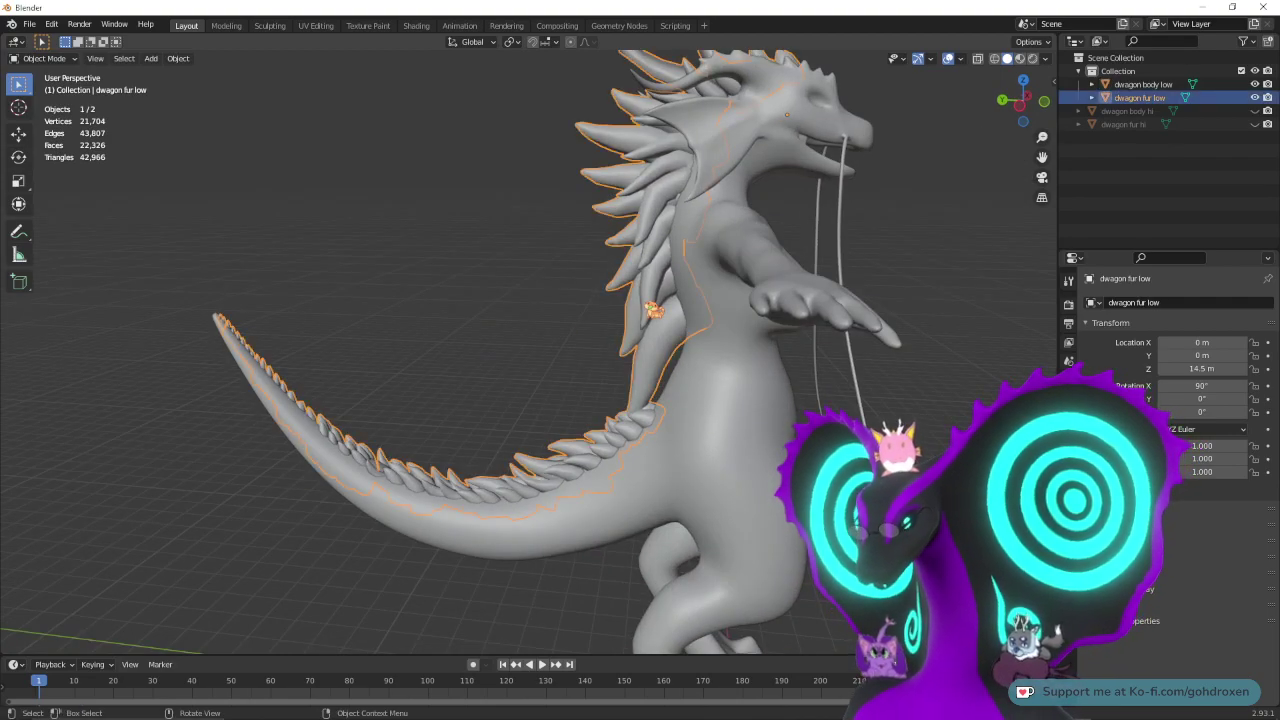
{"action": "left_click", "coordinate": [230, 25]}
{"action": "middle_click_drag", "start_coordinate": [494, 471], "coordinate": [577, 464]}
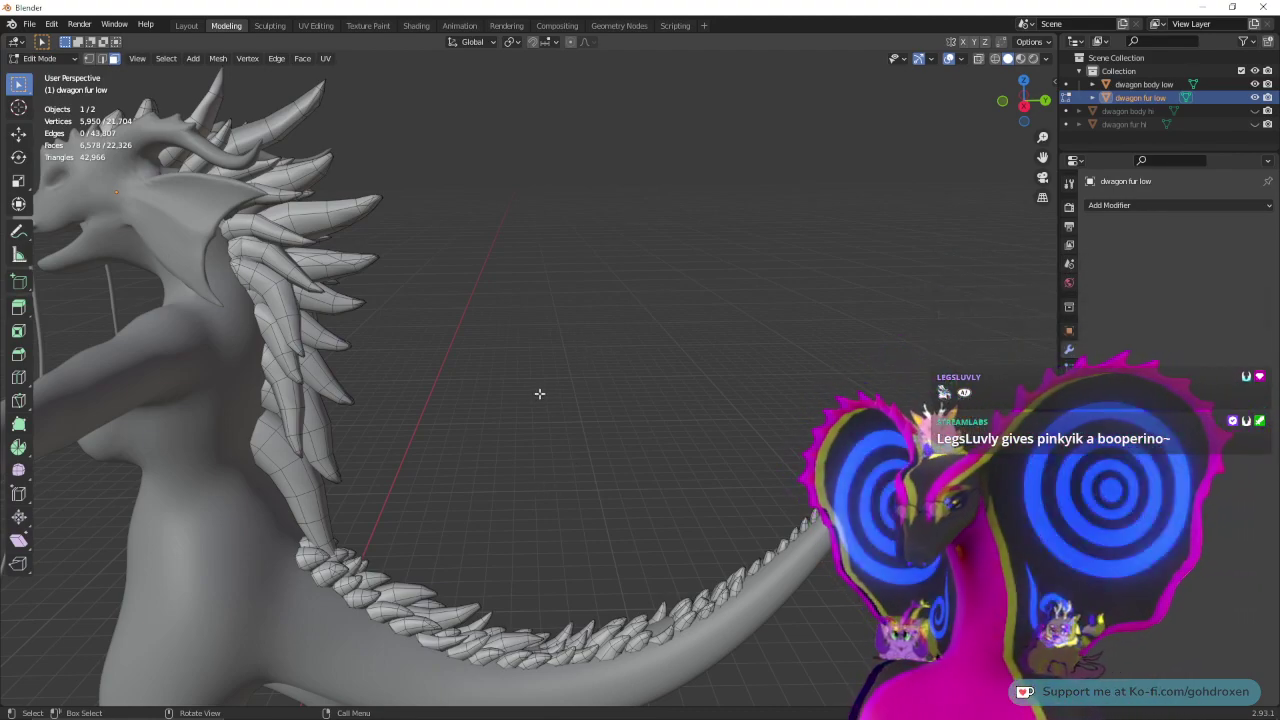
{"action": "middle_click_drag", "start_coordinate": [540, 391], "coordinate": [631, 398]}
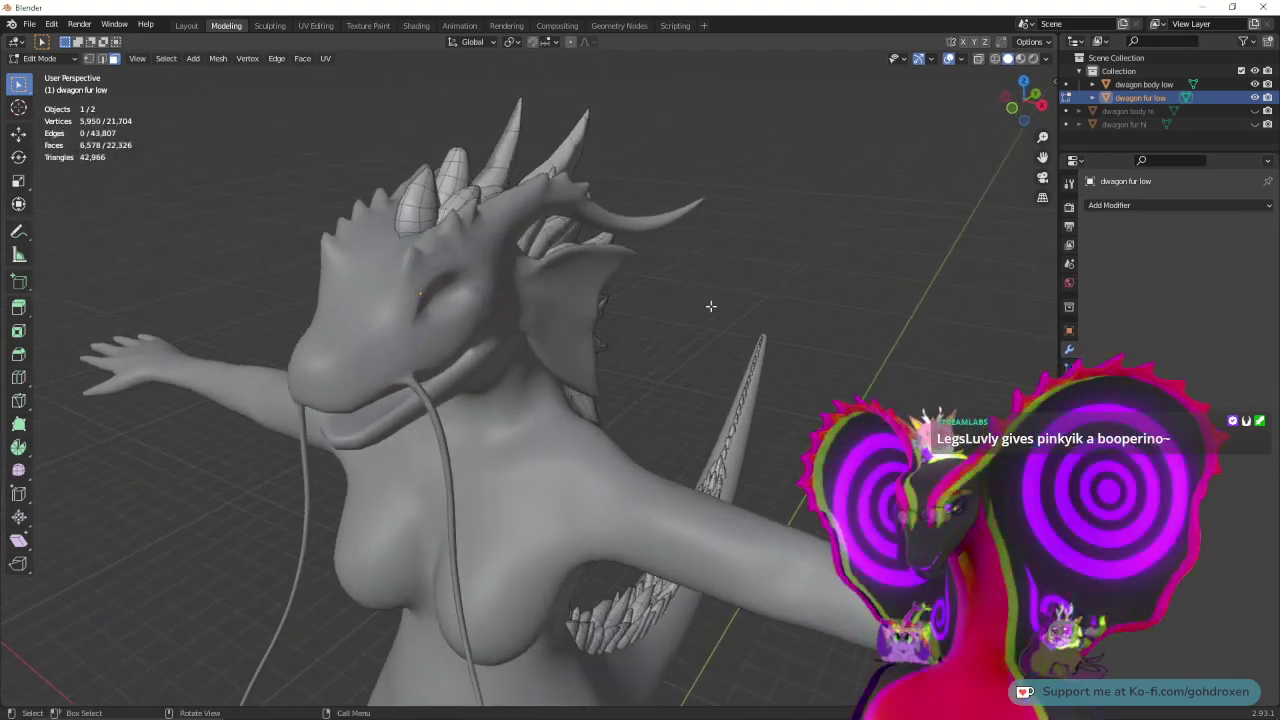
- Select all of dwagon fur low's mesh to check its geometry statistics, and clear the selection
{"action": "middle_click_drag", "start_coordinate": [971, 299], "coordinate": [686, 425]}
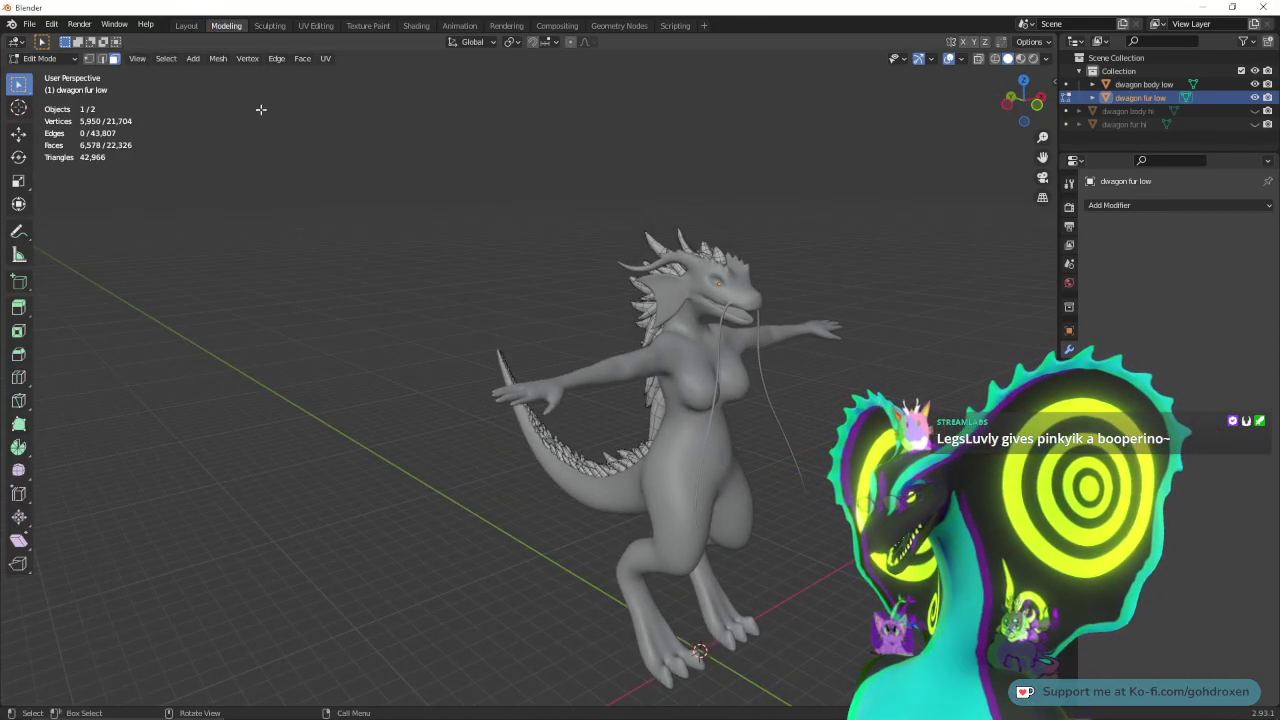
{"action": "key", "text": "a"}
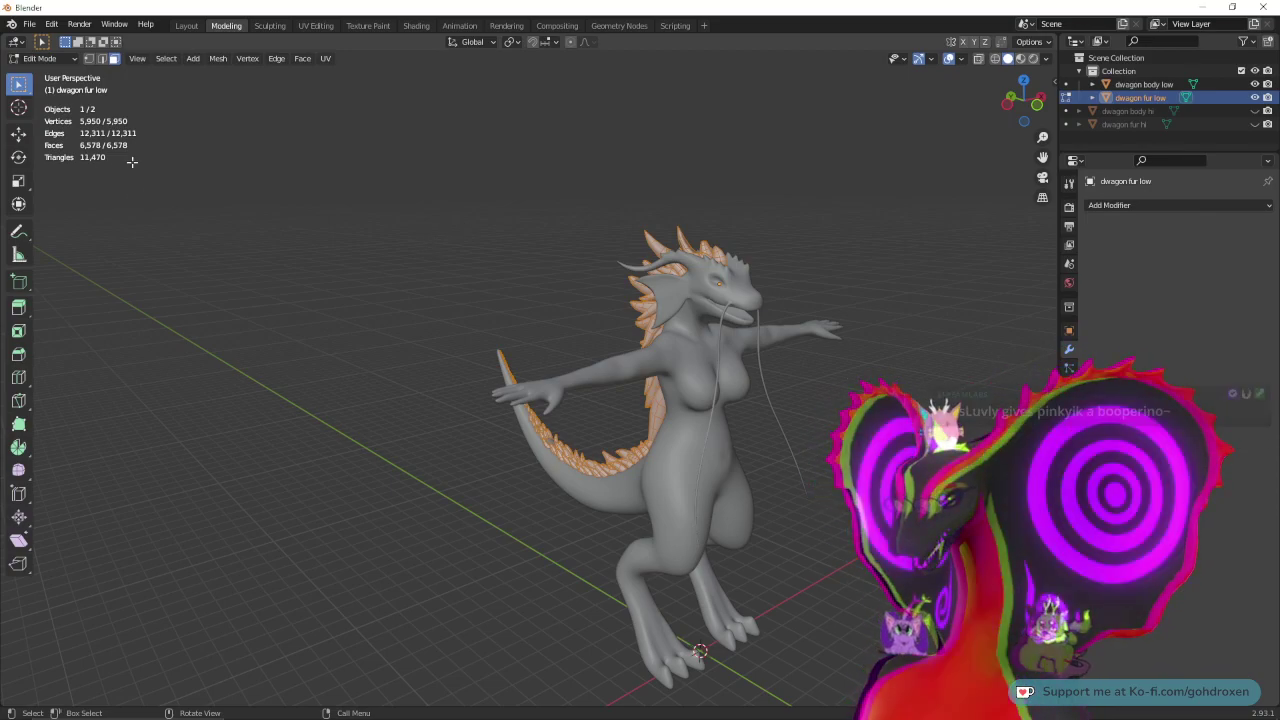
{"action": "key", "text": "alt+a"}
{"action": "key", "text": "Tab"}
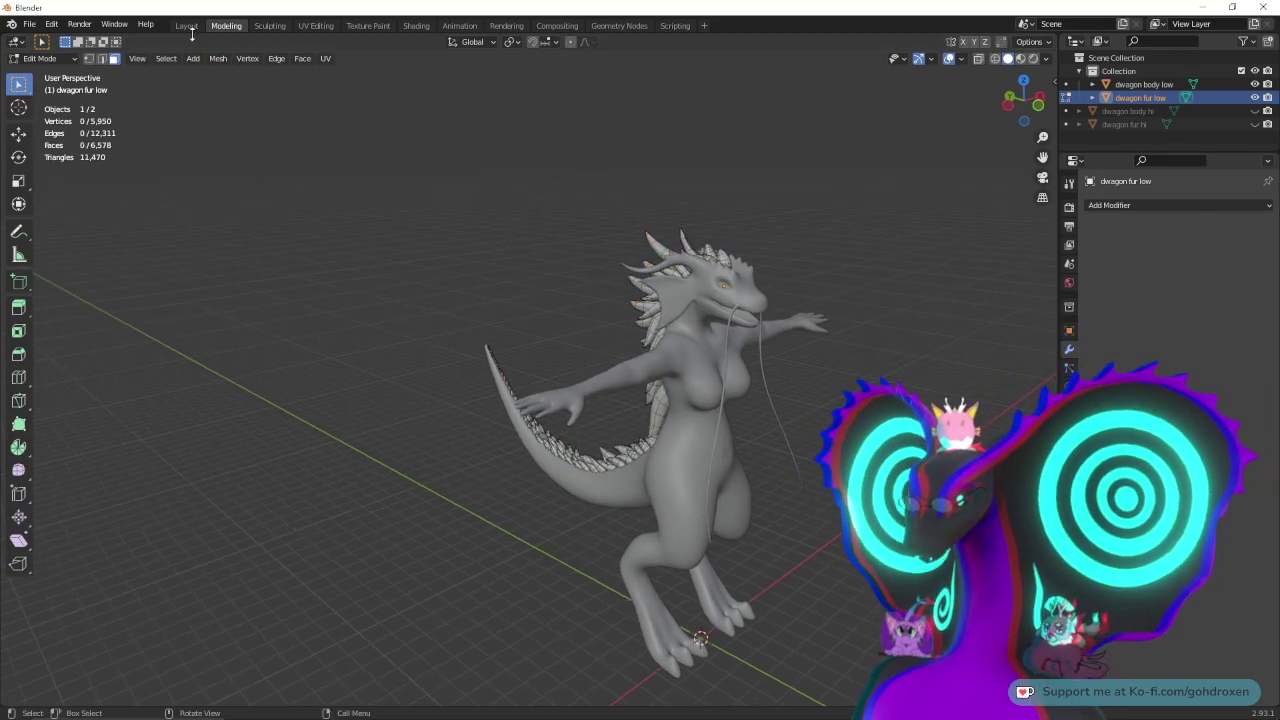
- Return to the Layout workspace in Object Mode, deselect the fur, and view the low-poly dragon from the front and side
{"action": "left_click", "coordinate": [187, 26]}
{"action": "middle_click_drag", "start_coordinate": [497, 371], "coordinate": [749, 340]}
{"action": "key", "text": "alt+a"}
{"action": "scroll", "coordinate": [780, 430], "scroll_direction": "up", "scroll_amount": 5}
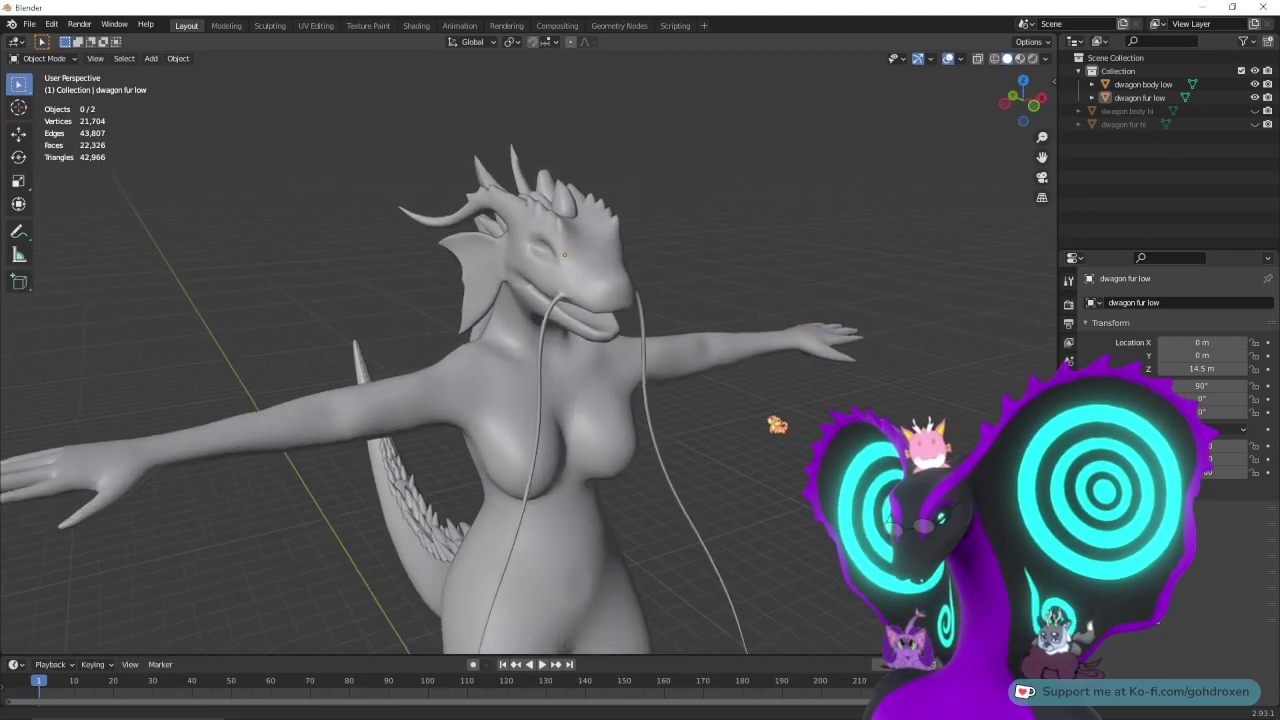
{"action": "middle_click_drag", "start_coordinate": [780, 430], "coordinate": [835, 372]}
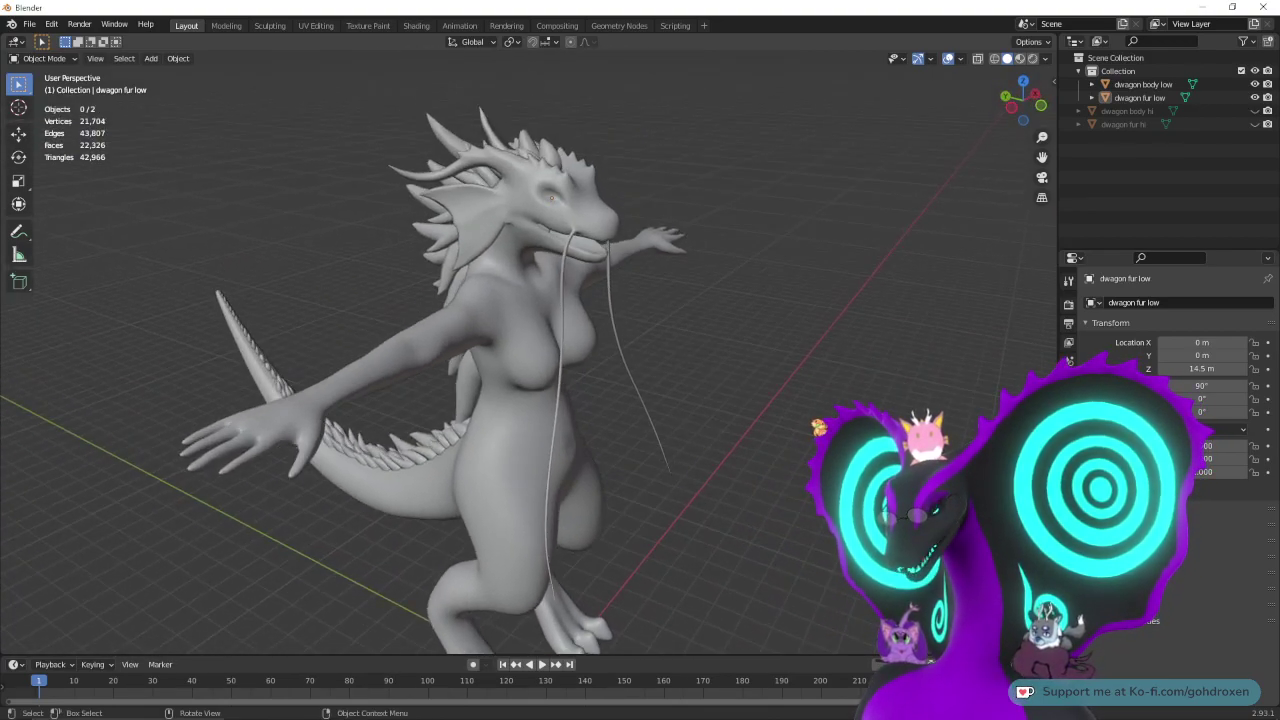
- Show dwagon body hi and dwagon fur hi, and hide dwagon body low and dwagon fur low
{"action": "left_click", "coordinate": [1255, 111]}
{"action": "left_click", "coordinate": [1256, 124]}
{"action": "middle_click_drag", "start_coordinate": [751, 449], "coordinate": [263, 414]}
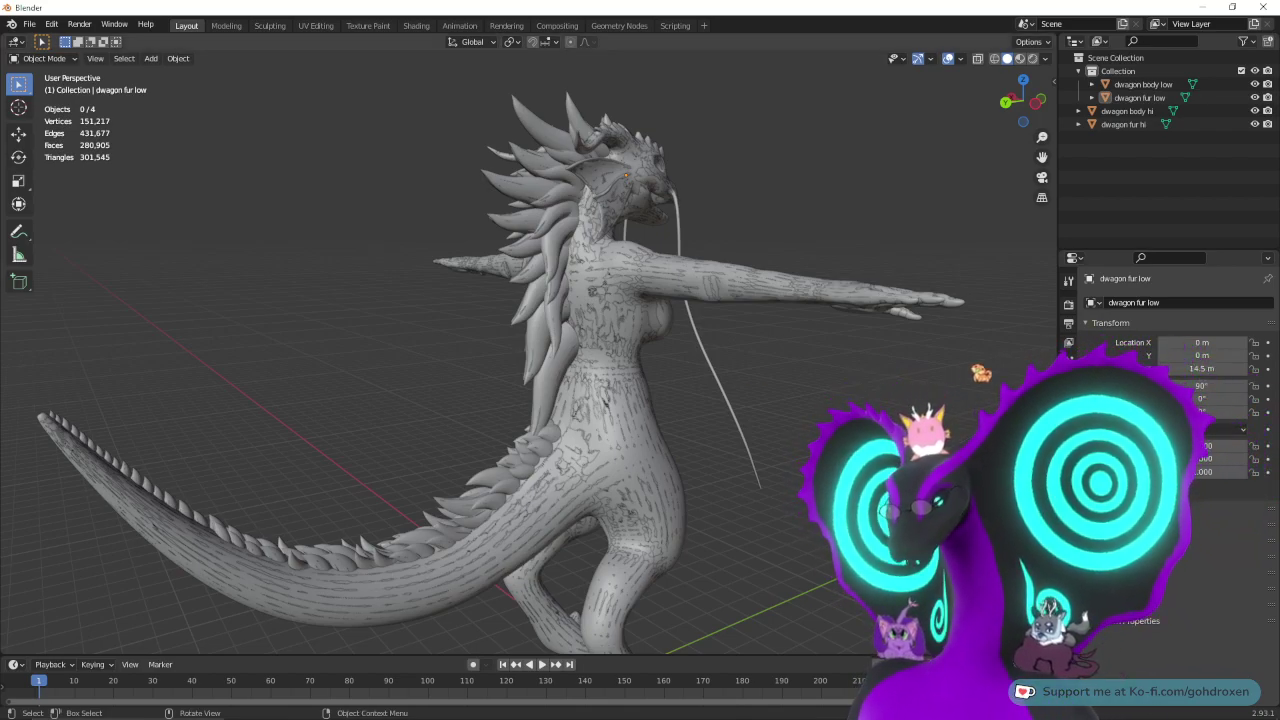
{"action": "middle_click_drag", "start_coordinate": [982, 375], "coordinate": [846, 366]}
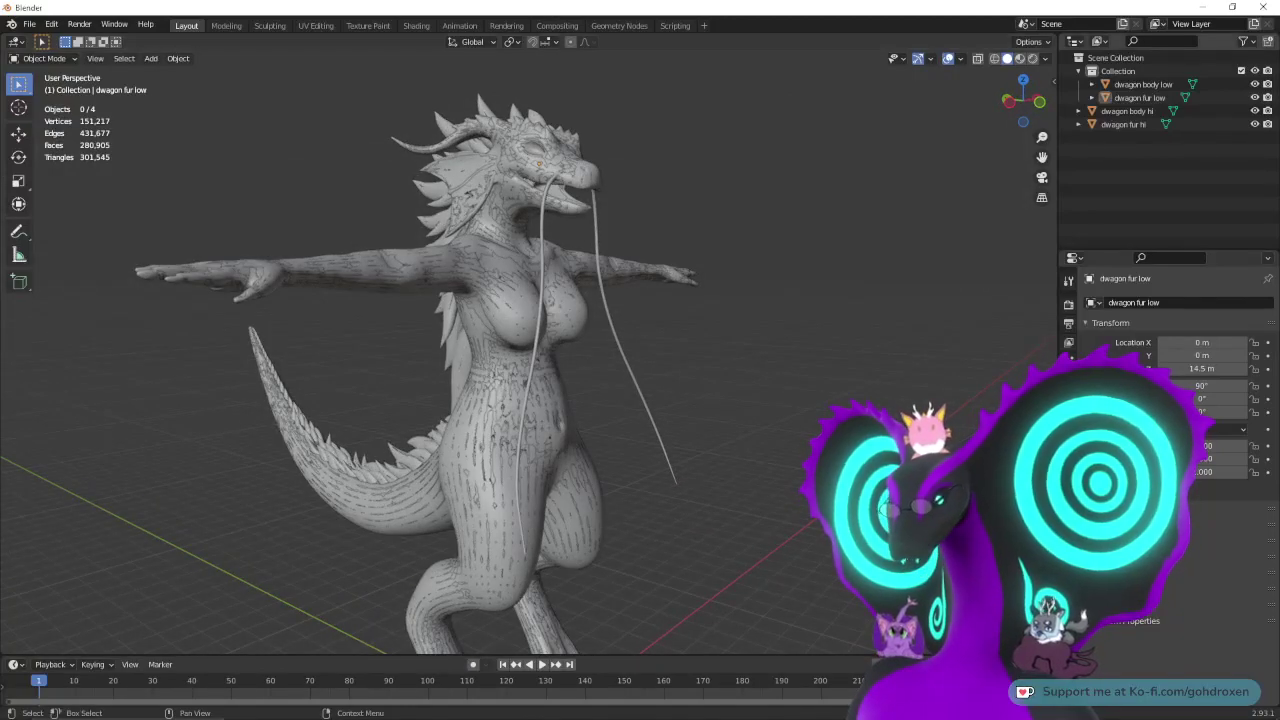
{"action": "left_click", "coordinate": [1255, 84]}
{"action": "left_click", "coordinate": [1255, 97]}
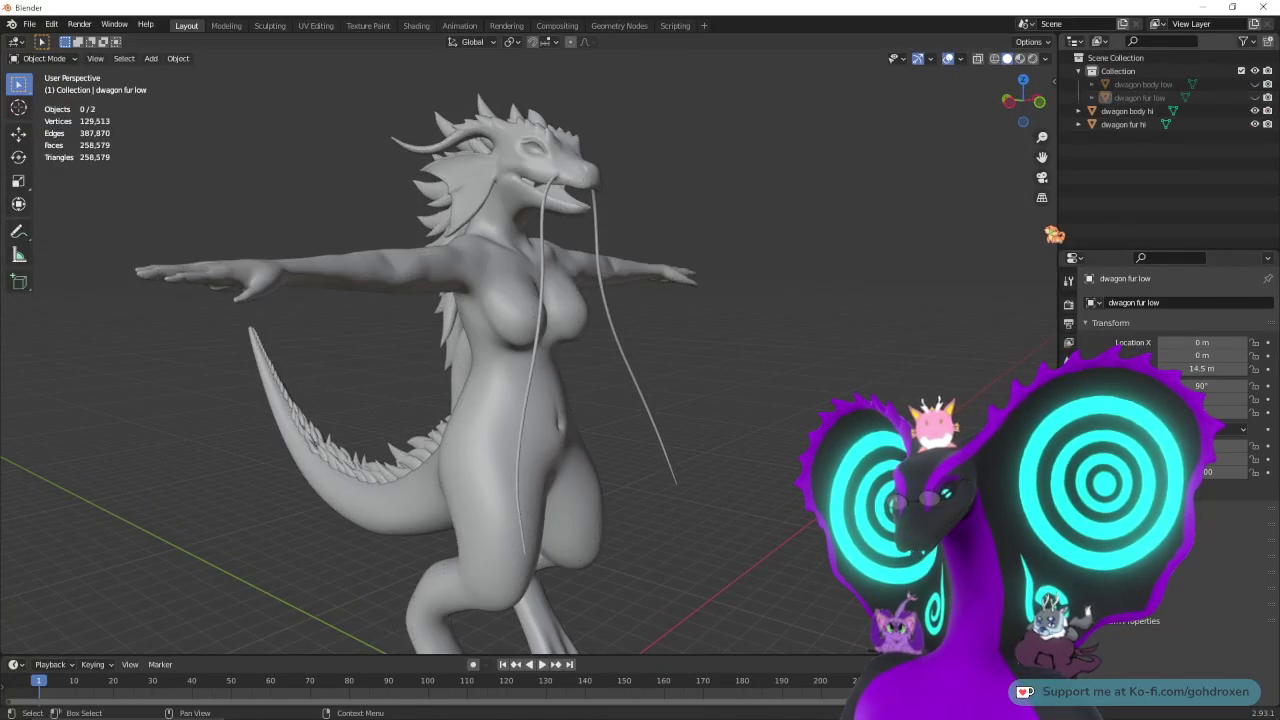
- Examine the high-poly dragon's torso, arms and head from the side, front and above
{"action": "middle_click_drag", "start_coordinate": [640, 330], "coordinate": [652, 388]}
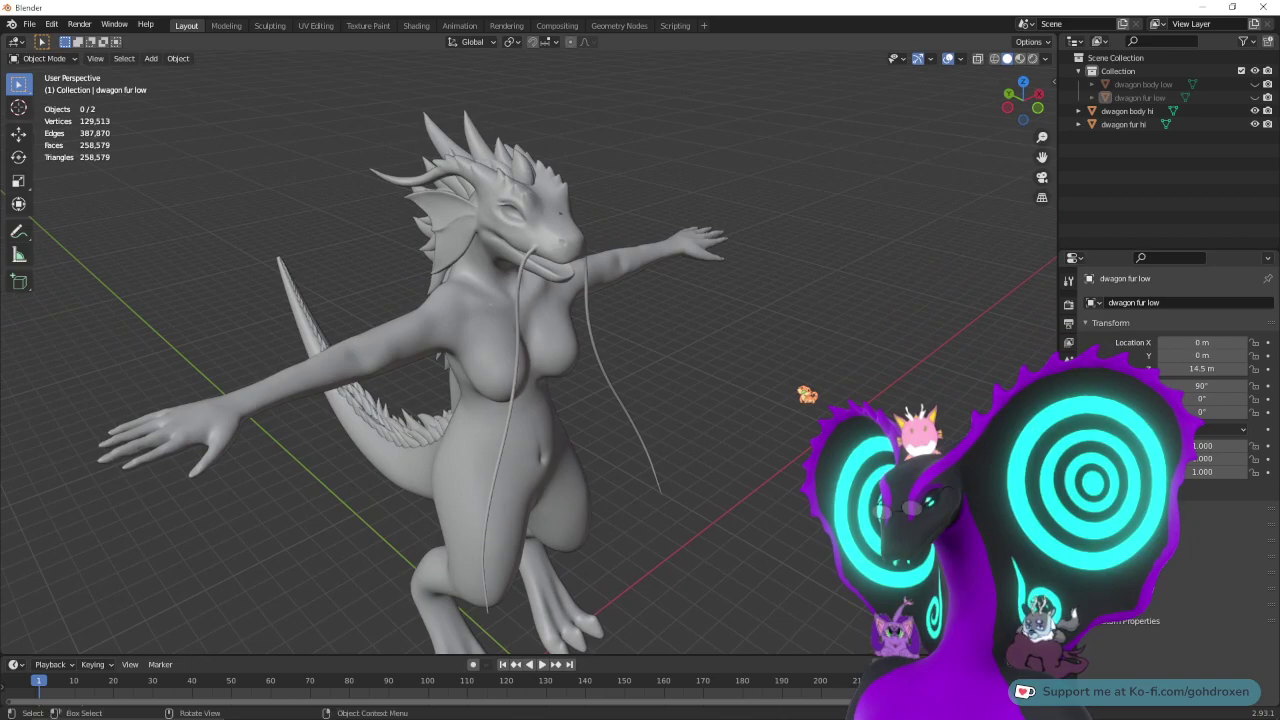
{"action": "scroll", "coordinate": [652, 388], "scroll_direction": "up", "scroll_amount": 3}
{"action": "middle_click_drag", "start_coordinate": [807, 399], "coordinate": [831, 386]}
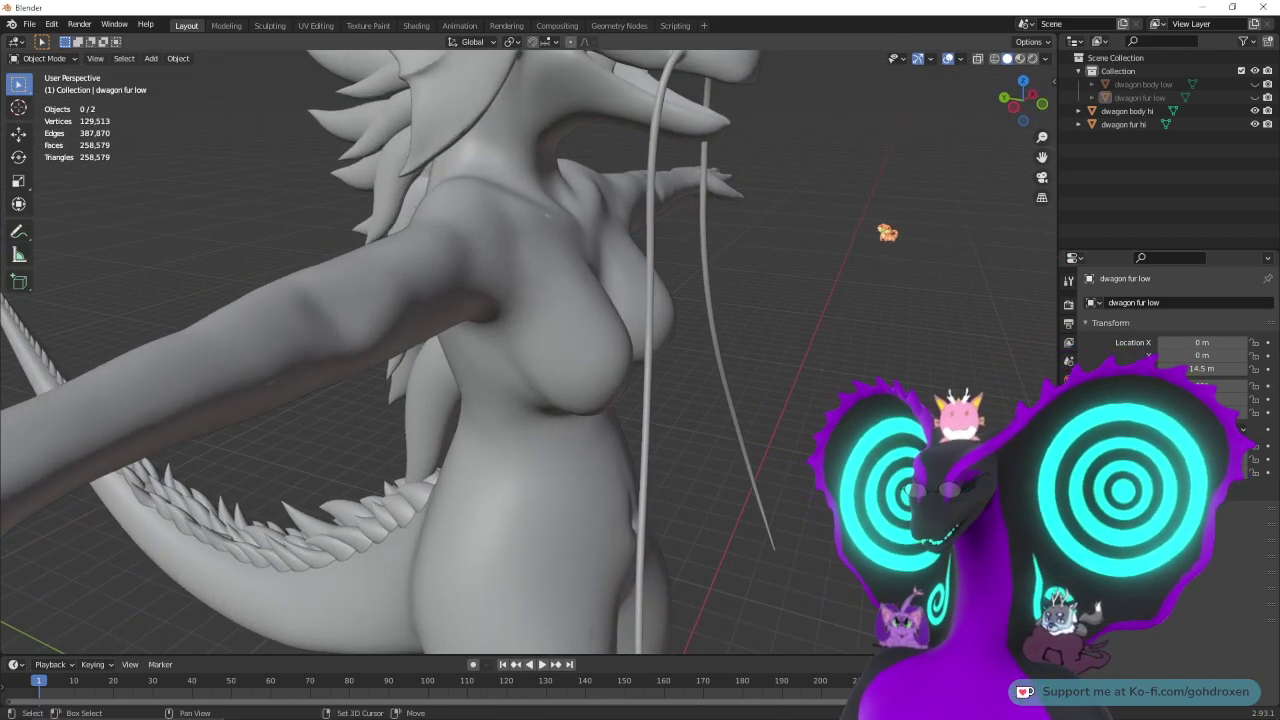
{"action": "middle_click_drag", "start_coordinate": [891, 220], "coordinate": [653, 252], "text": "shift"}
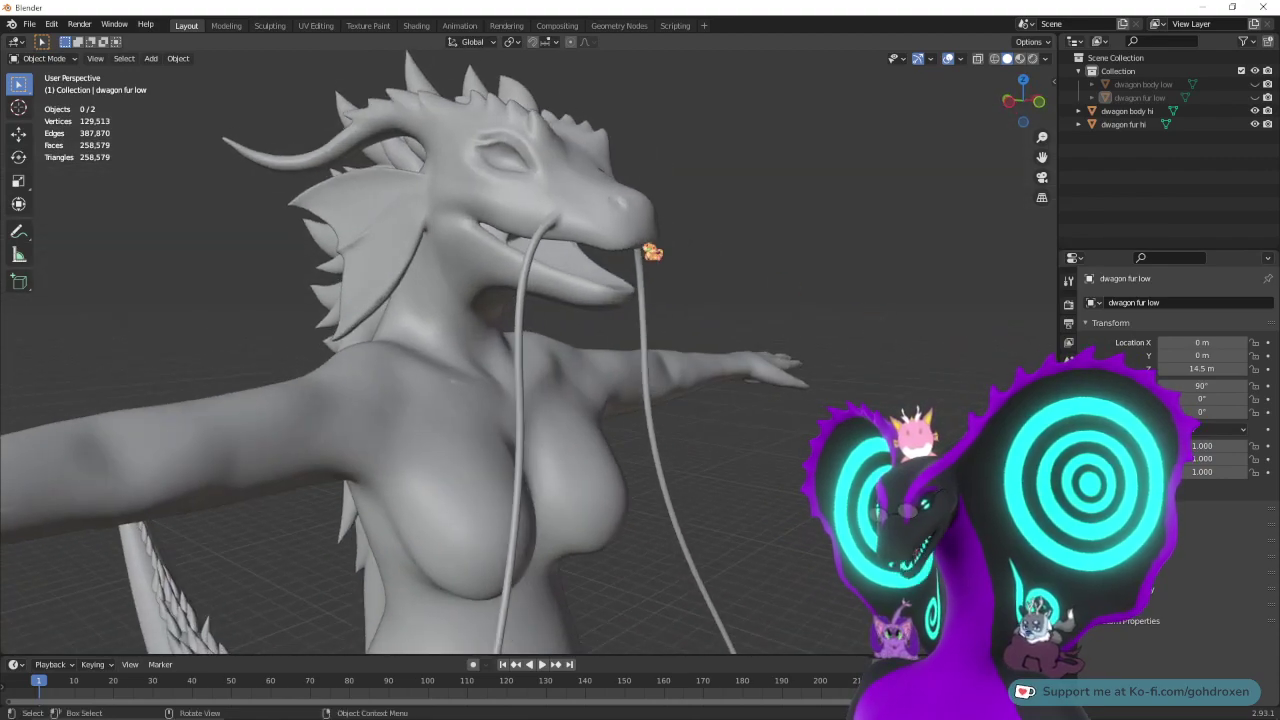
{"action": "middle_click_drag", "start_coordinate": [888, 228], "coordinate": [858, 252]}
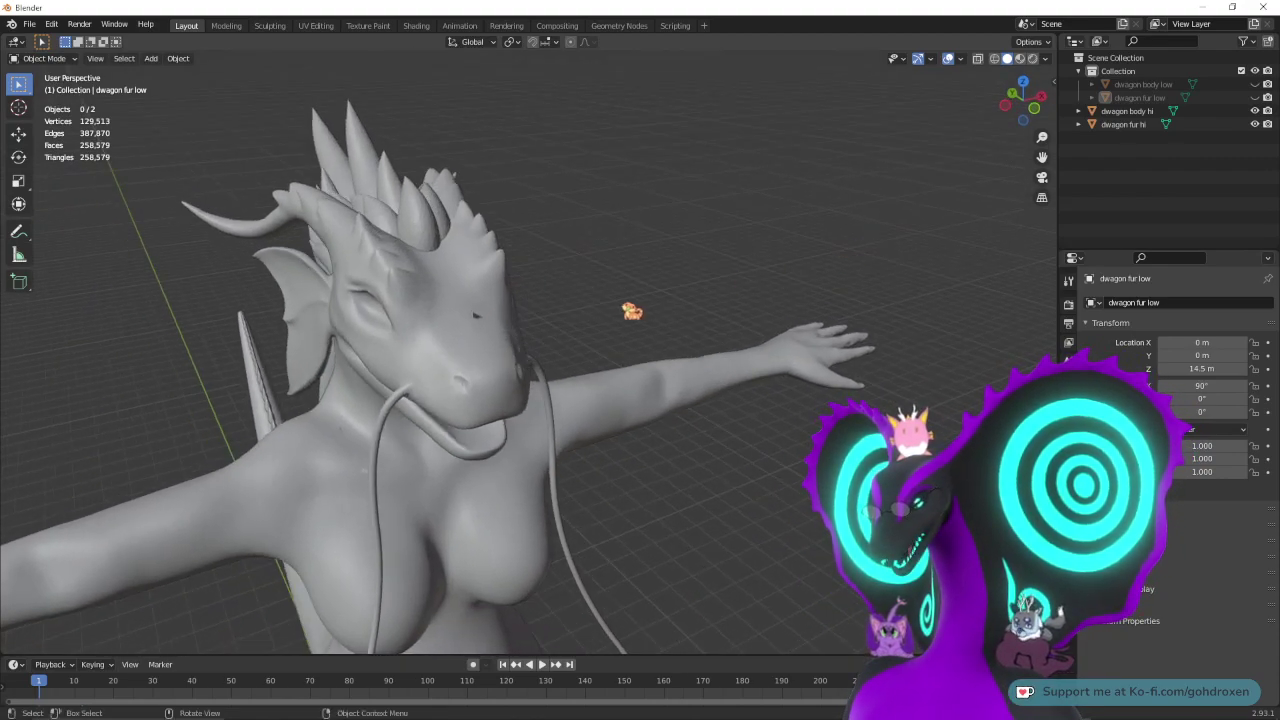
- Select dwagon body hi and apply Shade Flat, checking the surface around the dark spot on the snout
{"action": "left_click", "coordinate": [473, 316]}
{"action": "middle_click_drag", "start_coordinate": [744, 290], "coordinate": [891, 347]}
{"action": "scroll", "coordinate": [751, 240], "scroll_direction": "down", "scroll_amount": 2}
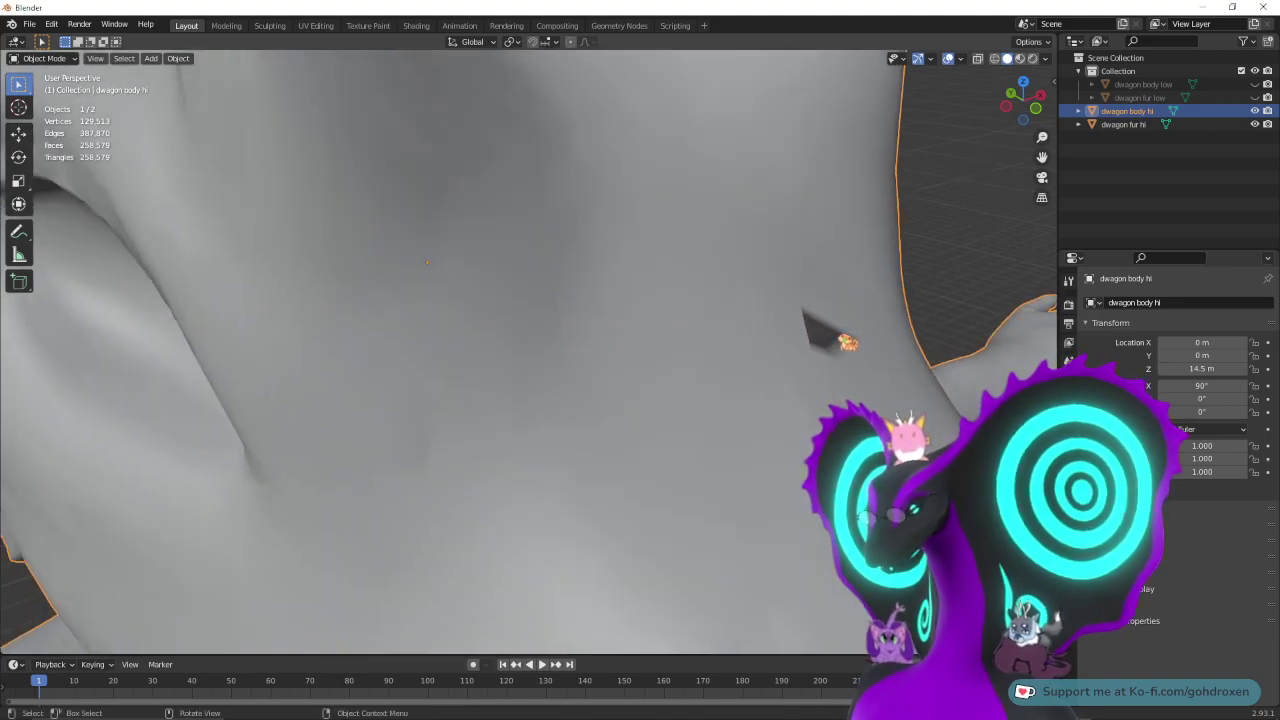
{"action": "right_click", "coordinate": [847, 343]}
{"action": "right_click", "coordinate": [895, 332]}
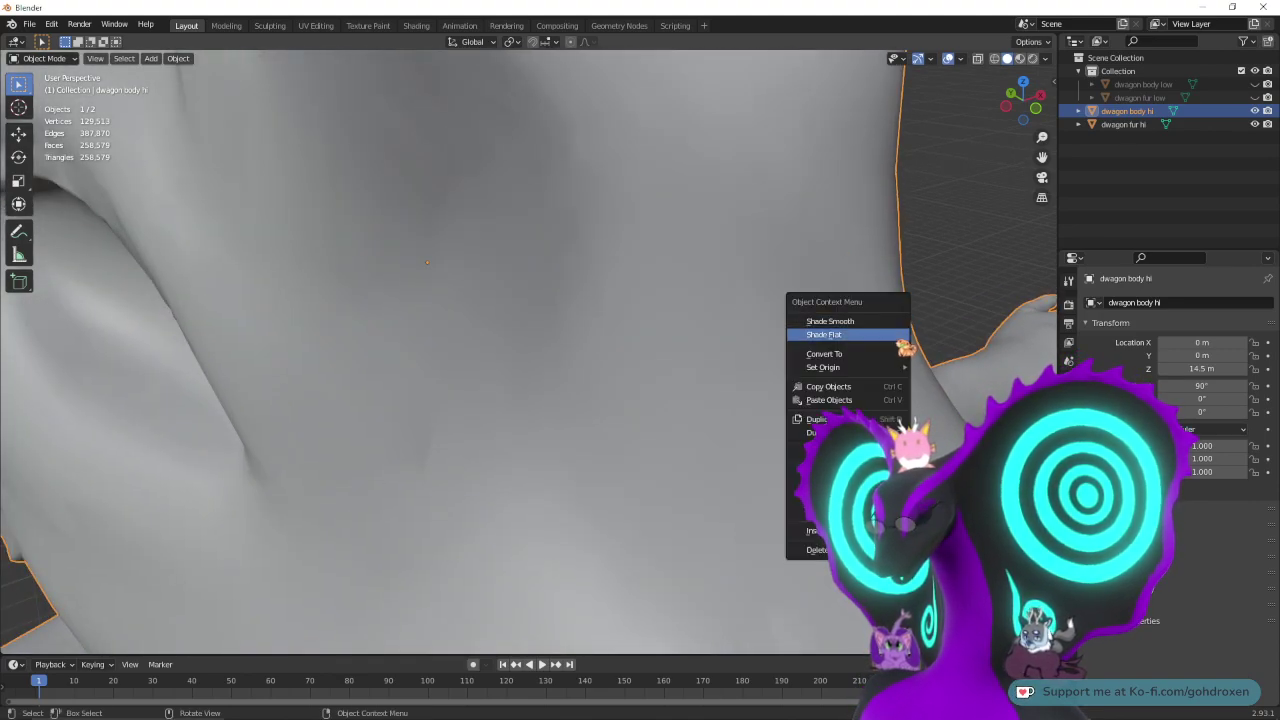
{"action": "left_click", "coordinate": [900, 333]}
{"action": "scroll", "coordinate": [895, 333], "scroll_direction": "down", "scroll_amount": 7}
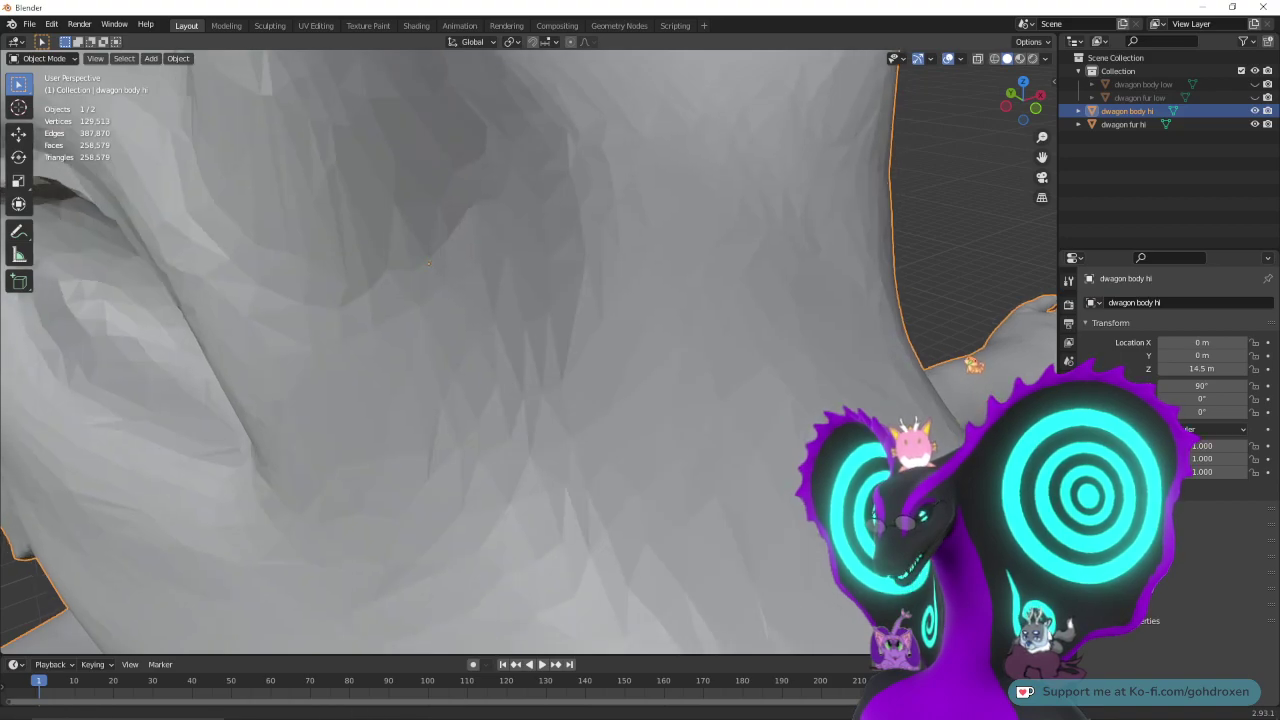
{"action": "mouse_move", "coordinate": [895, 333]}
{"action": "middle_mouse_down"}
{"action": "mouse_move", "coordinate": [852, 295]}
{"action": "mouse_move", "coordinate": [804, 288]}
{"action": "mouse_move", "coordinate": [902, 323]}
{"action": "middle_mouse_up"}
{"action": "scroll", "coordinate": [878, 385], "scroll_direction": "up", "scroll_amount": 3}
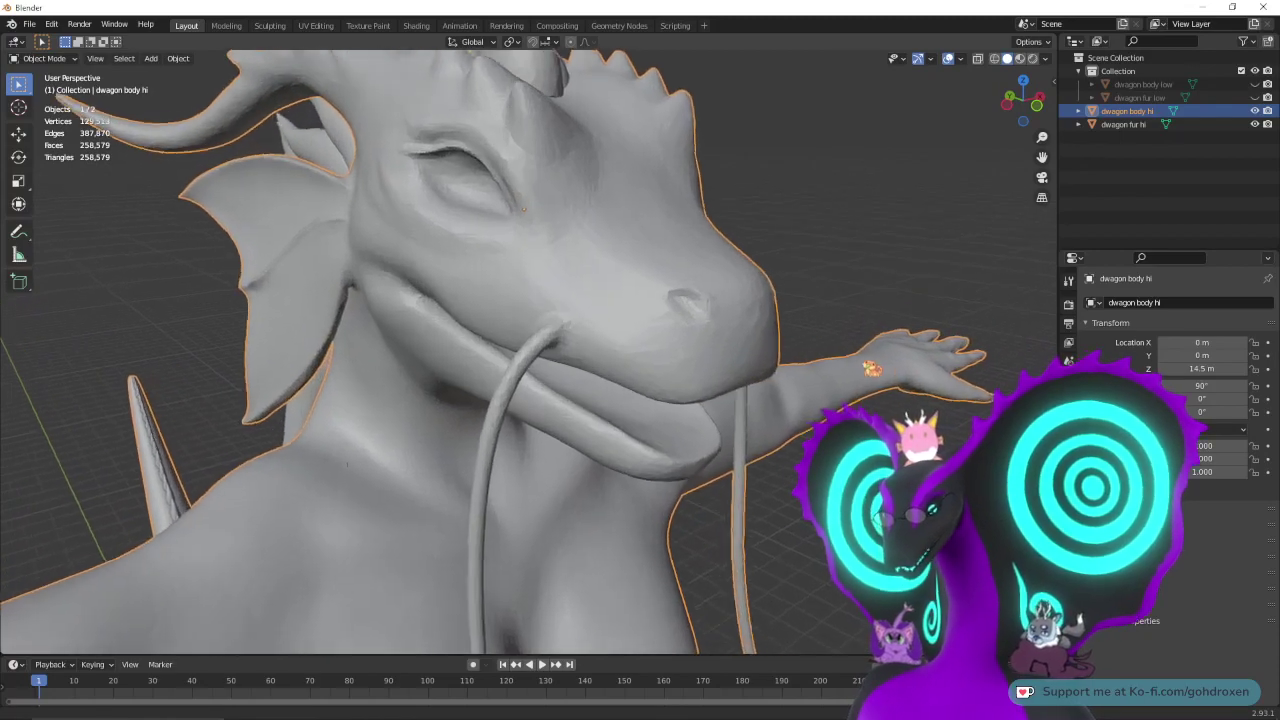
- Apply Shade Smooth to dwagon body hi and compare the shading on the head and snout
{"action": "mouse_move", "coordinate": [817, 310]}
{"action": "middle_mouse_down"}
{"action": "mouse_move", "coordinate": [826, 317]}
{"action": "mouse_move", "coordinate": [812, 297]}
{"action": "middle_mouse_up"}
{"action": "right_click", "coordinate": [754, 389]}
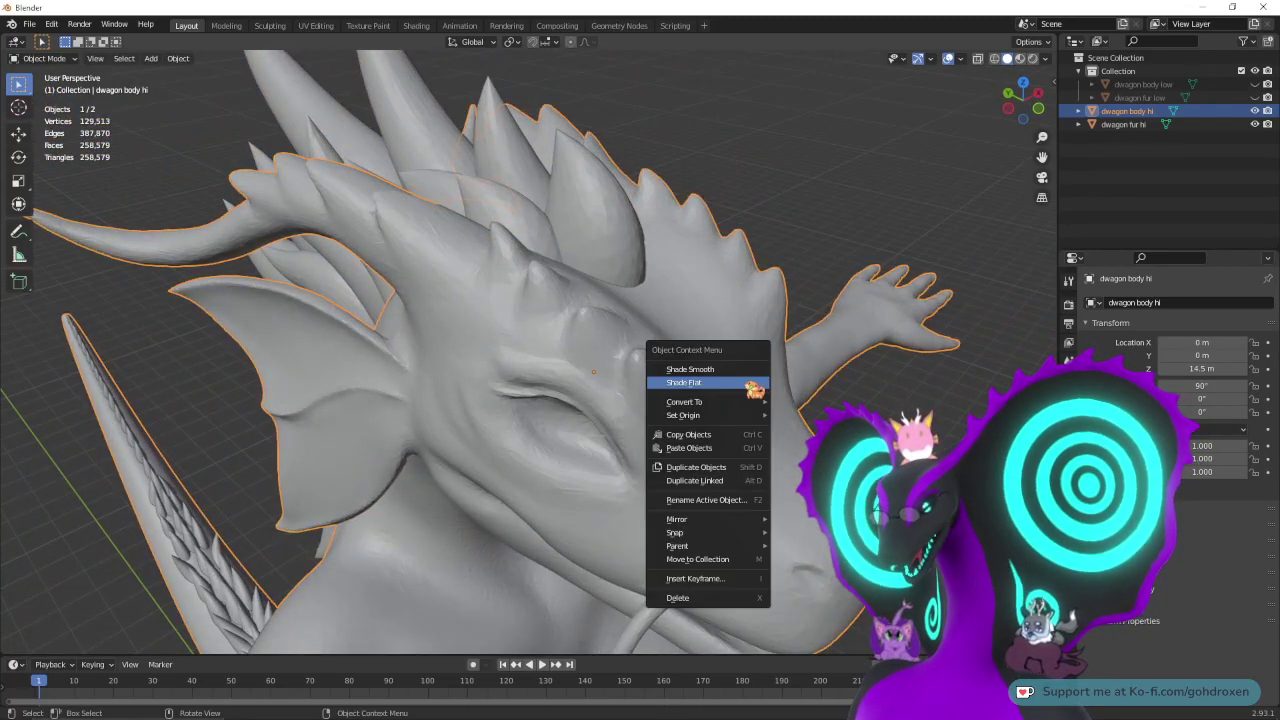
{"action": "left_click", "coordinate": [748, 374]}
{"action": "middle_click_drag", "start_coordinate": [850, 405], "coordinate": [806, 377]}
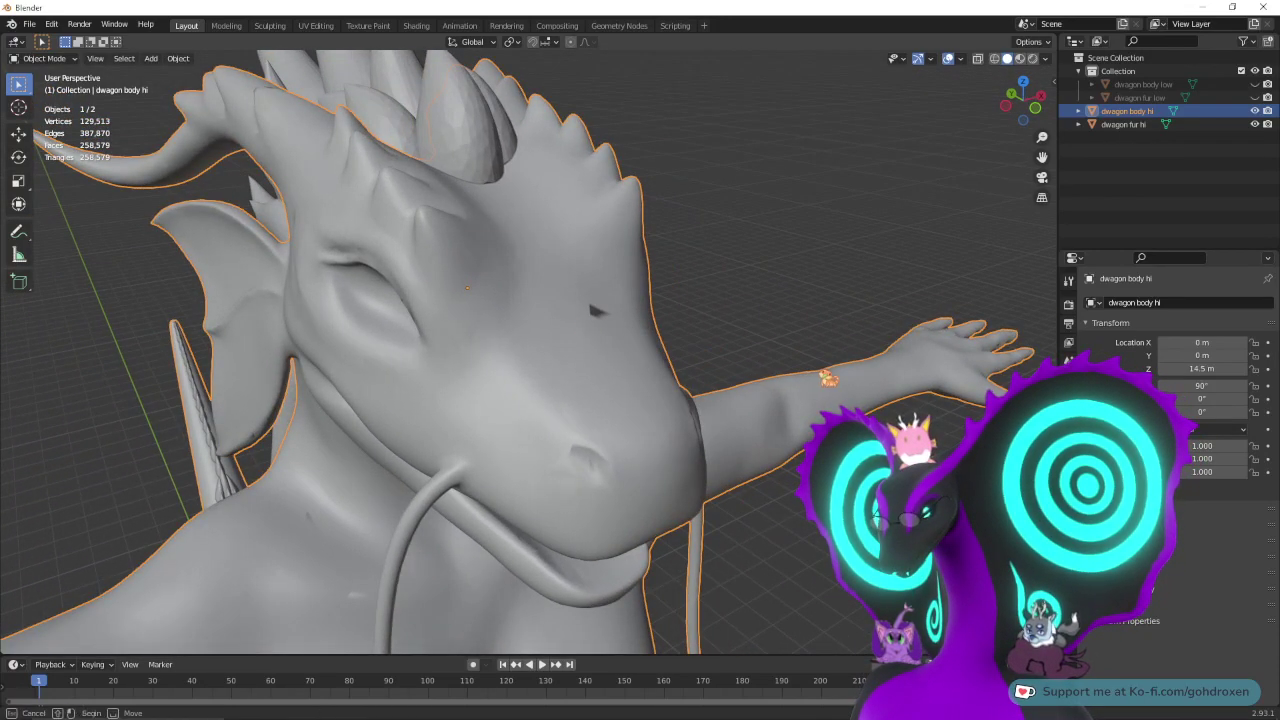
{"action": "middle_click_drag", "start_coordinate": [862, 434], "coordinate": [537, 429]}
{"action": "scroll", "coordinate": [789, 332], "scroll_direction": "down", "scroll_amount": 4}
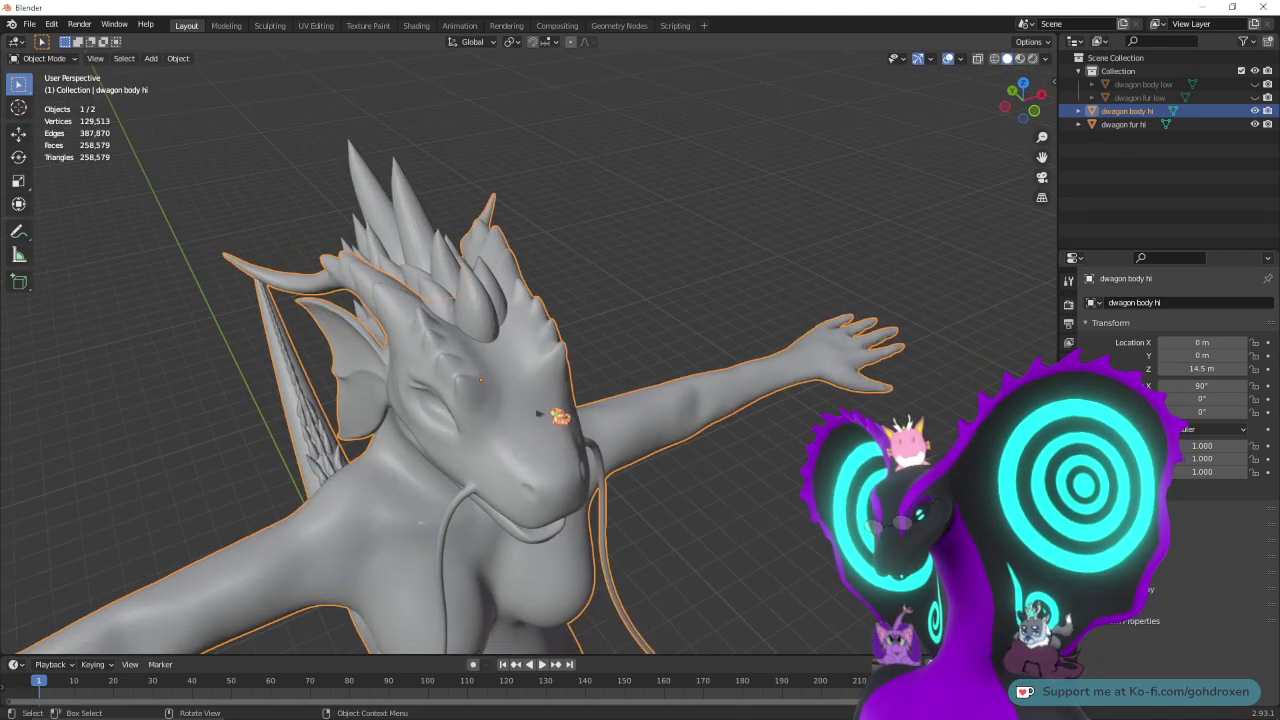
- Switch dwagon body hi back to Shade Flat and check the snout up close
{"action": "right_click", "coordinate": [540, 418]}
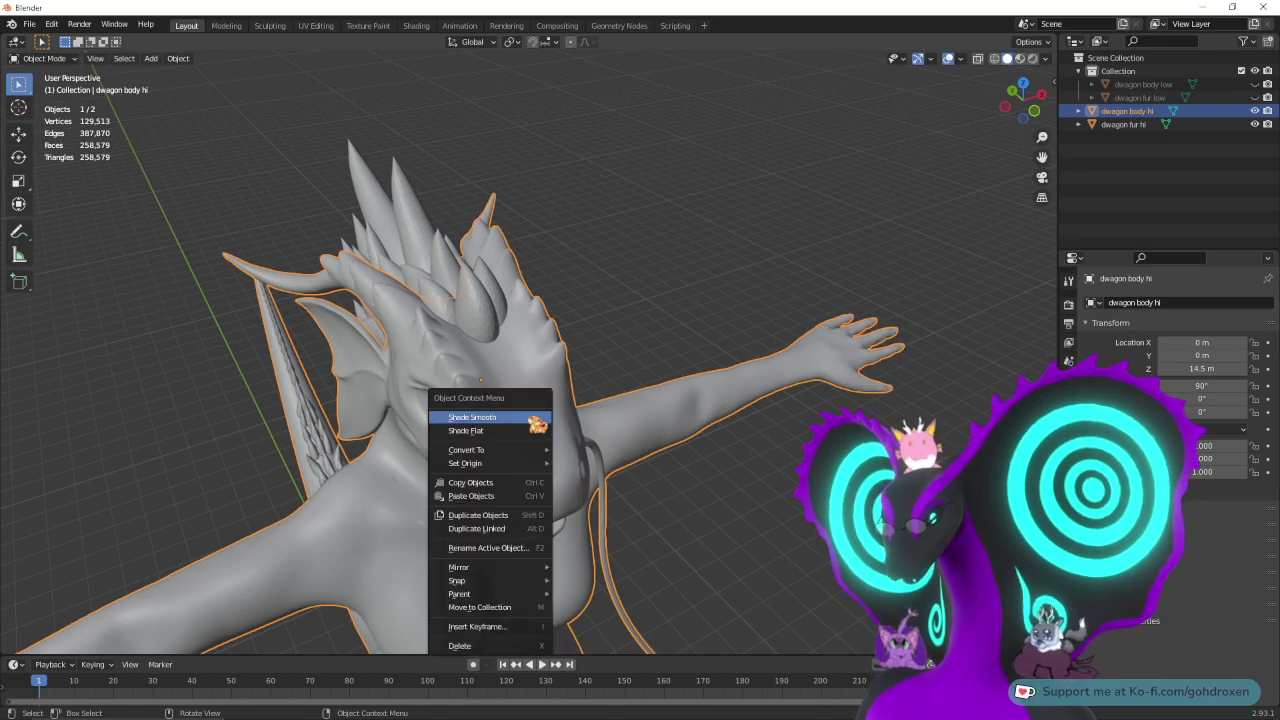
{"action": "left_click", "coordinate": [528, 431]}
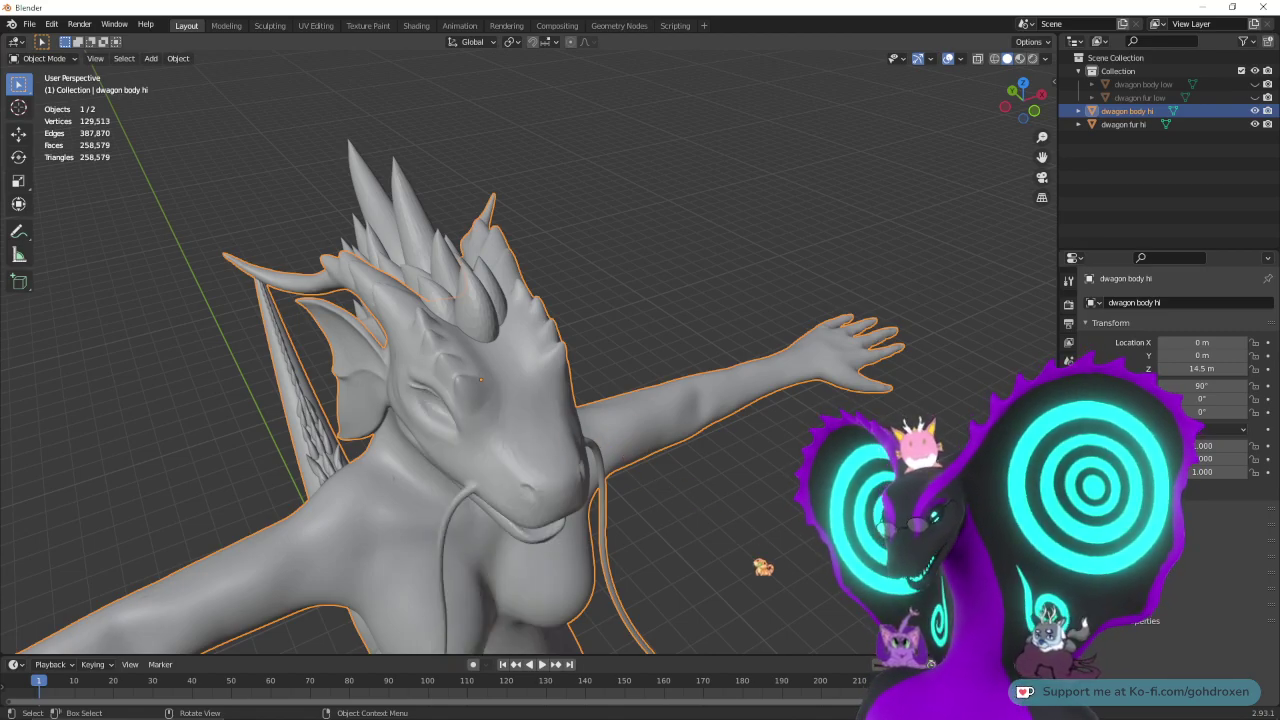
{"action": "mouse_move", "coordinate": [760, 566]}
{"action": "middle_mouse_down"}
{"action": "mouse_move", "coordinate": [803, 543]}
{"action": "mouse_move", "coordinate": [794, 632]}
{"action": "mouse_move", "coordinate": [749, 526]}
{"action": "mouse_move", "coordinate": [753, 547]}
{"action": "middle_mouse_up"}
{"action": "scroll", "coordinate": [753, 547], "scroll_direction": "up", "scroll_amount": 5}
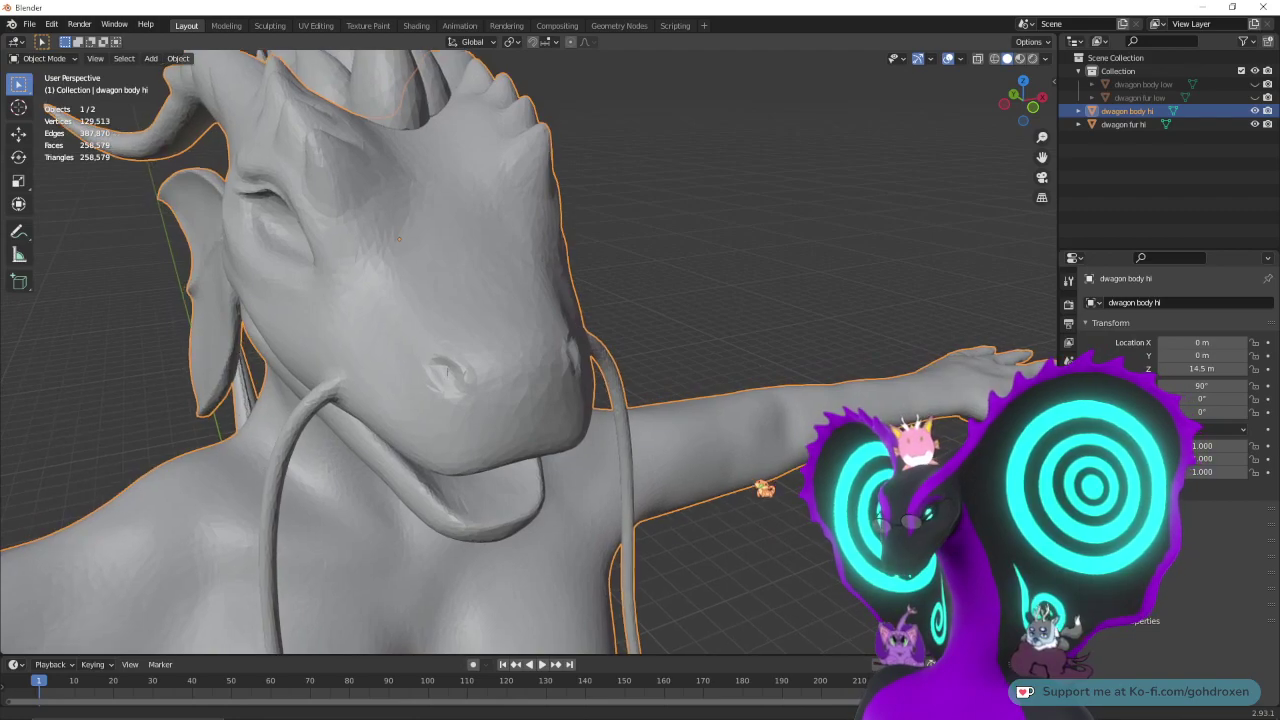
- Examine the flat-shaded high-poly body from the side of the head and as a full figure
{"action": "middle_click_drag", "start_coordinate": [751, 514], "coordinate": [824, 486]}
{"action": "scroll", "coordinate": [795, 505], "scroll_direction": "down", "scroll_amount": 2}
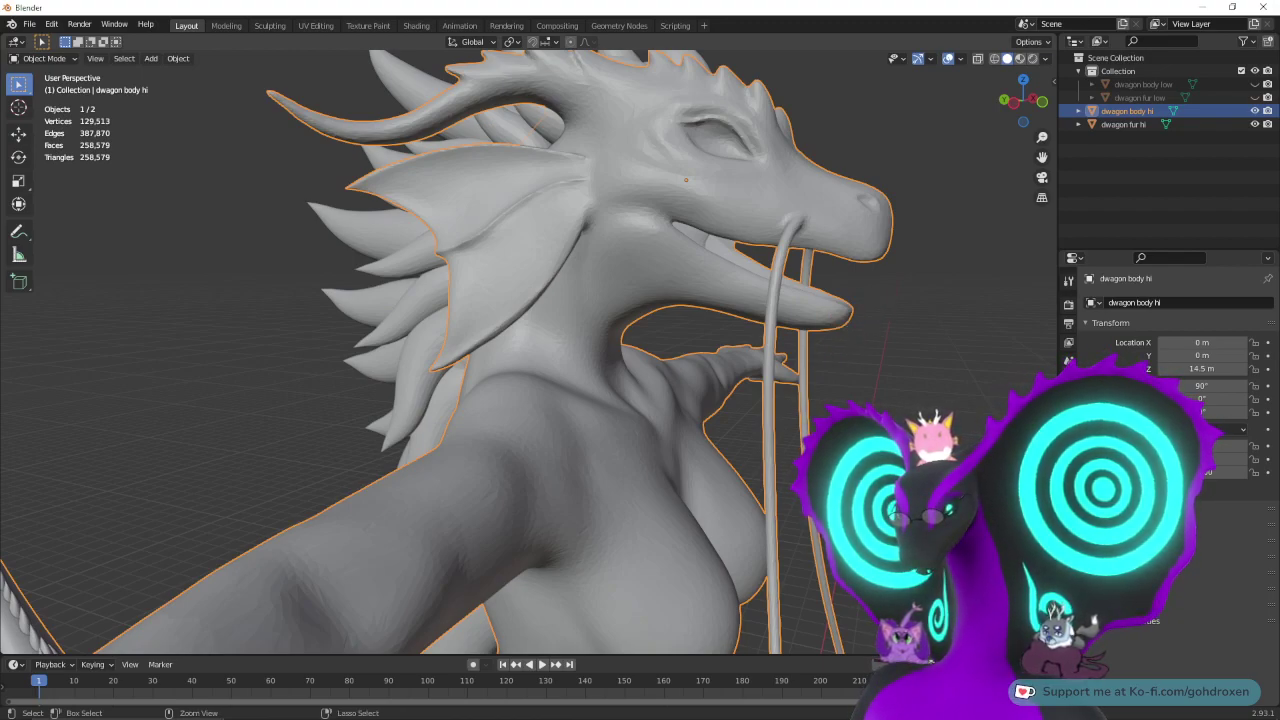
{"action": "scroll", "coordinate": [529, 352], "scroll_direction": "down", "scroll_amount": 3}
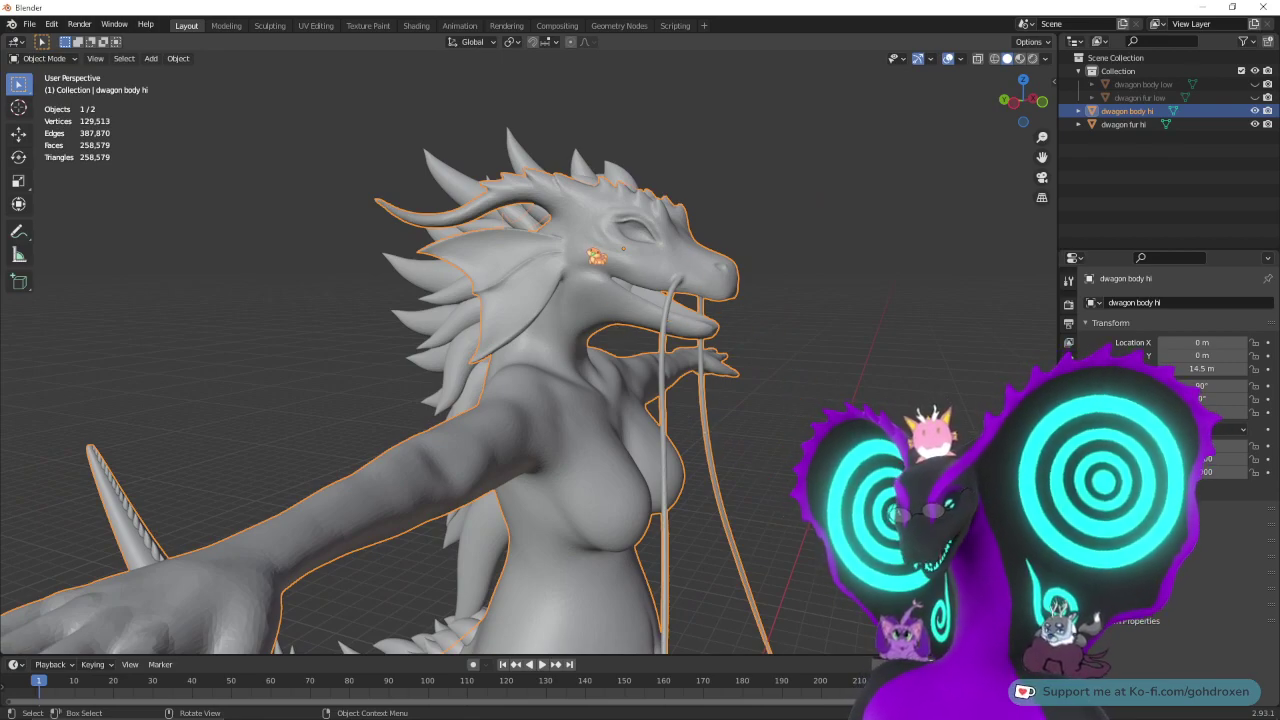
{"action": "middle_click_drag", "start_coordinate": [840, 540], "coordinate": [811, 631]}
{"action": "middle_click_drag", "start_coordinate": [811, 480], "coordinate": [830, 414], "text": "ctrl"}
{"action": "middle_click_drag", "start_coordinate": [830, 414], "coordinate": [690, 470]}
{"action": "middle_click_drag", "start_coordinate": [690, 470], "coordinate": [751, 465]}
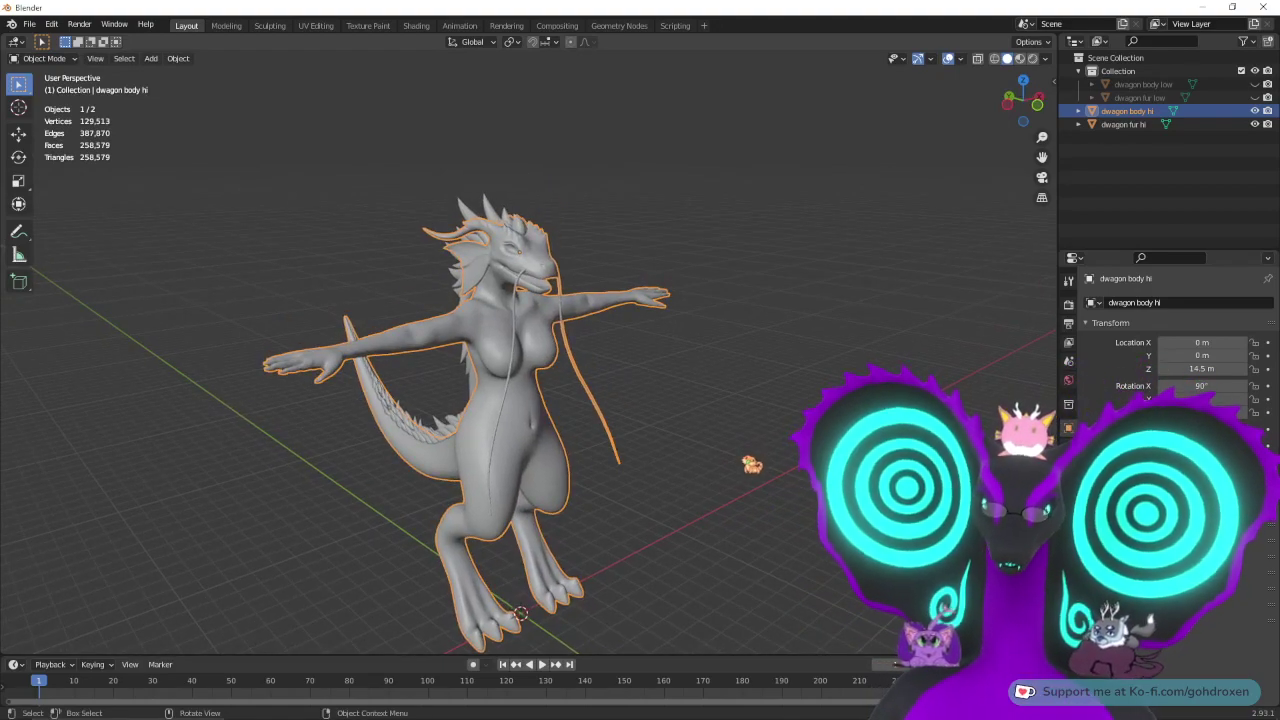
- Start saving the scene under a new name and browse to F:\VRCHAT\My models\I hope this is the real dwagun
{"action": "left_click", "coordinate": [29, 23]}
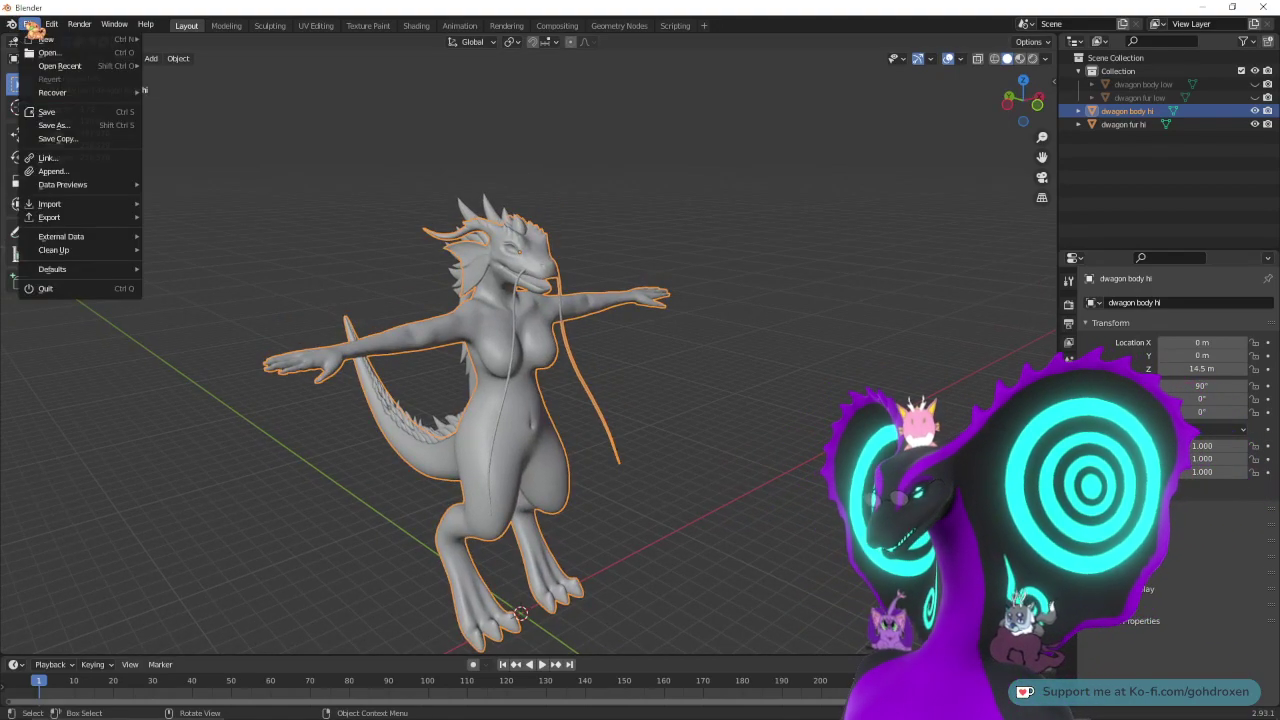
{"action": "left_click", "coordinate": [100, 127]}
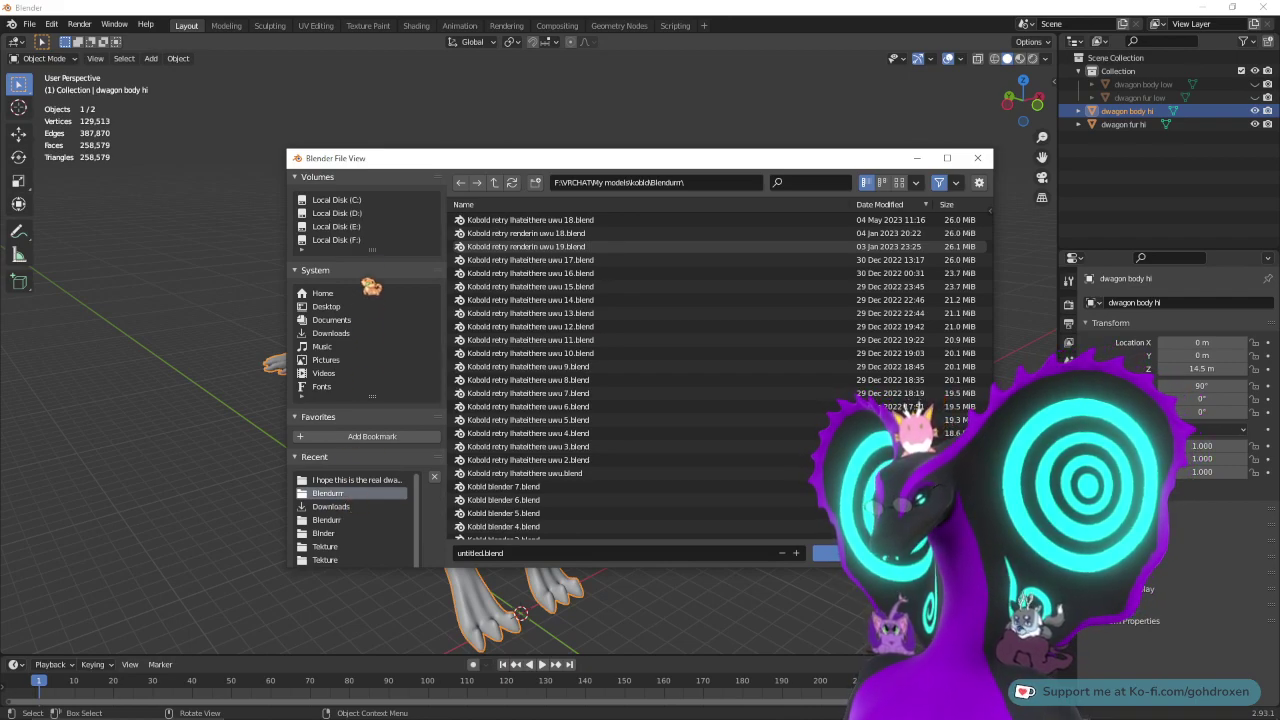
{"action": "left_click", "coordinate": [366, 240]}
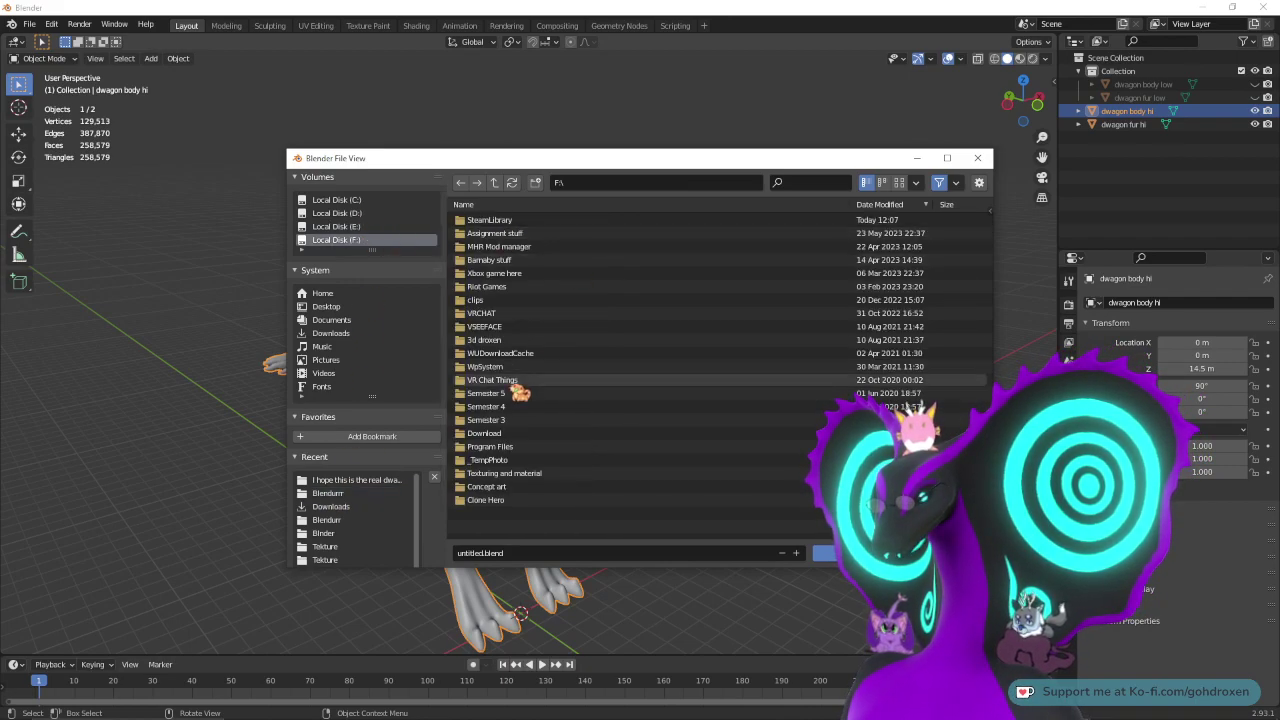
{"action": "double_click", "coordinate": [508, 316]}
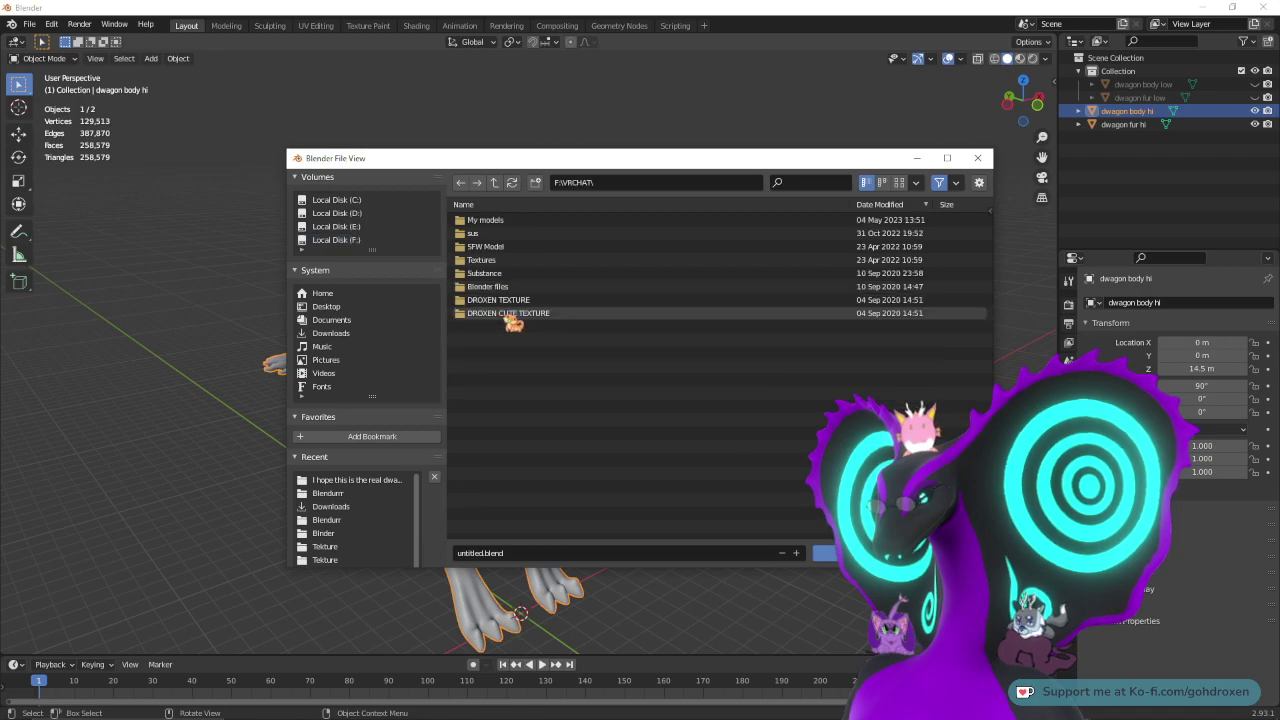
{"action": "double_click", "coordinate": [545, 220]}
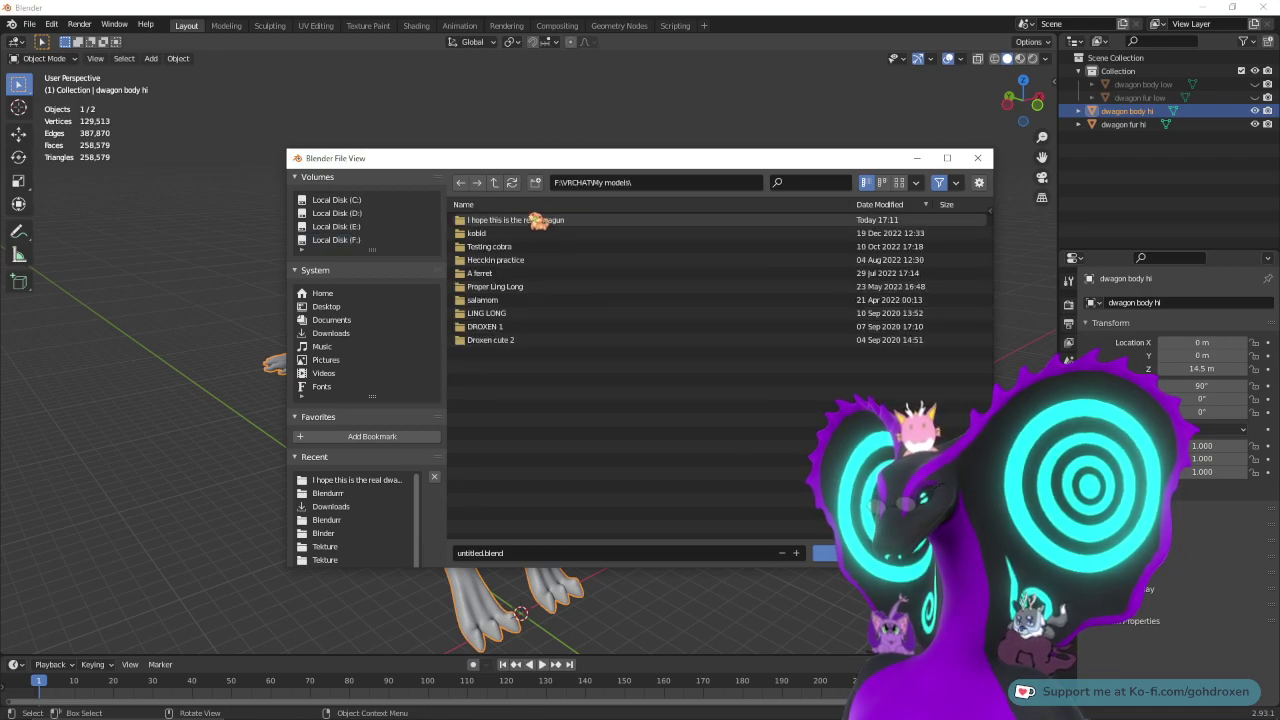
{"action": "left_click", "coordinate": [494, 182]}
{"action": "left_click", "coordinate": [494, 182]}
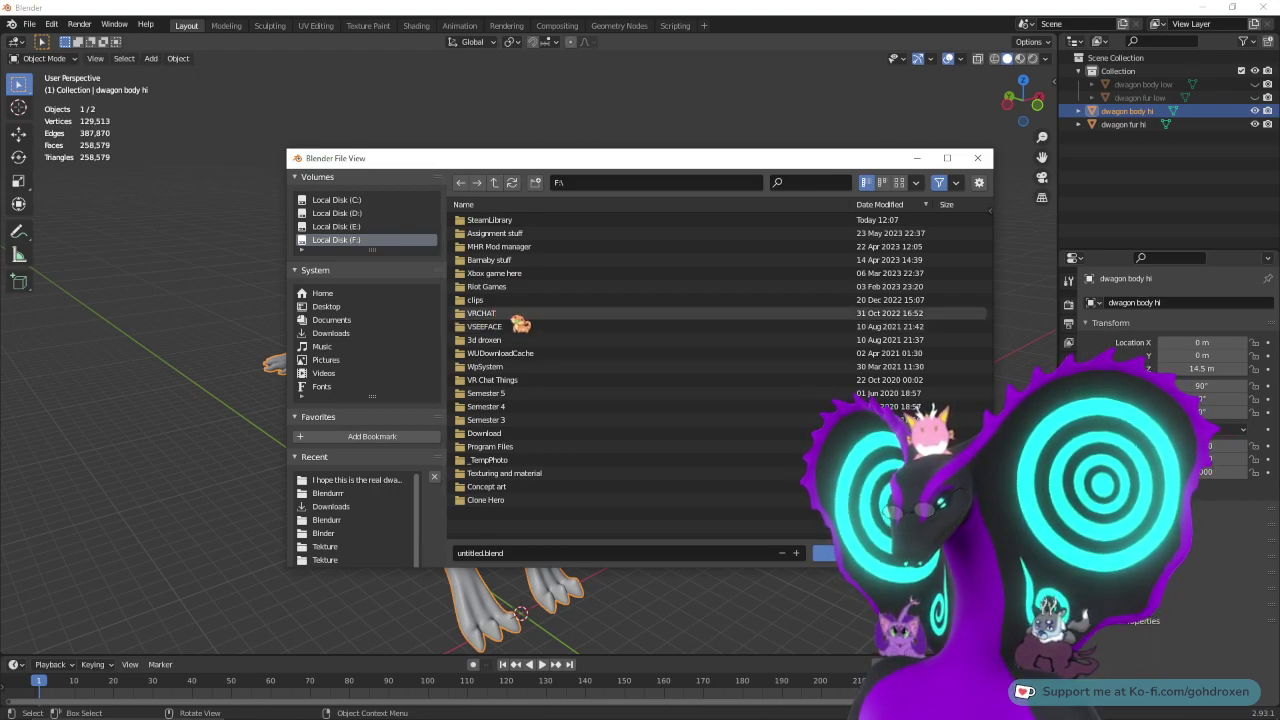
{"action": "left_click", "coordinate": [502, 318]}
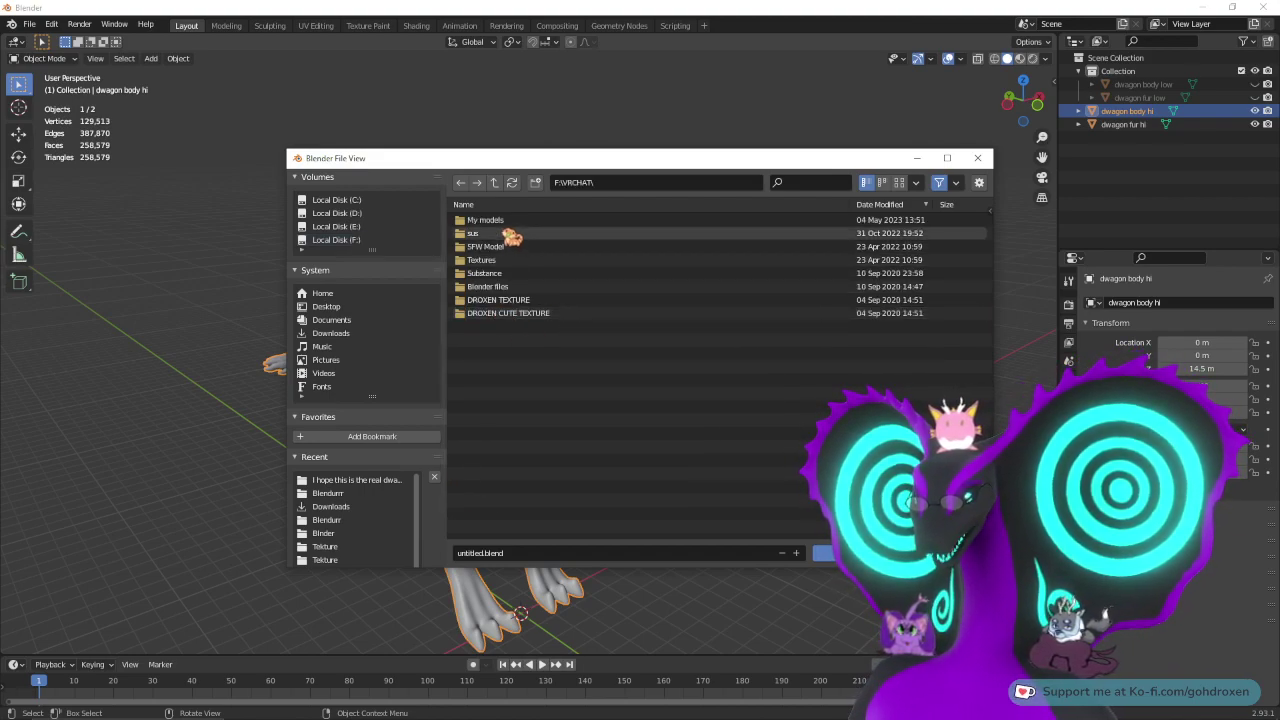
{"action": "double_click", "coordinate": [505, 221]}
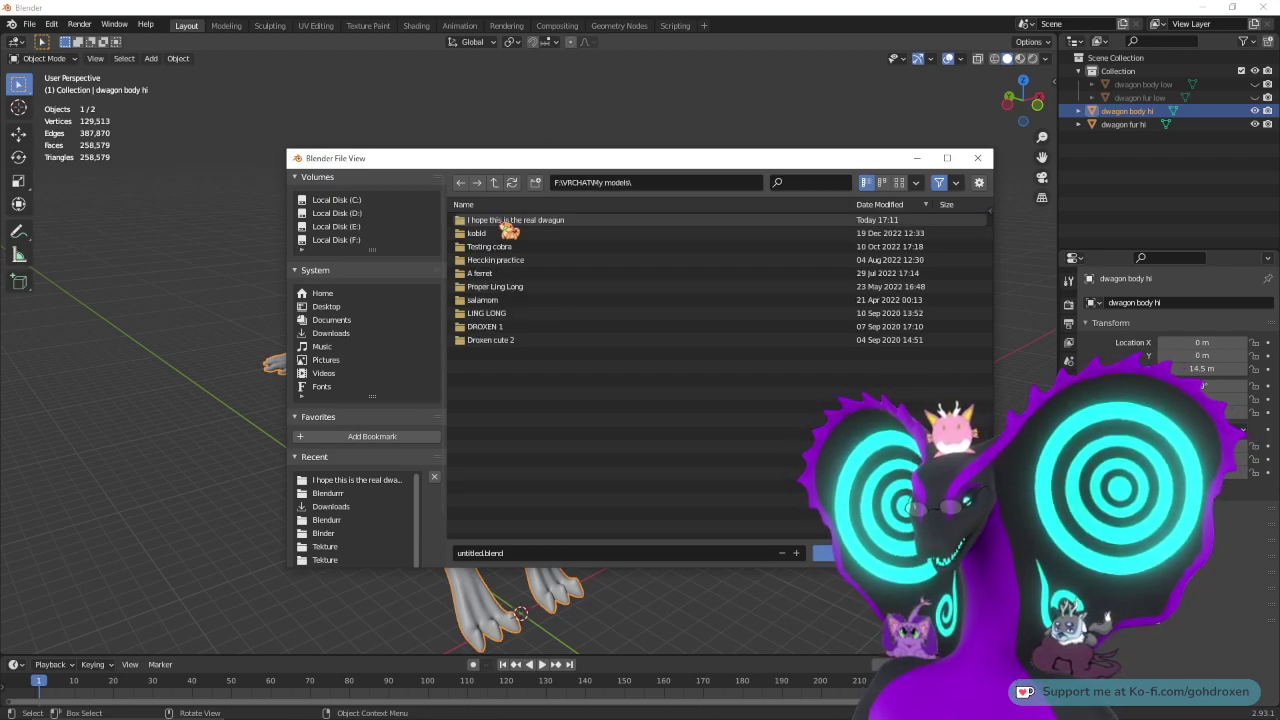
{"action": "double_click", "coordinate": [509, 224]}
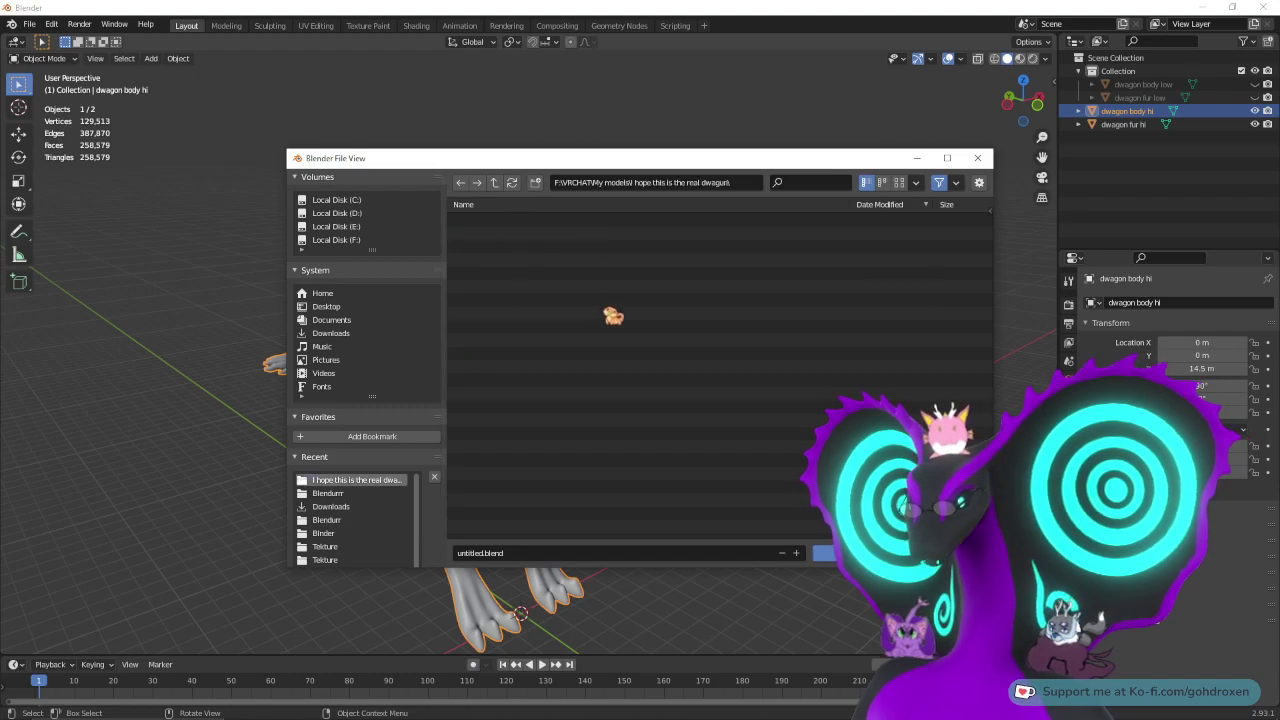
- Create a new folder named Blendur inside the dwagun project folder
{"action": "right_click", "coordinate": [612, 316]}
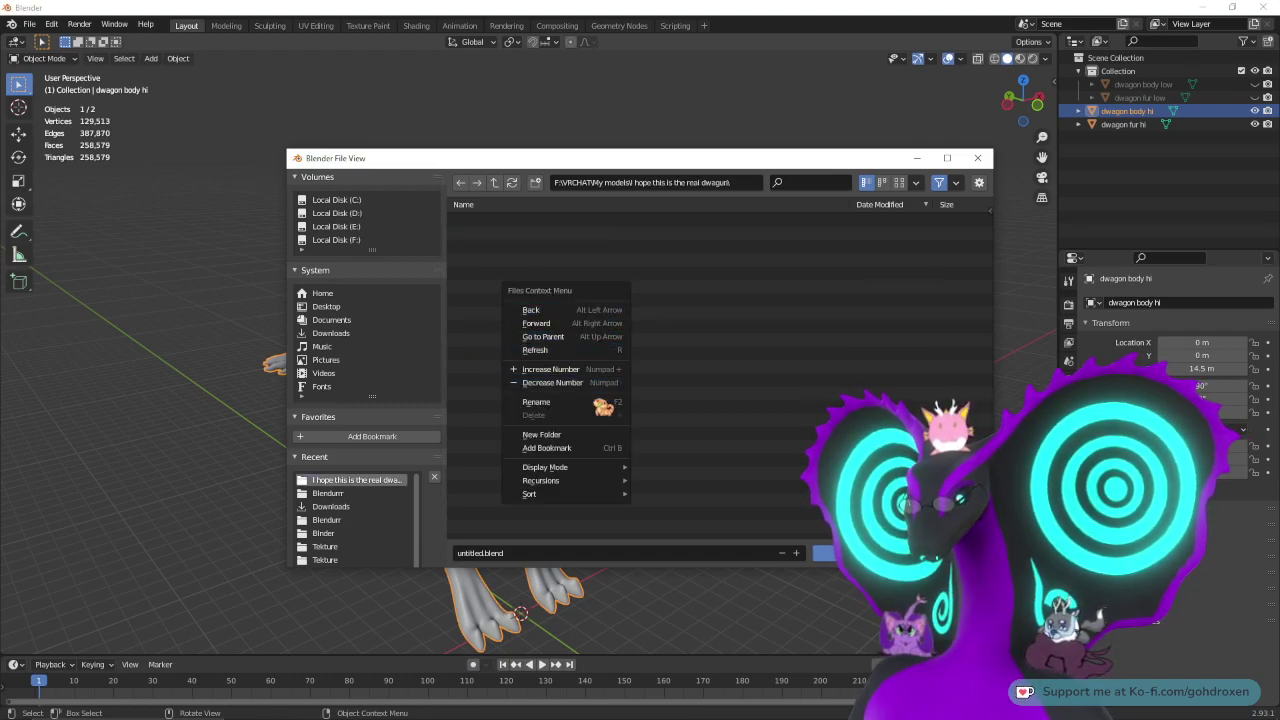
{"action": "left_click", "coordinate": [590, 434]}
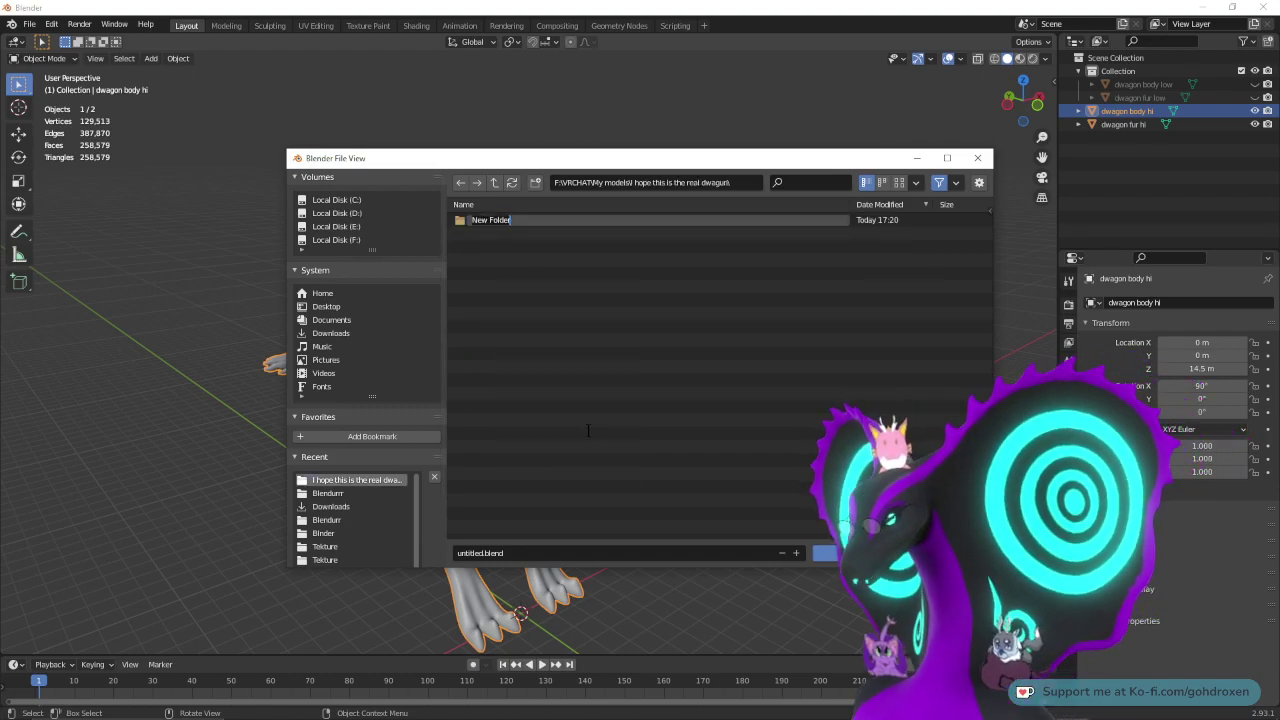
{"action": "type", "text": "Blend"}
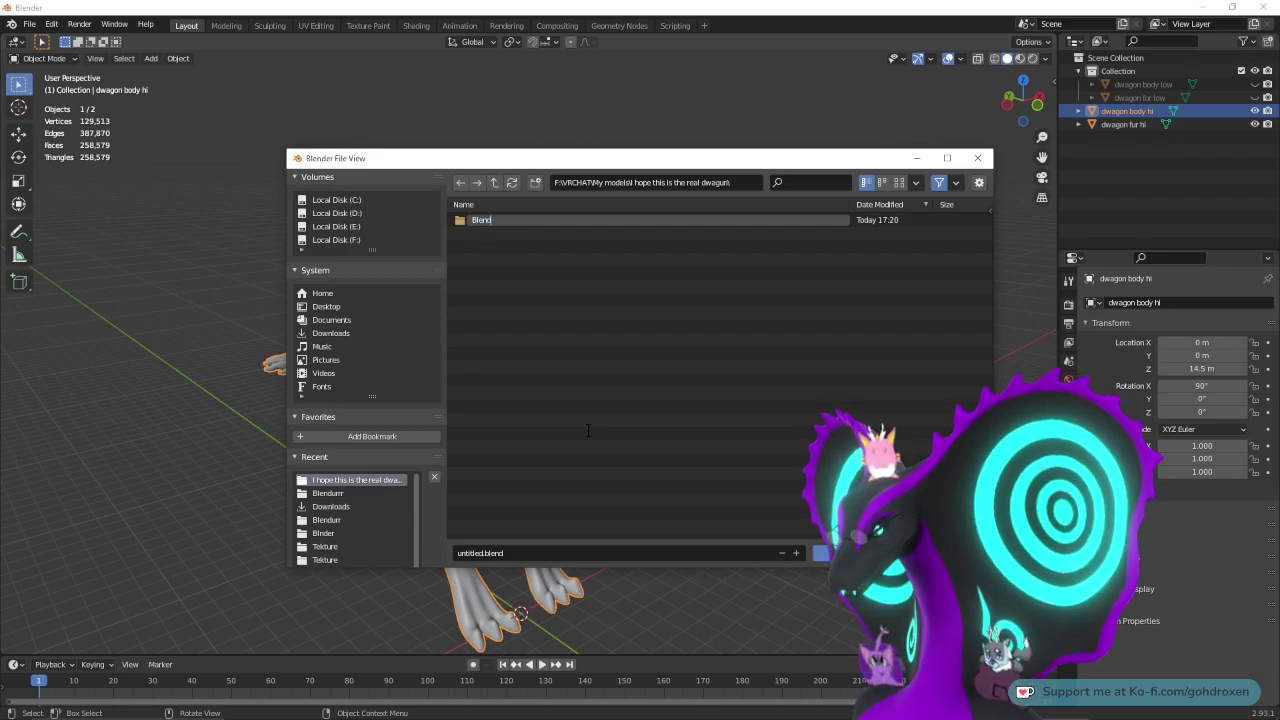
{"action": "type", "text": "ur"}
{"action": "key", "text": "Return"}
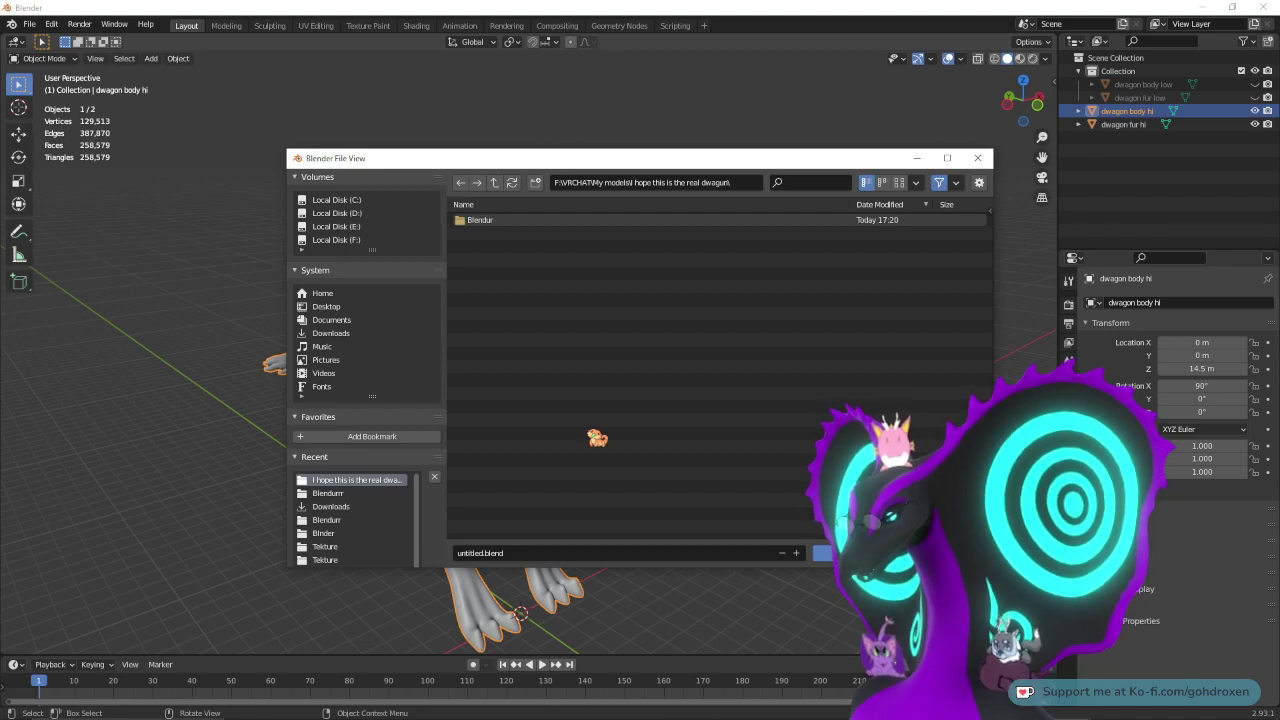
- Save the scene in the Blendur folder as "Oh boy oh boy"
{"action": "left_click", "coordinate": [492, 222]}
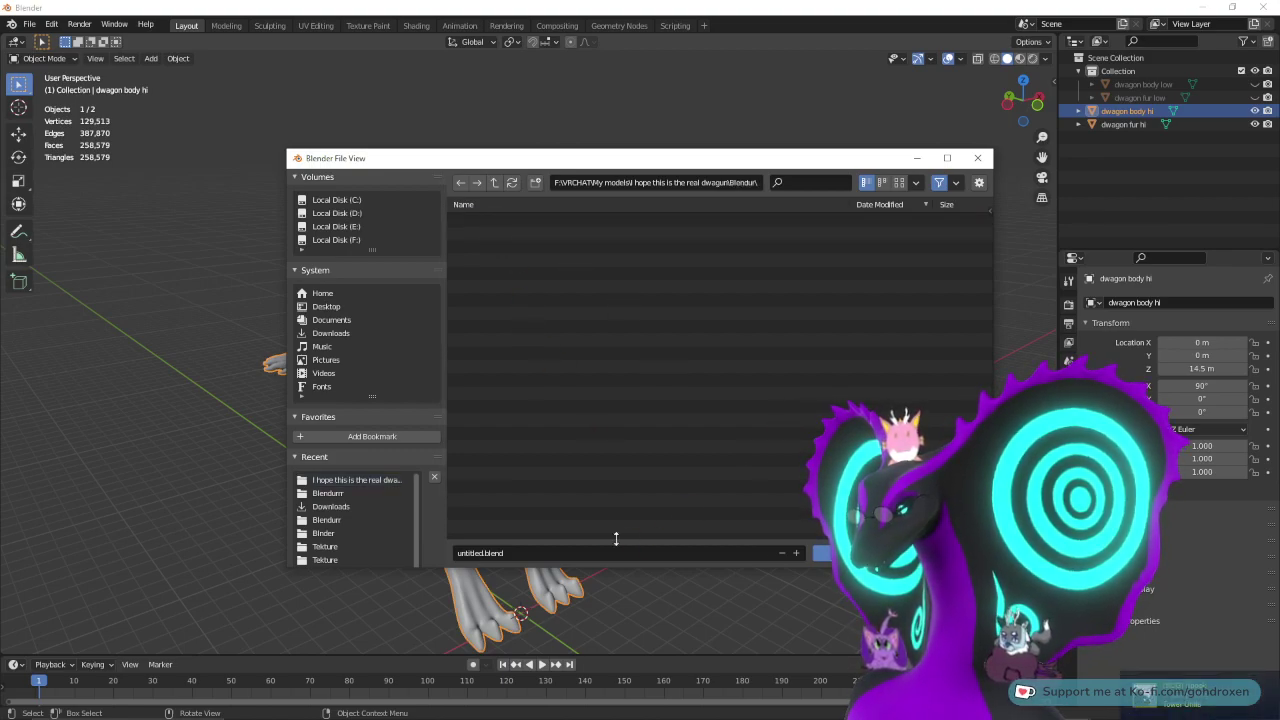
{"action": "left_click", "coordinate": [591, 555]}
{"action": "type", "text": "d"}
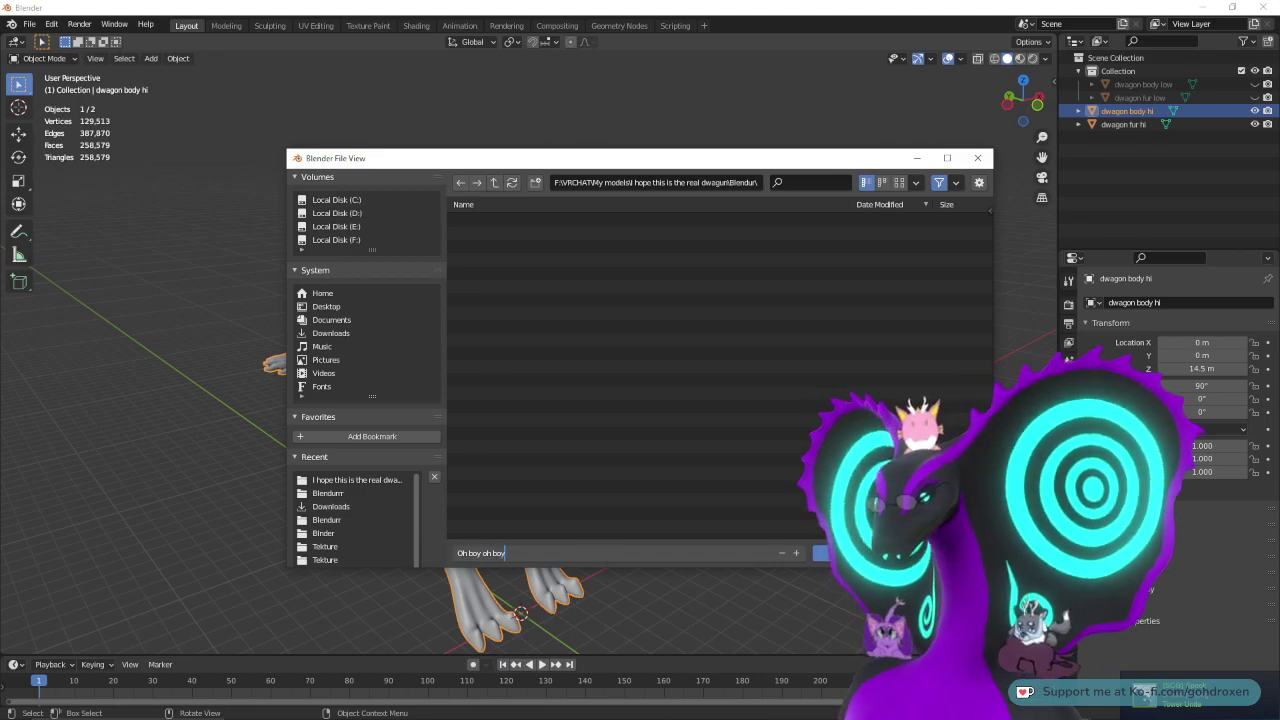
{"action": "type", "text": "h boy oh boy"}
{"action": "key", "text": "Return"}
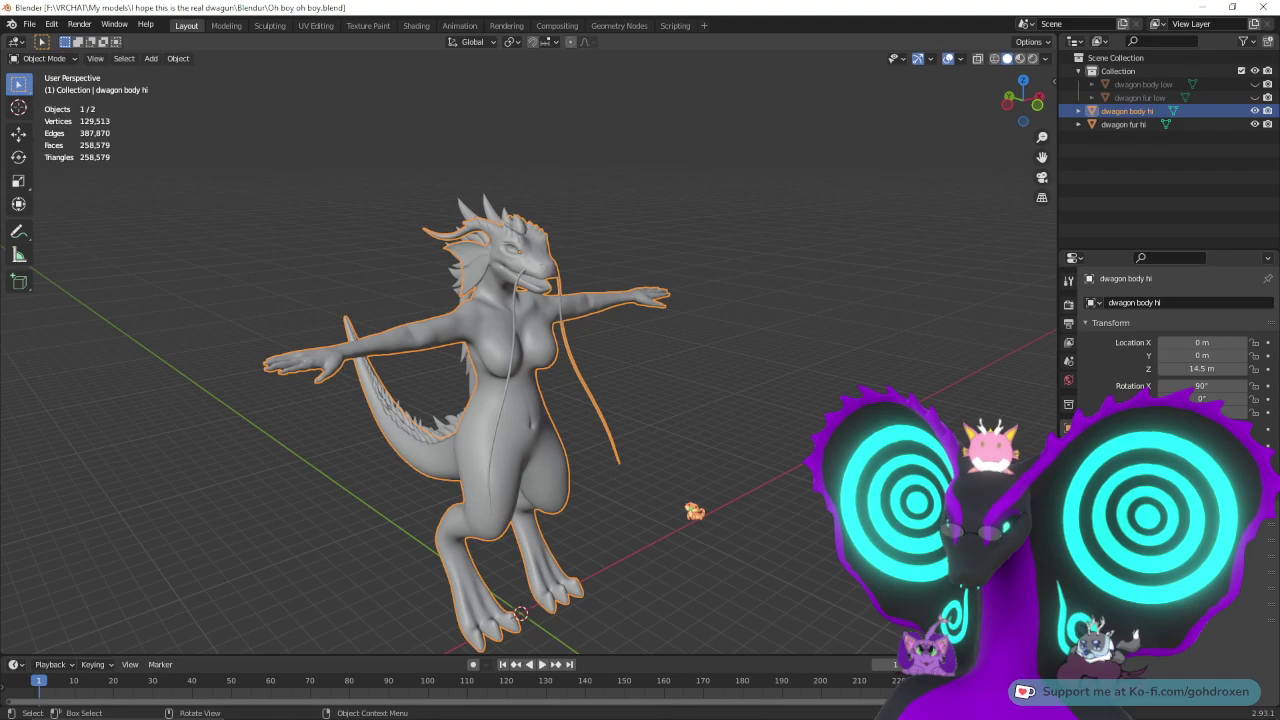
{"action": "key", "text": "shift"}
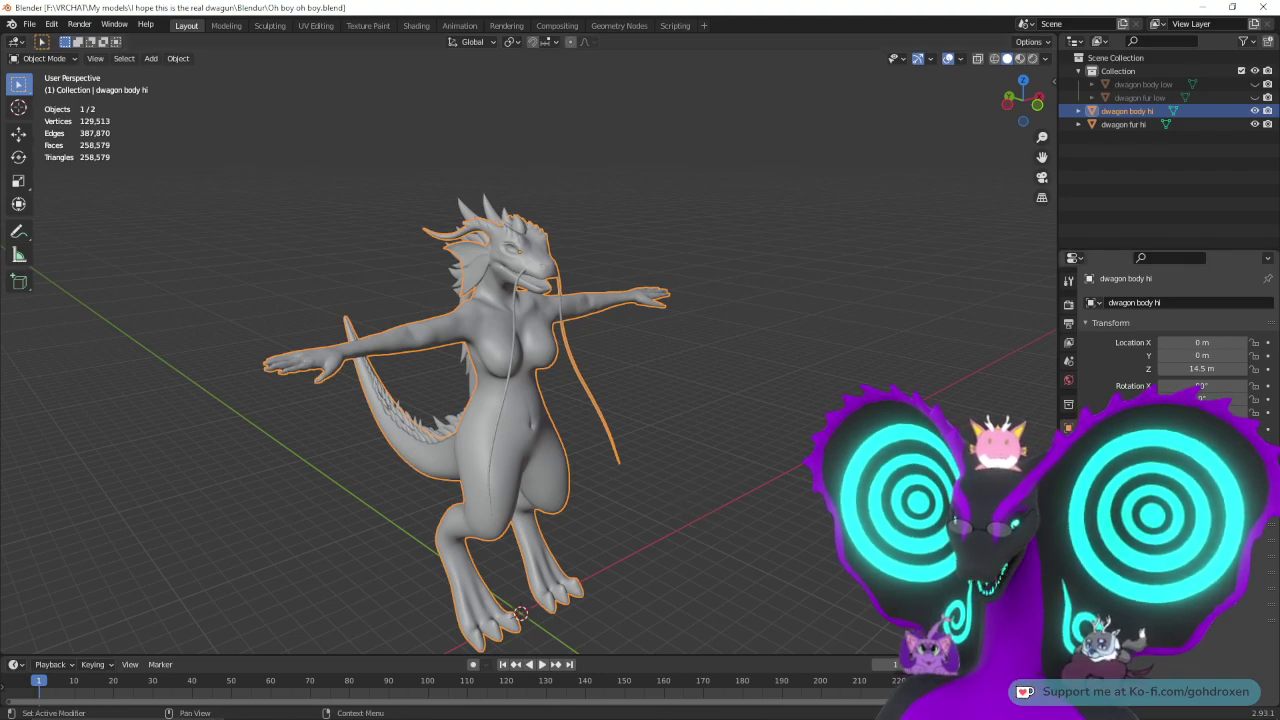